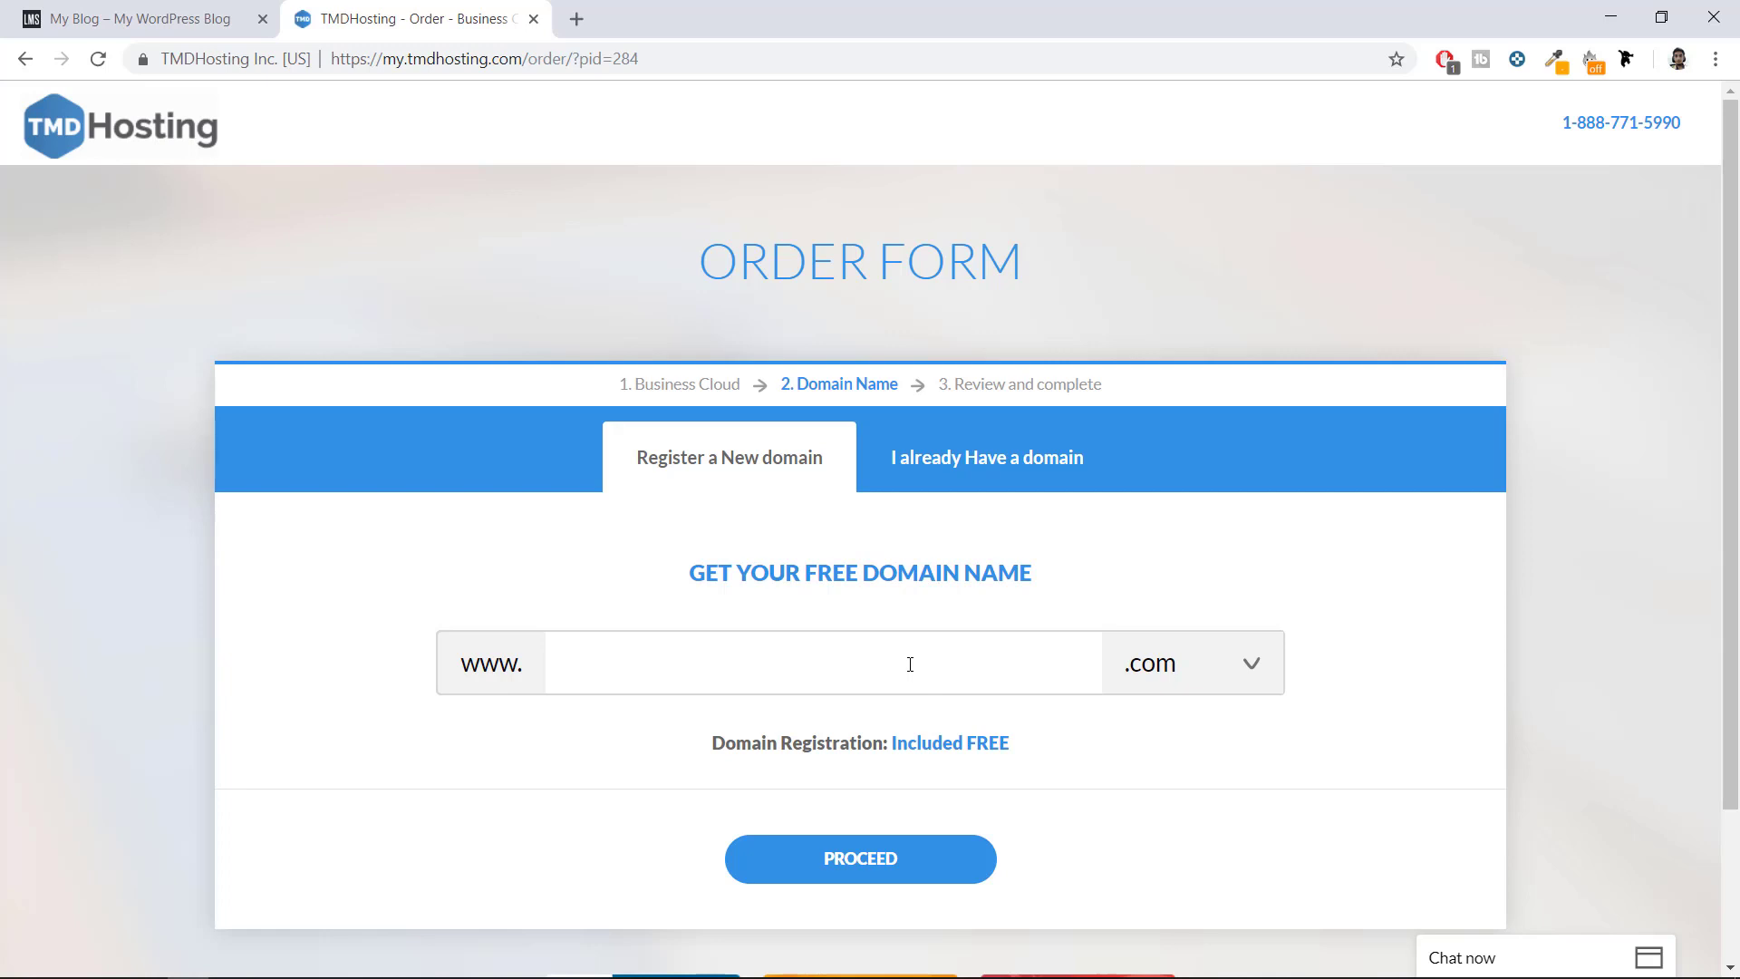
- Enter the chosen domain name, keep the .com extension, and check availability to continue
text(nayyarshake)
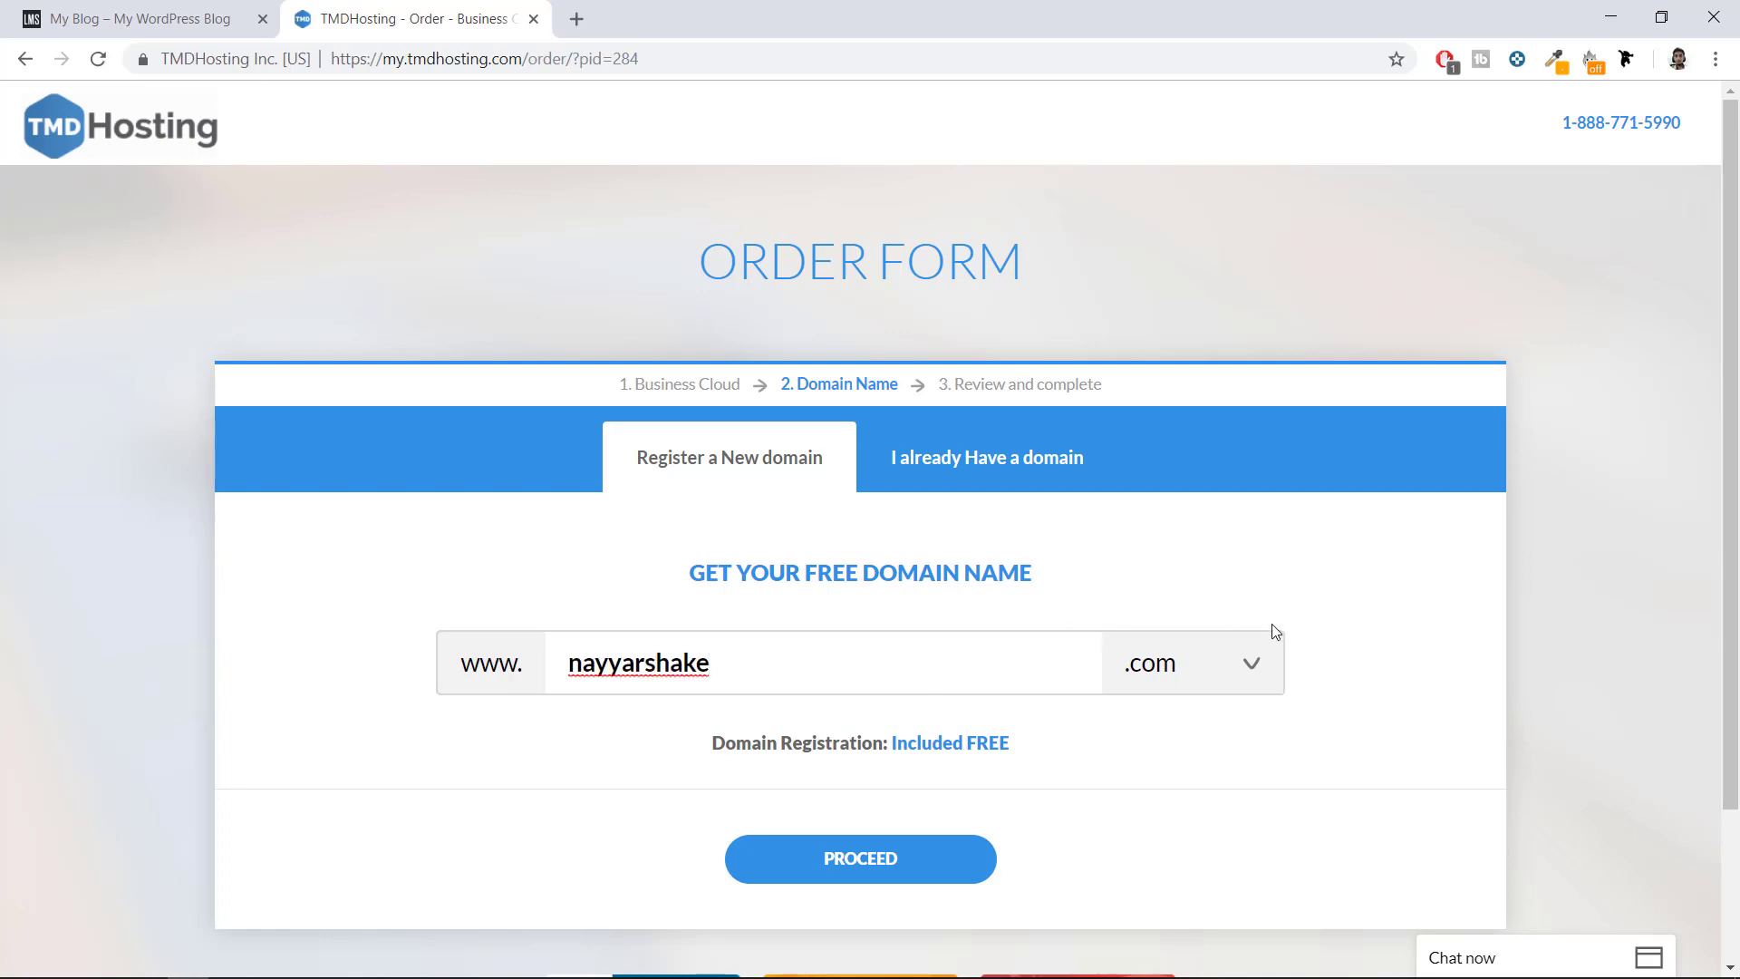
scroll(1270, 630, down, 2)
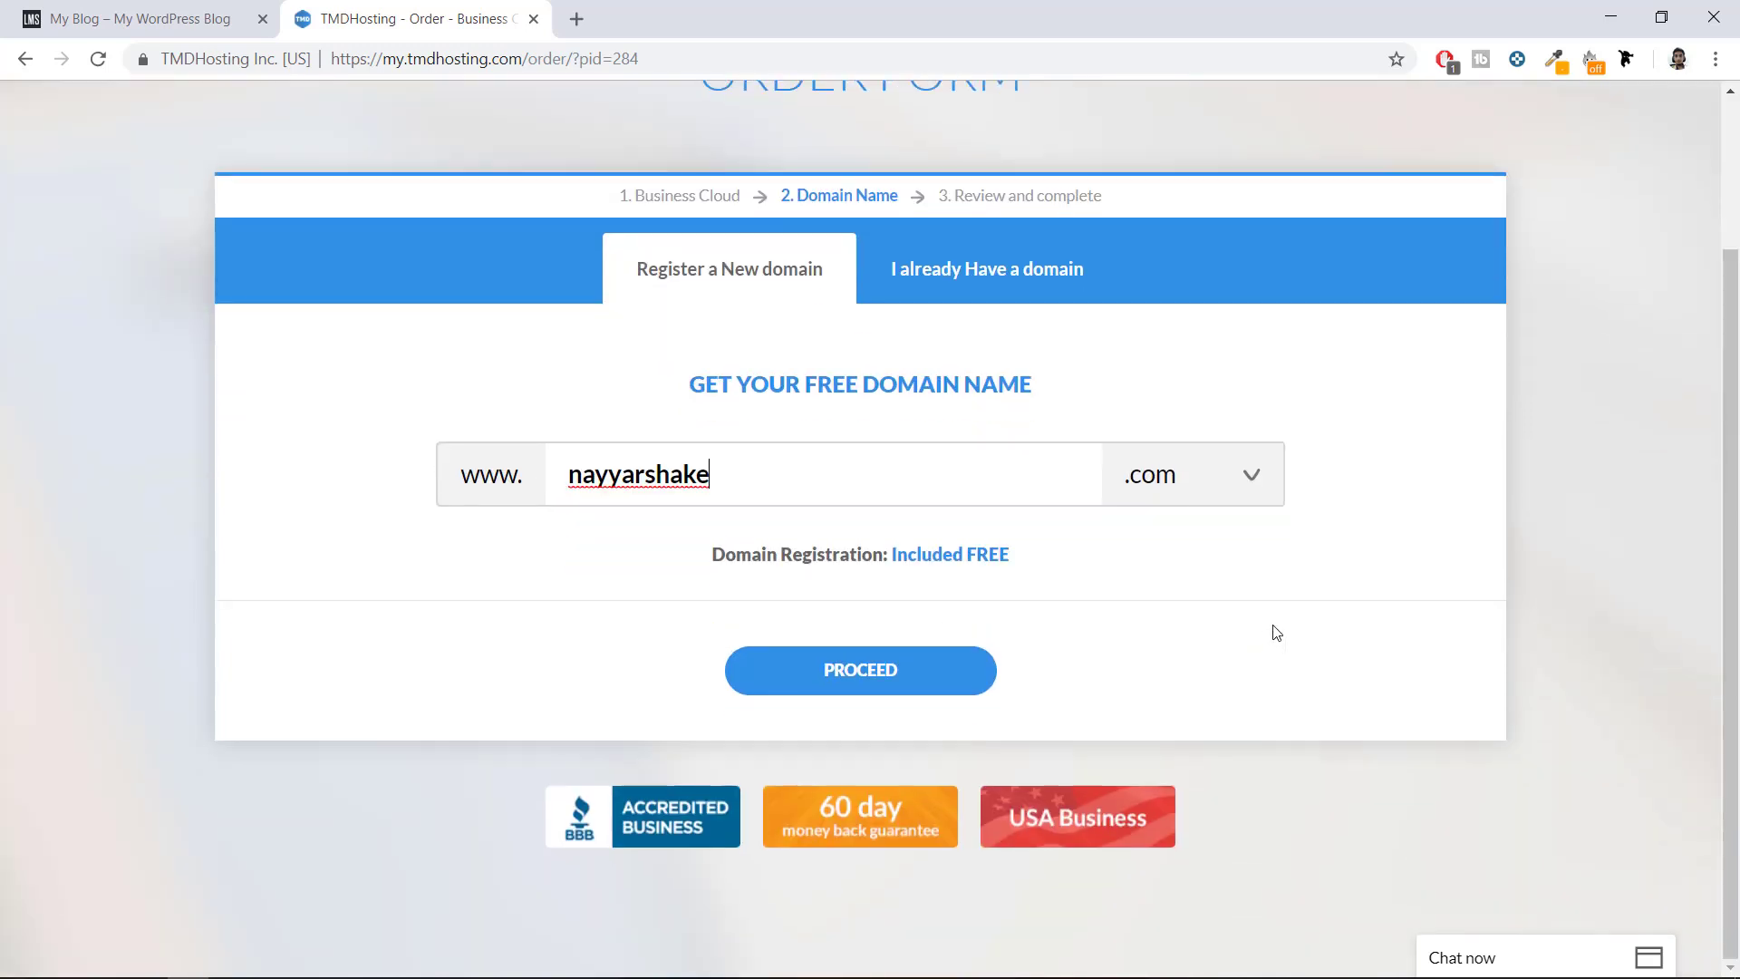
click(1225, 478)
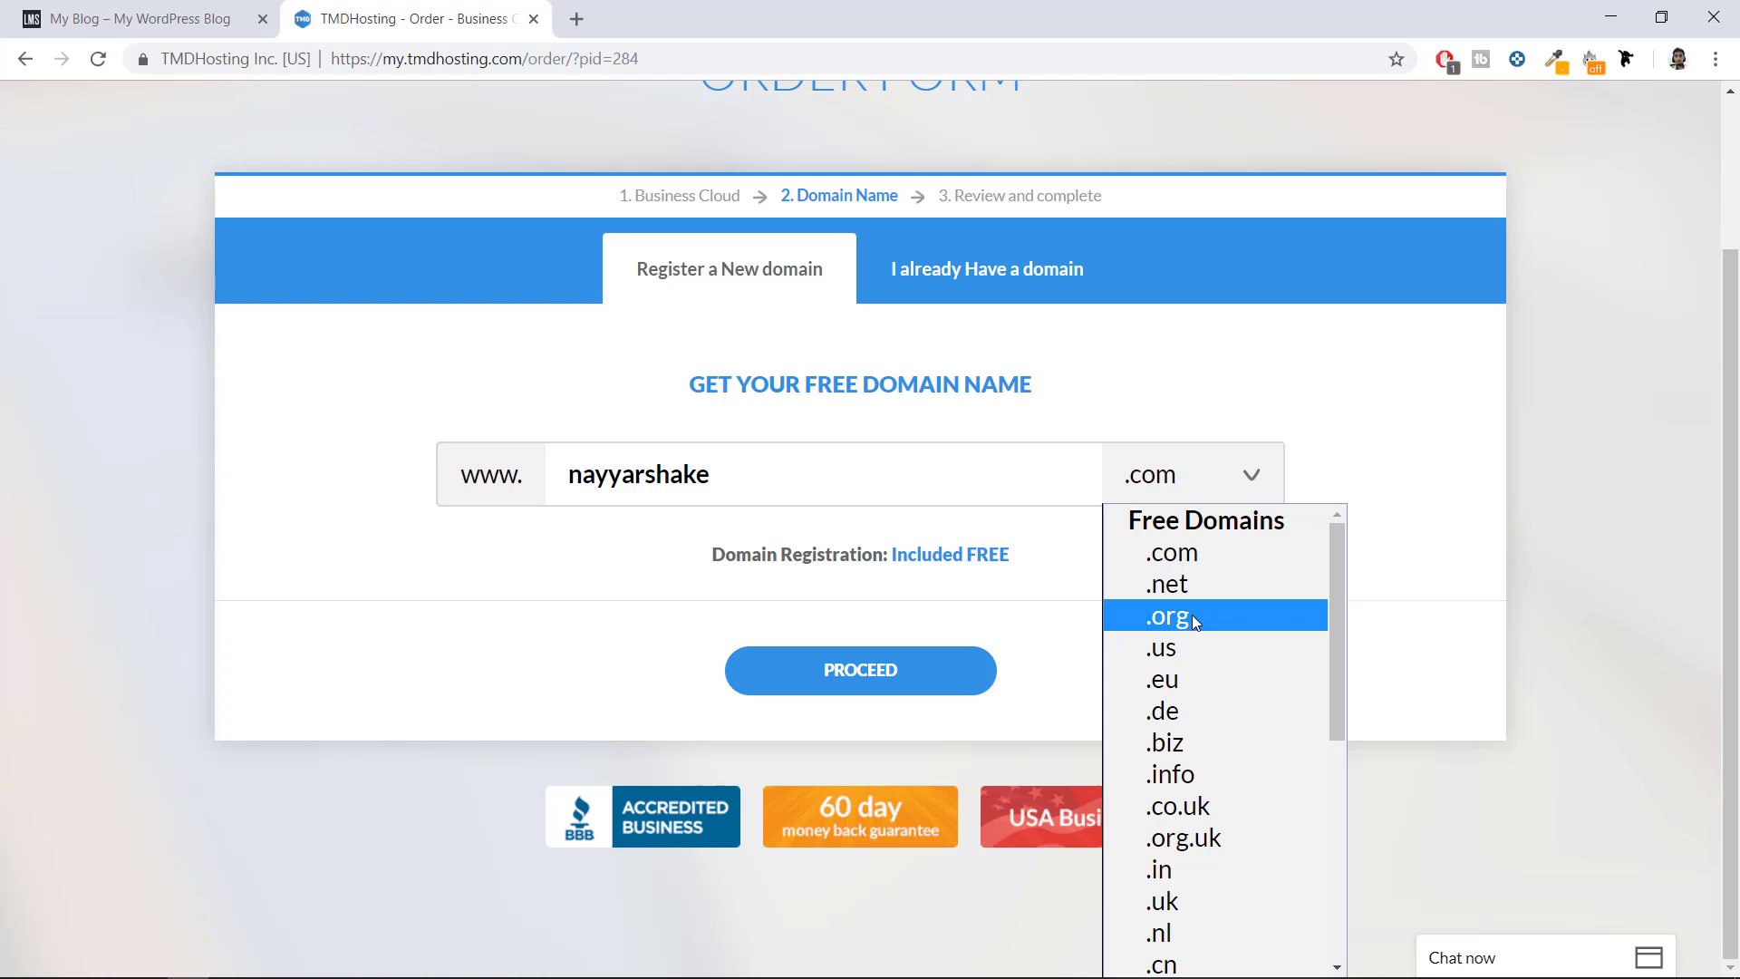
scroll(1193, 614, down, 3)
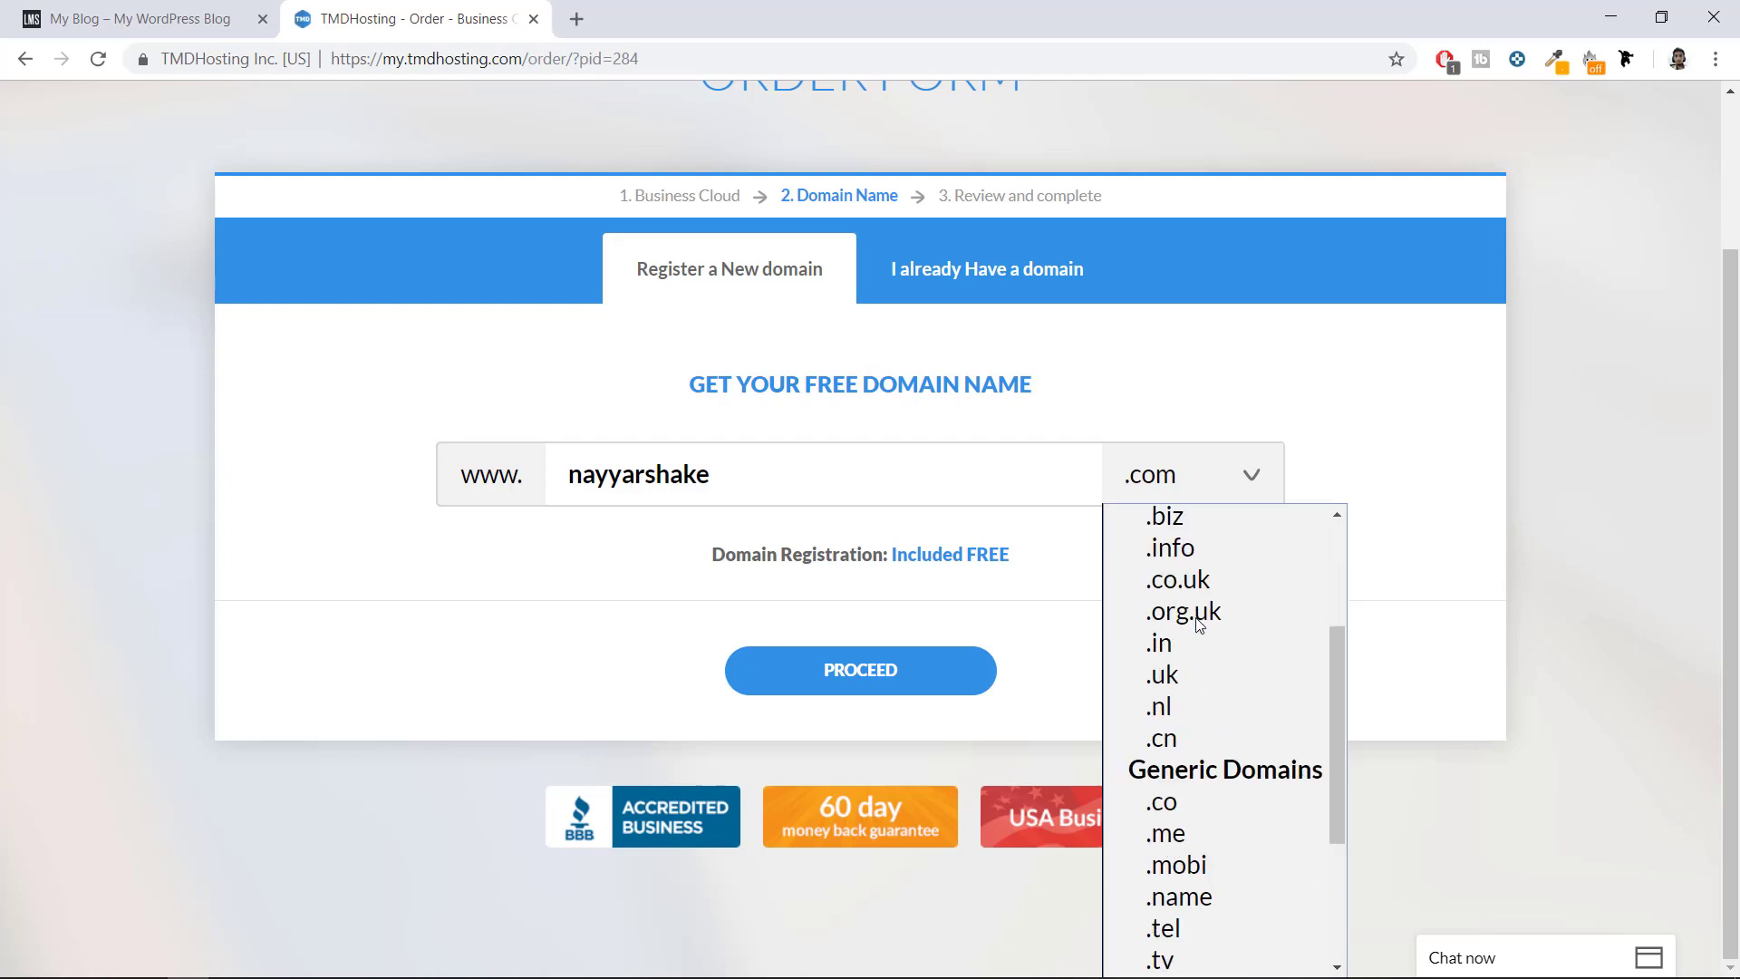
scroll(1214, 639, down, 3)
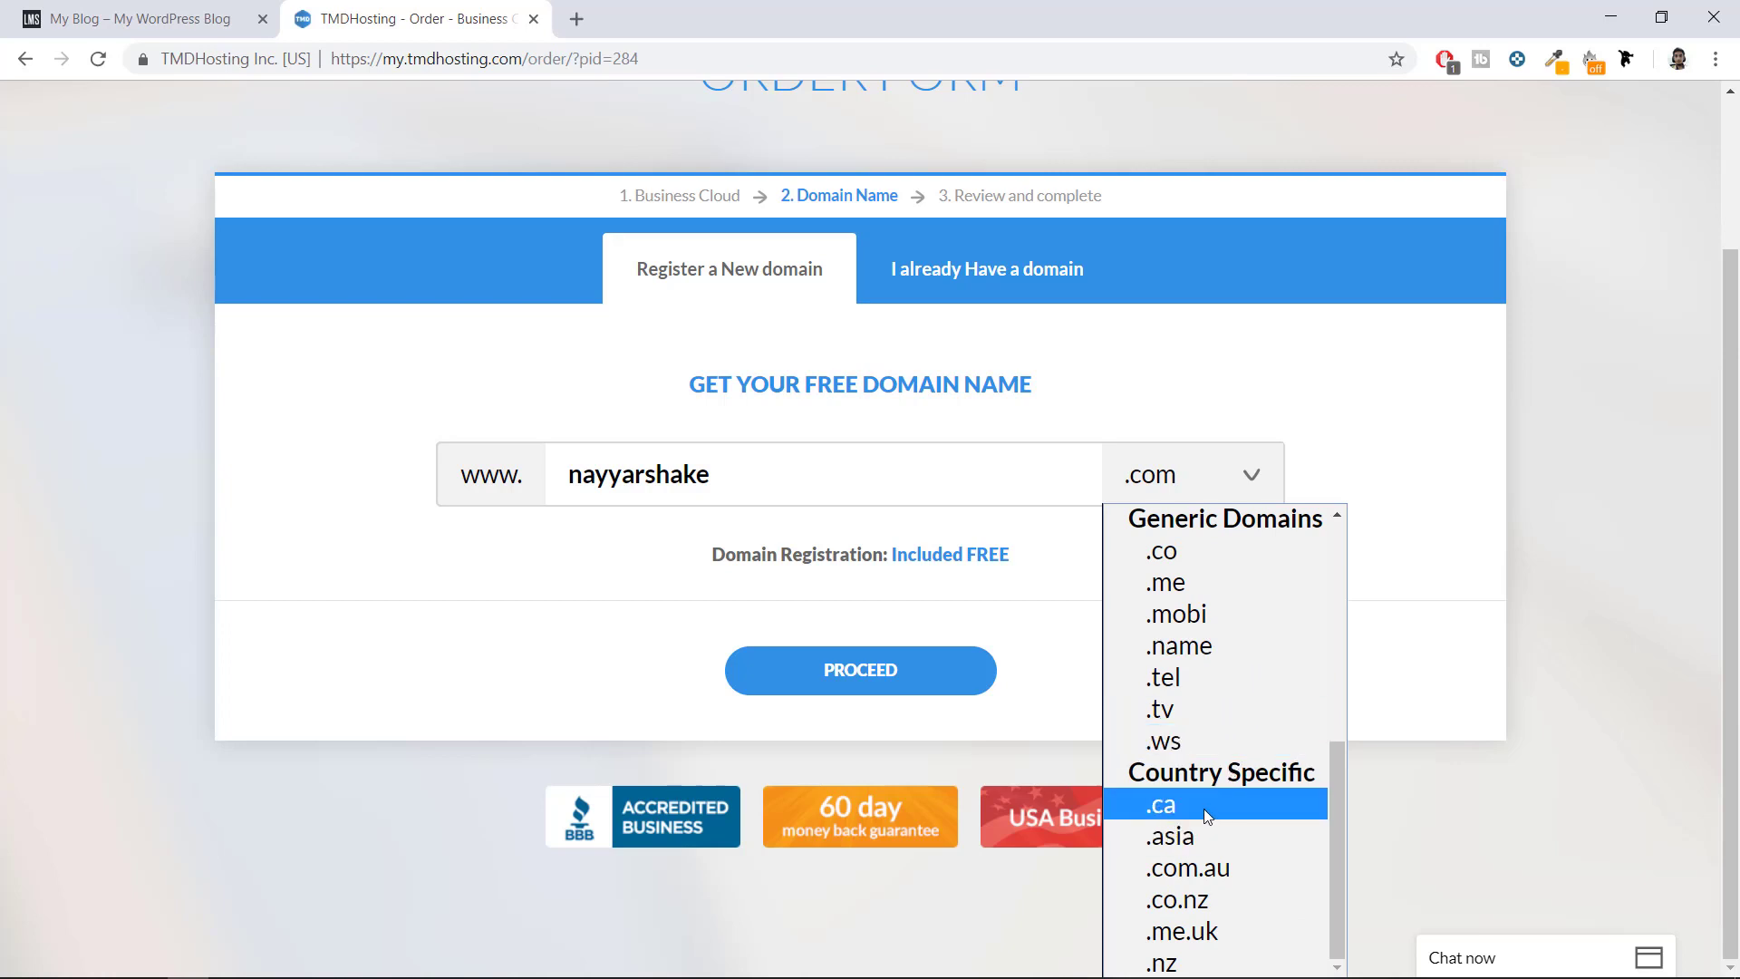
scroll(1204, 808, up, 6)
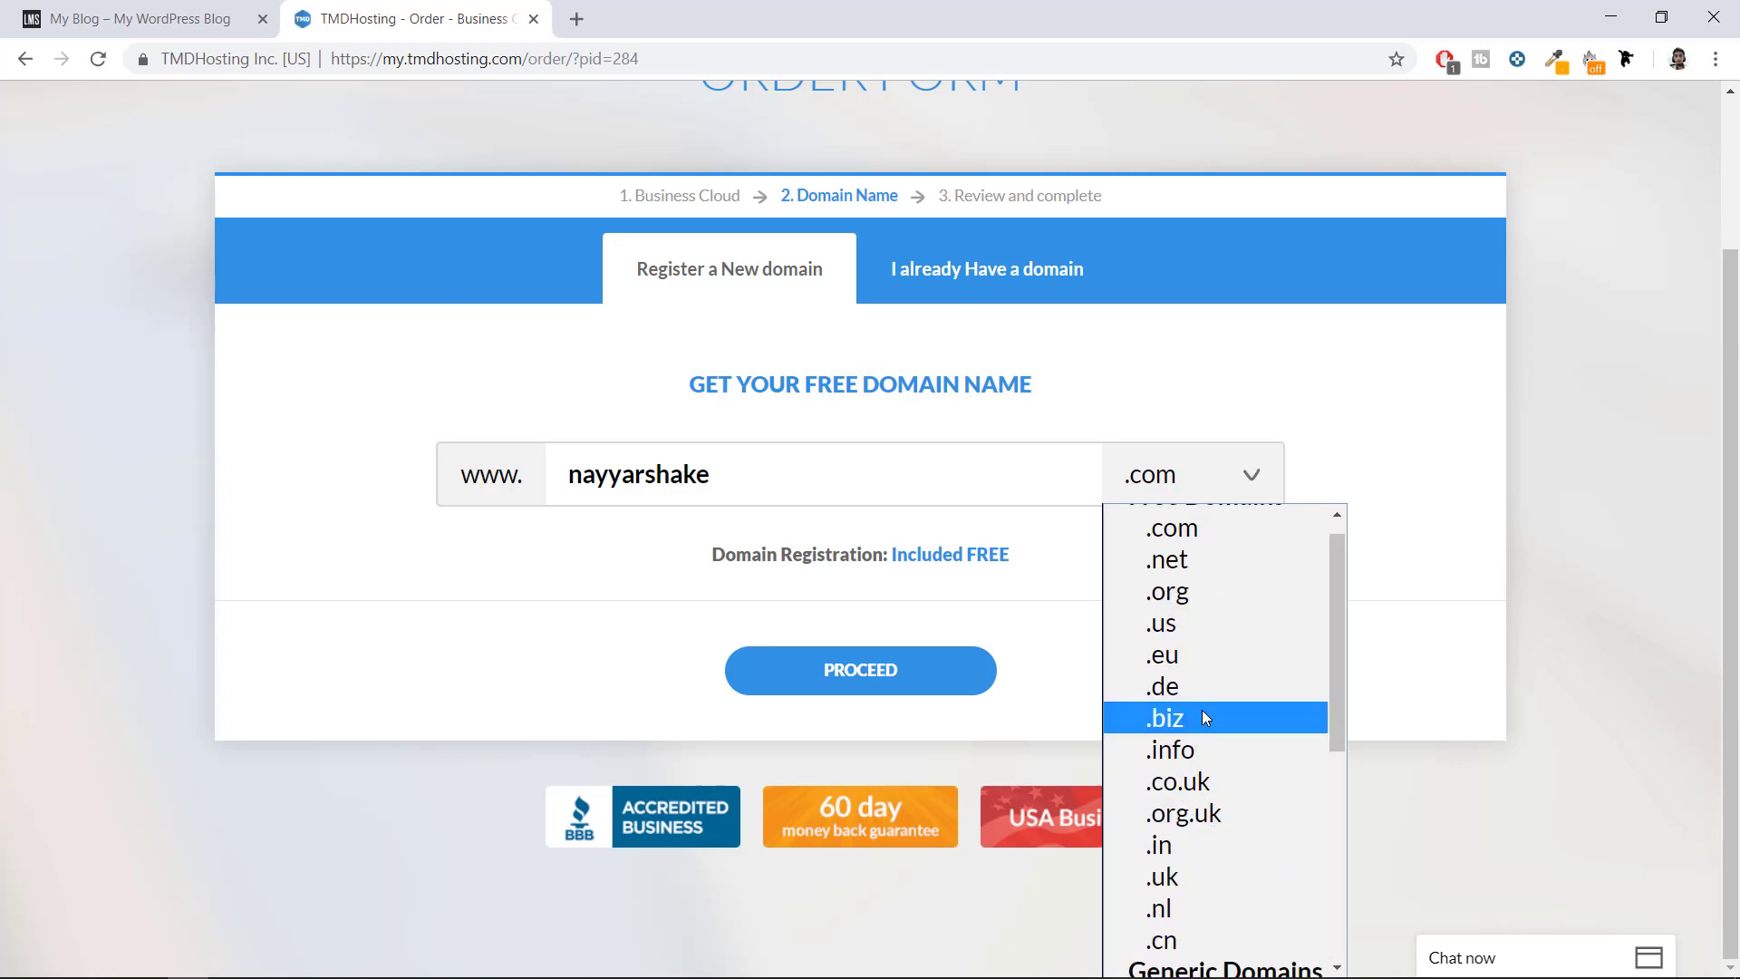
click(1438, 660)
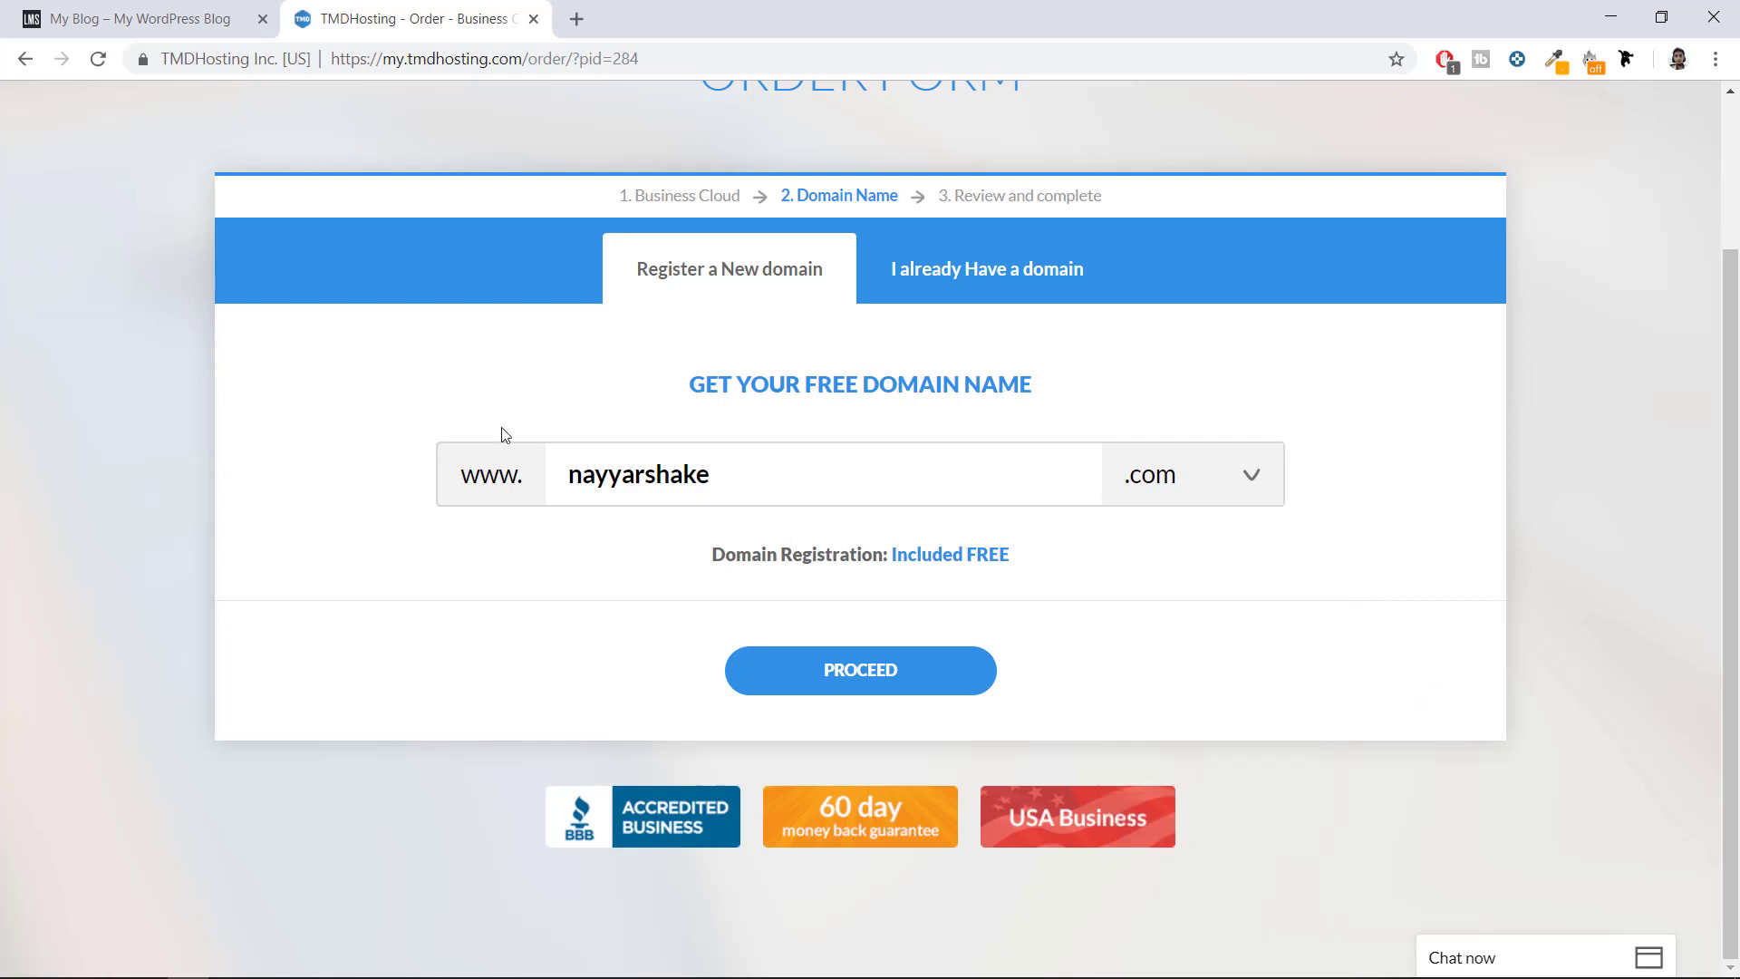
drag(713, 475, 547, 472)
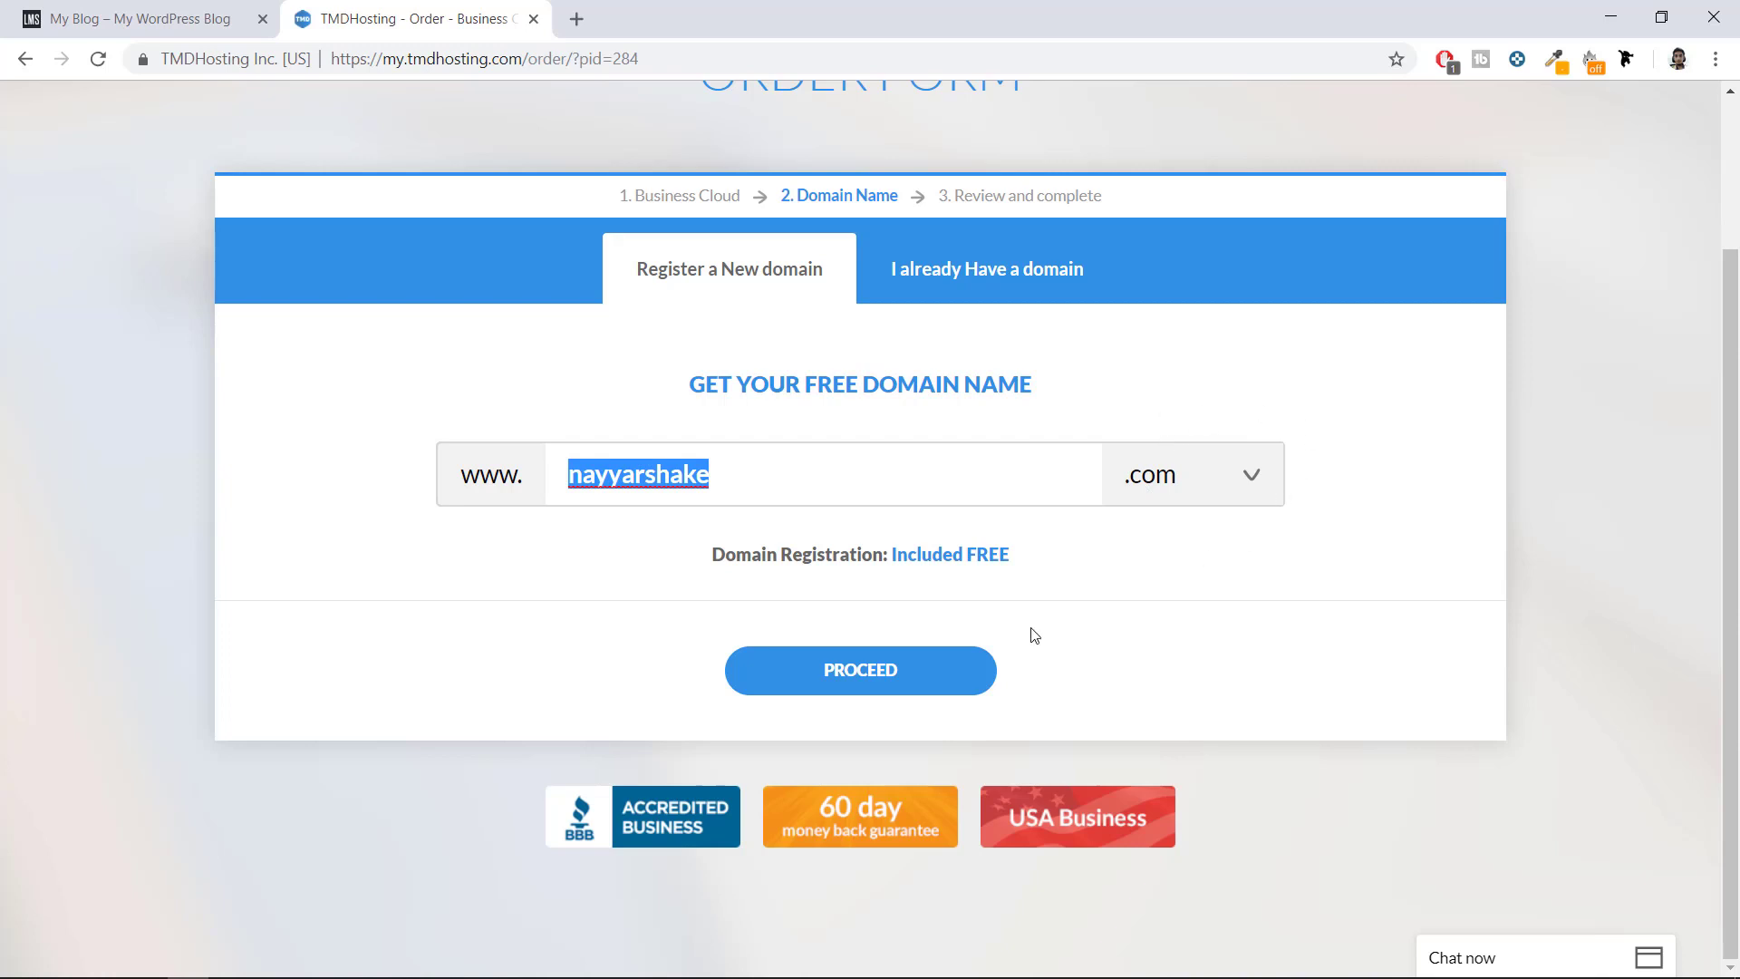
click(907, 671)
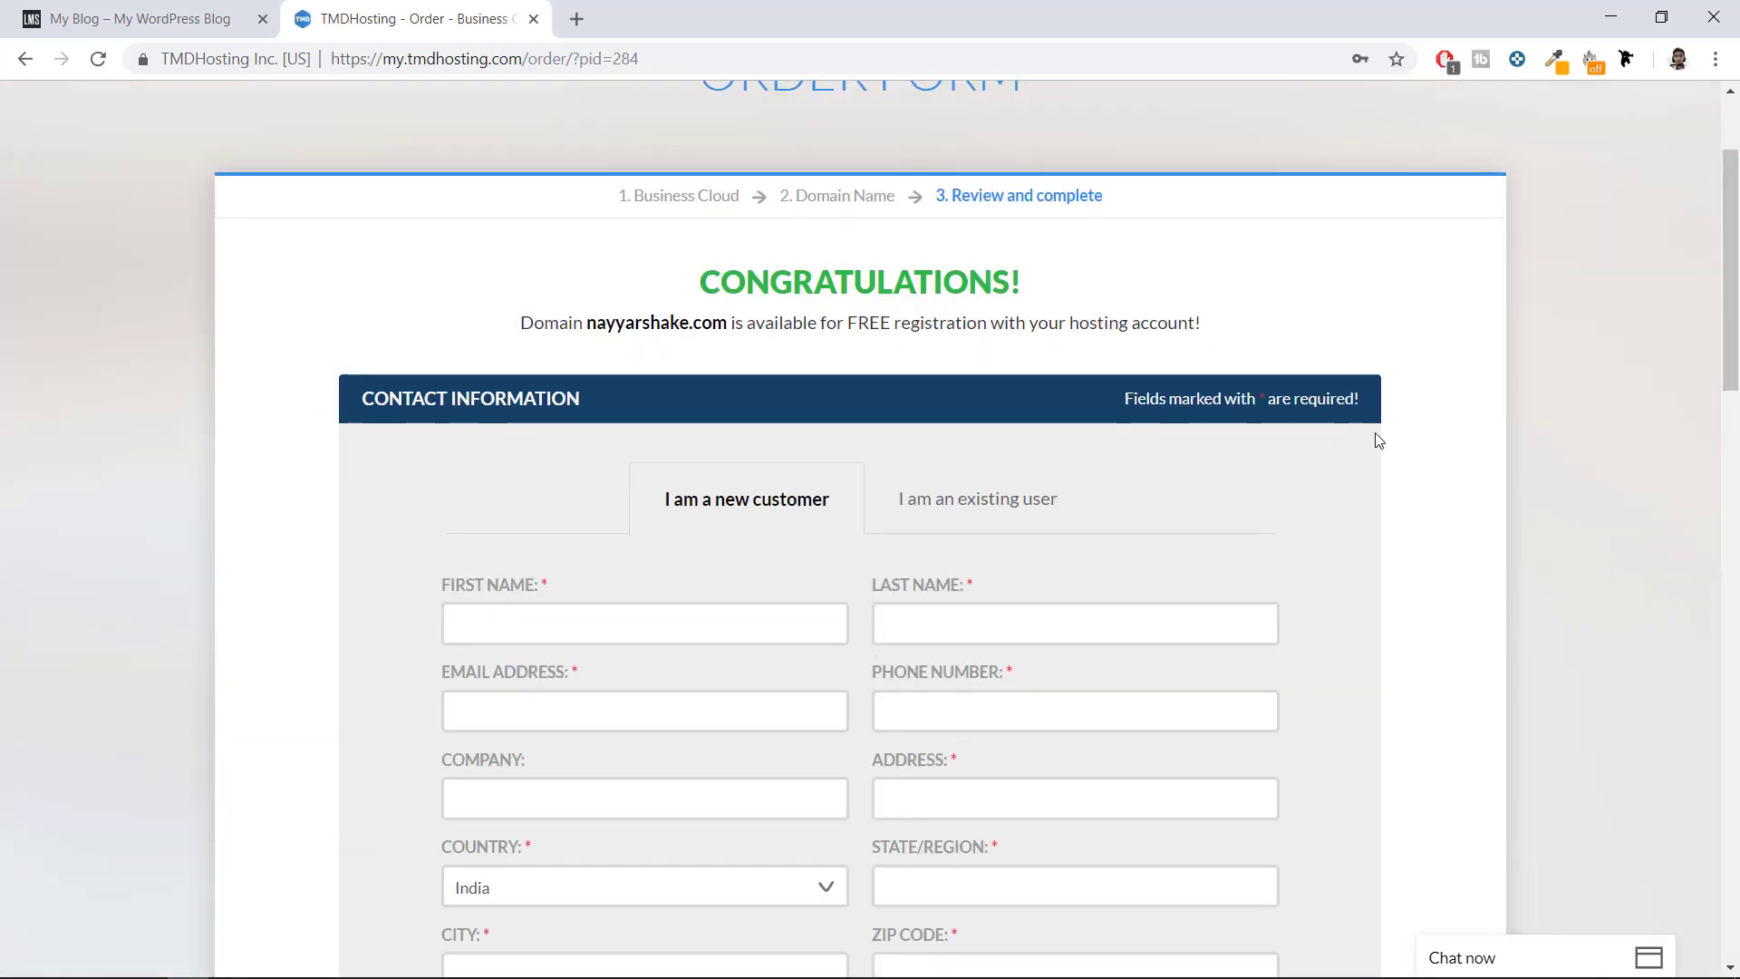
- In Payment Information, leave the card type unset and switch to PayPal
scroll(683, 243, down, 3)
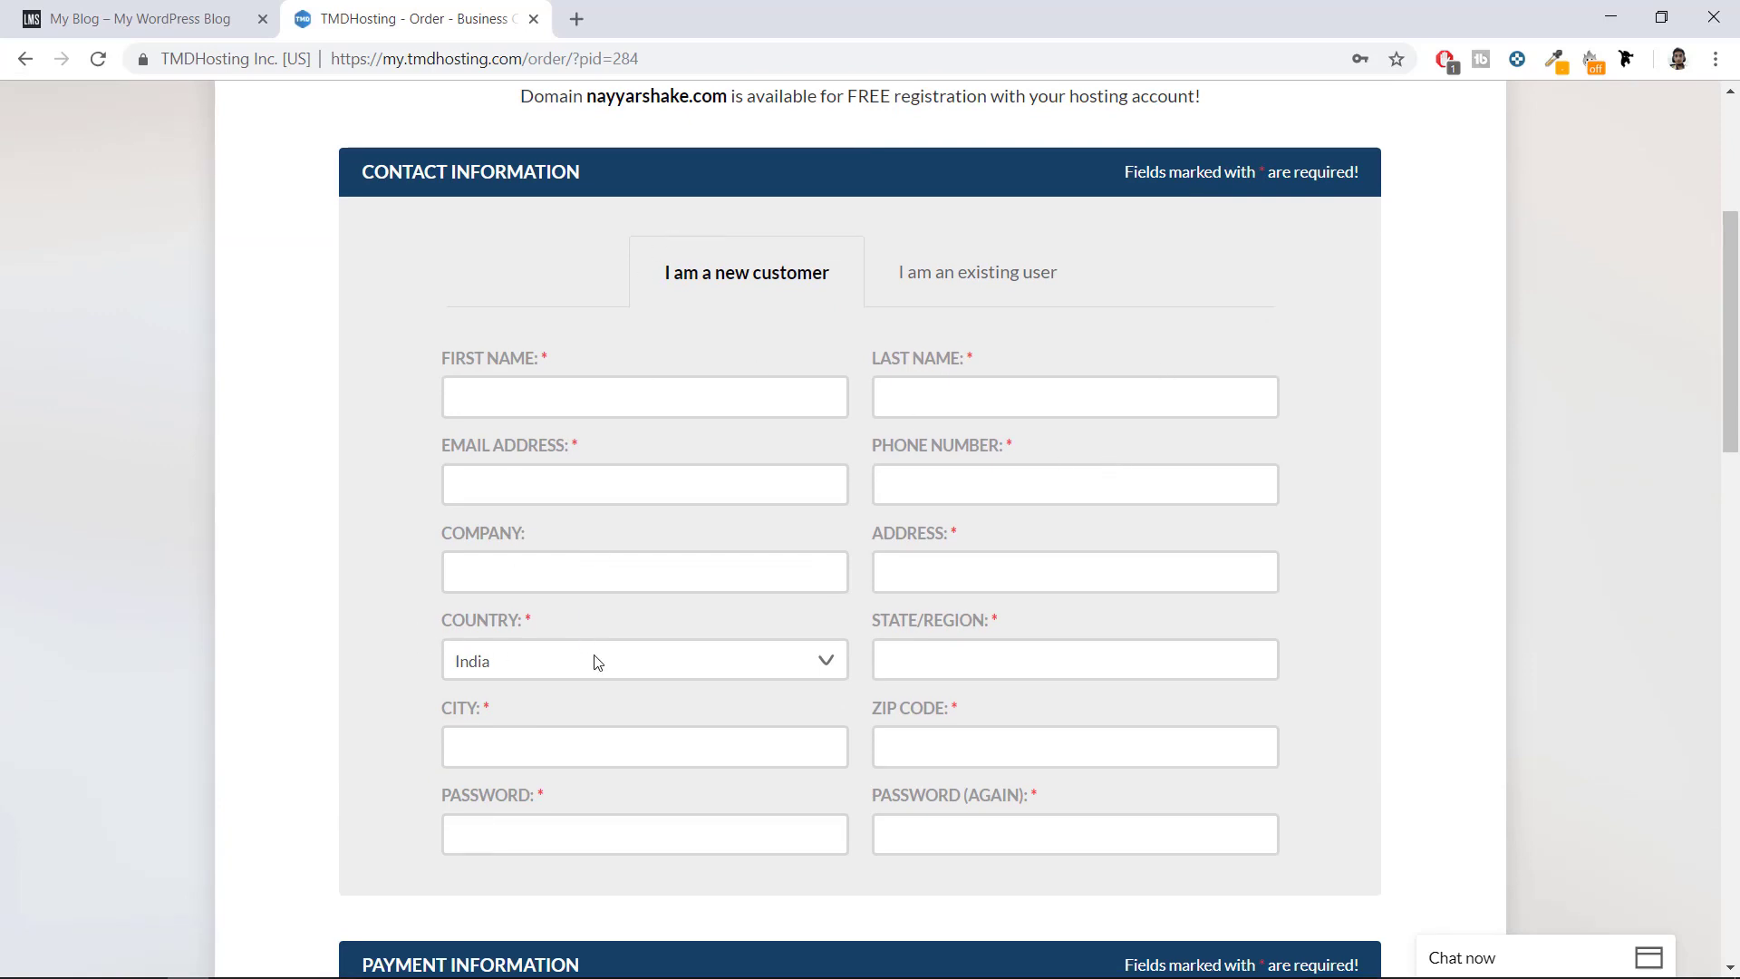
scroll(970, 614, down, 3)
scroll(1398, 569, down, 6)
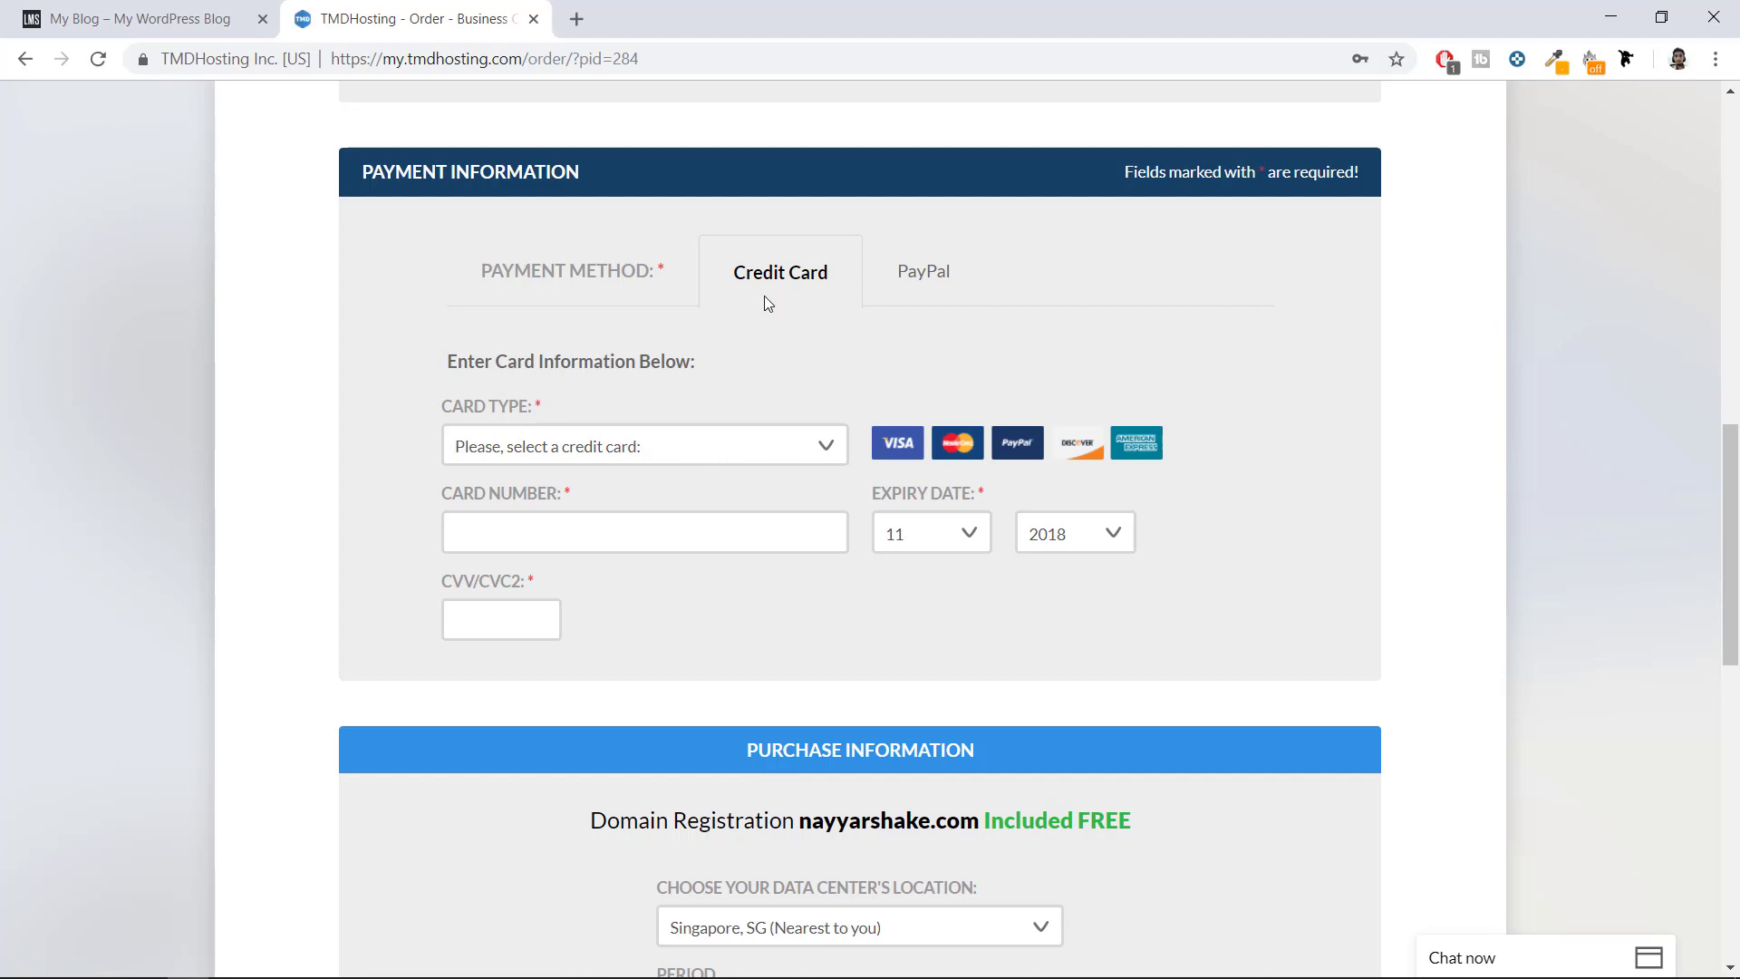
click(653, 444)
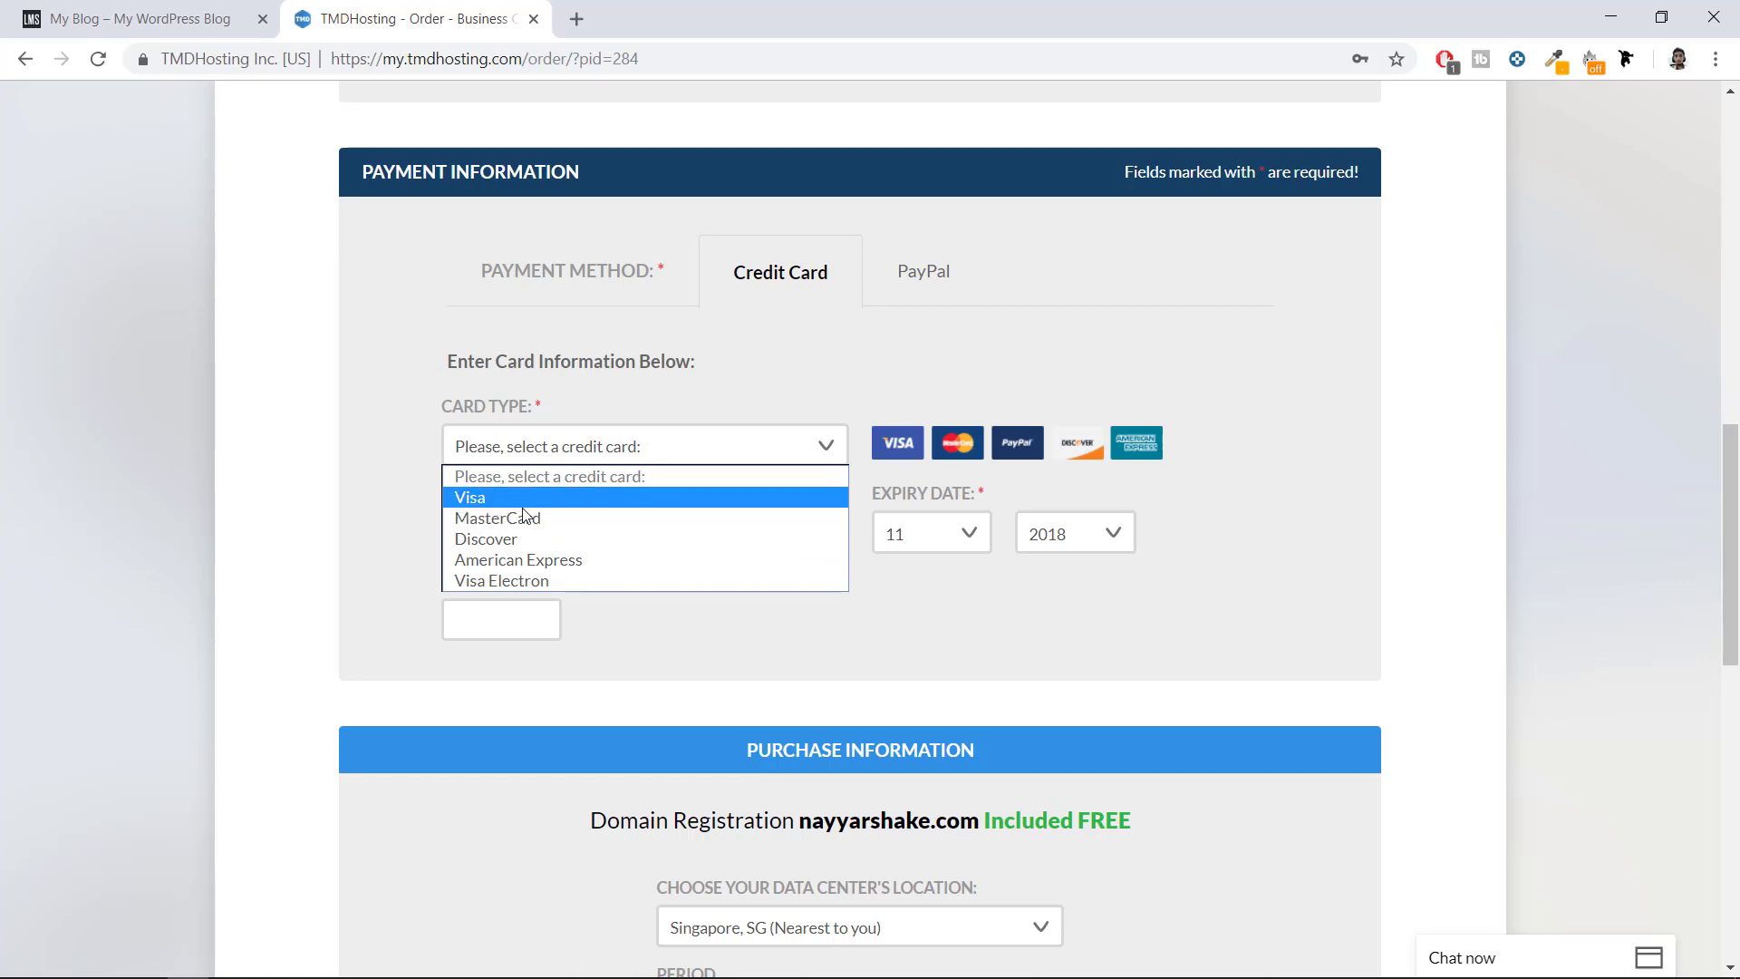
click(1129, 363)
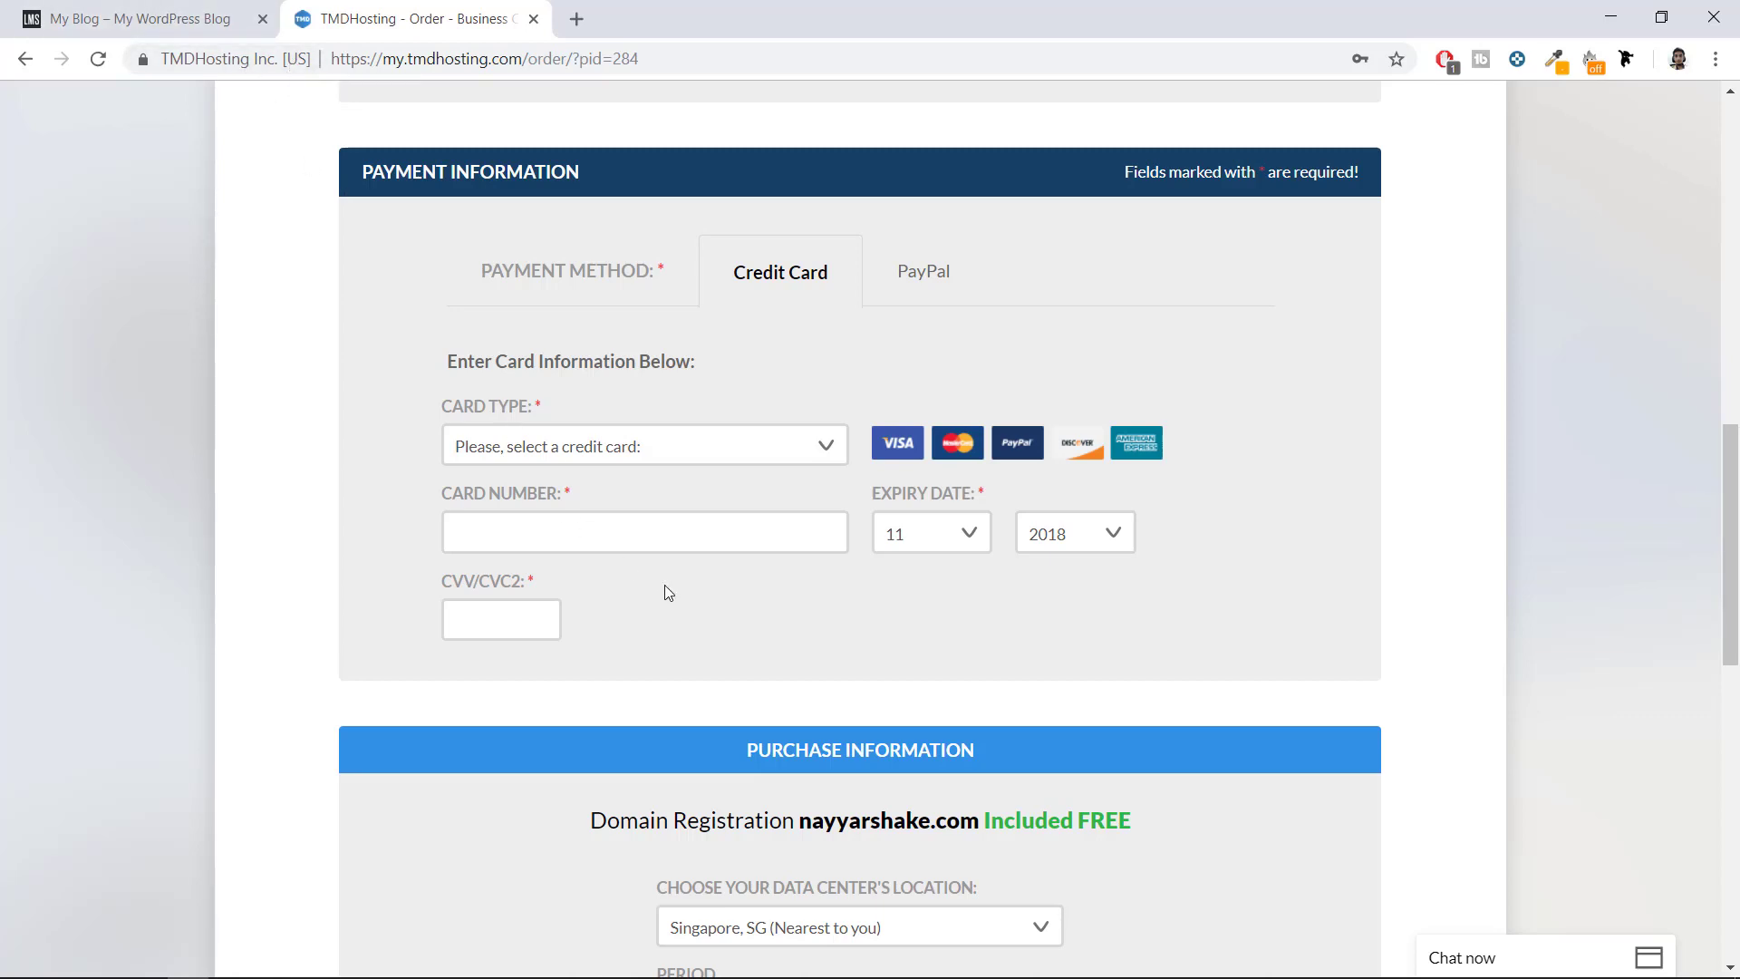
click(680, 448)
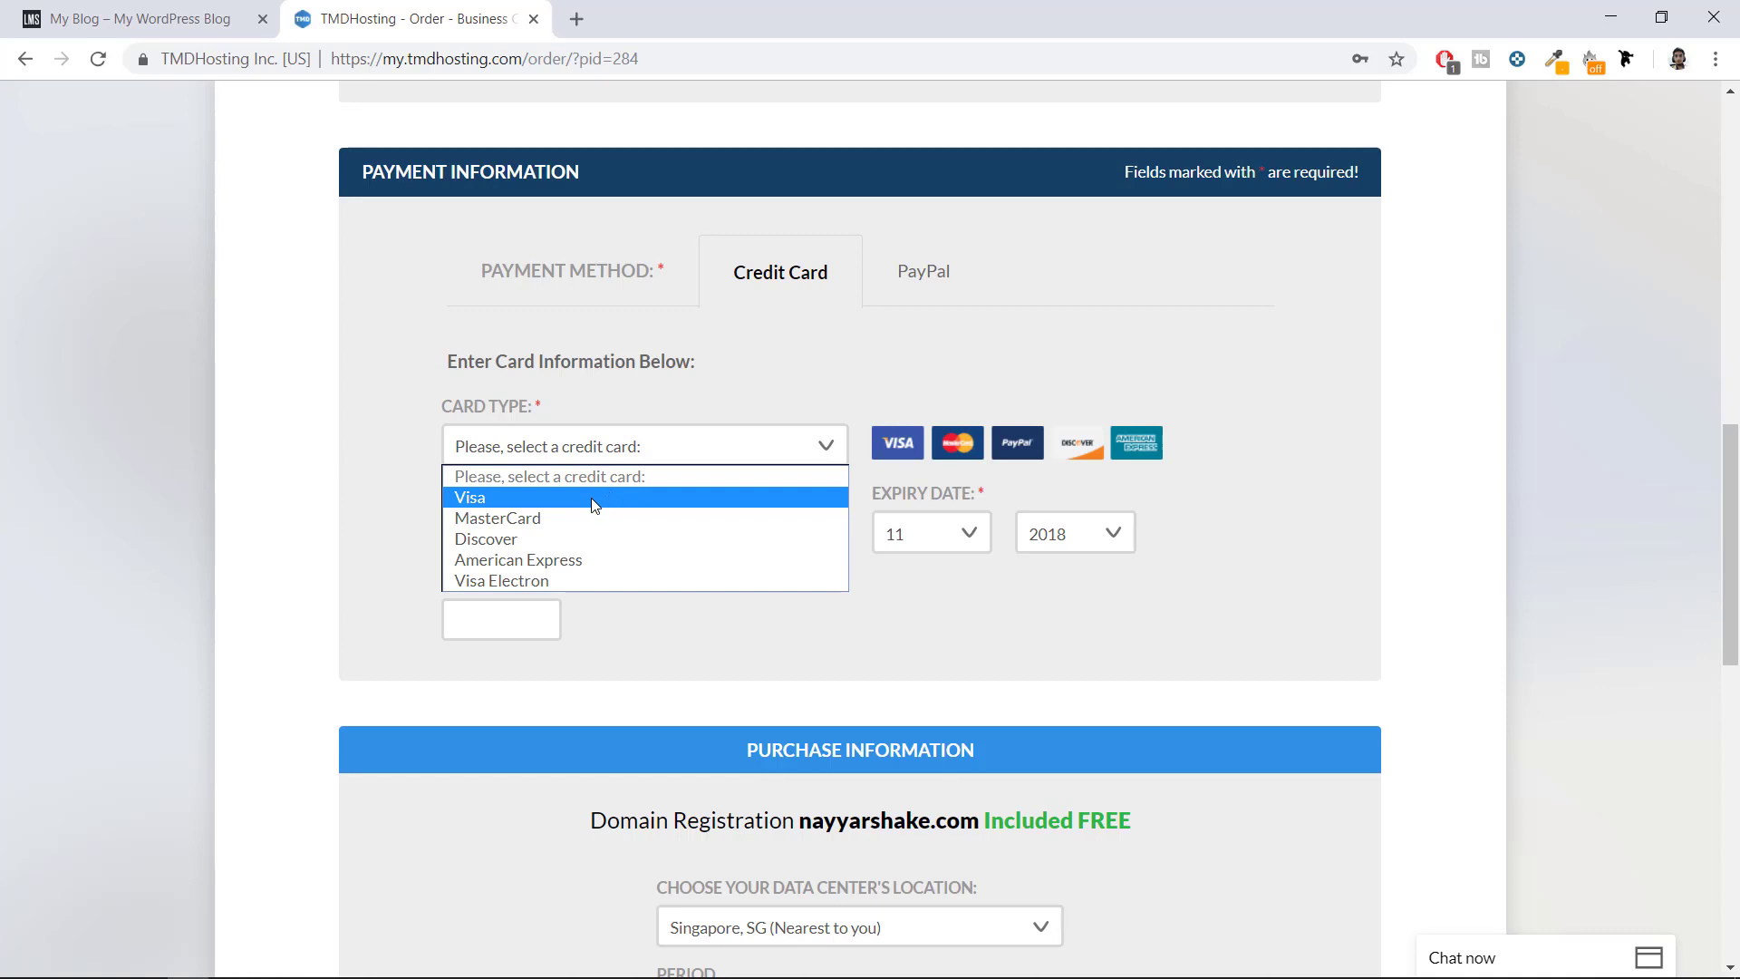
click(966, 399)
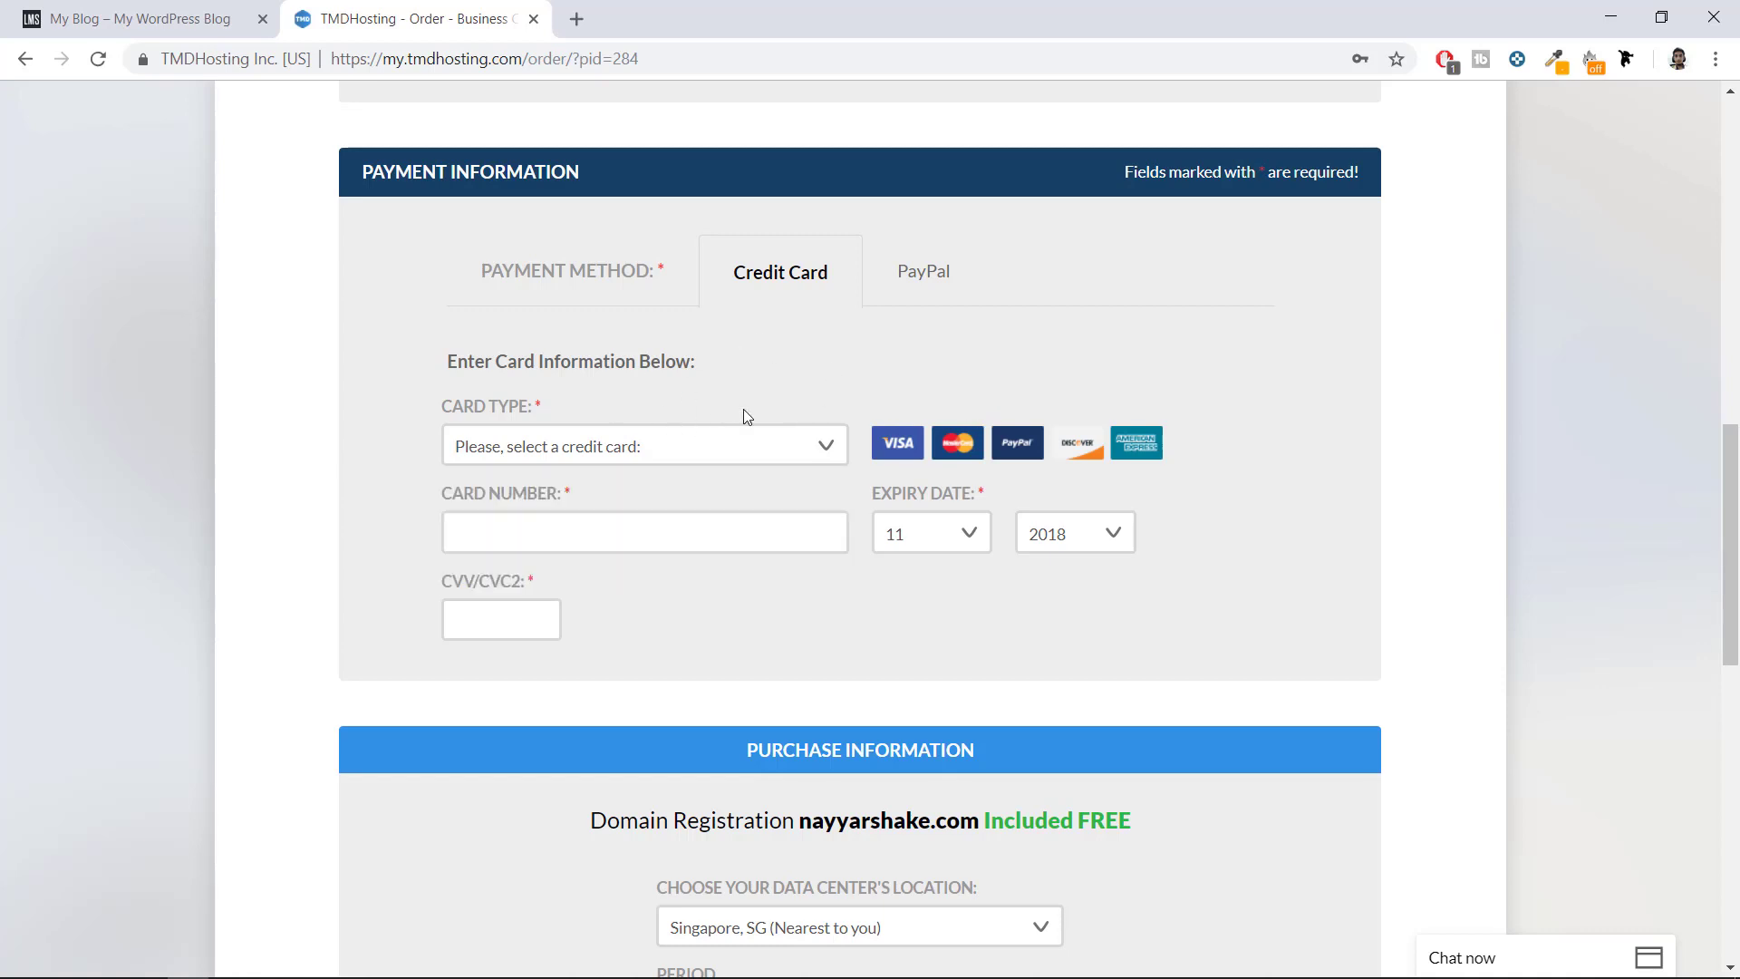
click(935, 288)
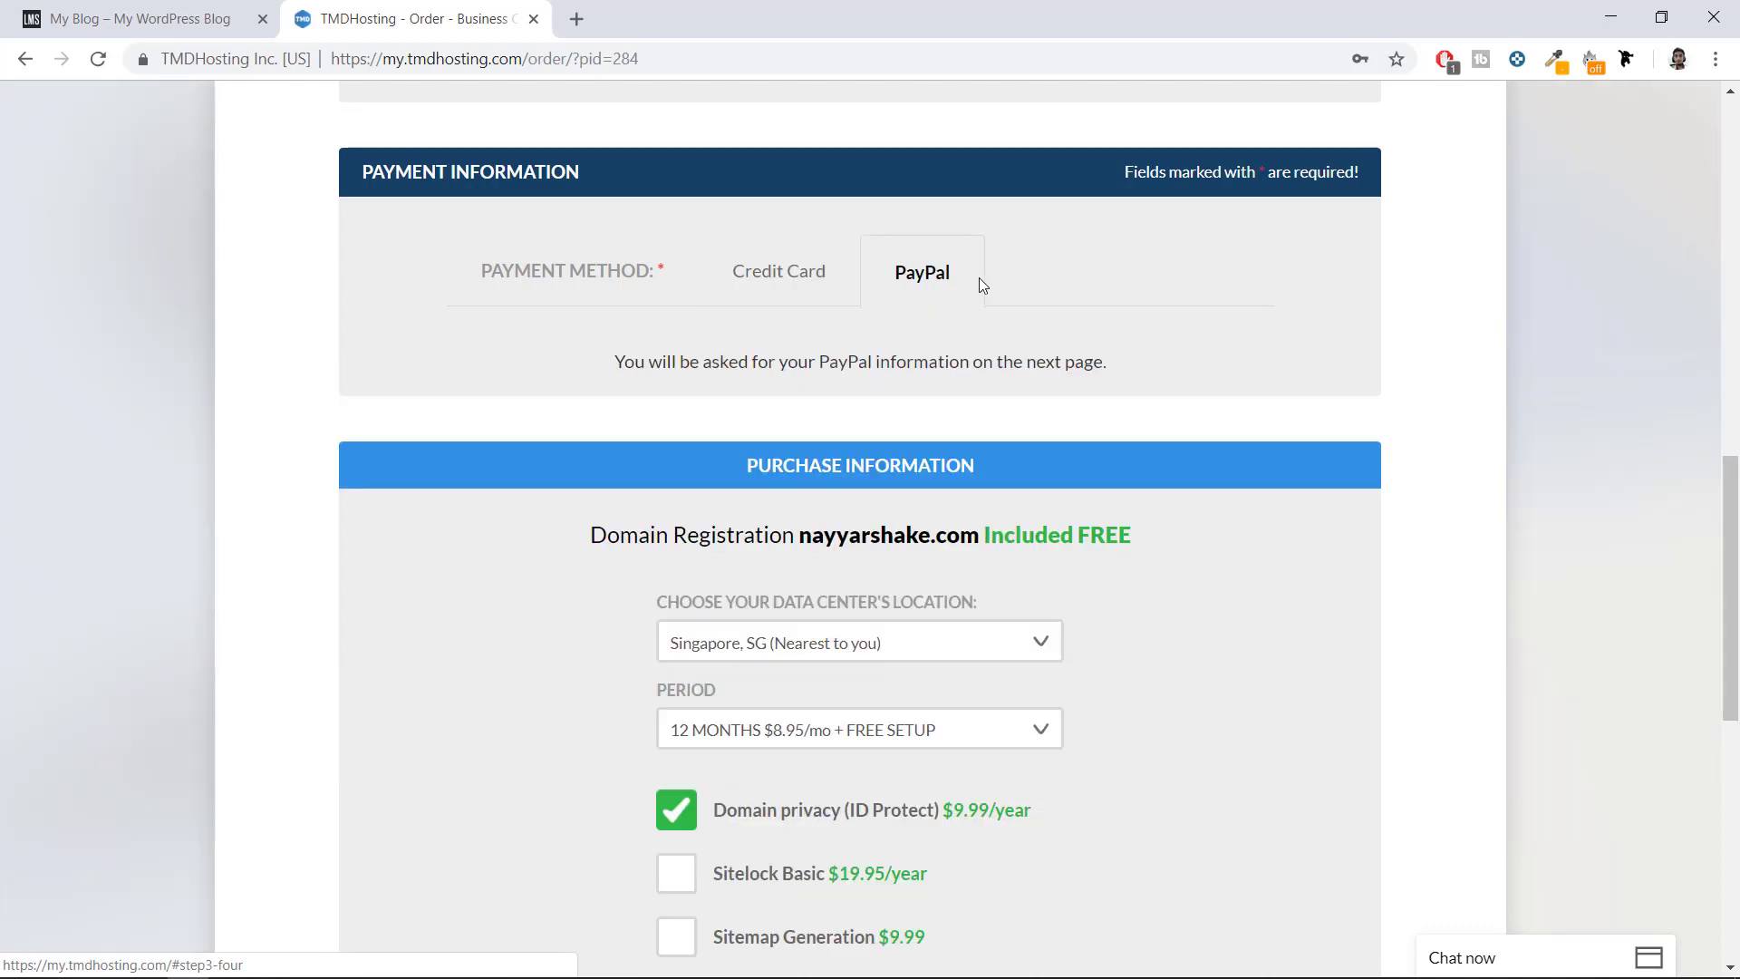
- Keep Singapore as the data center and turn off domain privacy protection
scroll(1346, 407, down, 1)
scroll(1346, 407, down, 3)
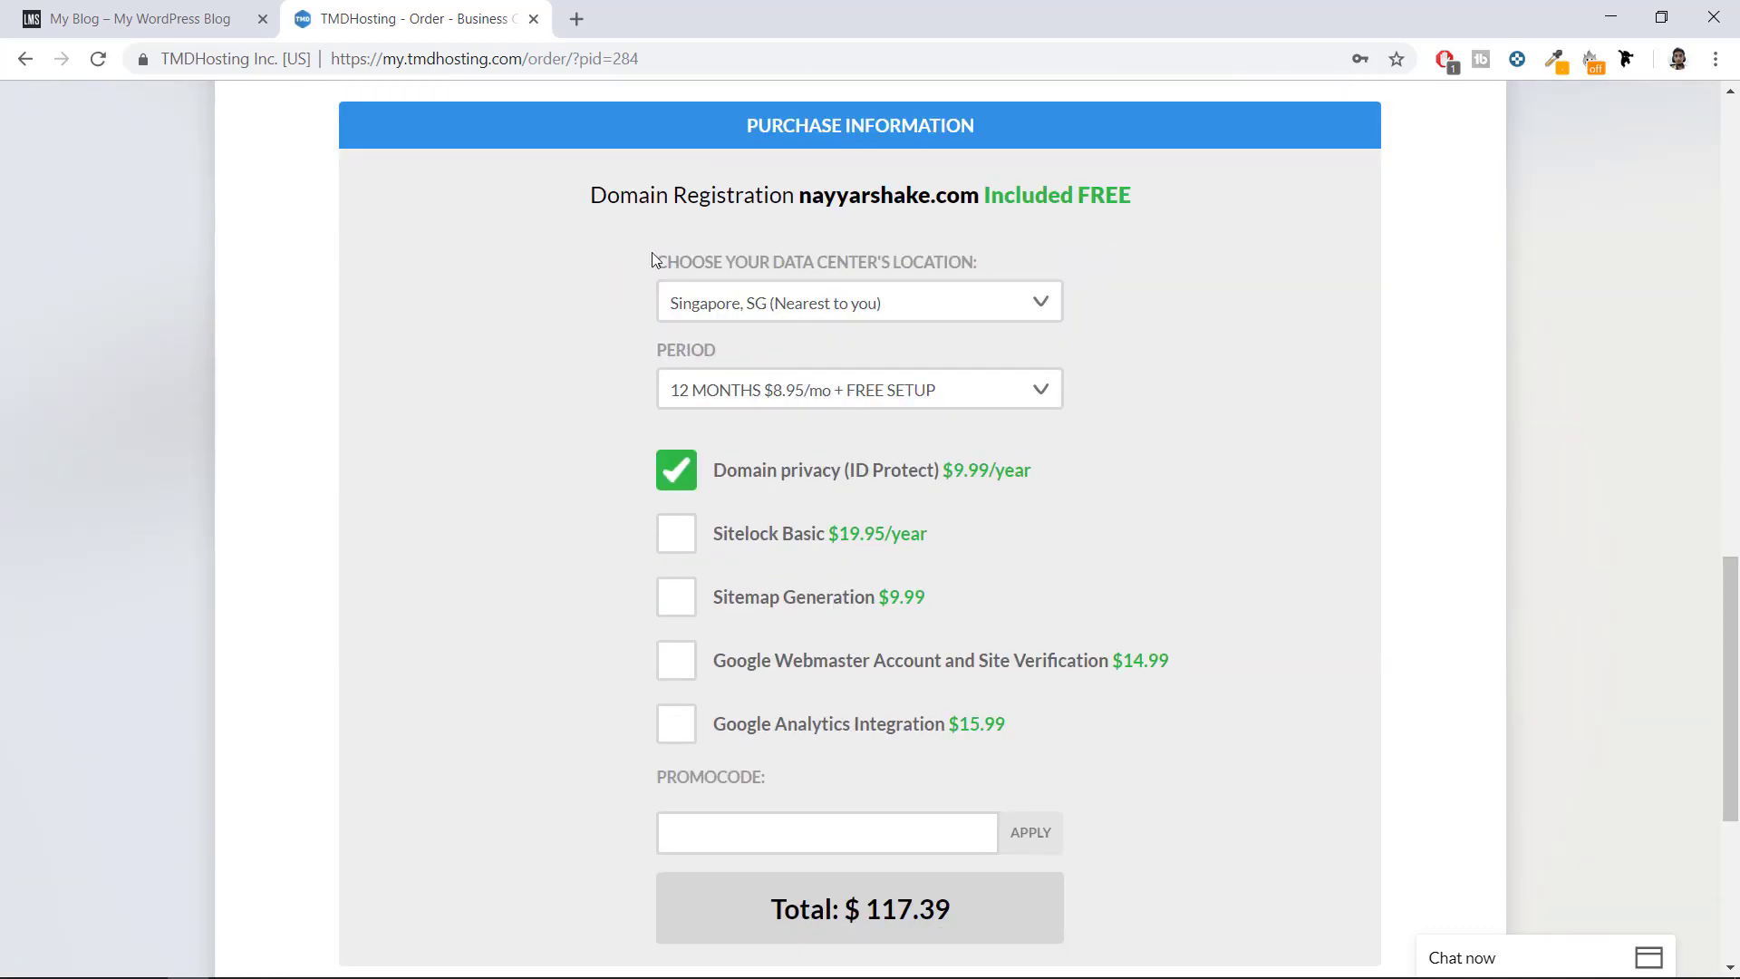
drag(651, 252, 1025, 245)
click(1024, 245)
click(897, 304)
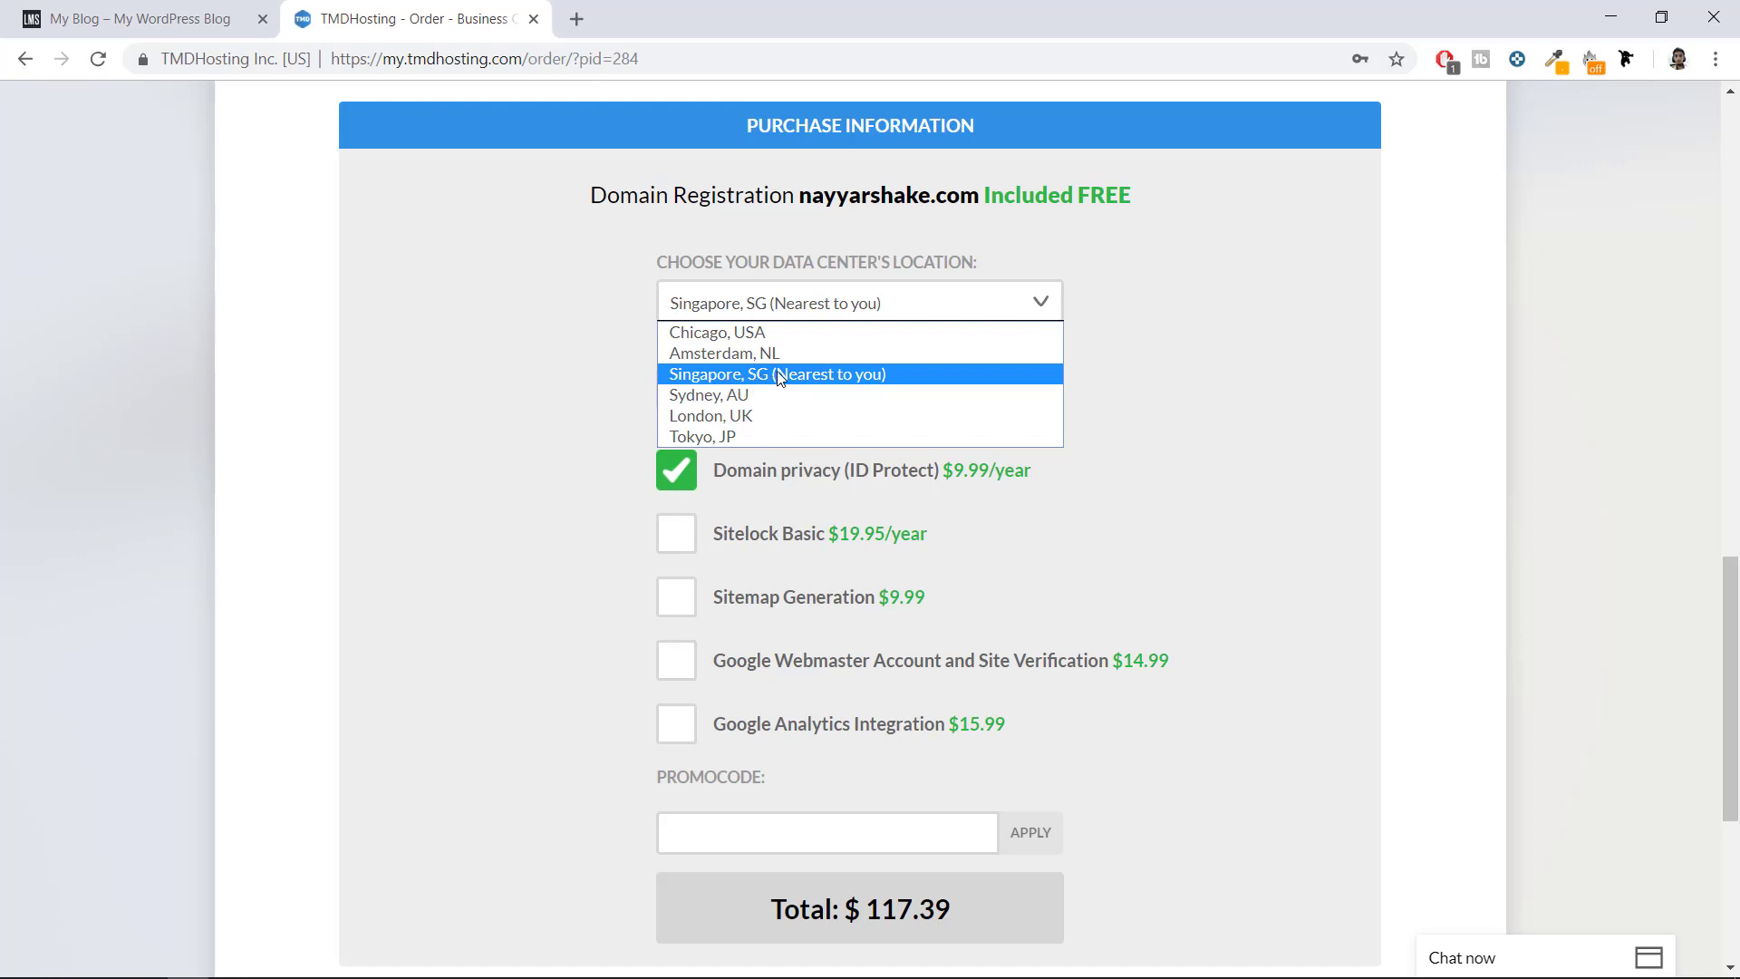
click(775, 377)
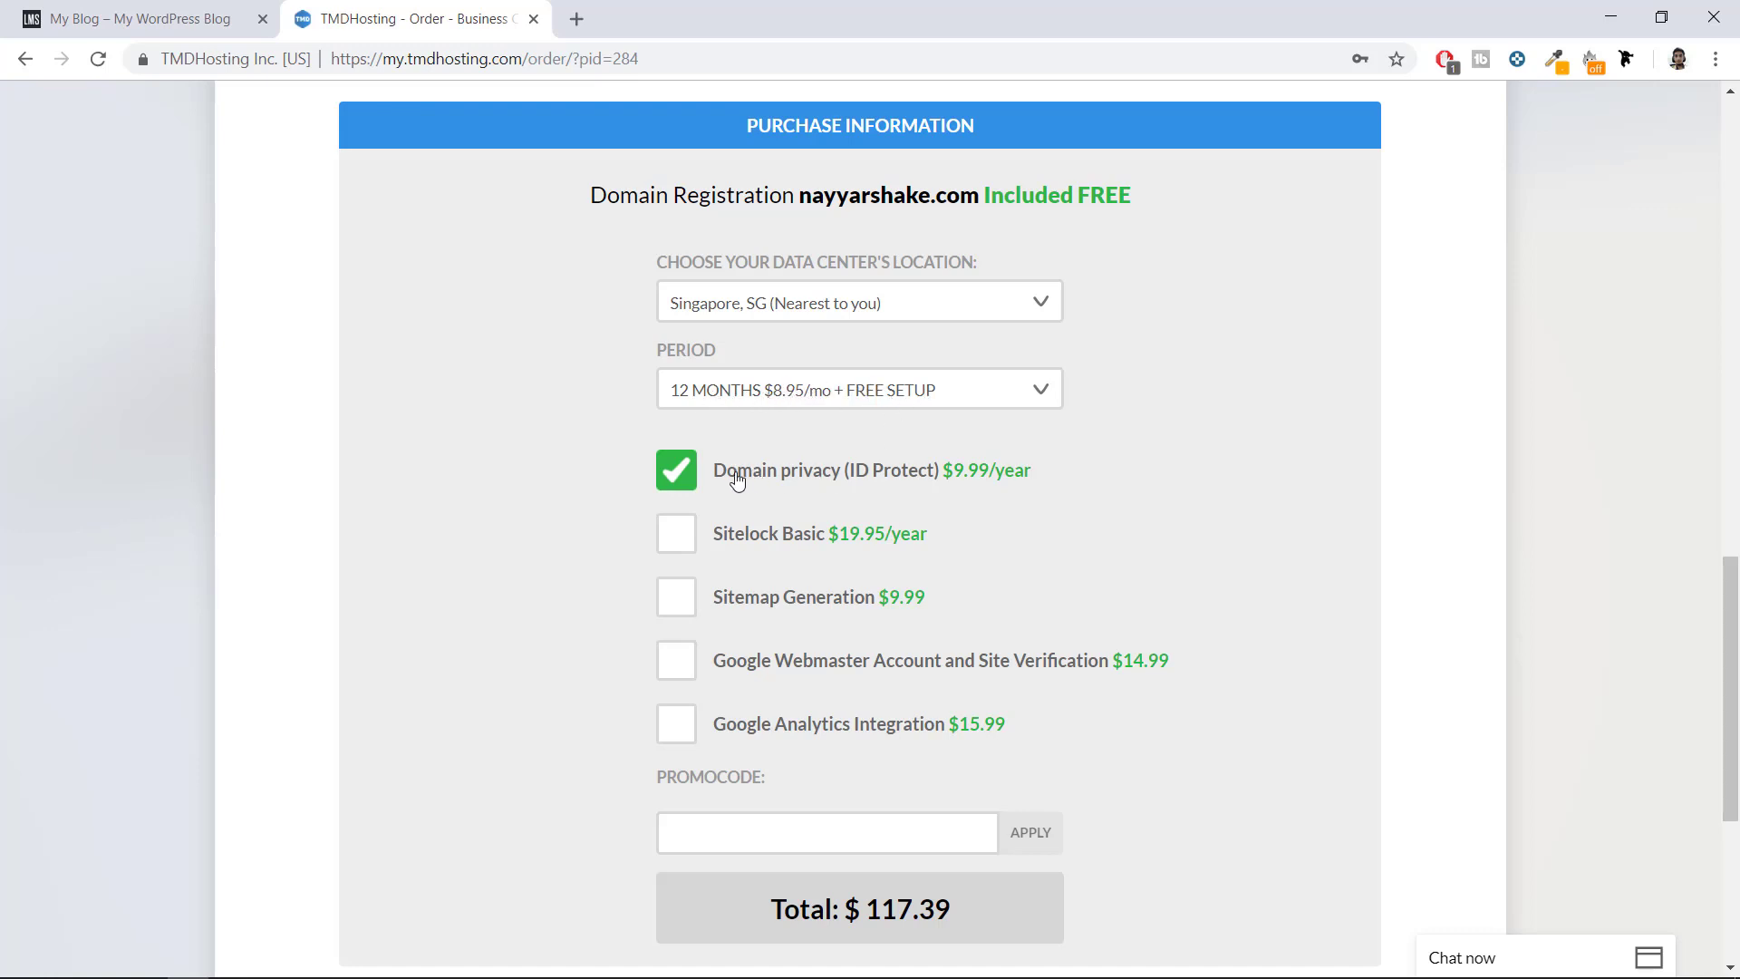
click(686, 480)
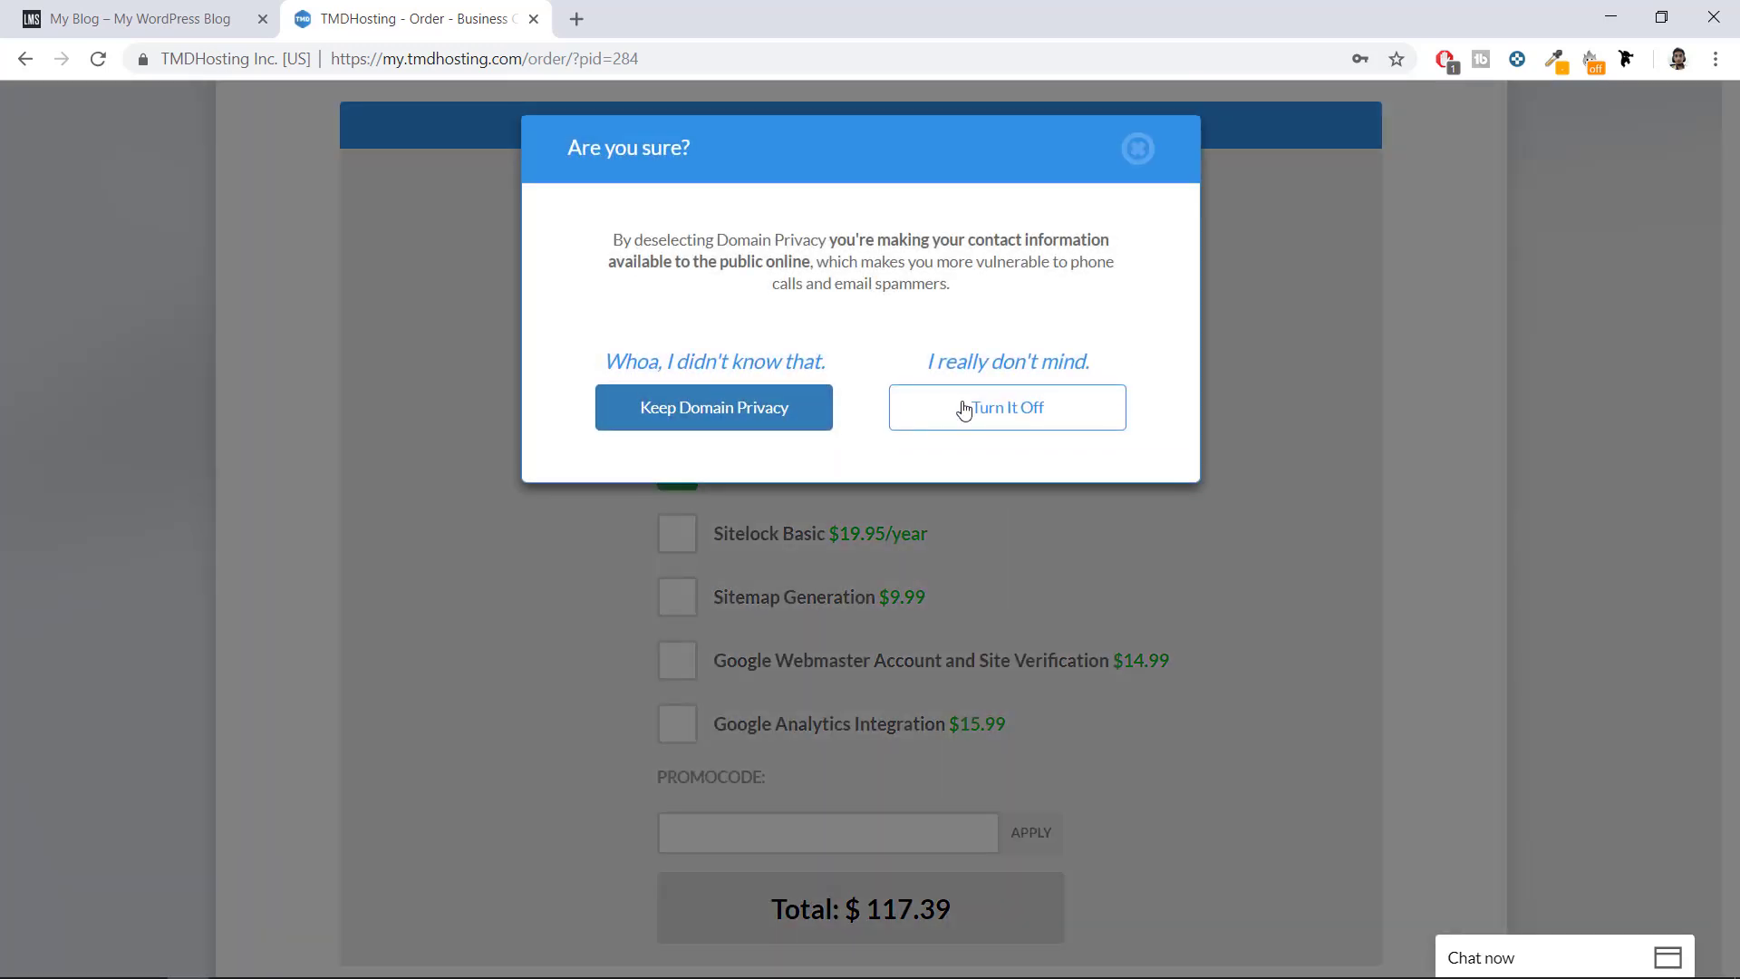
click(969, 405)
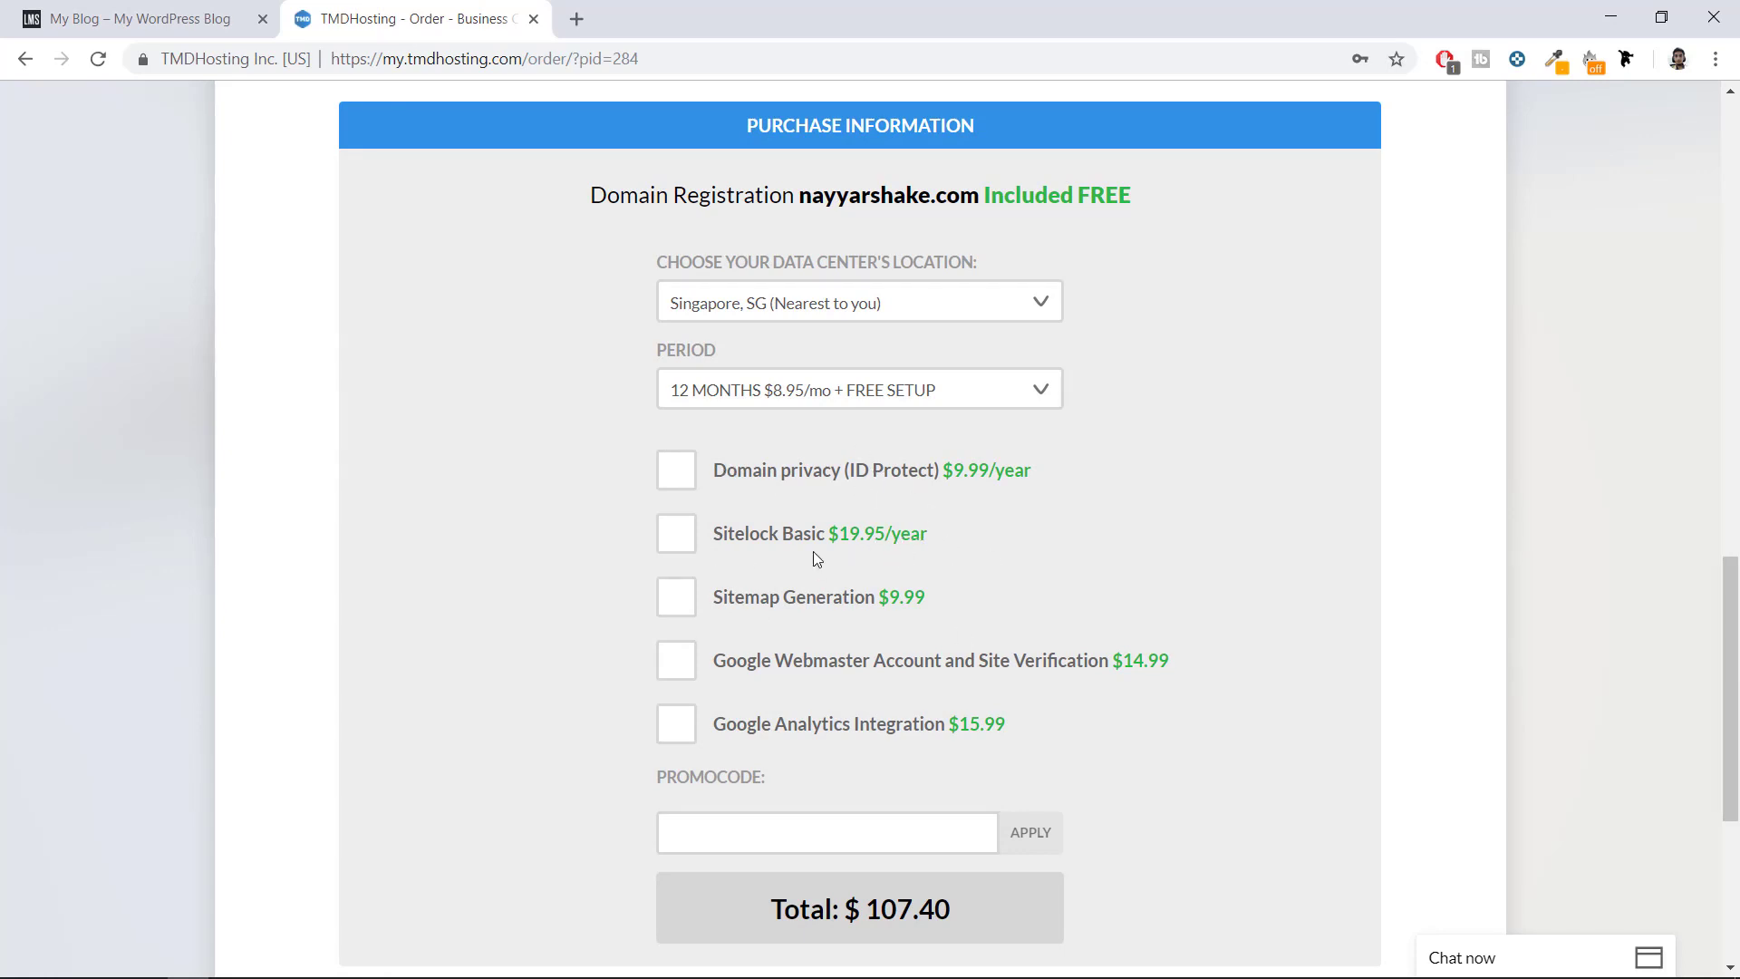
- Apply the 7% promo code, bringing the total to $99.88, and accept the Terms of Service
scroll(992, 514, down, 1)
scroll(992, 515, down, 2)
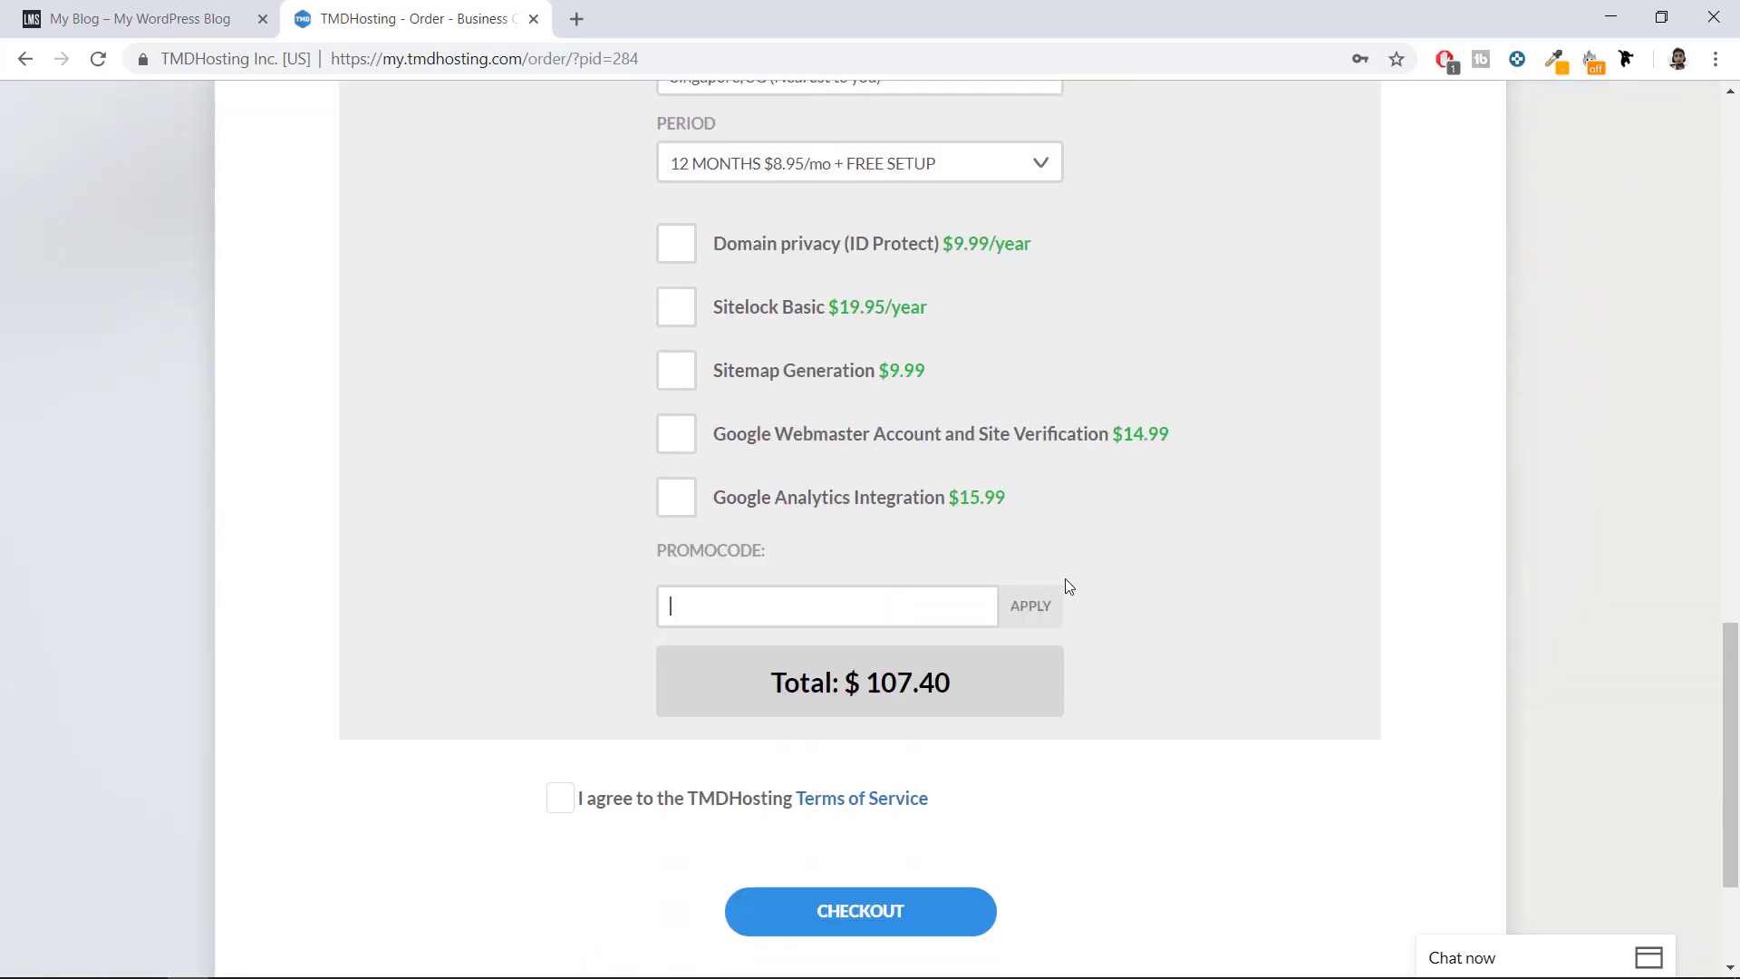
scroll(1066, 585, down, 3)
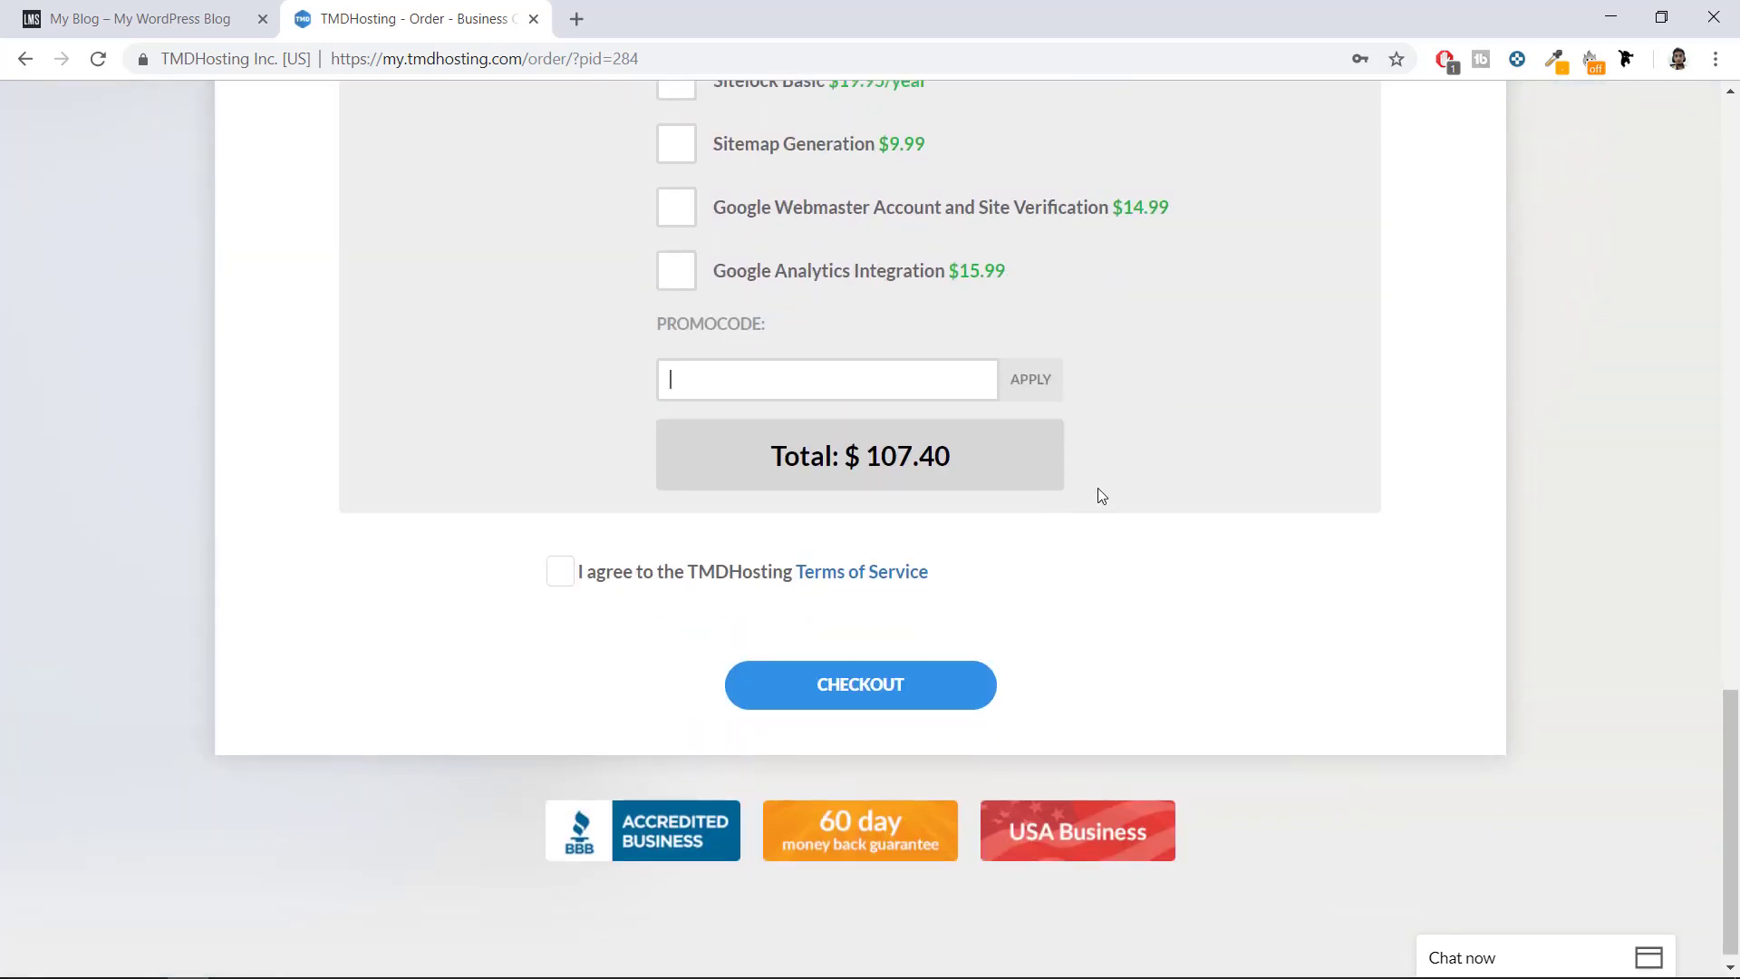
text(NAYYAR7)
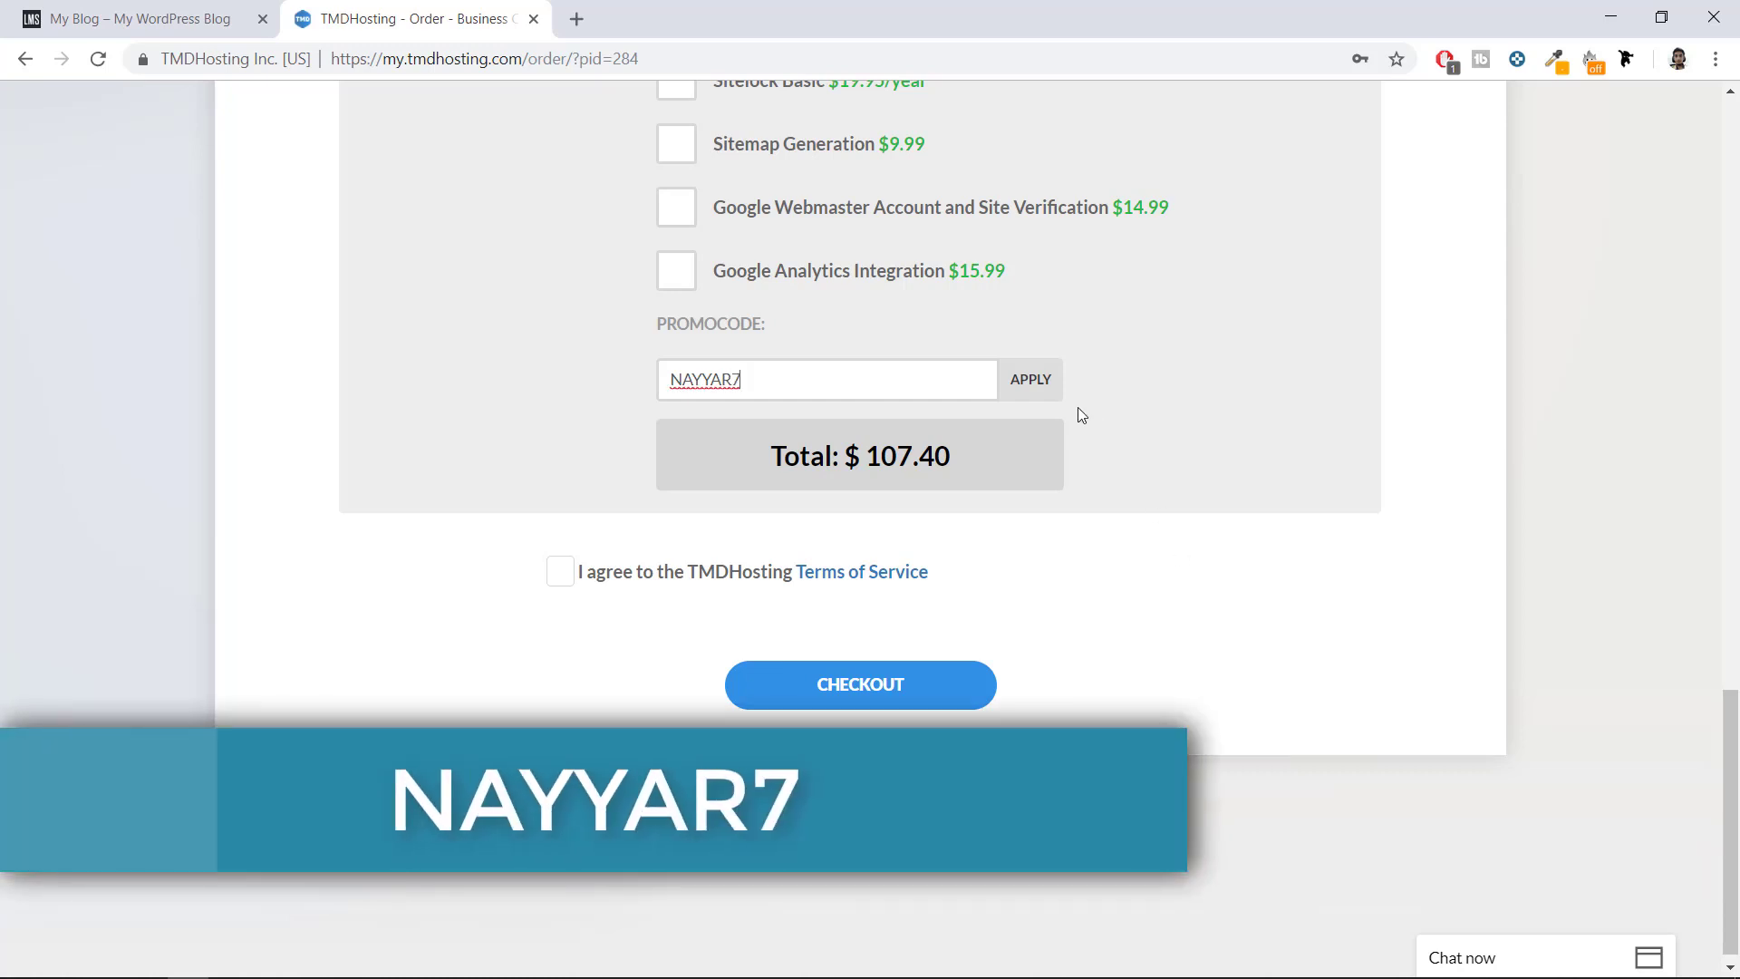
click(1034, 380)
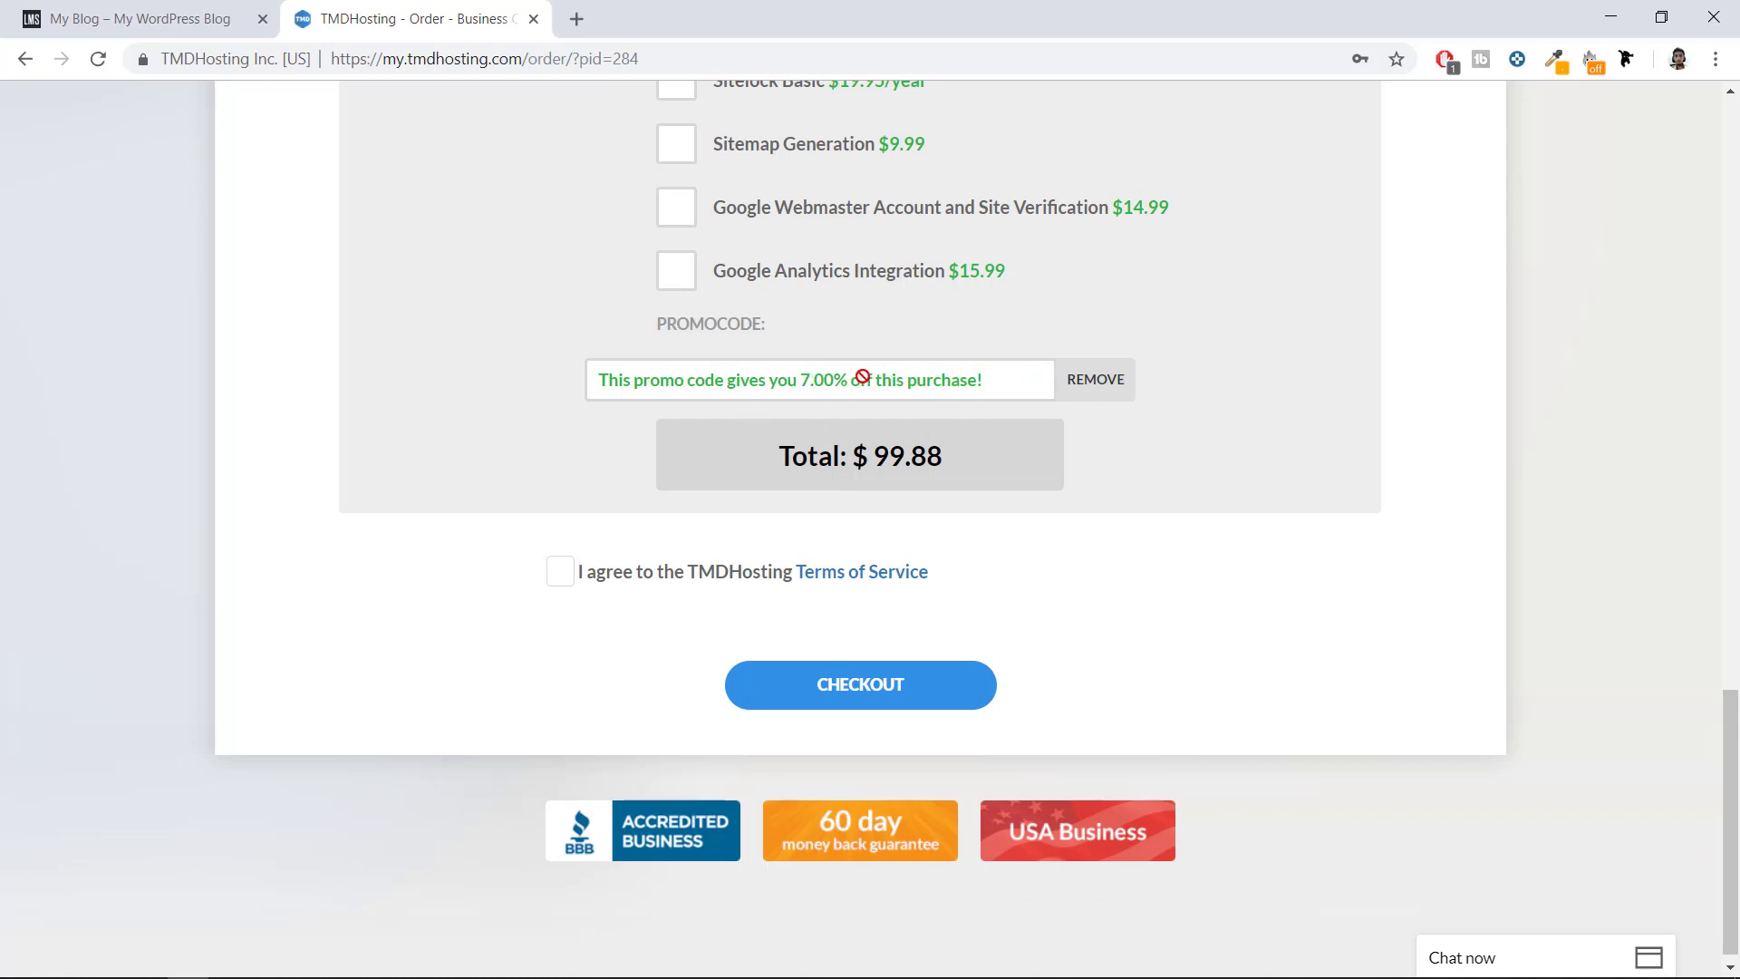
click(562, 573)
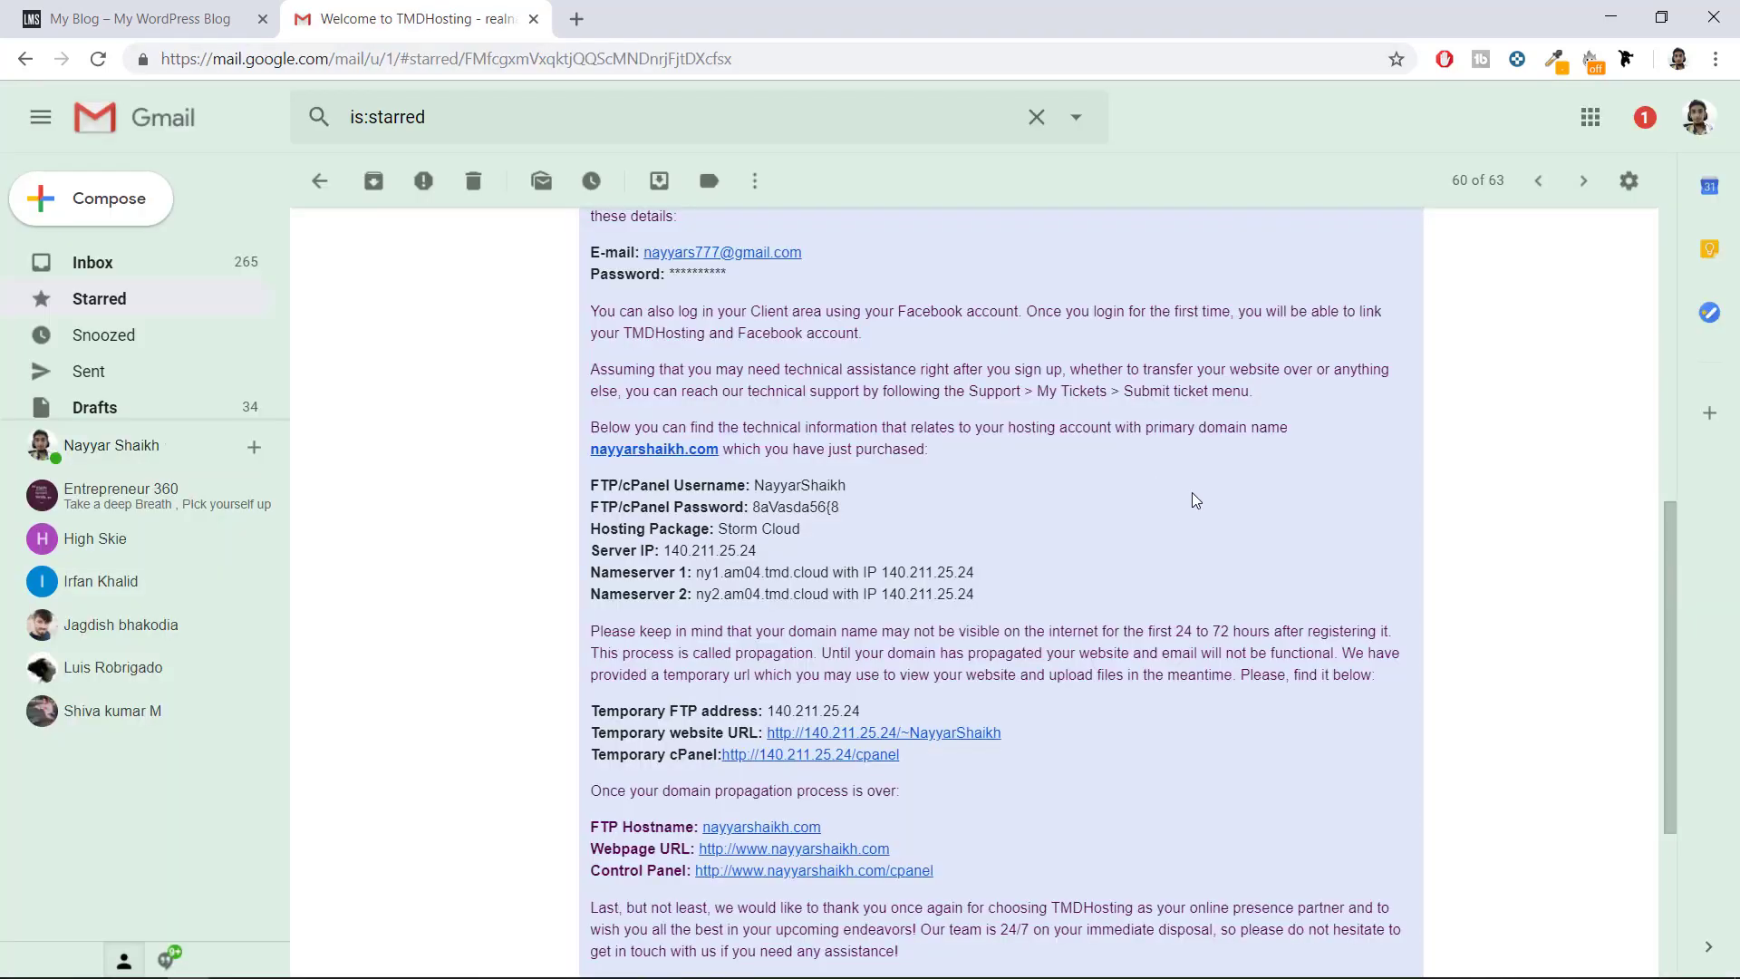
- Scroll the TMDHosting welcome email down to the Control Panel link and highlight it
scroll(1195, 501, up, 3)
scroll(1195, 499, up, 2)
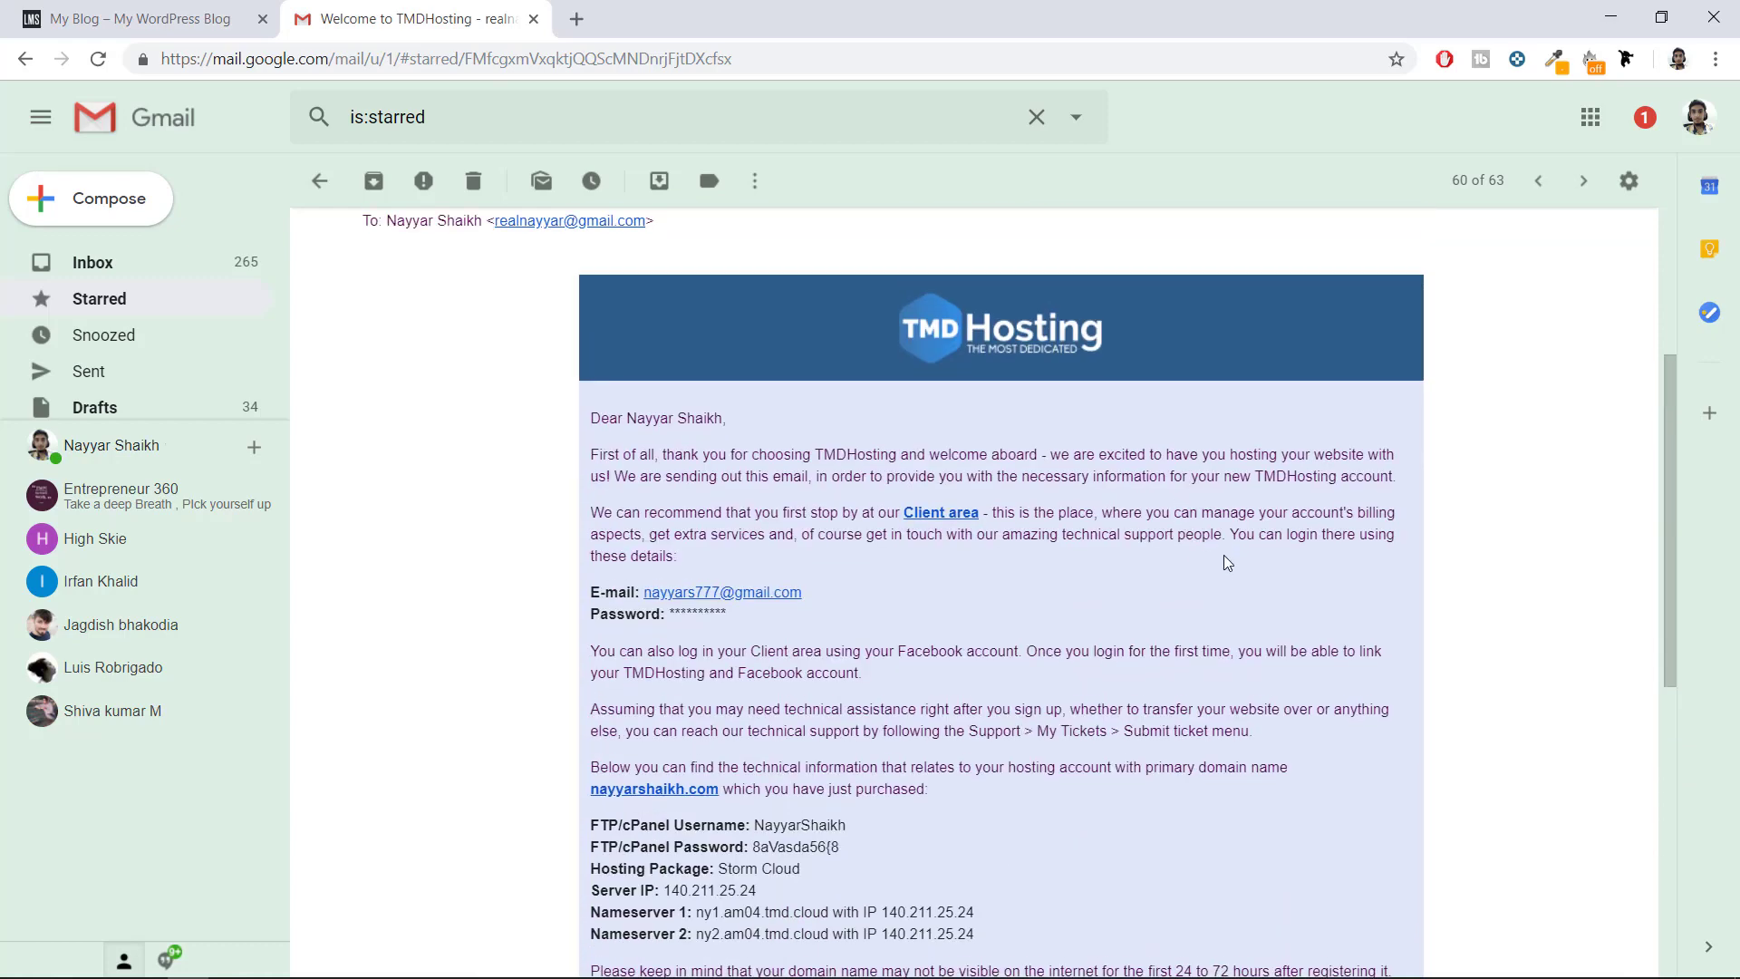
scroll(1226, 560, down, 3)
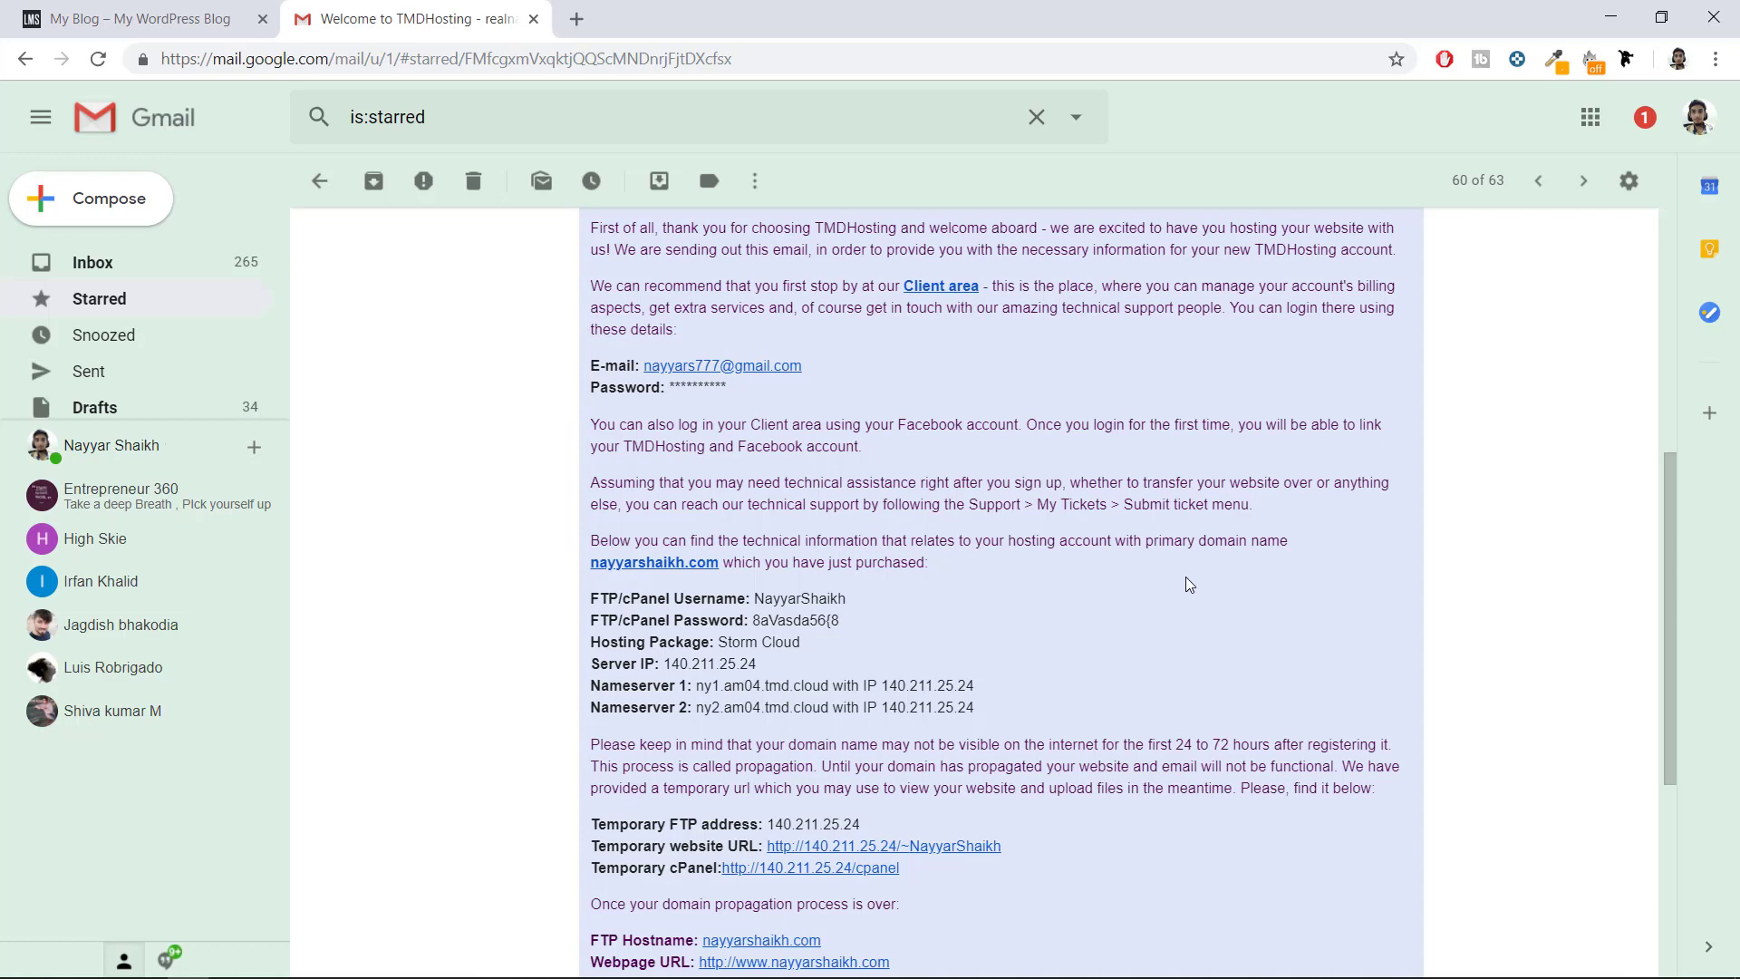
scroll(1116, 547, down, 1)
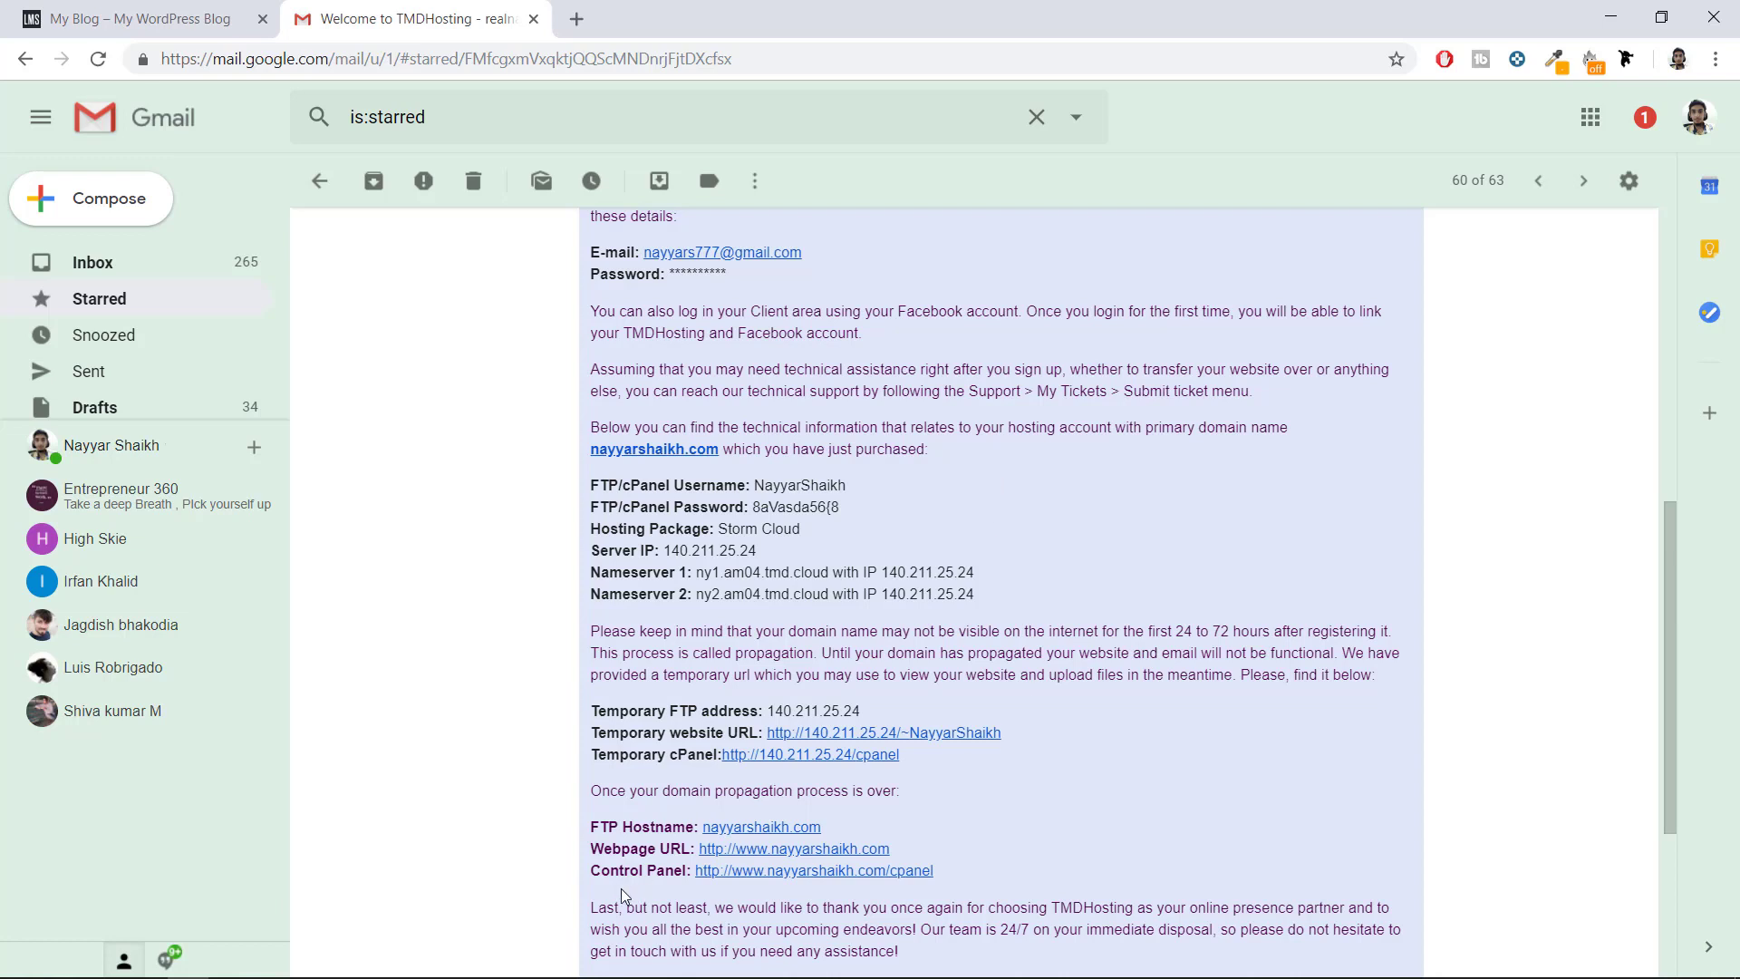
drag(591, 870, 682, 872)
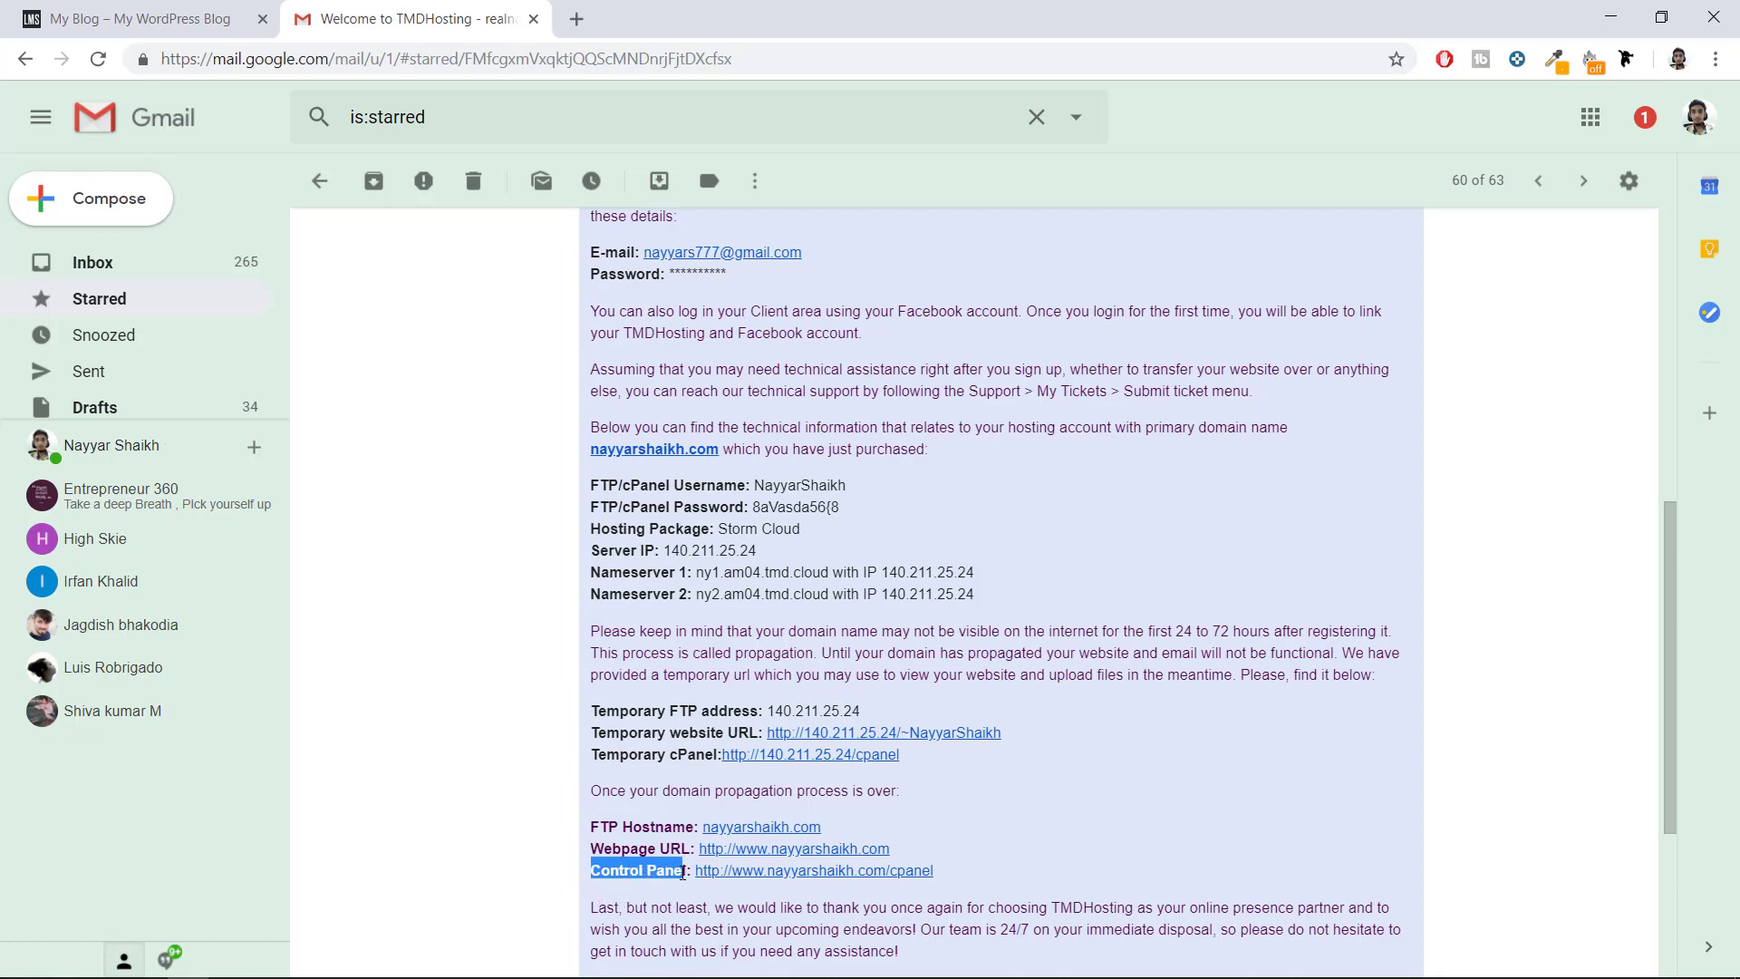
- Open the Control Panel link and log in to cPanel with the saved credentials
click(806, 871)
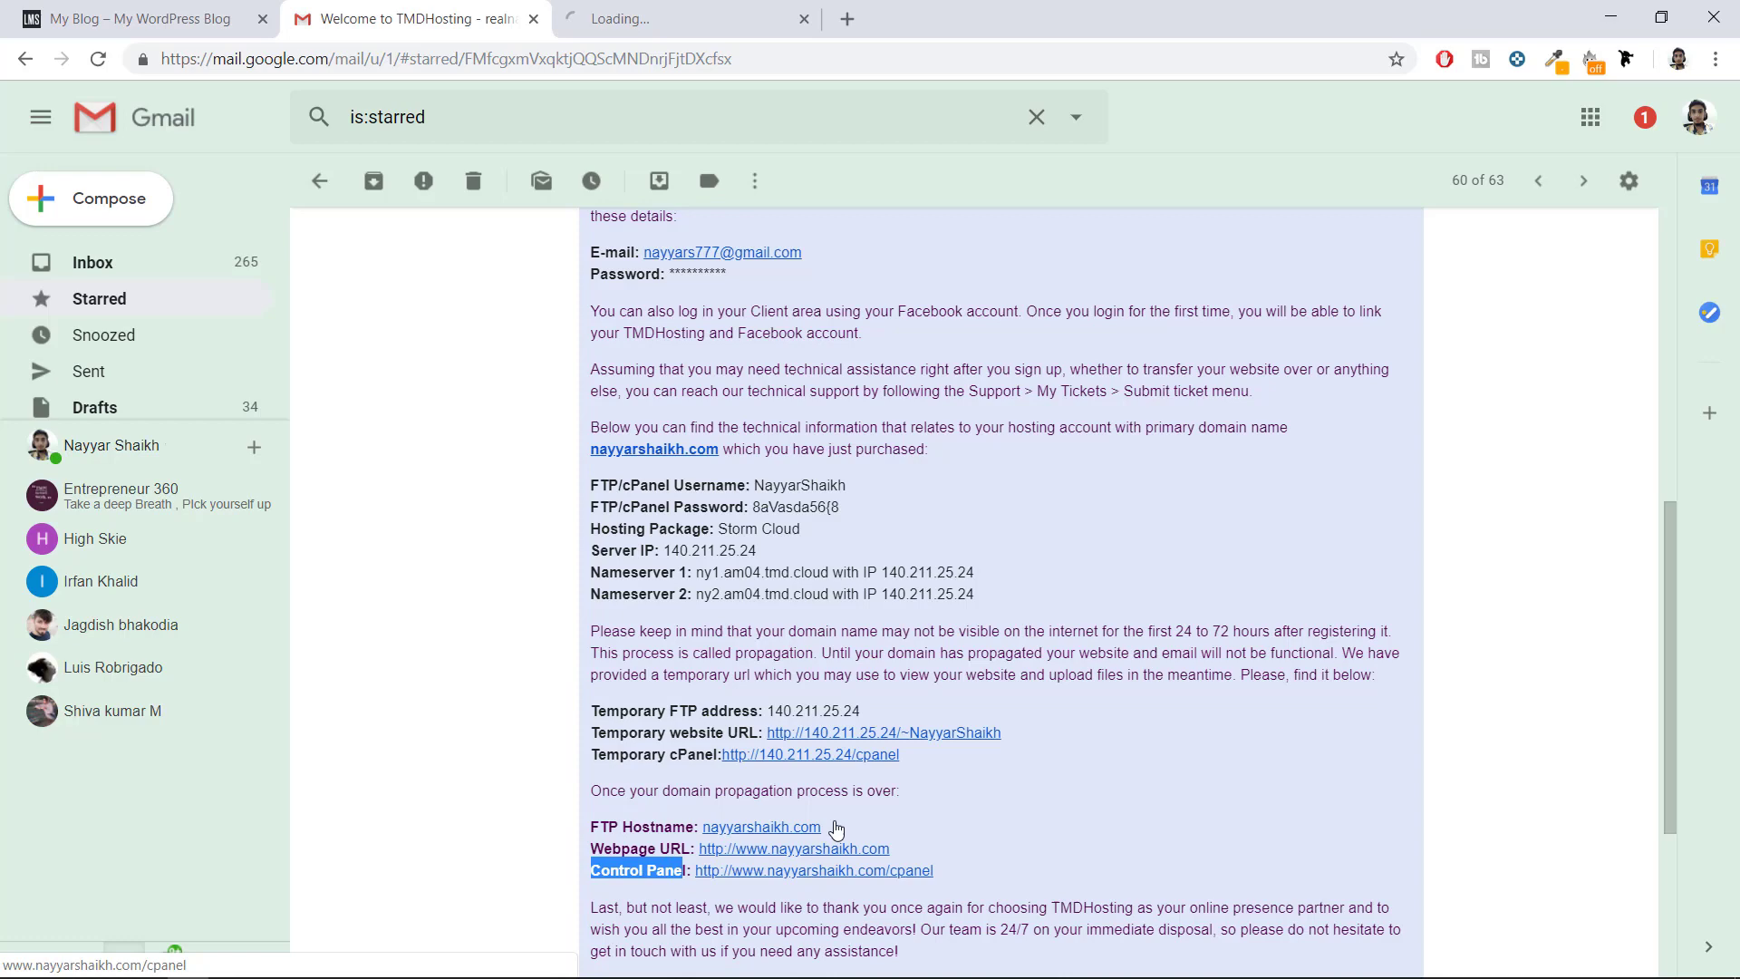
click(730, 15)
click(518, 19)
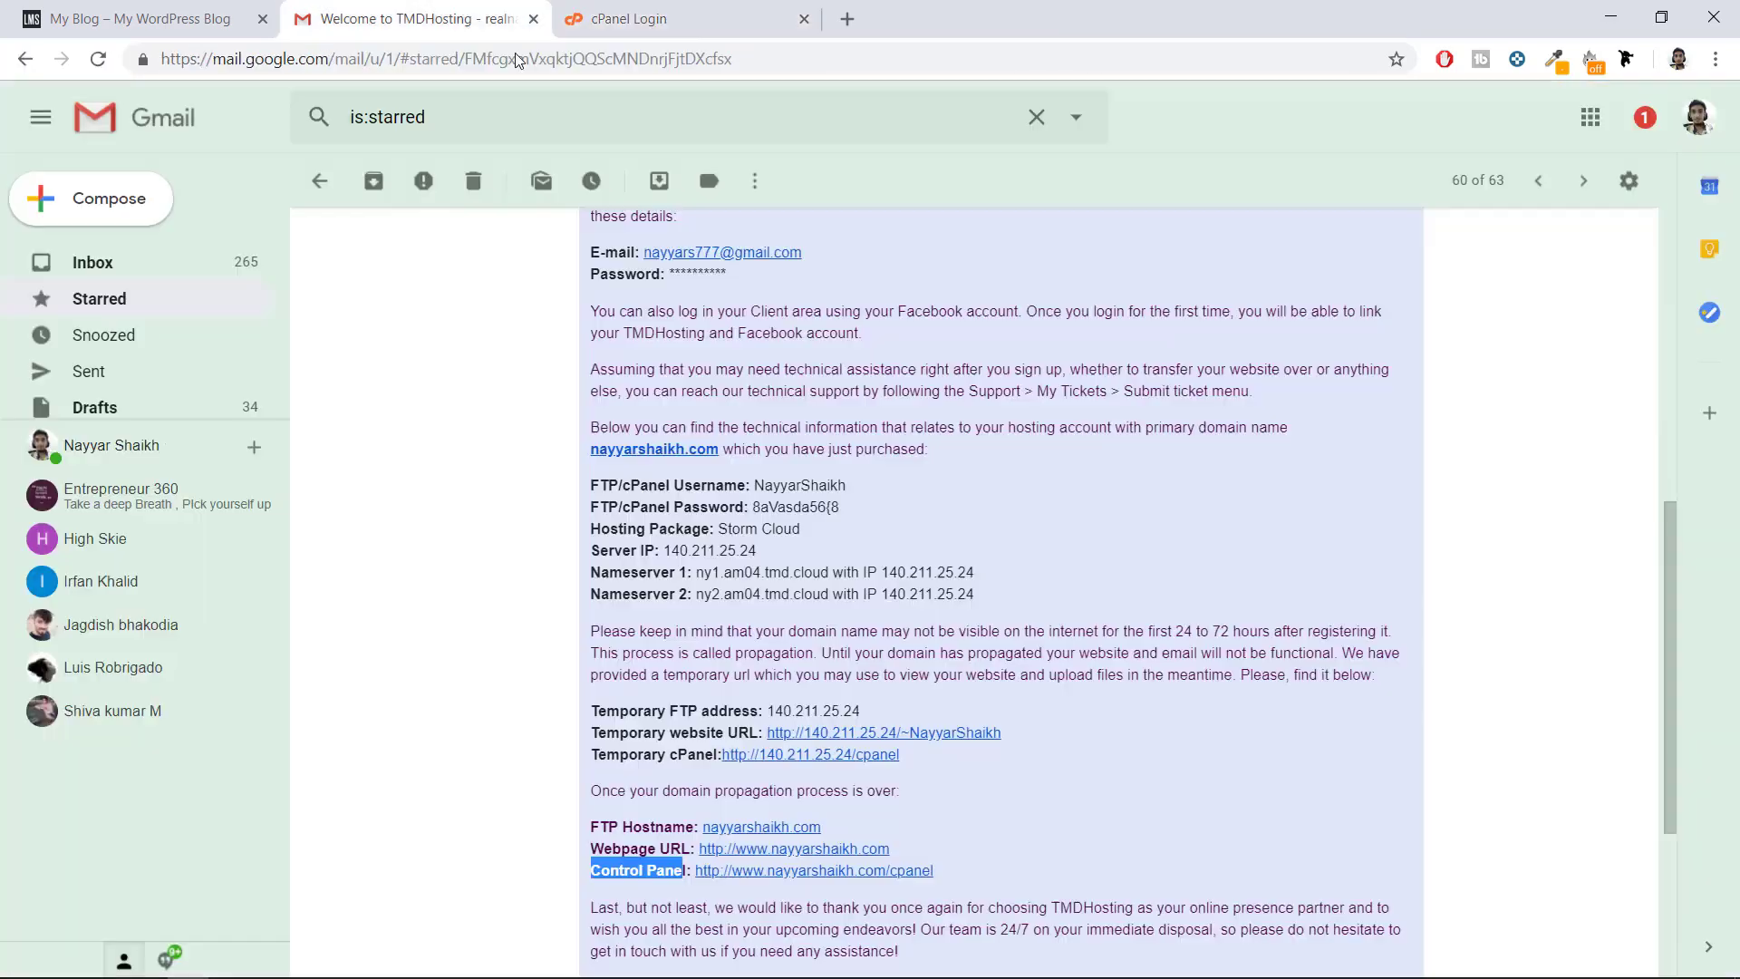
click(684, 11)
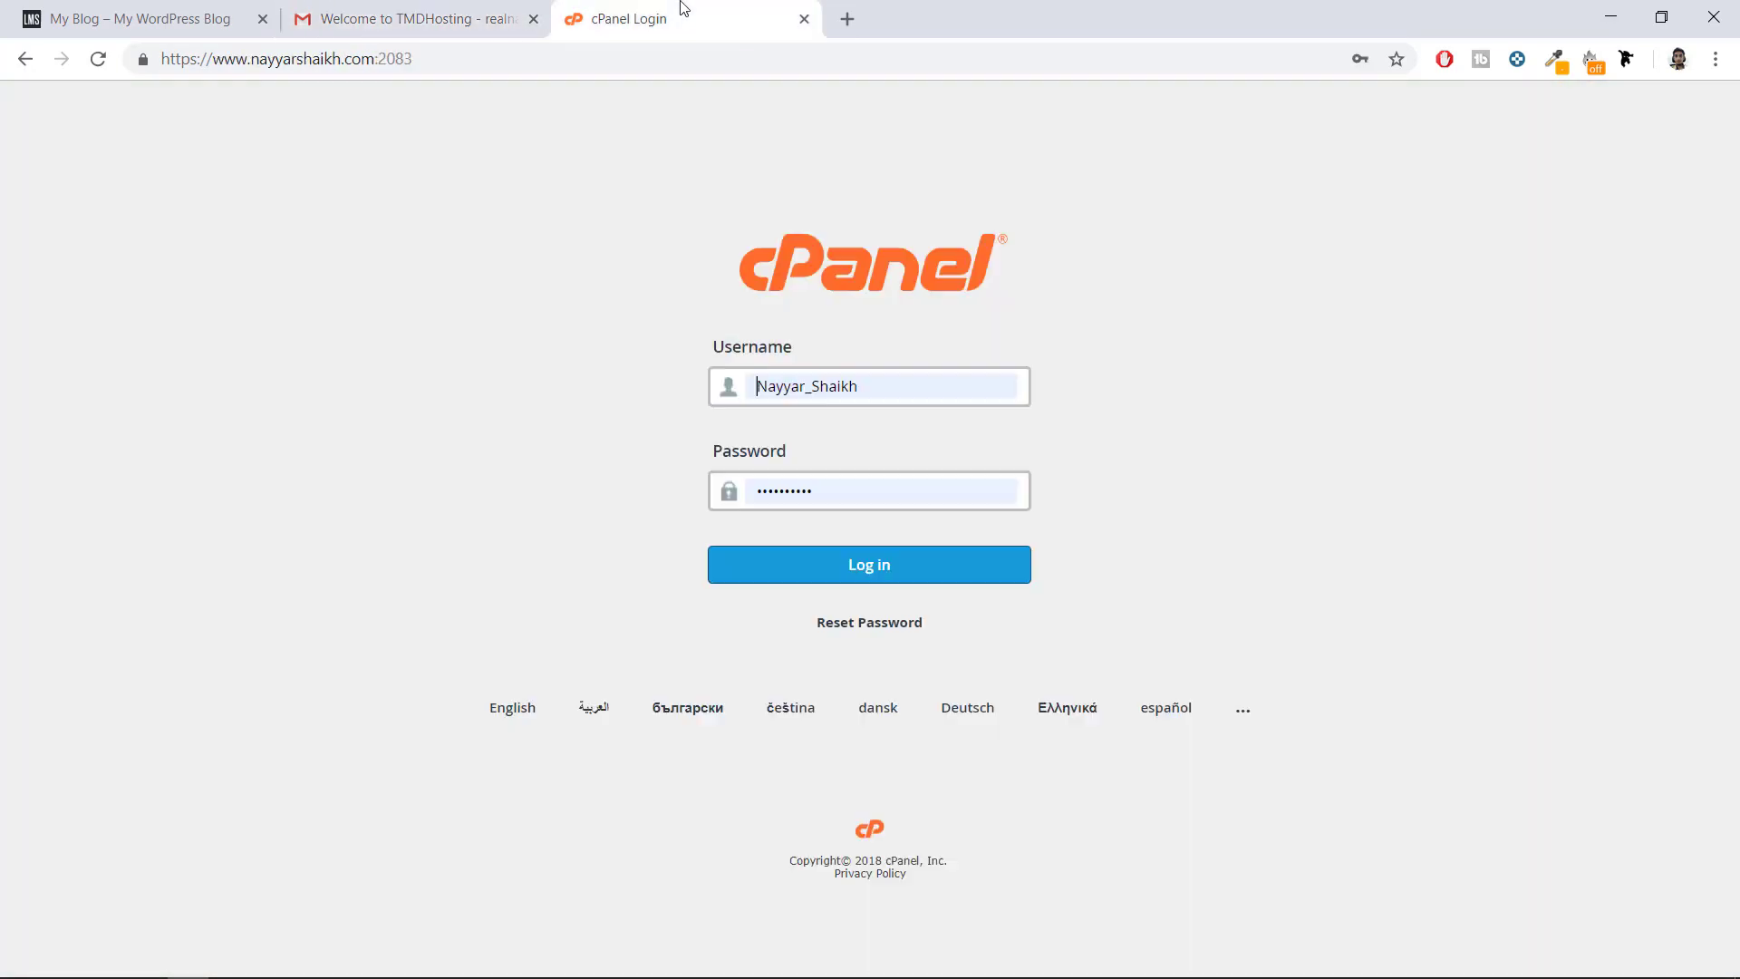
click(917, 387)
click(858, 604)
click(835, 577)
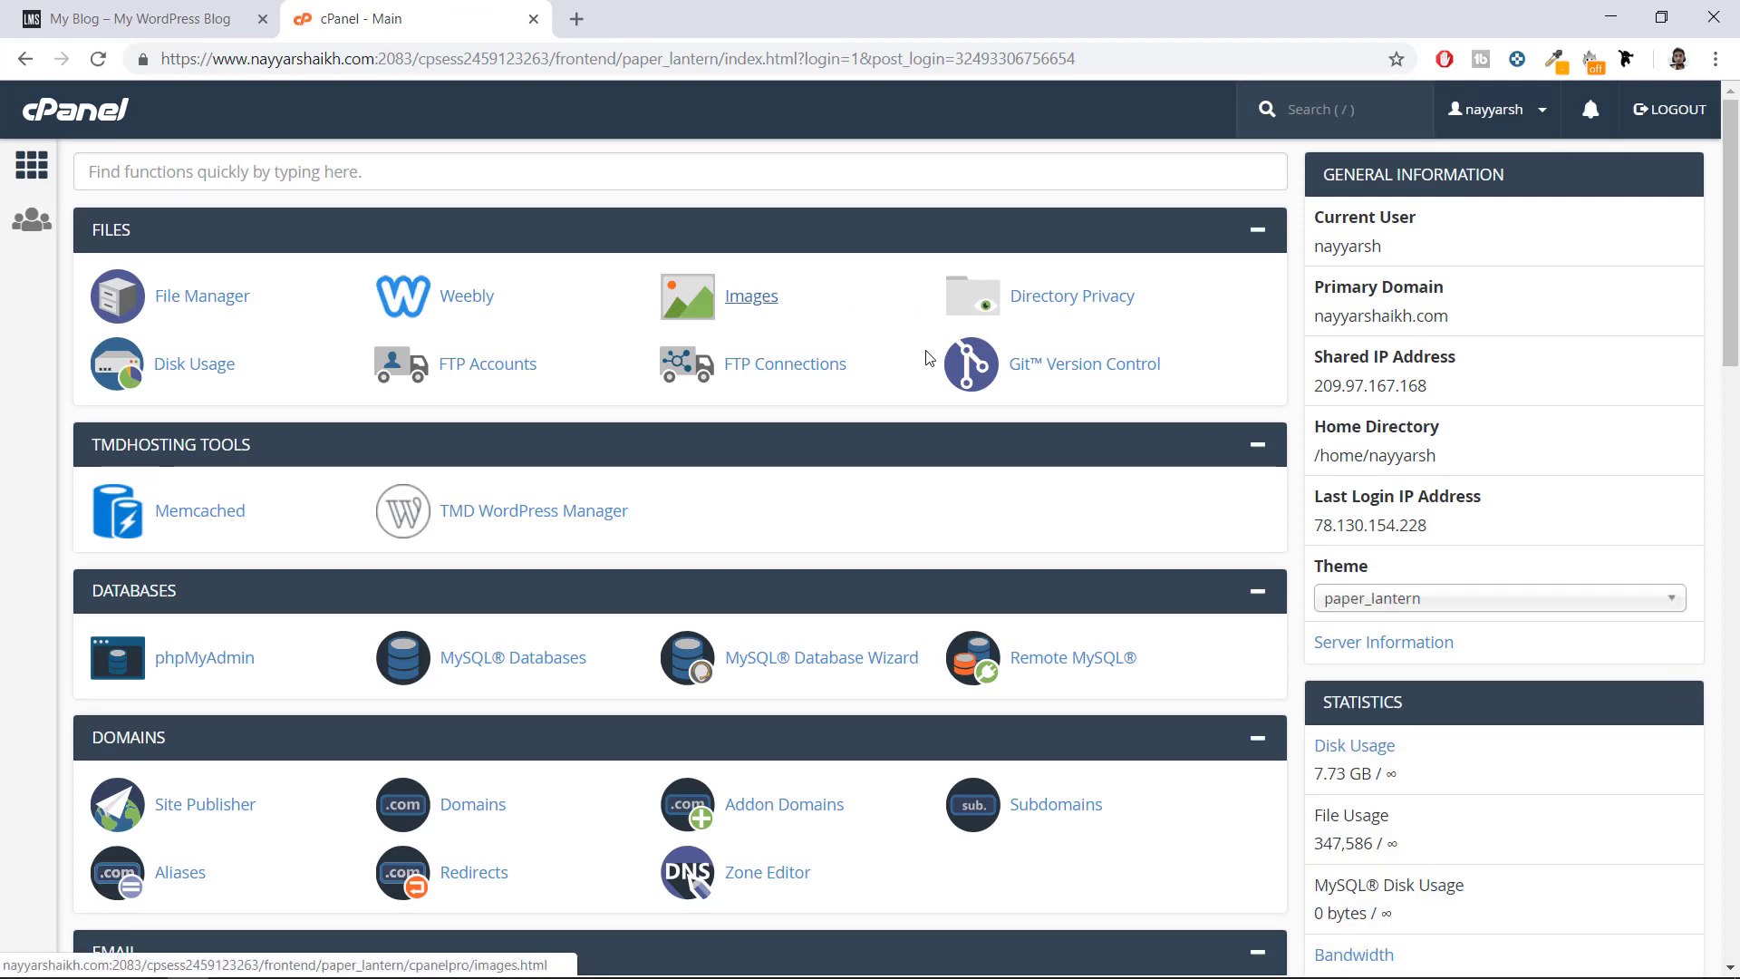
- Open the WordPress installer under Softaculous Apps Installer
middle_click(961, 421)
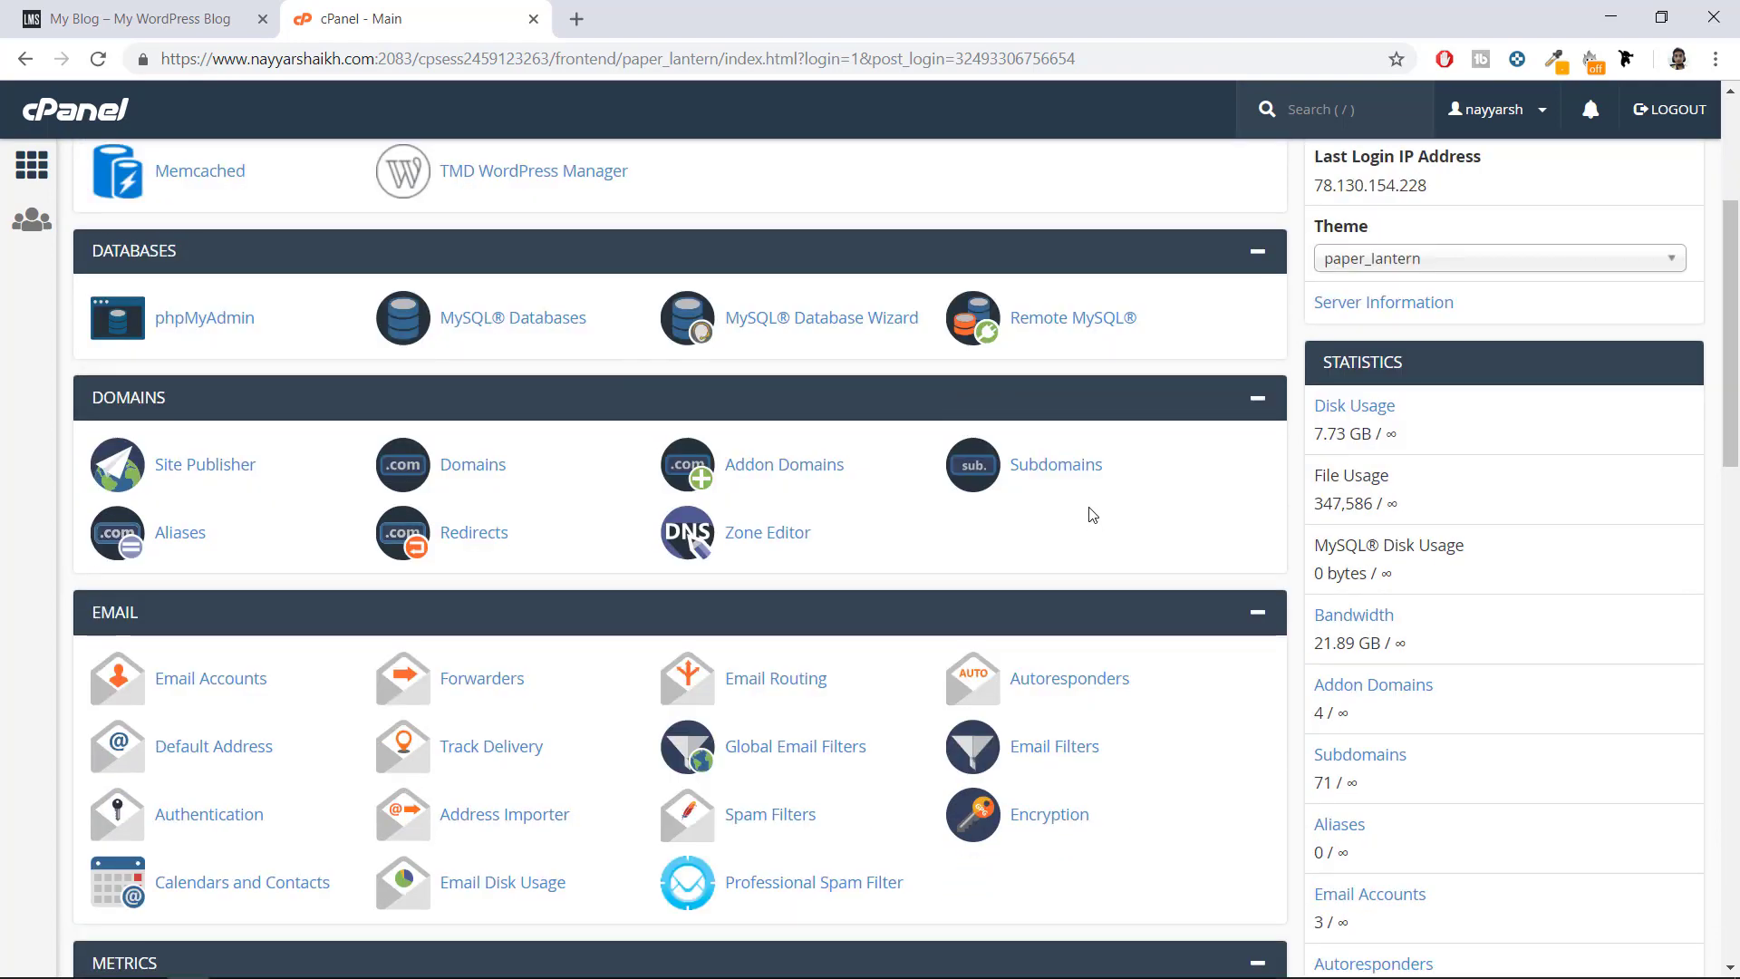
scroll(1161, 487, down, 20)
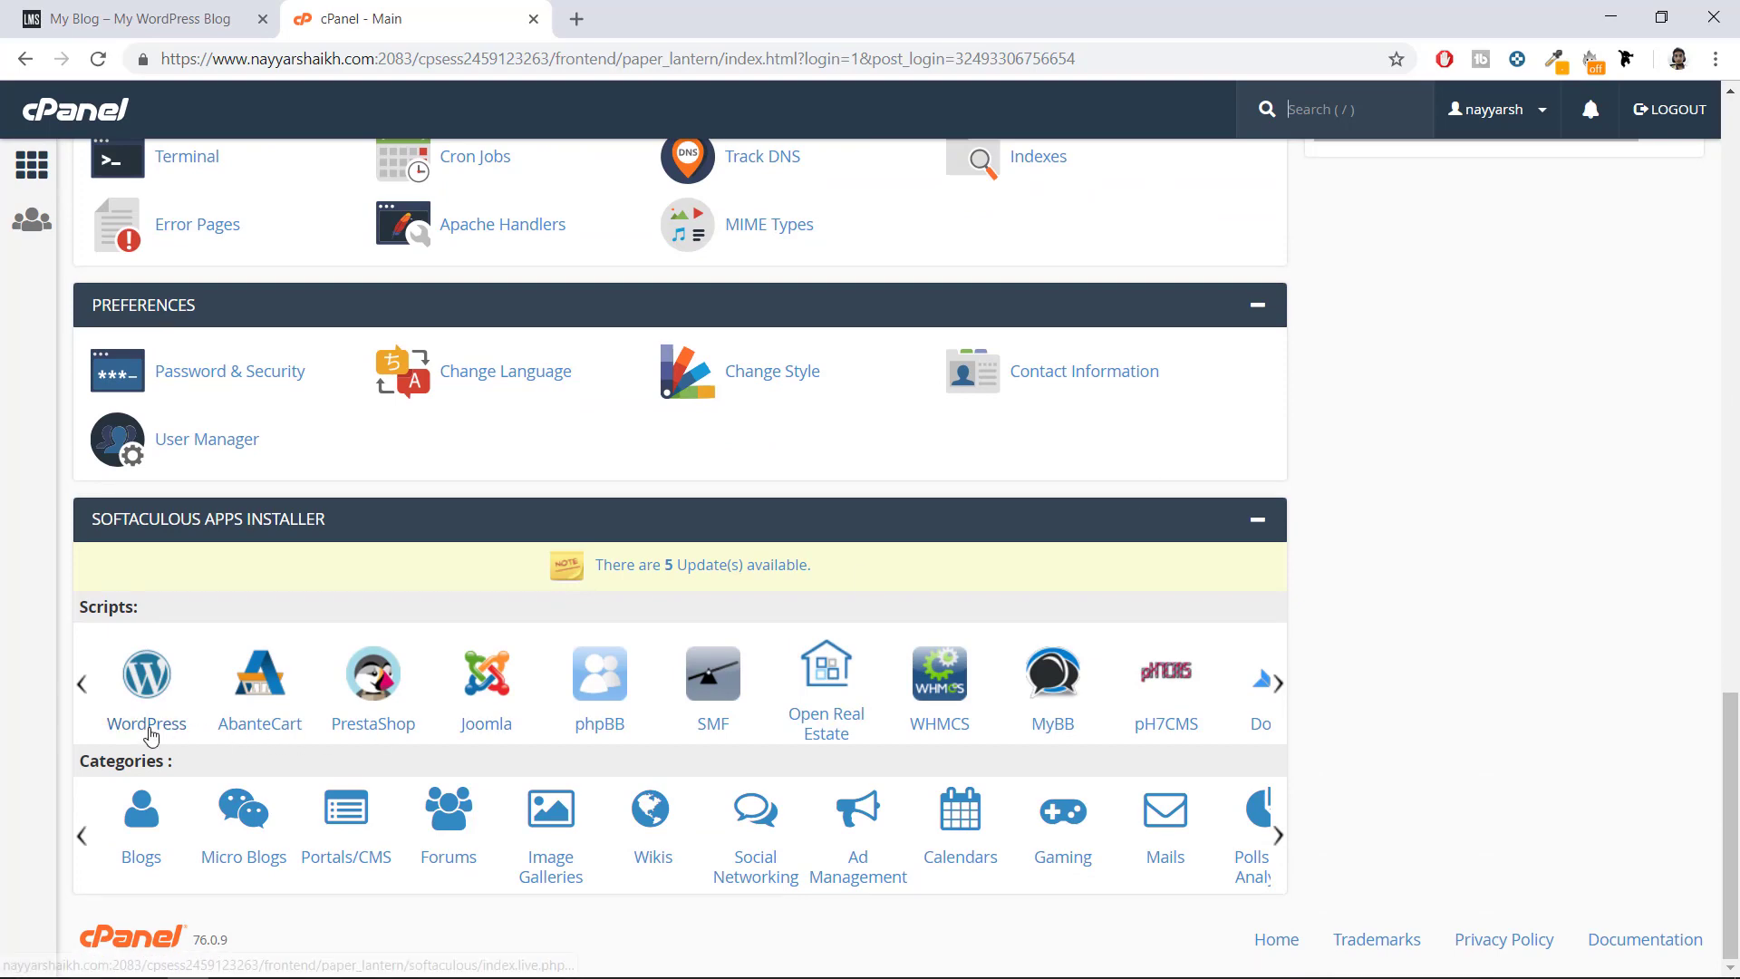
click(150, 725)
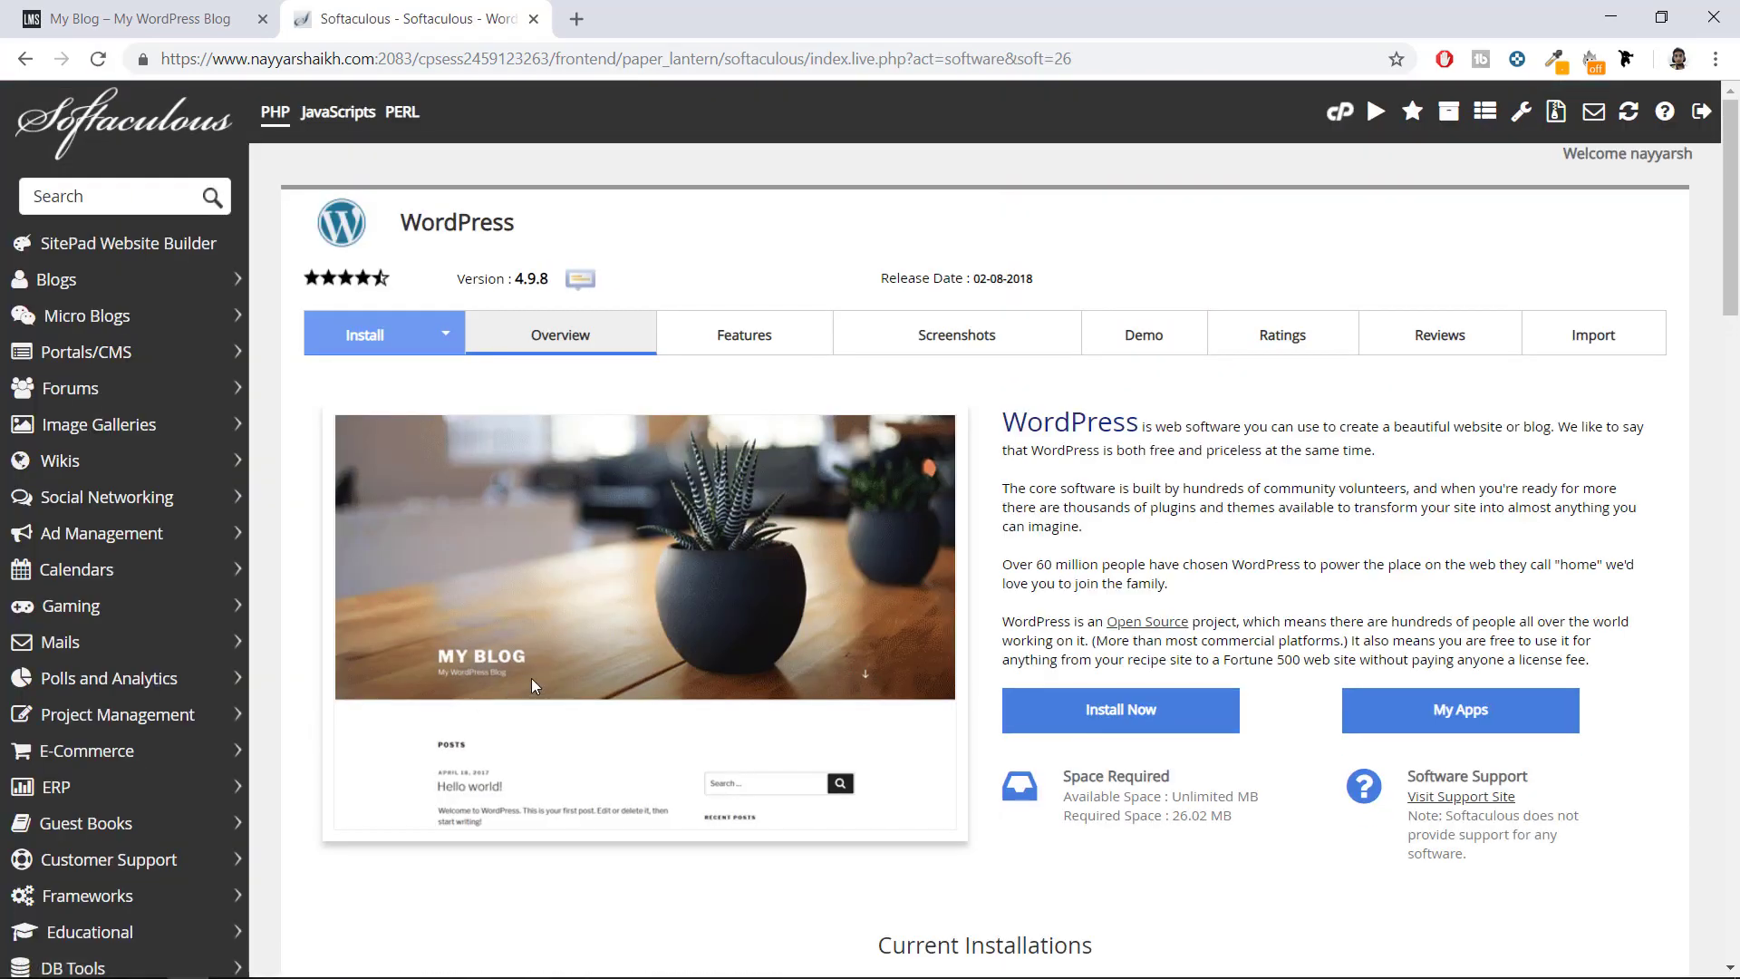
click(1145, 714)
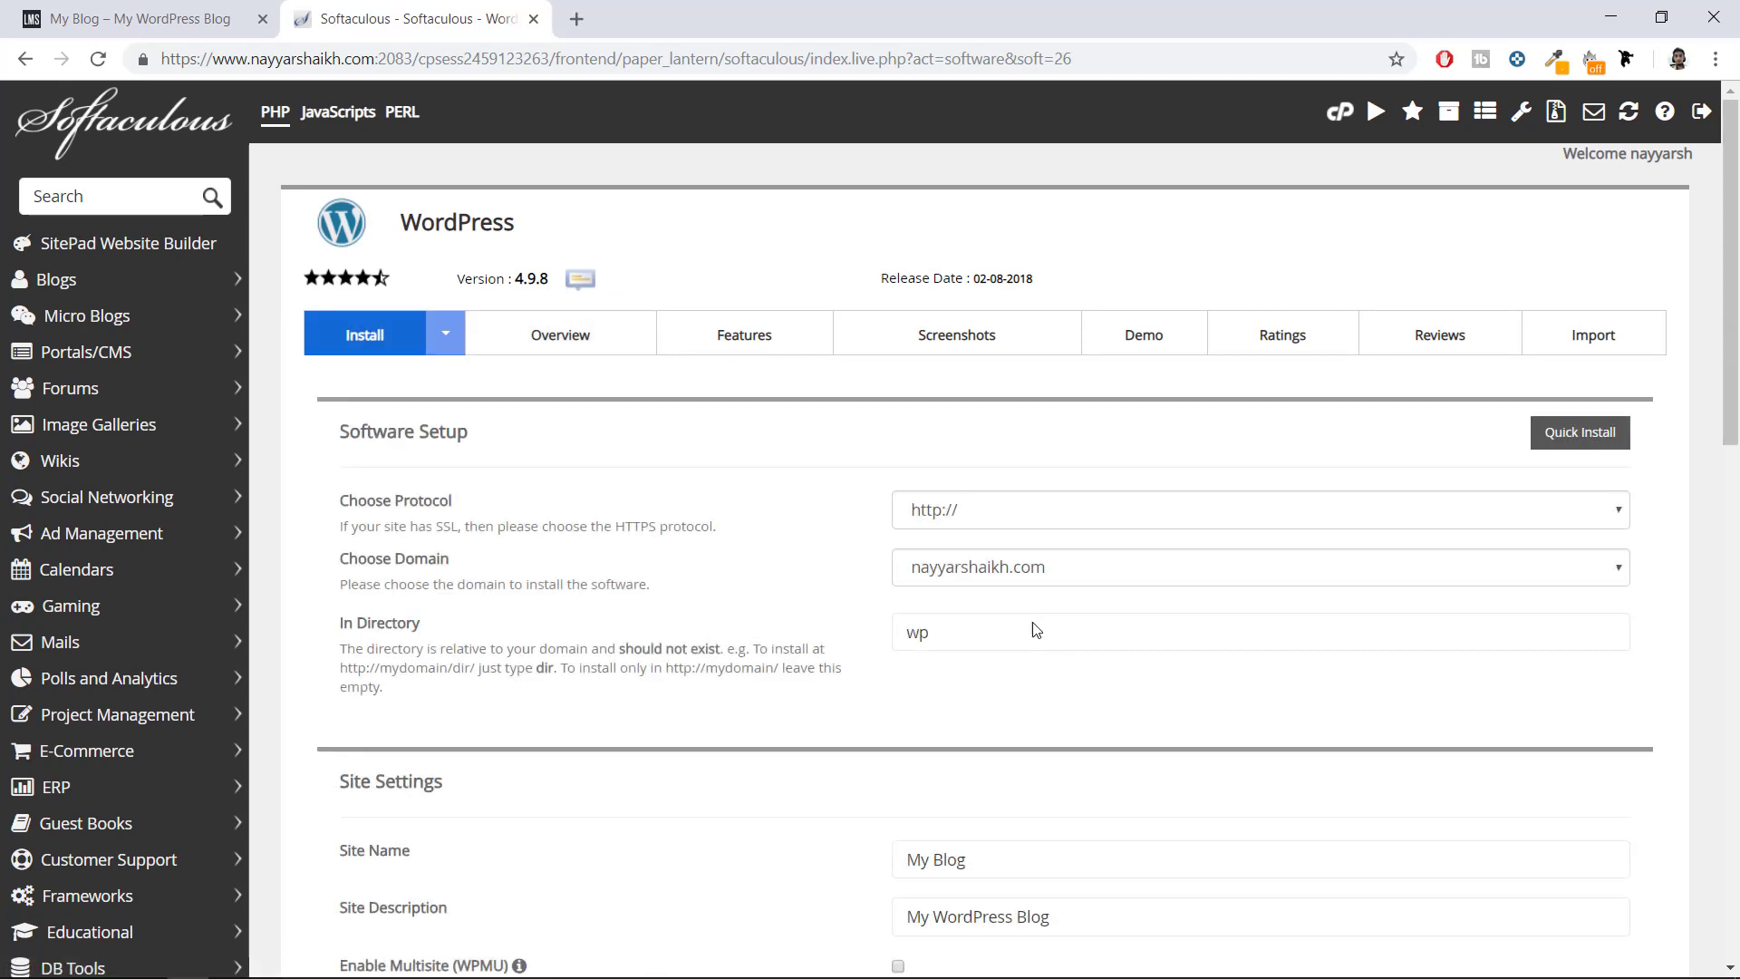
click(947, 510)
click(977, 586)
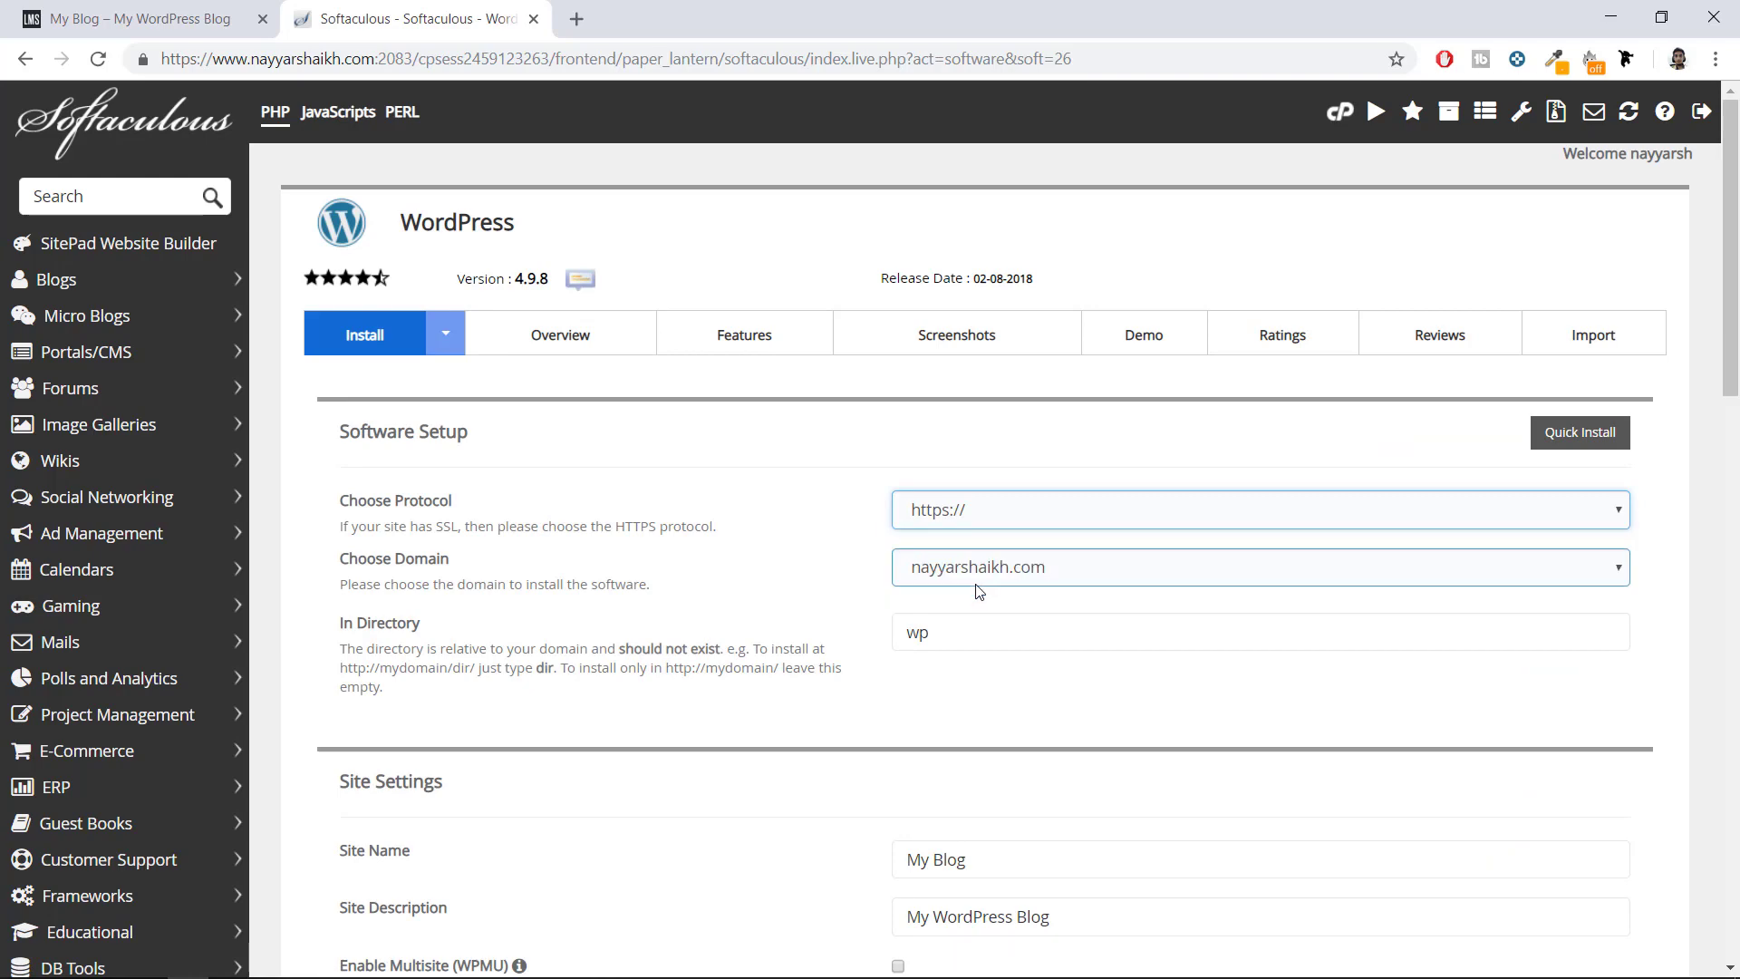
click(140, 18)
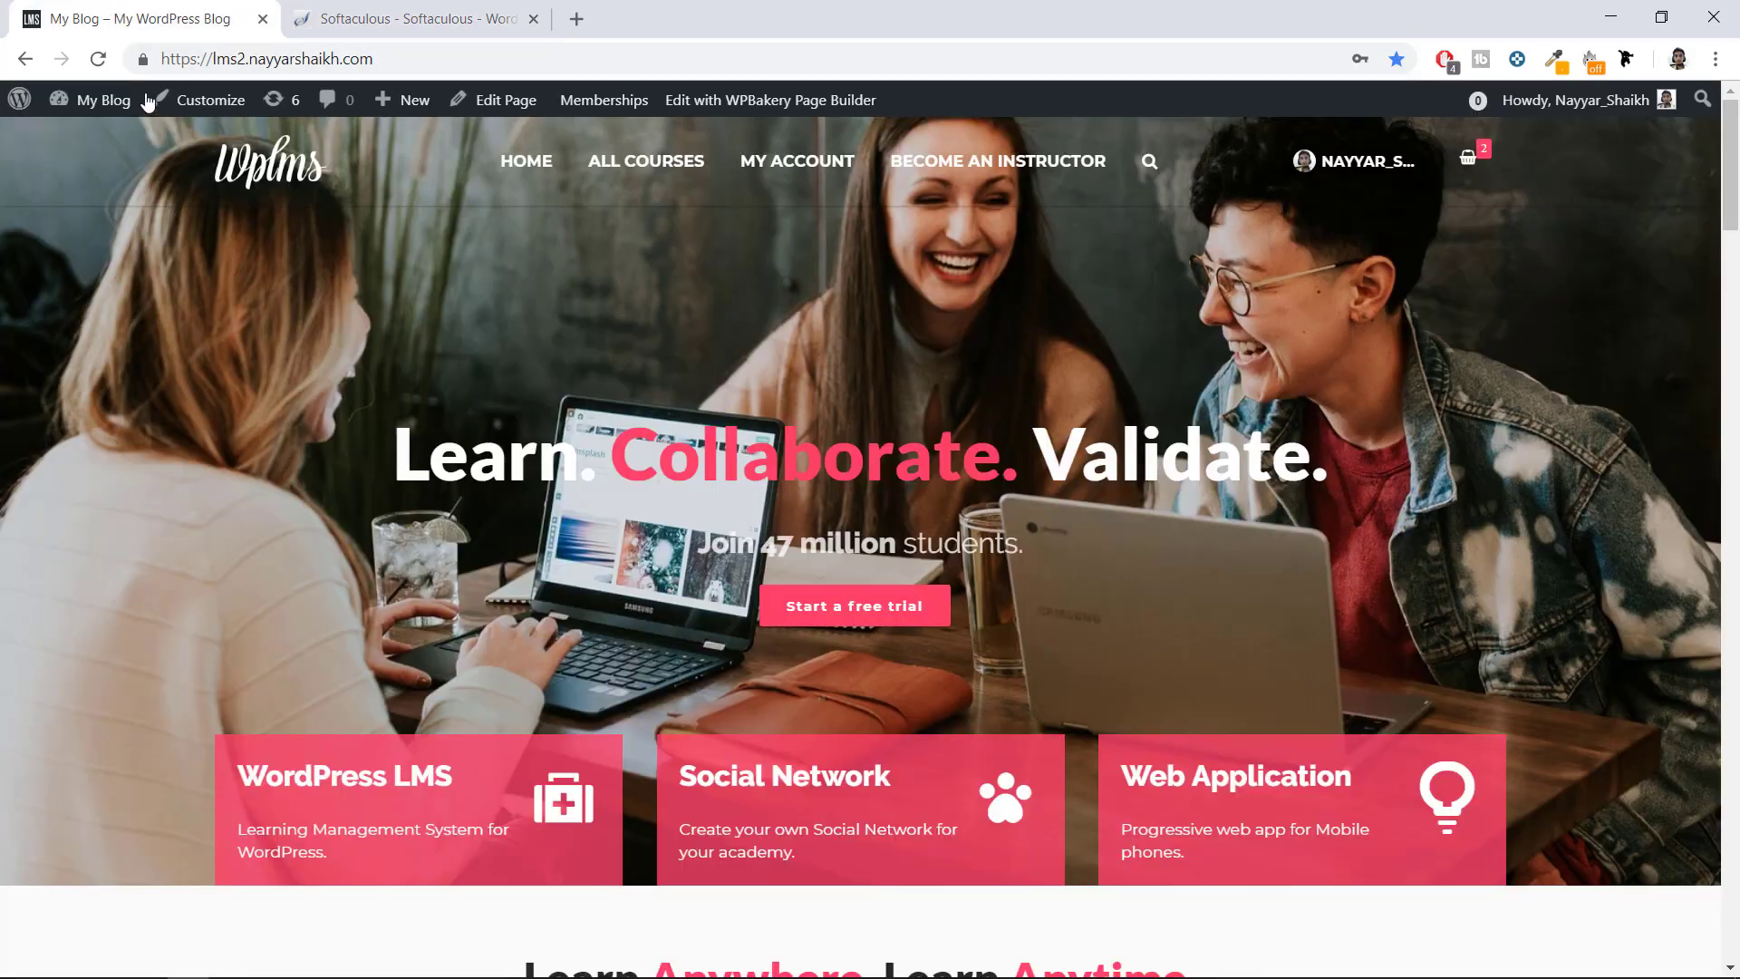
click(335, 27)
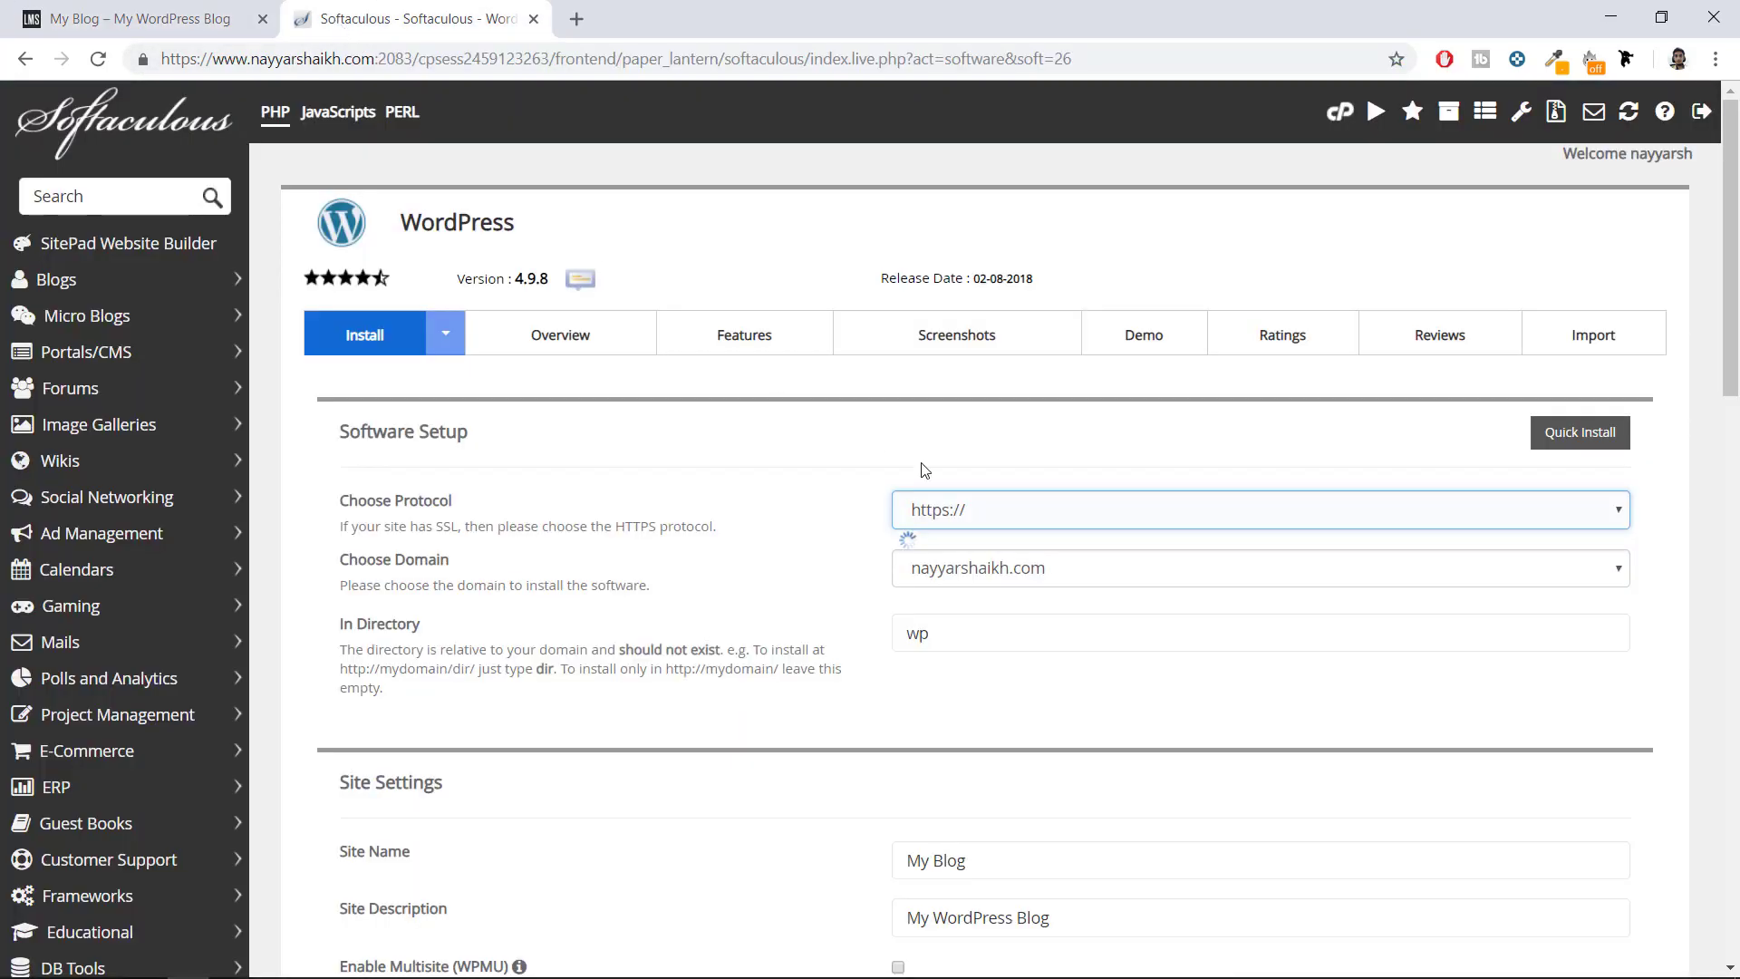
click(938, 524)
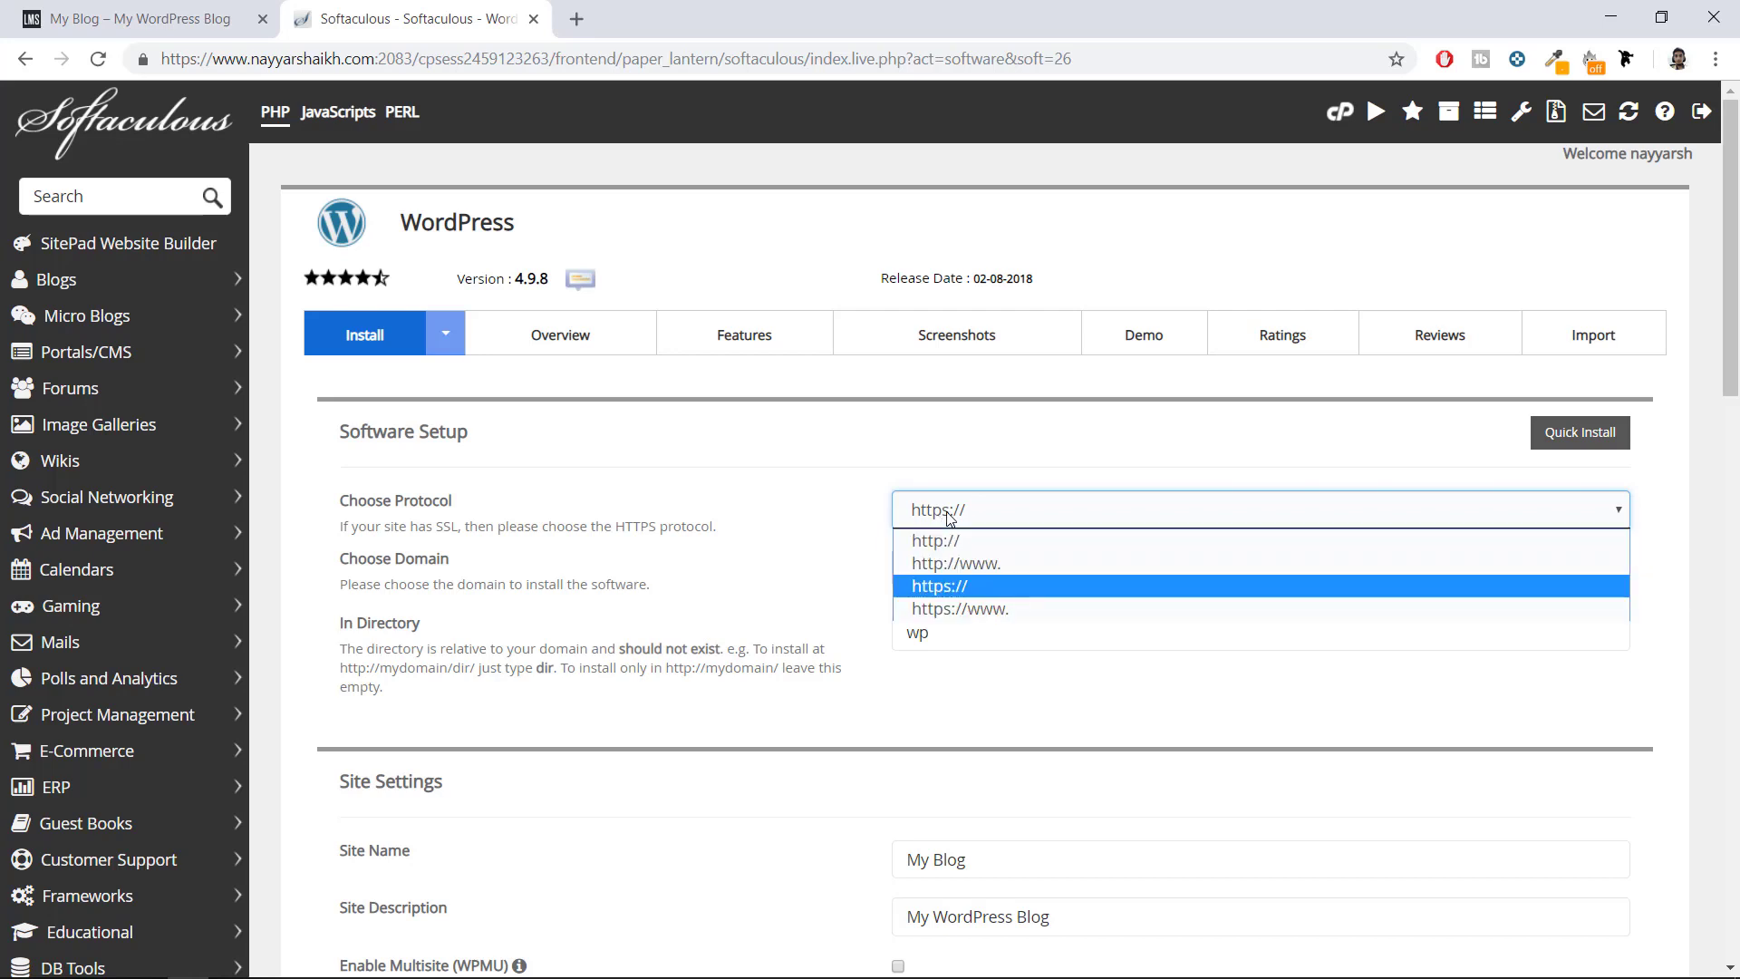
click(957, 585)
click(972, 565)
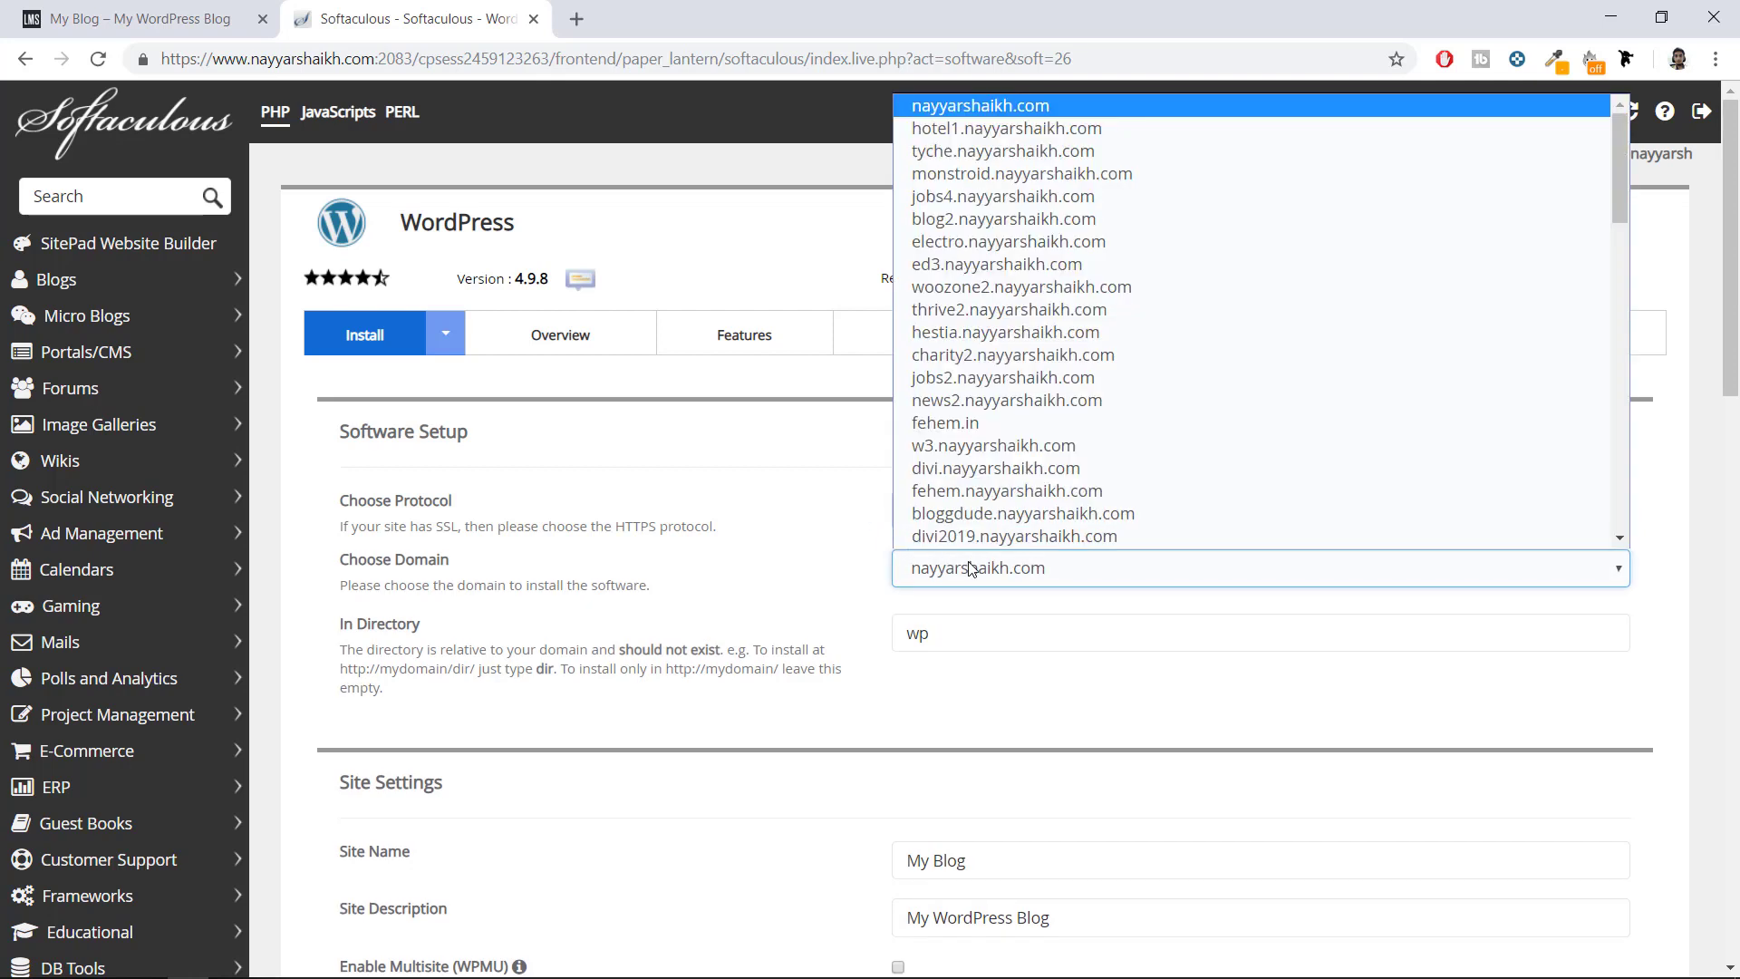
key(l)
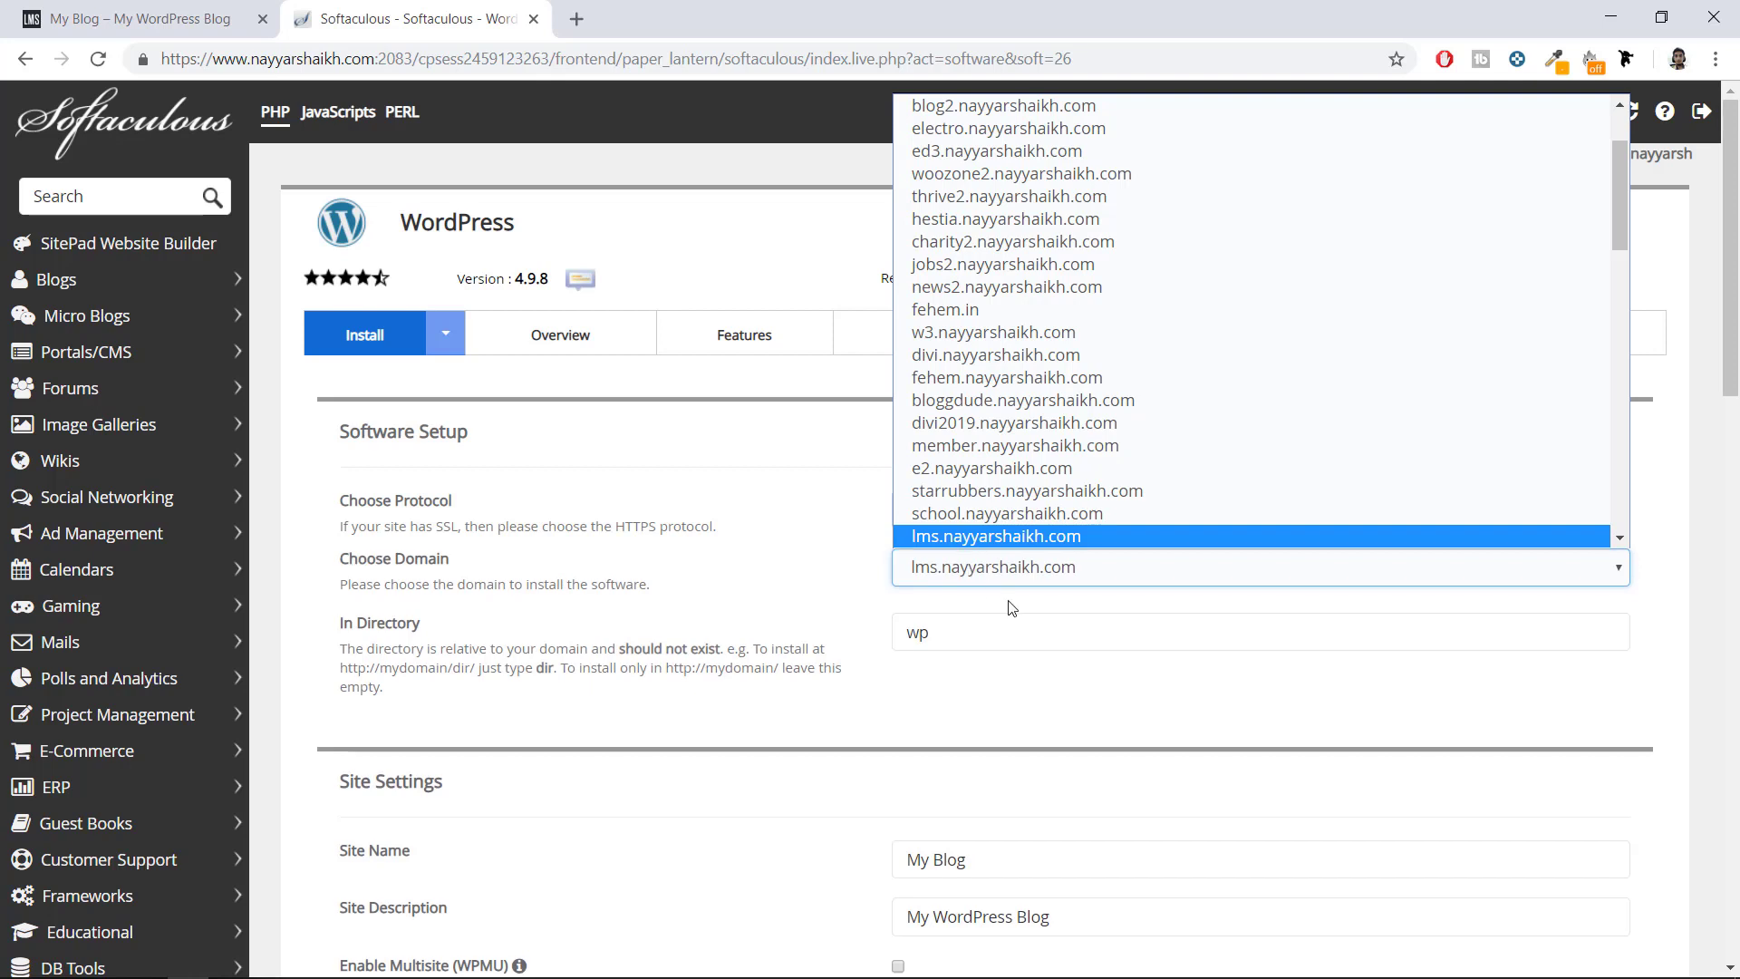
key(Return)
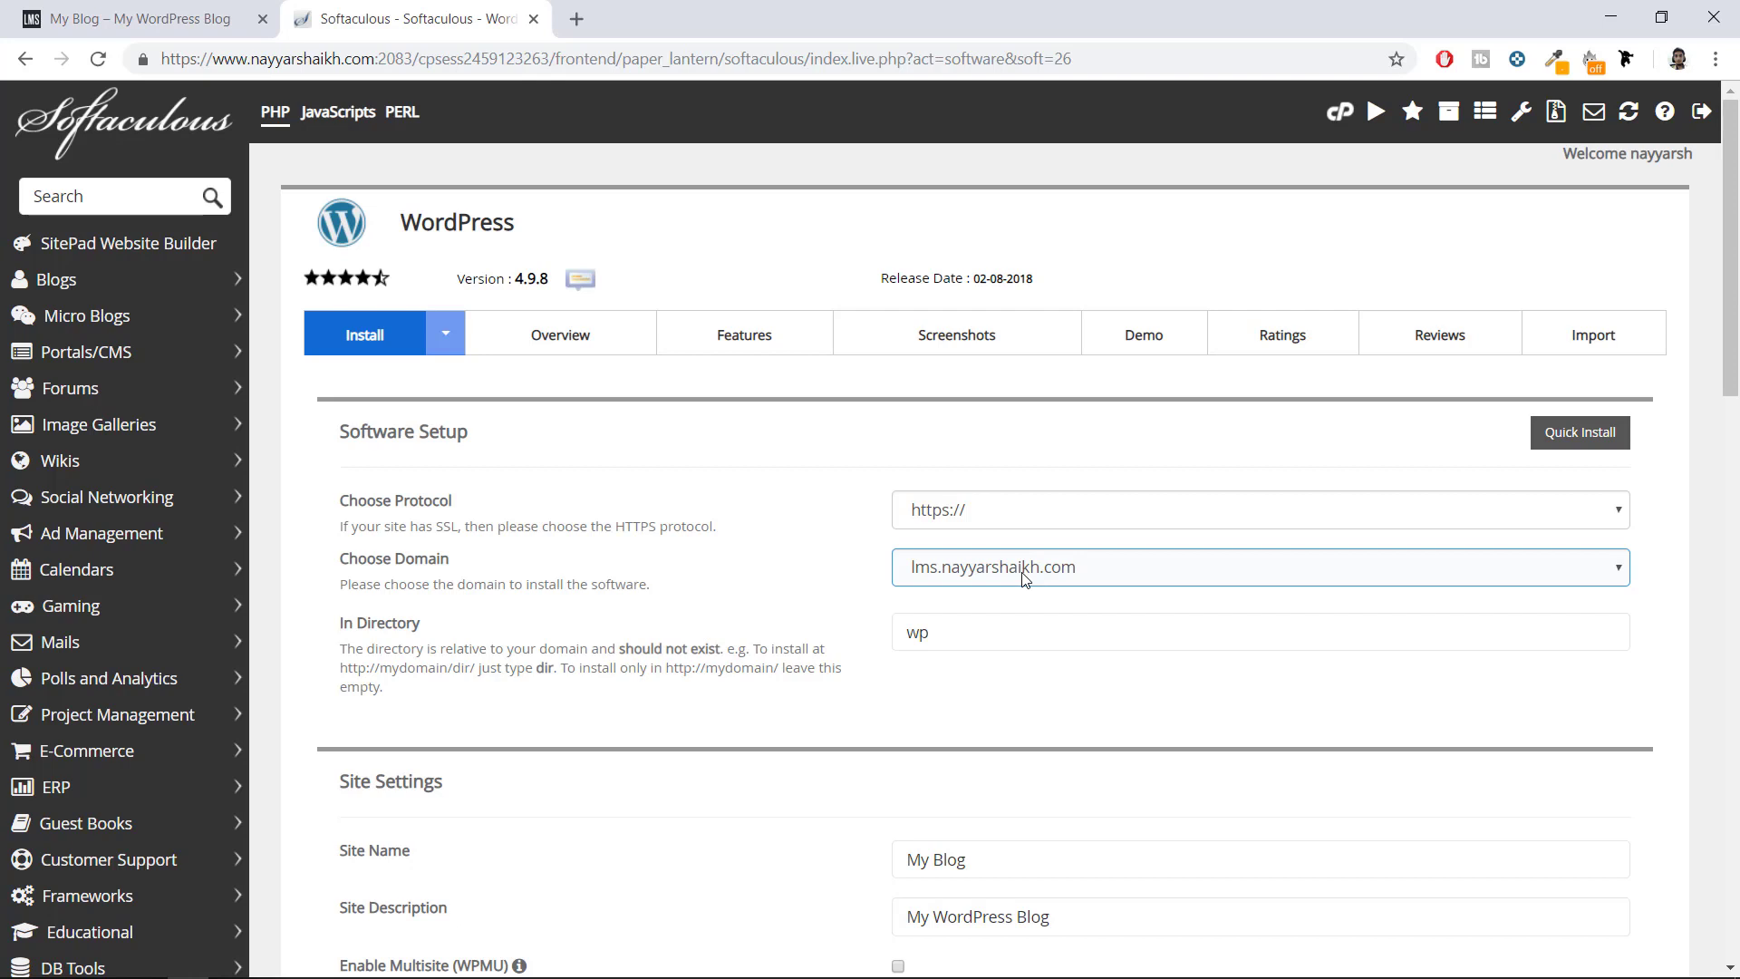
- Delete 'wp' from In Directory so WordPress installs at the domain root
click(996, 645)
click(1012, 593)
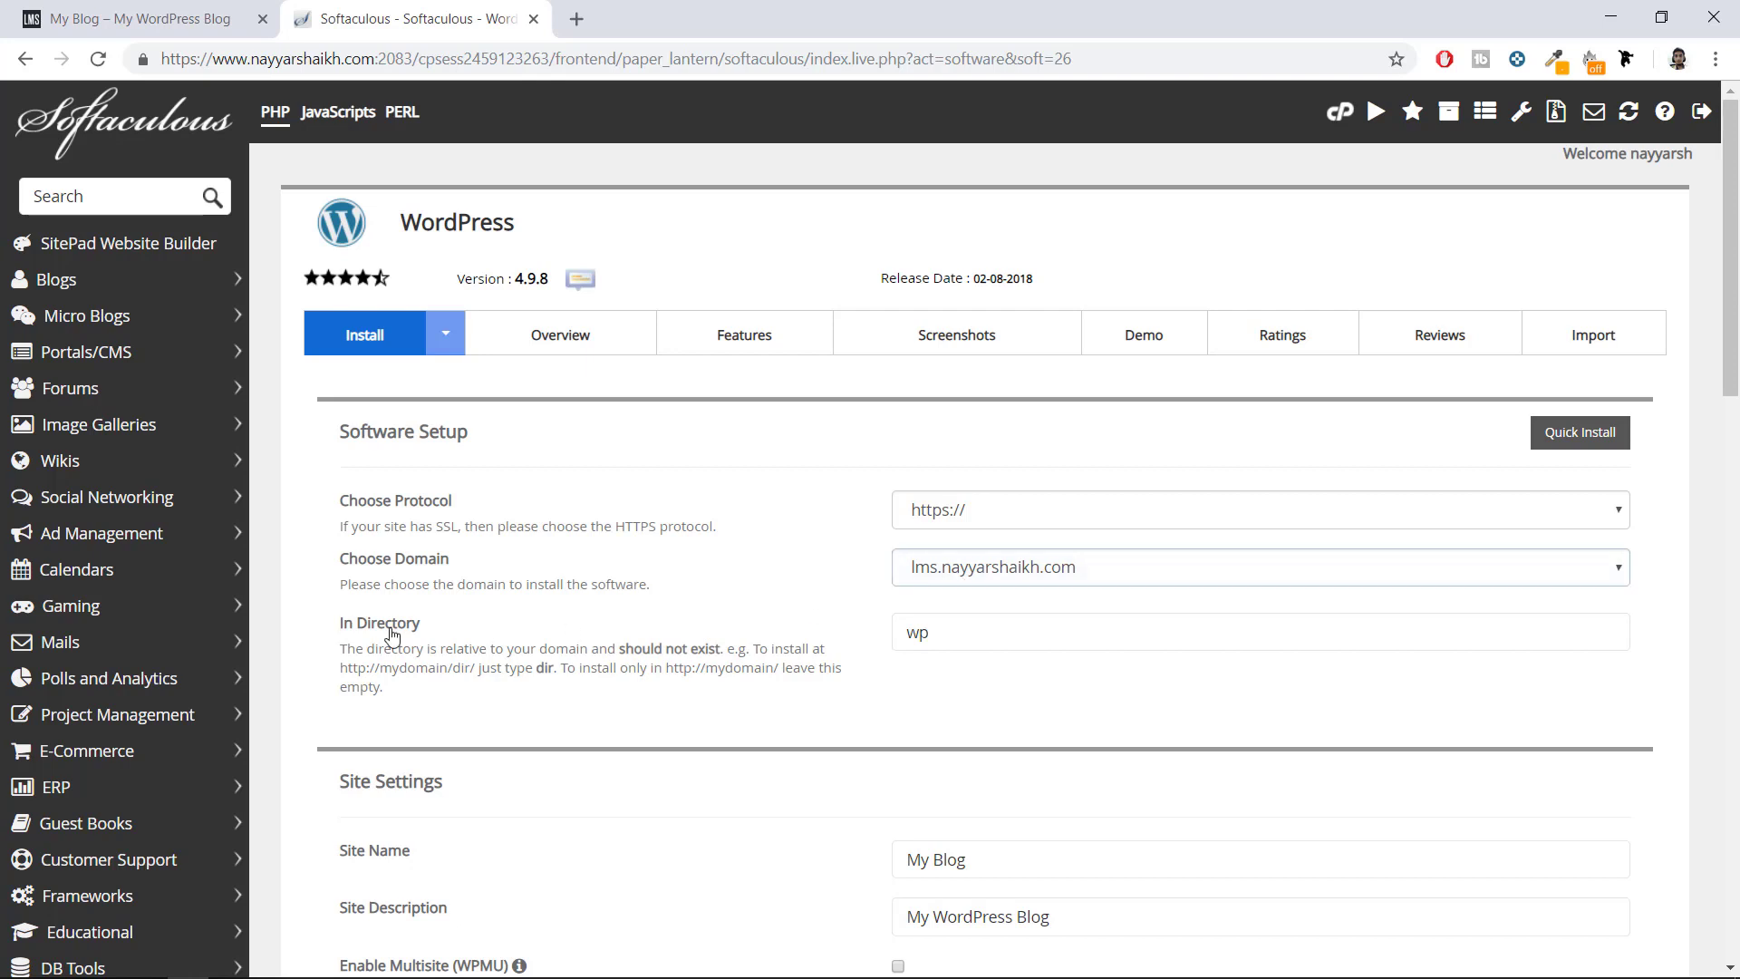
click(337, 629)
drag(952, 634, 835, 643)
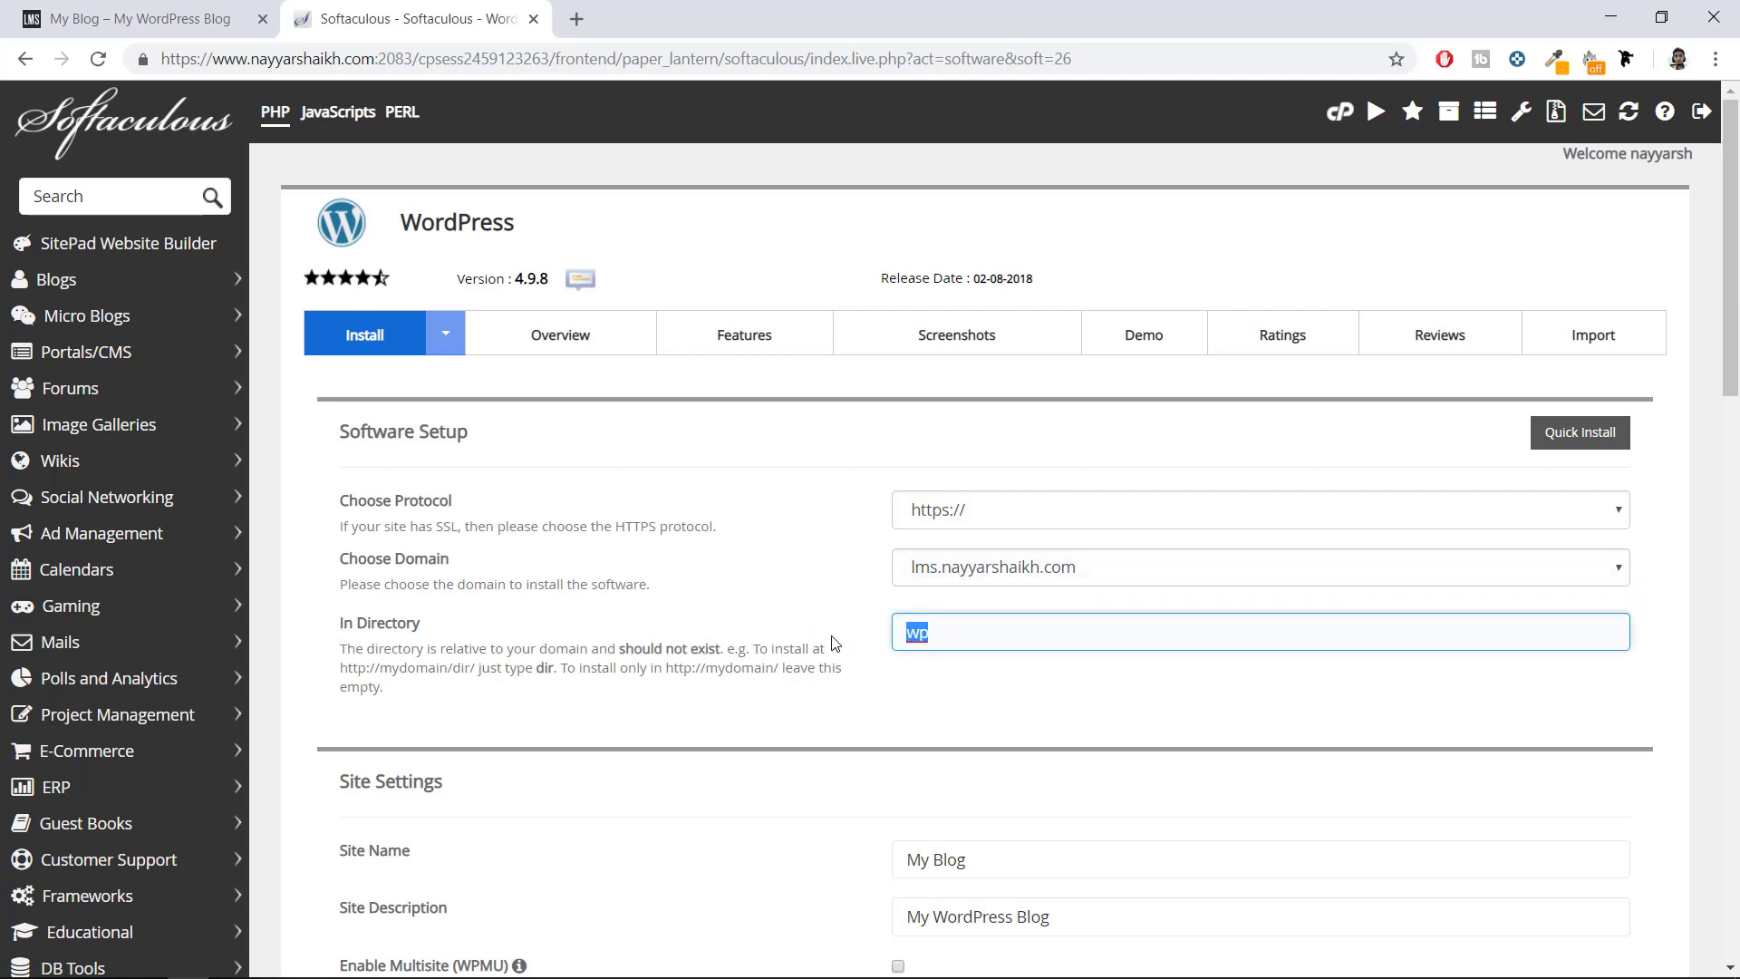
key(BackSpace)
click(1120, 707)
- Replace 'My Blog' with site name 'BloggDude' and set the description 'LMS & Online Course Website'
scroll(1119, 705, down, 4)
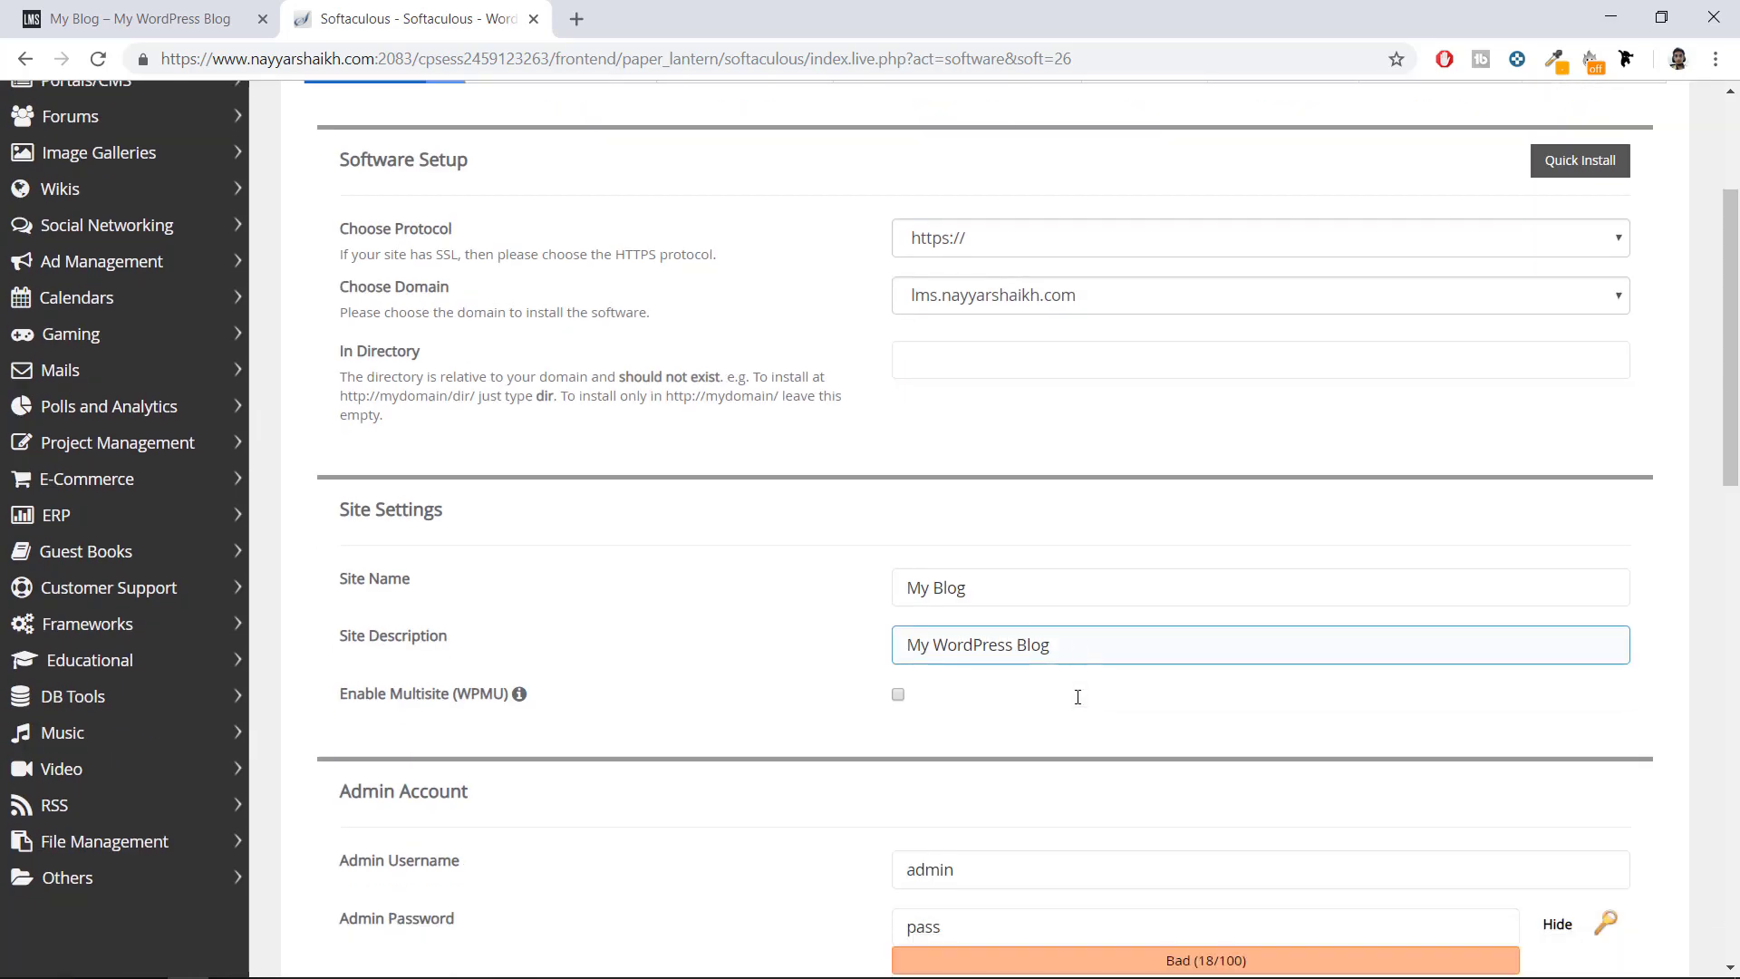
click(1037, 513)
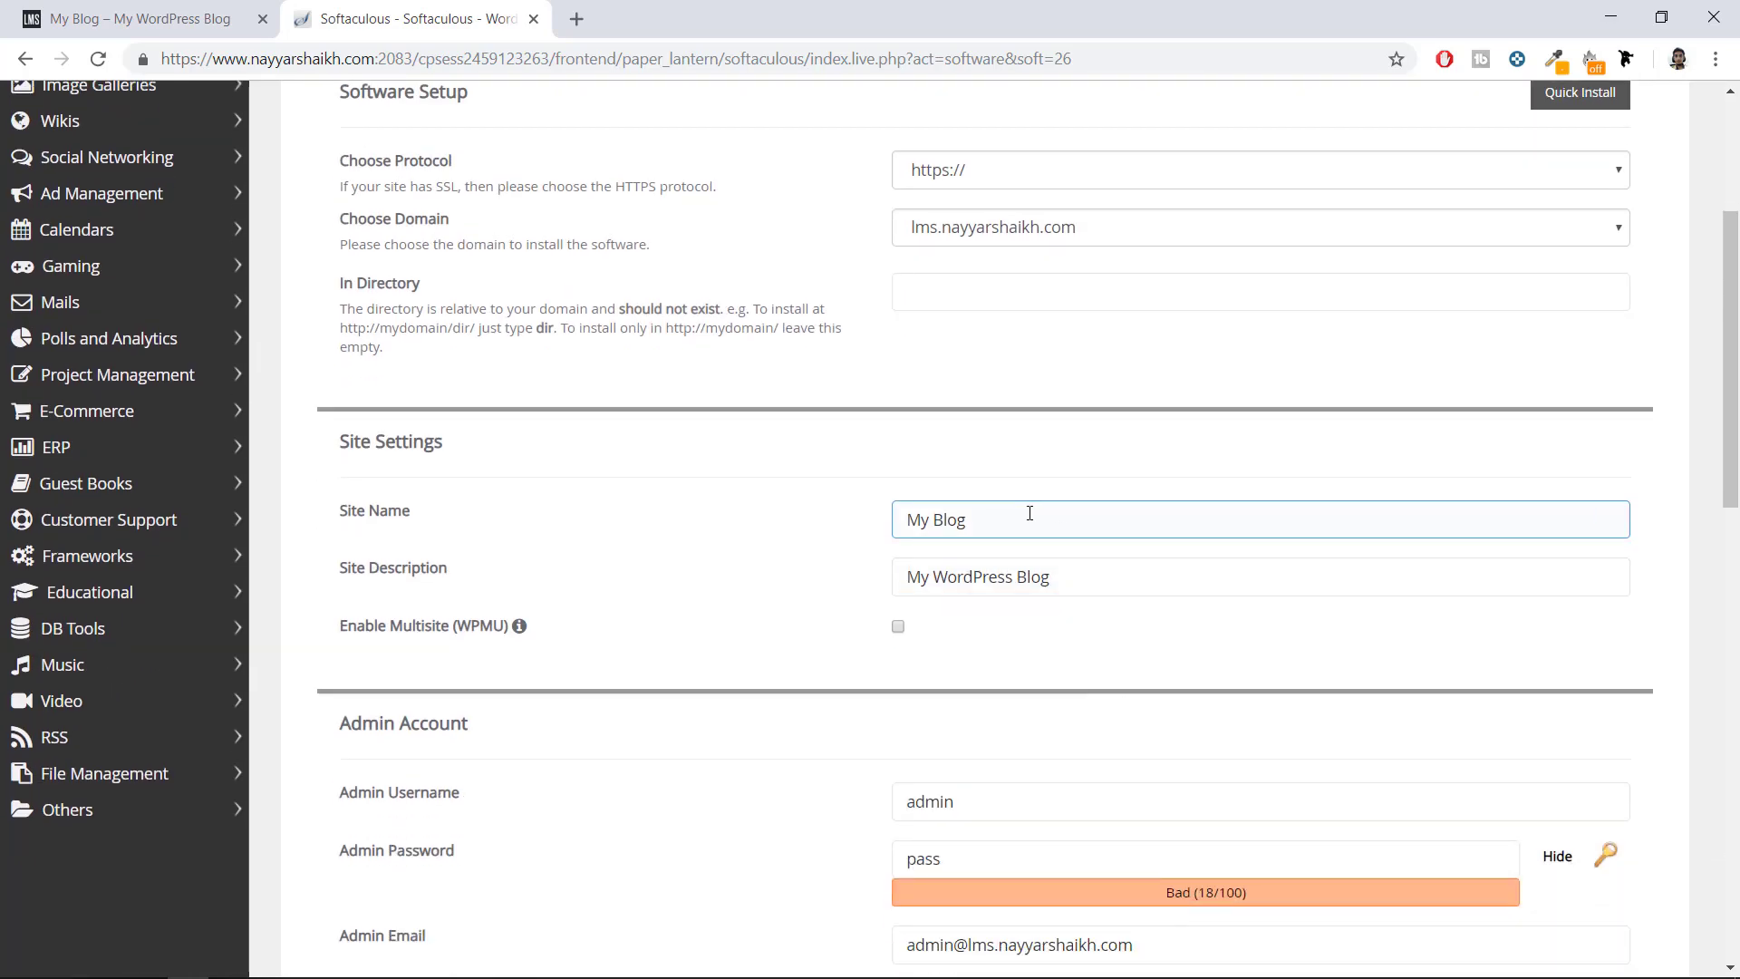
click(1030, 513)
key(ctrl+a)
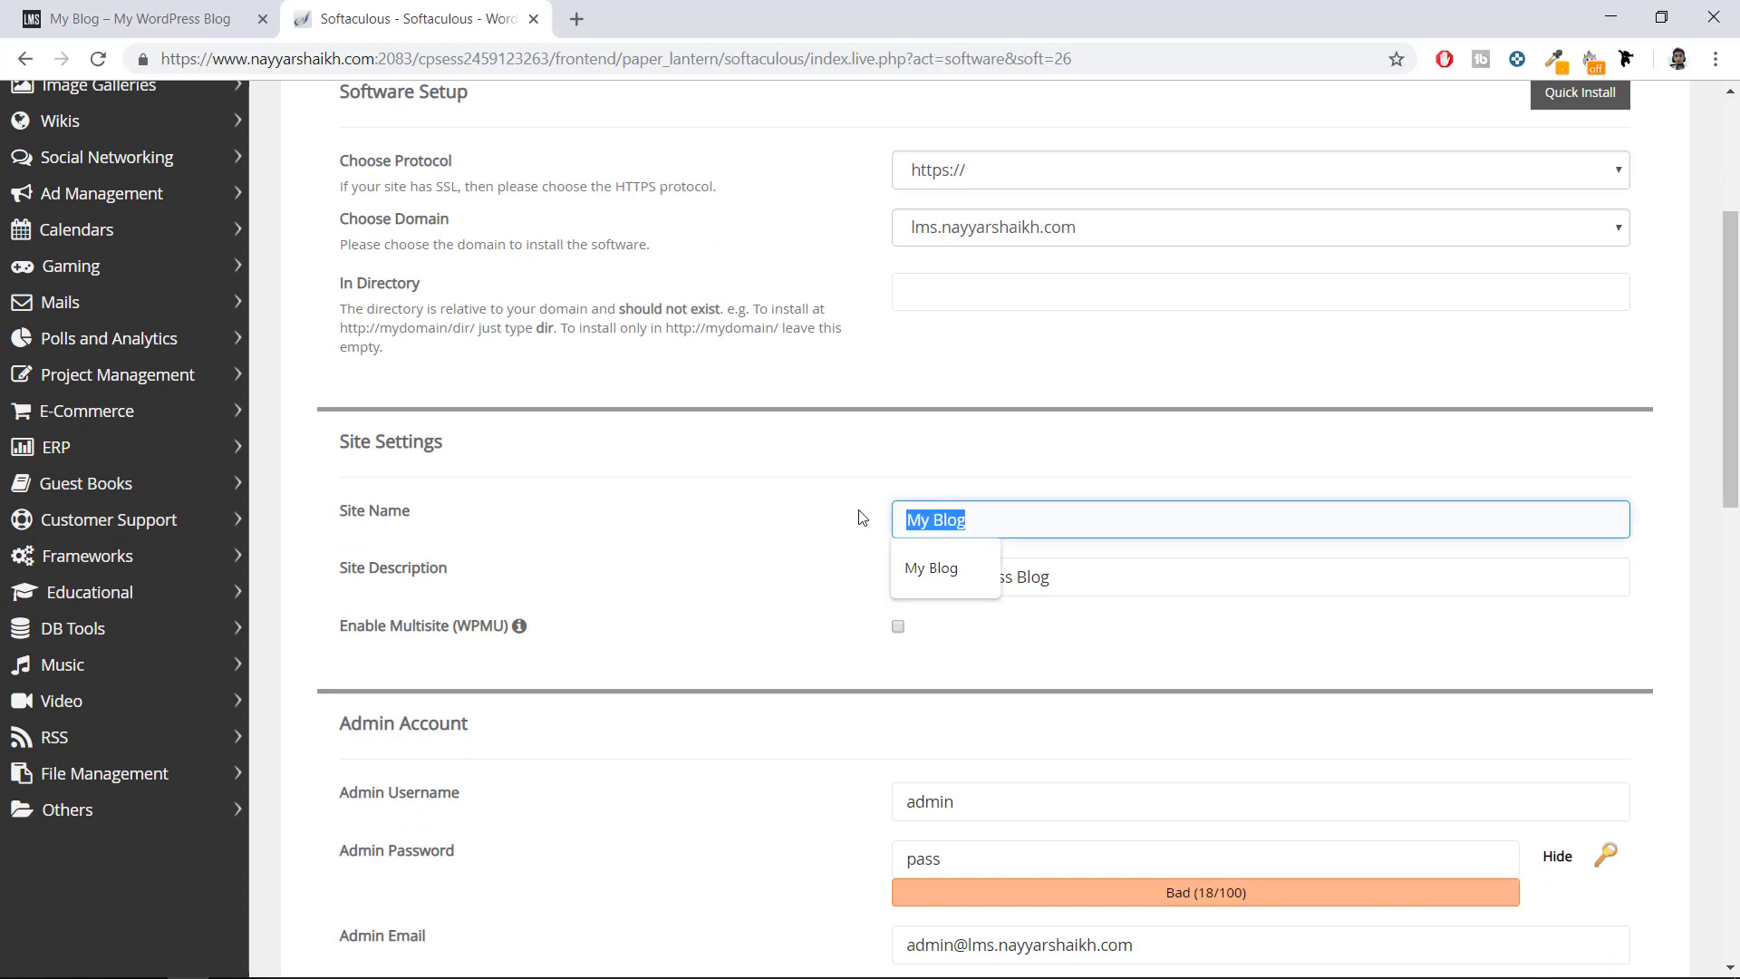
text(B)
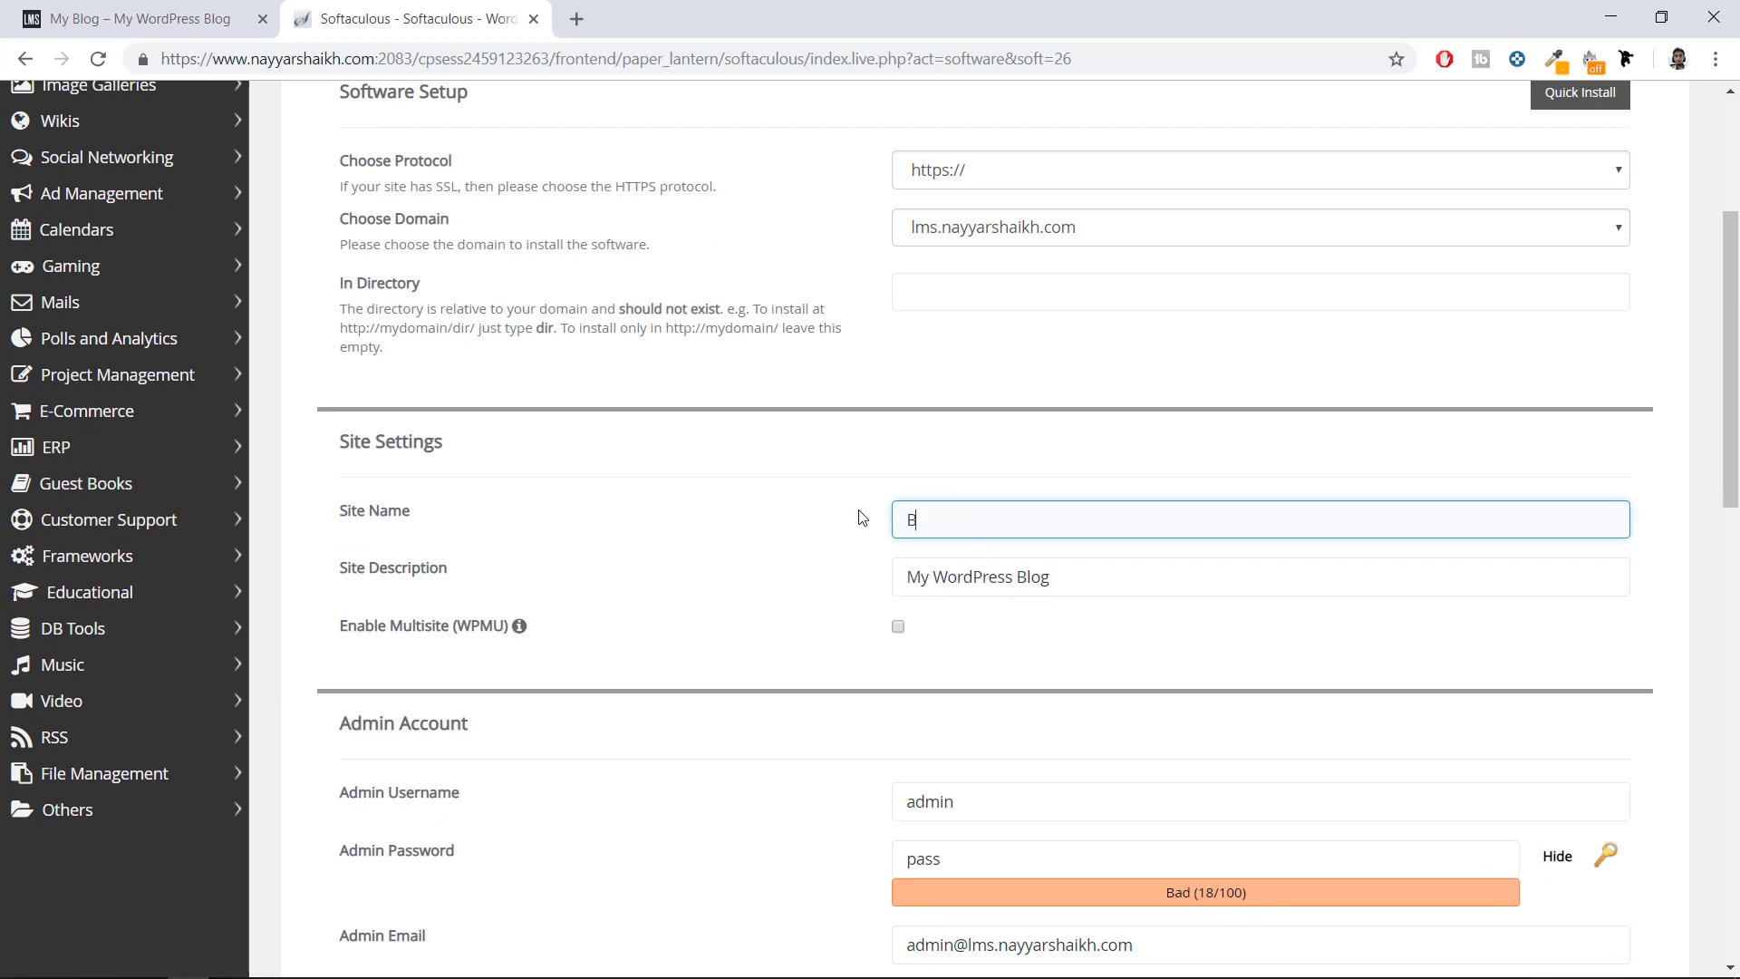
text(loggDude)
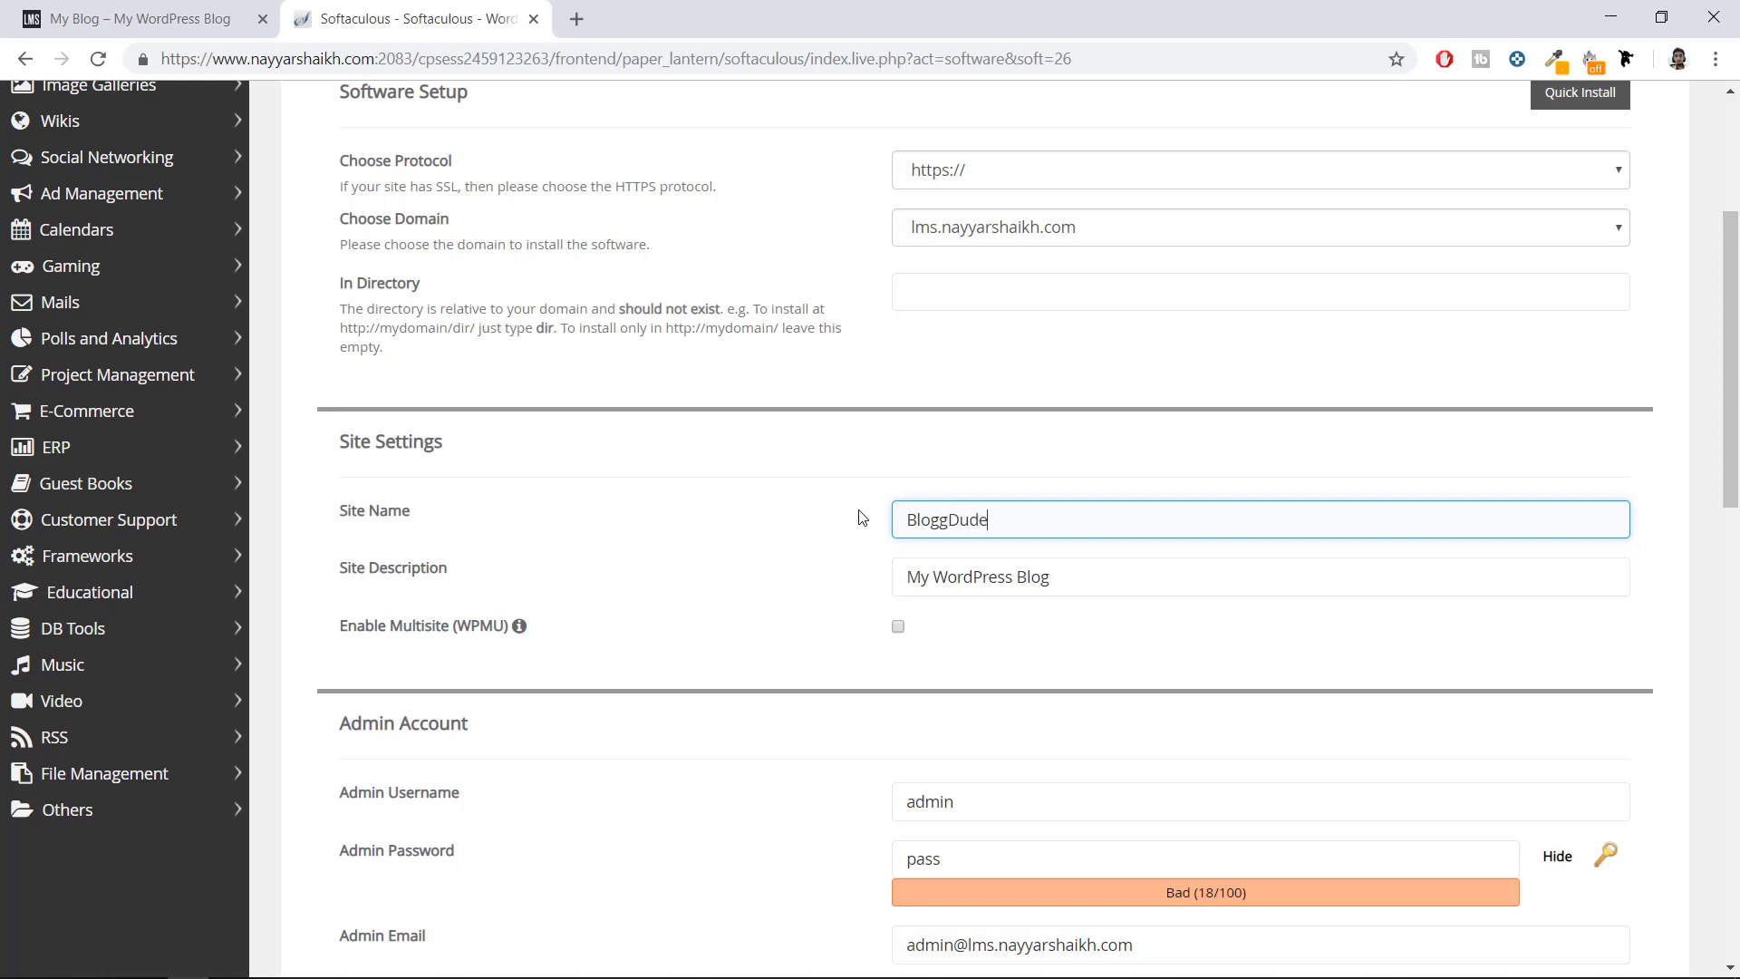
key(Tab)
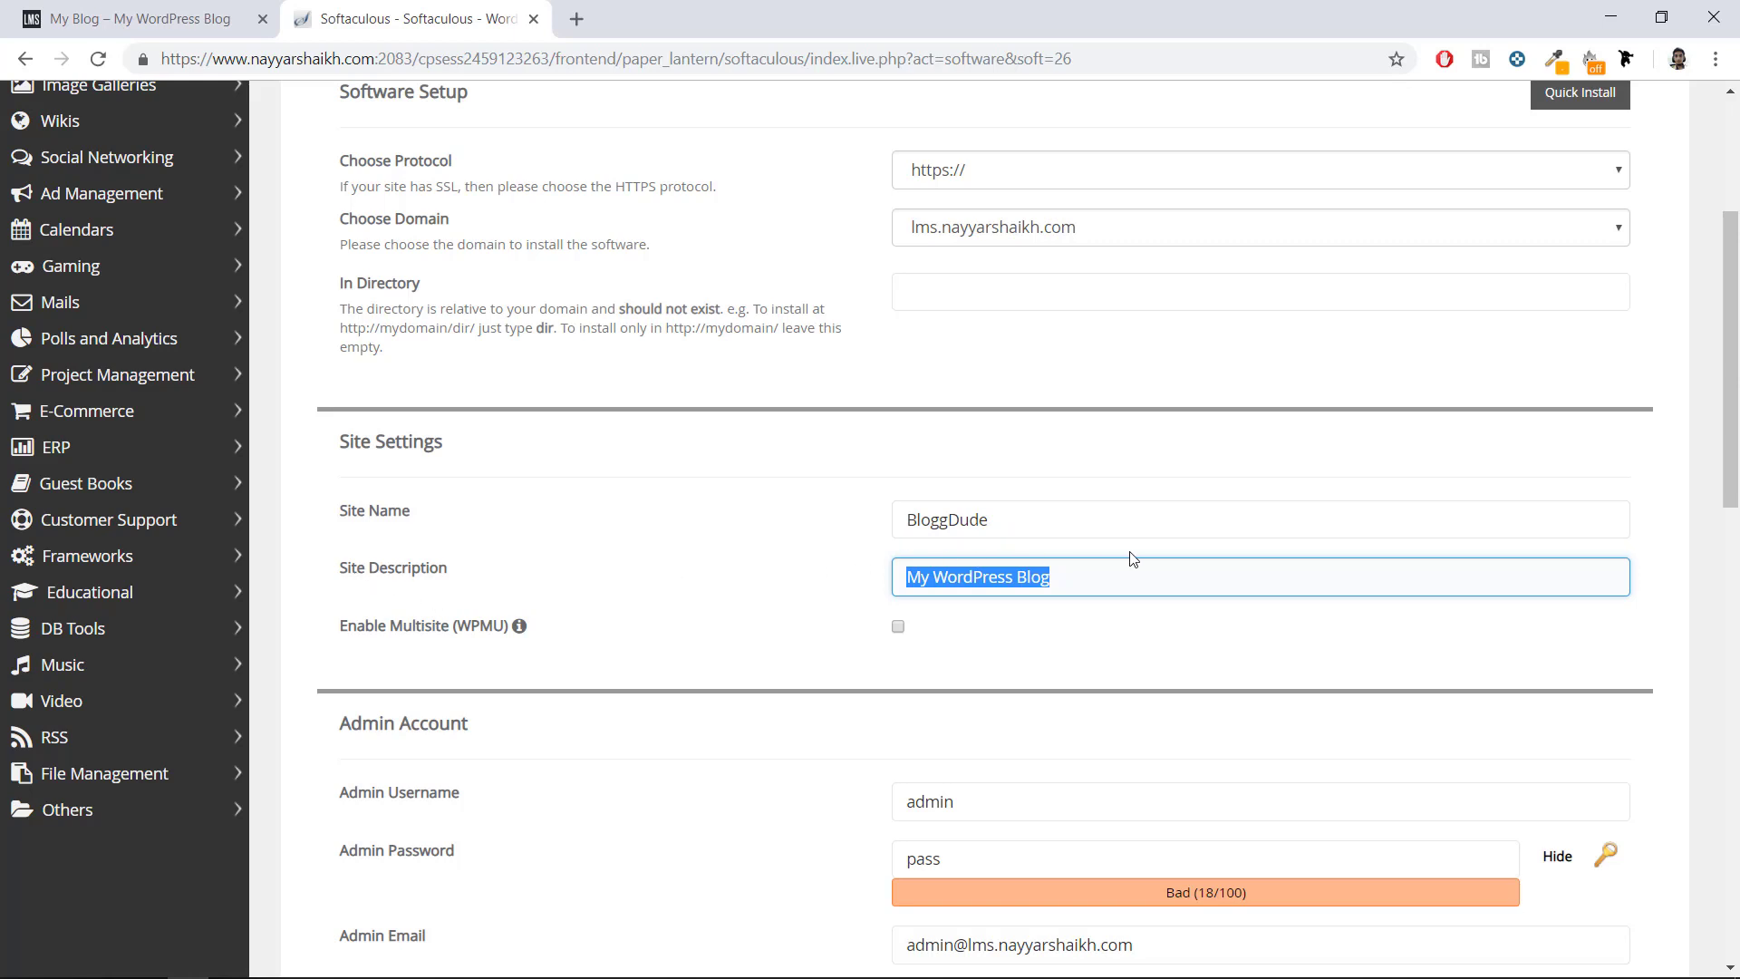
text(LMS)
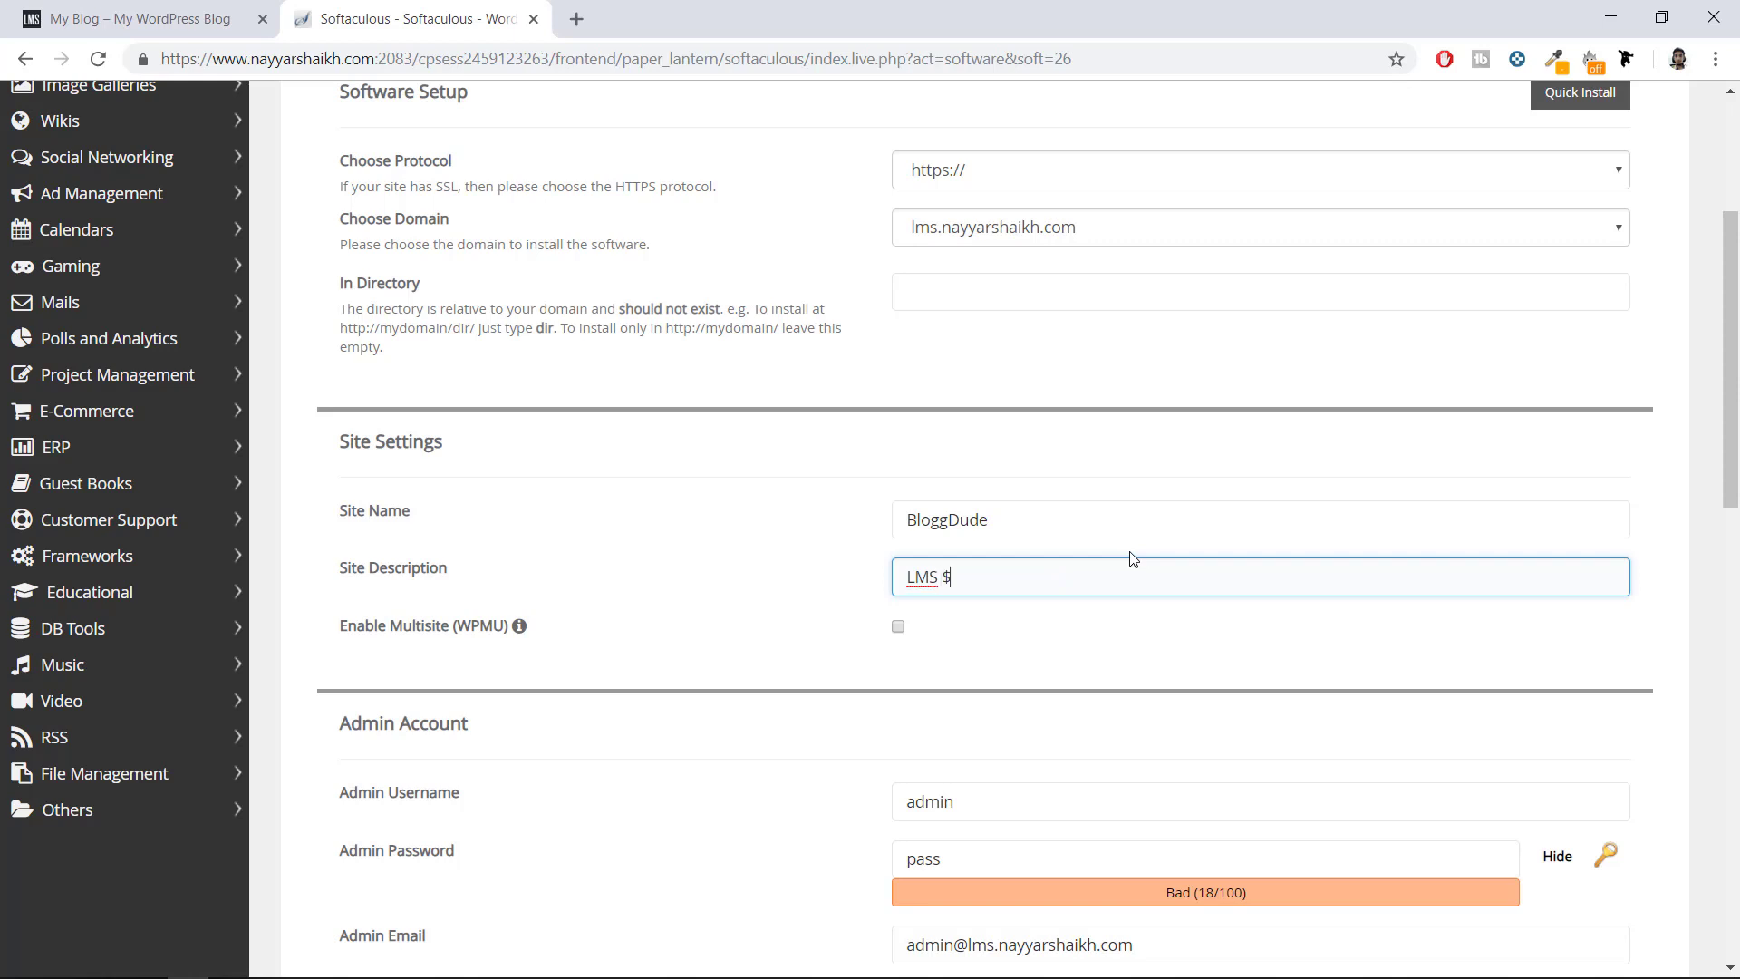
text( & Online Course Website)
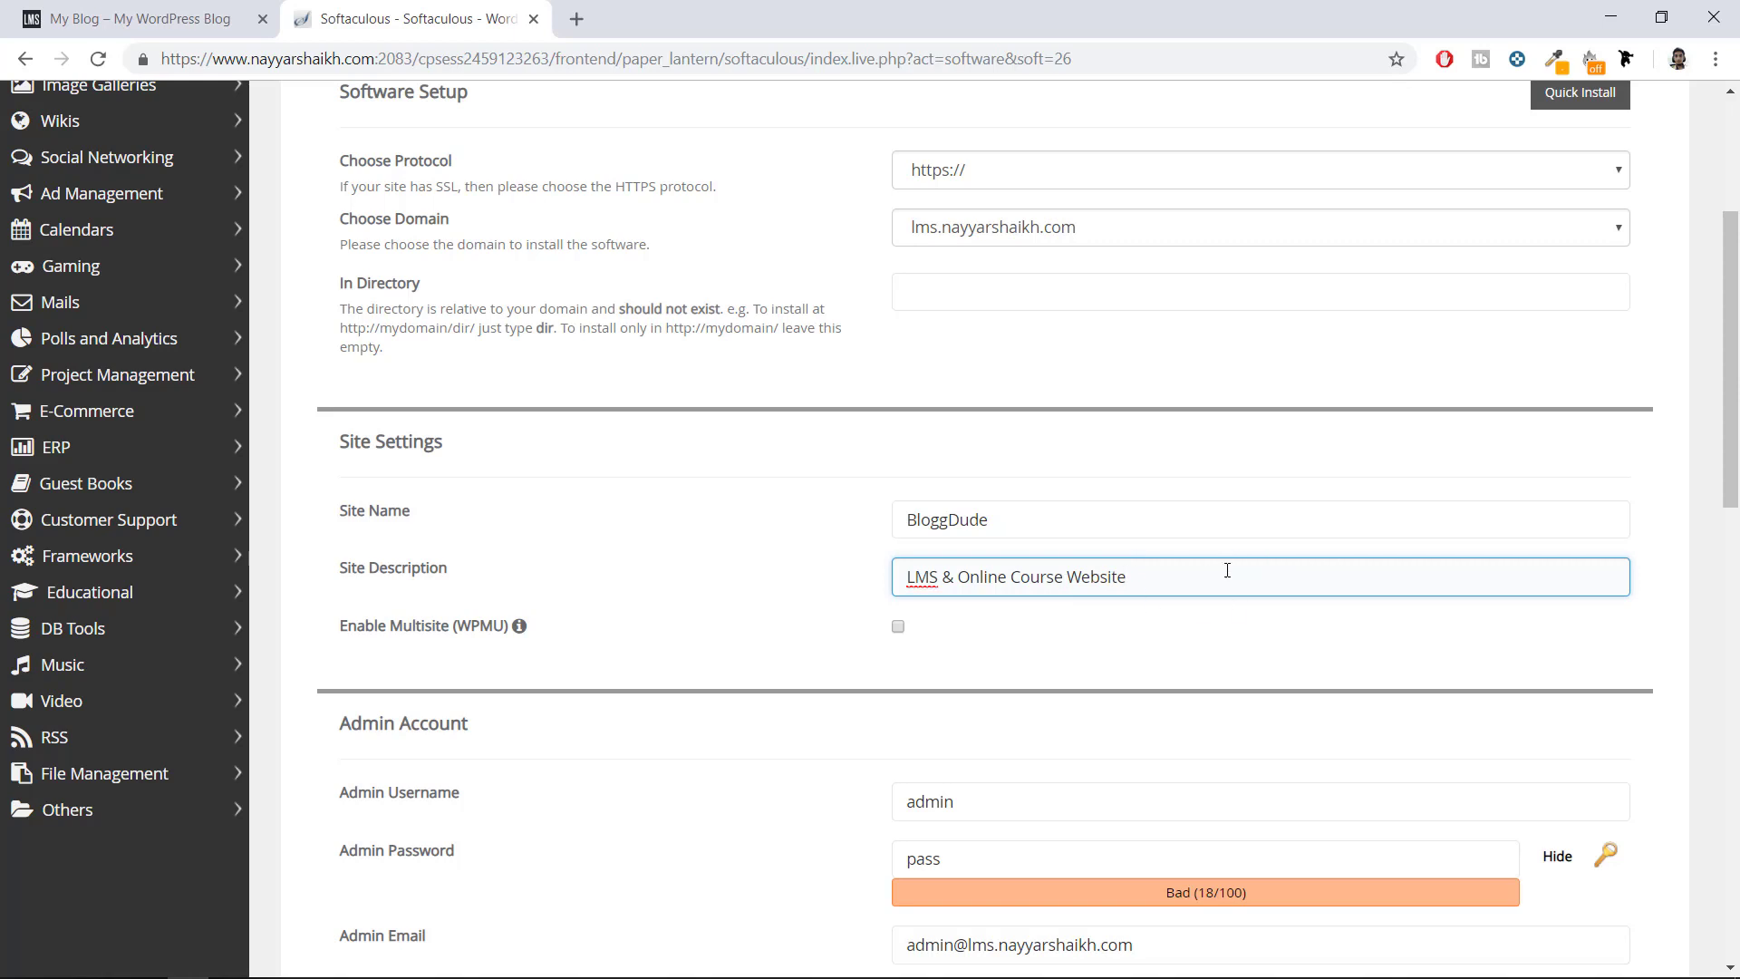
scroll(1262, 563, down, 1)
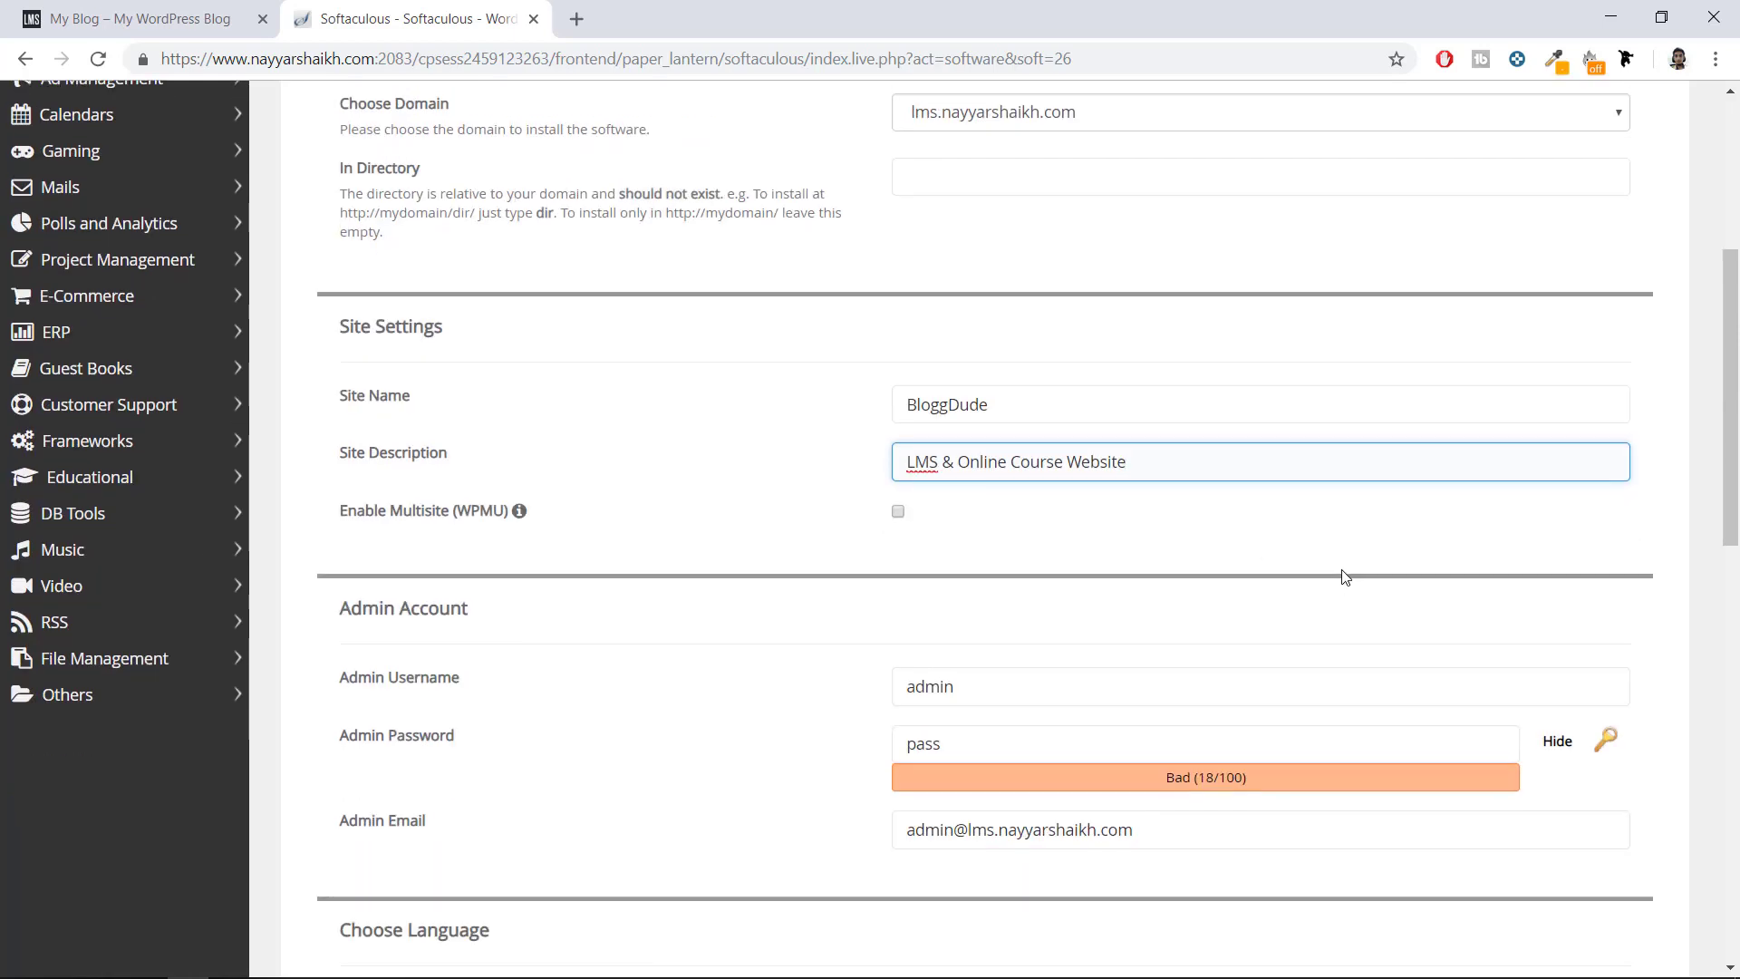
scroll(1342, 573, down, 2)
scroll(983, 498, down, 2)
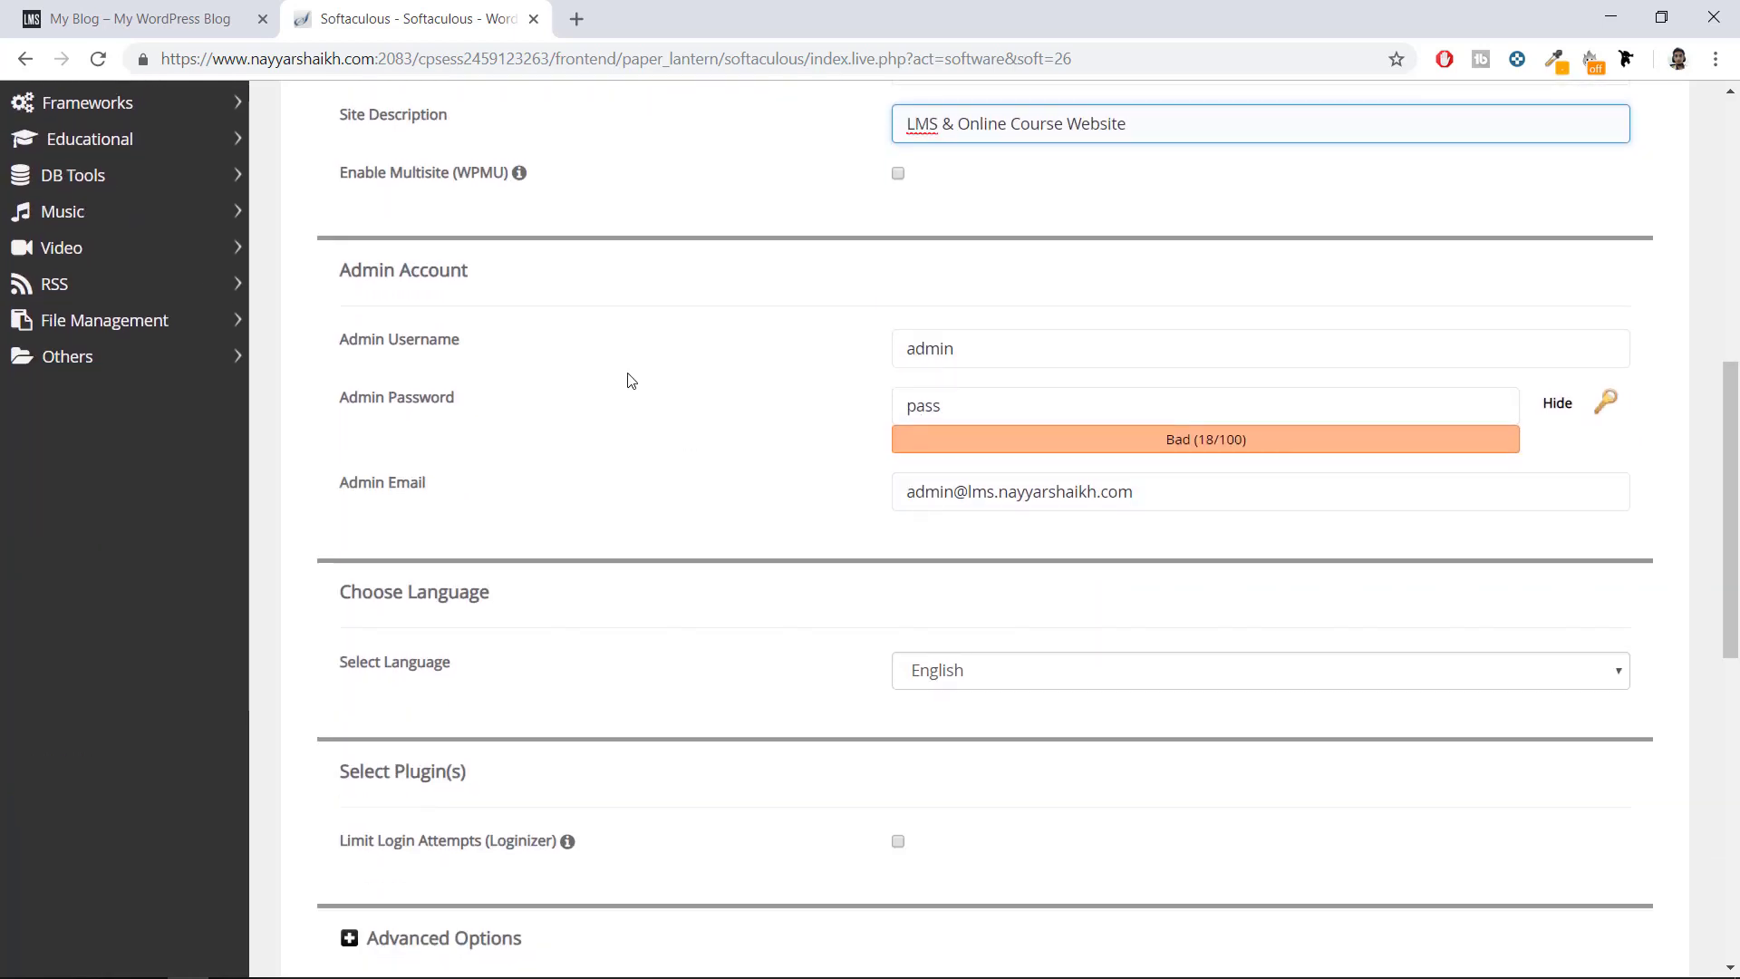
- Replace the default admin username with a custom username
drag(993, 351, 871, 338)
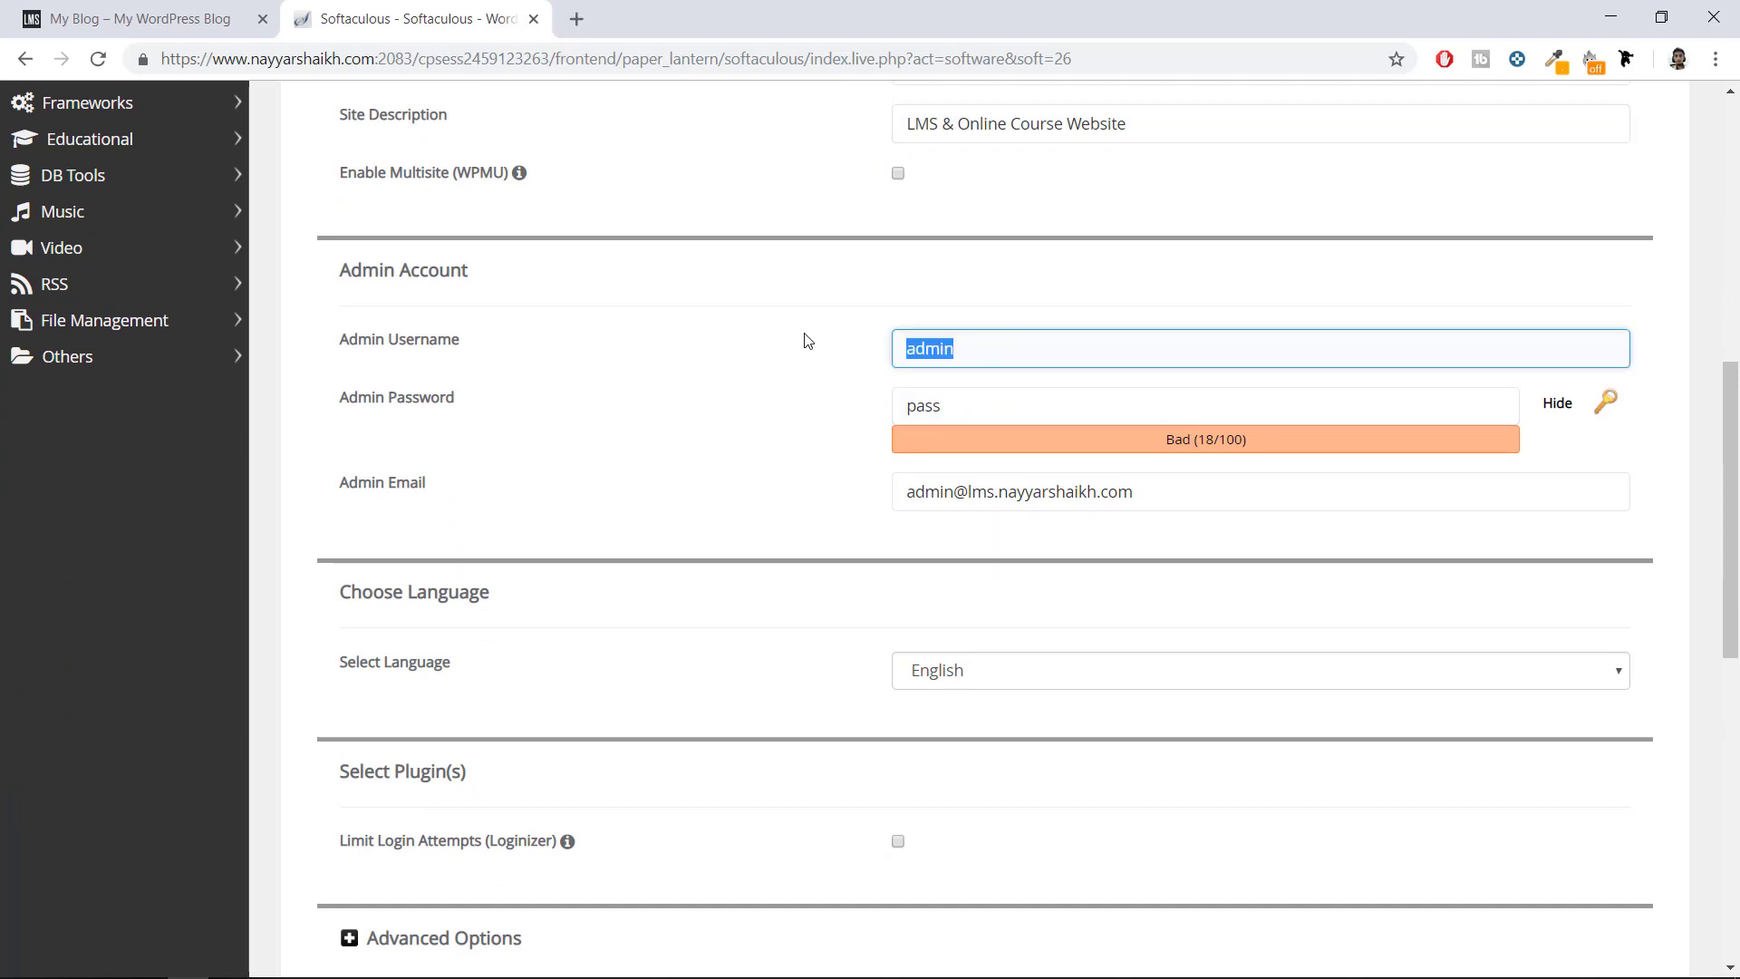
text(Nayyar)
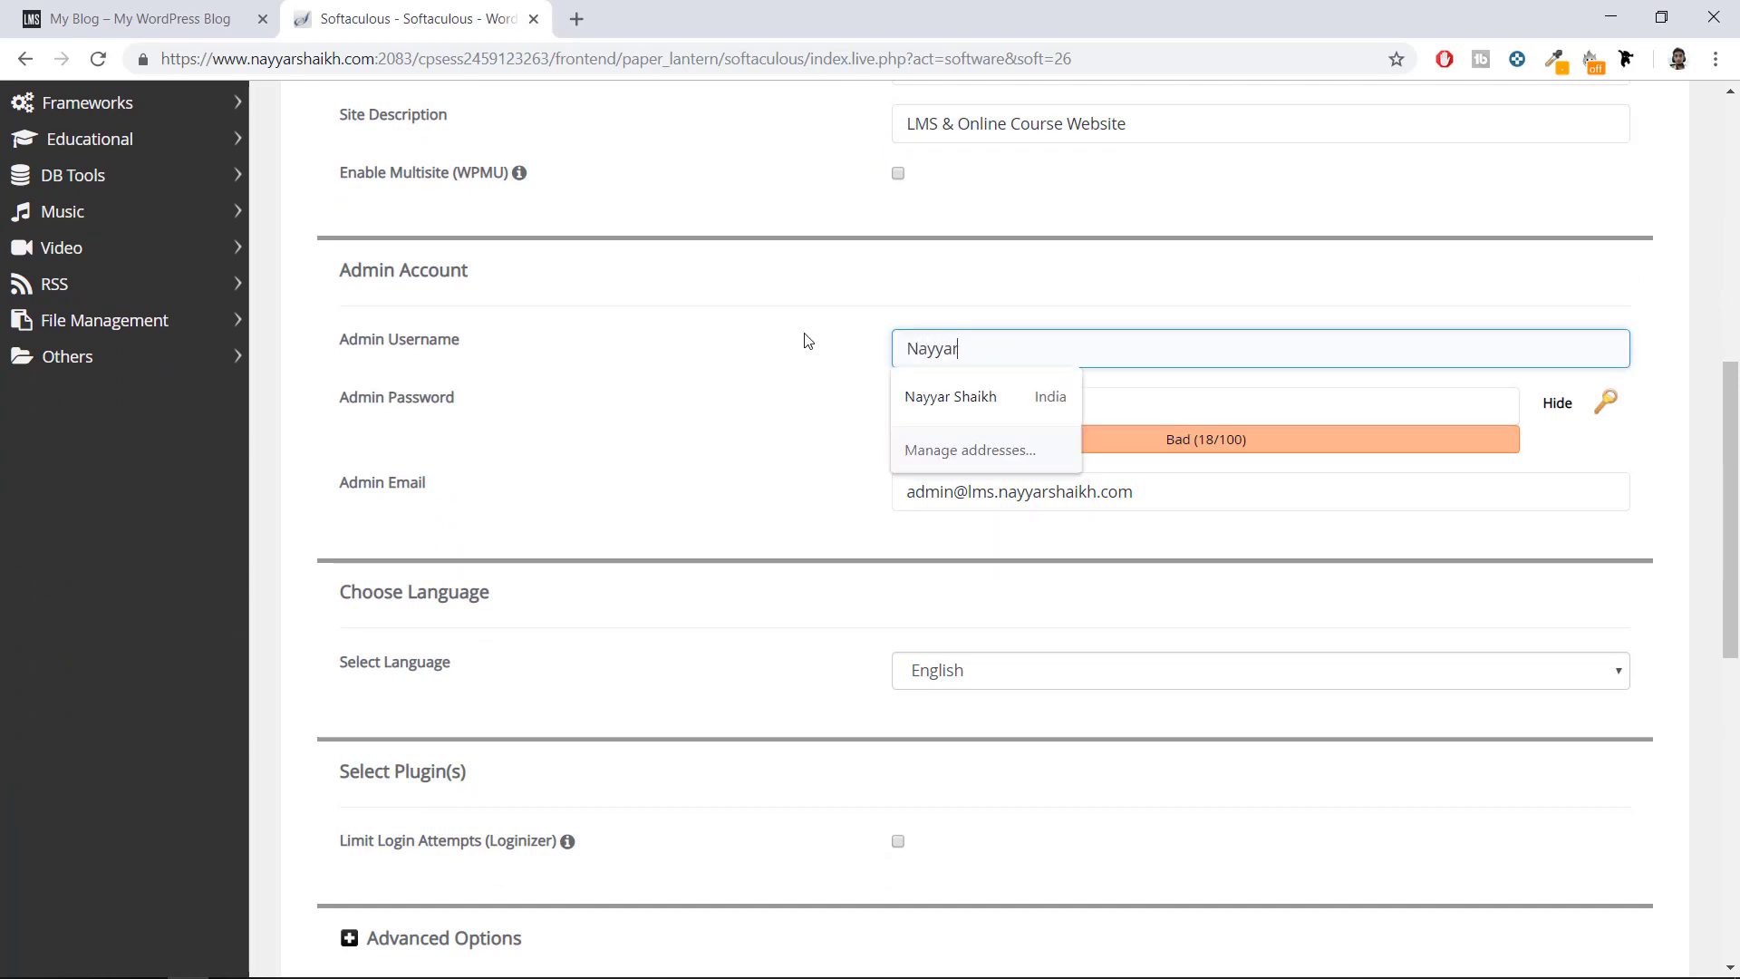
text(_Shaikh)
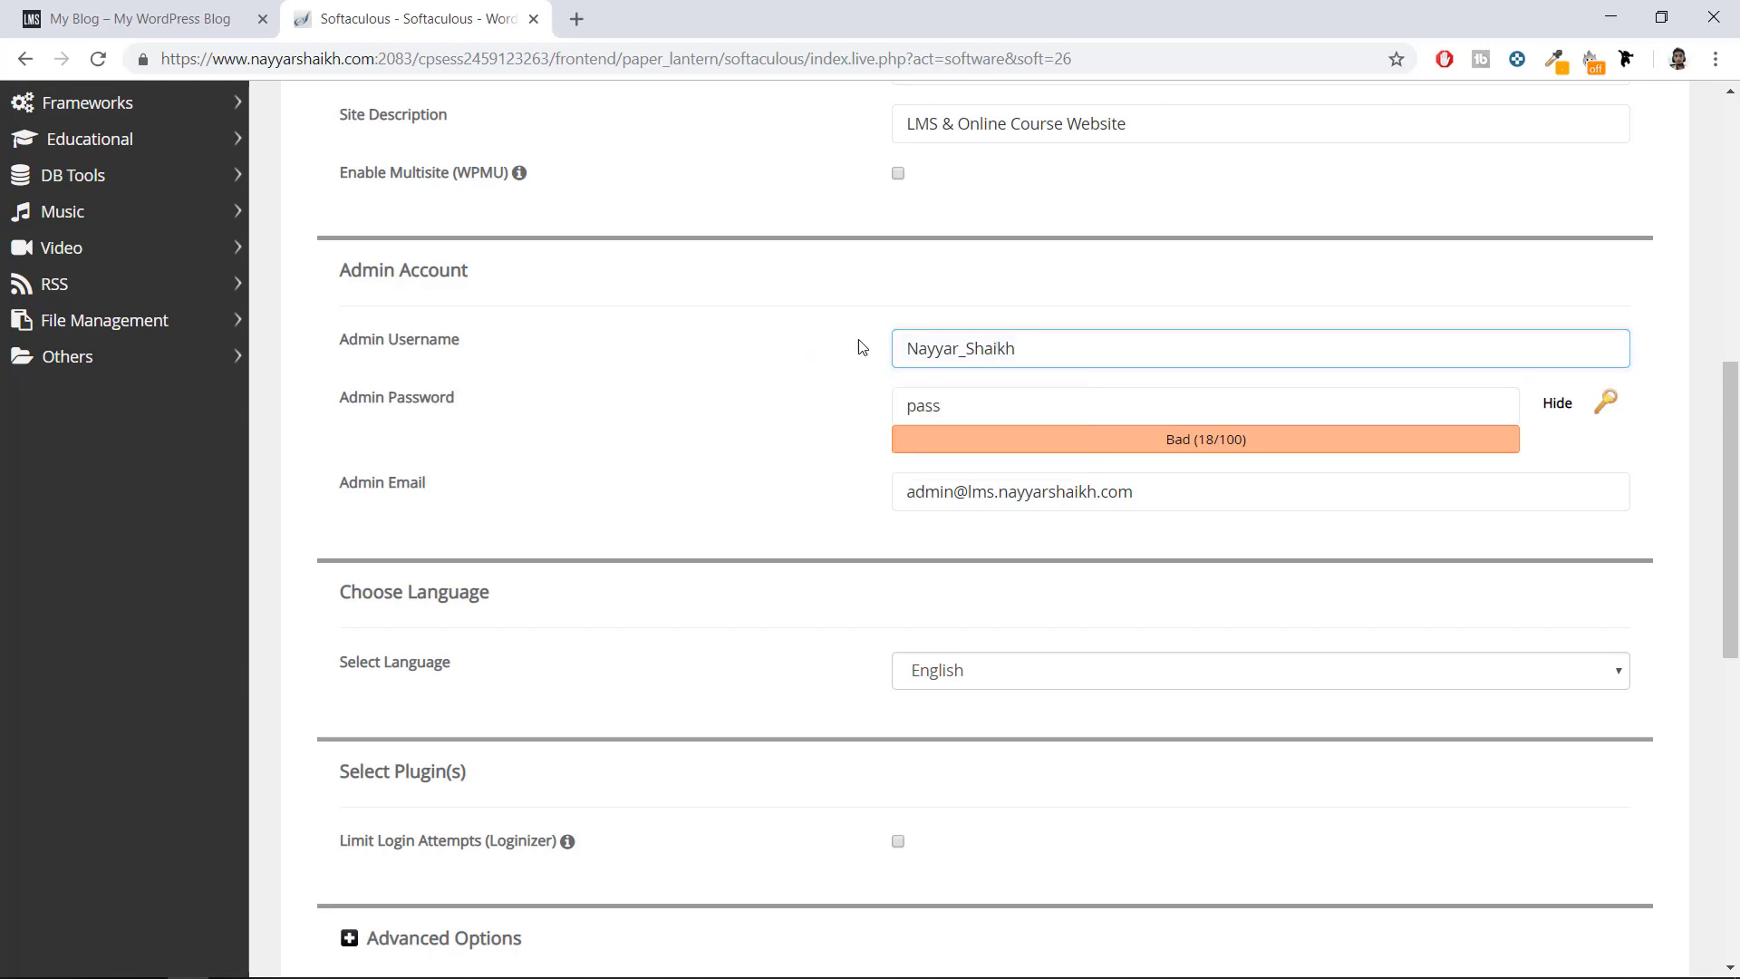
drag(917, 348, 964, 348)
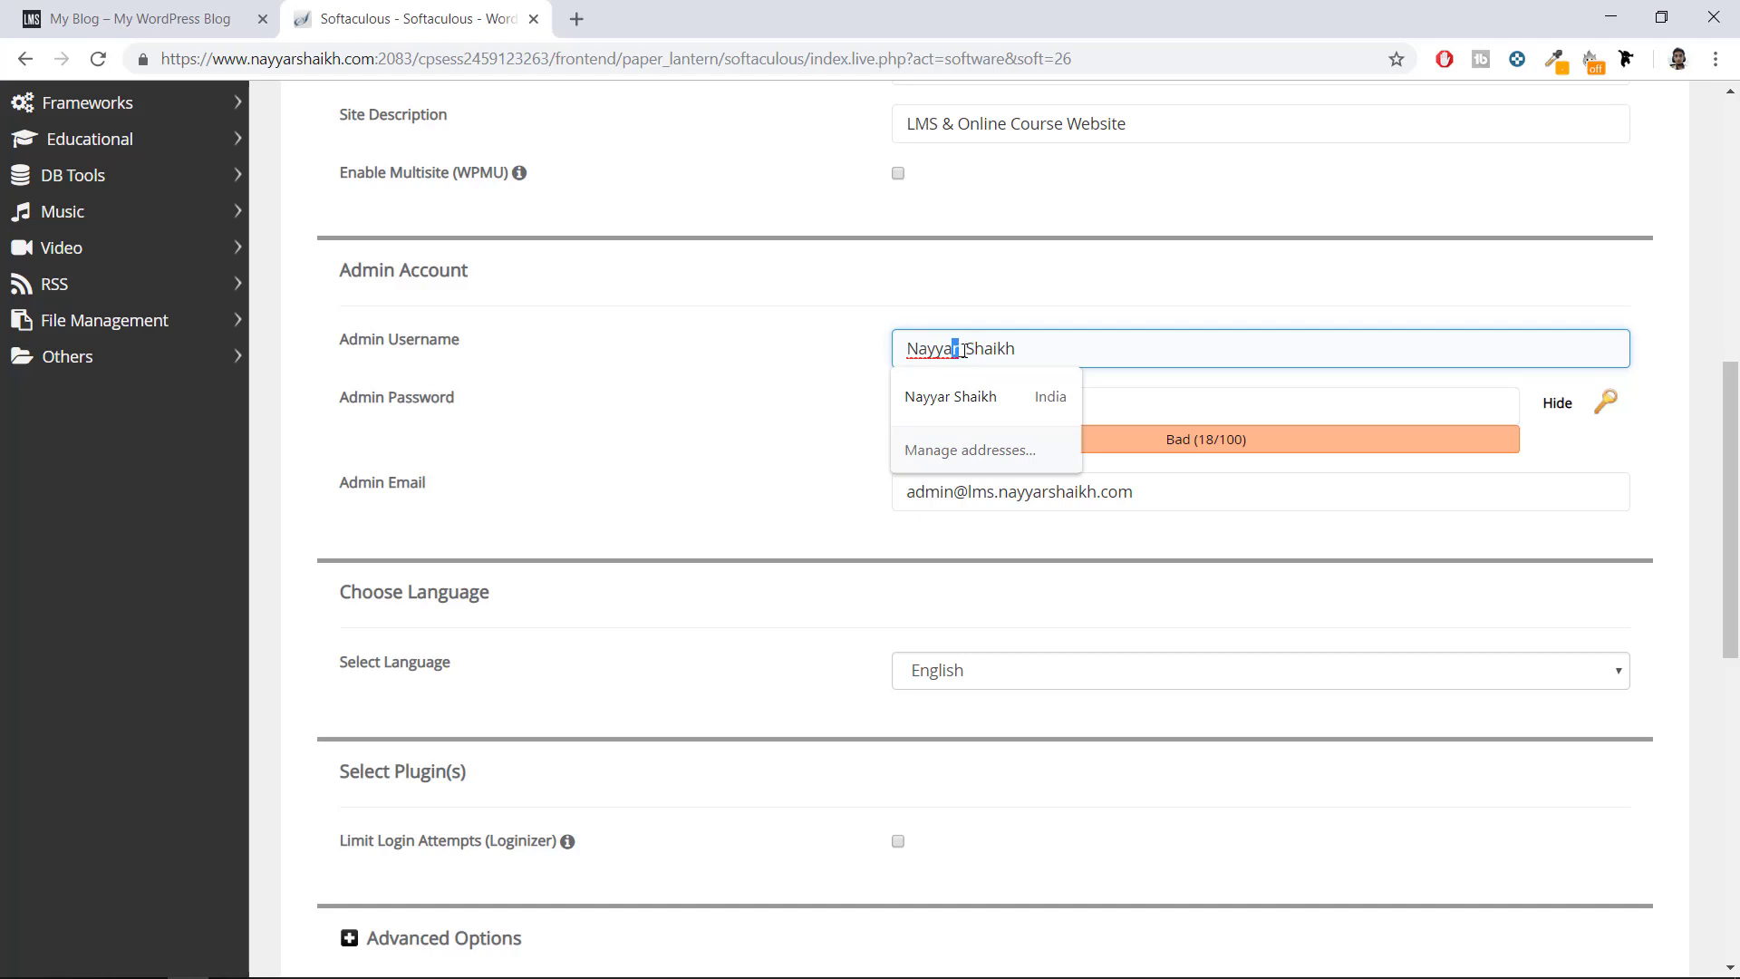
double_click(961, 349)
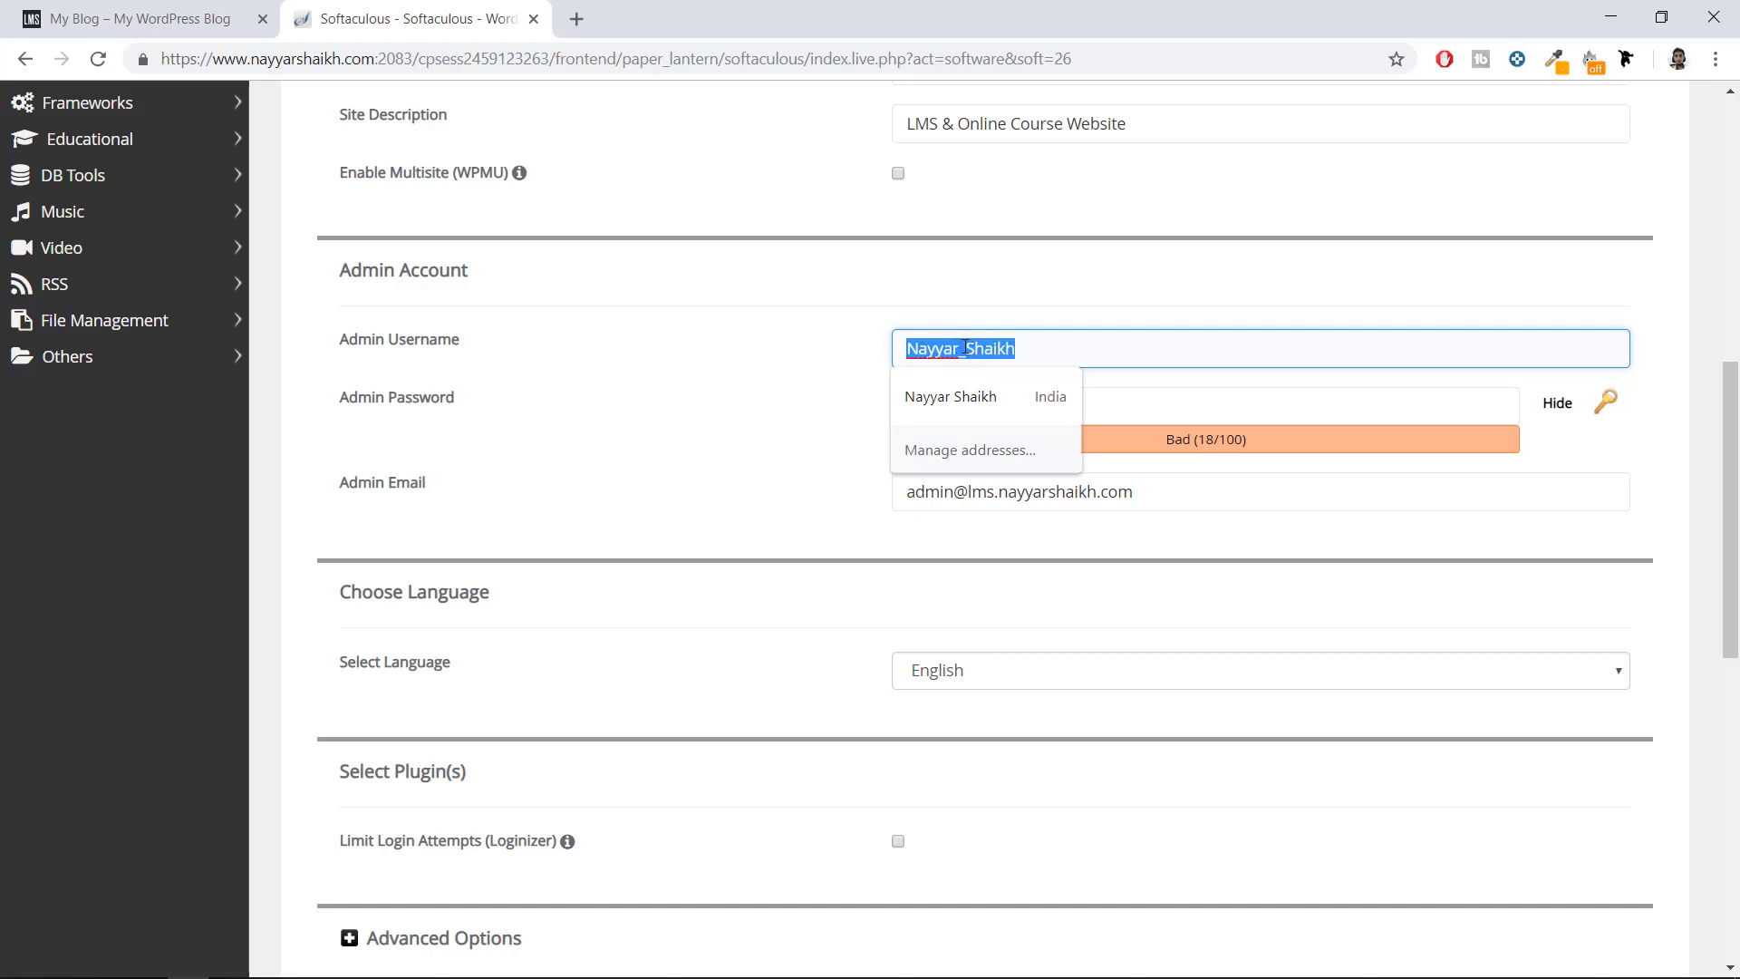
click(1094, 299)
click(1033, 418)
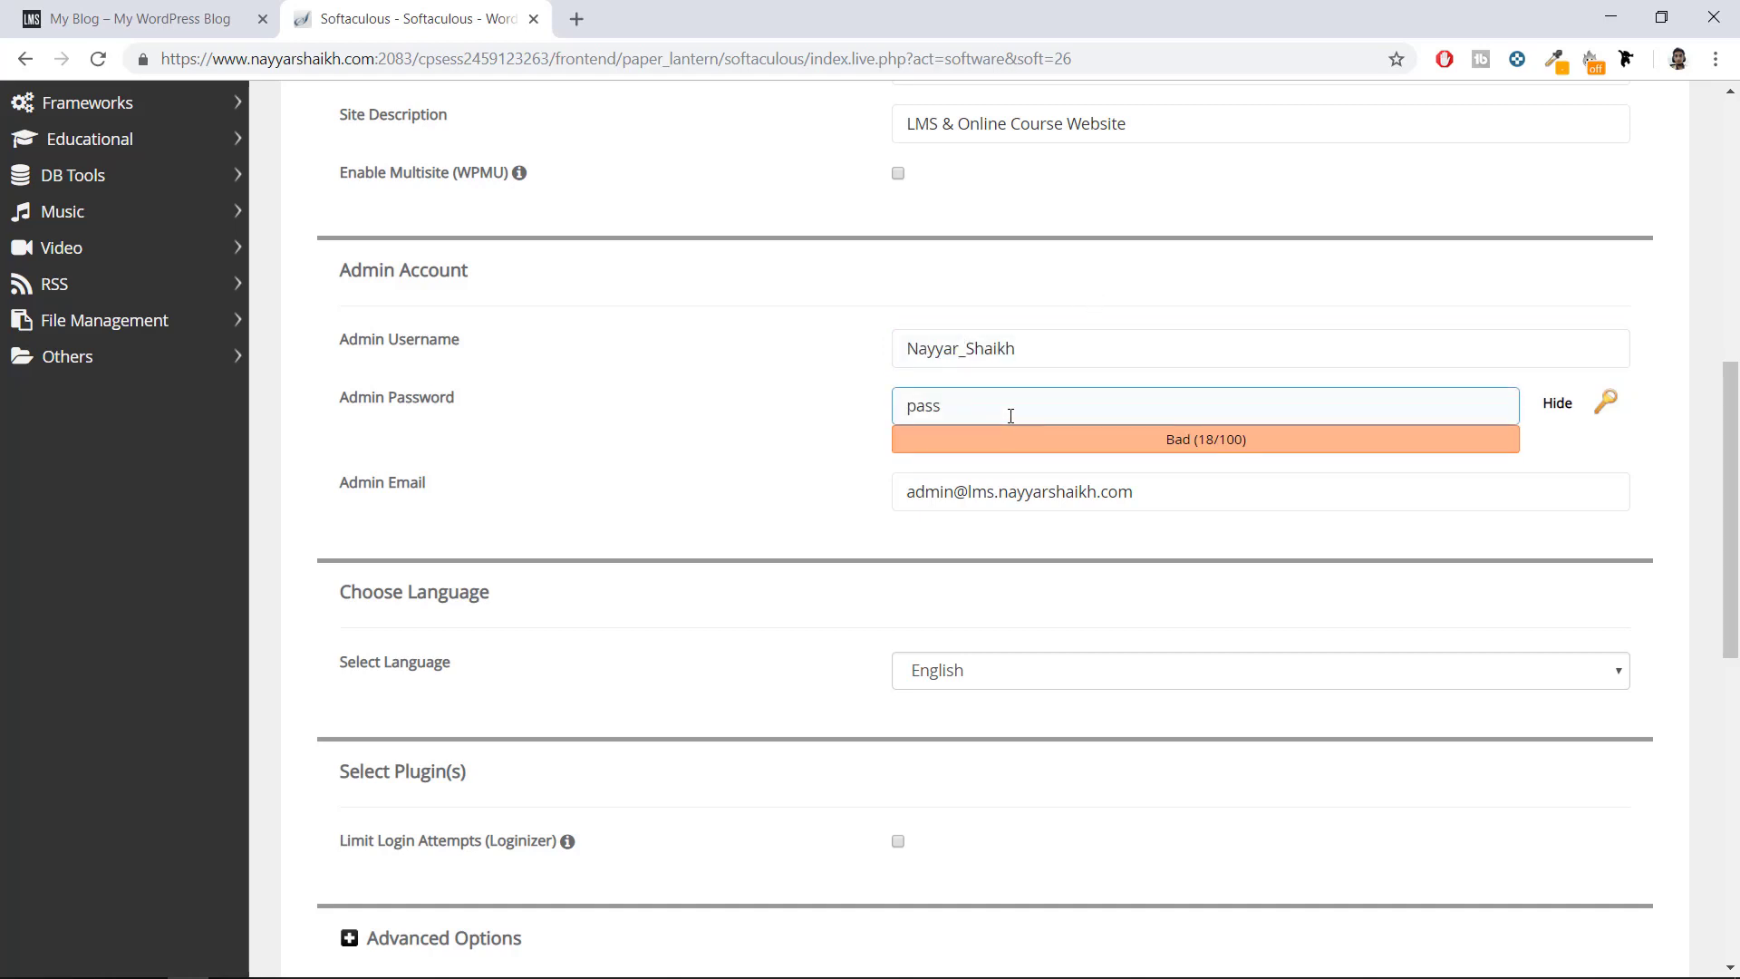
click(1013, 354)
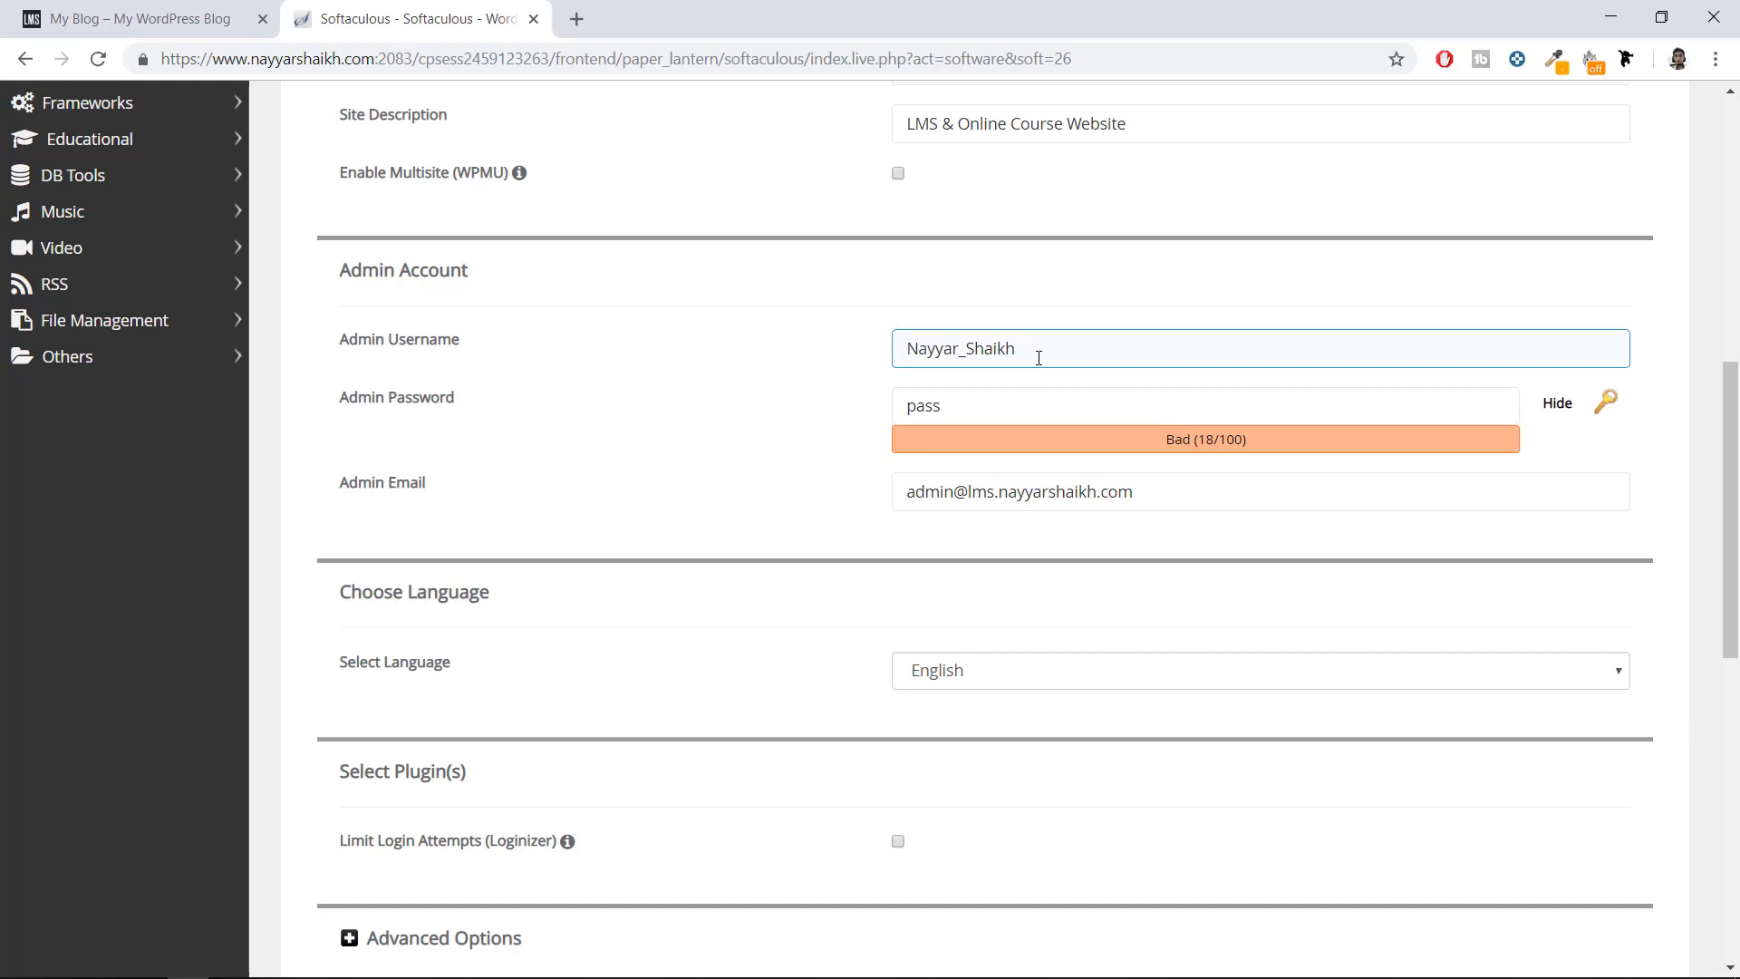
- Enter a new, stronger admin password from the saved suggestion
click(1043, 405)
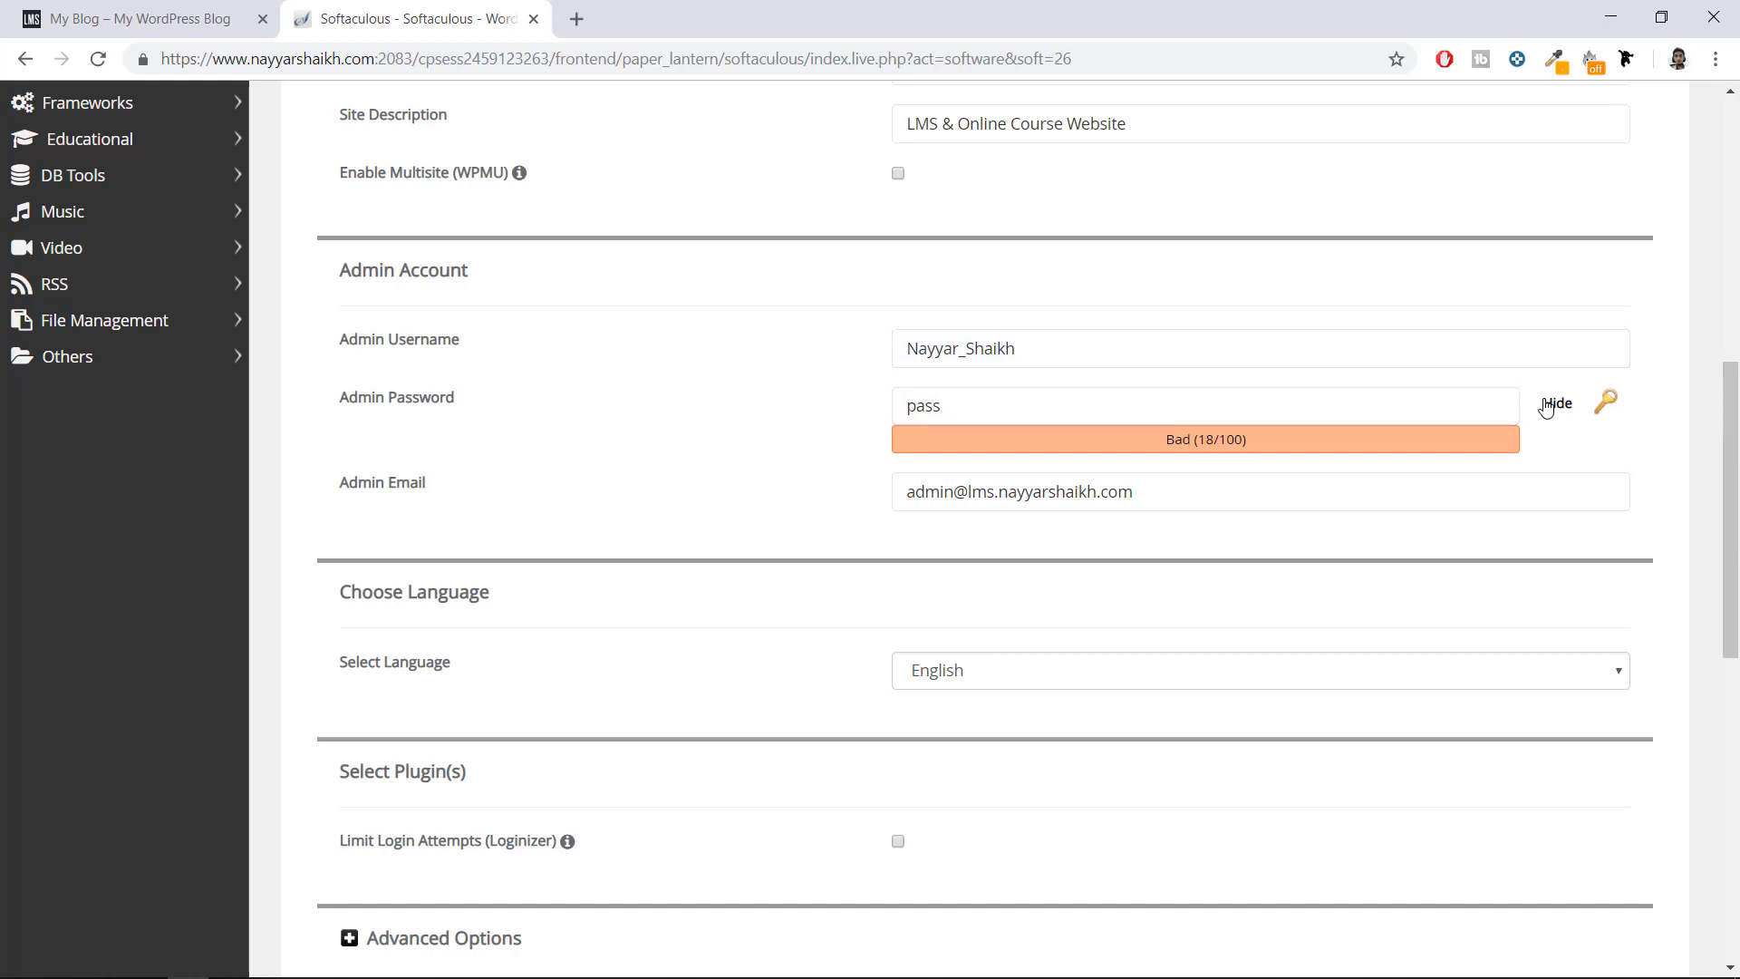
click(1555, 404)
key(Down)
key(Return)
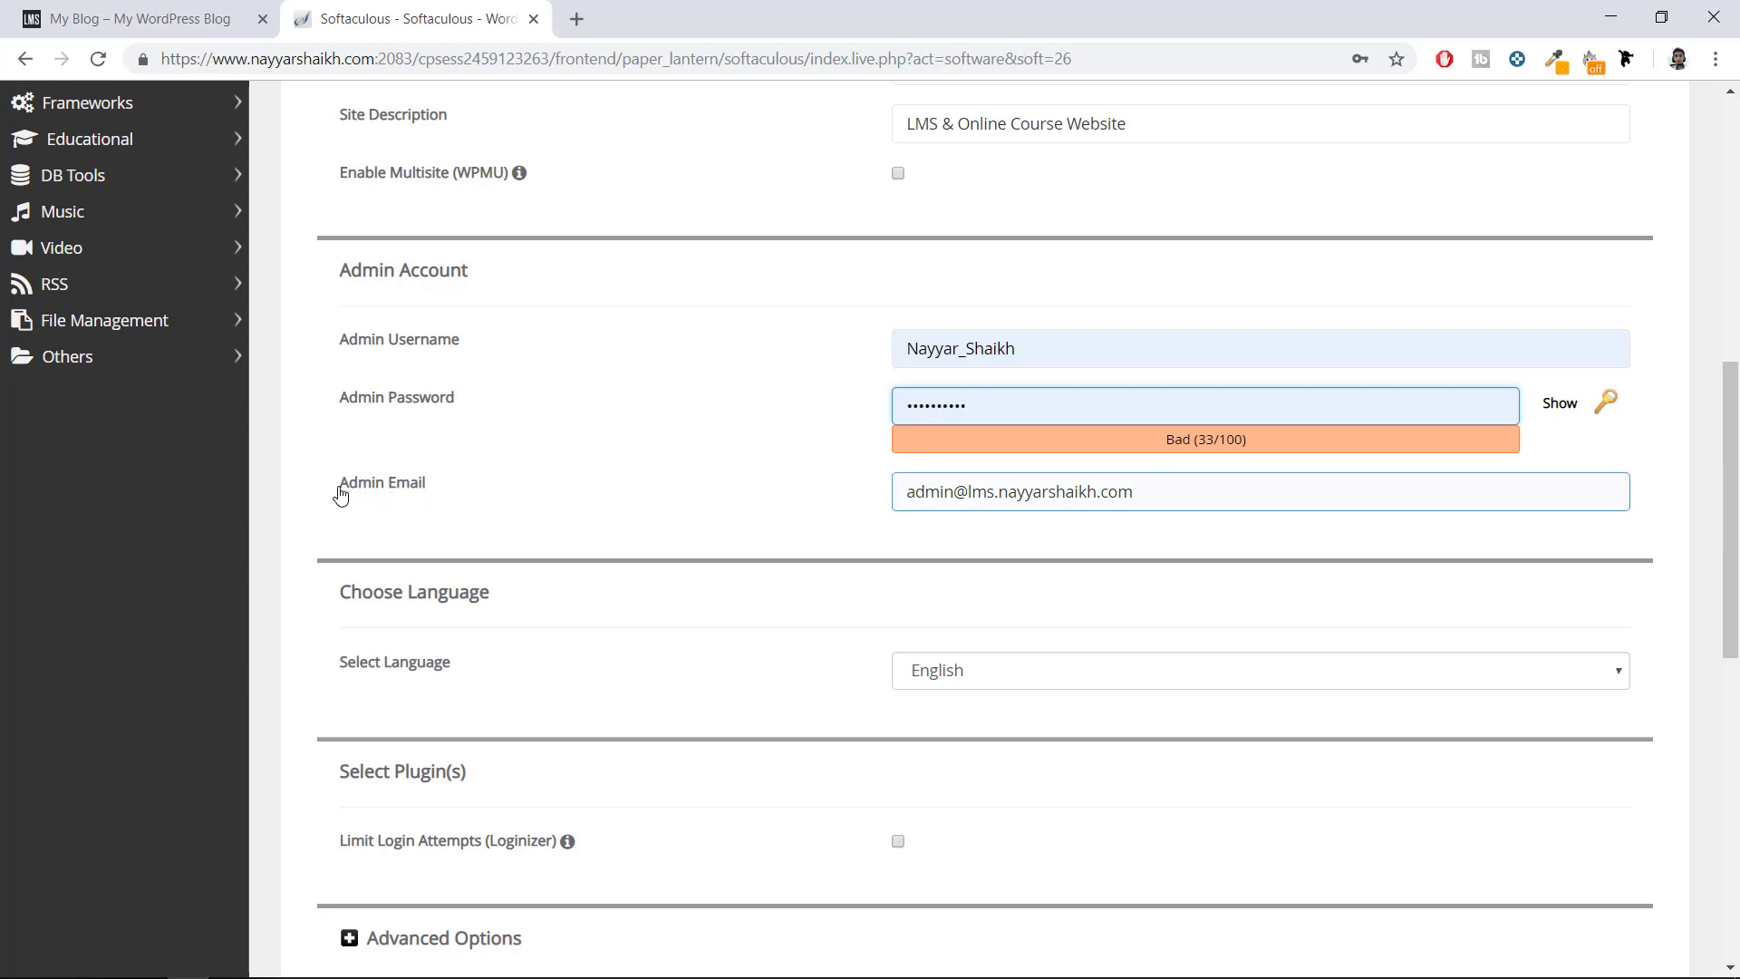
- Clear the admin e-mail and fill it with a saved e-mail address
key(Tab)
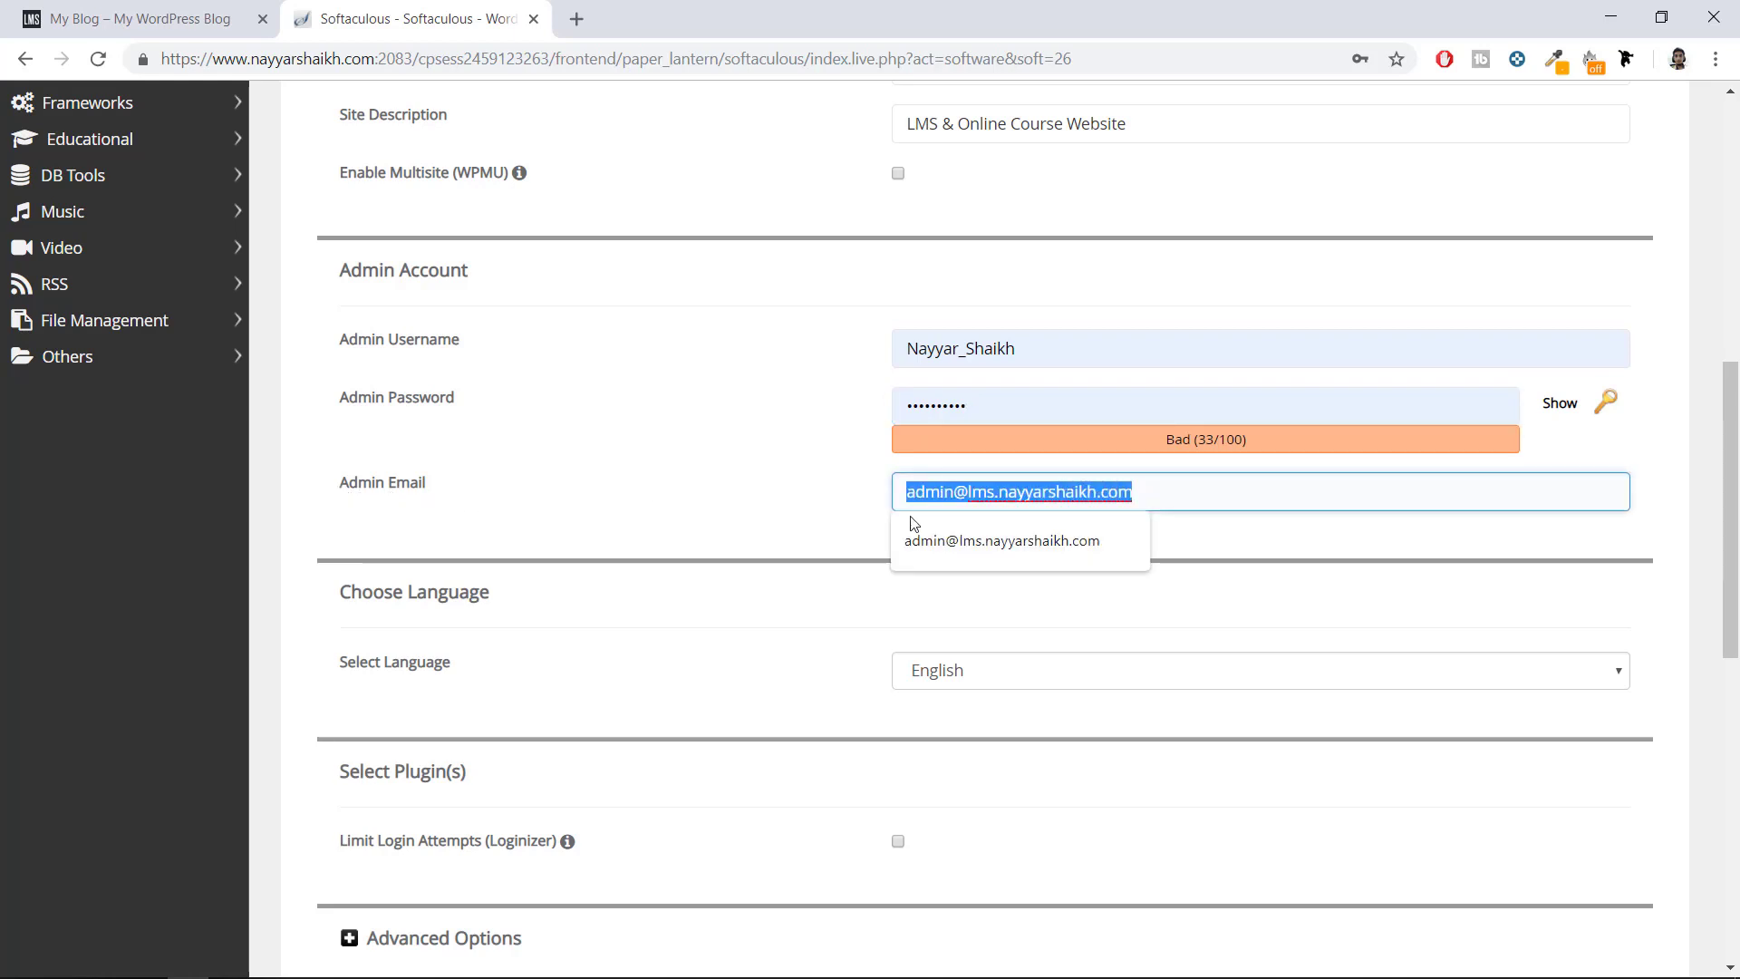
key(End)
text(re)
triple_click(1154, 501)
key(BackSpace)
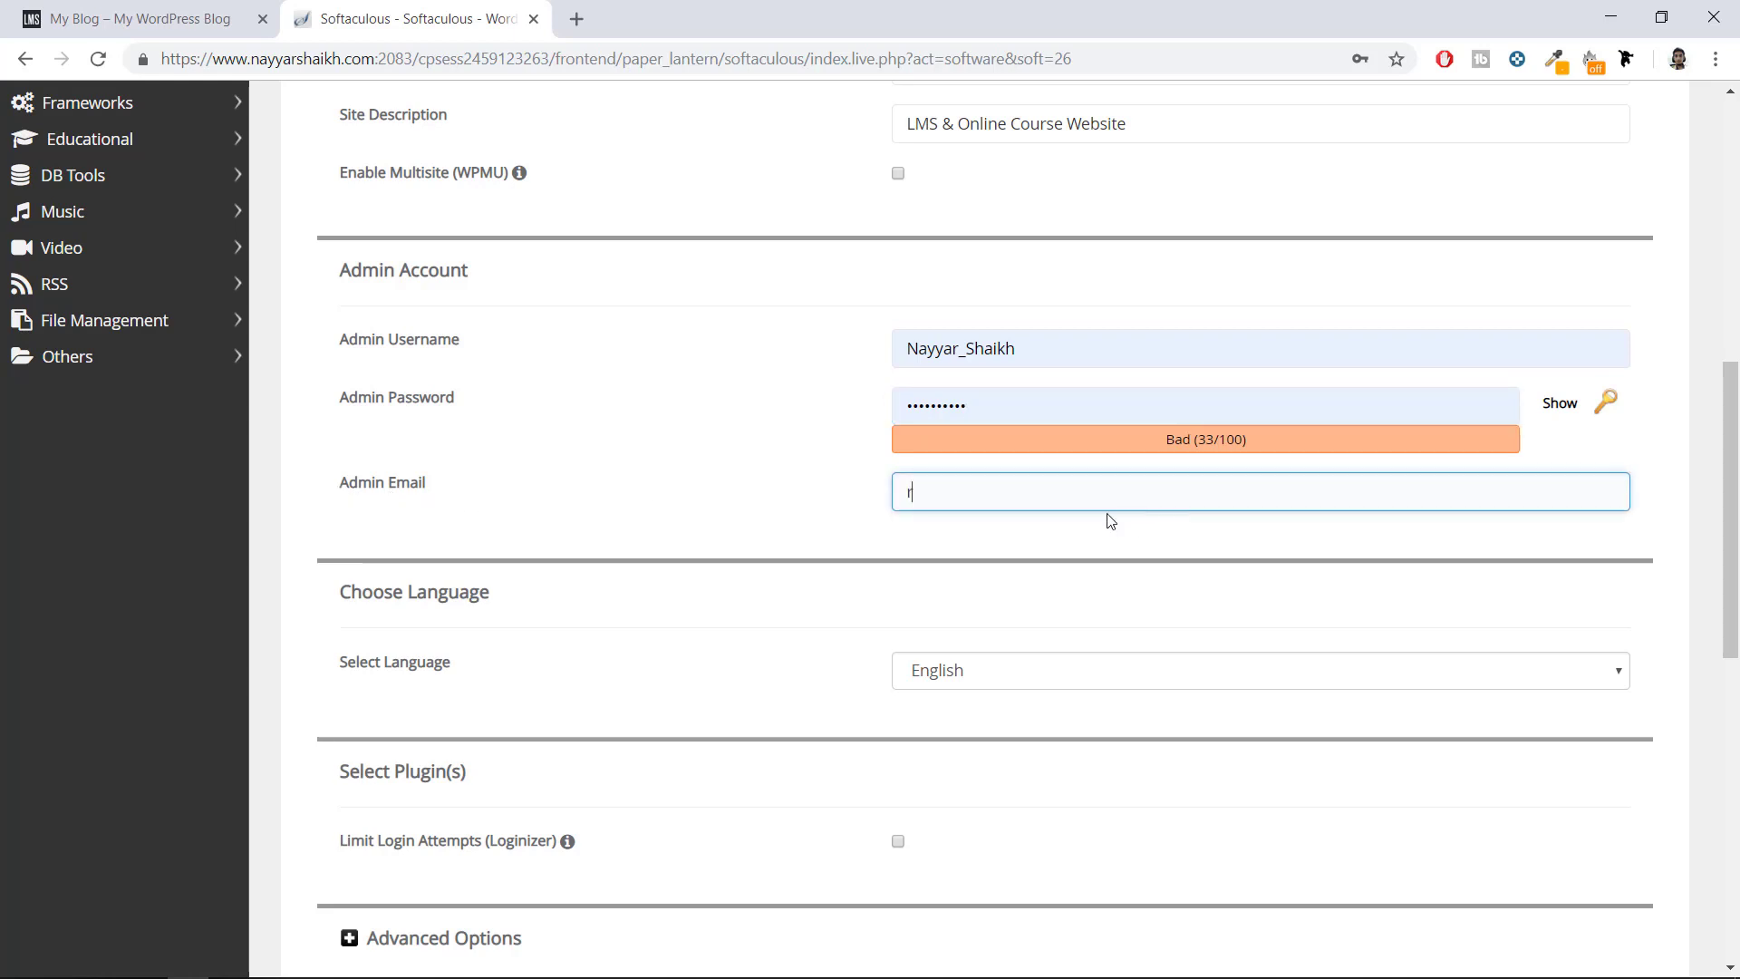
click(1031, 542)
scroll(1022, 630, down, 10)
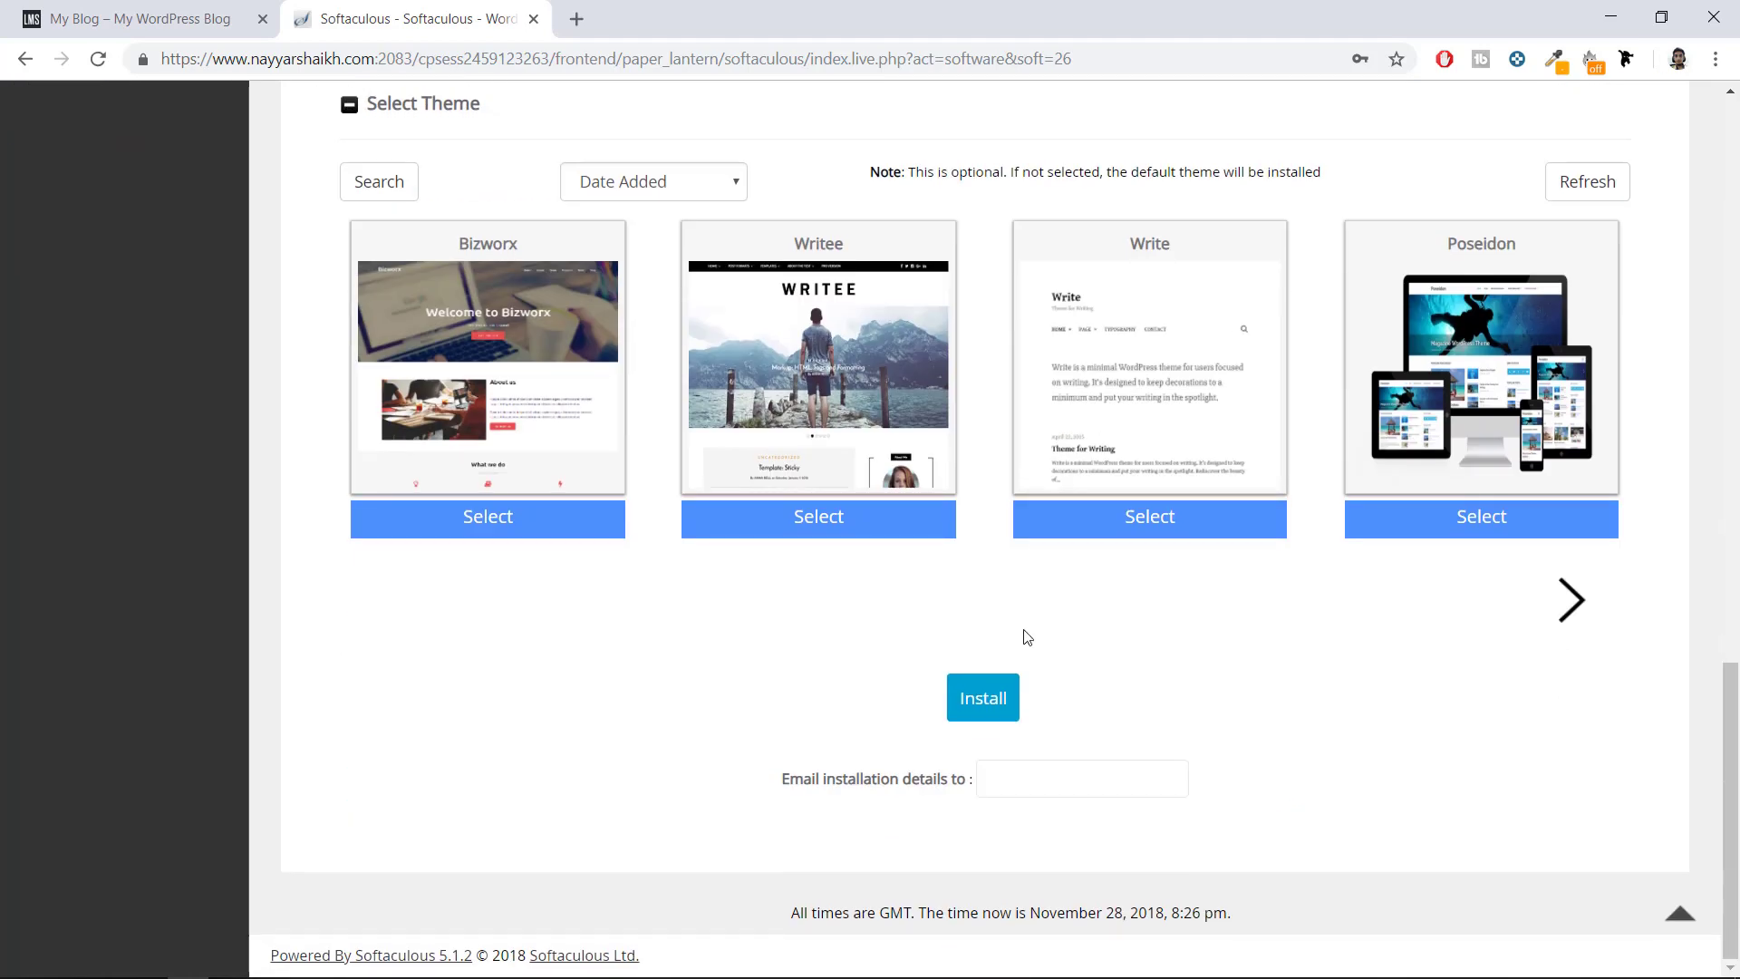
- Run the WordPress install and open wp-admin via the Administrative URL link
click(985, 717)
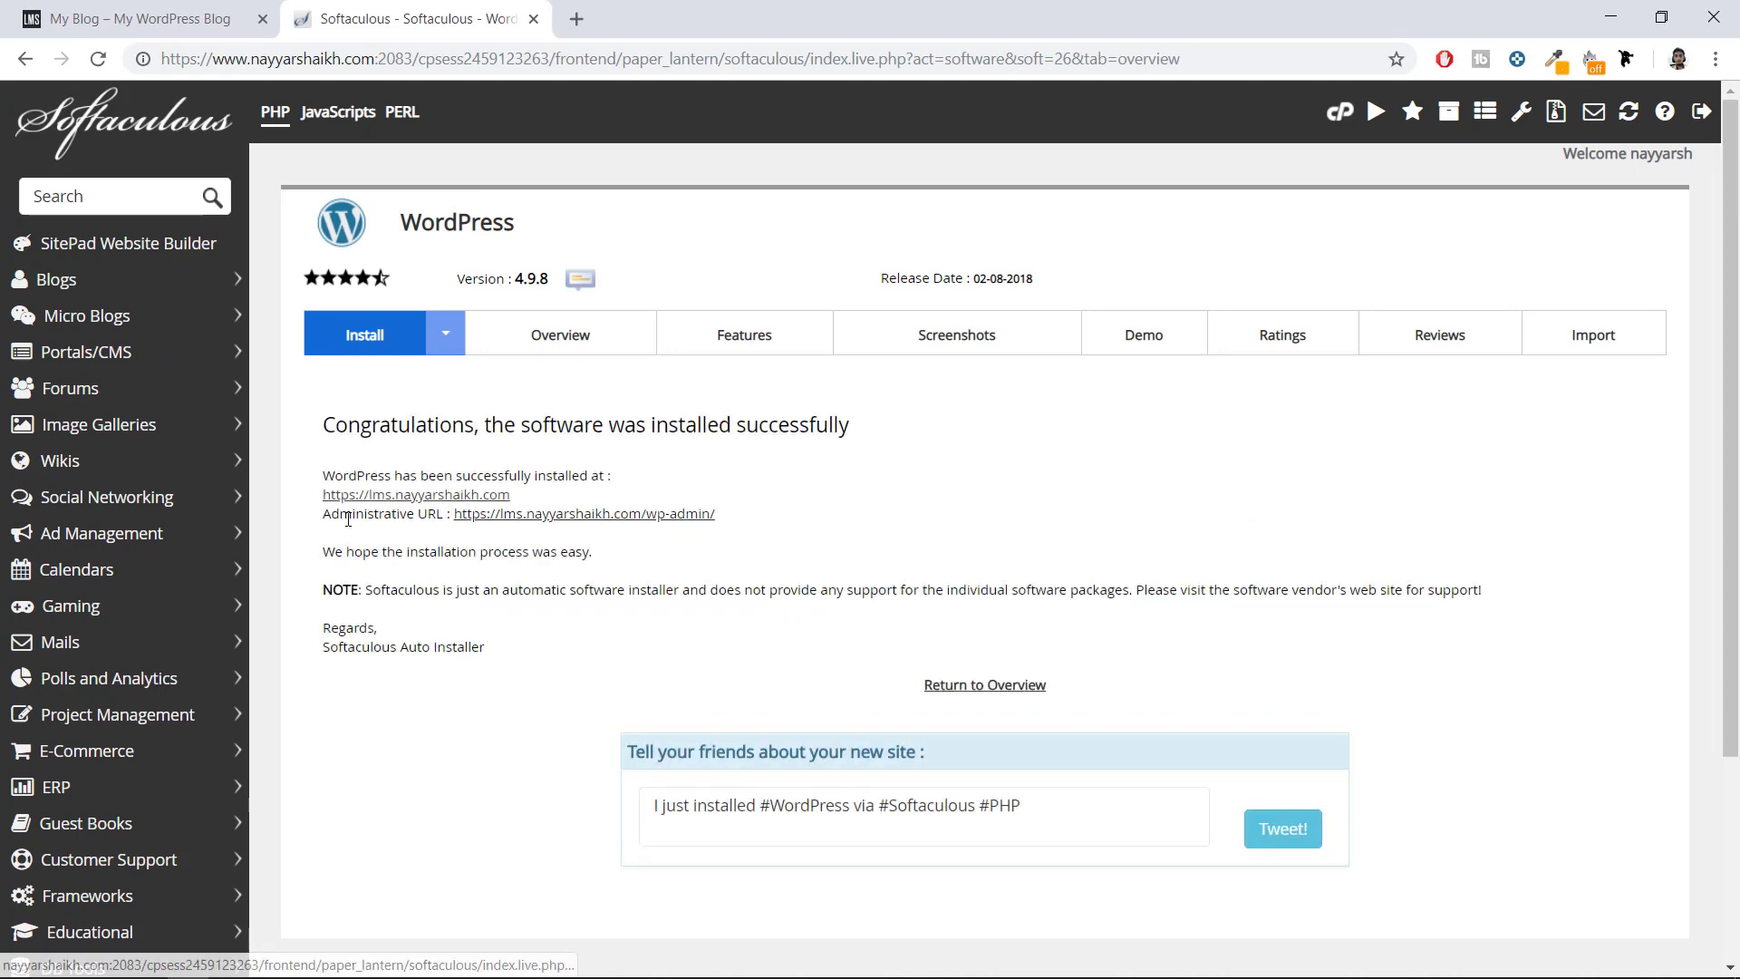
click(598, 517)
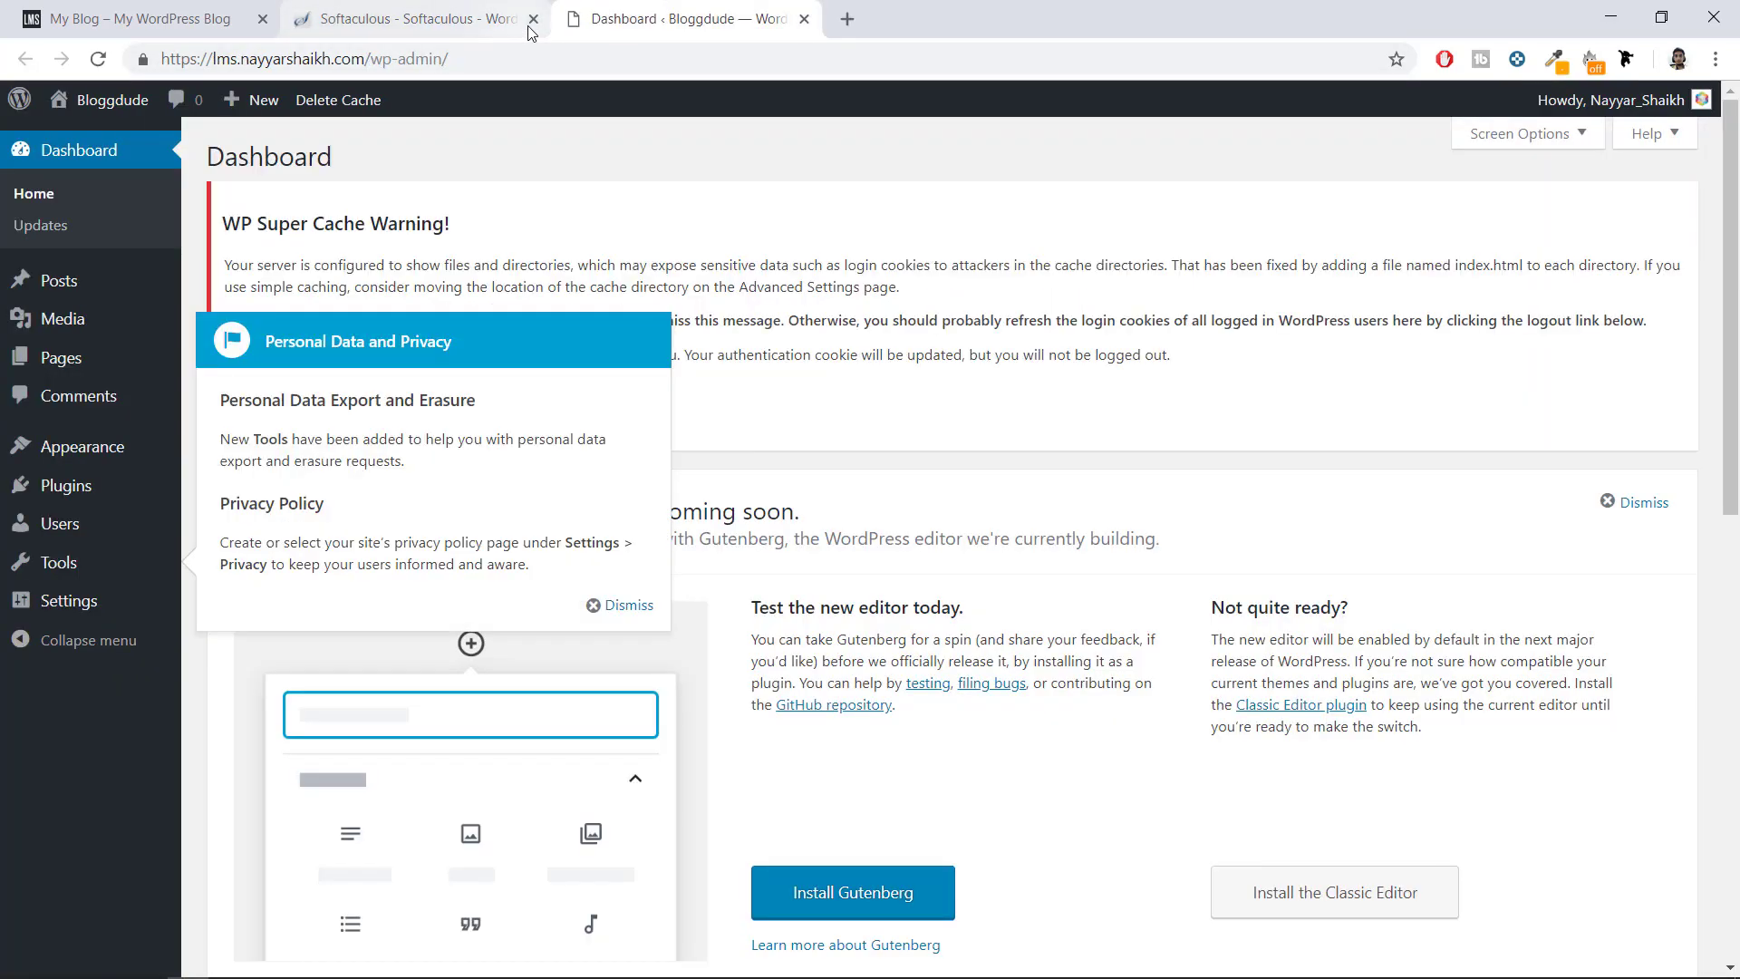
- Close the Softaculous tab and dismiss the Personal Data and Privacy and WP Super Cache notices
click(533, 19)
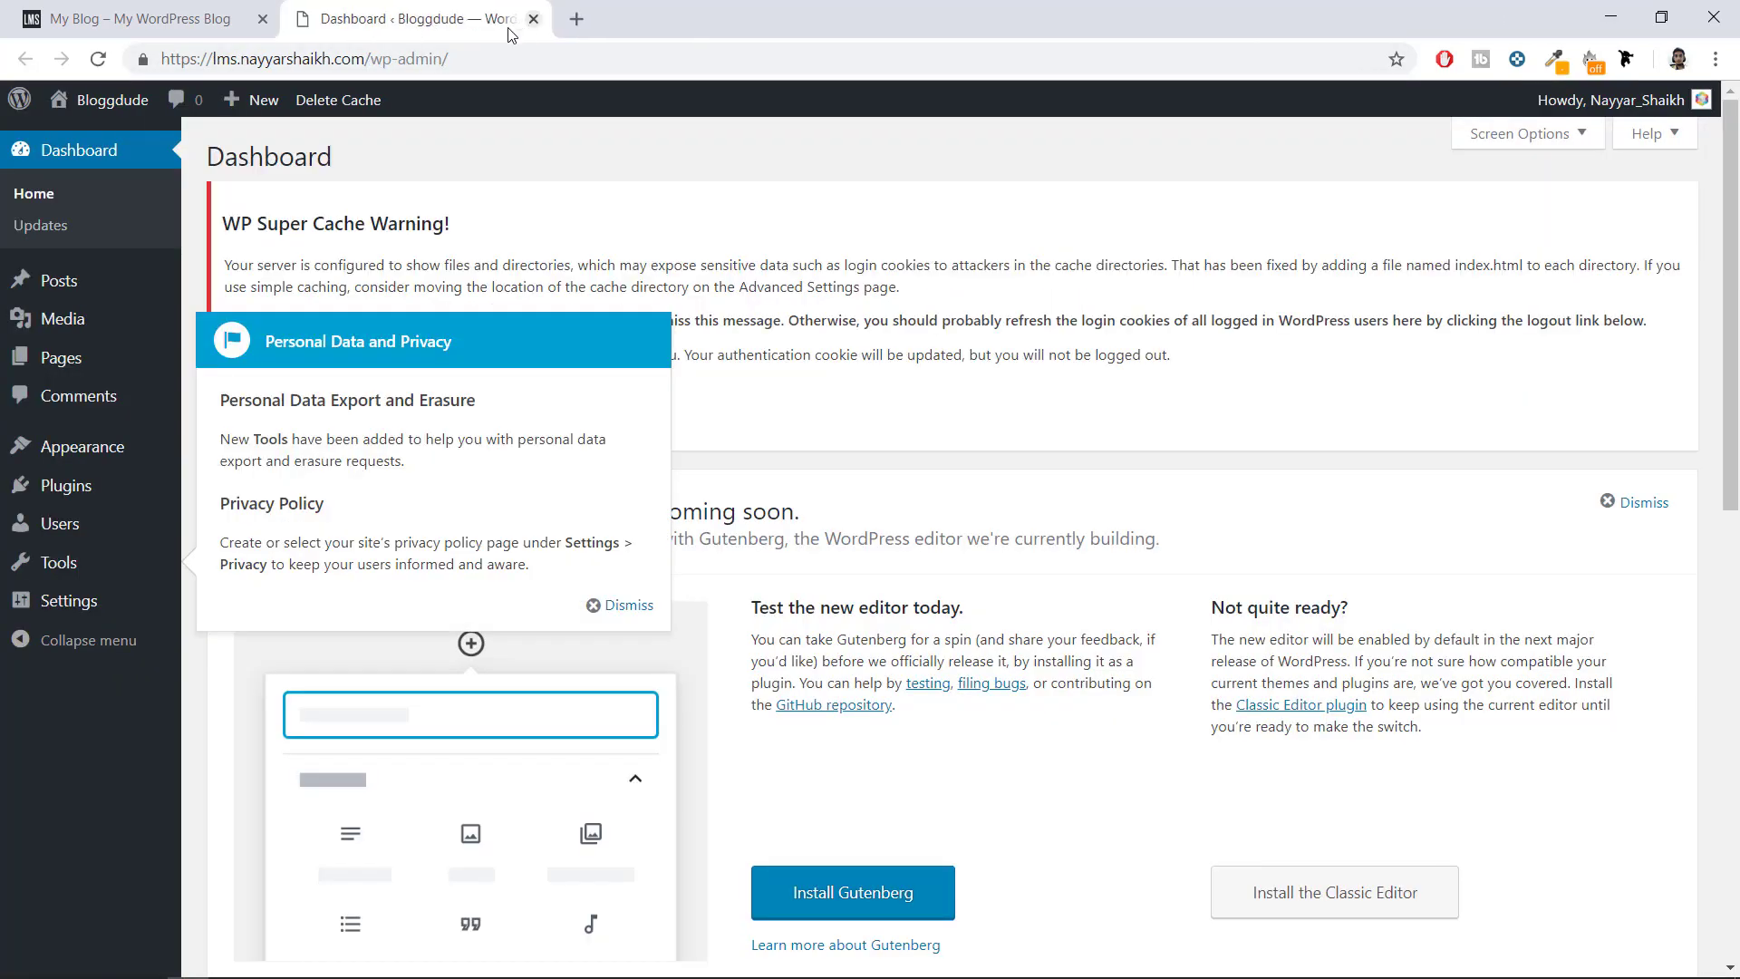
click(623, 613)
click(289, 388)
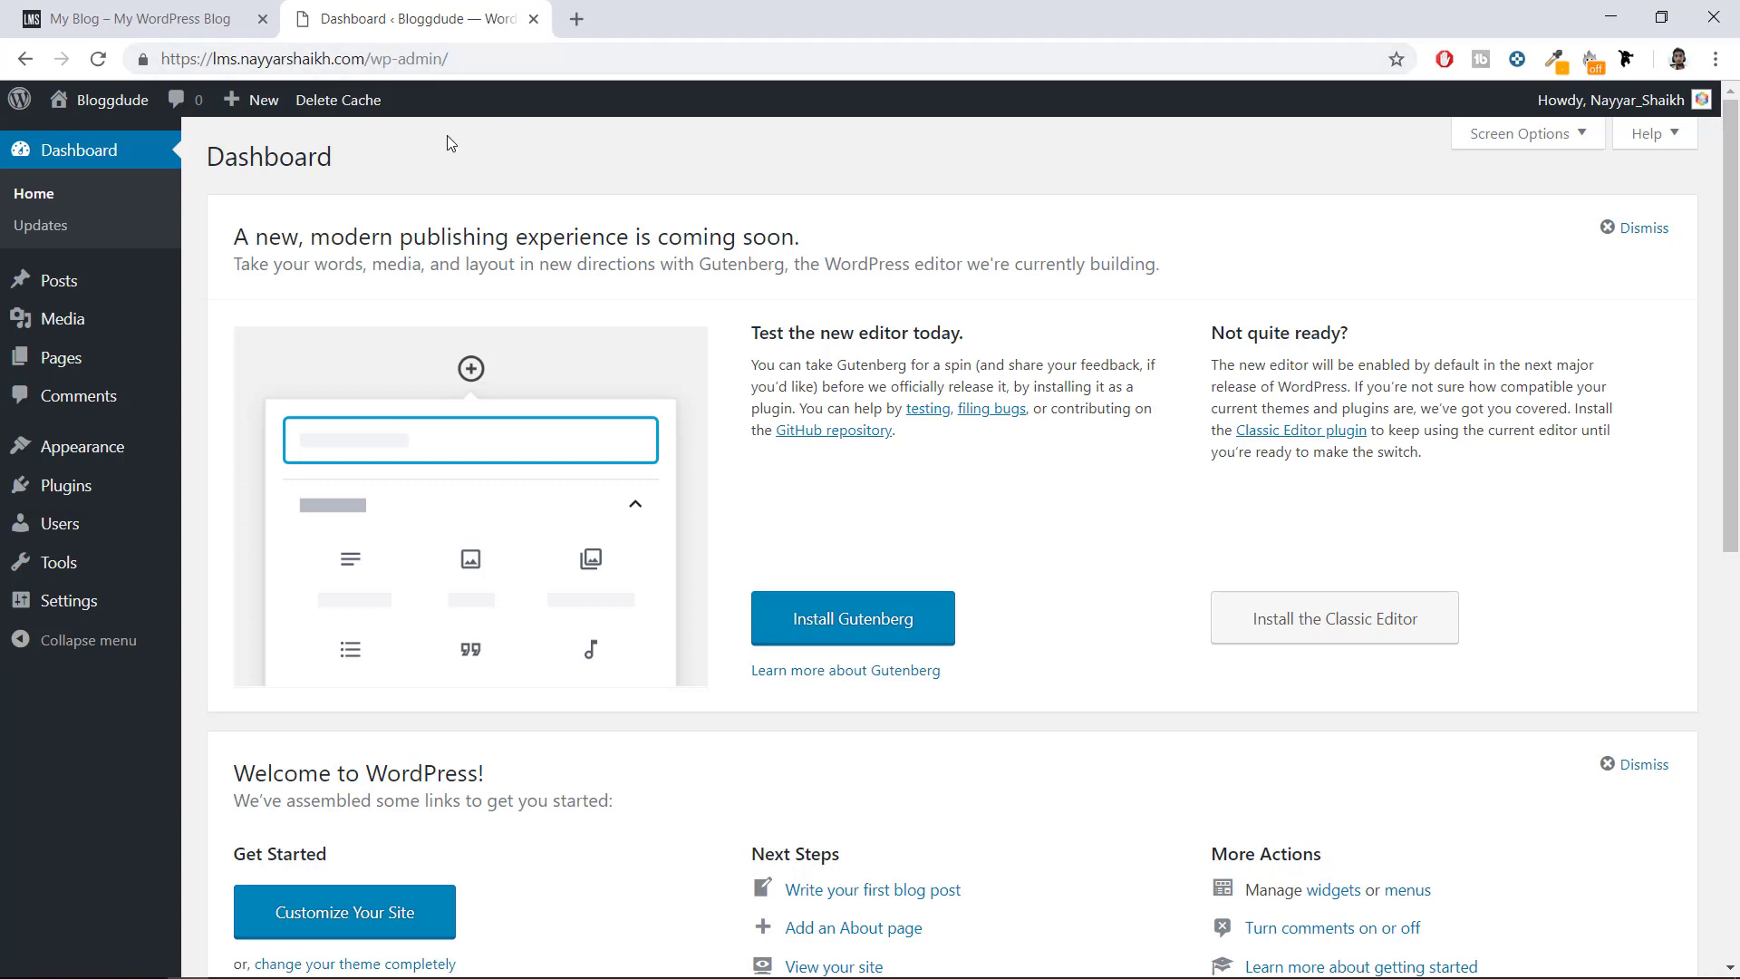
drag(160, 56, 352, 59)
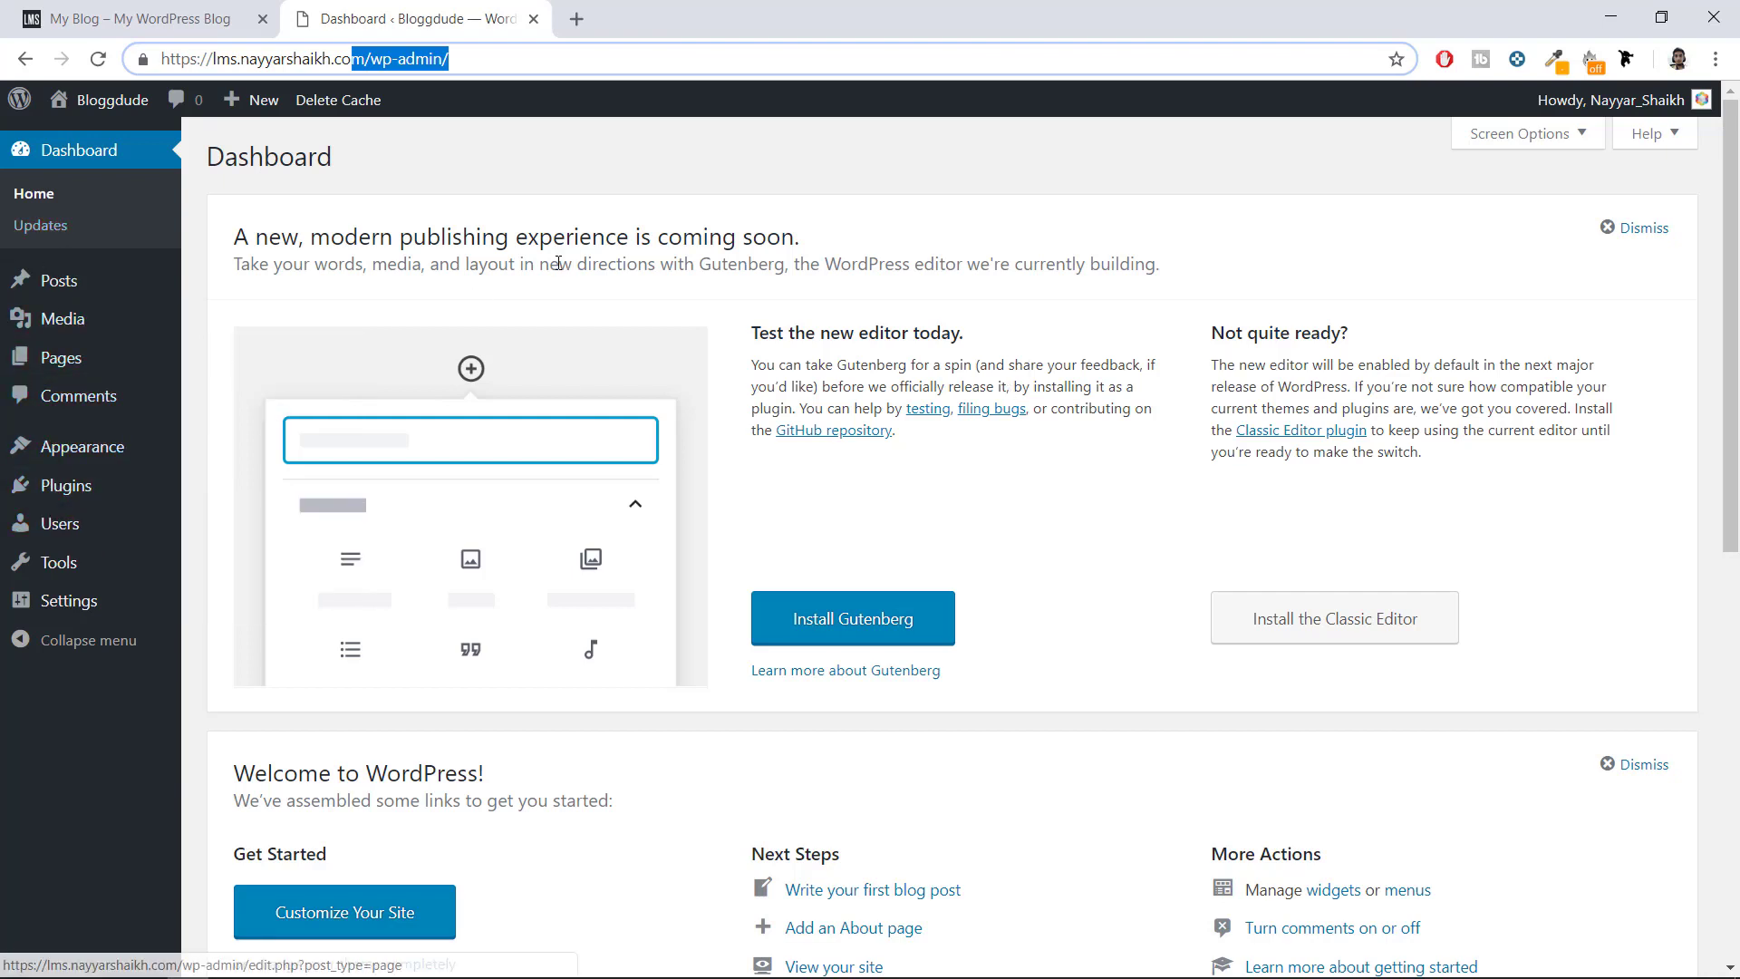
click(655, 219)
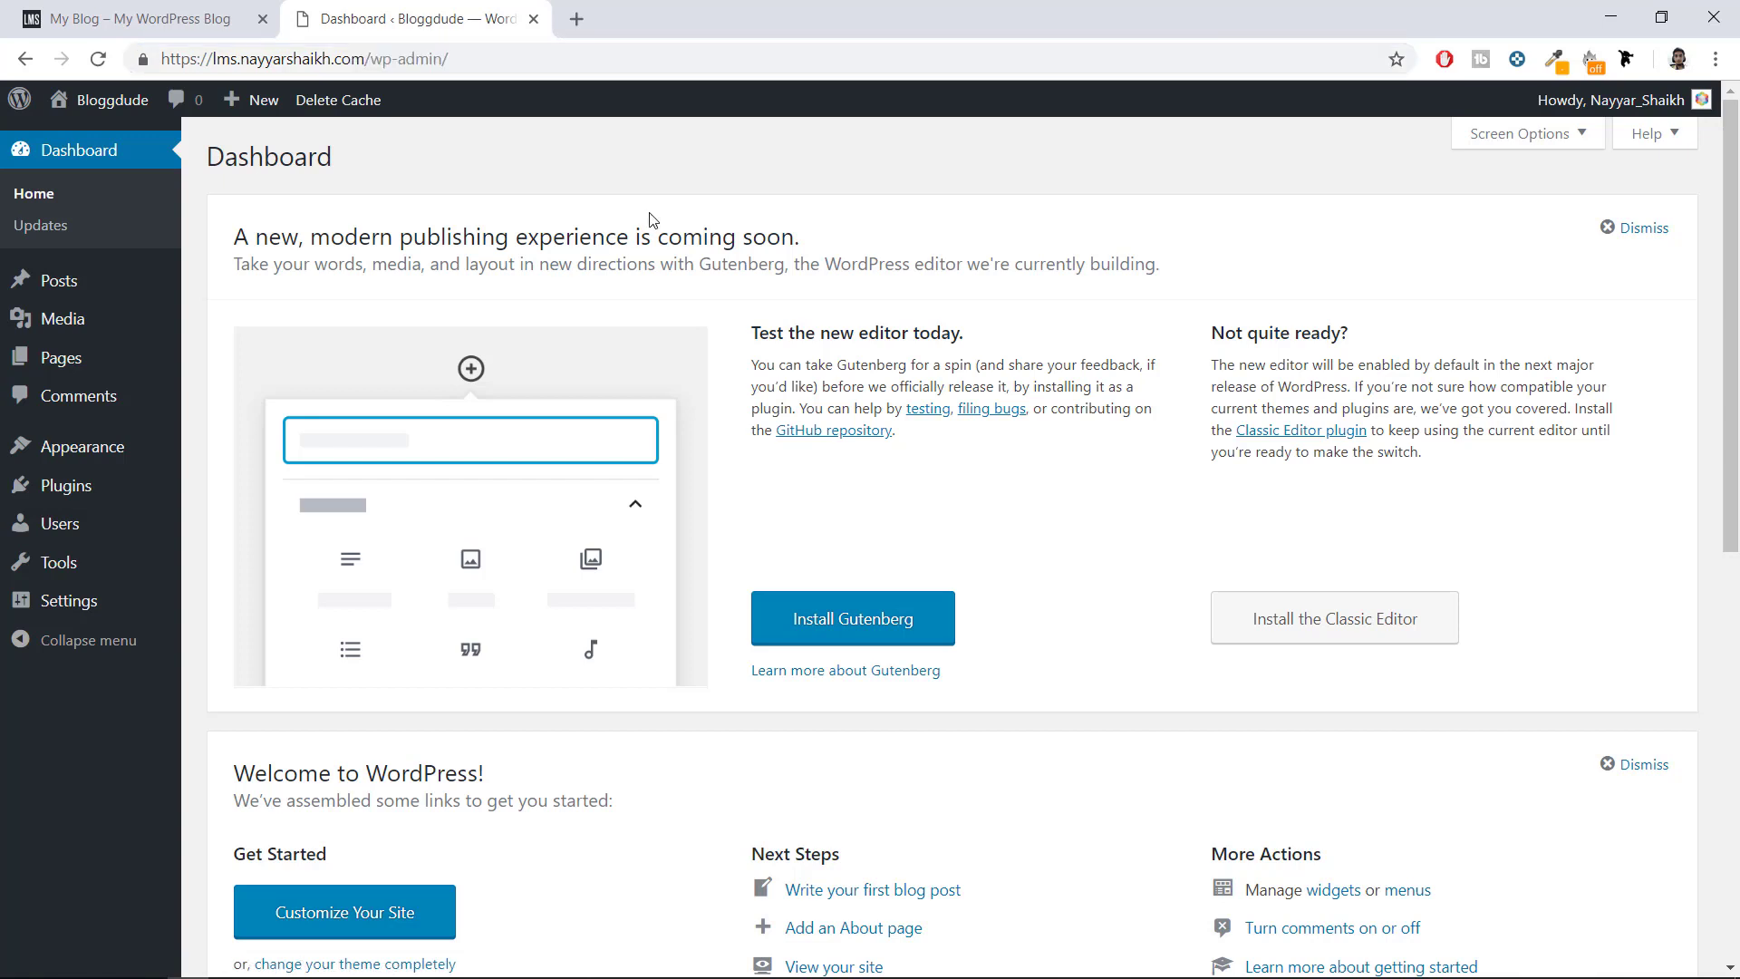
- Show the installed themes on the Appearance > Themes screen
click(106, 451)
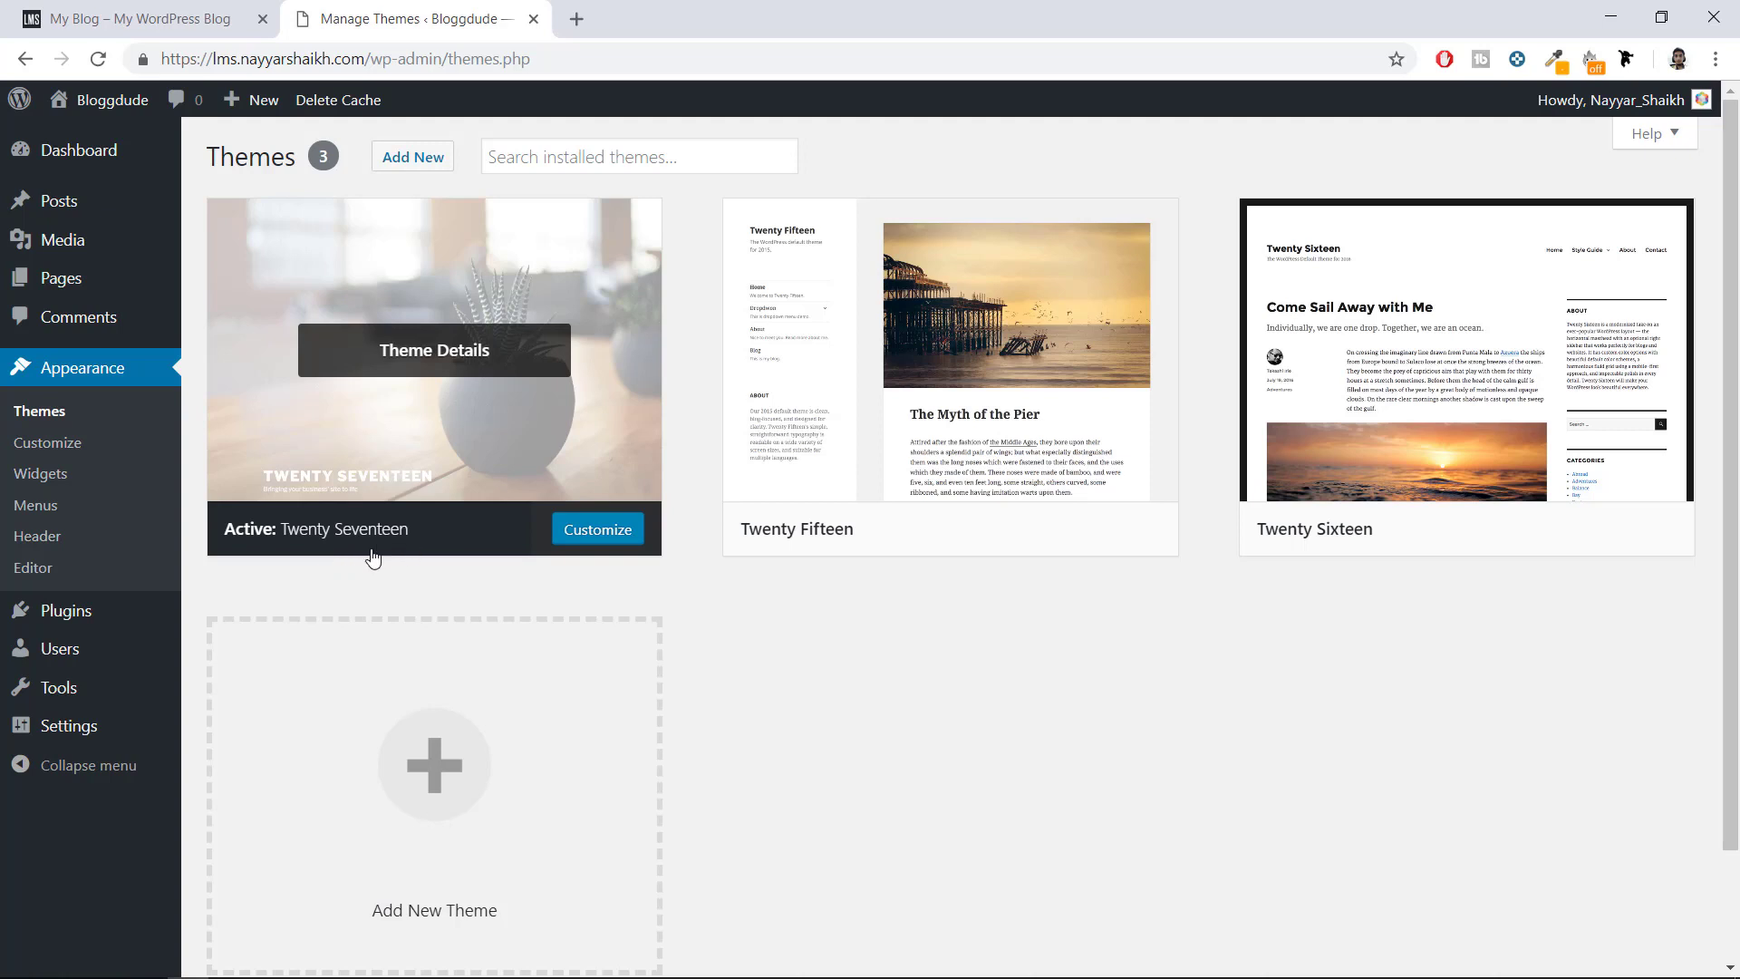
middle_click(105, 160)
click(750, 19)
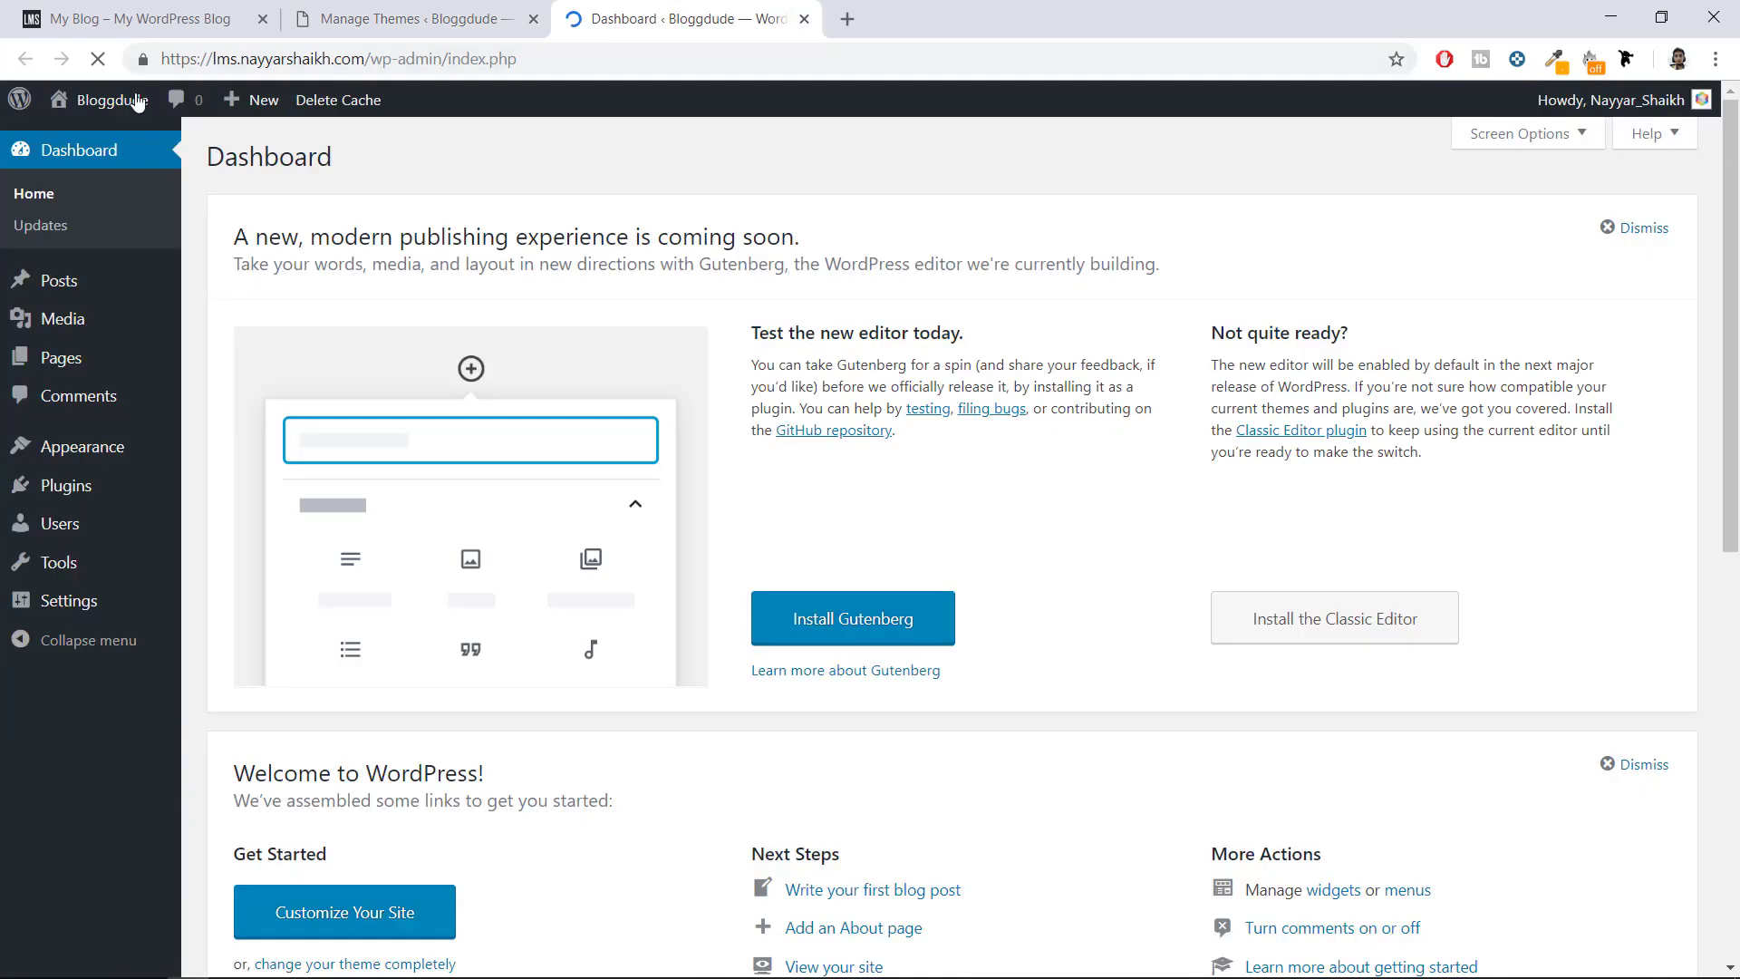
click(805, 19)
- Open the Bloggdude front page in a separate tab, then go back to the Themes screen
middle_click(78, 129)
click(653, 4)
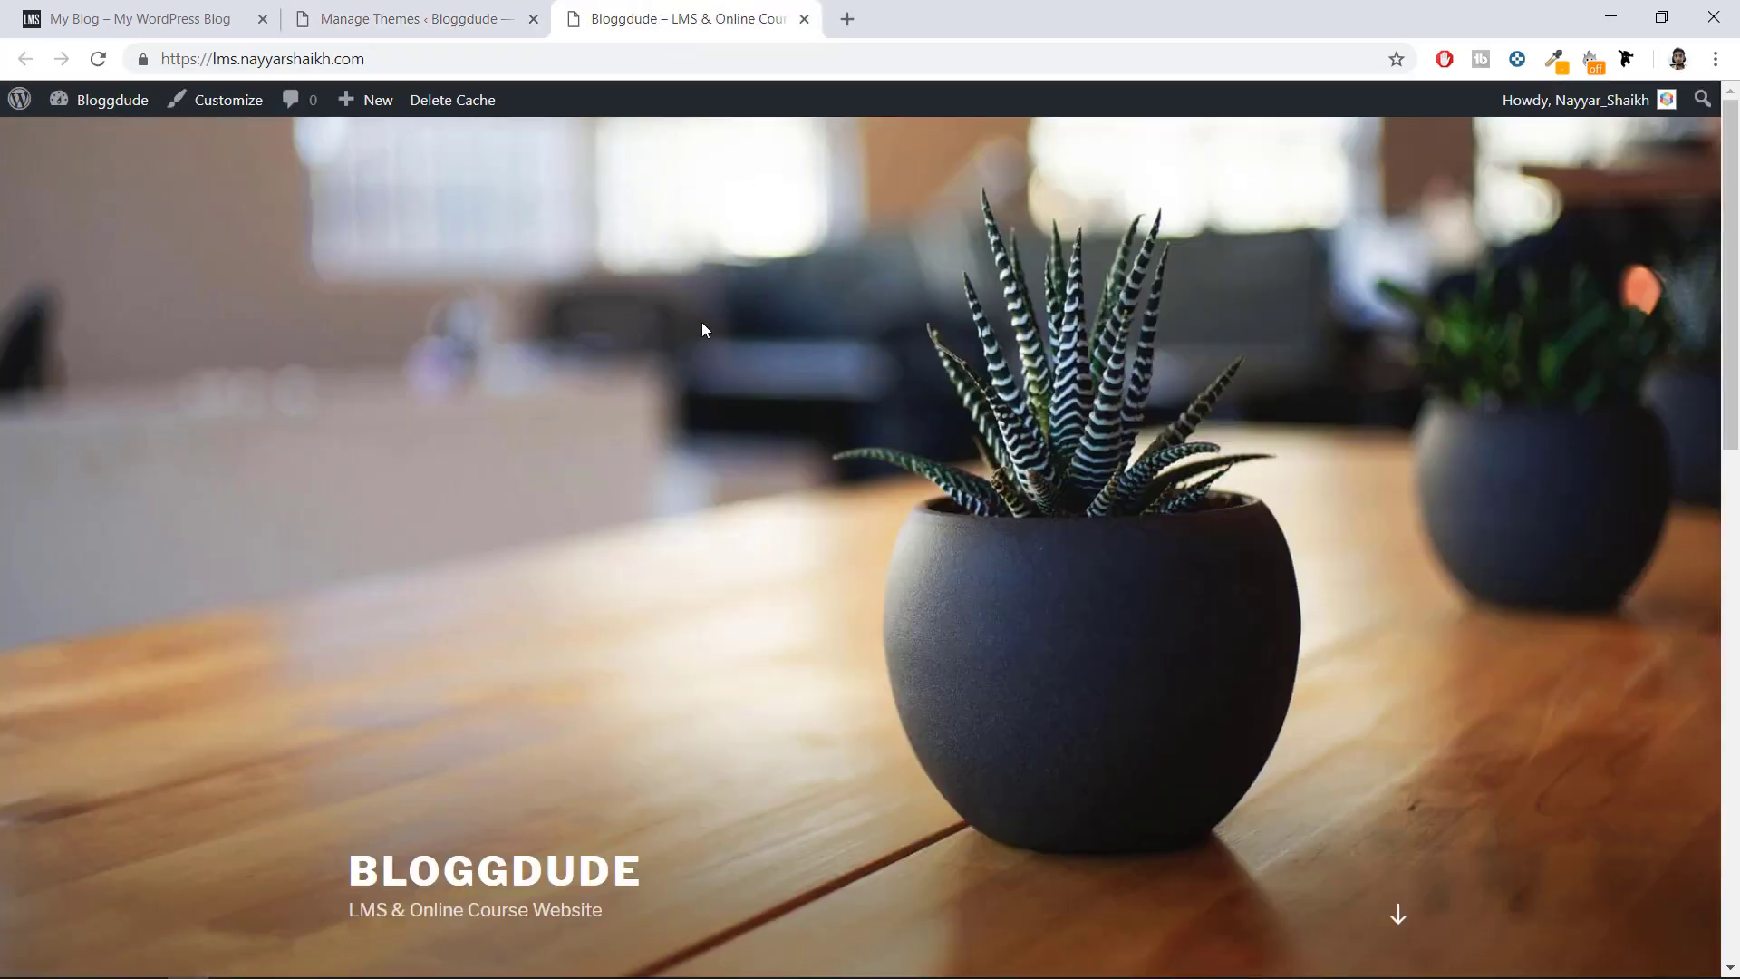
scroll(705, 335, down, 12)
scroll(707, 382, up, 12)
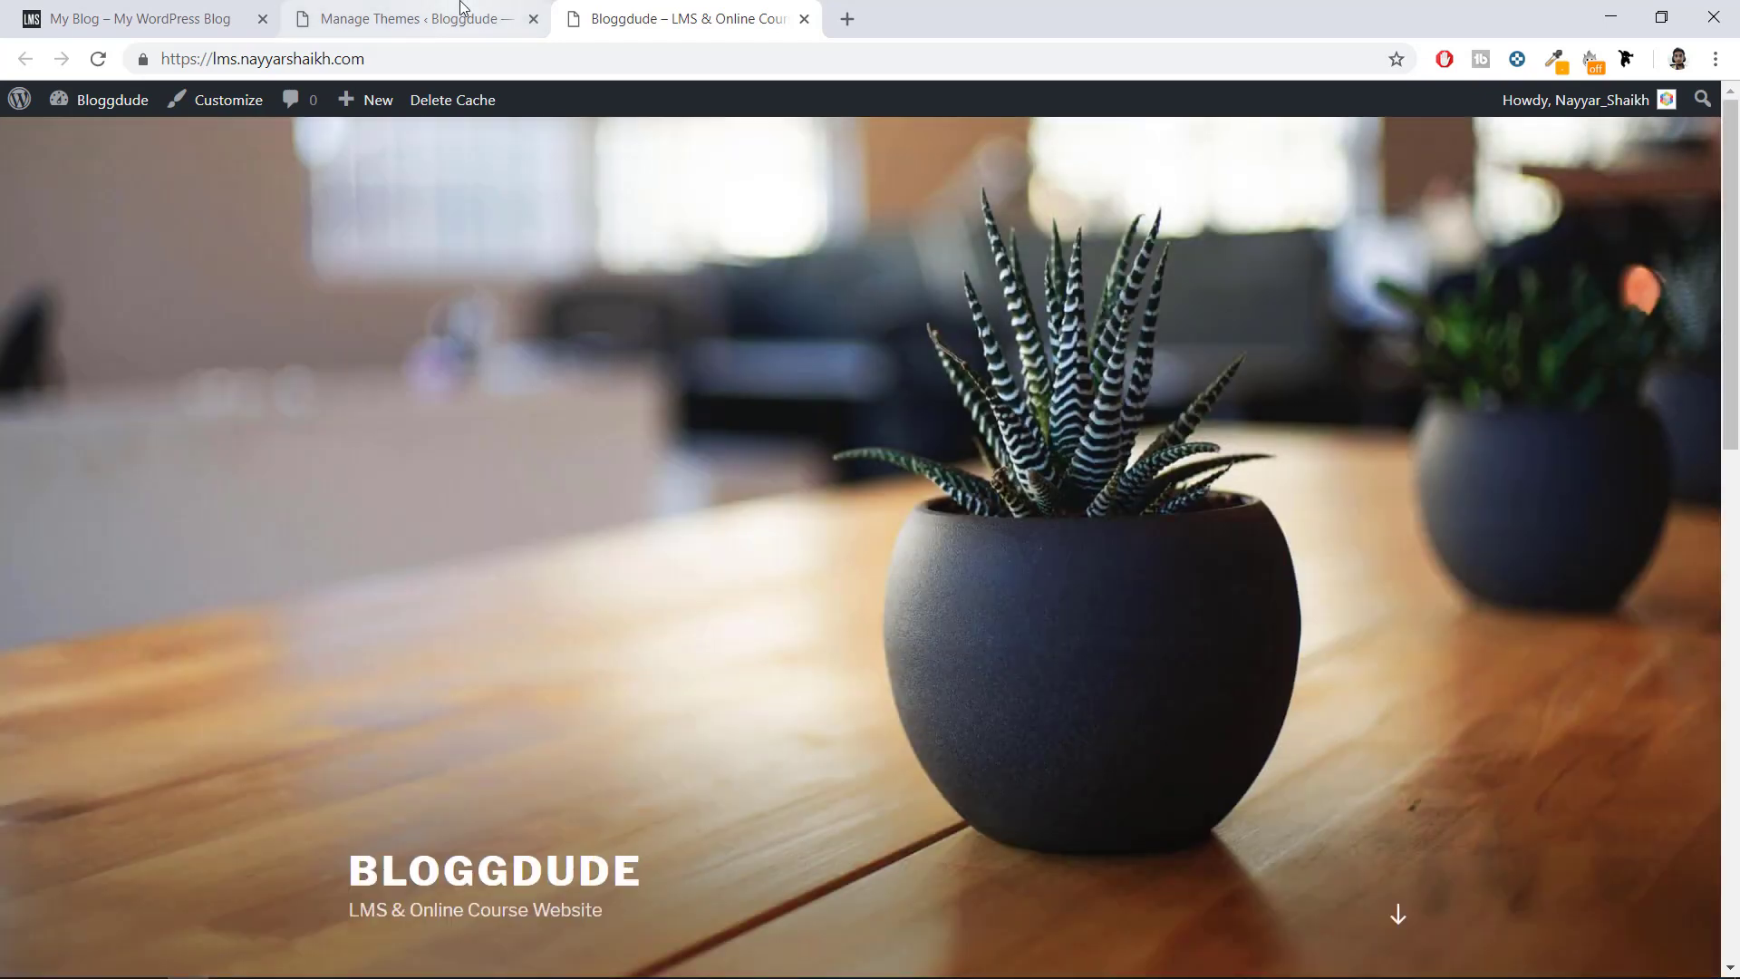
click(462, 10)
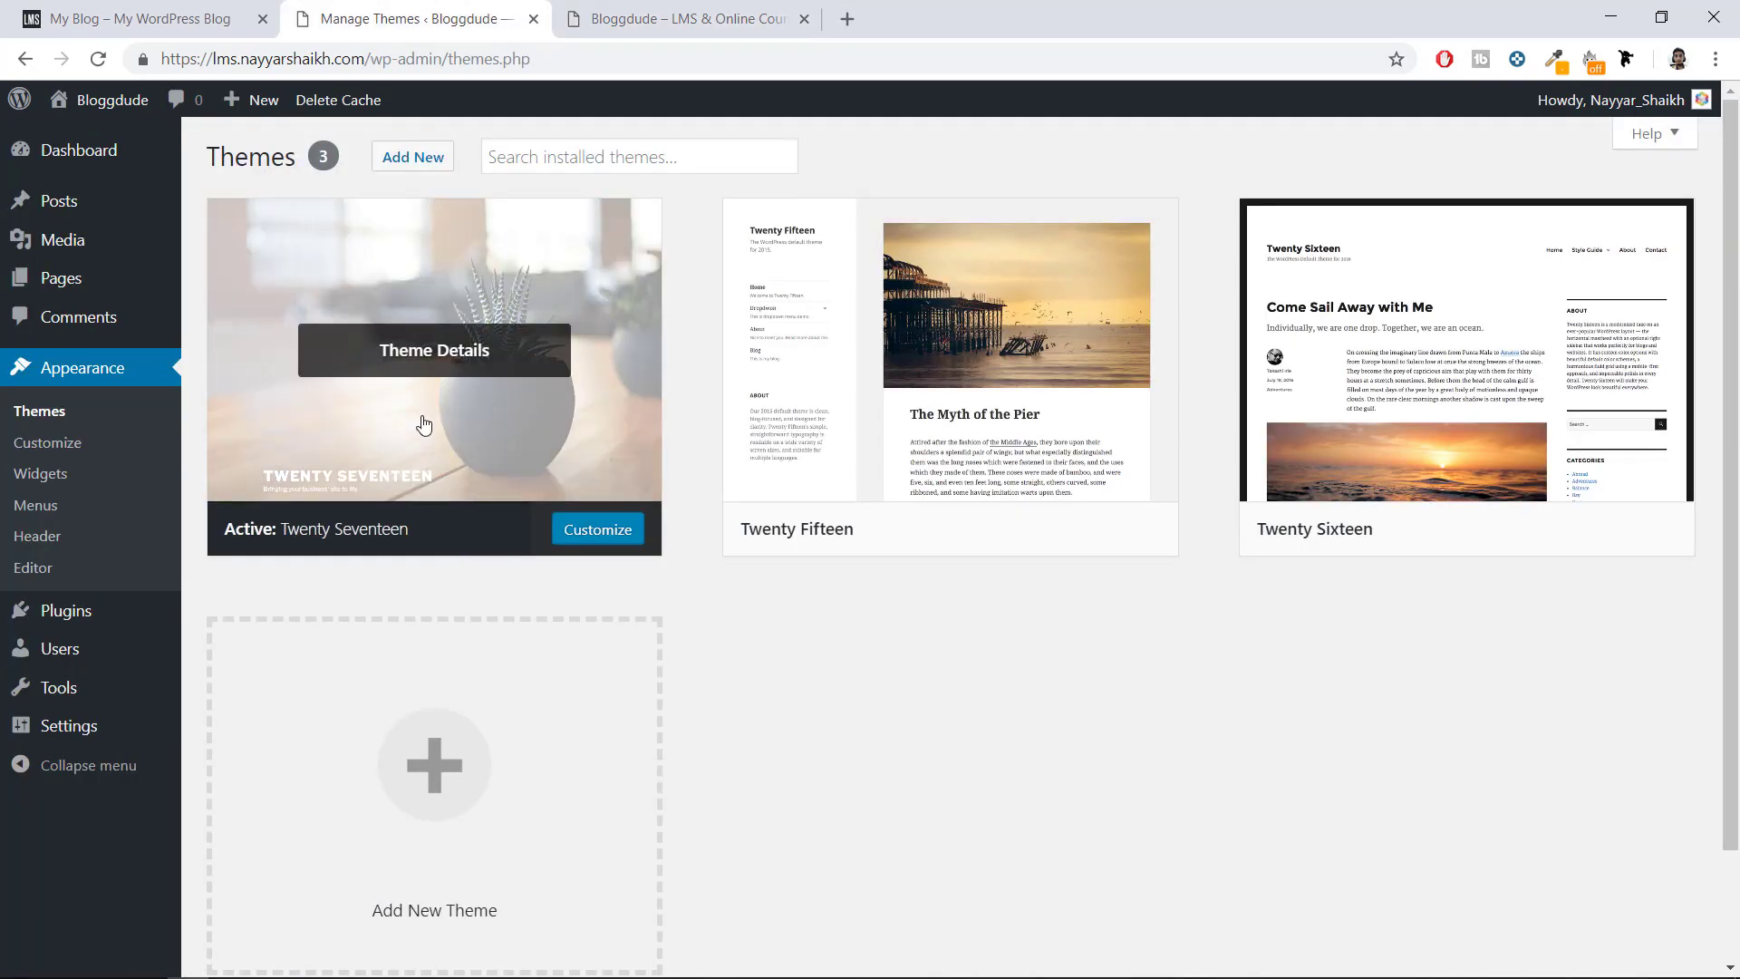
click(651, 14)
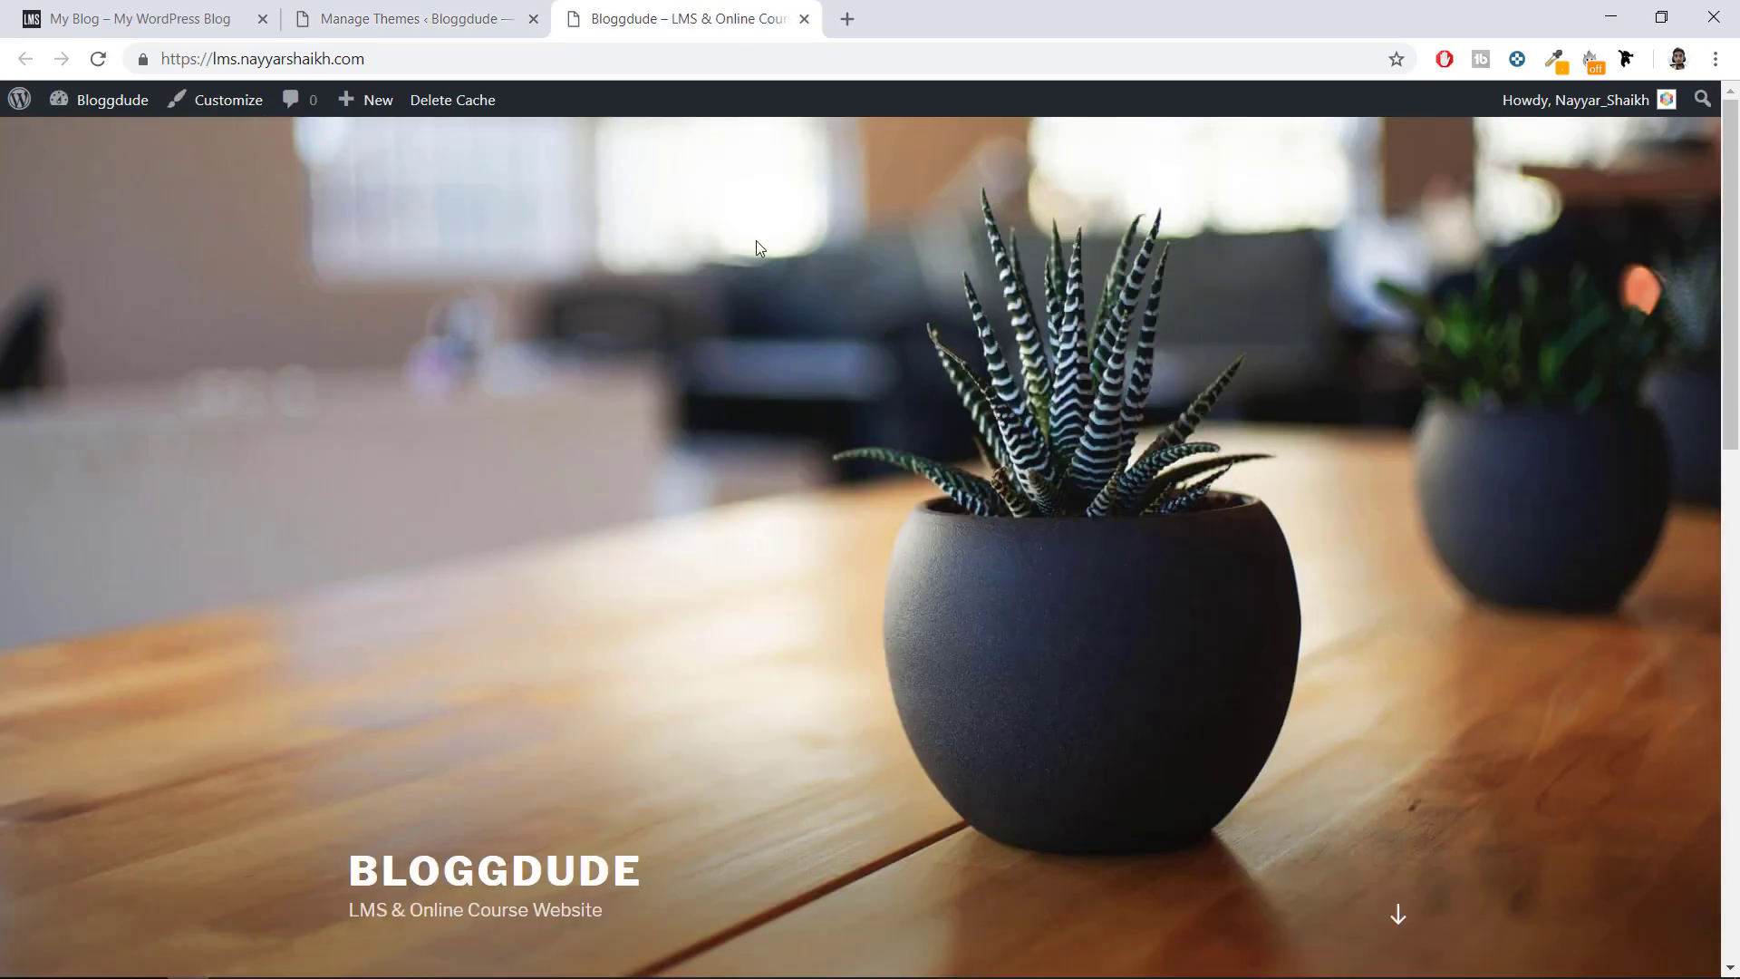
click(407, 18)
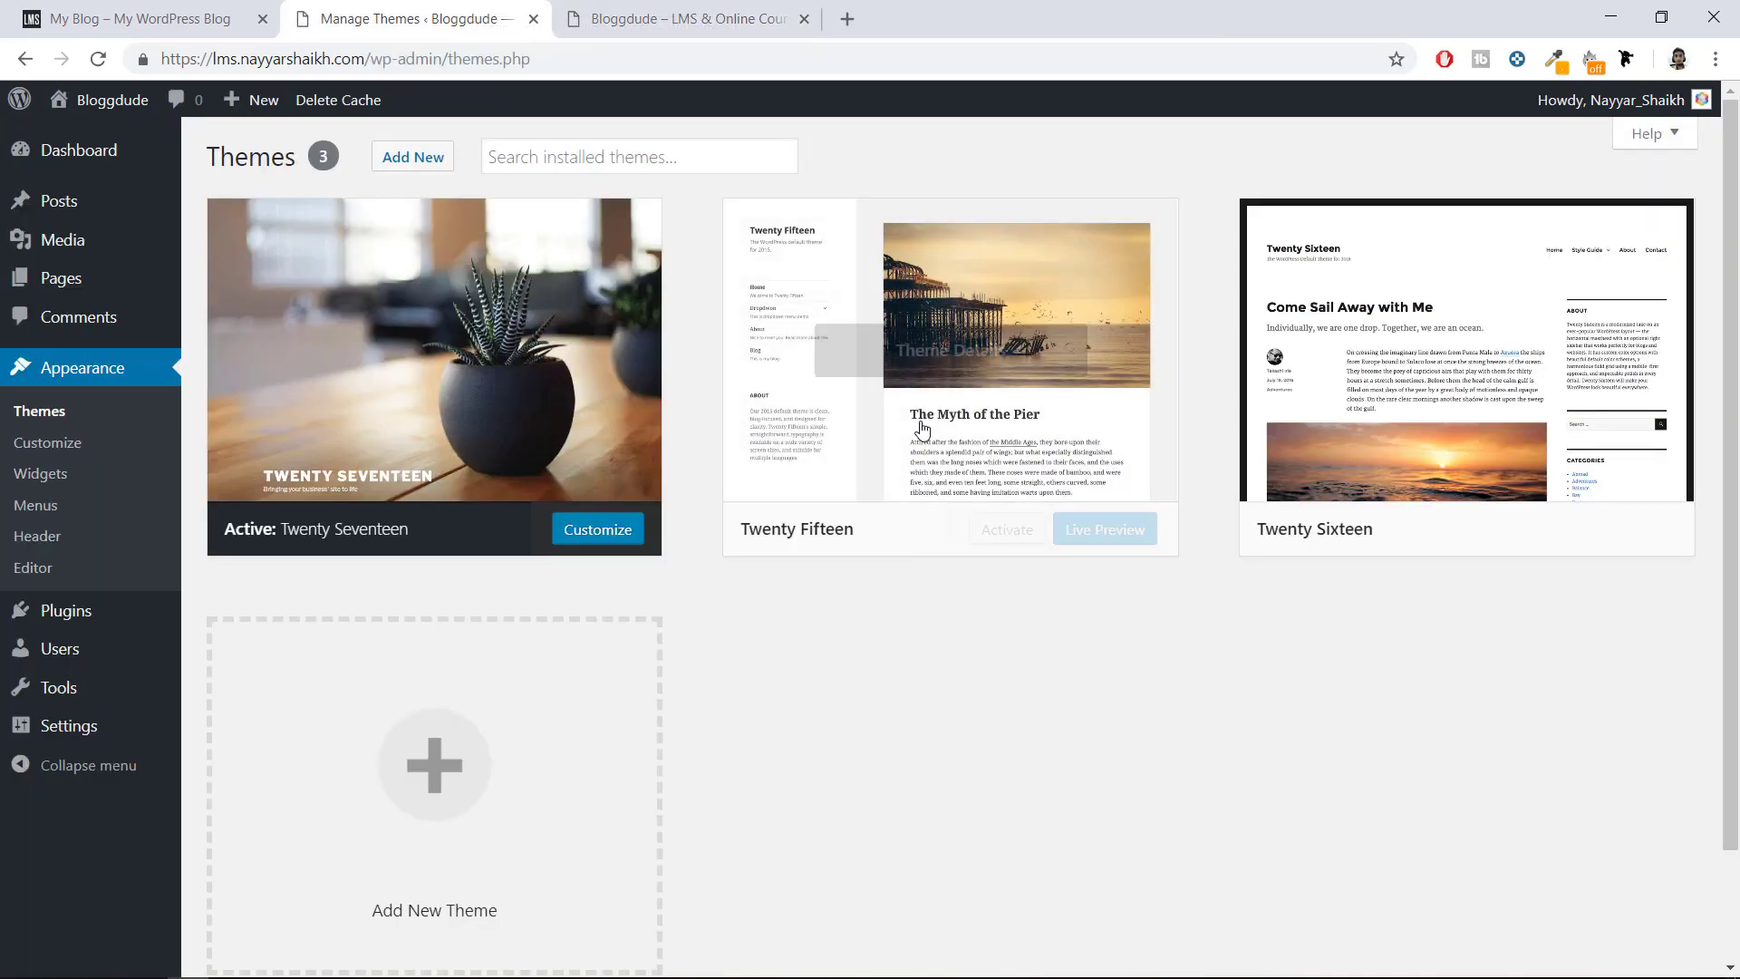
click(923, 428)
- Delete the Twenty Fifteen and Twenty Sixteen themes, keeping only Twenty Seventeen
click(1666, 926)
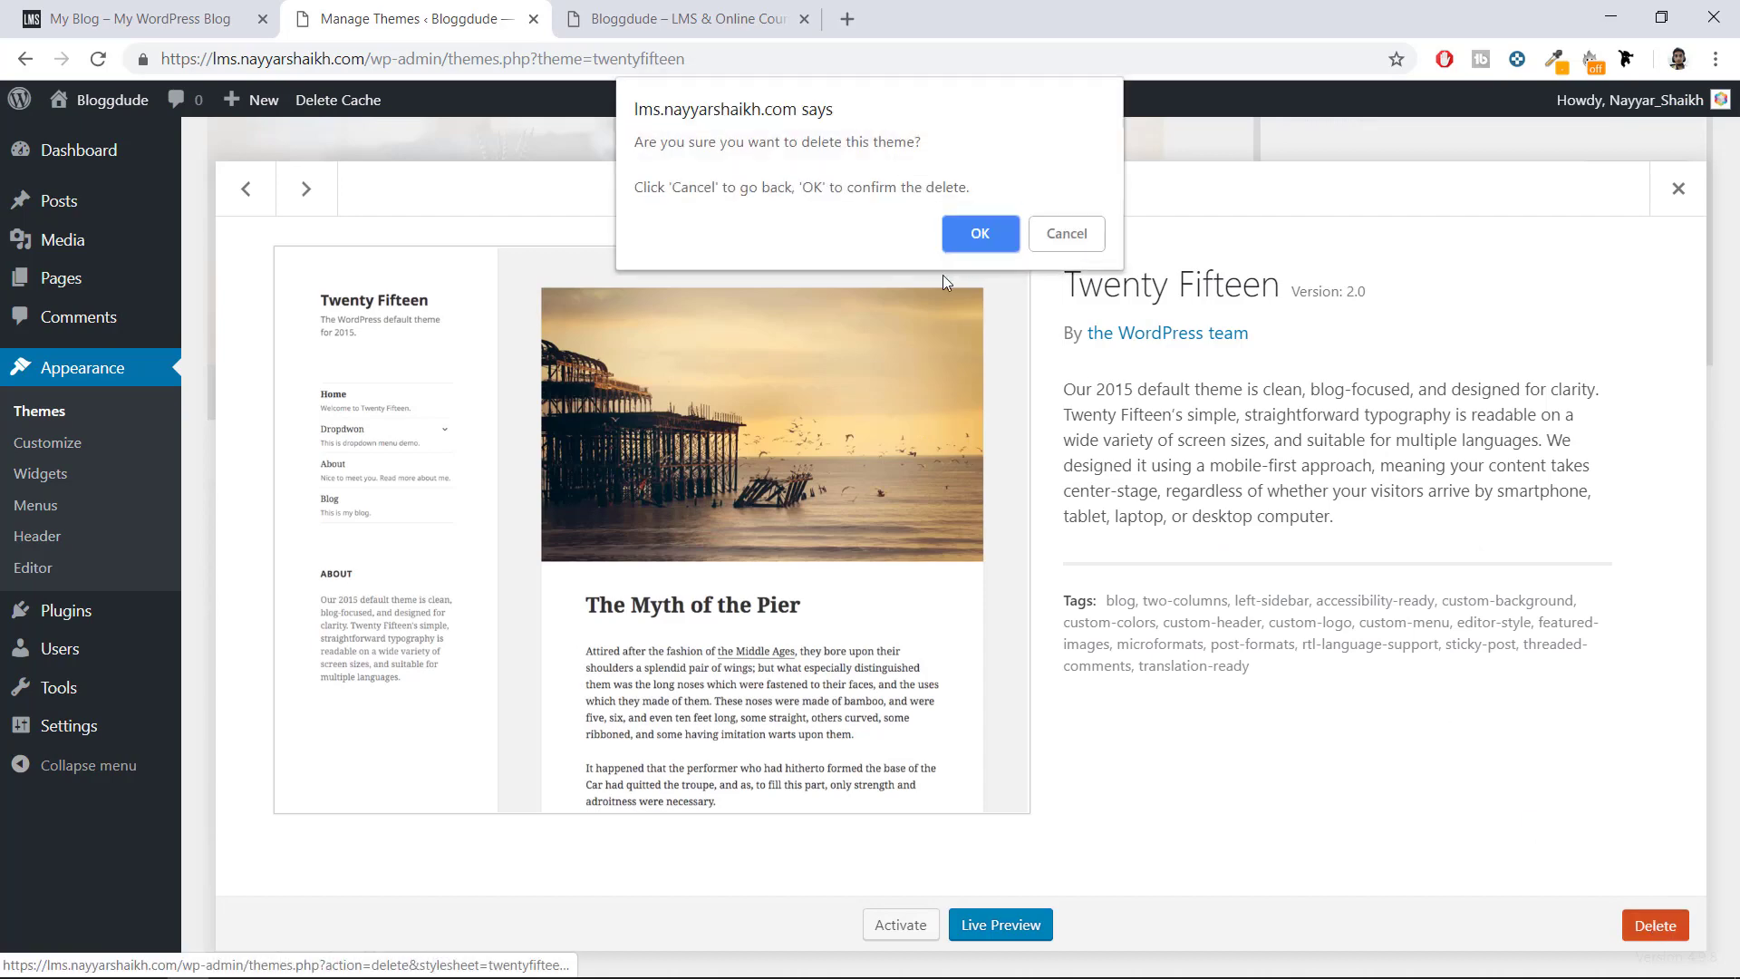
click(978, 226)
click(979, 341)
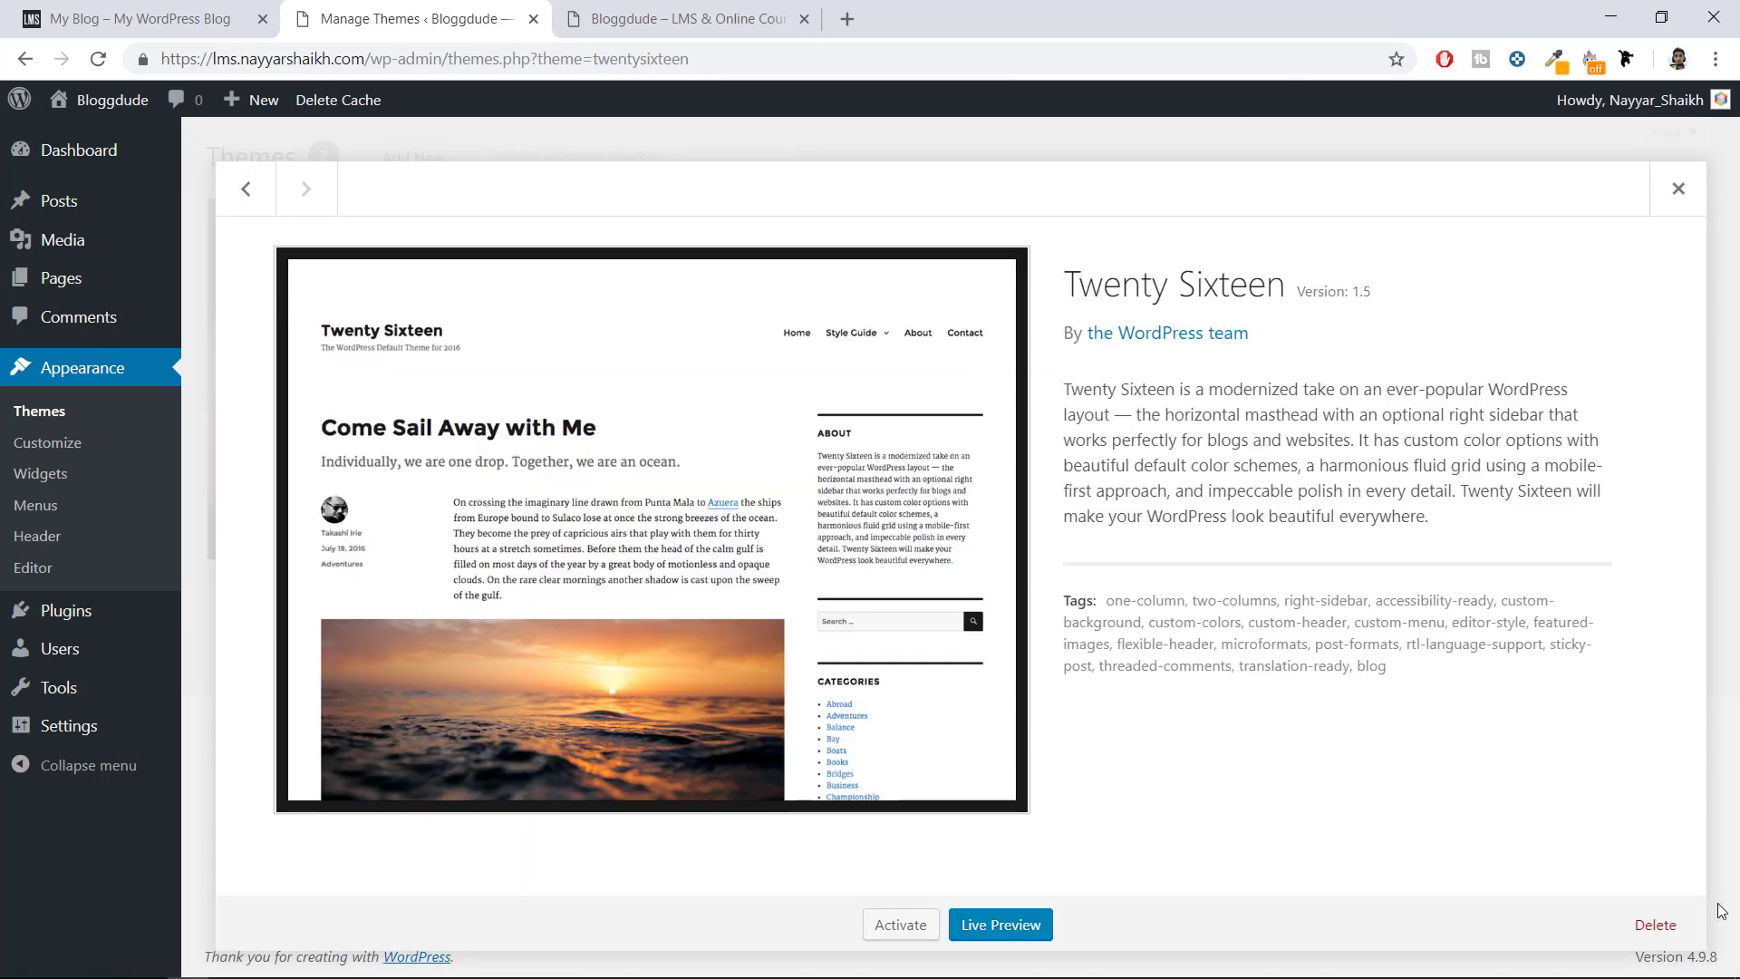
click(1655, 925)
click(987, 230)
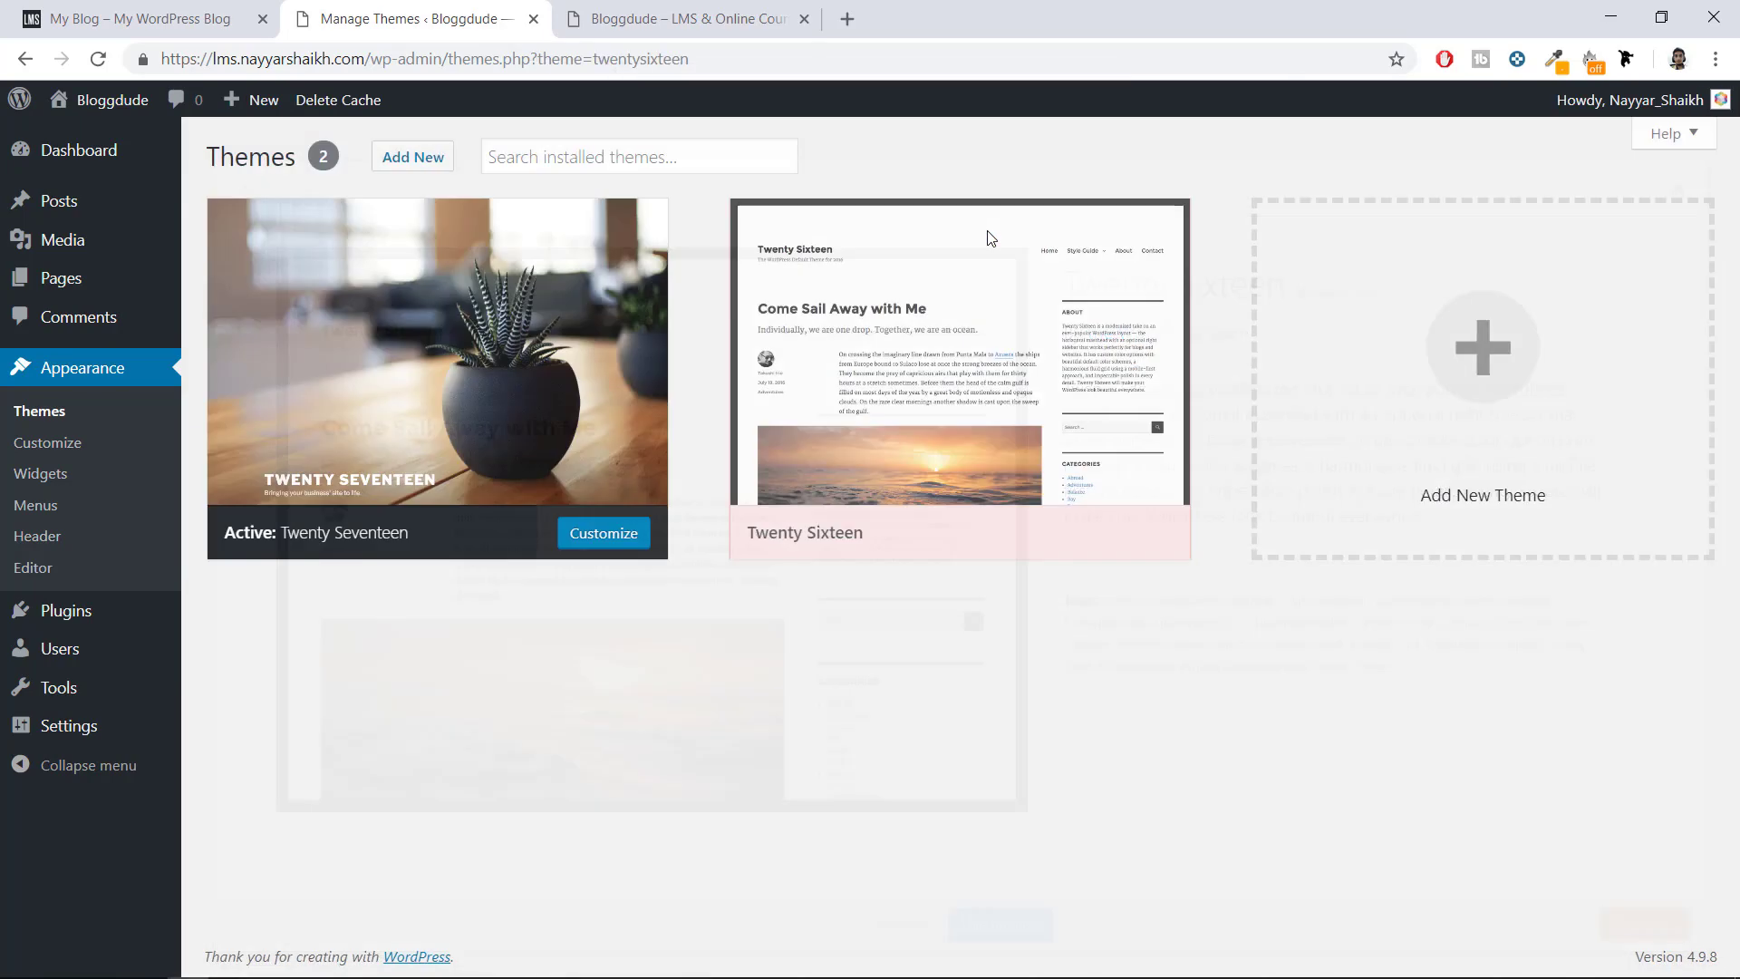
click(69, 623)
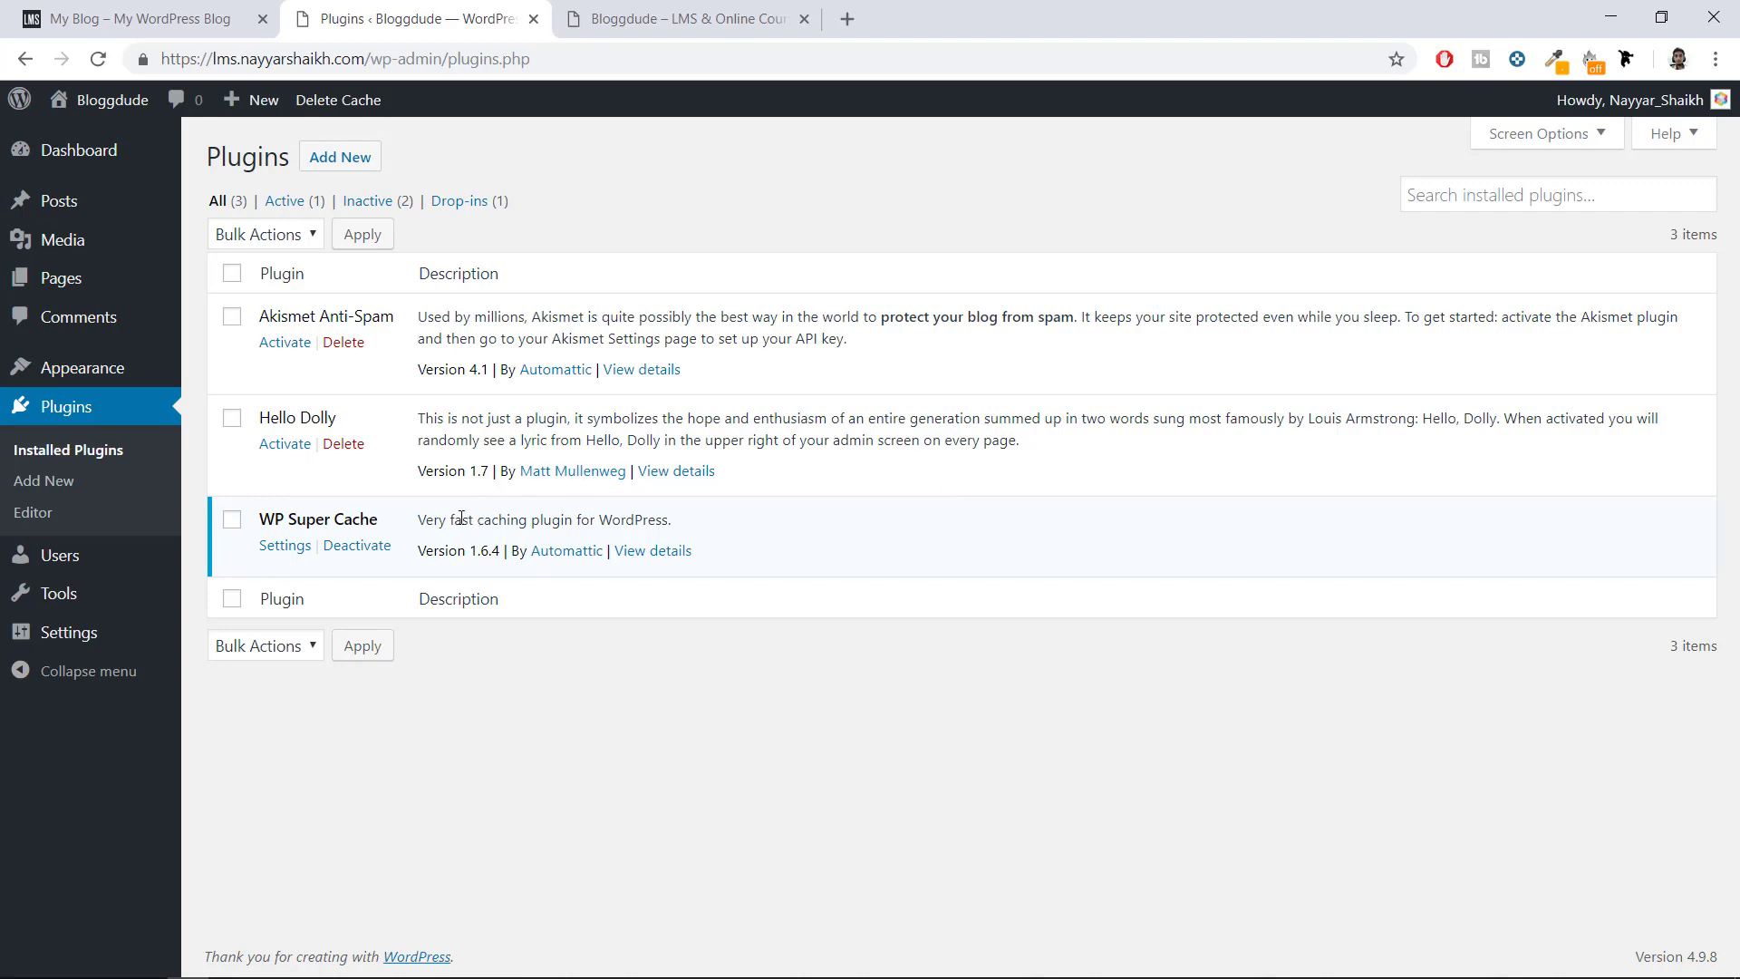
- Deactivate WP Super Cache, then bulk-delete Akismet Anti-Spam, Hello Dolly and WP Super Cache
click(356, 546)
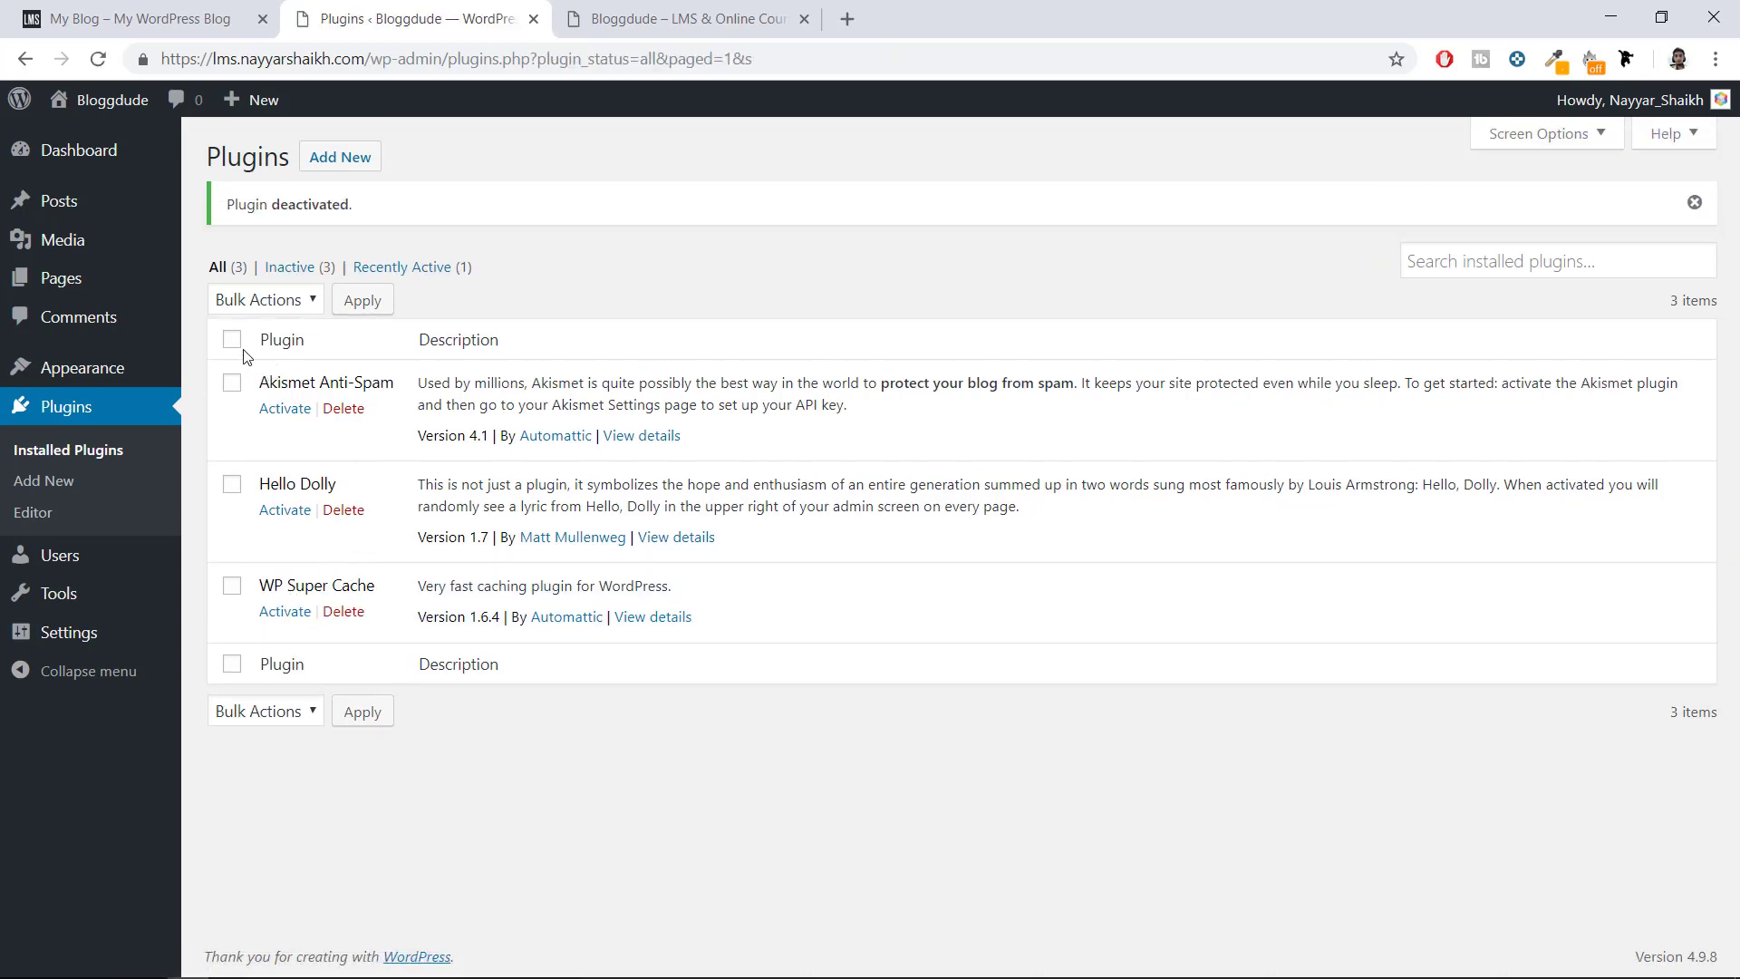
click(233, 339)
click(268, 300)
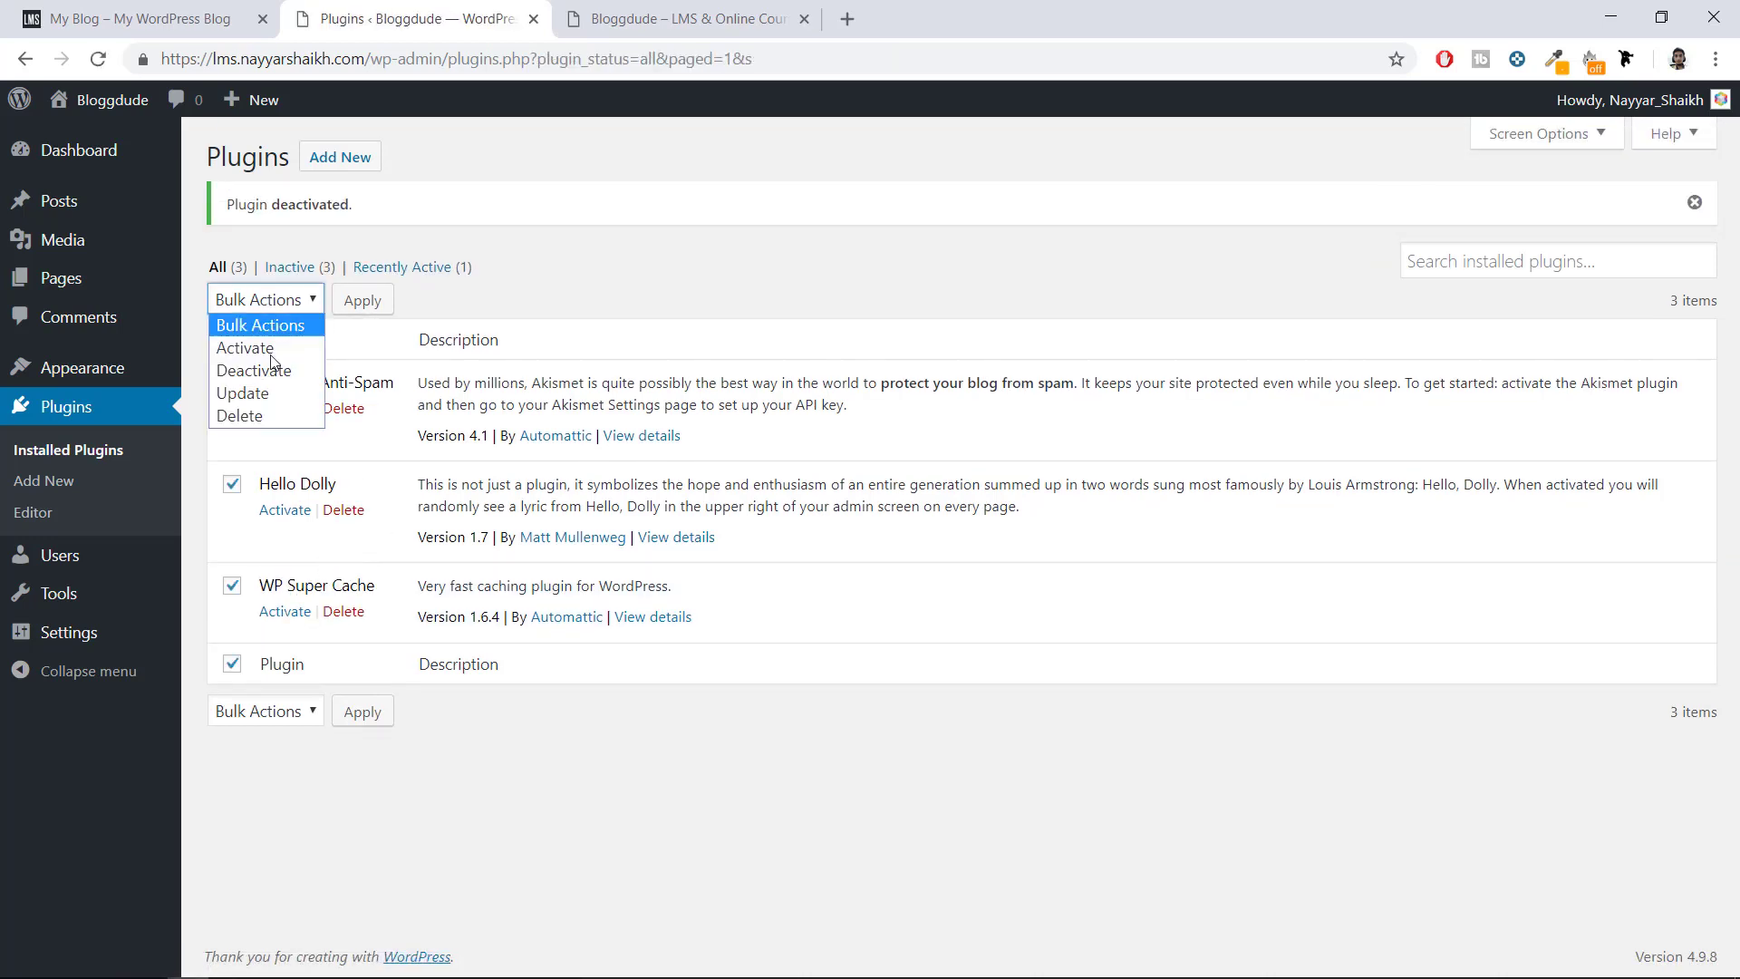
click(243, 416)
click(353, 304)
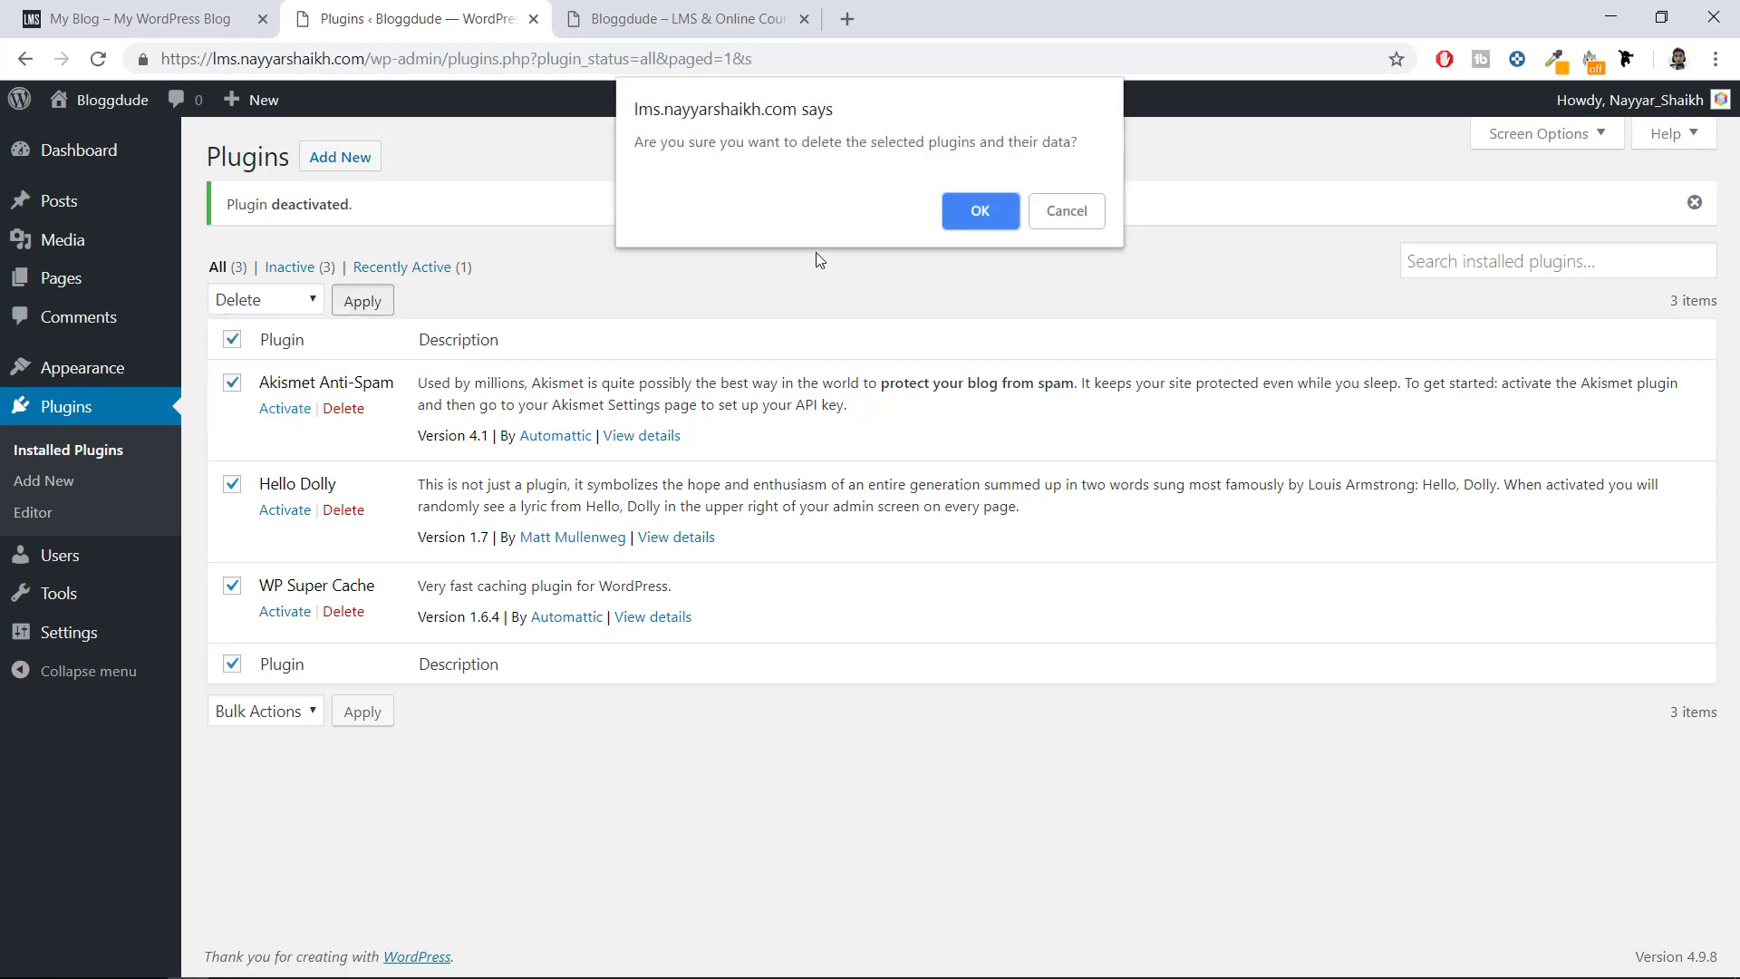
click(961, 221)
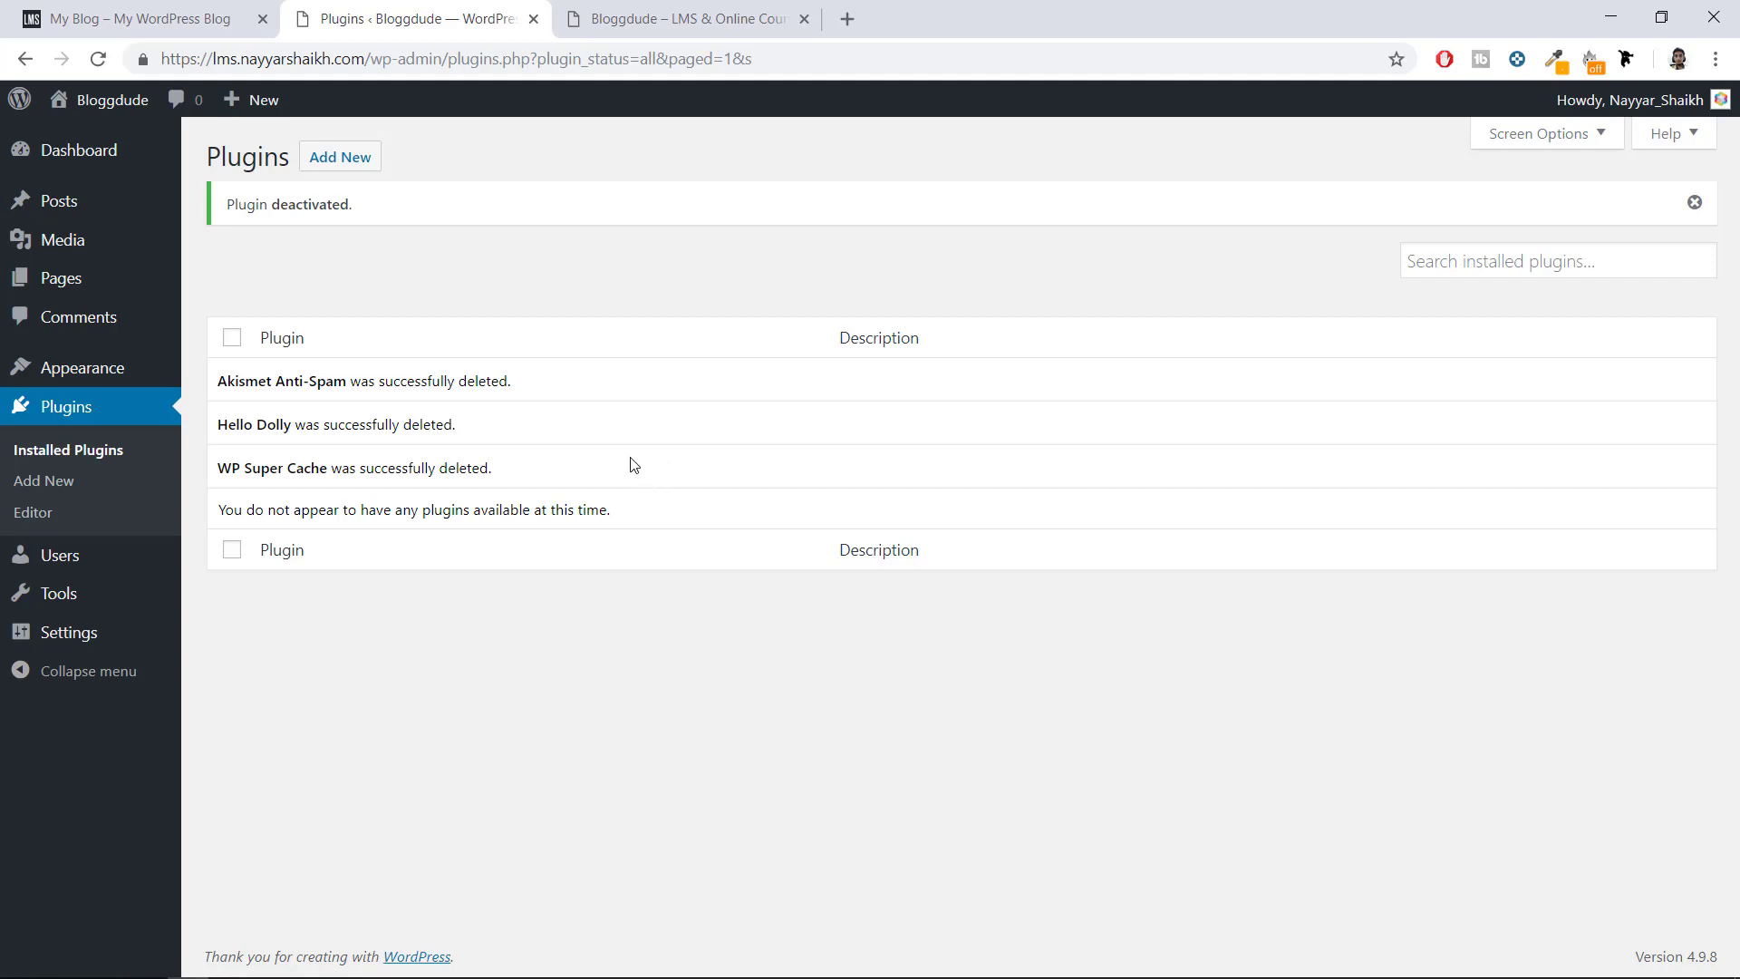
click(638, 18)
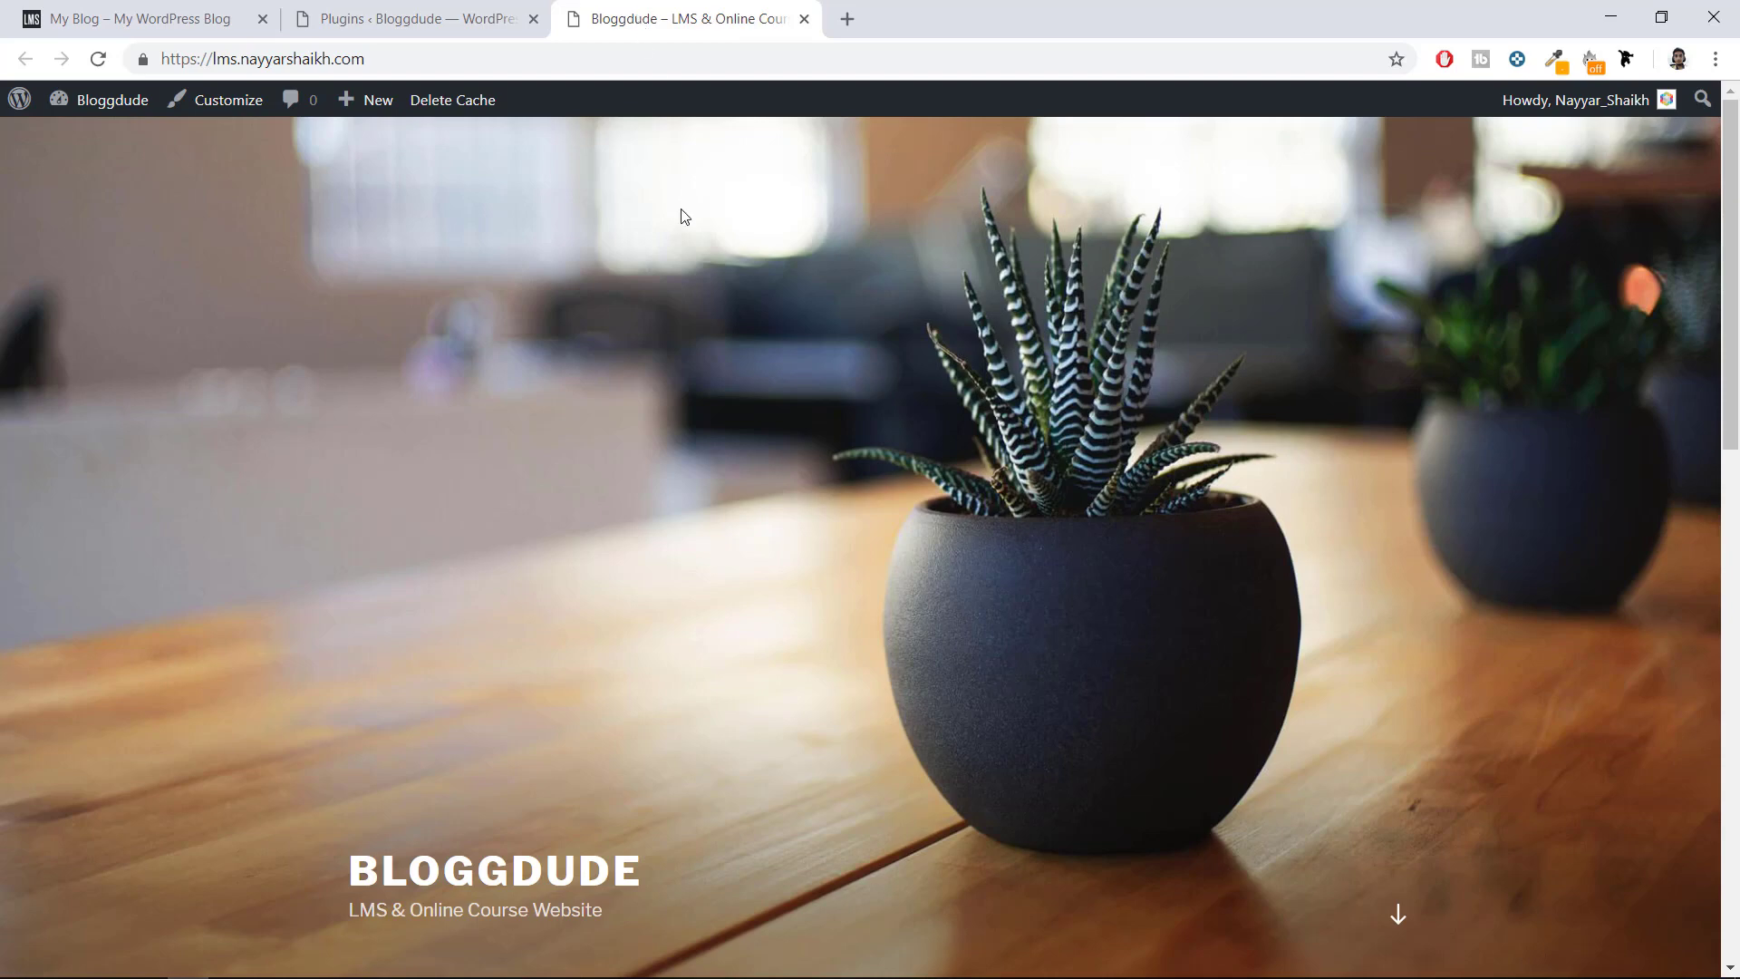
- Scroll the WPLMS demo homepage from the 'Learn. Collaborate. Validate.' banner down to Our Instructors and back
click(136, 18)
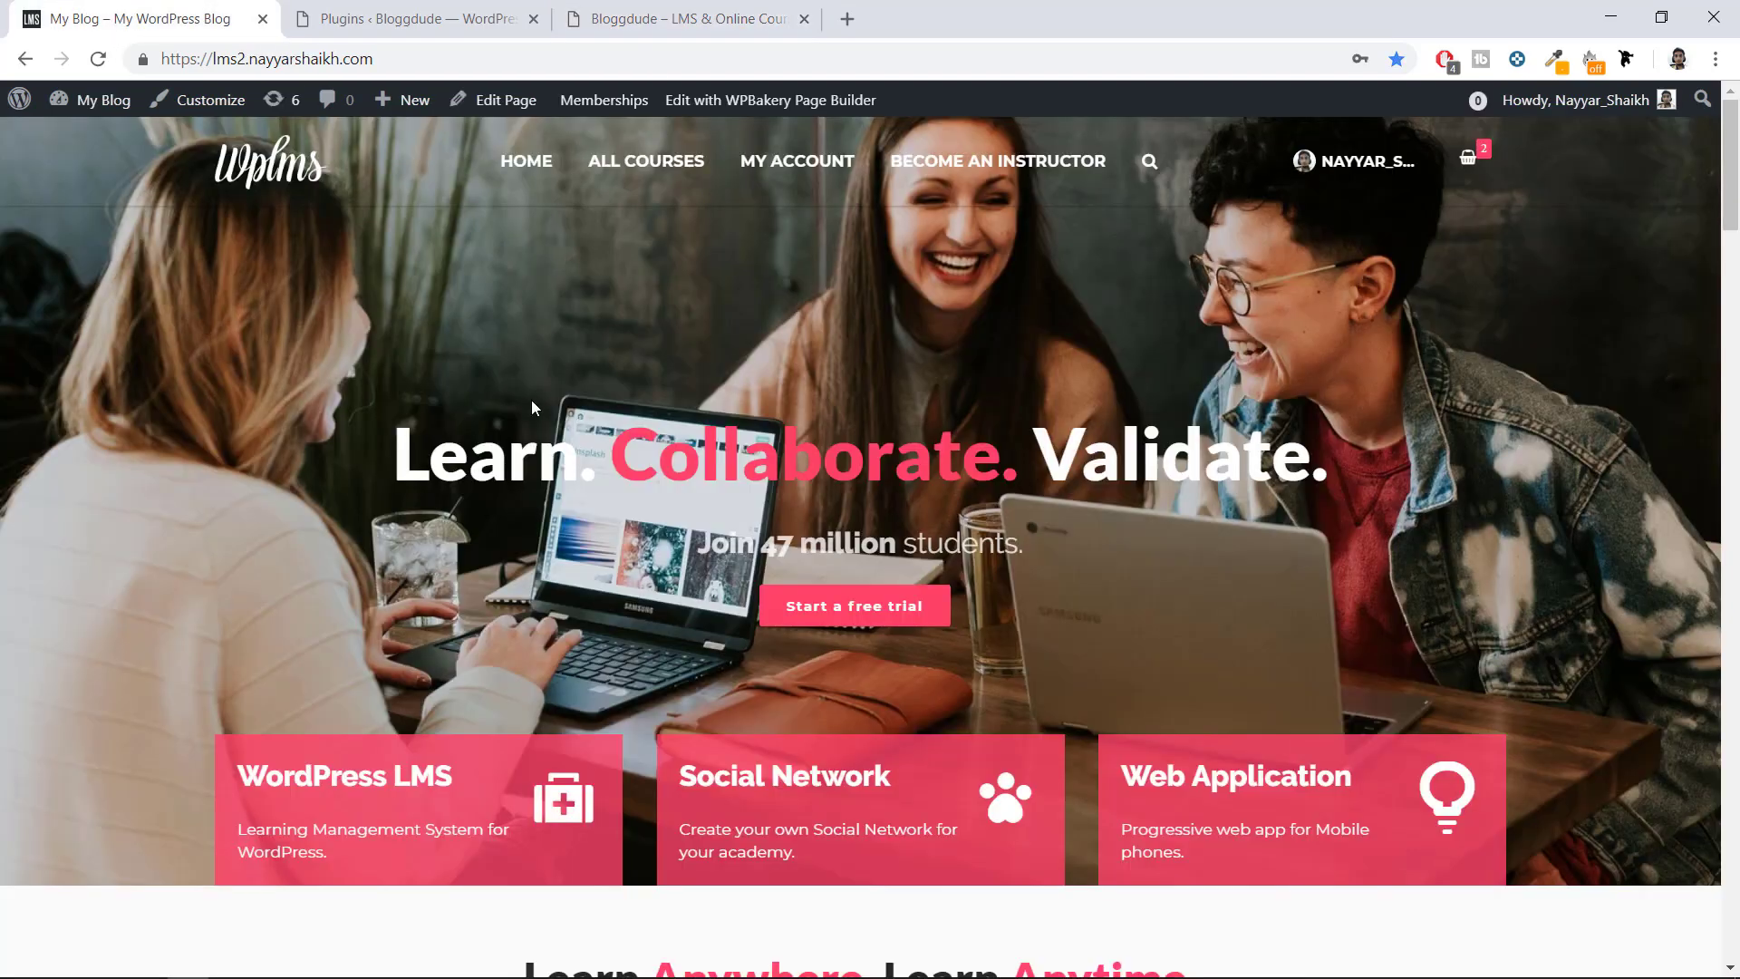
scroll(531, 408, down, 10)
scroll(532, 417, up, 4)
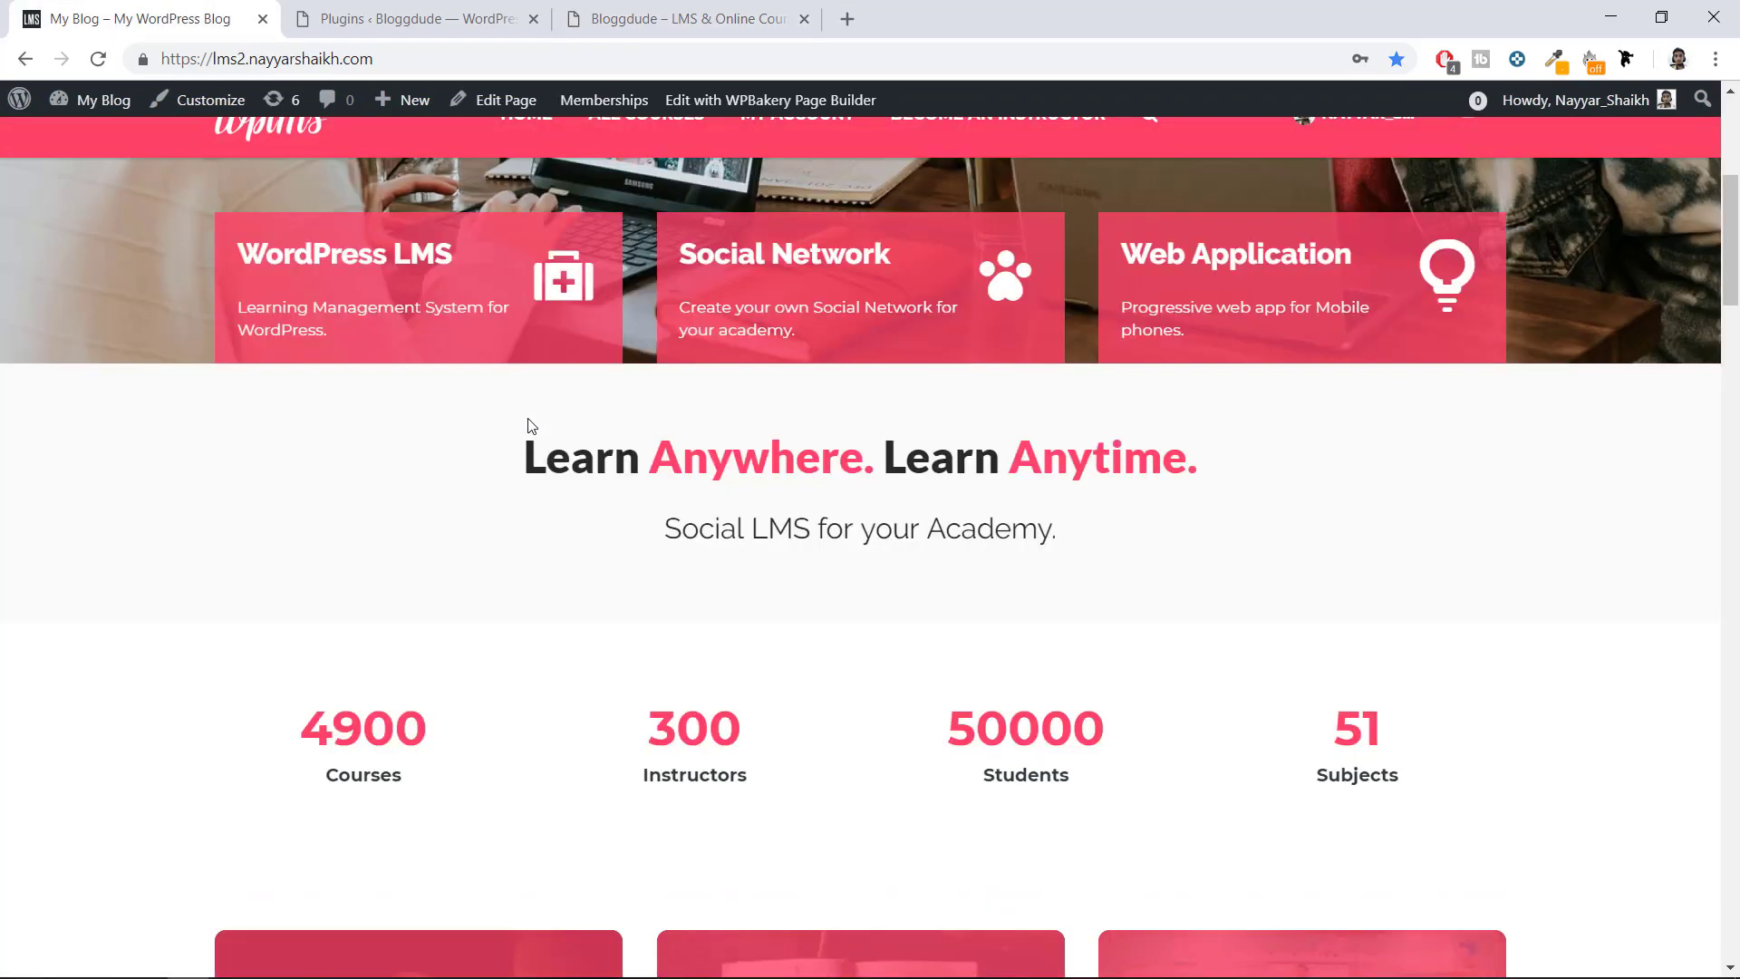
scroll(531, 426, up, 5)
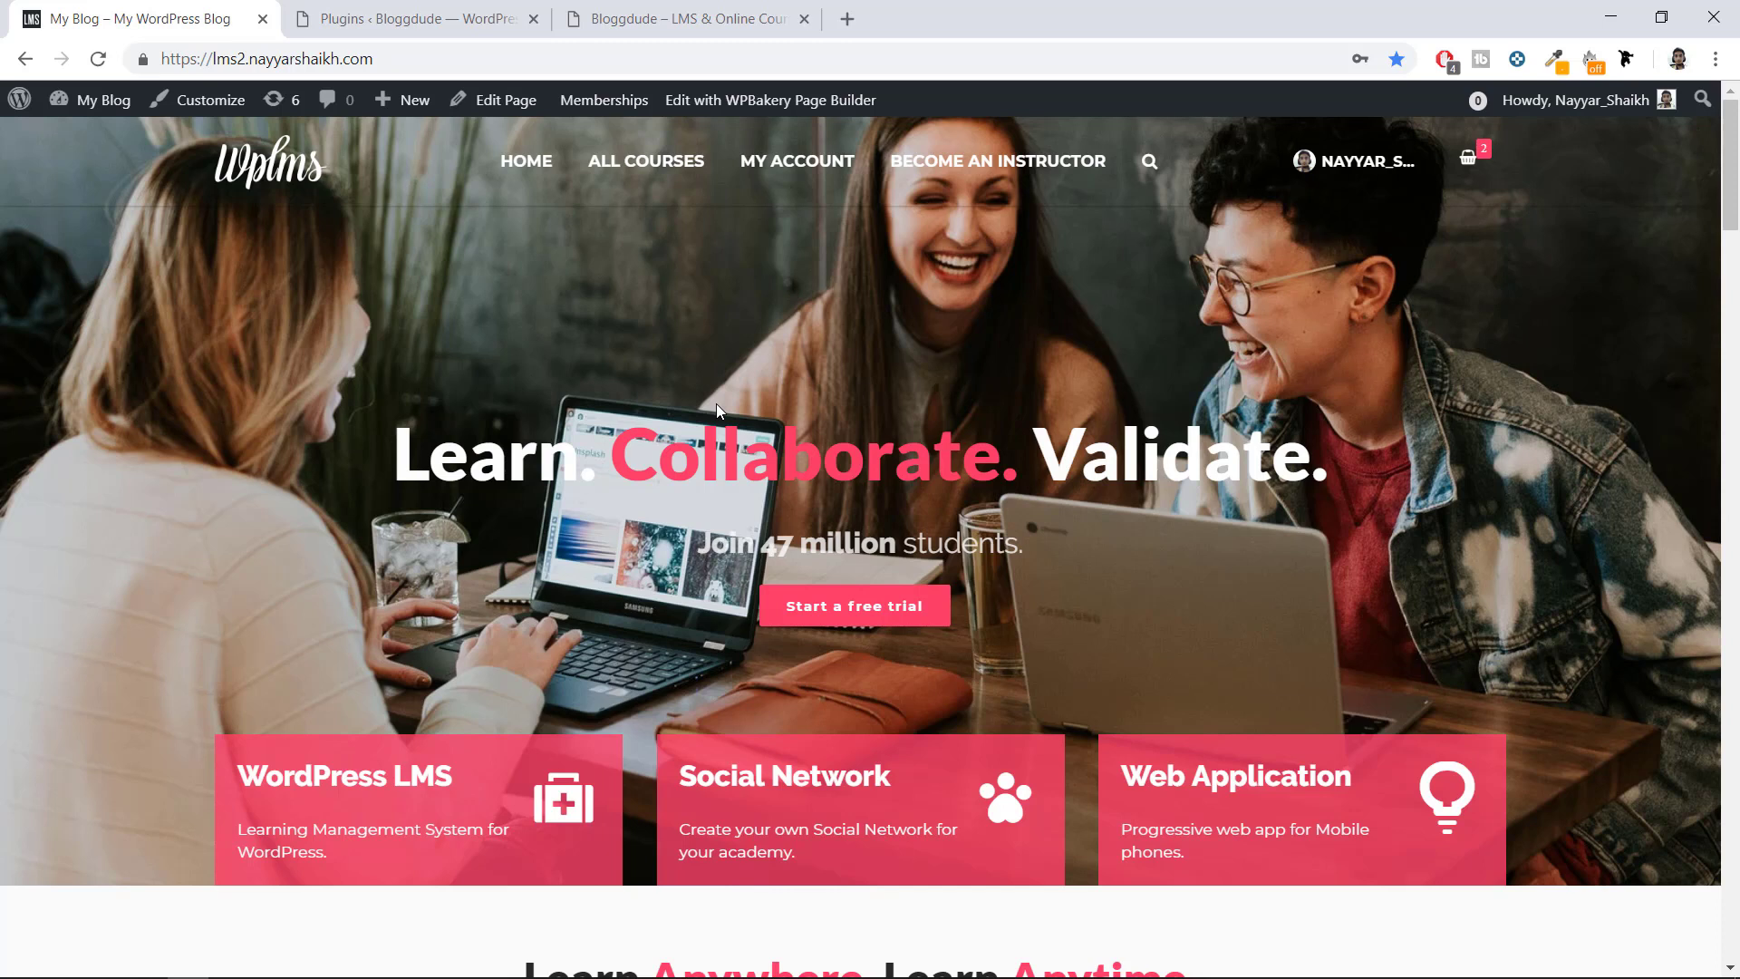
scroll(889, 401, down, 2)
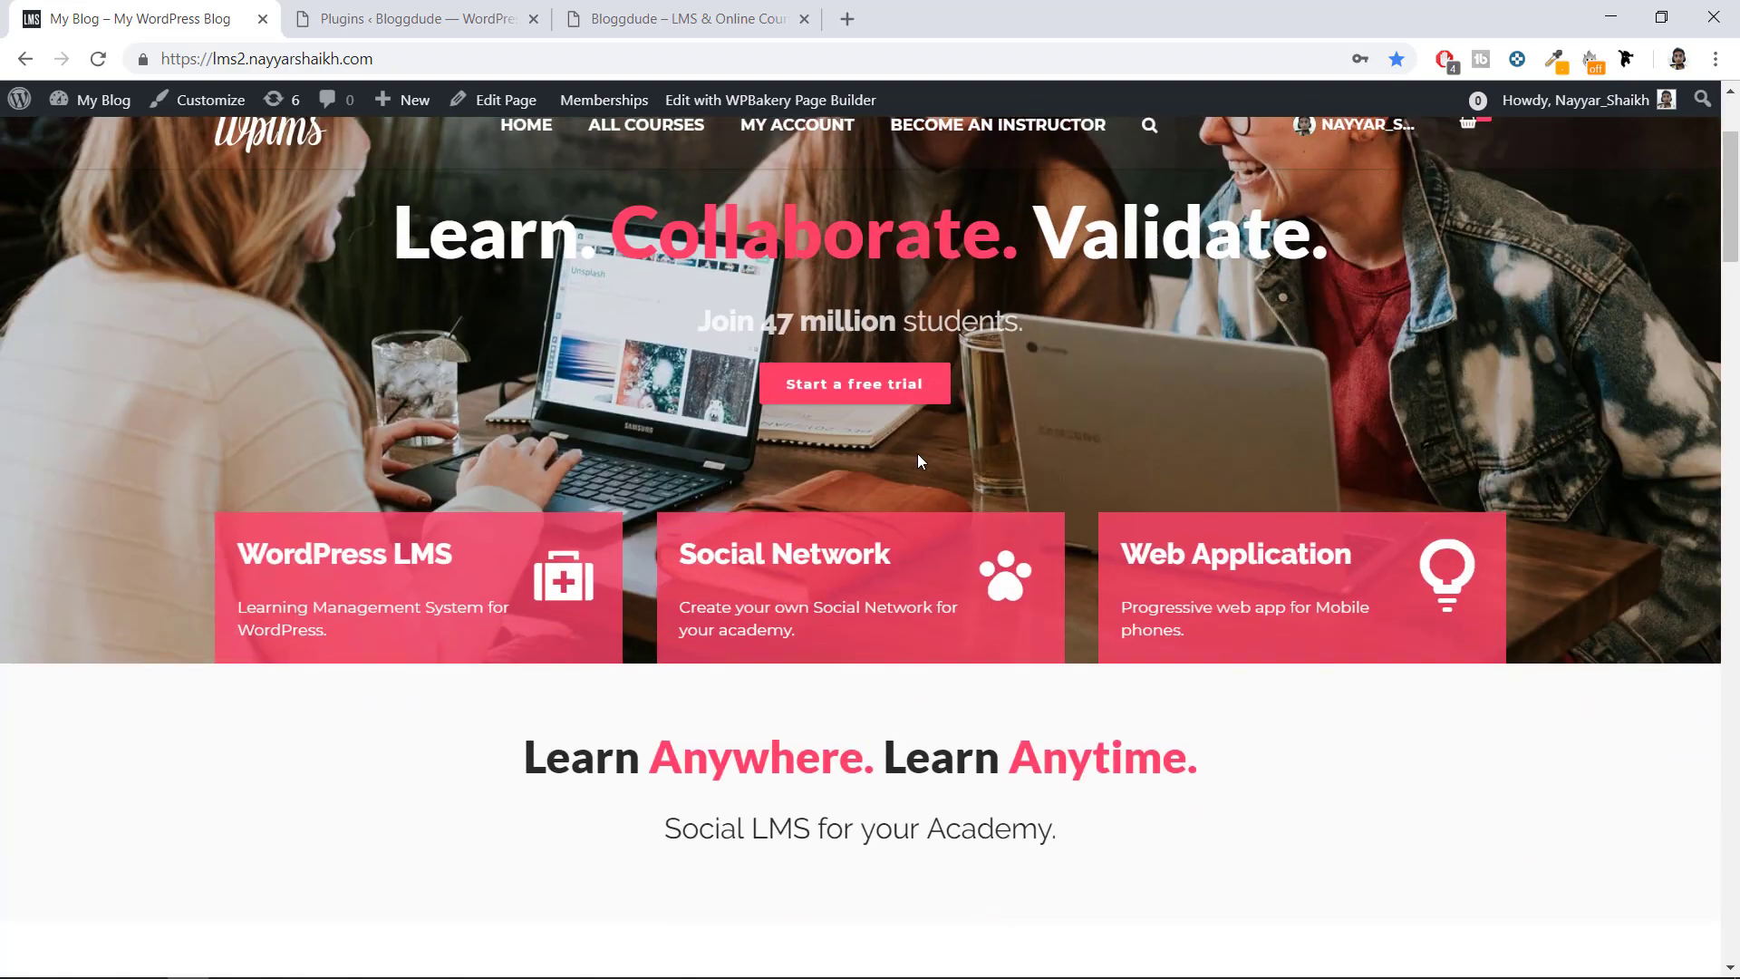
scroll(1215, 567, down, 10)
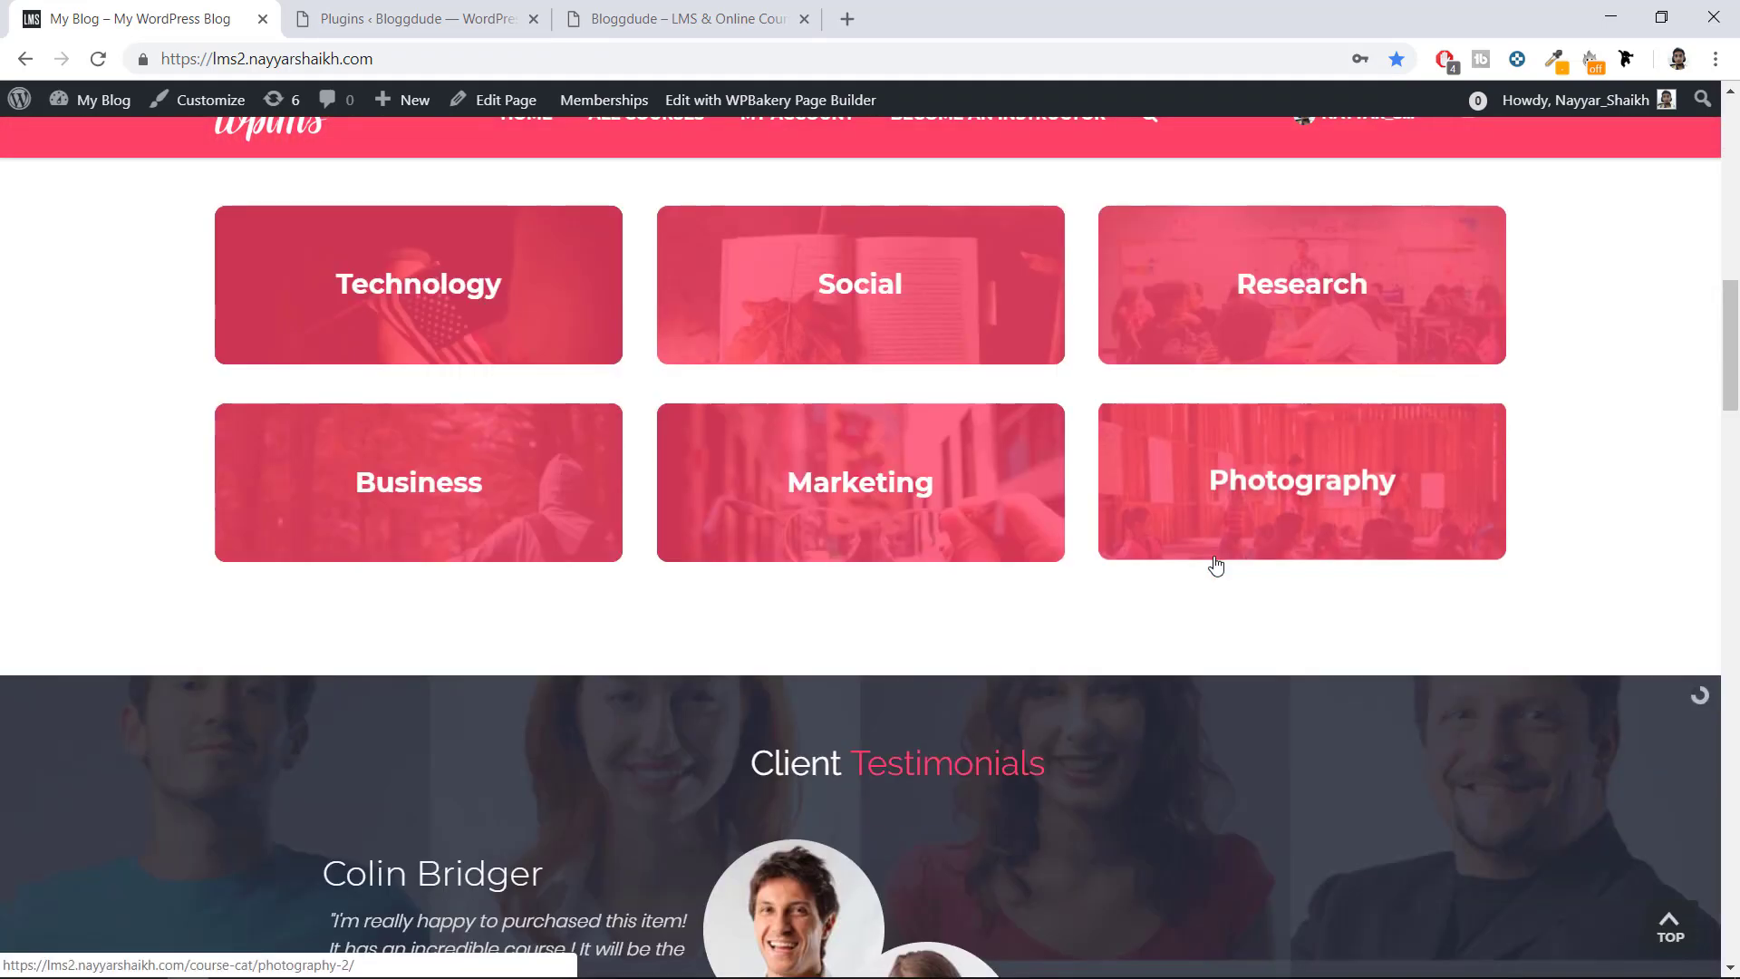
scroll(1215, 563, down, 5)
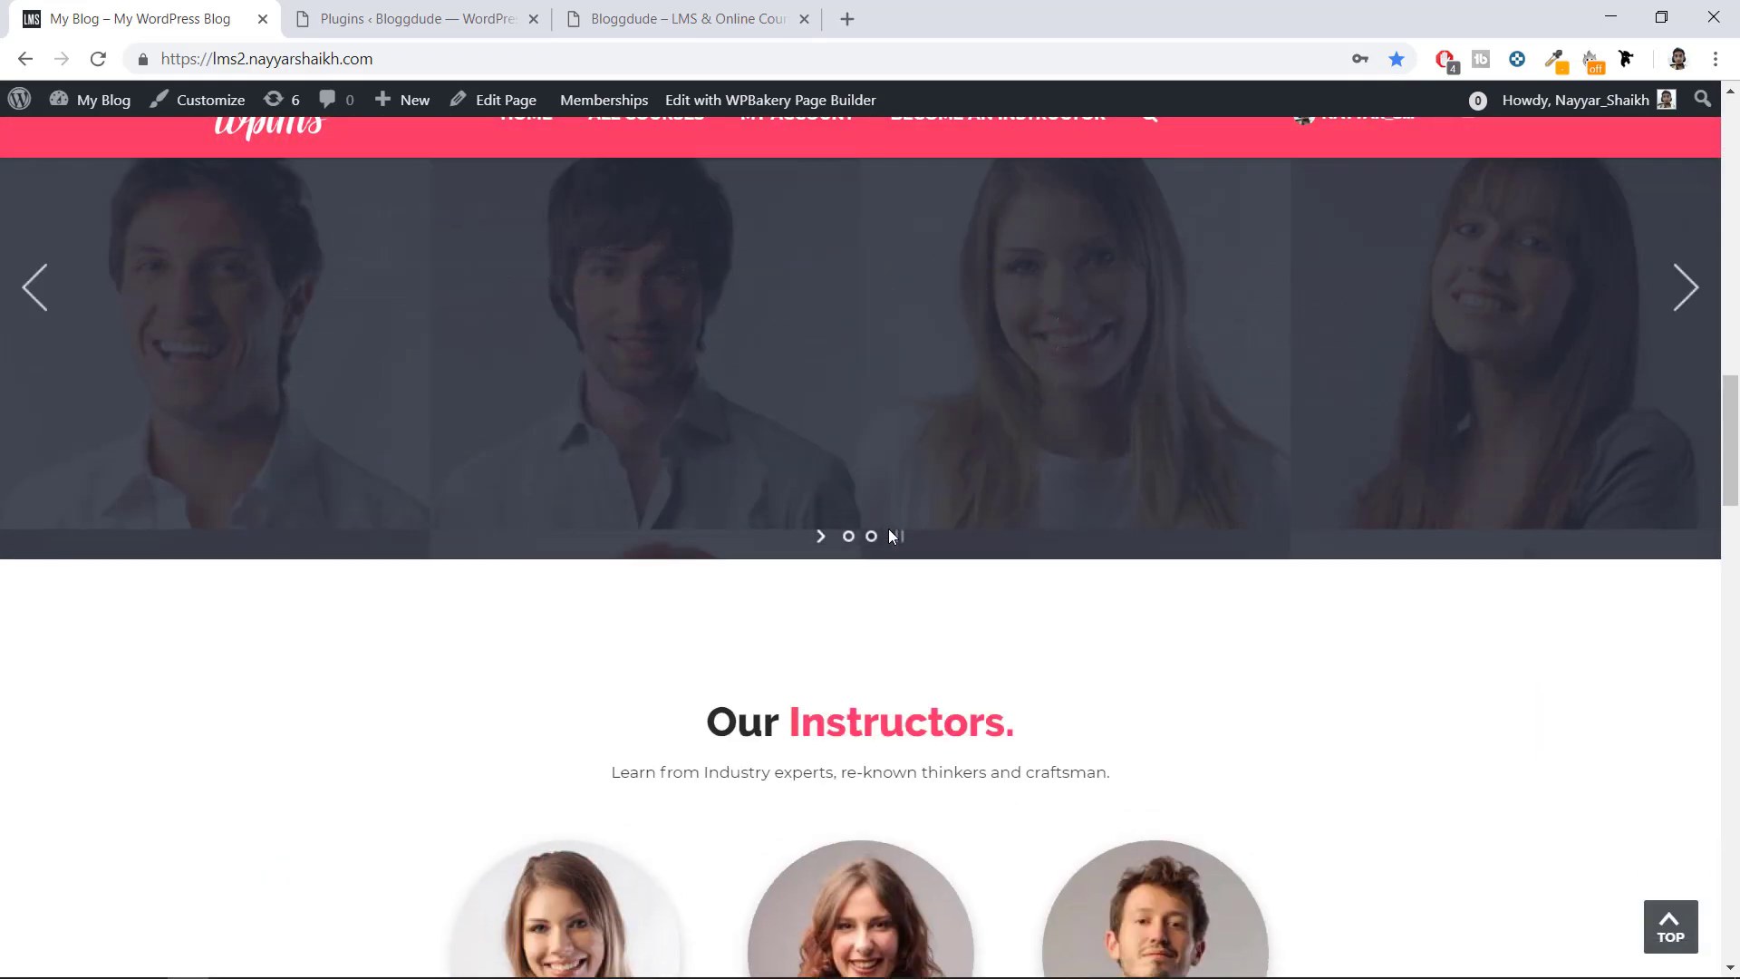
scroll(891, 527, up, 15)
scroll(891, 526, up, 5)
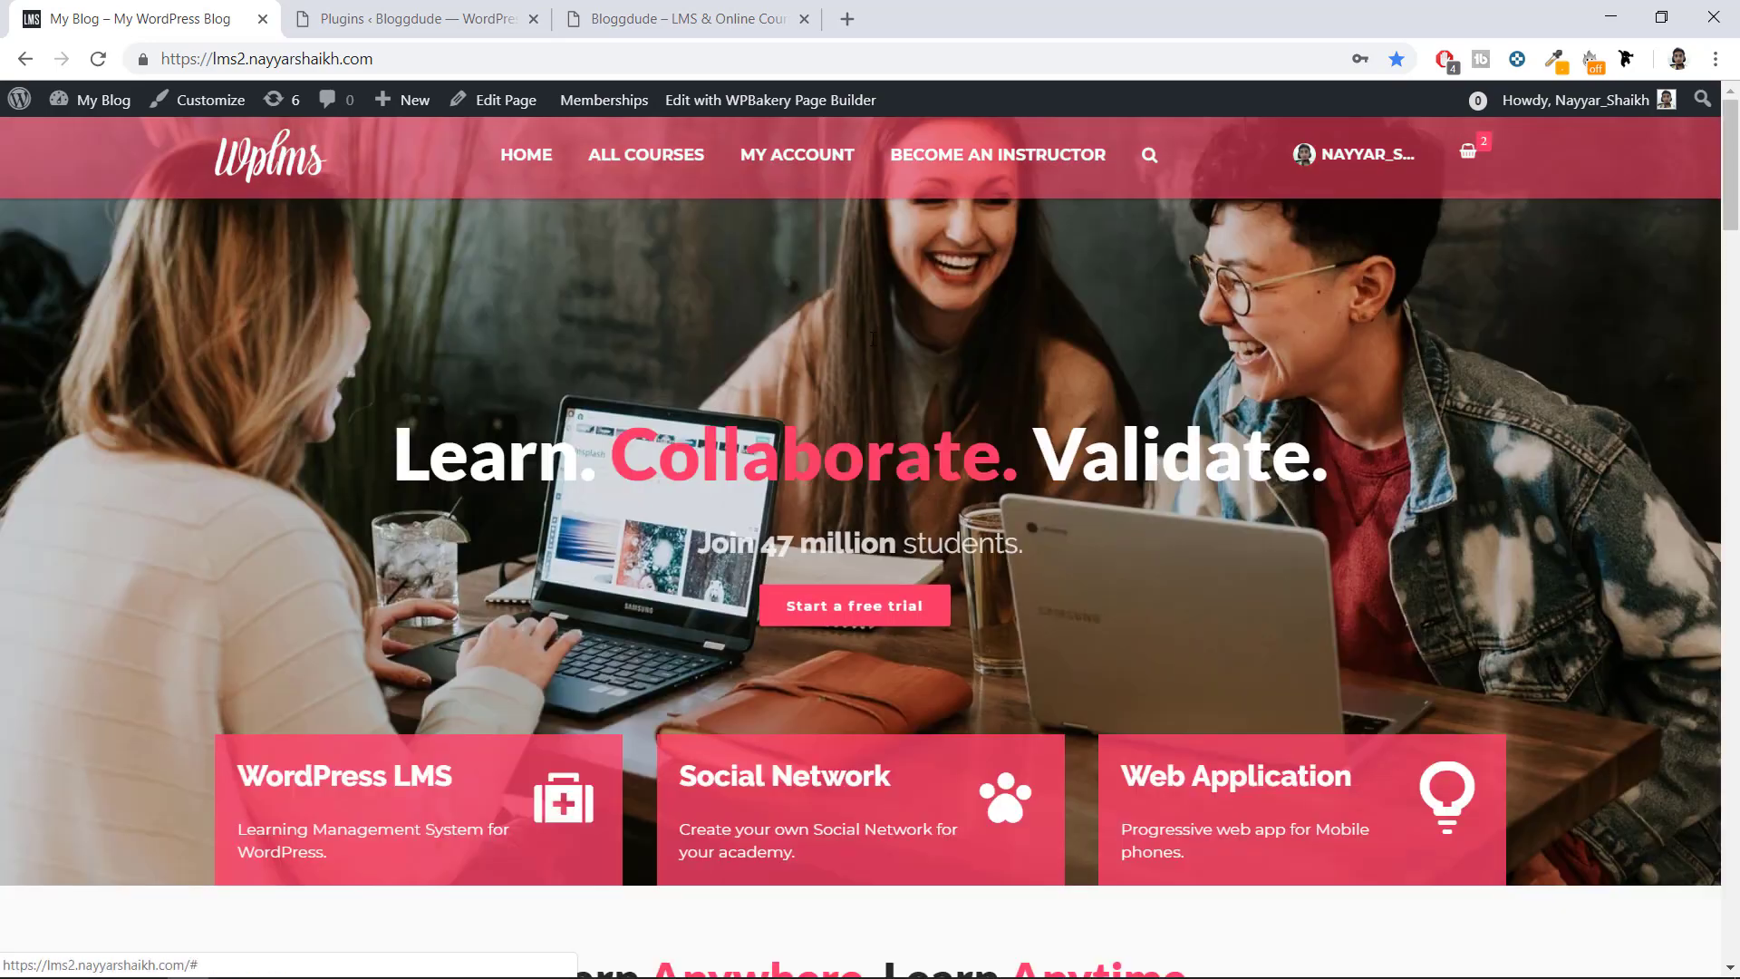
- Load bloggdude.com/wplms in a new tab and go to the account's Downloads page
click(847, 16)
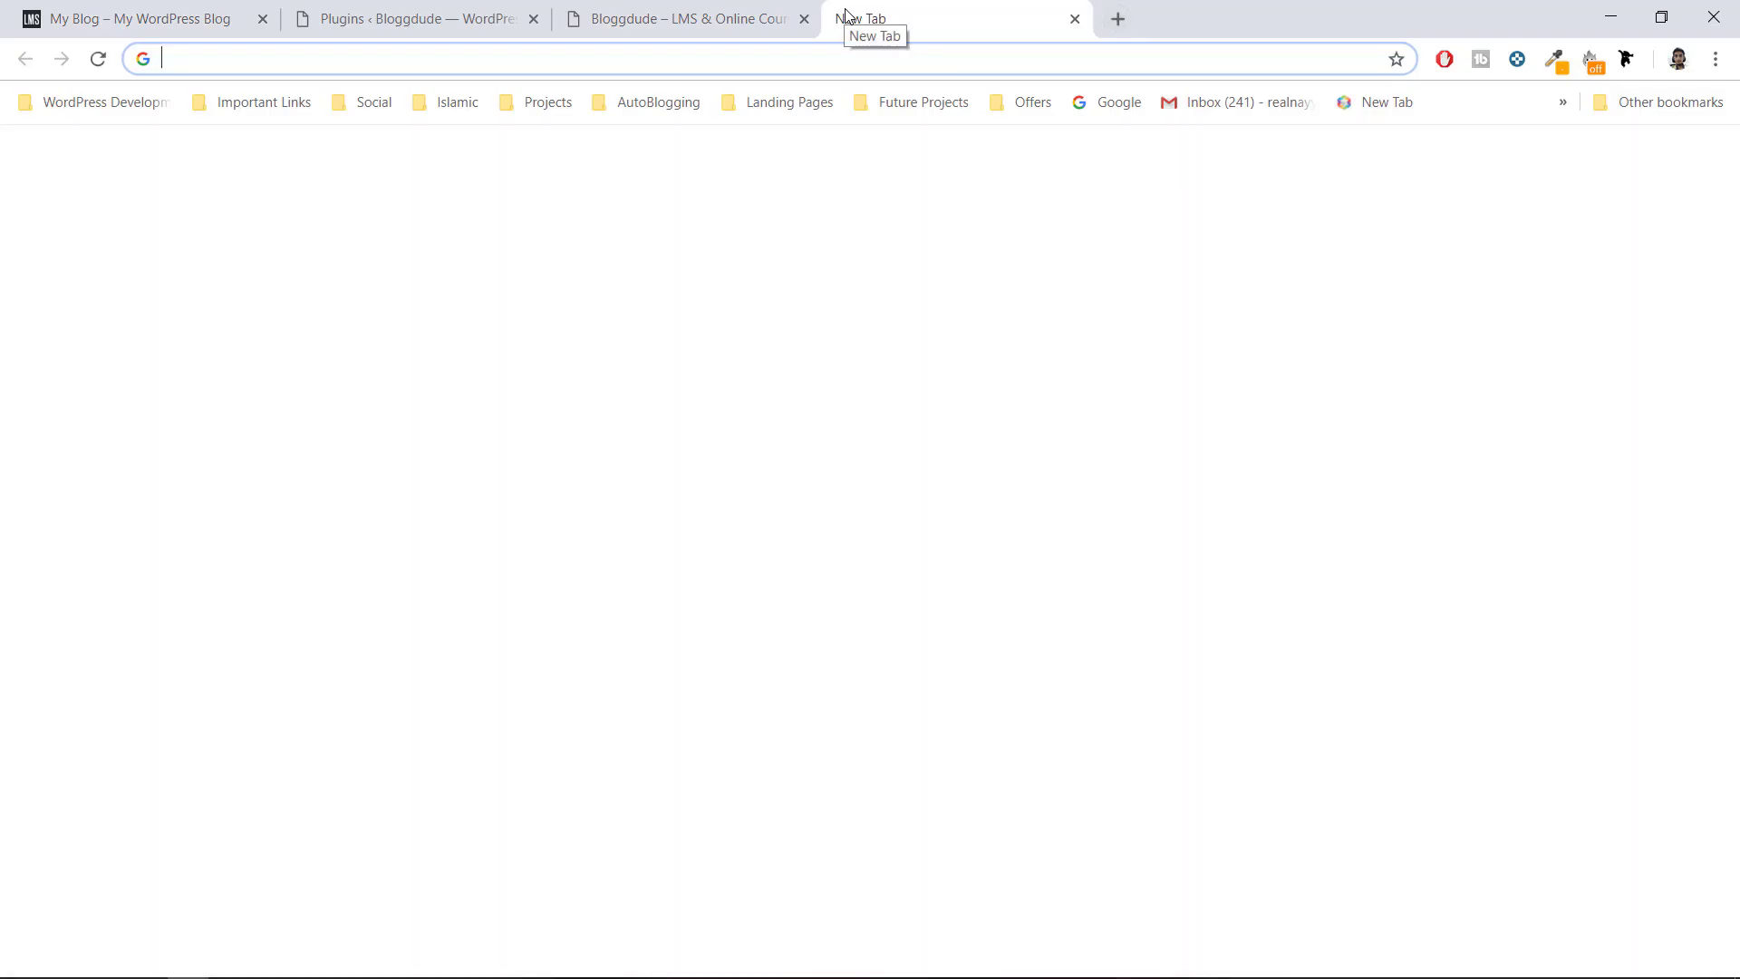
text(bloggdude.com/w)
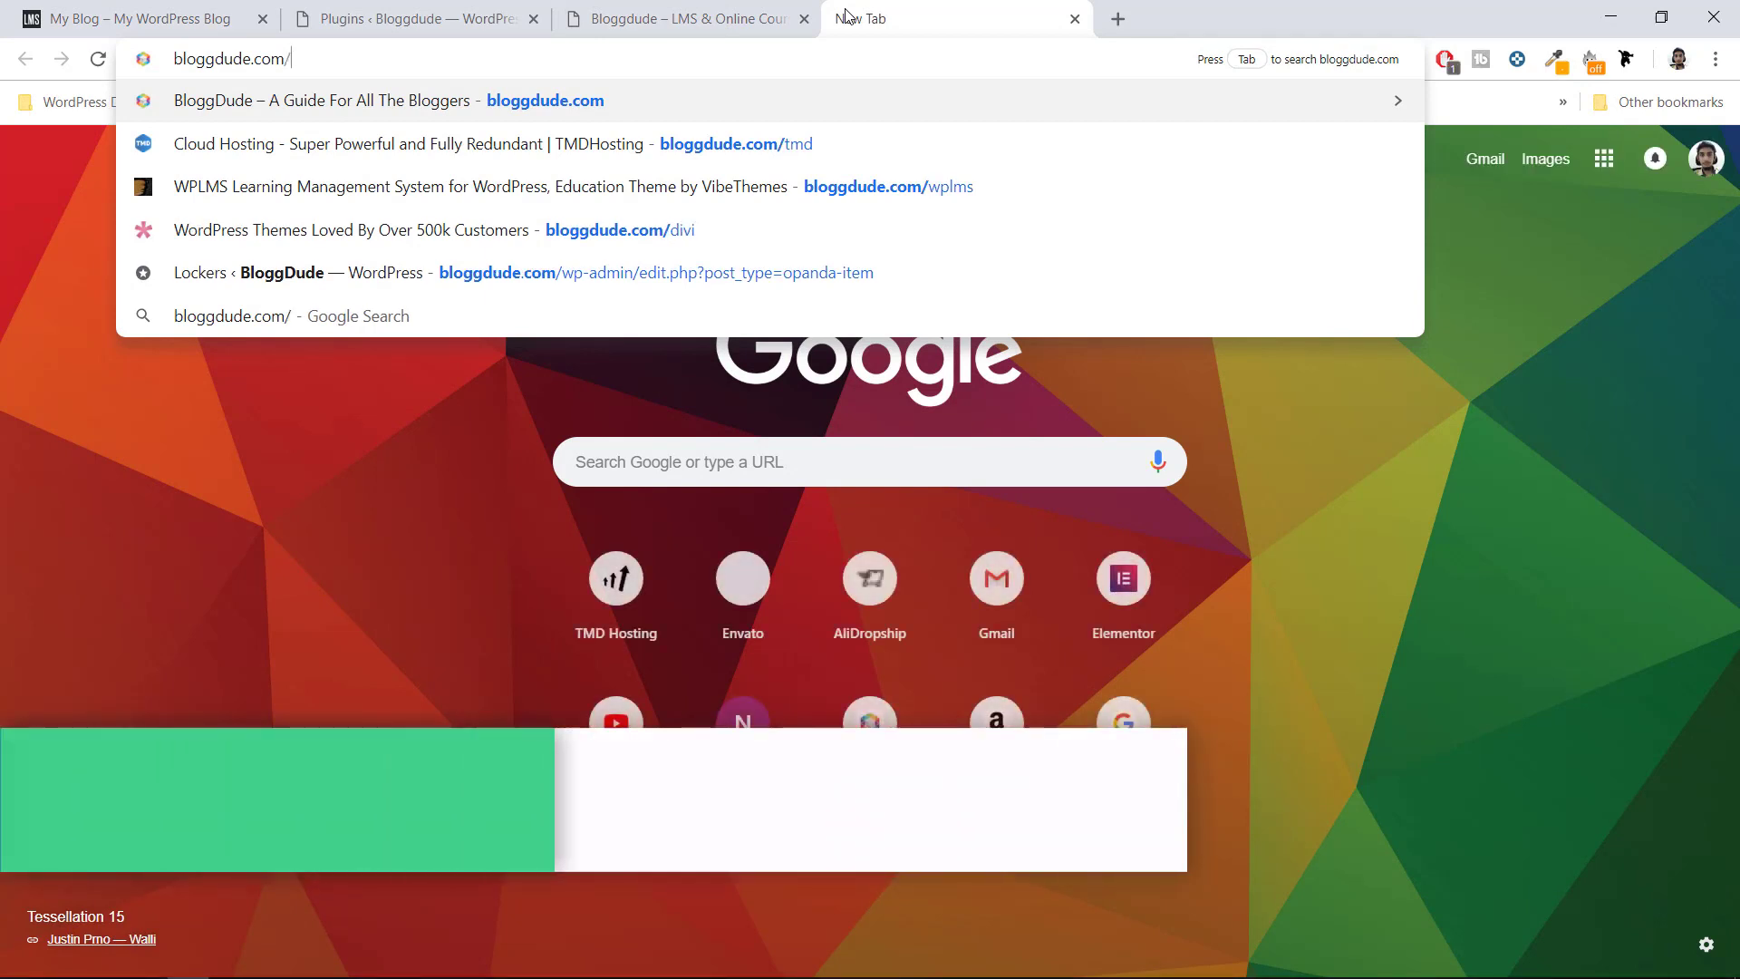
text(plms)
key(Return)
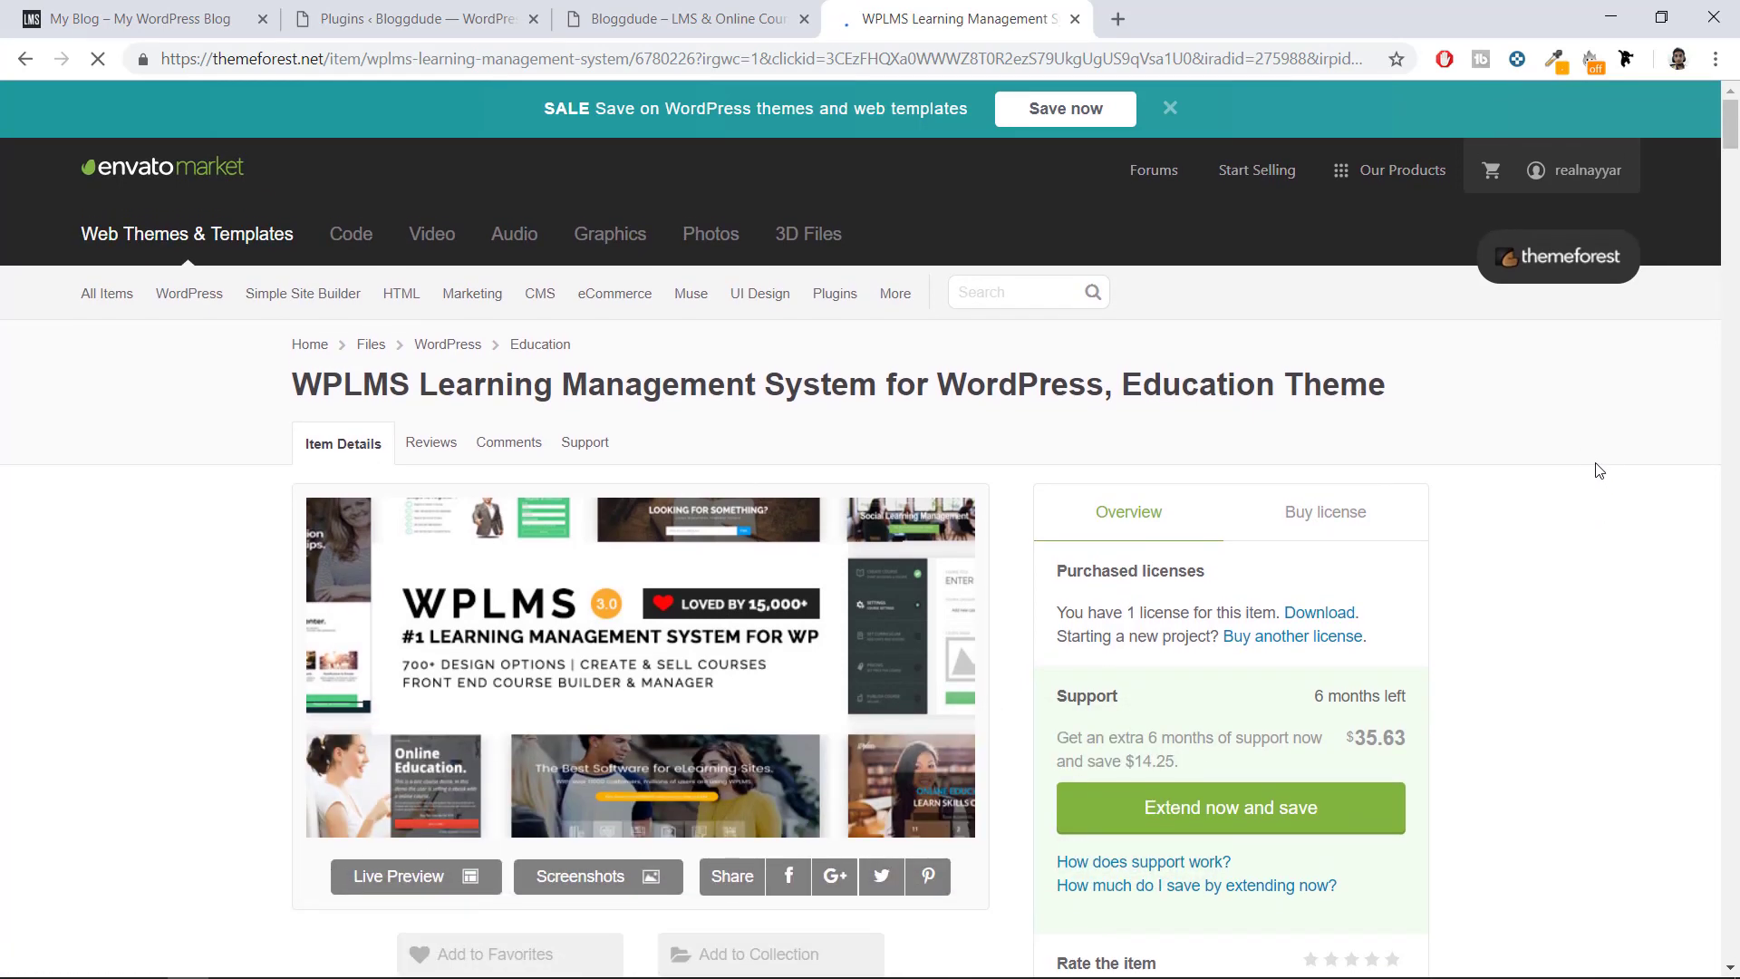
scroll(1582, 458, down, 2)
scroll(1580, 456, down, 3)
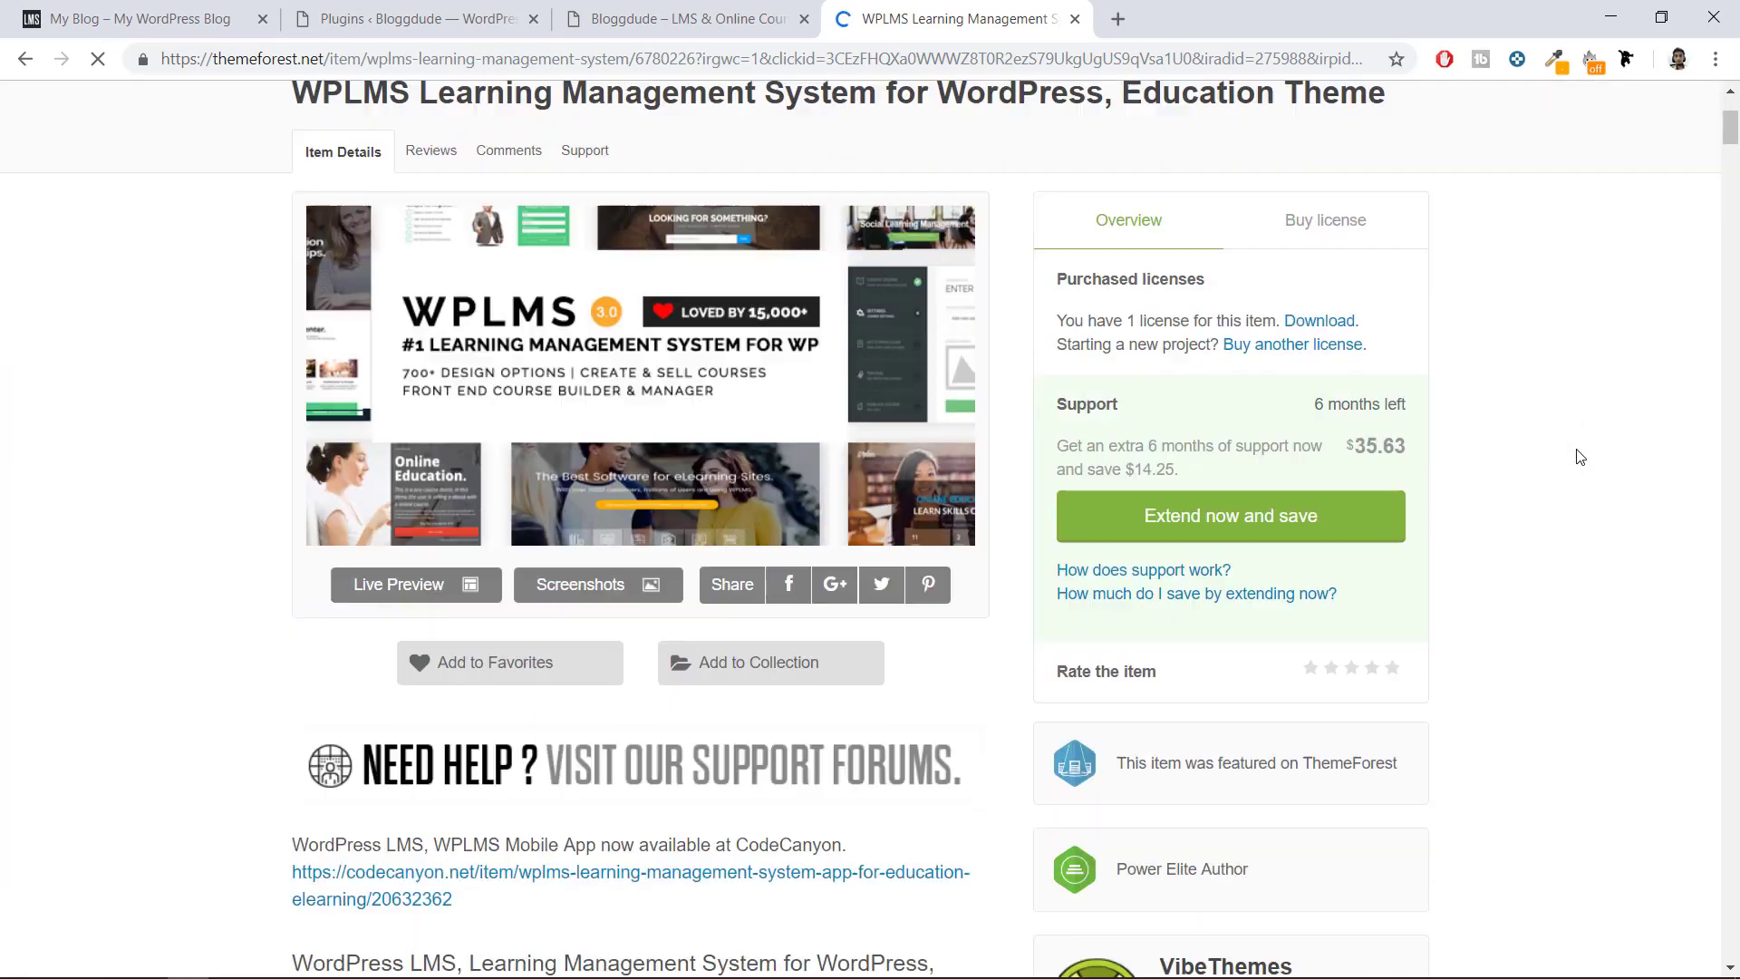
scroll(1580, 454, up, 3)
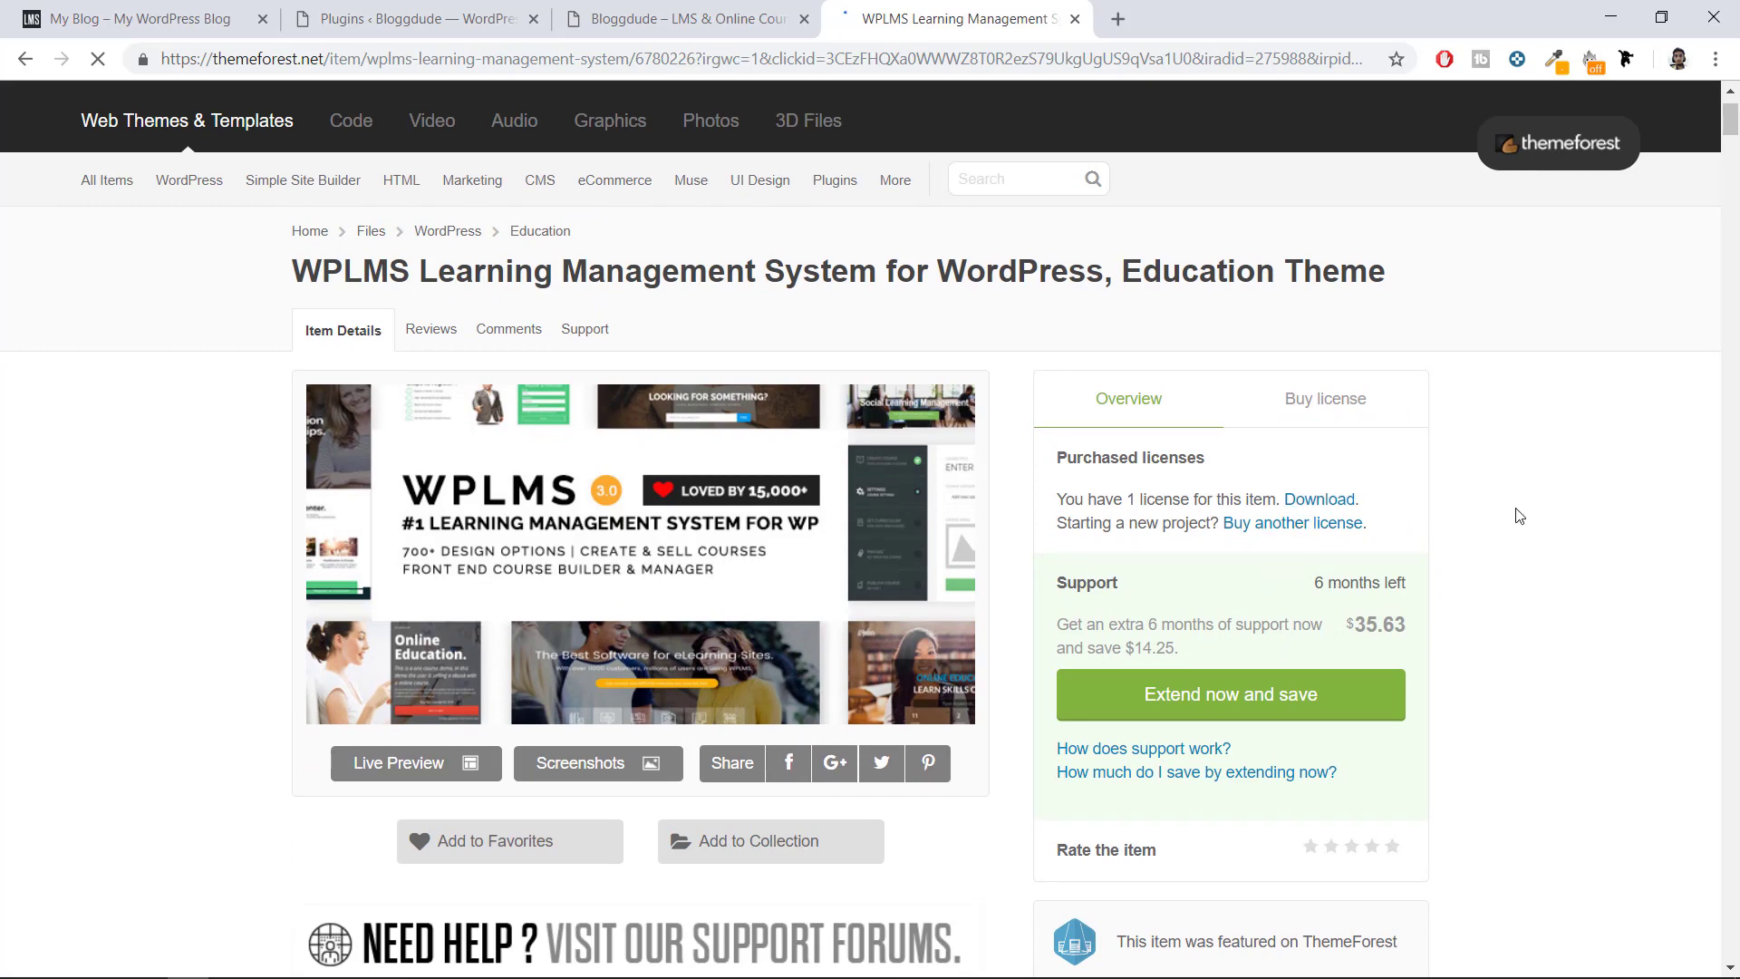
scroll(1180, 651, down, 2)
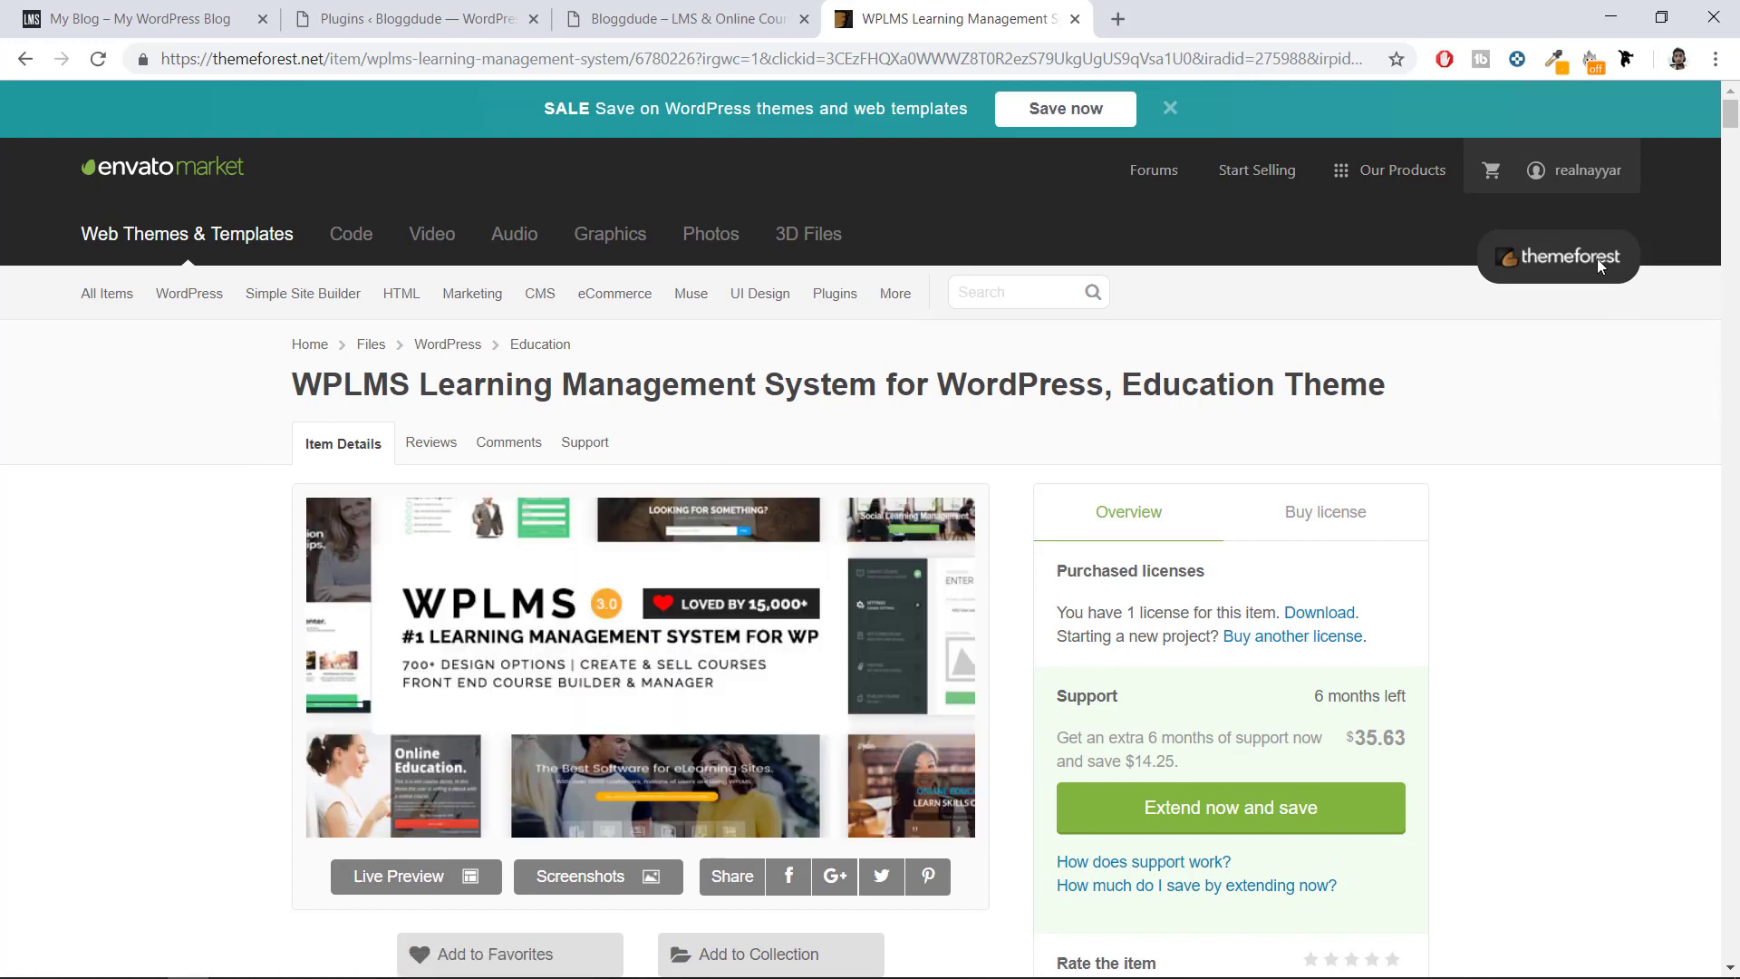
mouse_move(1582, 173)
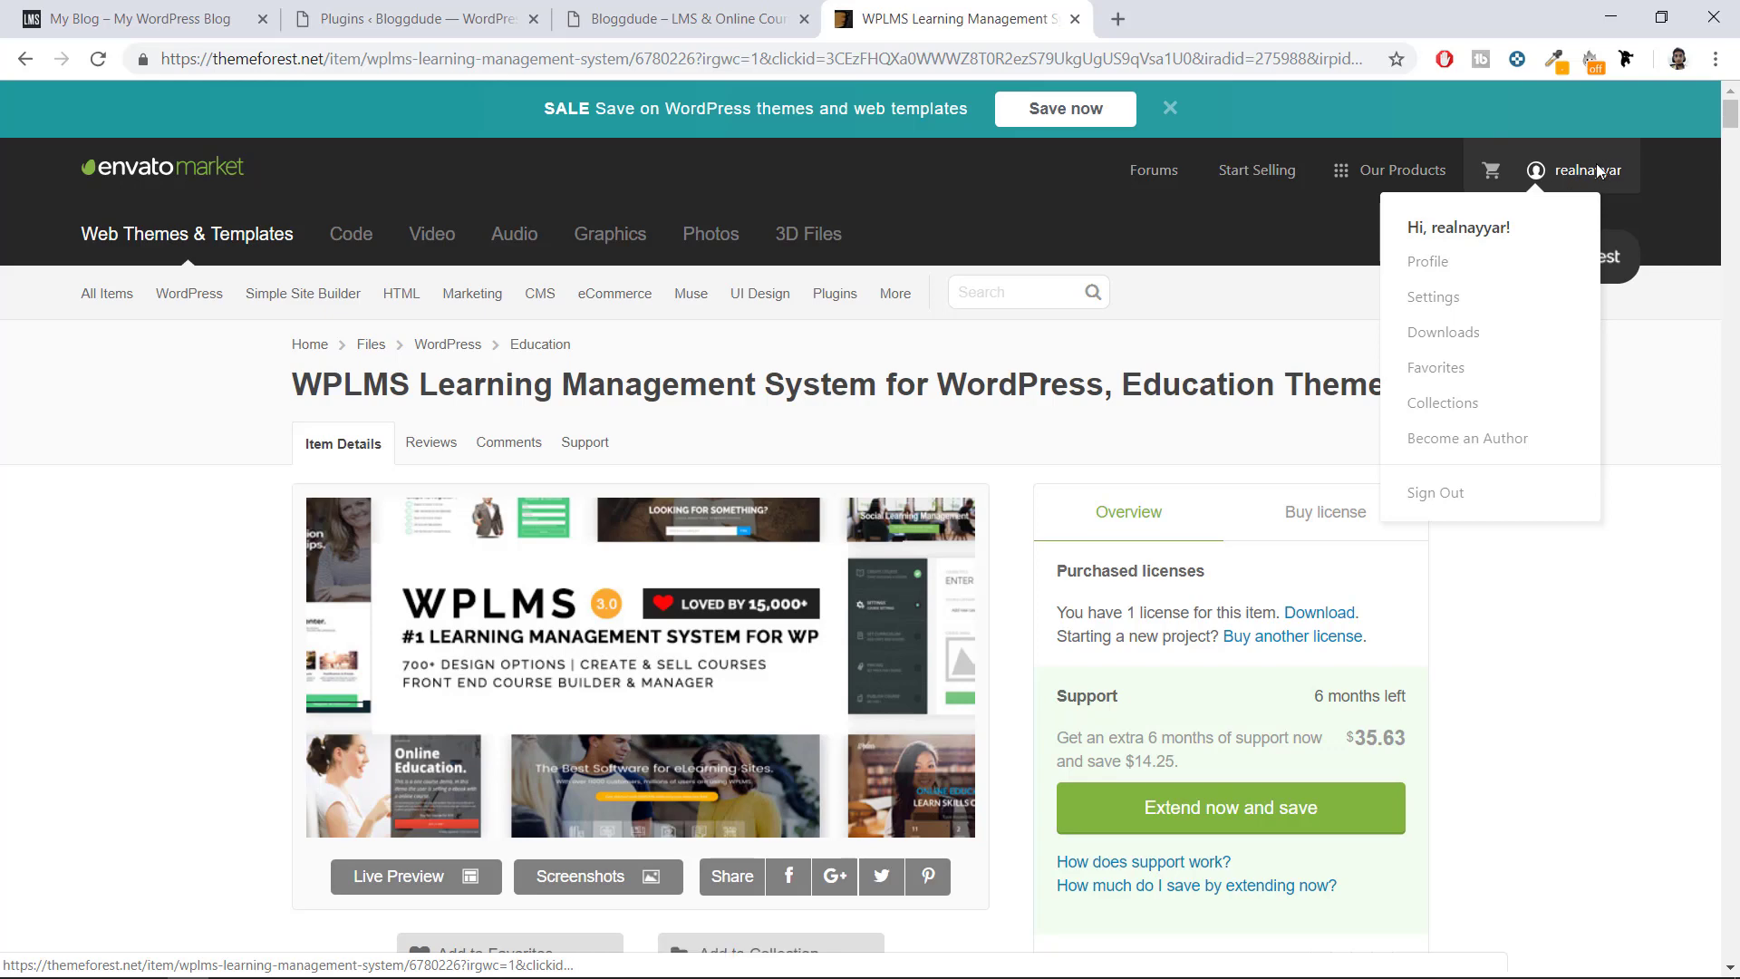
click(1458, 339)
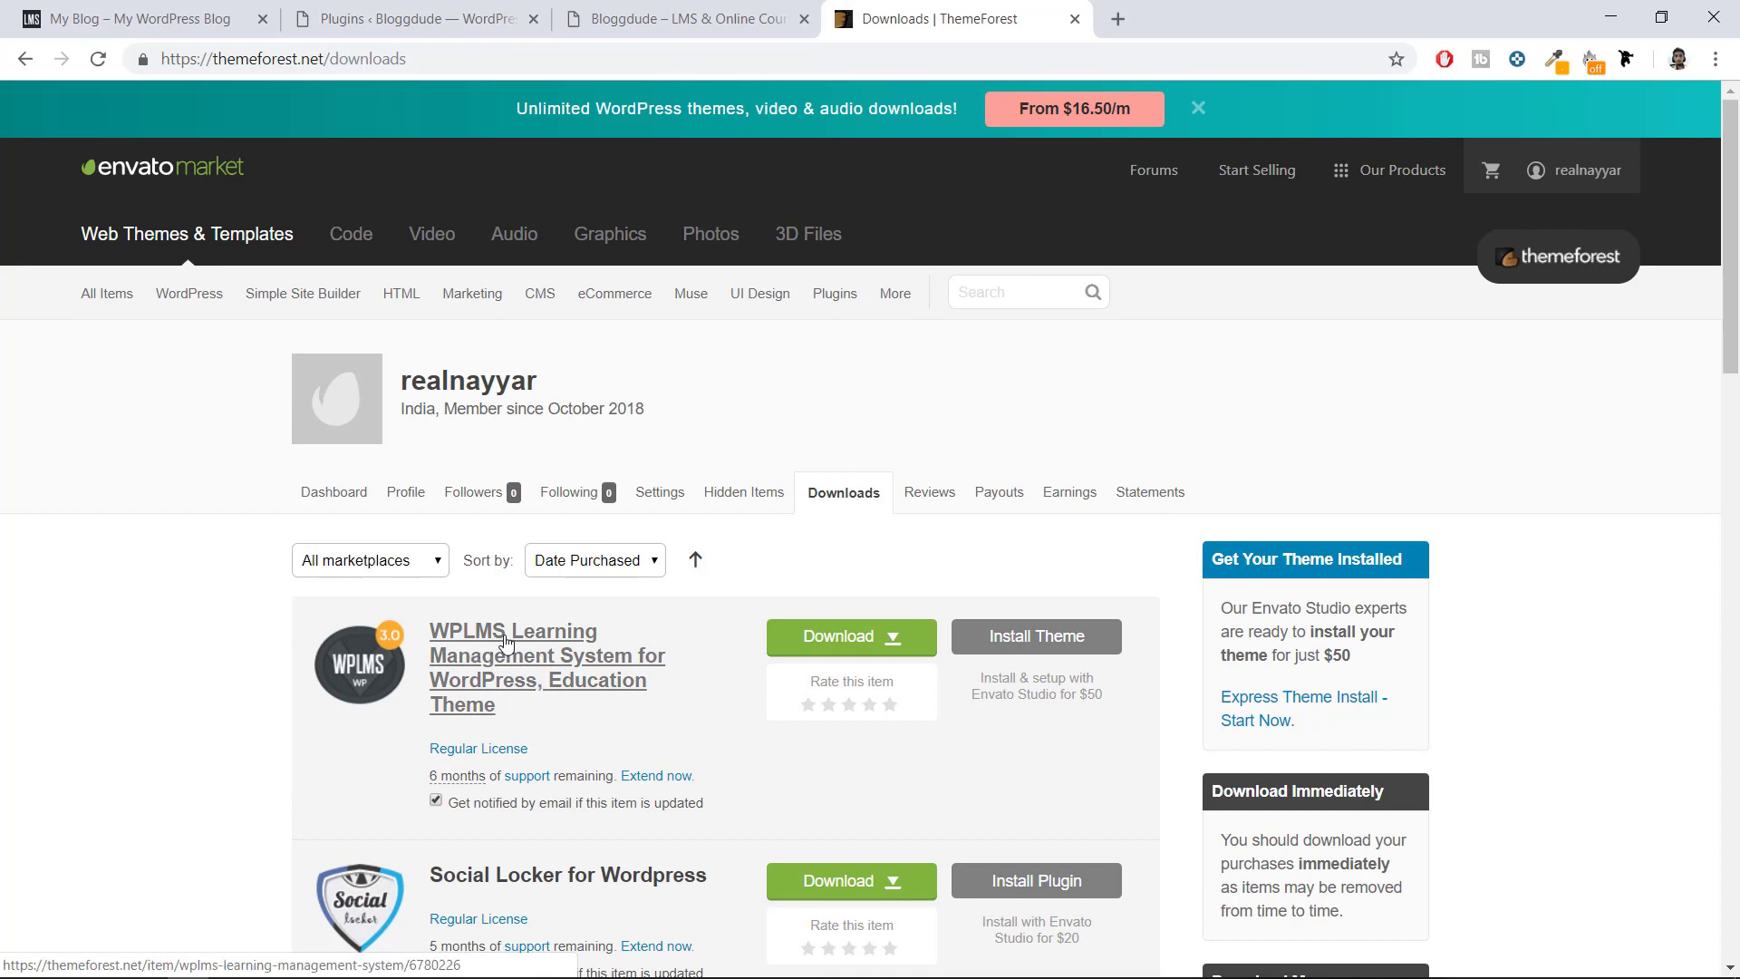
- Cancel the new WPLMS theme ZIP download and select the saved 86.1 MB ZIP in the local WPLMS folder
click(829, 642)
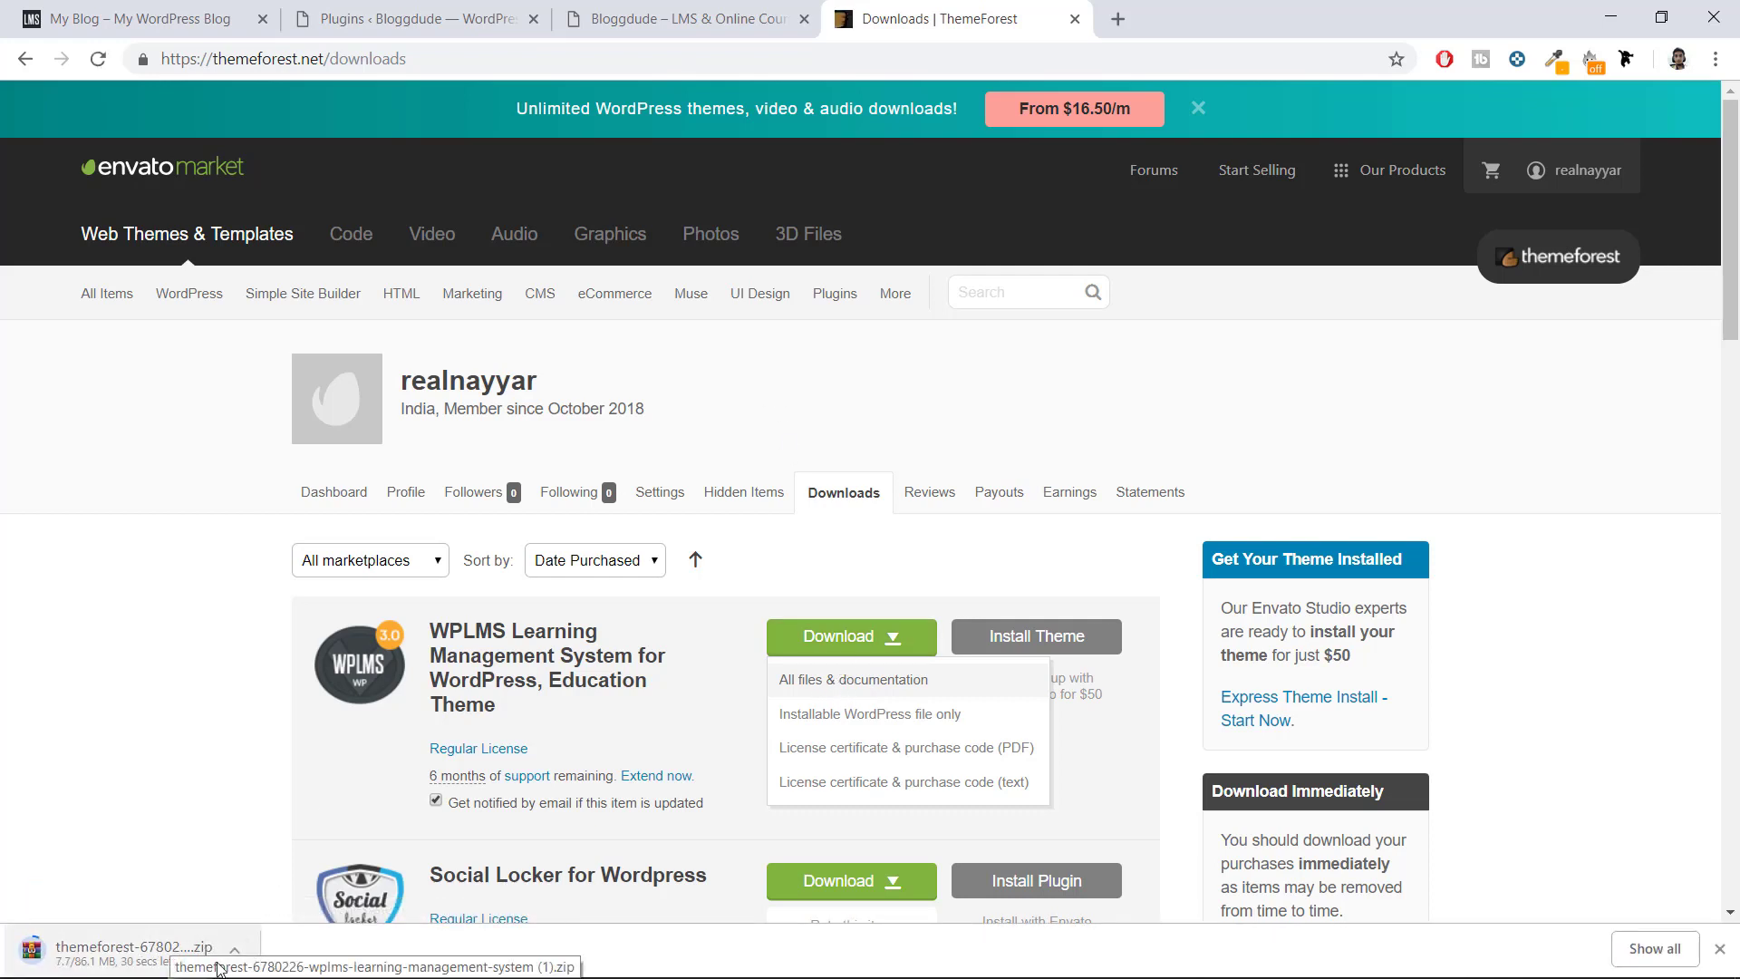
right_click(217, 969)
click(269, 912)
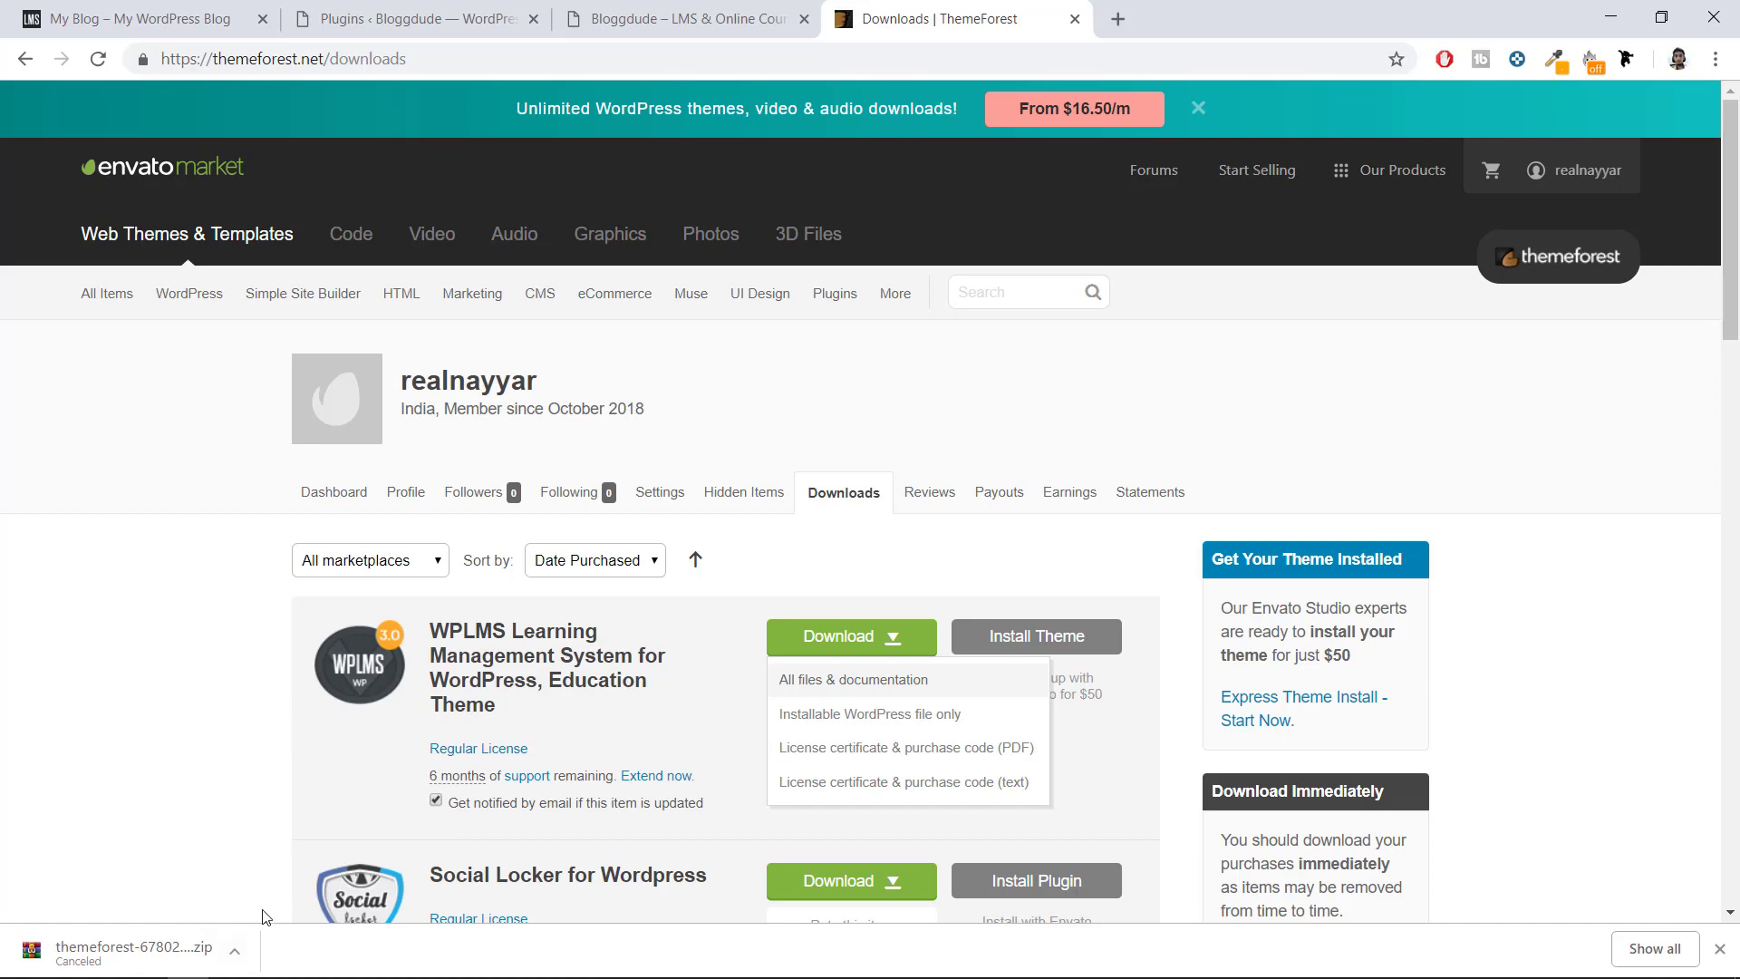
click(1602, 833)
click(1723, 948)
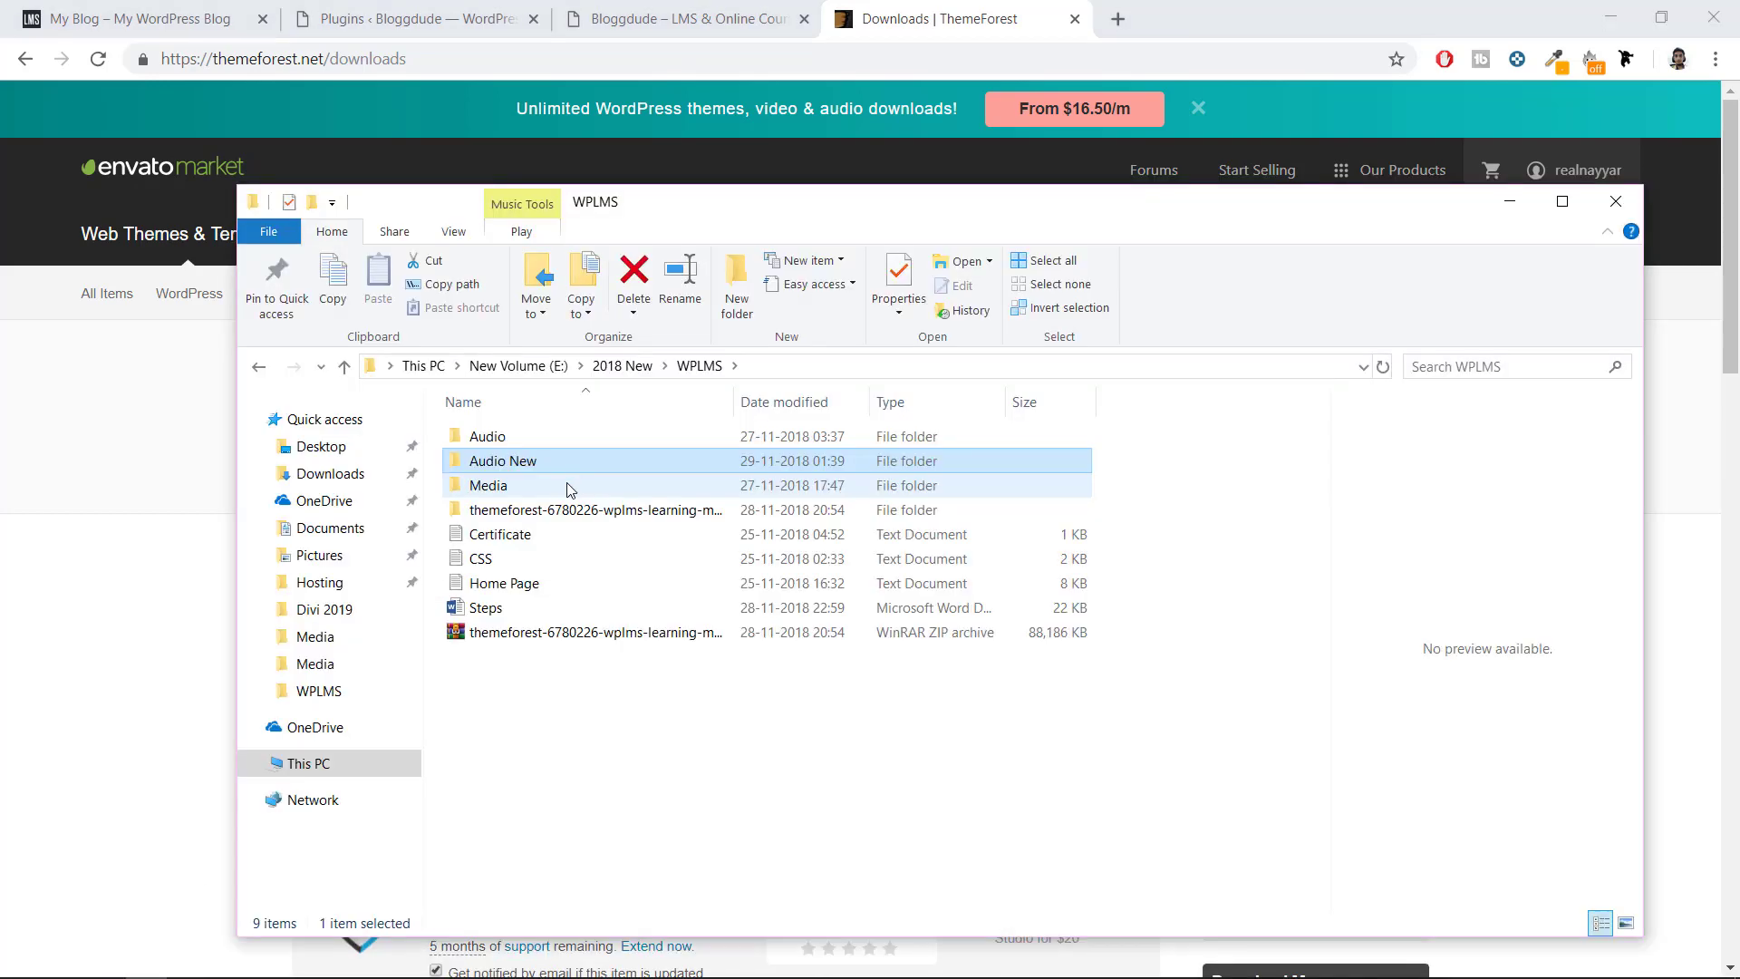
key(alt+Tab)
click(601, 641)
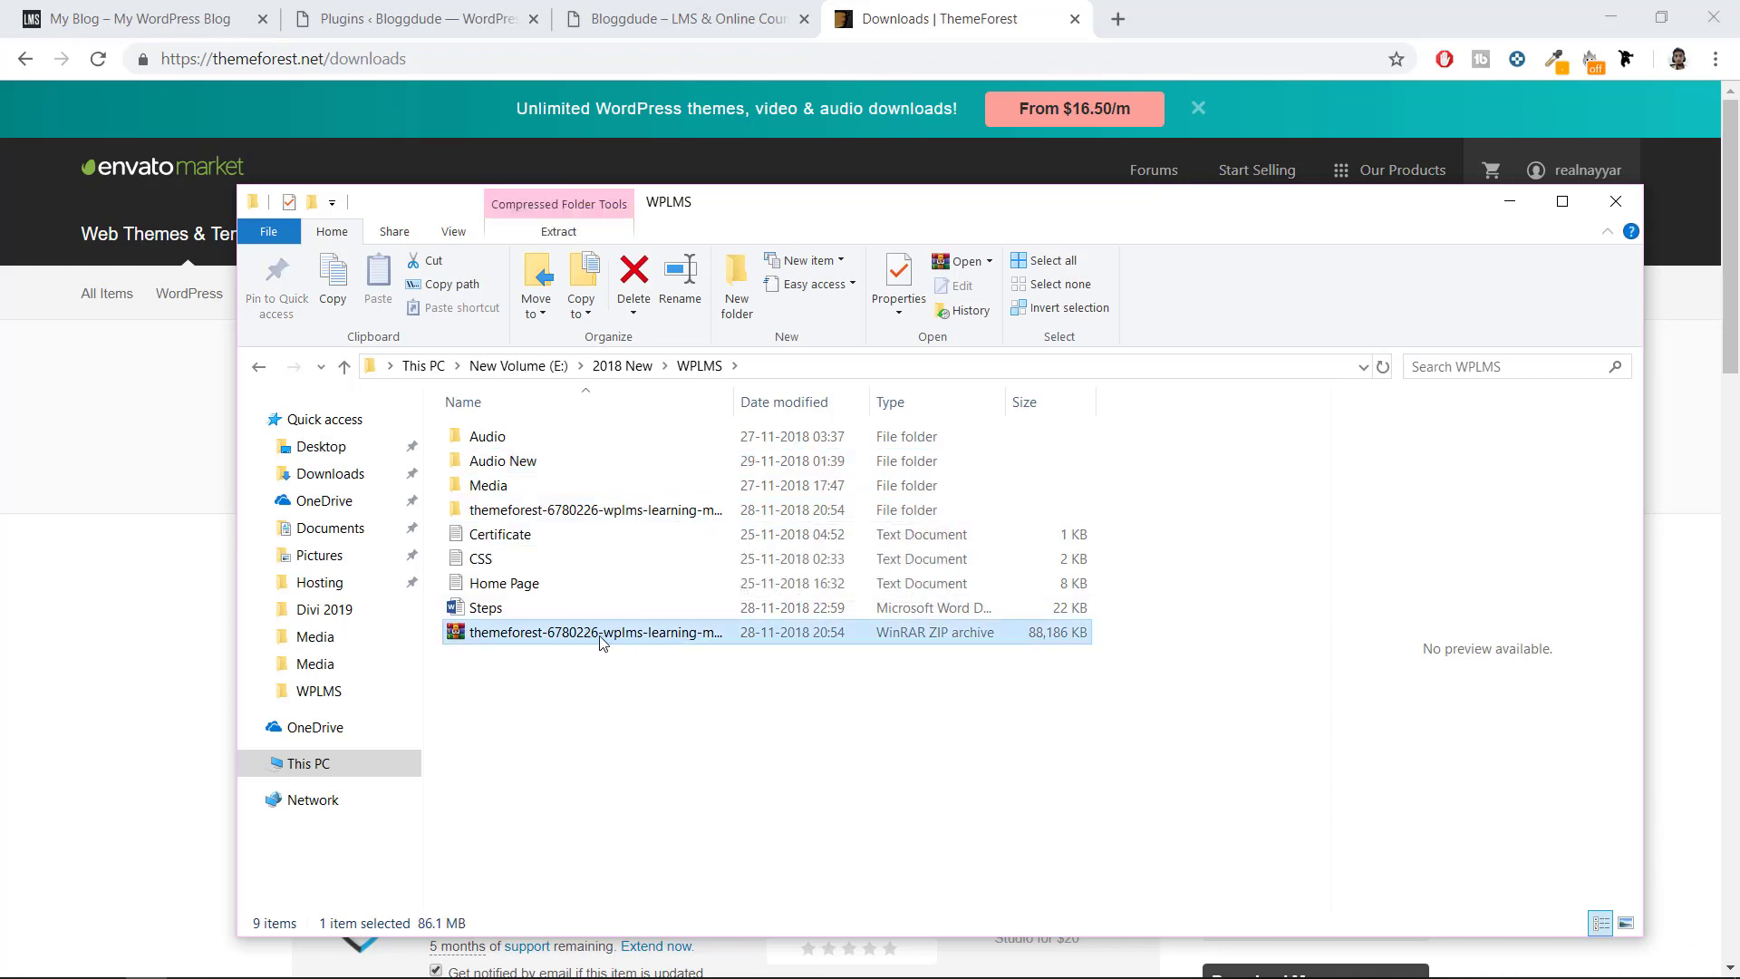
- Open the extracted themeforest folder and its WPLMS Package folder
right_click(527, 633)
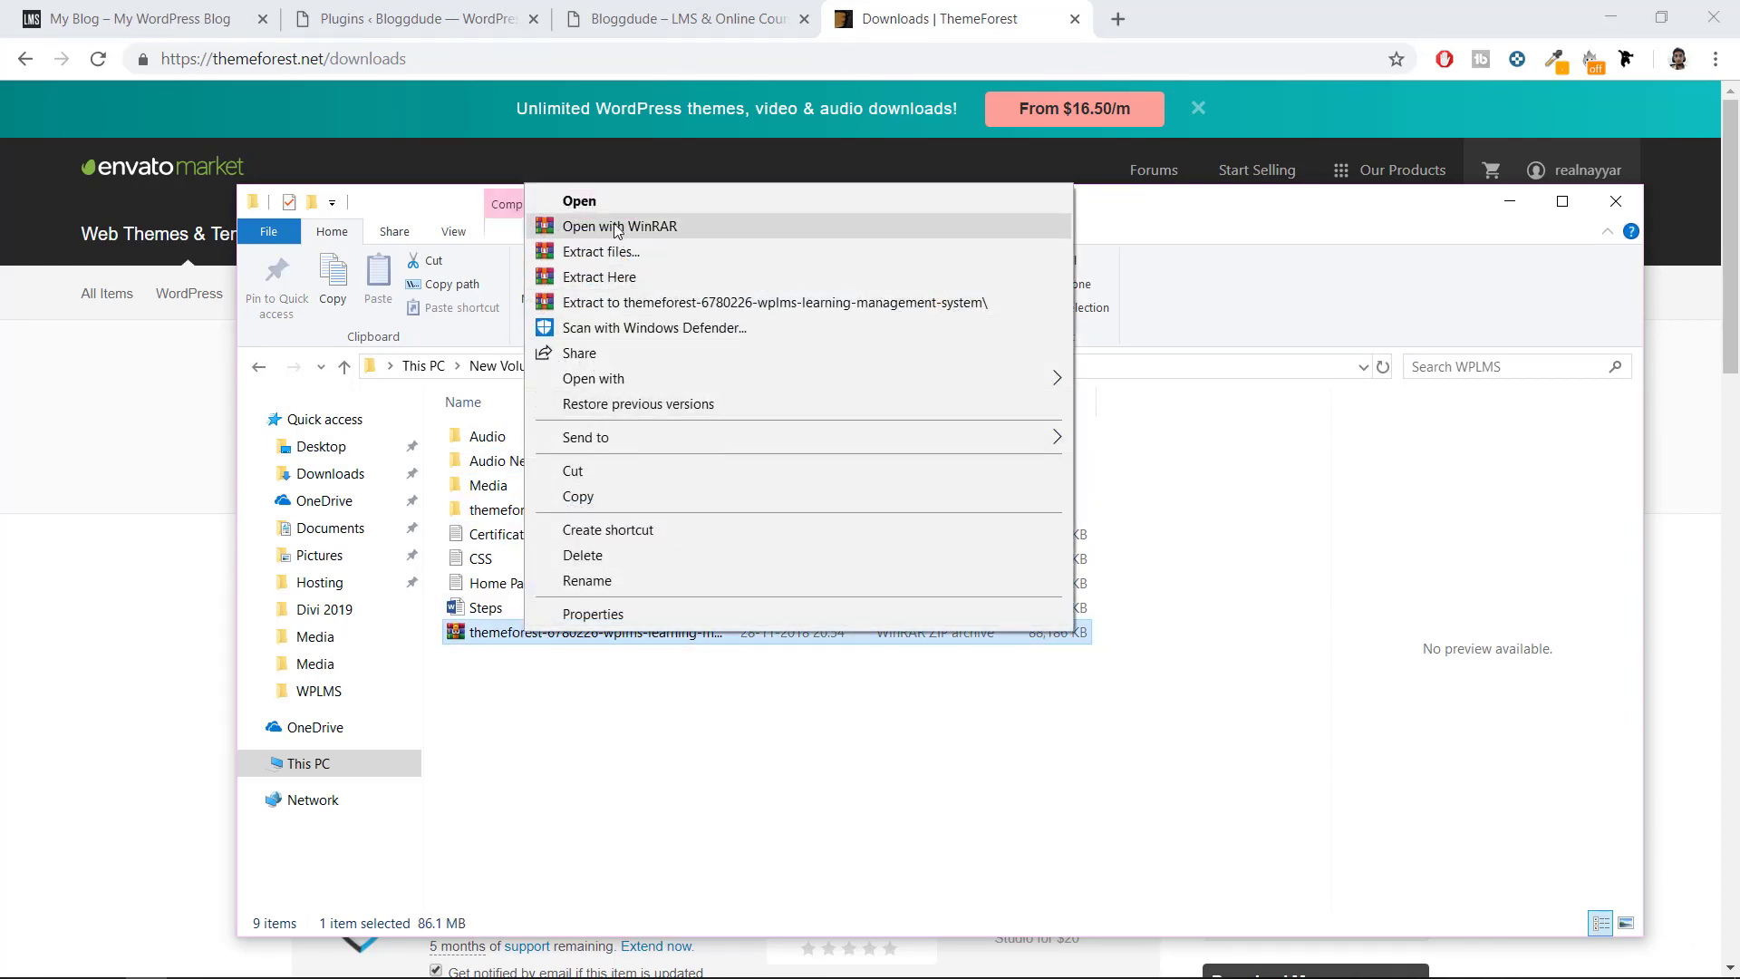
click(777, 783)
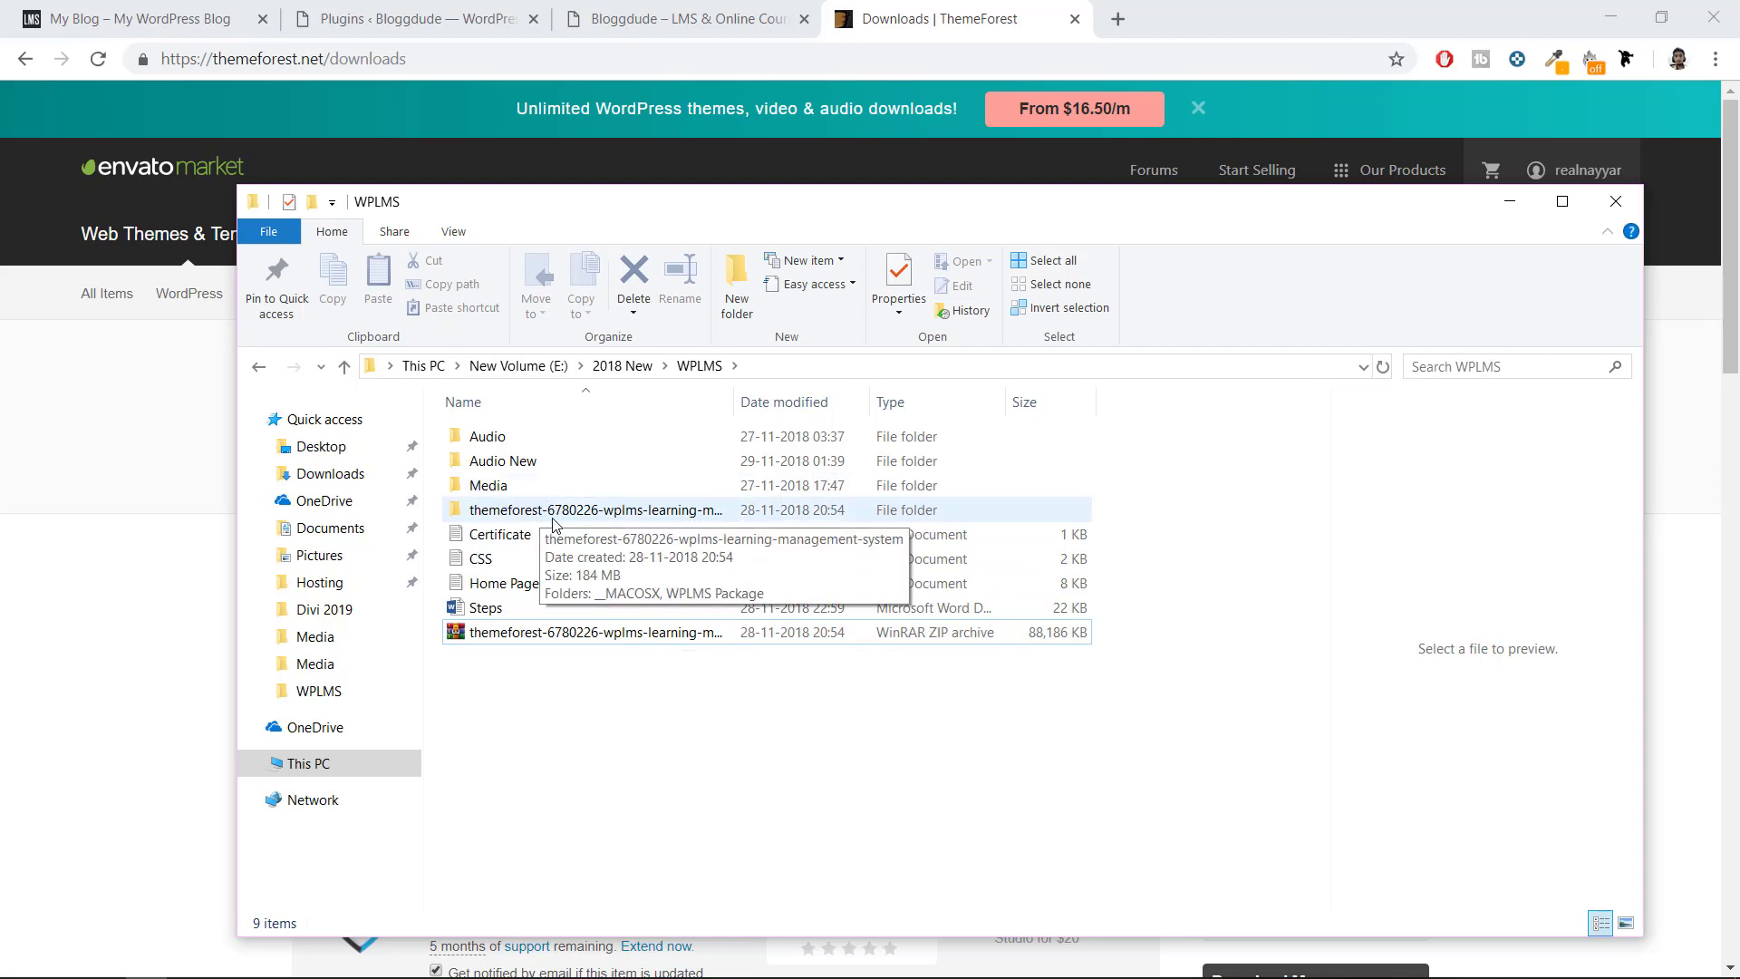
double_click(554, 520)
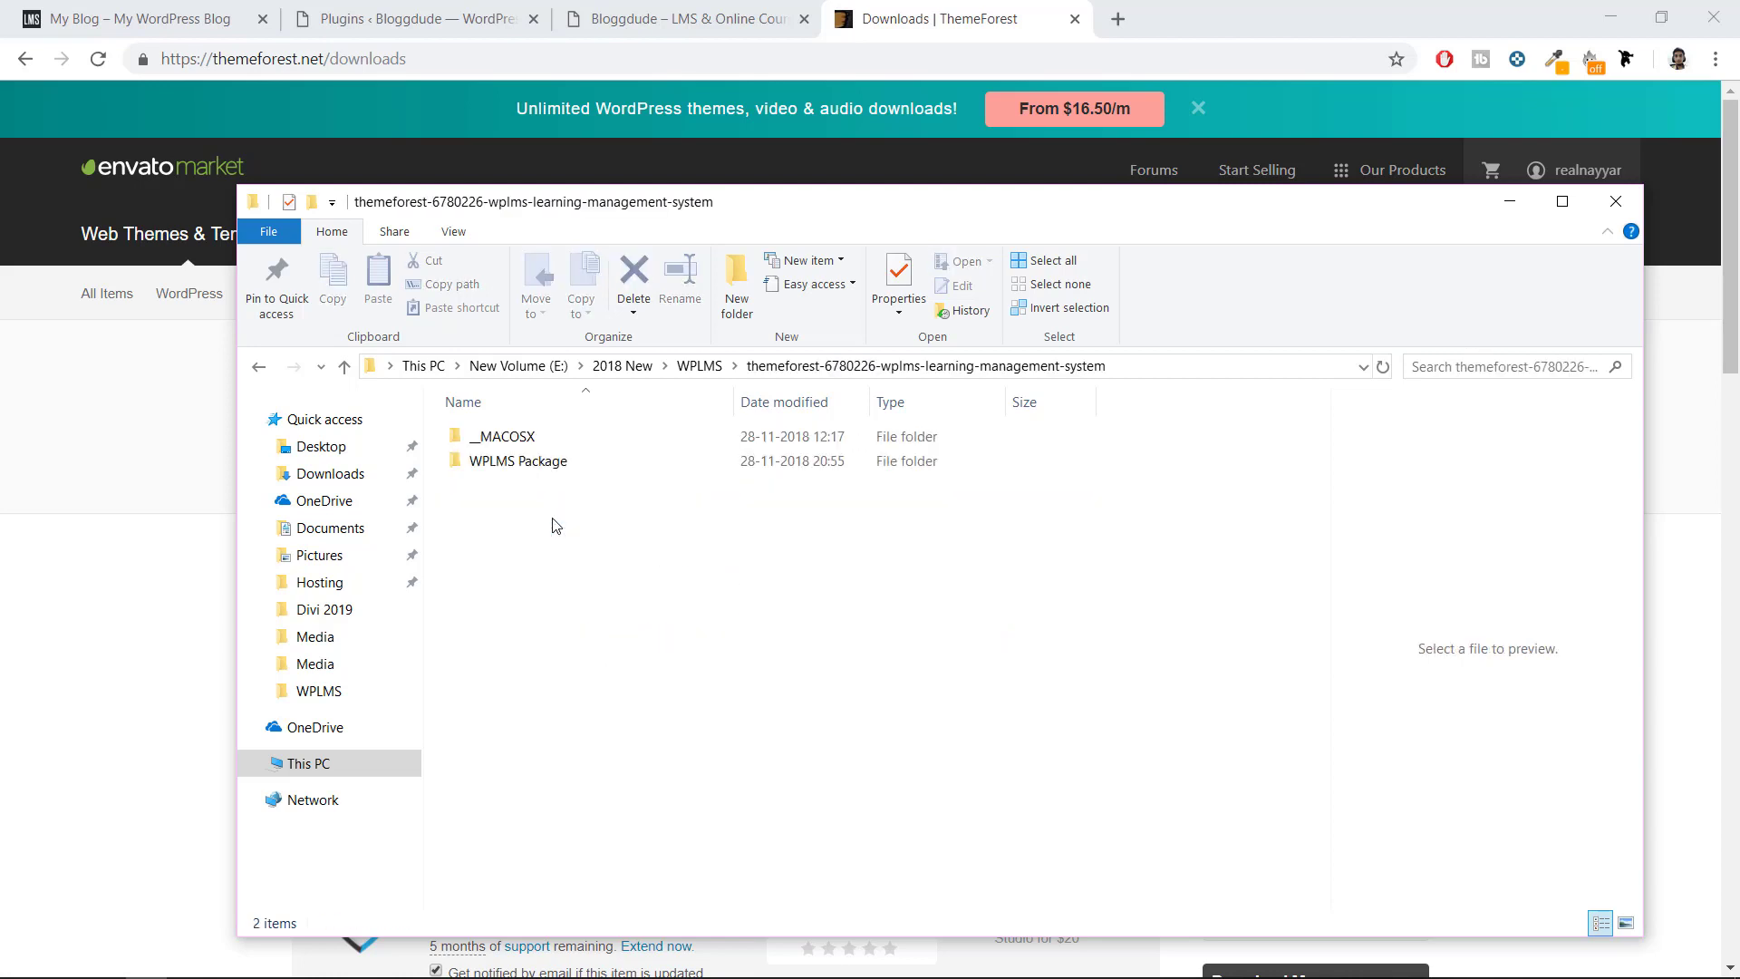
double_click(522, 472)
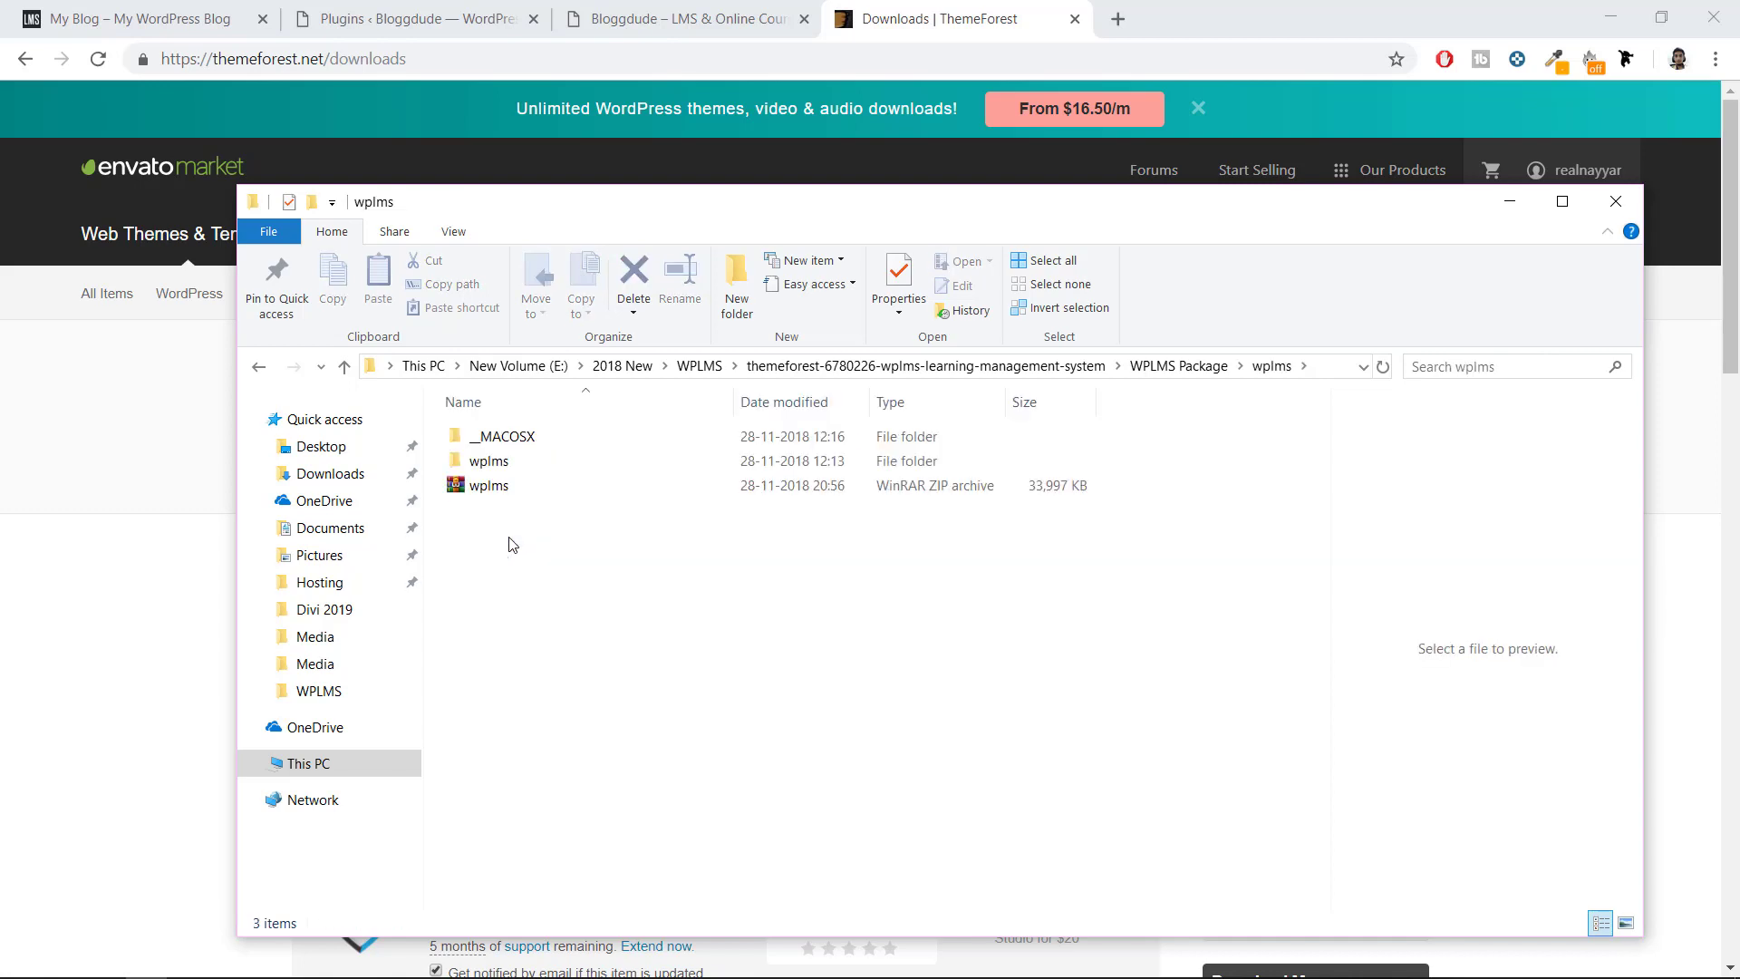
- Try archiving the wplms folder as ZIP, cancel, and select the existing wplms ZIP archive
click(496, 488)
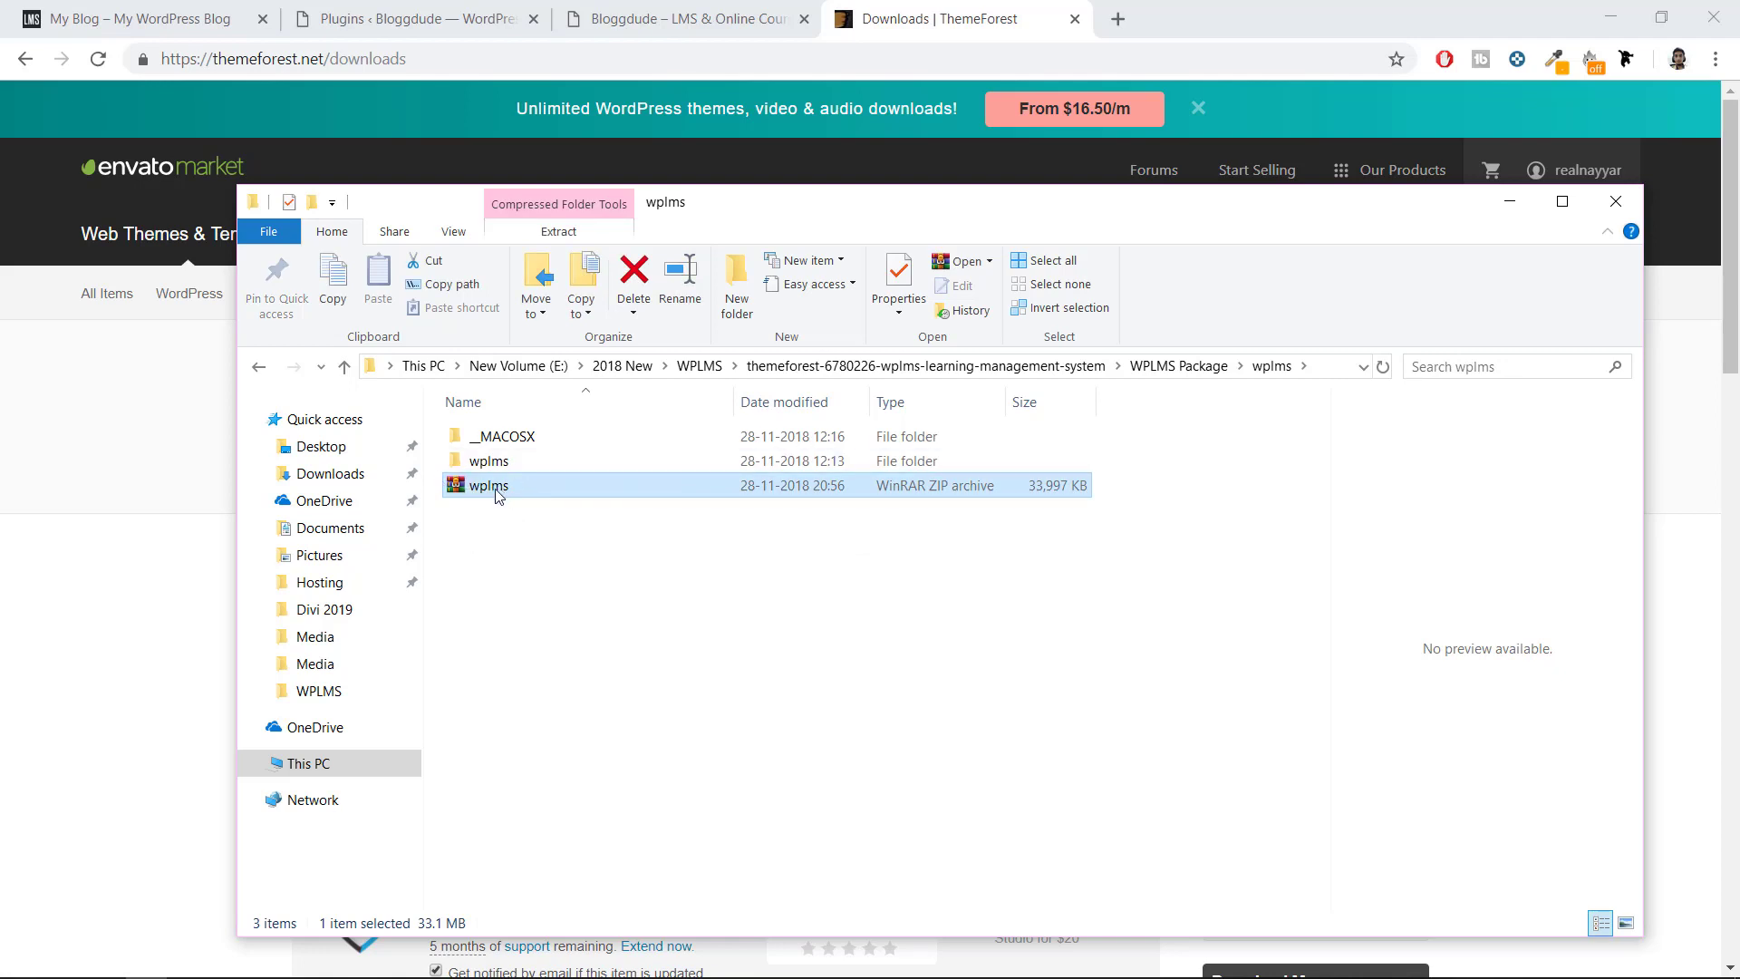
click(485, 462)
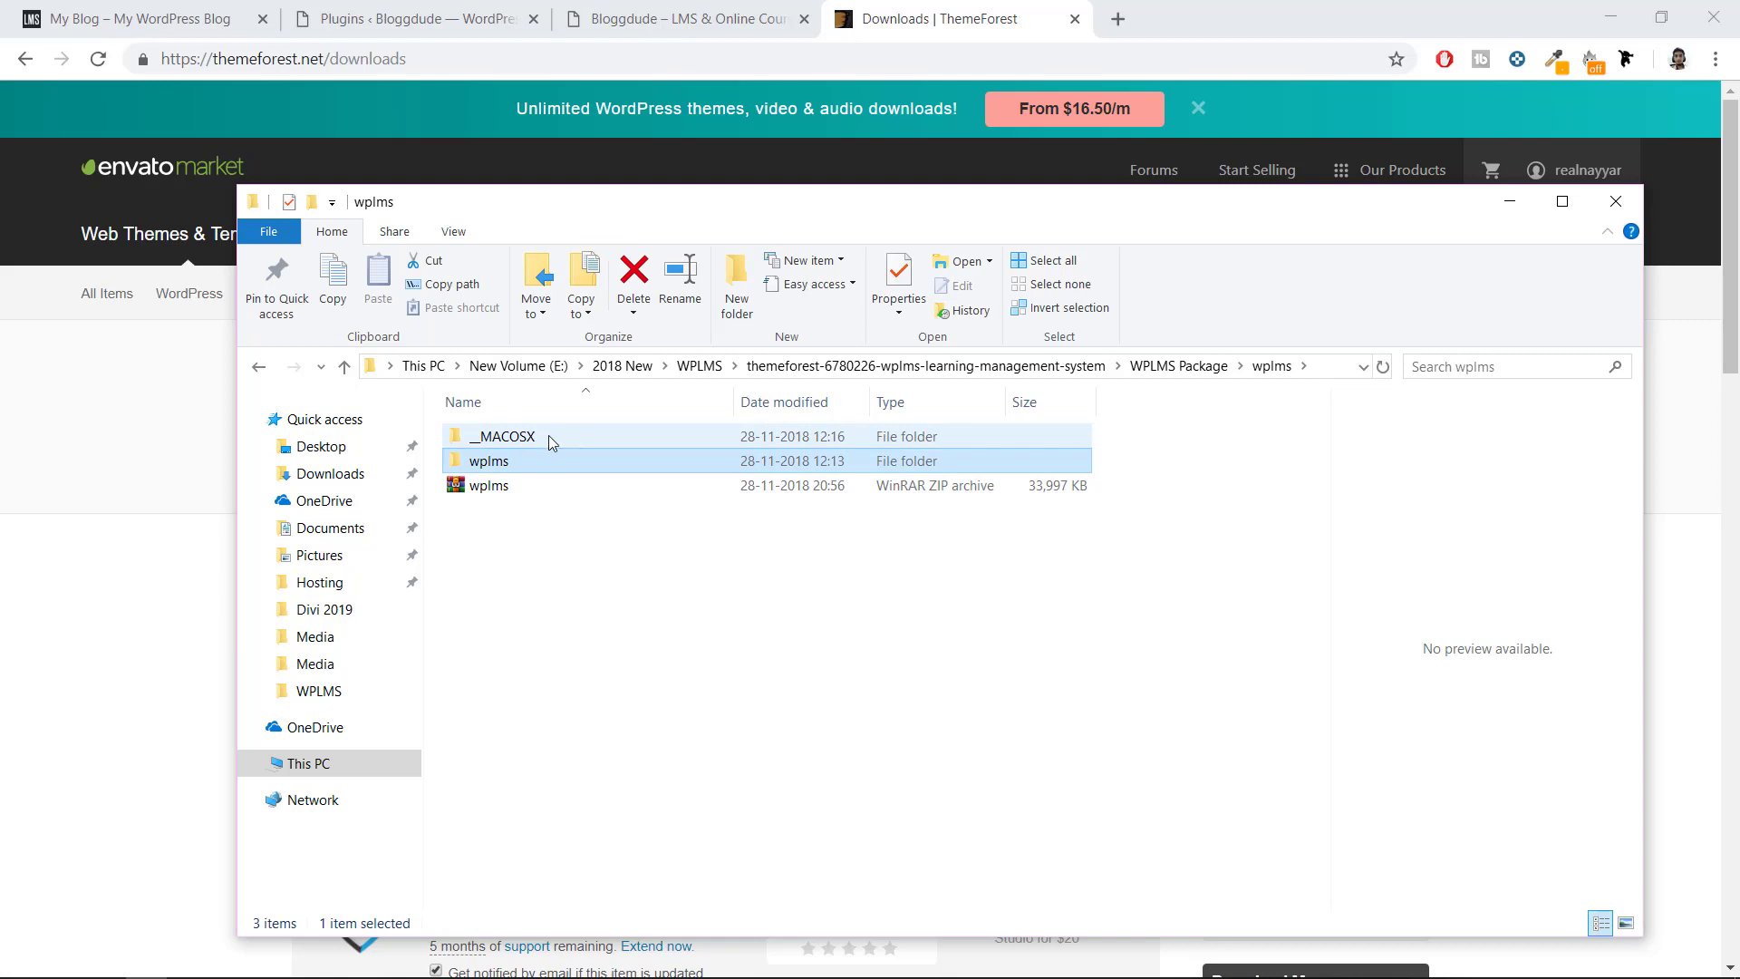
right_click(494, 468)
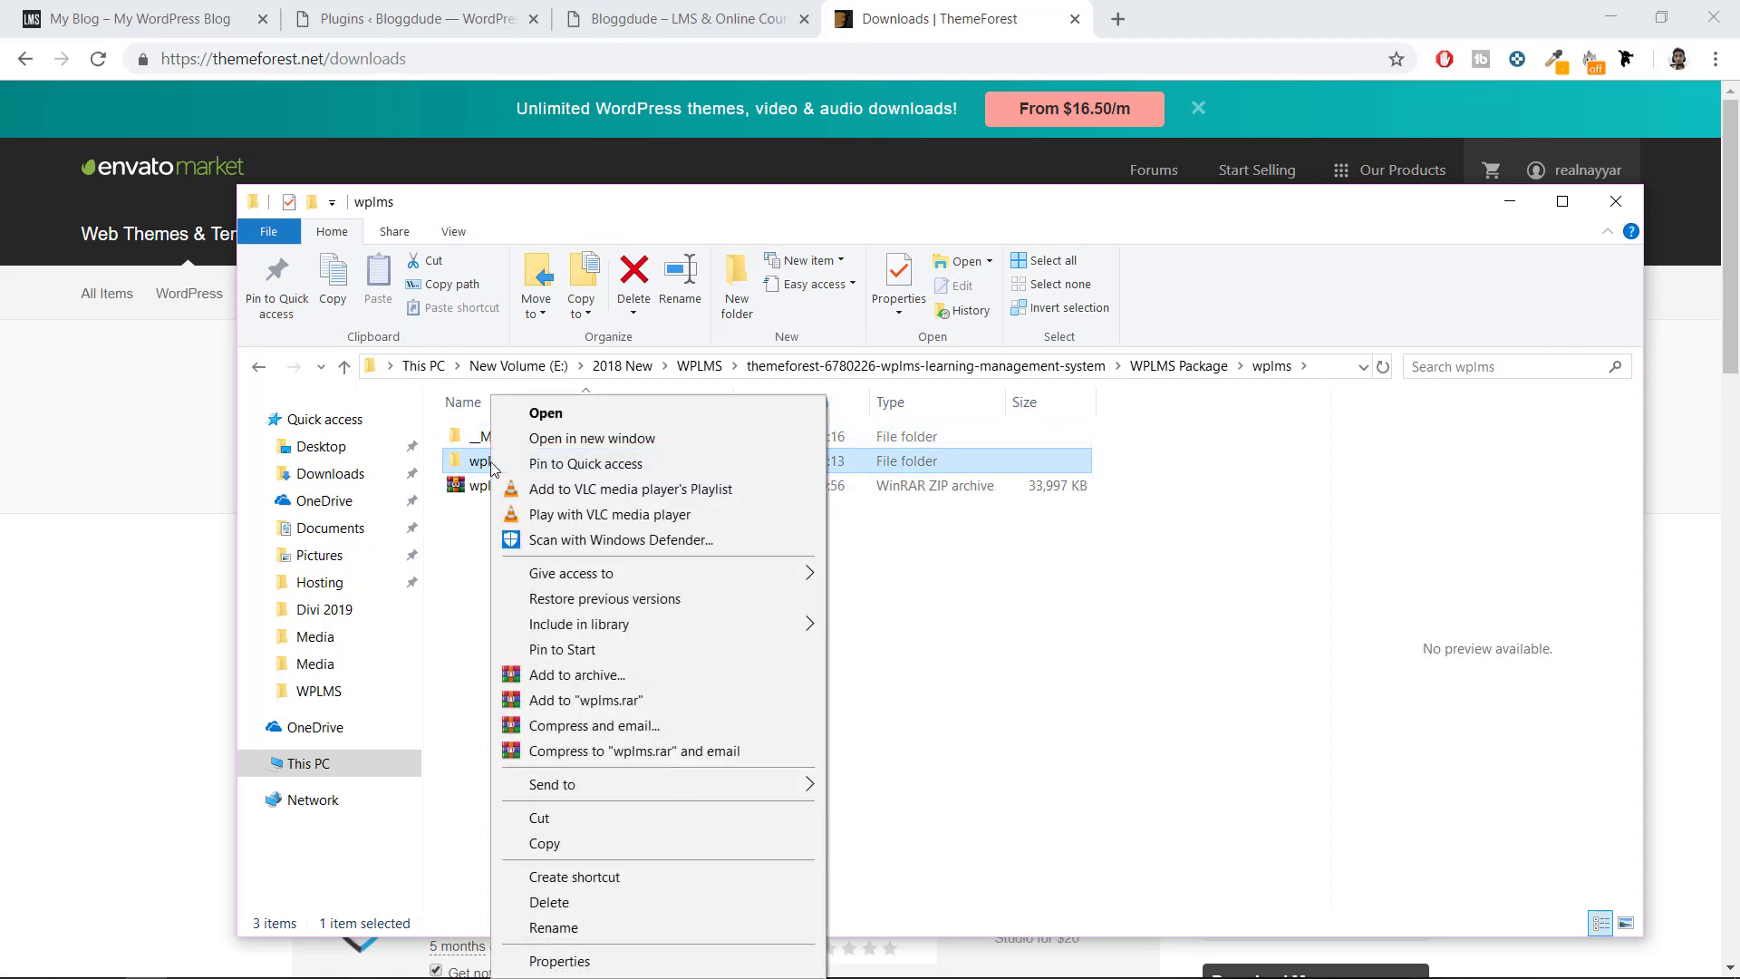
click(623, 685)
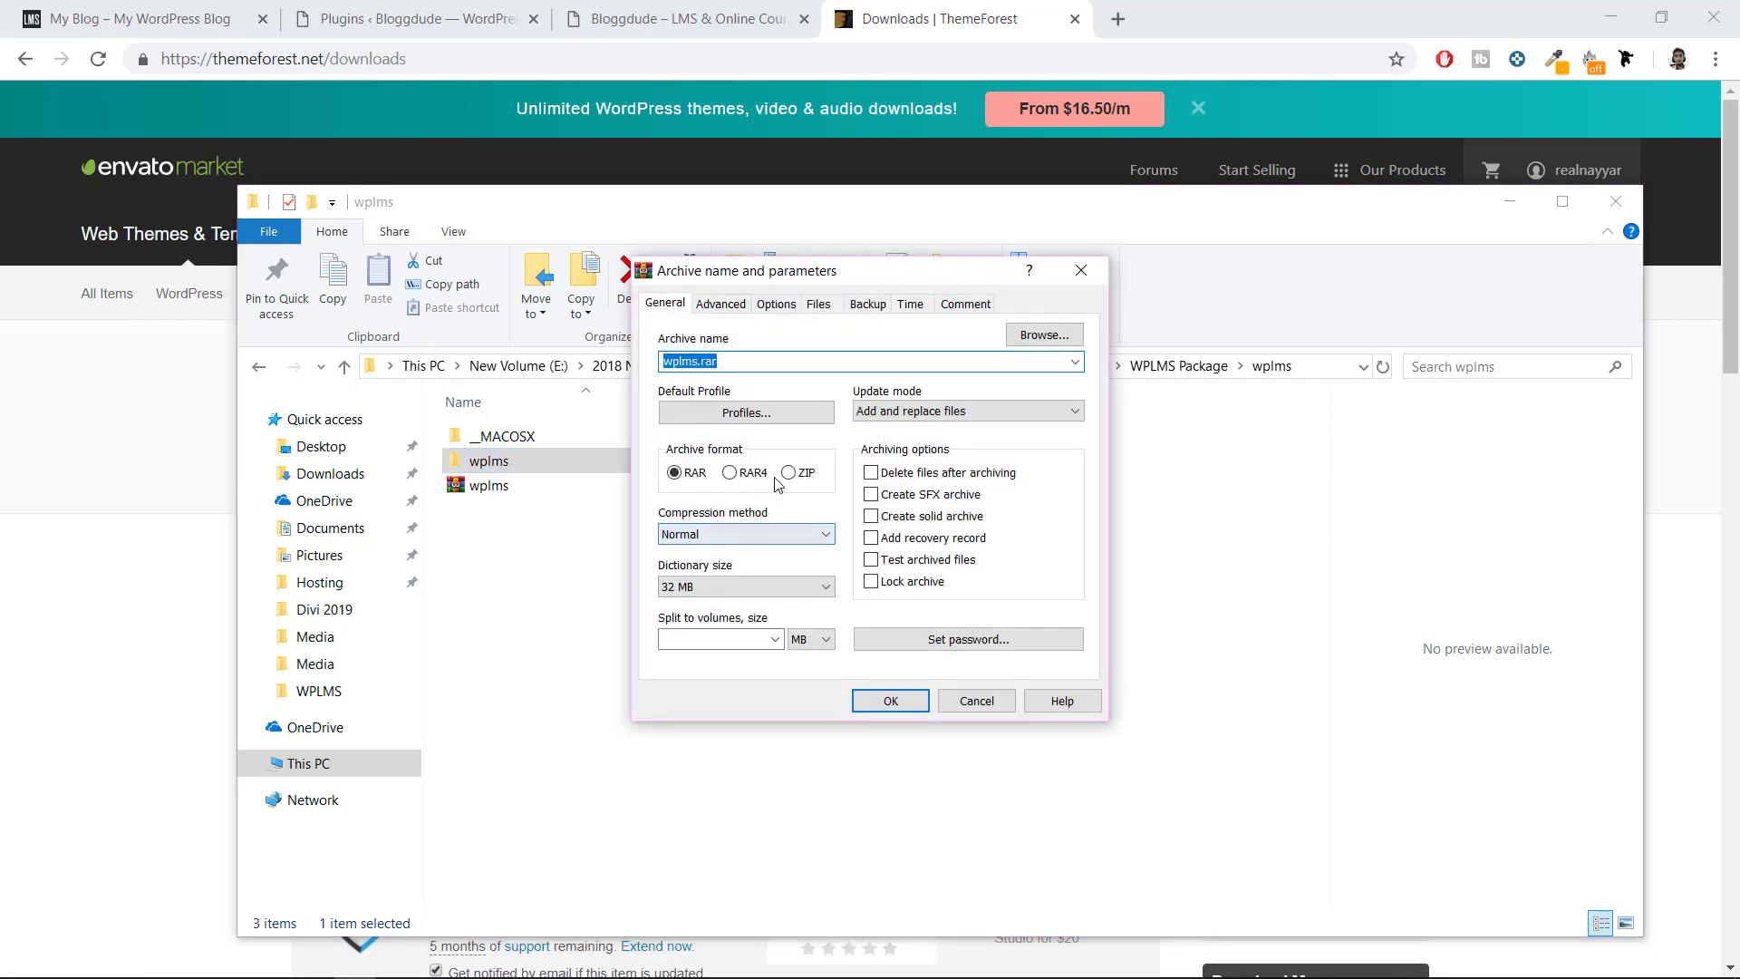
click(790, 473)
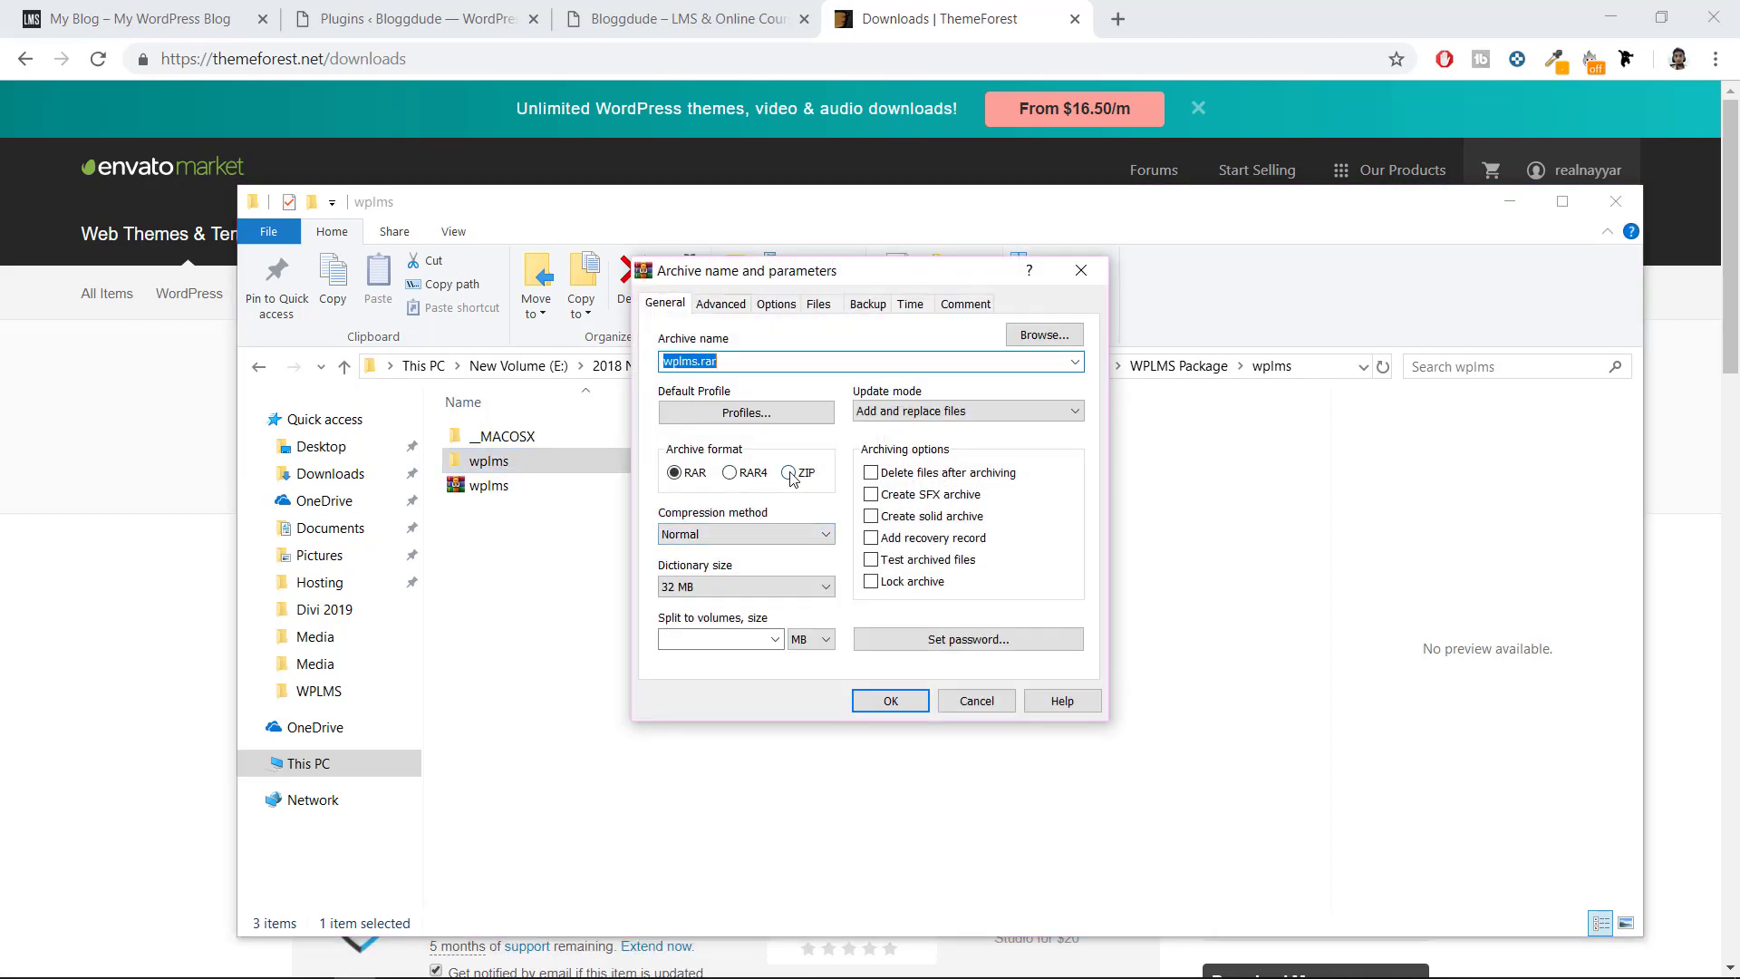
click(978, 701)
click(502, 490)
click(535, 464)
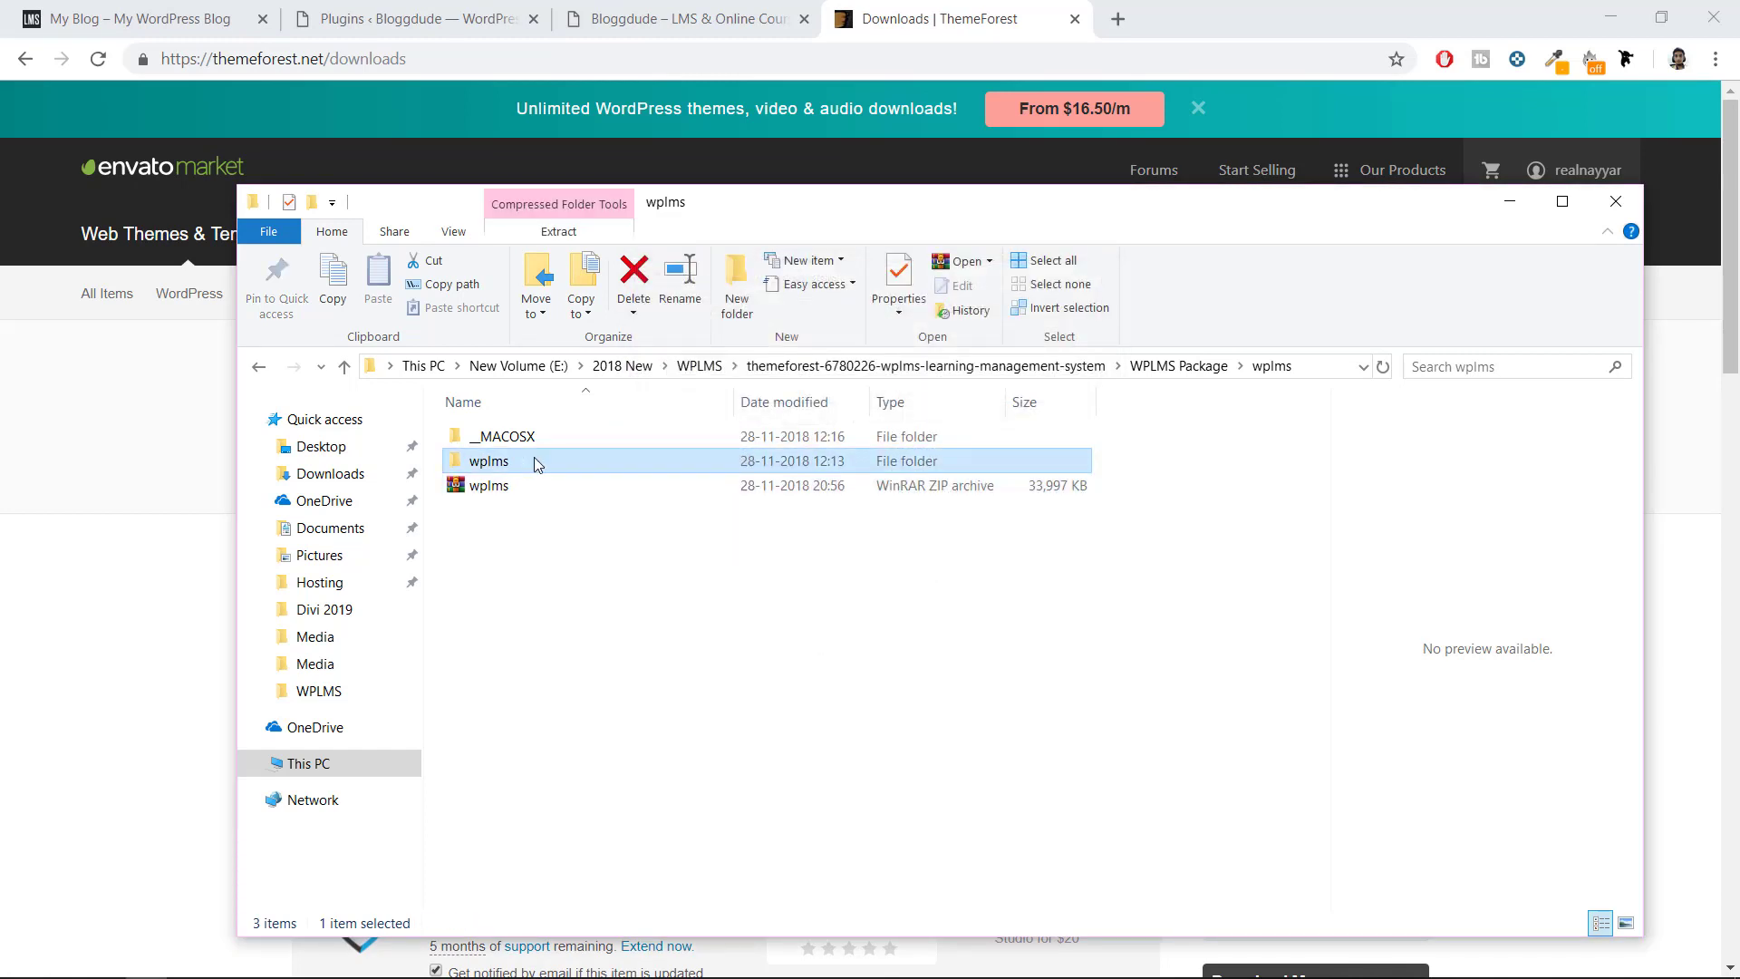
click(543, 487)
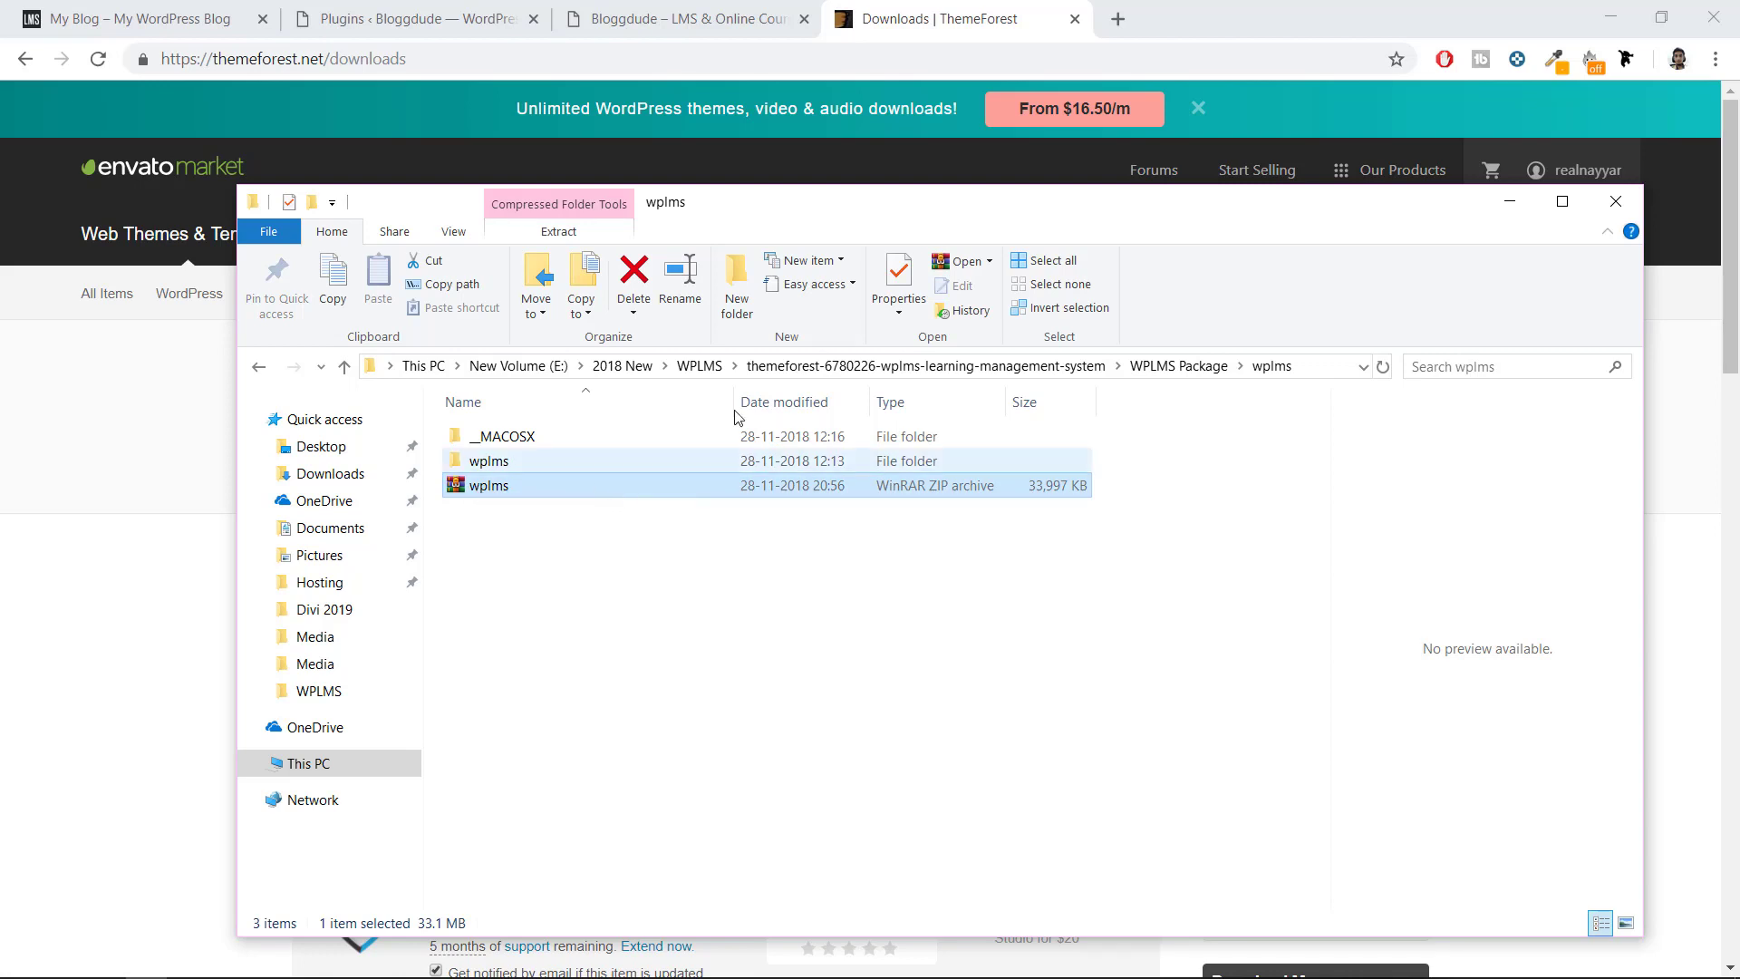
- Upload wplms.zip through Themes > Add New > Upload Theme and install it
click(742, 7)
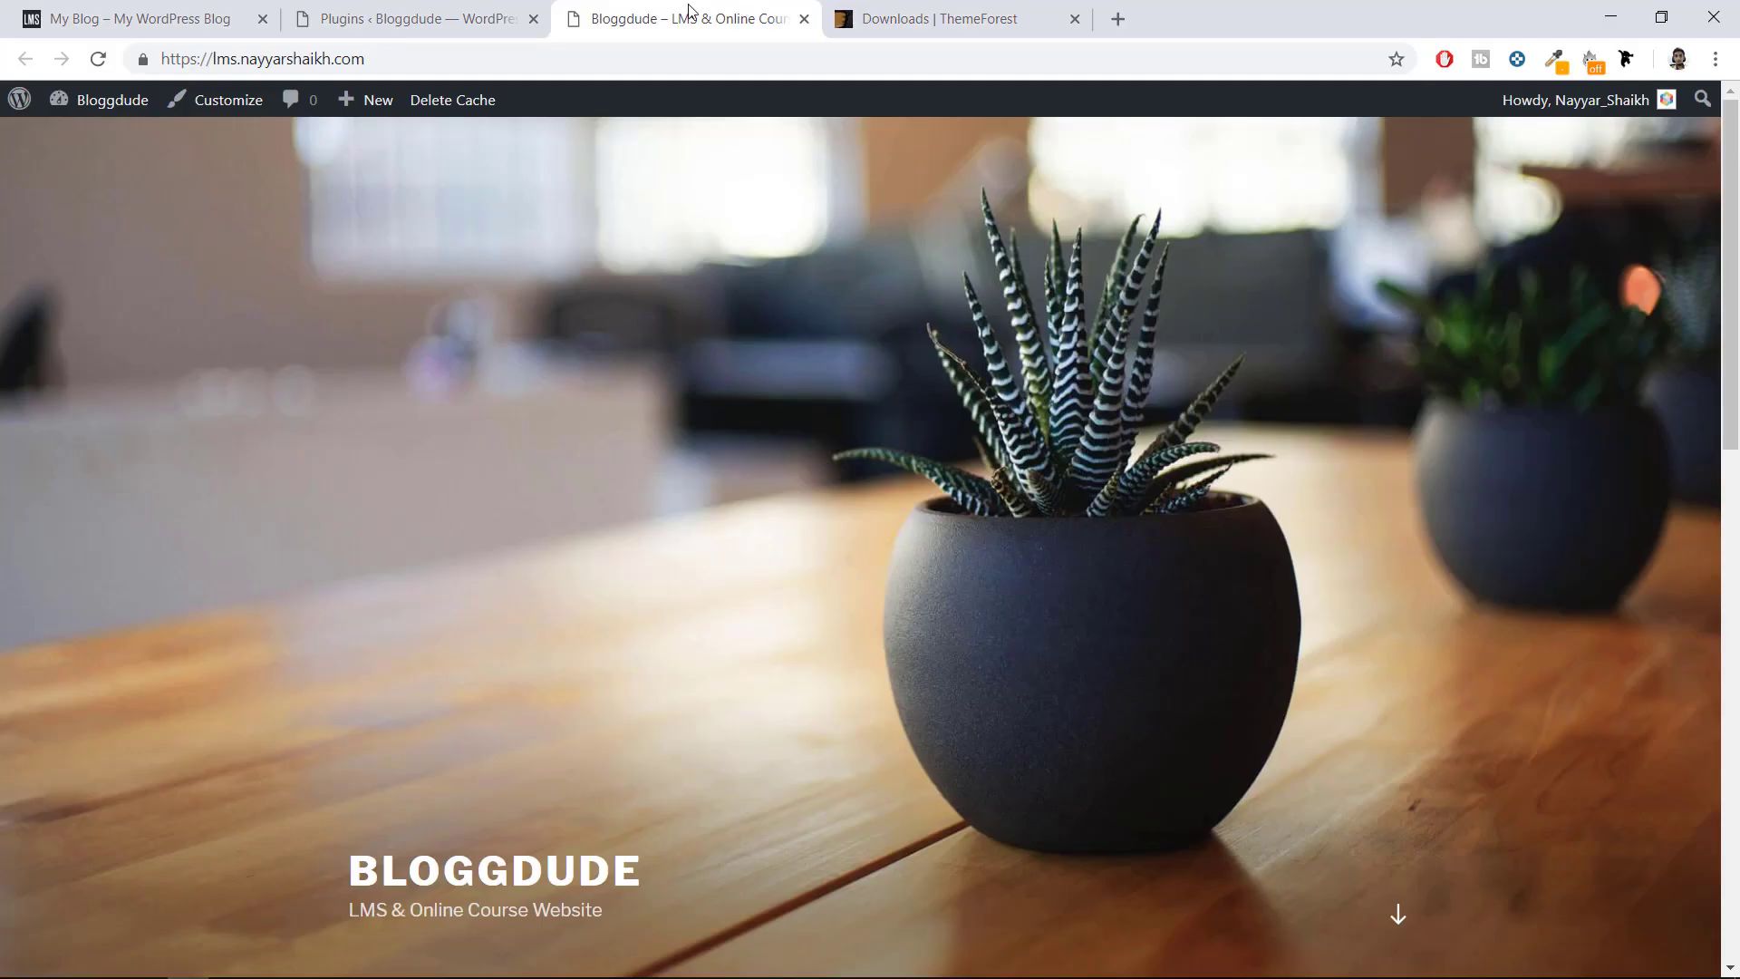
click(459, 13)
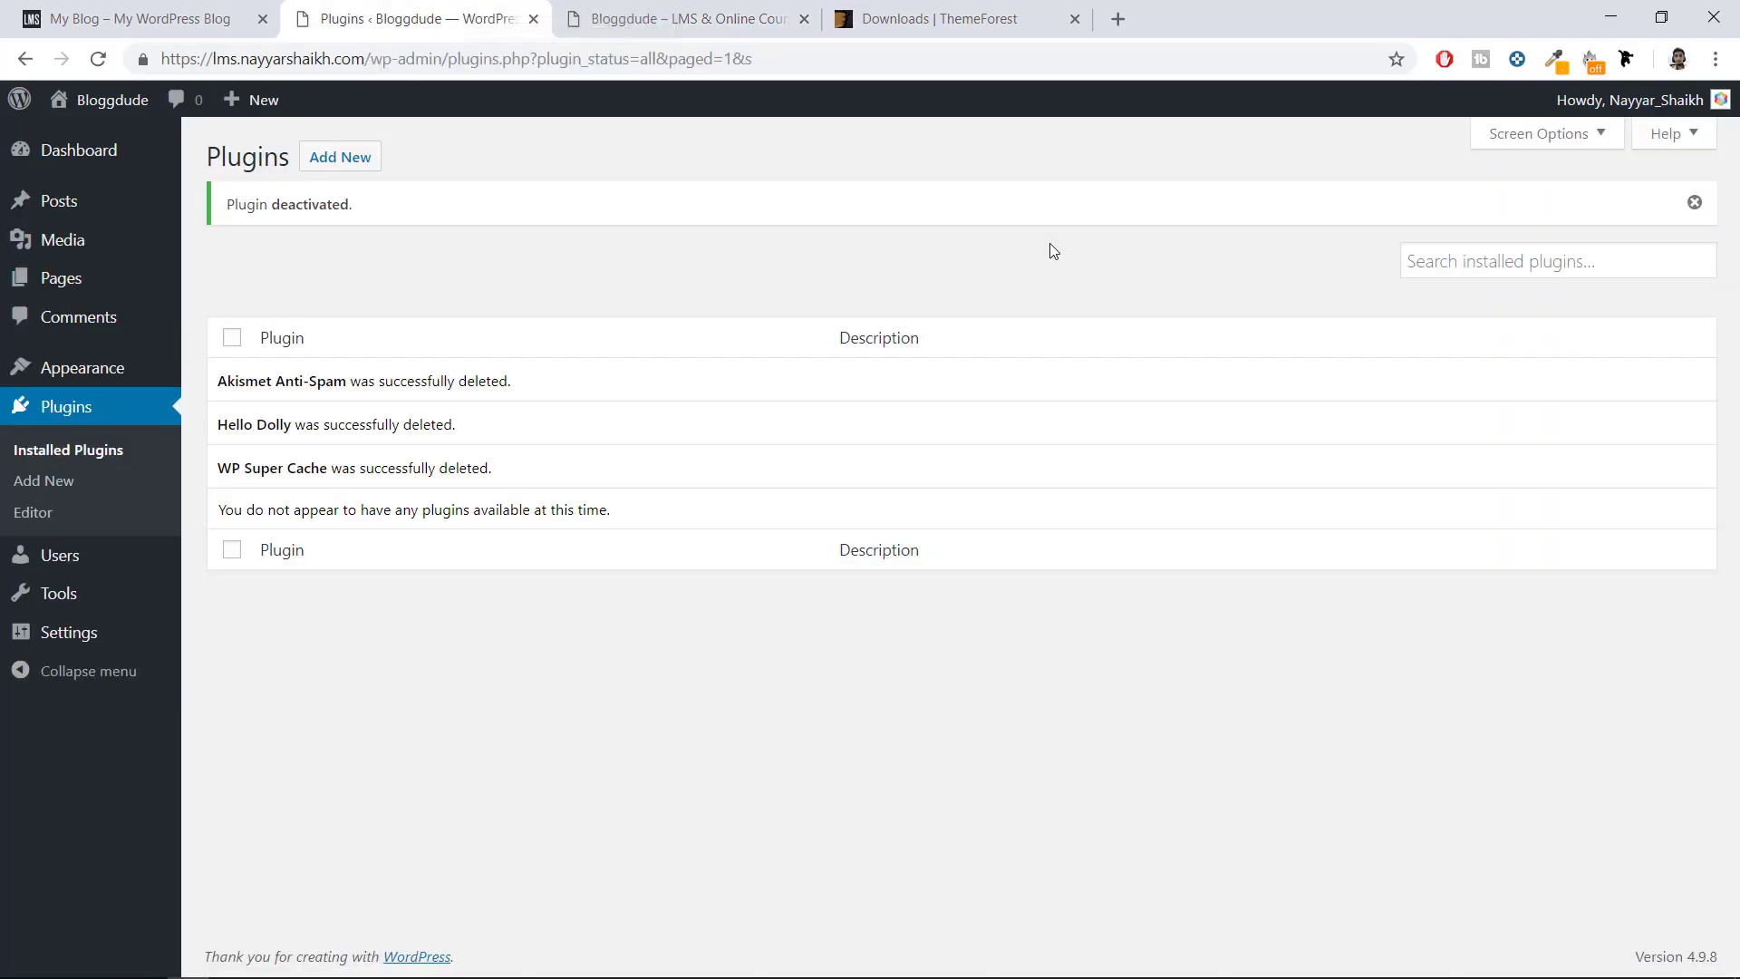
click(137, 365)
click(418, 154)
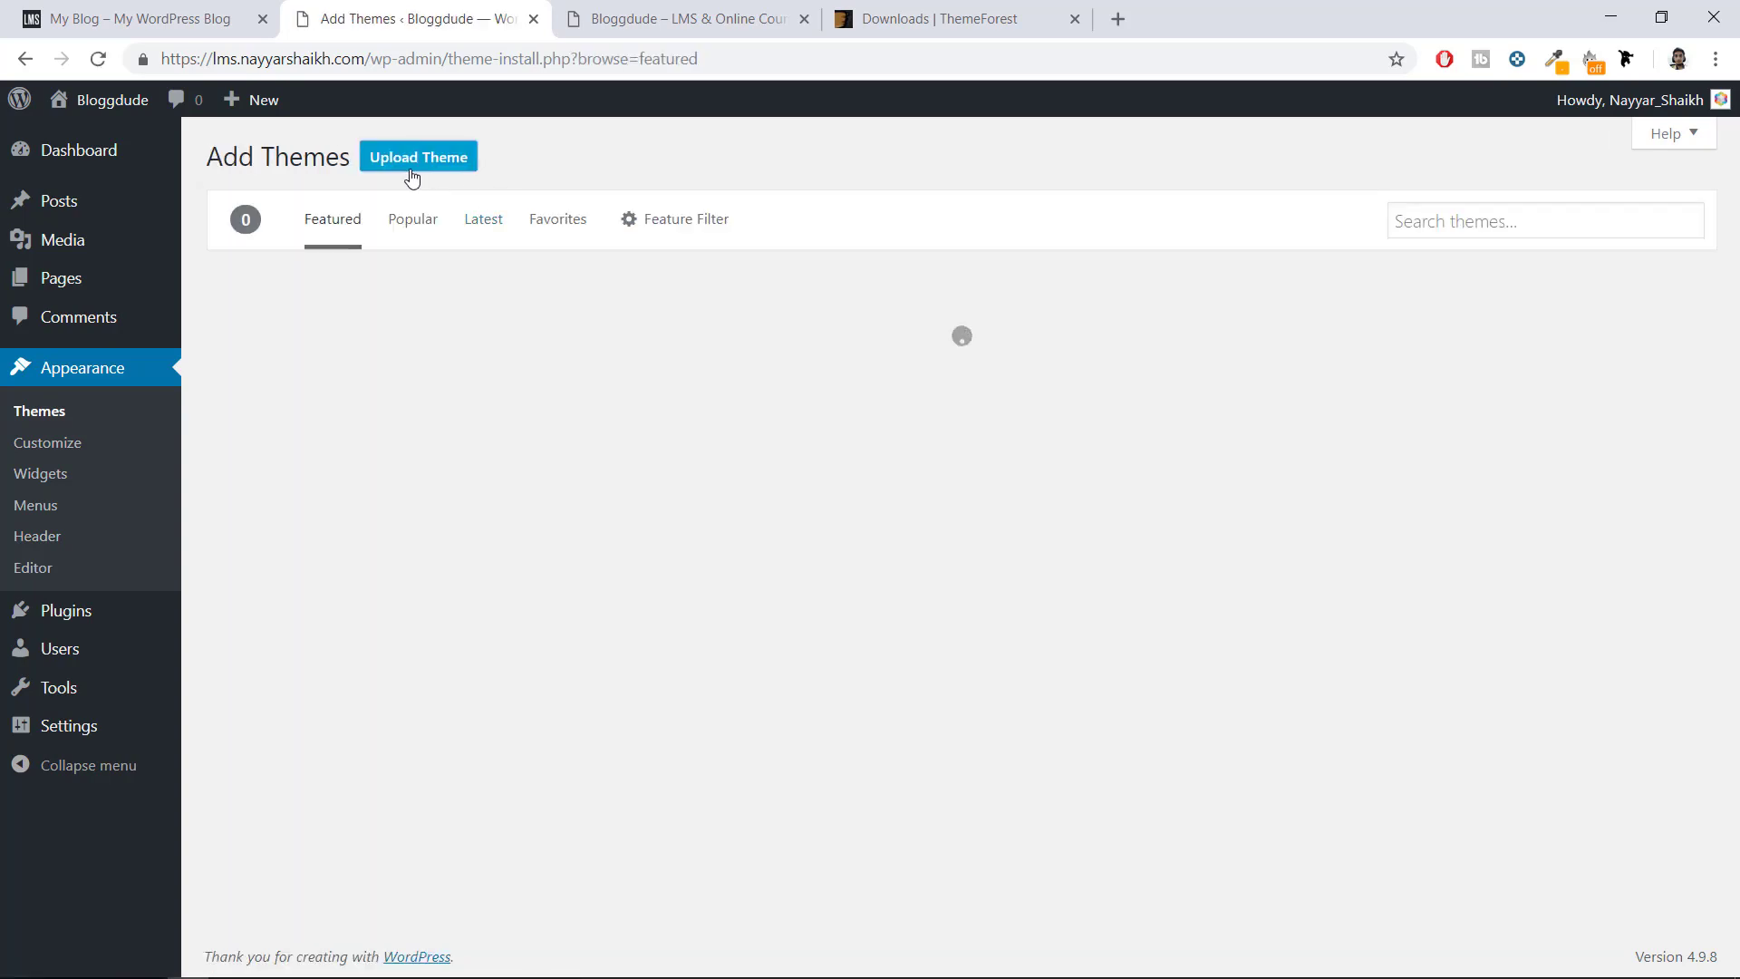
click(412, 168)
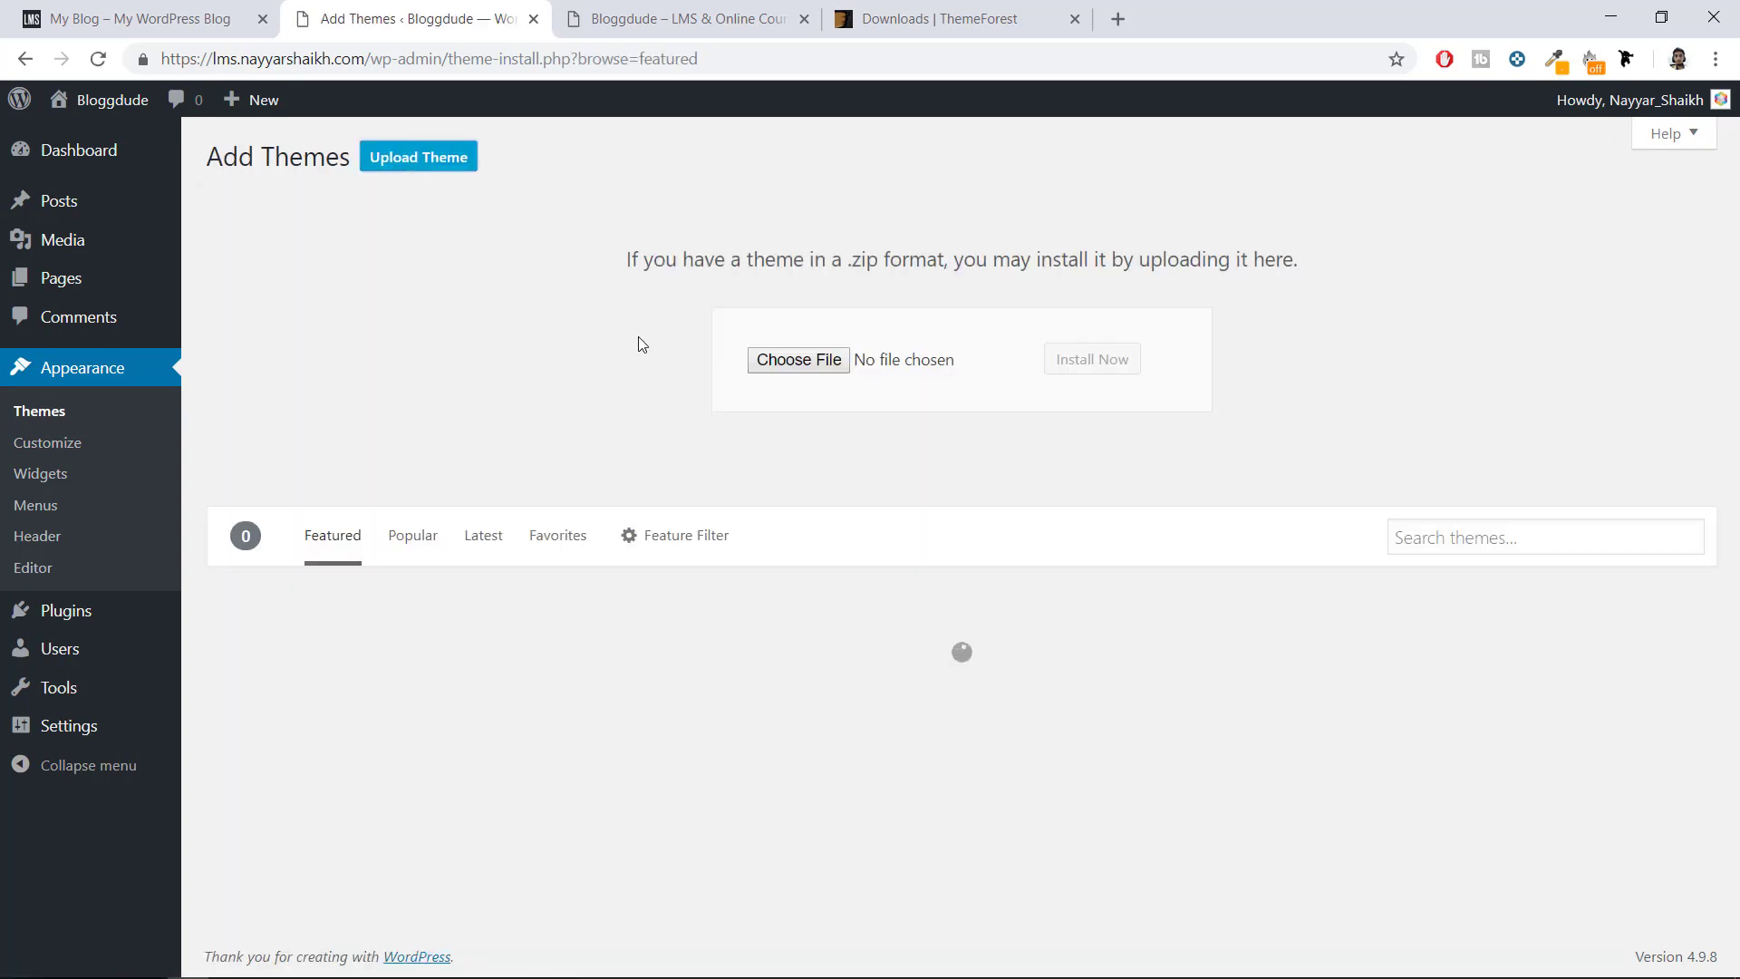
click(798, 370)
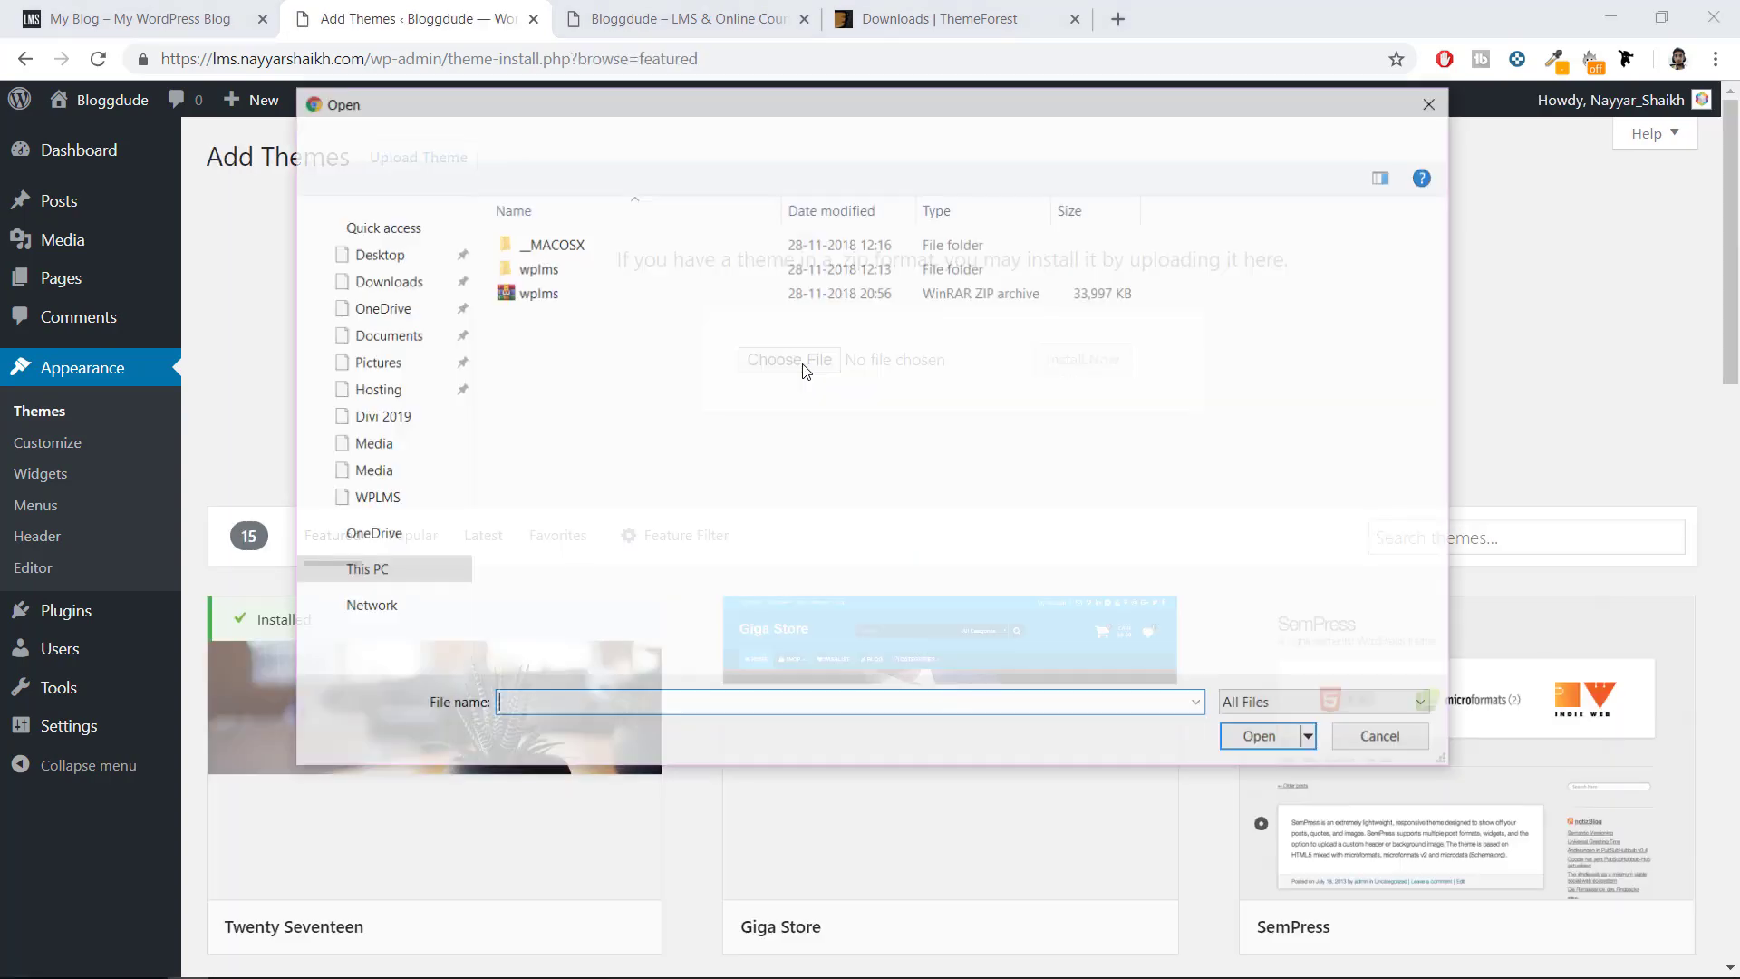
click(571, 294)
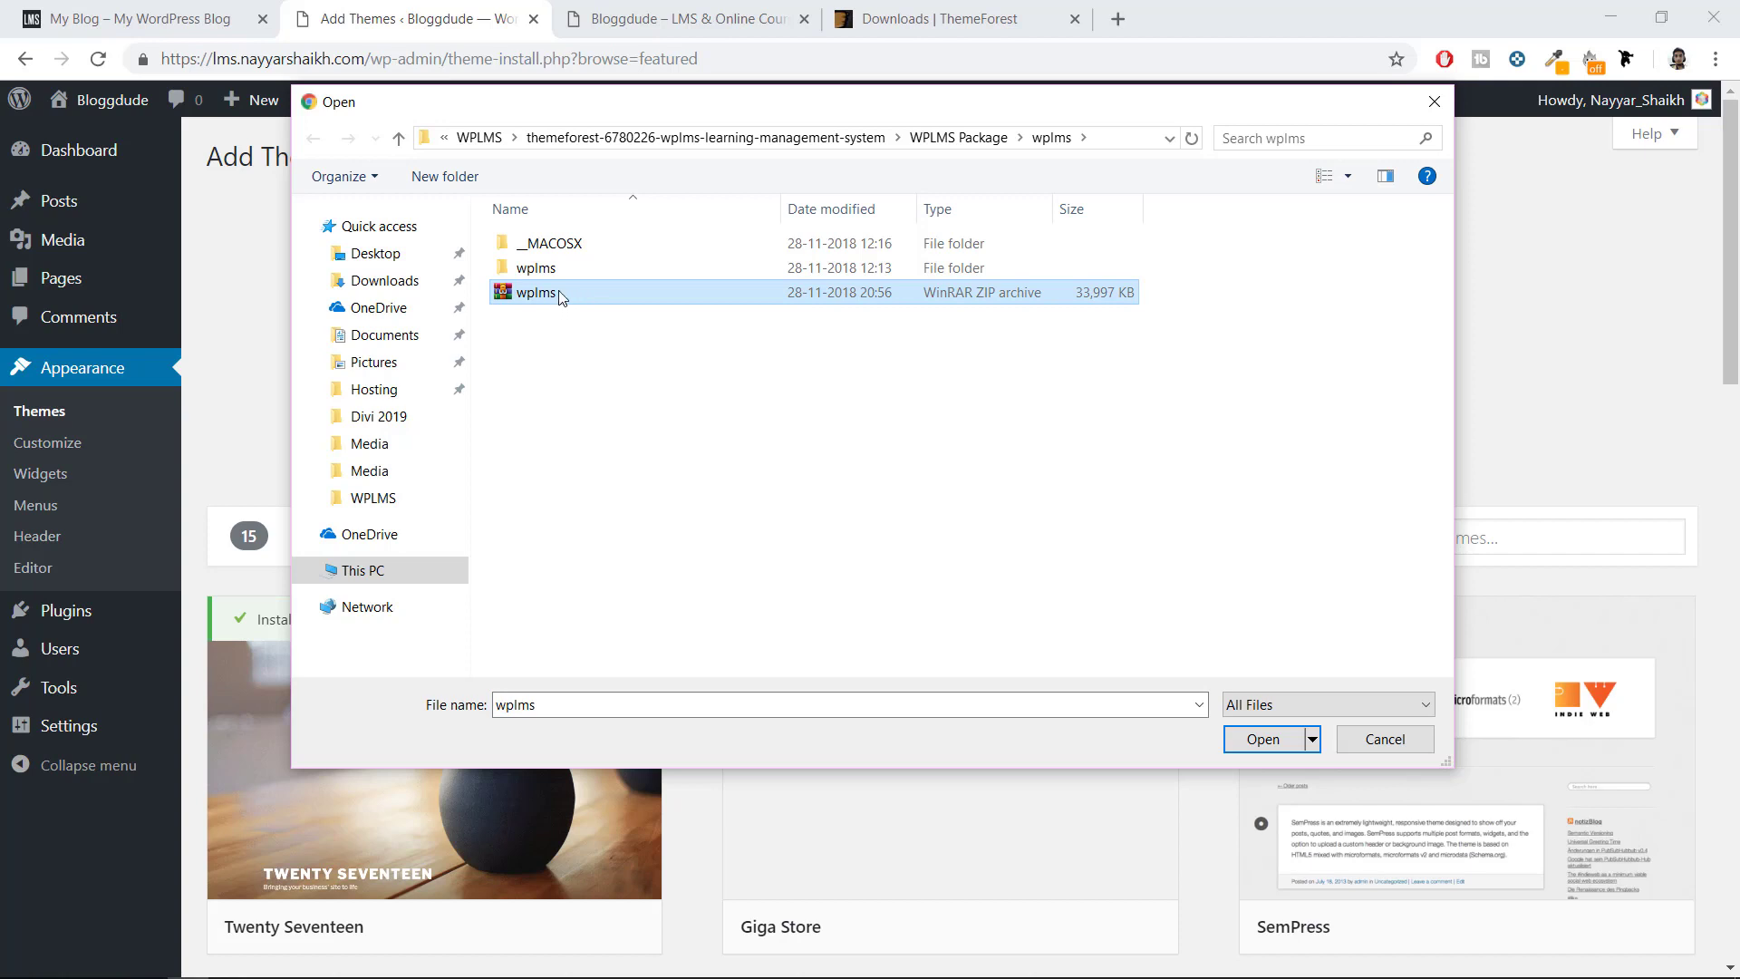
click(1260, 739)
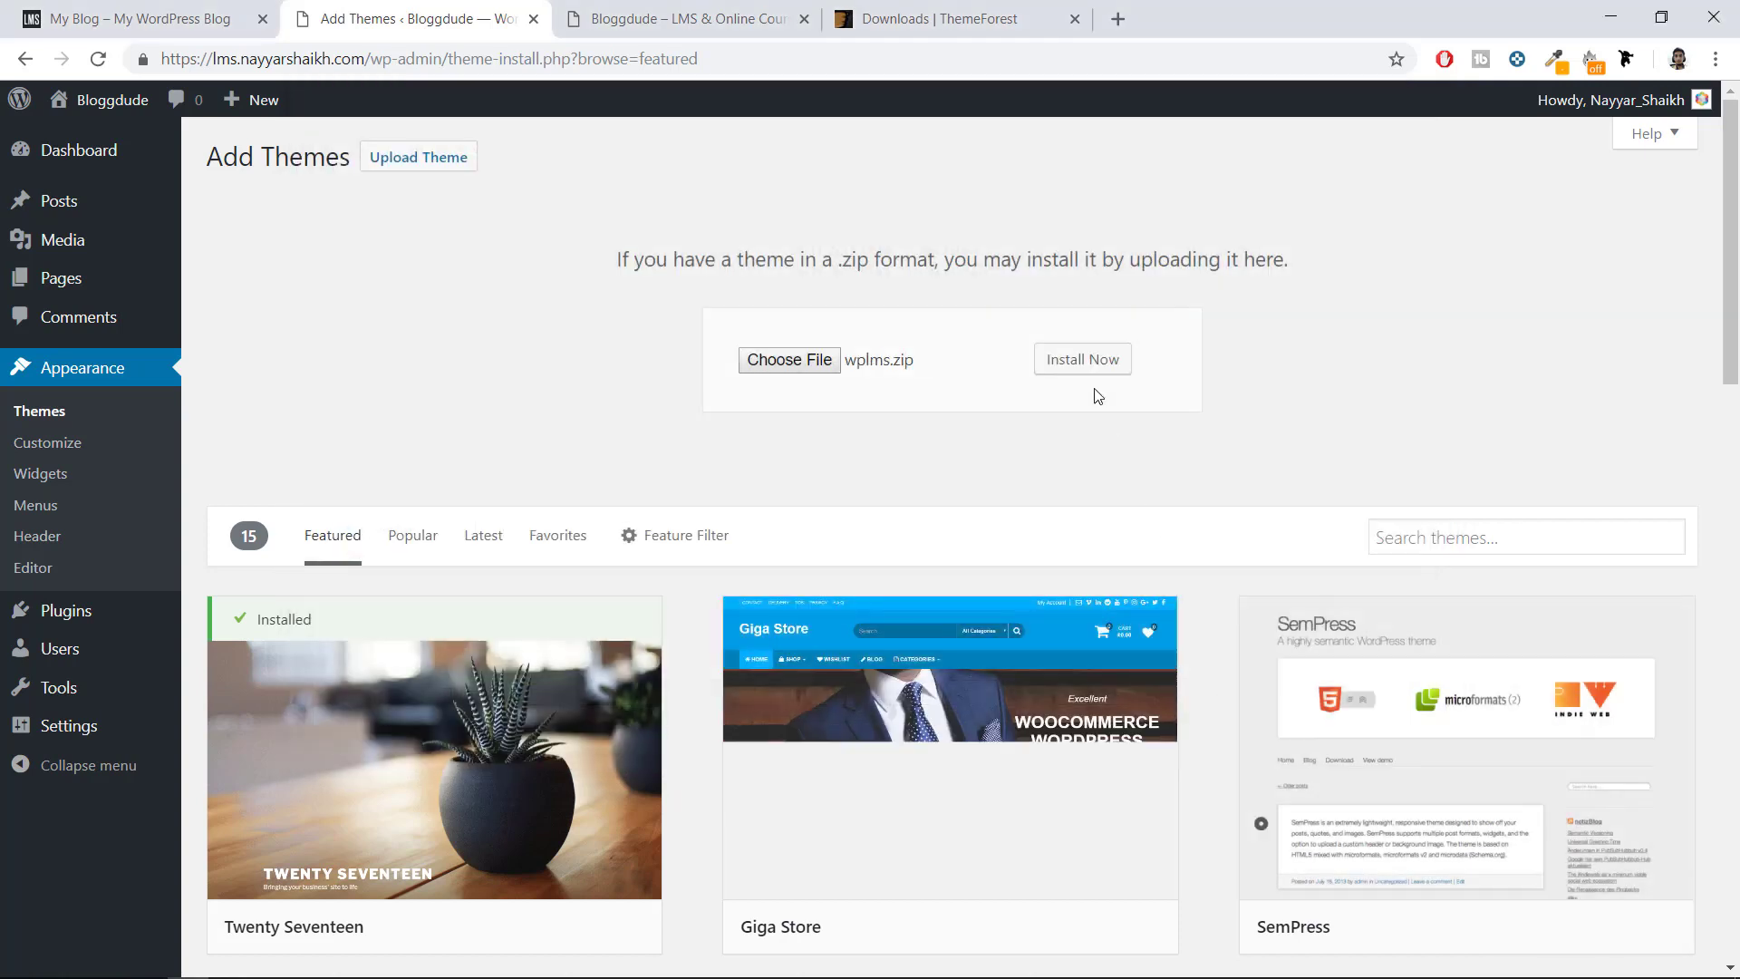
click(1094, 367)
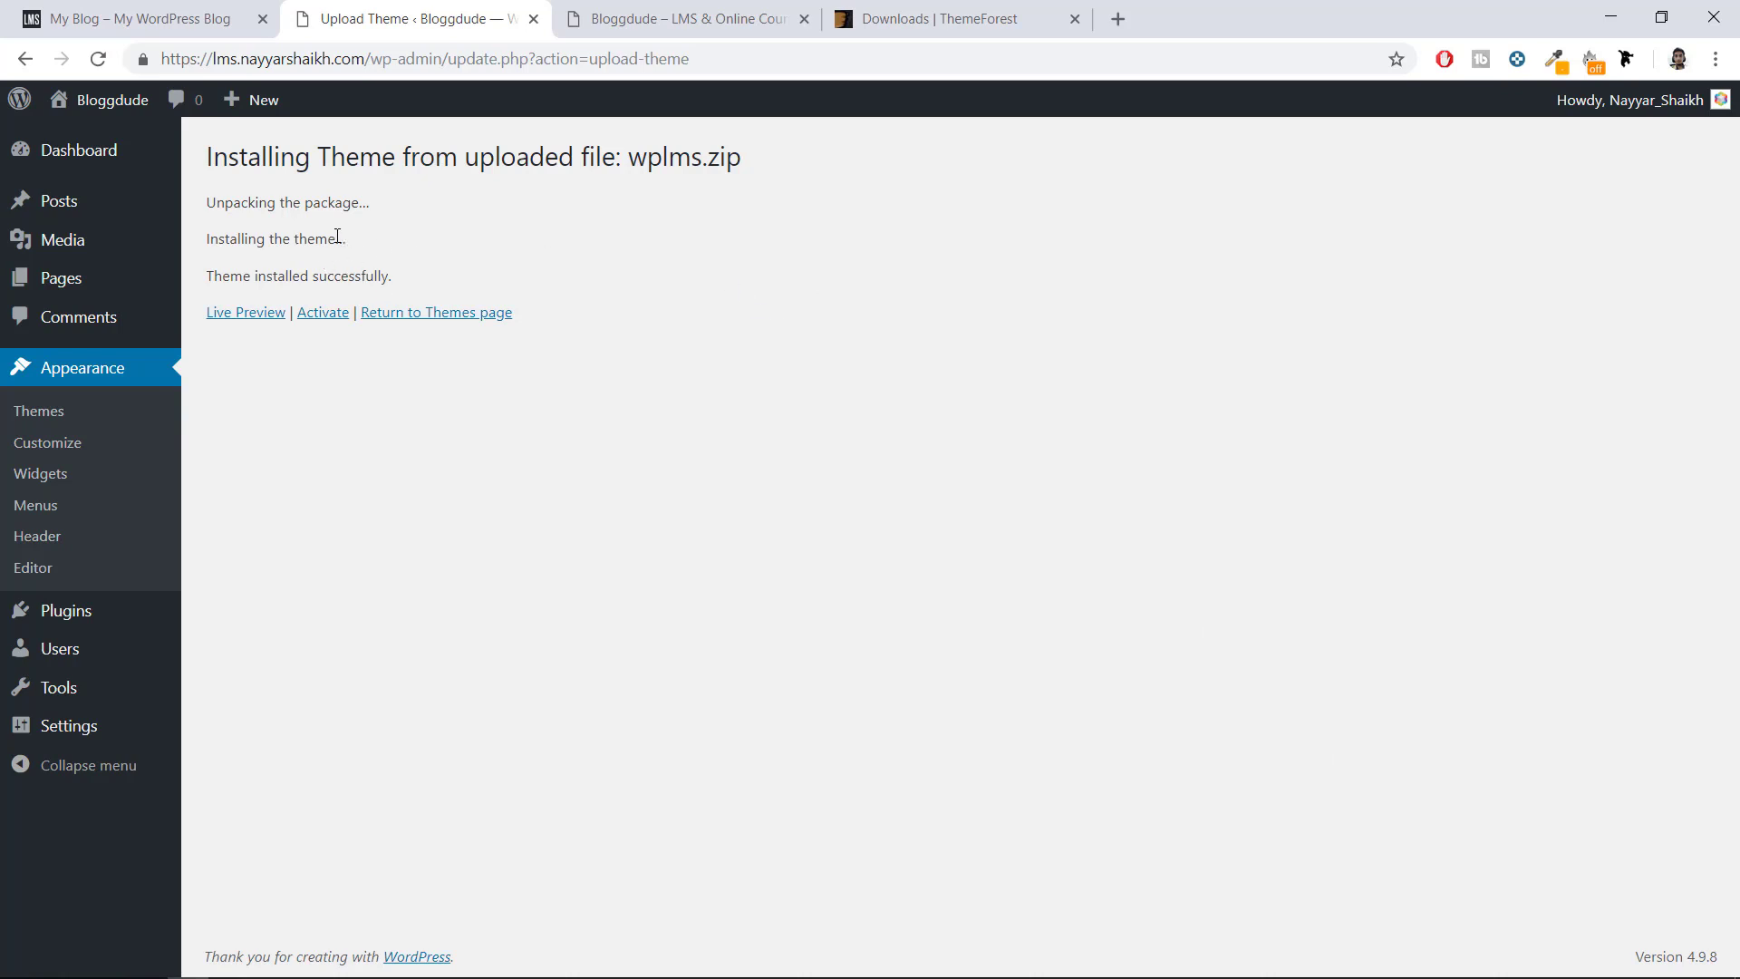
- Activate the WPLMS theme, choose Install using Setup Wizard, and start it with Let's Go!
click(332, 316)
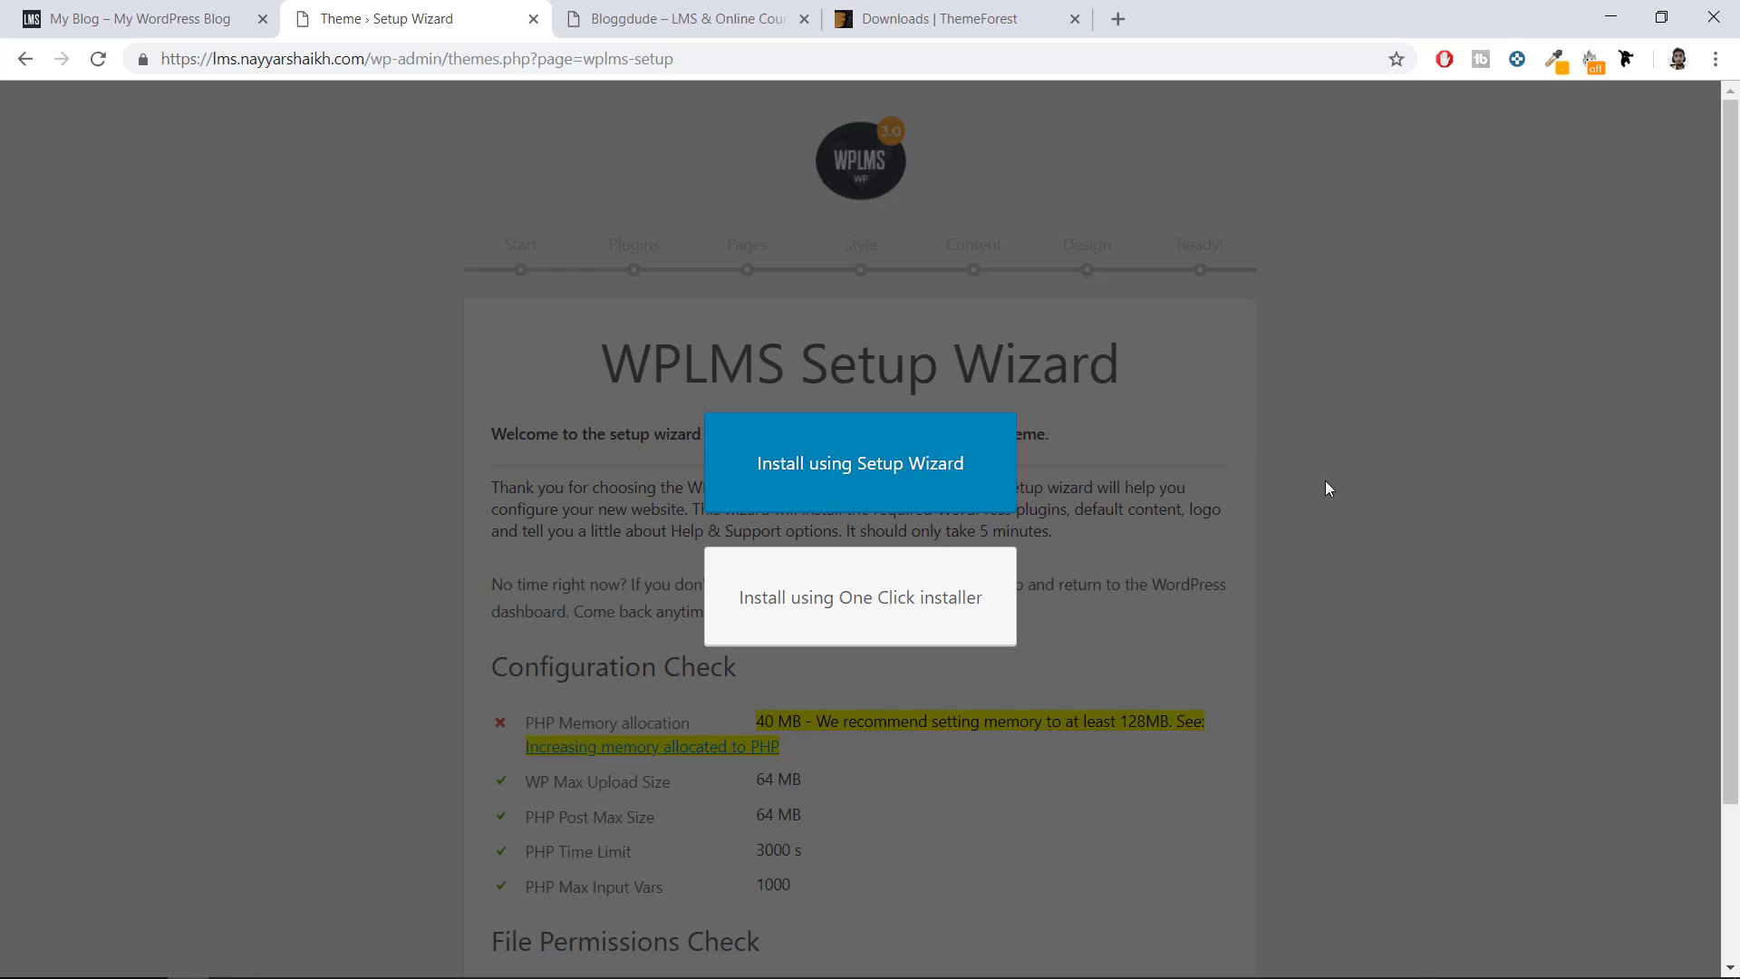
click(861, 473)
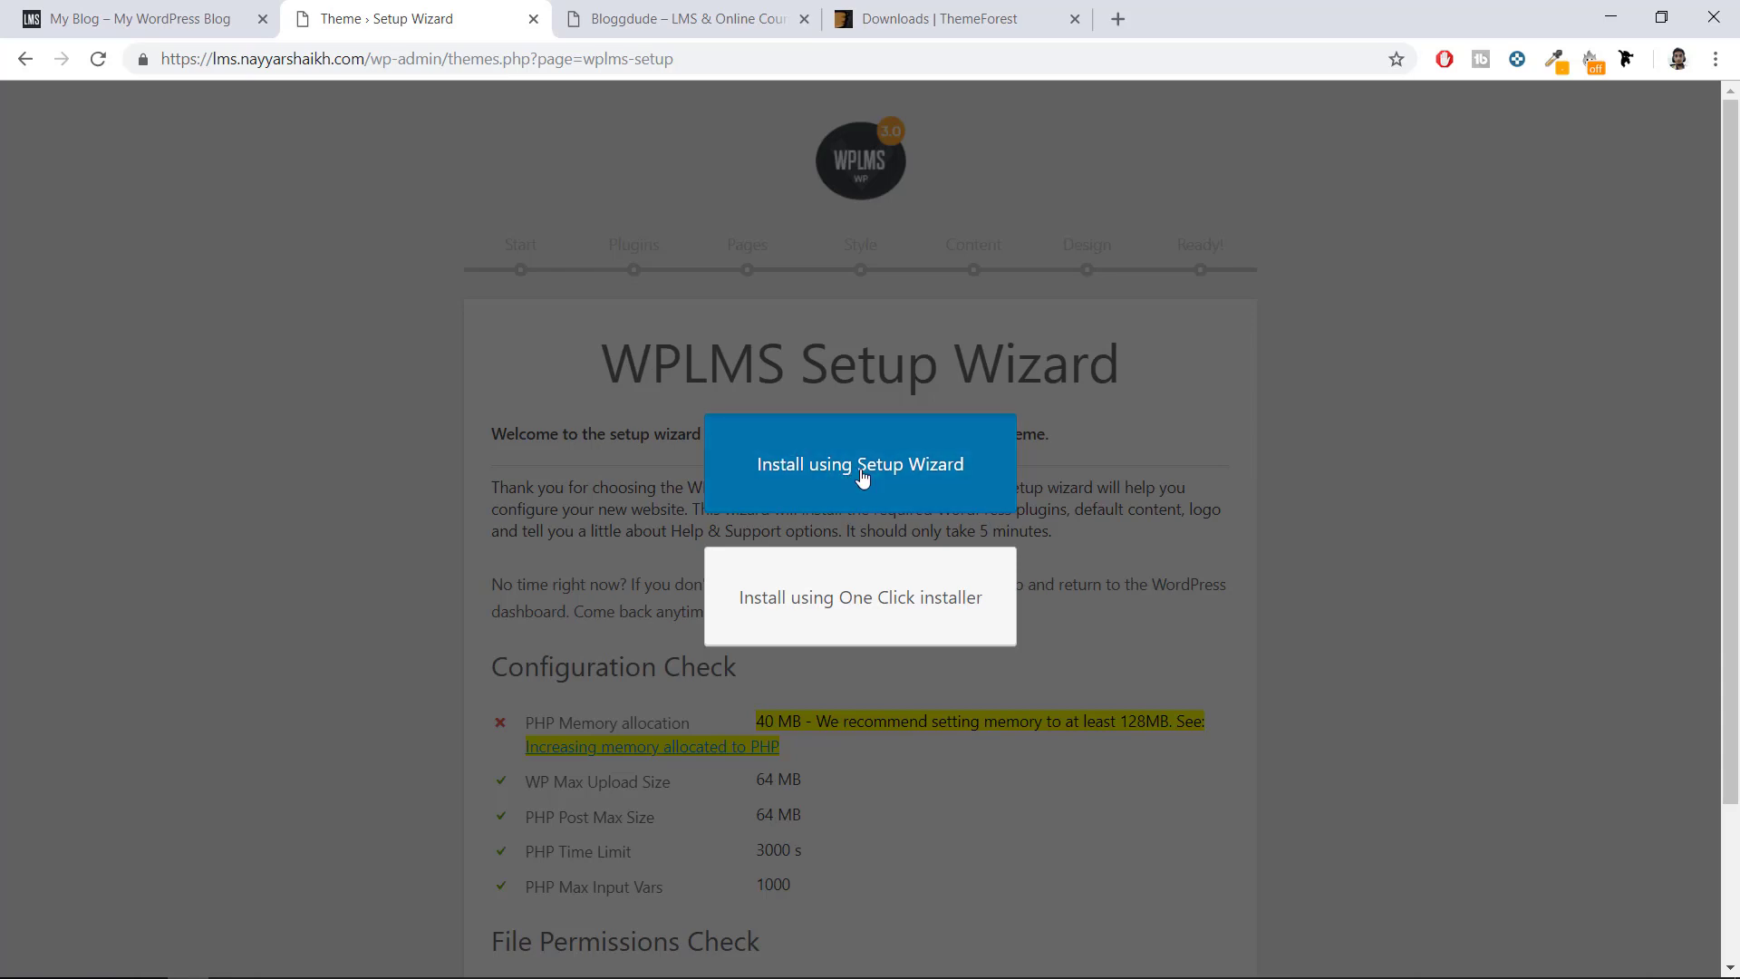
scroll(1108, 467, down, 3)
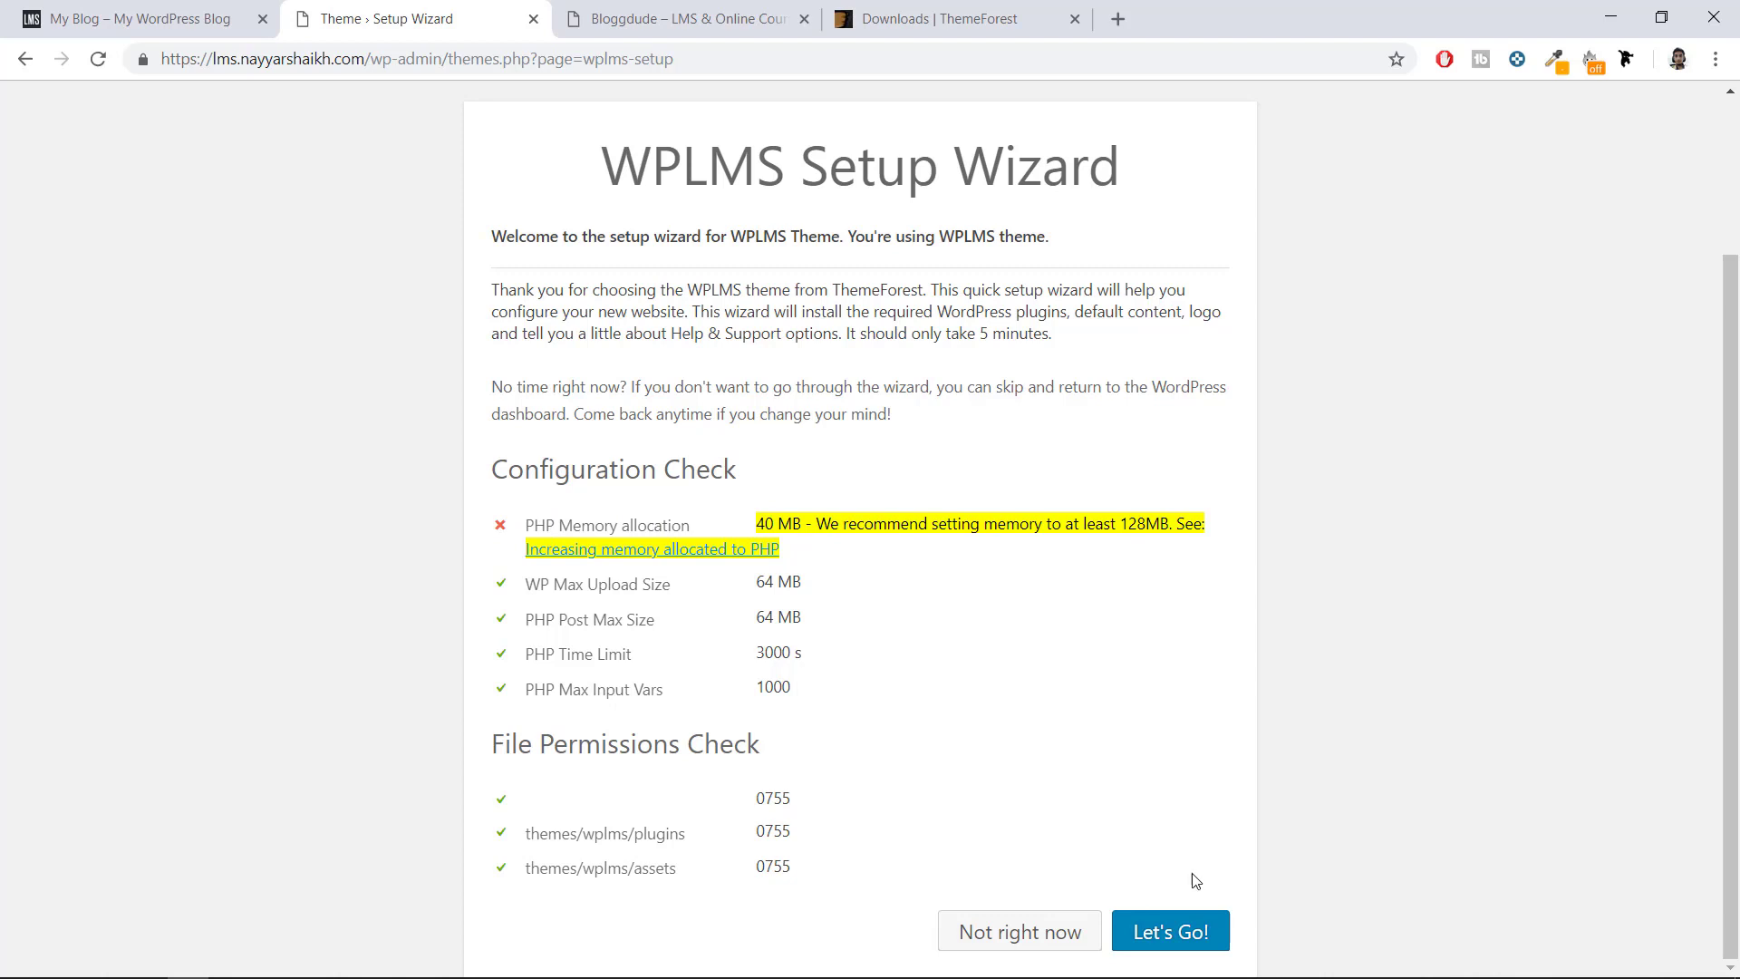
click(1182, 932)
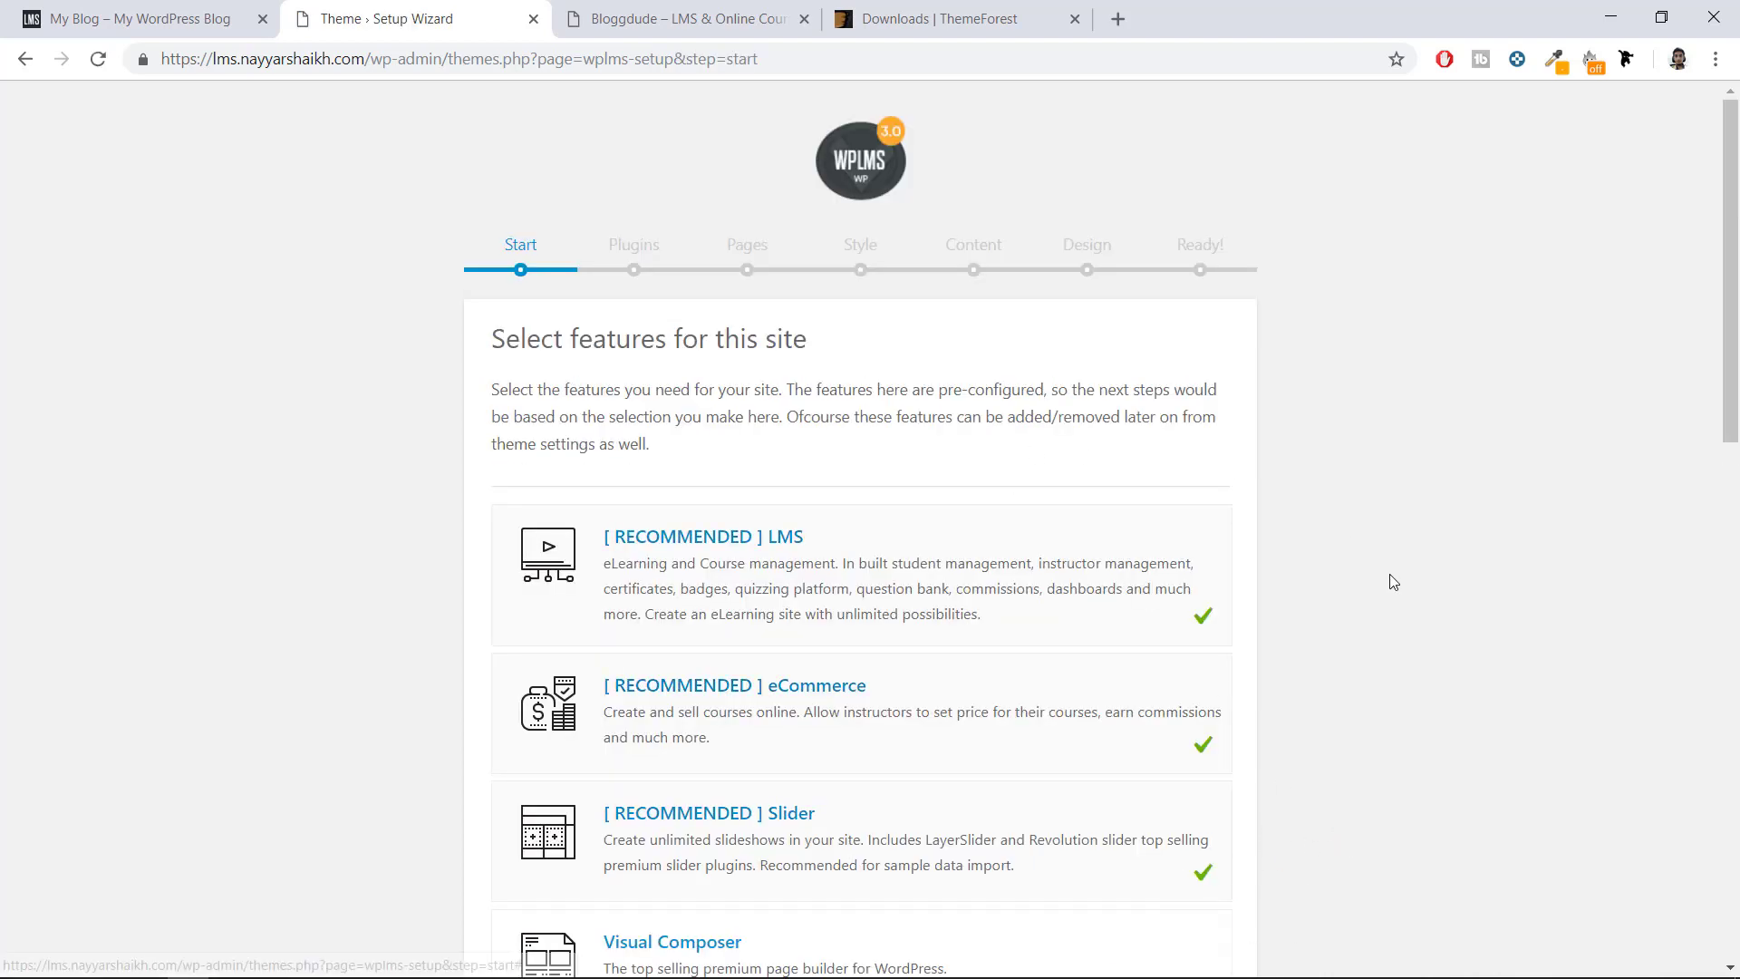
- Add the Visual Composer feature in the WPLMS wizard's feature list
scroll(1393, 589, down, 1)
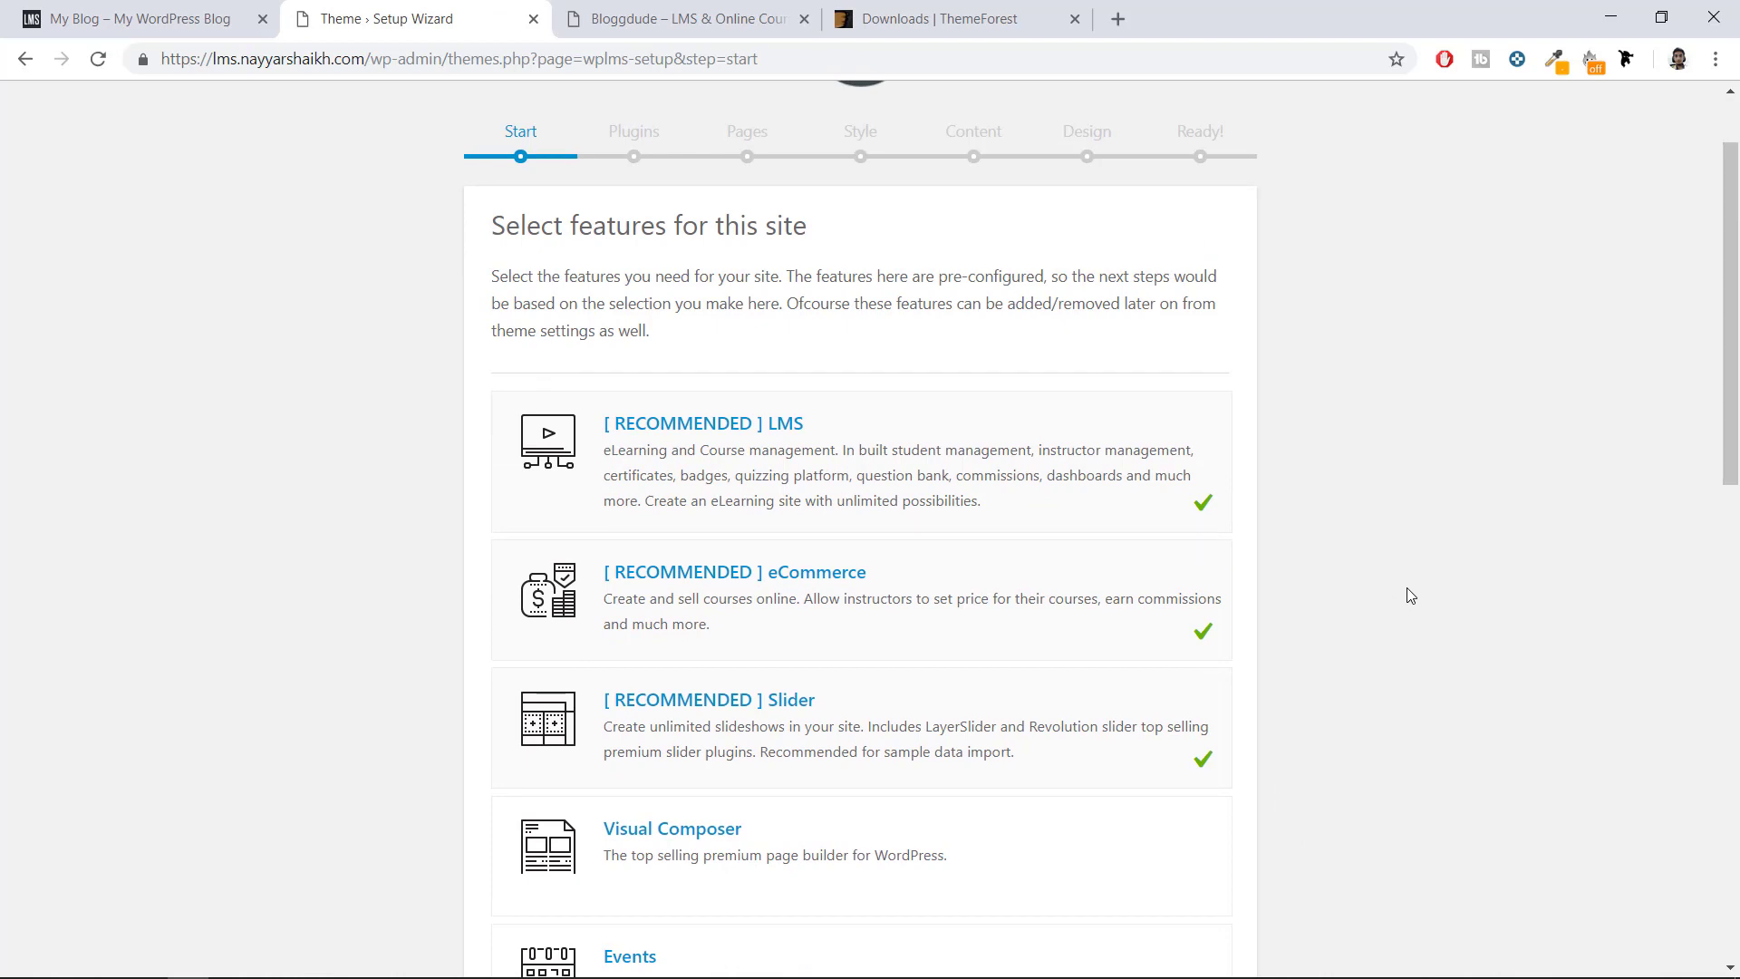
scroll(1443, 622, down, 1)
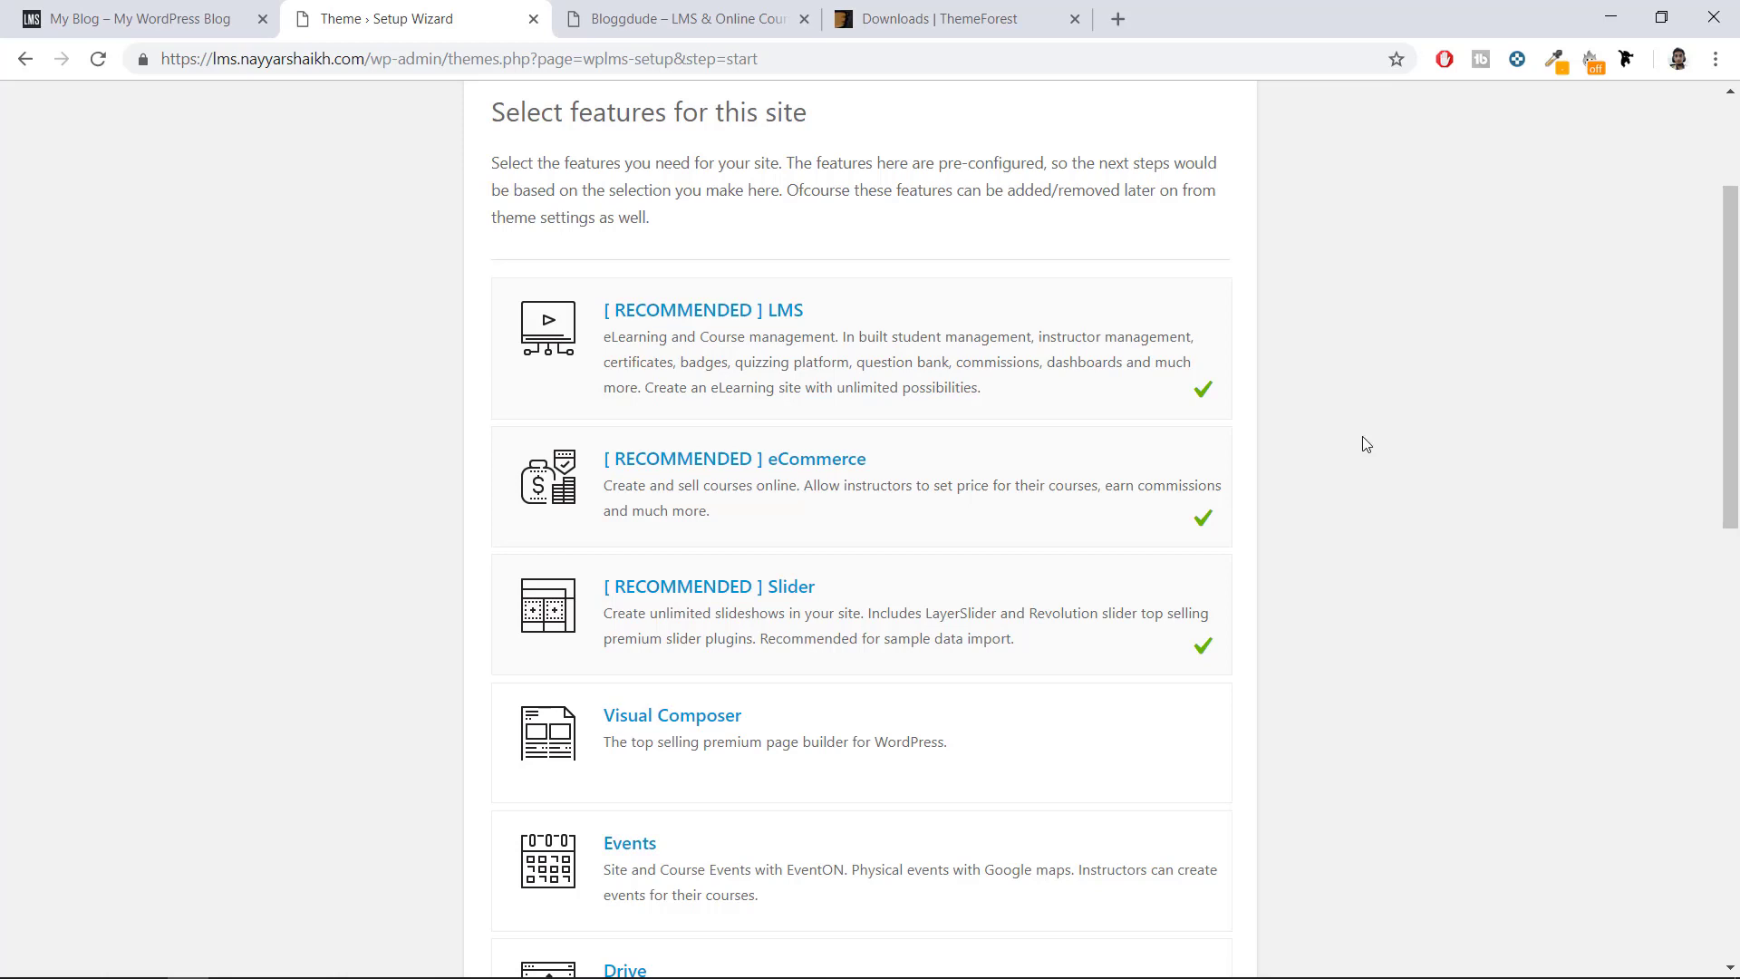
scroll(501, 594, down, 1)
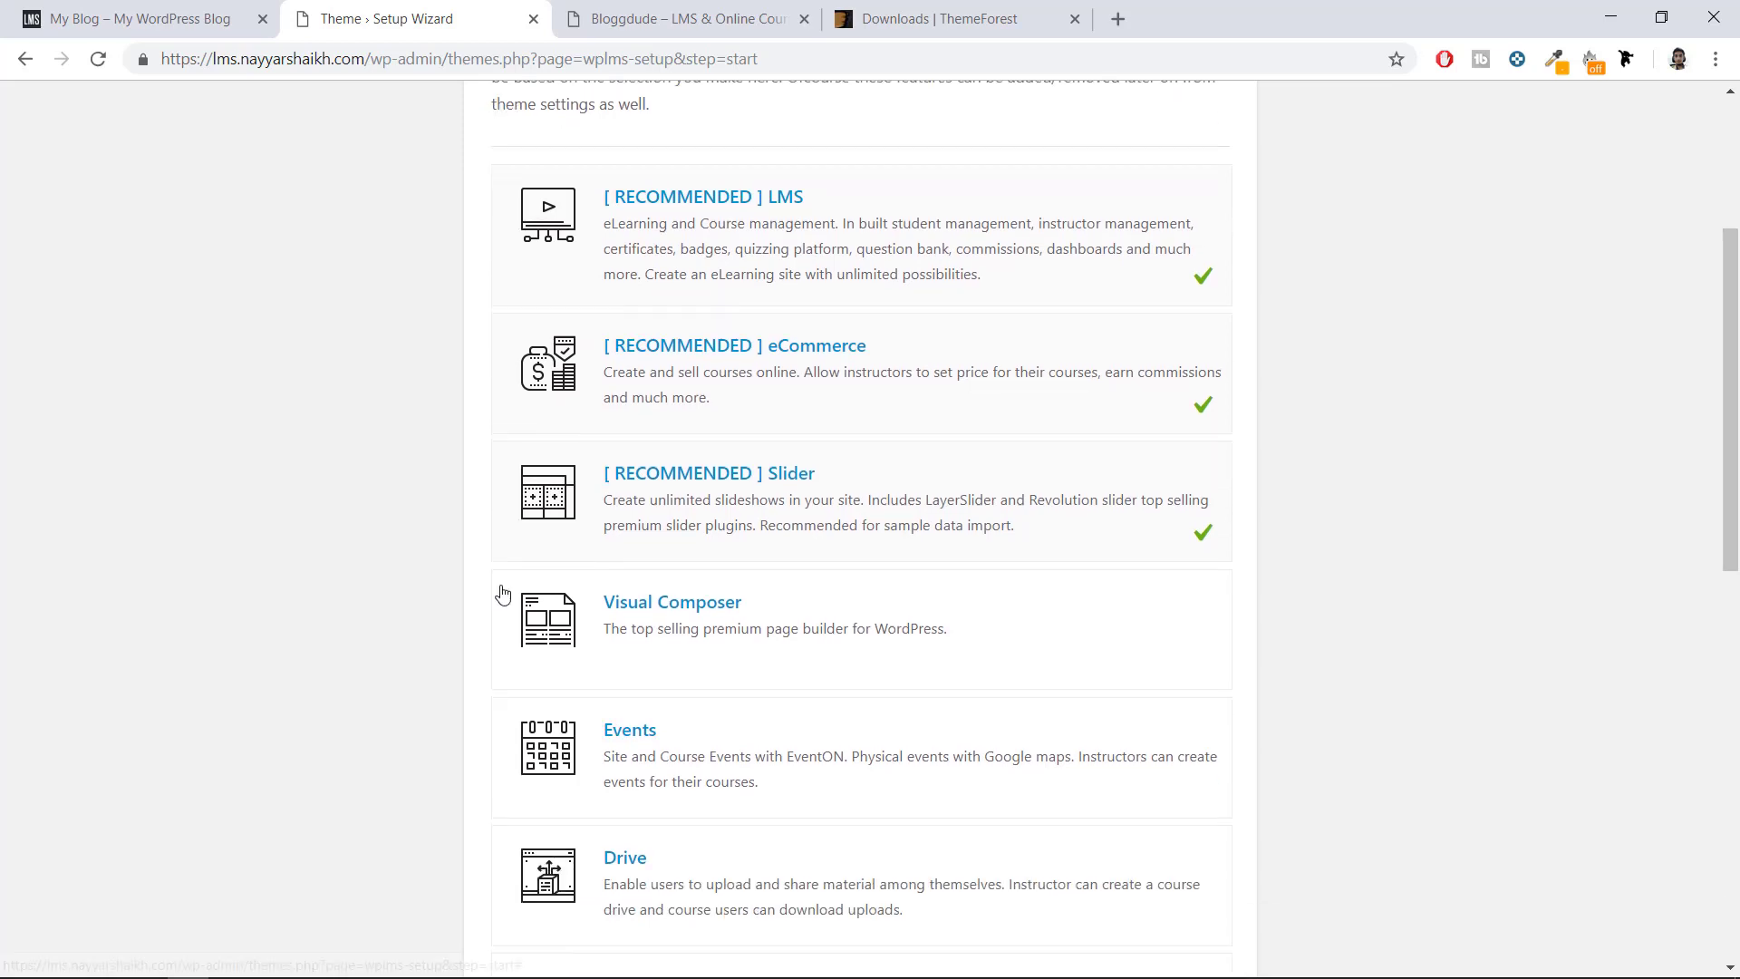
scroll(861, 506, down, 1)
click(884, 507)
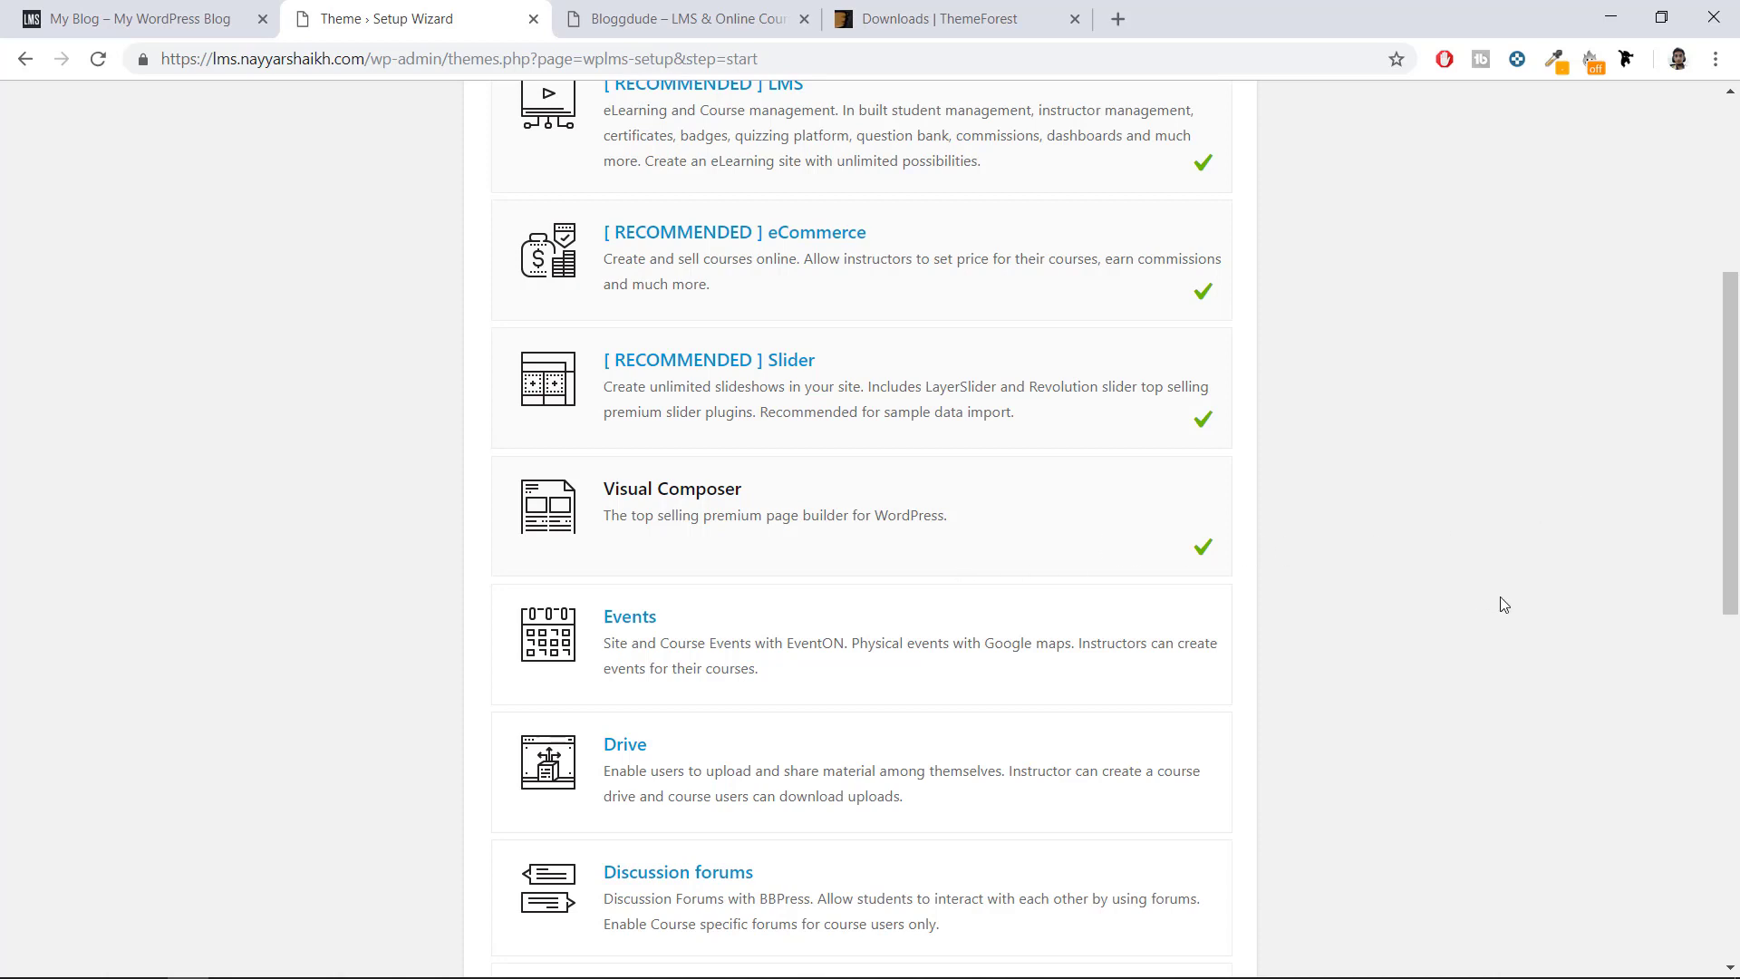
- Add the Custom Badges feature, review the remaining features, and continue
scroll(1499, 602, down, 3)
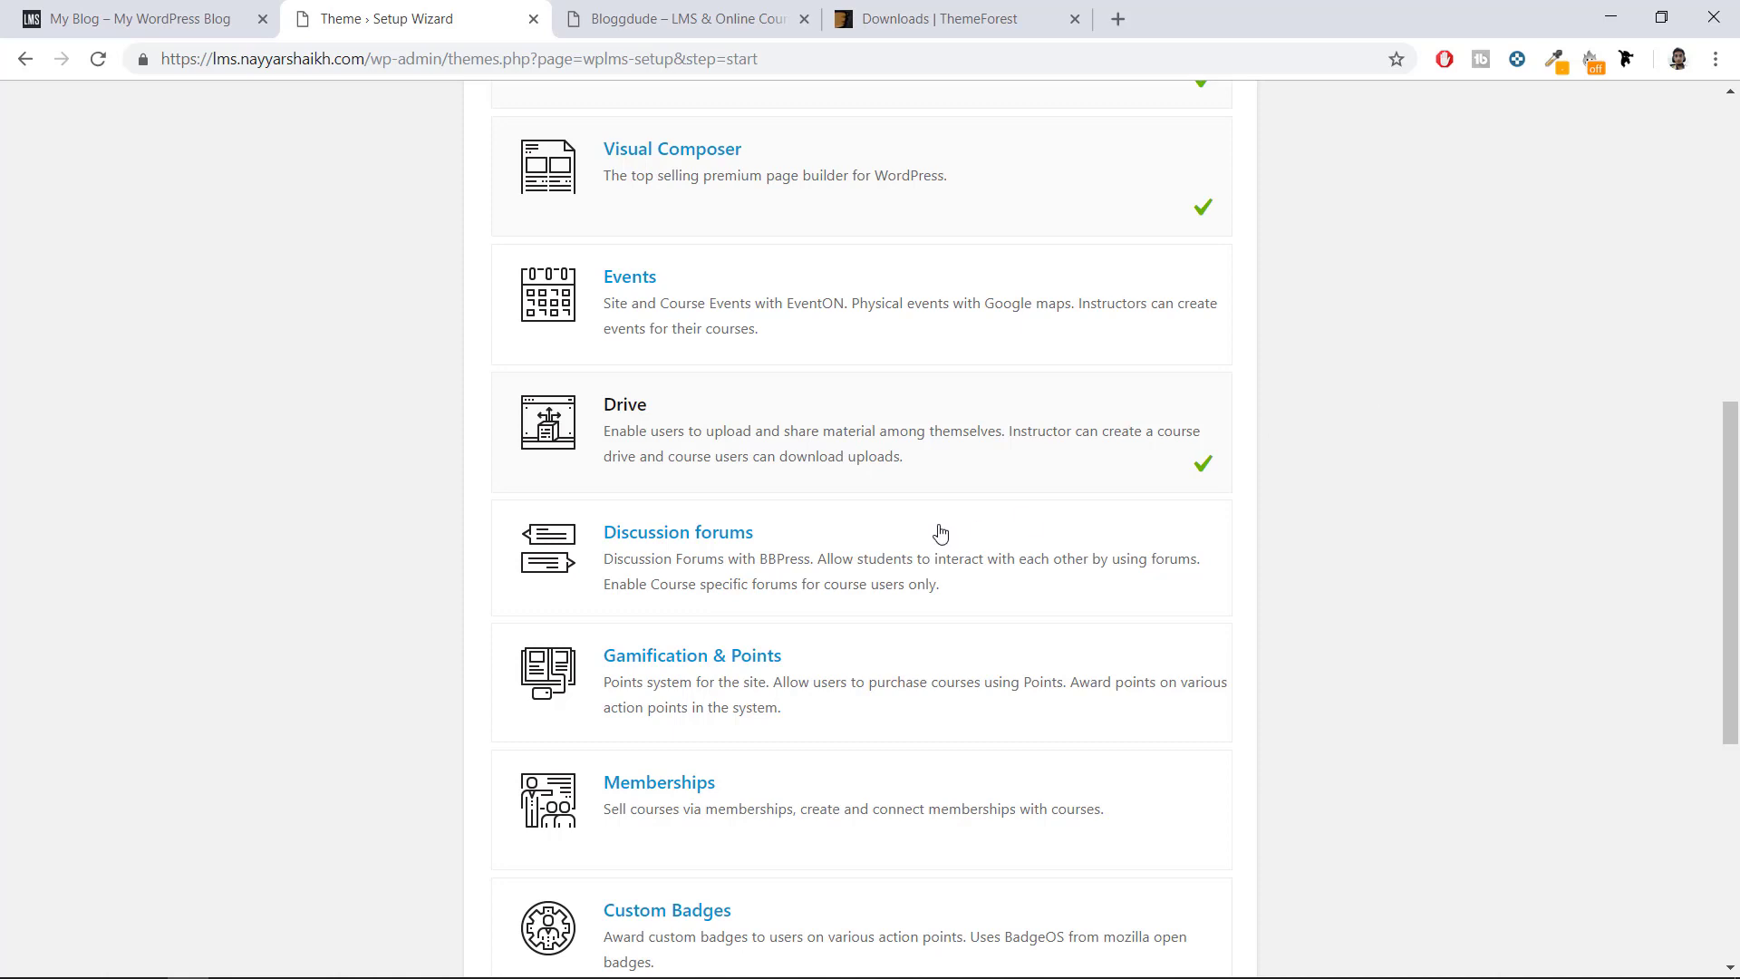
scroll(1435, 515, down, 3)
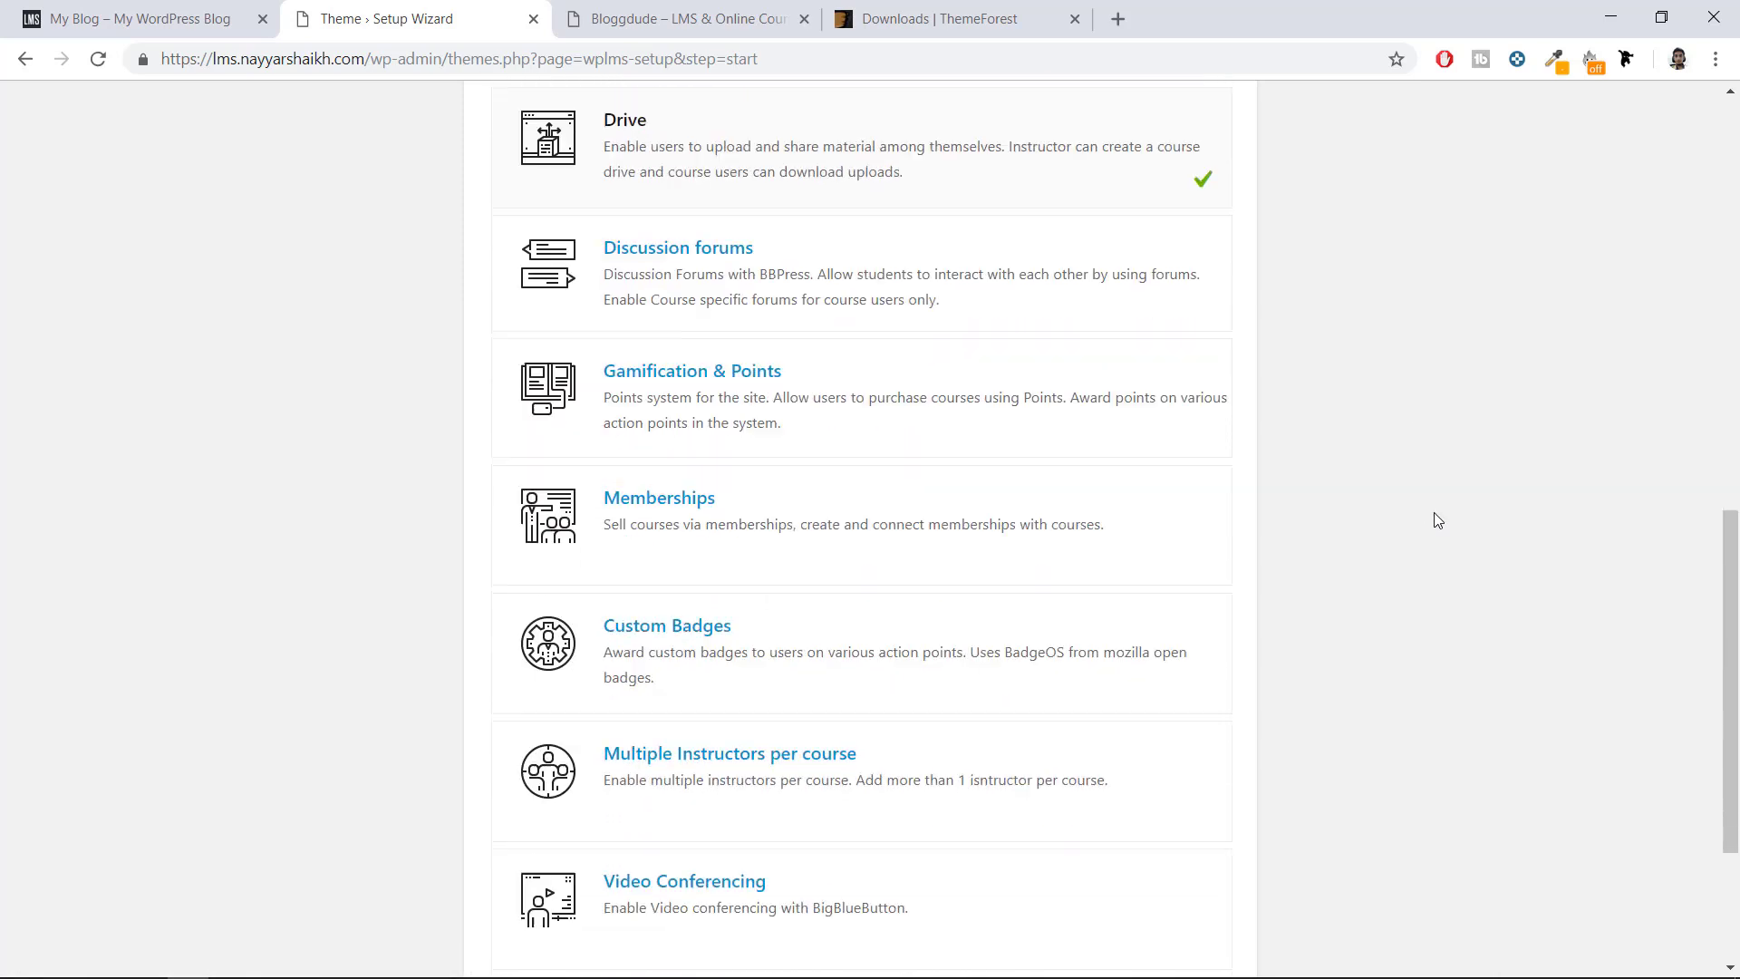
scroll(1435, 513, down, 2)
scroll(1002, 478, down, 1)
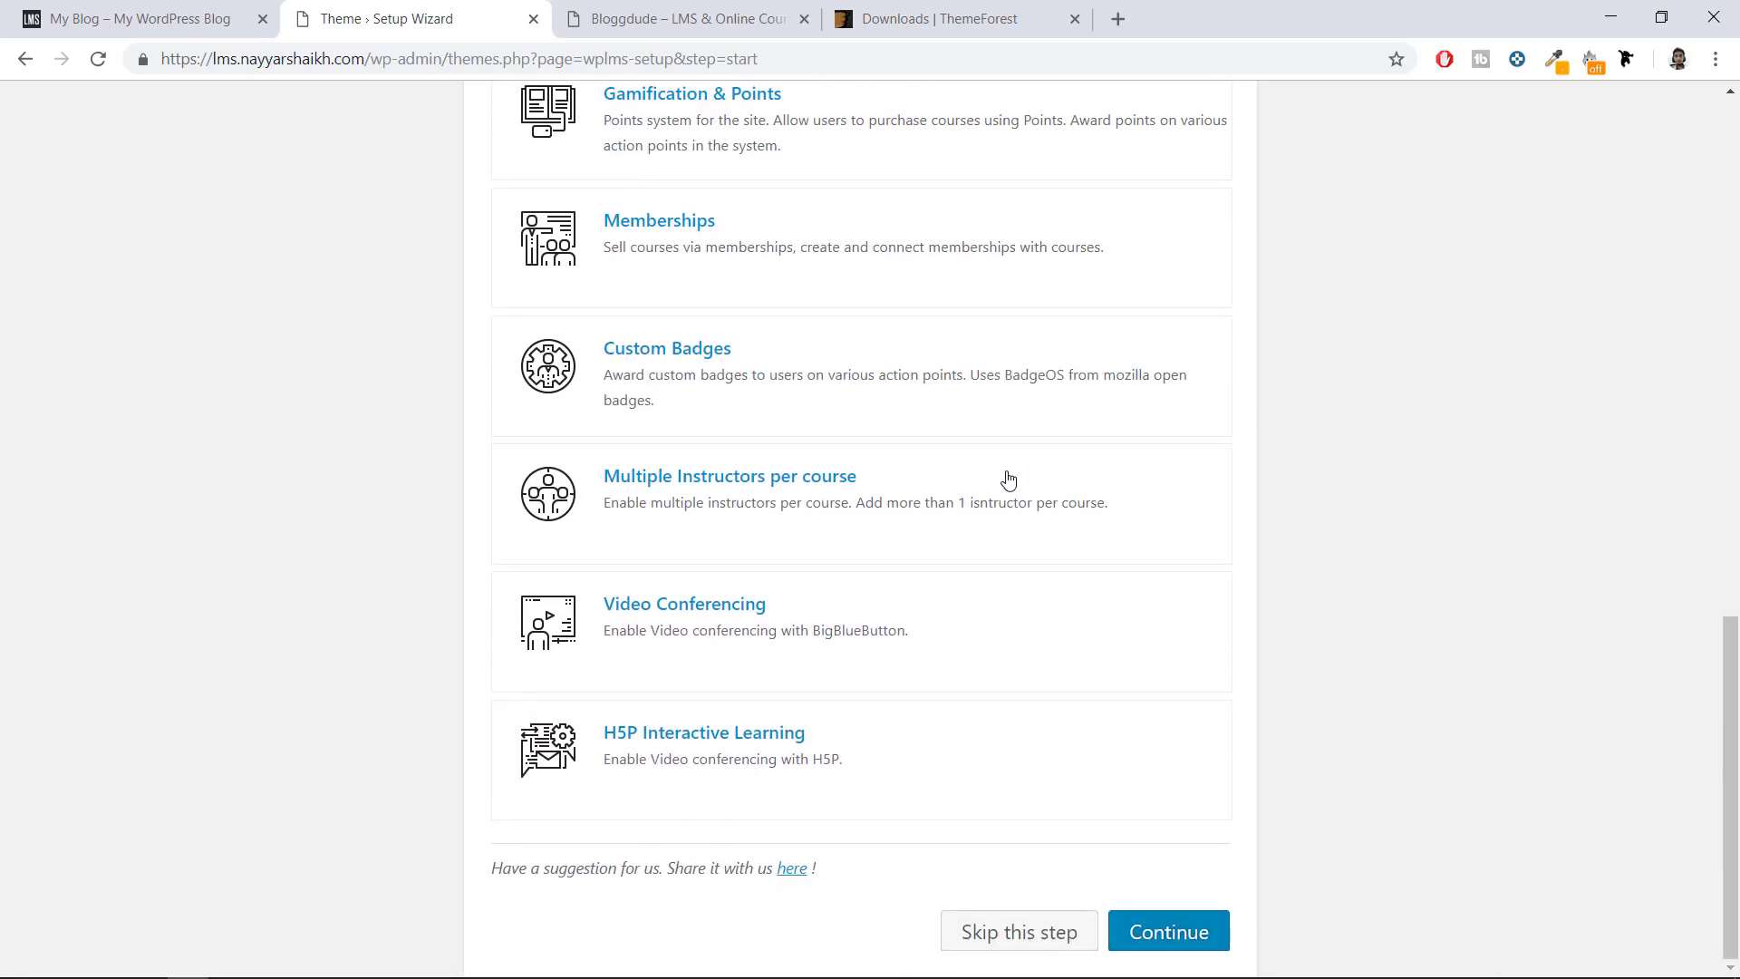
click(895, 395)
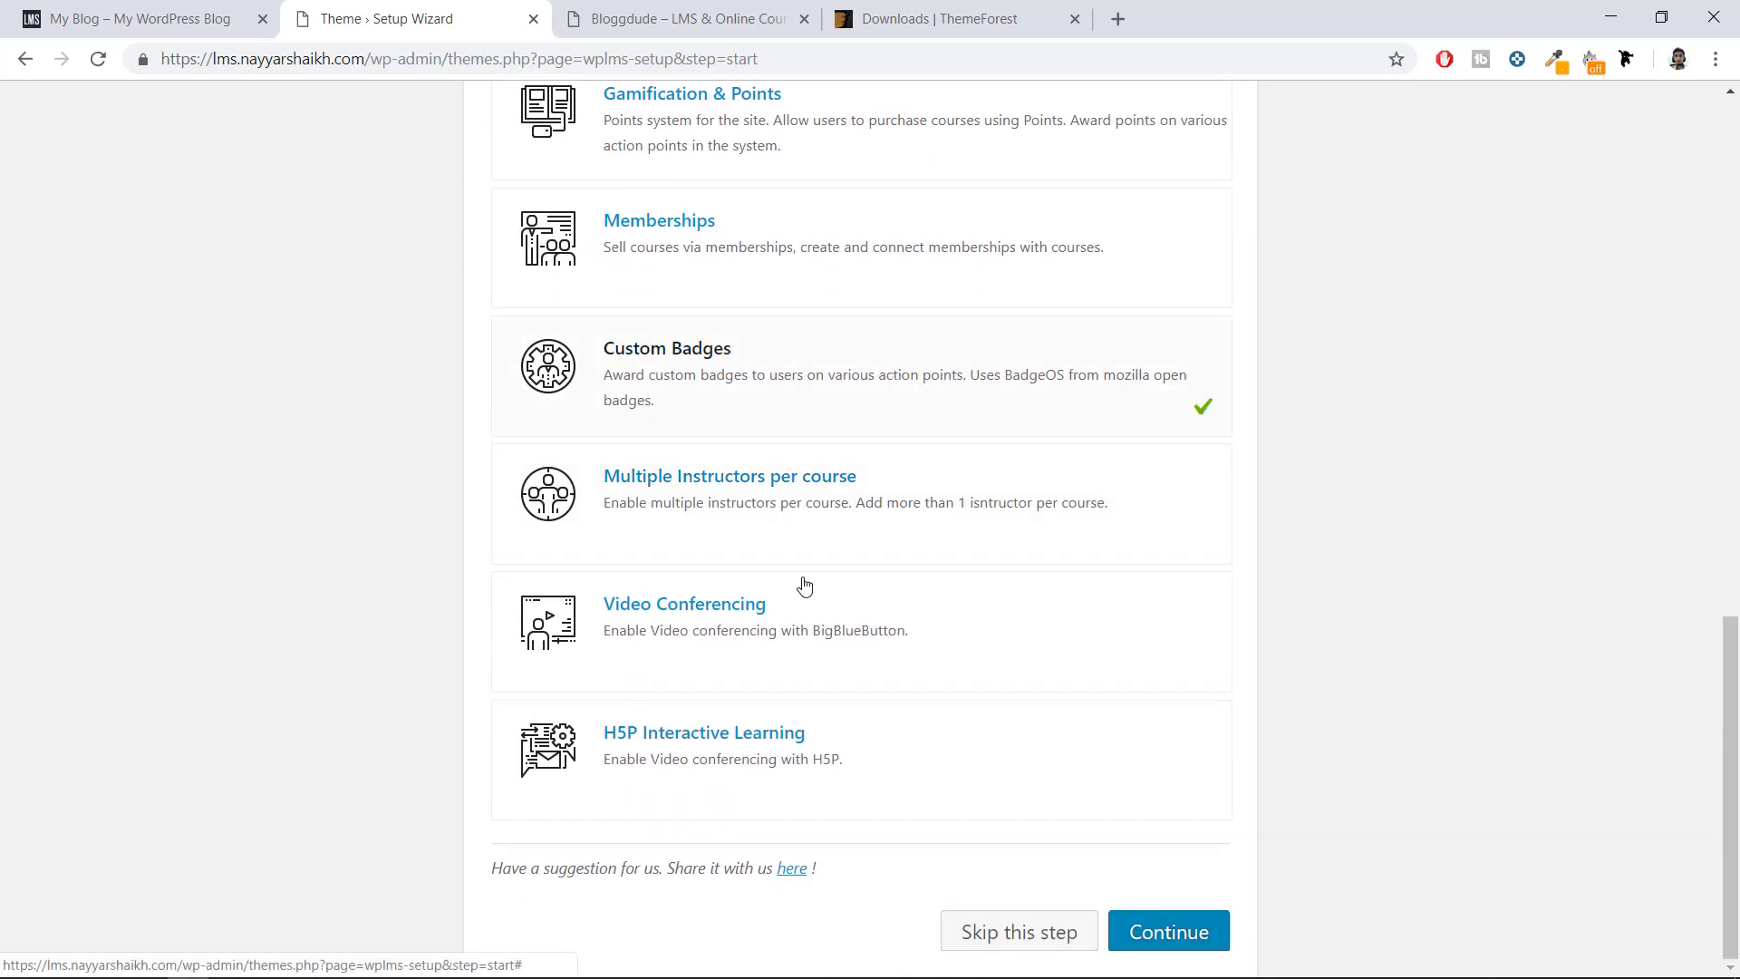
scroll(796, 746, up, 1)
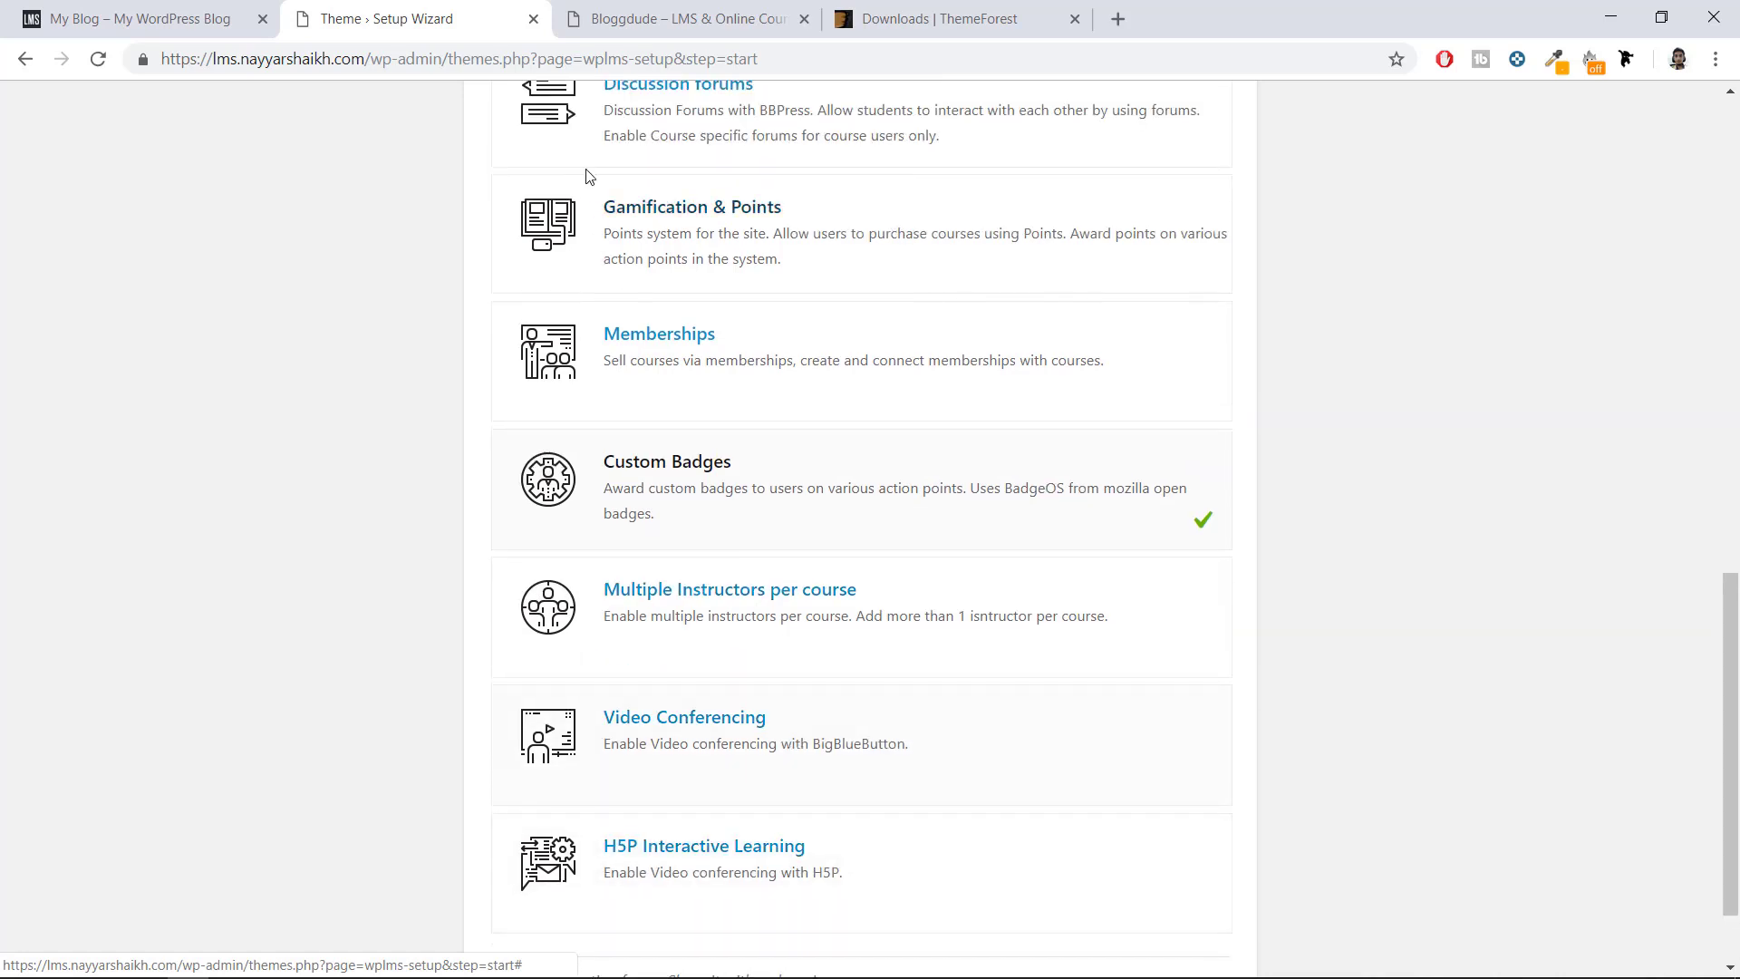
scroll(782, 531, up, 3)
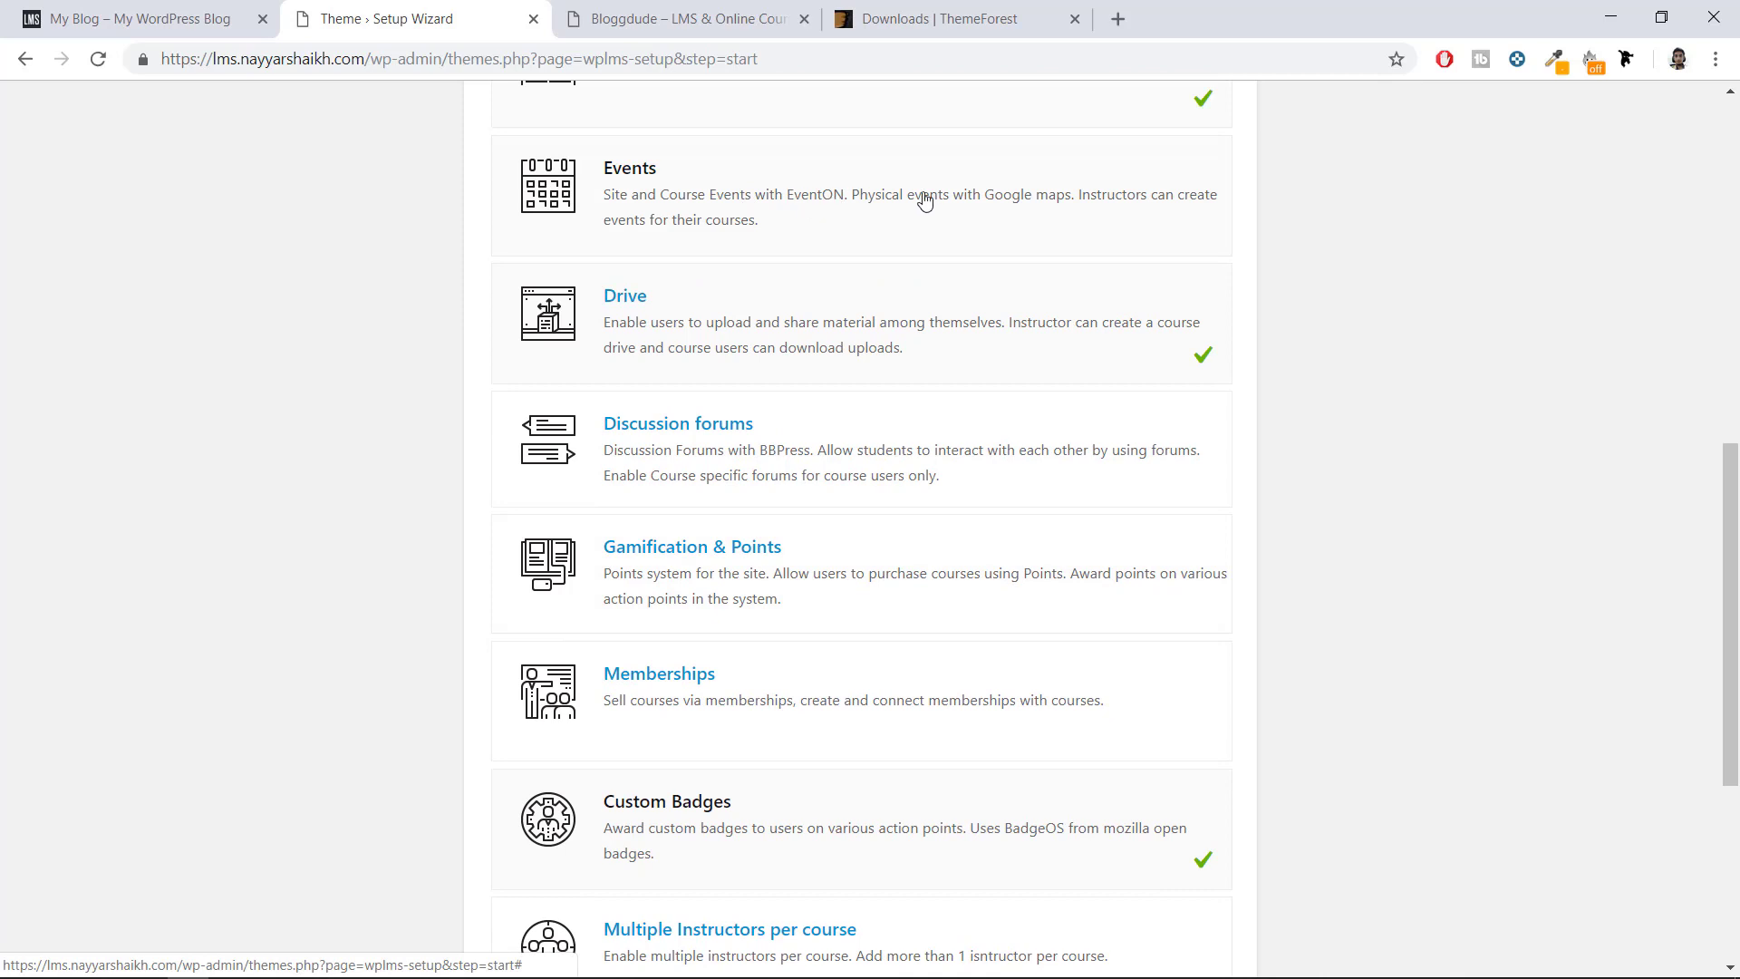
scroll(1058, 303, down, 2)
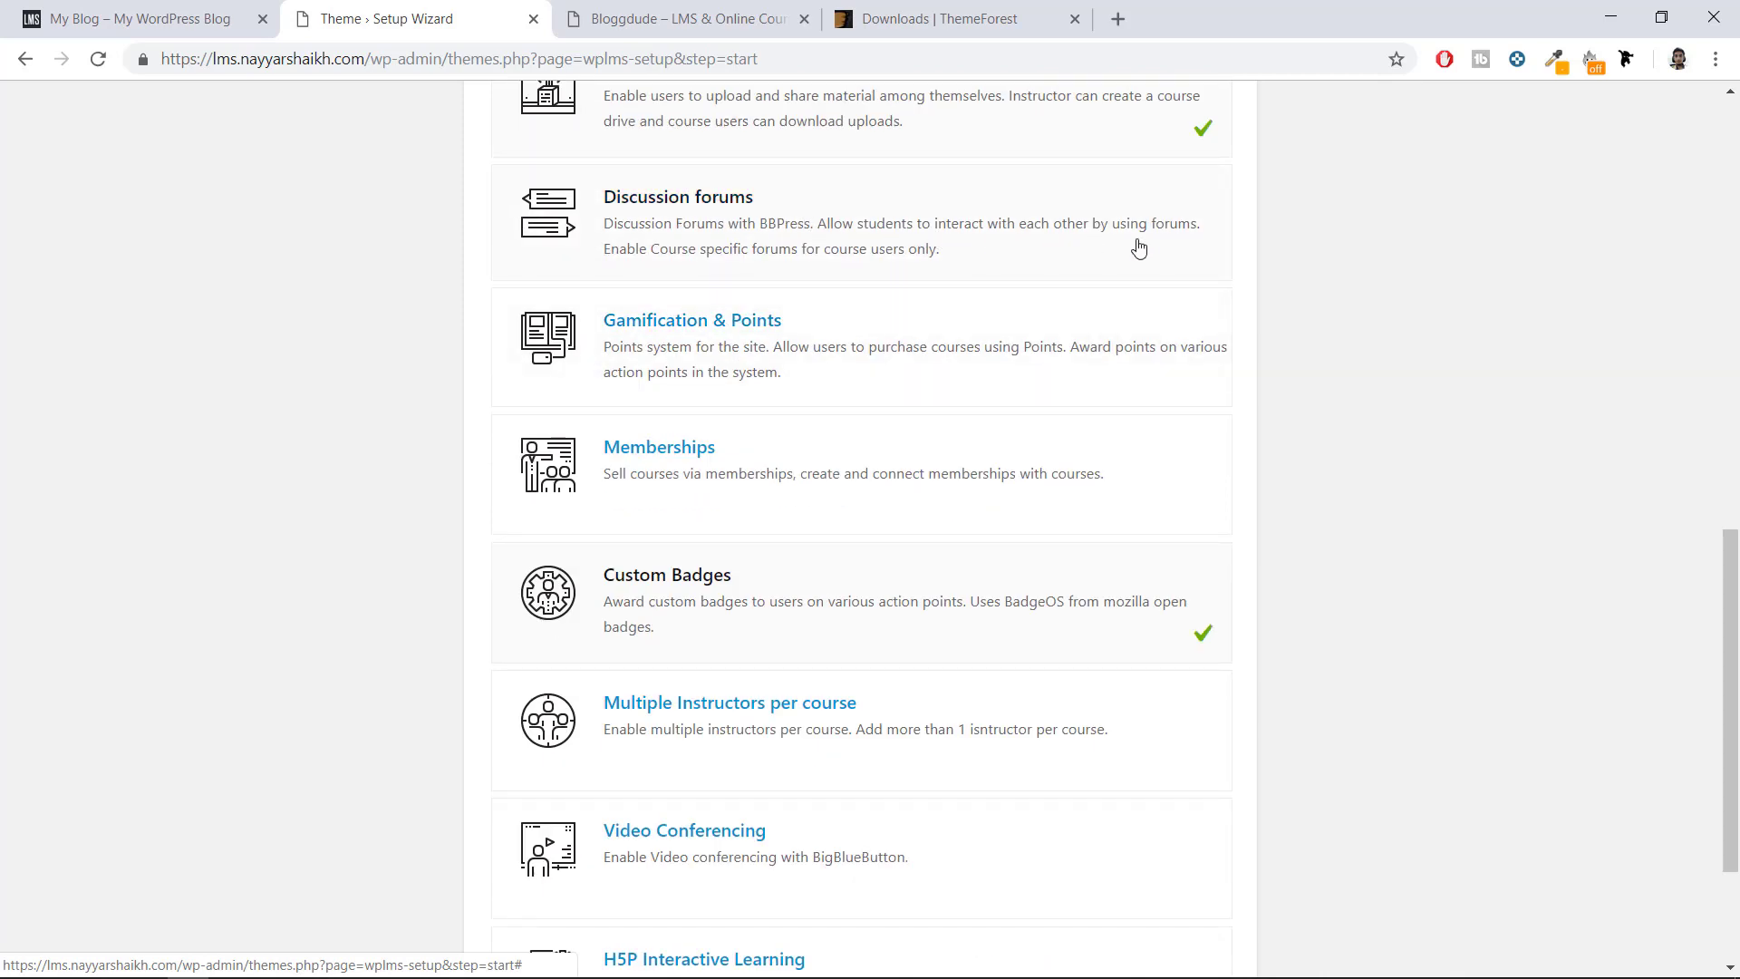
scroll(808, 381, down, 1)
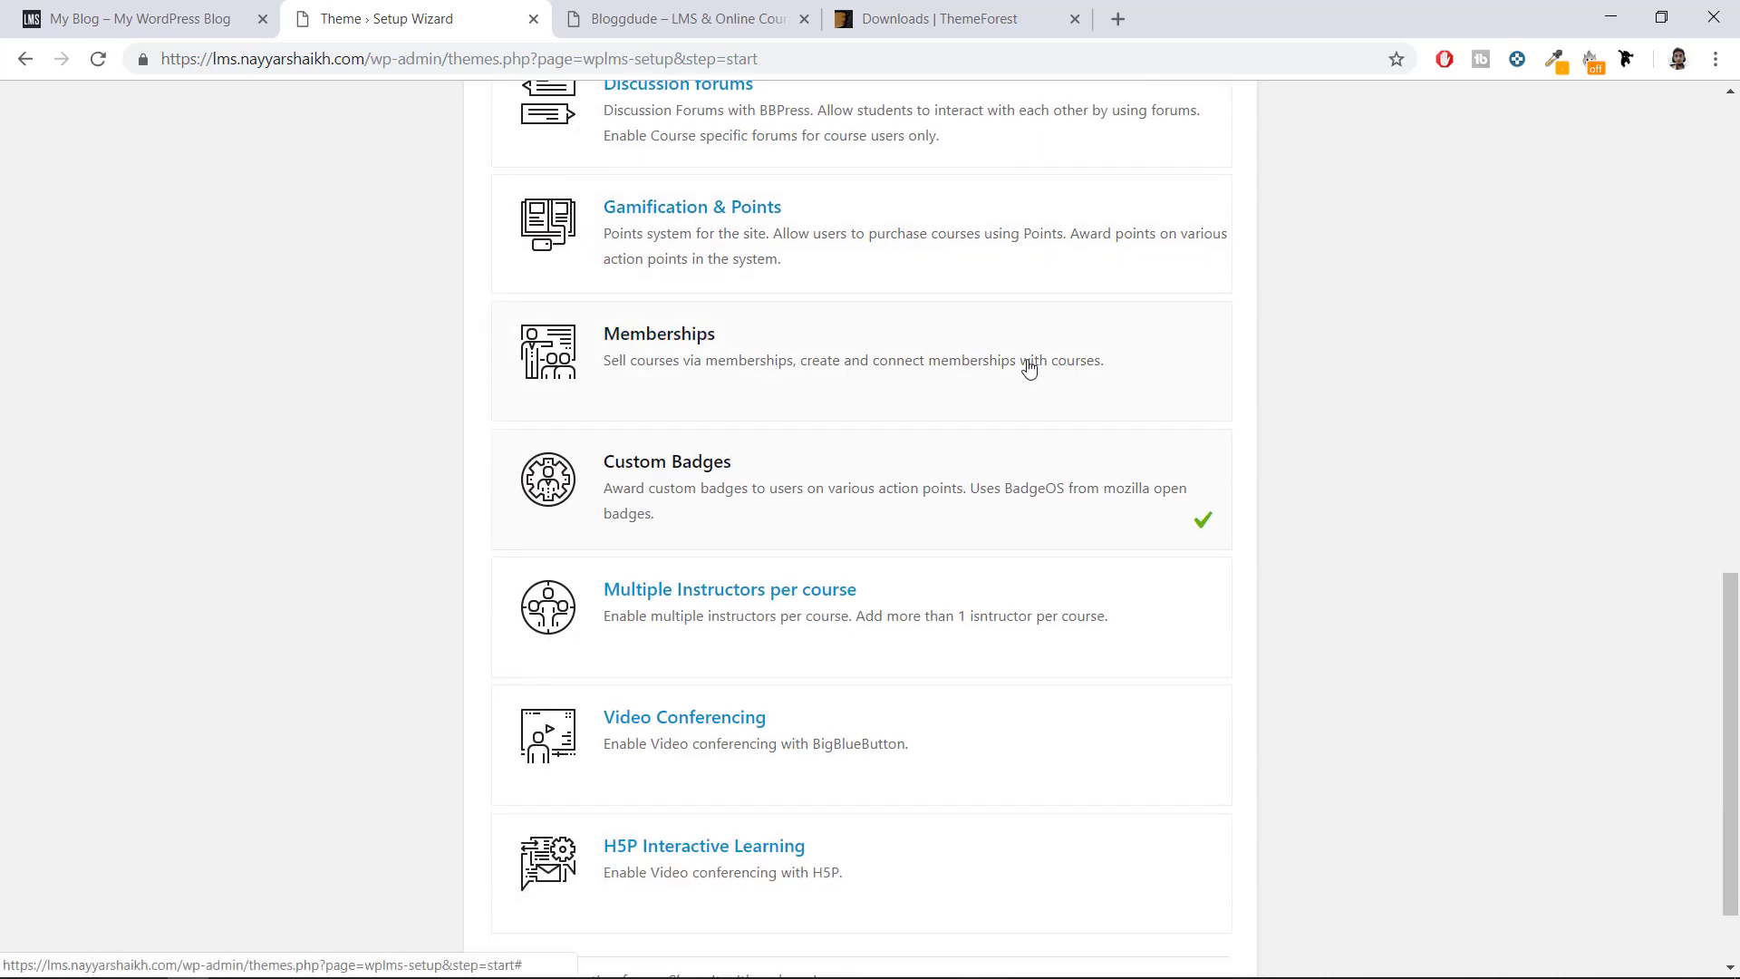
scroll(1432, 404, up, 15)
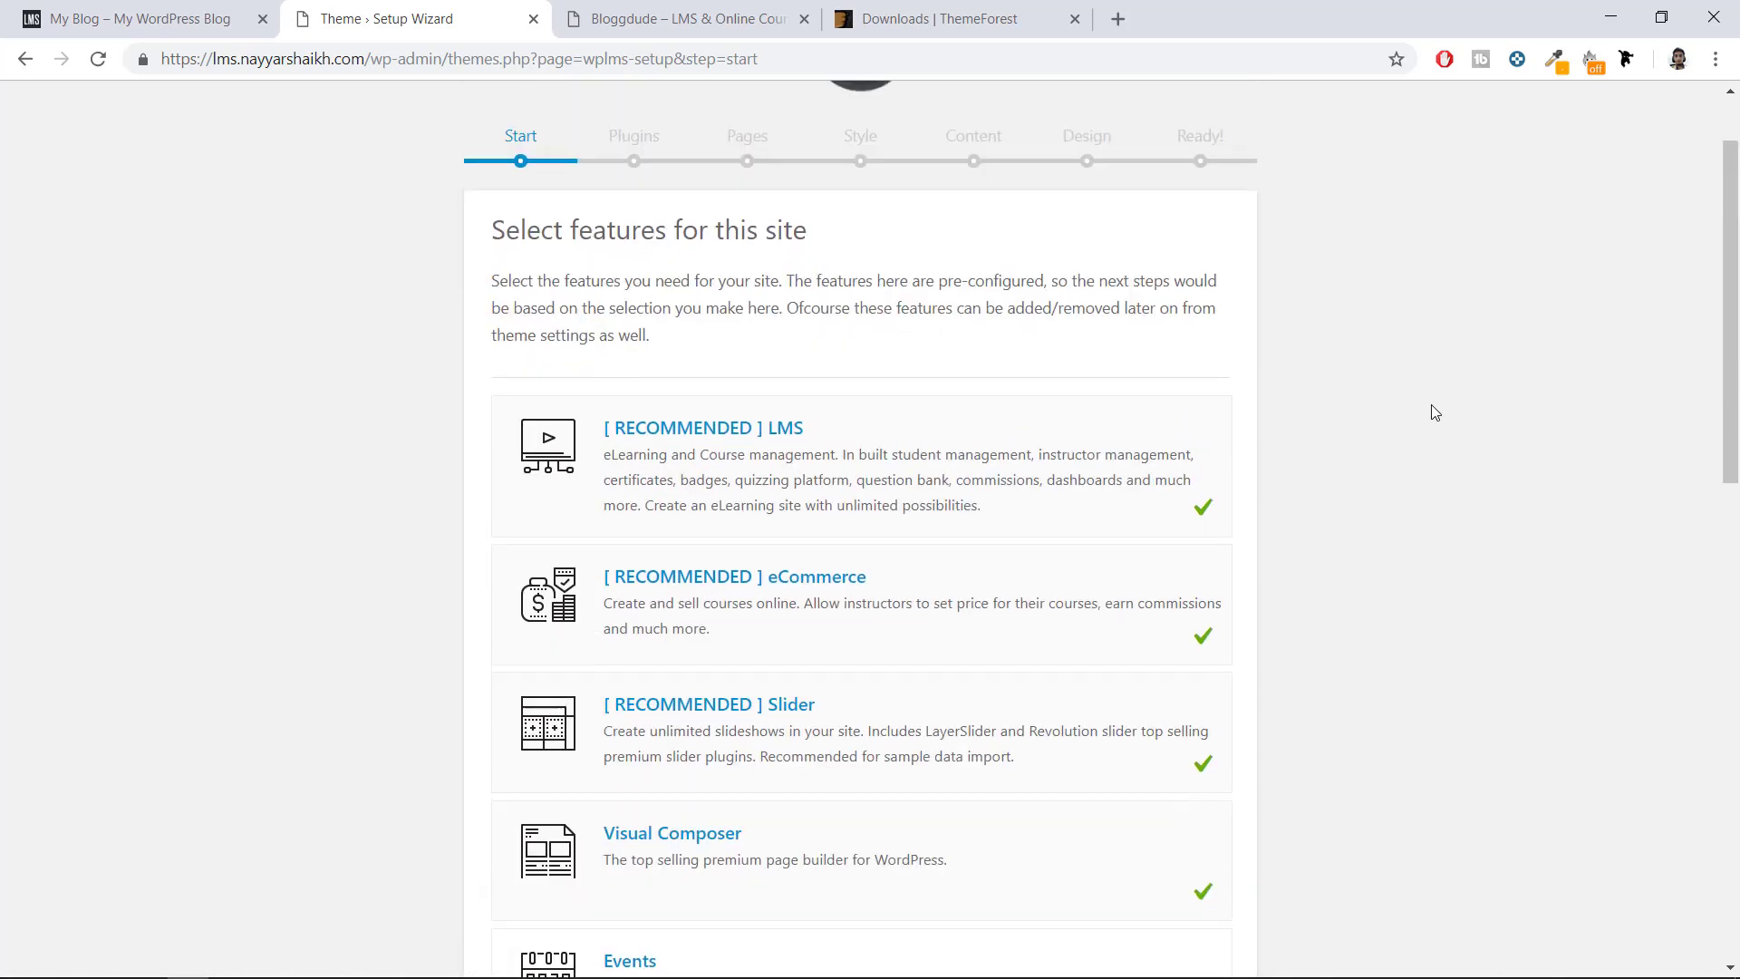
scroll(1433, 404, down, 4)
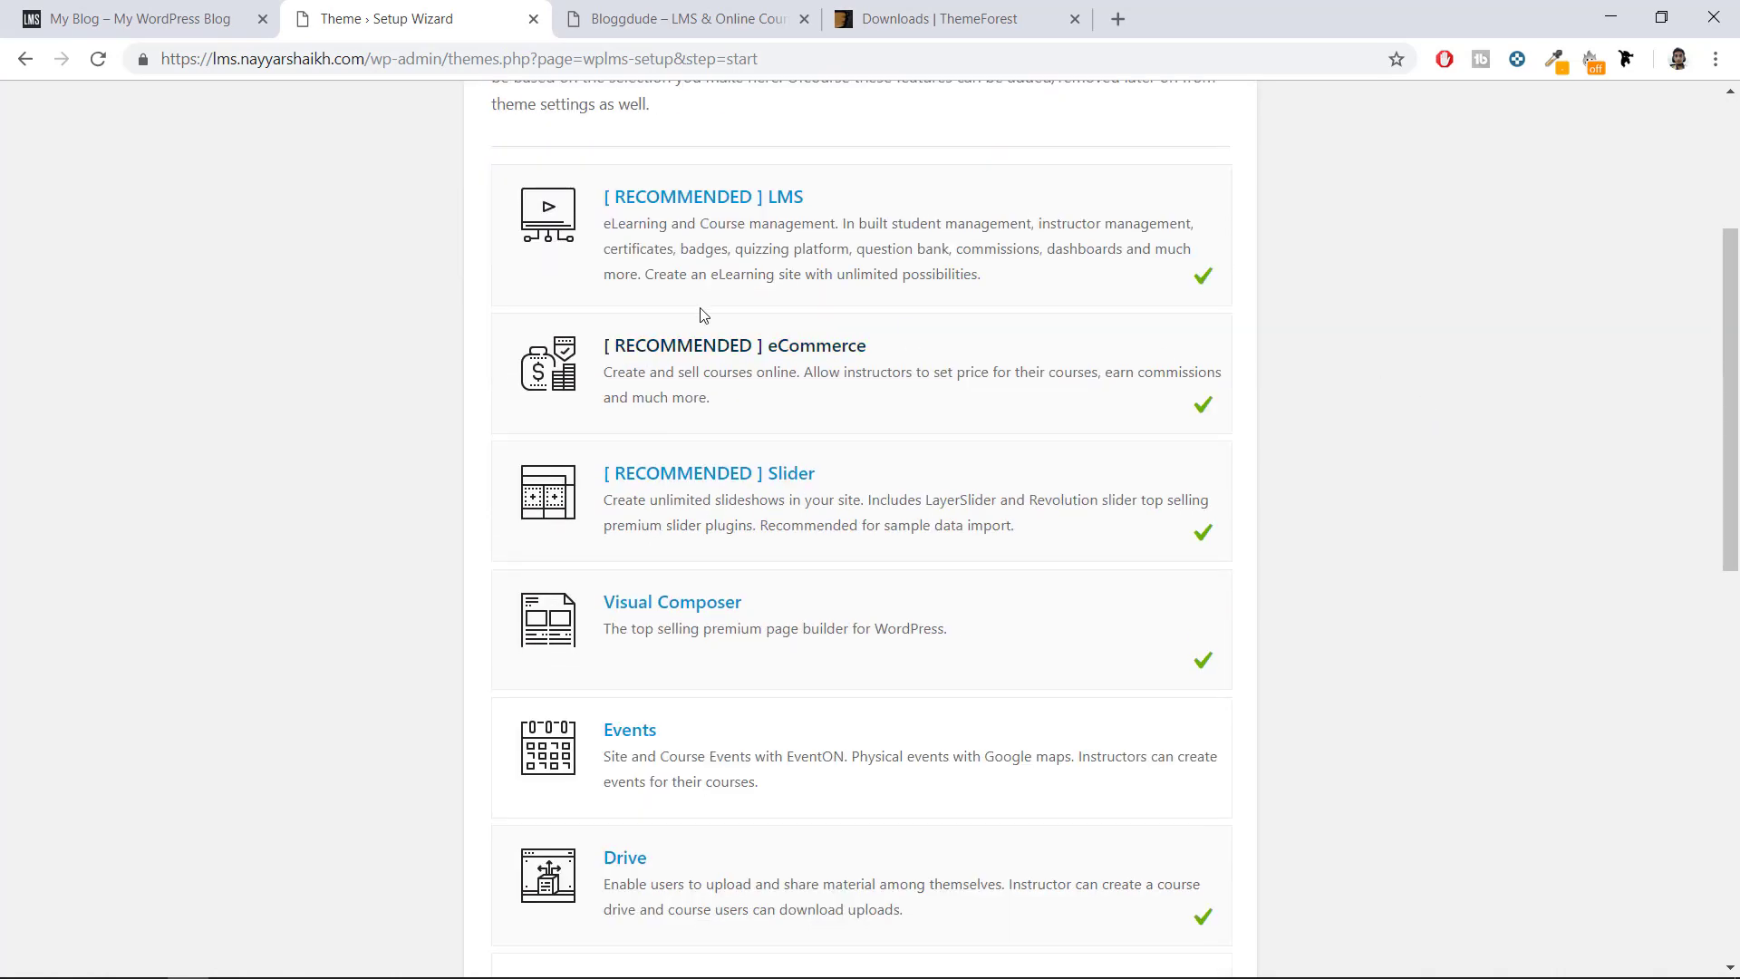
scroll(1145, 483, down, 2)
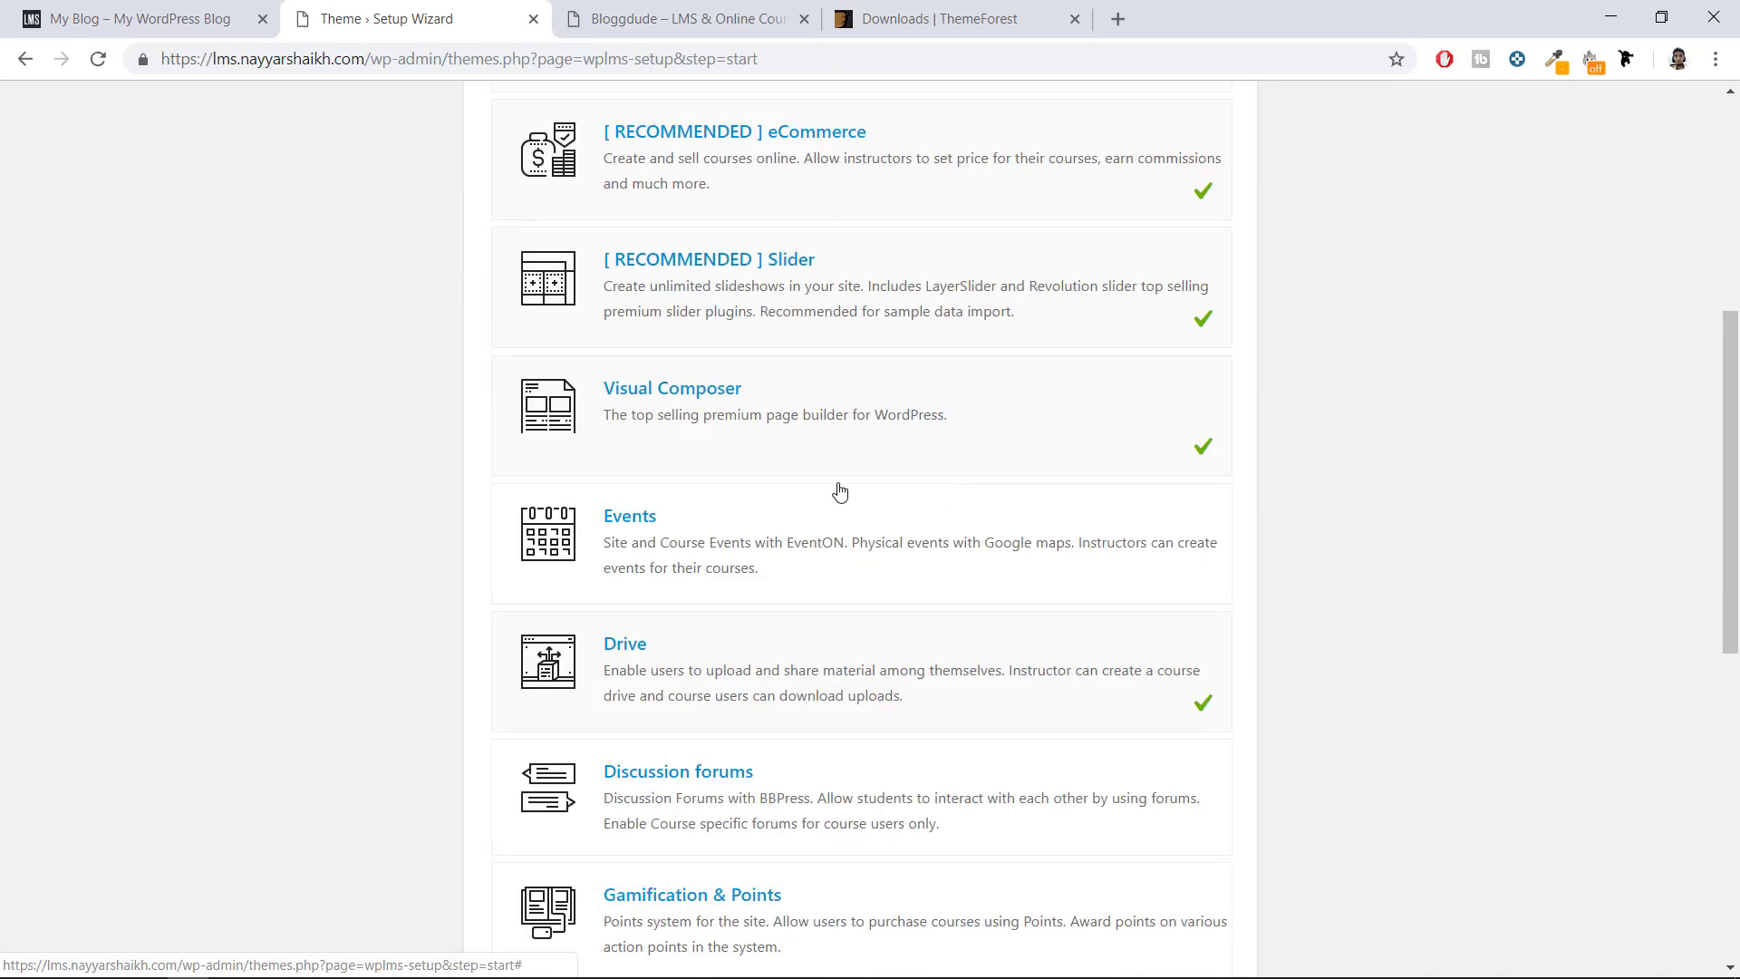
scroll(1015, 479, down, 3)
scroll(1100, 590, down, 4)
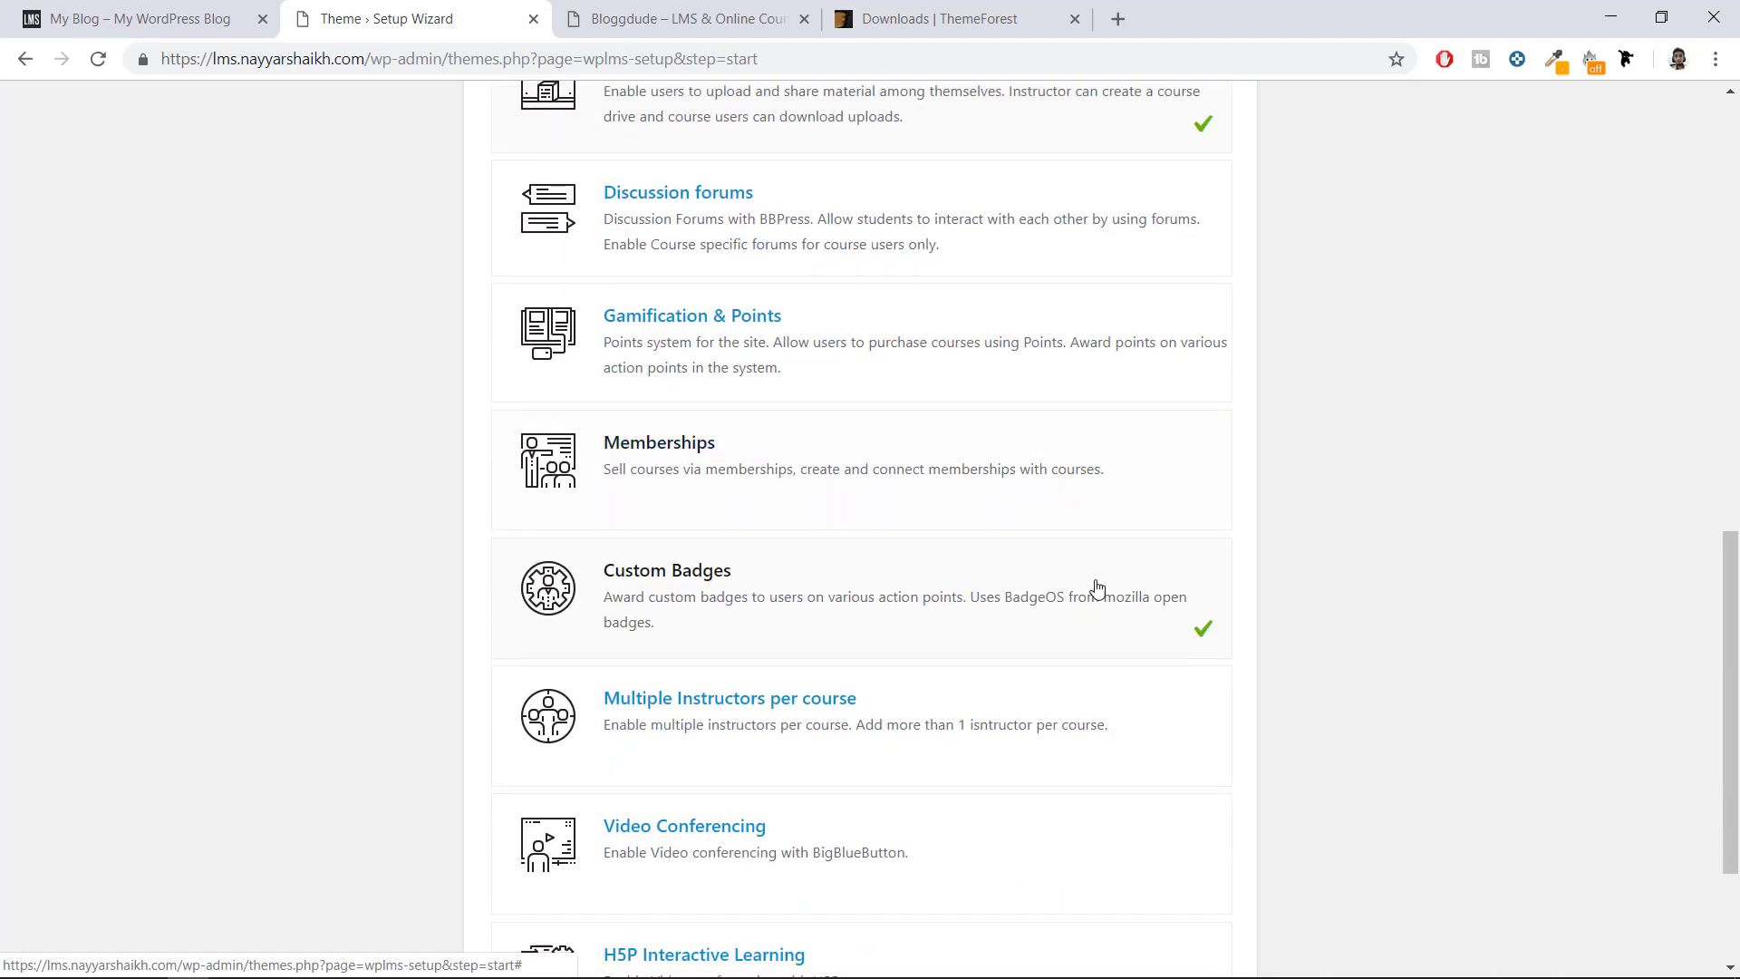
scroll(1650, 553, down, 3)
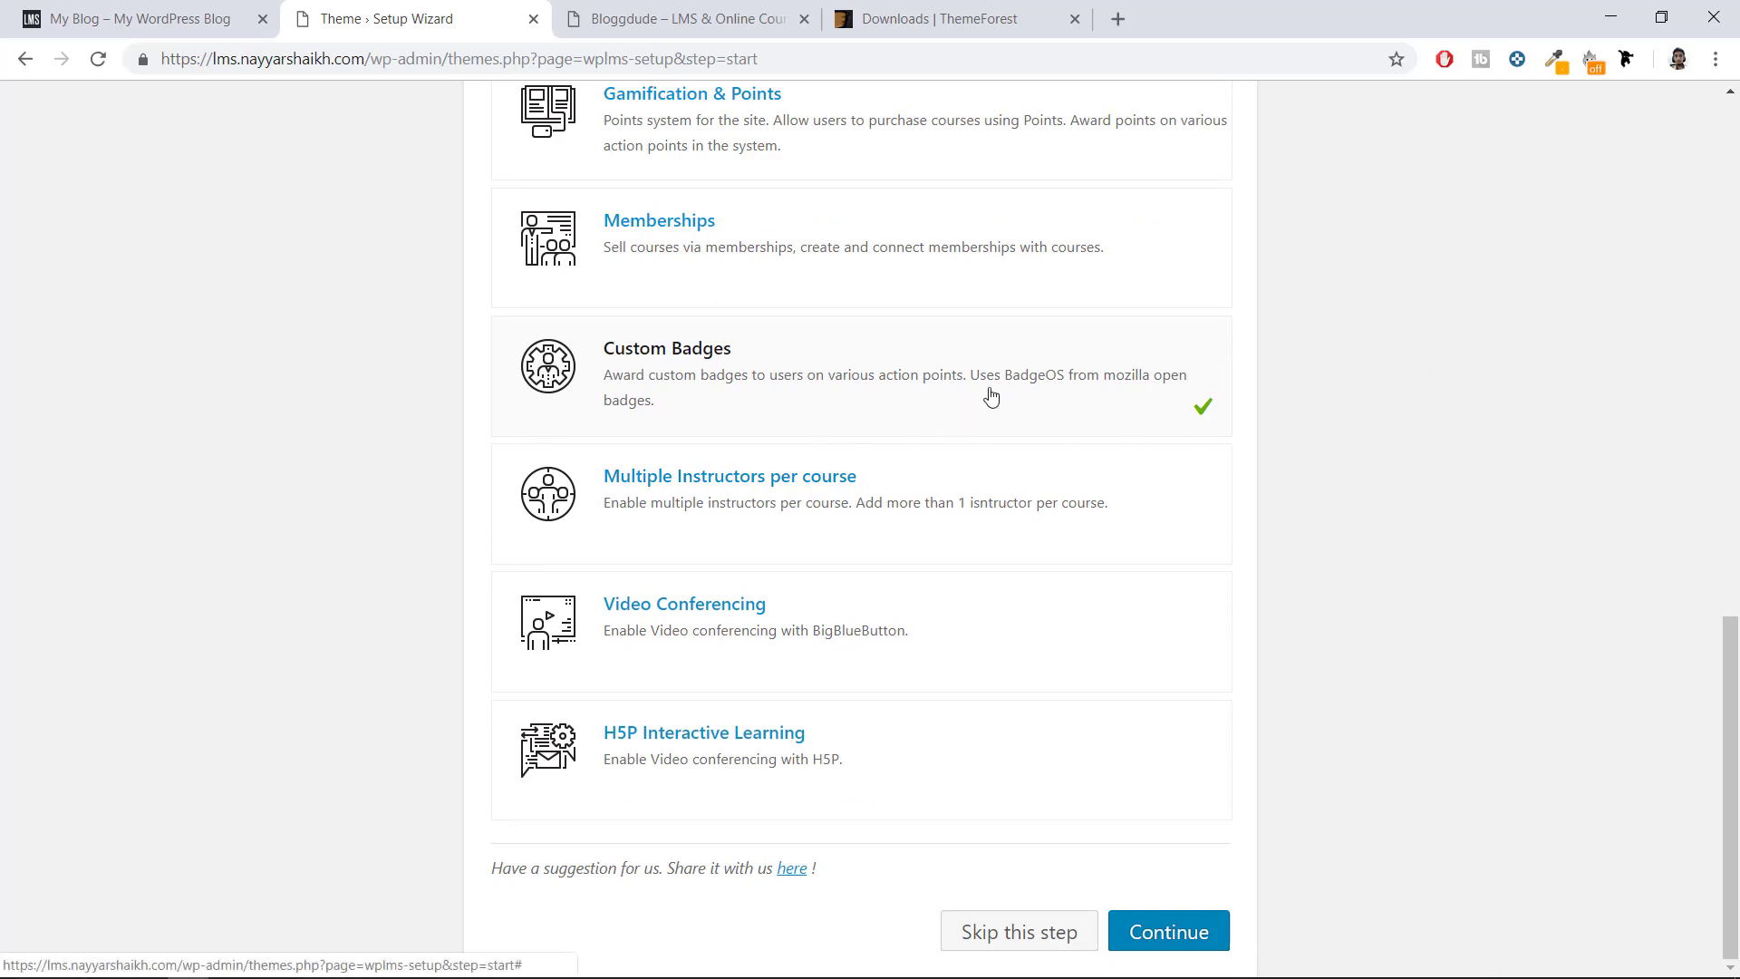
click(1148, 943)
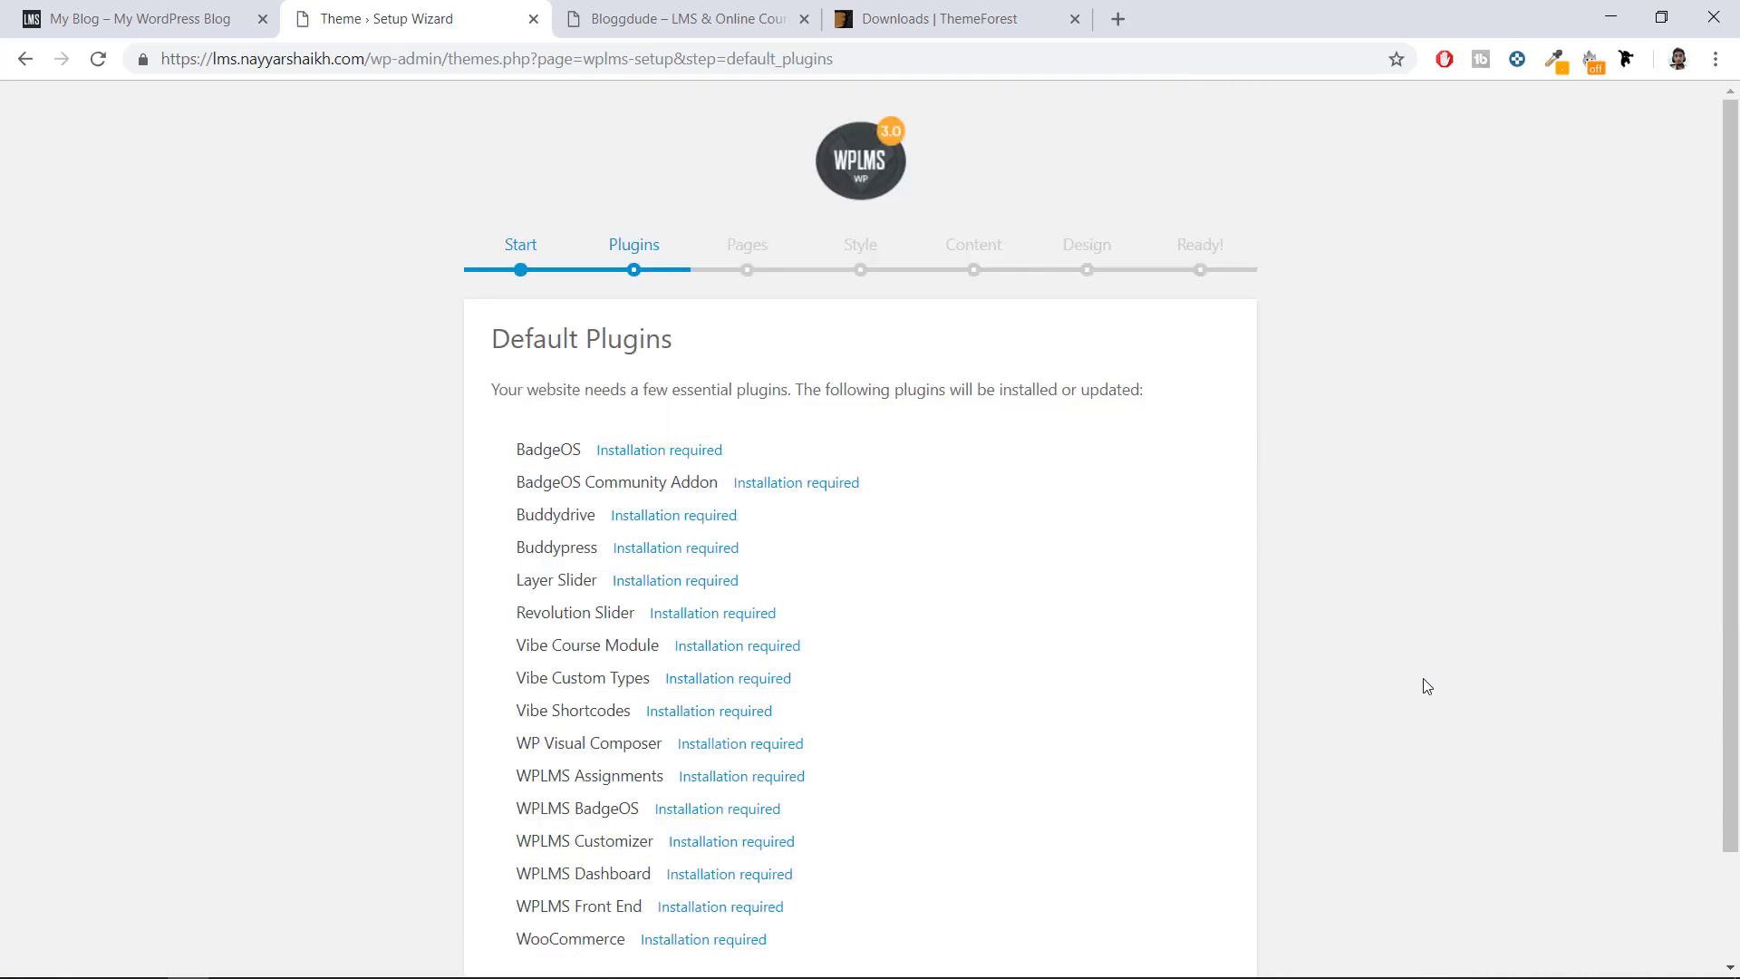
- Start installing the WPLMS default plugins from BadgeOS to WooCommerce
scroll(1426, 684, down, 1)
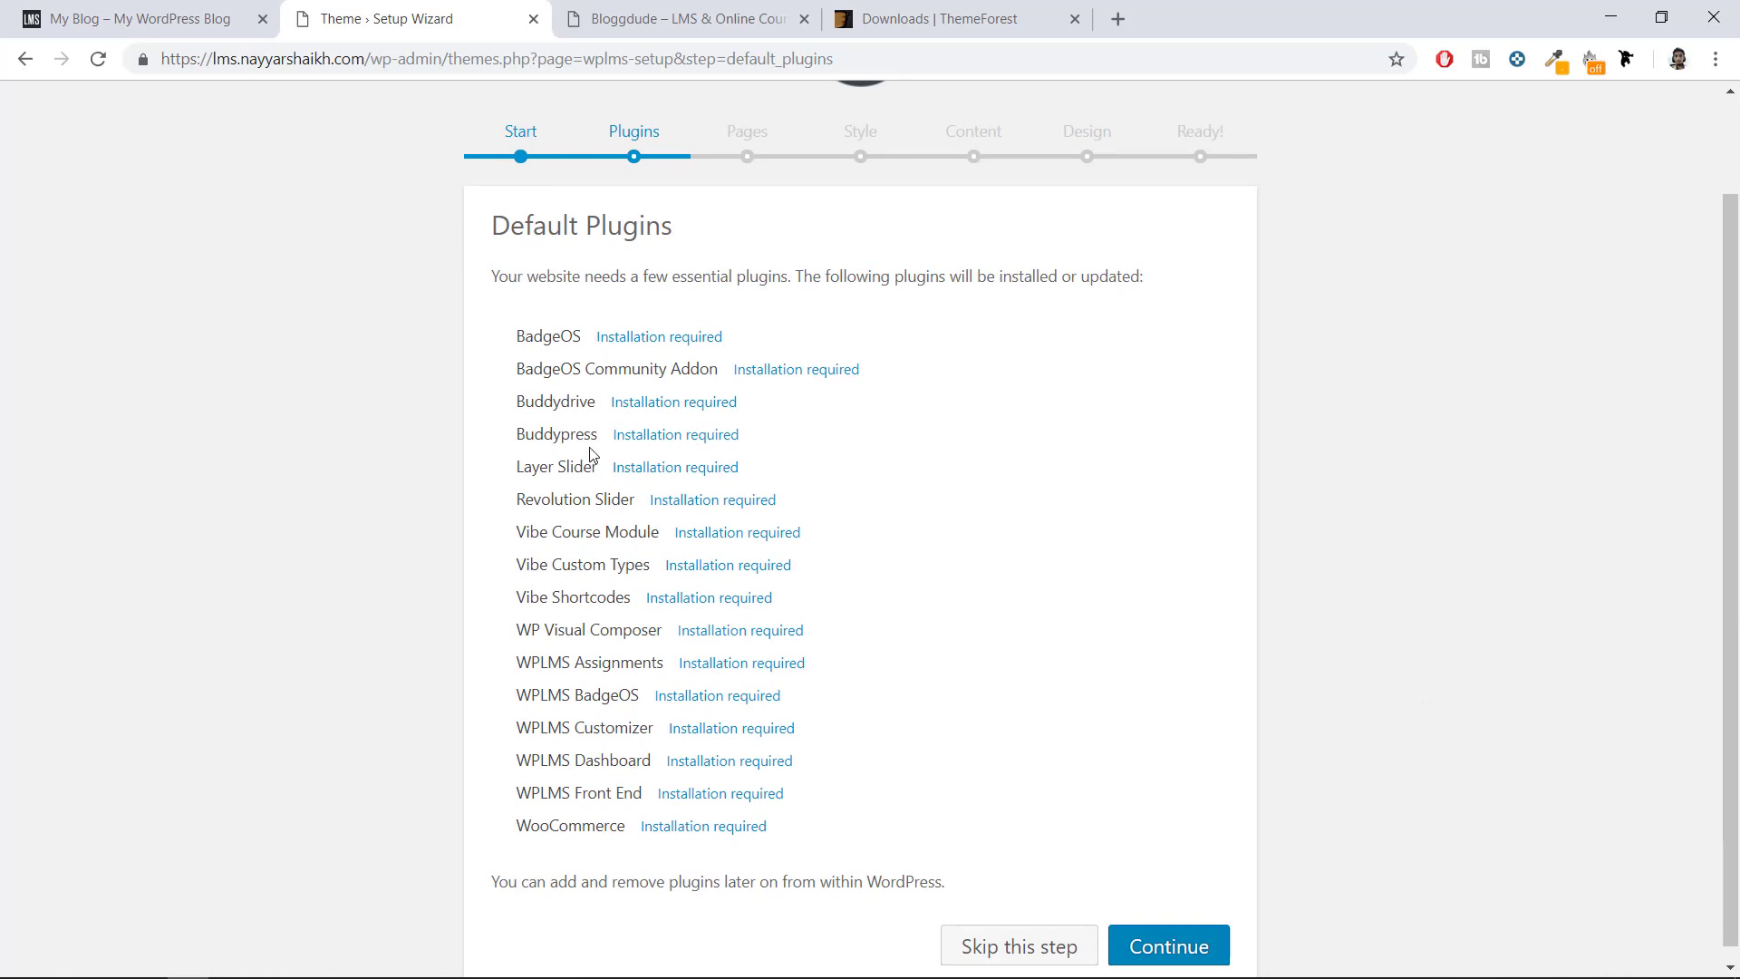
click(1174, 952)
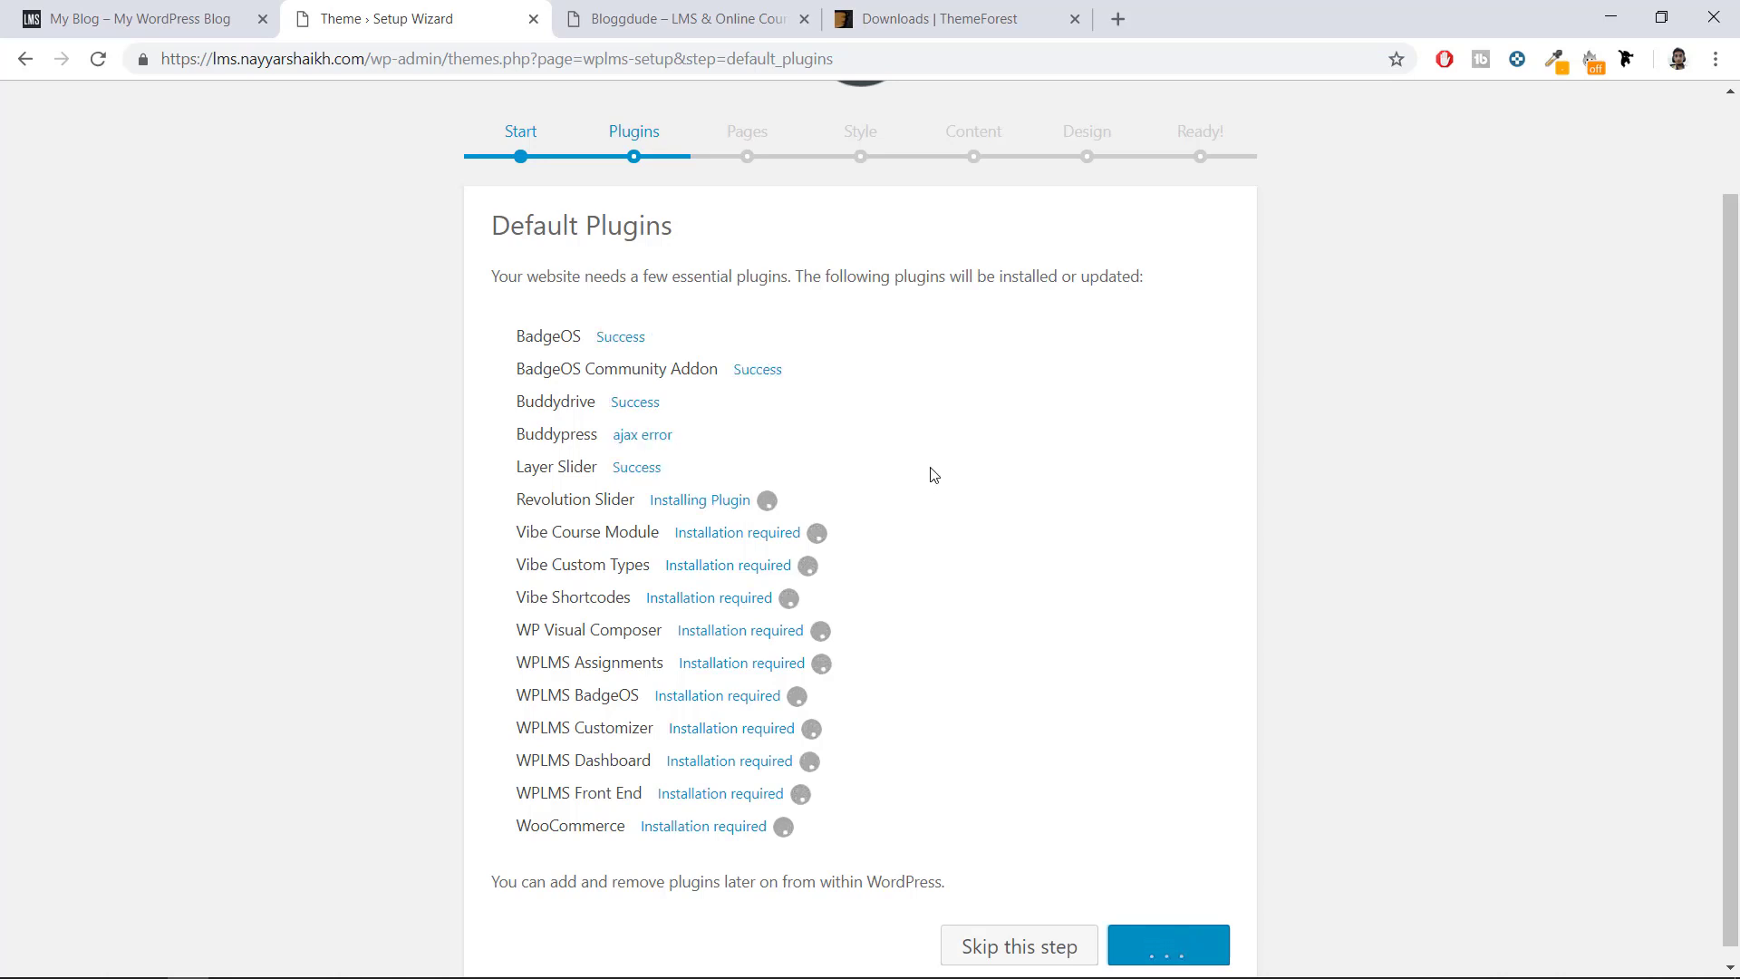
drag(517, 497, 648, 499)
click(727, 496)
drag(758, 503, 646, 501)
- Reload the stalled plugins page and resume installing the remaining plugins
click(101, 59)
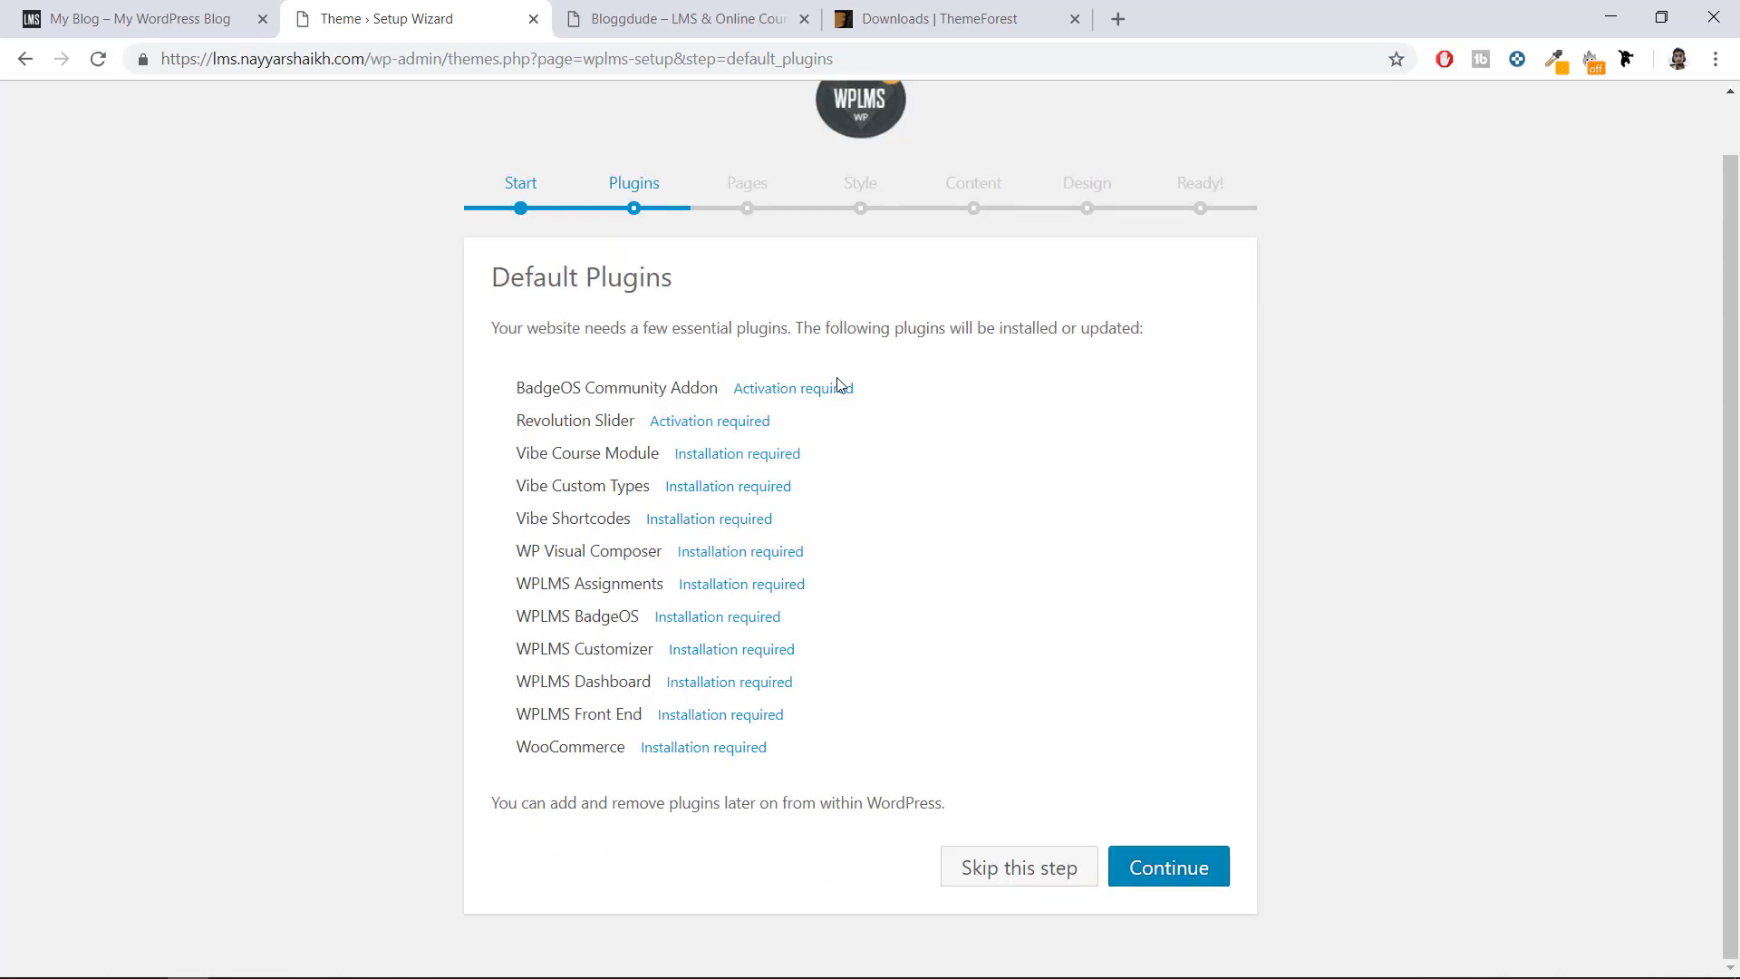
click(1211, 881)
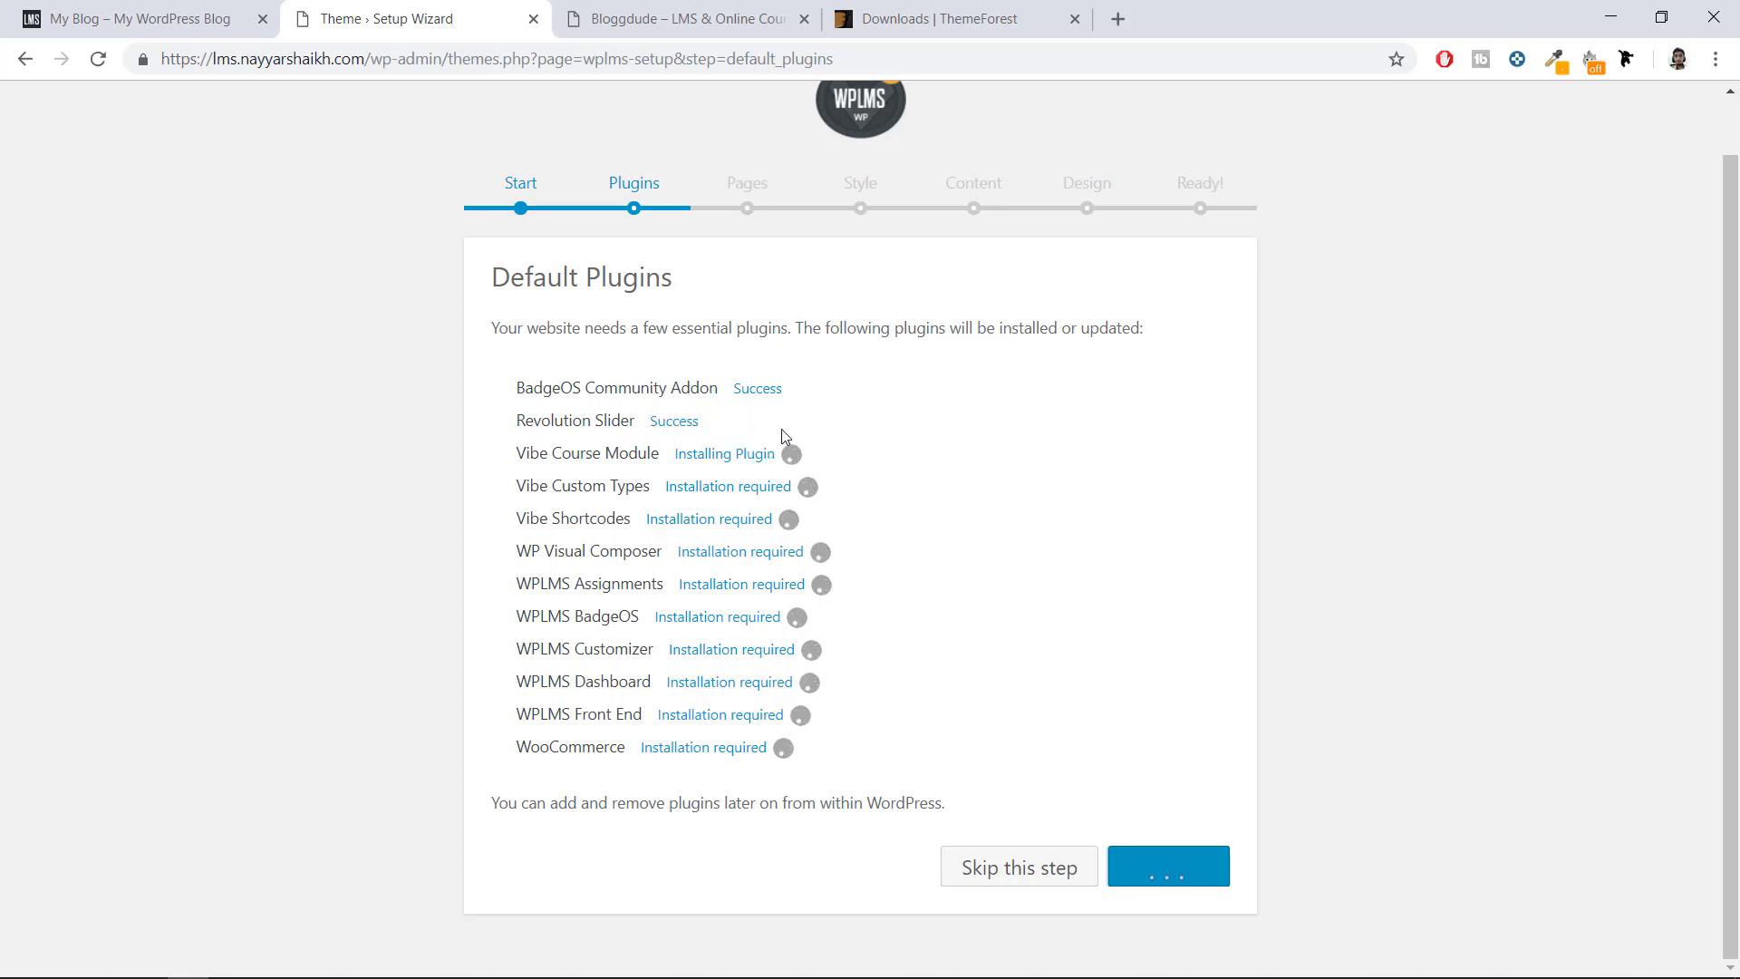
double_click(754, 390)
click(821, 392)
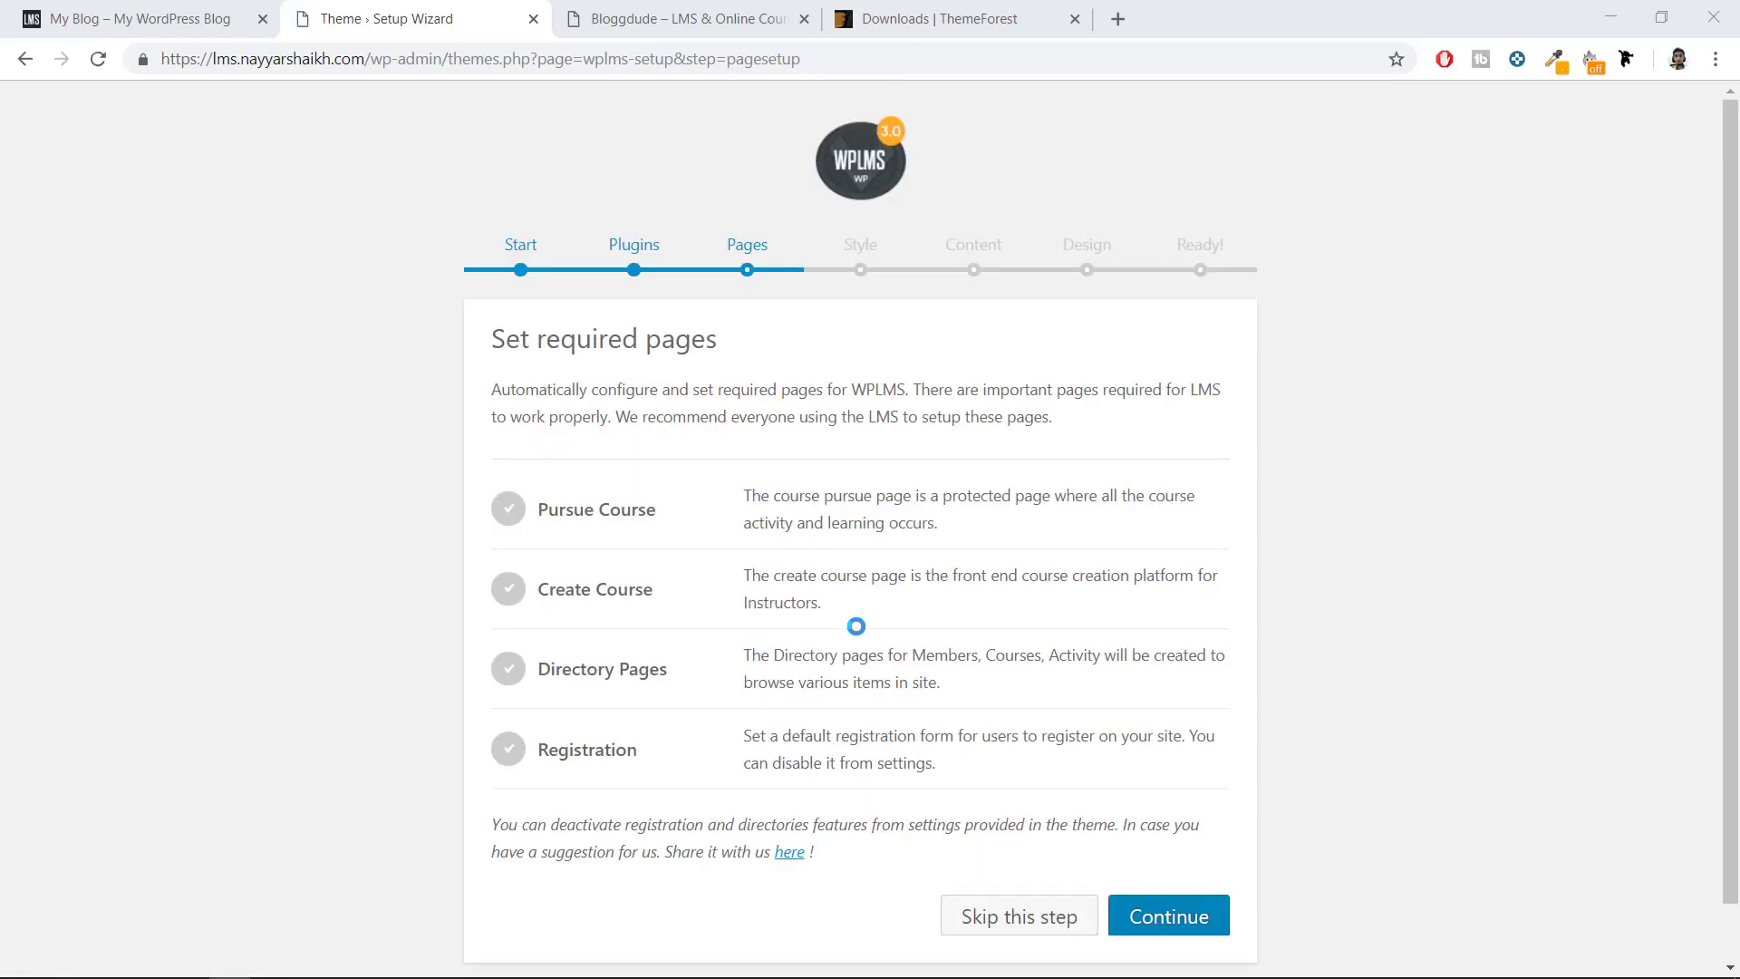
- Let the wizard create the Pursue Course, Create Course, Directory and Registration pages
scroll(988, 607, down, 1)
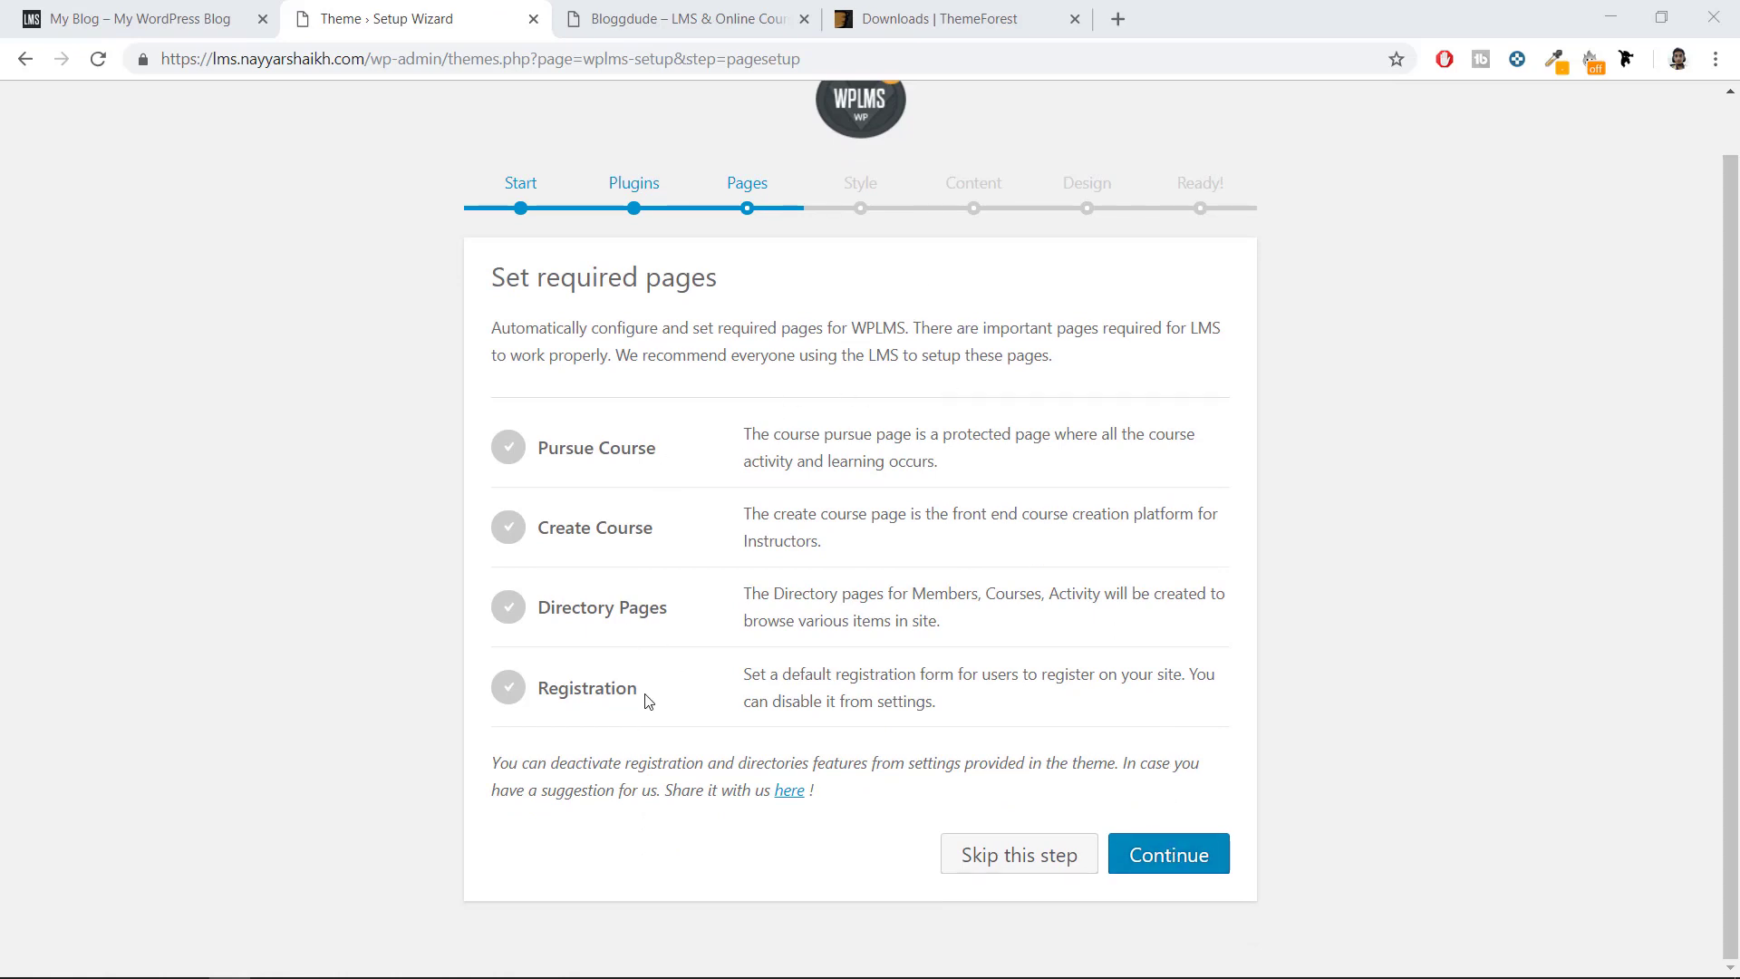
drag(647, 697, 542, 671)
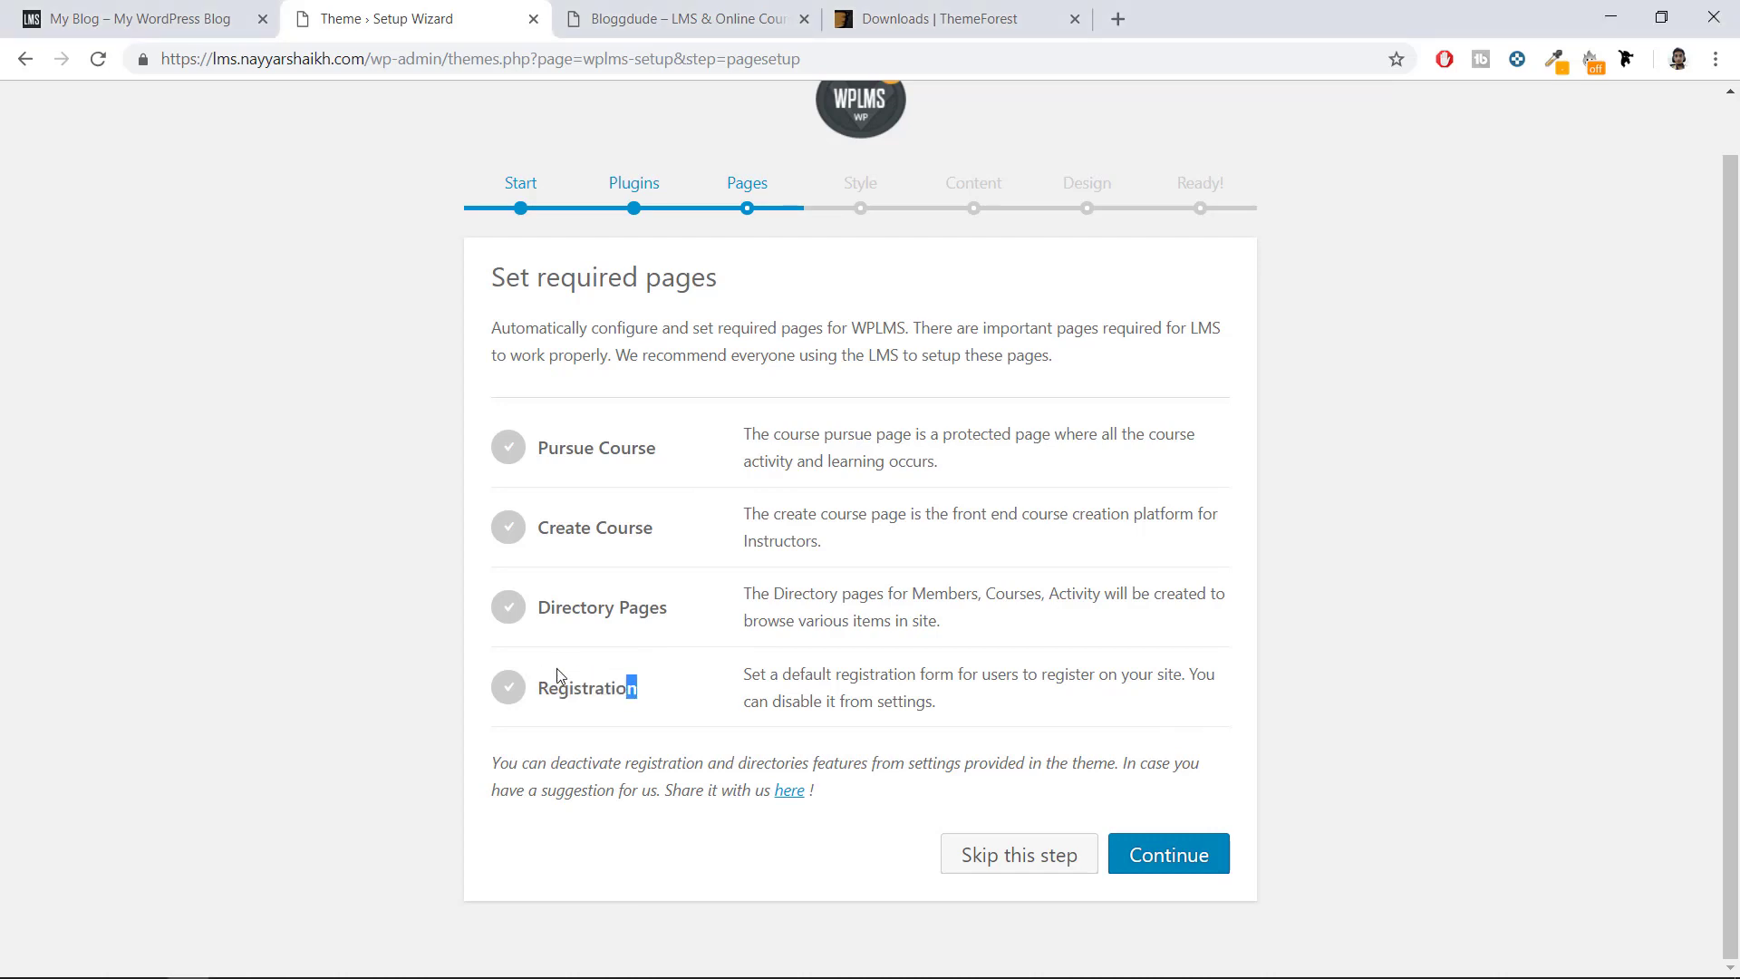
click(557, 667)
click(1163, 870)
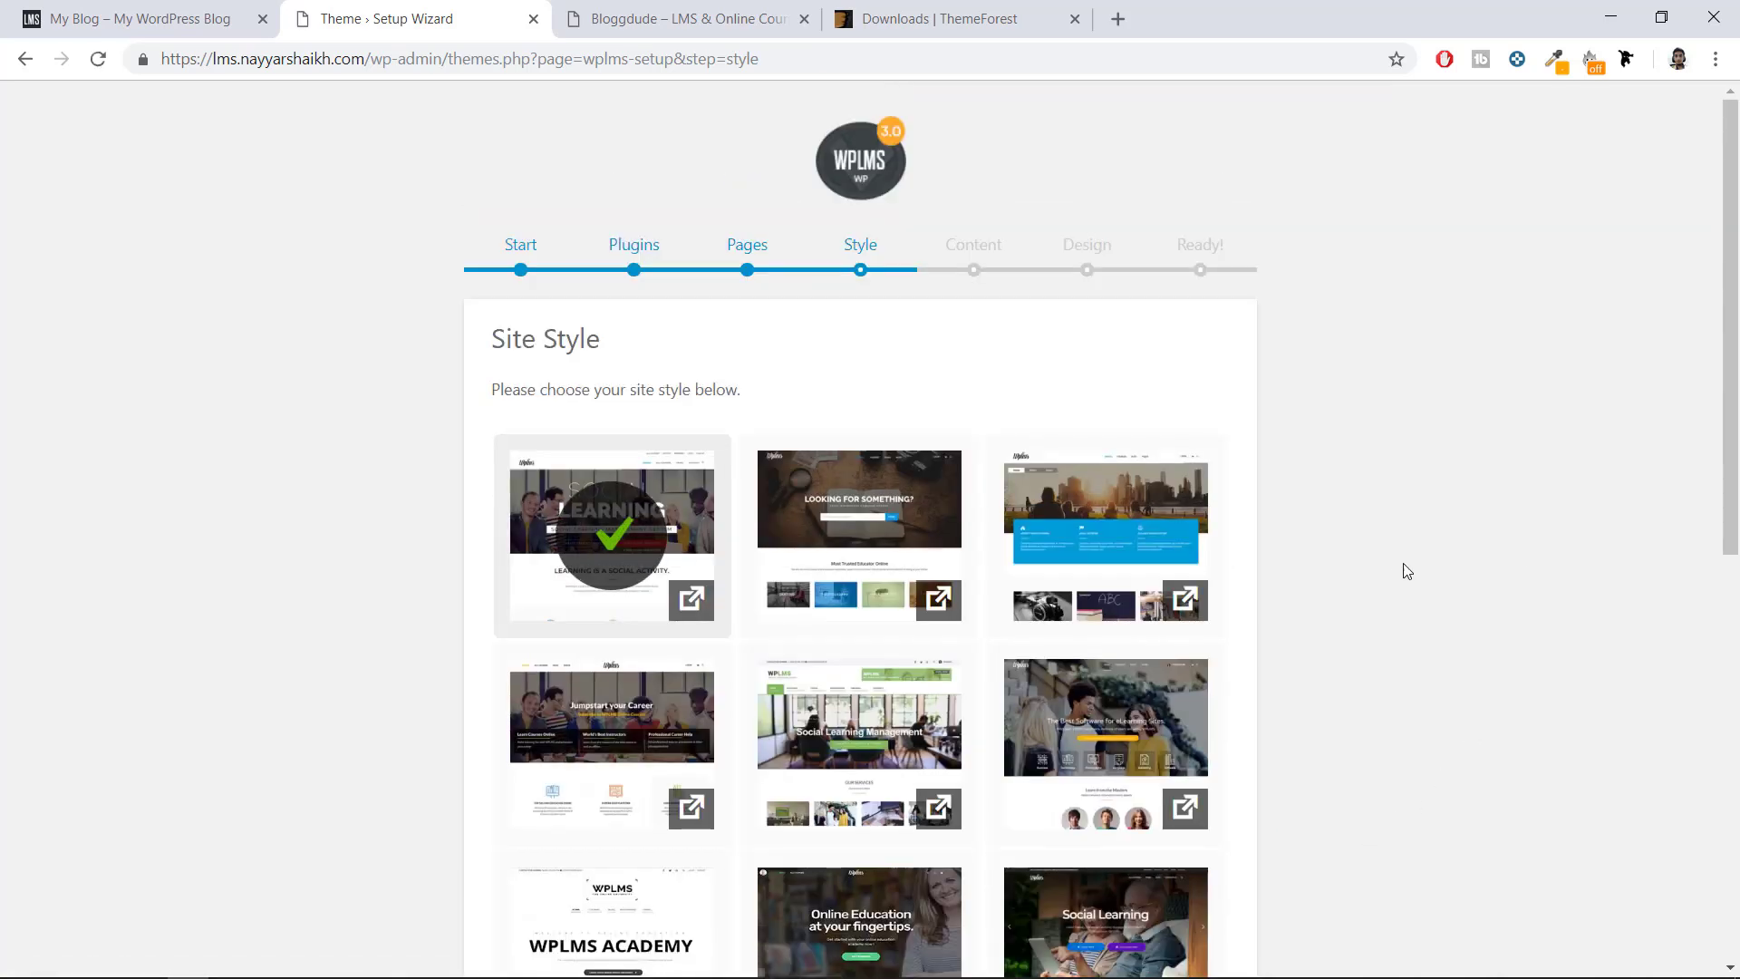
- Keep the first demo site style ticked and skip the Site Style step
scroll(1543, 606, down, 2)
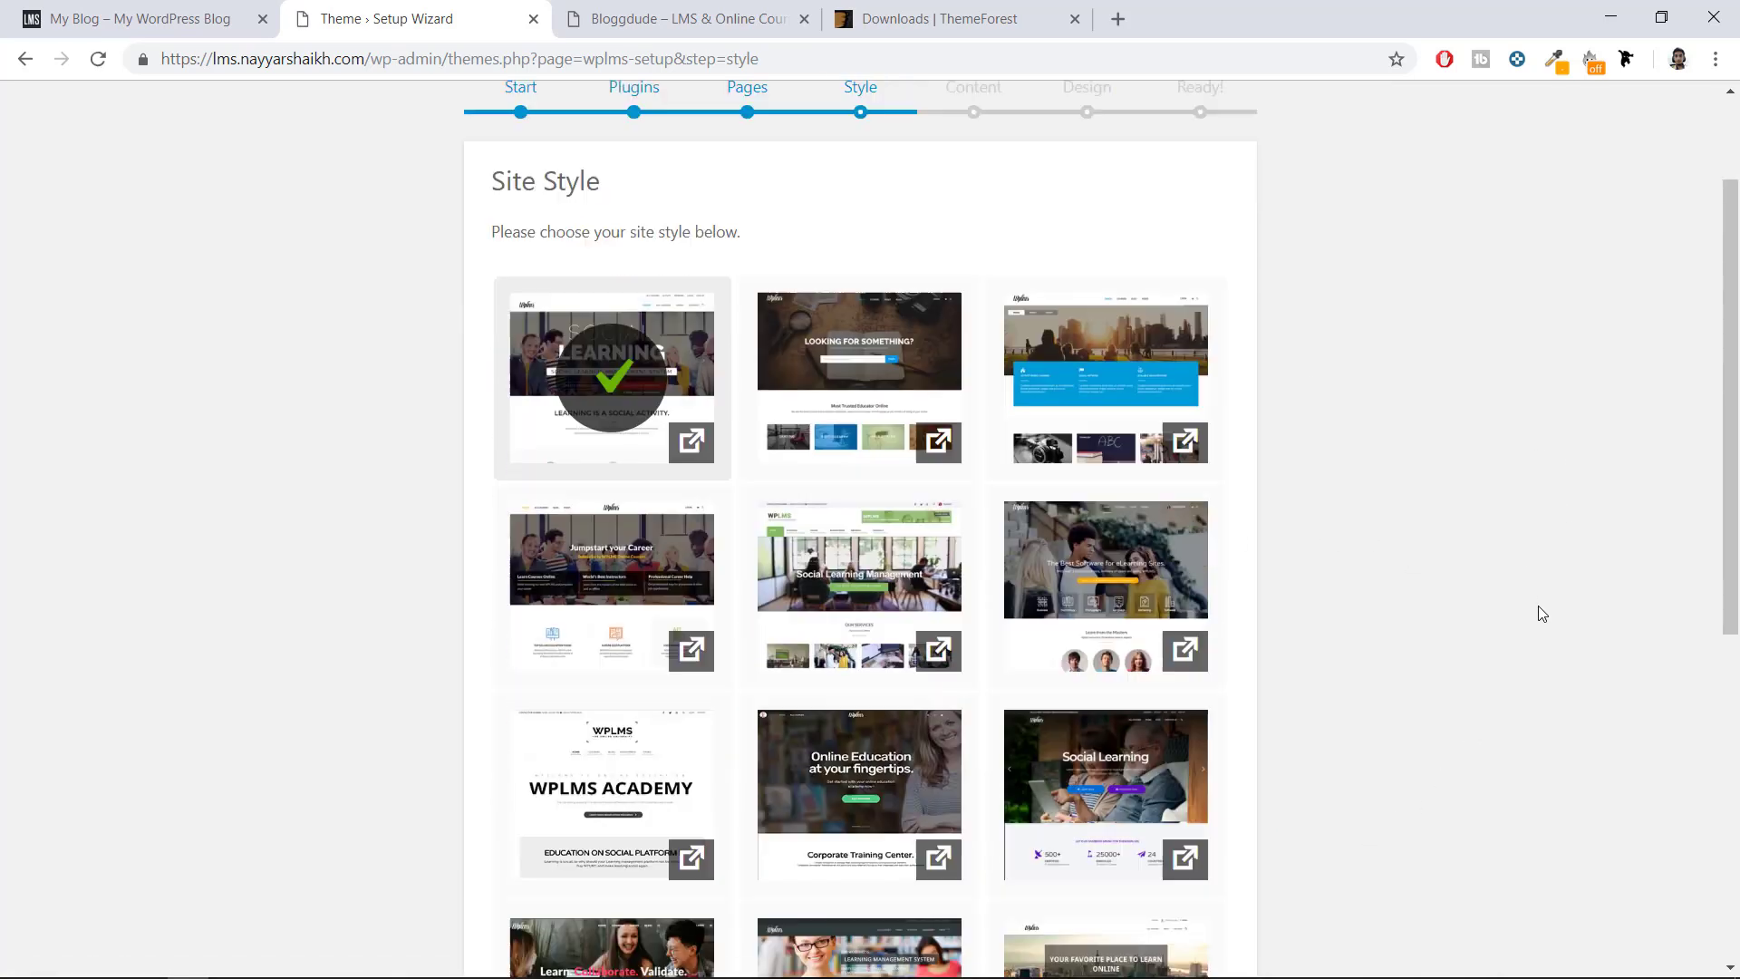
scroll(1356, 554, up, 1)
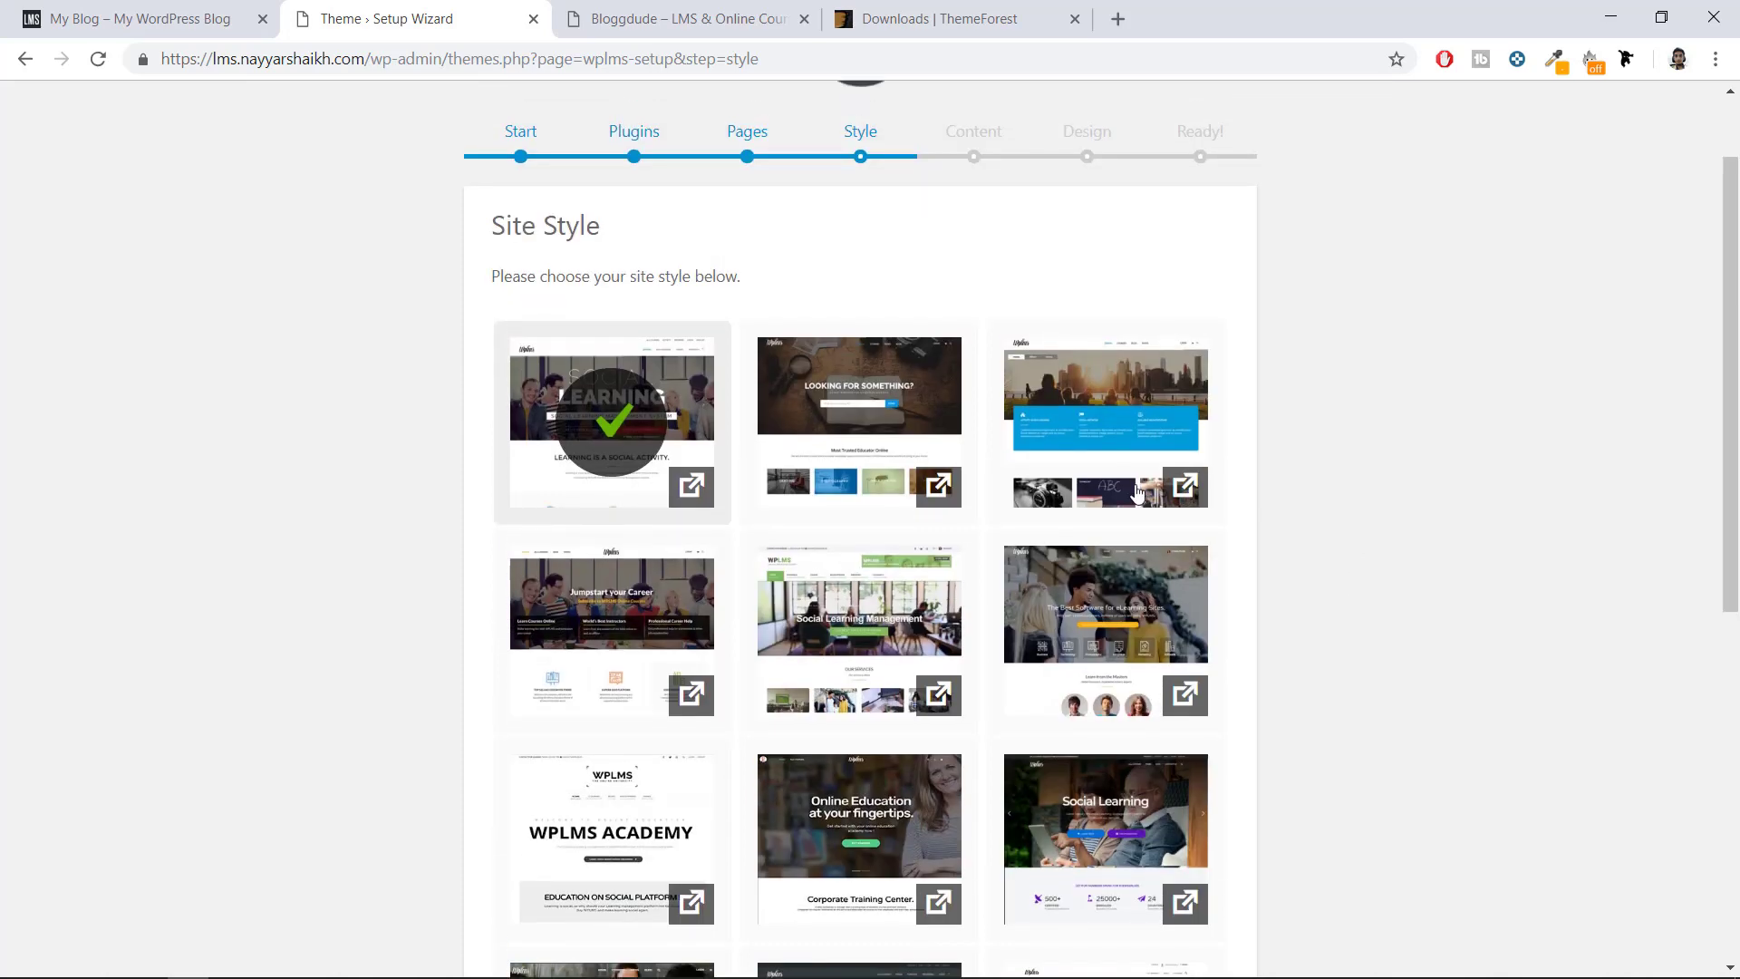
right_click(942, 492)
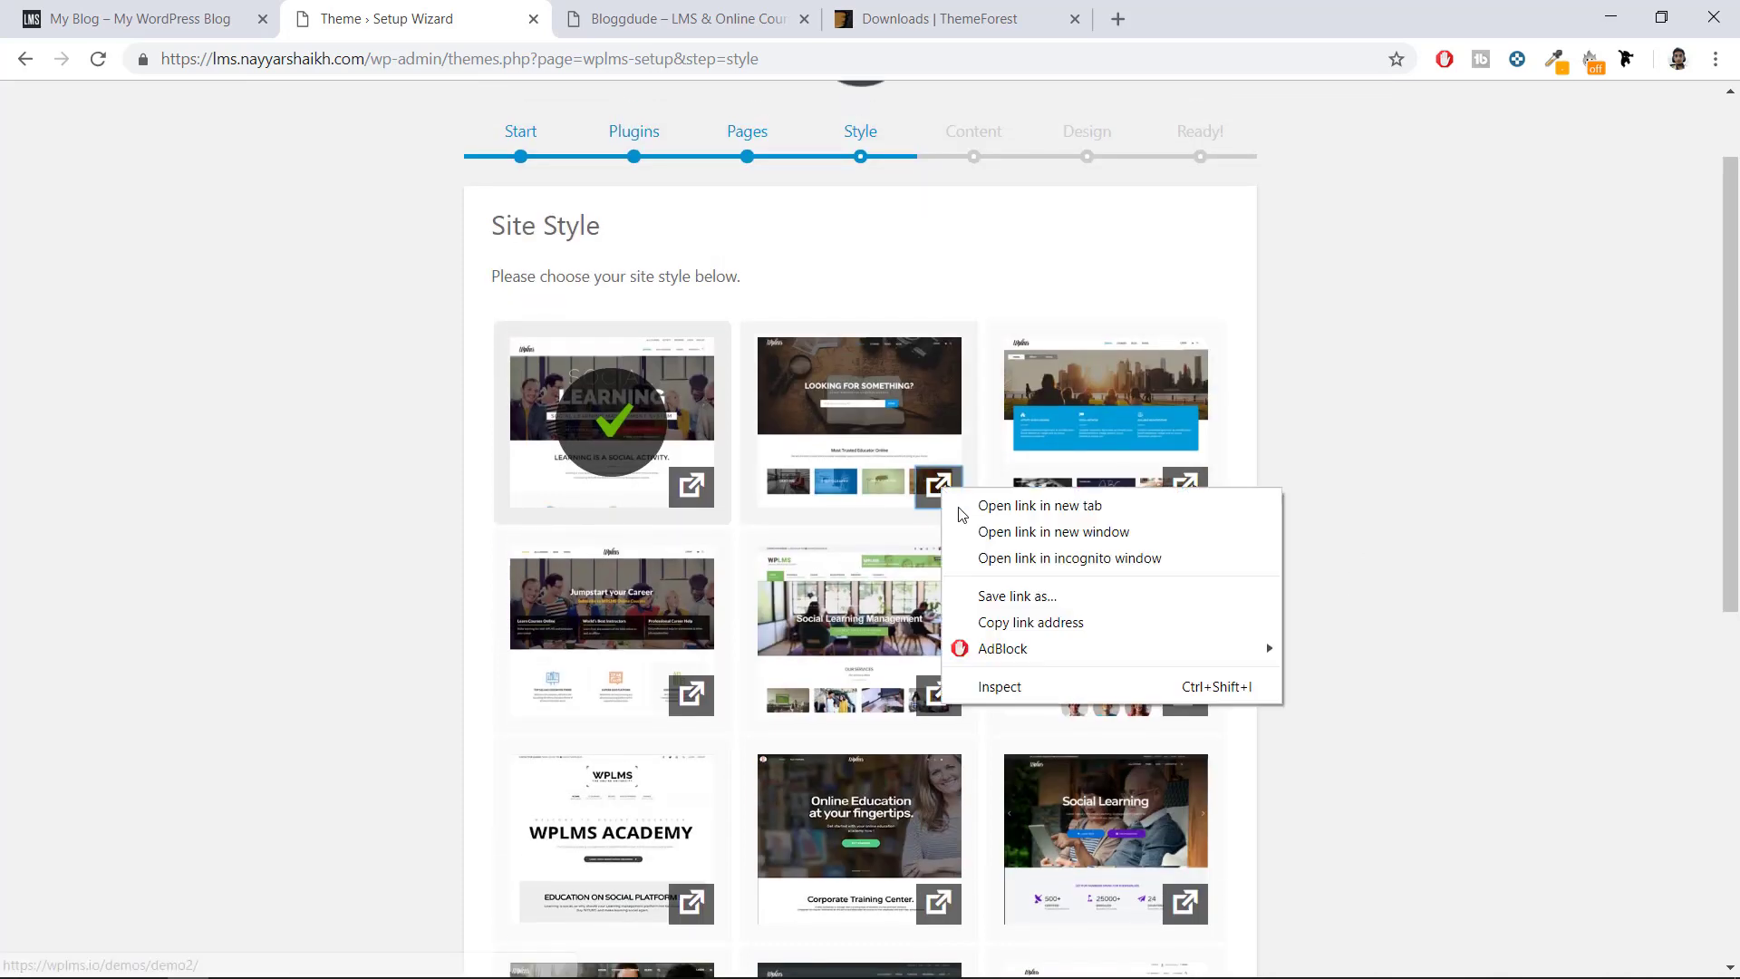
click(1640, 381)
scroll(1387, 412, down, 1)
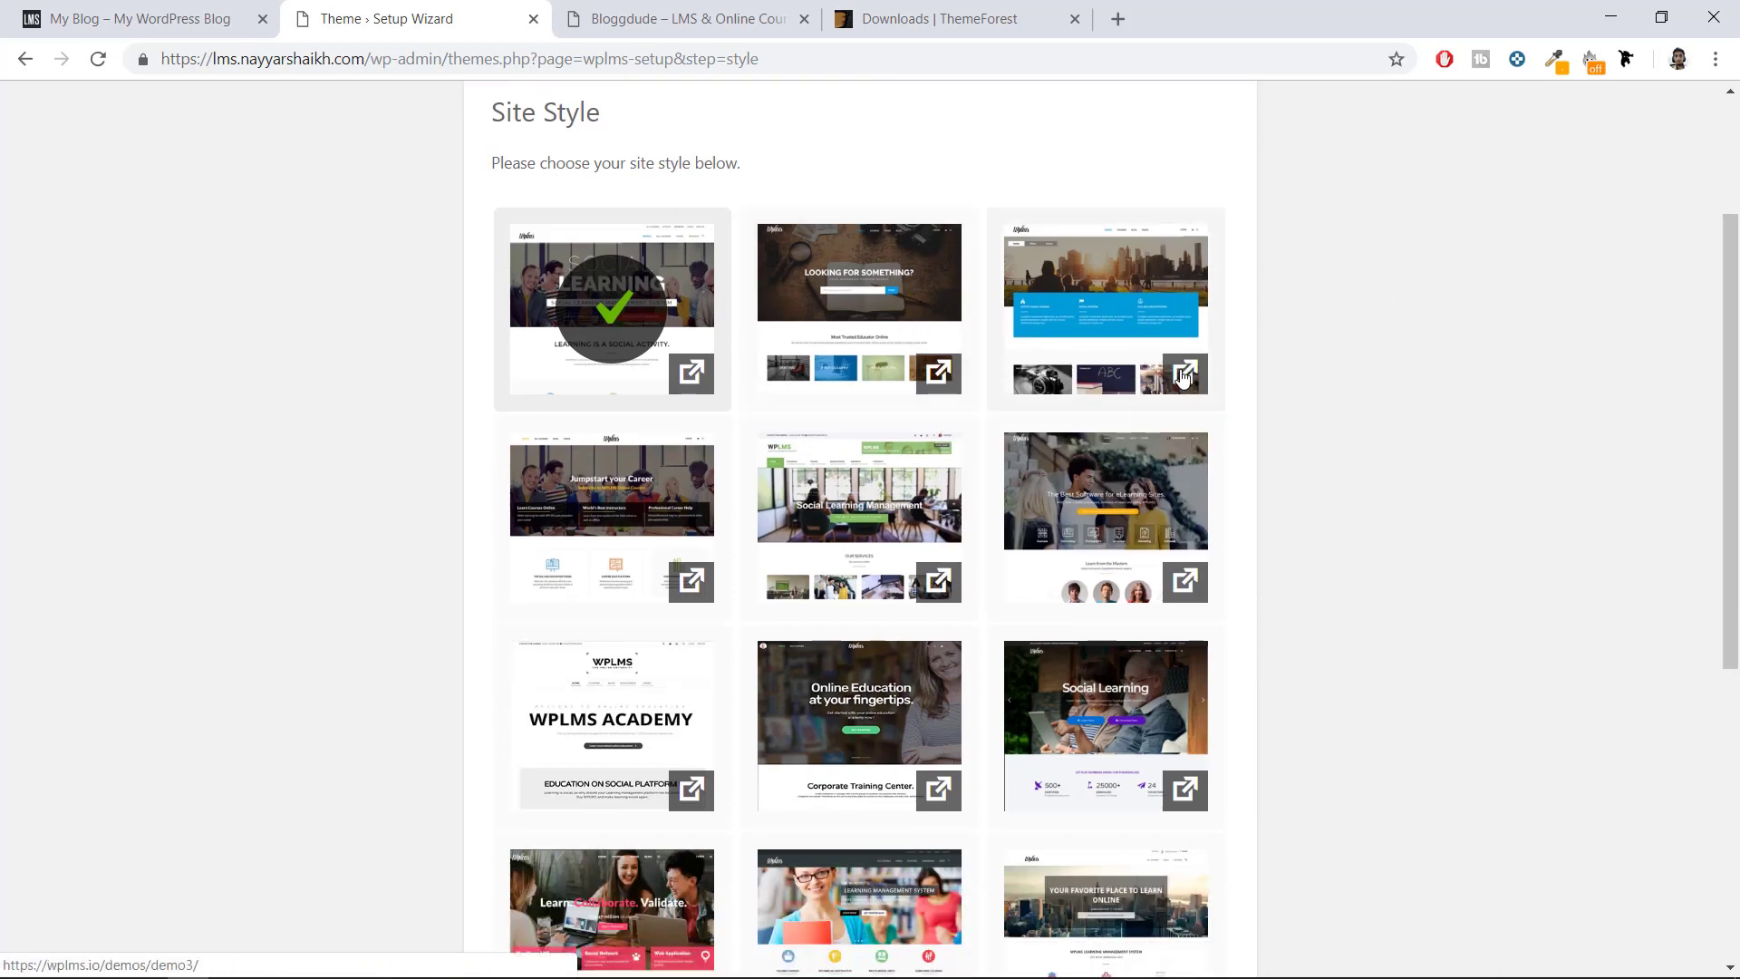
scroll(1178, 389, down, 3)
scroll(1246, 521, down, 2)
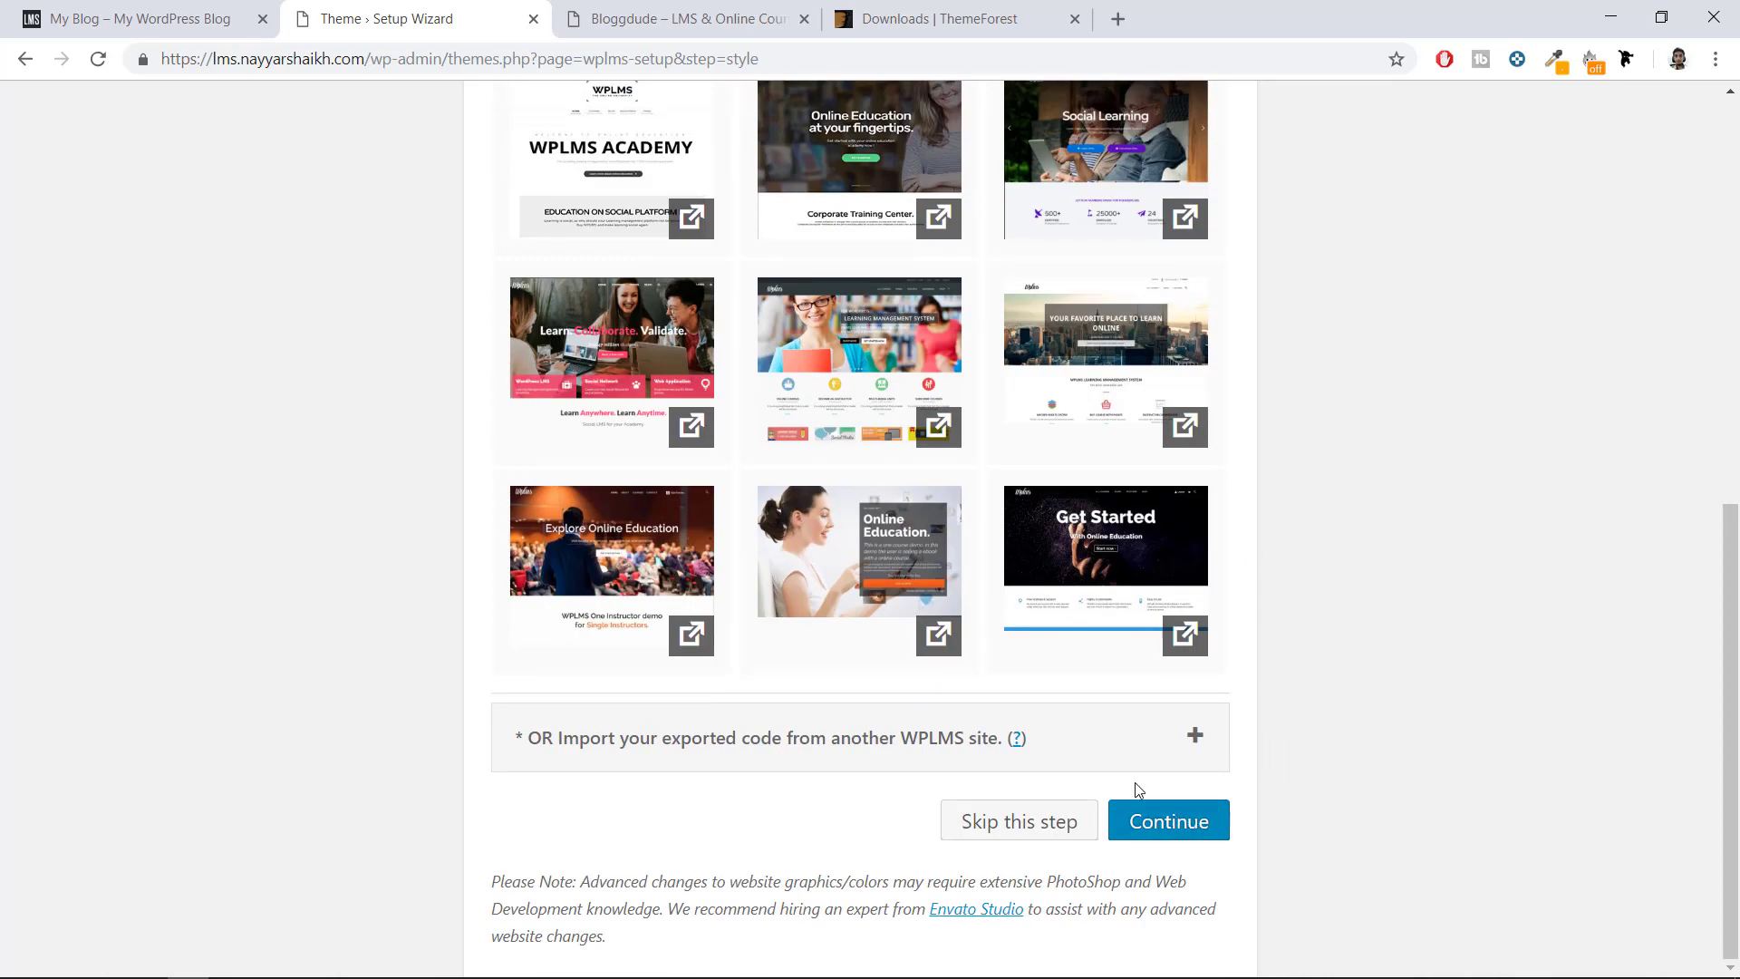
click(1018, 831)
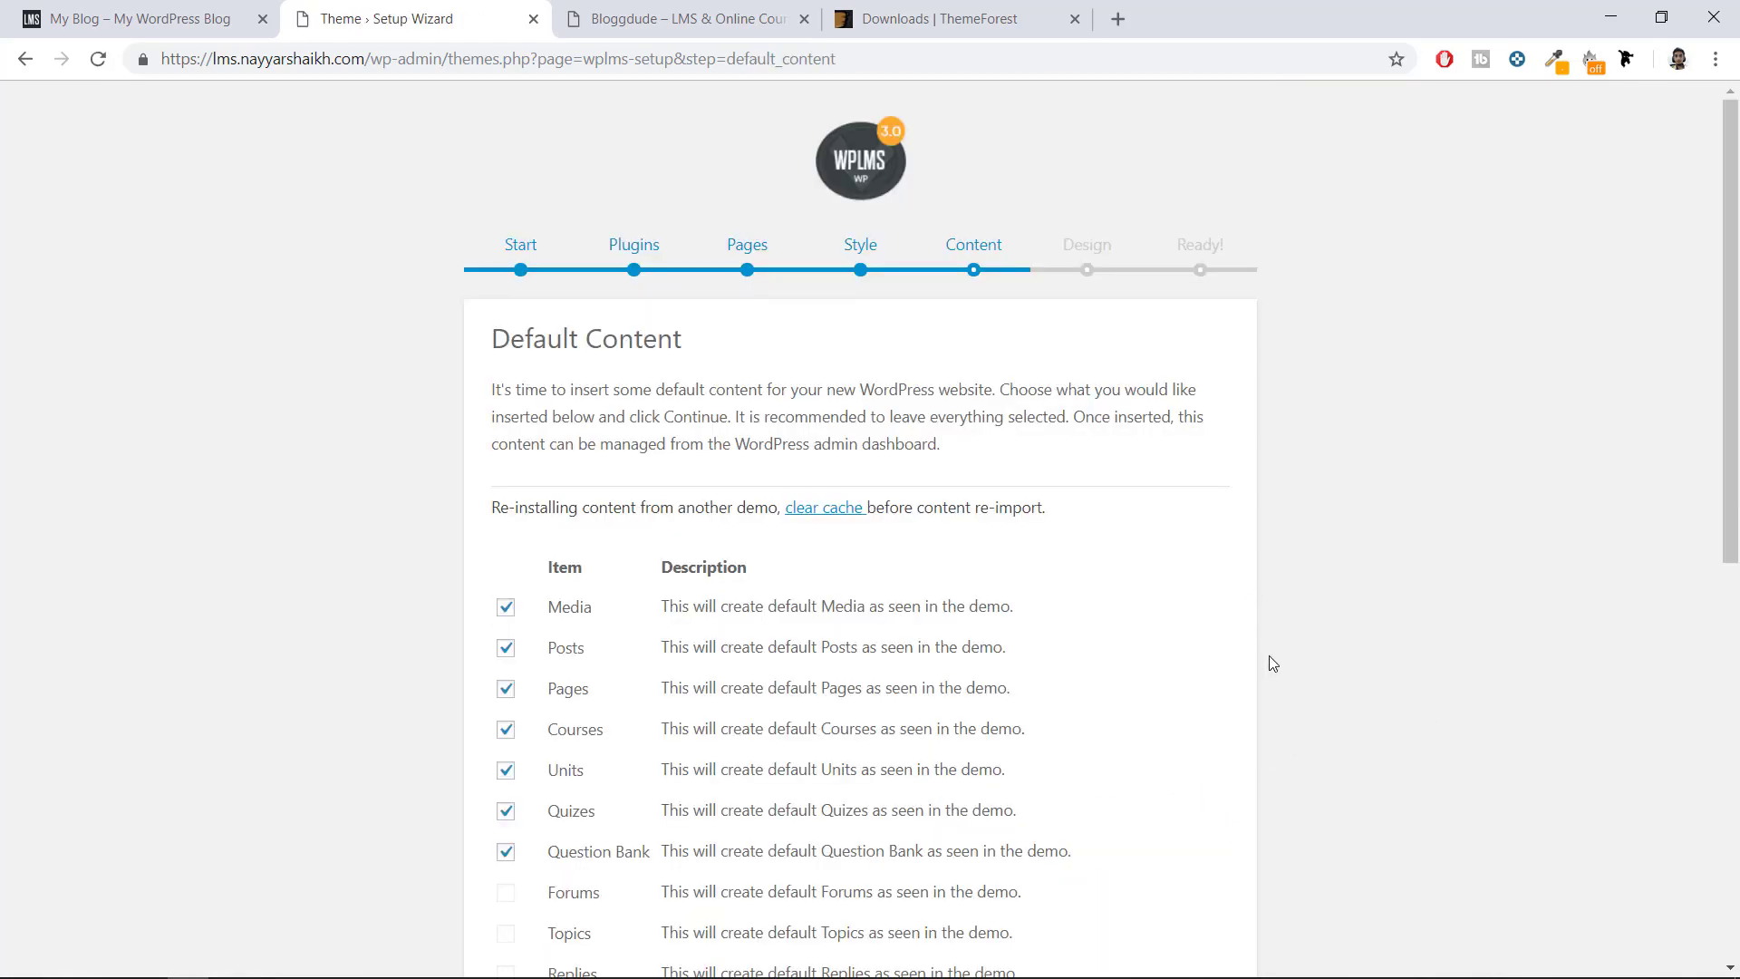
- Skip importing the default demo content (Media through Question Bank)
scroll(1269, 662, down, 2)
scroll(1274, 668, down, 1)
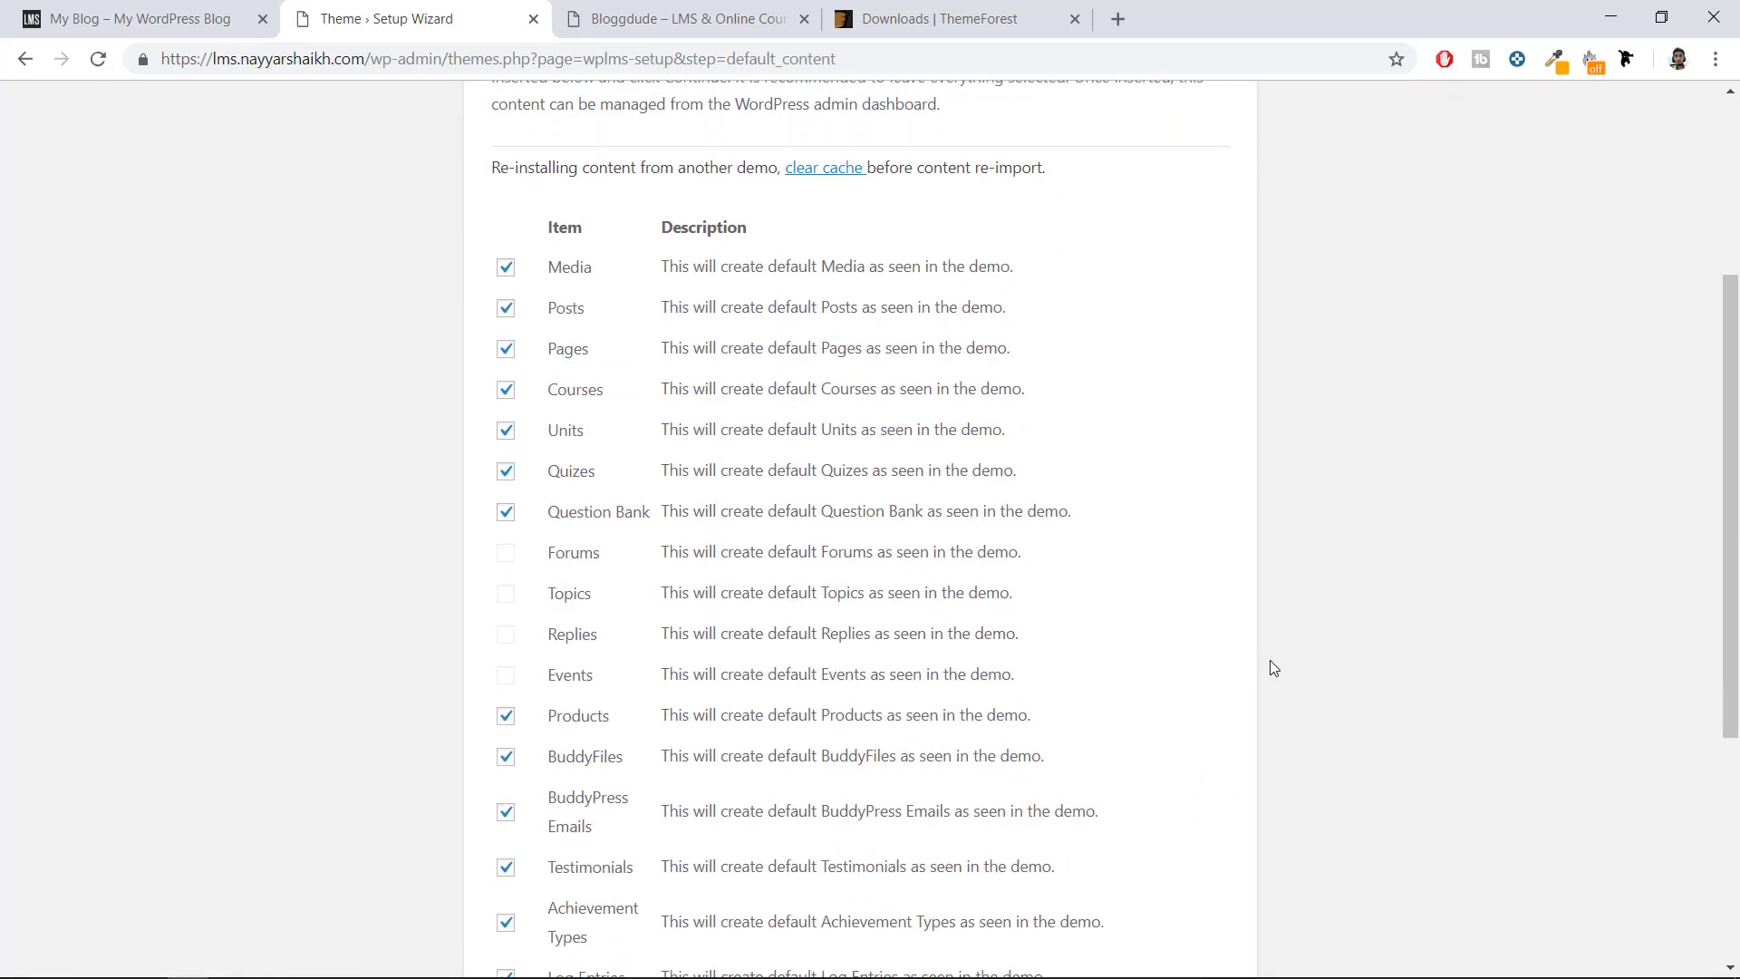
scroll(1282, 635, down, 4)
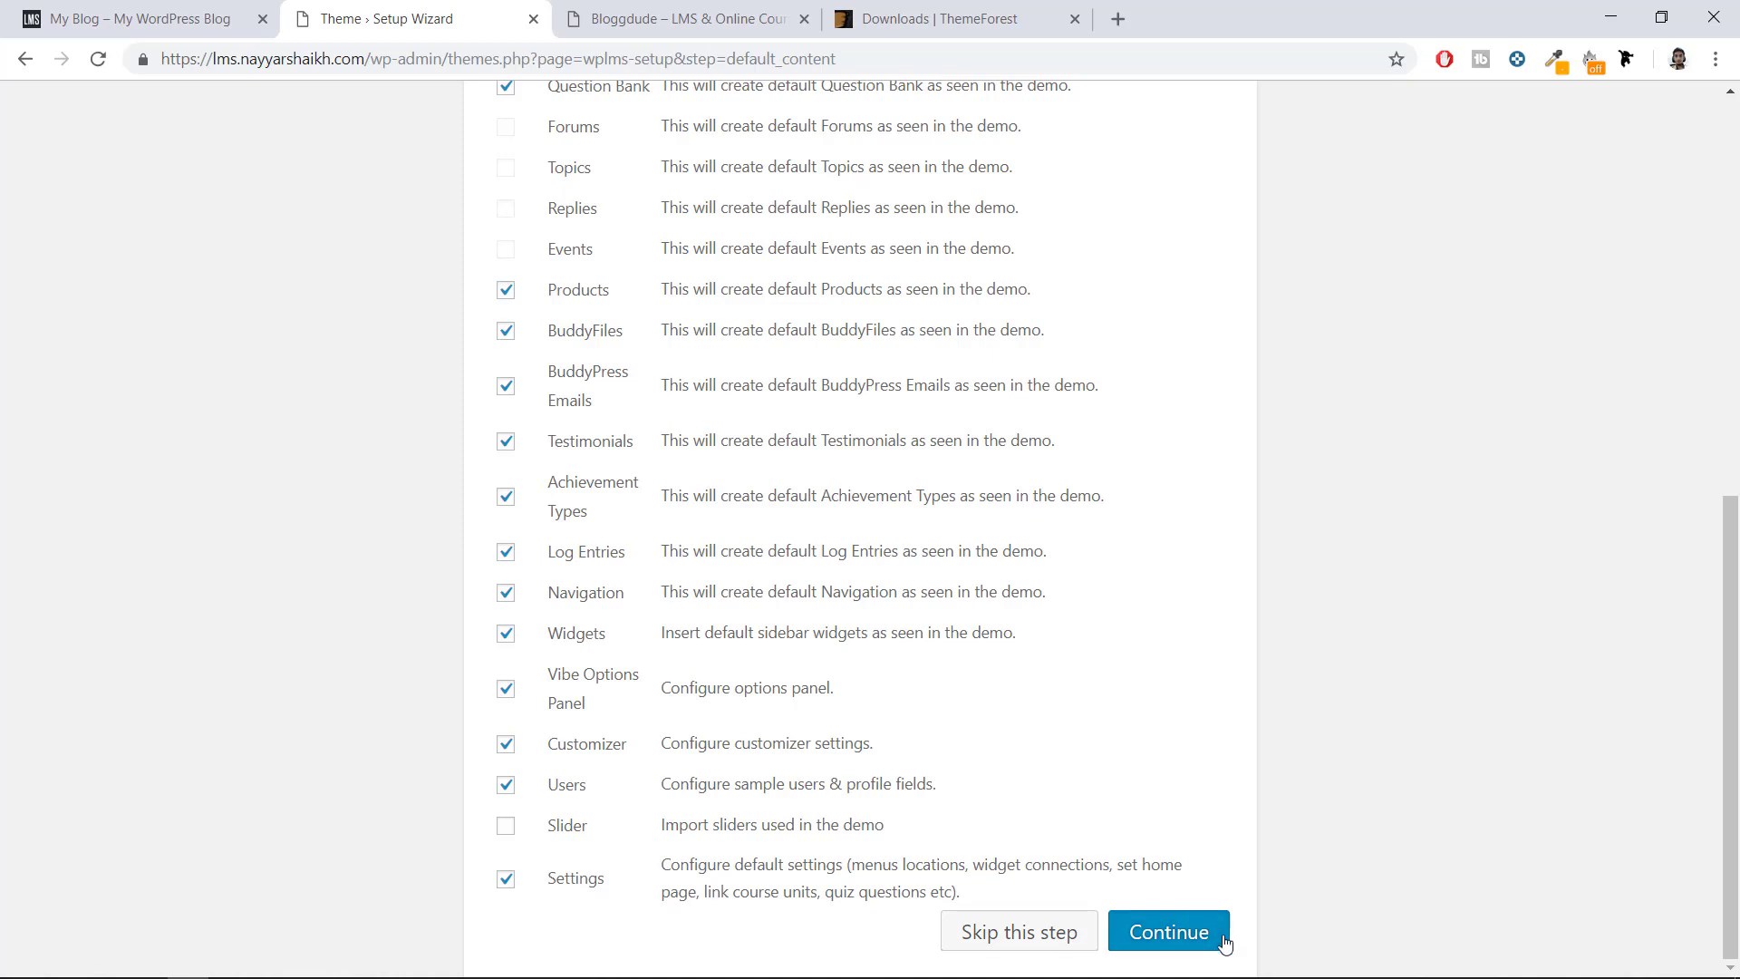
click(1072, 932)
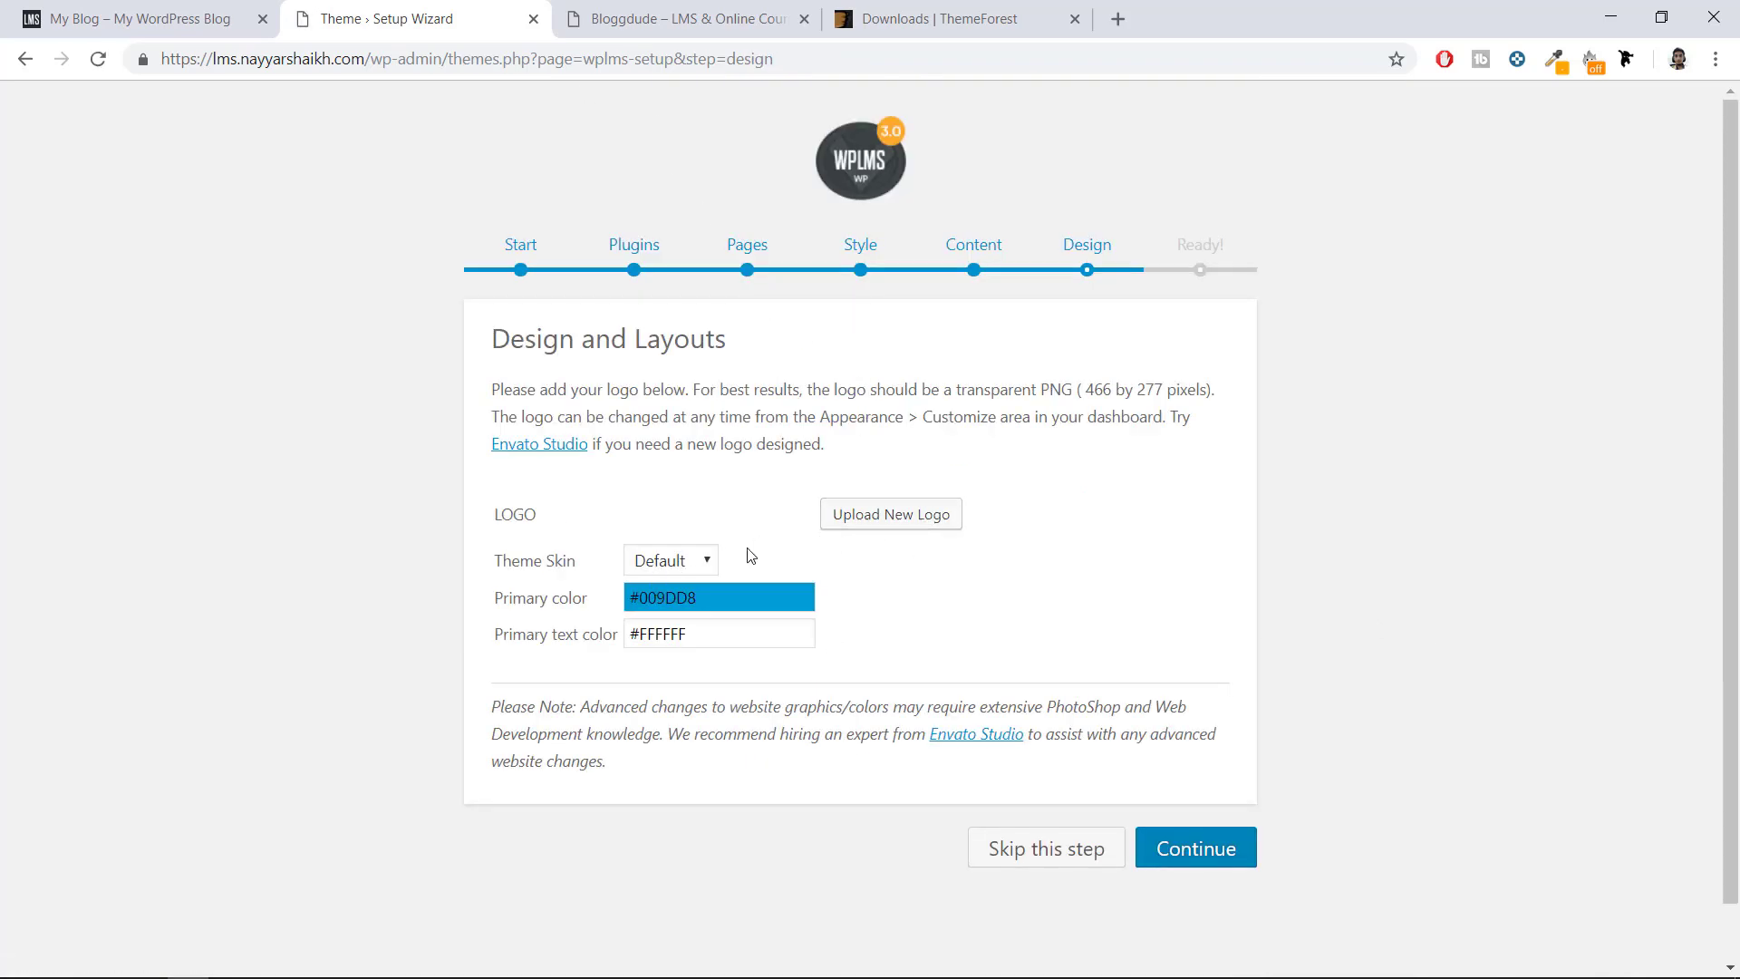
- Leave the Default theme skin and #009DD8 primary colour unchanged and finish the WPLMS wizard
click(689, 561)
click(963, 577)
click(159, 18)
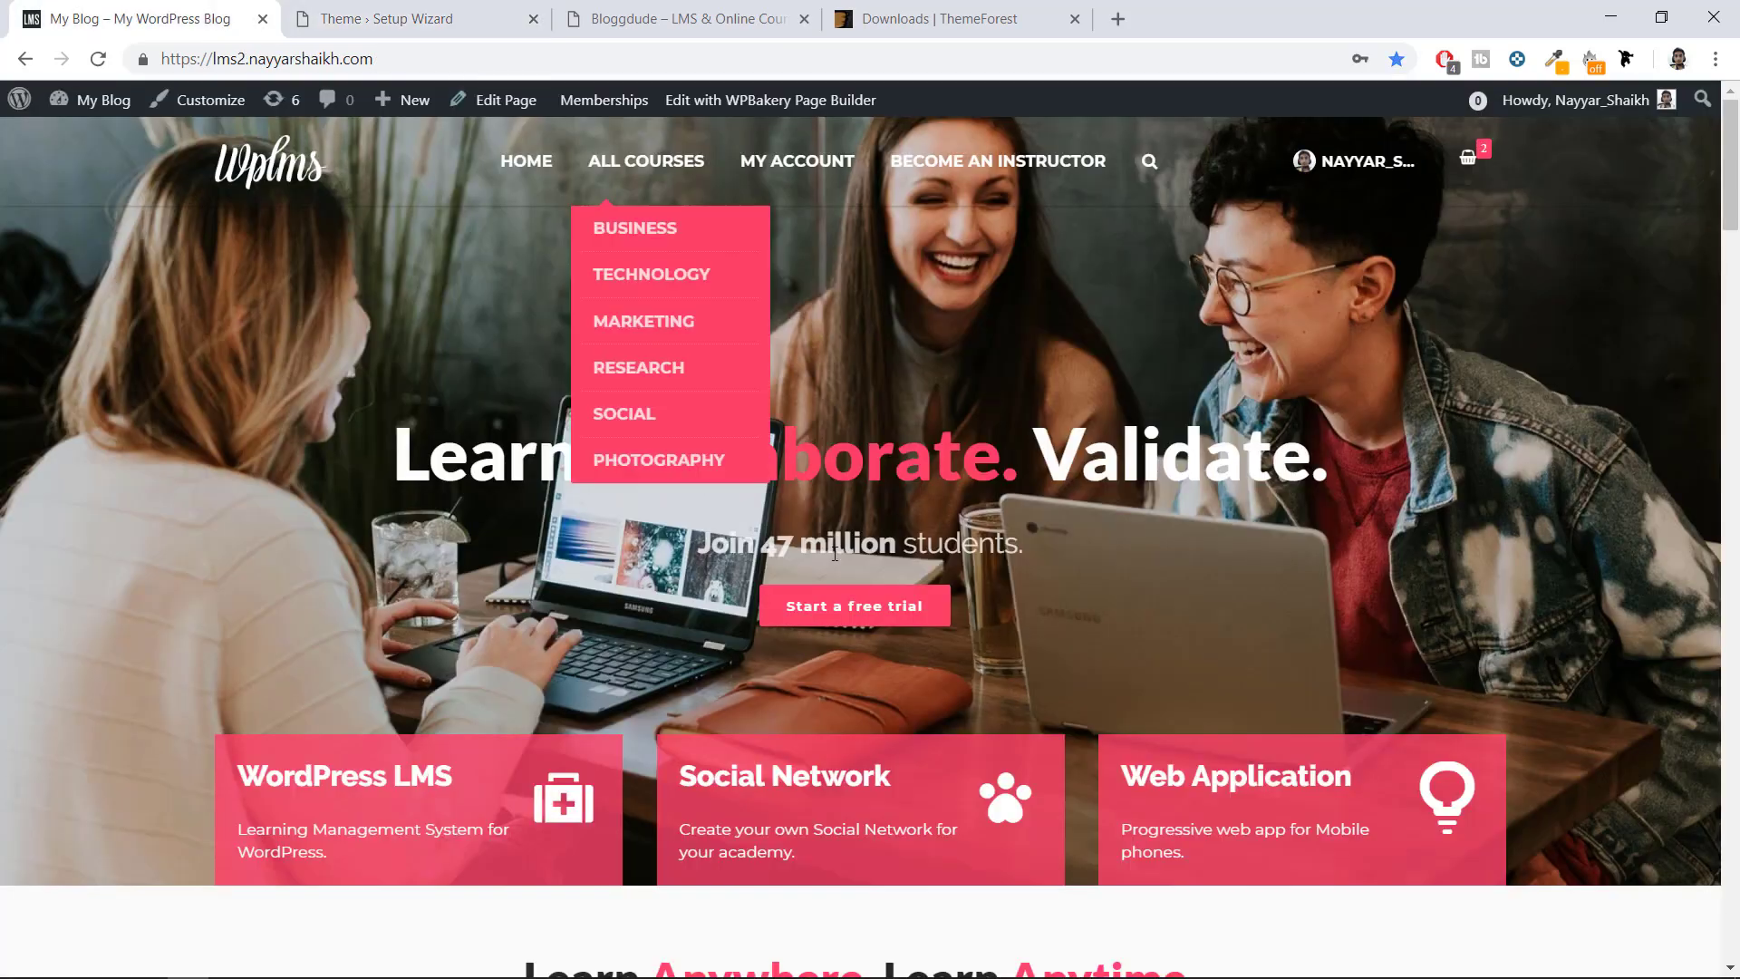
click(426, 10)
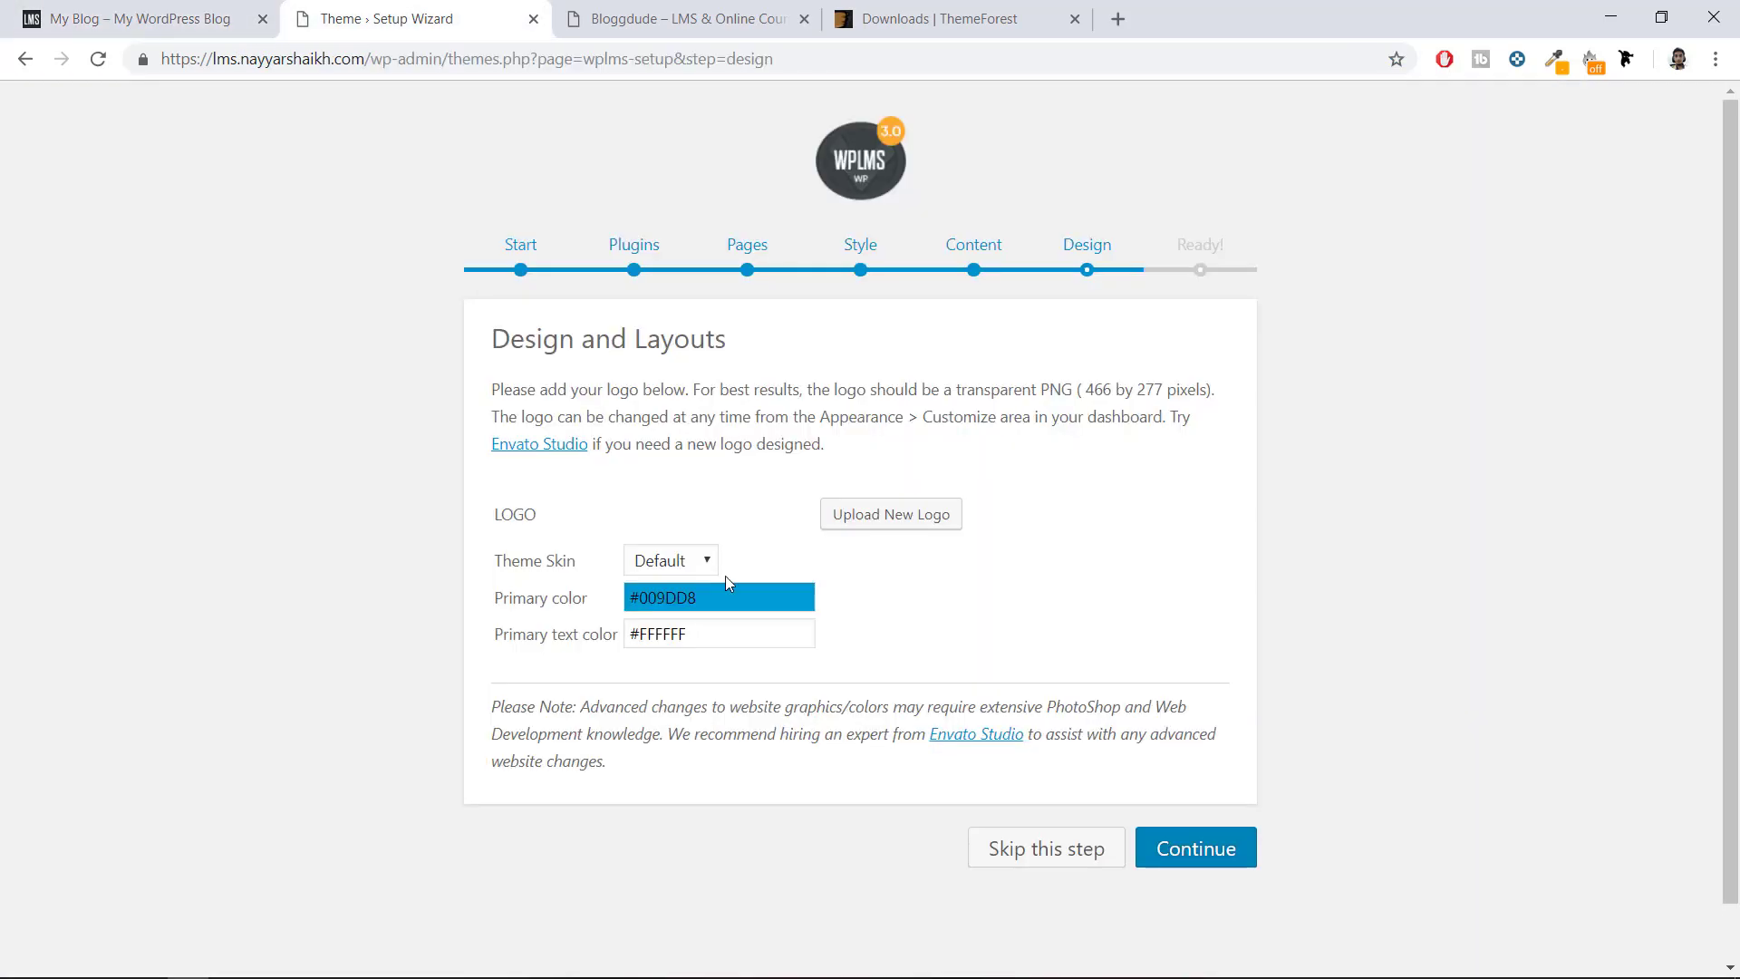
click(733, 589)
click(1052, 592)
click(1204, 830)
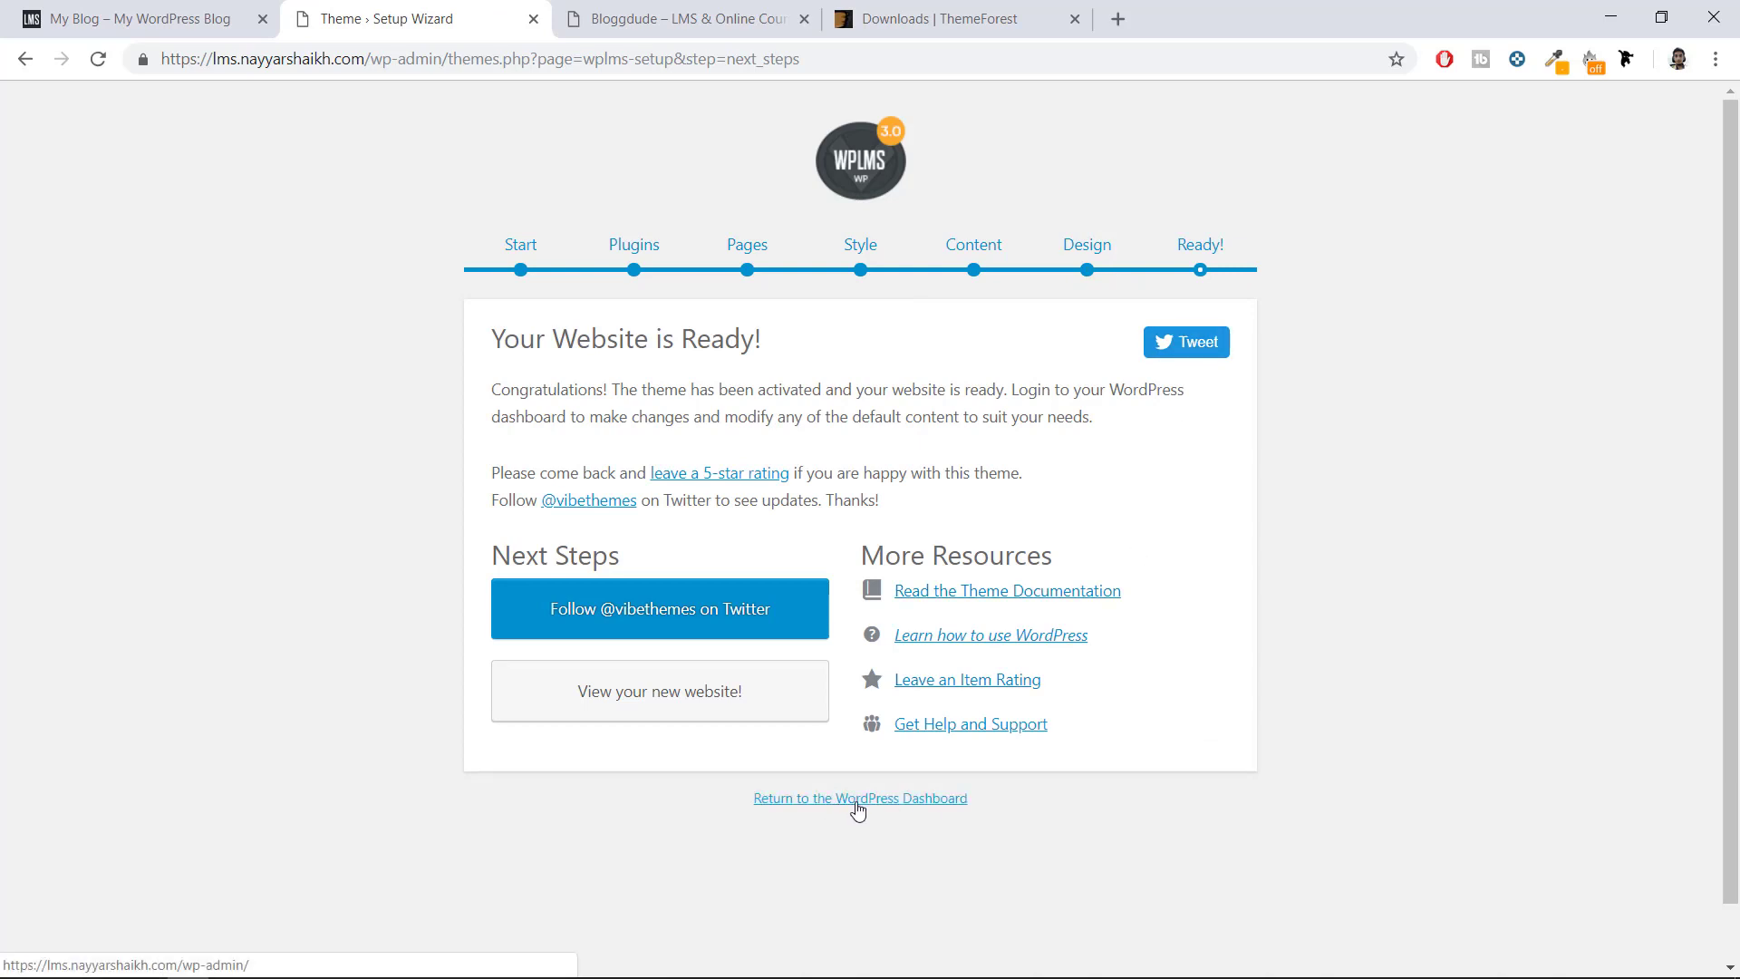
- Reload the Bloggdude front page and close the ThemeForest downloads tab
click(858, 802)
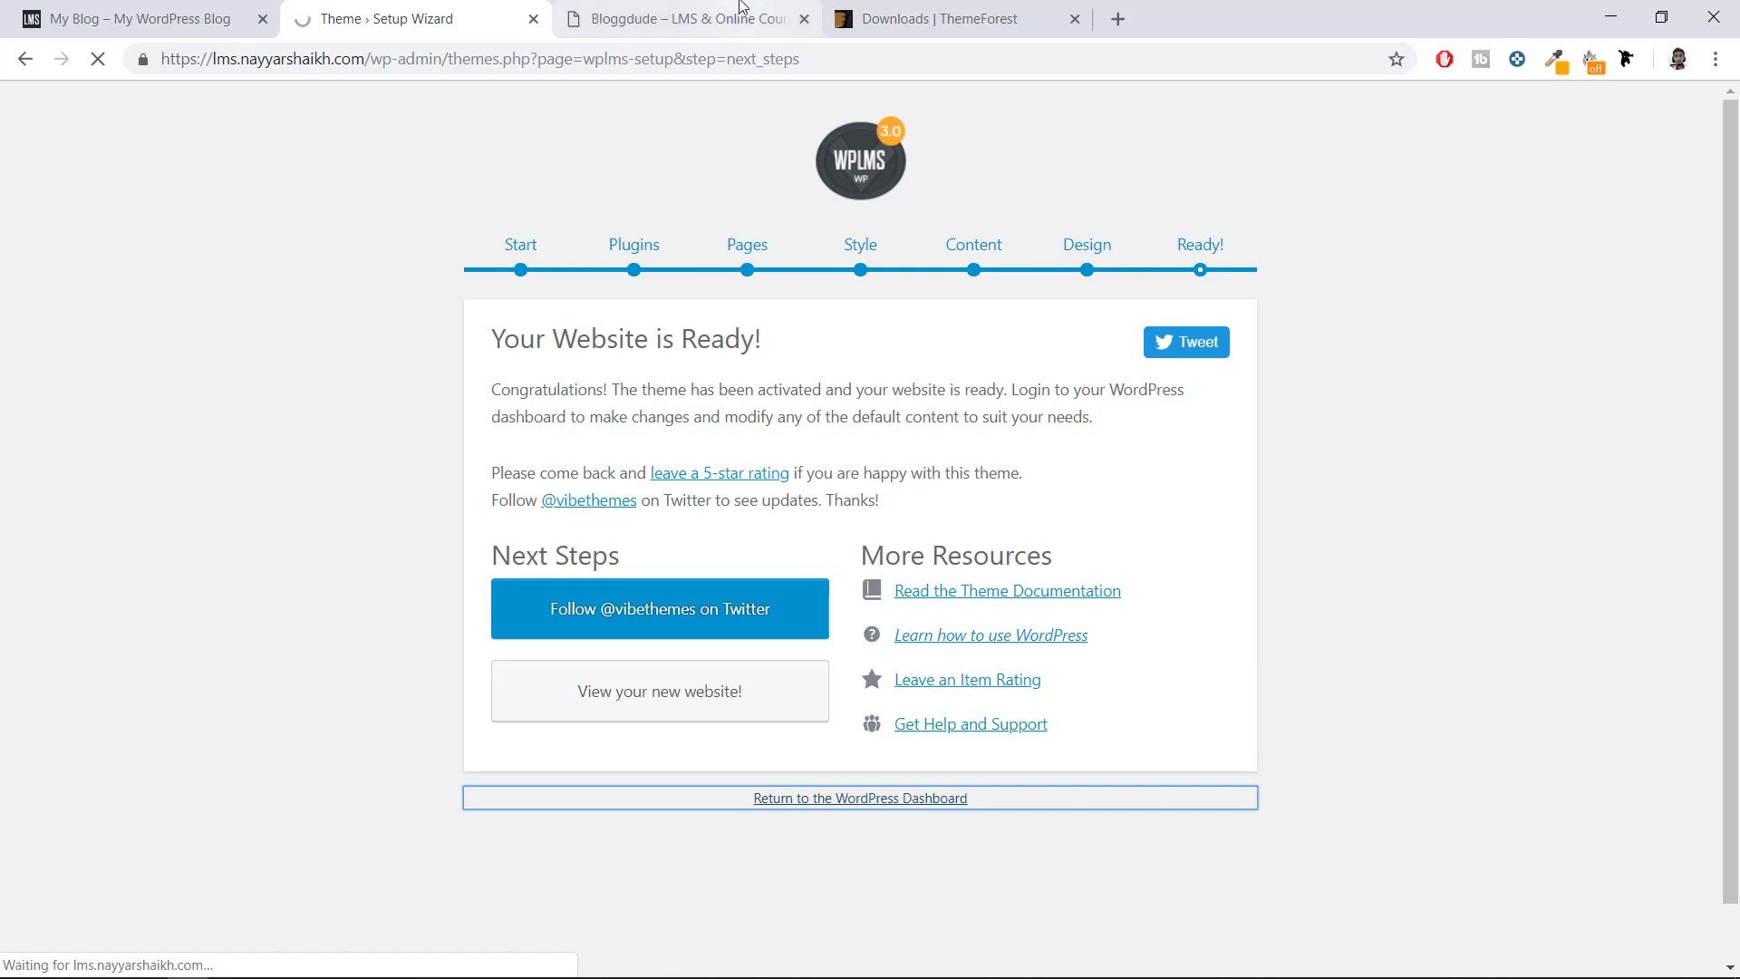
click(650, 20)
click(98, 58)
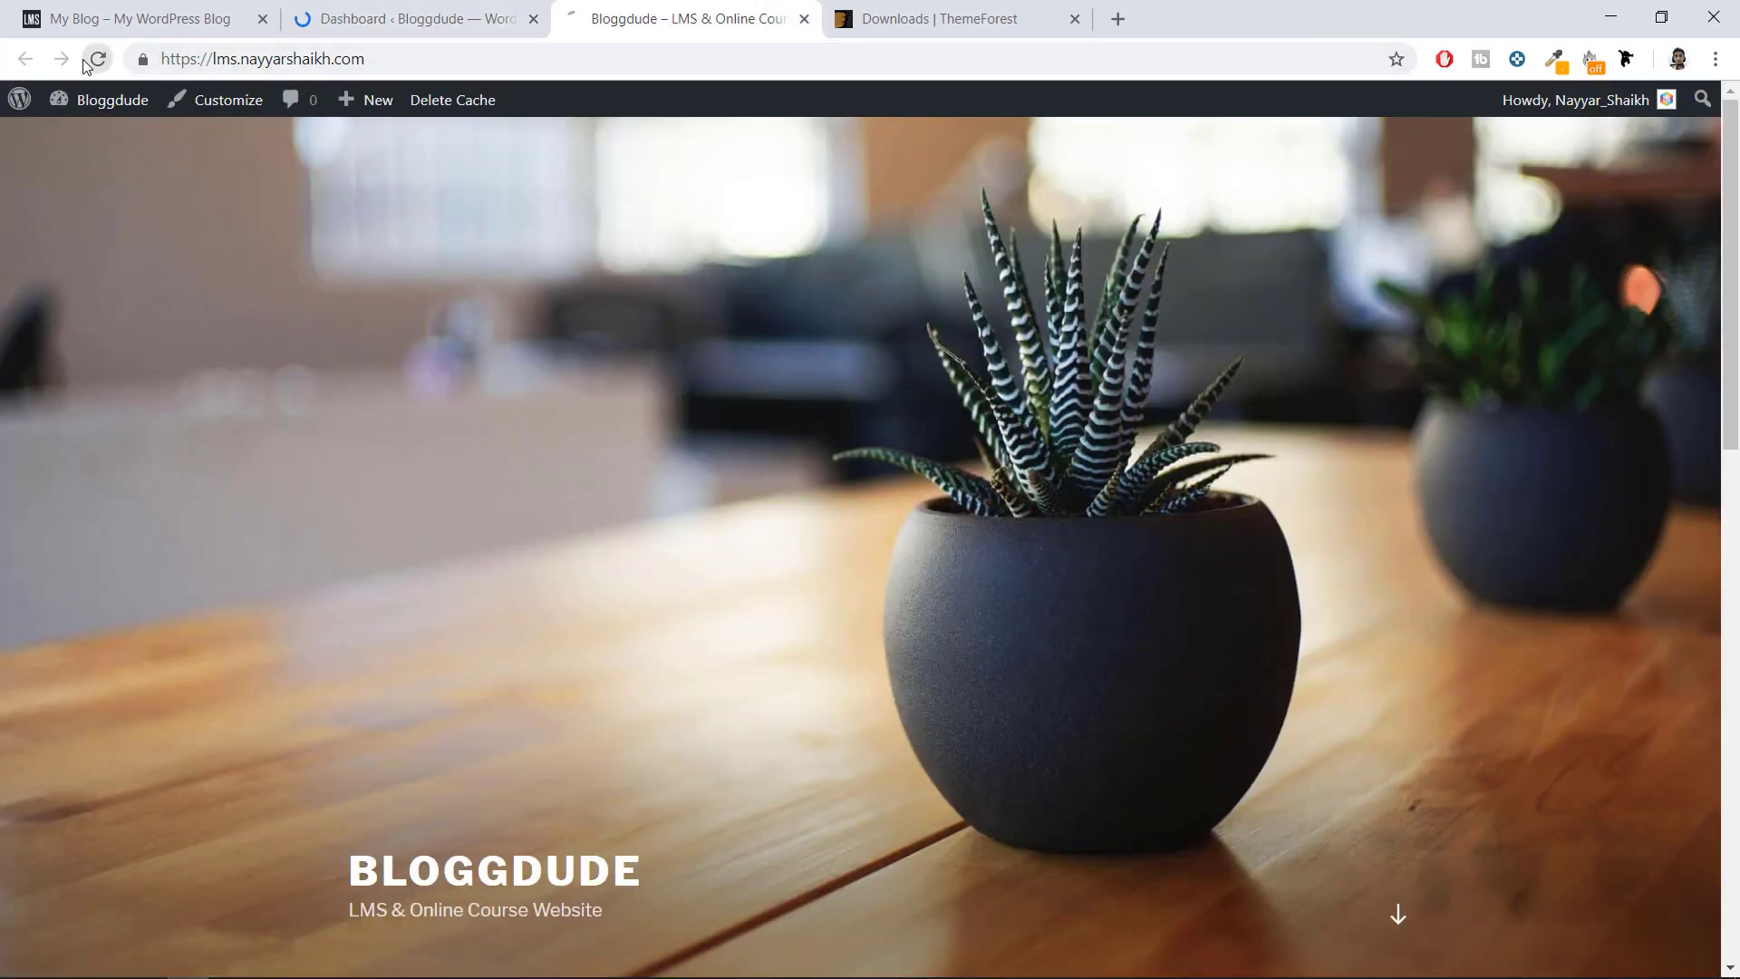
click(1075, 19)
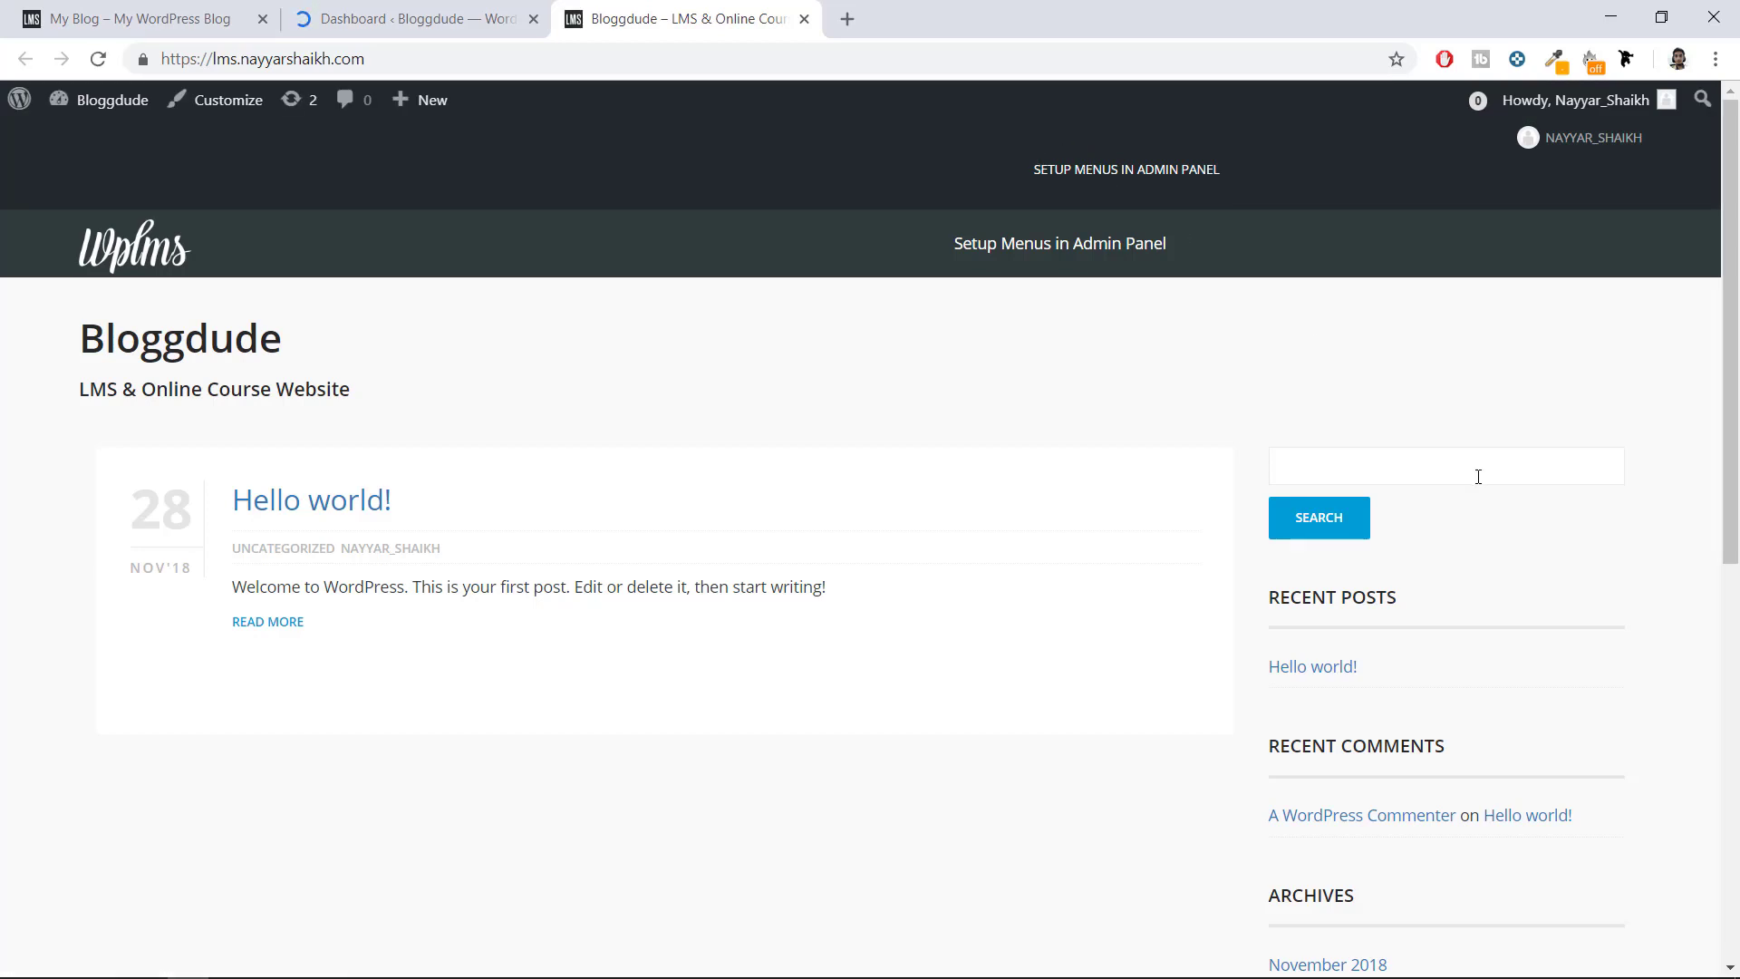
scroll(1478, 477, down, 8)
scroll(1333, 661, up, 4)
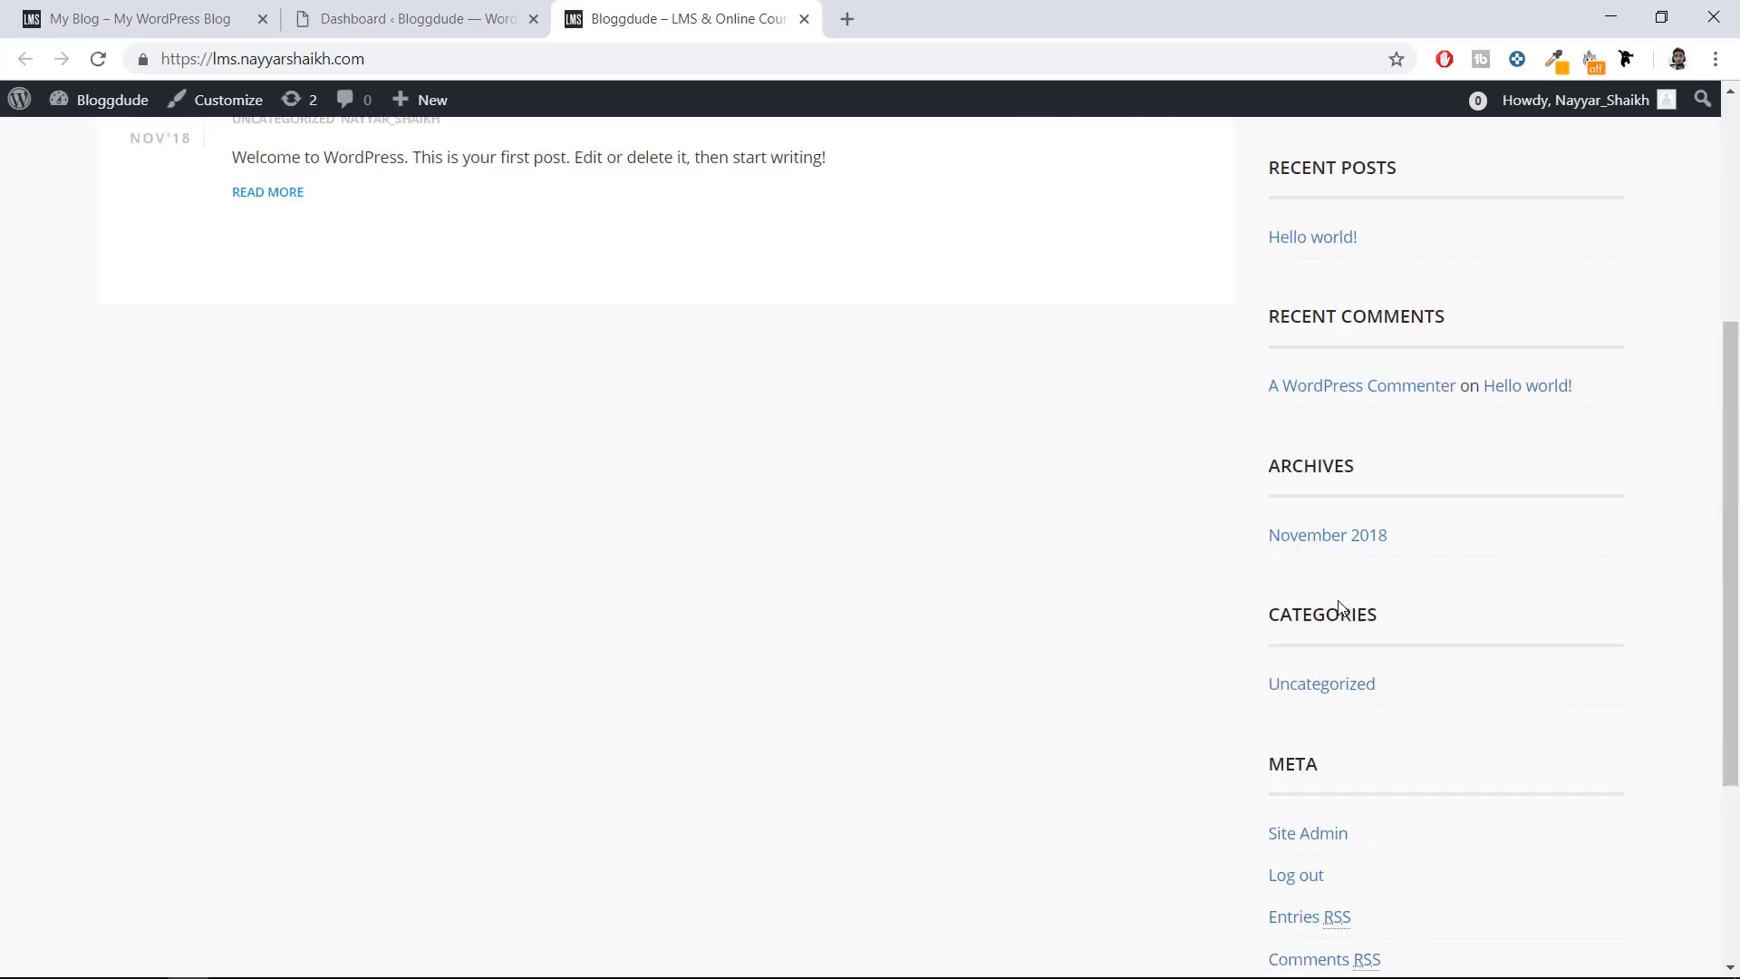
scroll(1363, 380, up, 5)
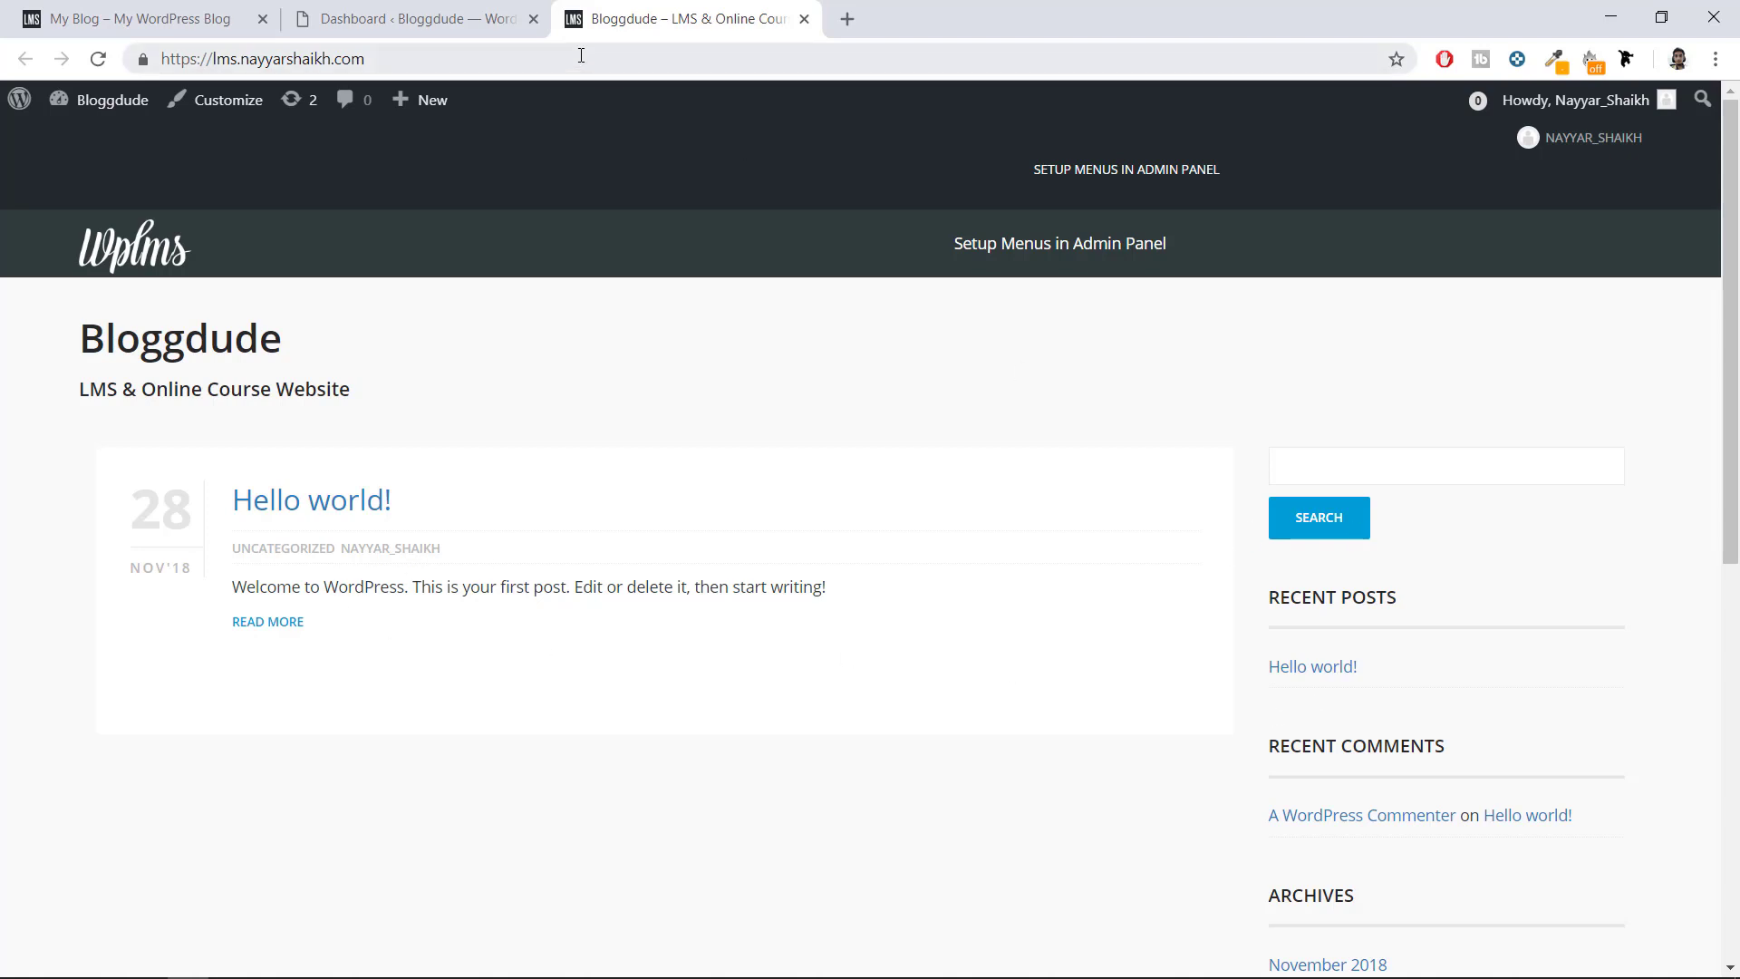
- Return to the admin dashboard, compare with the demo site, and reveal the WPLMS submenu
click(466, 12)
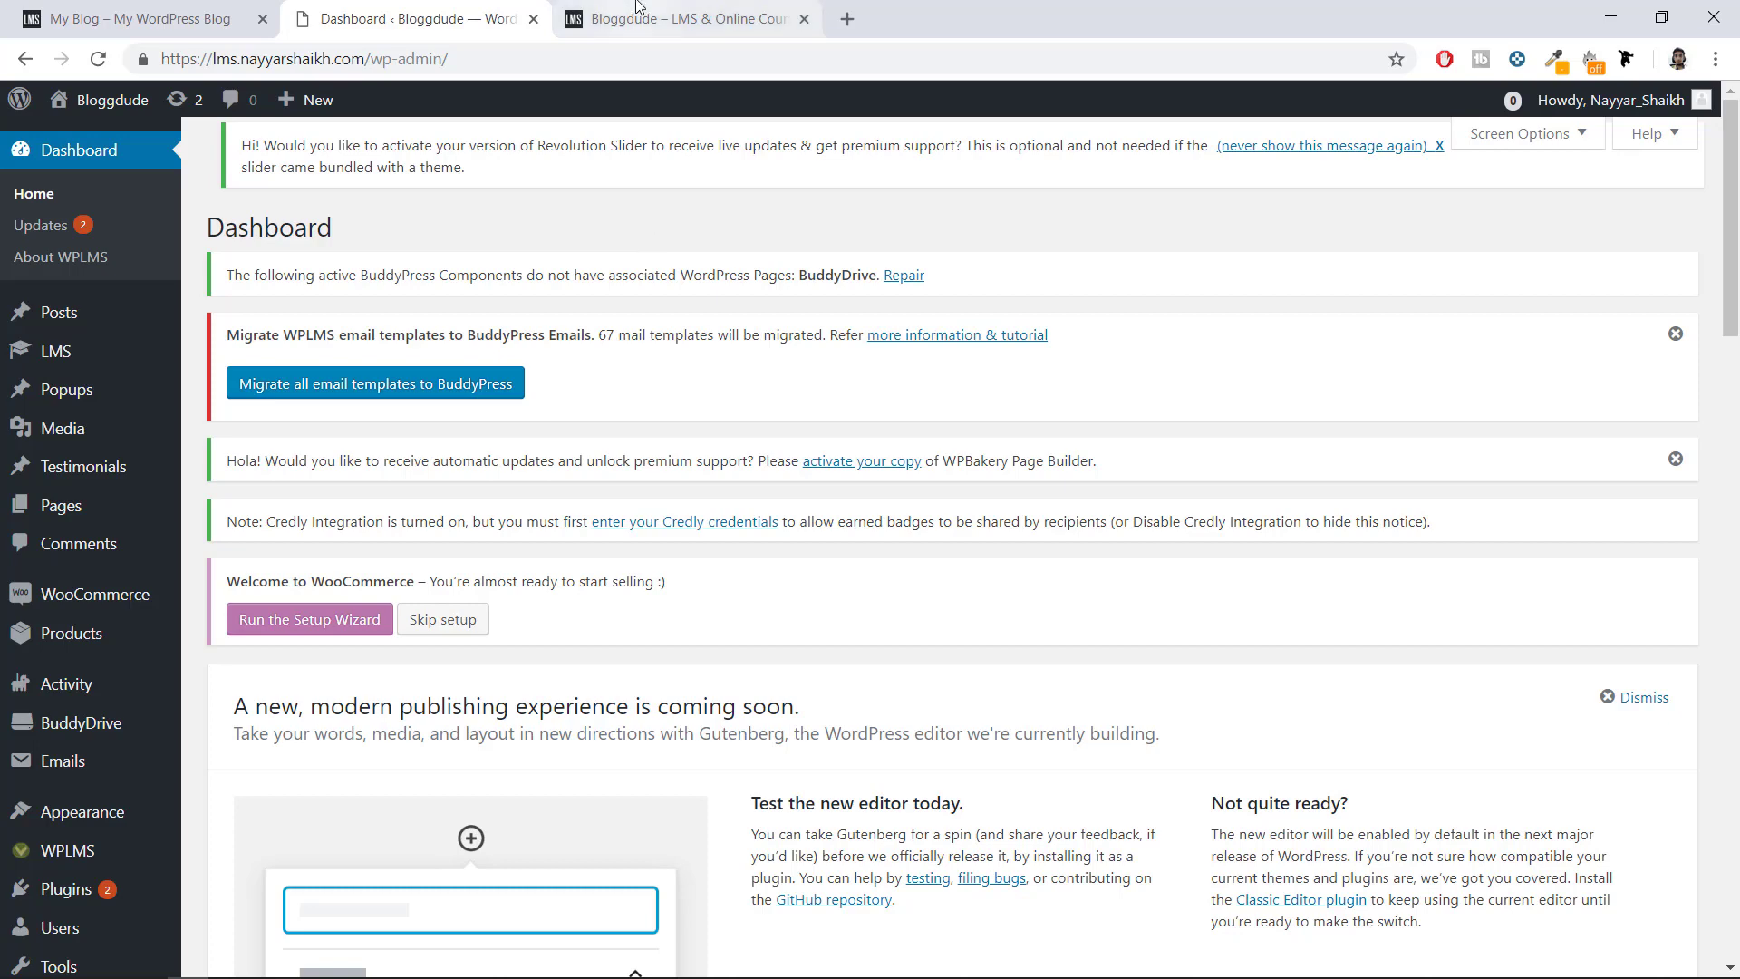
click(163, 18)
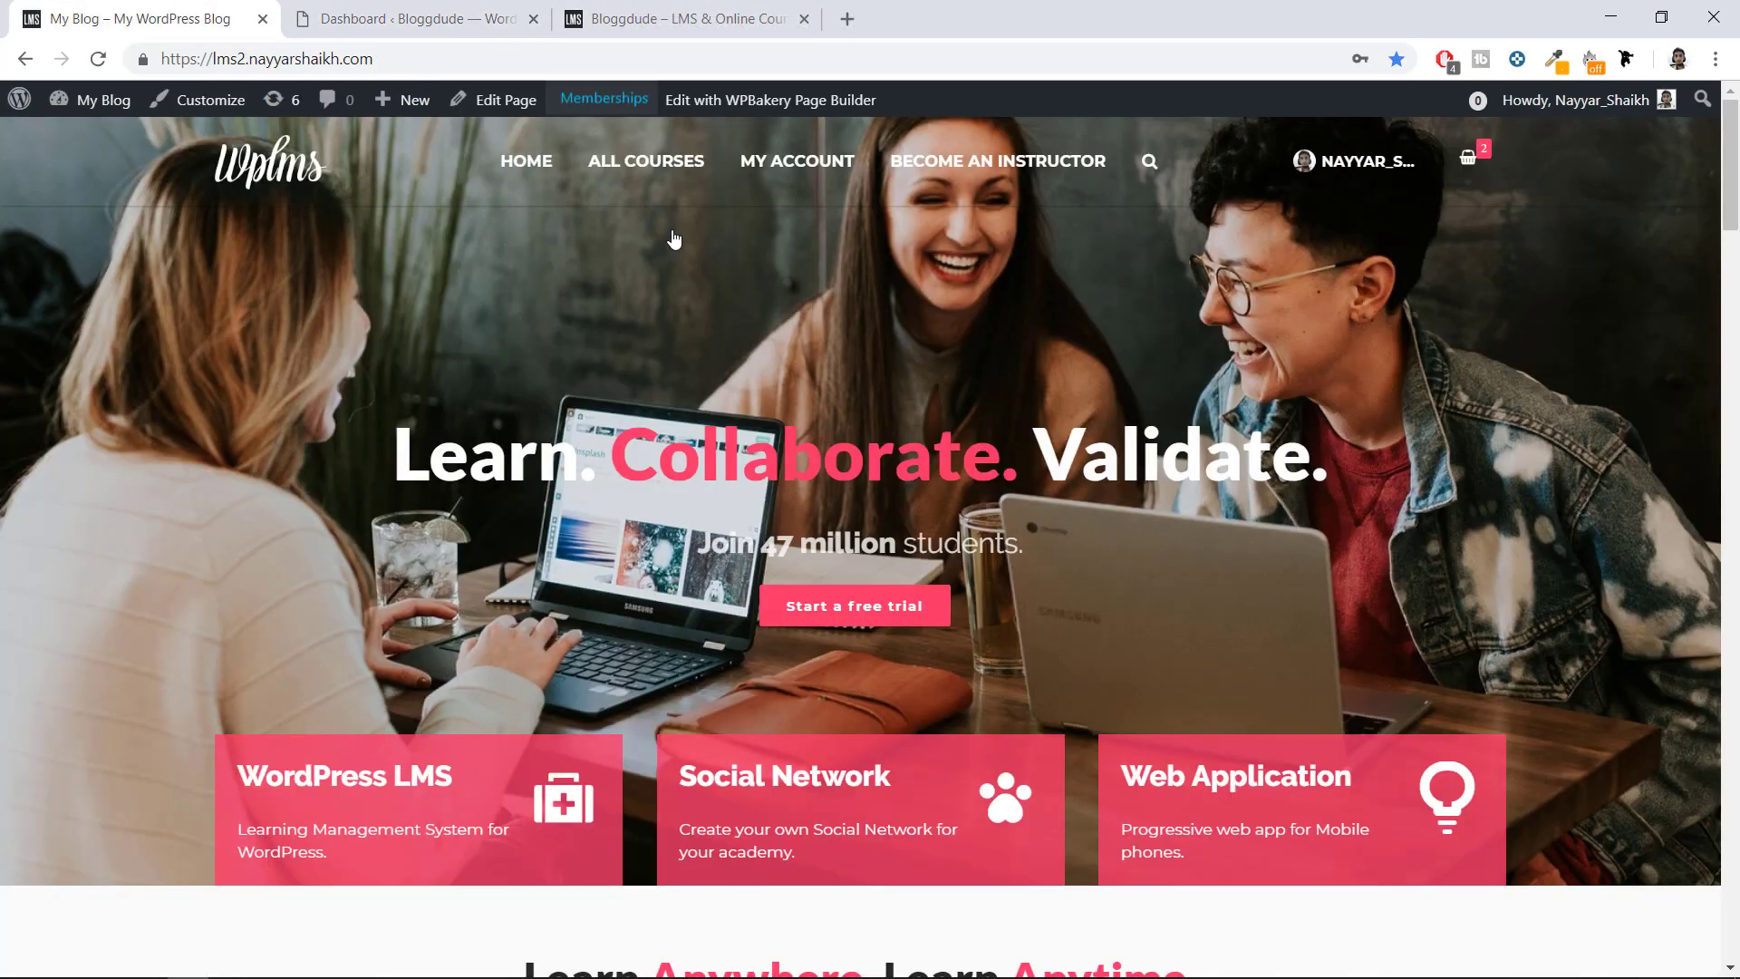
click(485, 11)
scroll(270, 381, down, 4)
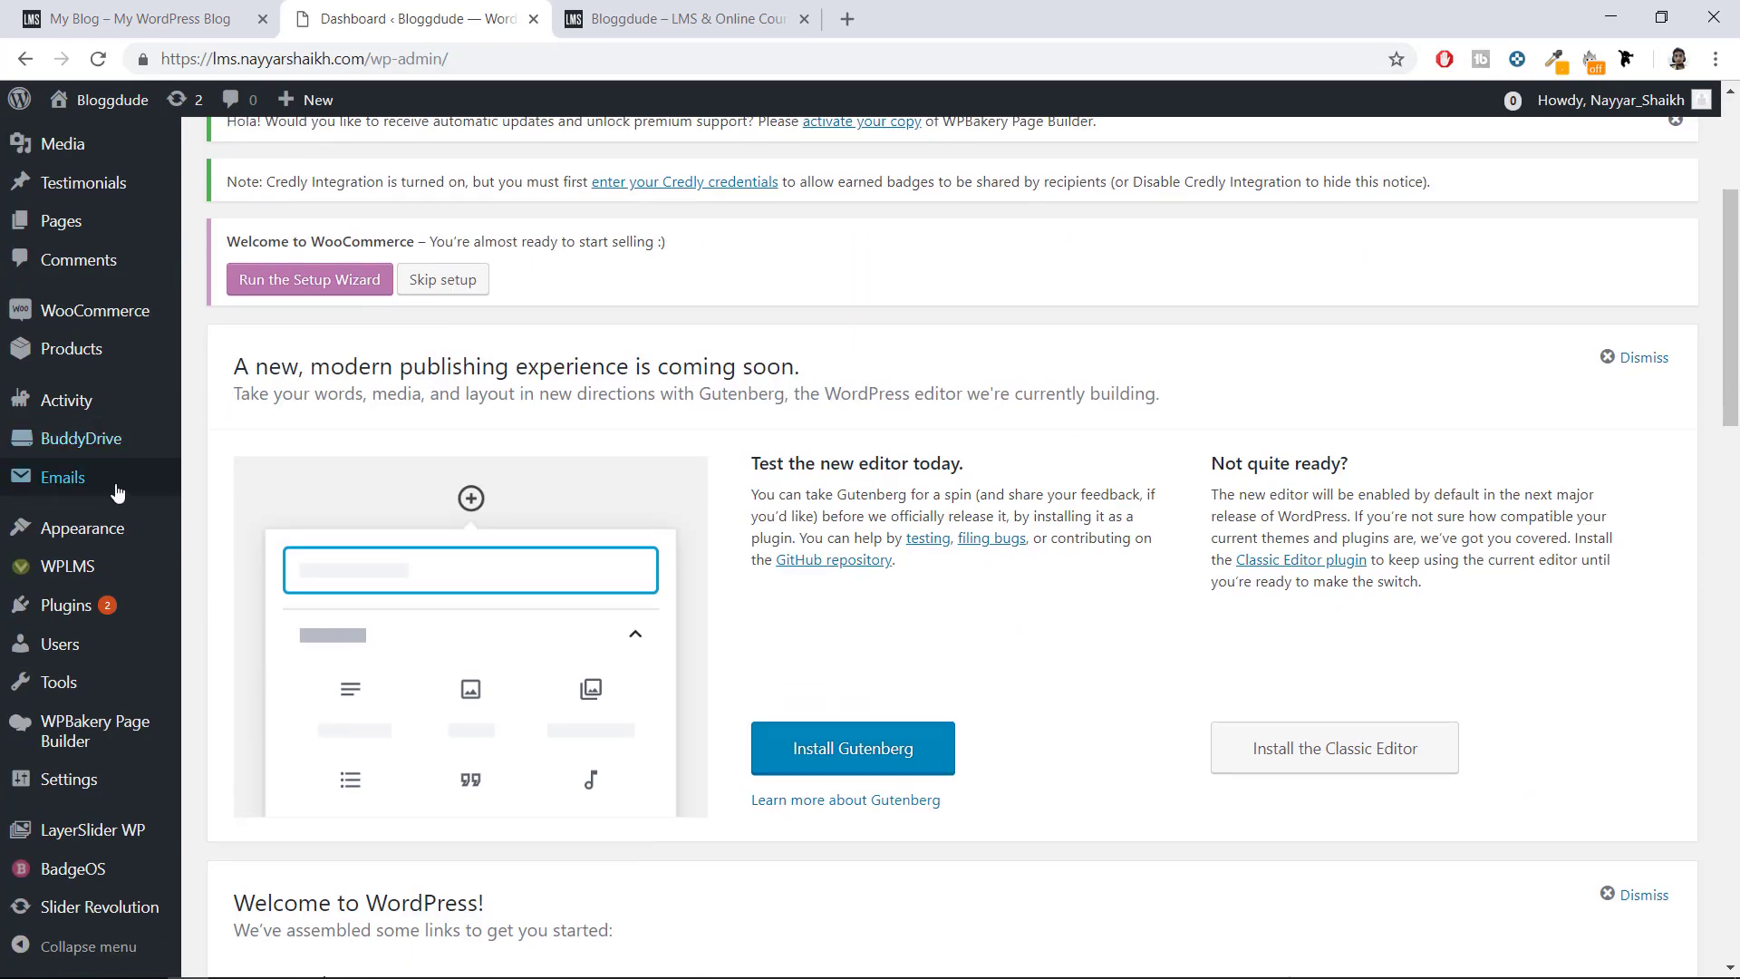
mouse_move(123, 476)
scroll(122, 476, up, 4)
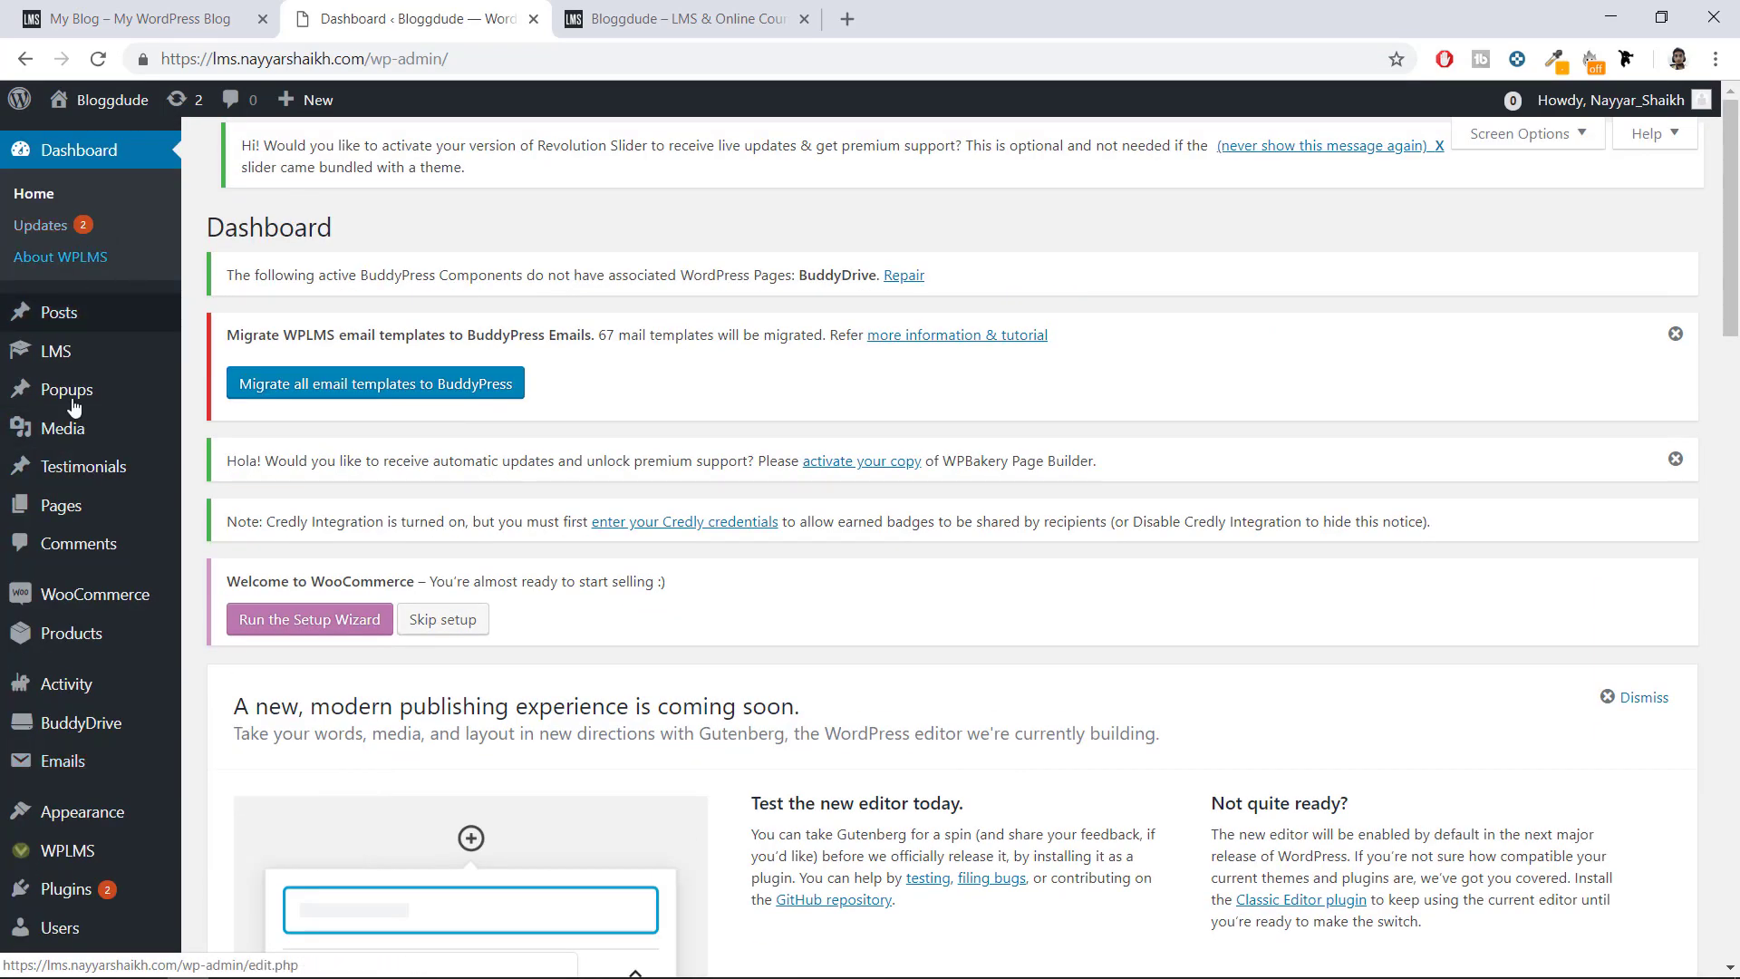
scroll(148, 390, down, 5)
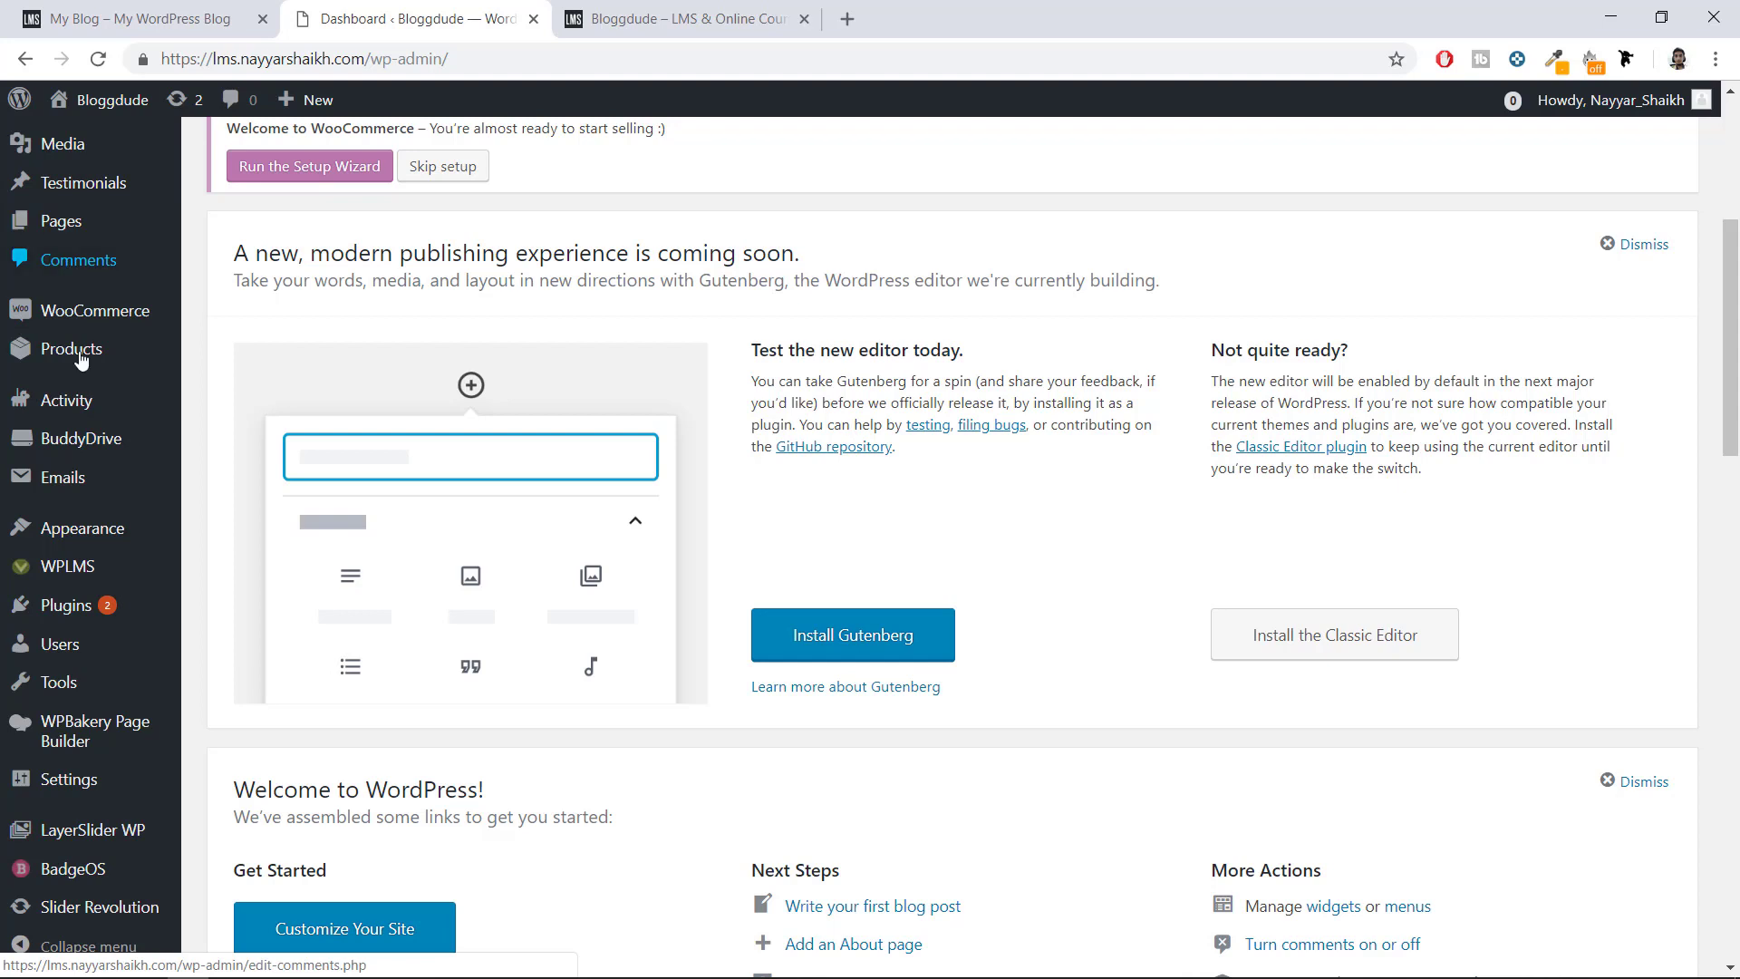
mouse_move(78, 579)
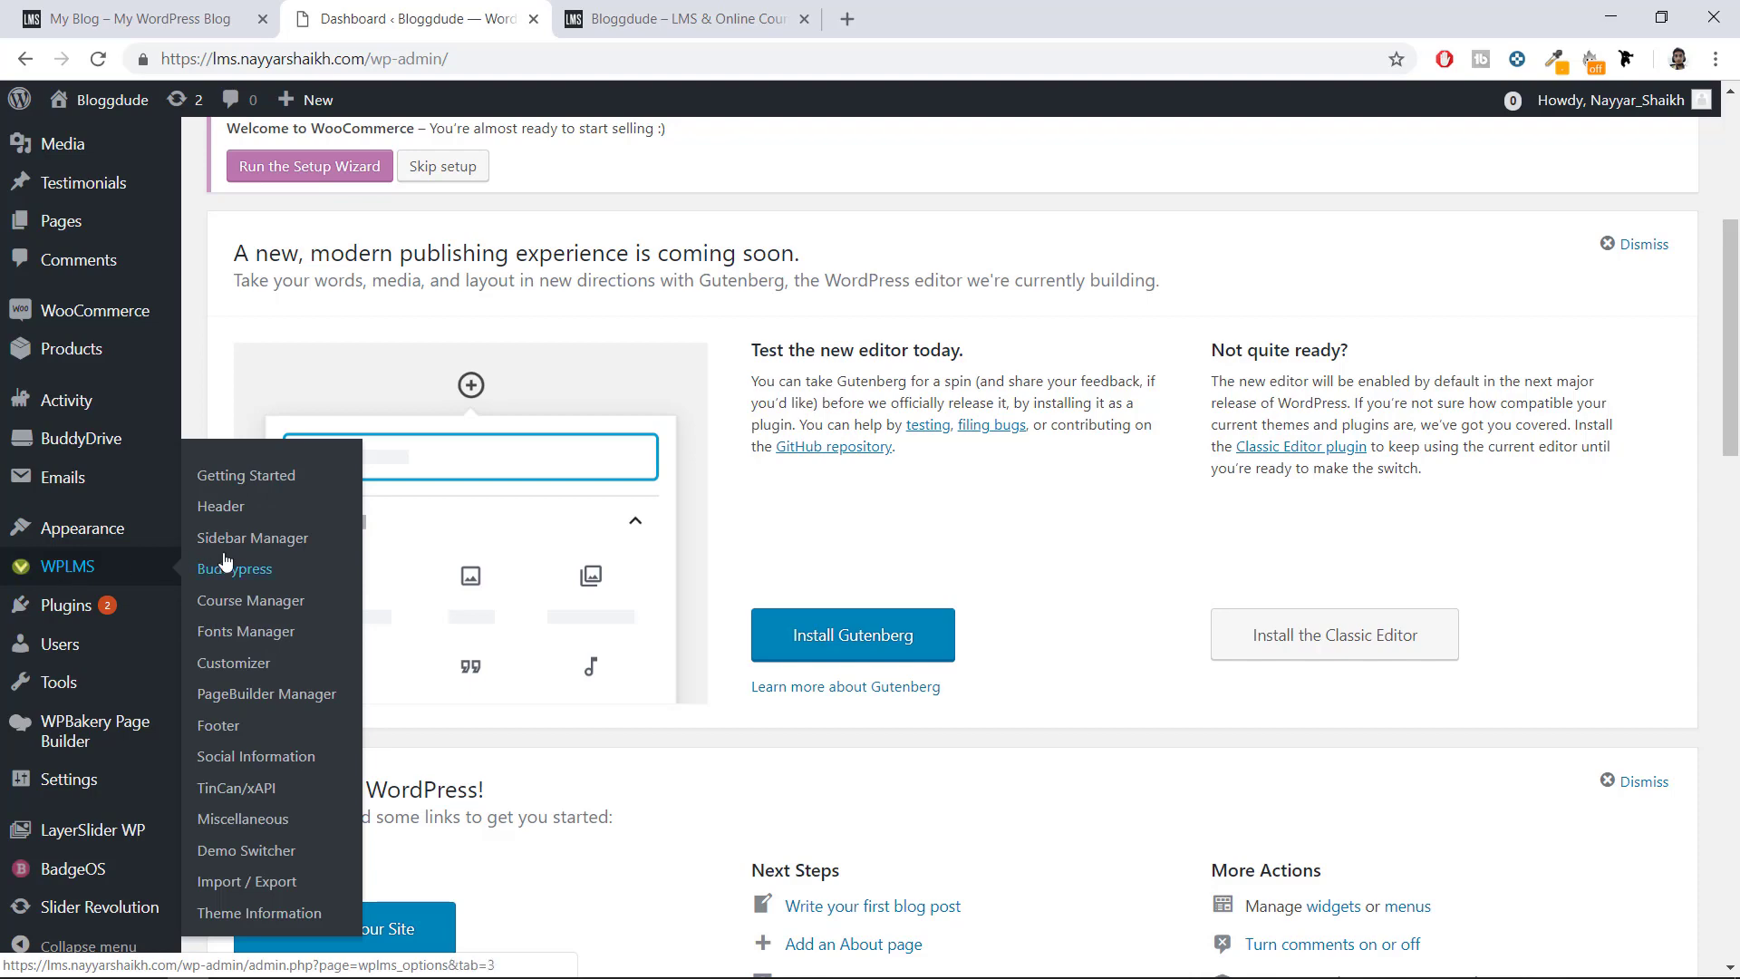
- Import the second demo's customizer styling from the WPLMS Demo Switcher
click(264, 855)
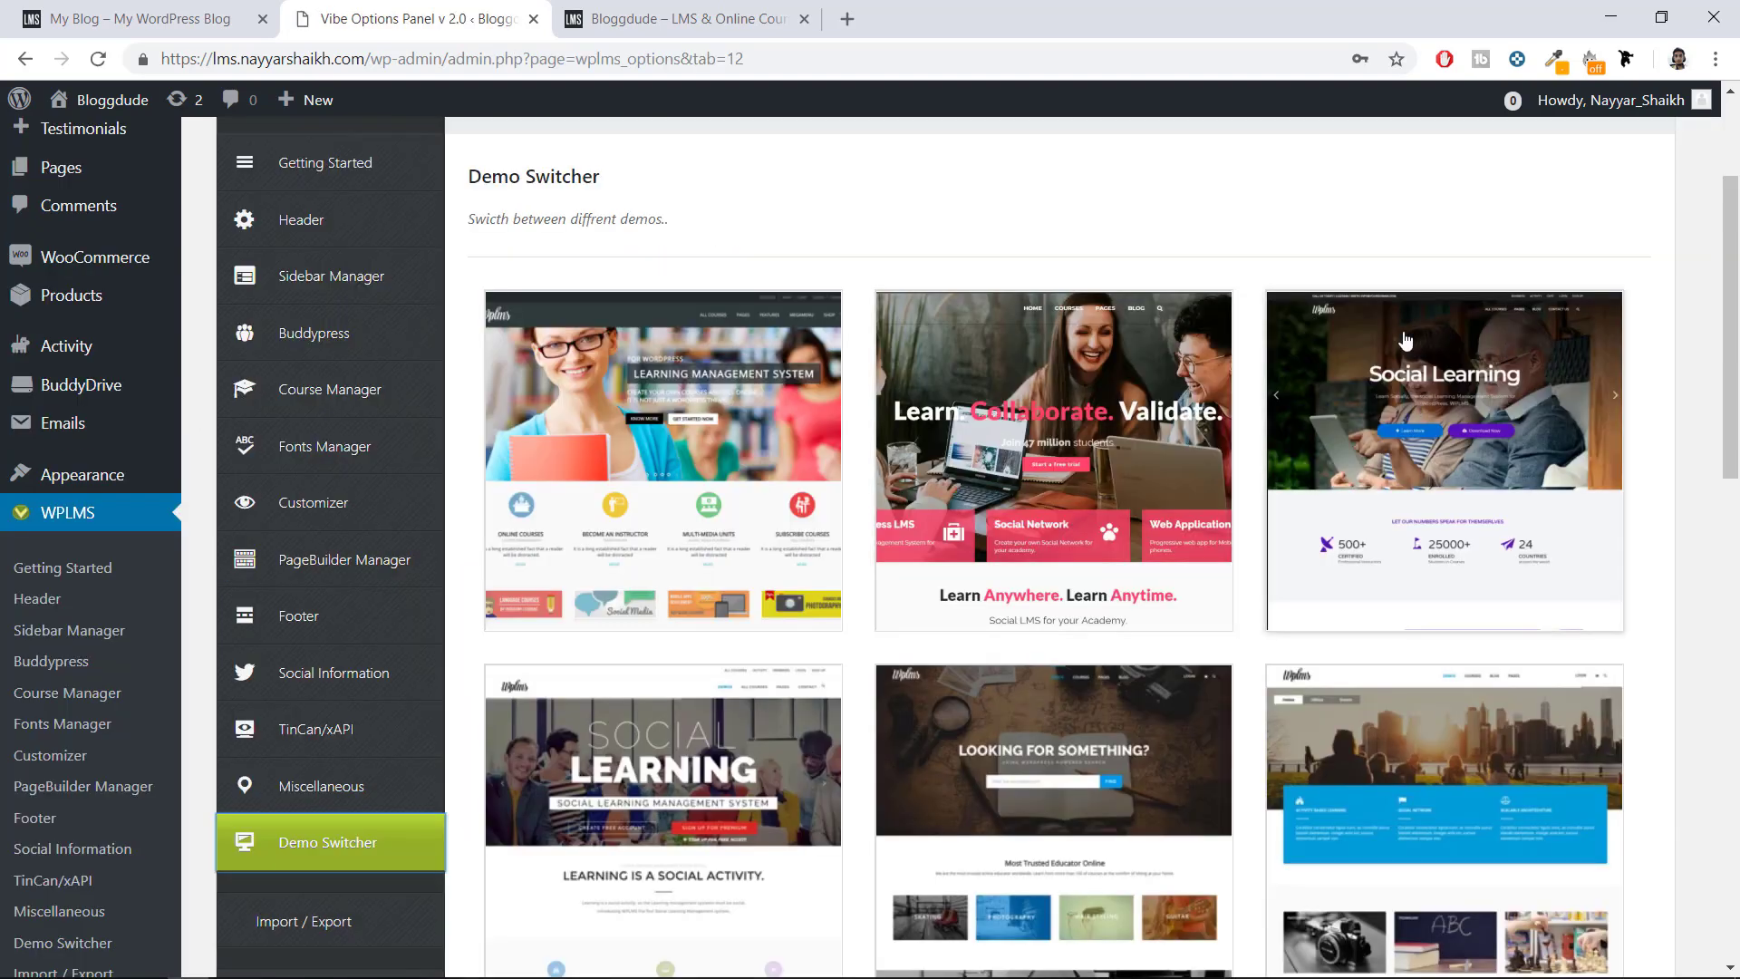
mouse_move(1107, 404)
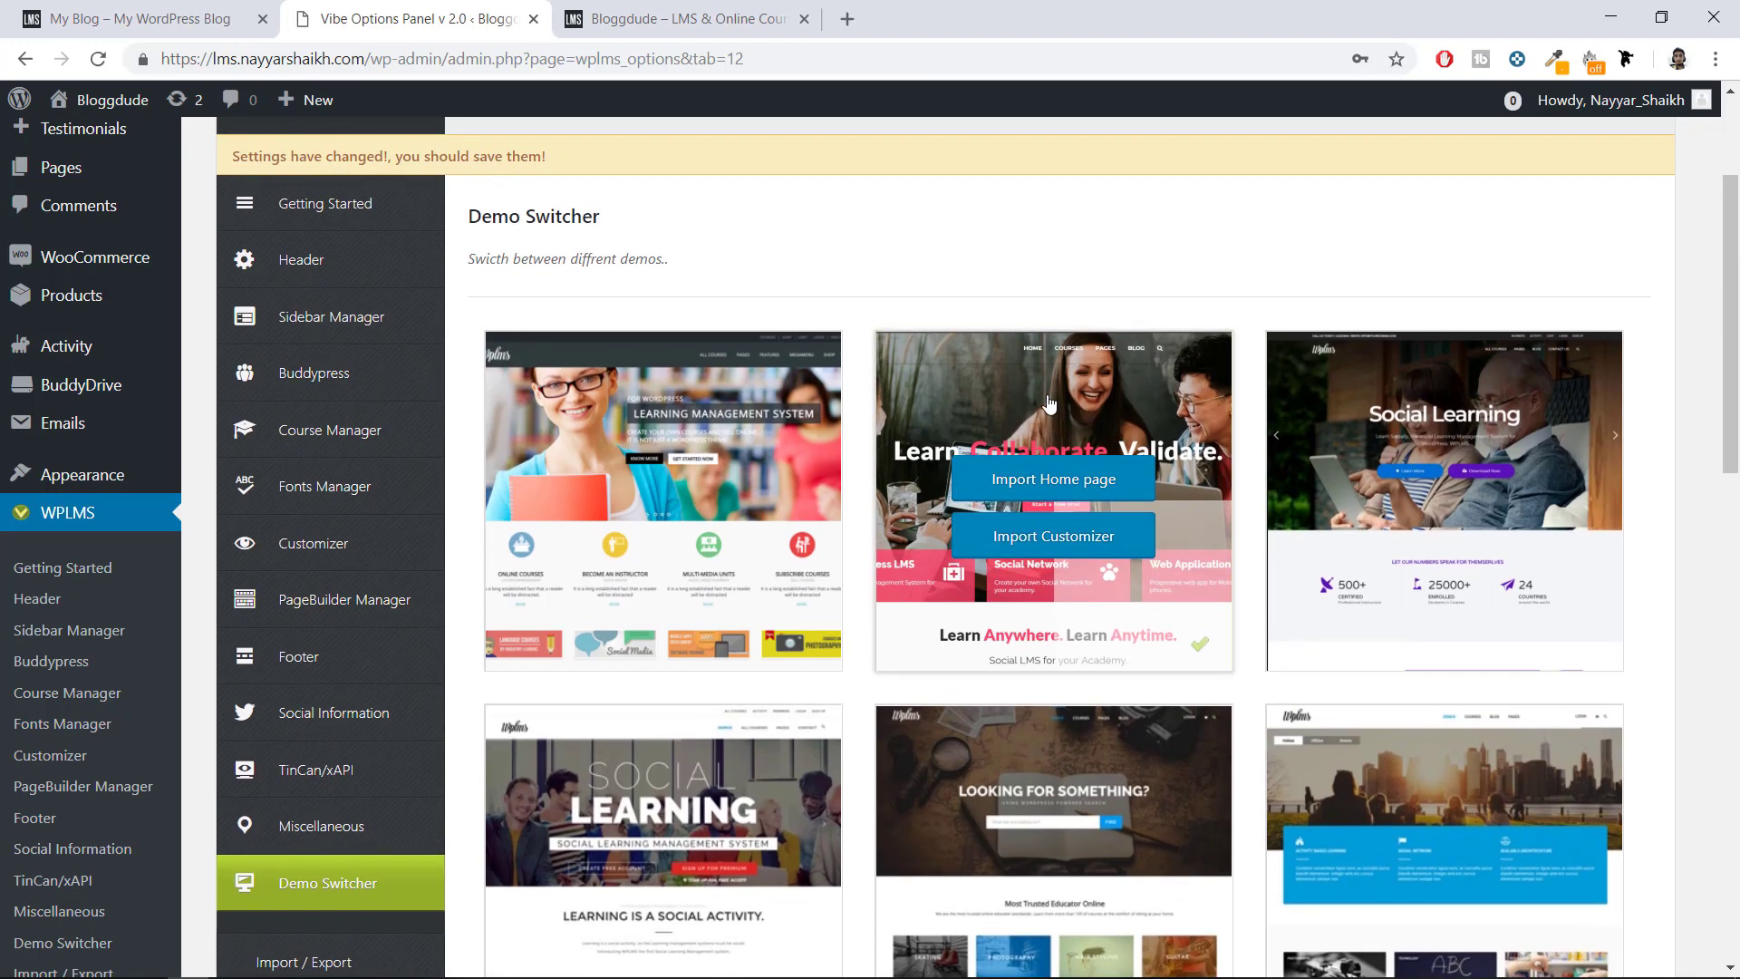
click(1073, 544)
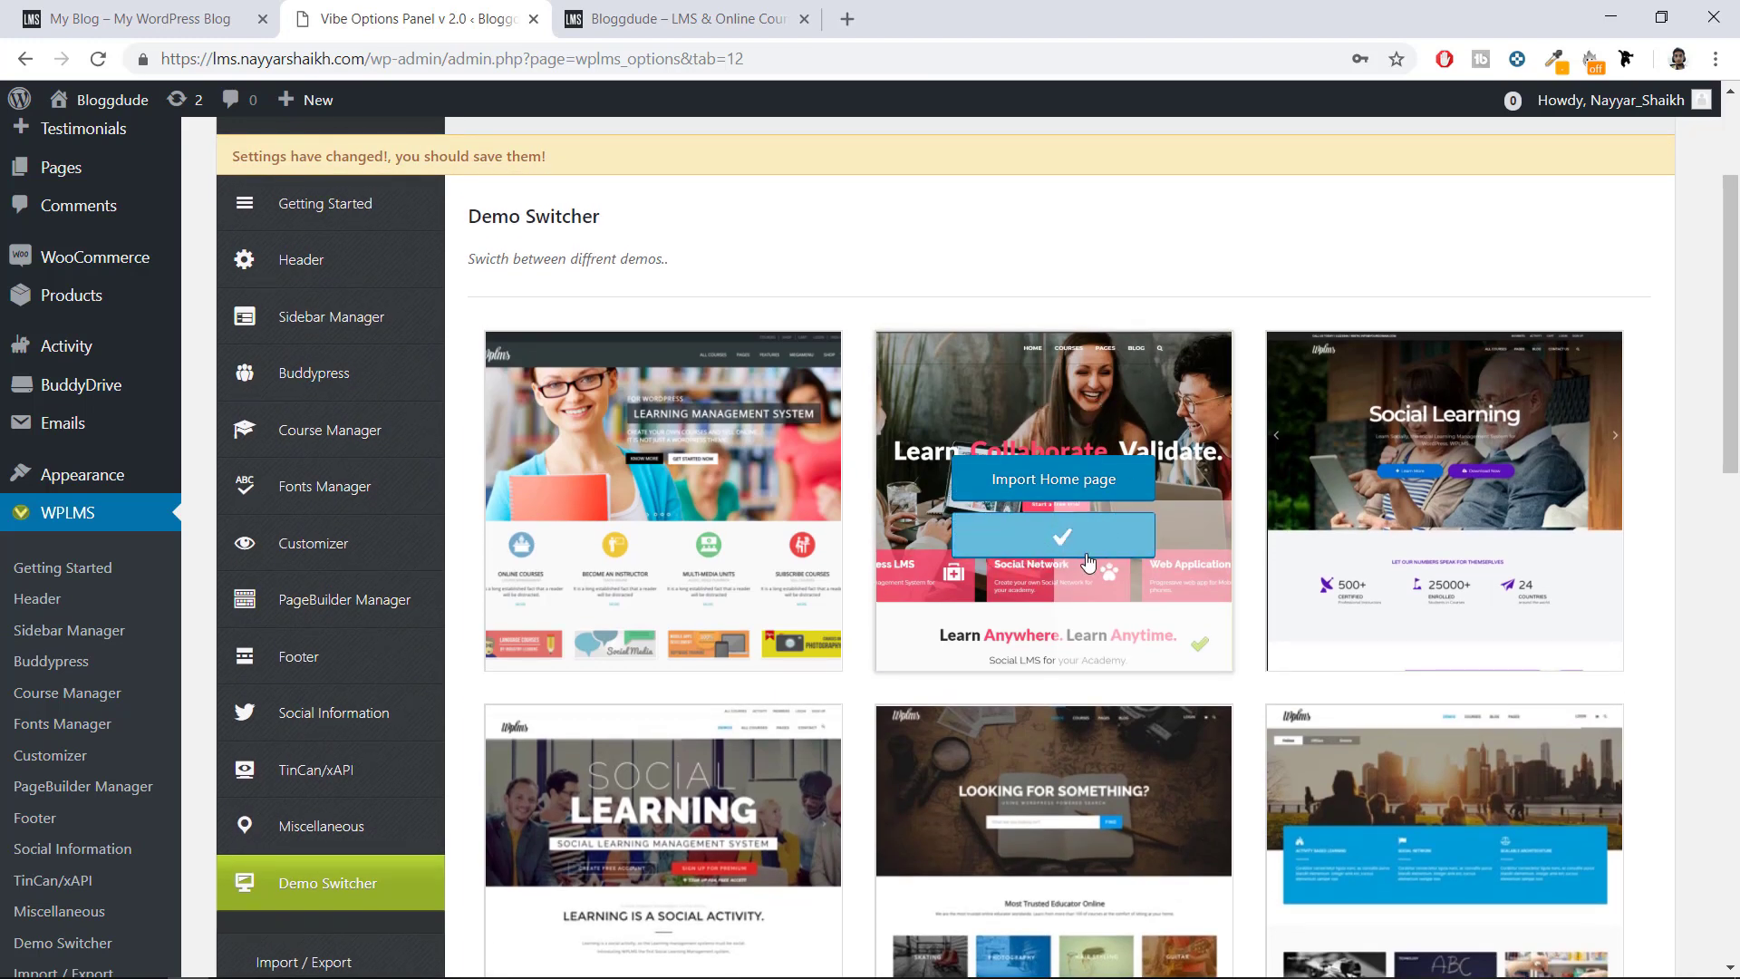
- Save the WPLMS theme option changes
scroll(1144, 583, down, 10)
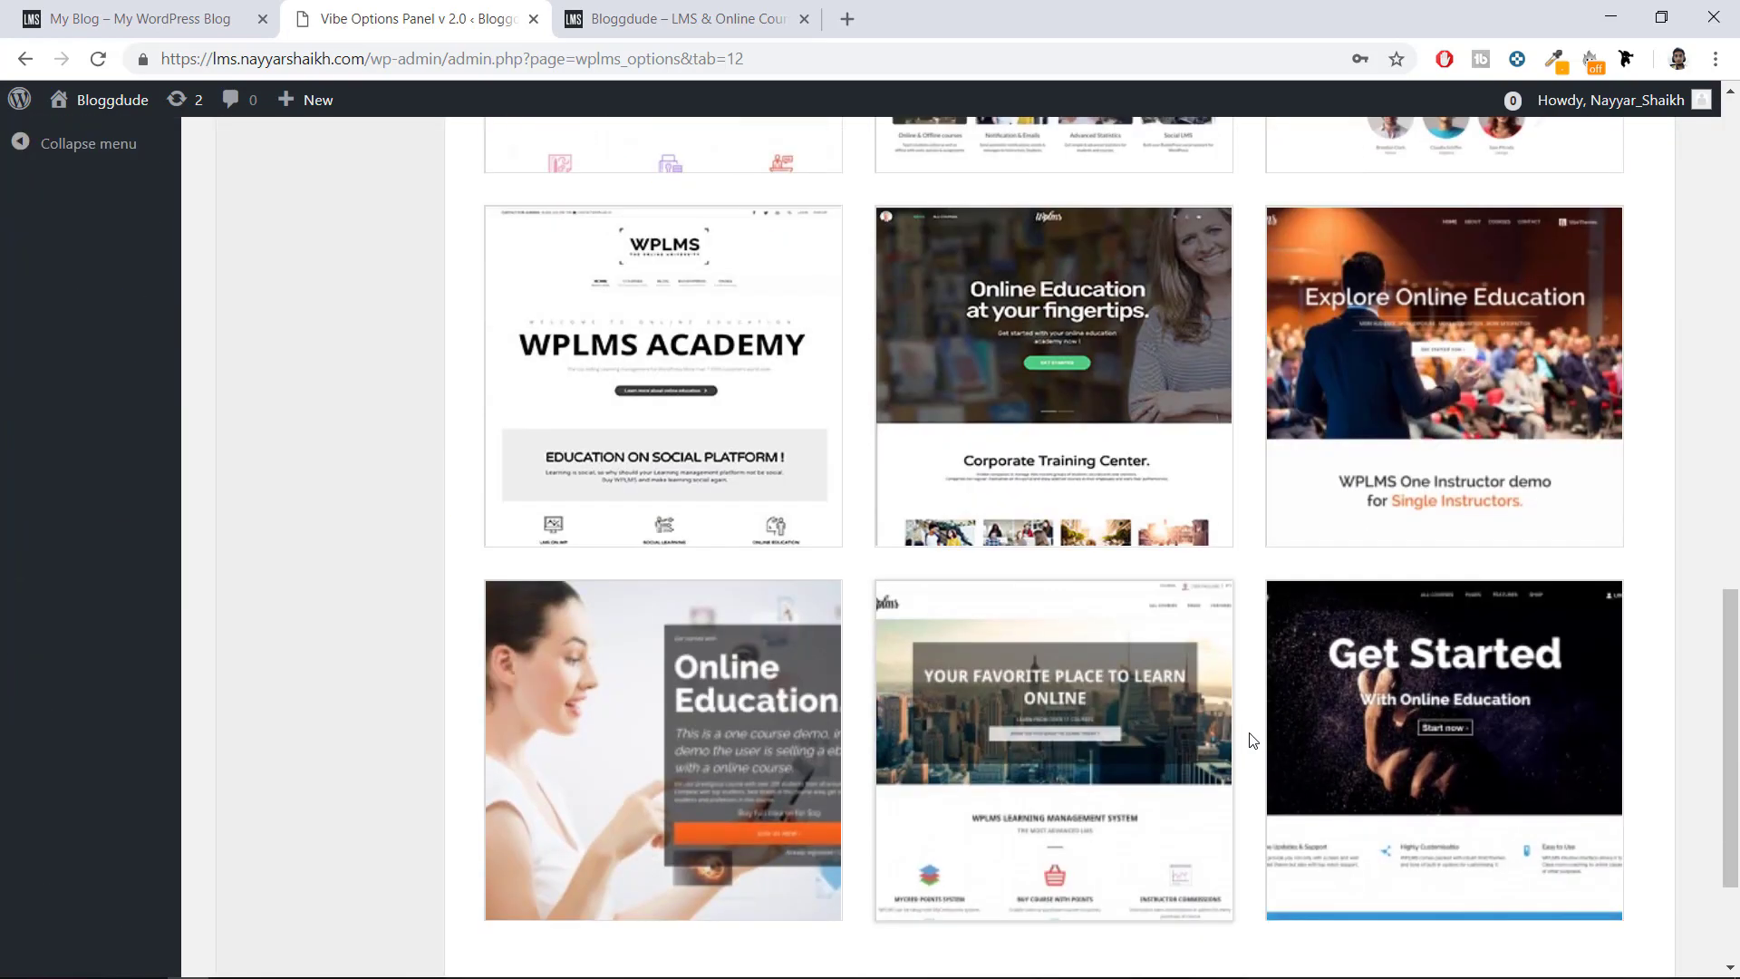
scroll(1252, 740, down, 3)
click(1420, 845)
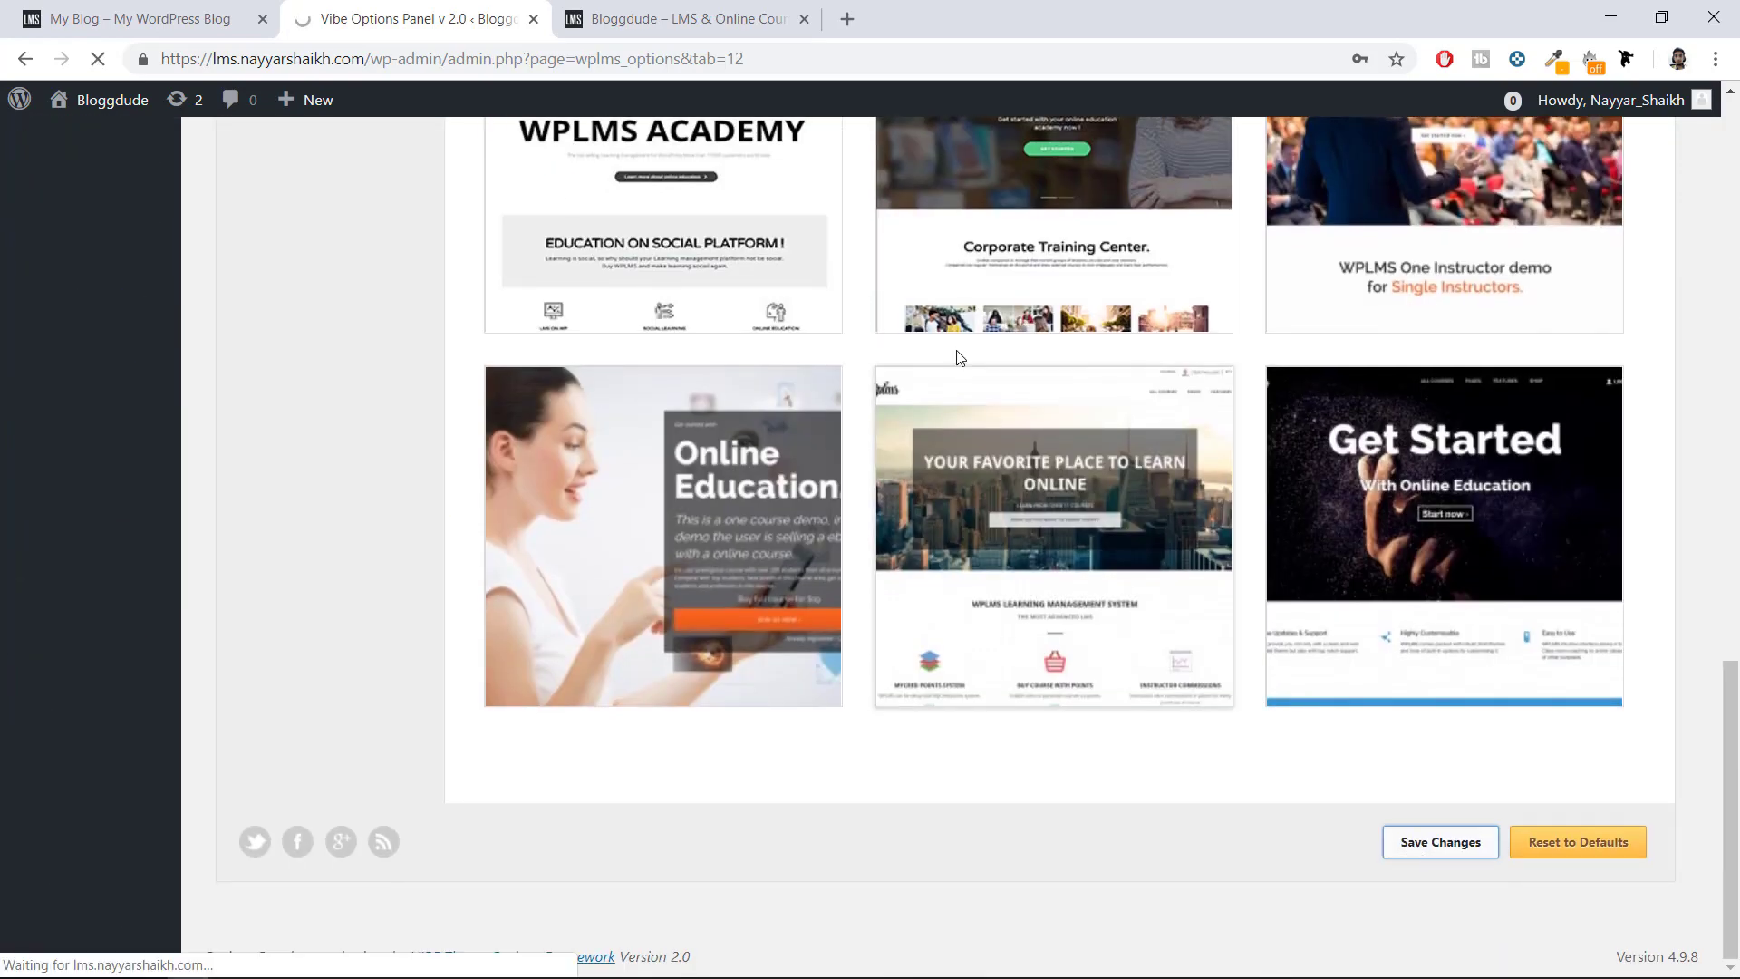
click(687, 18)
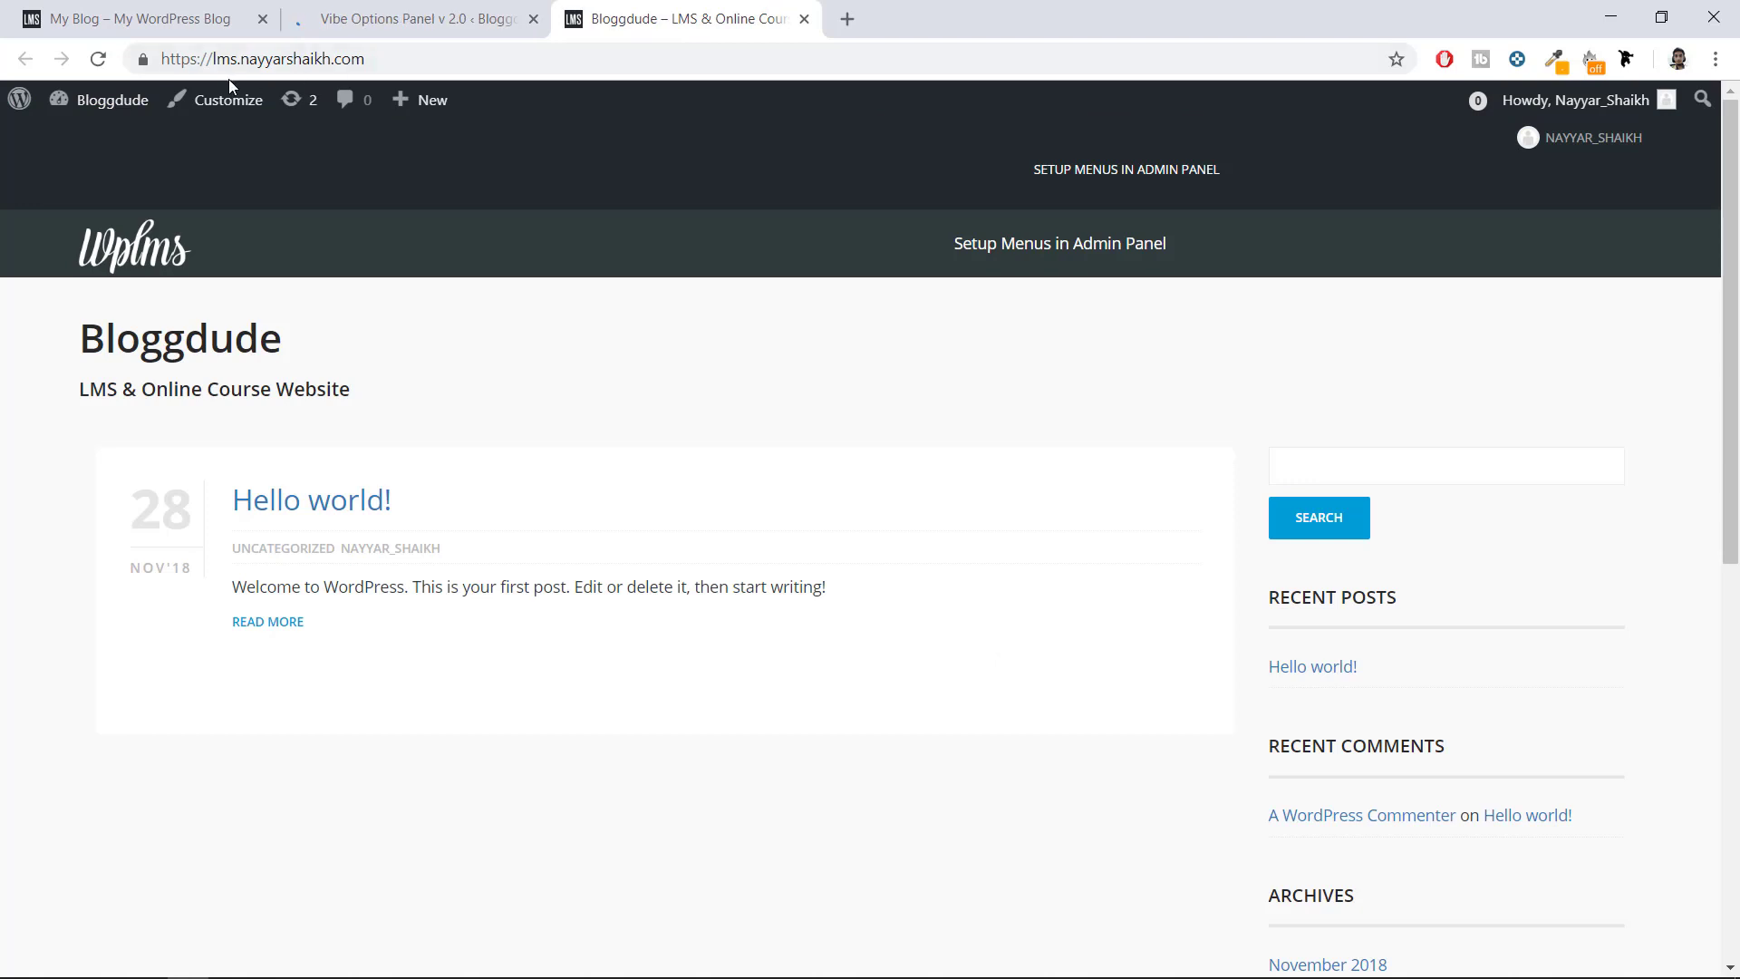
- Reload the Bloggdude front page to check the pink demo styling, then go back to Dashboard
click(98, 58)
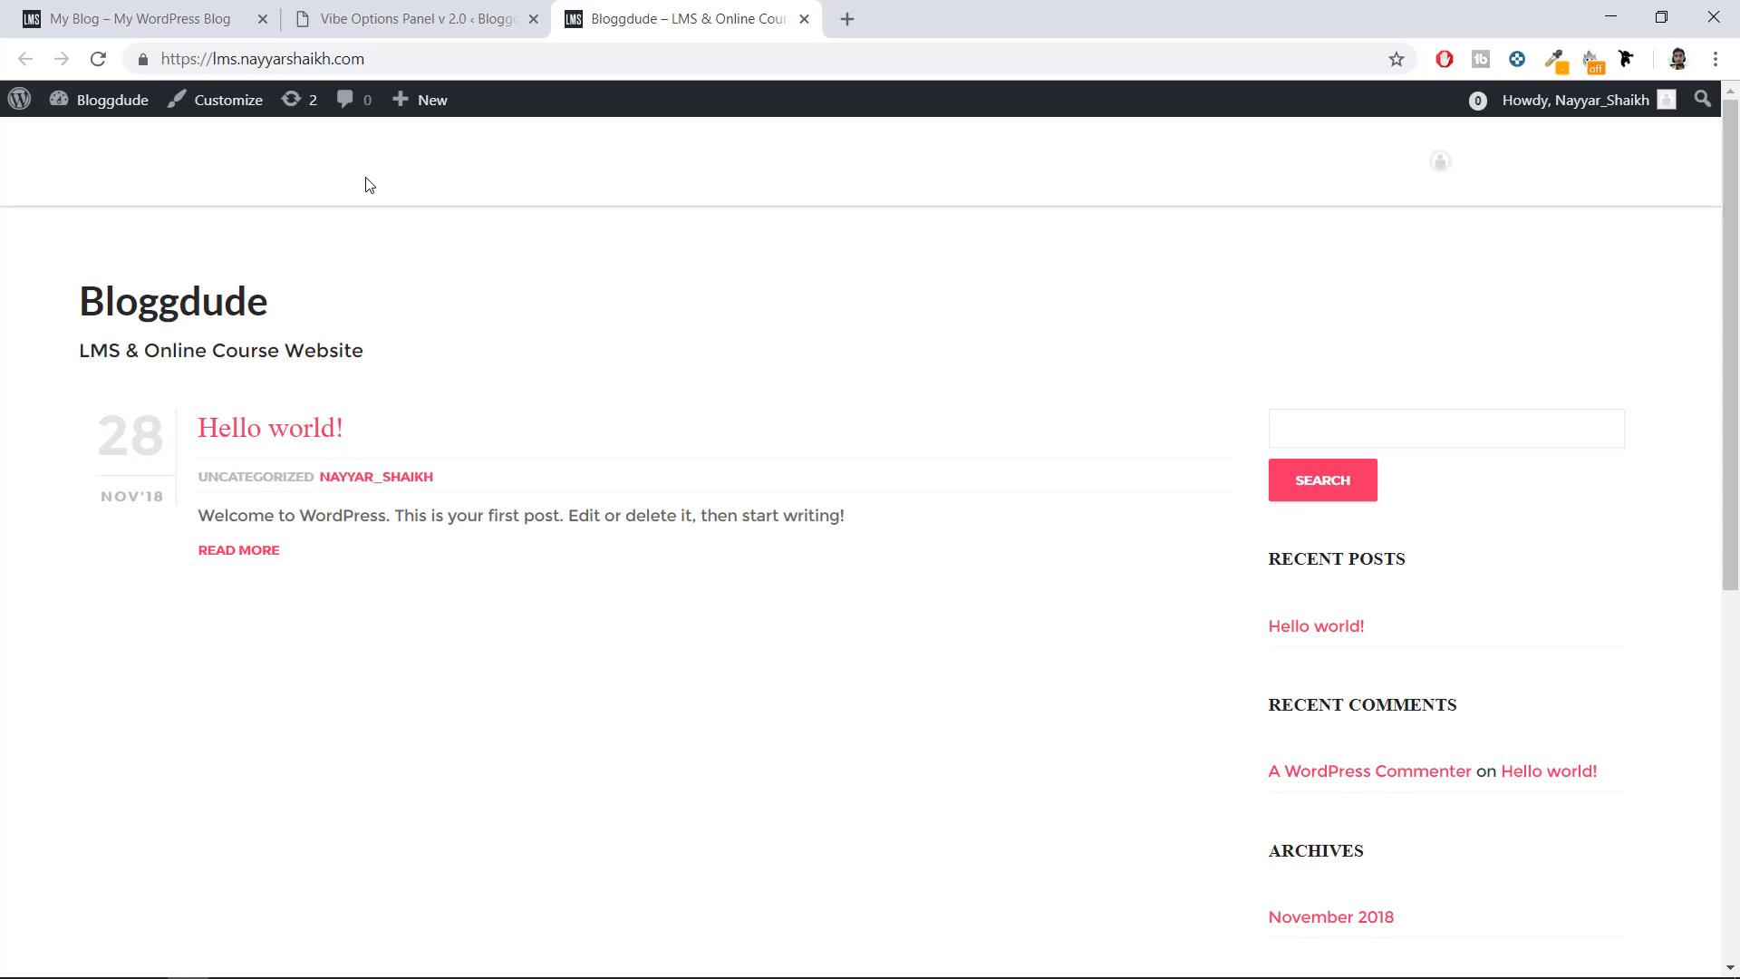
scroll(369, 602, down, 7)
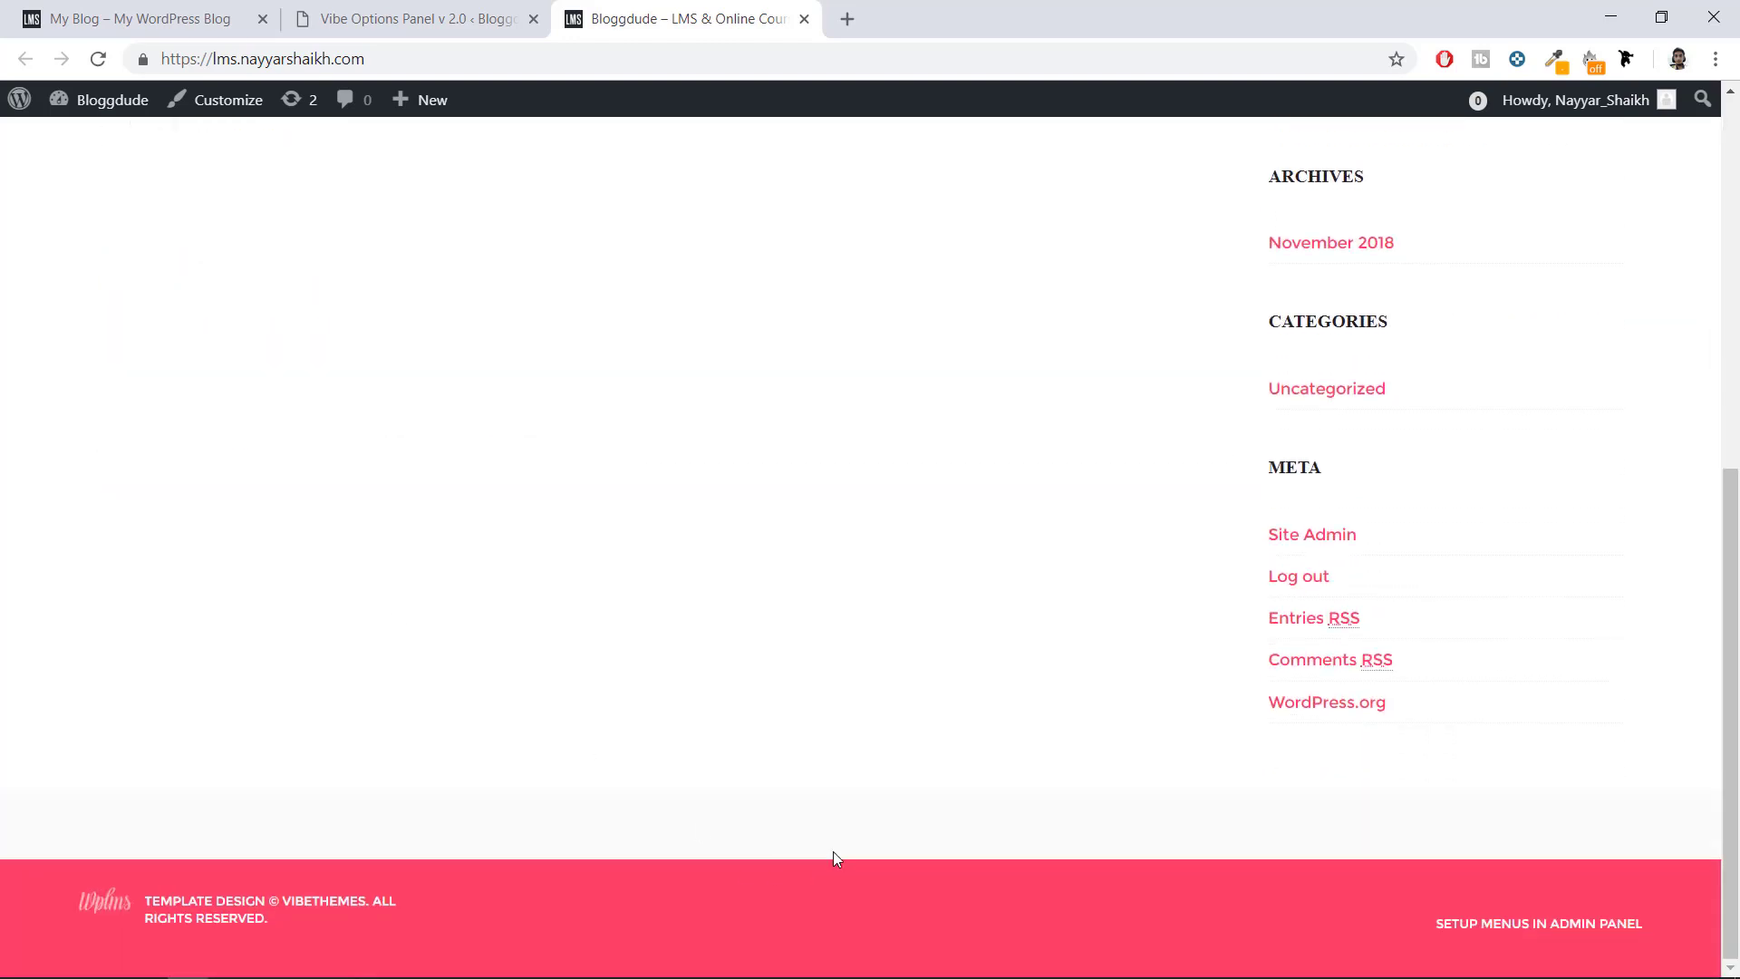
scroll(835, 816, up, 8)
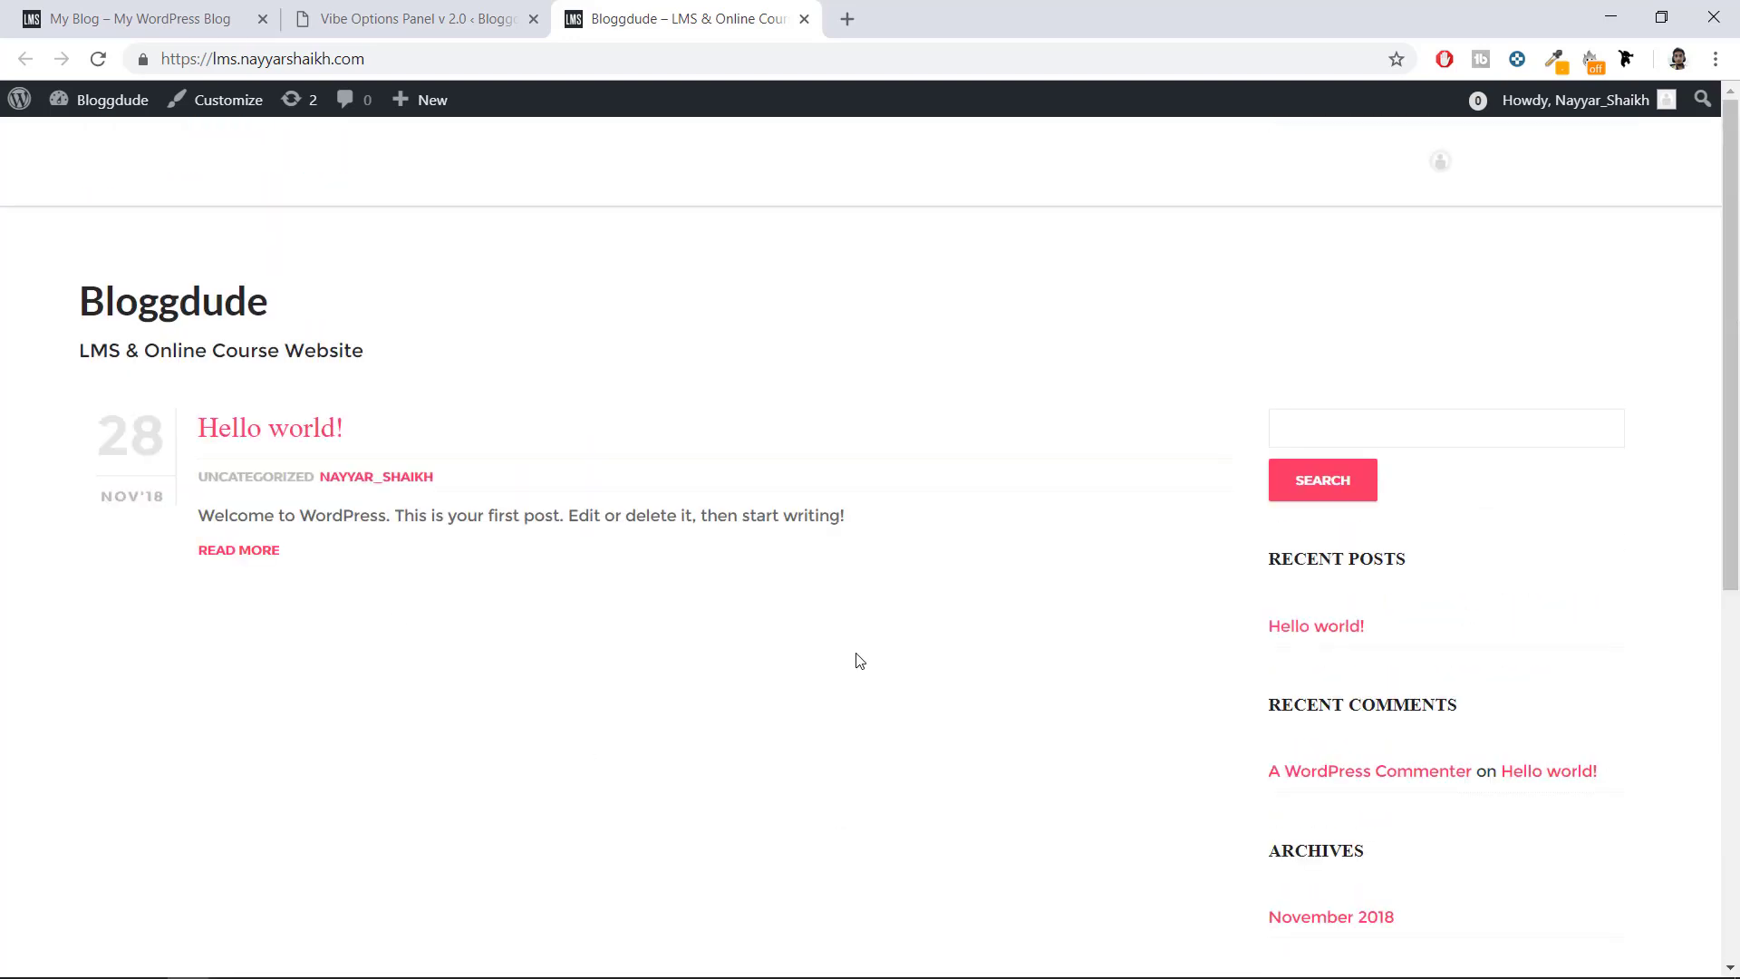
click(382, 13)
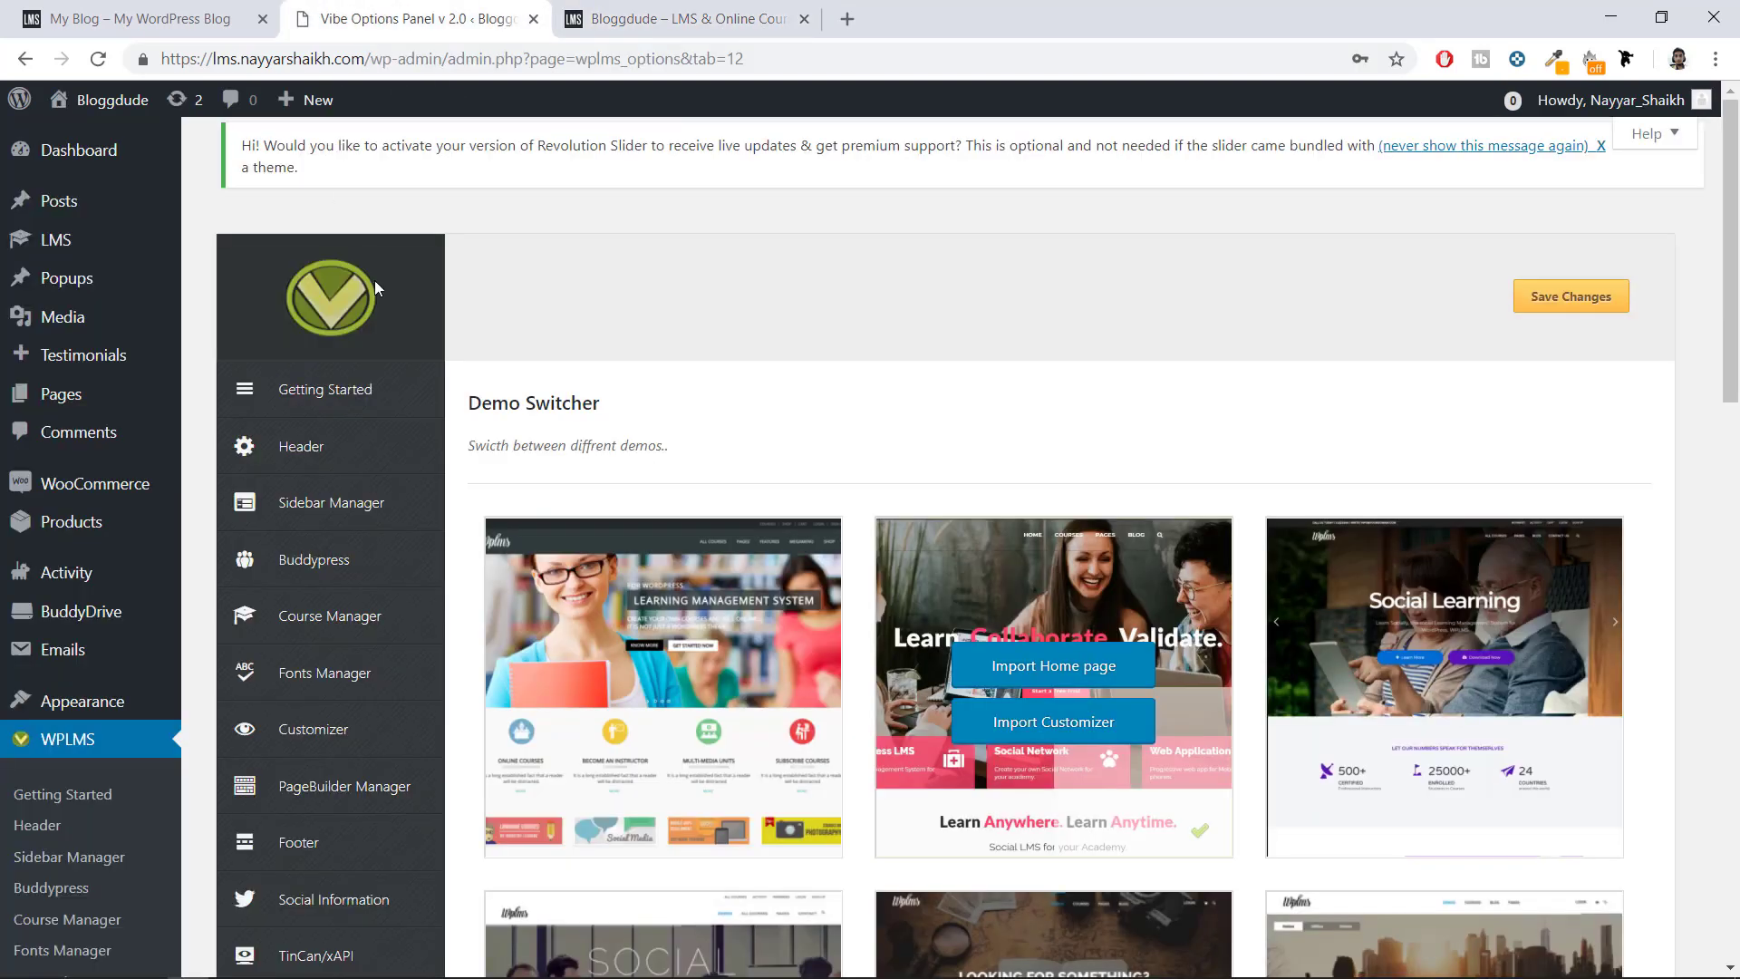
click(98, 161)
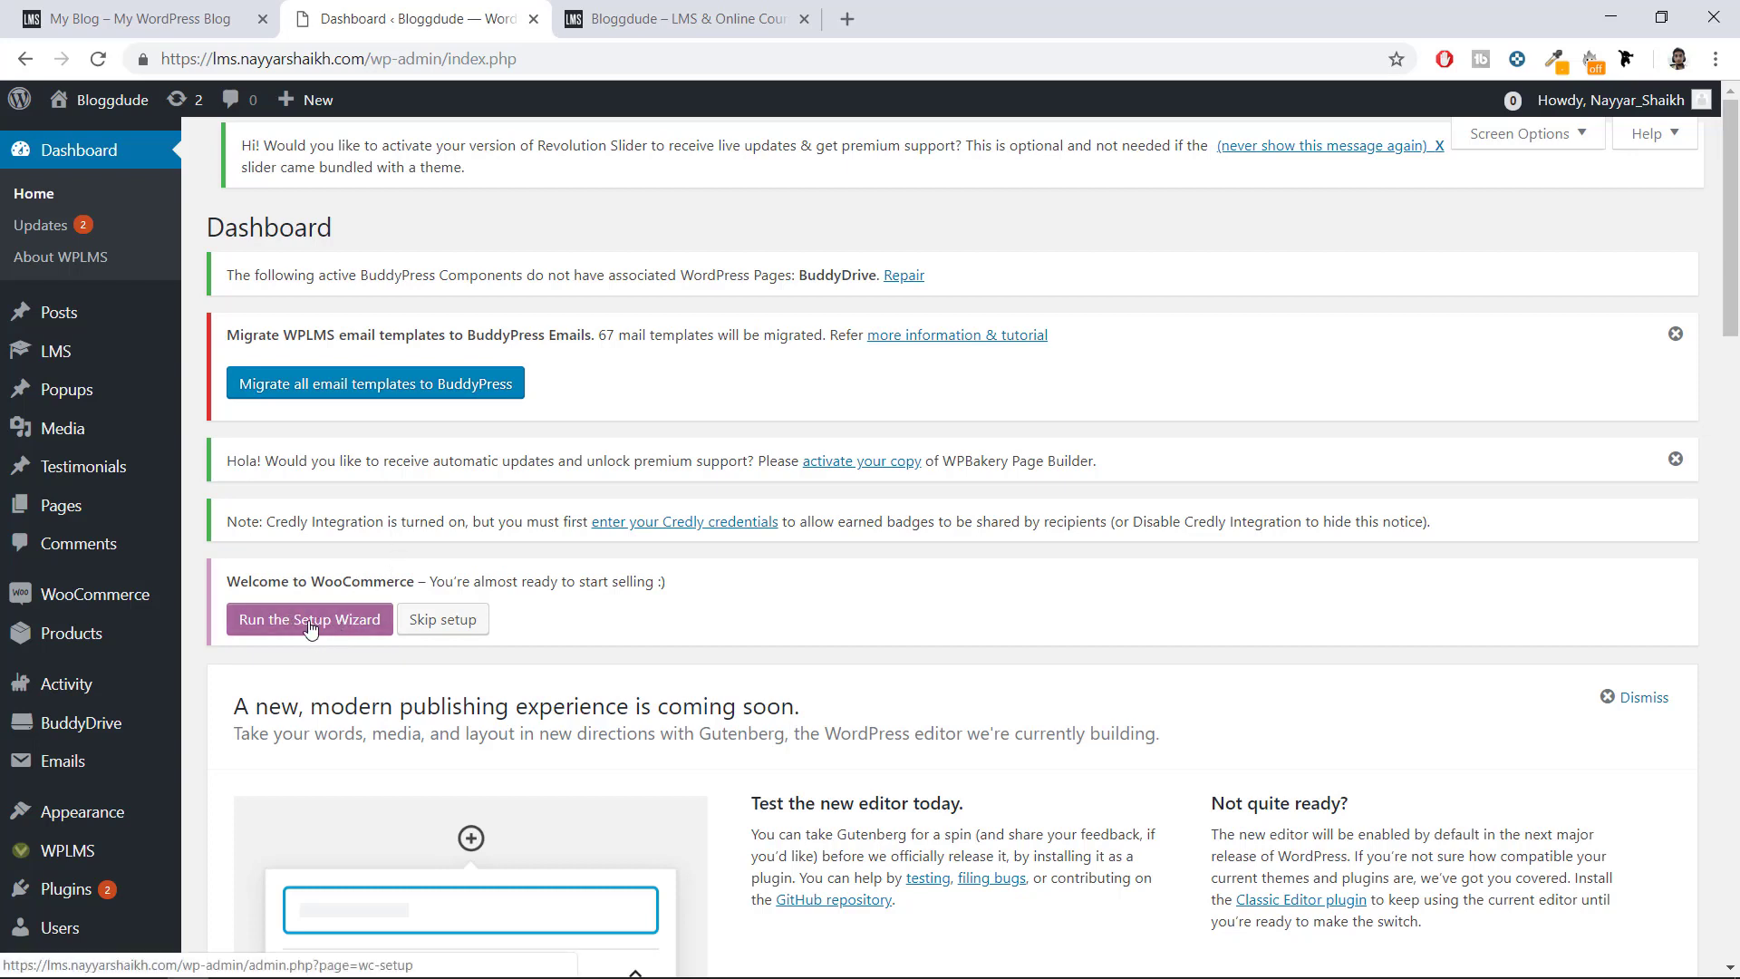
- Start the WooCommerce setup wizard and set the store country to India
click(292, 627)
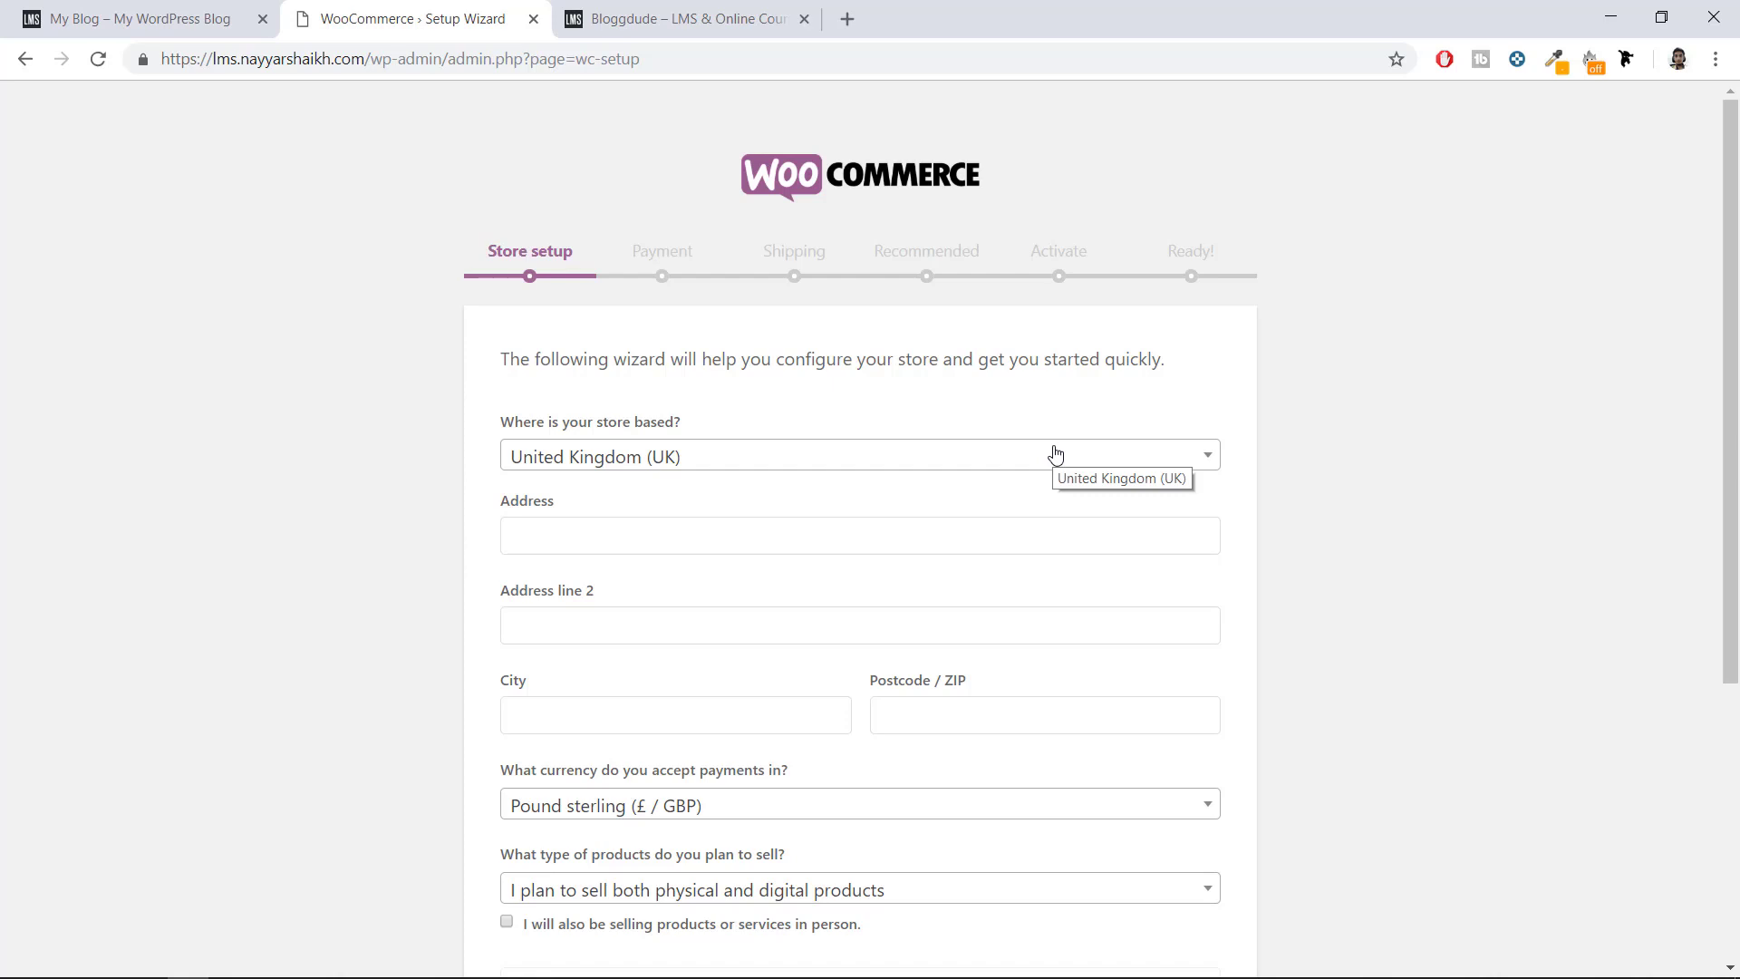
scroll(777, 439, down, 3)
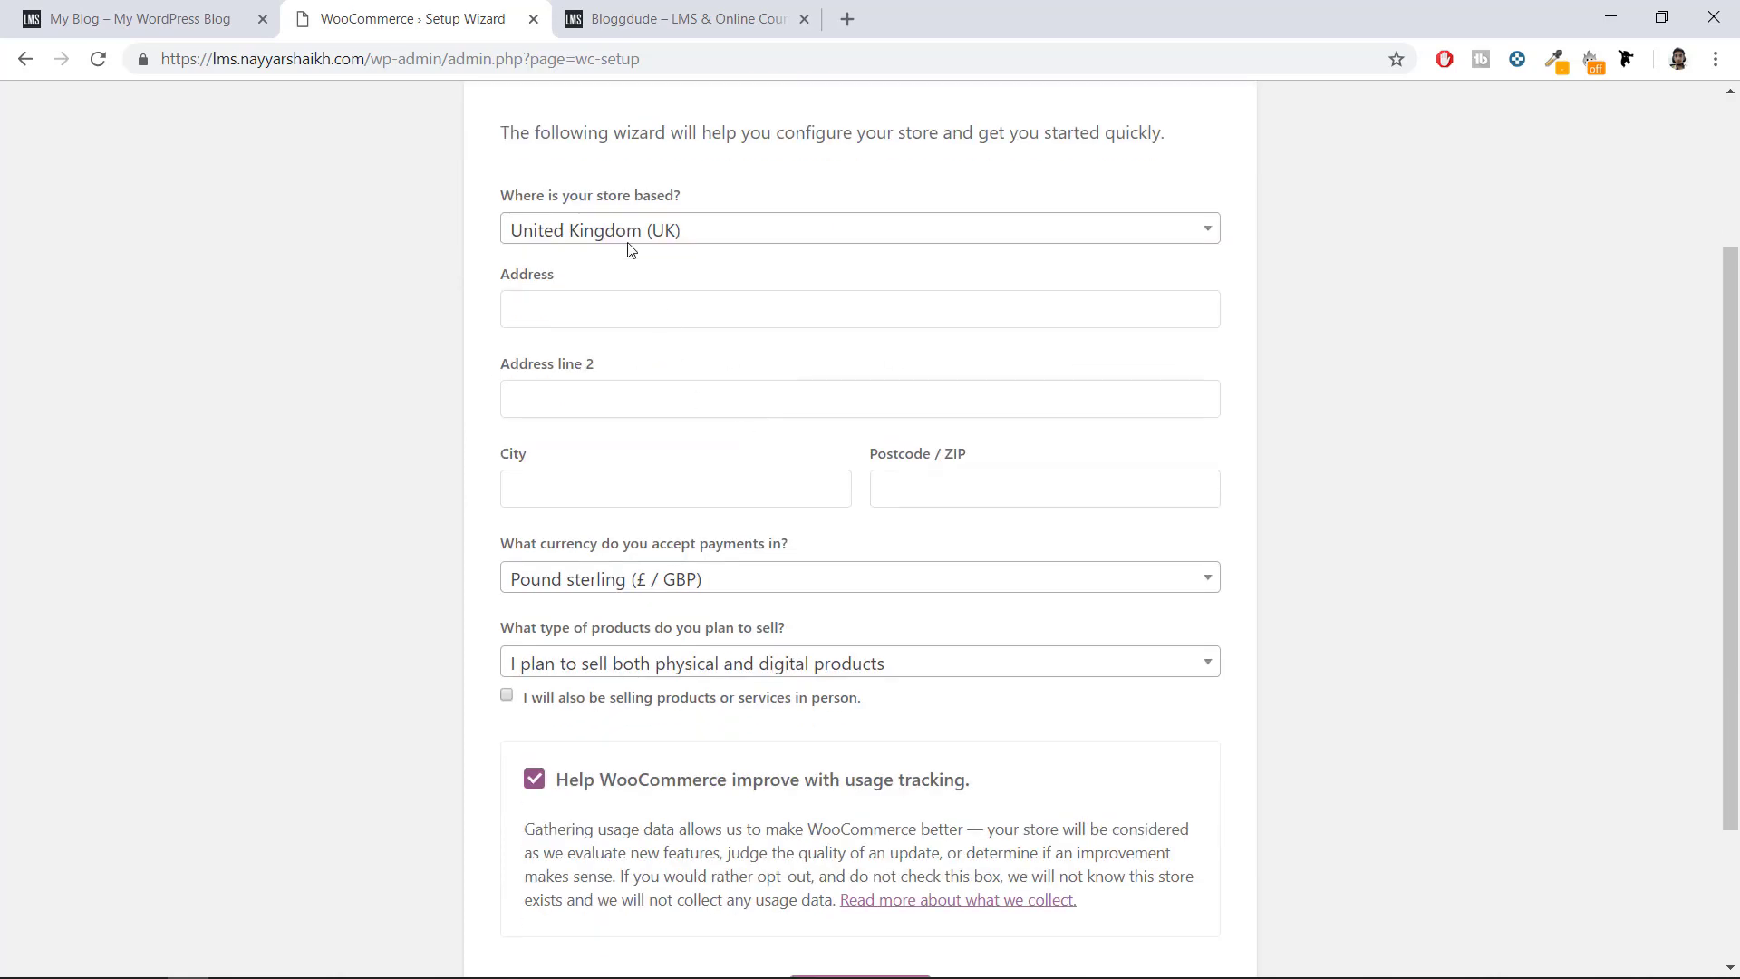
click(649, 239)
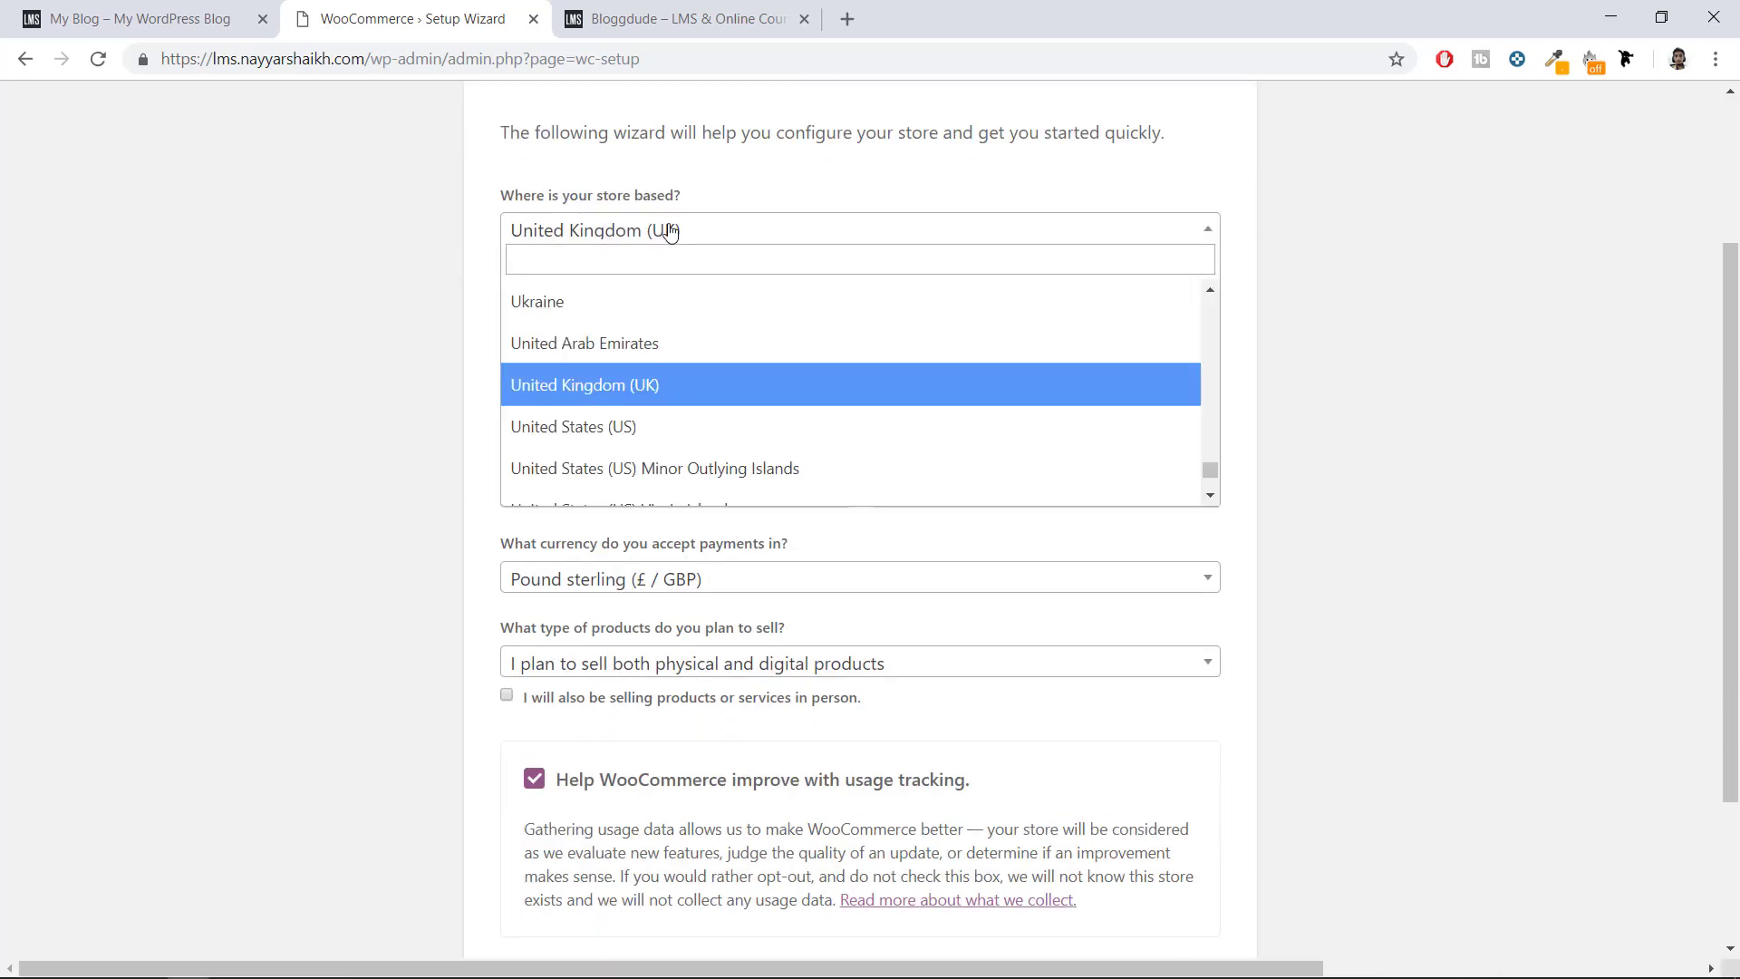
text(indi)
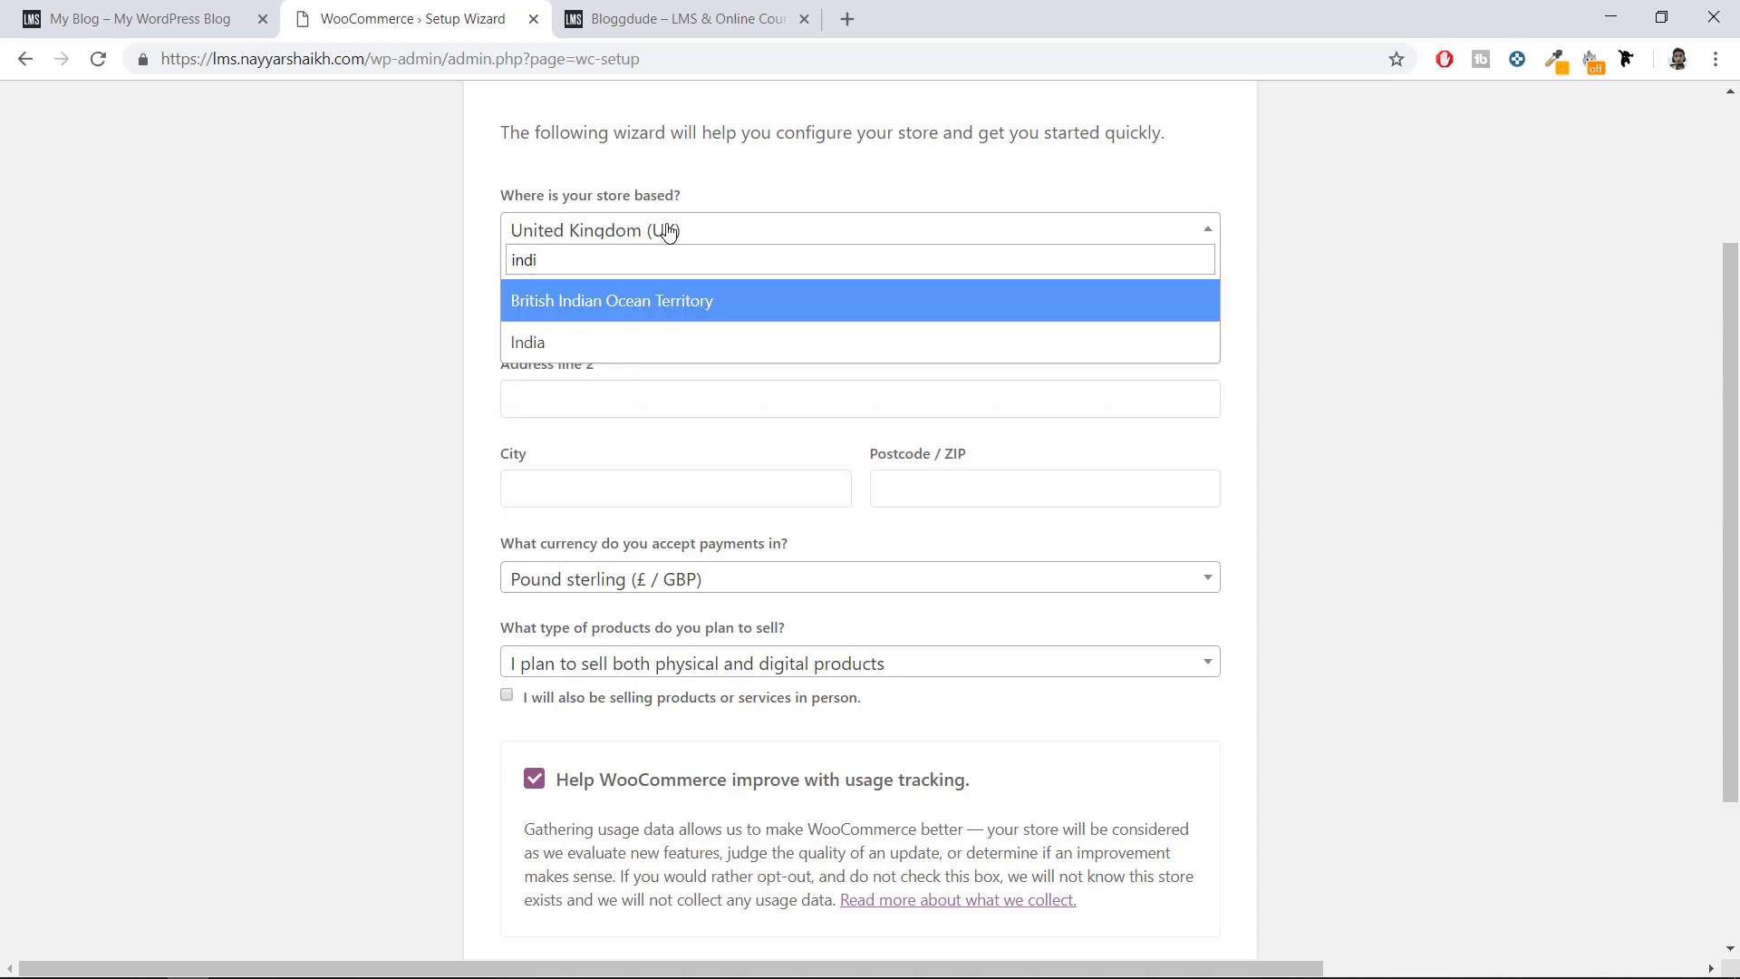
click(634, 376)
click(634, 237)
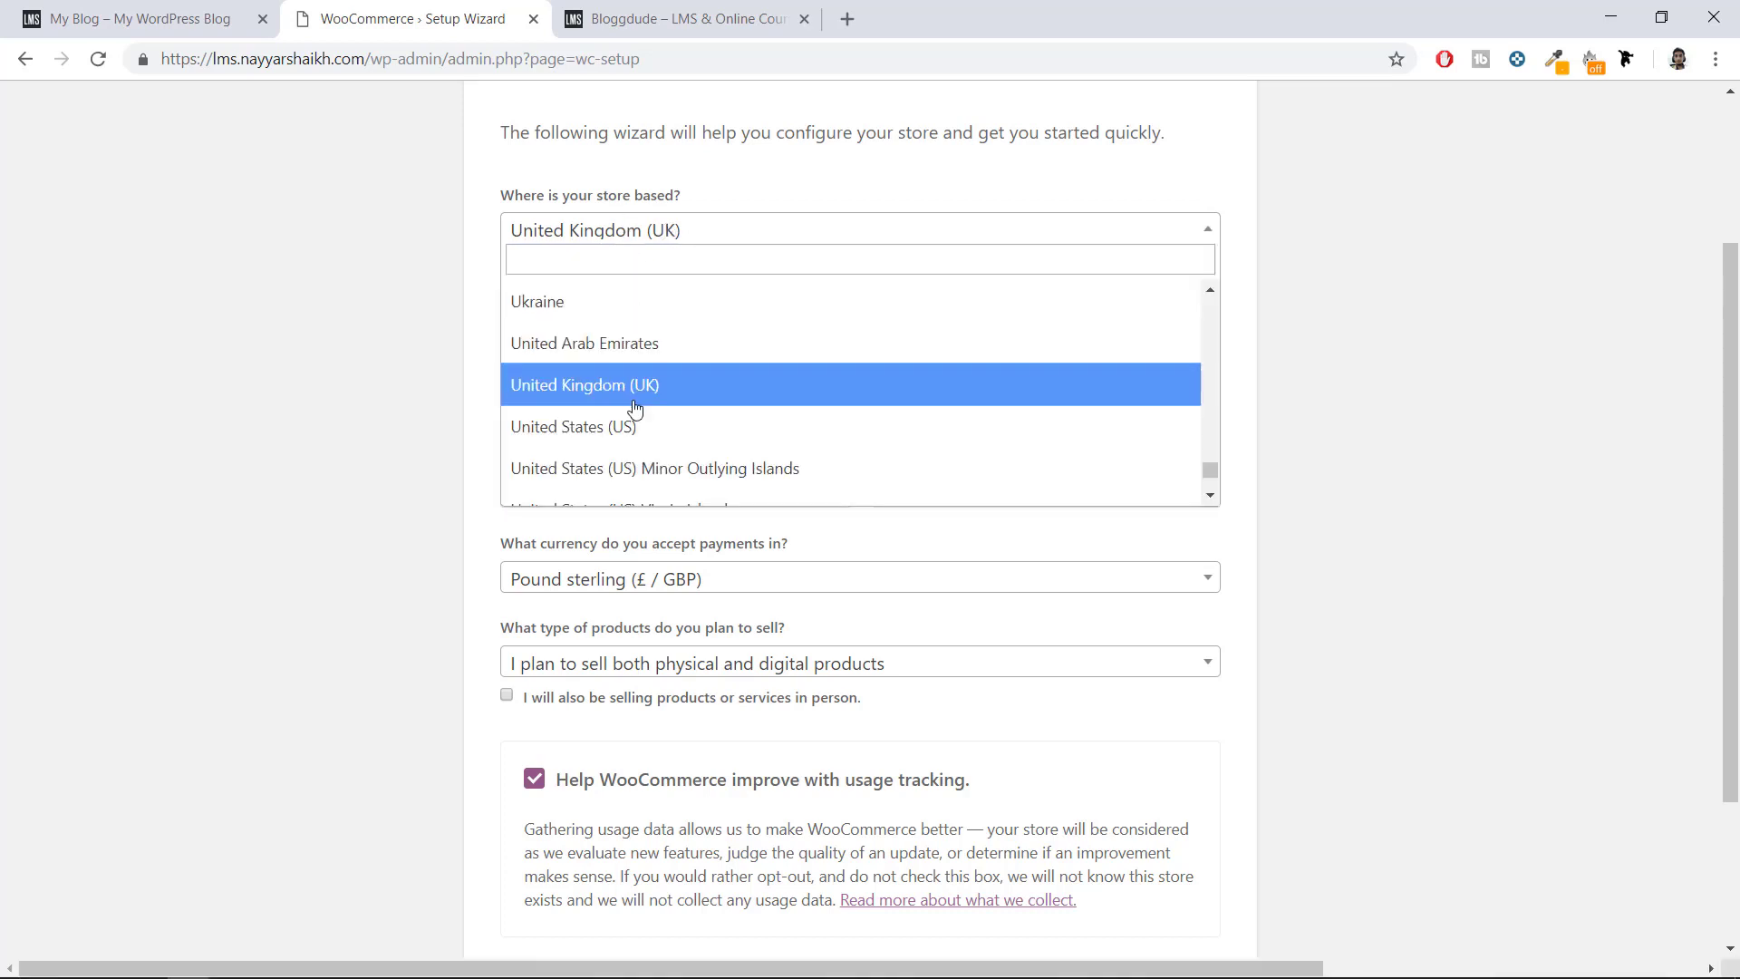
text(ind)
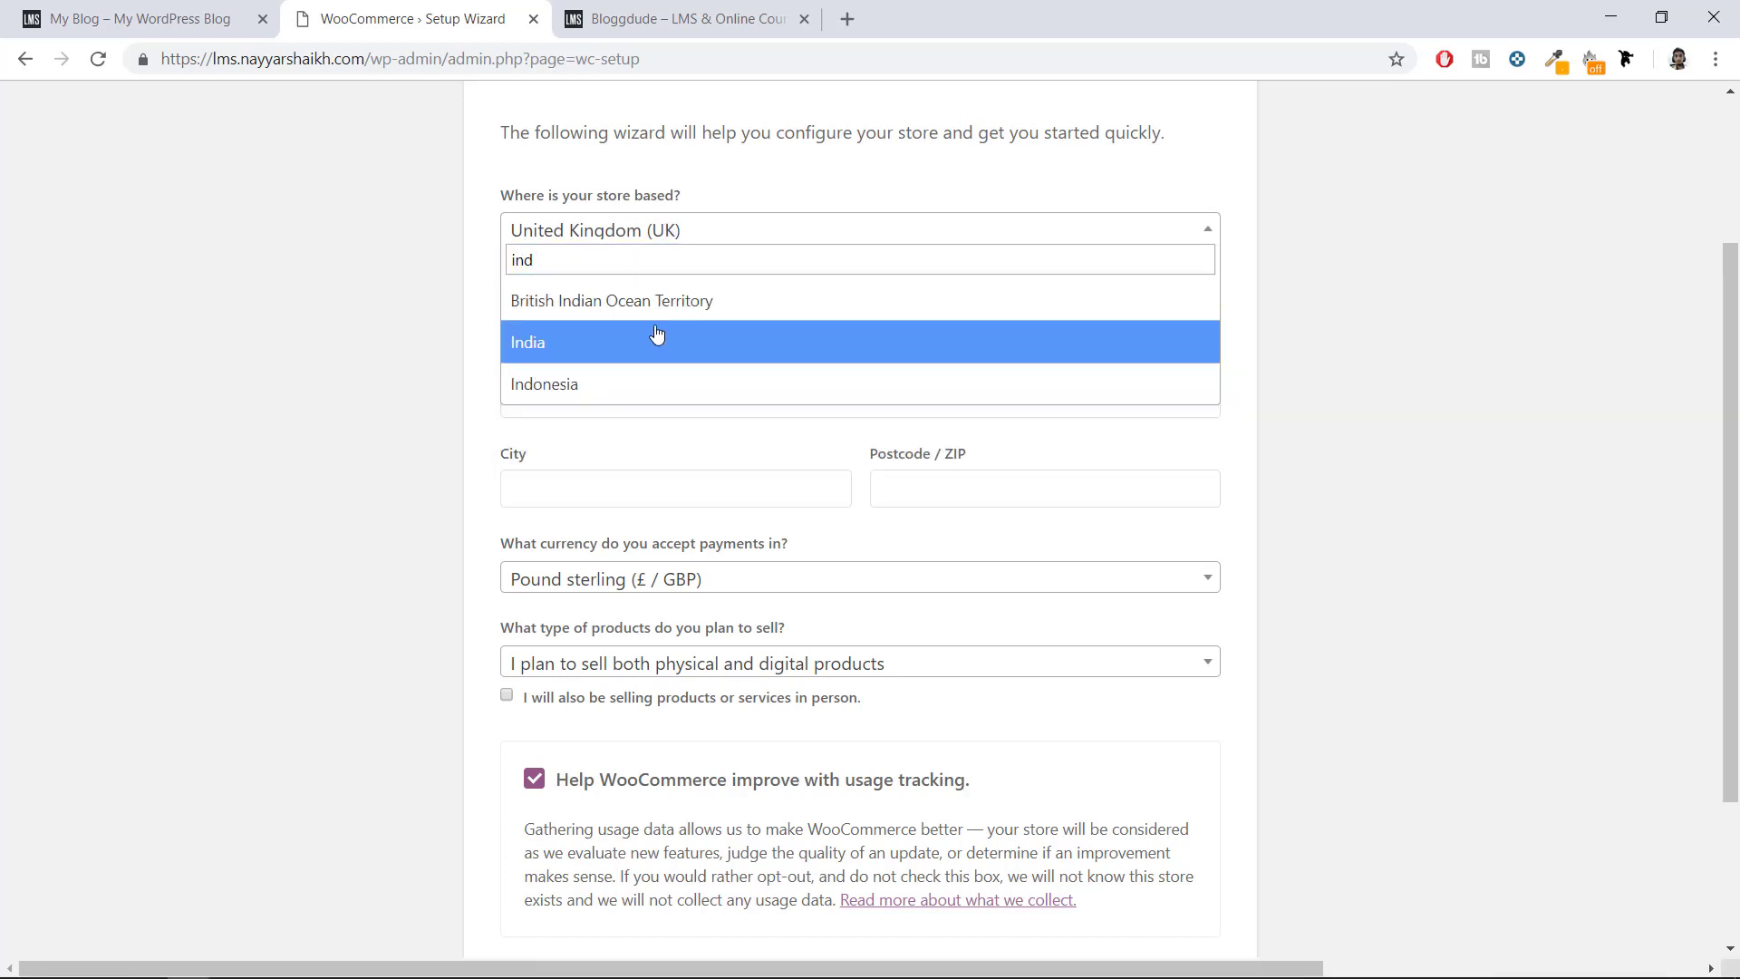
click(657, 338)
- Fill the store address from a saved entry and set the state to Maharashtra
click(575, 313)
click(574, 360)
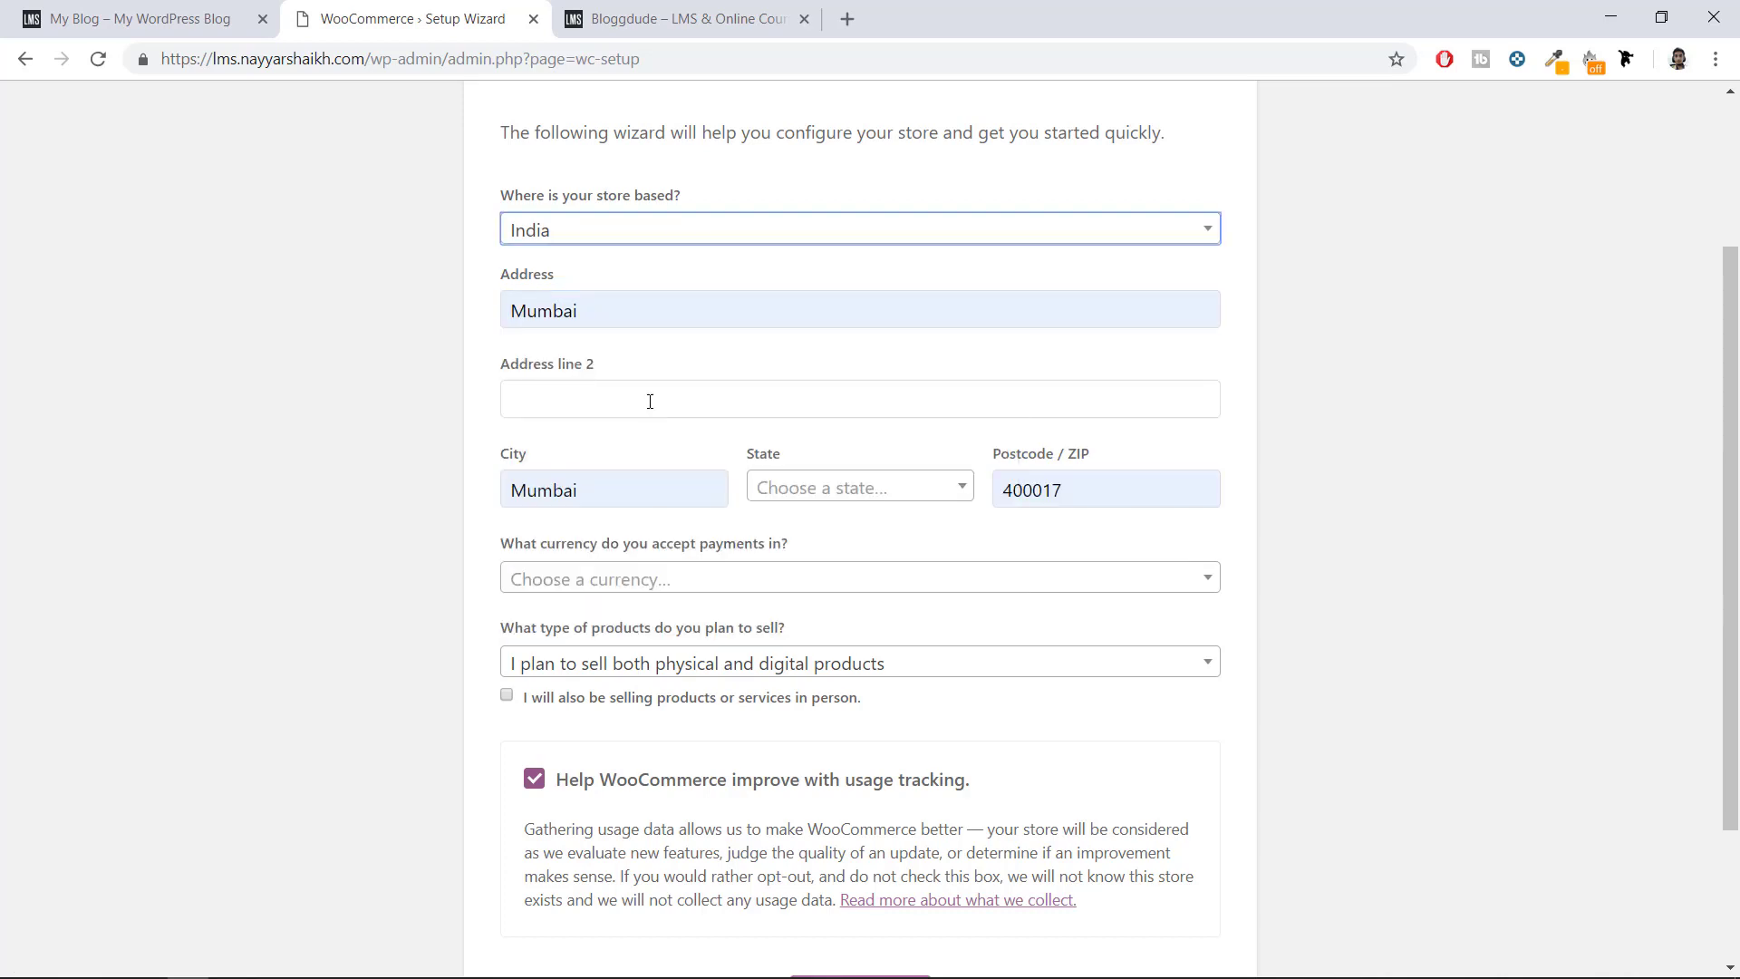
click(789, 489)
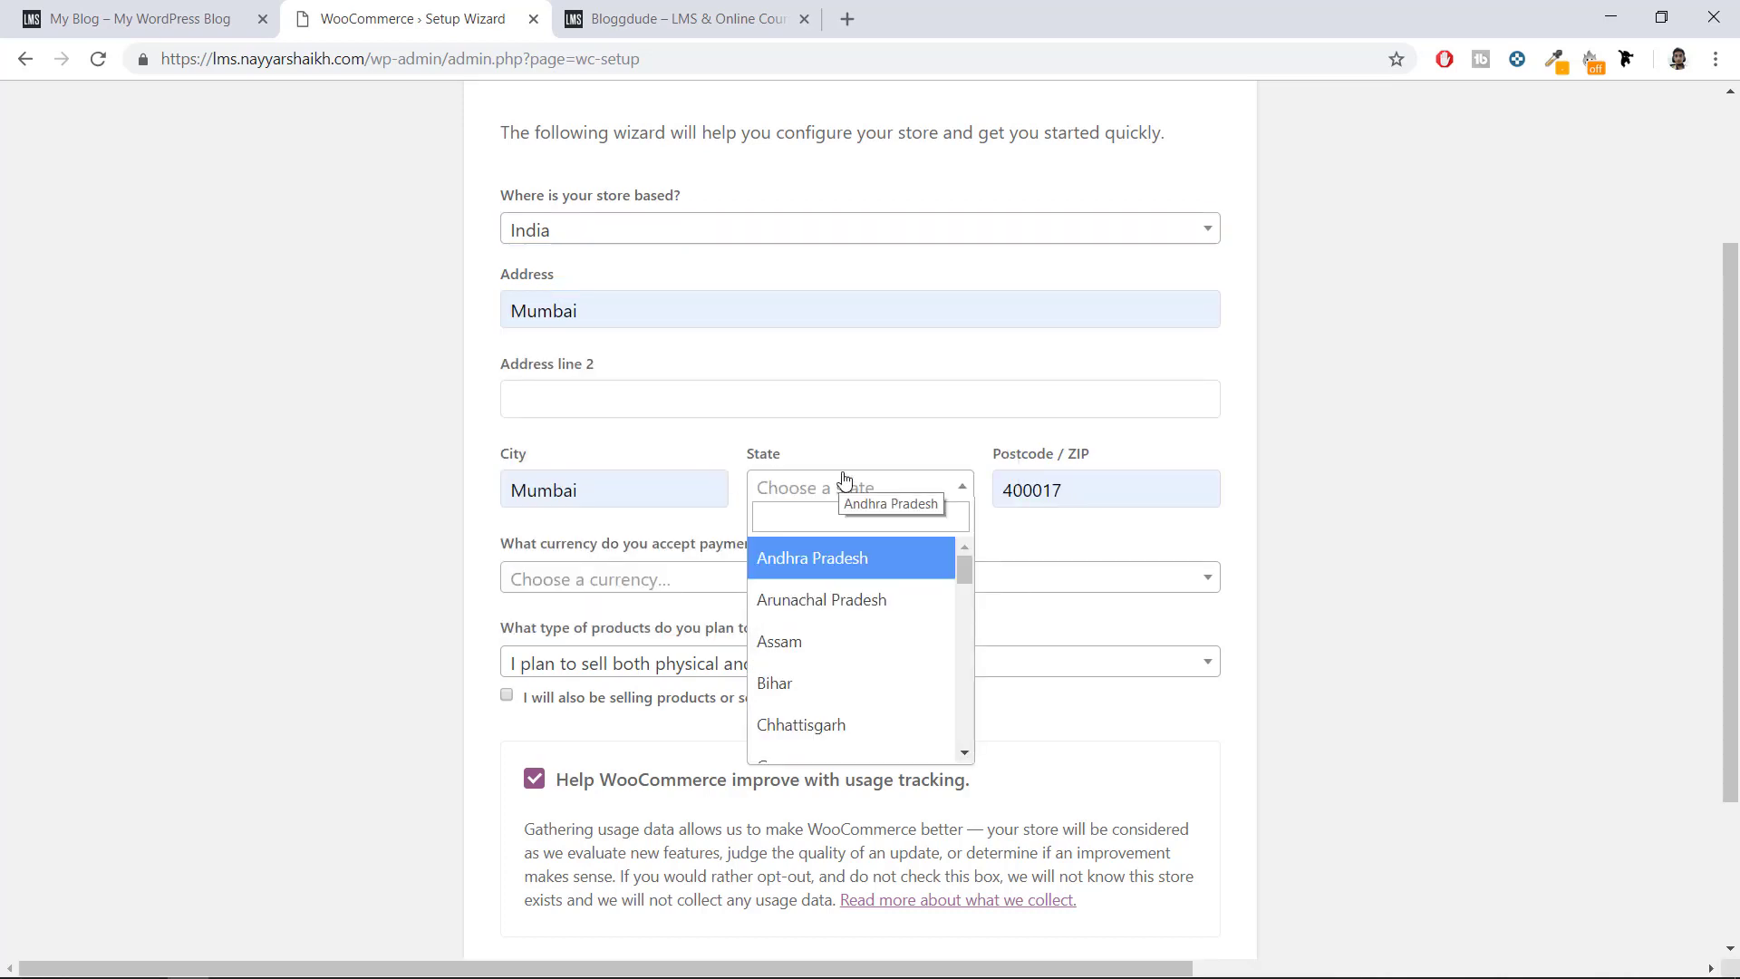
text(maha)
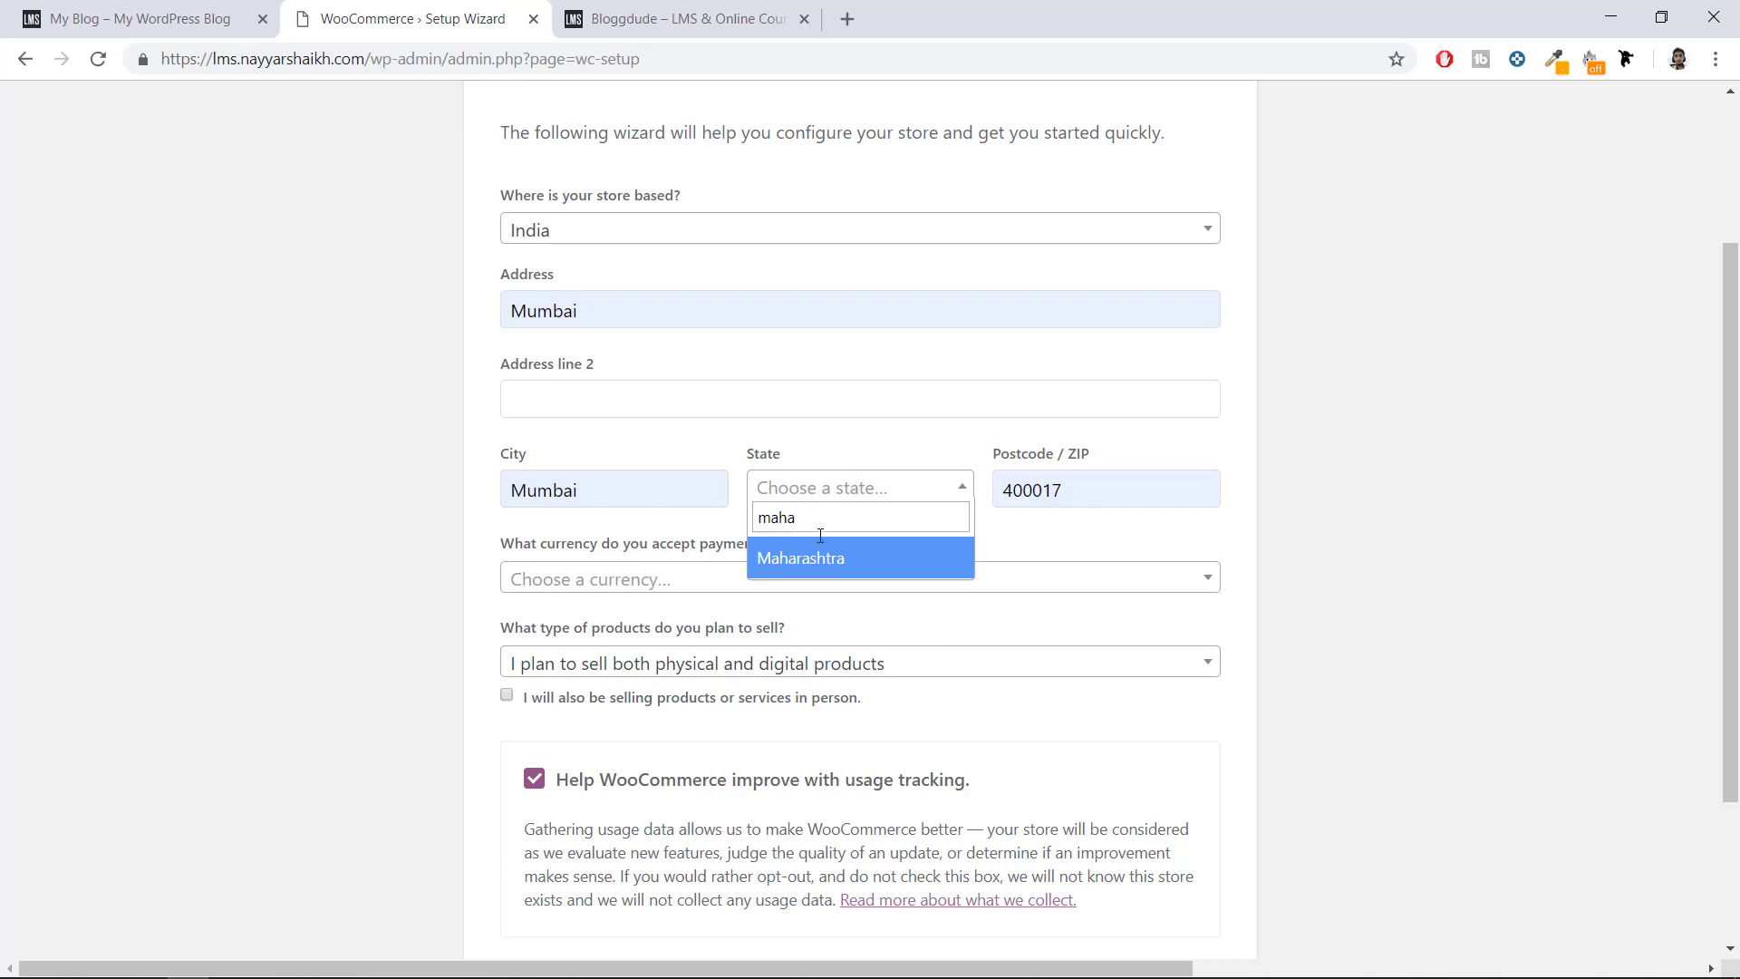
click(824, 559)
- Choose United States (US) dollar as the currency and submit the store details
click(758, 587)
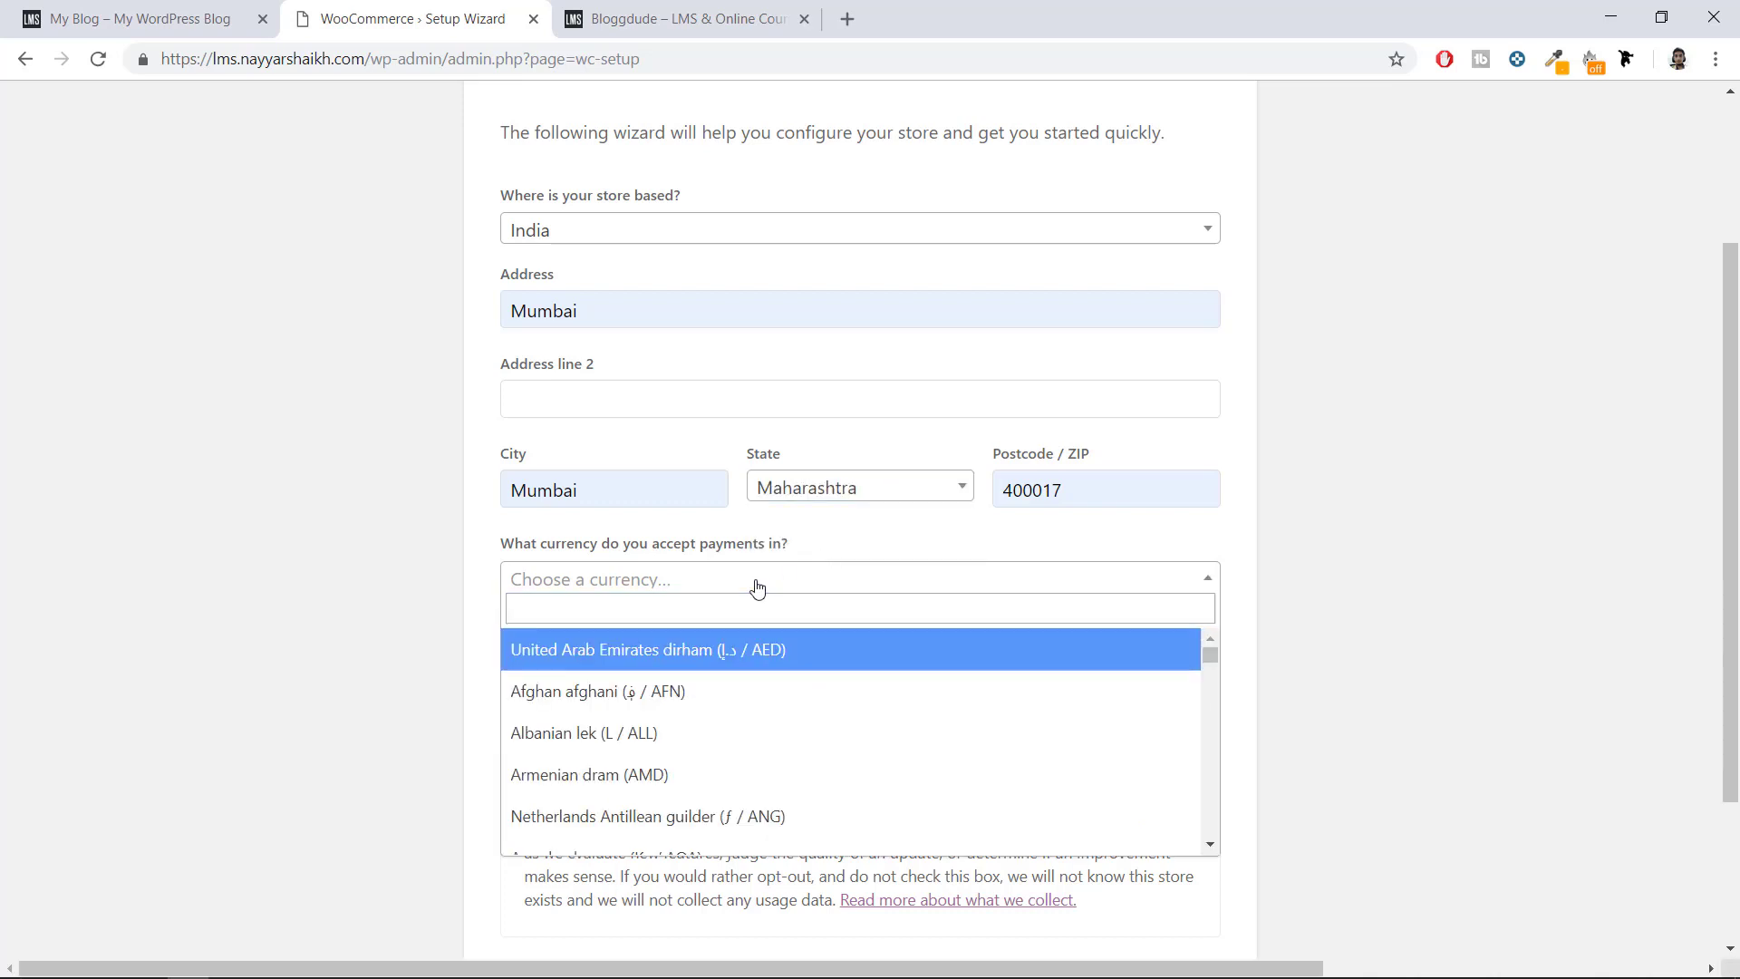
text(usd)
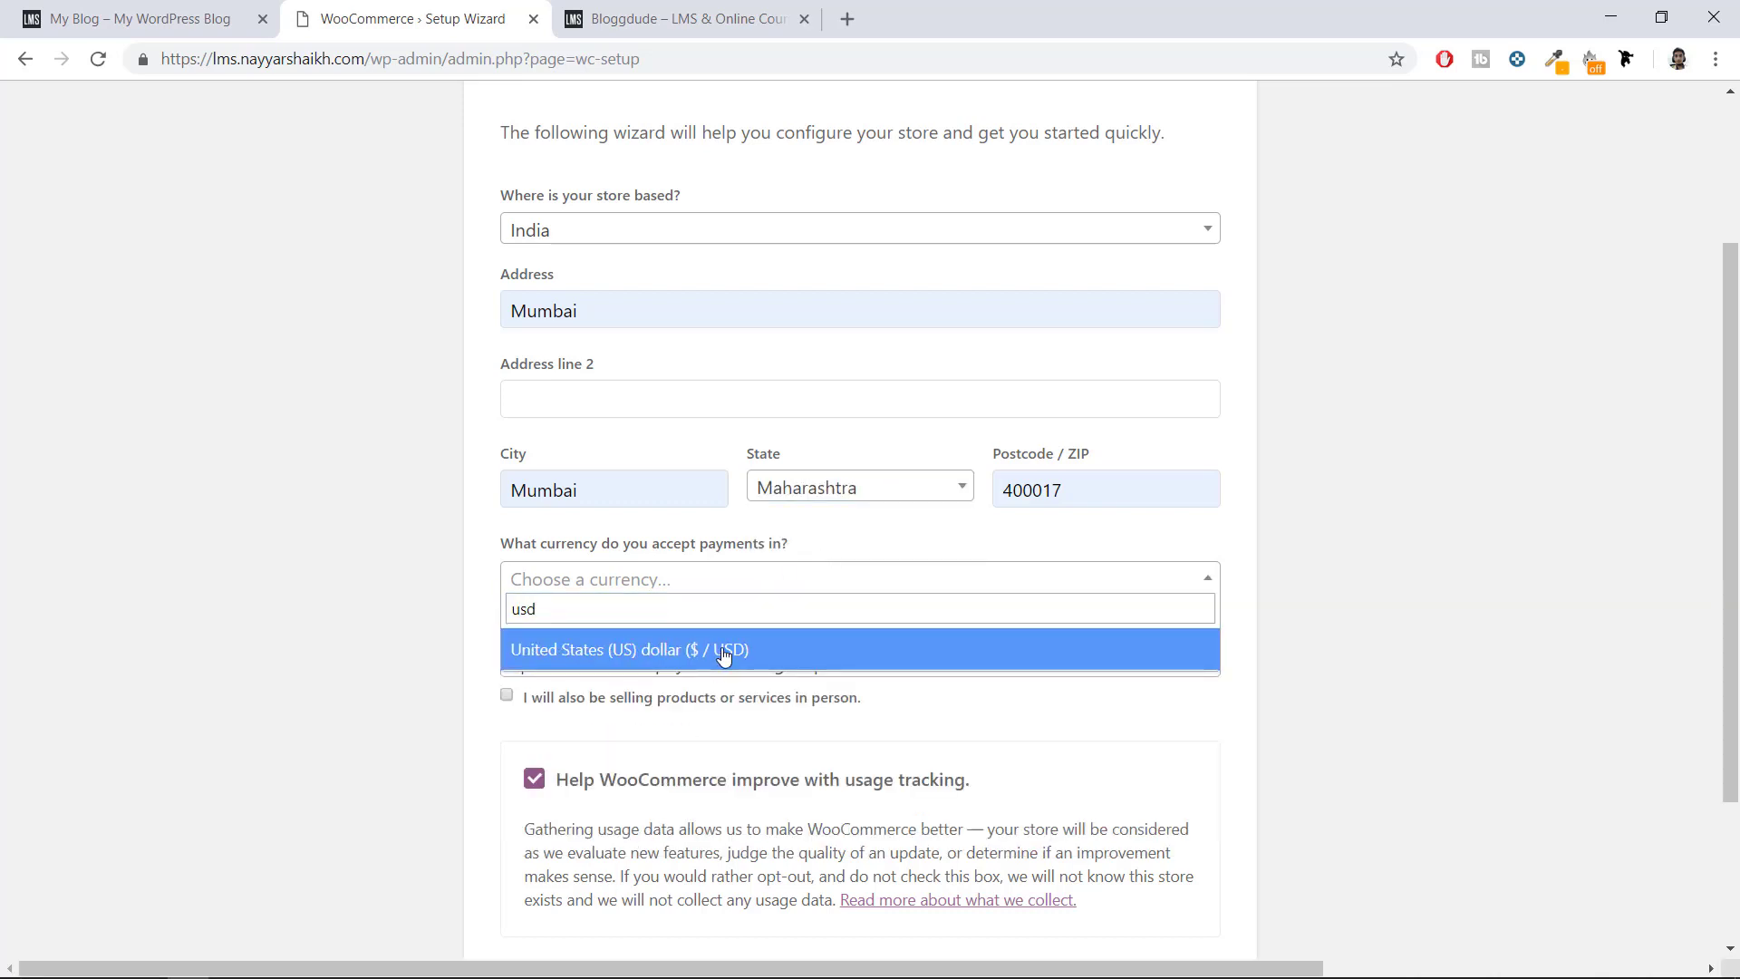
click(722, 653)
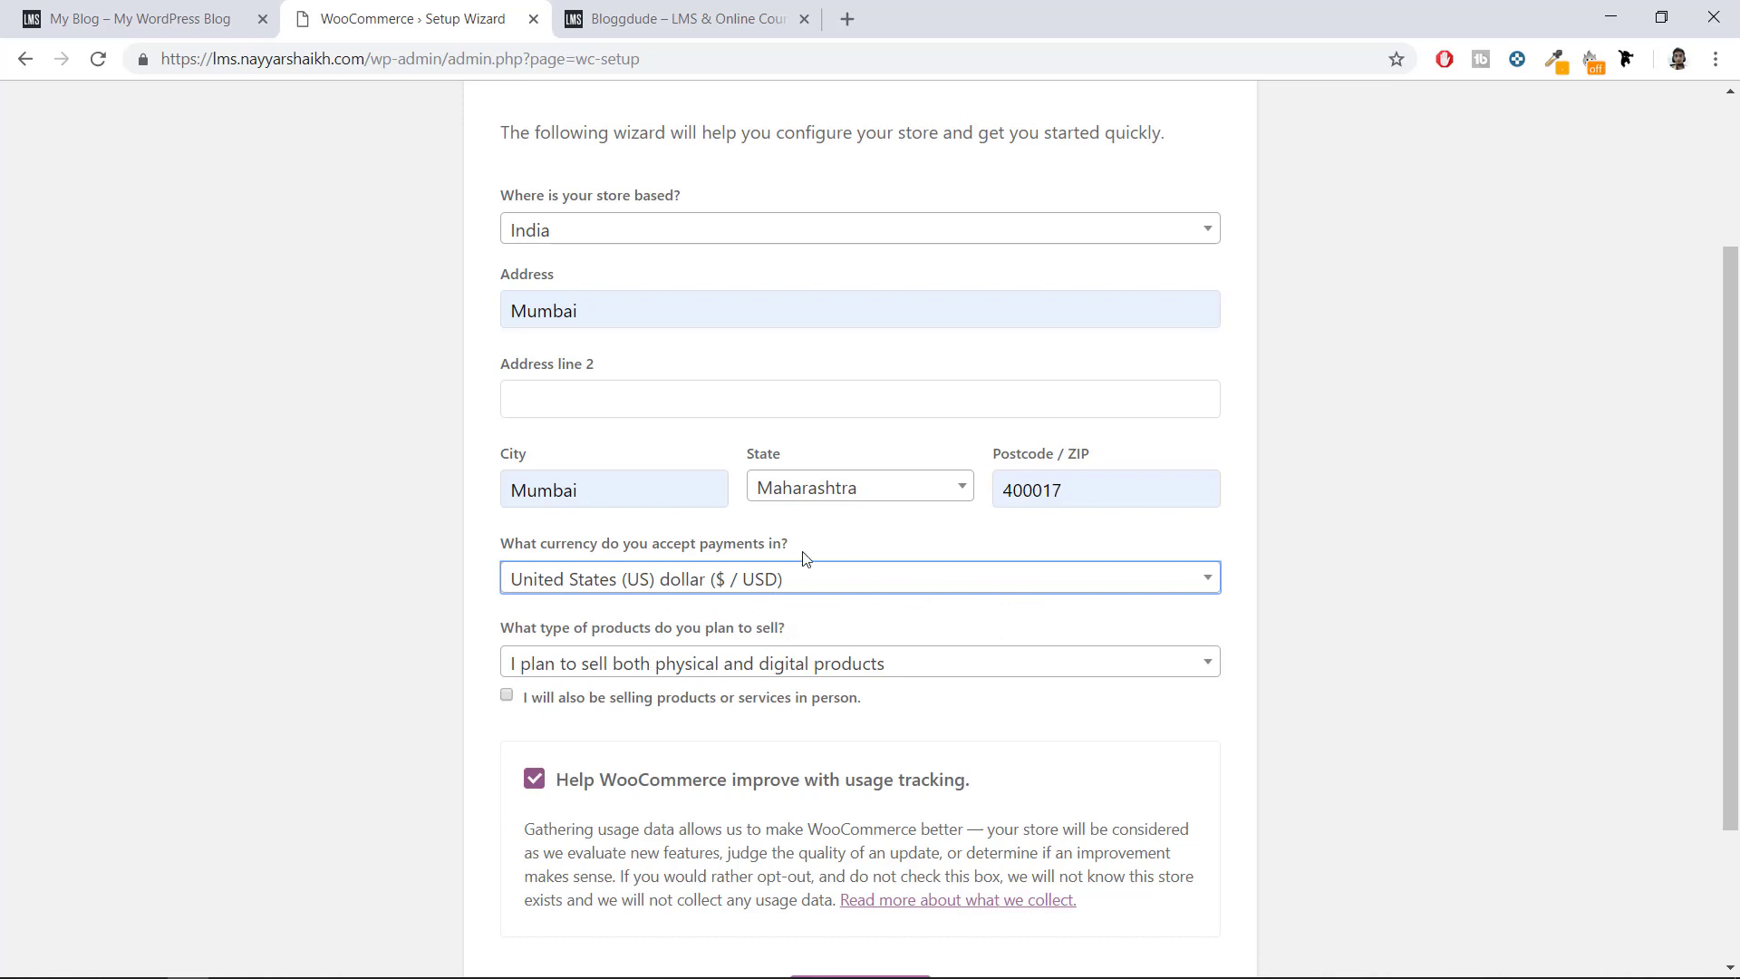
scroll(840, 580, down, 3)
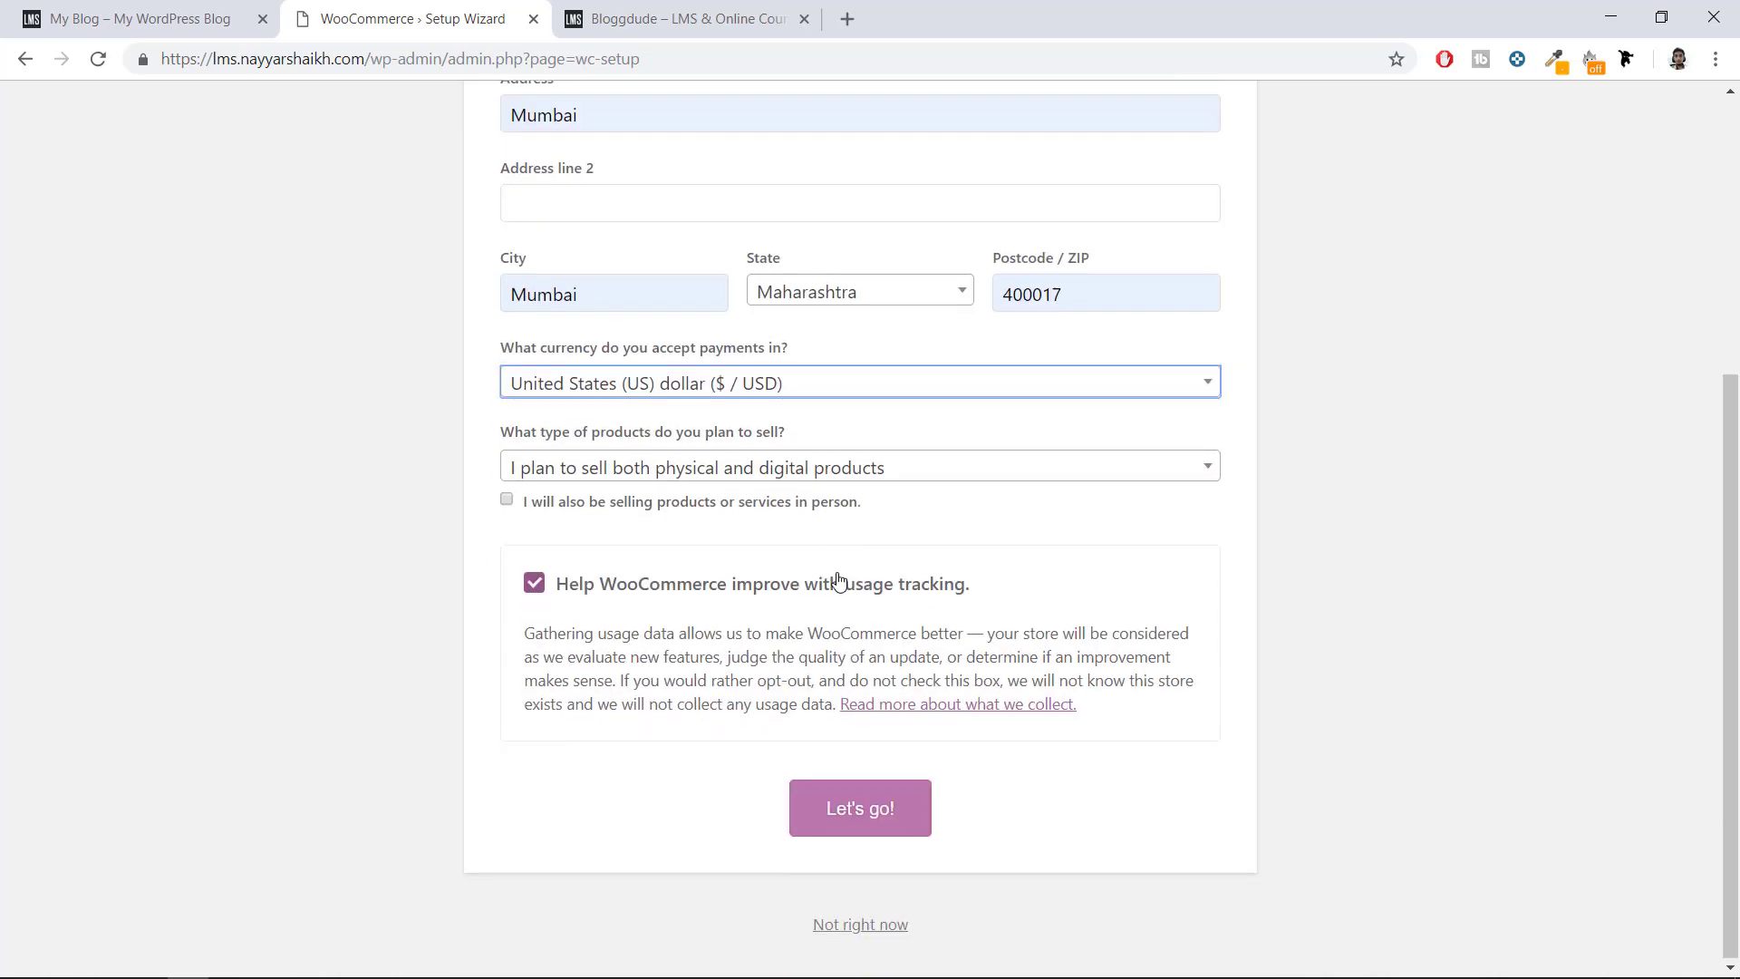
click(873, 805)
- Review the PayPal and offline payment options on the Payment step
scroll(1243, 731, up, 3)
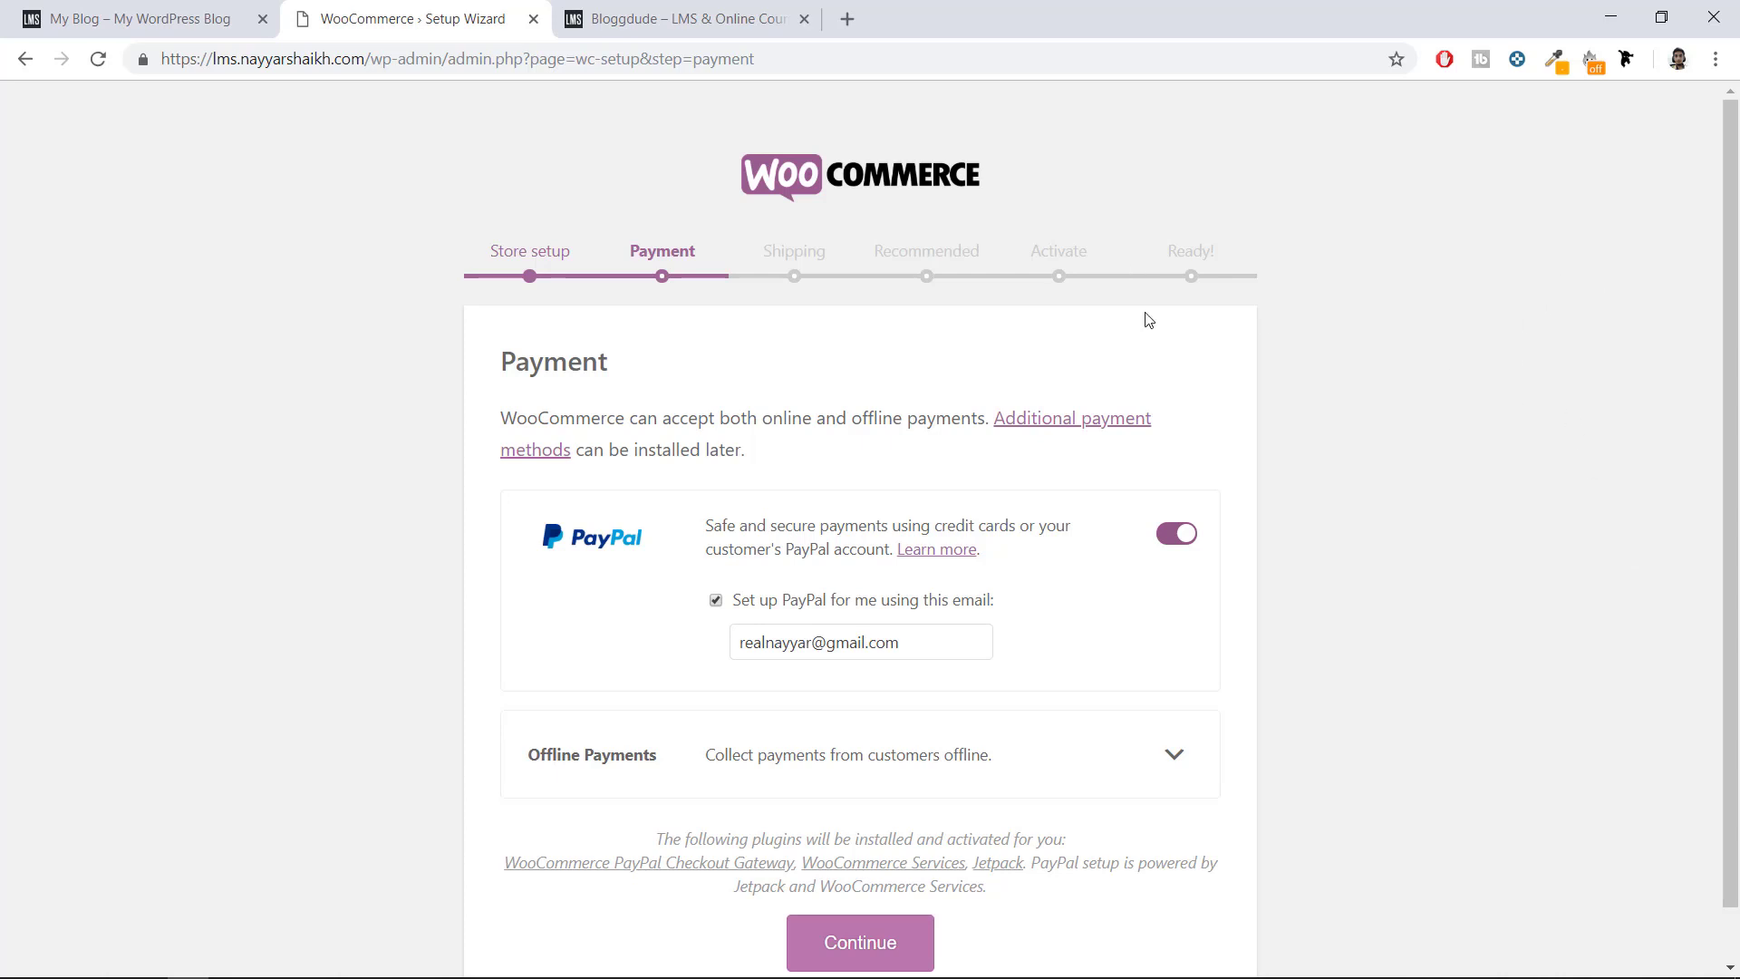
scroll(1722, 518, down, 2)
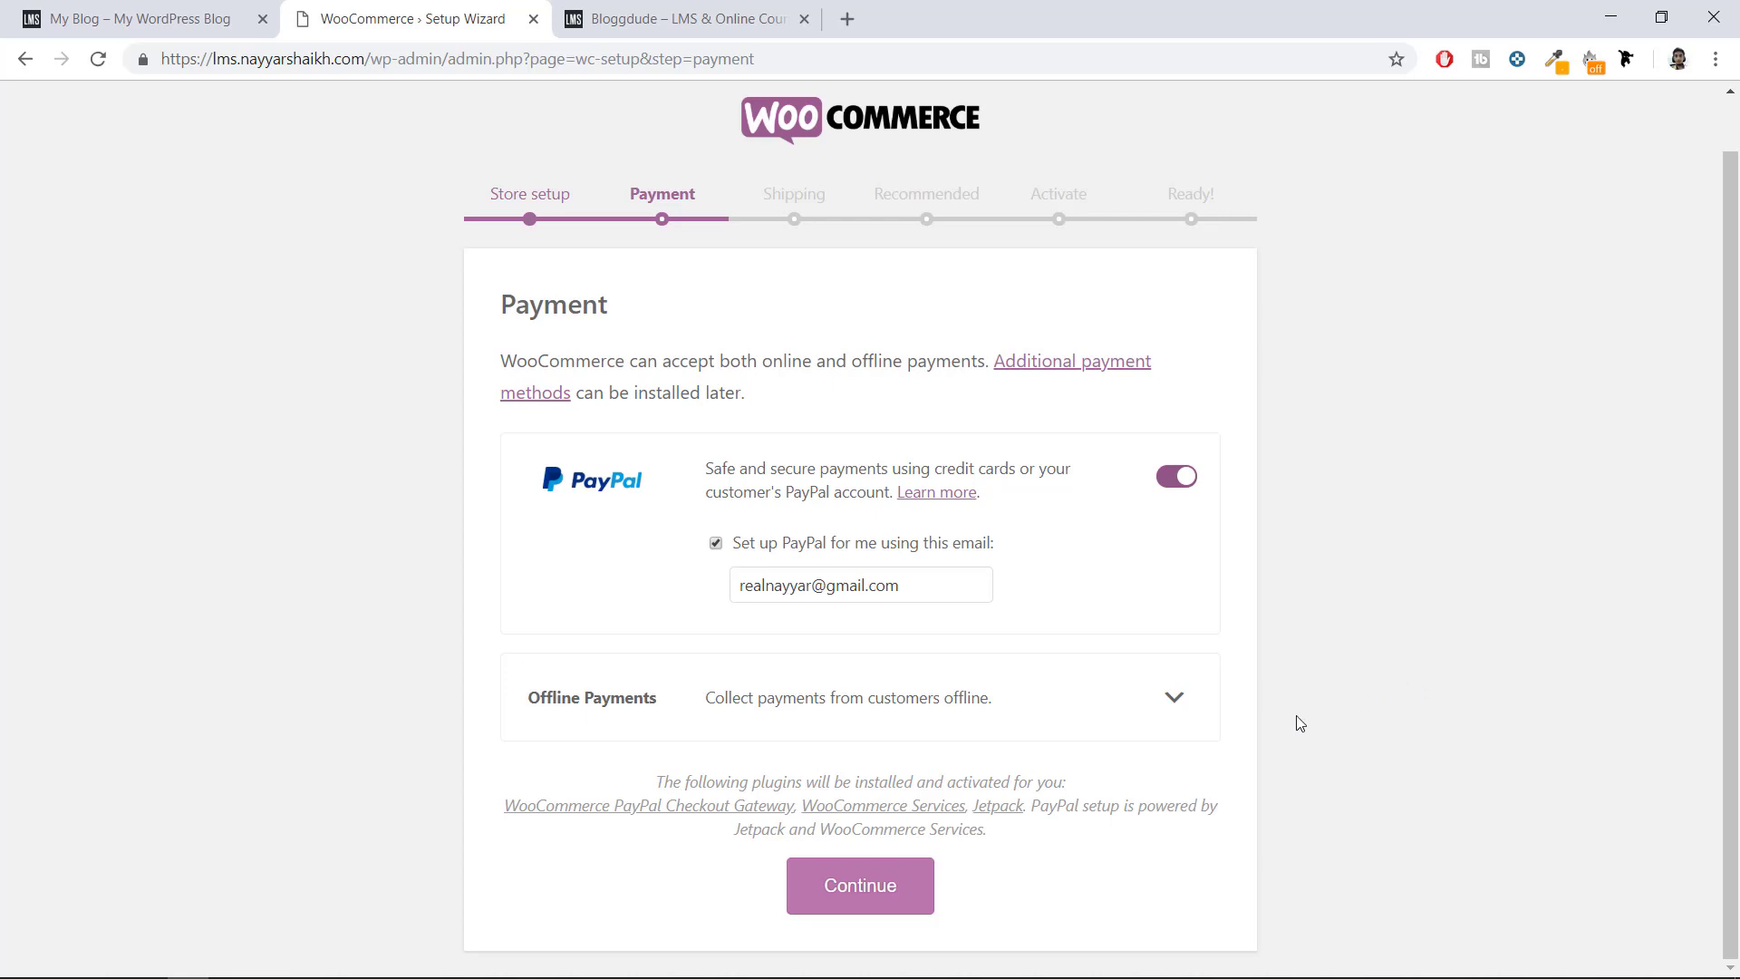
- Accept the payment options, switch off Flat Rate shipping for India and other locations, and continue
click(864, 906)
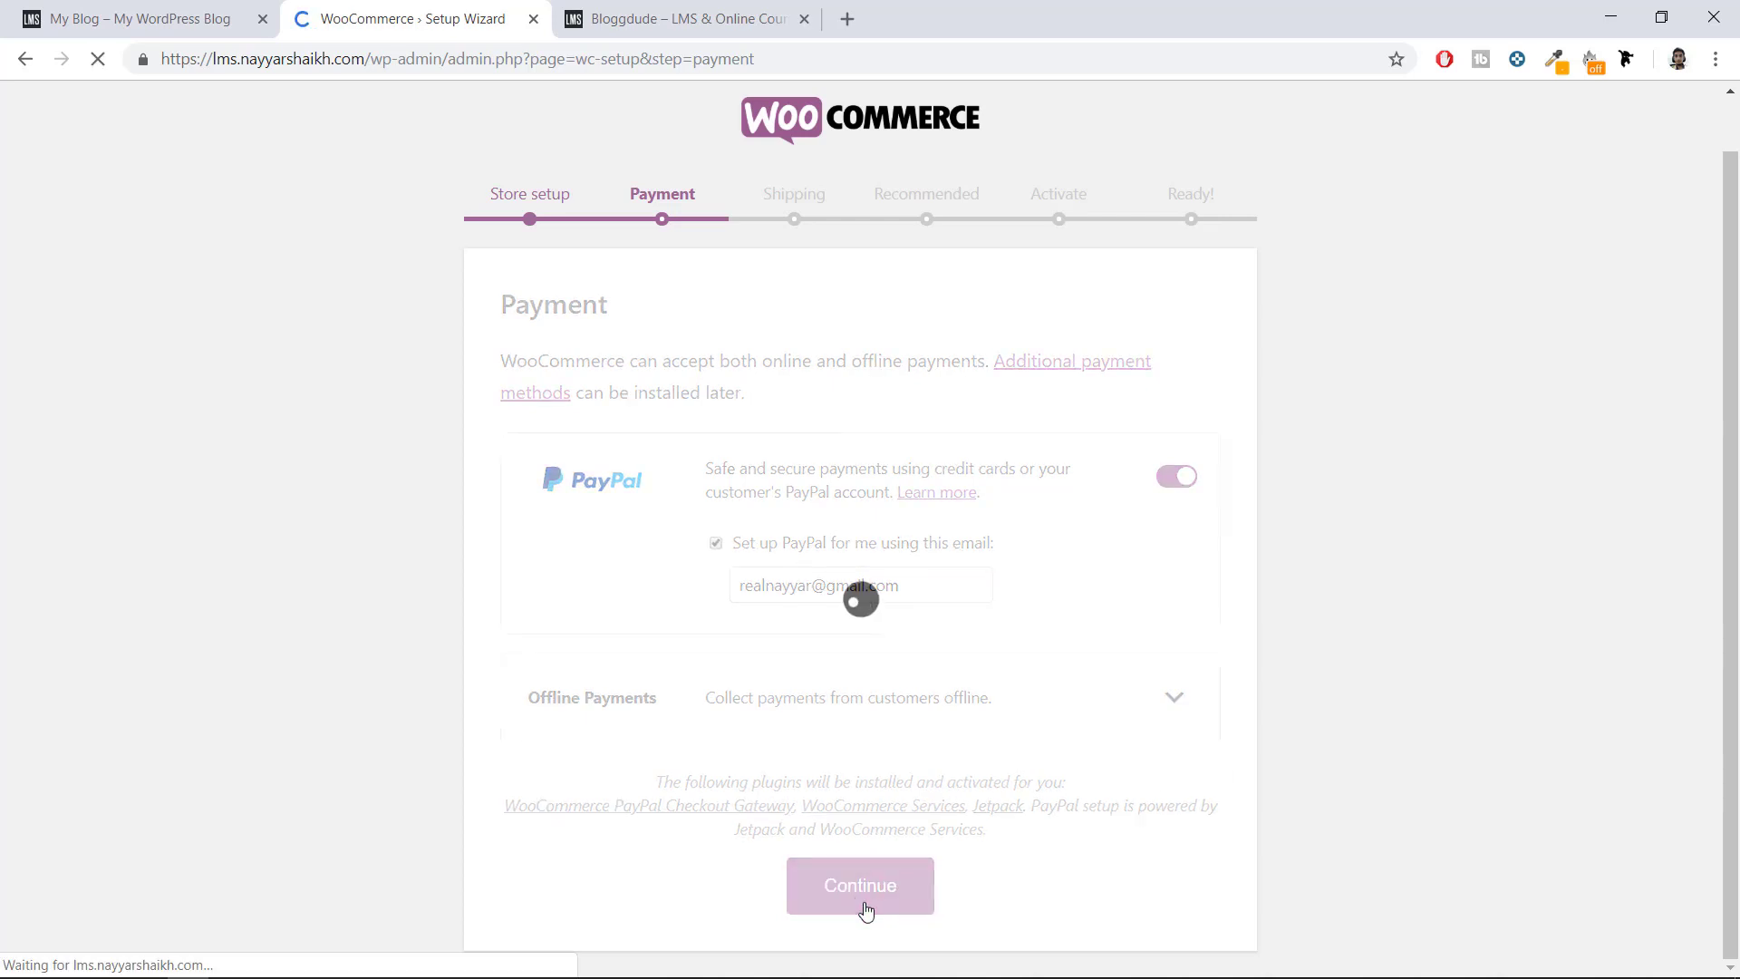
scroll(1467, 594, down, 3)
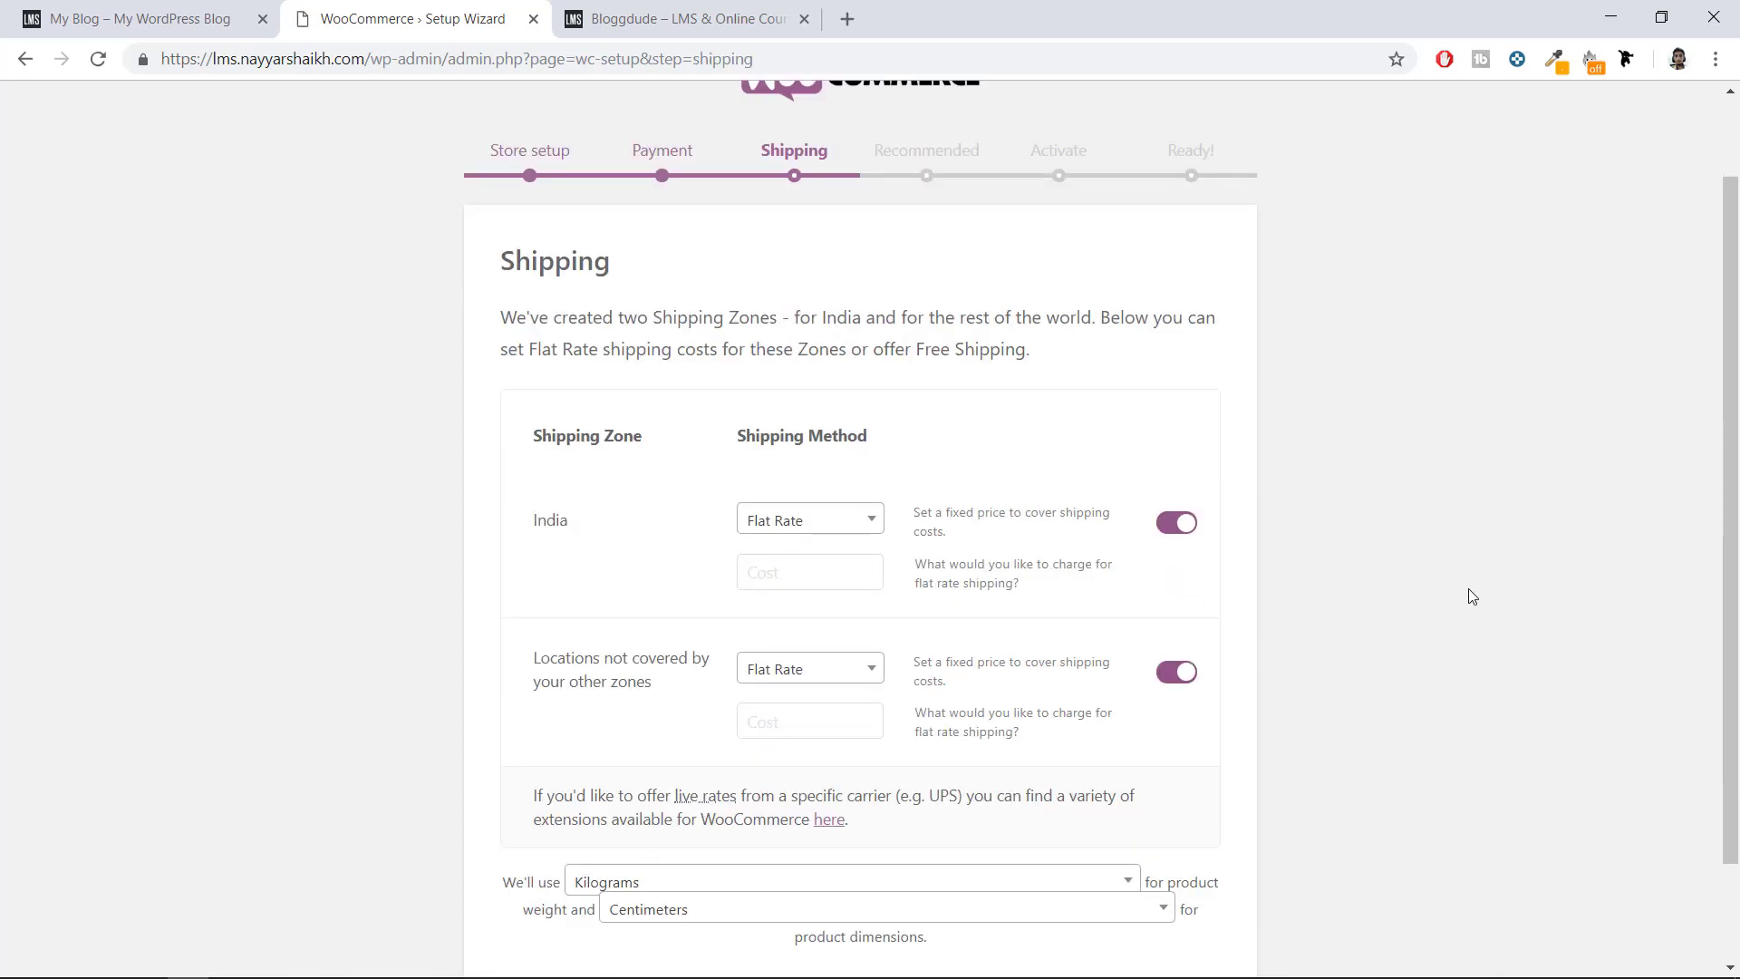
click(1188, 402)
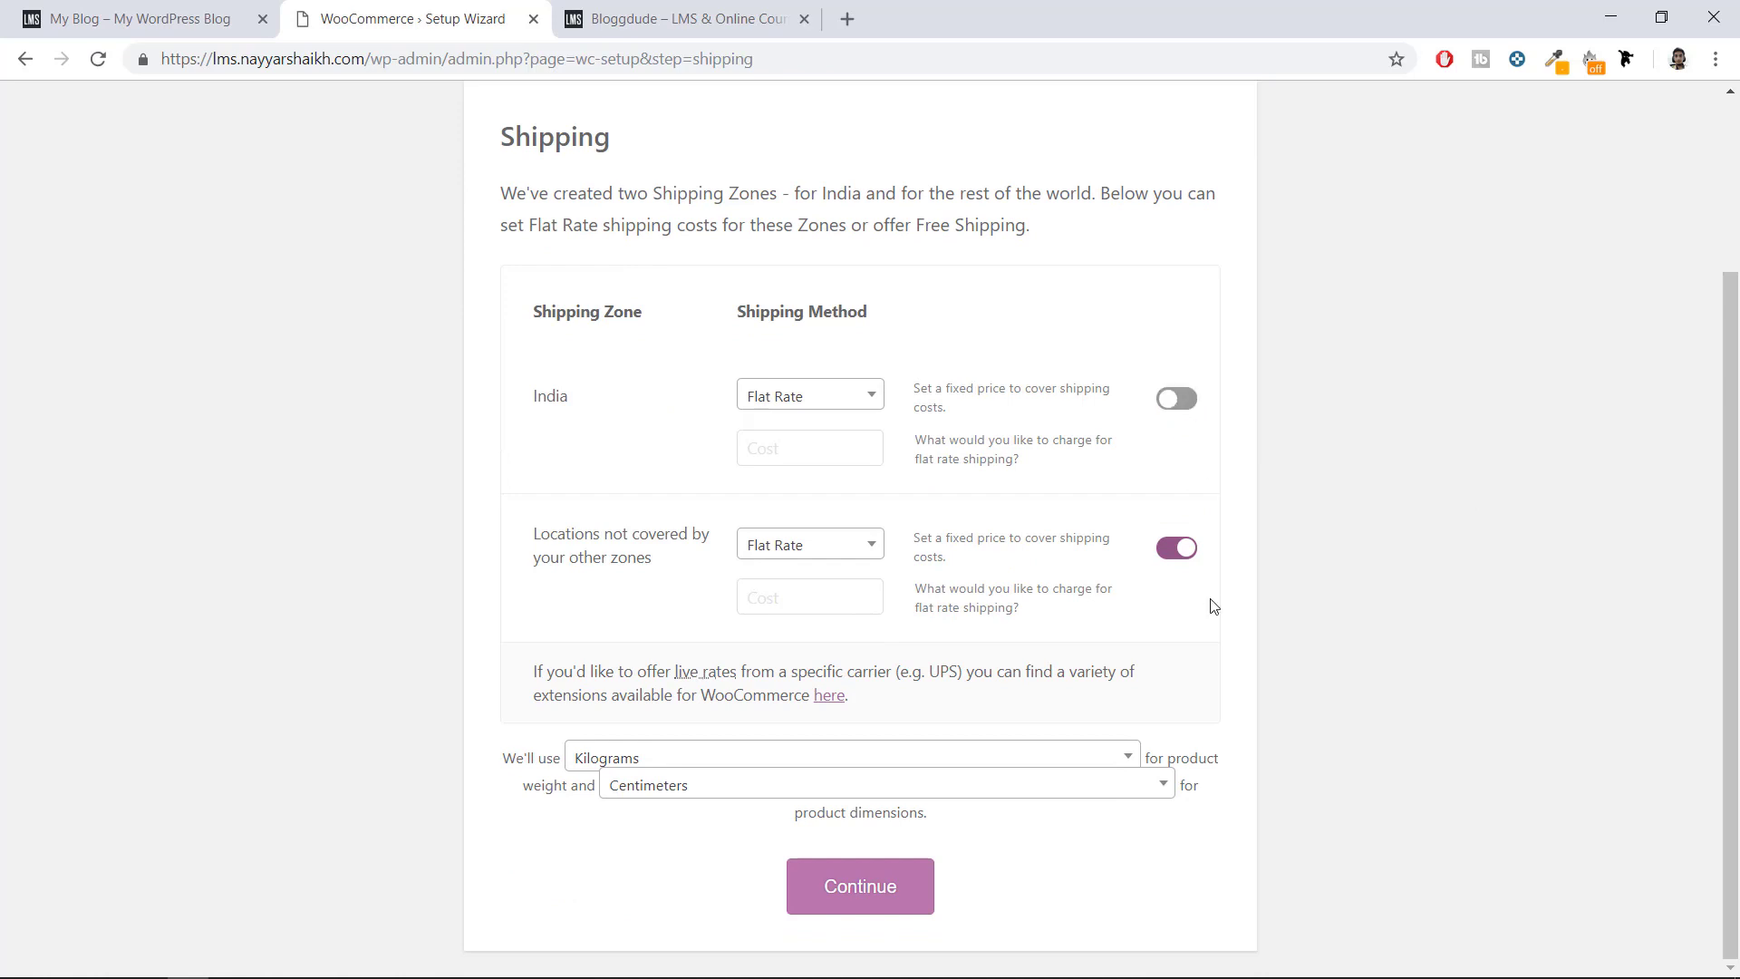
click(1176, 550)
click(897, 906)
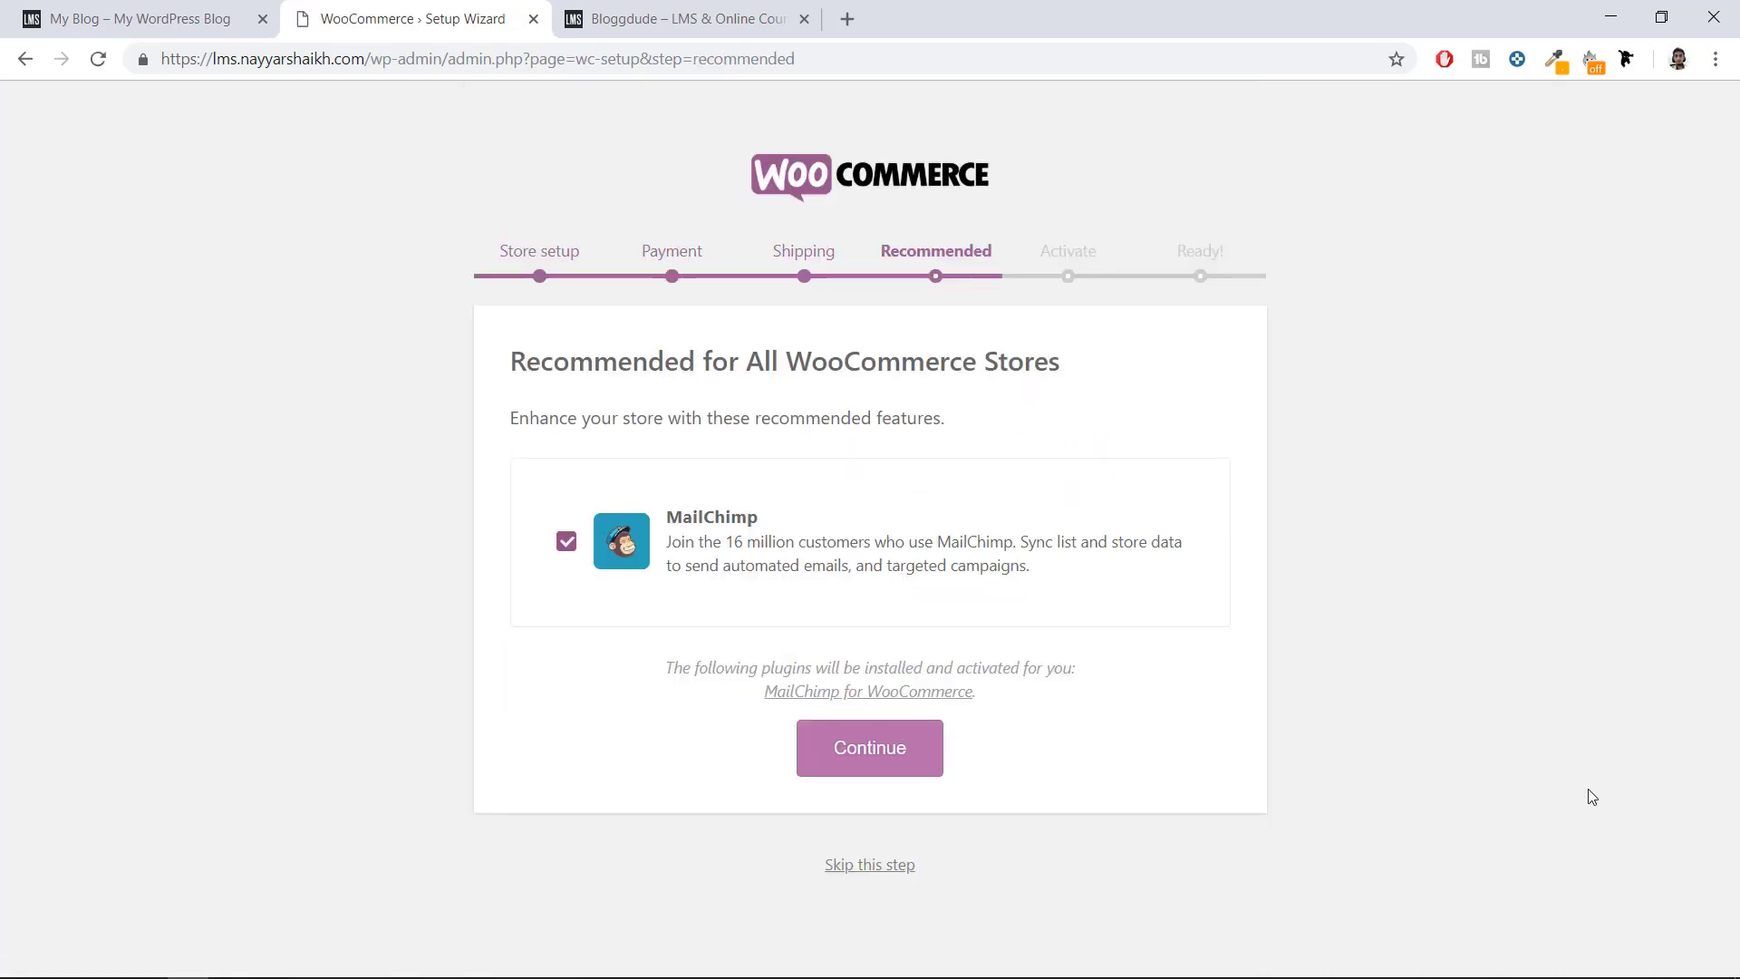
- Decline MailChimp, skip the recommended features and Jetpack steps, and leave the wizard for the Dashboard
click(571, 538)
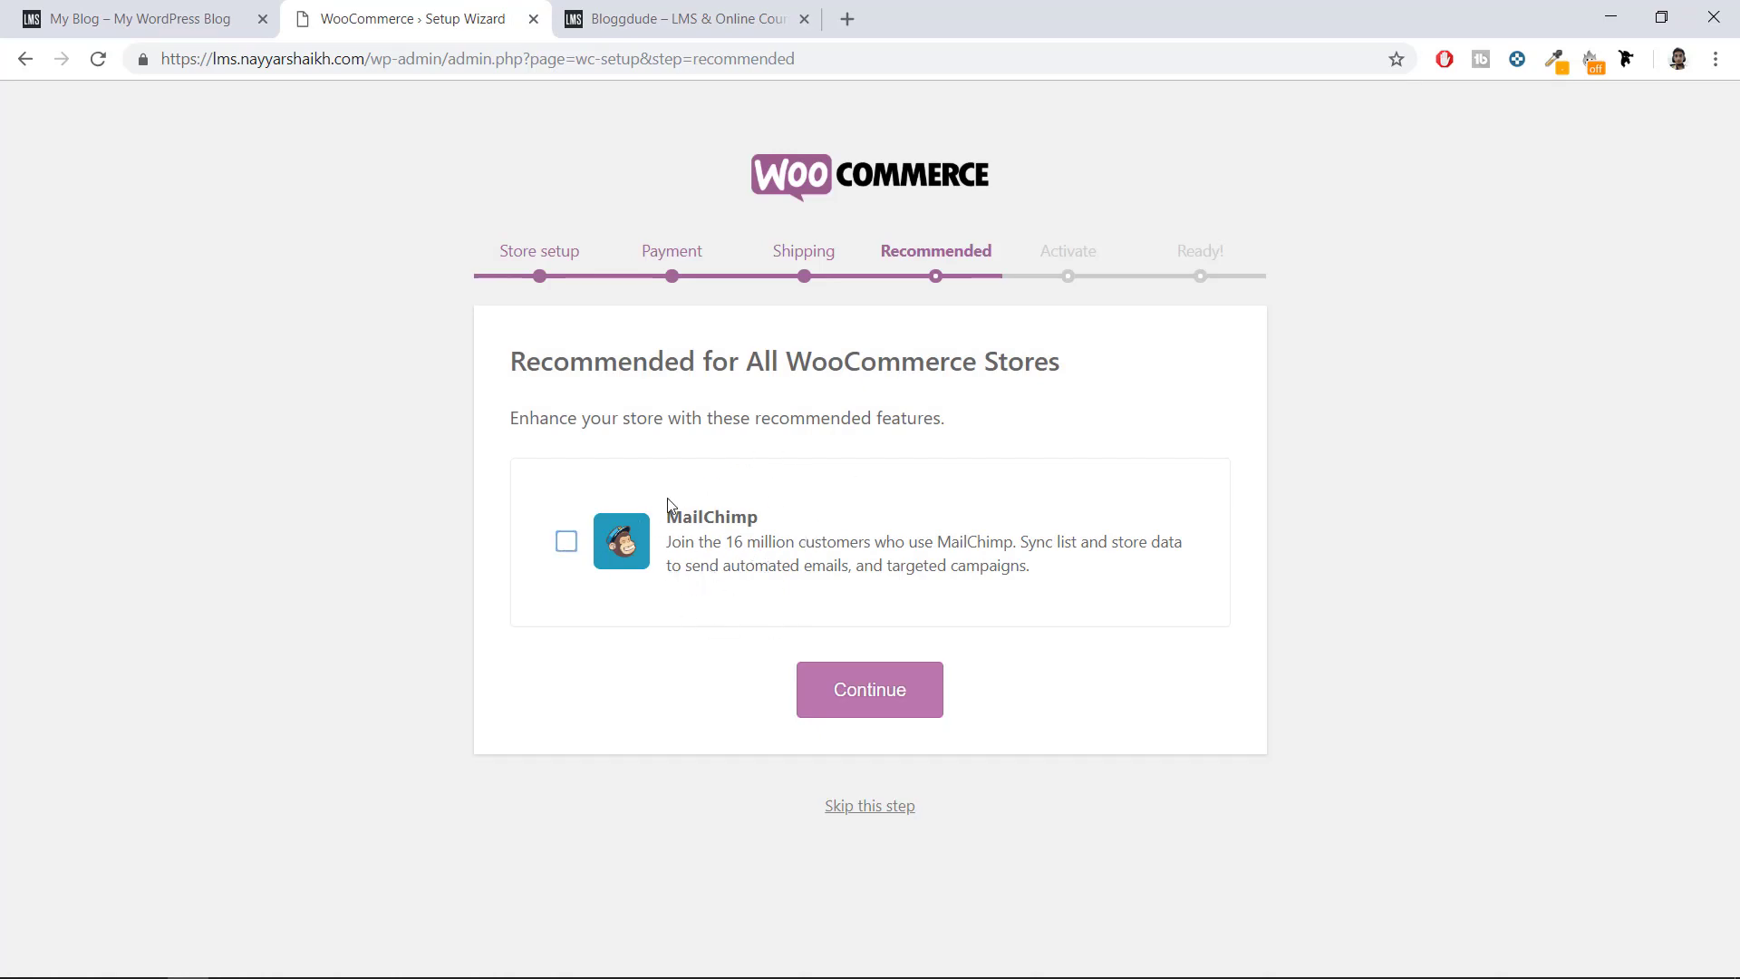
click(872, 809)
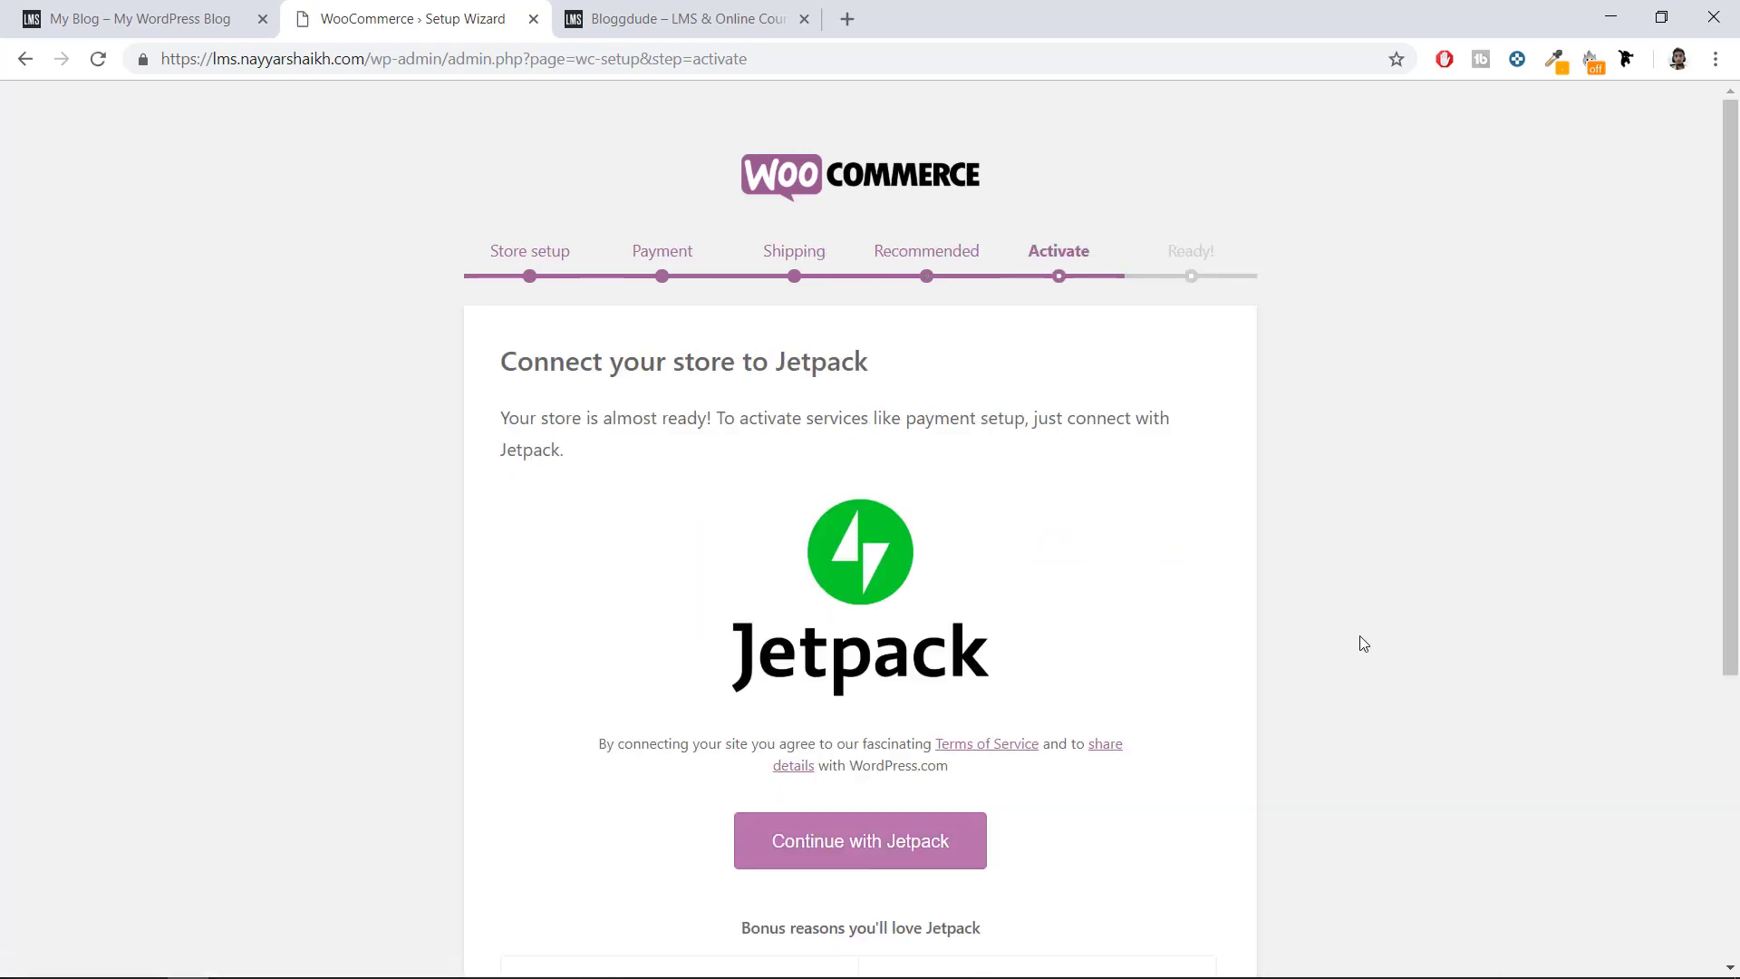
scroll(1360, 643, down, 5)
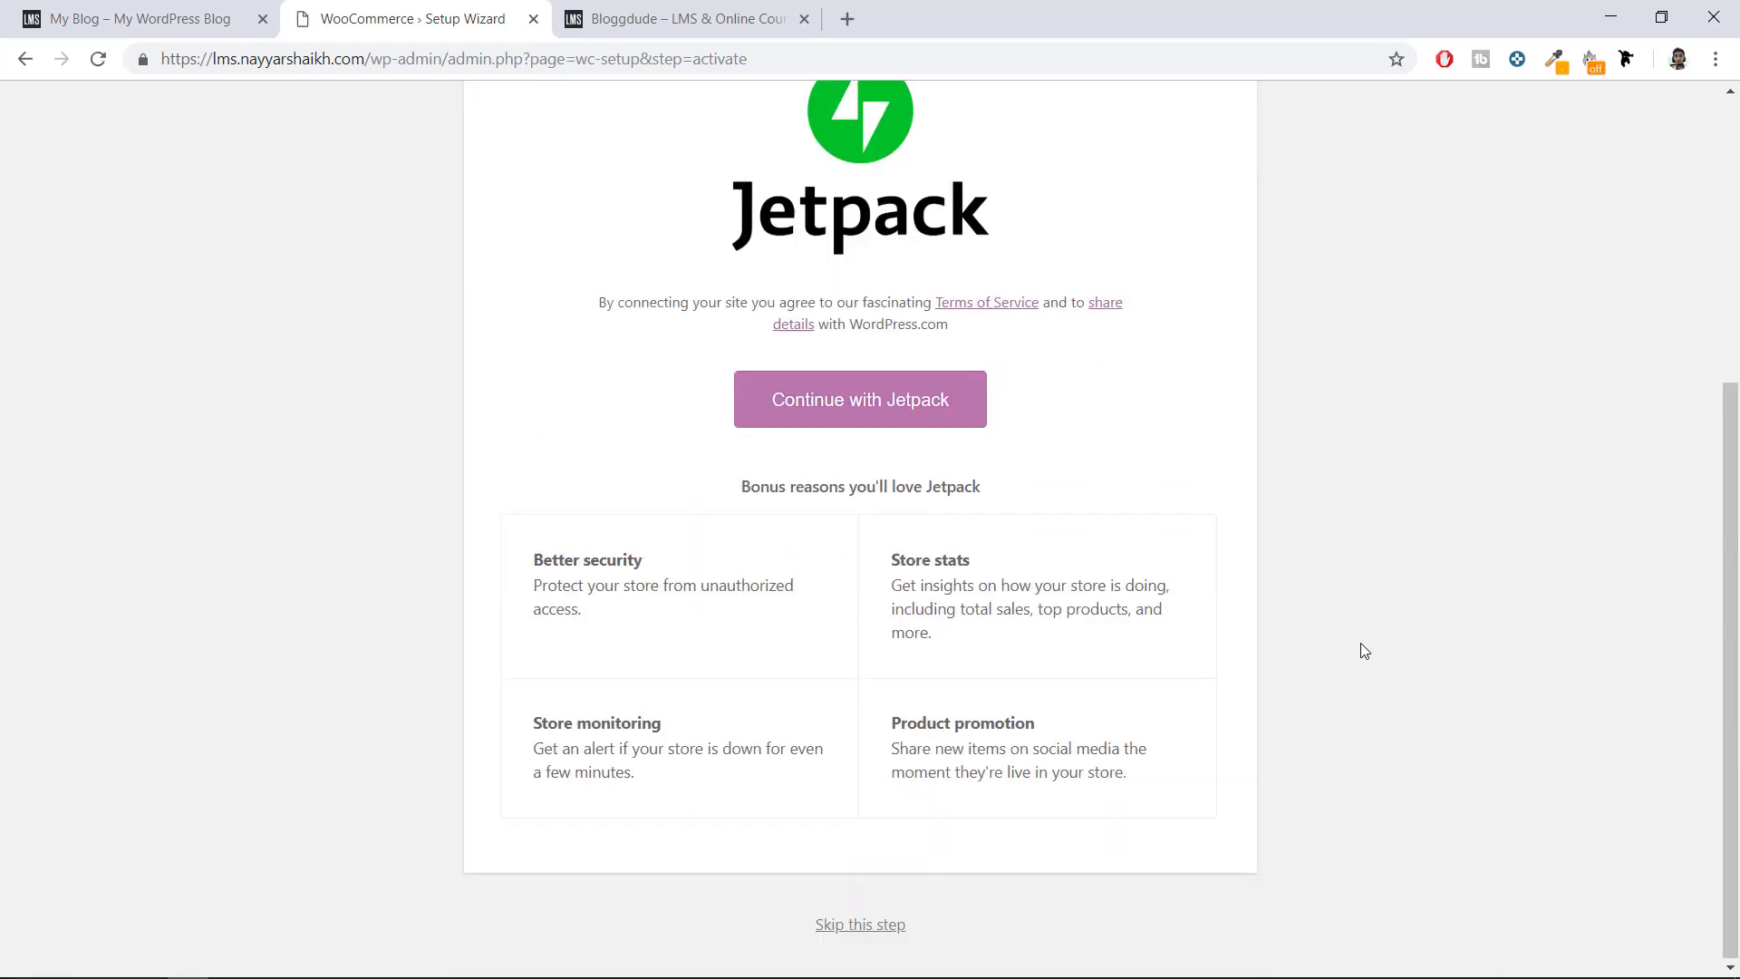
click(861, 925)
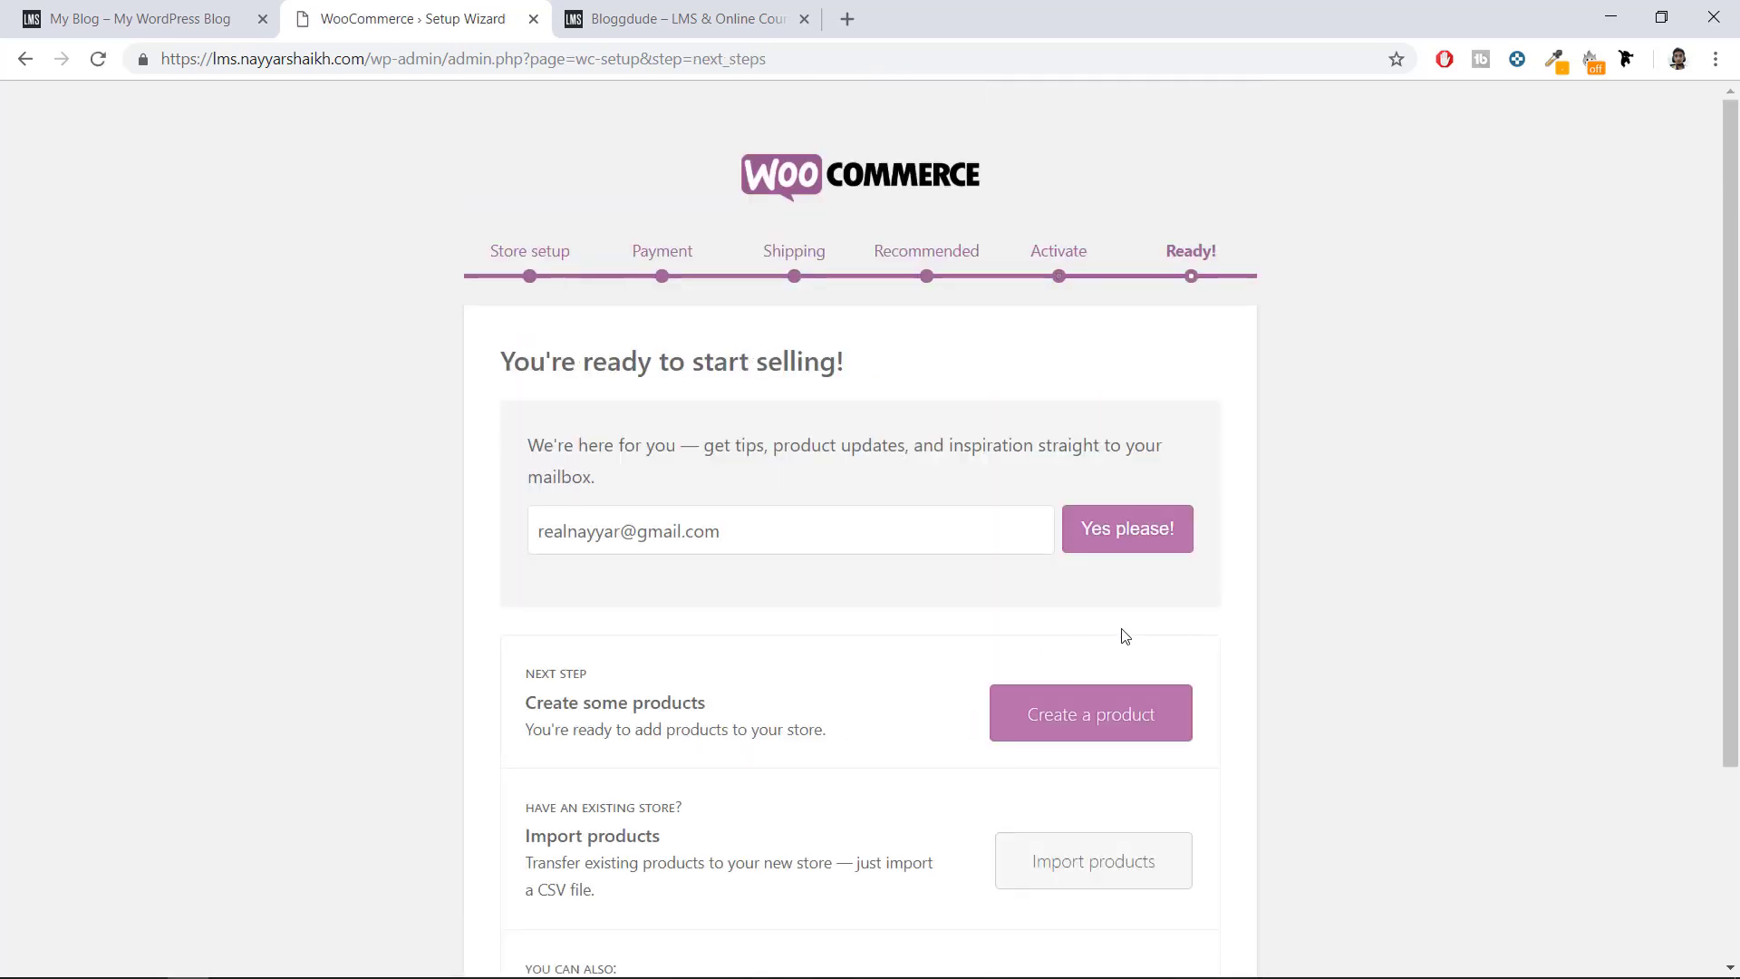
scroll(1433, 602, down, 3)
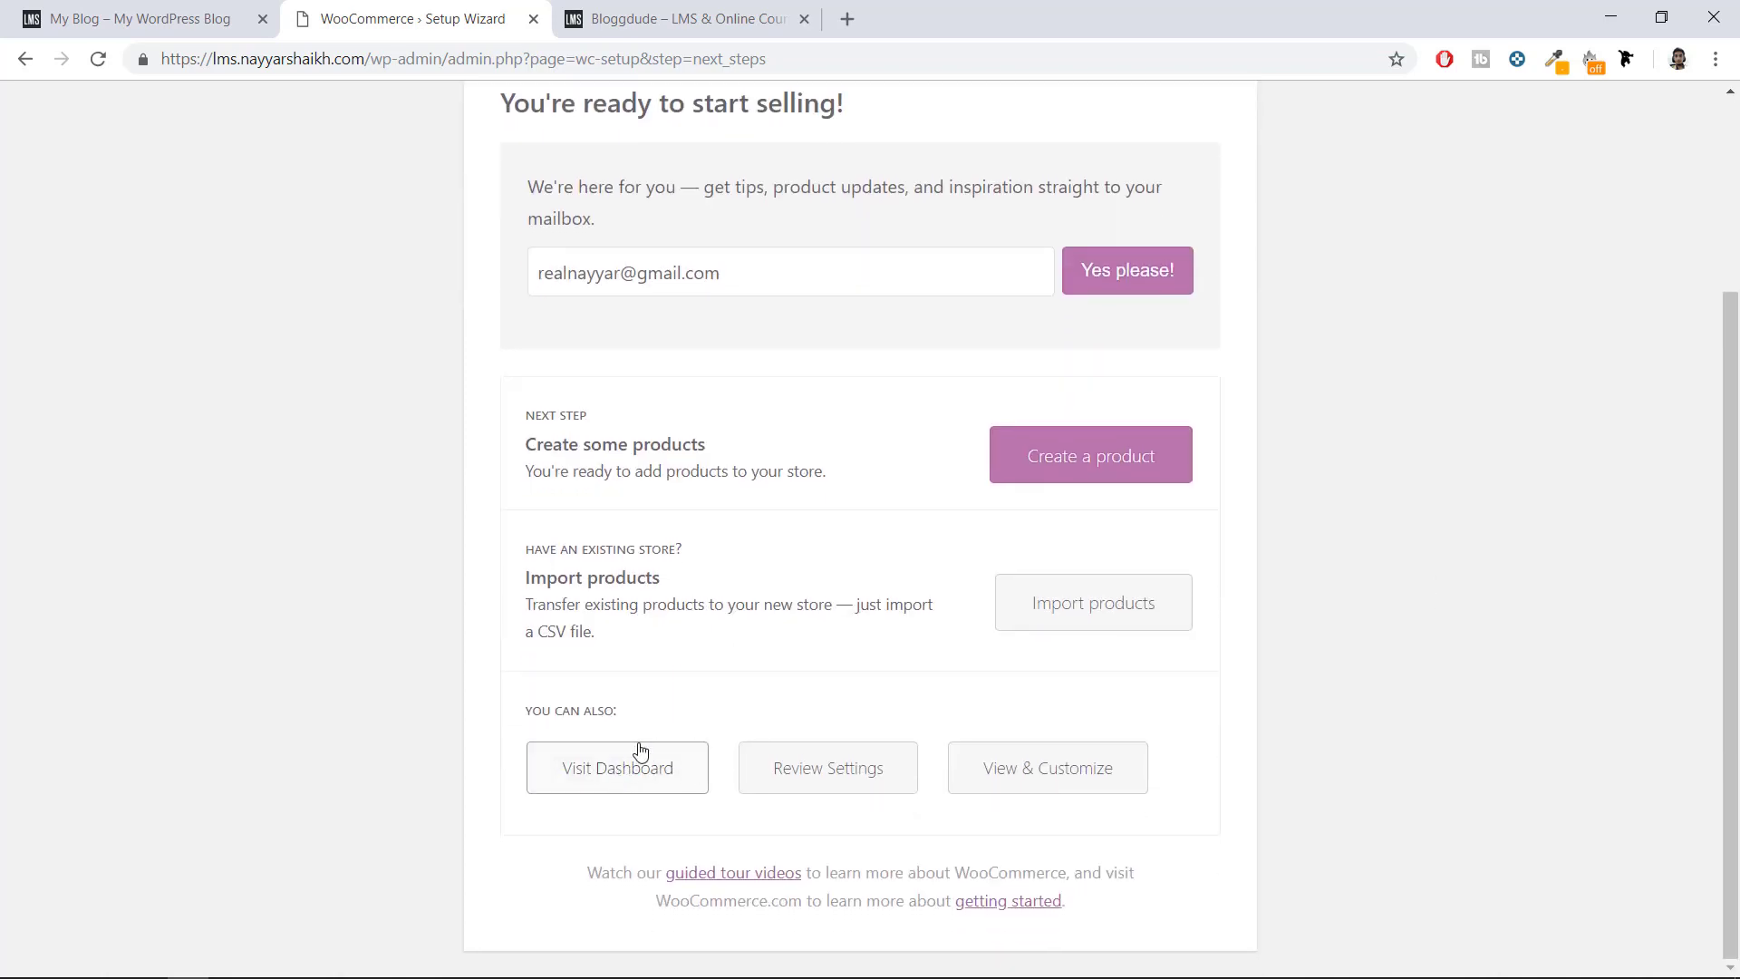
click(641, 776)
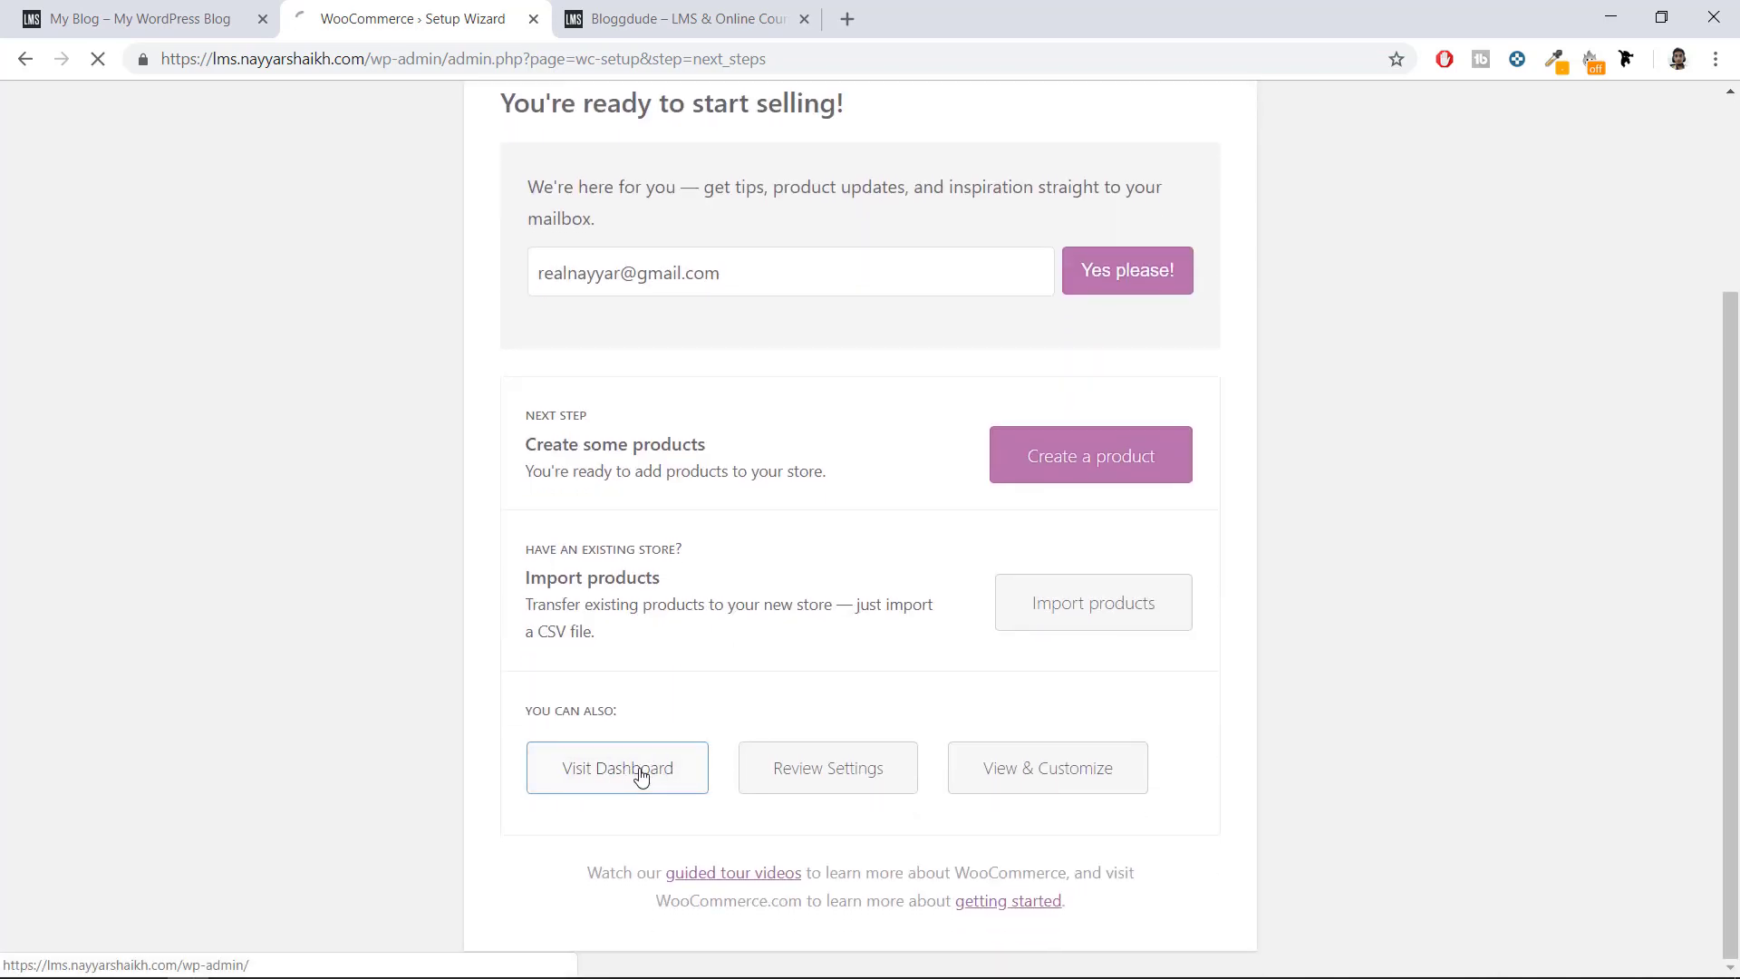
scroll(319, 304, down, 7)
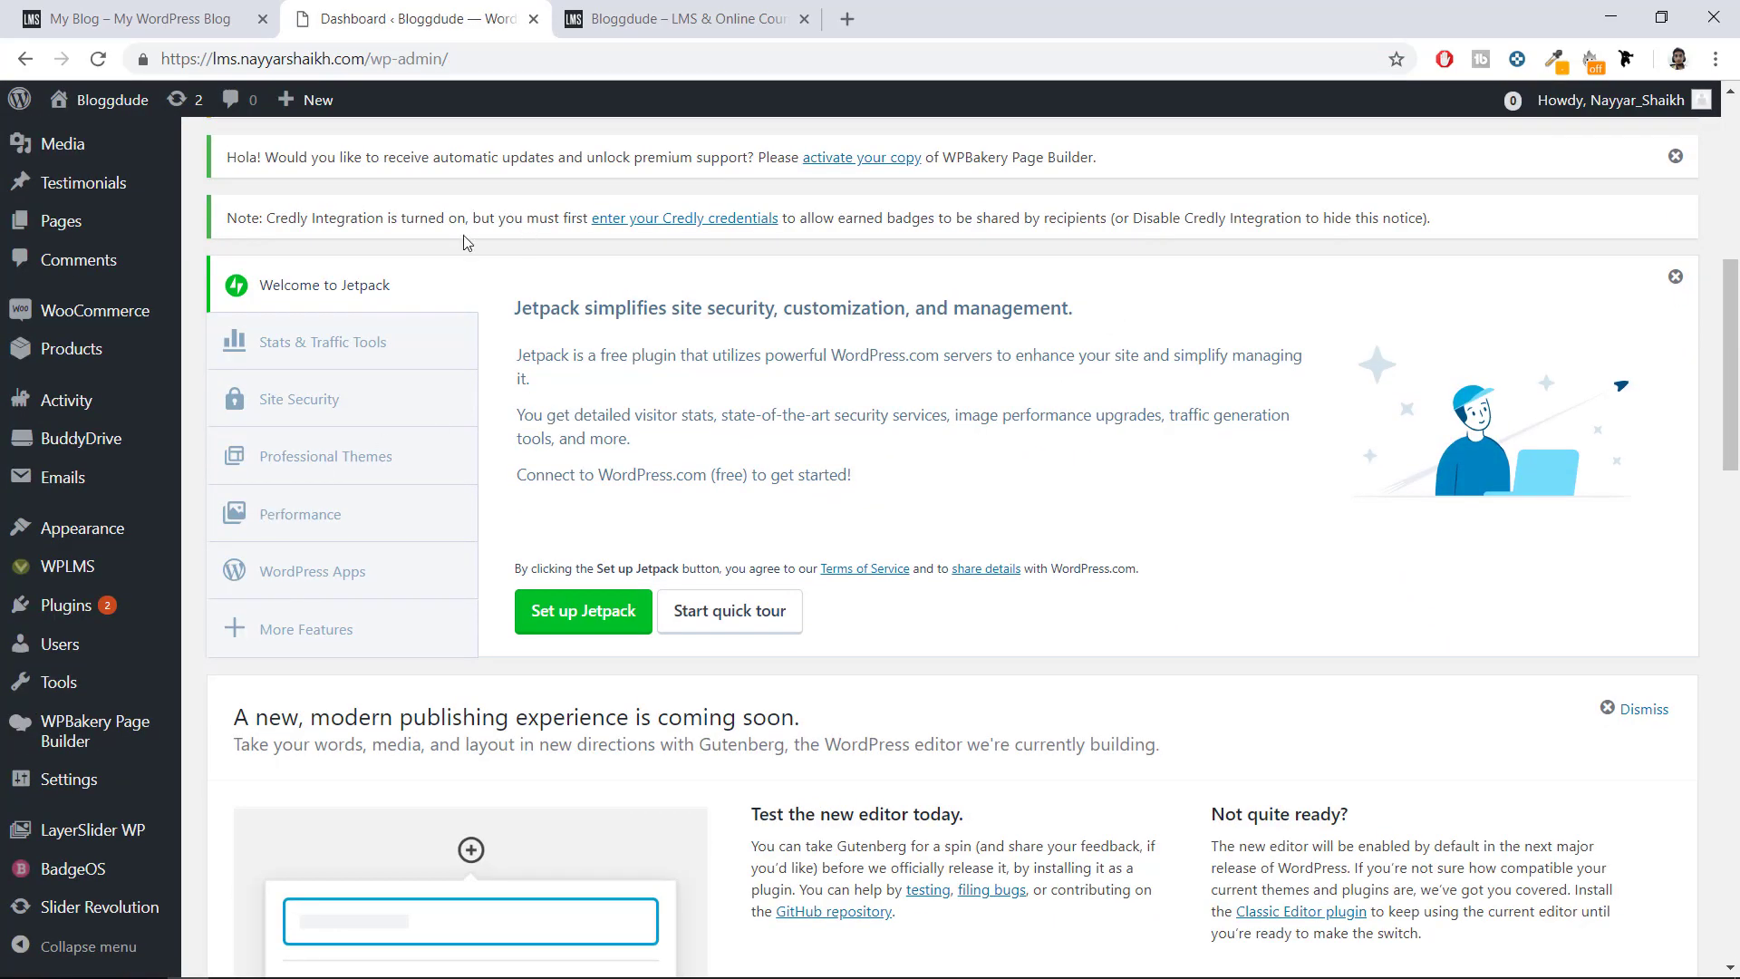
- Deactivate the Jetpack plugin in Installed Plugins
mouse_move(94, 608)
click(357, 608)
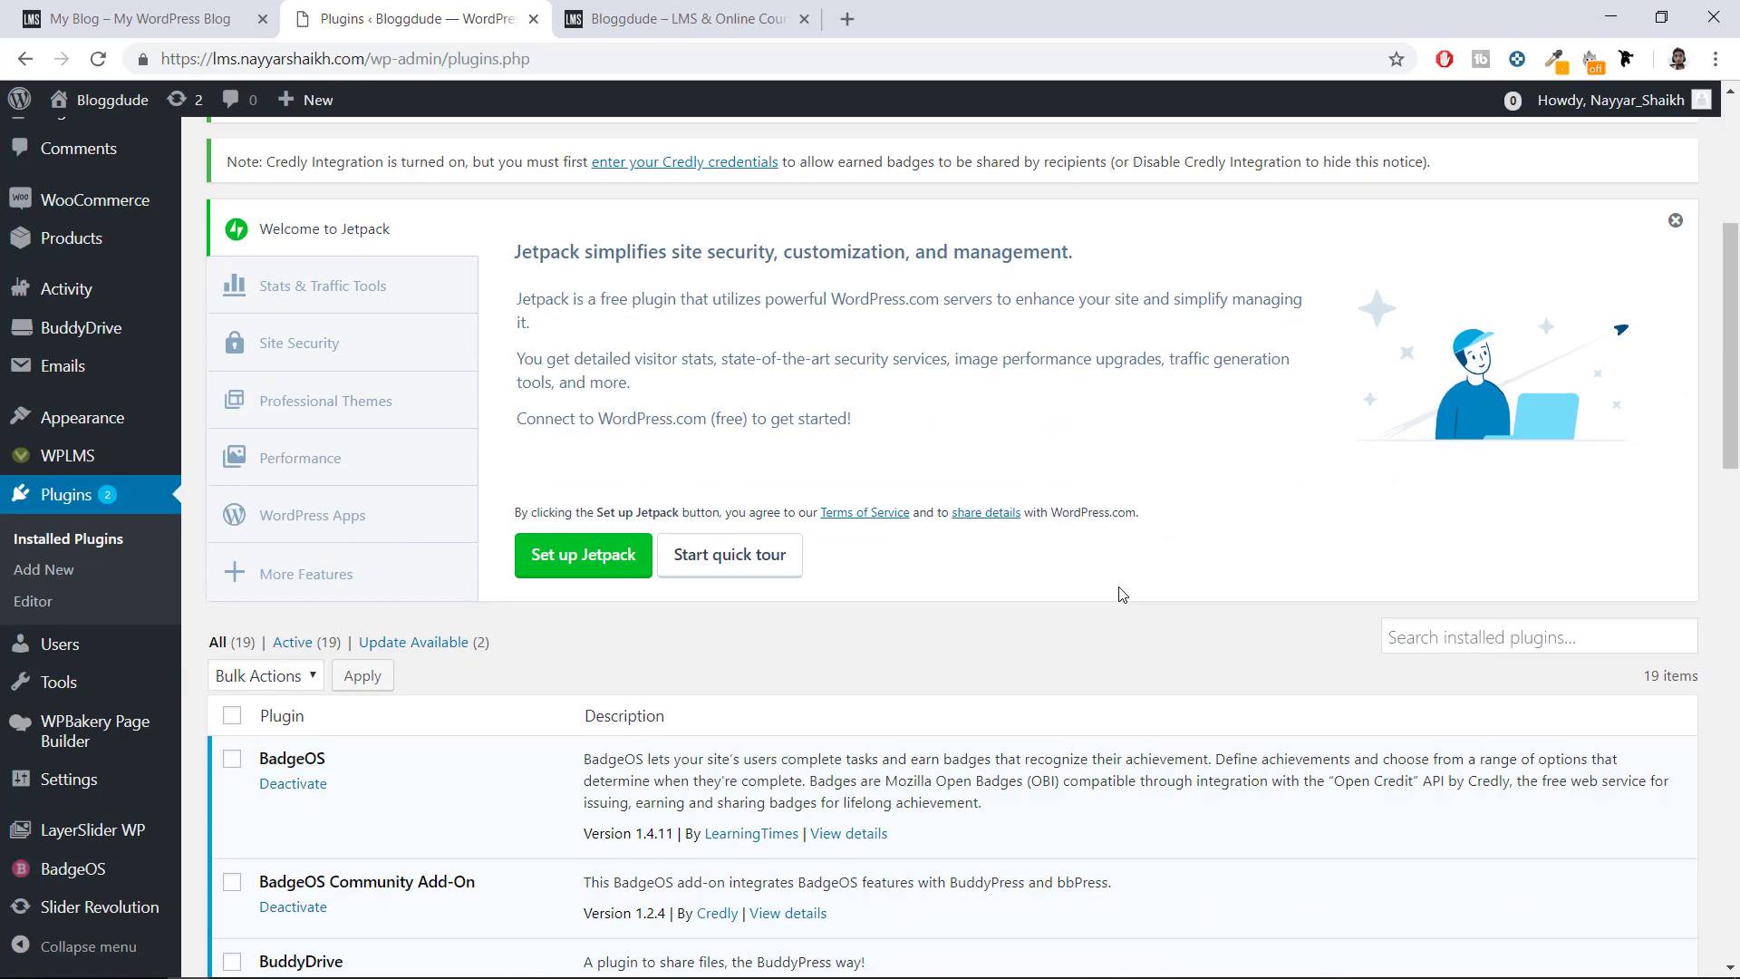
scroll(1091, 545, down, 5)
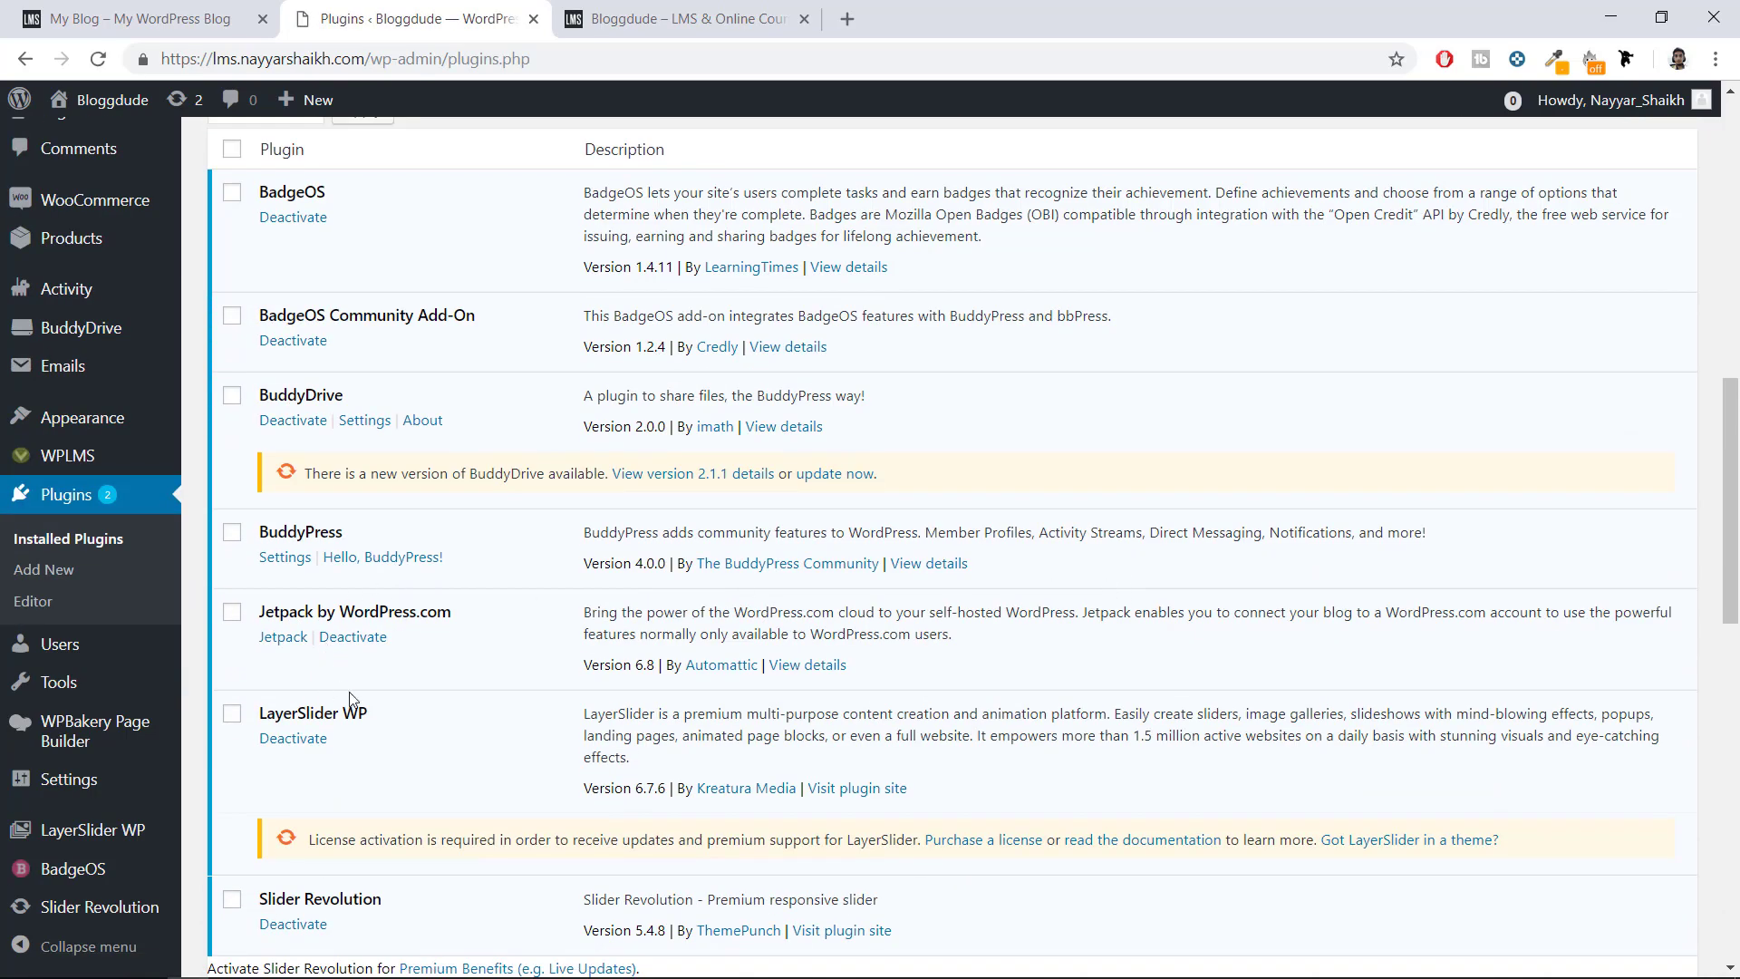
scroll(368, 662, down, 1)
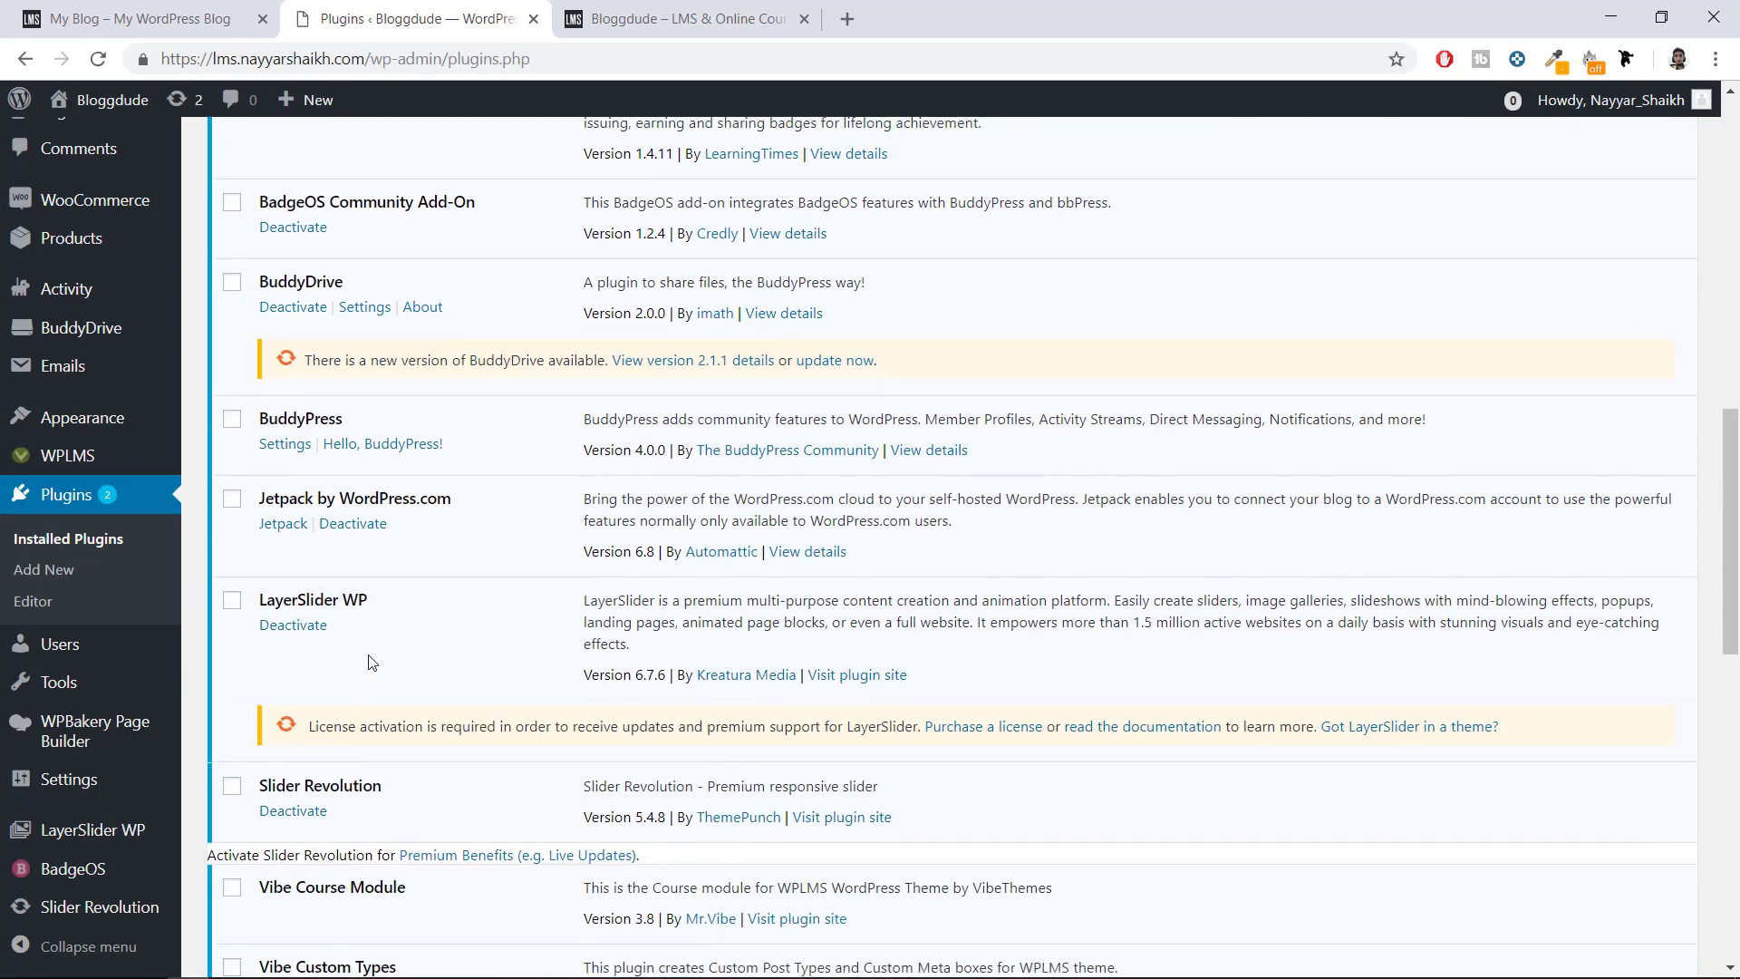
click(365, 531)
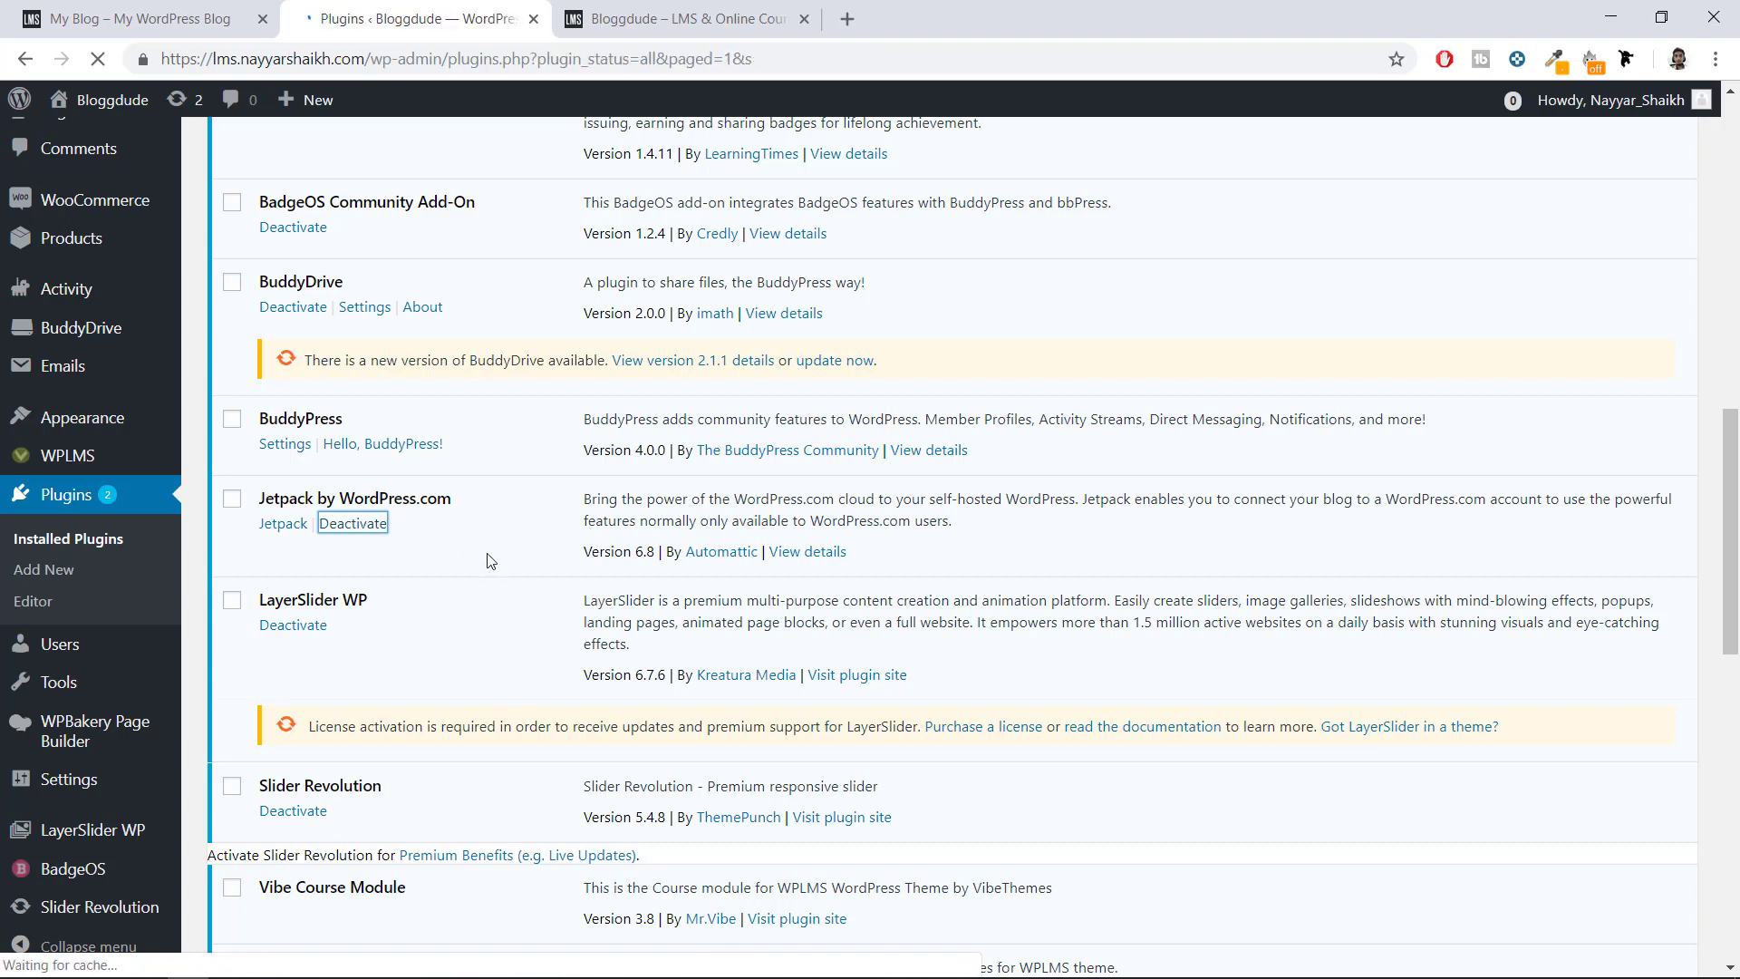
- Delete the inactive Jetpack plugin and confirm the deletion
scroll(490, 561, down, 6)
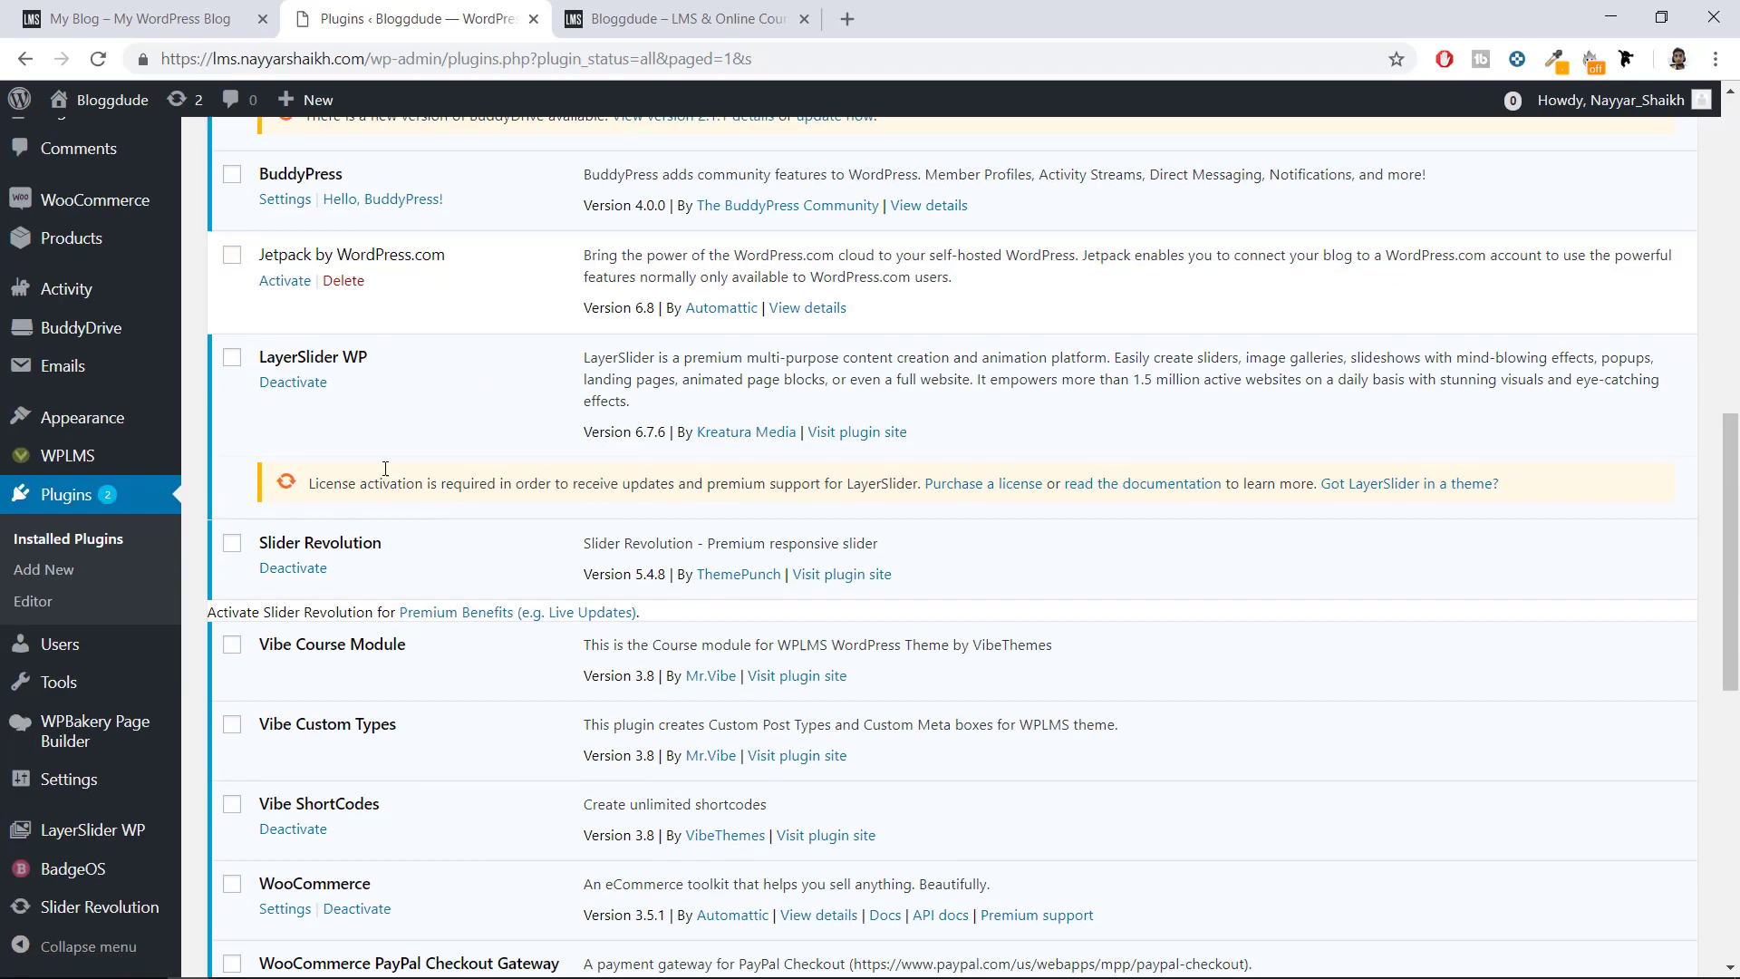
click(343, 284)
click(987, 203)
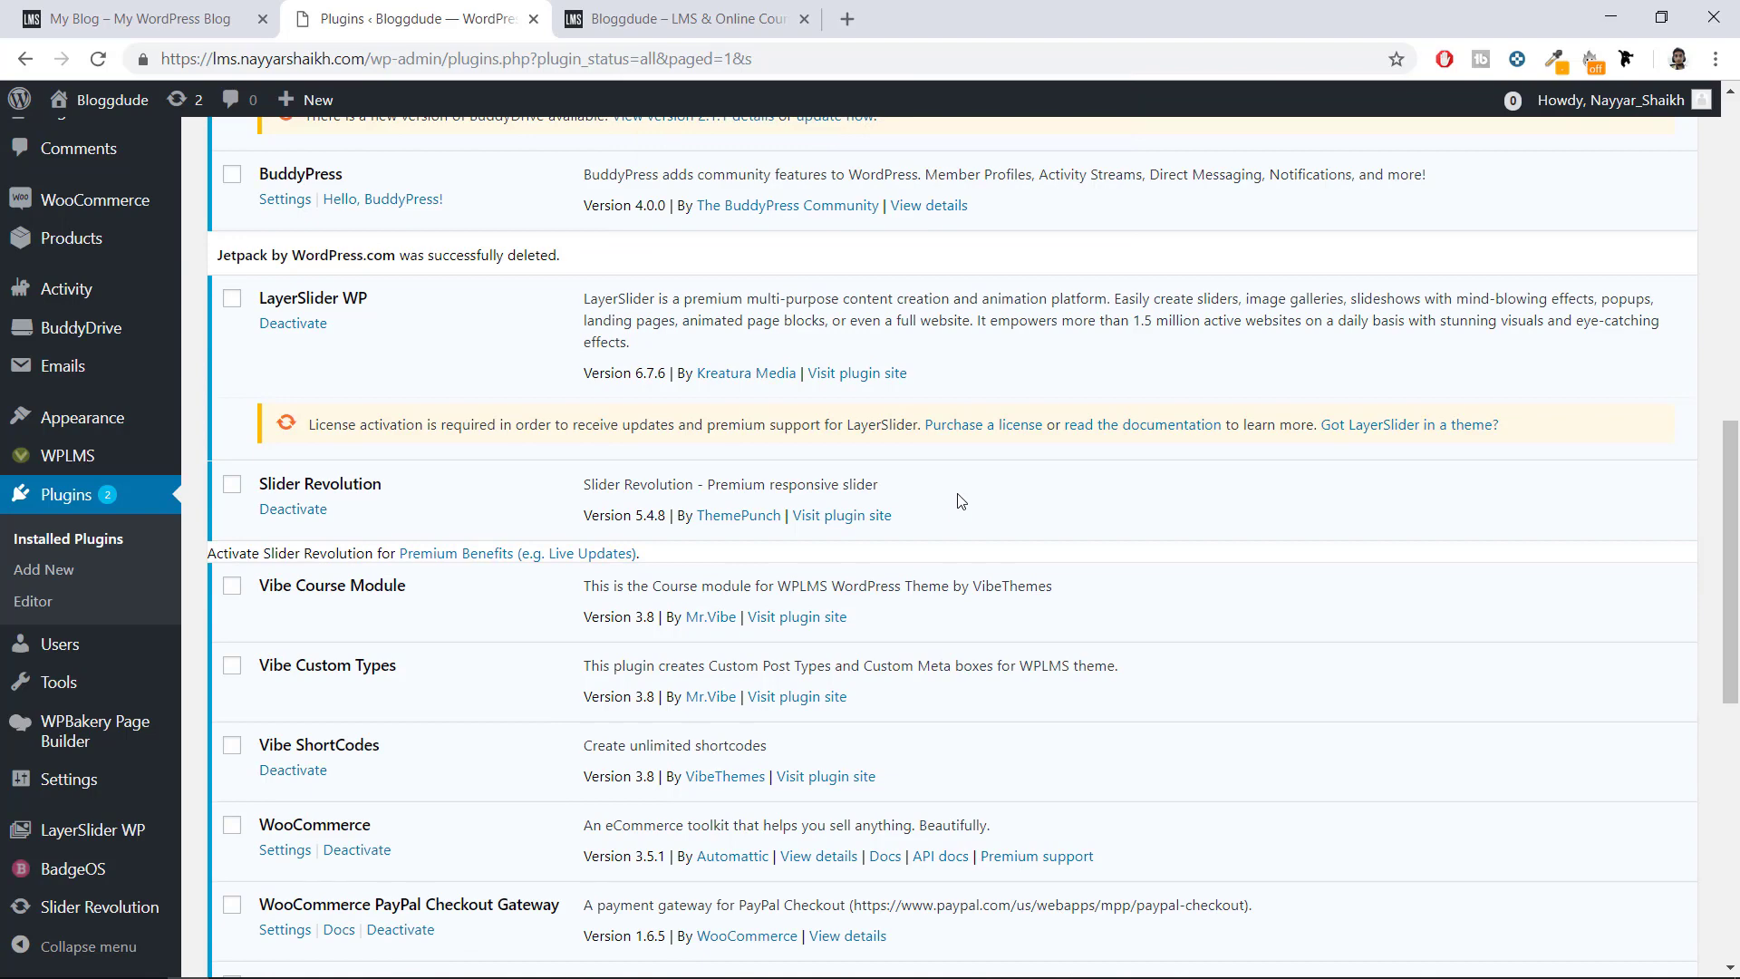
scroll(961, 502, up, 10)
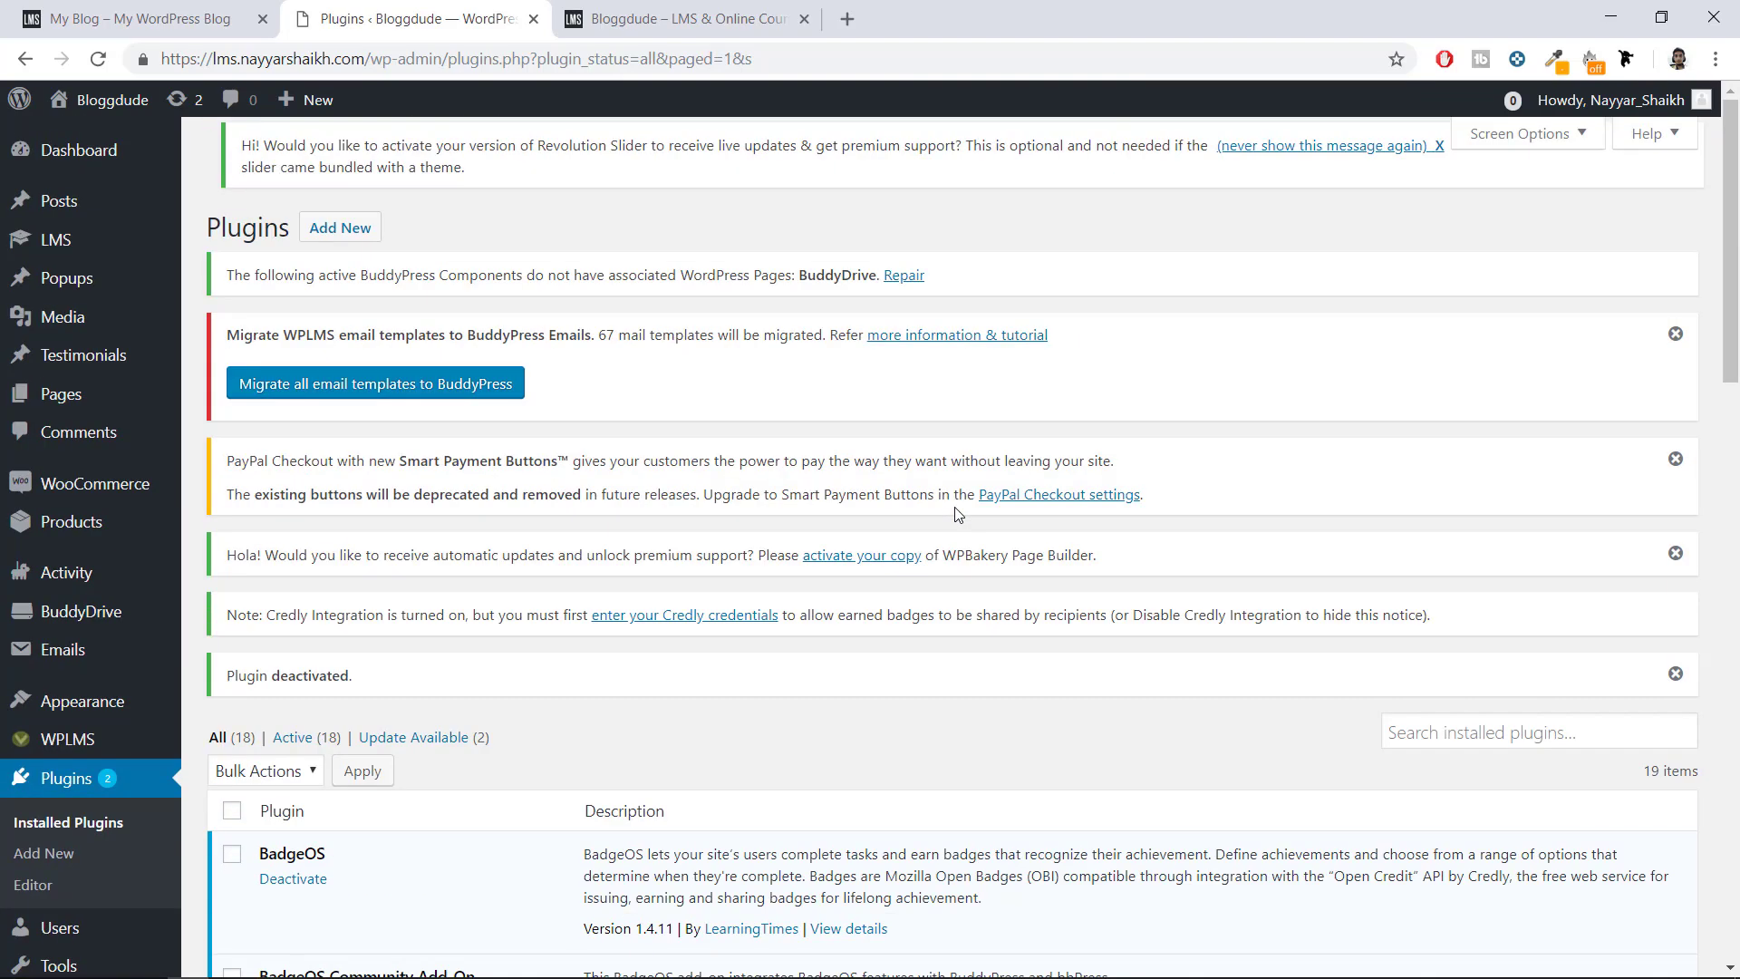
click(1676, 673)
click(1677, 555)
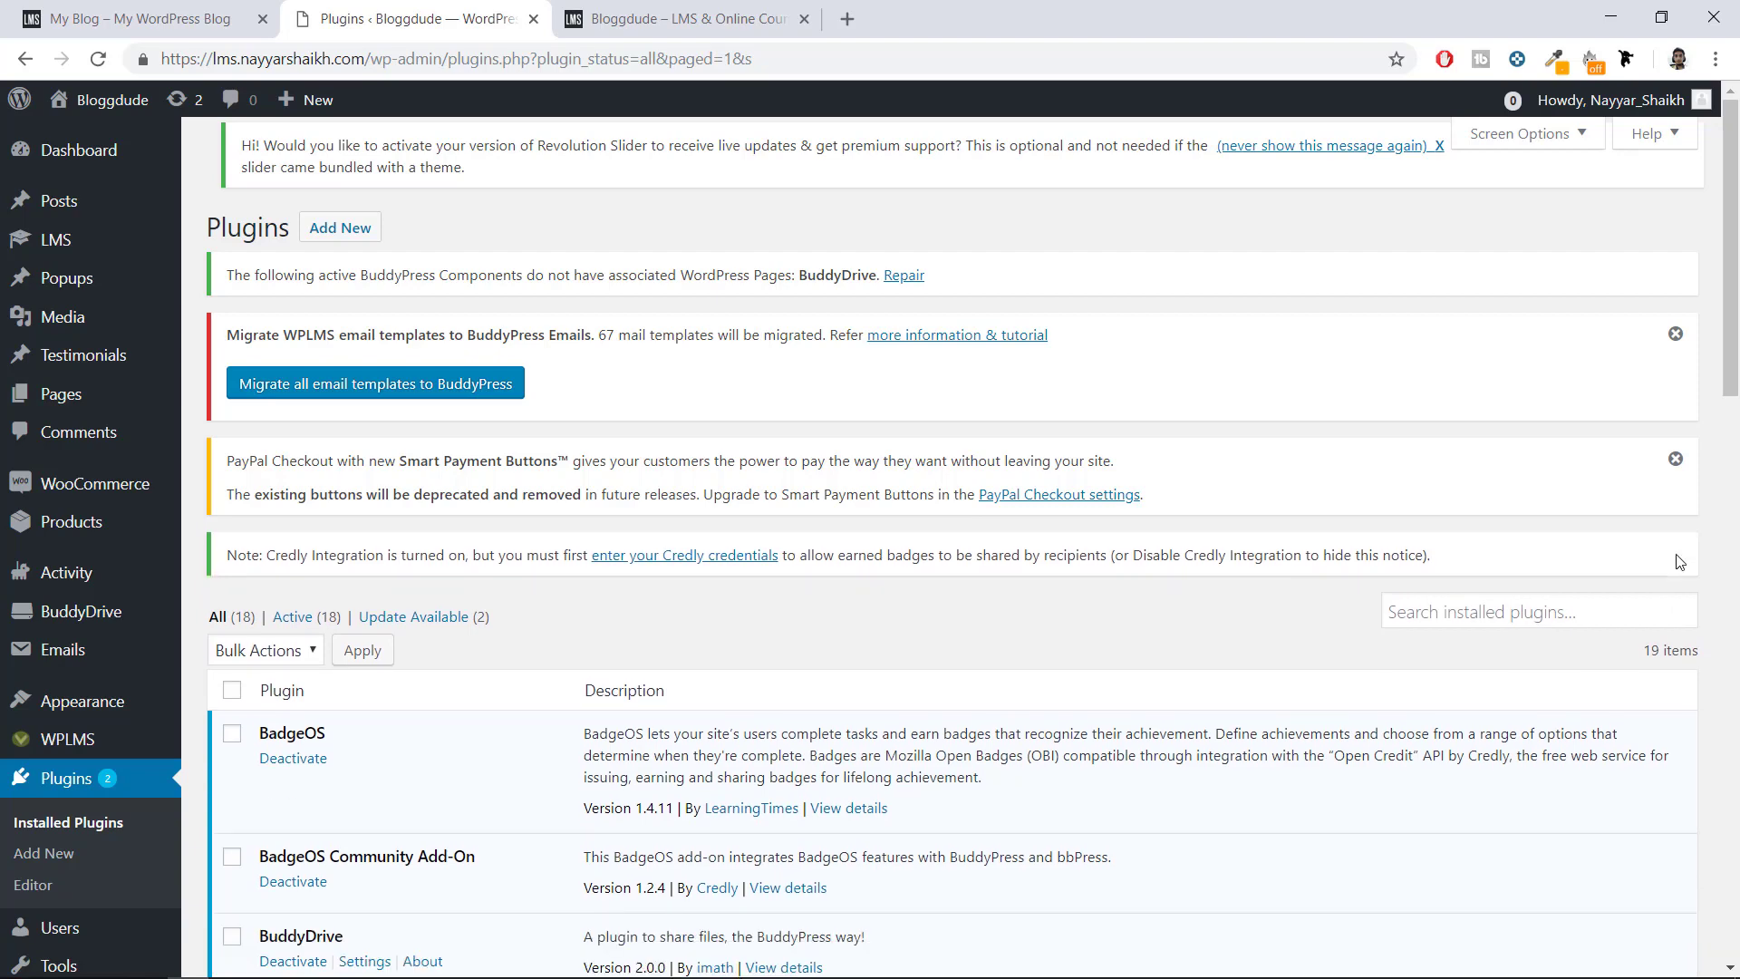
click(1676, 459)
click(1676, 334)
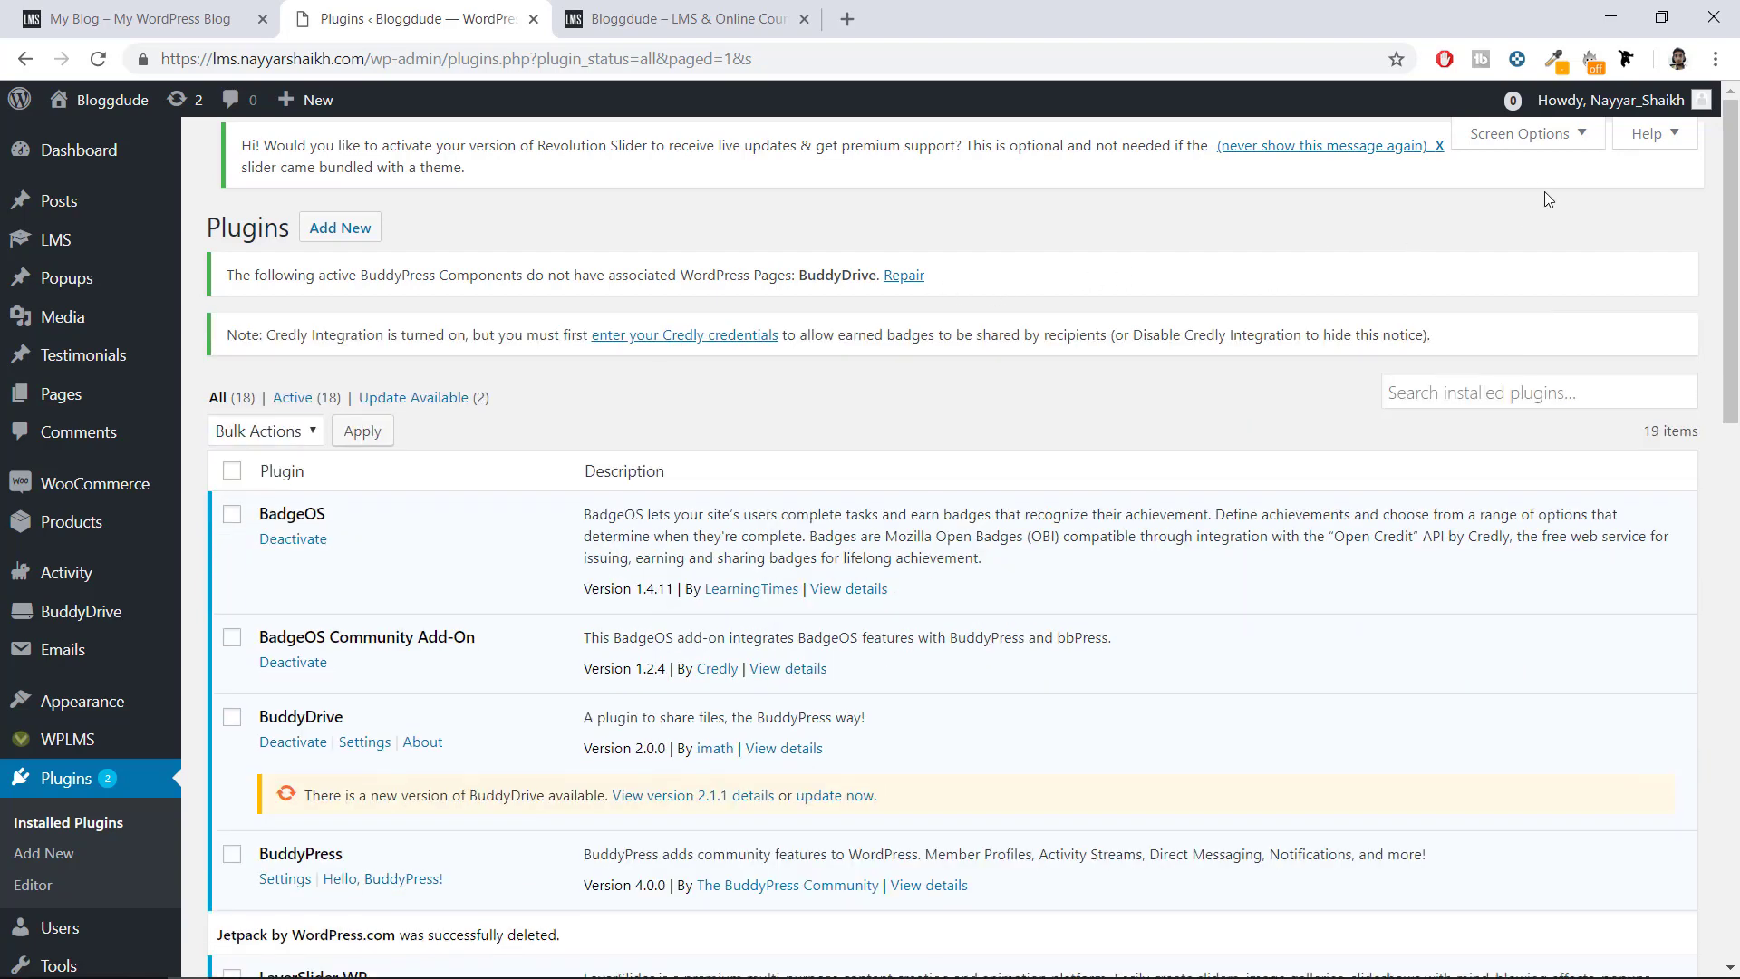
click(1378, 146)
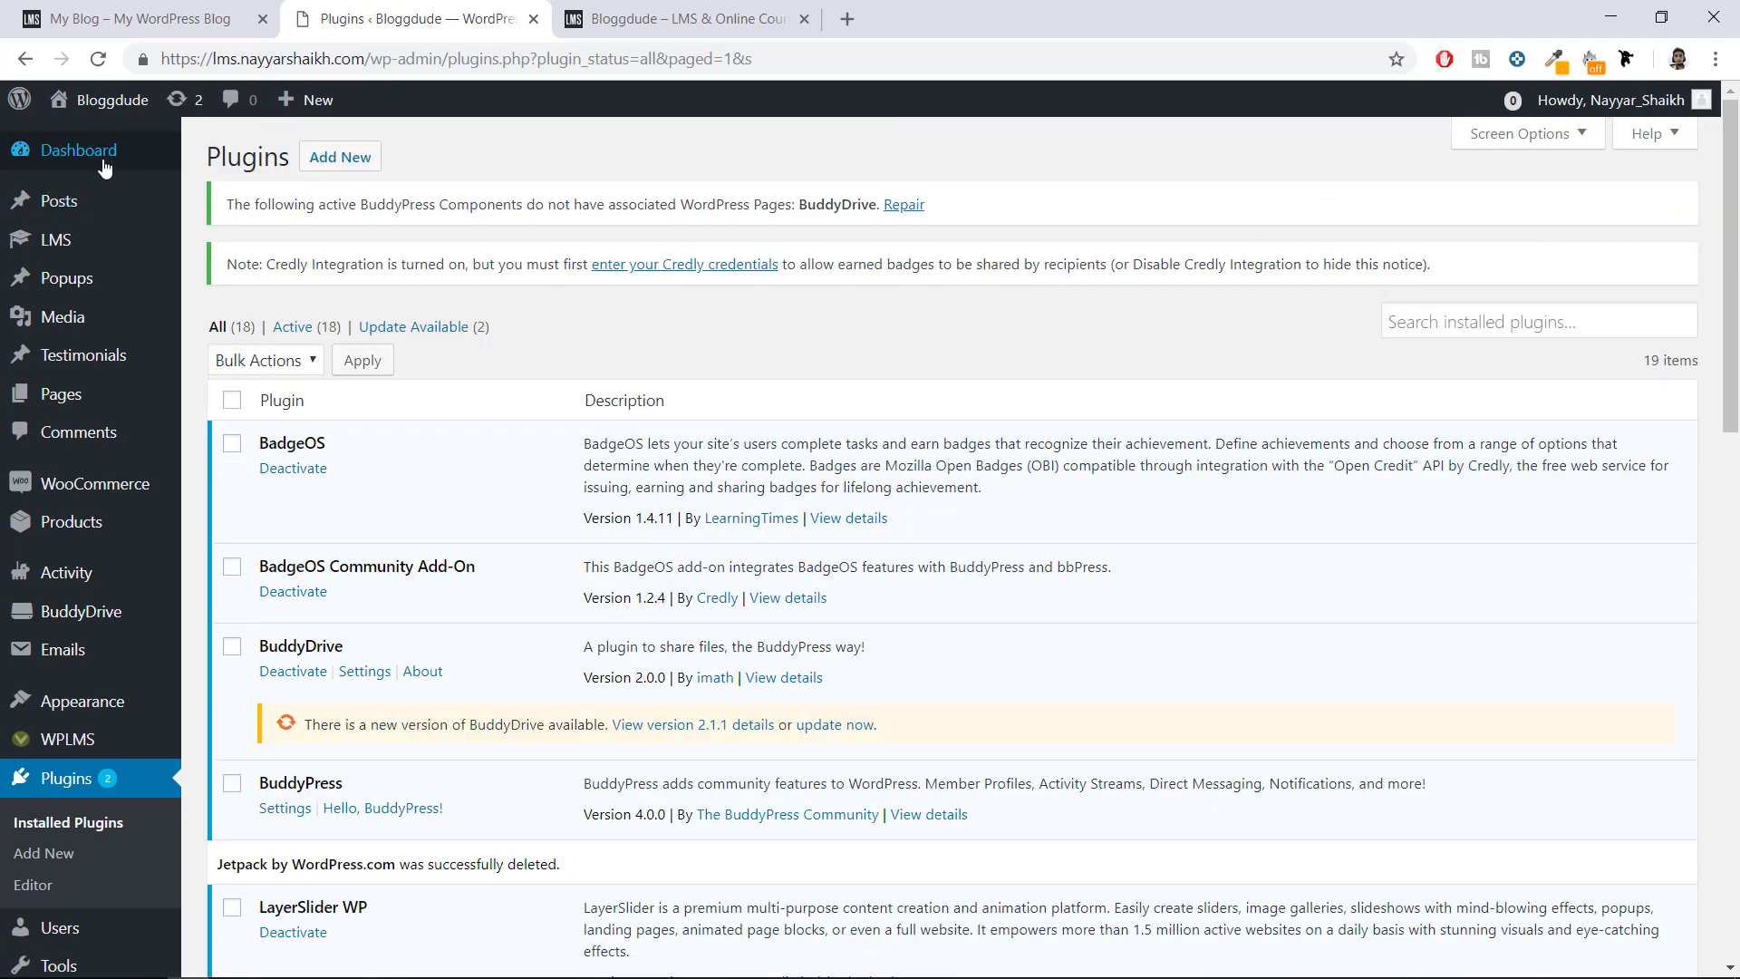
click(148, 176)
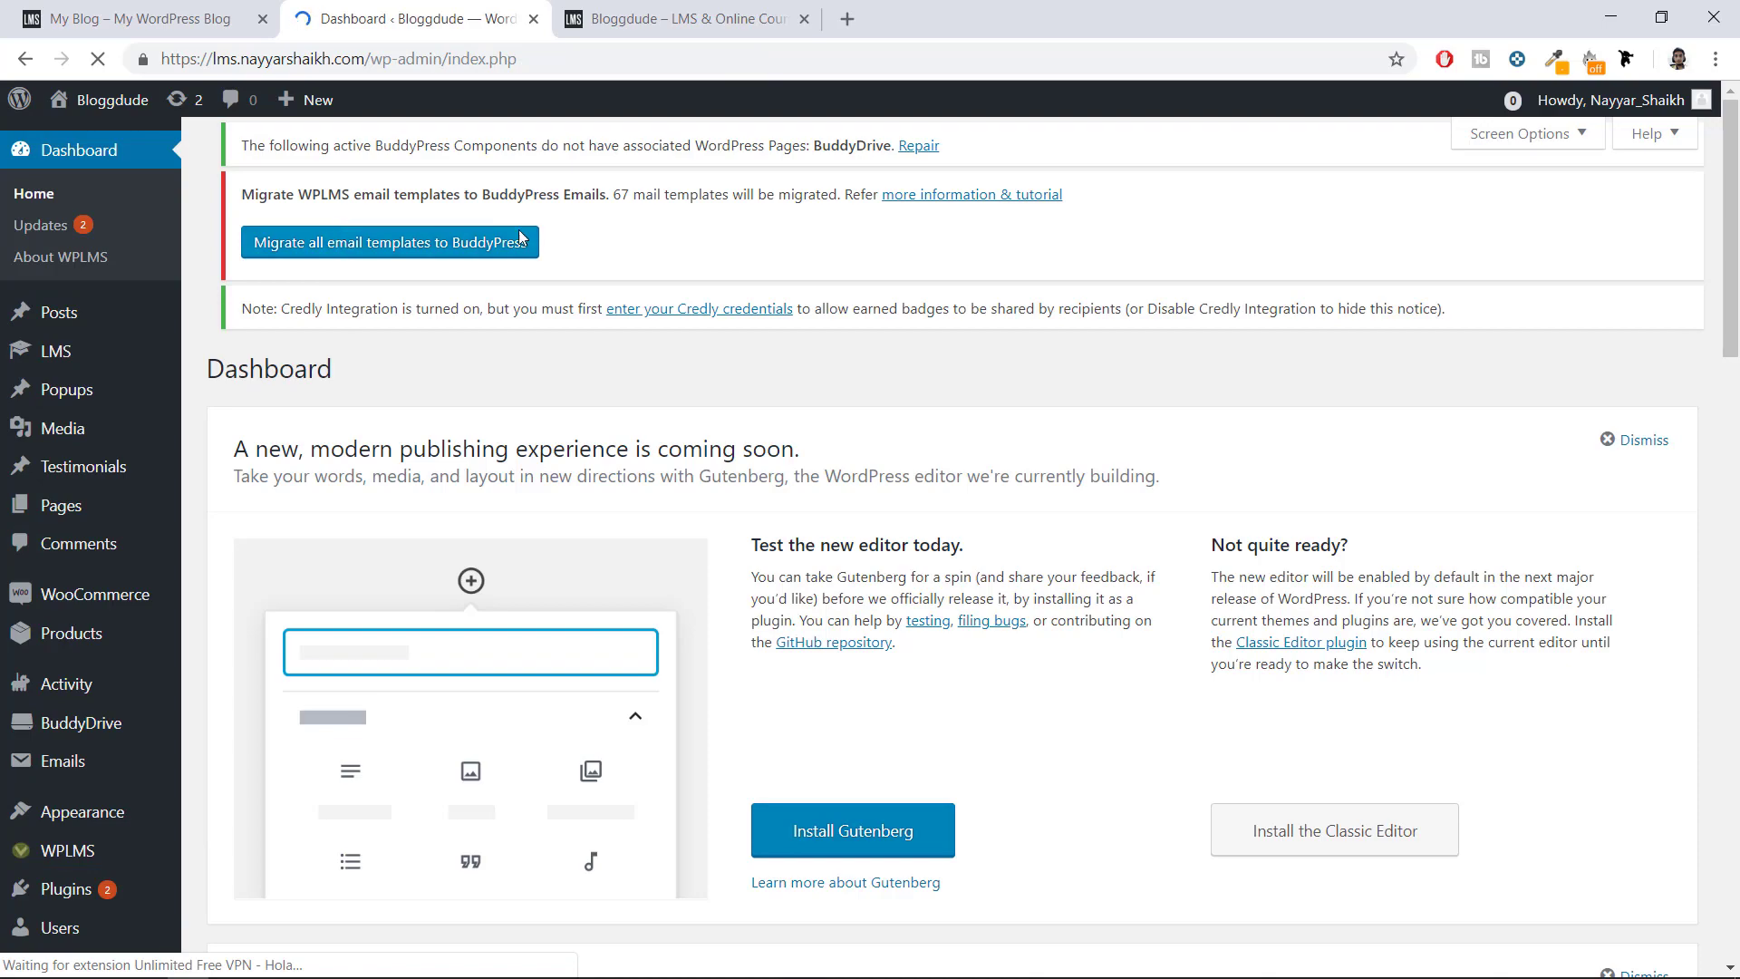
scroll(602, 408, down, 15)
scroll(675, 466, down, 7)
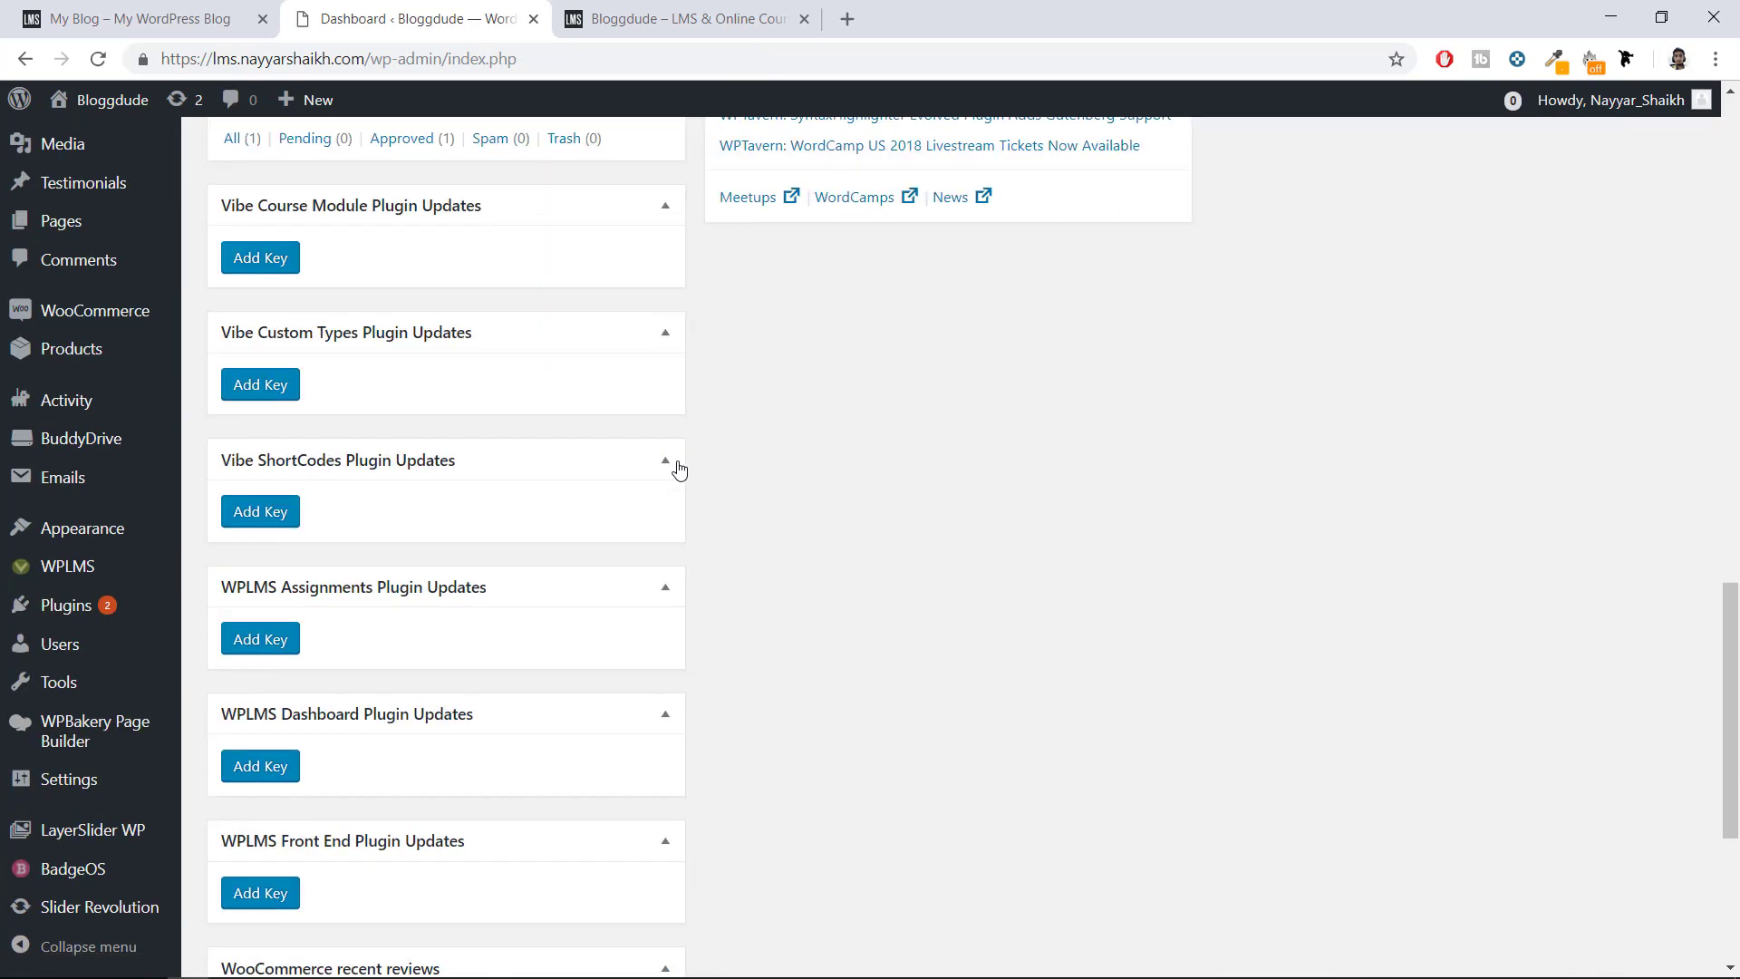
scroll(682, 468, up, 20)
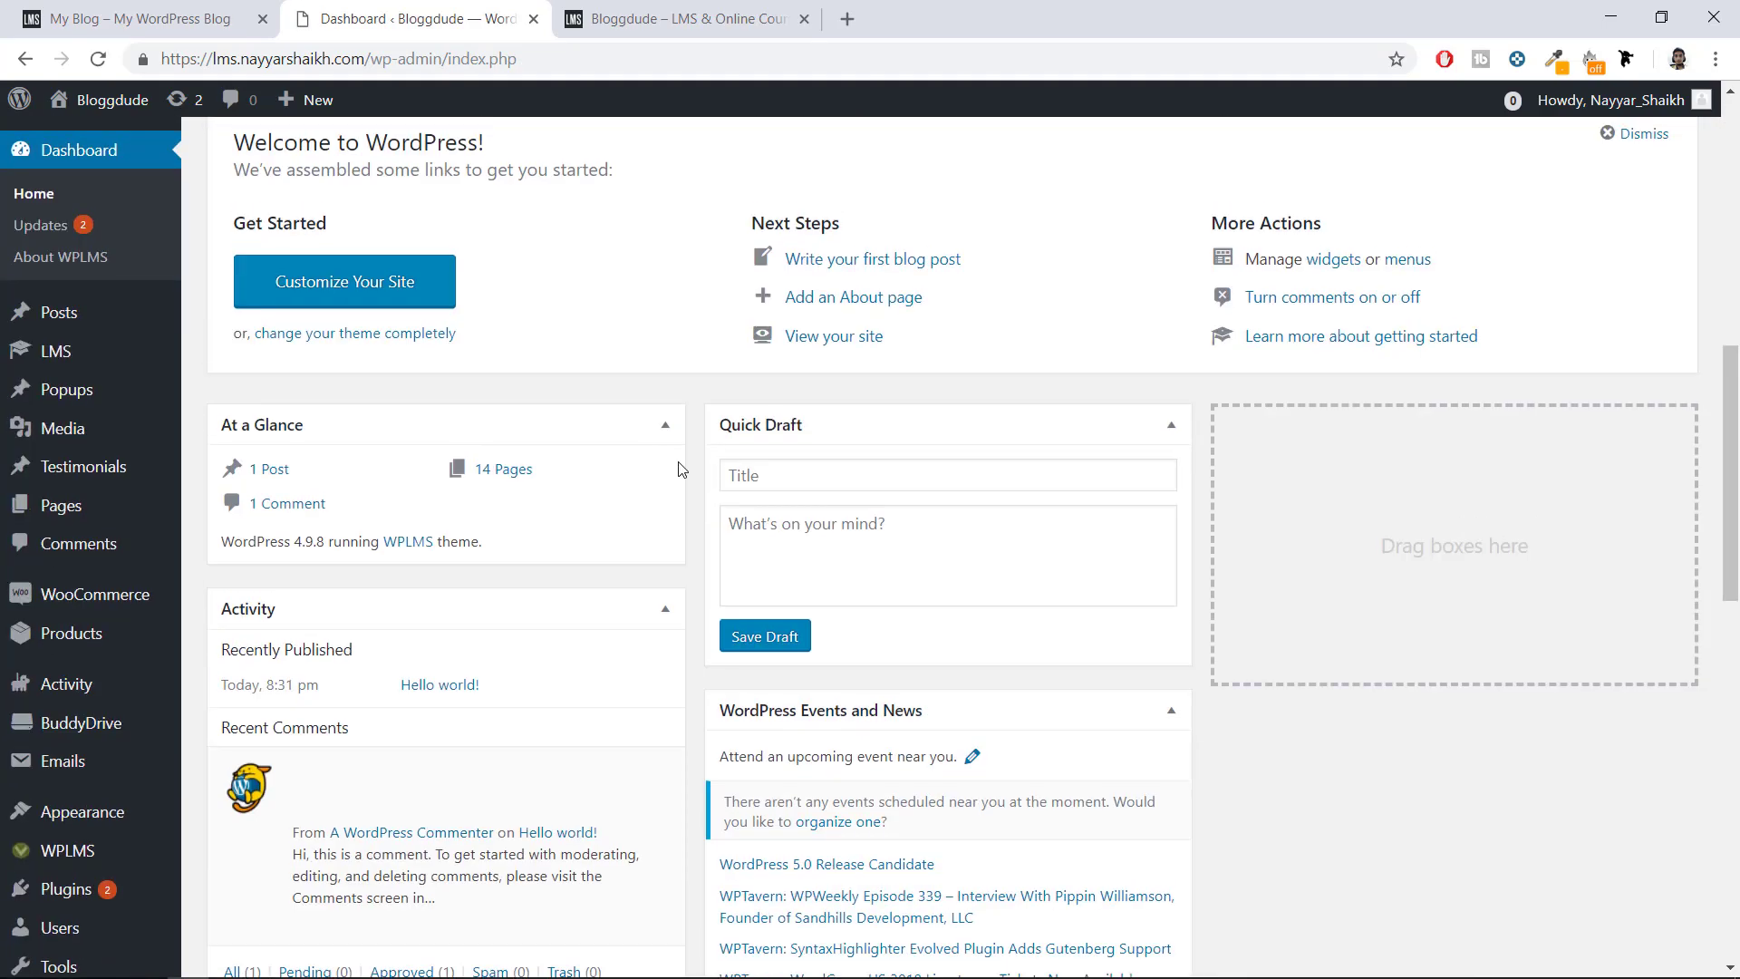
scroll(682, 468, down, 7)
scroll(682, 468, down, 15)
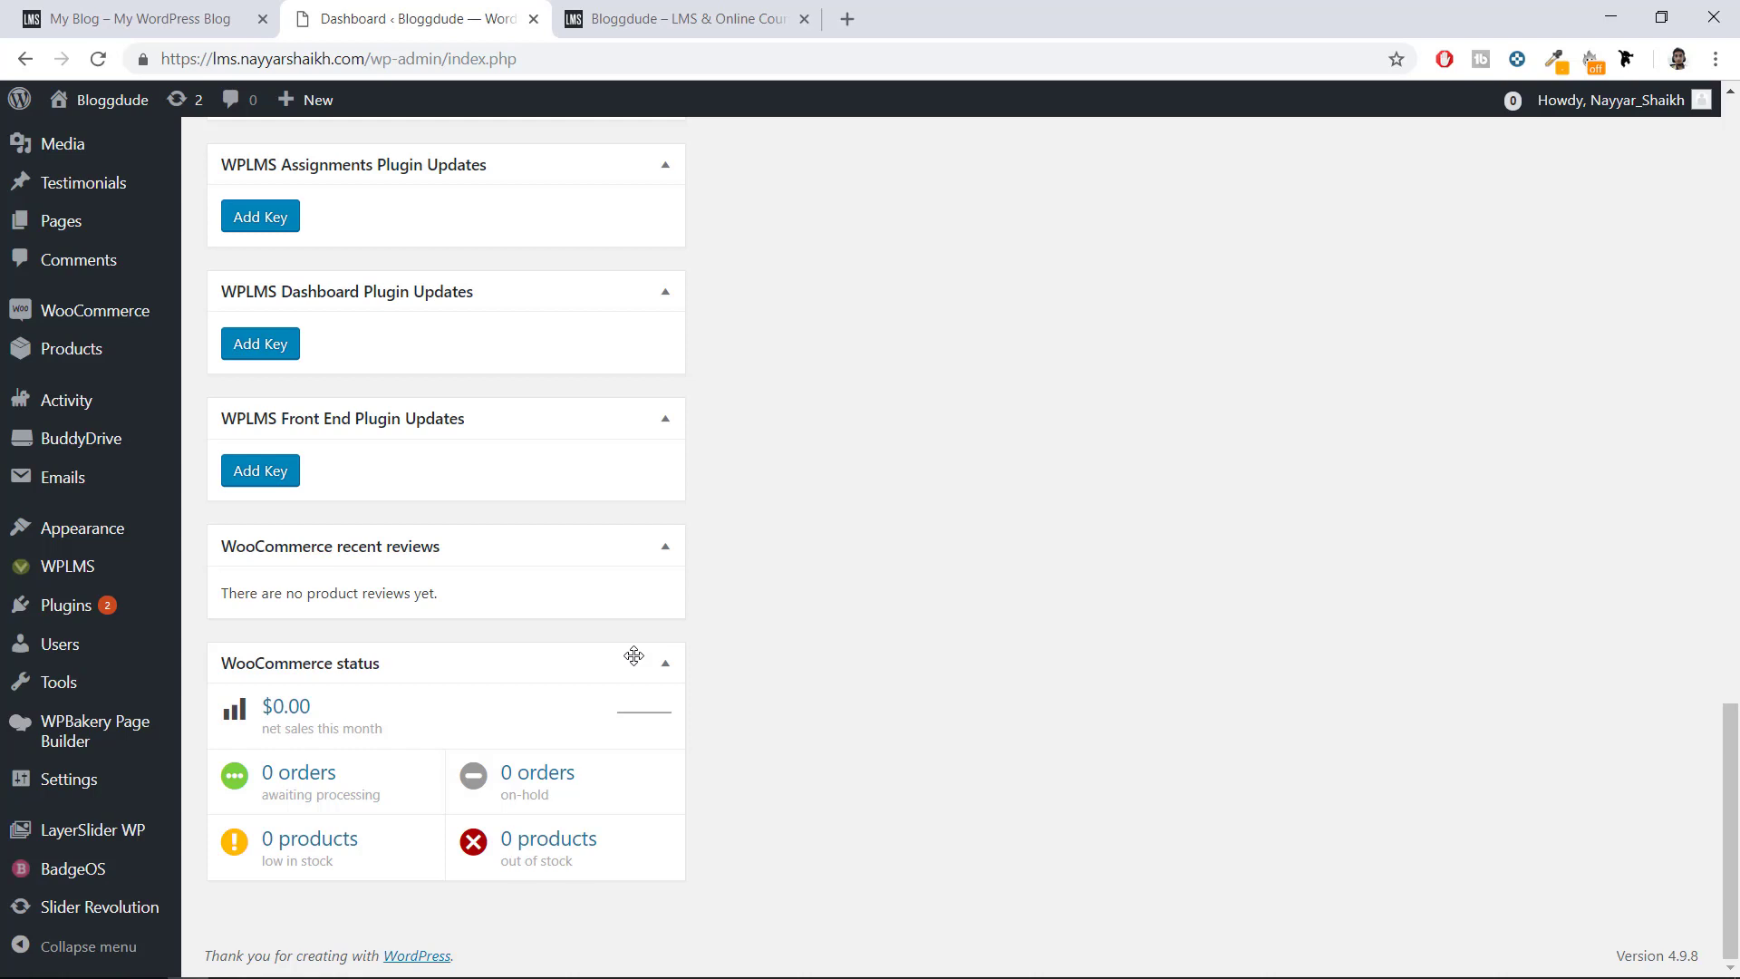
scroll(954, 688, up, 6)
scroll(819, 699, down, 5)
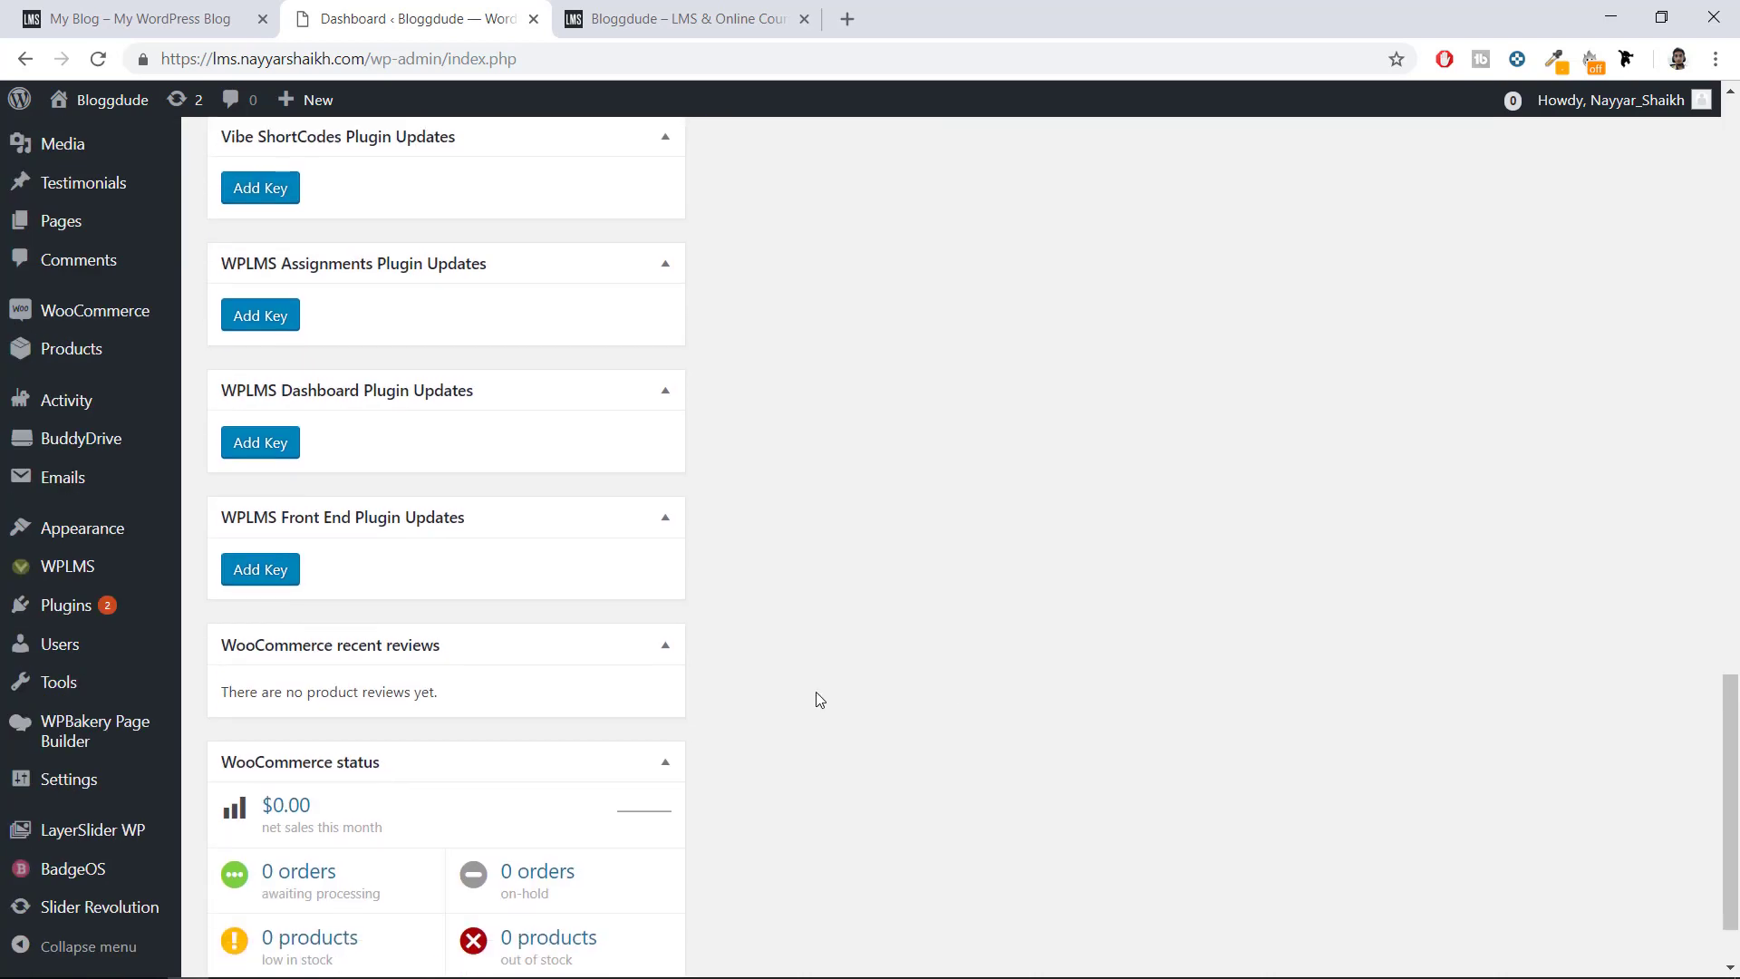
scroll(819, 699, down, 1)
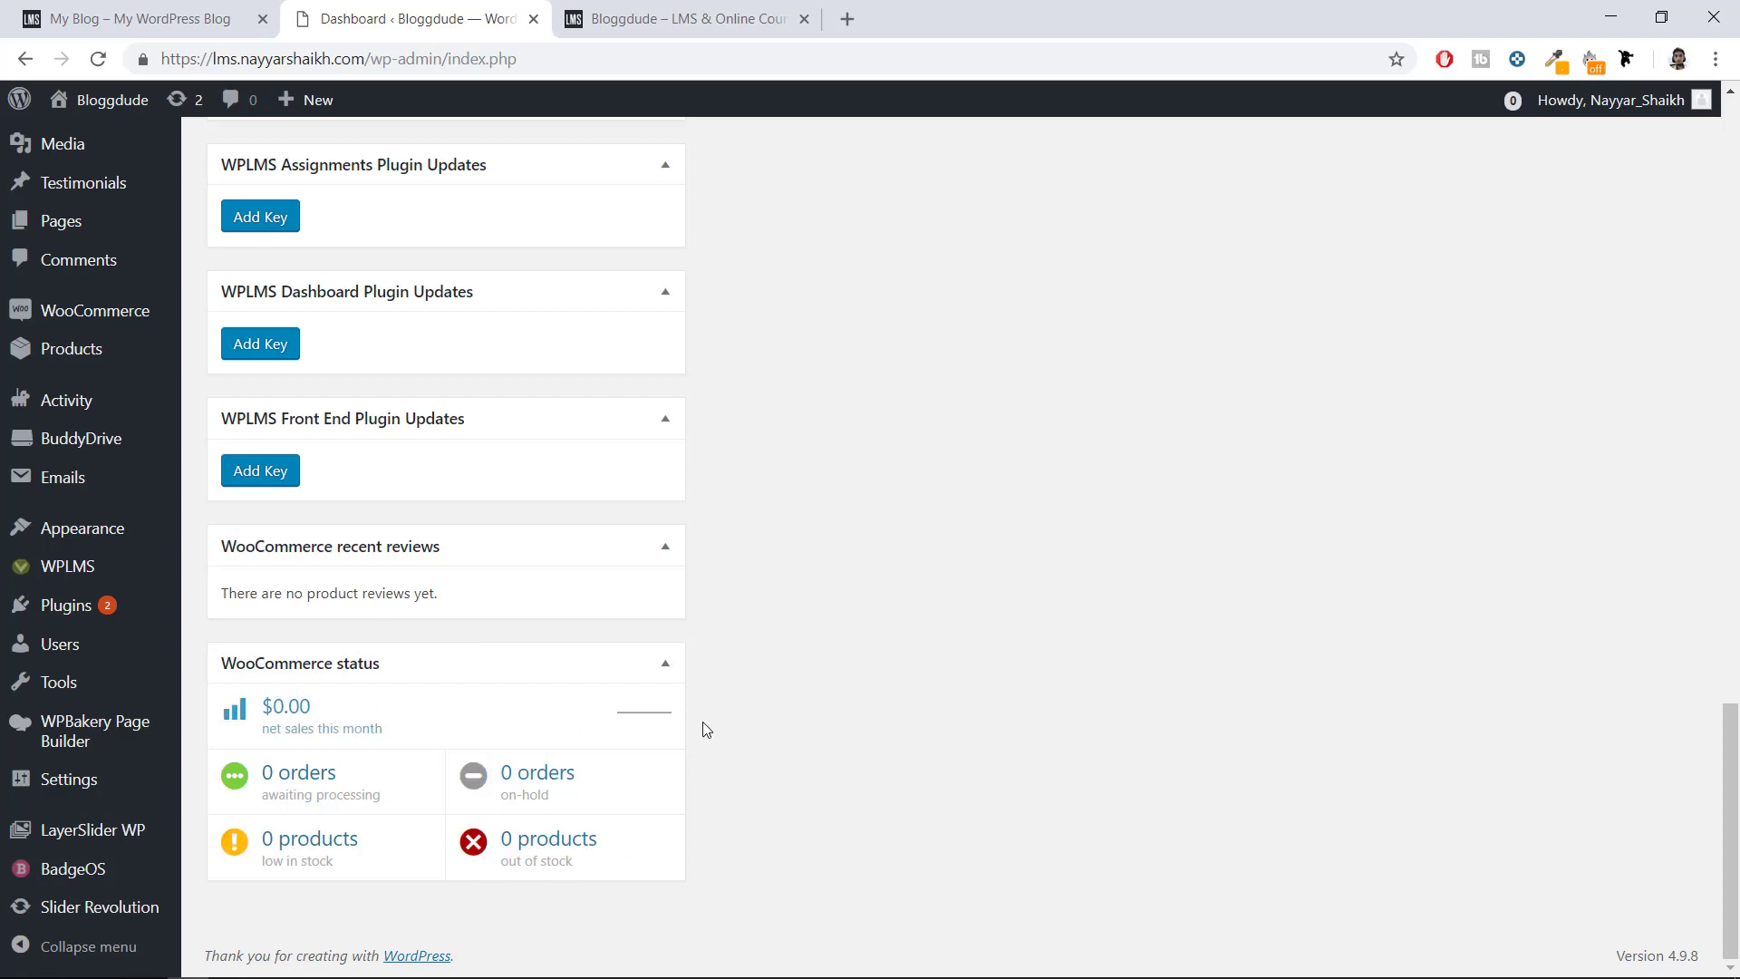
scroll(707, 730, up, 15)
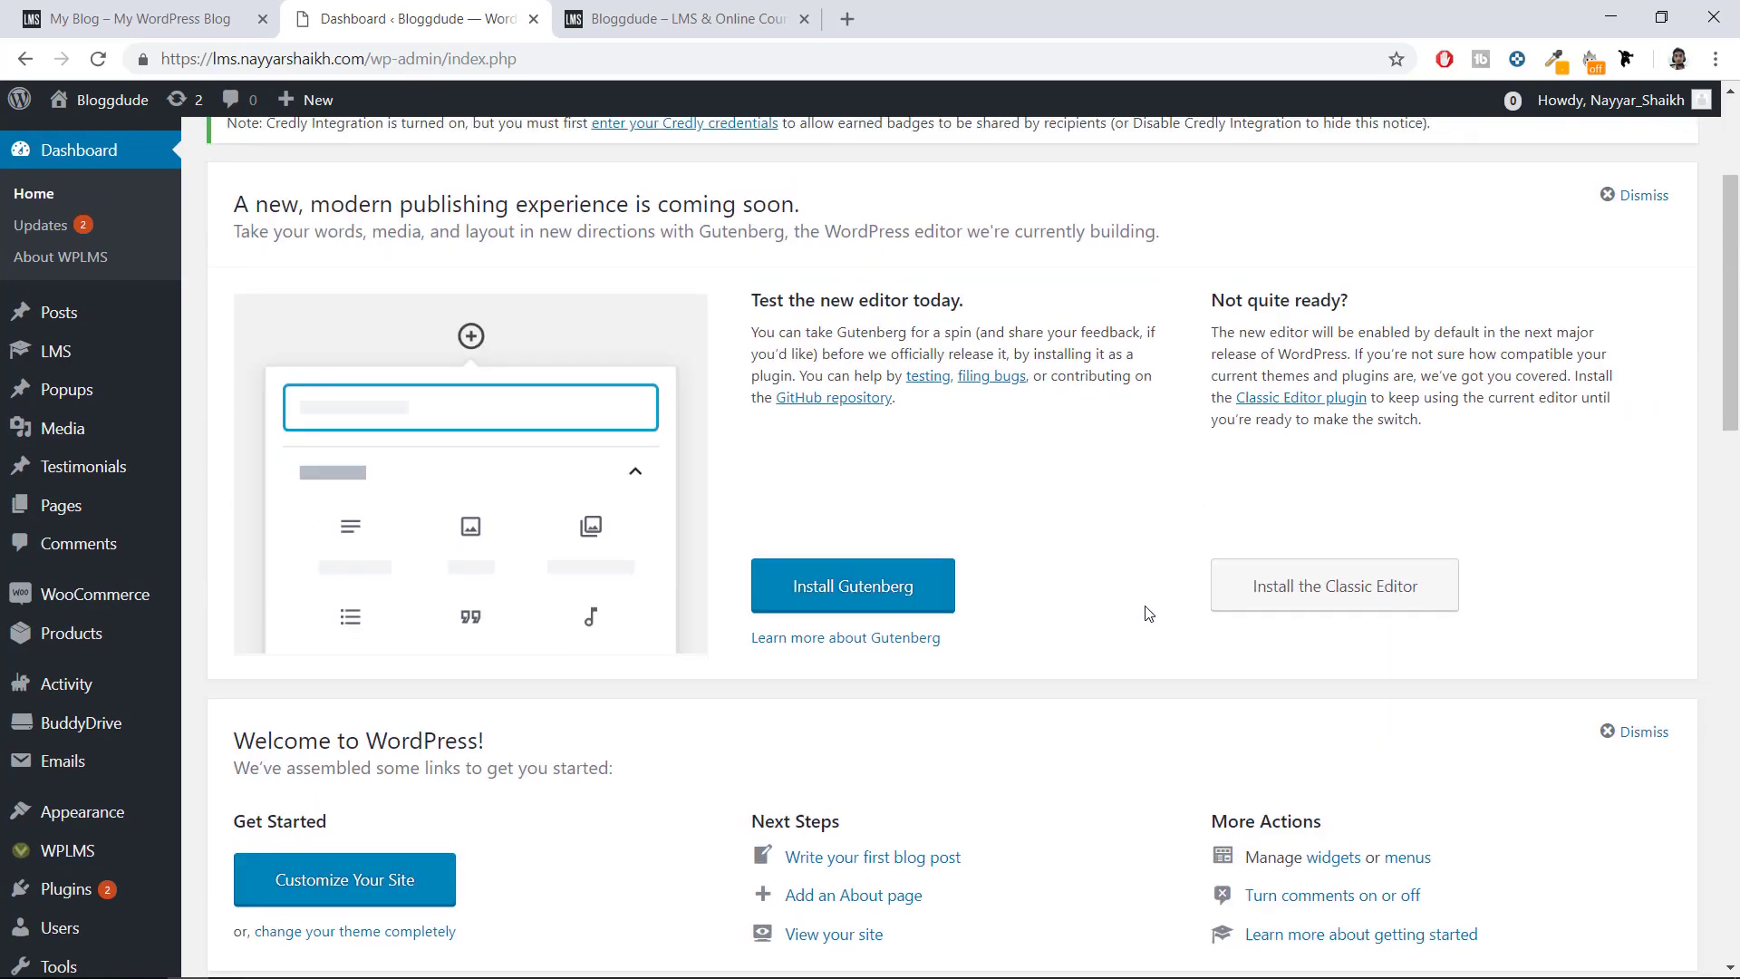
- Dismiss the new editor announcement, the email template migration notice and the Welcome panel
scroll(1149, 615, up, 3)
click(1663, 456)
click(1675, 265)
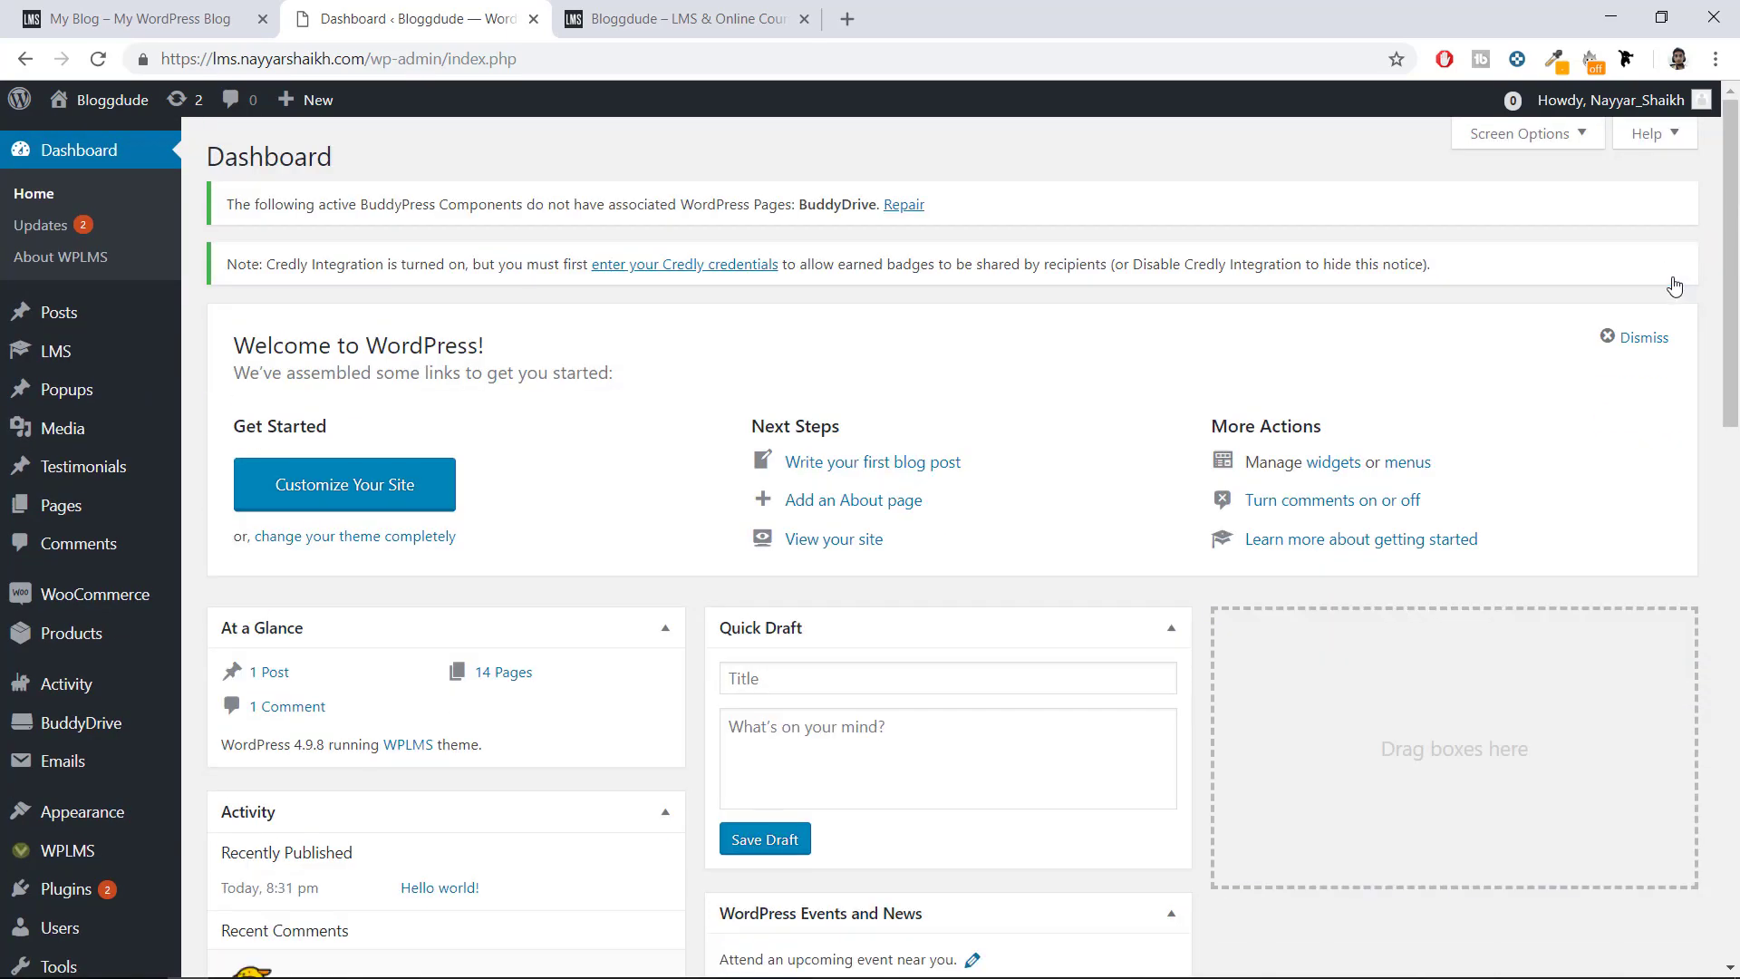
click(1644, 338)
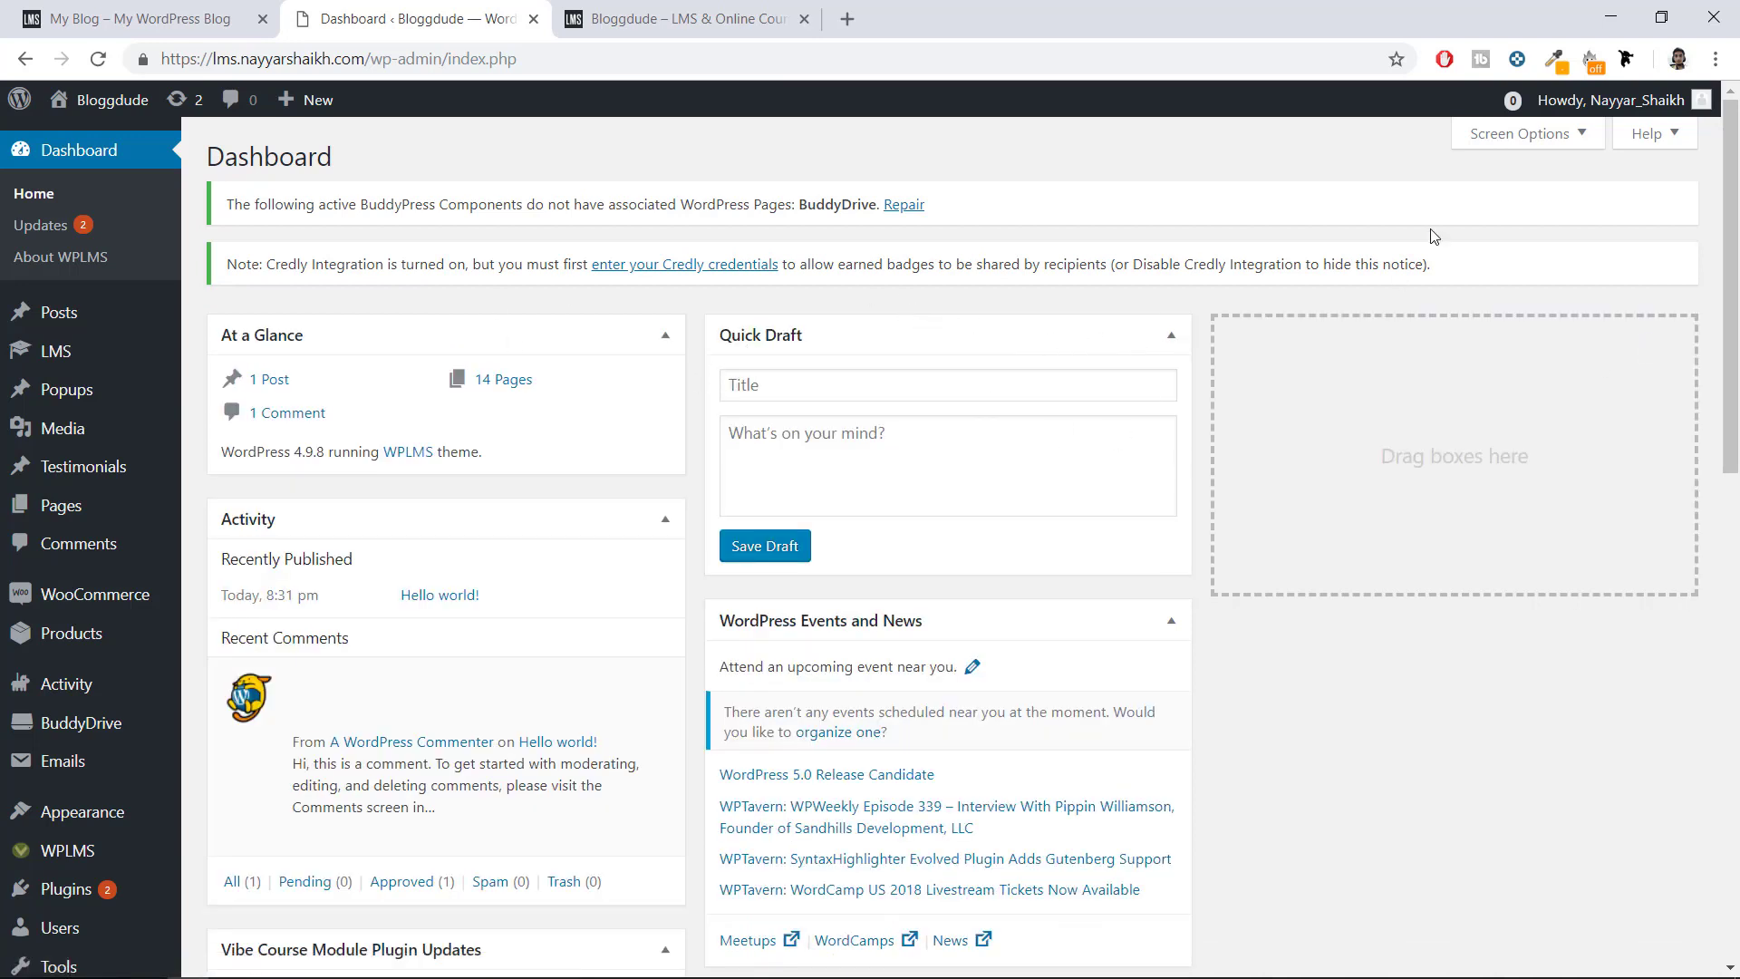
- In Screen Options, hide every Dashboard box except WooCommerce status
click(1527, 134)
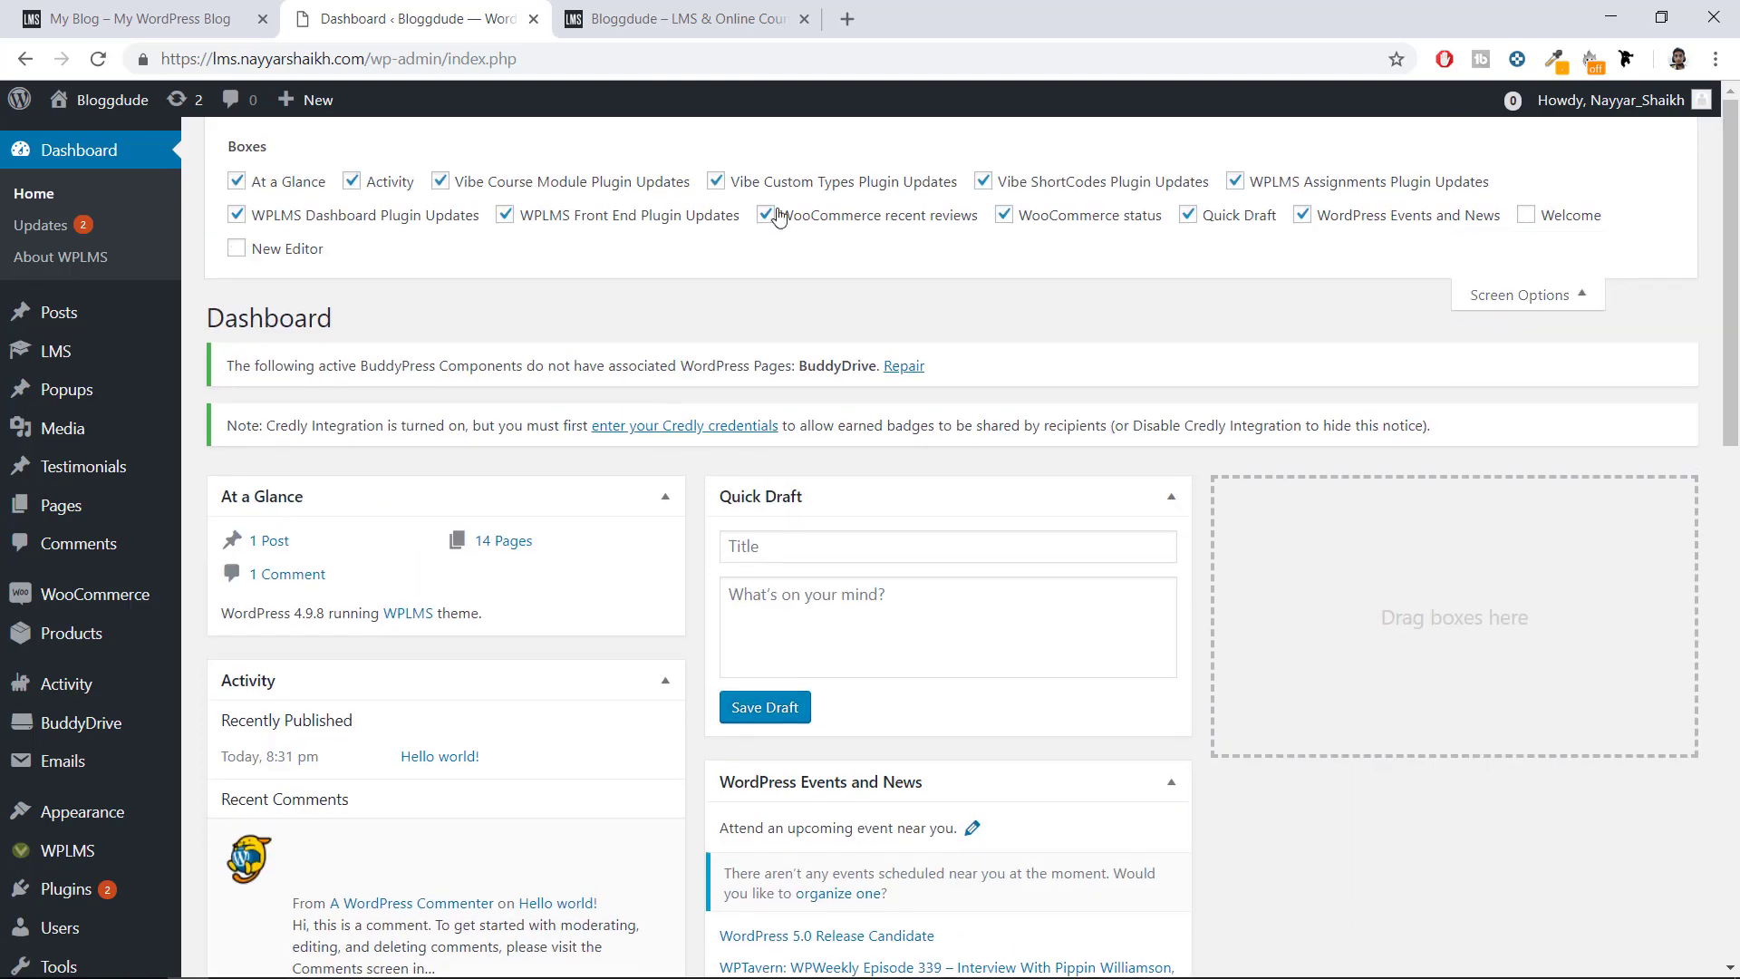
click(237, 181)
click(237, 214)
click(352, 181)
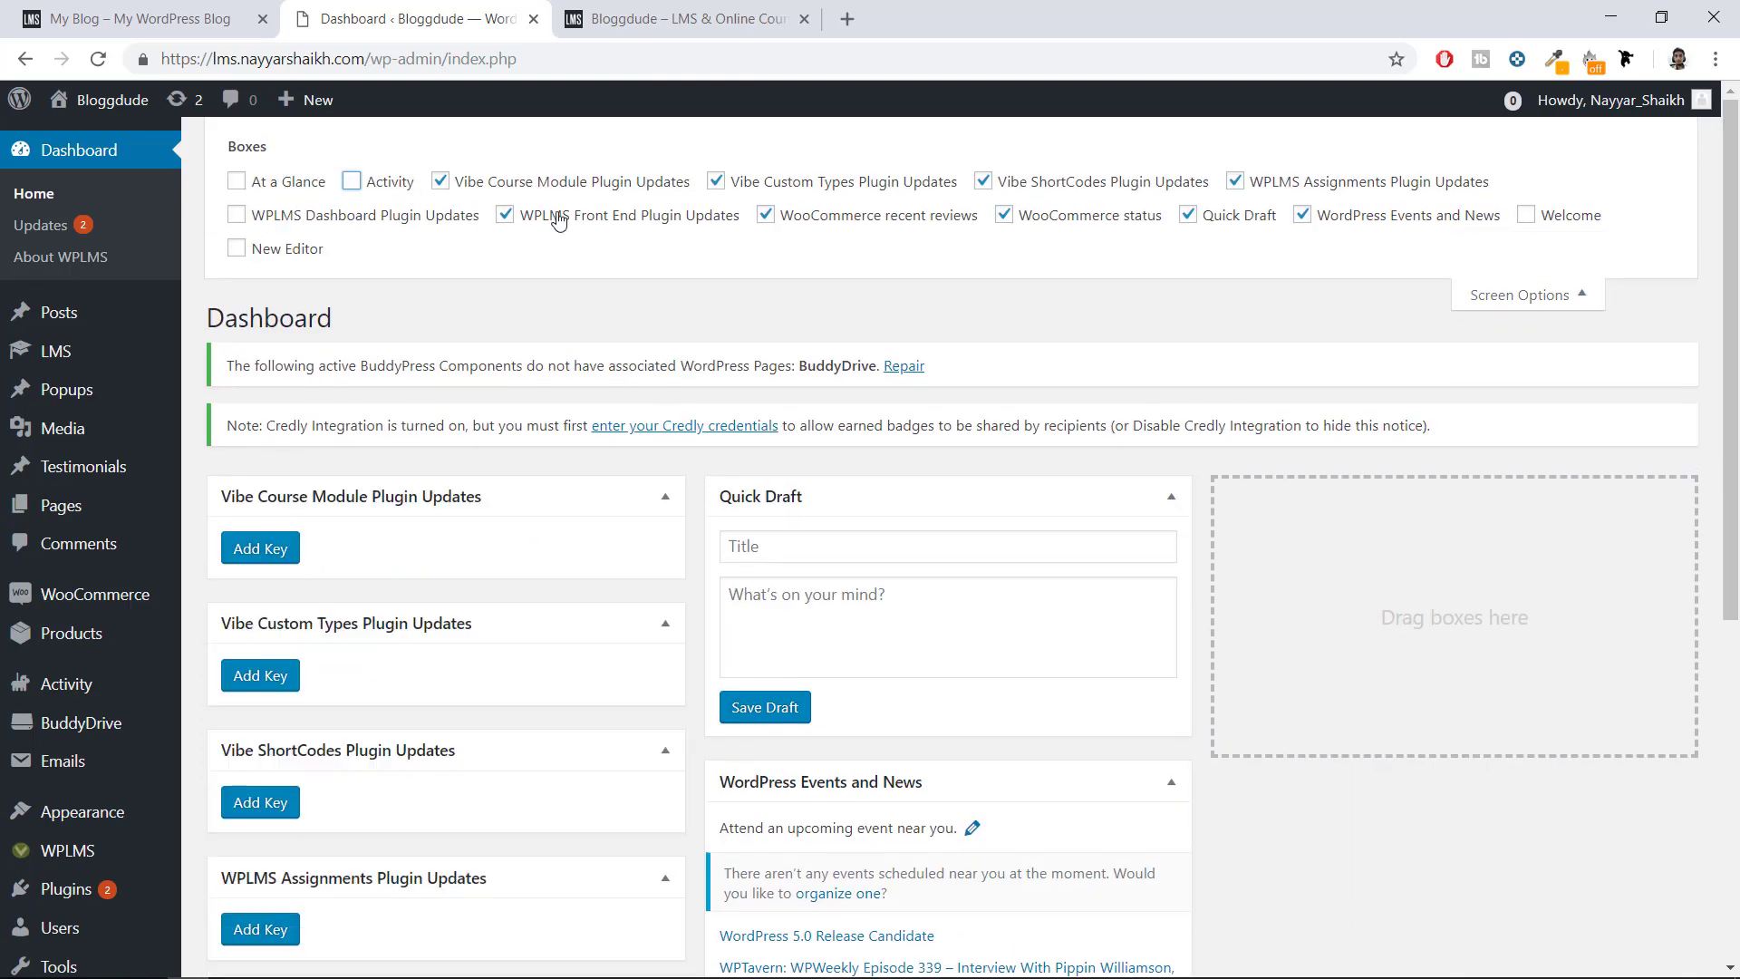
click(559, 220)
click(556, 181)
click(803, 221)
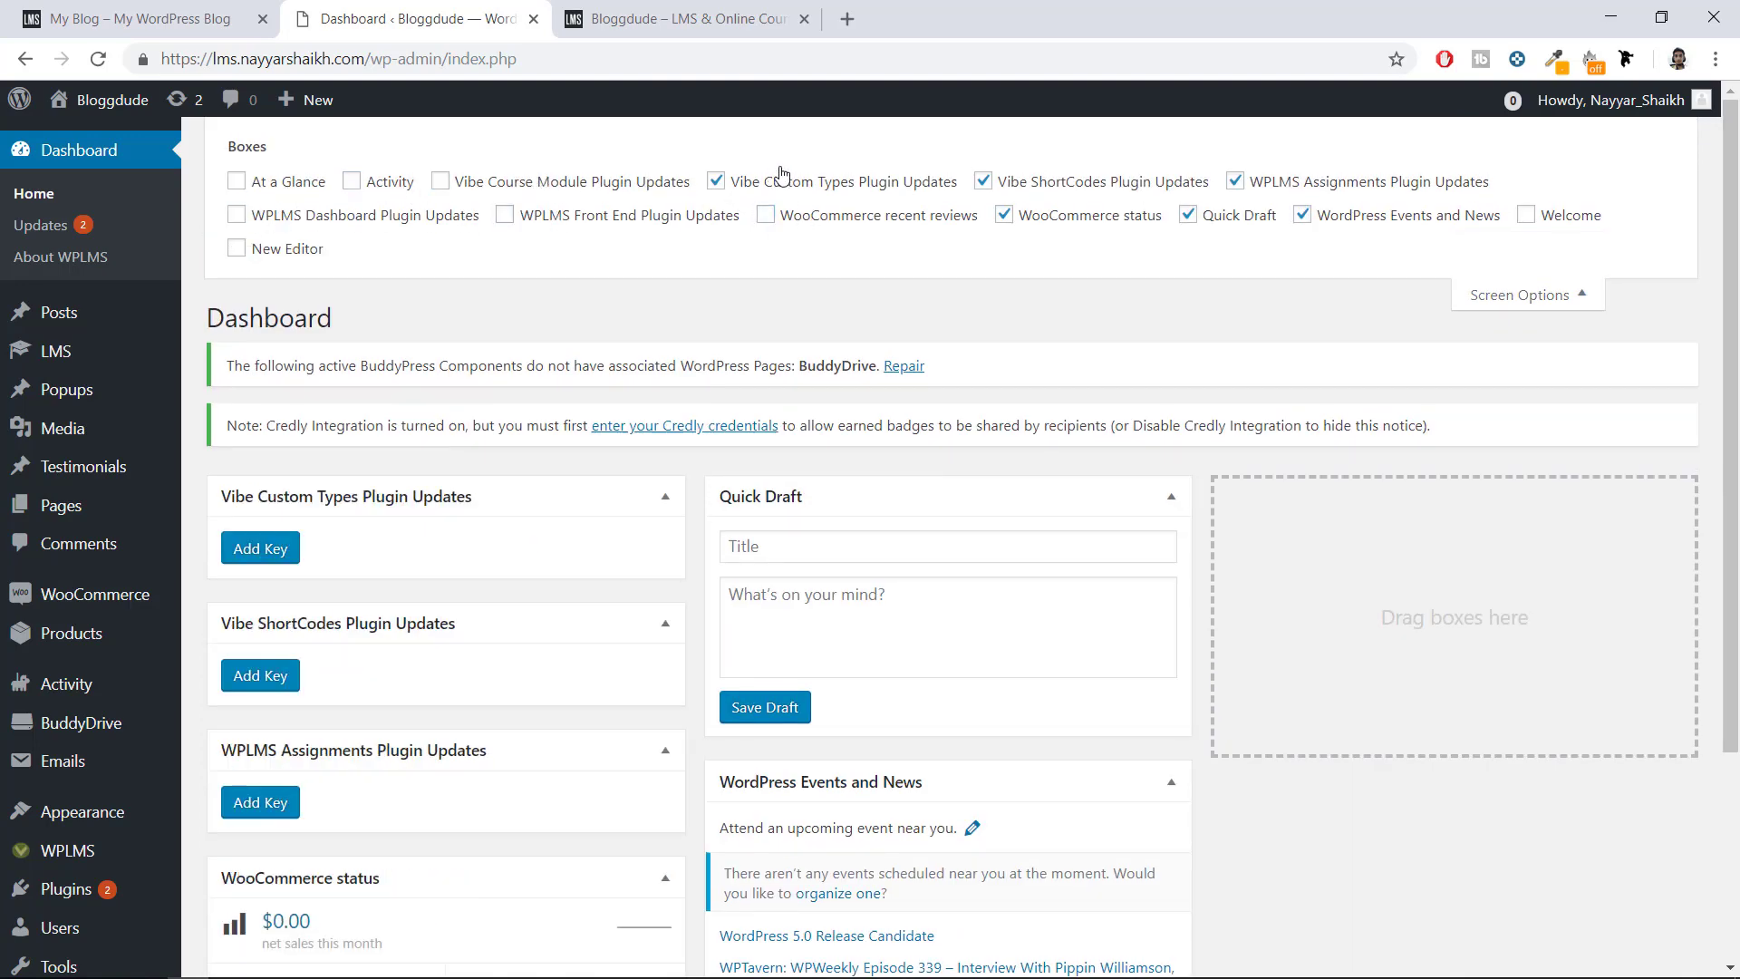
click(766, 179)
click(1062, 185)
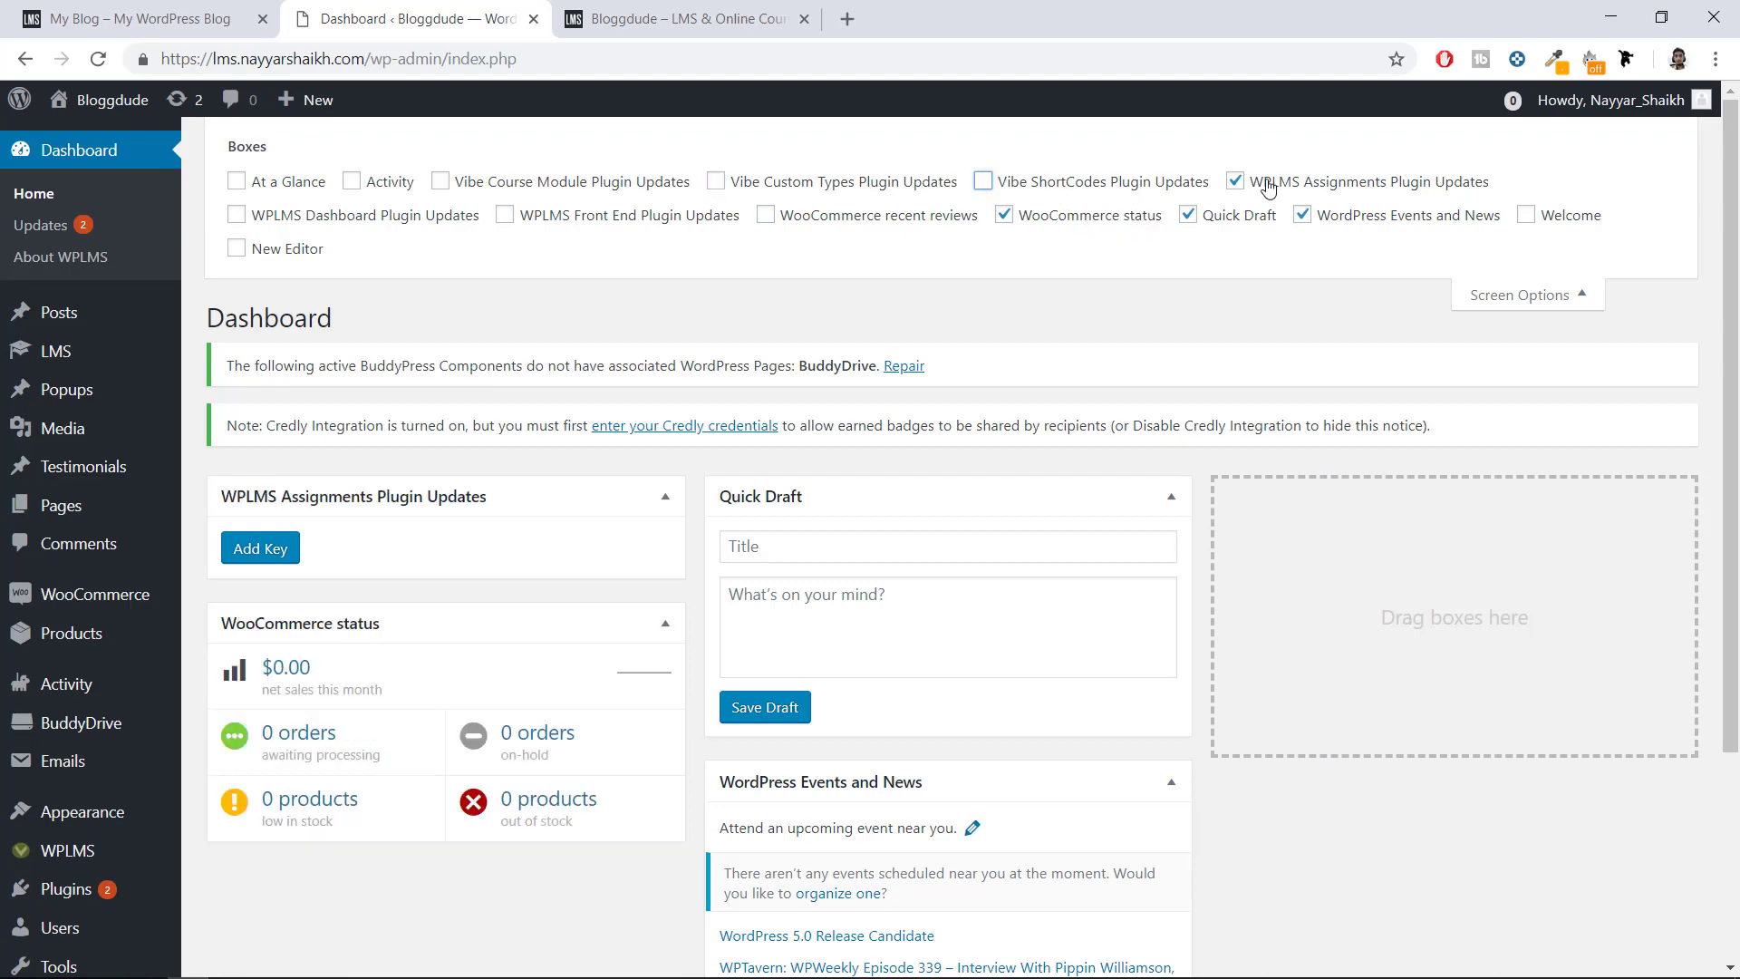
click(1236, 182)
click(1189, 215)
click(1303, 215)
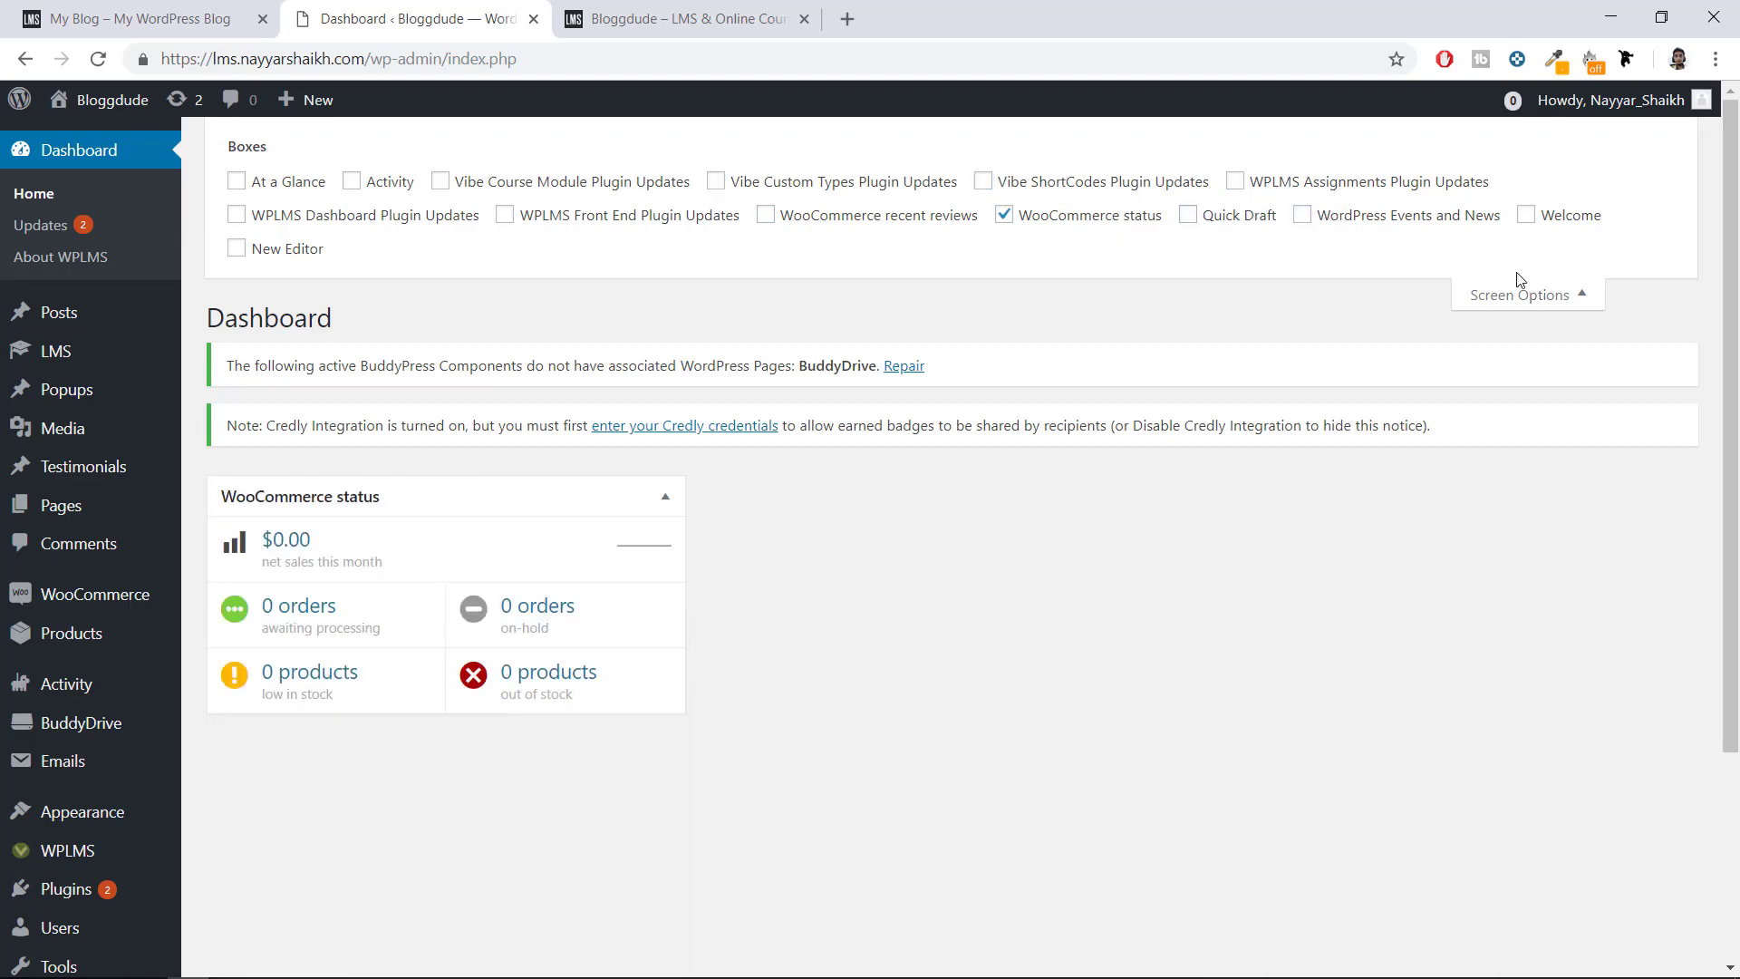
click(1514, 295)
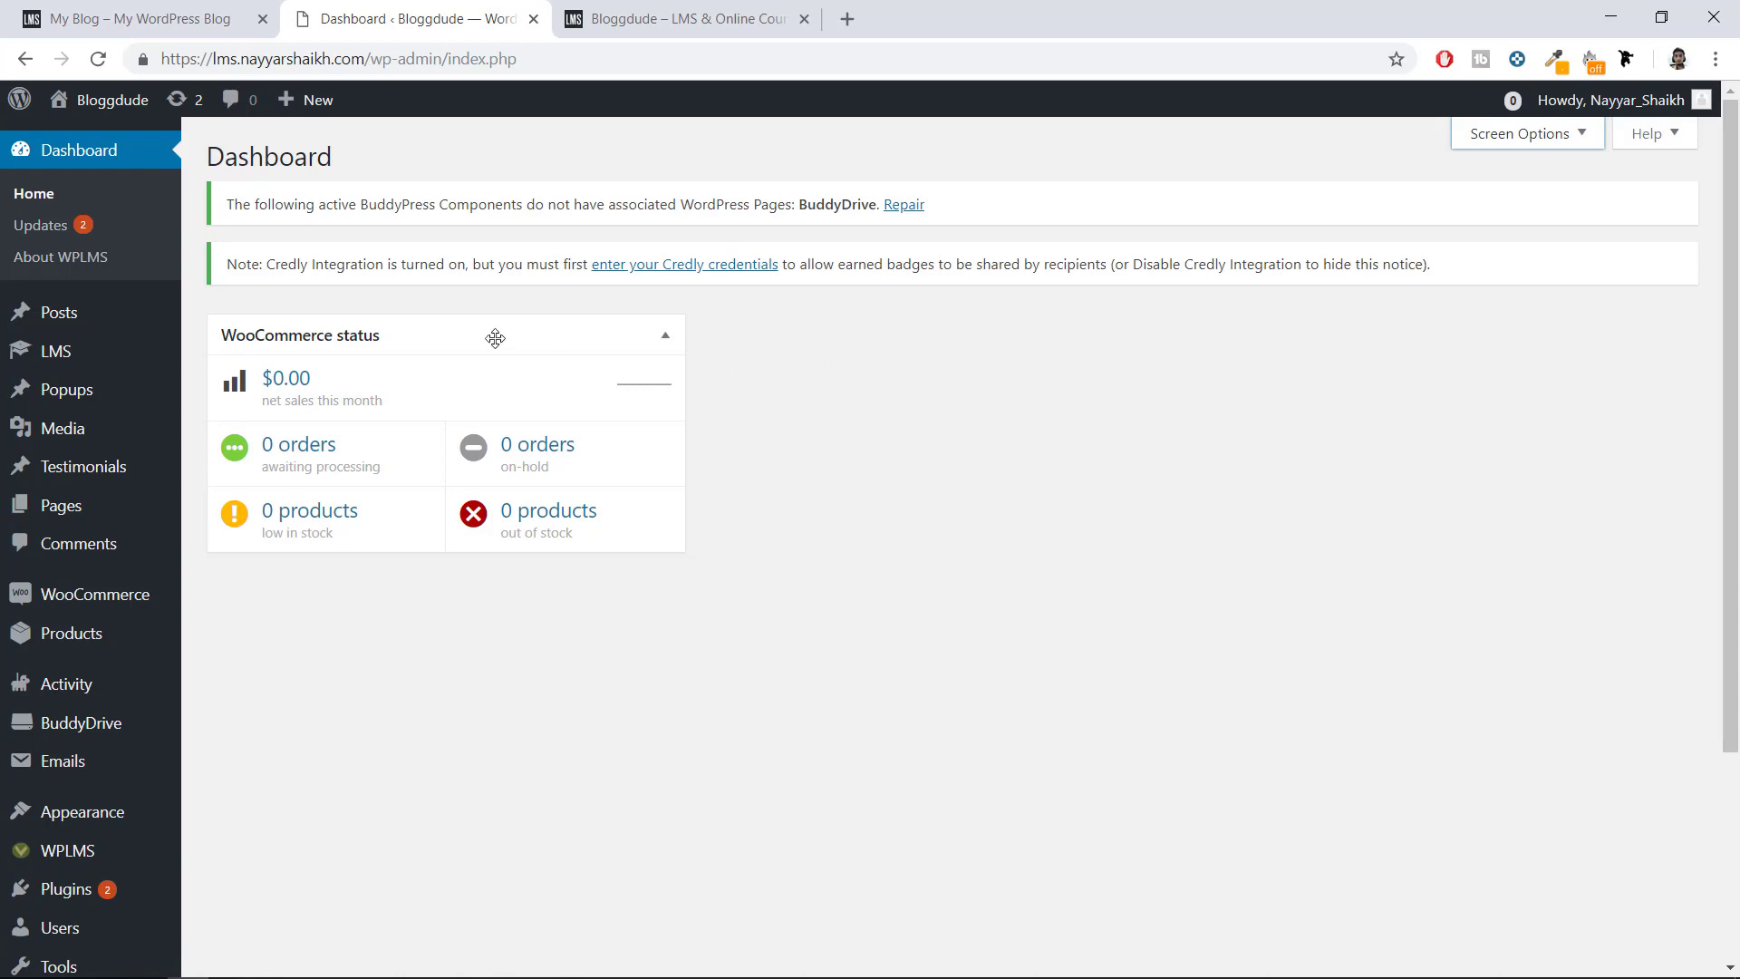
mouse_move(71, 355)
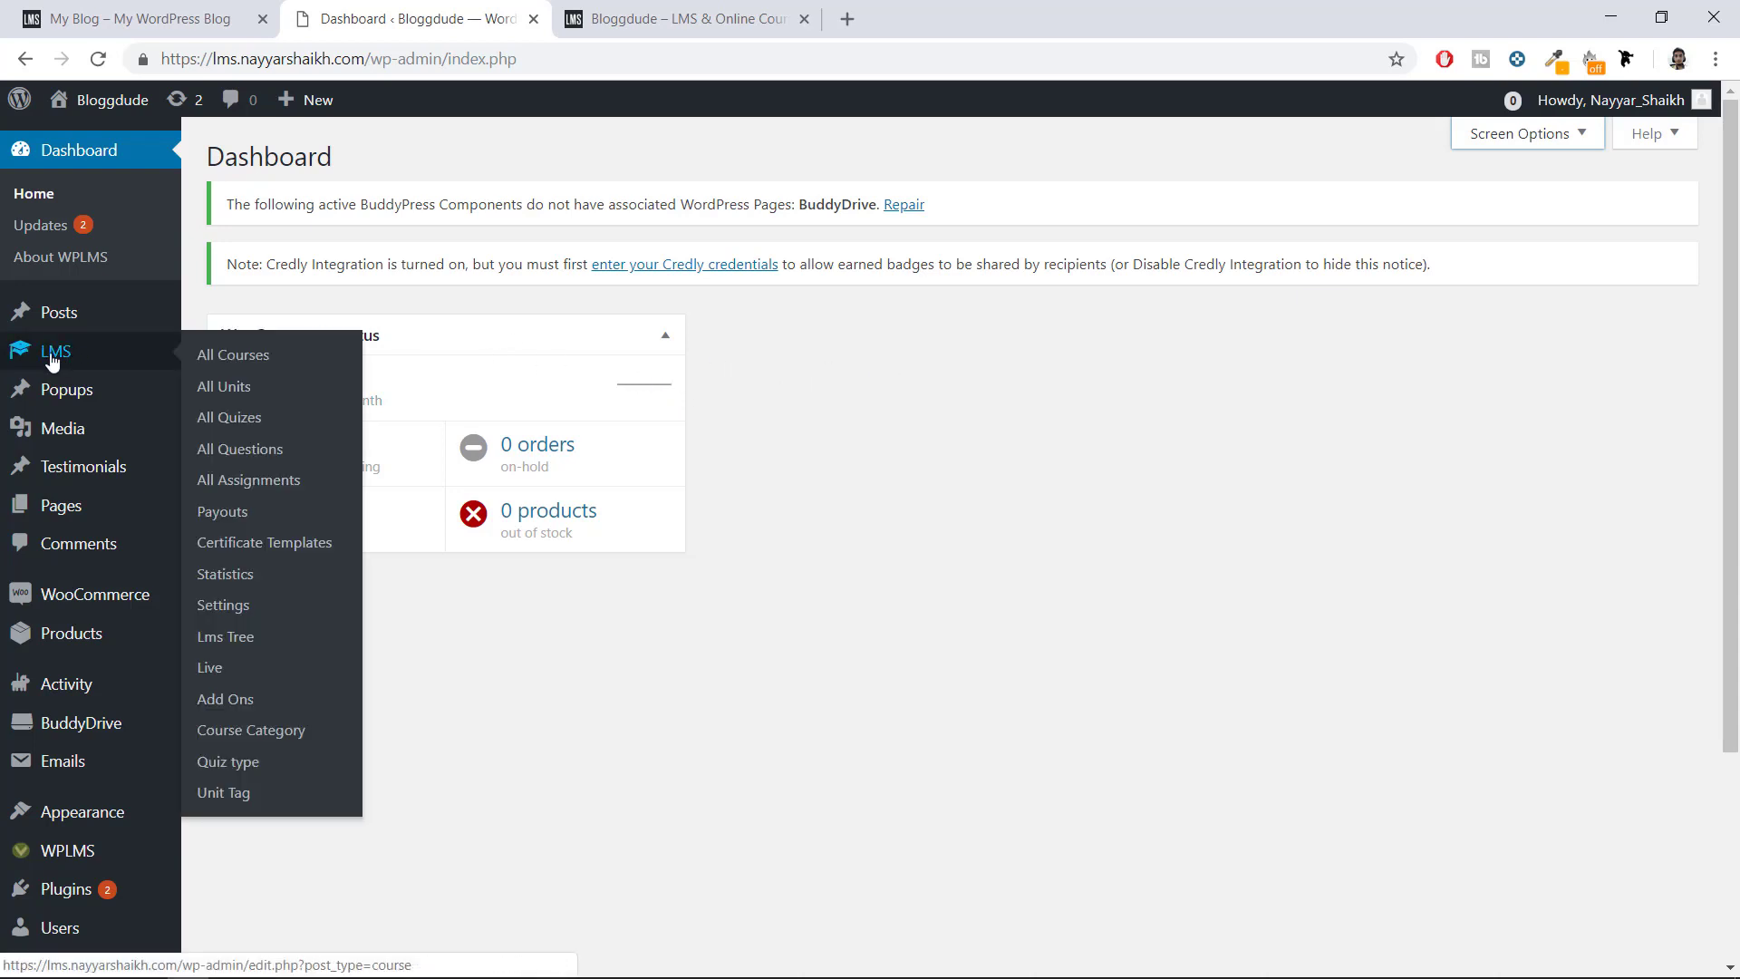
- Set the LMS Settings Student Login redirect to Dashboard page
click(237, 605)
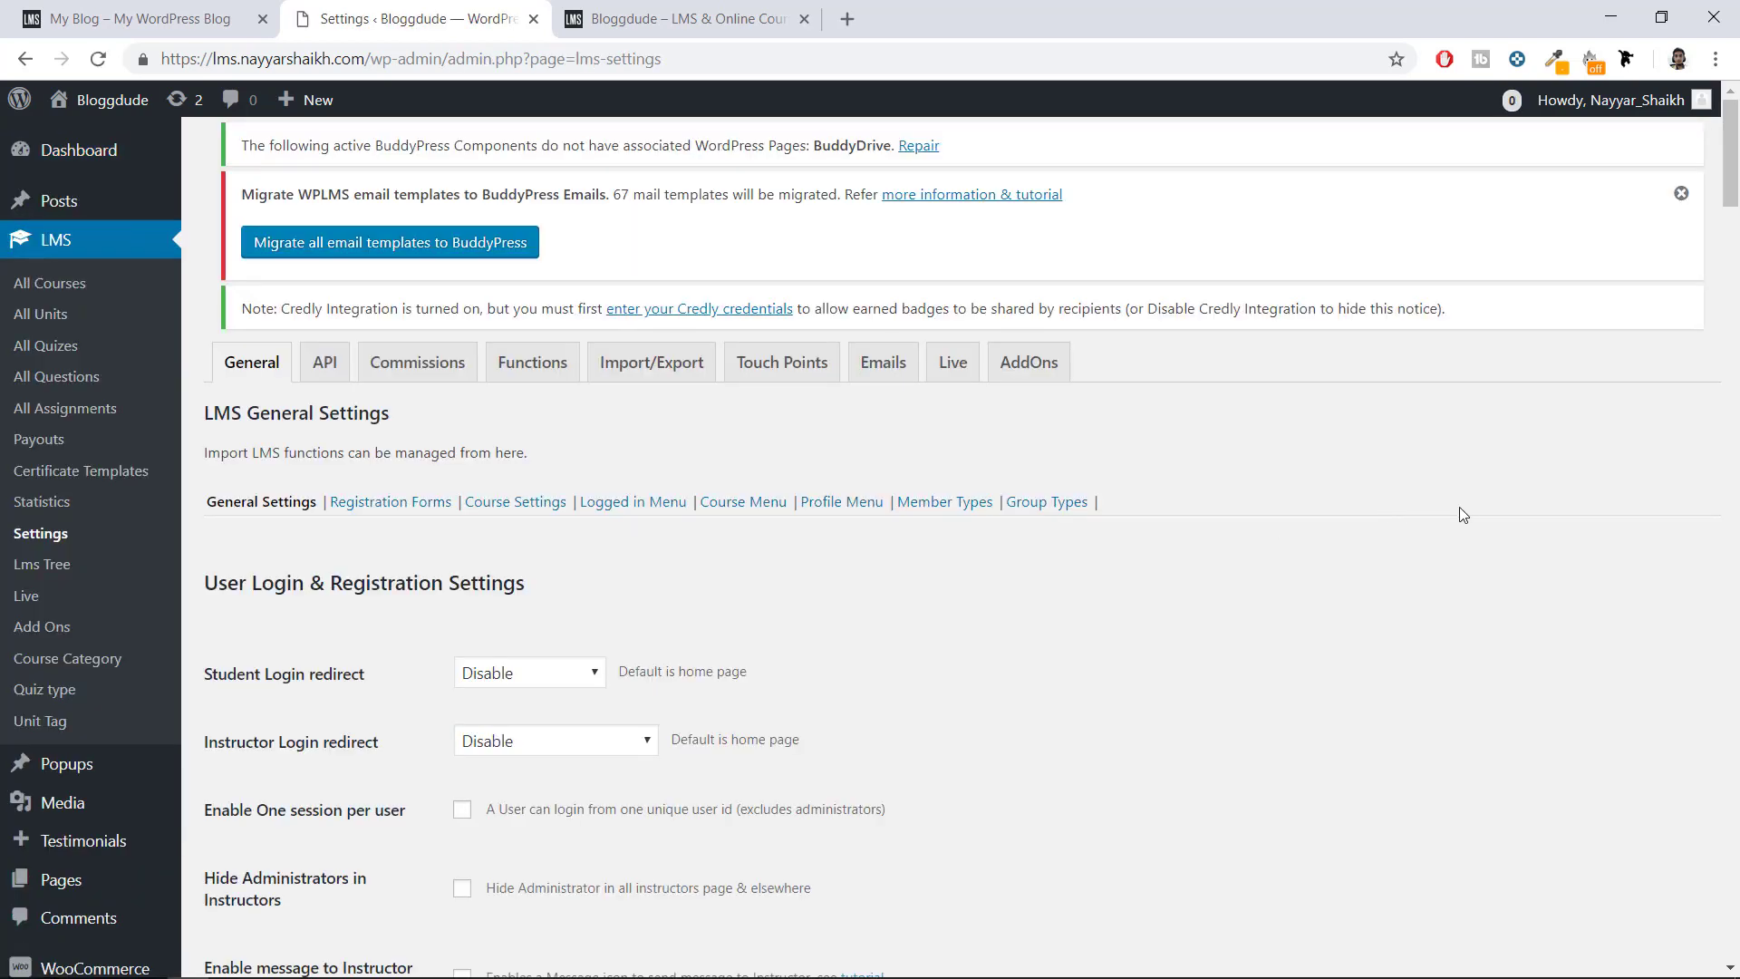
scroll(1467, 509, down, 2)
scroll(1471, 517, down, 2)
scroll(367, 433, up, 3)
scroll(324, 478, down, 2)
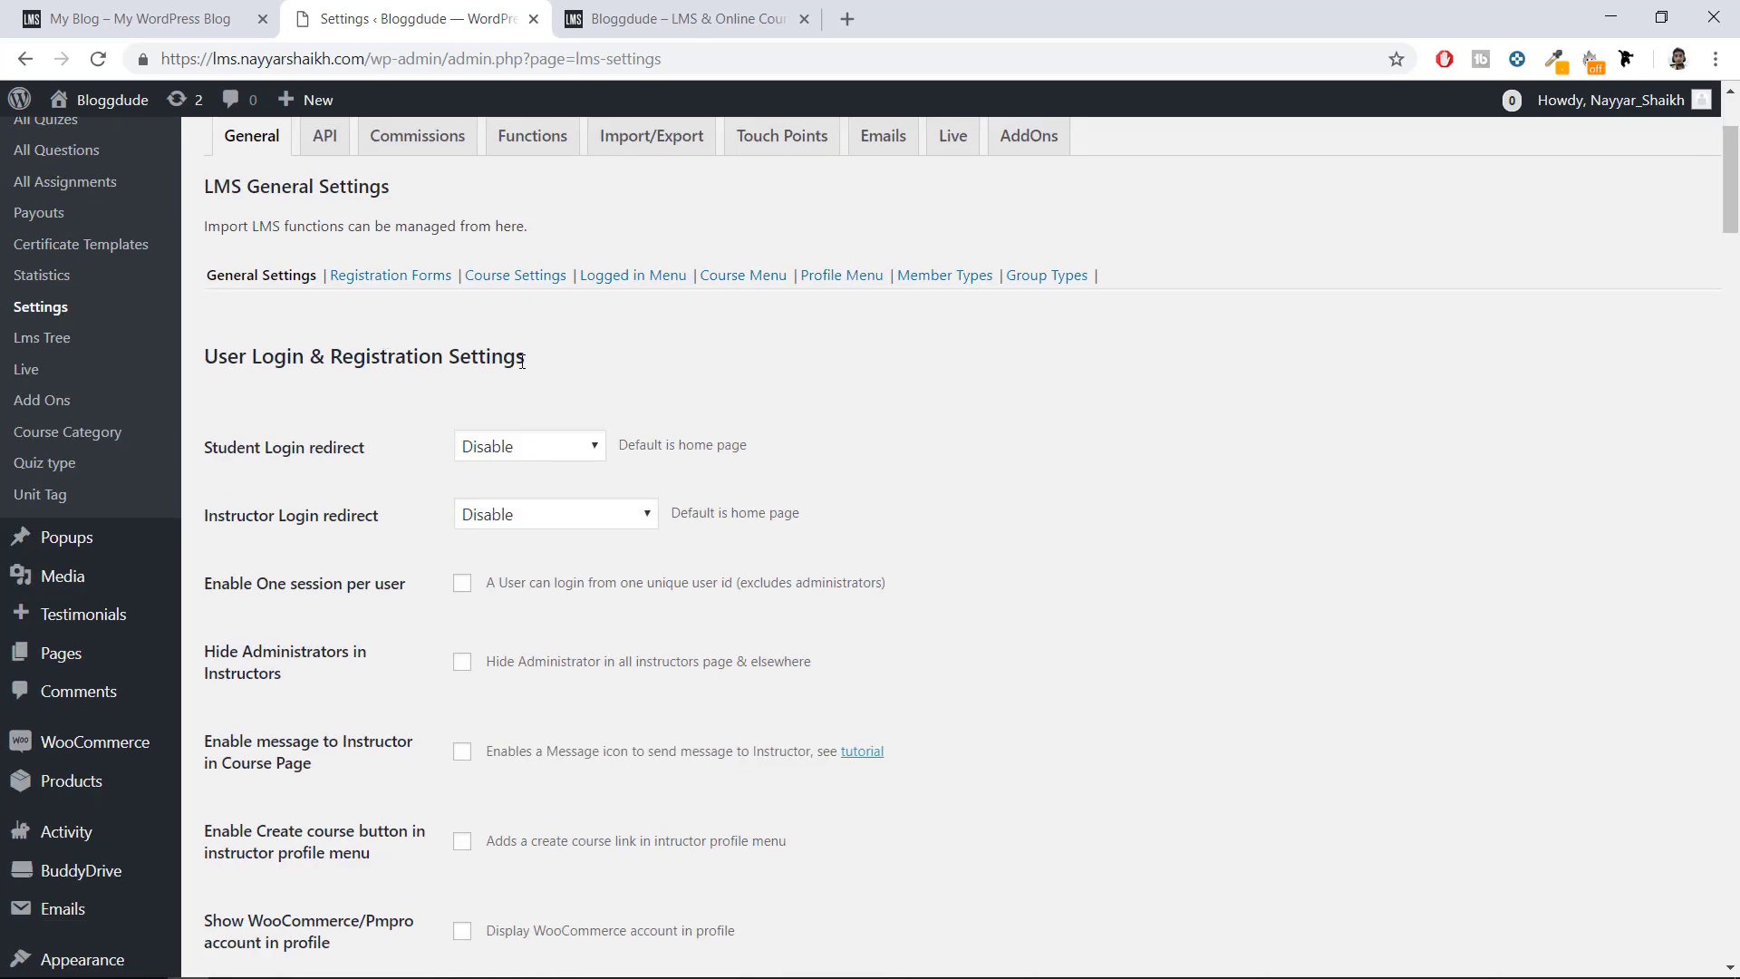
scroll(1050, 399, down, 1)
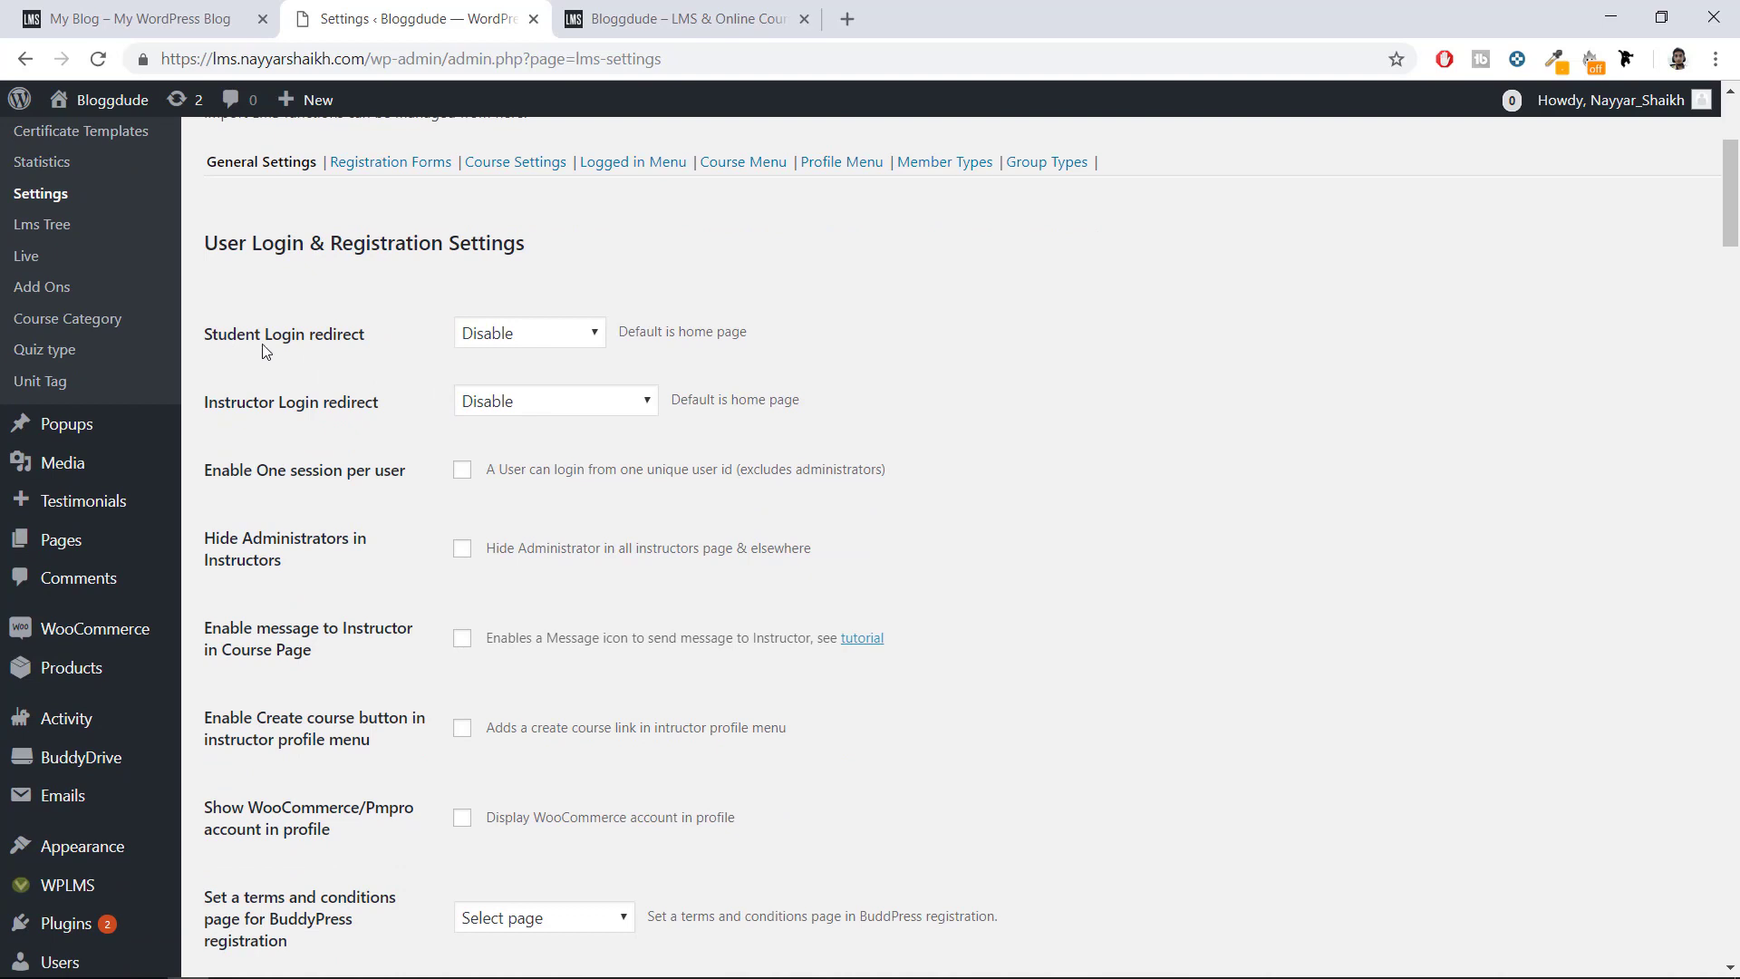
click(539, 337)
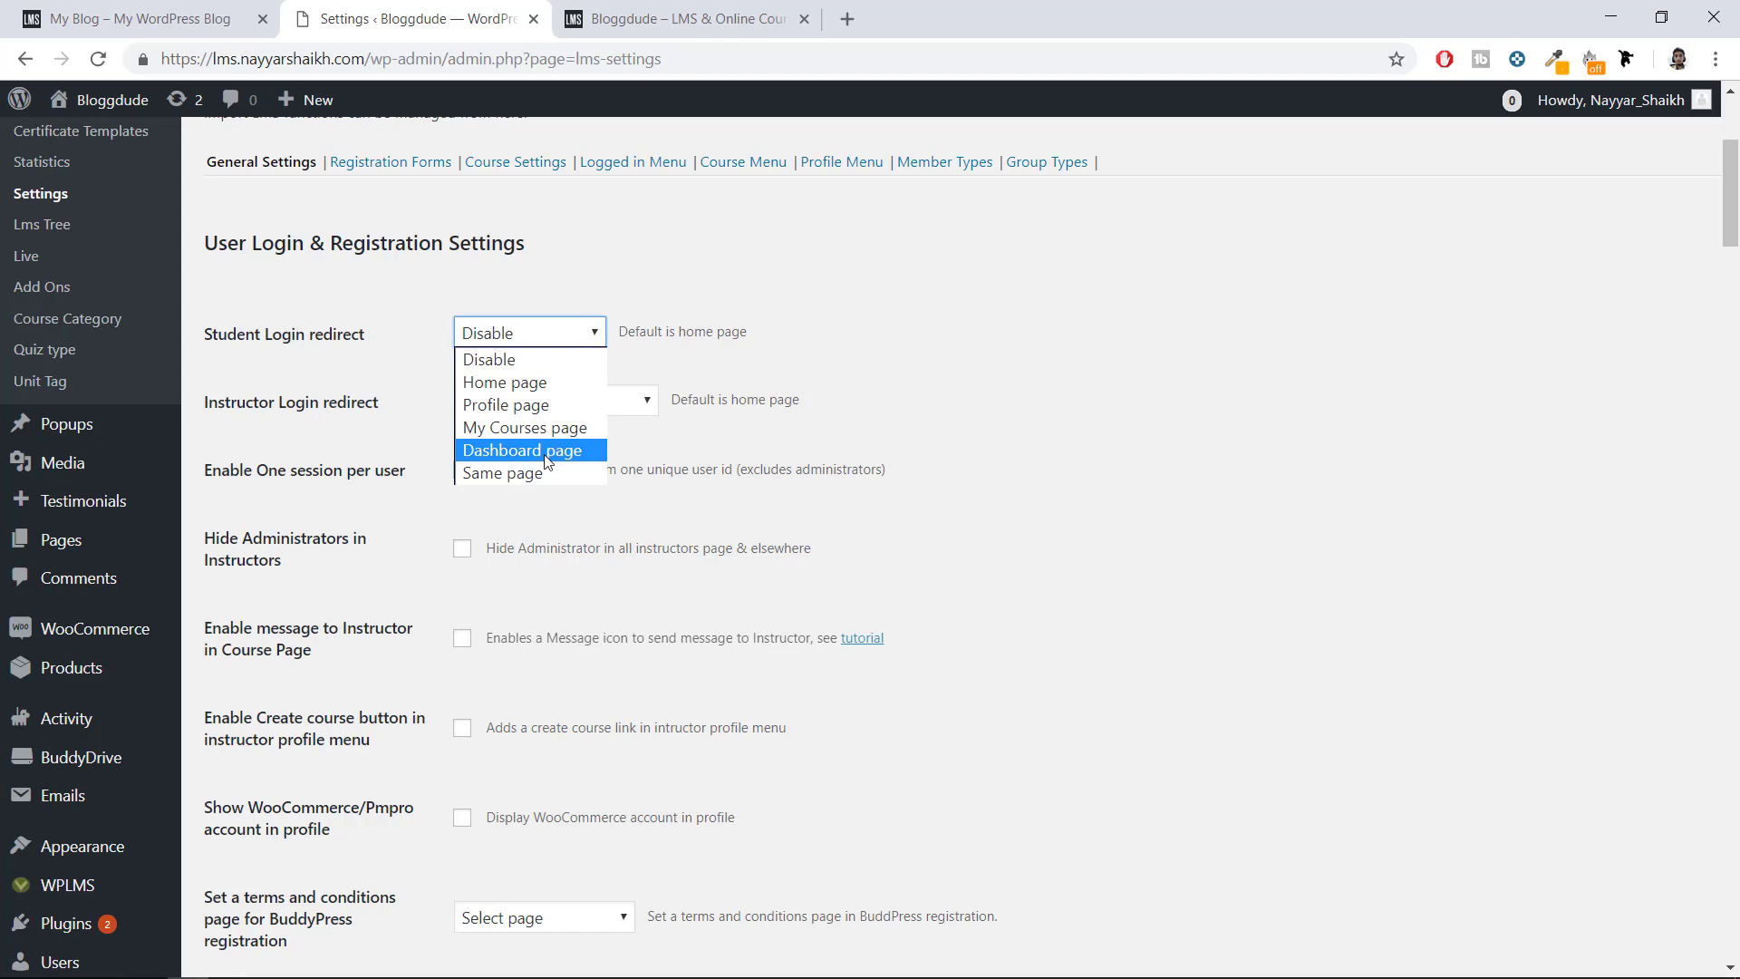
click(536, 456)
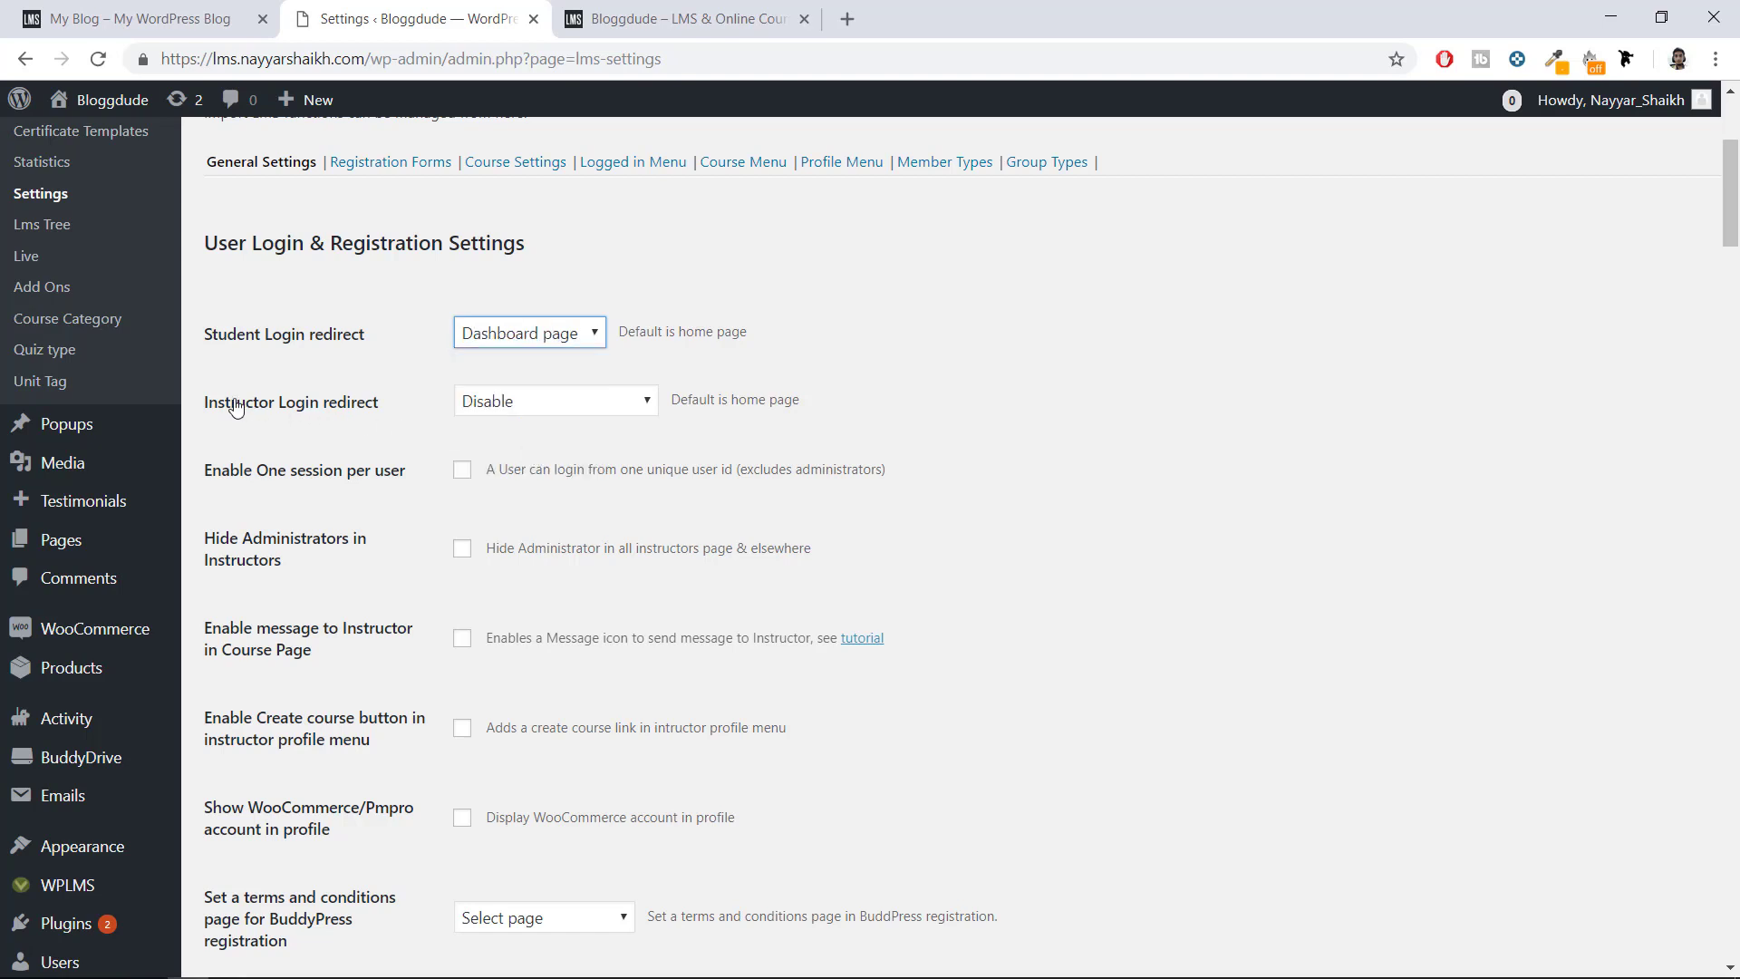
- Set the Instructor Login redirect to Dashboard page and switch to the live homepage
click(510, 410)
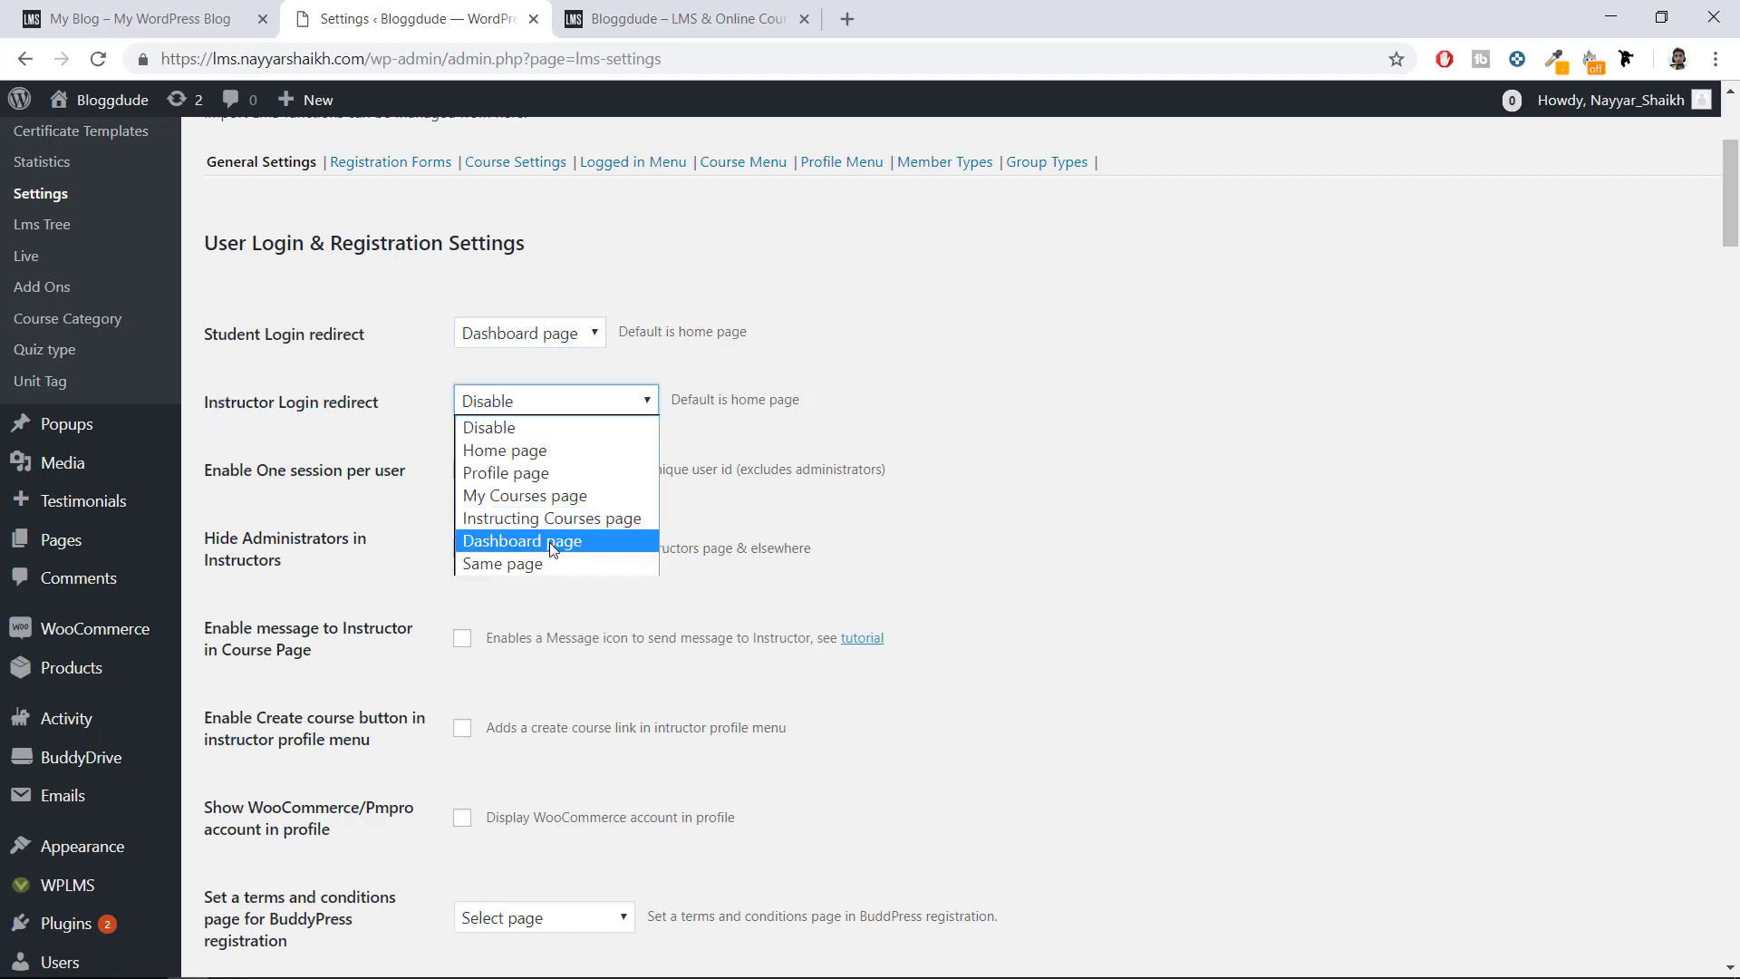
click(554, 548)
click(127, 16)
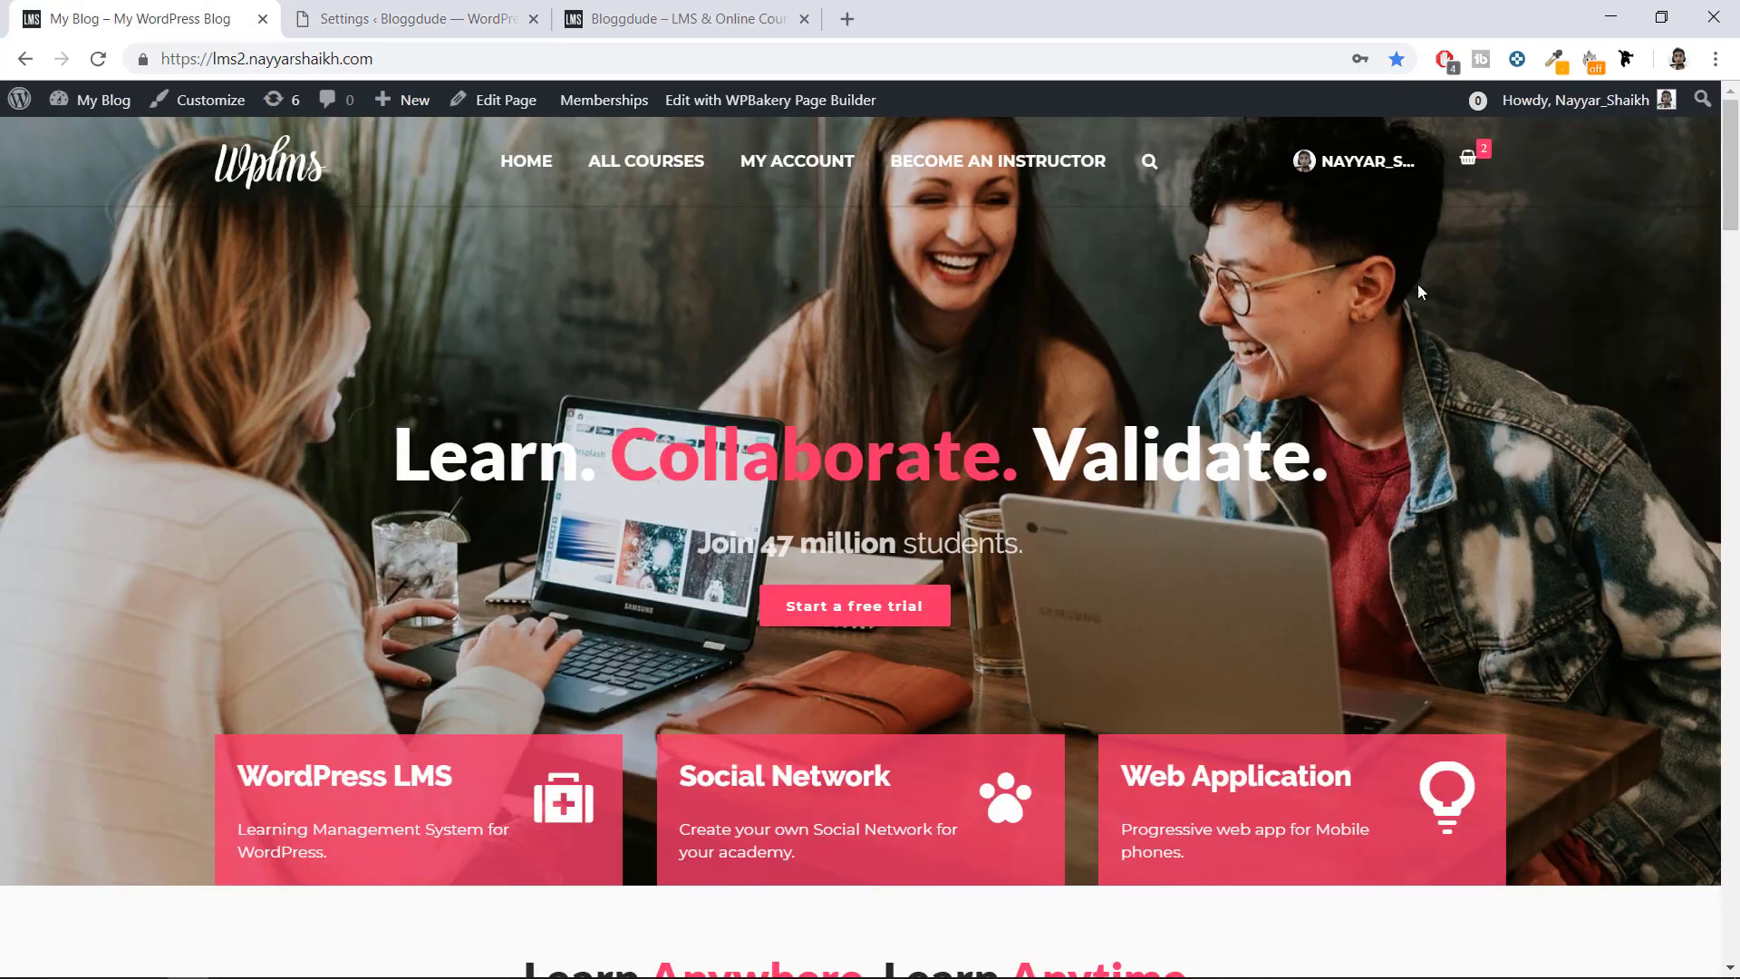
- Review the course and quiz stats on the front-end member DASHBOARD, then return to LMS settings
mouse_move(1342, 163)
click(1285, 328)
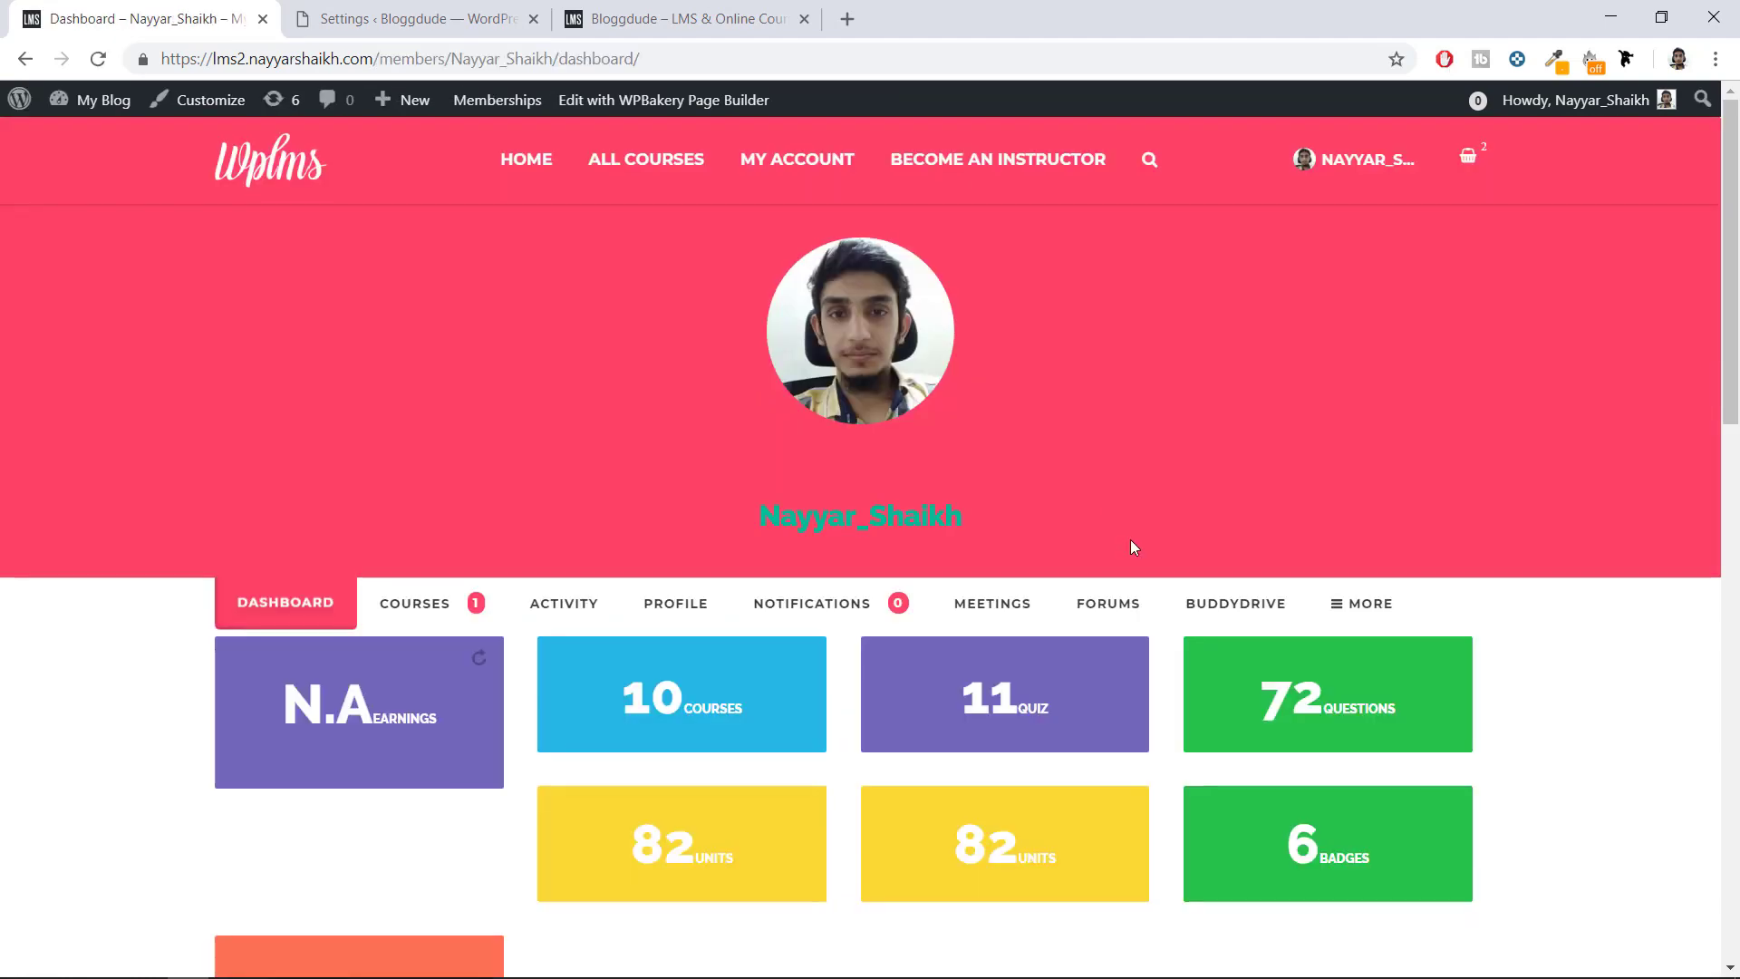
scroll(1130, 540, down, 5)
scroll(1129, 543, down, 6)
scroll(1131, 548, up, 13)
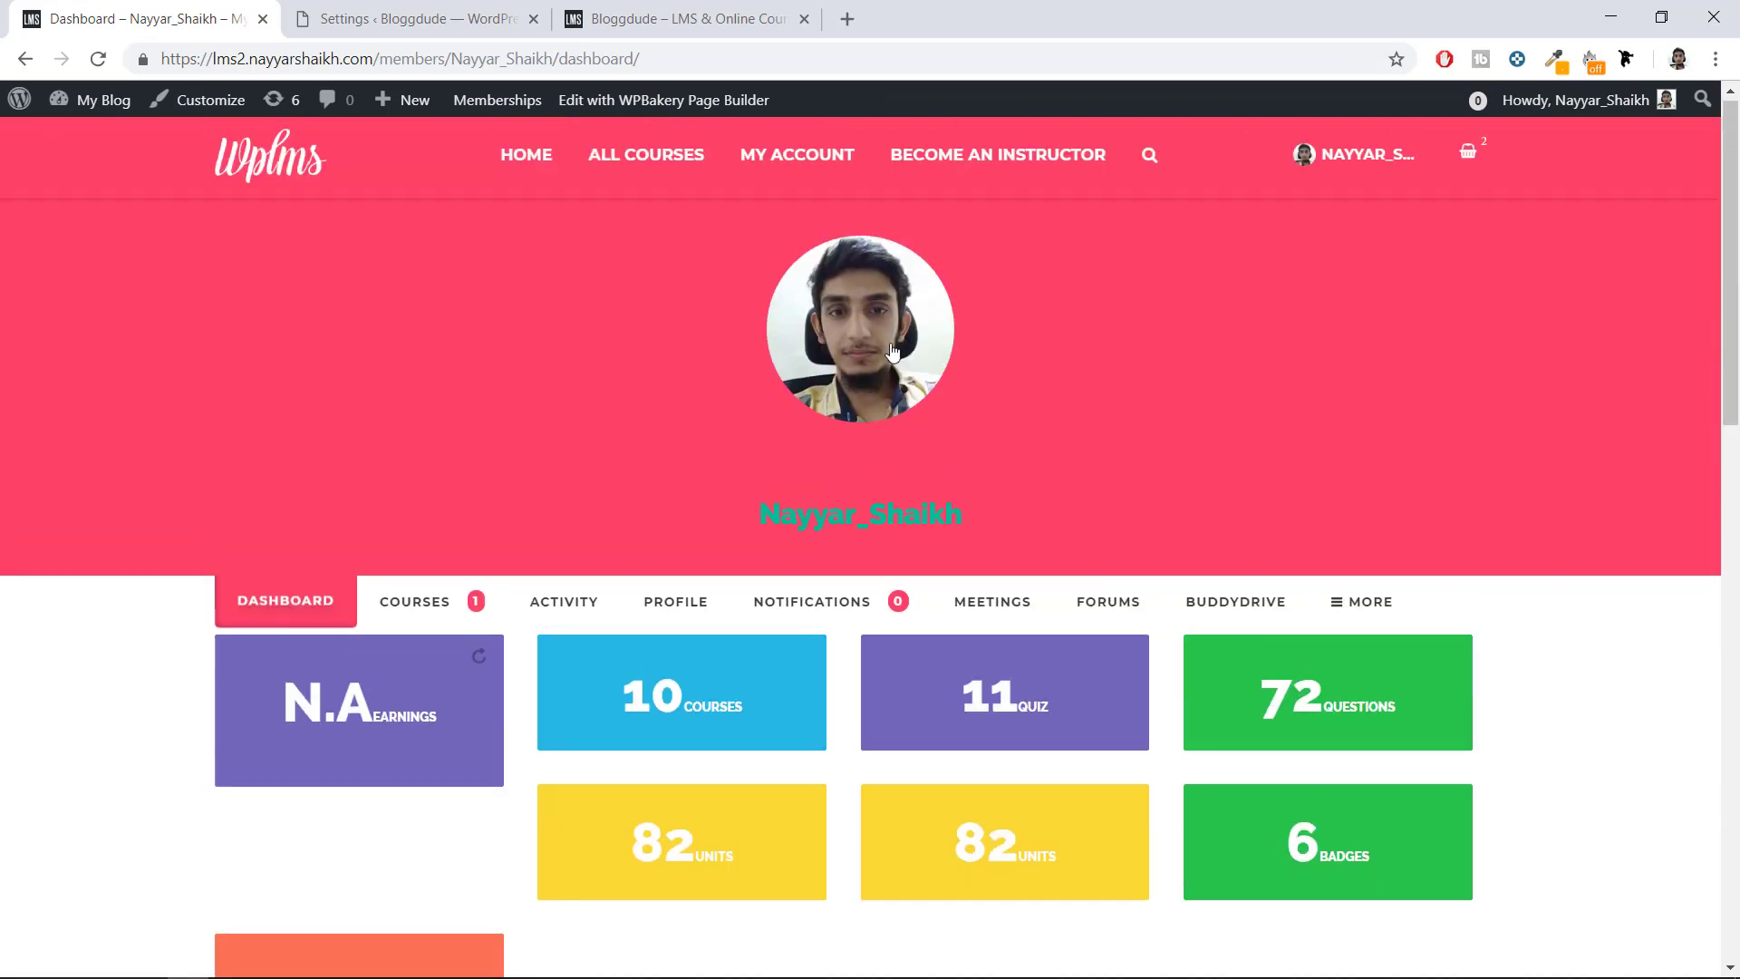
click(431, 11)
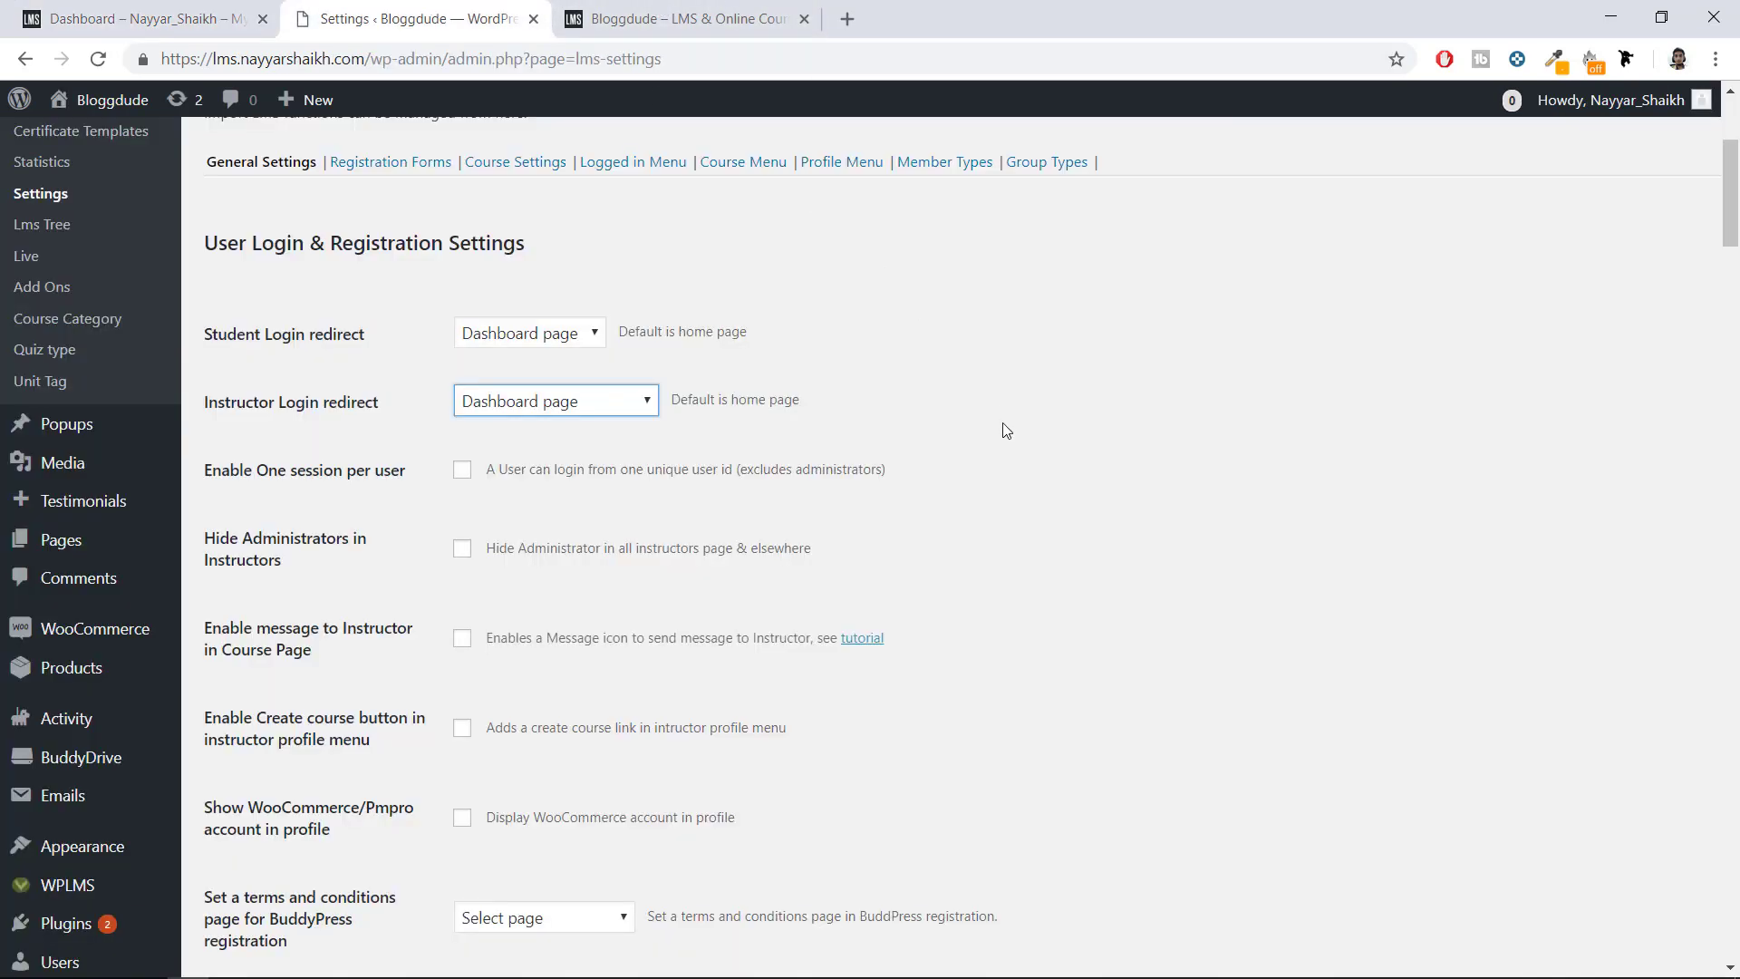
- Enable 'One session per user' under User Login & Registration Settings
scroll(405, 467, down, 1)
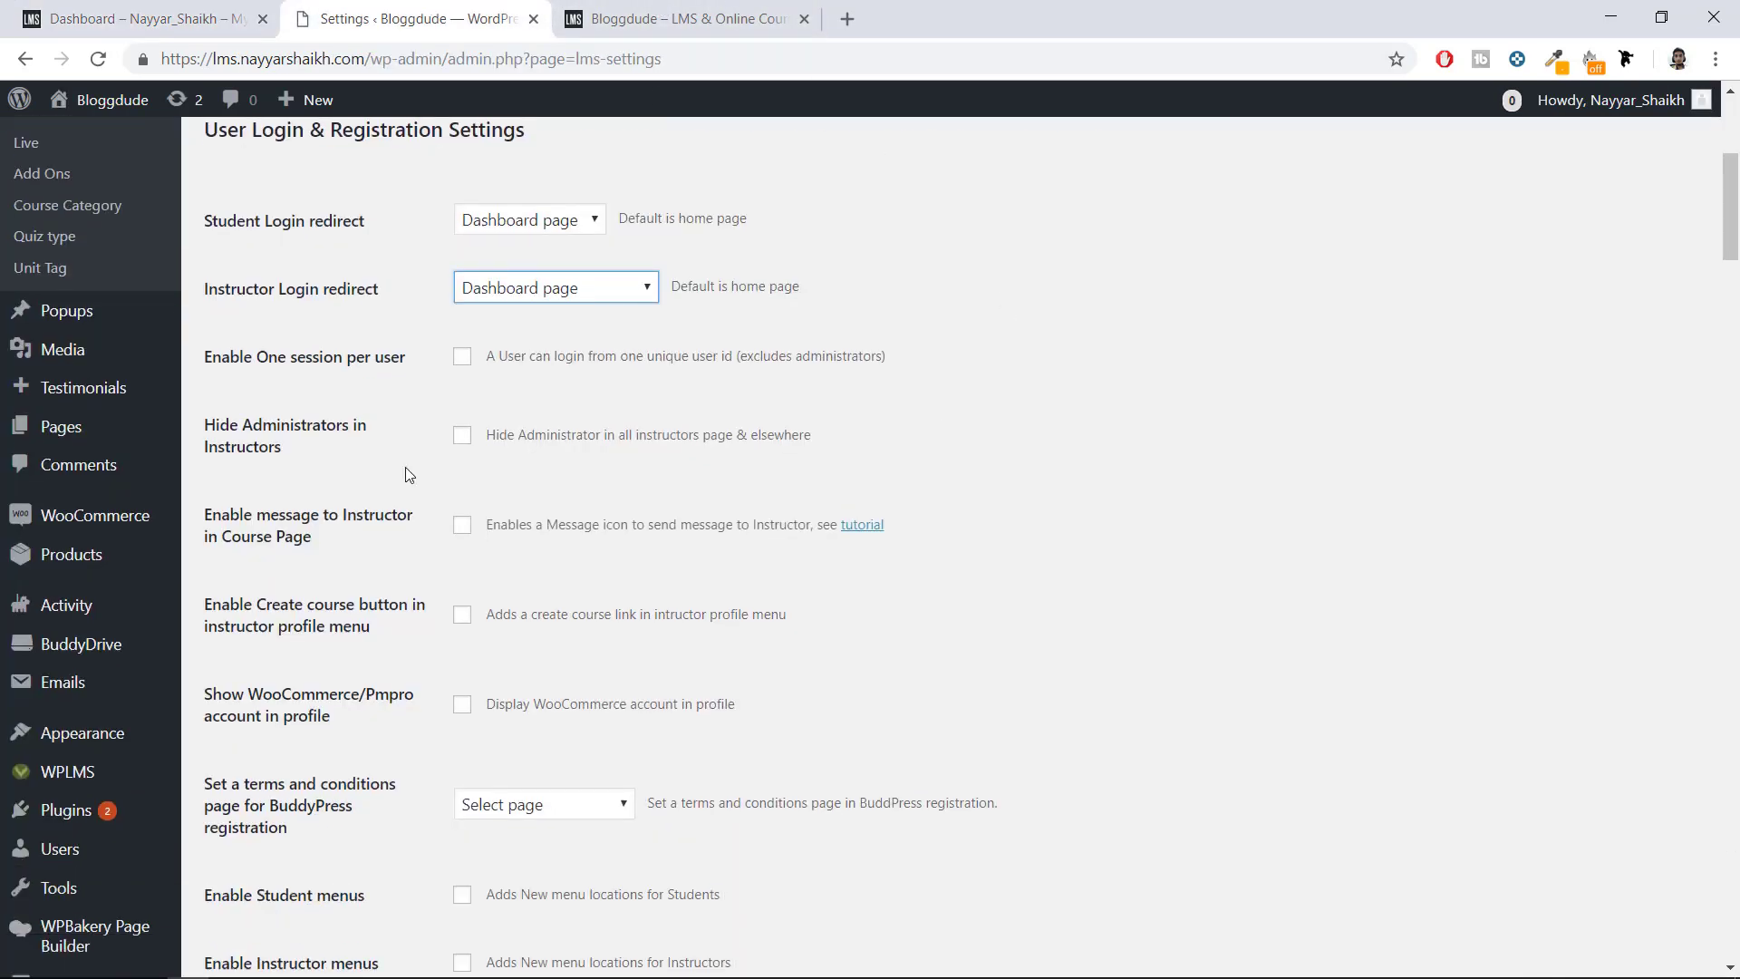
click(463, 362)
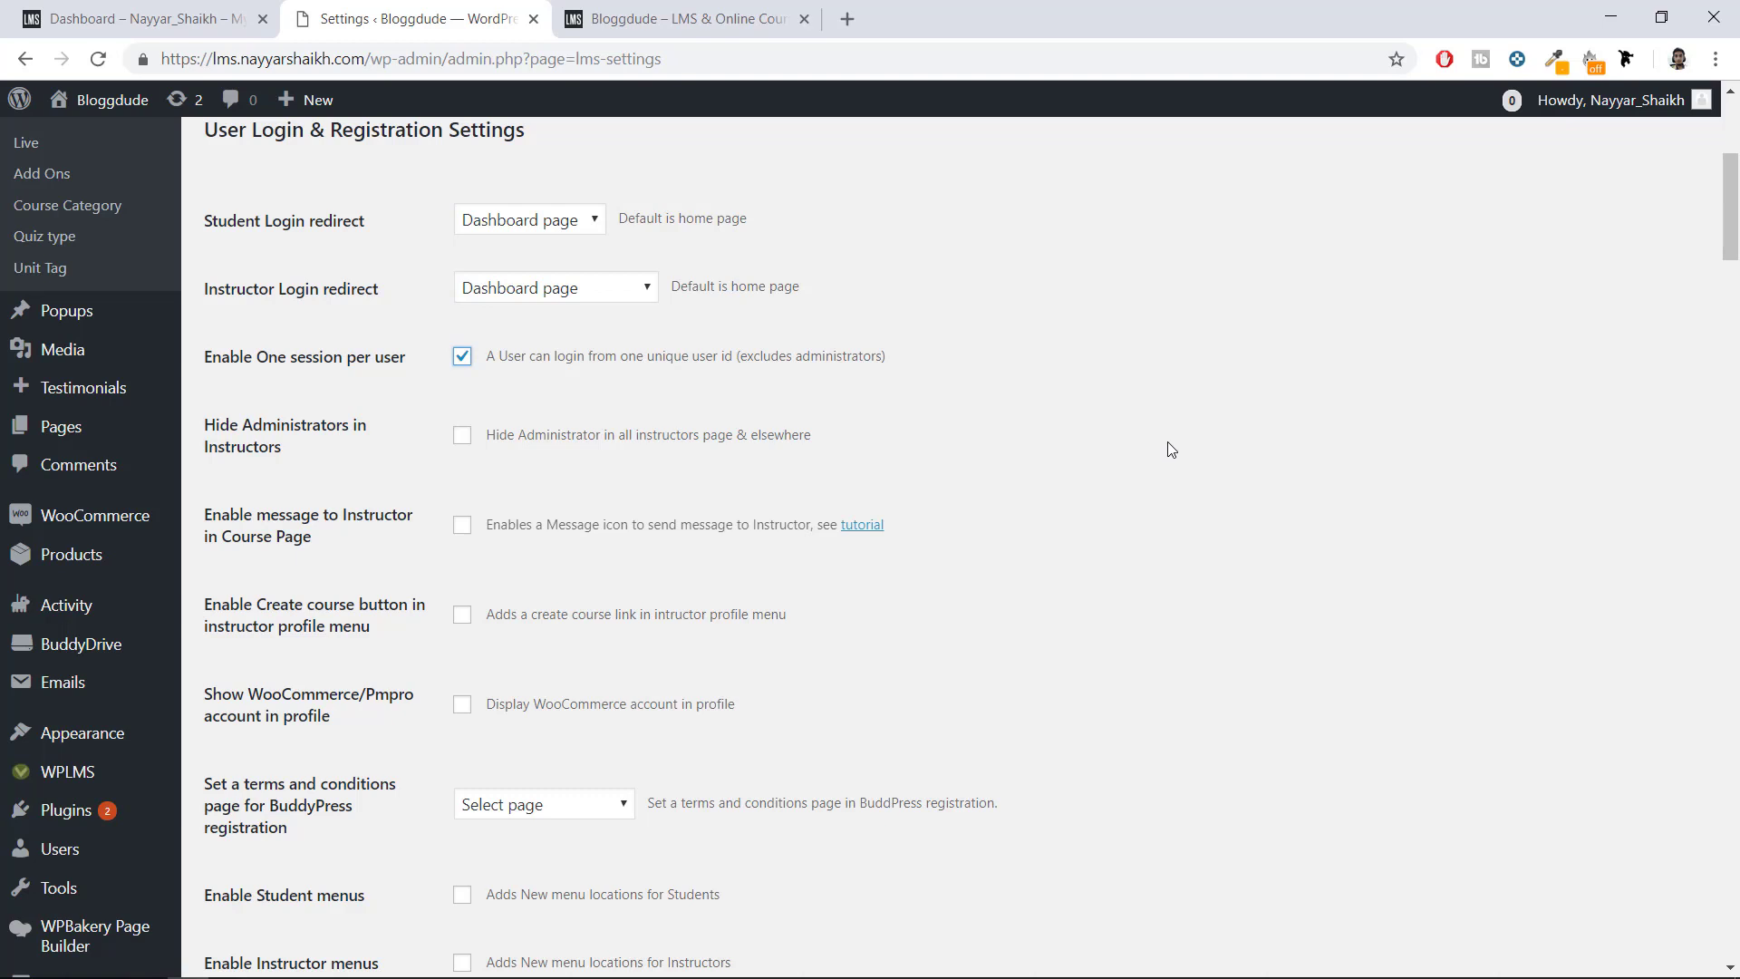
- Enable Message to Instructor and the Create course button on the instructor profile
scroll(1167, 455, down, 1)
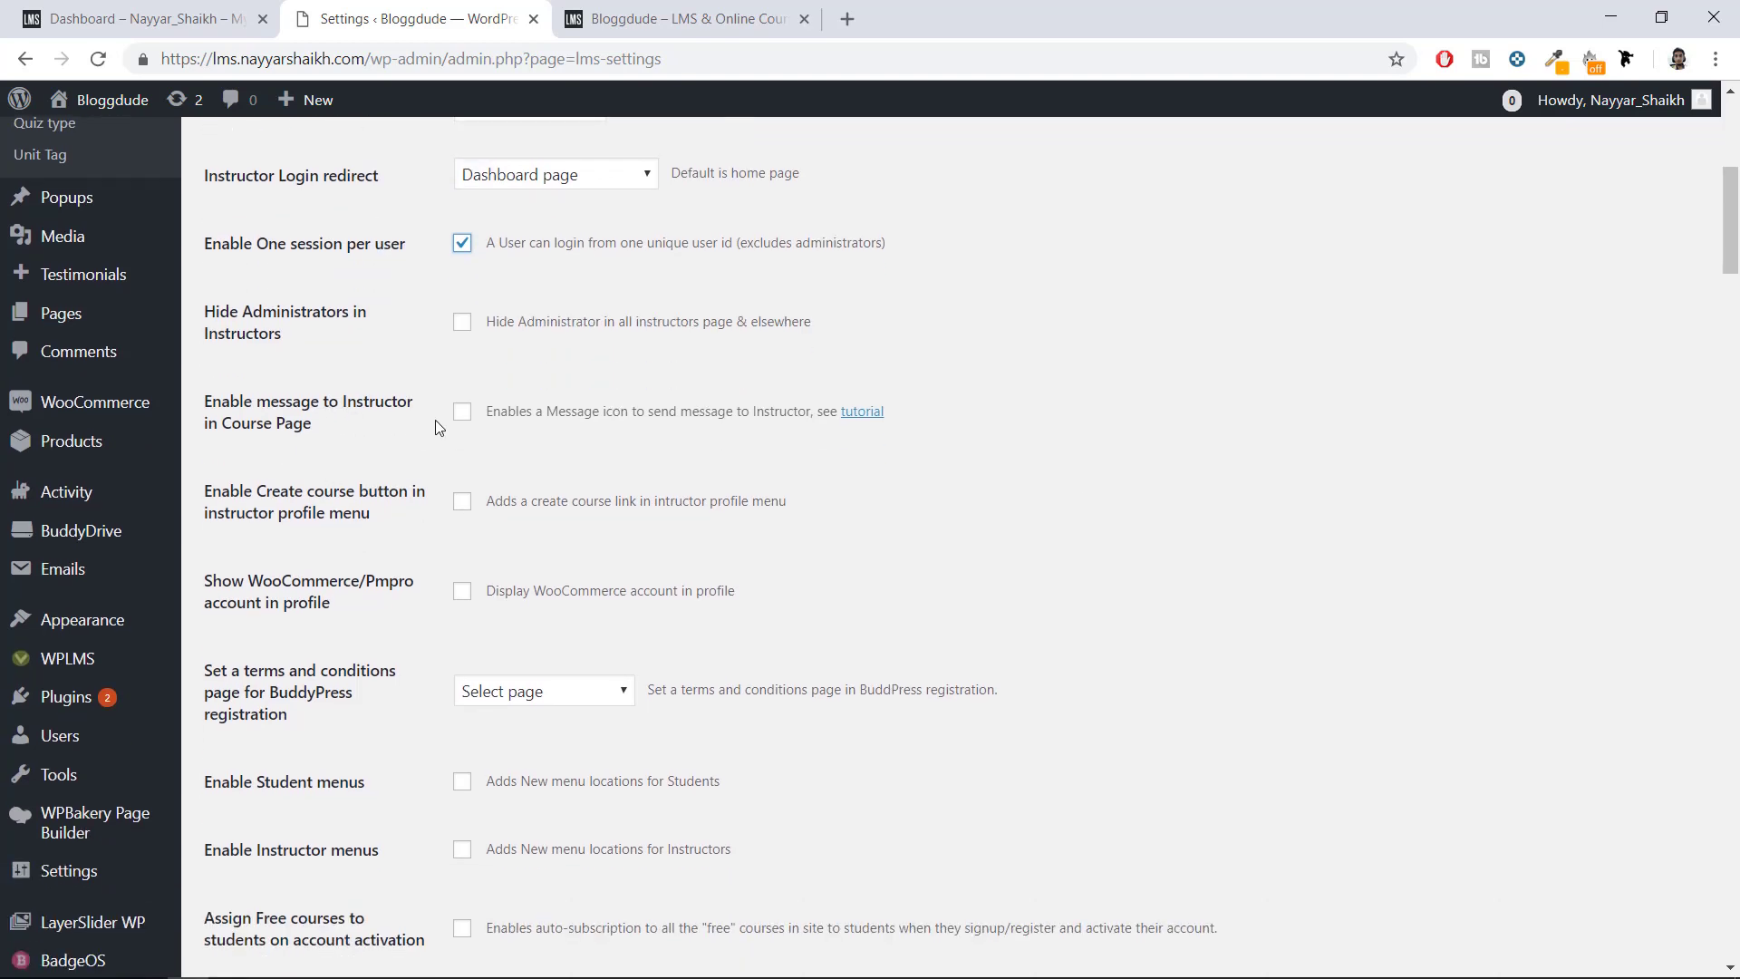
click(464, 414)
scroll(727, 409, down, 1)
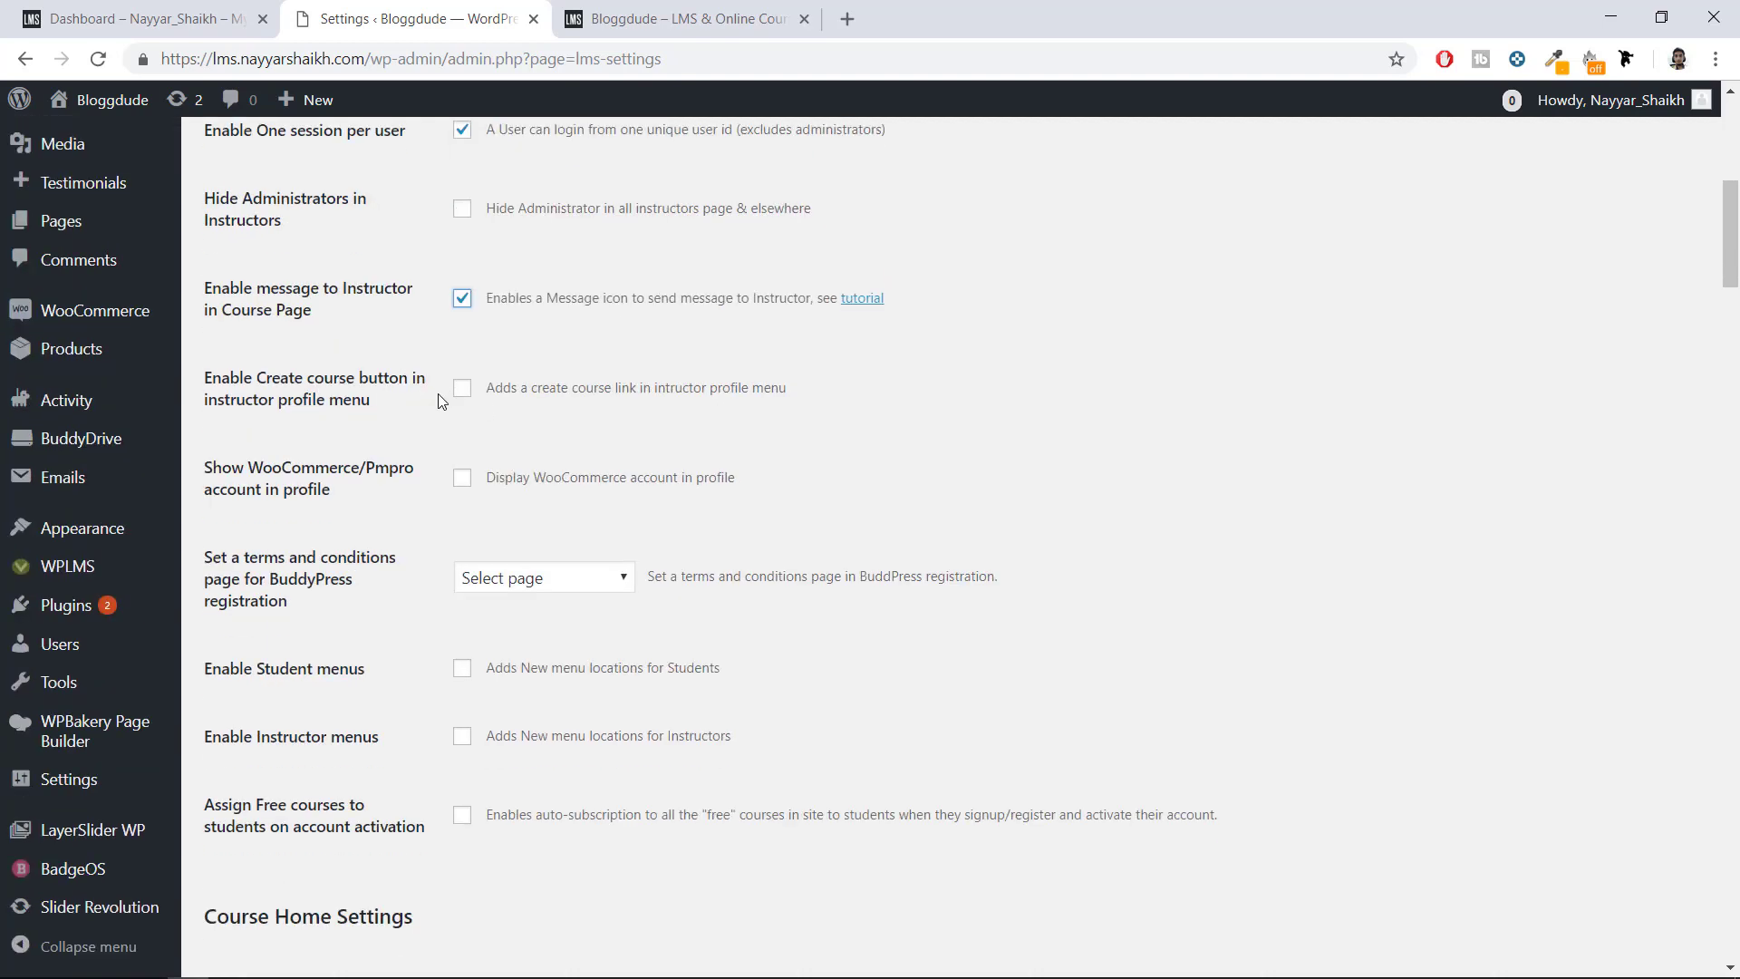
click(458, 397)
- Check the front-end member dashboard, then return to the LMS settings
click(145, 18)
scroll(895, 539, down, 1)
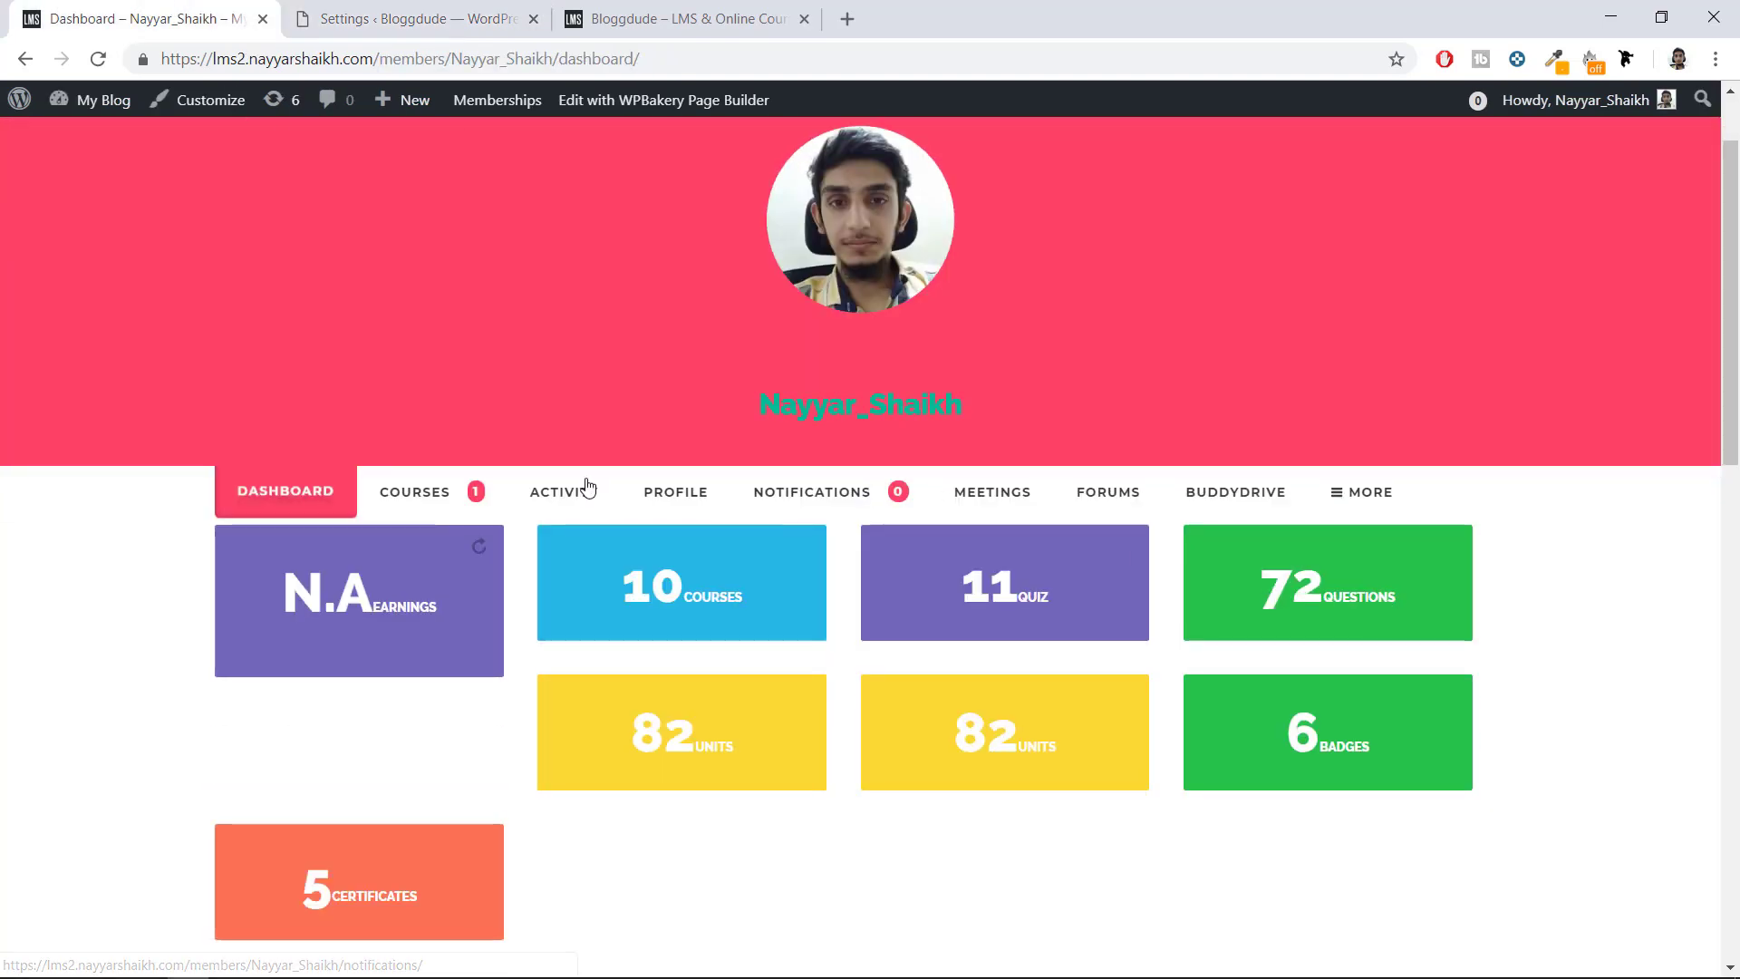
mouse_move(1370, 494)
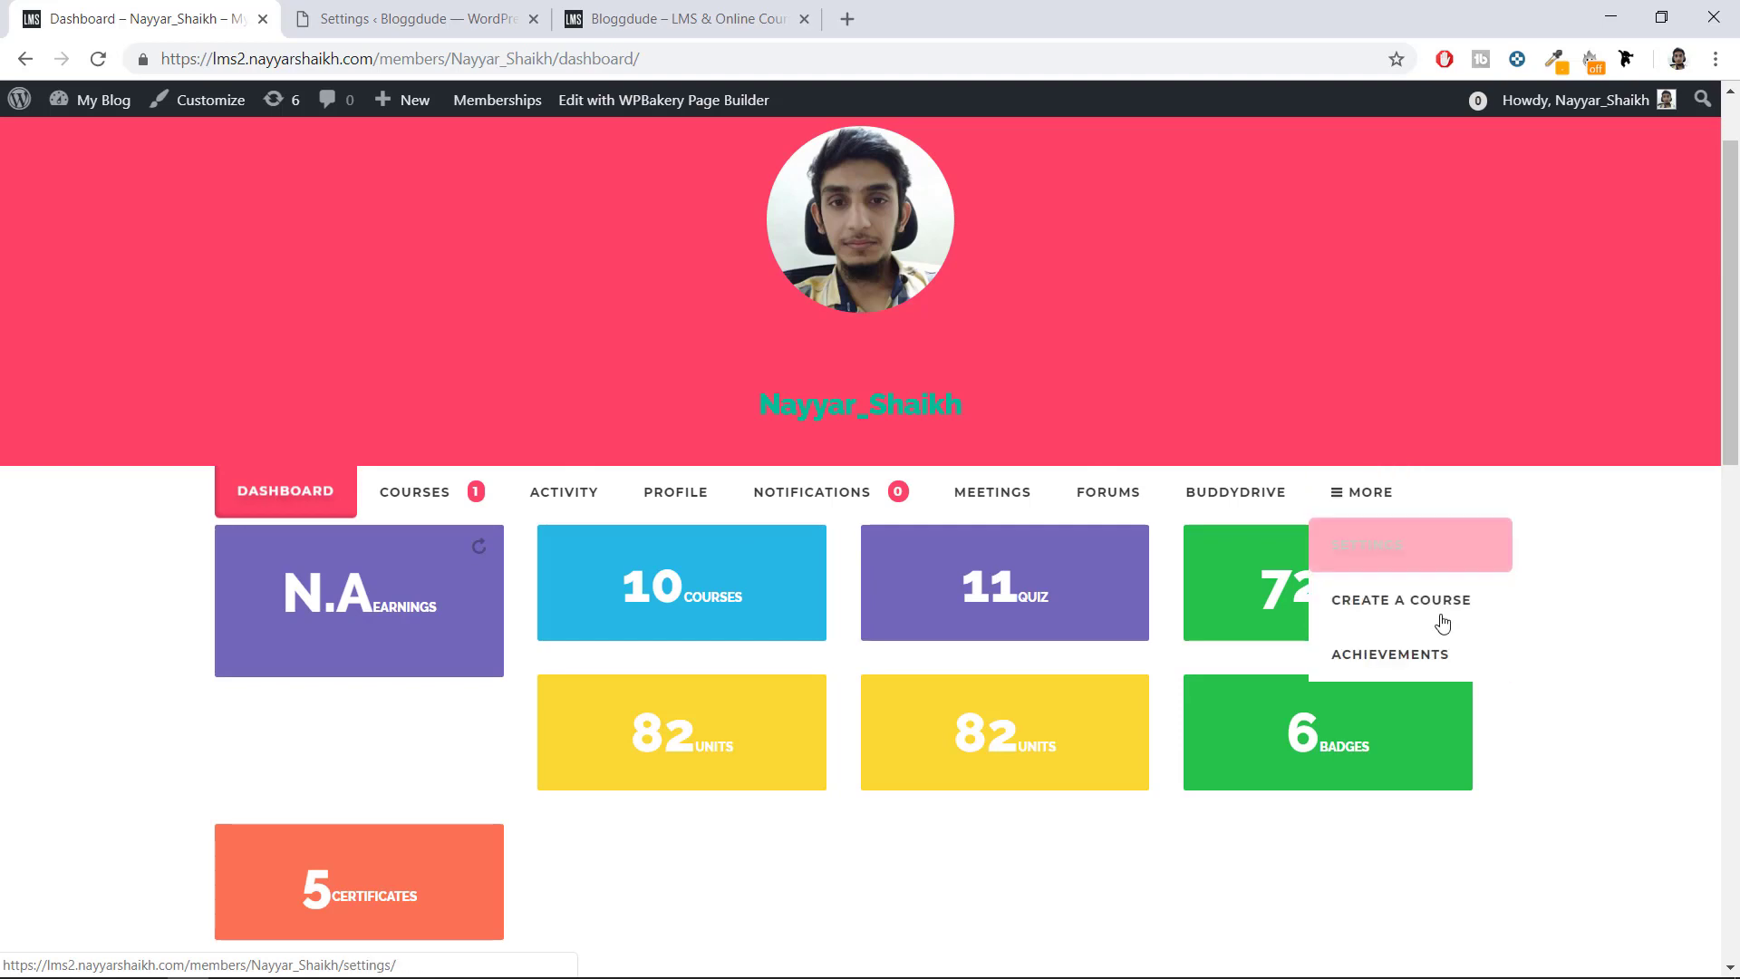
click(445, 12)
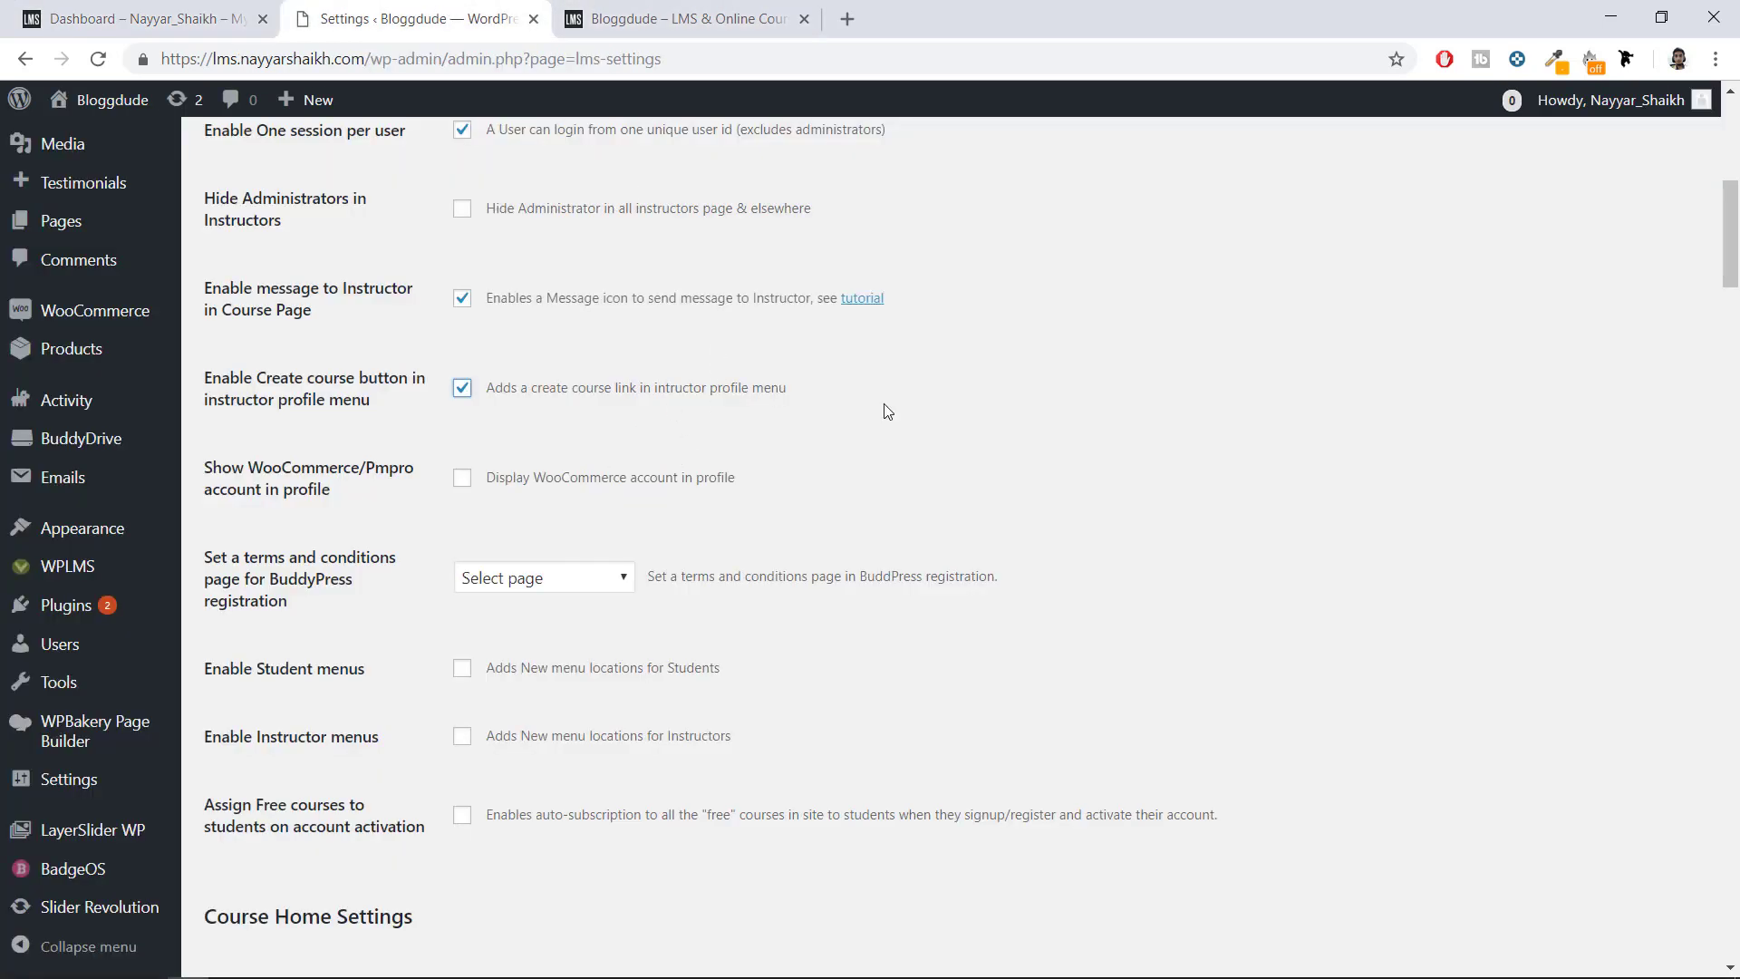
- Leave the terms and conditions page unset and enable the instructor menu locations
scroll(907, 398, down, 2)
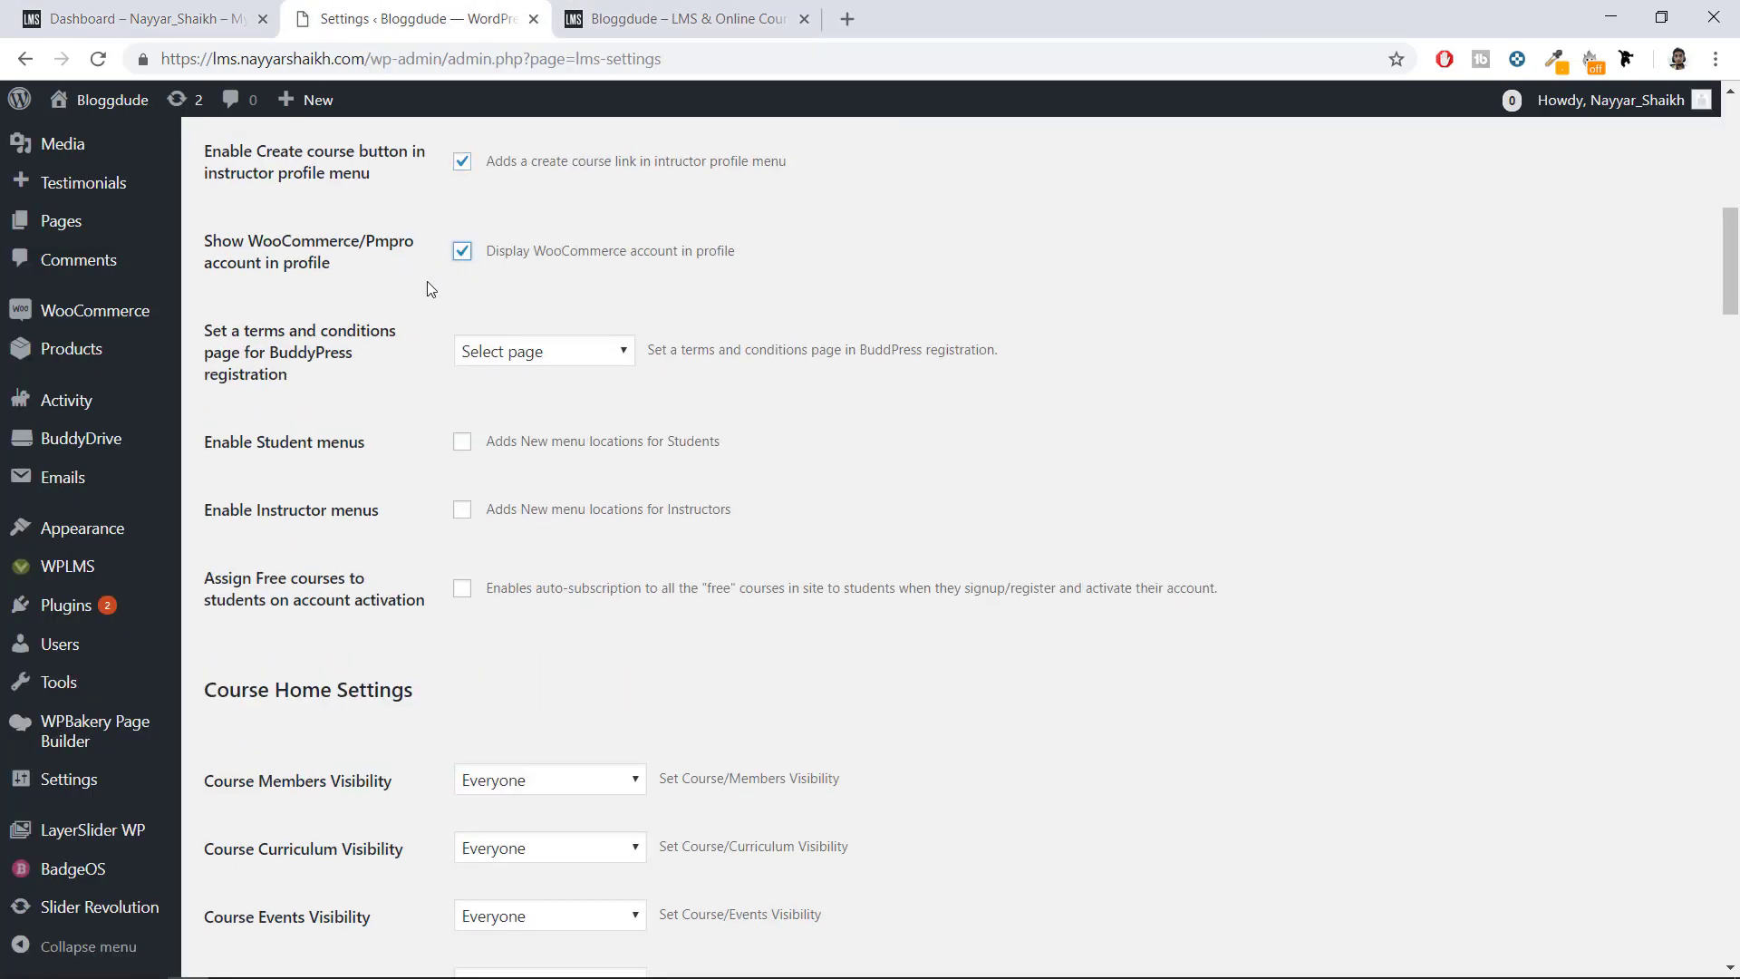
scroll(863, 334, down, 1)
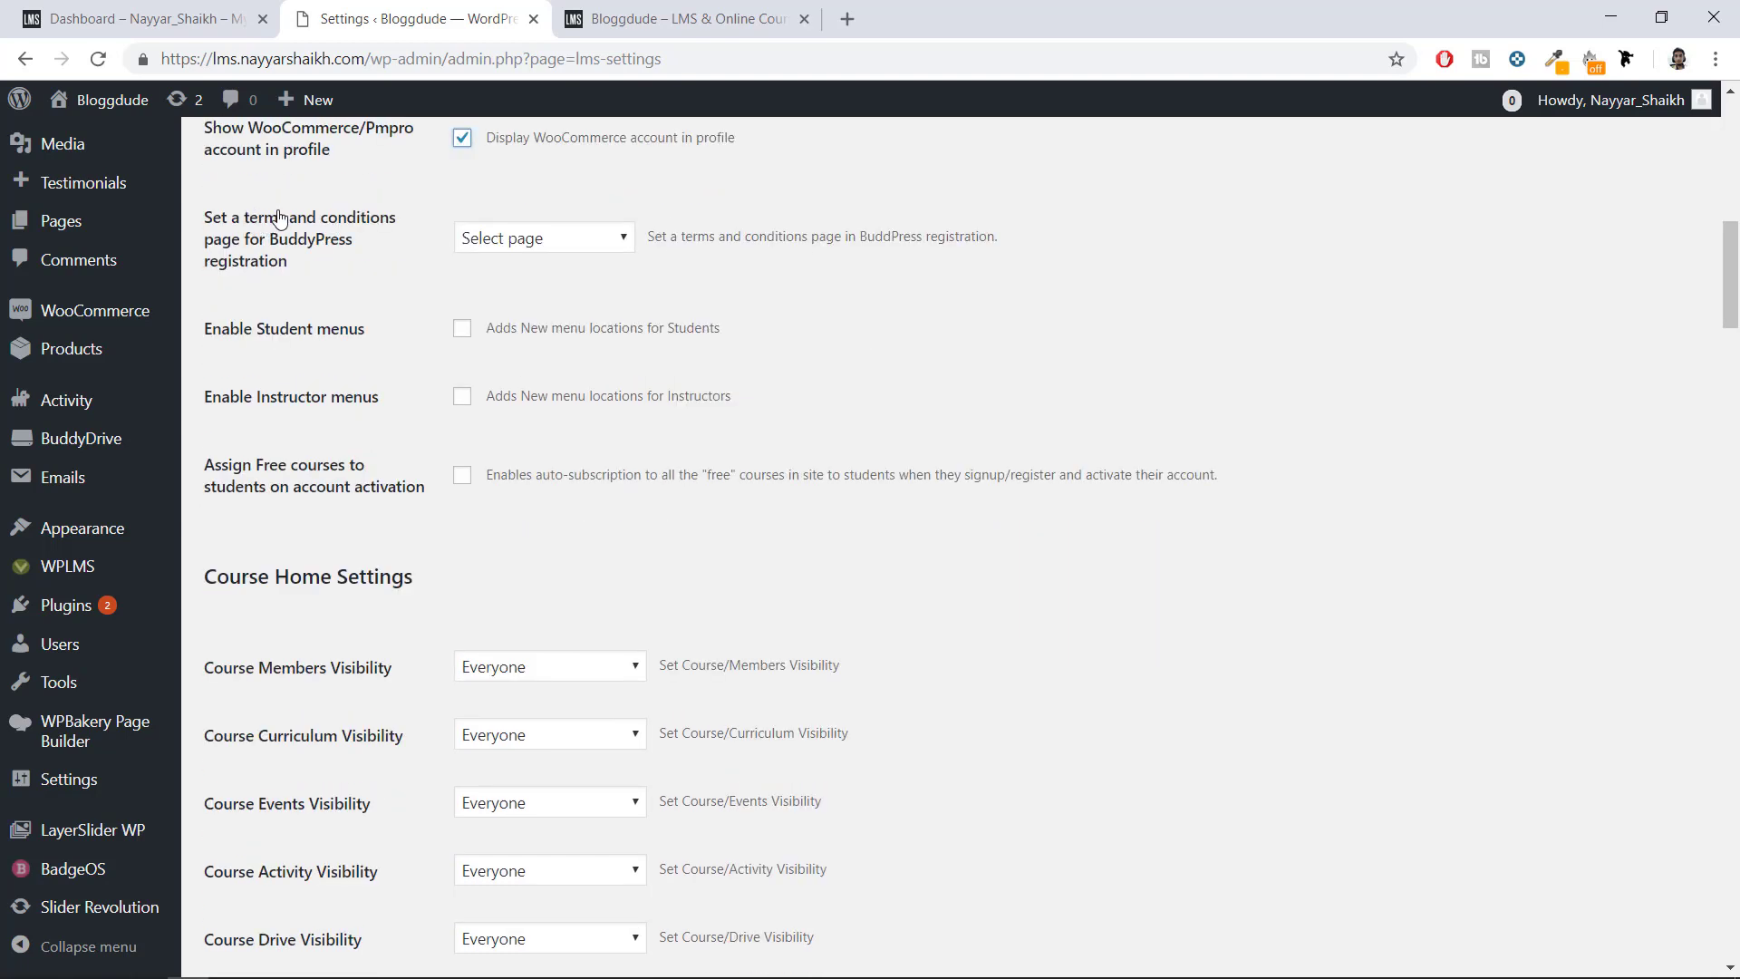
click(509, 243)
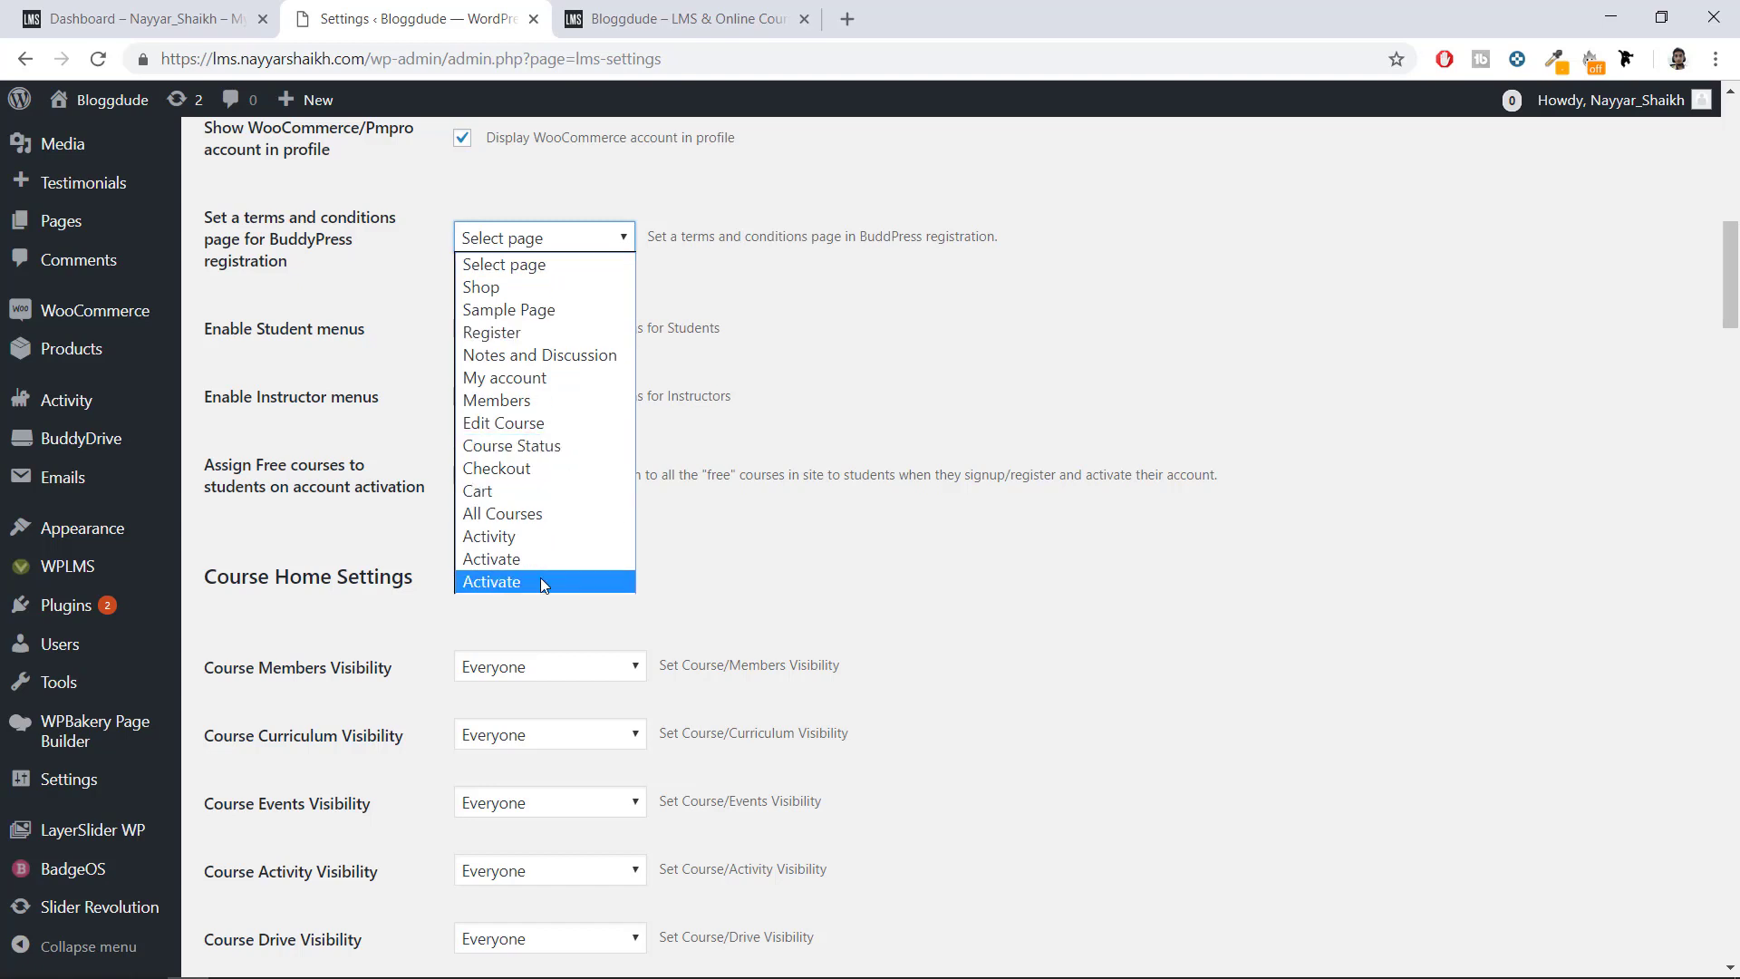
click(730, 311)
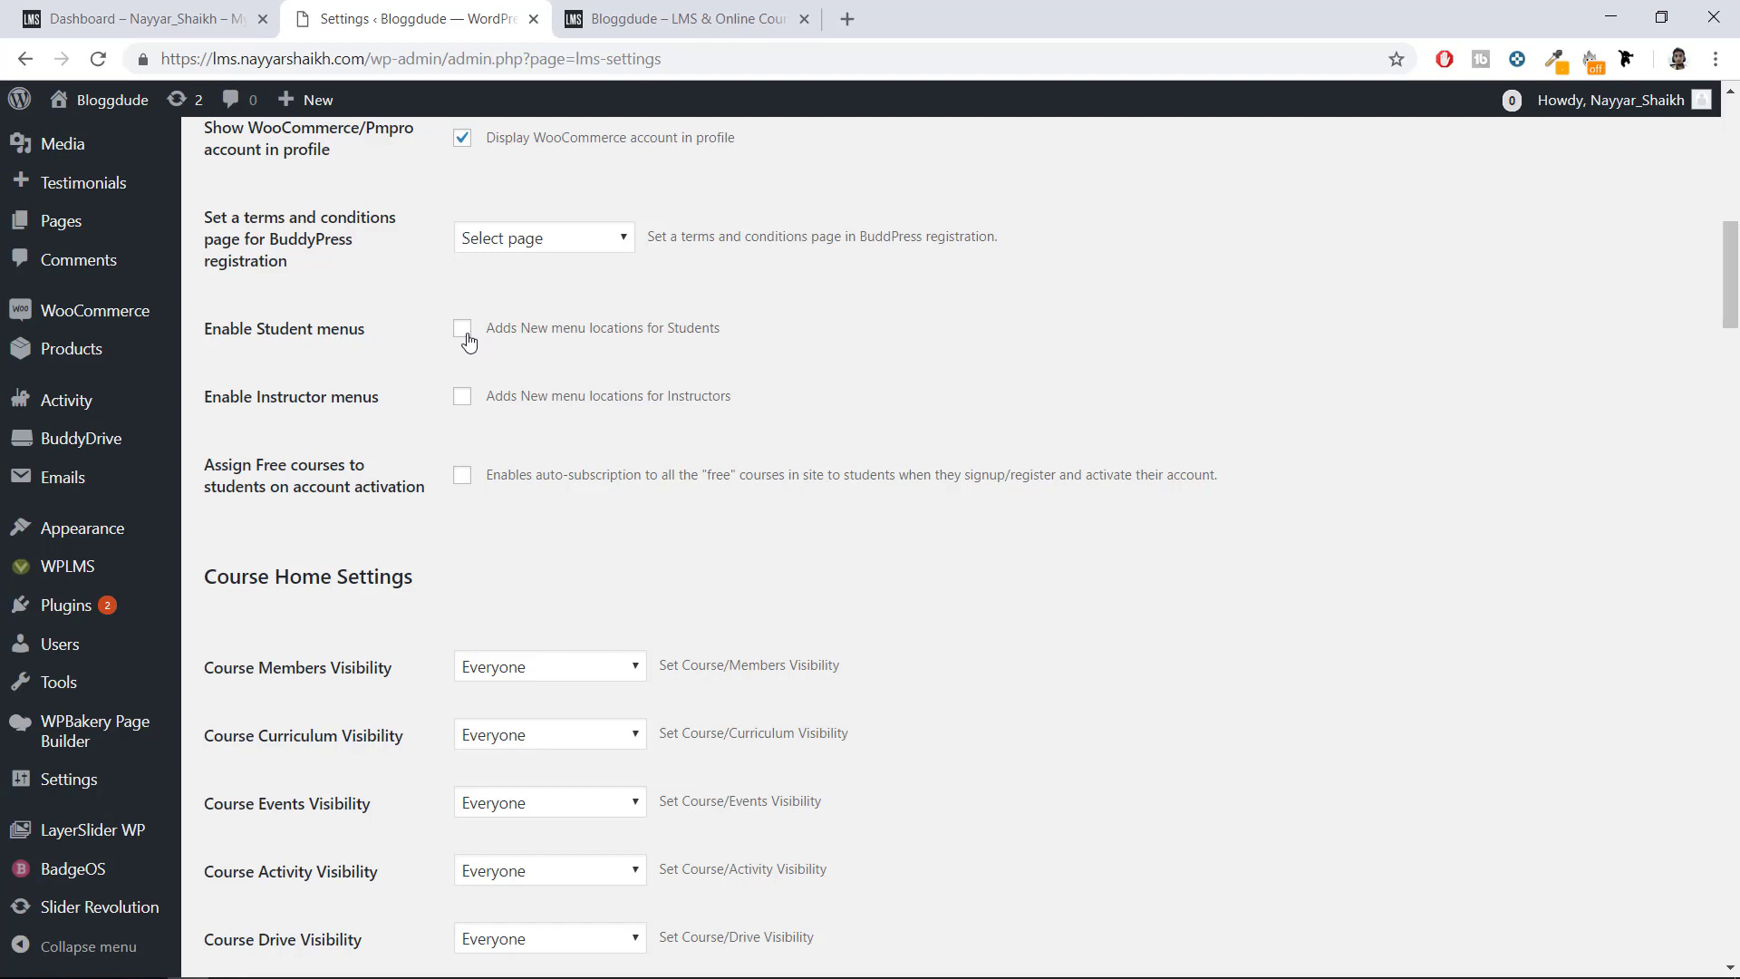
click(463, 398)
- Scroll past the free-courses option and tick 'Hide Members section in Single Course page'
scroll(617, 415, down, 3)
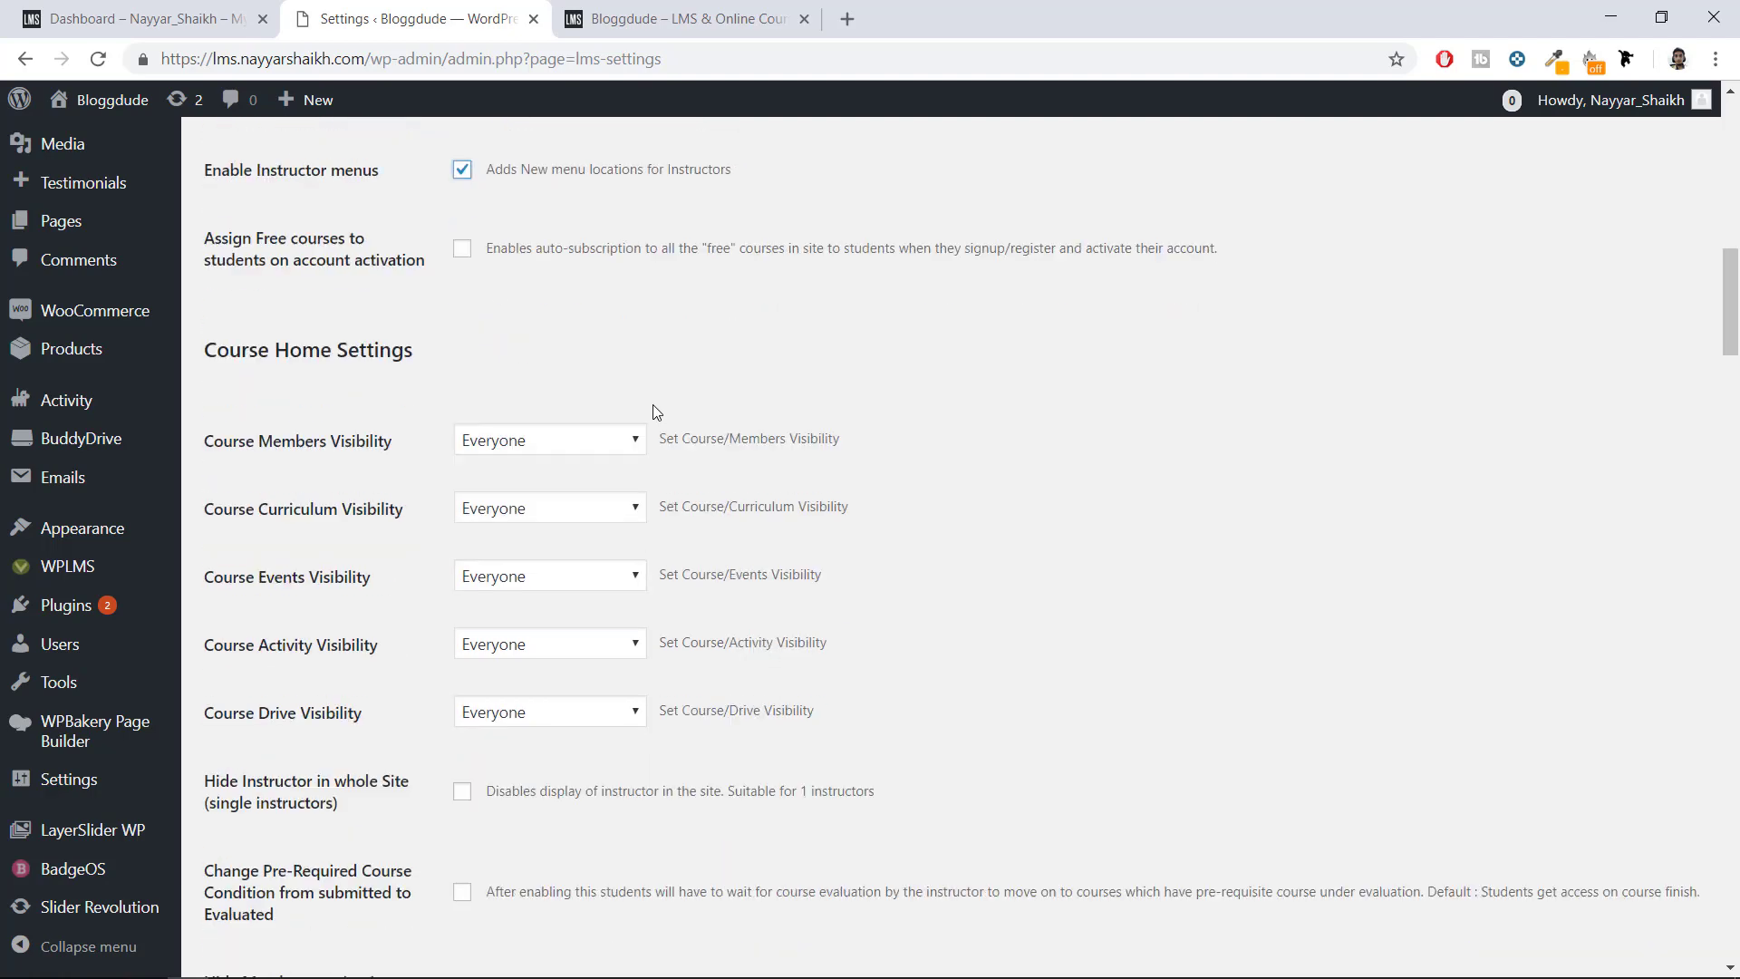
drag(205, 237, 436, 284)
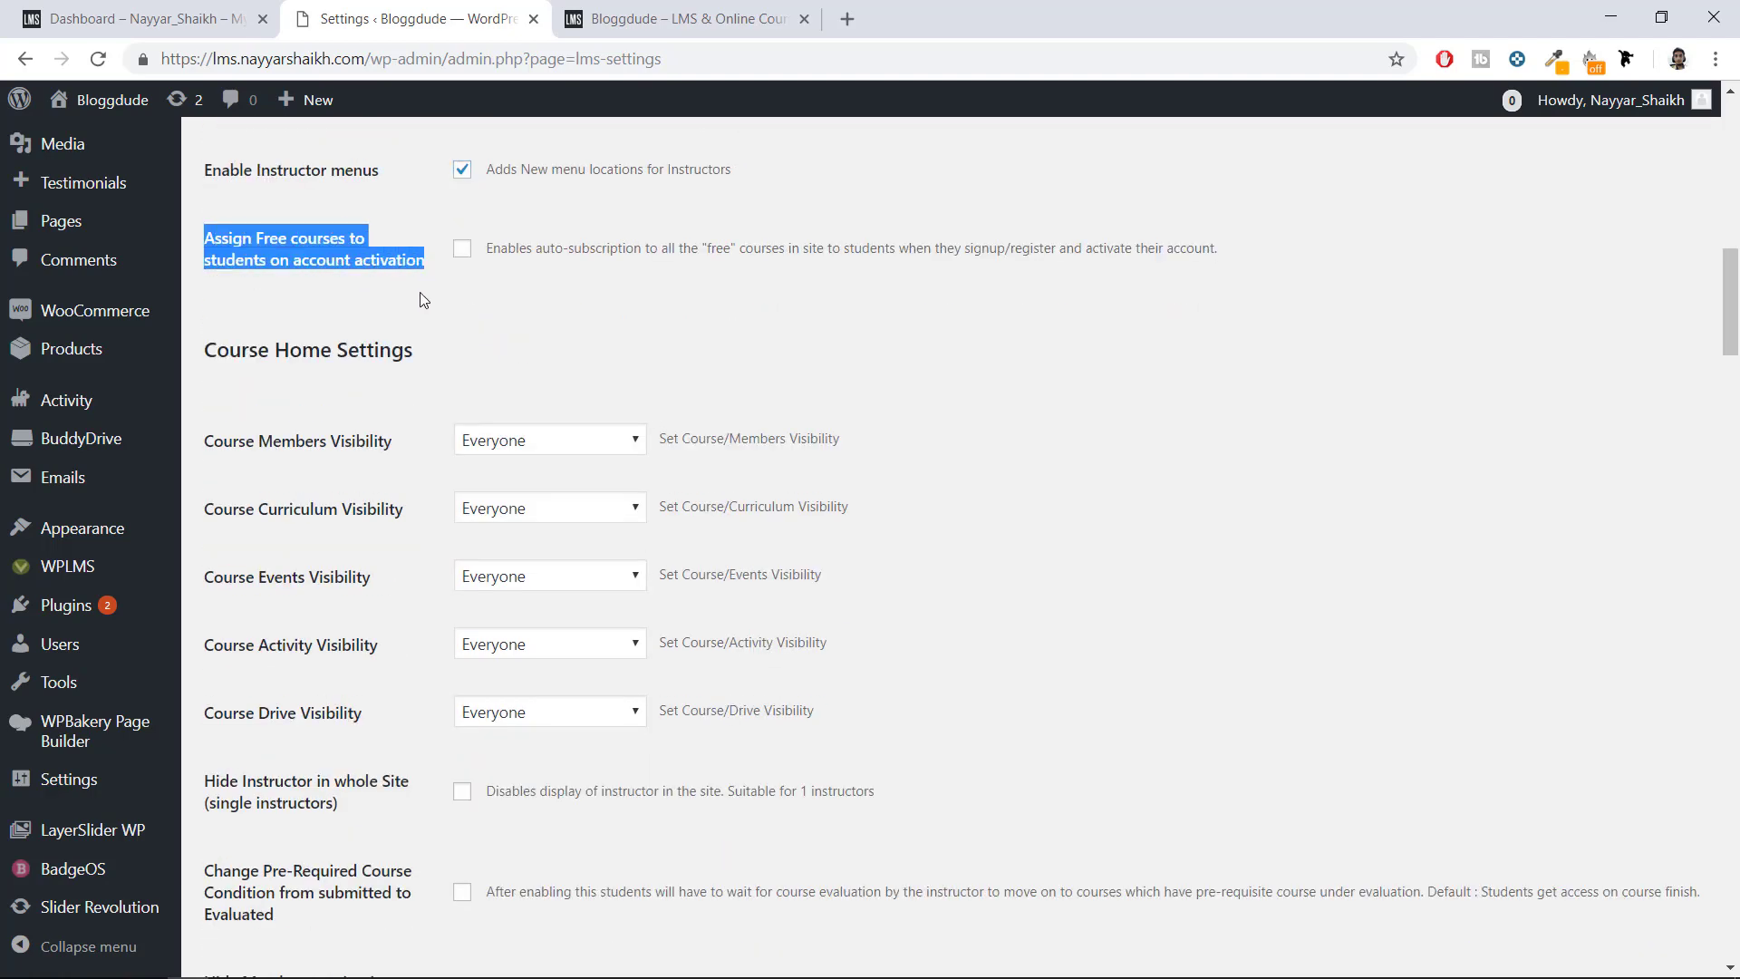
click(421, 278)
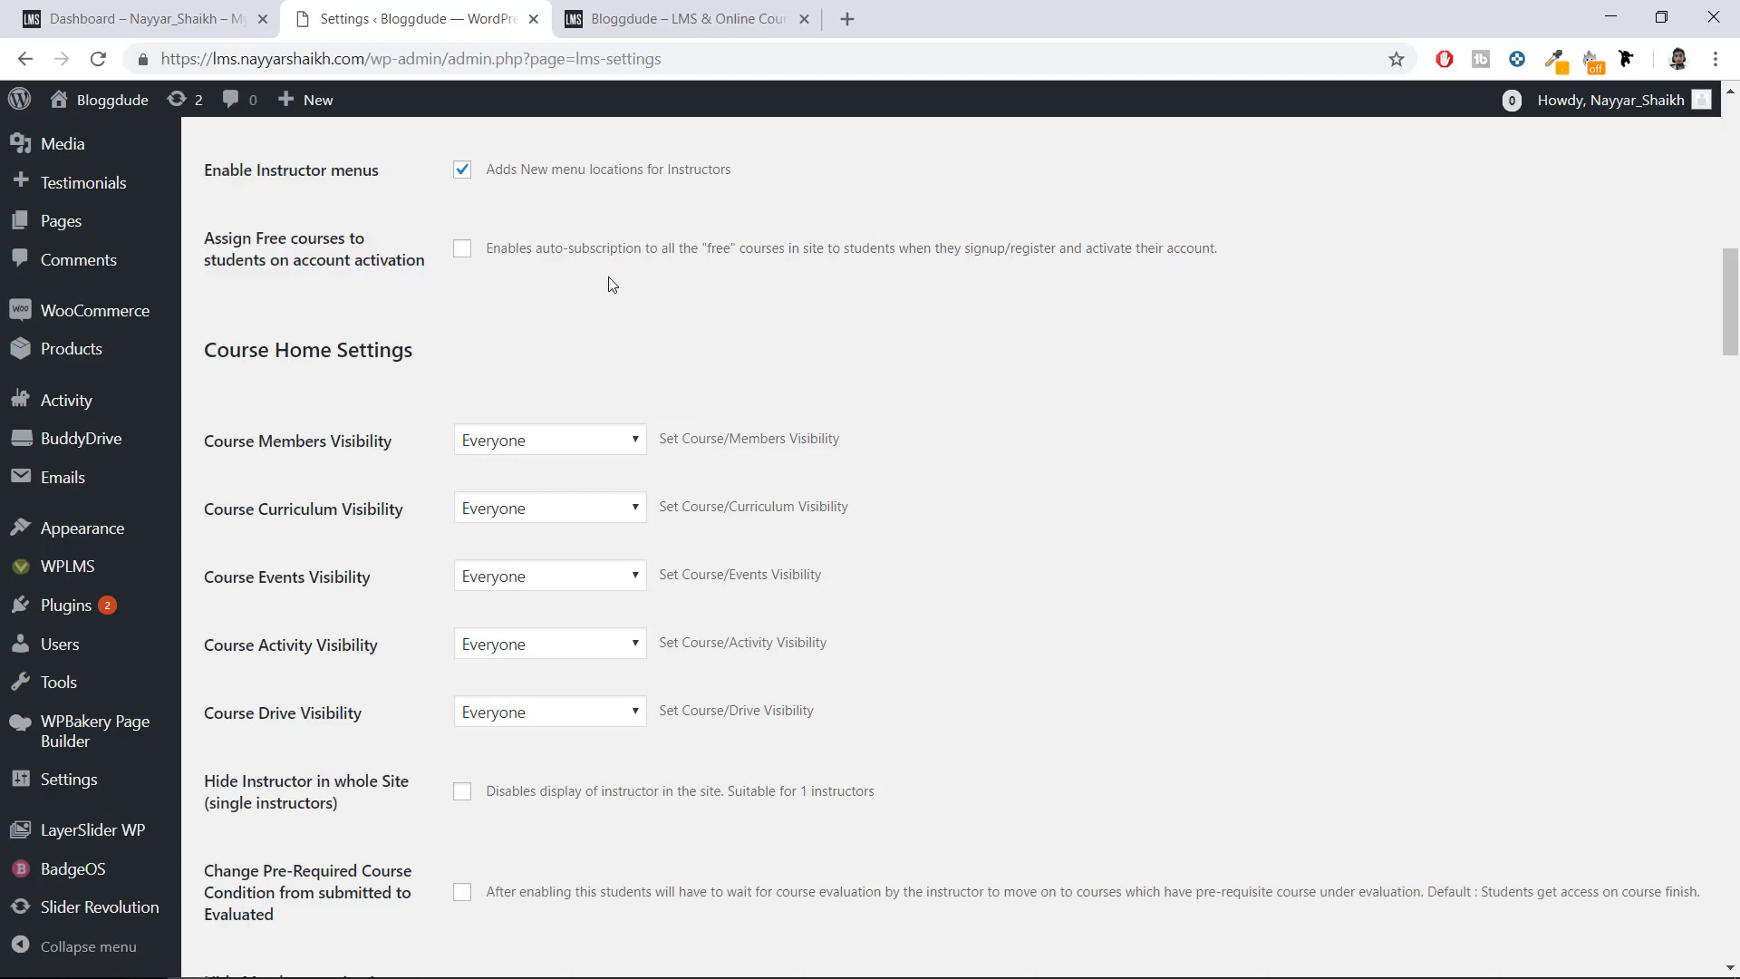
scroll(629, 303, down, 3)
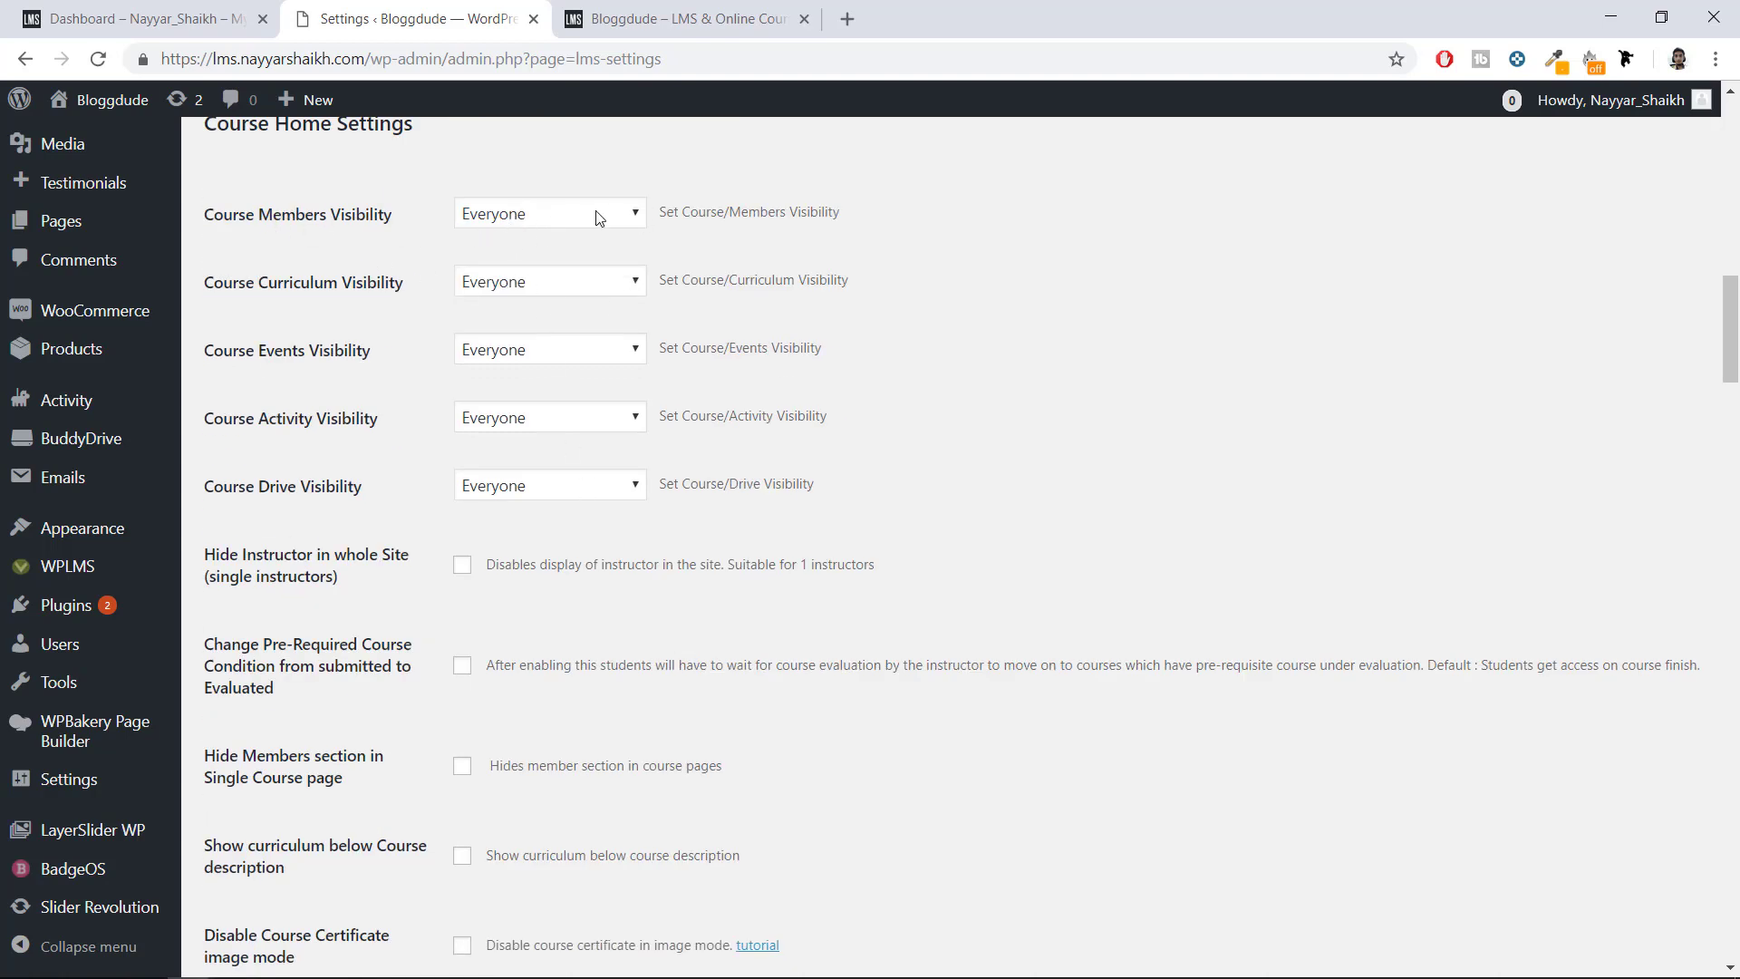
scroll(595, 272, down, 3)
scroll(647, 258, down, 1)
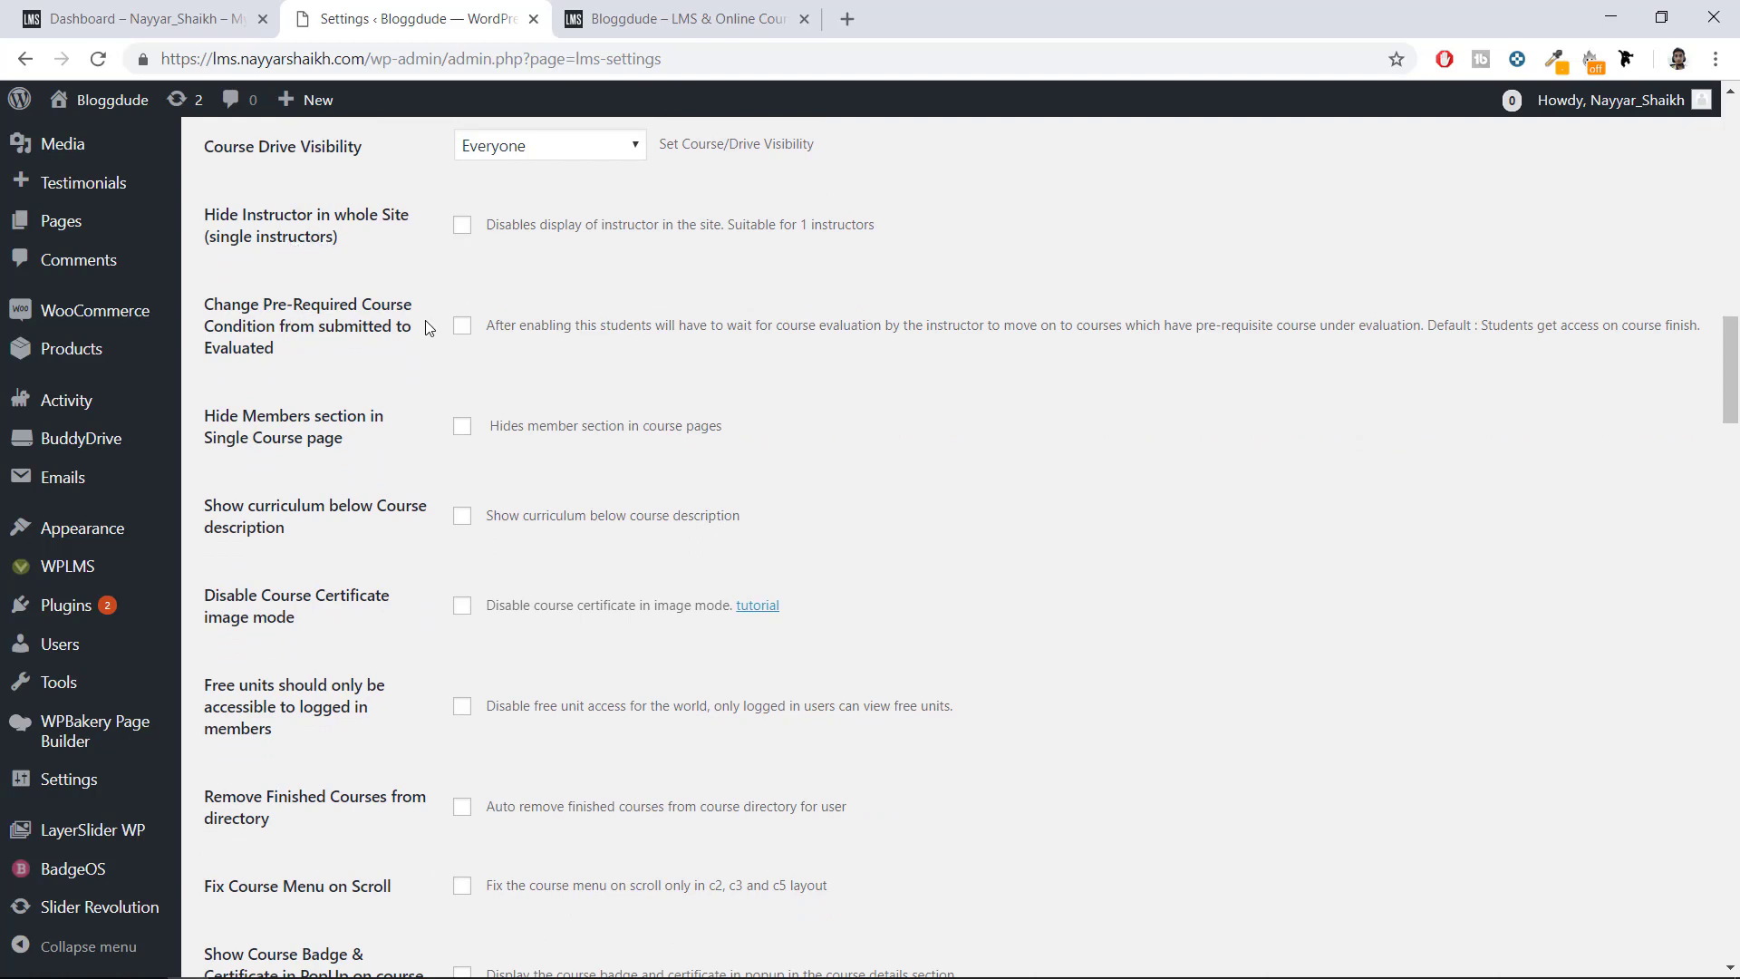
scroll(305, 346, down, 1)
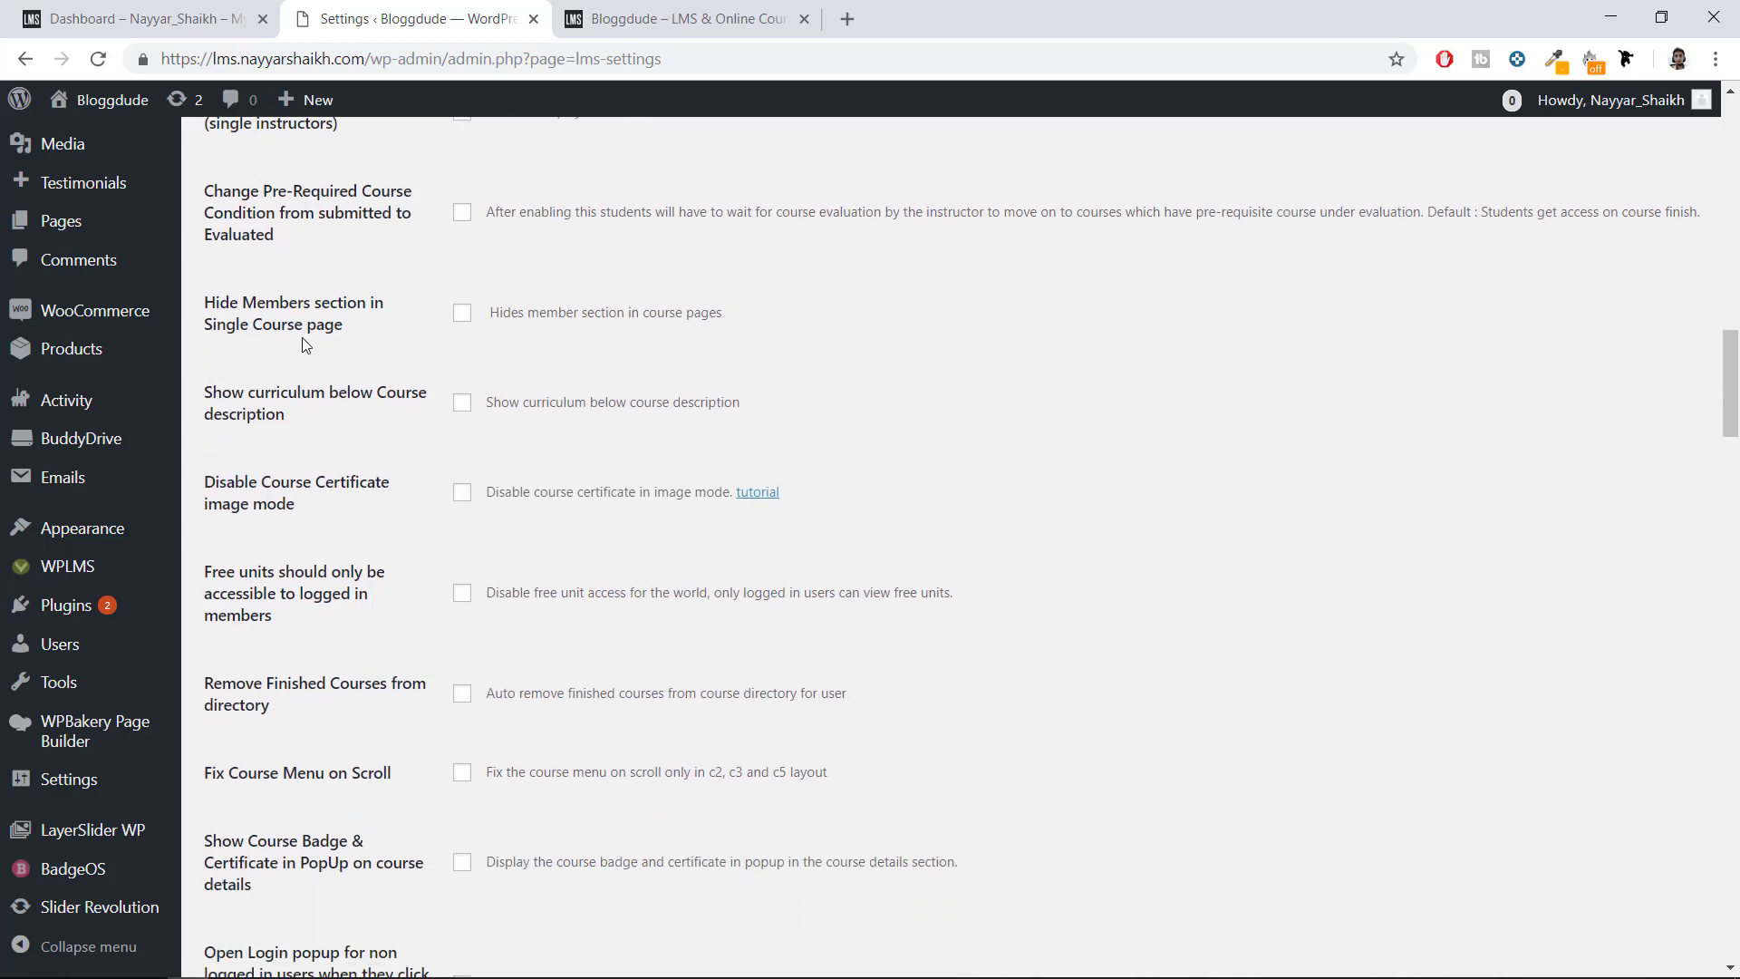
click(460, 313)
- Preview the Social Media Management course page on the front end
click(150, 7)
scroll(731, 368, down, 12)
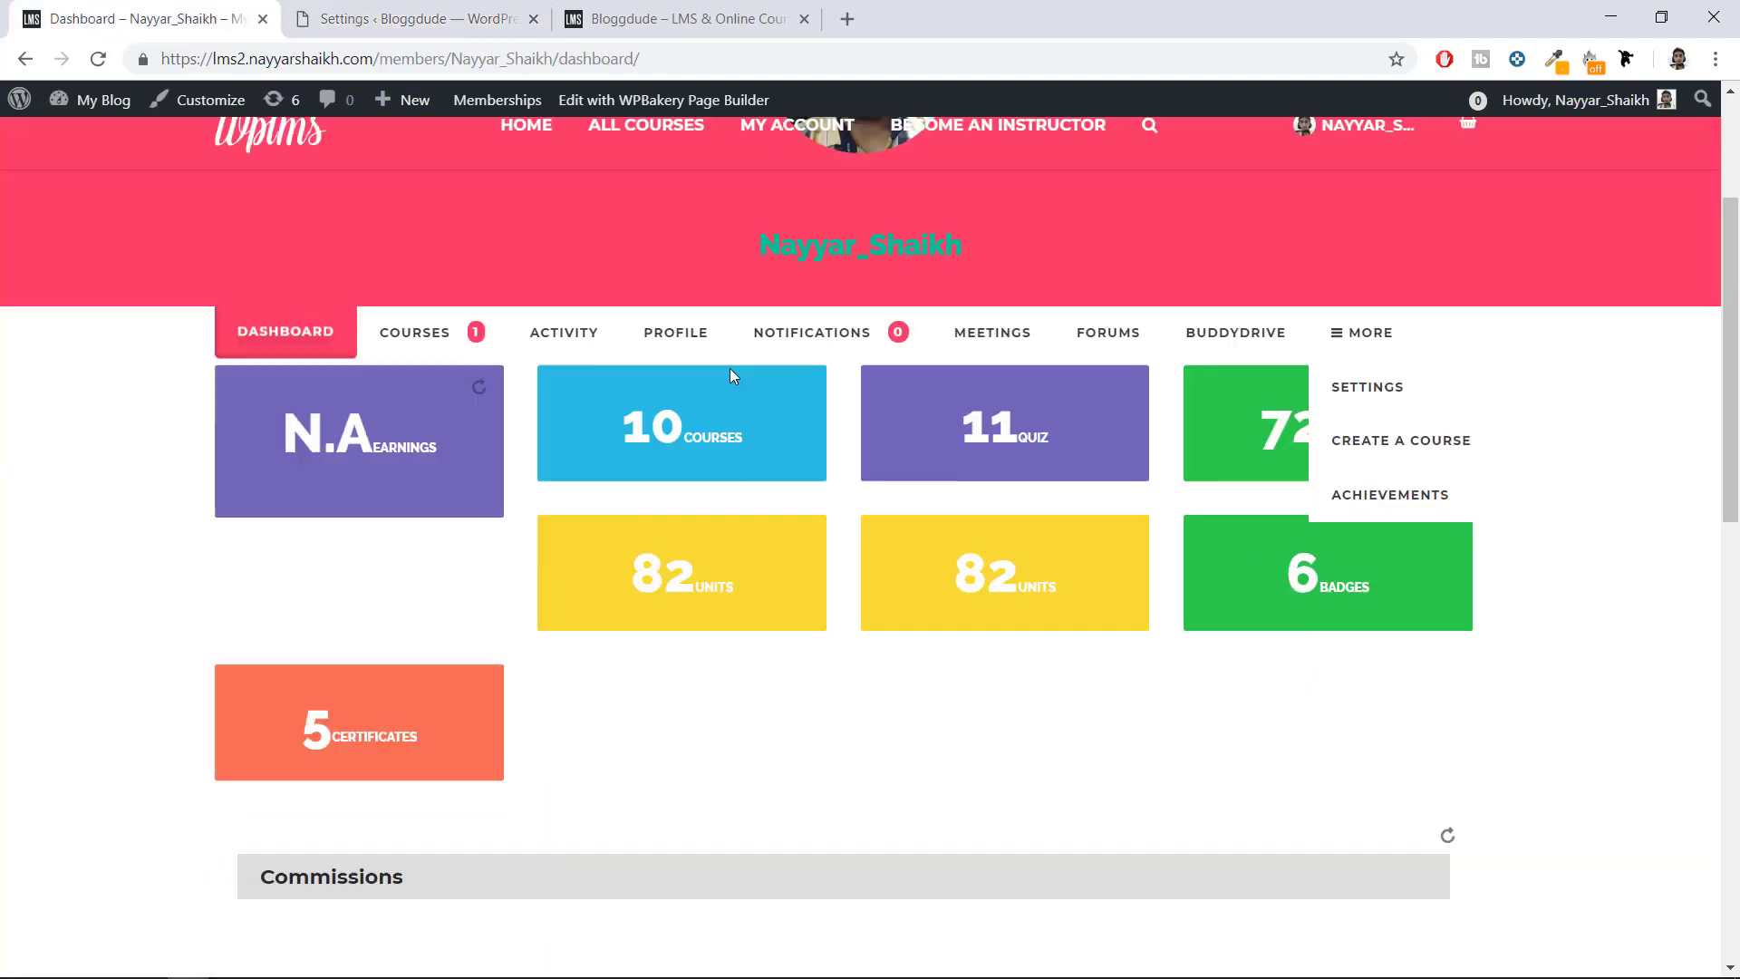
scroll(733, 402, up, 12)
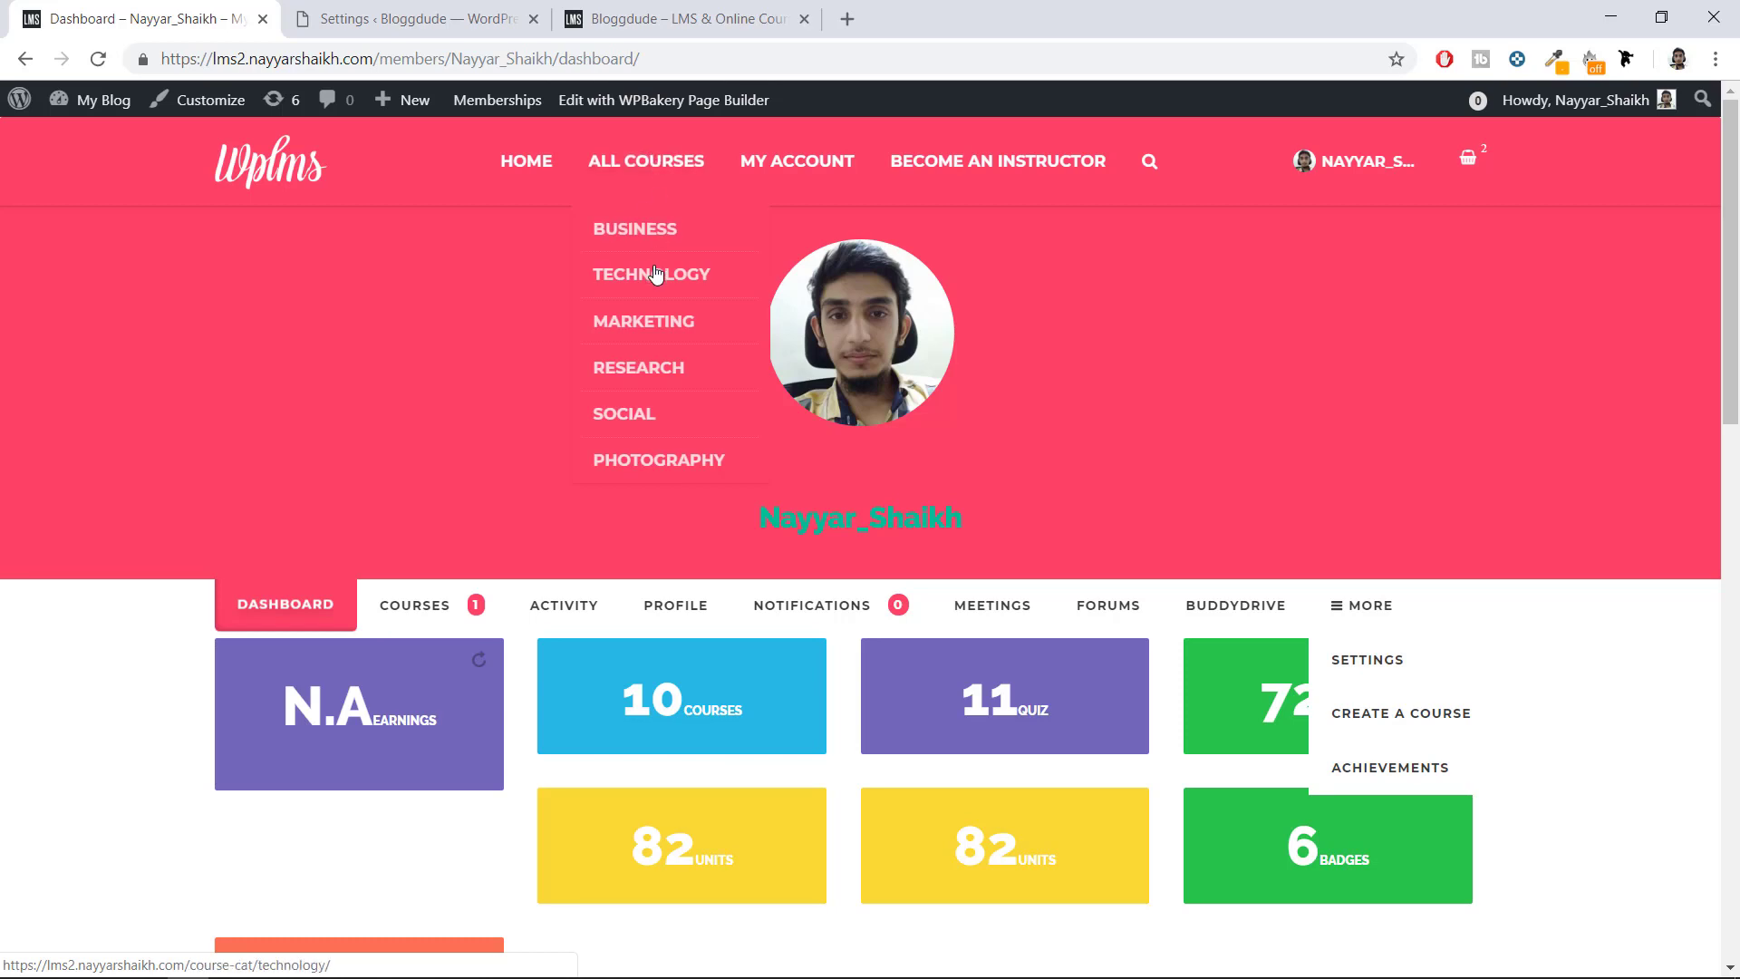
click(430, 613)
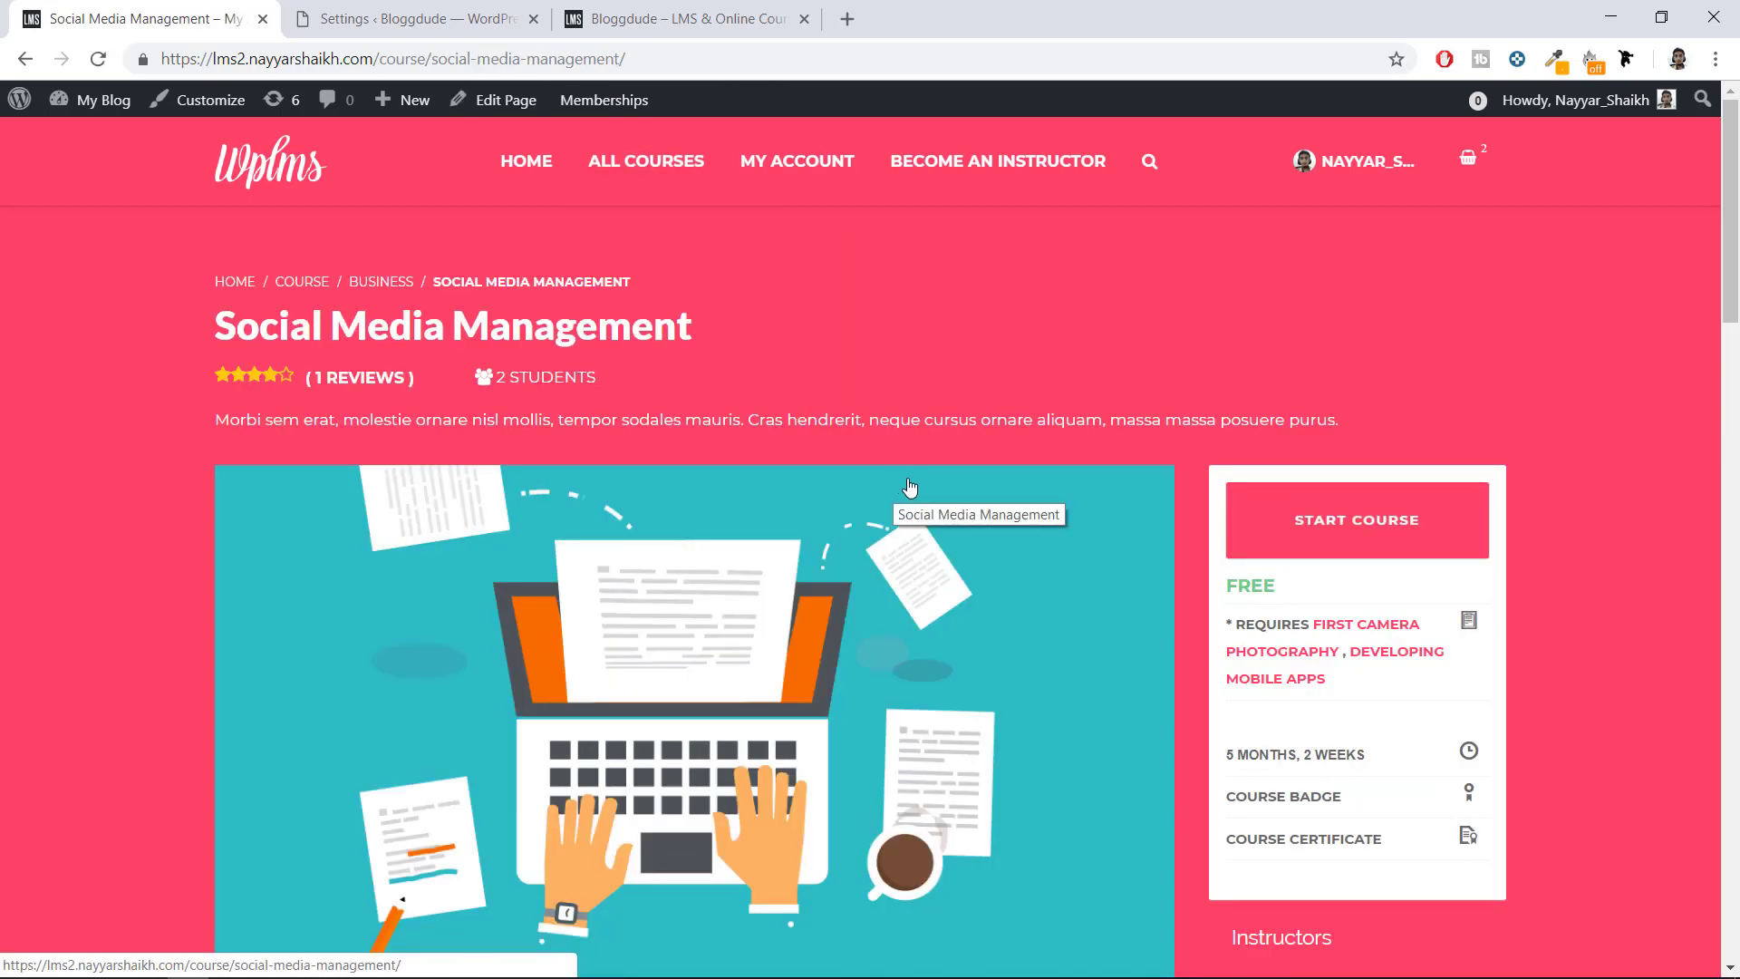
scroll(924, 488, down, 1)
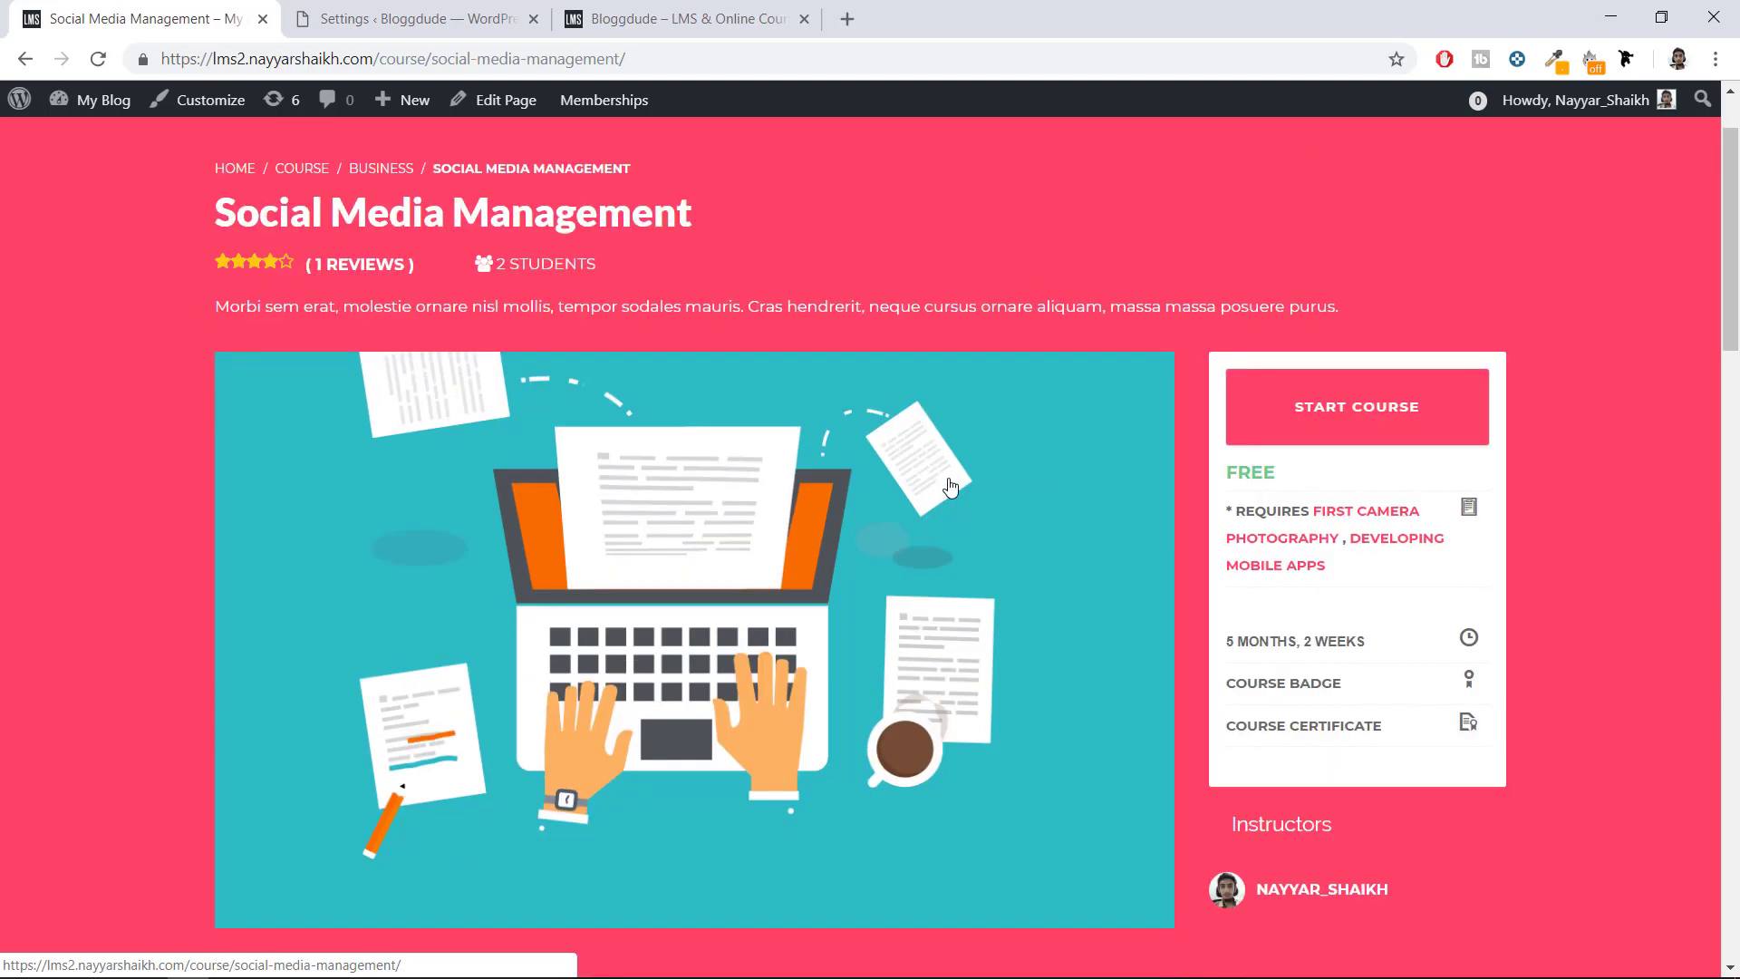
scroll(950, 487, down, 7)
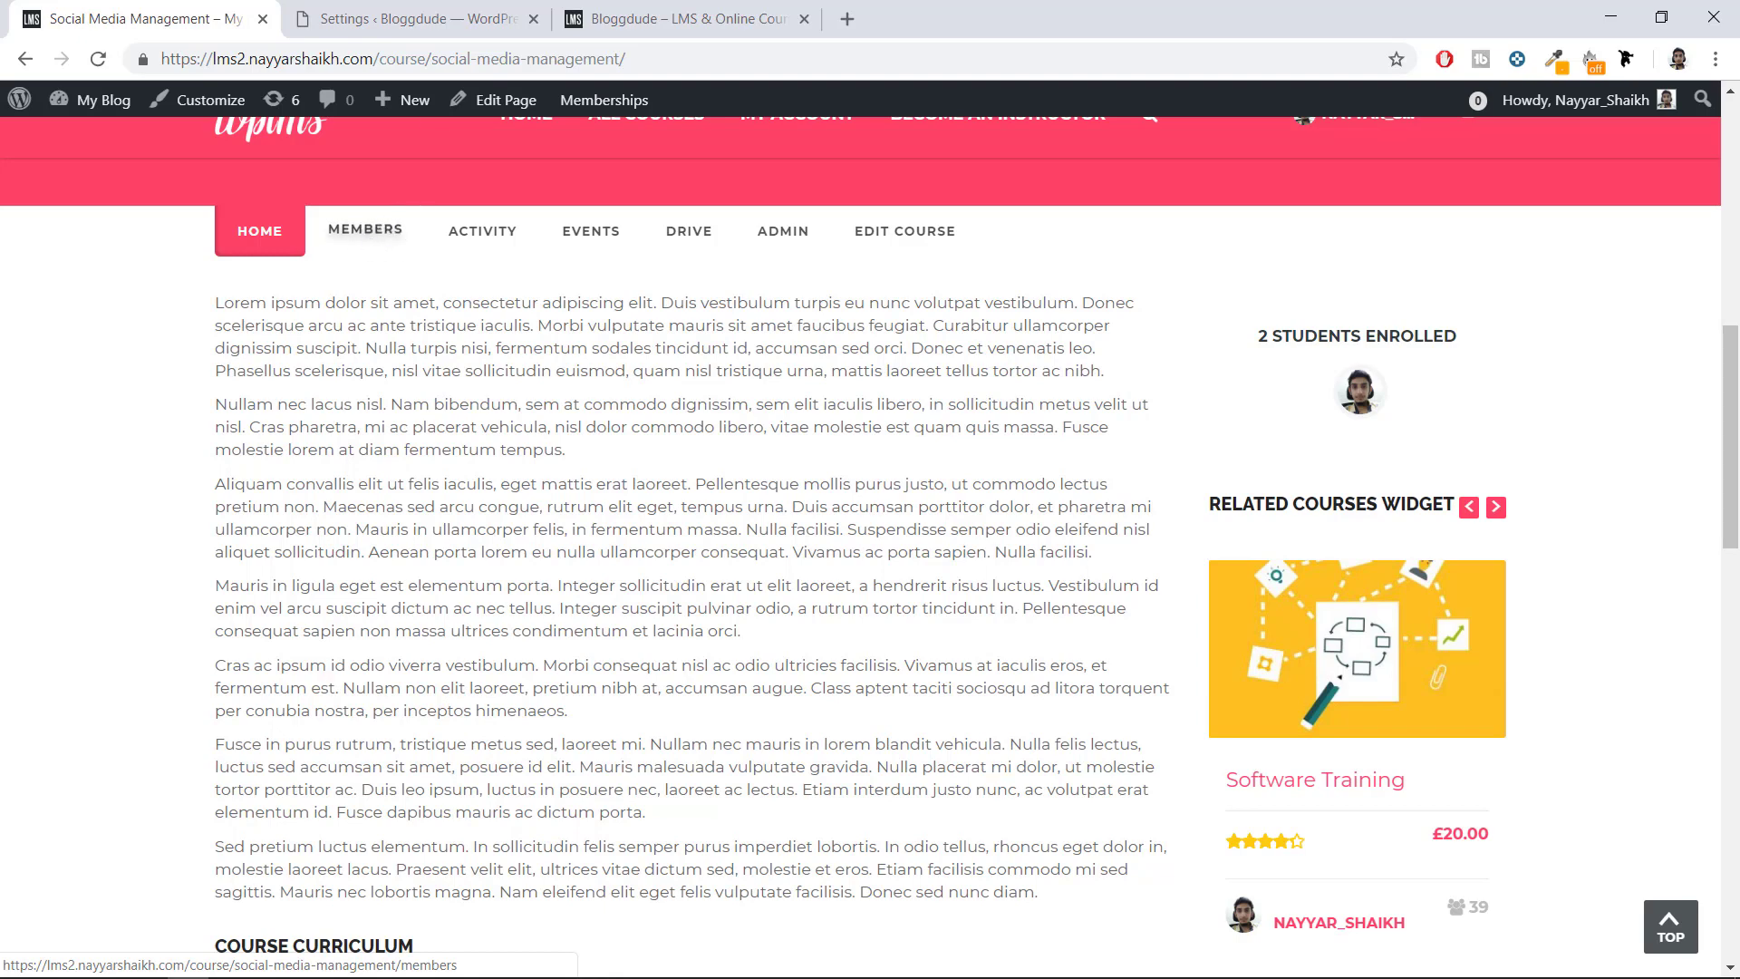
click(458, 21)
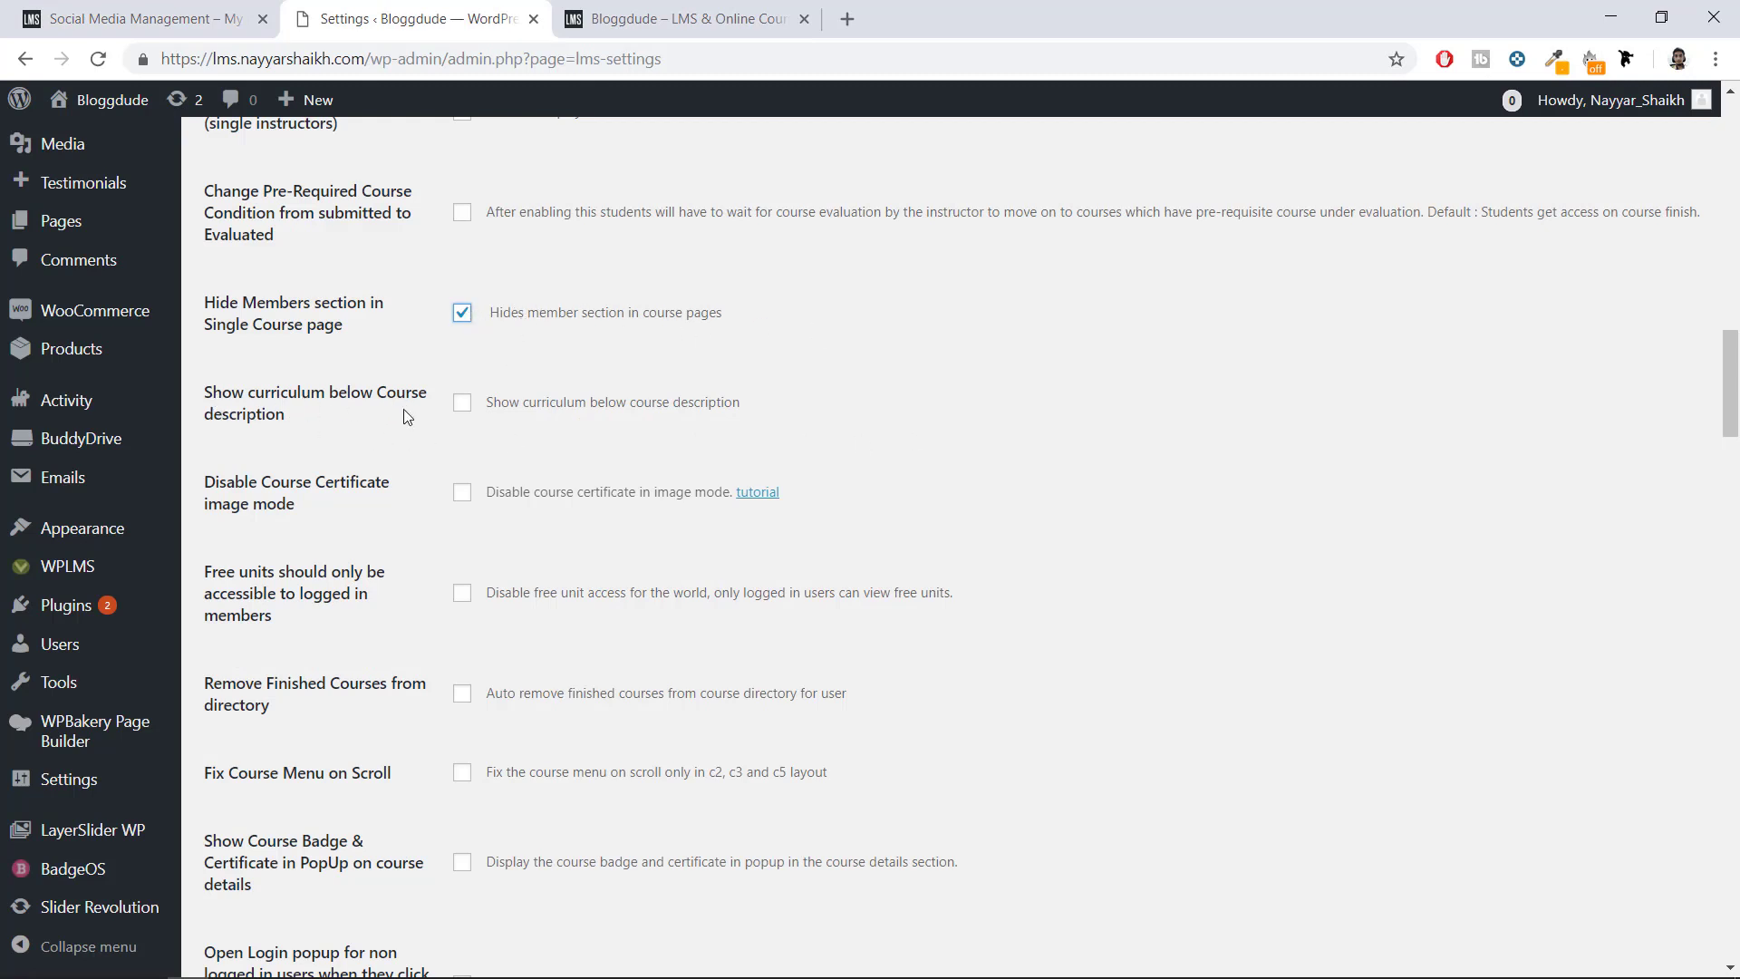
- Tick 'Show curriculum below Course description' and expand the course's curriculum Sections 1 and 2
click(461, 402)
click(136, 18)
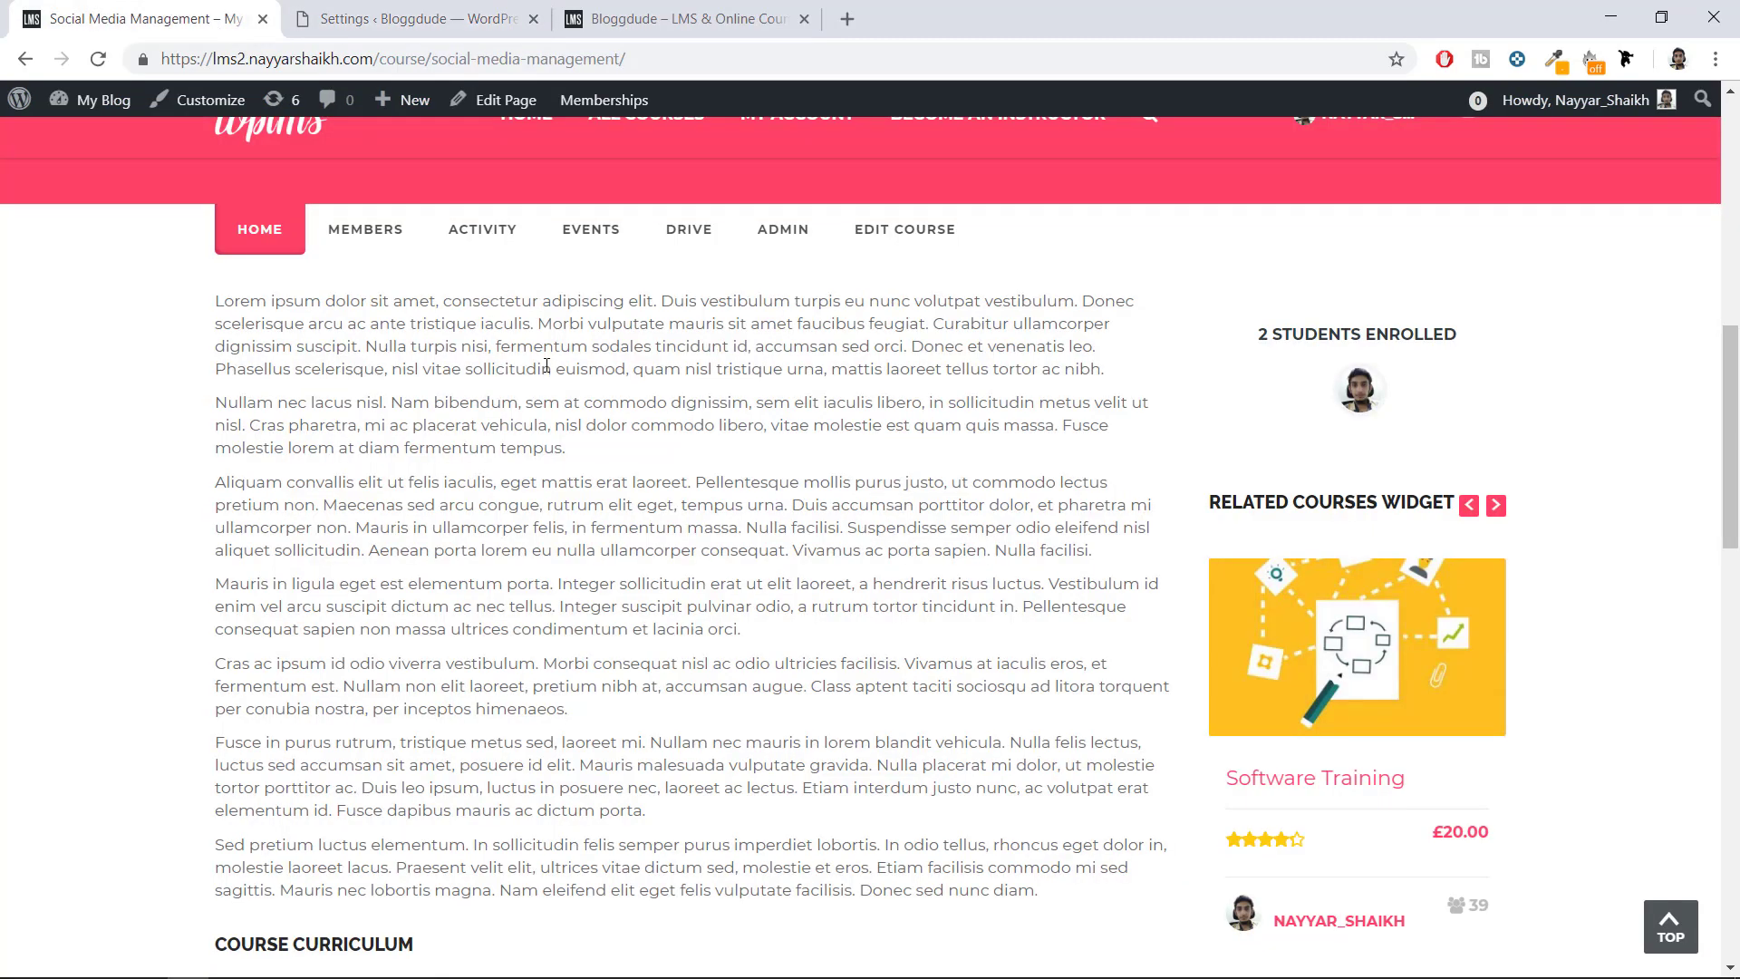
scroll(556, 386, down, 5)
scroll(556, 386, down, 3)
drag(205, 269, 480, 283)
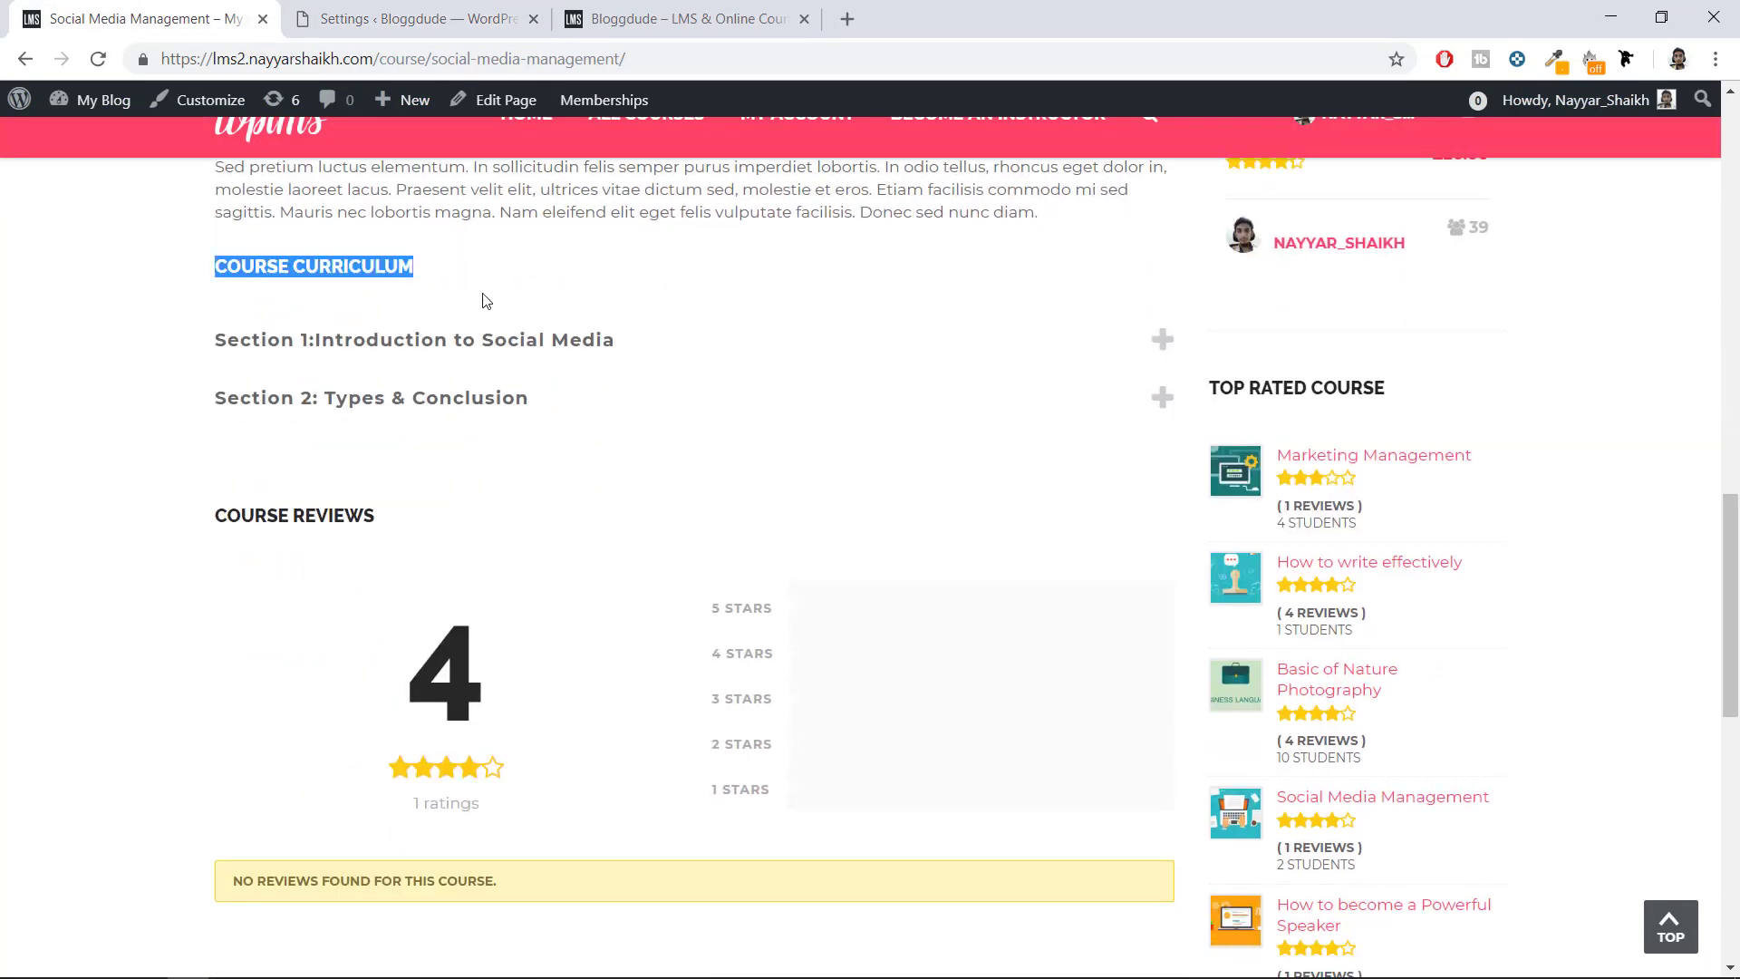
click(491, 335)
click(464, 575)
scroll(445, 492, up, 4)
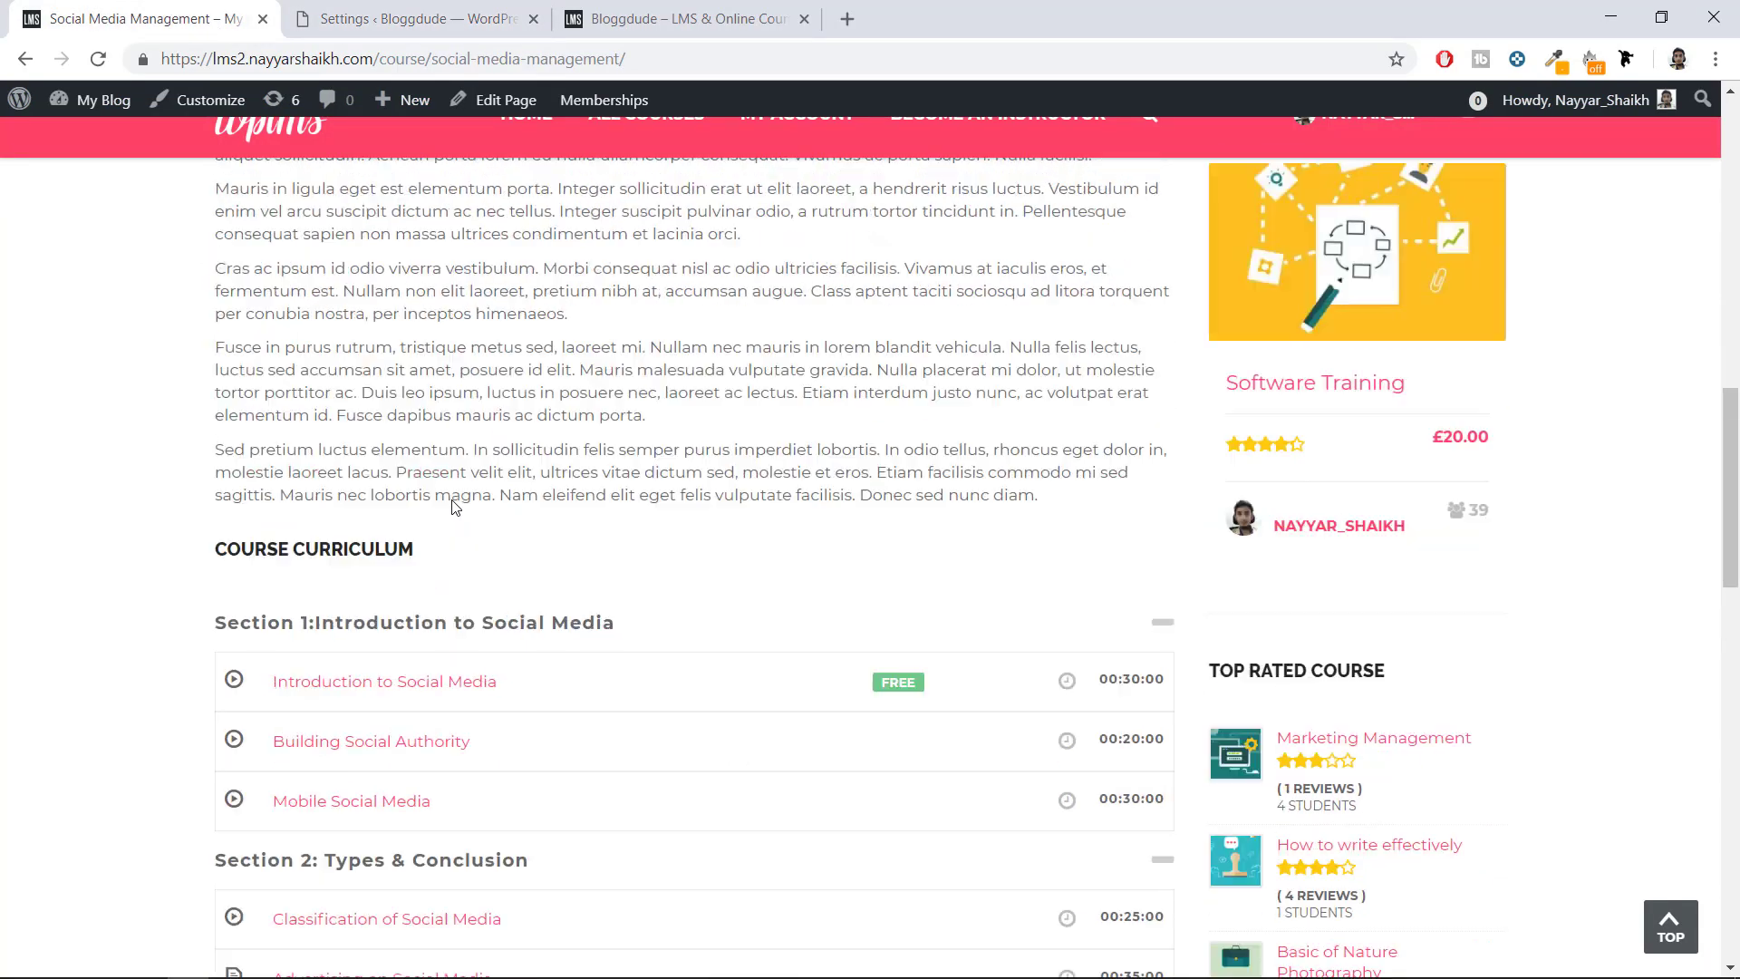
drag(216, 243, 777, 526)
click(777, 526)
- Review the course page, then highlight the Show curriculum option back in LMS settings
scroll(777, 526, down, 3)
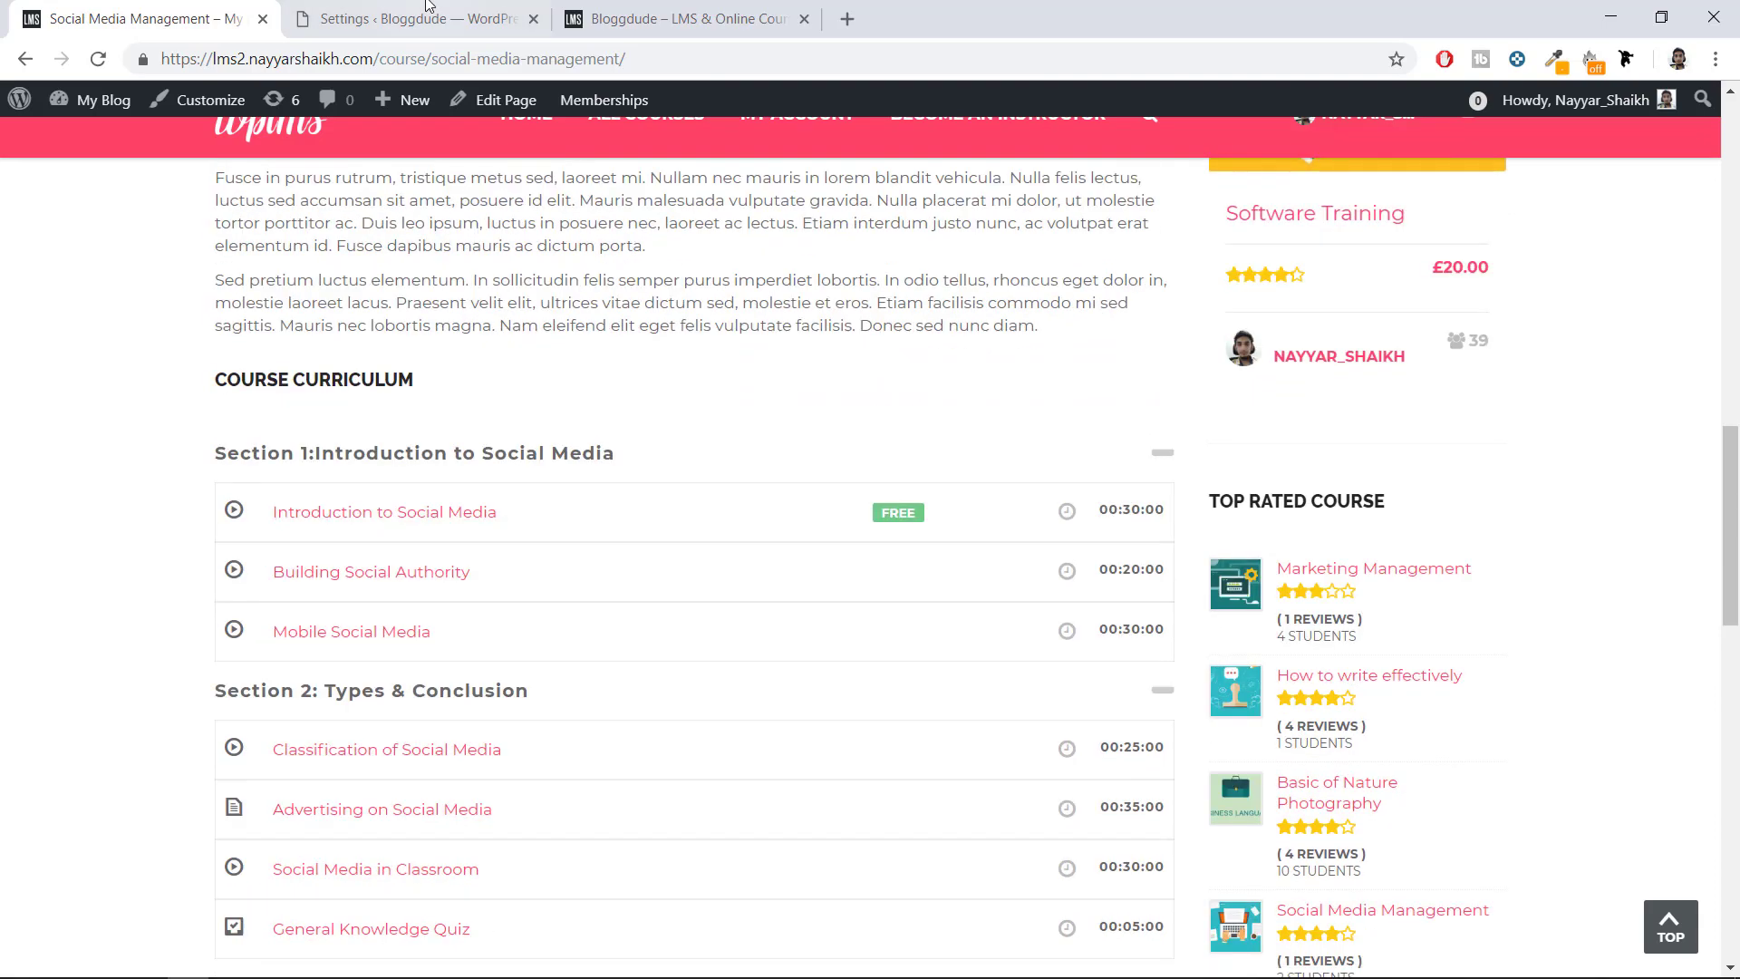
scroll(634, 544, up, 12)
scroll(448, 725, down, 4)
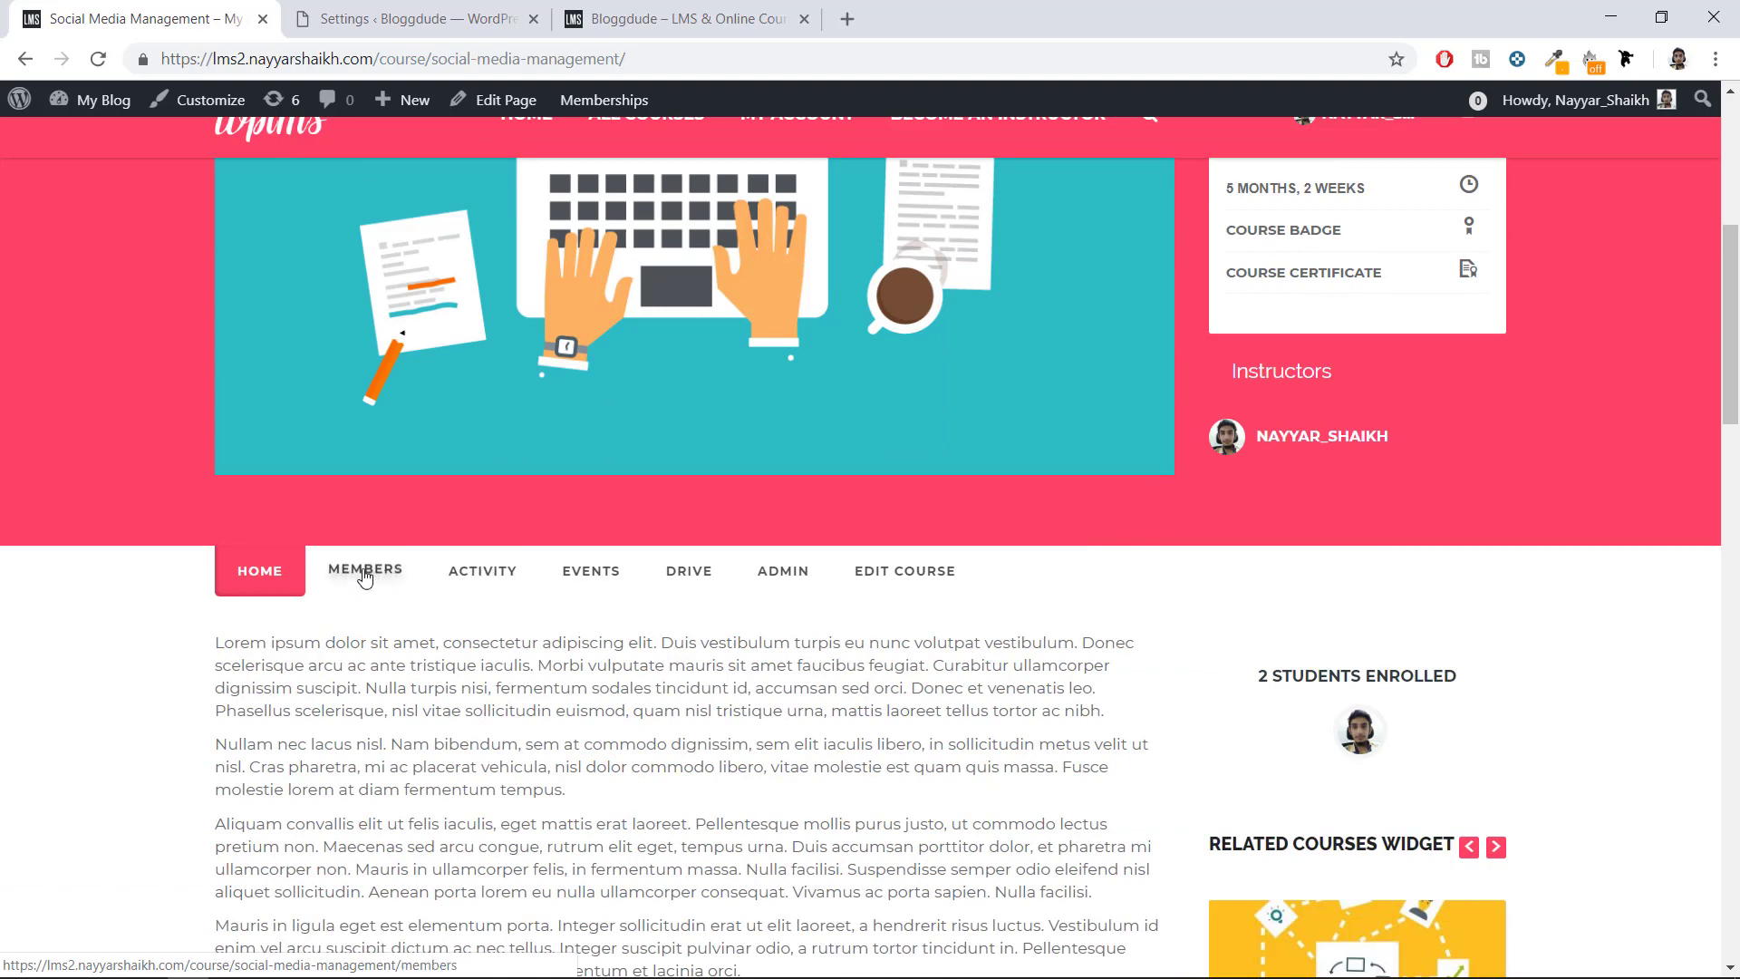
scroll(458, 562, down, 6)
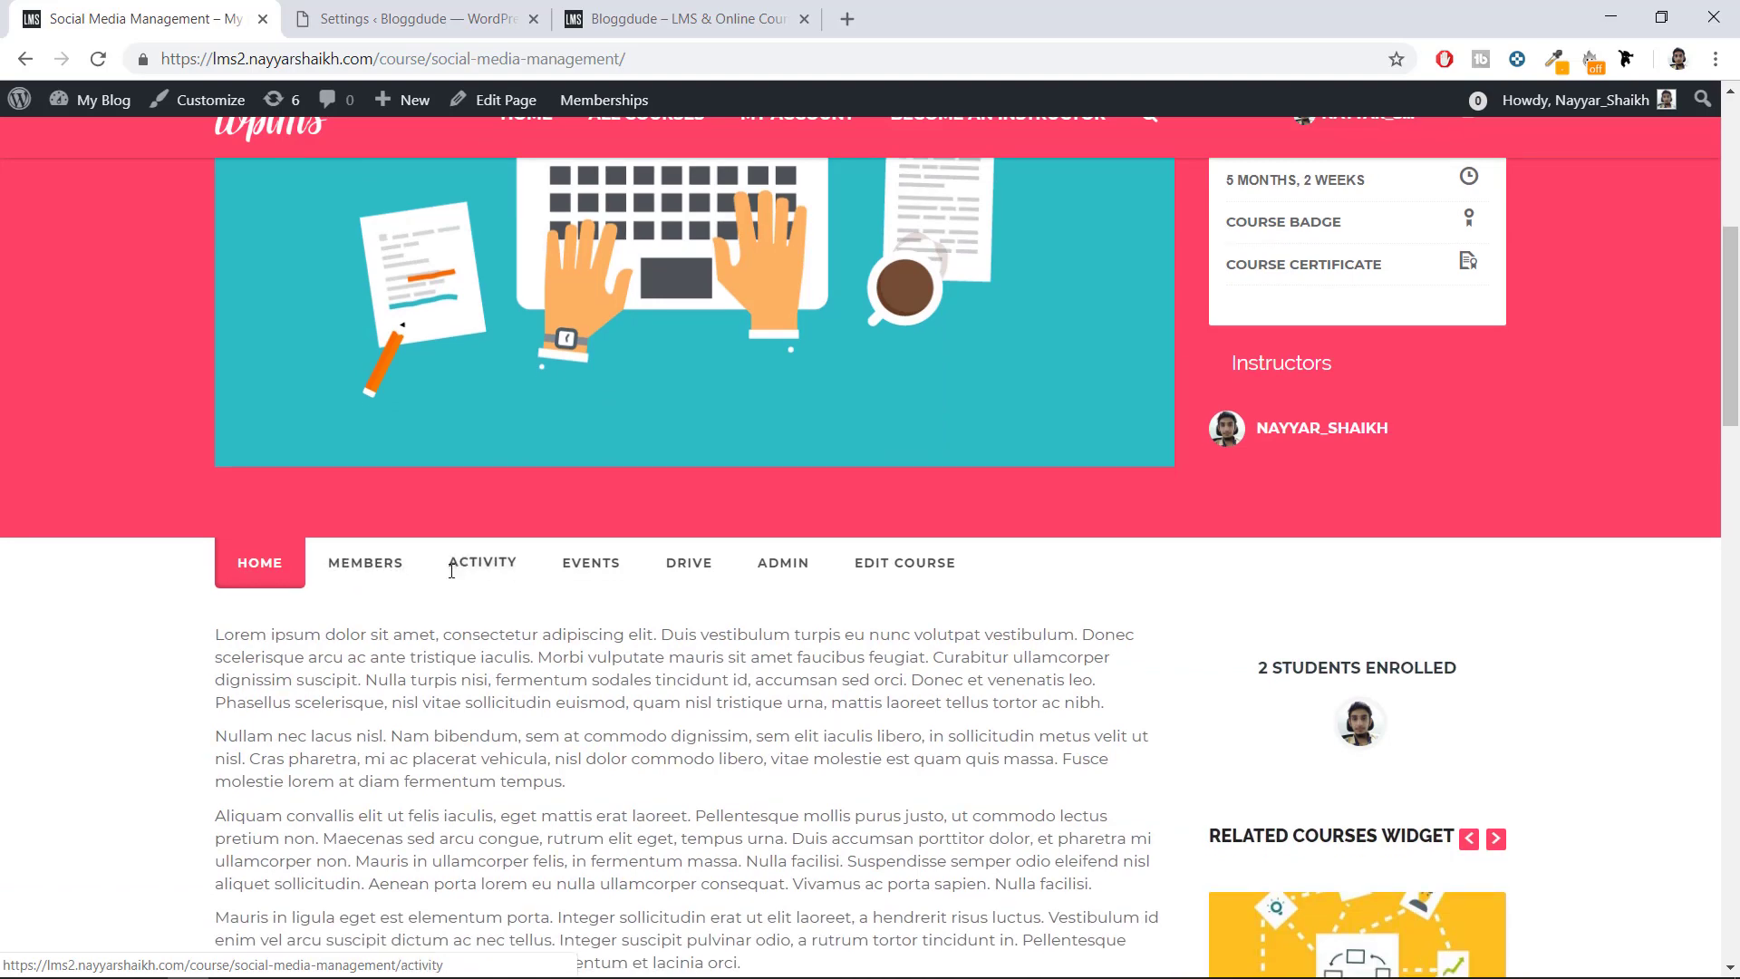
scroll(409, 714, down, 6)
scroll(420, 610, up, 3)
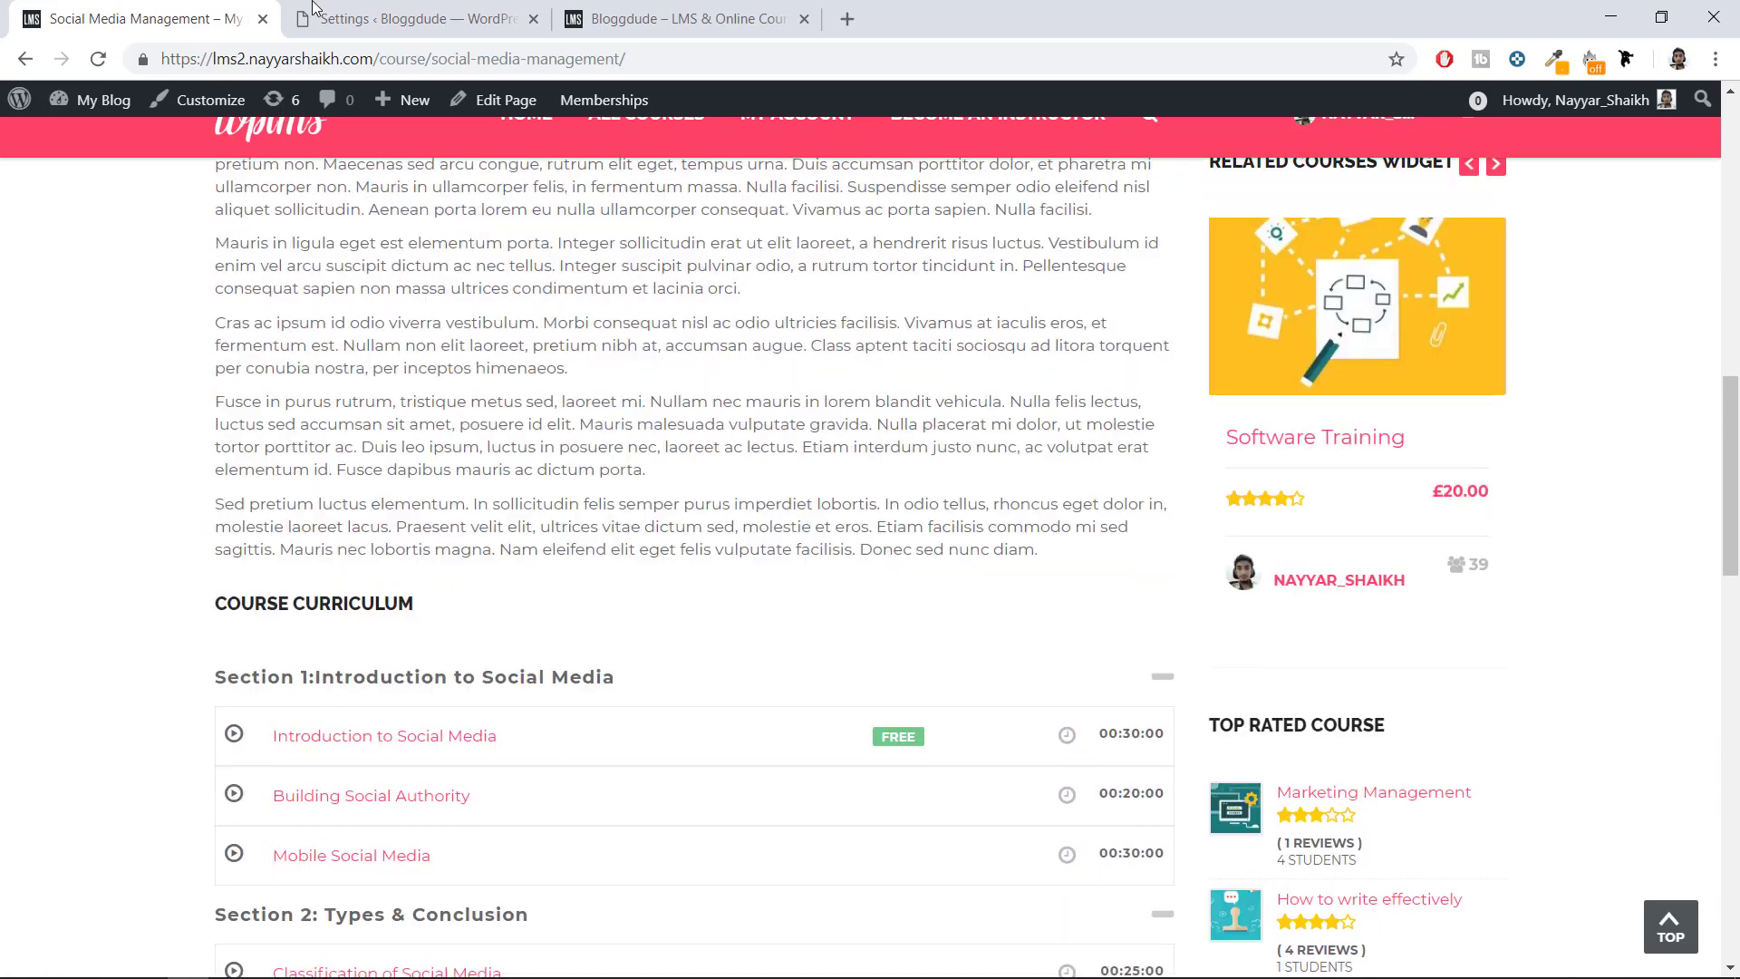
key(ctrl+Tab)
triple_click(217, 400)
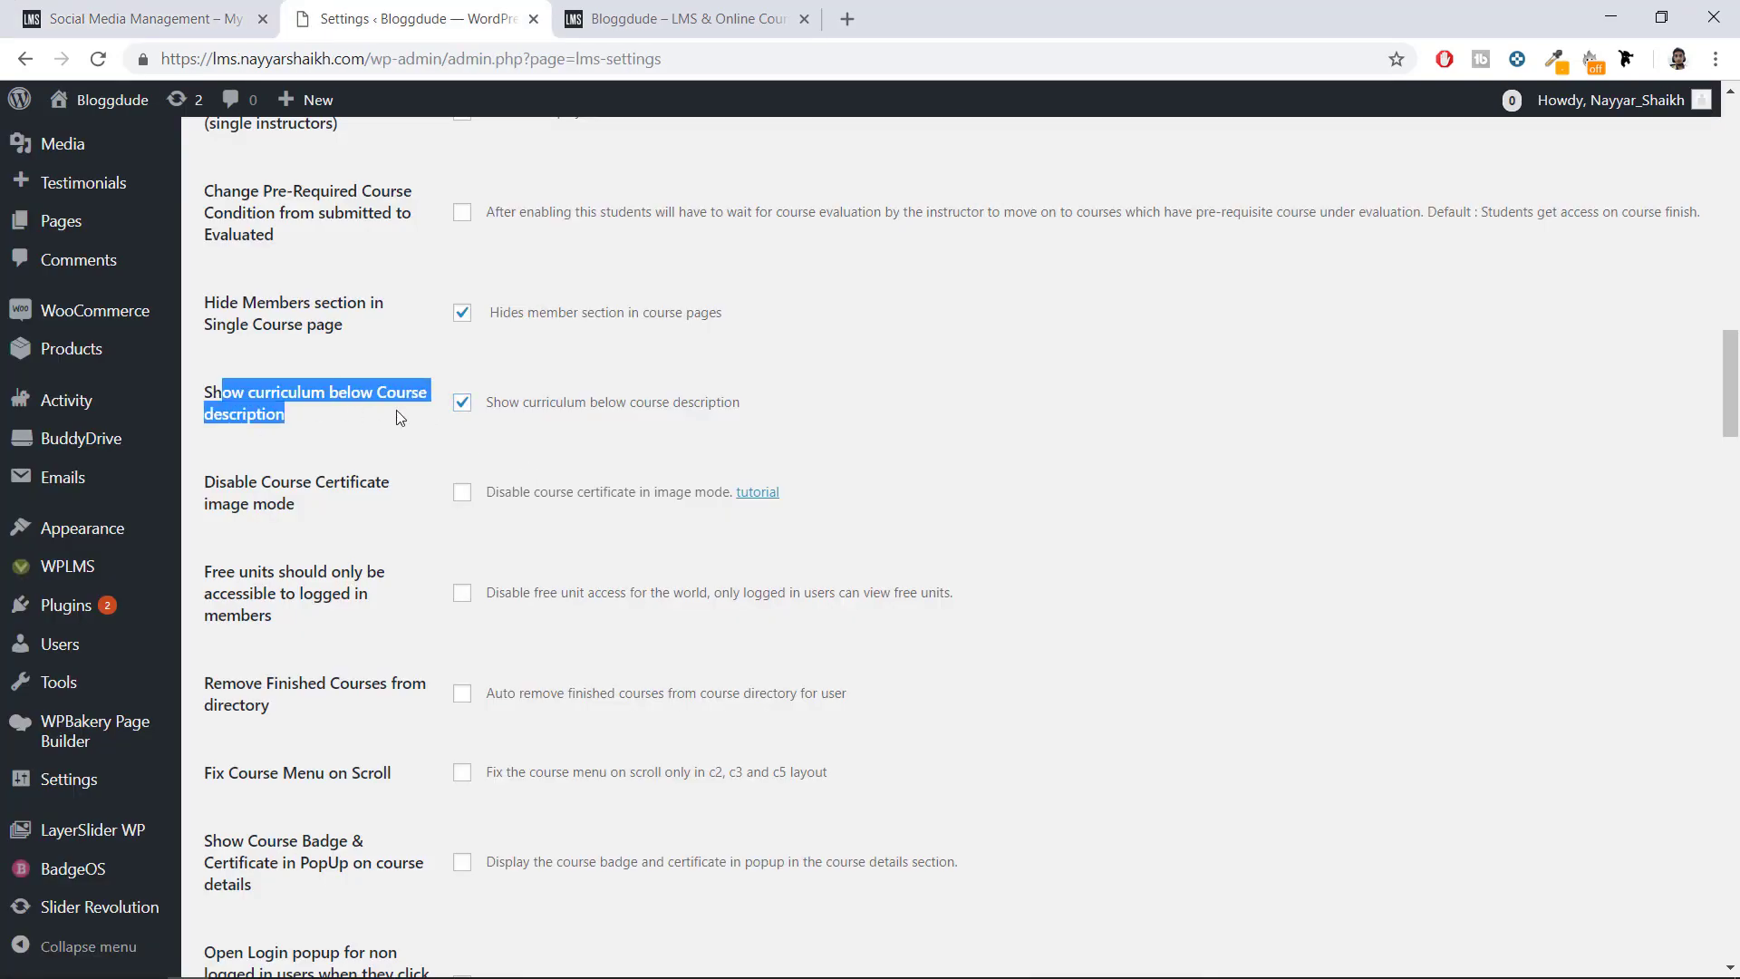
click(487, 440)
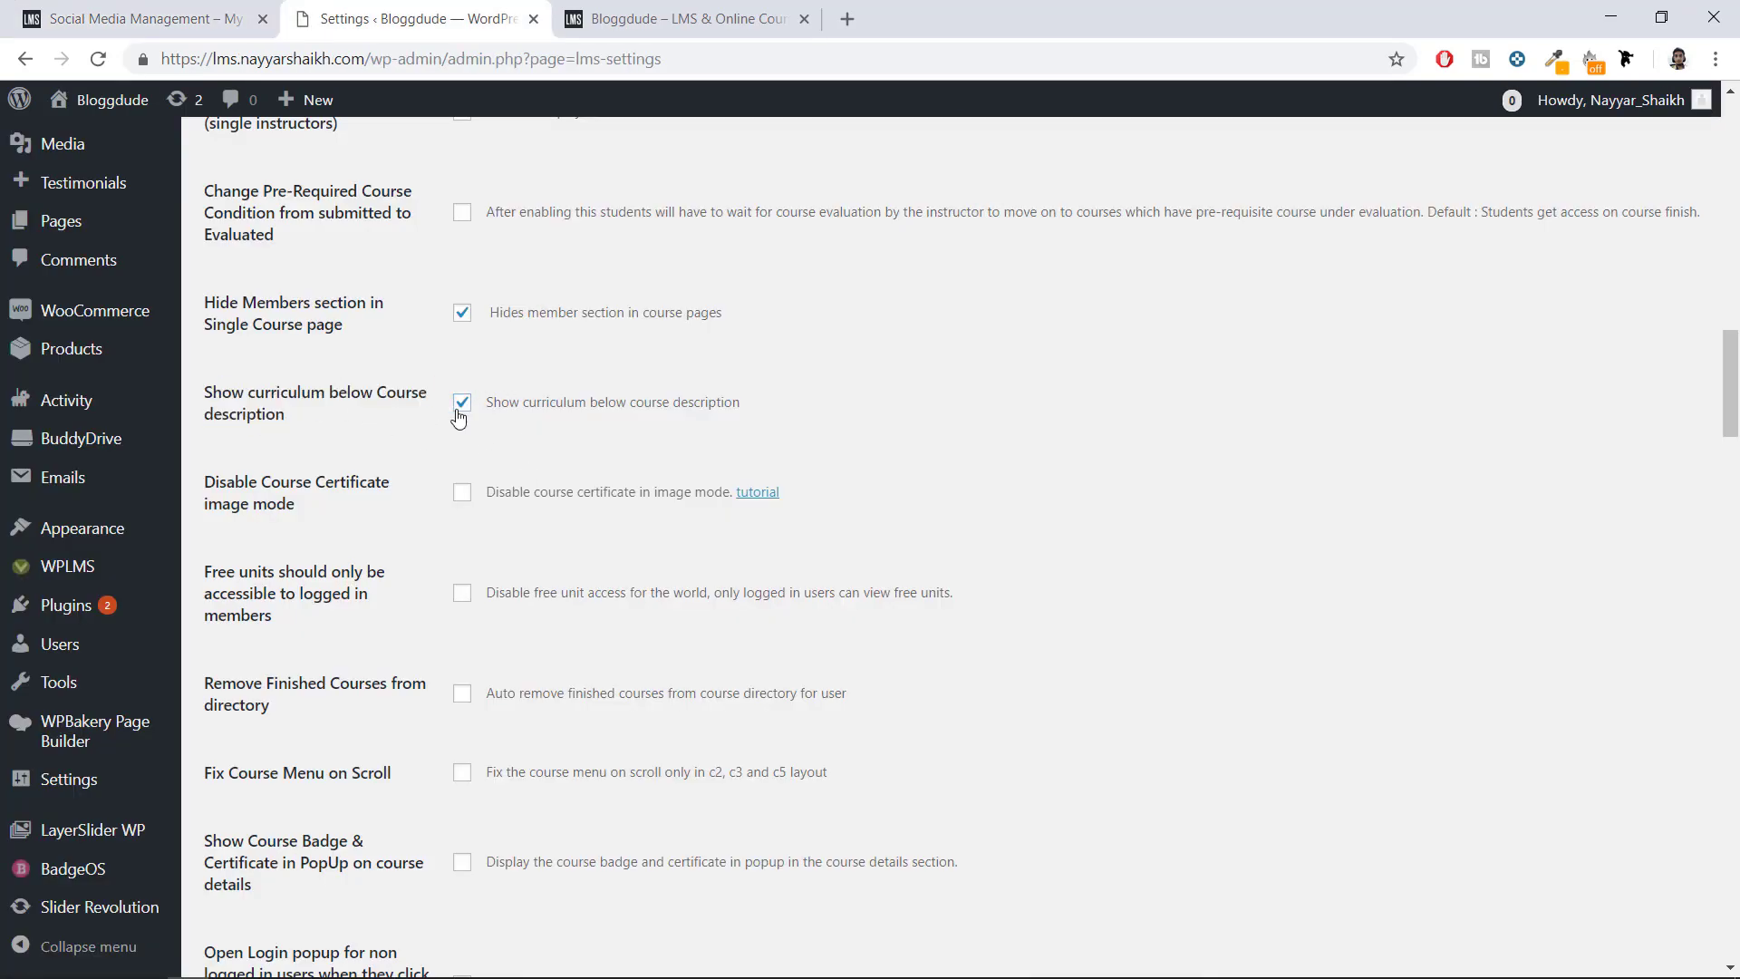
scroll(1160, 447, down, 2)
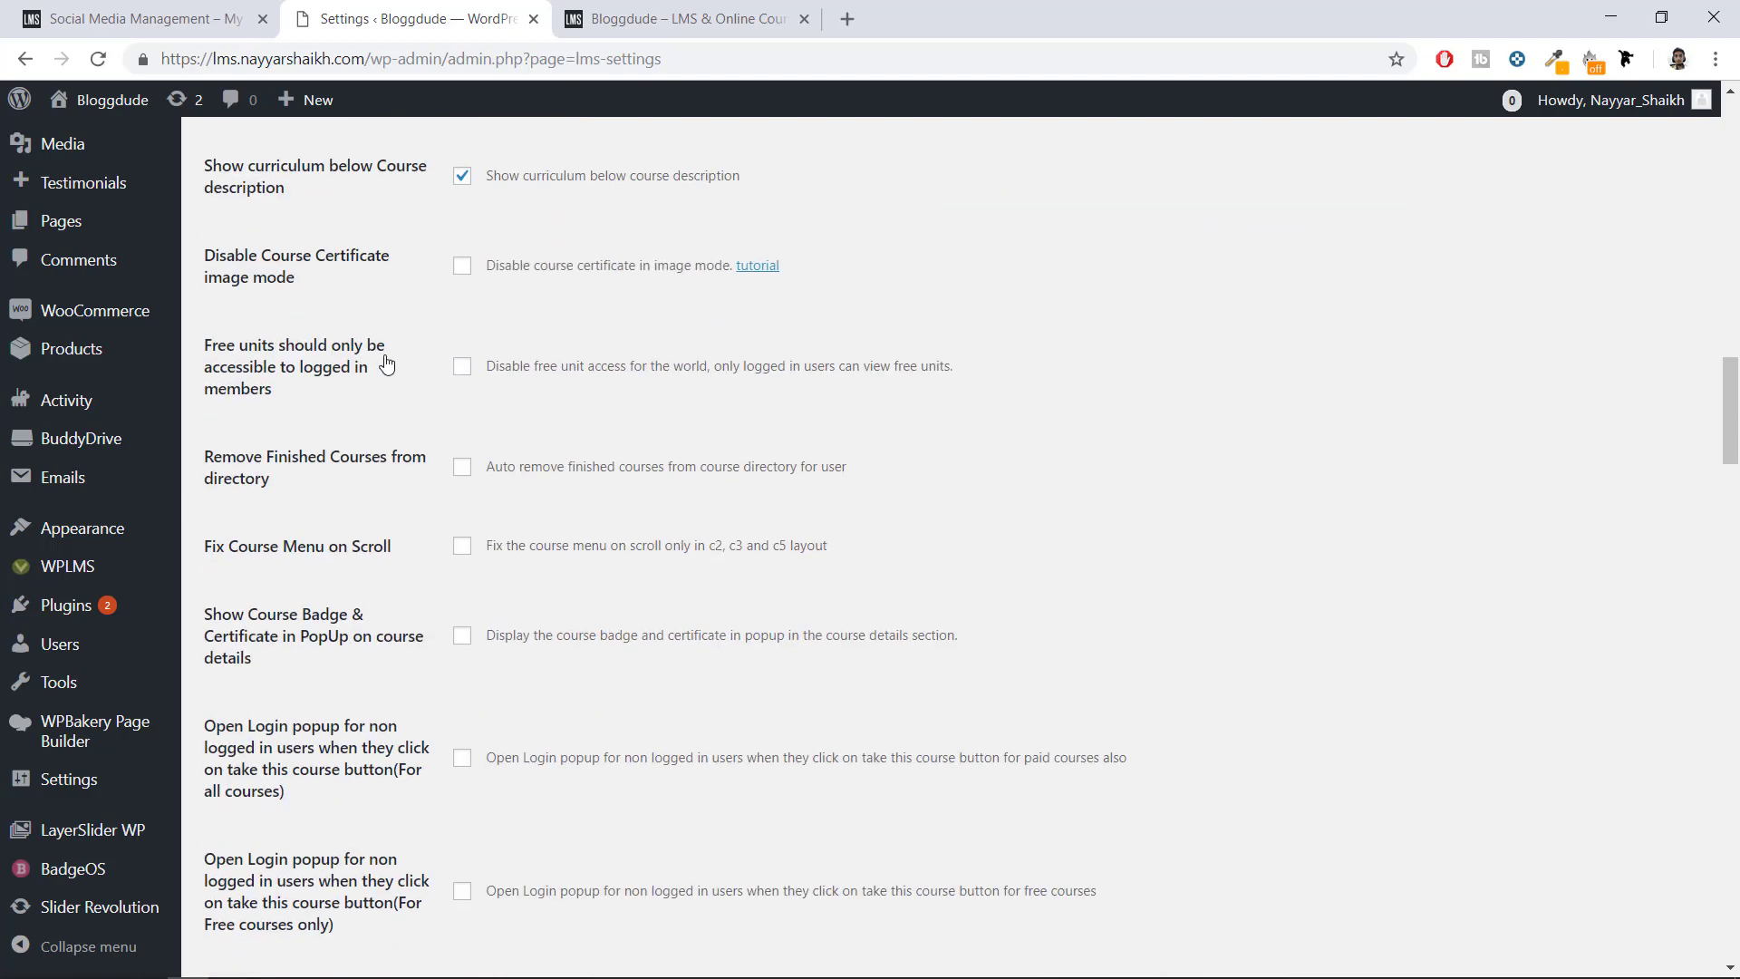
- Enable the Course Badge popup and check the badge and certificate entries on the course page
scroll(383, 367, down, 1)
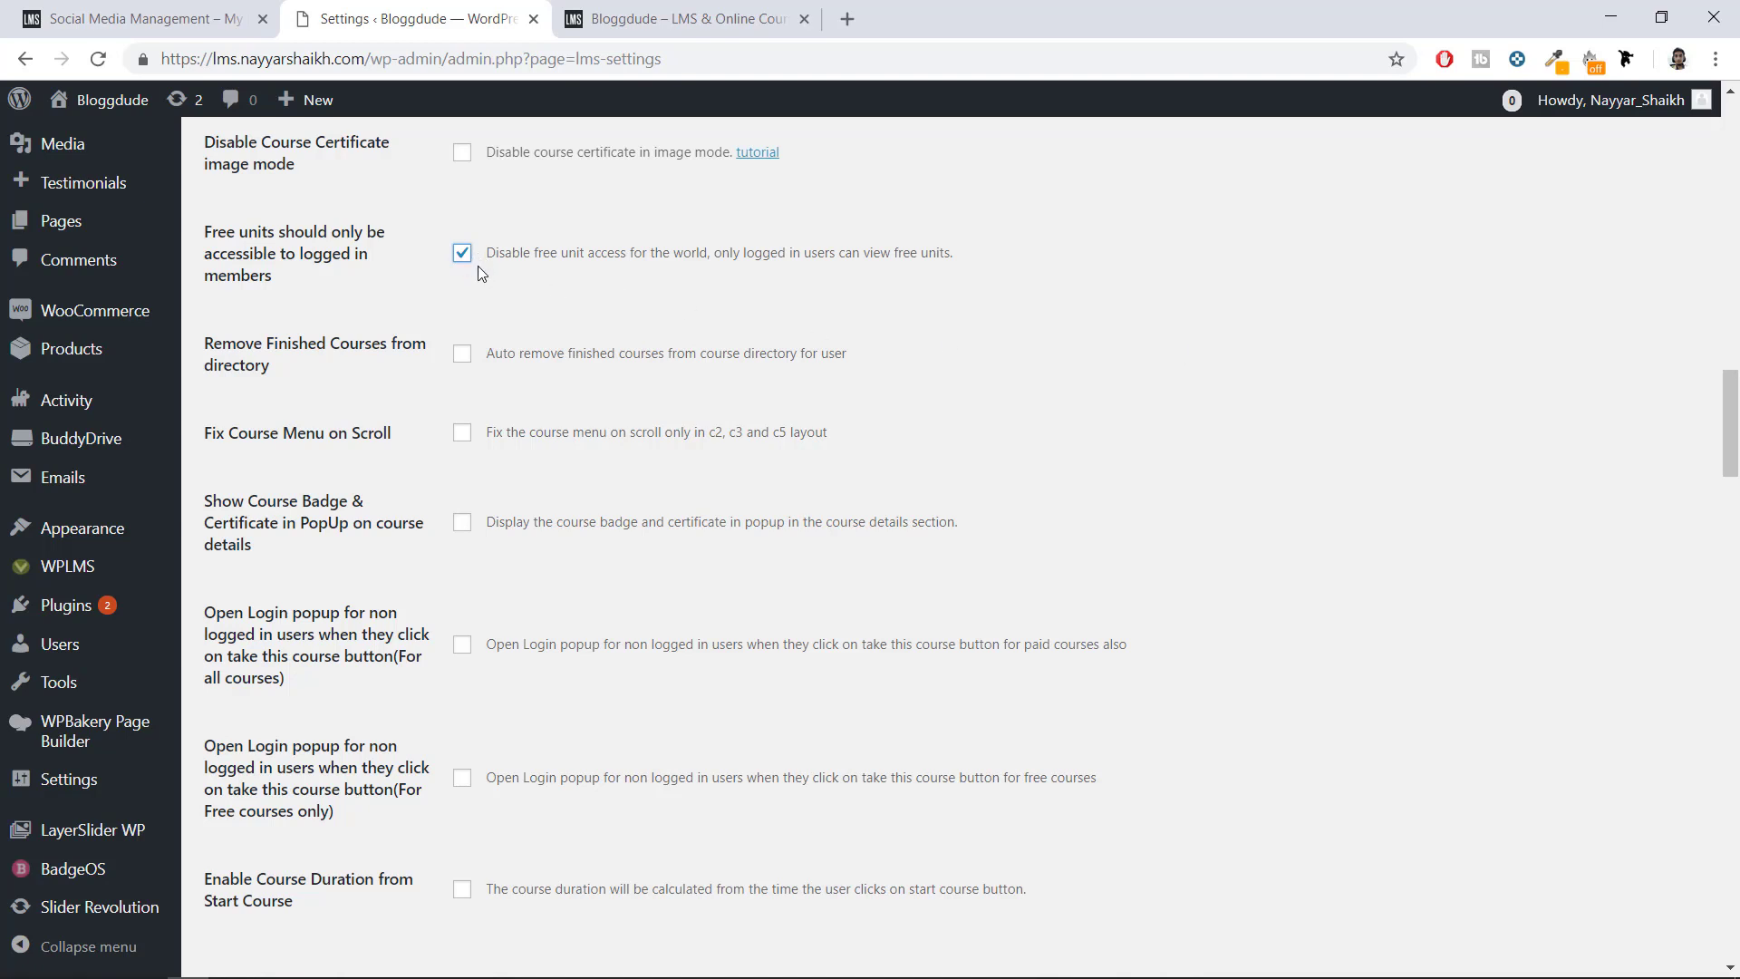
scroll(682, 350, down, 3)
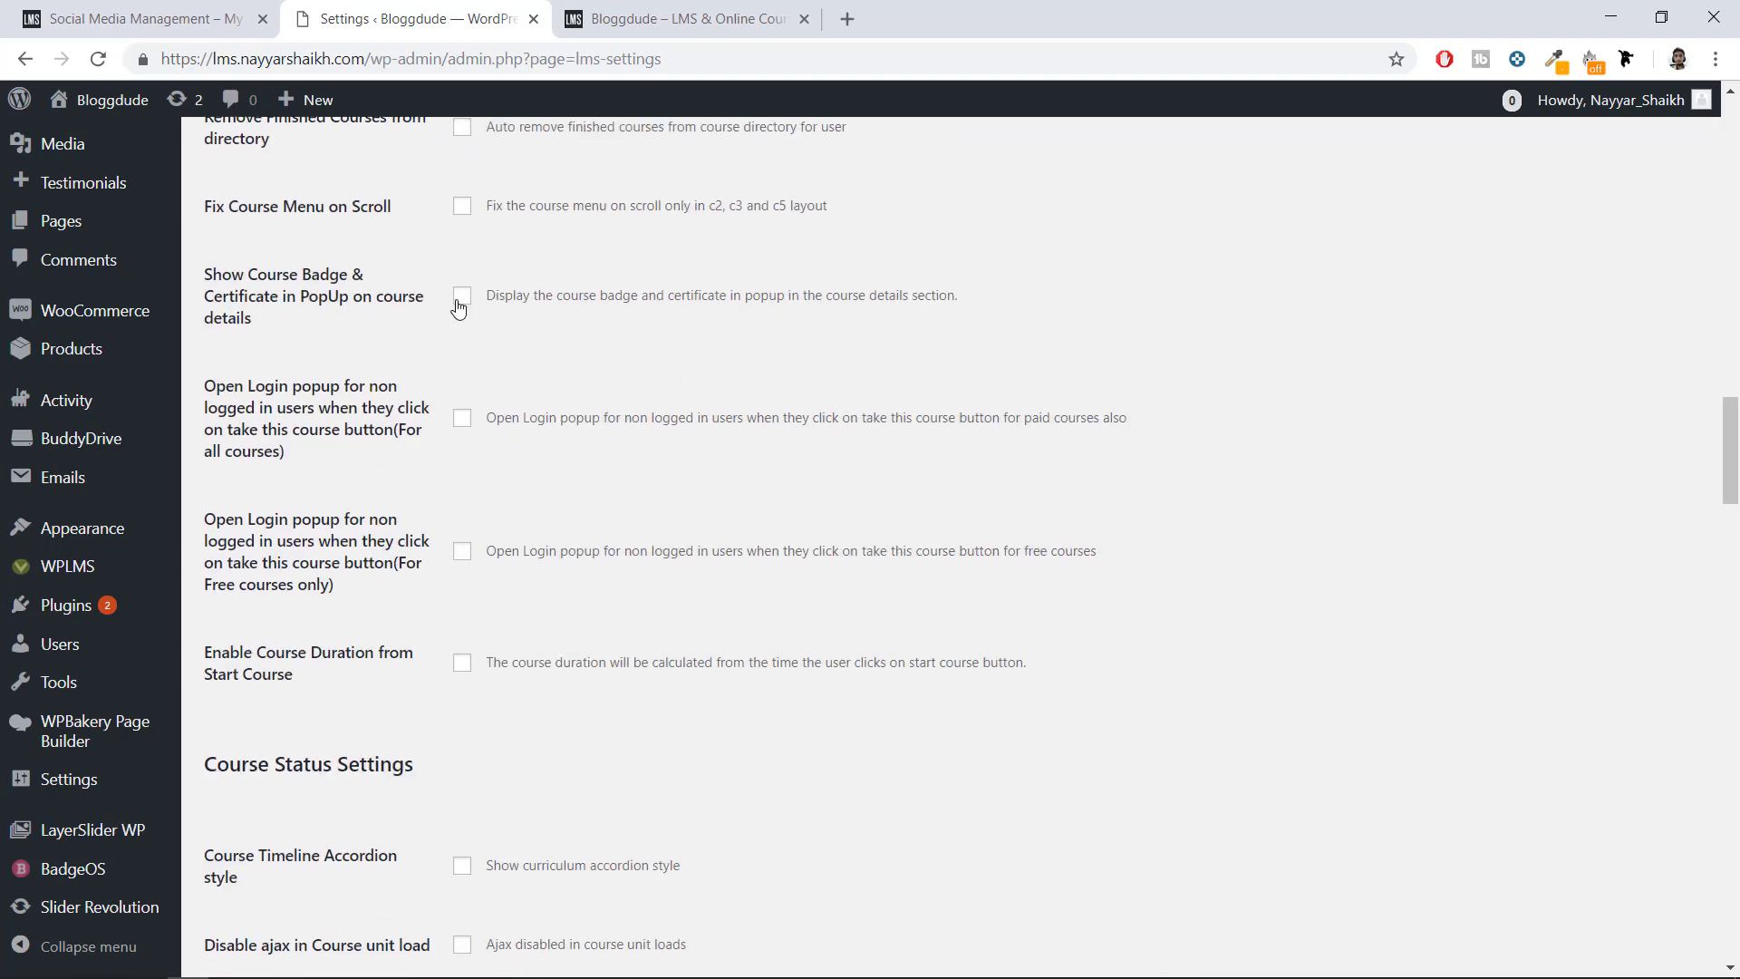
click(460, 299)
click(145, 18)
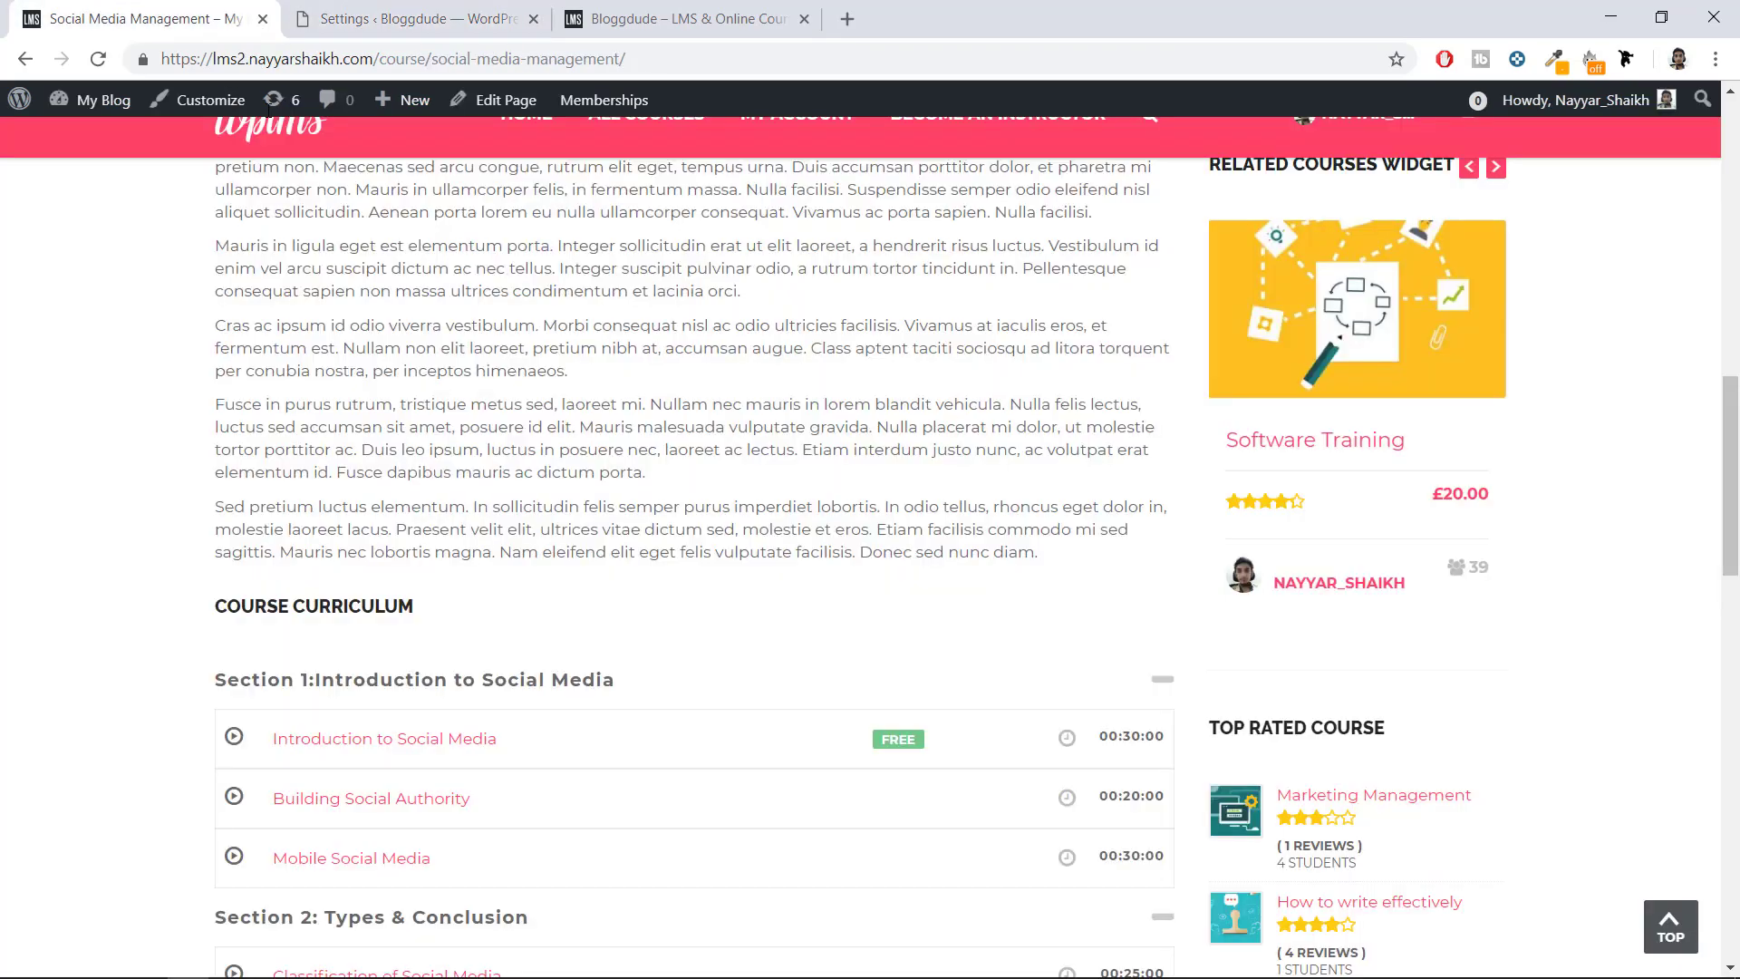
scroll(917, 563, up, 10)
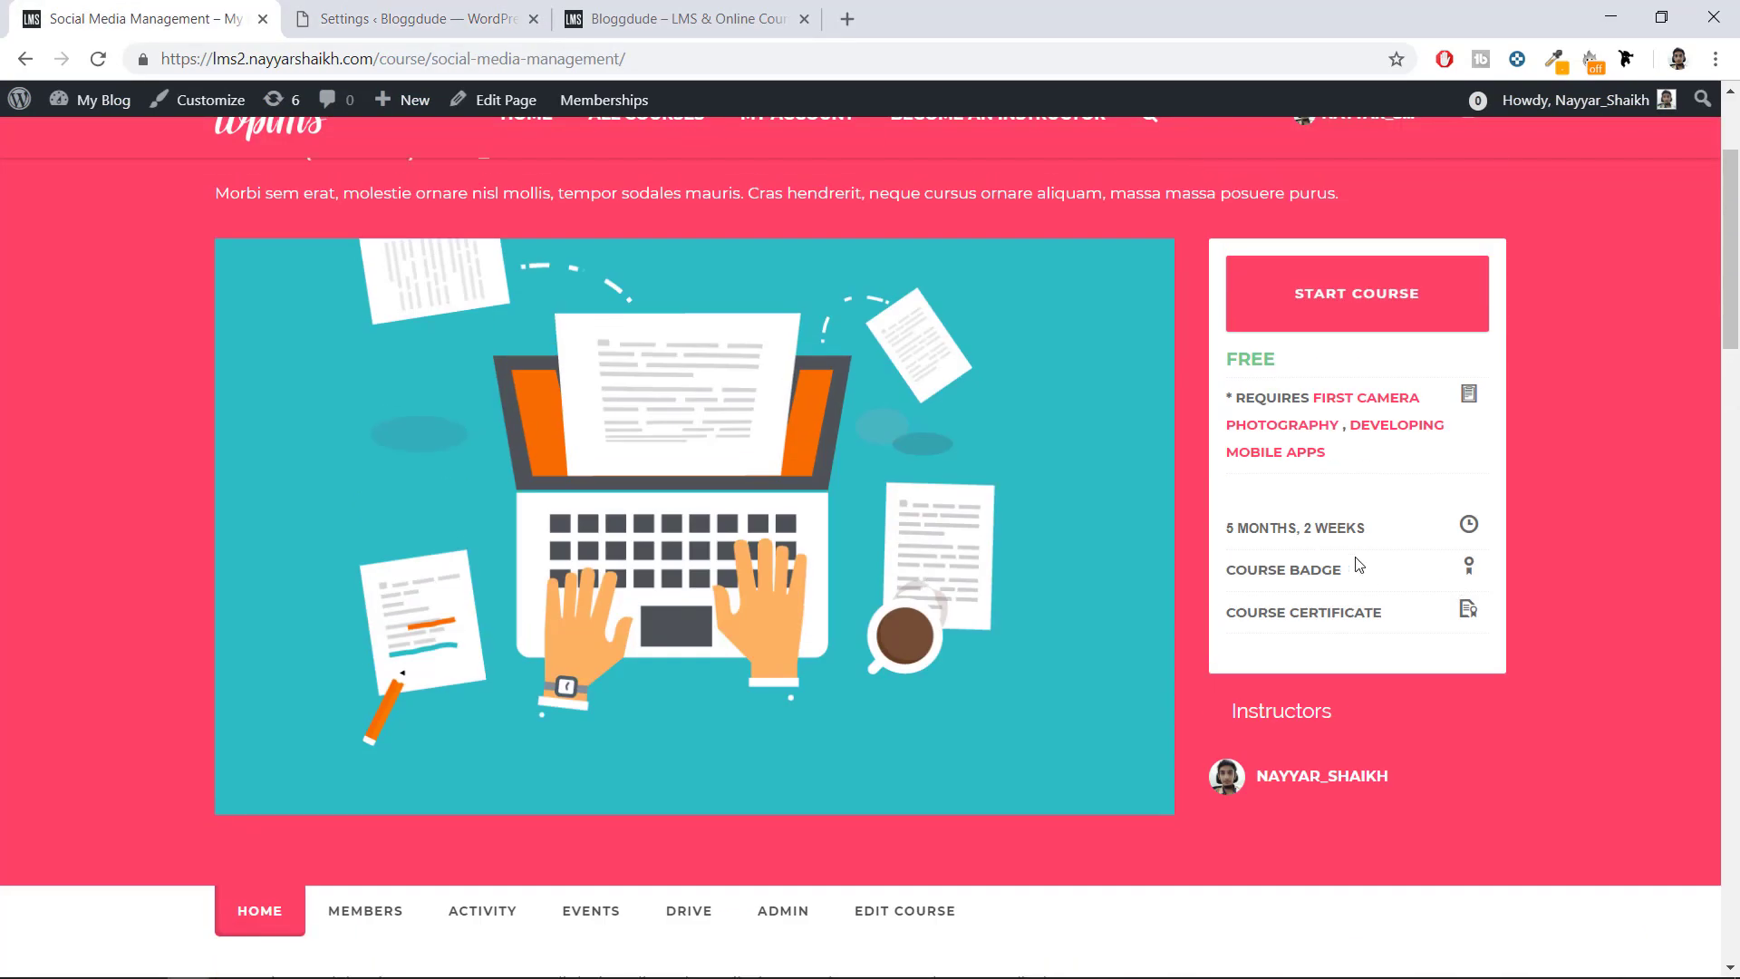
triple_click(1265, 567)
drag(1397, 608, 1242, 611)
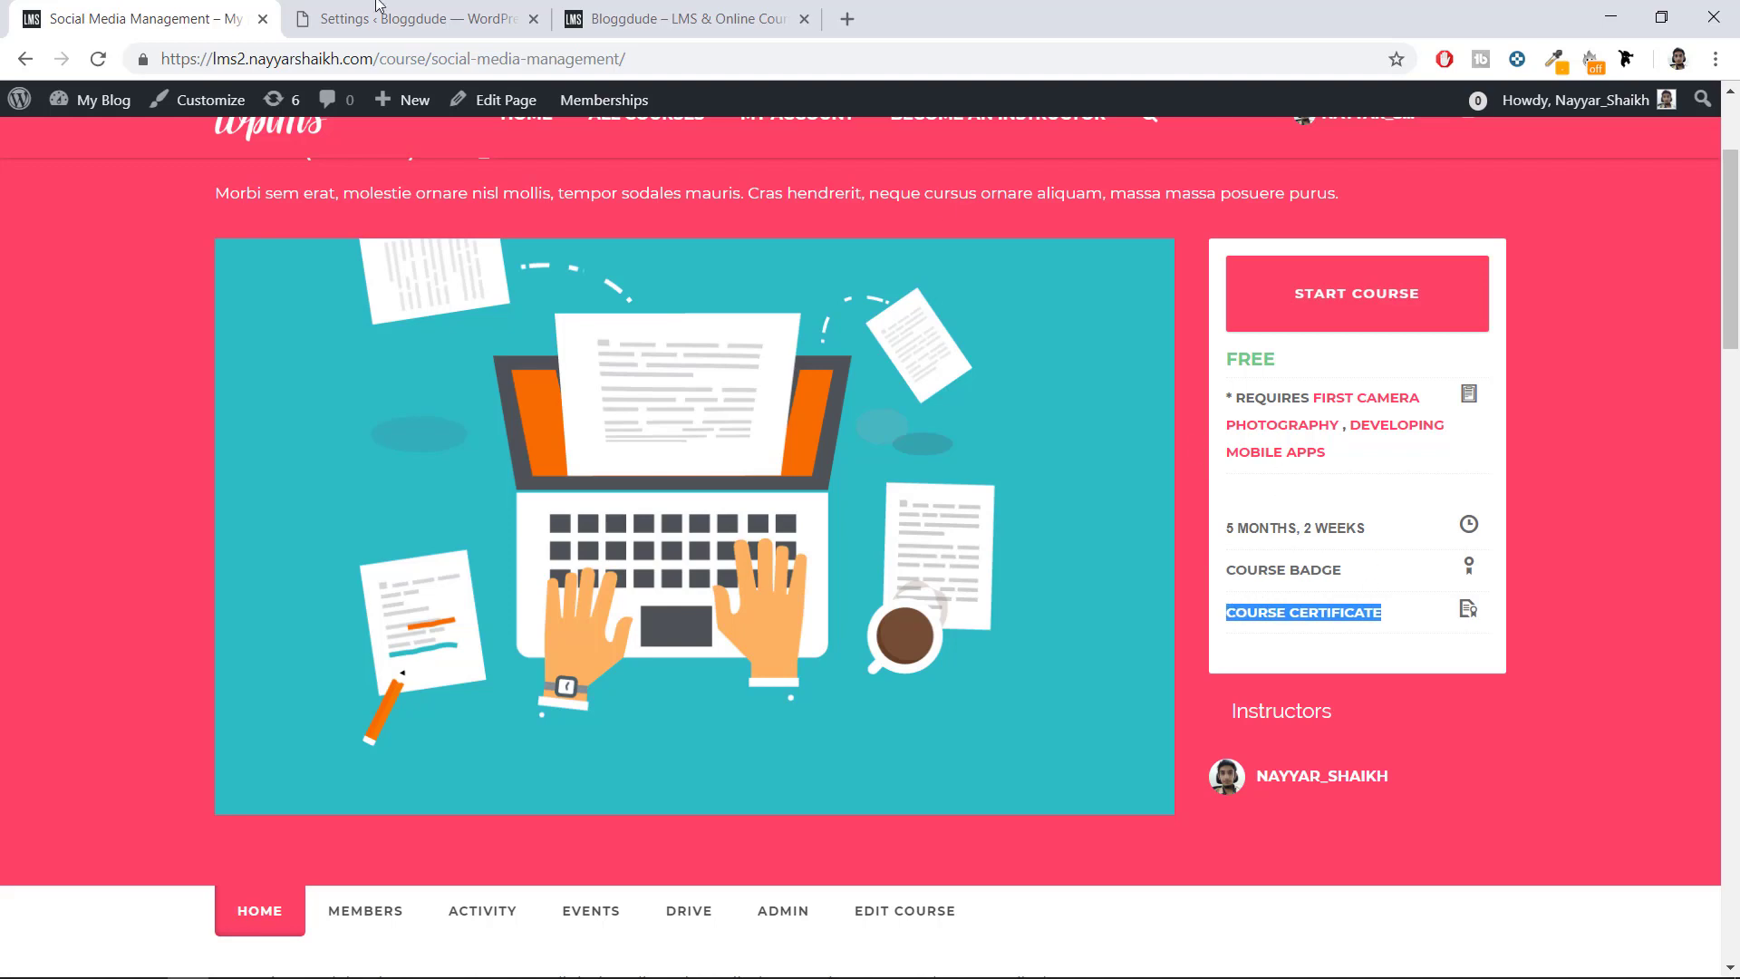
click(404, 19)
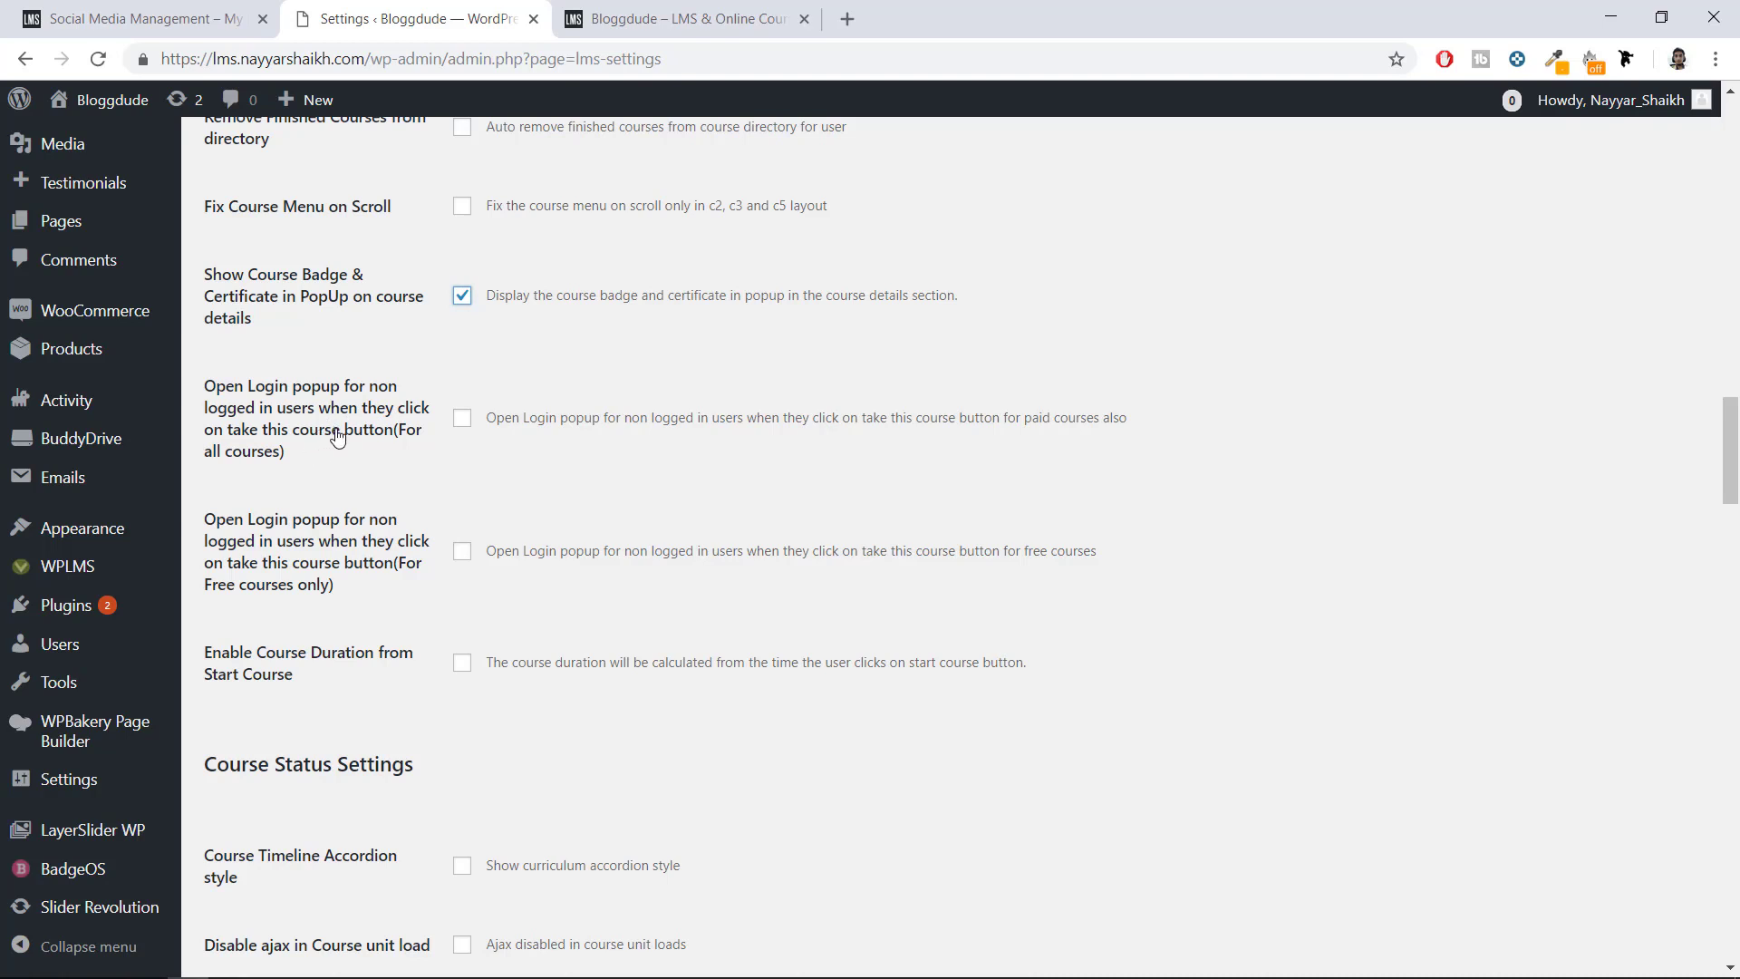
- Enable both login popups and Course Duration from Start, then start the Social Media Management course
click(462, 420)
click(462, 552)
click(463, 662)
click(136, 19)
scroll(1465, 494, up, 3)
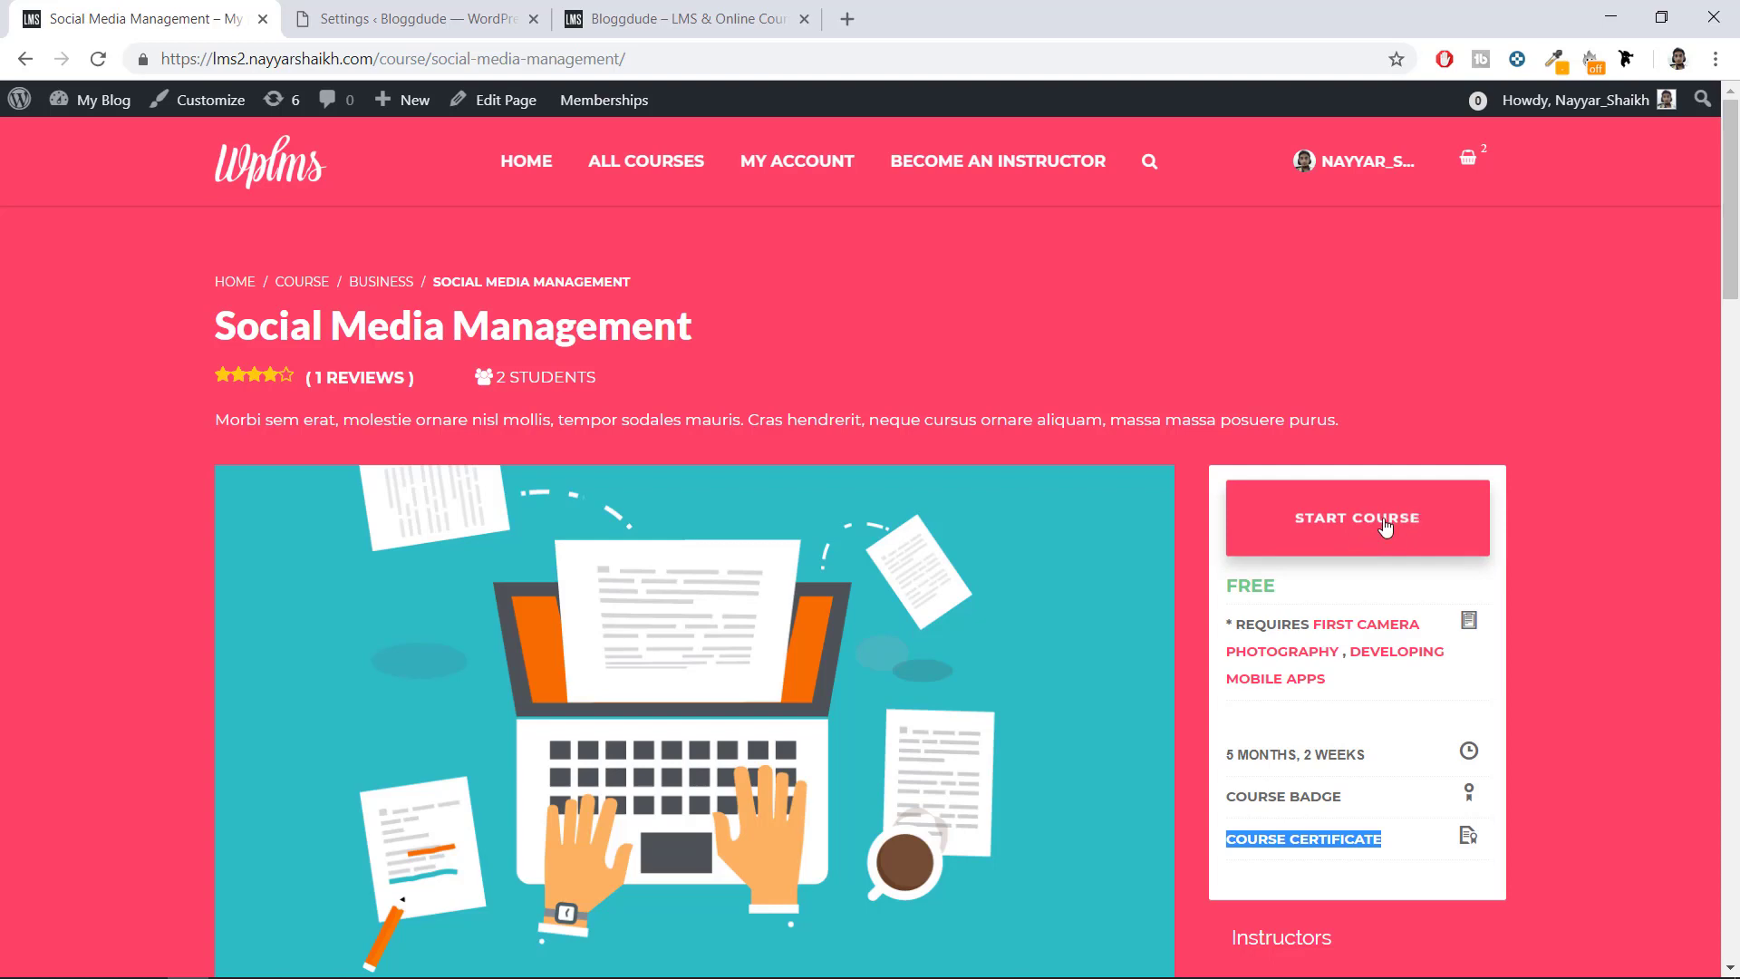
click(1352, 522)
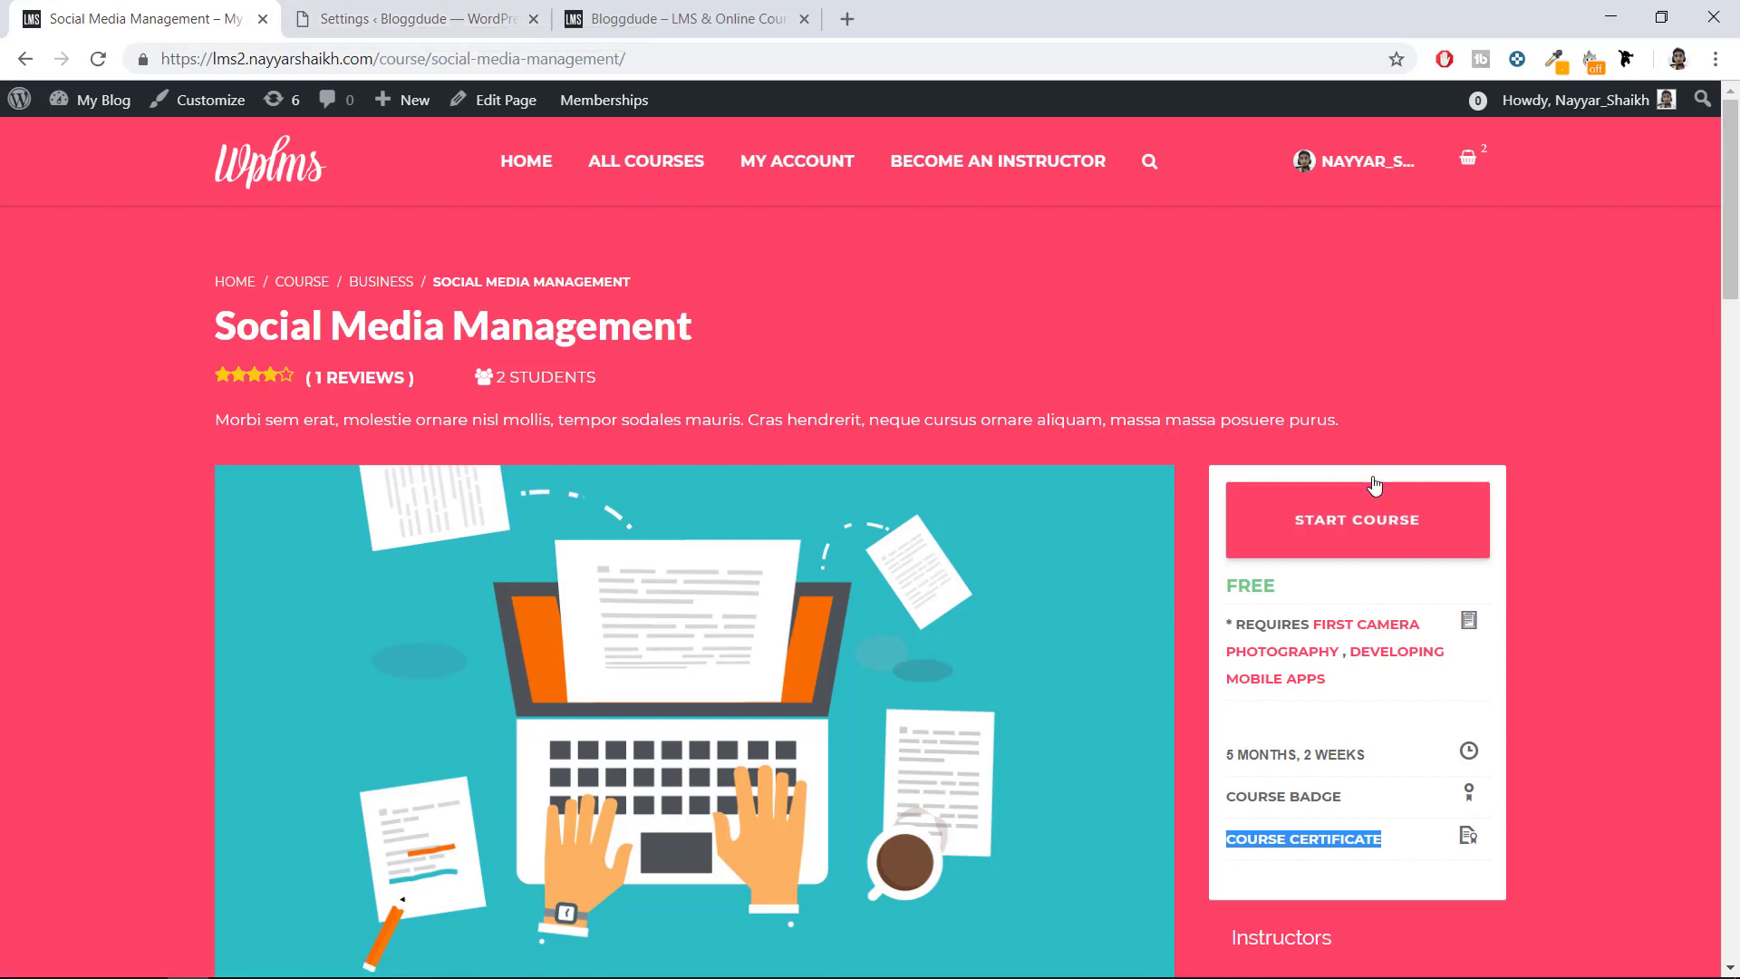
click(408, 18)
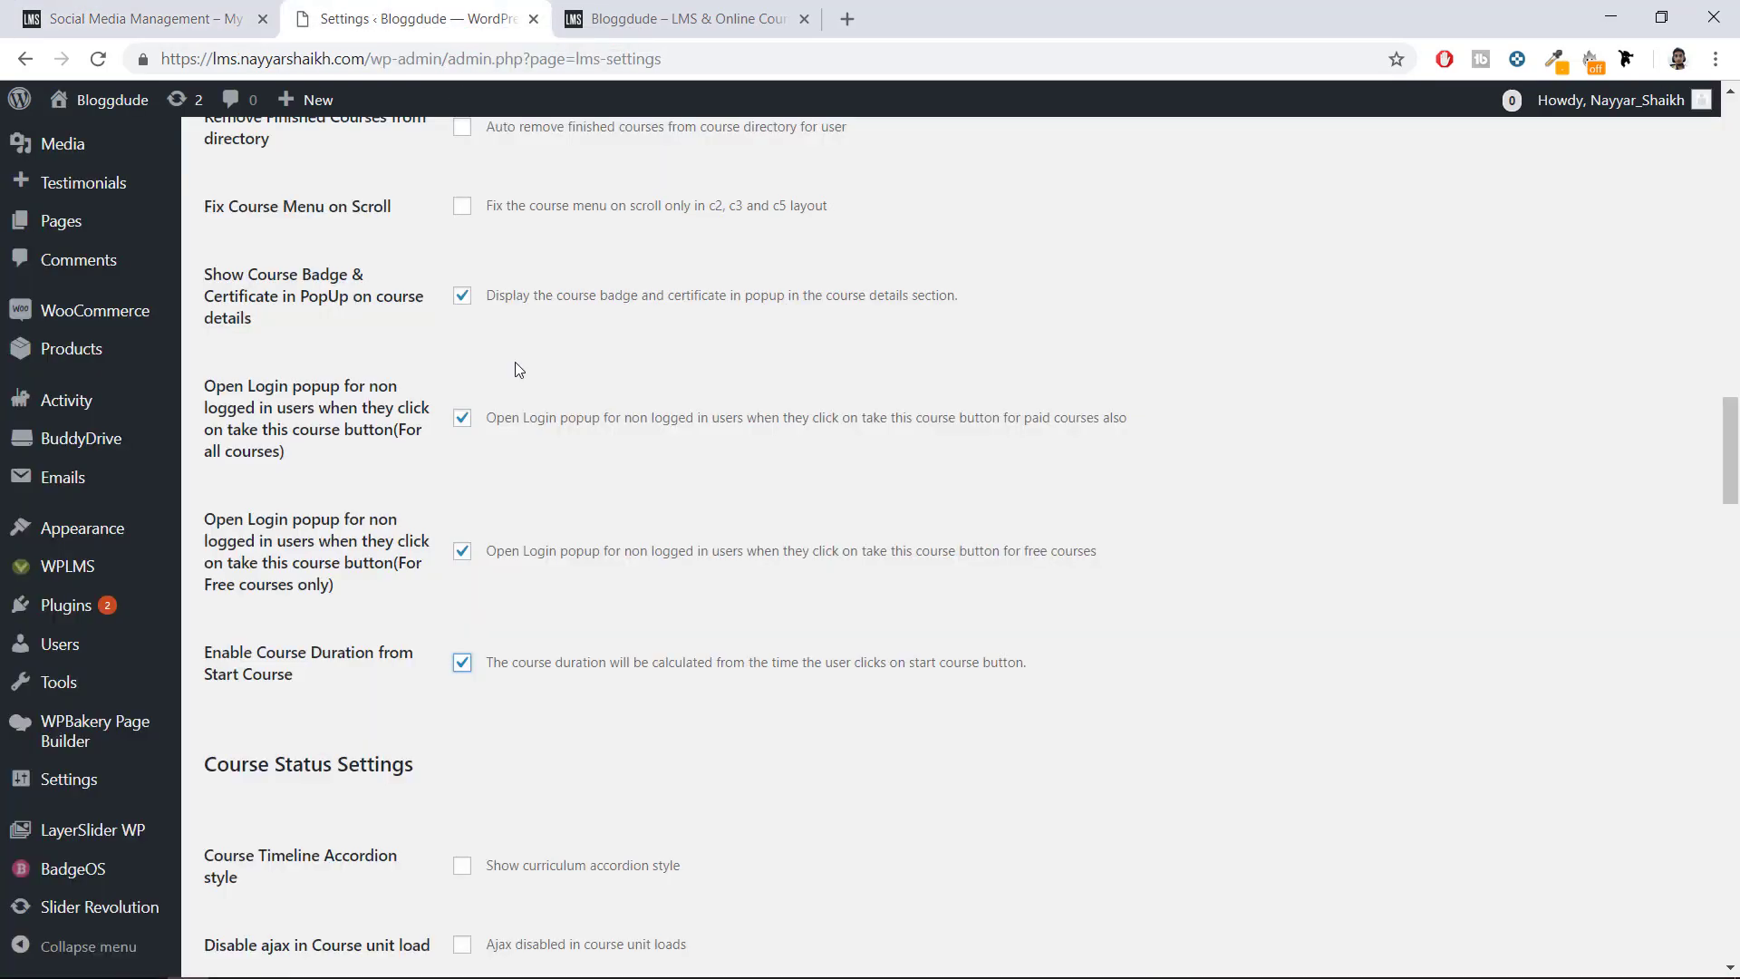
- Enable the Course Timeline Accordion and view the curriculum on the course page
scroll(775, 536, down, 4)
scroll(1292, 489, down, 1)
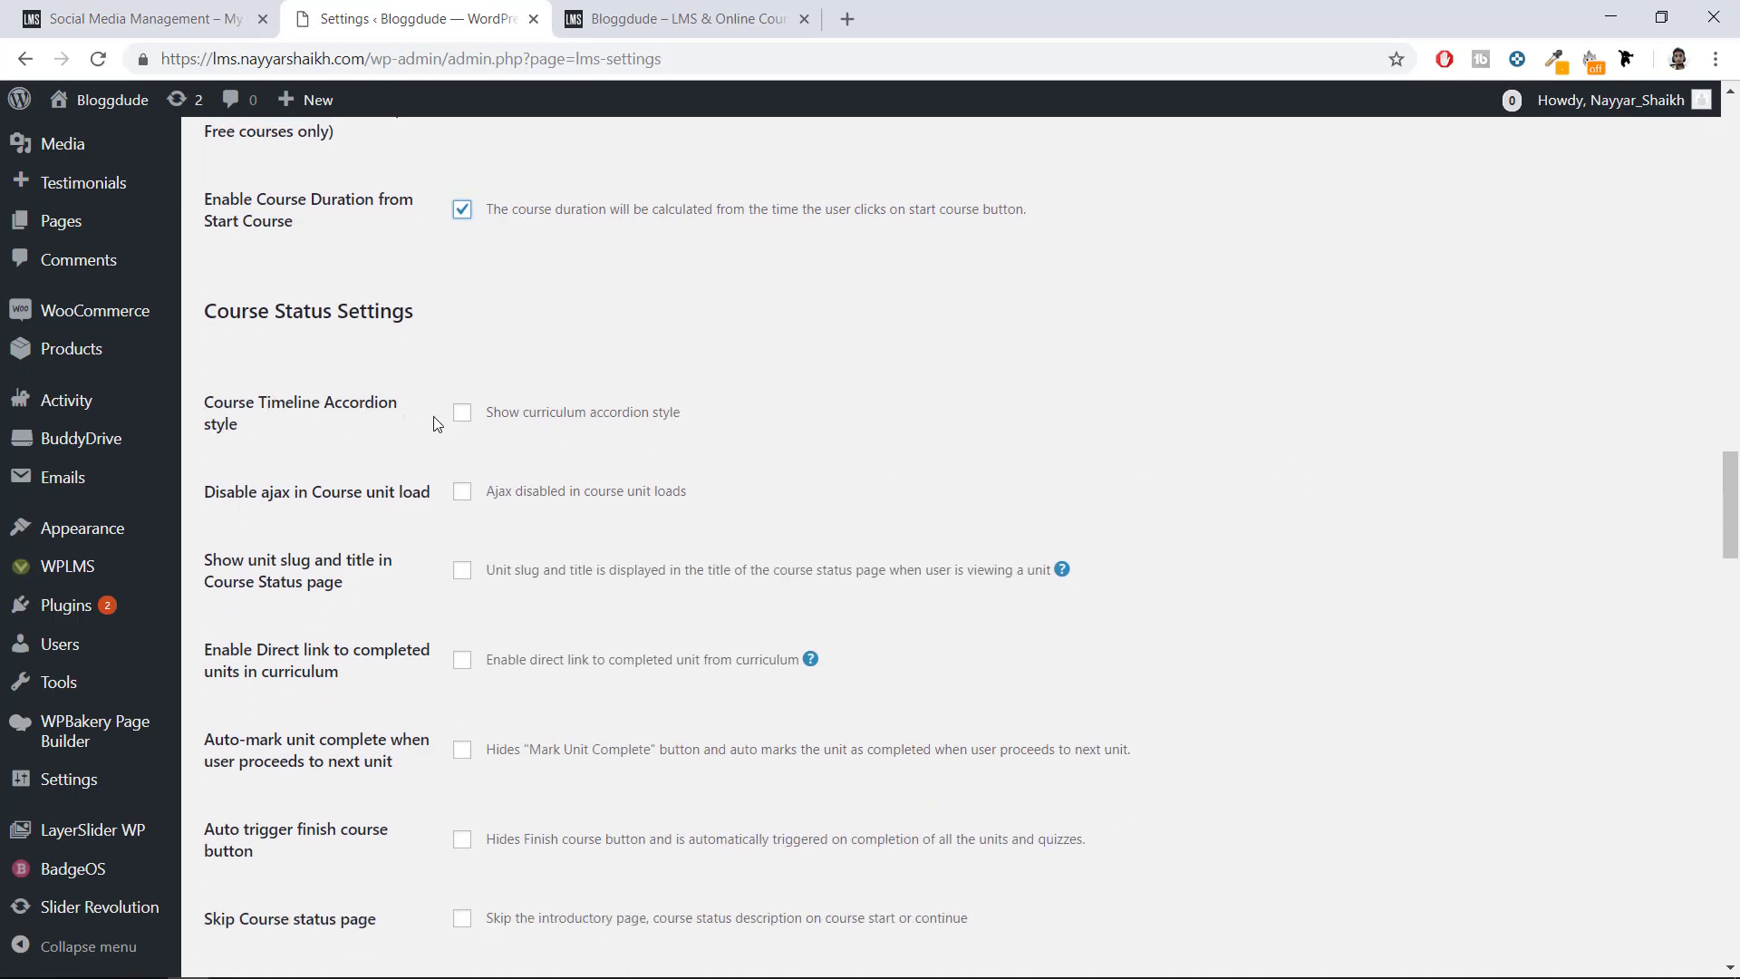
click(462, 412)
click(233, 7)
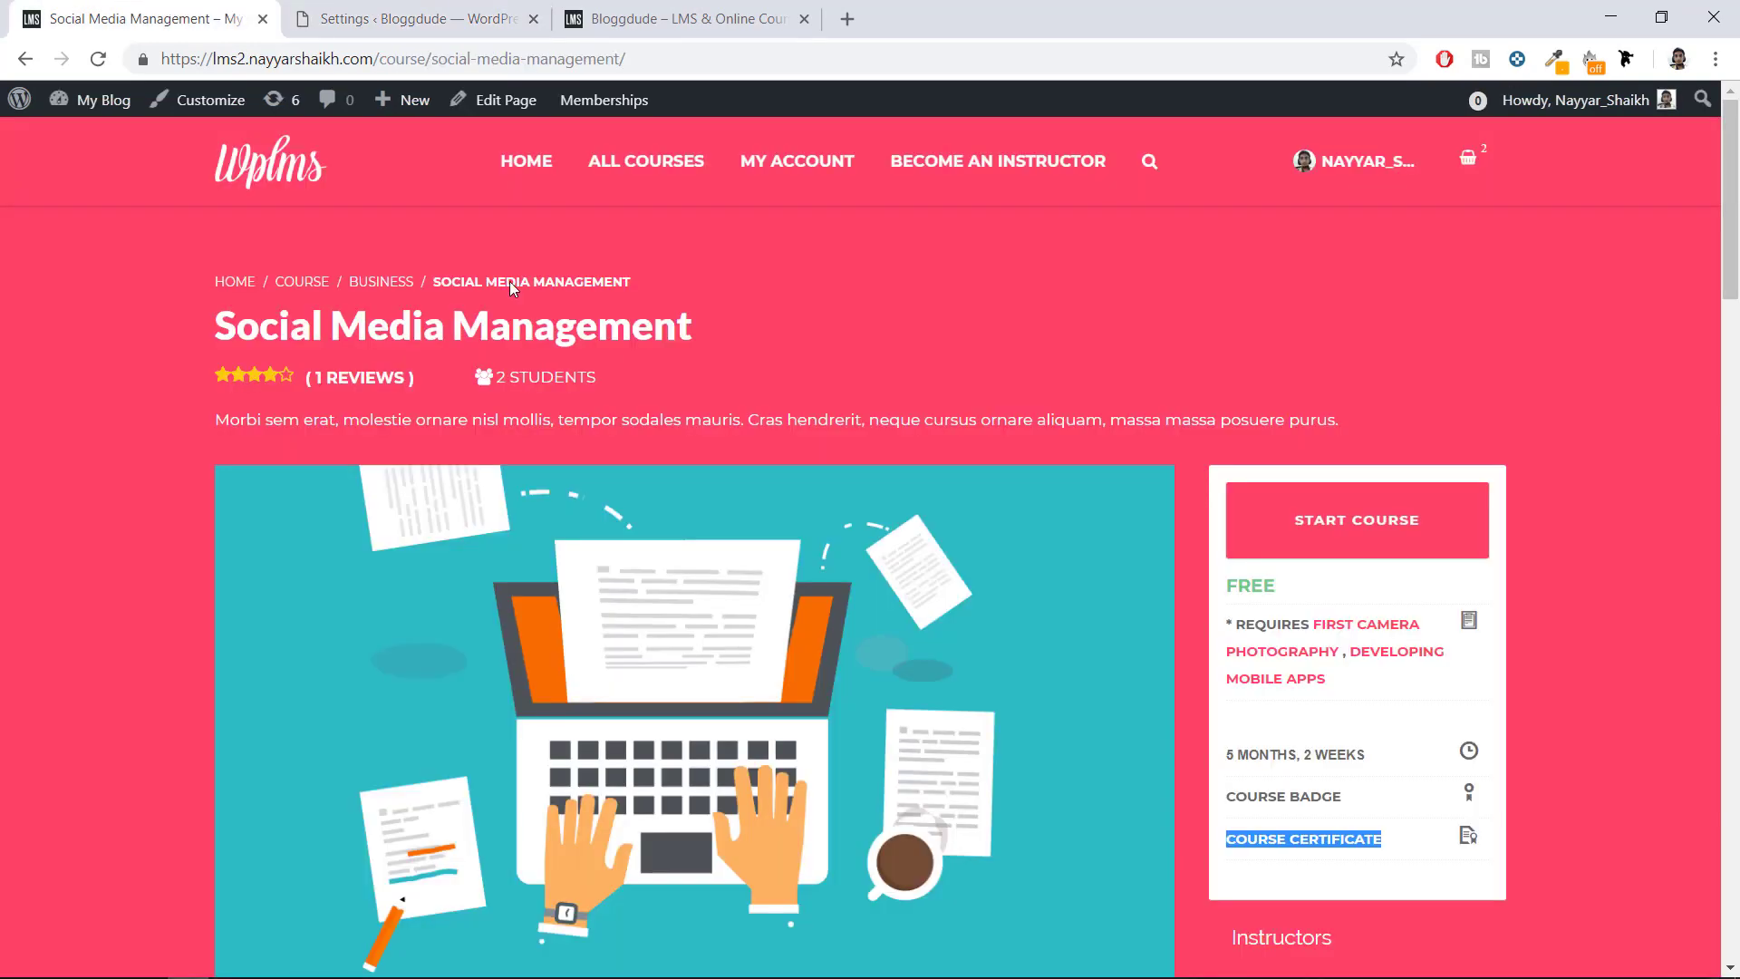
scroll(576, 429, down, 15)
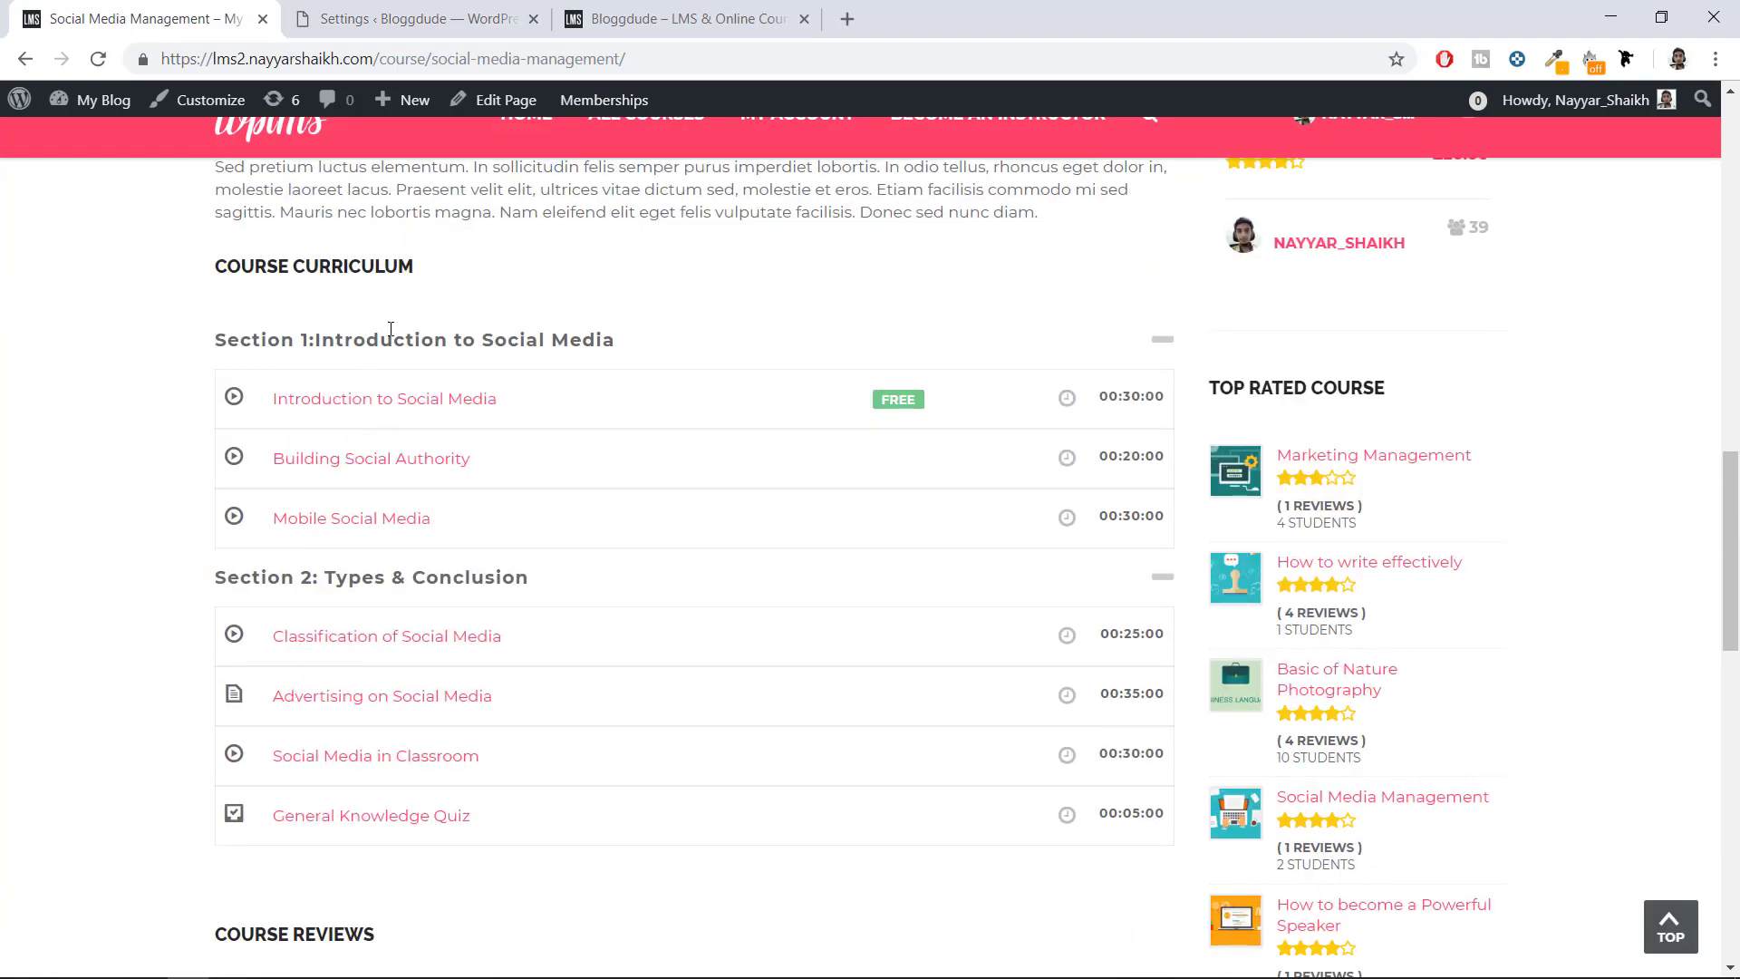
click(390, 18)
- Save the LMS settings and go to the Instructor Commissions settings
scroll(747, 482, down, 9)
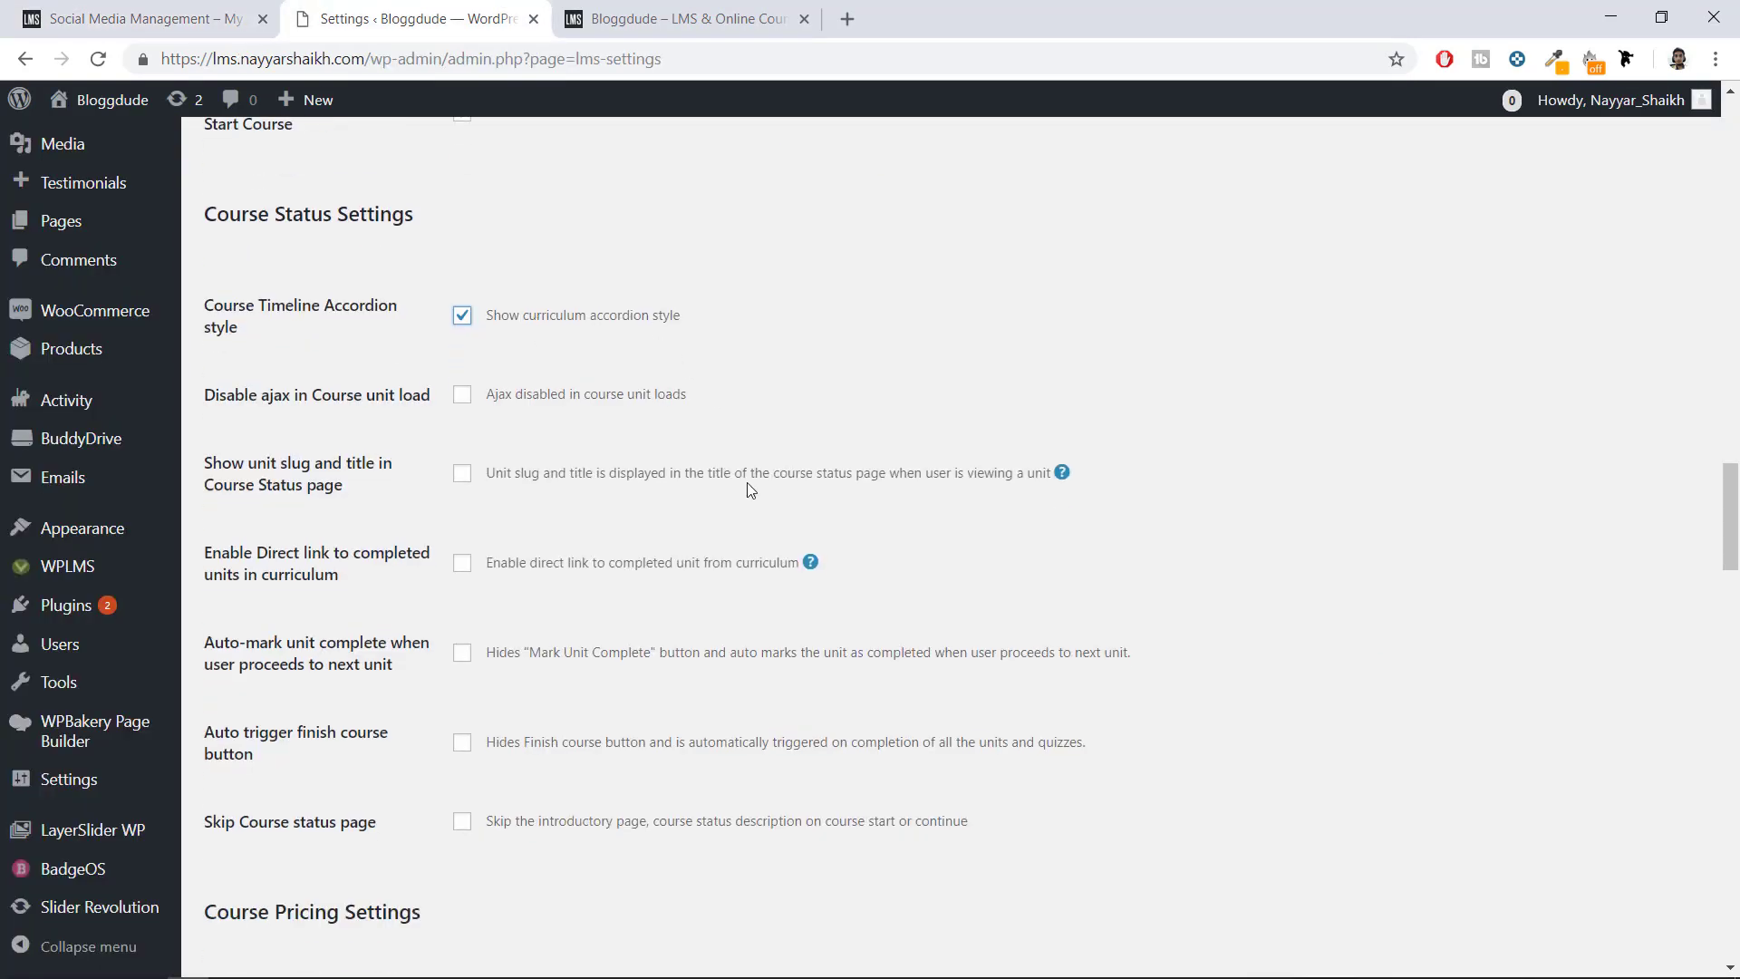
scroll(796, 595, down, 20)
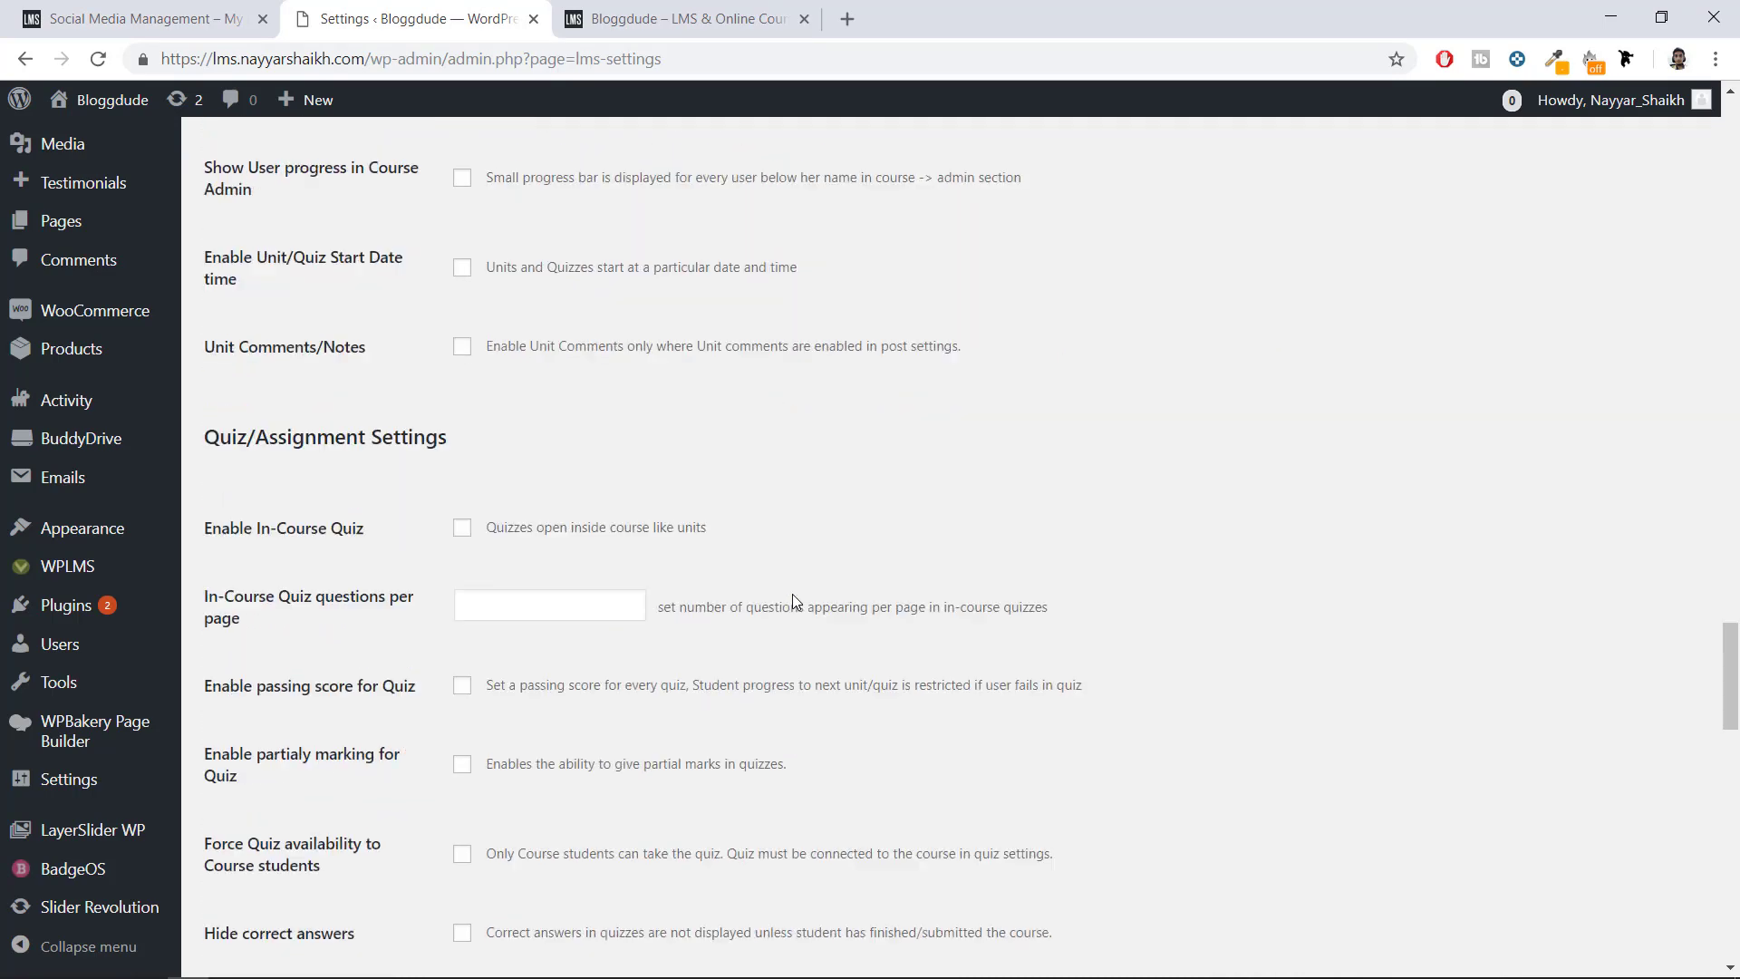
scroll(807, 581, down, 1)
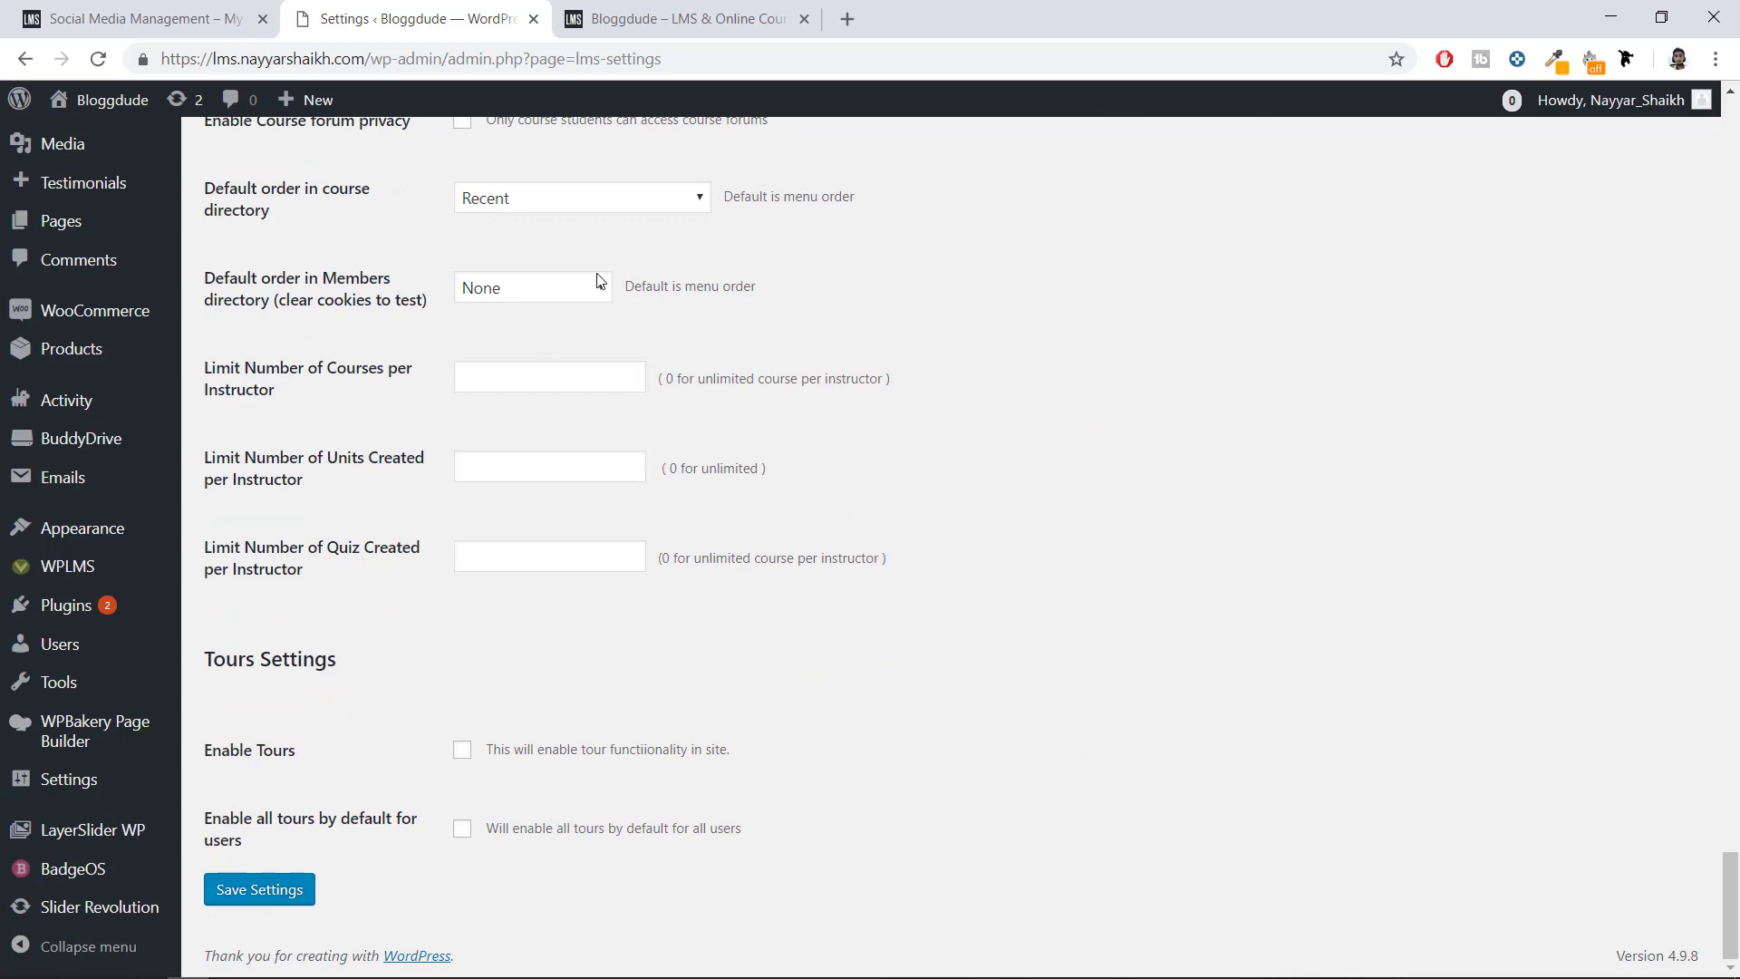
click(277, 895)
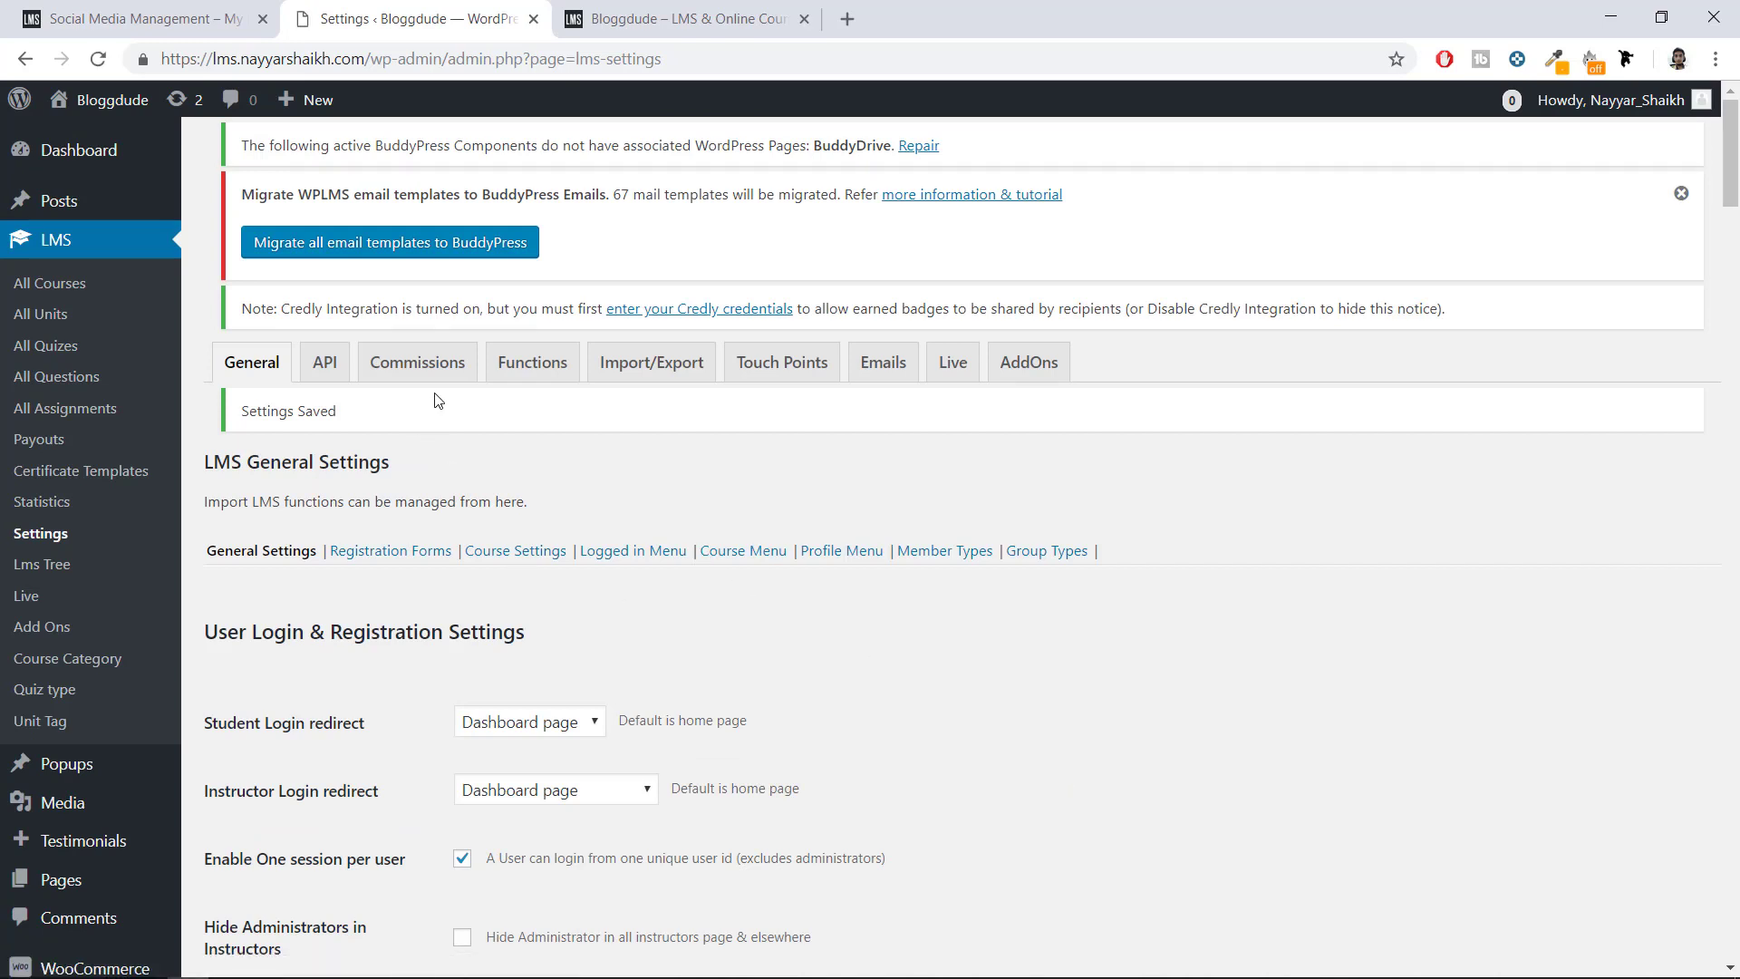
click(363, 372)
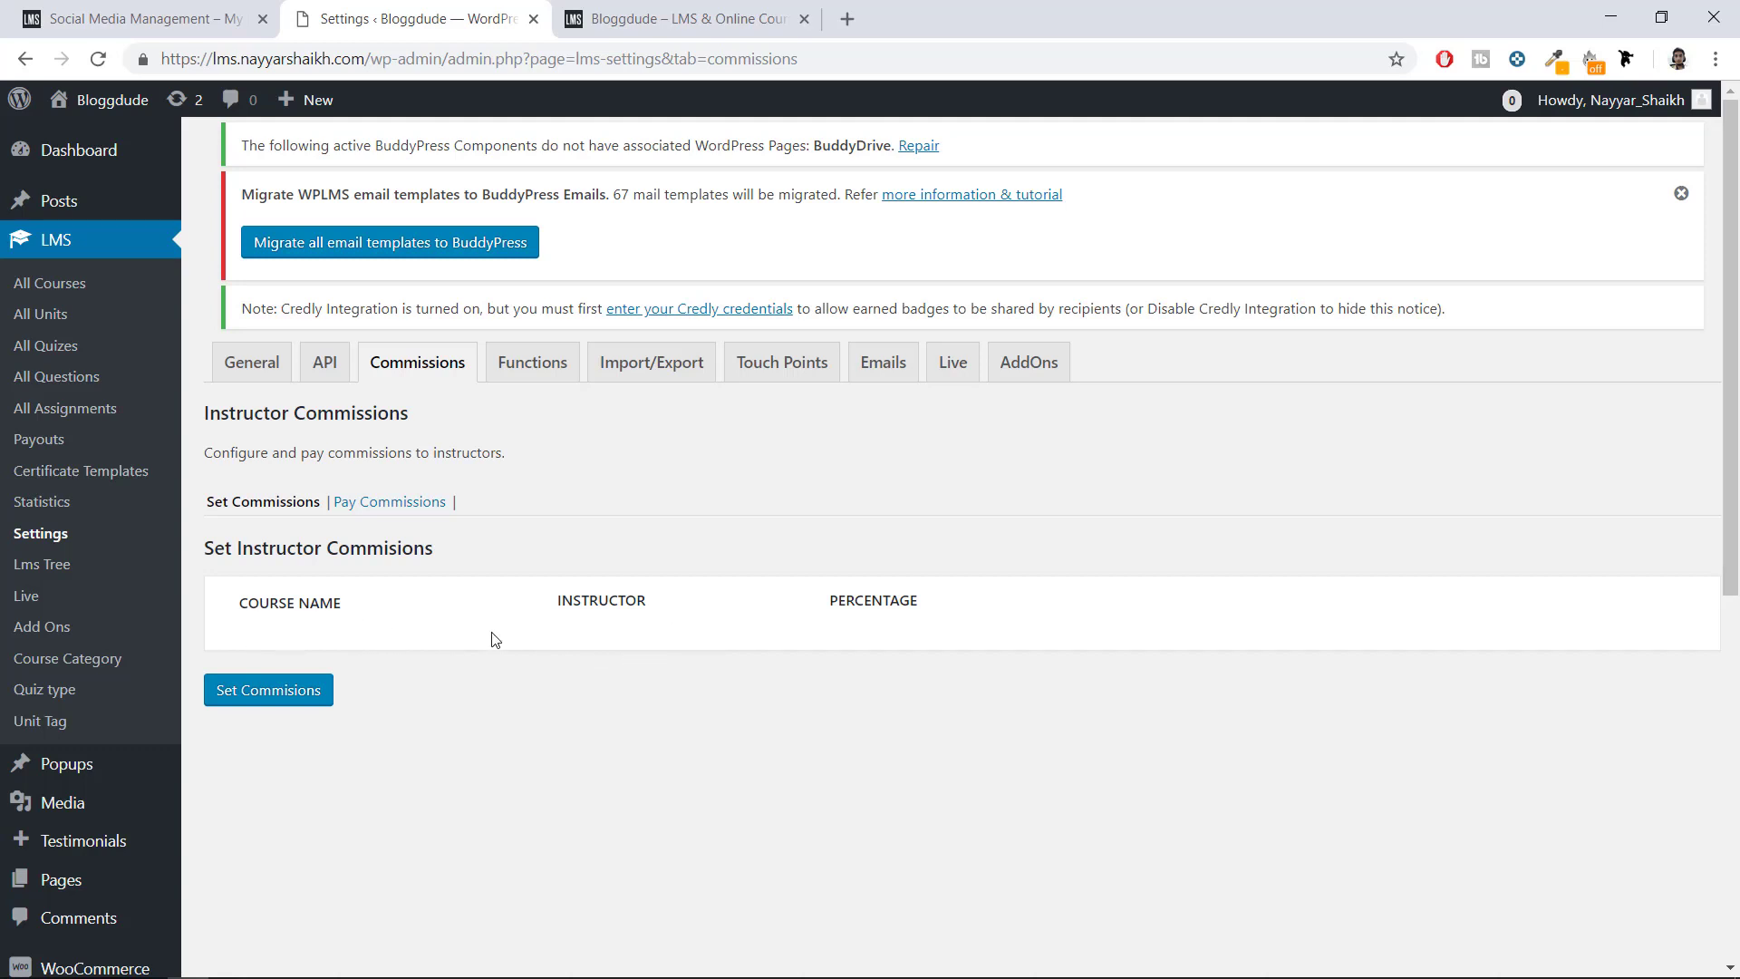
- Review the empty Set Instructor Commissions table and copy the site address
drag(556, 605, 664, 609)
click(858, 638)
drag(367, 59, 154, 59)
key(ctrl+c)
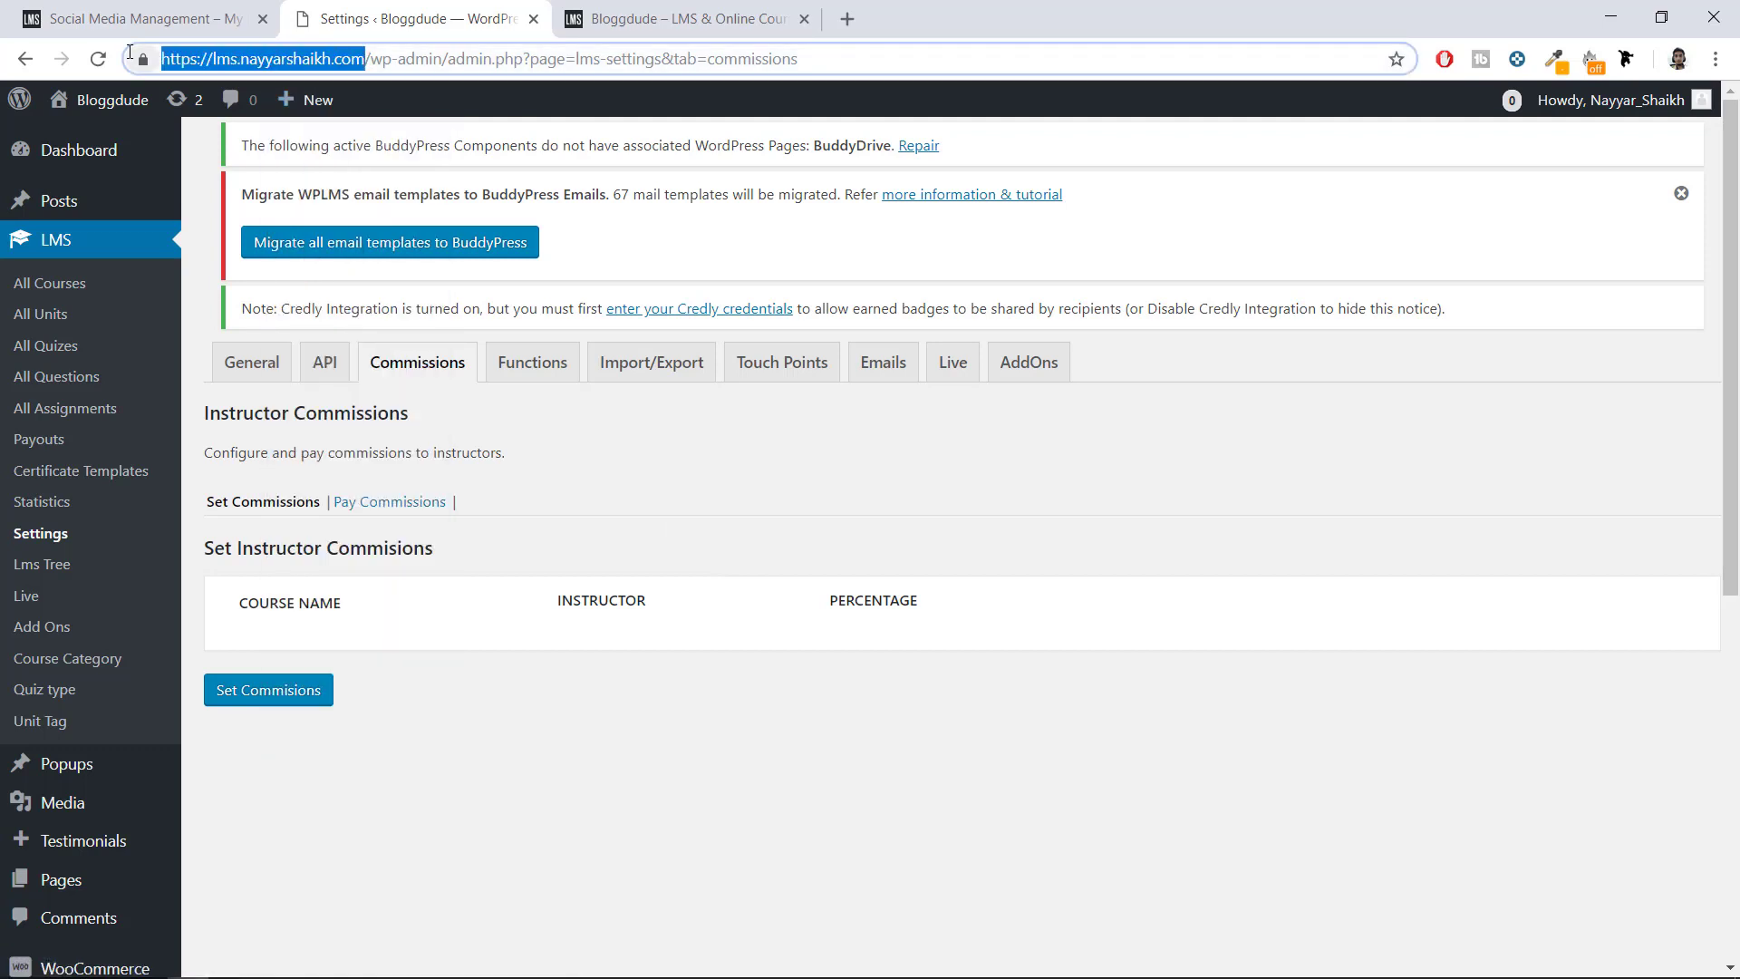
- Load the site in a new private browsing window
click(1716, 59)
click(1591, 152)
key(ctrl+v)
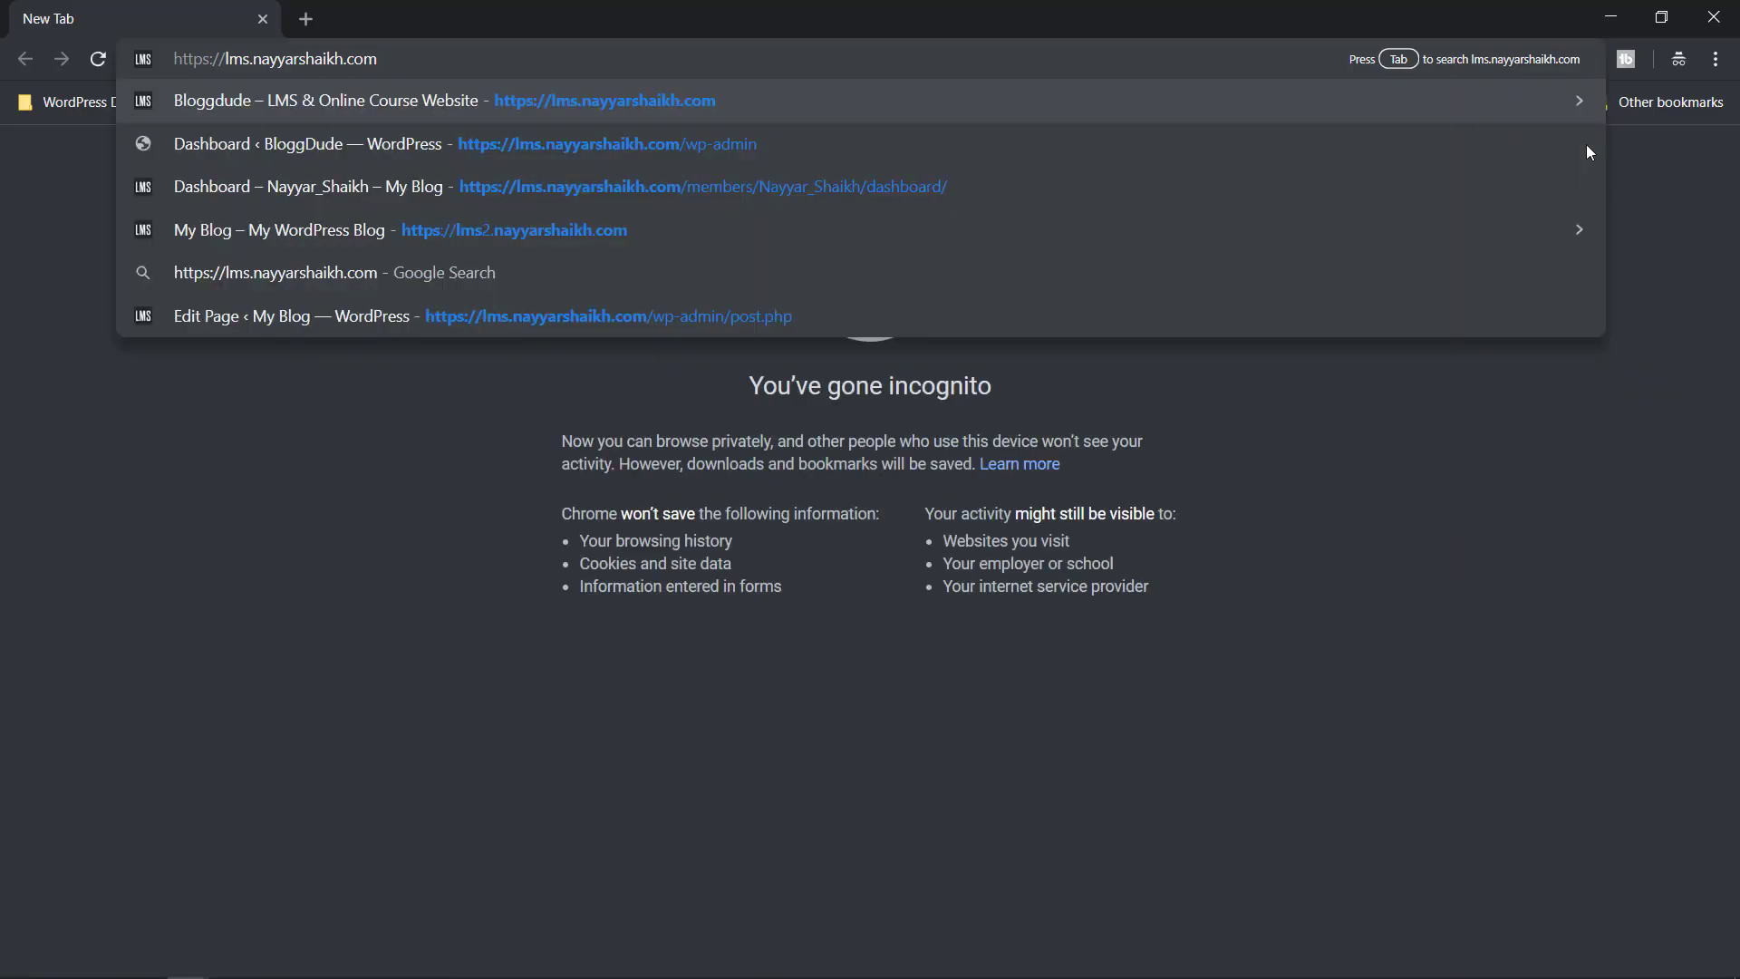
key(Return)
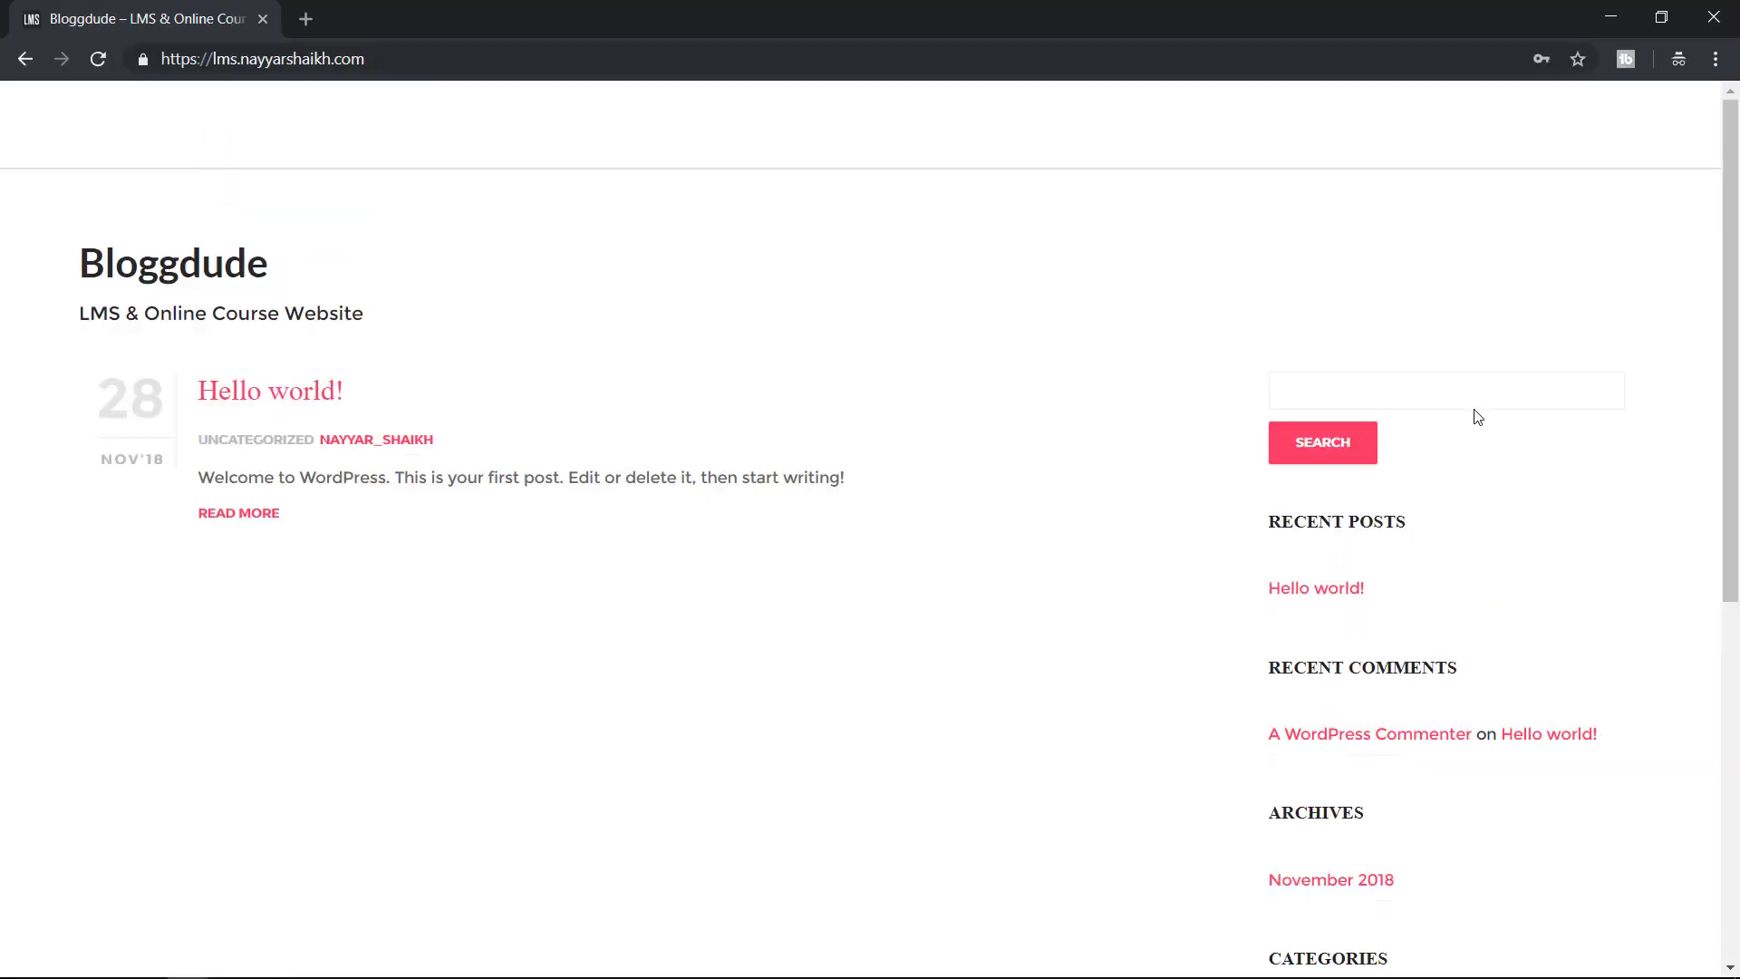
- Open the site's /register page, look over the form, then minimize that window
click(586, 57)
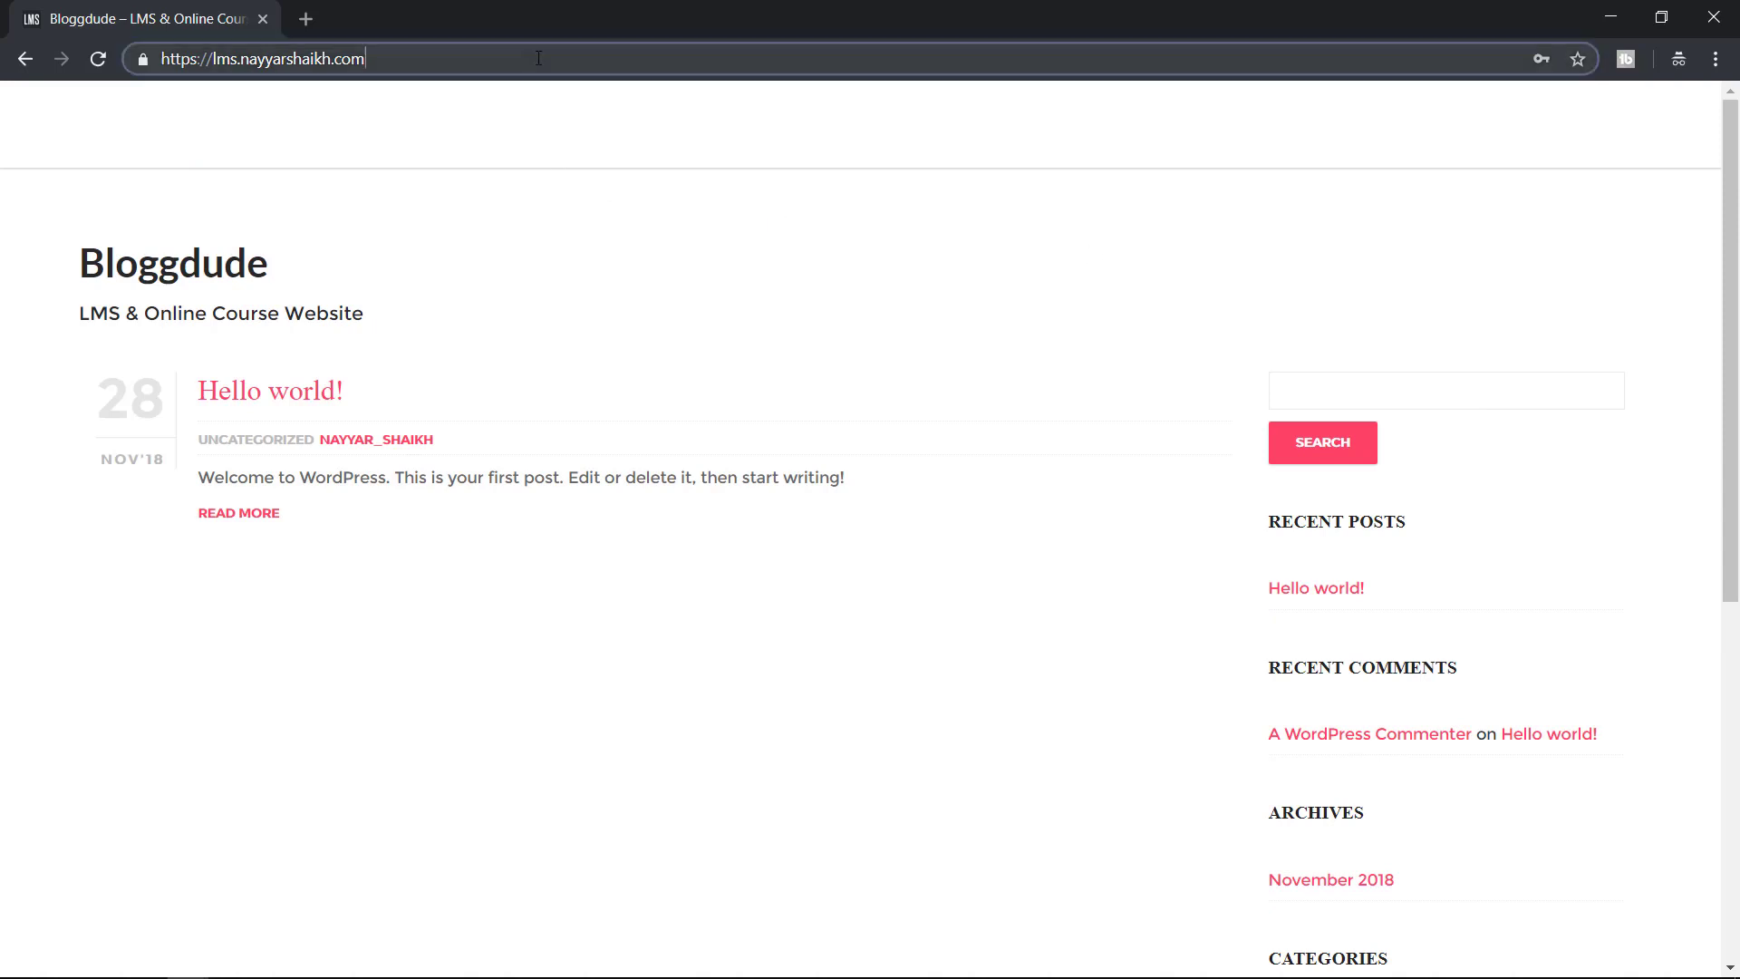
text(/register)
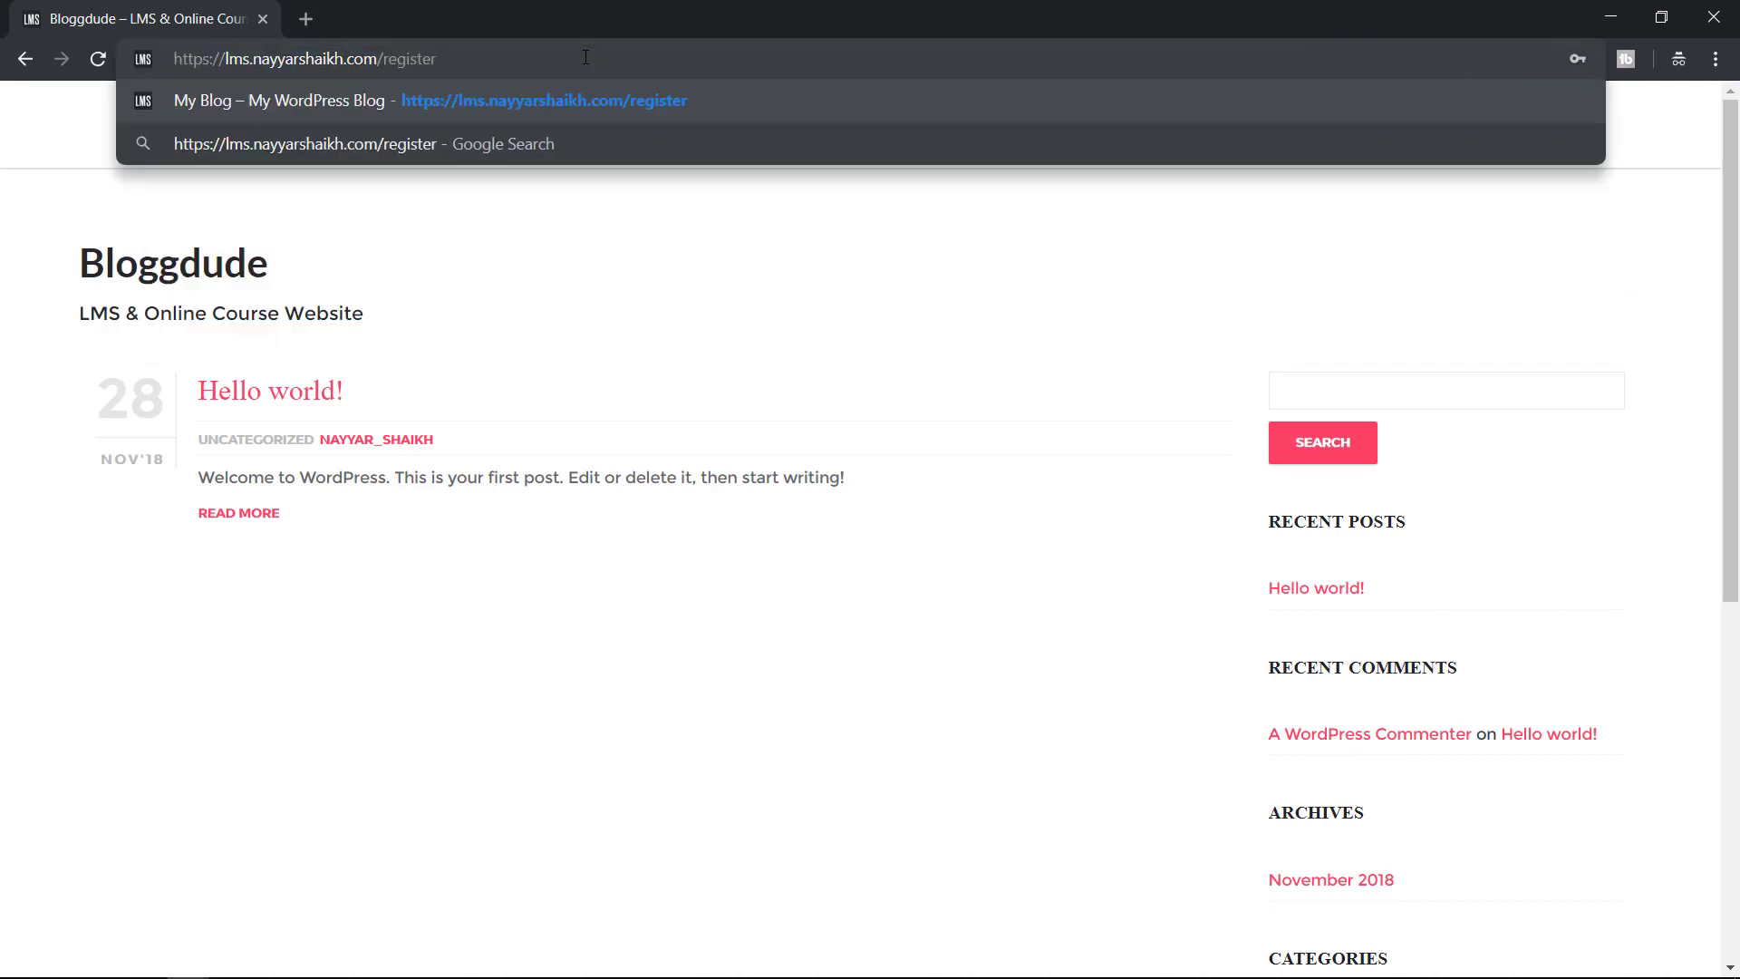
key(Return)
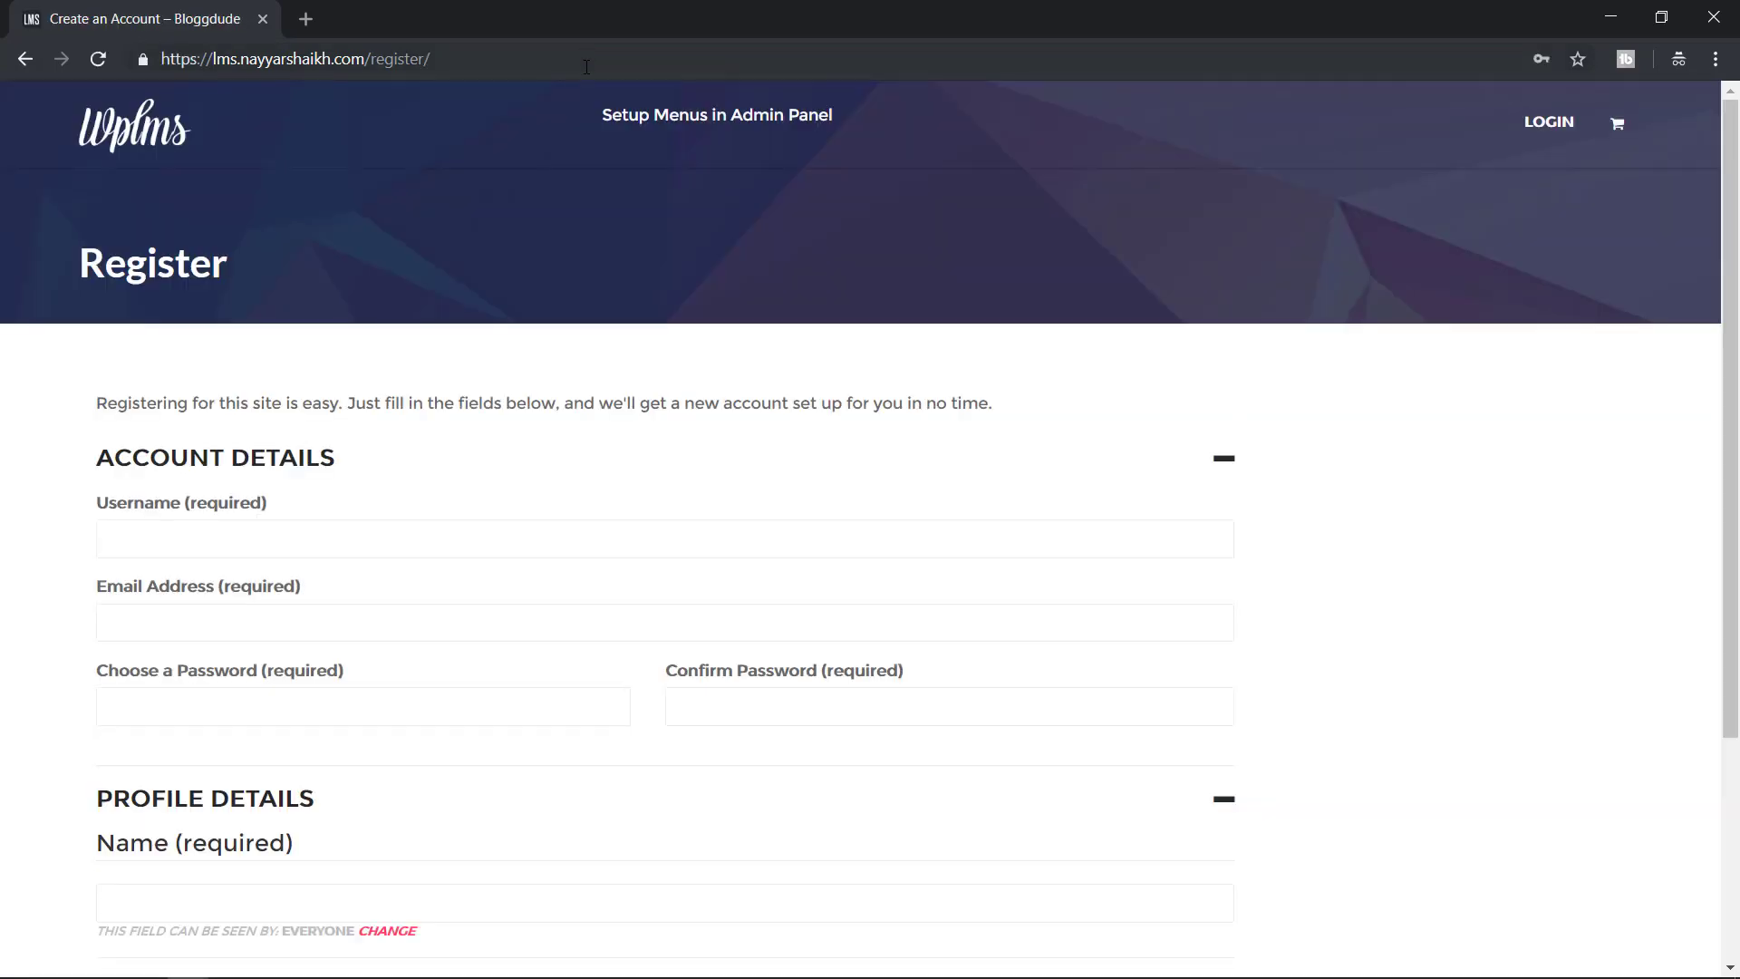
scroll(746, 369, down, 4)
scroll(741, 381, up, 3)
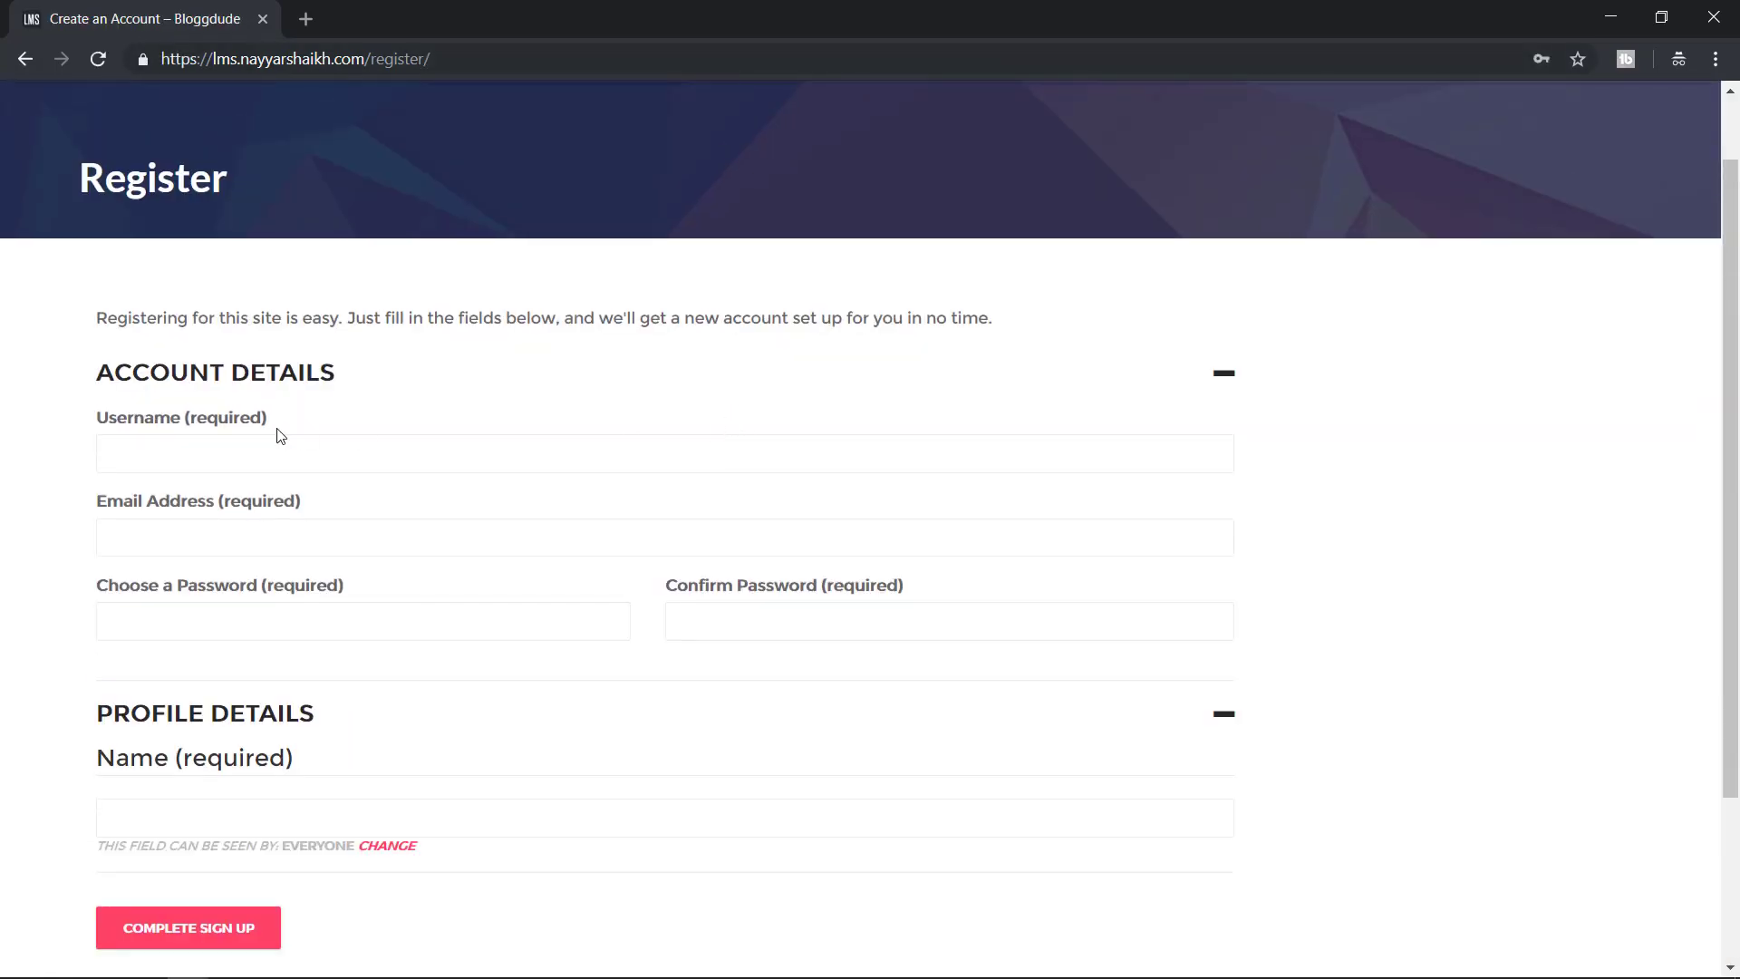
scroll(317, 441, down, 1)
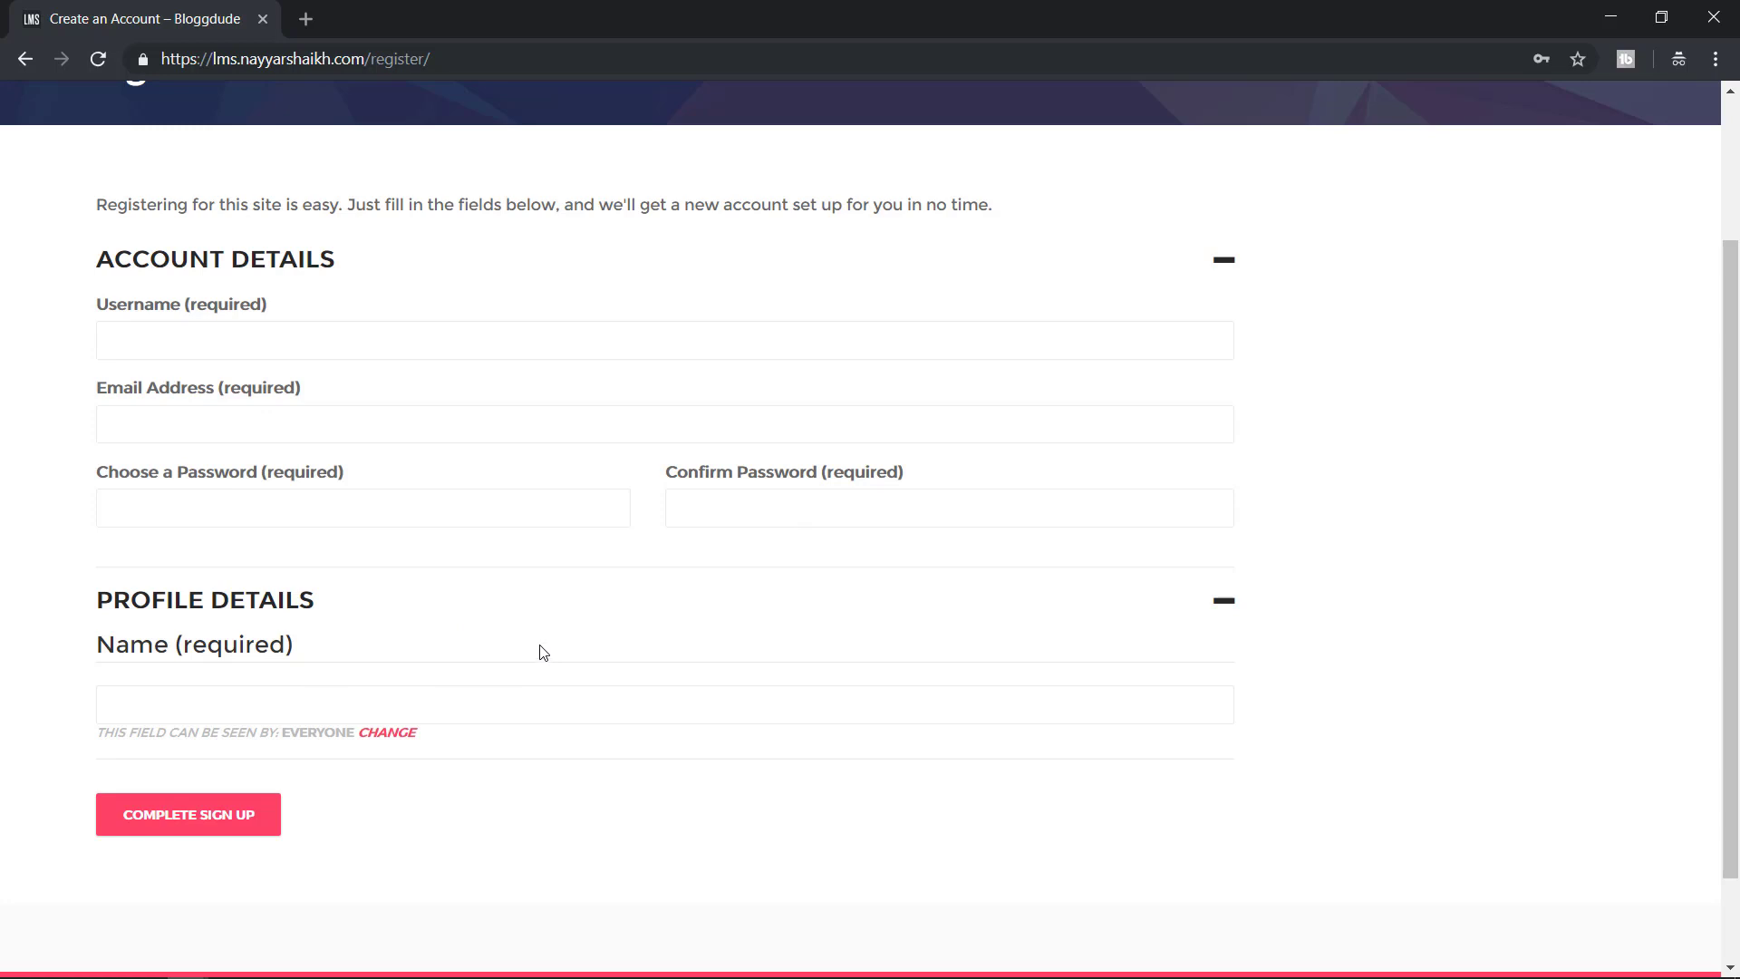
scroll(544, 647, up, 2)
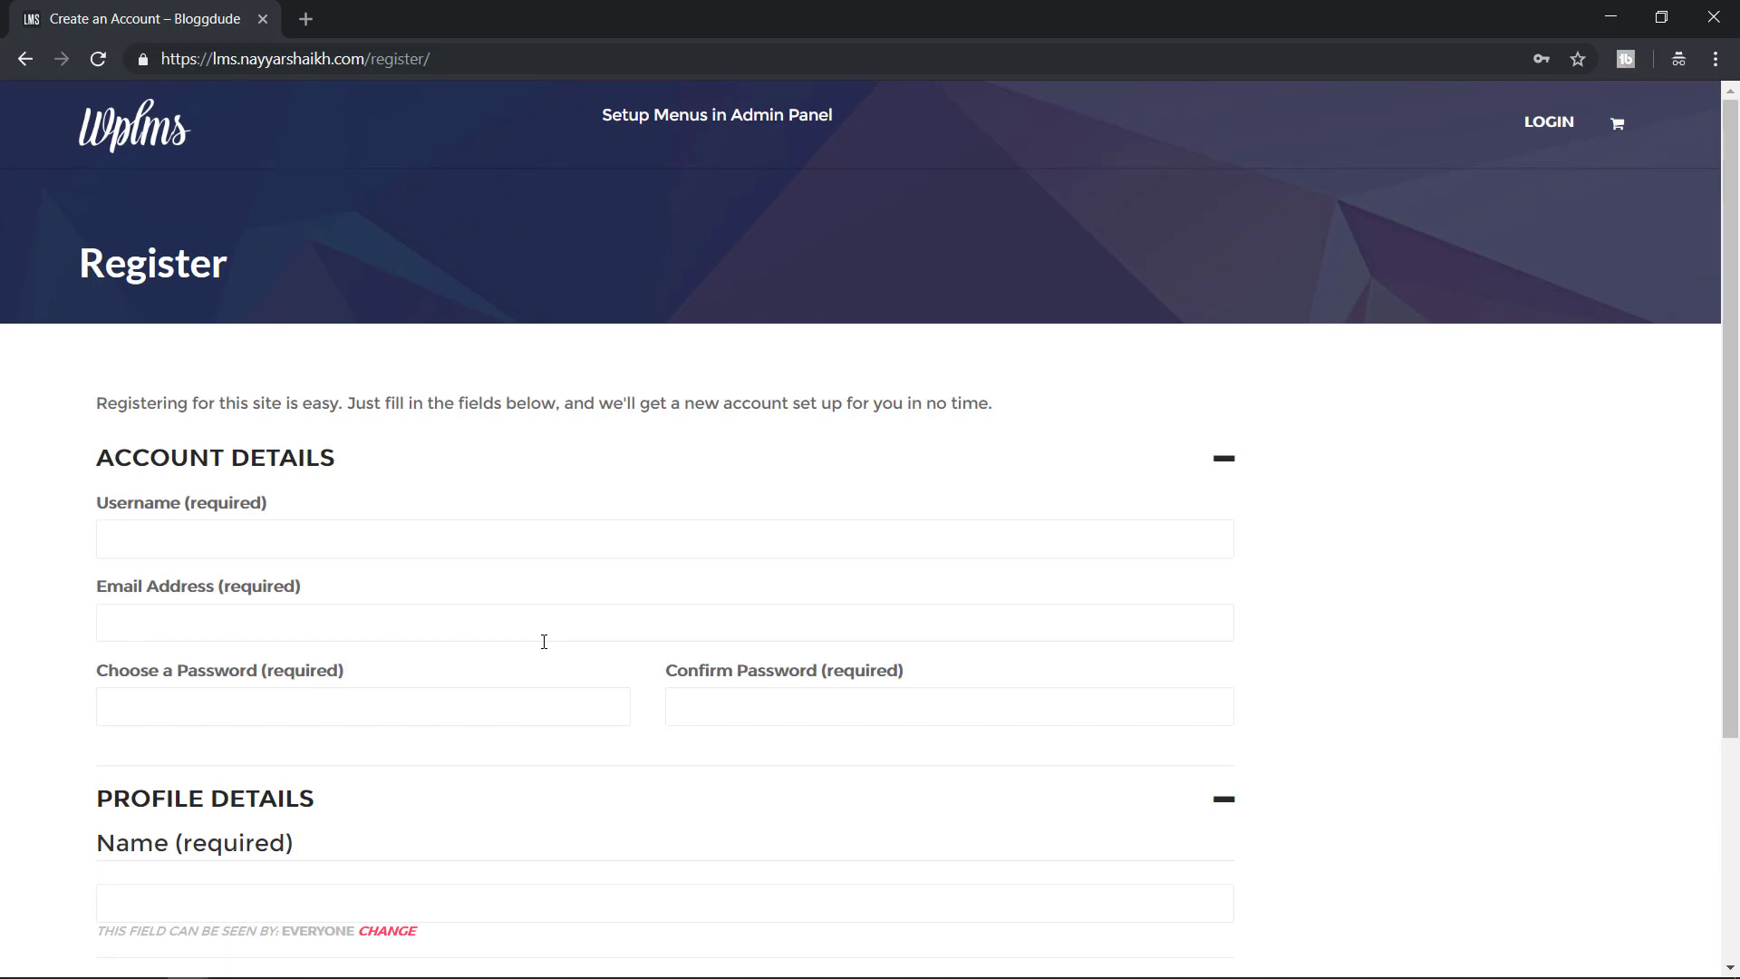
scroll(544, 642, down, 3)
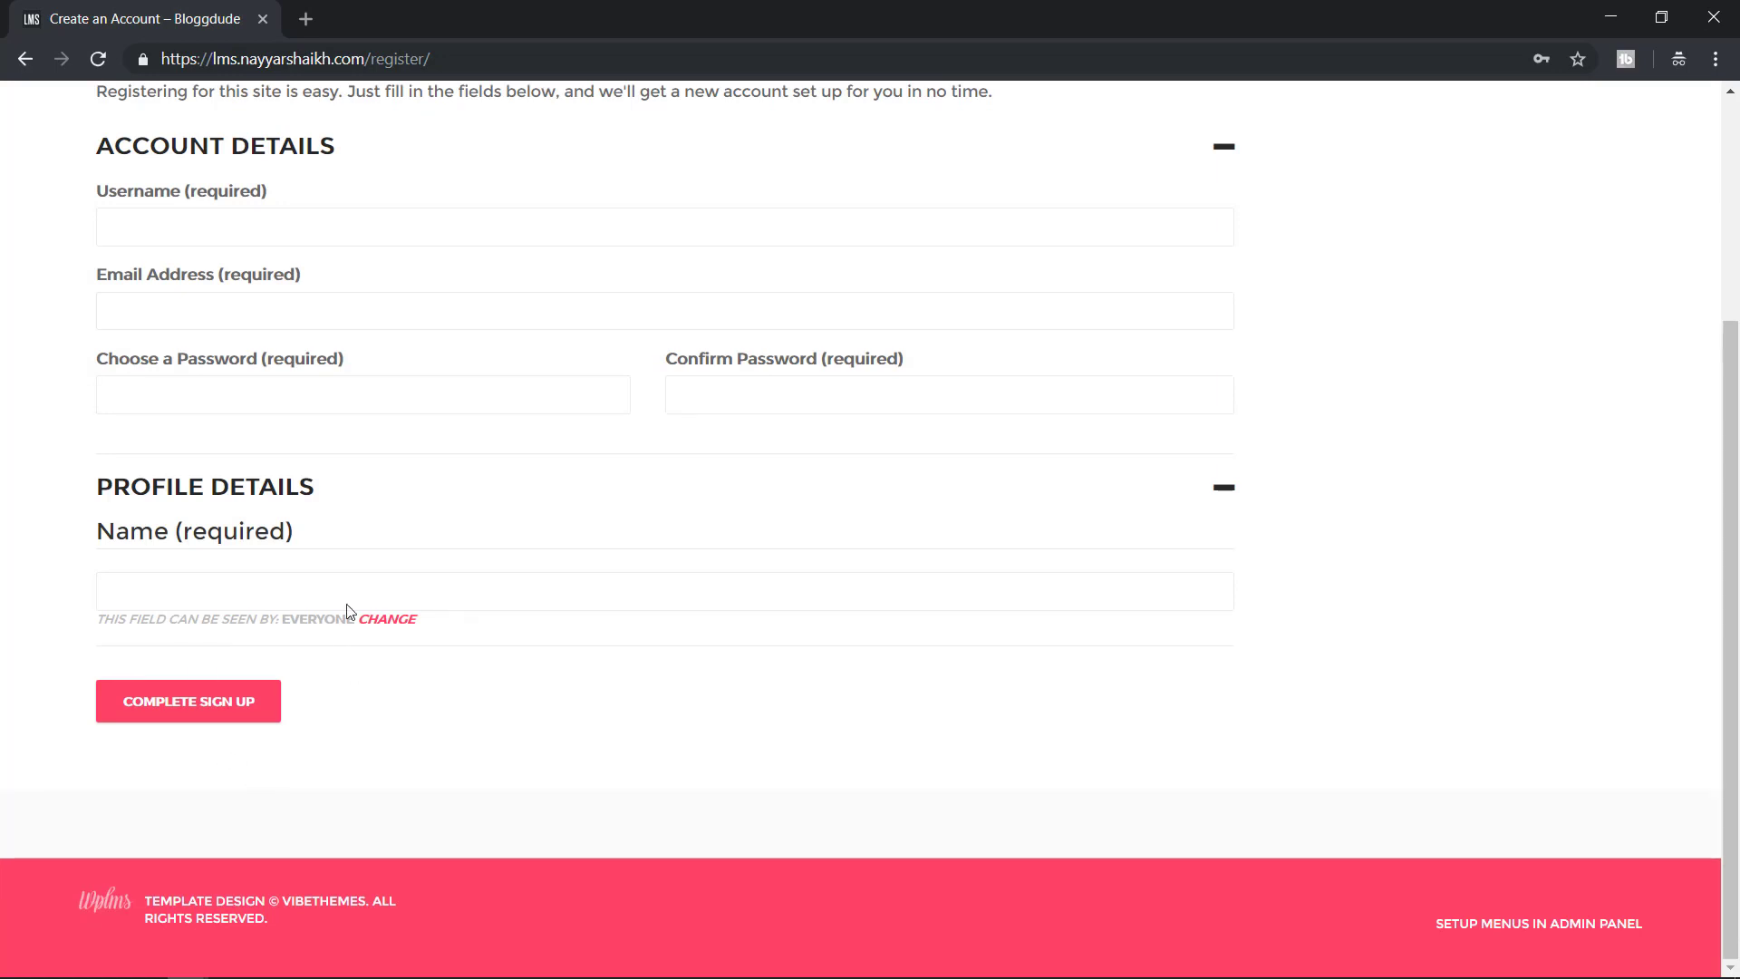
click(1611, 11)
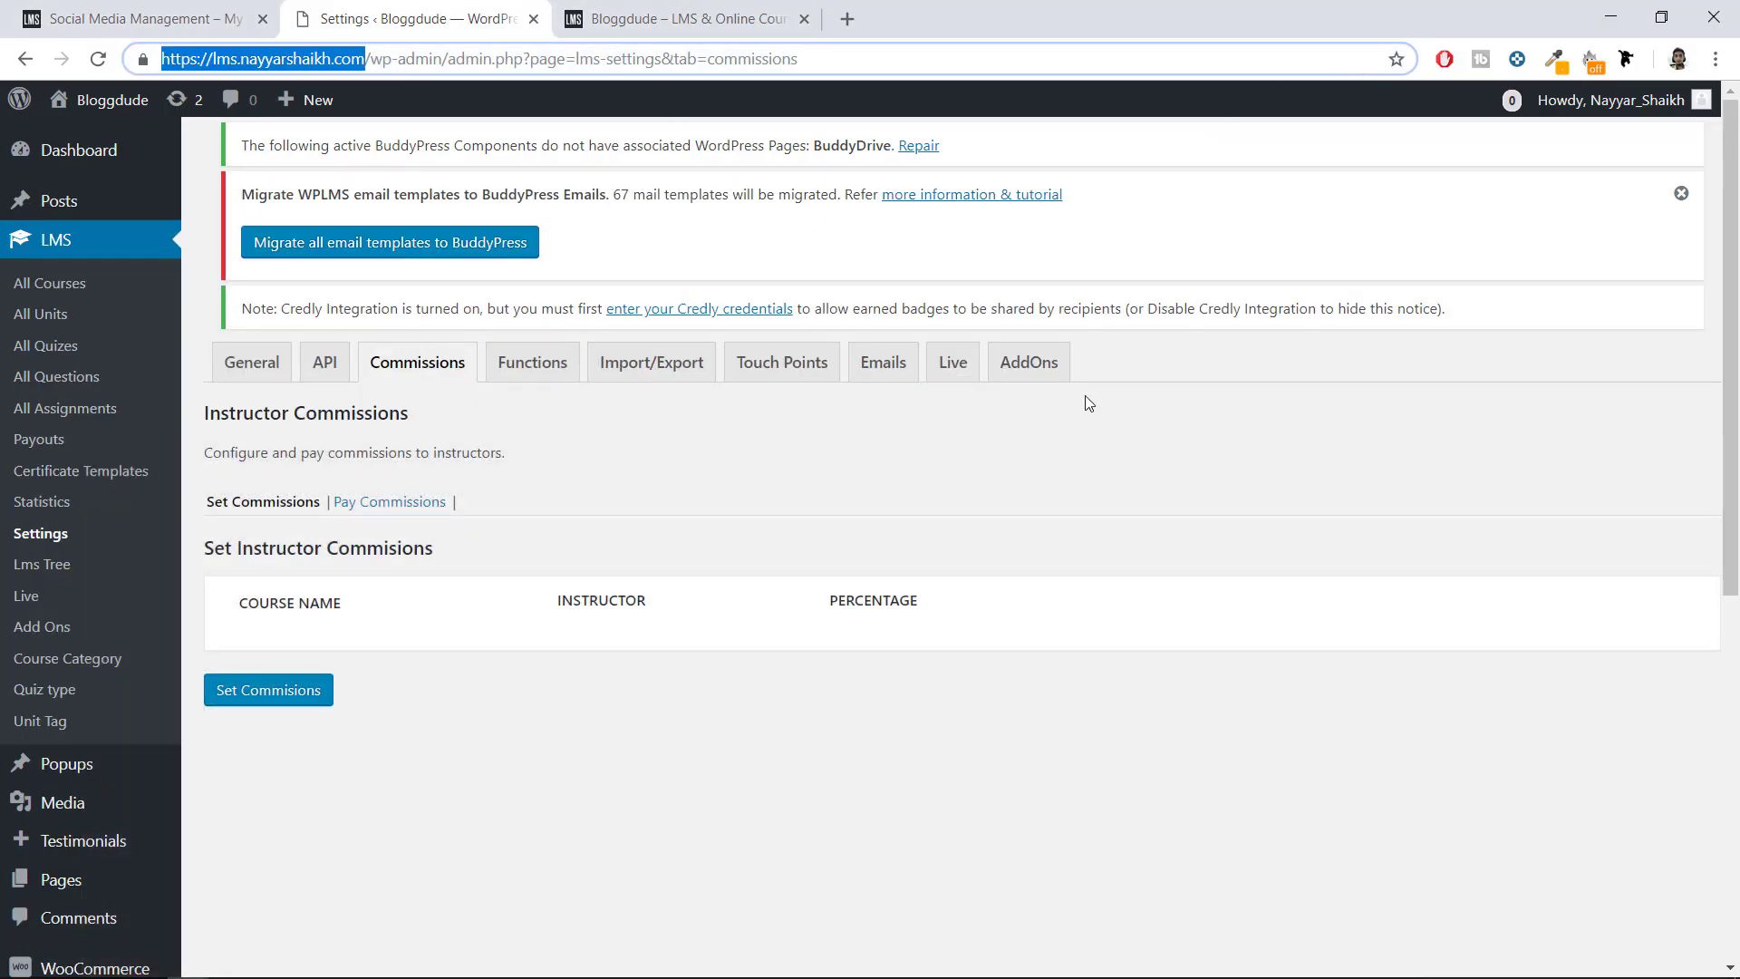
- Go to Users > Profile Fields and start adding a new field
click(1133, 444)
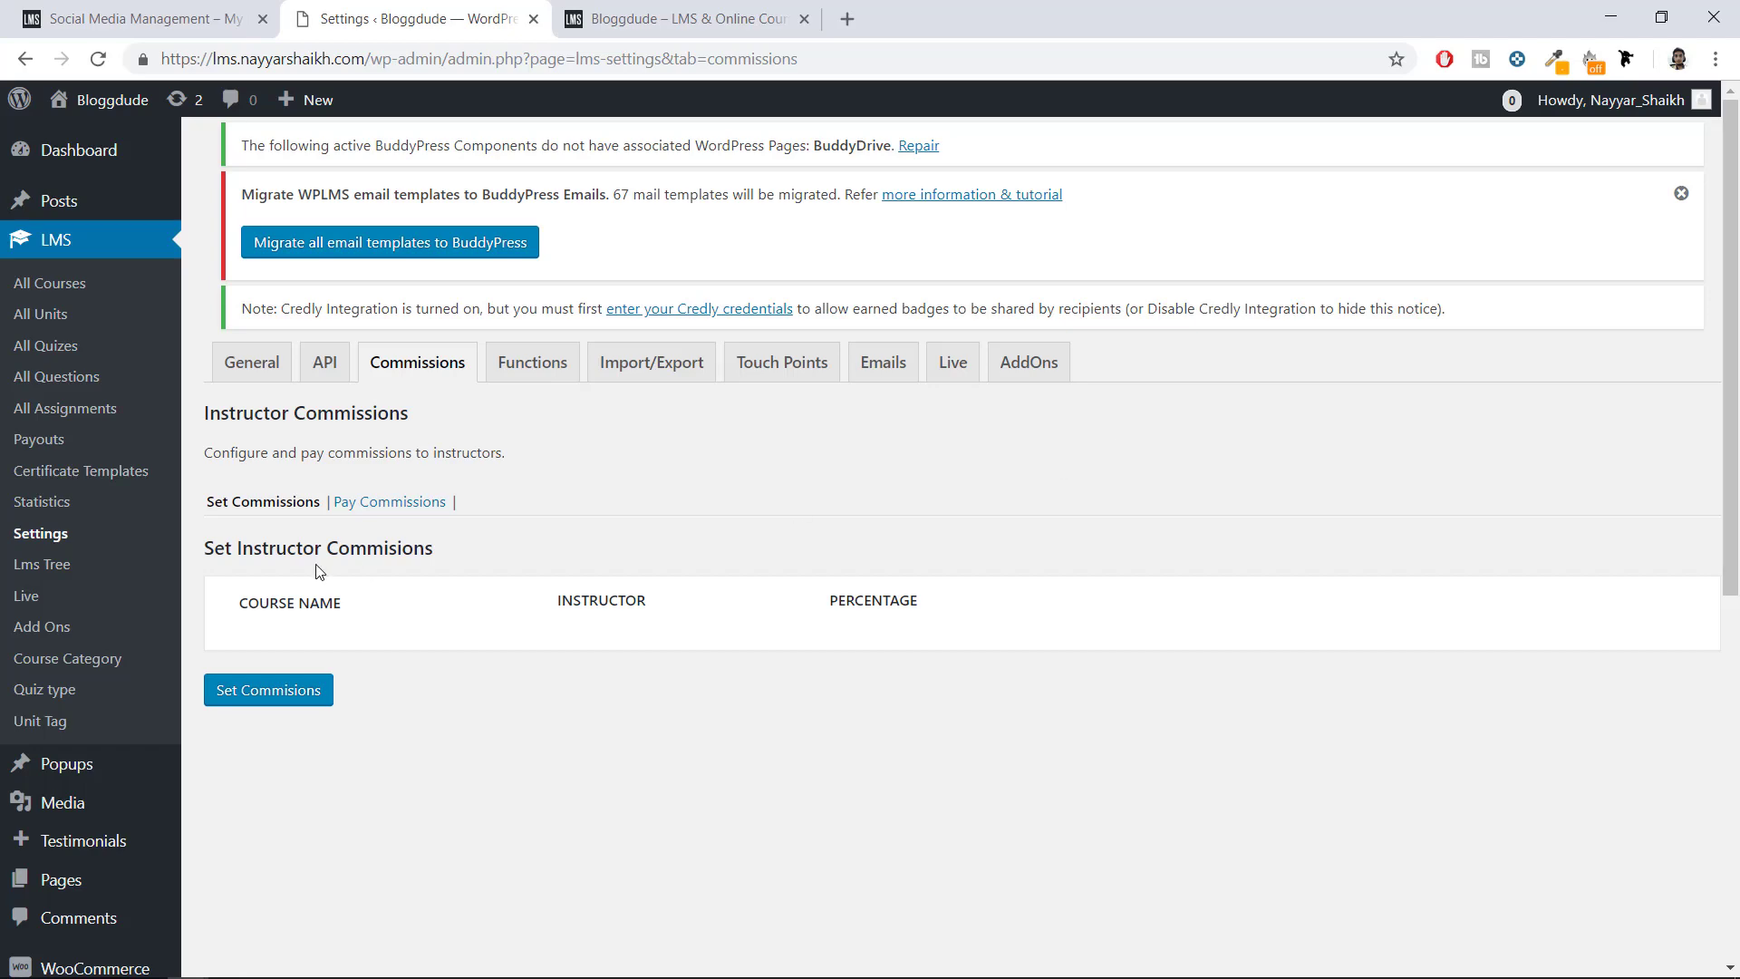
scroll(295, 597, down, 3)
mouse_move(100, 645)
scroll(100, 646, down, 2)
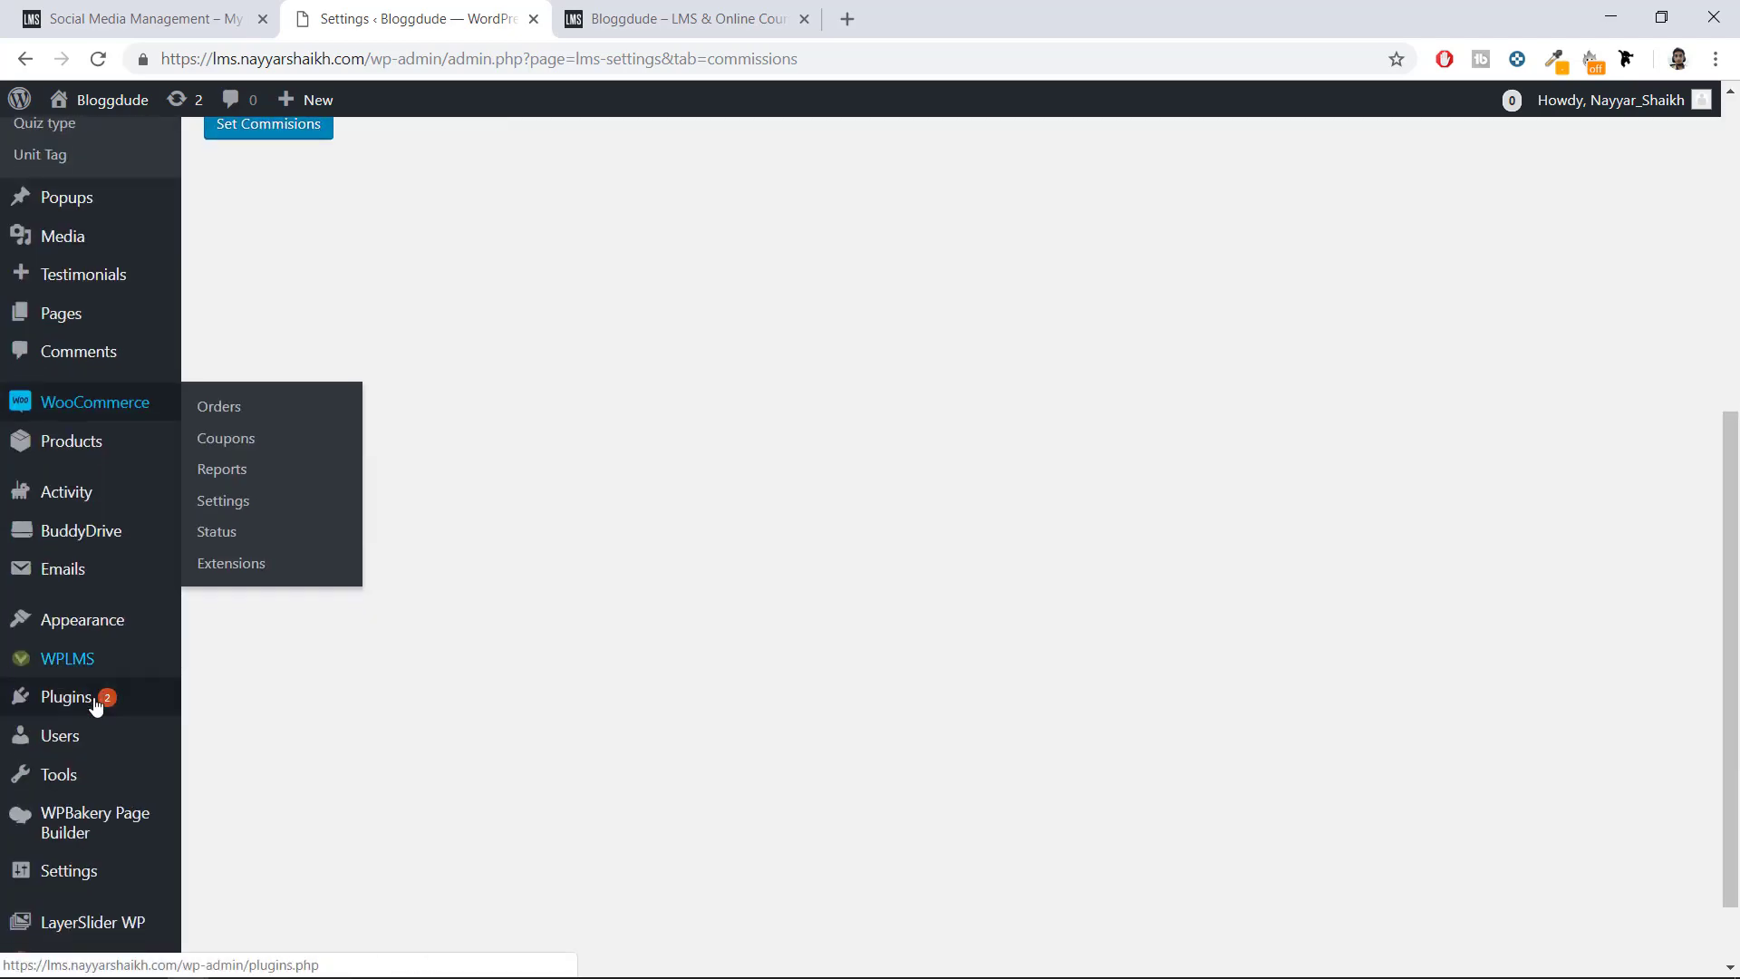
mouse_move(62, 733)
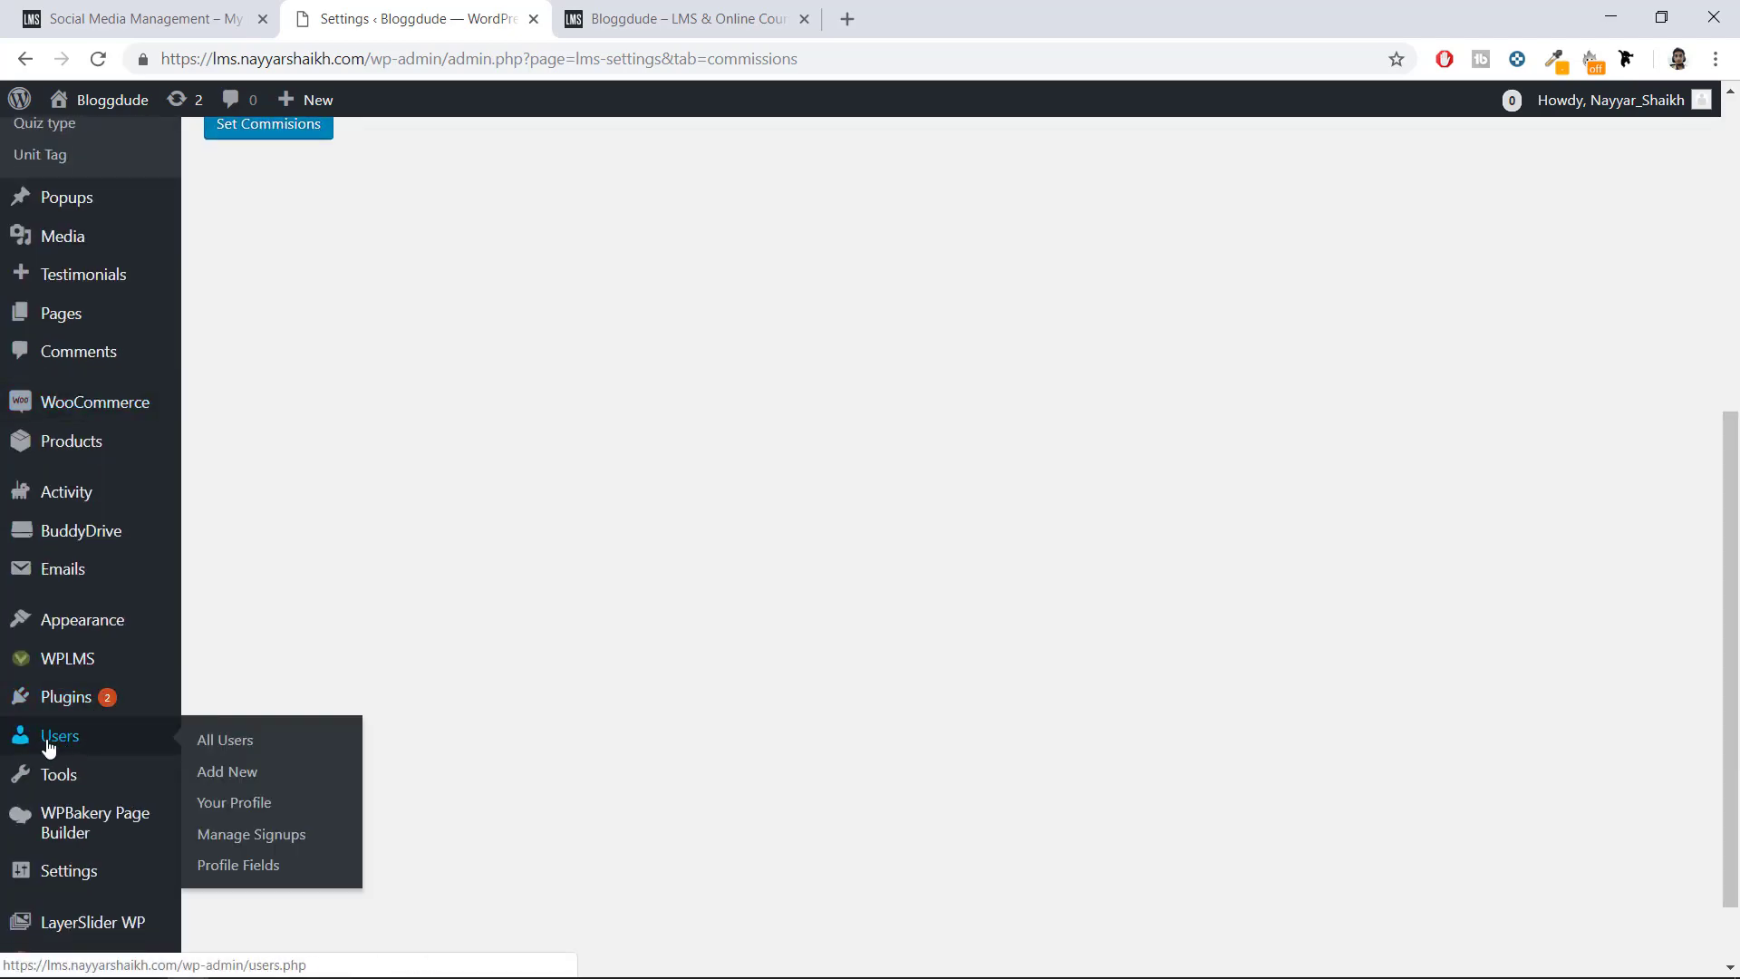
click(253, 870)
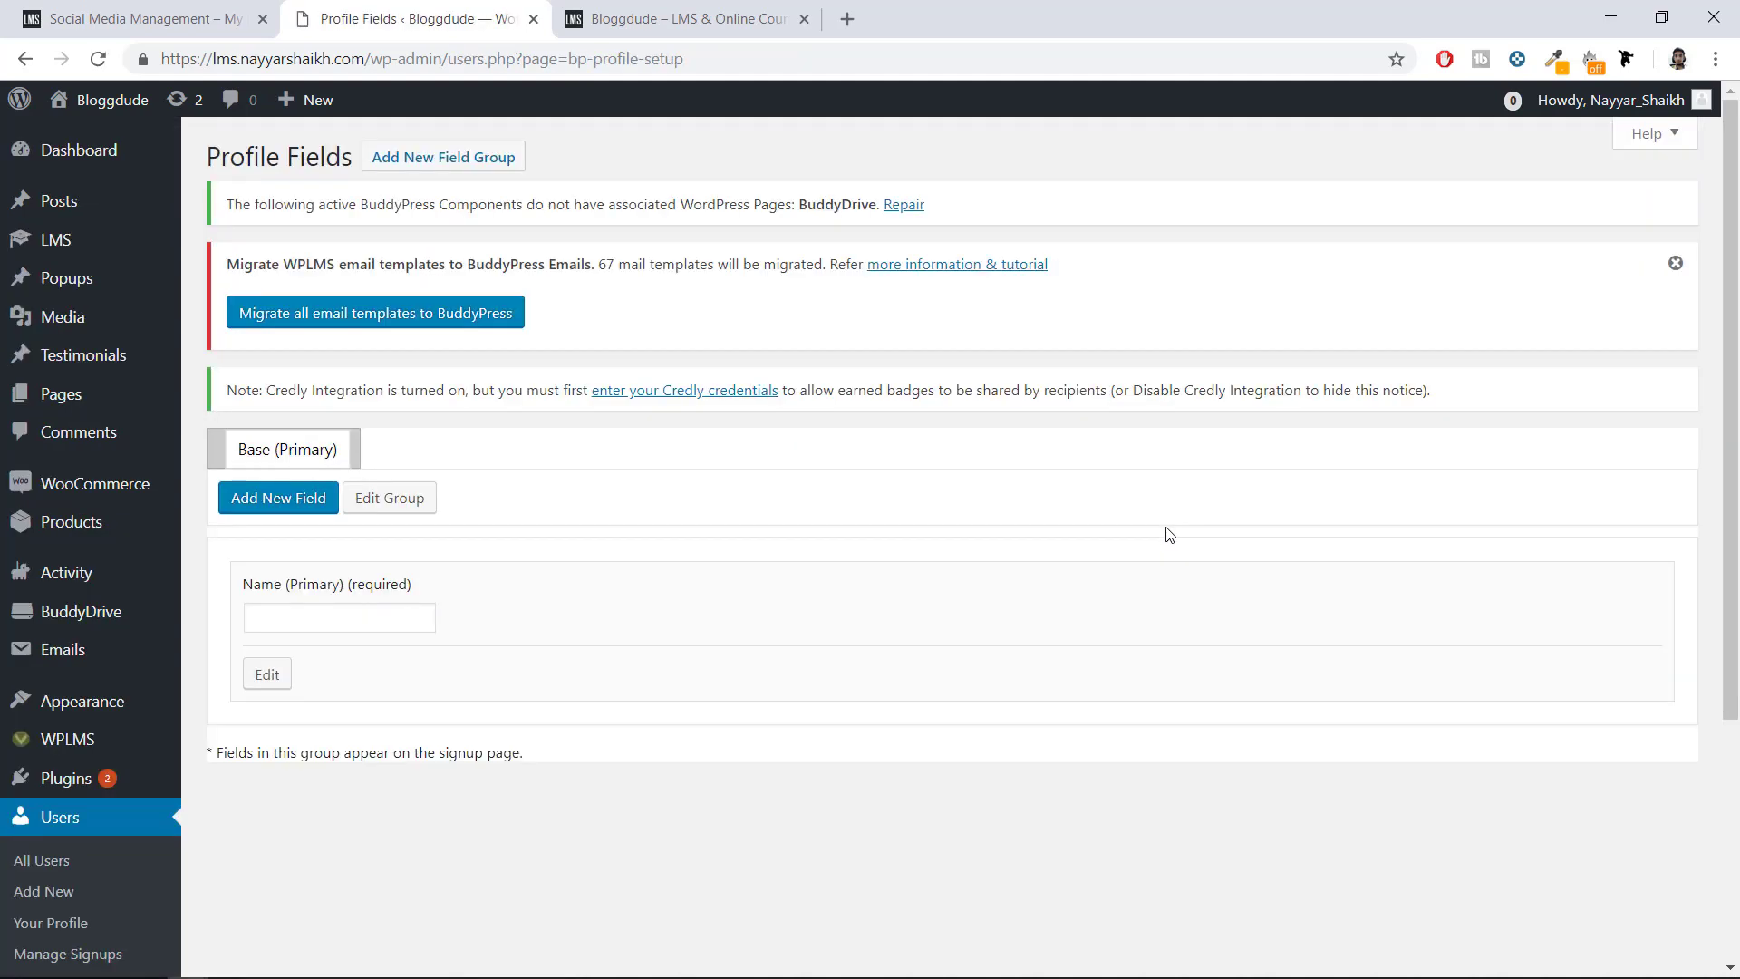
scroll(870, 497, down, 2)
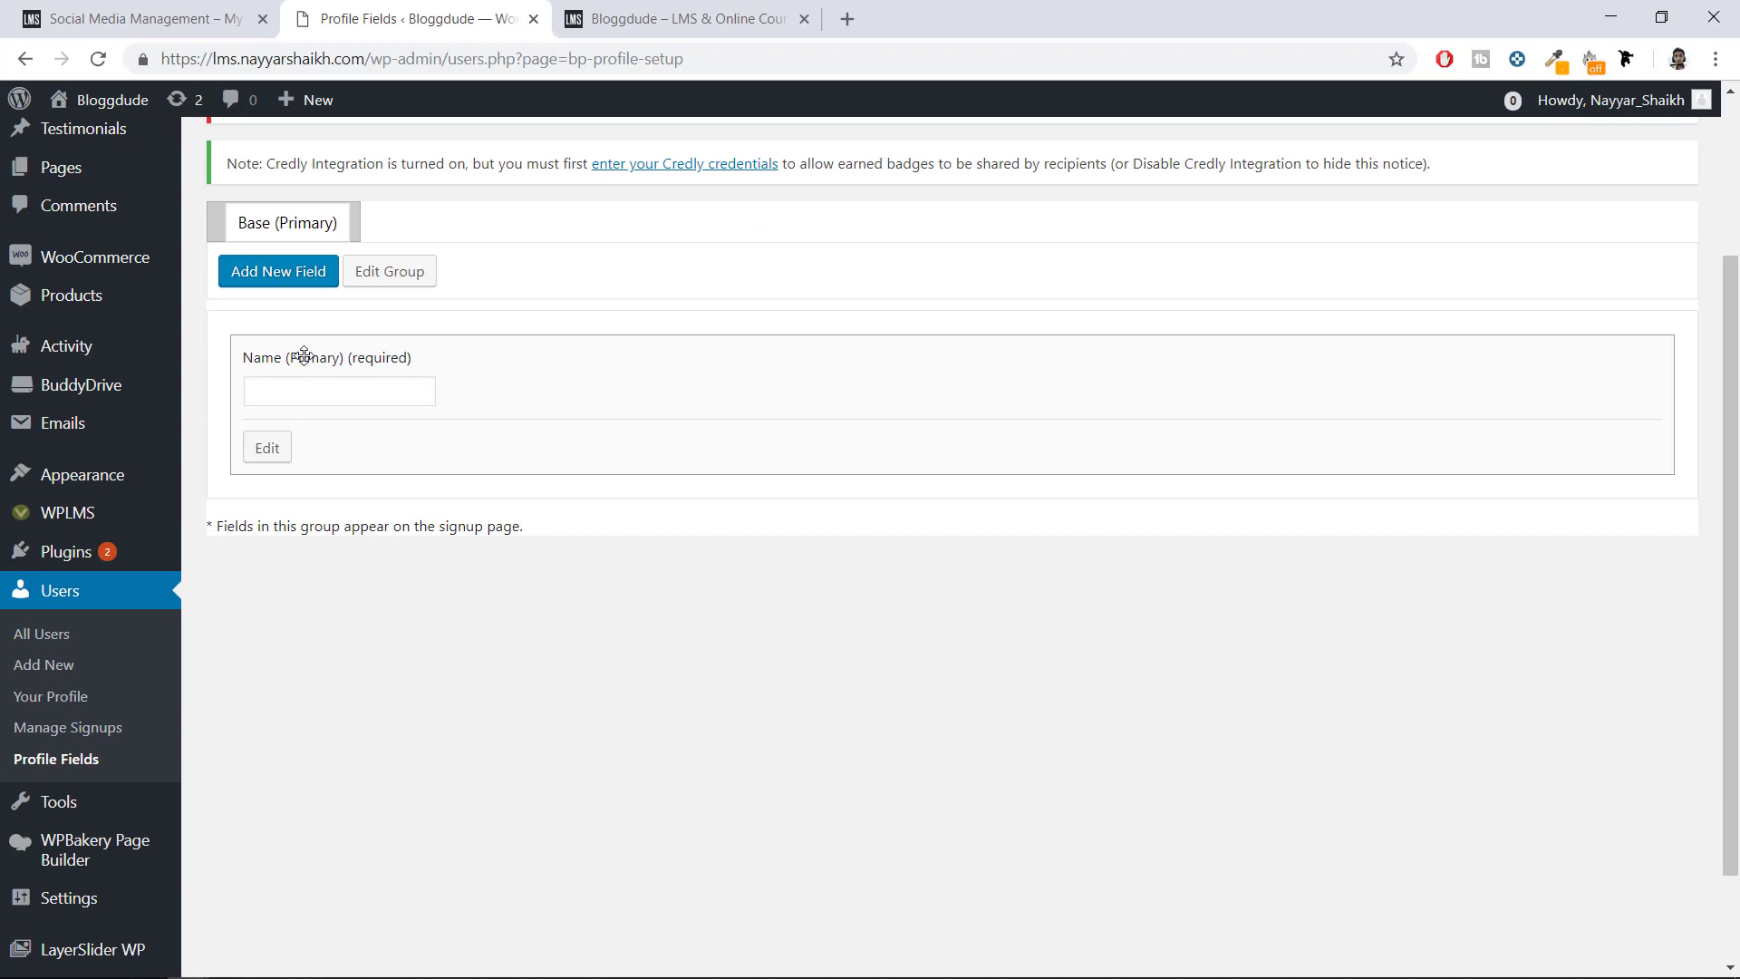
click(272, 282)
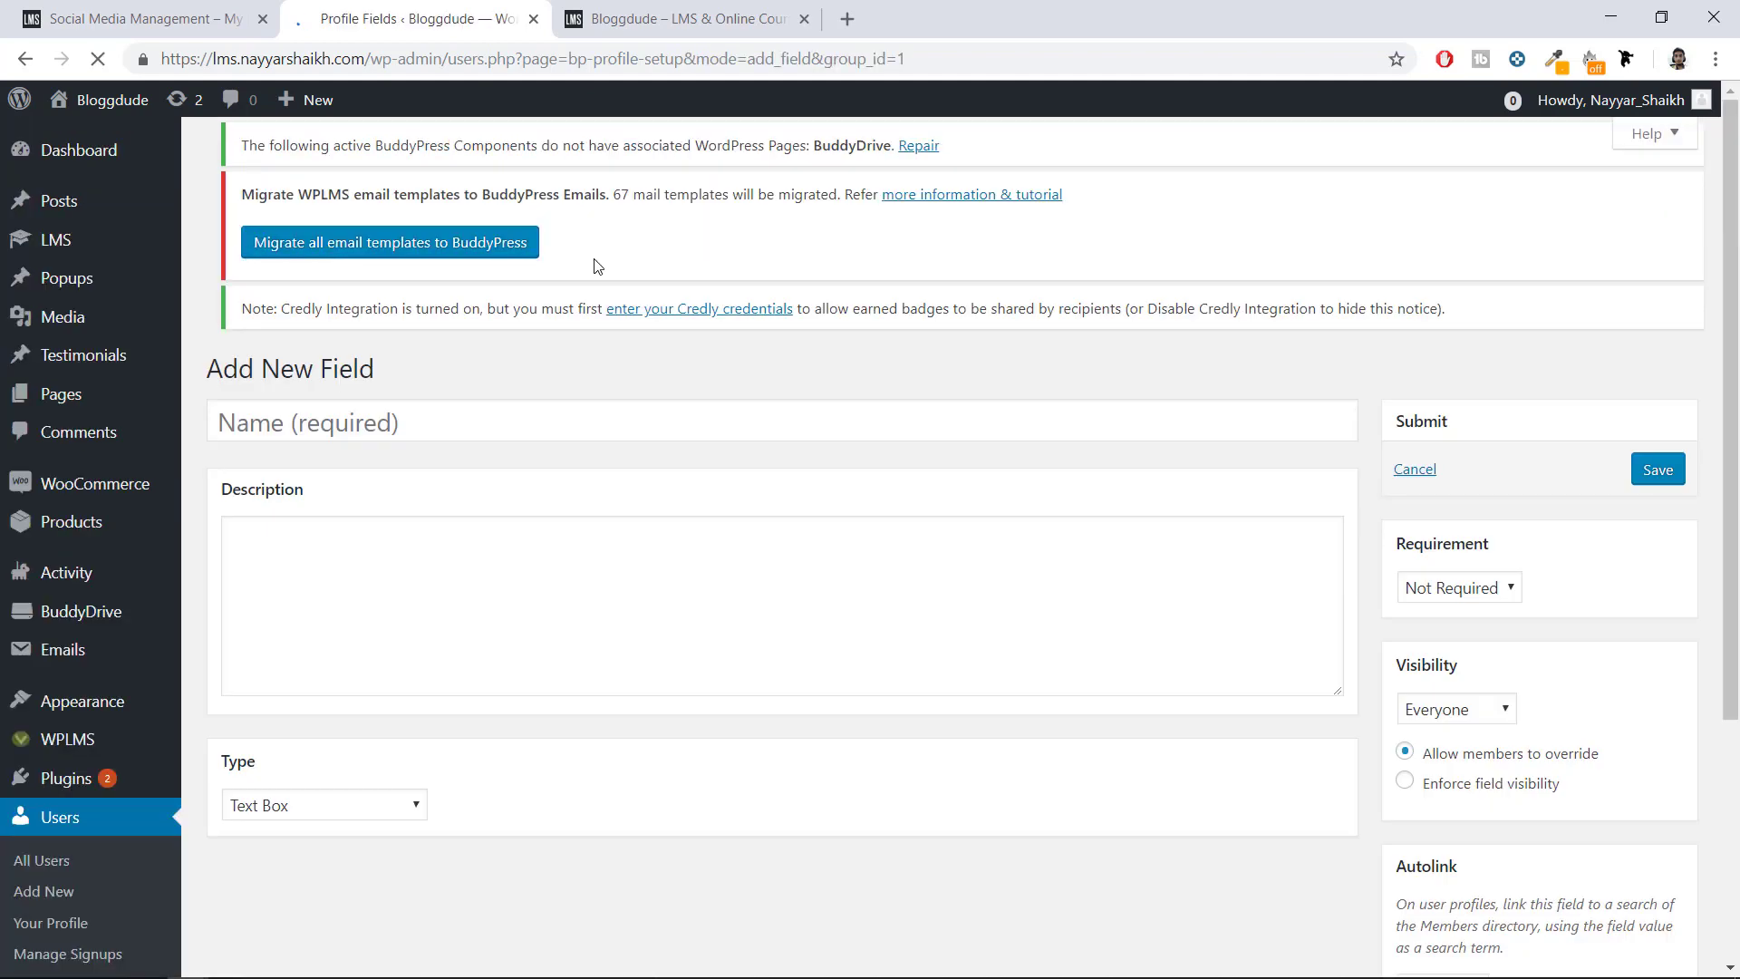
- Name the field 'Bio', add an about-yourself description, and set type Multi-line Text Area
click(464, 479)
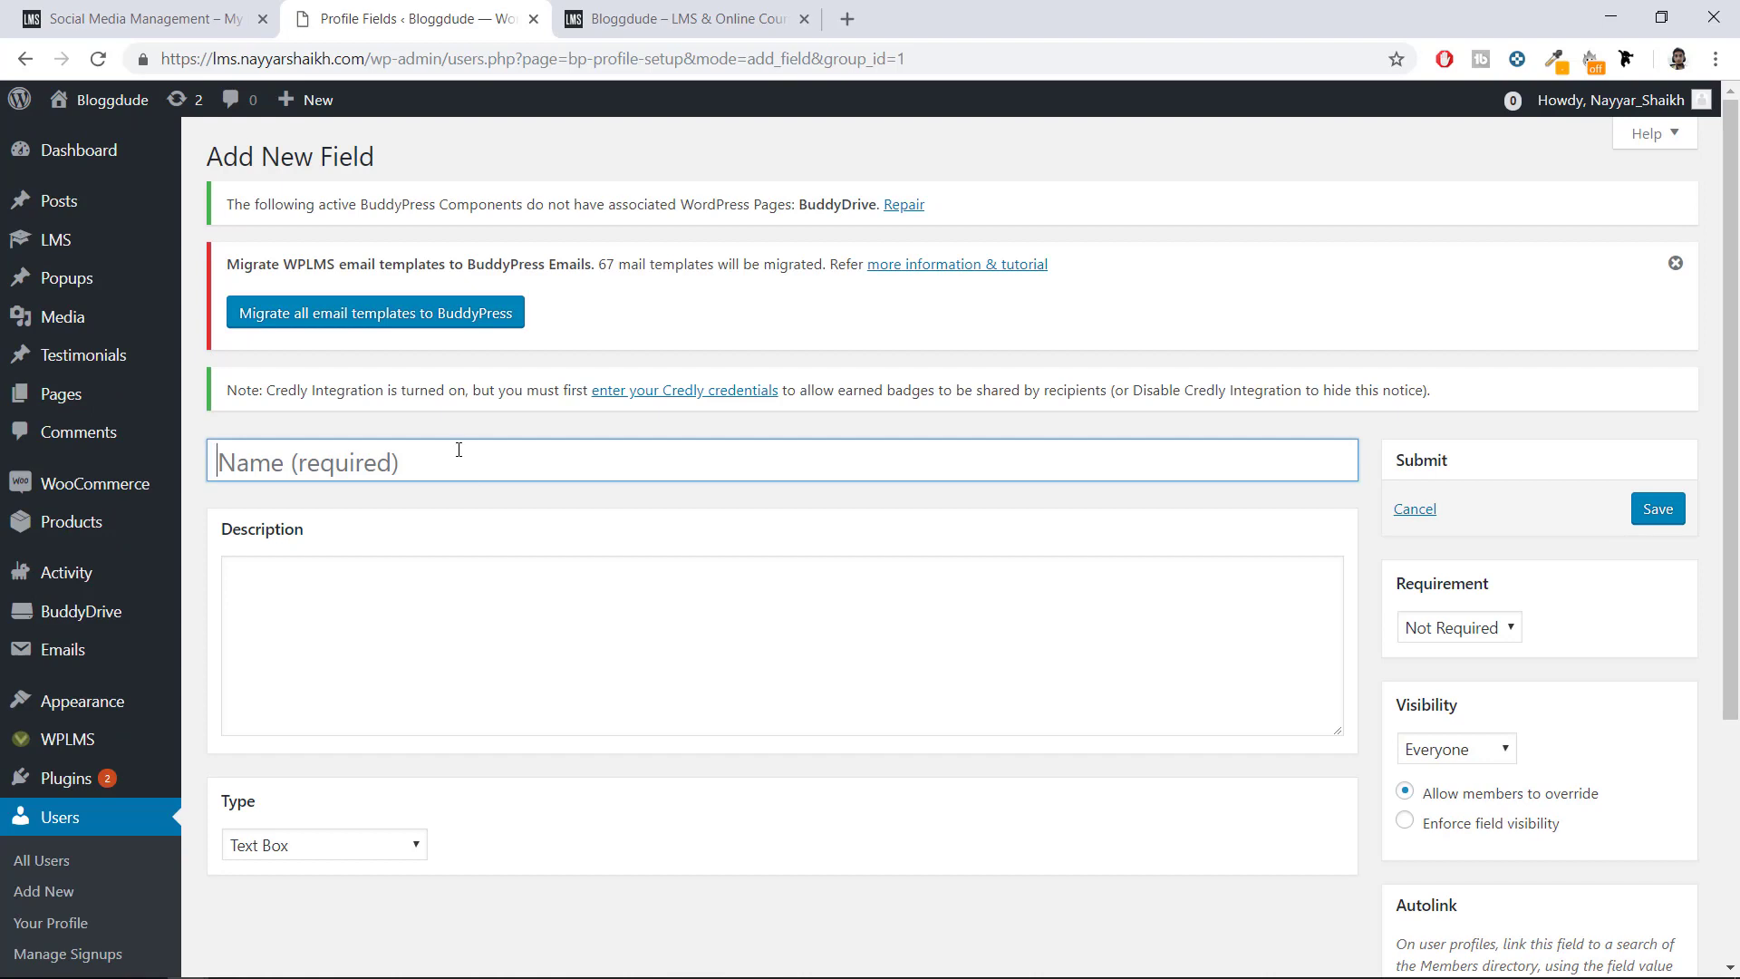
text(Bio)
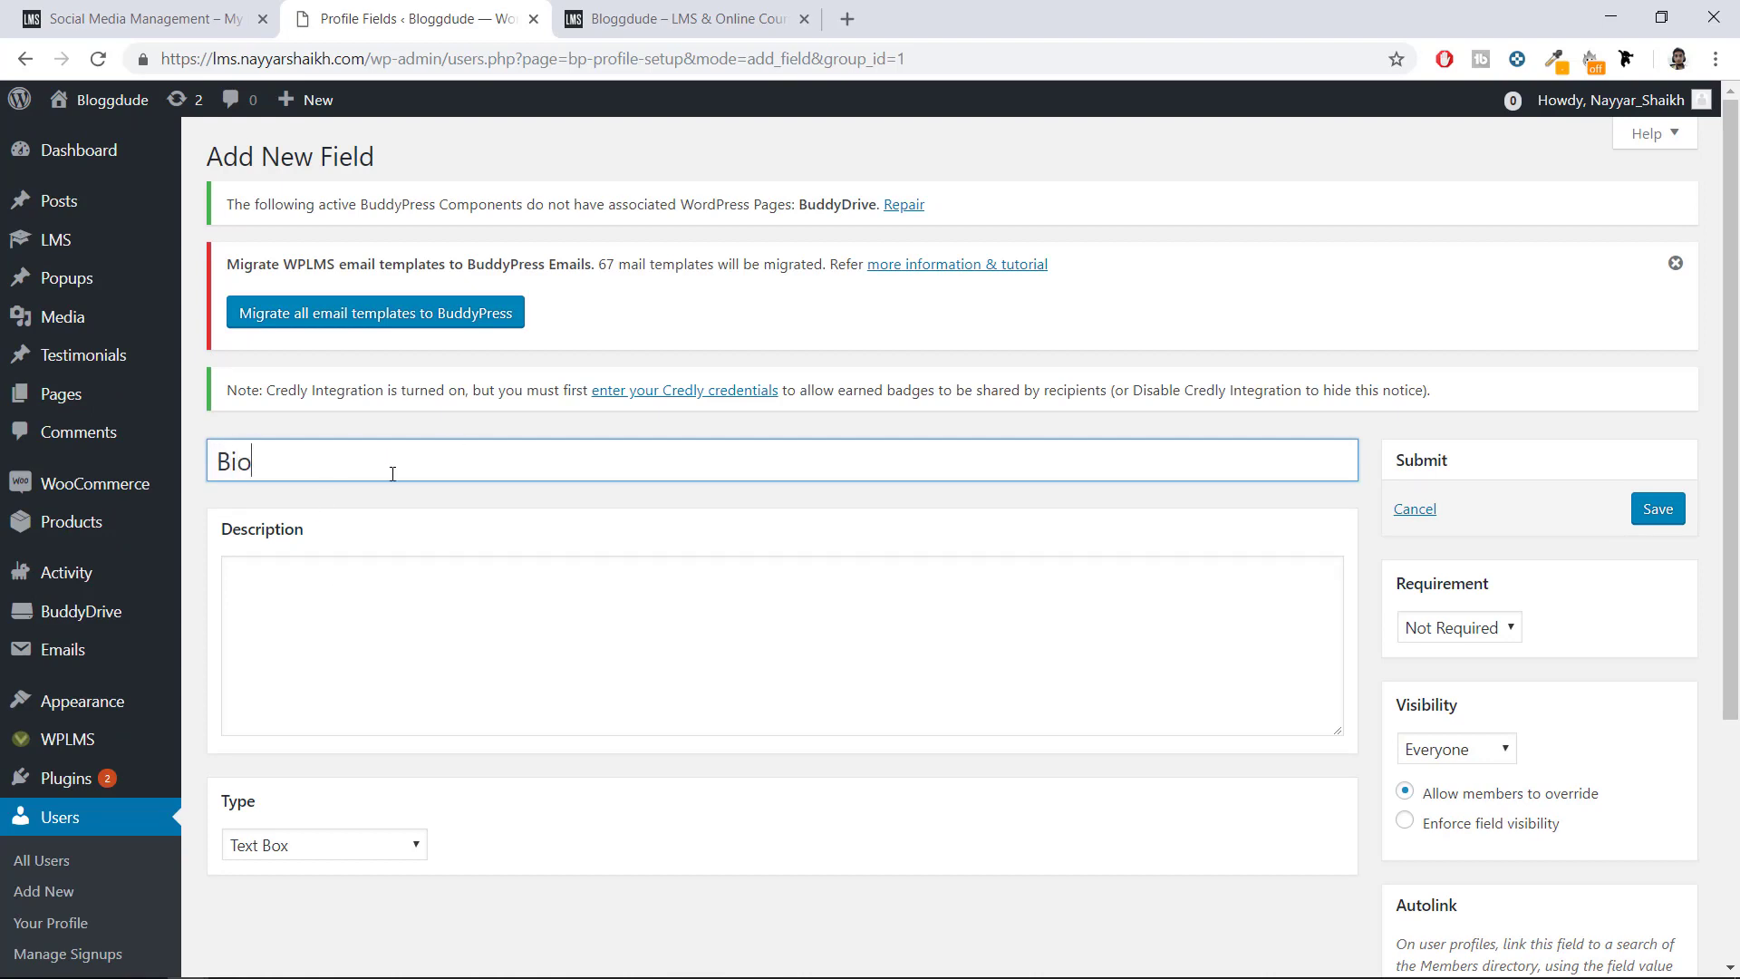
click(374, 584)
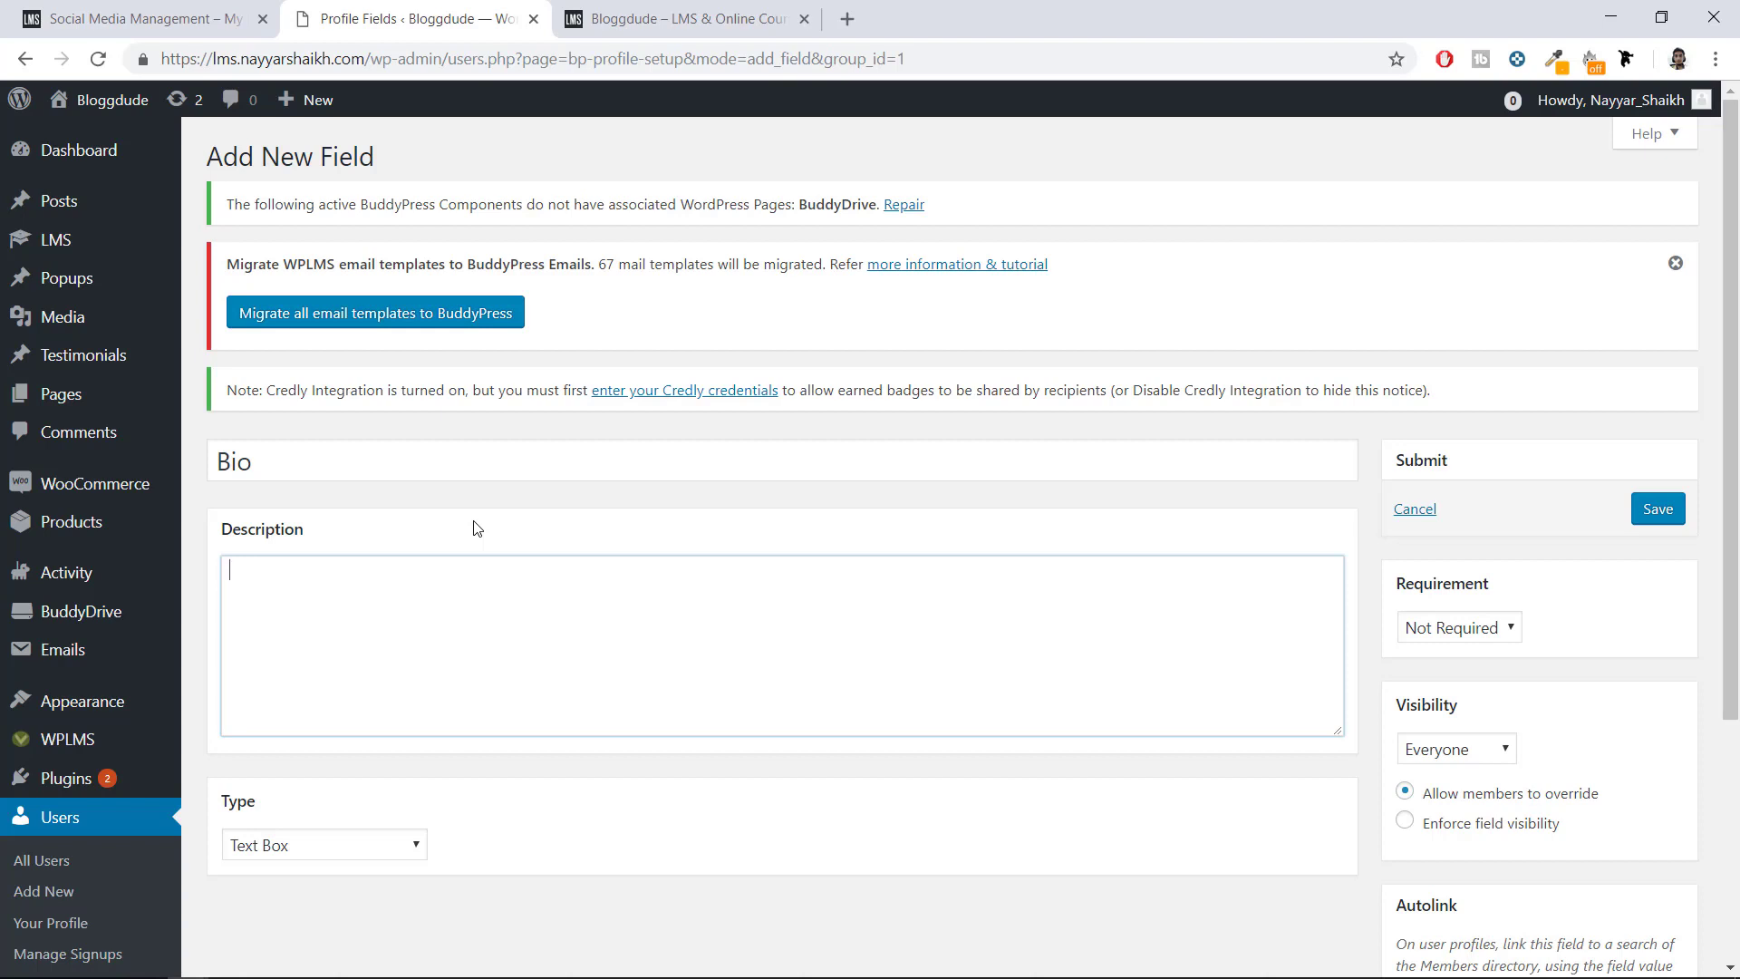
text(Tpe)
text(ype)
text( in some)
text(thing about )
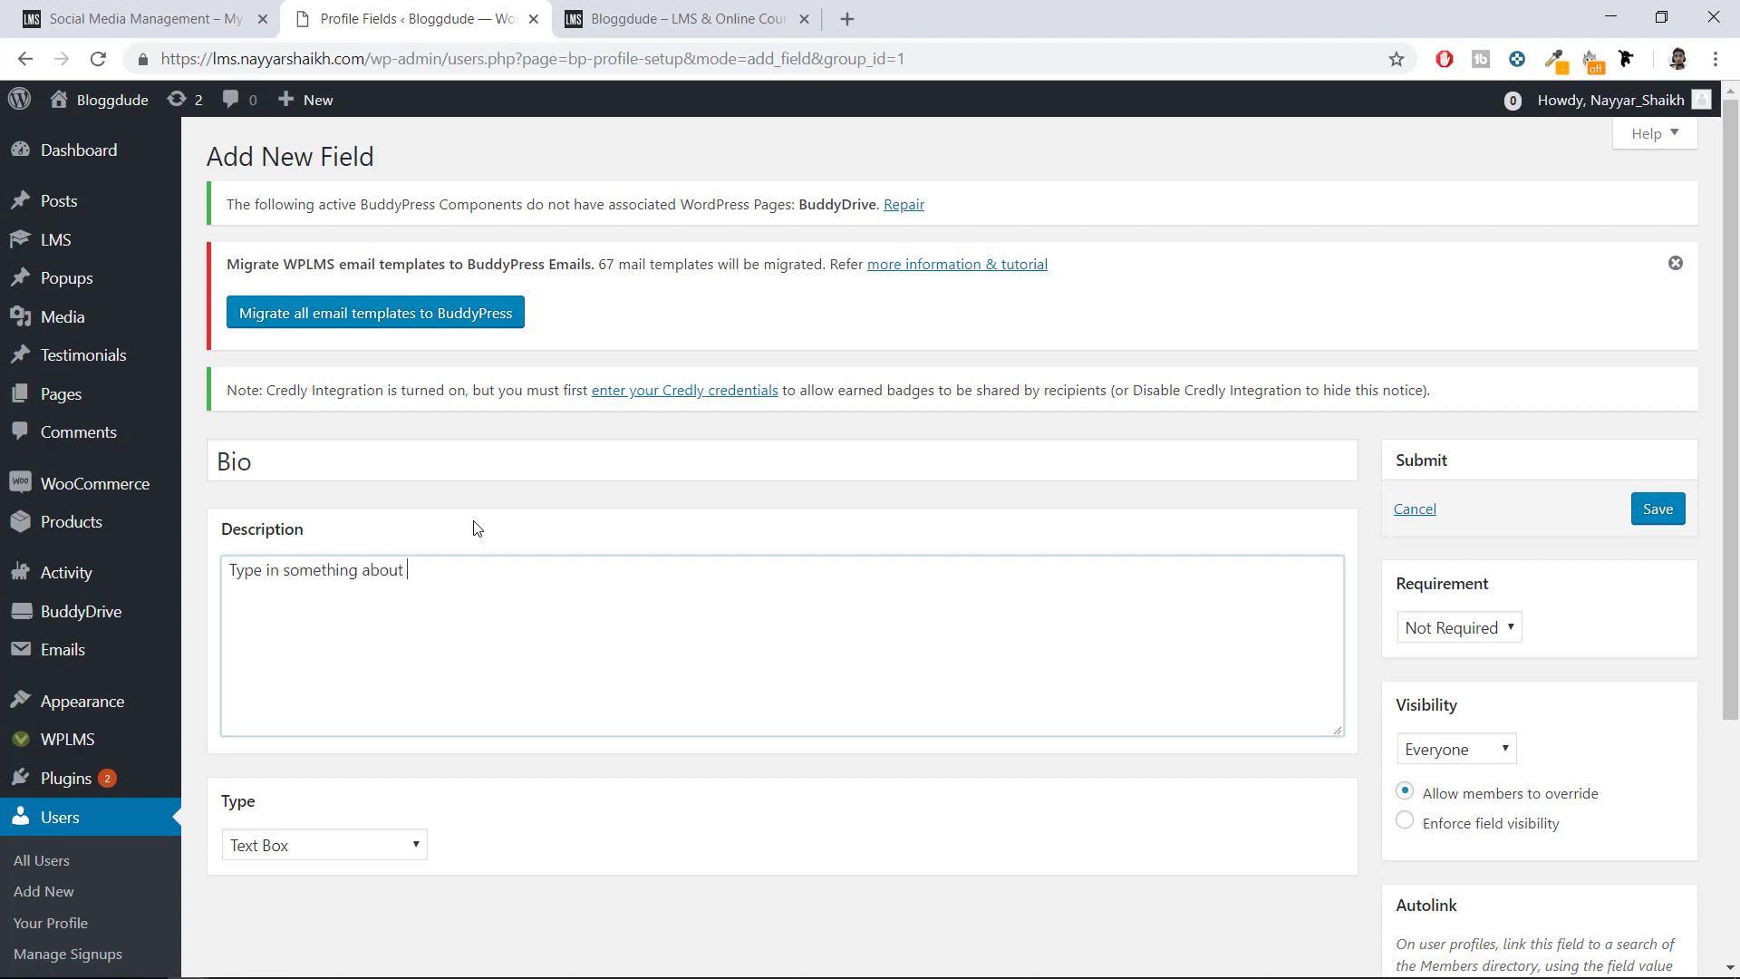
text(yourself...)
scroll(473, 536, down, 3)
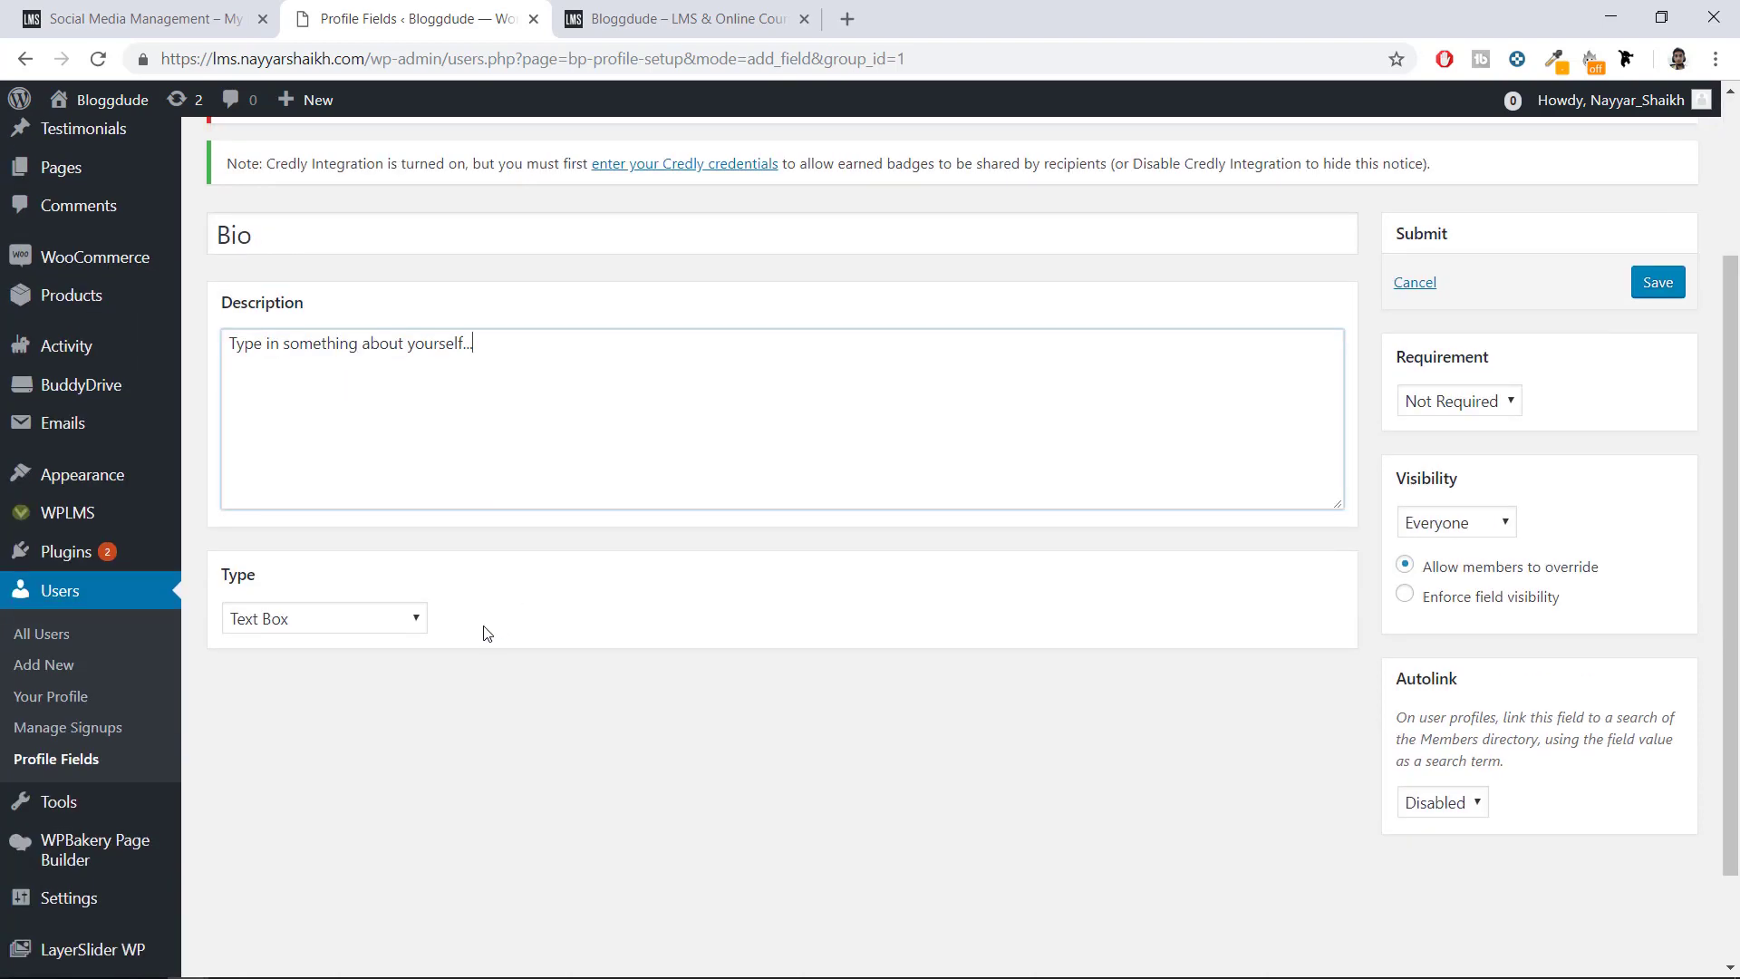
click(301, 618)
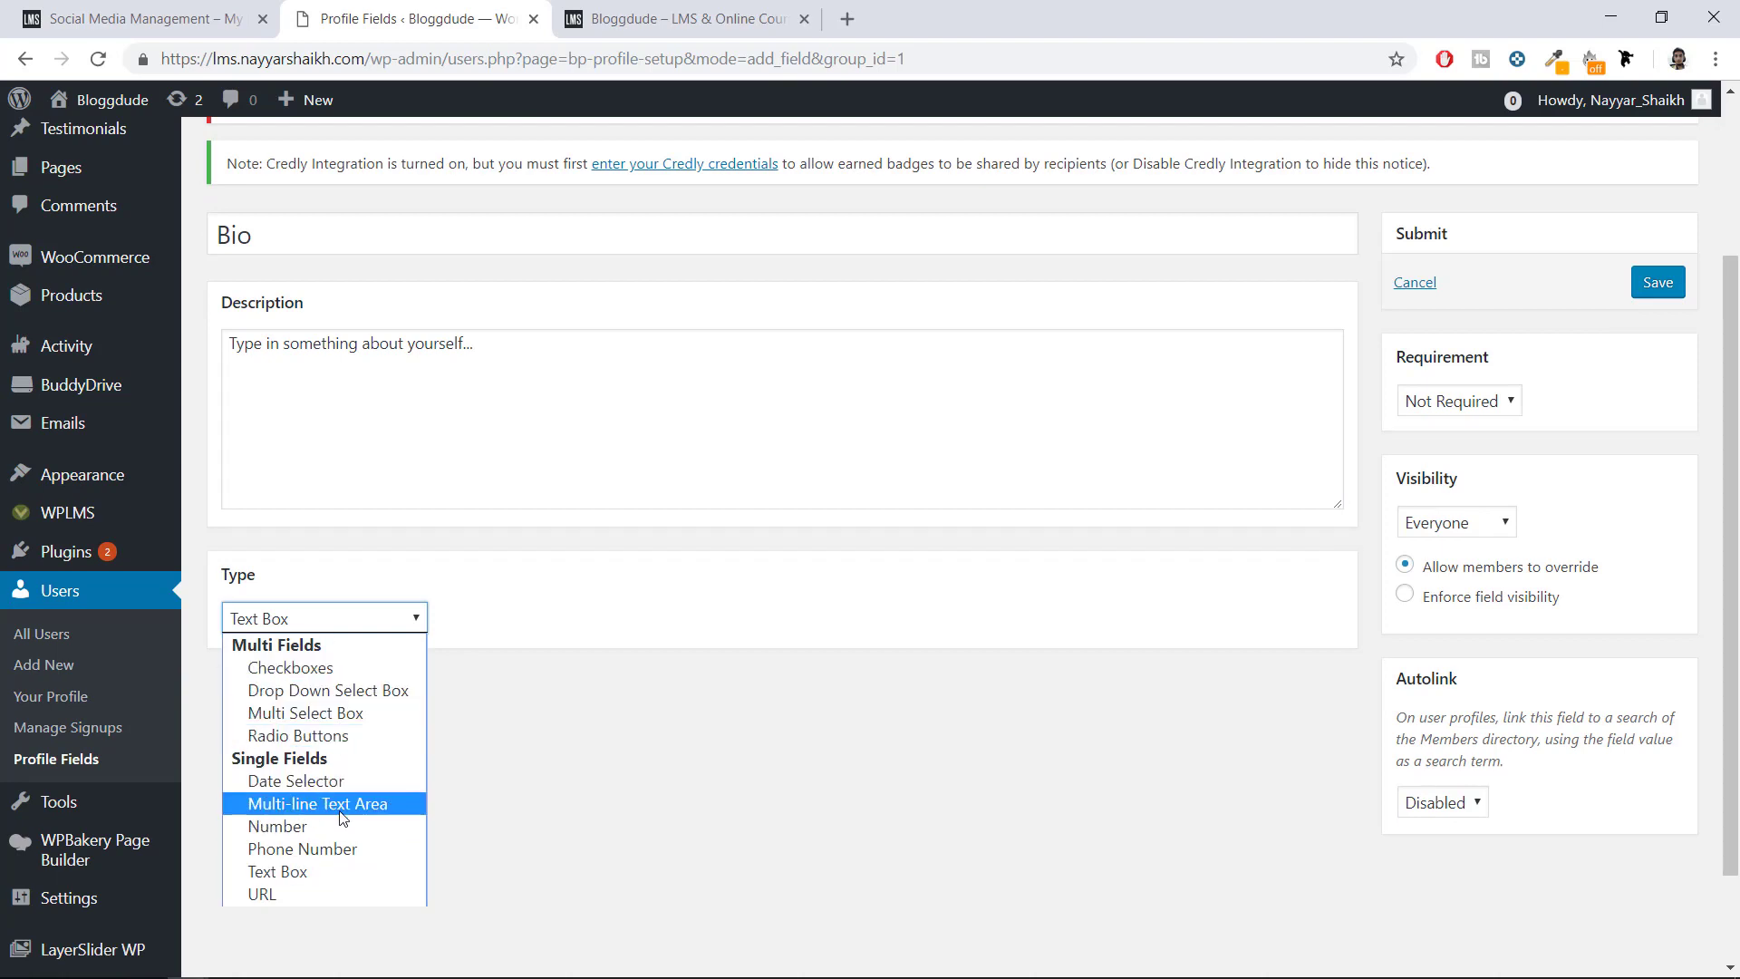
click(313, 804)
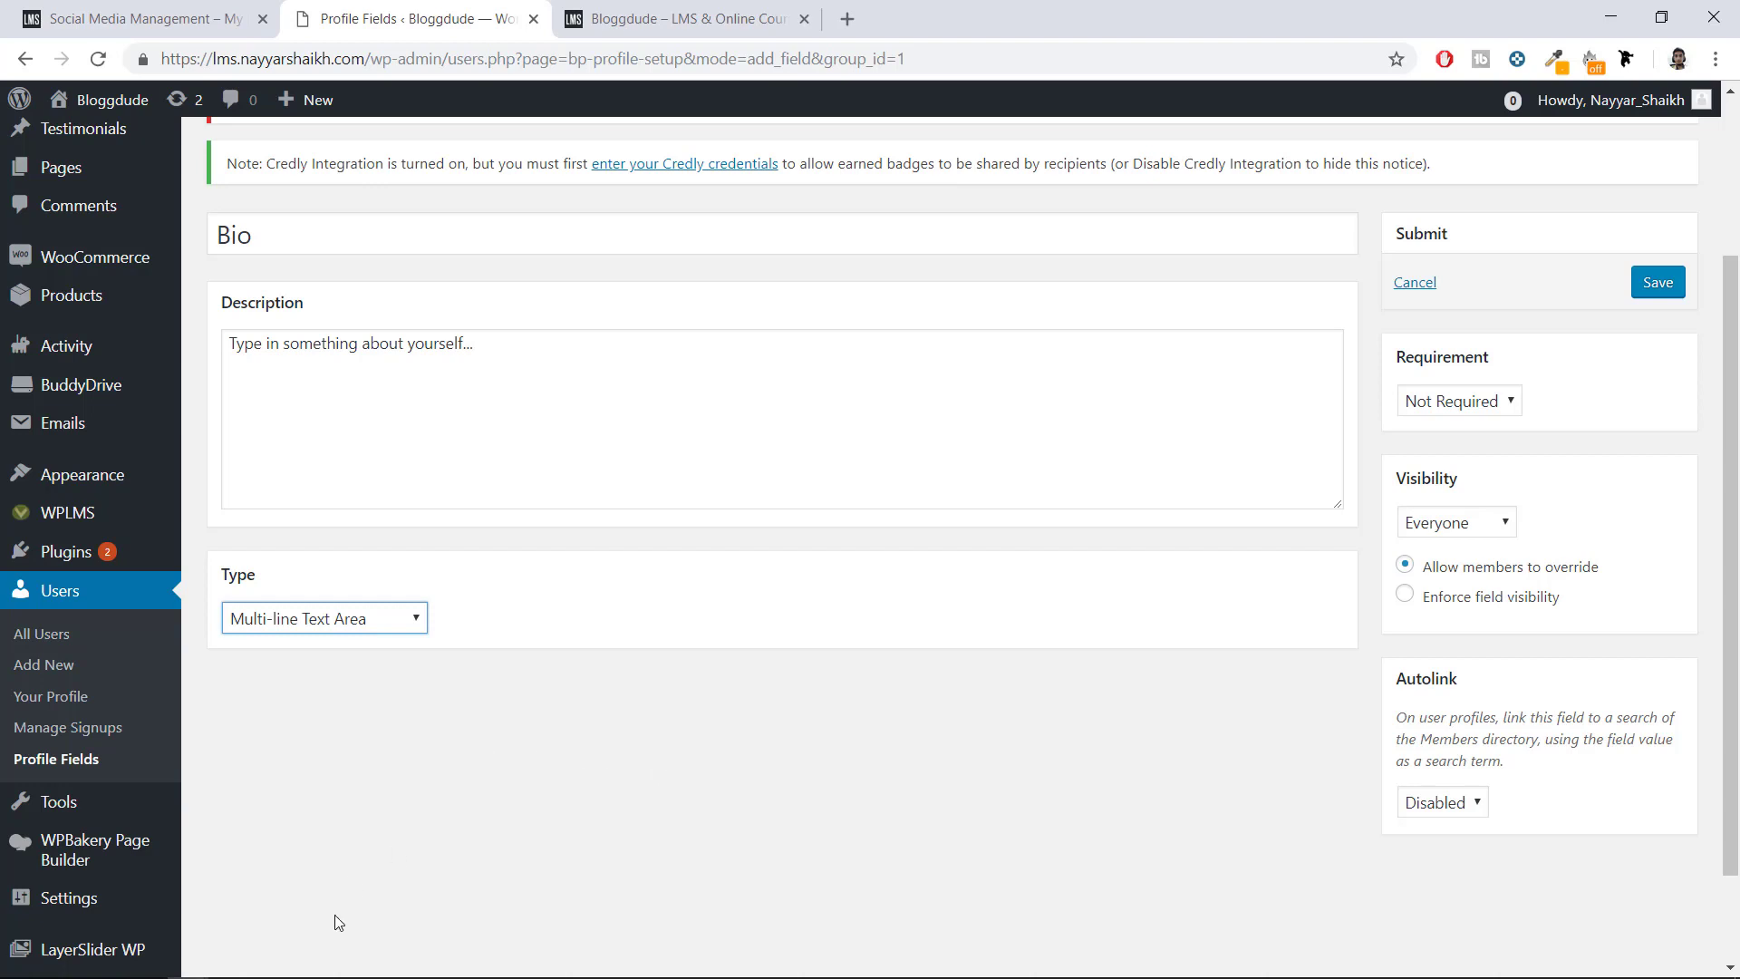
mouse_move(188, 960)
click(359, 883)
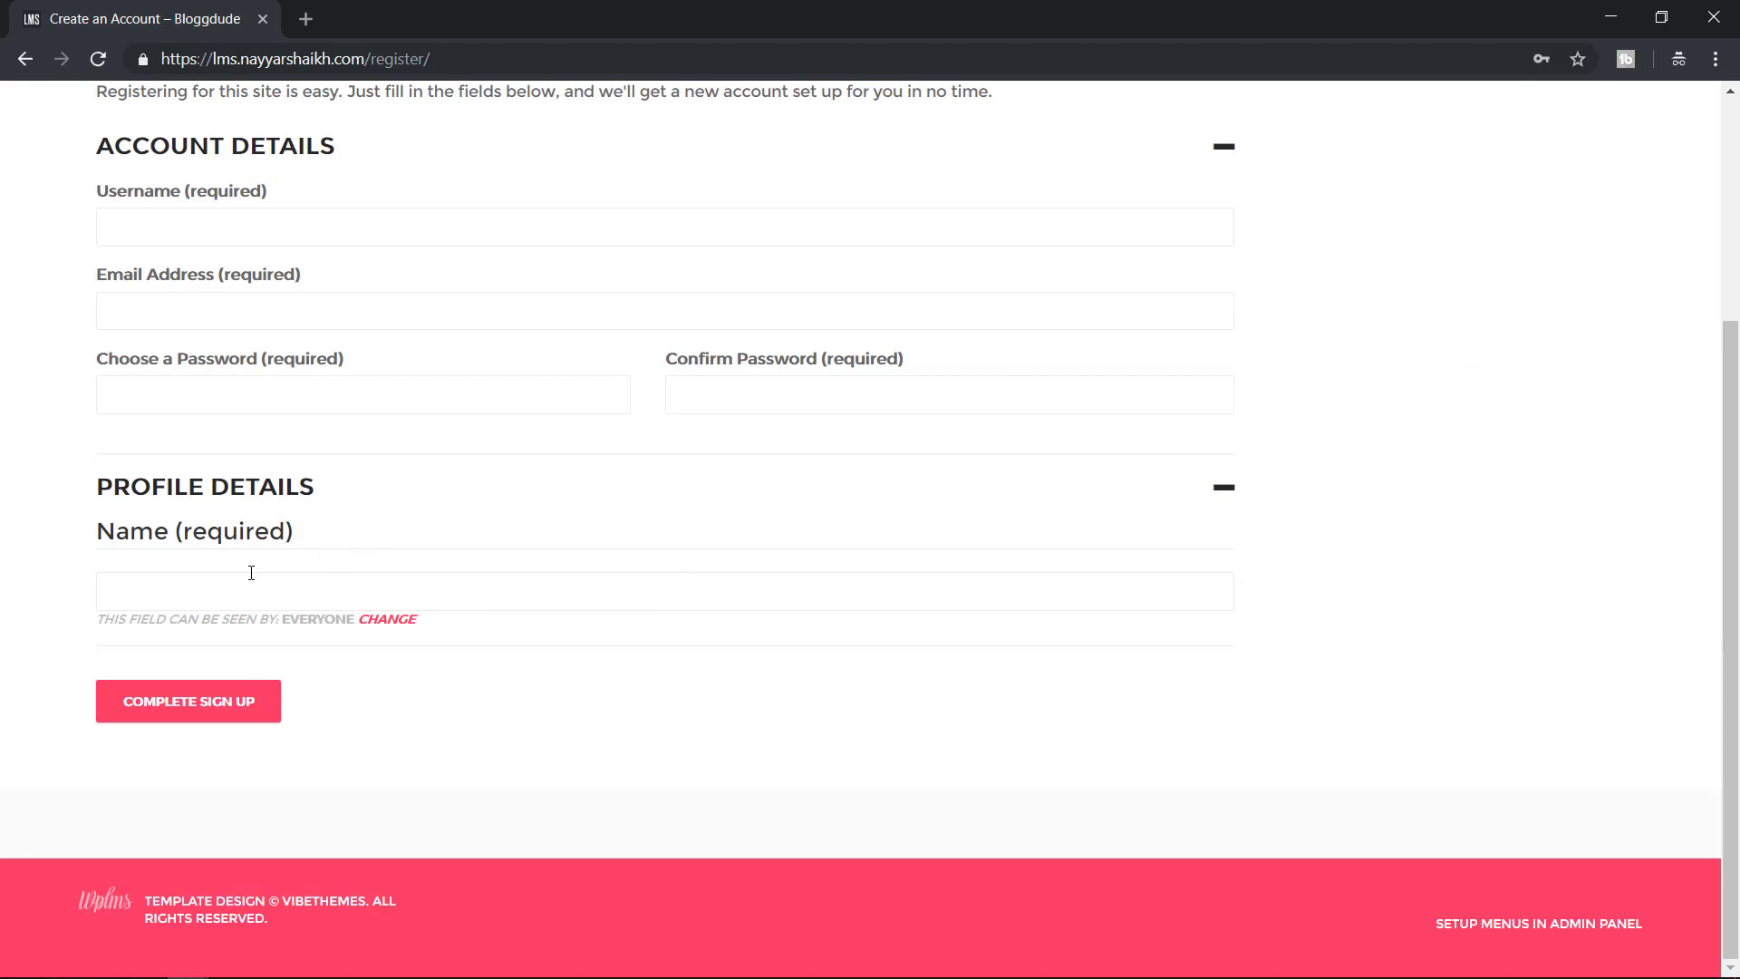
- Inspect the Name field on the registration form, then return to the admin window
click(250, 585)
click(771, 635)
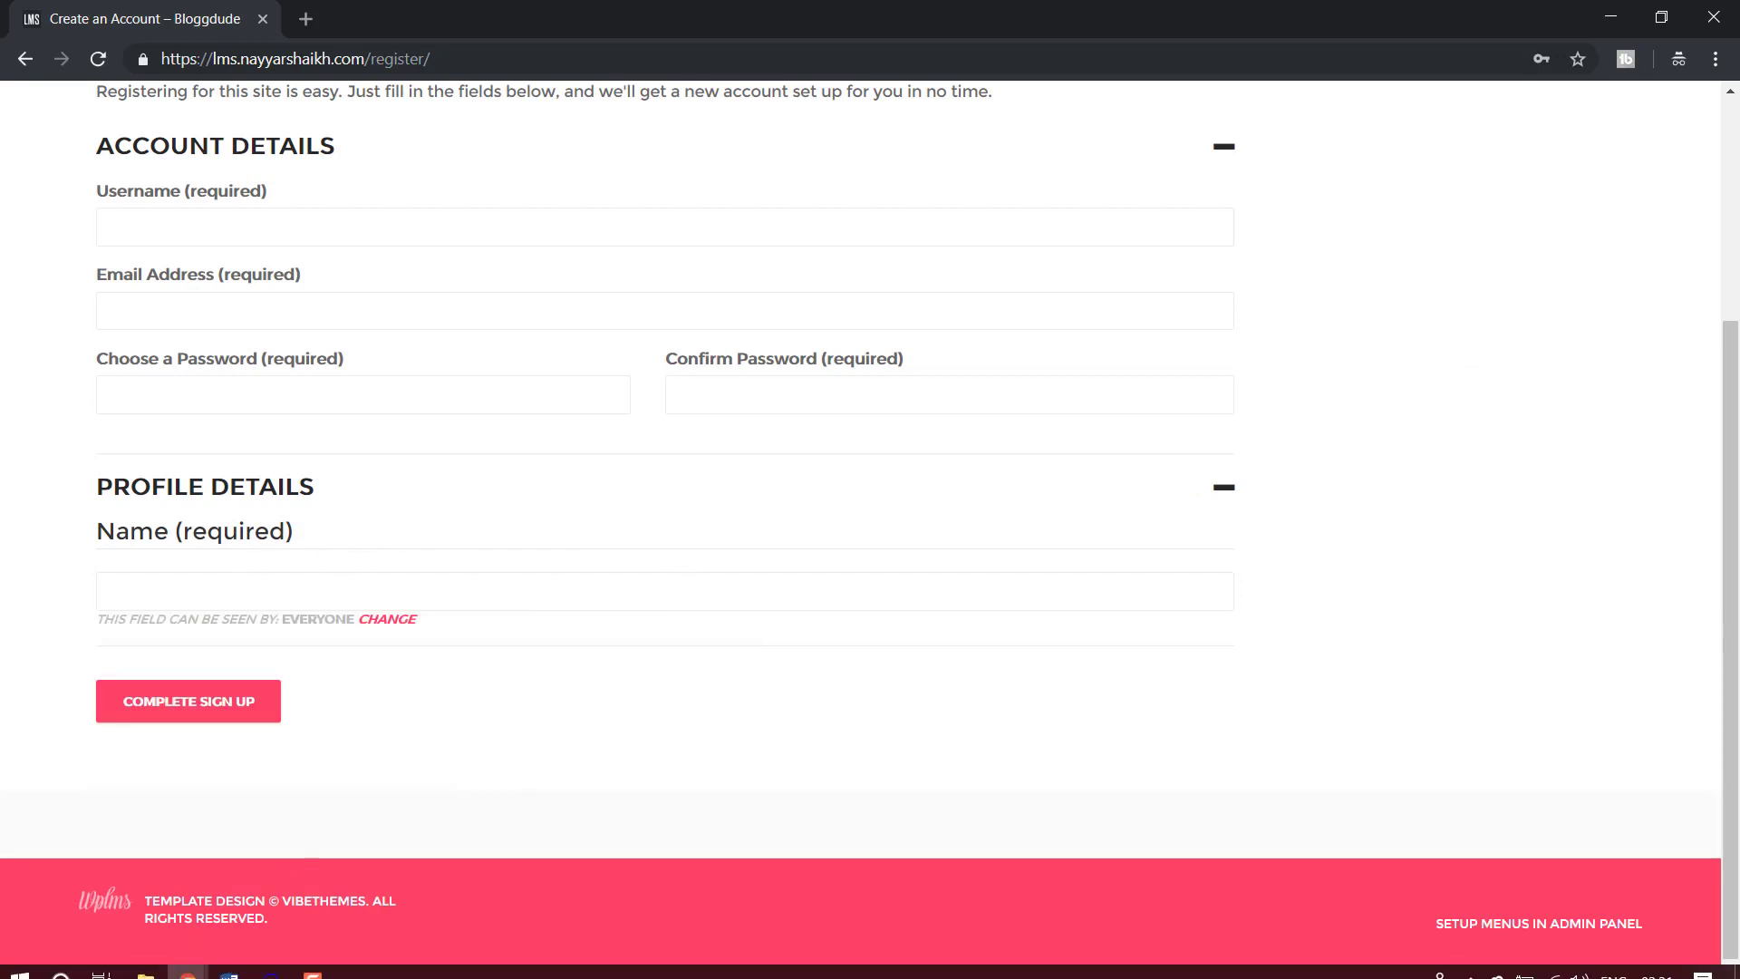
mouse_move(188, 961)
click(113, 848)
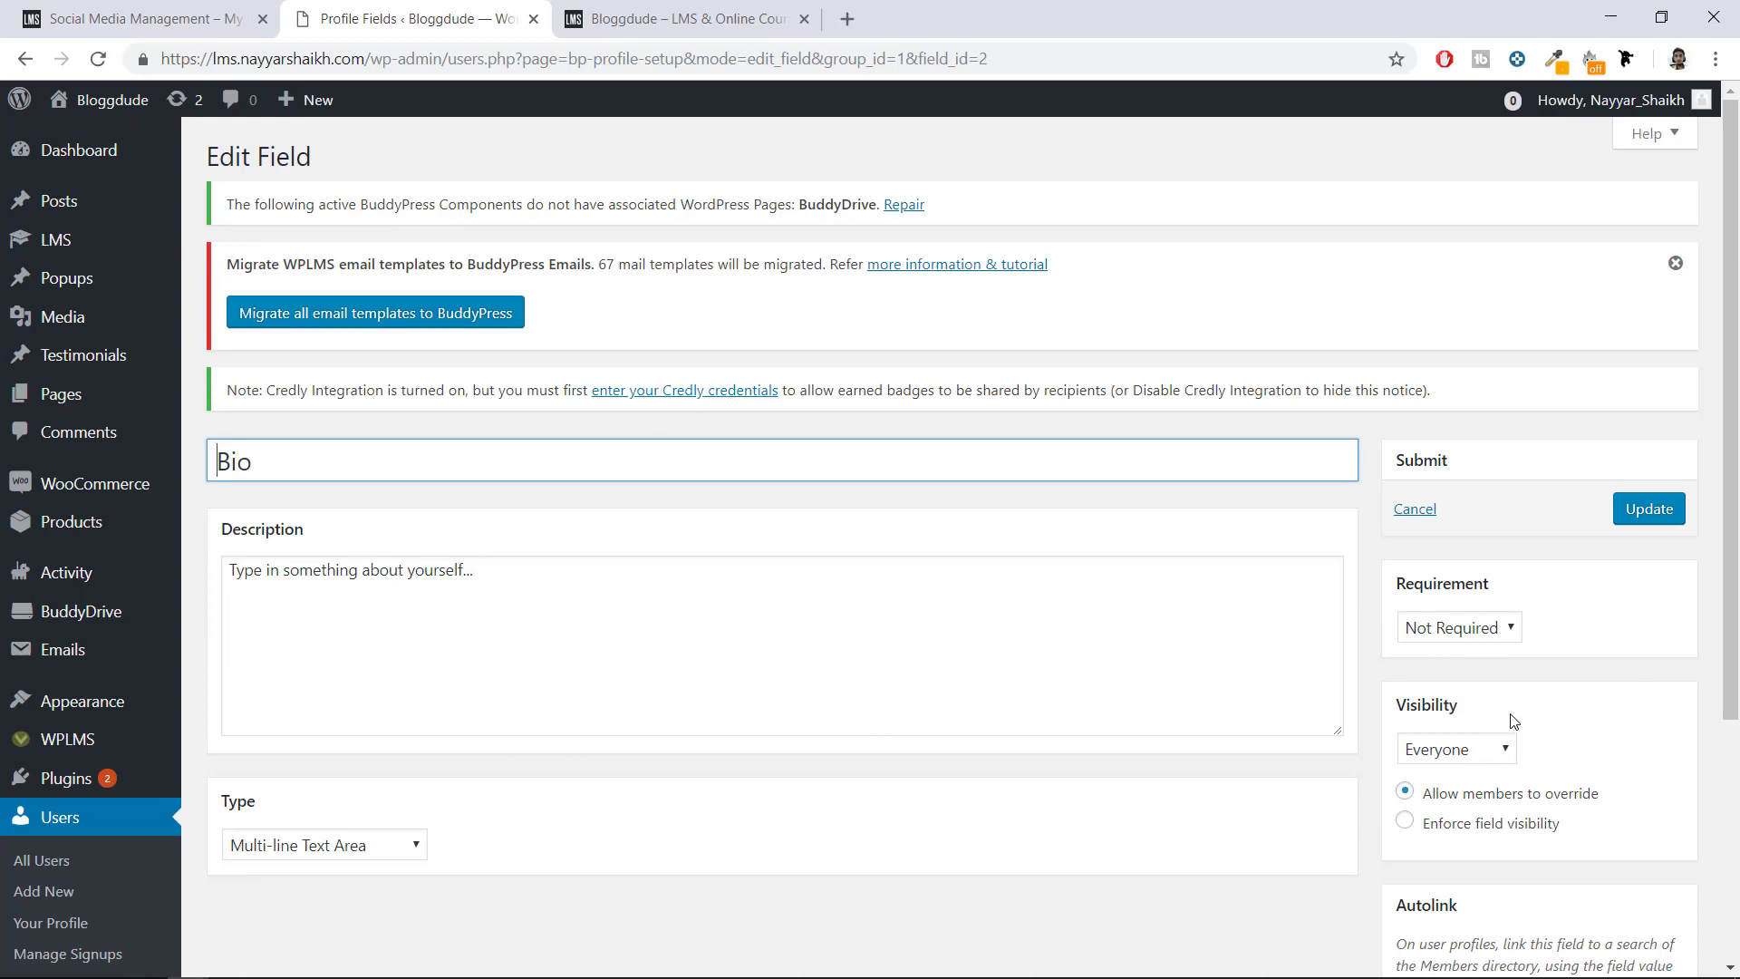
- Save the Bio field as Not Required and review it in the Profile Fields list
click(1491, 630)
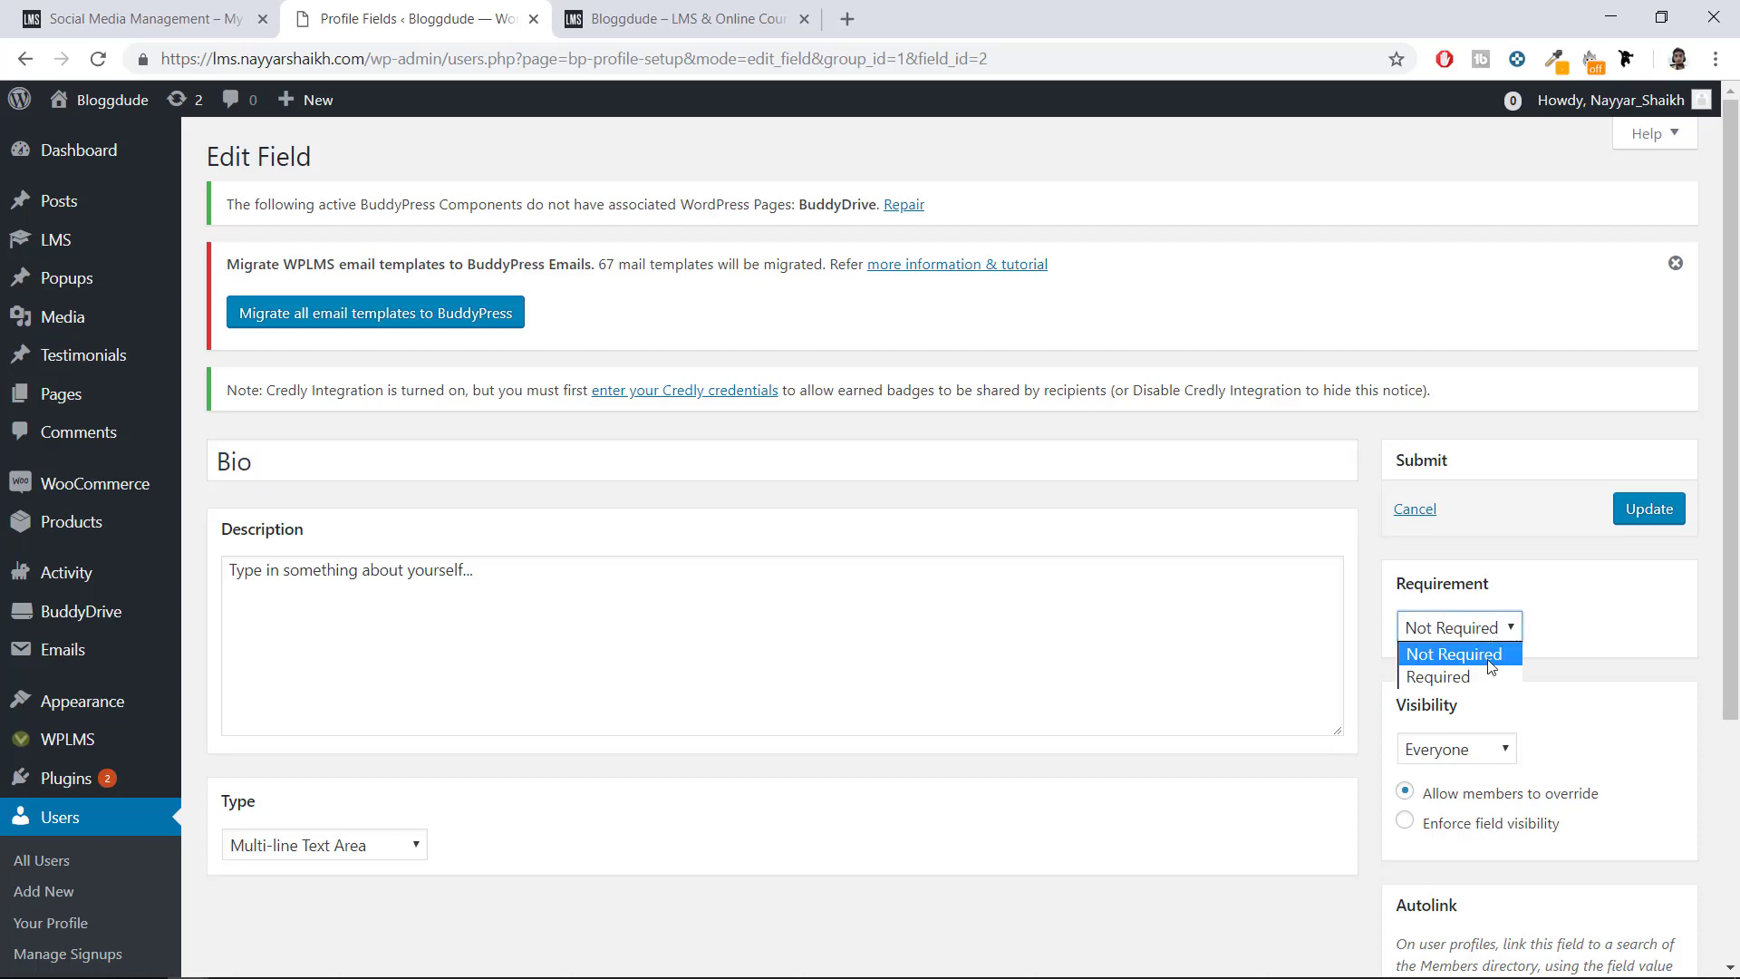
click(1573, 615)
click(1671, 513)
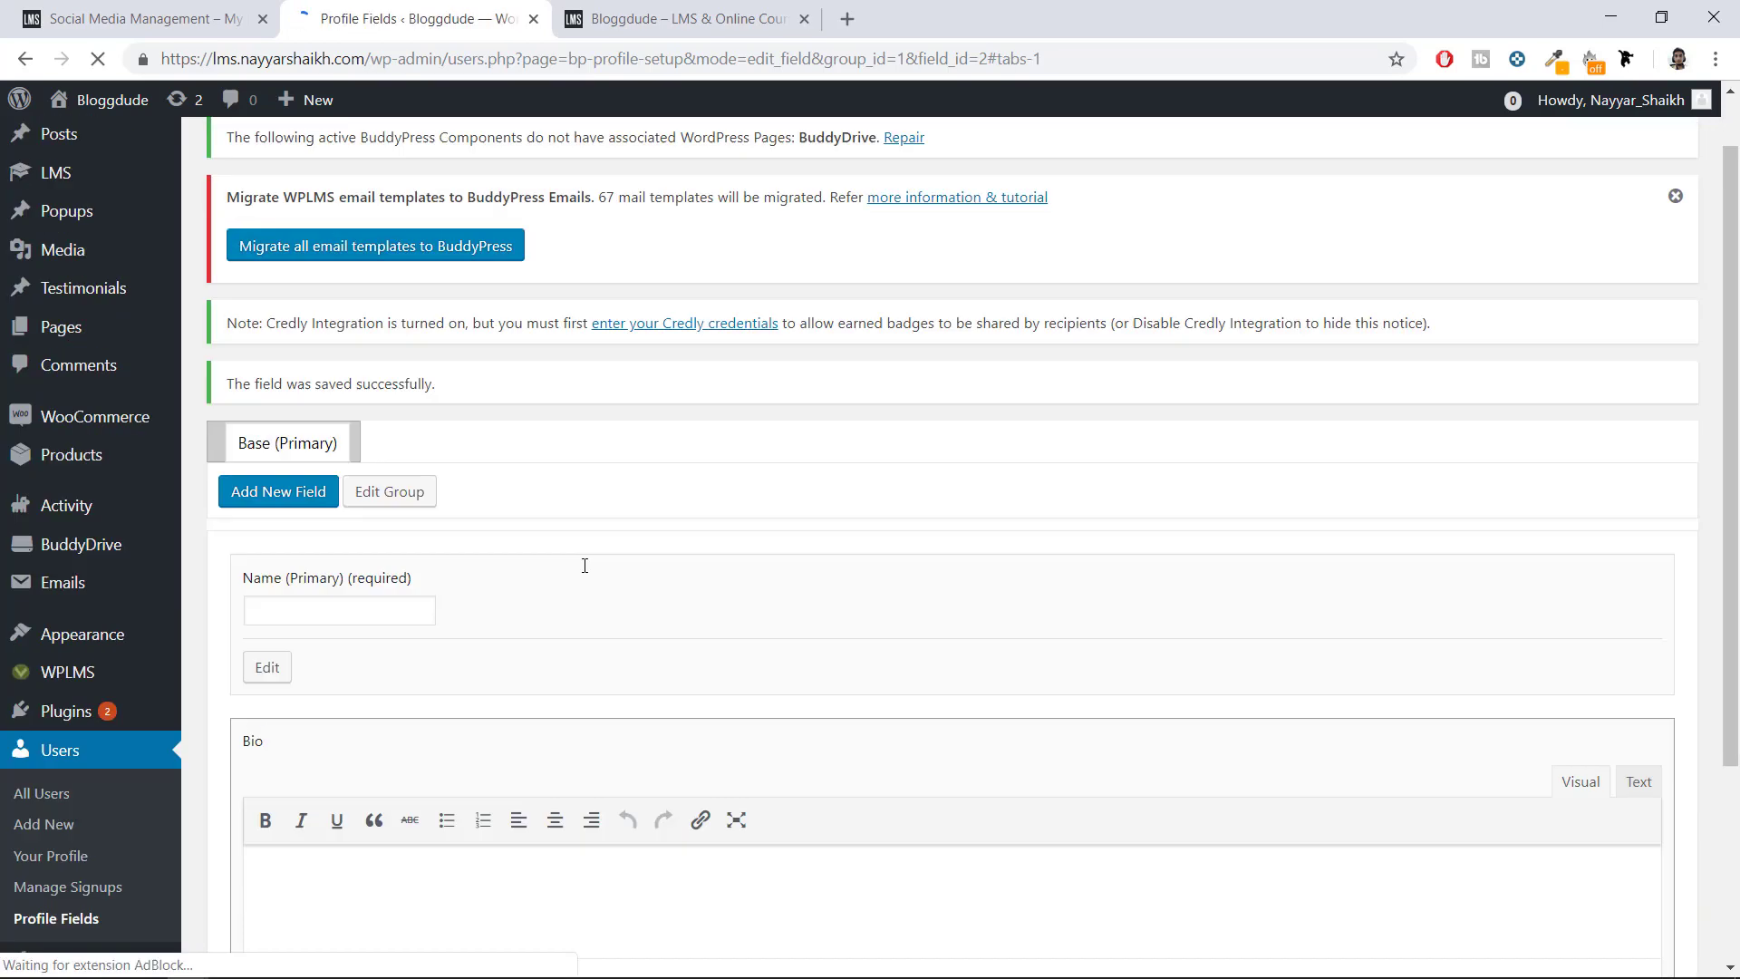
scroll(669, 579, down, 1)
scroll(669, 579, down, 3)
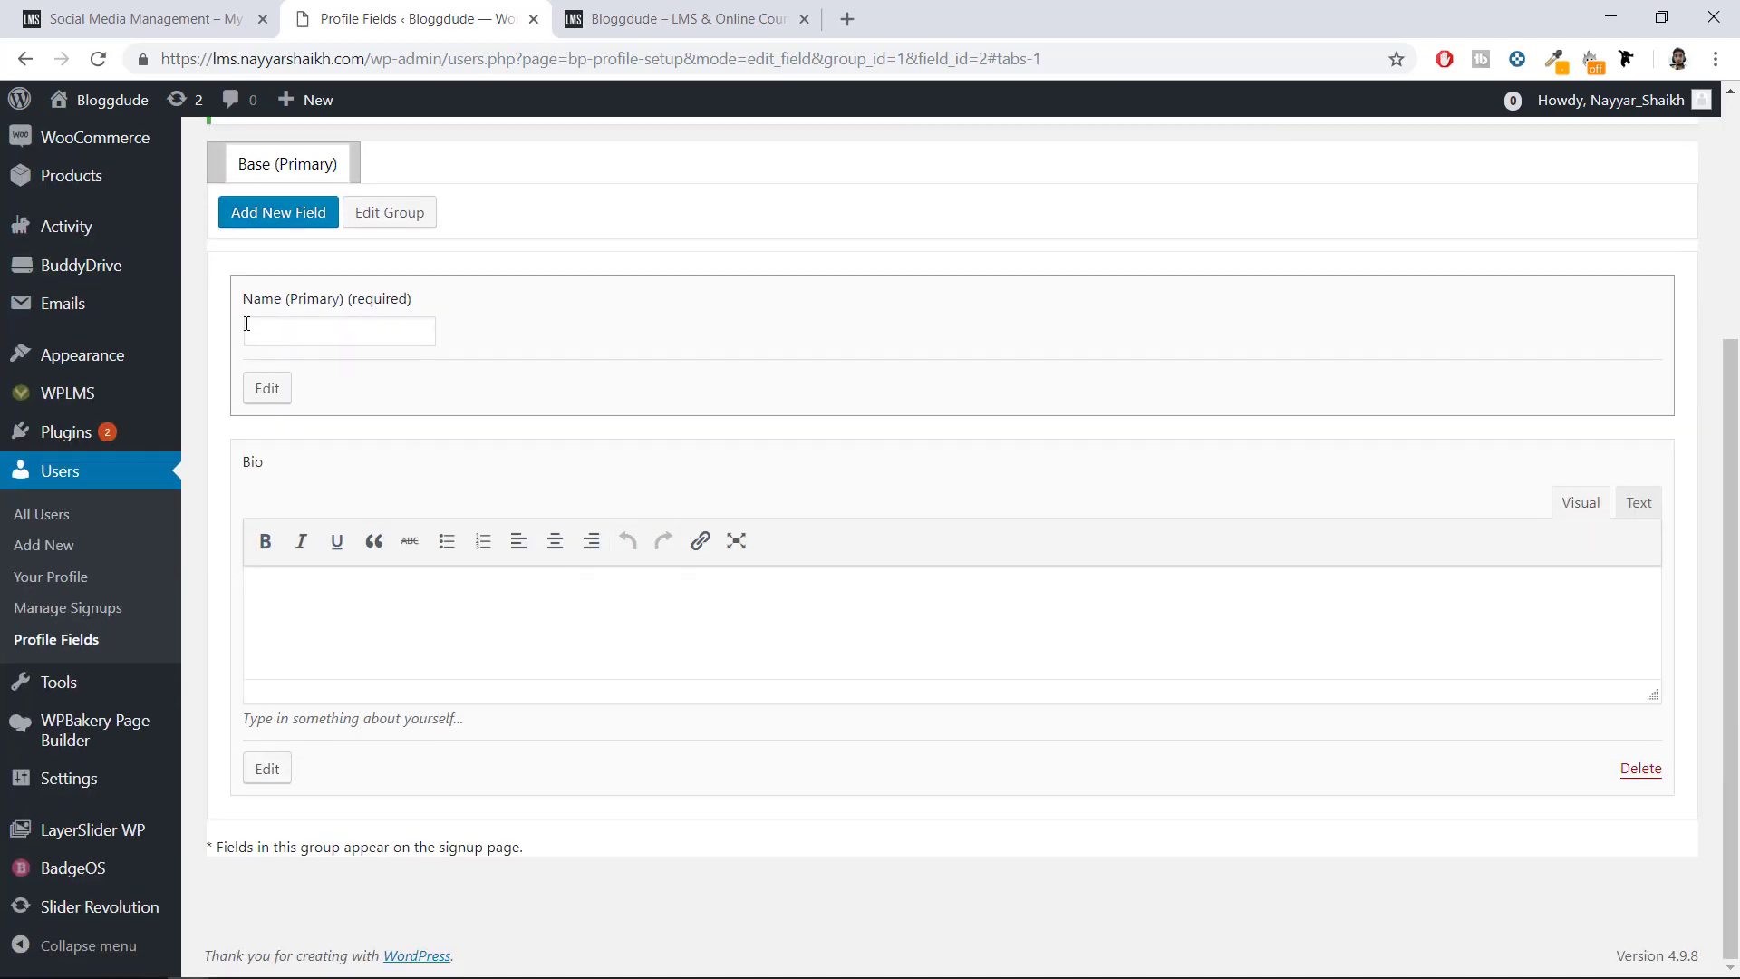
scroll(582, 659, up, 5)
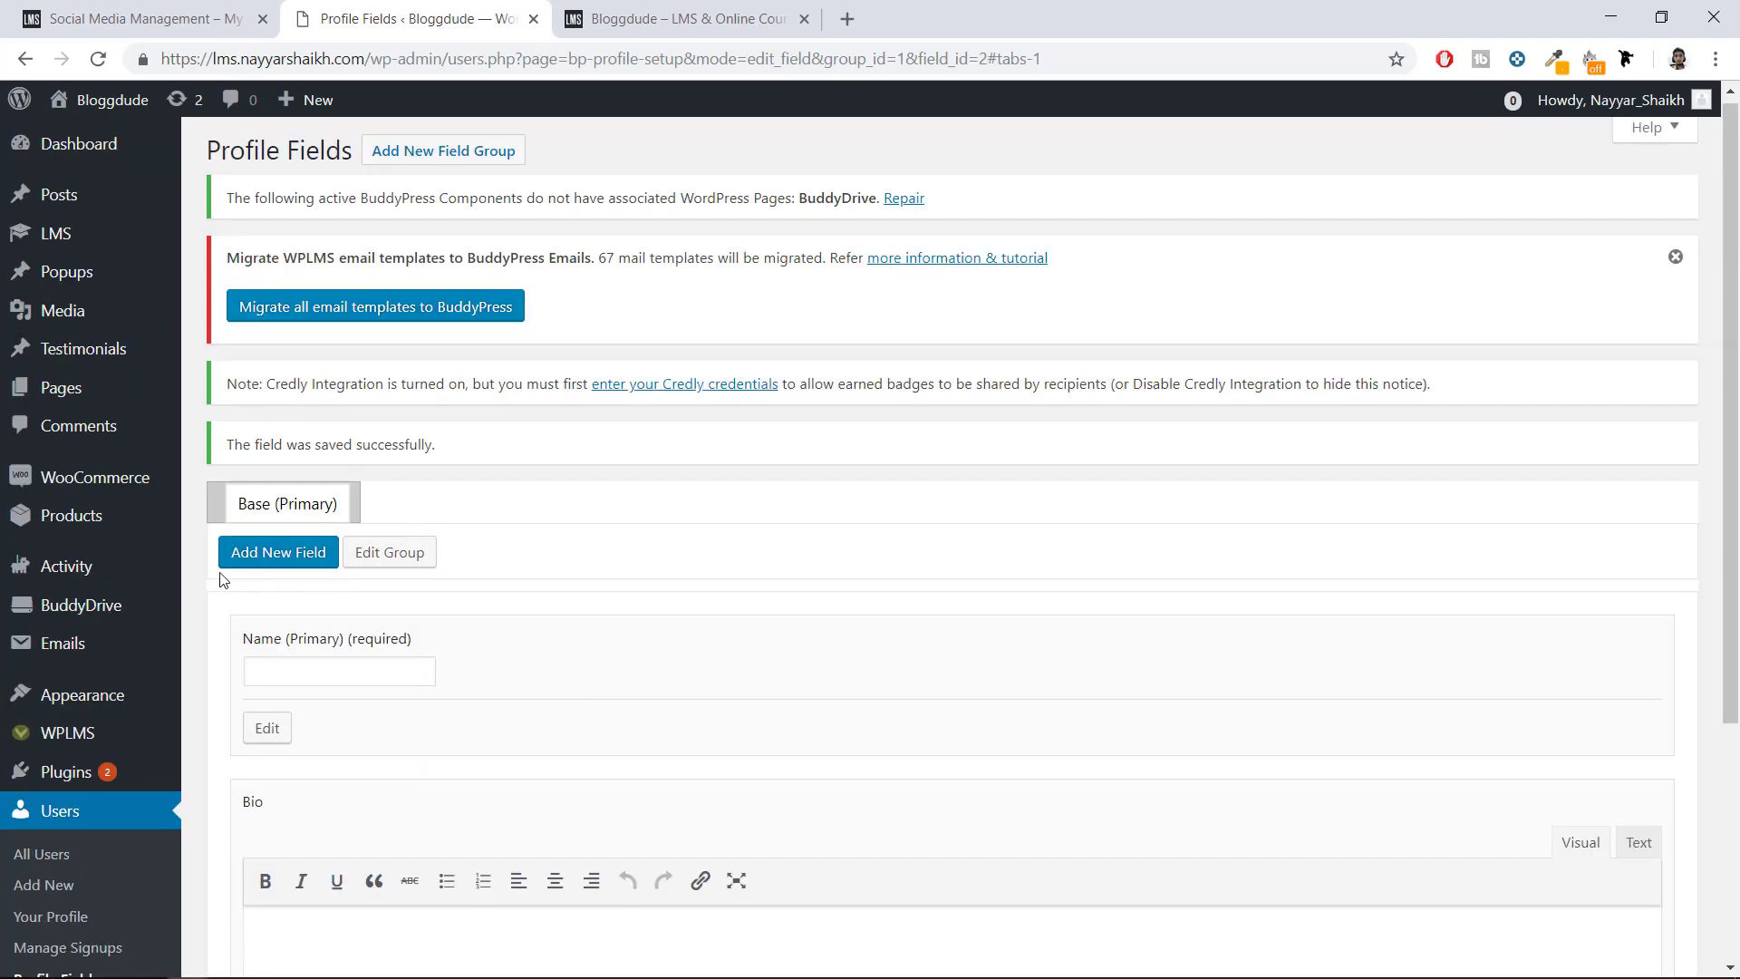
- Start a 'Signup as...' field described as choosing between Instructor and Student
click(411, 555)
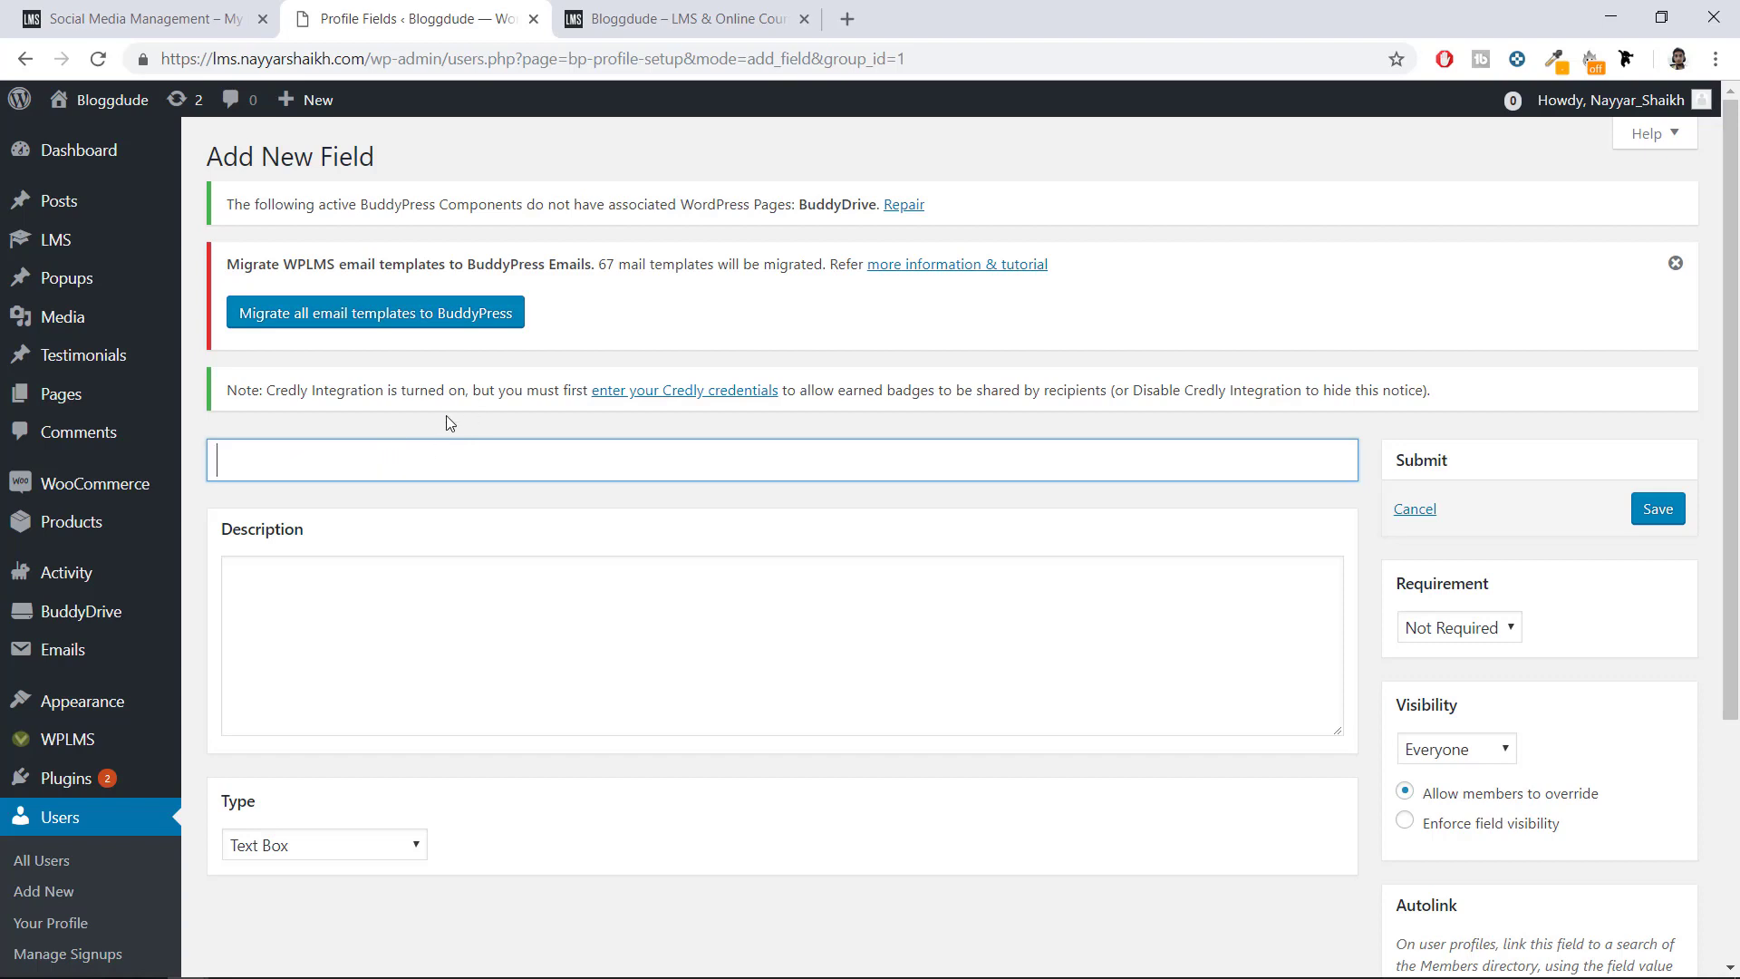
text(Signup as...)
key(Tab)
text(Do)
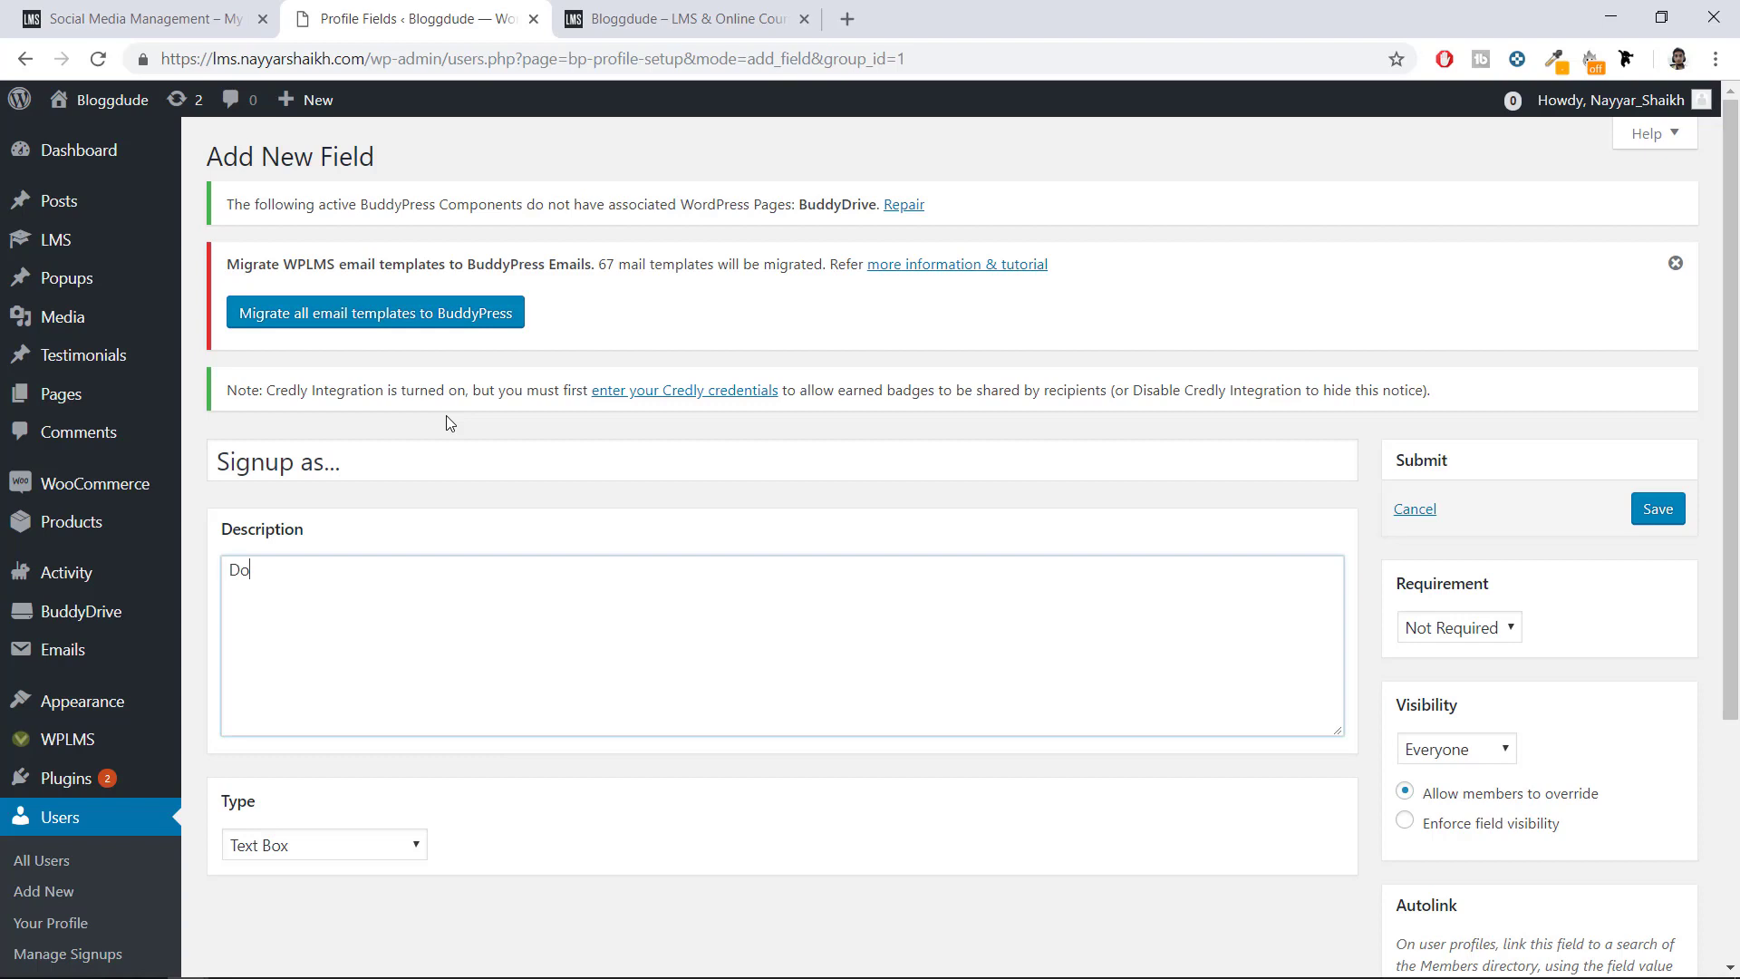
text( you wanna signup as an Intruct)
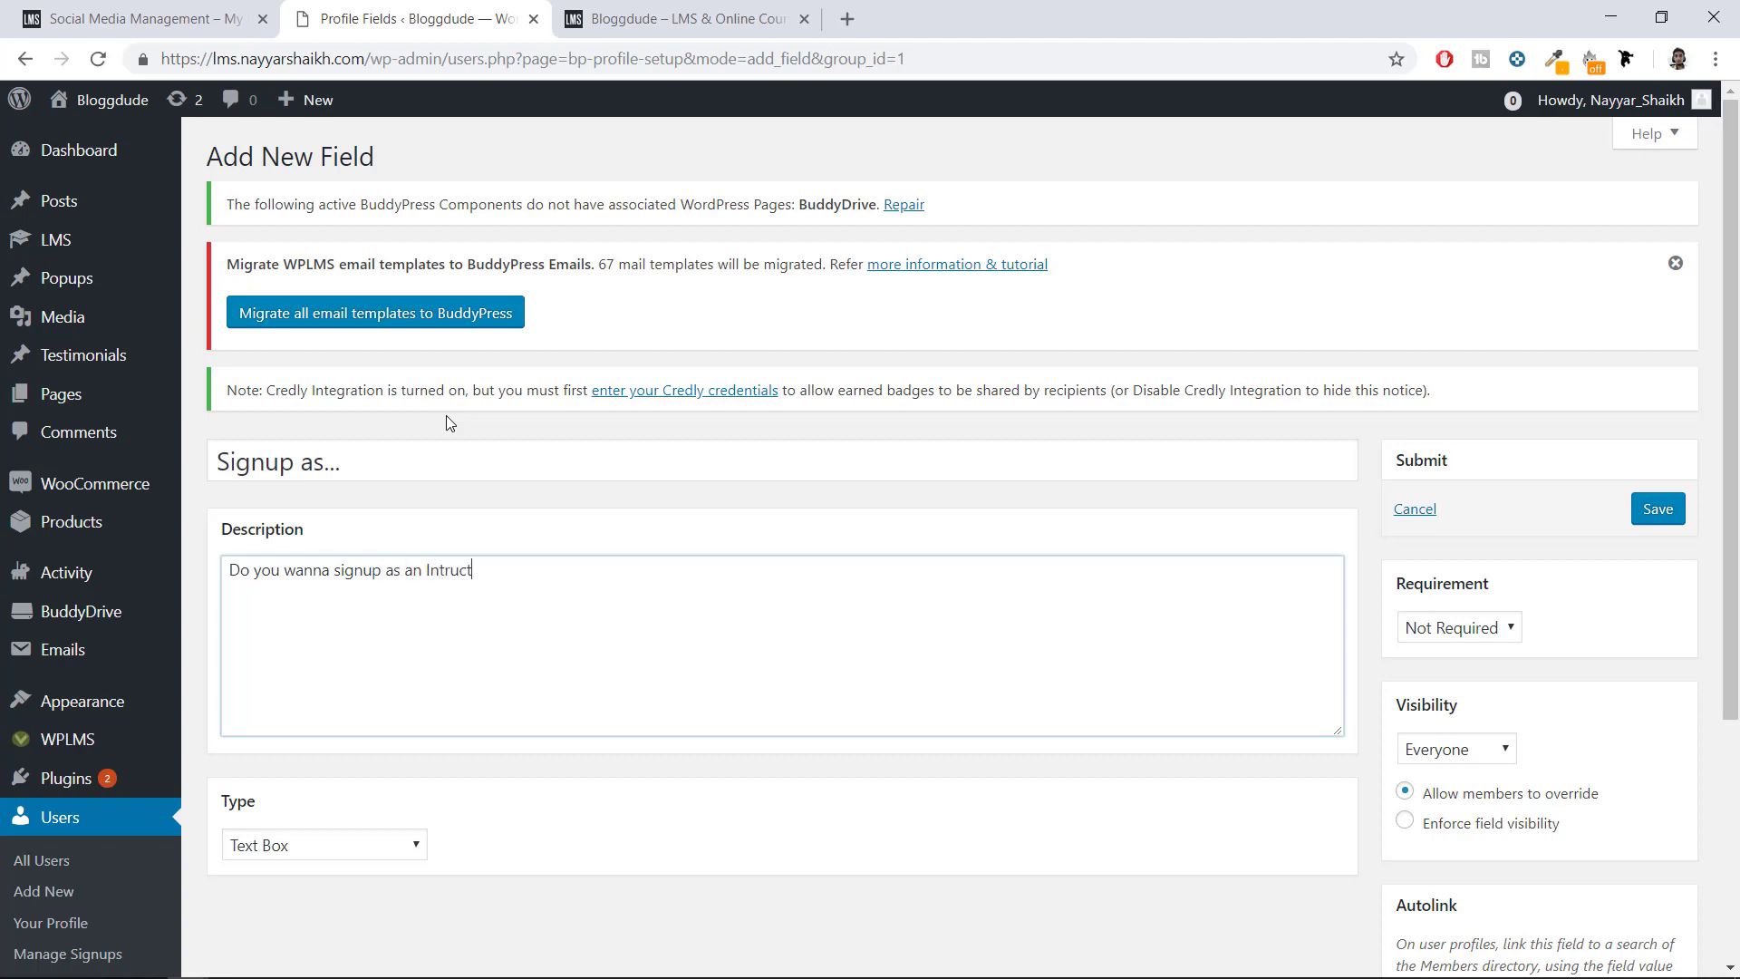
text(or or as a Student?)
right_click(456, 571)
click(650, 595)
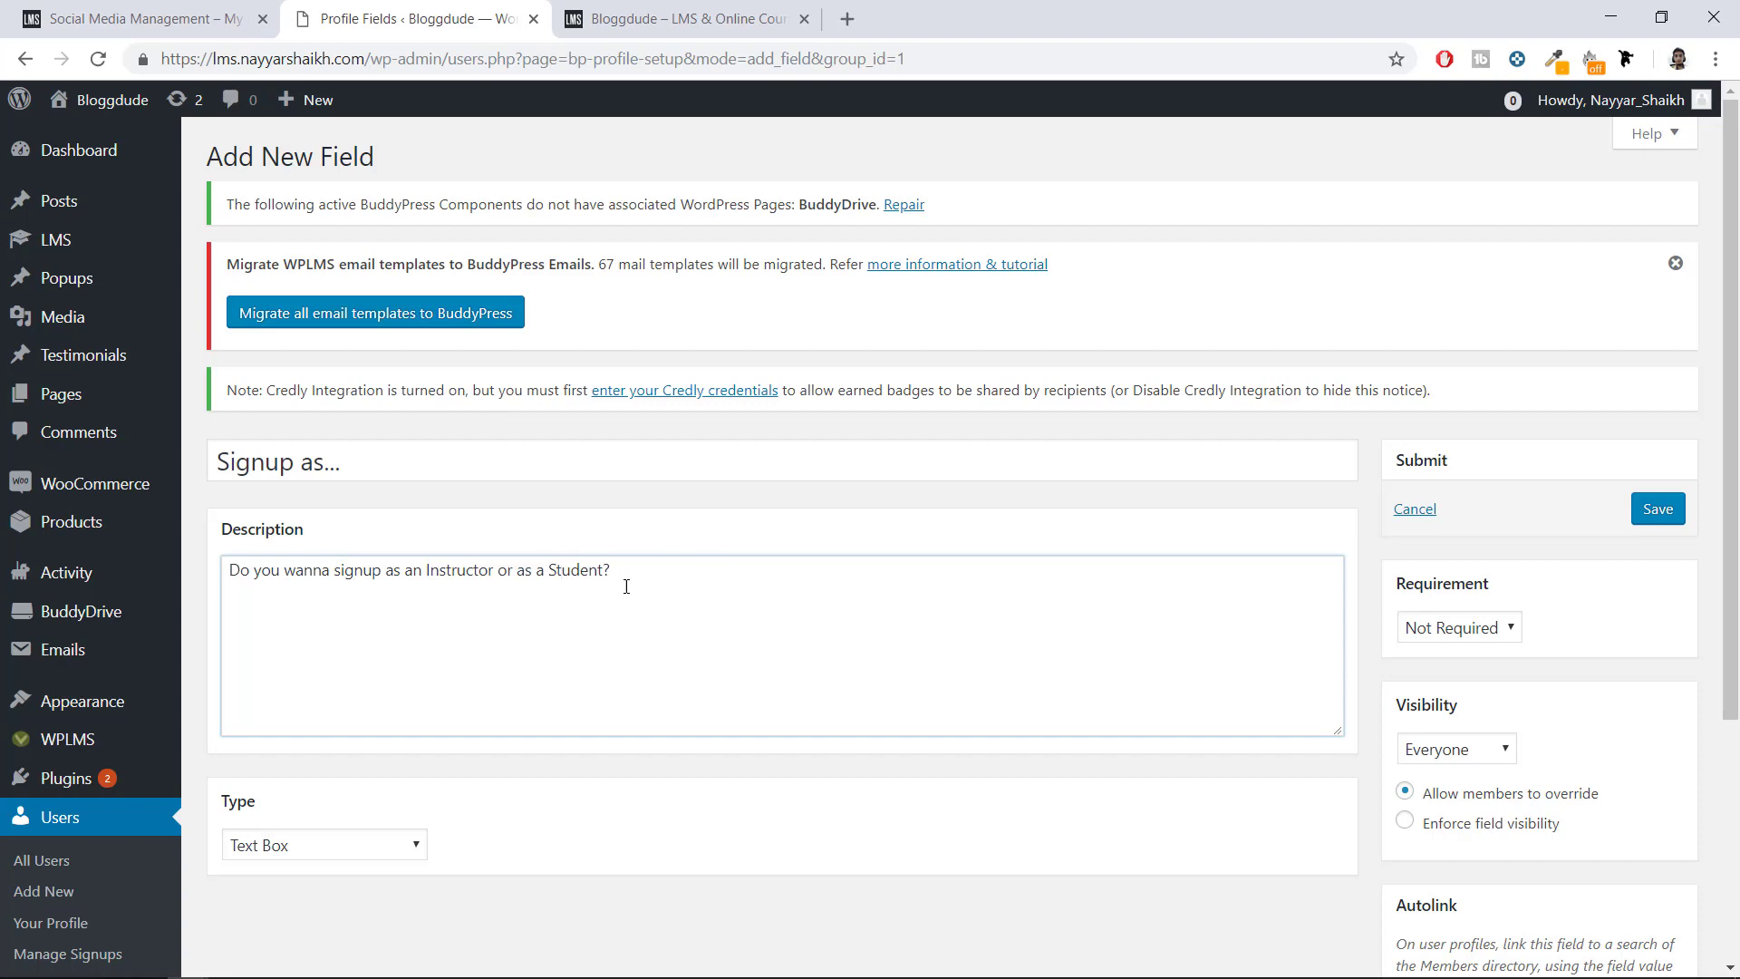
- Make it a drop-down with Student, as default, and Instructor options
scroll(627, 587, down, 1)
click(338, 732)
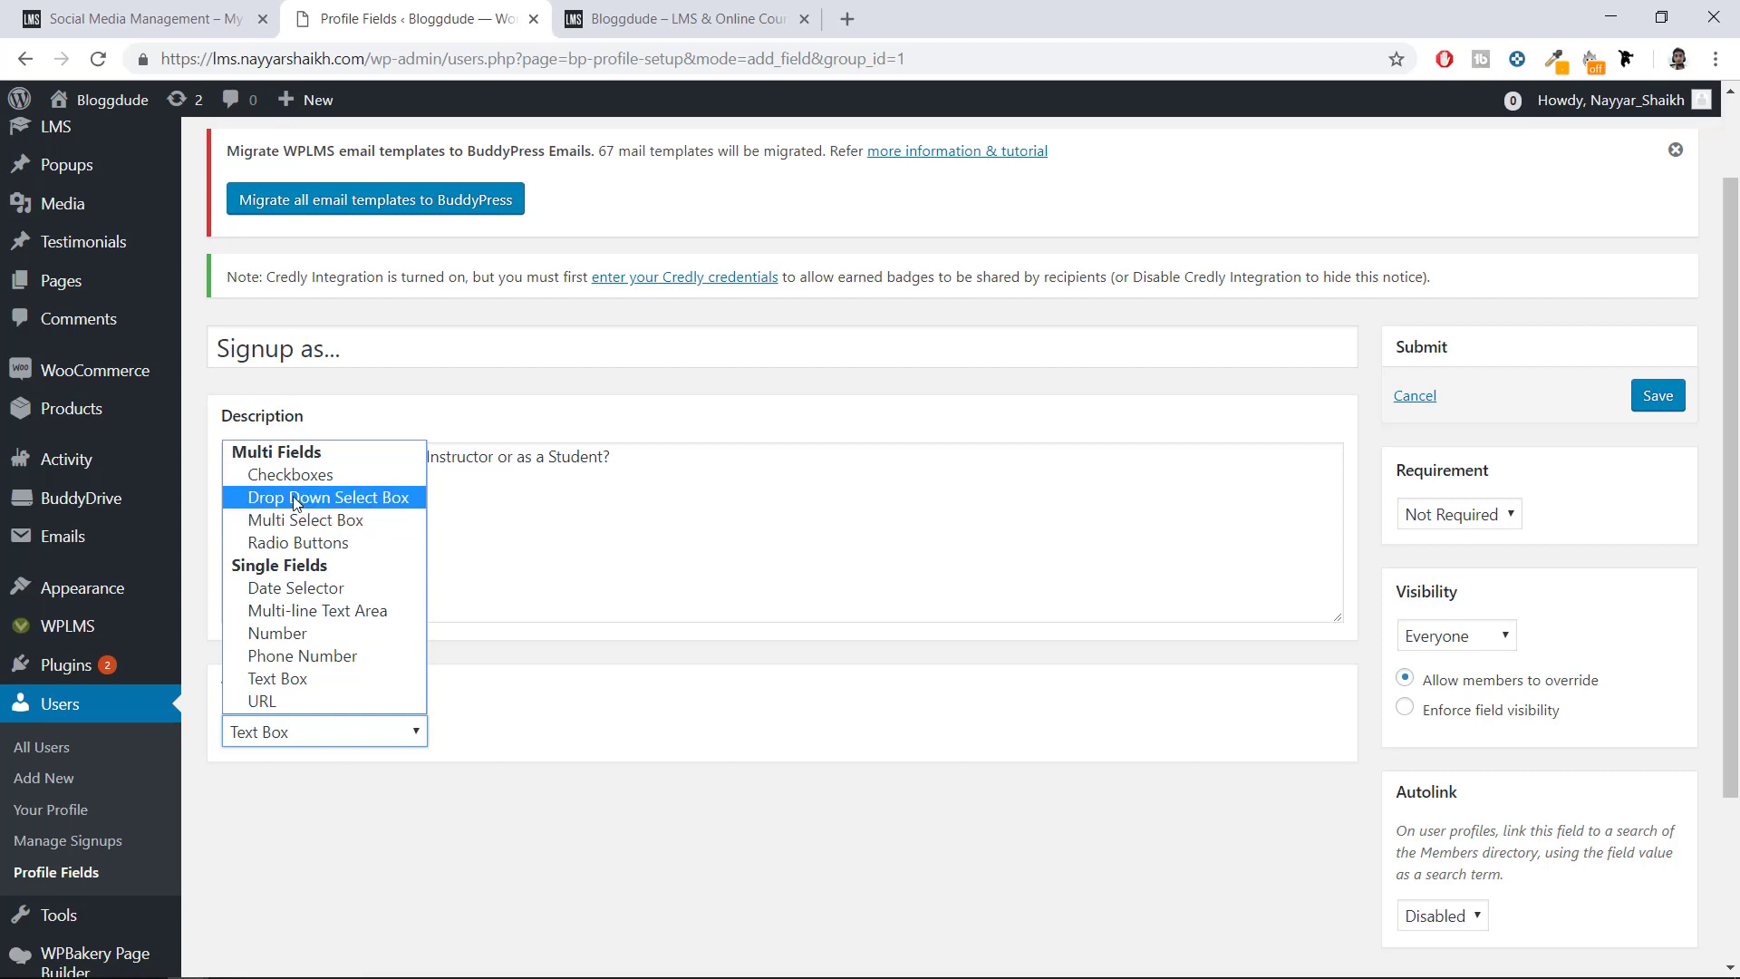
scroll(751, 684, down, 3)
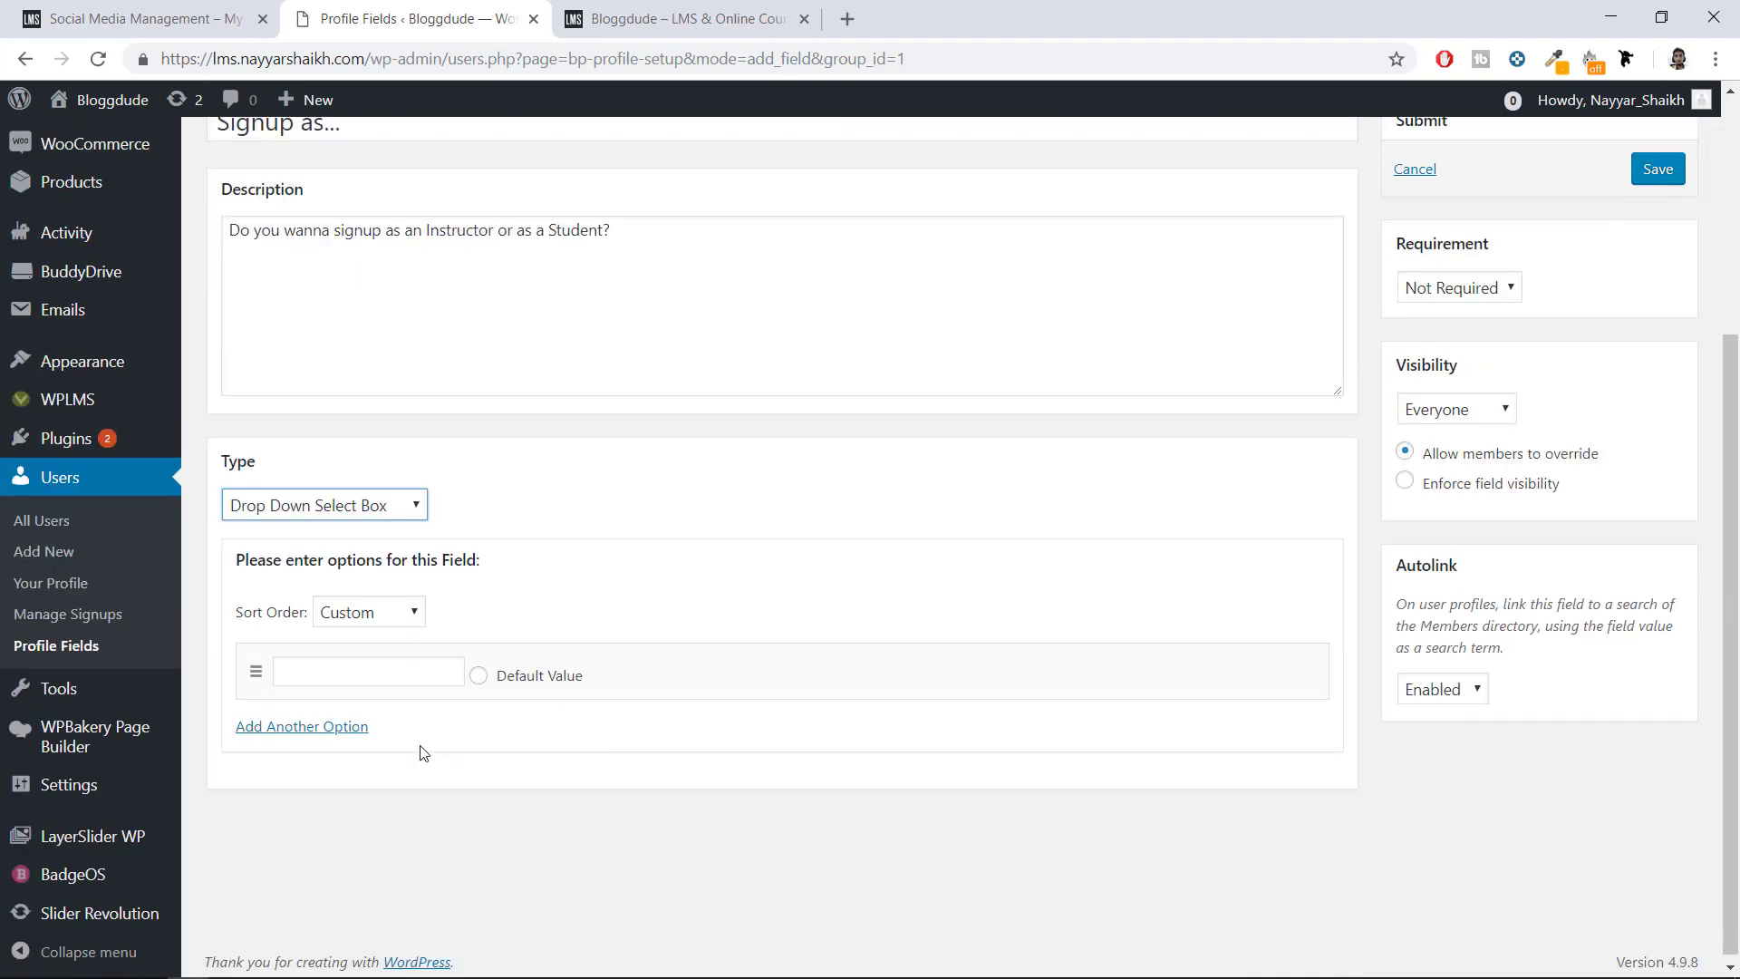
click(383, 678)
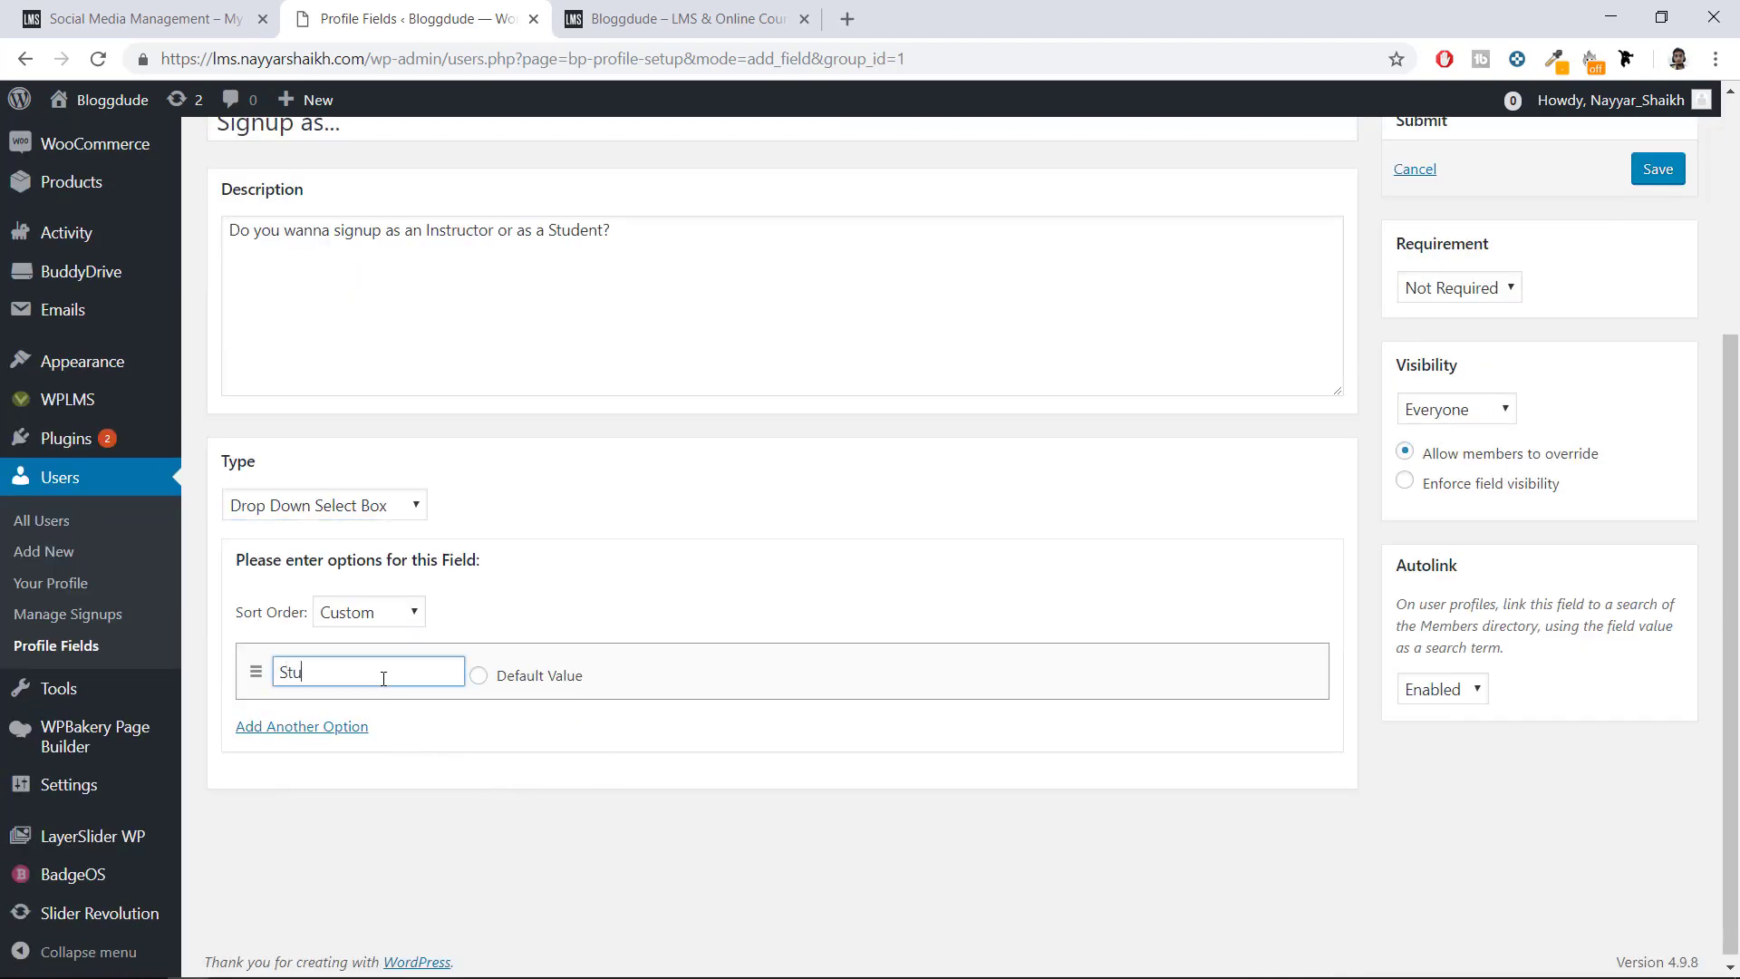
click(302, 727)
text(In)
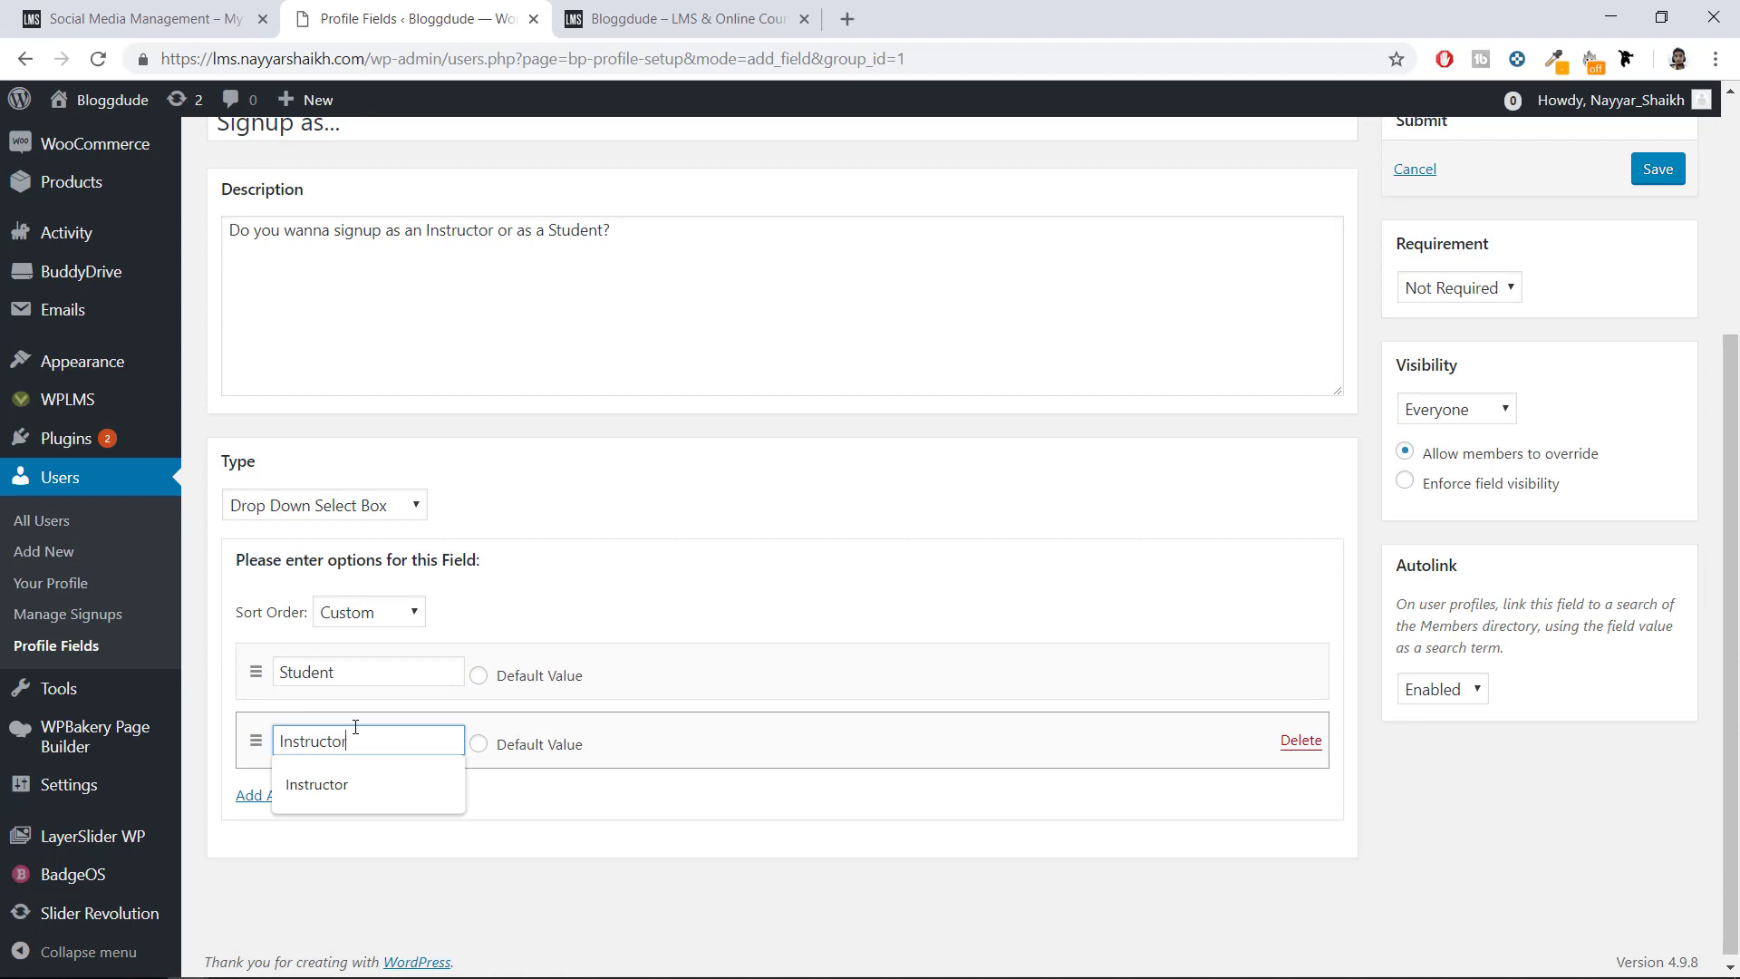
text(structor)
click(479, 676)
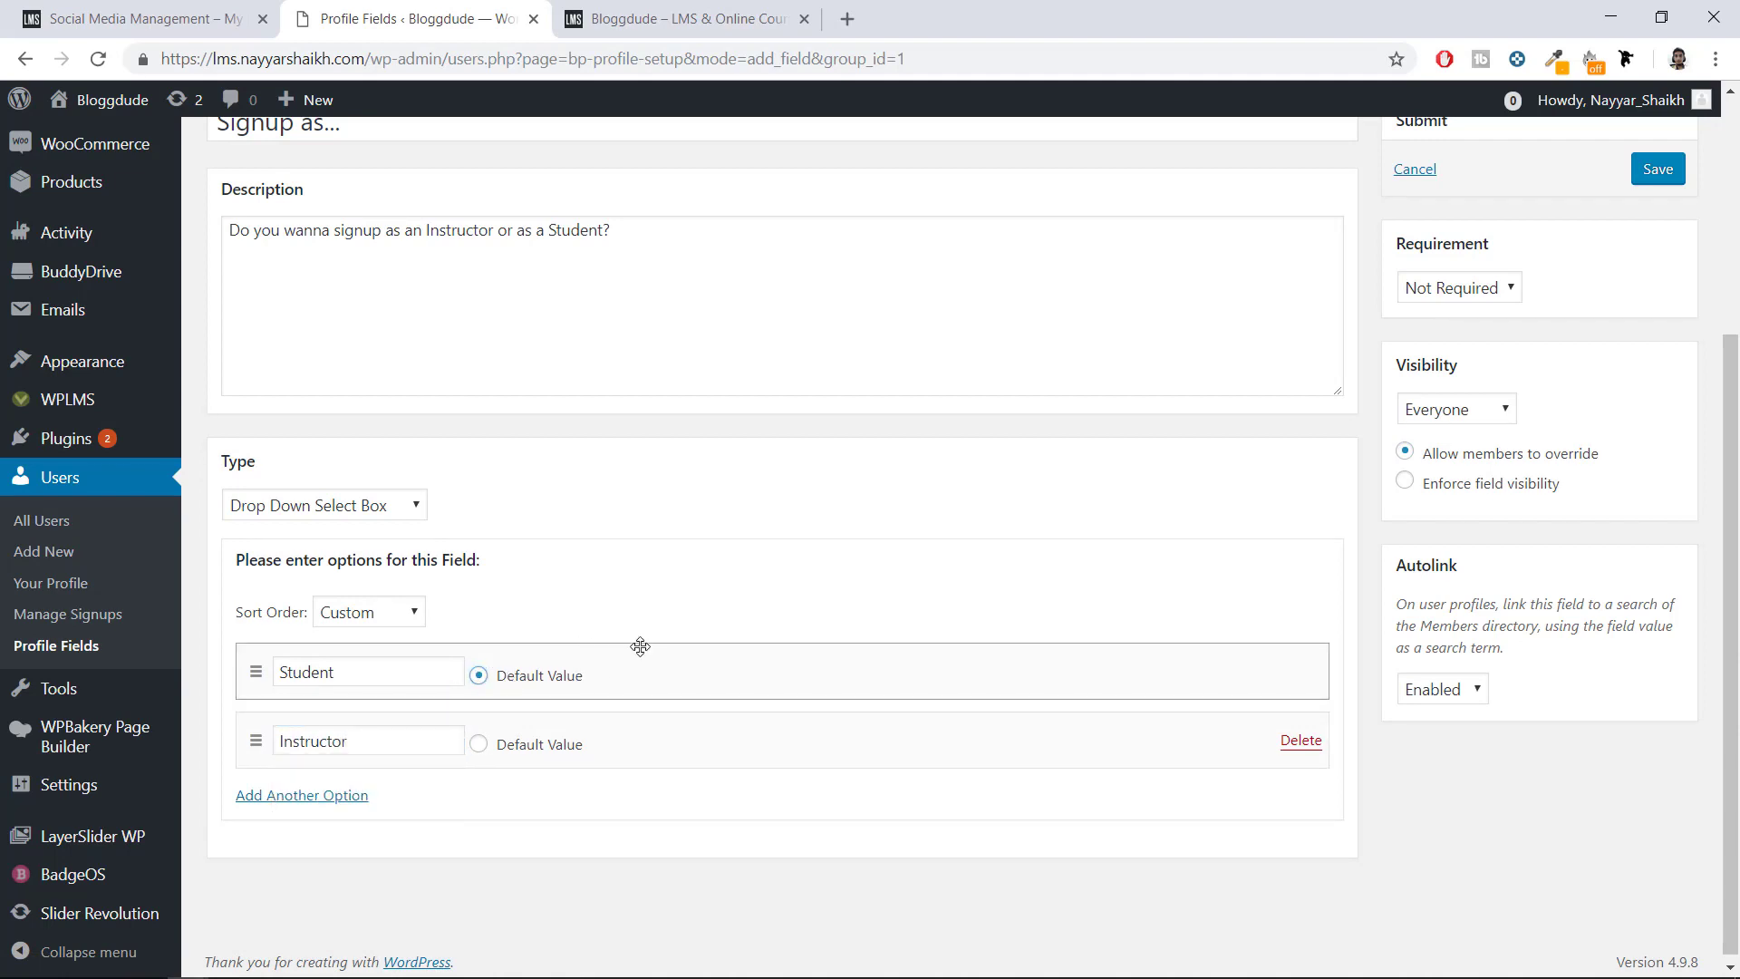
- Set the field to Required and save it
scroll(1173, 635, up, 1)
click(1487, 403)
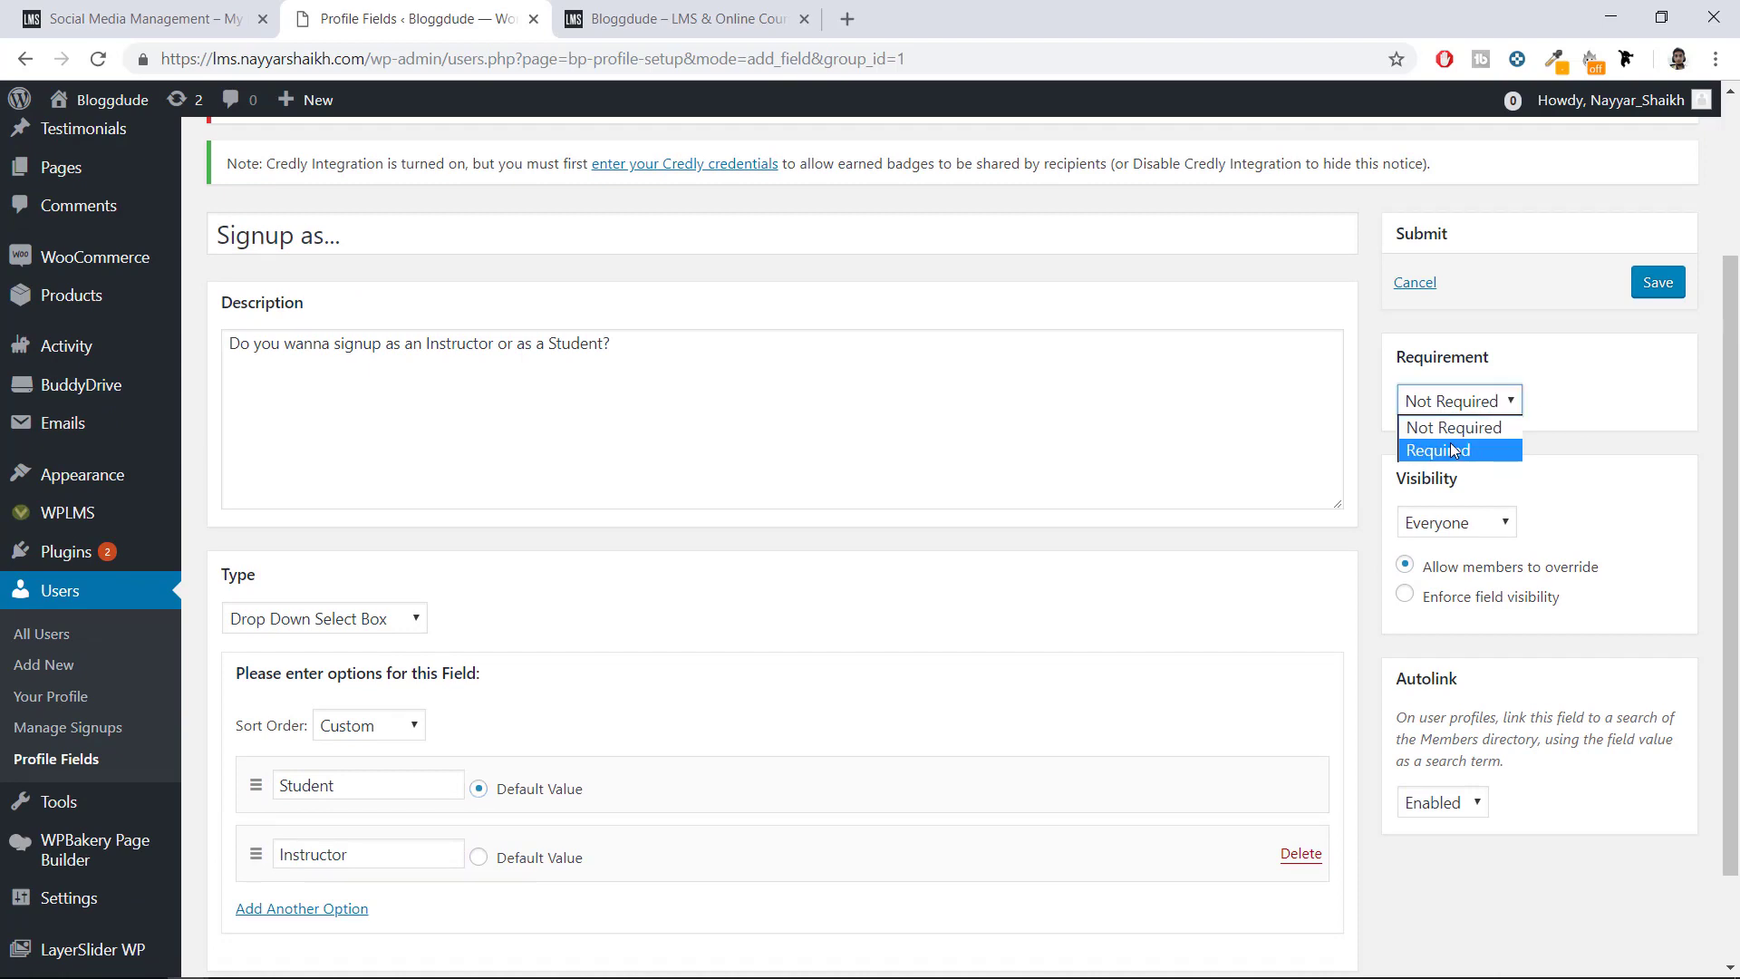
click(1450, 444)
click(1659, 282)
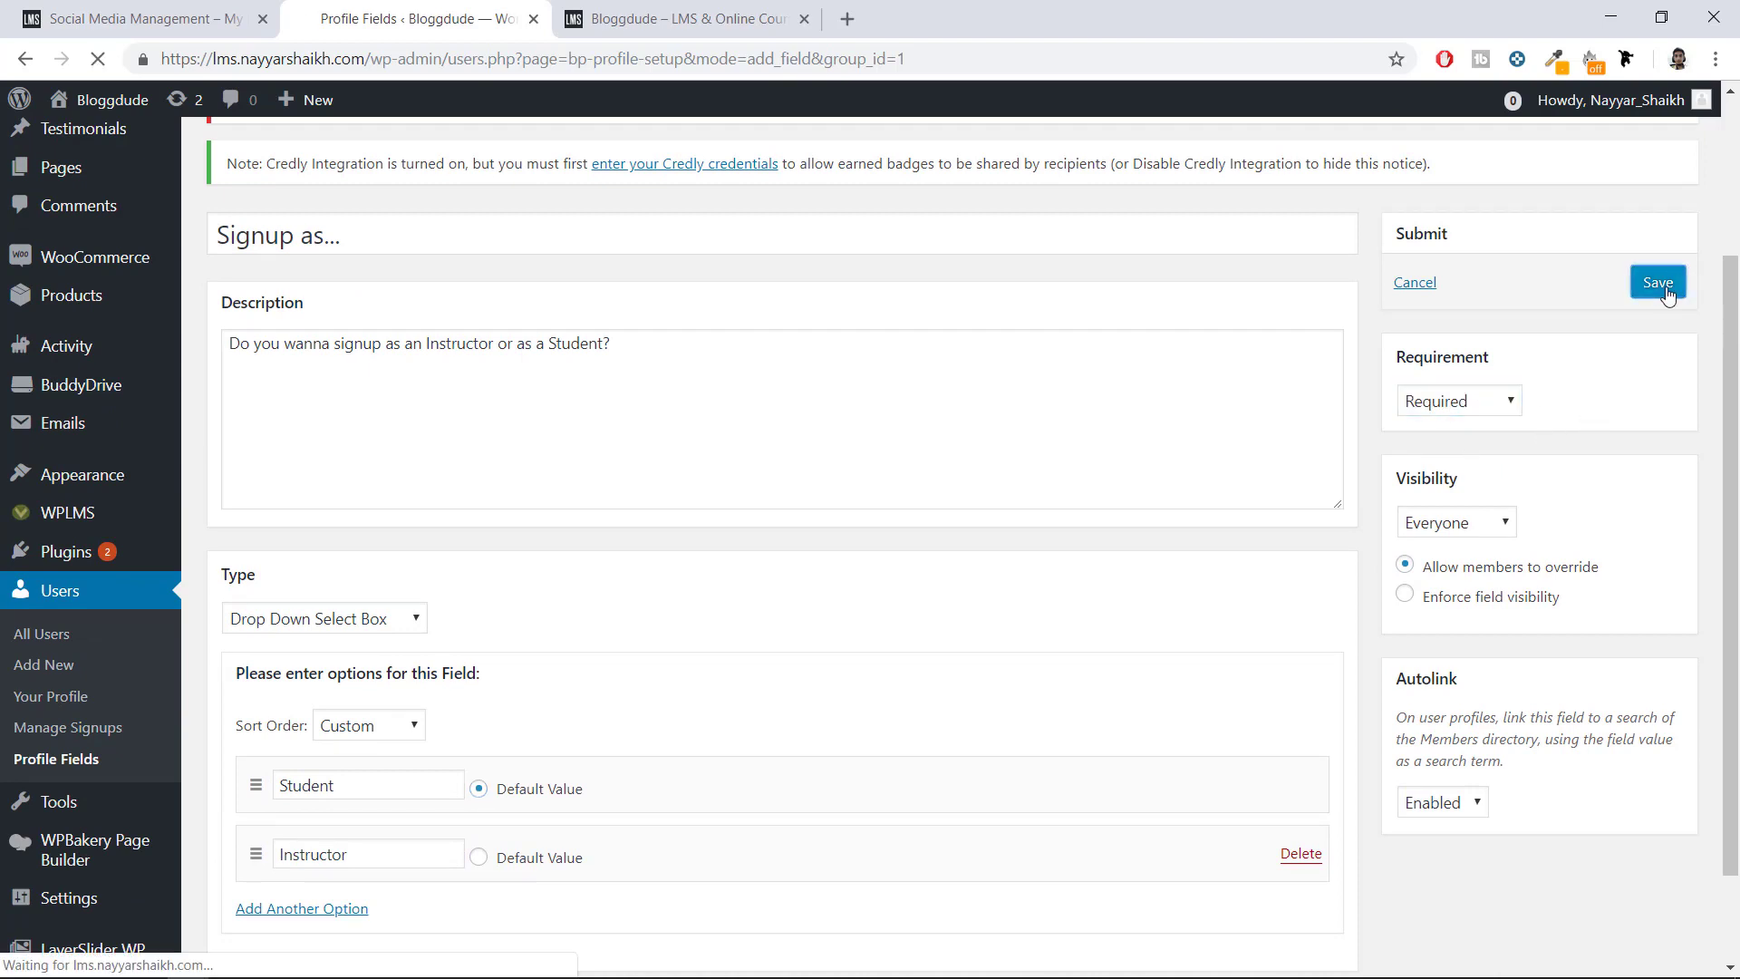
- Reload the incognito registration page and scroll to check the new Bio and 'Signup as...' fields
mouse_move(329, 970)
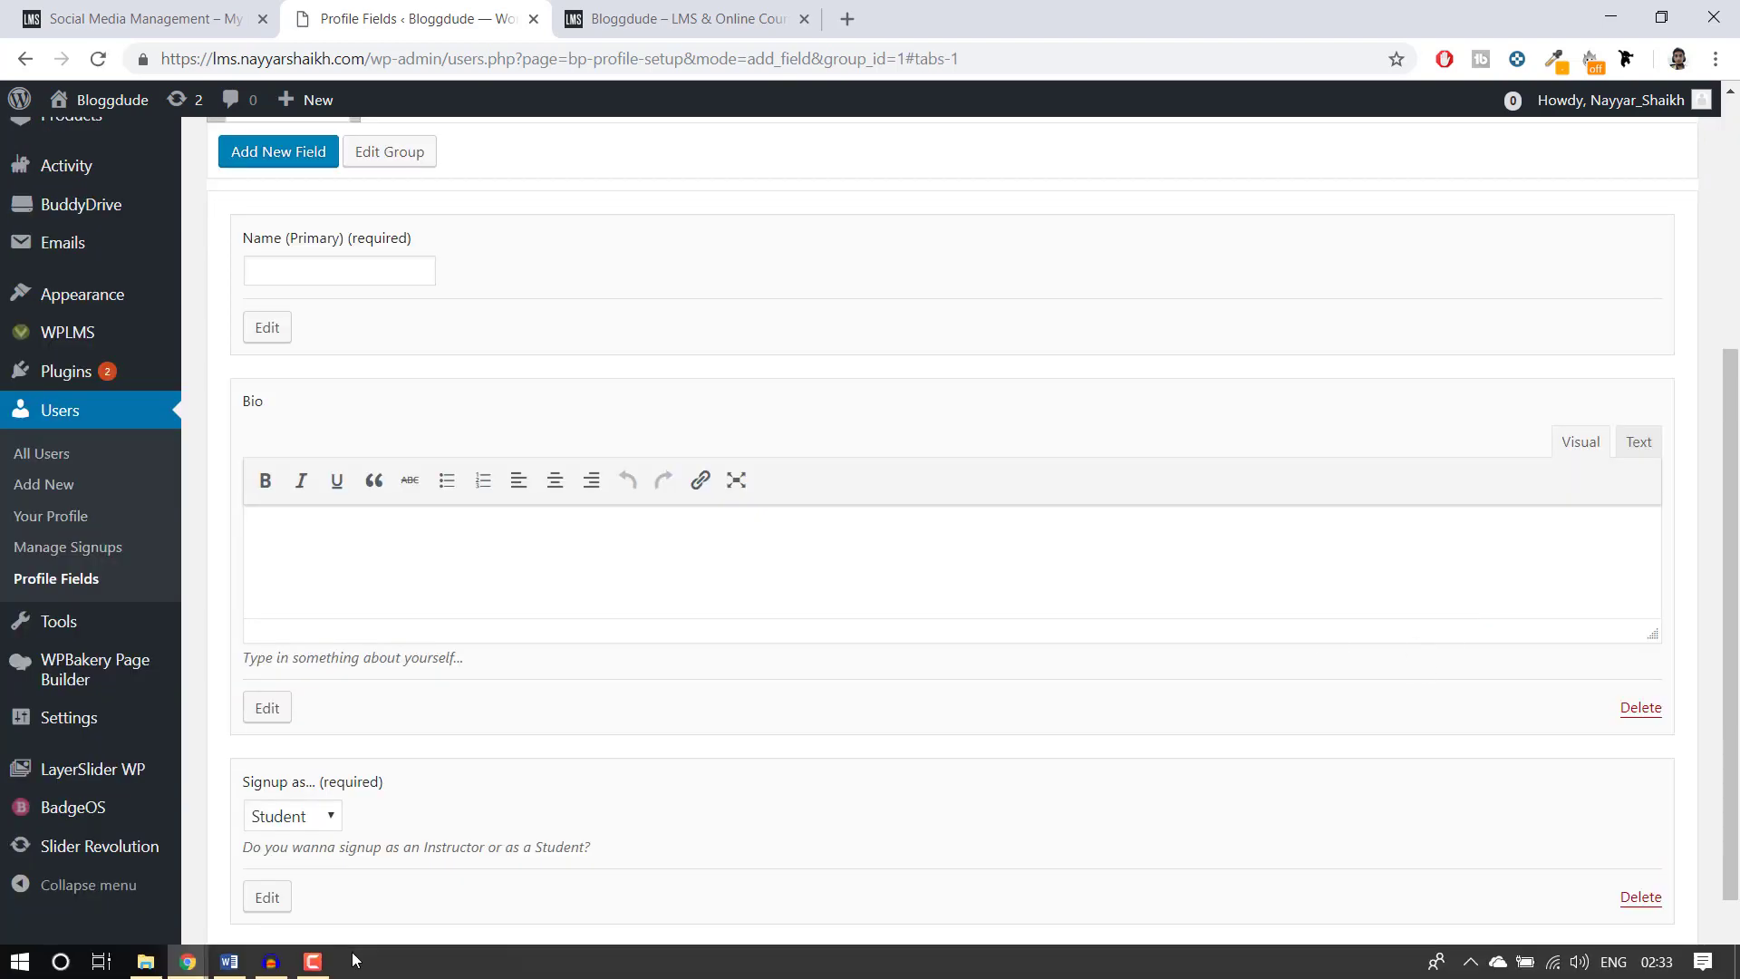
mouse_move(188, 962)
click(354, 855)
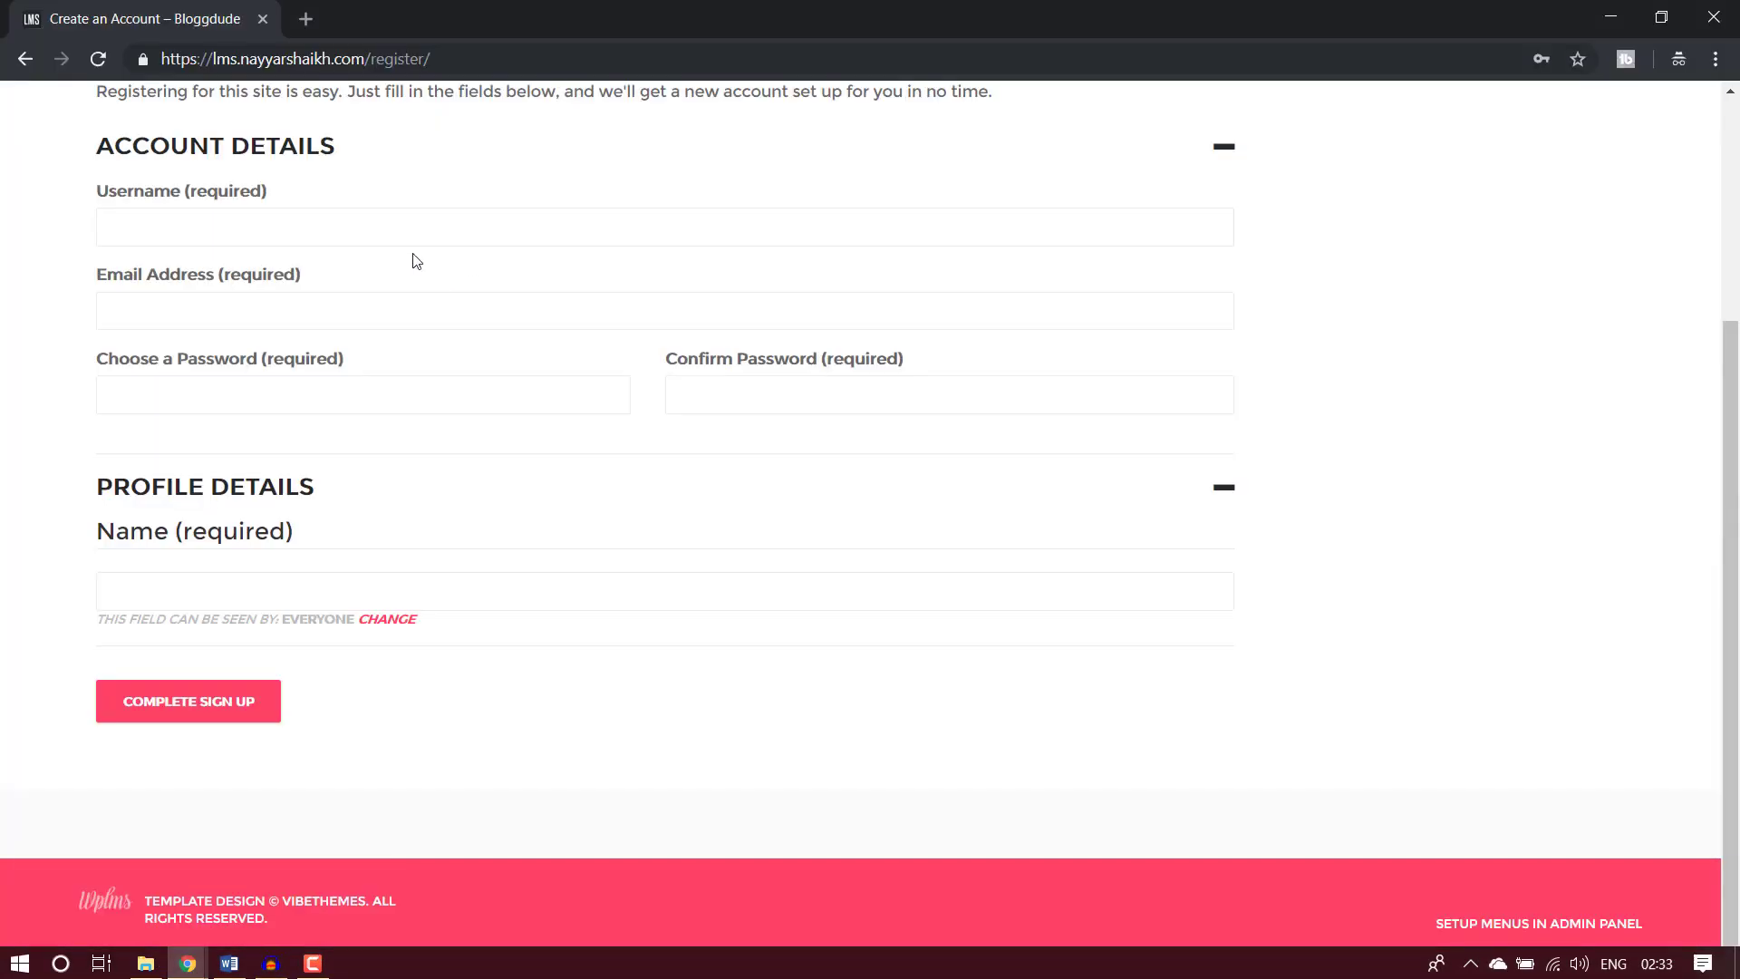
click(98, 59)
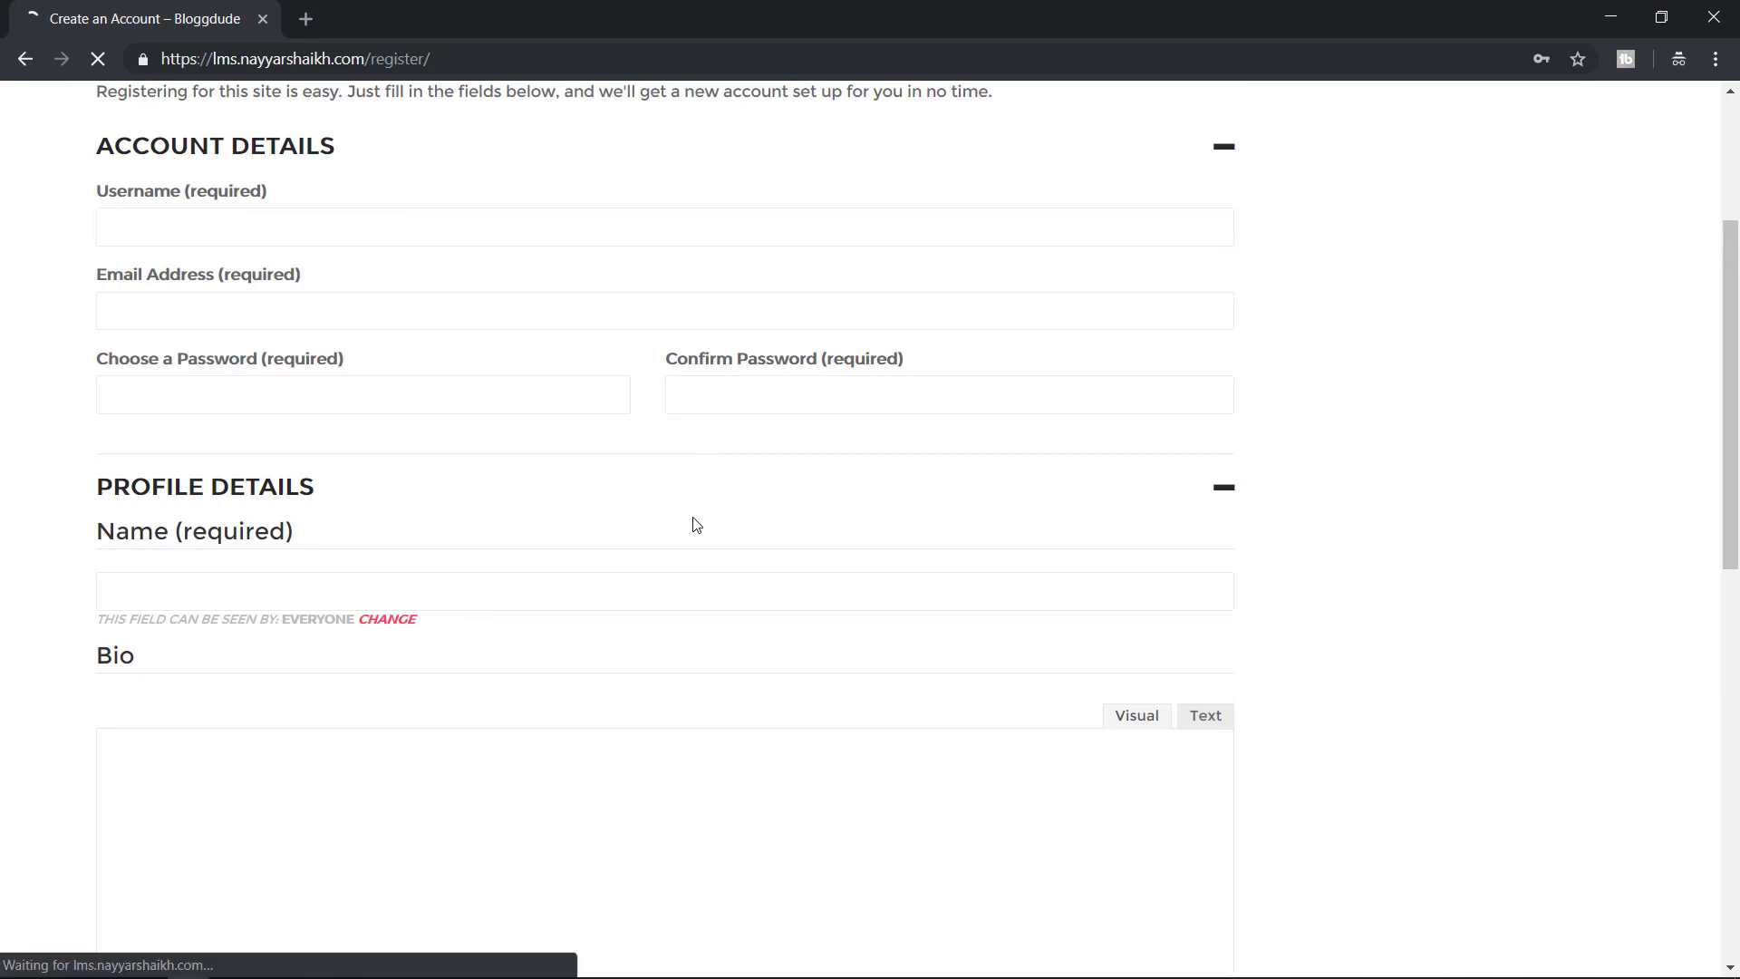
scroll(616, 542, down, 2)
scroll(301, 610, down, 4)
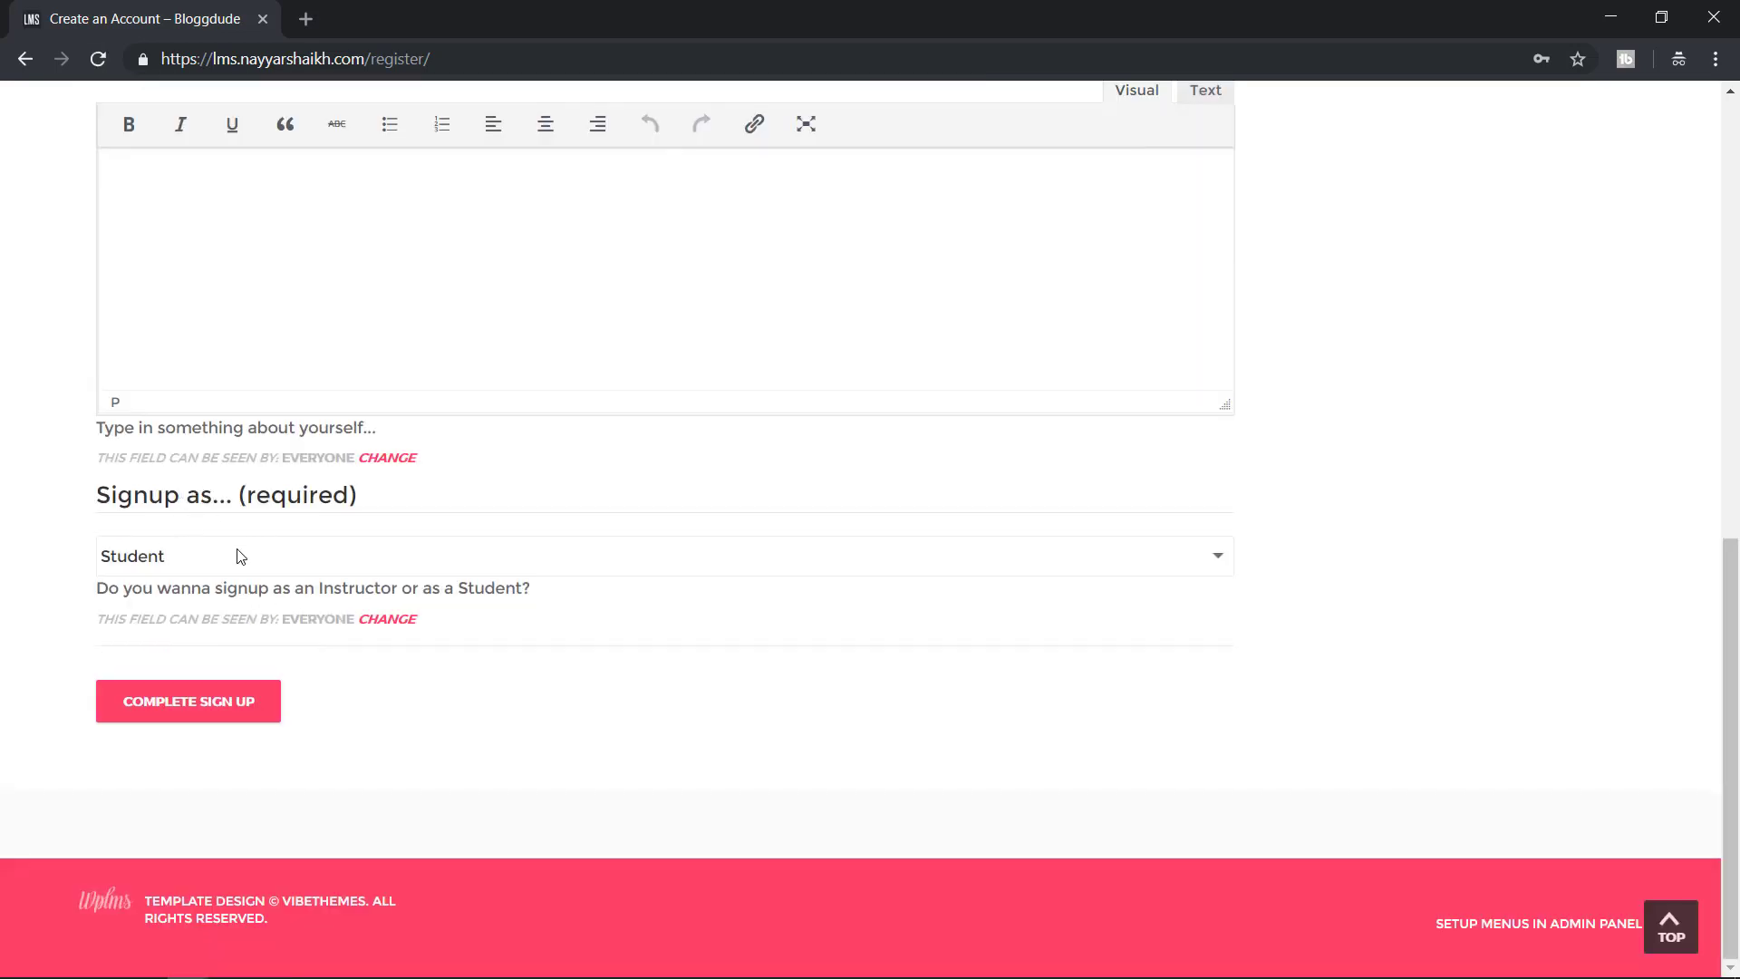
scroll(409, 576, up, 9)
scroll(450, 578, up, 1)
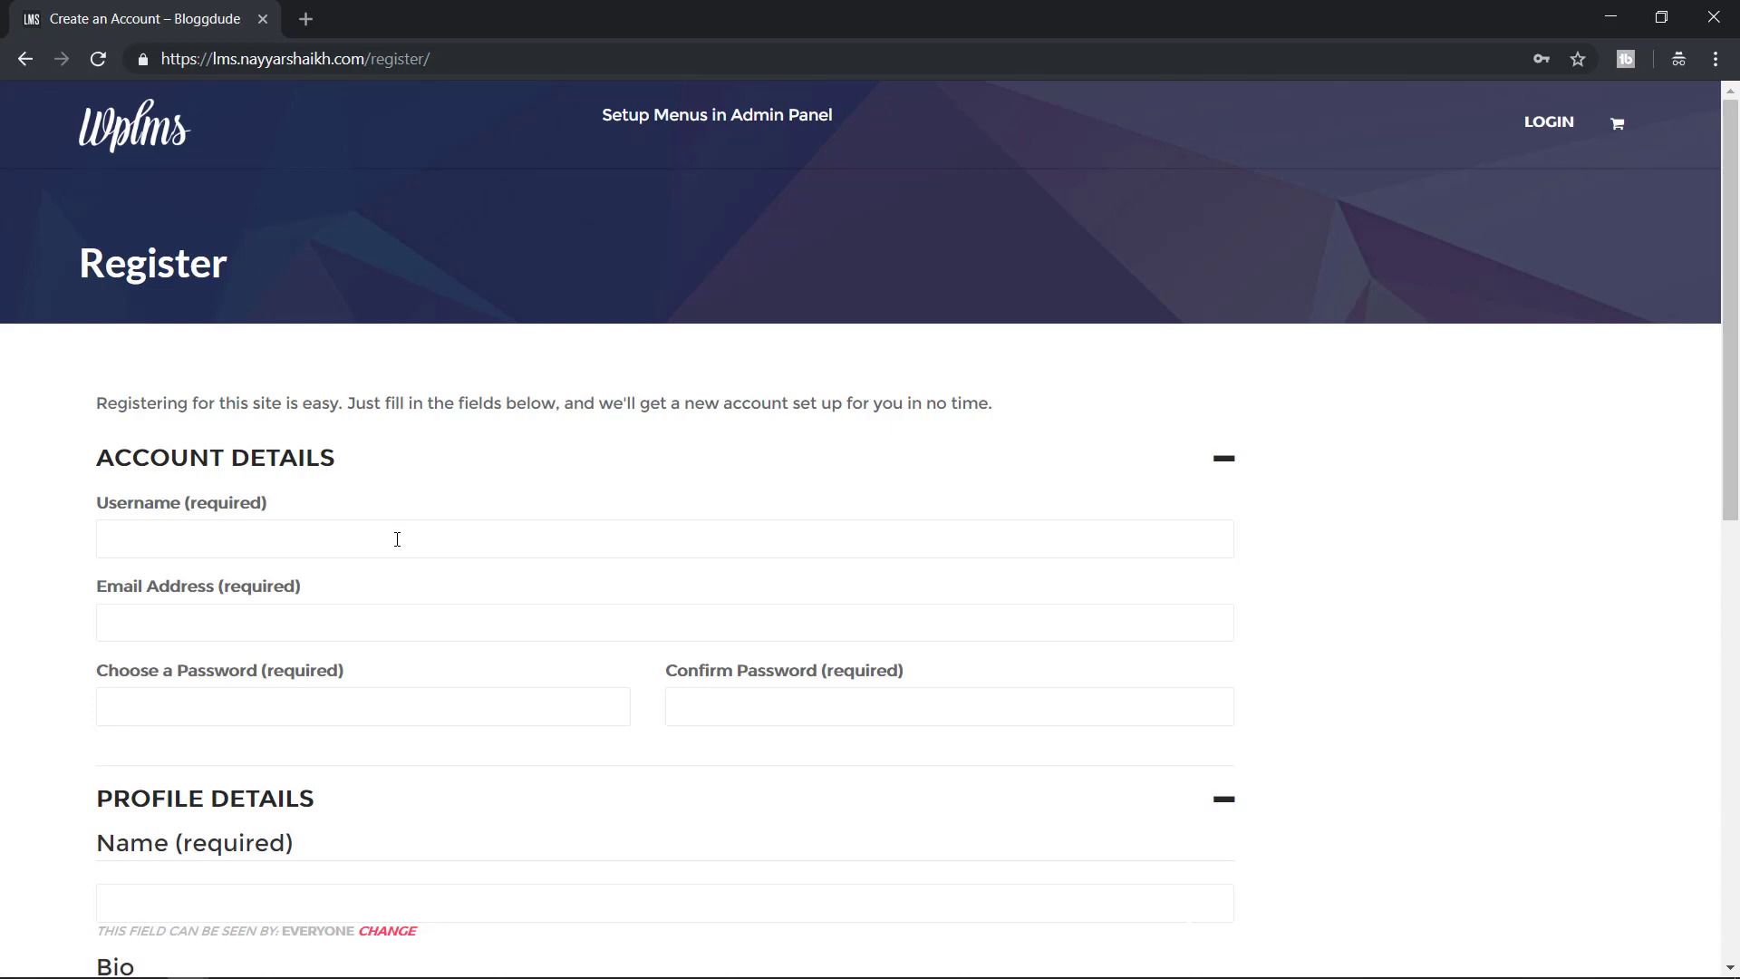
- Fill in the username, suggested email address, password and password confirmation
click(397, 539)
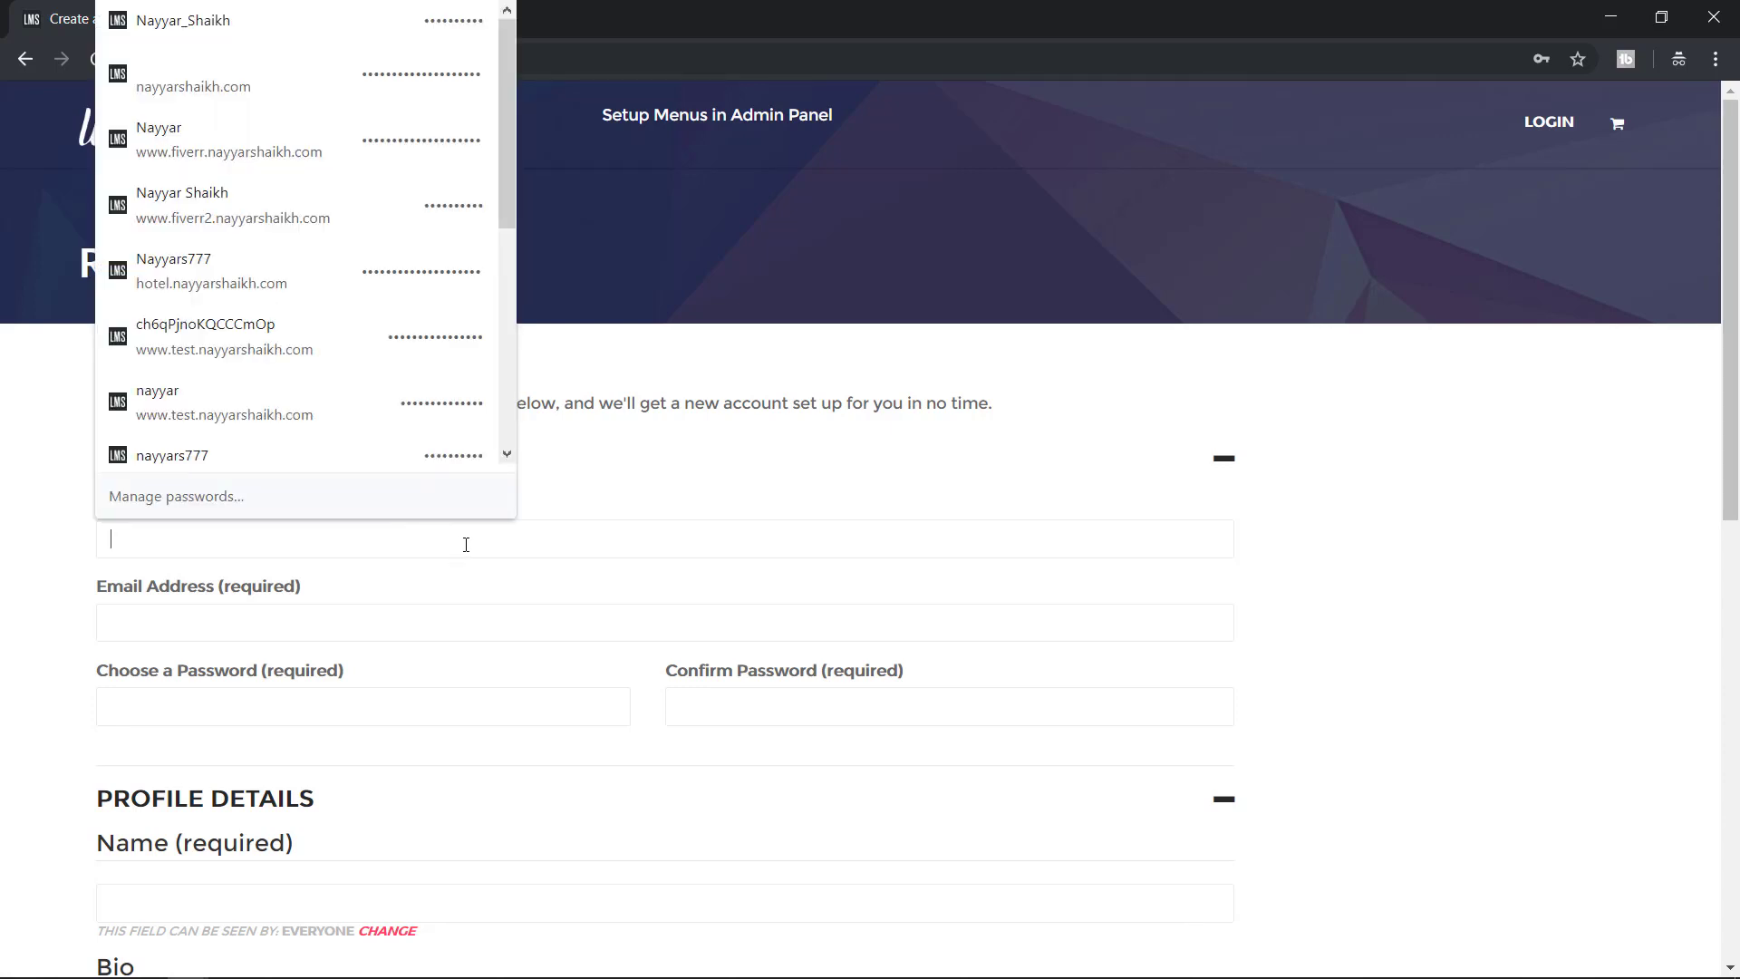
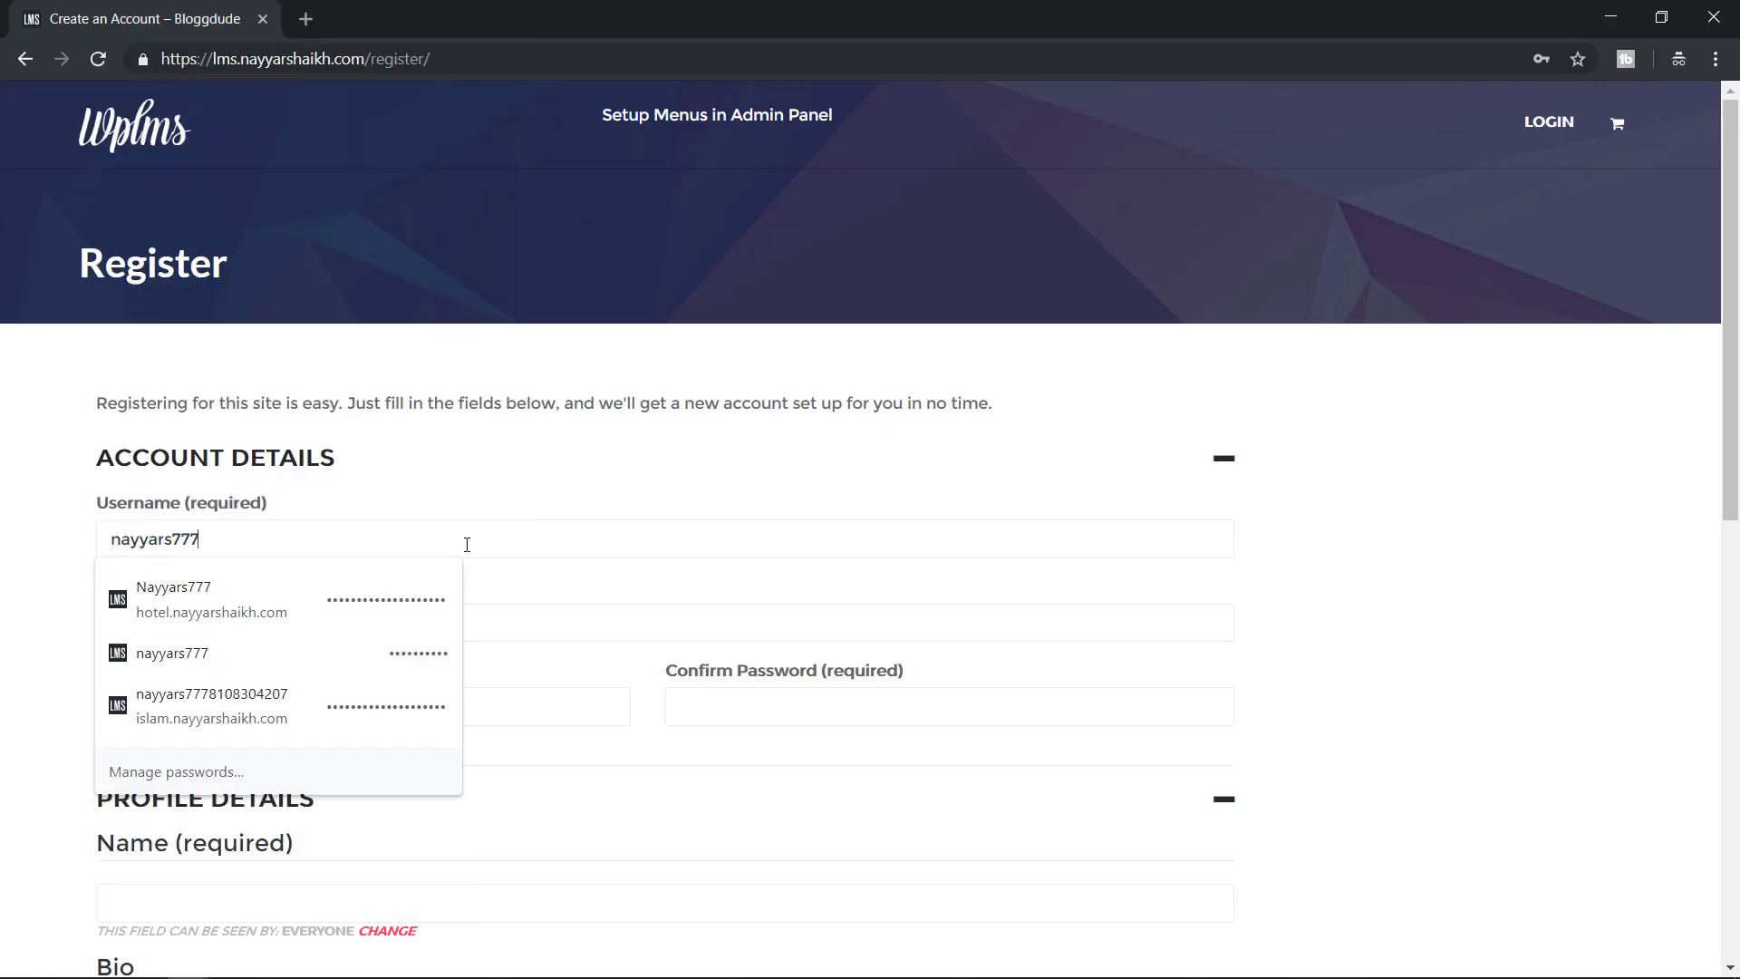
key(Tab)
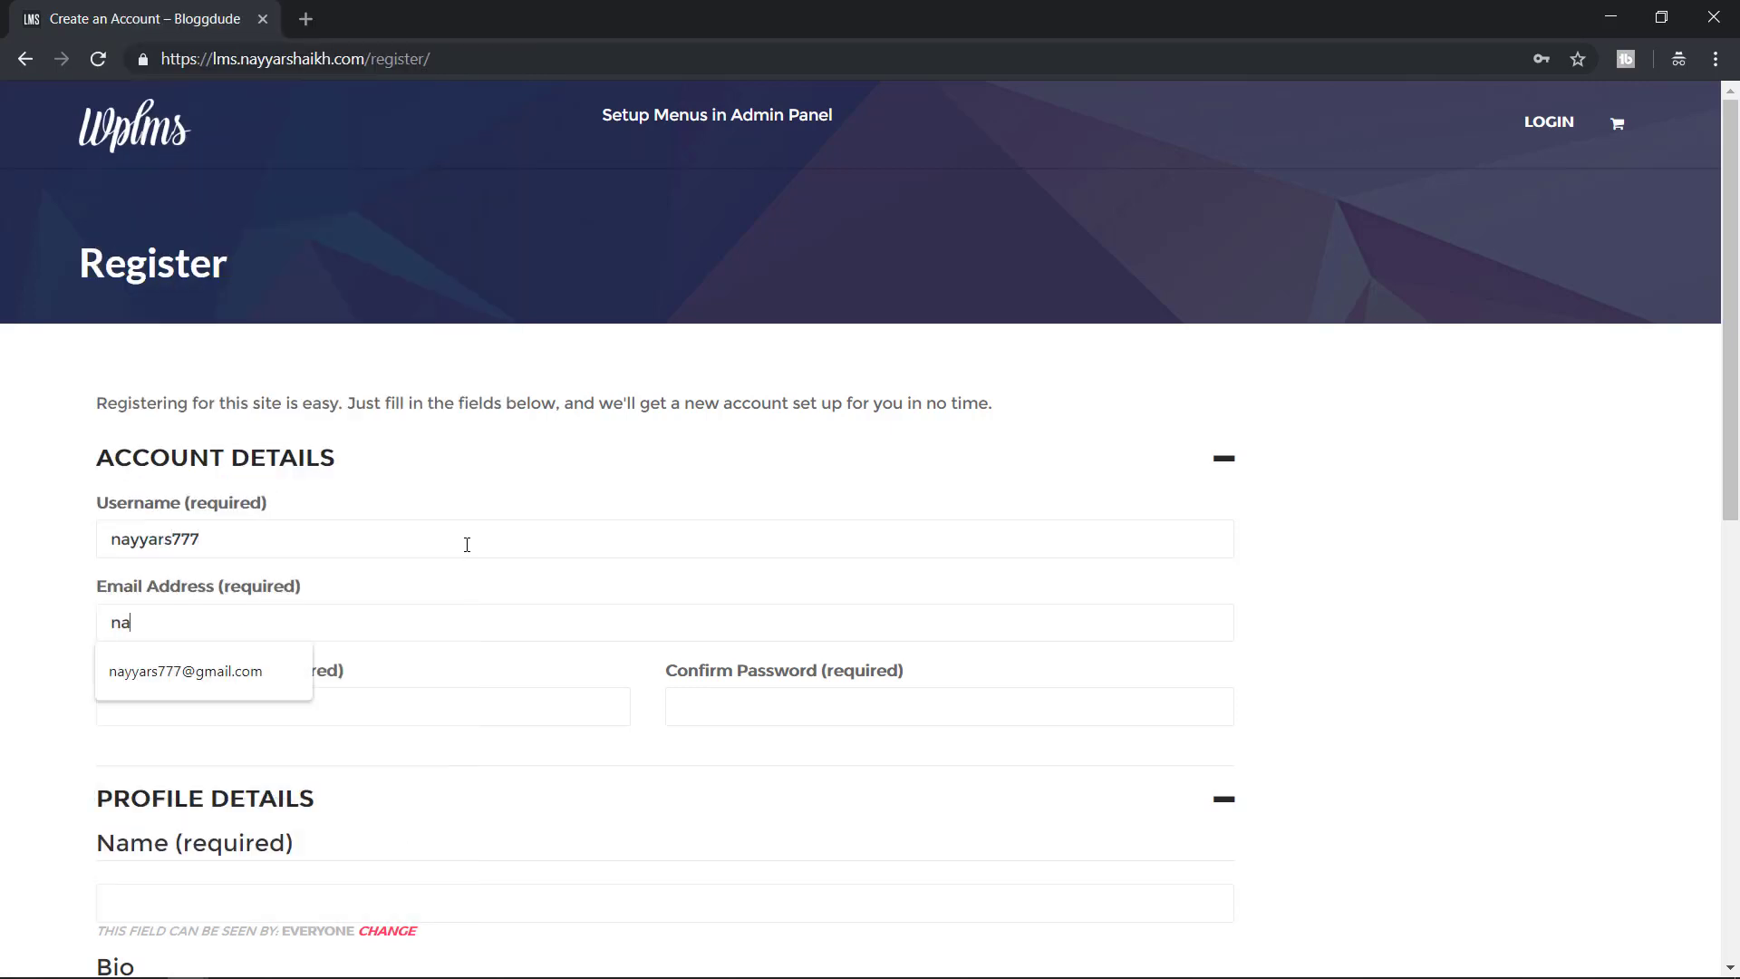
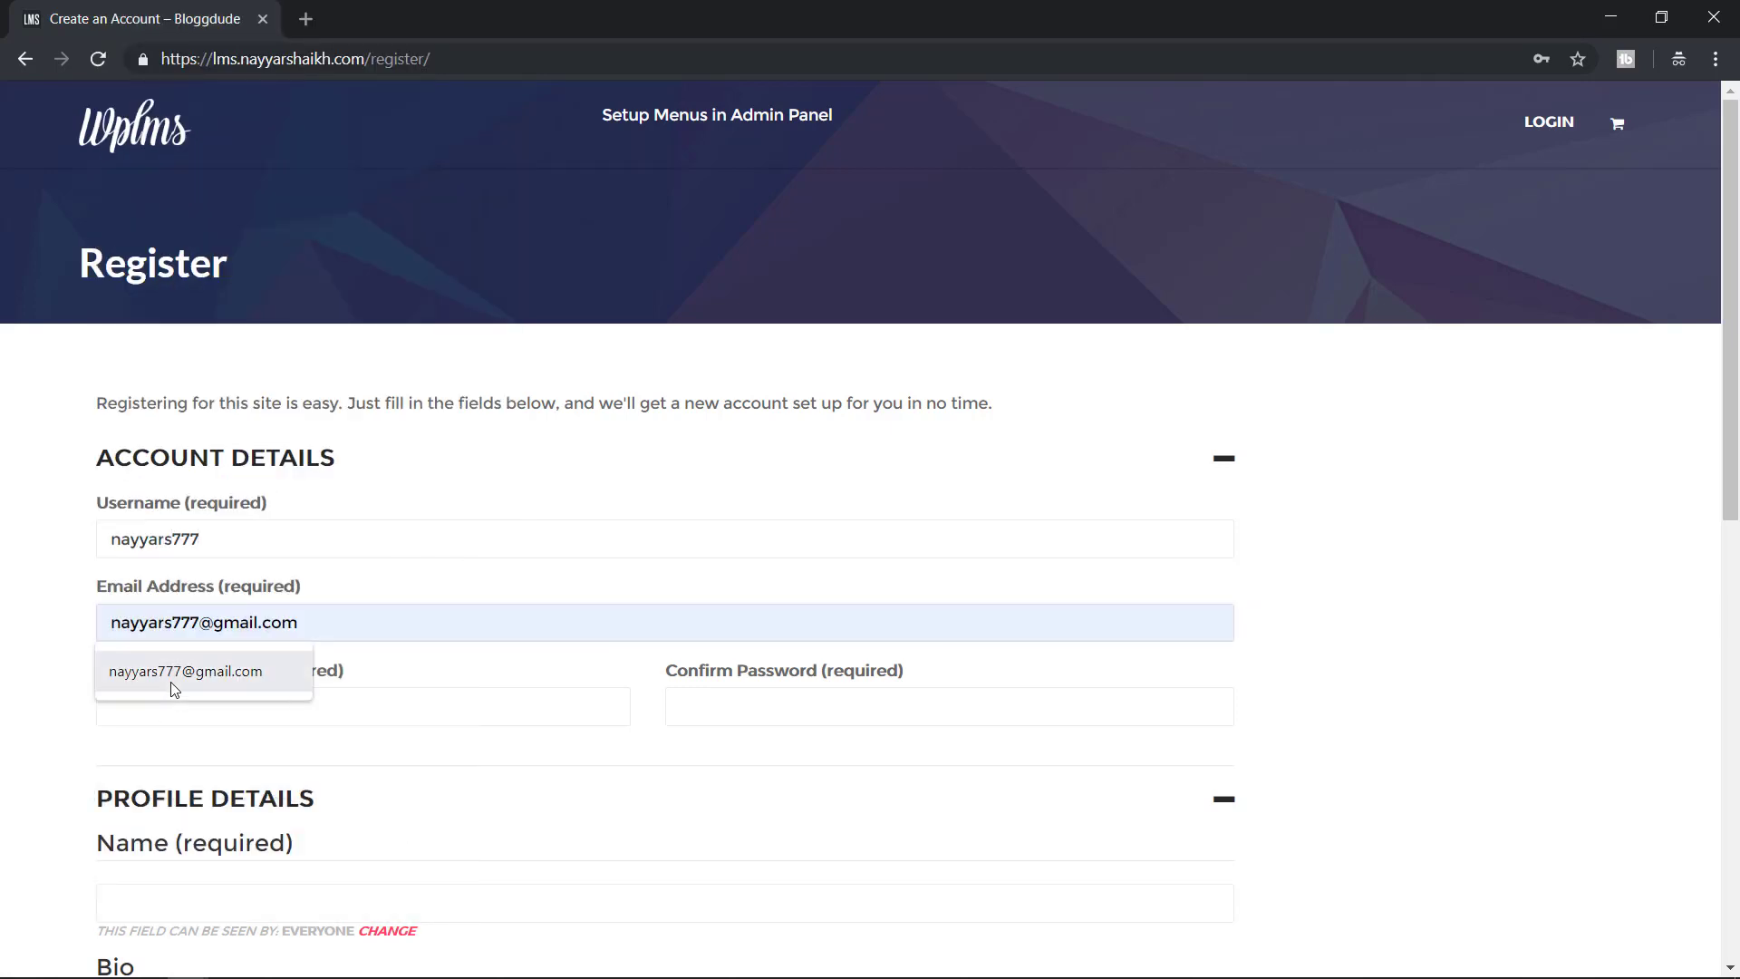
click(117, 687)
click(214, 704)
key(Tab)
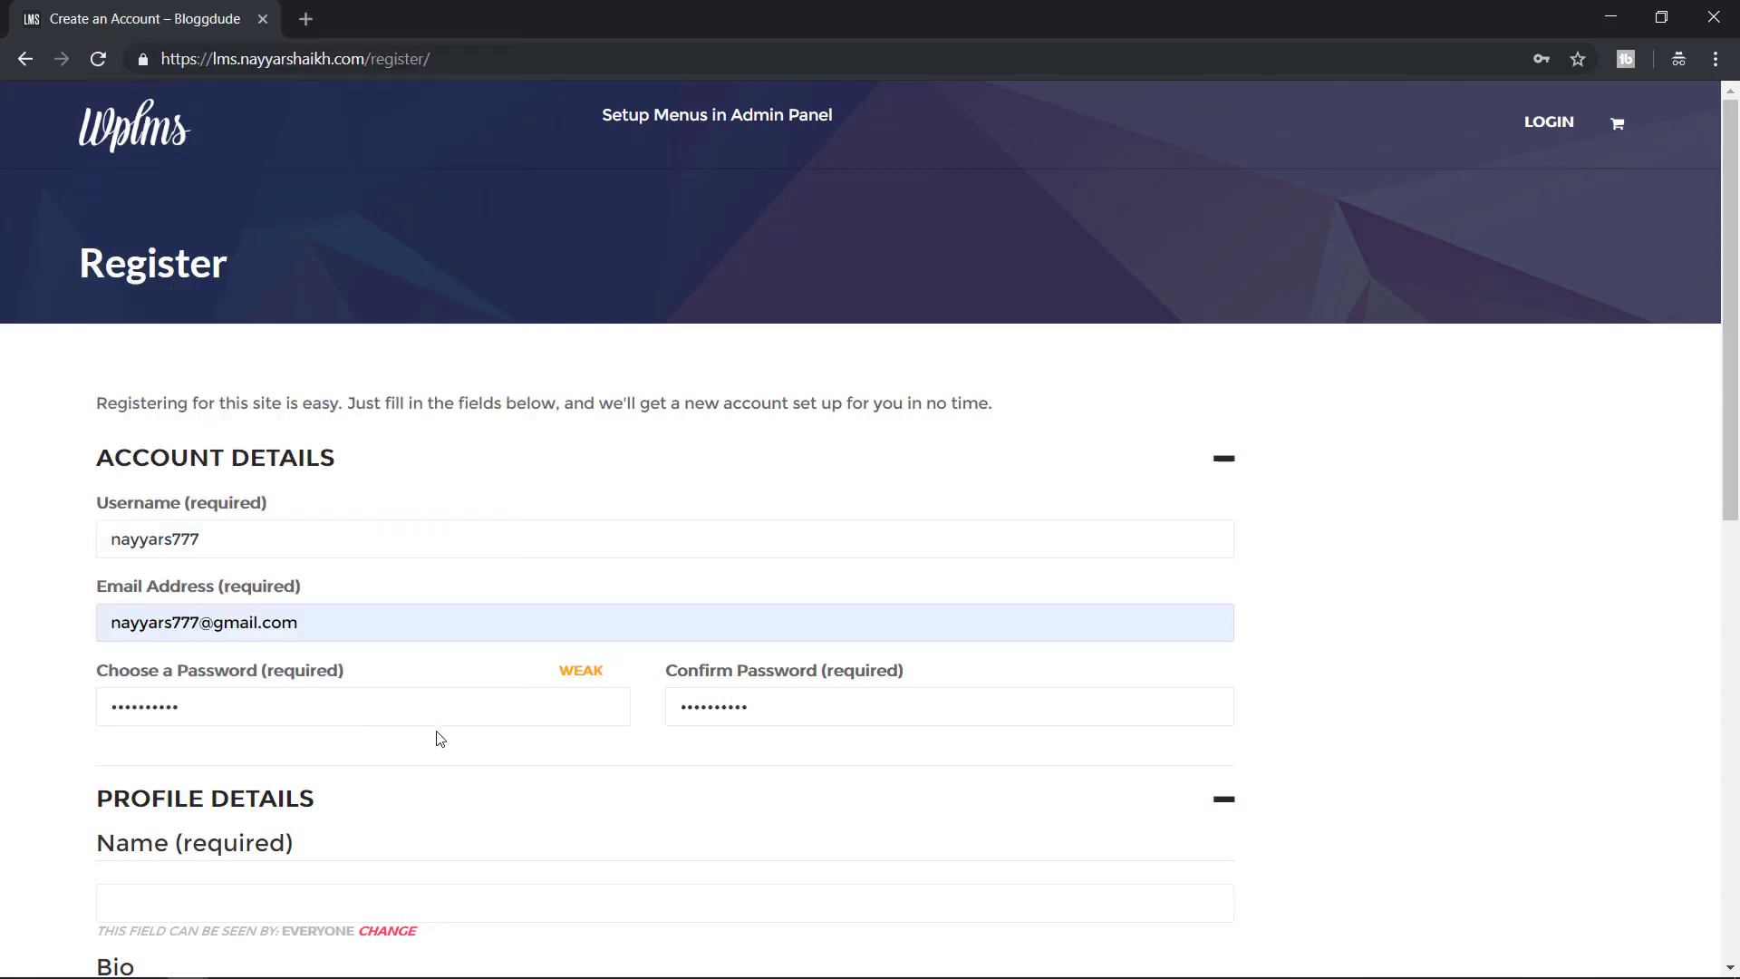
- Enter the instructor's name, paste it repeatedly as the bio, choose Instructor, and submit the signup
scroll(577, 754, down, 3)
text(John Do)
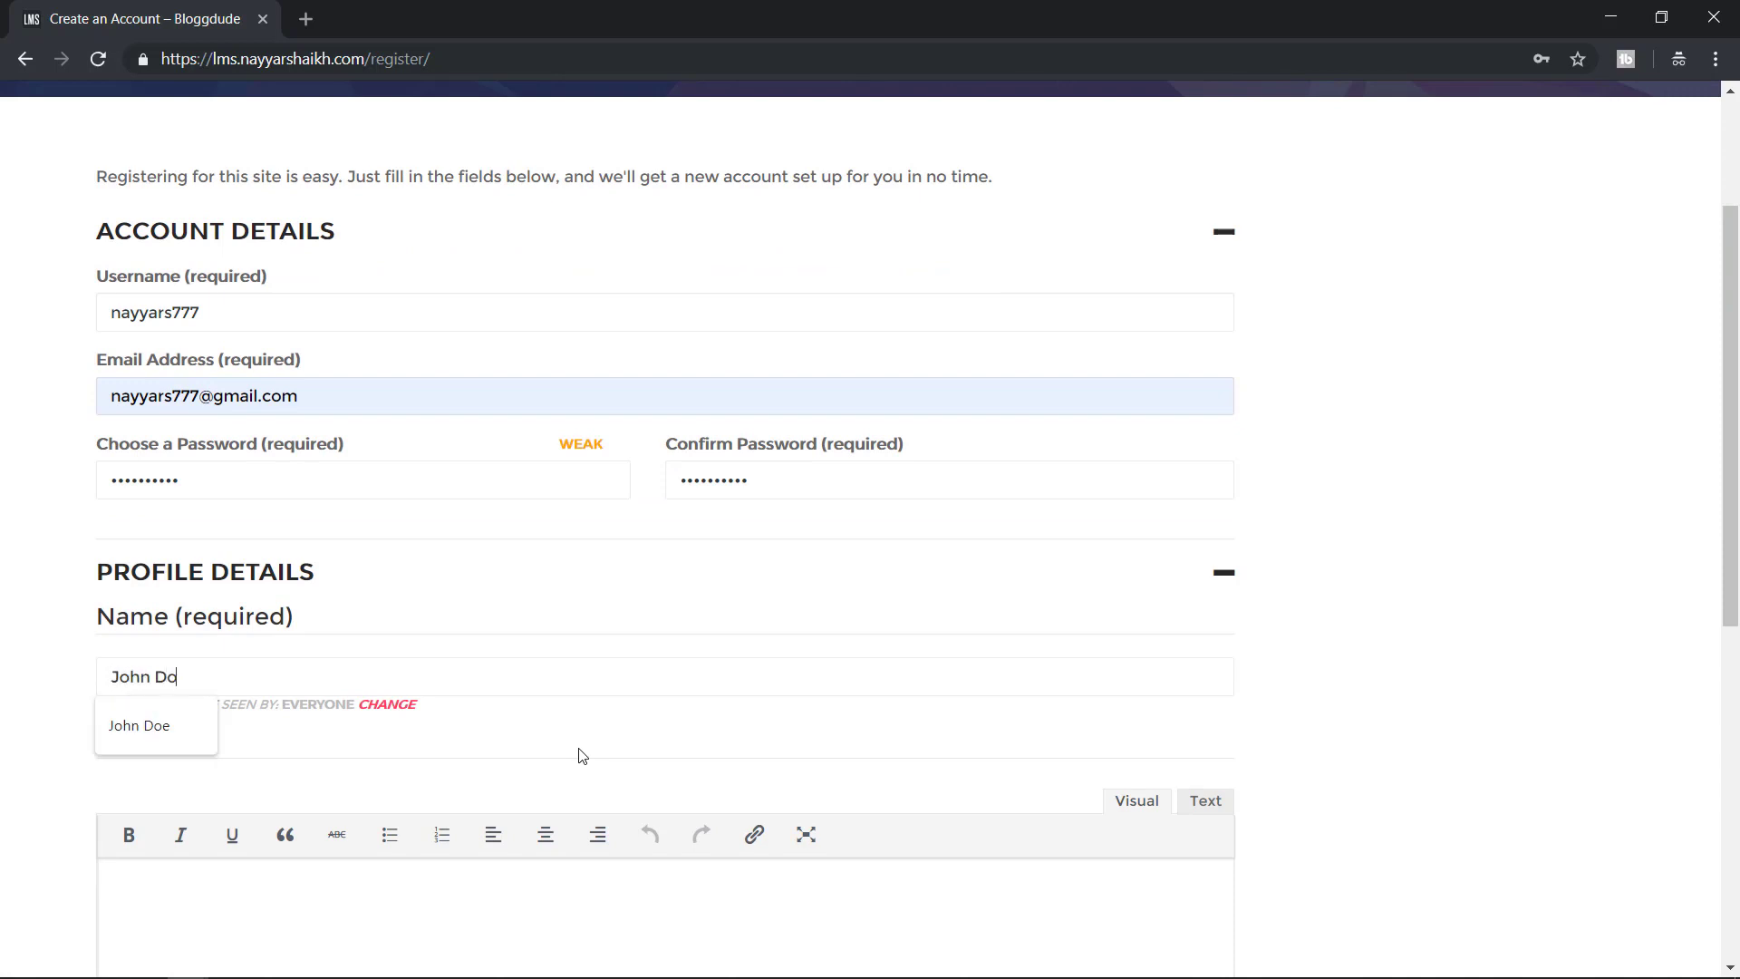
text(e)
scroll(672, 870, down, 4)
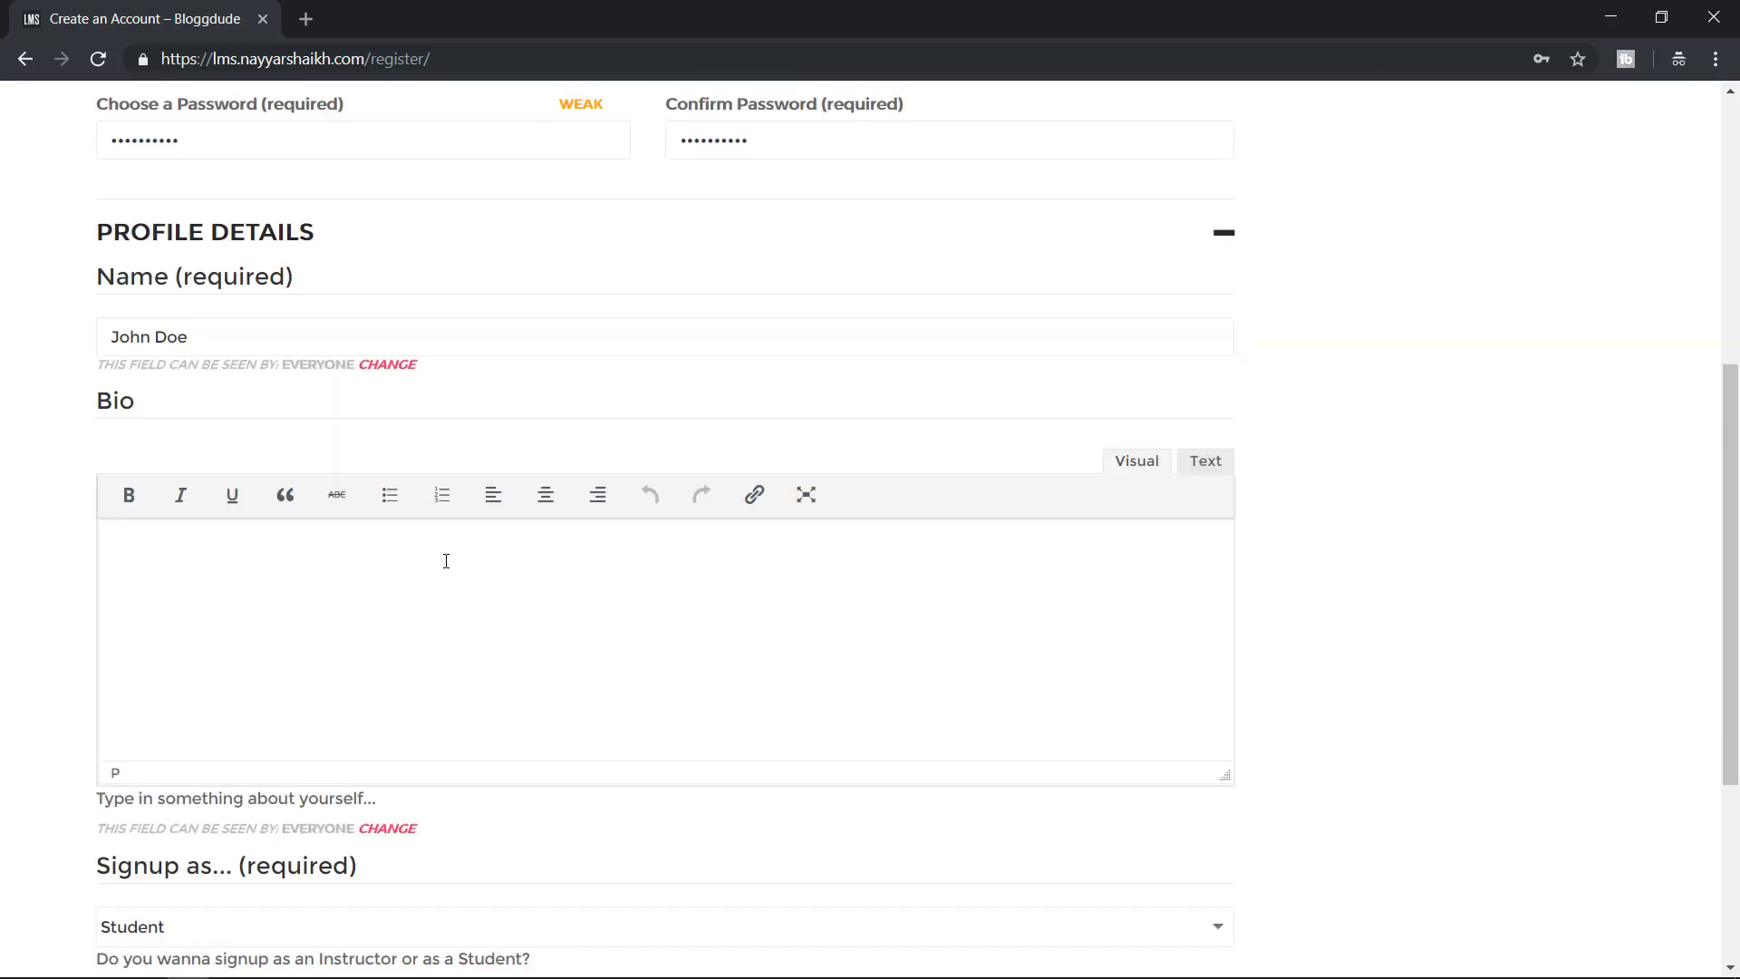
key(ctrl+a)
key(ctrl+c)
click(428, 575)
key(ctrl+v)
key(ctrl+a)
key(ctrl+v)
key(ctrl+v)
key(ctrl+v)
key(ctrl+v)
key(ctrl+v)
key(ctrl+v)
key(ctrl+v)
key(ctrl+v)
key(ctrl+v)
key(ctrl+v)
key(ctrl+v)
key(ctrl+v)
key(ctrl+v)
key(ctrl+v)
key(ctrl+v)
key(ctrl+v)
key(ctrl+v)
key(ctrl+v)
key(ctrl+v)
key(ctrl+v)
key(ctrl+v)
scroll(434, 587, down, 4)
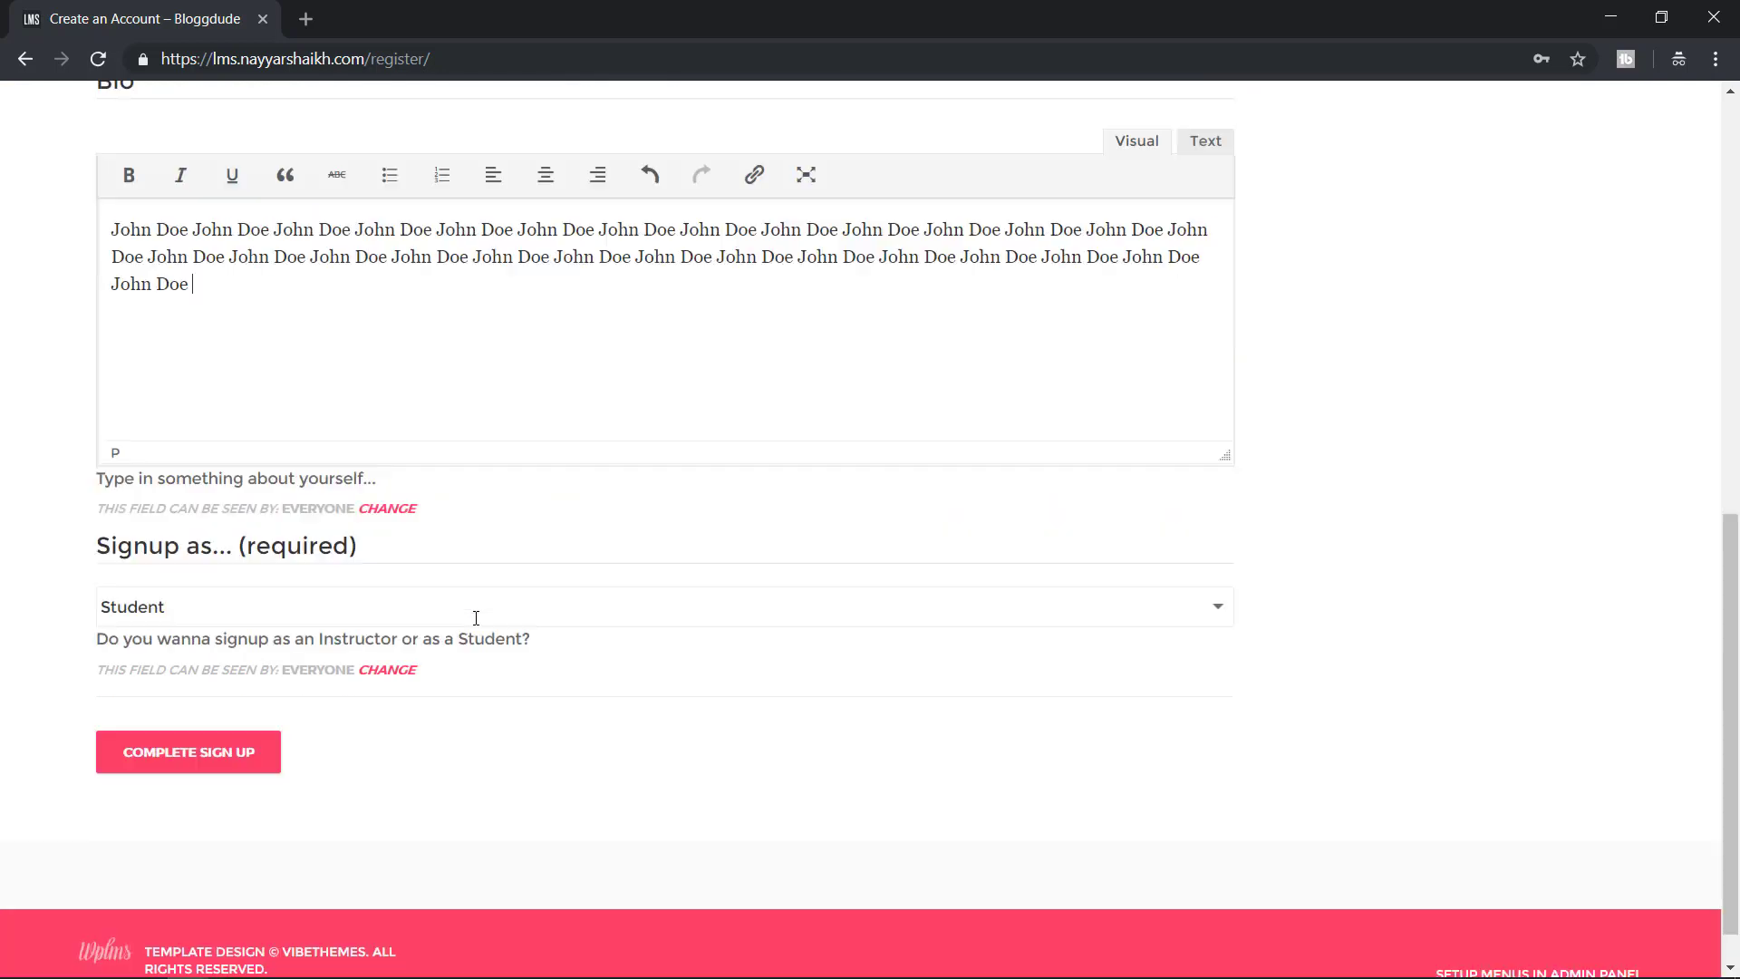
click(207, 547)
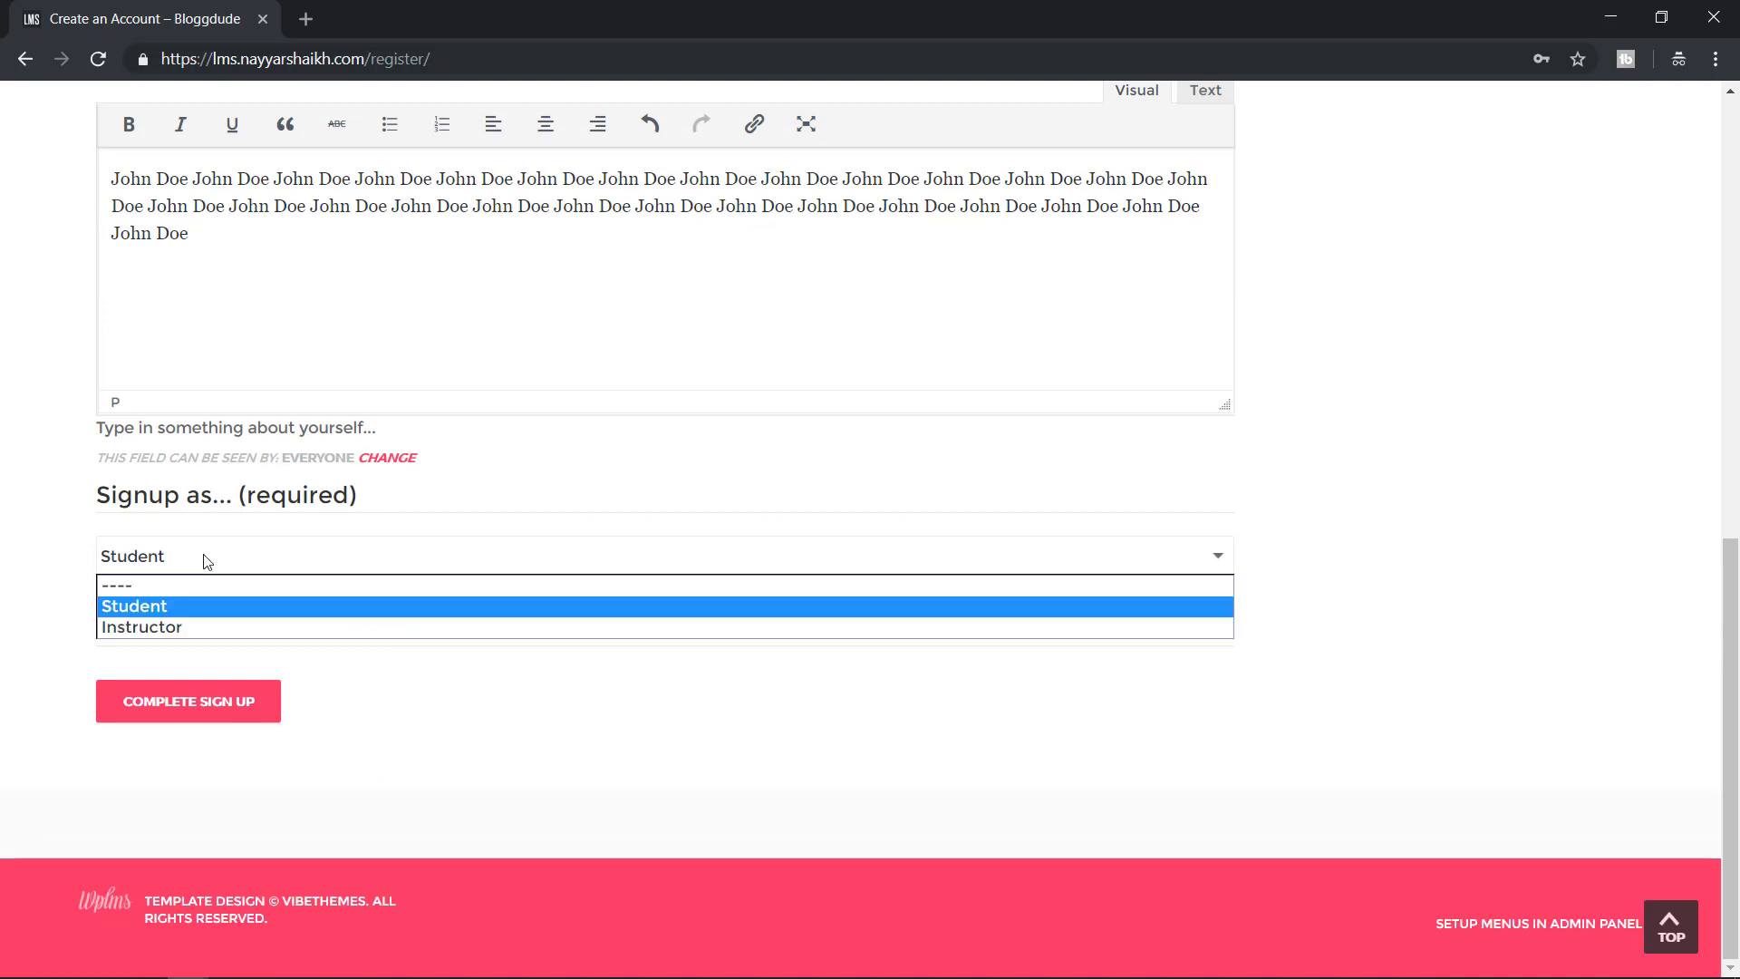
click(189, 626)
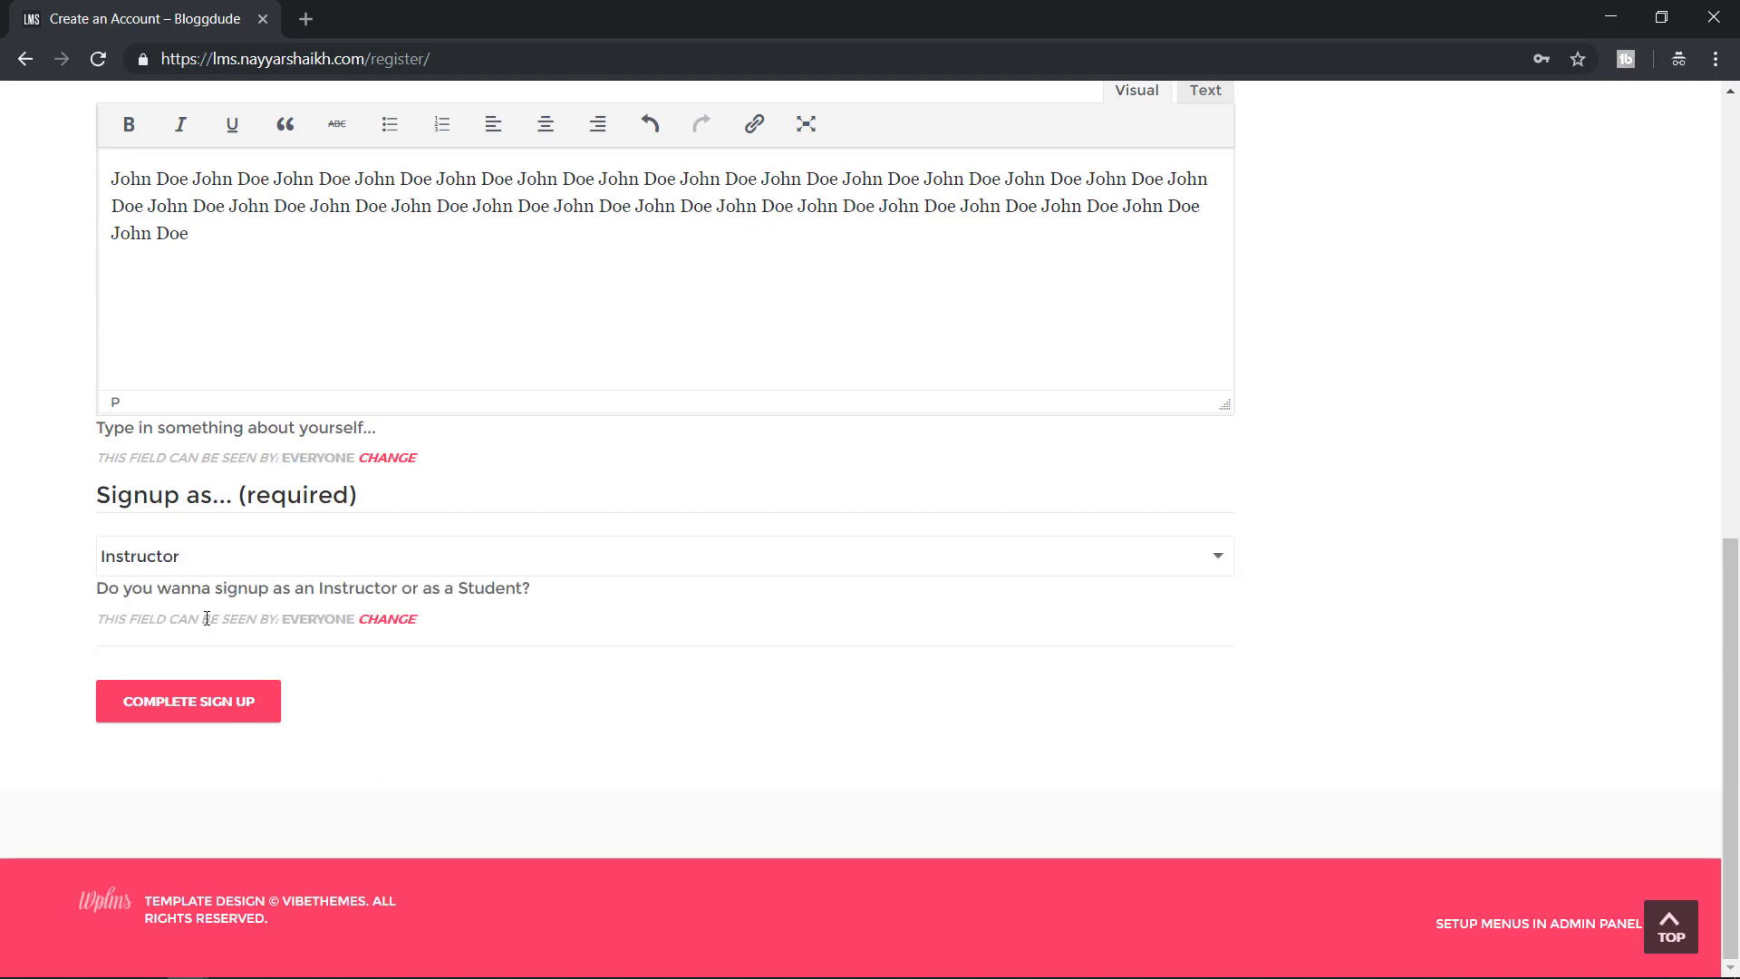
click(179, 716)
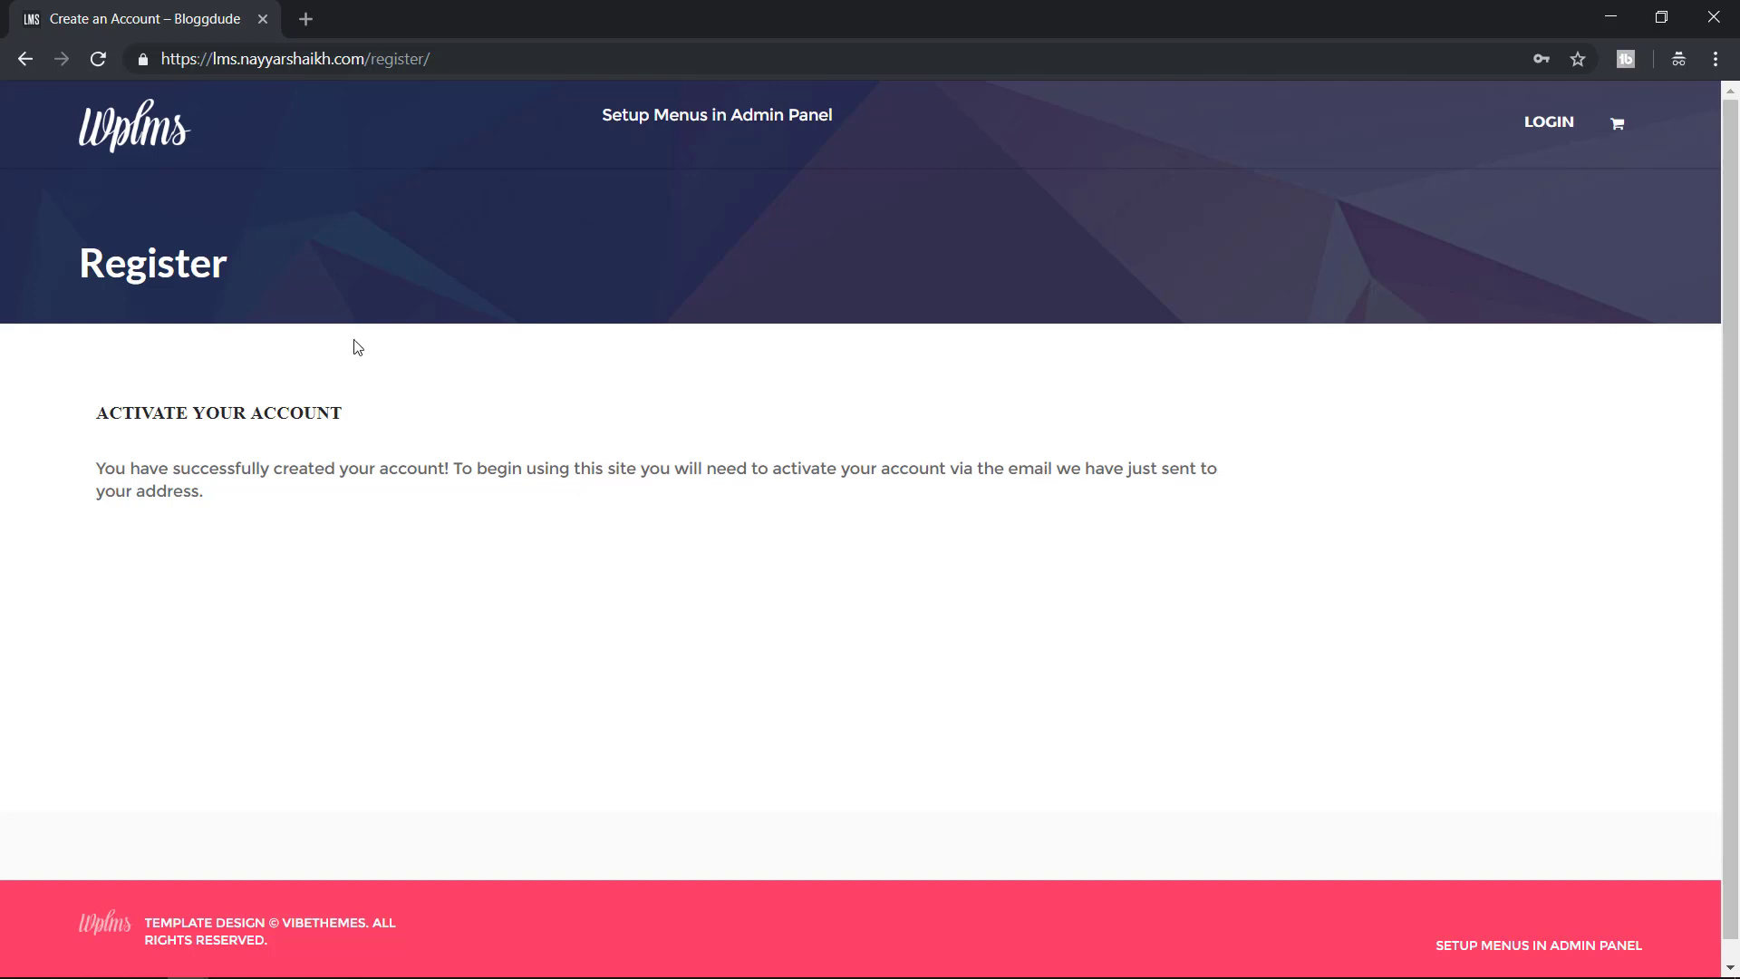
- Go to gmail.com, open the Activate your account email under Updates, and follow its link
click(316, 18)
text(gmail.com)
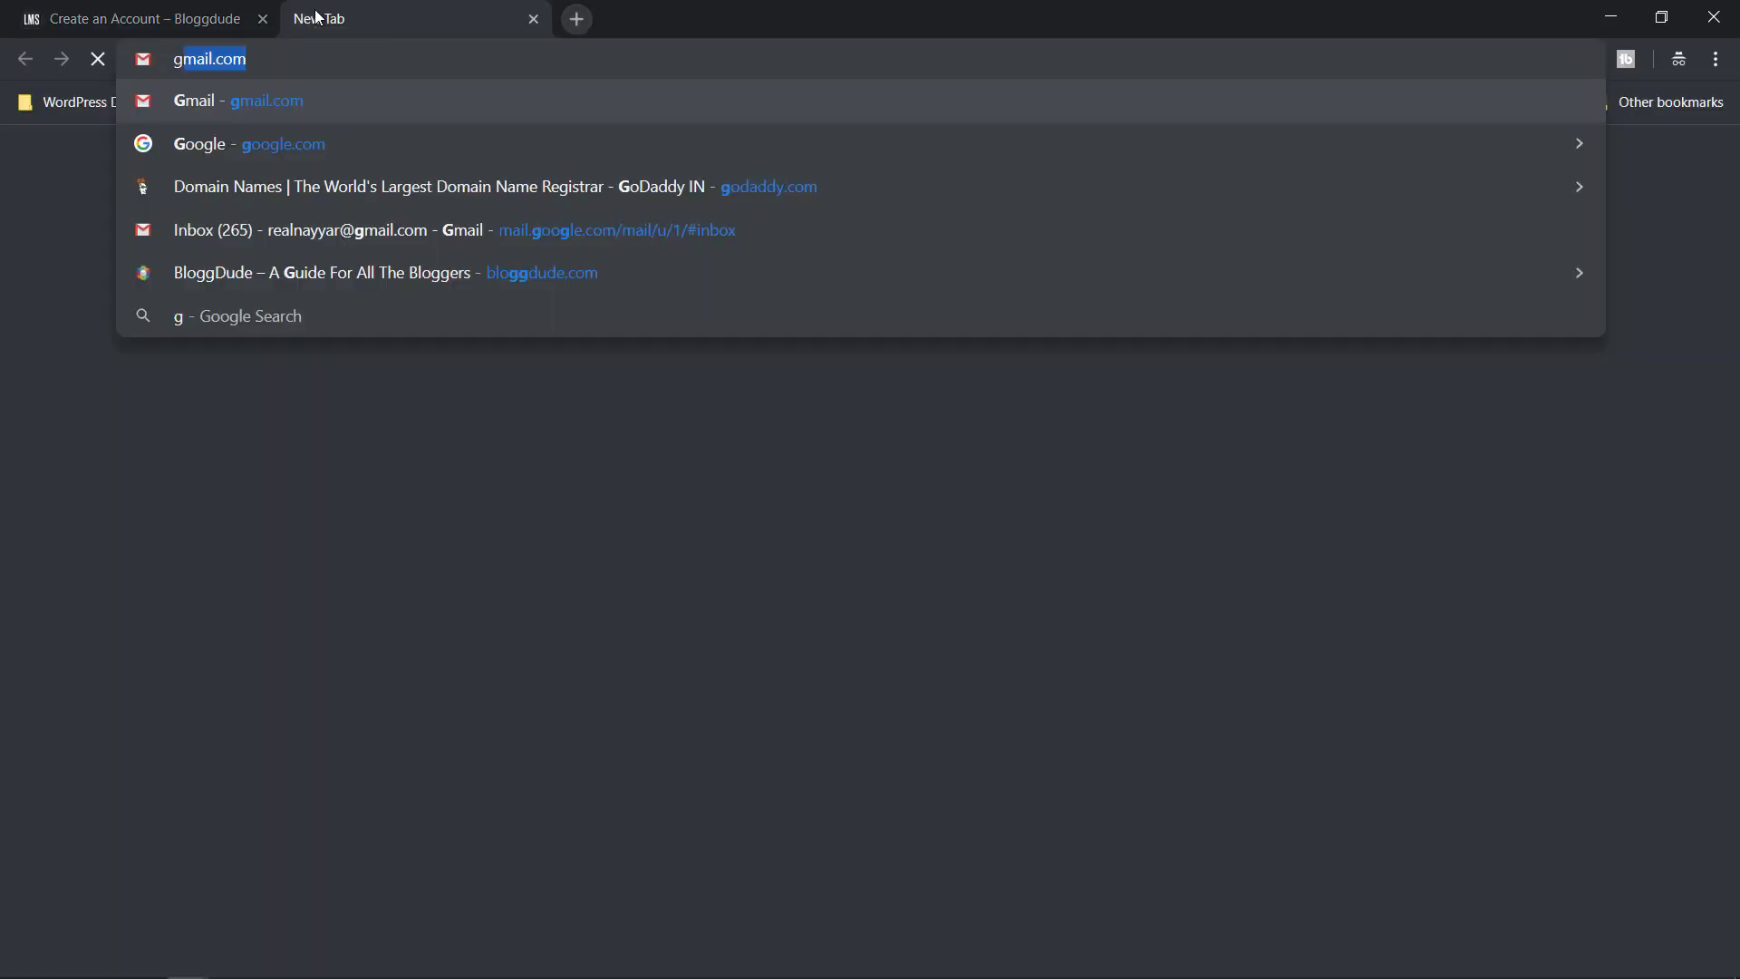
key(Return)
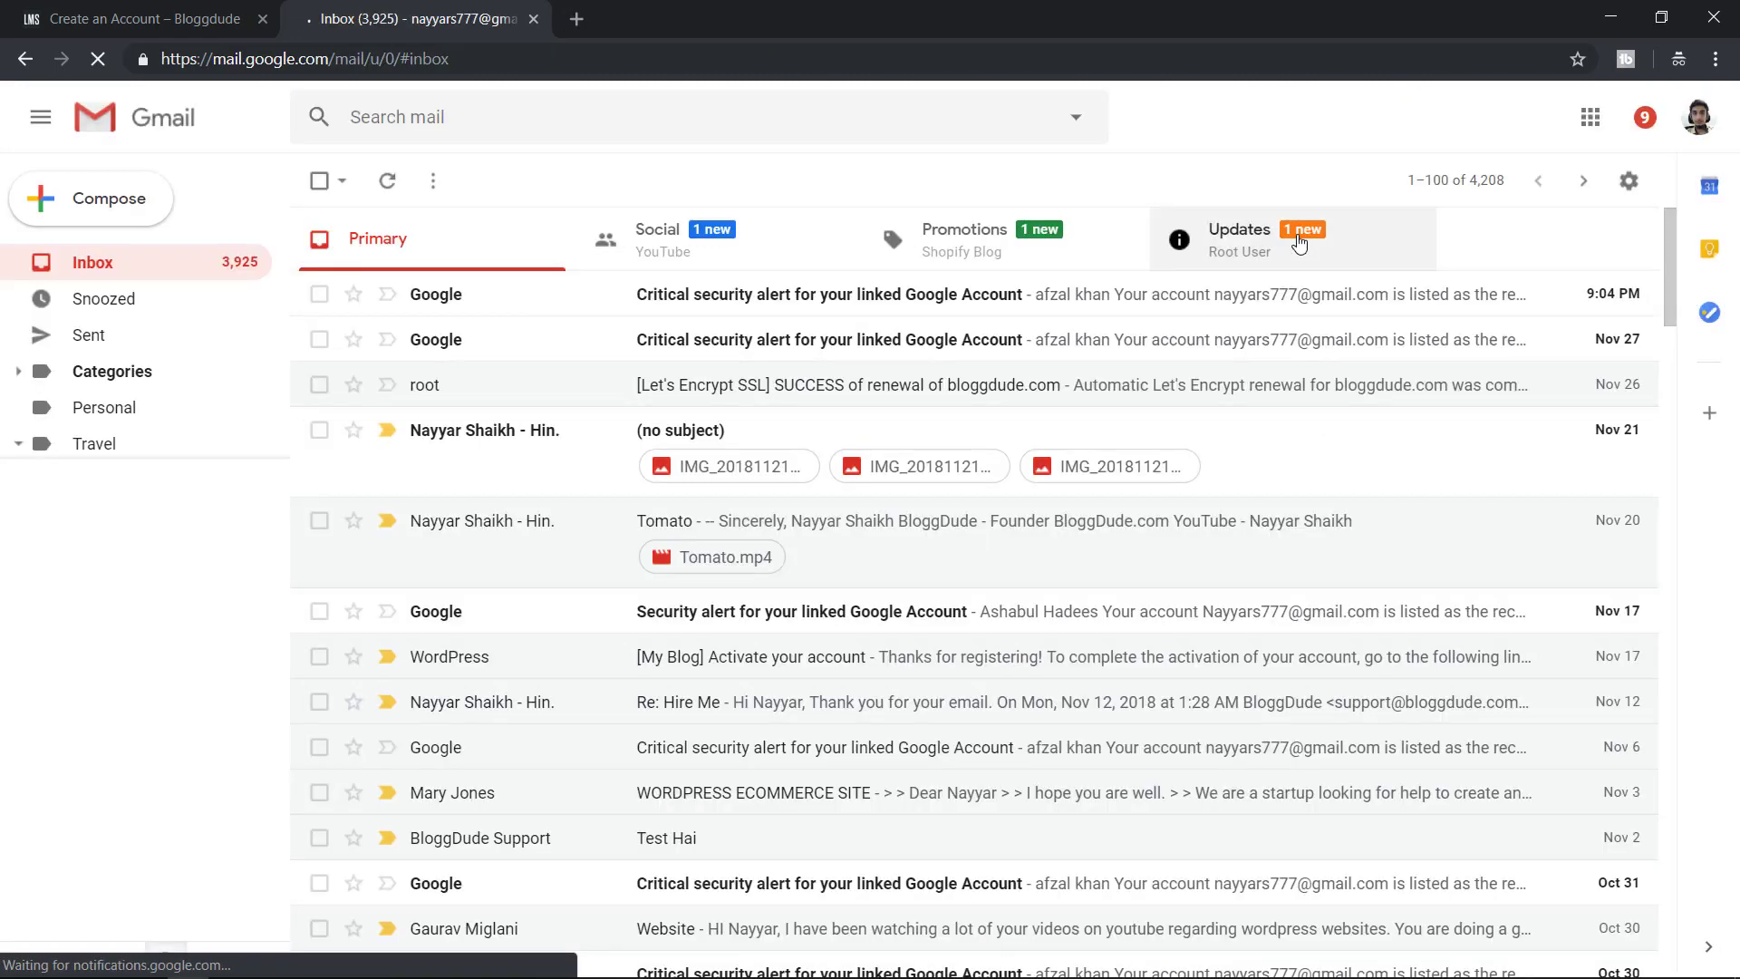
click(1300, 243)
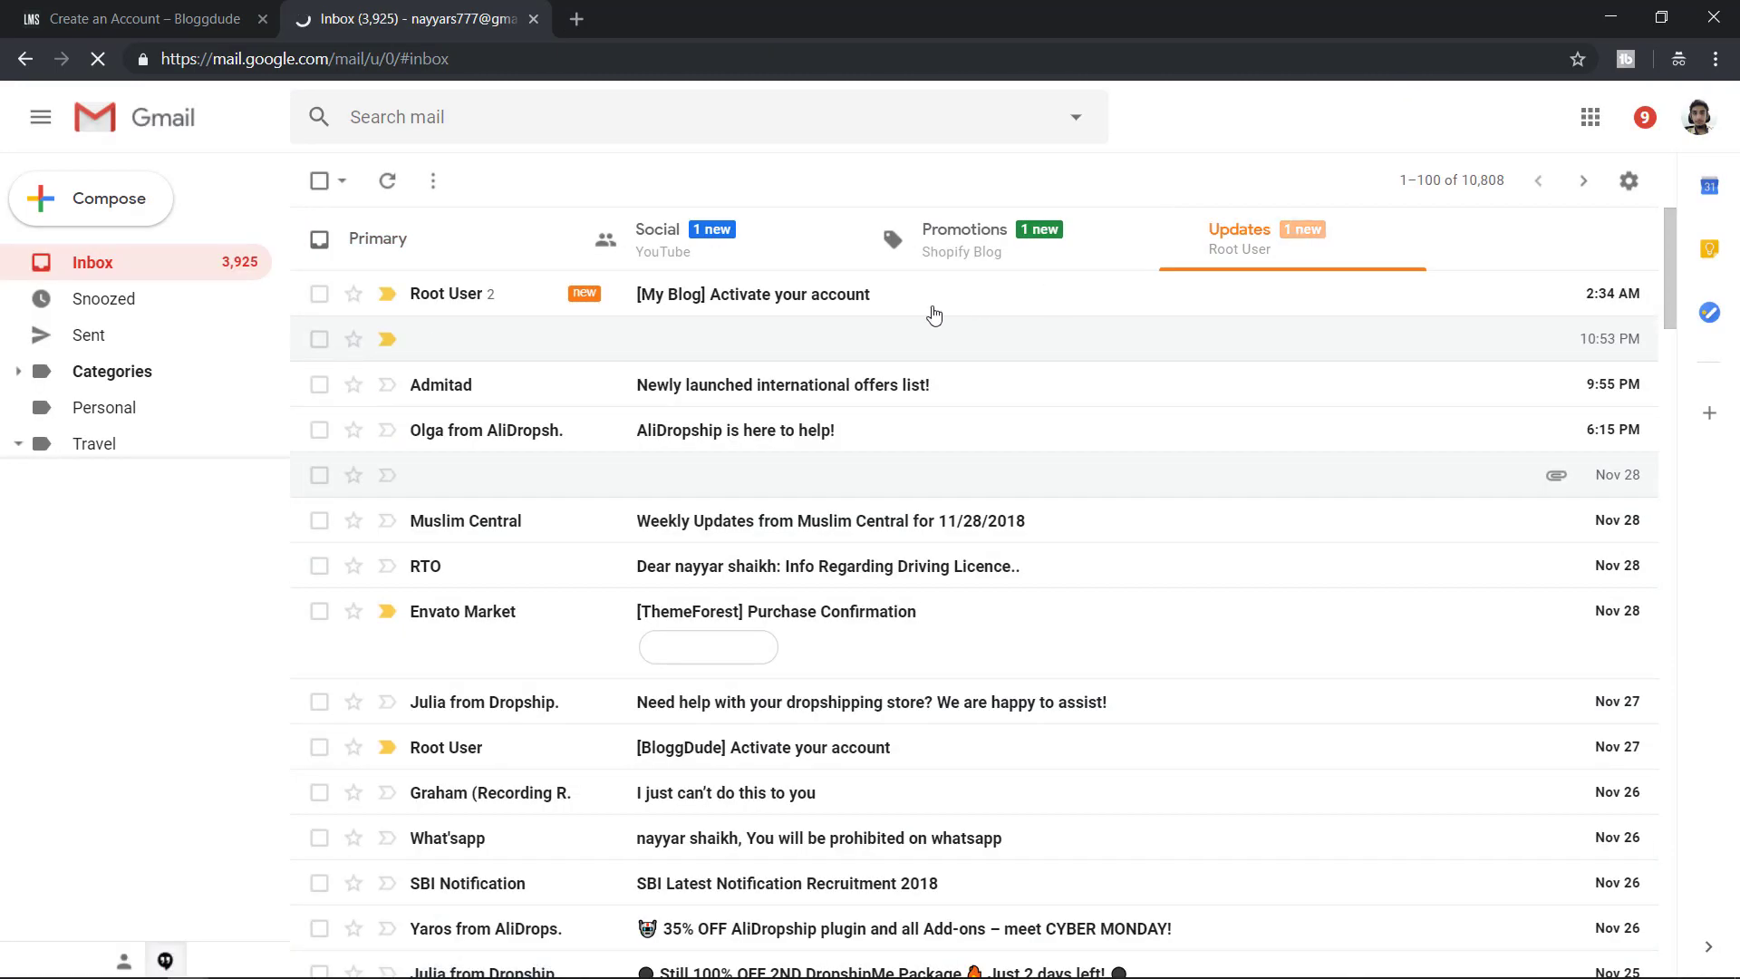
click(680, 302)
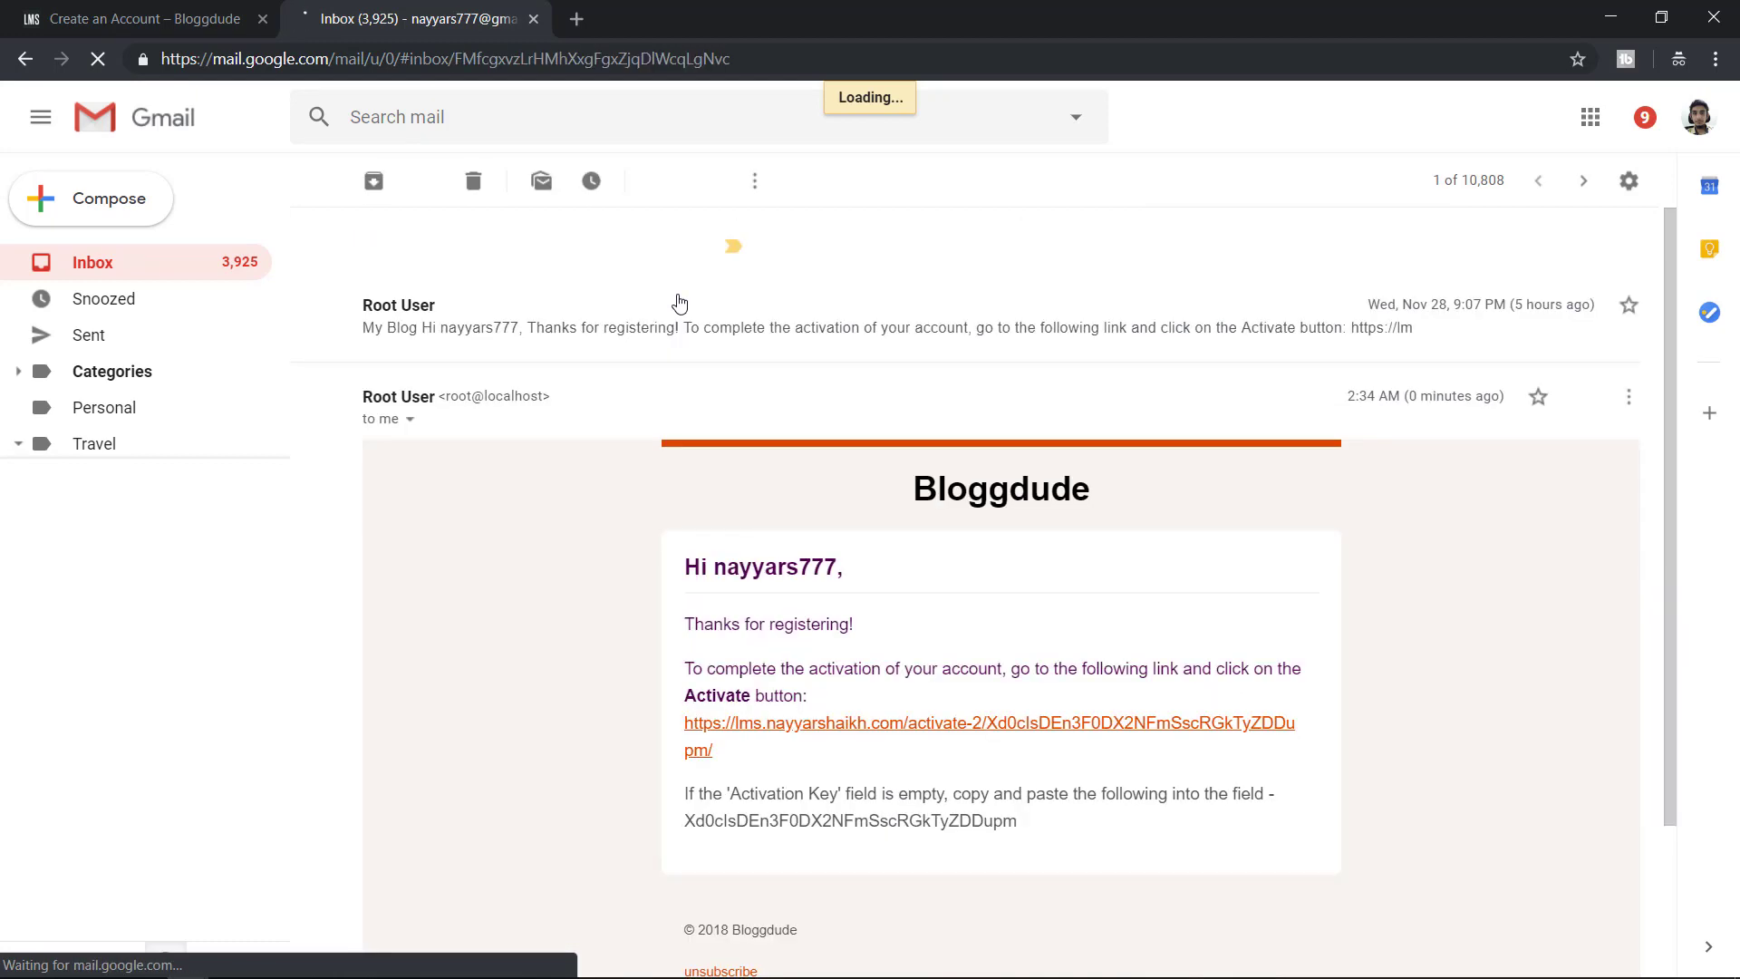
click(843, 736)
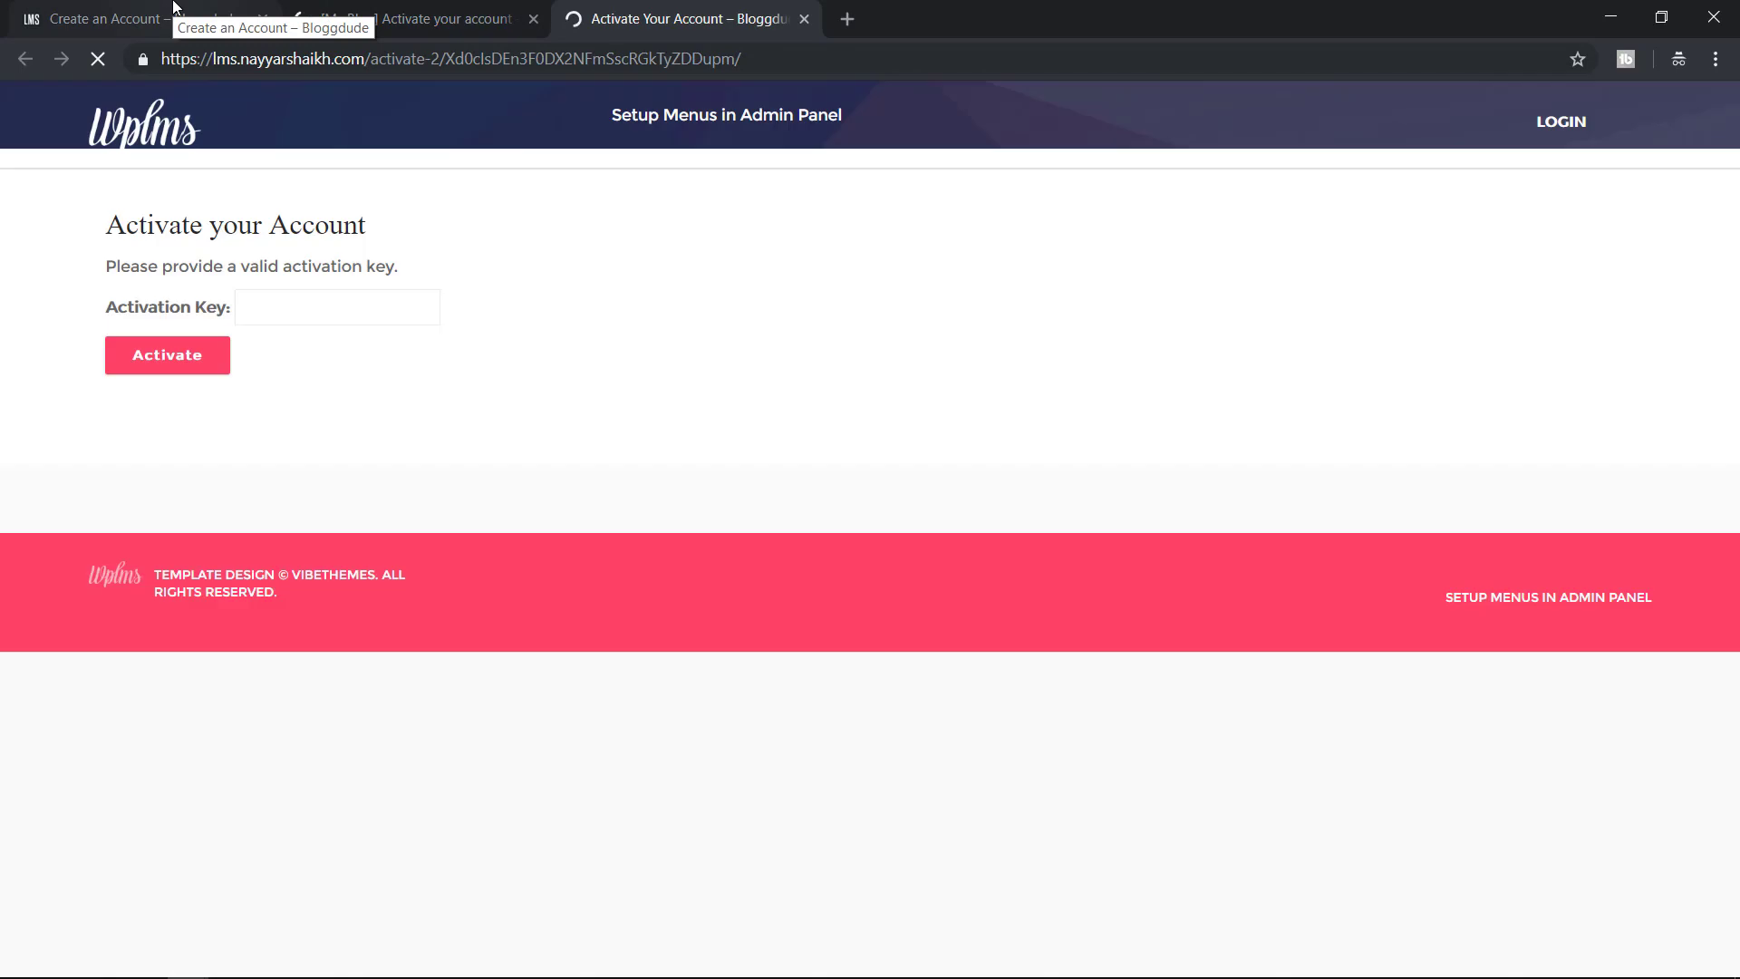
- Close the old registration and email tabs and activate the account with the prefilled key
click(175, 6)
click(262, 19)
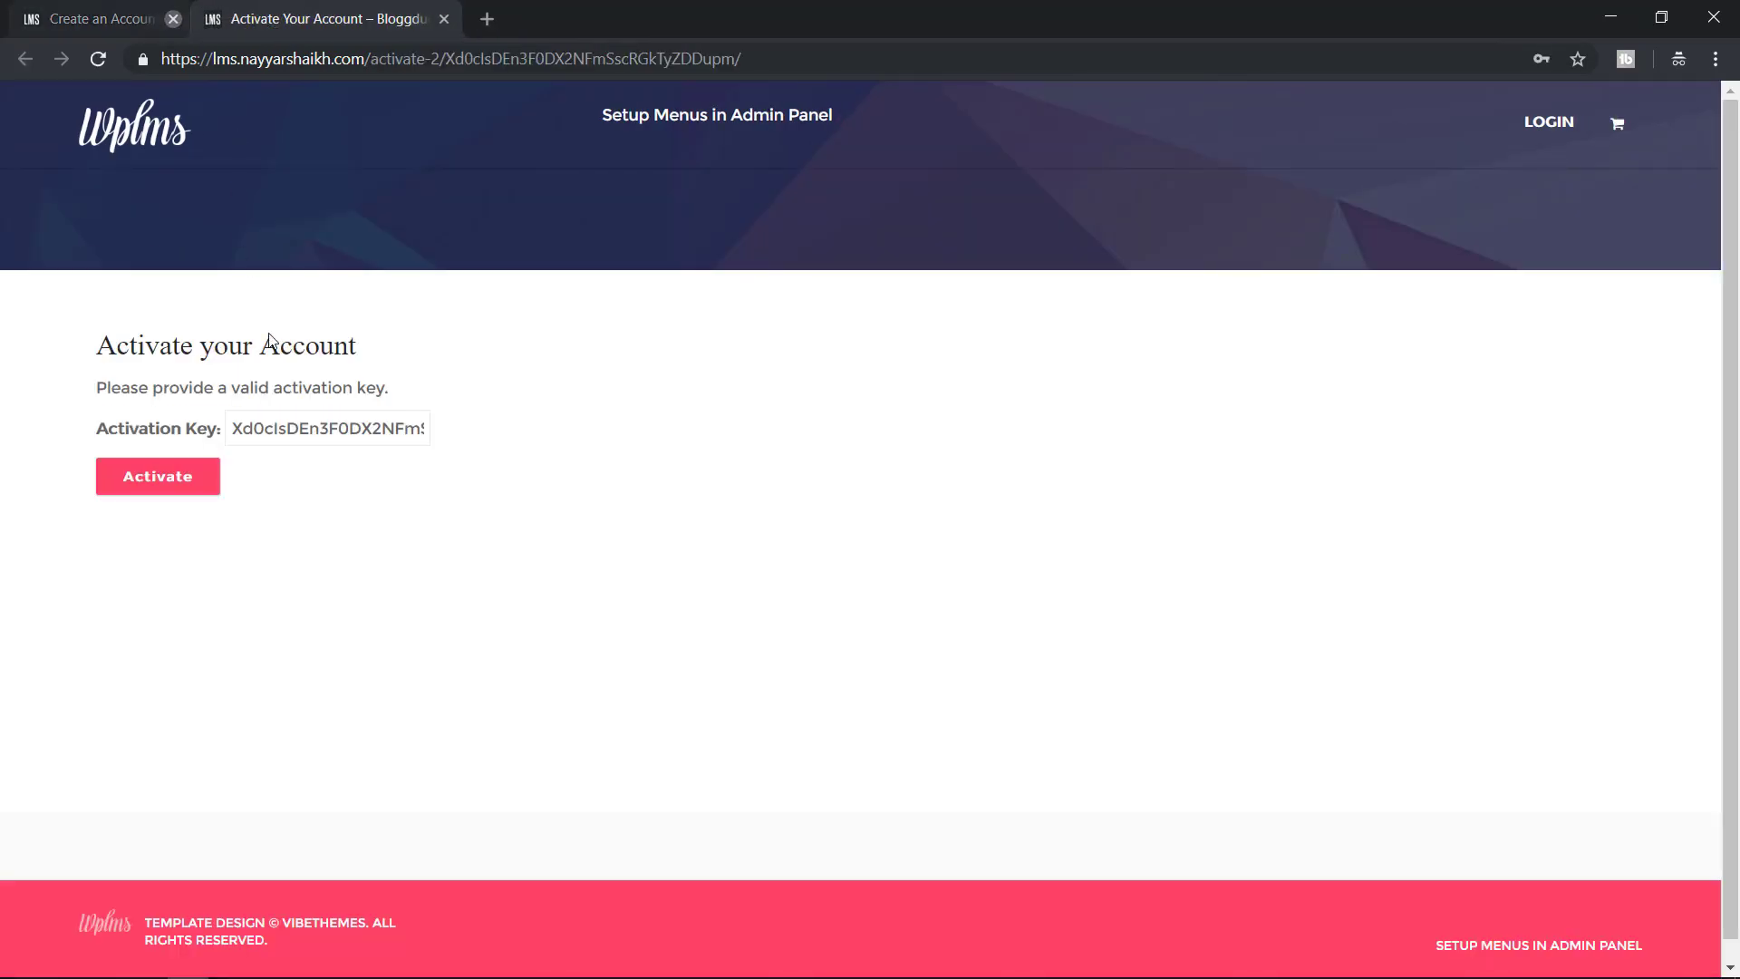
click(270, 434)
click(131, 485)
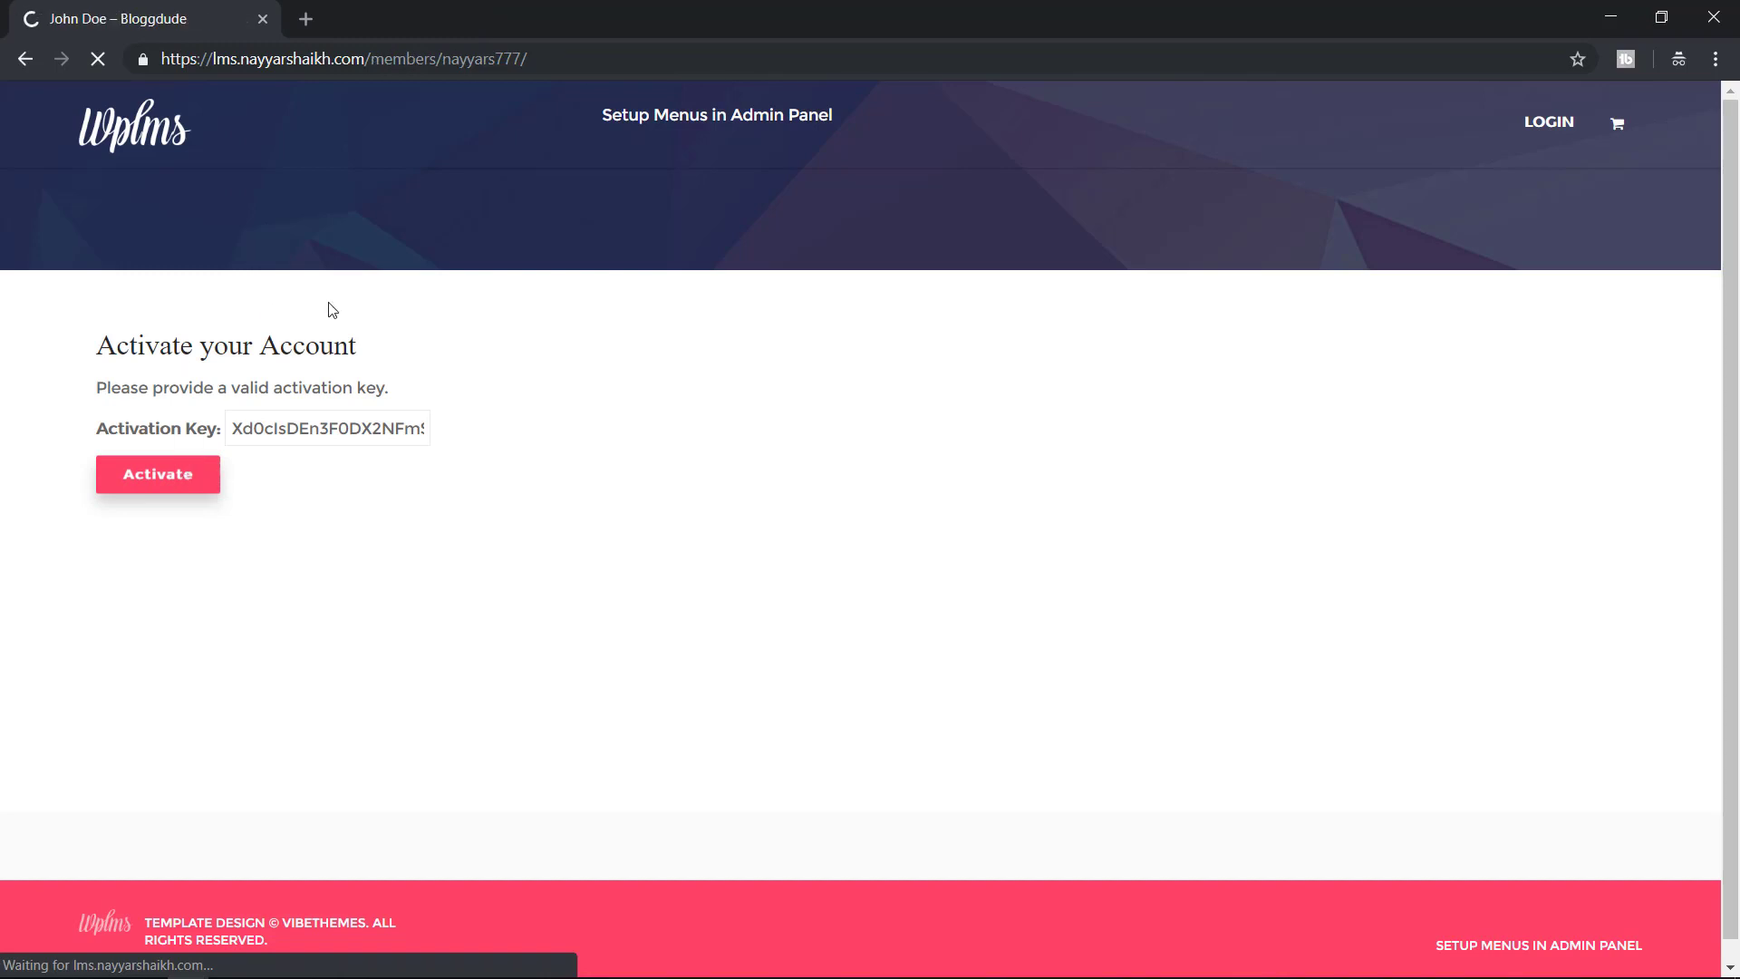
- Review the new instructor's front-end profile, then return to the Profile Fields admin page
scroll(903, 410, down, 3)
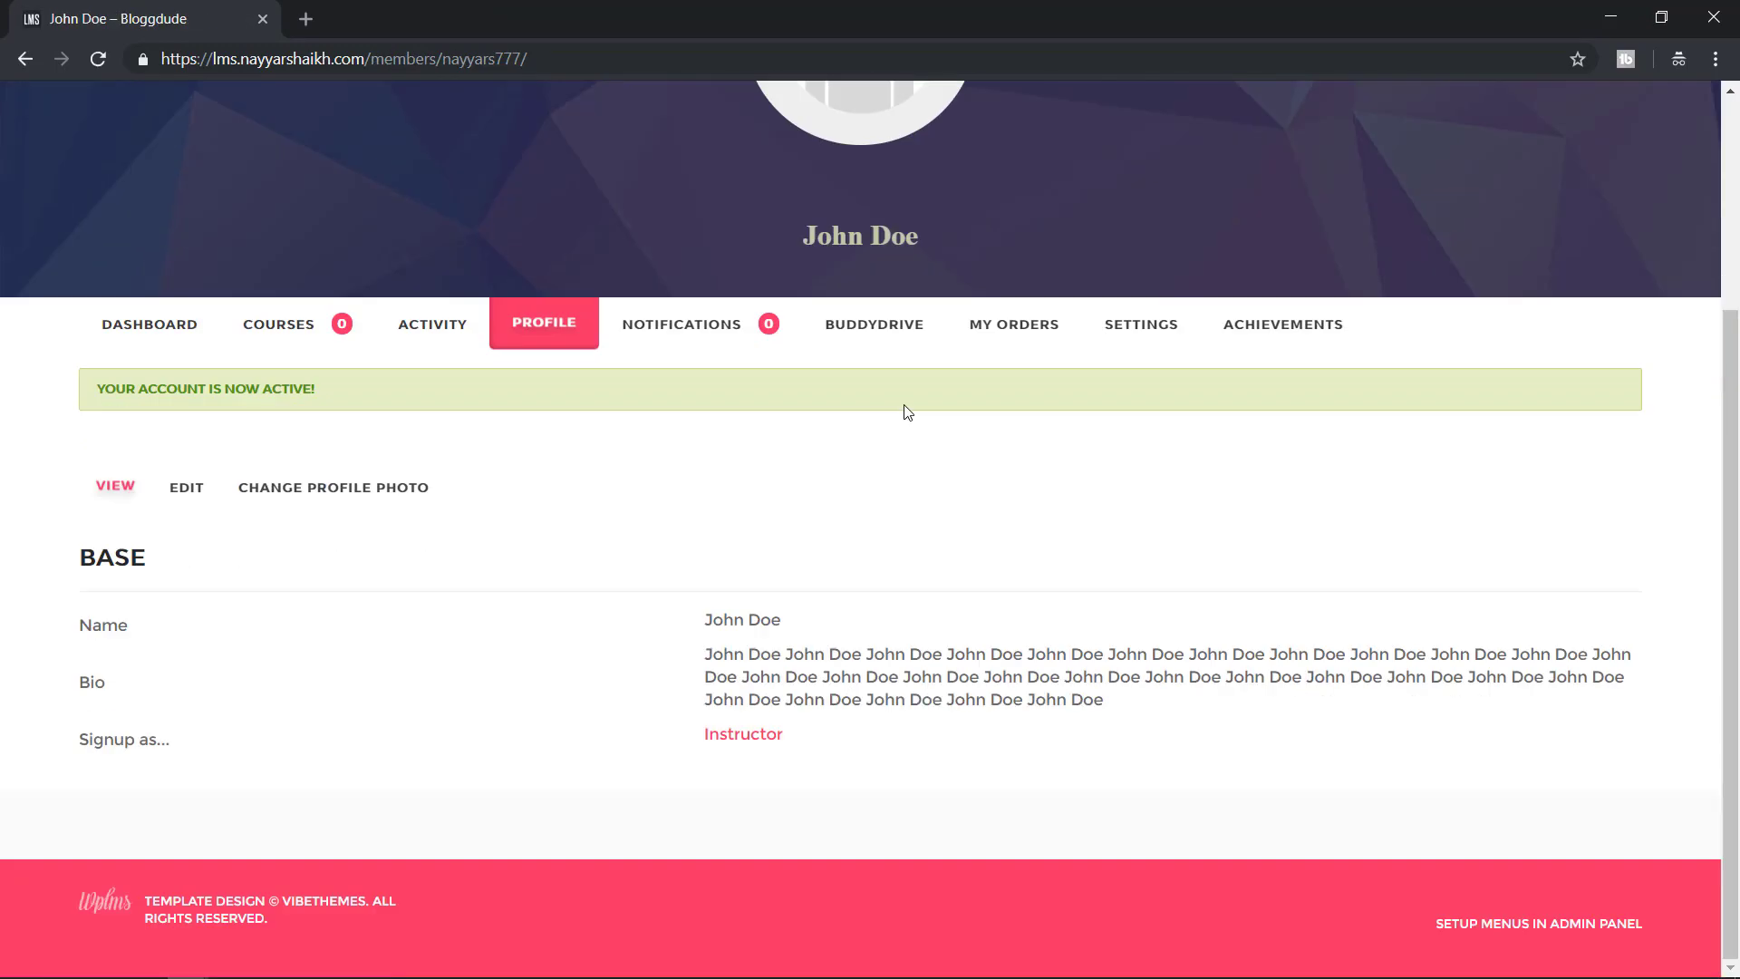
scroll(809, 423, up, 3)
scroll(816, 454, down, 3)
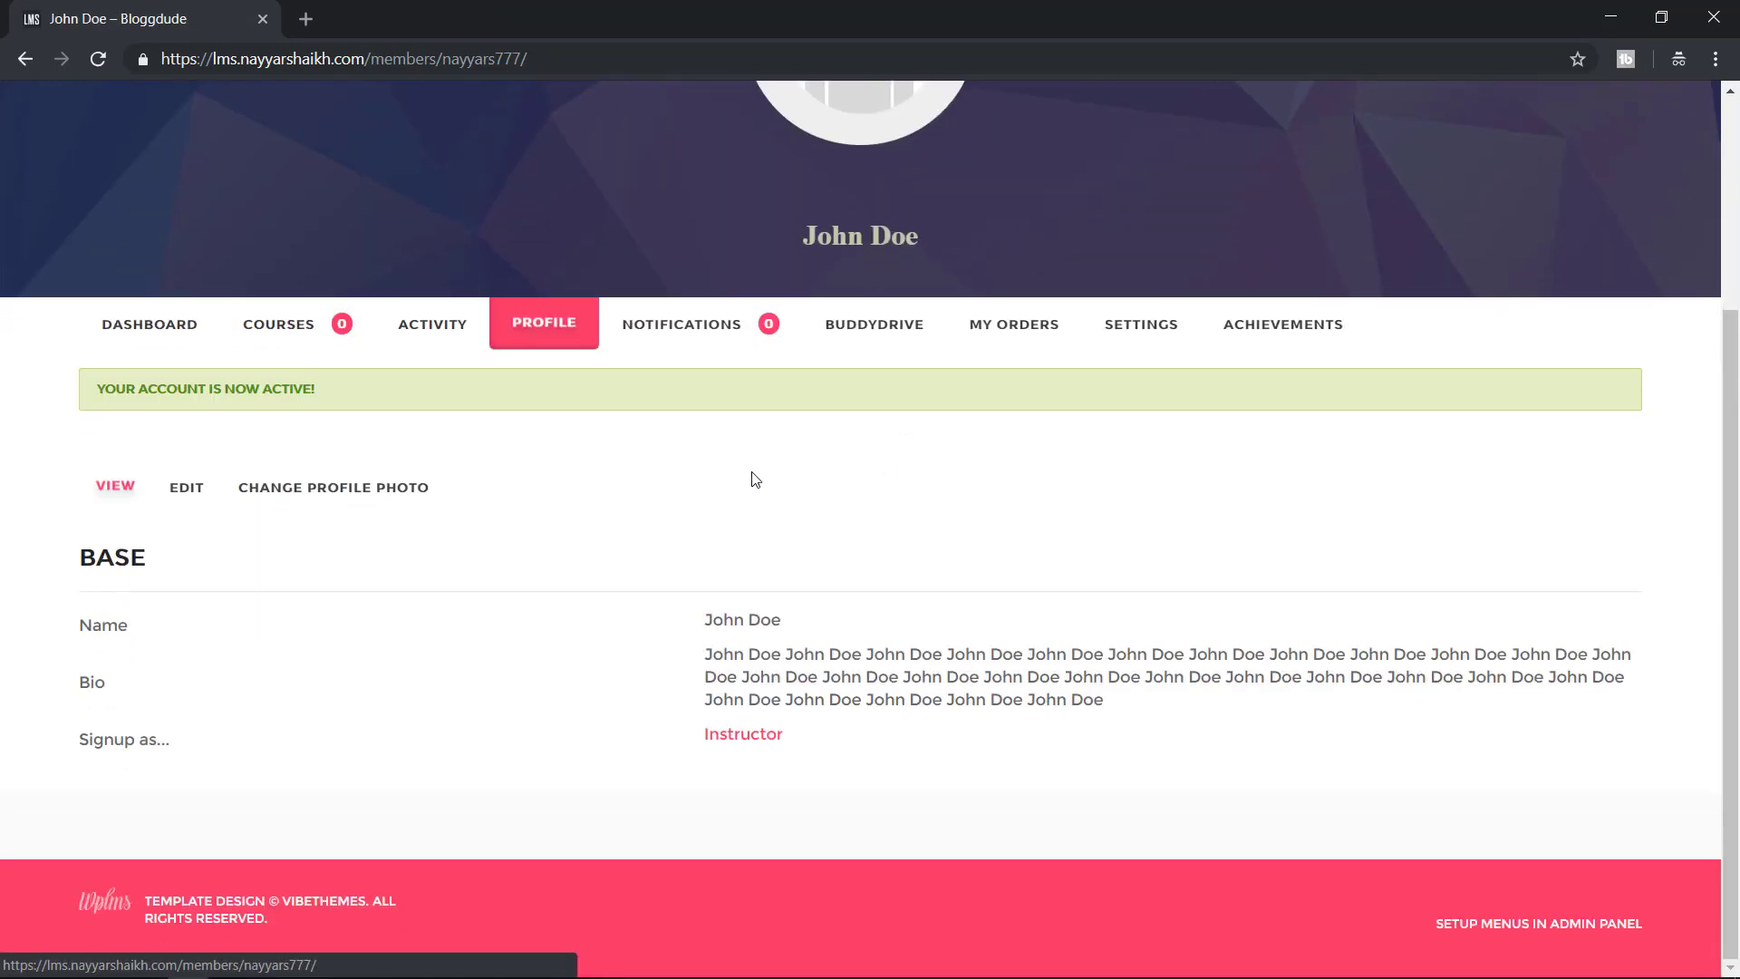
scroll(666, 451, up, 3)
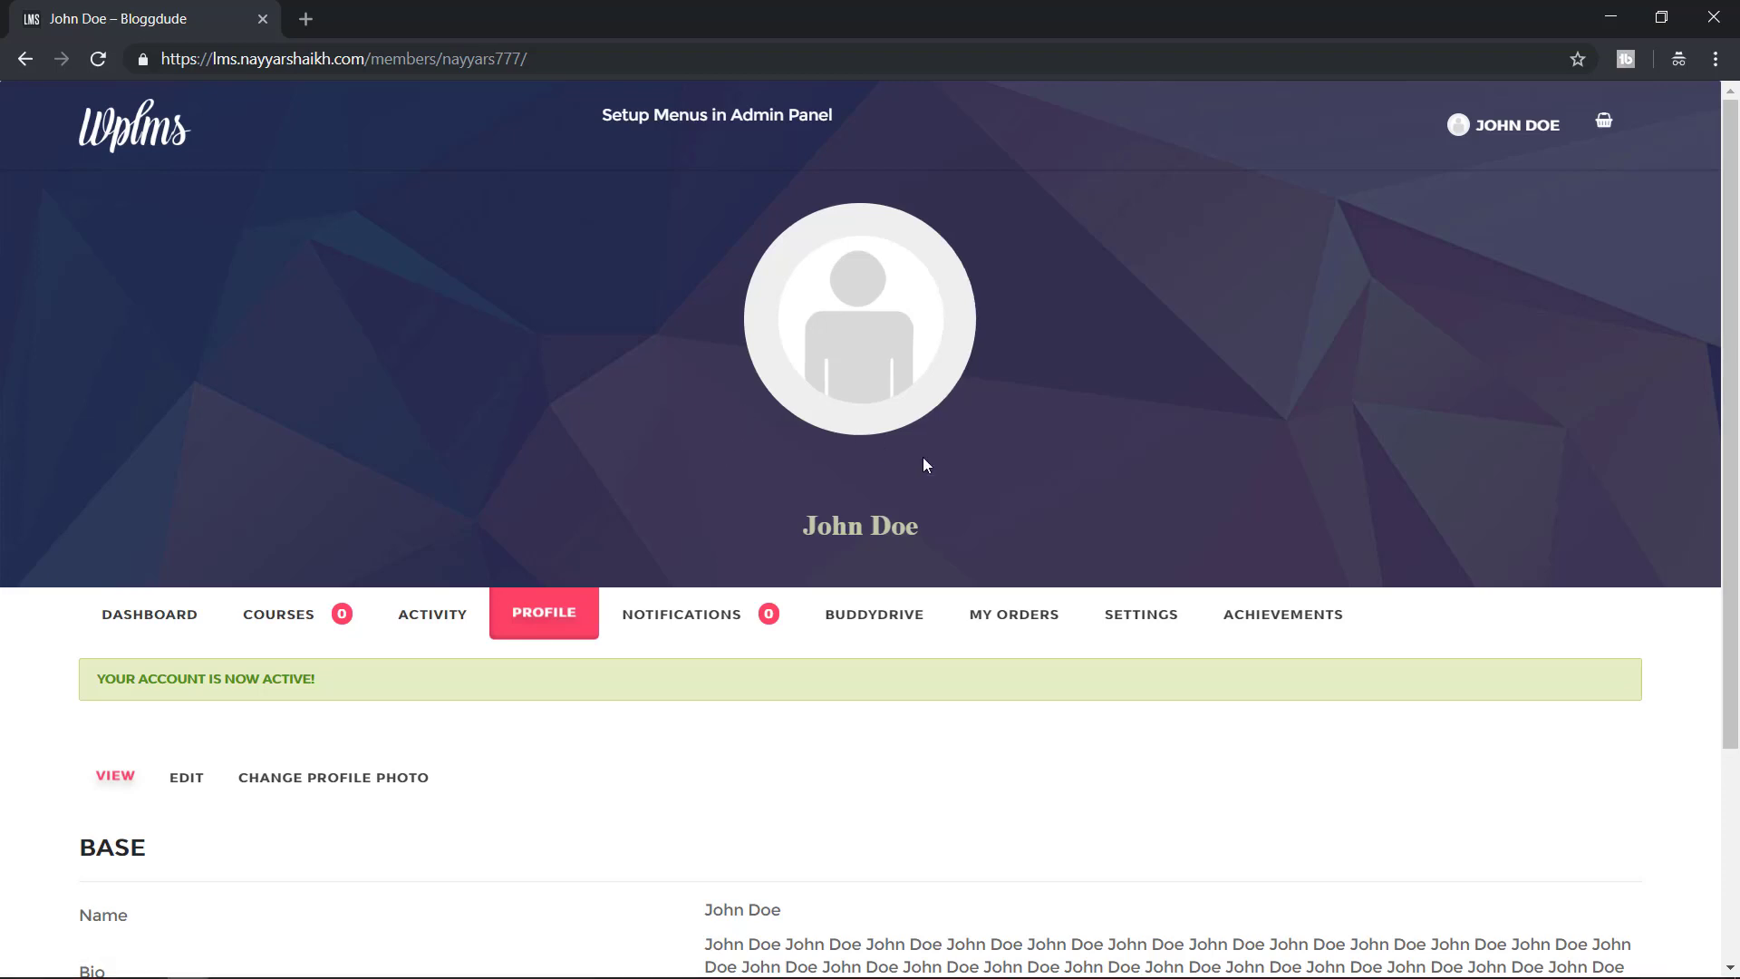
scroll(1111, 555, down, 3)
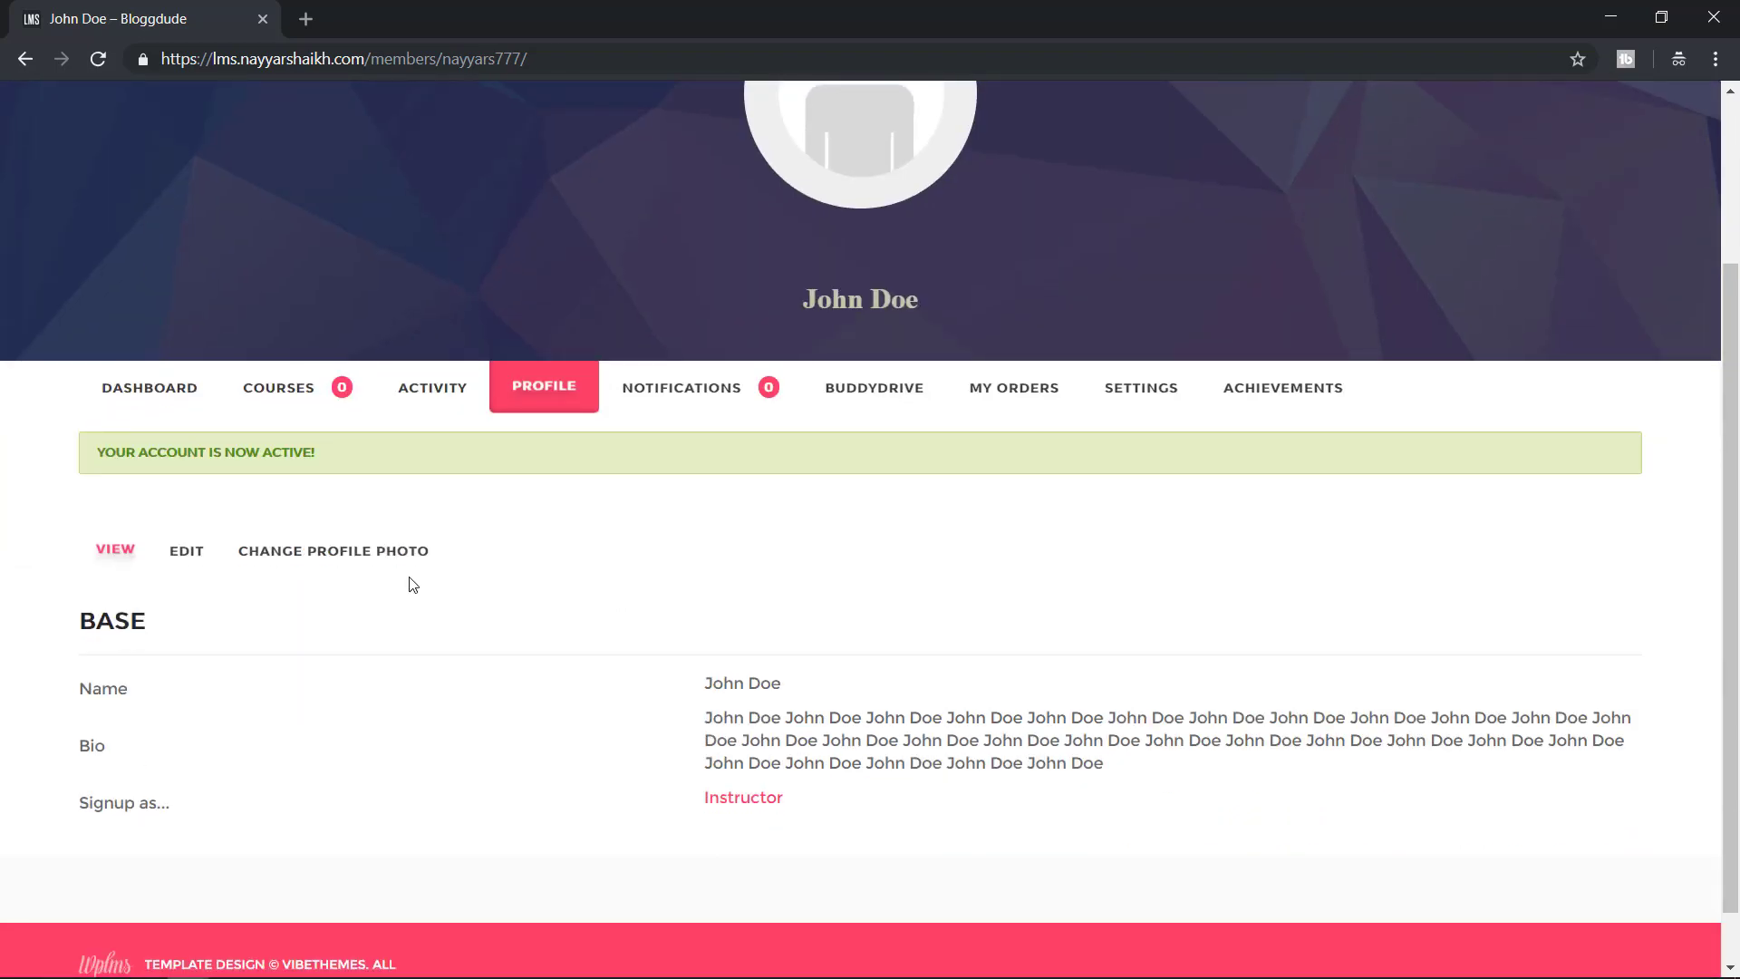
scroll(1057, 544, up, 3)
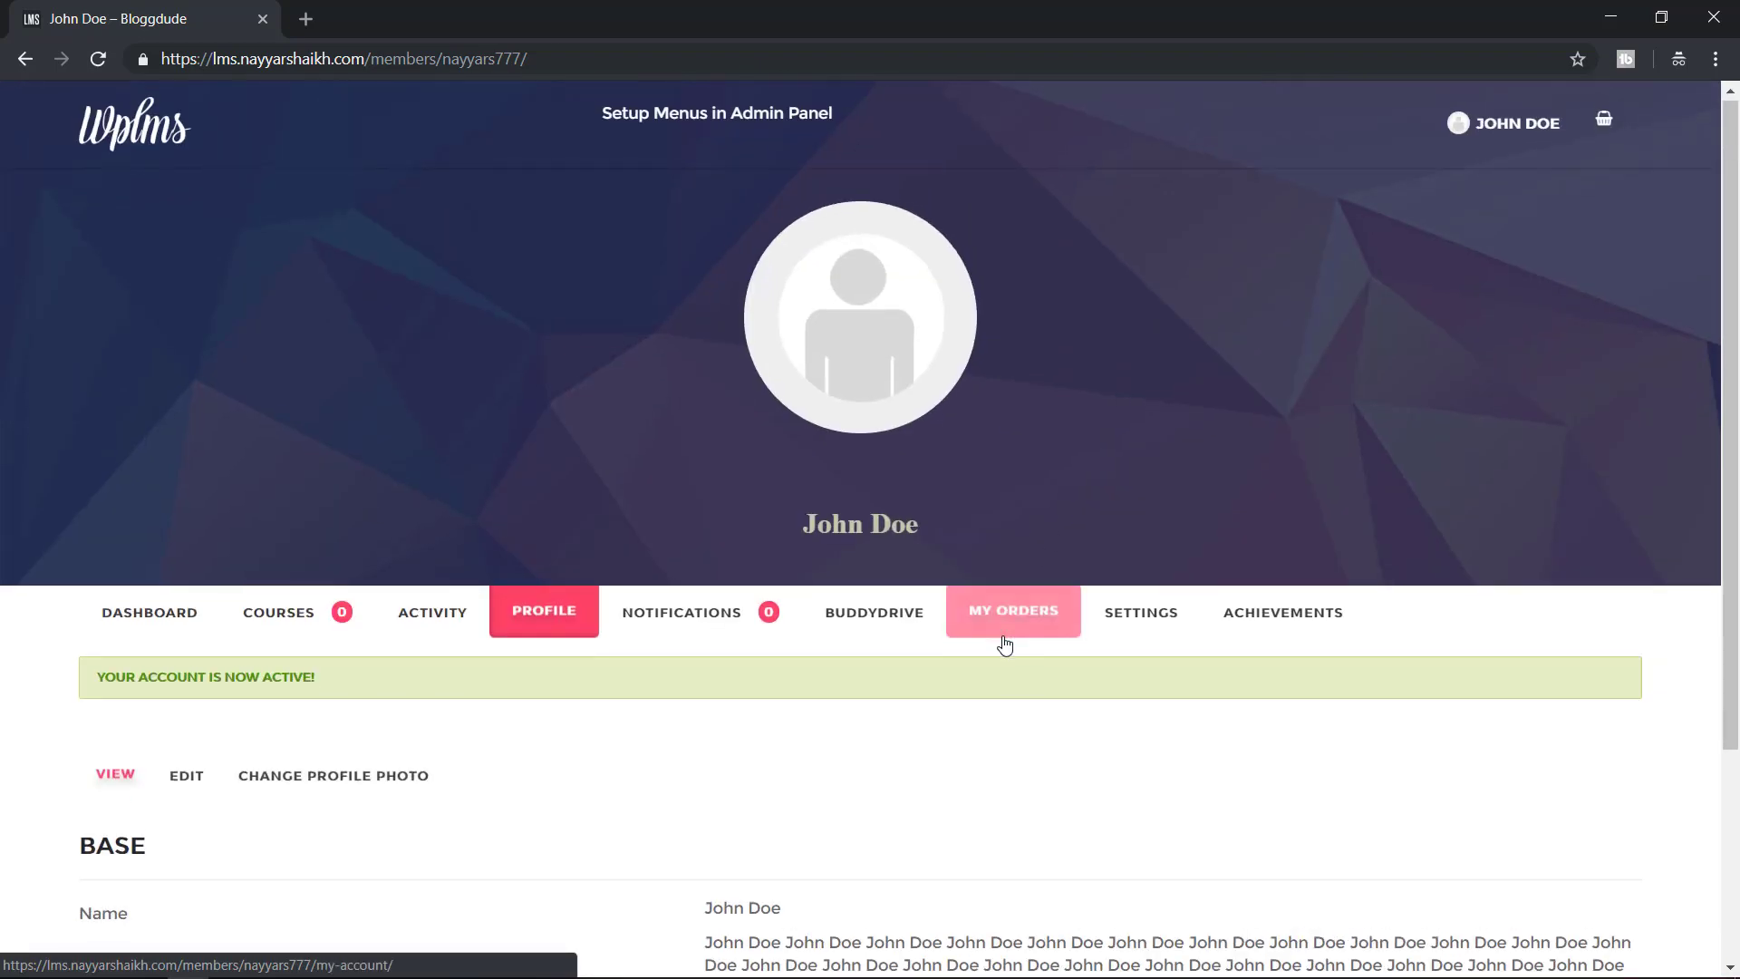
scroll(1196, 613, down, 1)
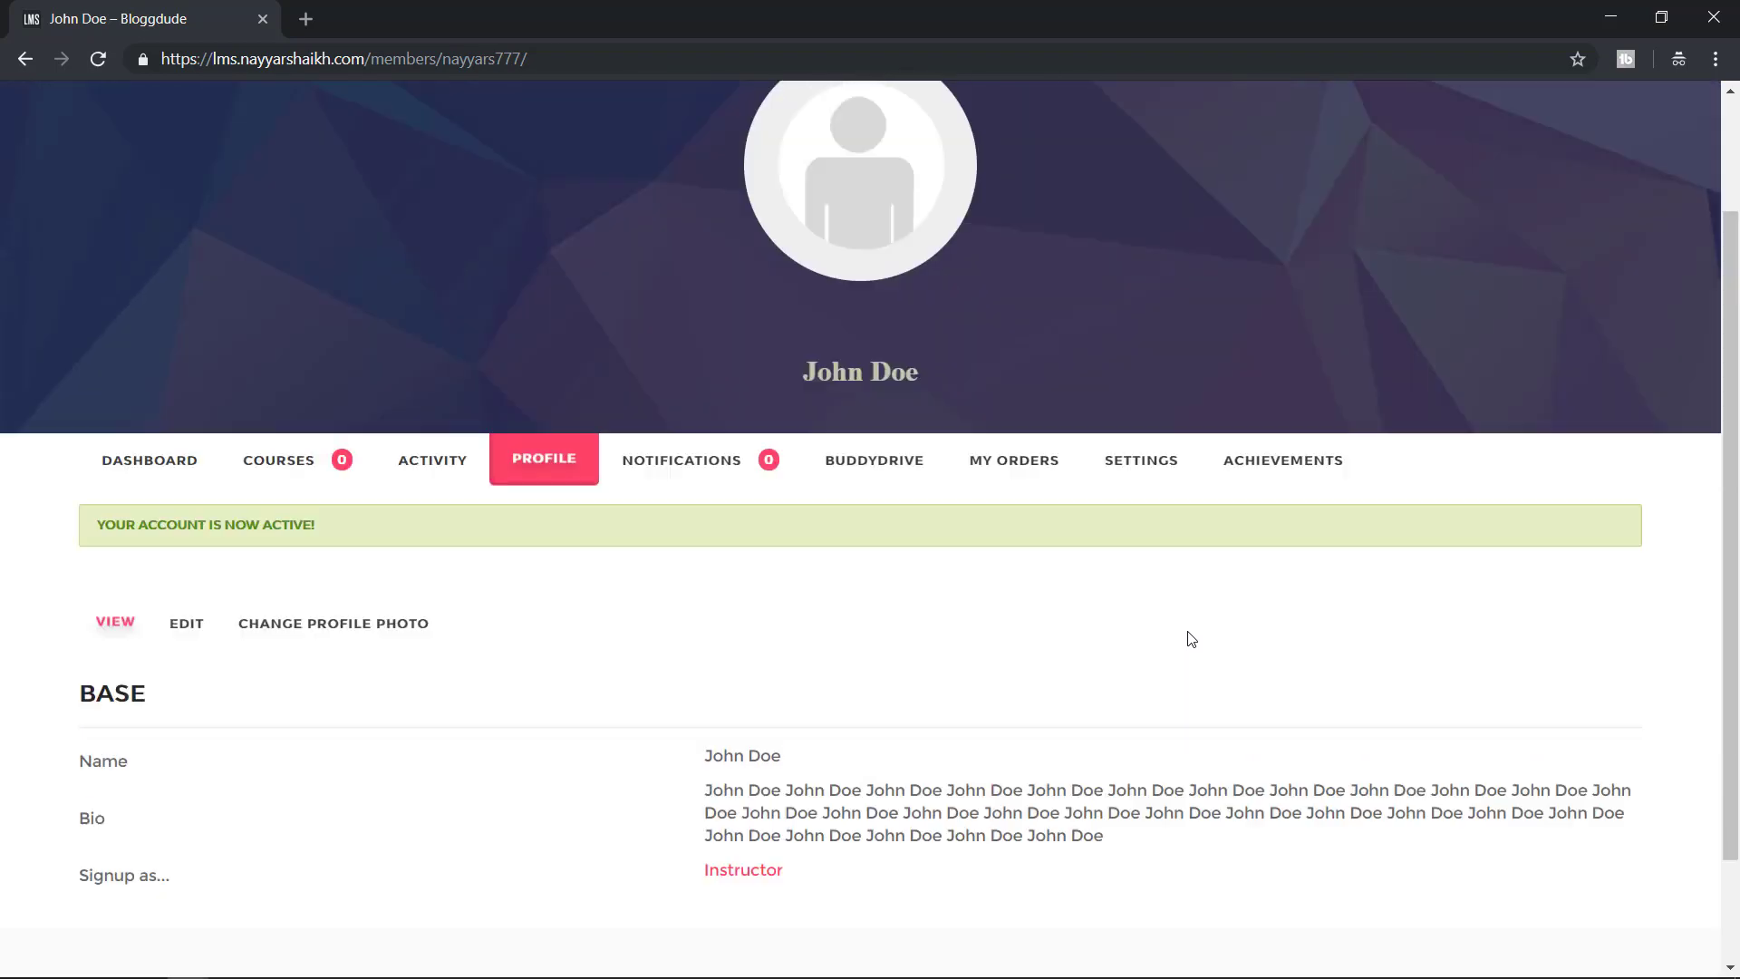
scroll(1188, 634, up, 1)
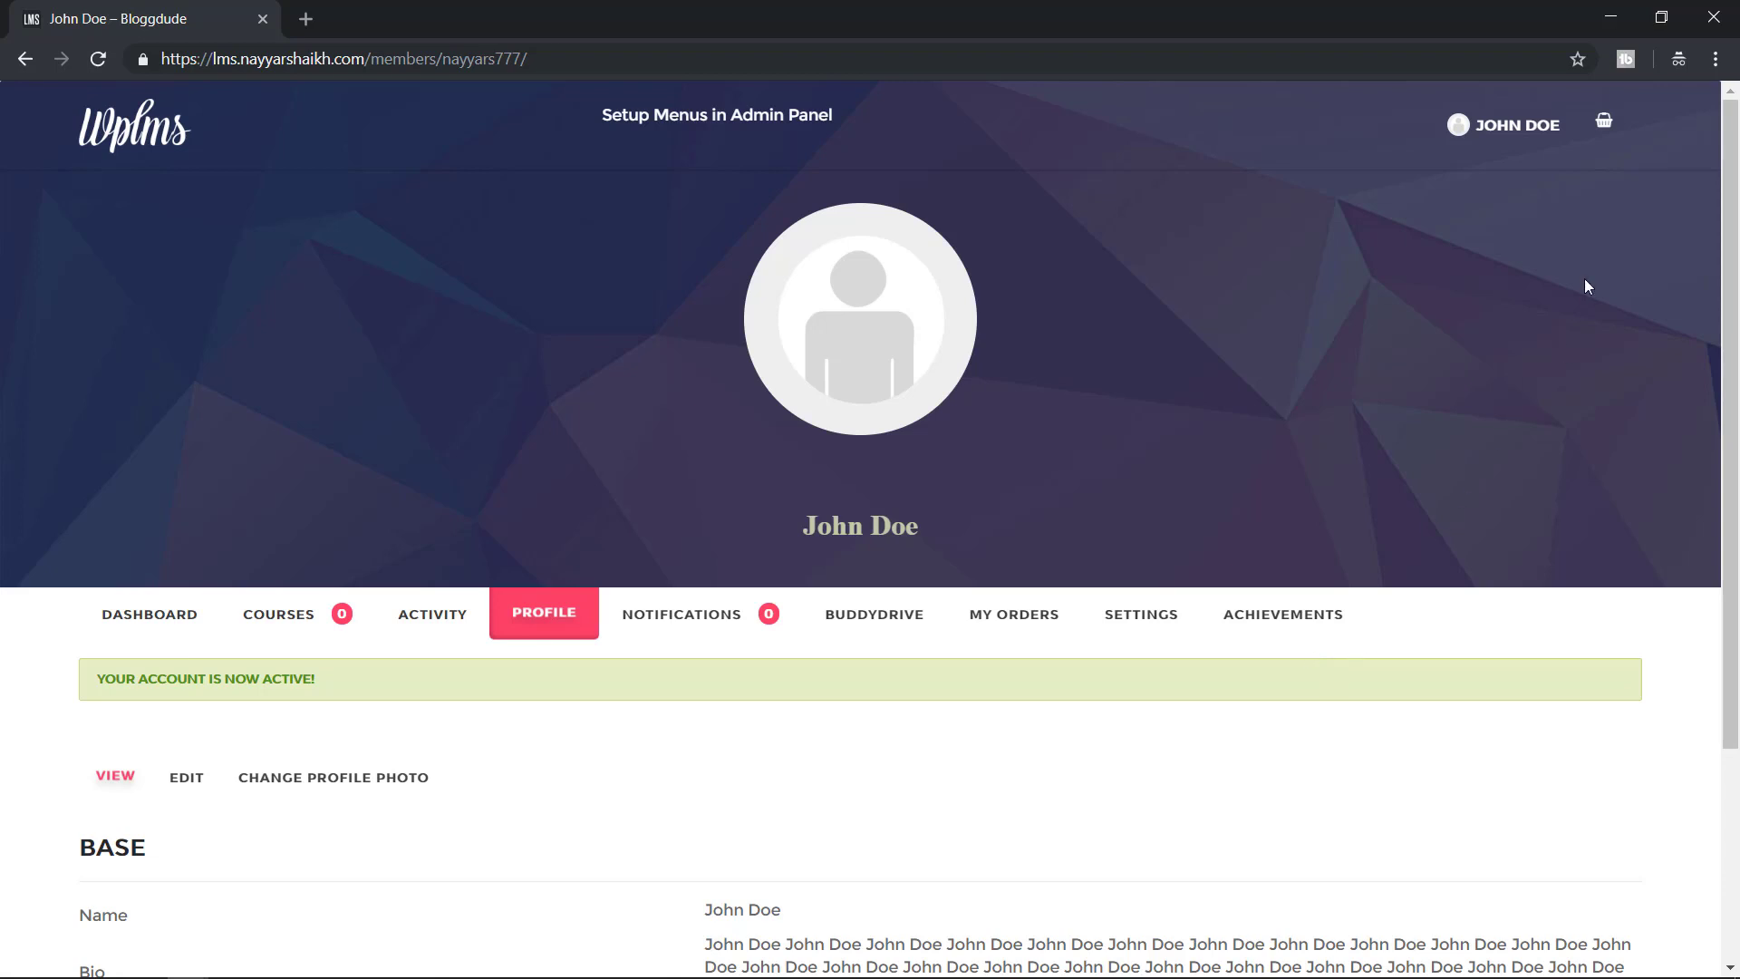
click(1611, 16)
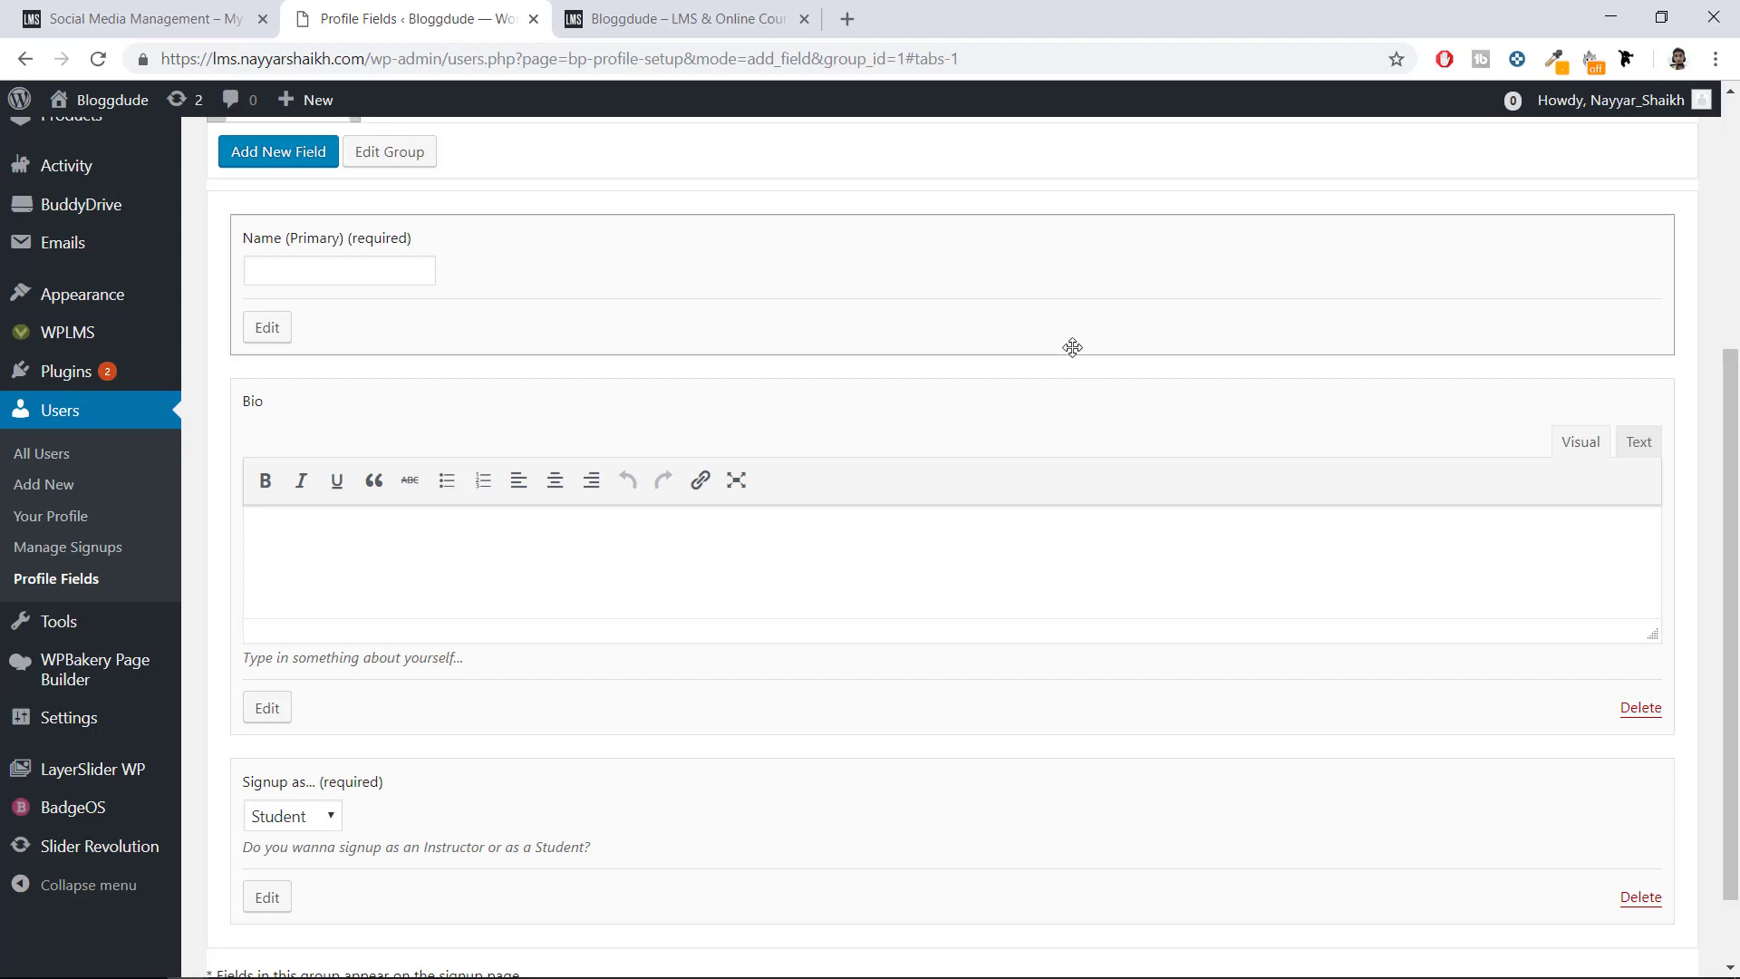
- Open the new user's Extended profile from the All Users list
click(59, 461)
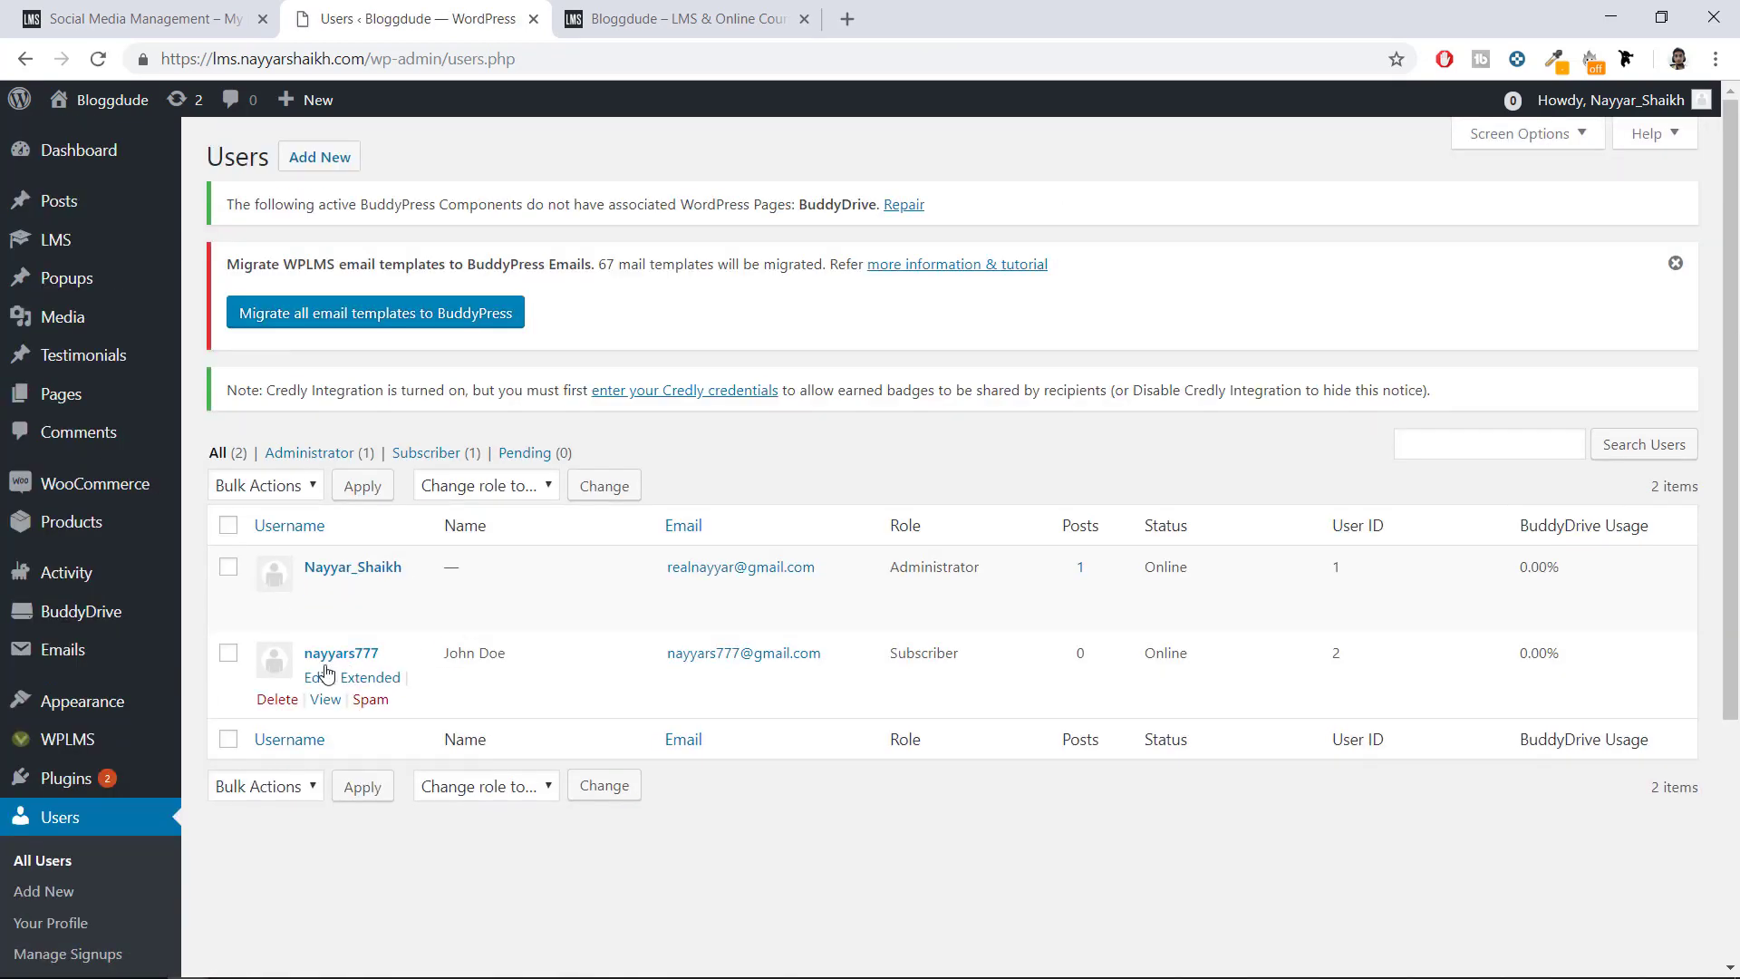
click(387, 680)
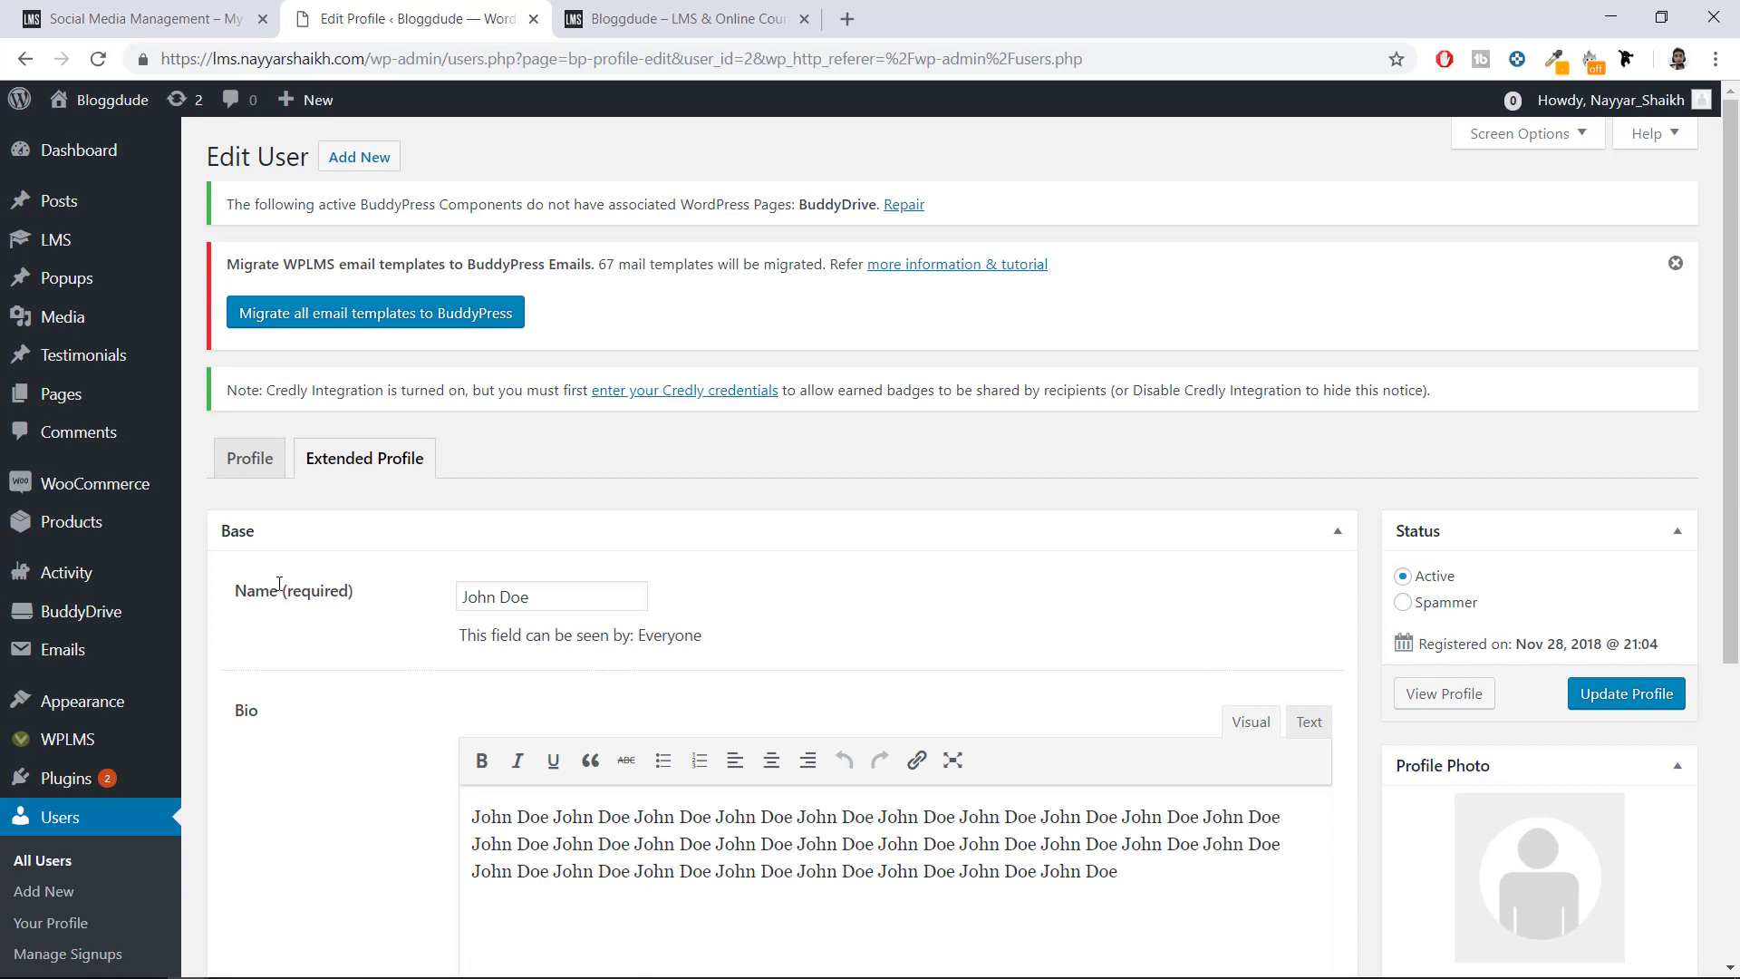
scroll(517, 563, down, 1)
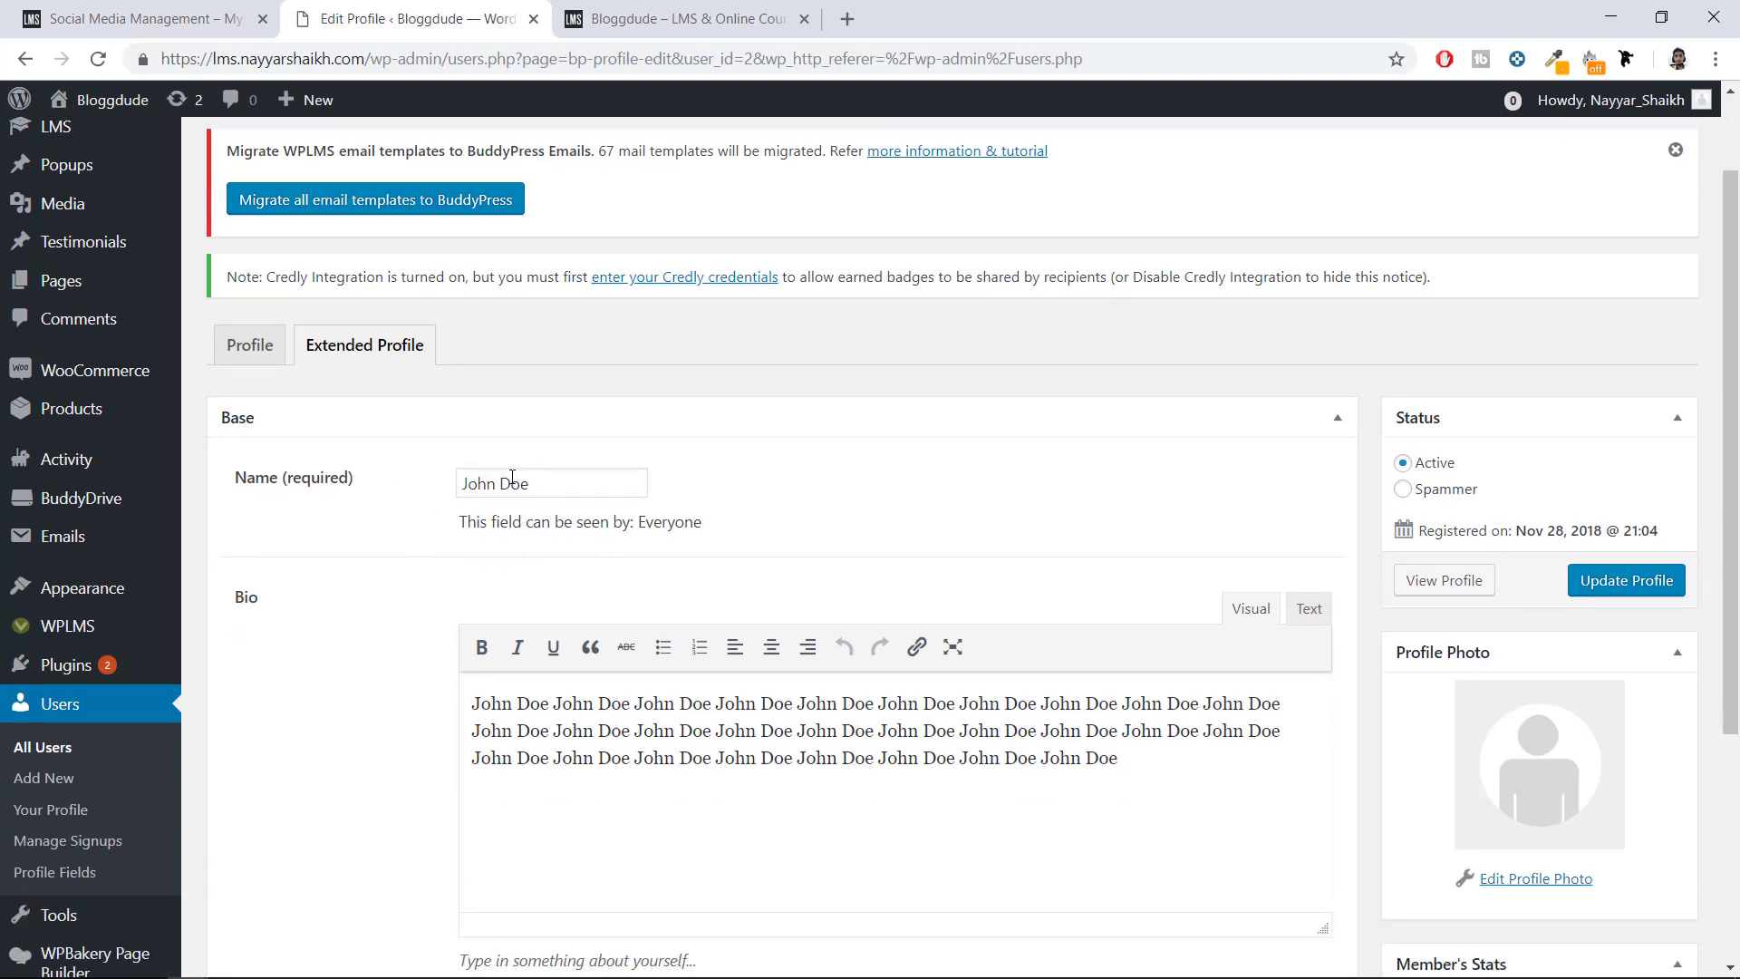
scroll(596, 514, down, 3)
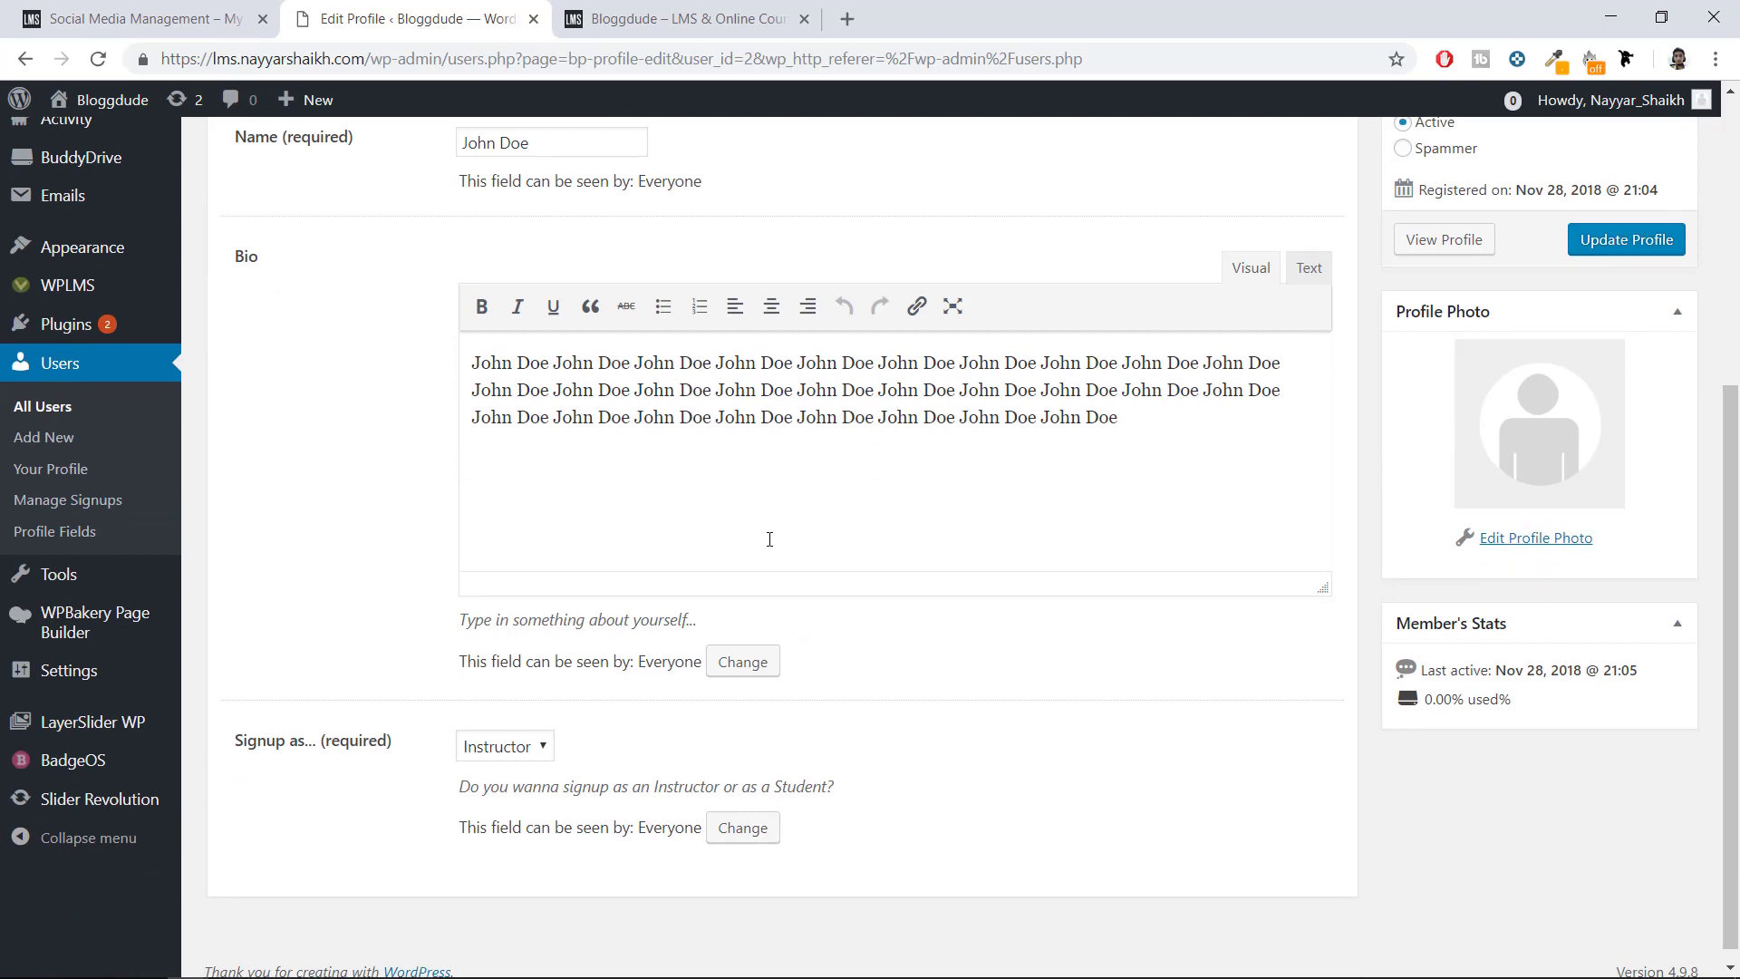
scroll(769, 541, down, 1)
drag(247, 726, 435, 726)
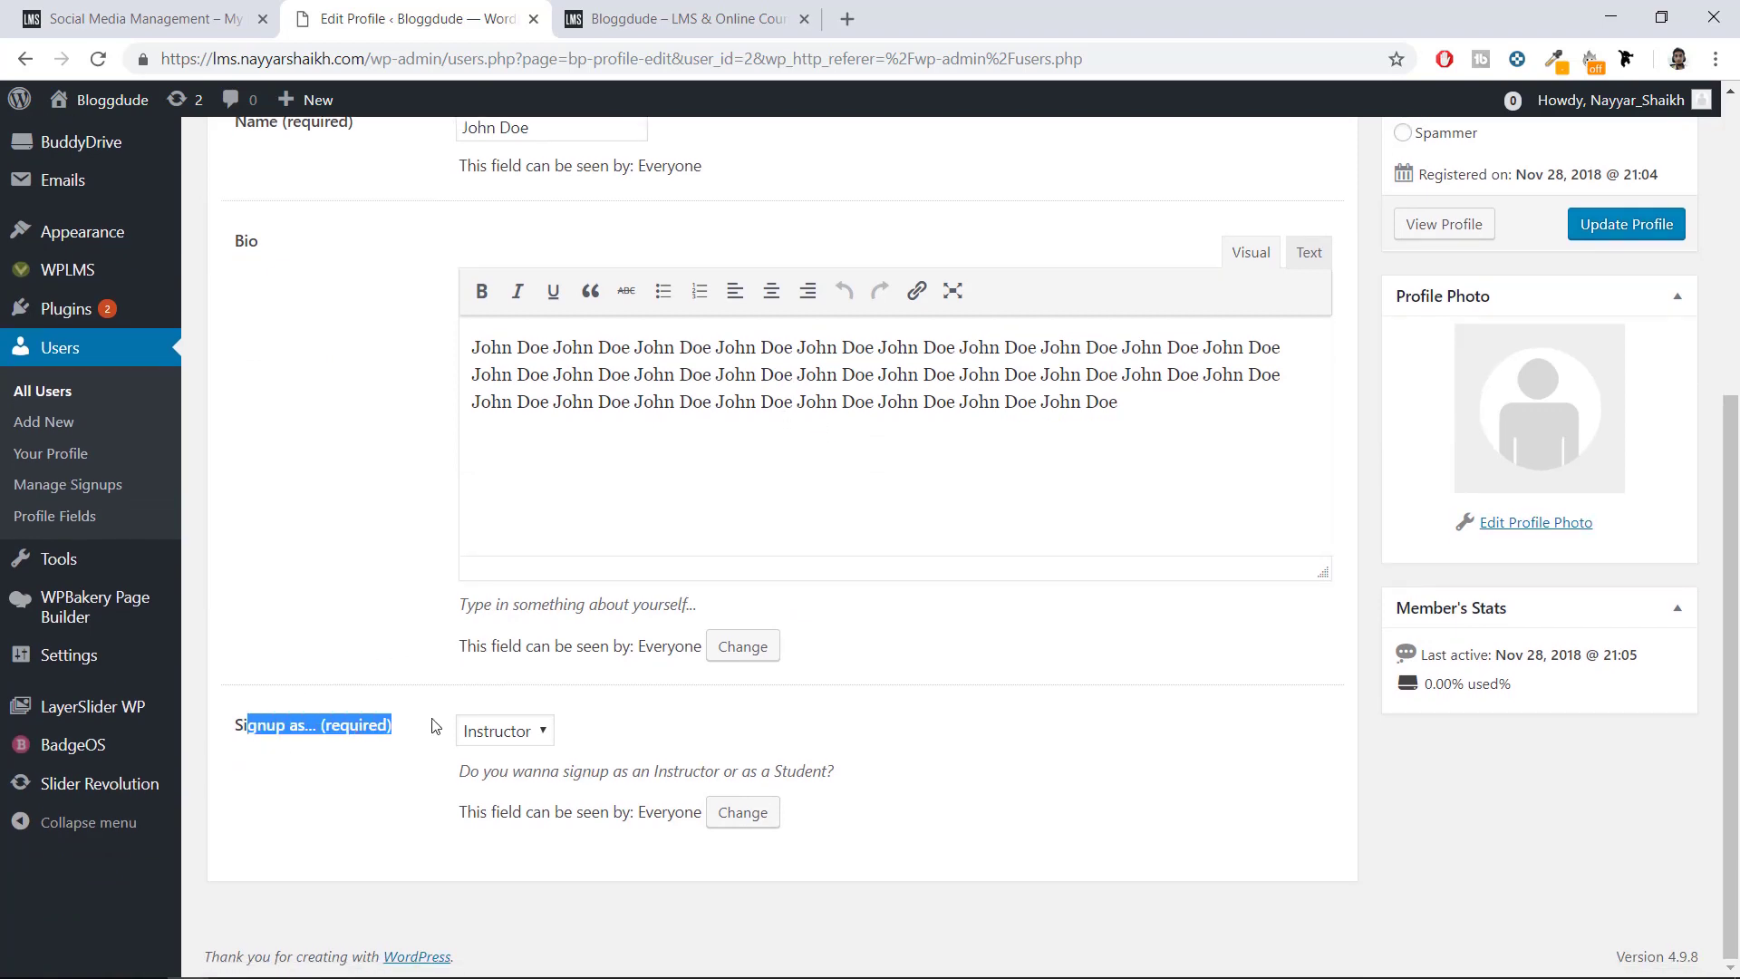
click(725, 717)
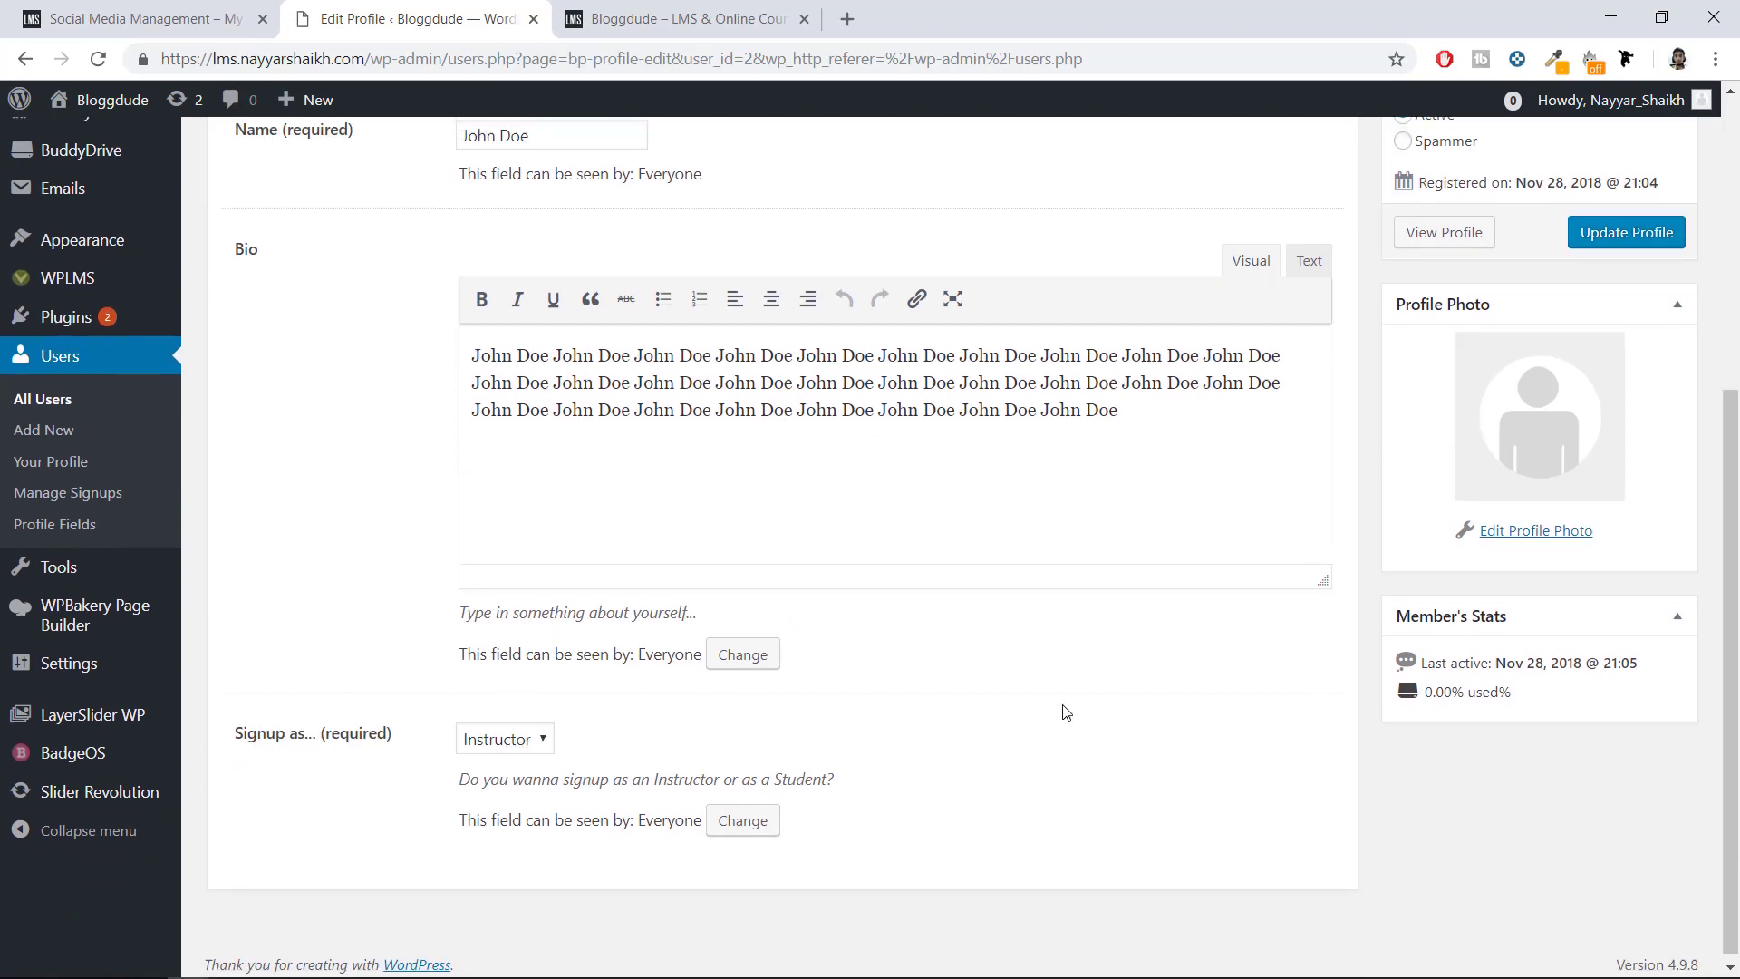
scroll(1066, 713, up, 2)
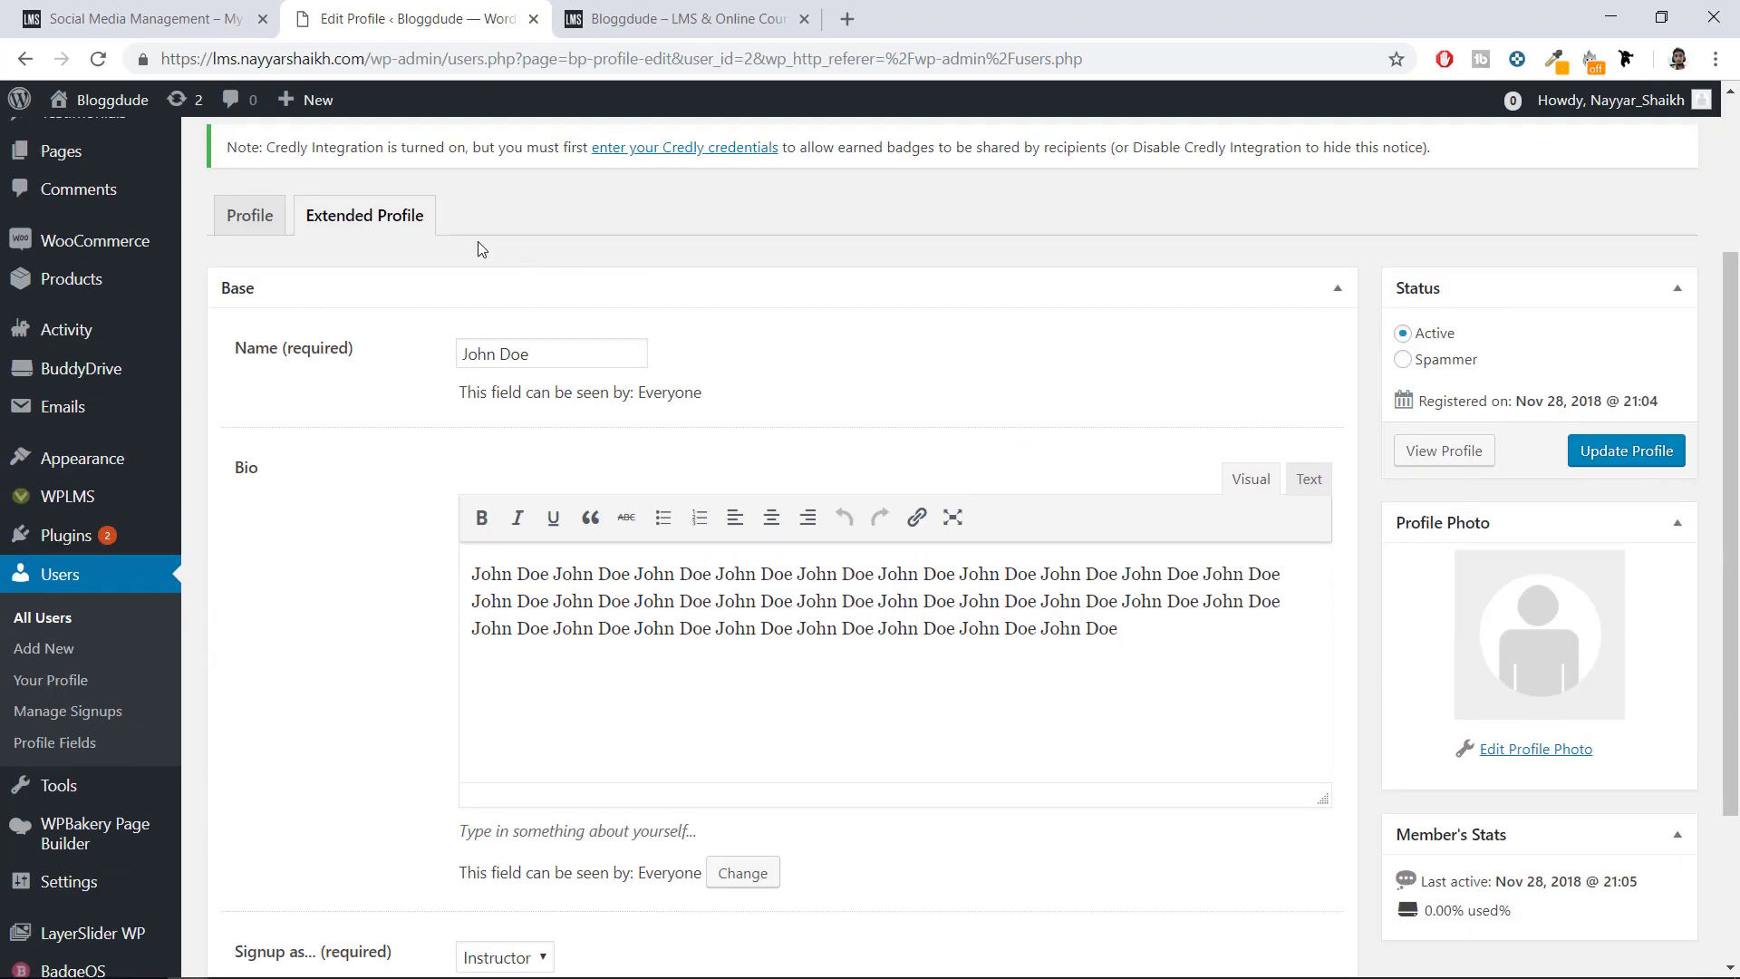
- Change the user's role to Instructor on the Profile tab and update the user
click(250, 215)
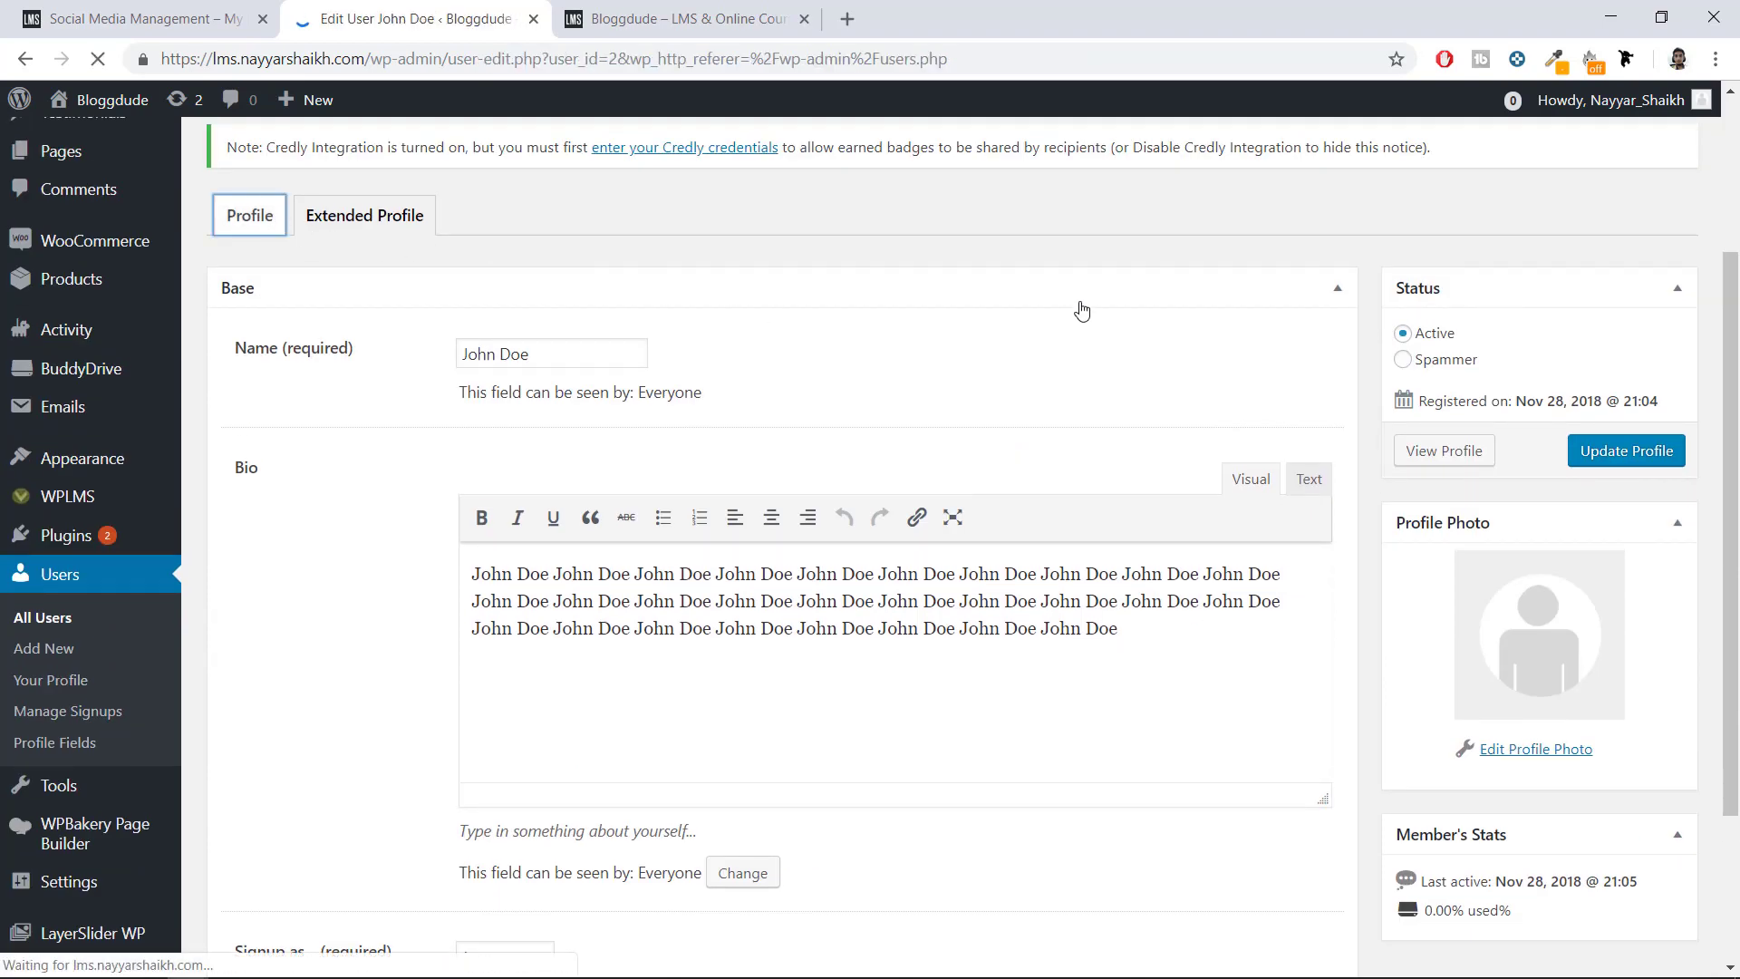
scroll(1121, 462, down, 10)
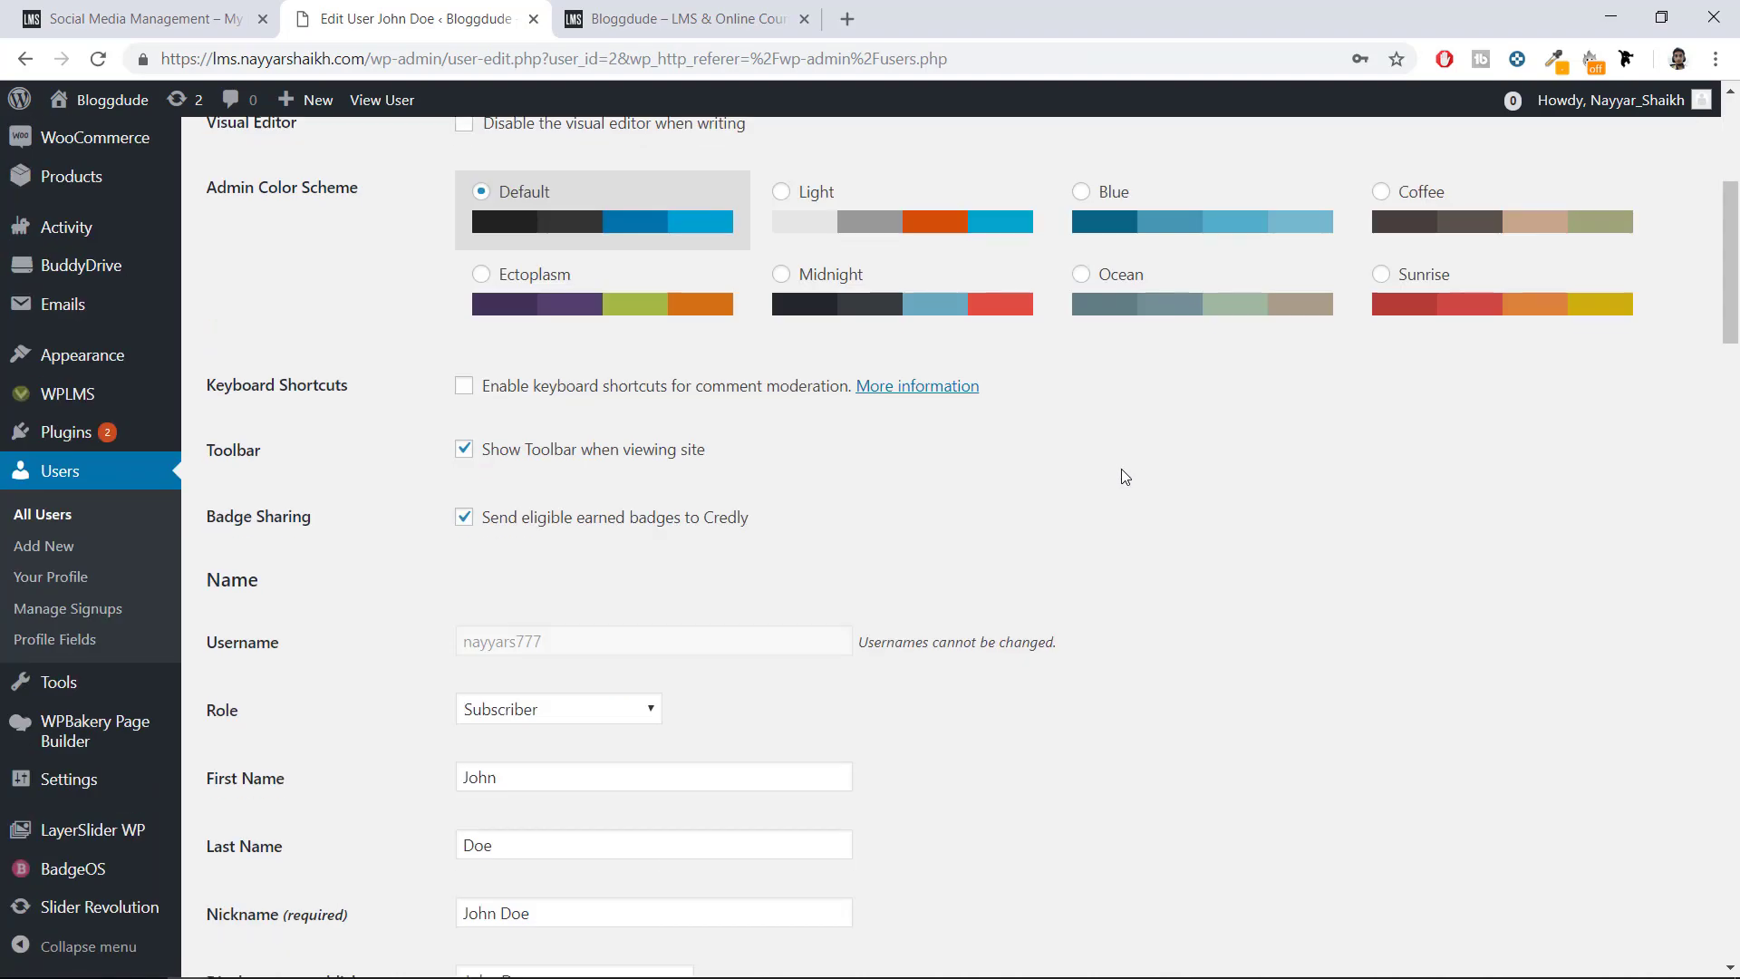
scroll(617, 377, up, 1)
click(622, 256)
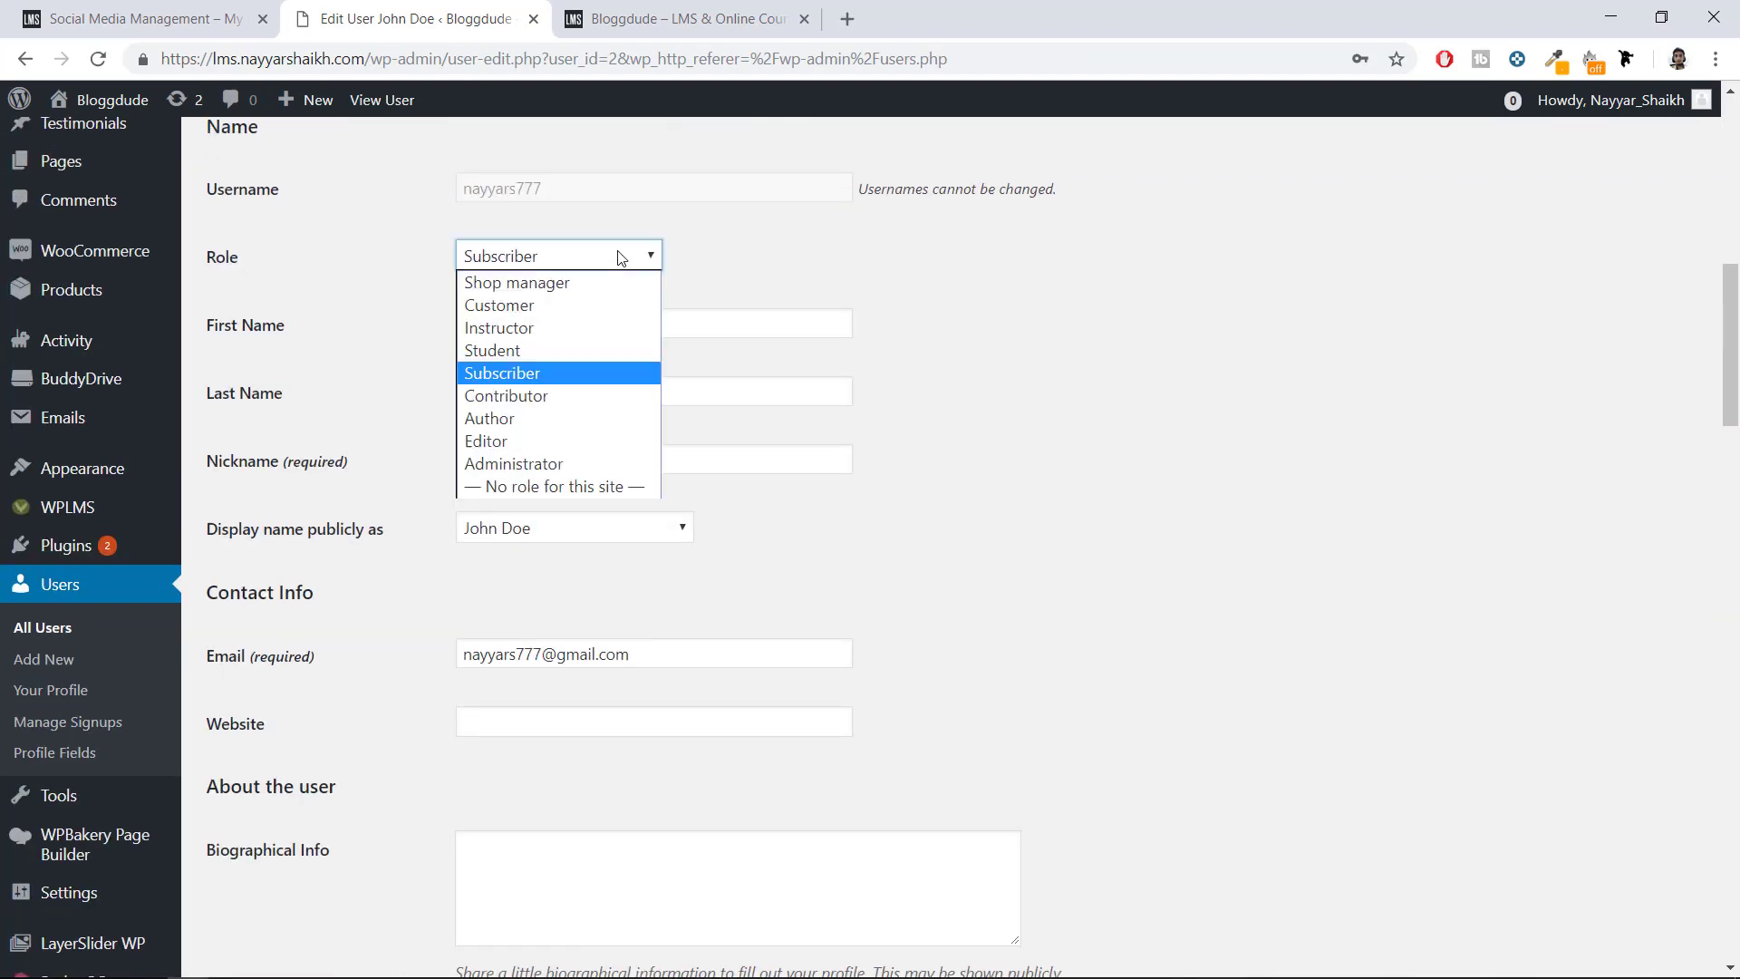
click(526, 323)
scroll(632, 437, down, 20)
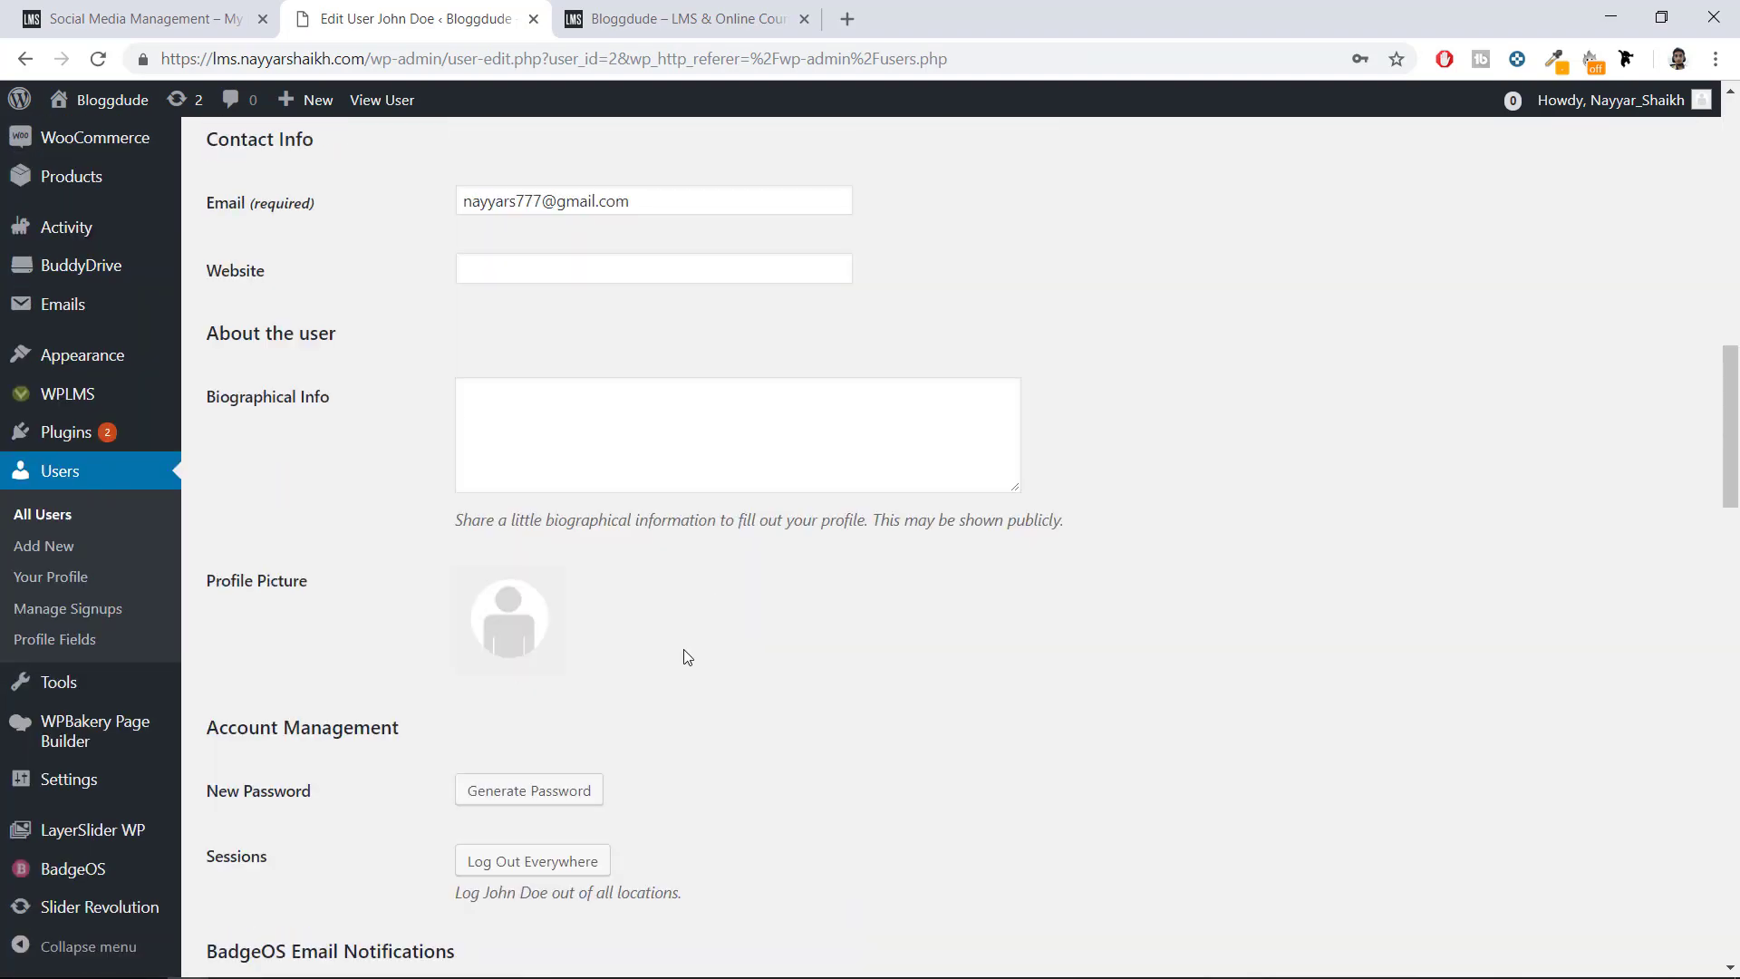
scroll(339, 709, down, 5)
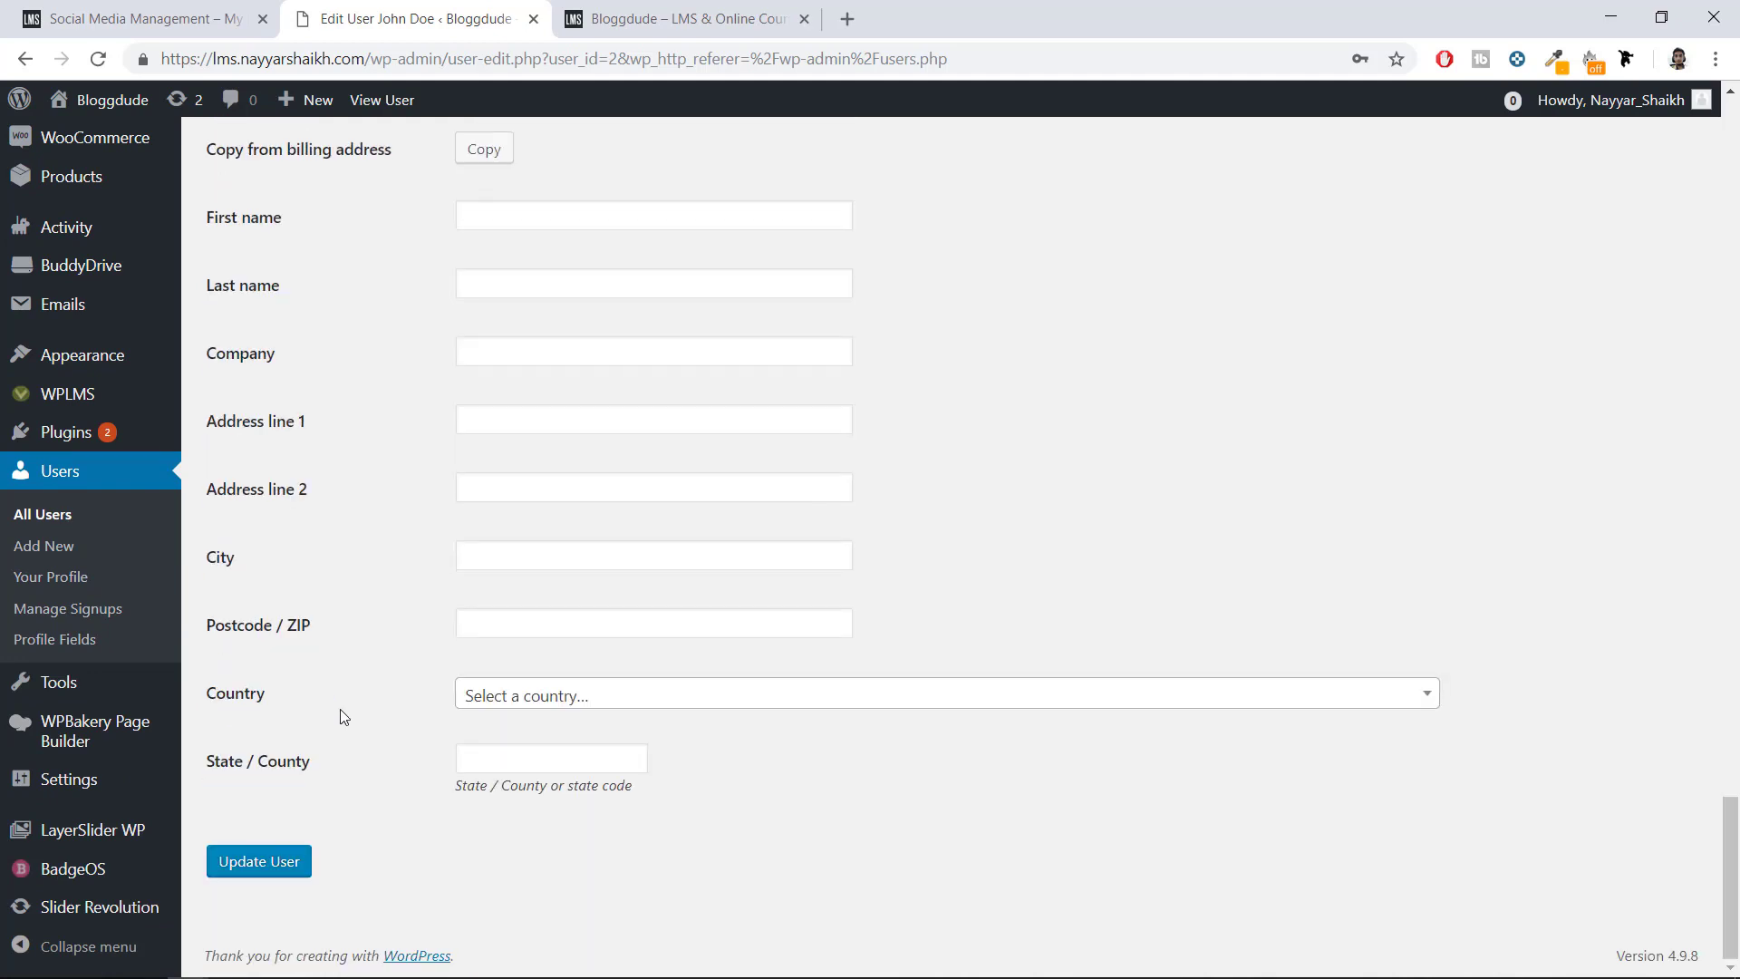
click(255, 864)
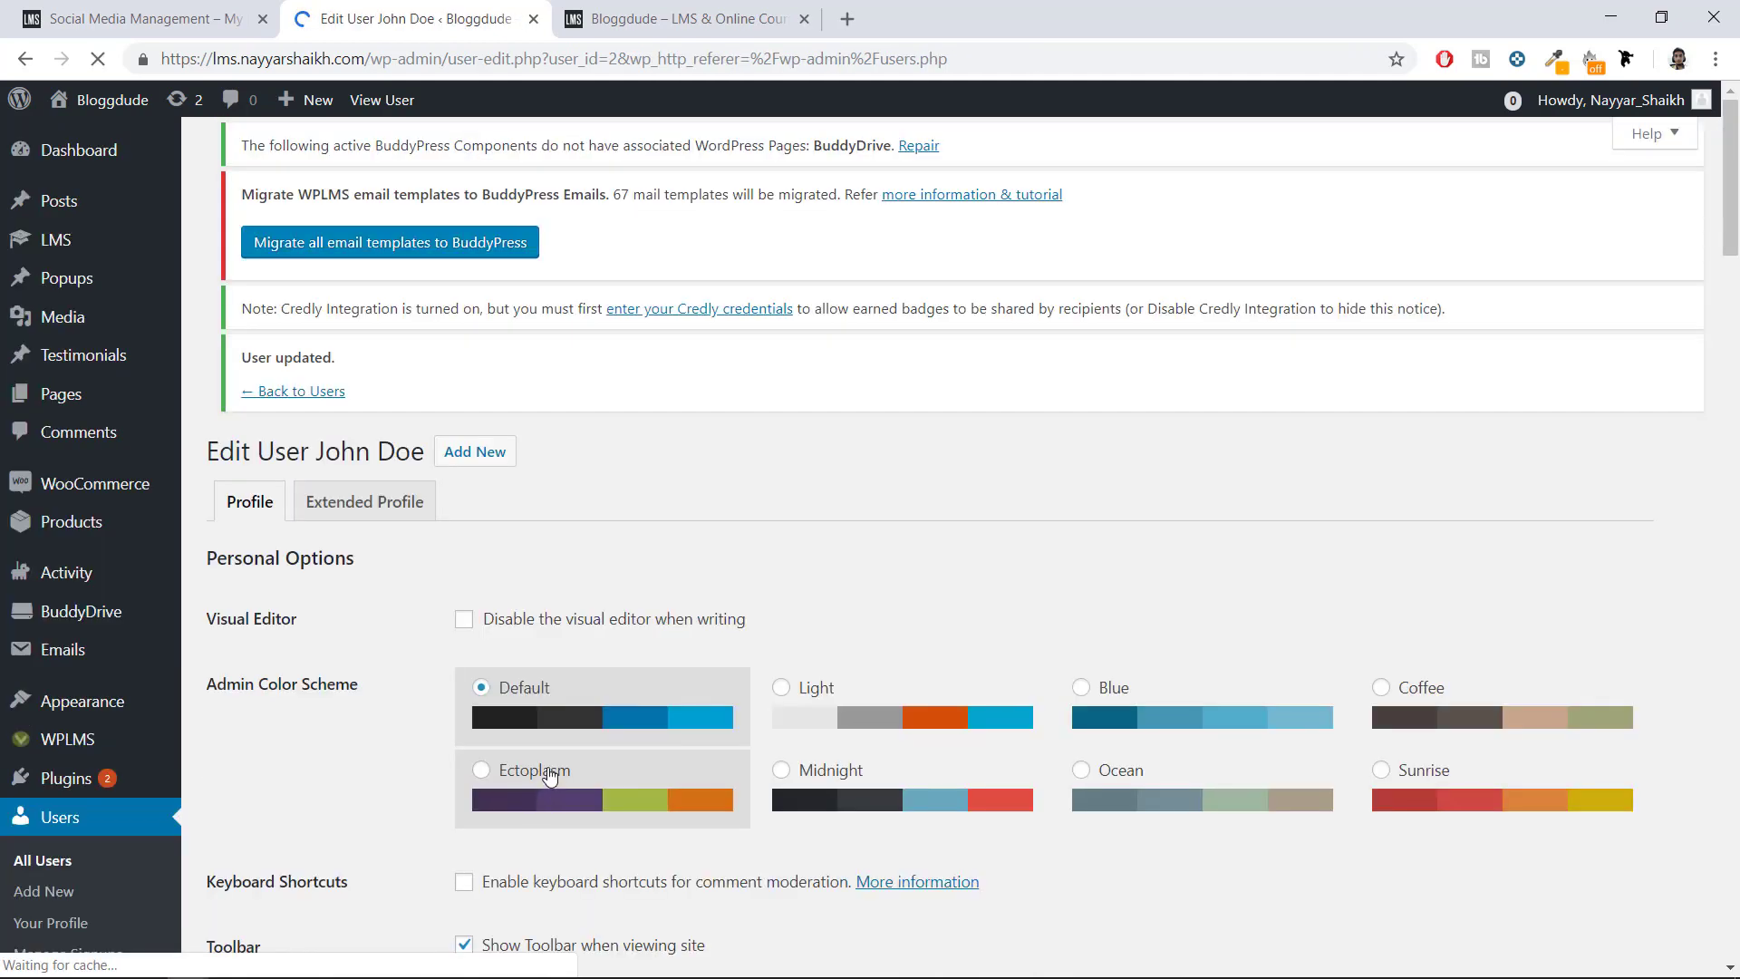
- Log the new user out of the front-end site from the account menu
mouse_move(188, 961)
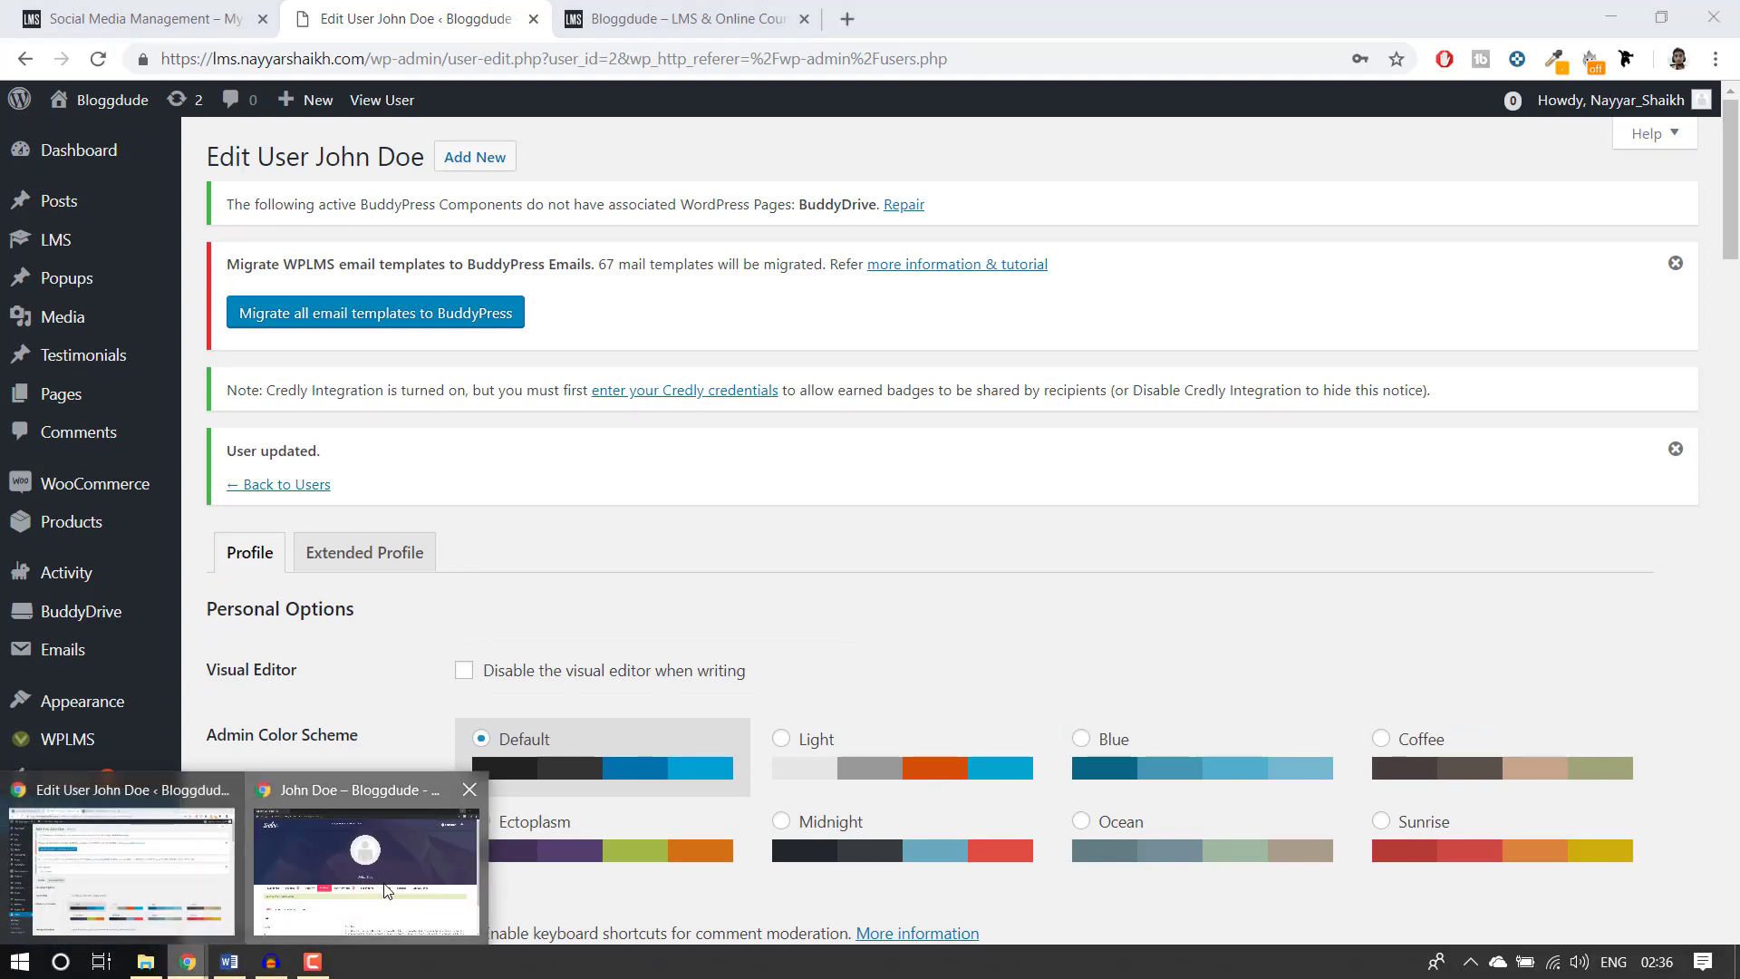
click(384, 892)
click(133, 136)
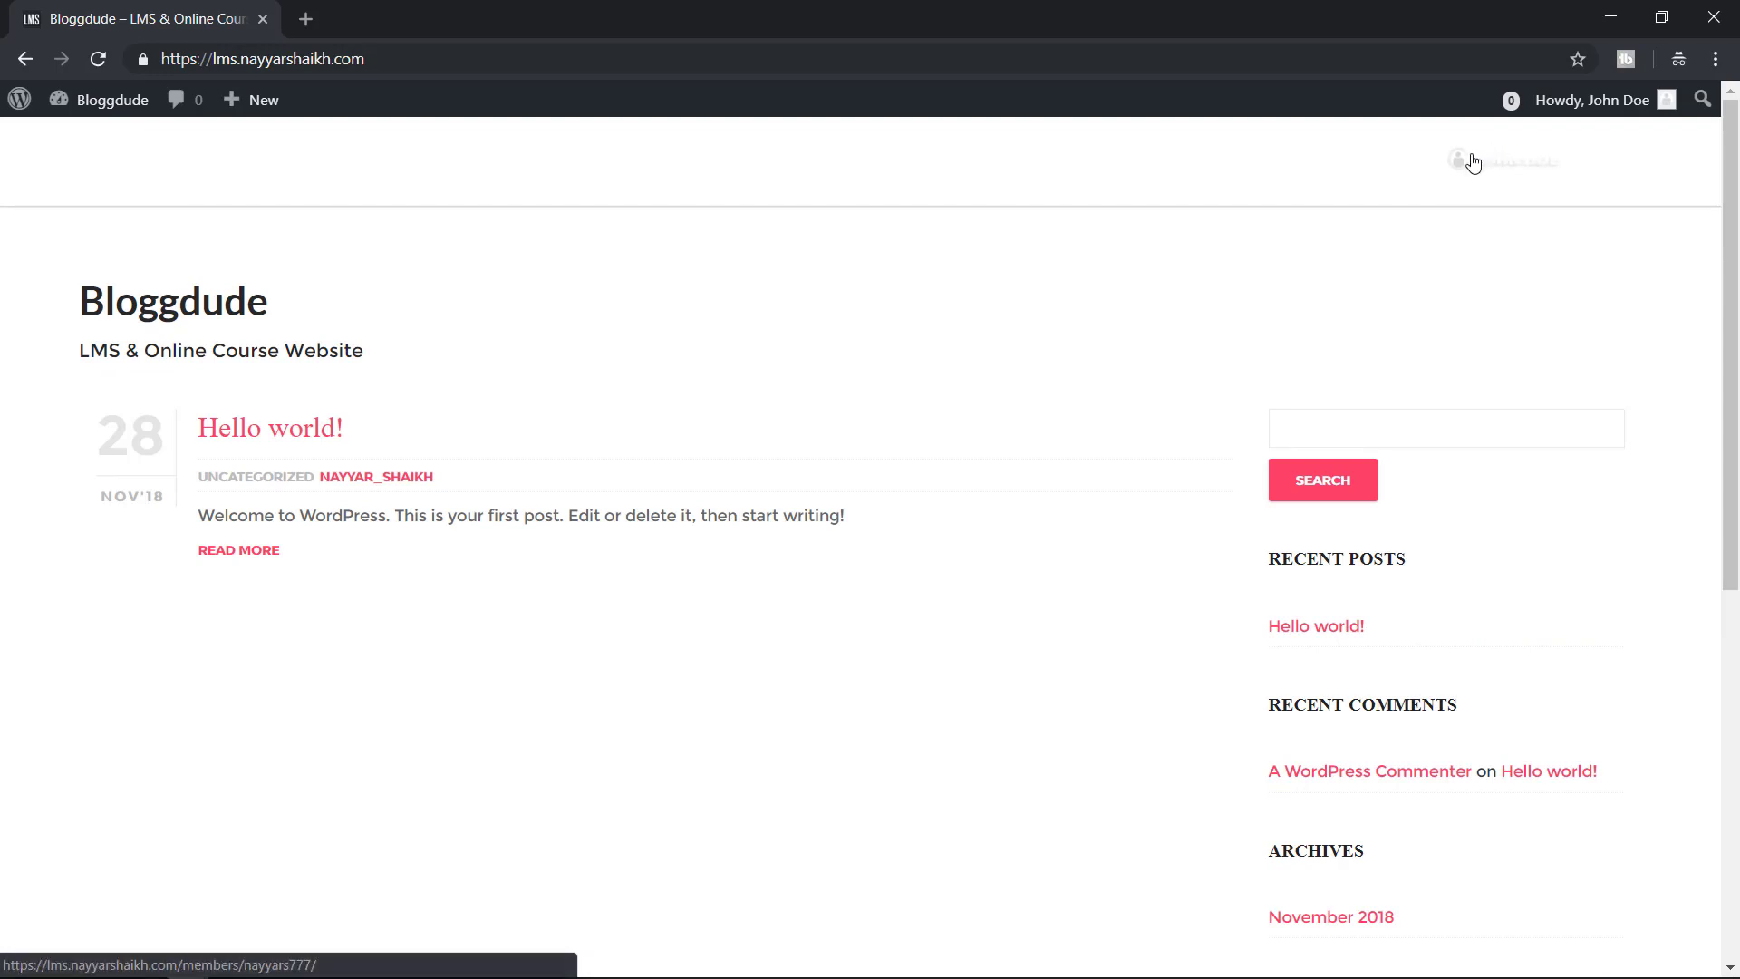
click(1473, 162)
click(1512, 264)
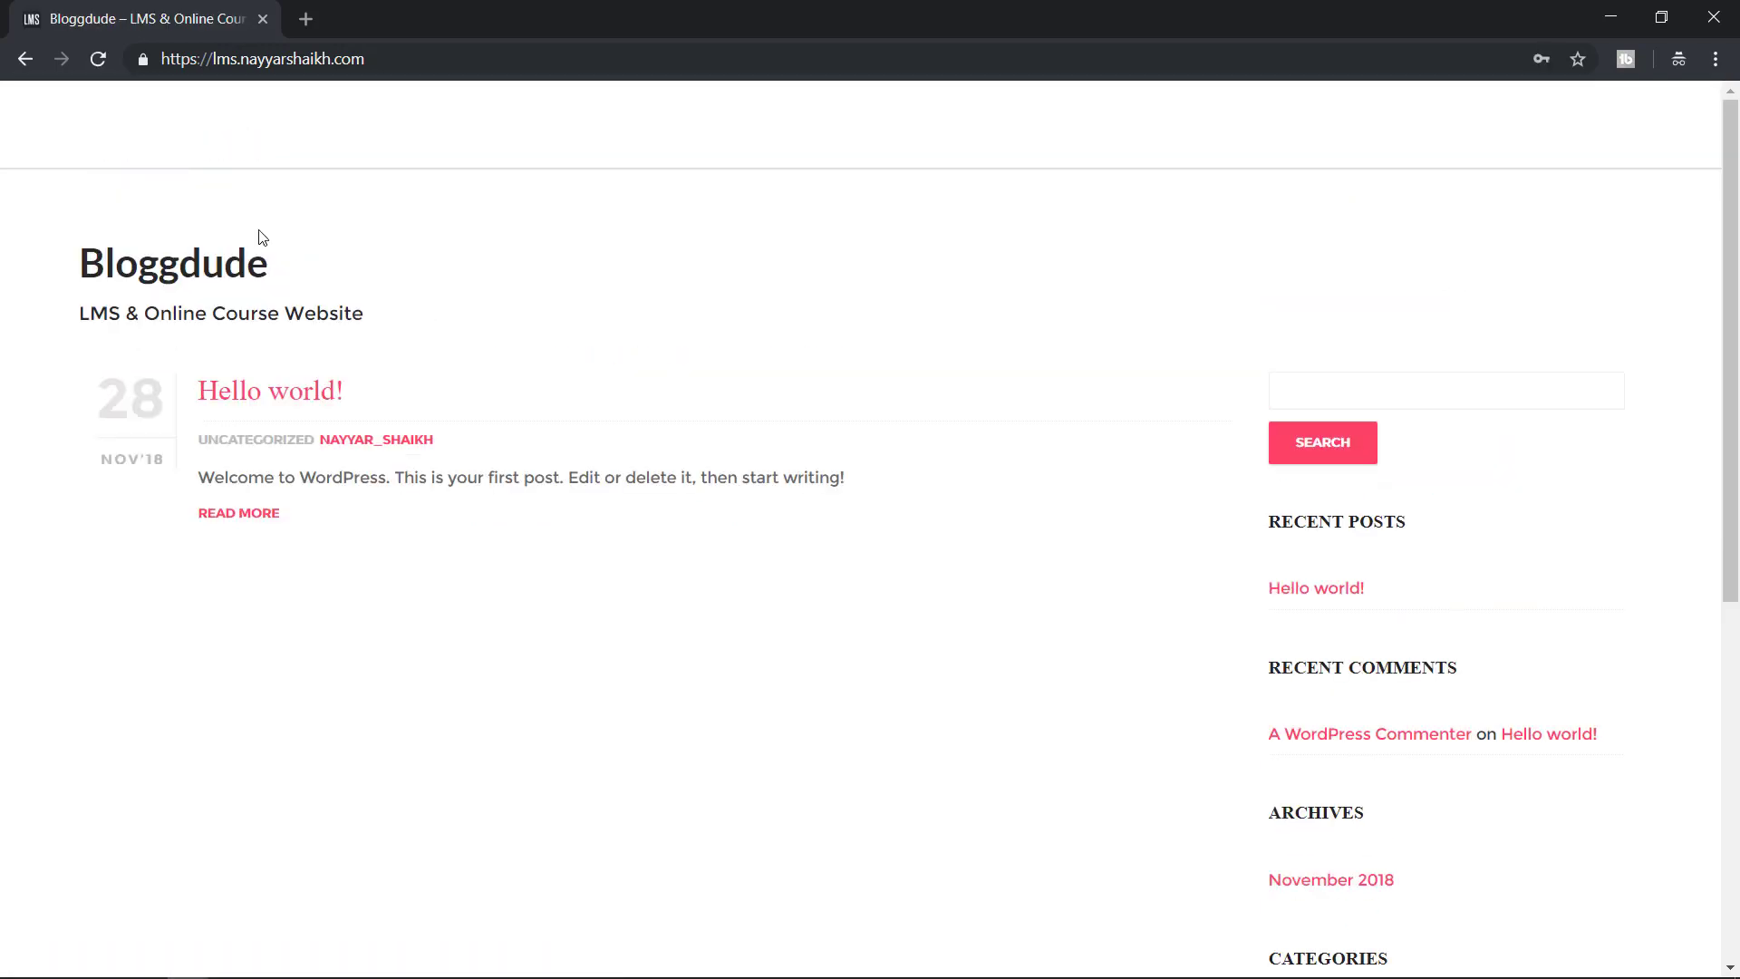
click(442, 67)
- Bring up the Bloggdude site's login popup in the front-end Chrome window
click(467, 61)
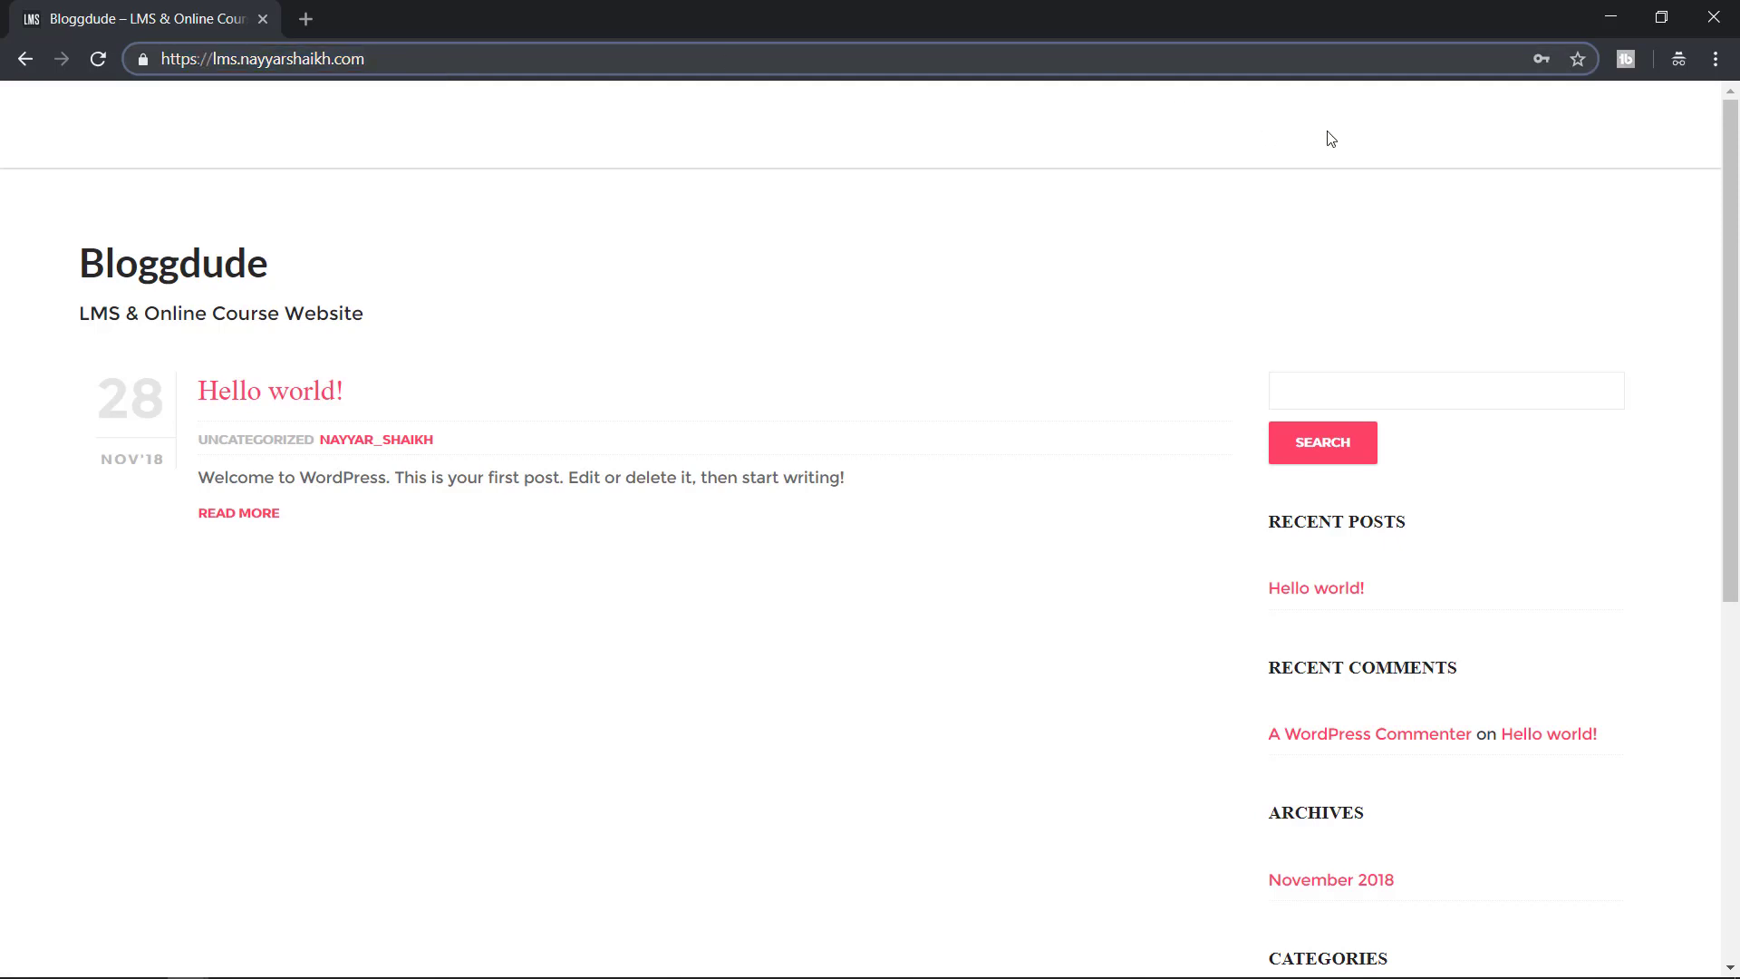
click(1410, 131)
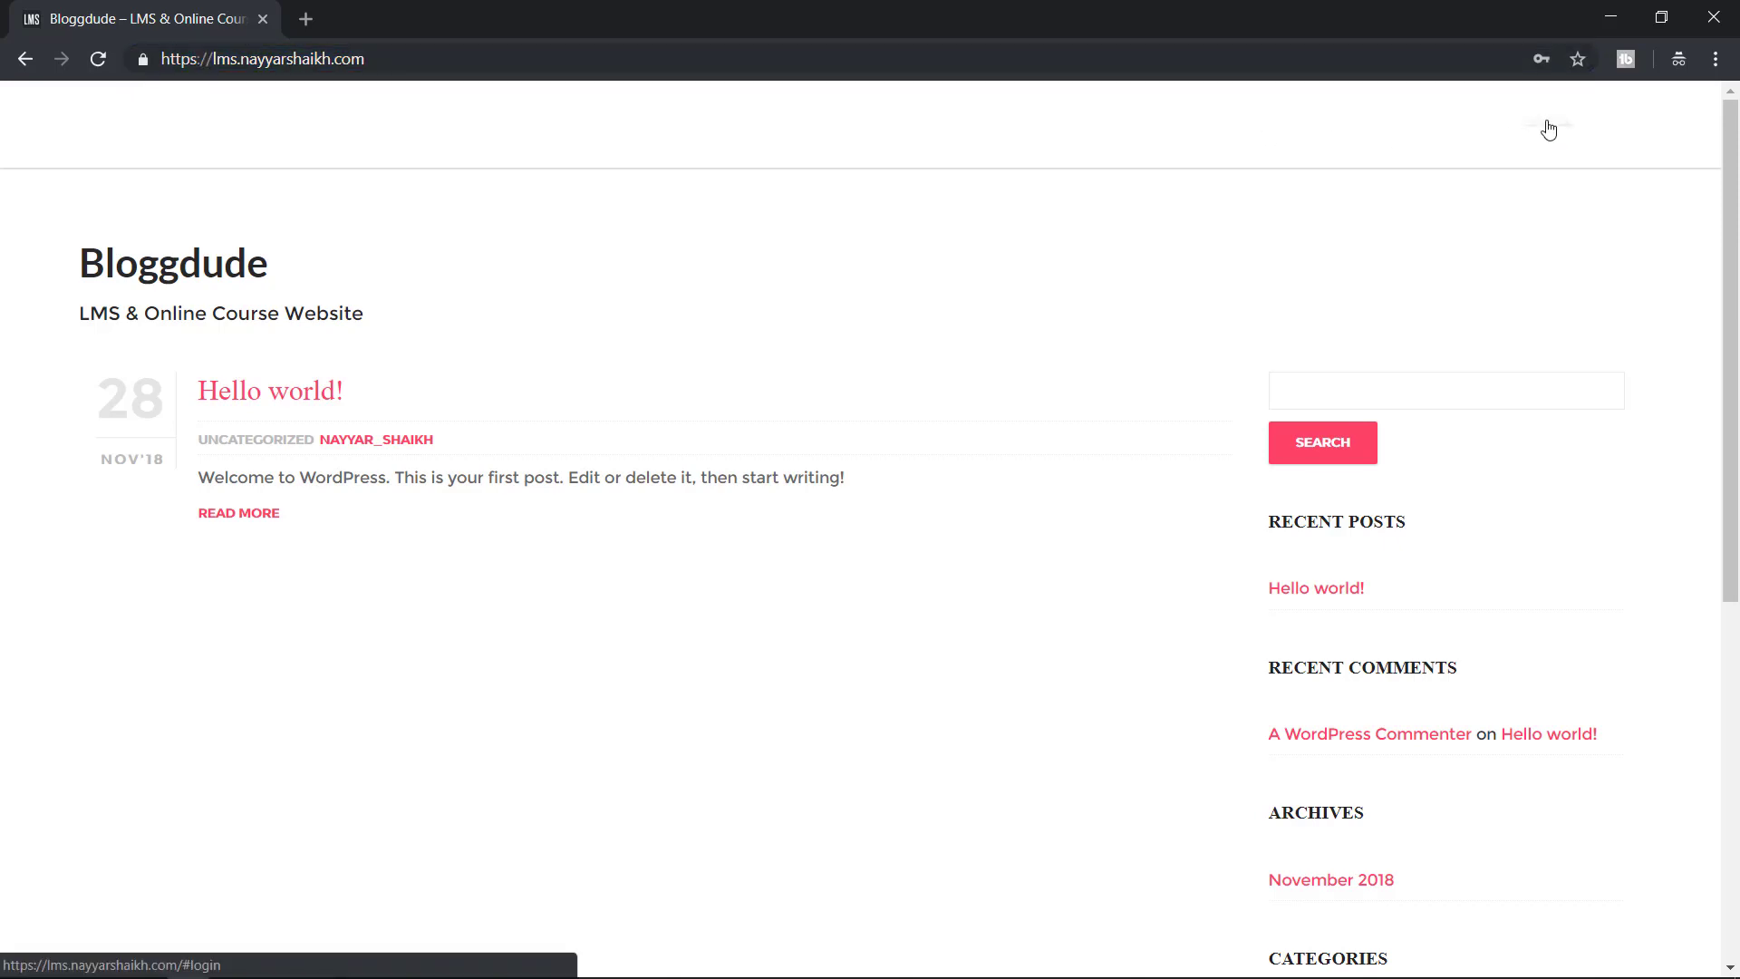
click(1549, 131)
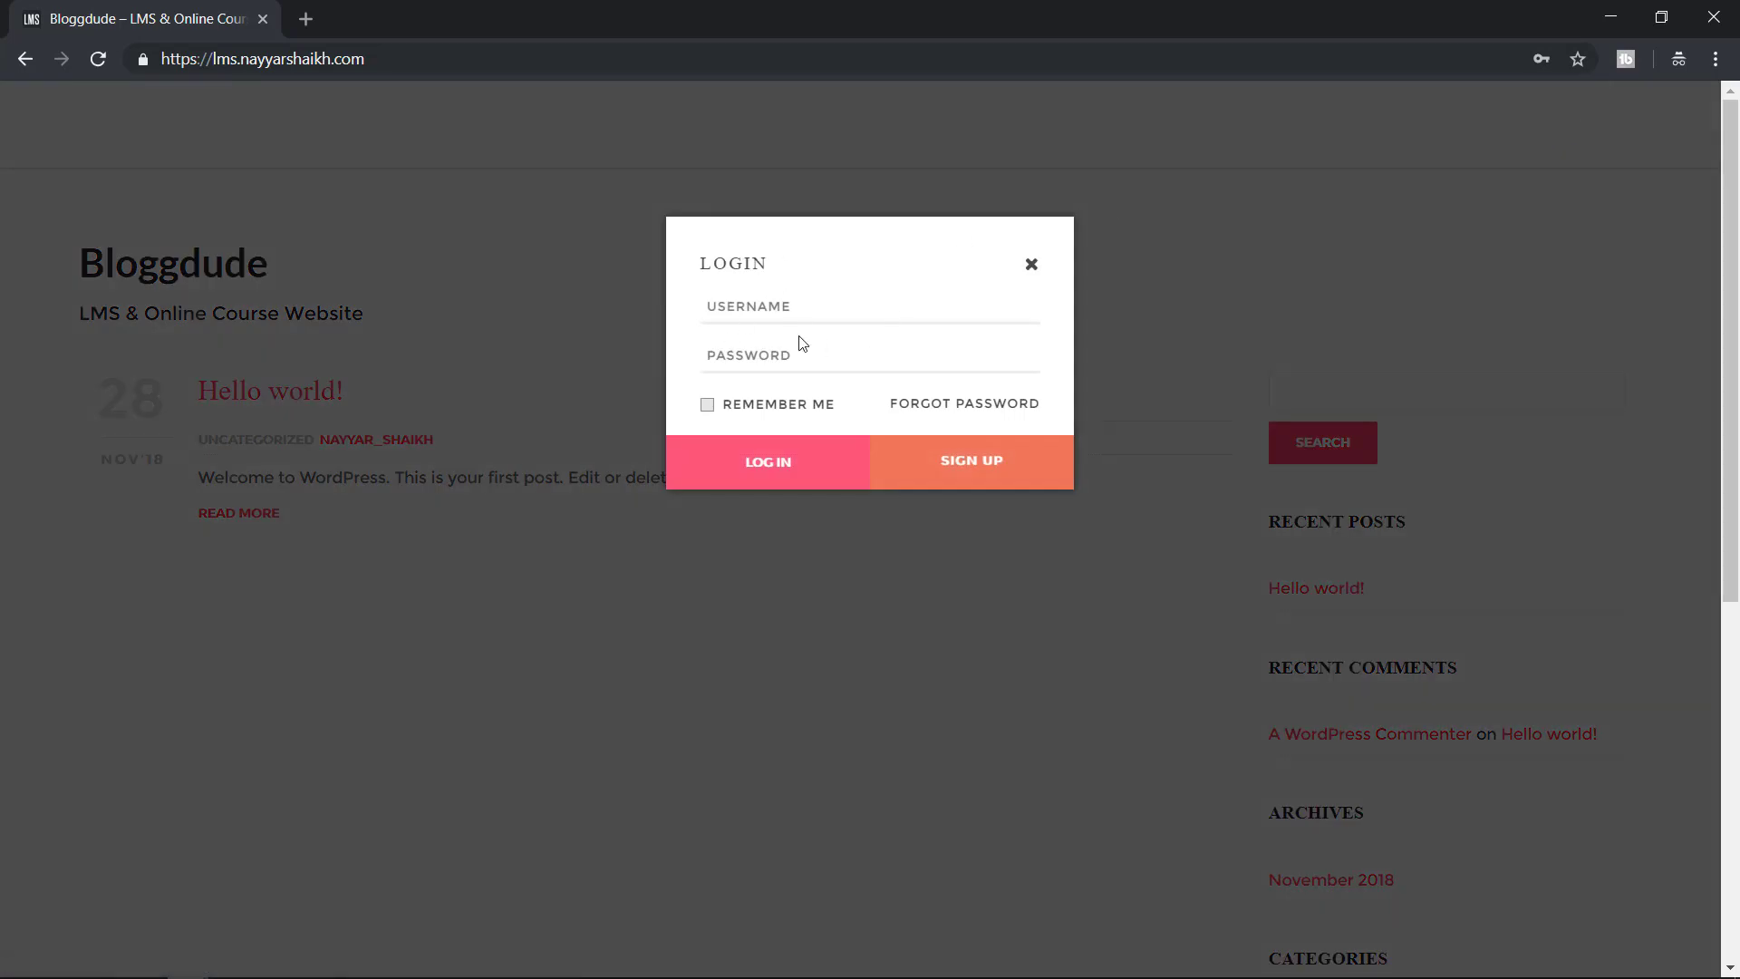
mouse_move(233, 957)
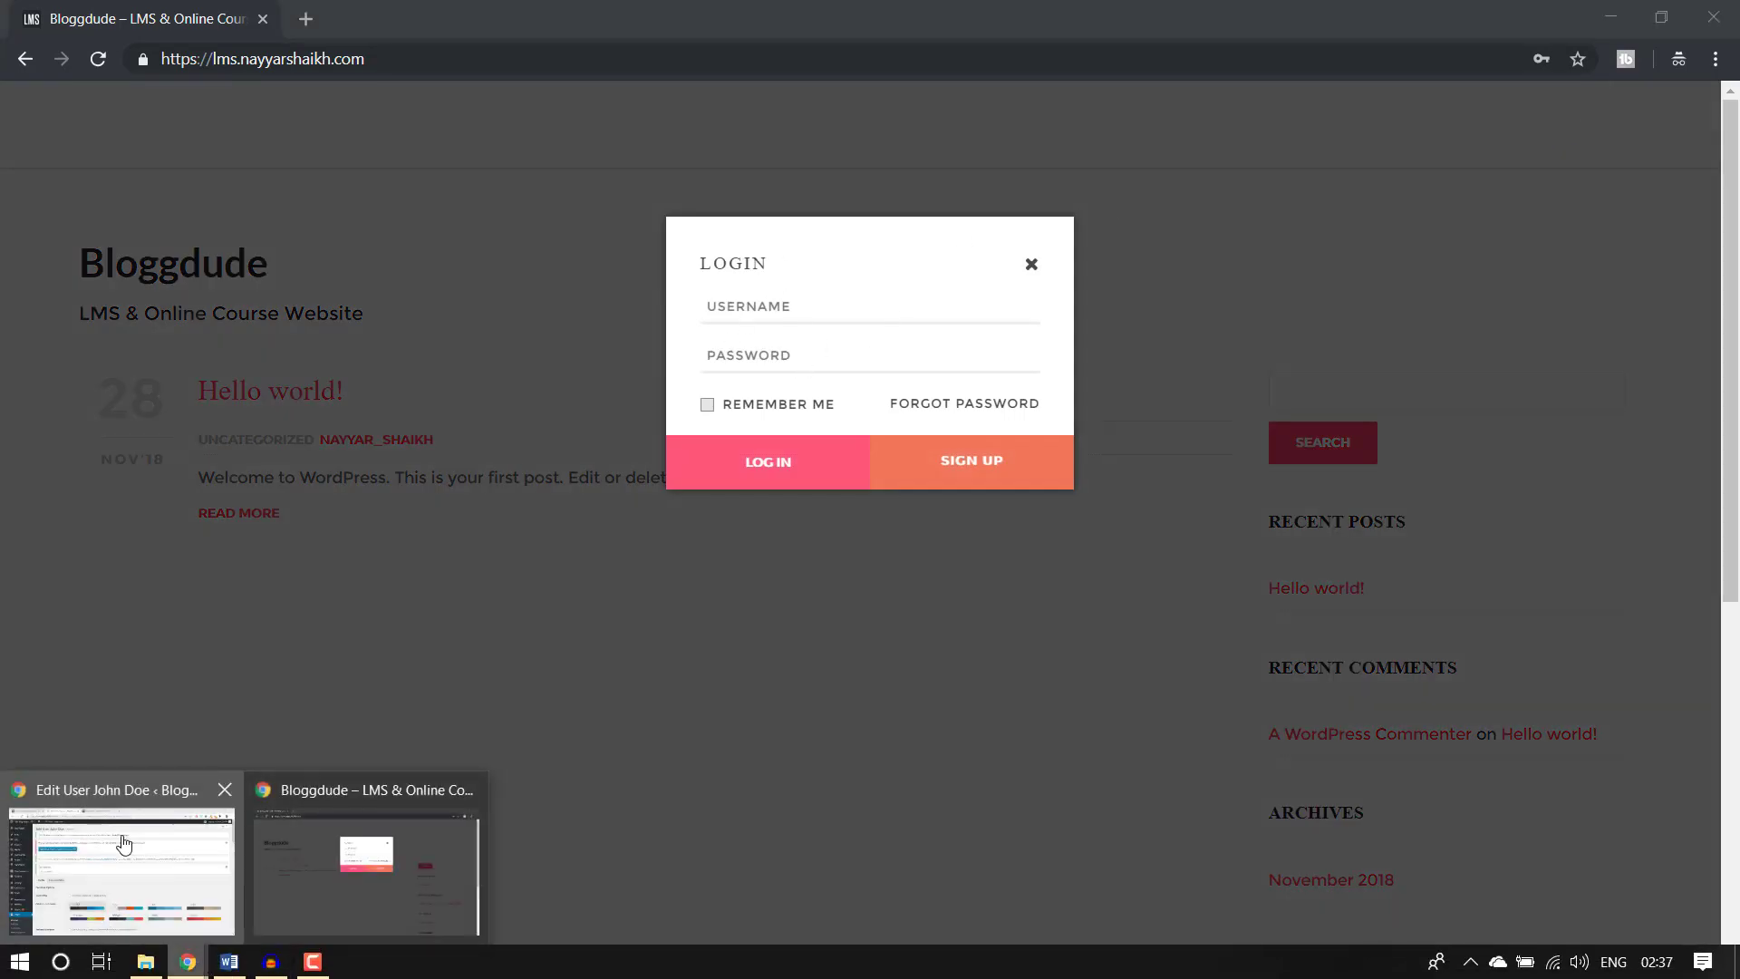
click(118, 857)
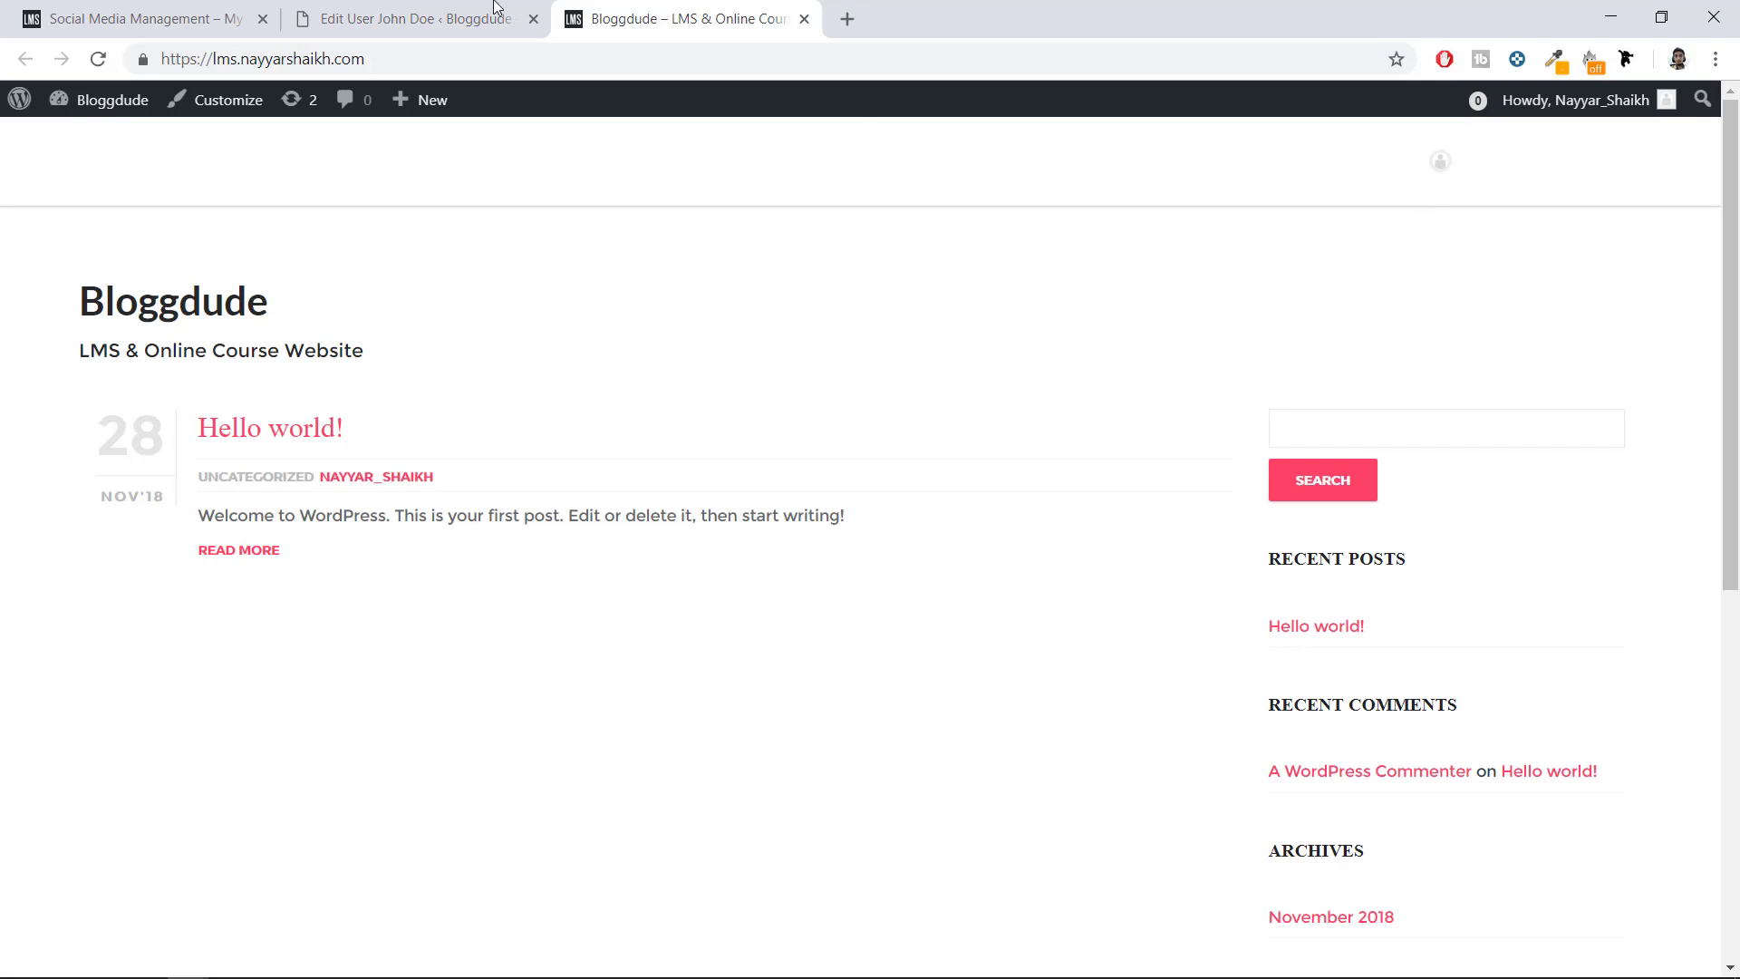
key(ctrl+1)
scroll(1420, 344, up, 10)
scroll(1417, 330, up, 3)
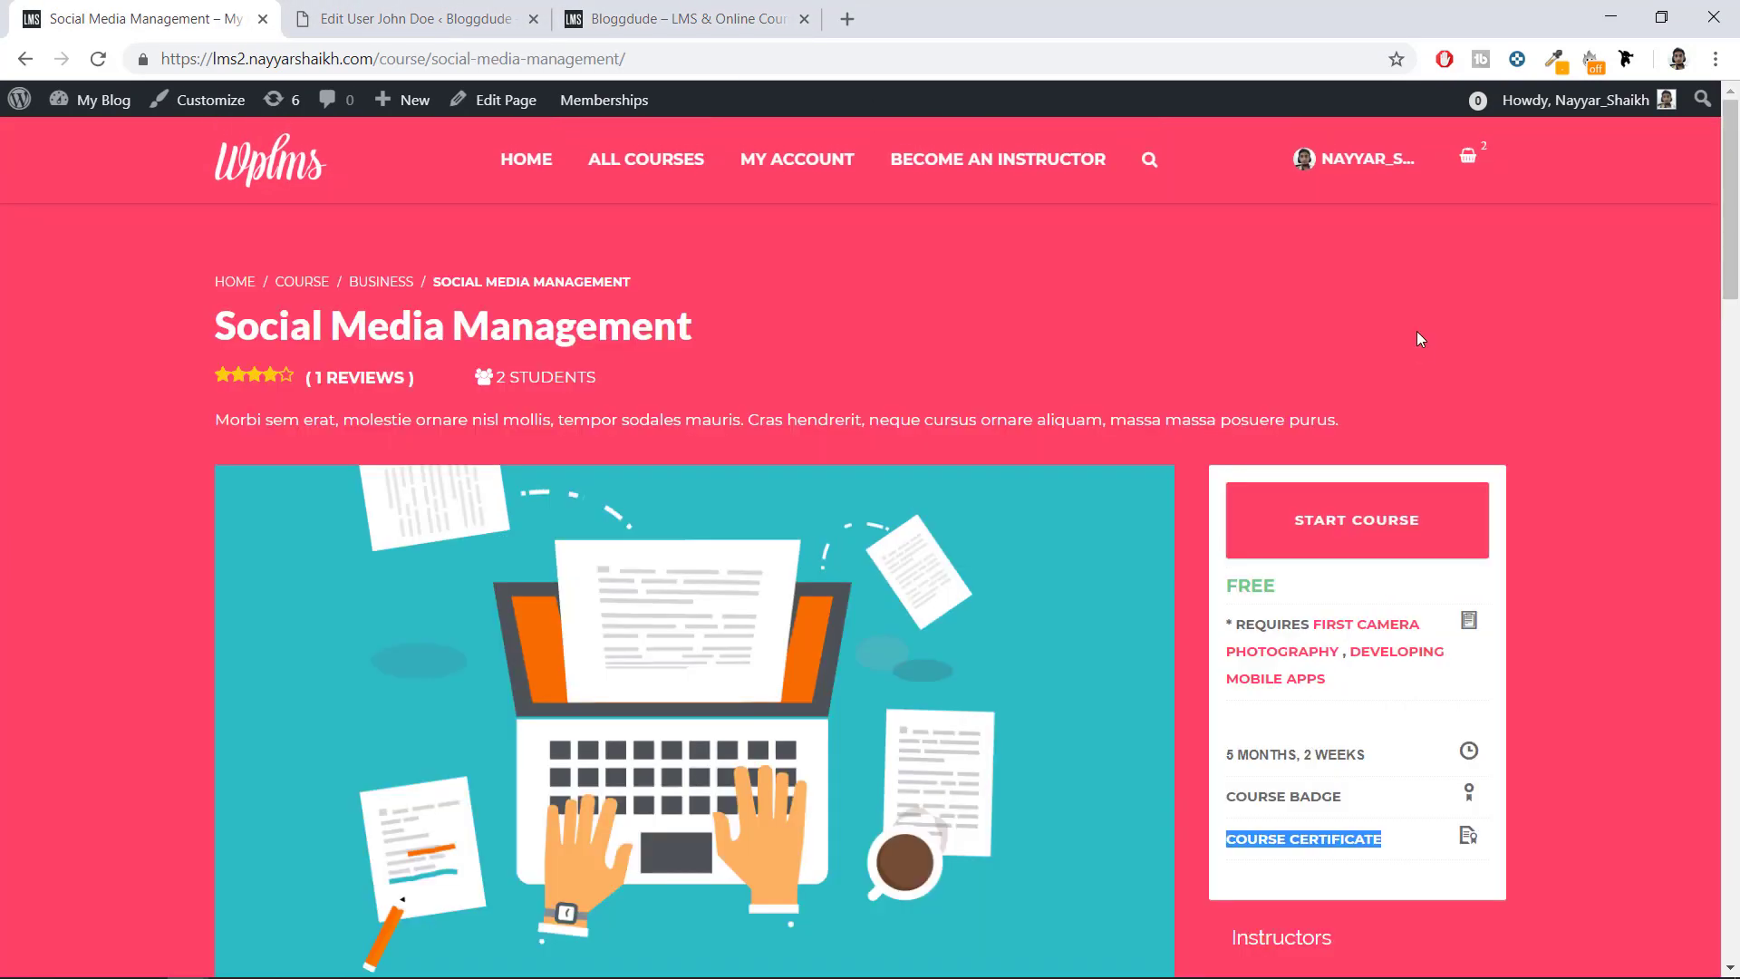
mouse_move(1360, 161)
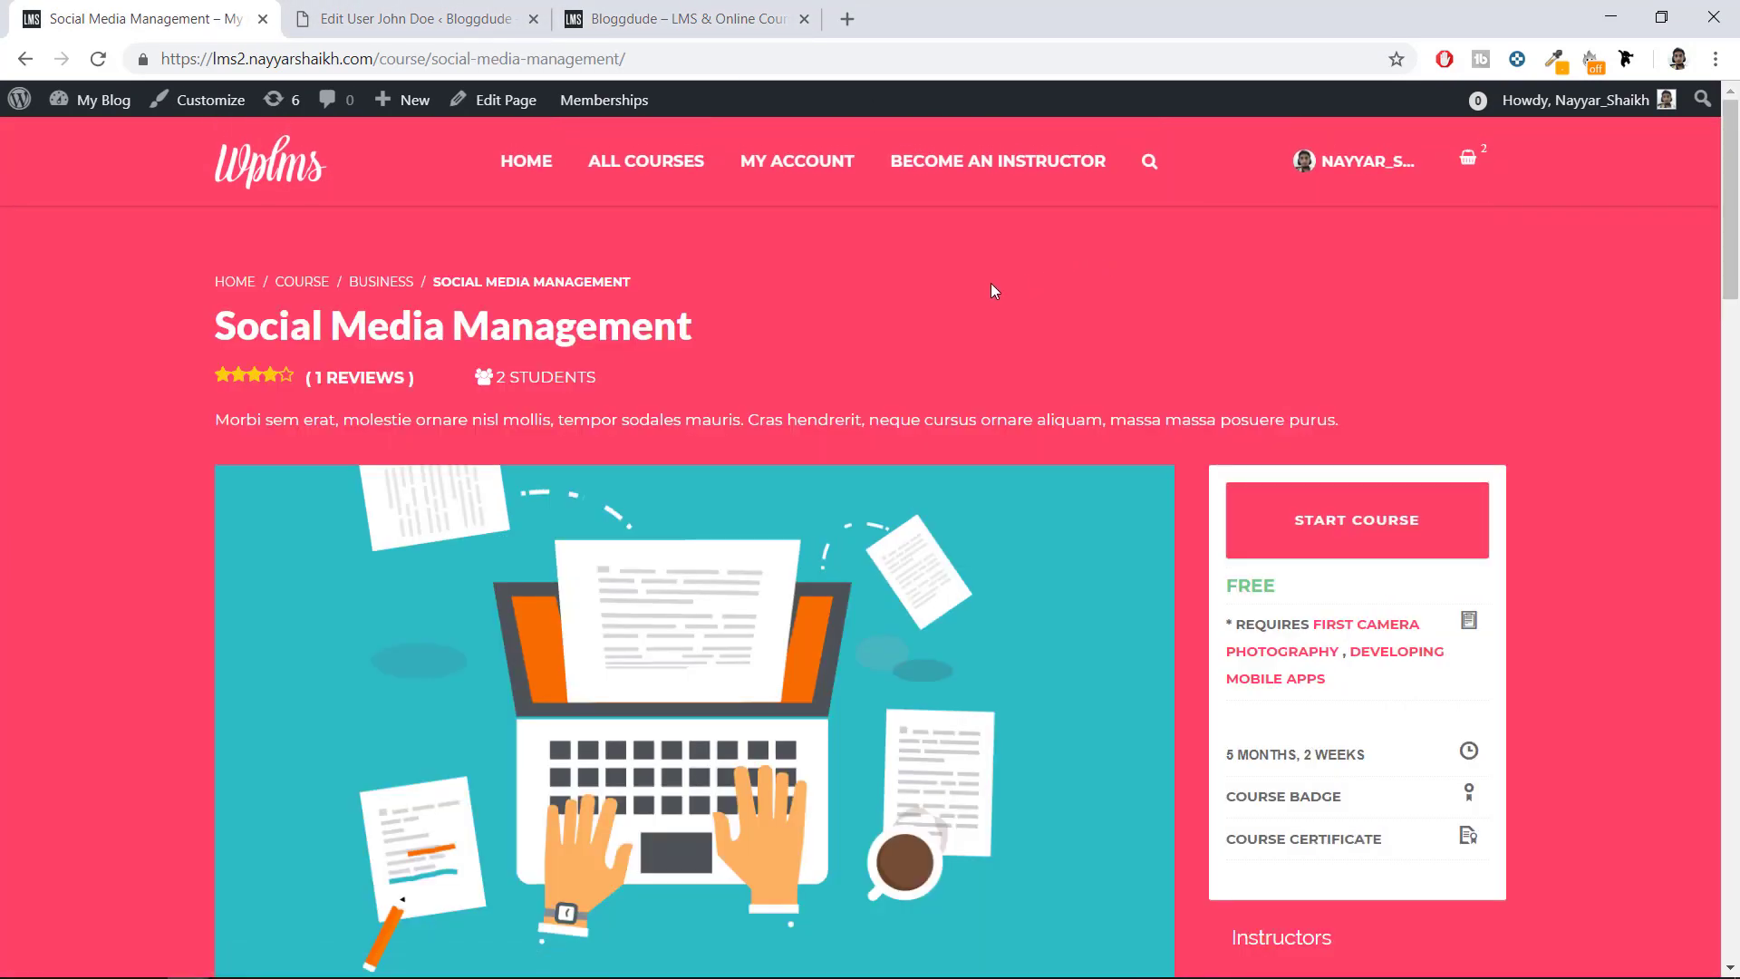
mouse_move(150, 970)
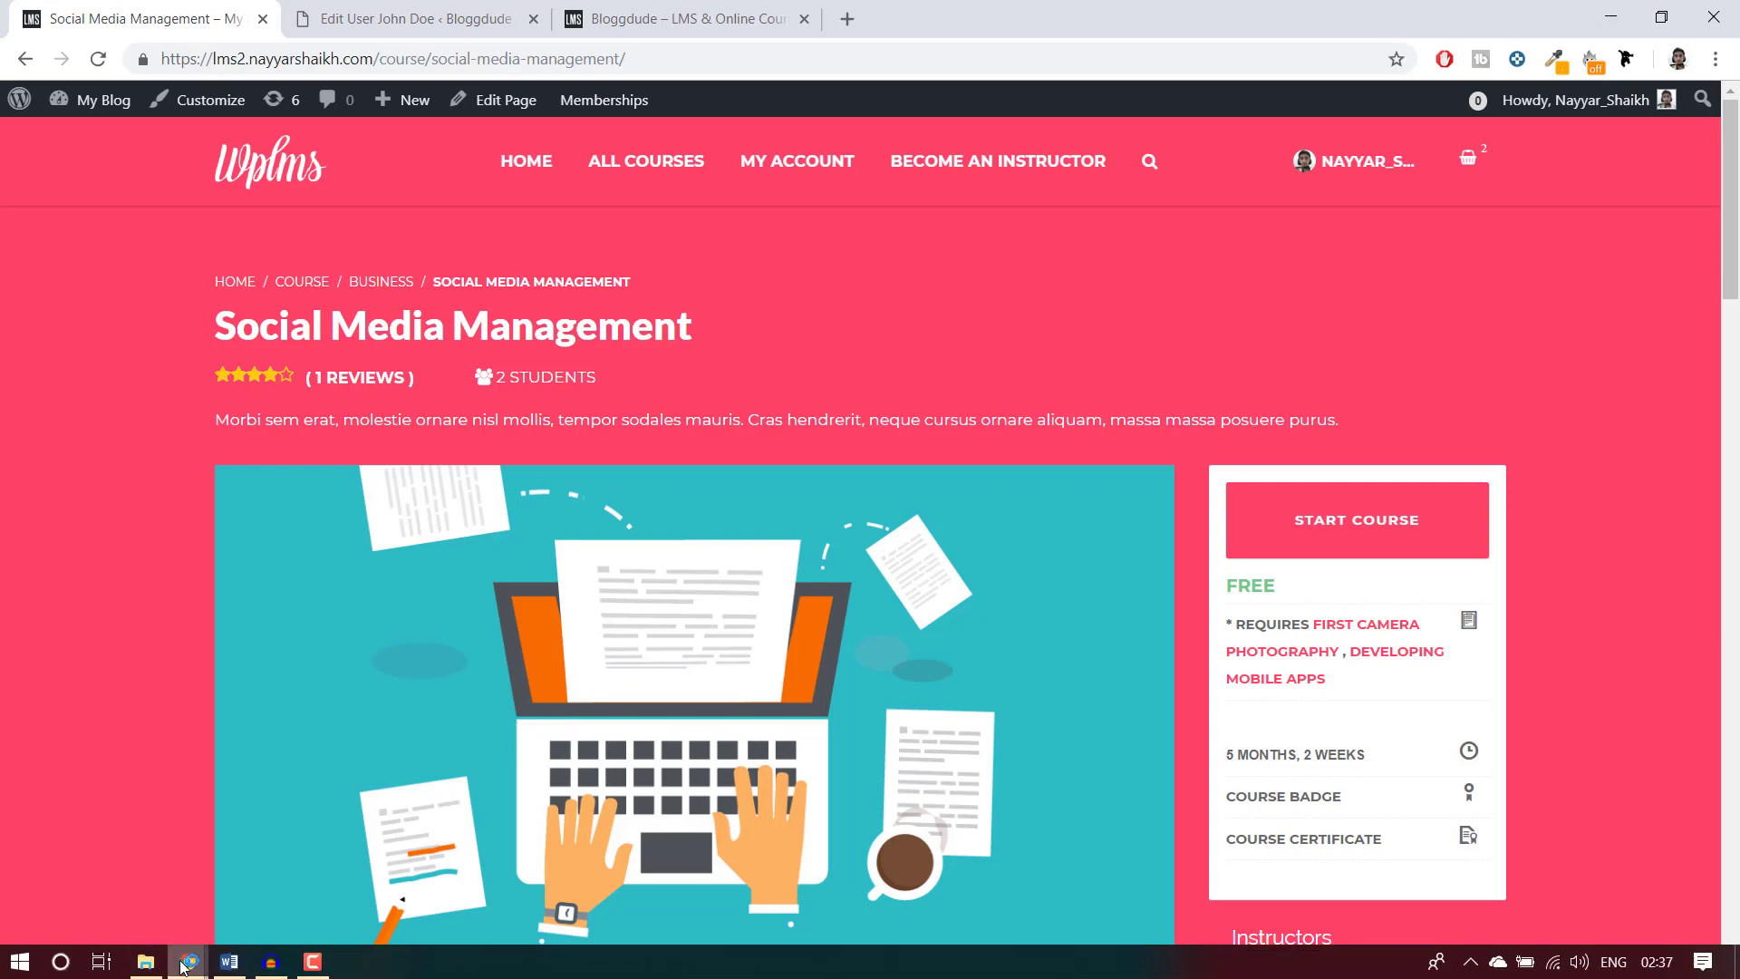
click(376, 861)
- Log in with the instructor's username and password
click(789, 297)
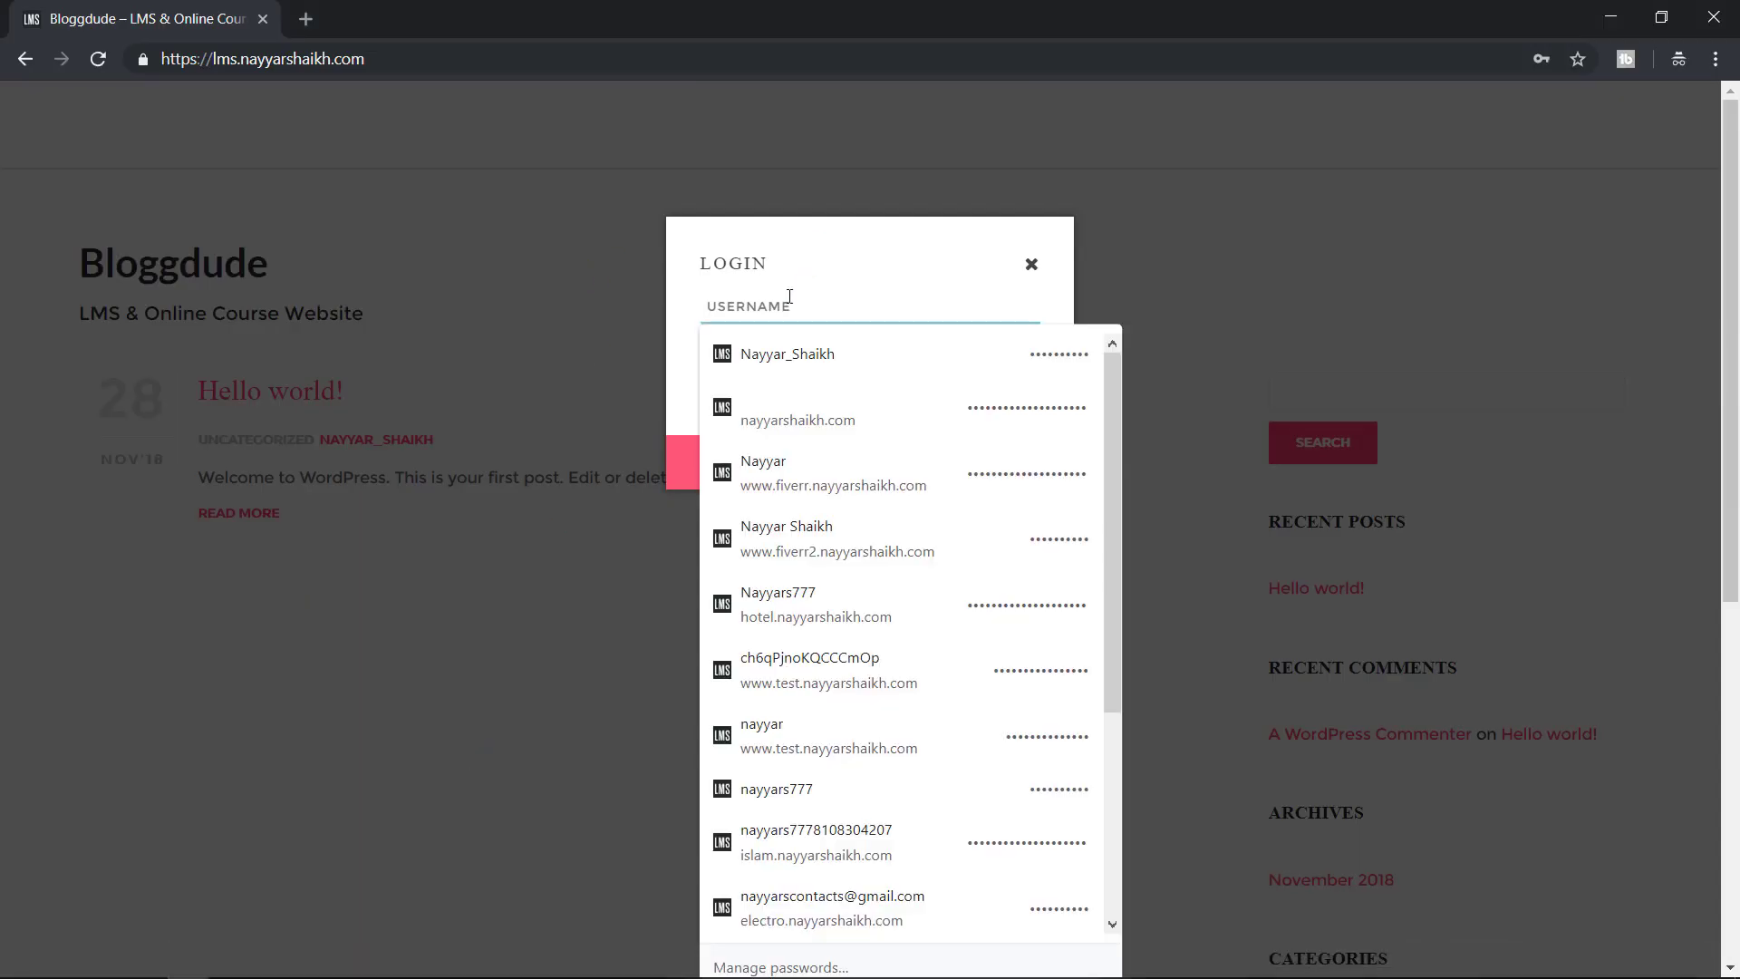
key(Tab)
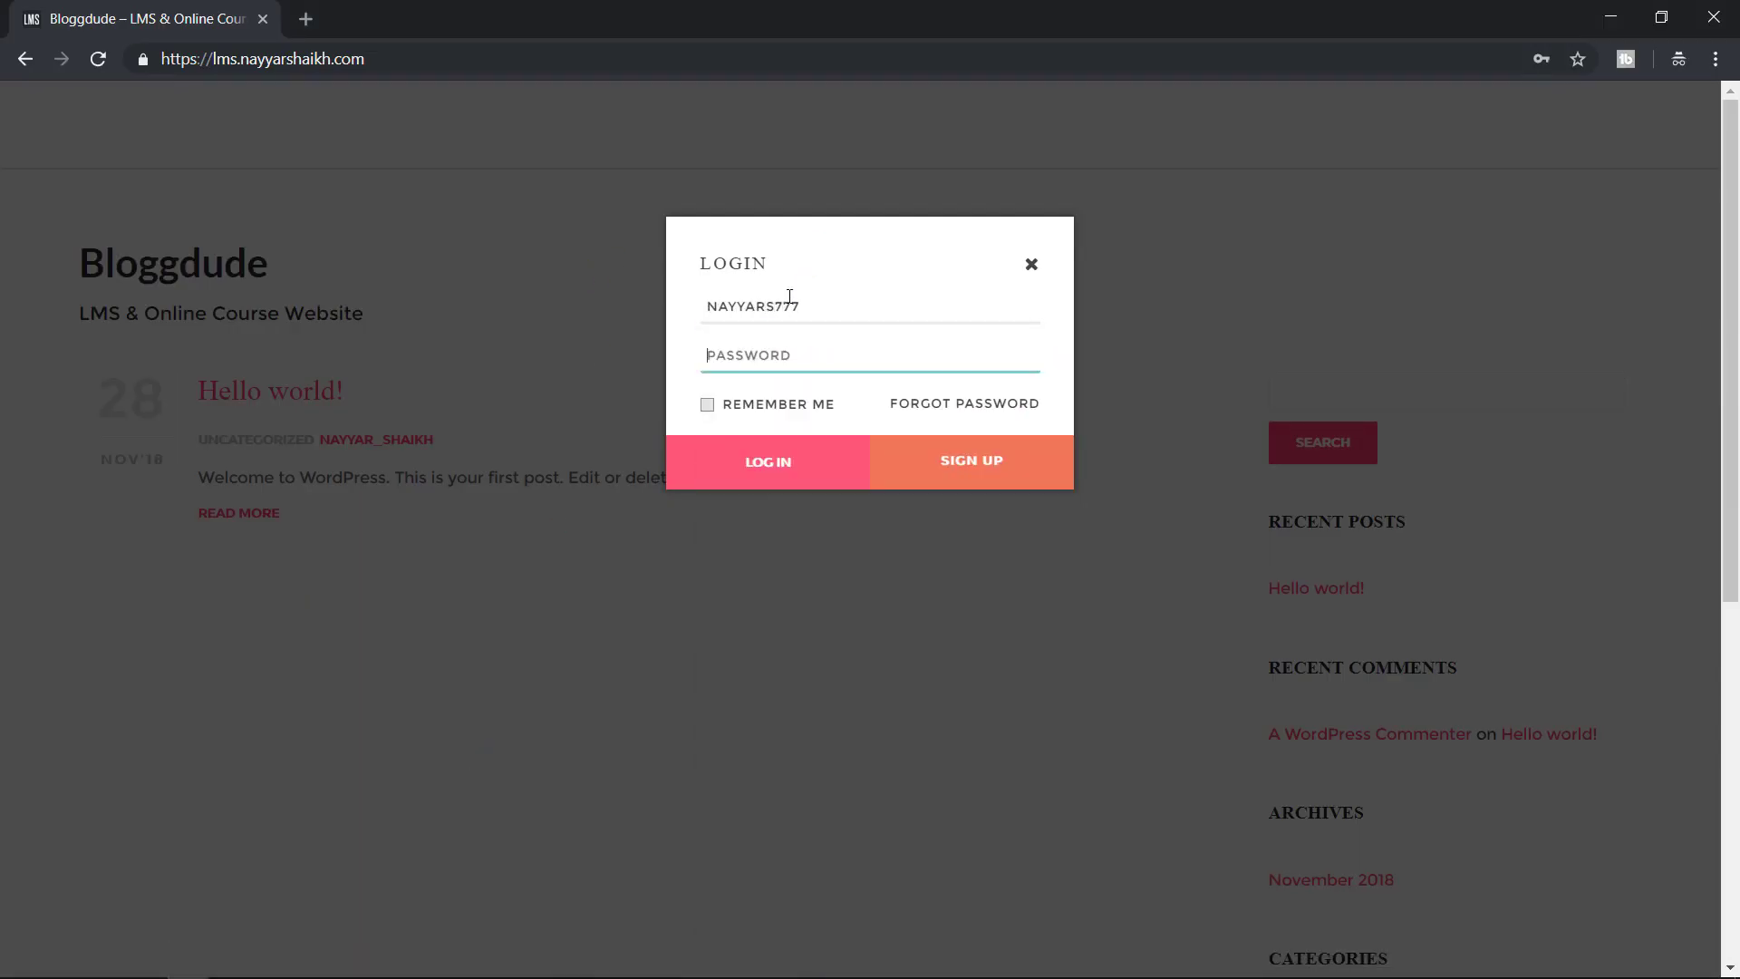
text(••)
click(830, 451)
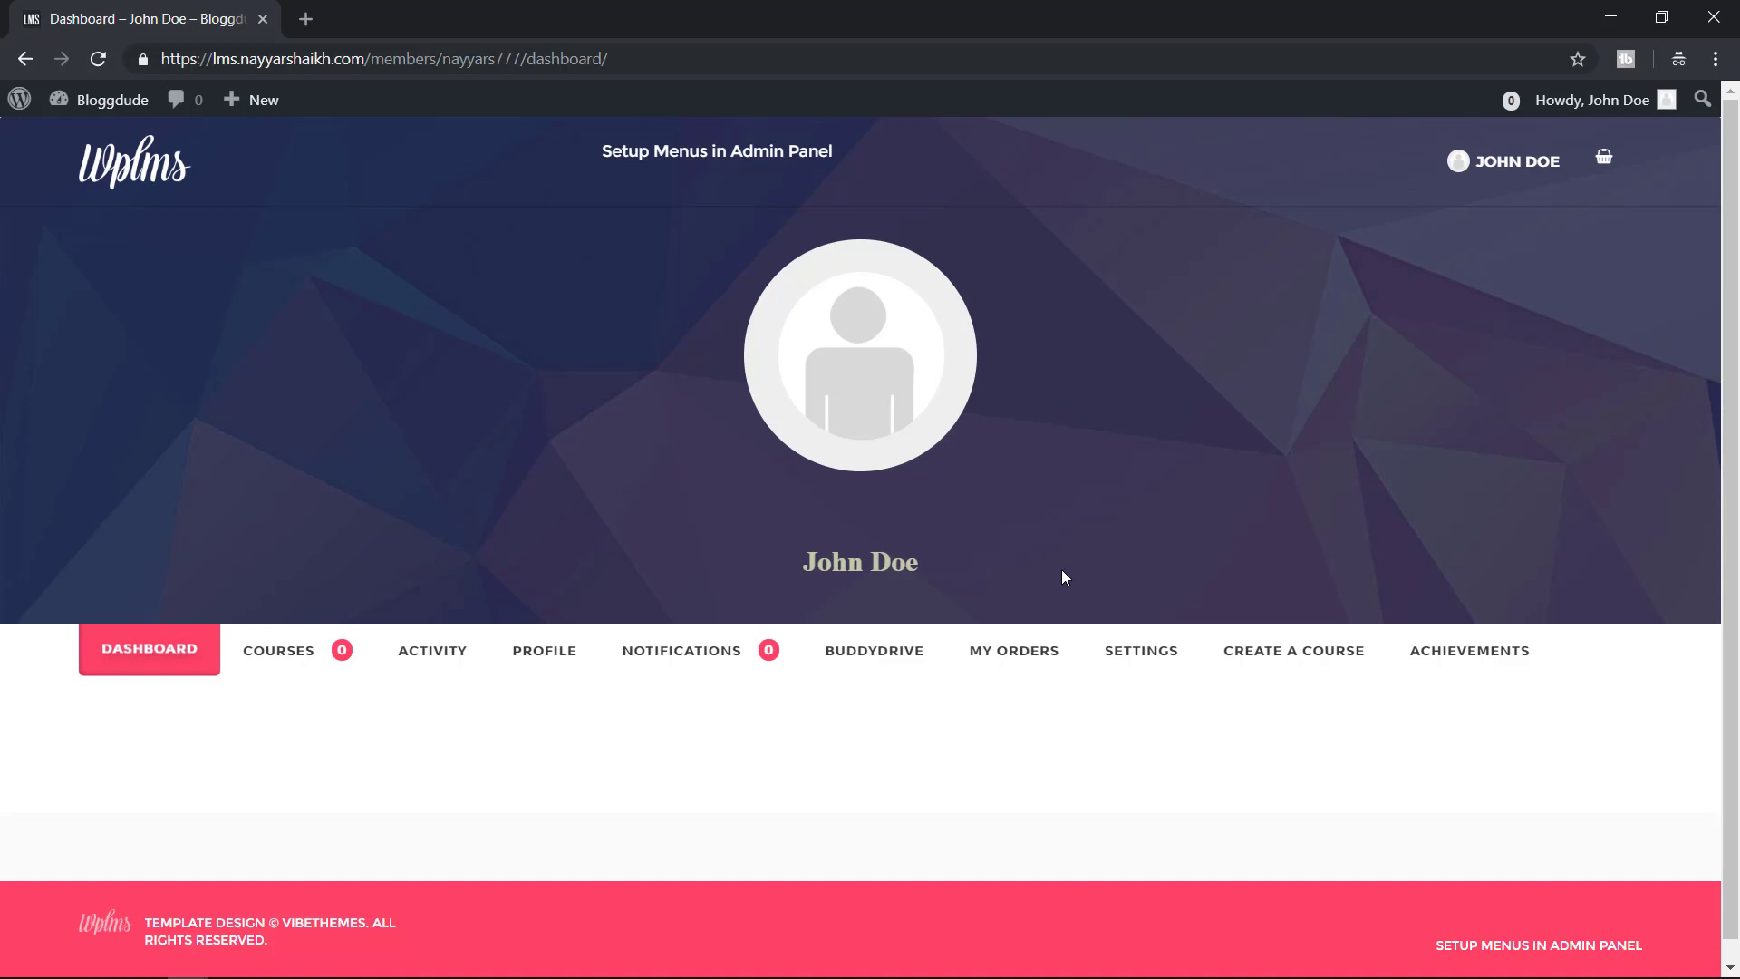
- Look over the instructor dashboard's Create a Course tab and admin bar menus, then minimize the window
scroll(1269, 598, down, 1)
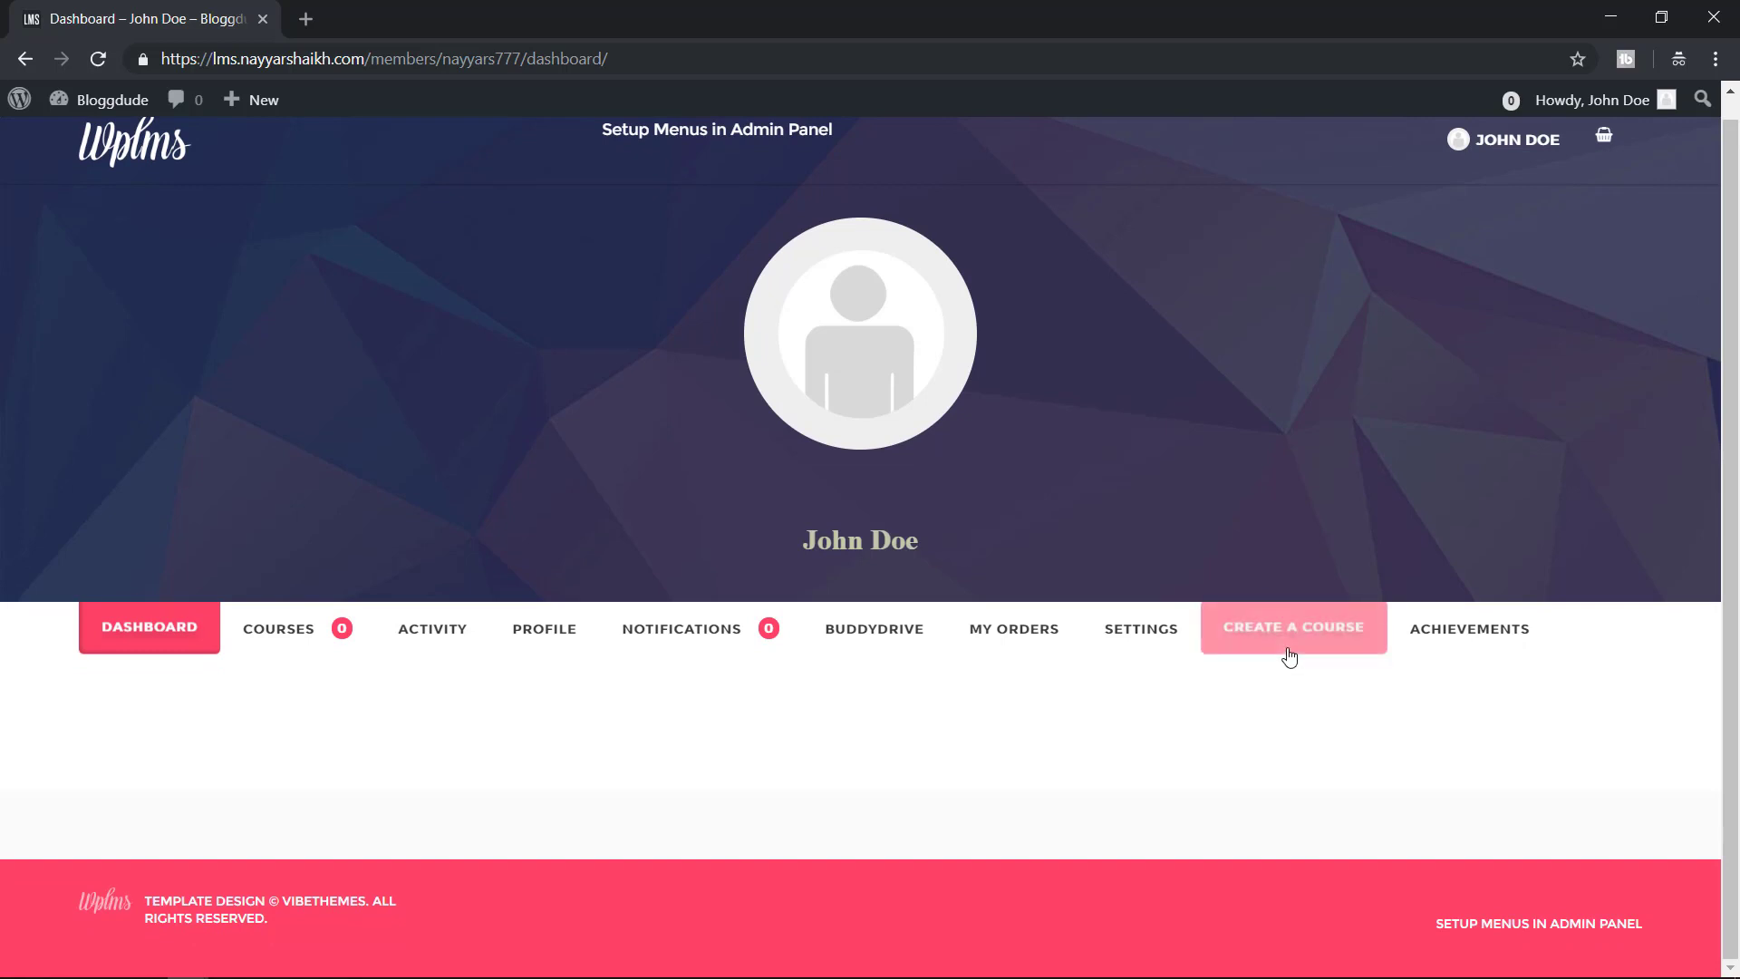
scroll(1298, 650, up, 1)
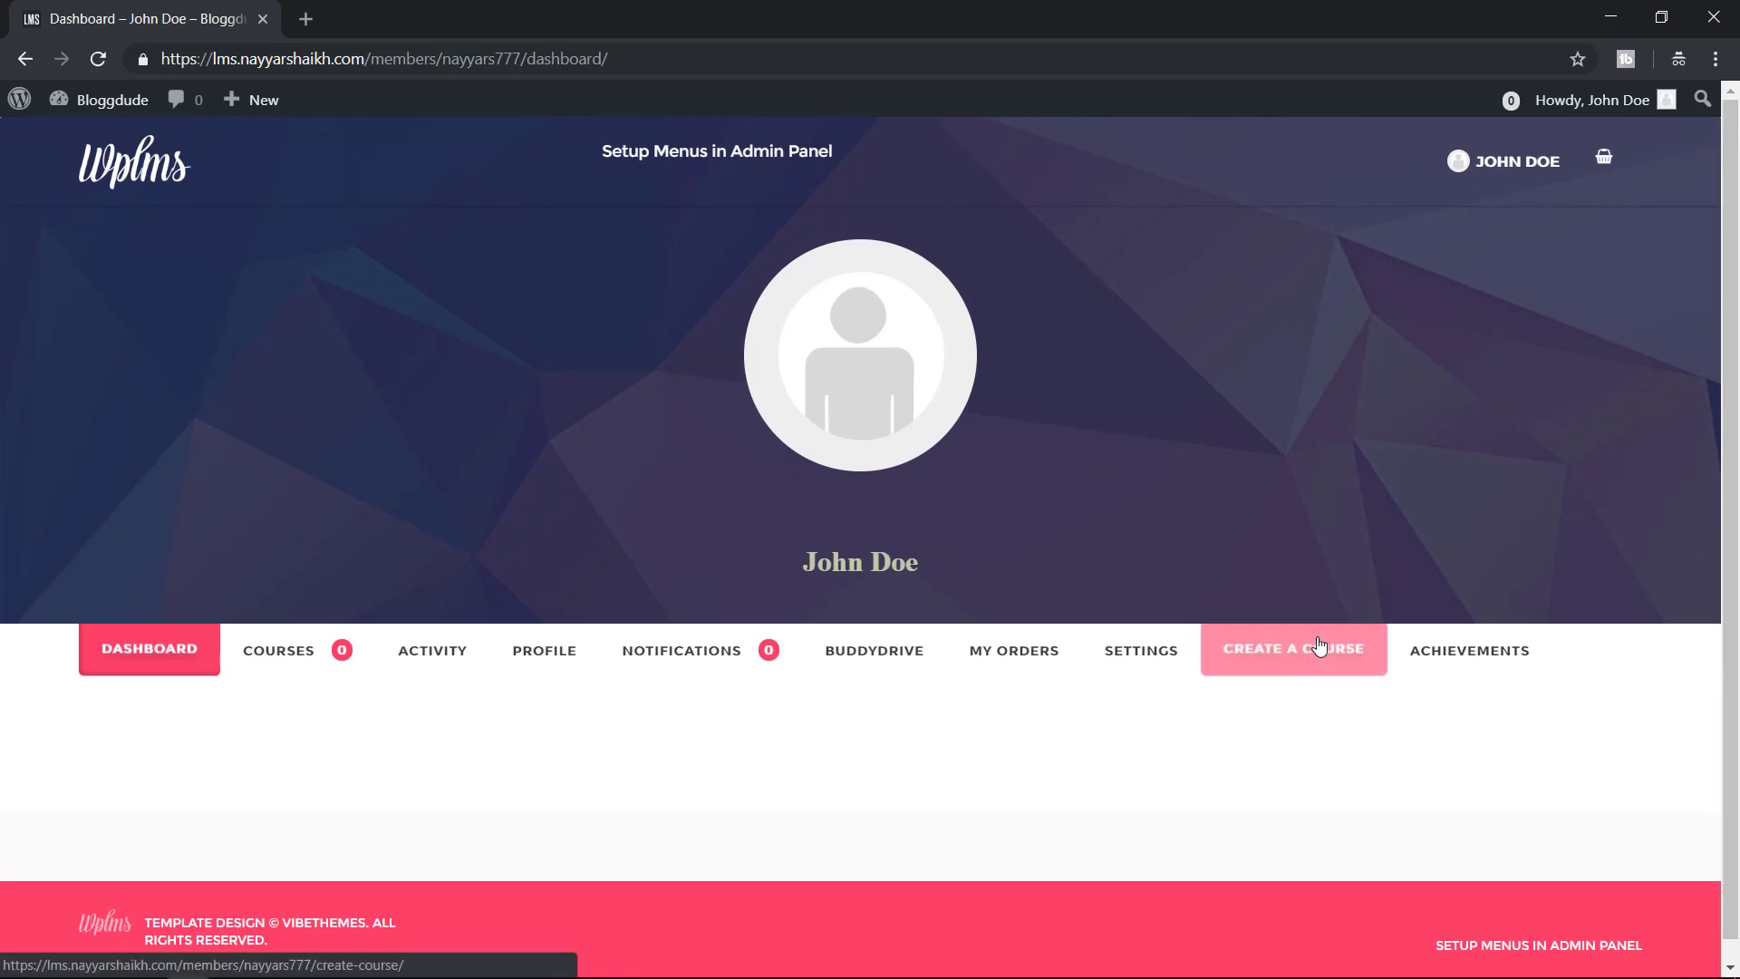
mouse_move(74, 108)
mouse_move(264, 105)
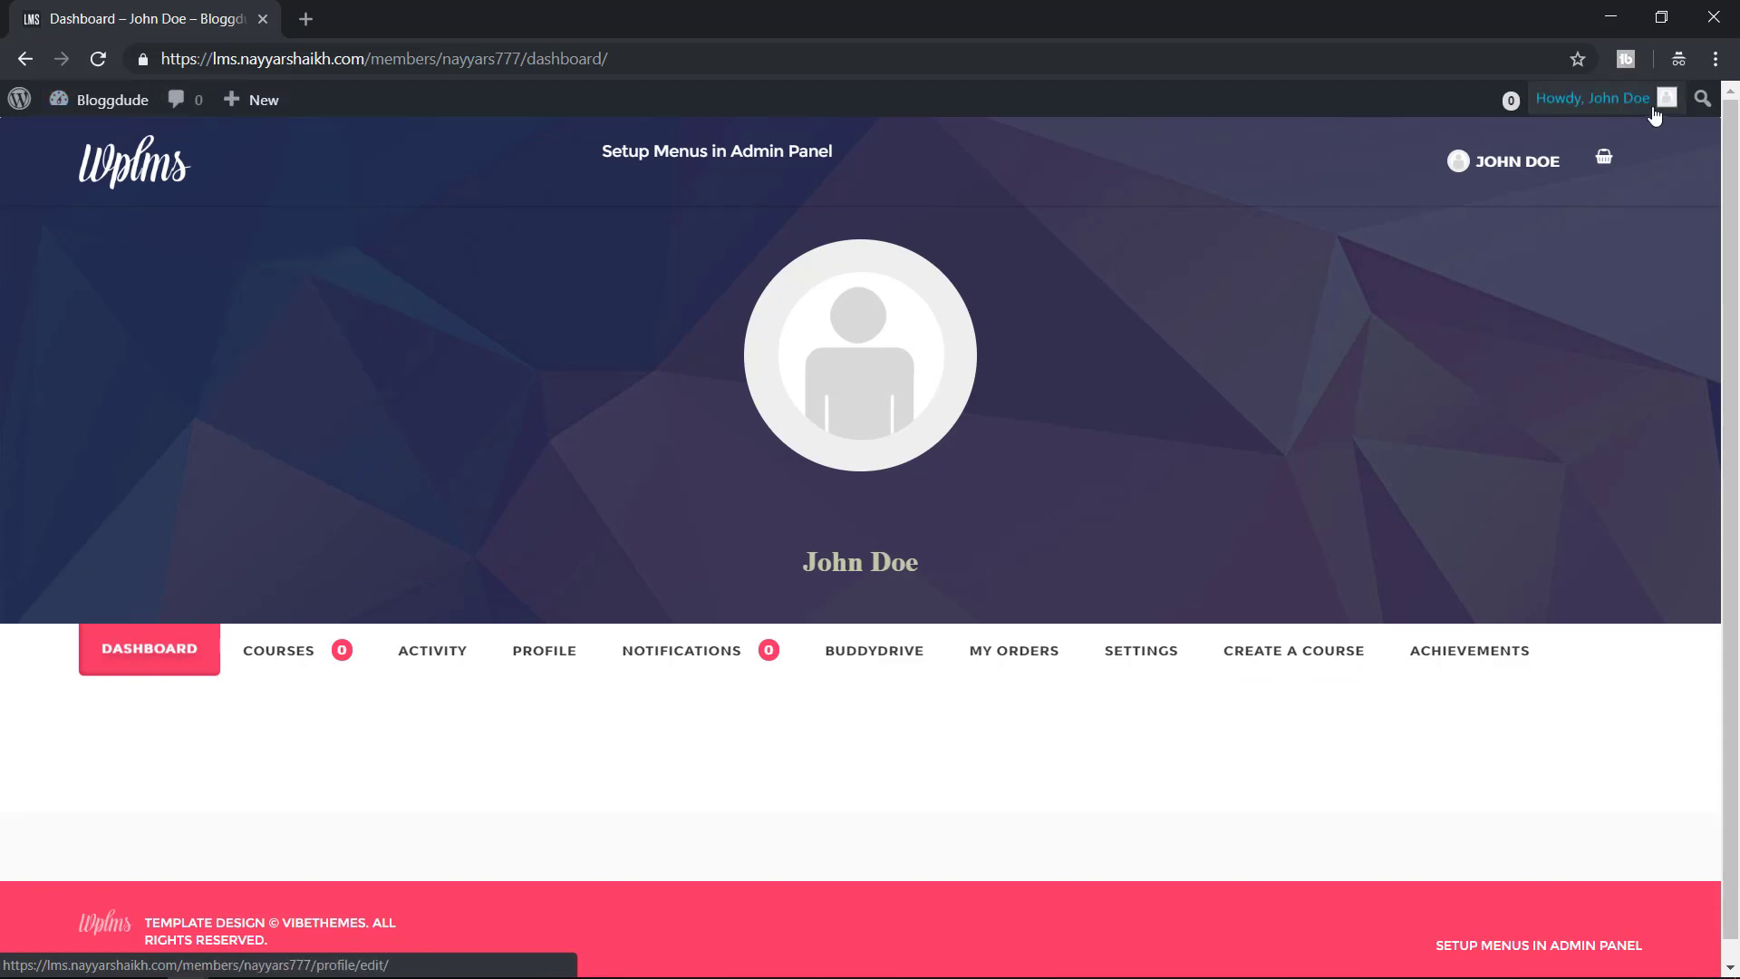
mouse_move(1654, 107)
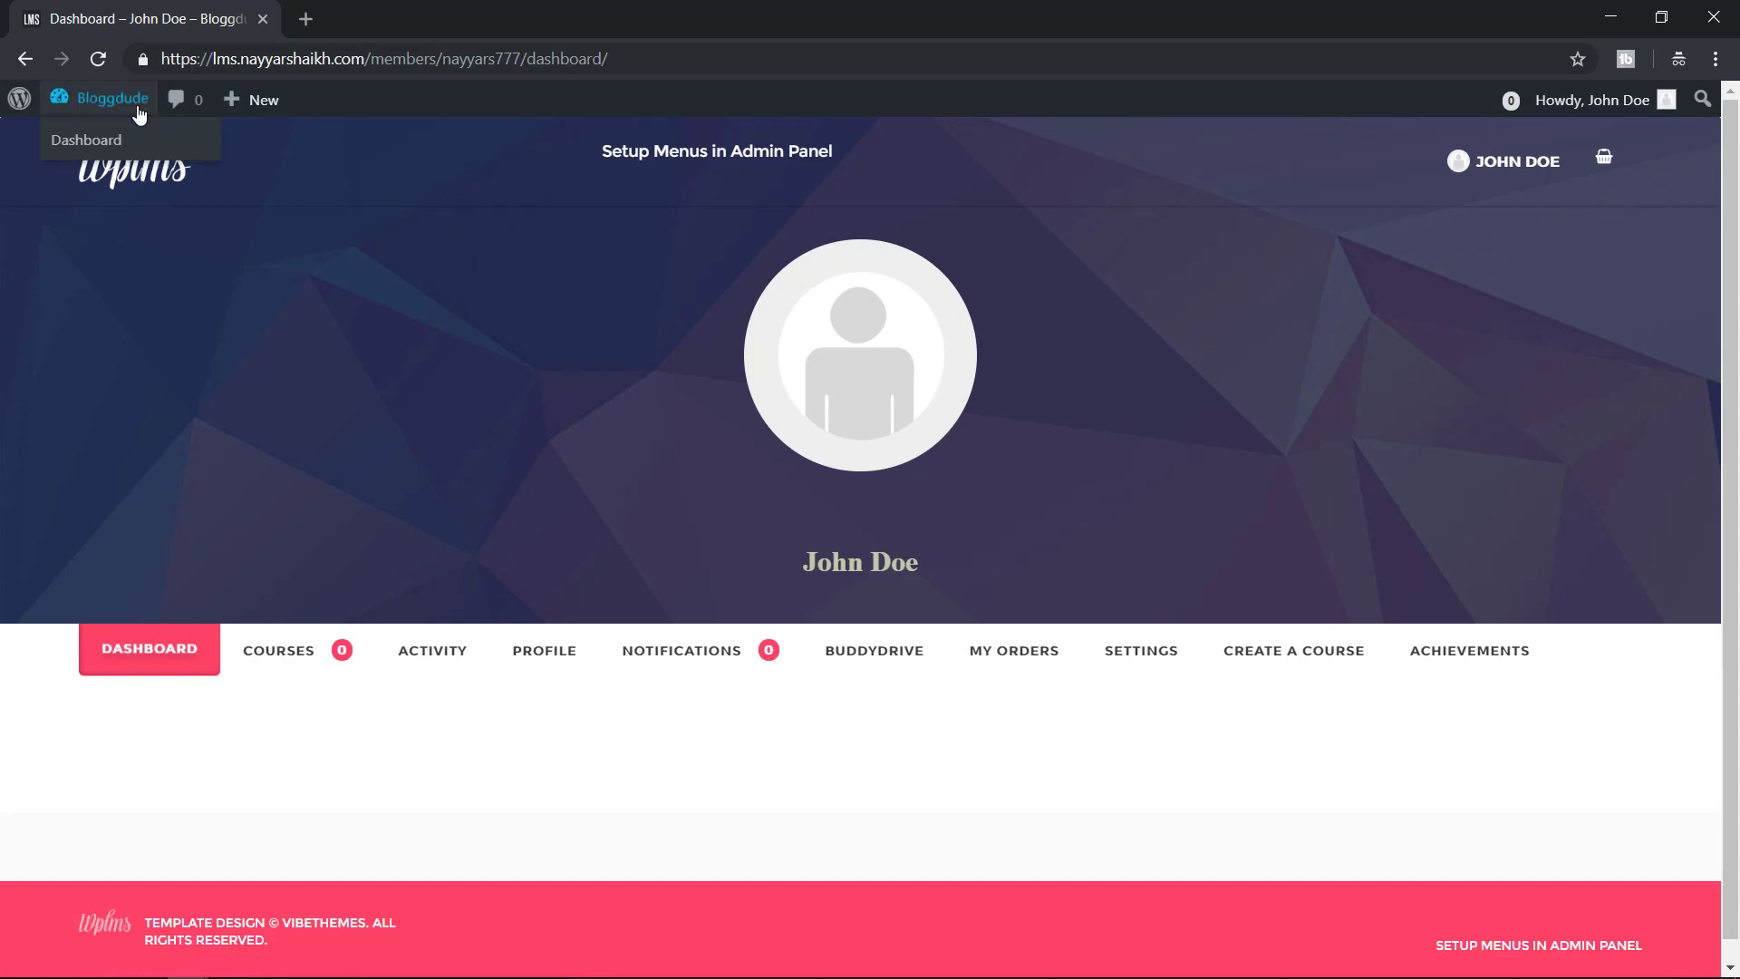
scroll(1640, 696, down, 1)
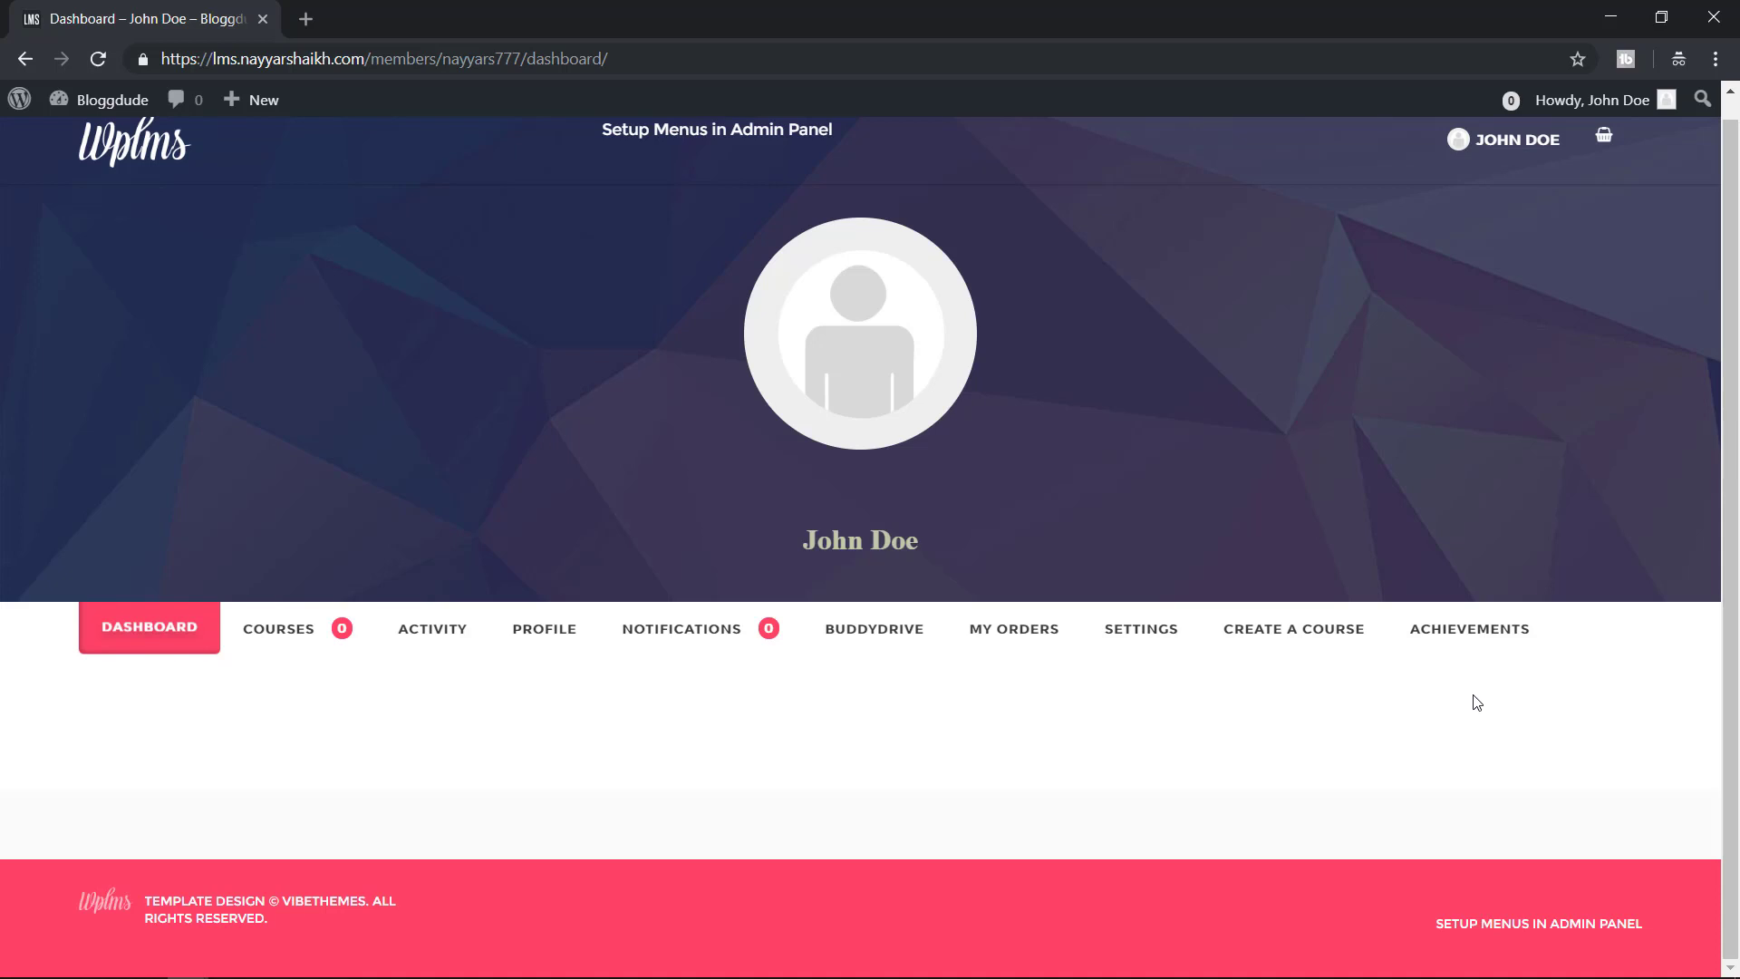
click(1611, 16)
- Open LMS > Course Category and type Technology as the new category name
click(481, 16)
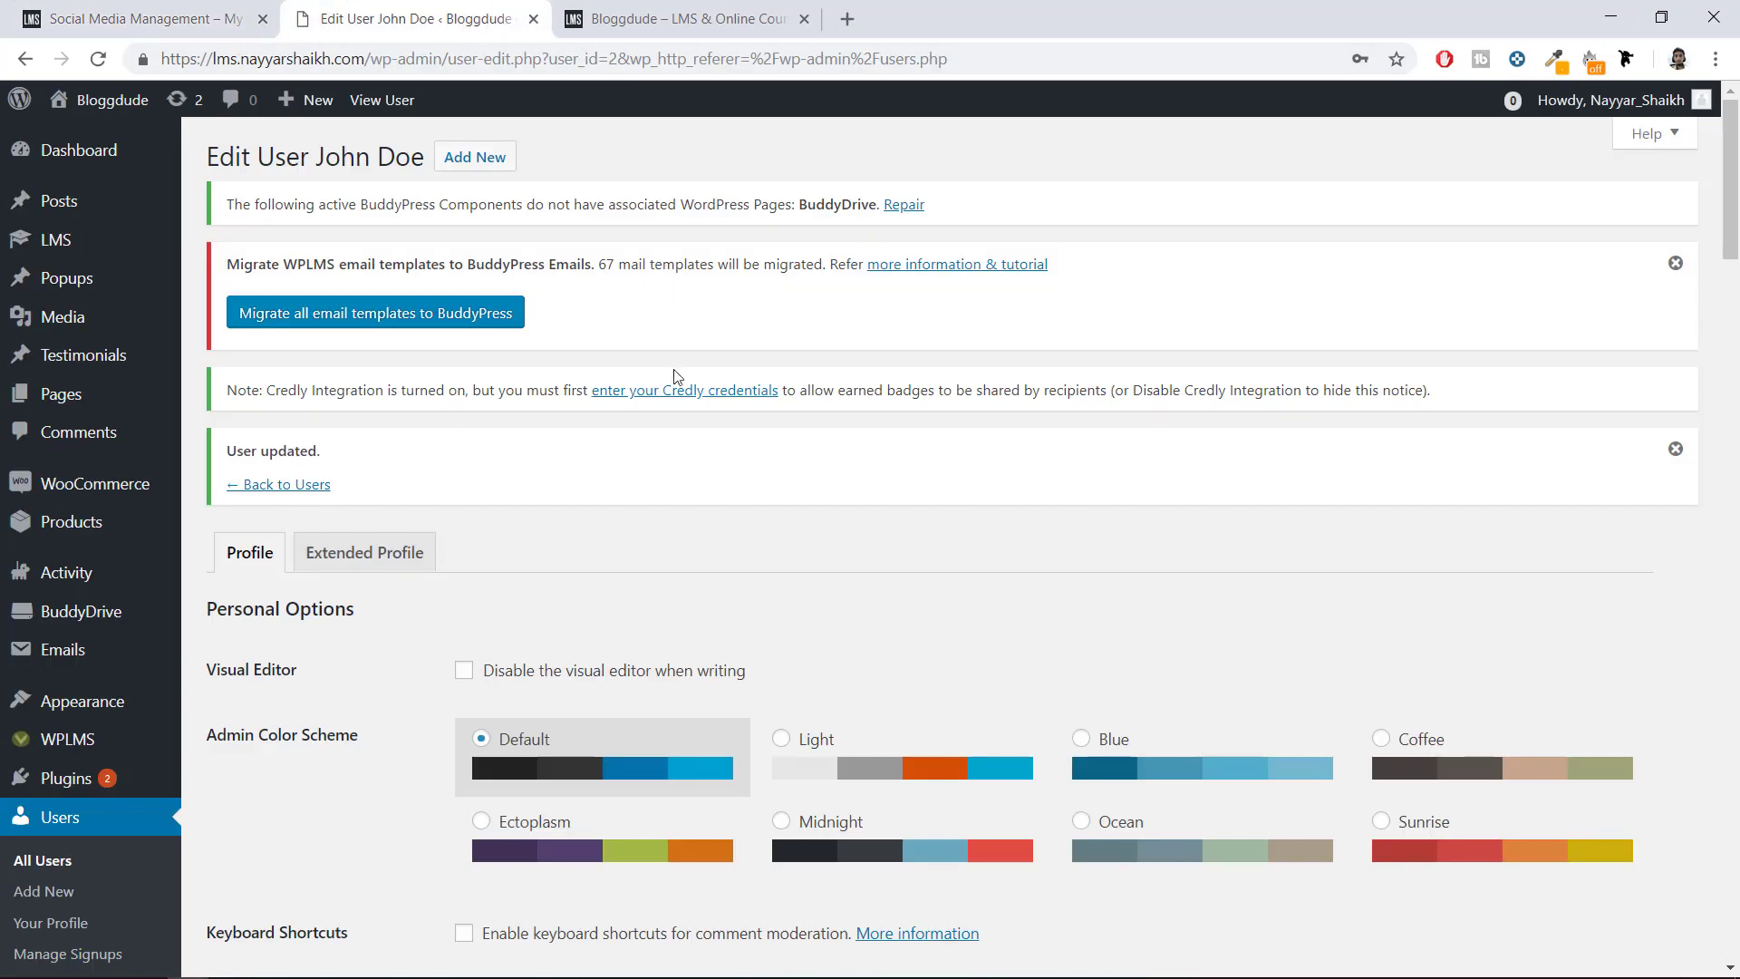
mouse_move(70, 242)
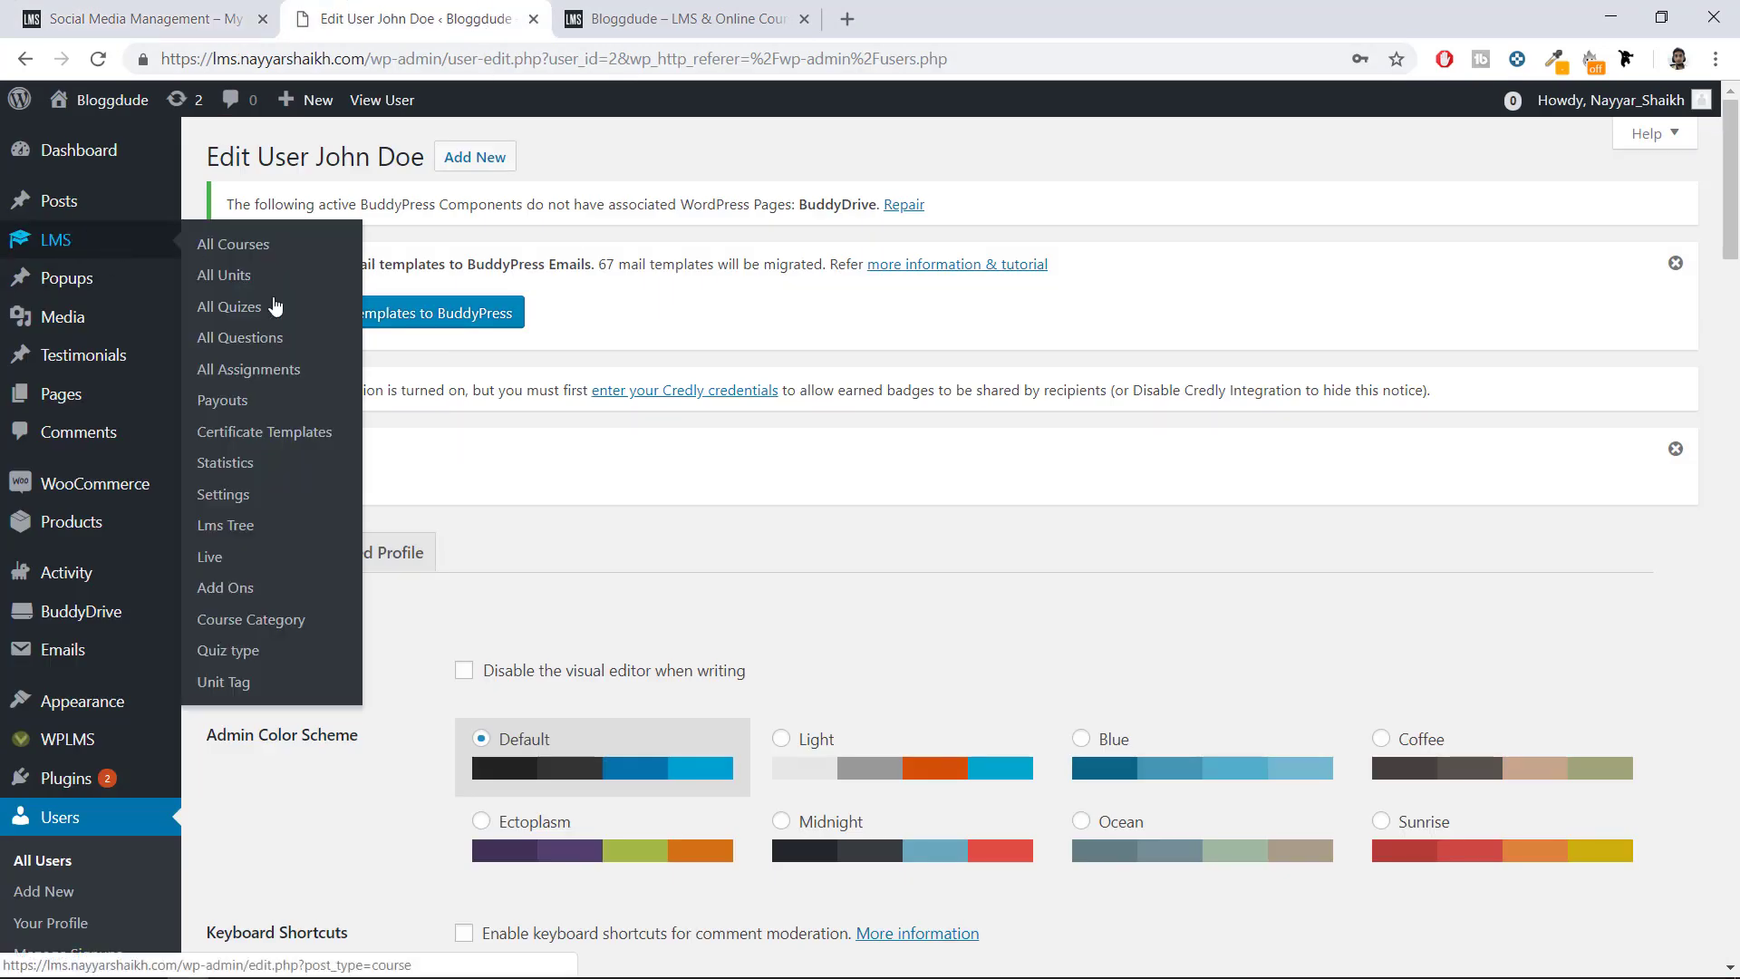
click(278, 626)
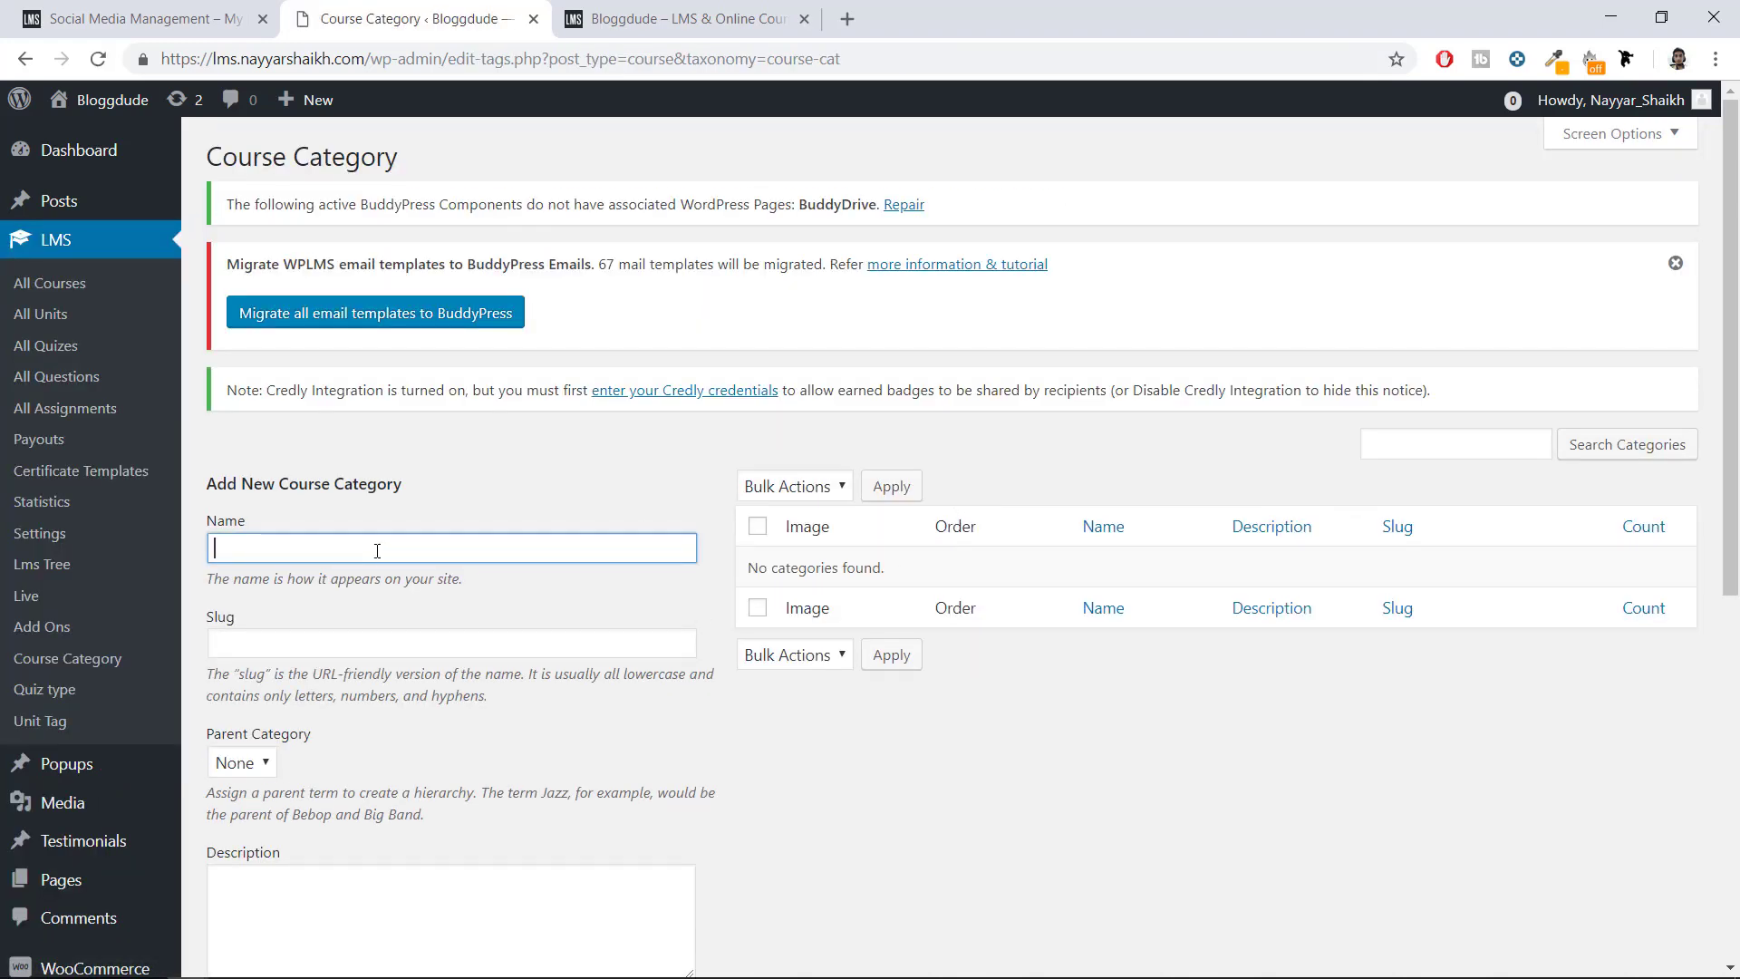
scroll(858, 508, down, 4)
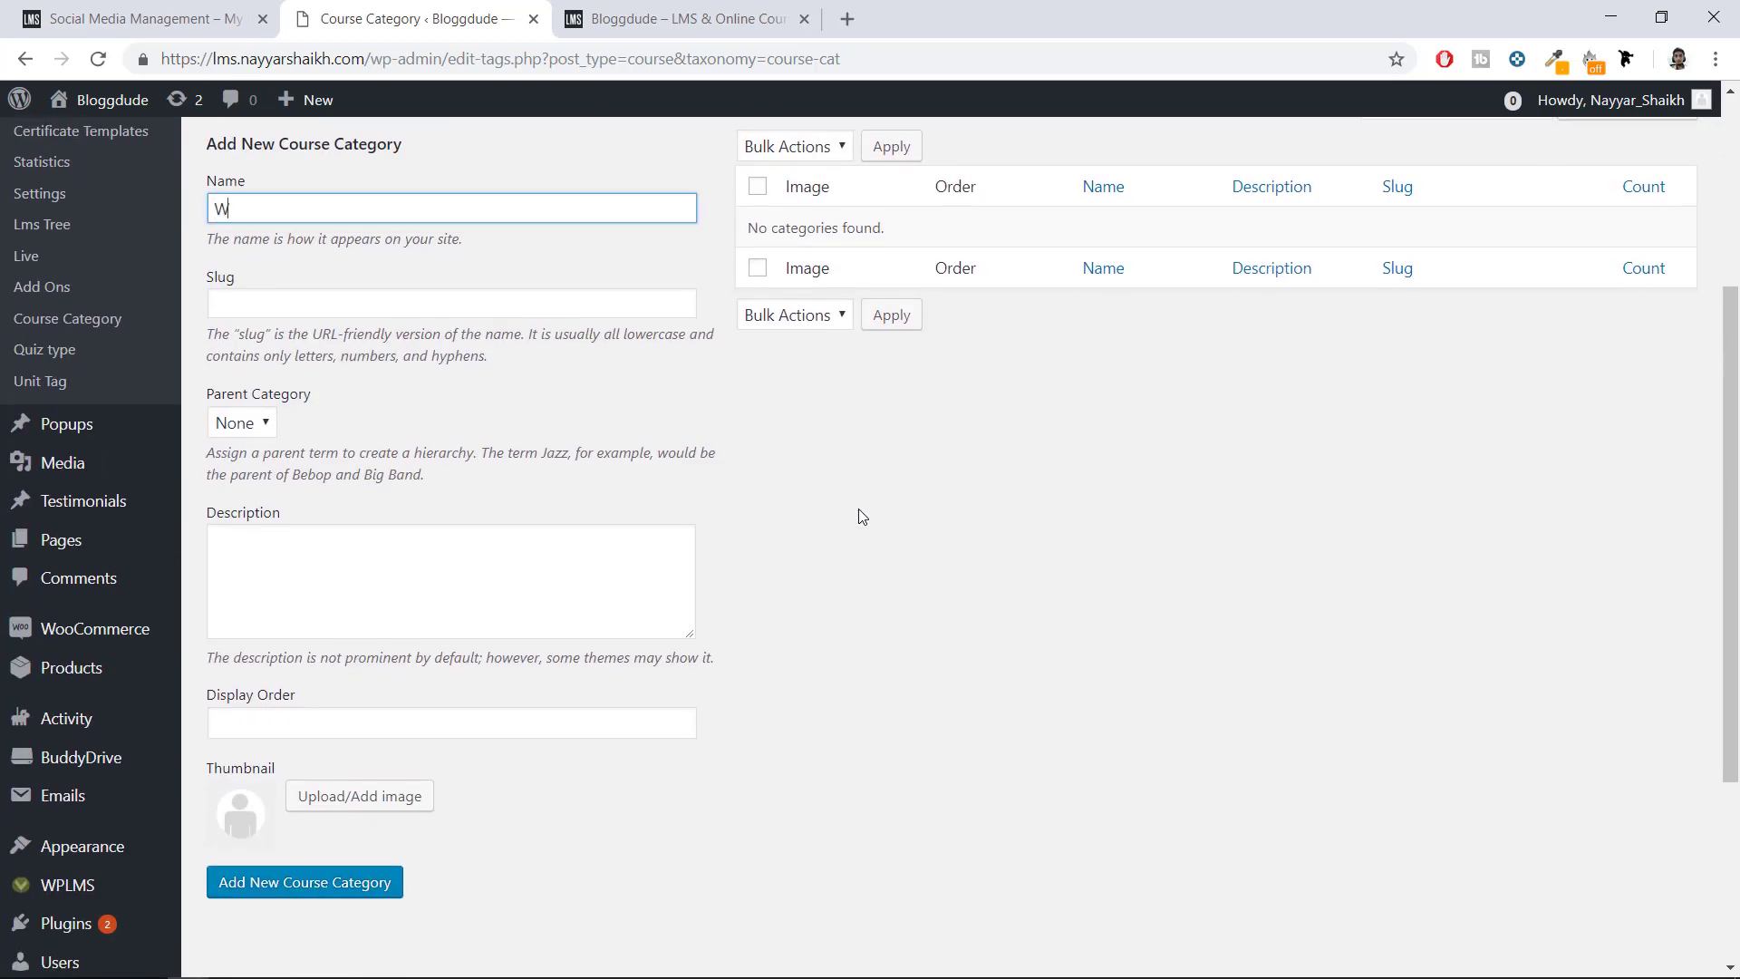
text(Technology)
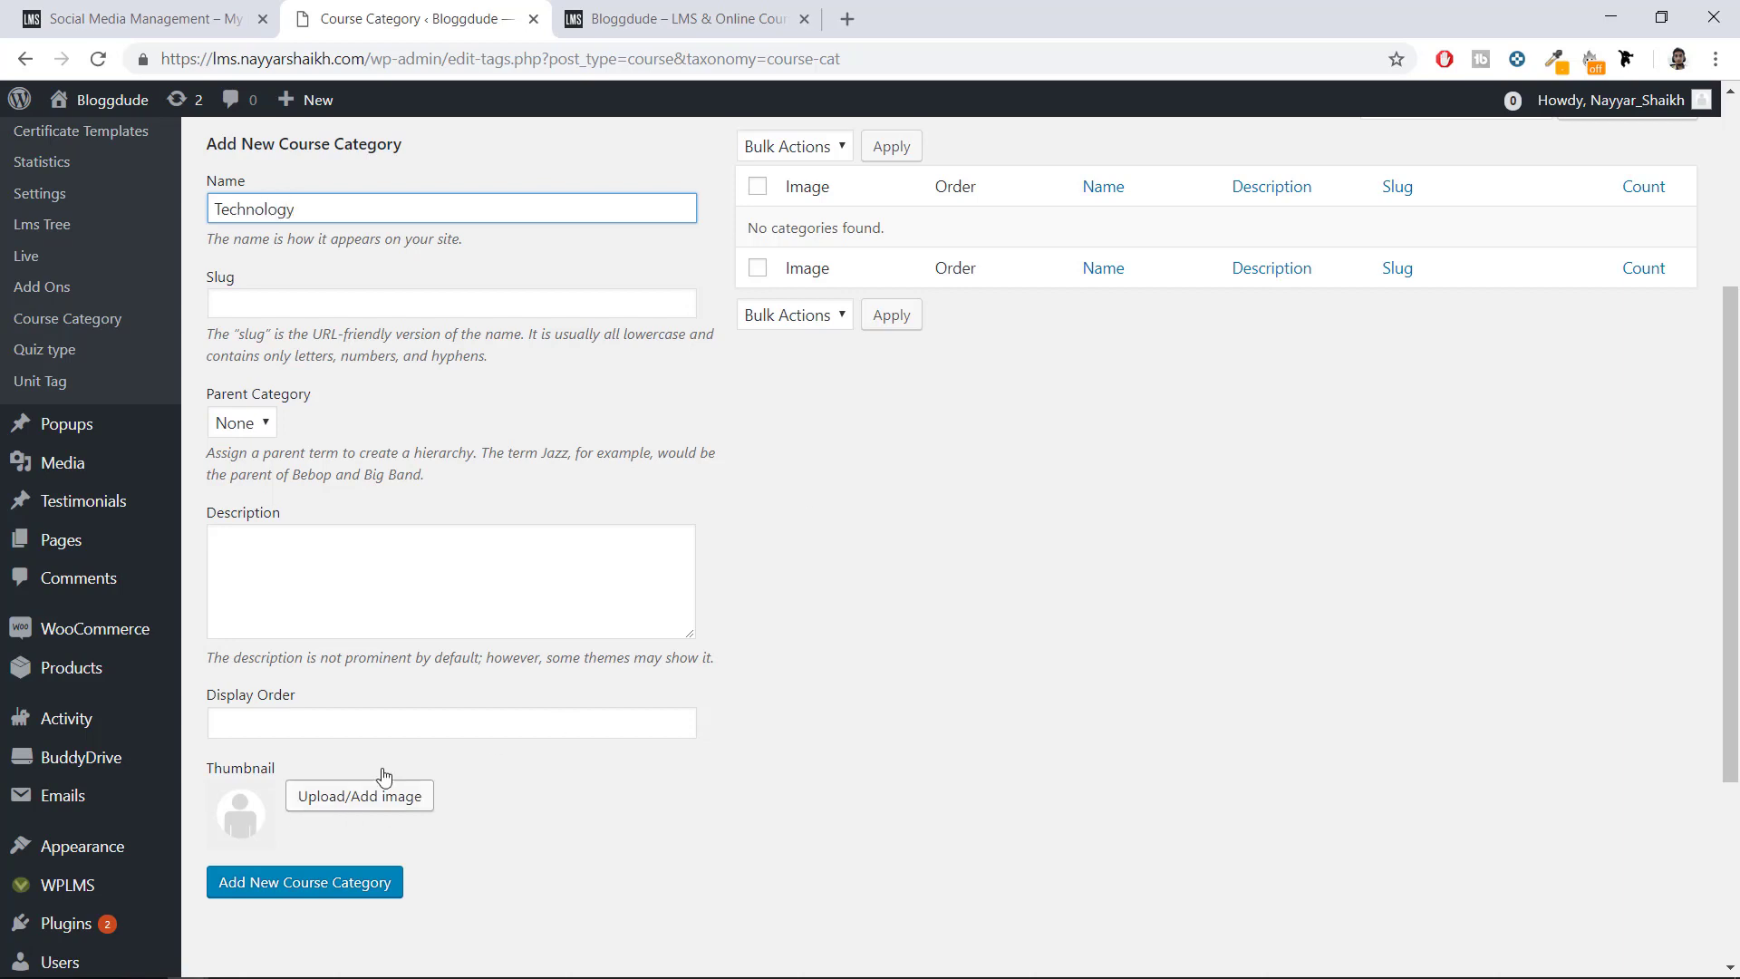
- Compare the home page category cards in the front-end tab with the category form
click(163, 18)
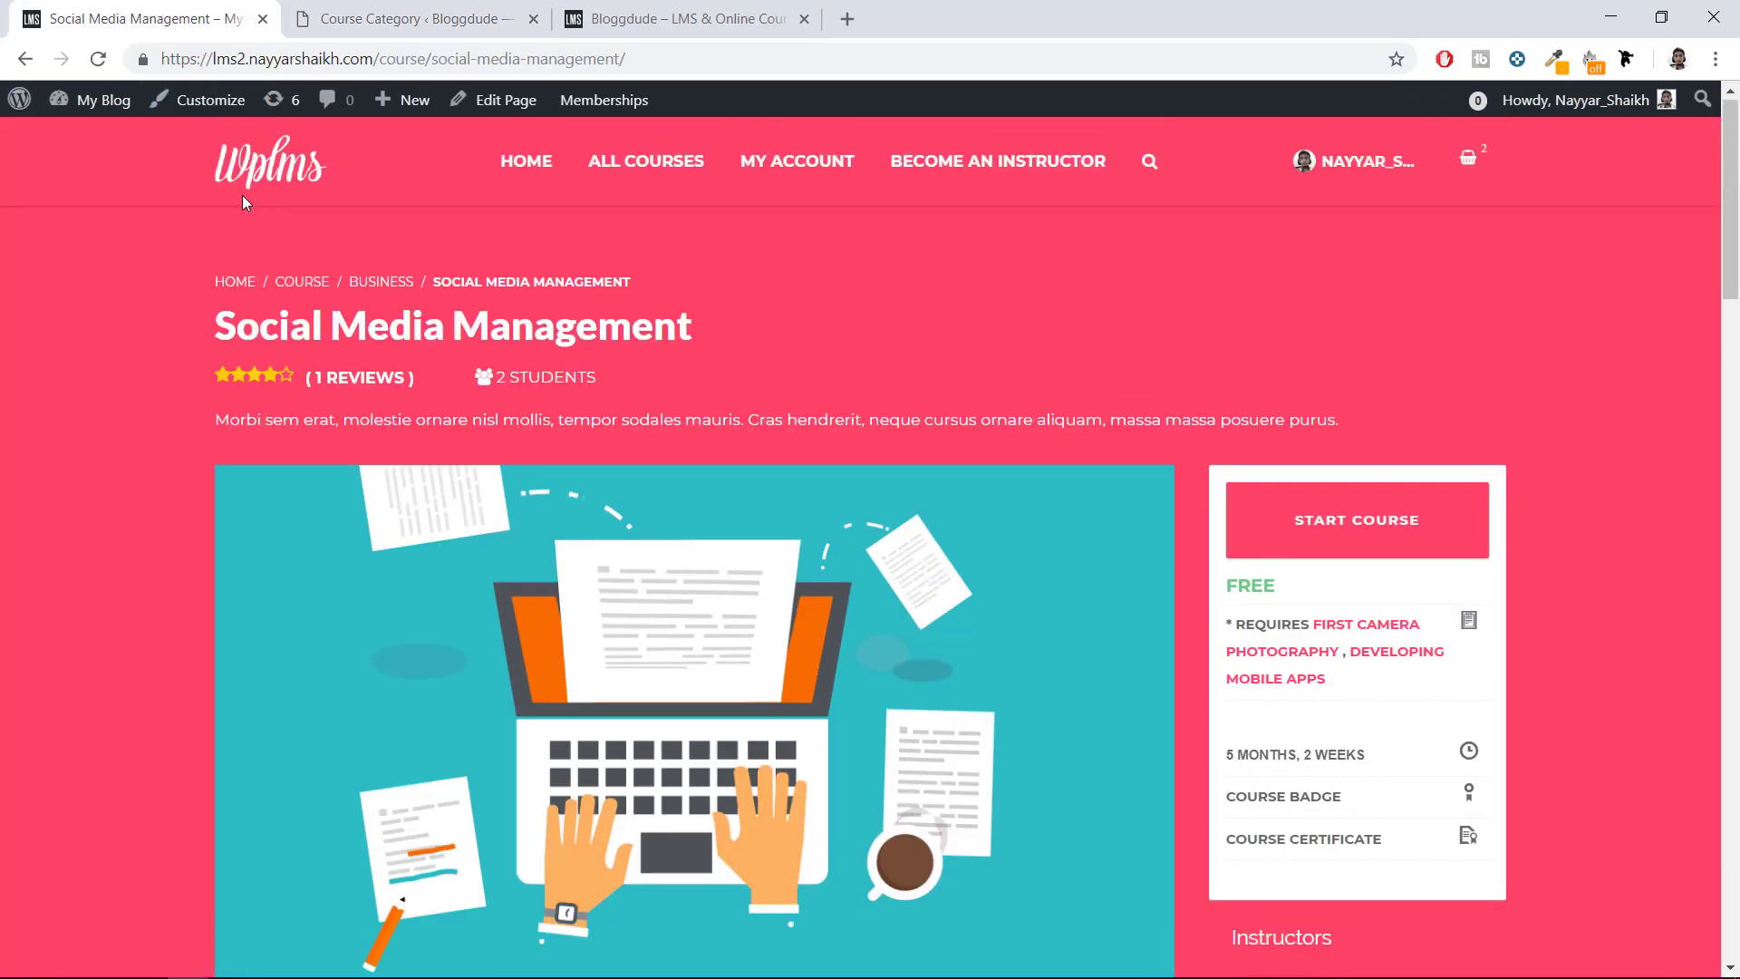
click(360, 22)
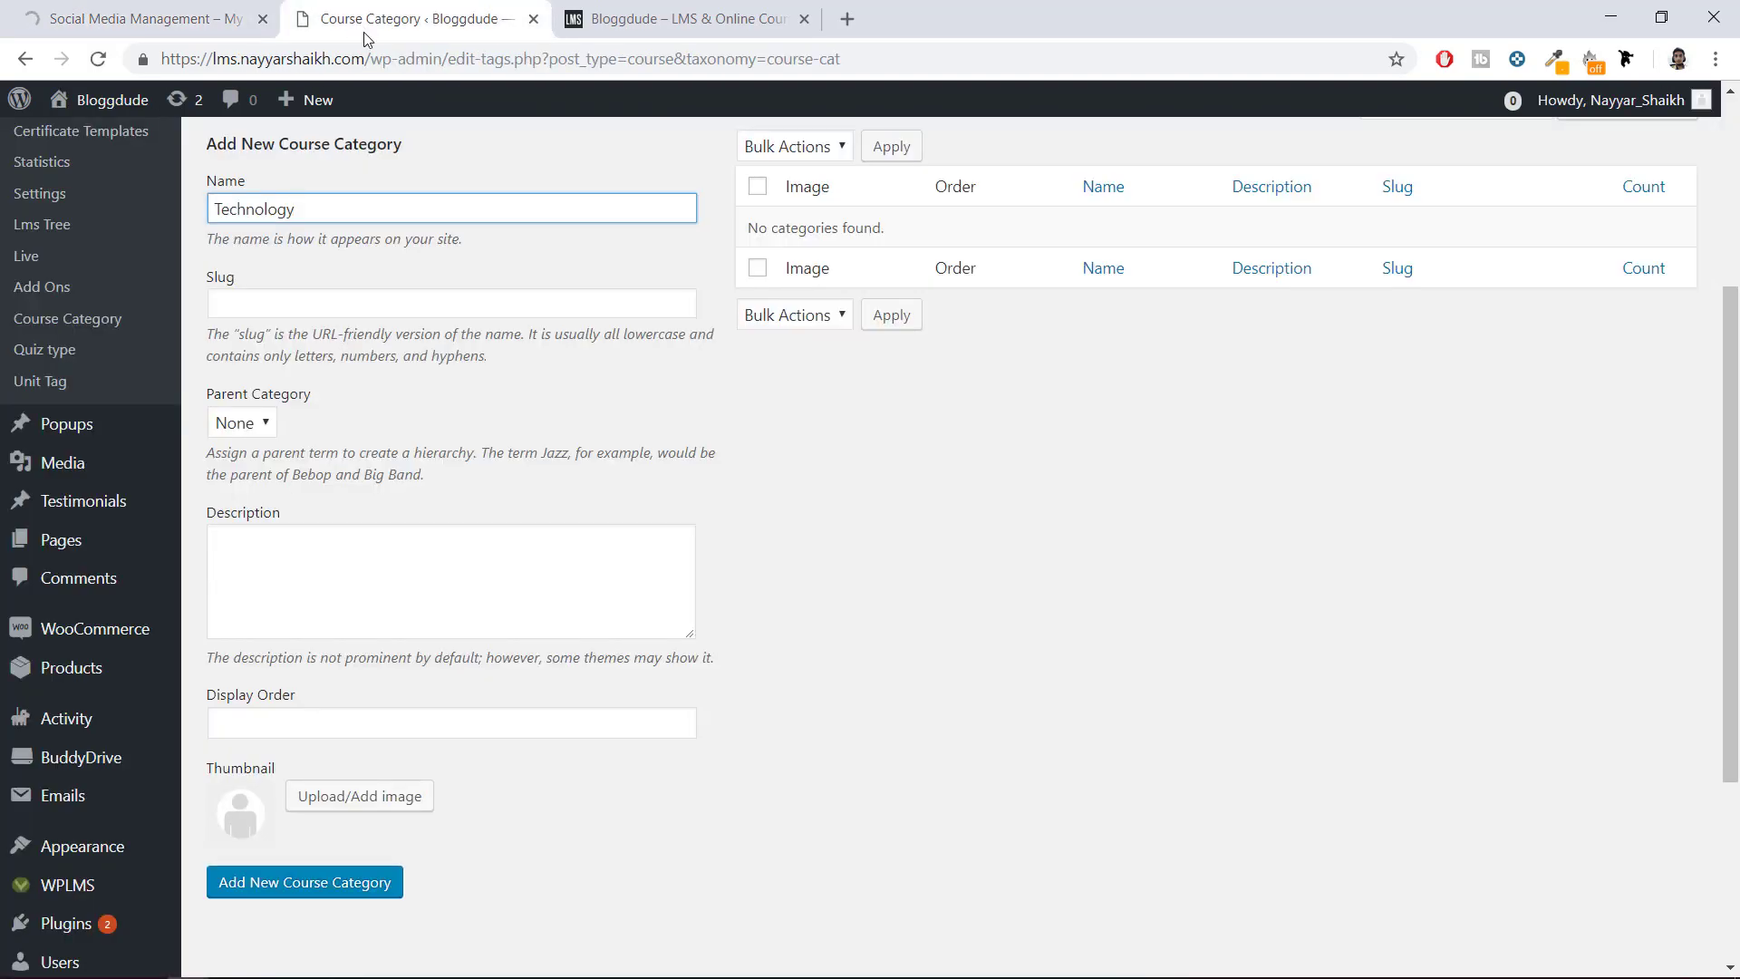
click(182, 33)
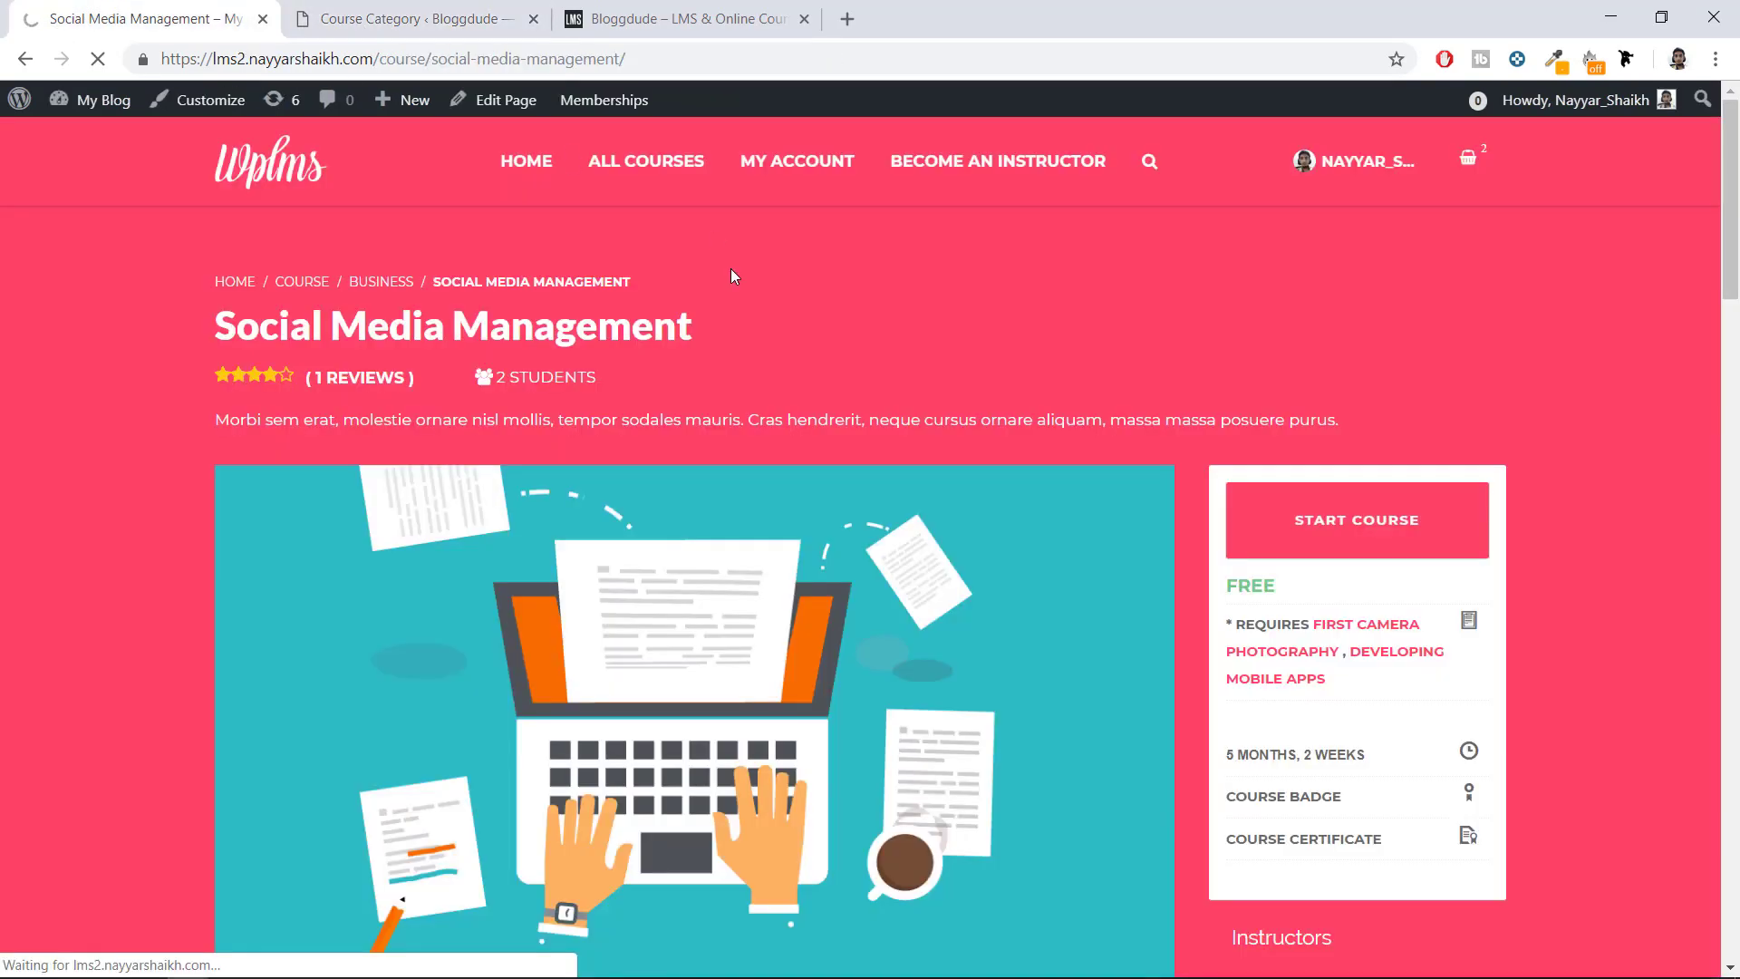
scroll(766, 449, down, 13)
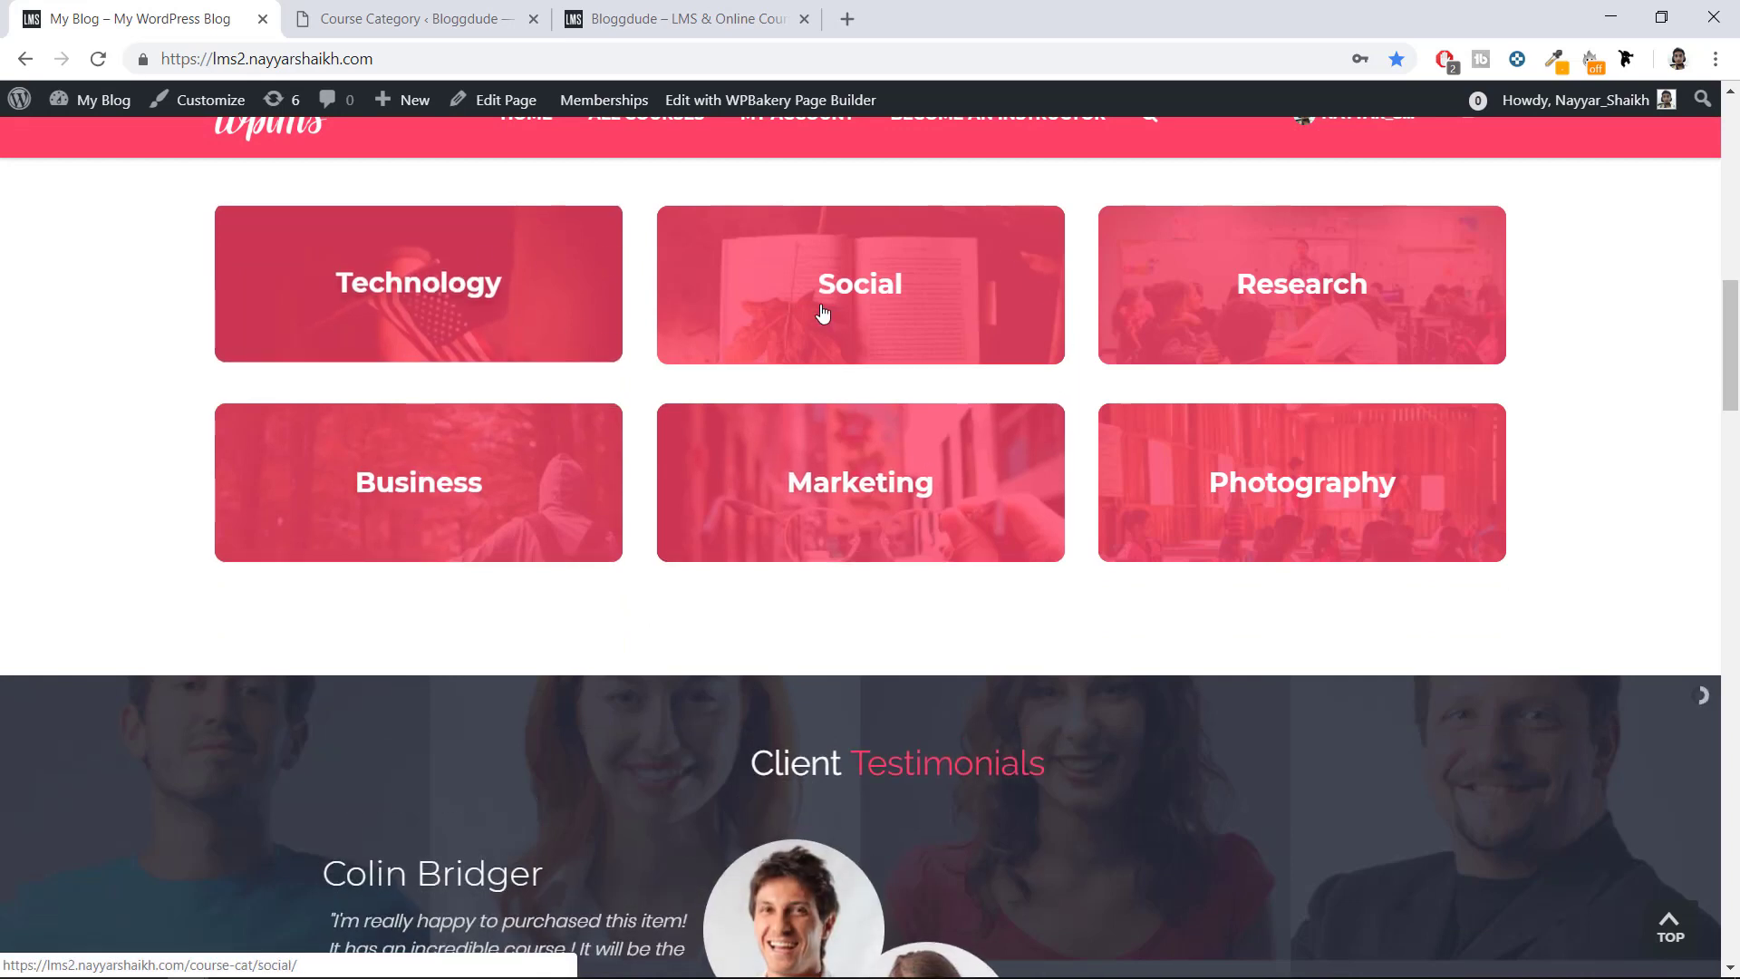
click(369, 18)
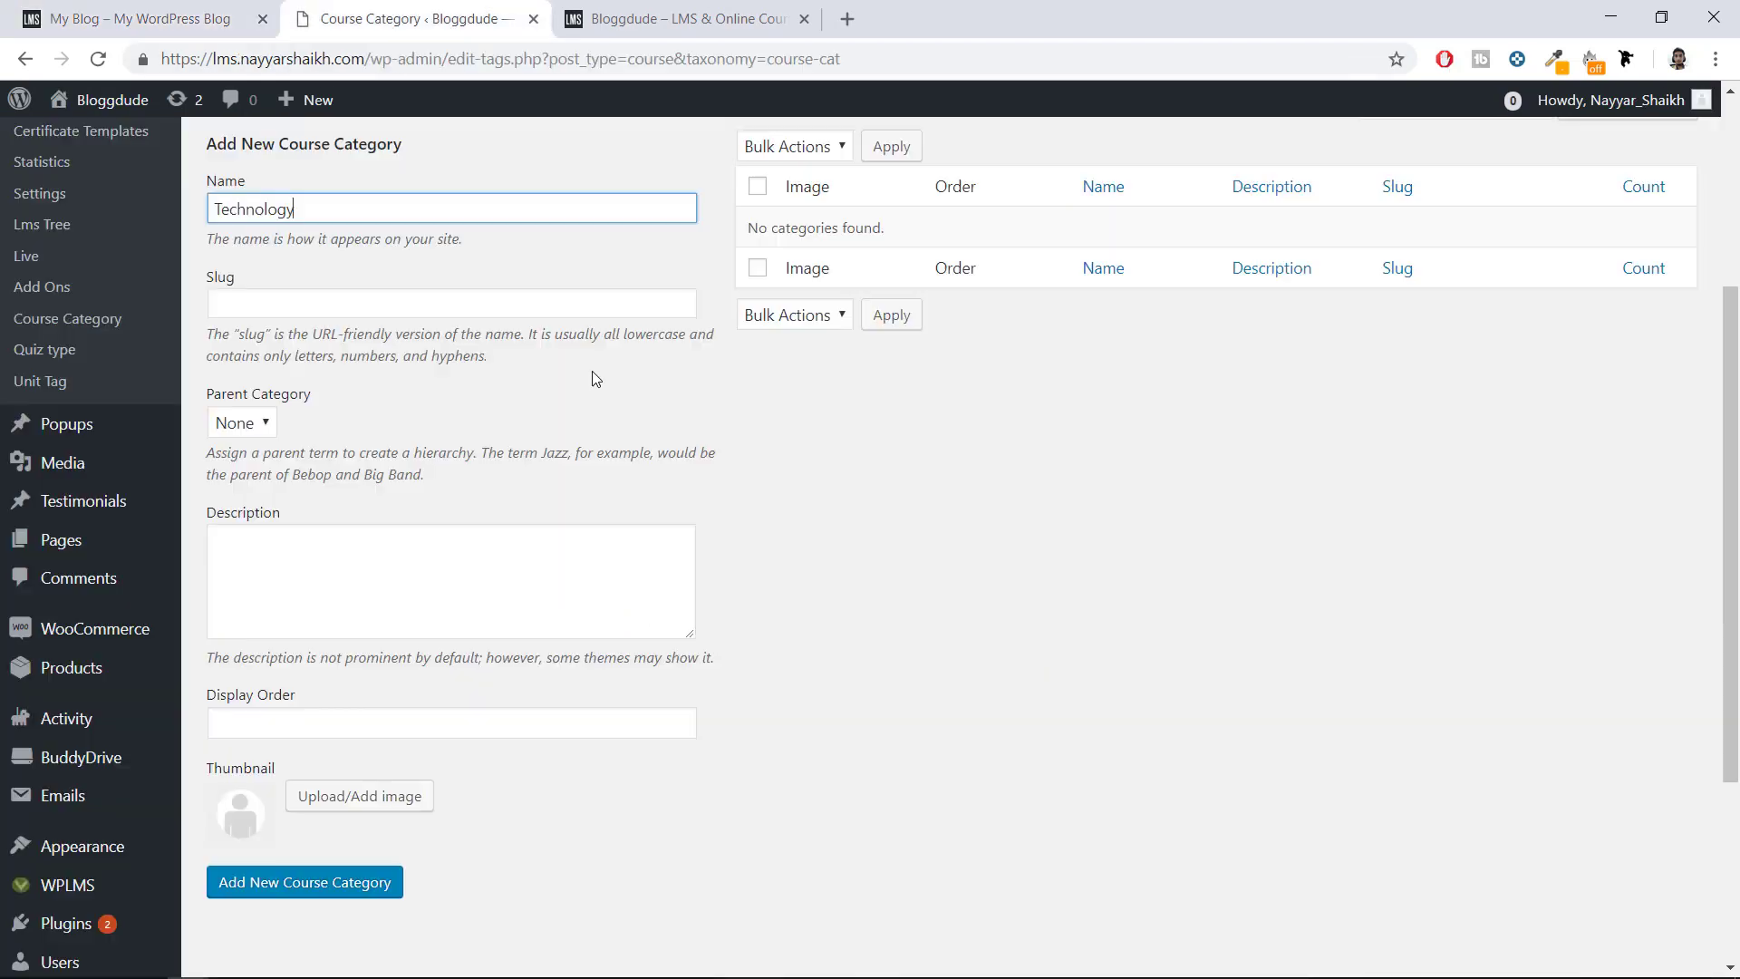
scroll(596, 379, down, 3)
- Start uploading a category thumbnail, browsing into the WPLMS Media folder for img6
click(363, 567)
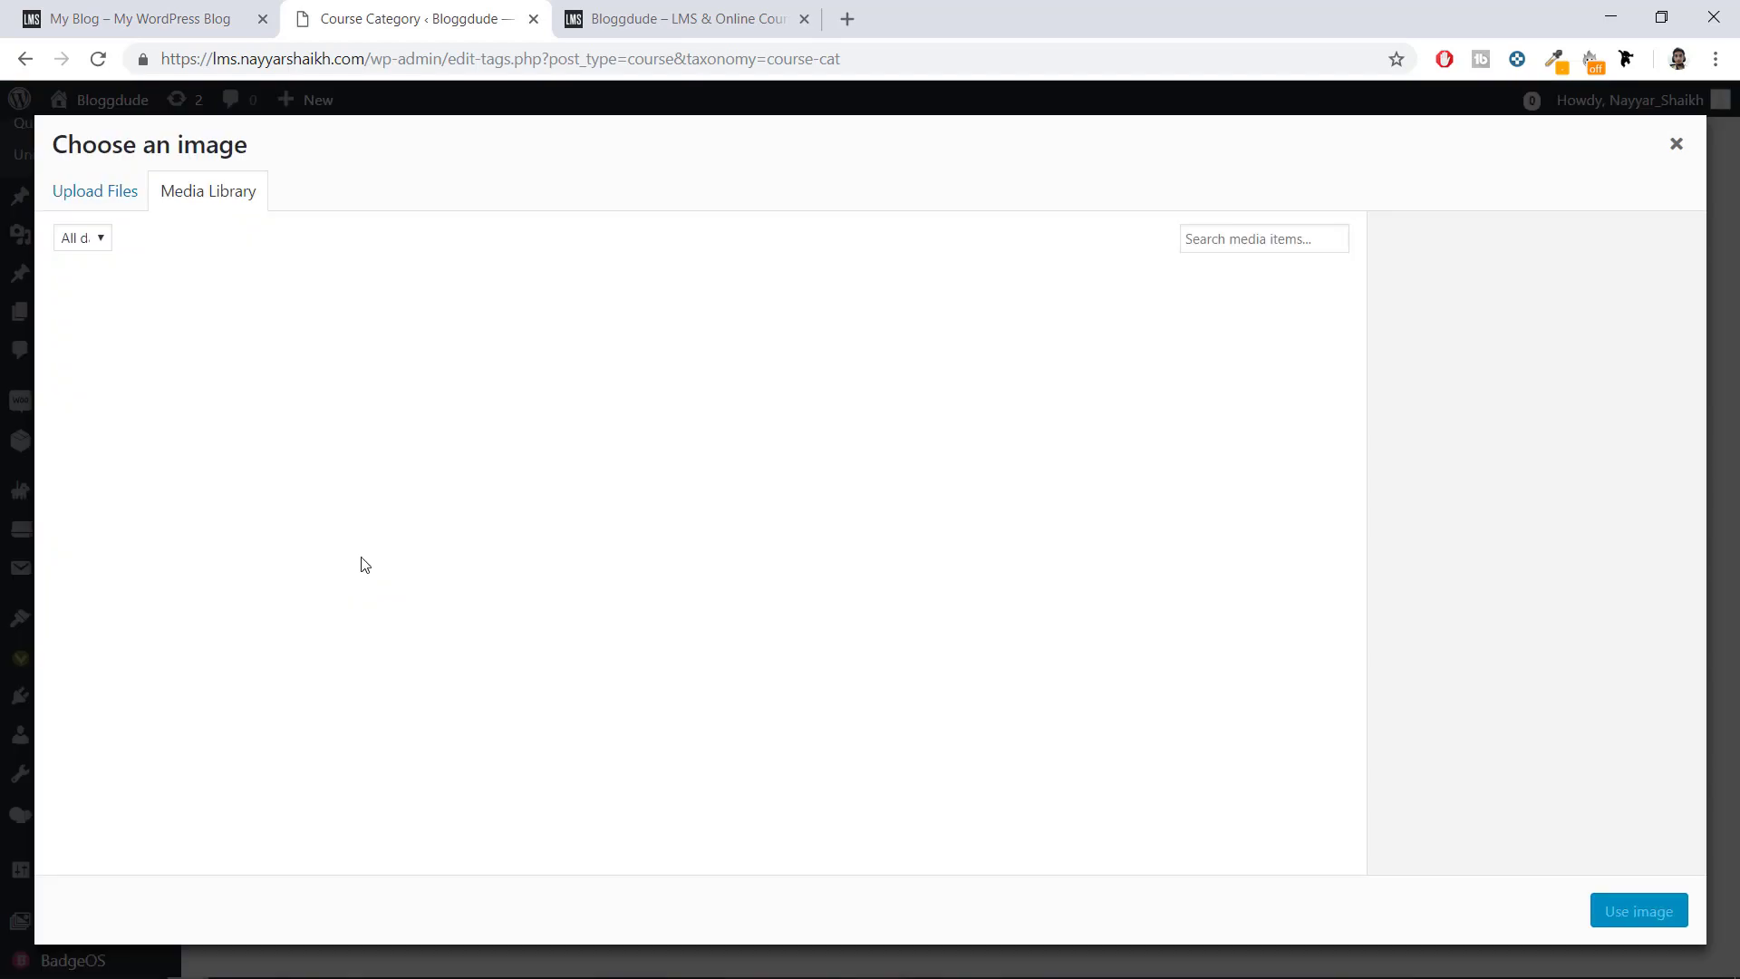
click(97, 200)
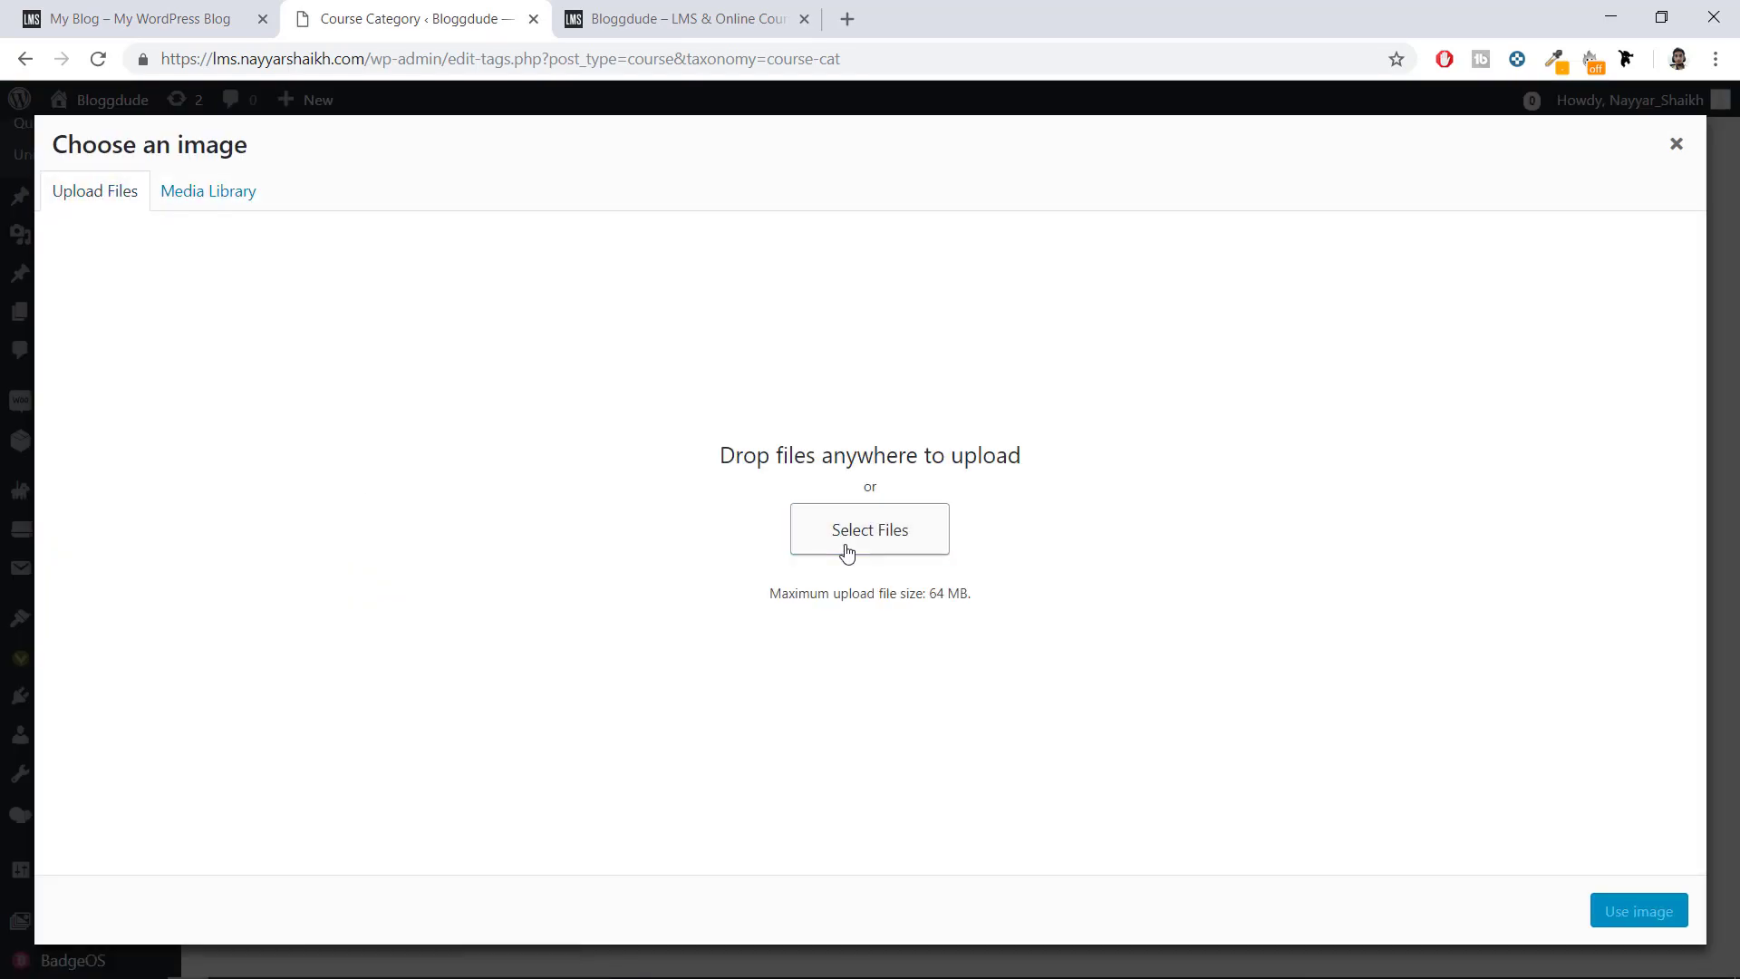
click(848, 553)
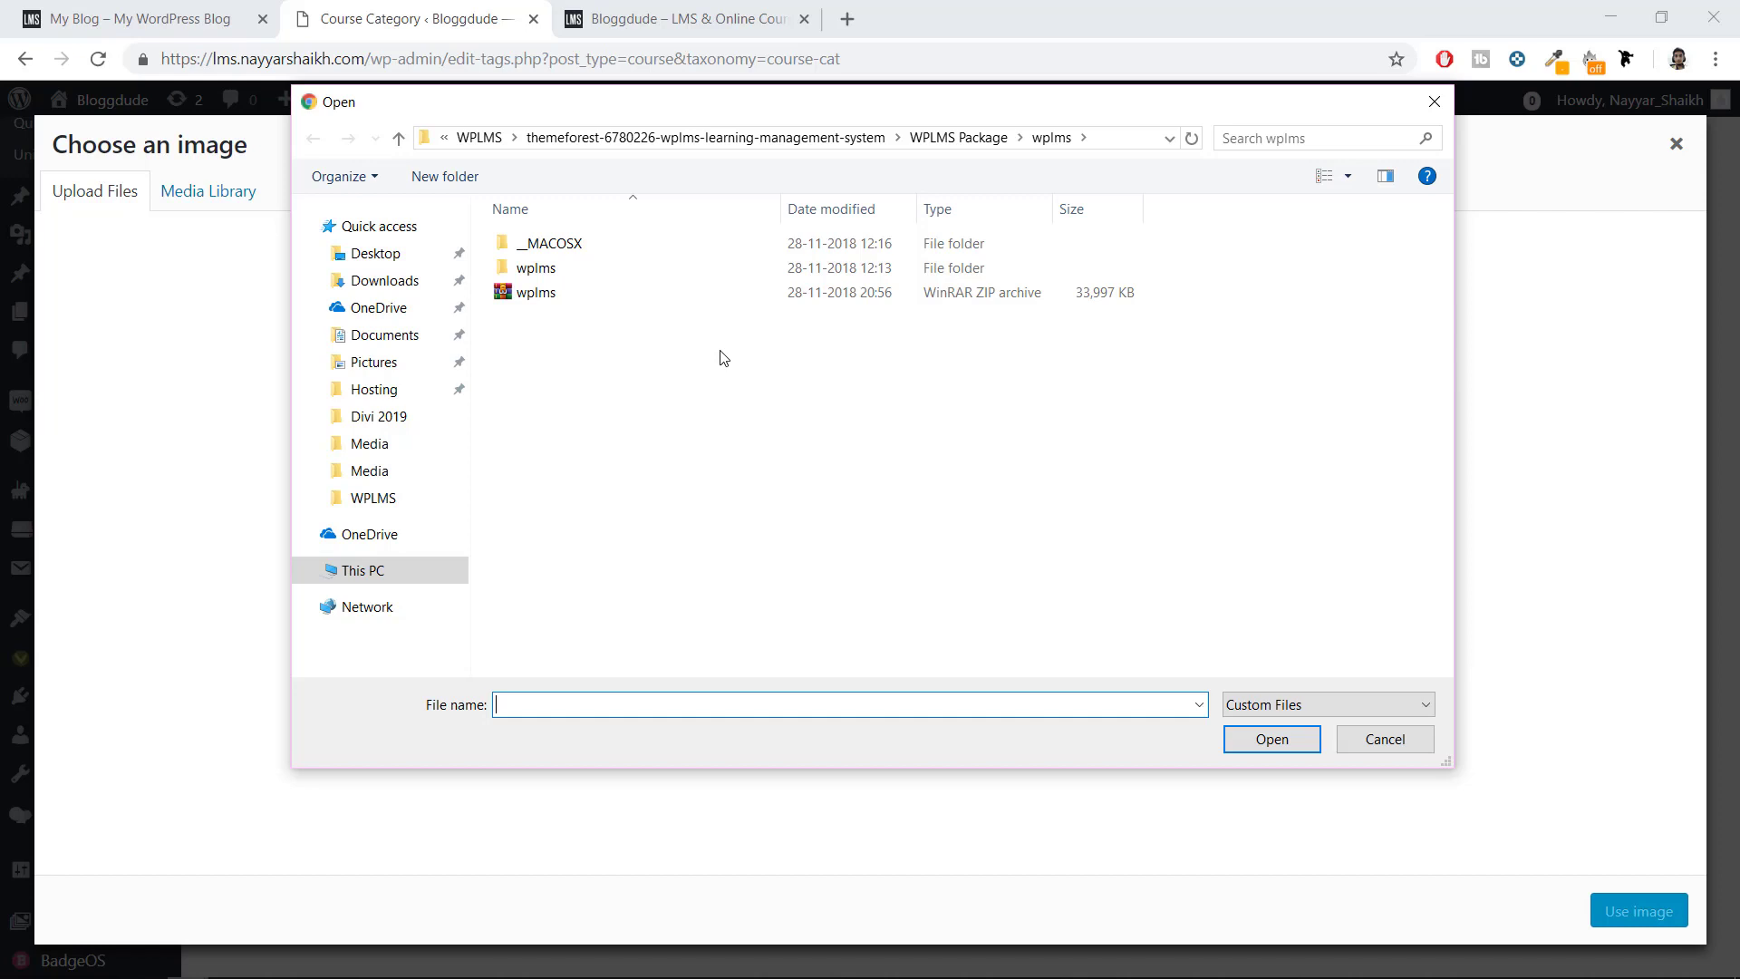
click(479, 137)
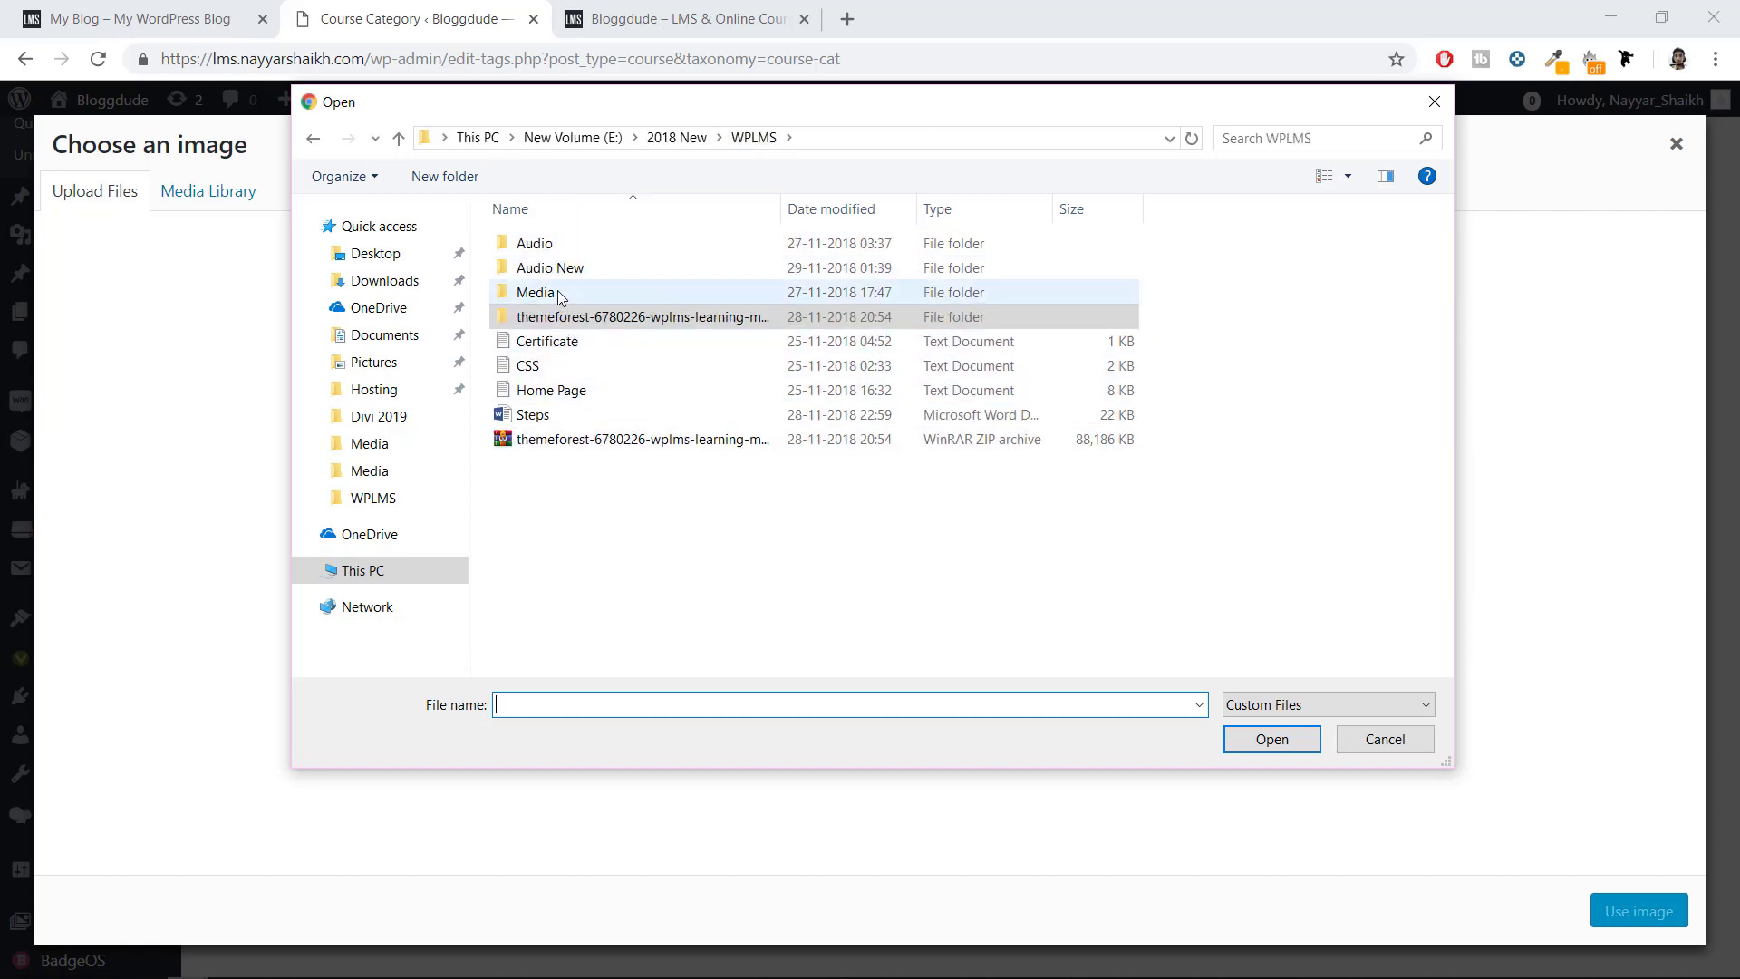
click(590, 298)
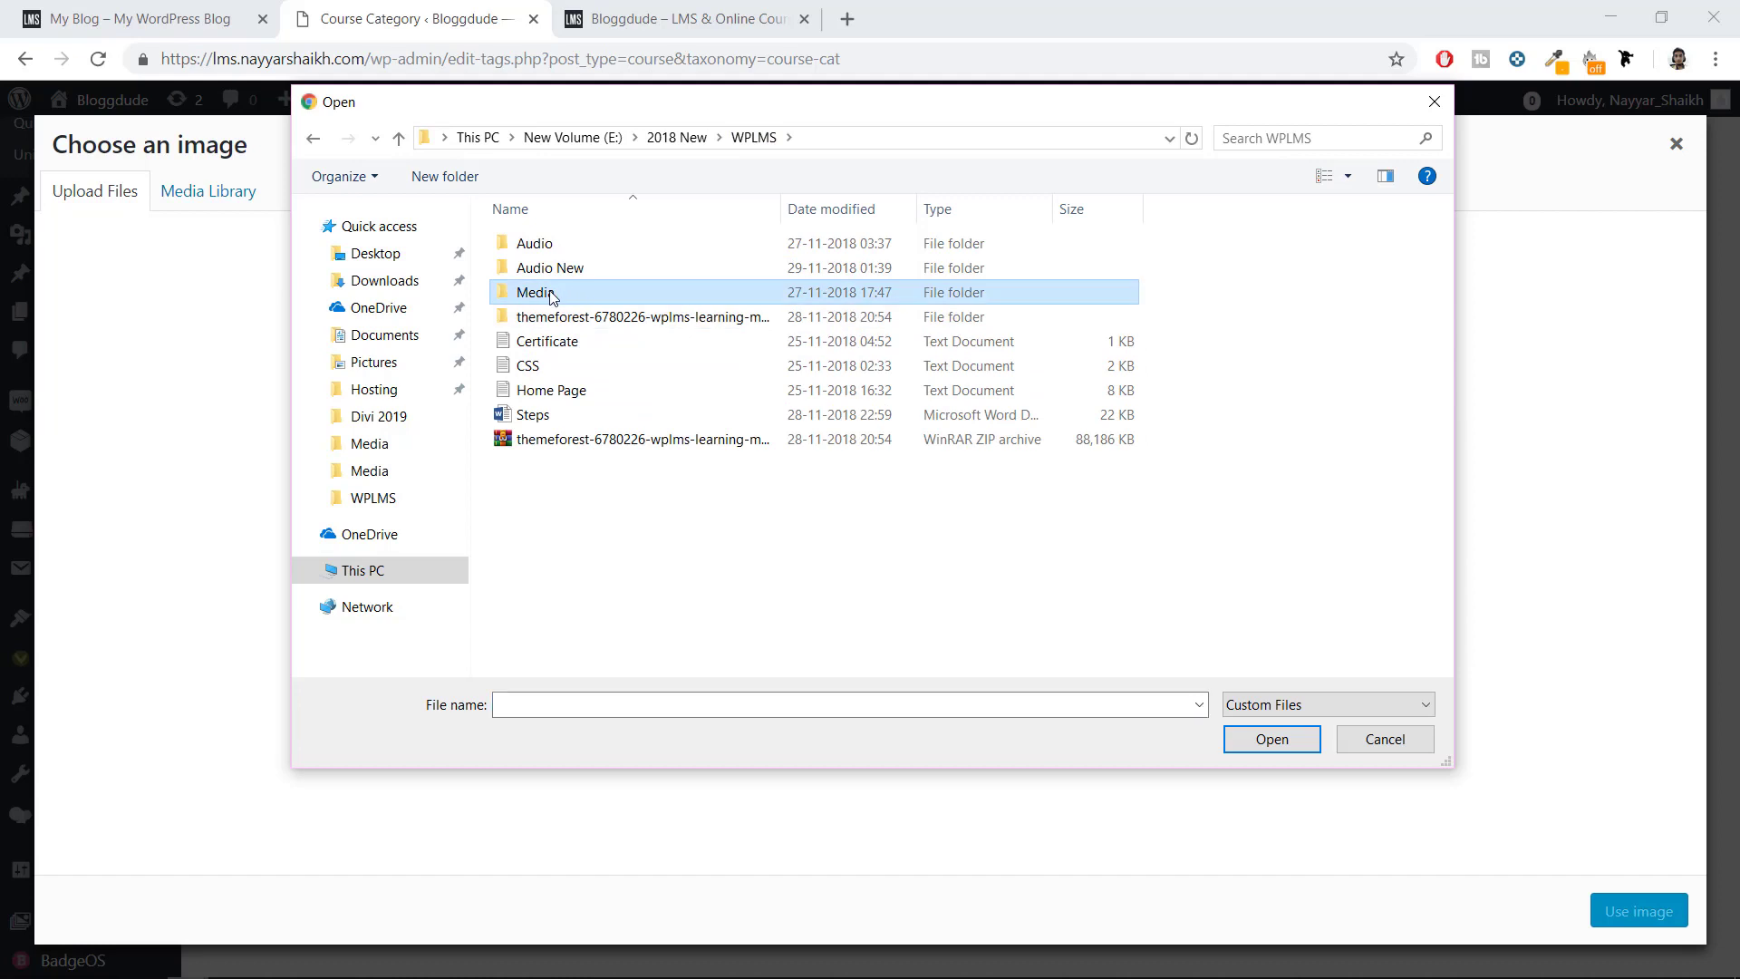
click(569, 344)
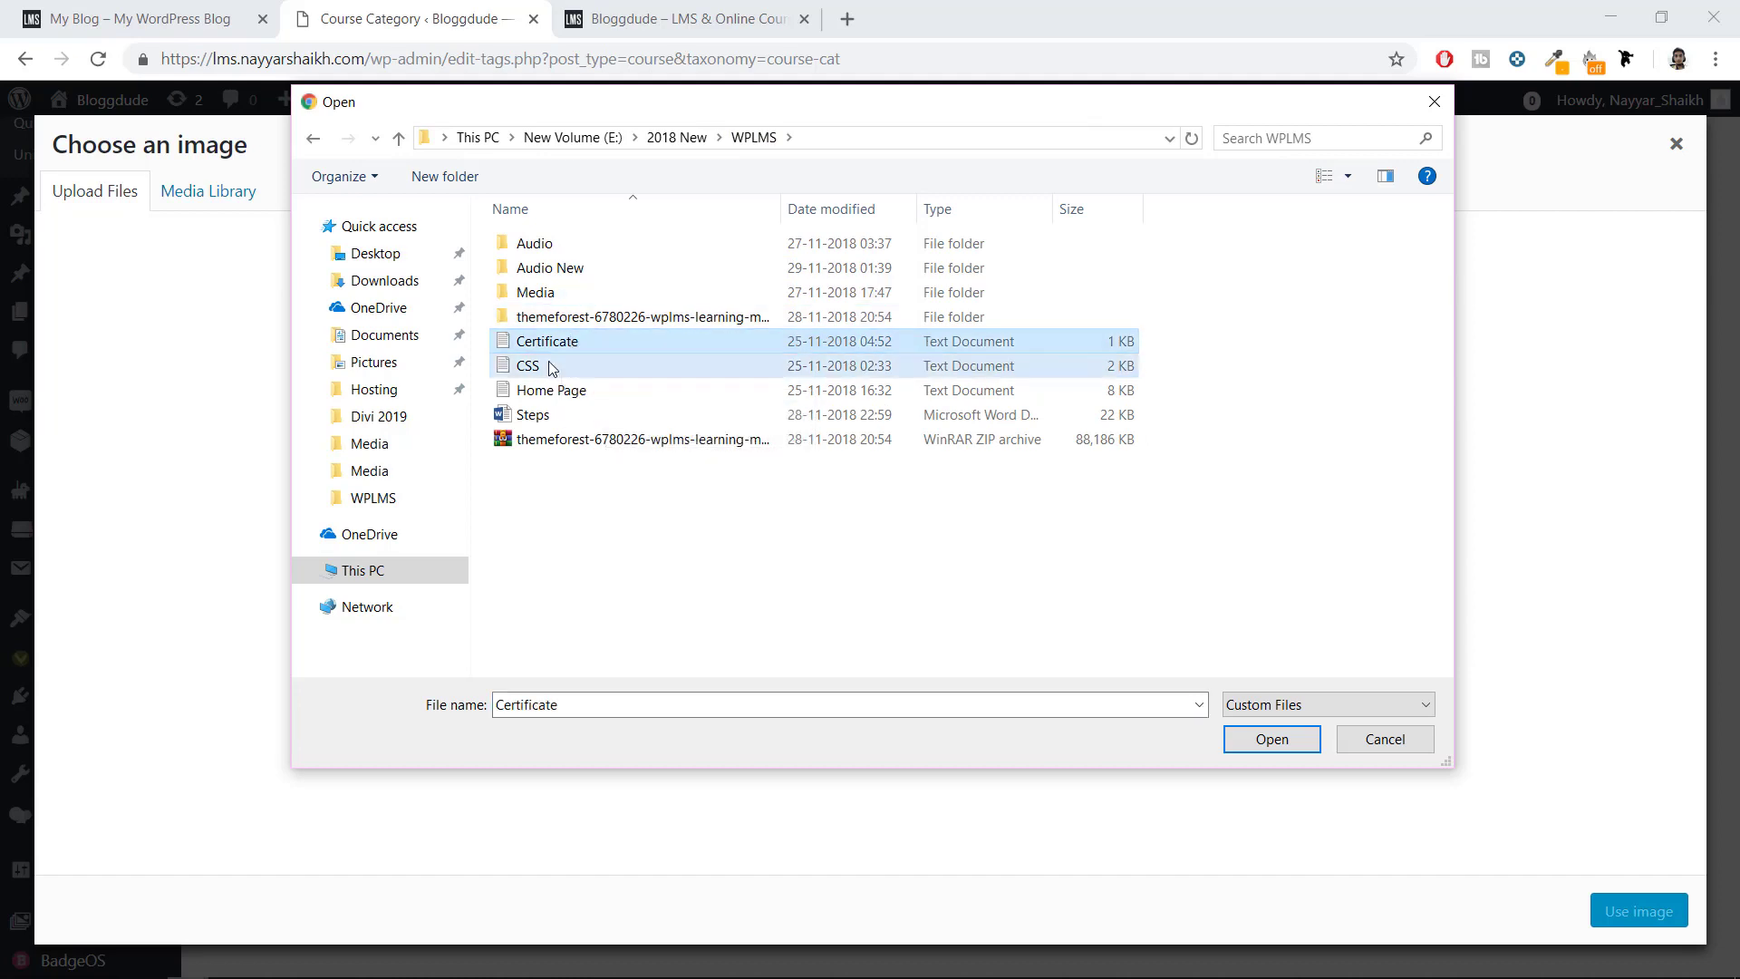
click(567, 392)
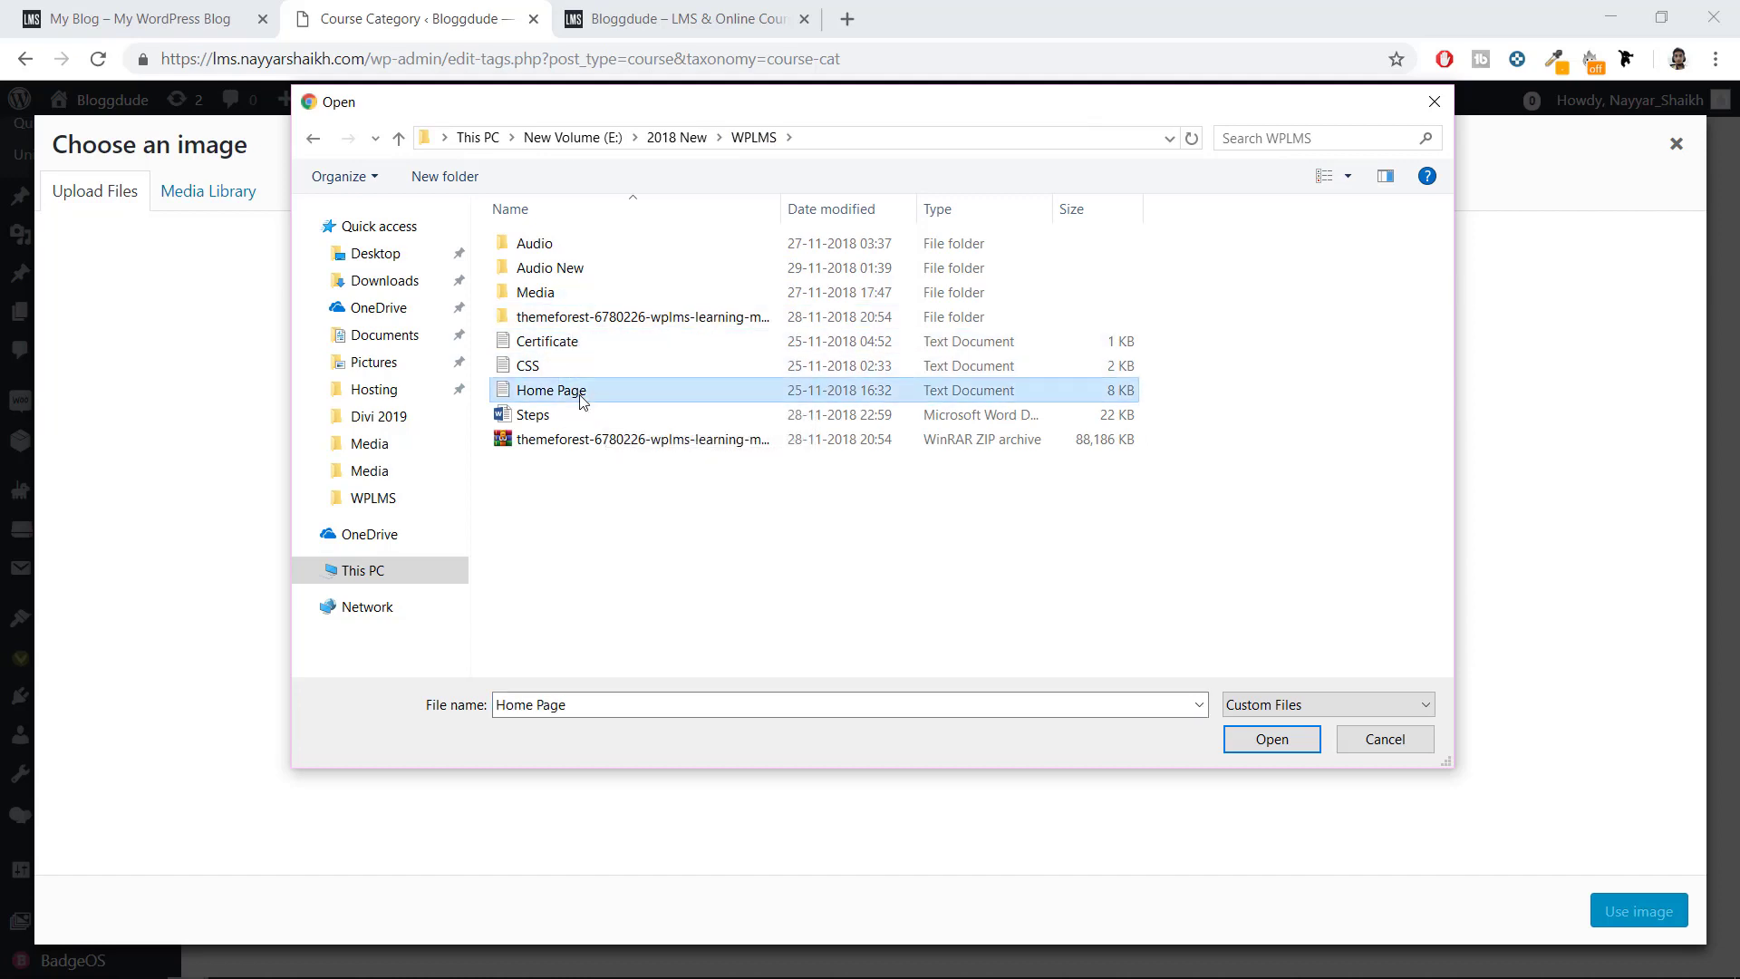
double_click(562, 297)
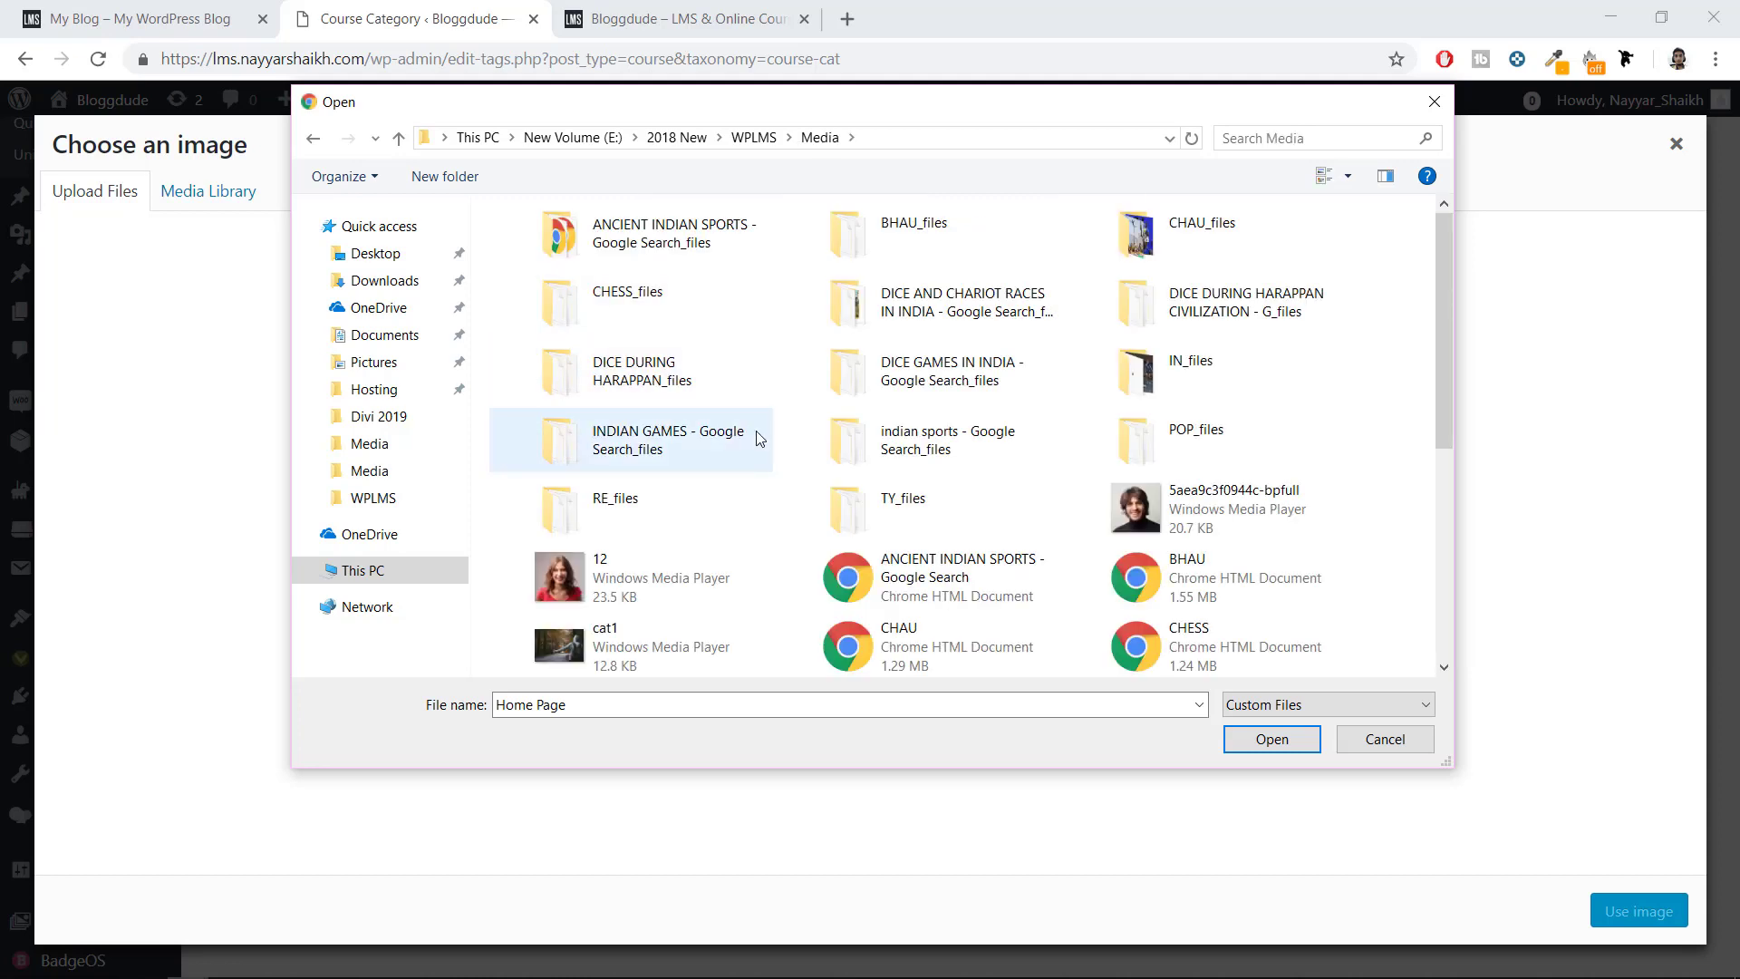
scroll(759, 439, down, 5)
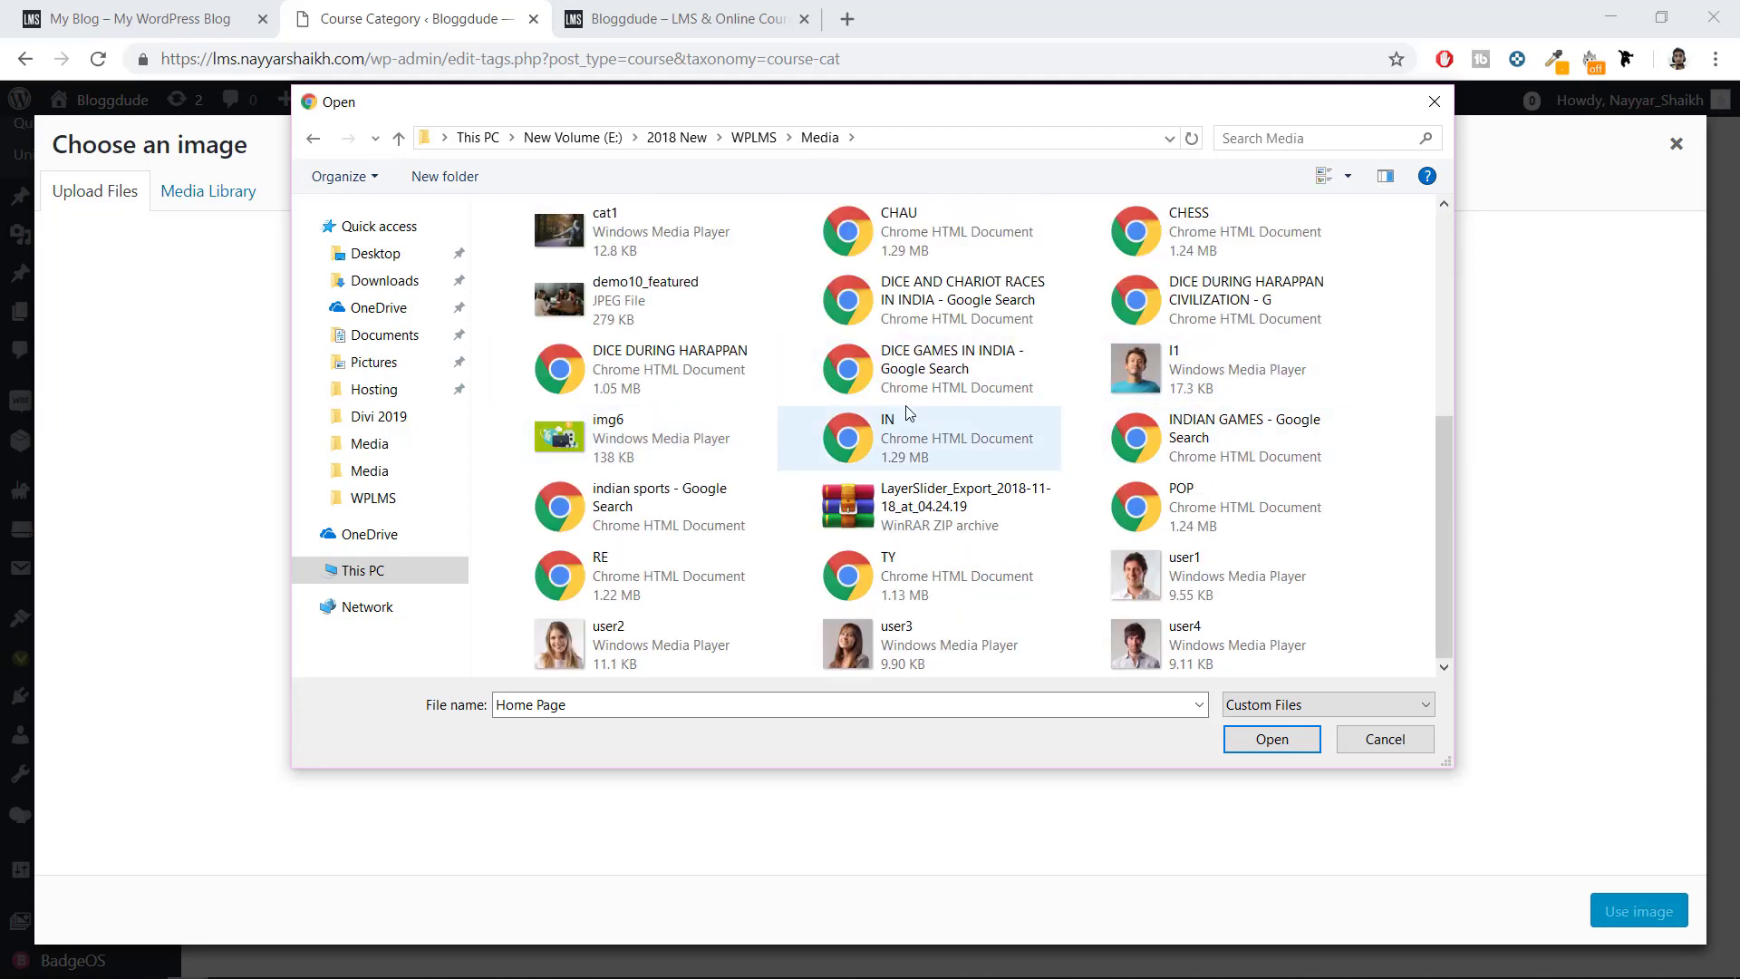
click(675, 428)
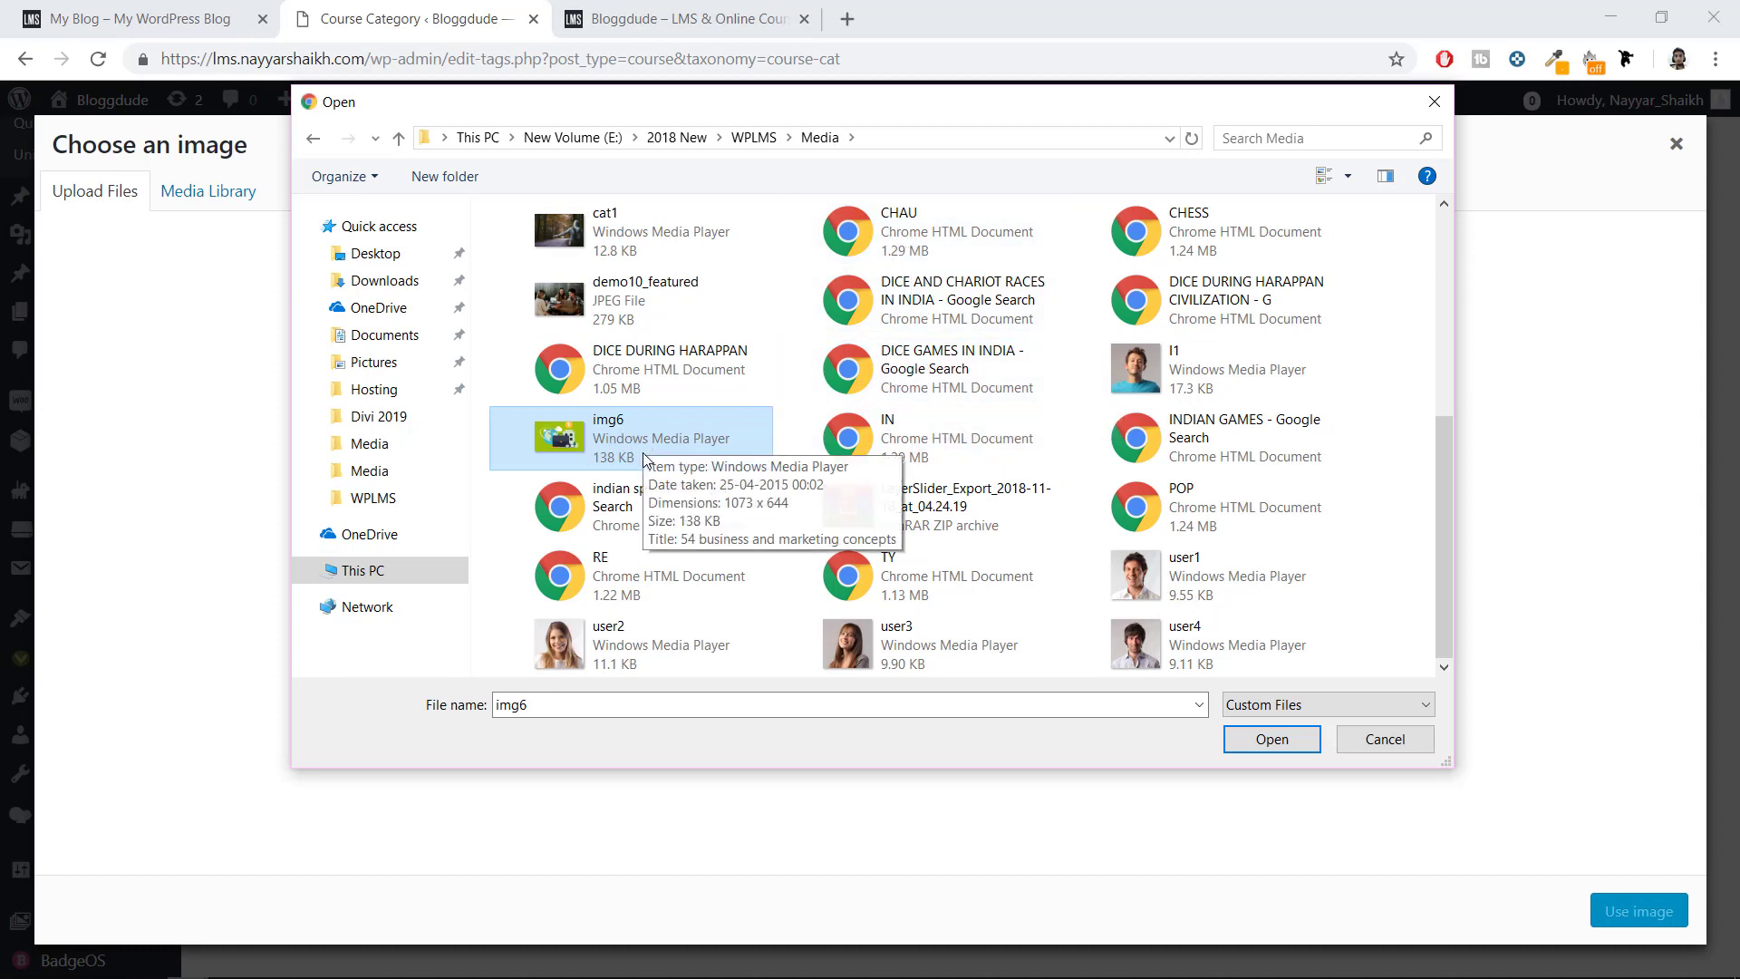
- Select img6 in list view and upload it to the media library
key(ctrl+shift+5)
ctrl+scroll(644, 461, up, 6)
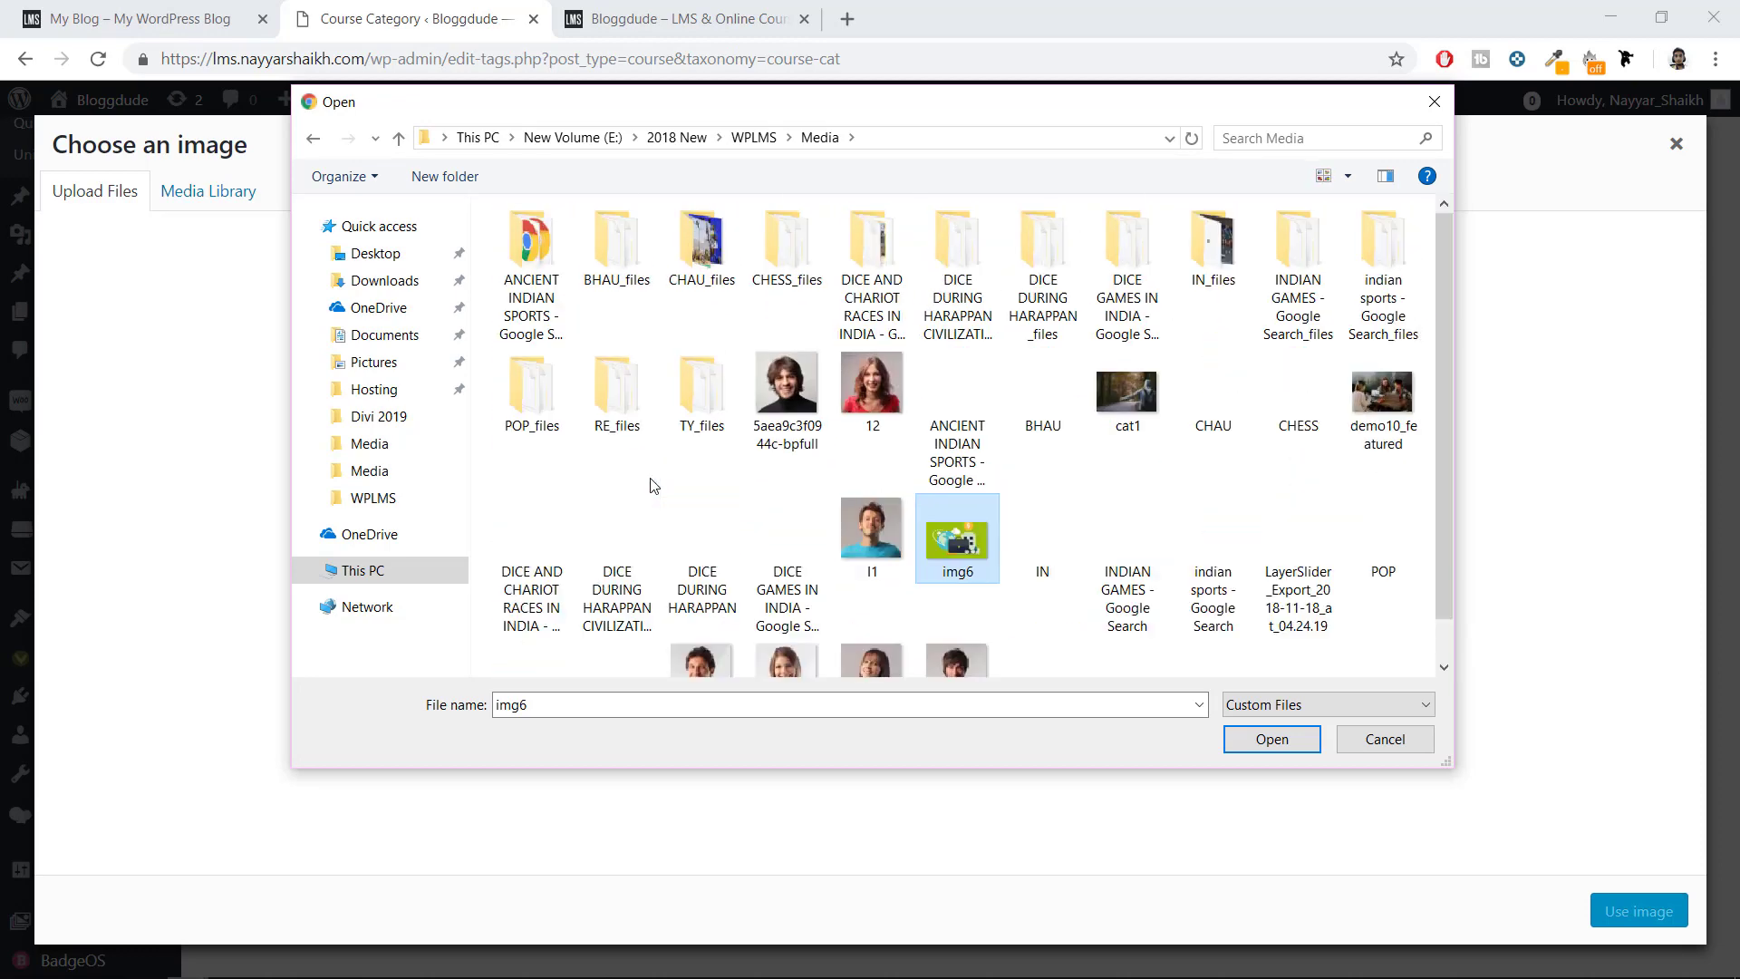
ctrl+scroll(650, 479, up, 3)
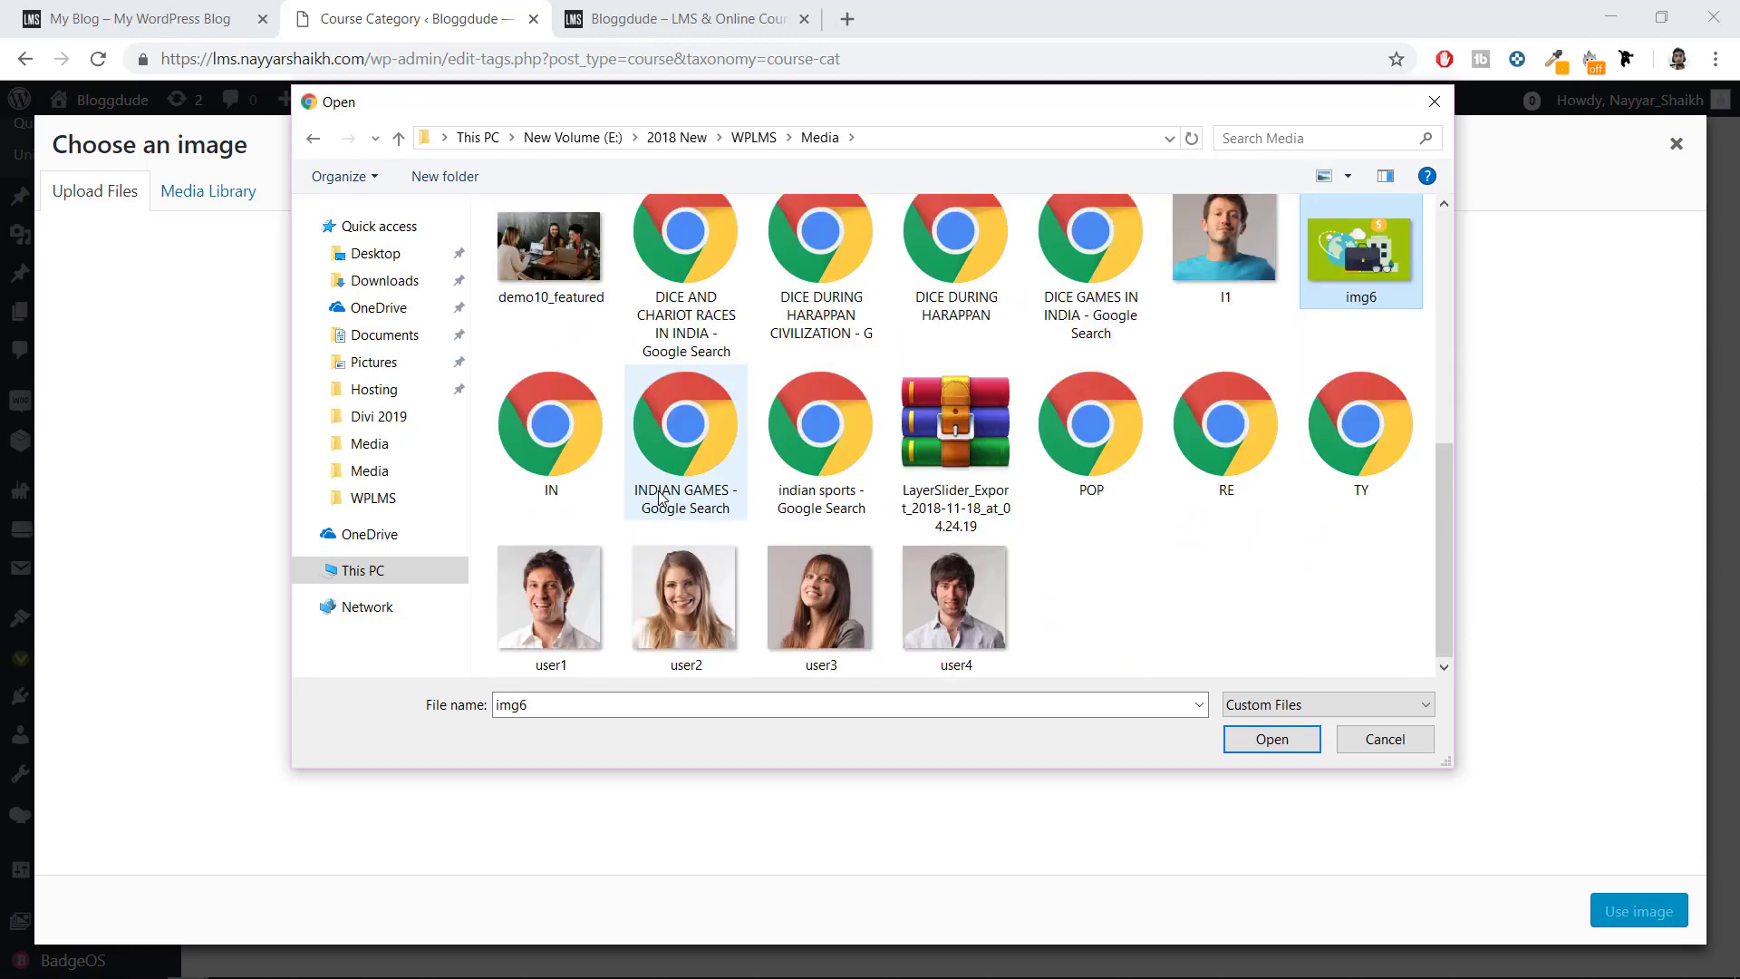
scroll(1374, 309, up, 1)
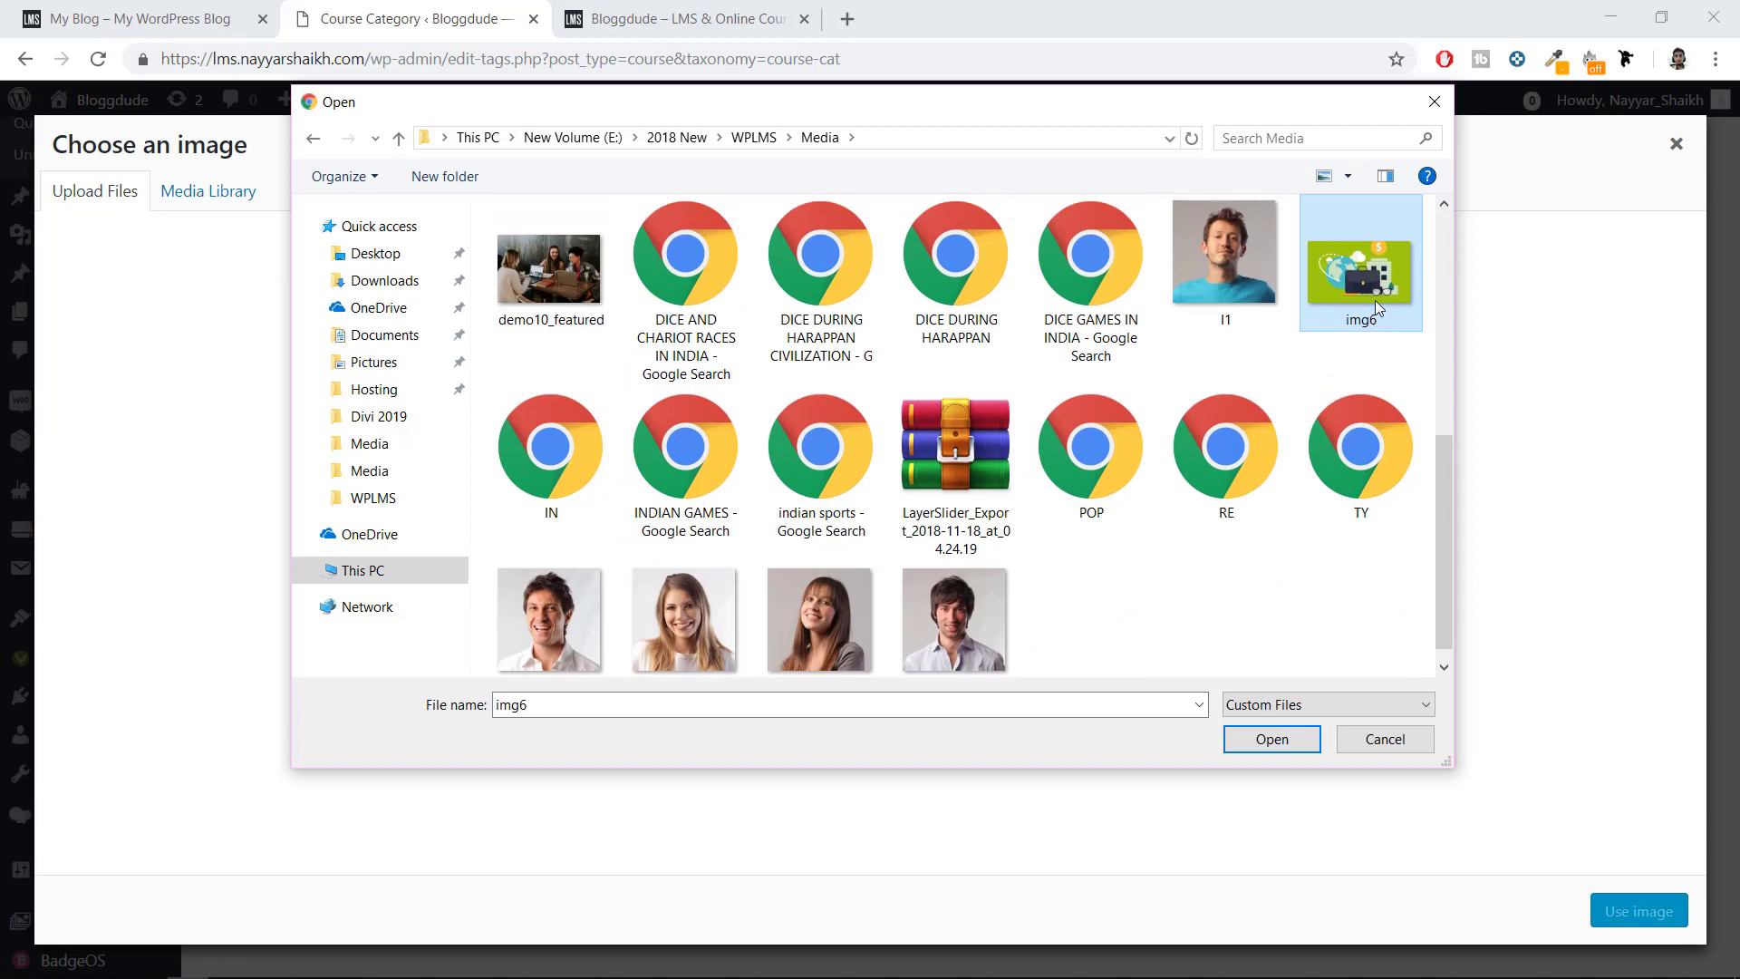
click(574, 268)
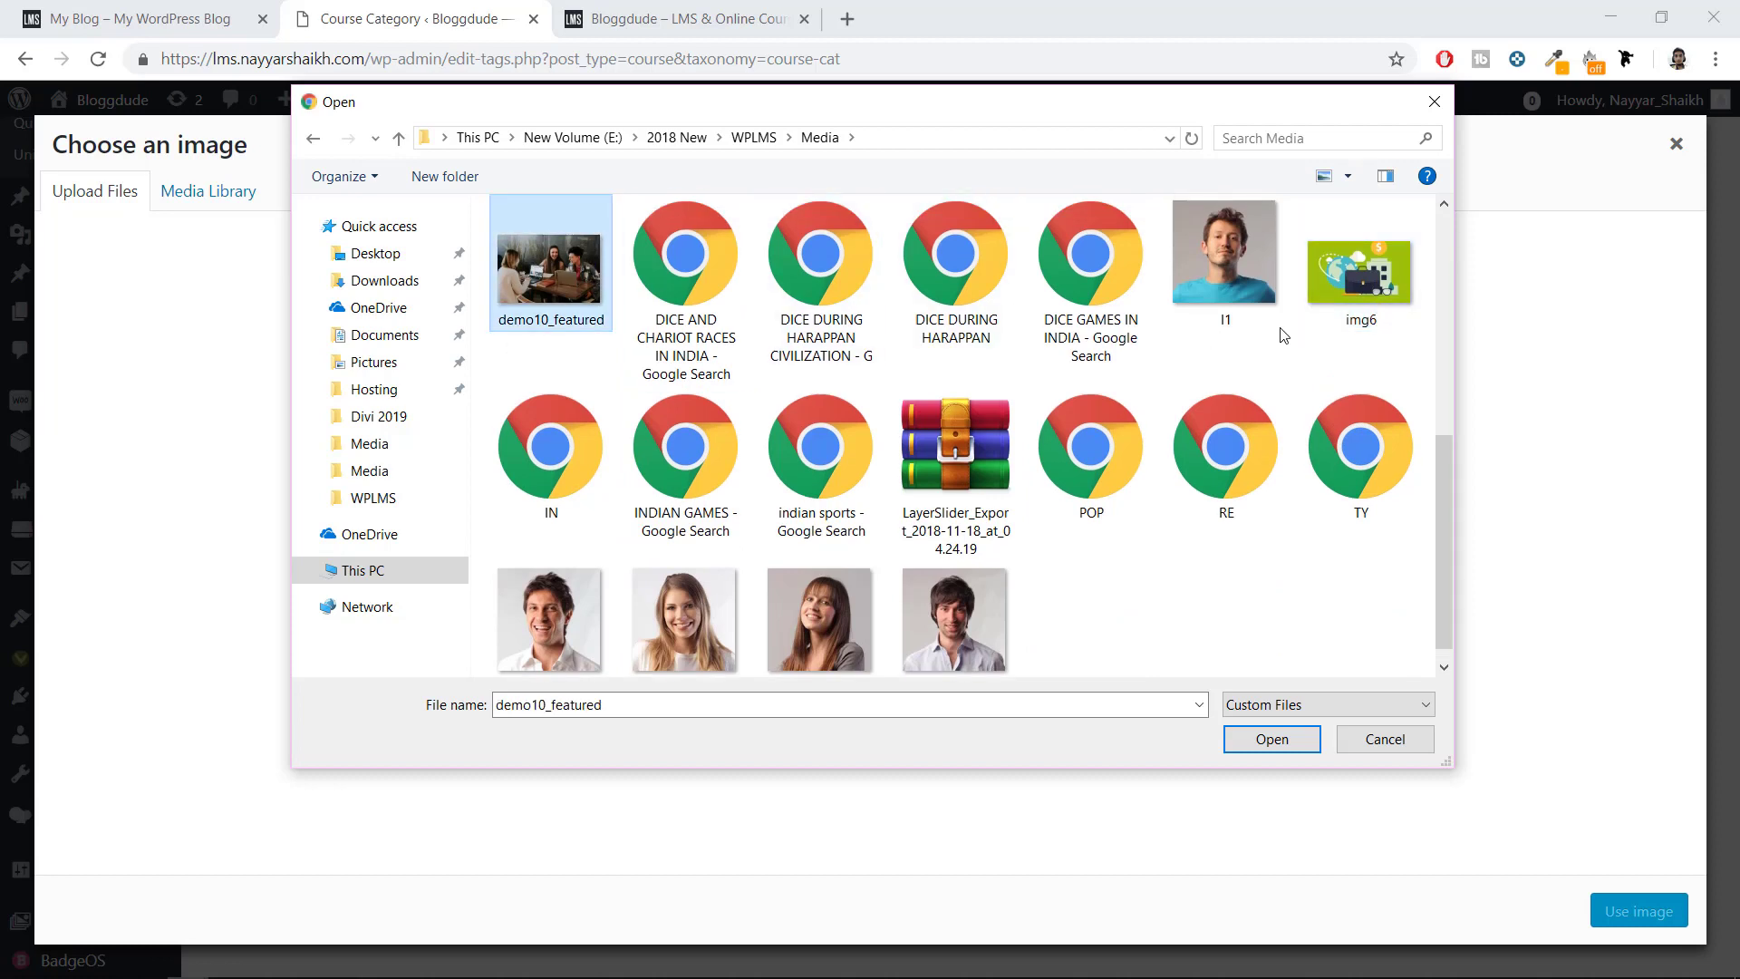
click(1314, 269)
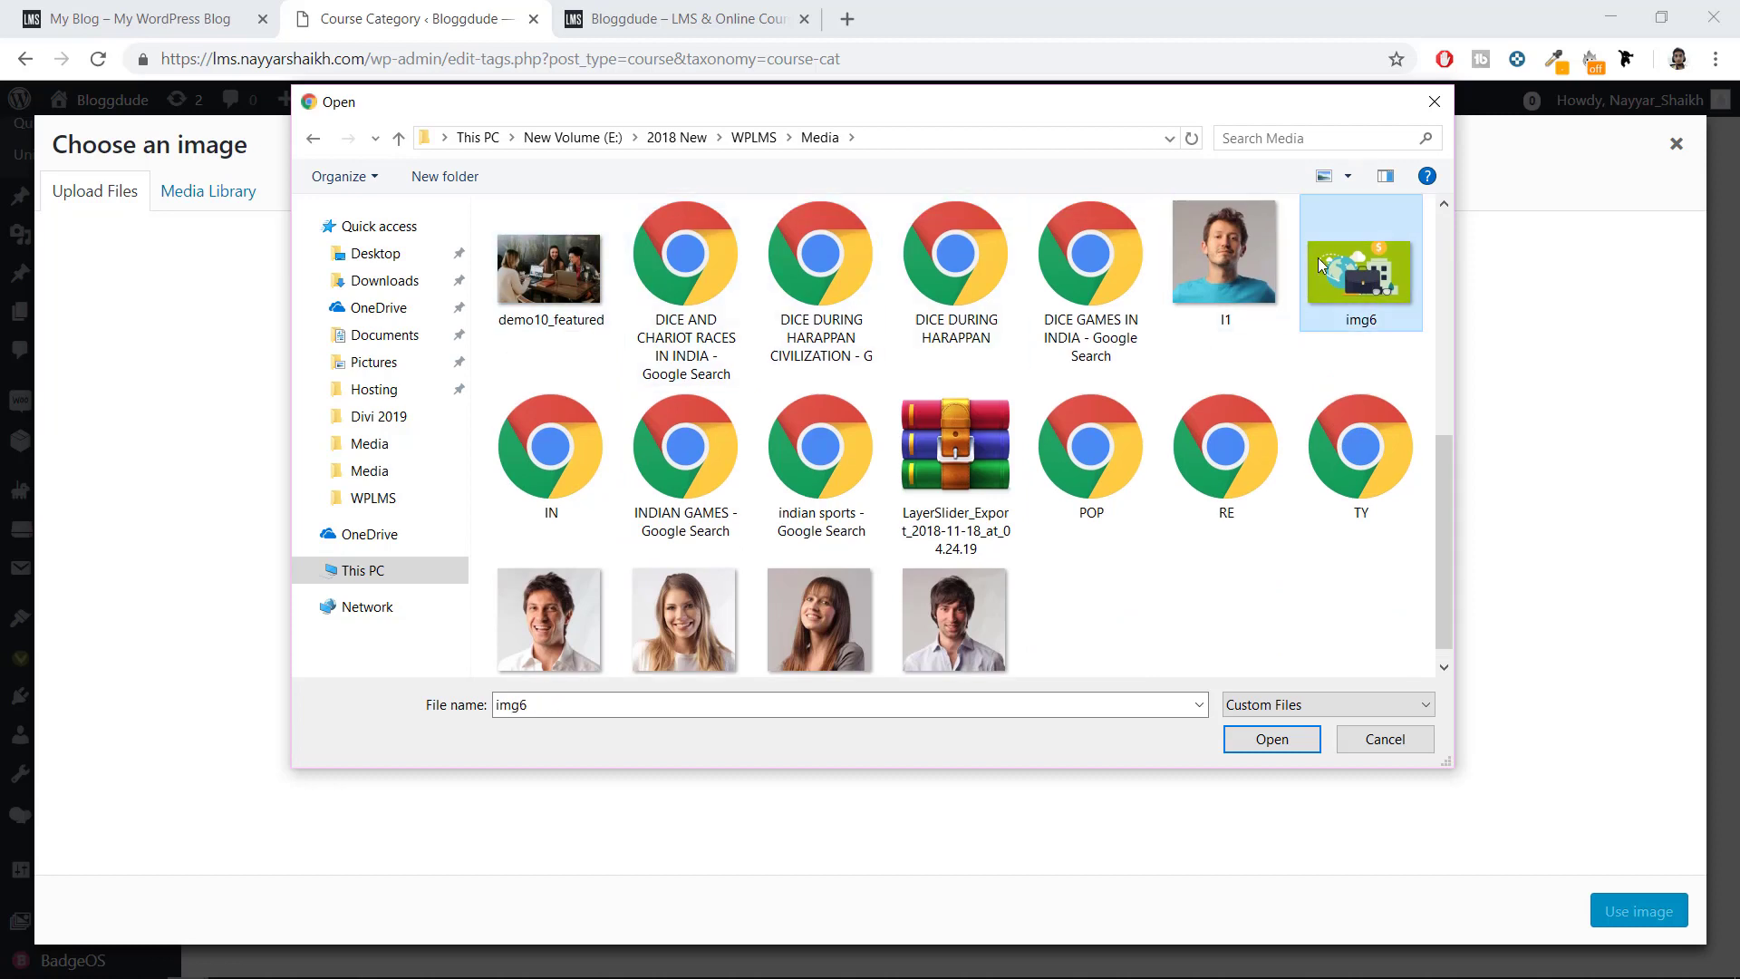
click(1260, 745)
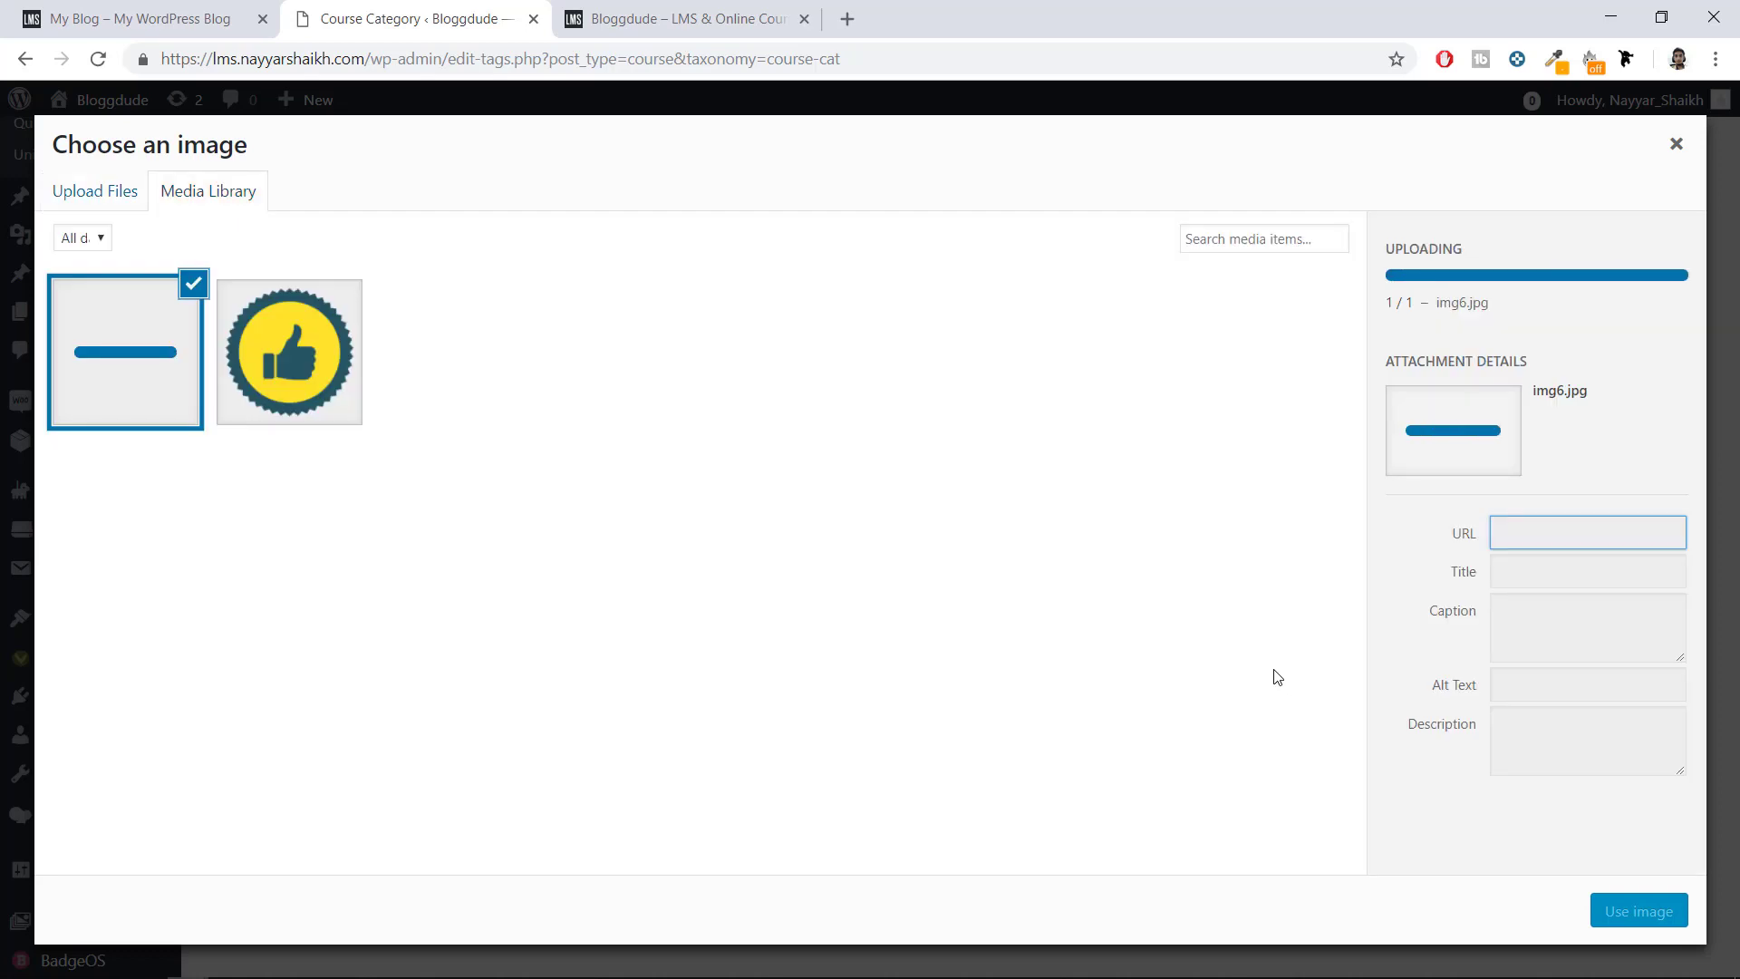
- Use img6 as the thumbnail and add the Technology course category
click(121, 18)
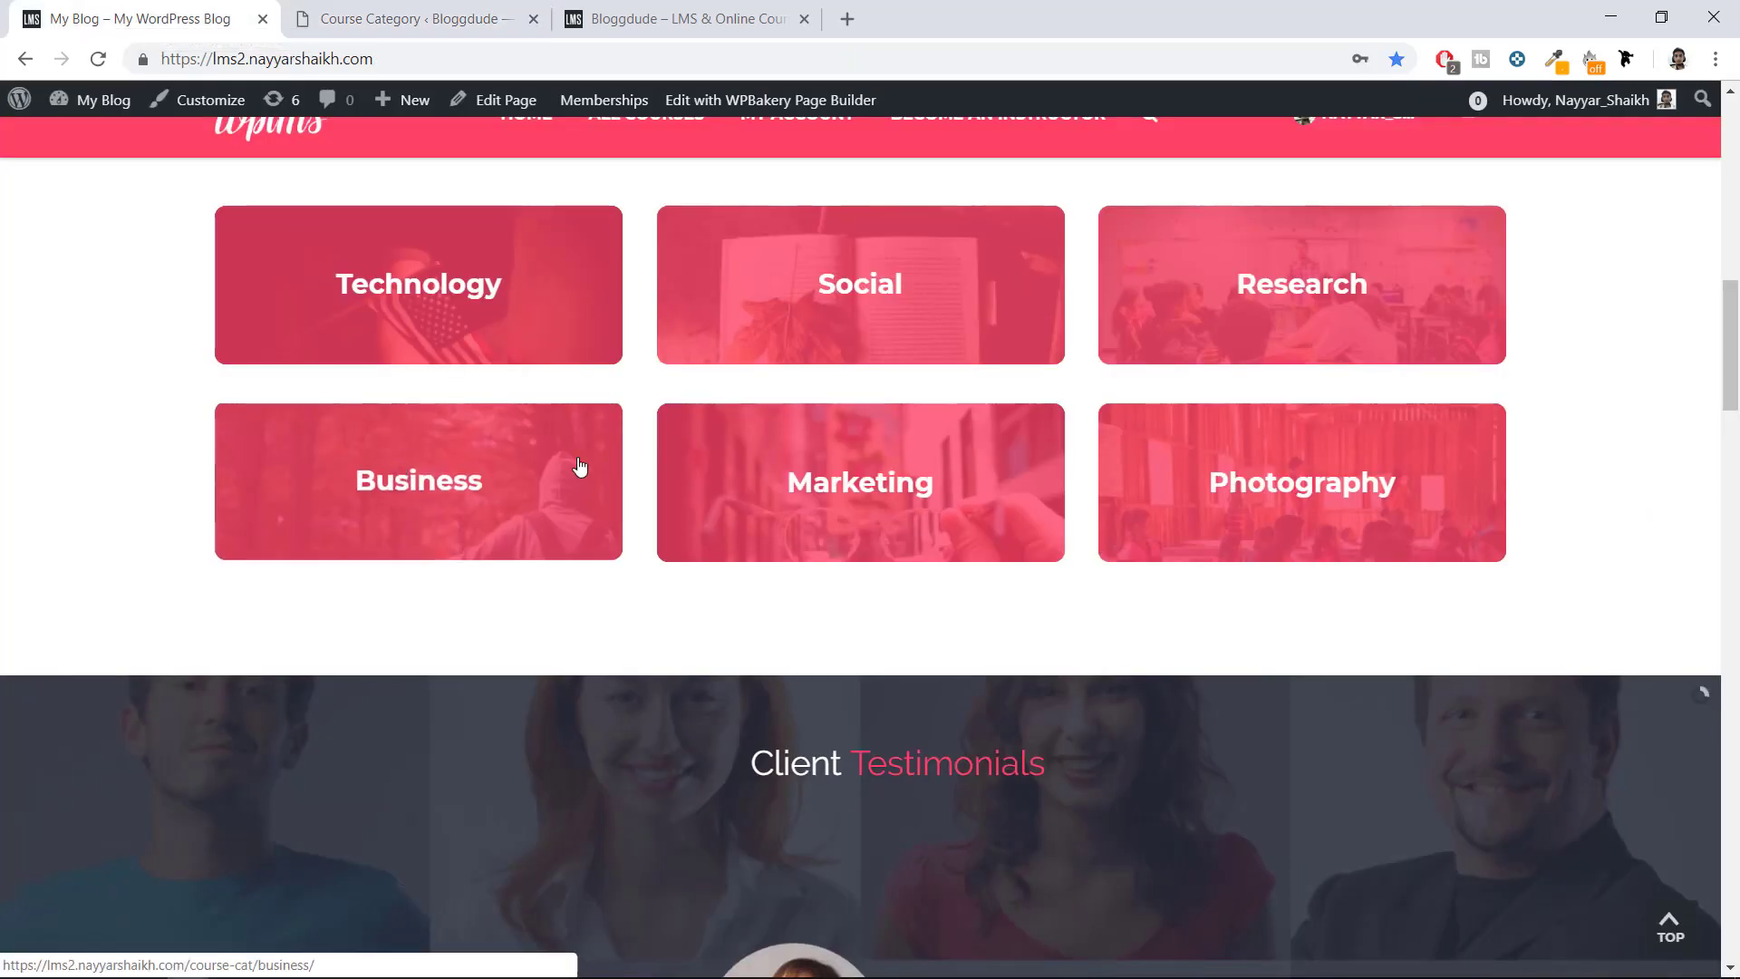
click(410, 7)
click(1673, 918)
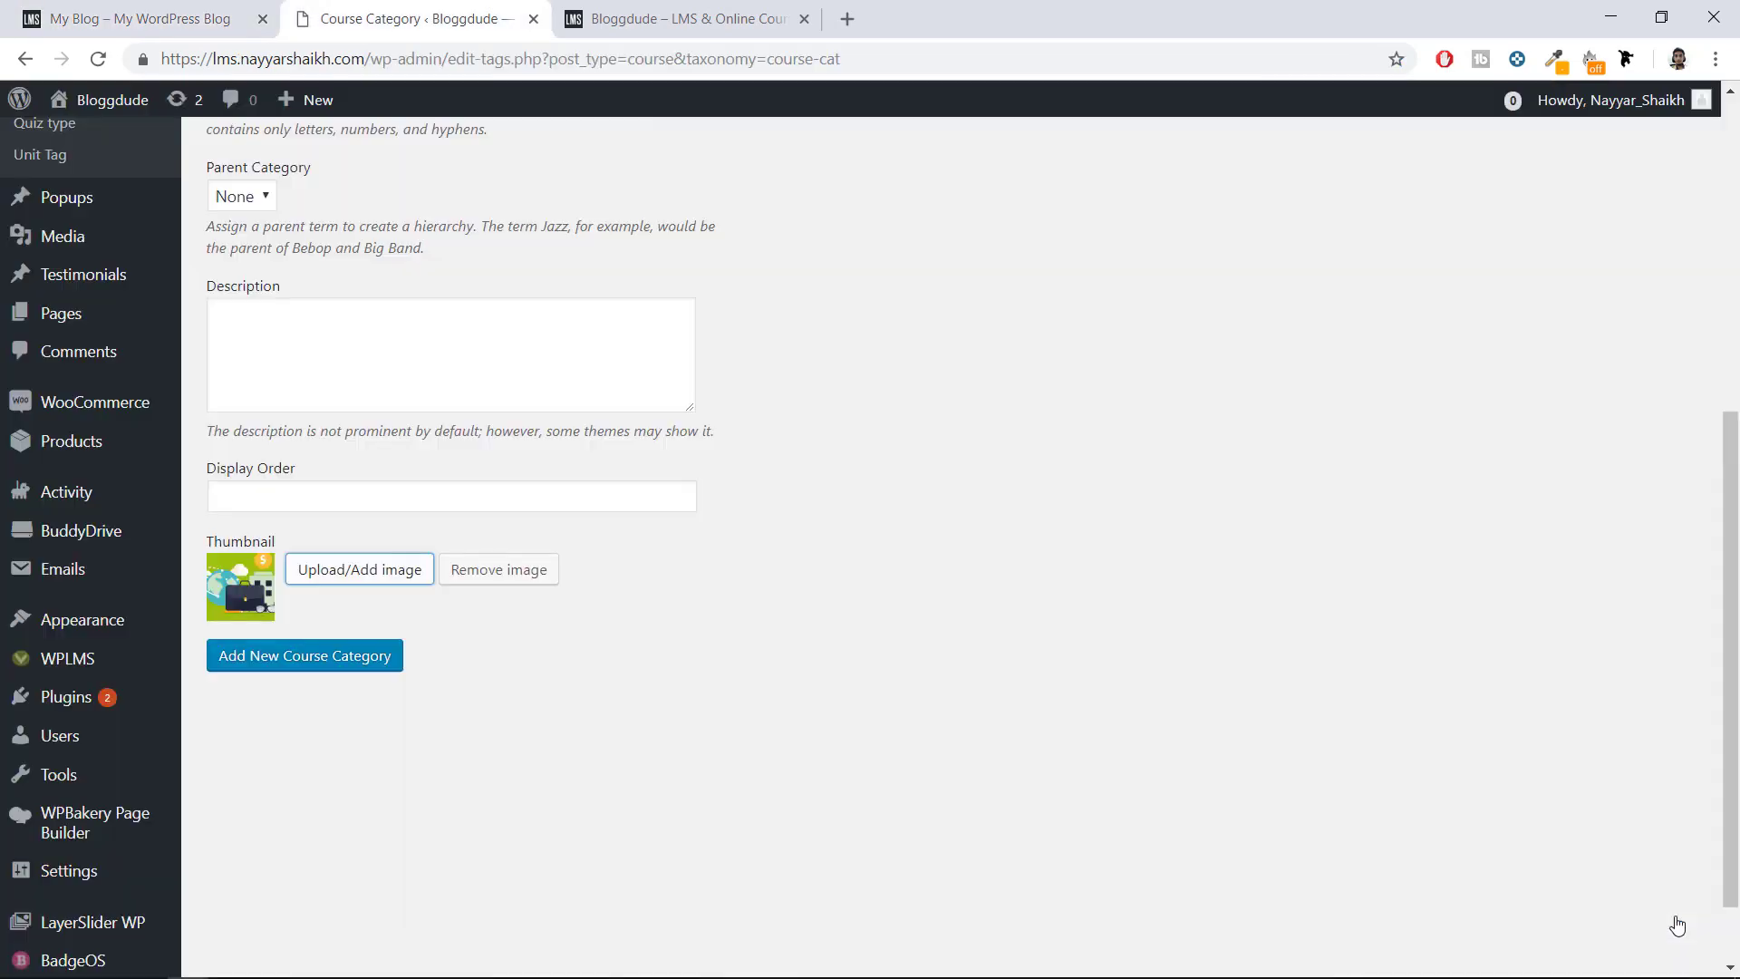
scroll(964, 870, up, 1)
click(283, 773)
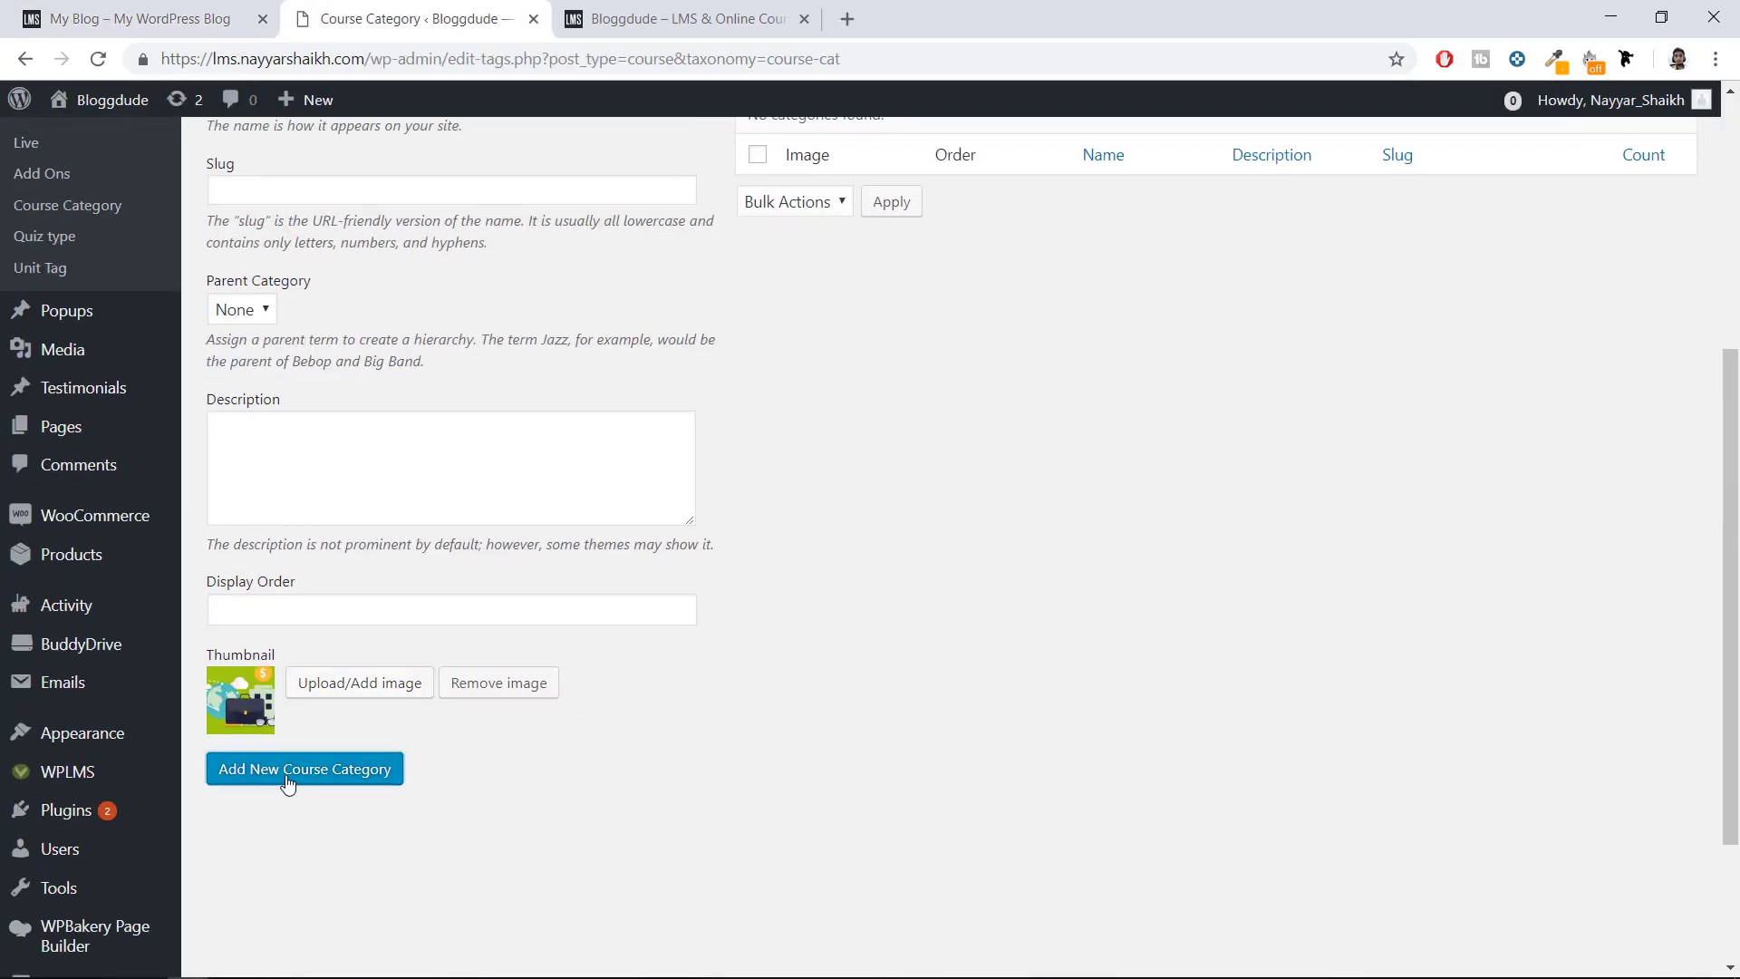
scroll(873, 815, up, 2)
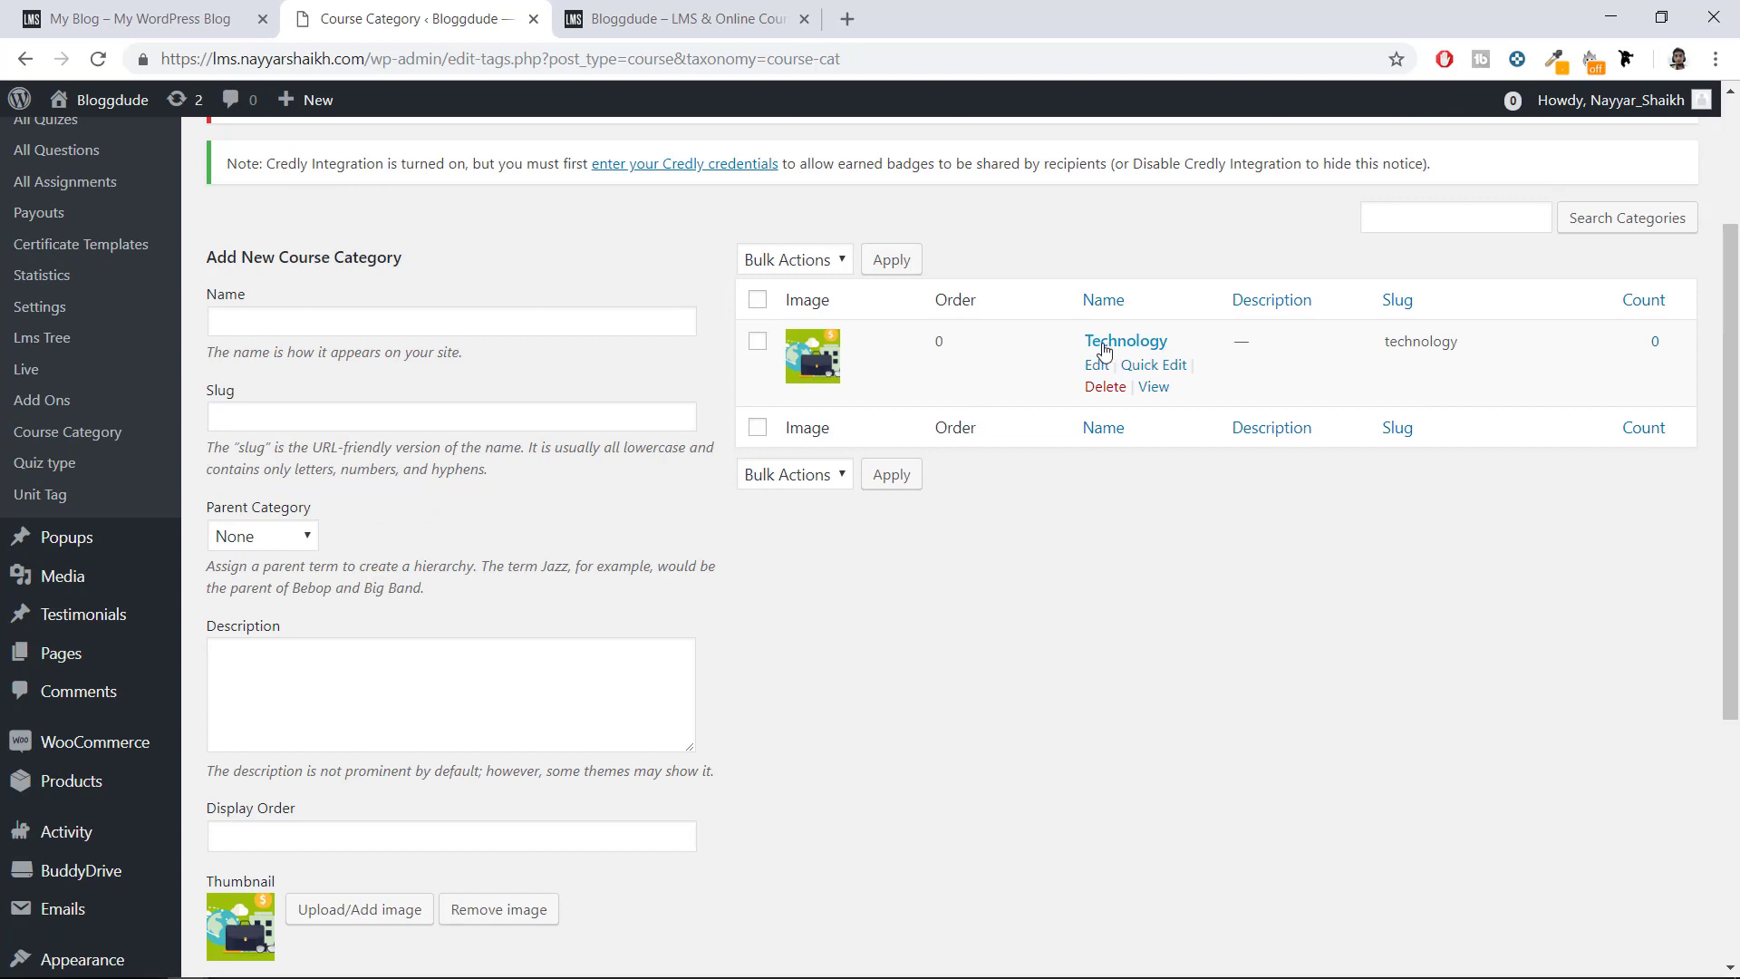
click(415, 322)
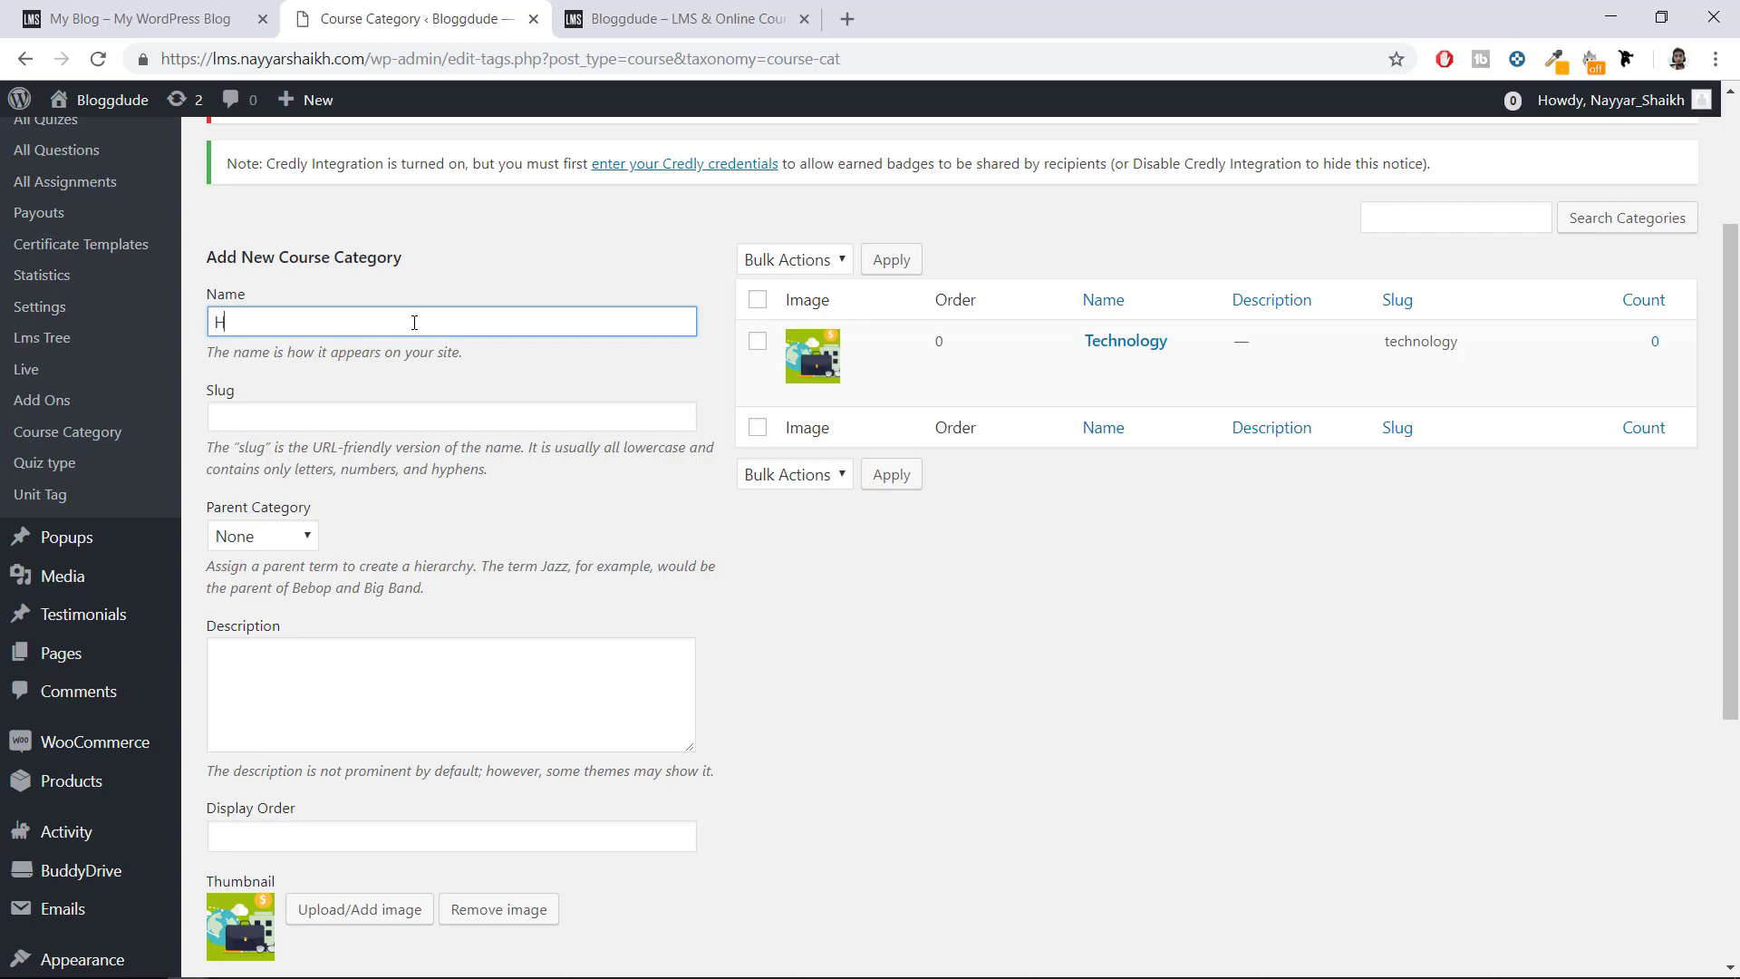
- Save the Health course category and confirm it appears above Technology
scroll(395, 409, down, 4)
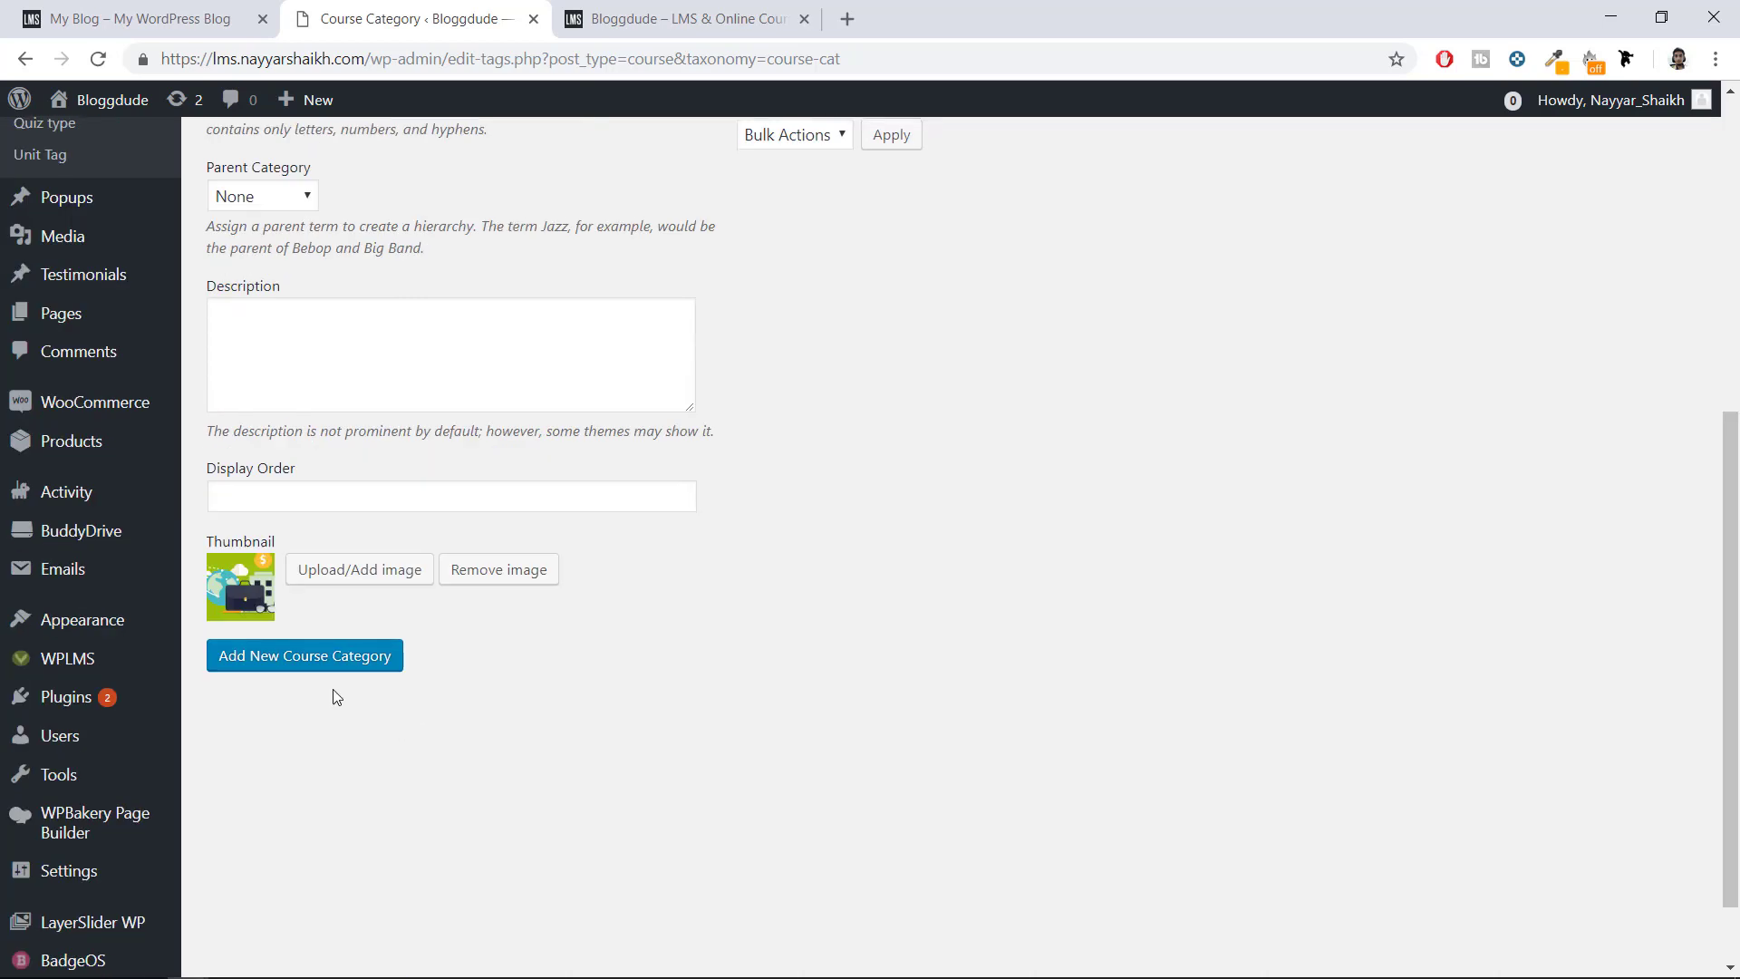
click(319, 666)
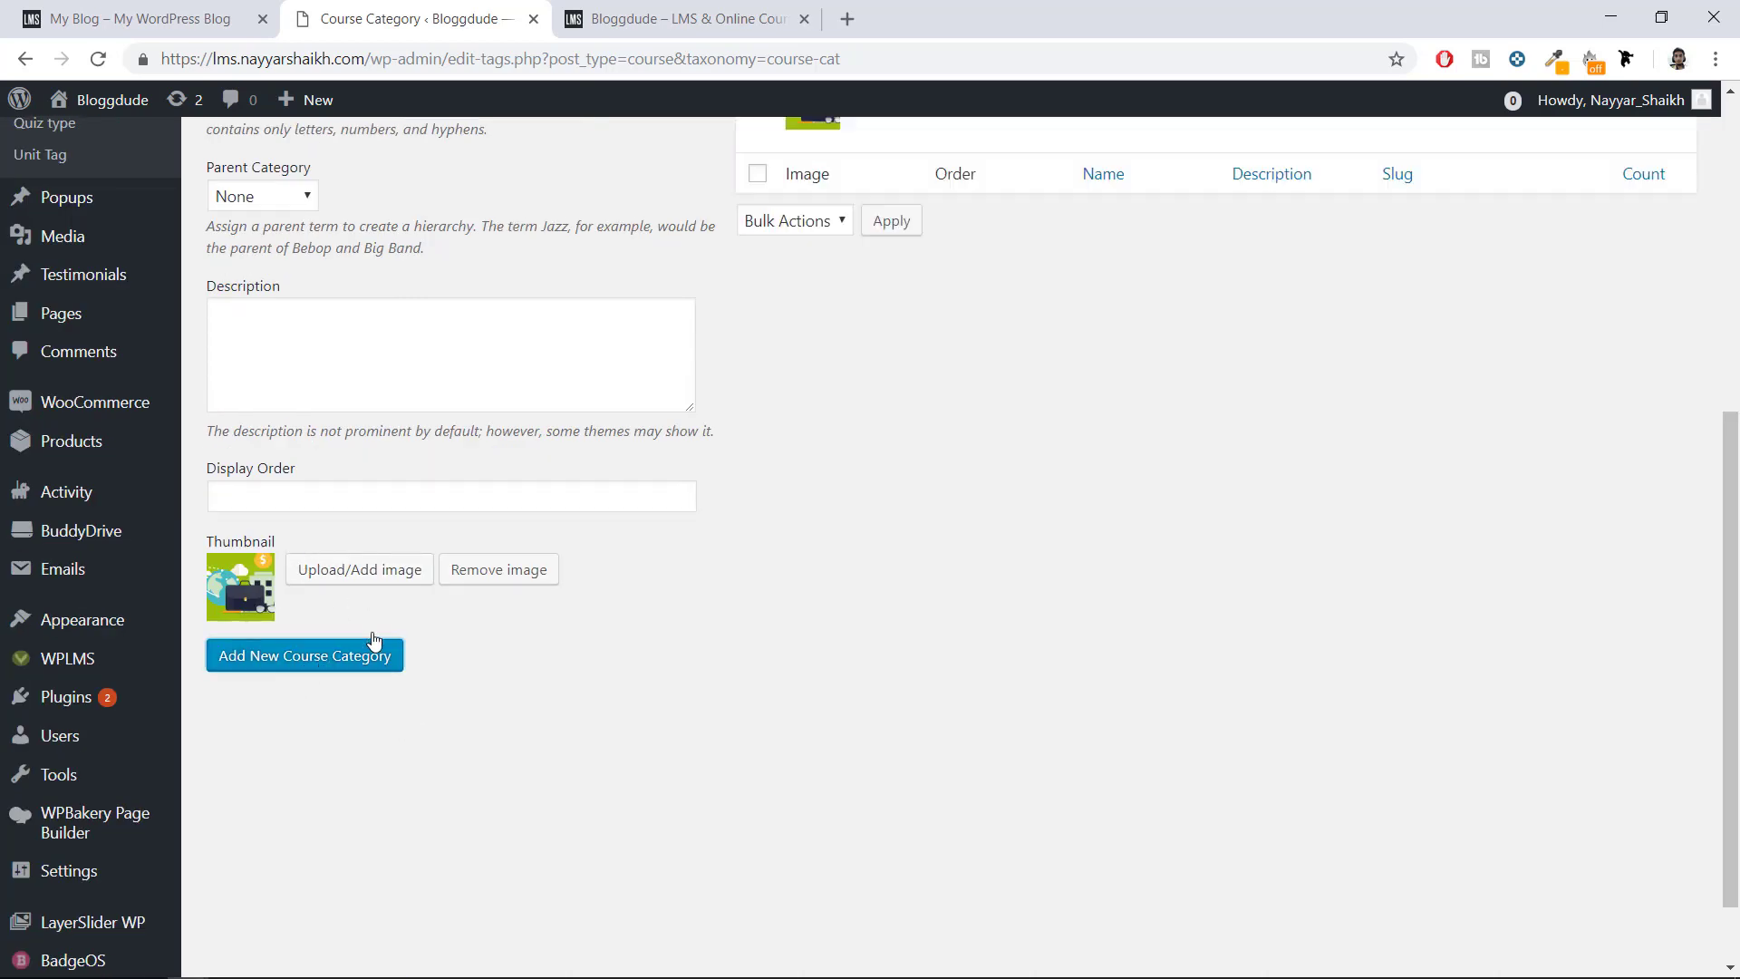
scroll(486, 413, up, 5)
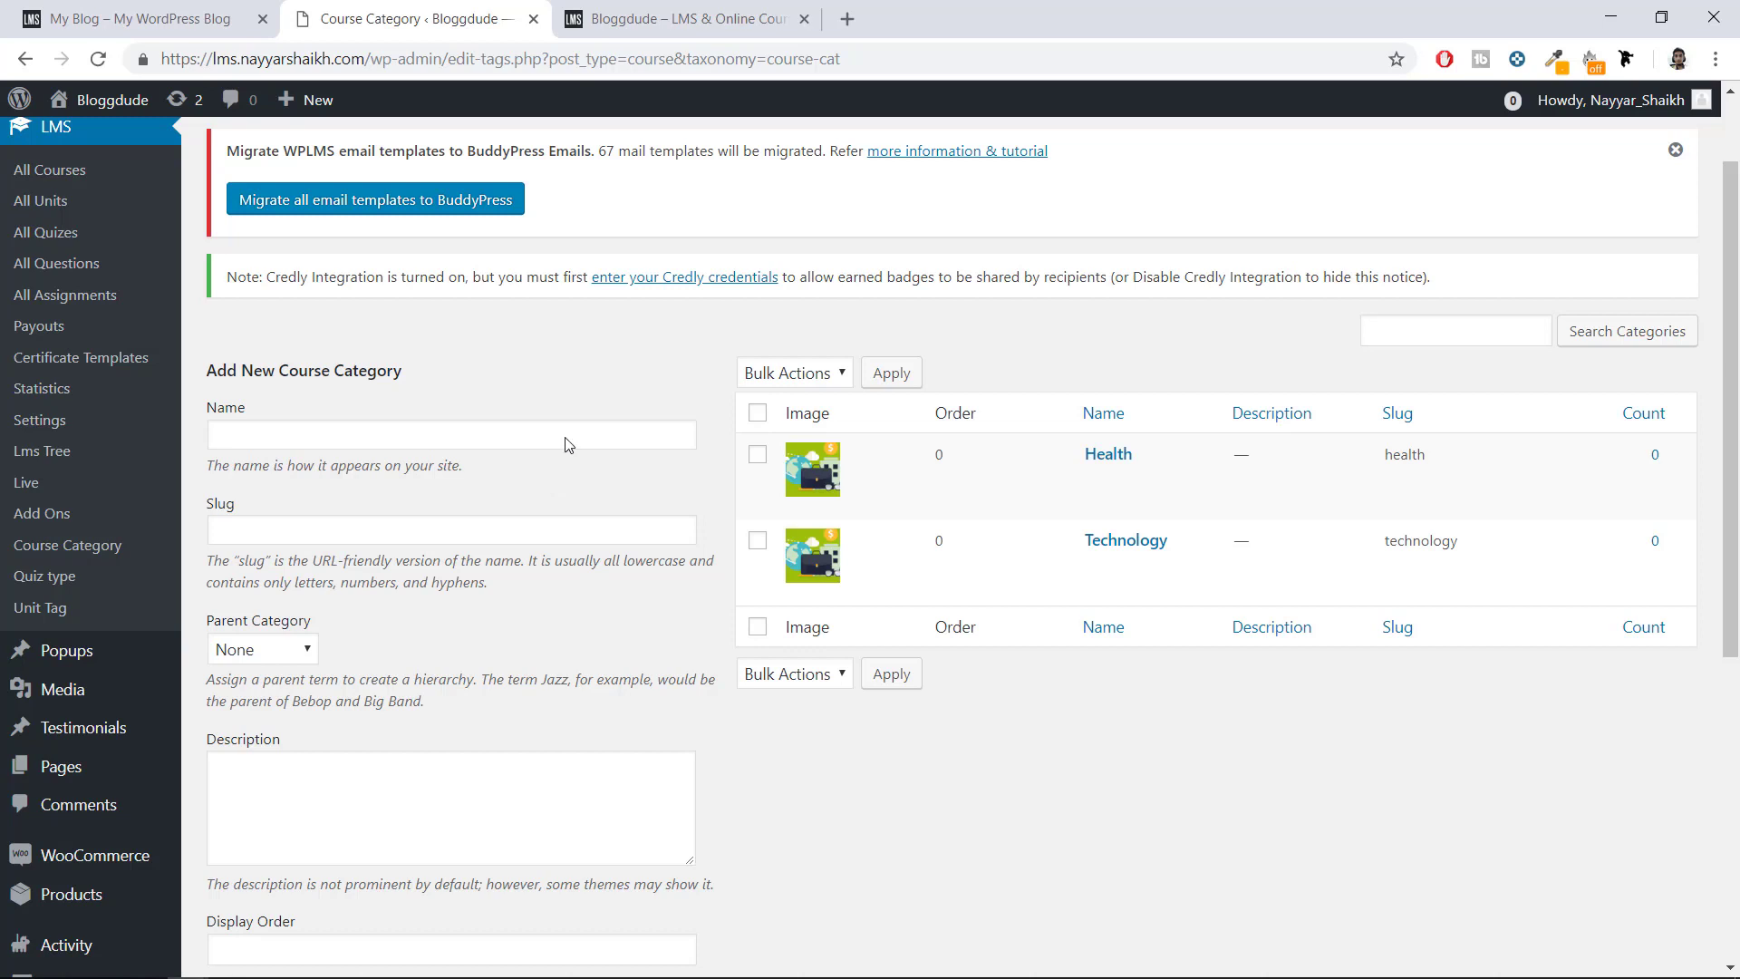
mouse_move(1231, 551)
- Add Technology and AI as quiz types on the Quiz type page
click(55, 578)
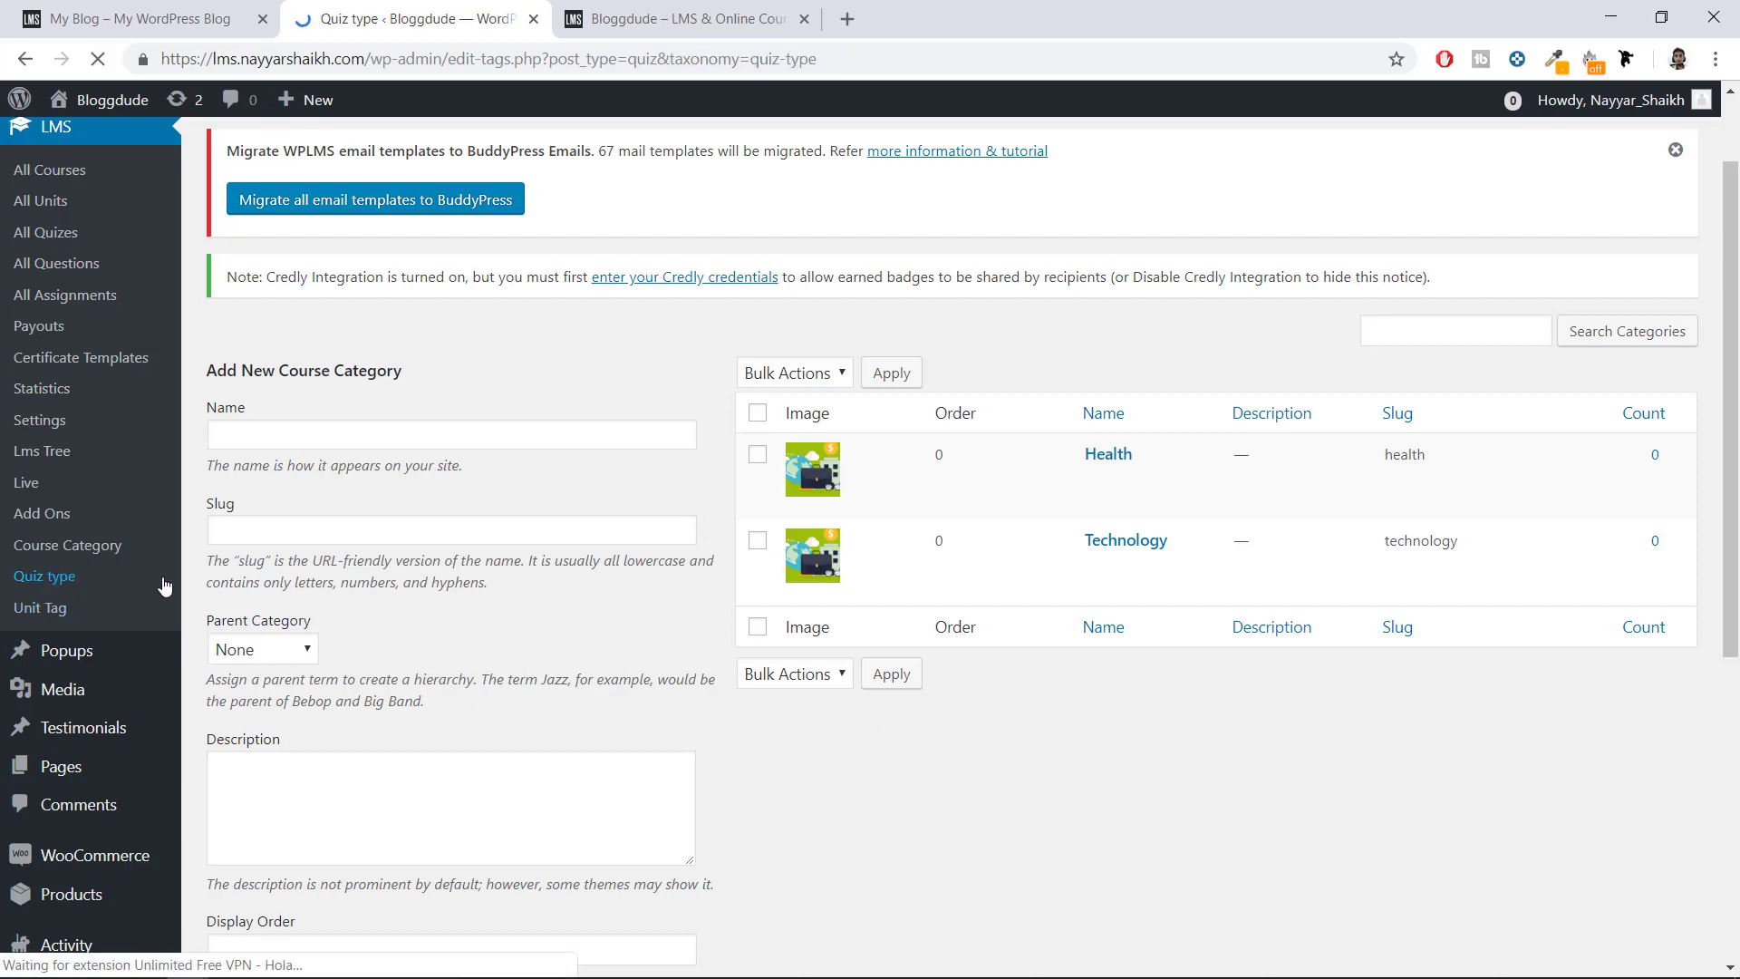
scroll(535, 548, down, 3)
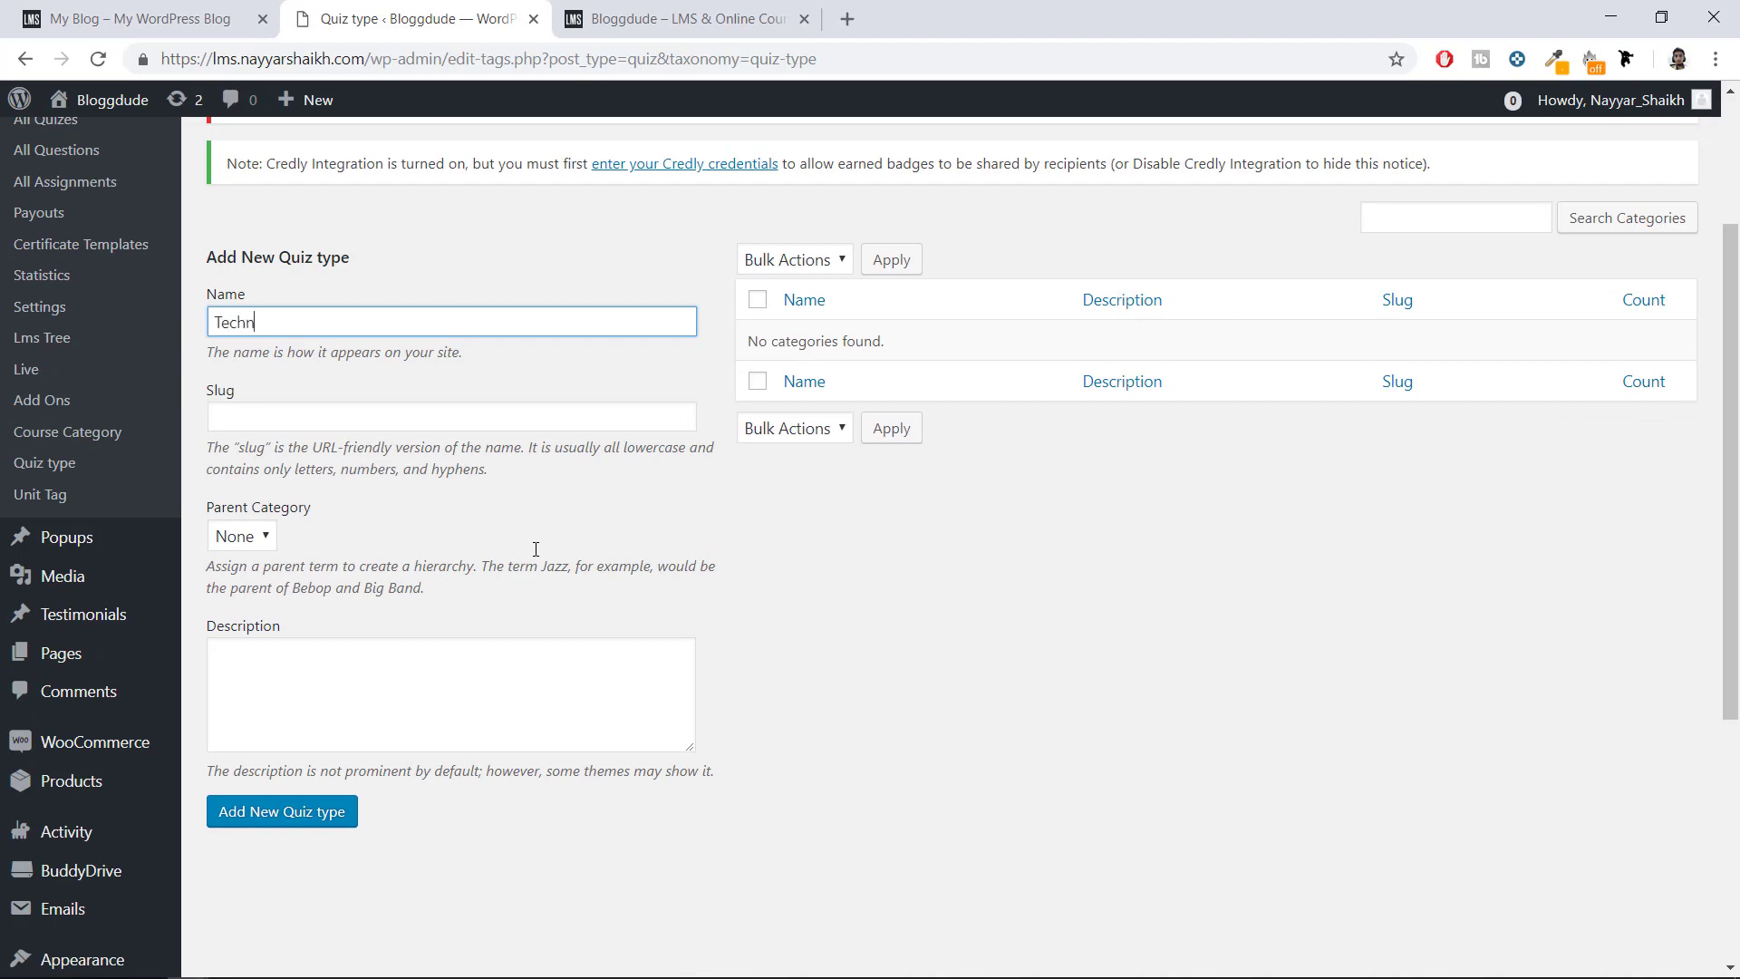
click(314, 823)
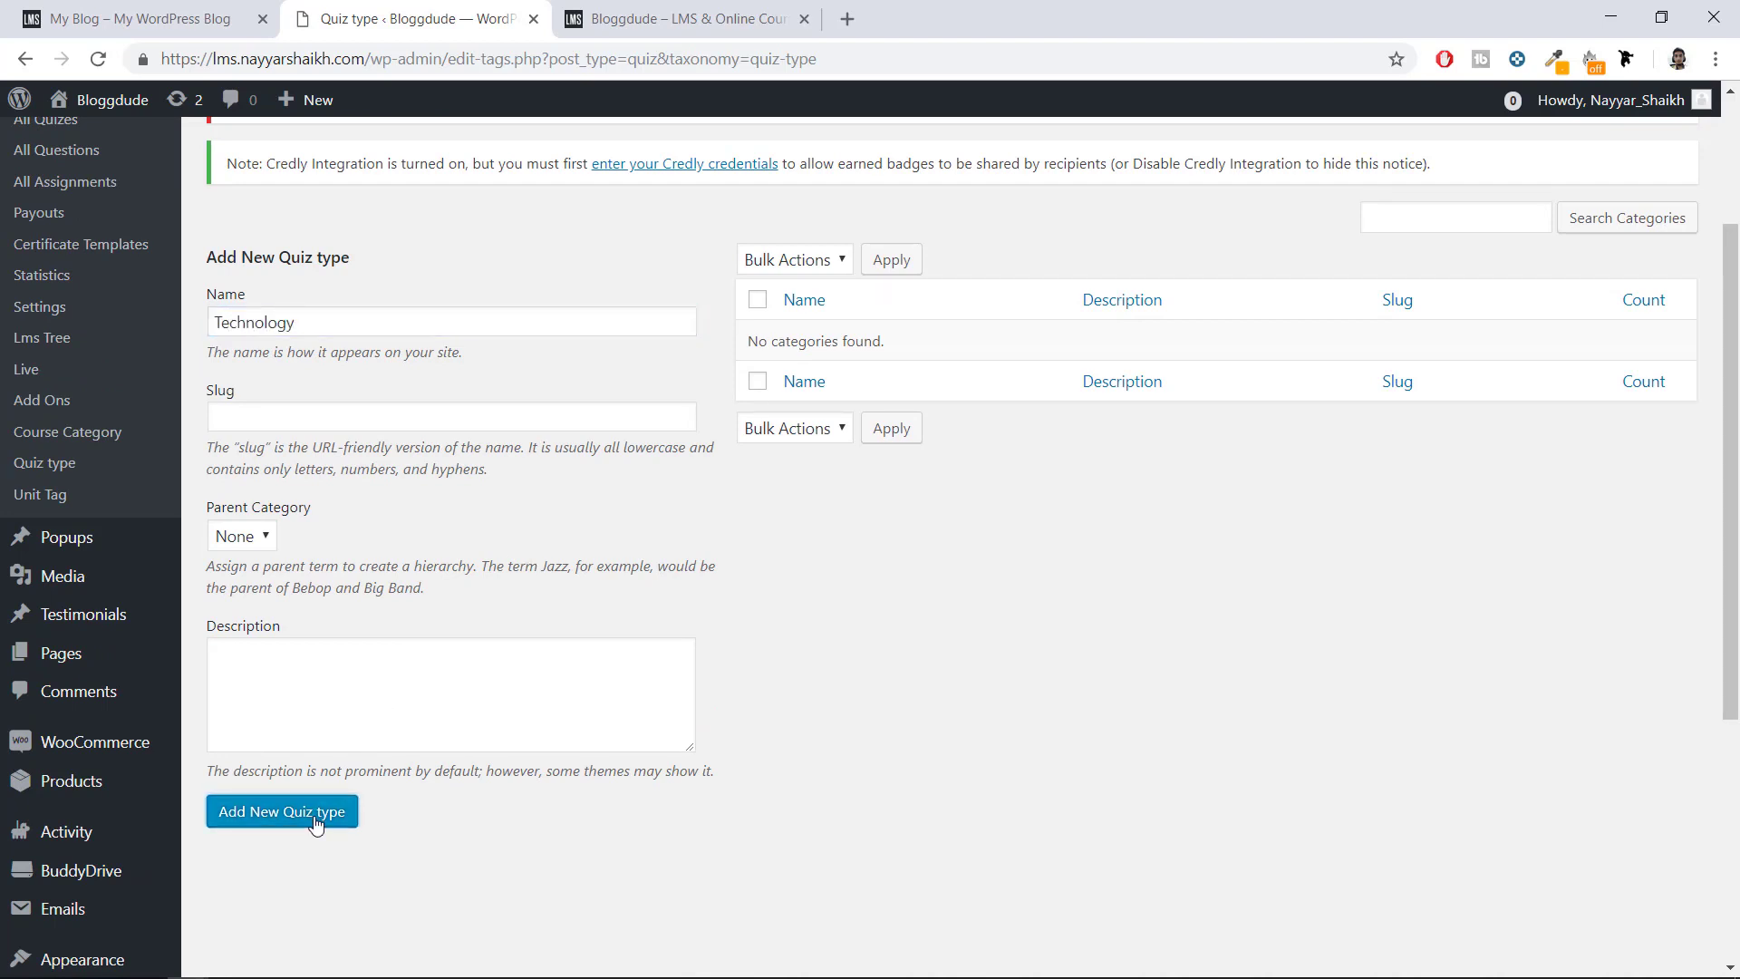
click(304, 321)
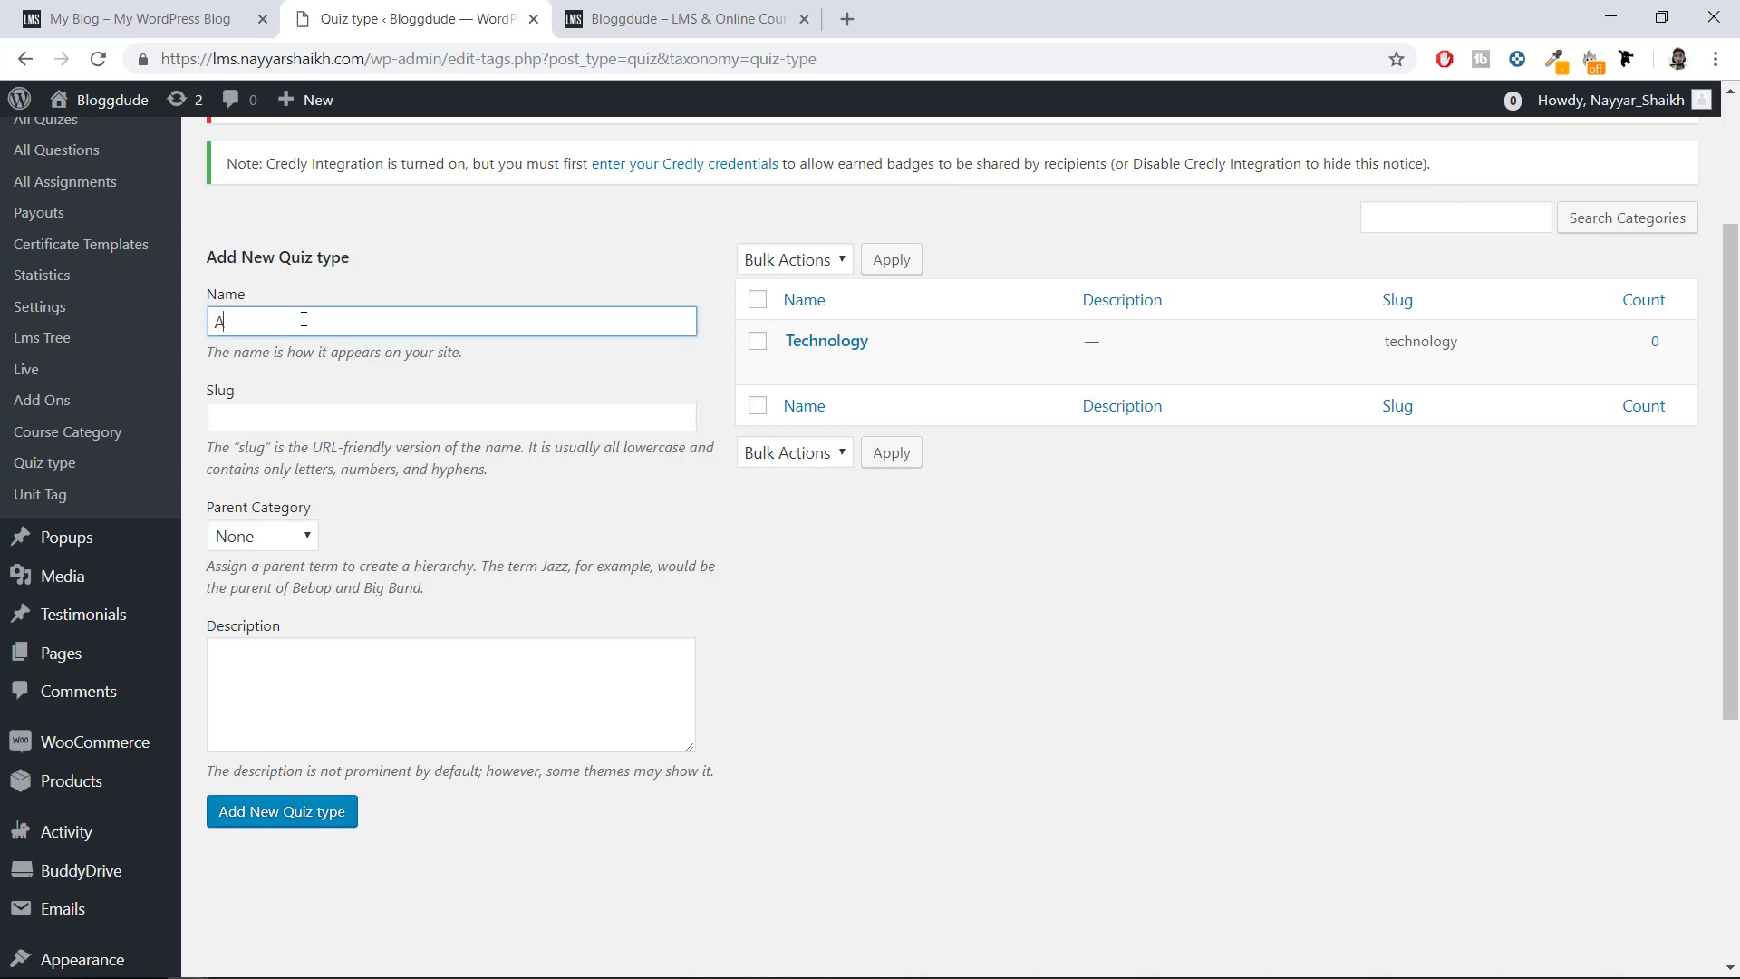
click(297, 818)
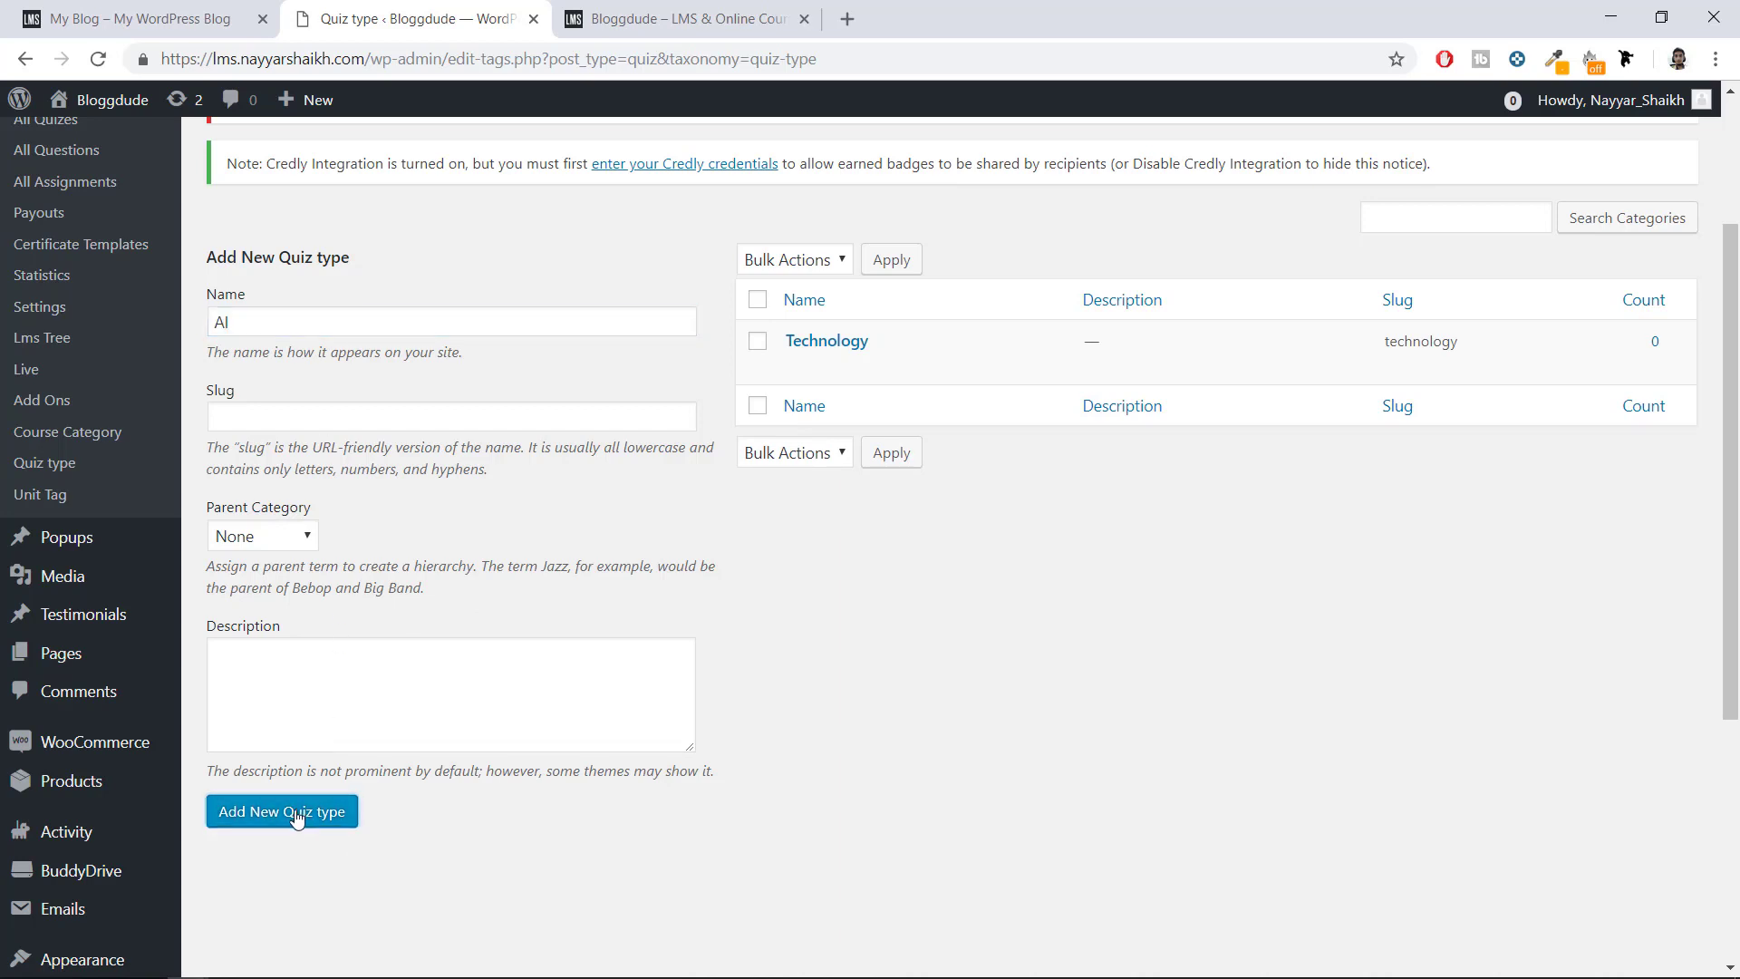
click(45, 497)
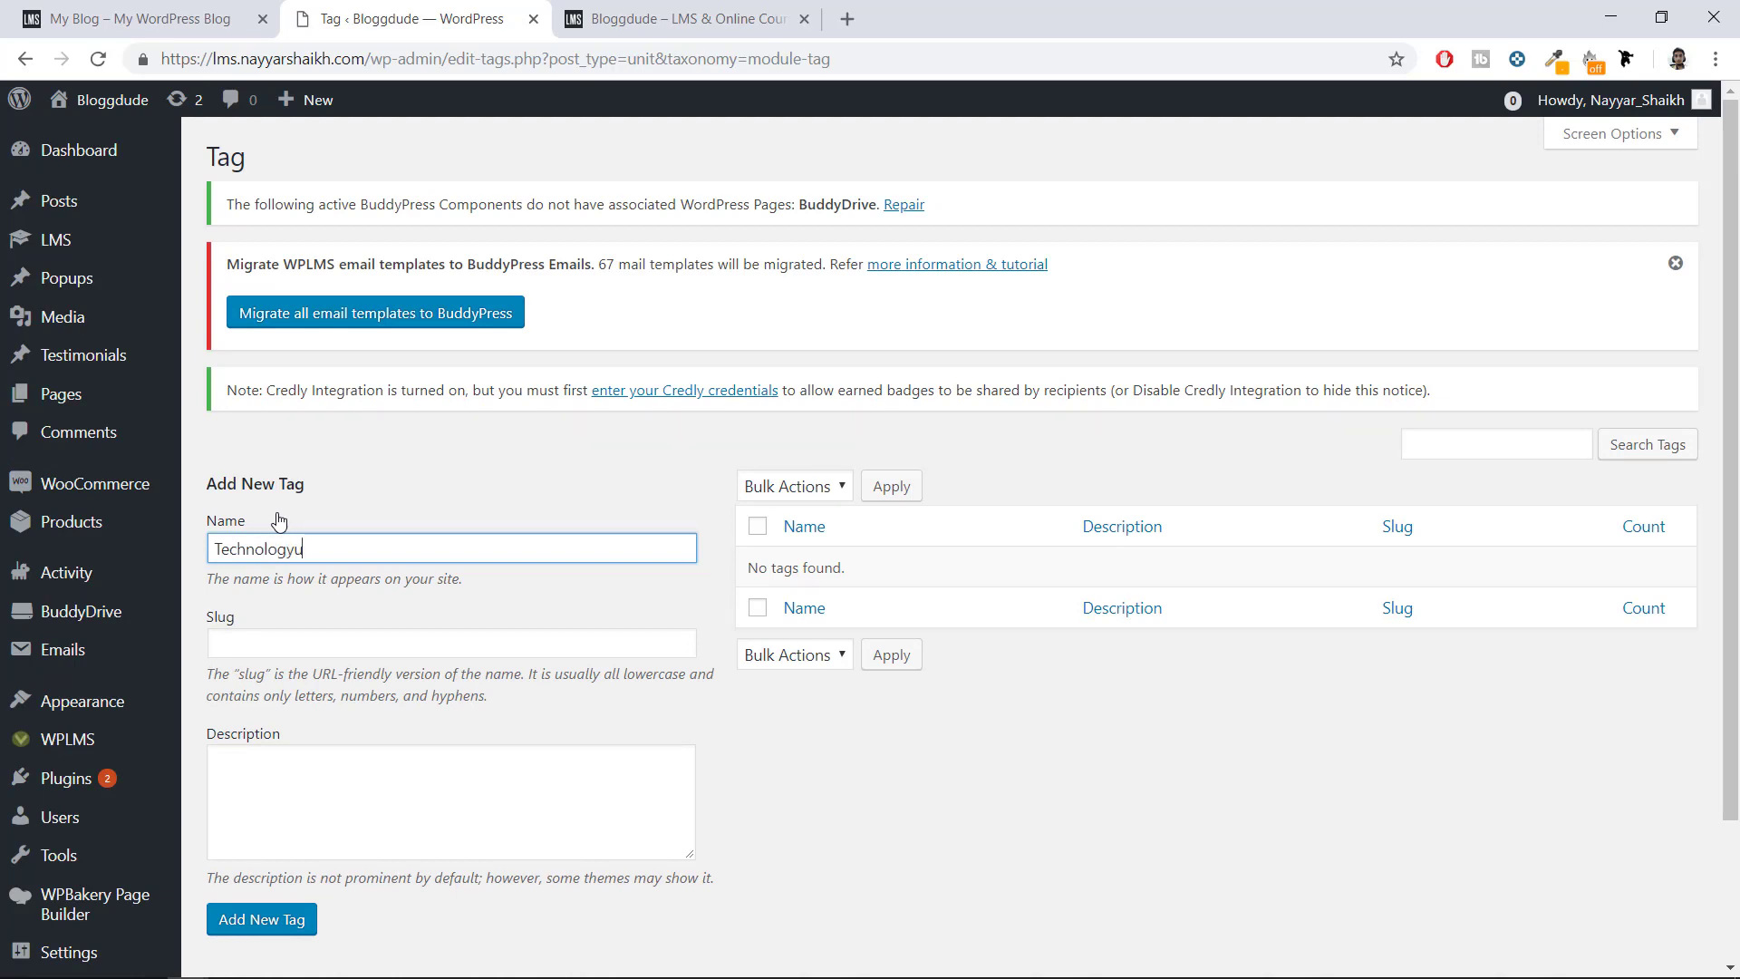
- Save Technology as a unit tag, then return to the instructor's dashboard window
key(BackSpace)
scroll(369, 831, down, 2)
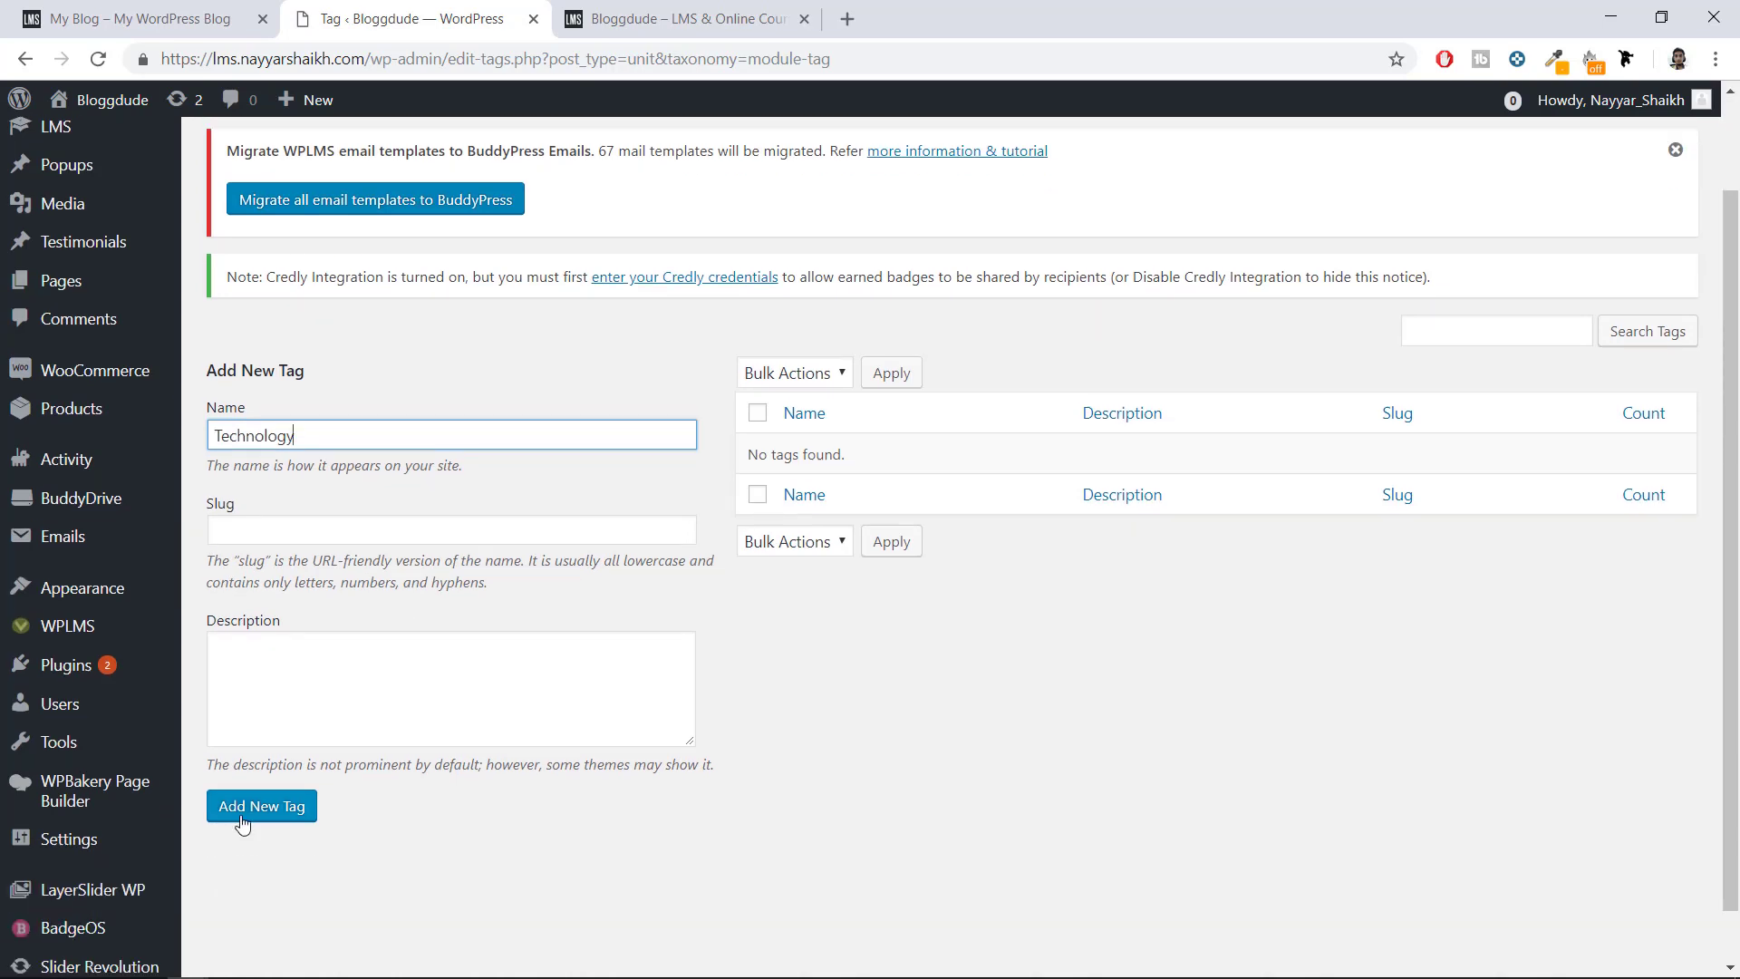
click(246, 813)
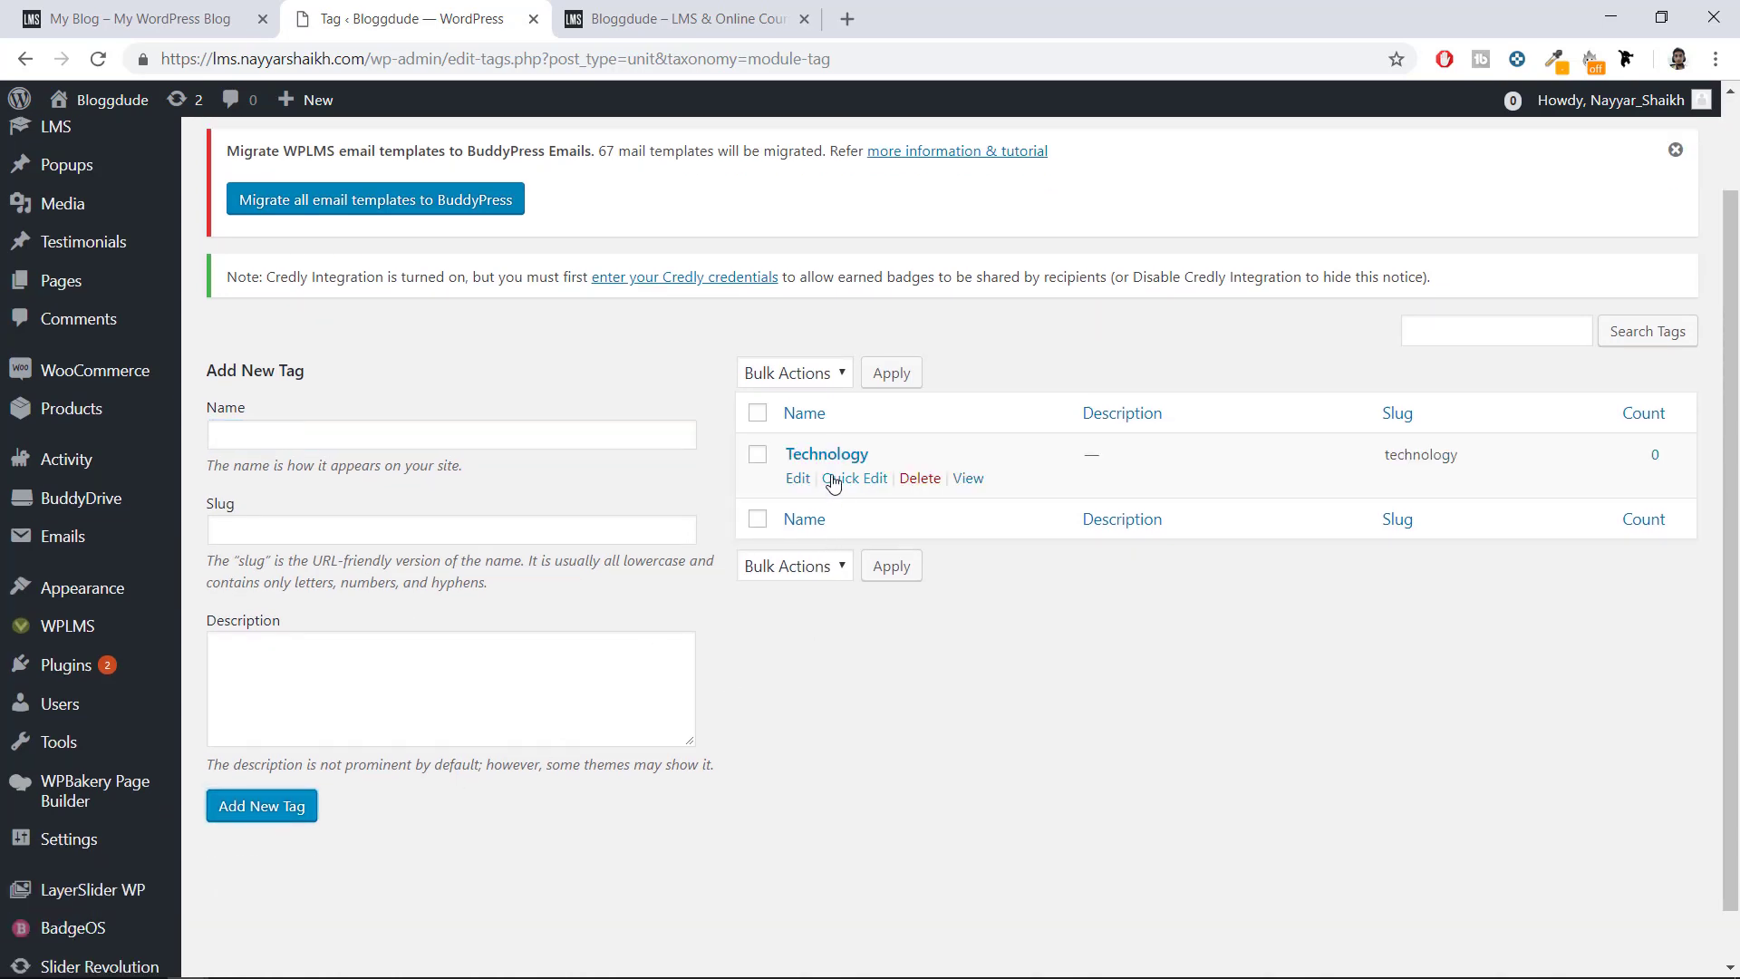
mouse_move(209, 961)
click(405, 901)
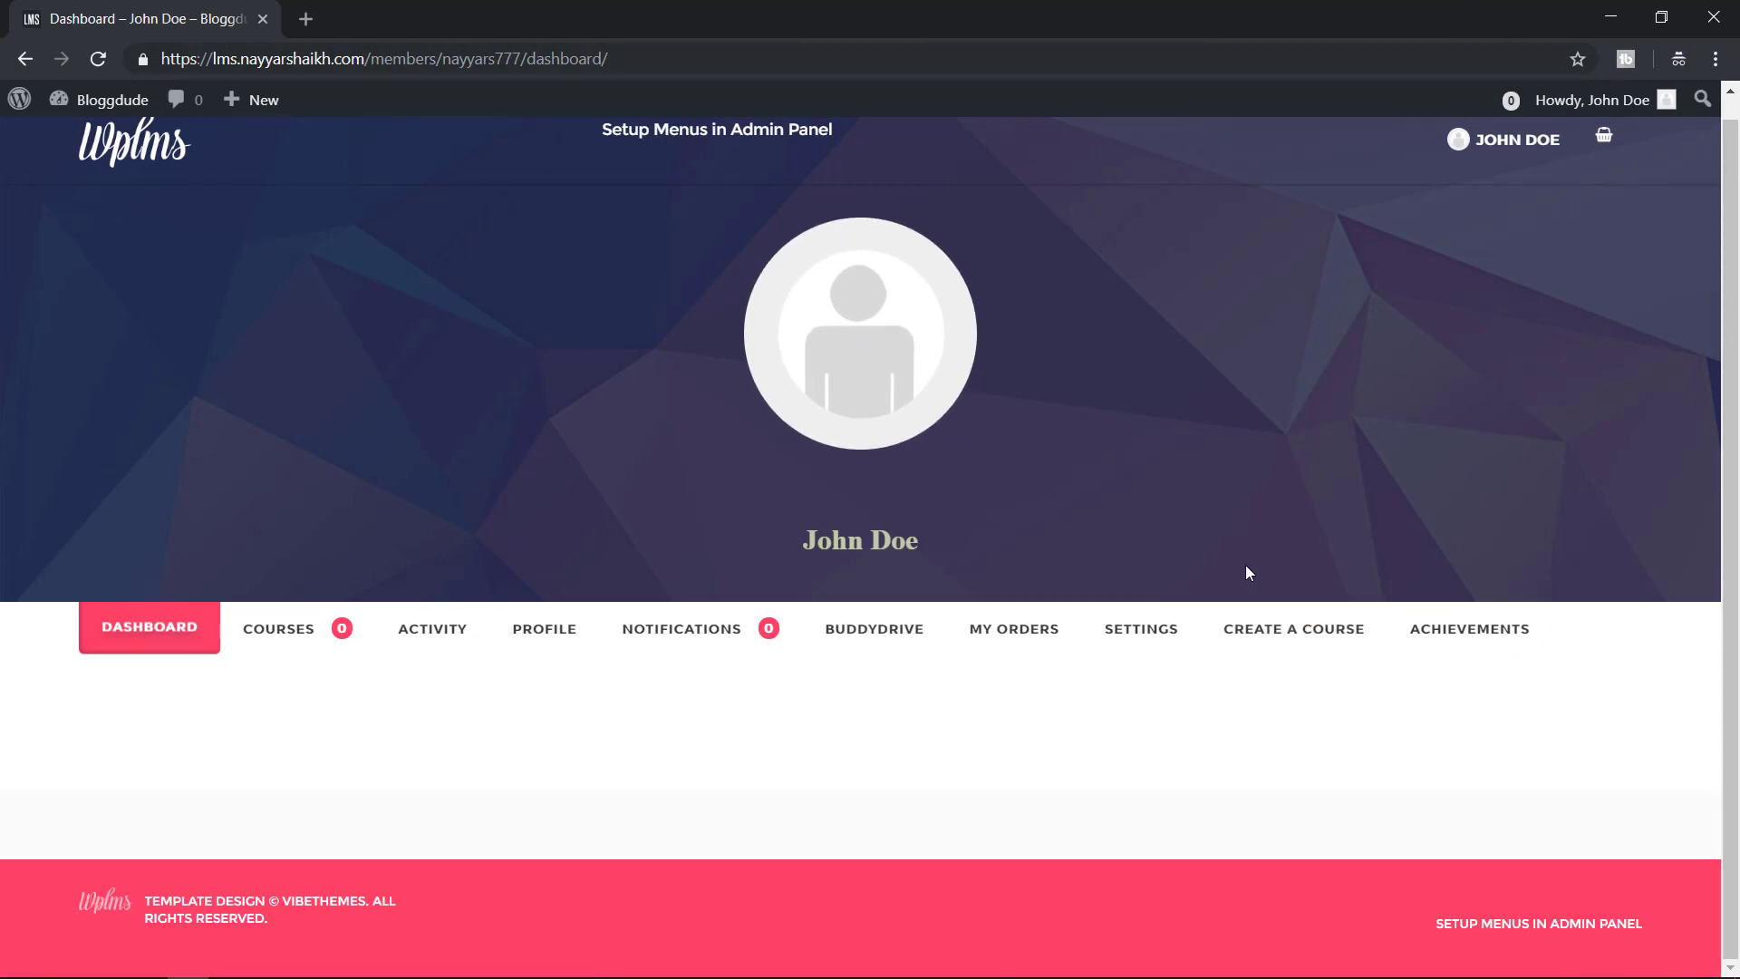
- Start a new course from scratch titled 'WordPress eCommerce Course'
click(1307, 646)
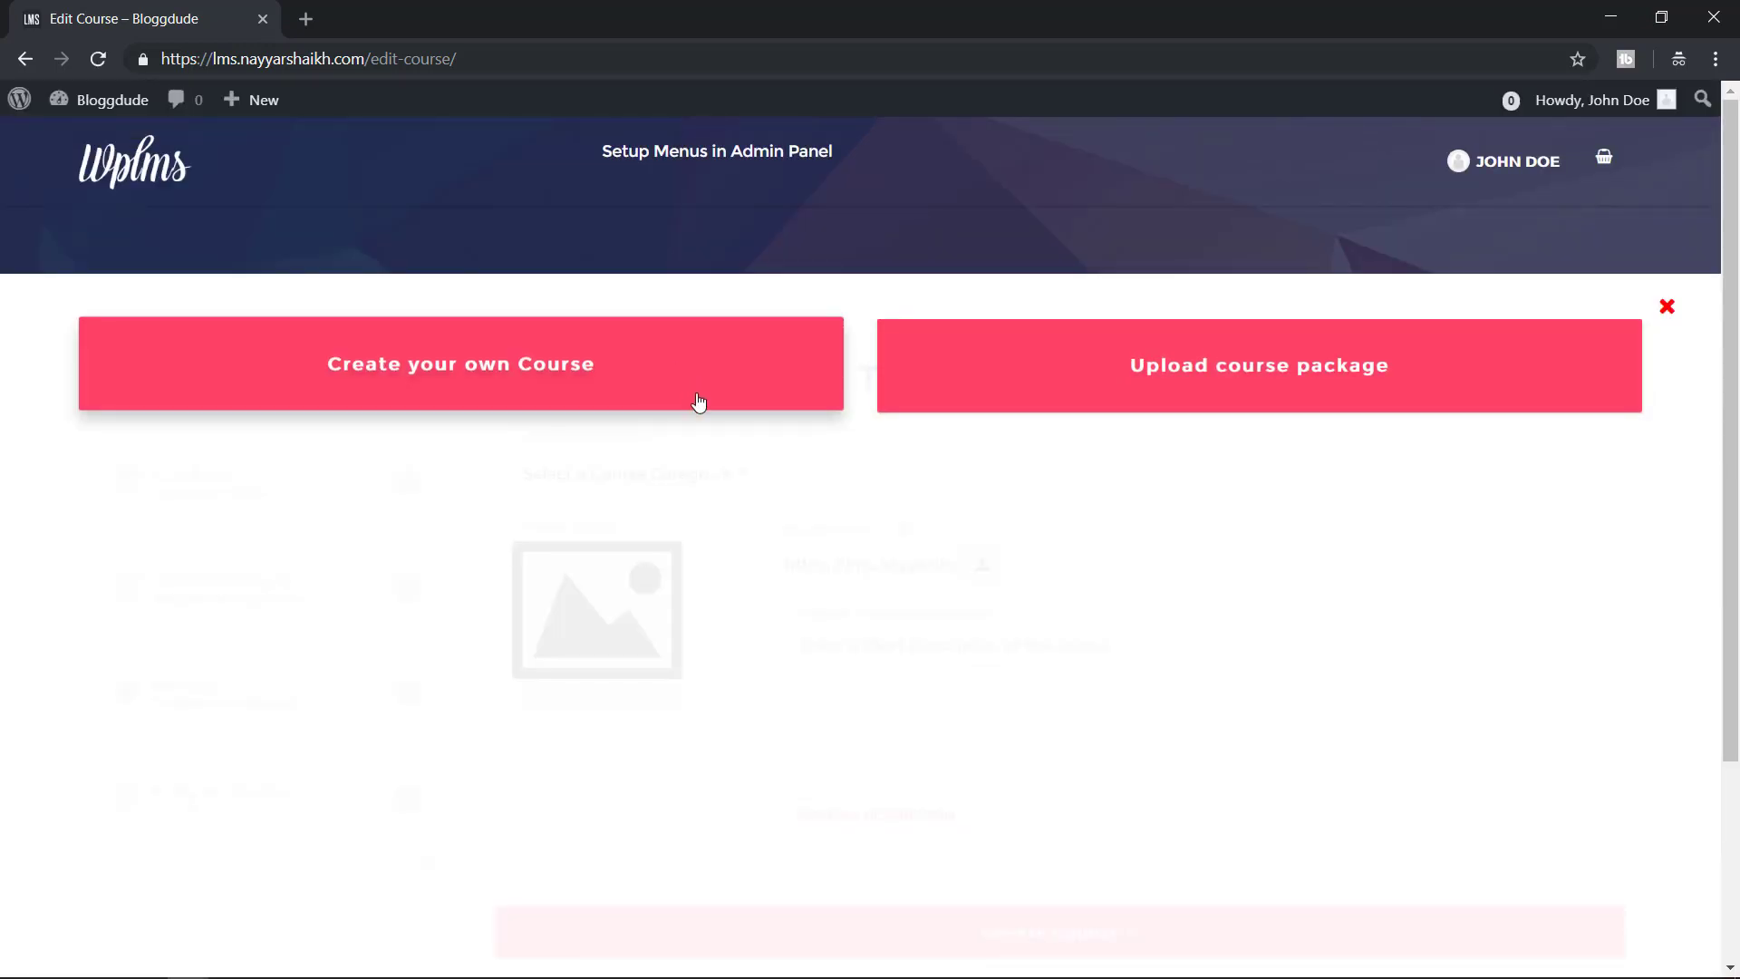
click(534, 381)
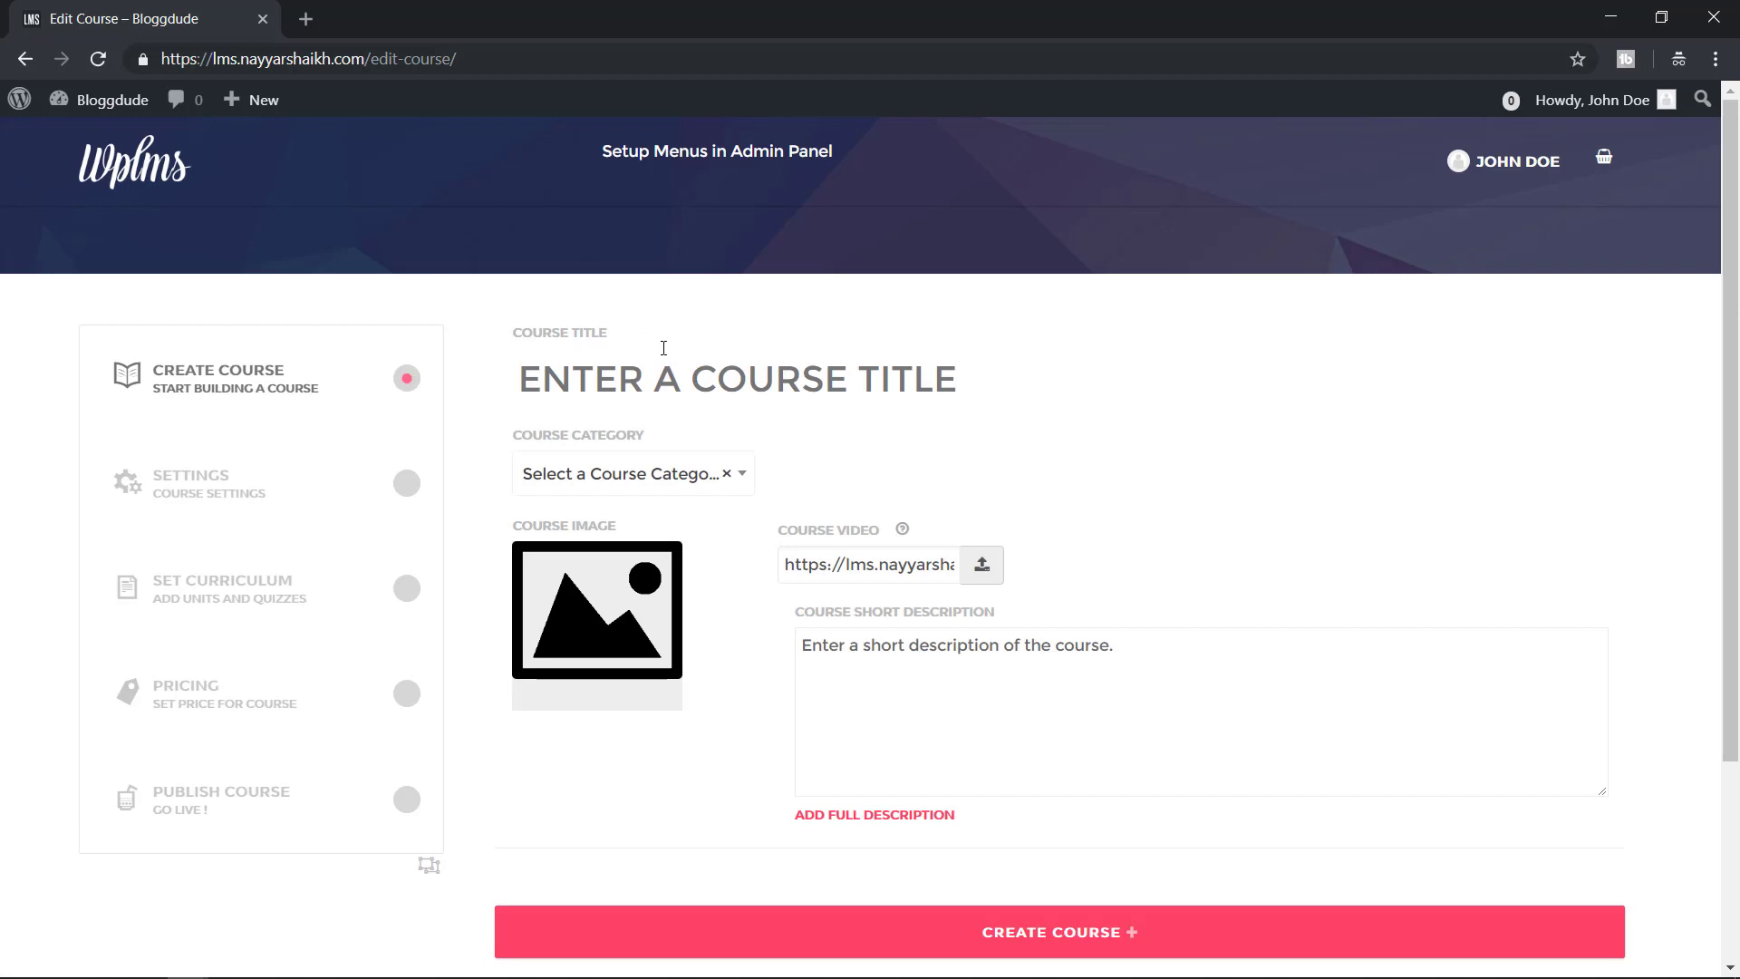
text(WordPr)
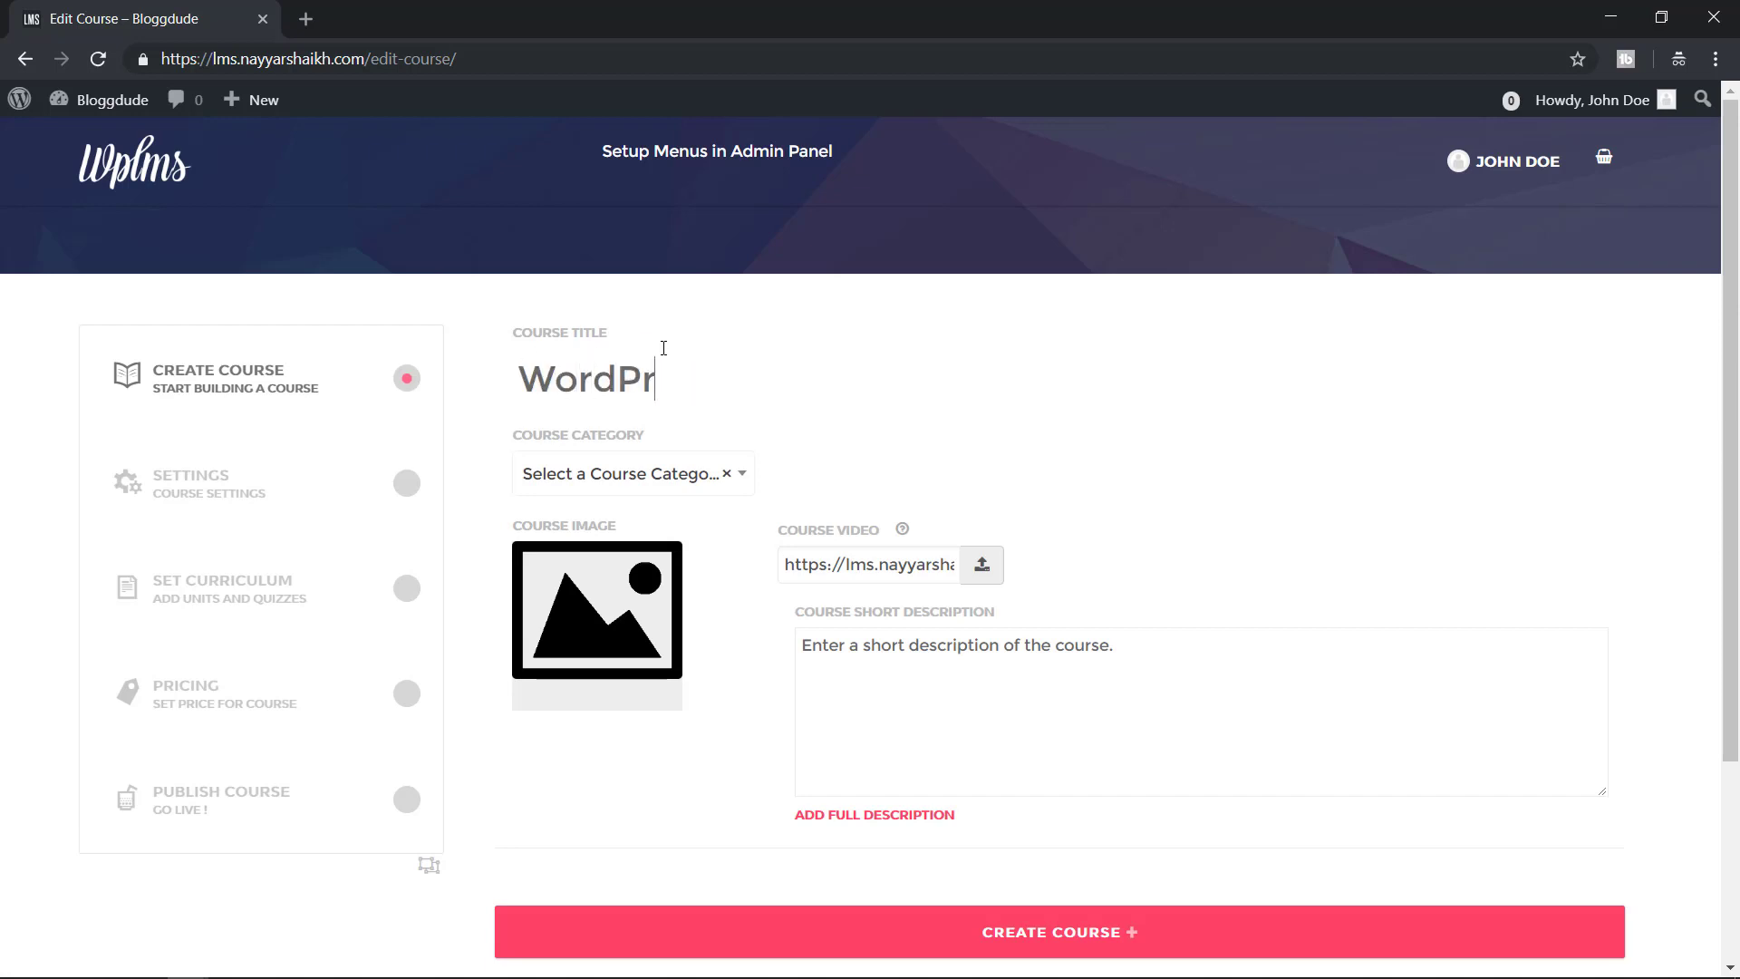
text(ess eC)
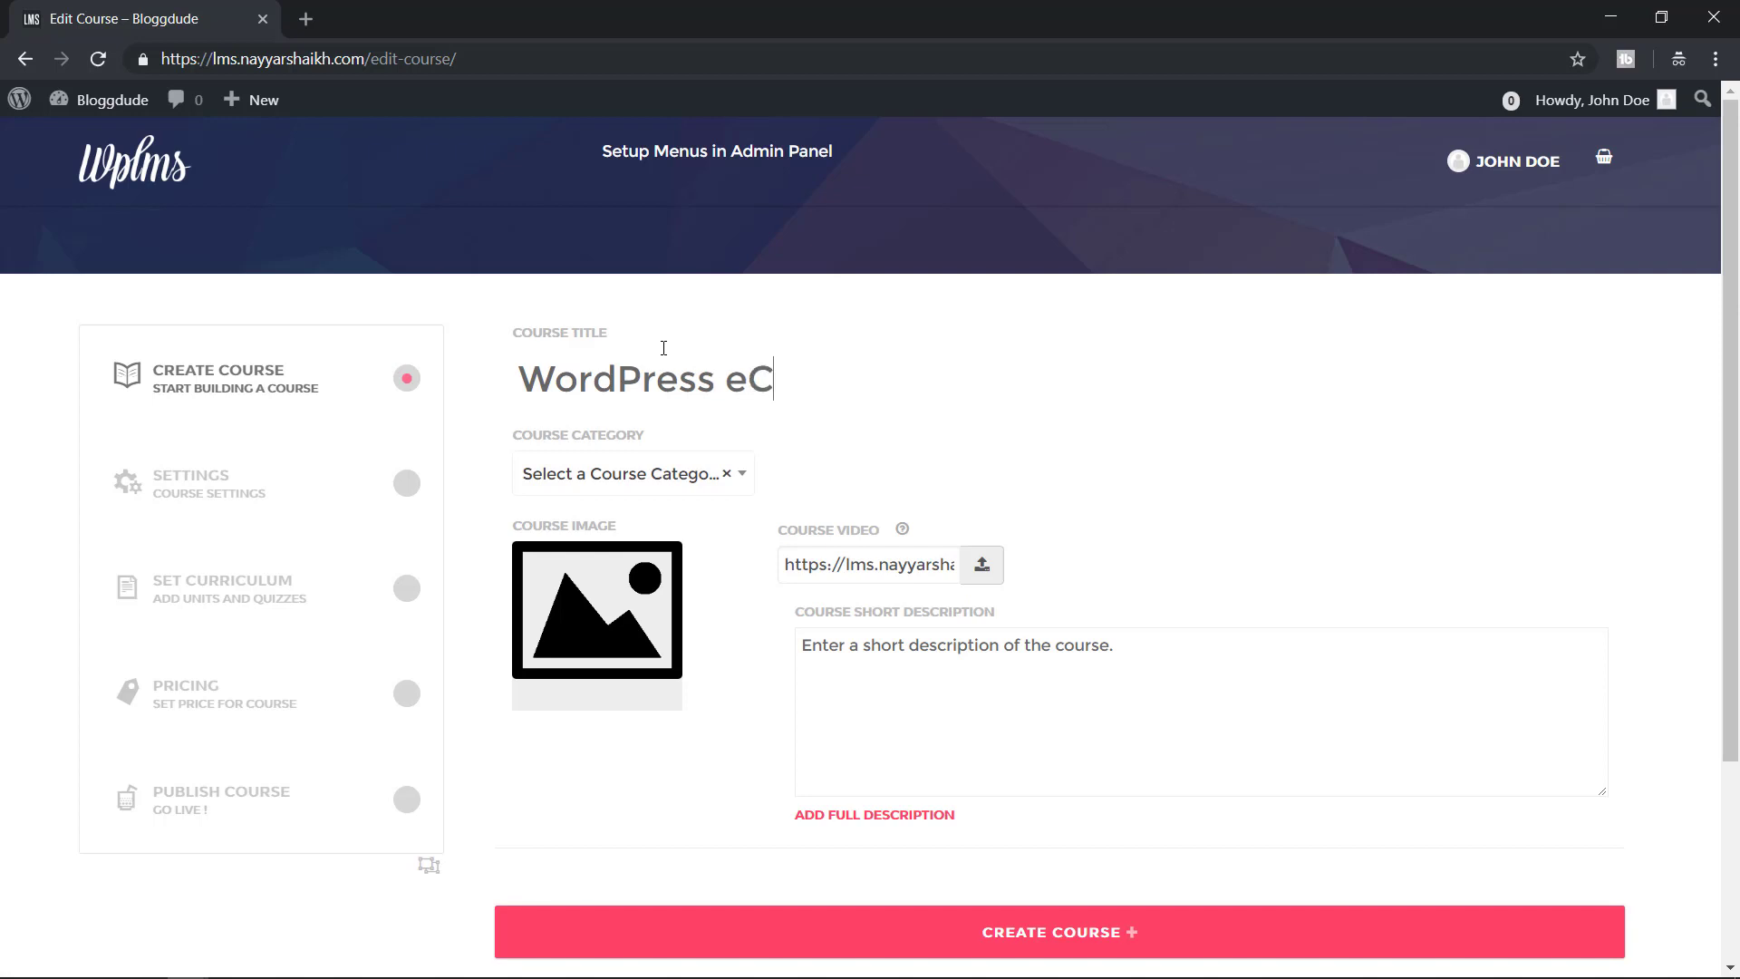
text(ommerce Course)
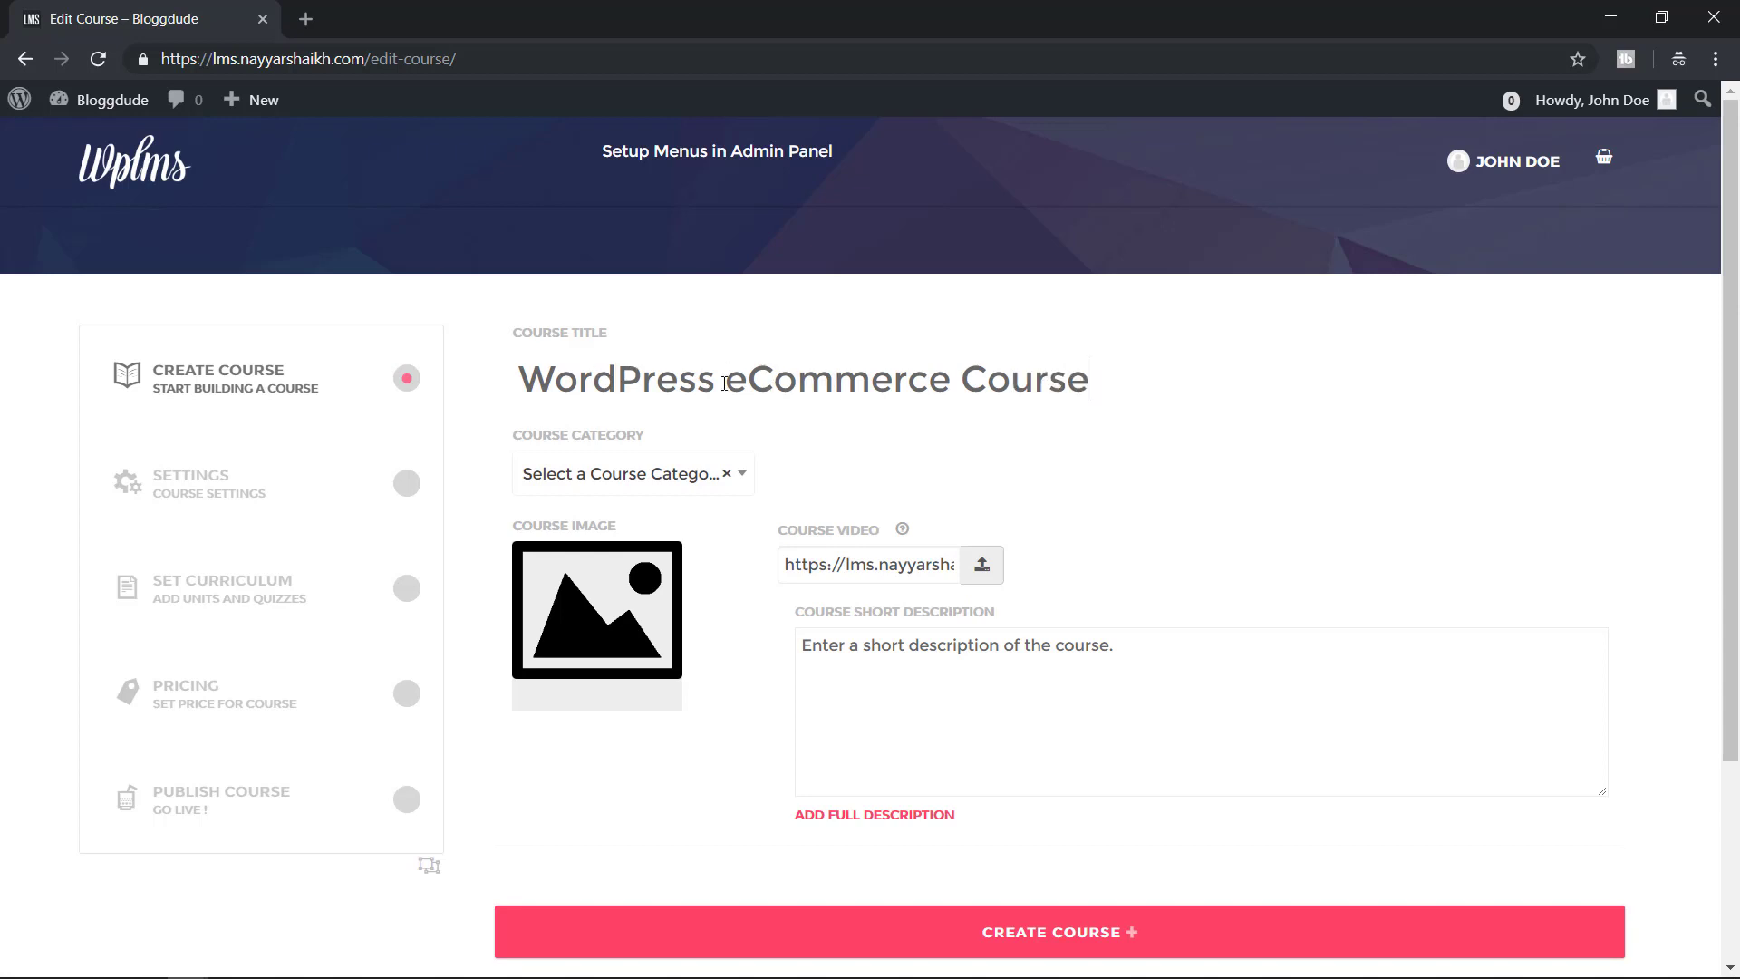
drag(725, 383, 524, 384)
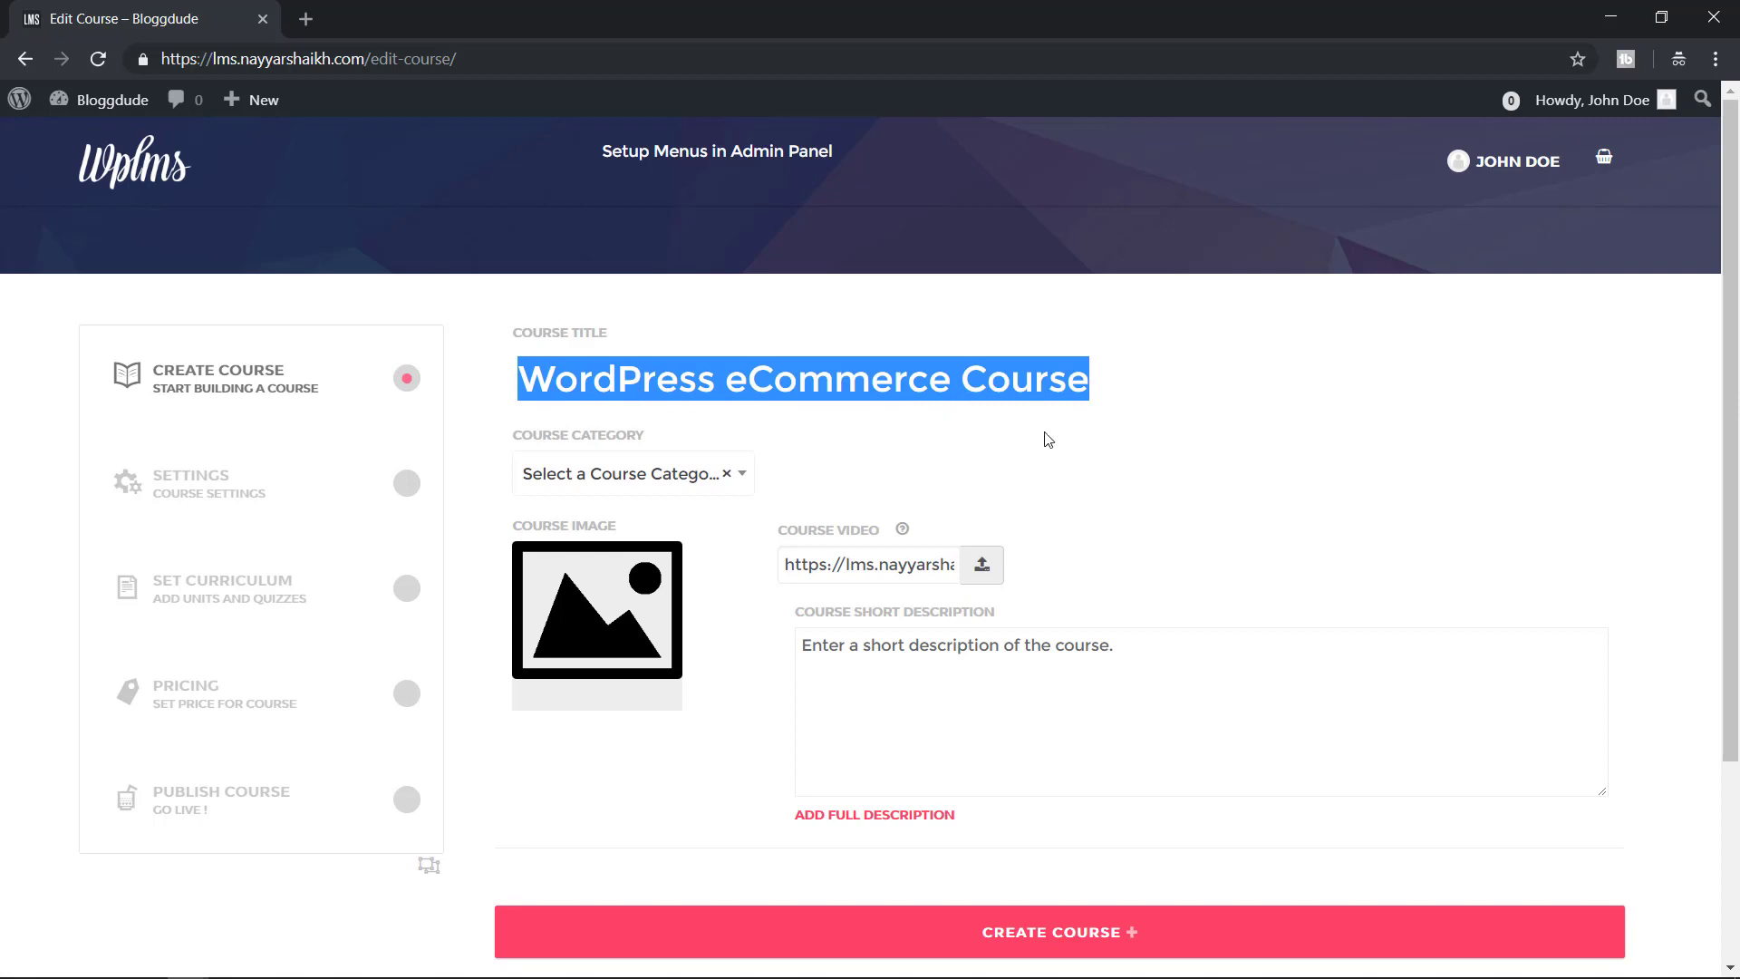
- Add a new course category and begin naming it WordPress
click(598, 485)
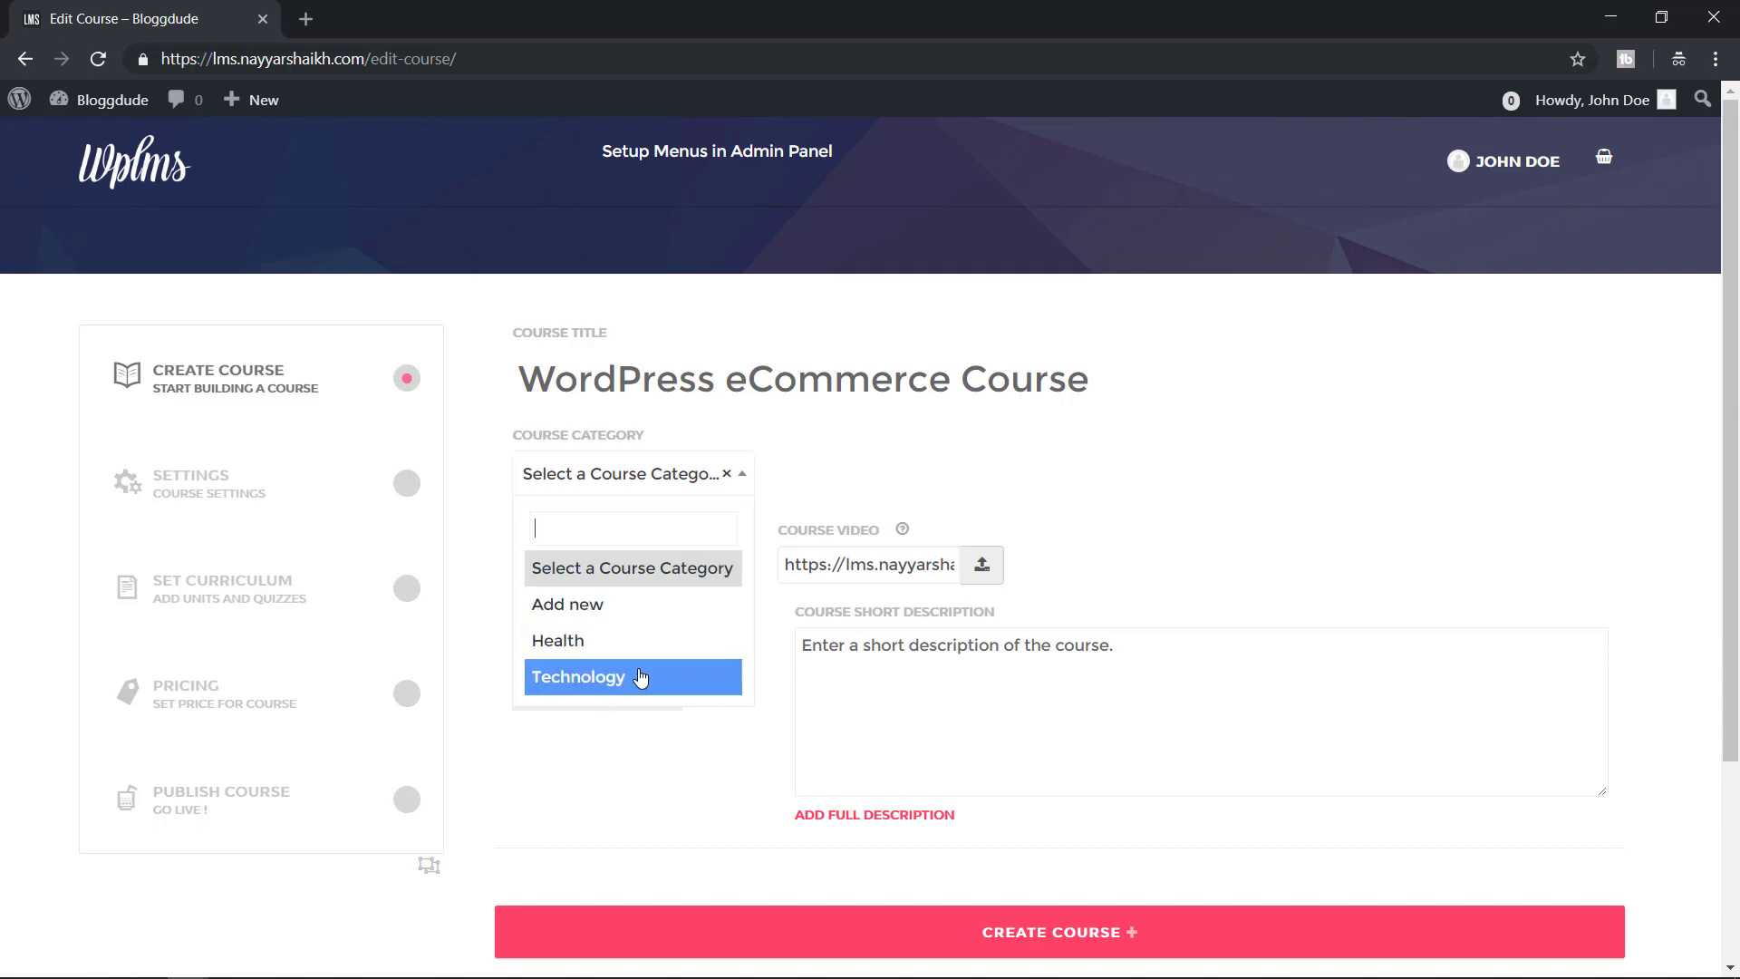
click(605, 605)
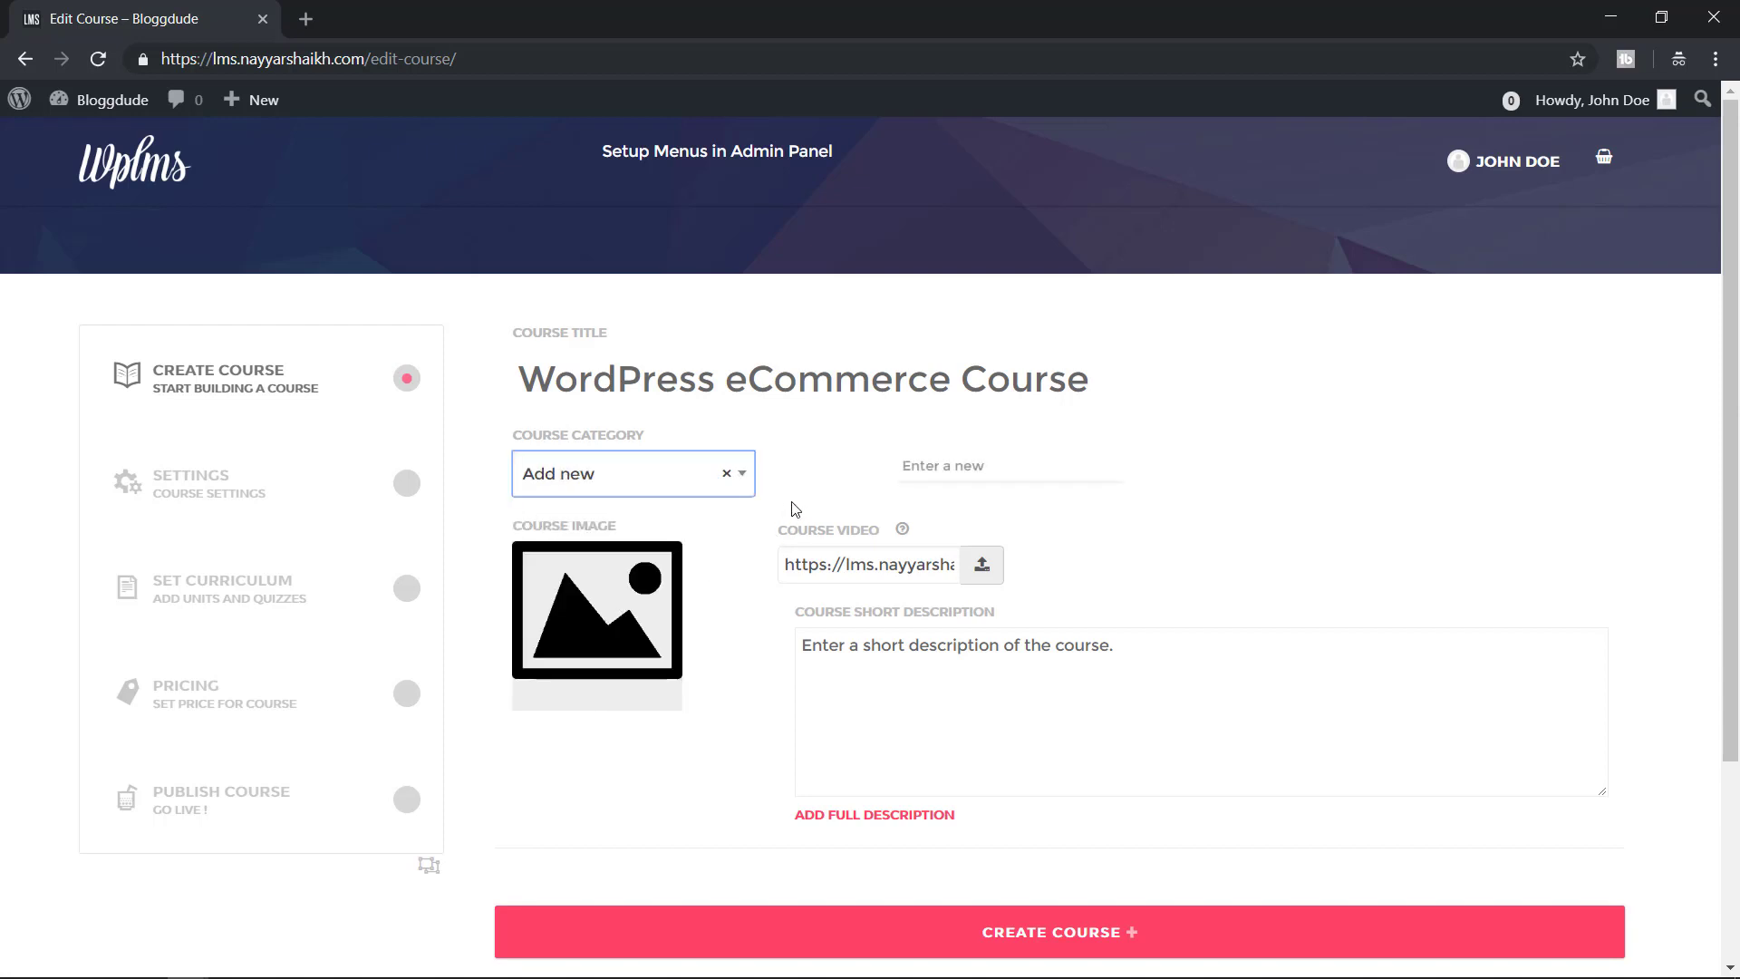
click(933, 462)
text(WordPress)
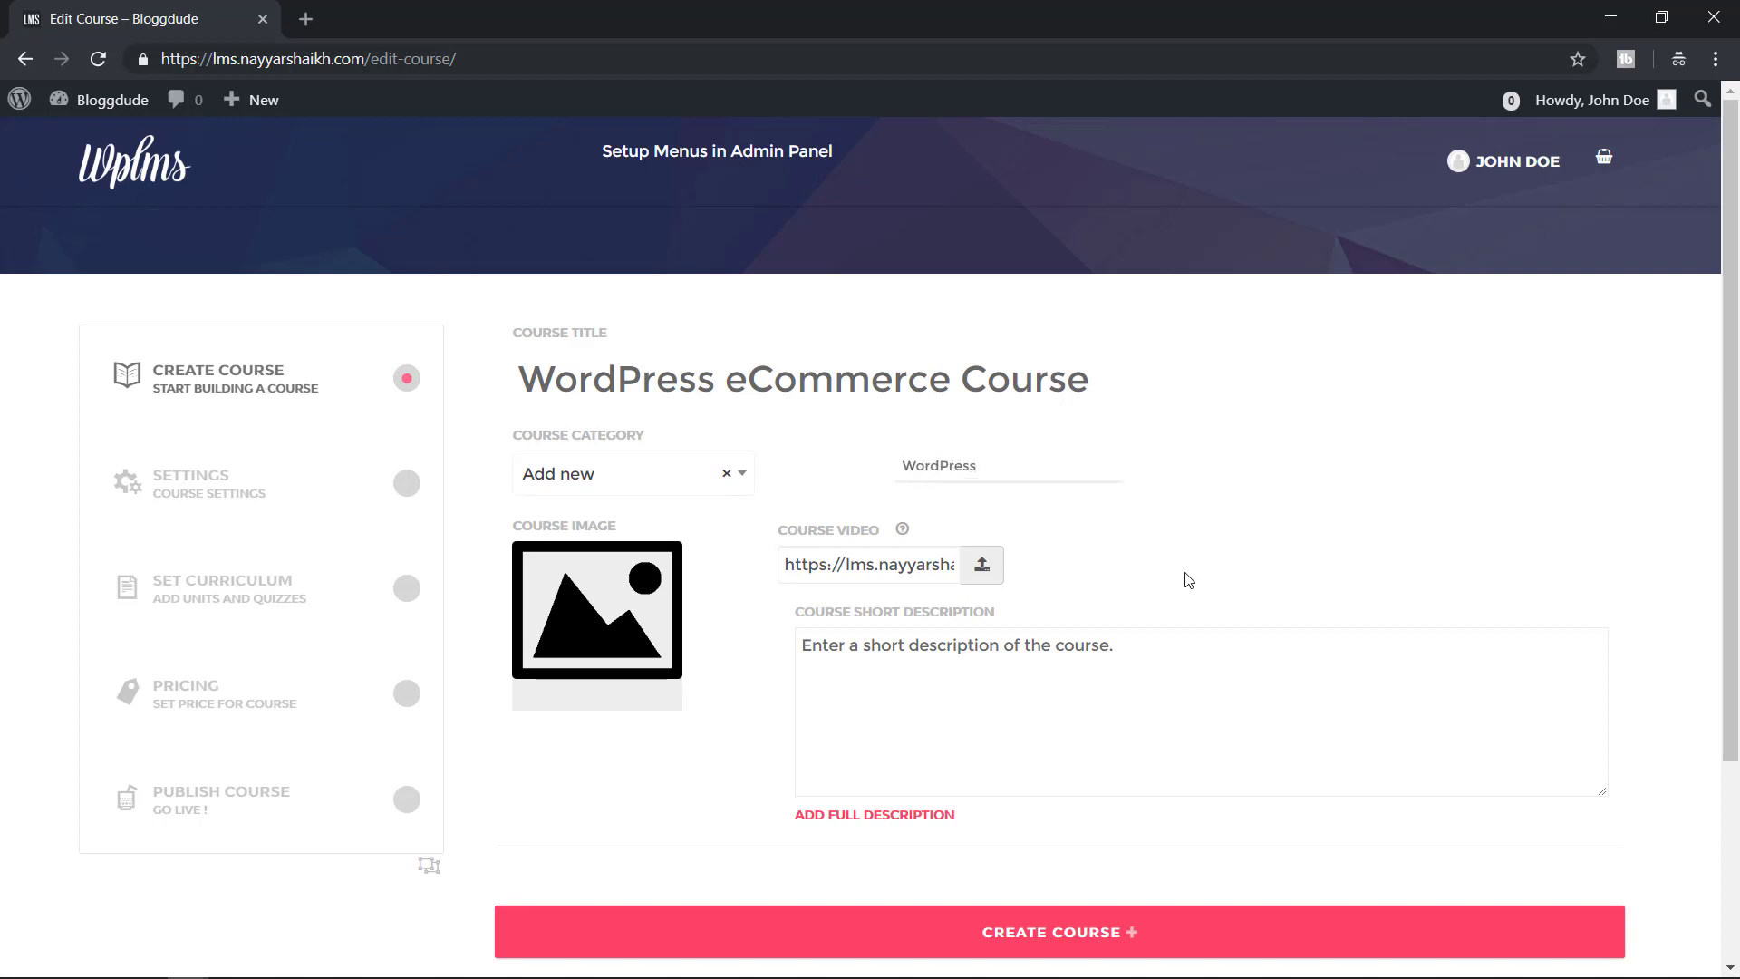
- Set the briefcase-and-money illustration from the Media Library as the course image
click(614, 608)
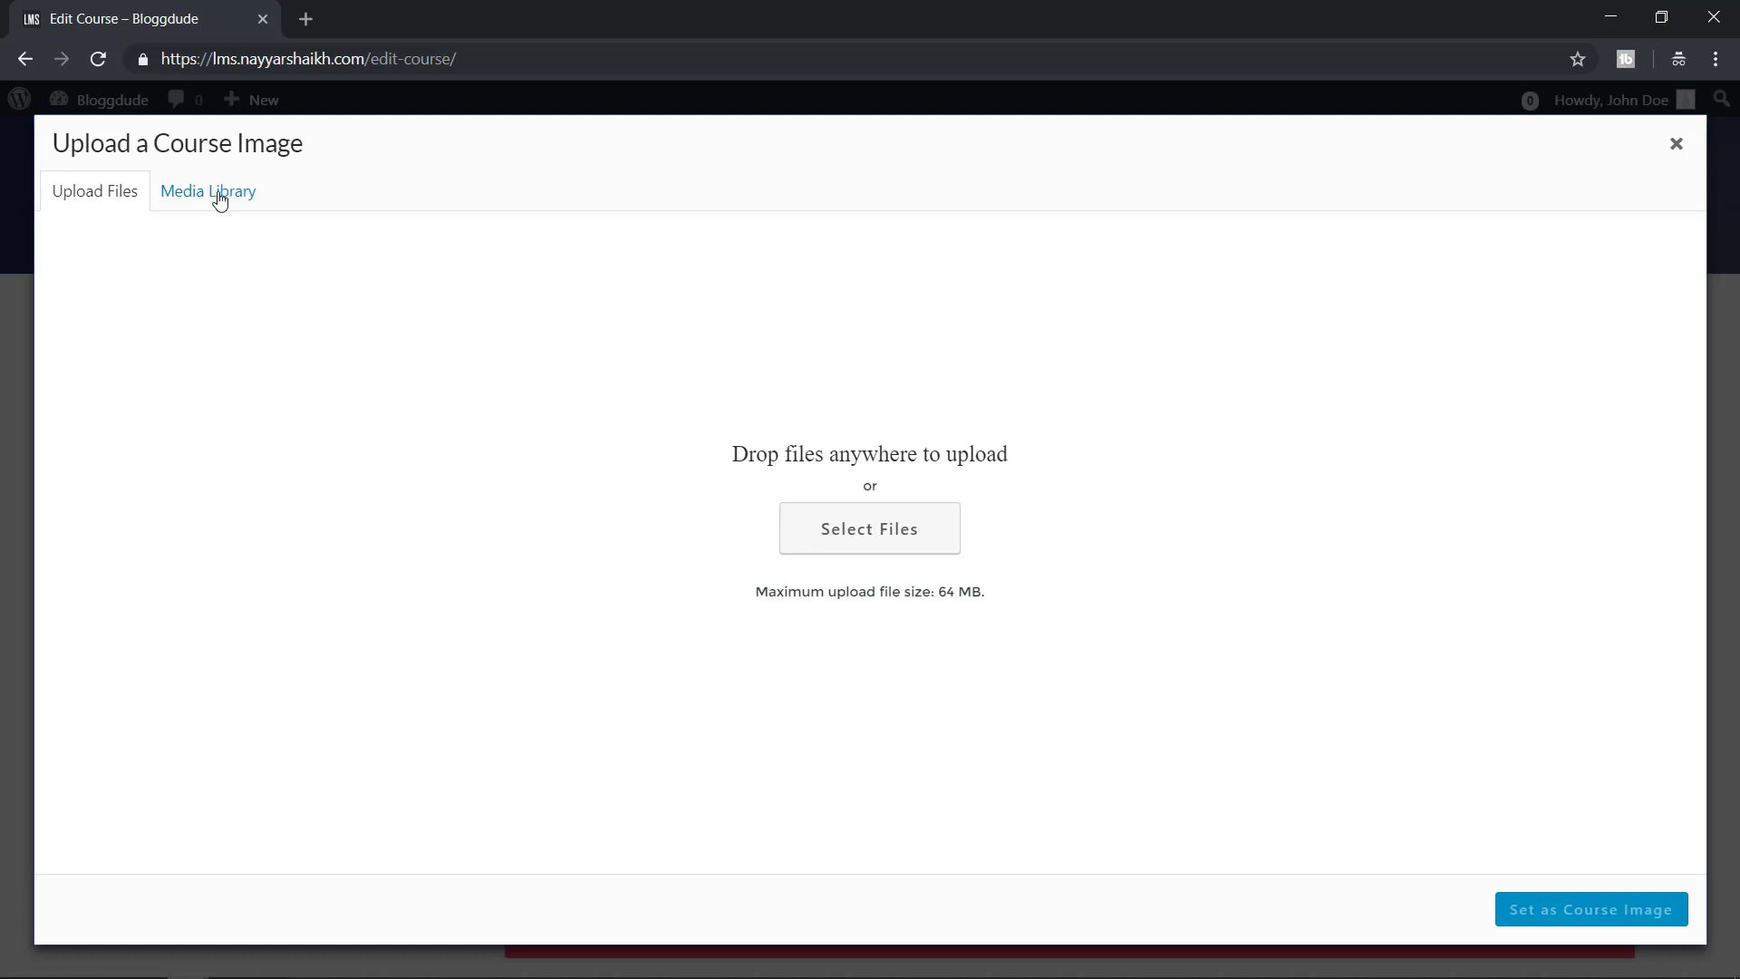
click(220, 193)
click(177, 435)
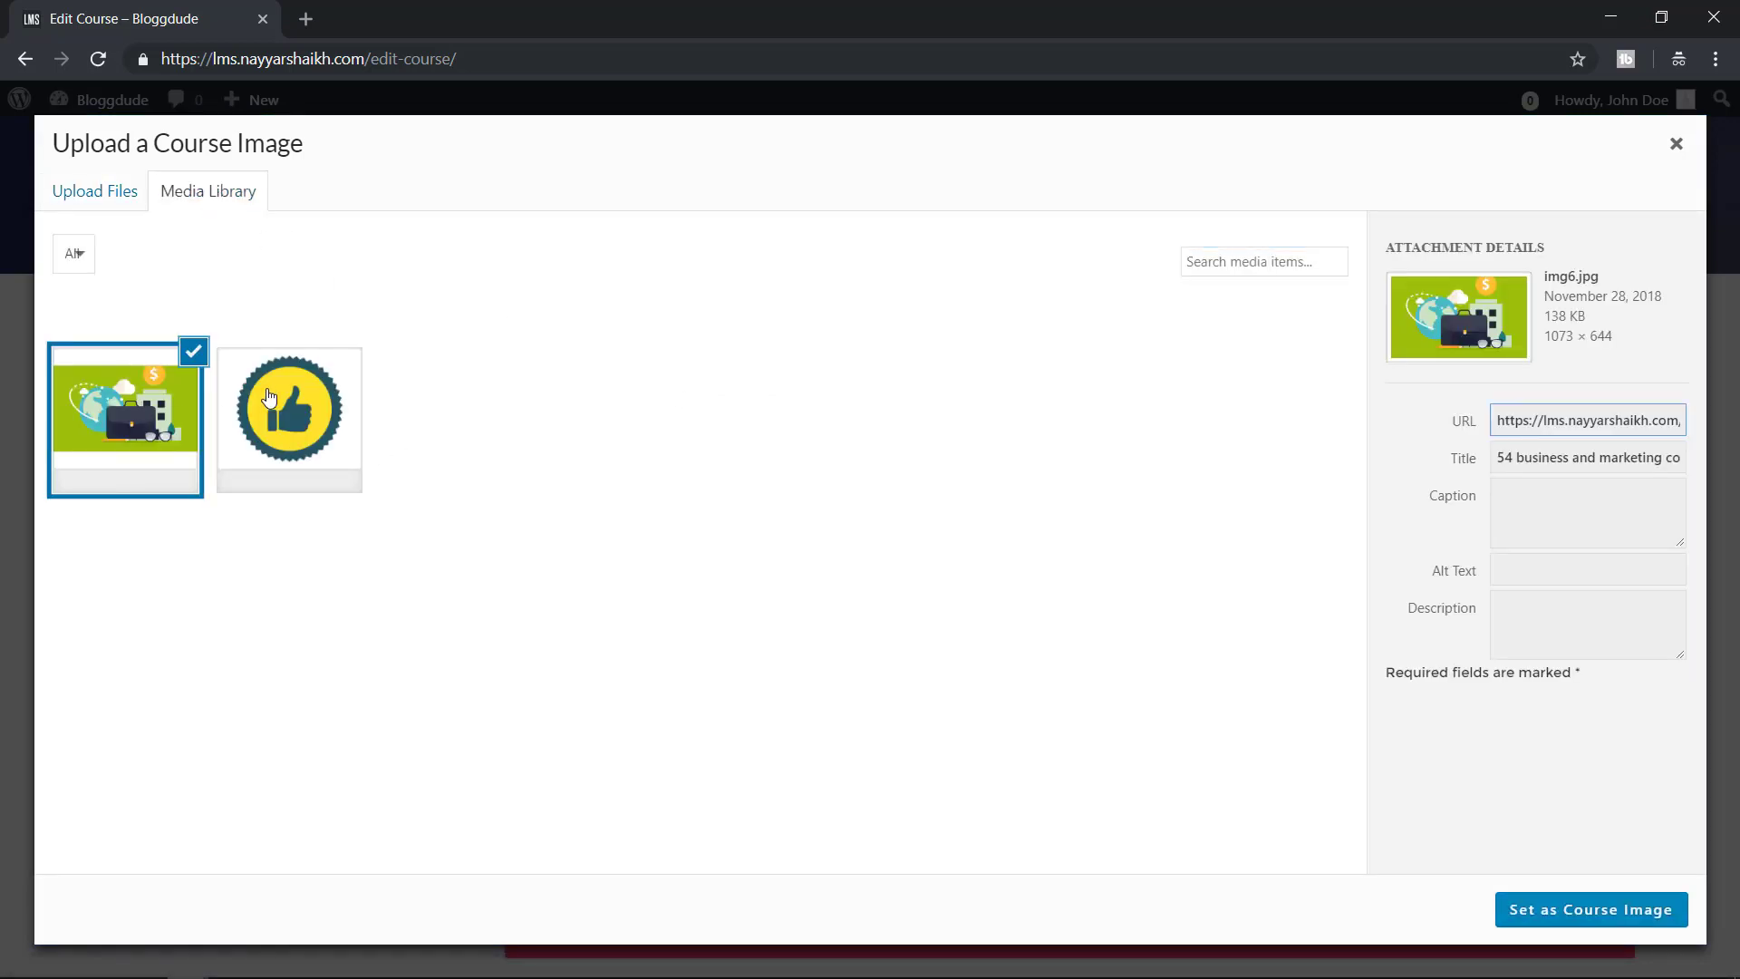
click(1603, 919)
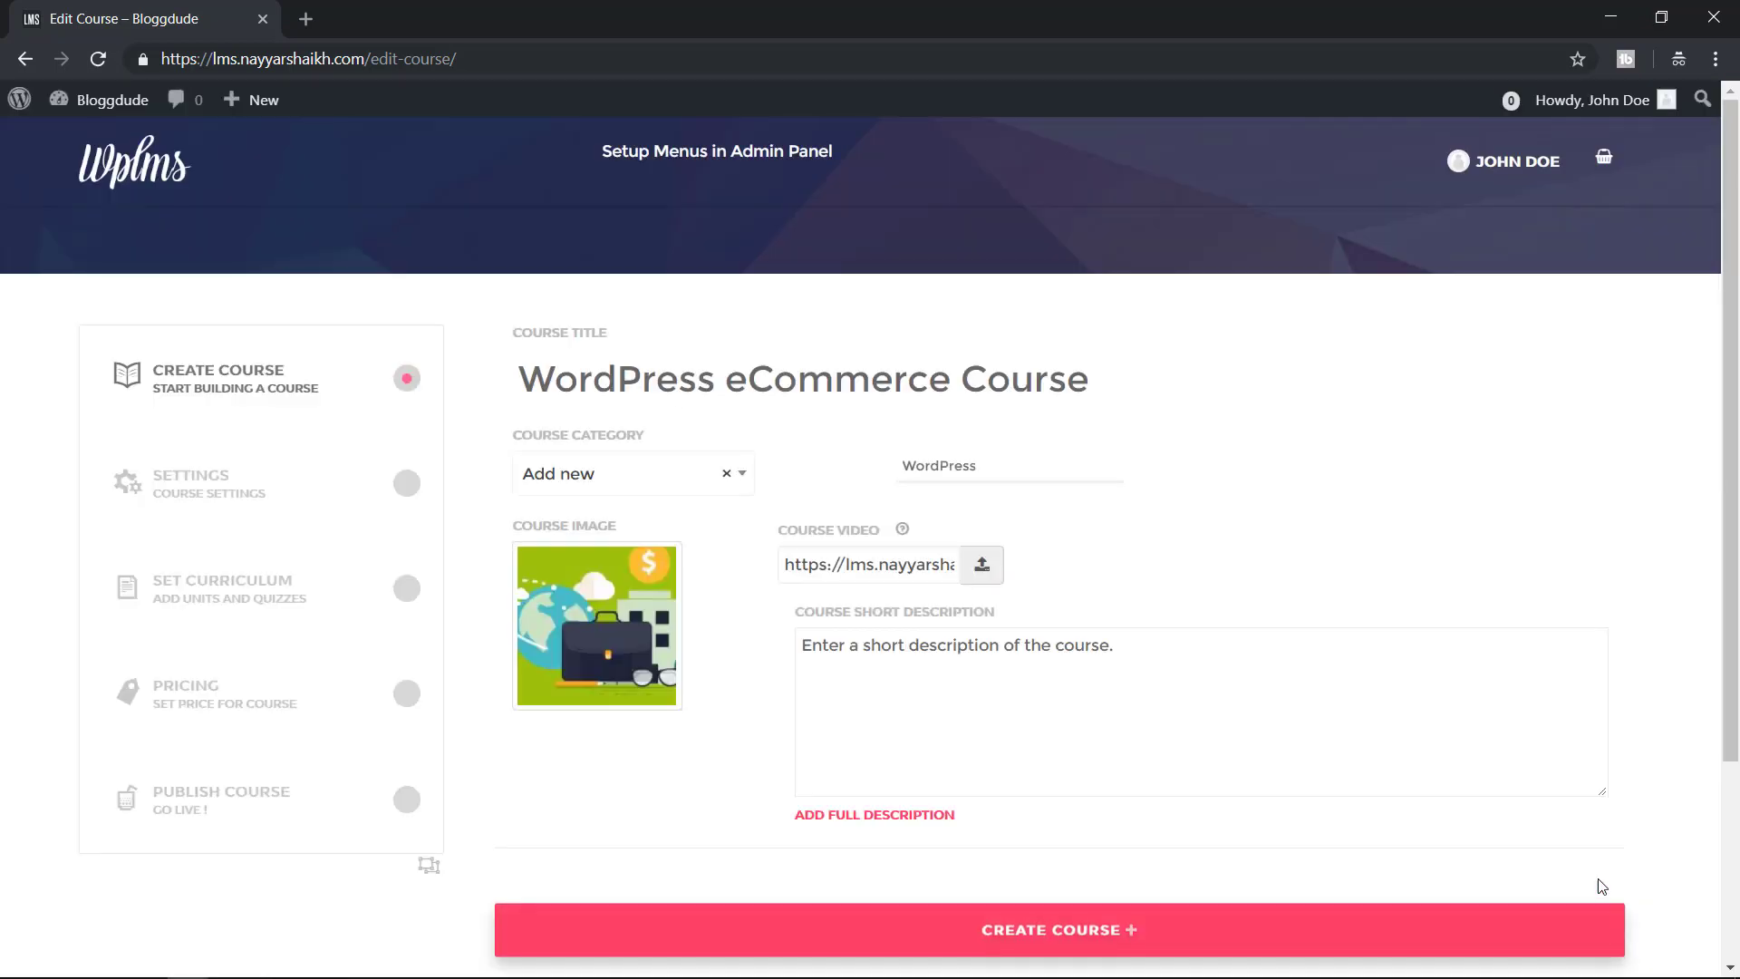
- Upload Fast-Clone-Trial.mp4 and set it as the course video
click(983, 565)
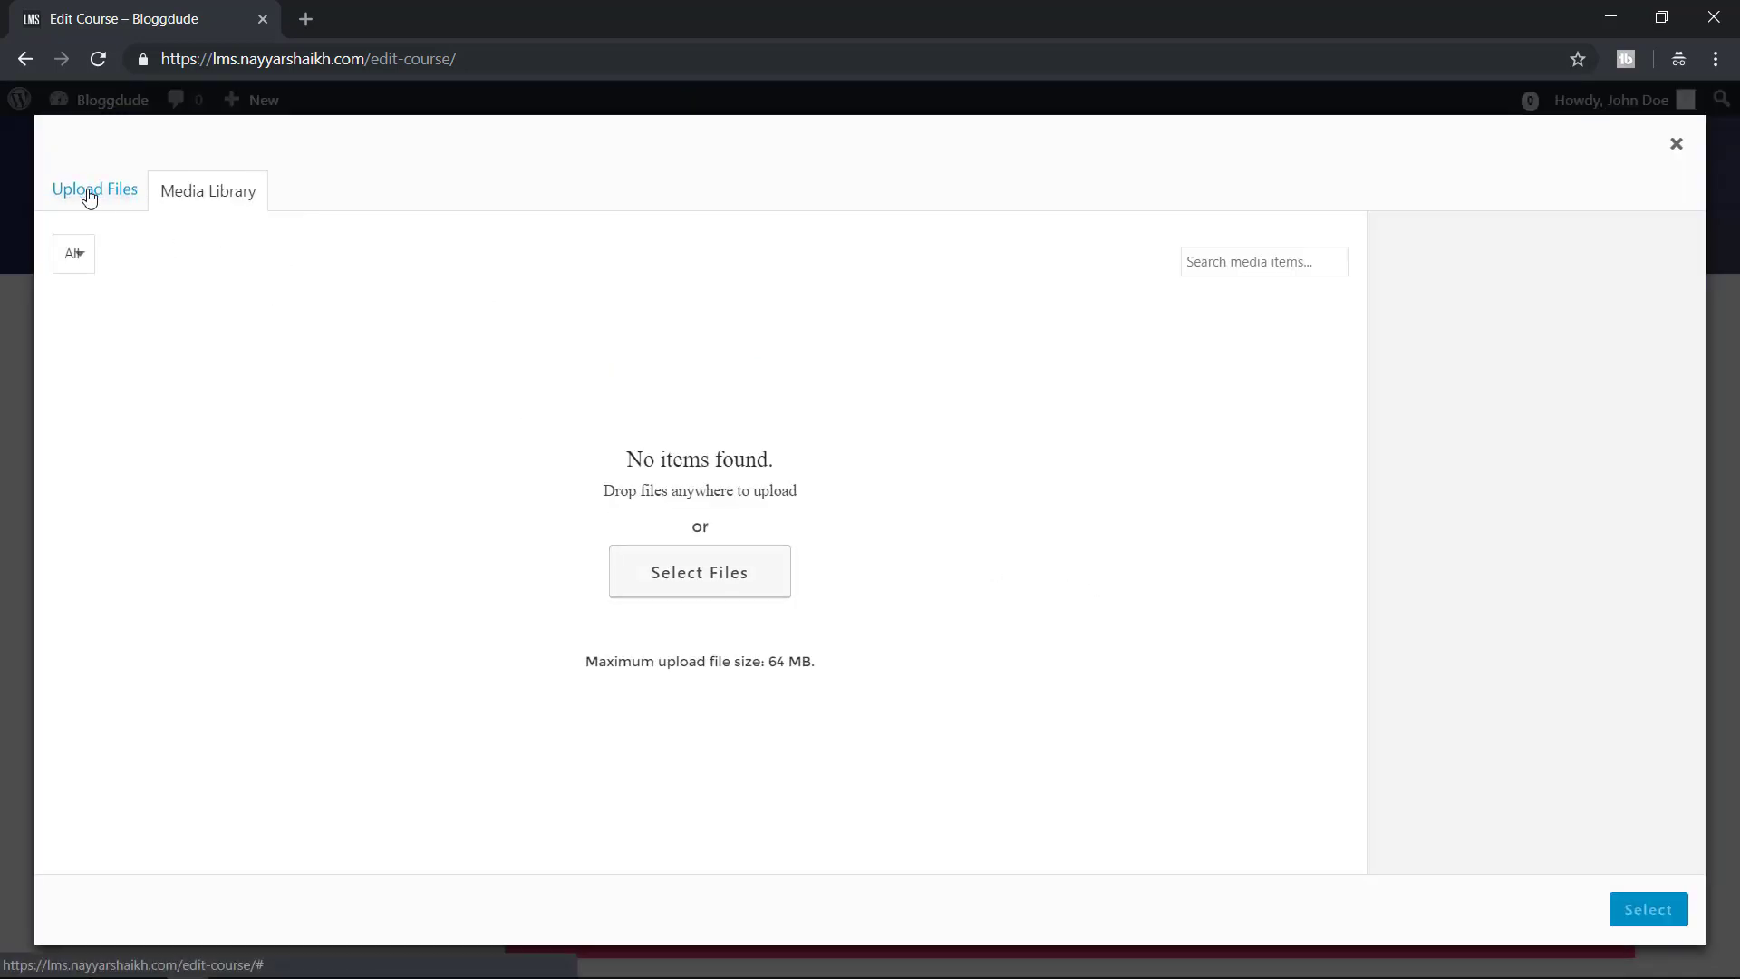
click(87, 188)
click(862, 536)
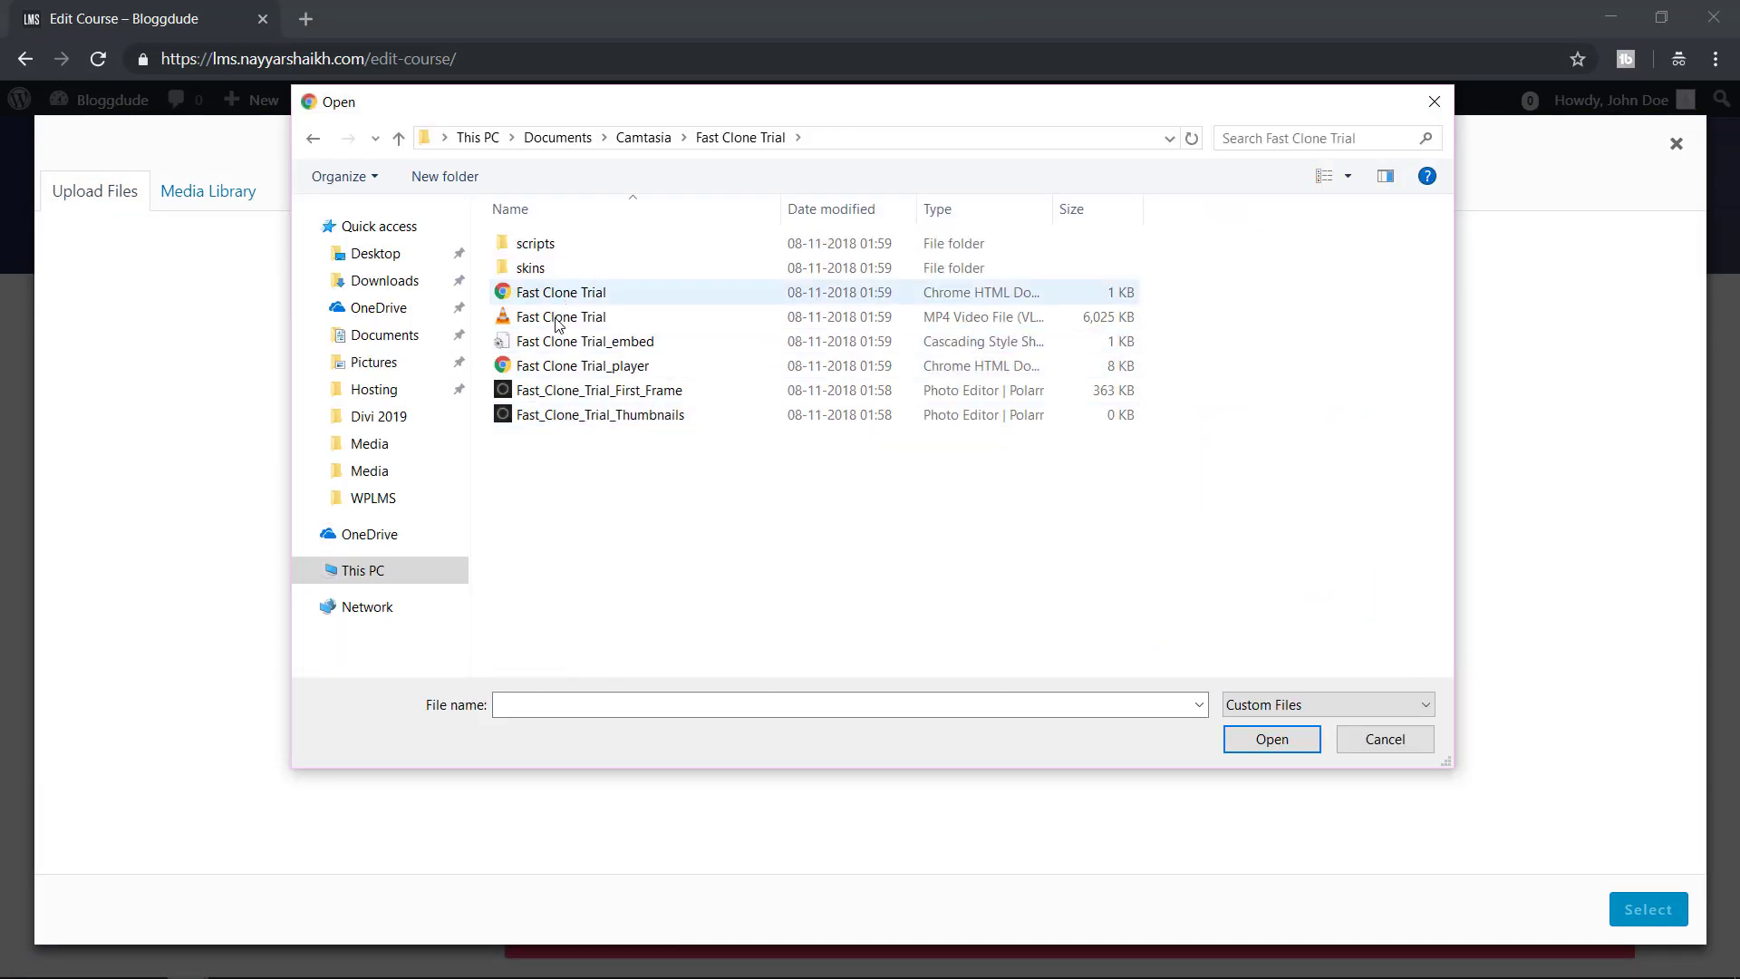
click(559, 319)
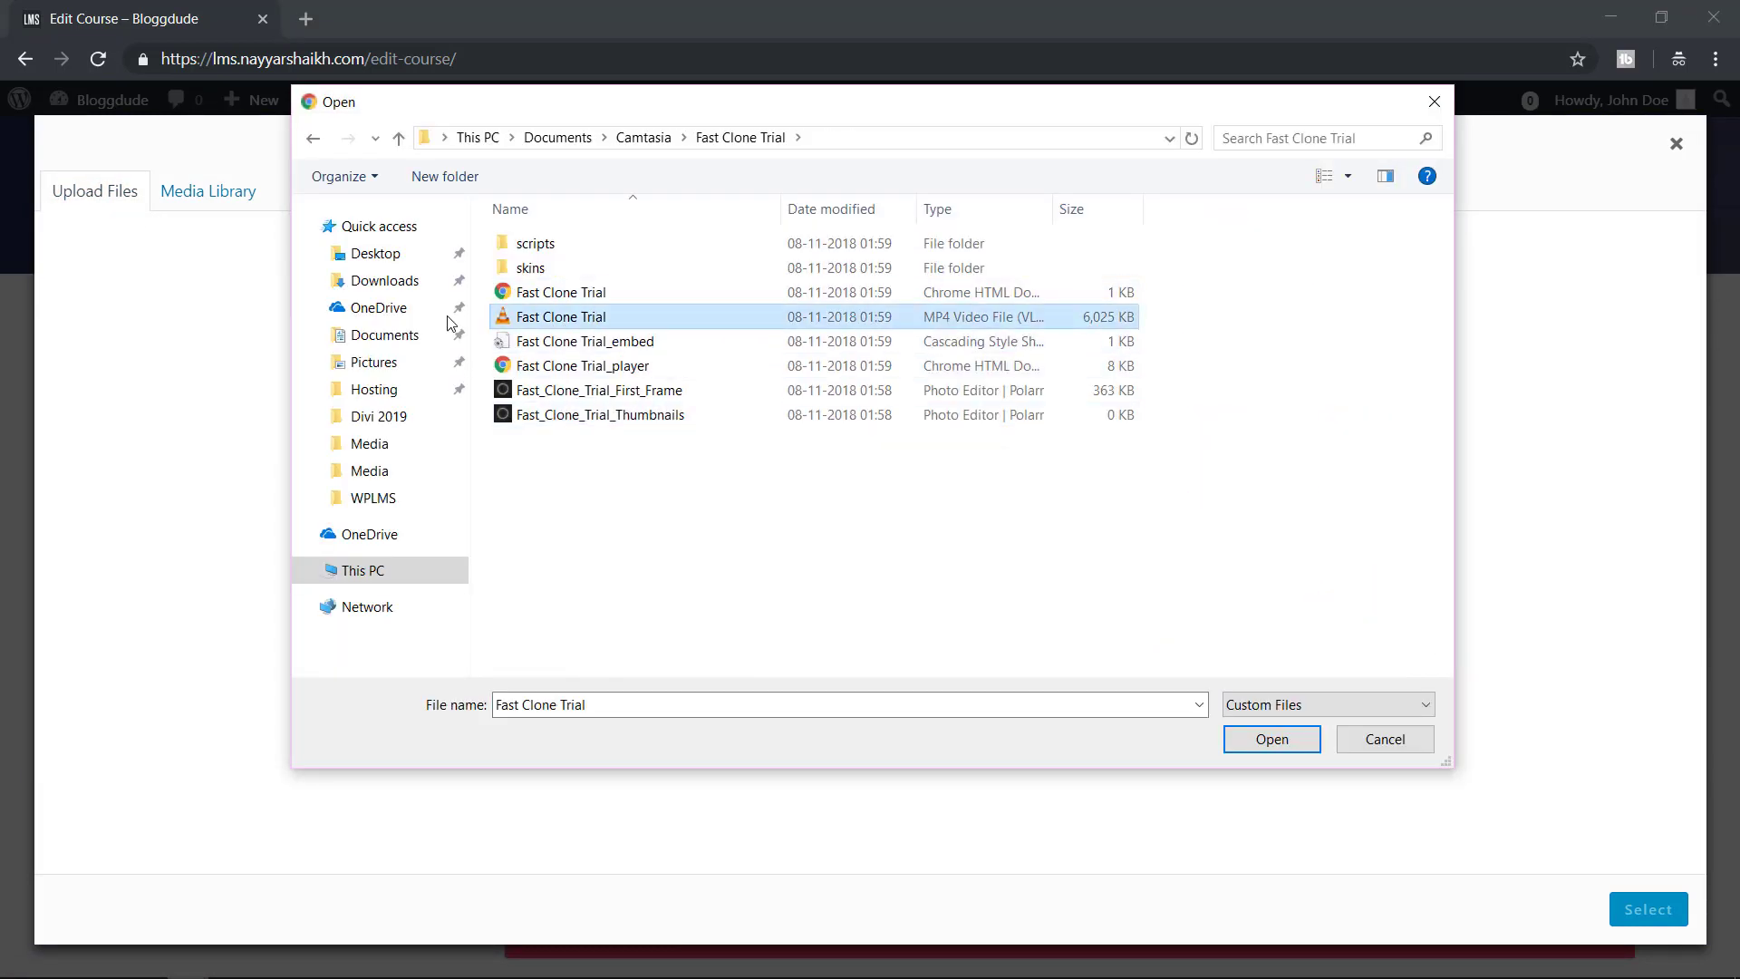
click(1278, 741)
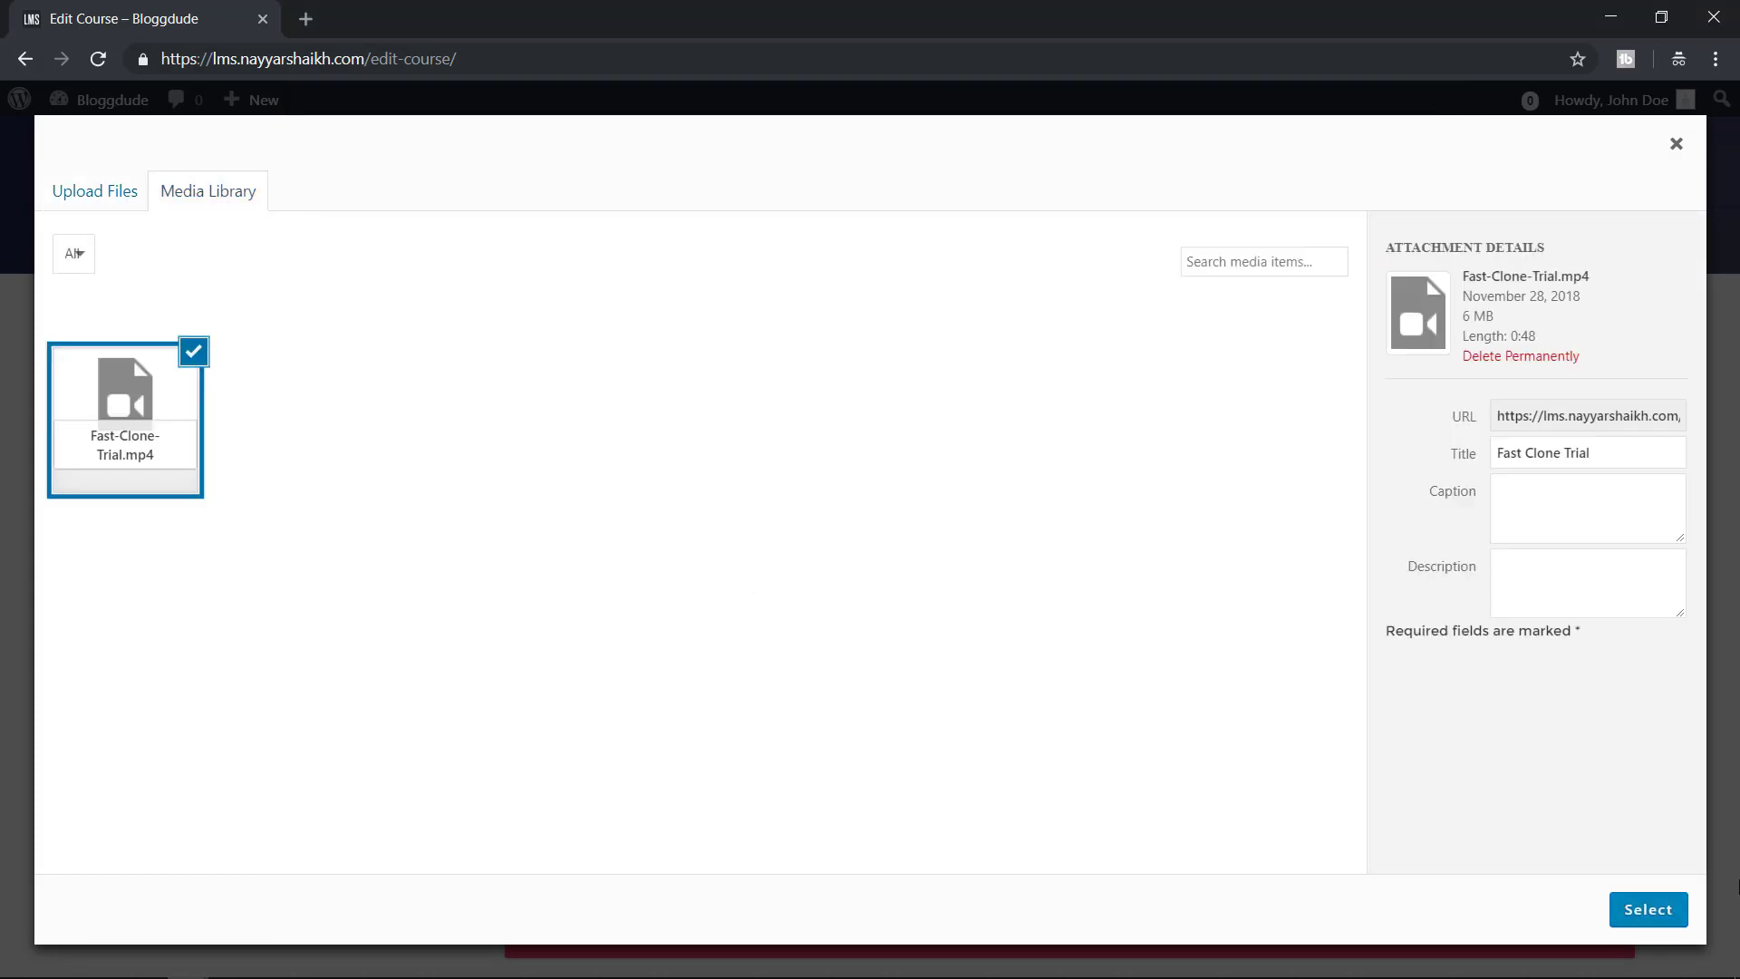
click(1637, 919)
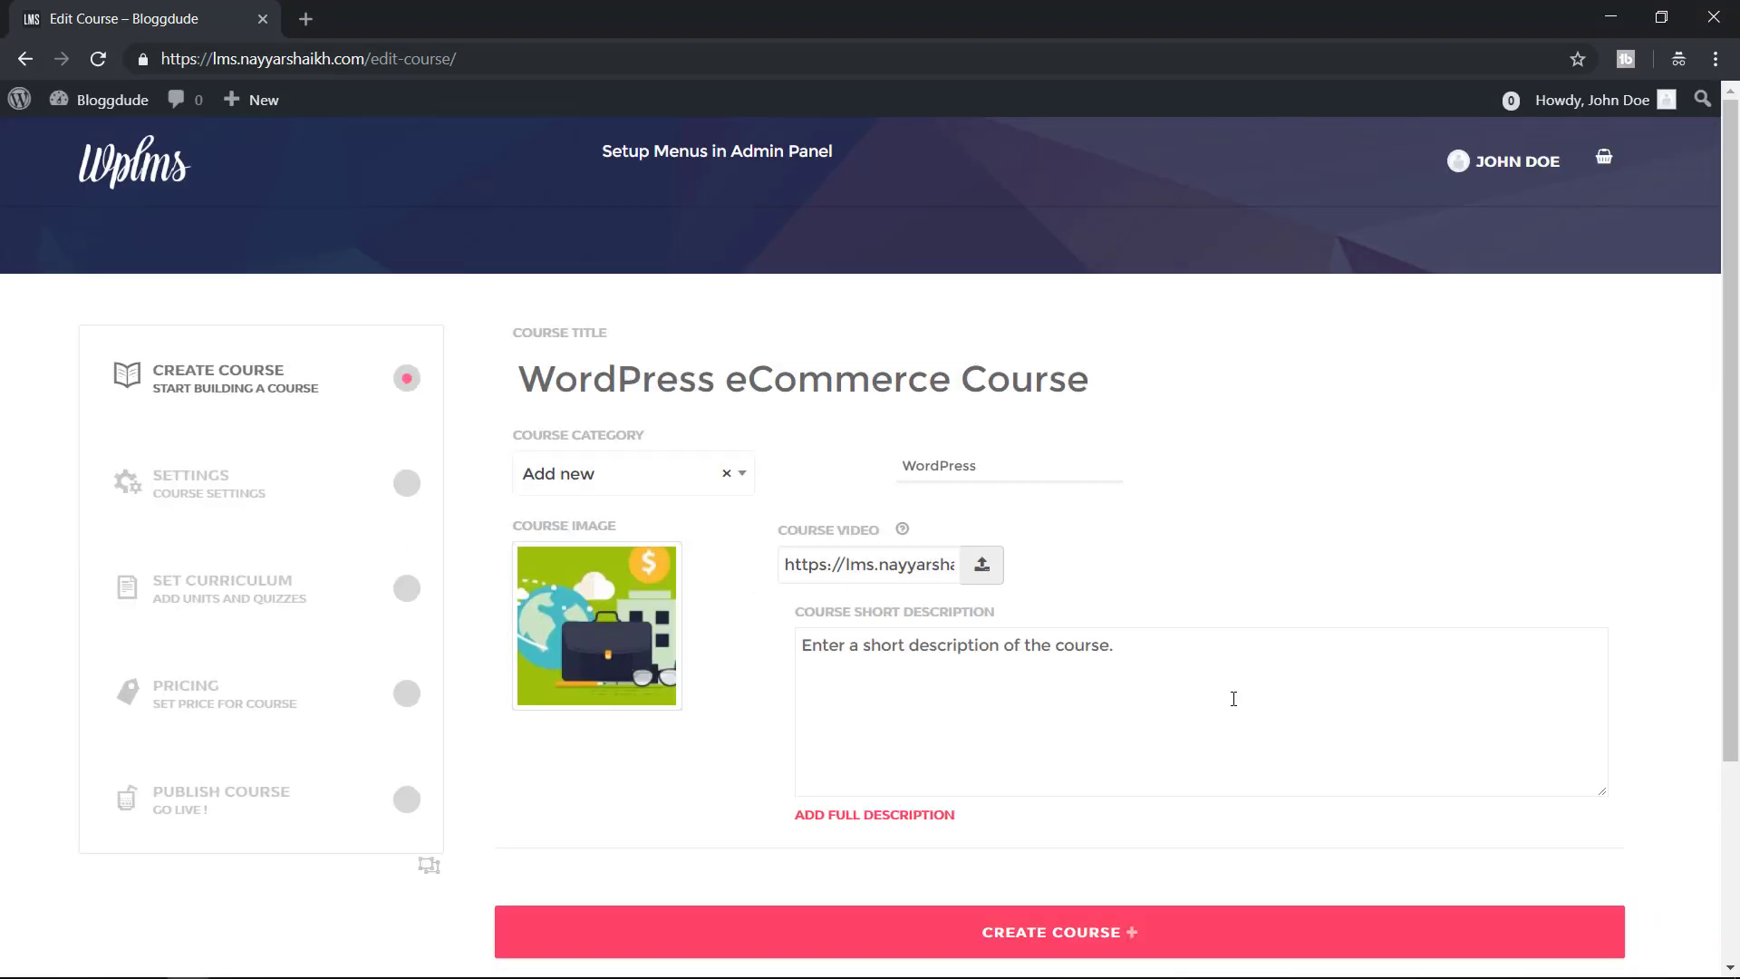
- Paste a few Lorem ipsum sentences from lipsum.com as the course short description
triple_click(1187, 668)
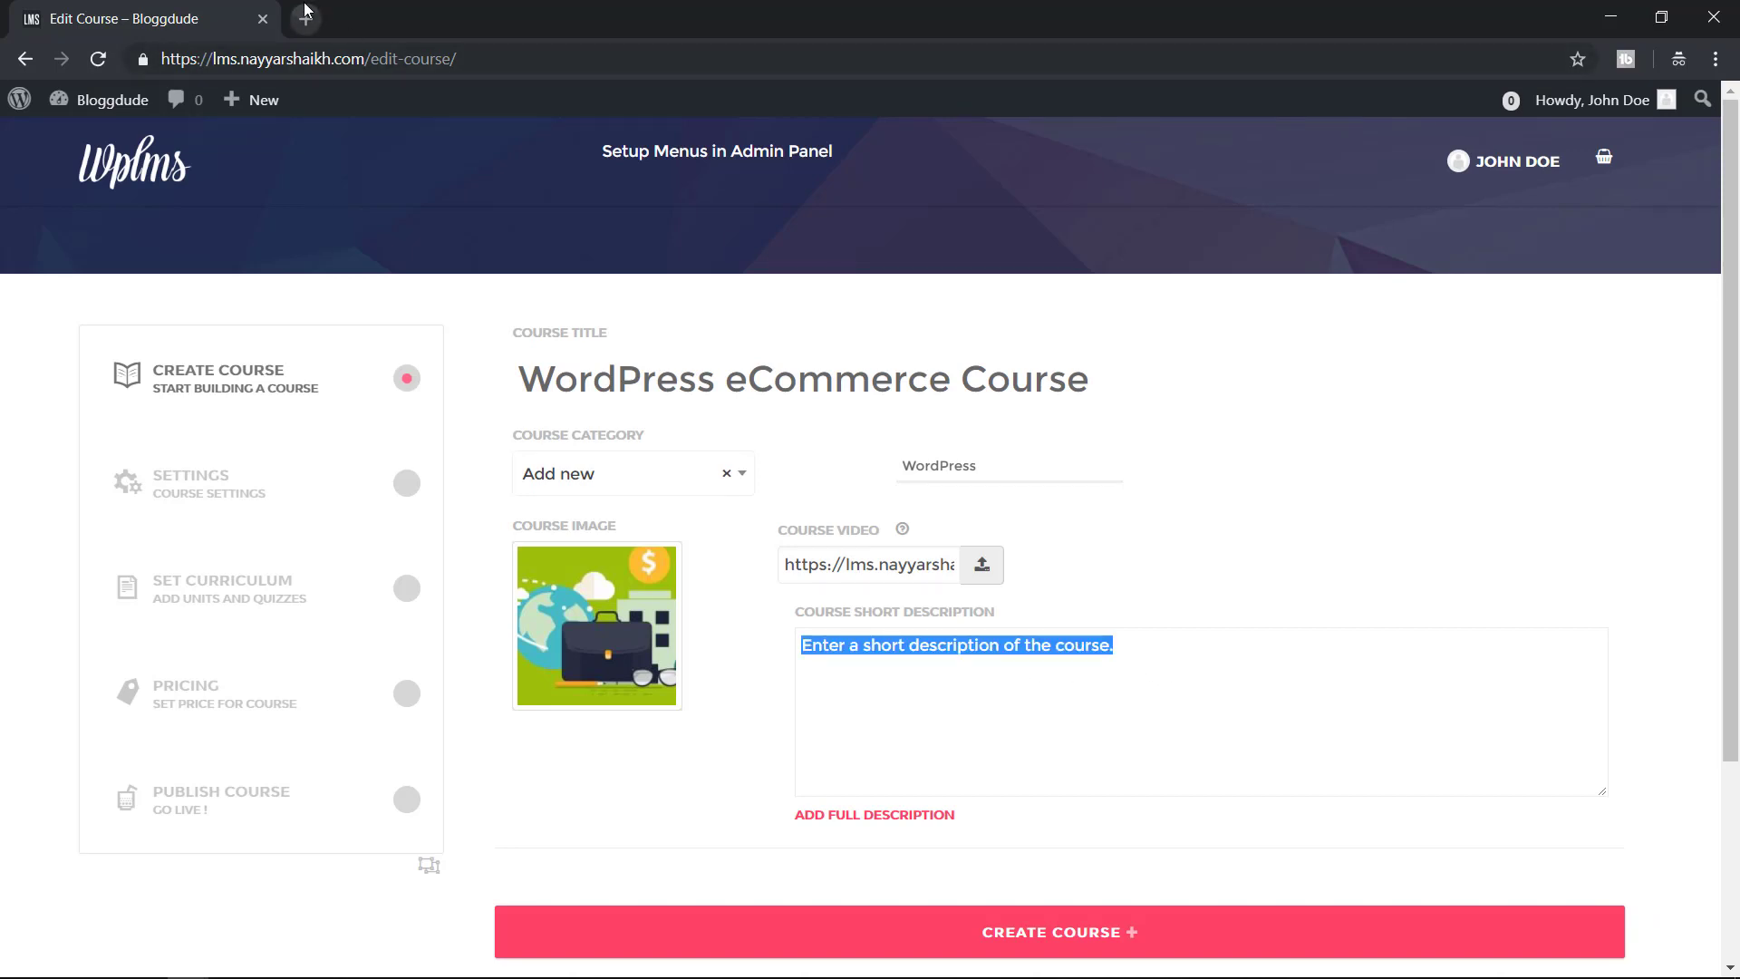
click(303, 18)
text(lipsum.com/feed/html)
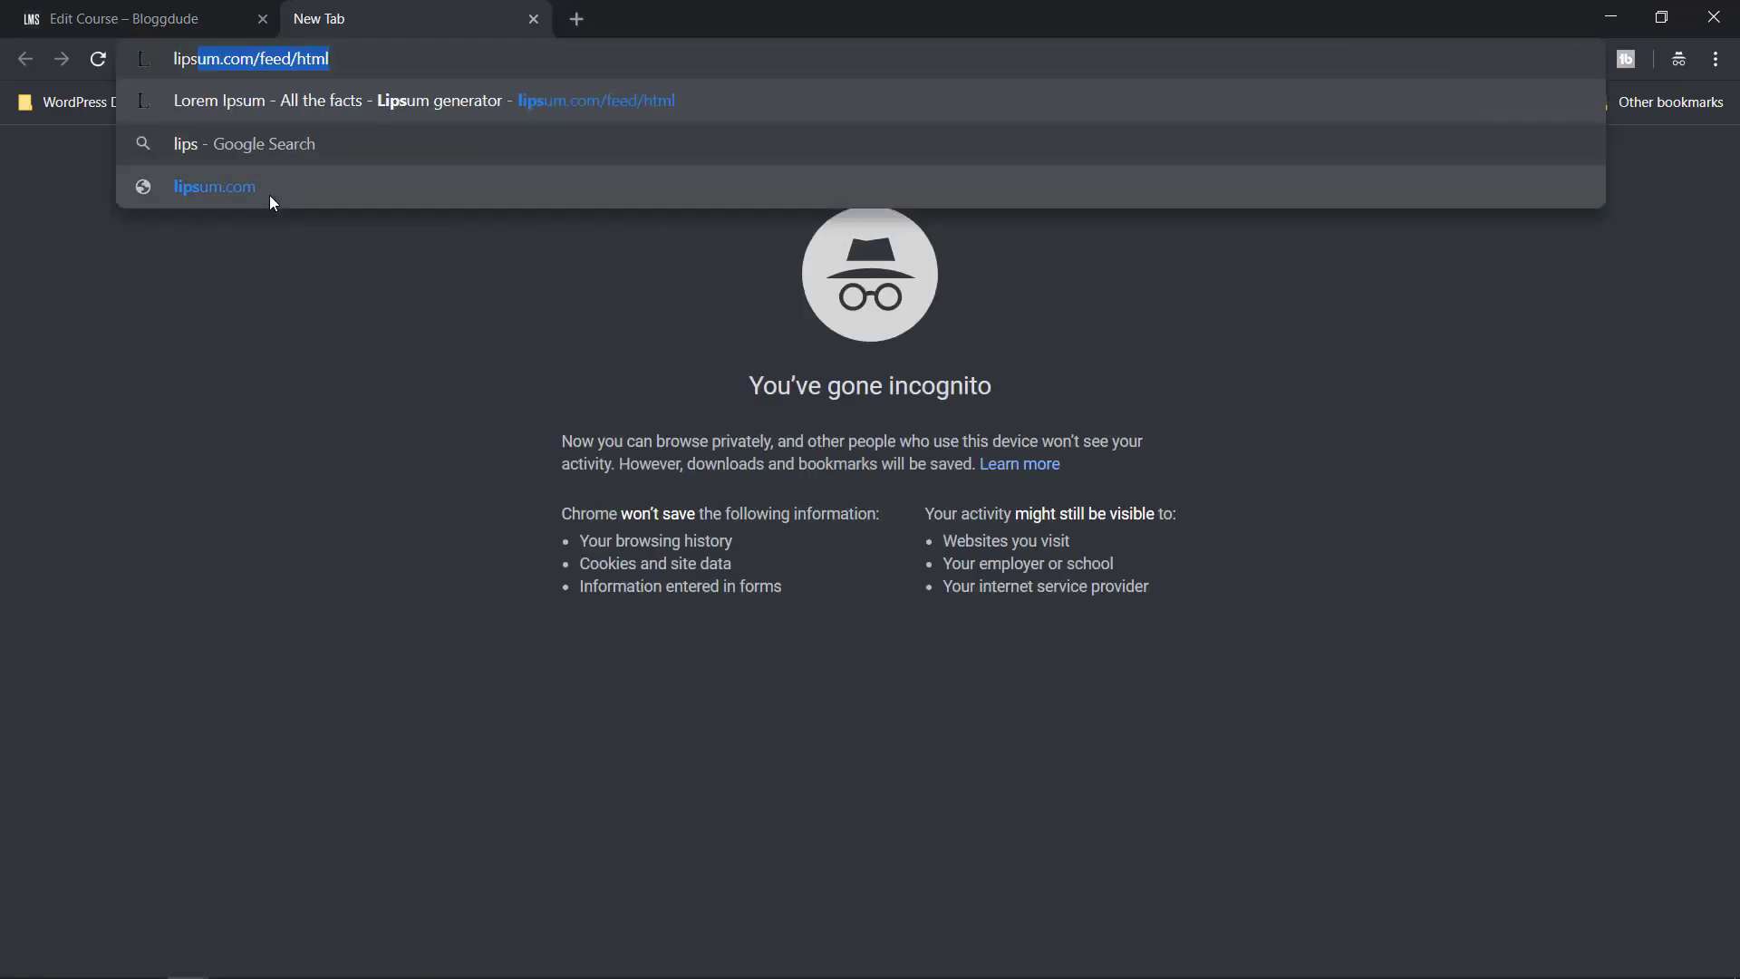
click(272, 186)
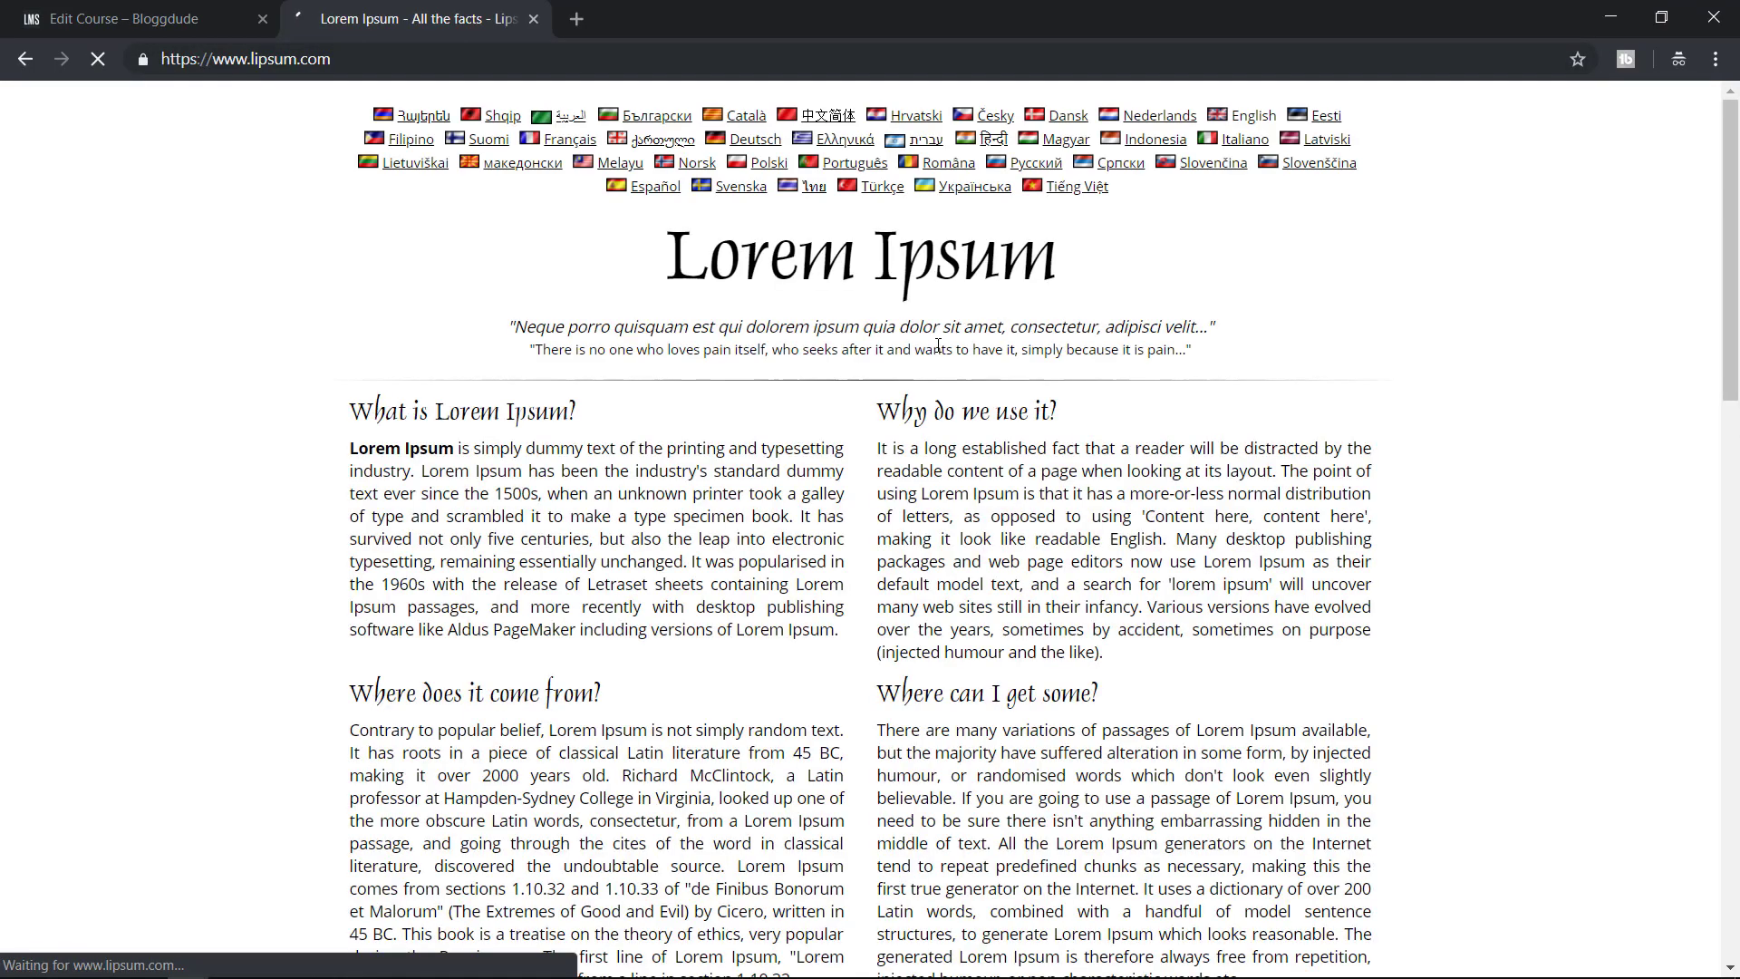
scroll(1201, 526, down, 6)
click(1200, 526)
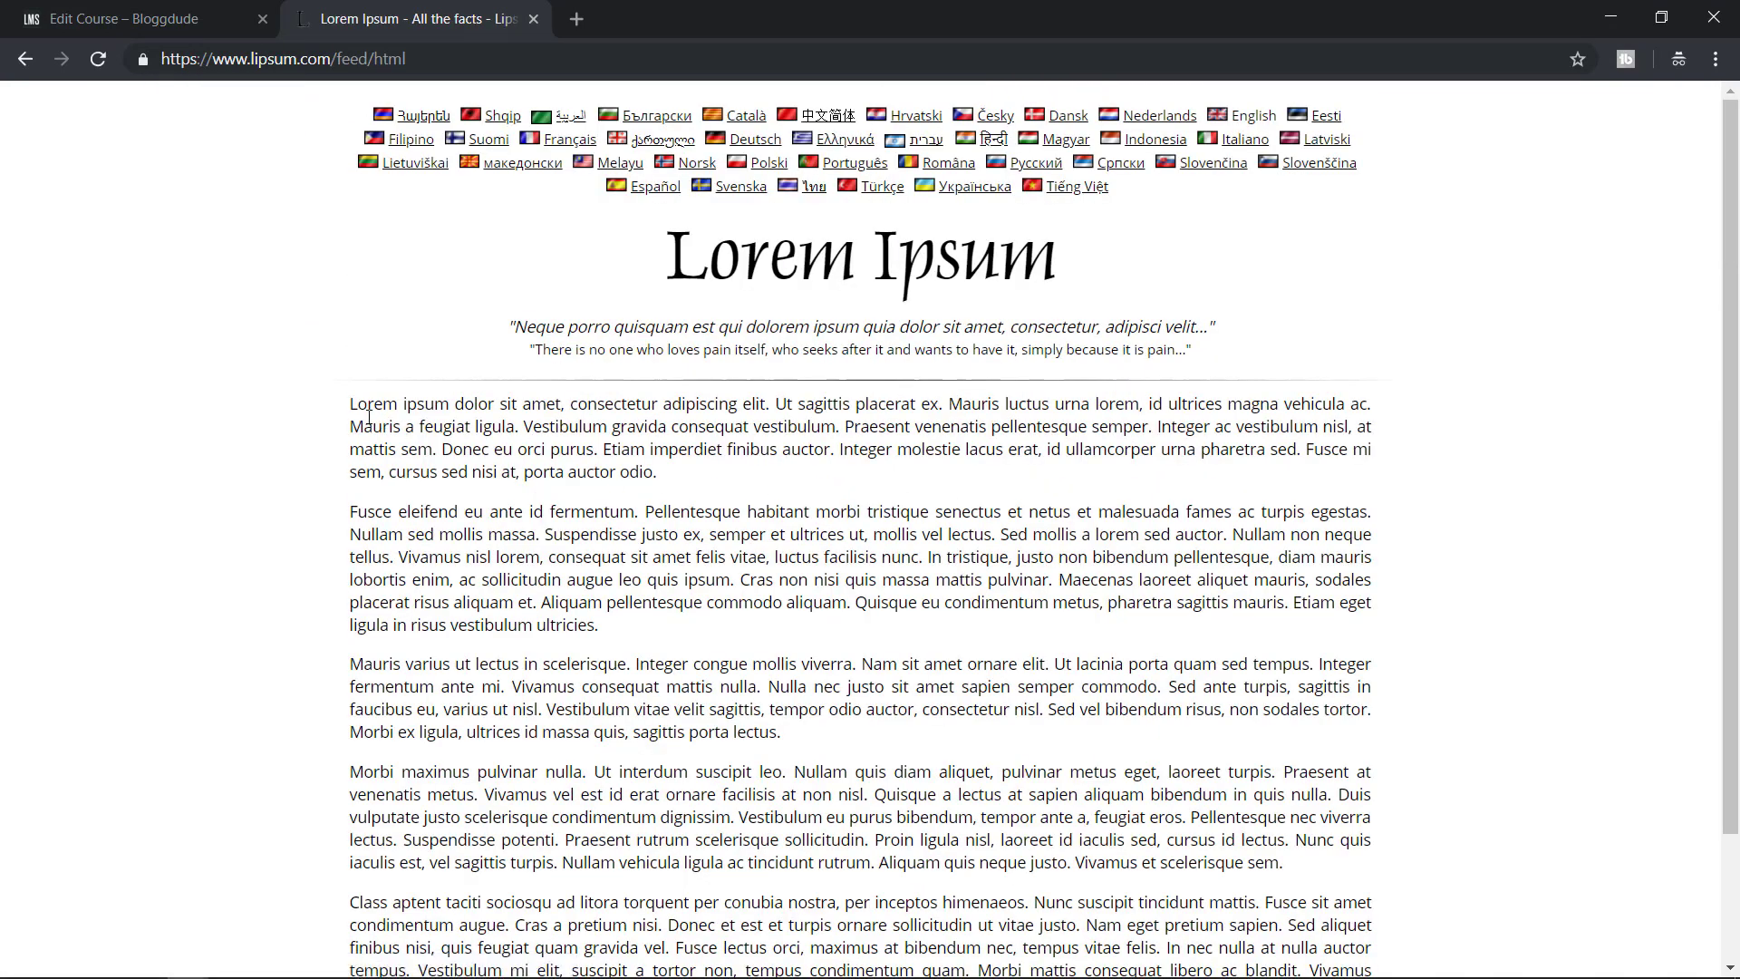
drag(407, 417, 522, 553)
key(ctrl+c)
click(123, 19)
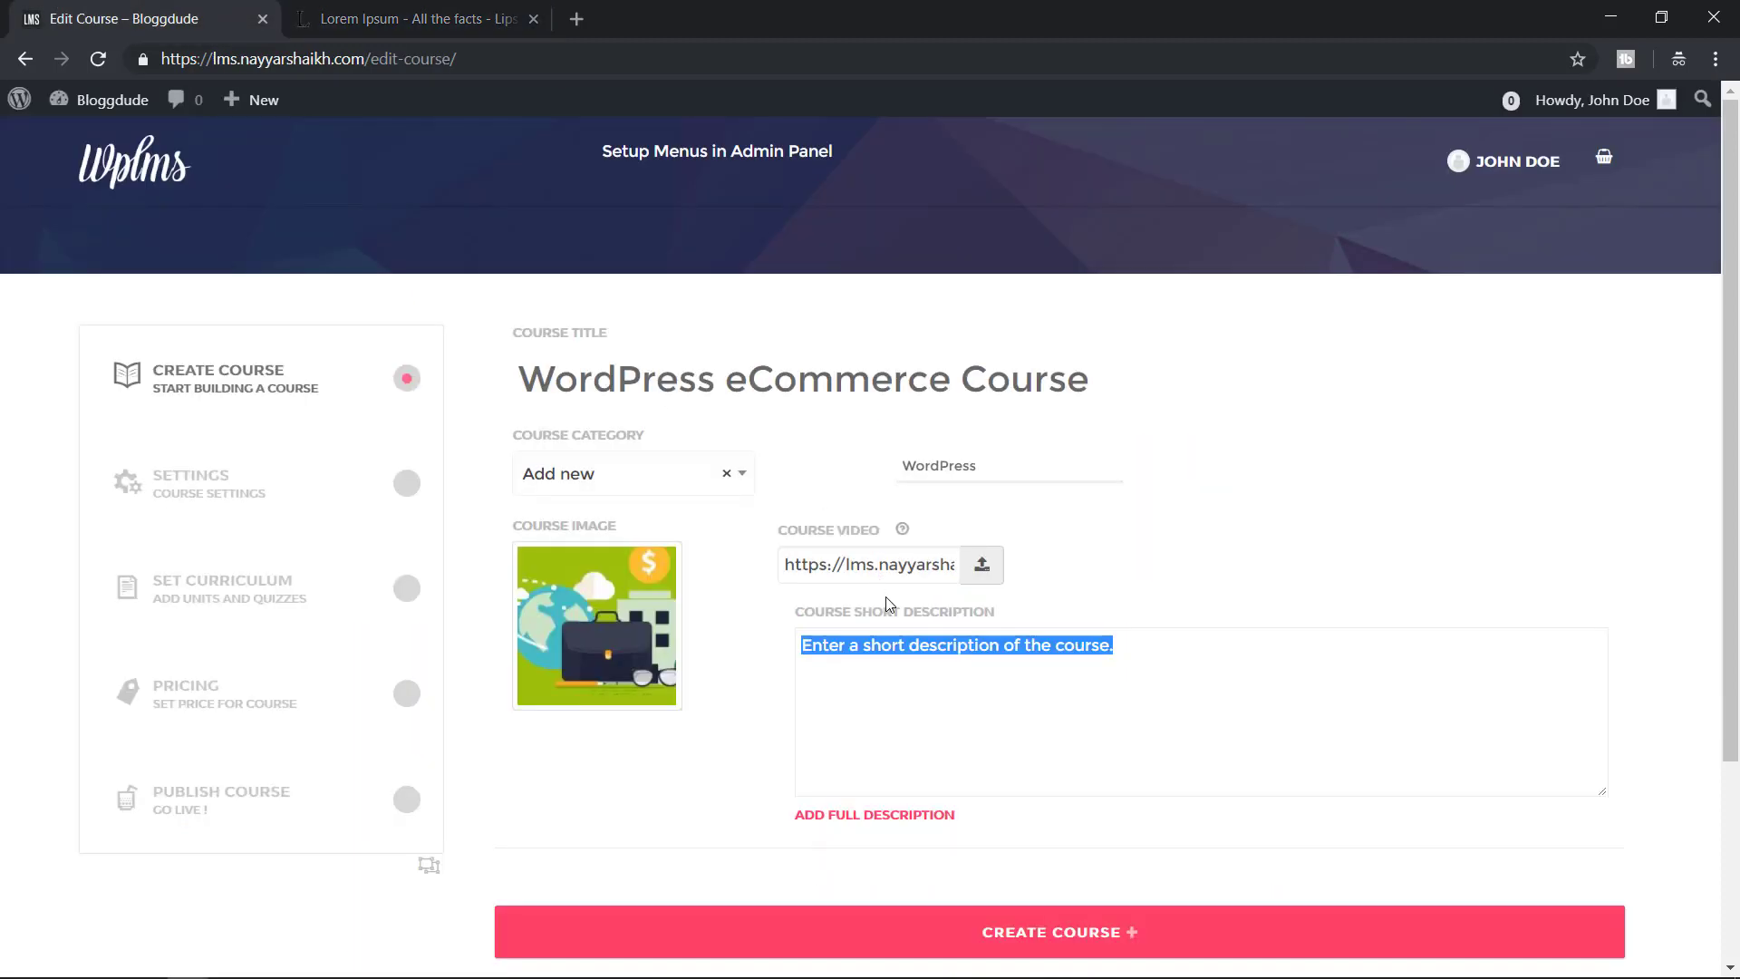
key(ctrl+v)
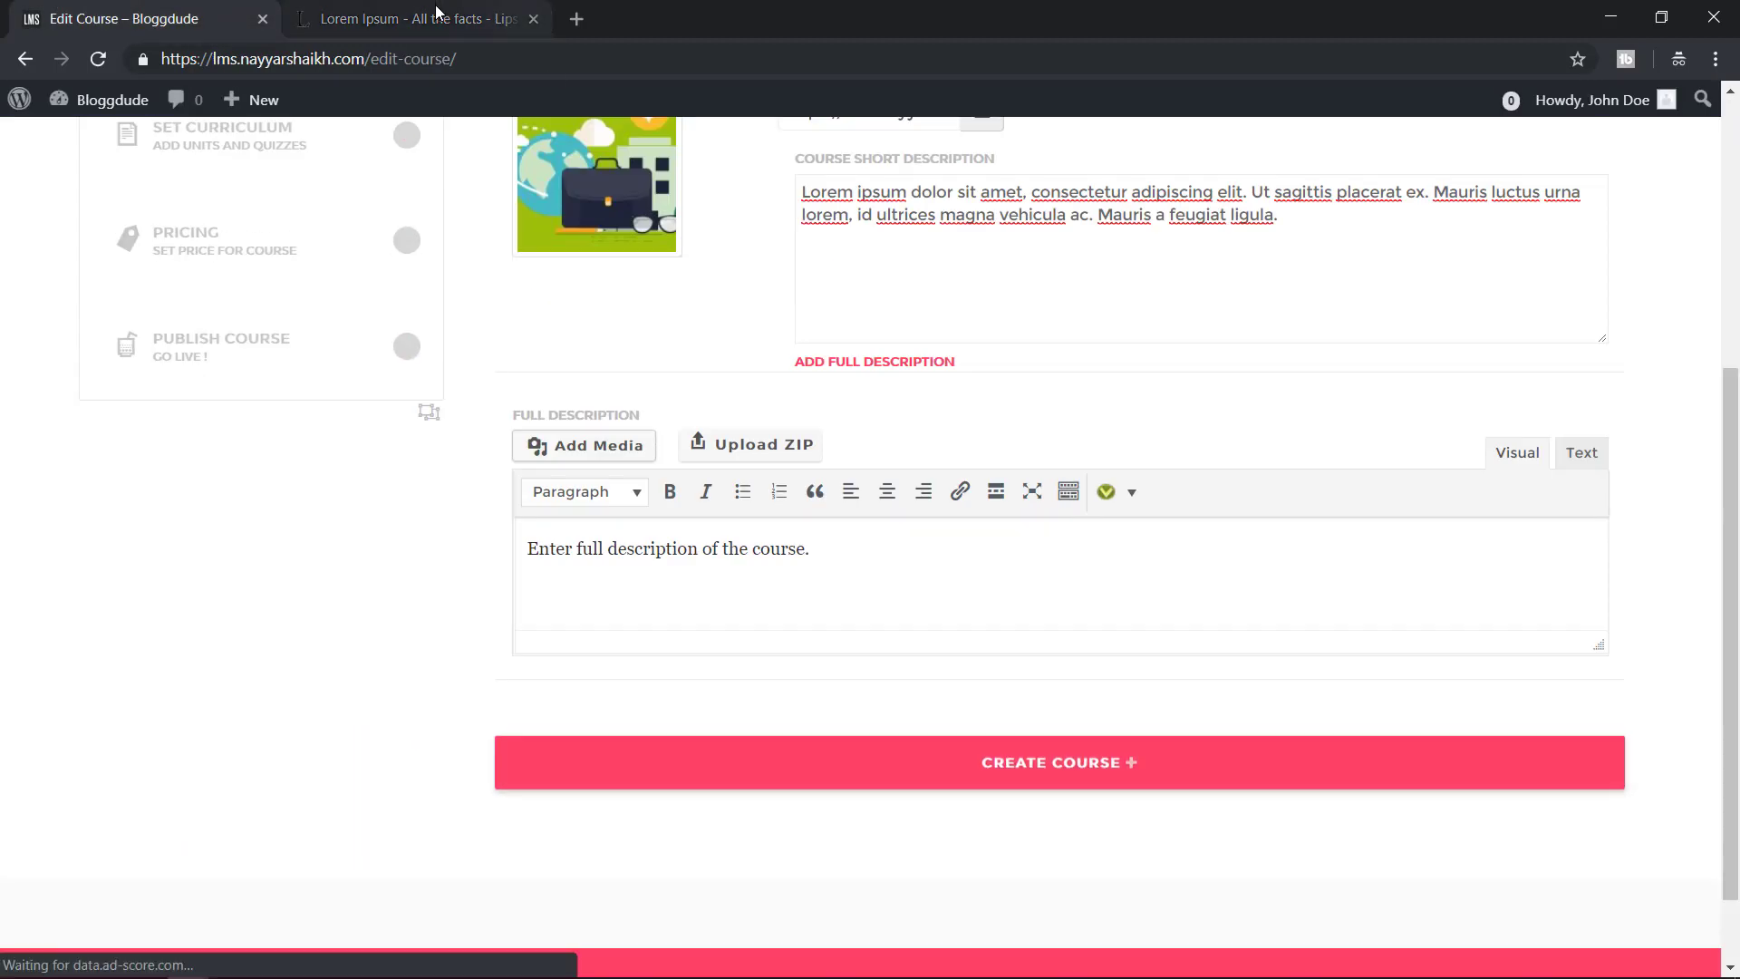
- Replace the full description with two Lorem ipsum paragraphs and submit the course
click(417, 11)
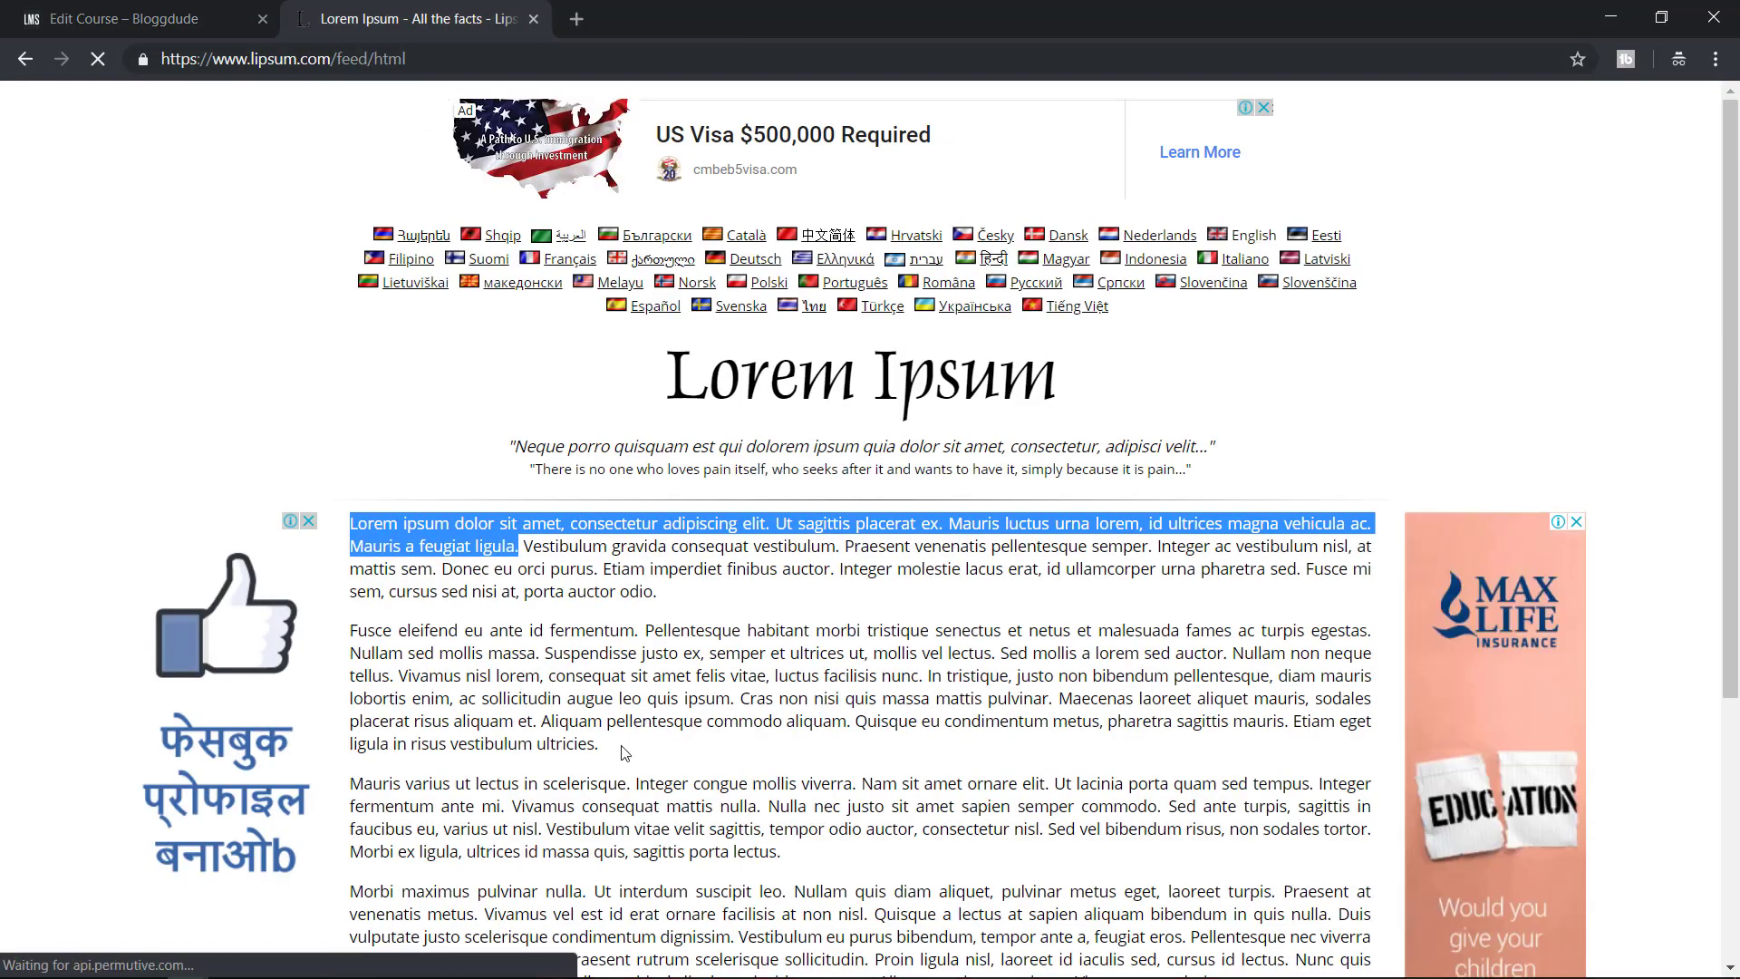
drag(626, 752, 347, 517)
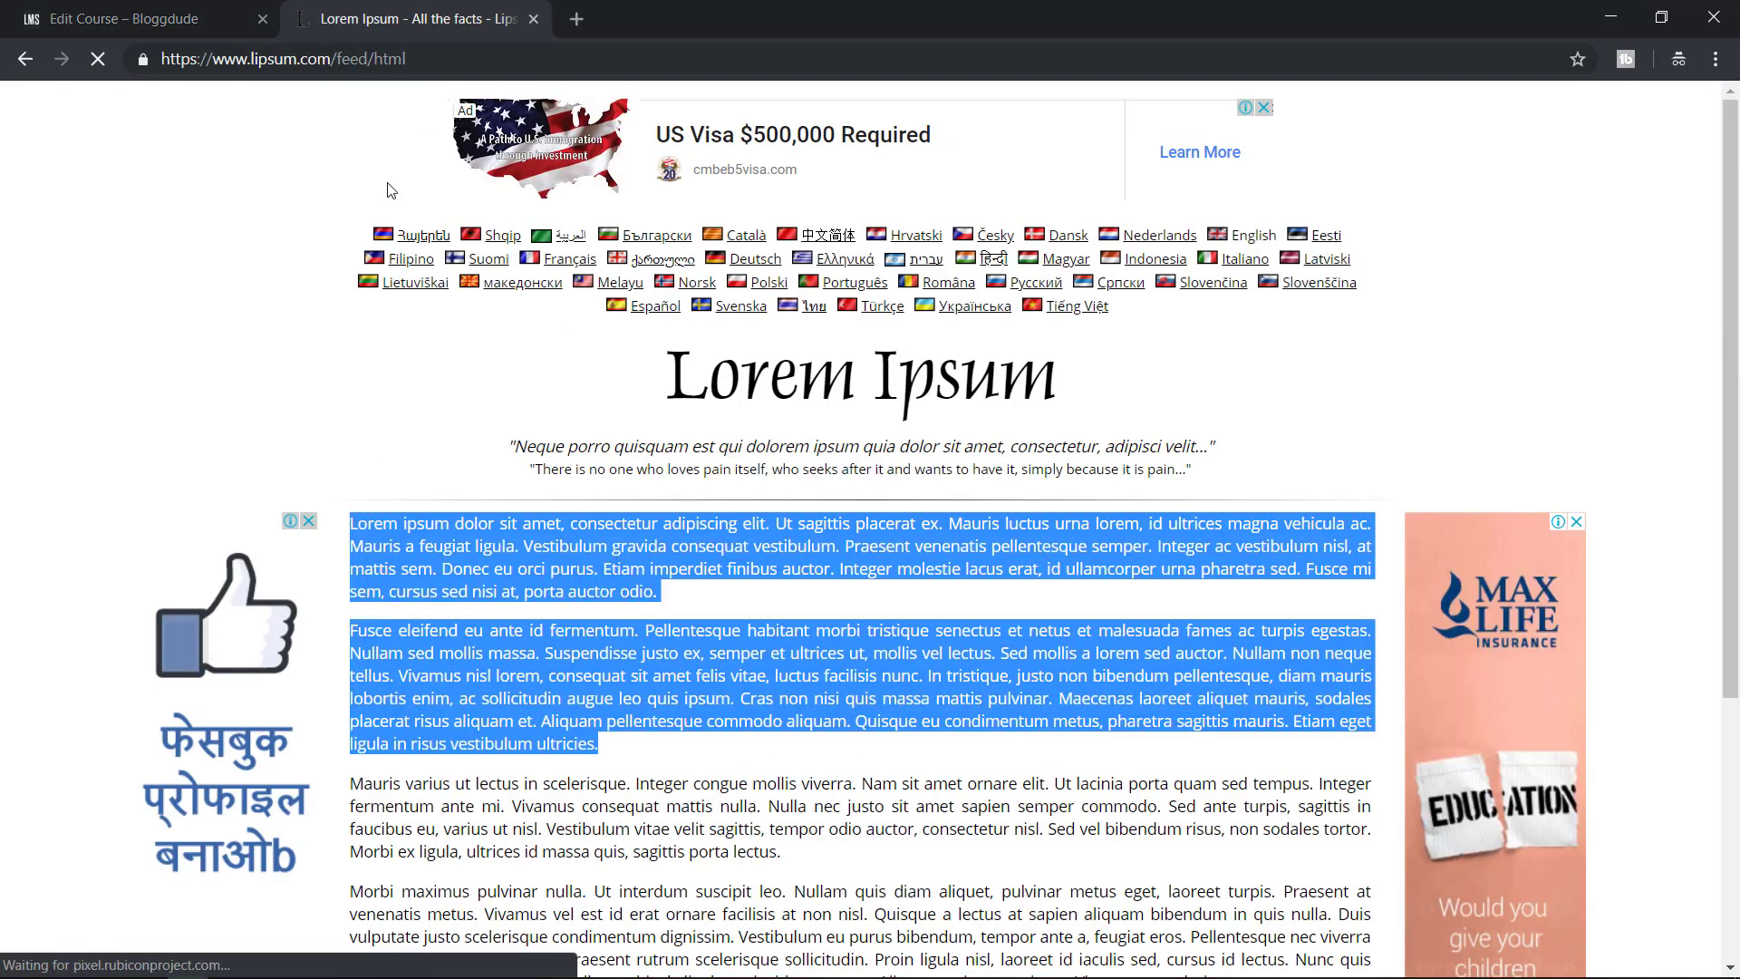
click(152, 11)
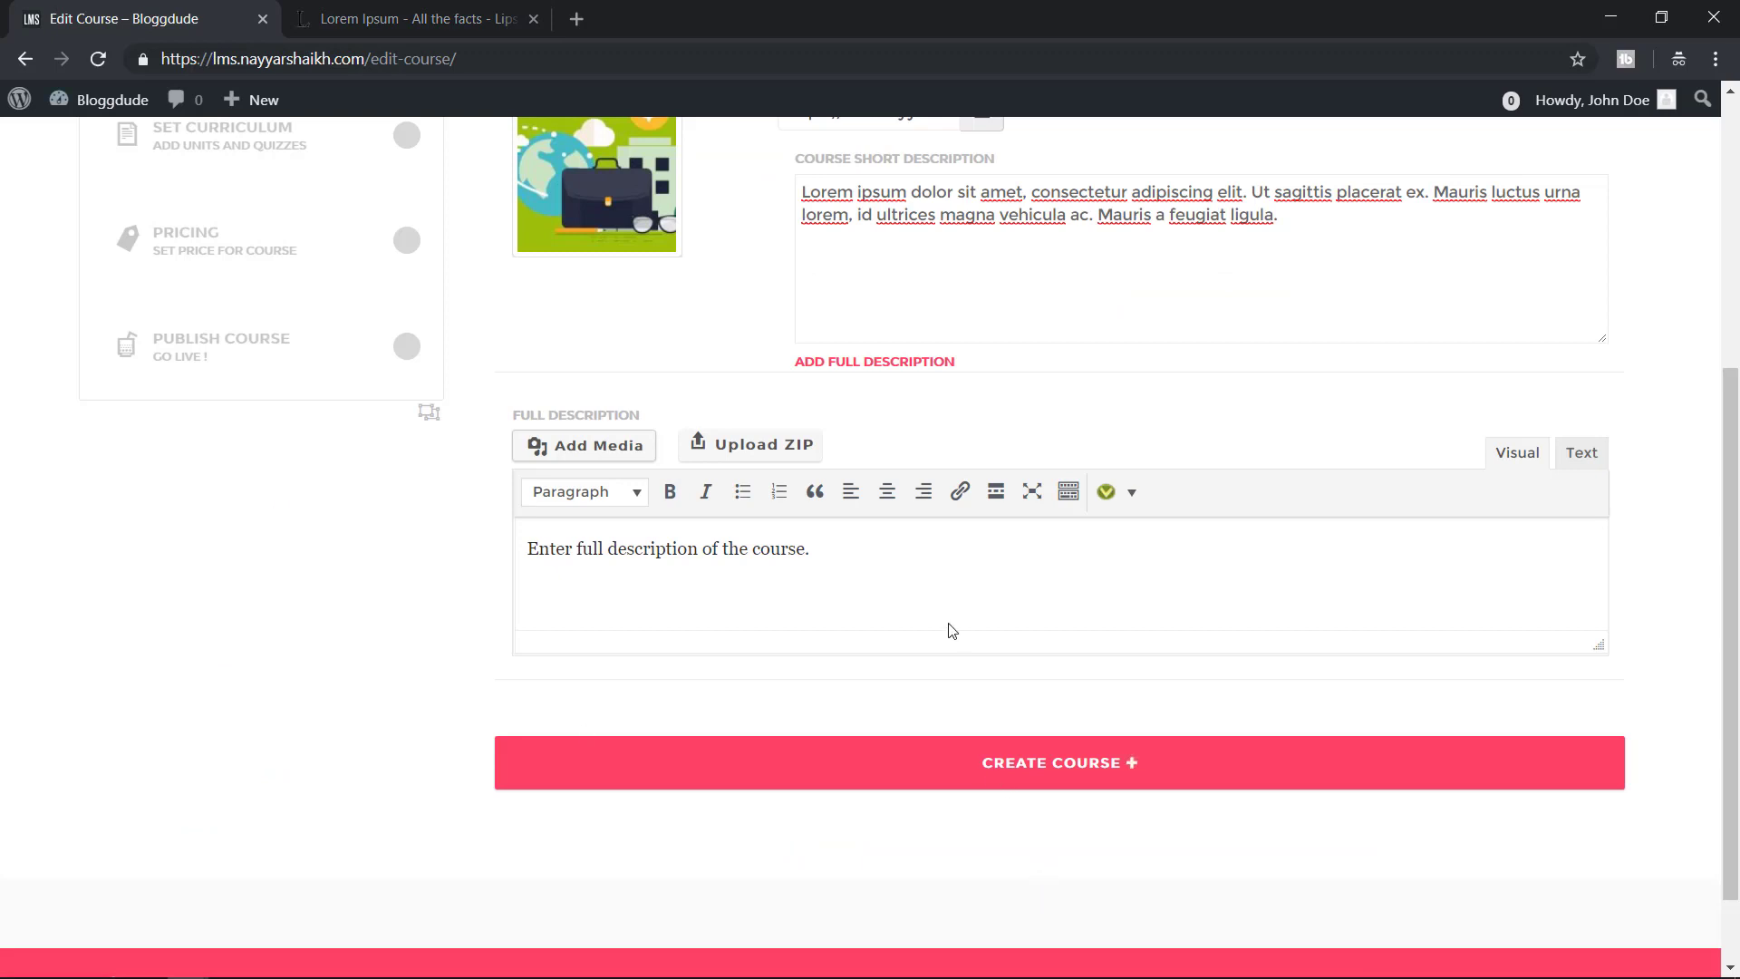
click(901, 587)
key(ctrl+a)
key(ctrl+v)
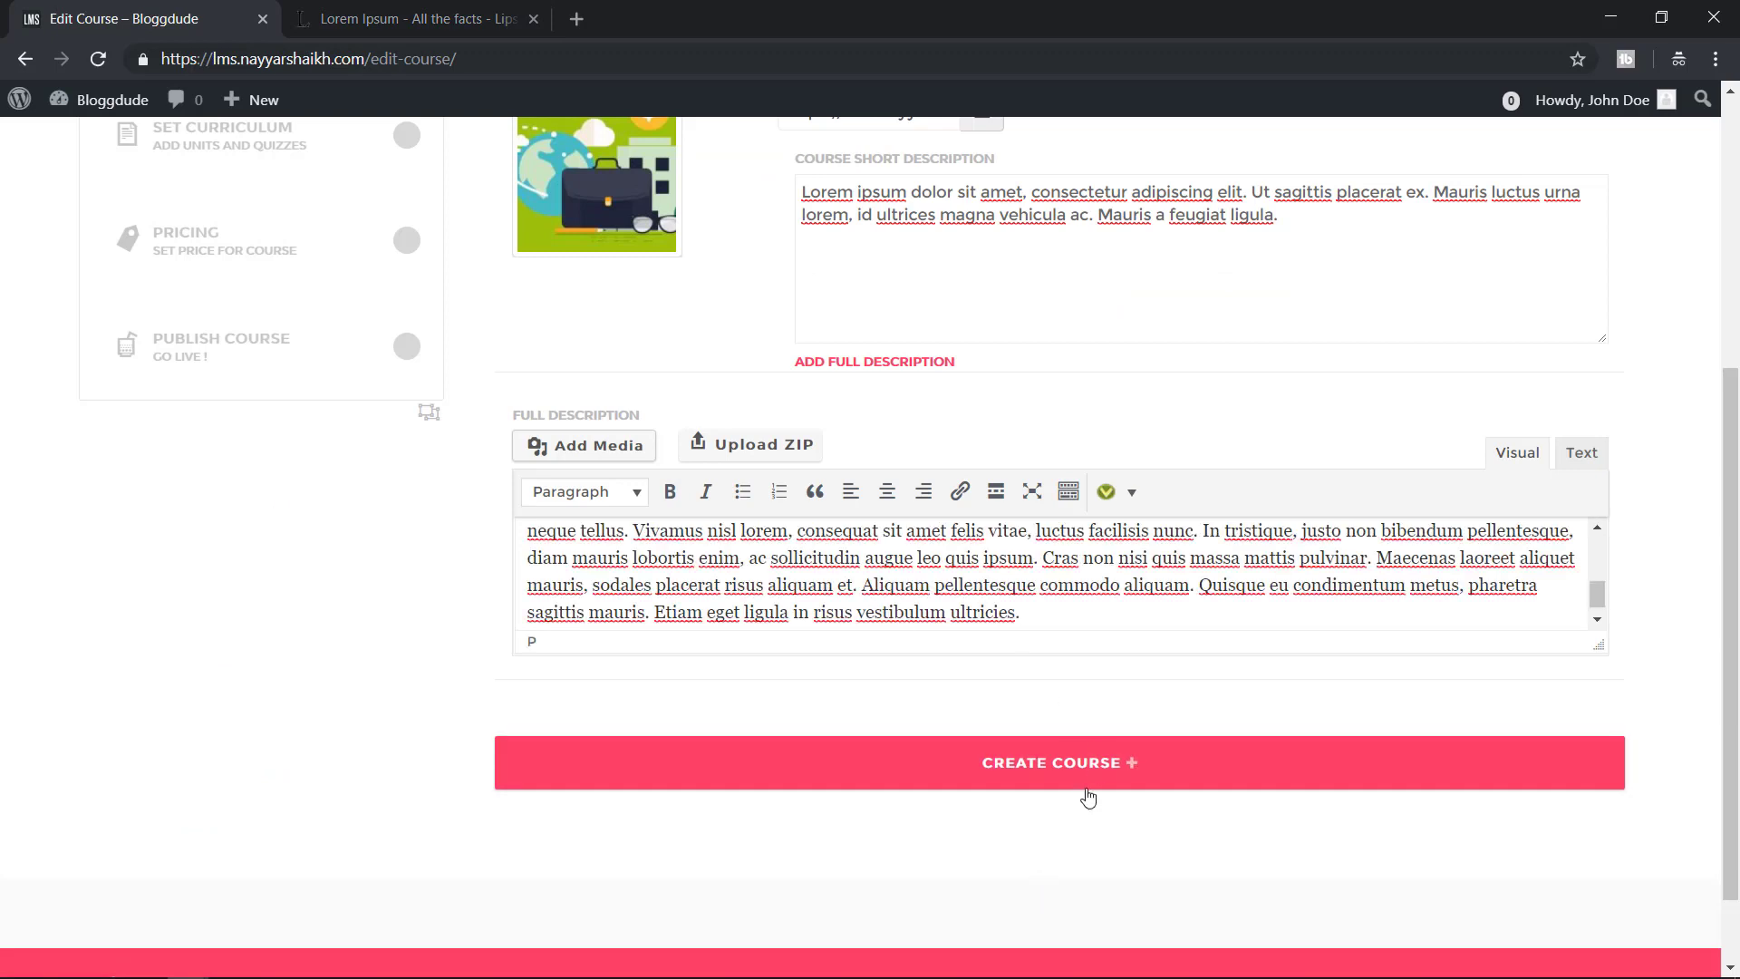
click(1086, 790)
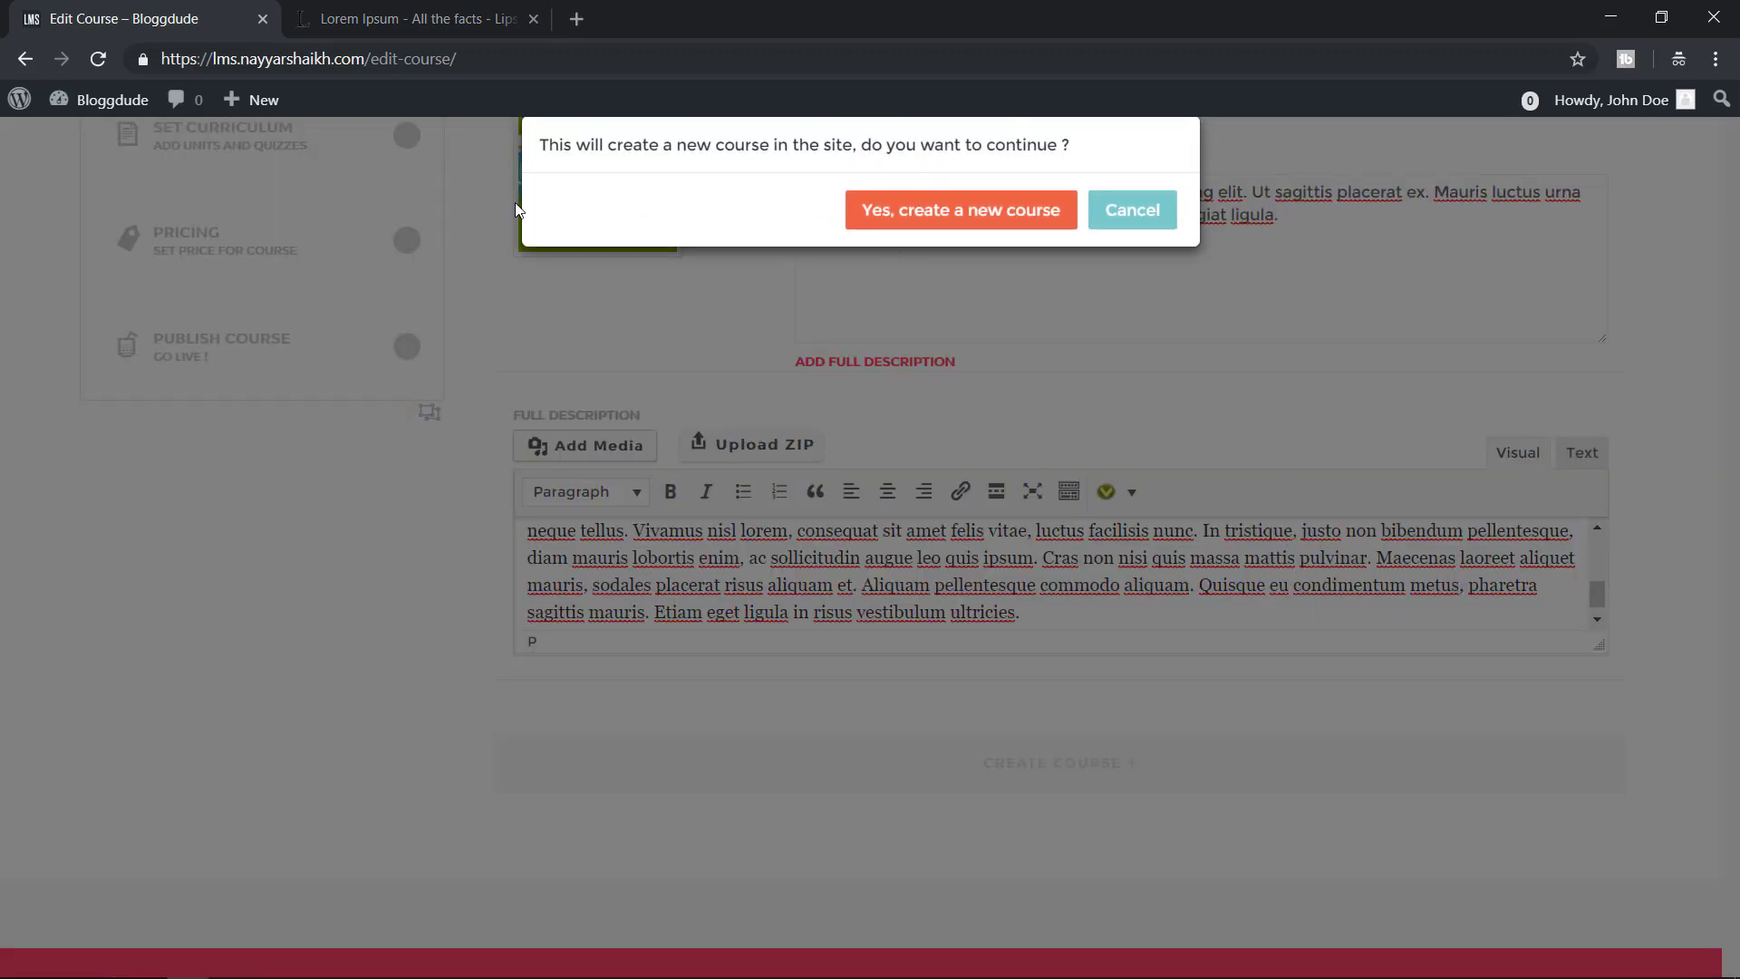
- Confirm 'Yes, create a new course' and review the Course Duration default on Settings
click(963, 215)
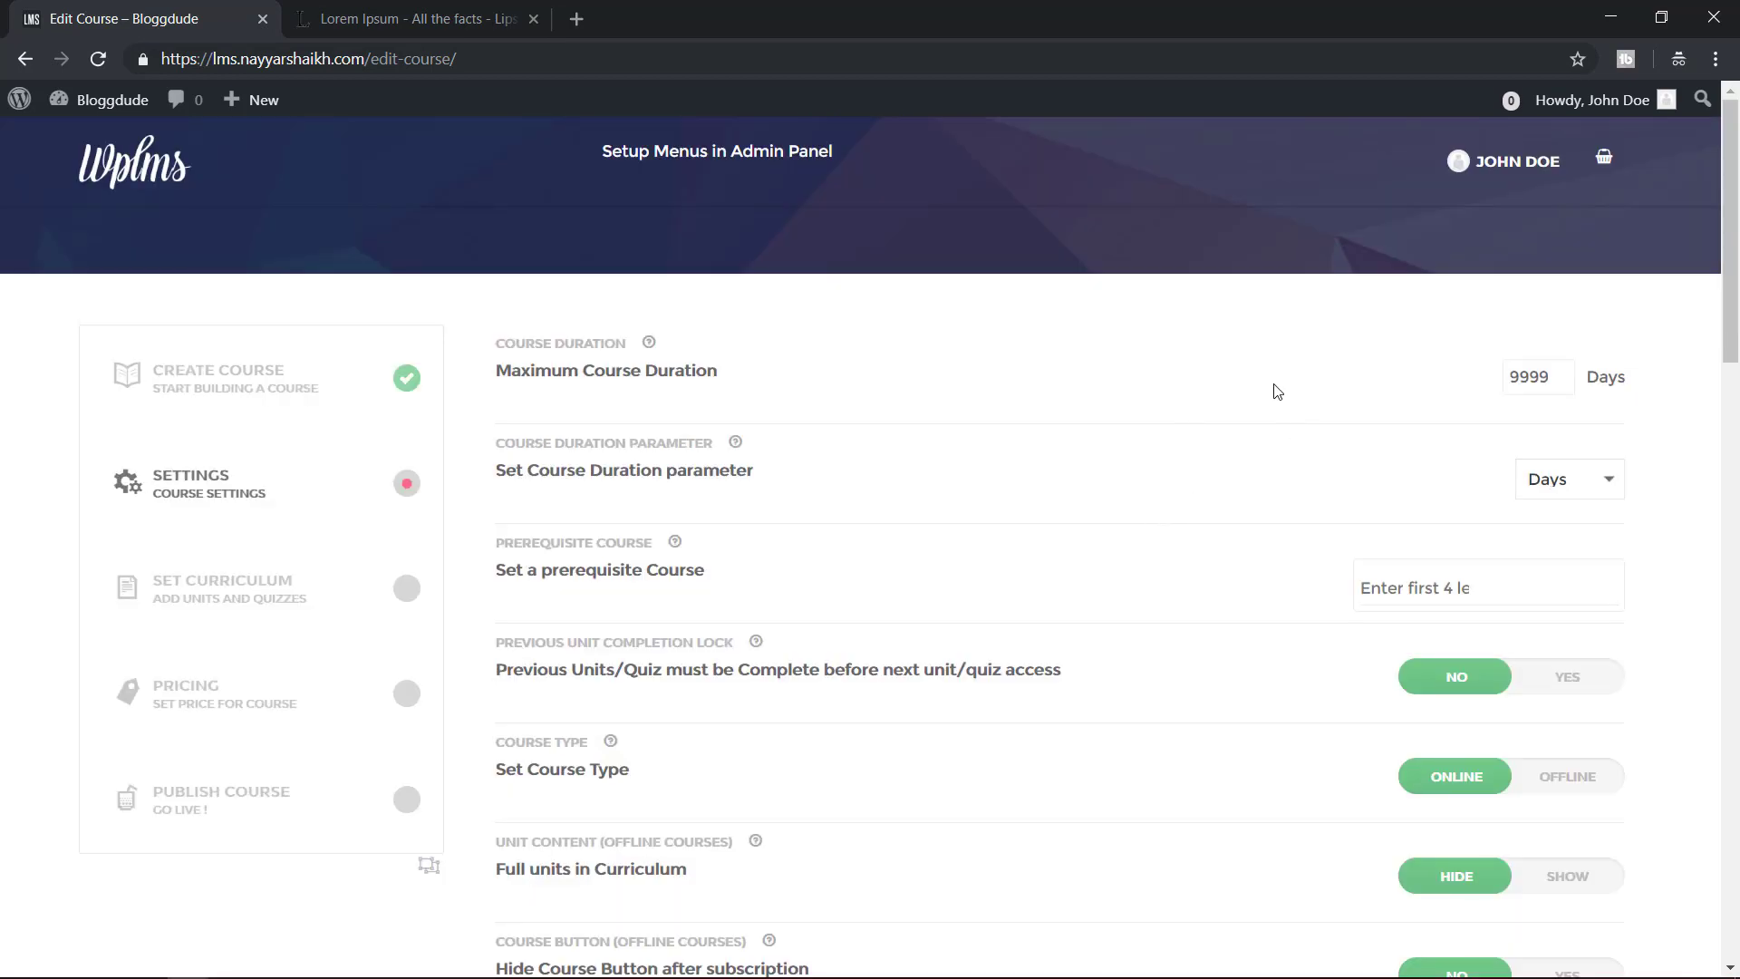
scroll(1275, 388, down, 1)
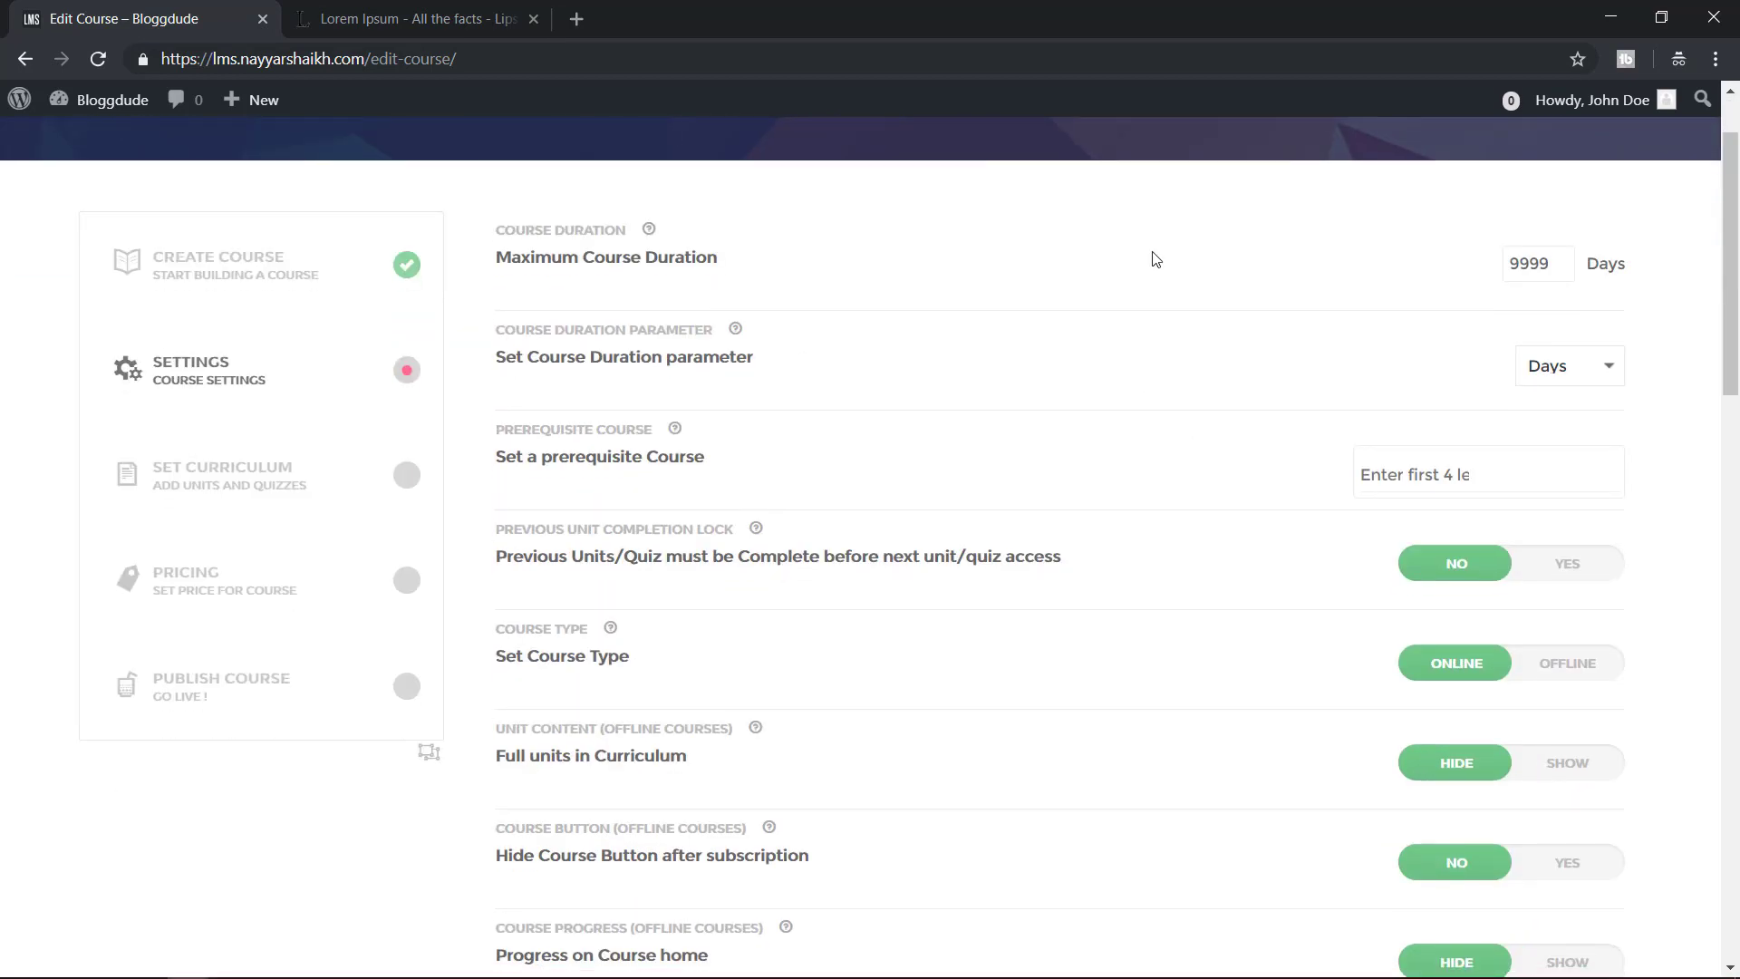
mouse_move(651, 232)
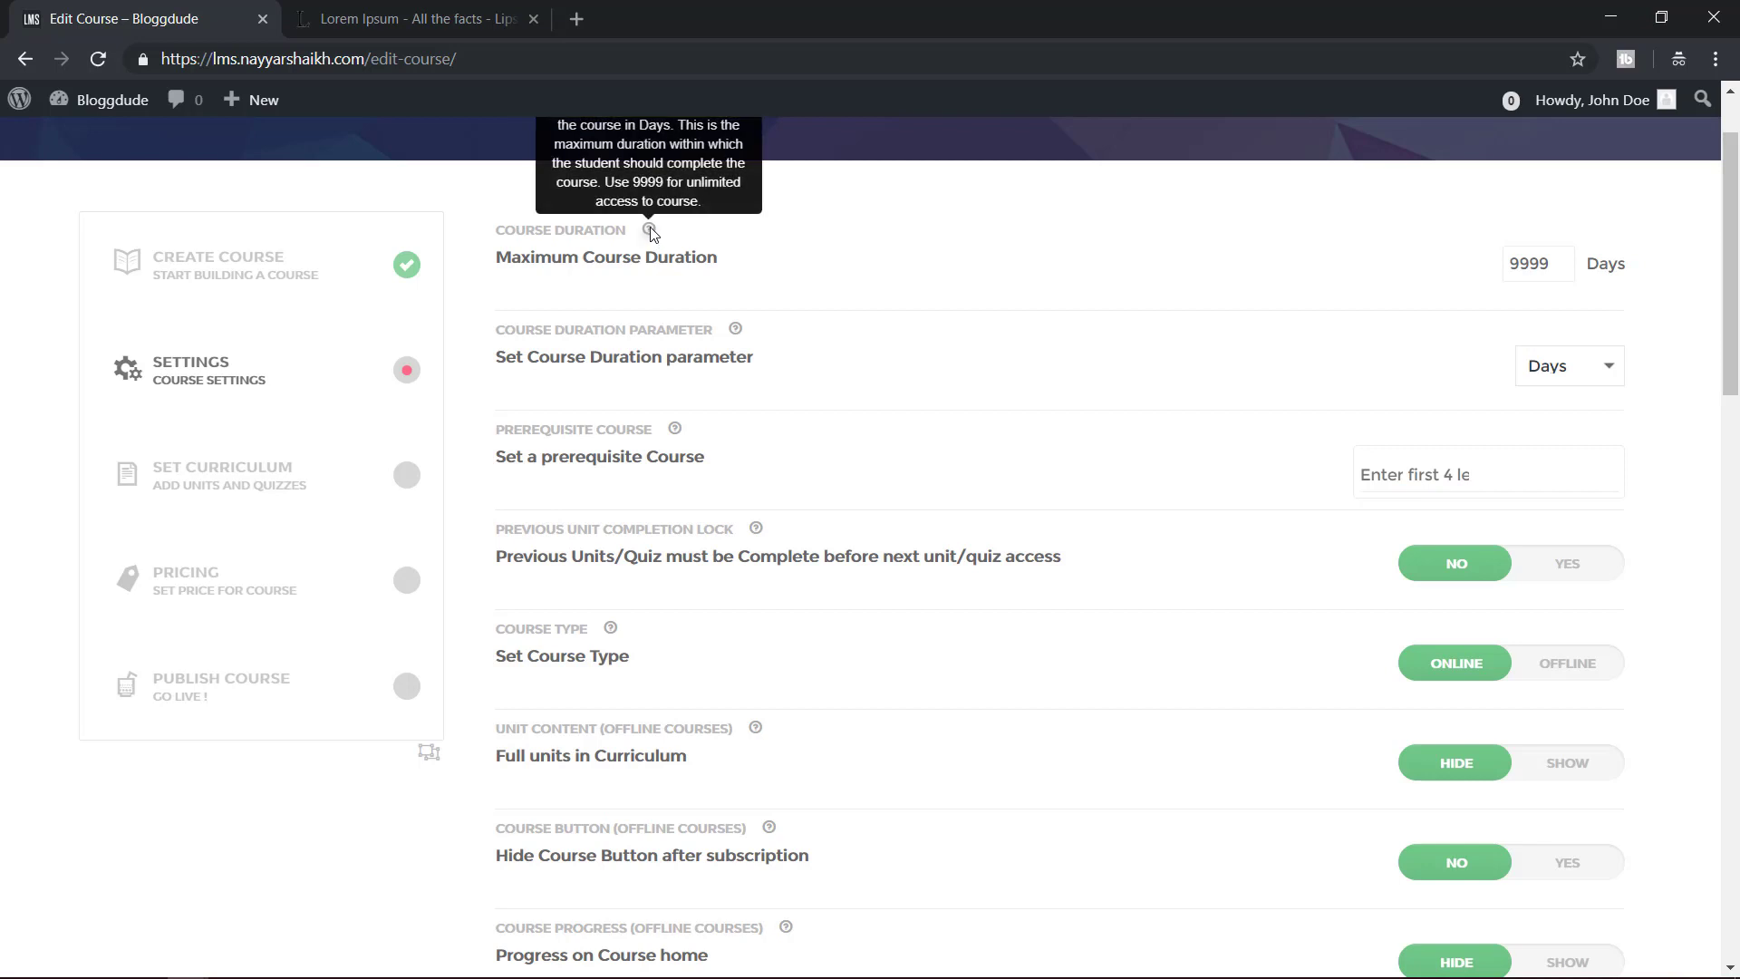
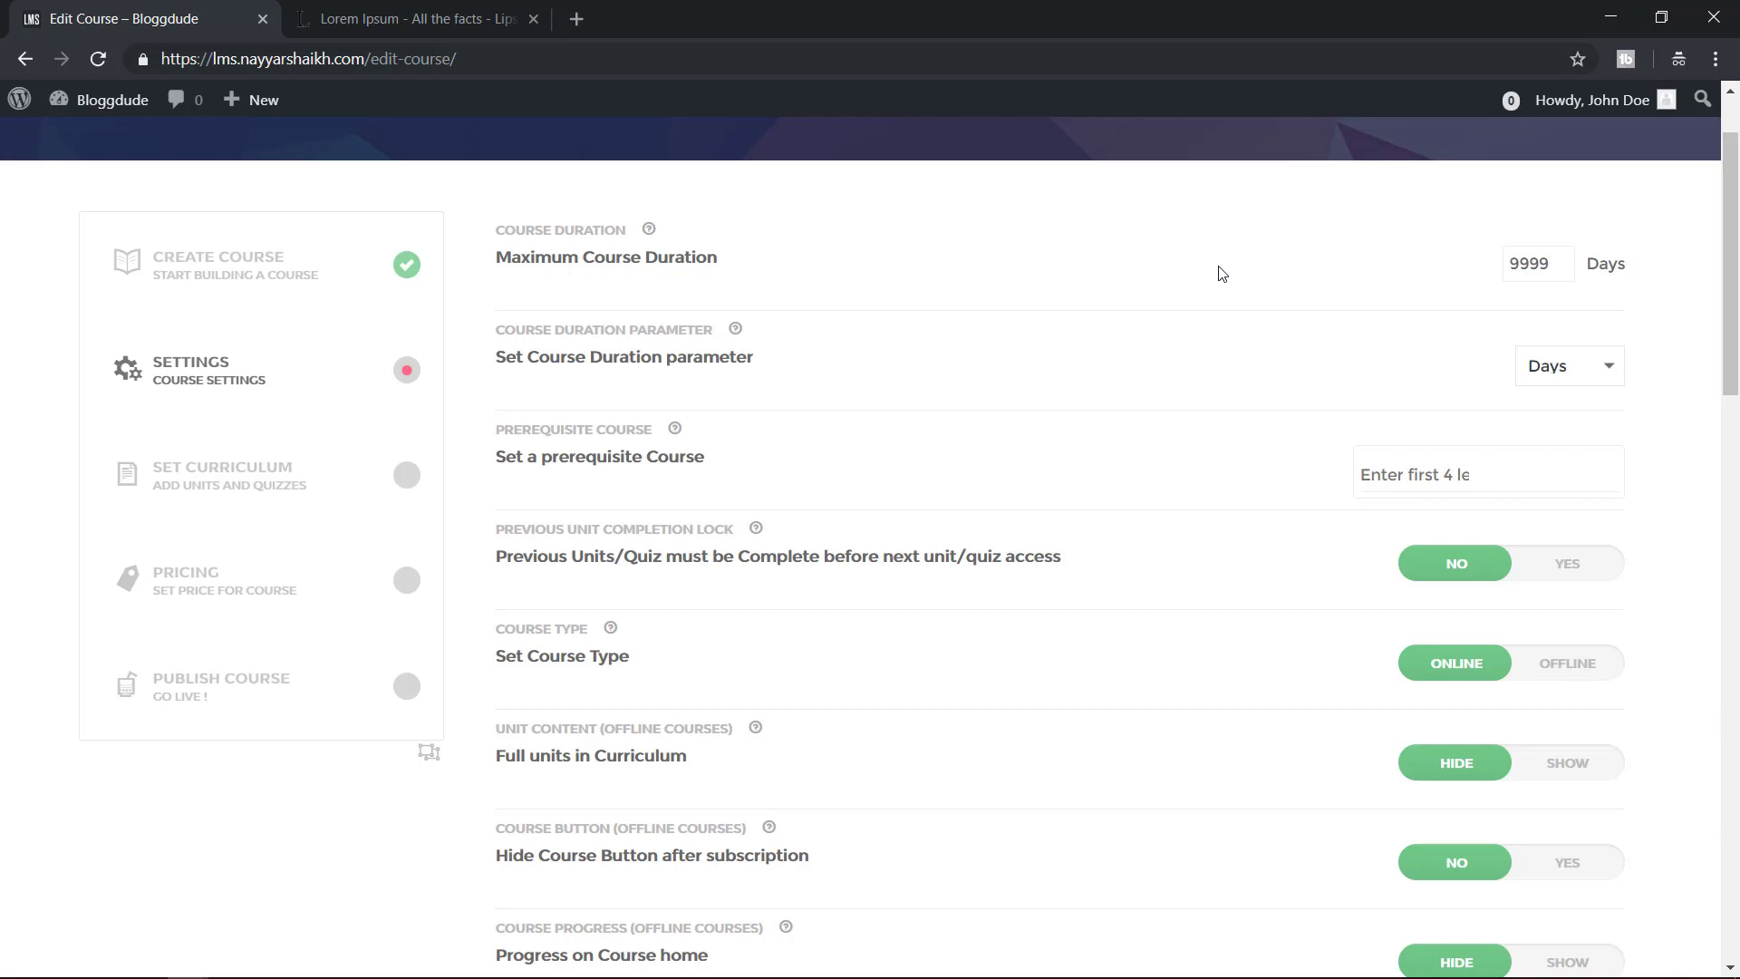
- Review the course duration unit options and keep Days as the duration parameter
scroll(1219, 324, down, 1)
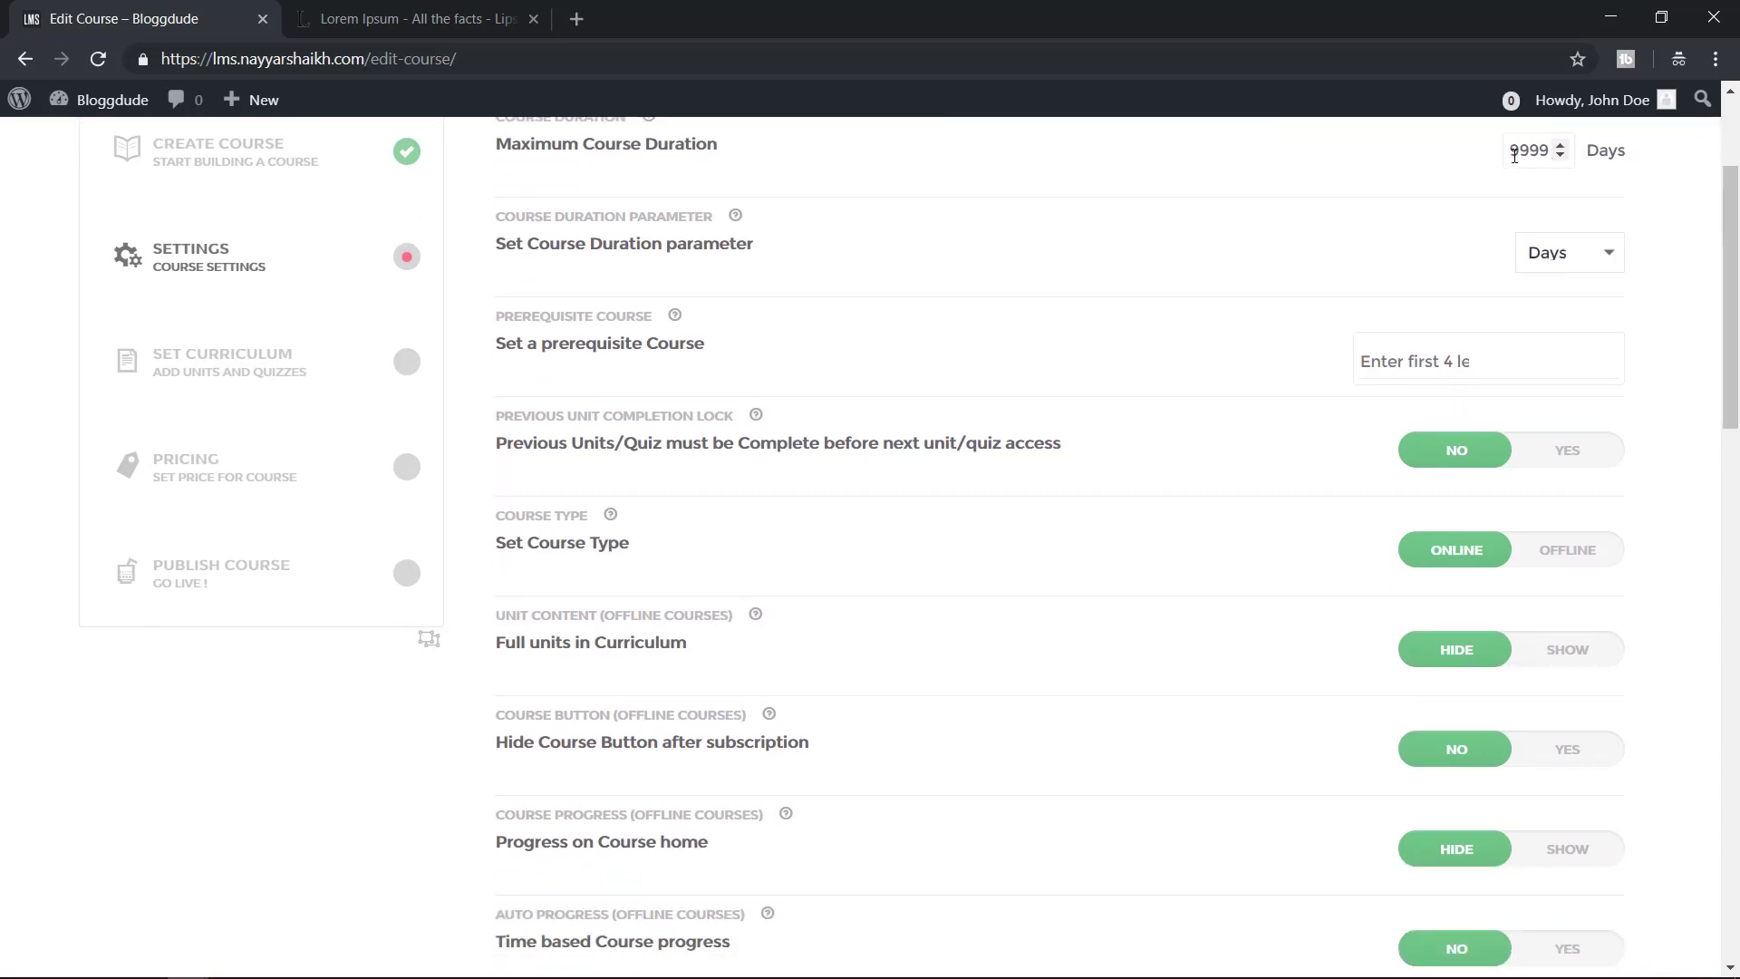
click(1581, 257)
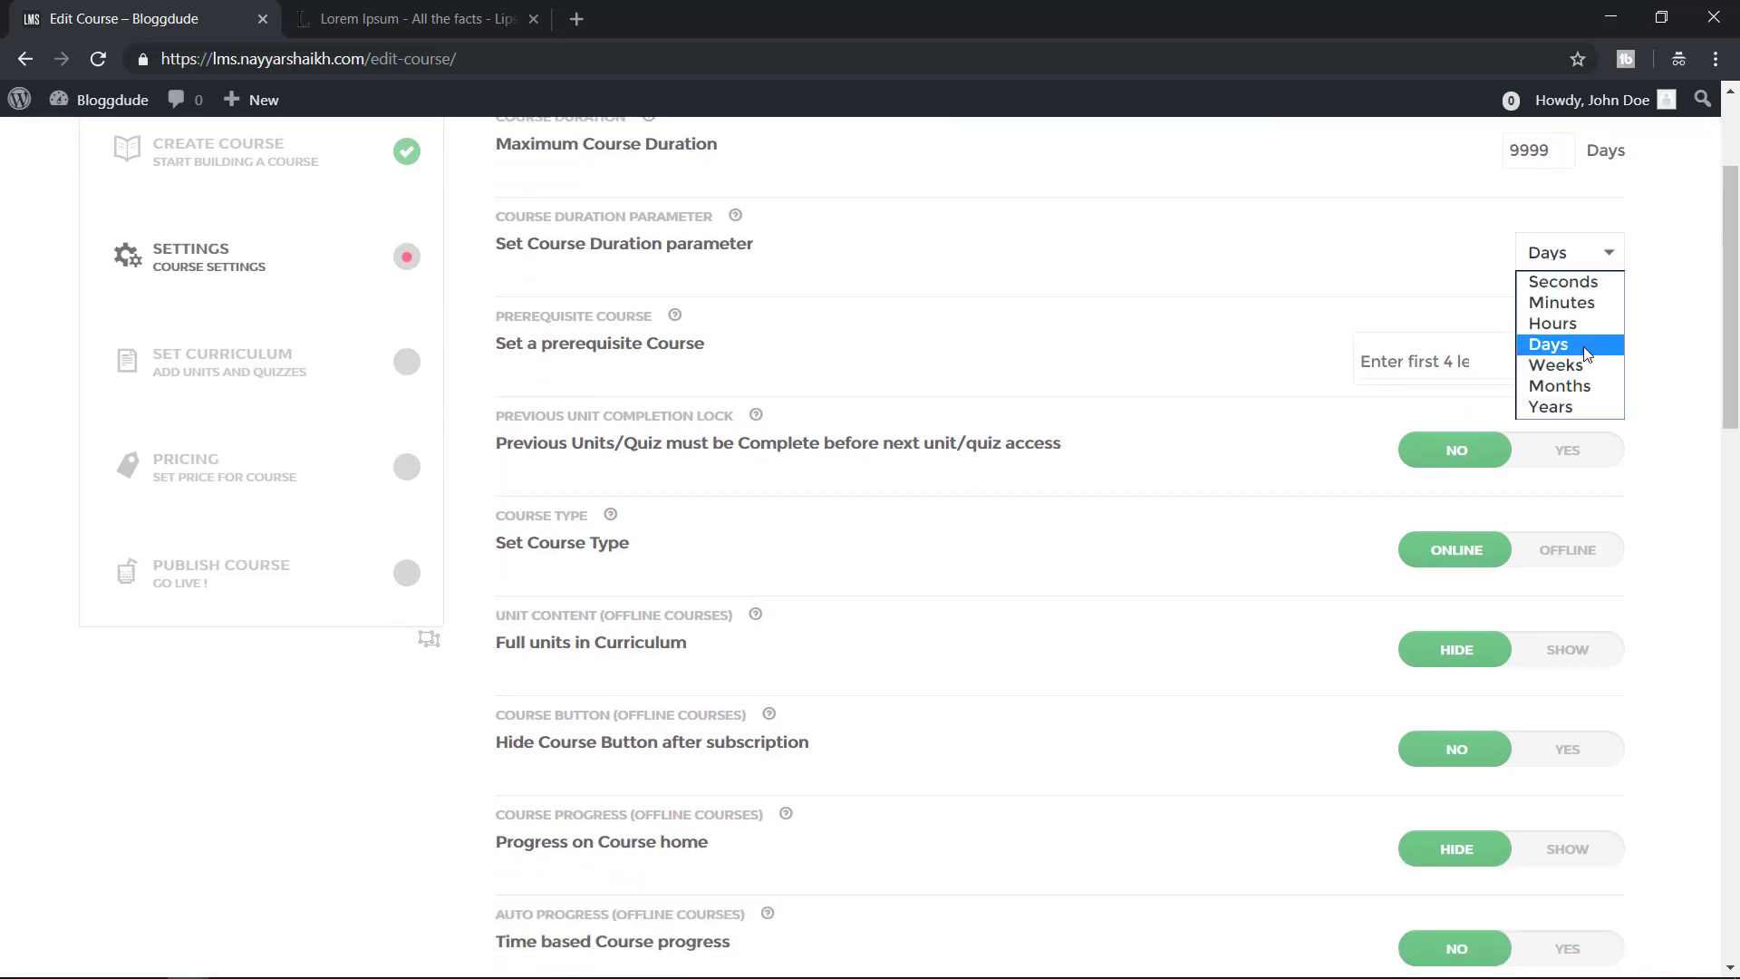
click(1274, 284)
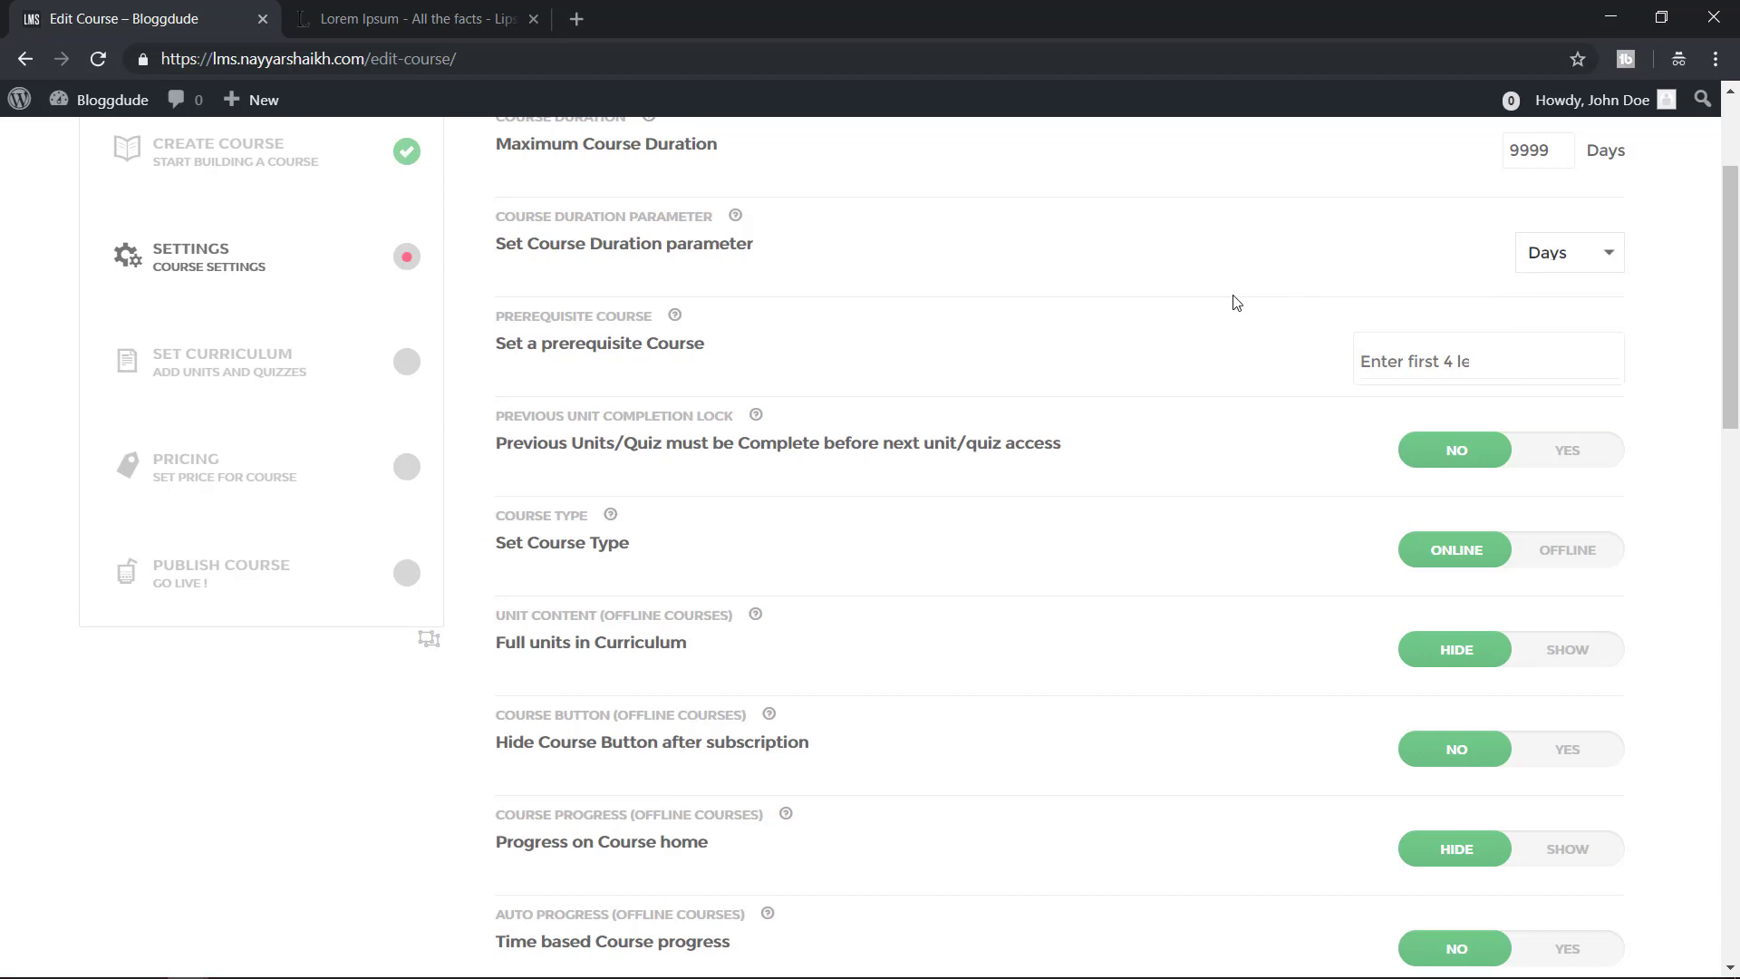
scroll(618, 290, down, 1)
drag(612, 232, 761, 233)
click(769, 236)
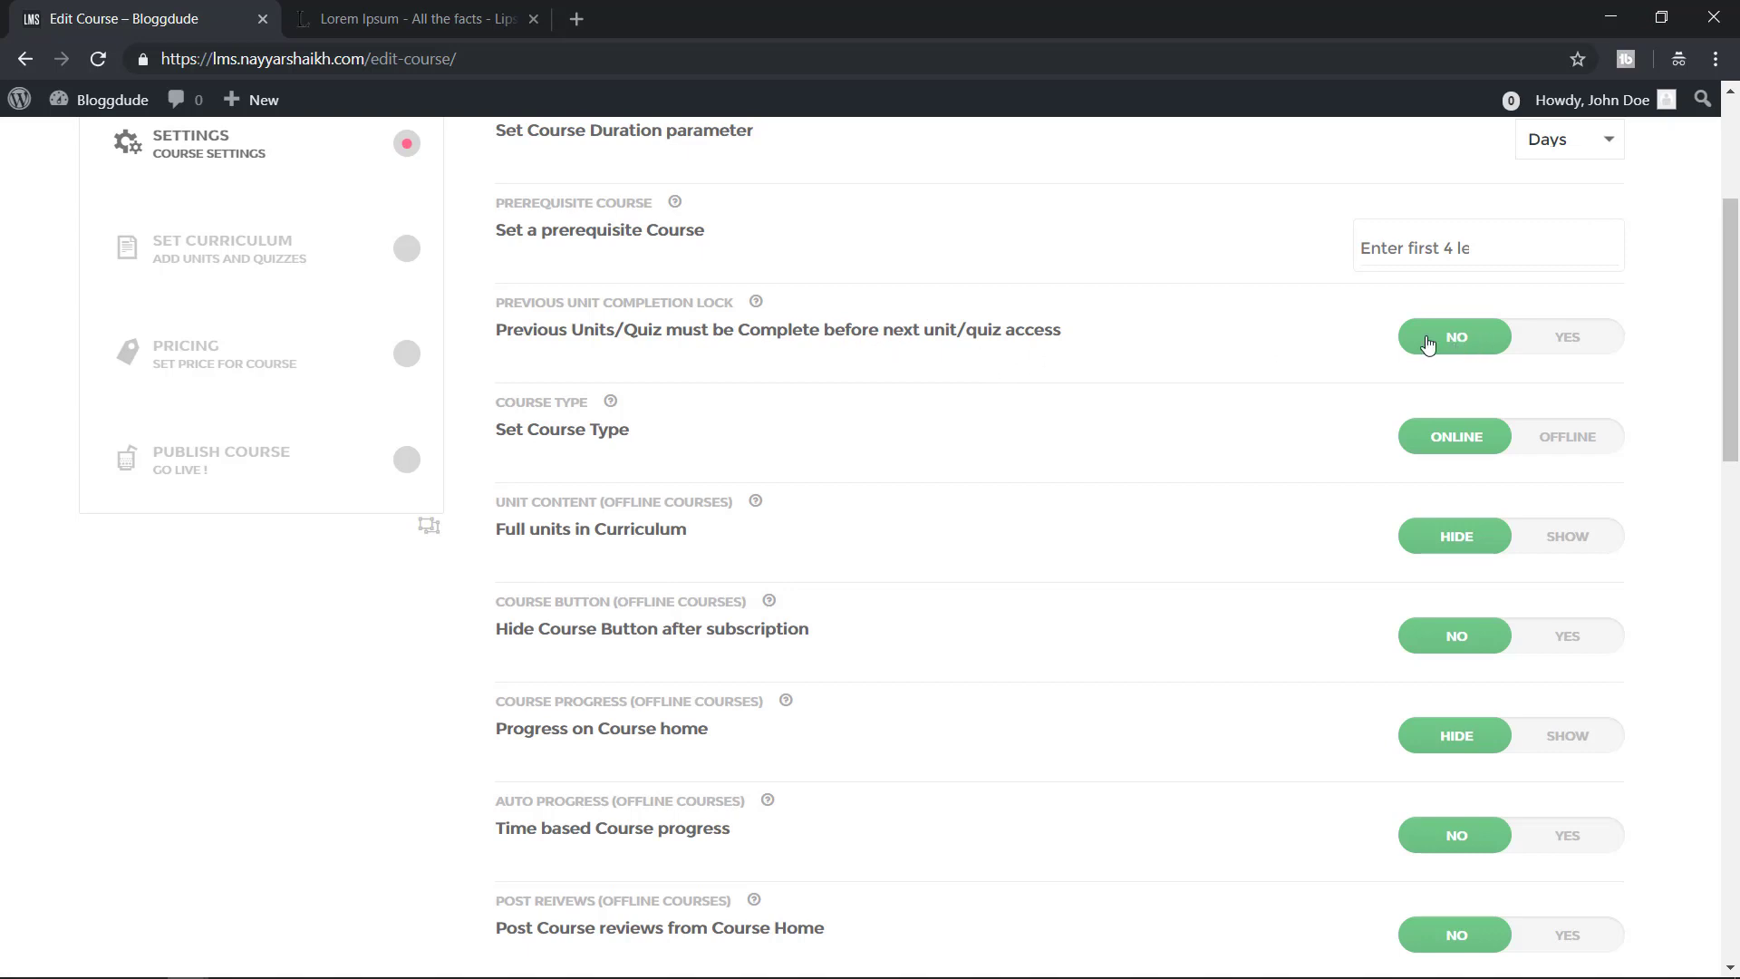
- Check the offline-course notes, then set Course Evaluation Mode to Automatic
scroll(1270, 374, down, 1)
scroll(1265, 376, down, 1)
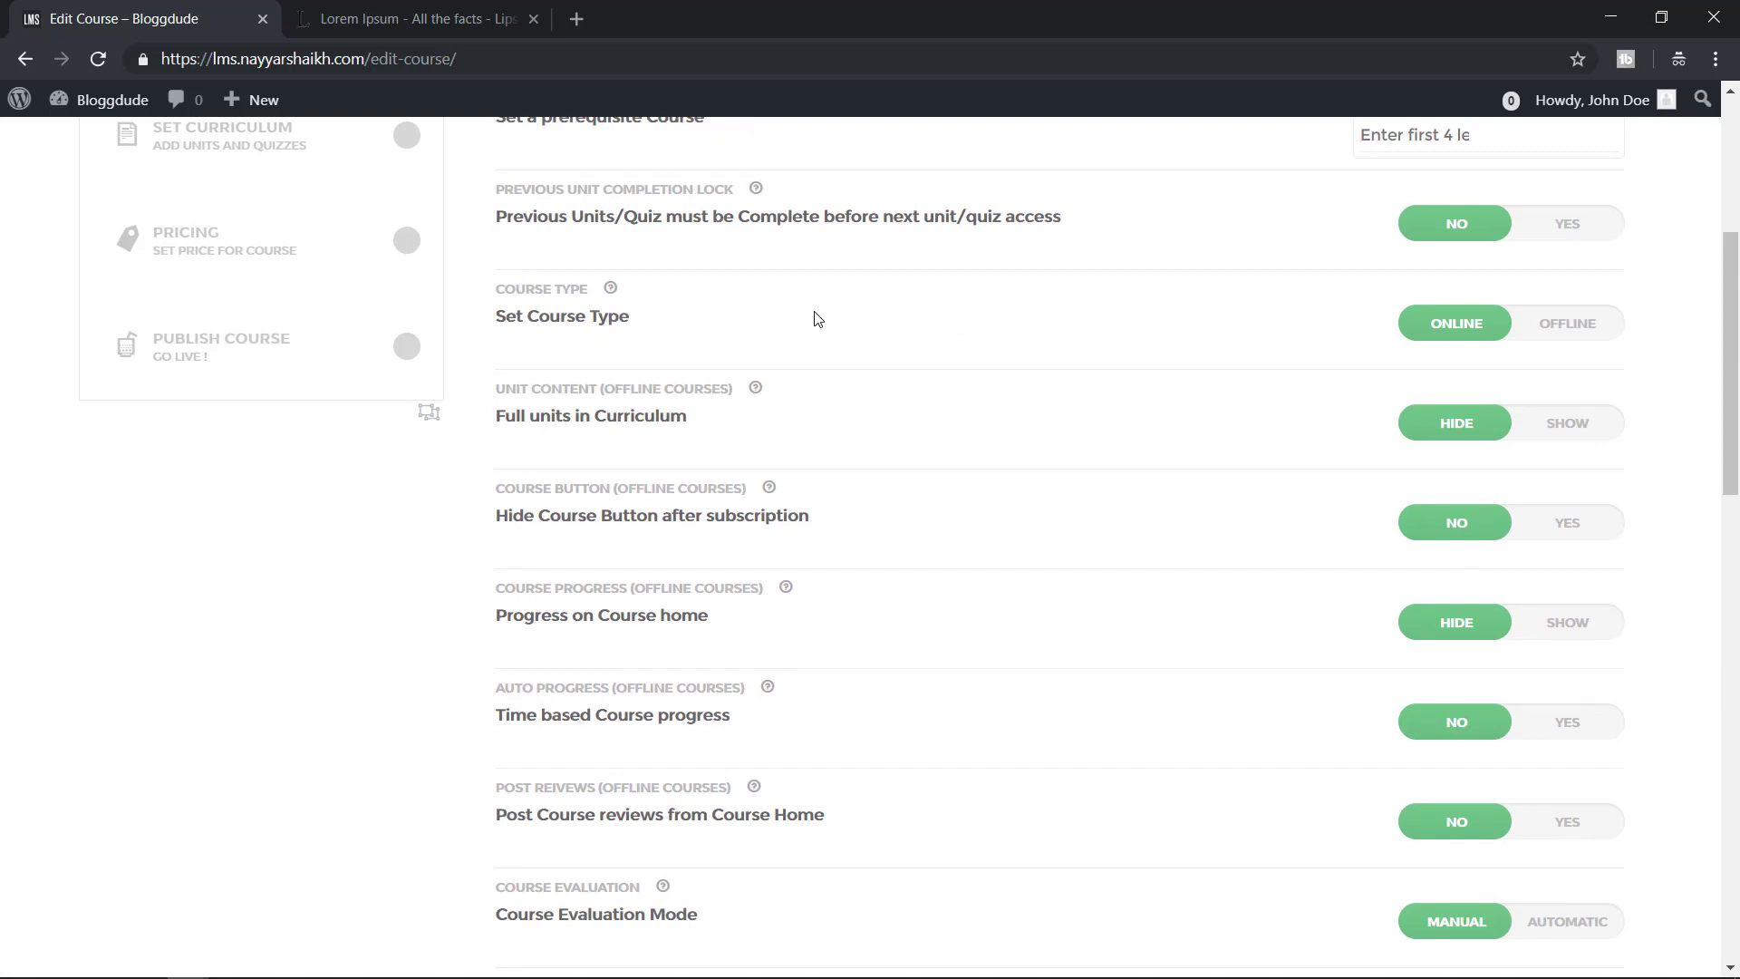
scroll(849, 379, down, 1)
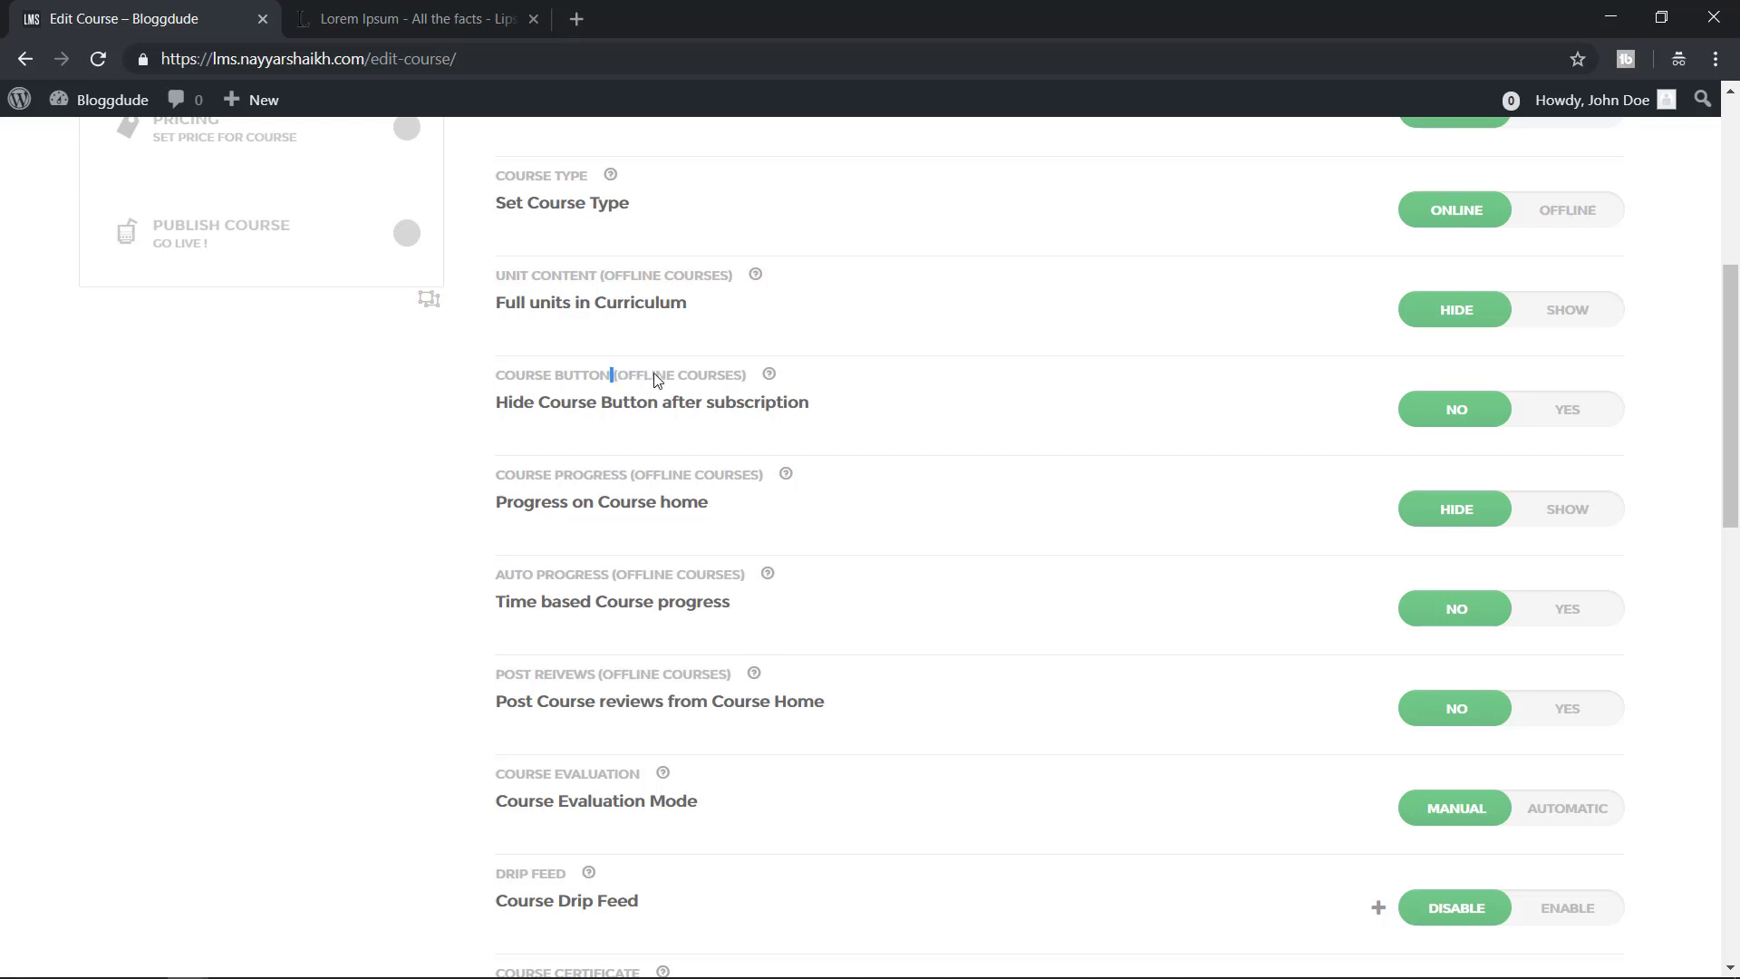
drag(612, 375, 769, 377)
drag(598, 276, 734, 278)
click(785, 287)
scroll(703, 422, down, 3)
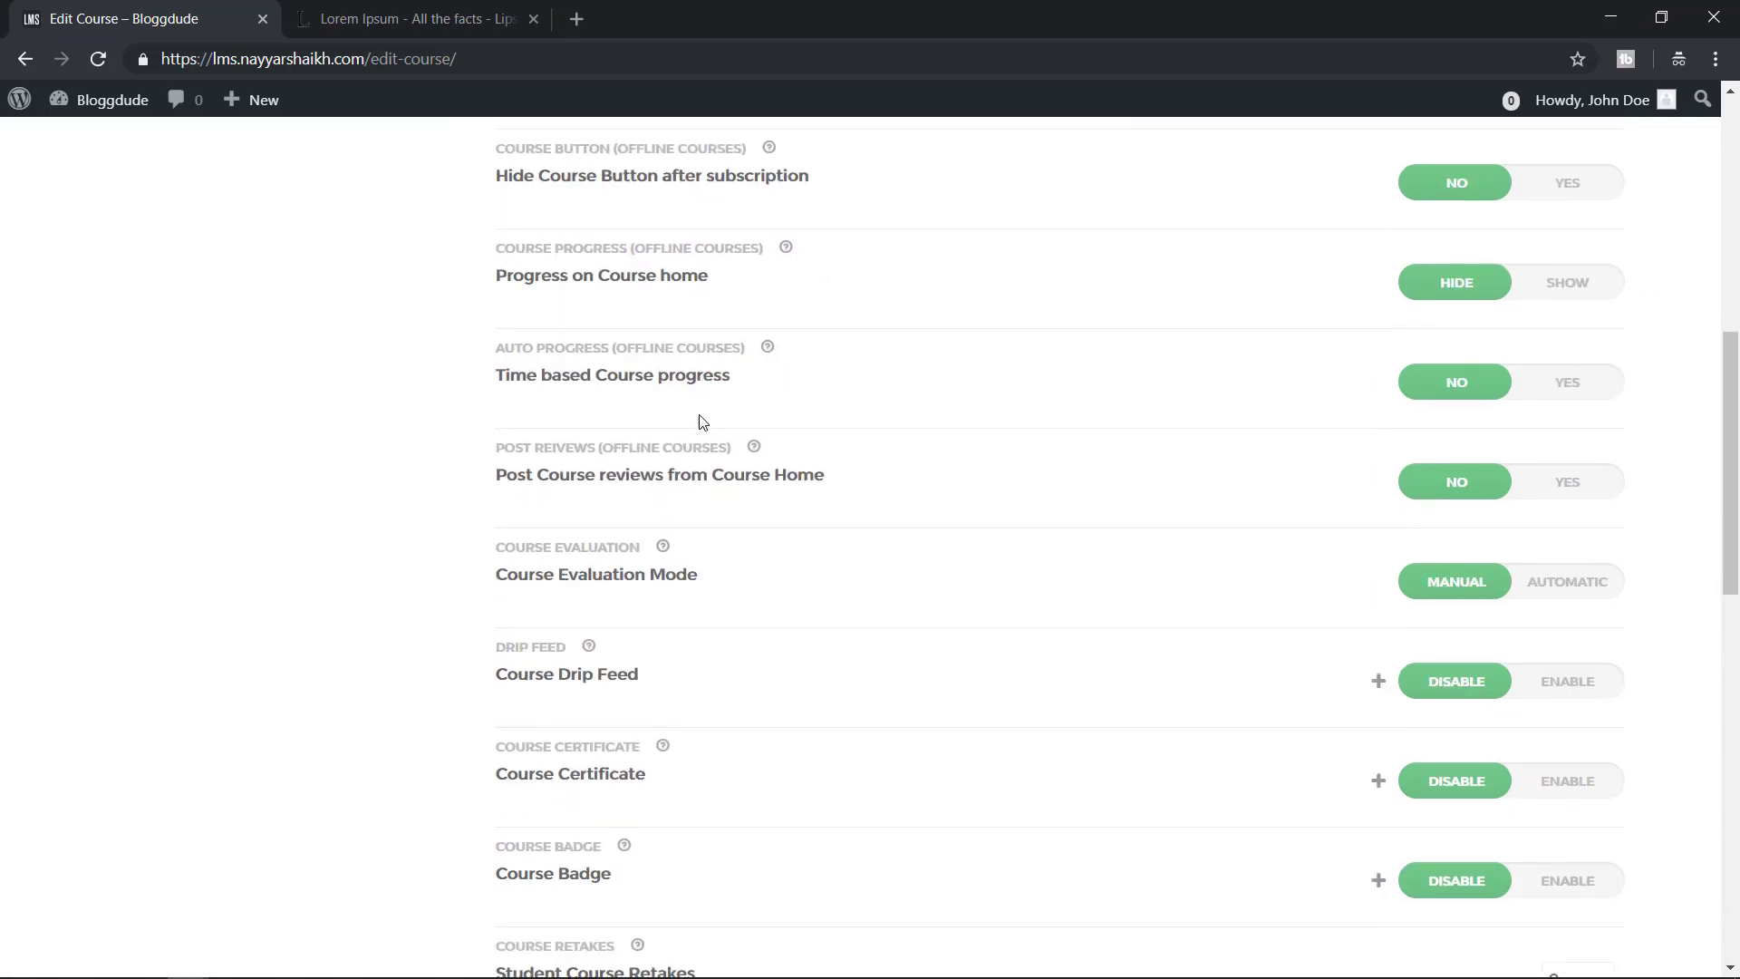
scroll(639, 356, down, 1)
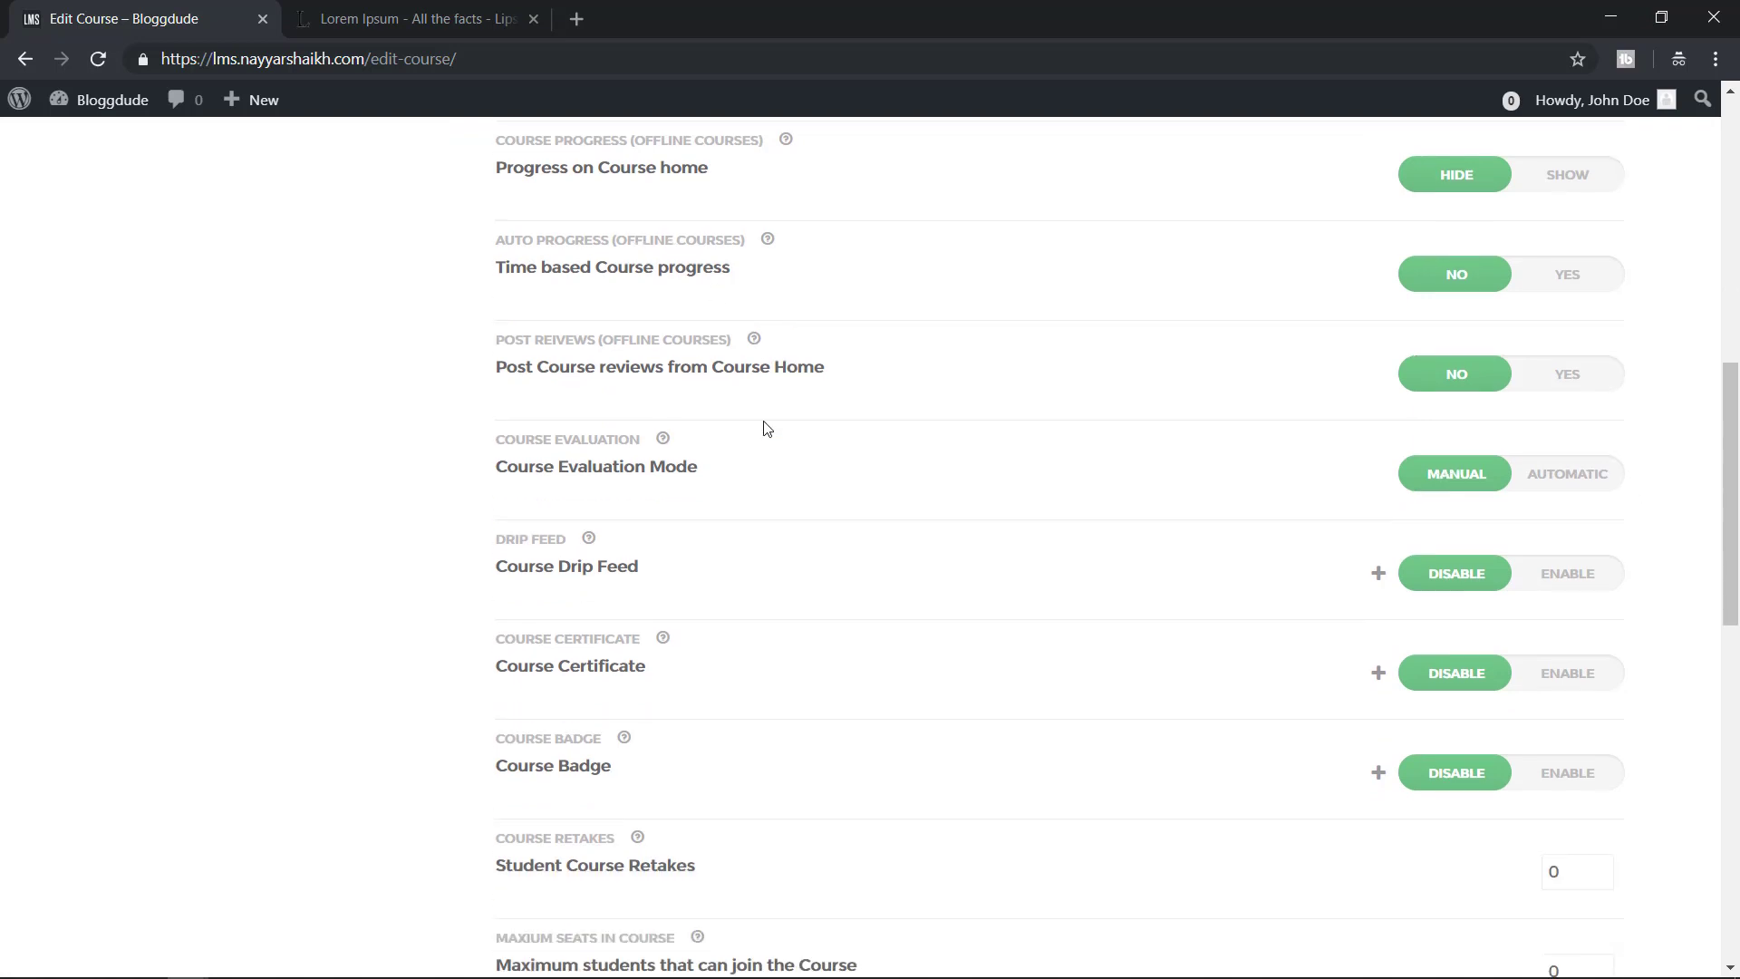
triple_click(496, 460)
click(1088, 466)
click(1568, 468)
scroll(1654, 471, down, 1)
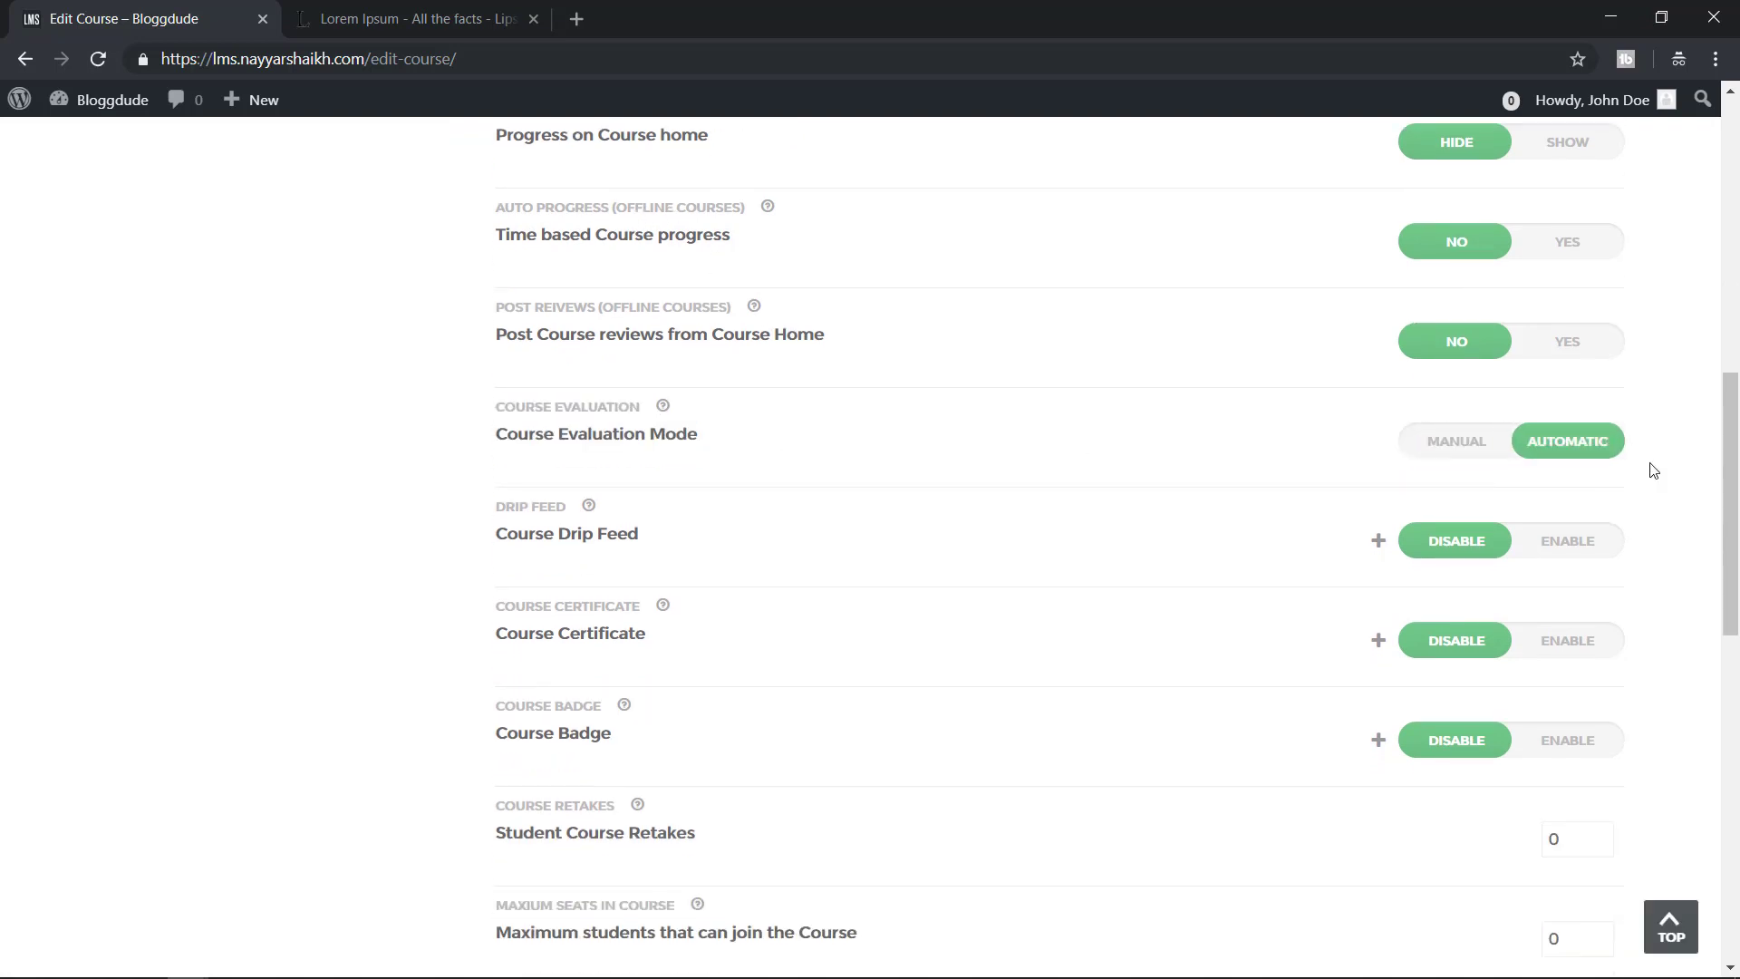
scroll(1654, 469, down, 2)
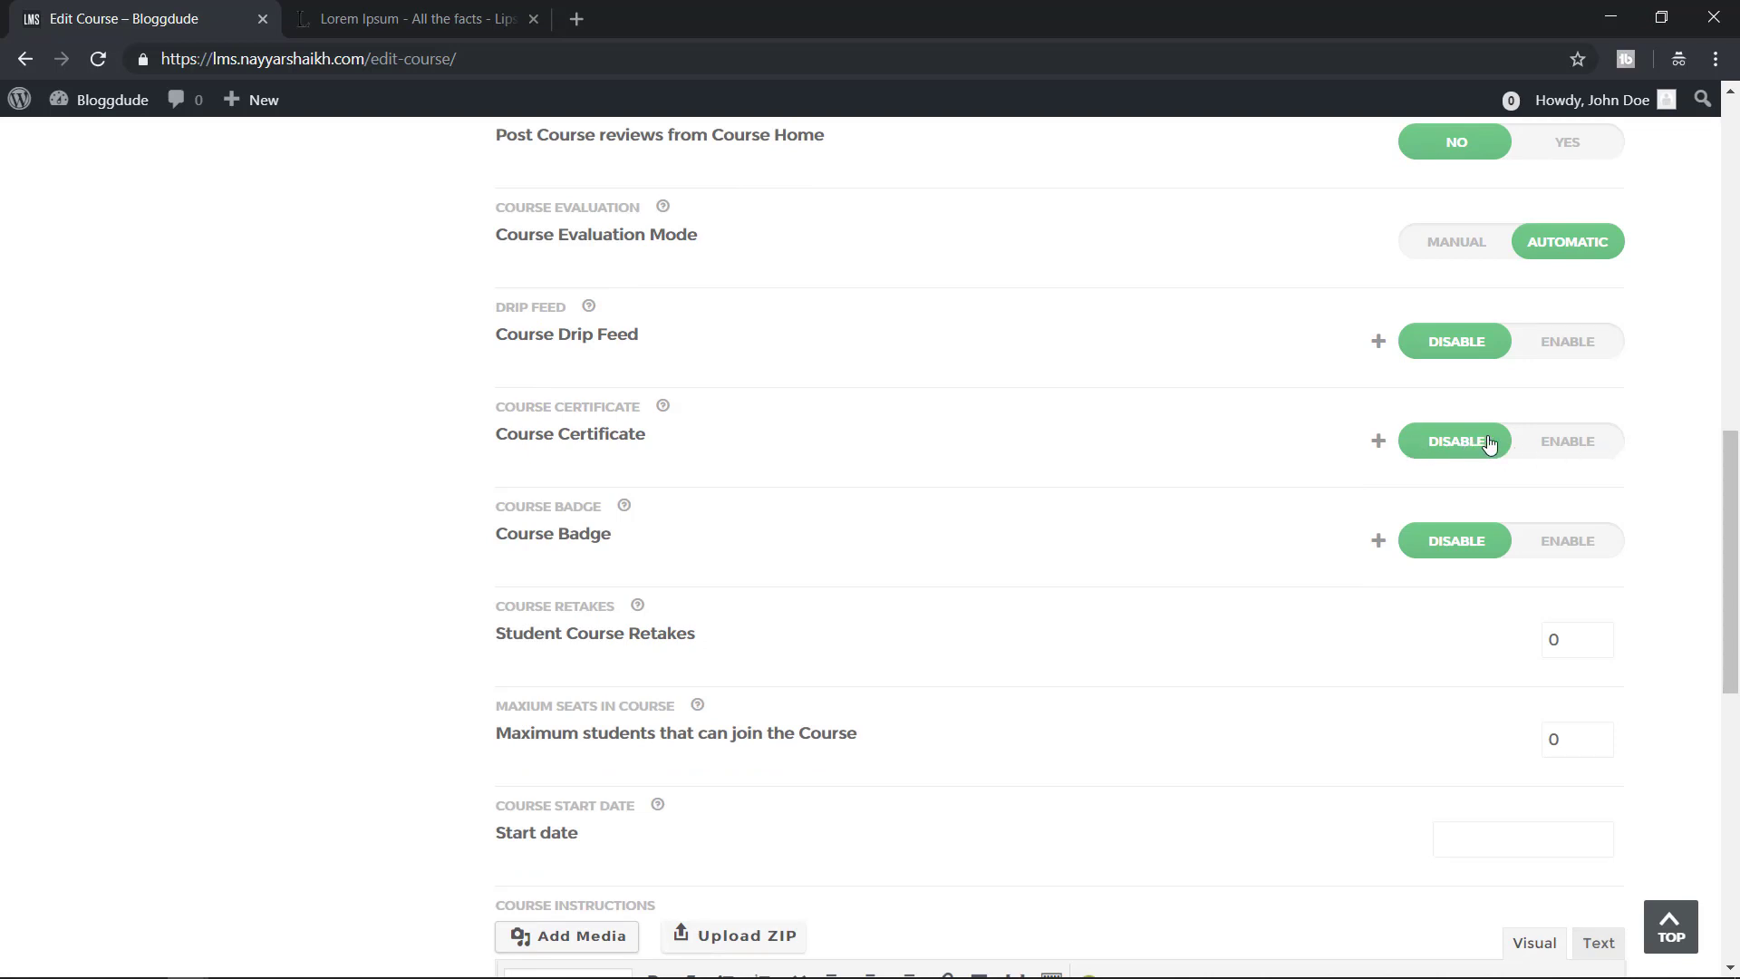
- Inspect the course certificate options, leave the certificate disabled, and enable the course badge
click(1594, 450)
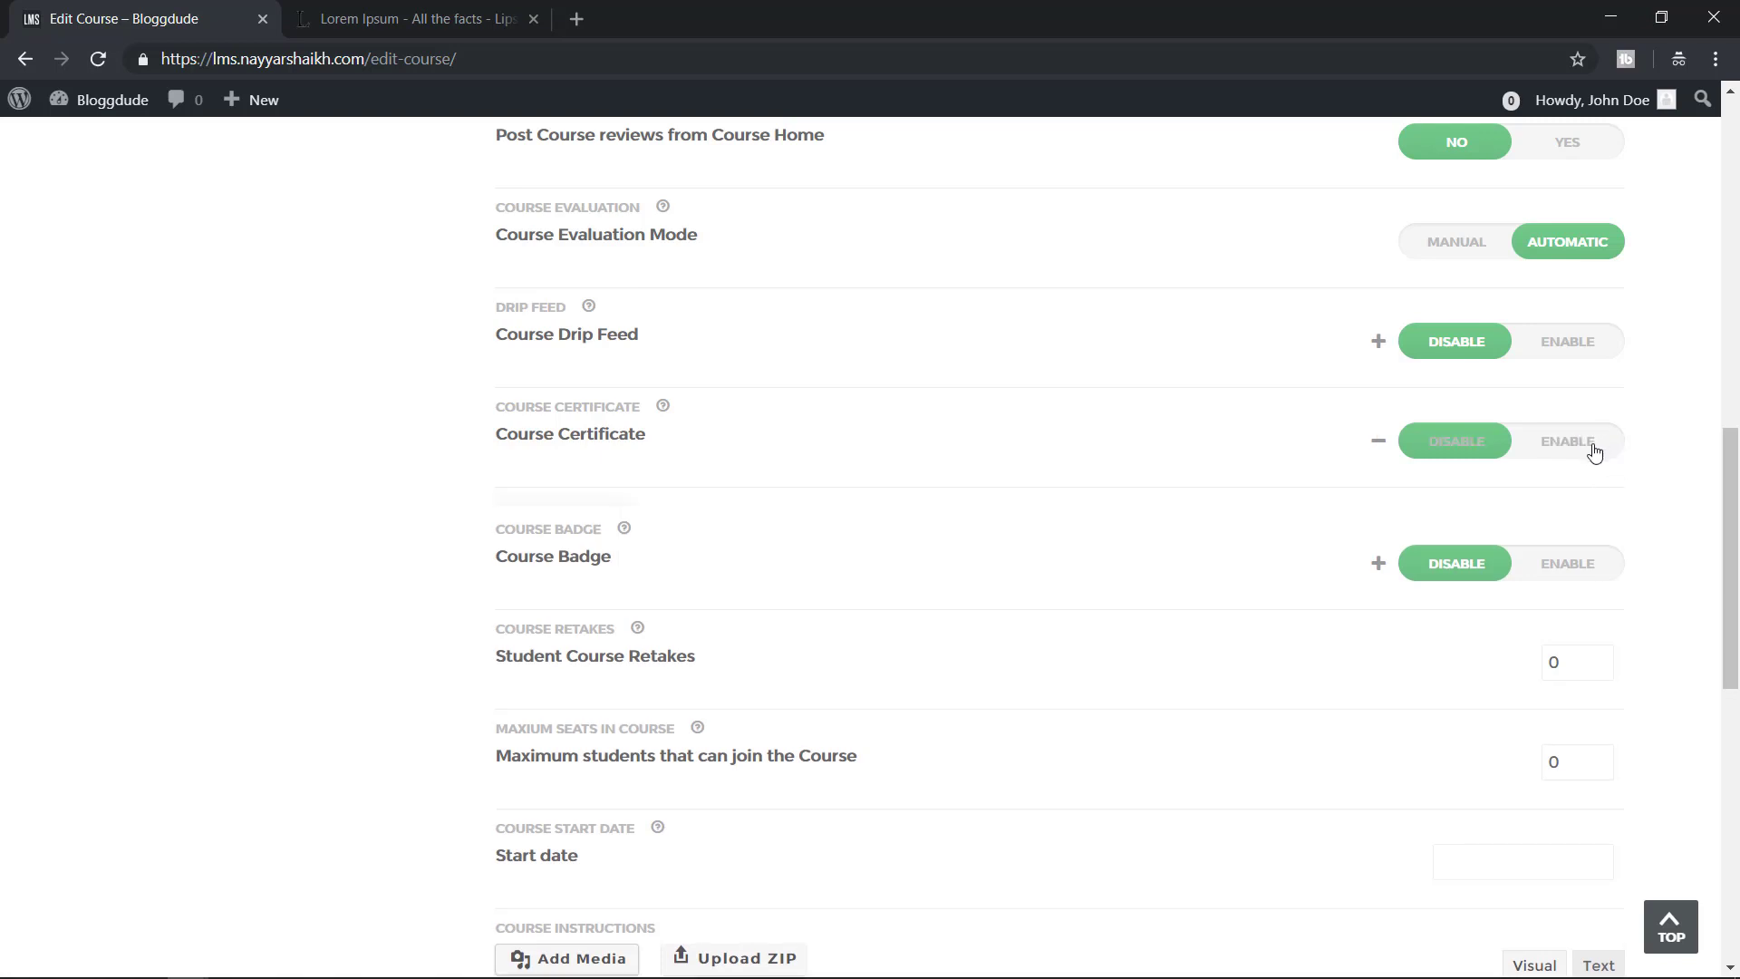
drag(1477, 532, 1367, 532)
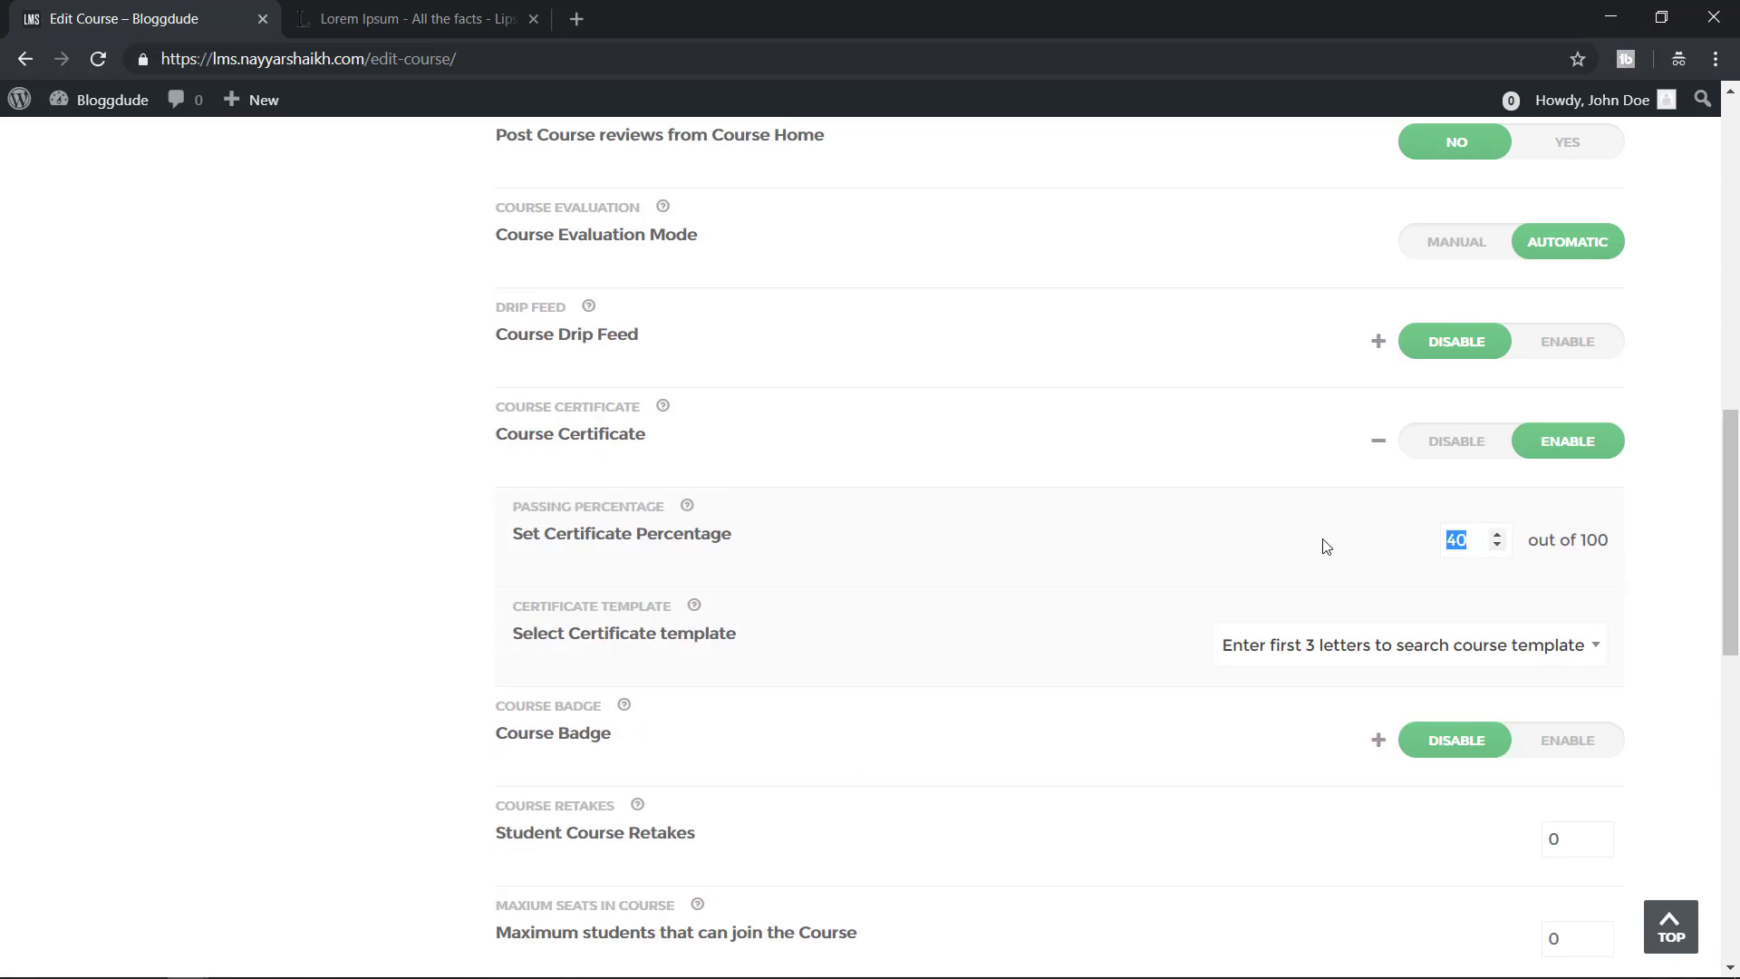
click(1406, 649)
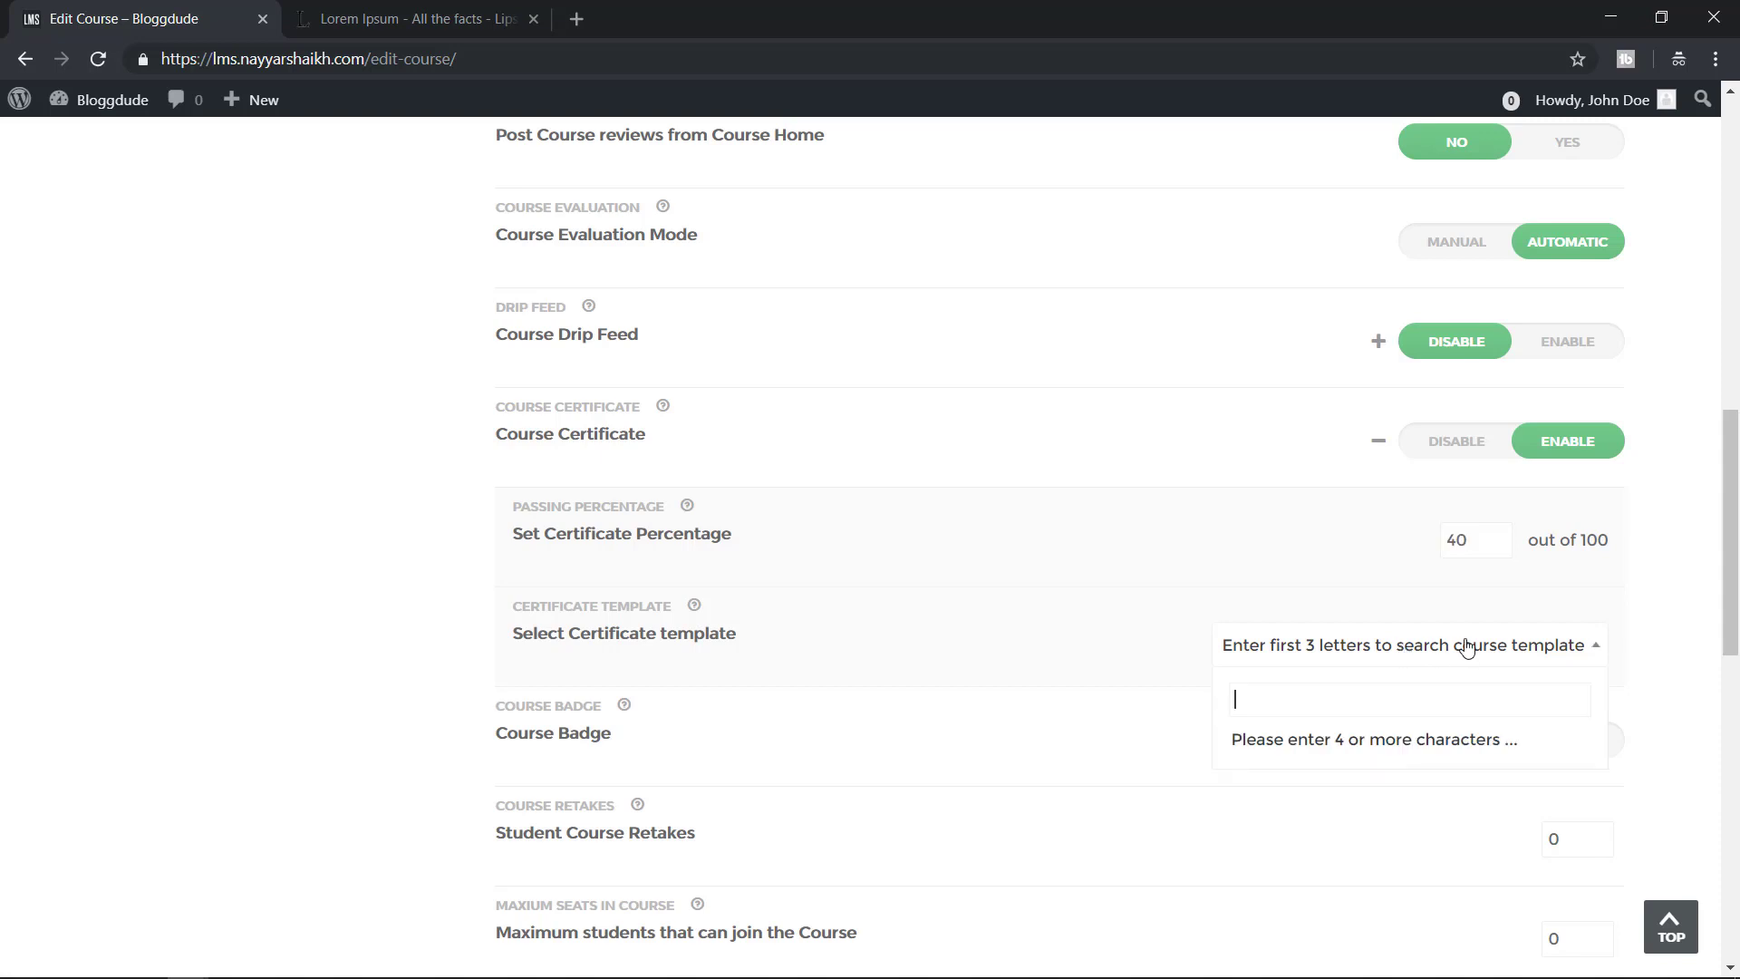
click(1226, 572)
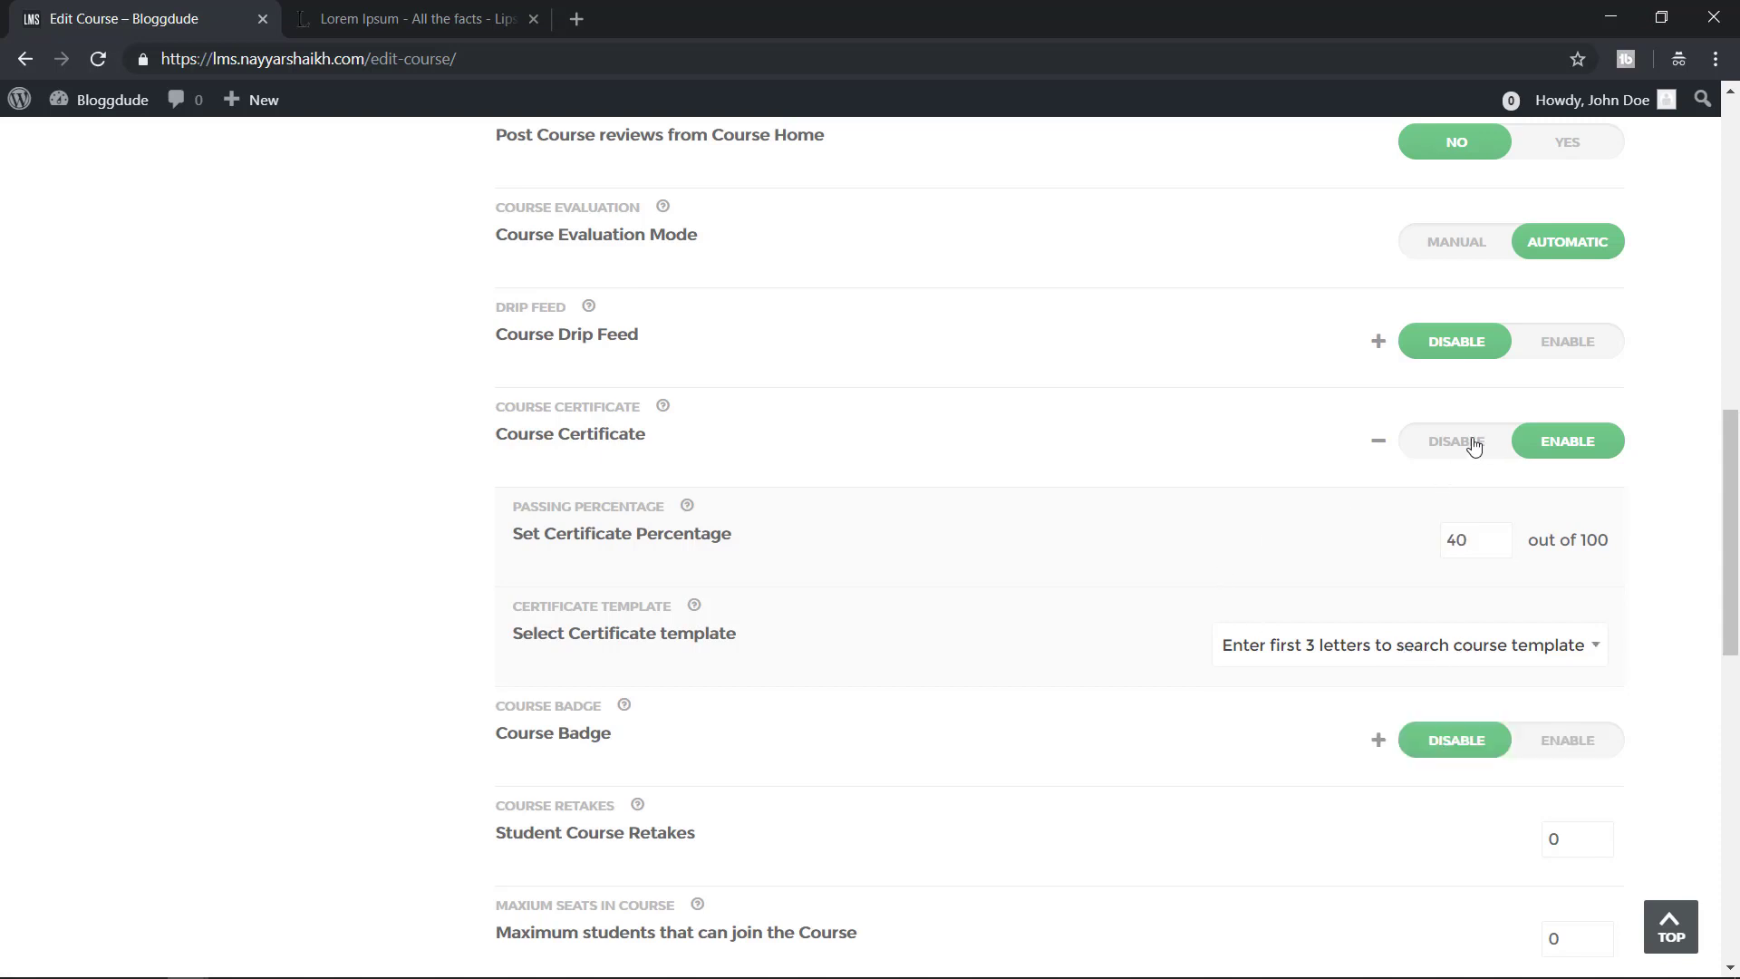
click(1475, 444)
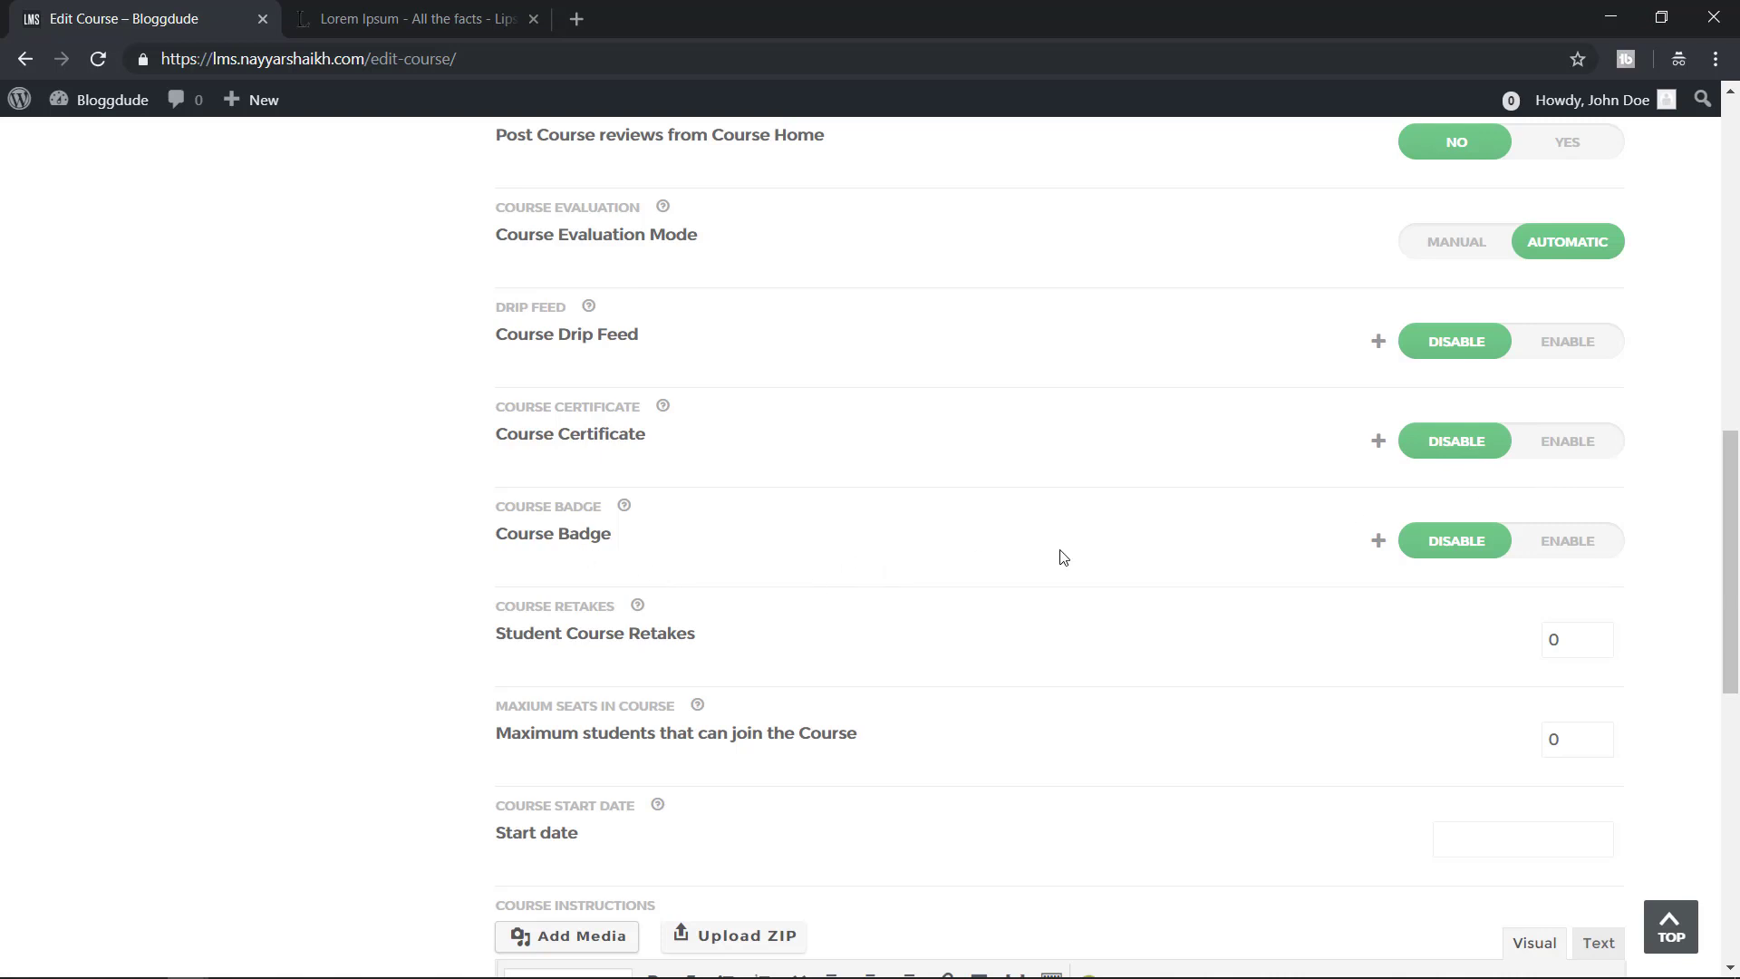
click(1546, 552)
scroll(1542, 556, down, 1)
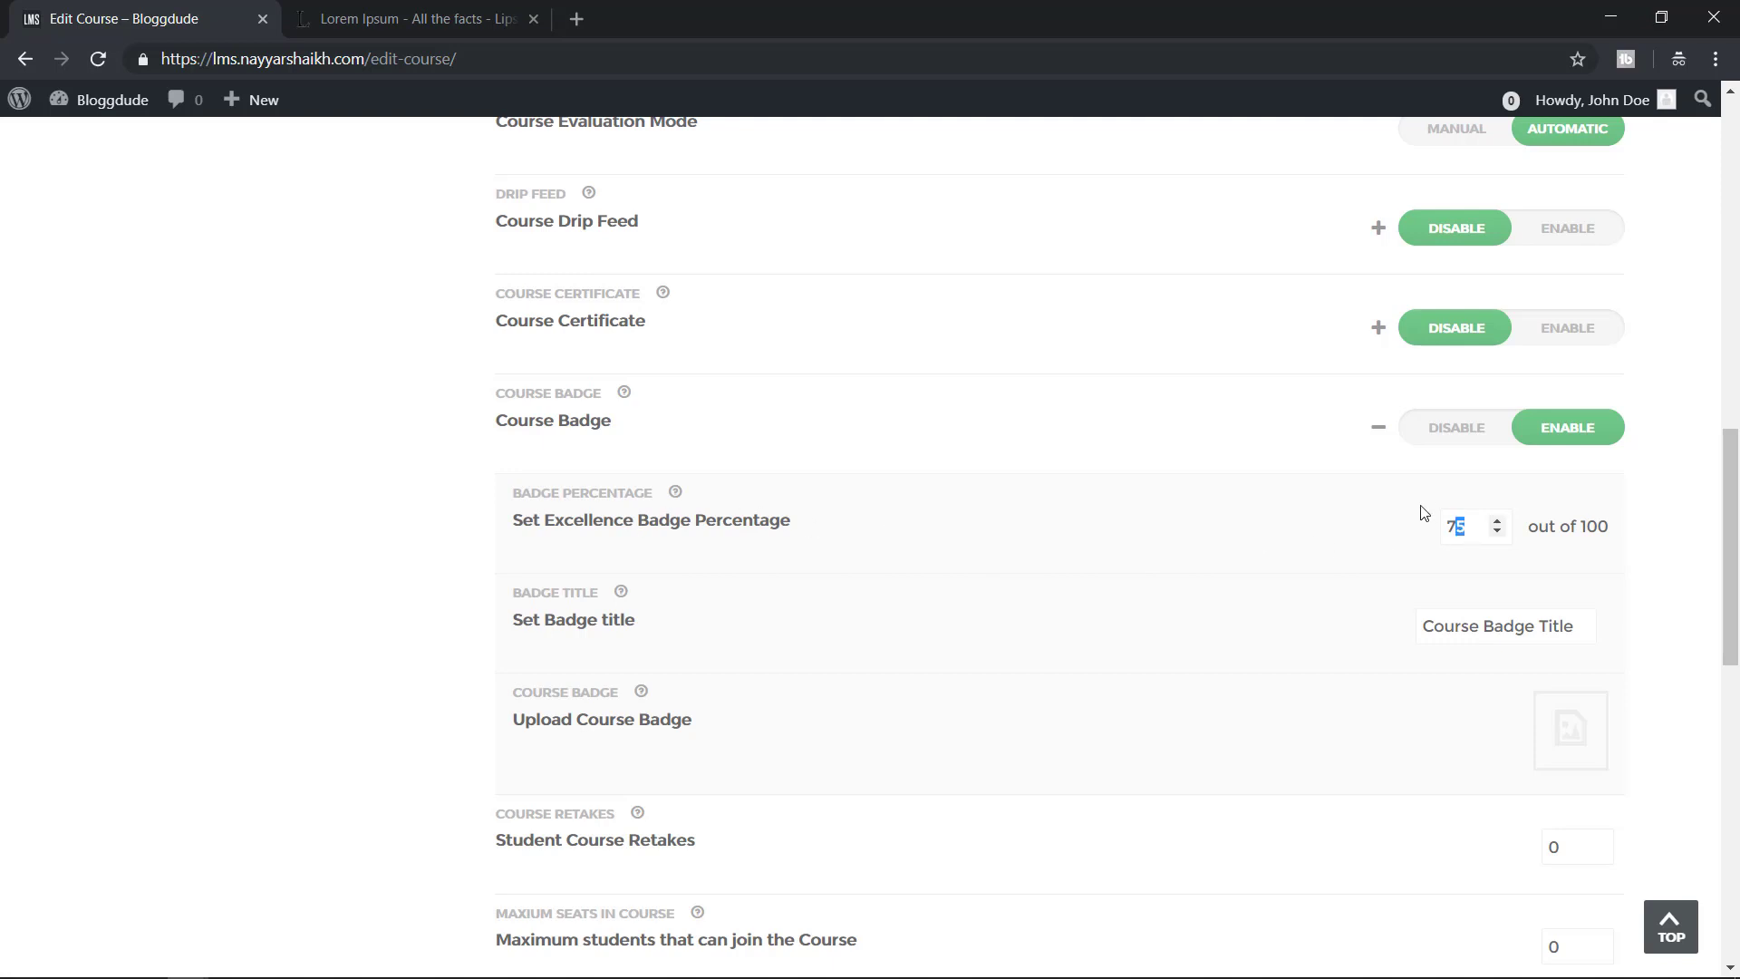
- Set the badge percentage to 90 and the badge title to 'Super Student'
double_click(1453, 527)
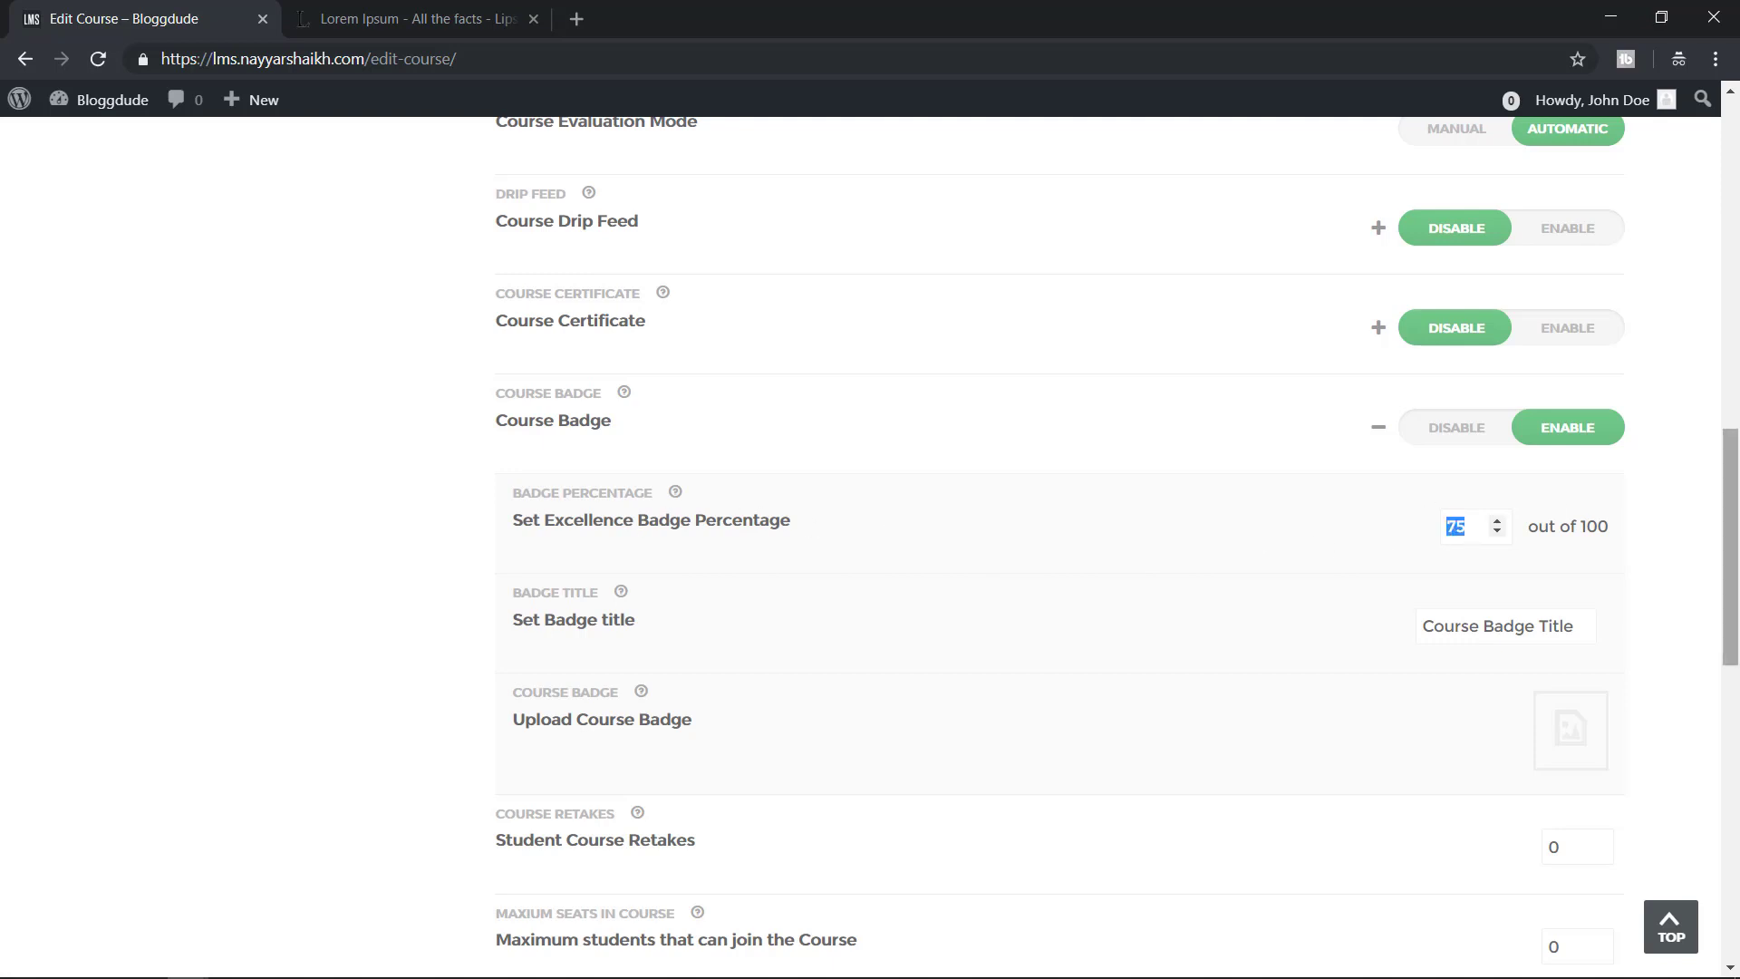
text(90)
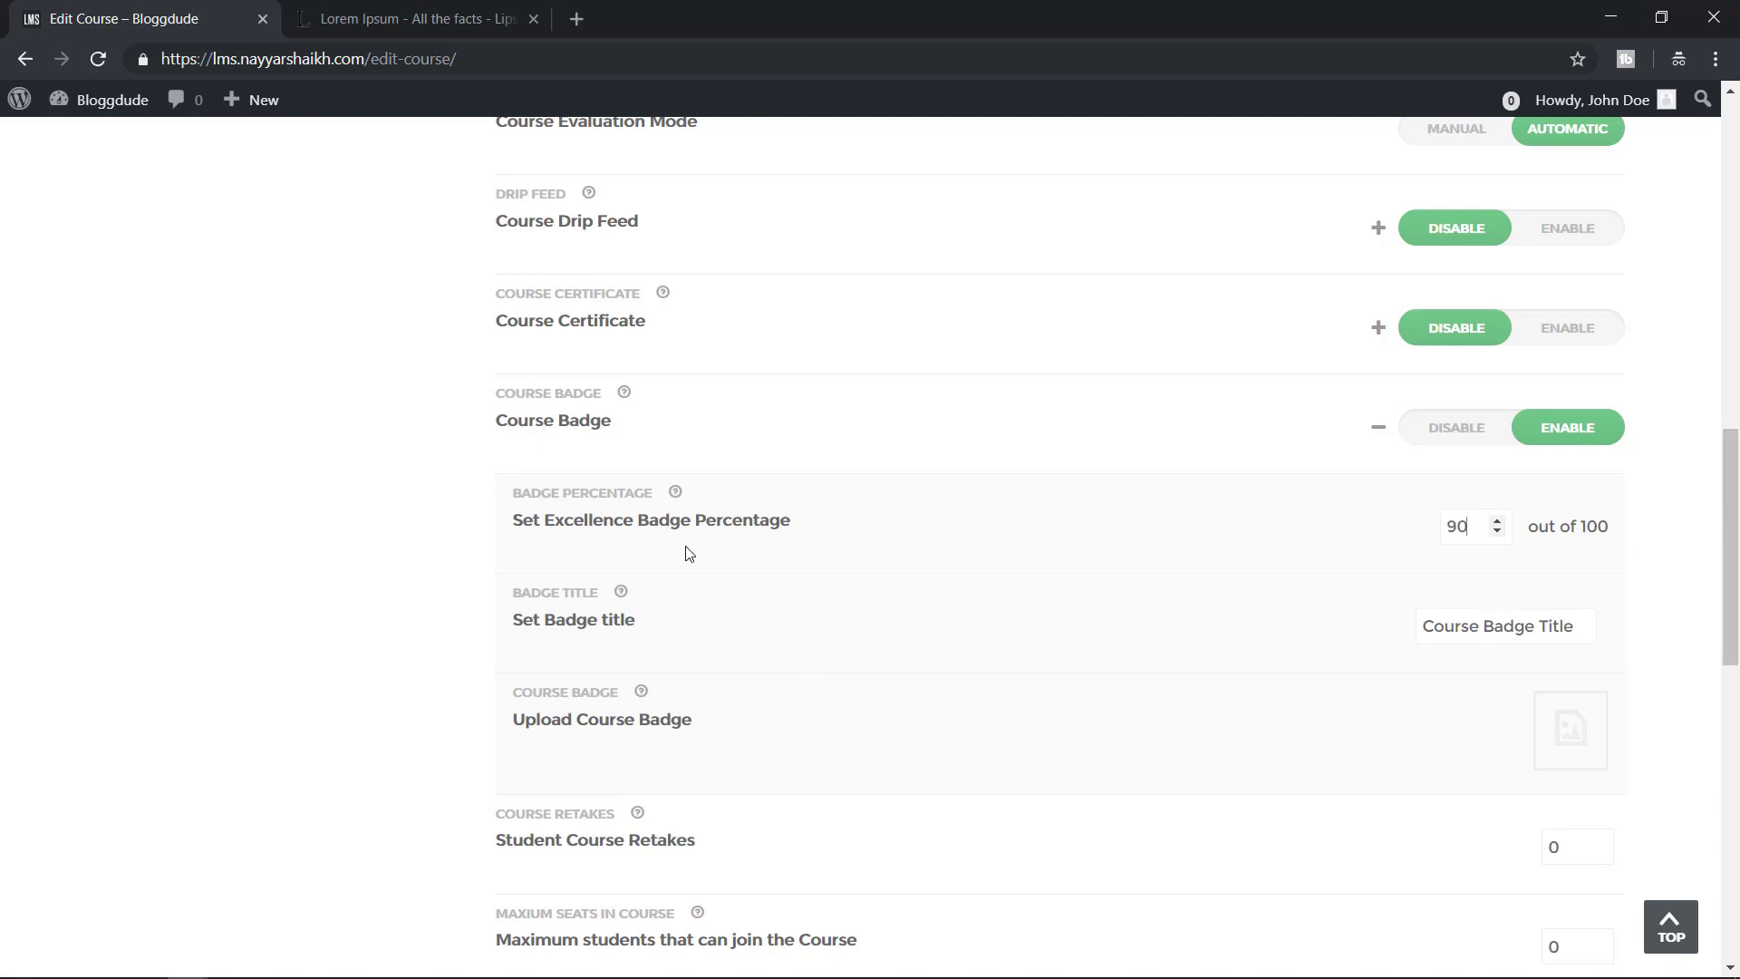
click(1505, 625)
key(ctrl+a)
text(Super Student)
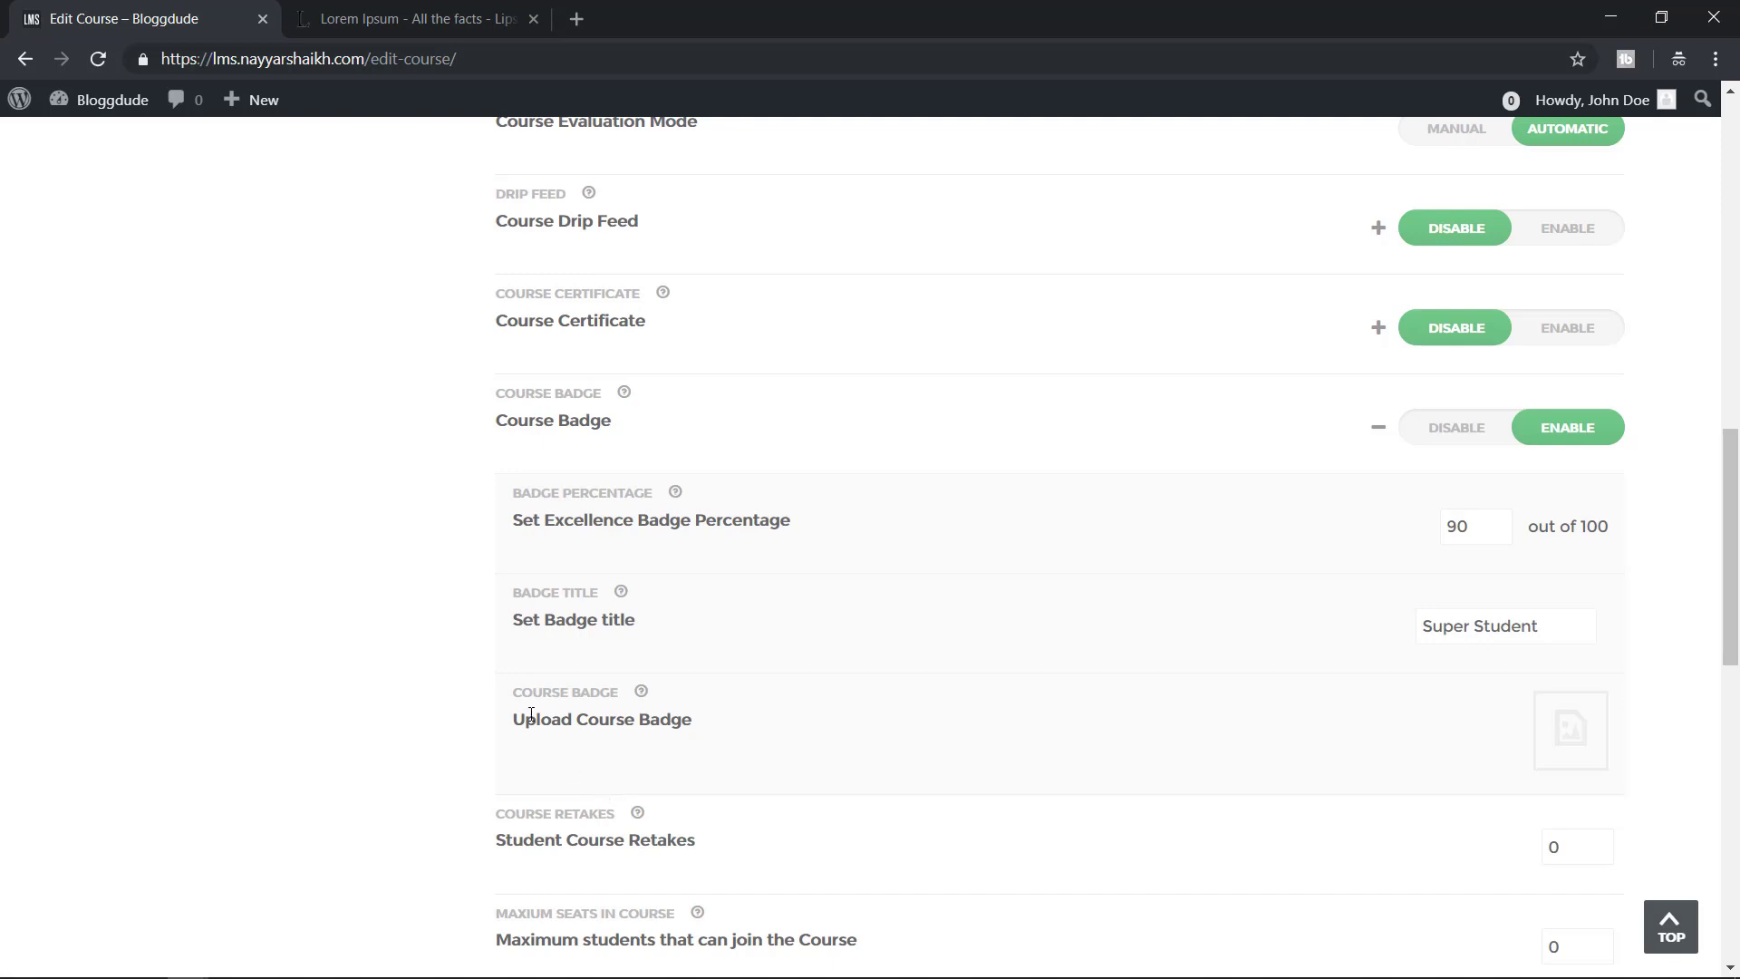
- Assign the thumbs-up image from the media library as the course badge
click(1539, 732)
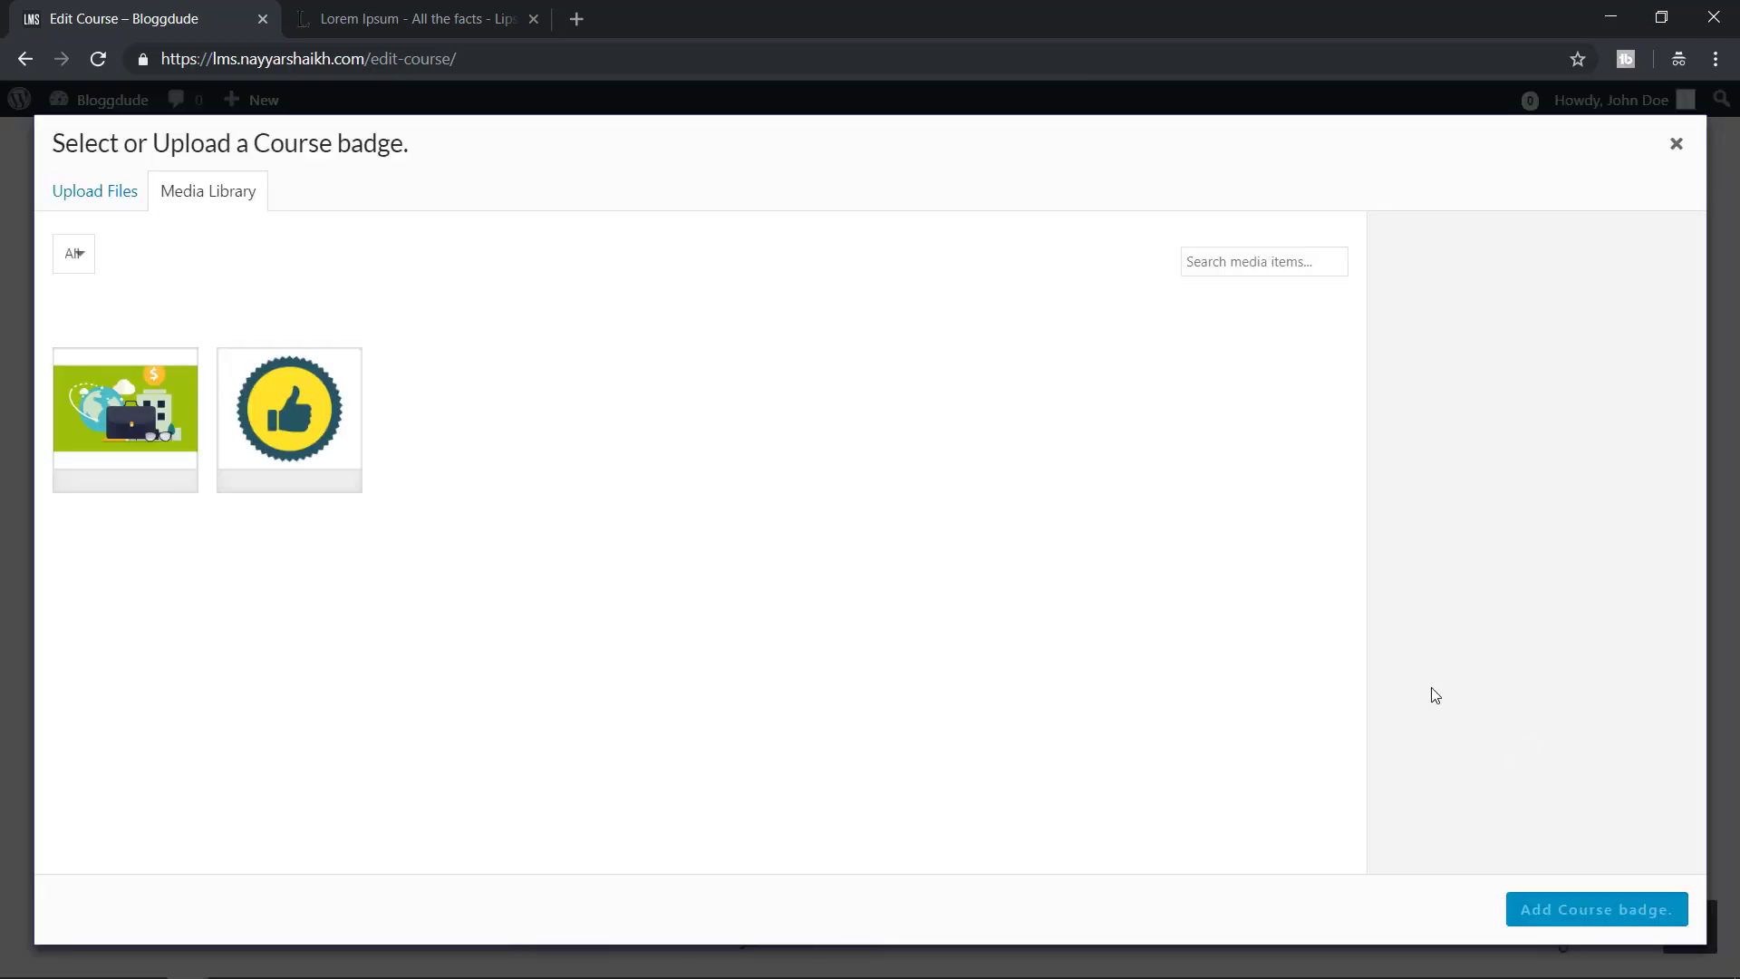
click(281, 448)
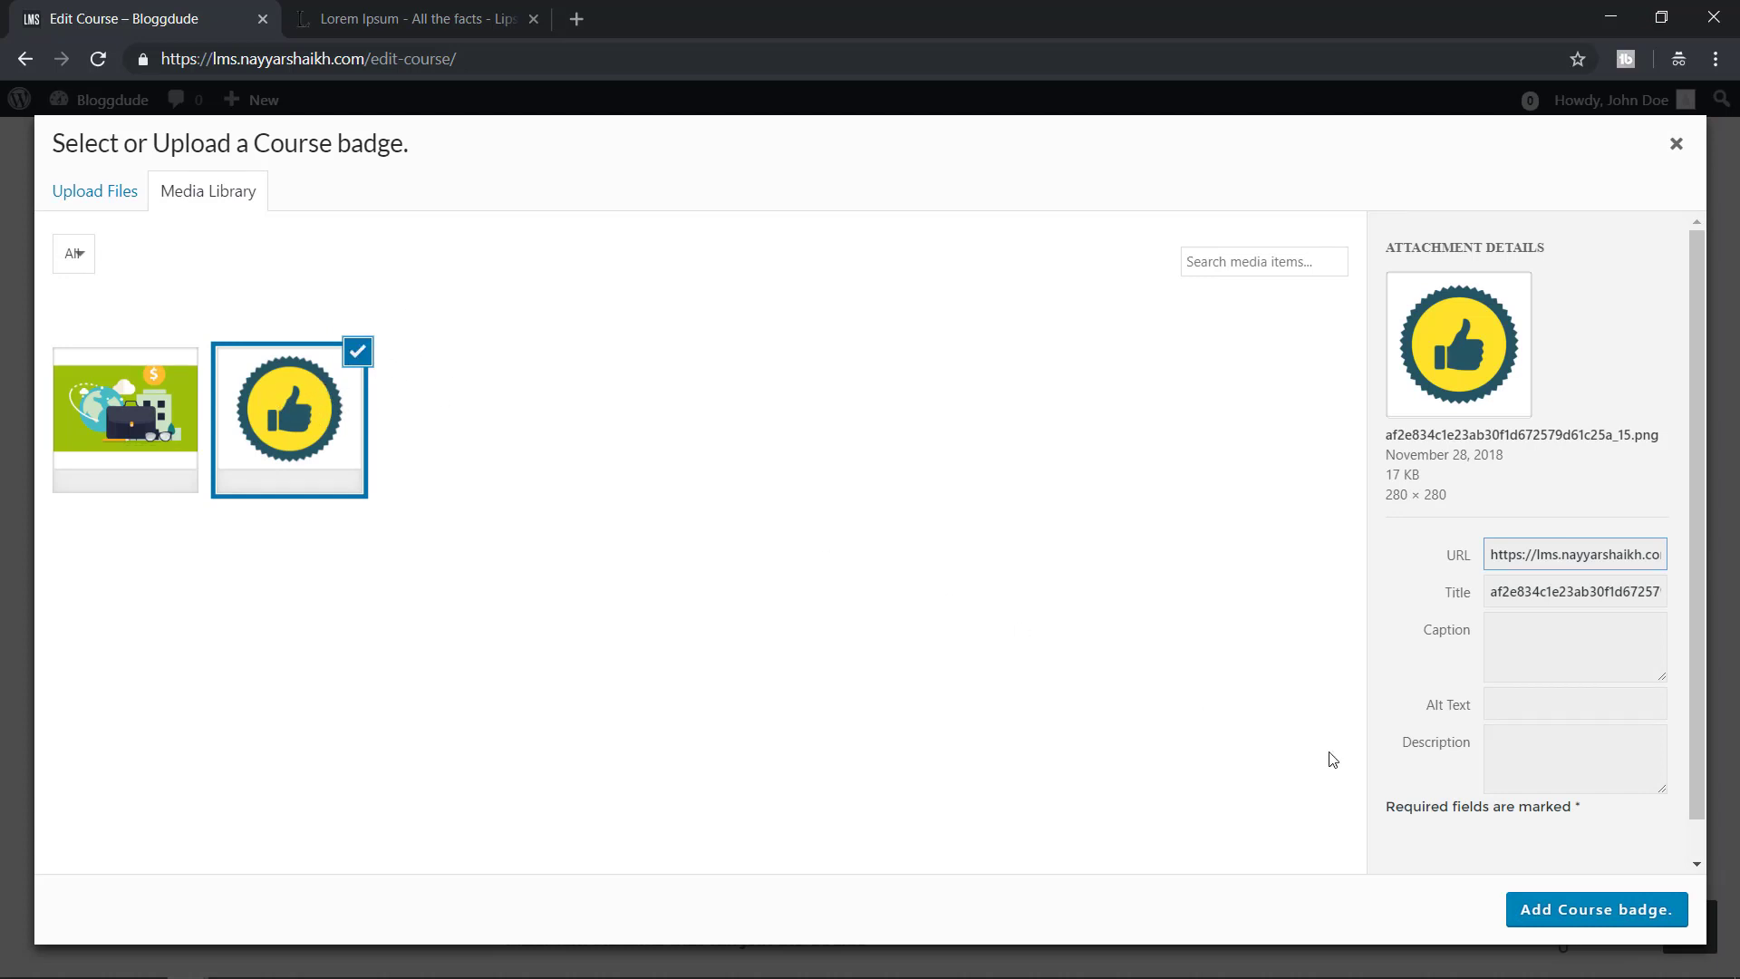
click(1571, 914)
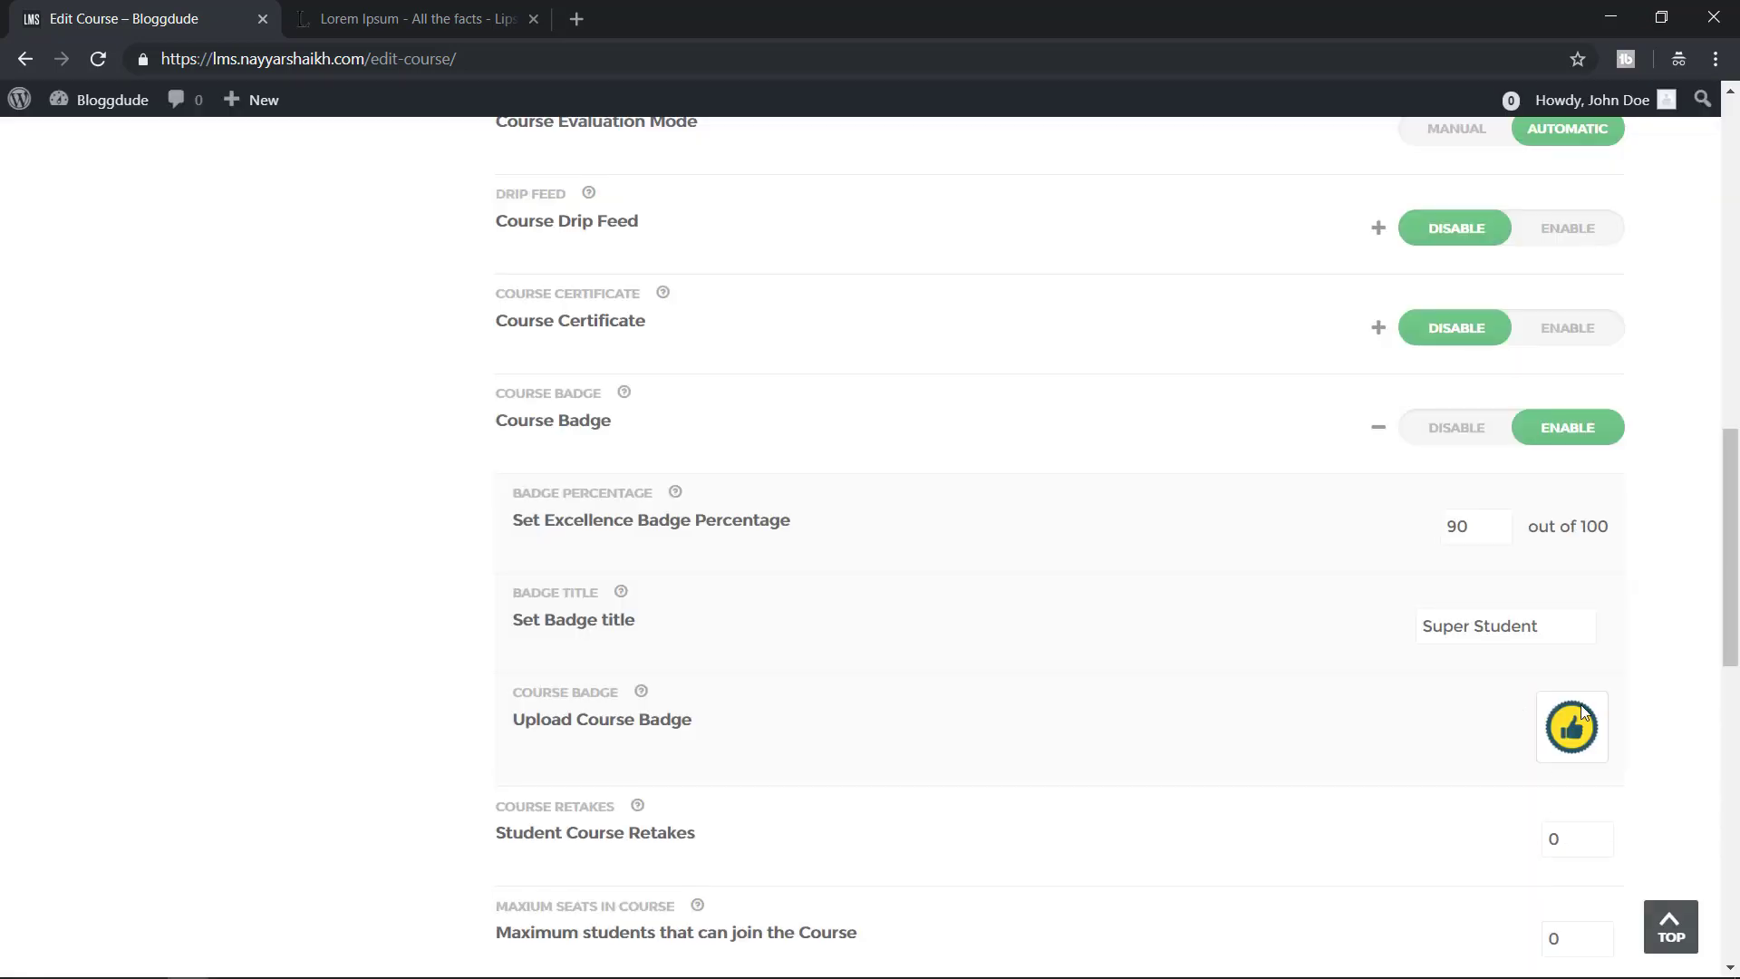
- Paste lorem ipsum text into the course instructions and the course completion message
scroll(1603, 711, down, 1)
scroll(1603, 711, down, 2)
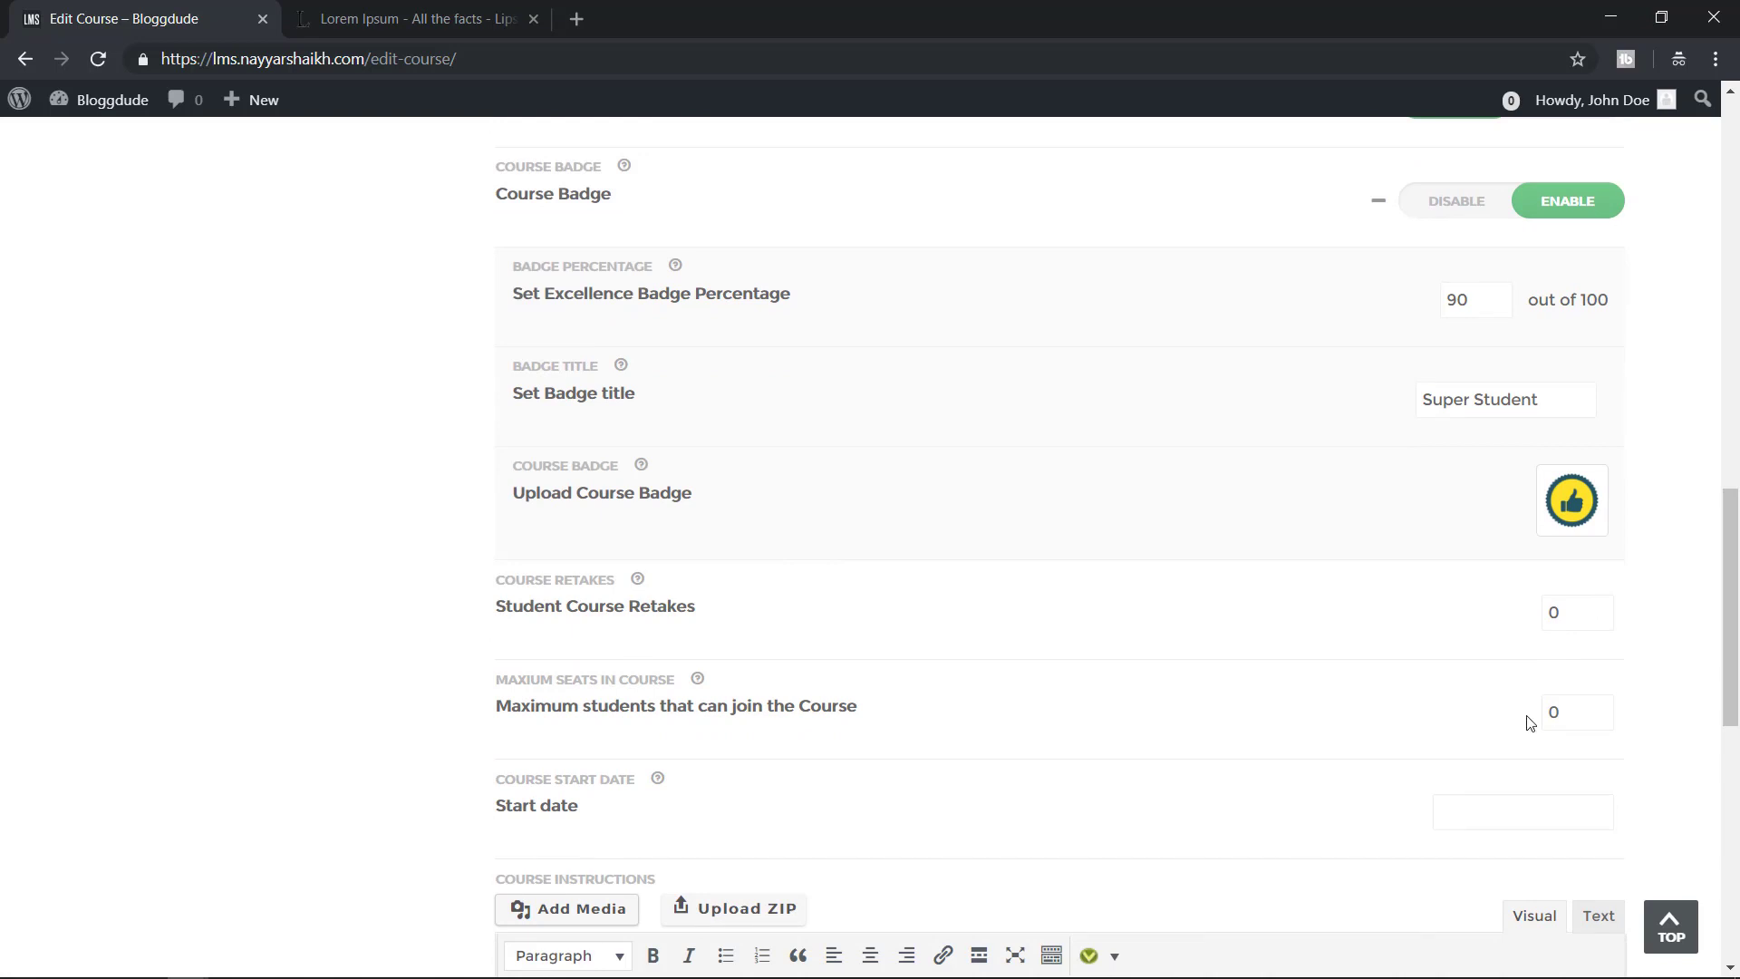
scroll(1583, 666, down, 3)
scroll(1583, 664, up, 1)
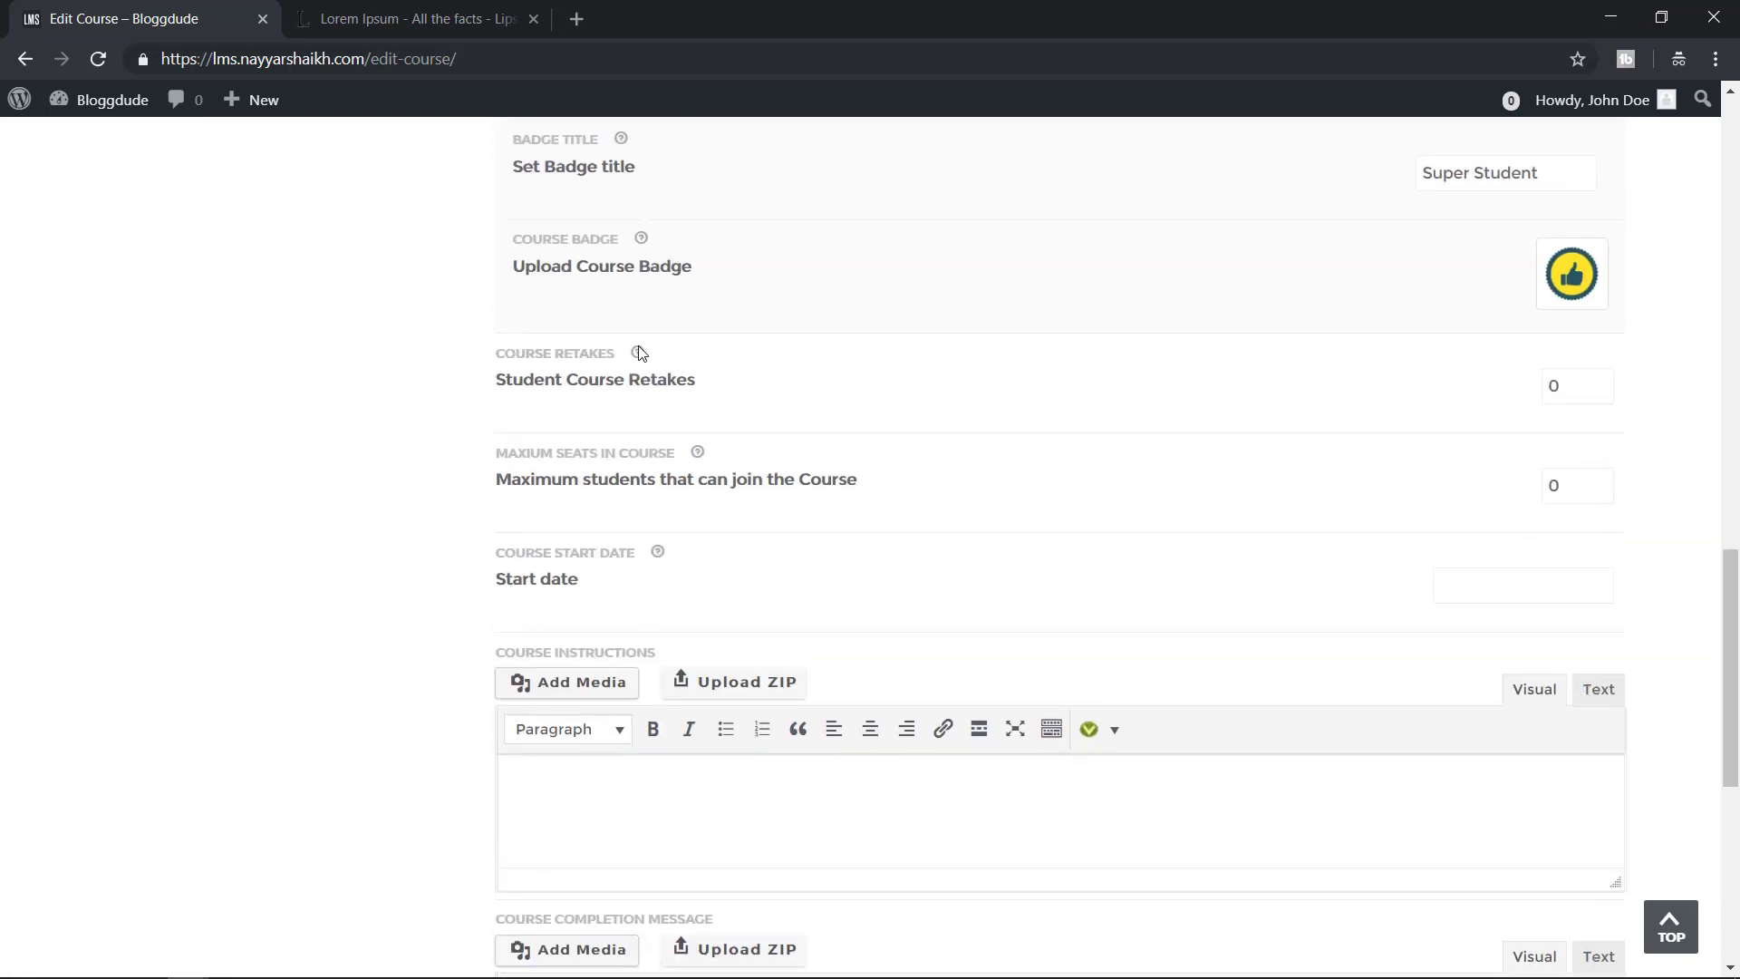
mouse_move(639, 354)
scroll(971, 462, down, 1)
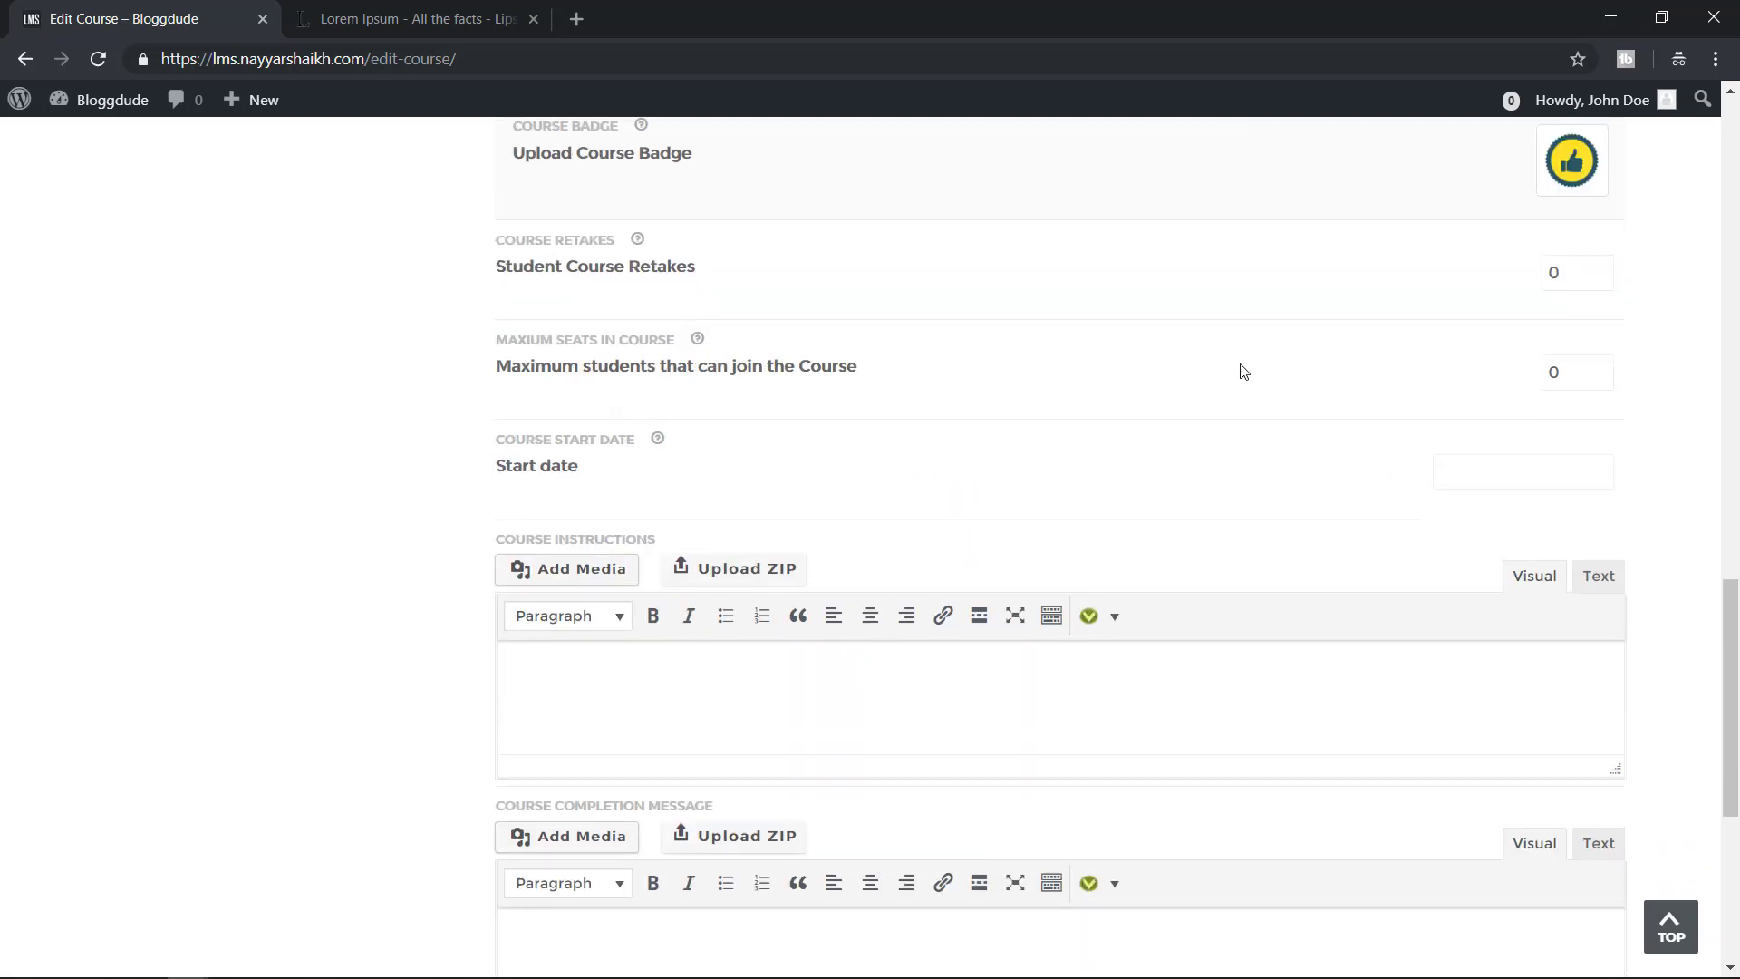
mouse_move(700, 343)
scroll(762, 601, down, 1)
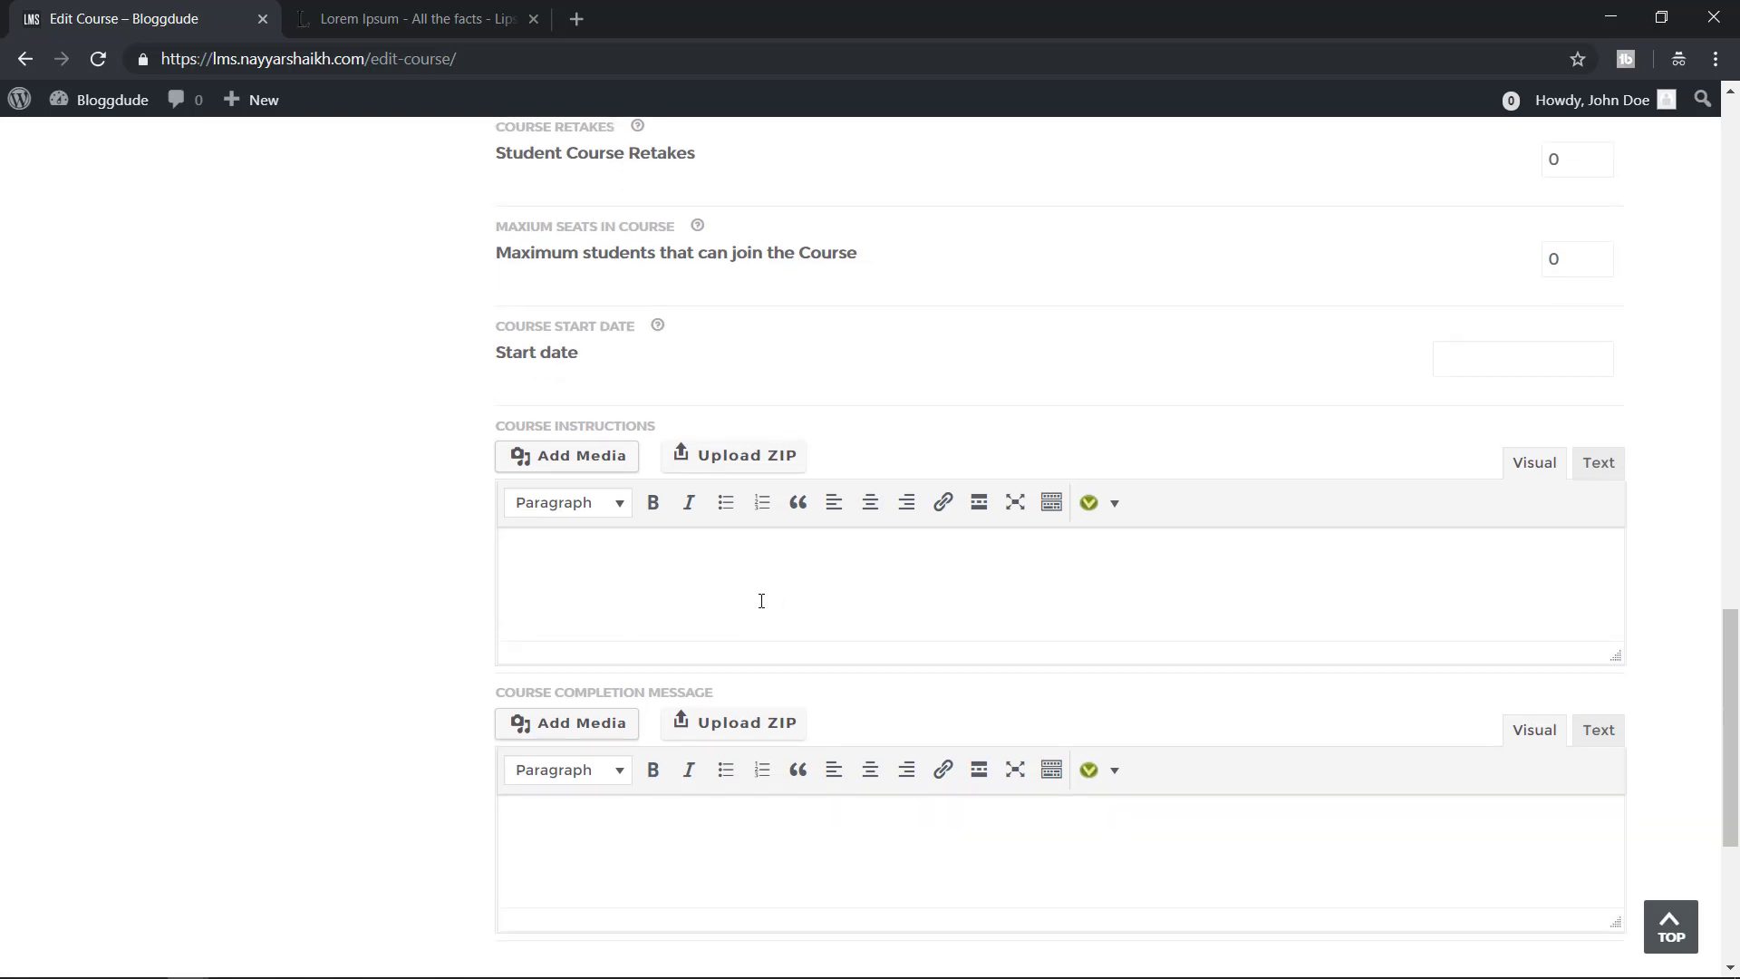
key(ctrl+v)
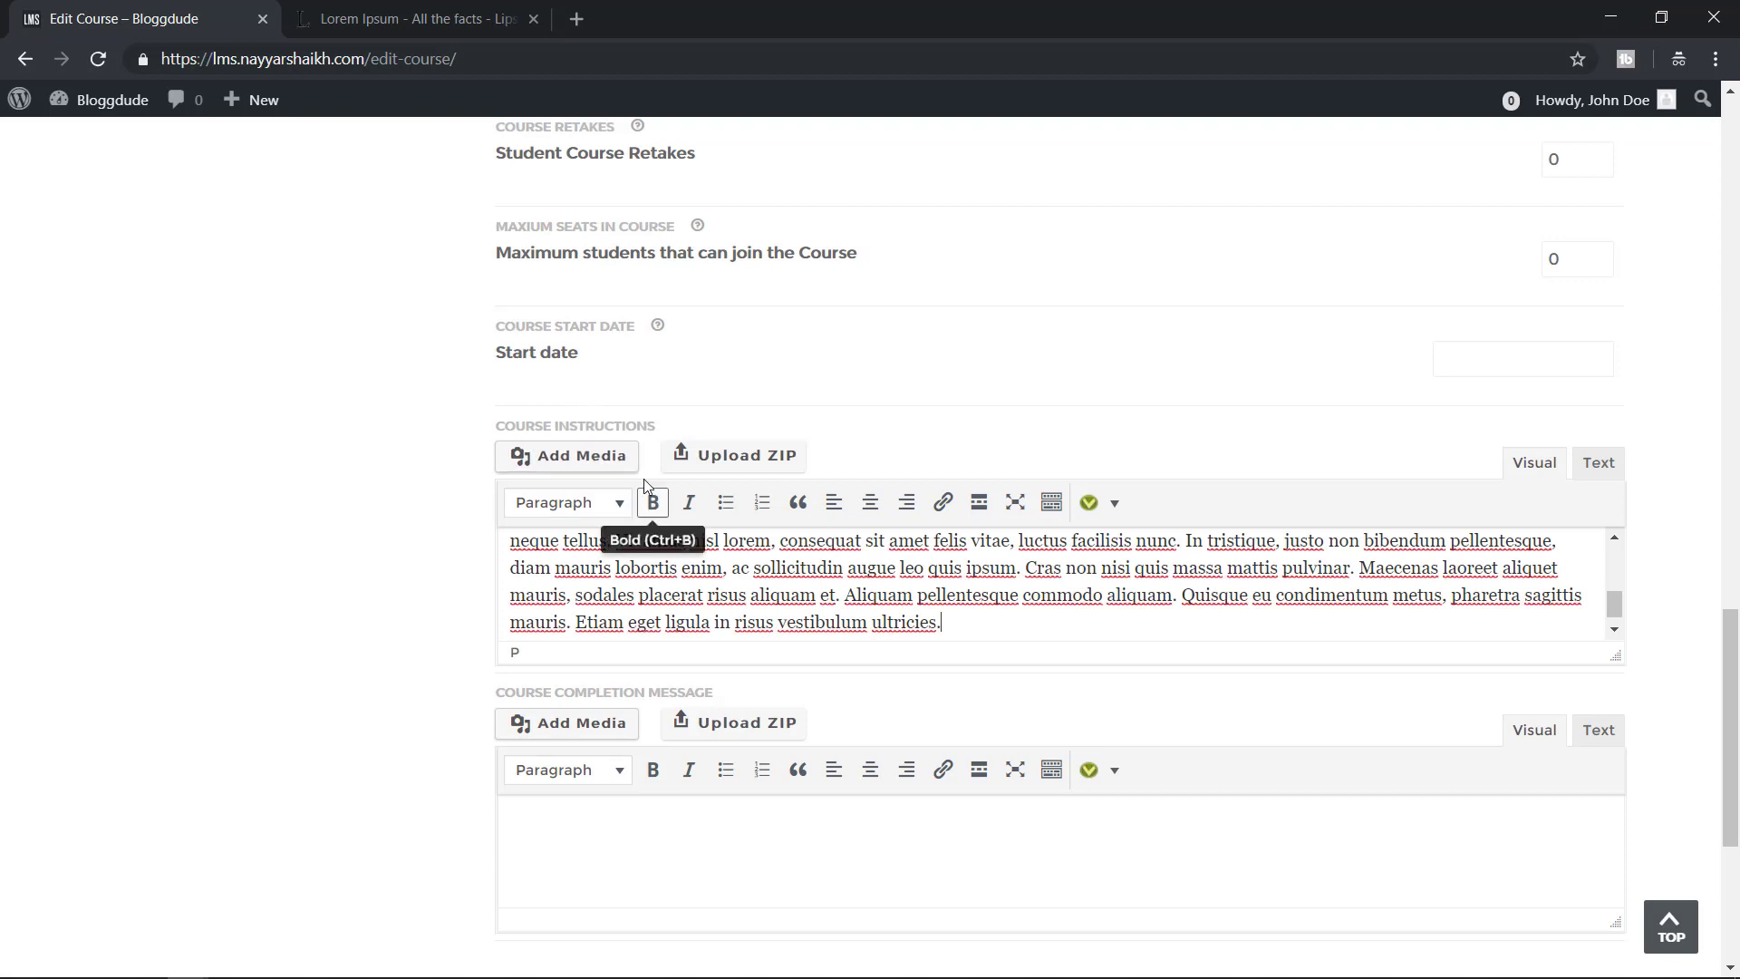
scroll(901, 629, down, 2)
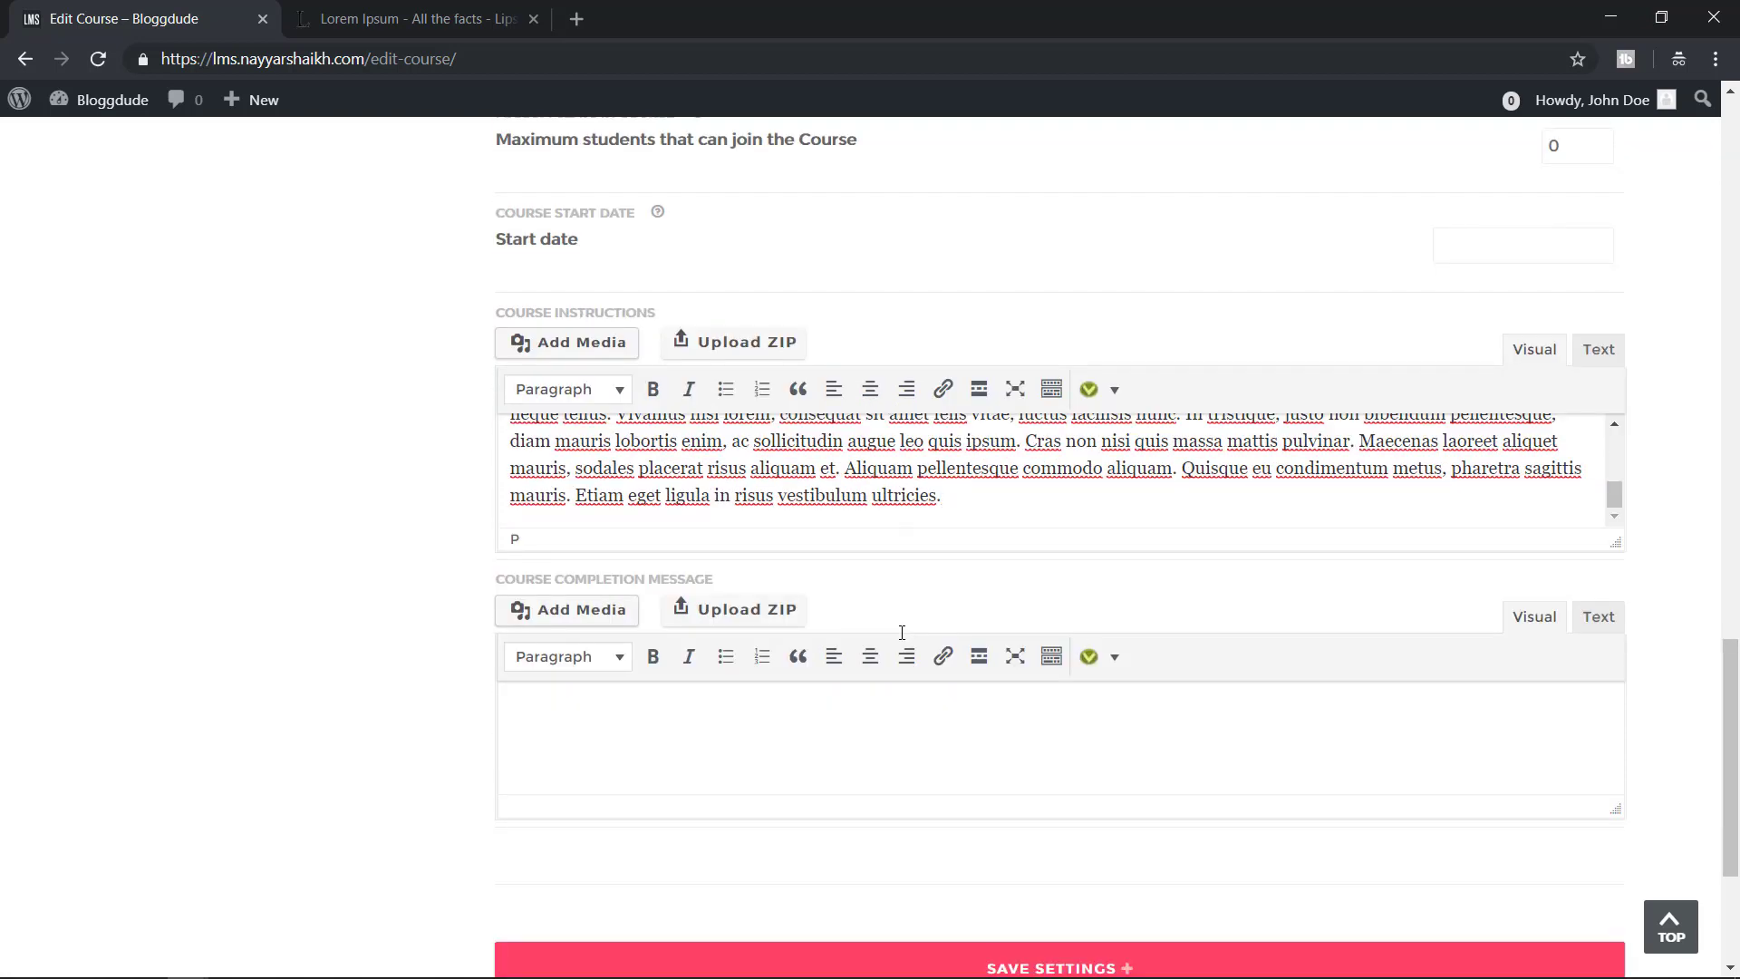
click(785, 769)
key(ctrl+v)
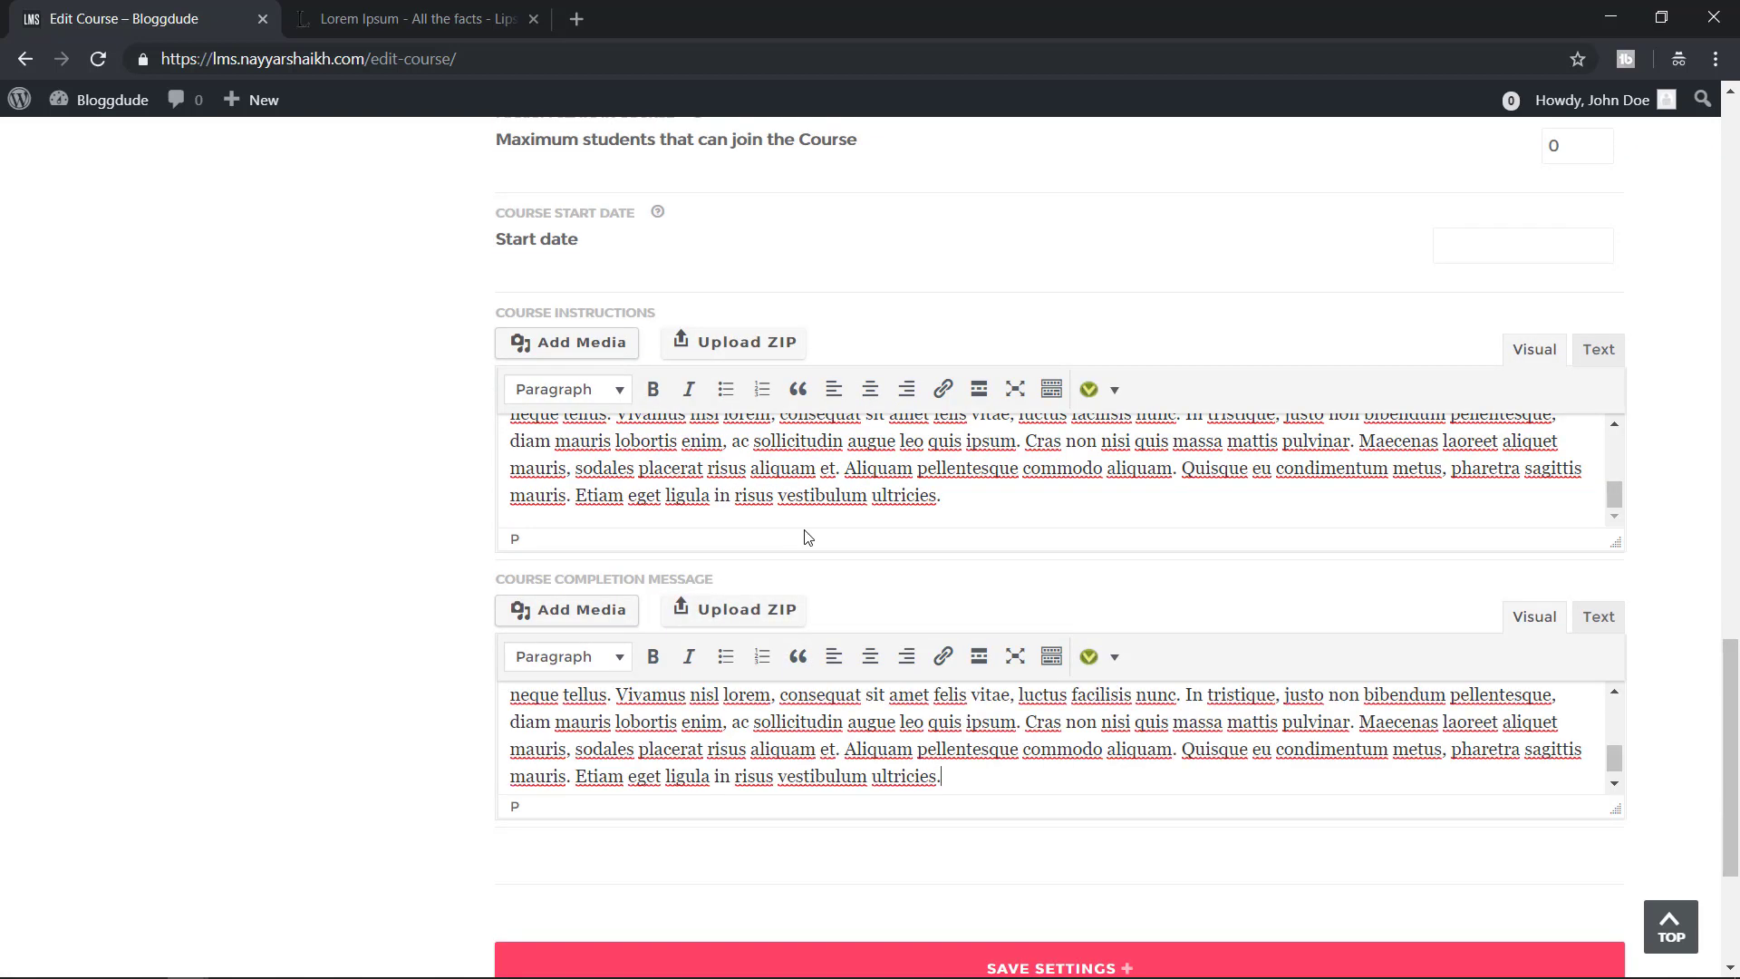
triple_click(749, 580)
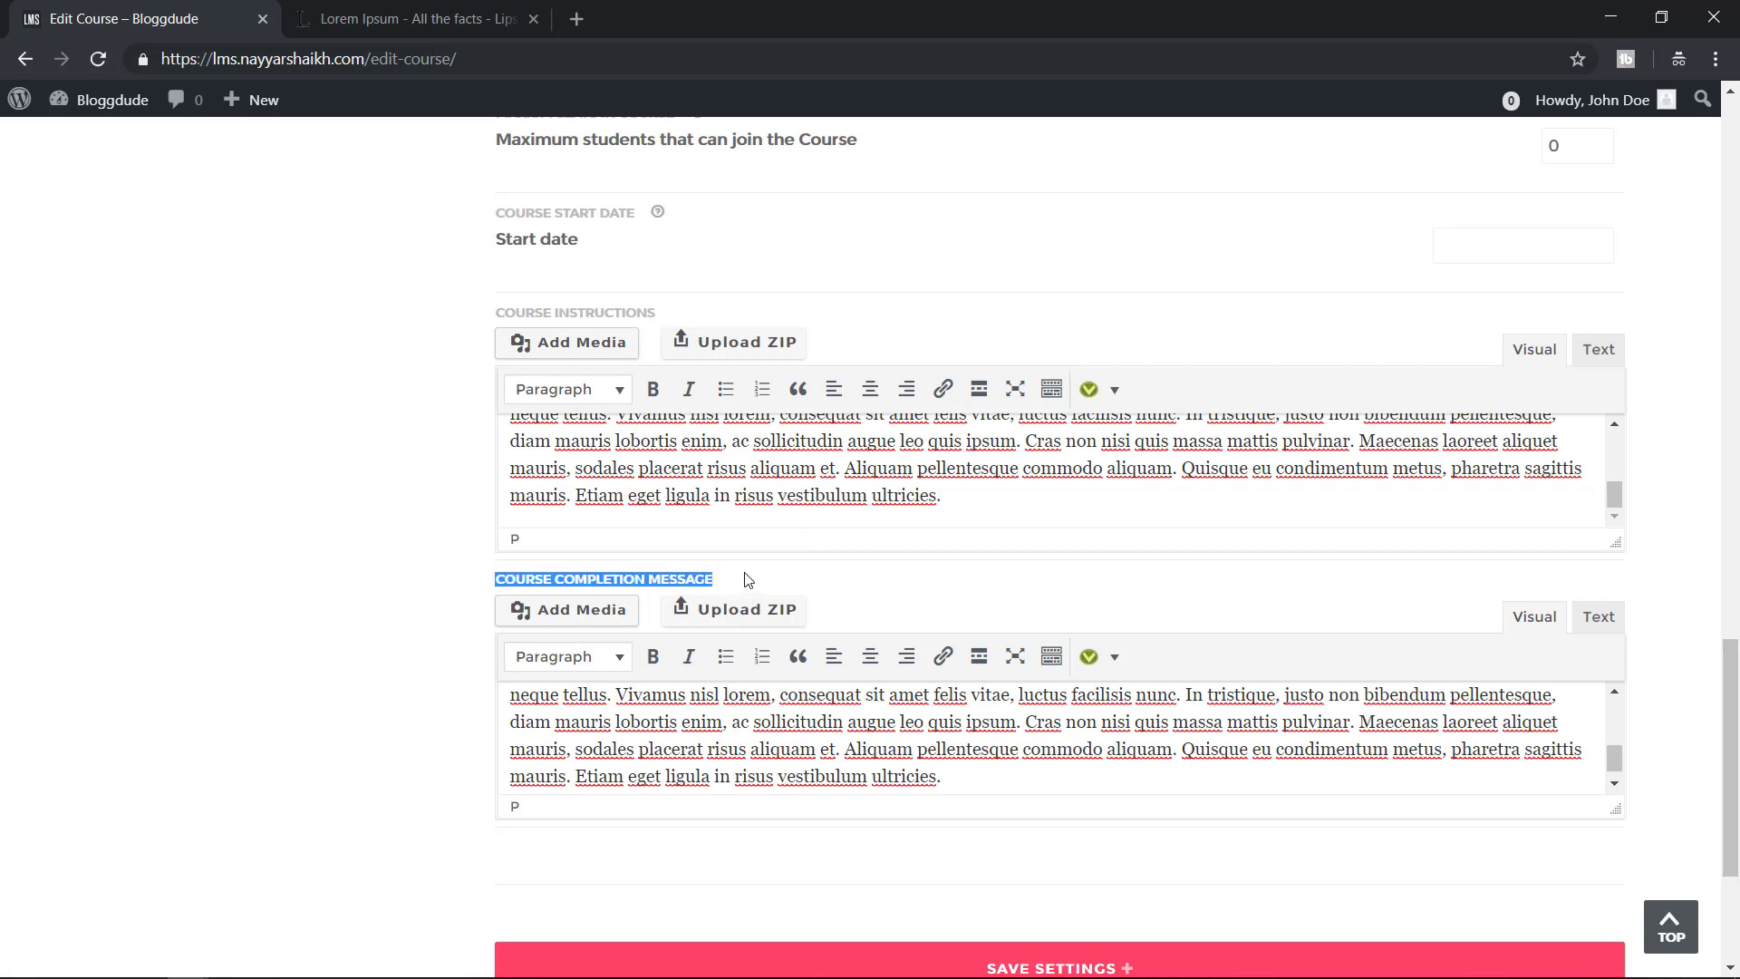
click(749, 712)
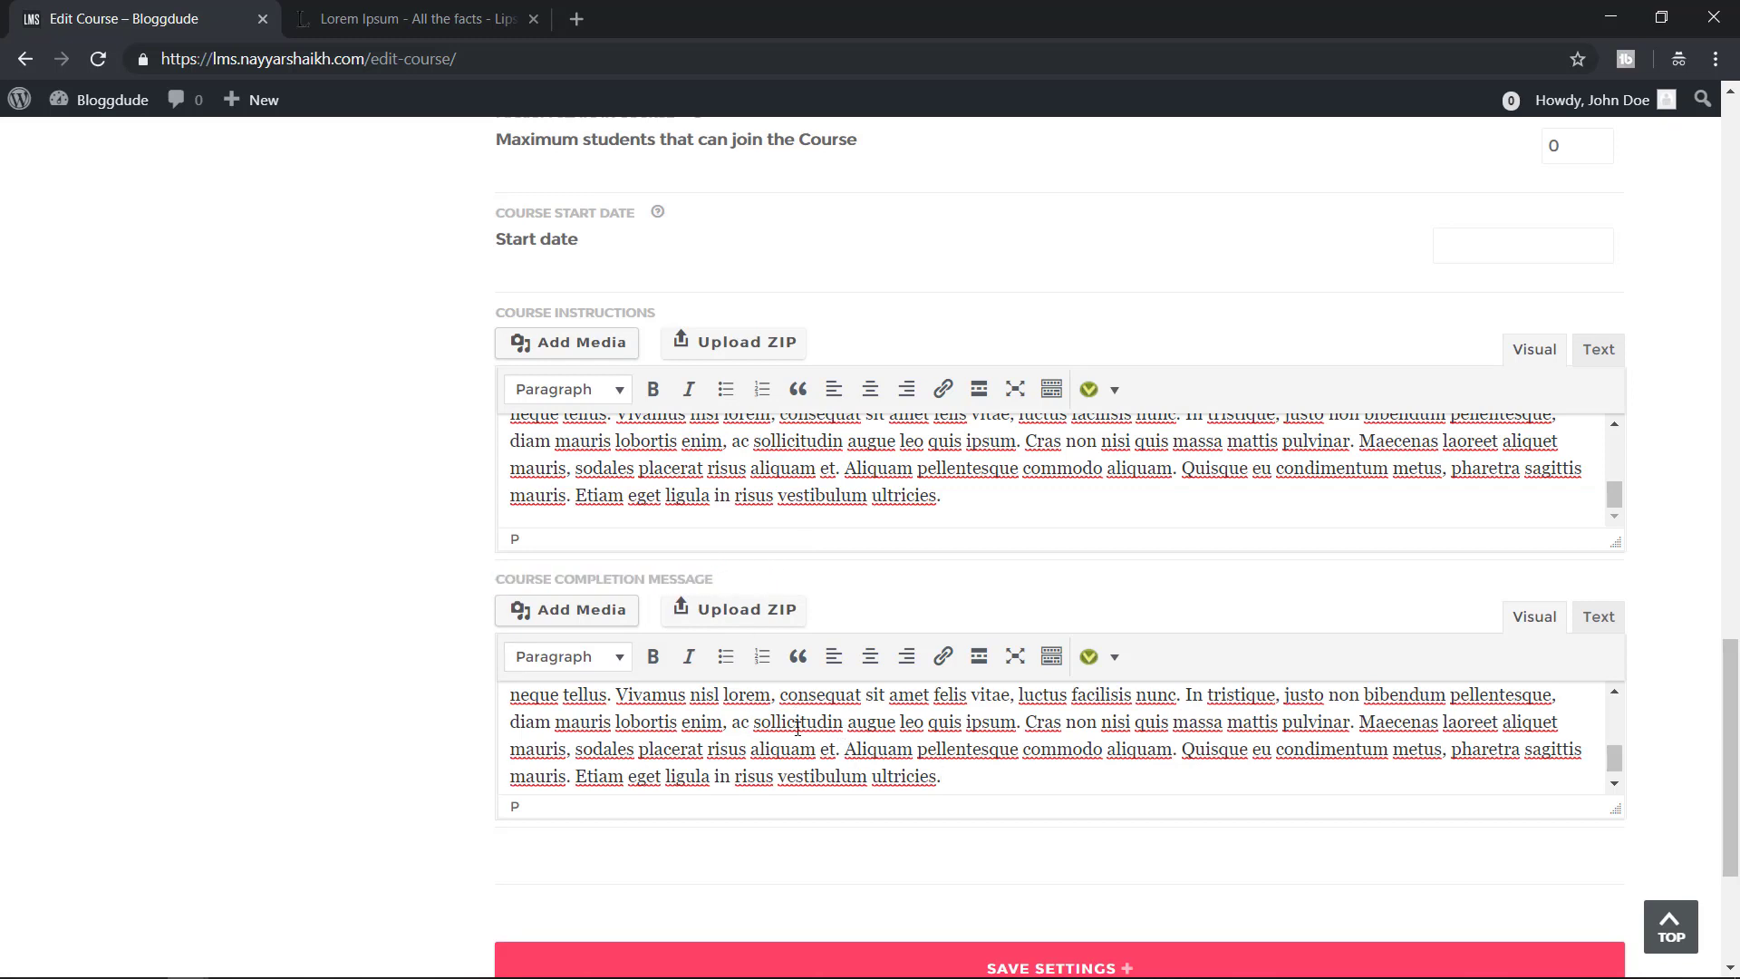
- Save the course settings, confirming the overwrite of the previous settings
scroll(889, 740, down, 1)
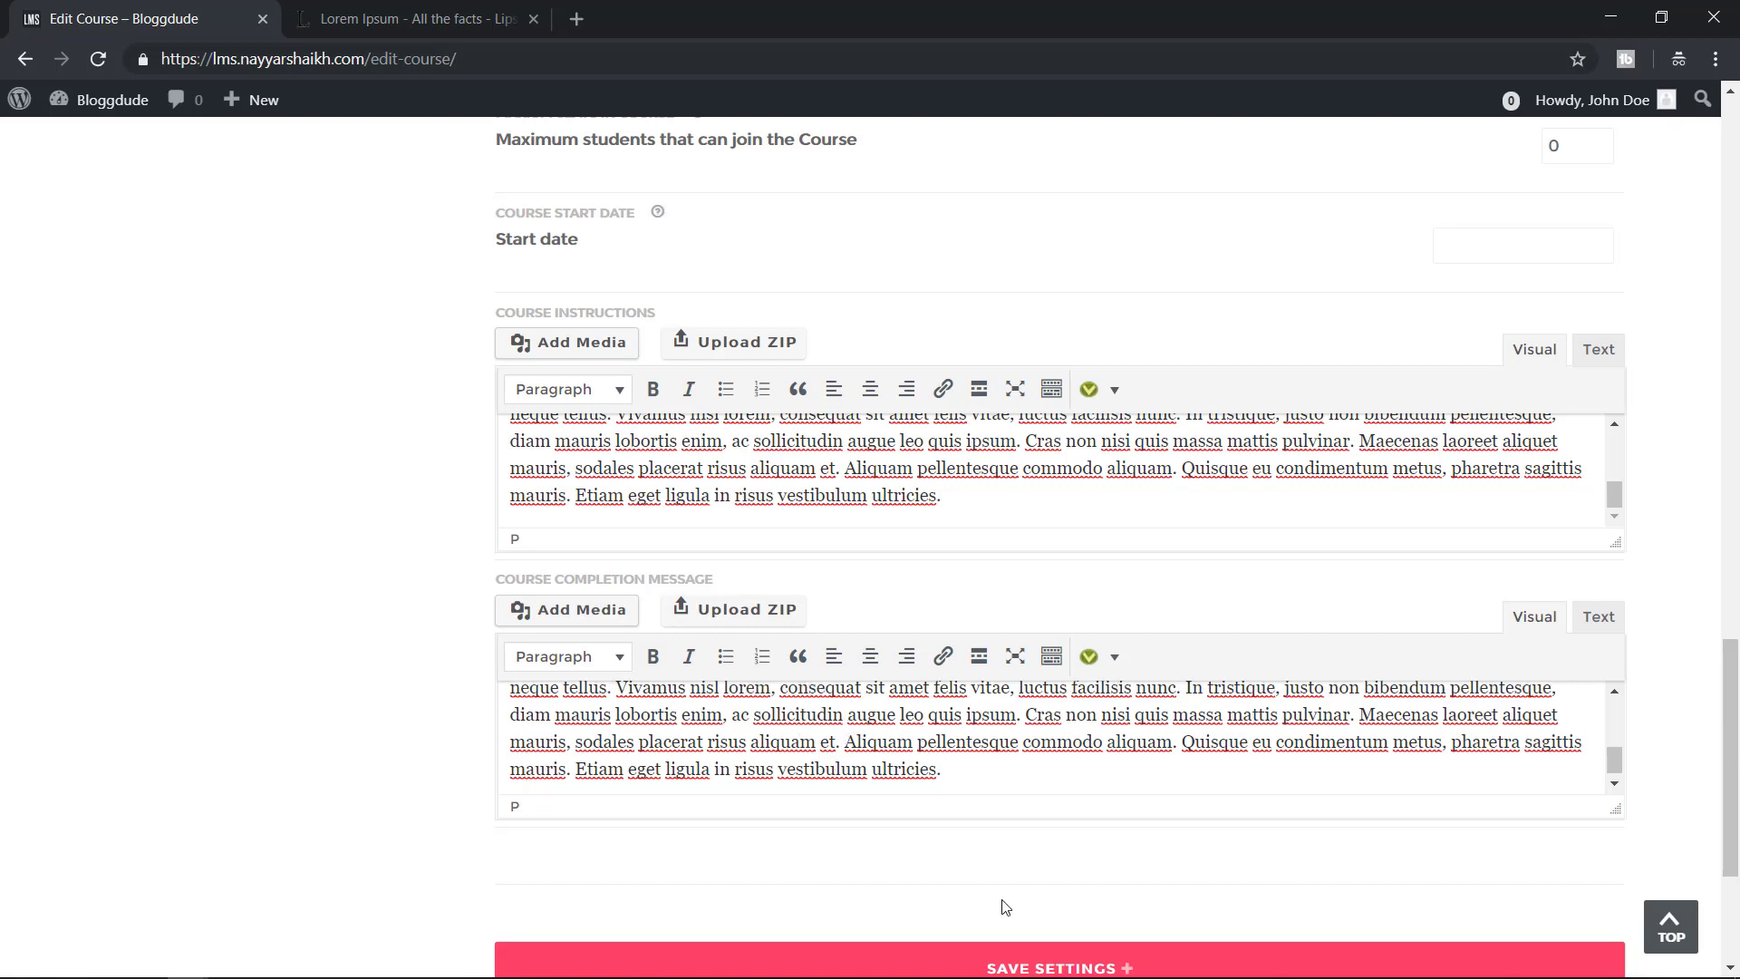
click(1002, 966)
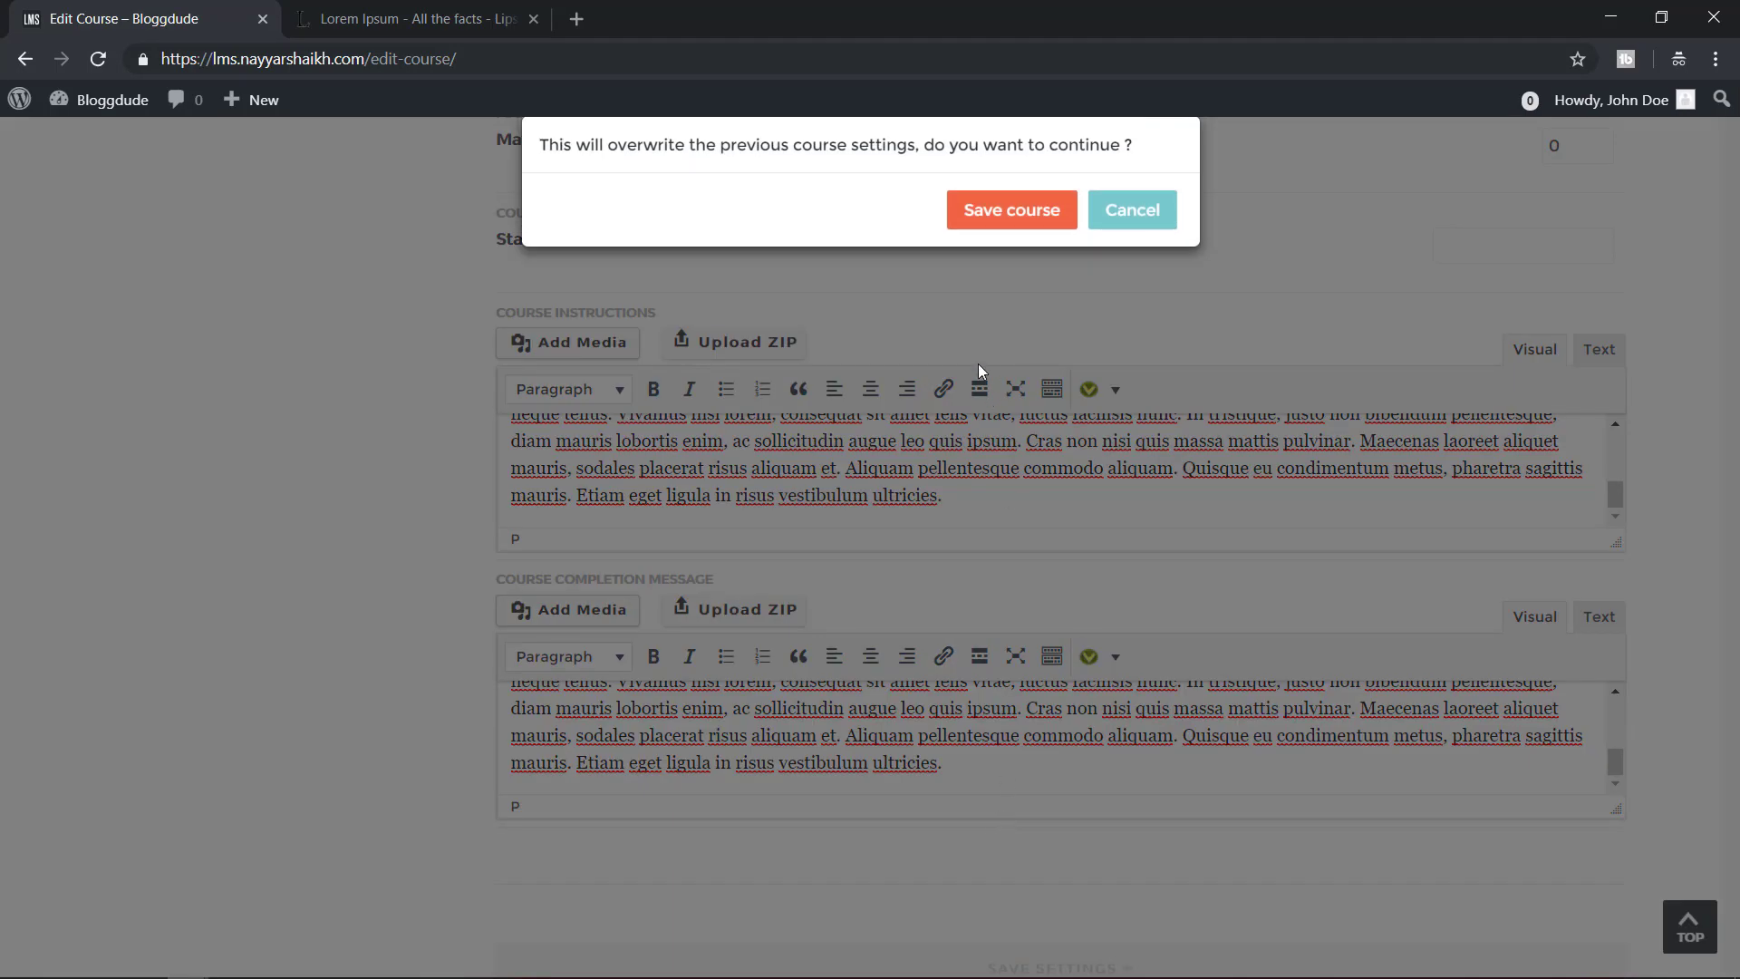
click(984, 213)
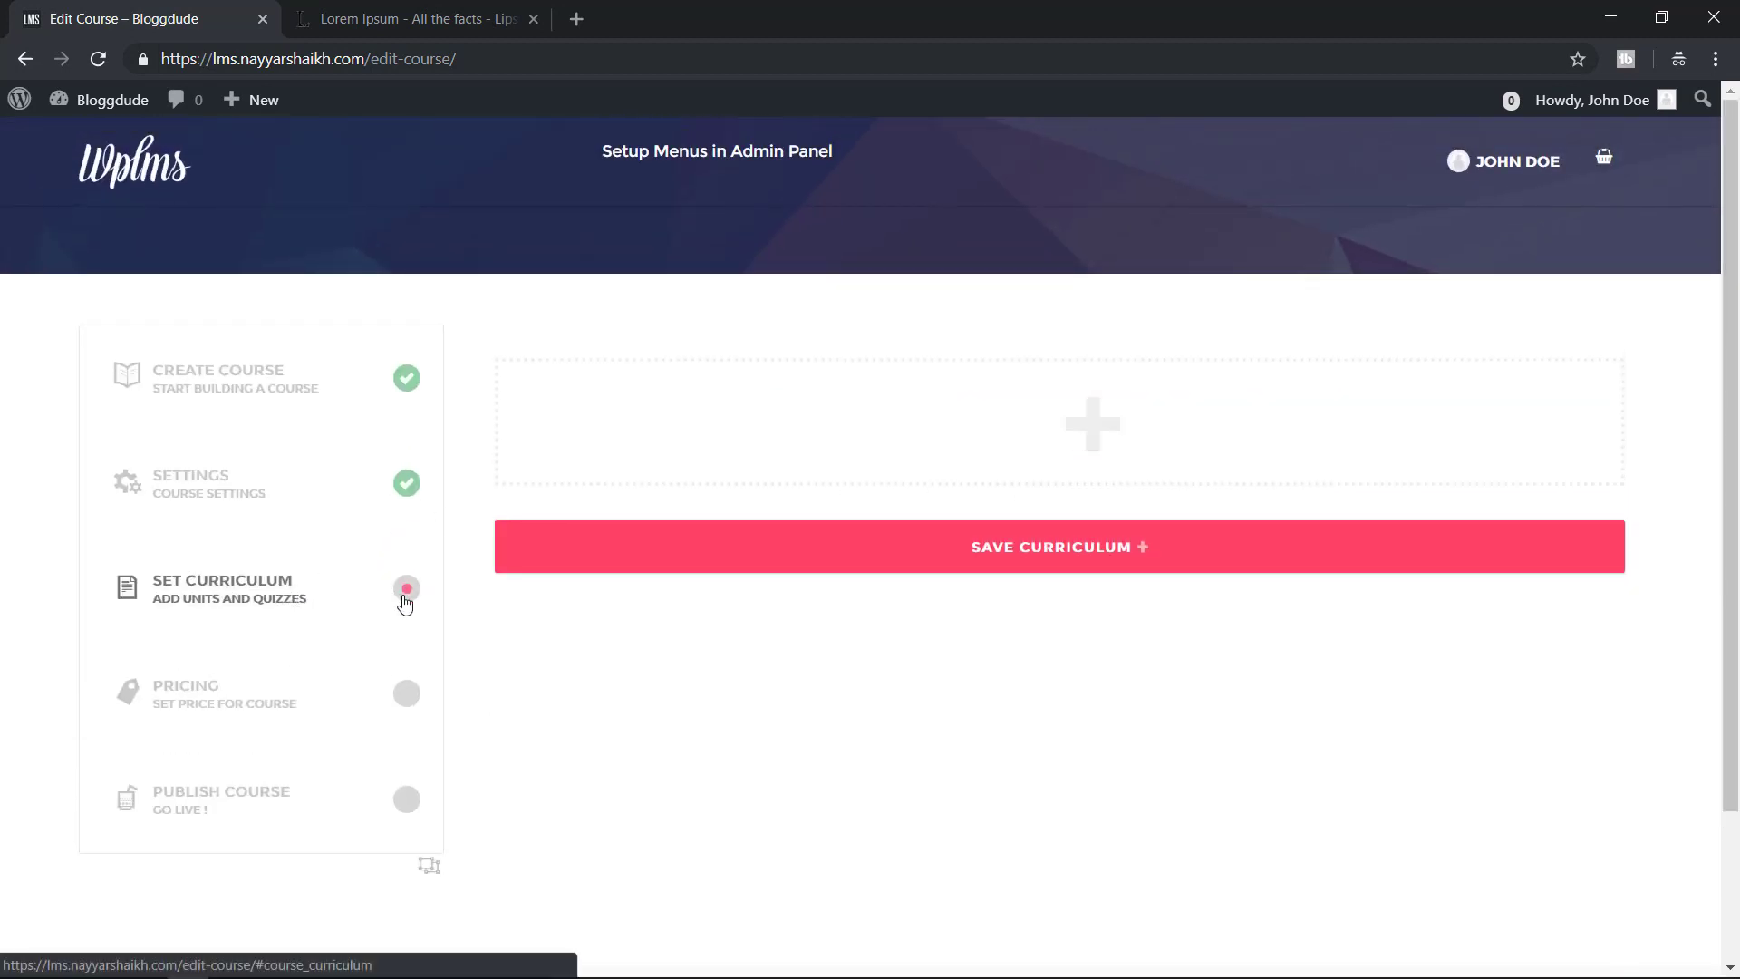
- Add a curriculum section titled 'Introduction'
mouse_move(998, 447)
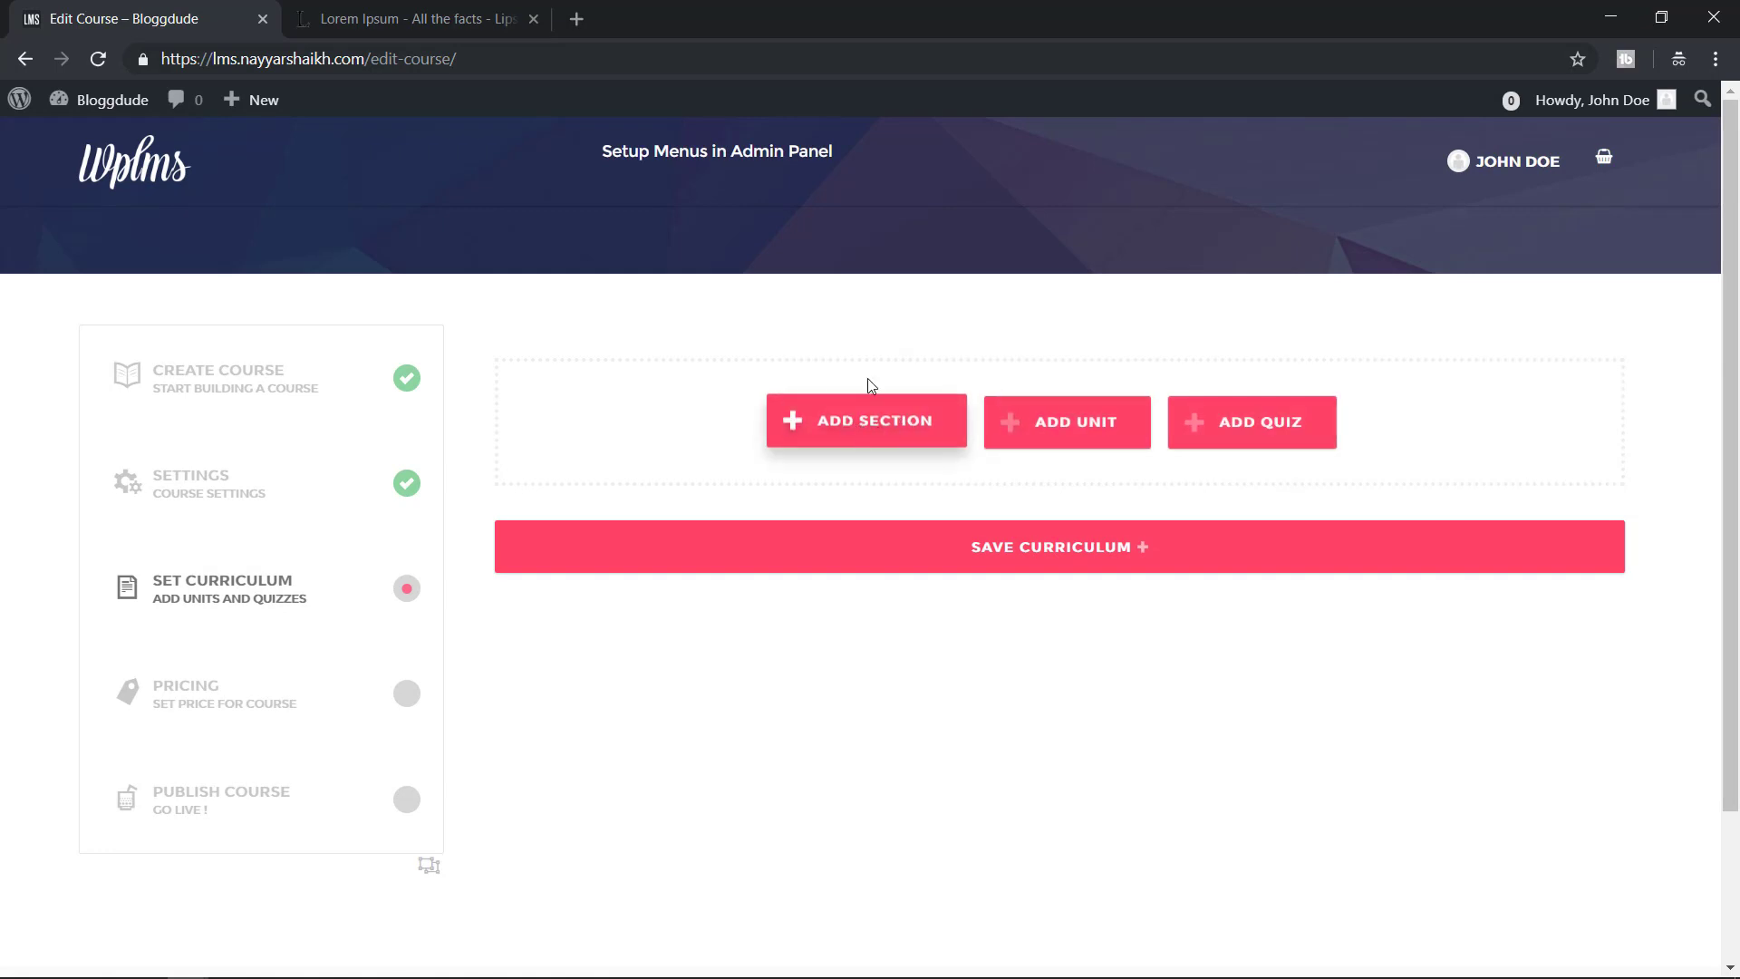
click(852, 426)
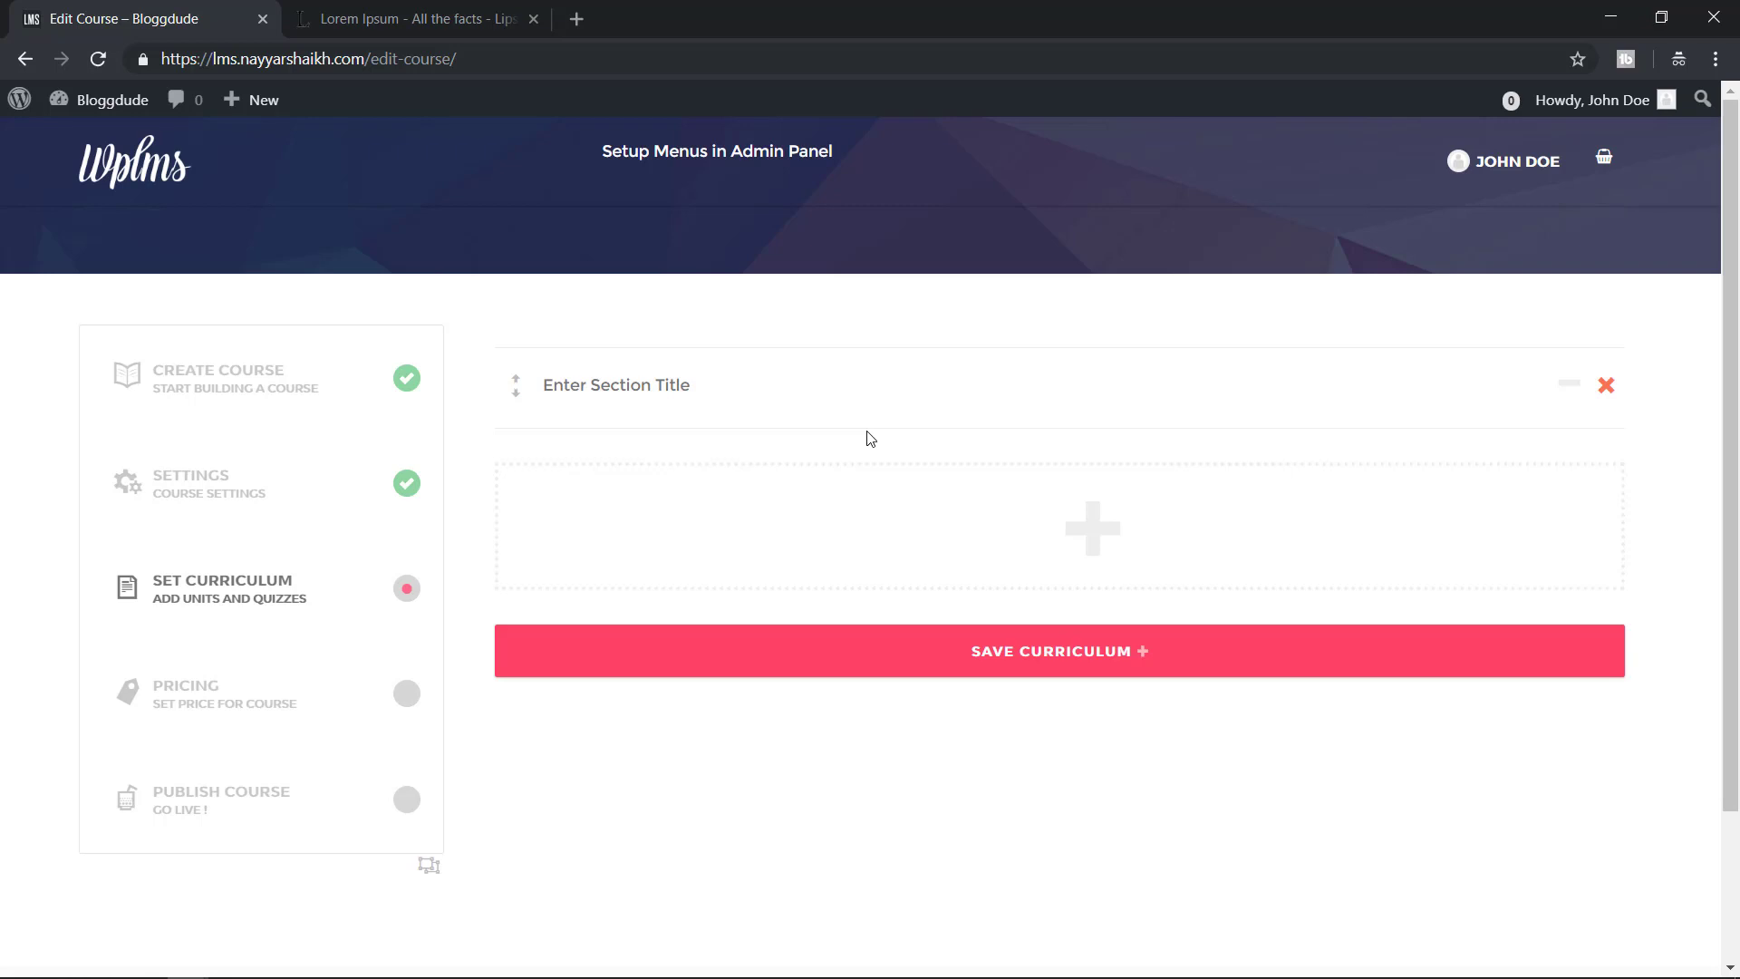
click(625, 388)
text(Introduction)
- Create a new unit named 'WordPress Unit1' under the Introduction section
mouse_move(712, 474)
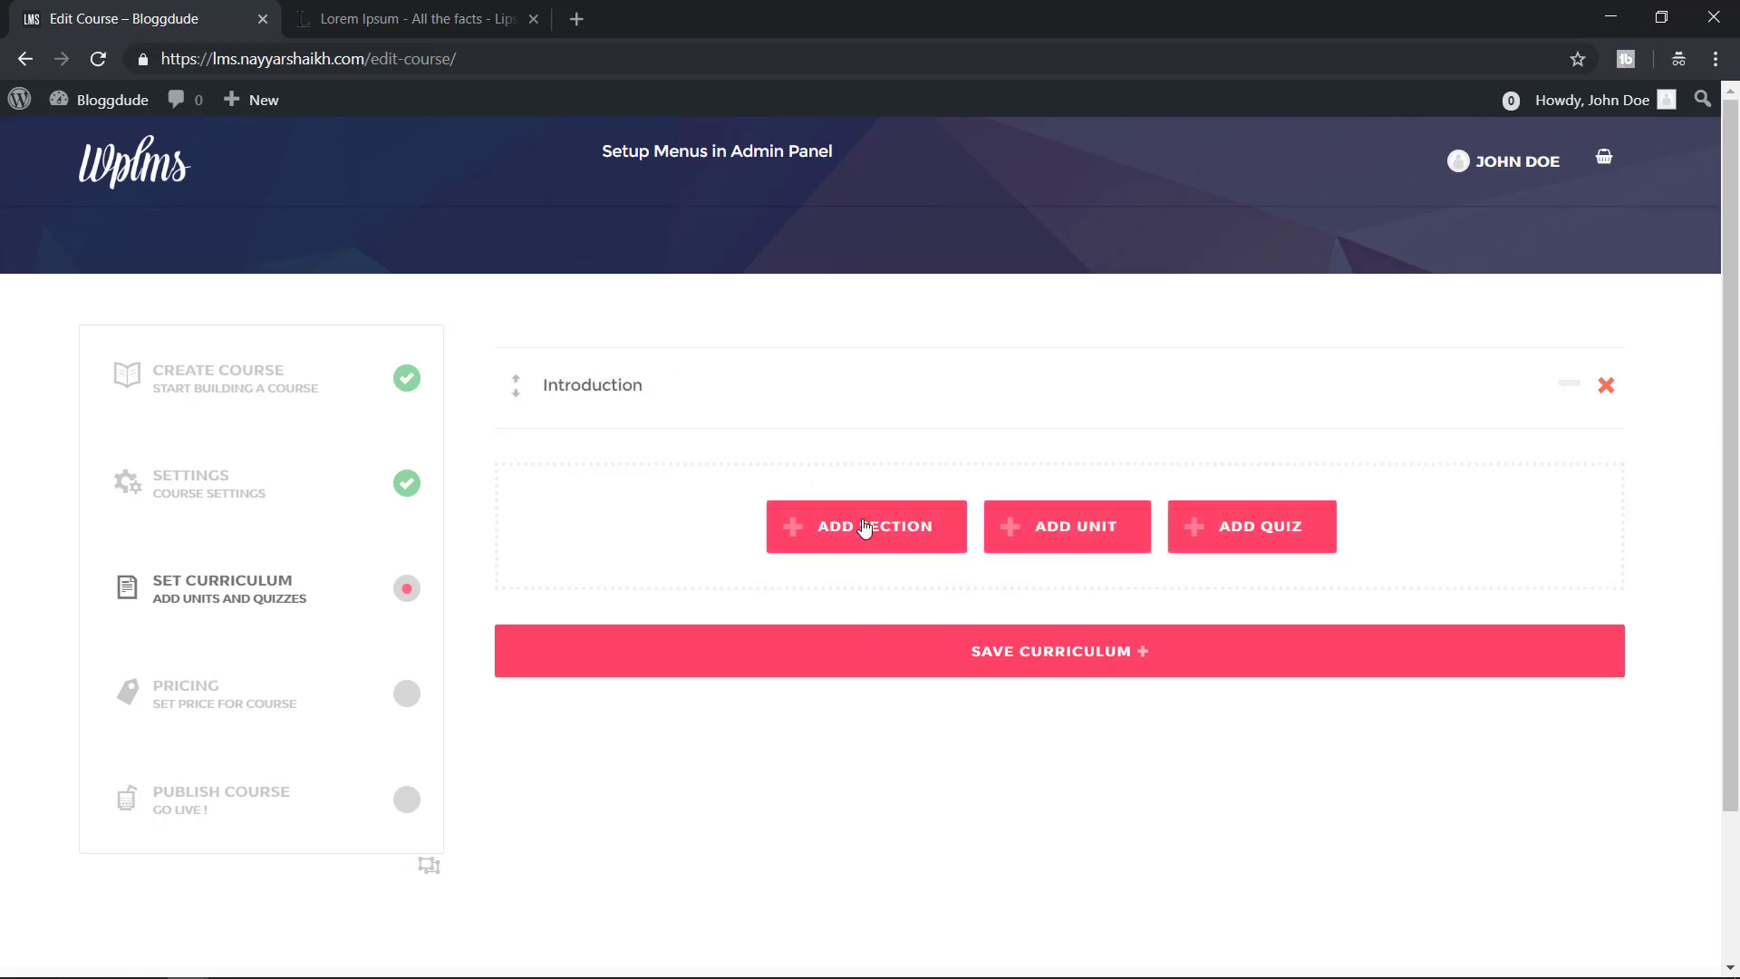
click(1099, 537)
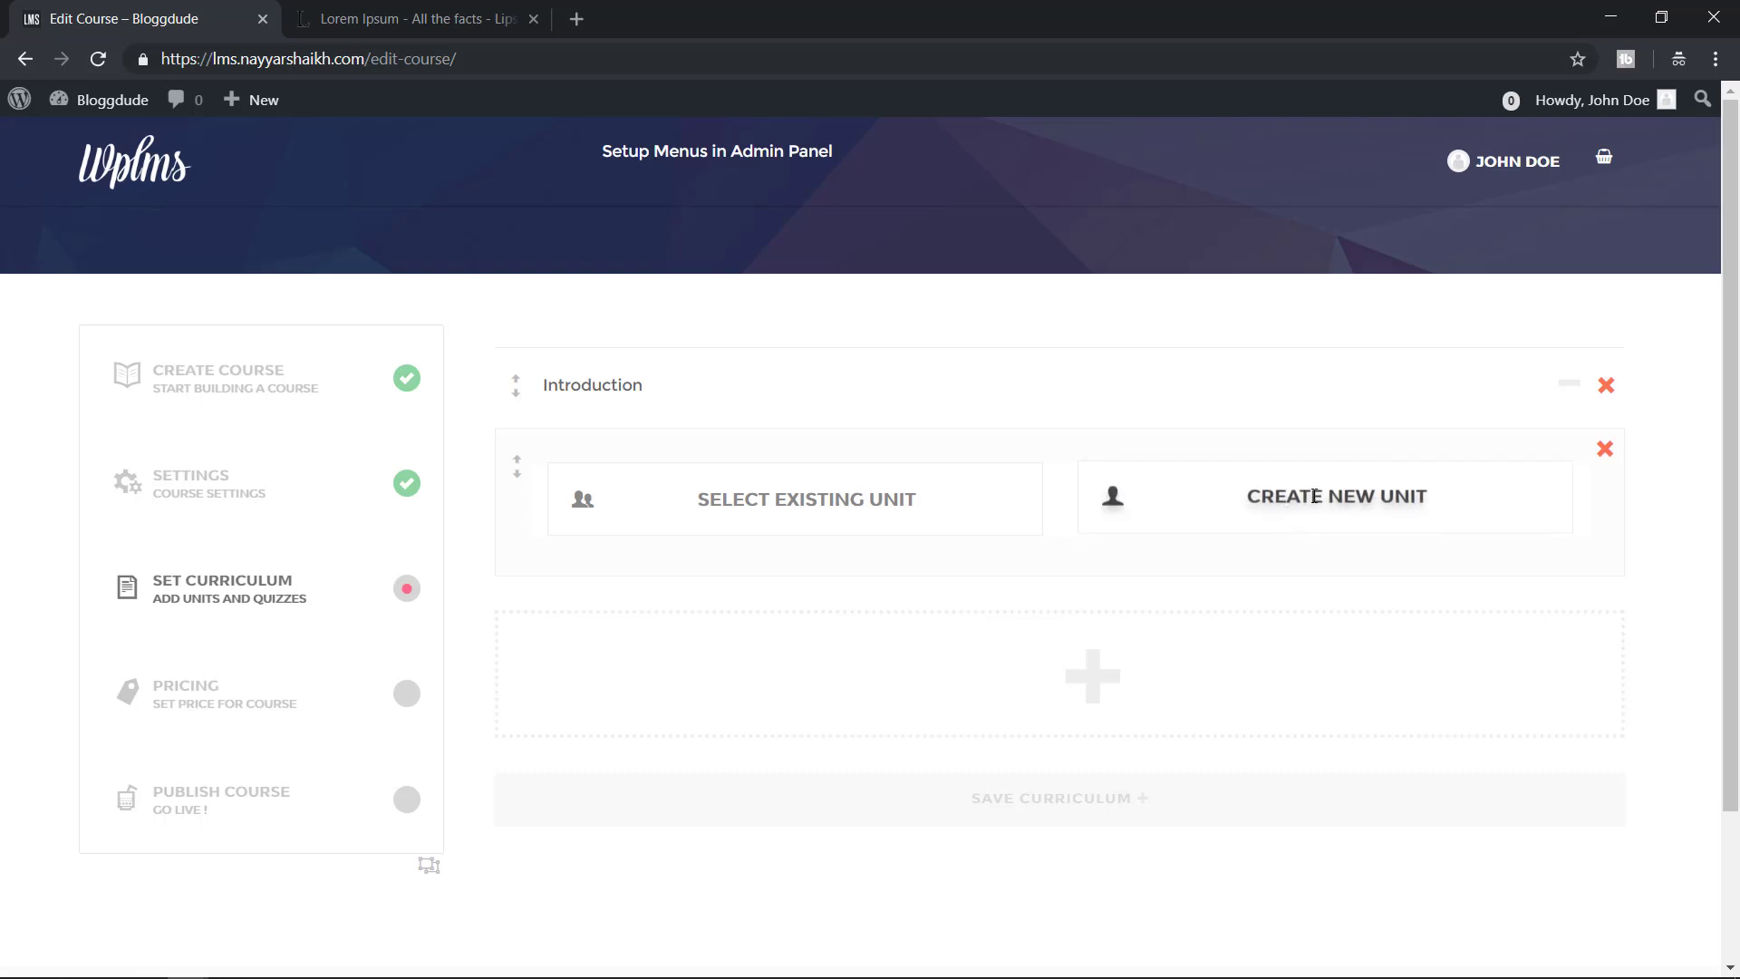
click(1314, 496)
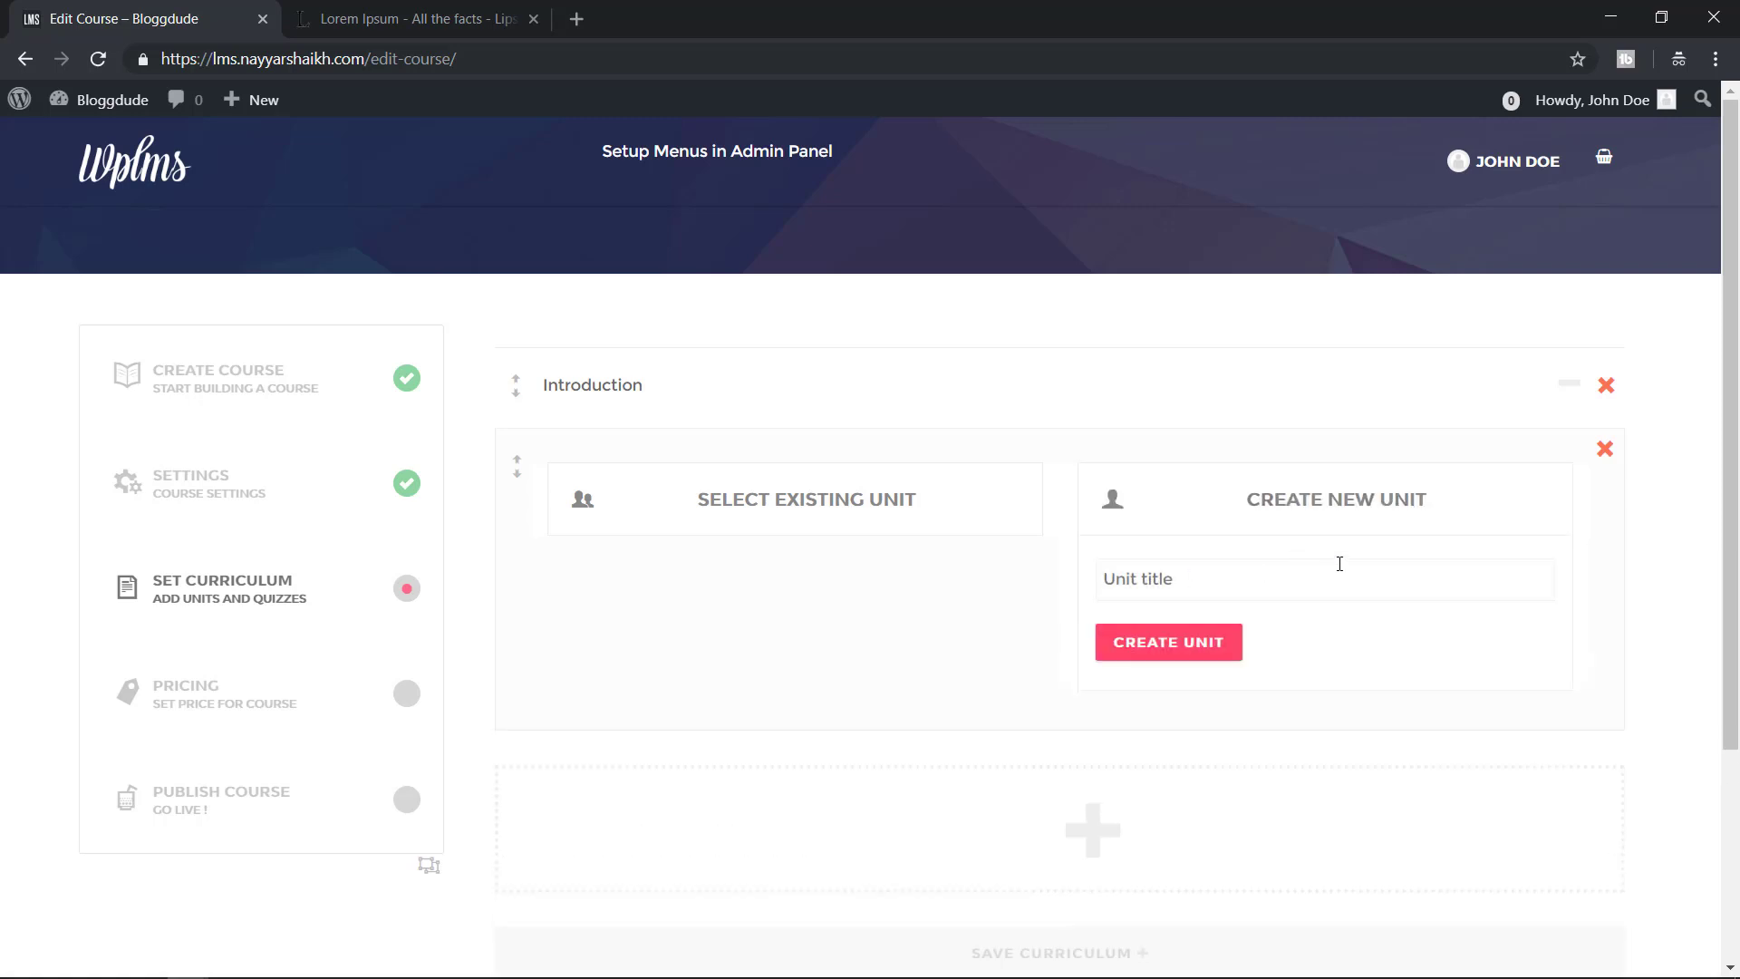
text(WordPress Unit1)
drag(1283, 571, 1092, 567)
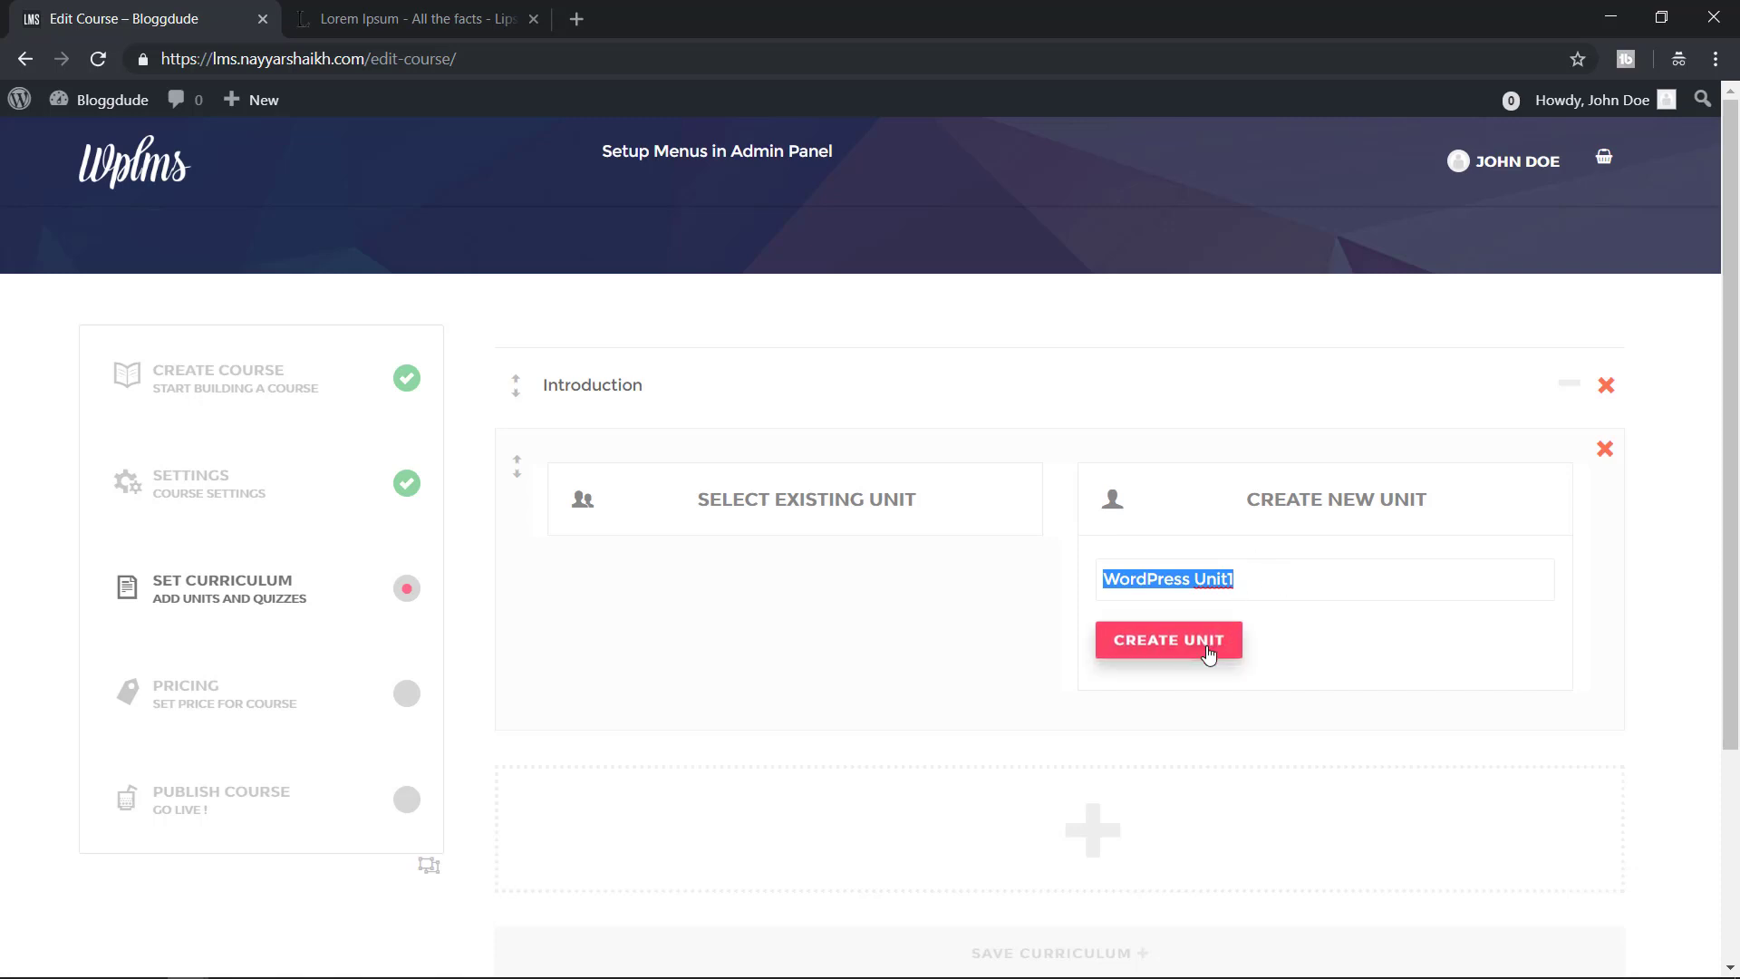
click(1208, 651)
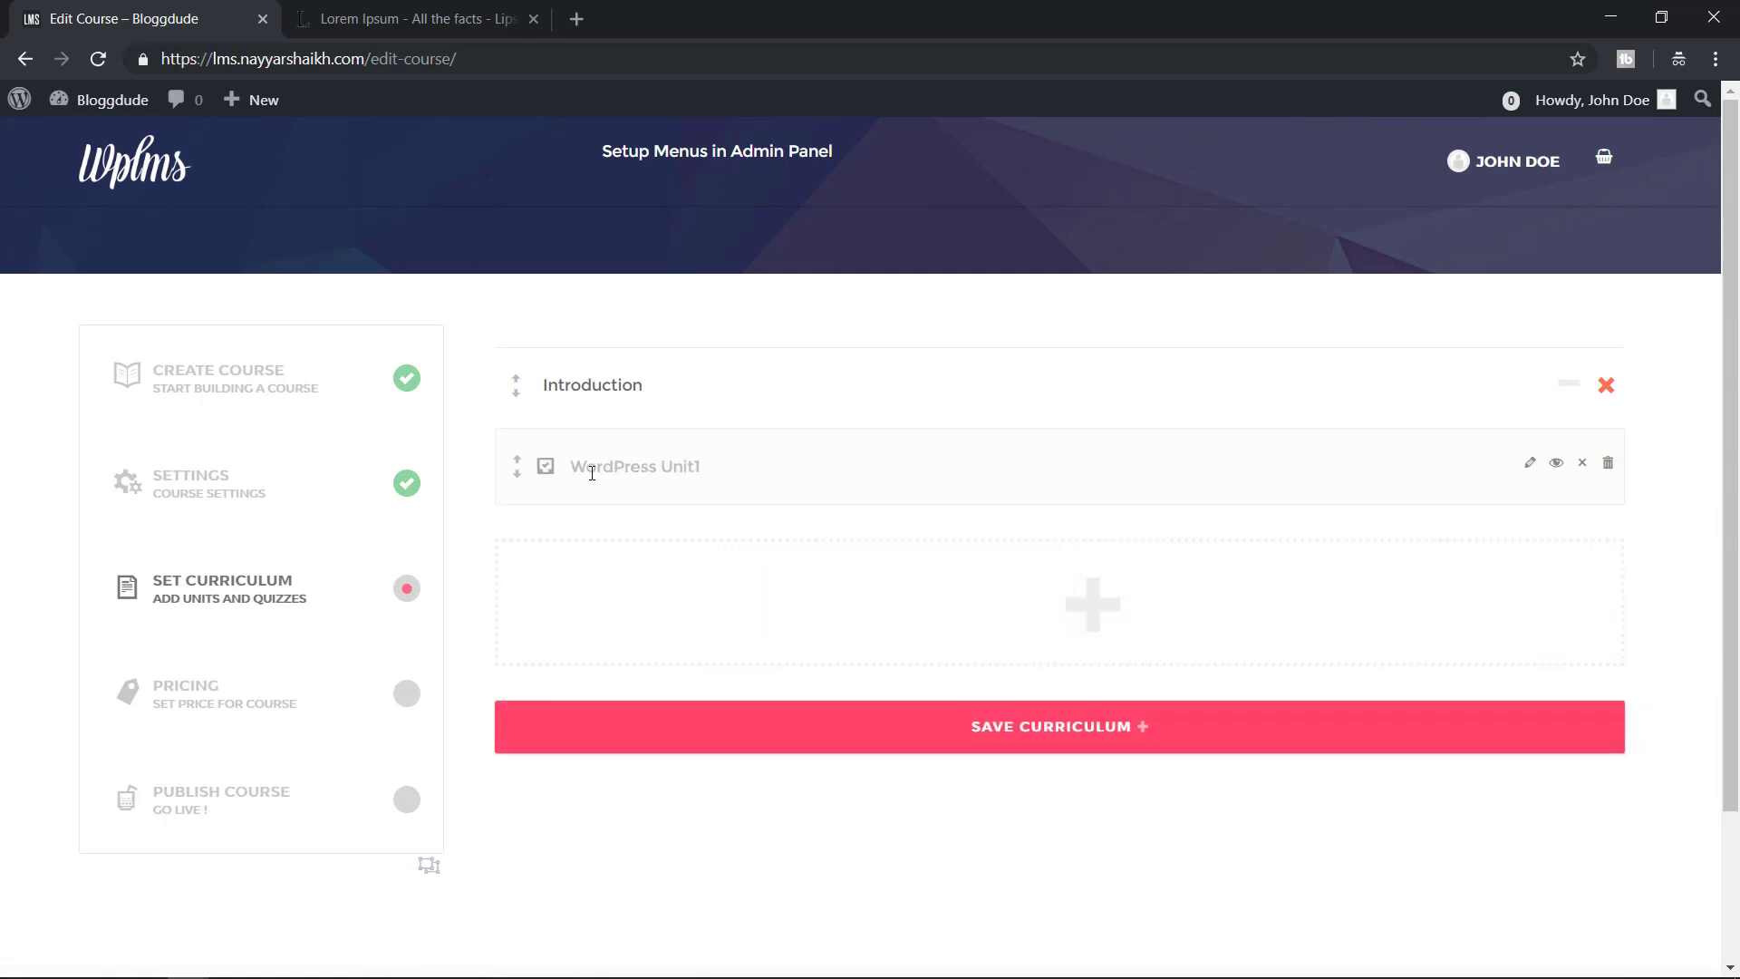
- Edit WordPress Unit1 and give it a new category named 'WordPress'
click(1529, 465)
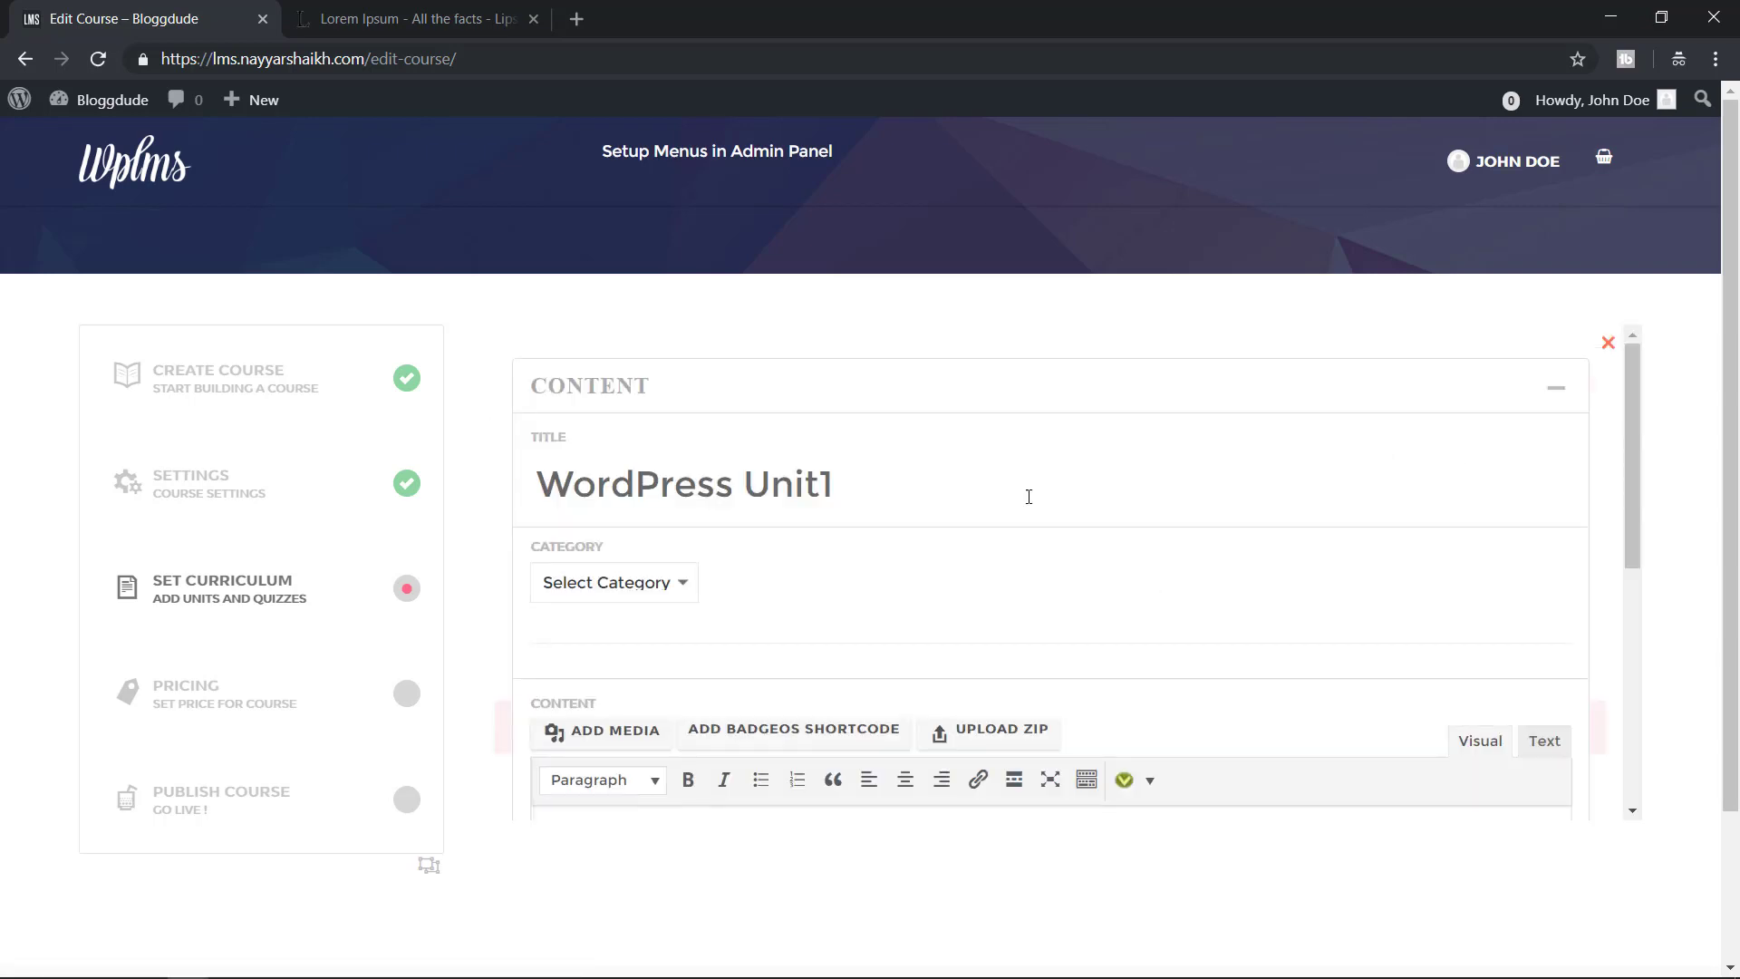
scroll(796, 547, down, 1)
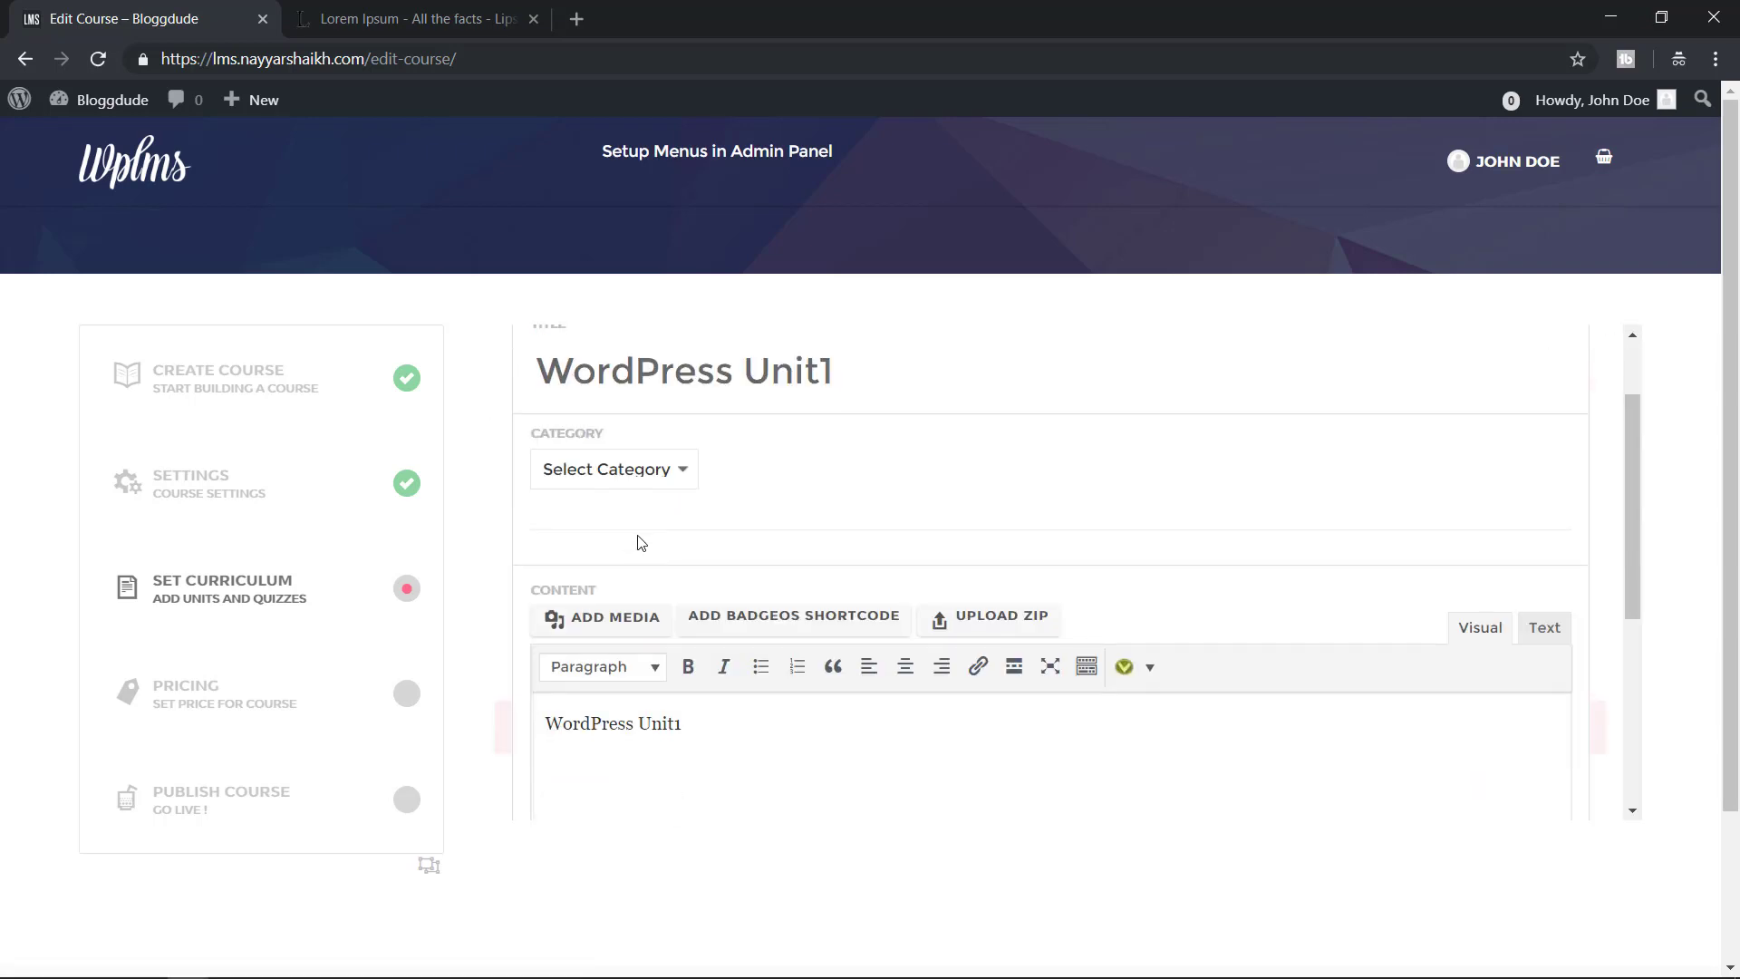
click(643, 478)
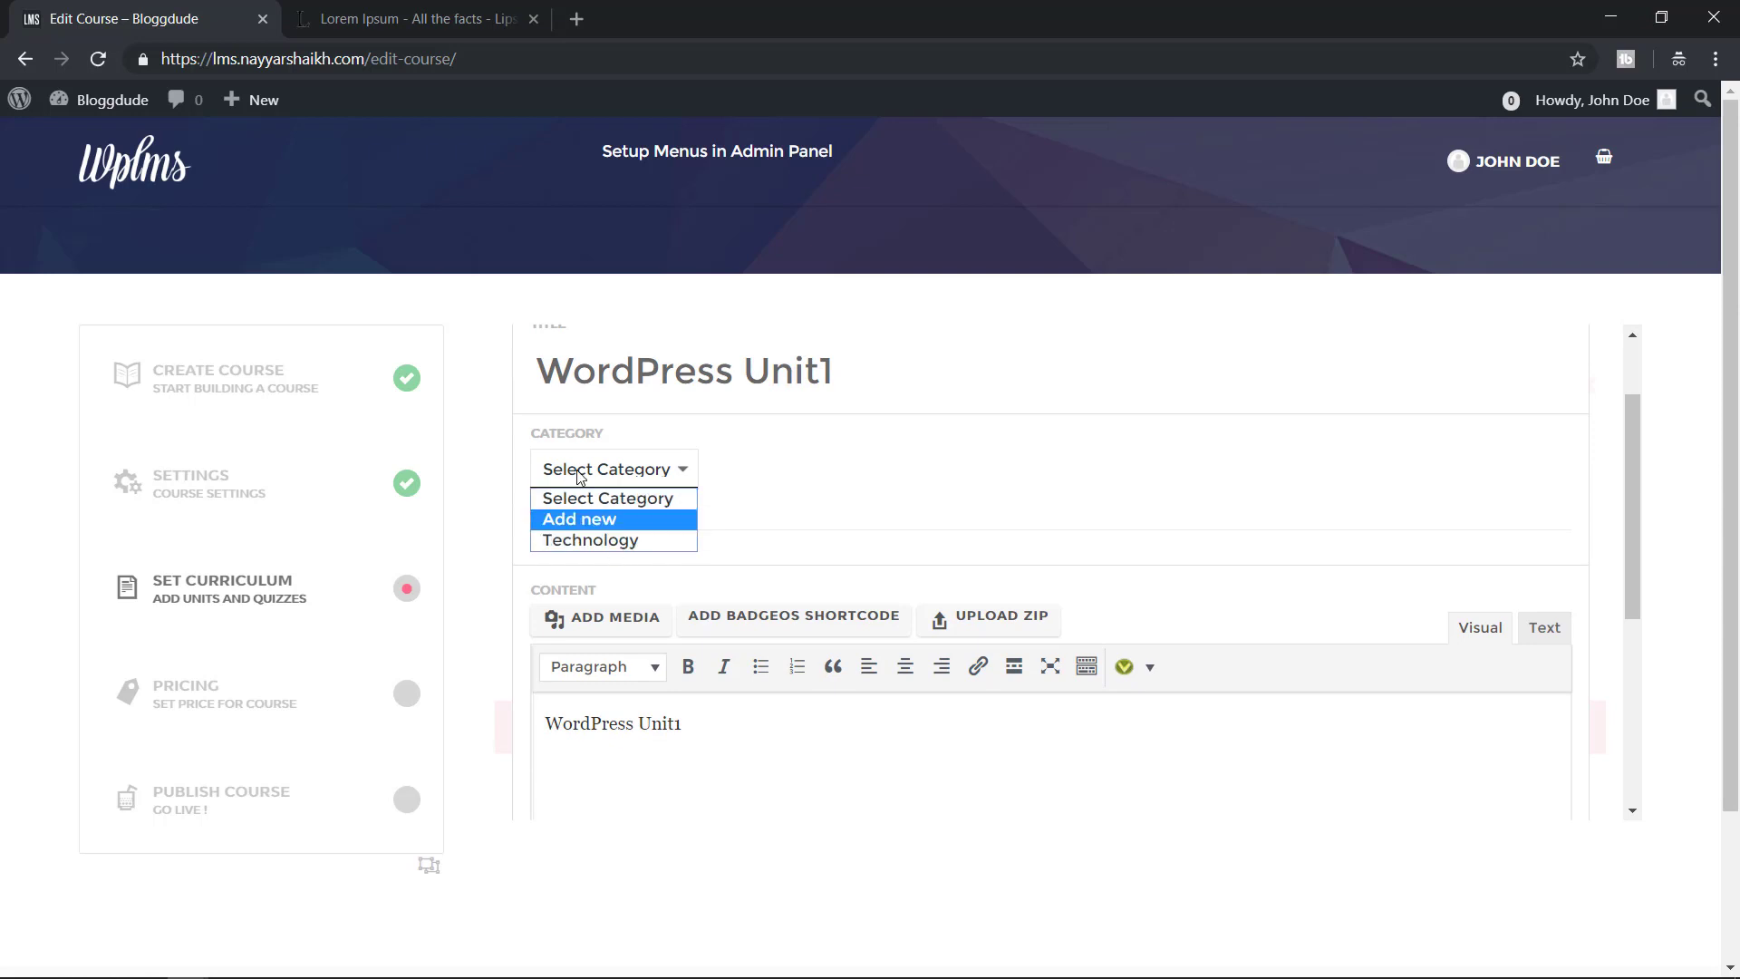
click(630, 519)
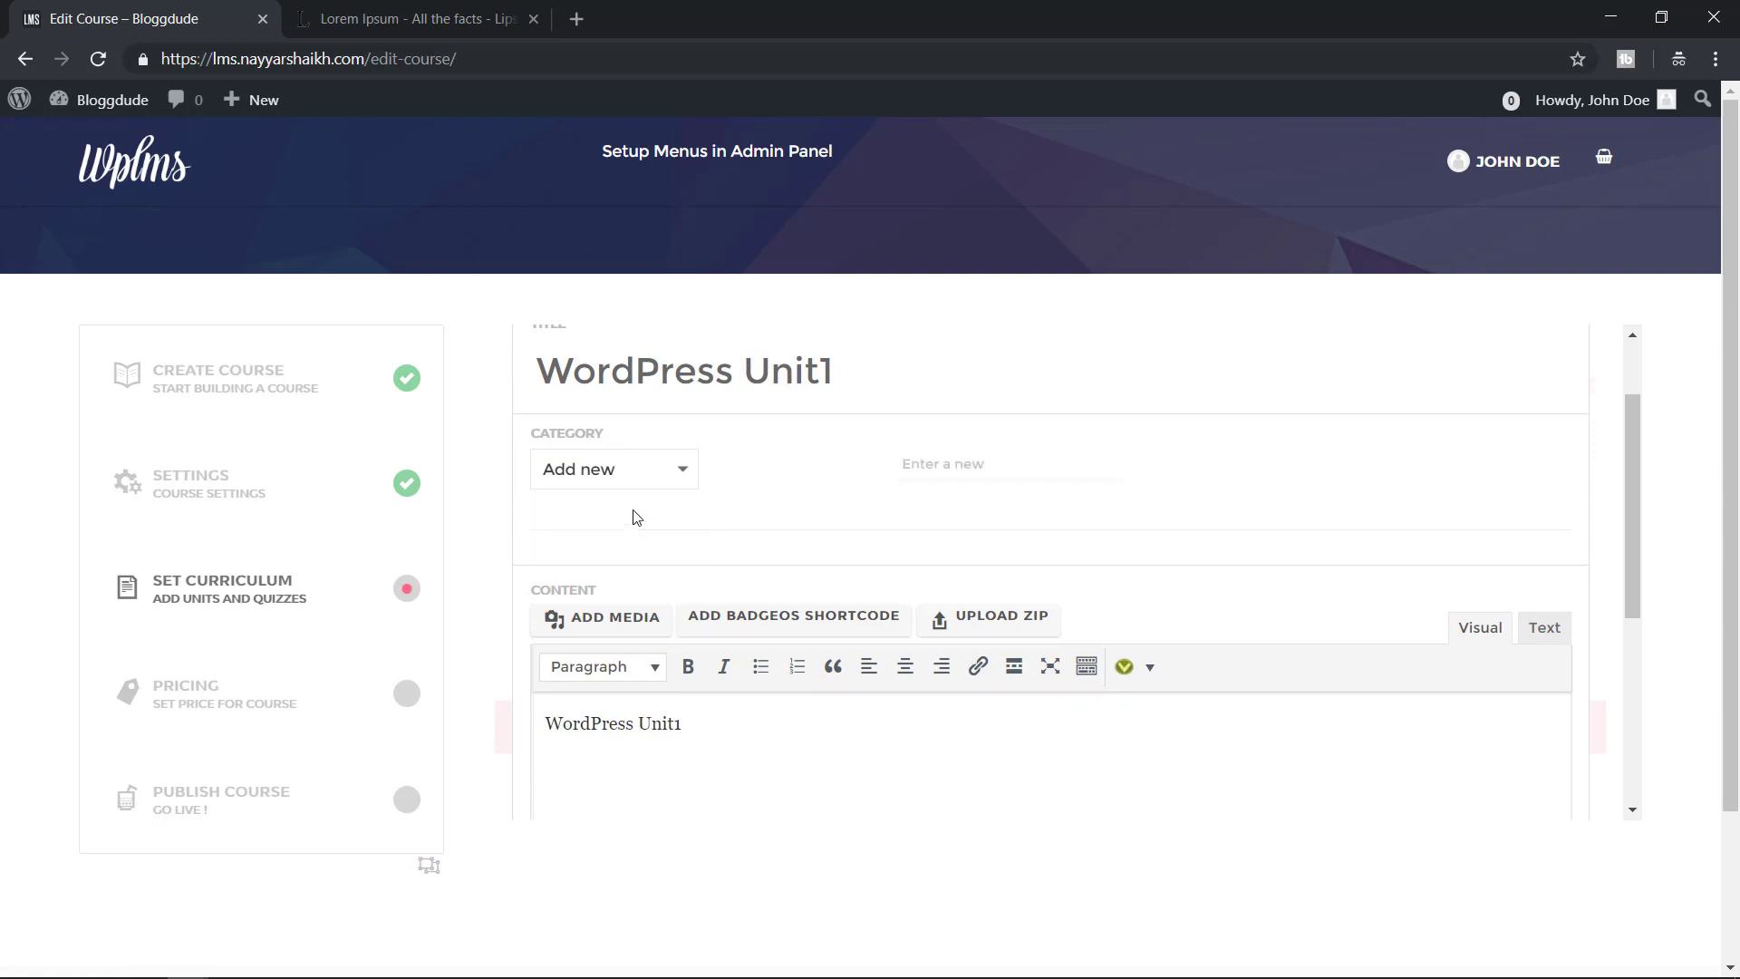
click(931, 469)
text(WordPress)
scroll(1074, 527, up, 1)
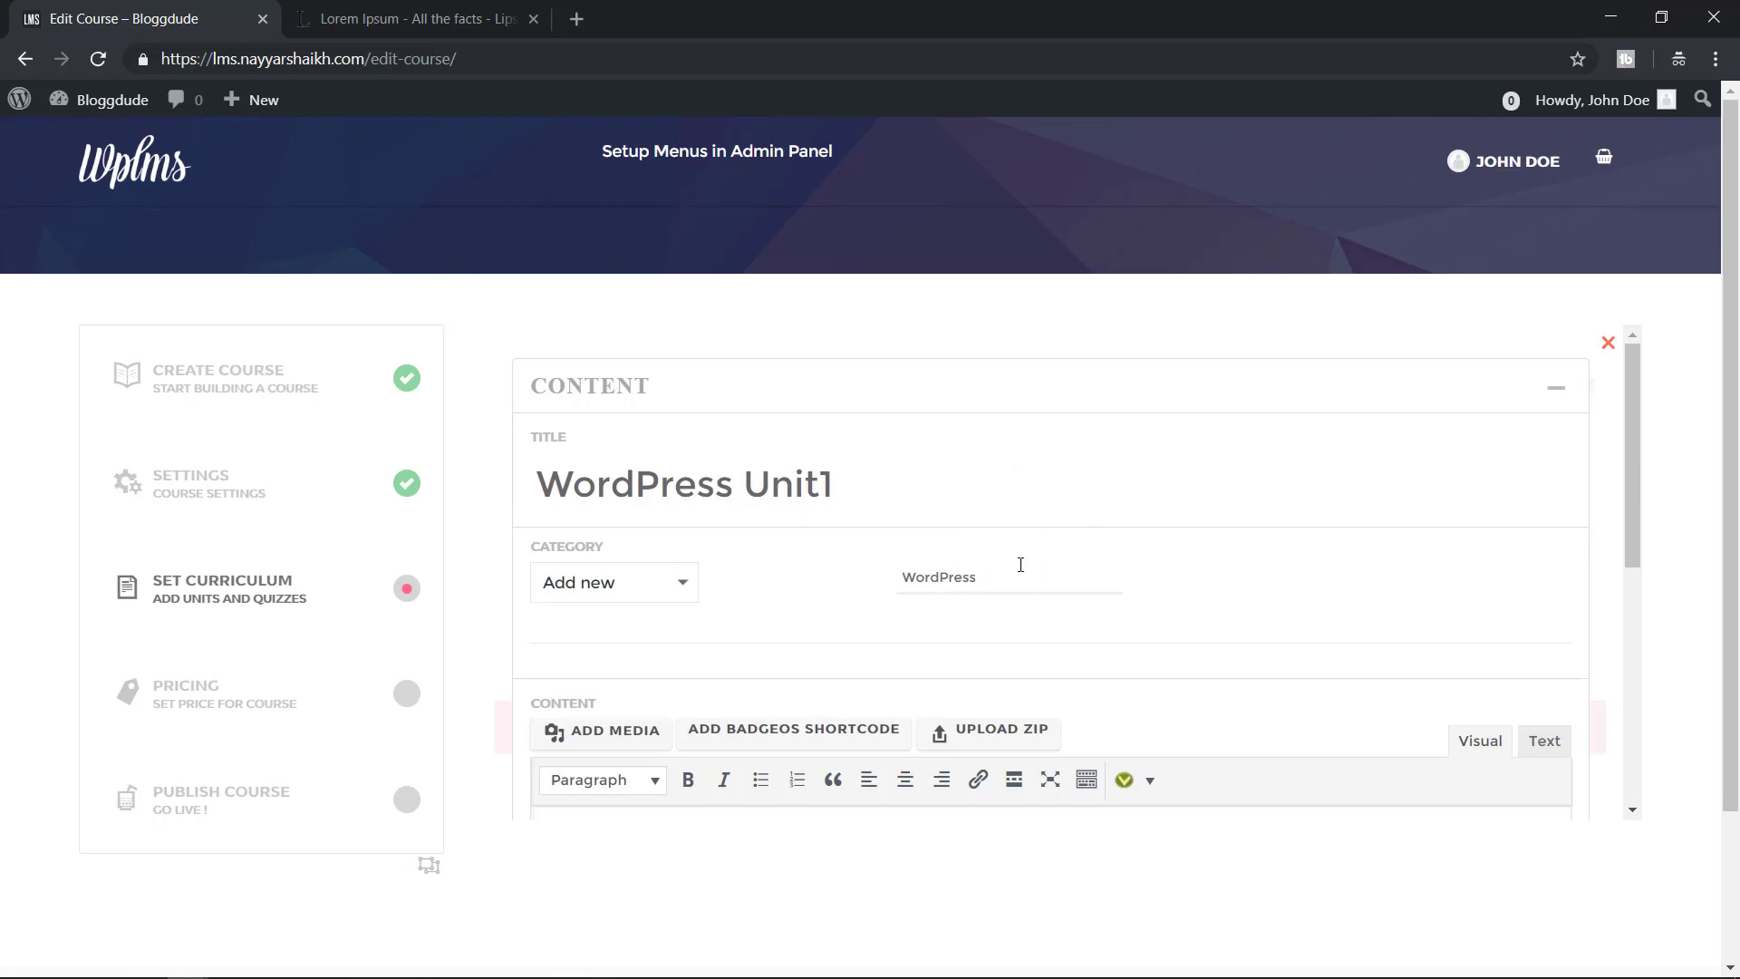
drag(1020, 564, 851, 567)
click(1136, 592)
- Replace the unit's content with lorem ipsum paragraphs and add an empty paragraph after them
scroll(1128, 587, down, 1)
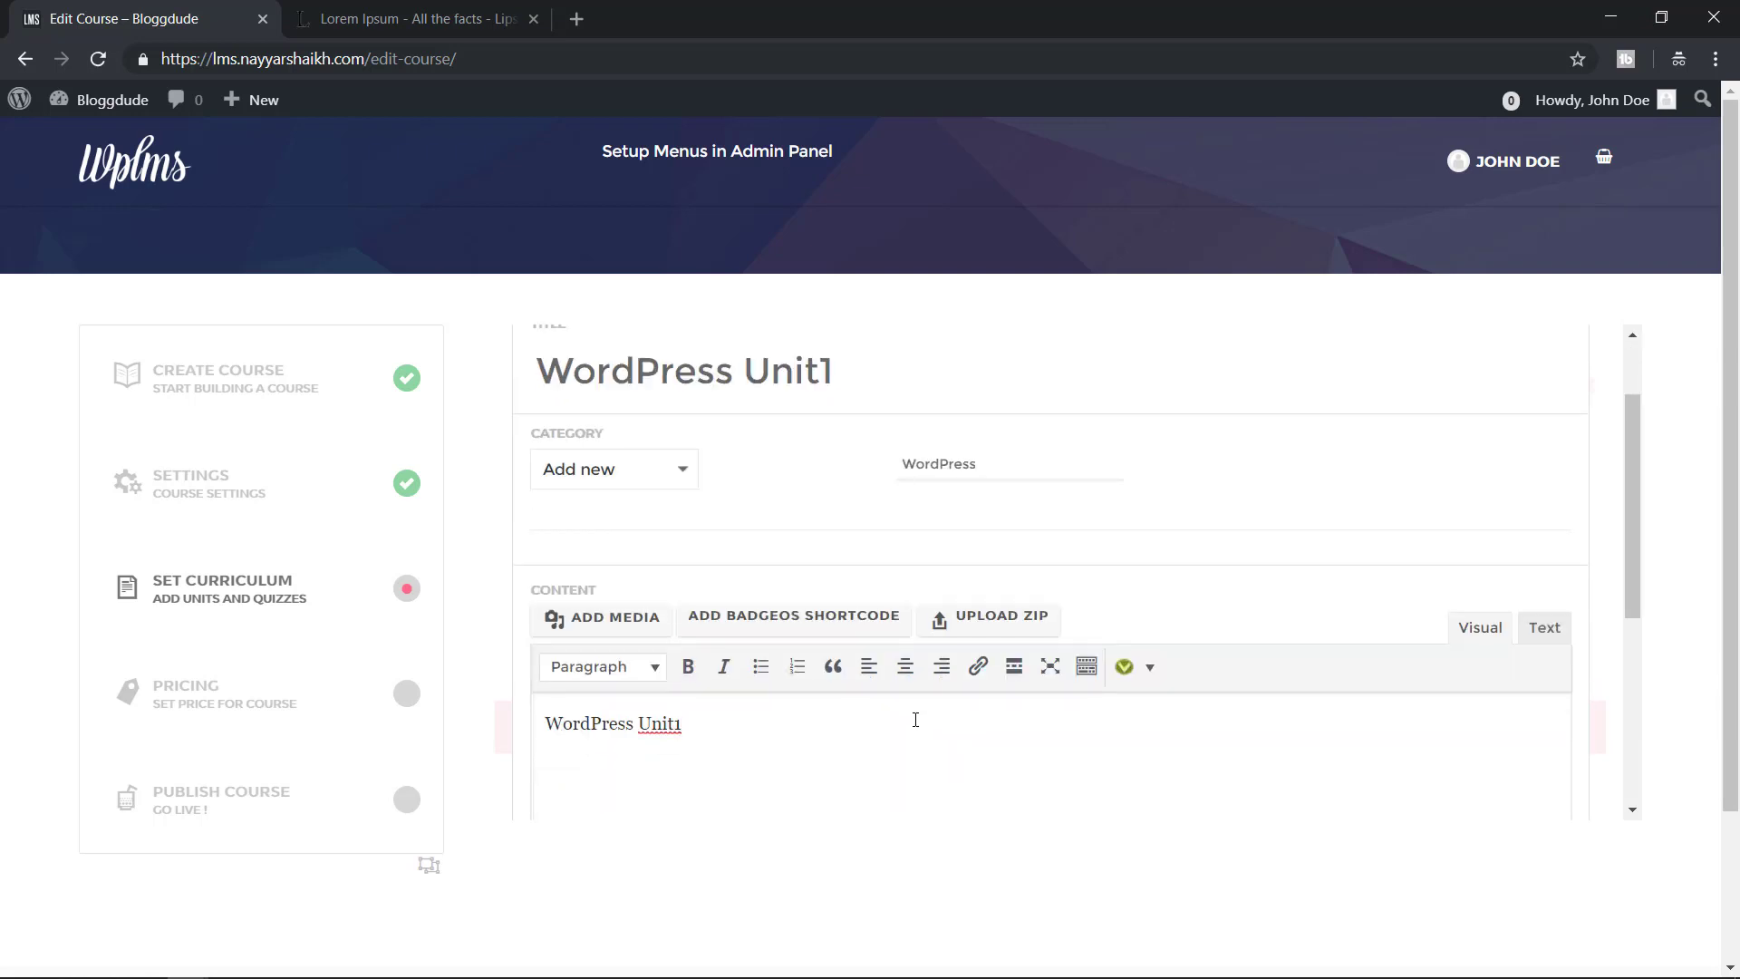
key(ctrl+a)
key(ctrl+v)
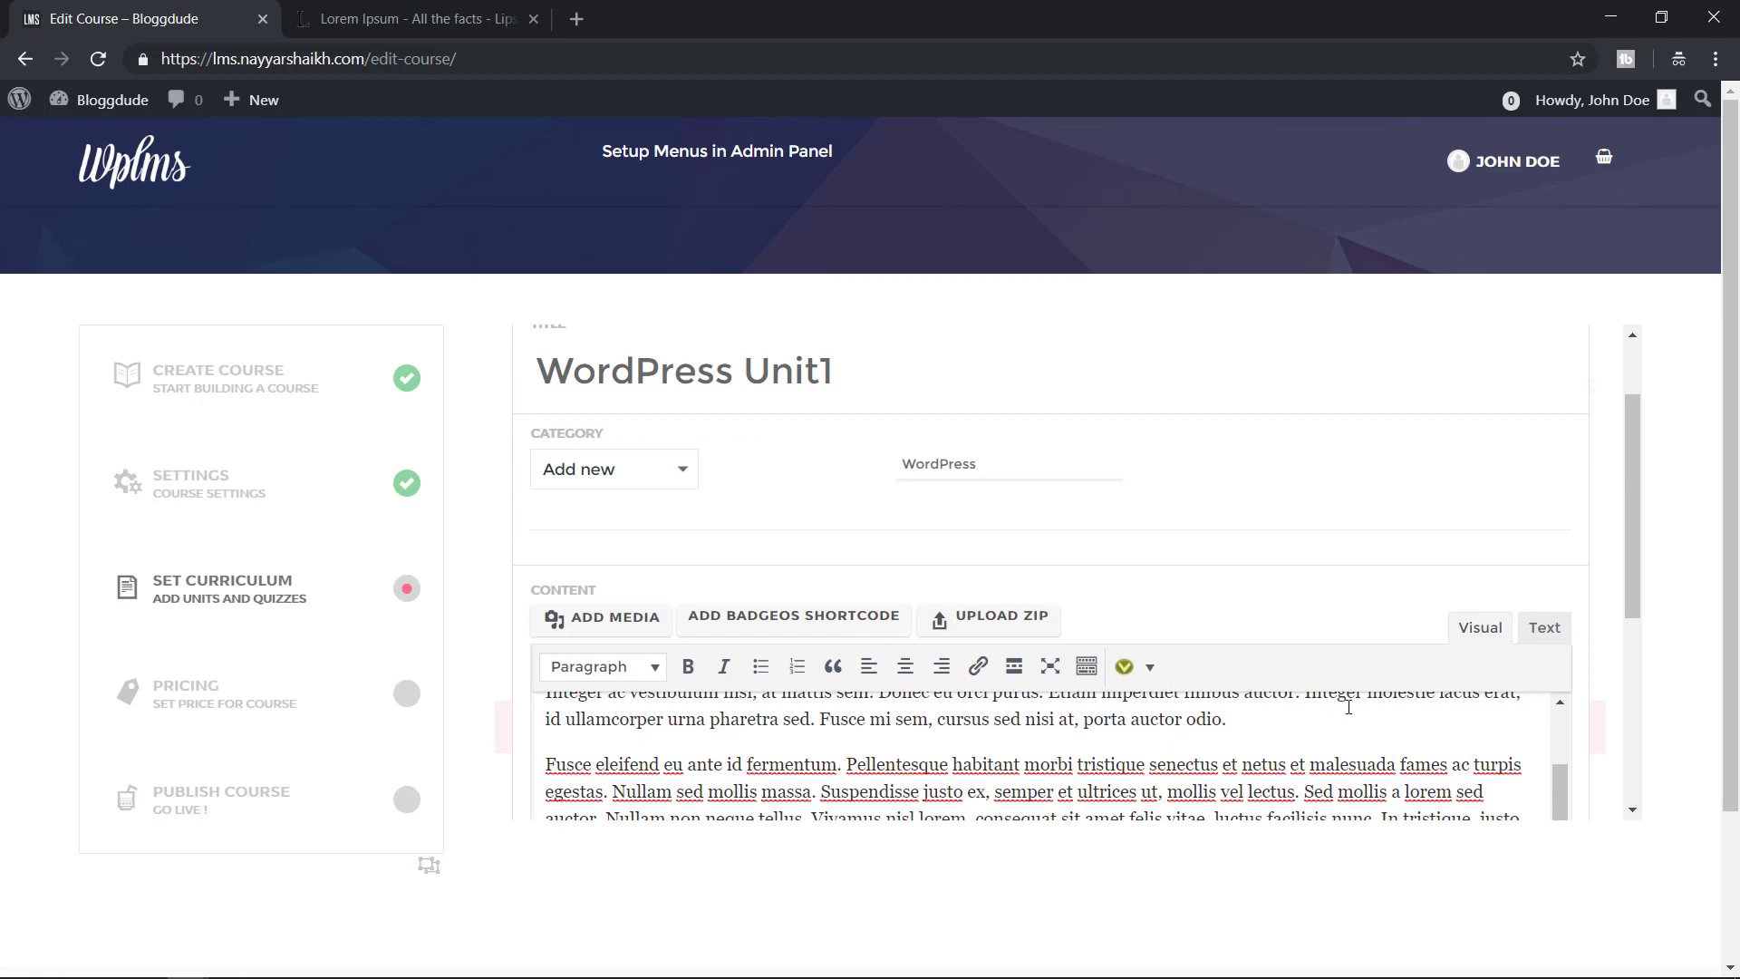
scroll(1586, 671, down, 3)
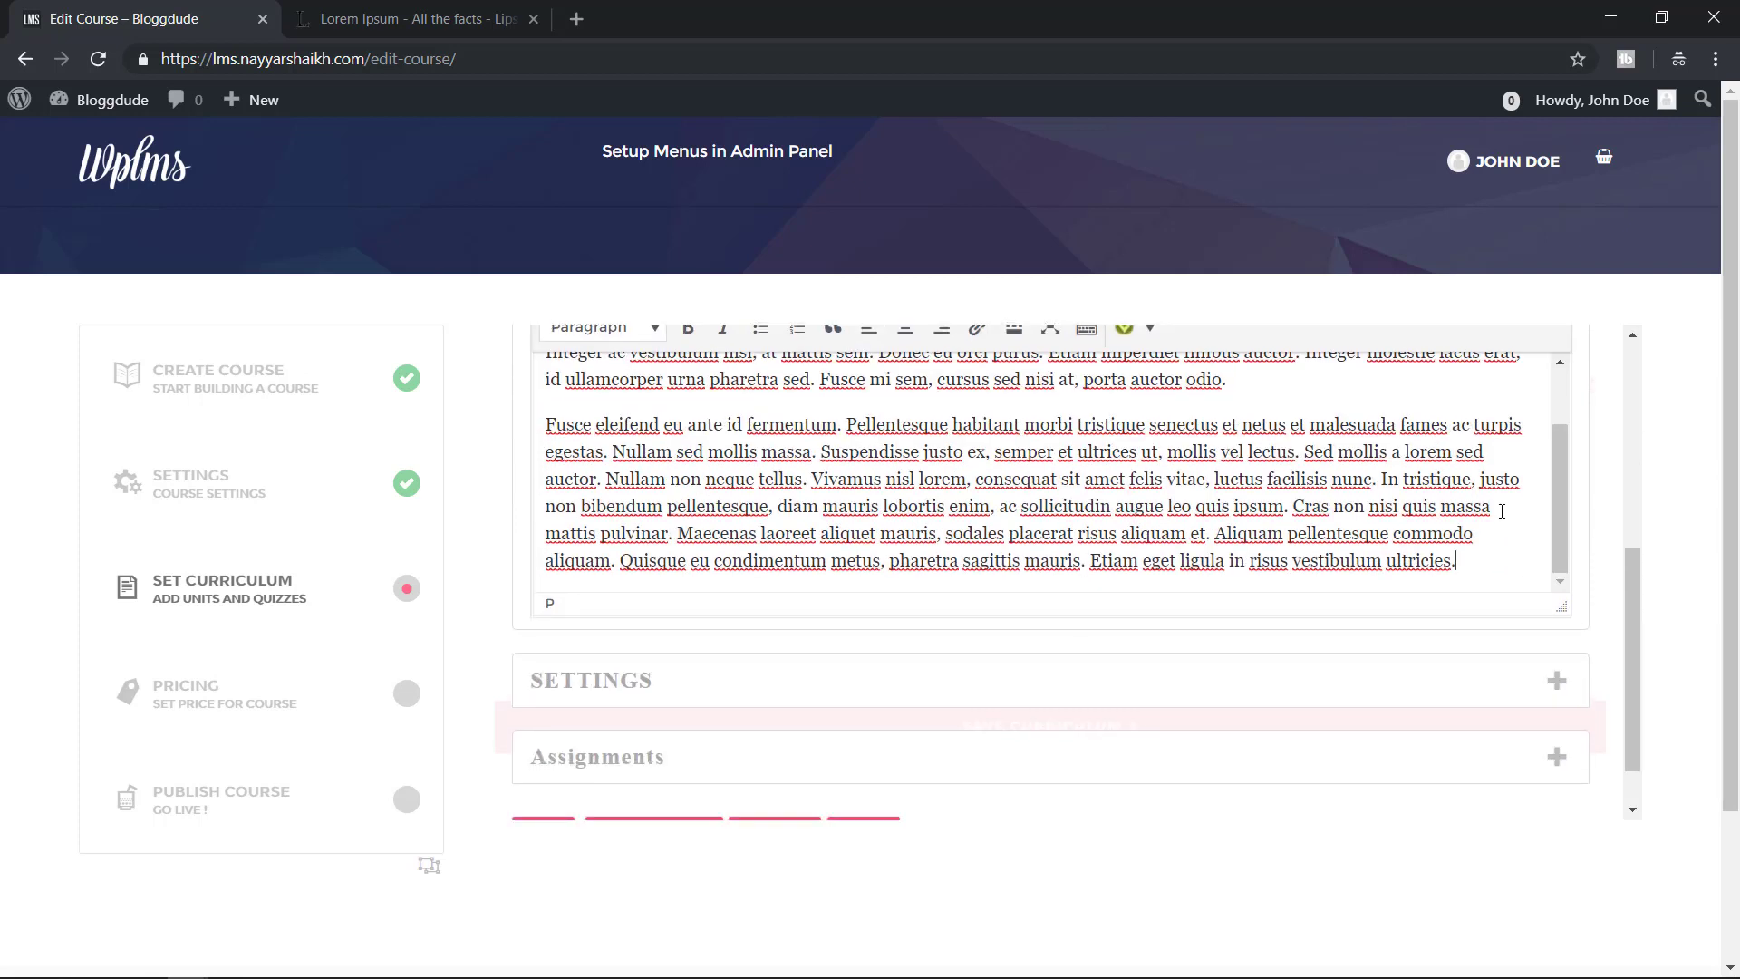
scroll(1502, 511, up, 2)
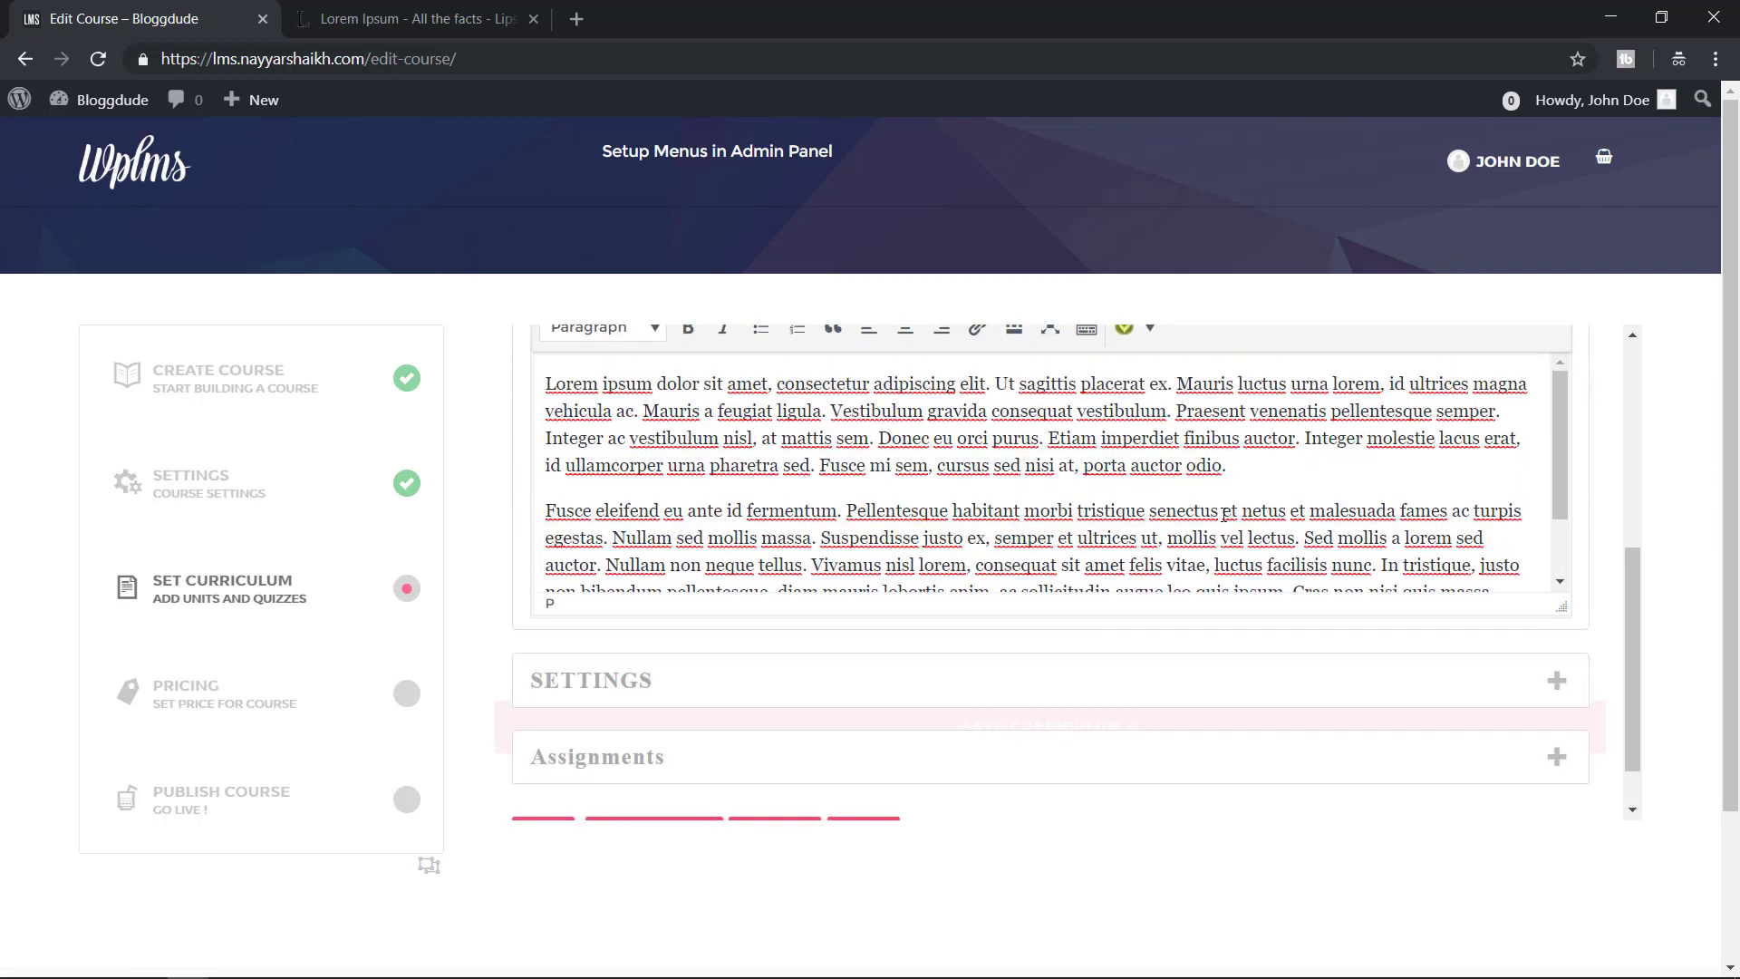
scroll(1343, 521, down, 2)
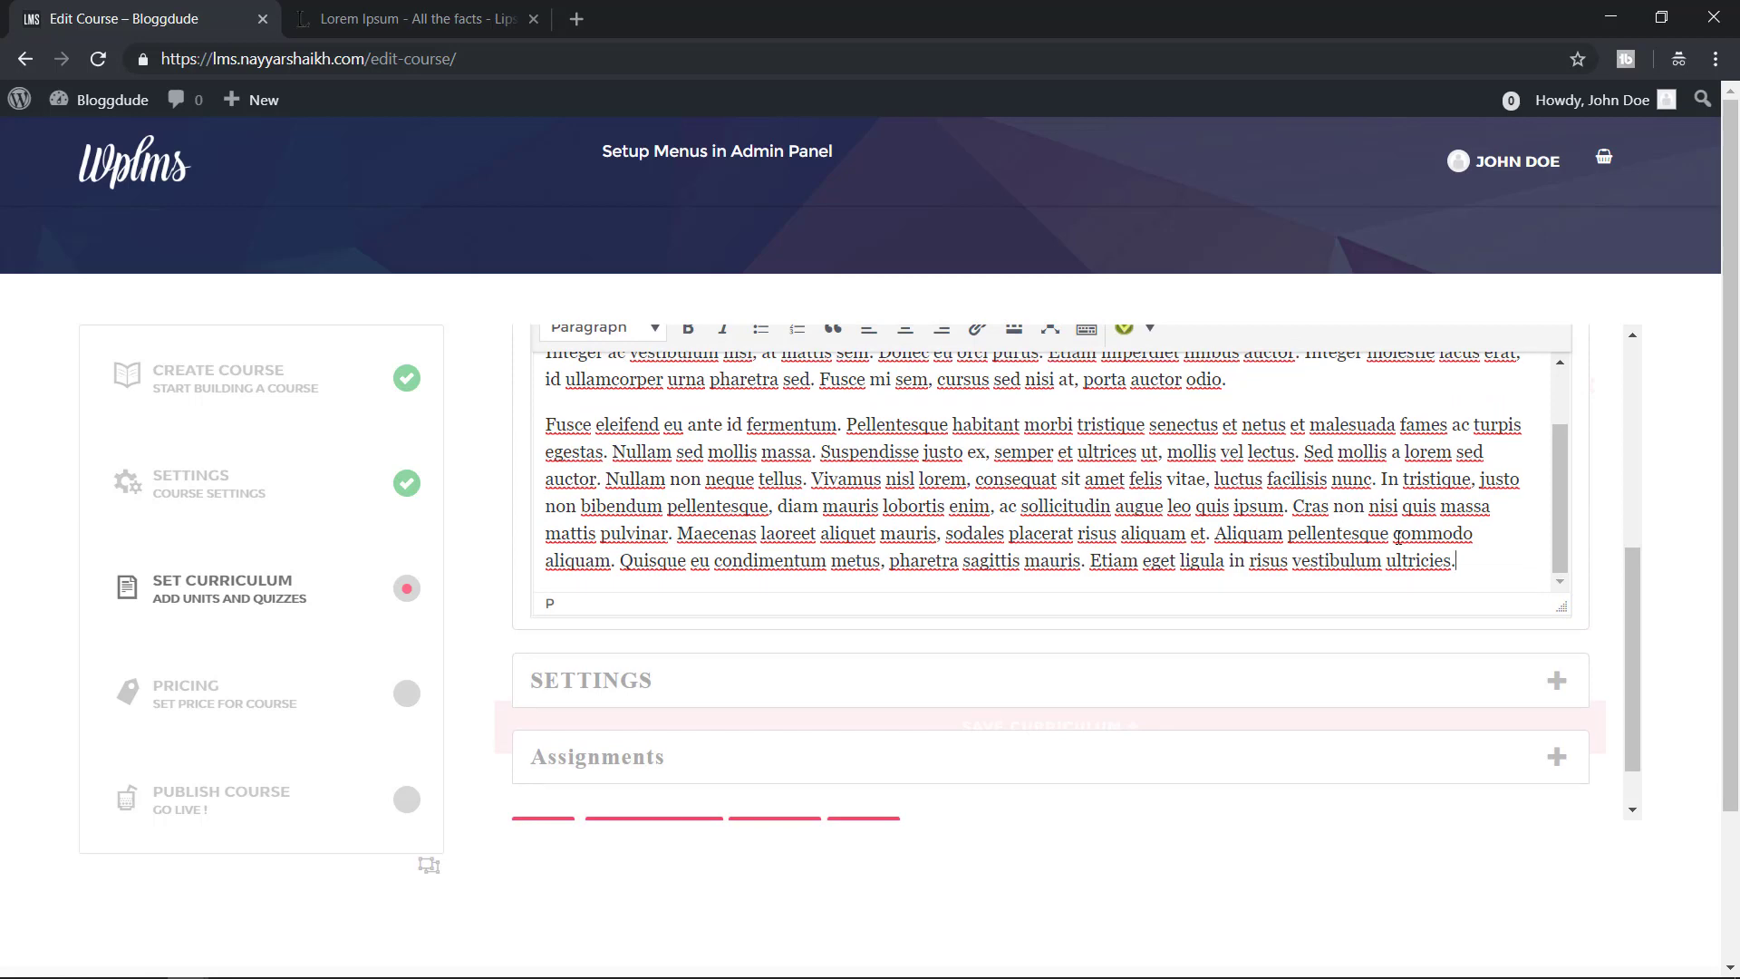
key(Return)
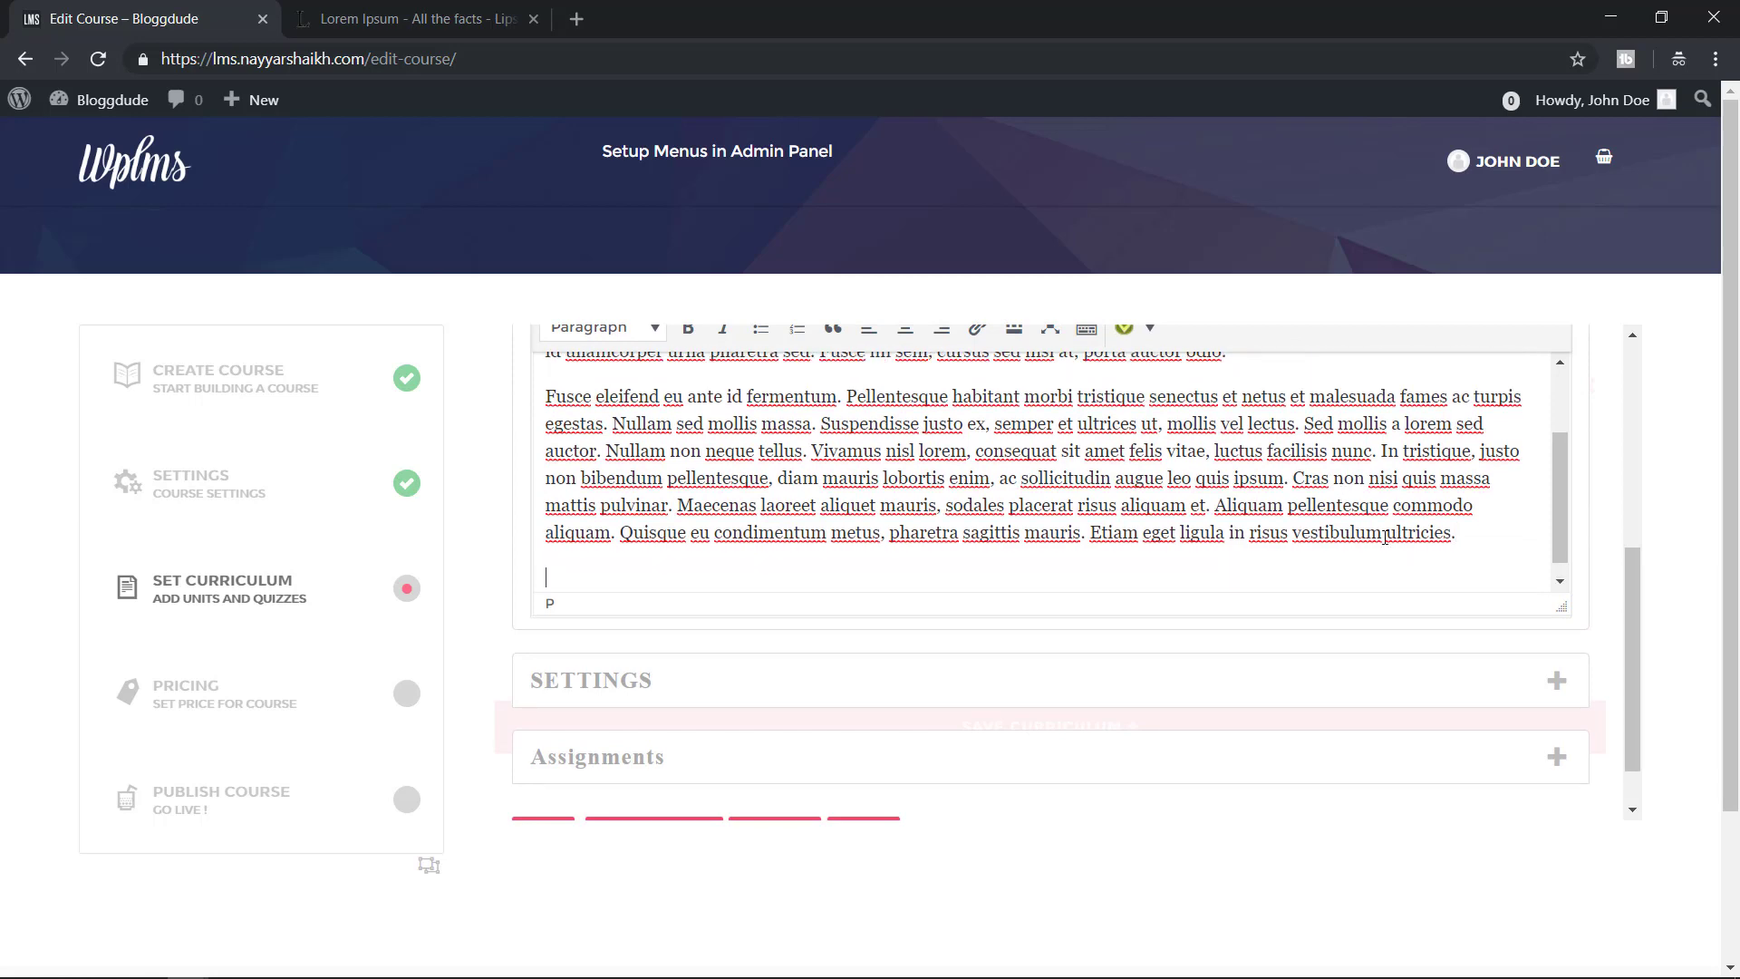
scroll(952, 504, up, 3)
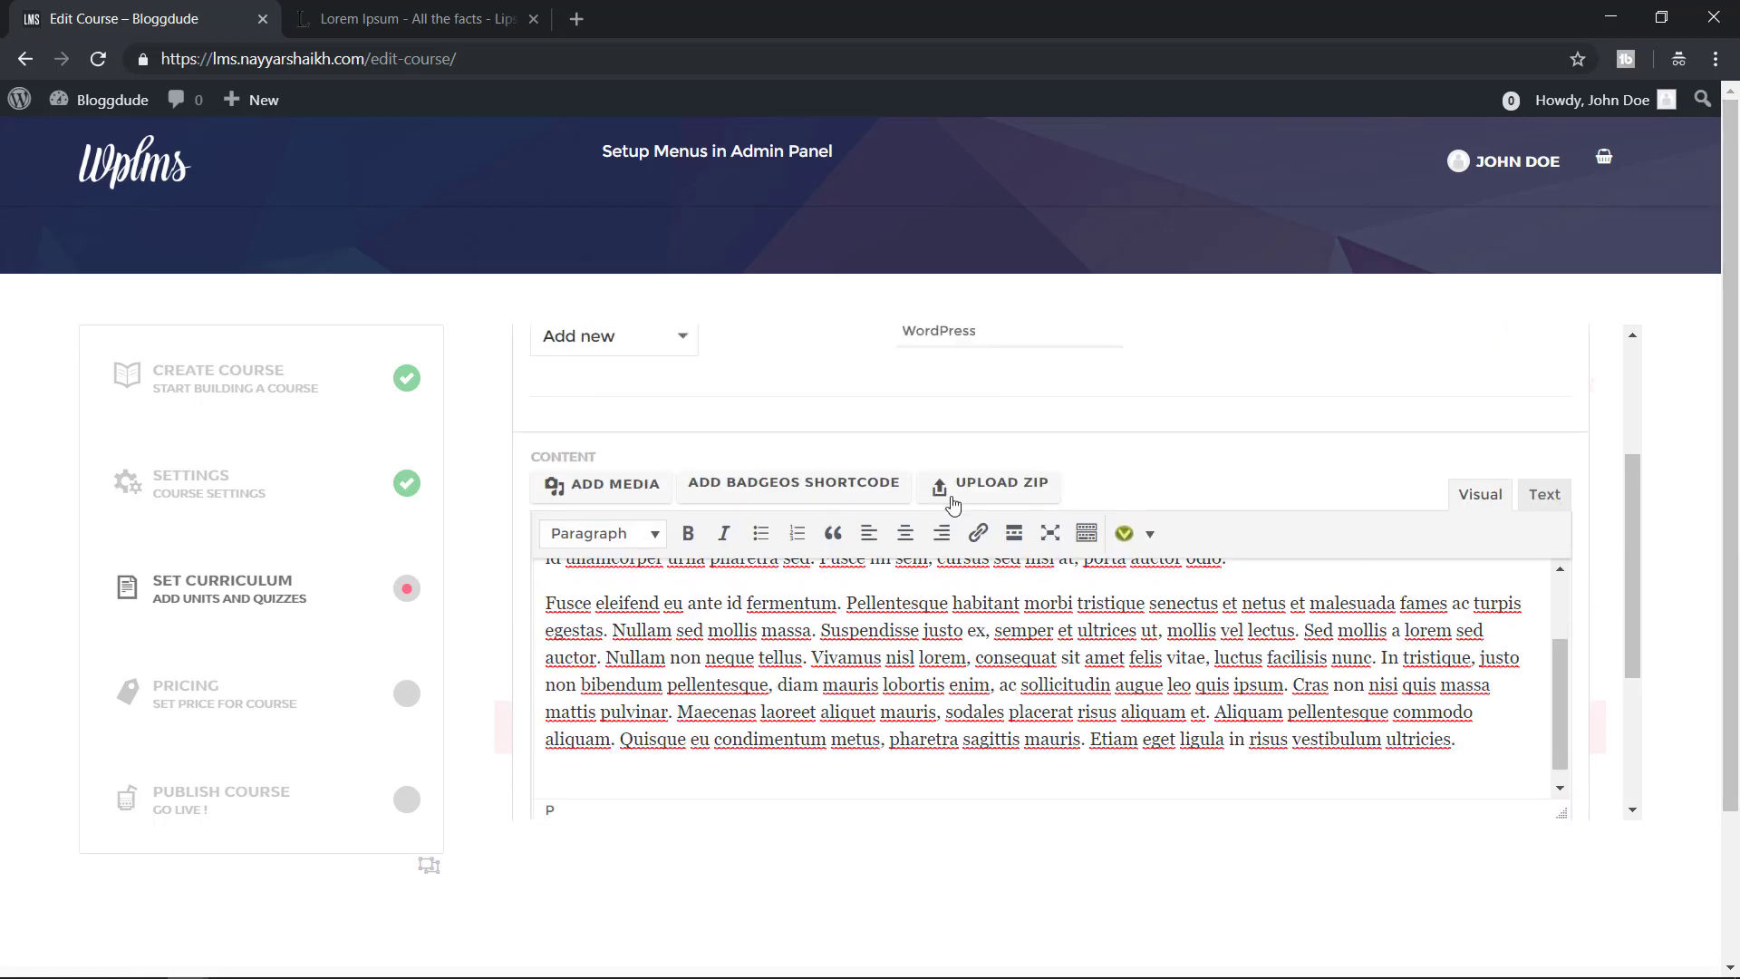
scroll(998, 459, down, 1)
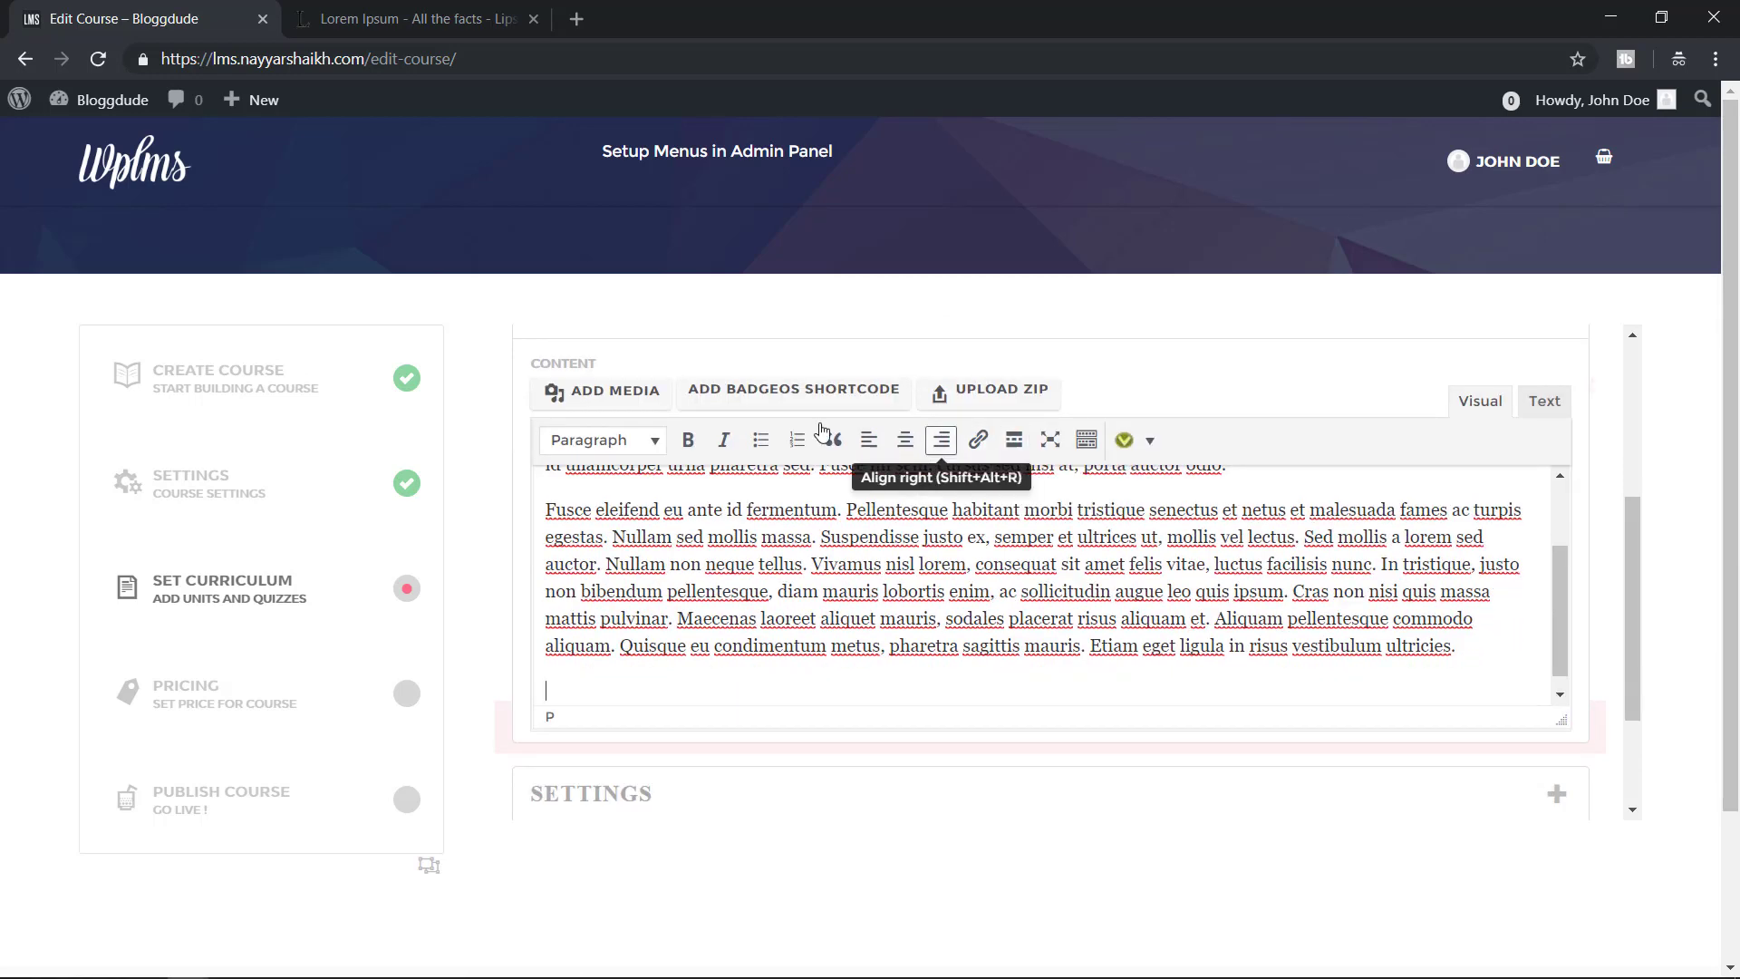
- Insert the Fast-Clone-Trial.mp4 video into the unit content below the lorem ipsum text
click(620, 390)
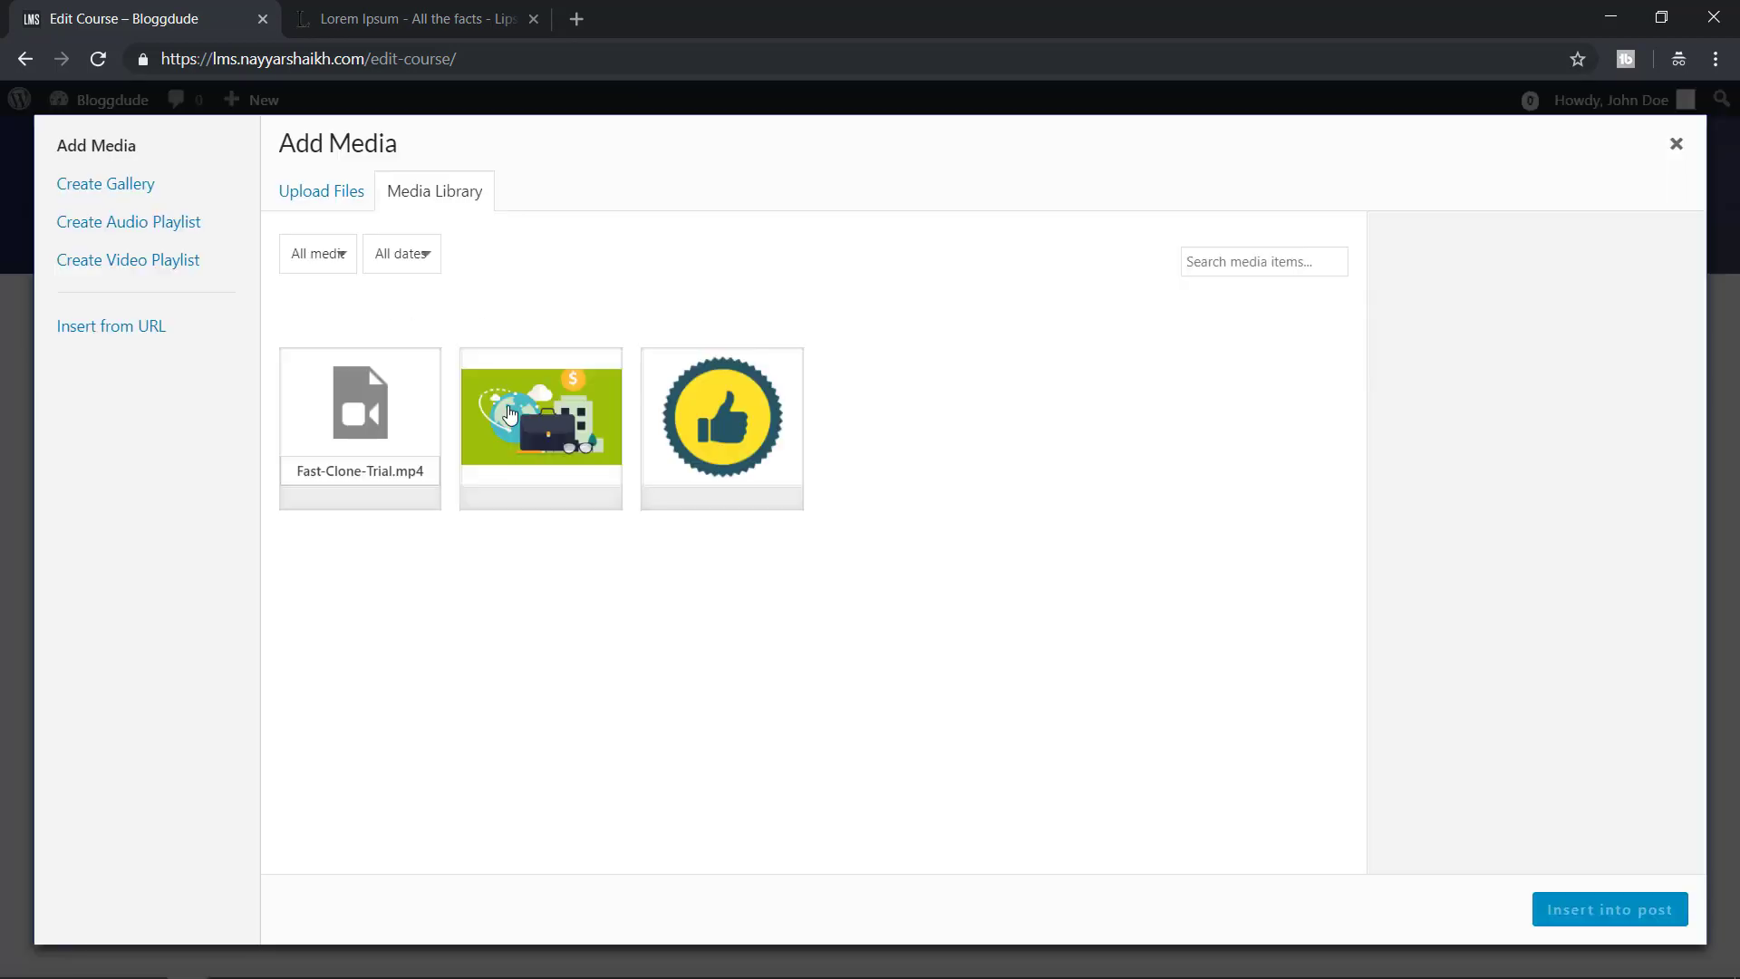
click(370, 431)
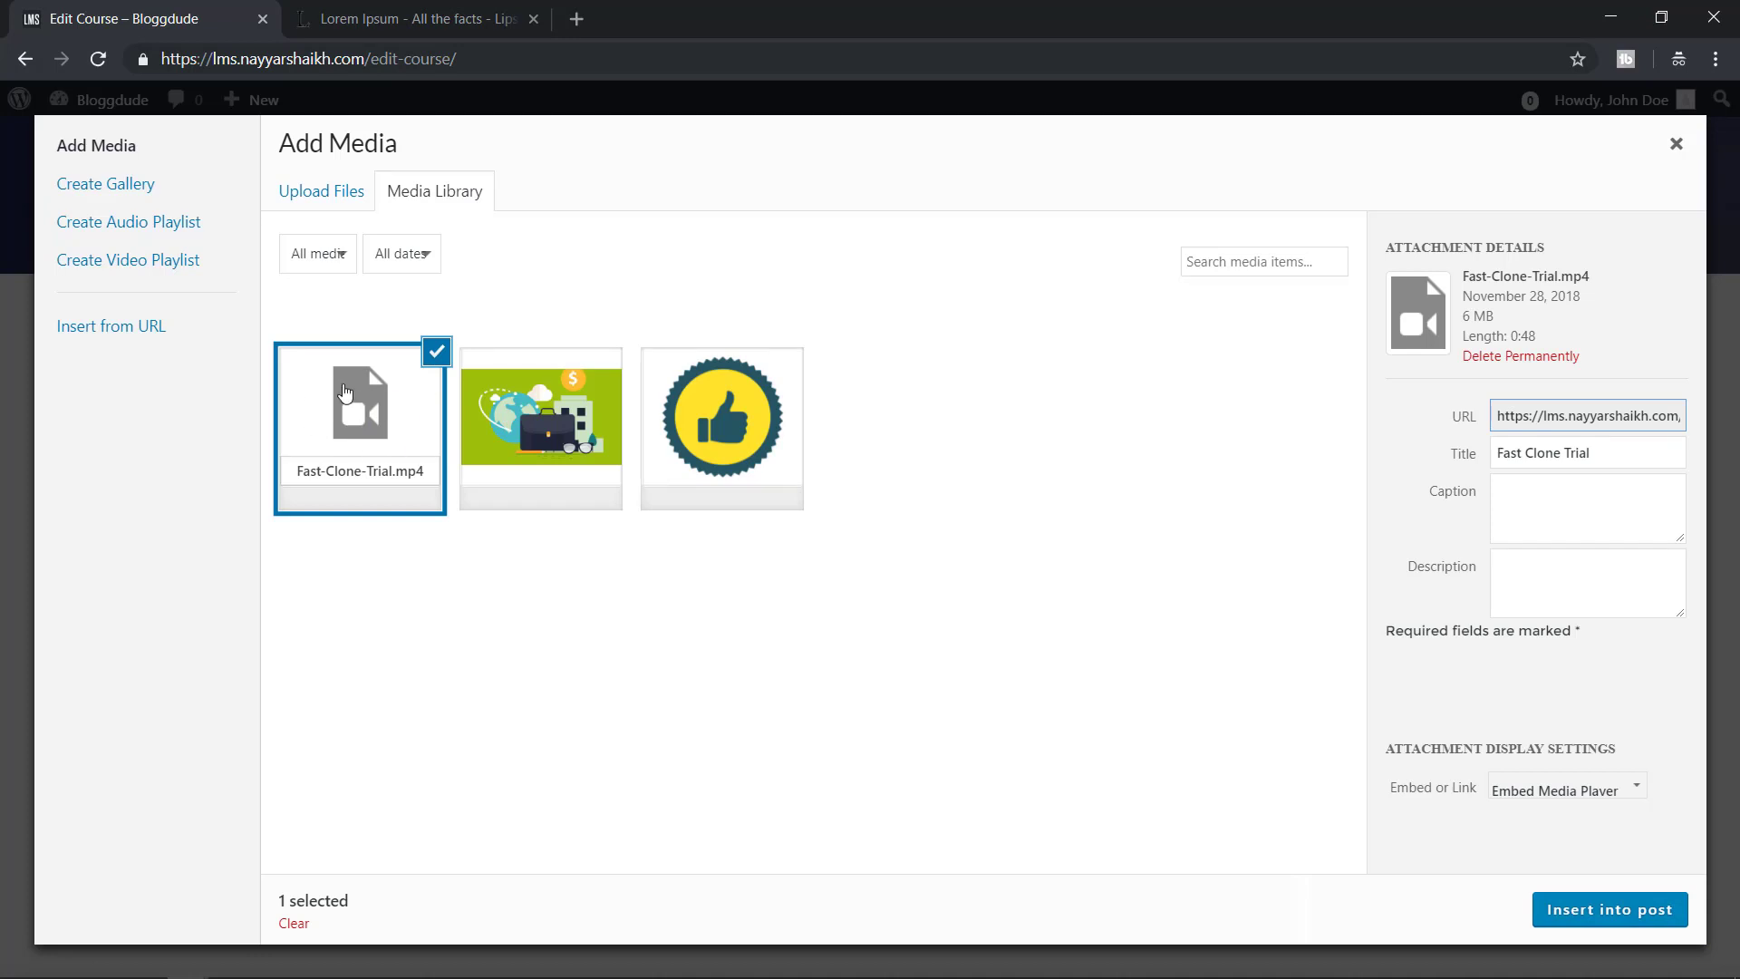
click(1627, 923)
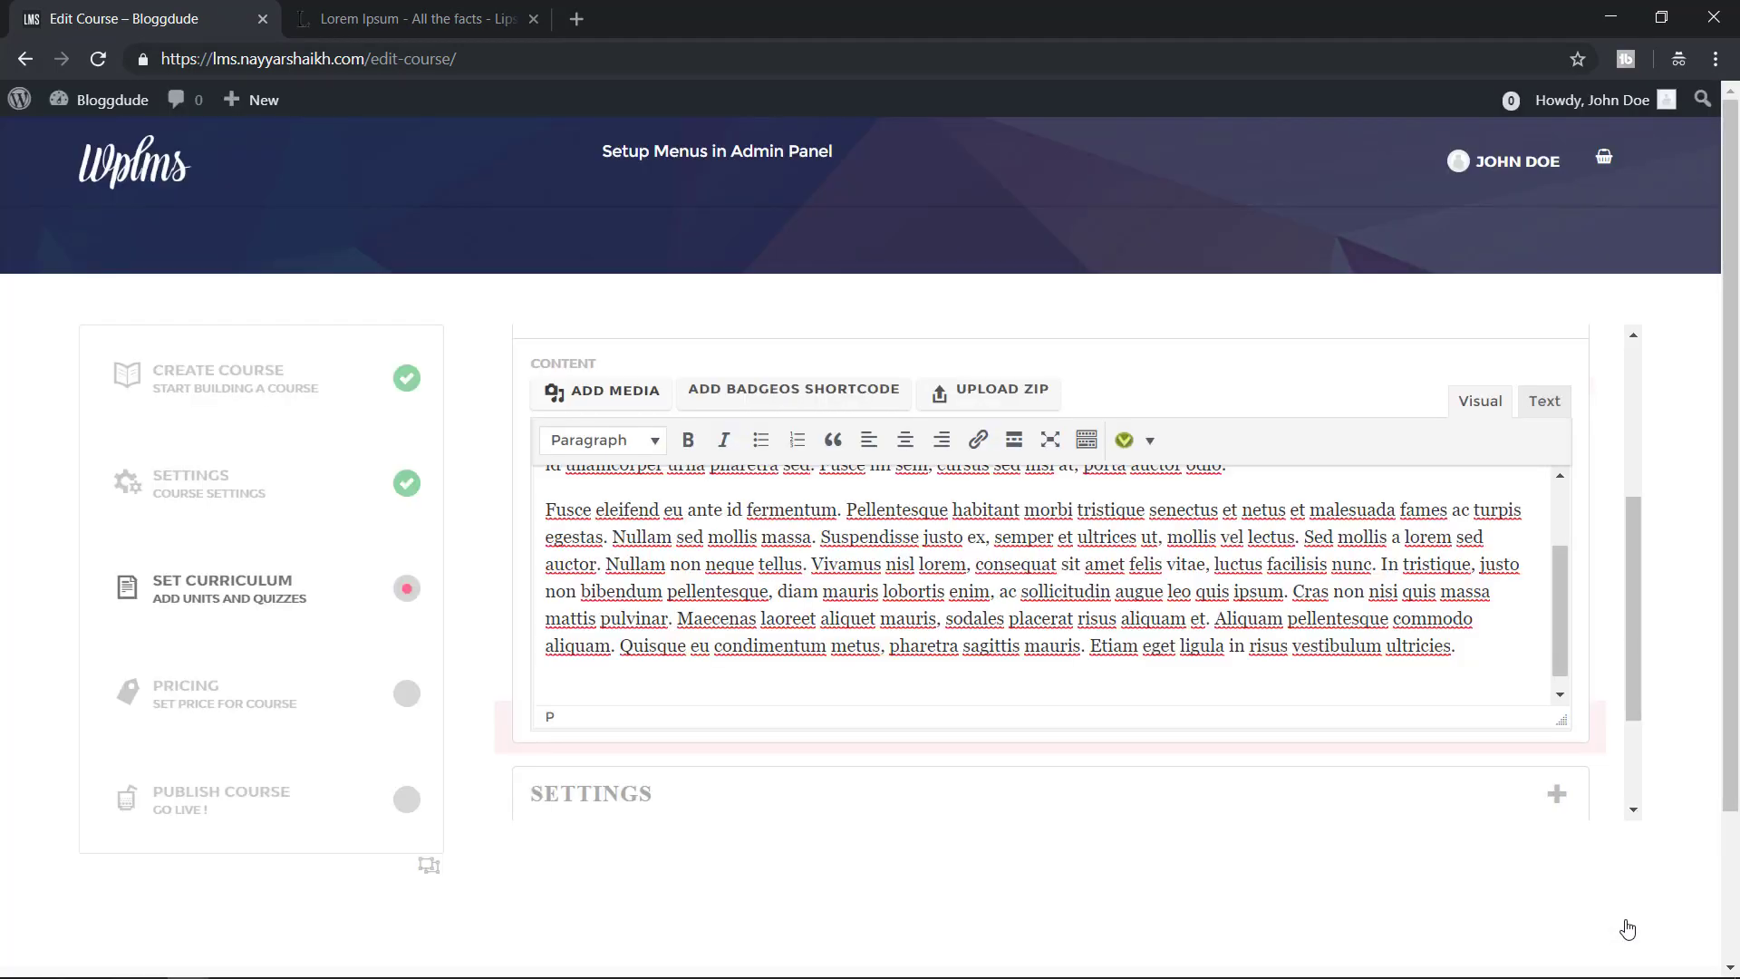
drag(713, 677, 548, 636)
click(719, 684)
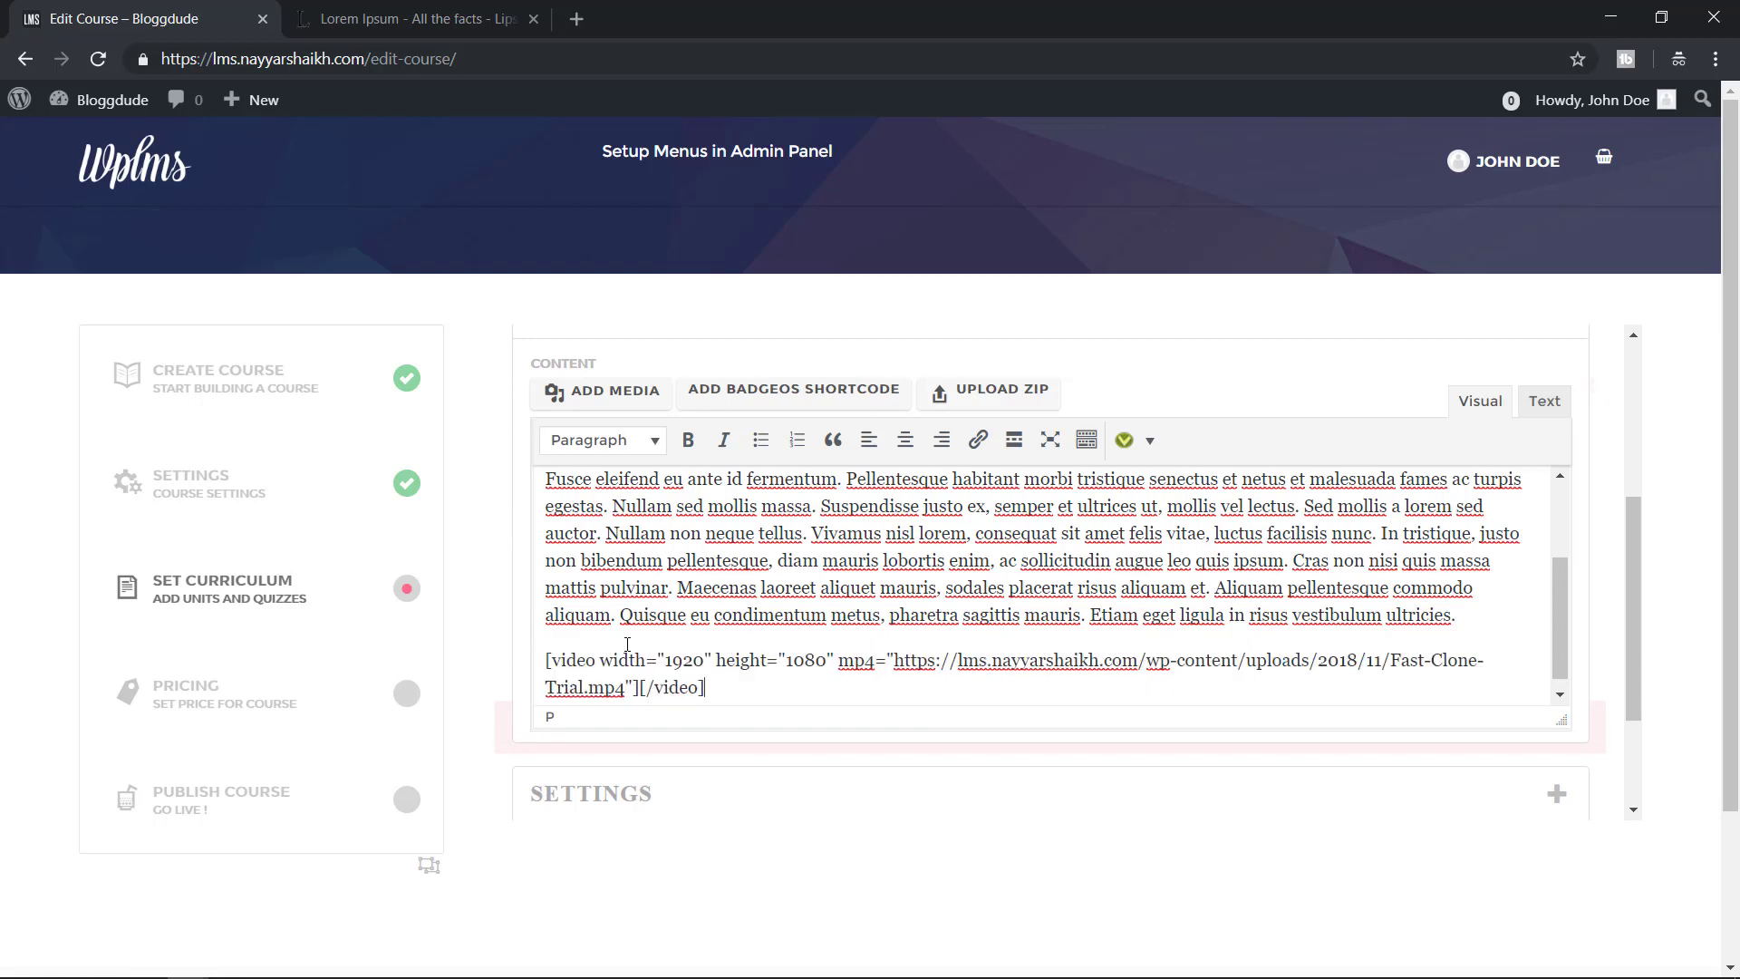
- Expand the unit's Settings section
scroll(716, 617, up, 4)
scroll(689, 507, down, 6)
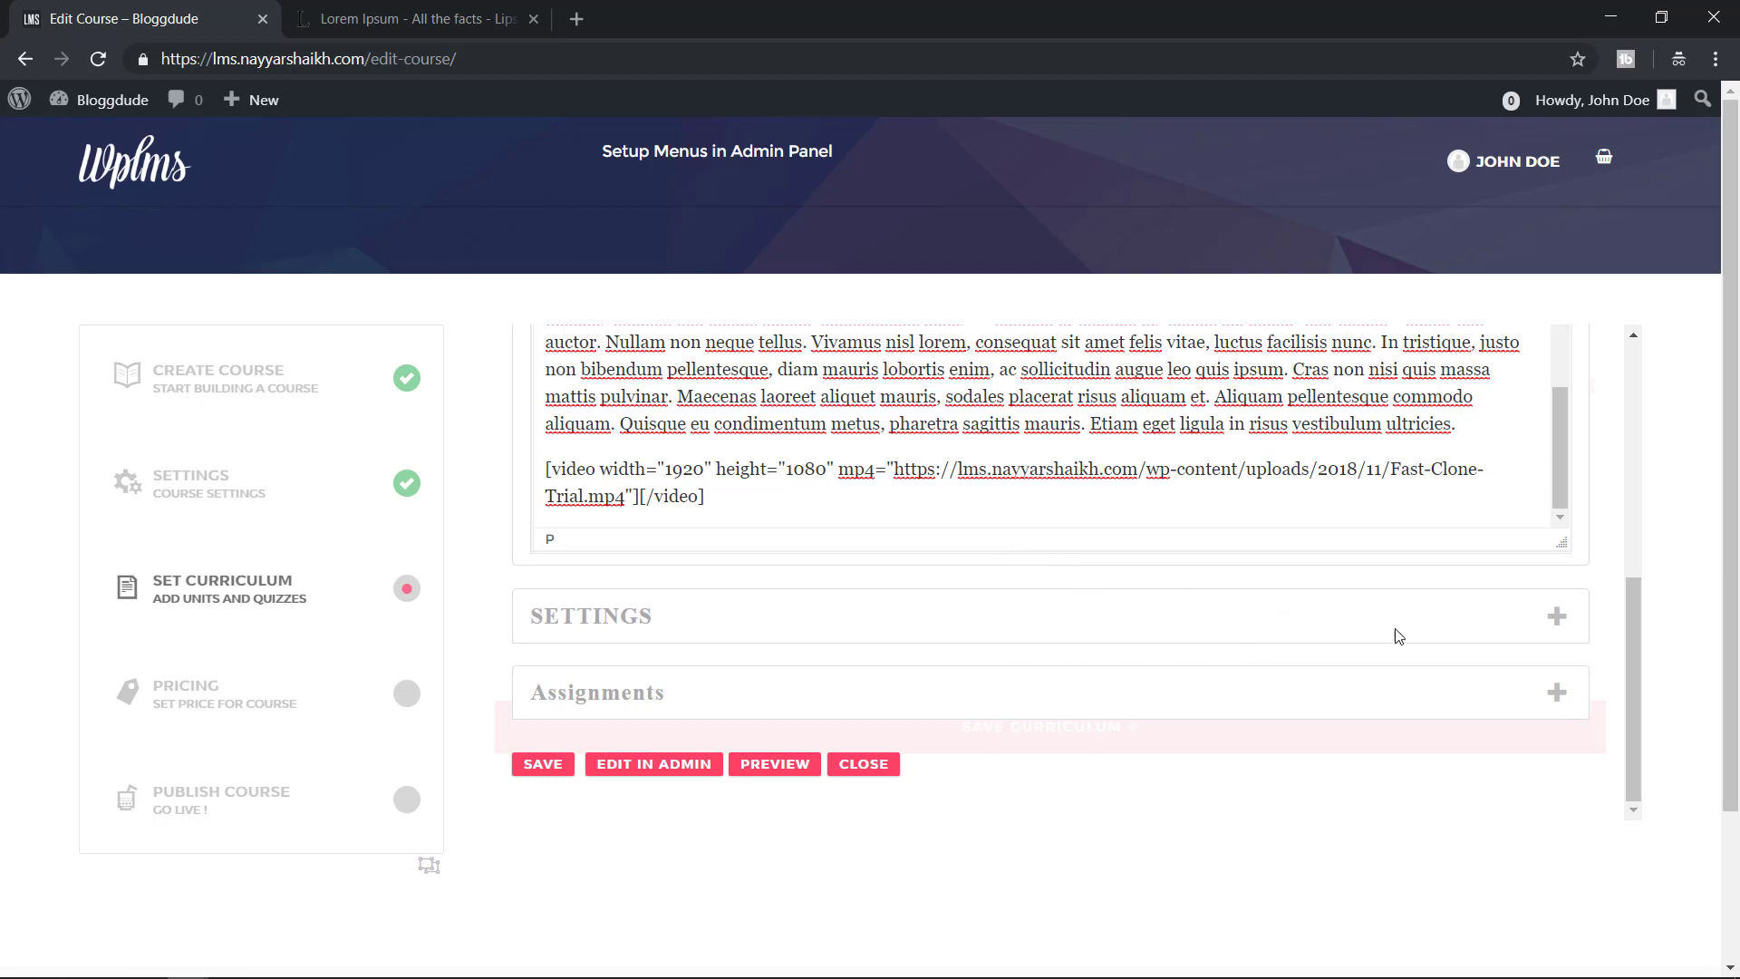
click(1450, 627)
- Give the unit a short pasted lorem ipsum description and keep Video as the unit type
scroll(1301, 640, down, 1)
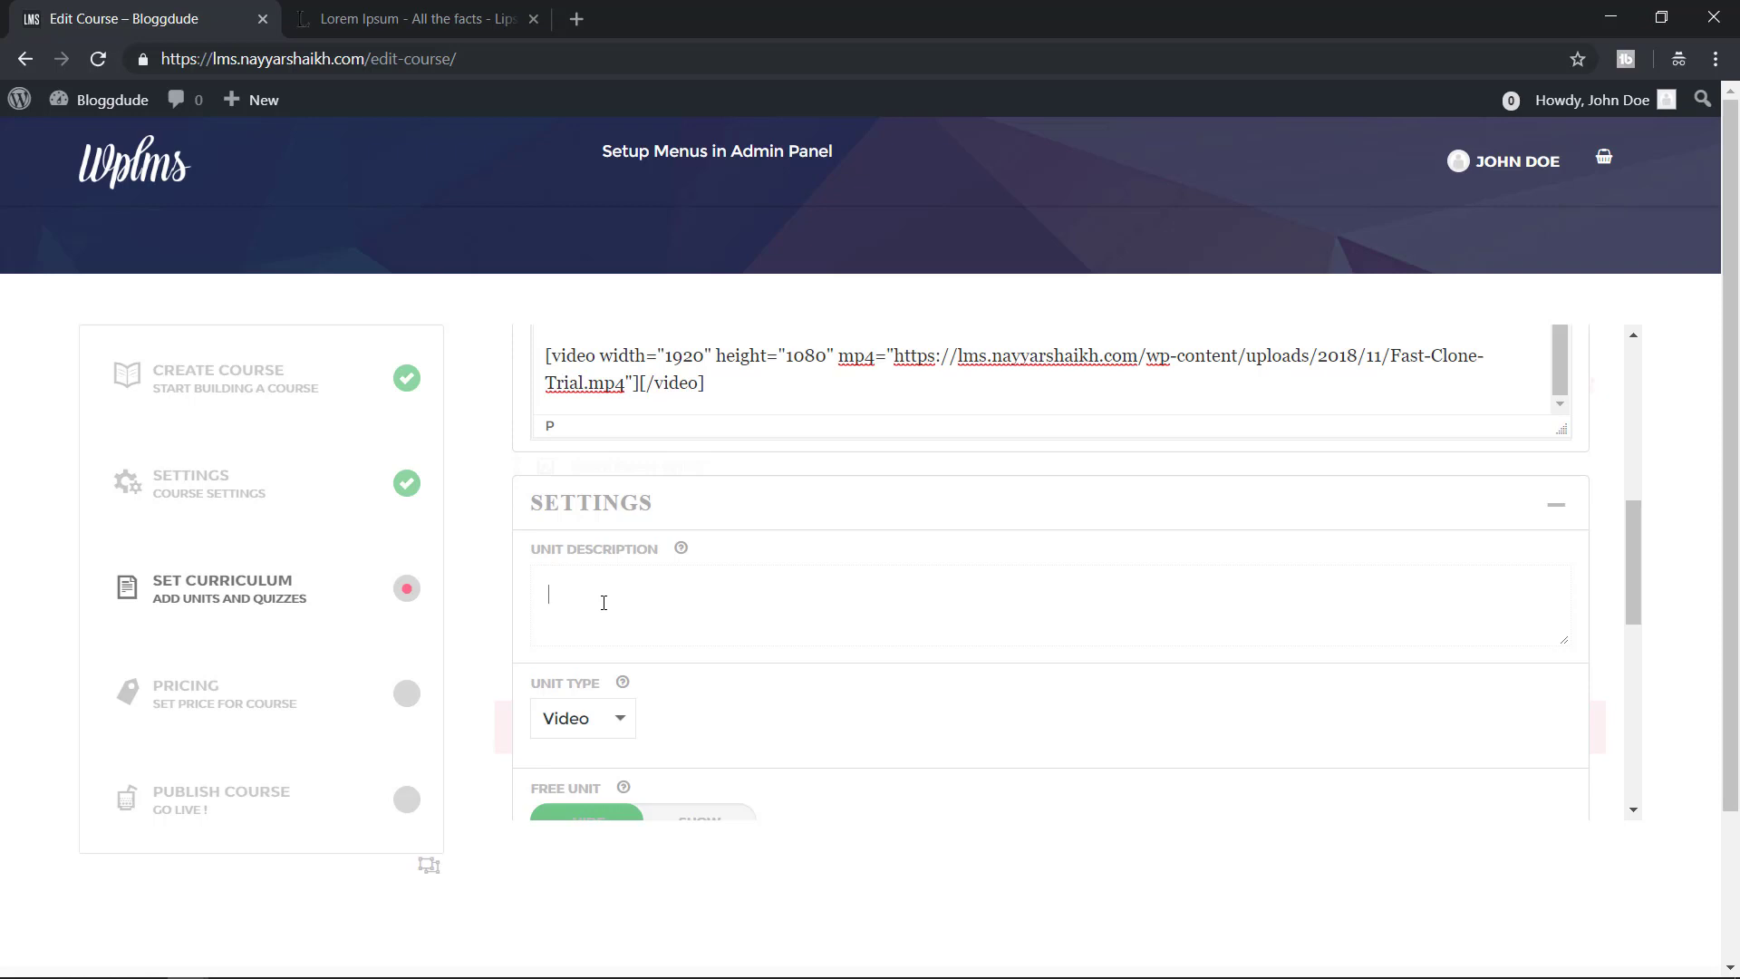
key(ctrl+v)
drag(1472, 620, 1022, 589)
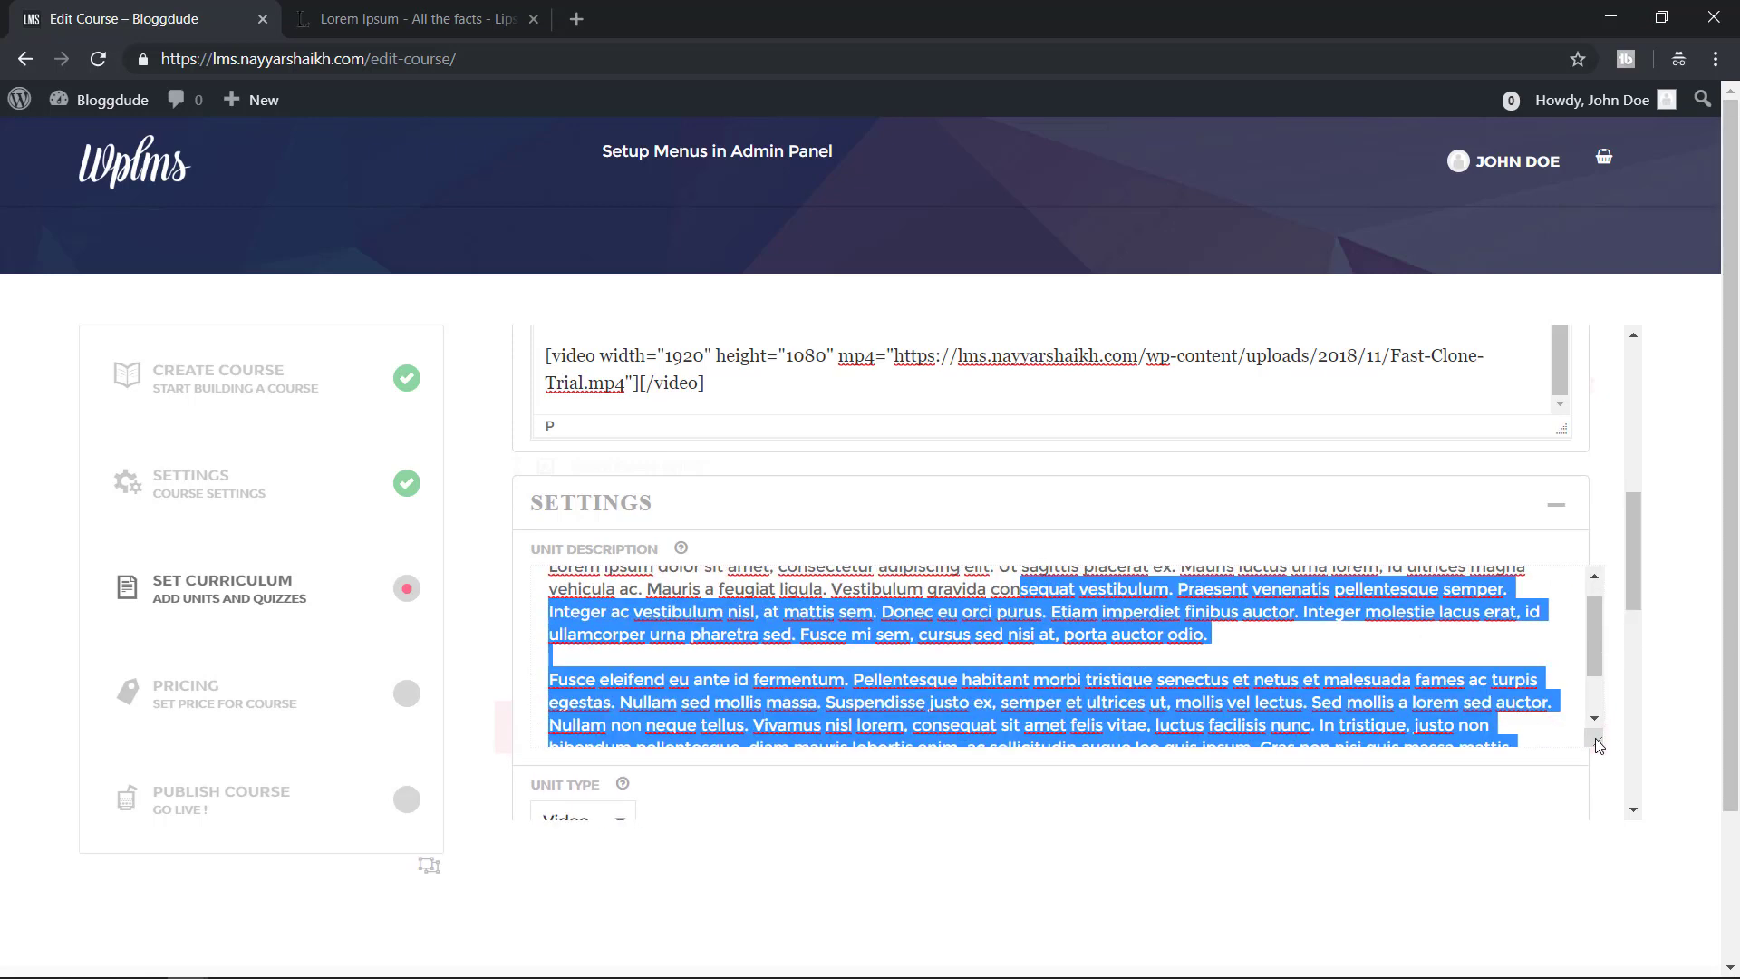
key(BackSpace)
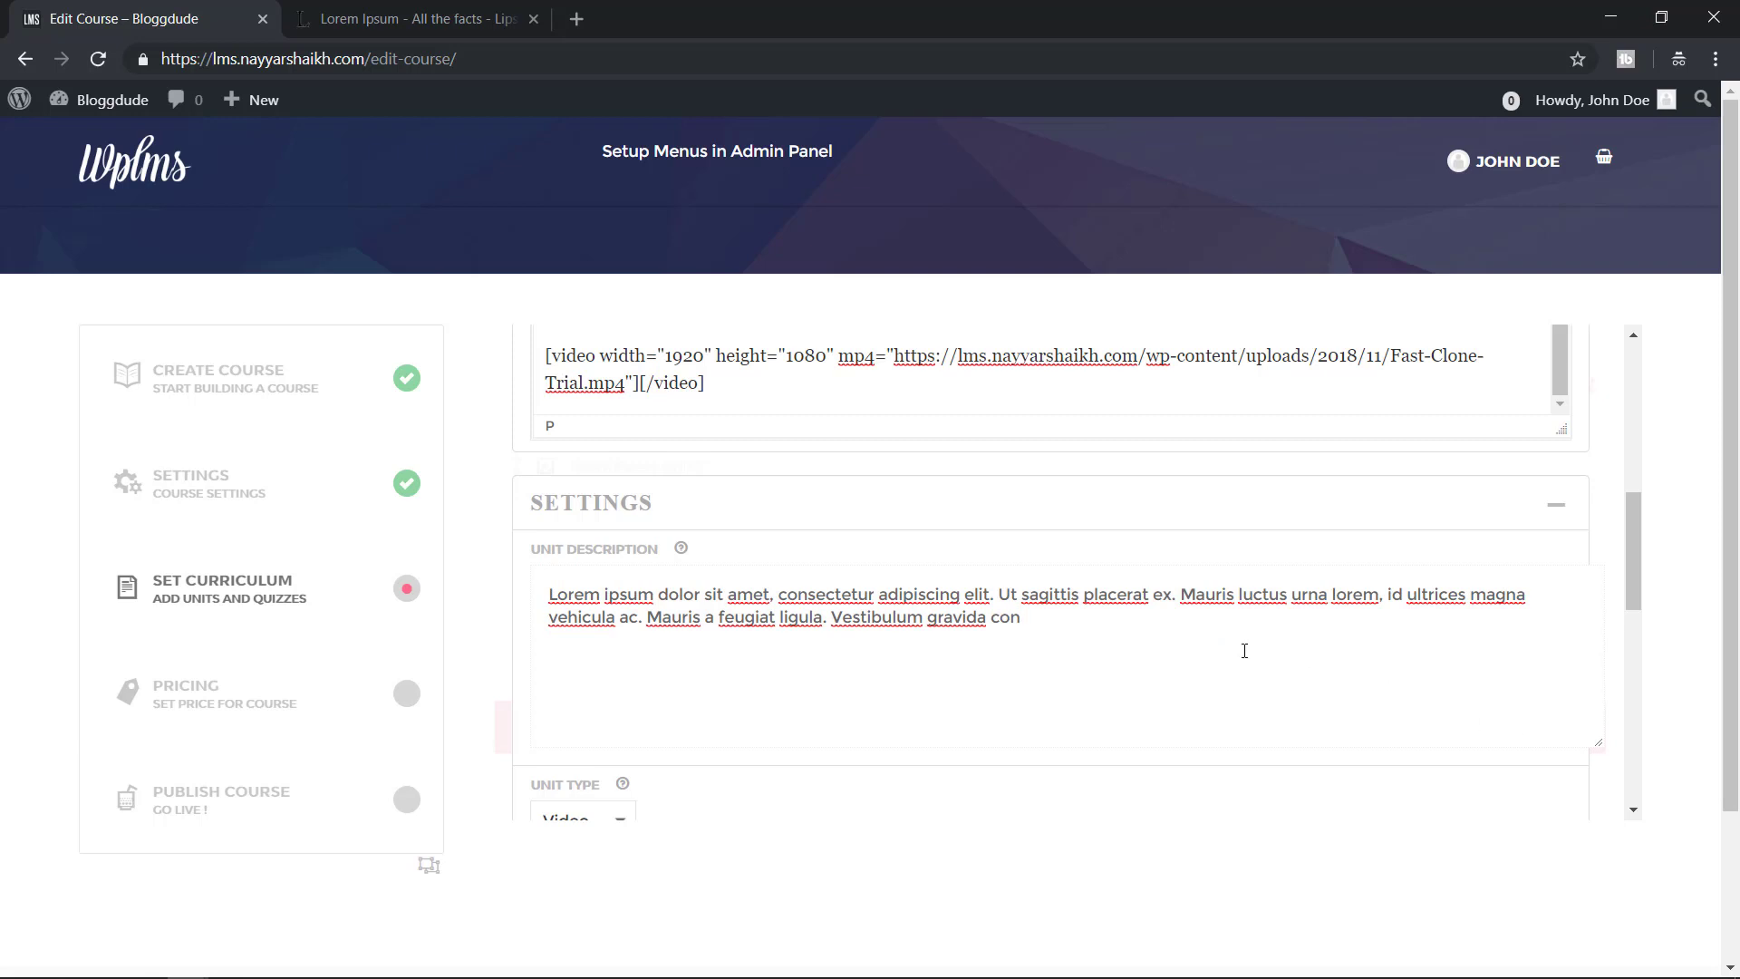
scroll(1095, 623, down, 5)
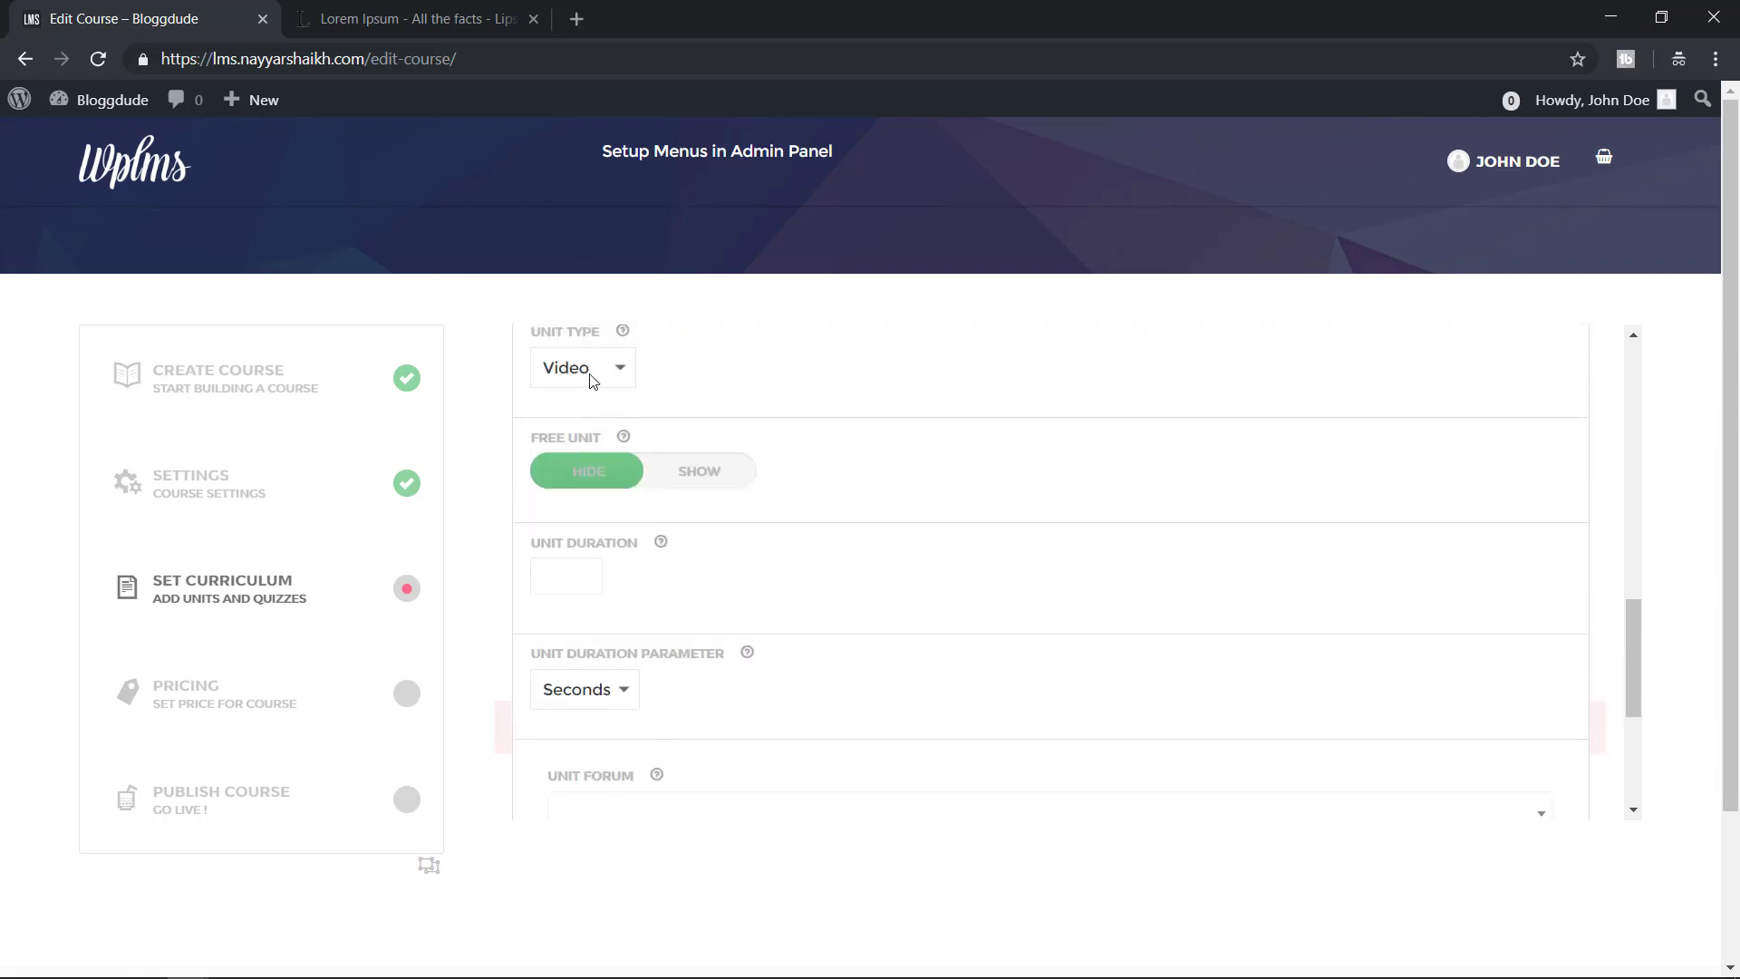
click(590, 375)
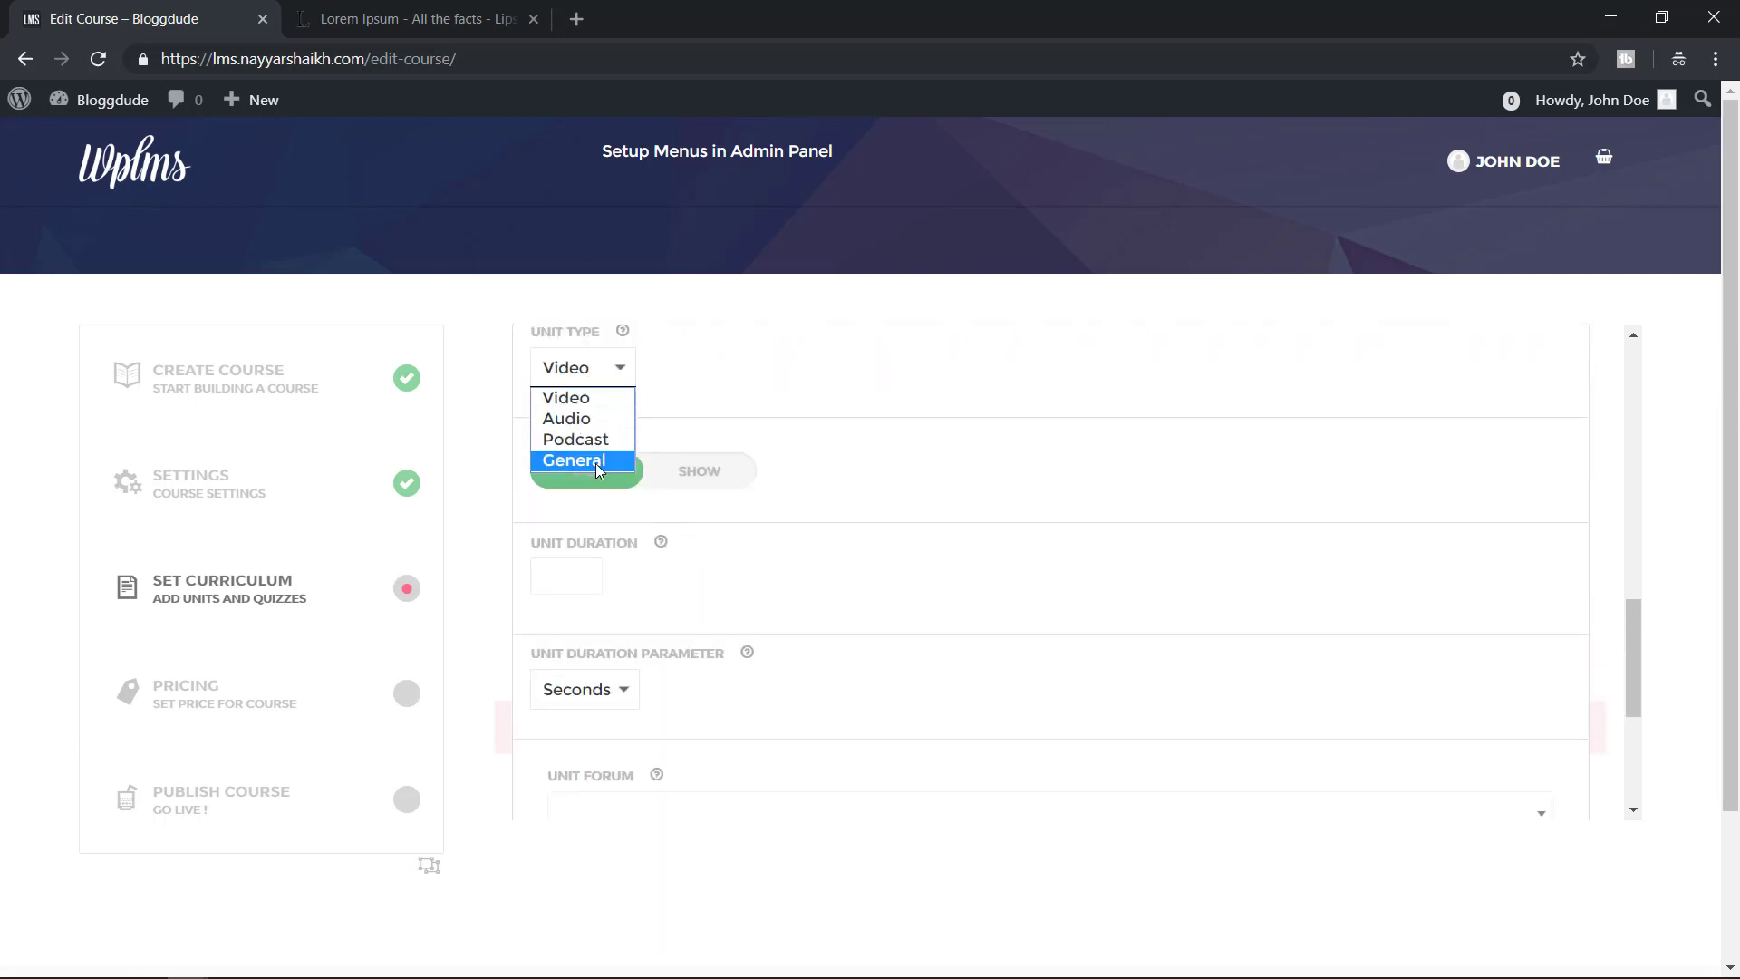
click(571, 399)
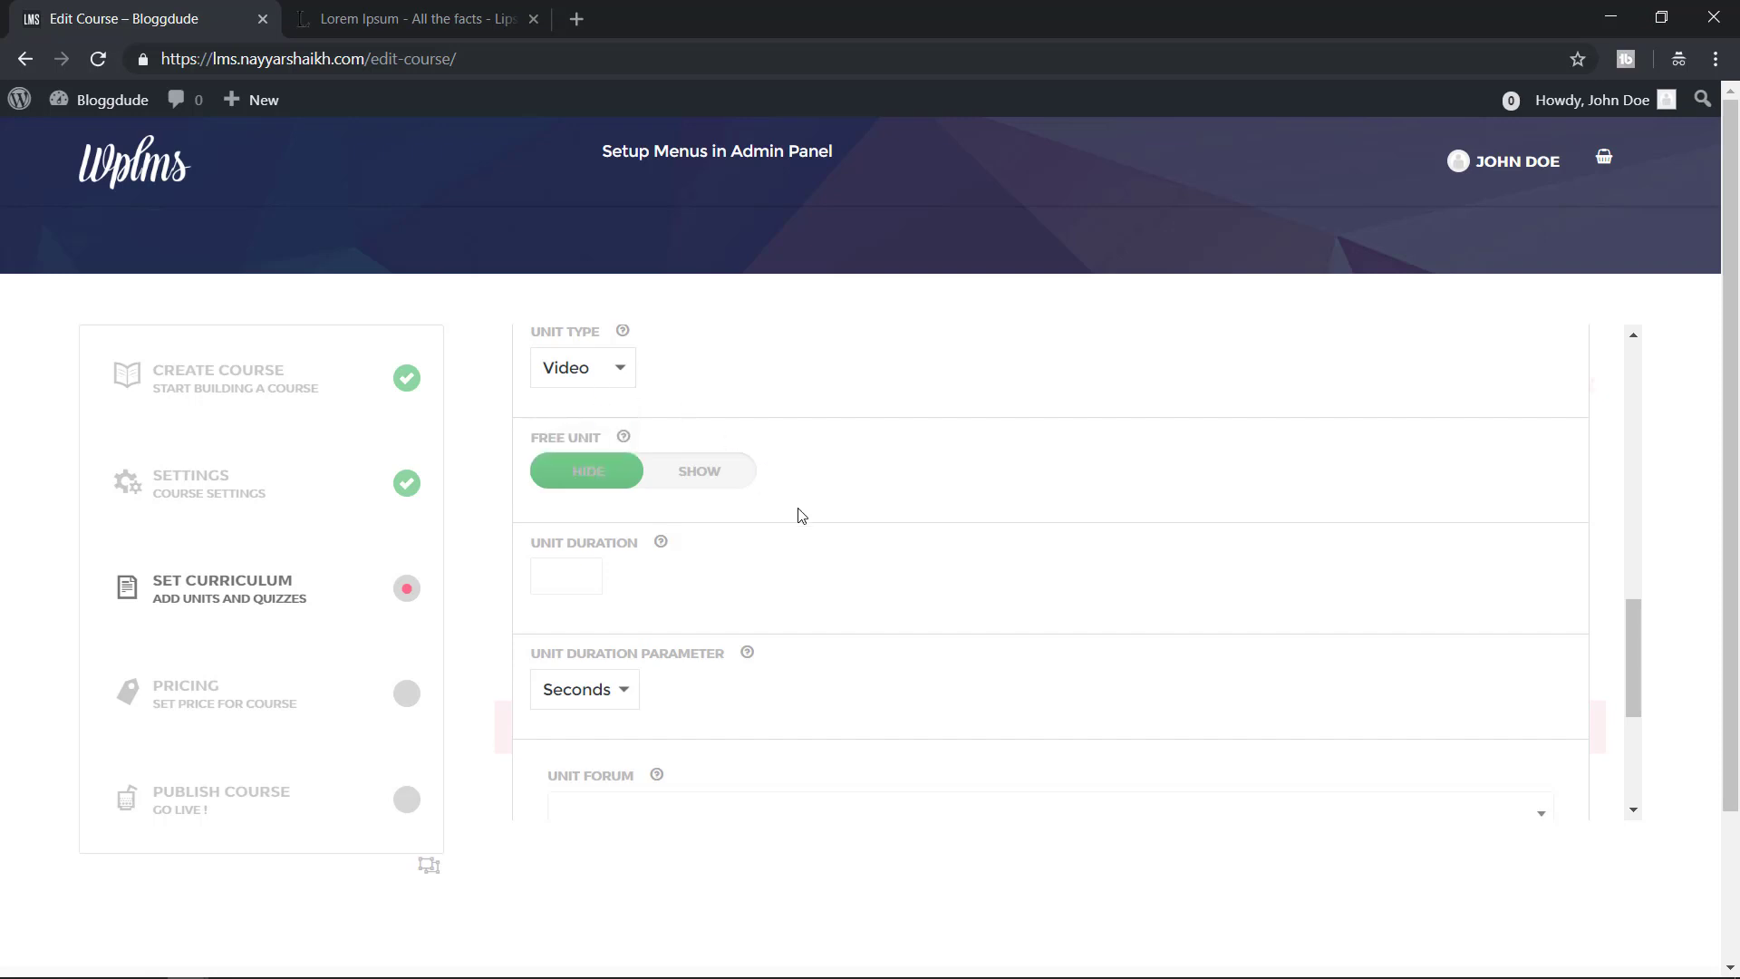
scroll(810, 521, up, 4)
scroll(819, 532, up, 5)
scroll(890, 737, down, 10)
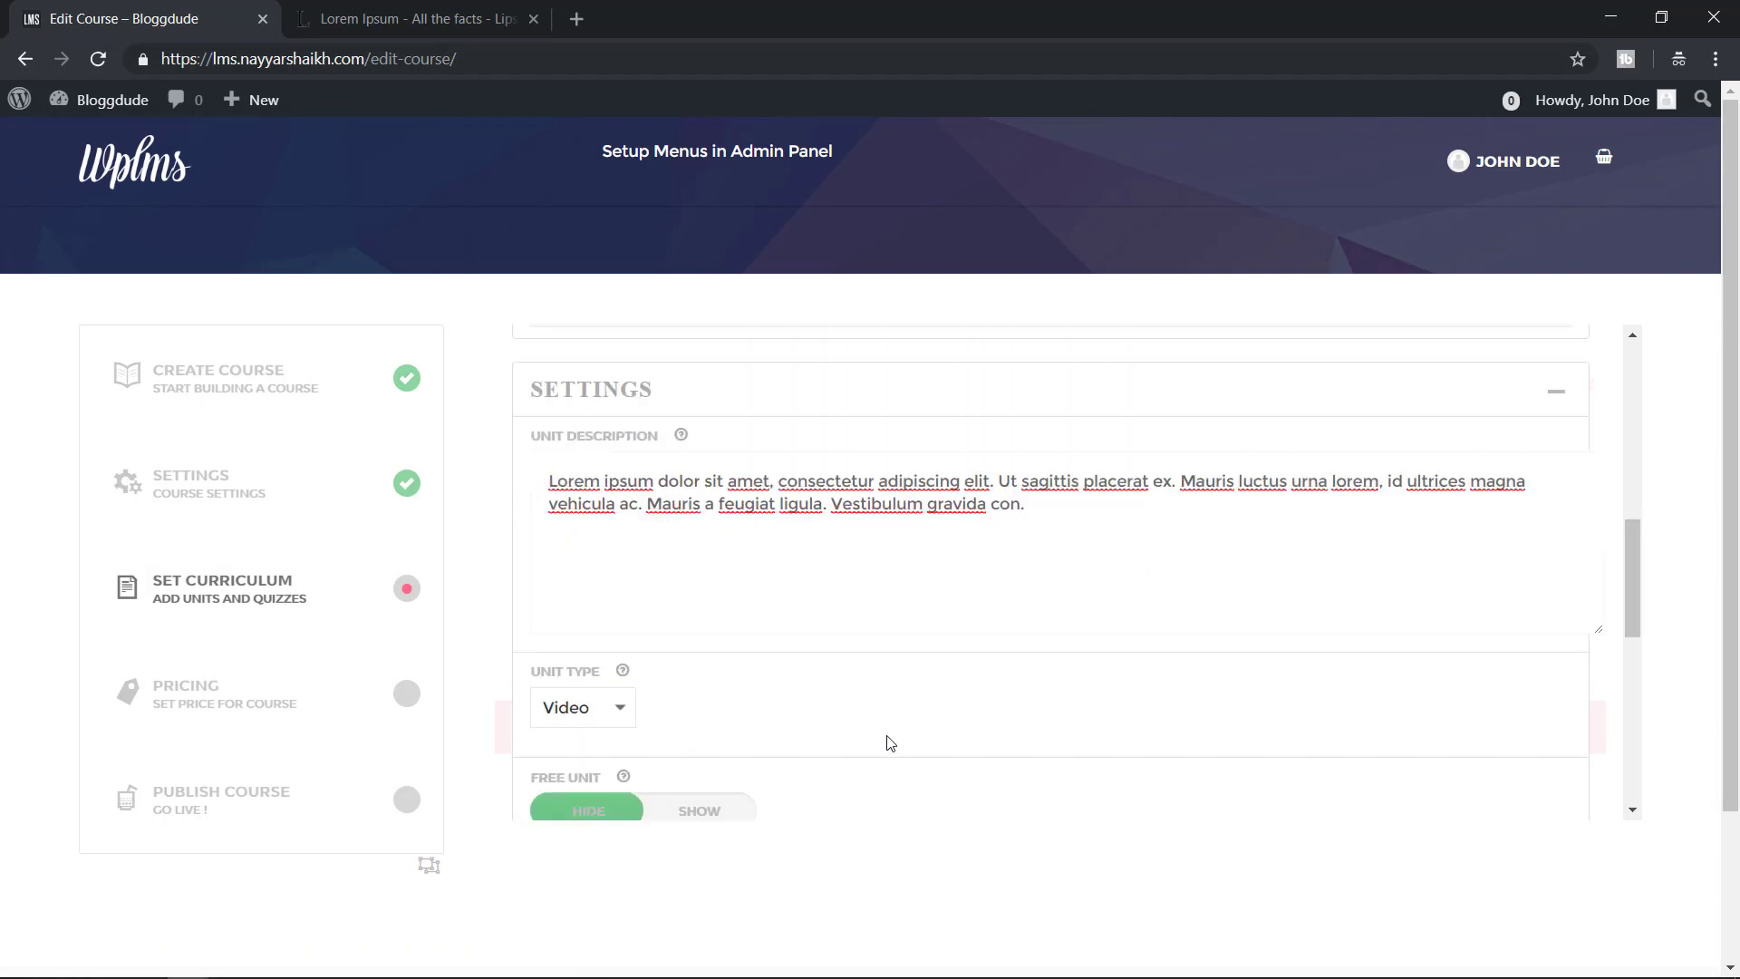
scroll(866, 661, up, 1)
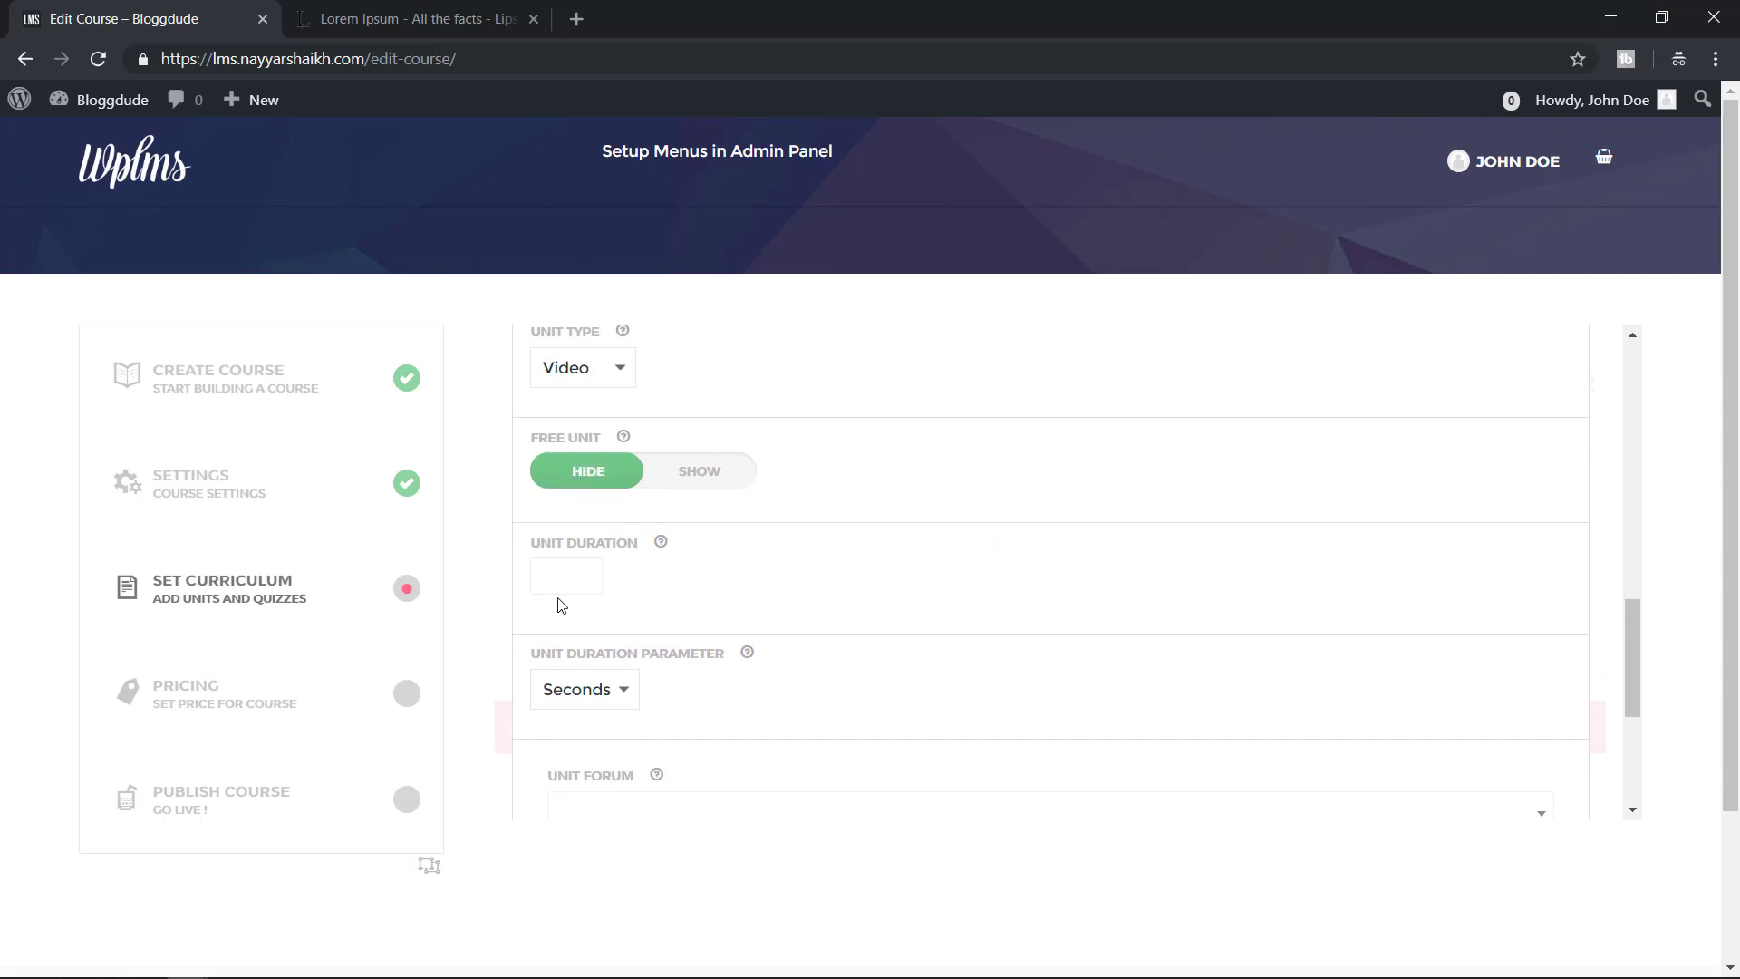
scroll(816, 603, up, 5)
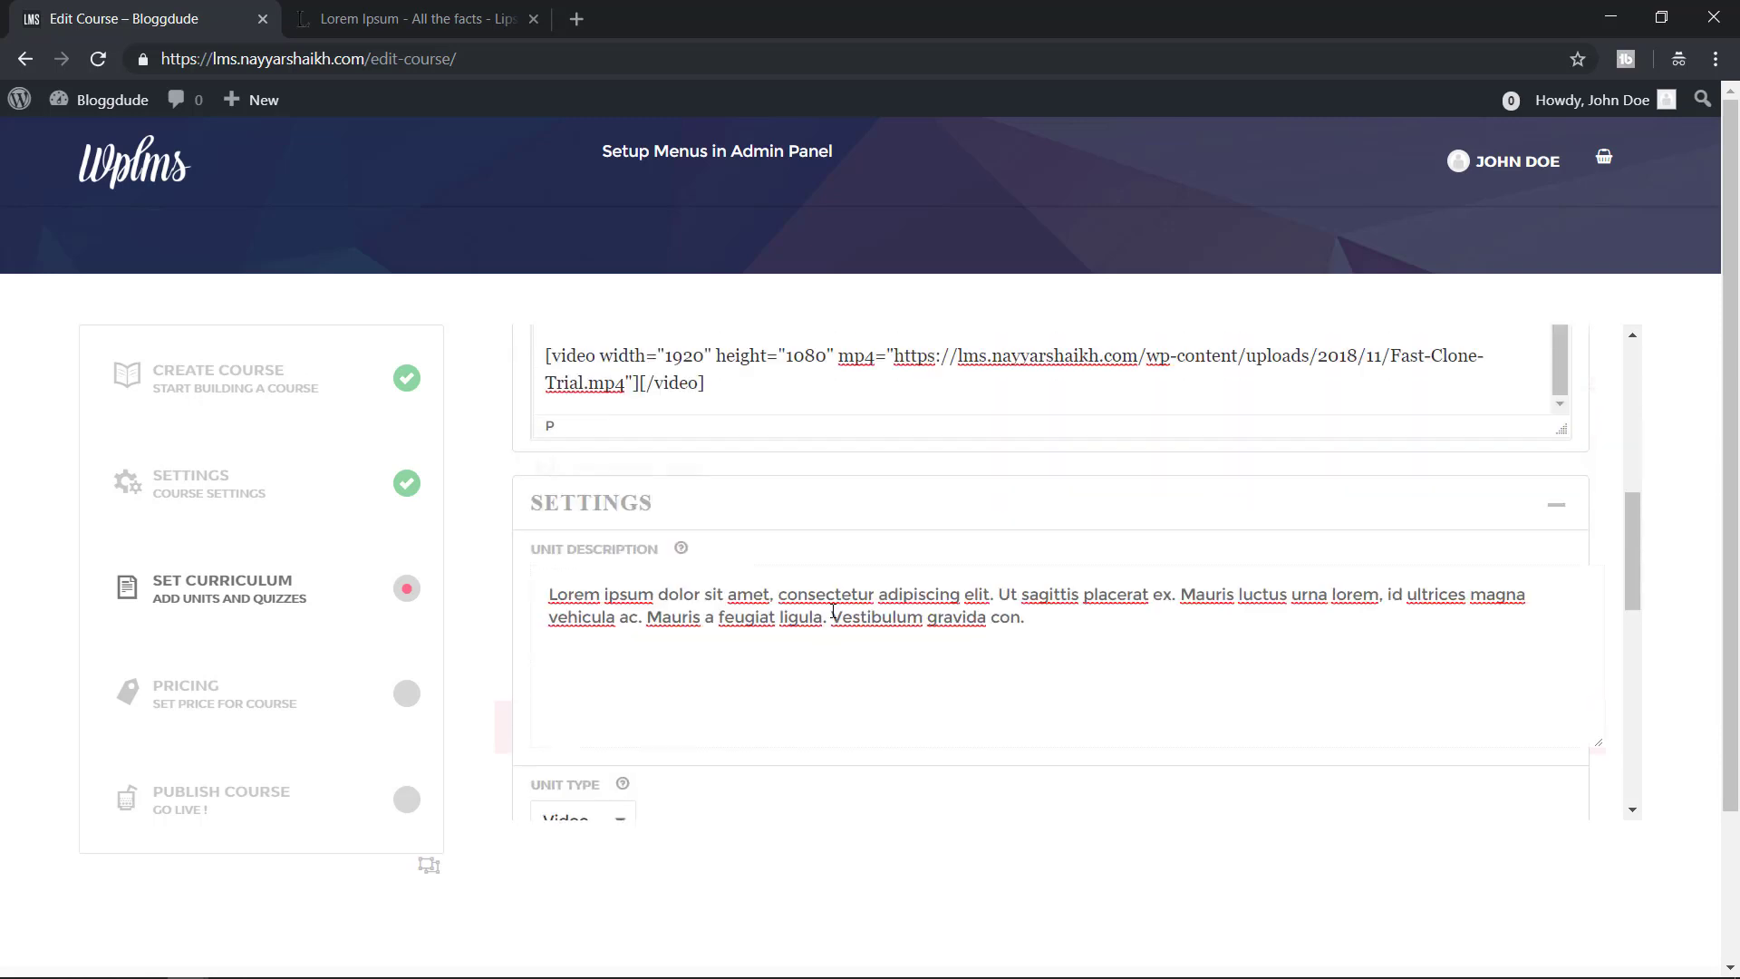
scroll(1055, 631, down, 5)
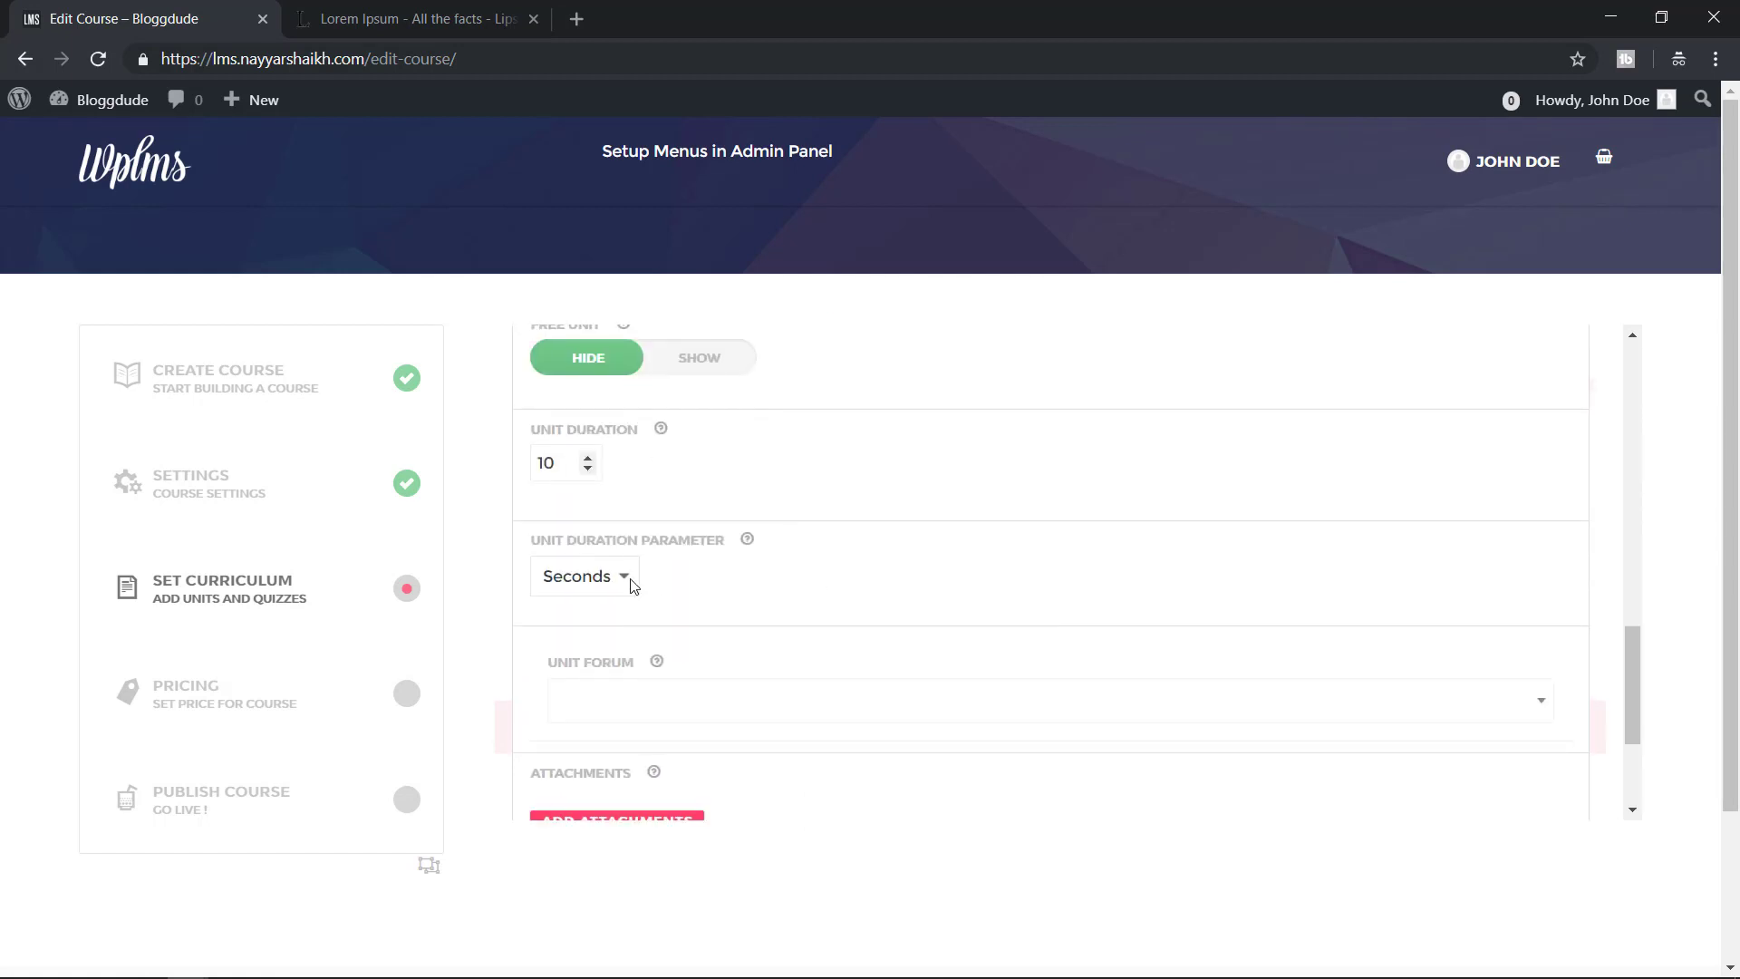
- Set the unit duration to Minutes and save the unit settings, confirming the overwrite
click(599, 581)
click(587, 635)
scroll(831, 606, down, 1)
scroll(802, 588, down, 1)
scroll(802, 588, down, 1)
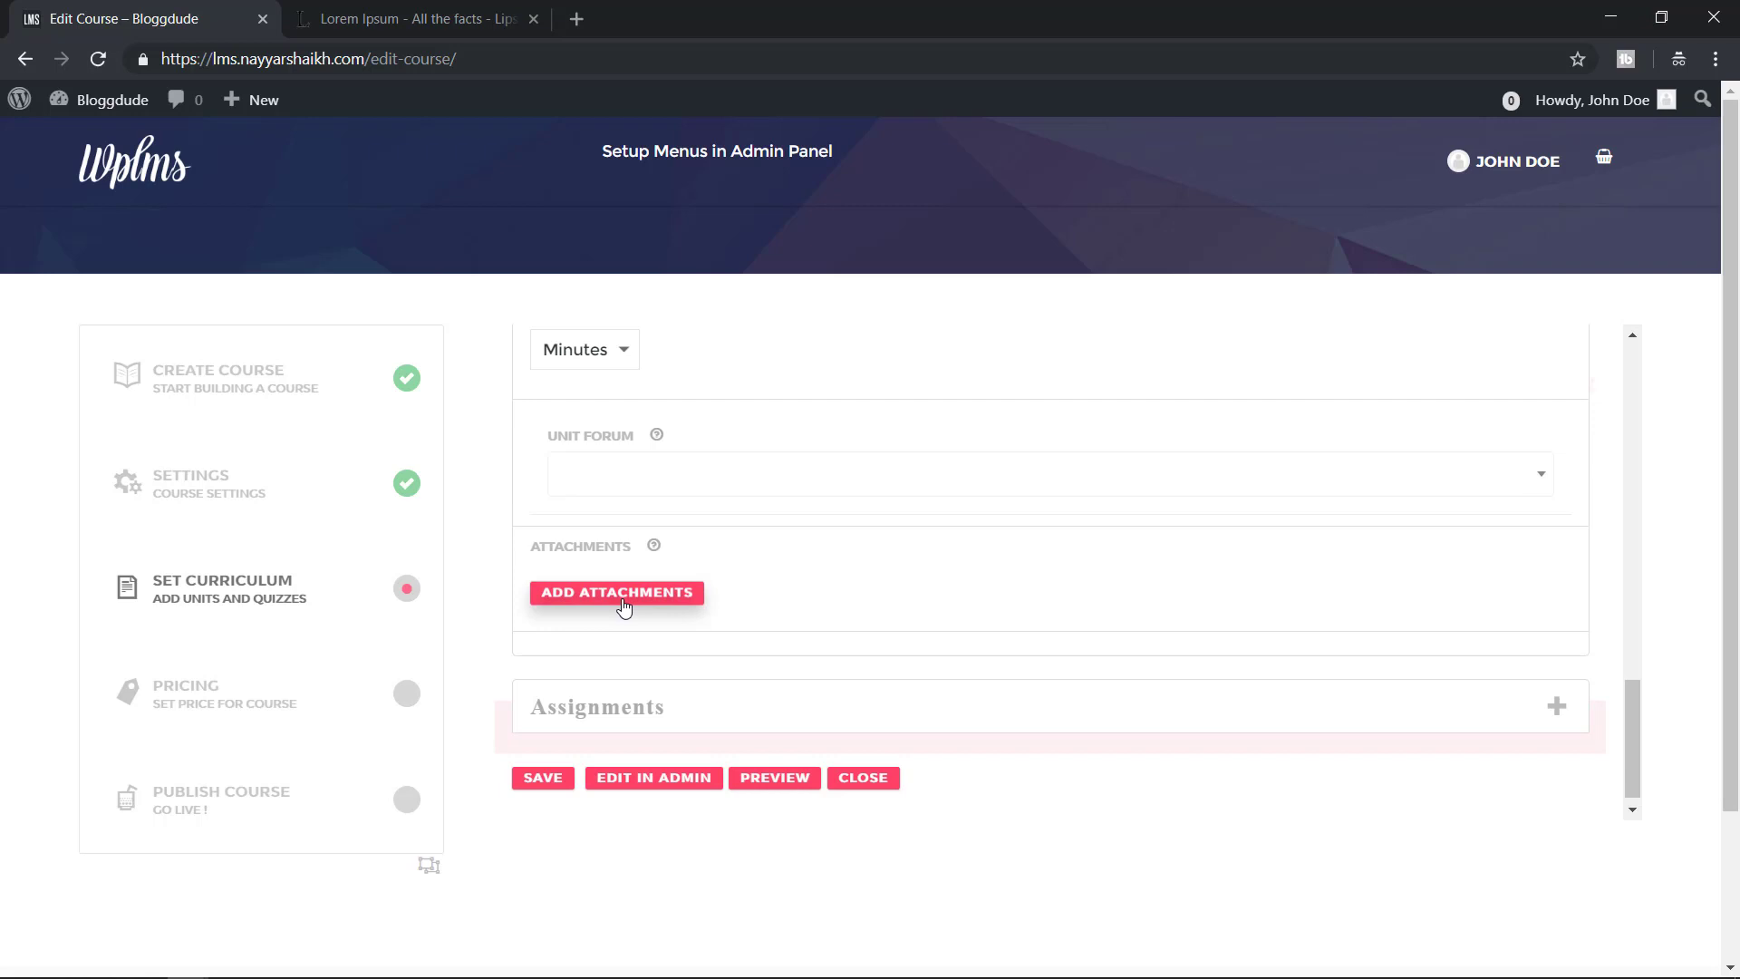
click(557, 791)
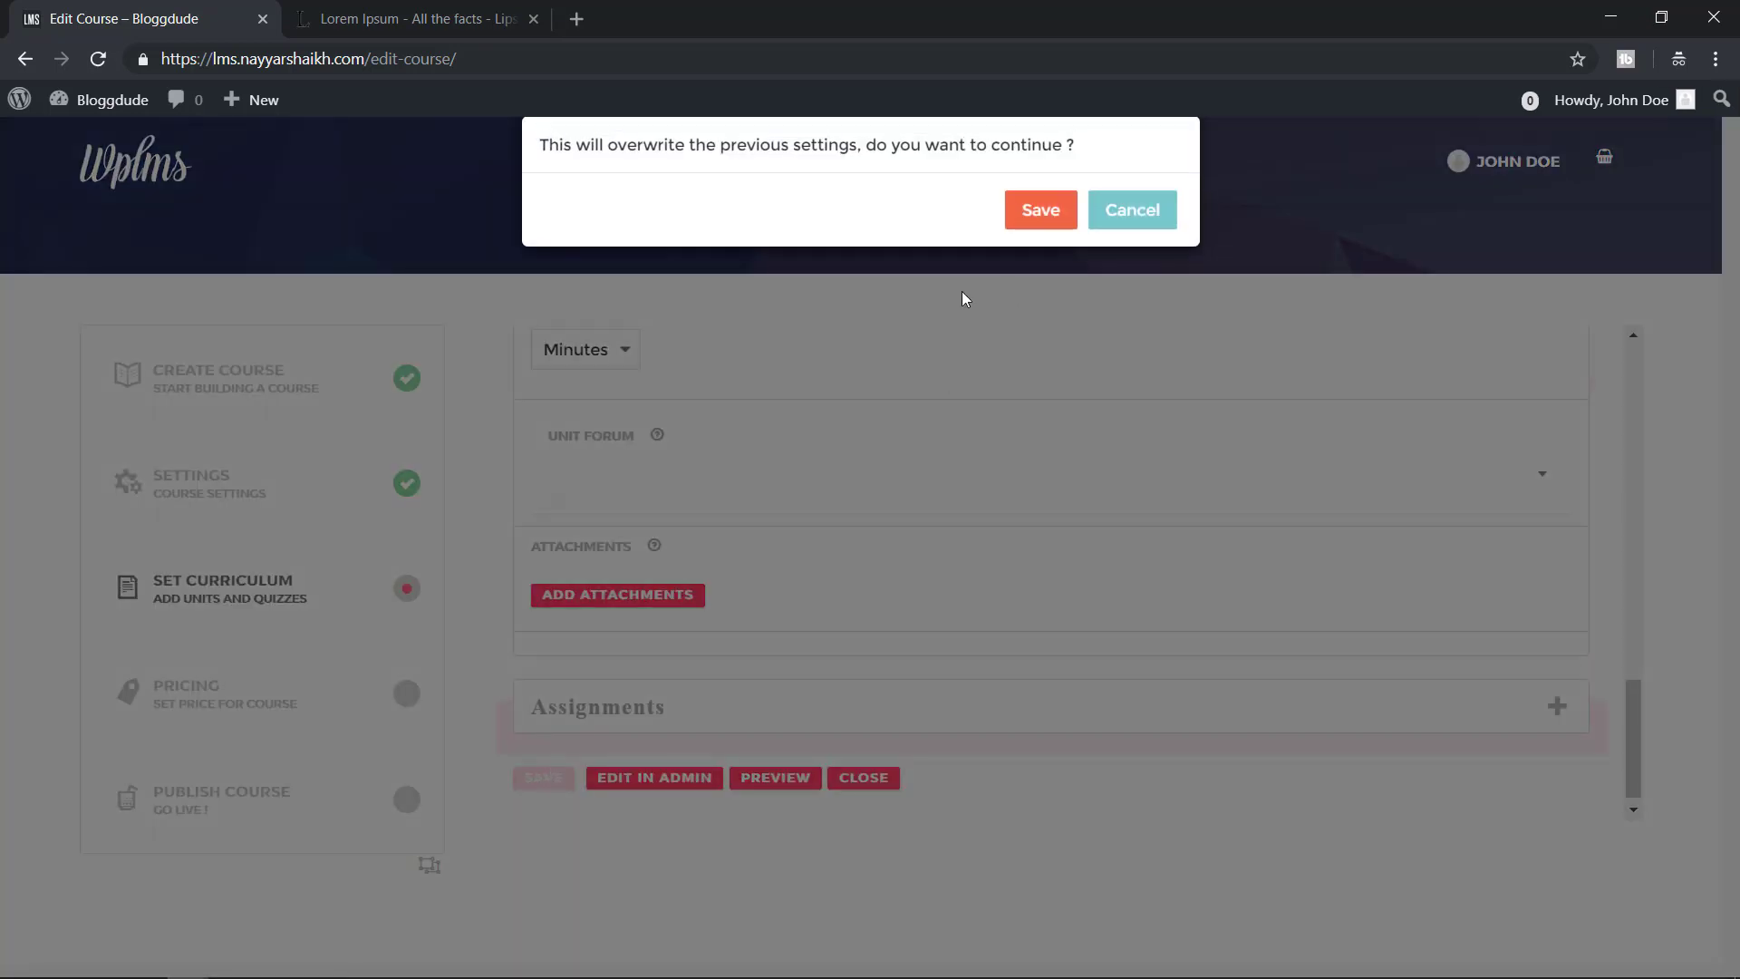
click(1015, 216)
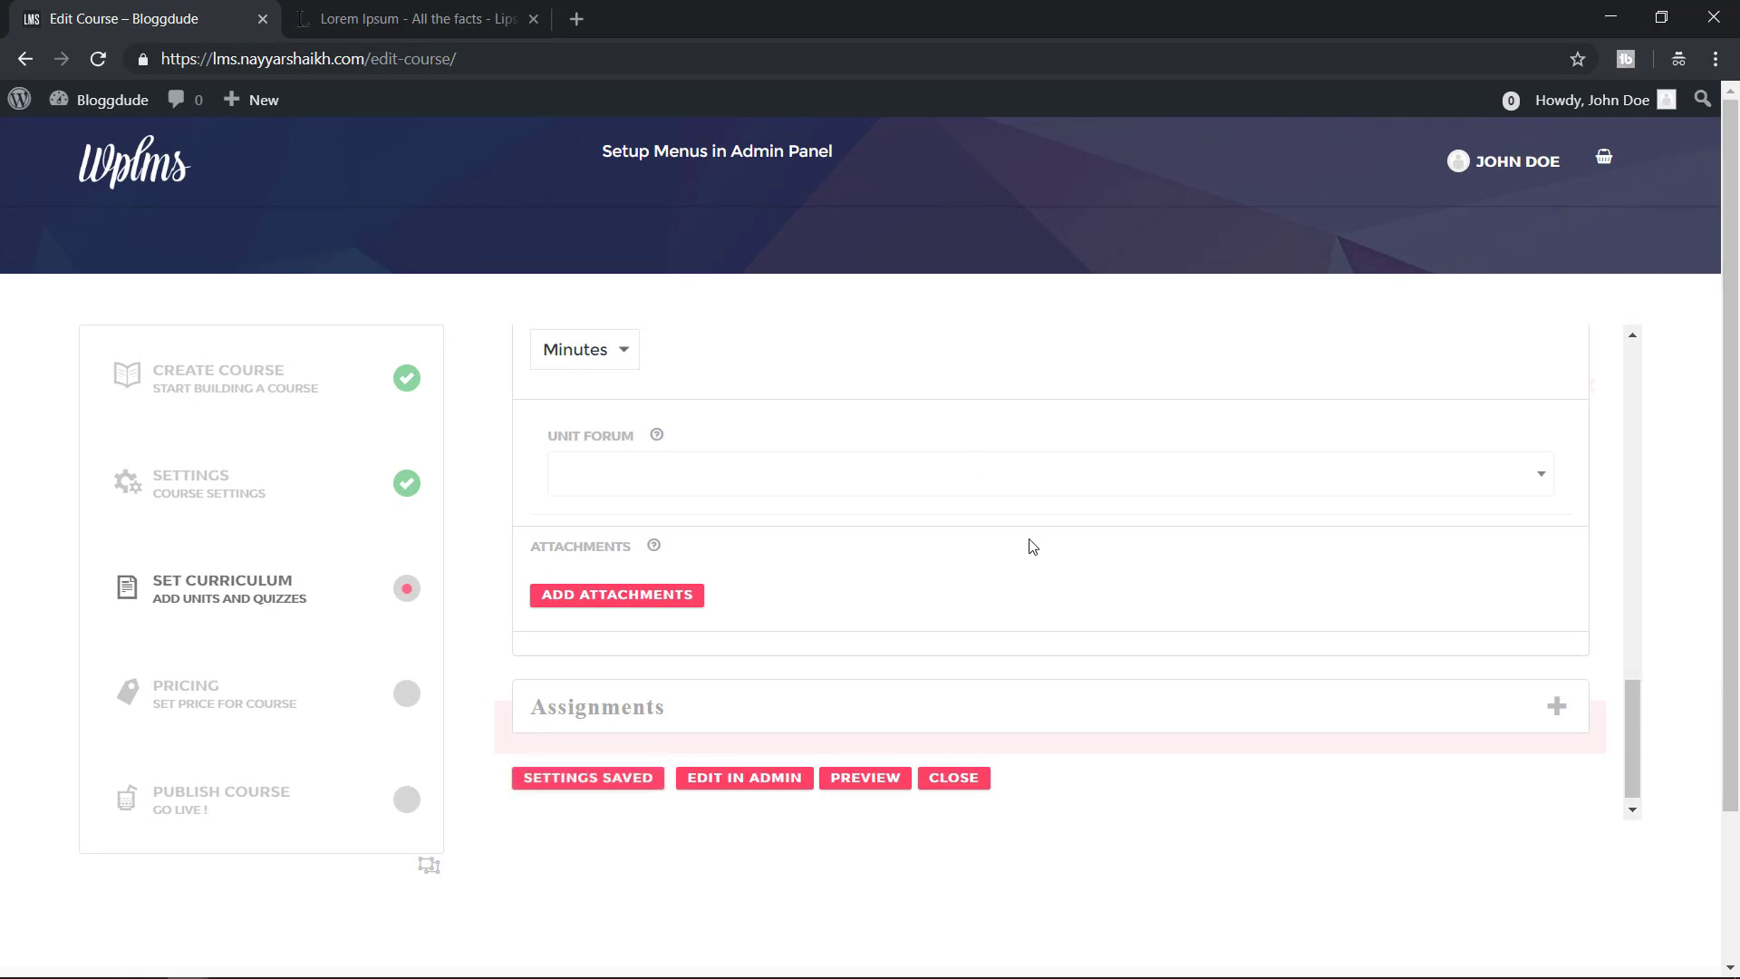
- Close the unit editor and preview WordPress Unit1's content in the curriculum
click(956, 777)
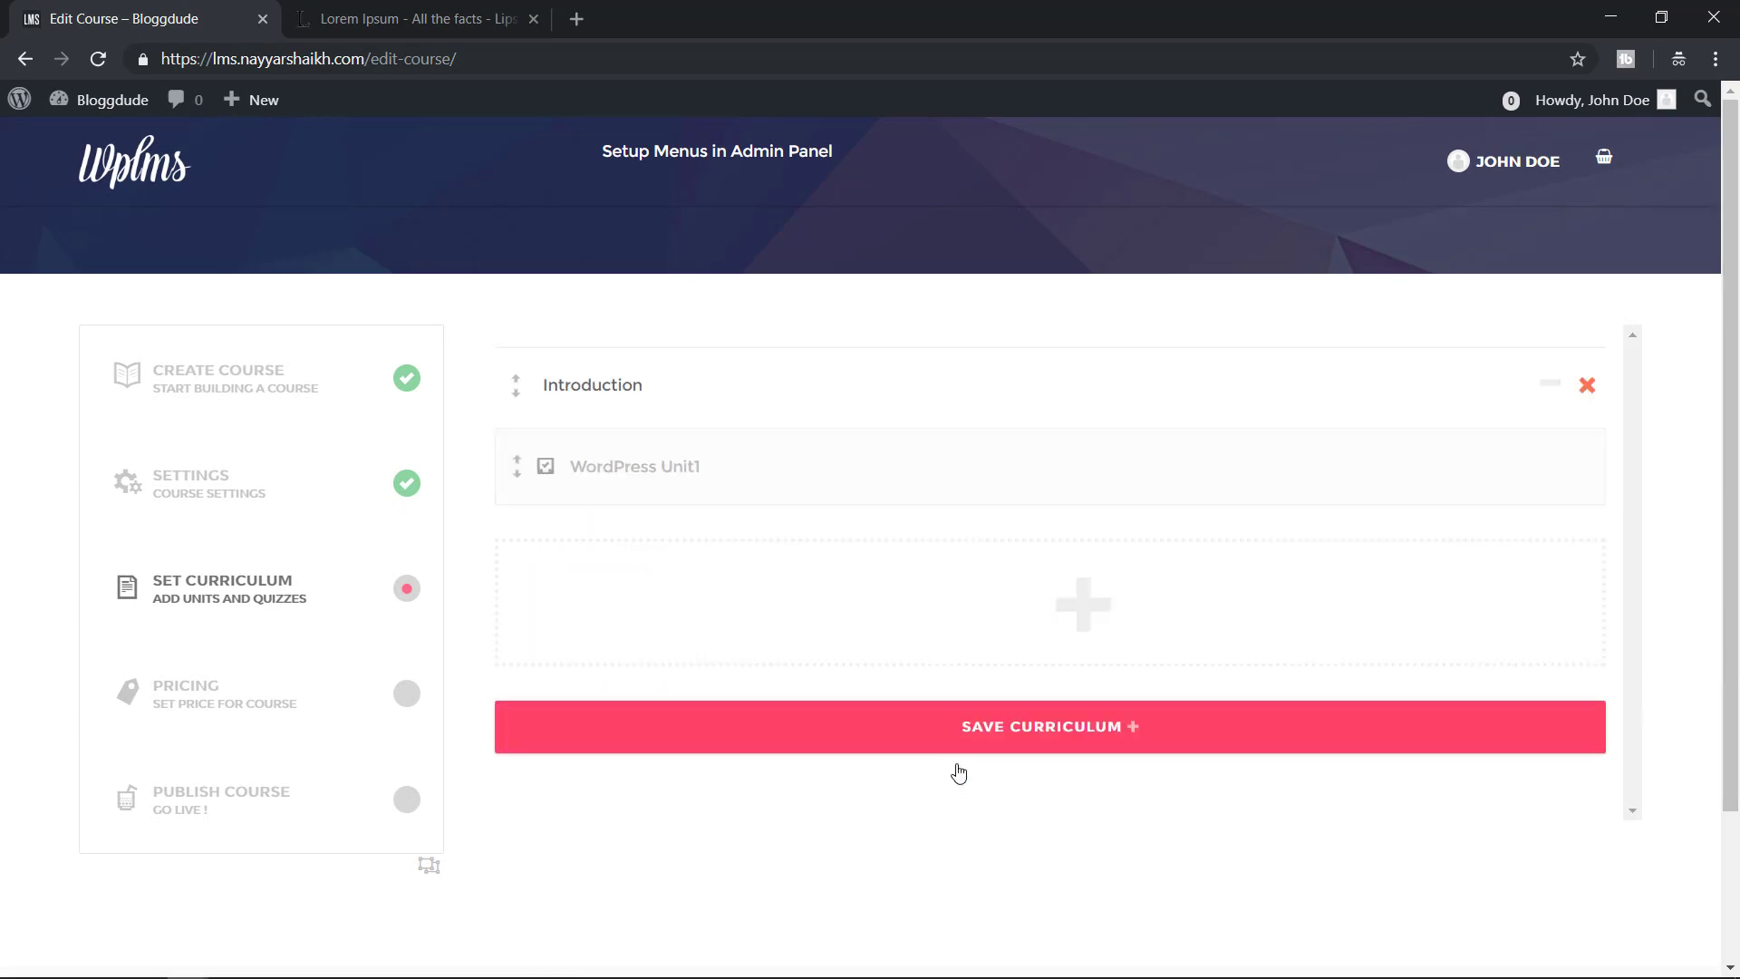
mouse_move(730, 489)
click(1539, 465)
scroll(1198, 510, down, 5)
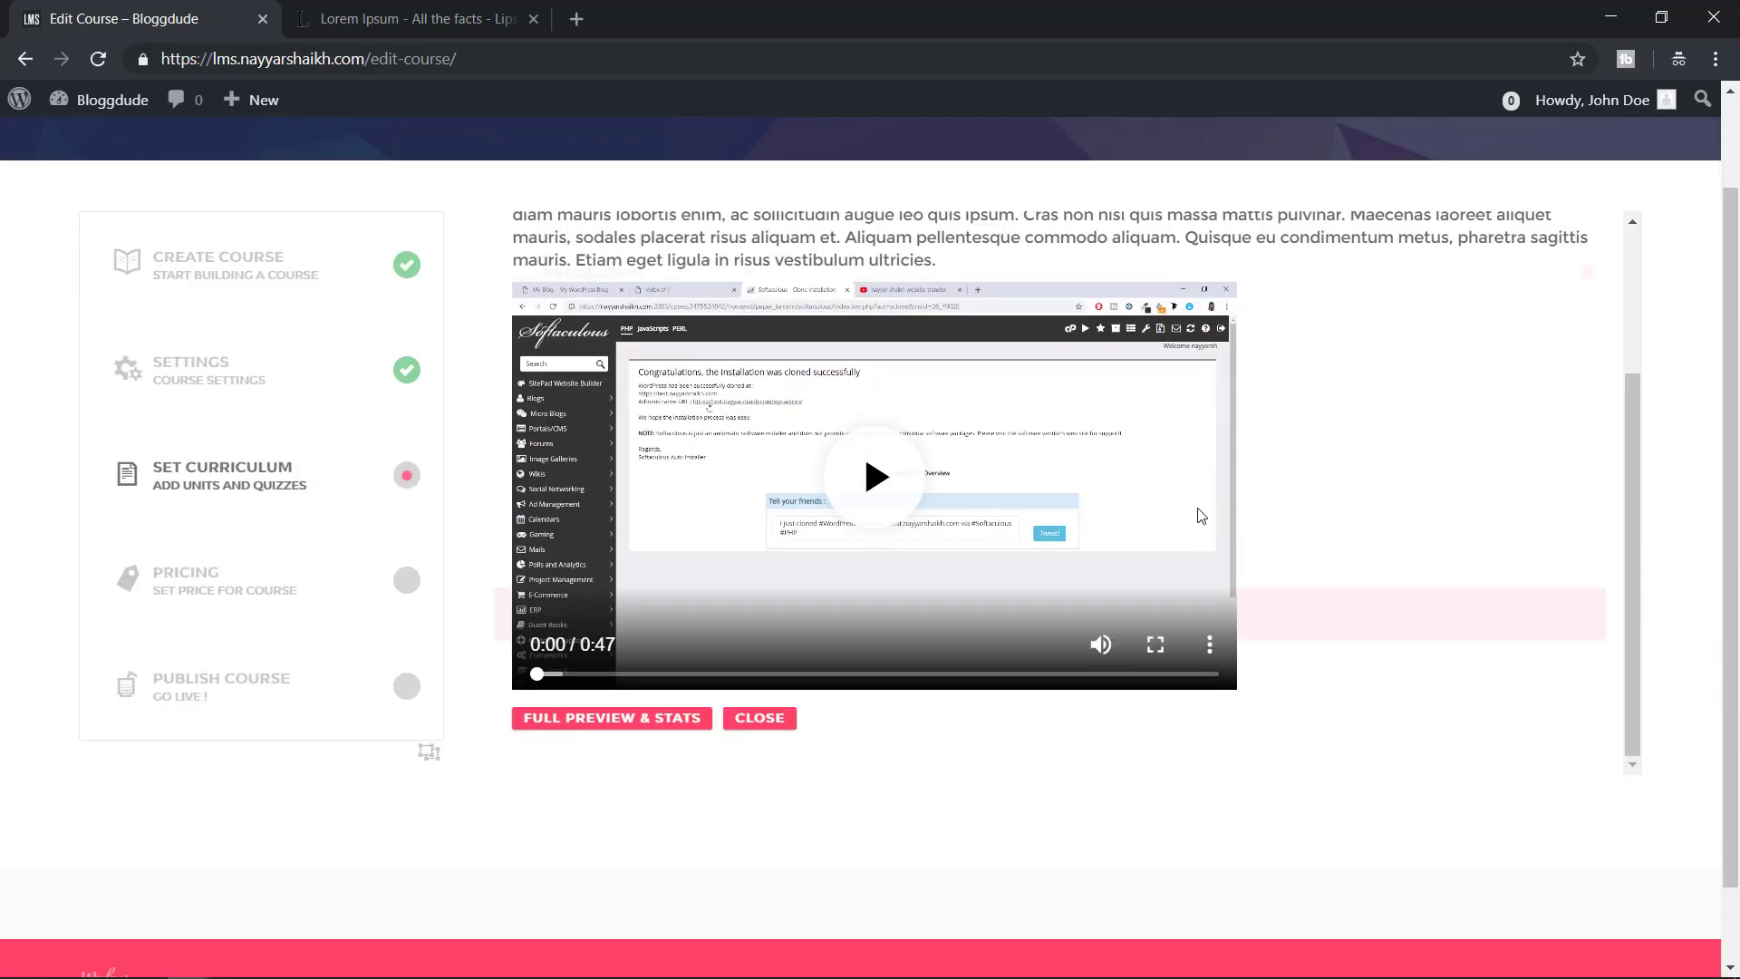
scroll(1198, 508, up, 3)
scroll(1214, 471, up, 5)
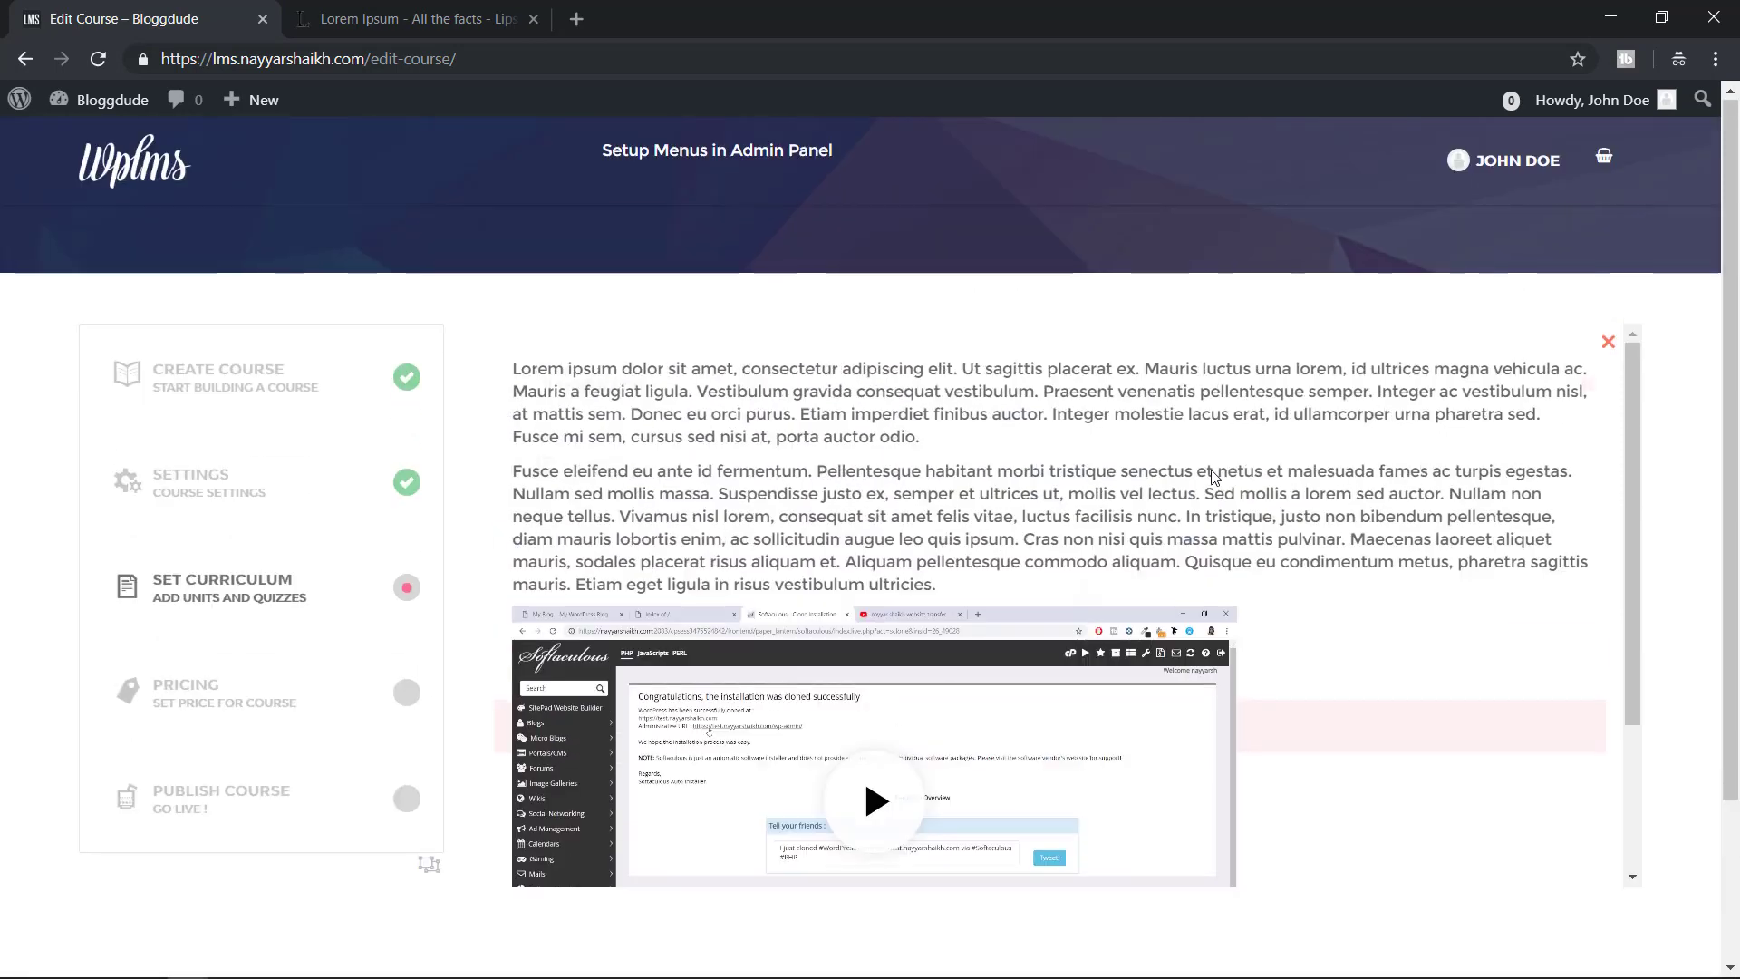
scroll(1043, 498, down, 4)
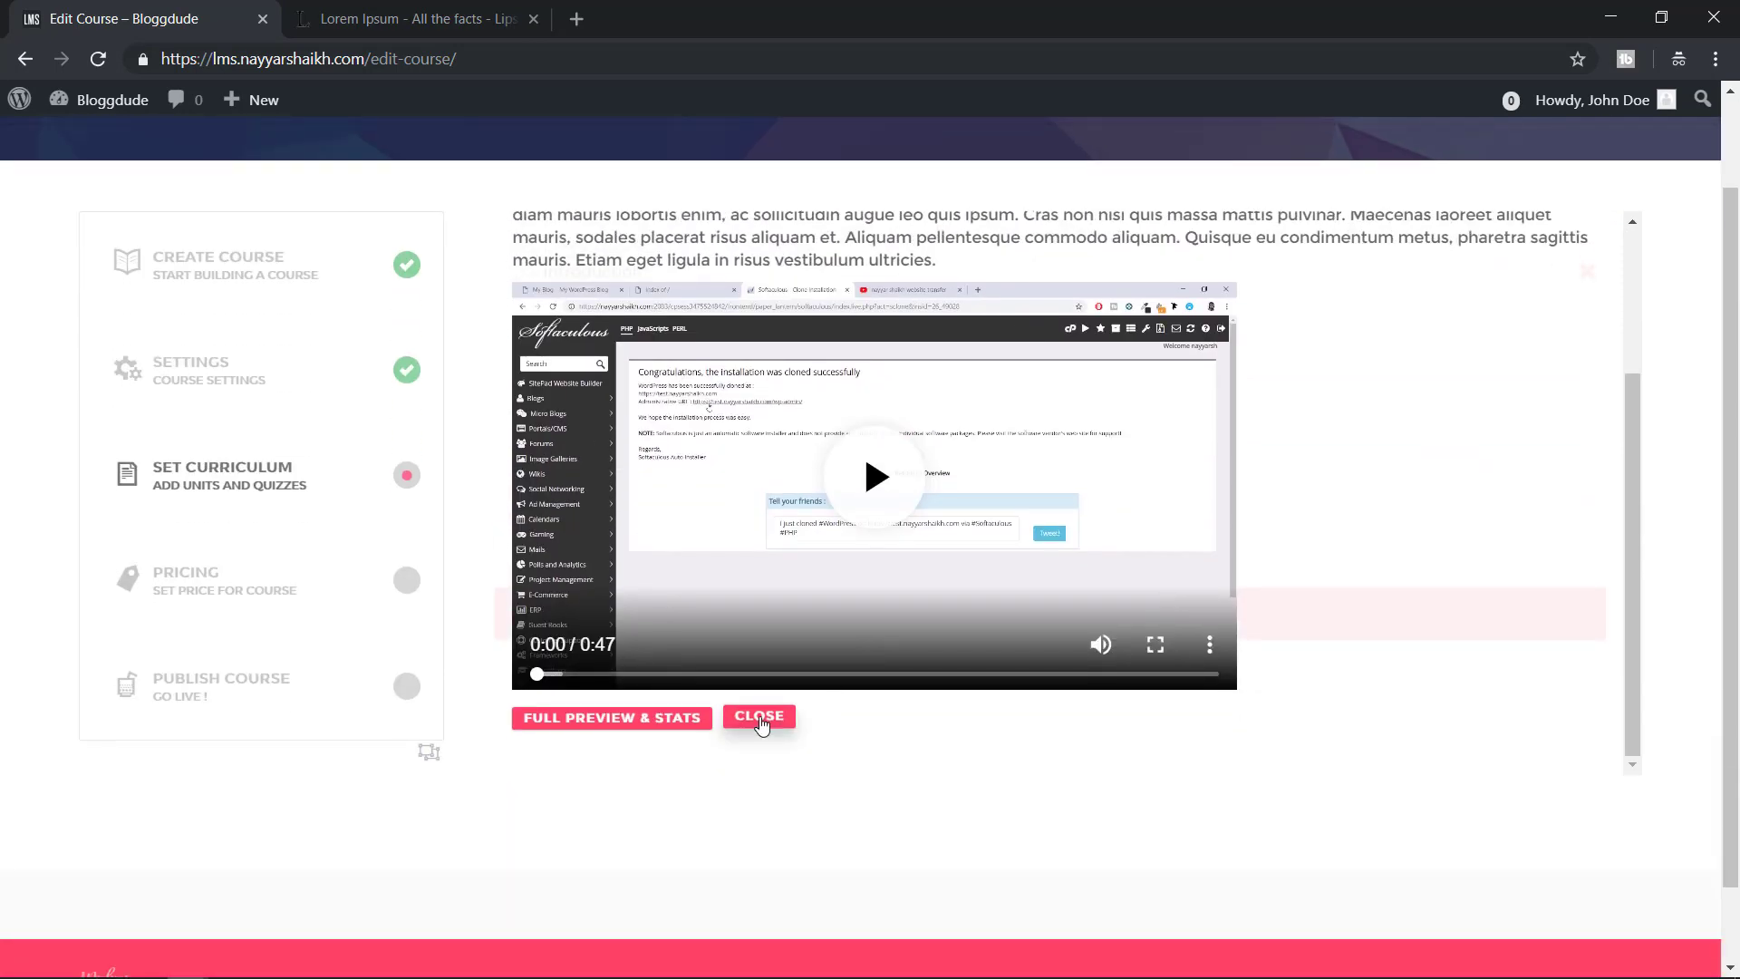
click(759, 718)
scroll(888, 607, up, 1)
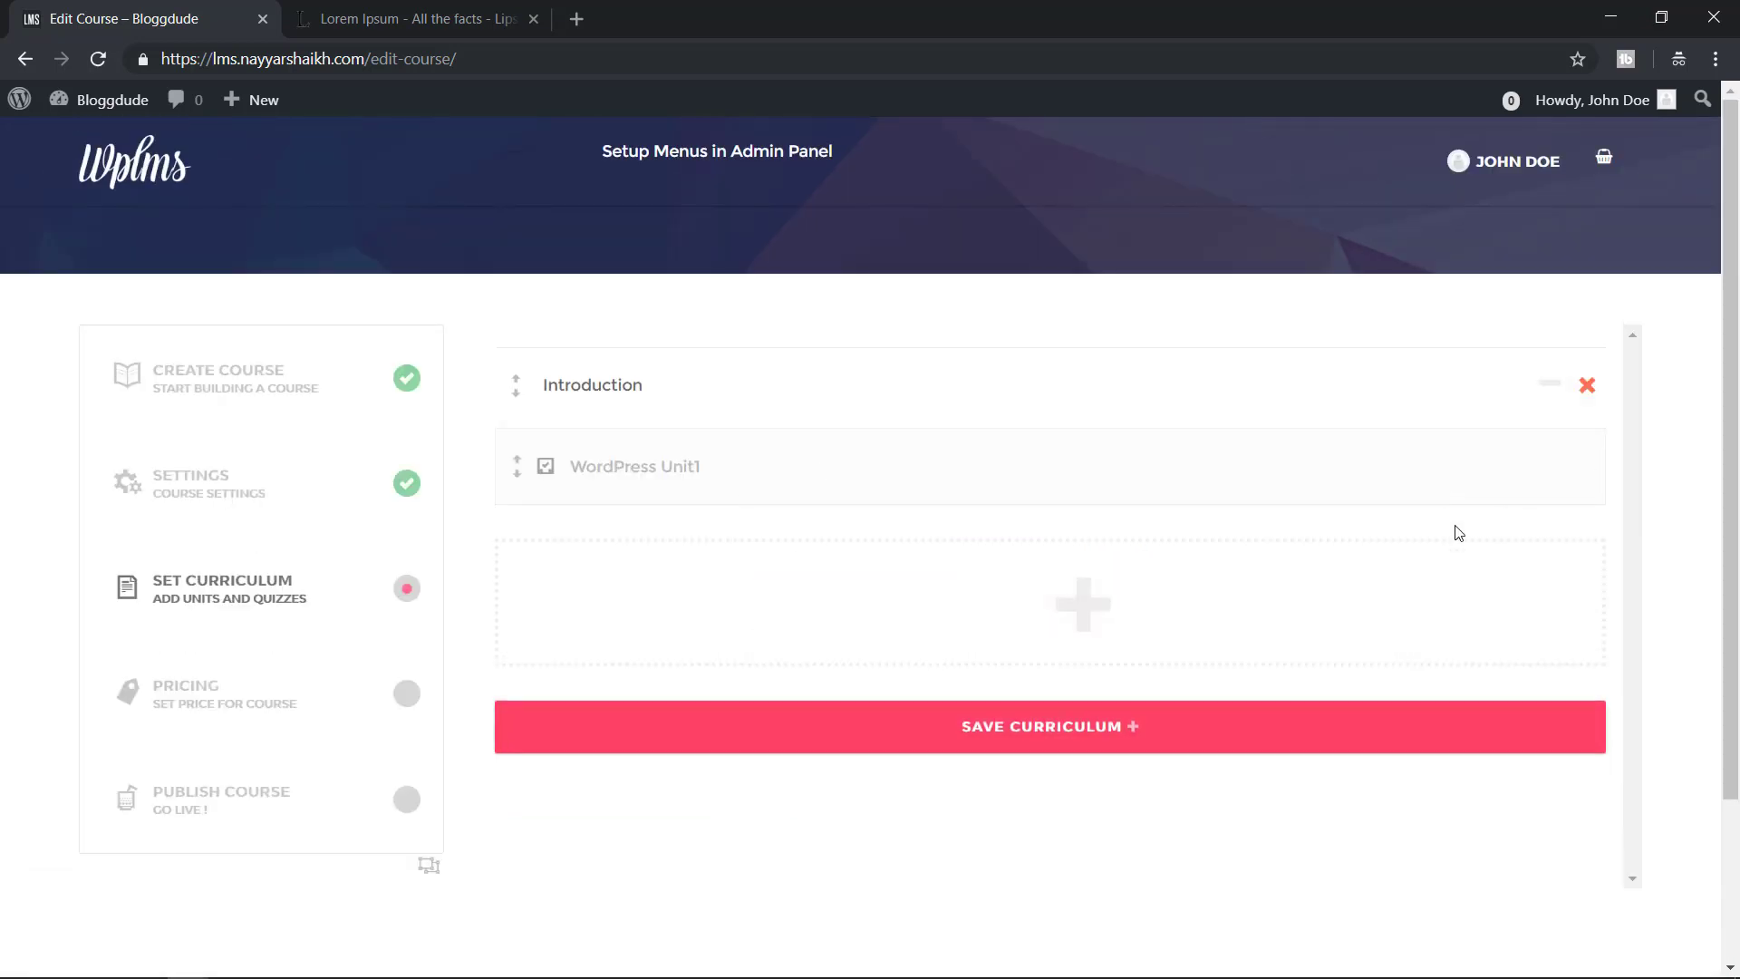
click(1539, 465)
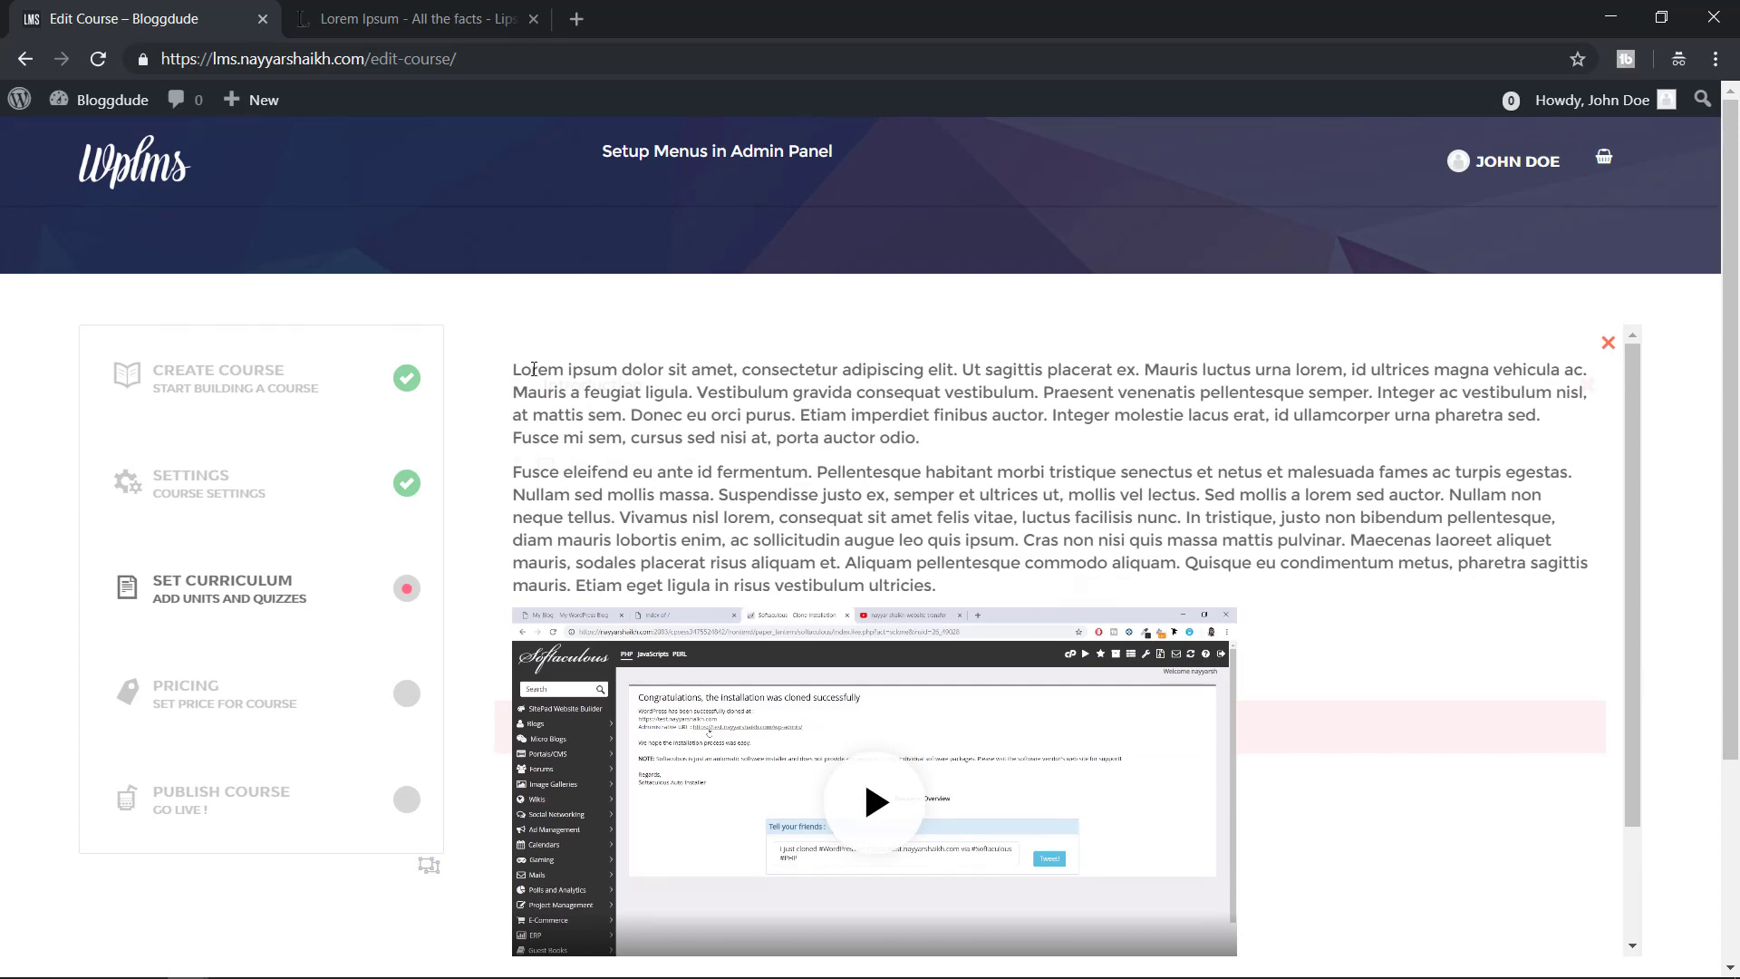
drag(522, 370, 937, 585)
click(936, 586)
scroll(771, 853, down, 3)
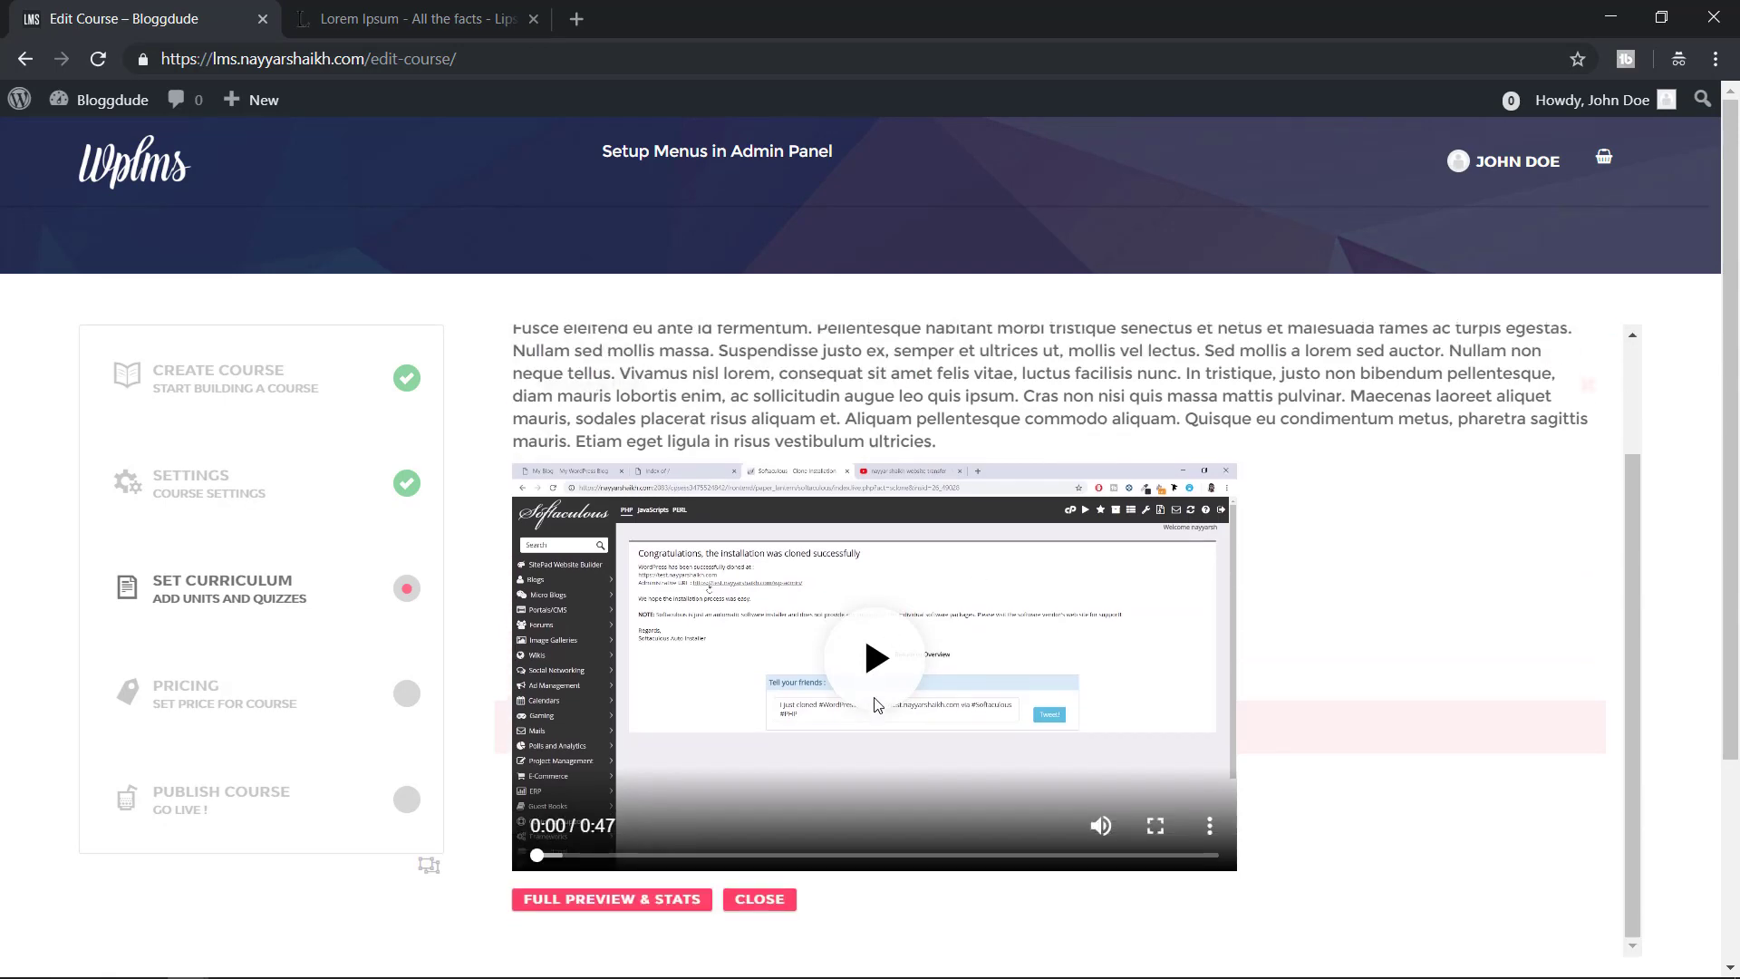
click(769, 808)
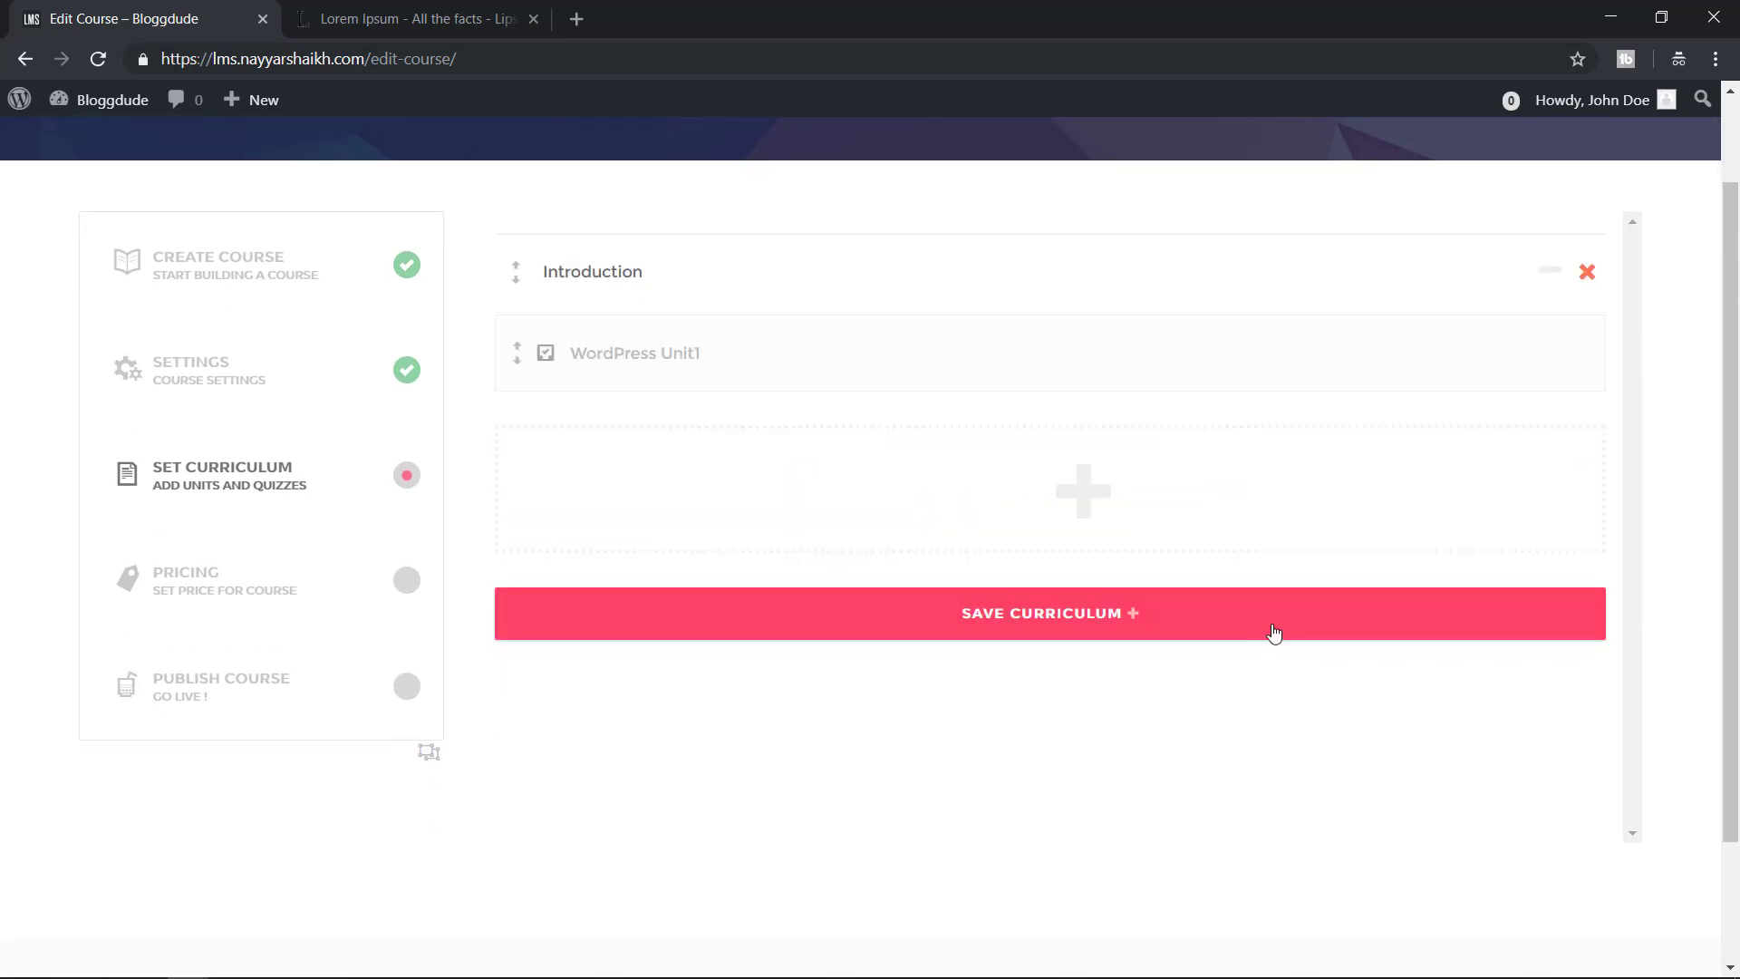
- Add a brand-new quiz item to the curriculum below WordPress Unit1
scroll(1251, 630, up, 2)
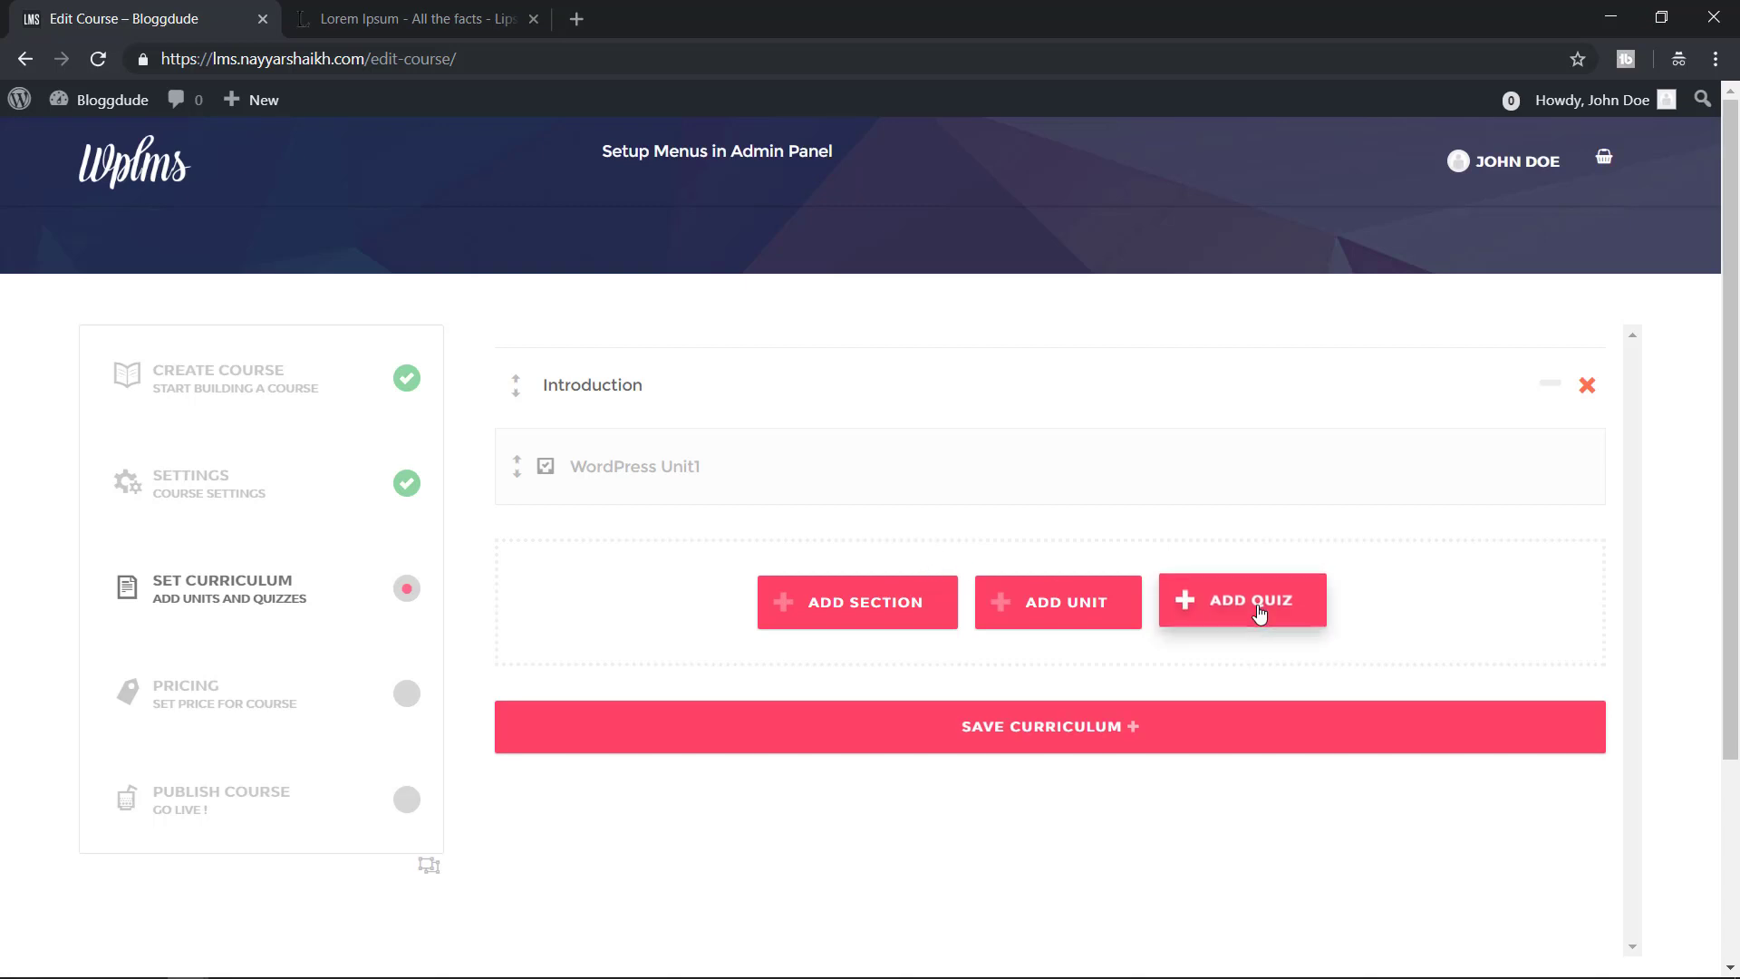
click(1259, 614)
click(1310, 569)
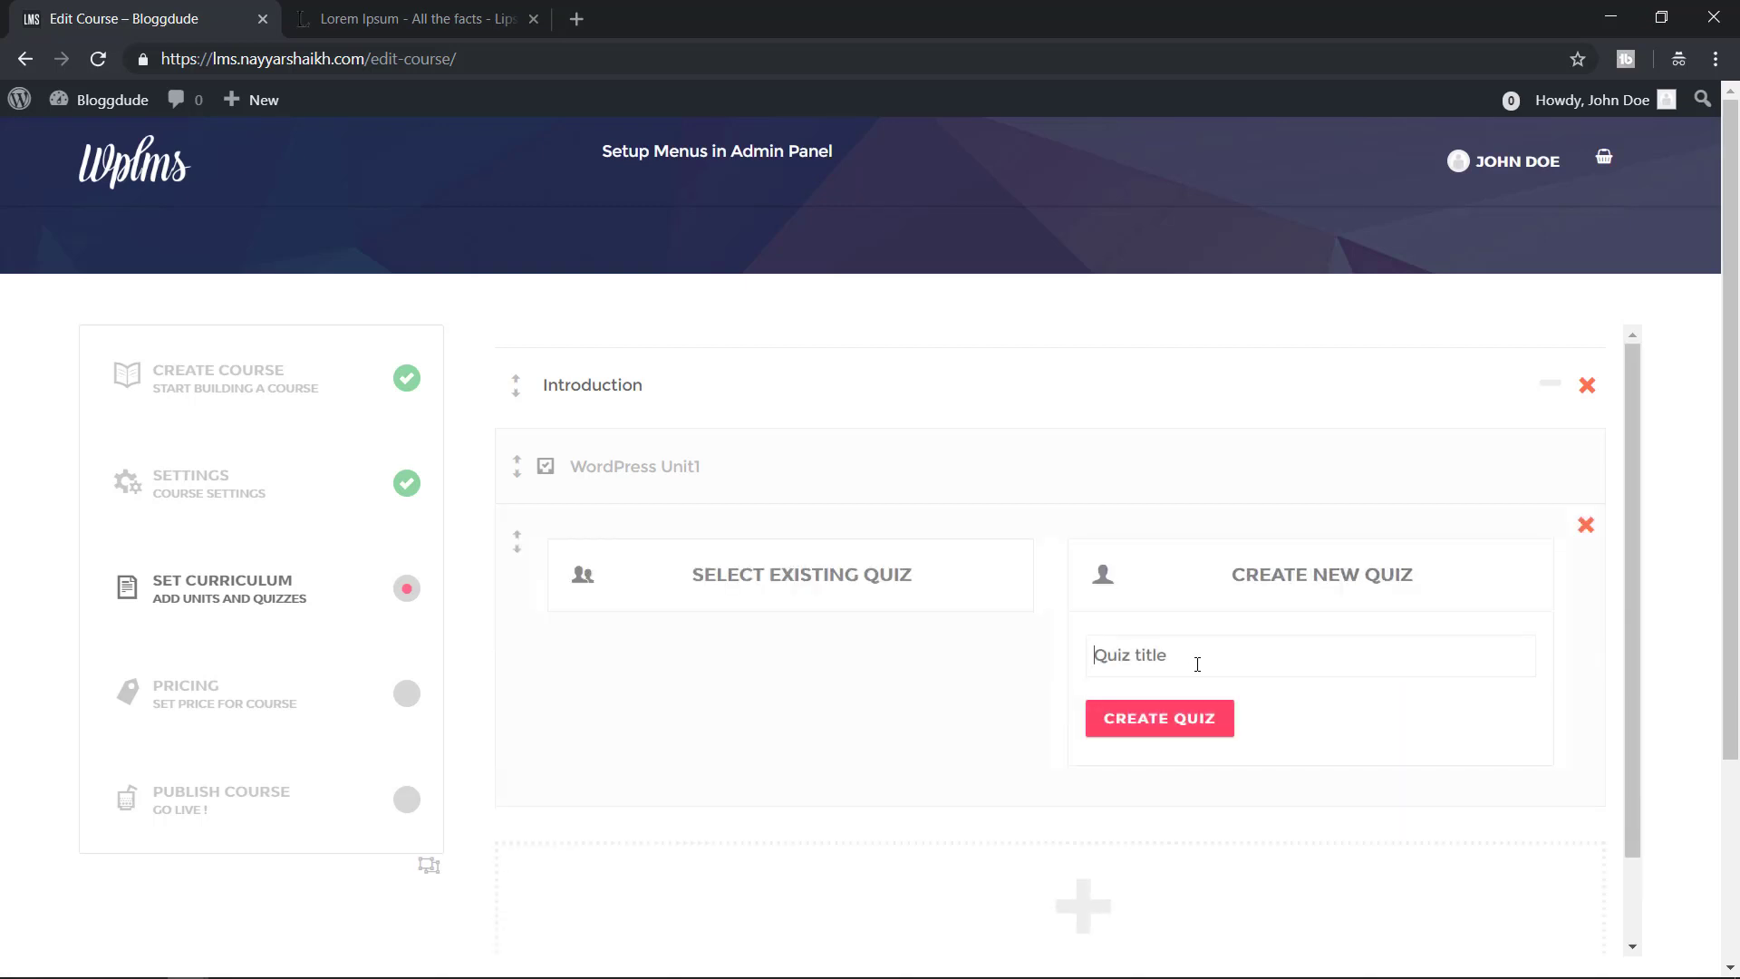
- Create the quiz titled 'WP Quiz' and open it for editing
text(WP Quiz)
click(1128, 732)
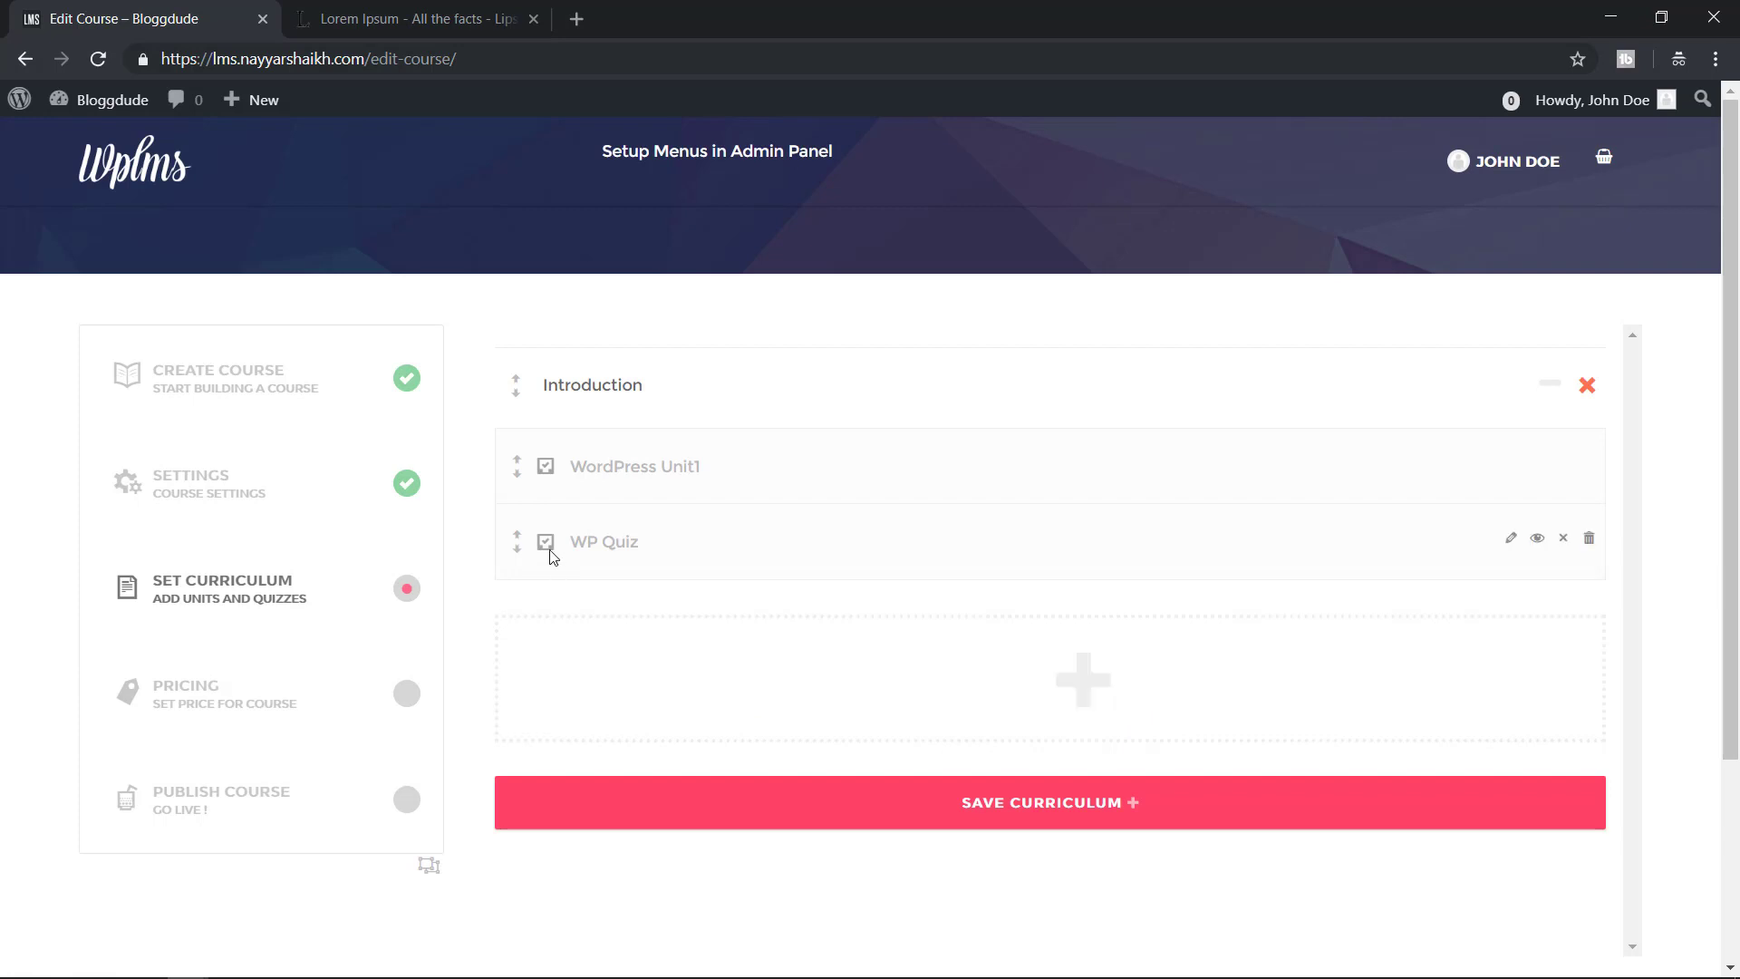
click(1512, 541)
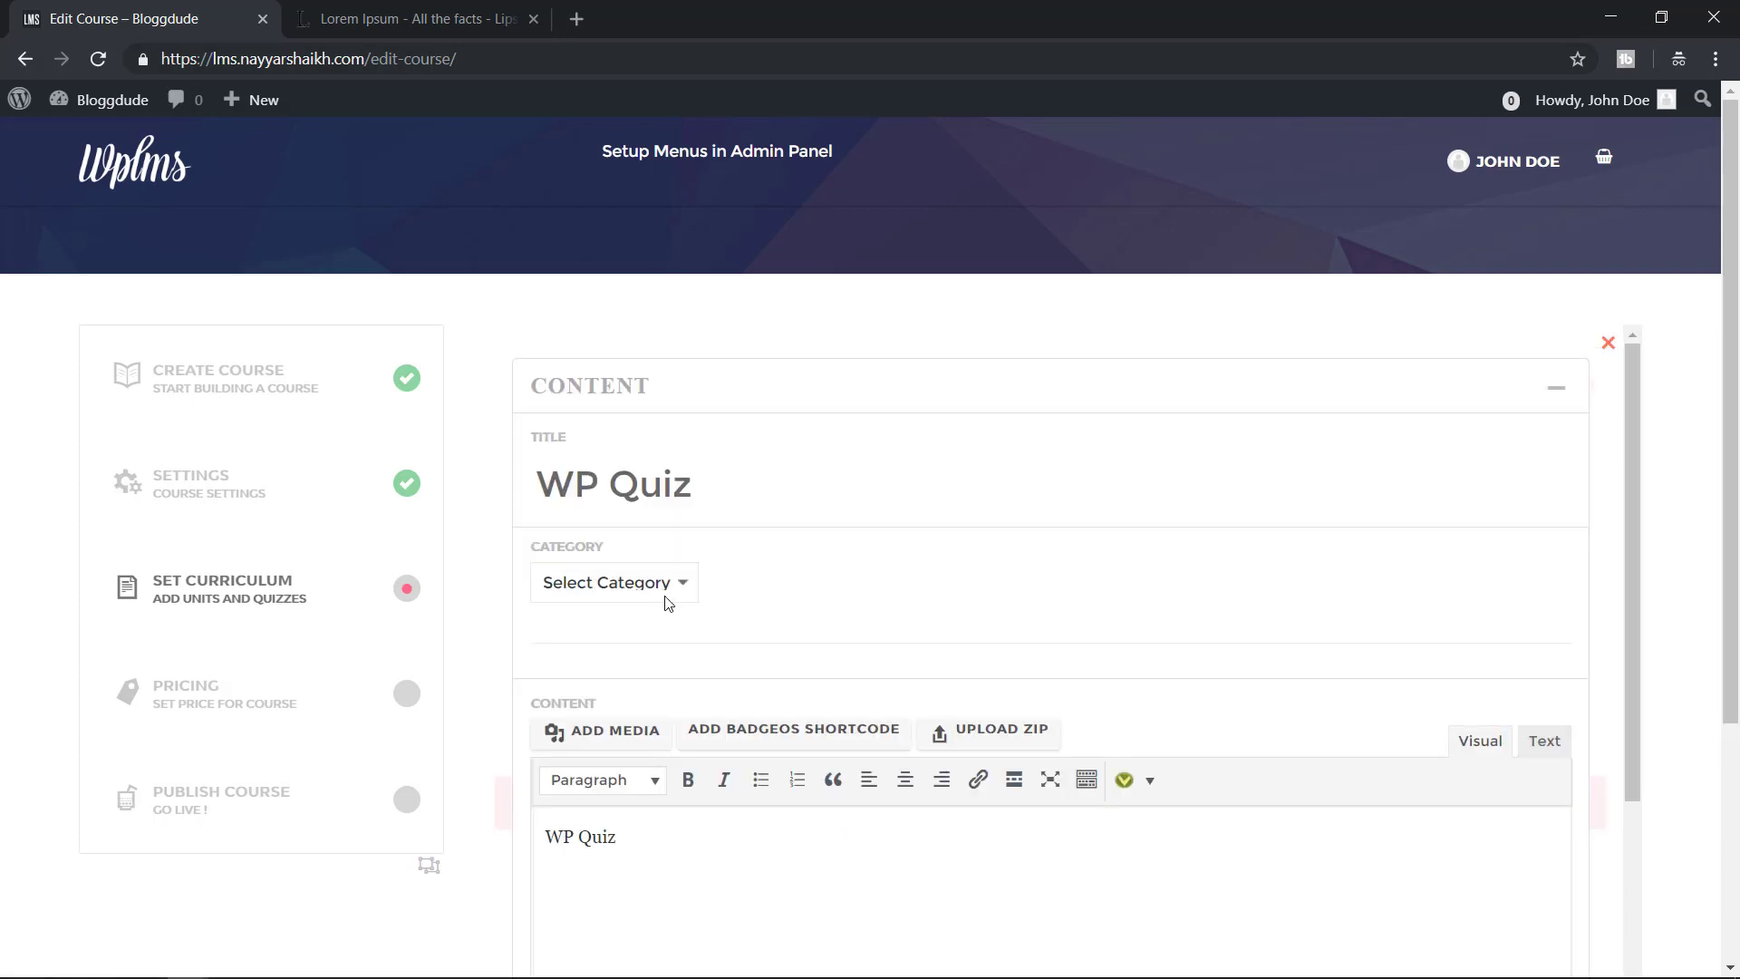
- Add a new quiz category named 'WP Quiz'
click(596, 583)
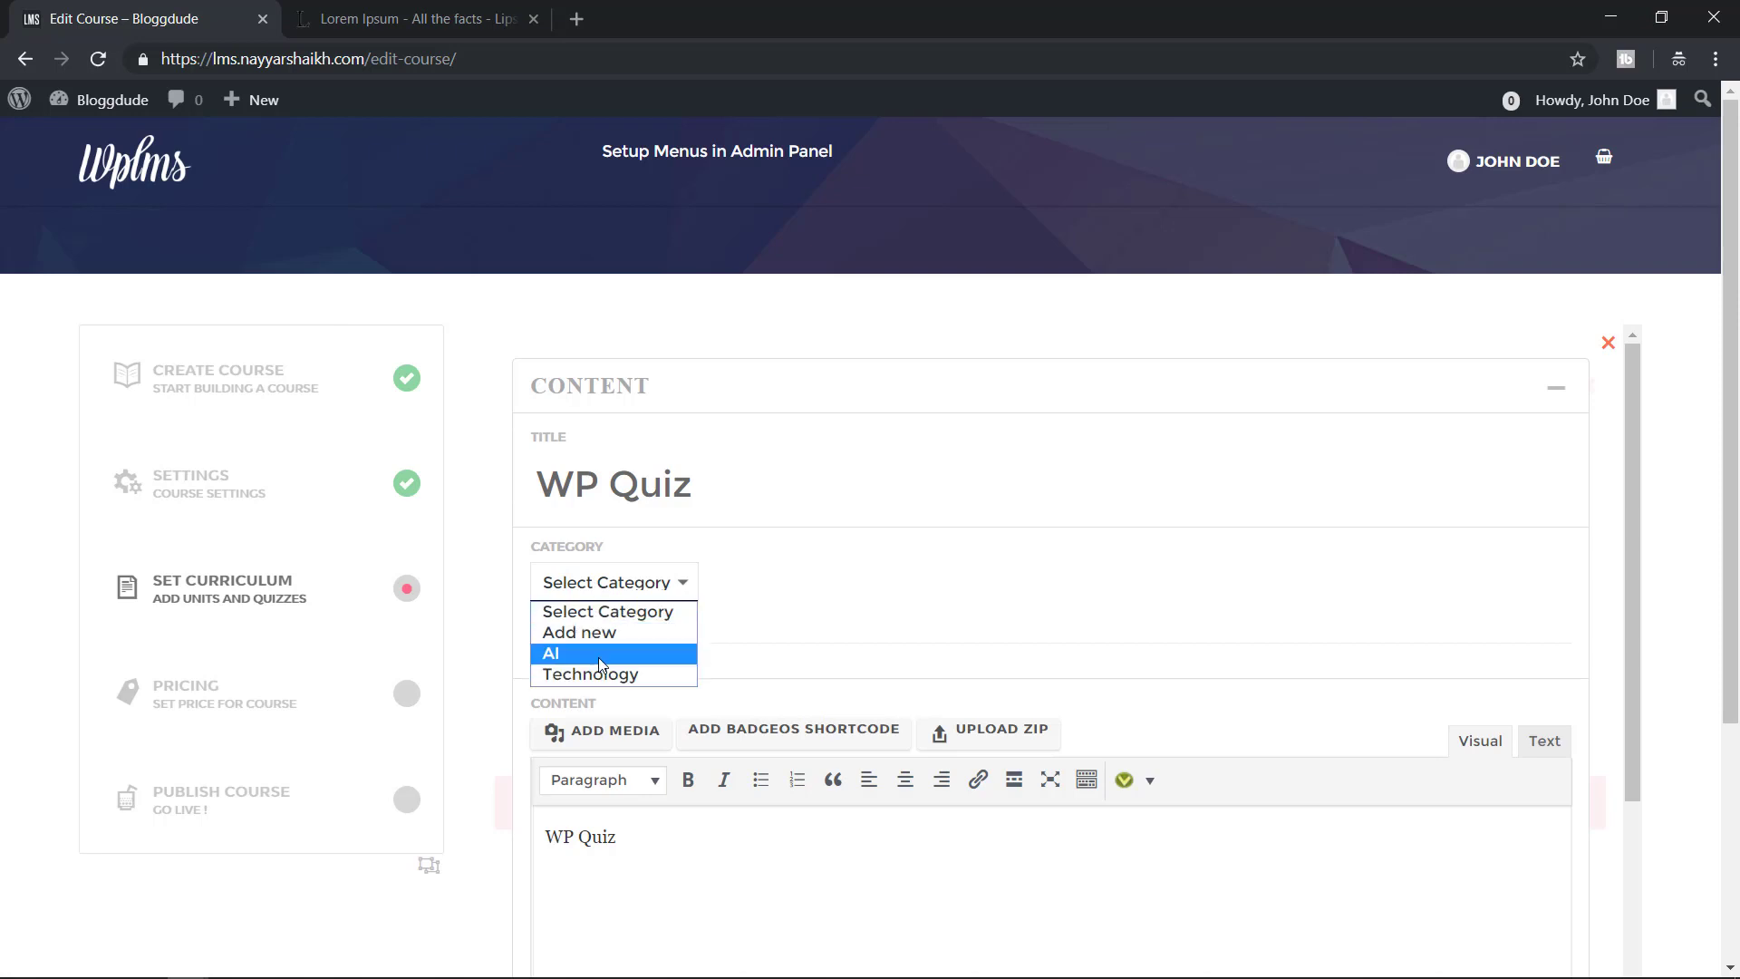
click(602, 632)
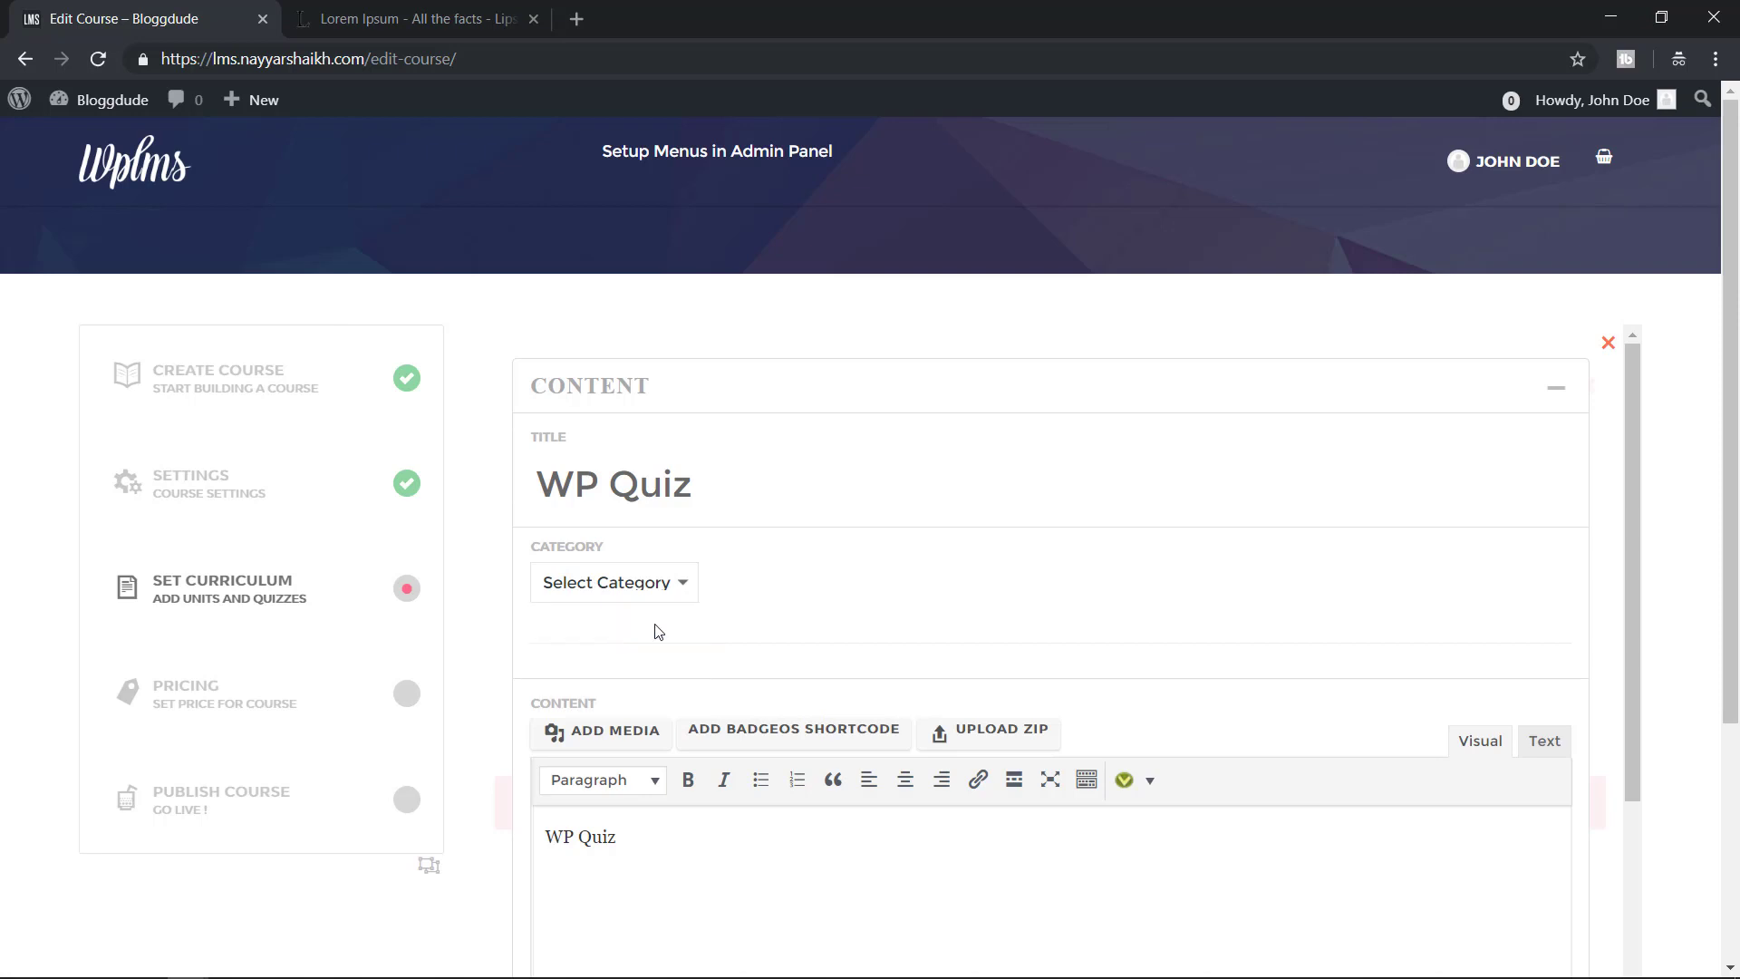
click(981, 589)
text(WP Quiz)
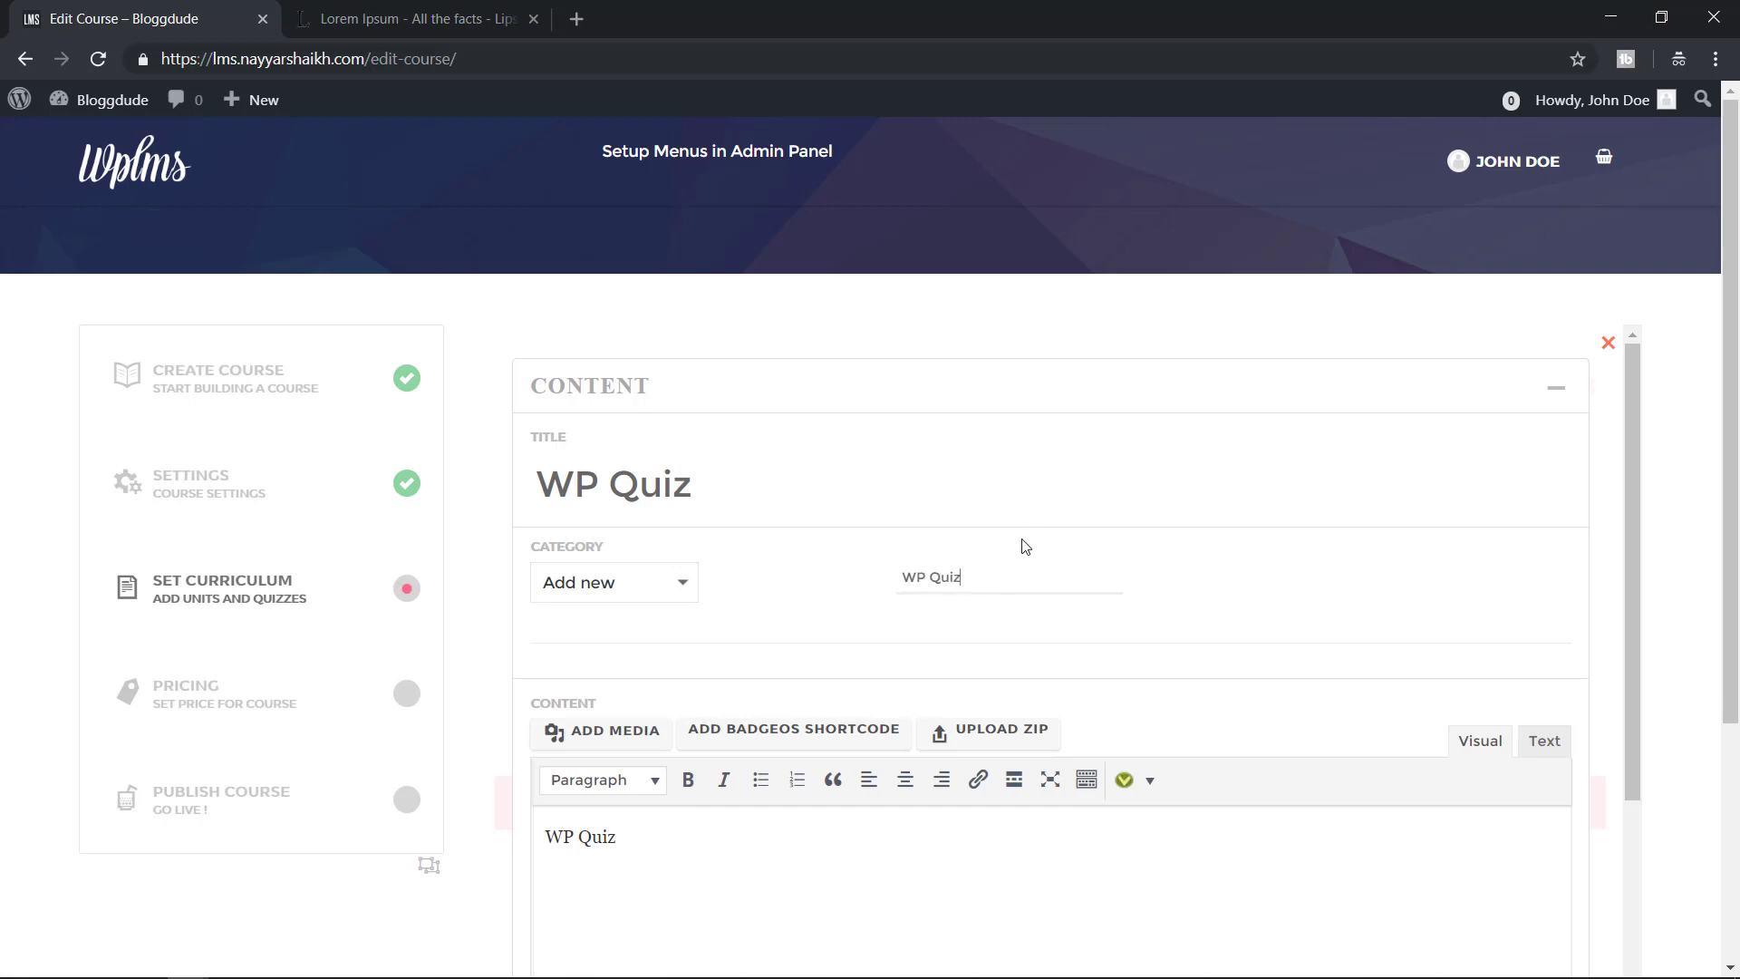
- Replace the quiz content with Lorem Ipsum, delete its last paragraph, and expand Settings
scroll(1022, 544, down, 3)
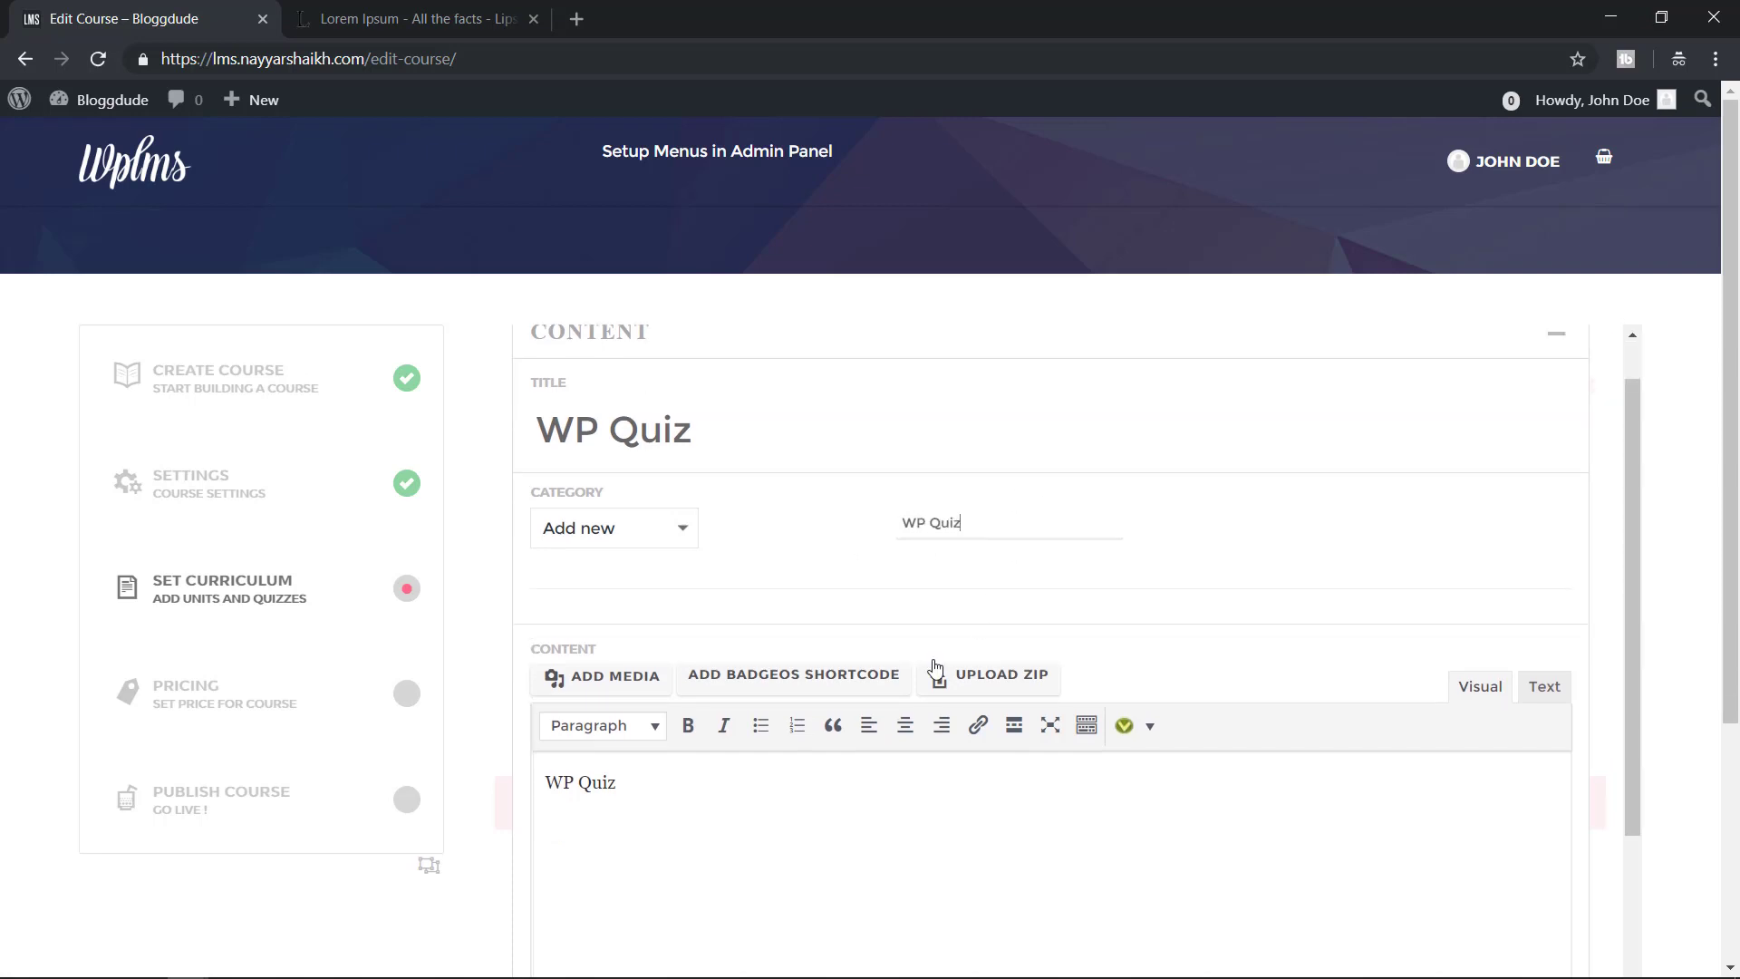
drag(797, 668, 513, 650)
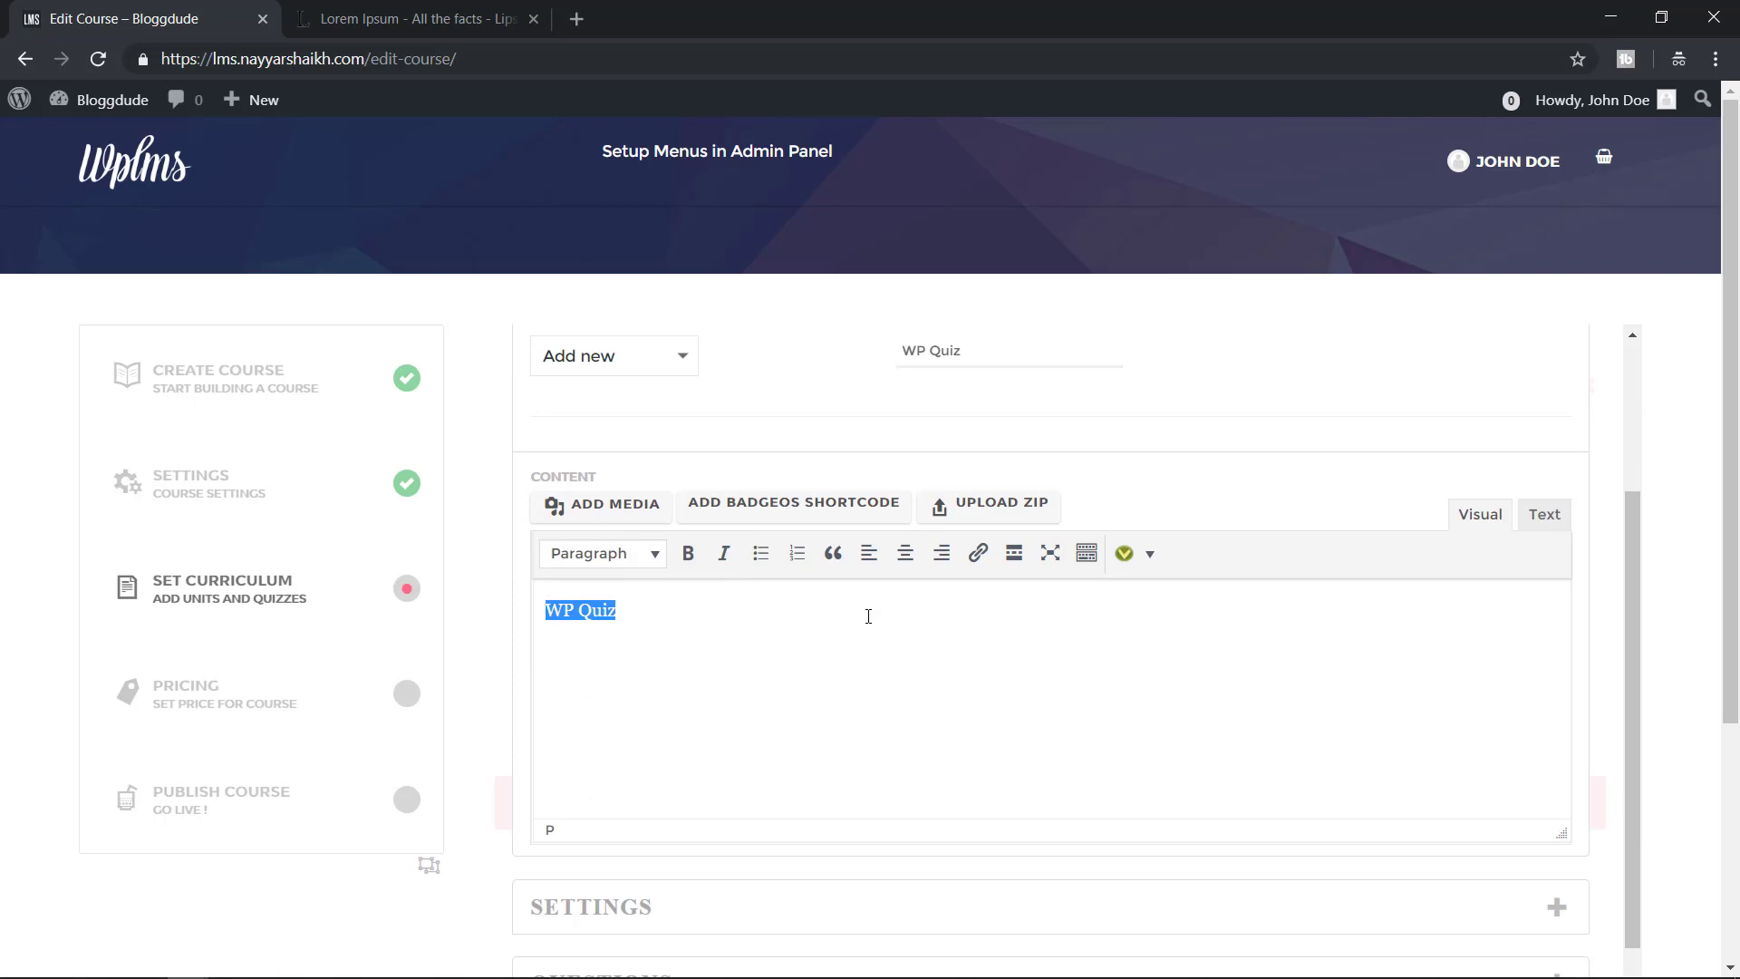
key(ctrl+v)
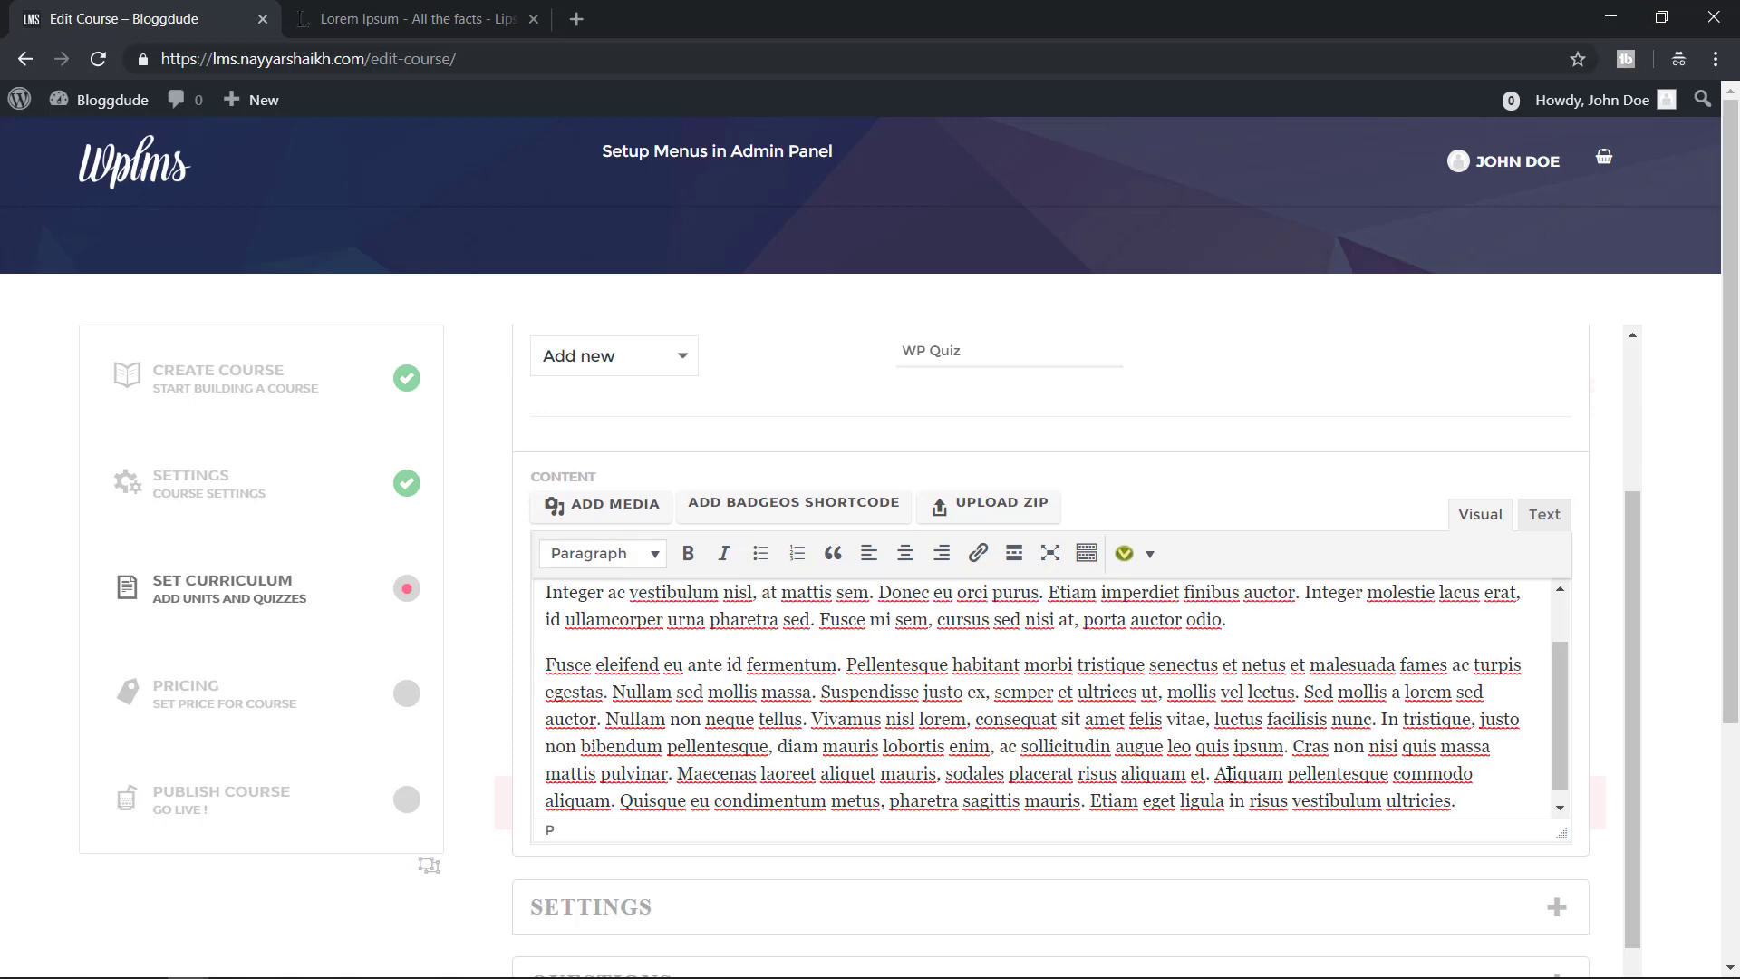
drag(1506, 805, 481, 650)
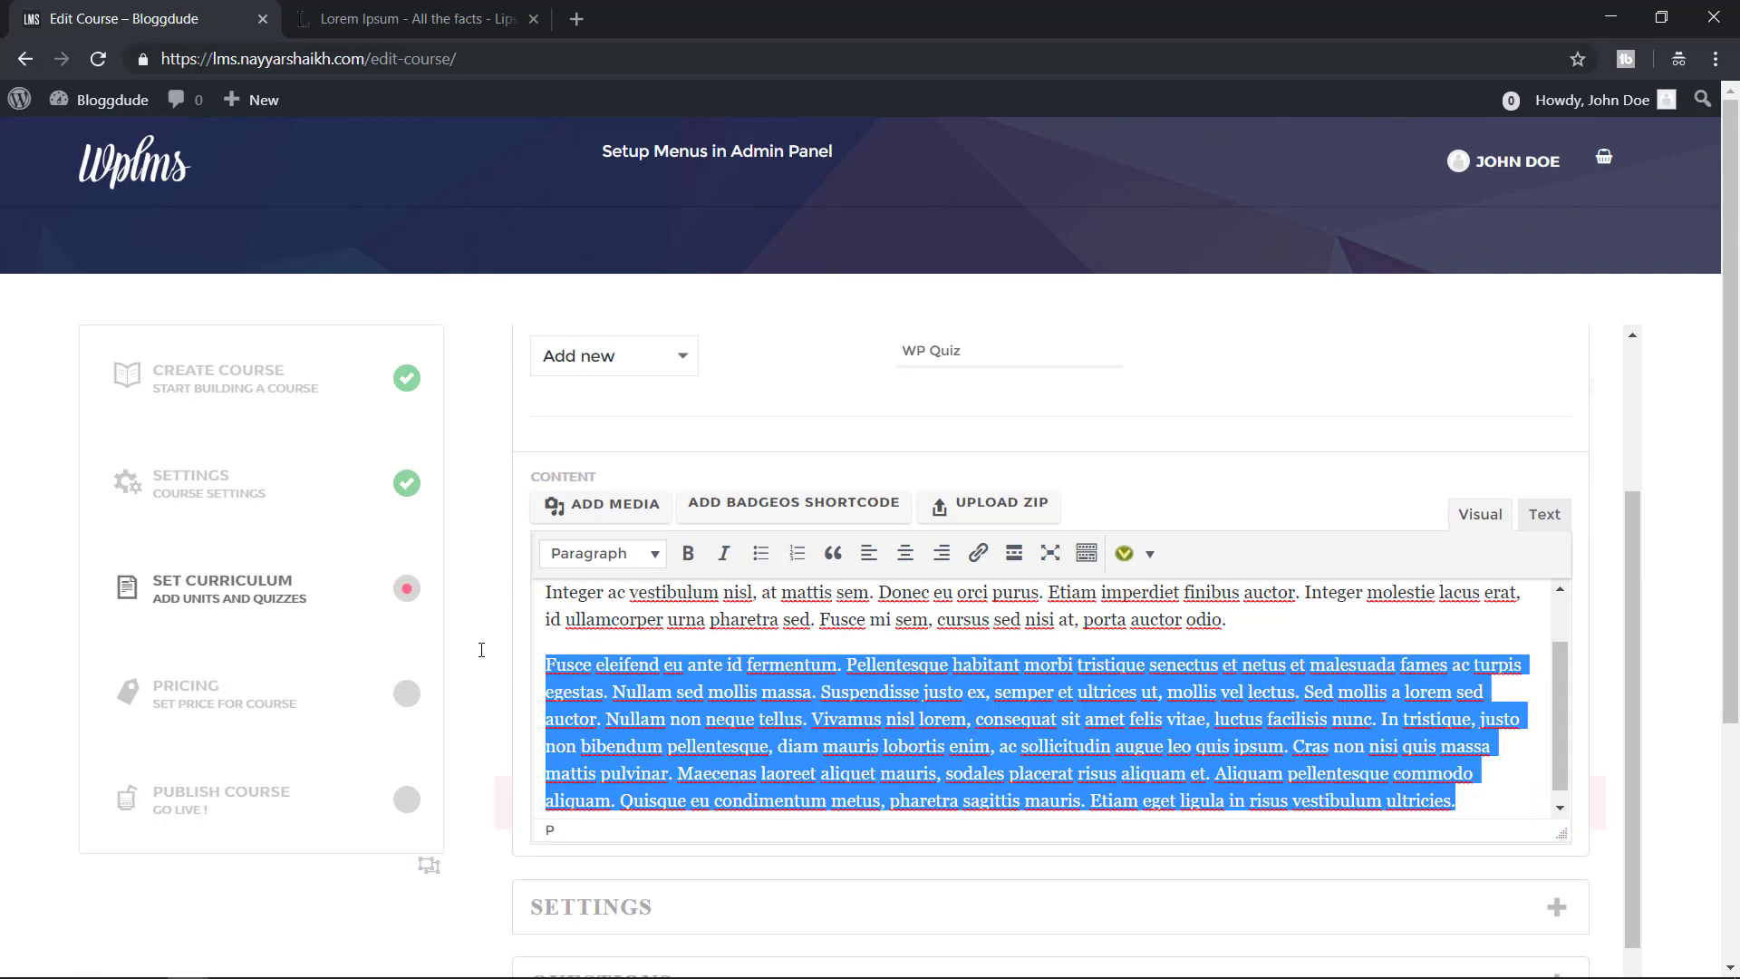
key(BackSpace)
scroll(522, 634, down, 2)
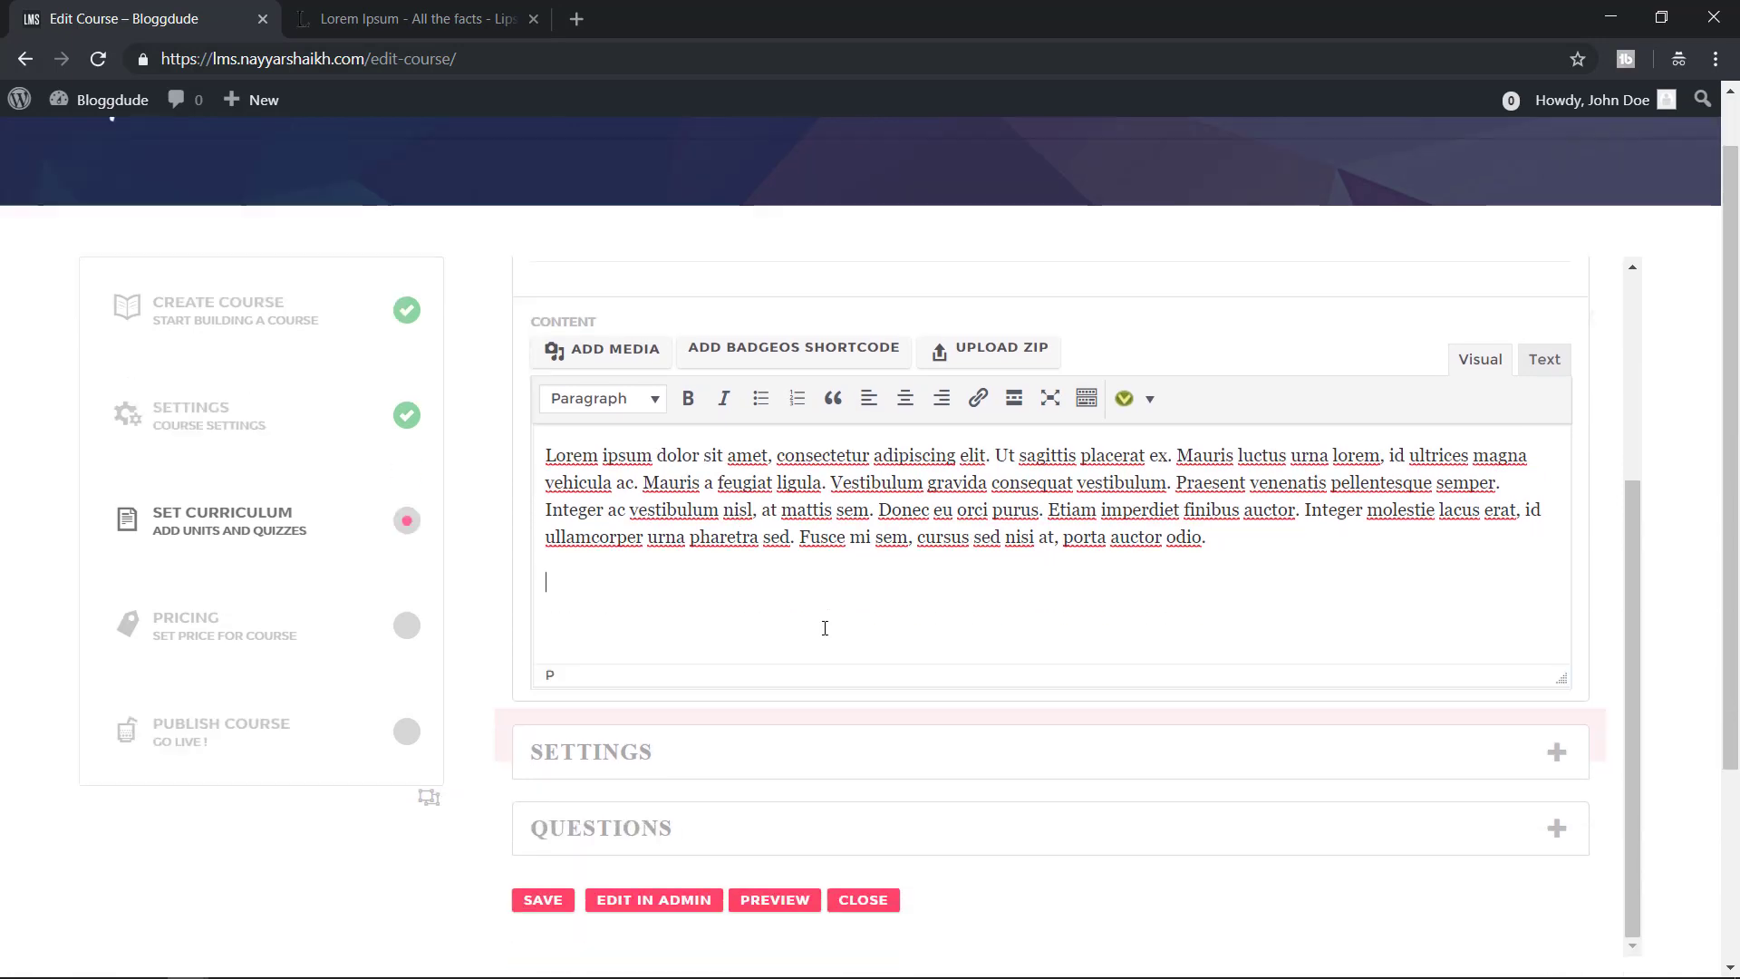
click(733, 723)
scroll(870, 699, down, 3)
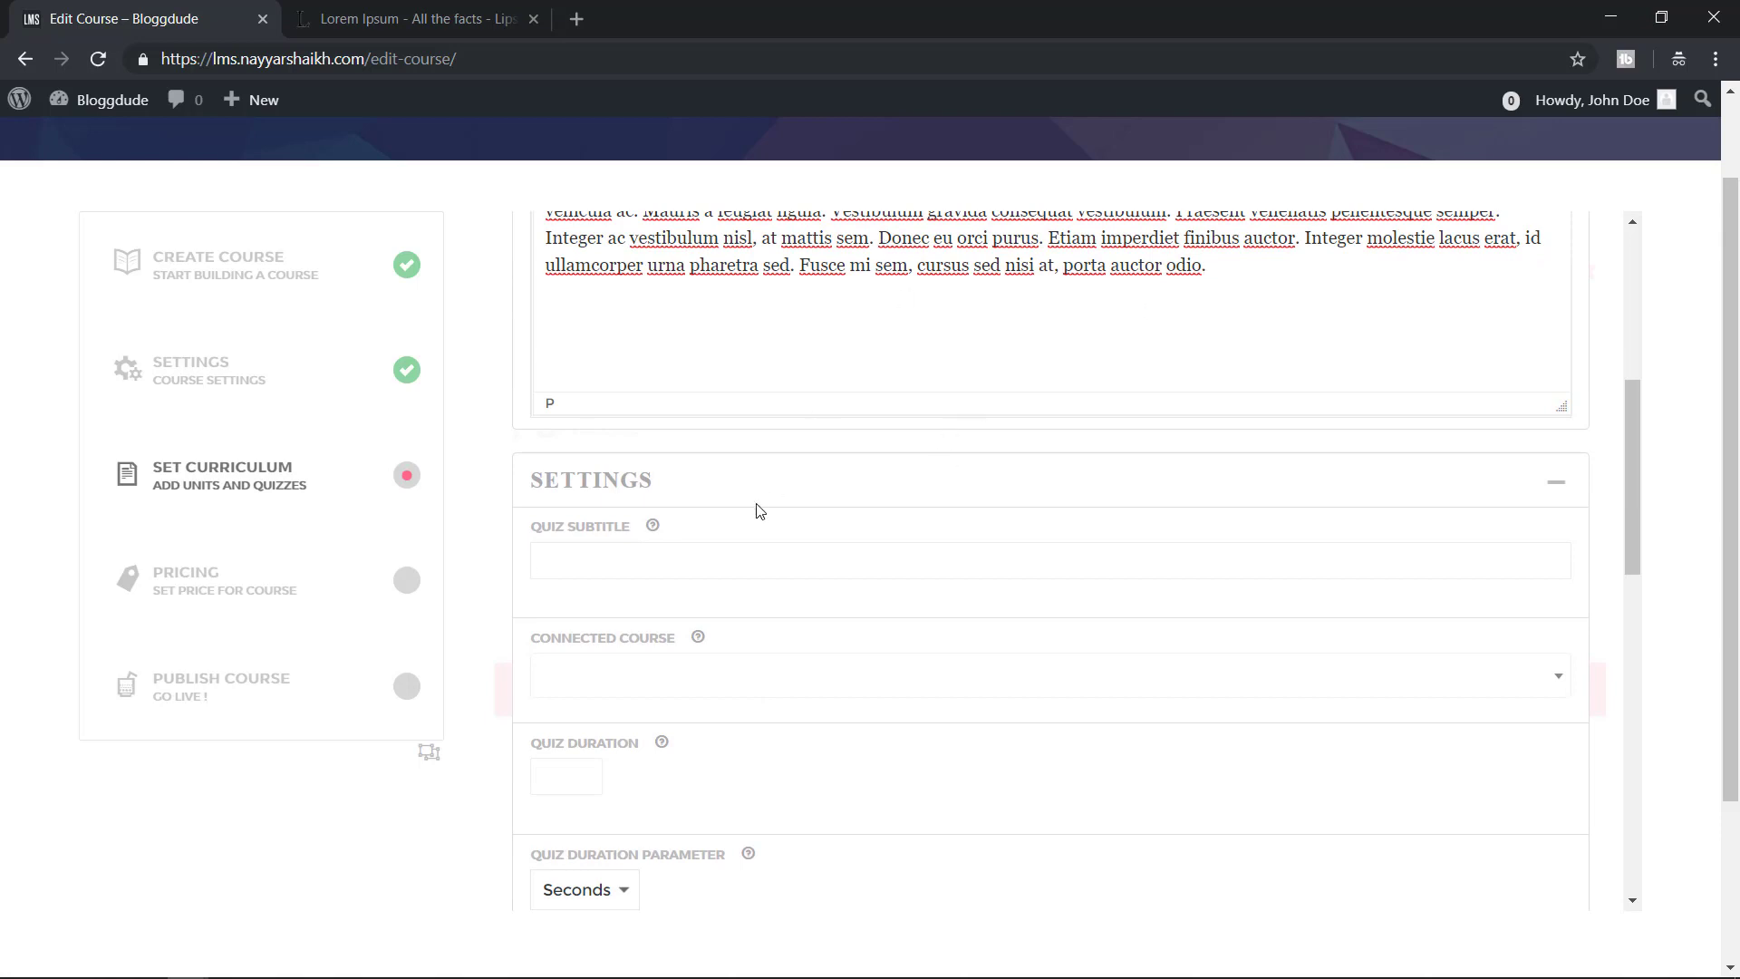
- Paste the copied Donec sentences as the quiz subtitle and connect the quiz to WordPress eCommerce Course
drag(1037, 260, 1328, 270)
key(ctrl+c)
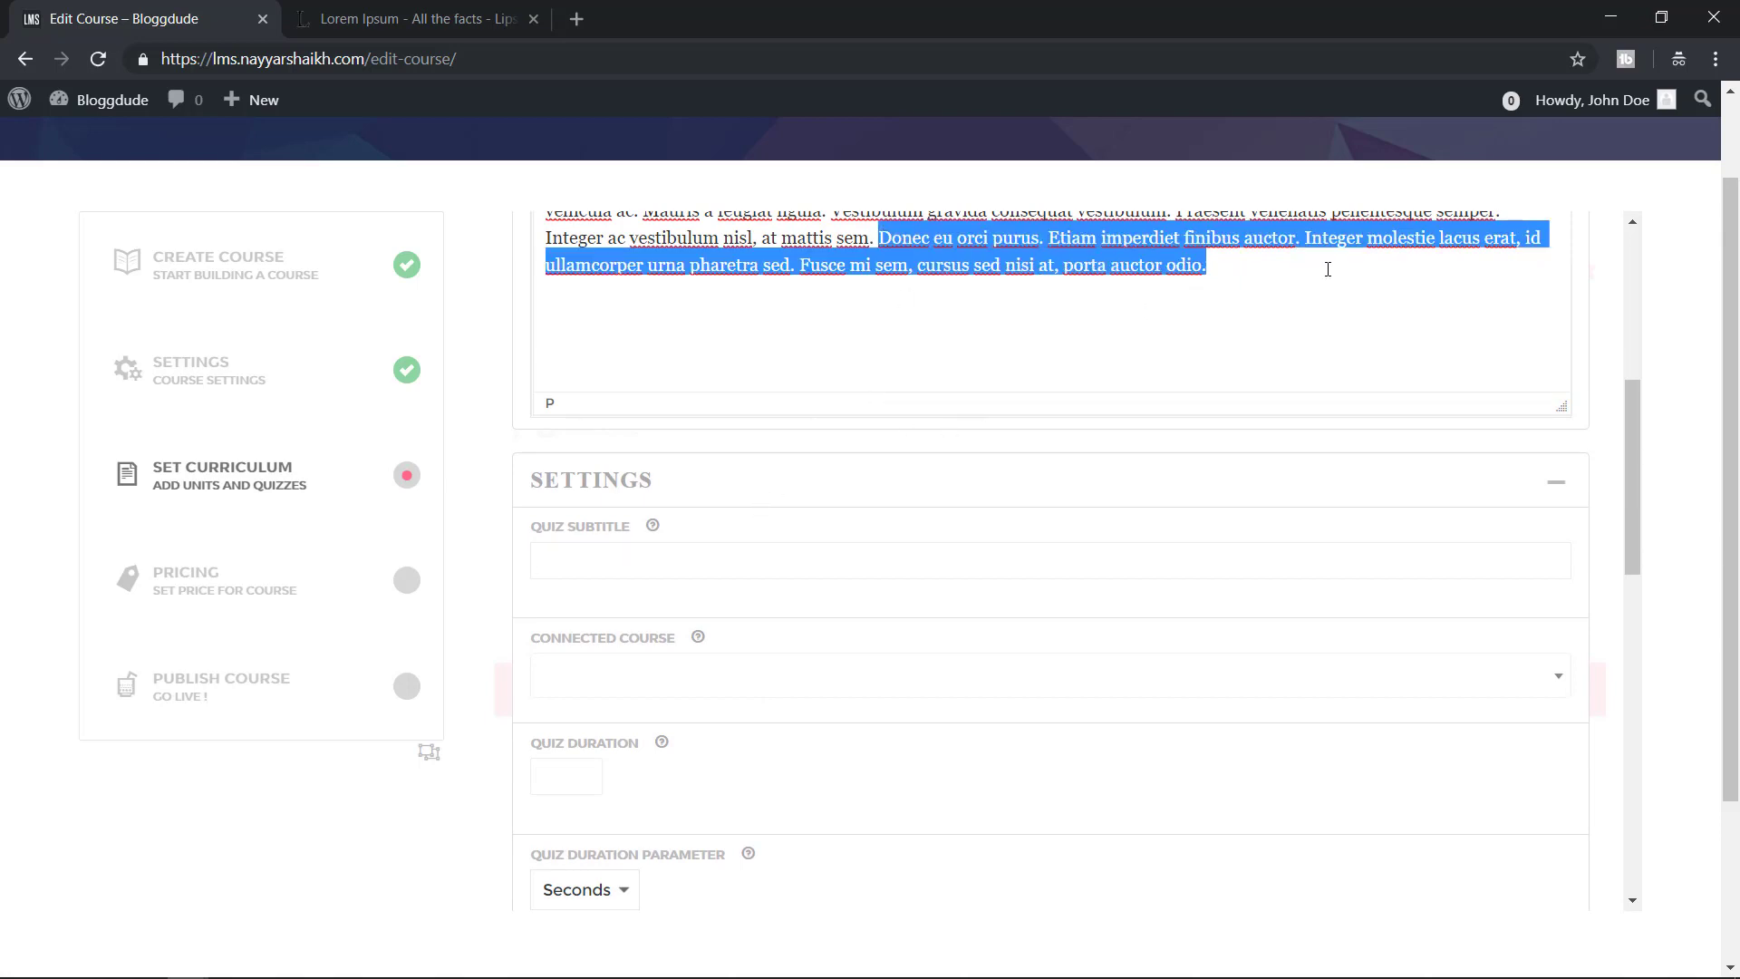
click(700, 546)
key(ctrl+v)
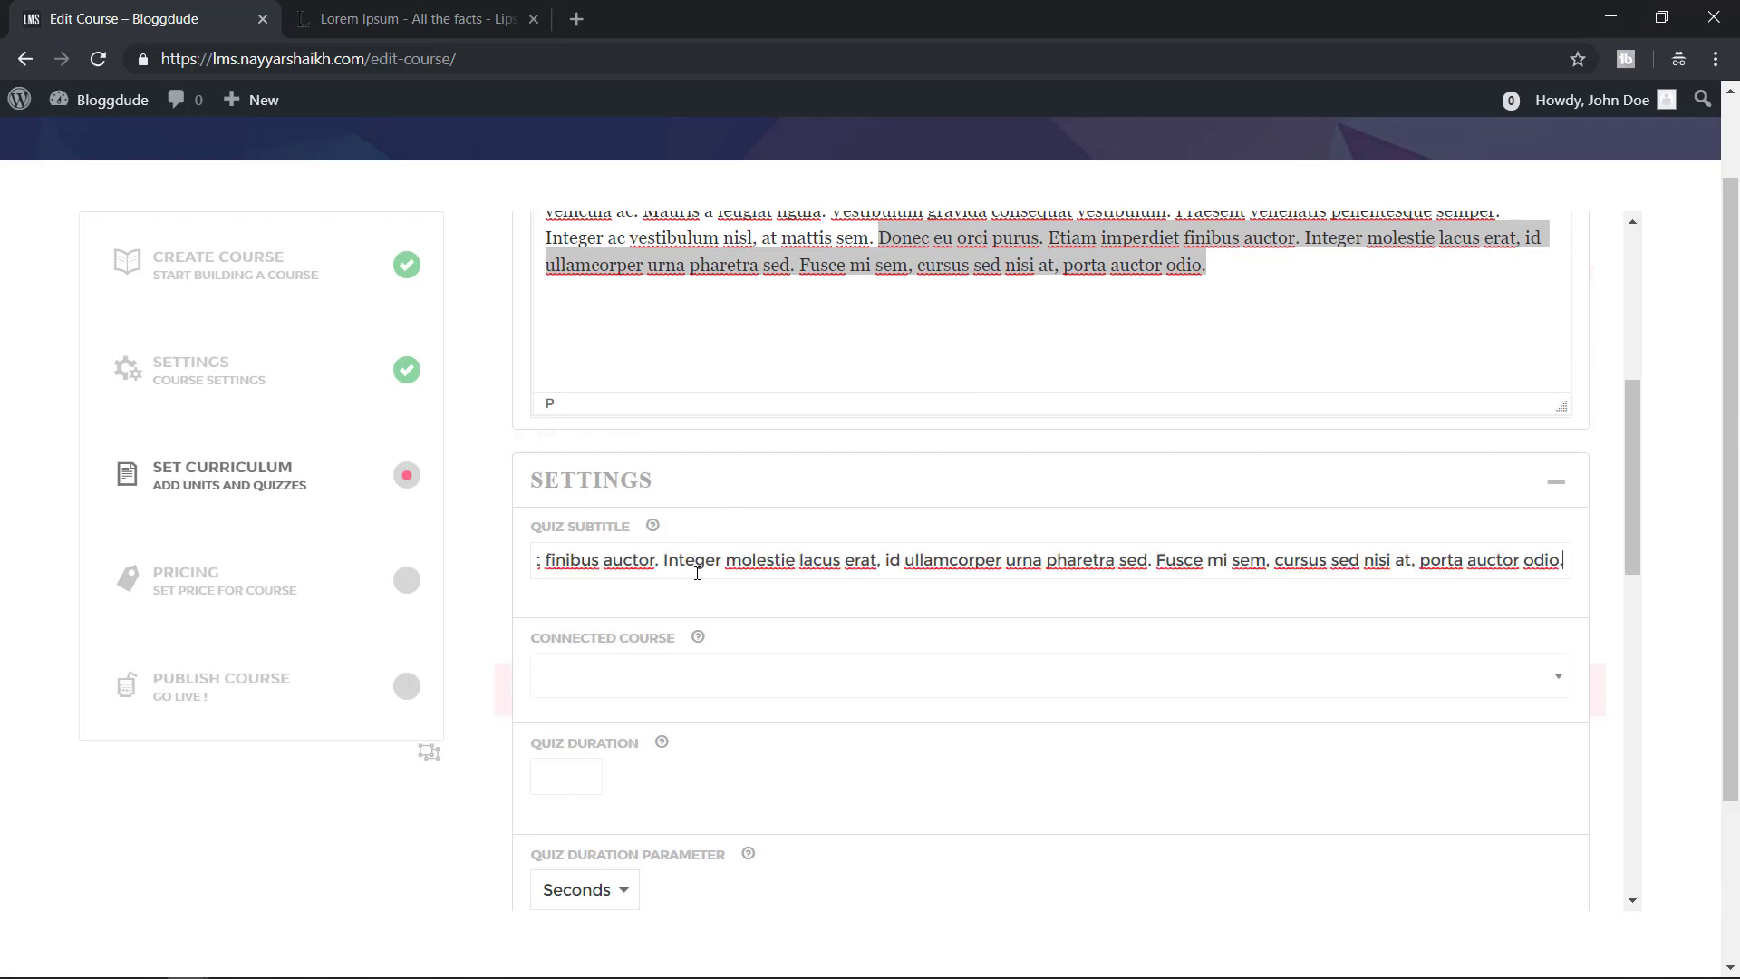
scroll(865, 592, down, 3)
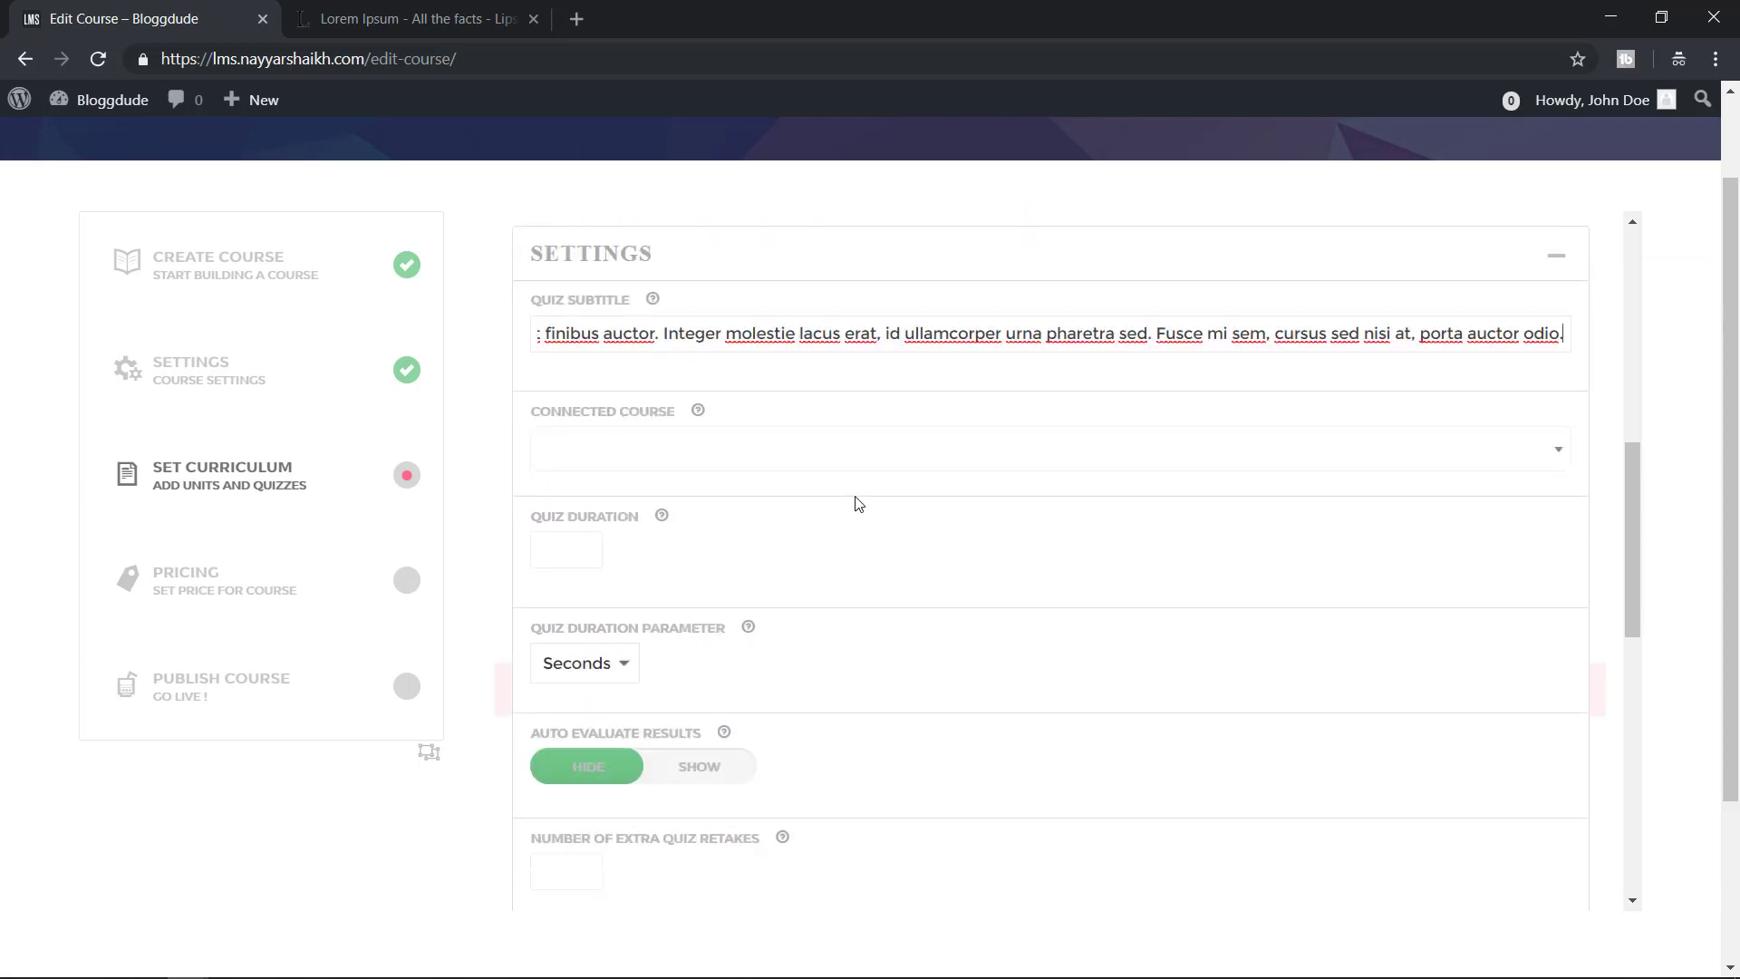
click(615, 453)
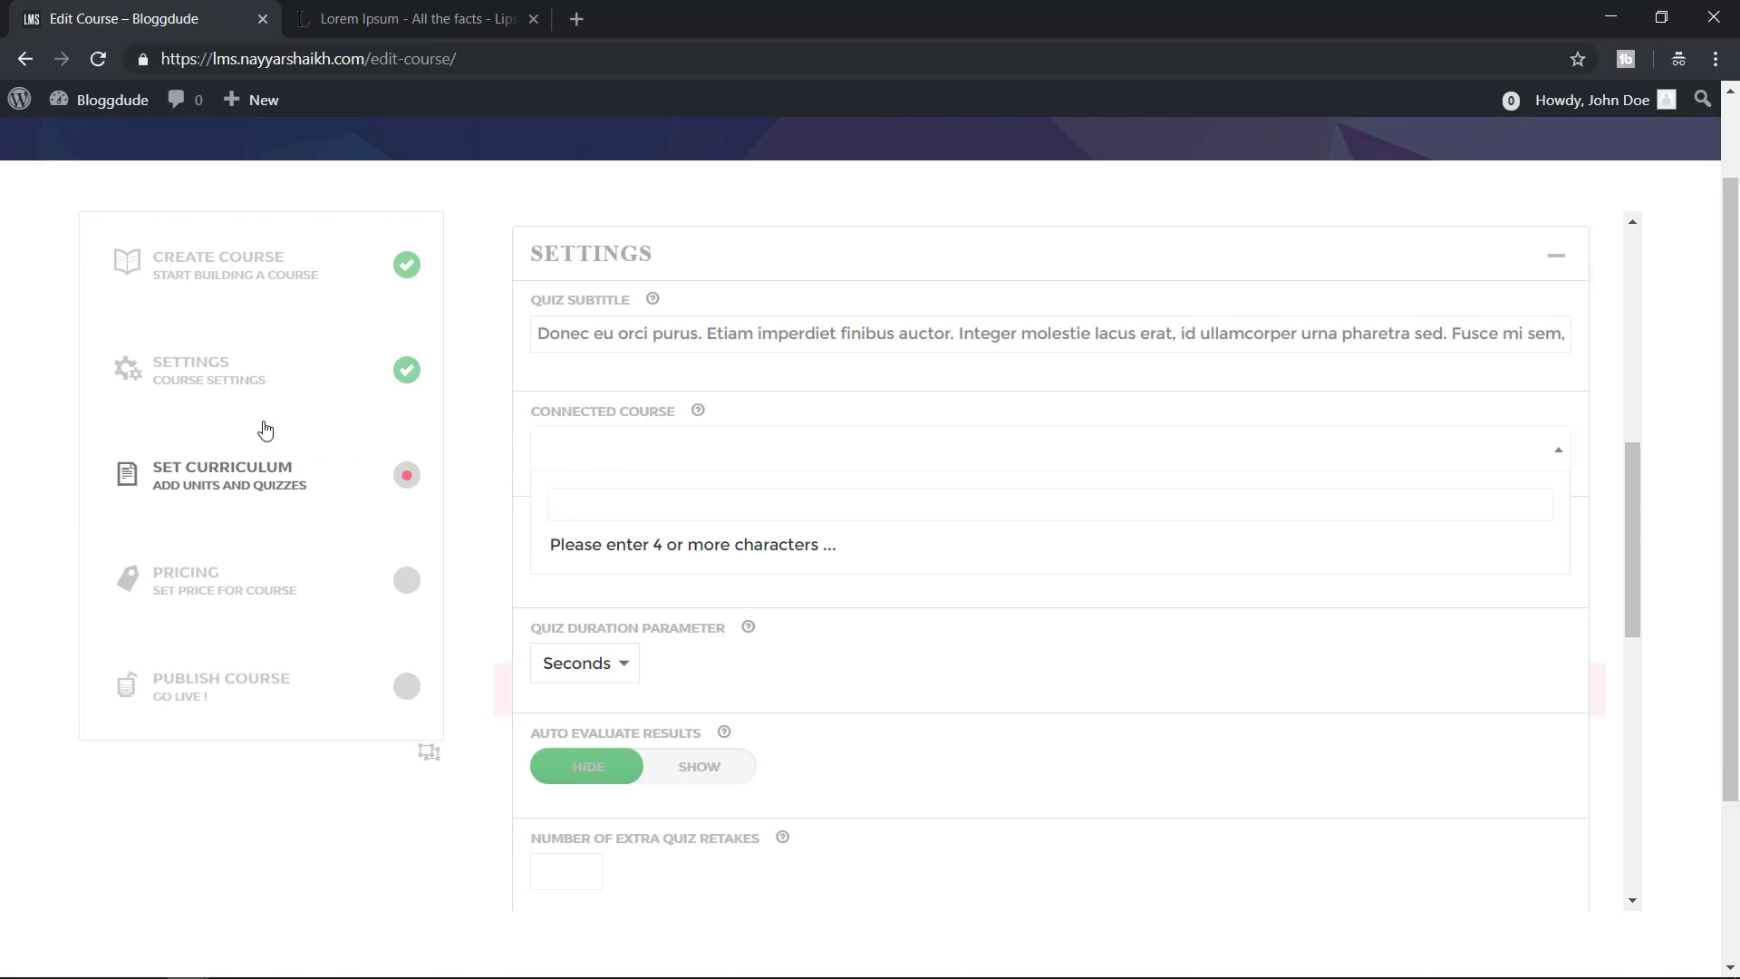
text(word)
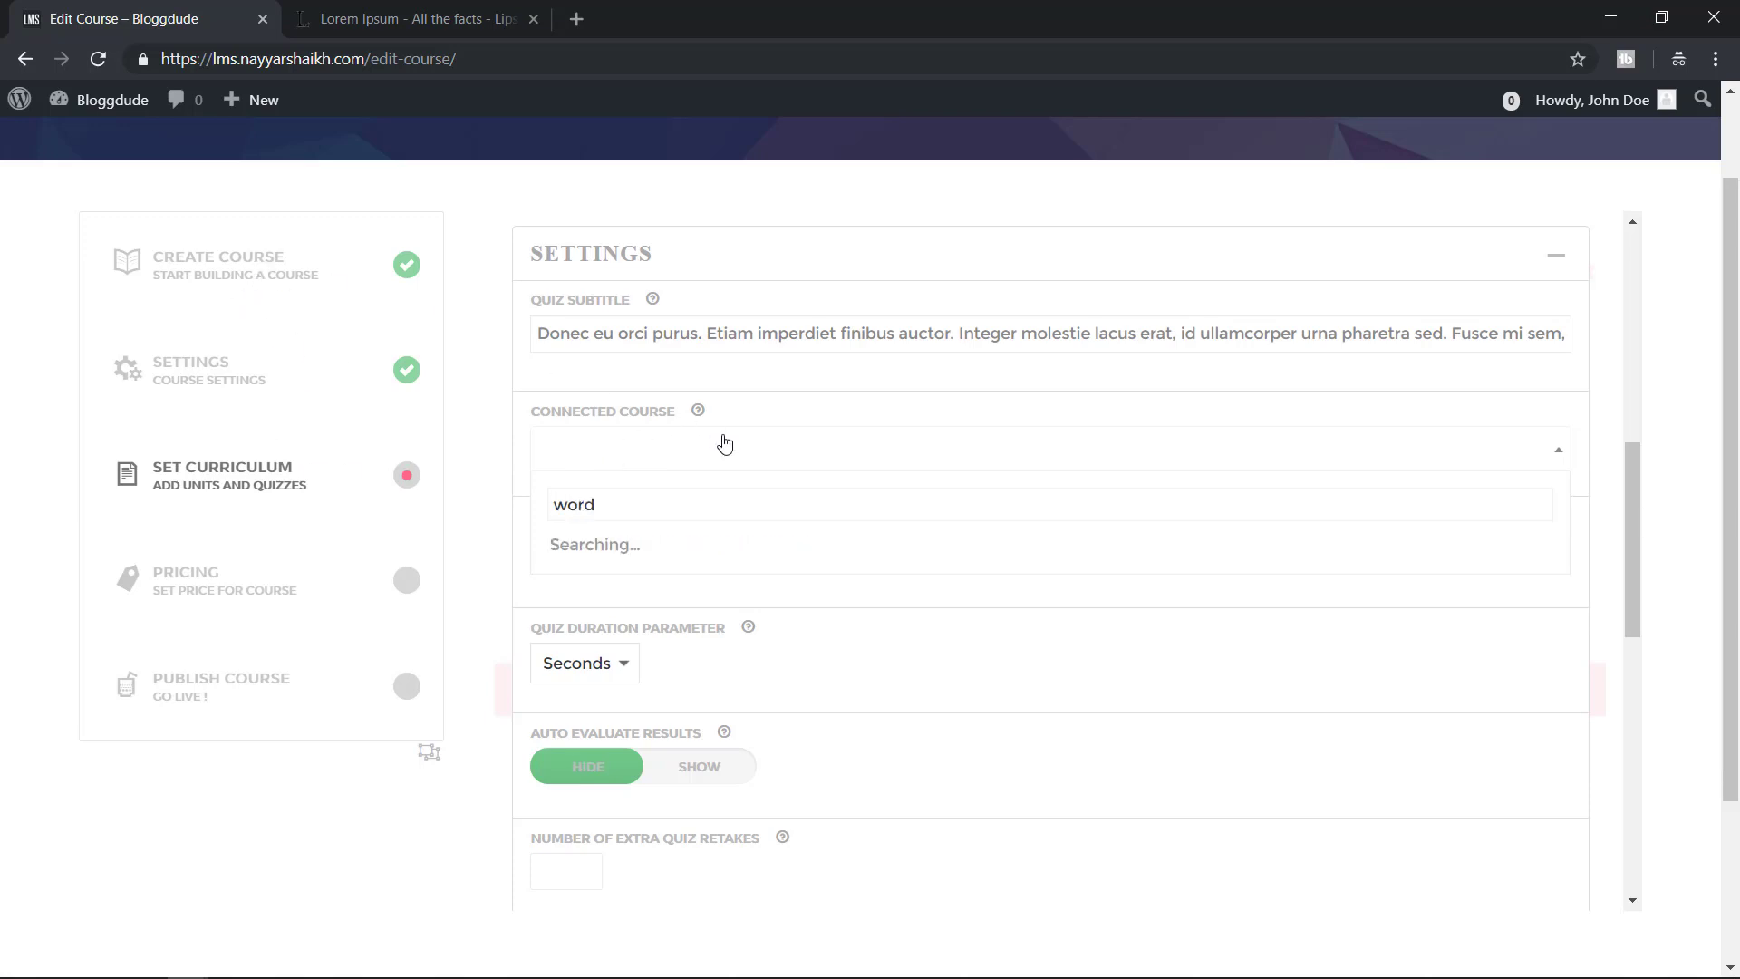
text(press)
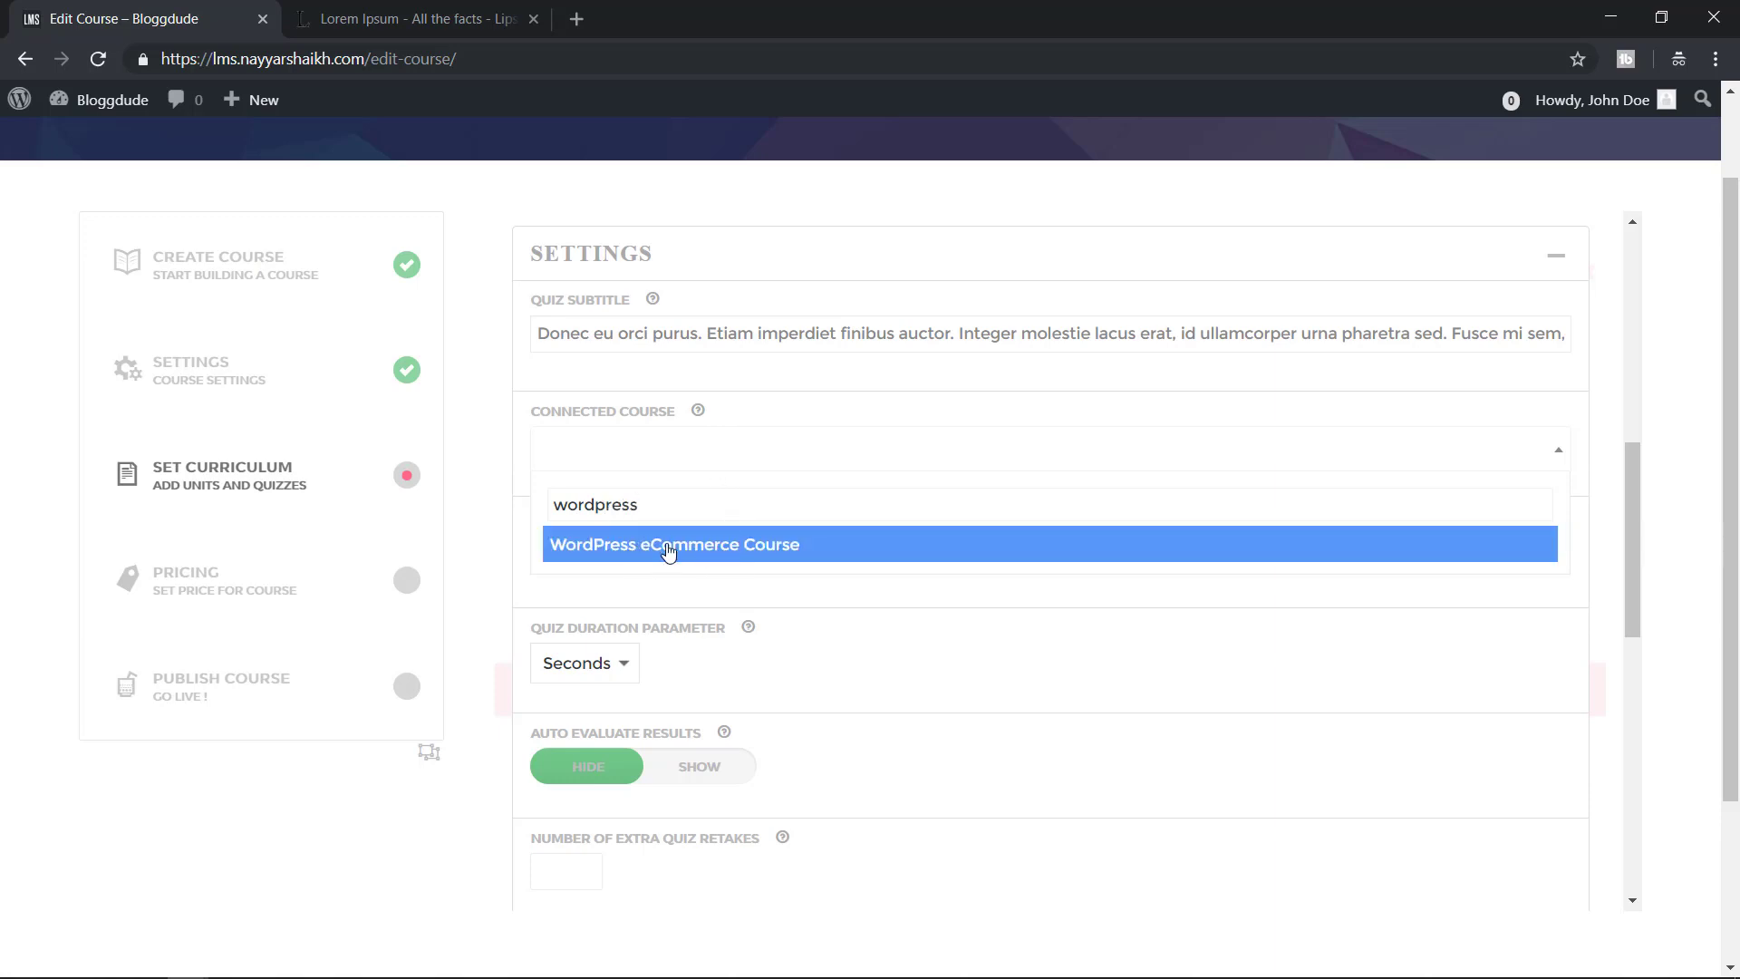
click(657, 557)
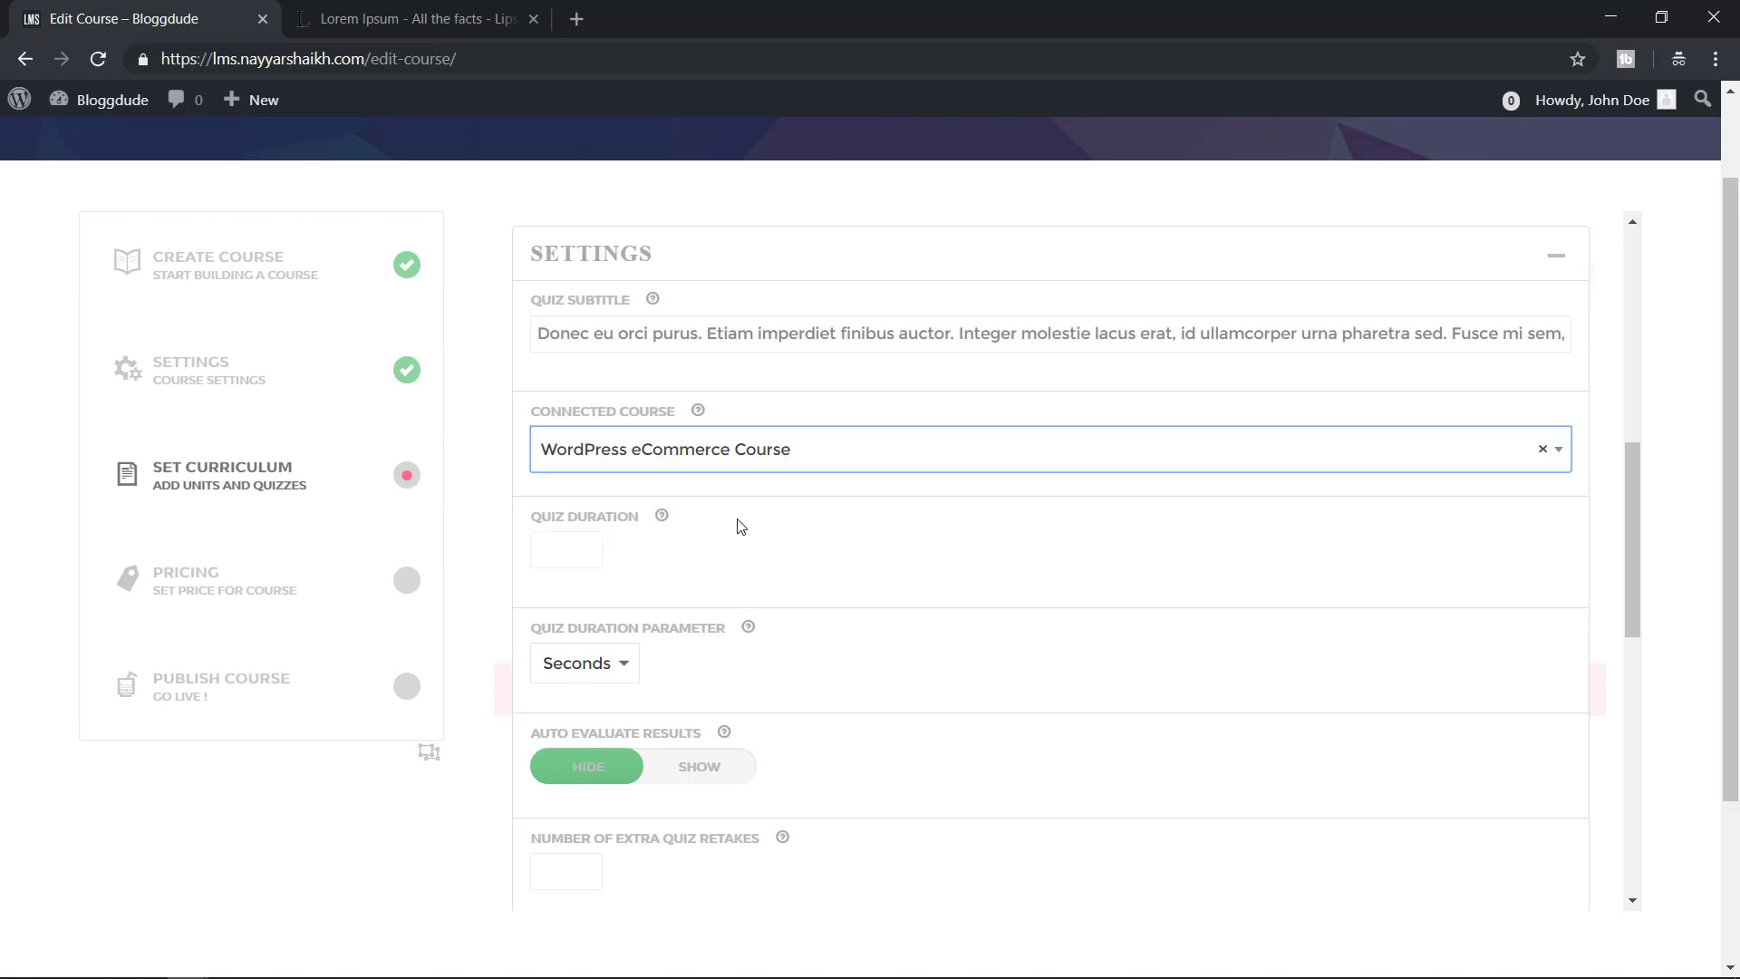
- Set the quiz duration to 10 Minutes, turn on Auto Evaluate, and allow 100 retakes
click(564, 563)
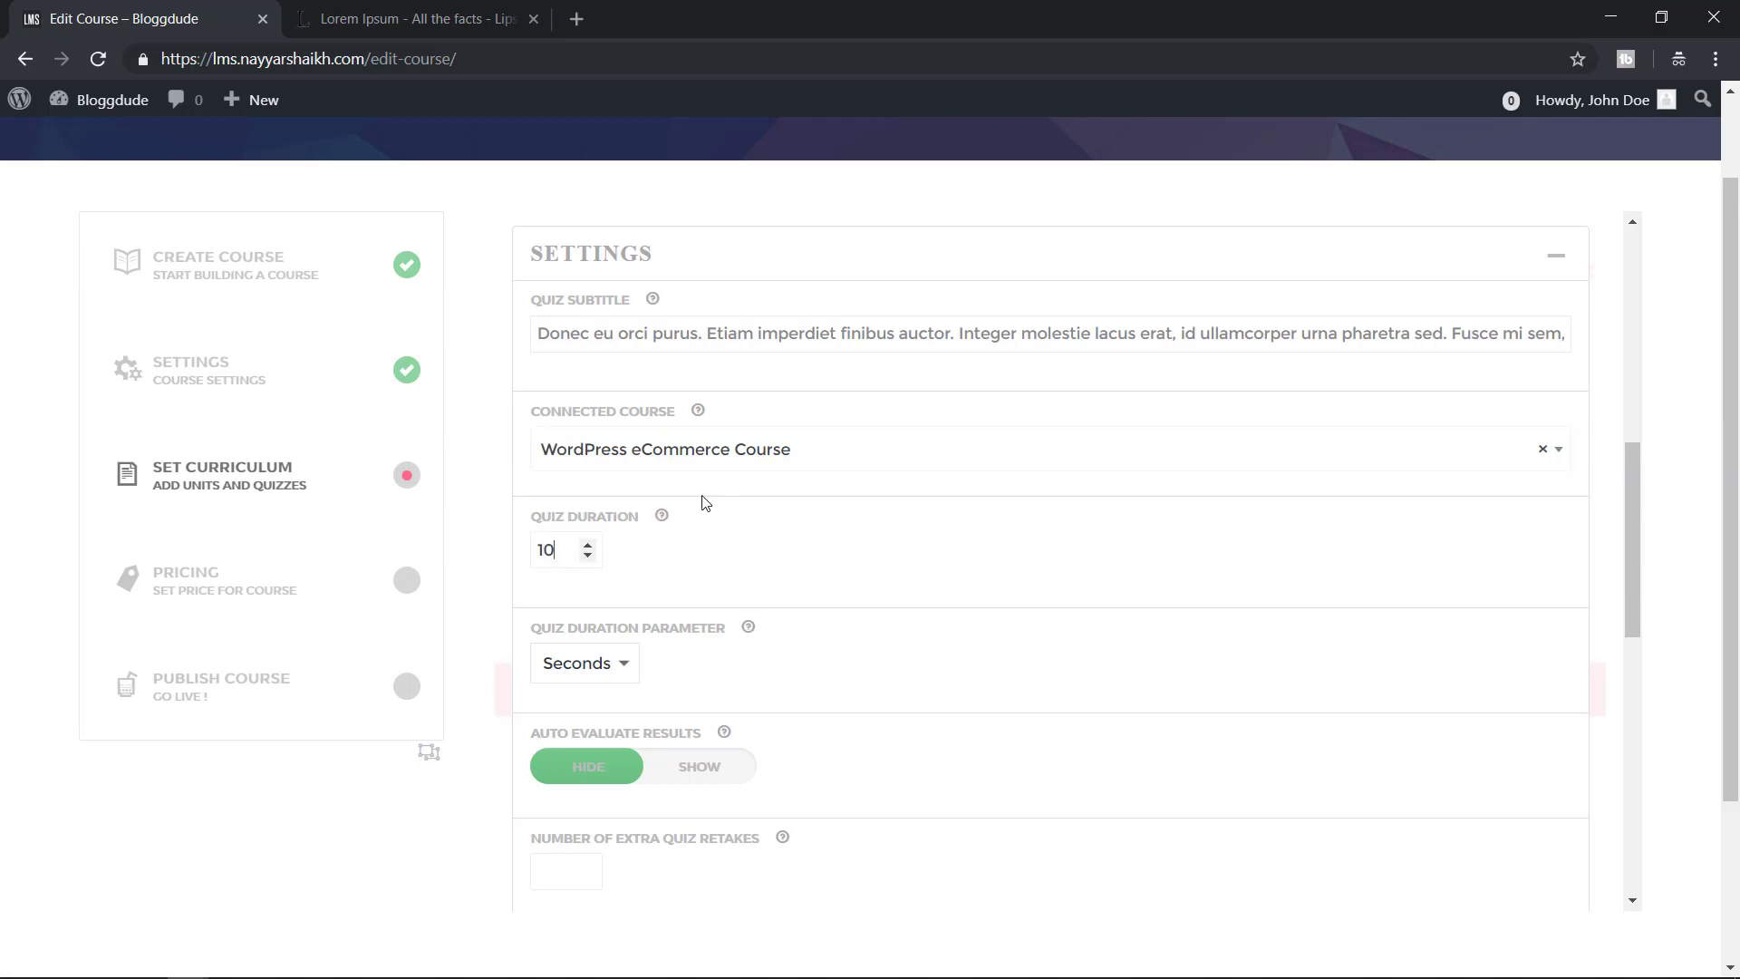
scroll(867, 549, down, 3)
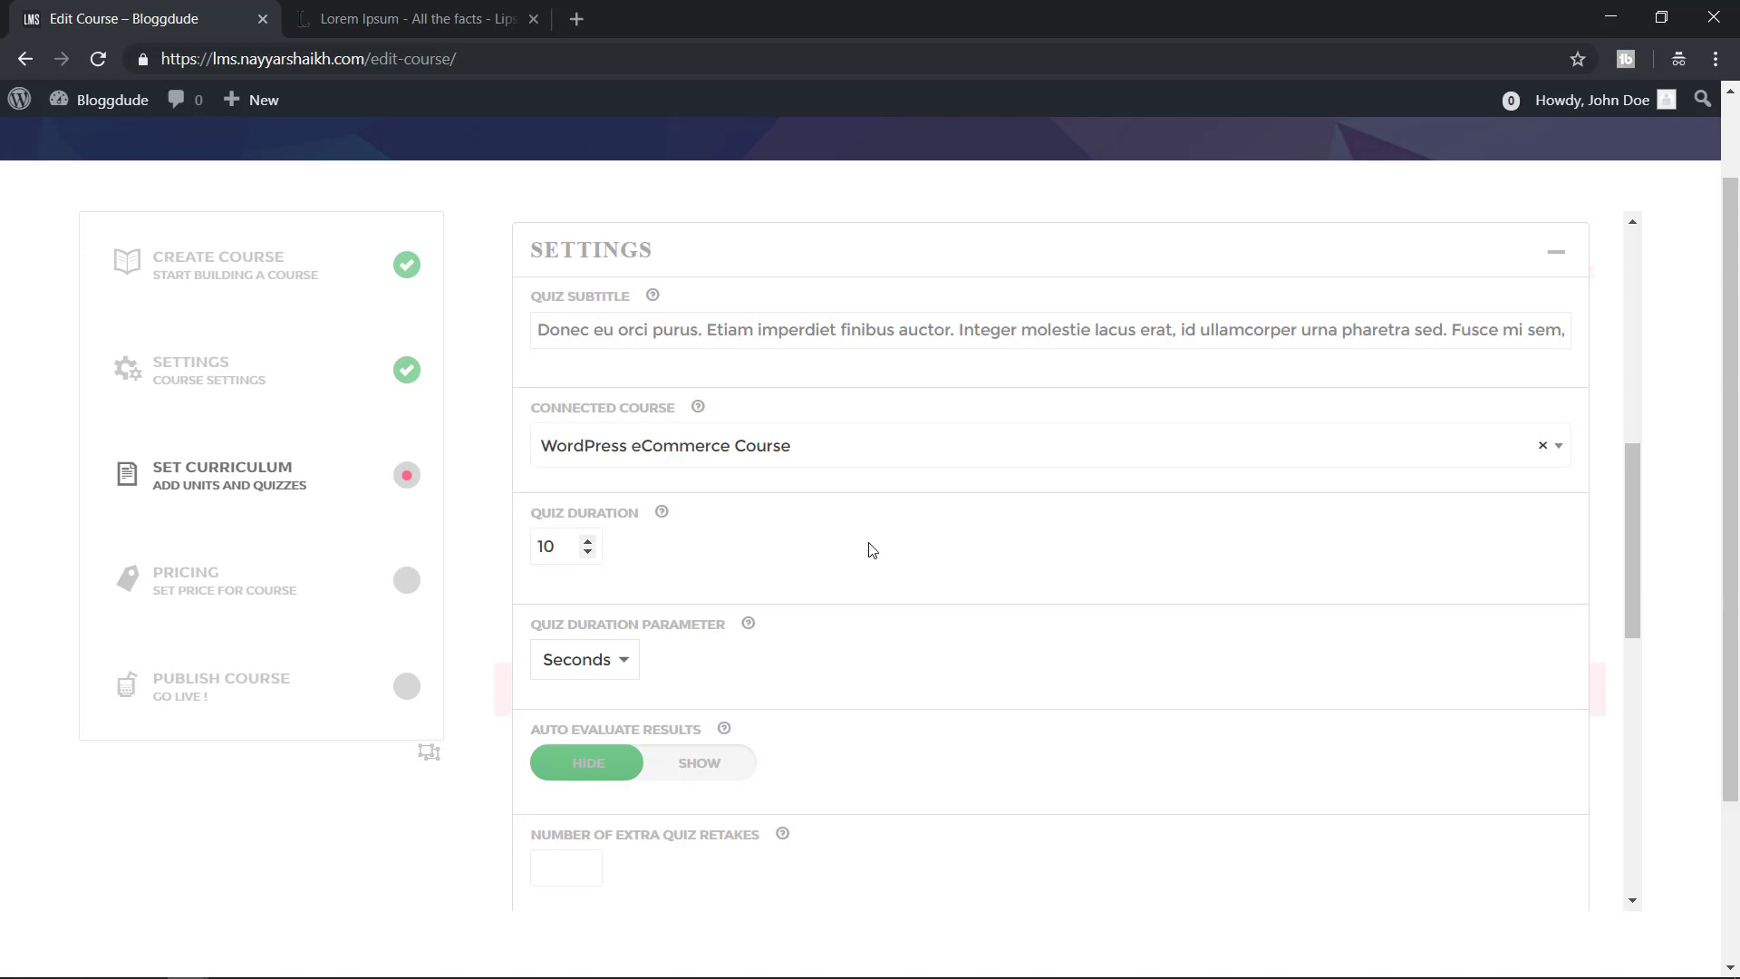
click(586, 446)
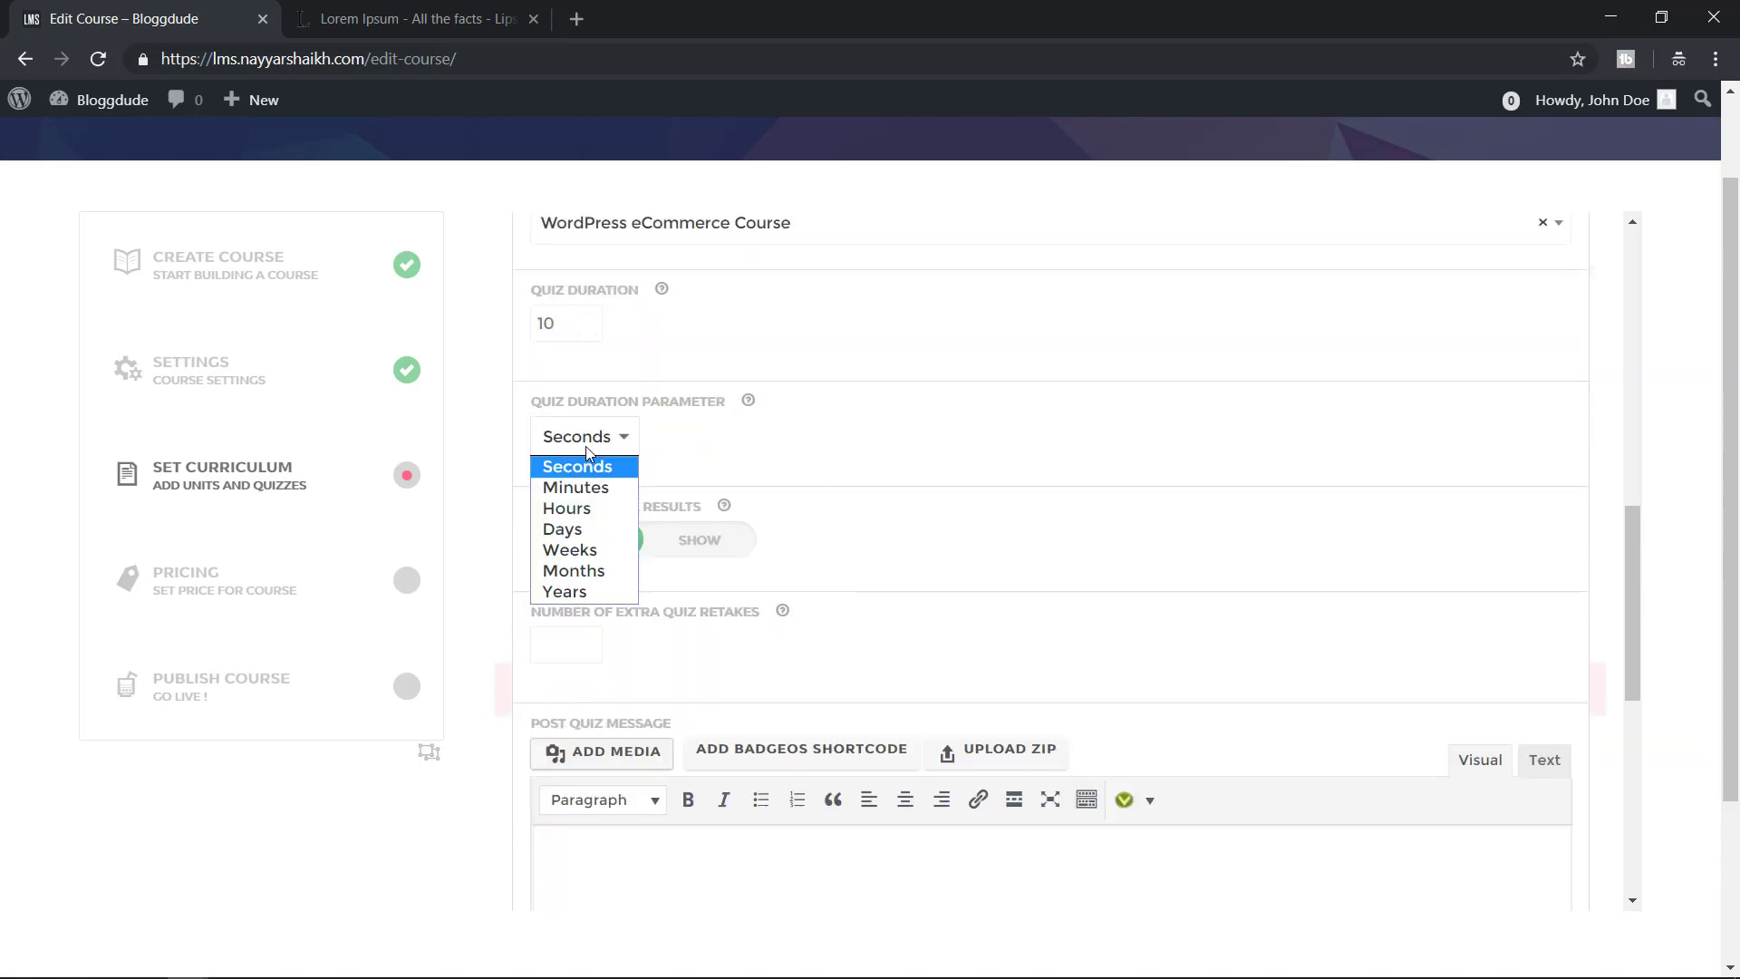
click(597, 490)
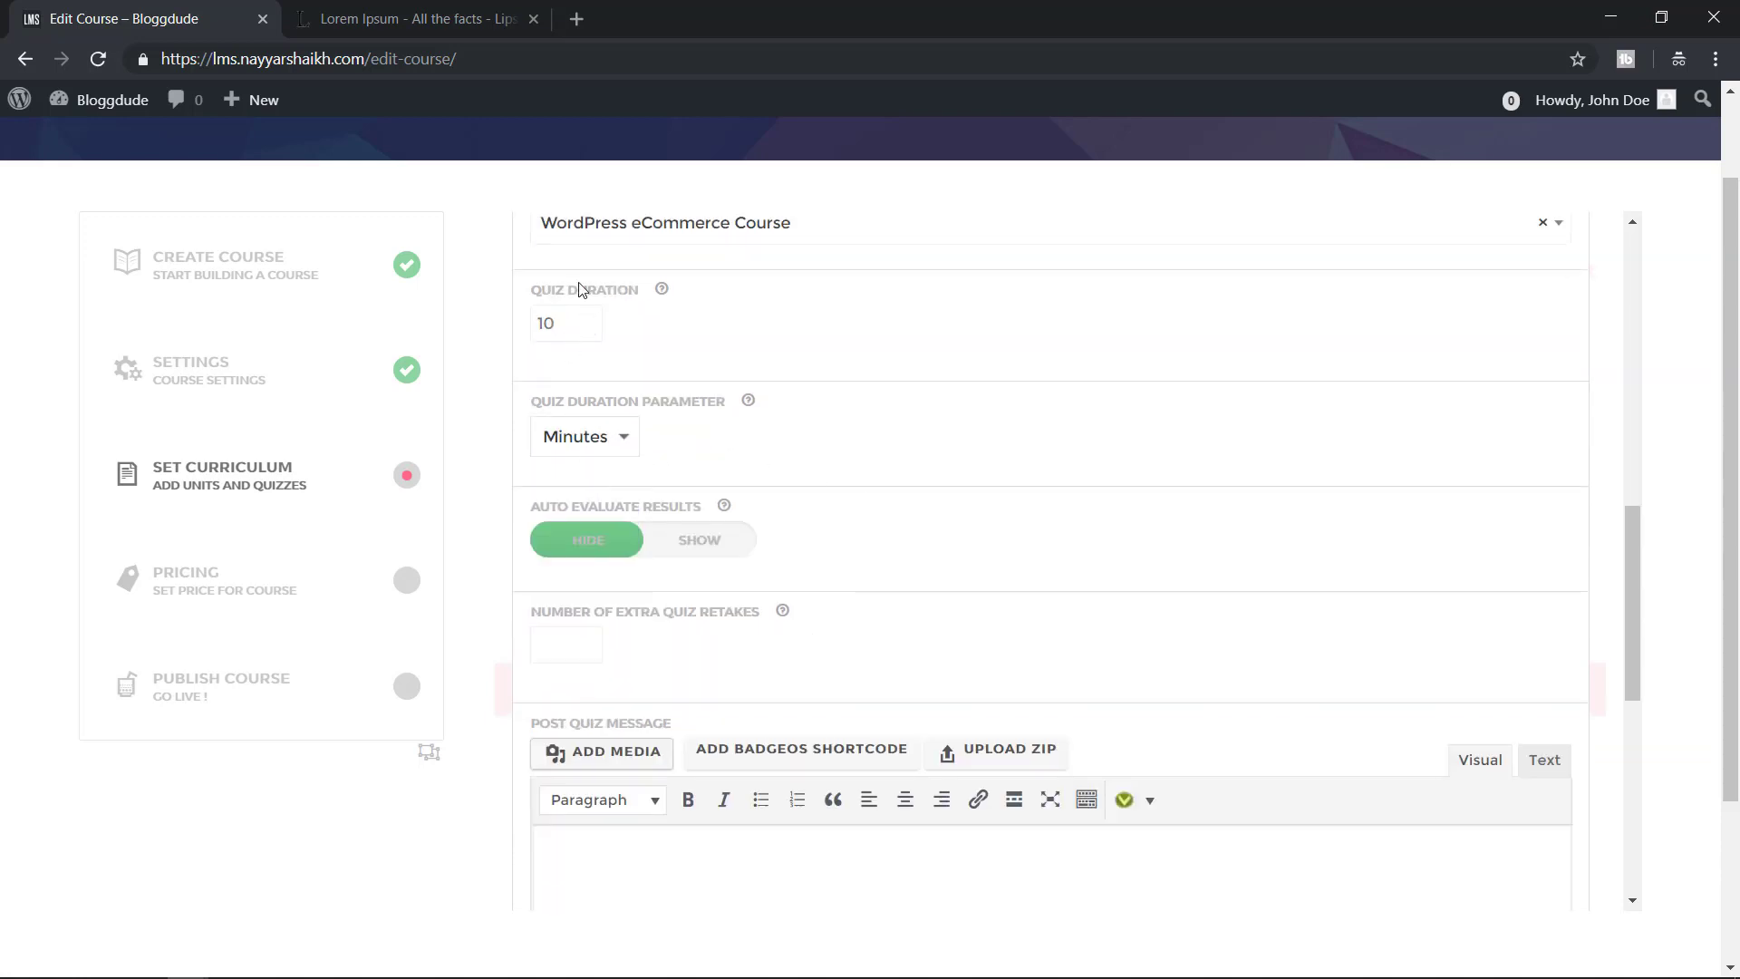
click(686, 557)
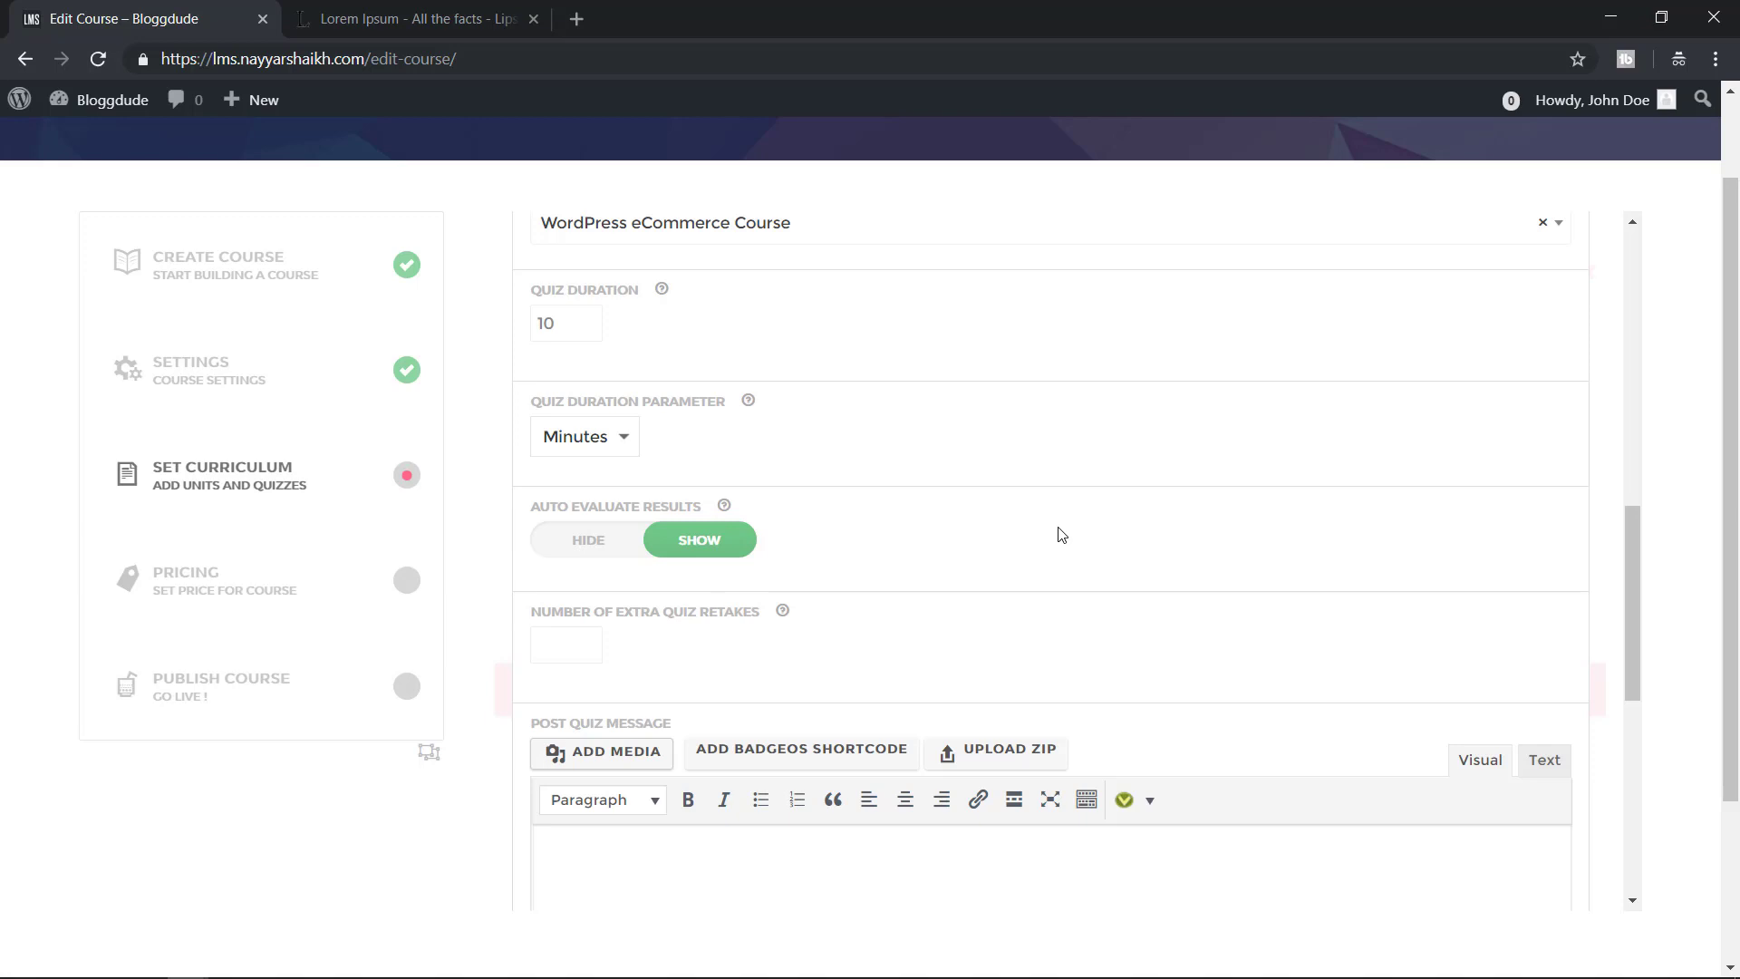
click(581, 646)
text(100)
- Paste a Lorem Ipsum post-quiz message and set Show Results and Check Answer to Show
scroll(979, 614, down, 1)
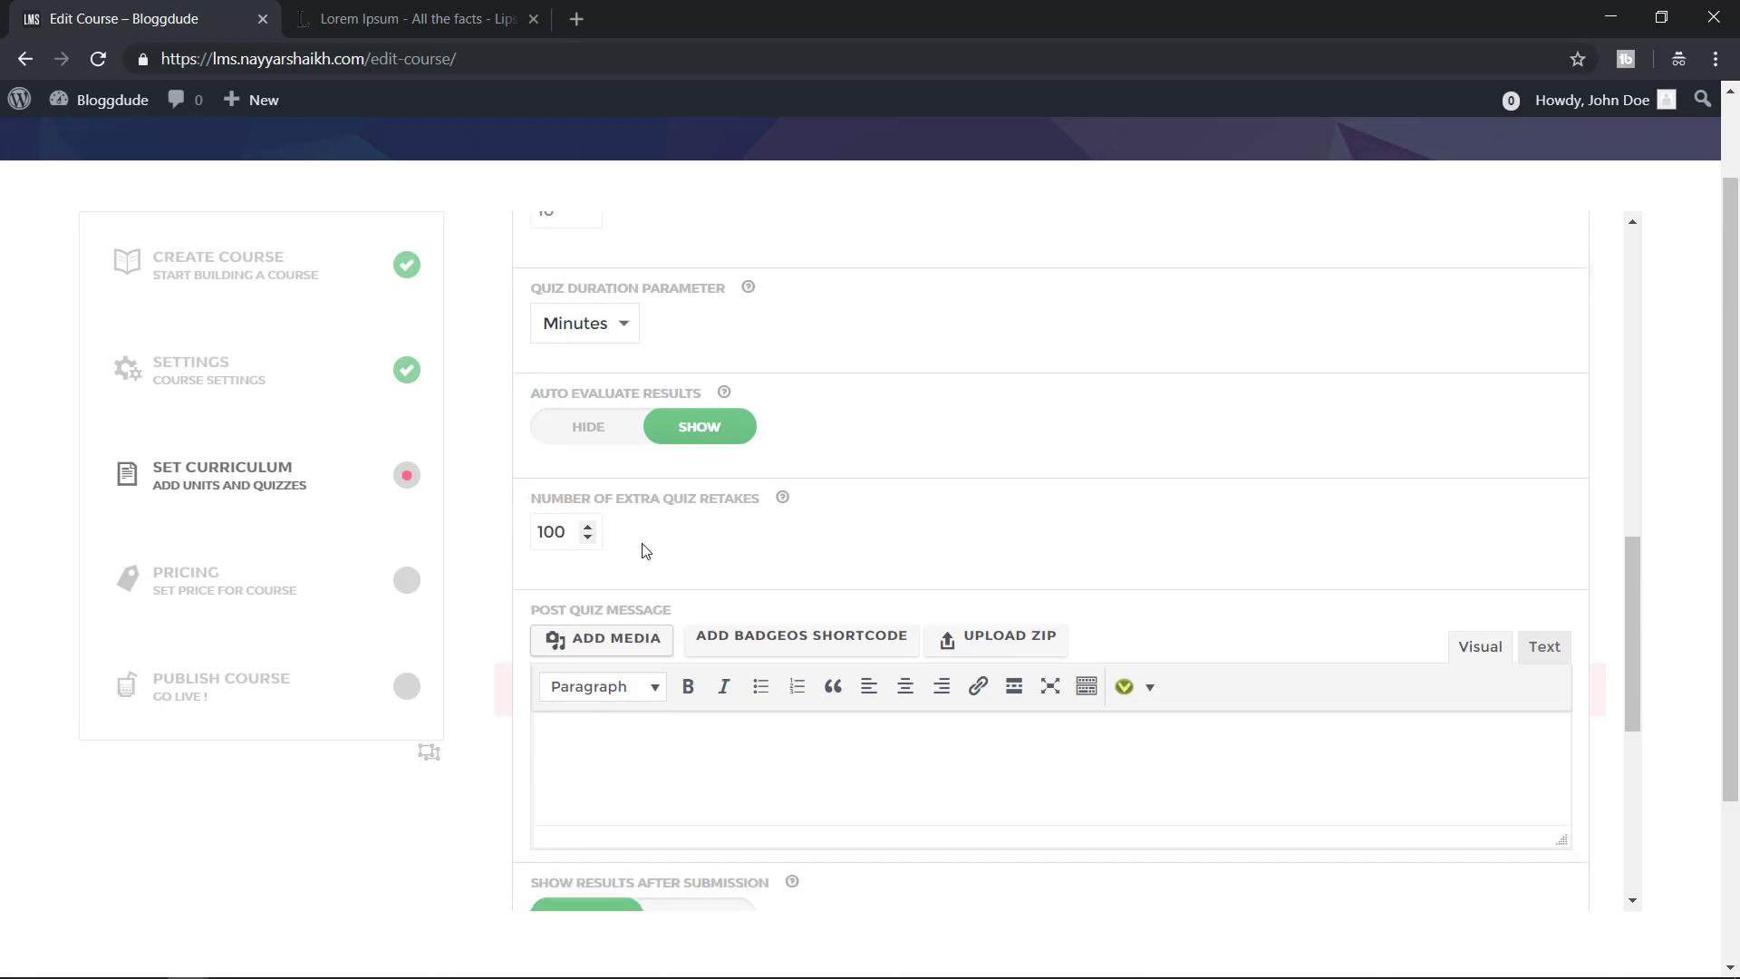
scroll(1088, 712, down, 1)
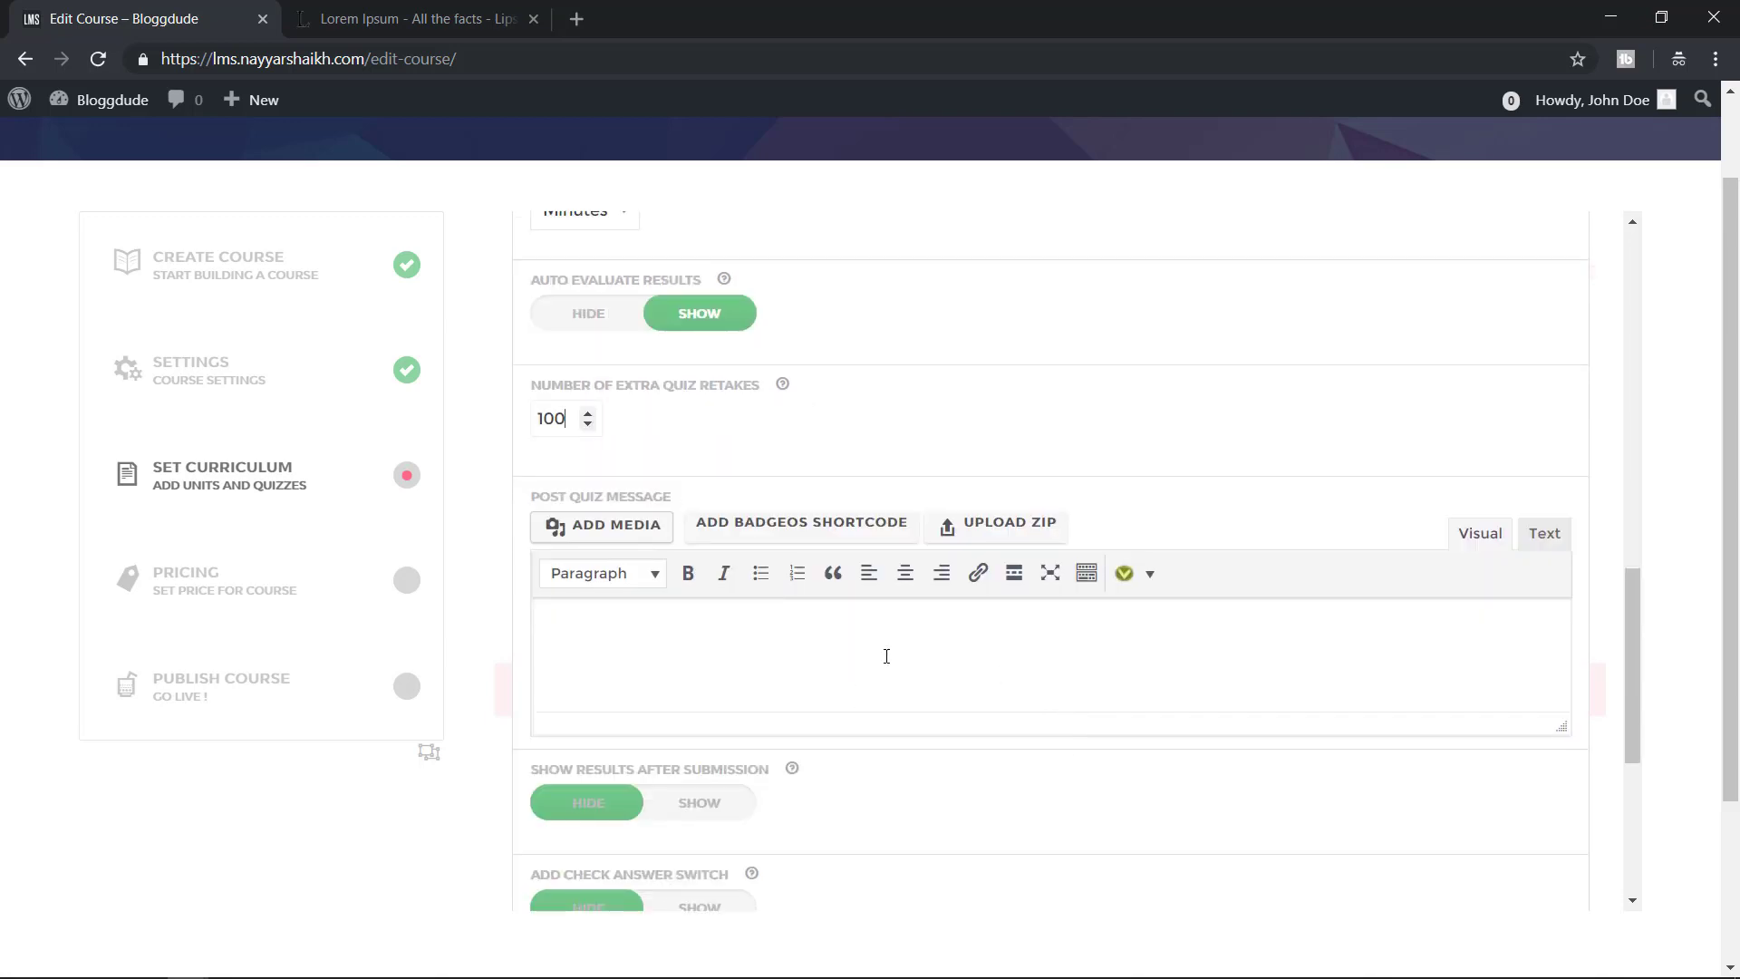
click(769, 623)
text(Donec eu orci purus. Etiam imperdiet finibus auctor. Integer molestie lacus erat, id ullamcorper urna pharetra sed. Fusce mi sem, cursus sed nisi at, porta auctor odio.)
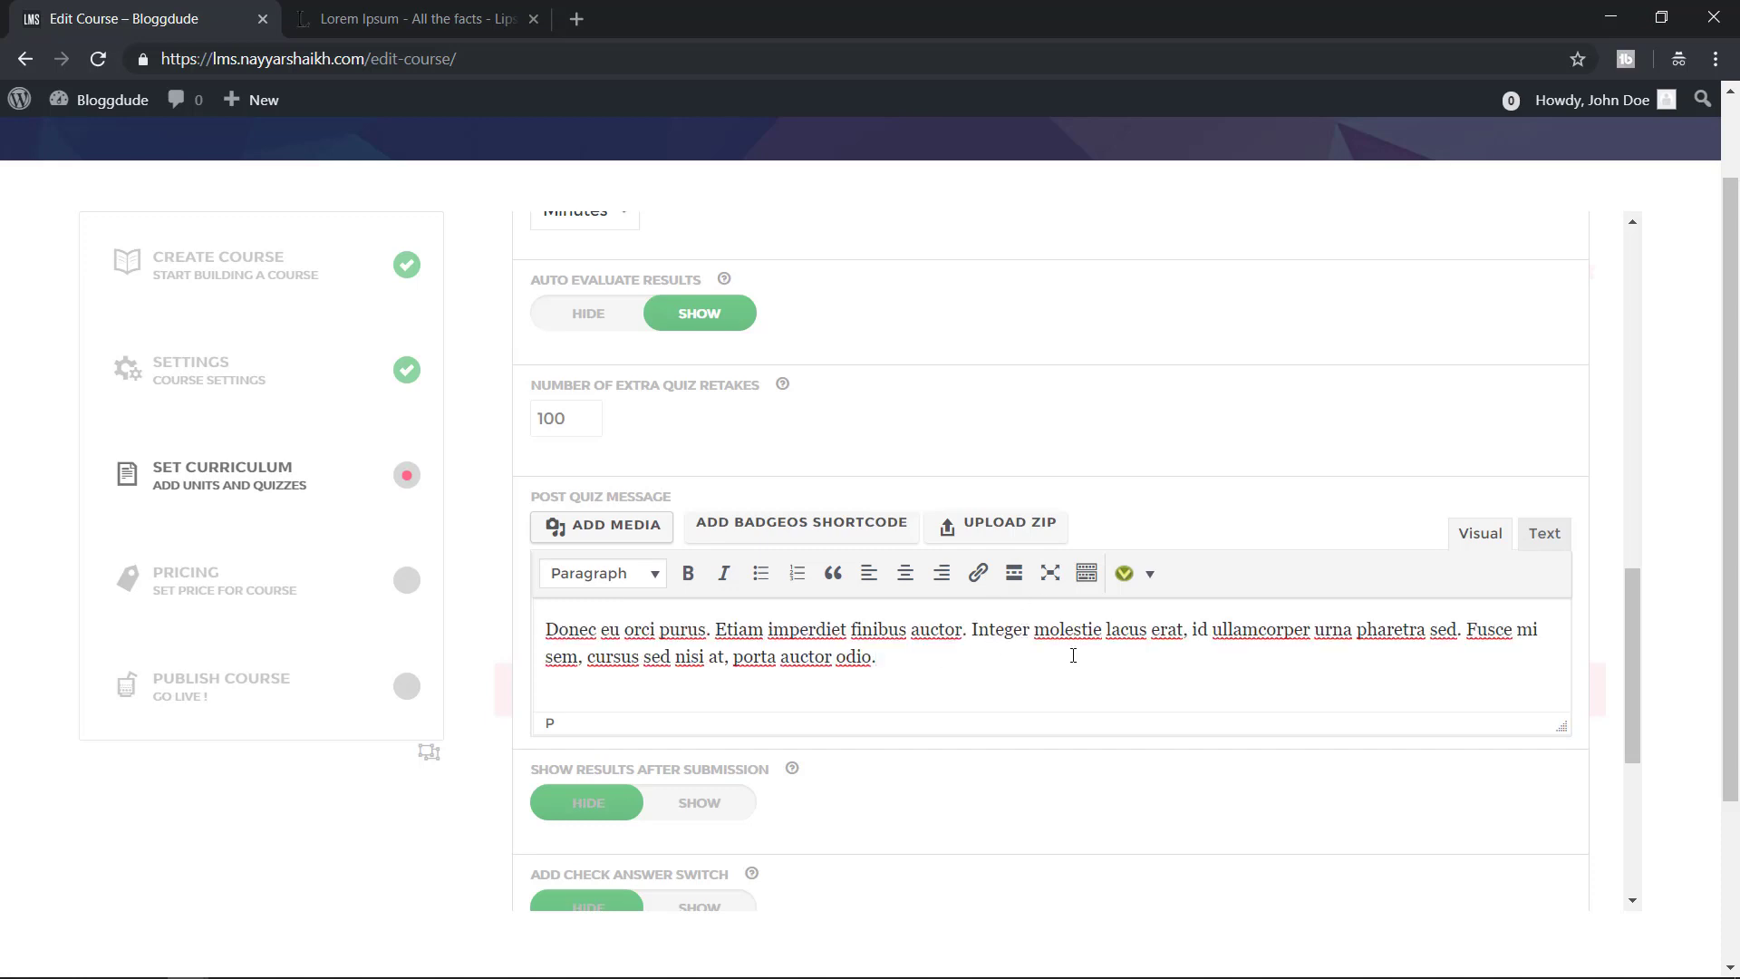
scroll(1016, 638, down, 2)
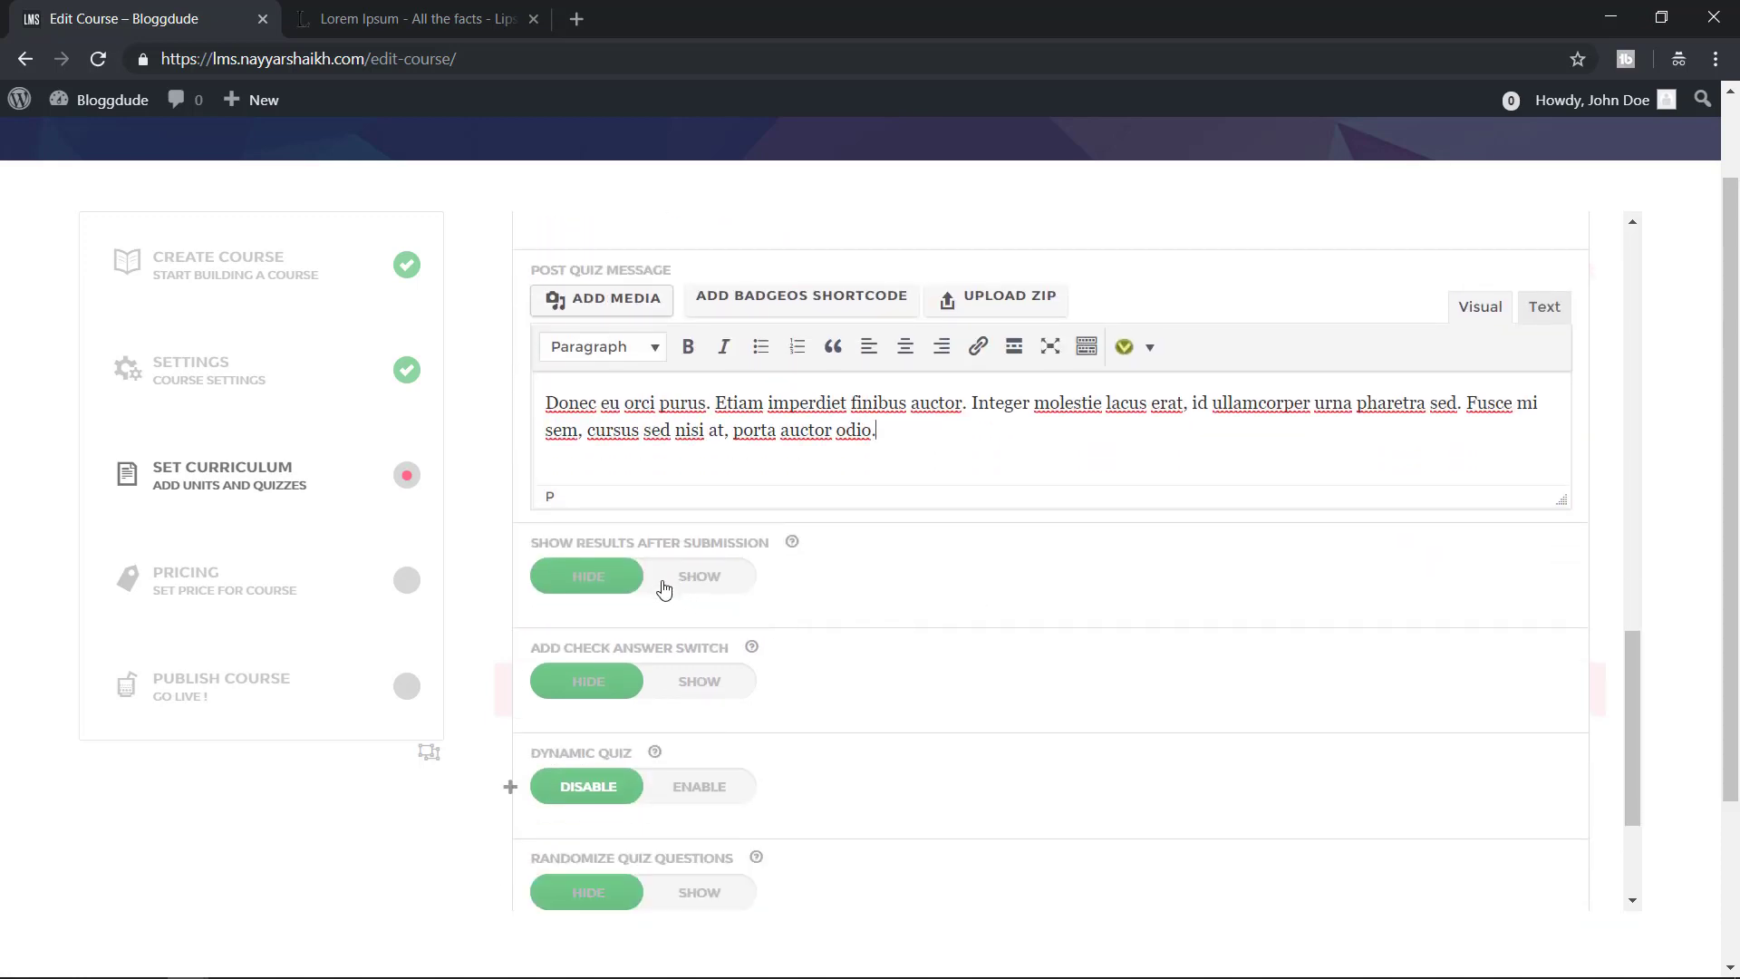
scroll(985, 600, down, 1)
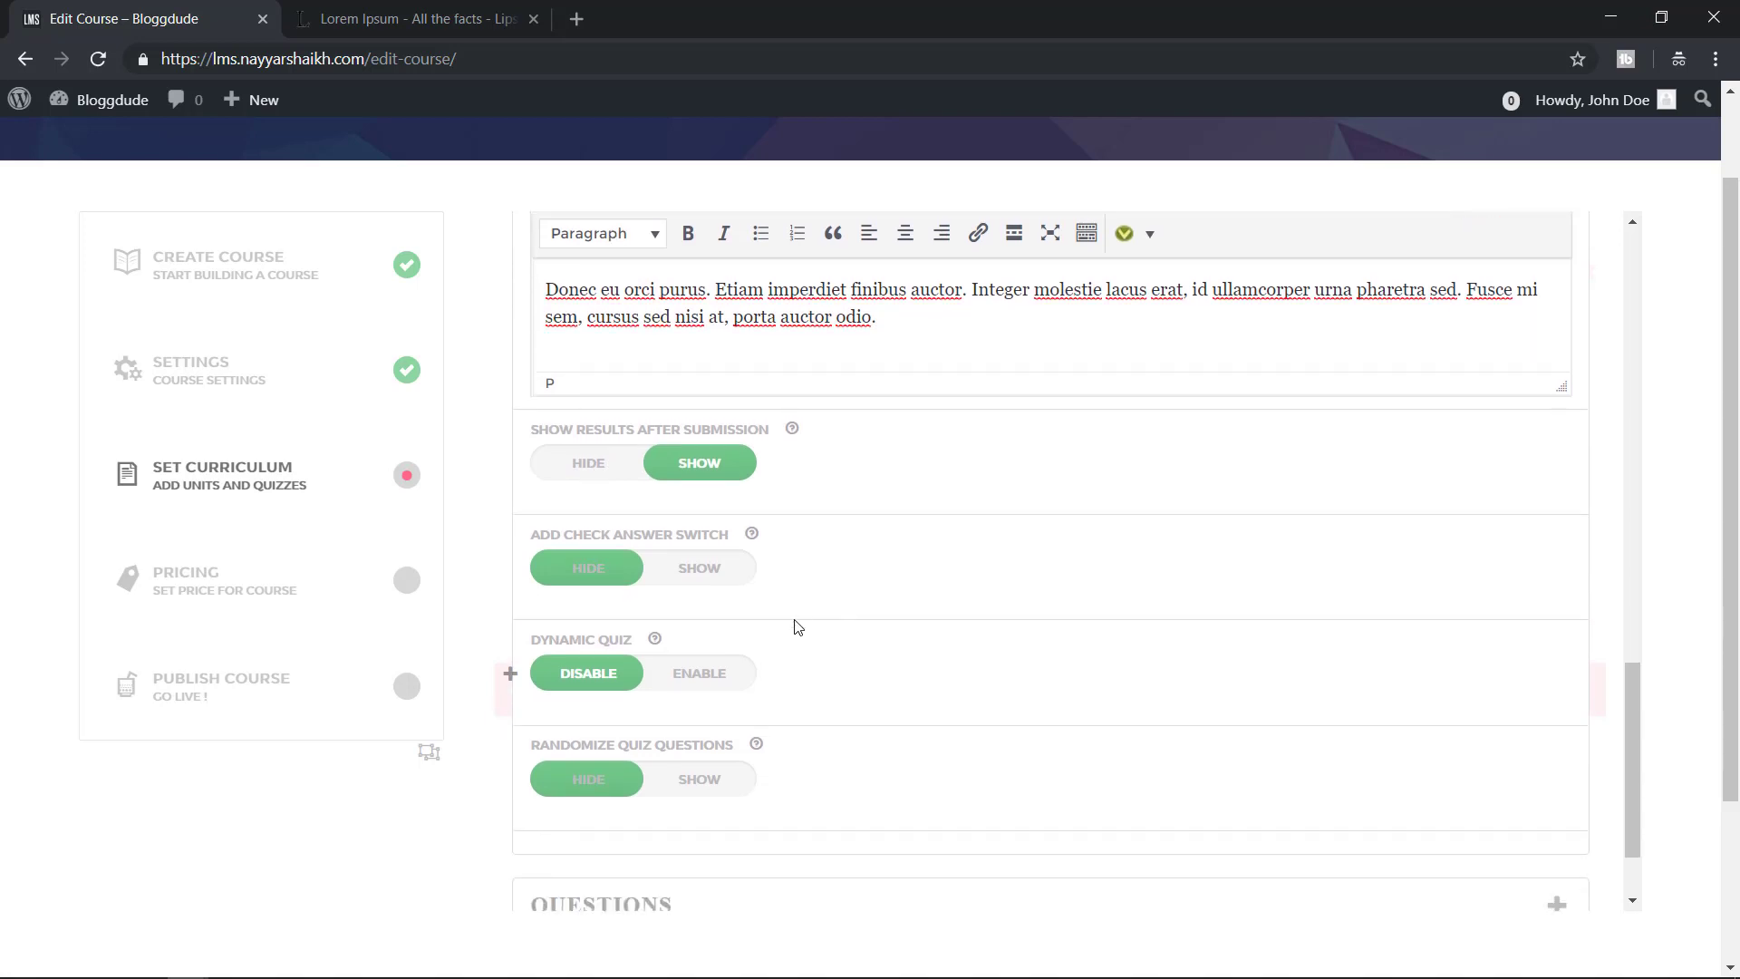
click(705, 580)
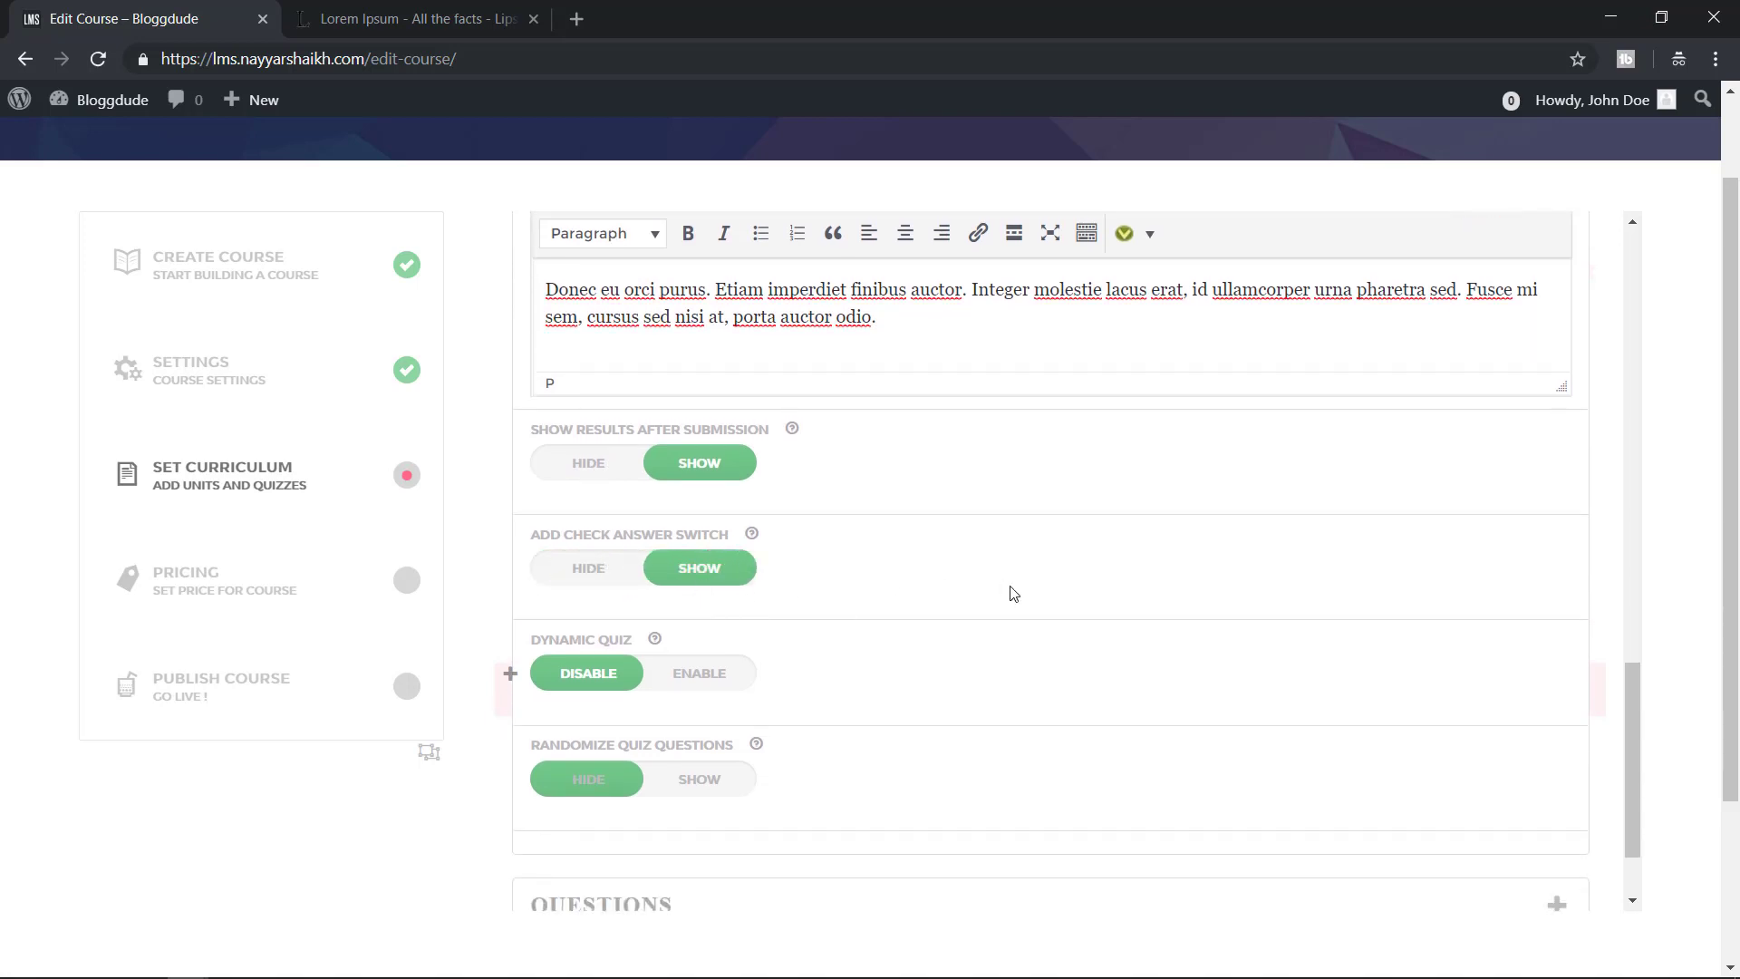
scroll(792, 610, down, 1)
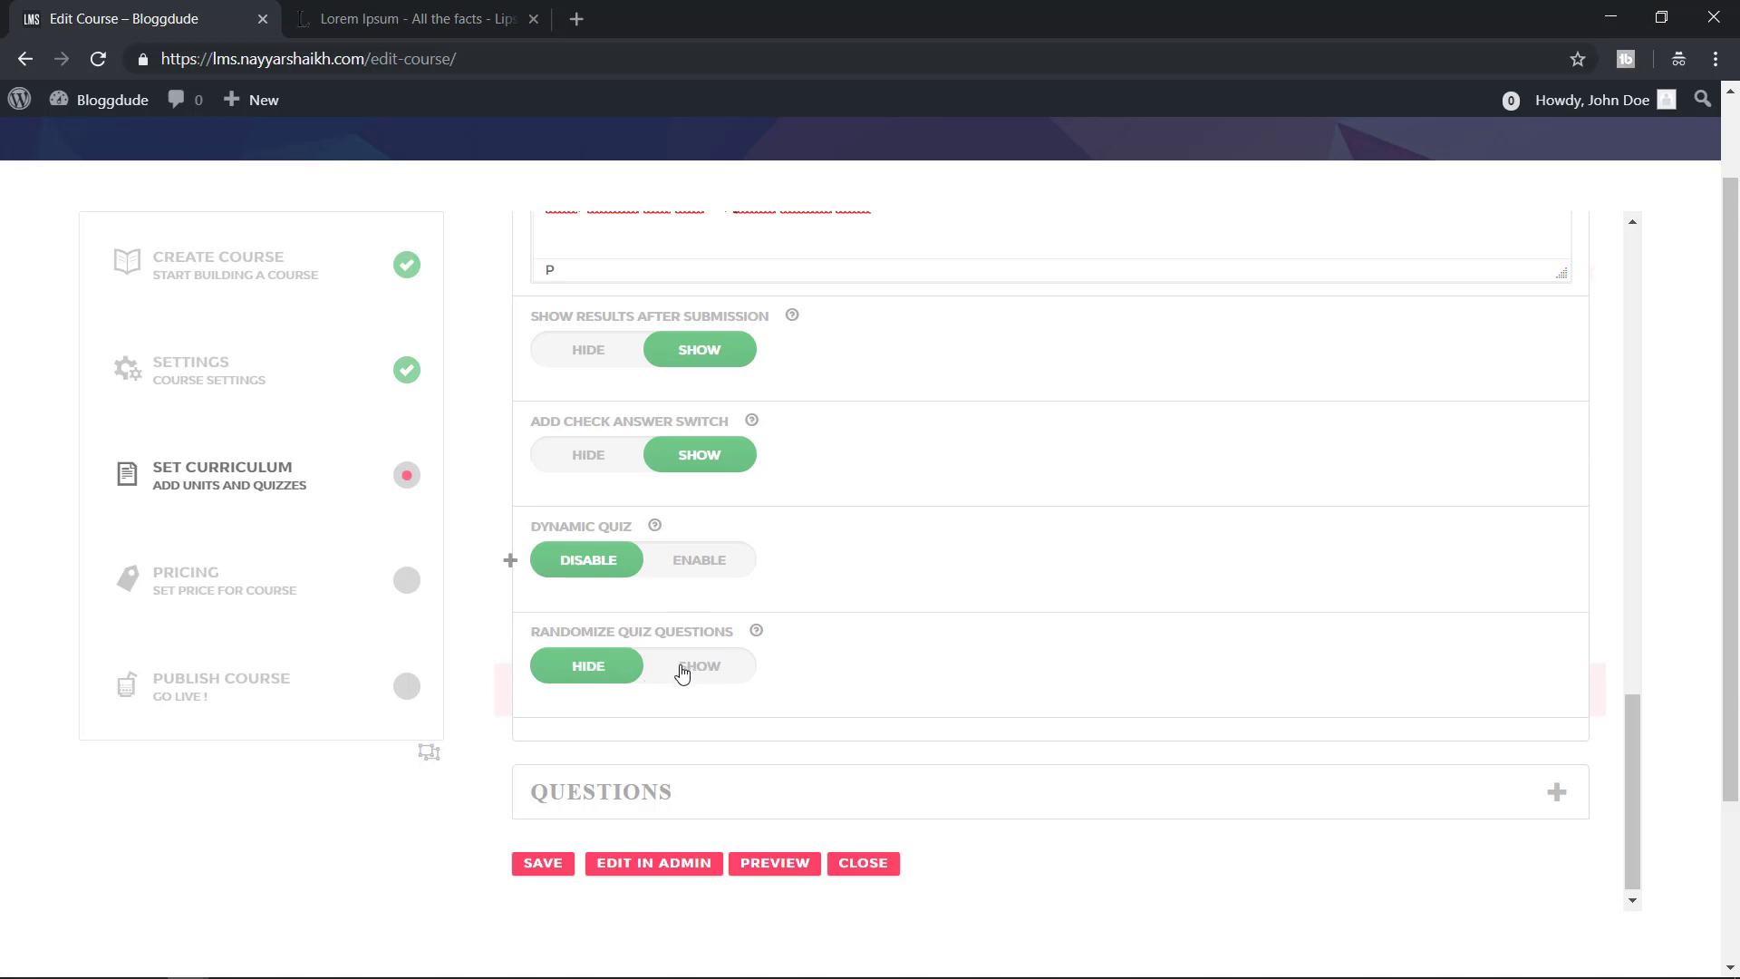
scroll(766, 645, down, 1)
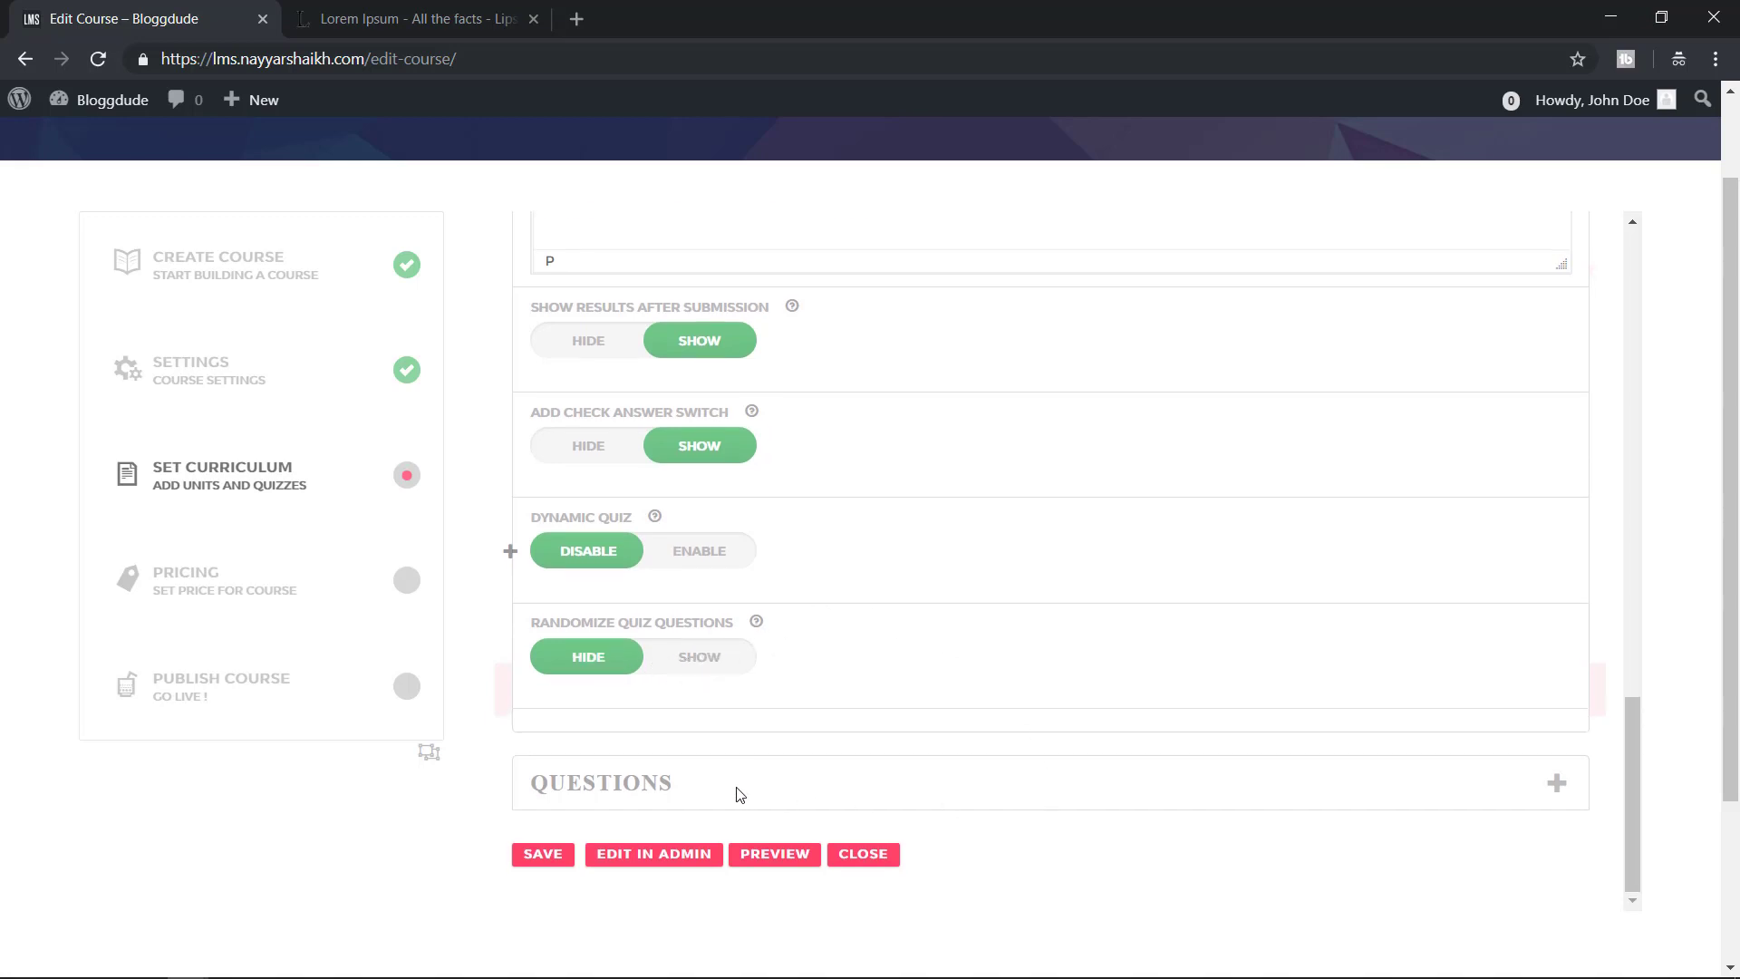
- Start a new quiz question titled WP Q1
click(1558, 780)
scroll(1504, 722, down, 5)
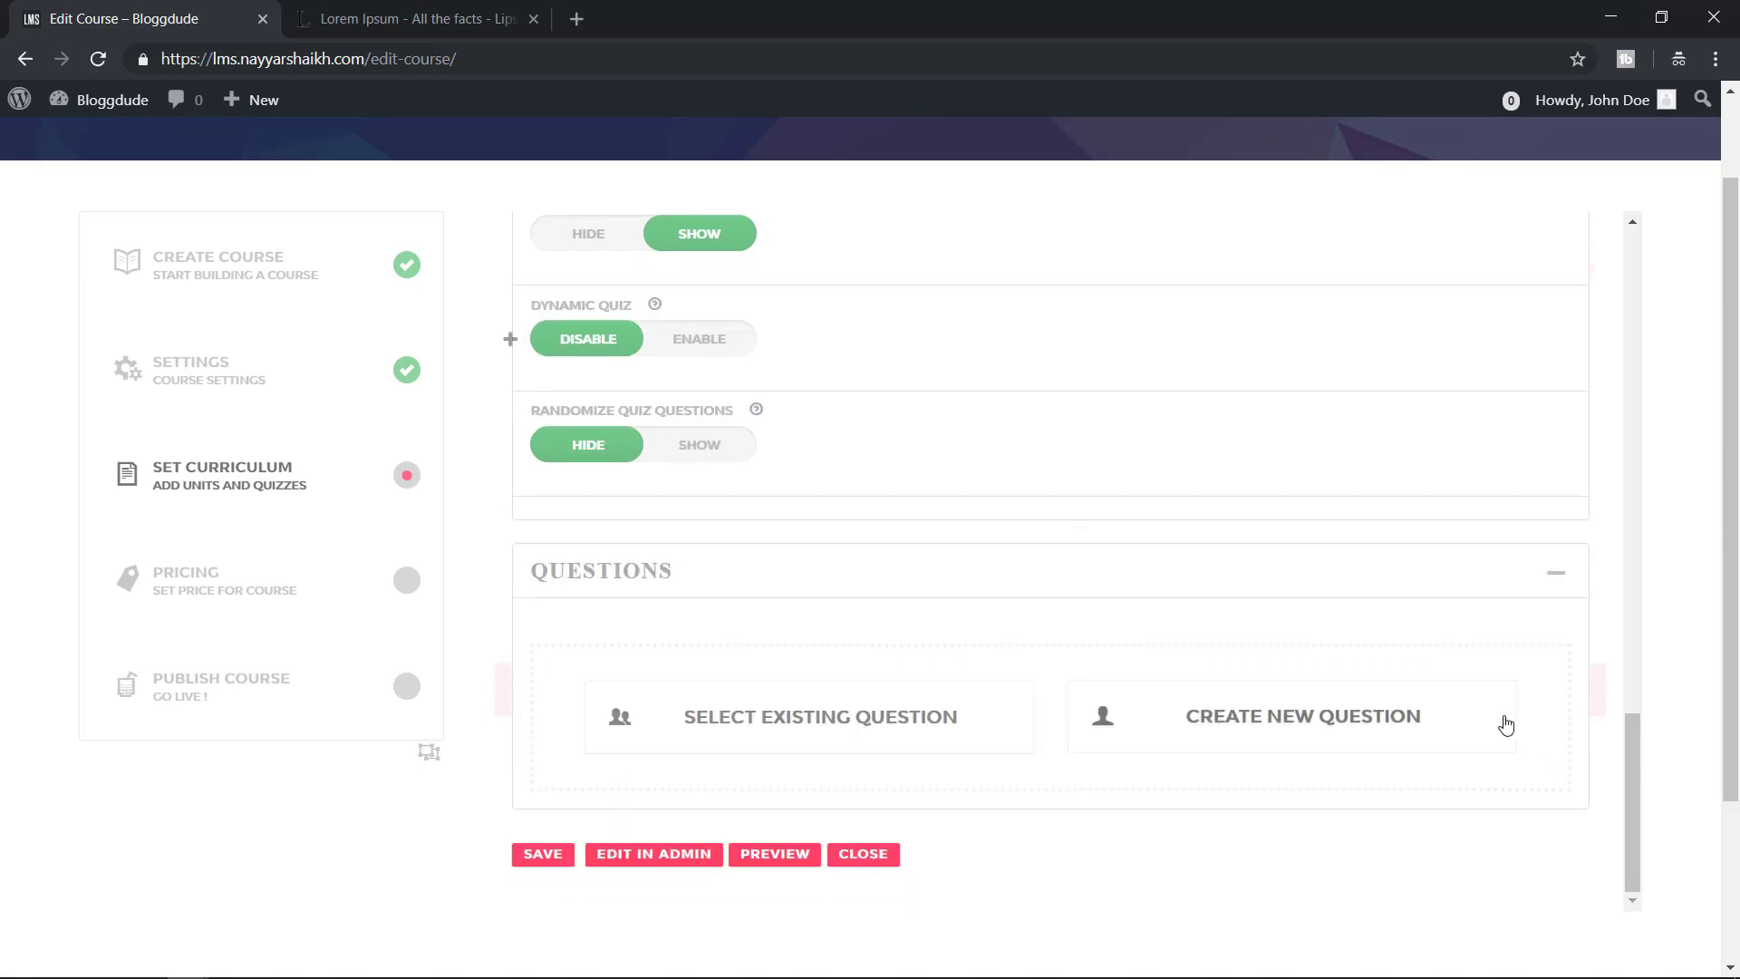
click(1305, 508)
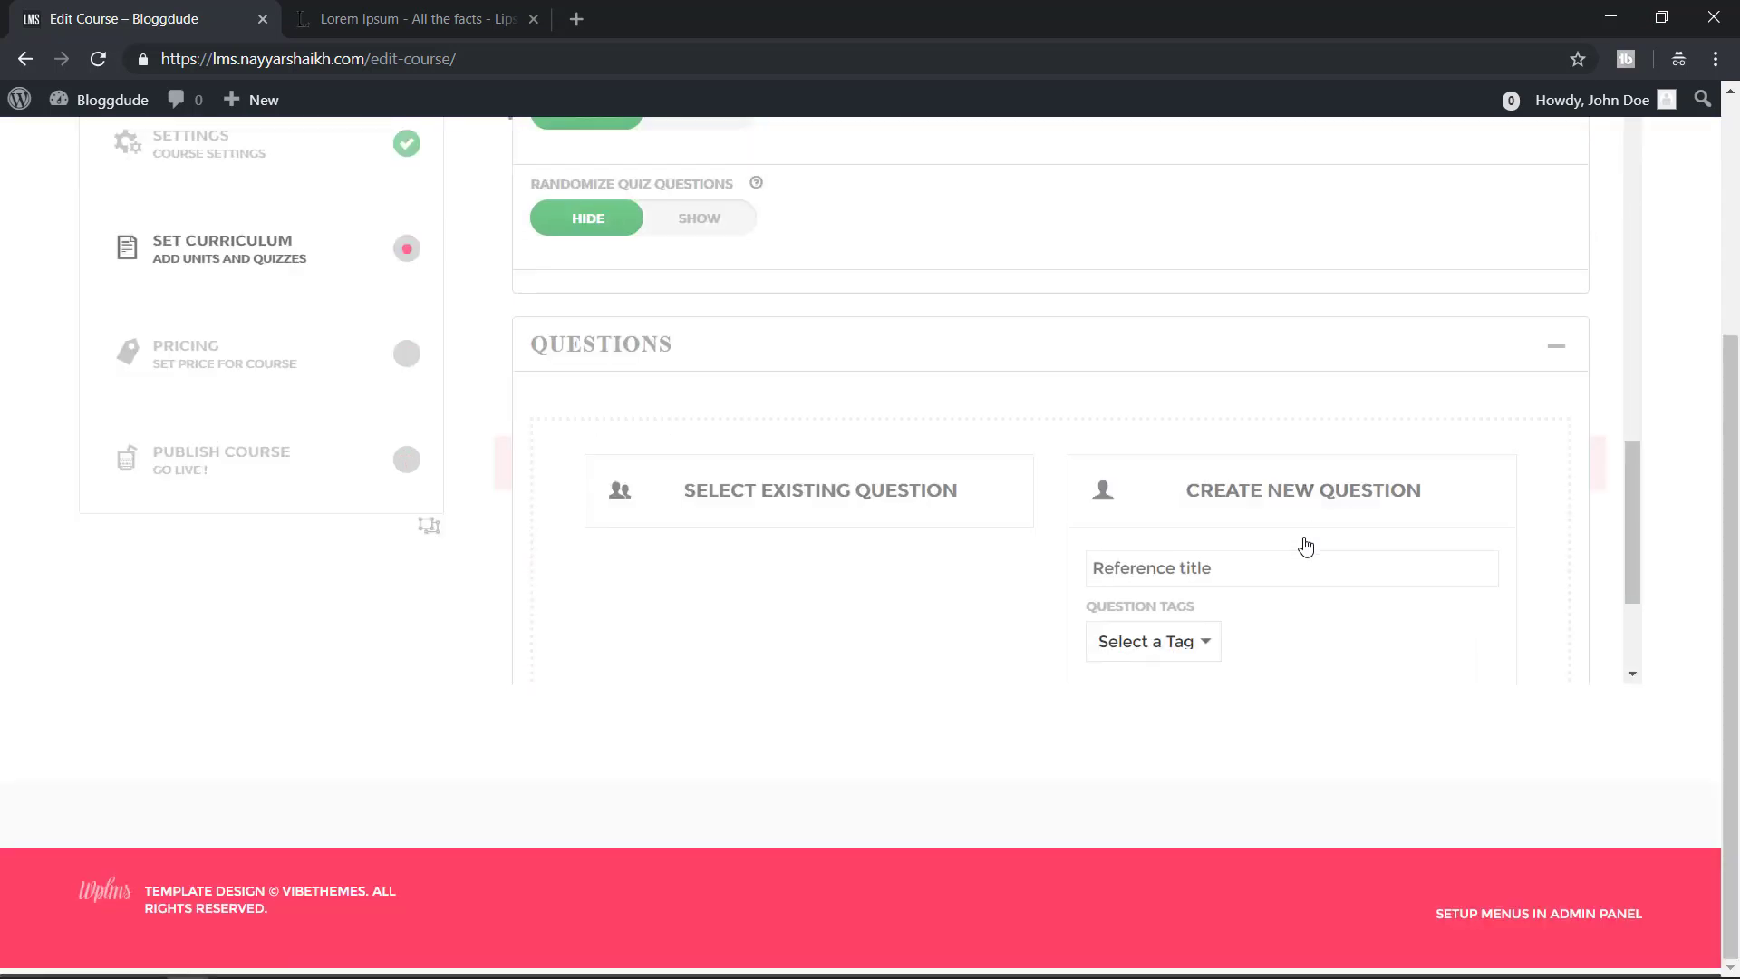
scroll(1311, 543, down, 2)
click(1231, 442)
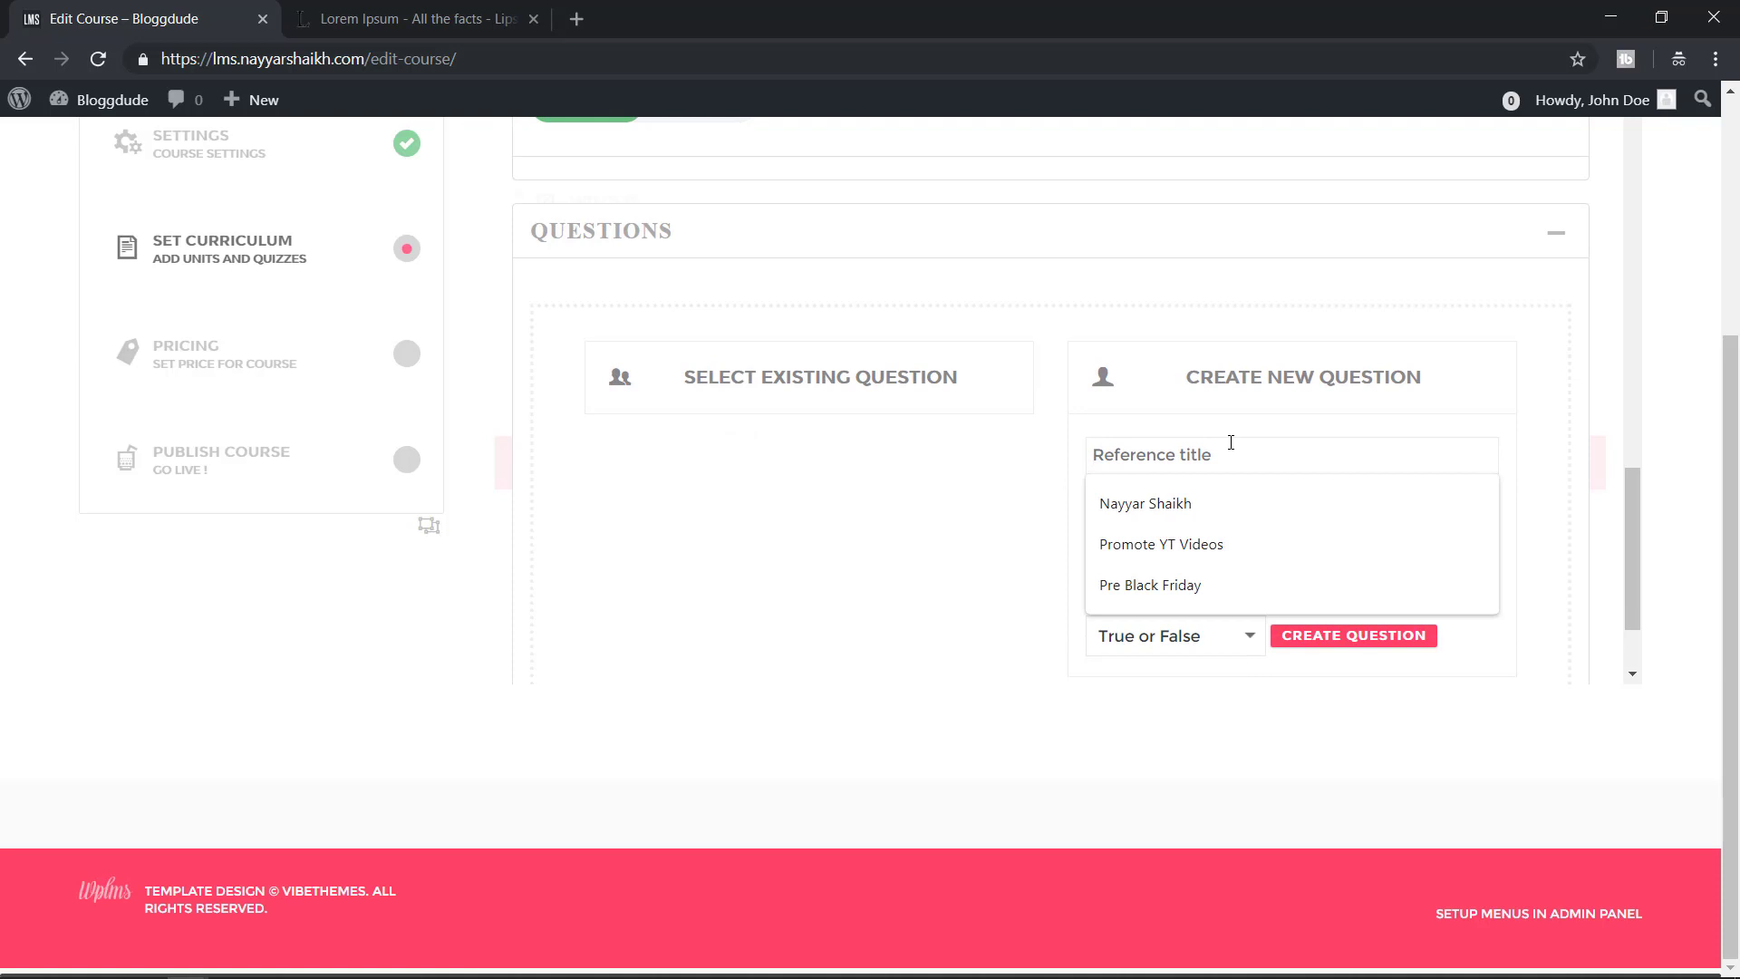
text(WP Q1)
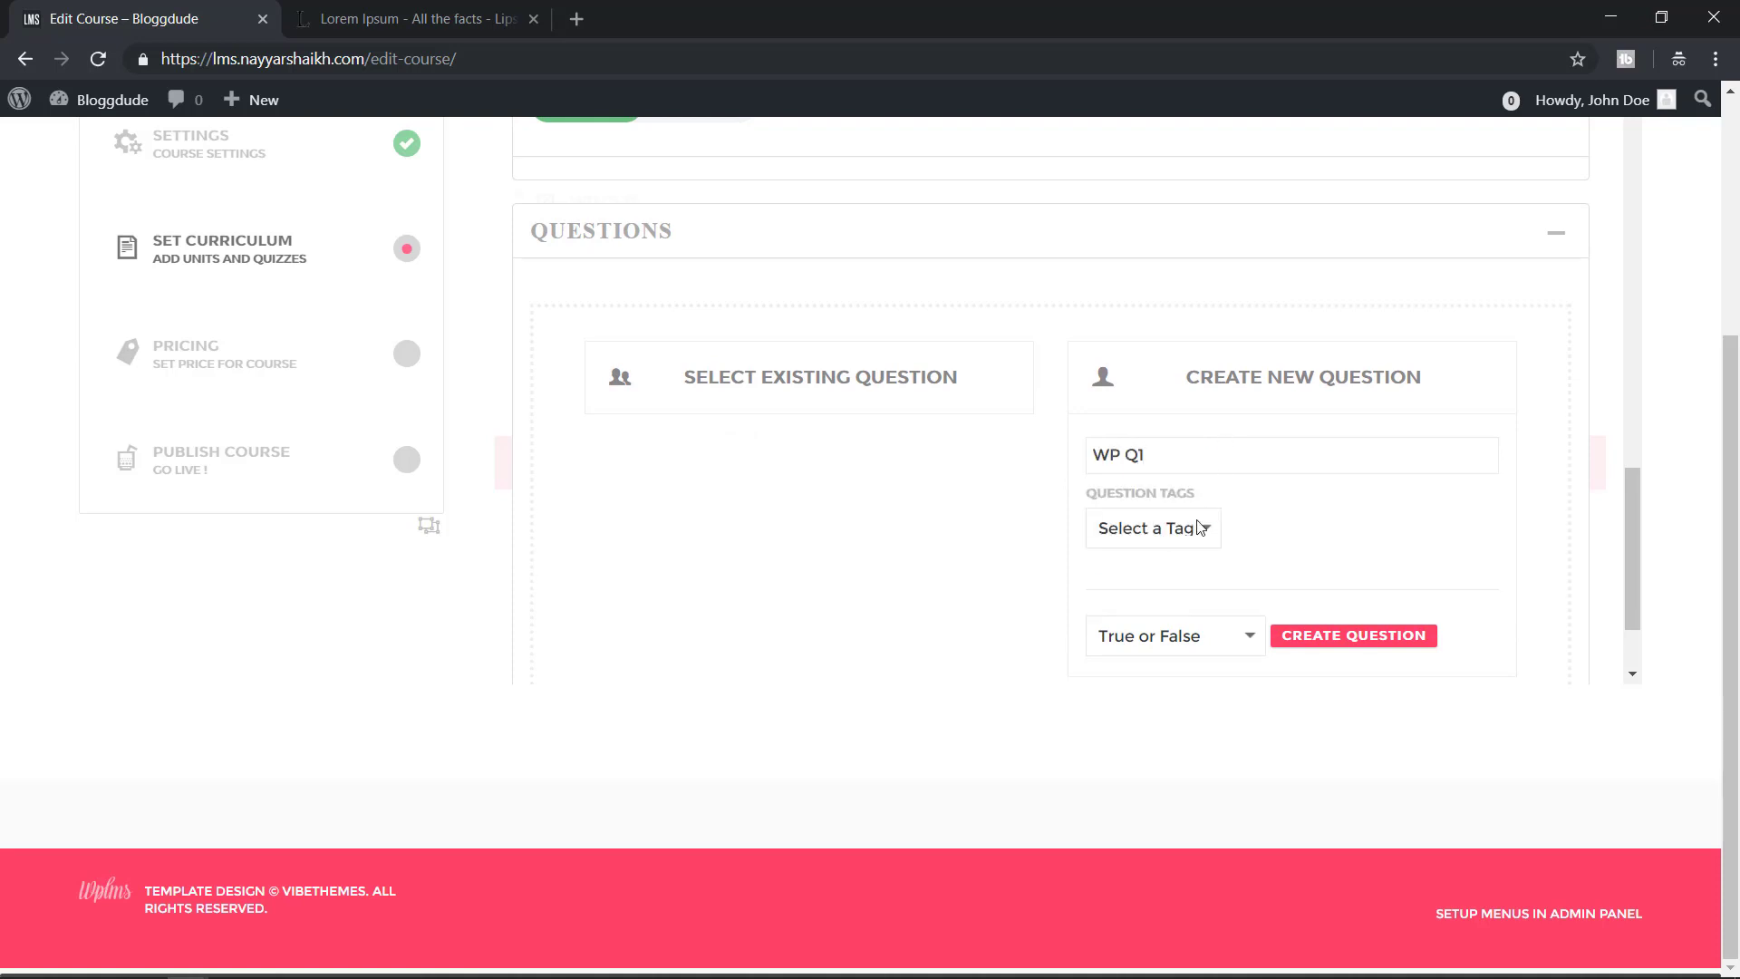
- Tag the question with a new WordPress tag, make it Multiple Choice, and create it
click(1201, 527)
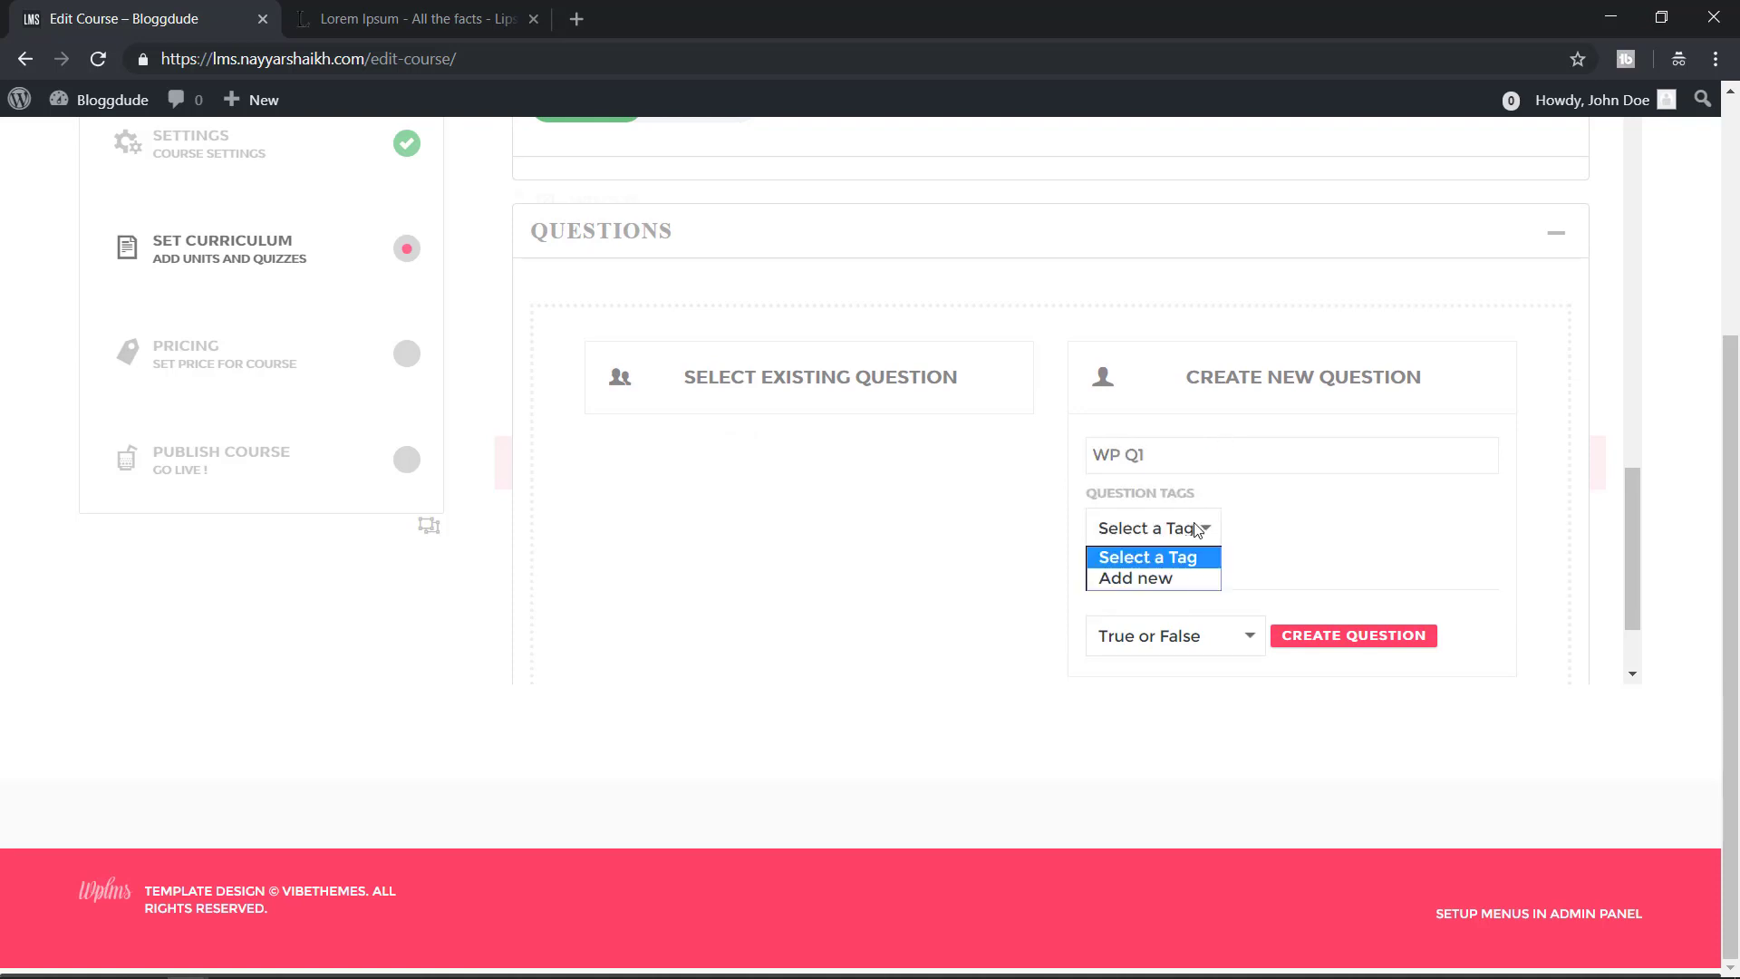
click(1147, 582)
key(Return)
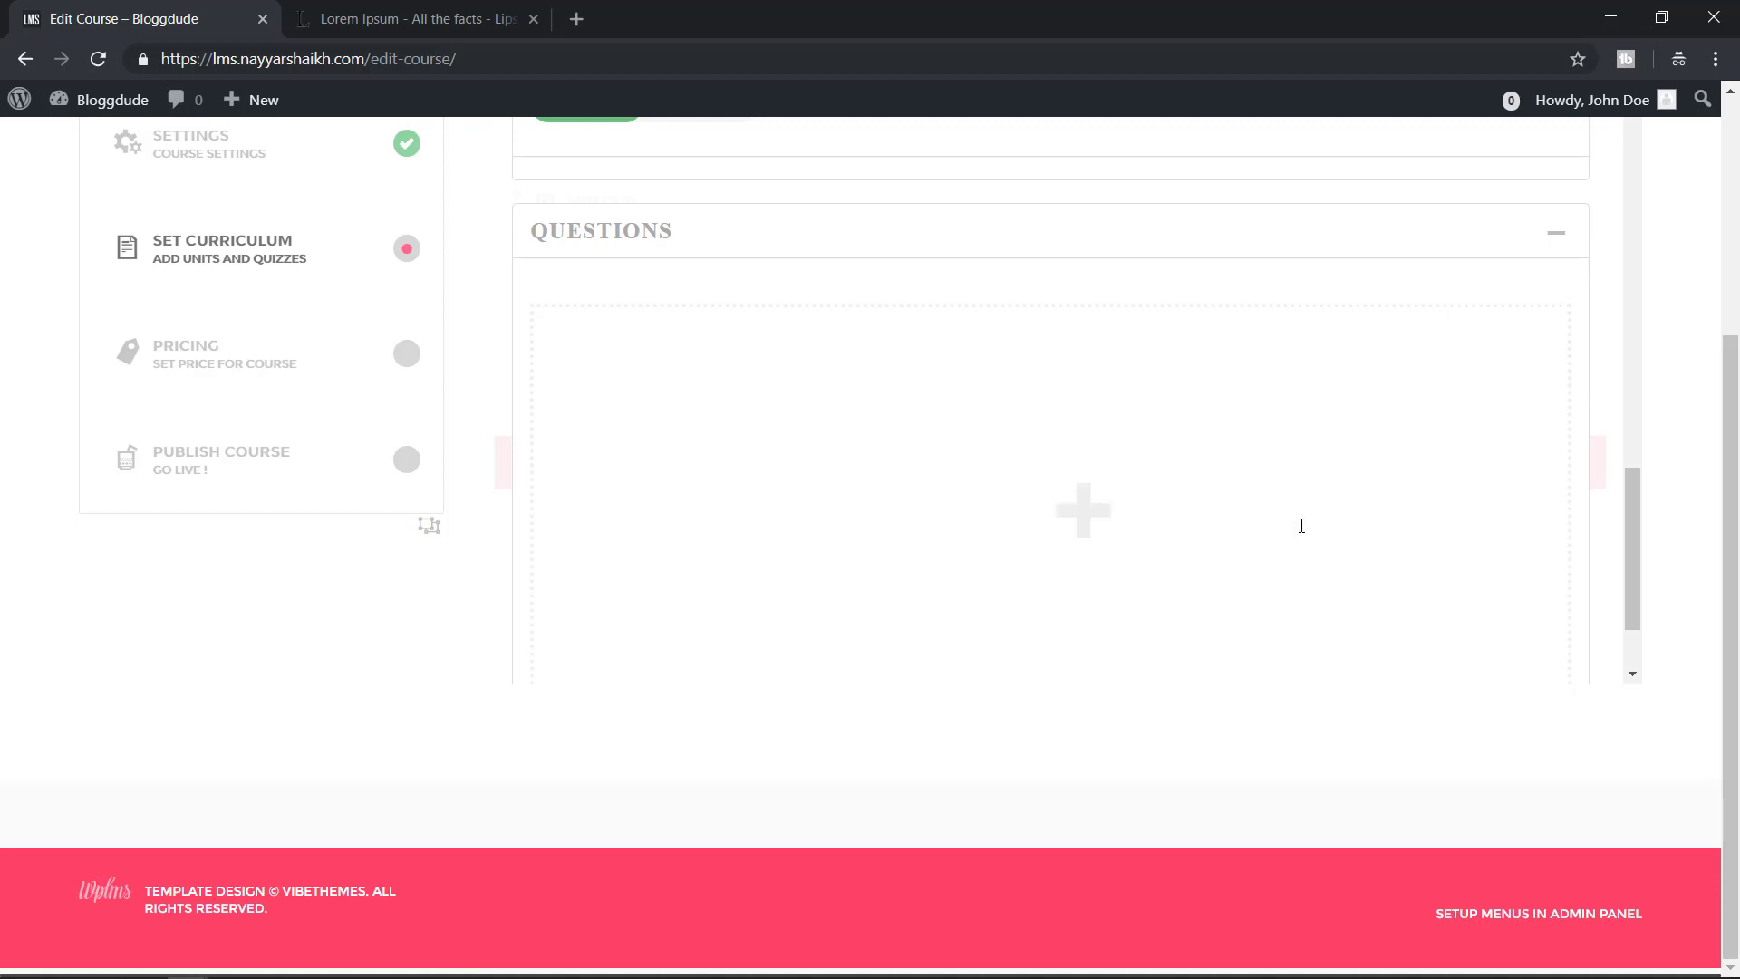
text(WordPress)
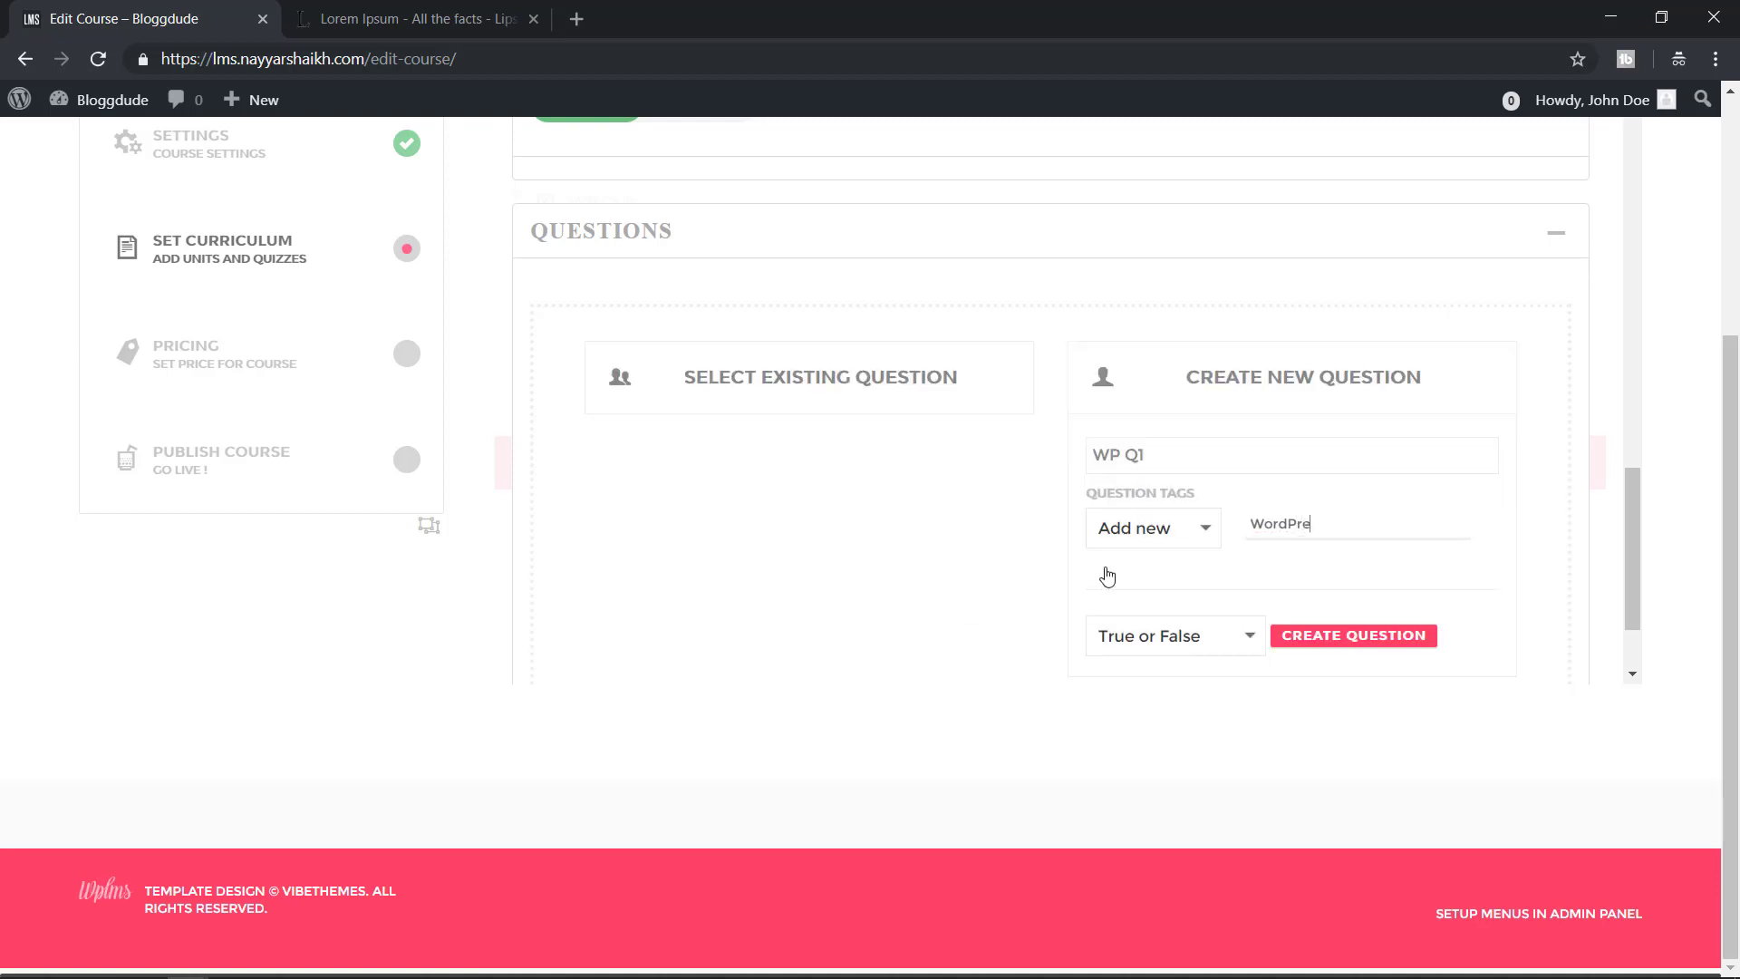
click(1197, 642)
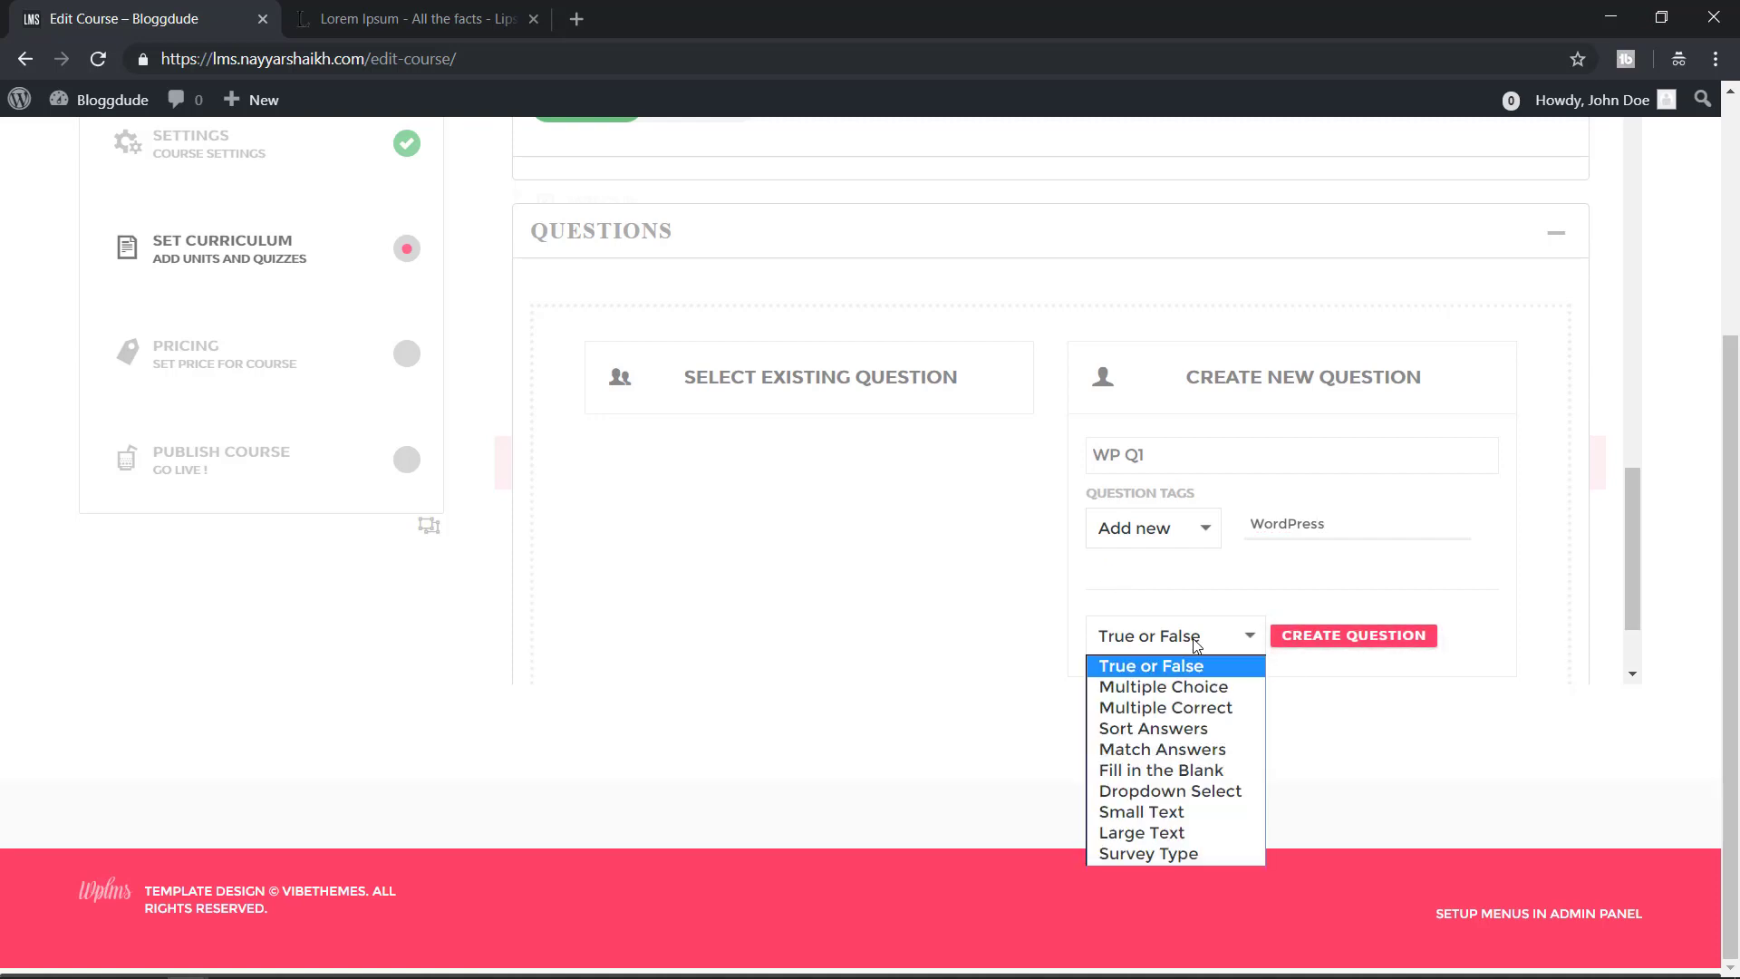
click(1168, 688)
scroll(1208, 693, up, 1)
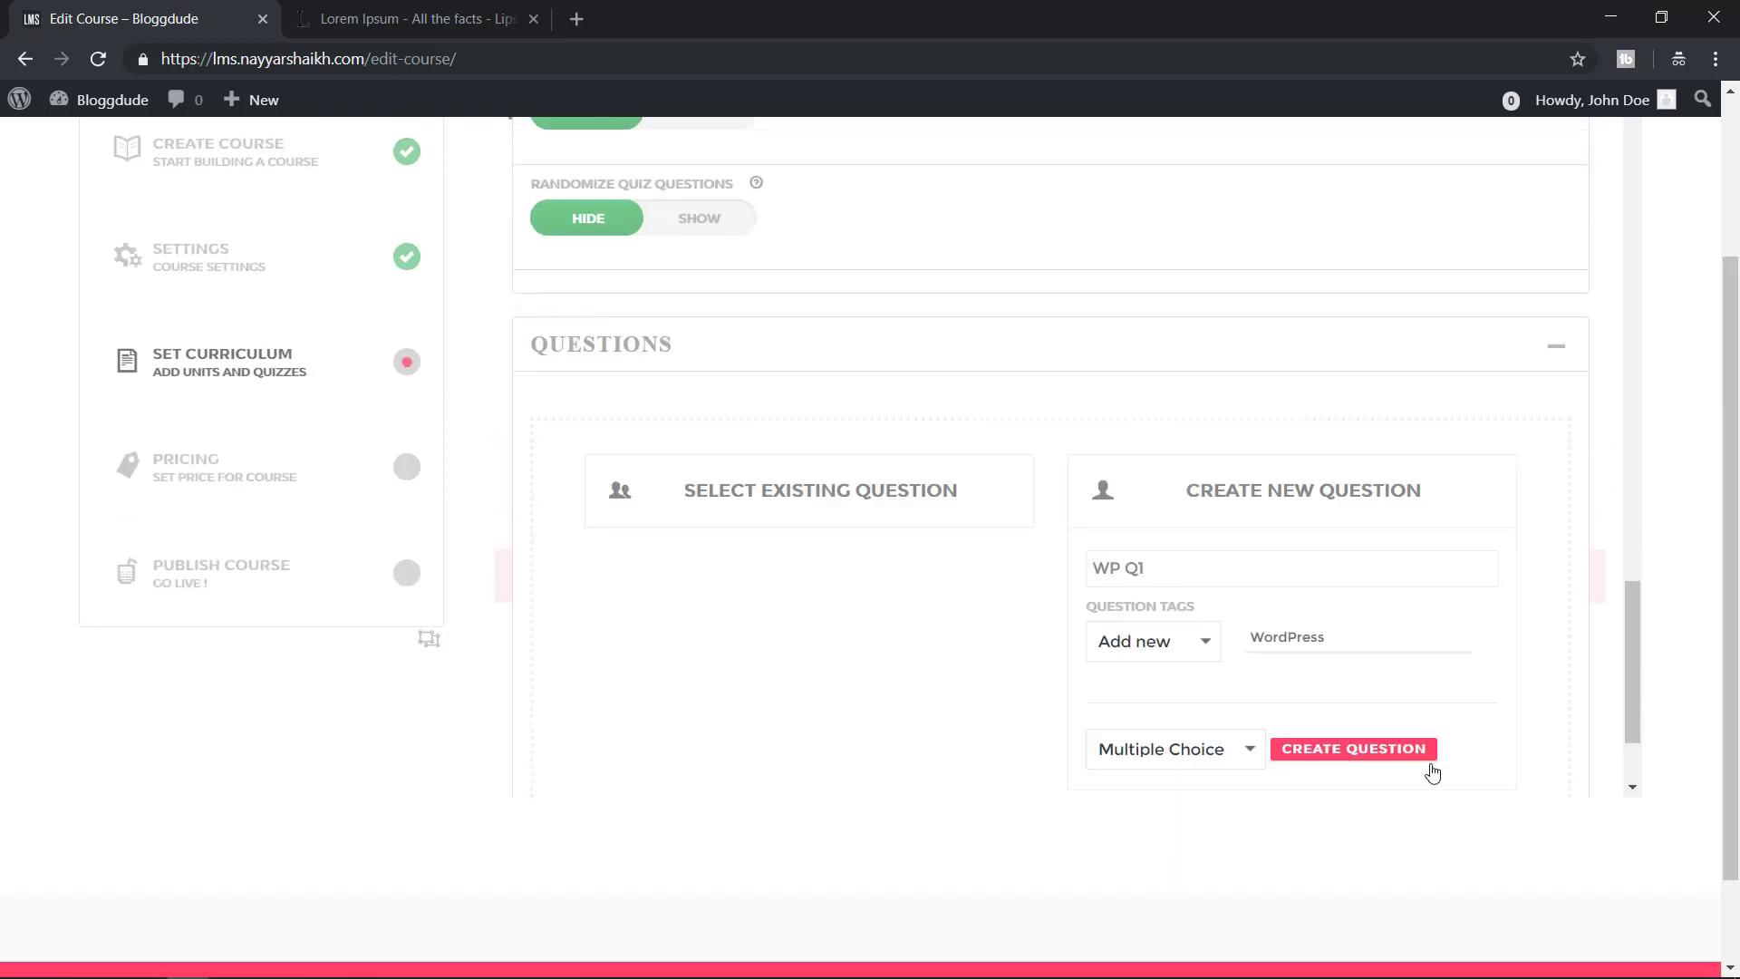
click(1371, 761)
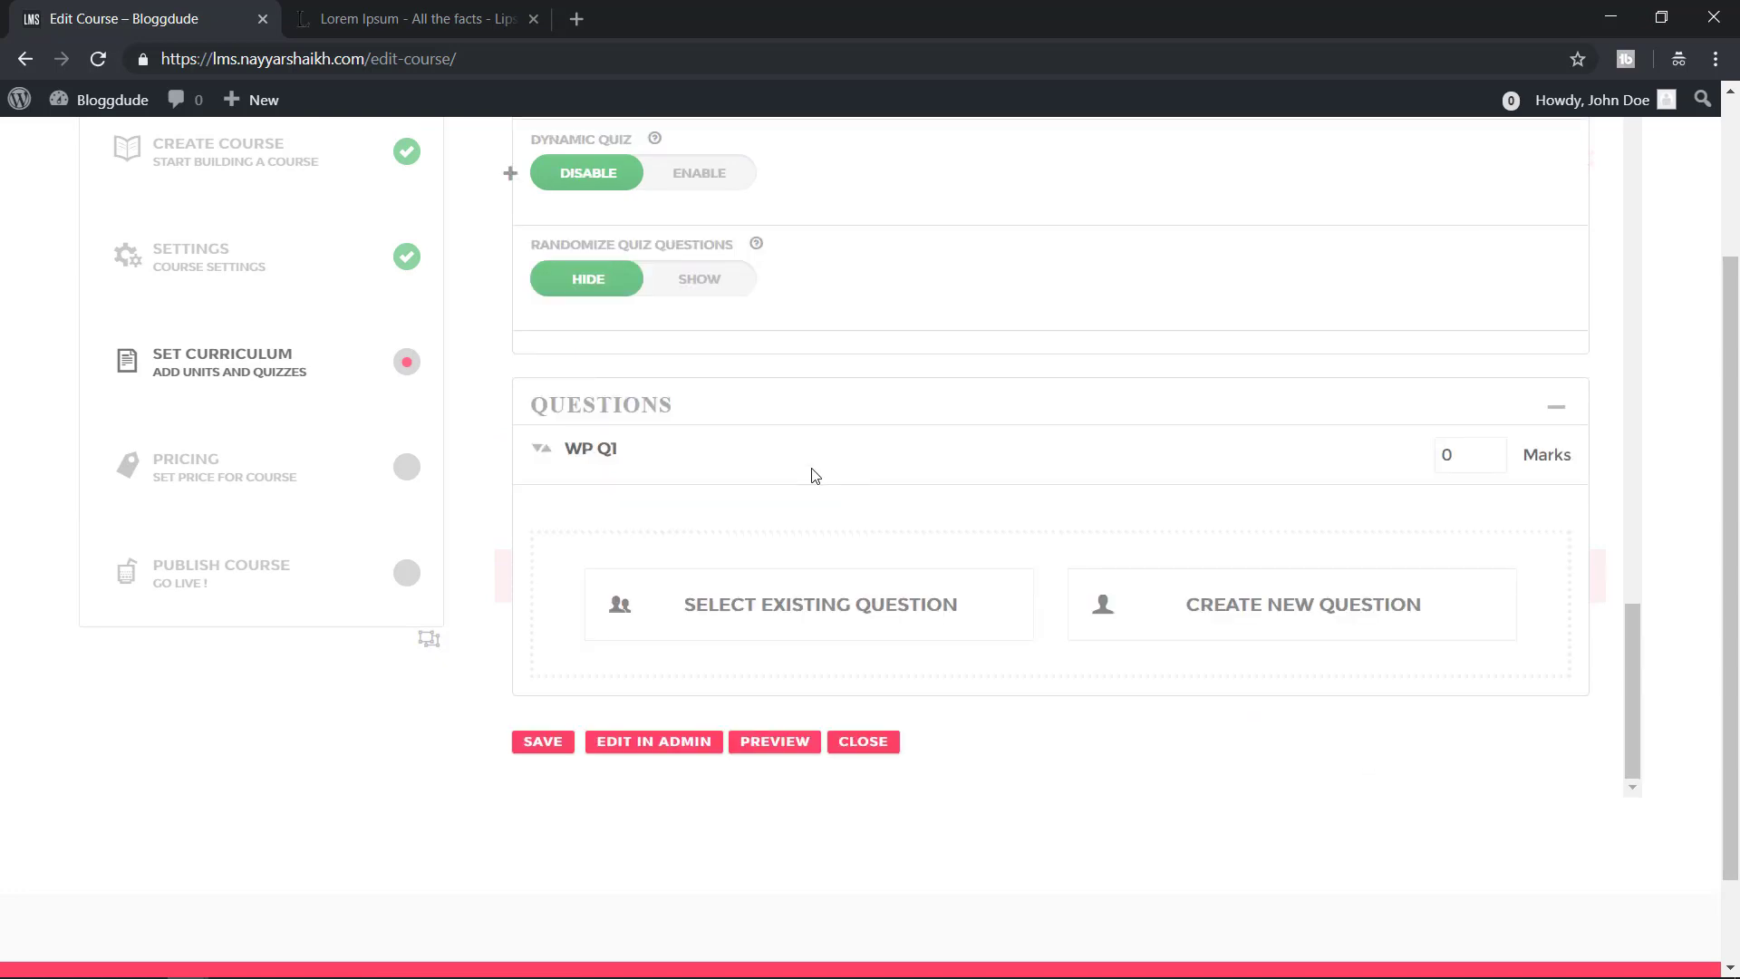
- Give WP Q1 10 marks and replace its continent statement with 'What is a WordPress?'
triple_click(585, 448)
click(658, 446)
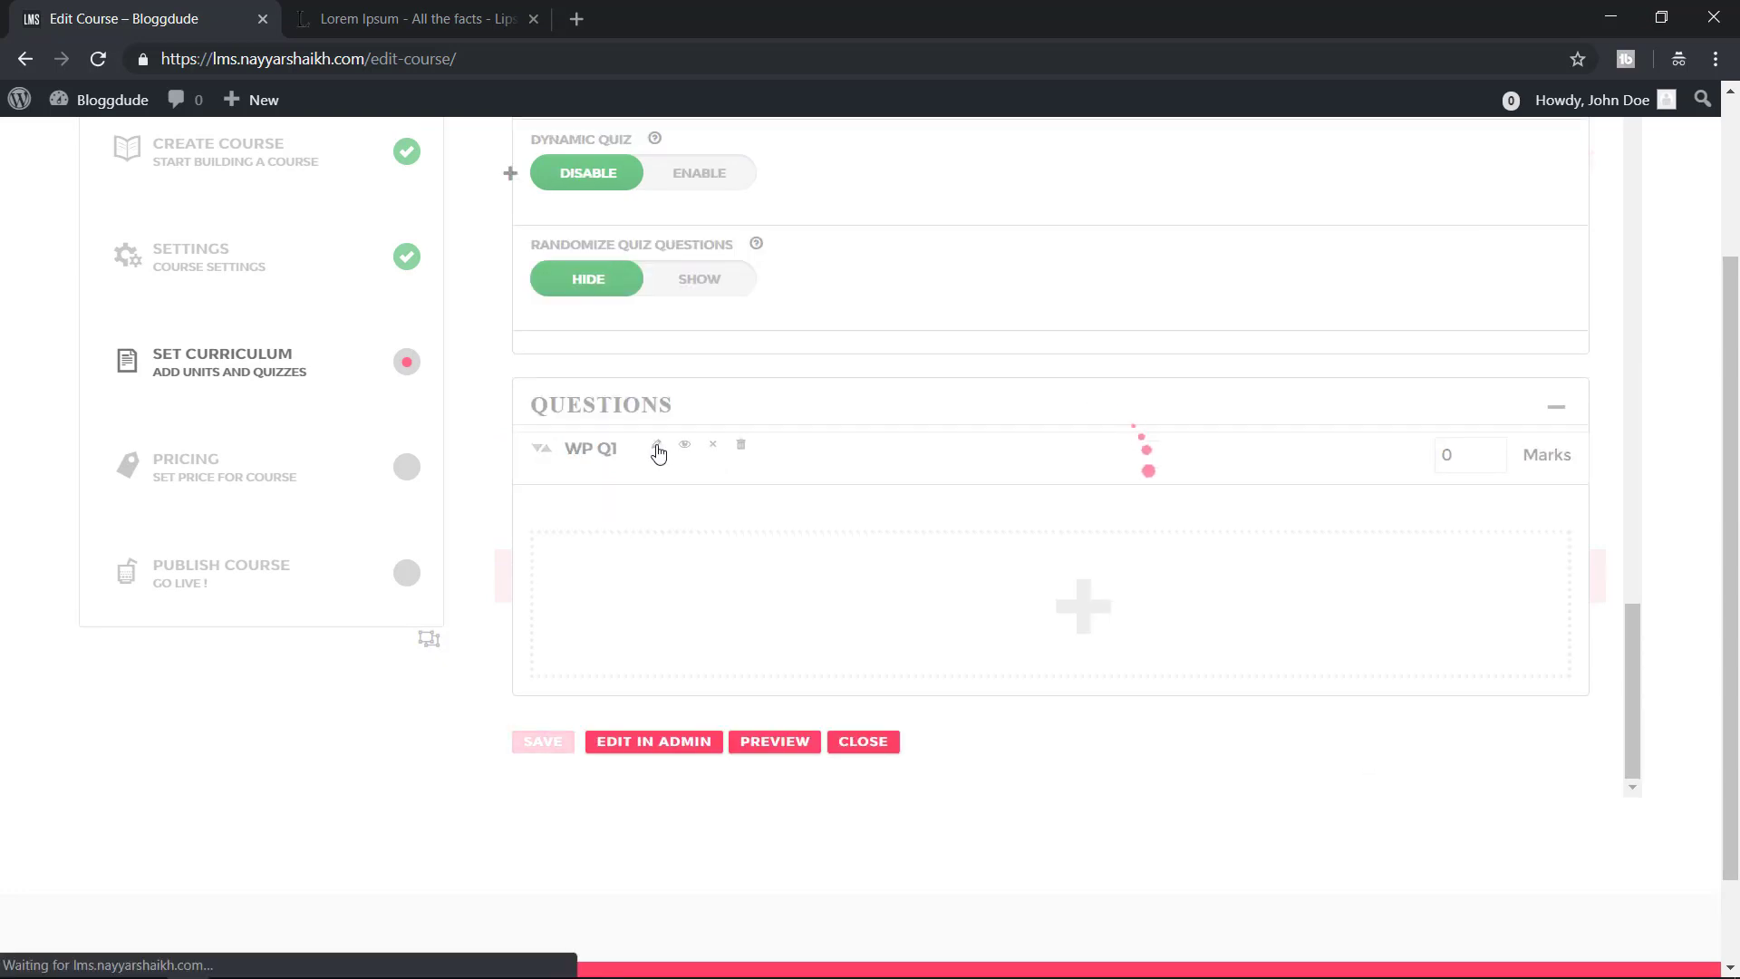
double_click(1448, 394)
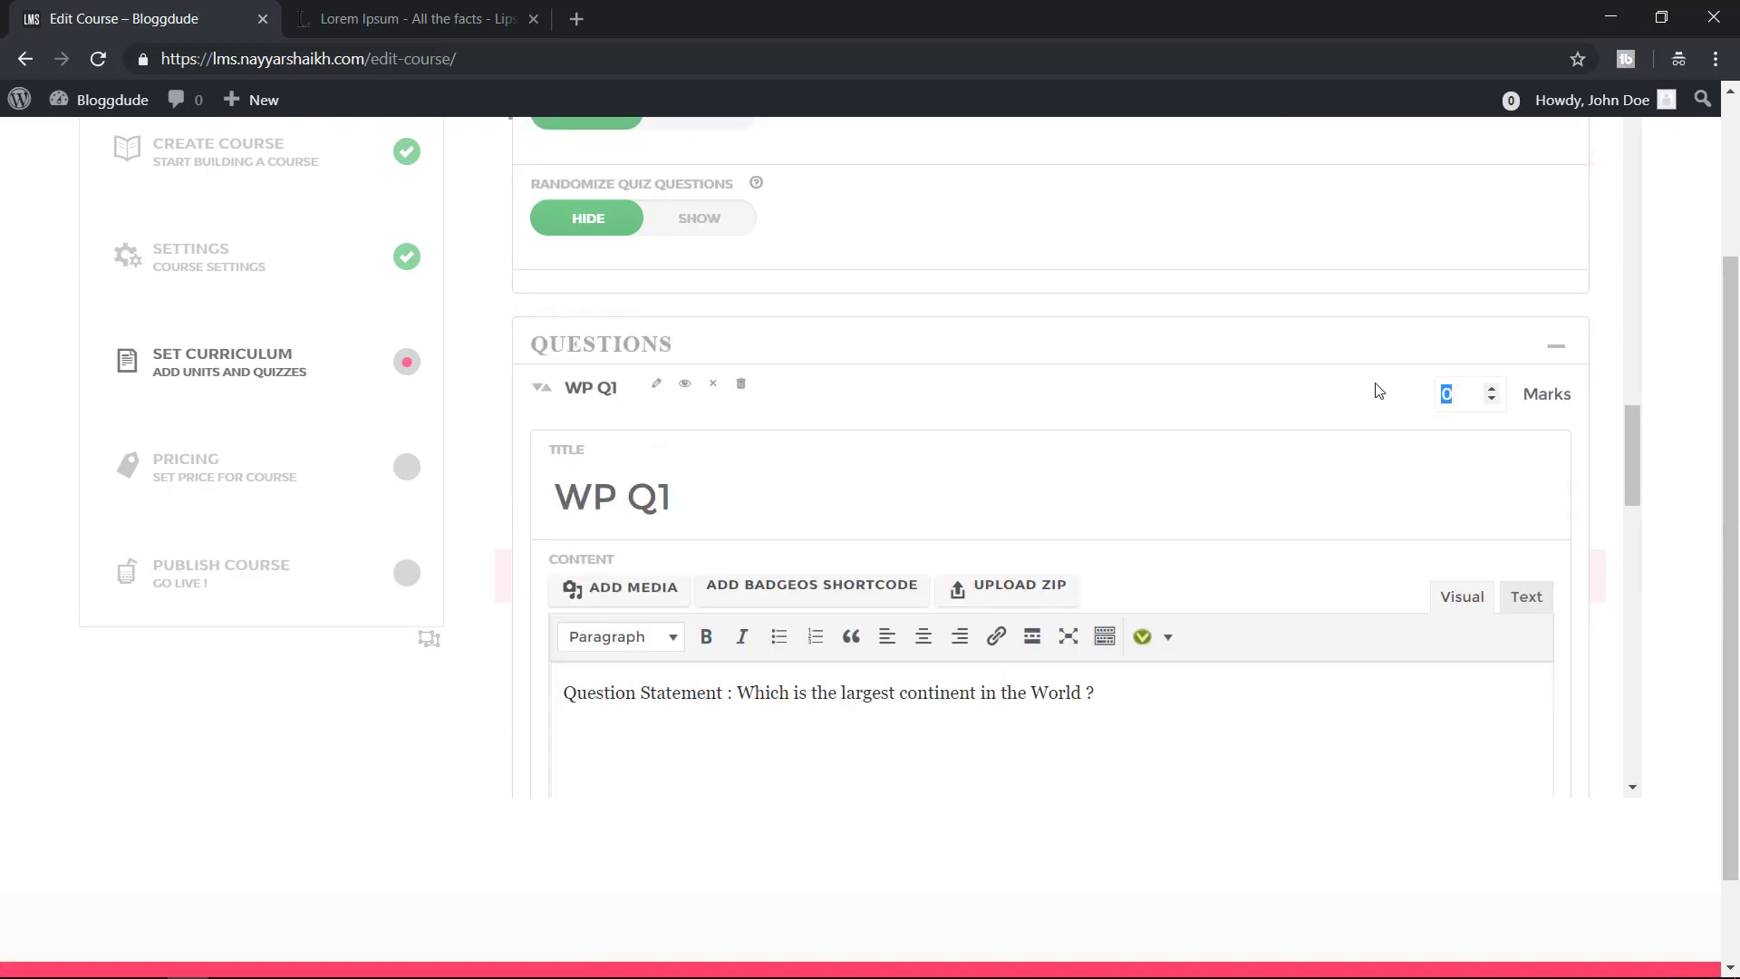
text(10)
scroll(910, 632, down, 3)
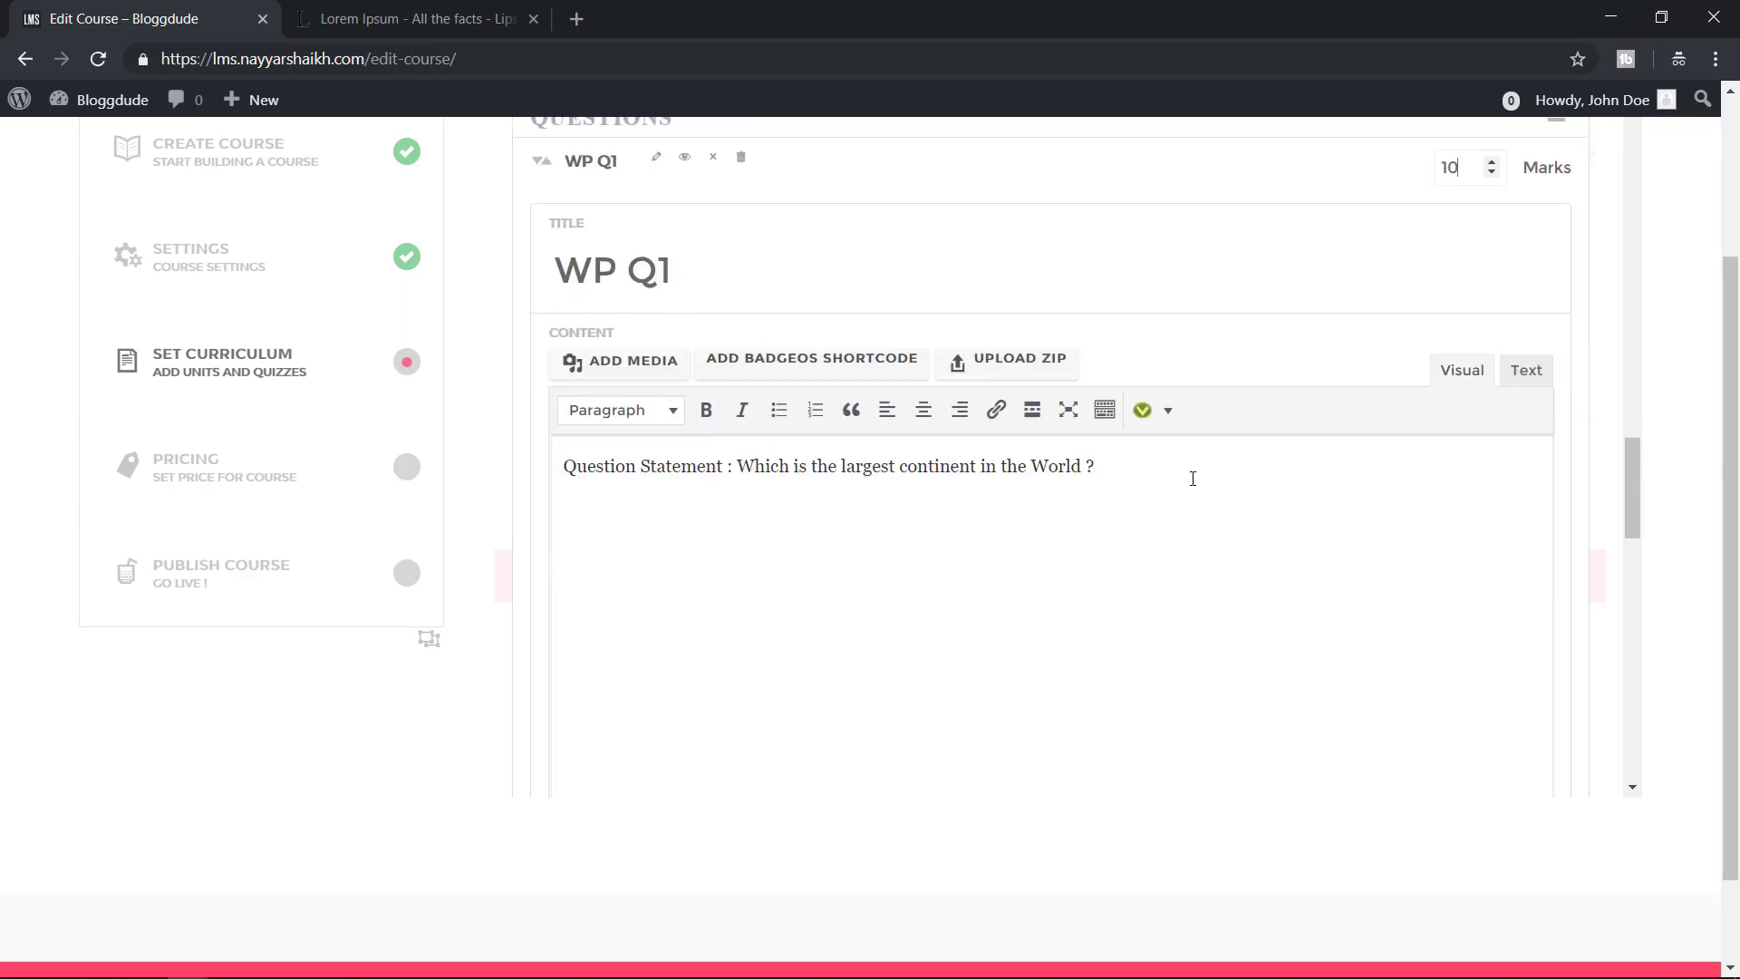
drag(1193, 479, 447, 459)
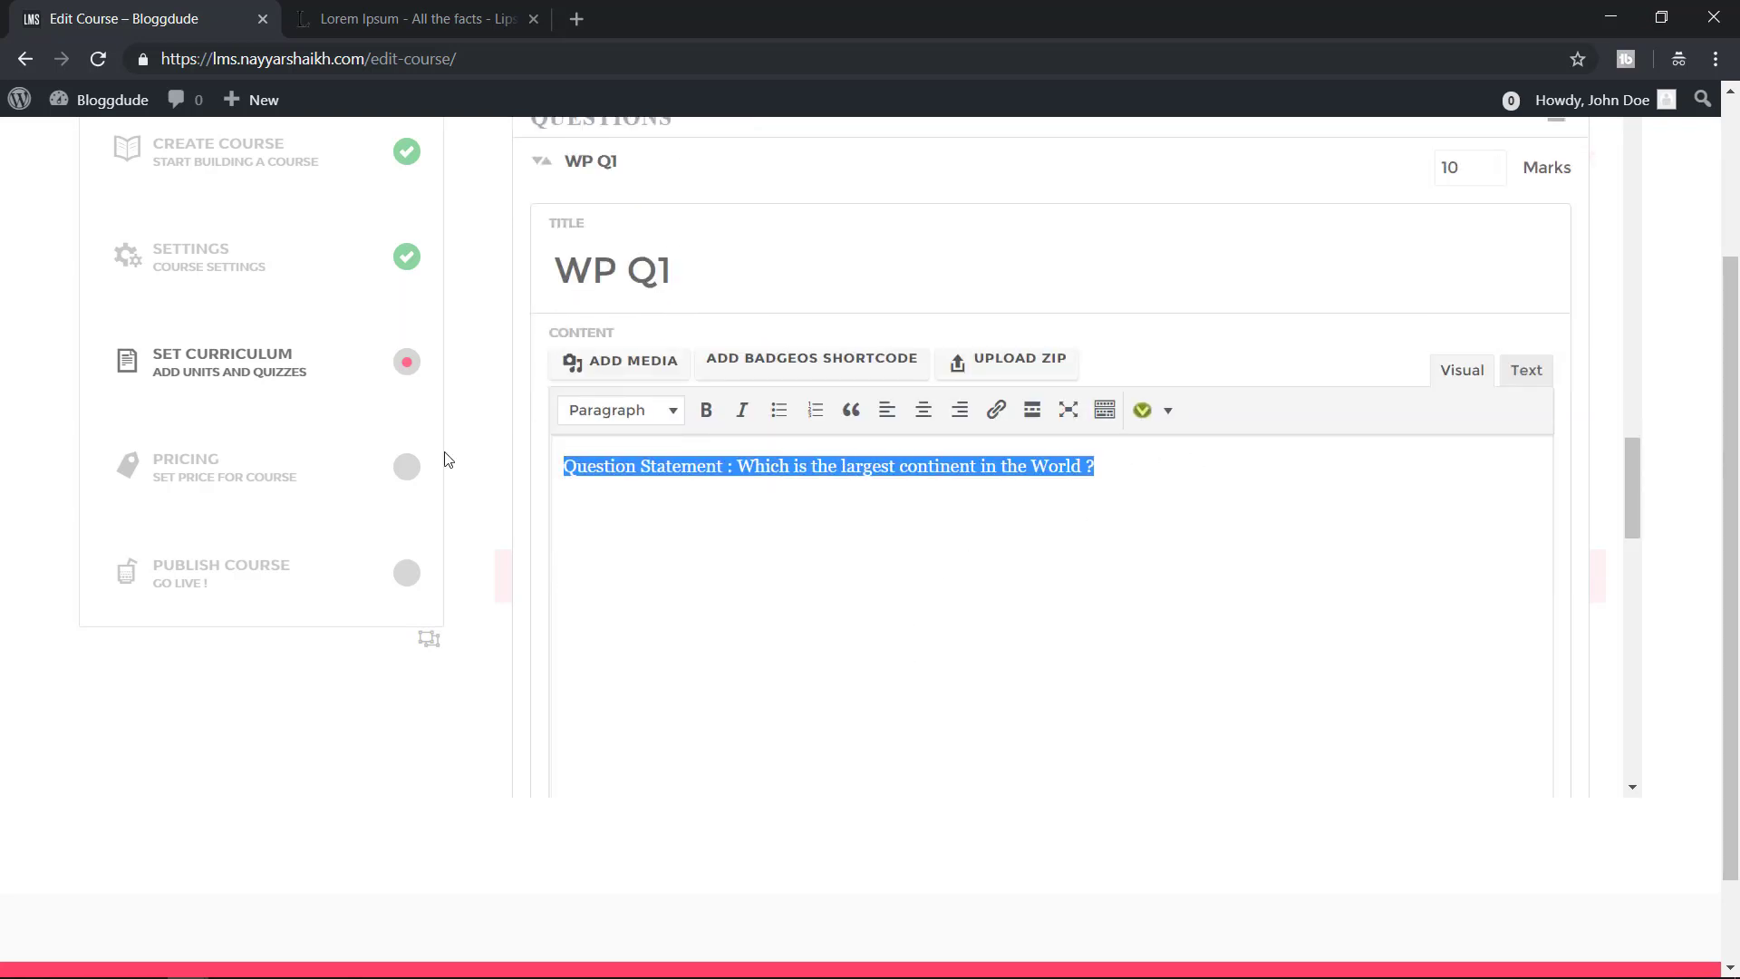
text(What is a )
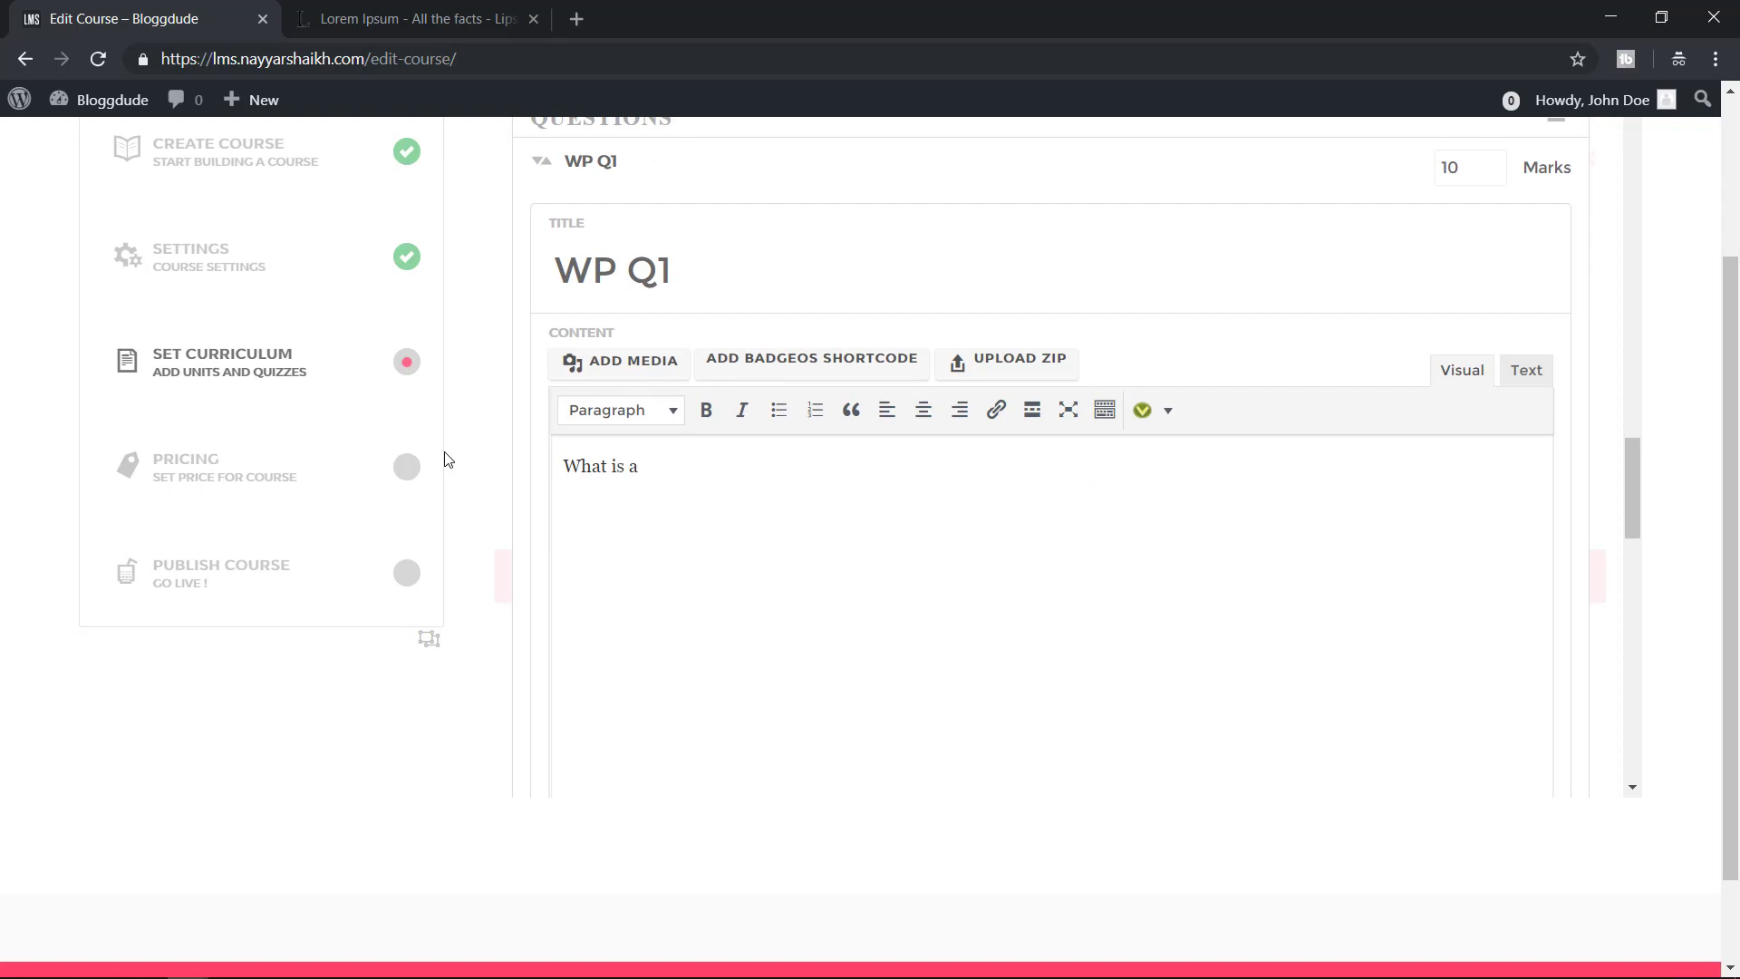
text(WordPress?)
scroll(625, 439, down, 6)
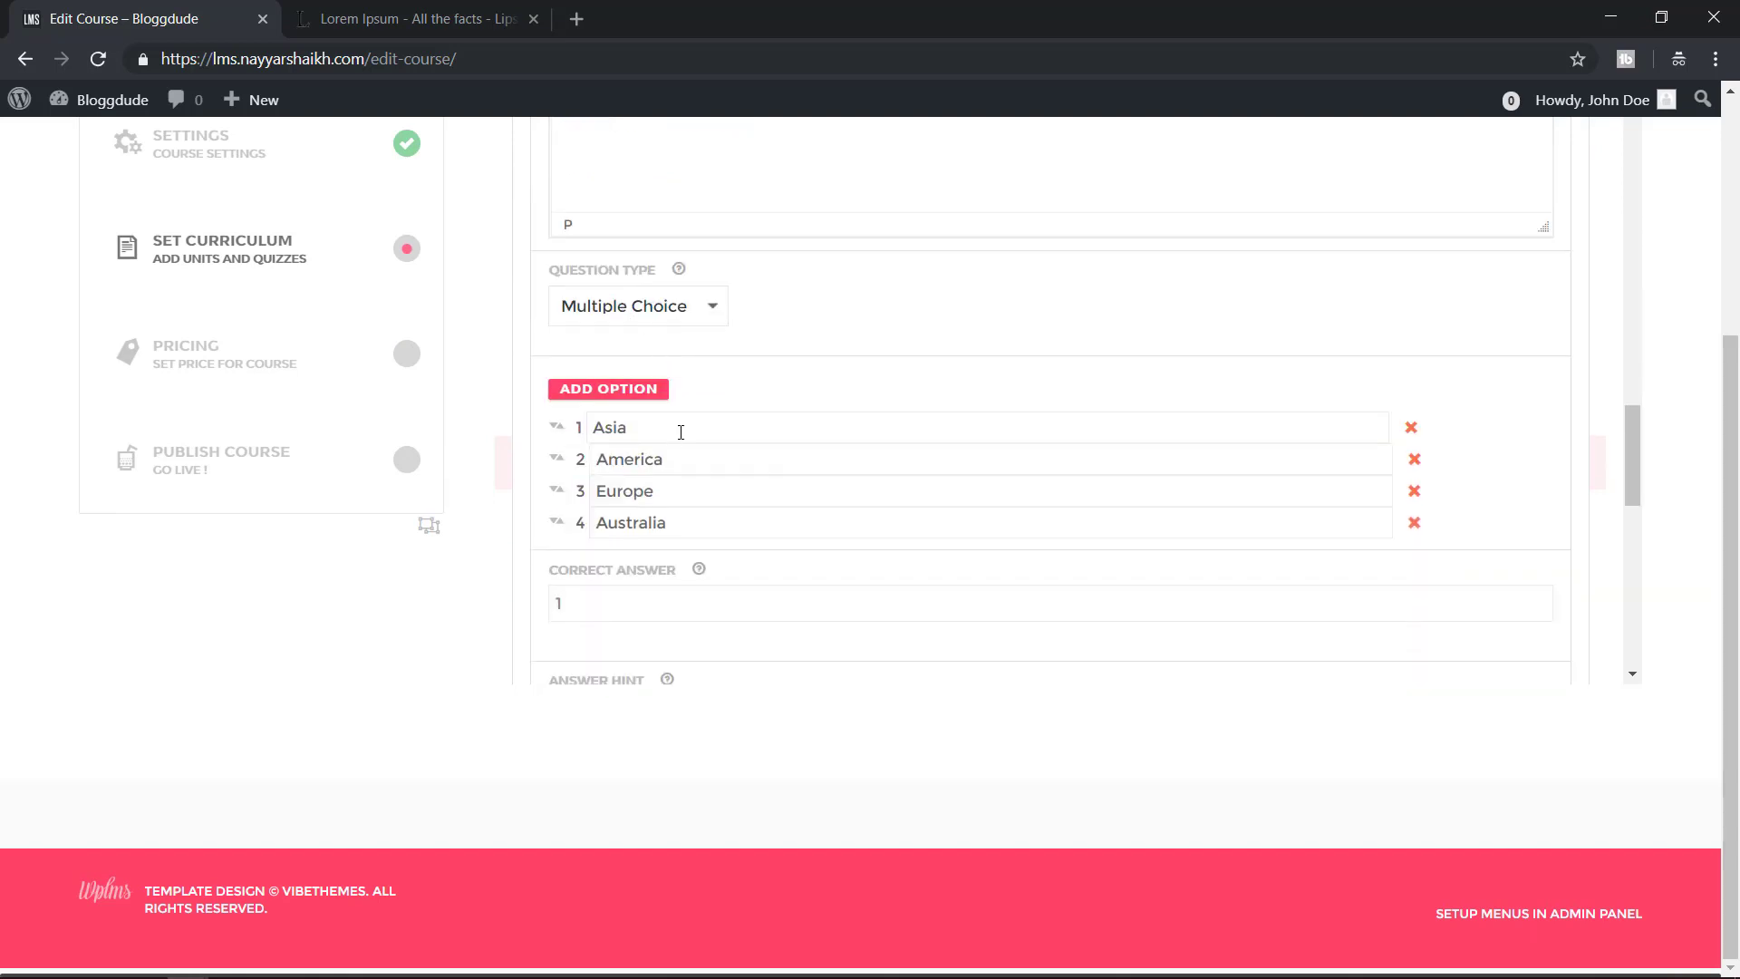
- Replace the answer options with CMS, Website and Blog, removing the fourth option Australia
double_click(606, 427)
text(CMS)
key(Tab)
text(Website)
key(Tab)
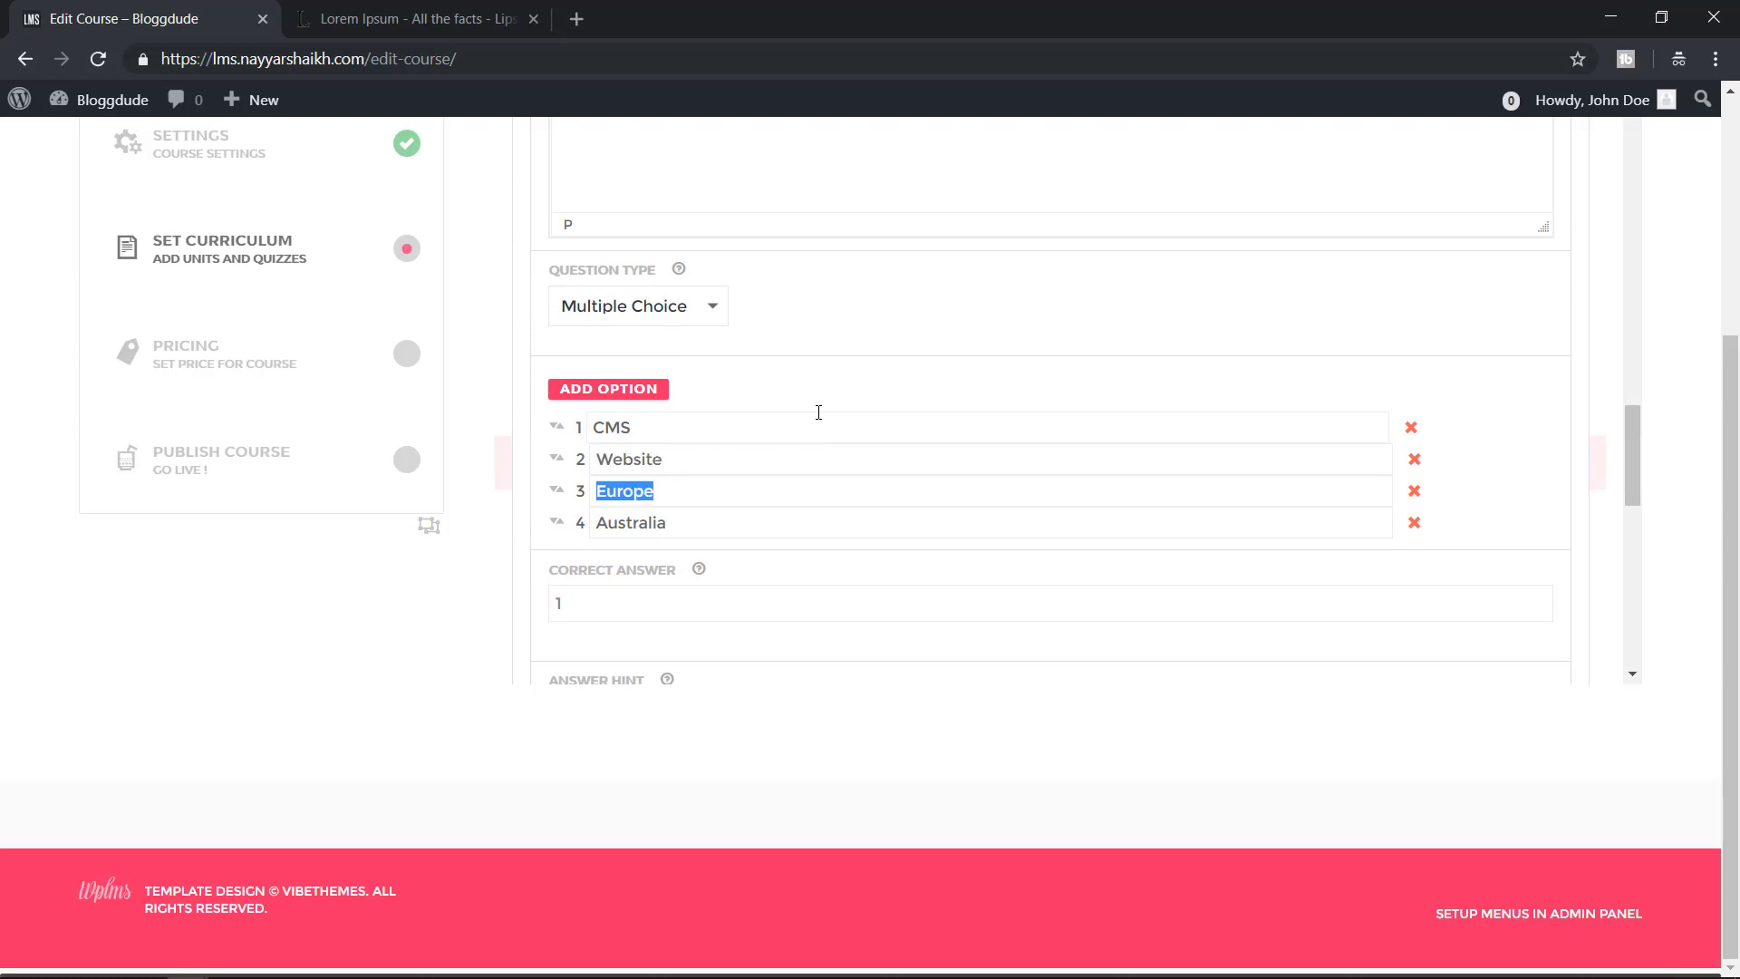
text(Blog)
click(1414, 522)
scroll(670, 464, down, 1)
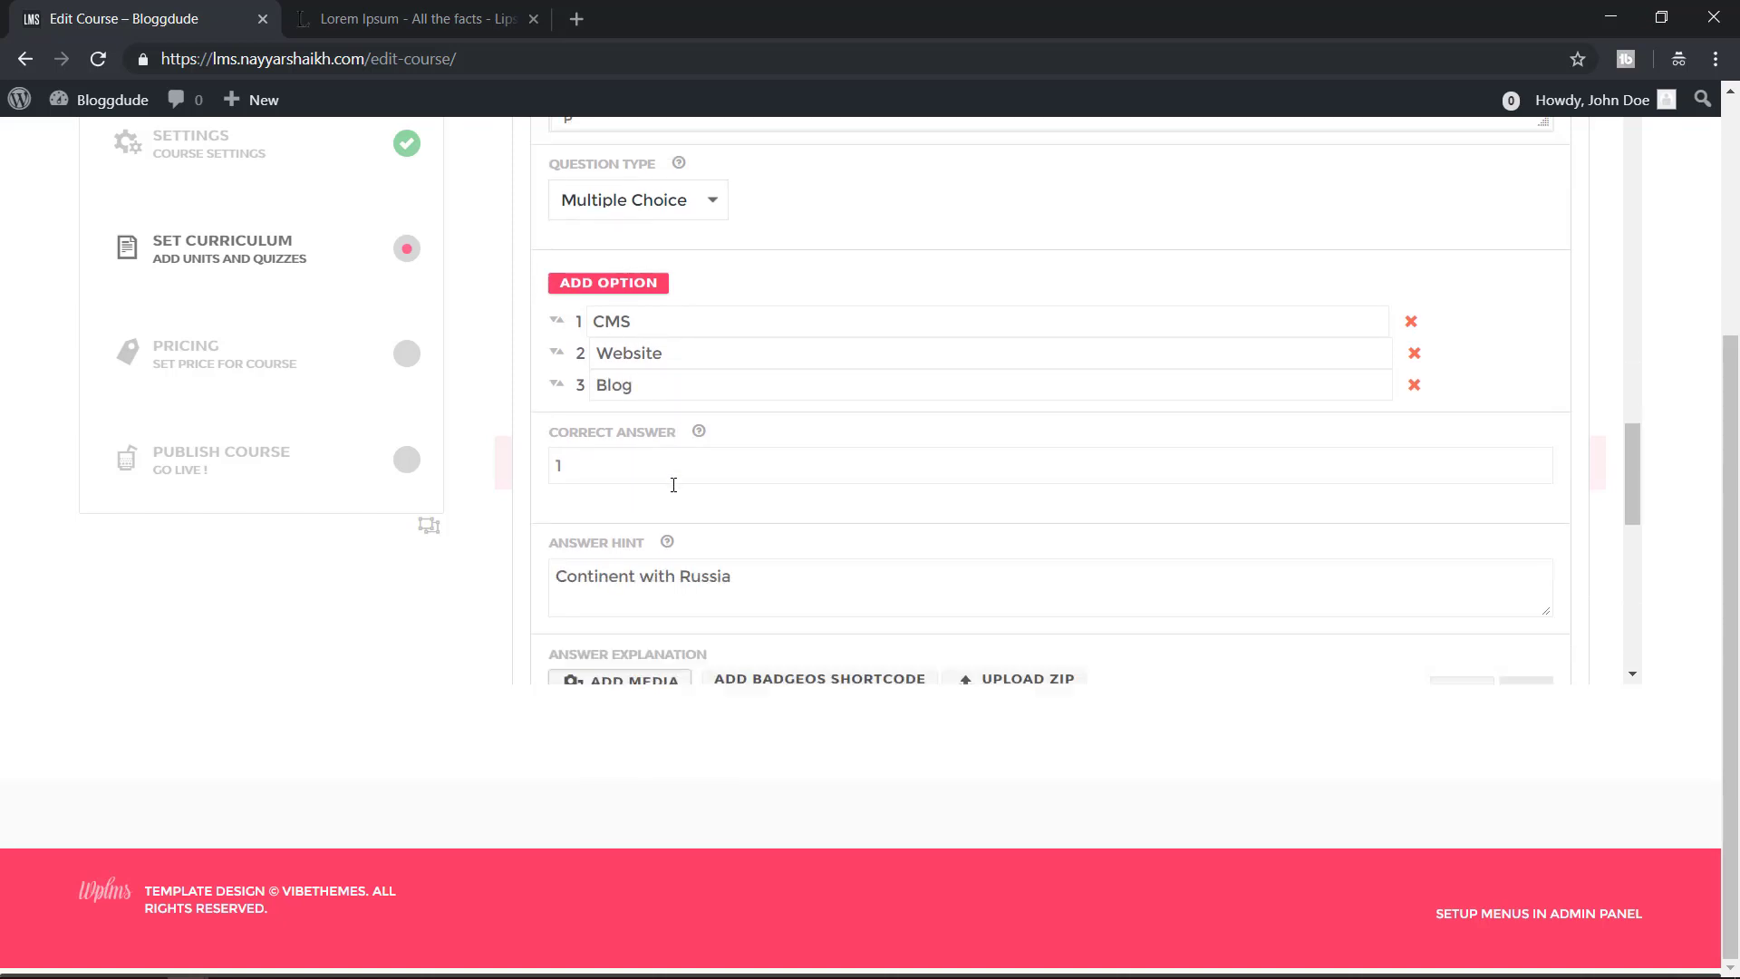
key(Tab)
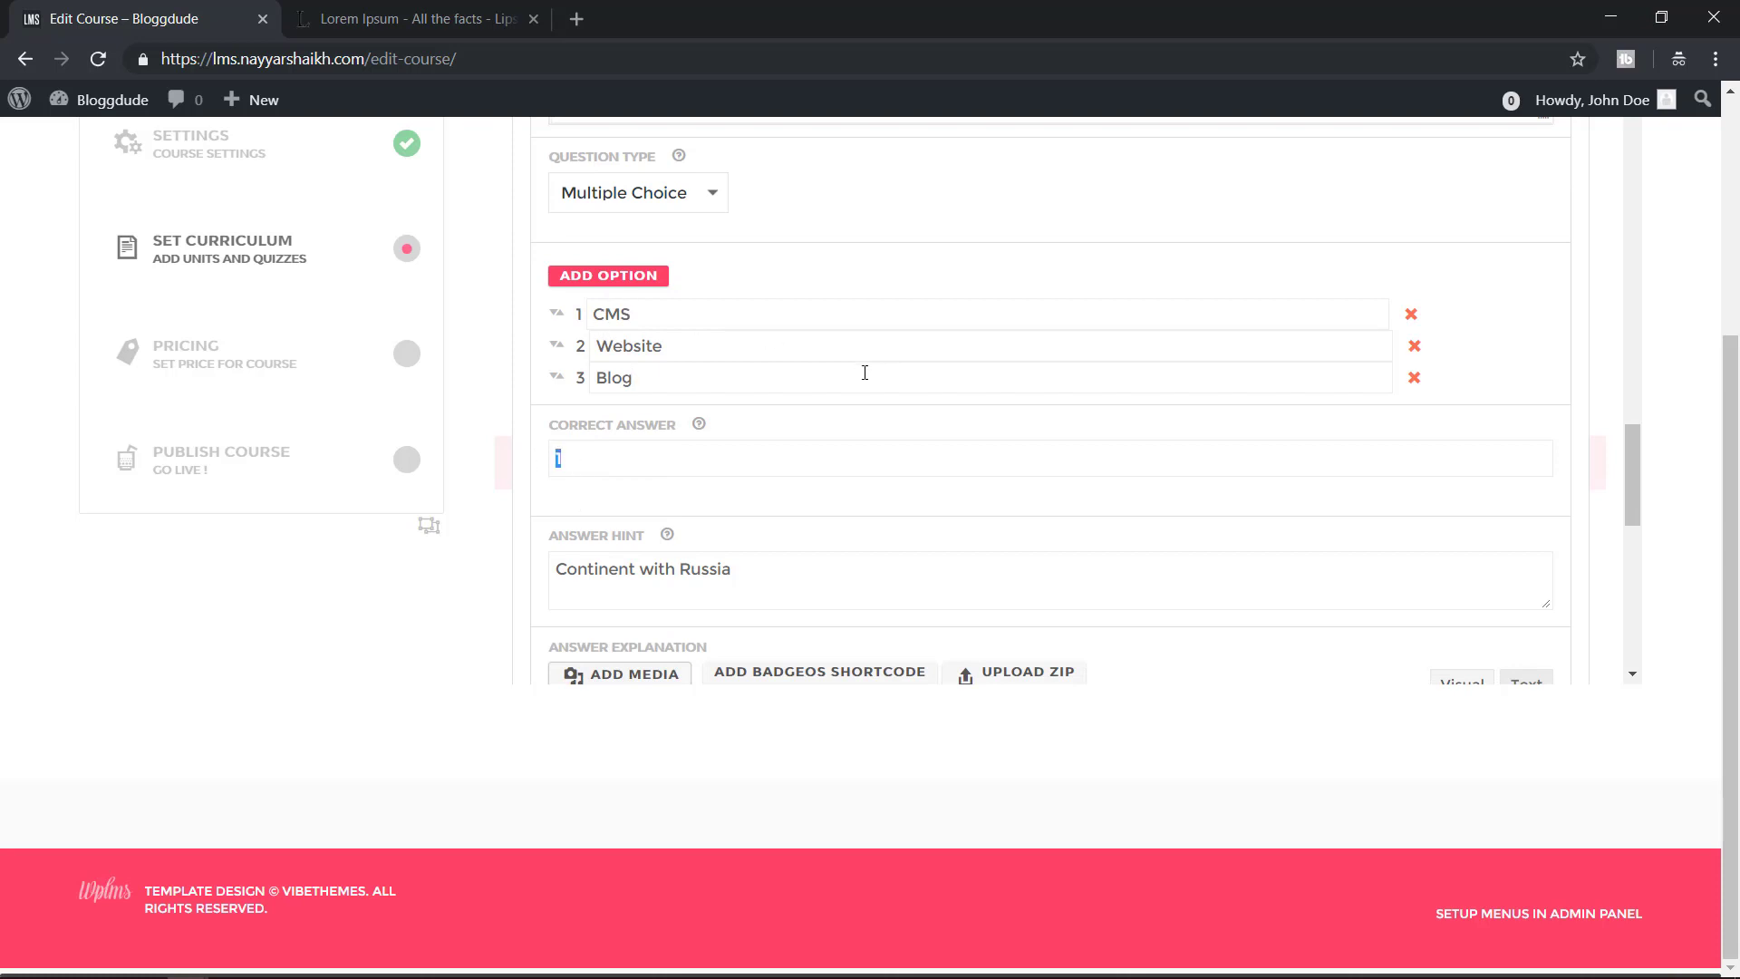
- Change the hint to CMS, paste a Lorem Ipsum explanation, and save the question
scroll(724, 530, down, 1)
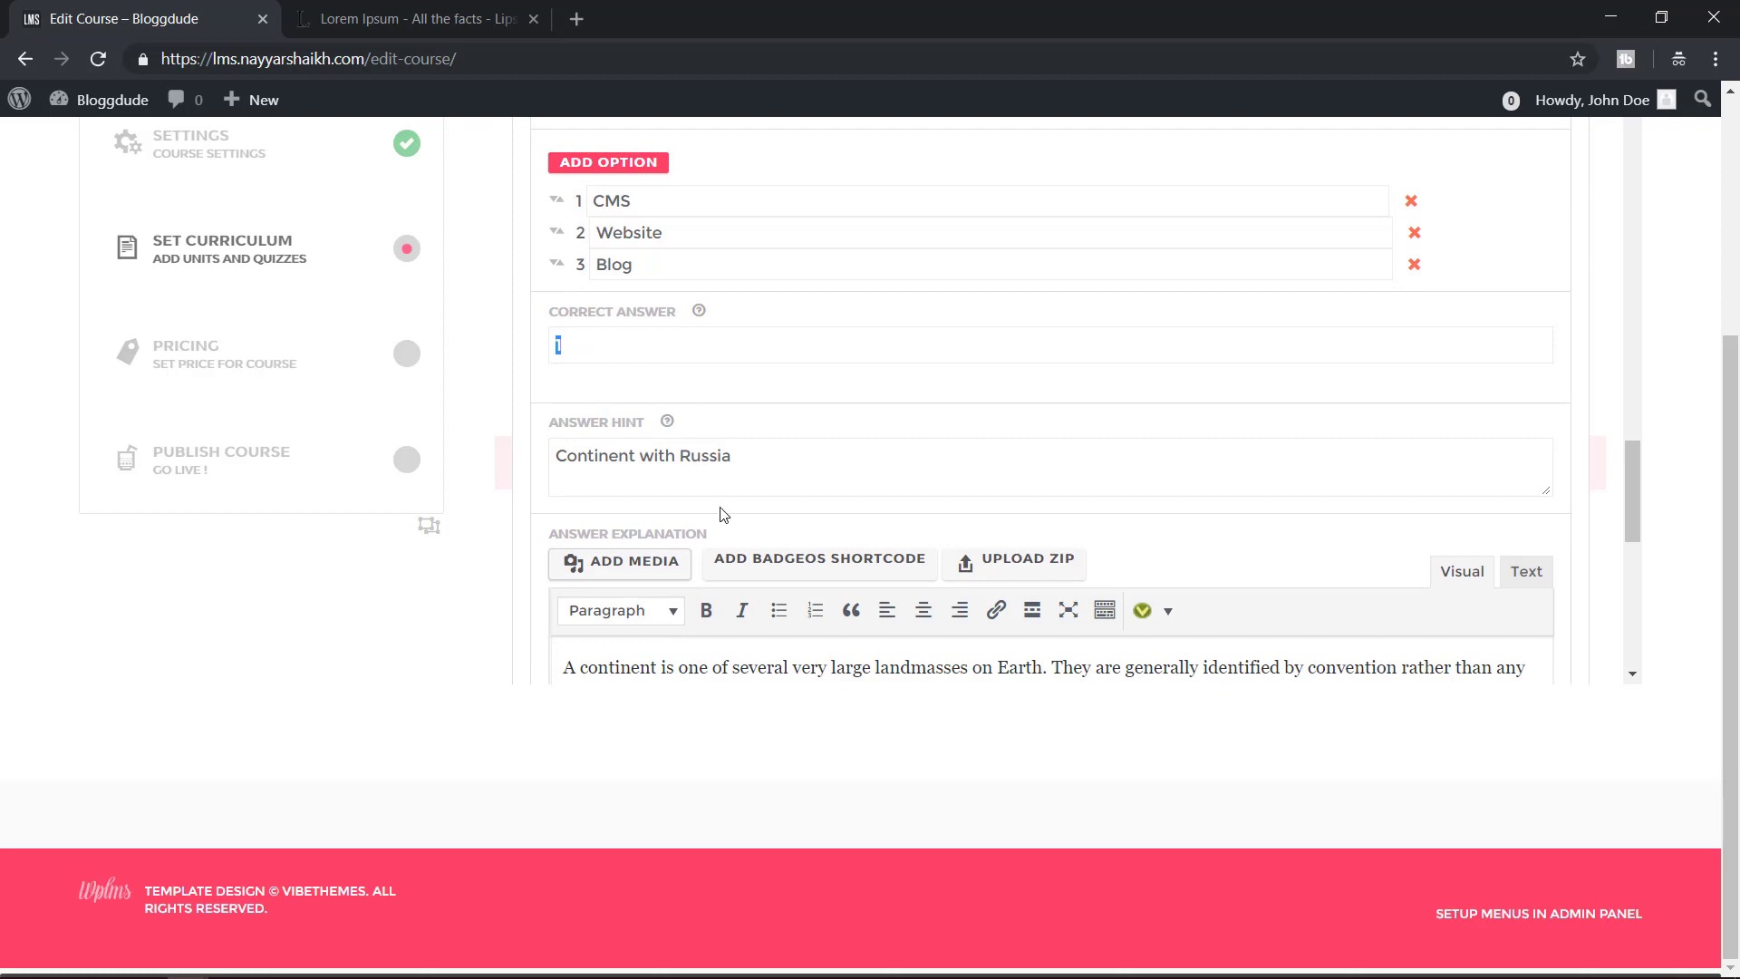
drag(740, 454, 510, 455)
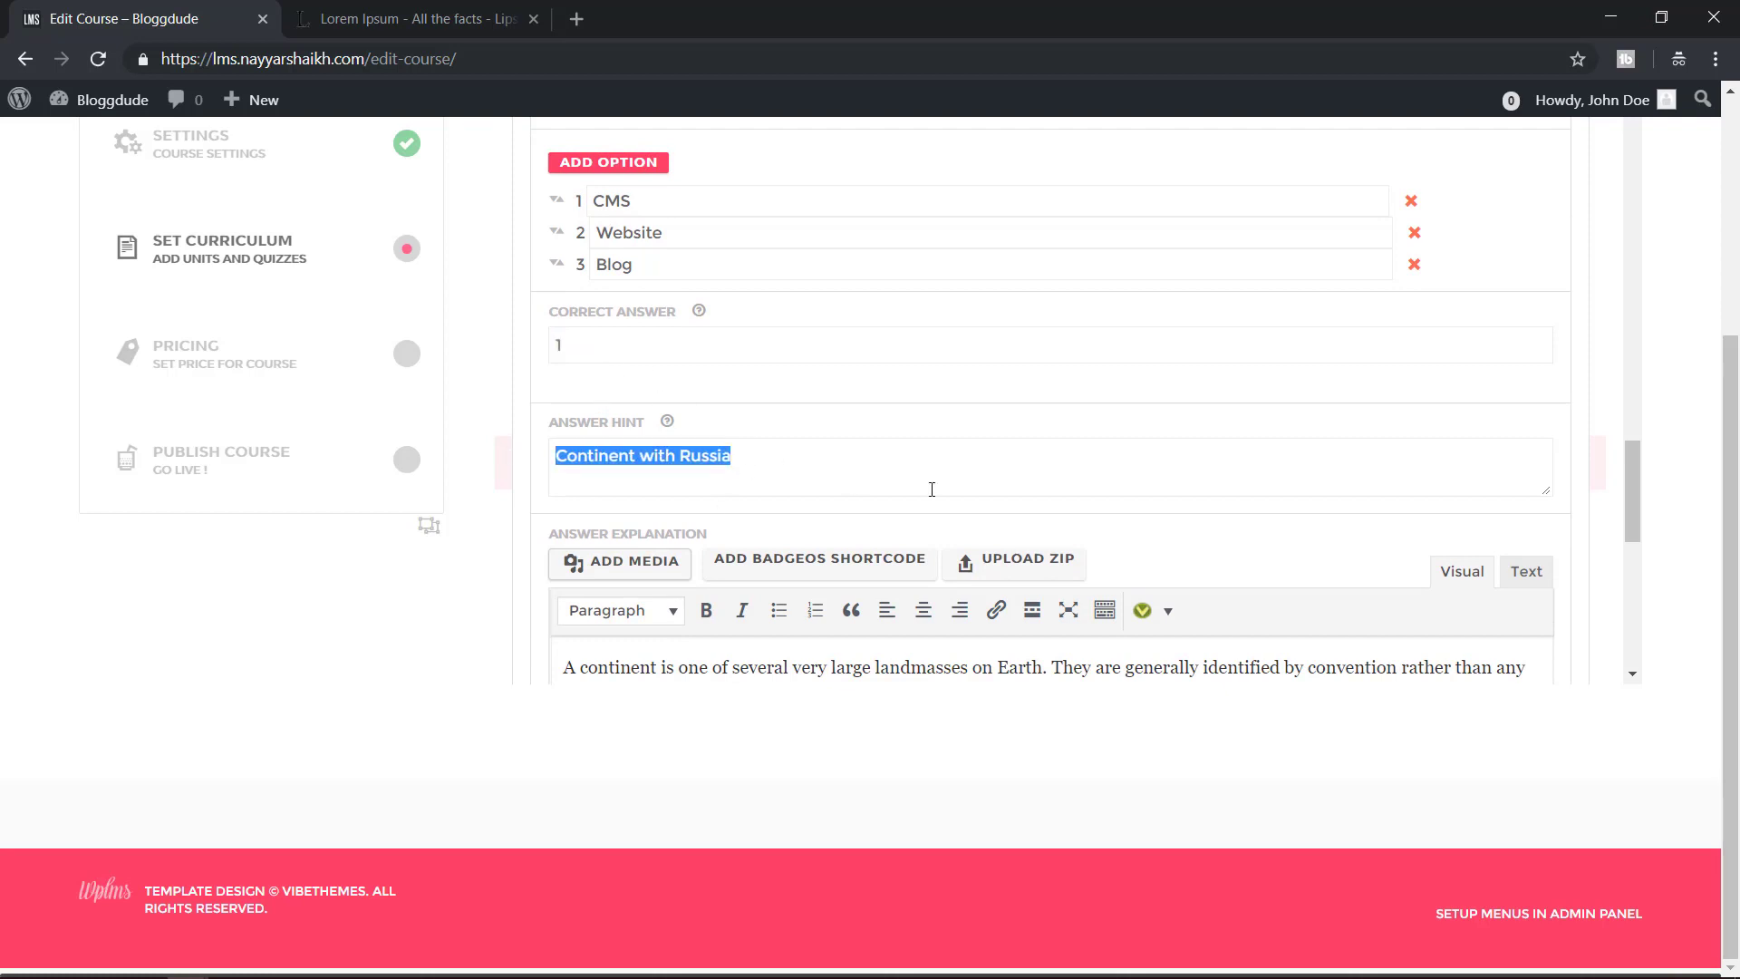
text(CMS)
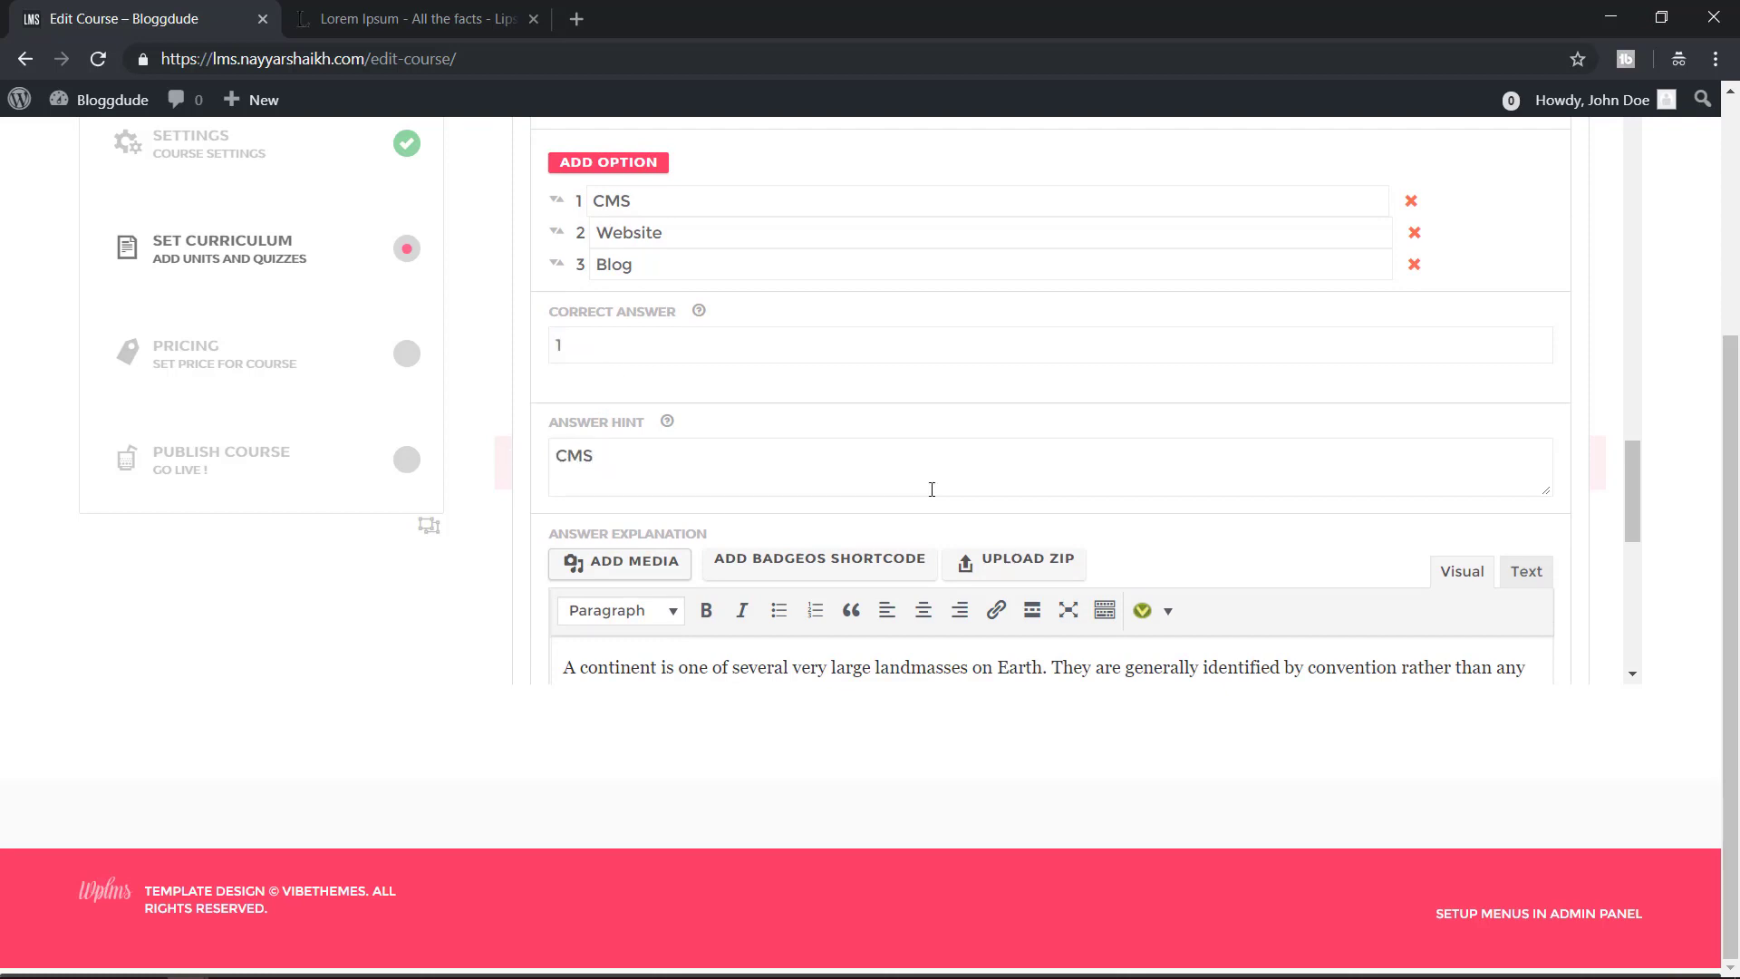
drag(653, 463, 522, 451)
scroll(792, 466, down, 1)
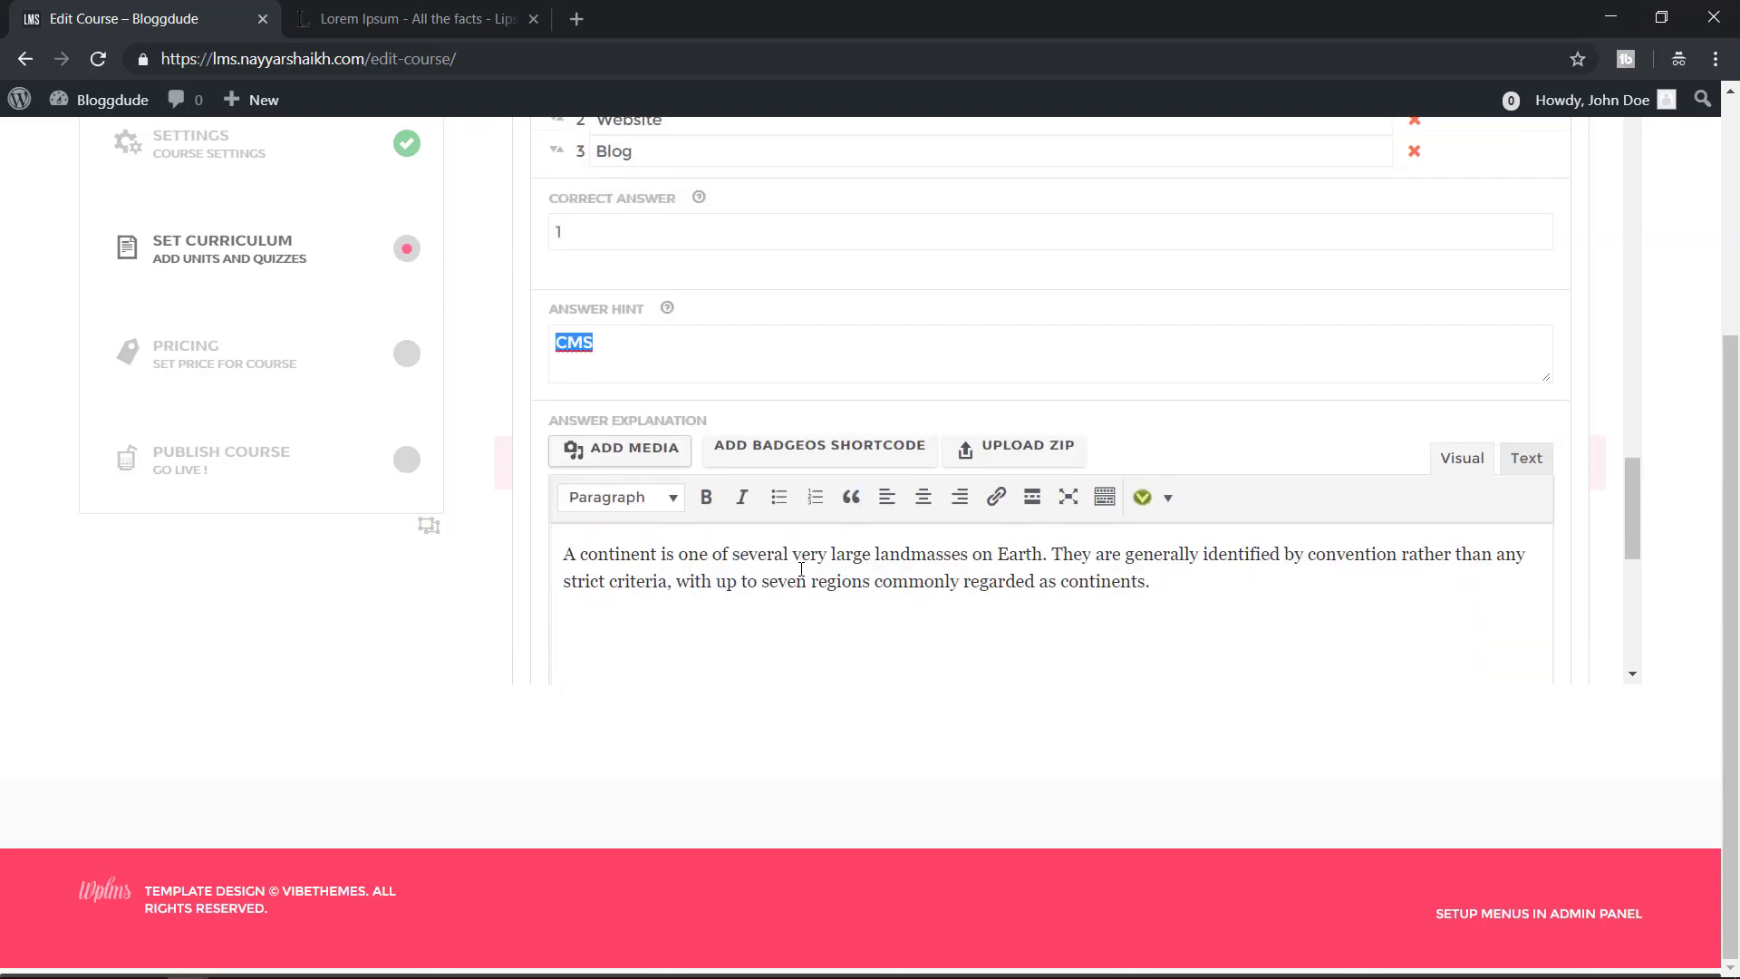
drag(1258, 584, 430, 515)
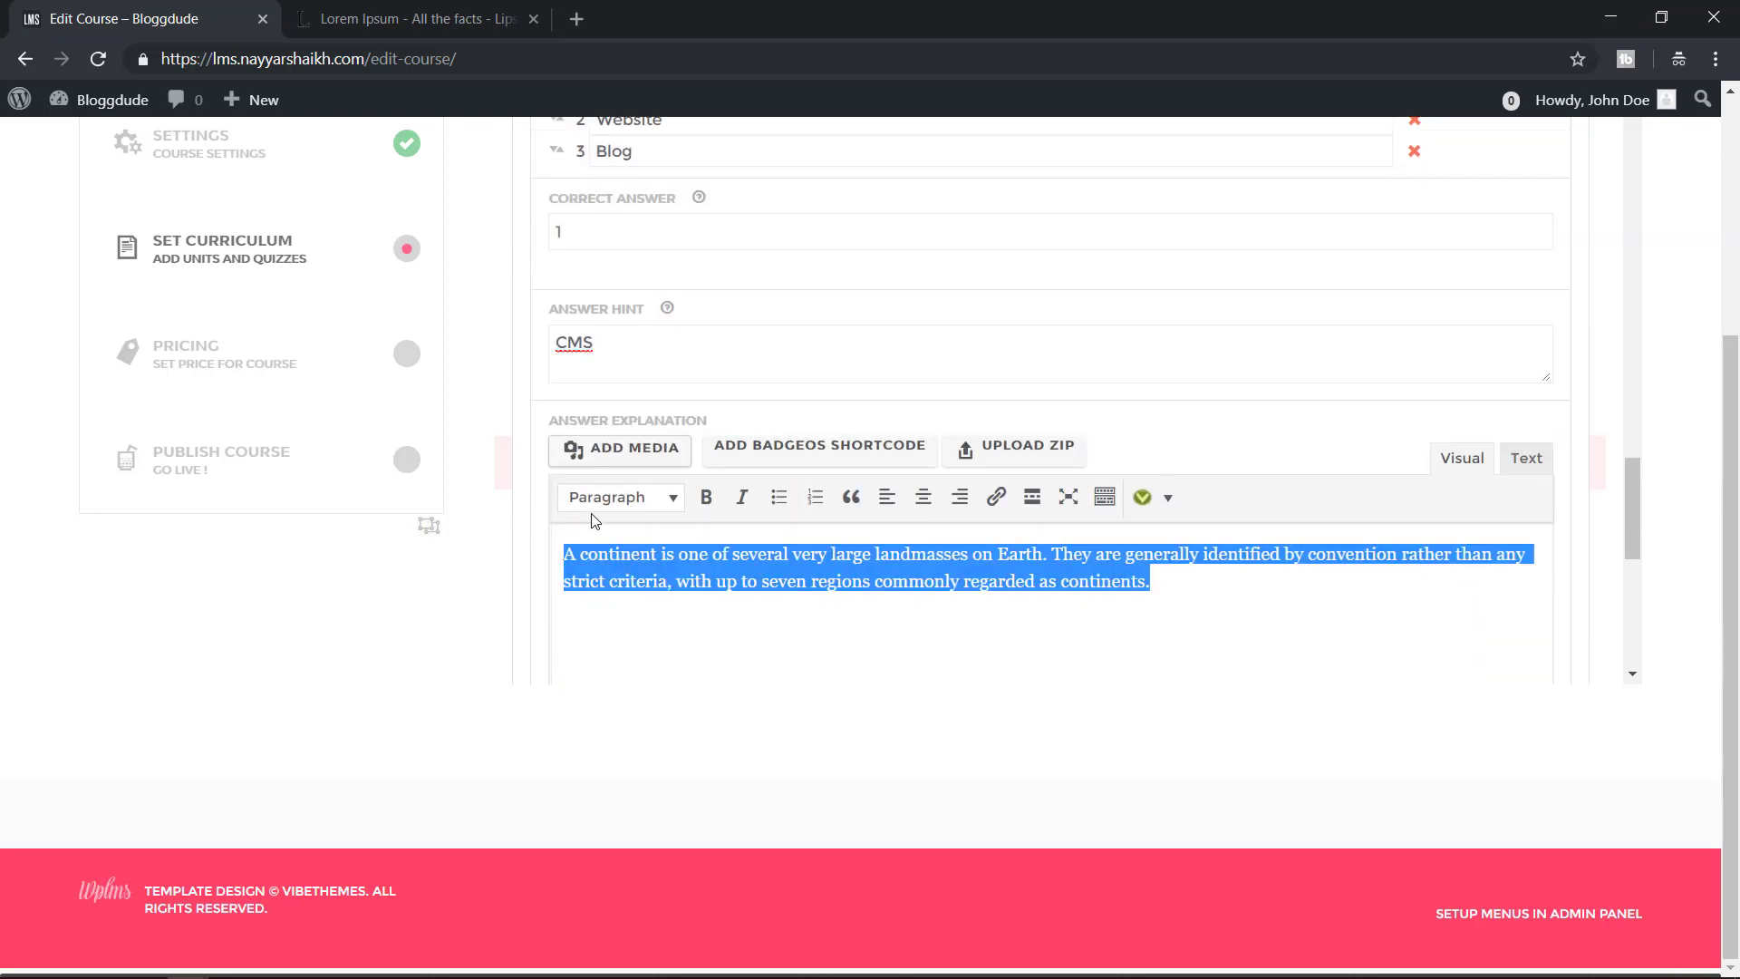
text(Donec eu orci purus. Etiam imperdiet finibus auctor. Integer molestie lacus erat, id ullamcorper urna pharetra sed. Fusce mi sem, cursus sed nisi at, porta auctor odio.)
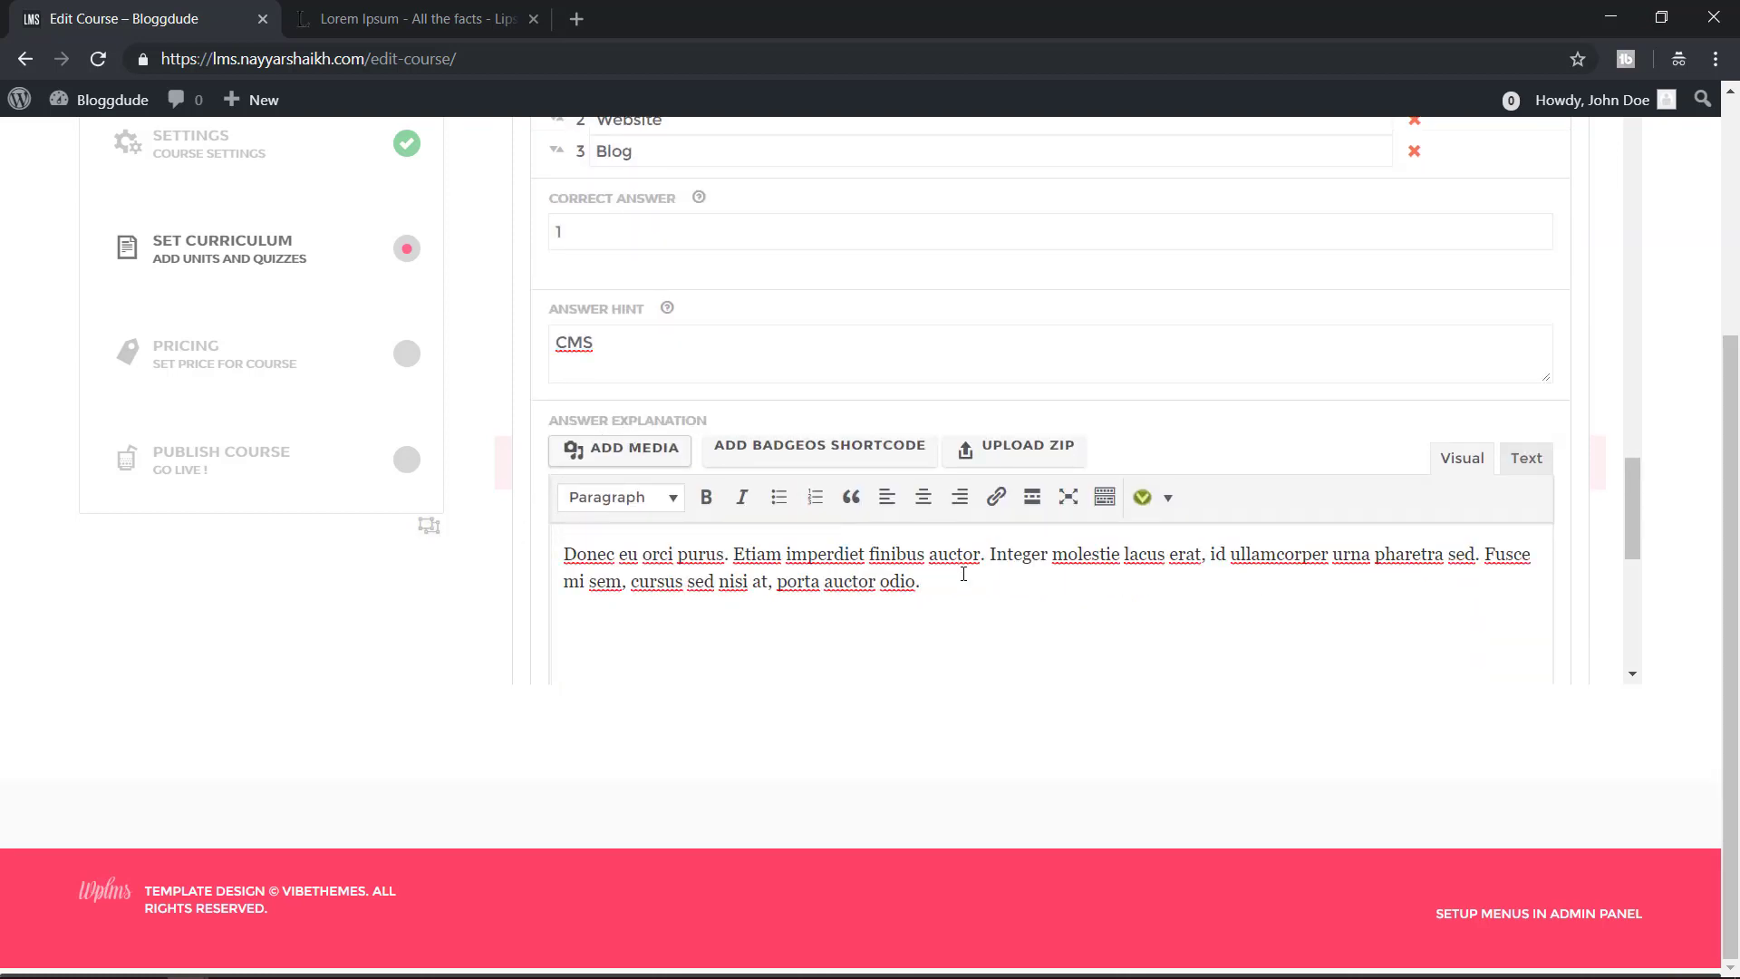
drag(916, 581, 560, 519)
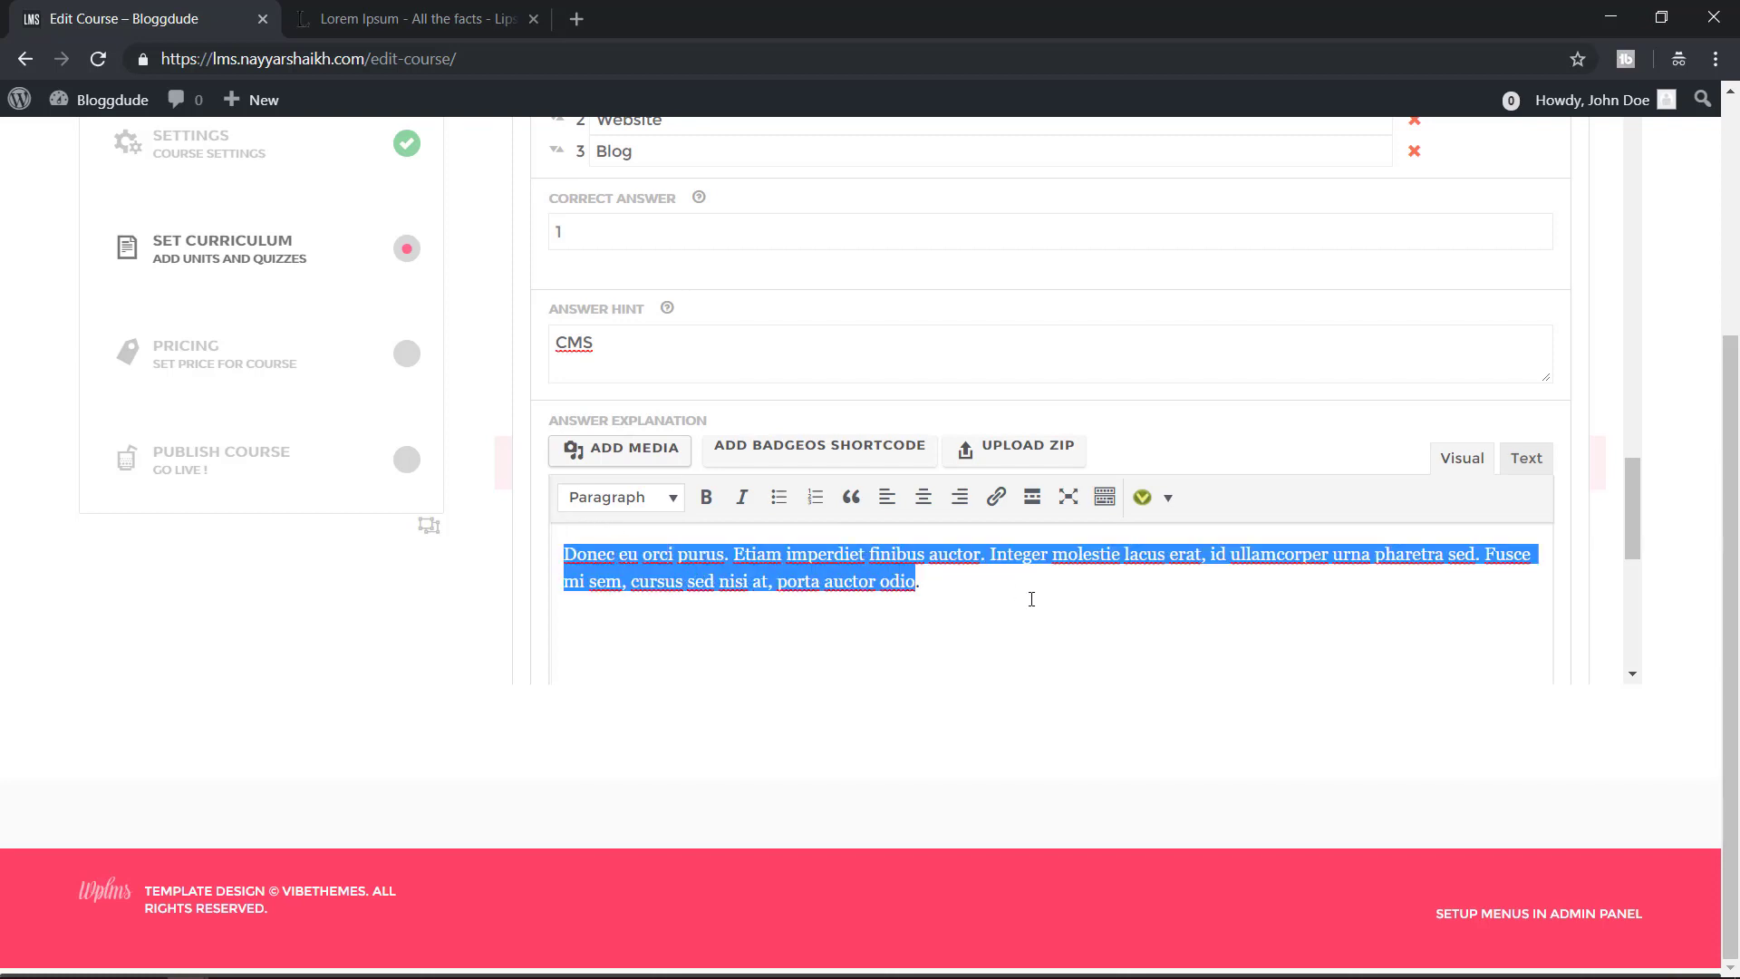
scroll(1032, 599, down, 3)
scroll(922, 422, down, 4)
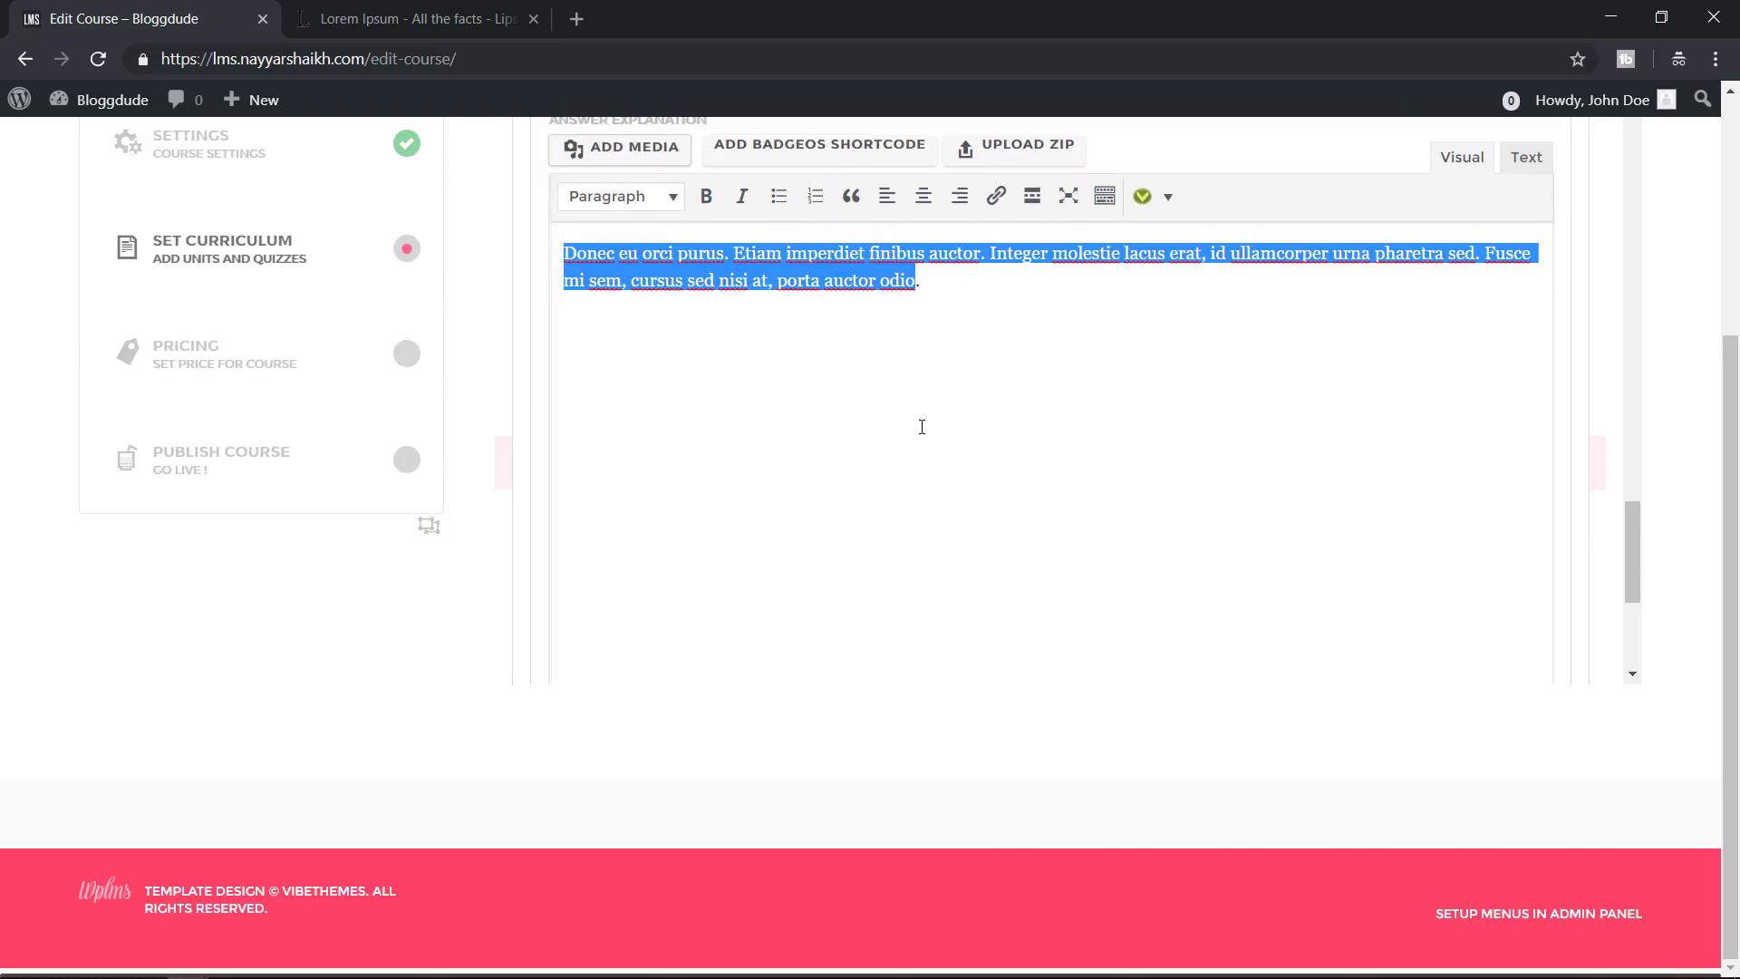
click(561, 513)
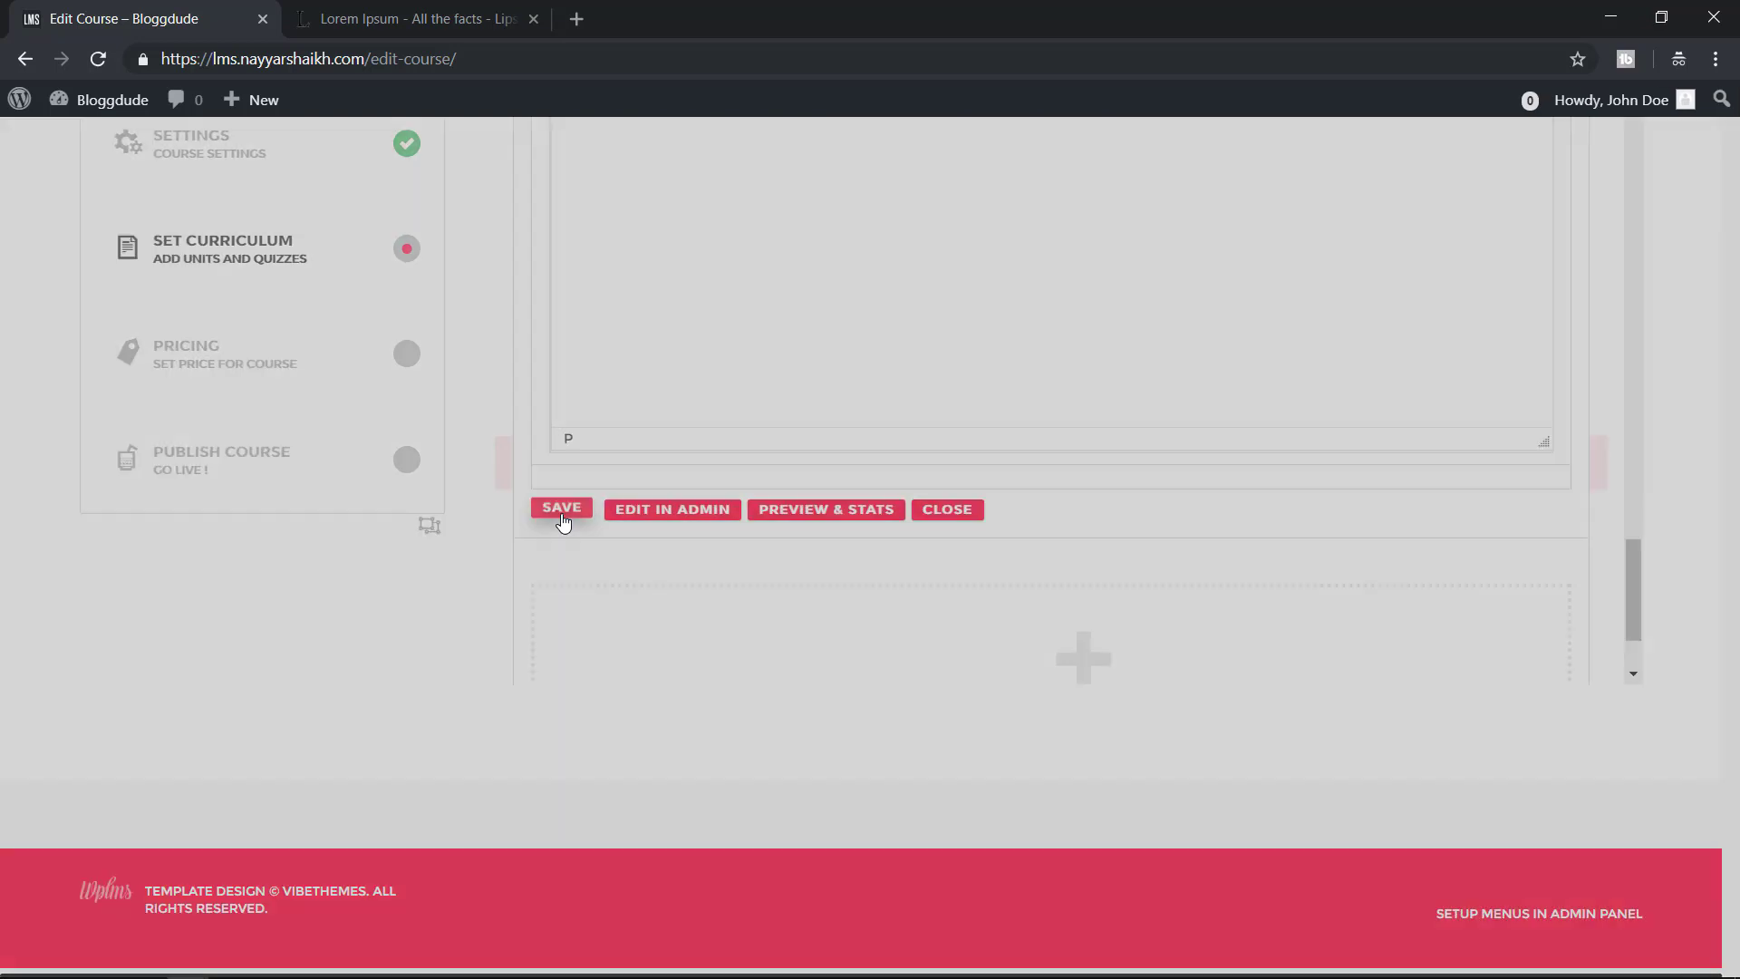
- Confirm the question overwrite, then save and confirm the quiz settings and close the editor
click(1040, 214)
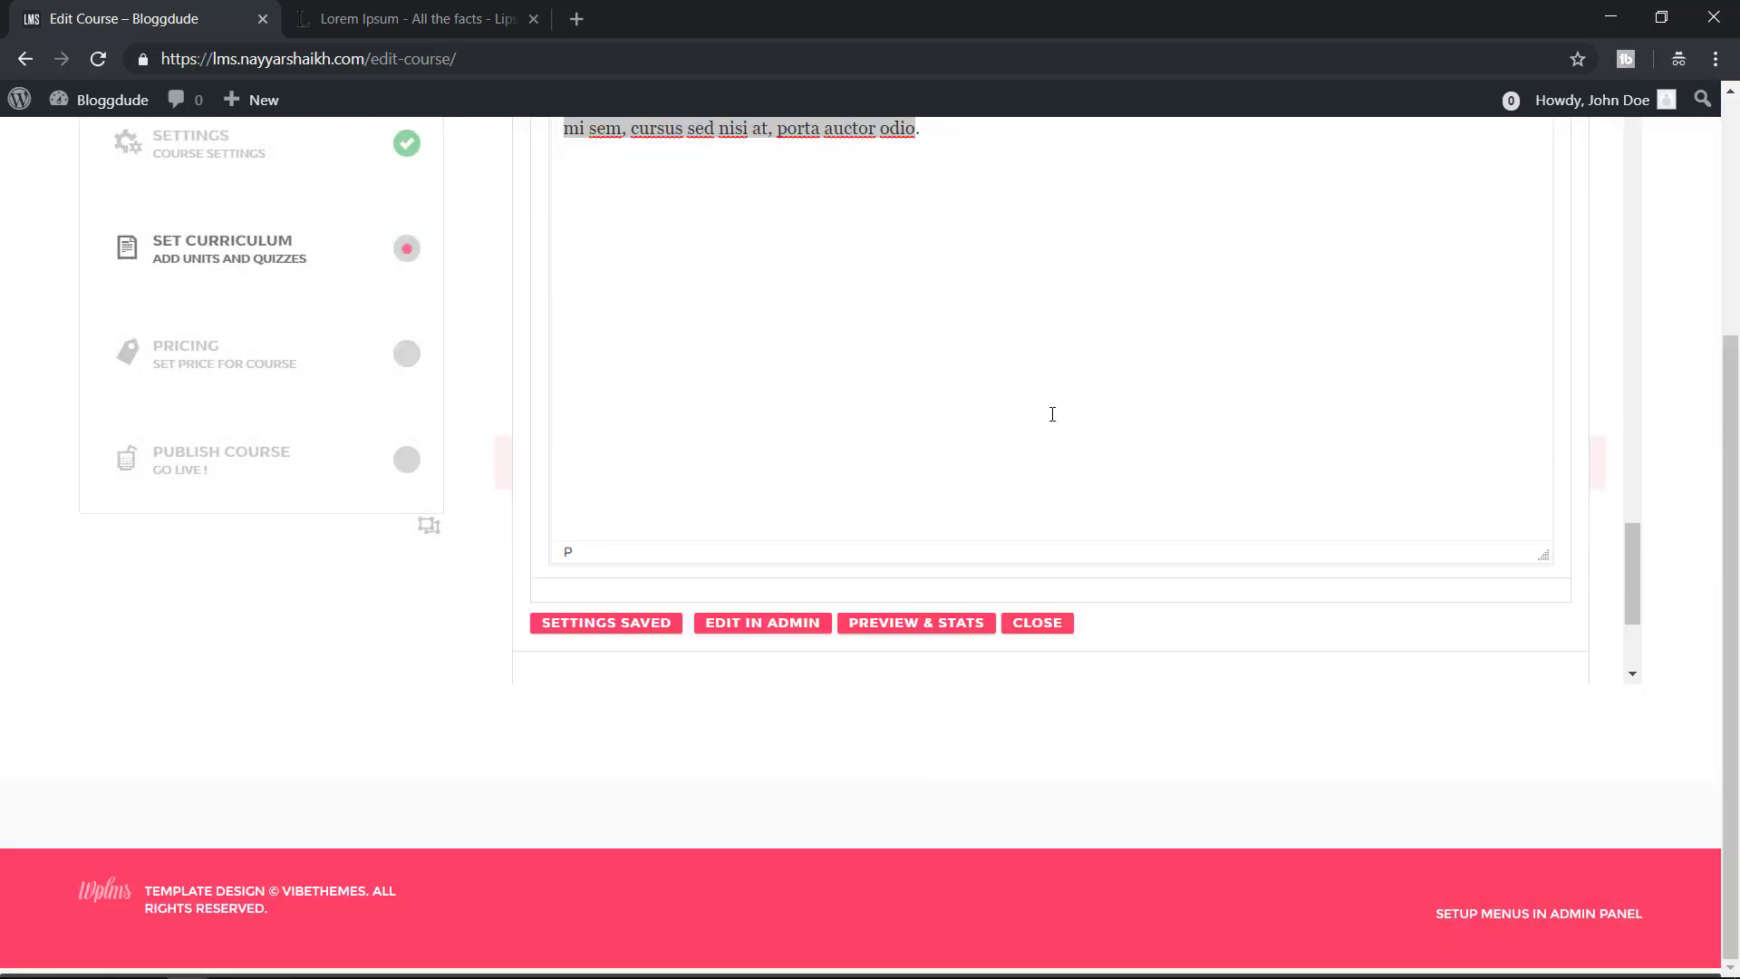
scroll(1069, 471, down, 3)
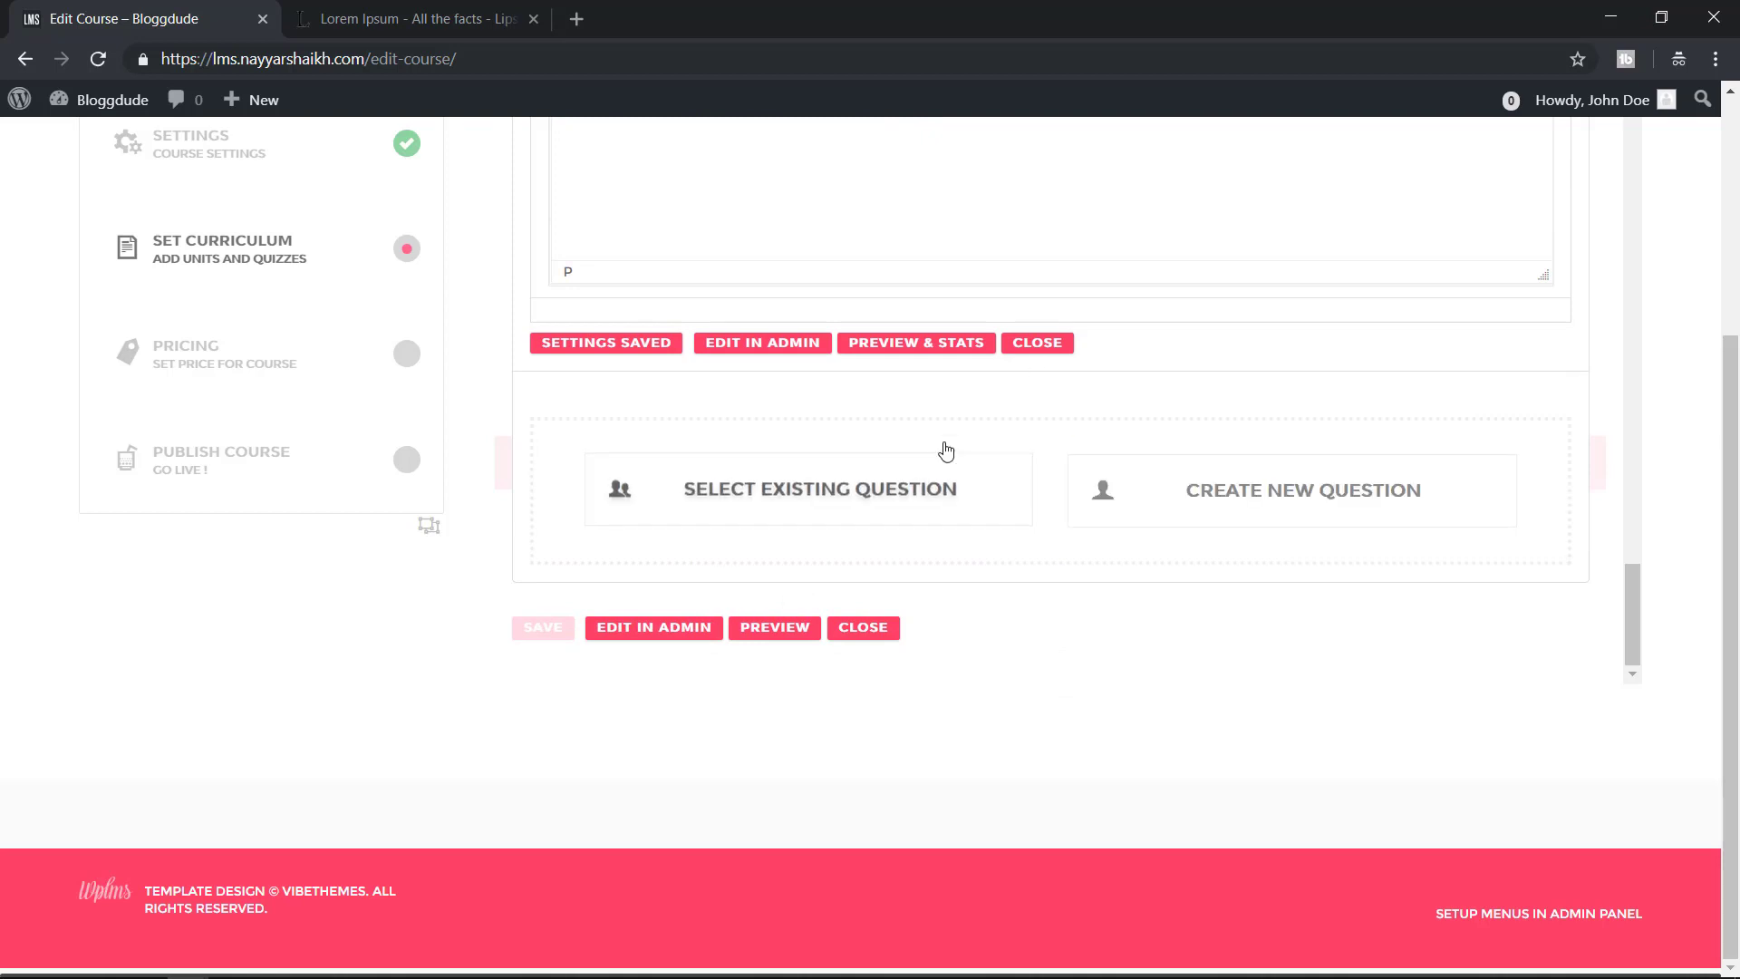
click(1056, 343)
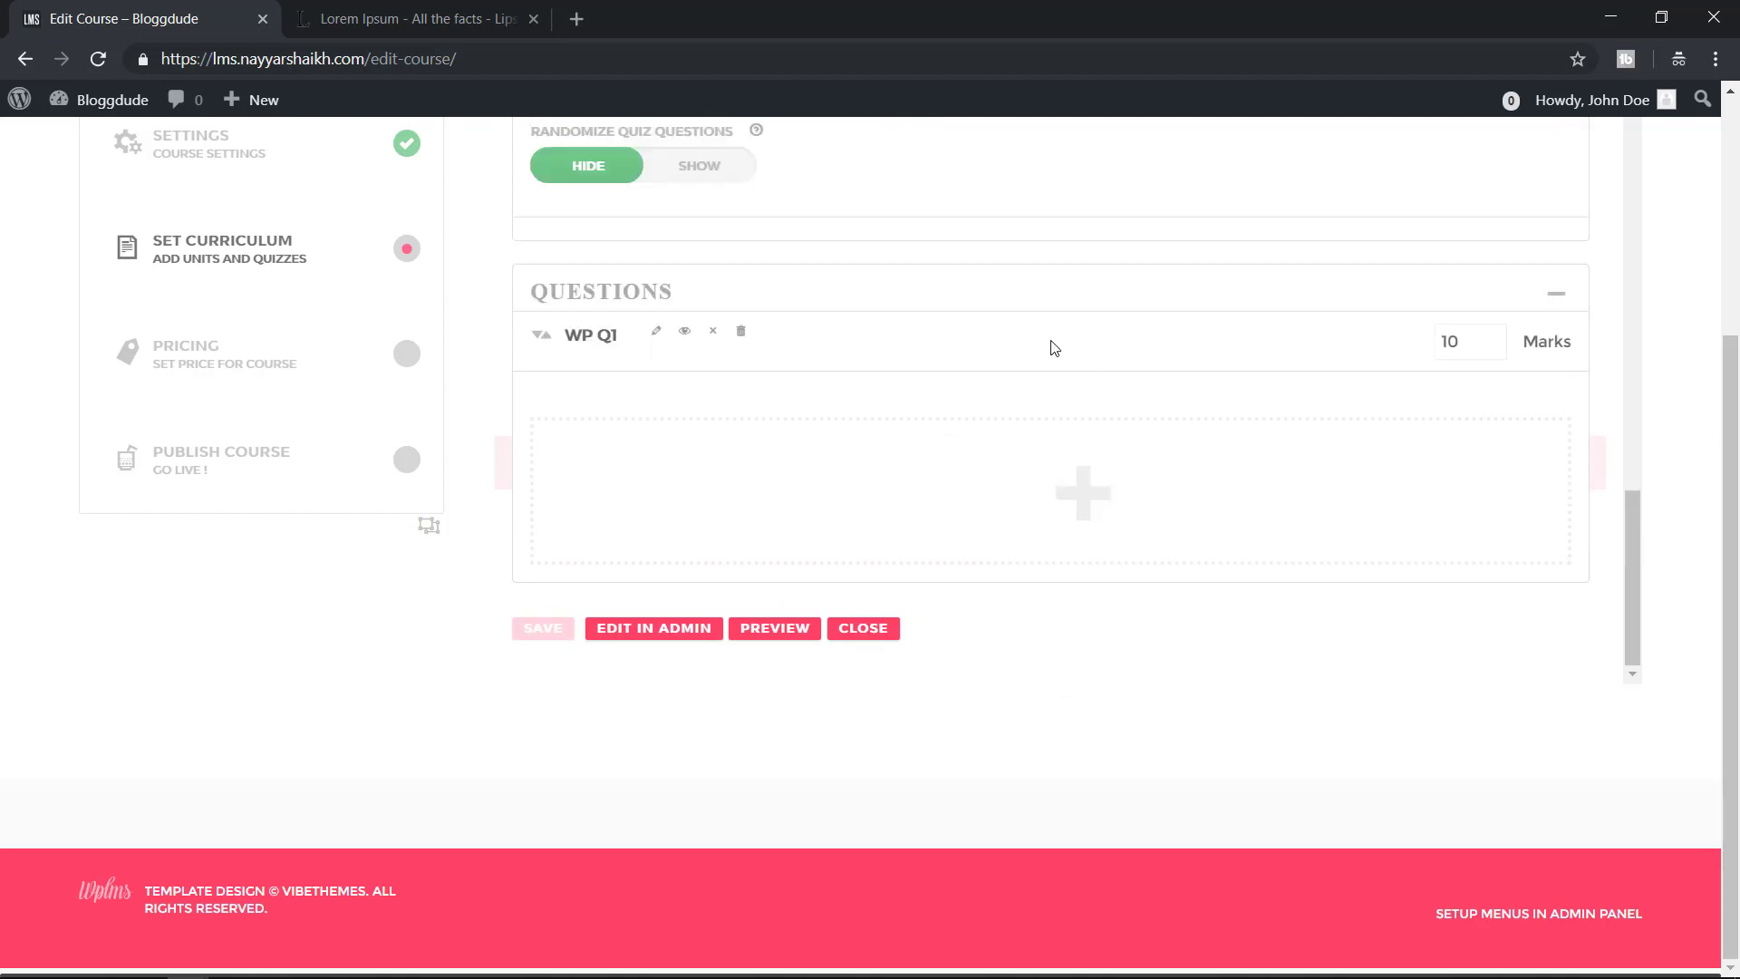
click(537, 640)
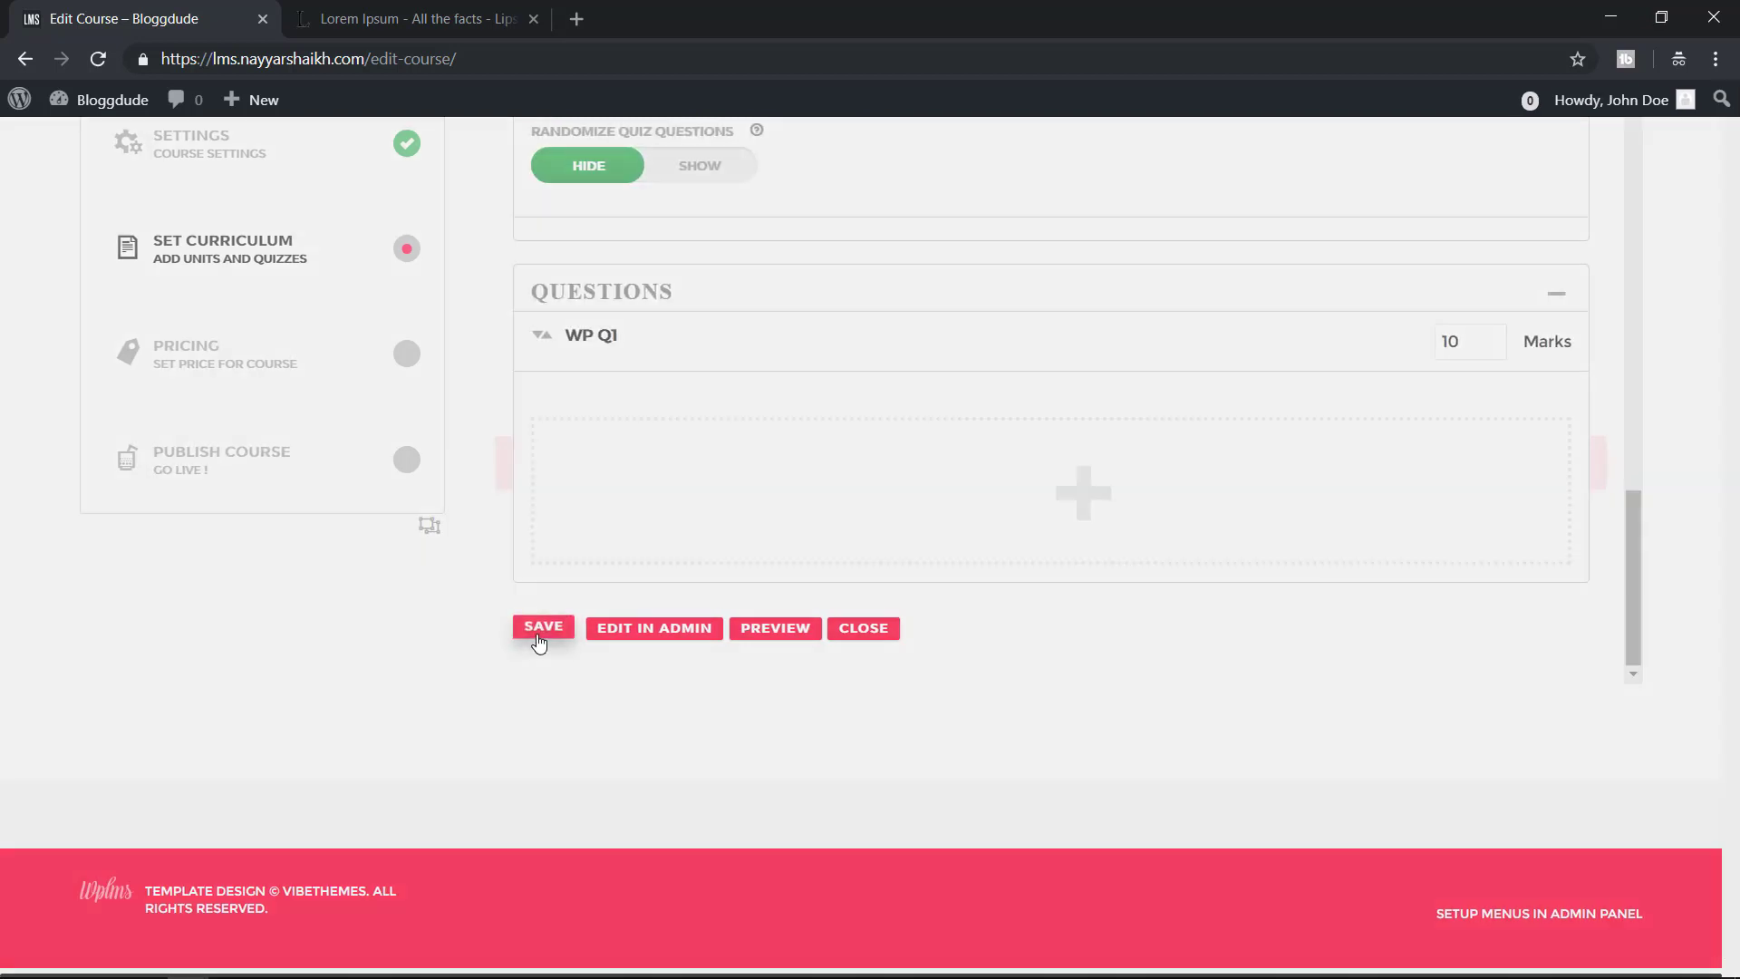
click(1039, 210)
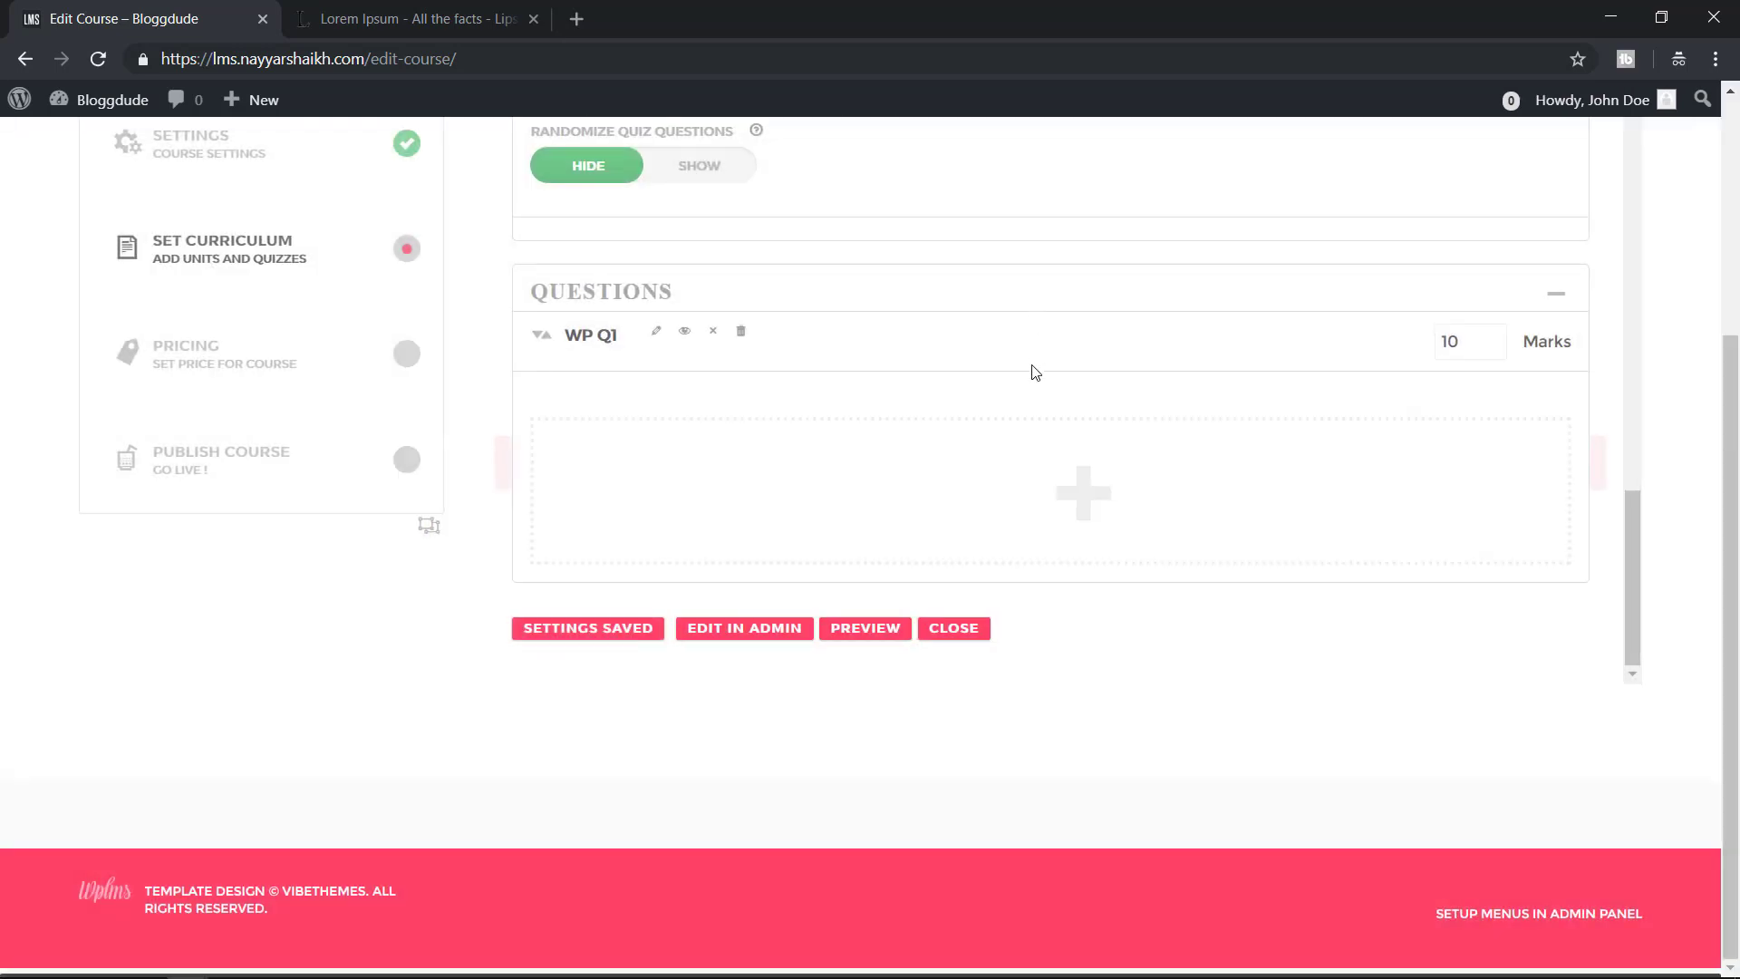
click(952, 630)
- Save the curriculum with WordPress Unit1 and WP Quiz and confirm the overwrite
scroll(988, 591, up, 4)
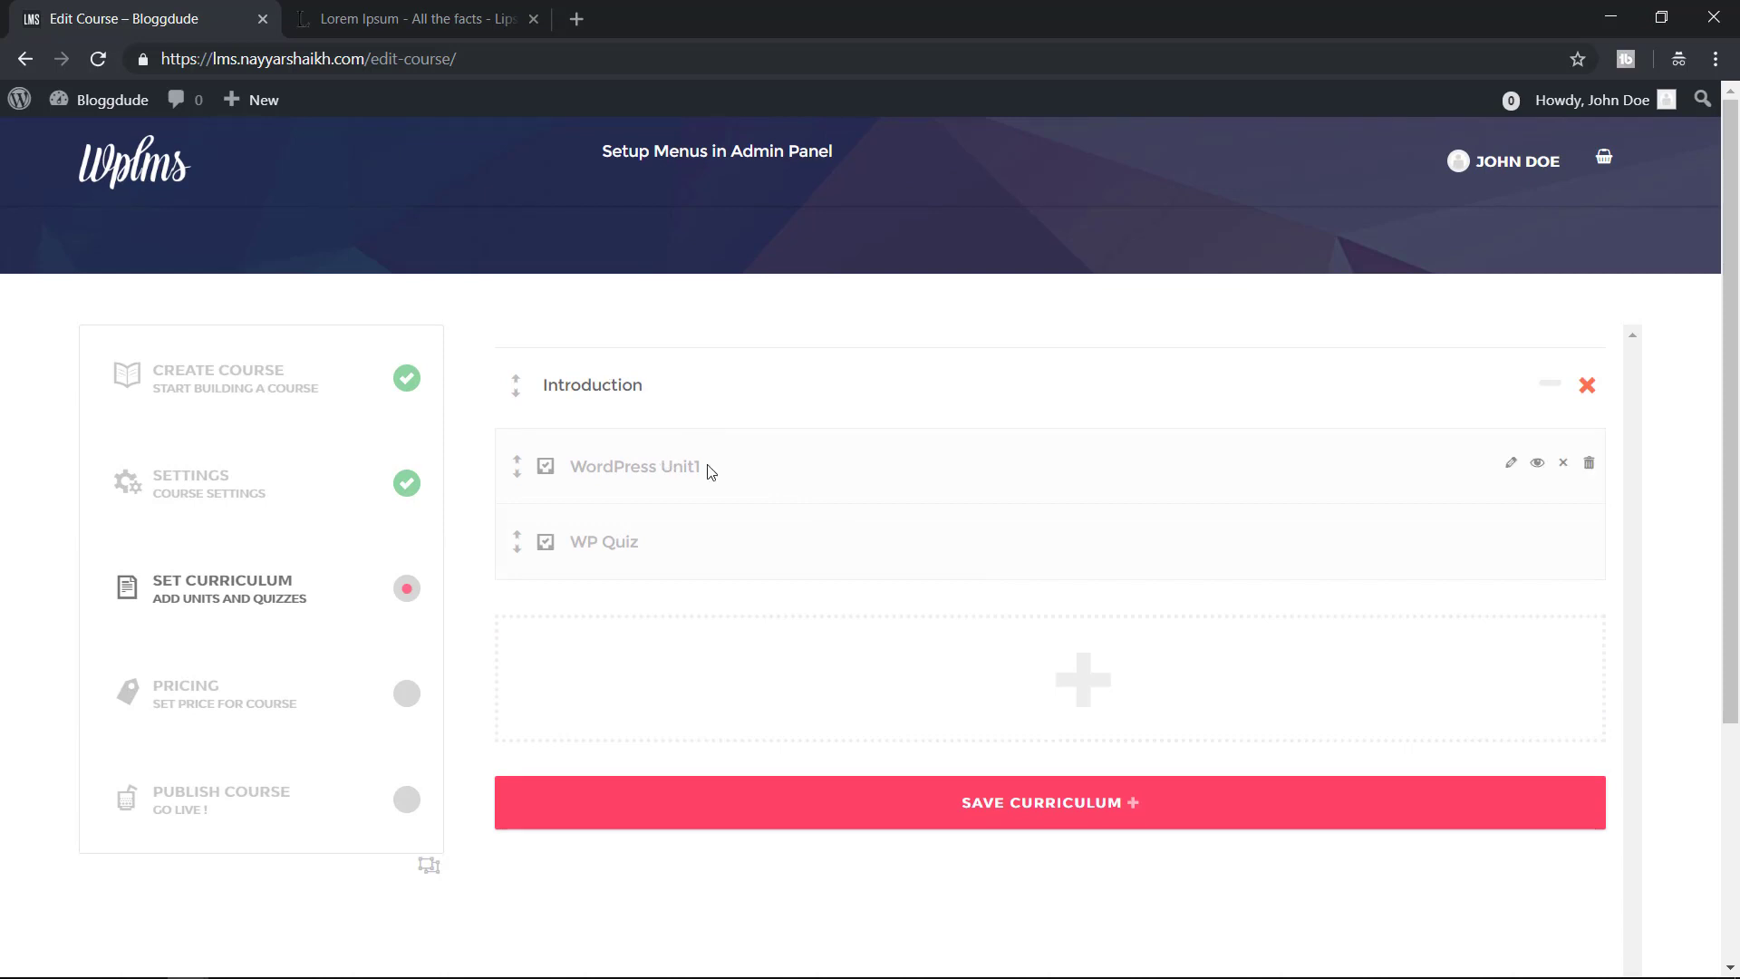
mouse_move(1049, 699)
click(979, 806)
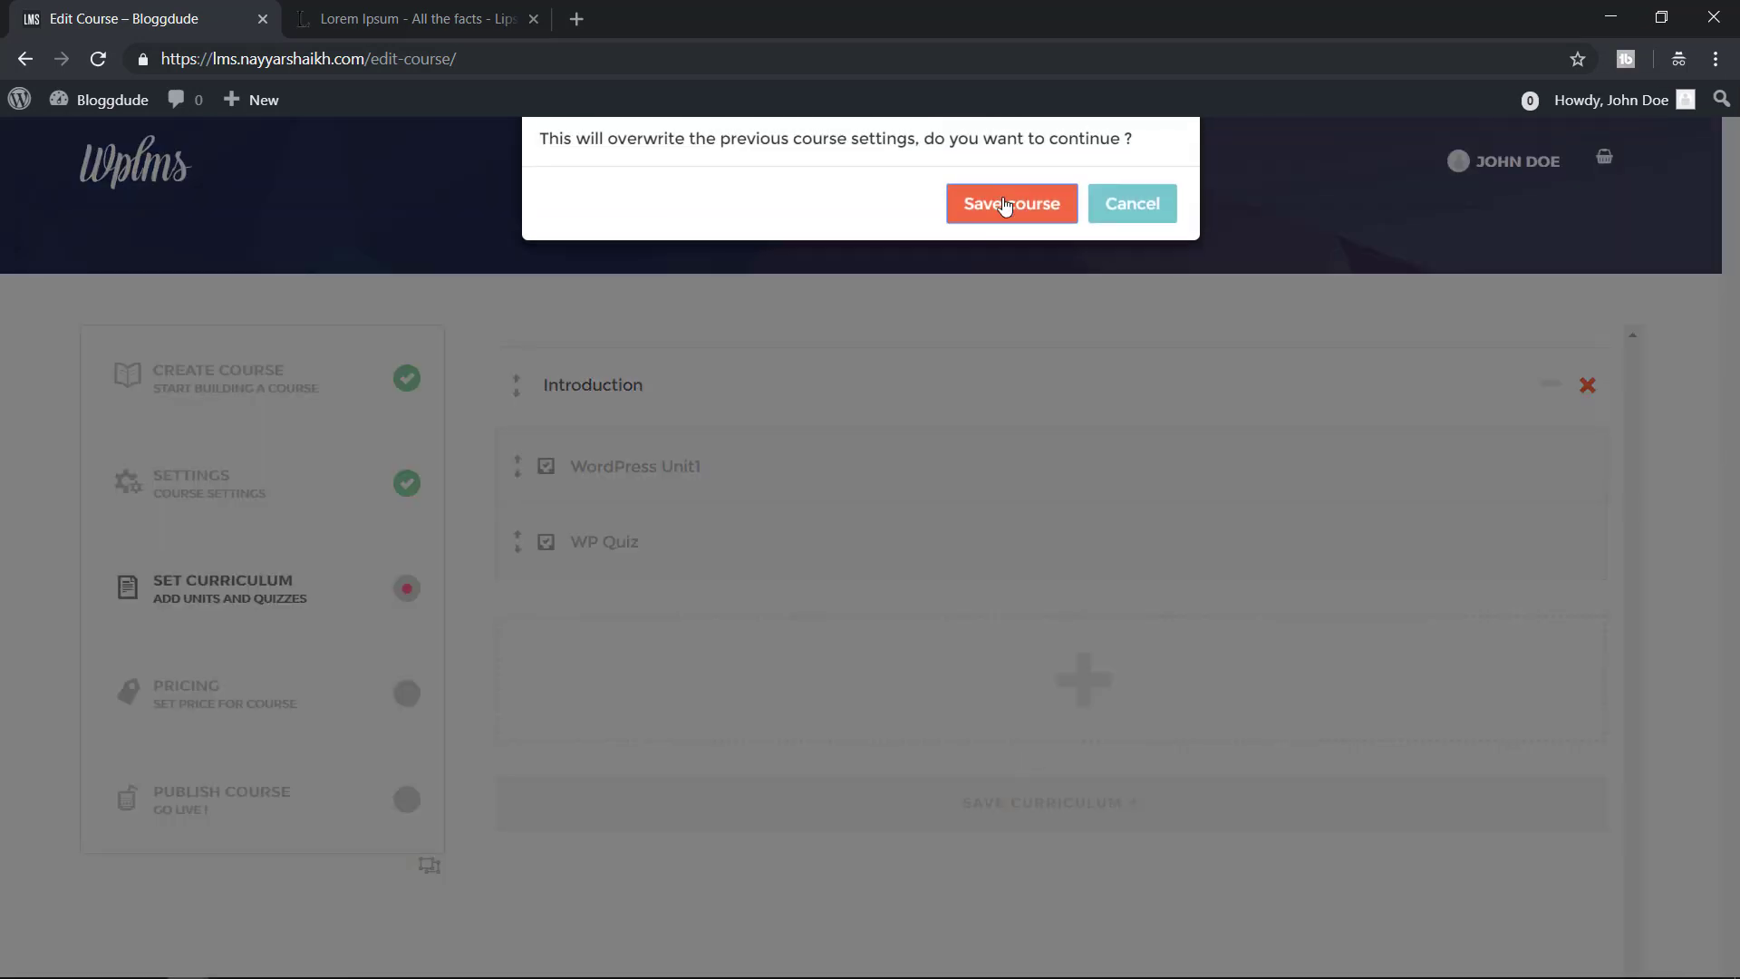
click(1004, 206)
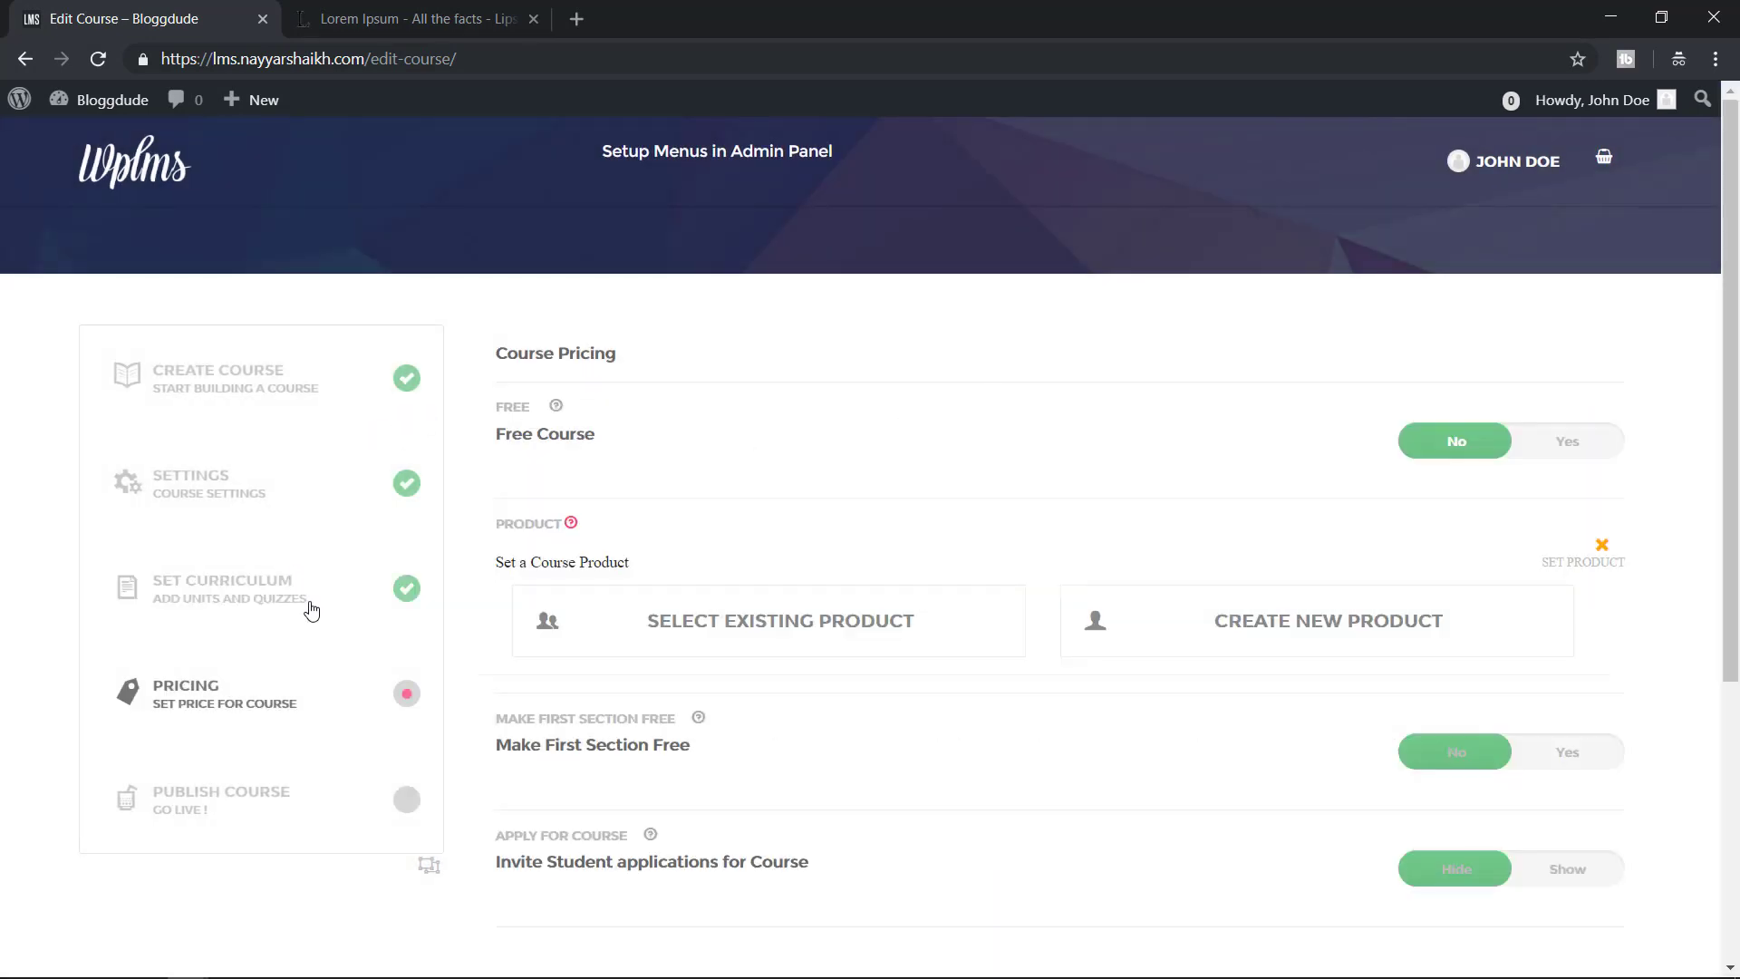
- Start a new course product titled WordPress eCommerce Course
scroll(311, 610, down, 1)
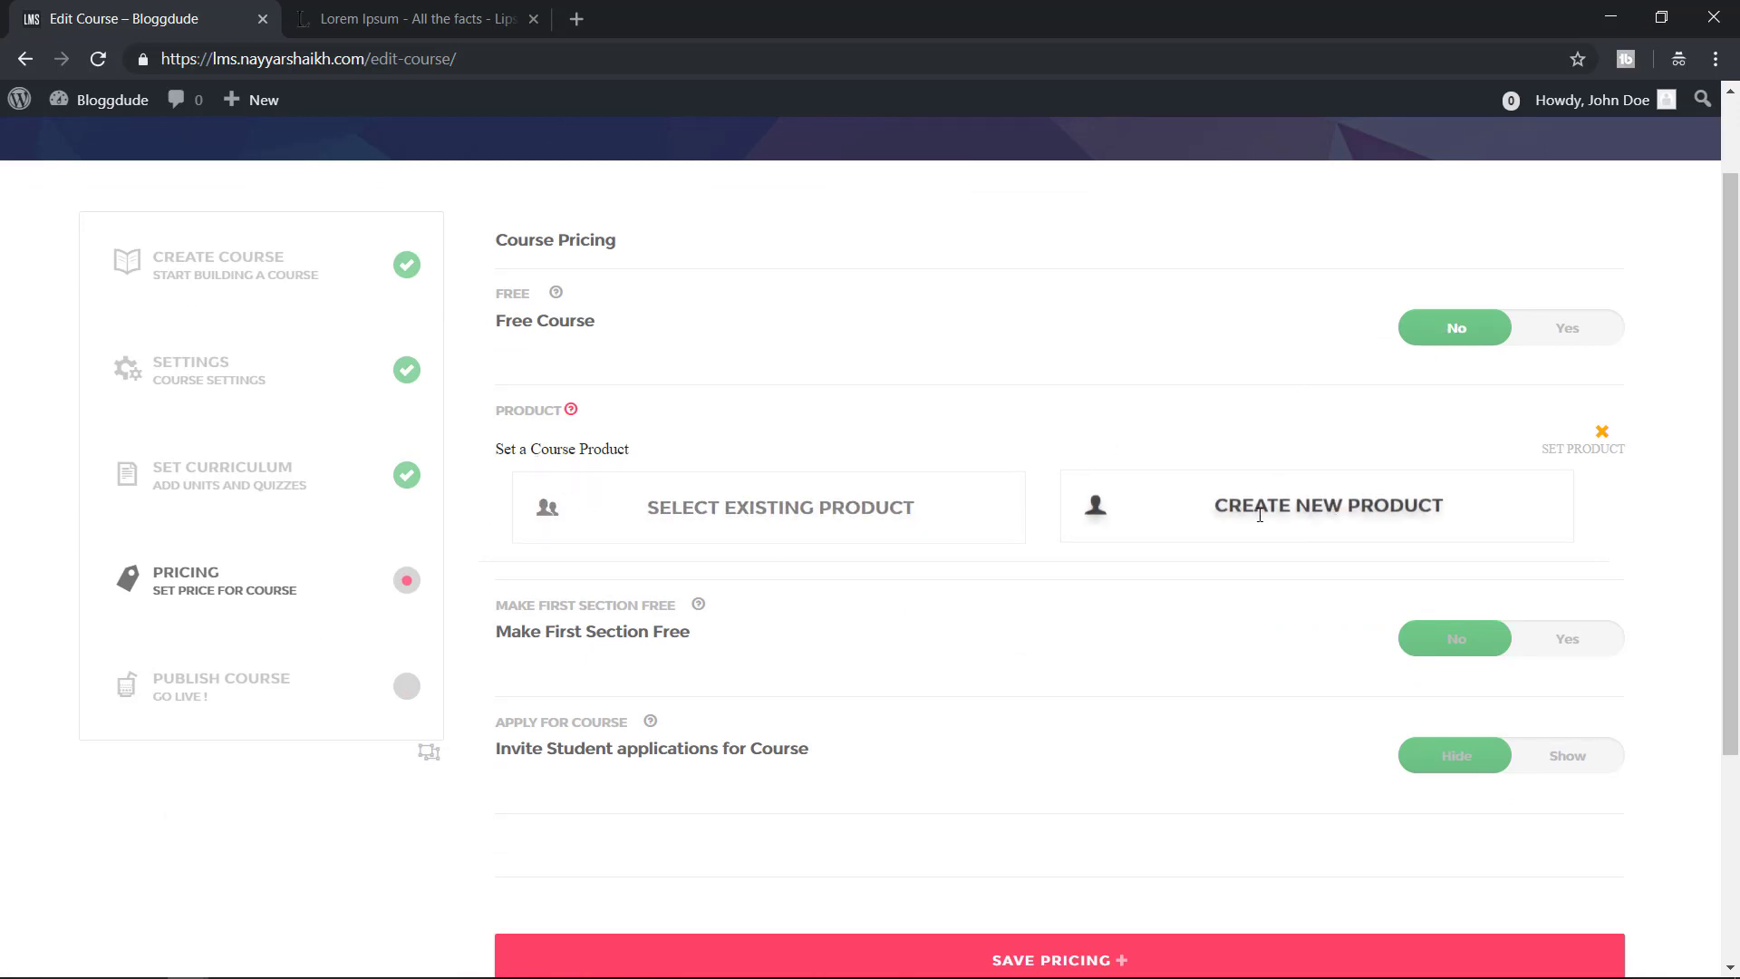
click(1308, 504)
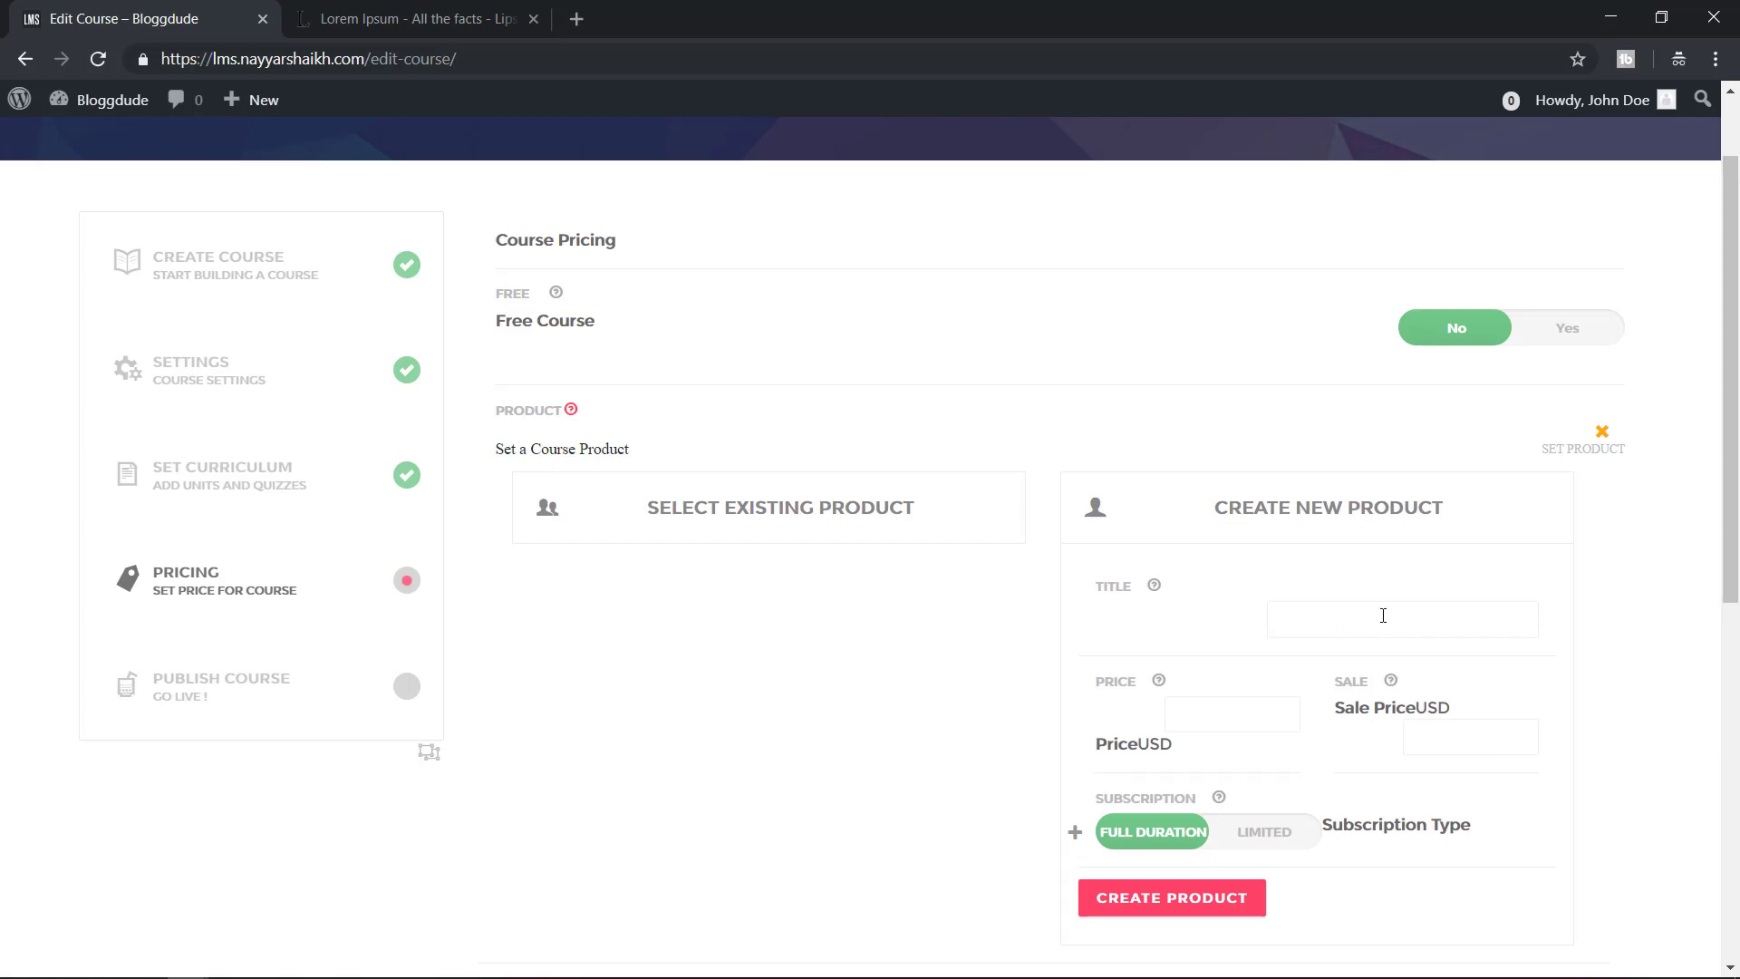
text(WordPres)
text(s eCommerce Course)
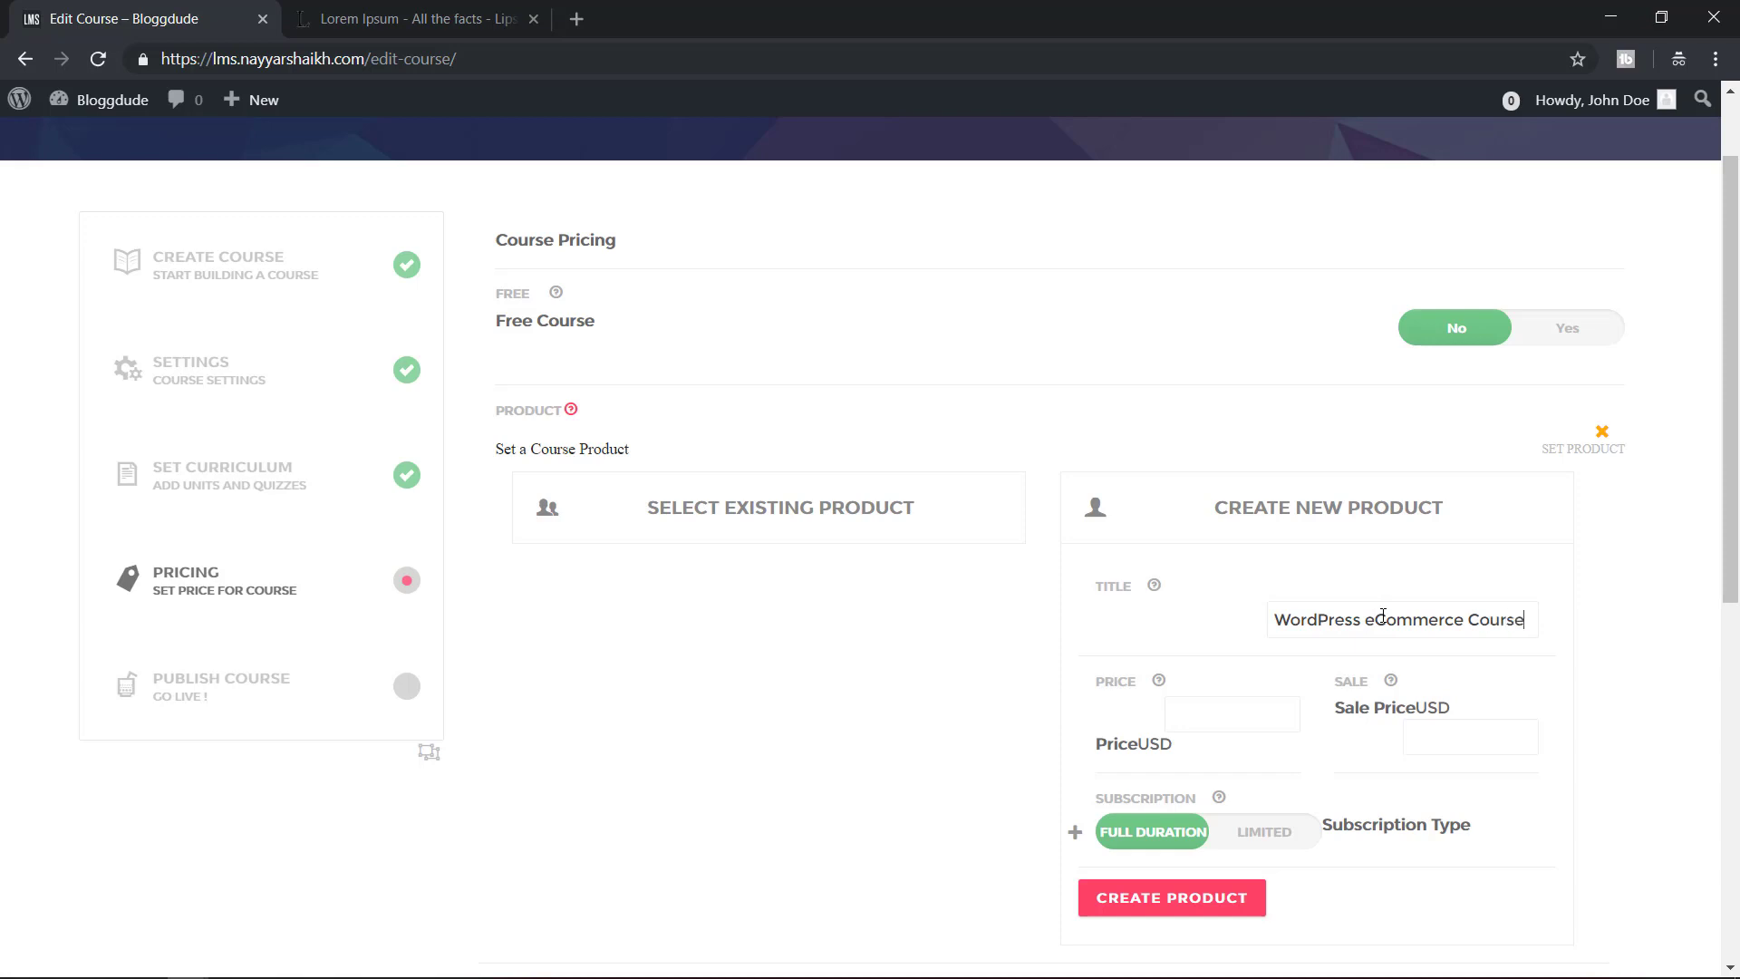
- Give the product a 150 regular and 50 sale price, create it, and save the pricing
scroll(1381, 648, down, 1)
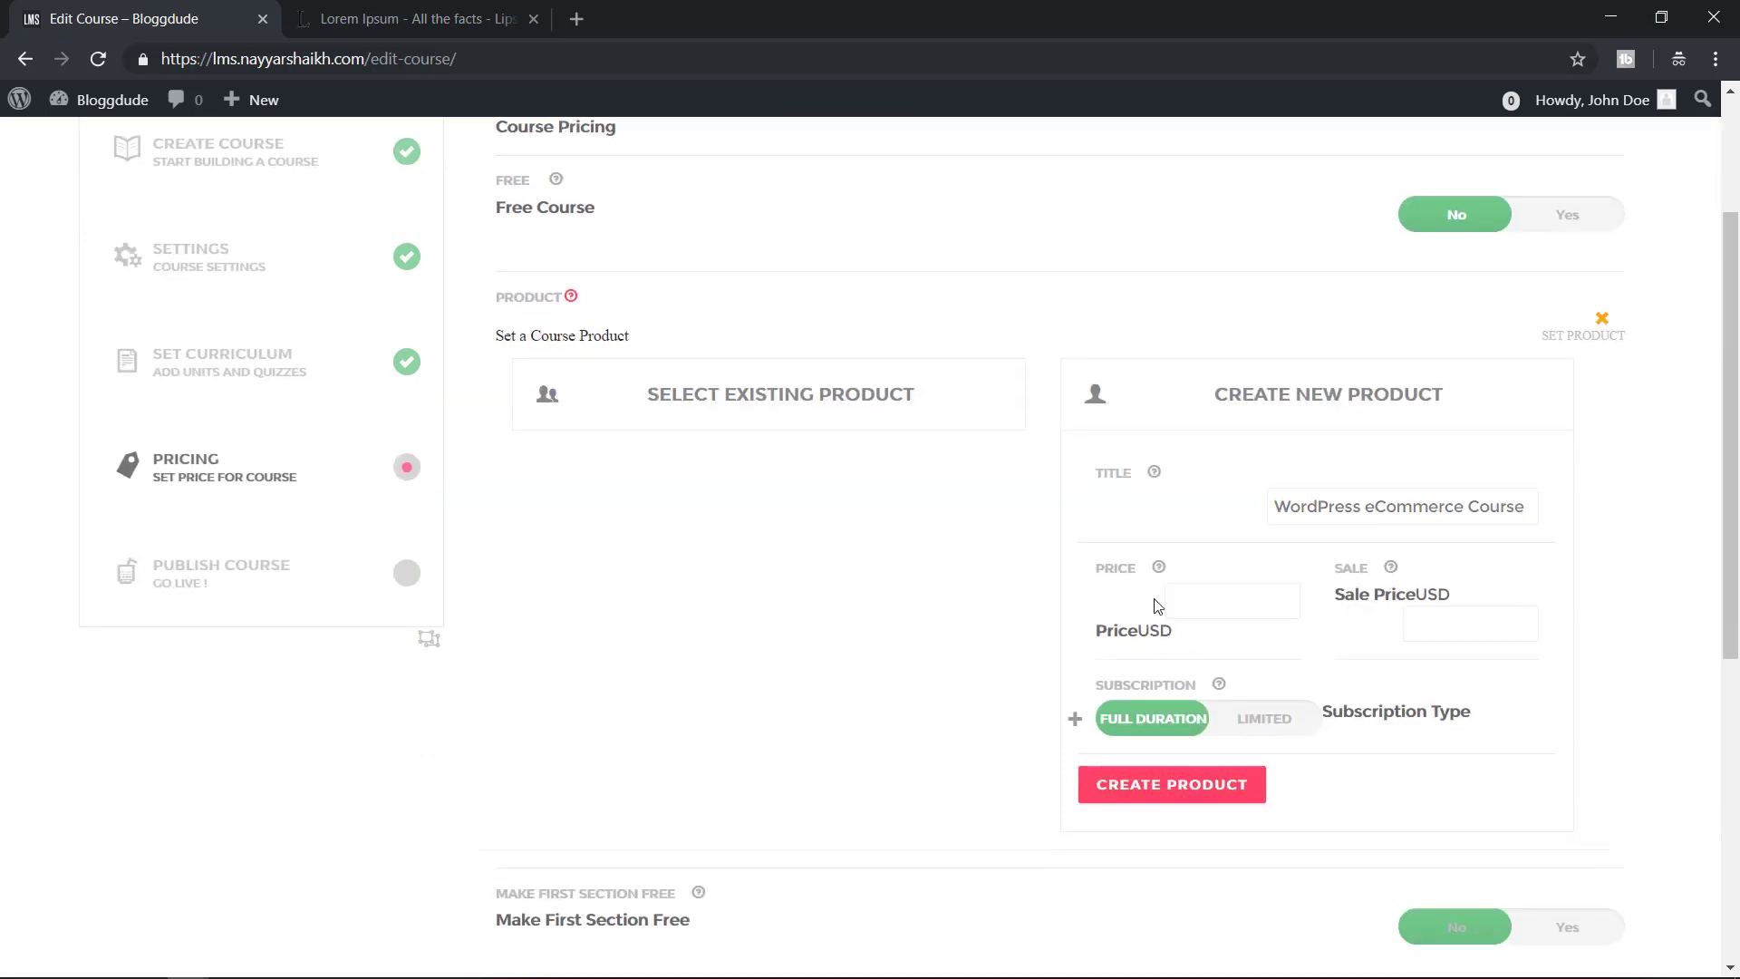
click(1208, 593)
text(150)
text(50)
scroll(1265, 600, down, 2)
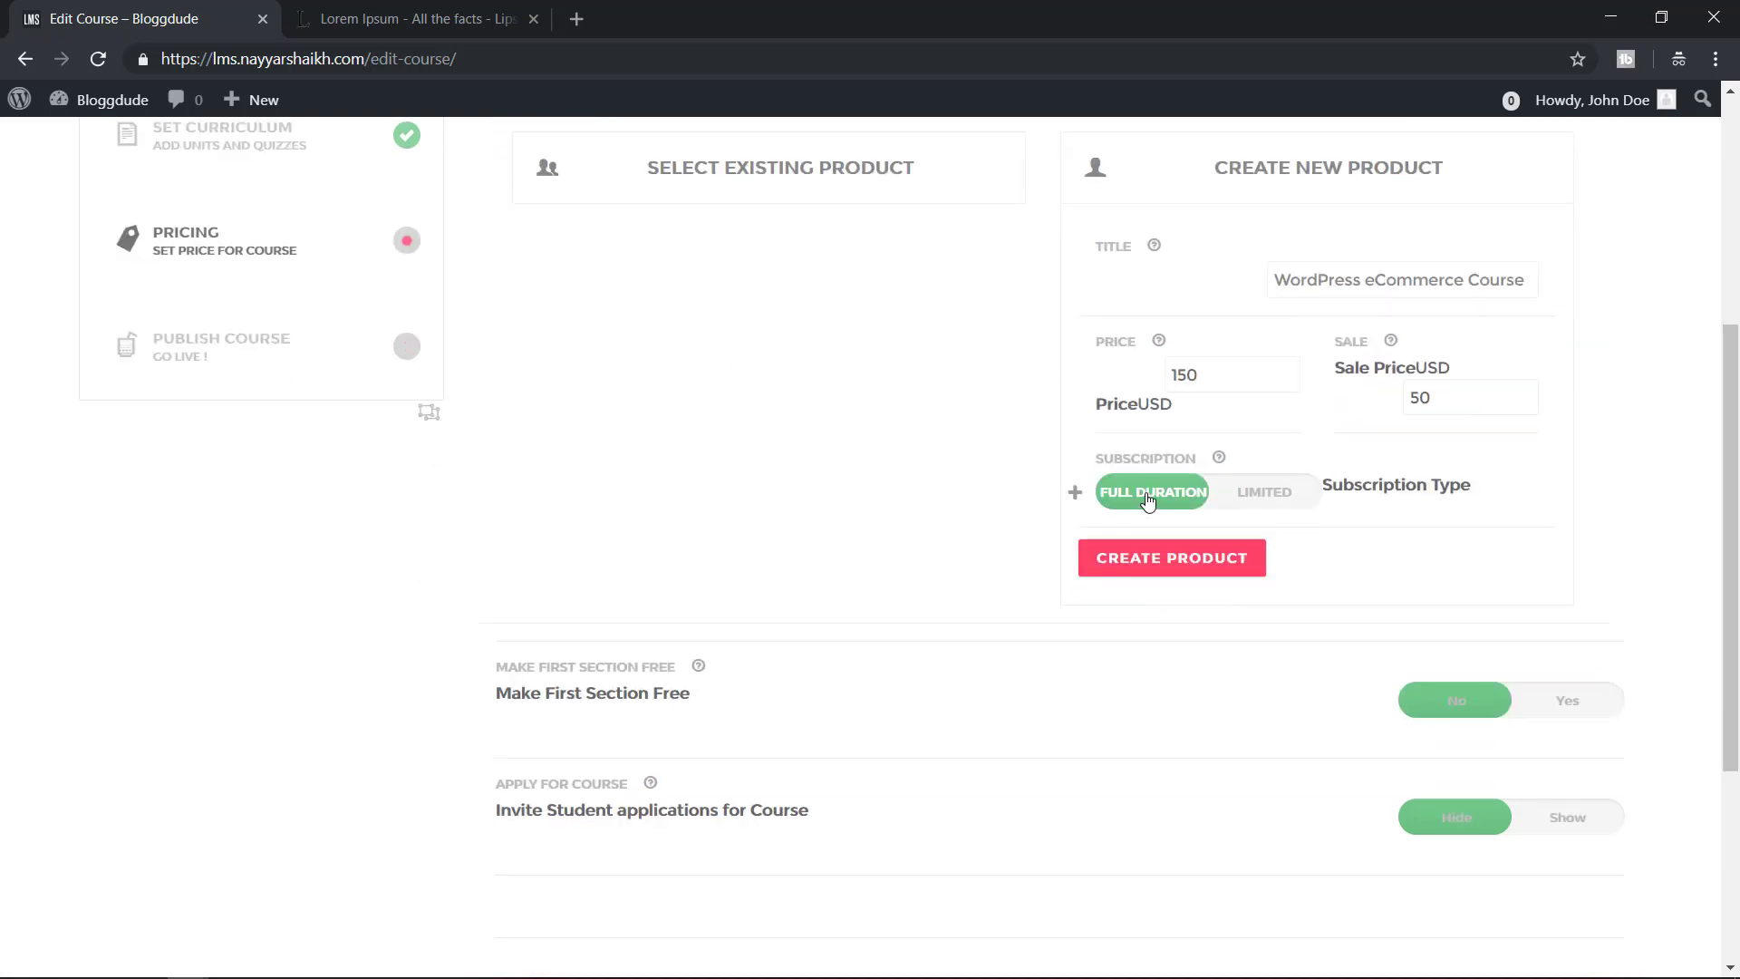
click(1165, 567)
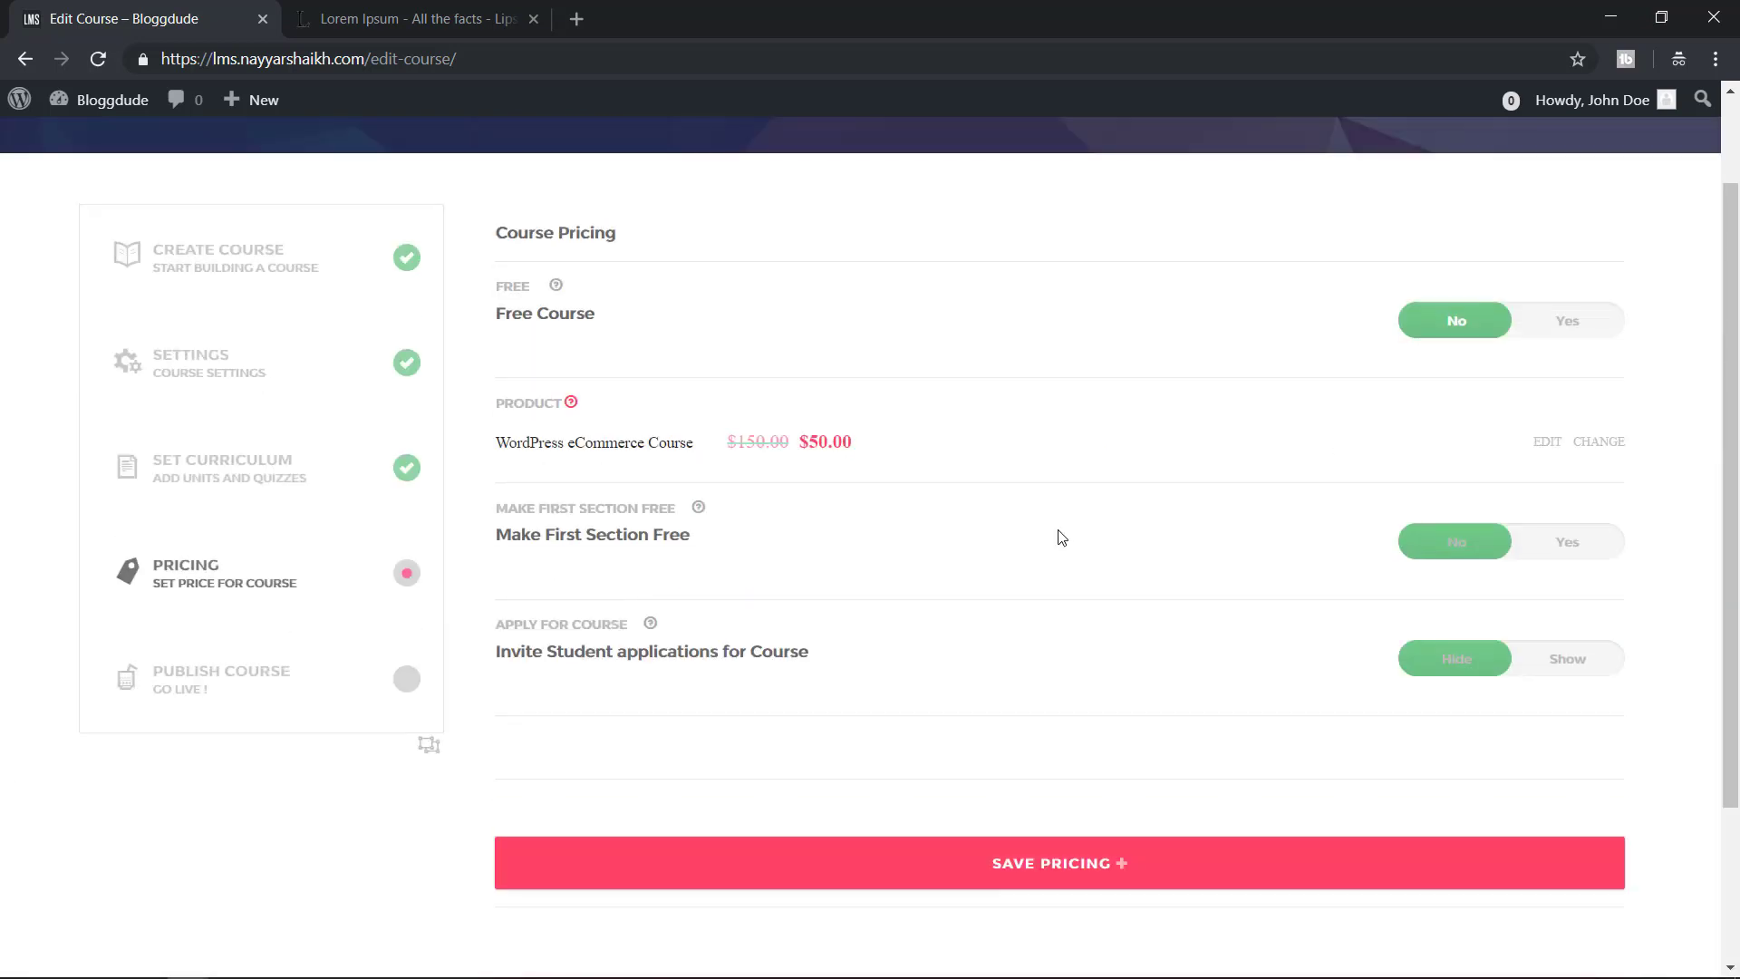
drag(854, 453, 730, 443)
click(728, 446)
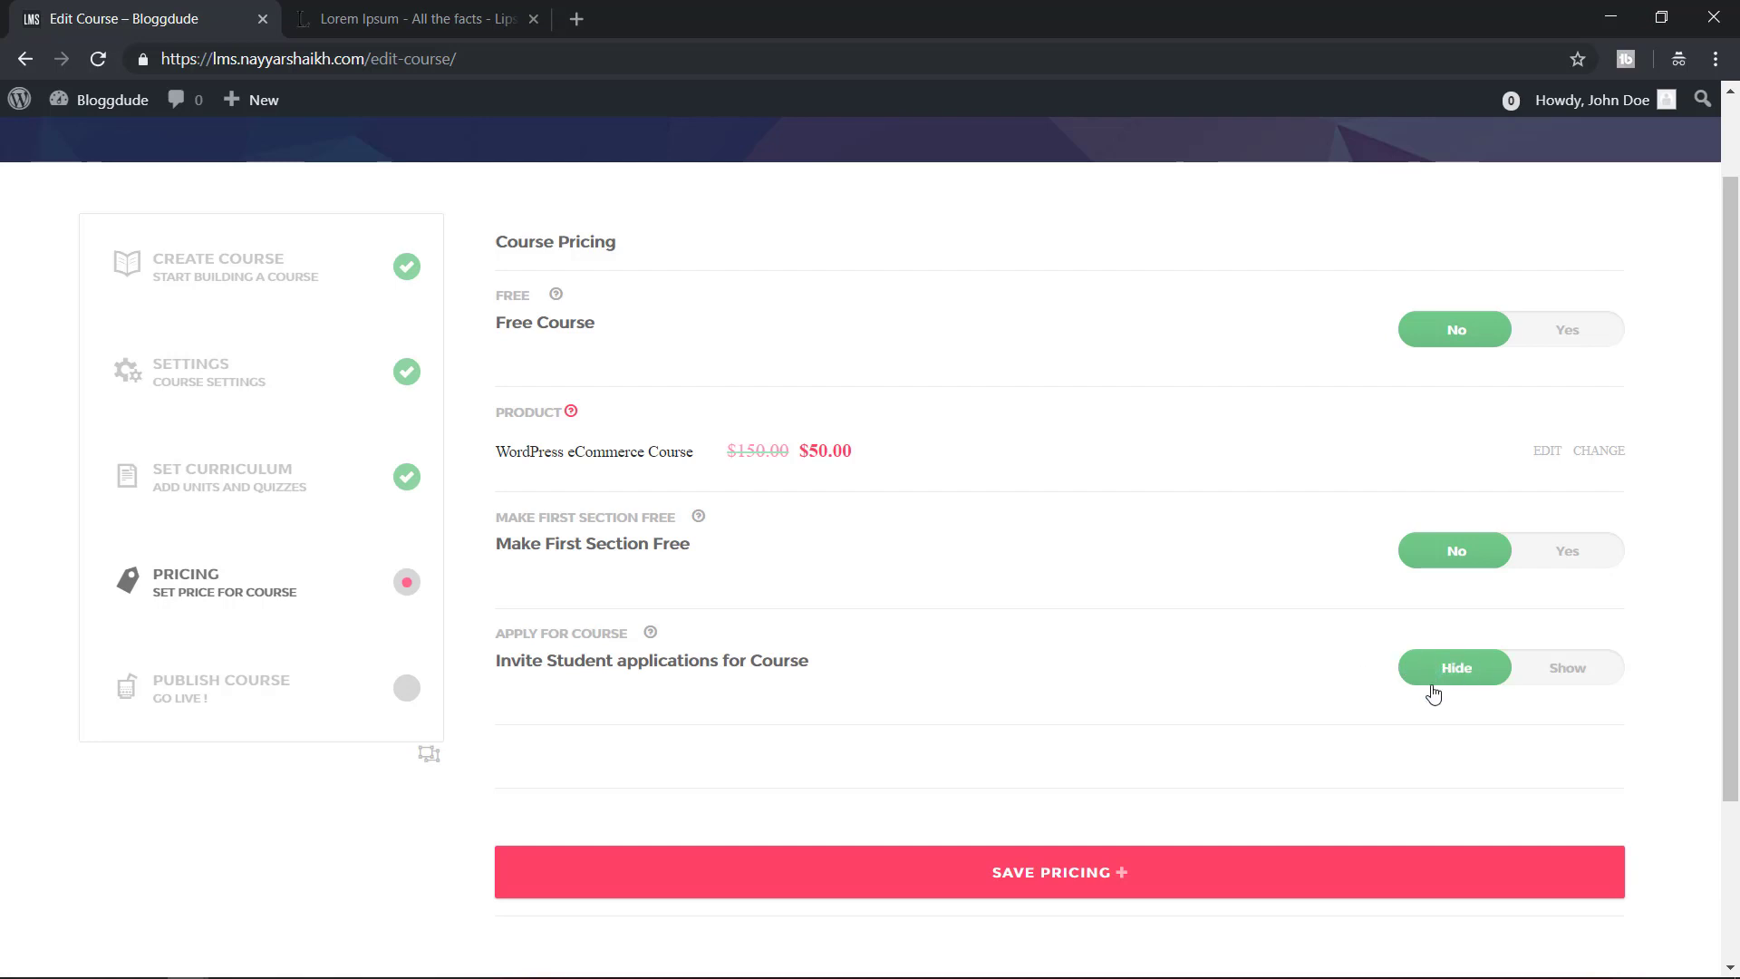
click(1056, 890)
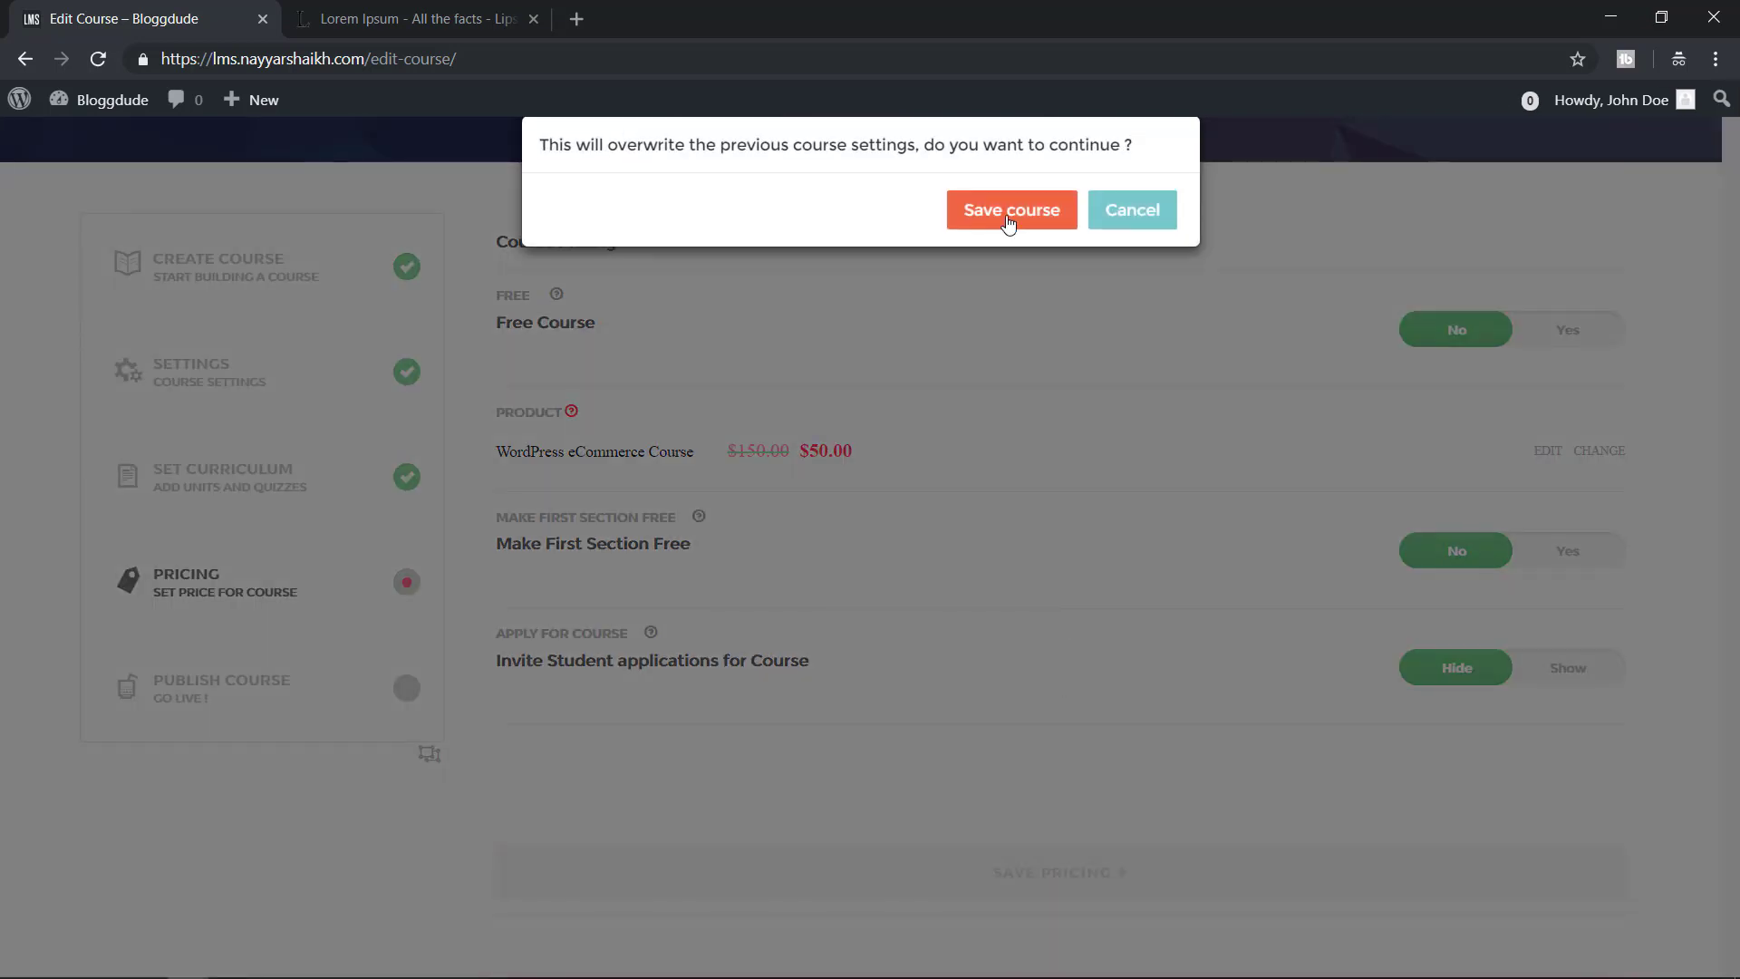
- Confirm the pricing save, send the course for approval with confirmation, and view the live course page
click(1009, 218)
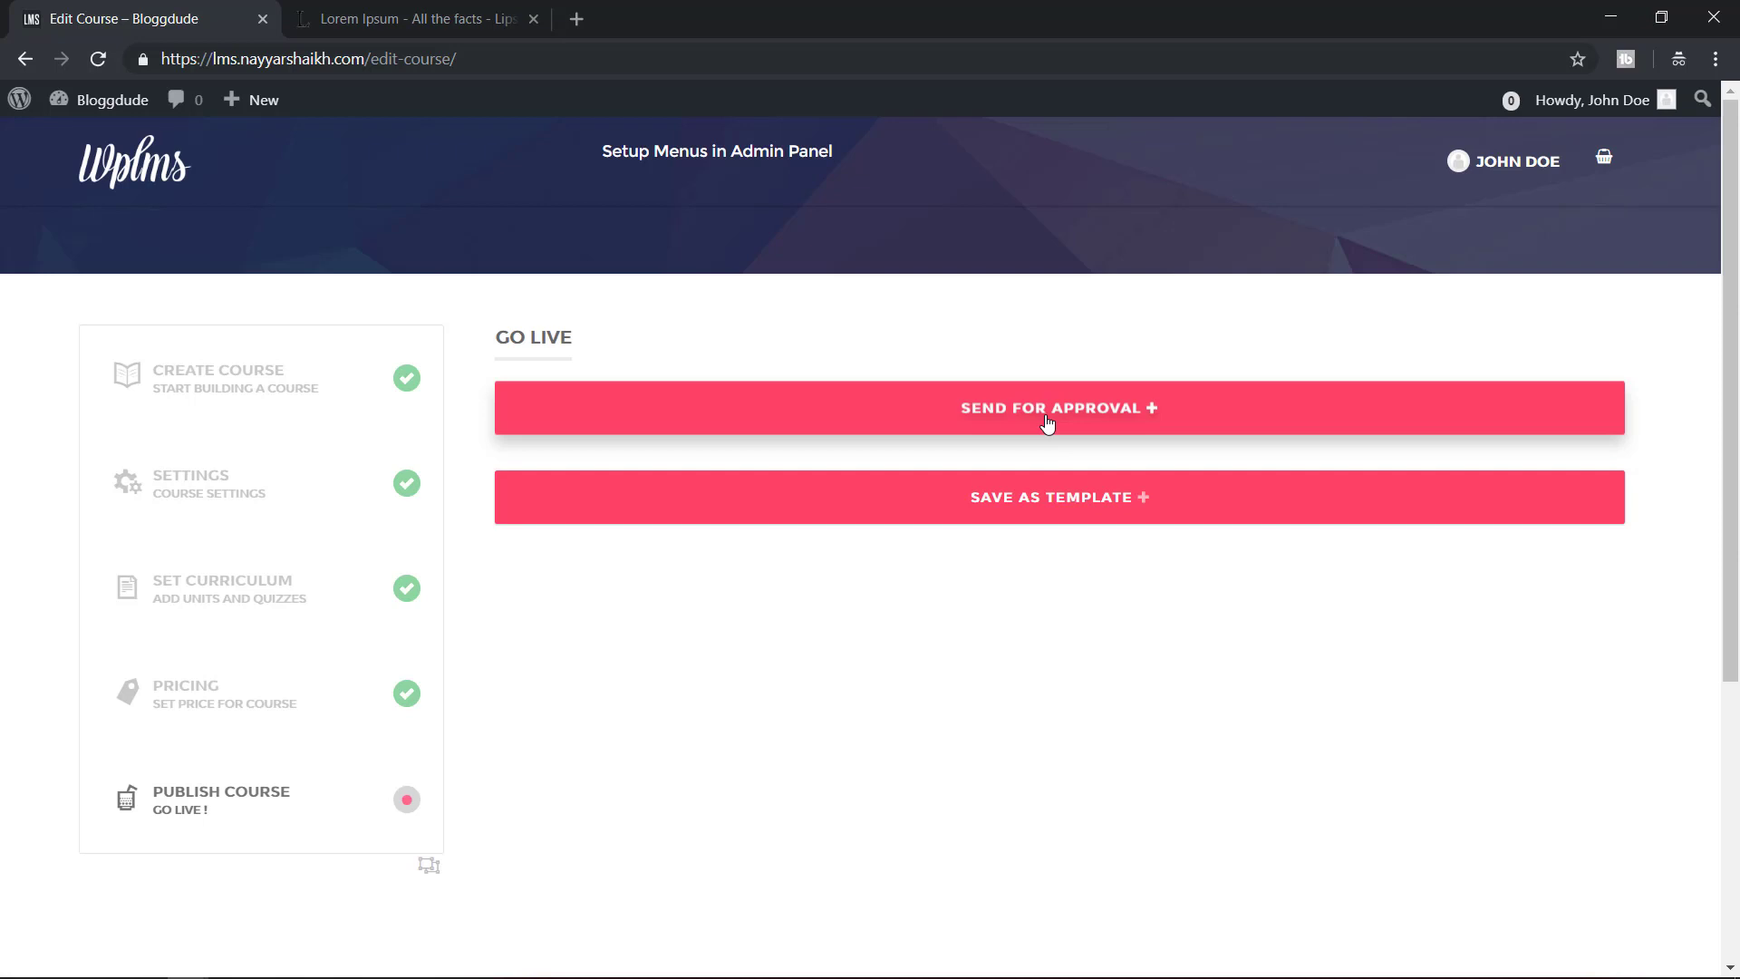
click(1038, 422)
click(1033, 421)
click(1014, 416)
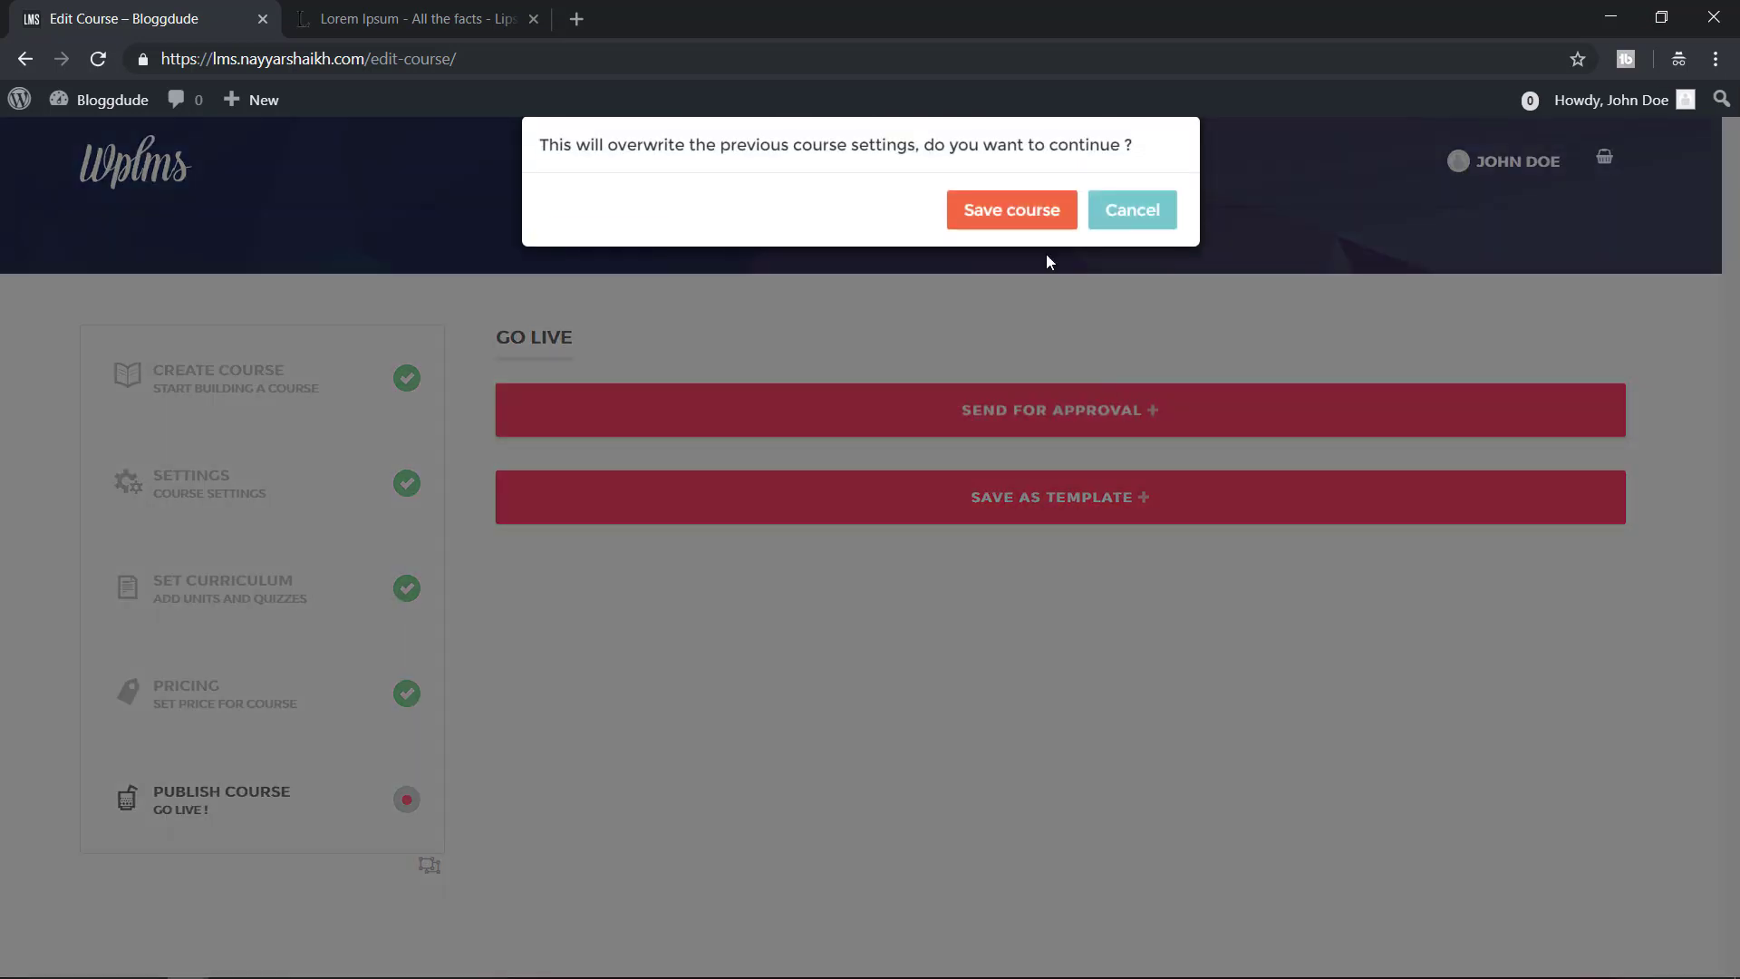
click(995, 215)
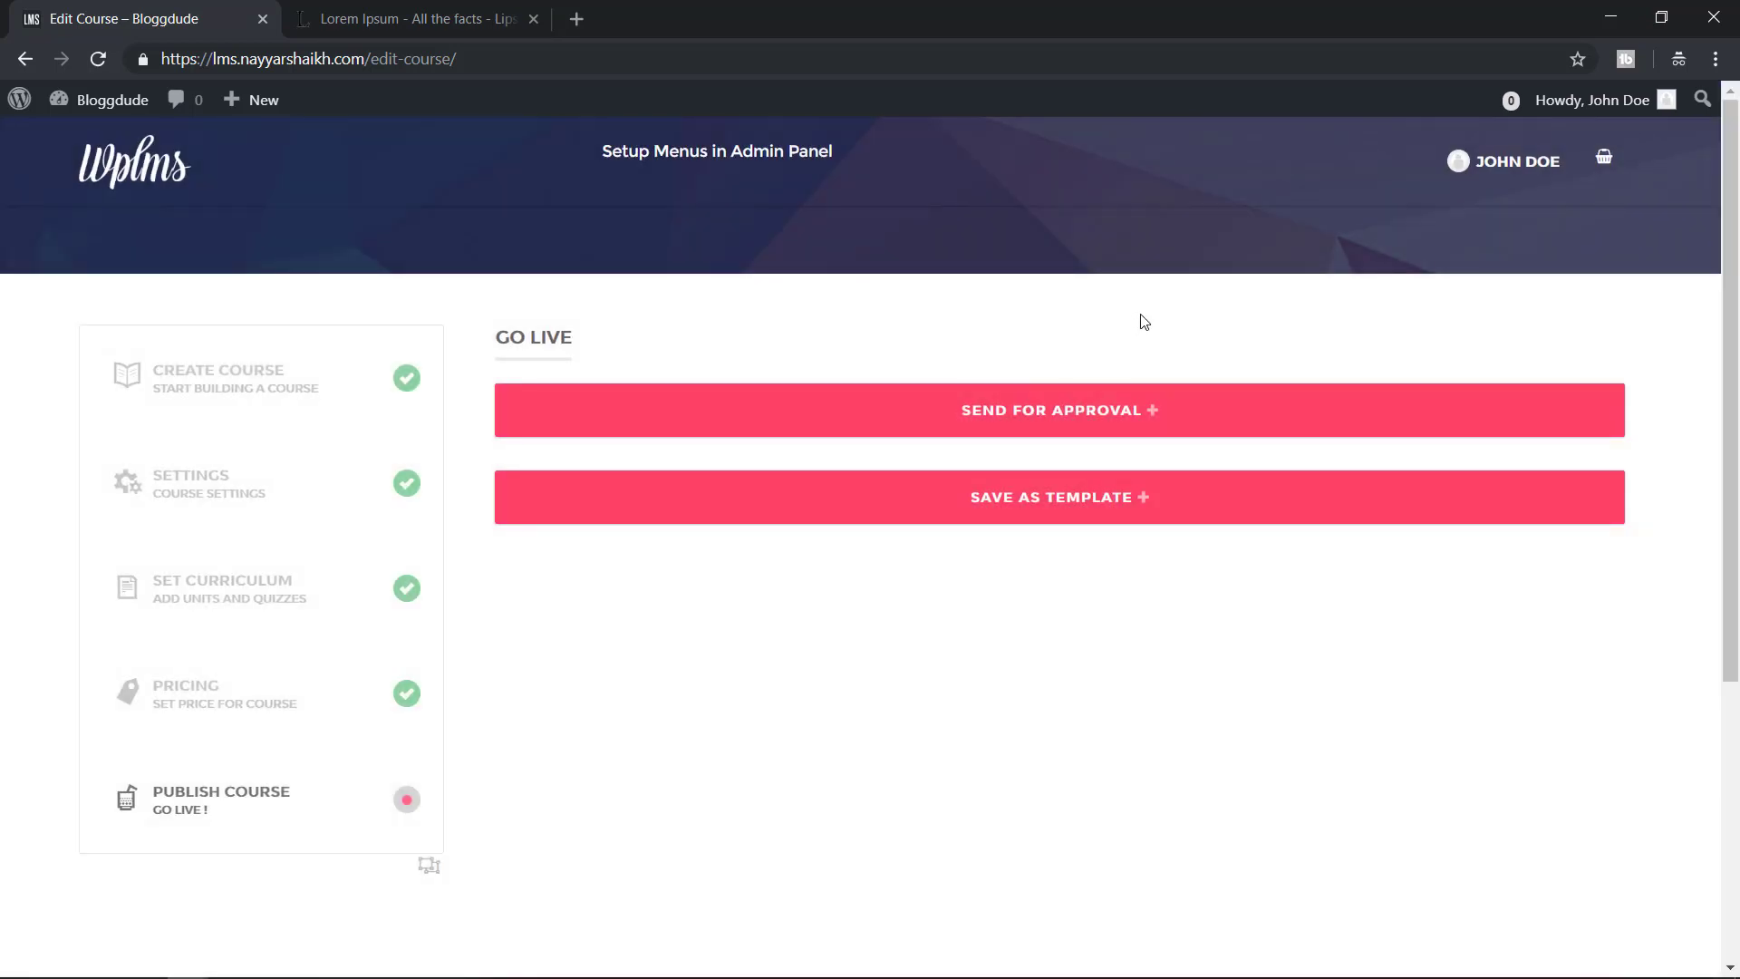
click(1177, 406)
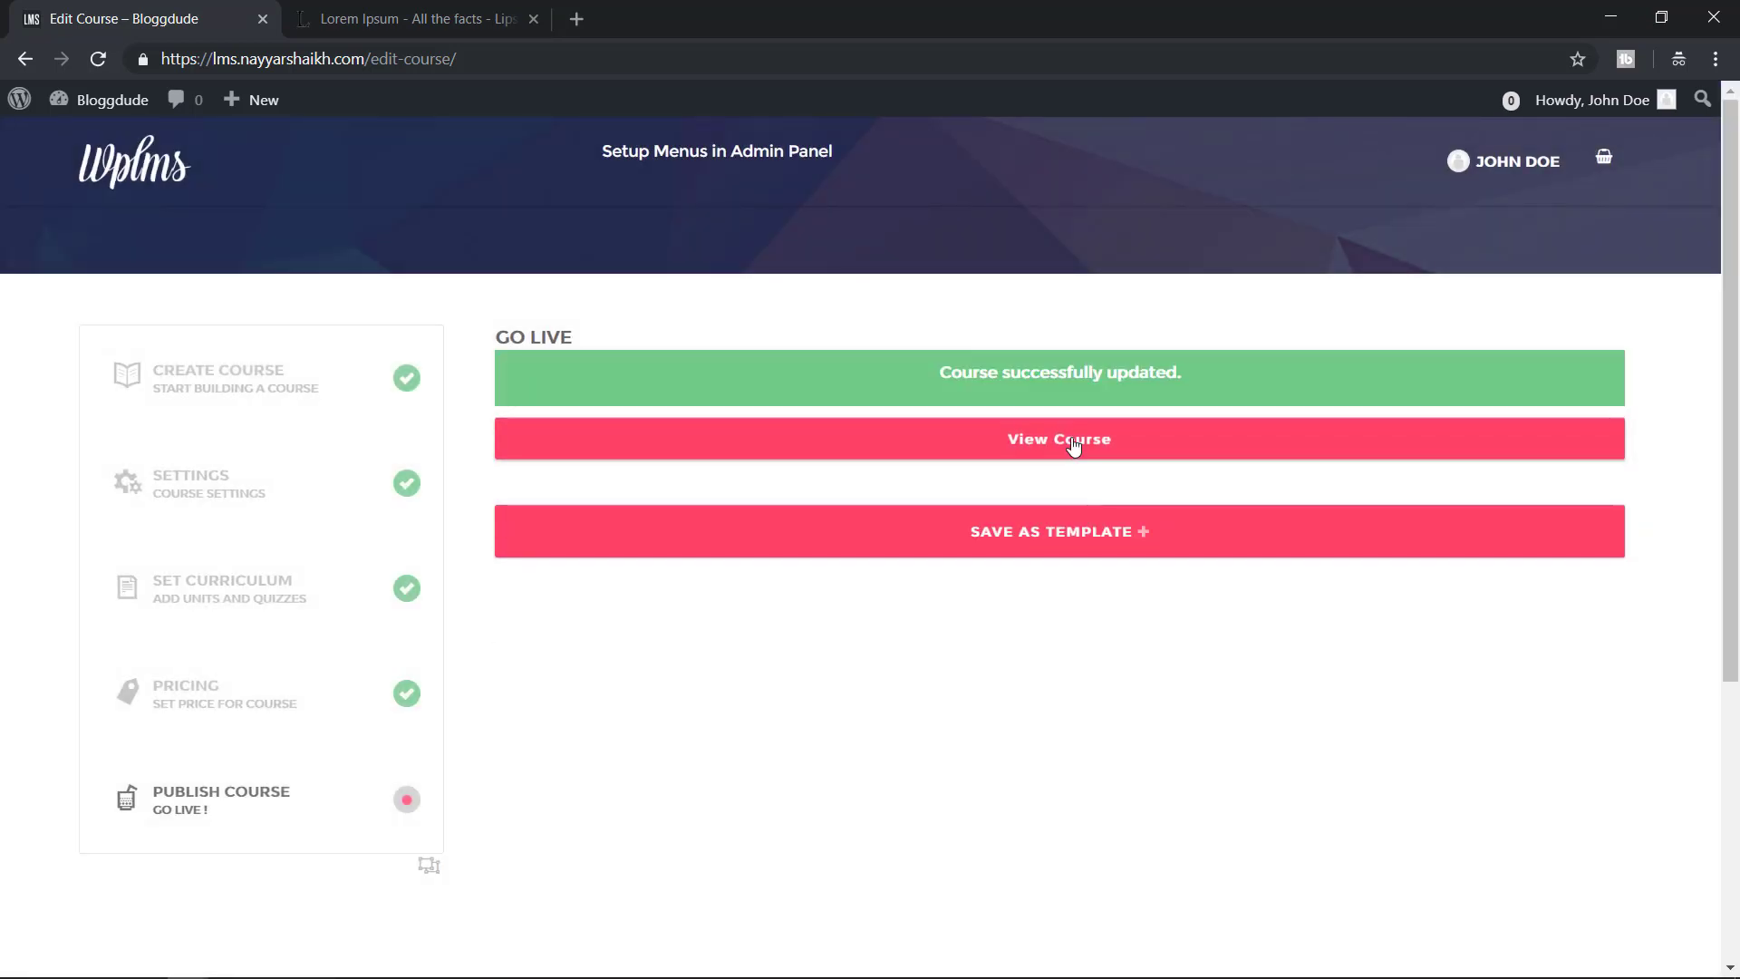
click(1075, 444)
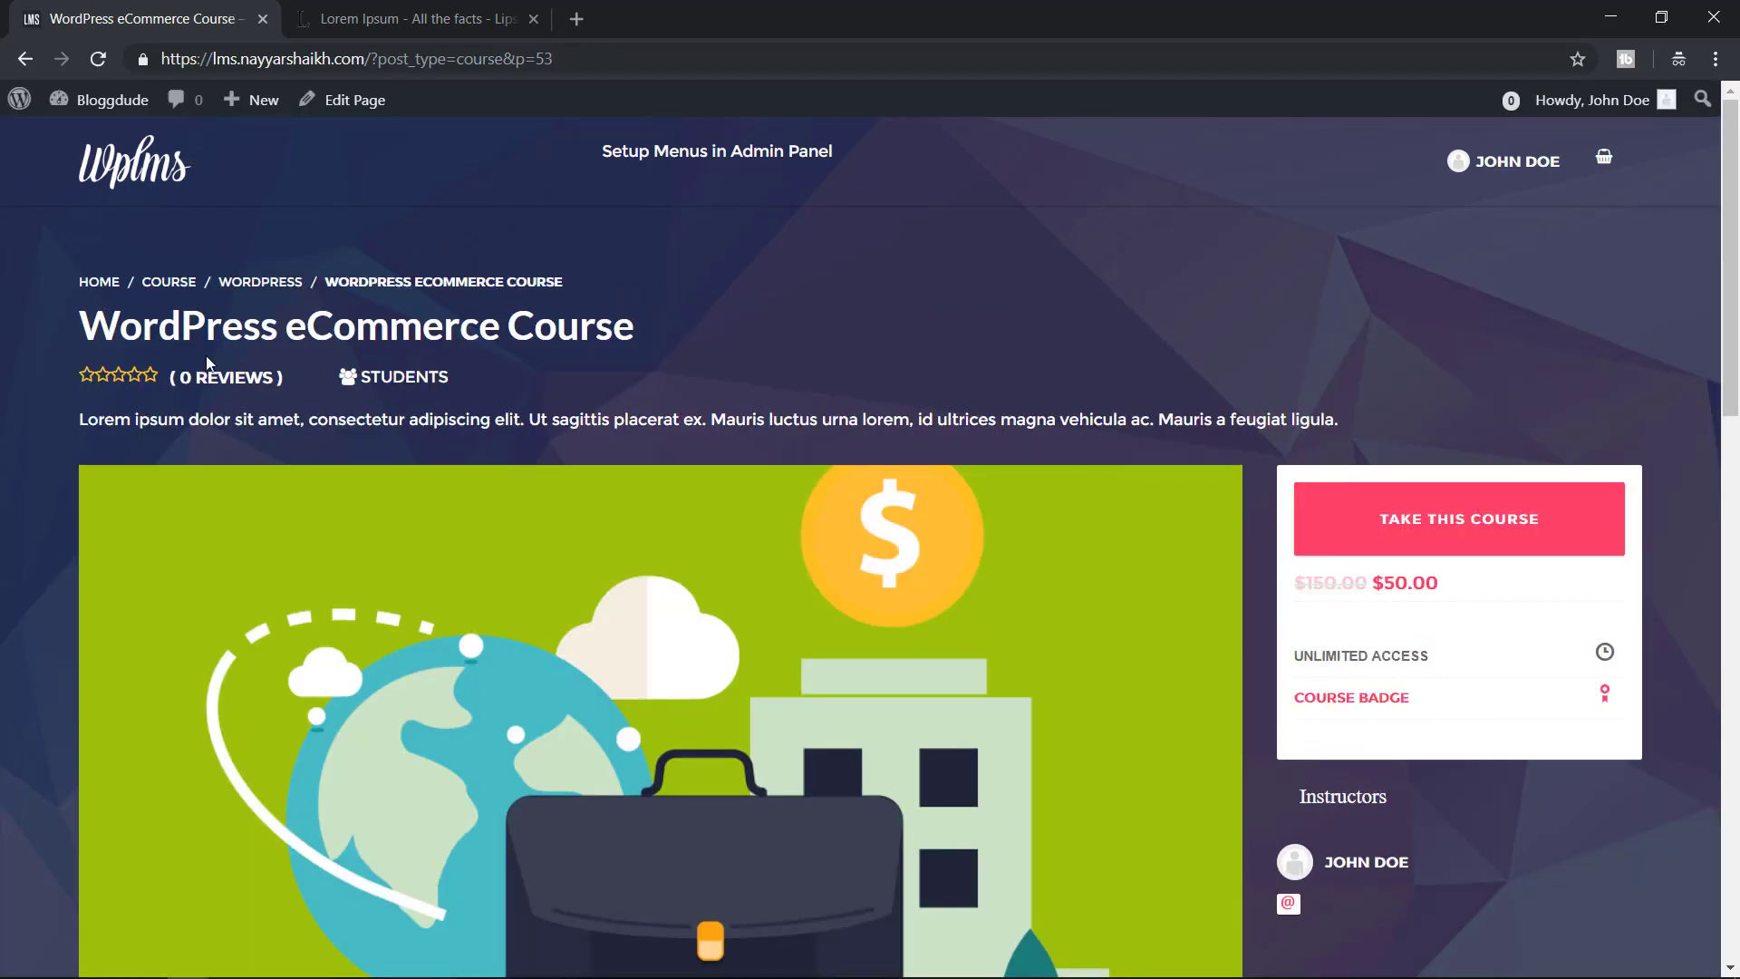
- Check the WordPress eCommerce Course title and its $150/$50 price on the course page
drag(61, 330, 719, 323)
click(658, 340)
scroll(1260, 399, down, 2)
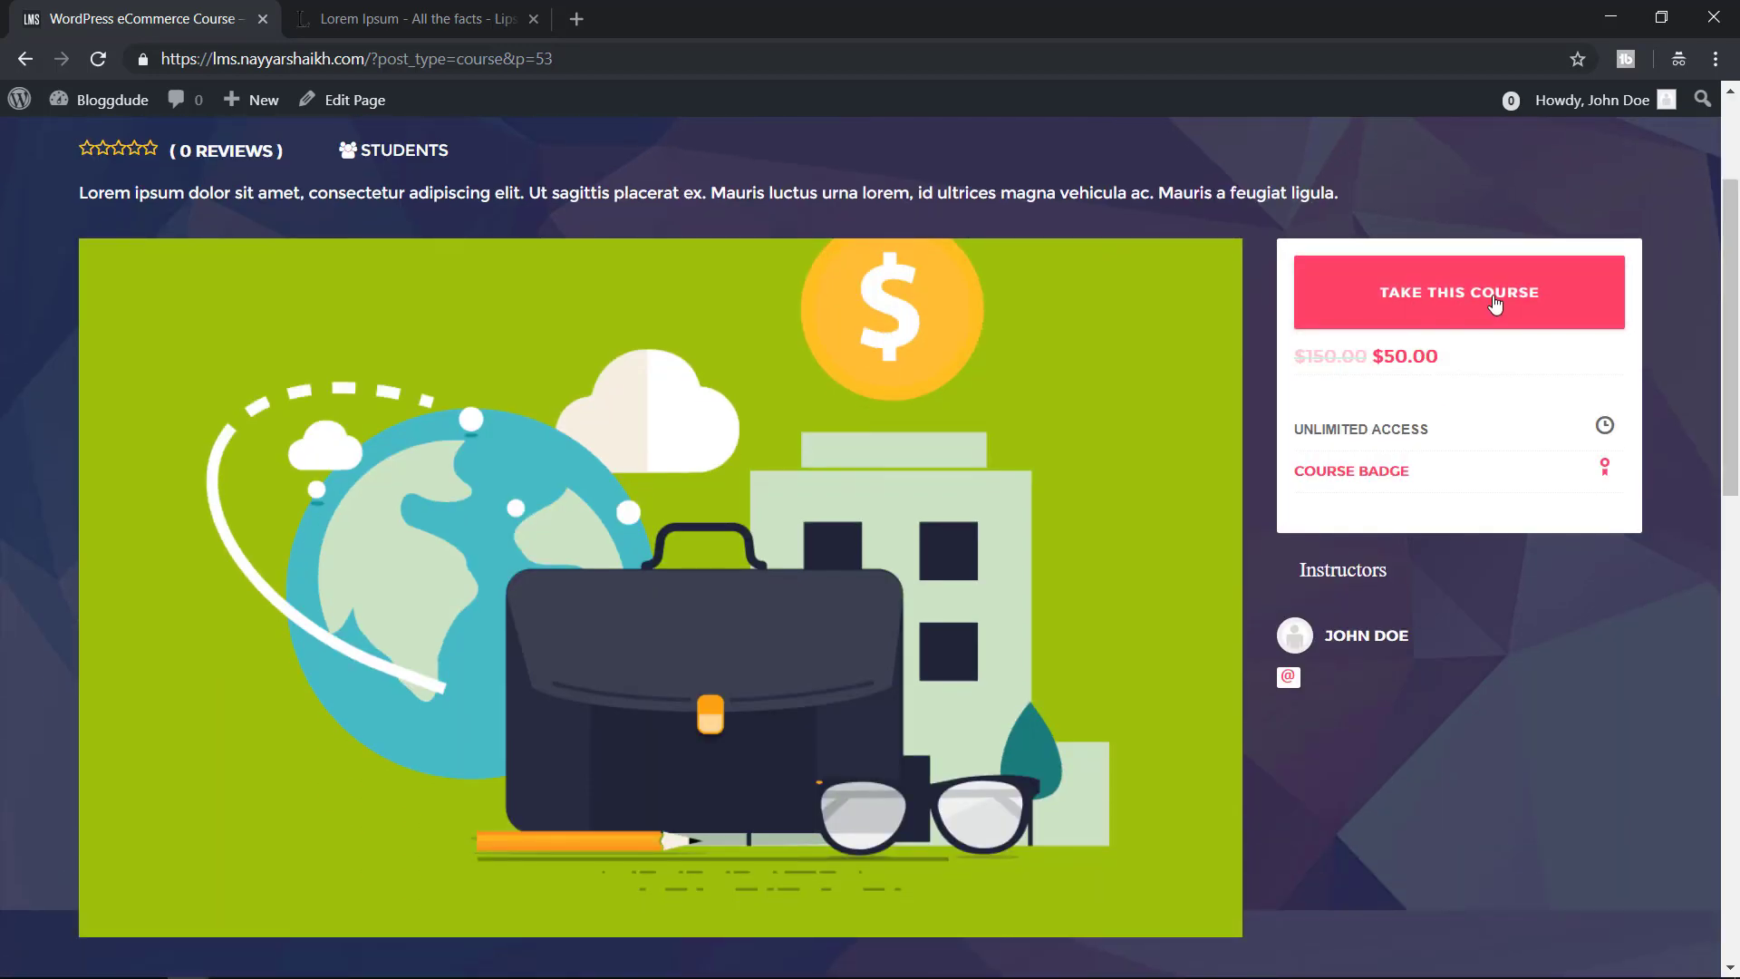
mouse_move(1338, 476)
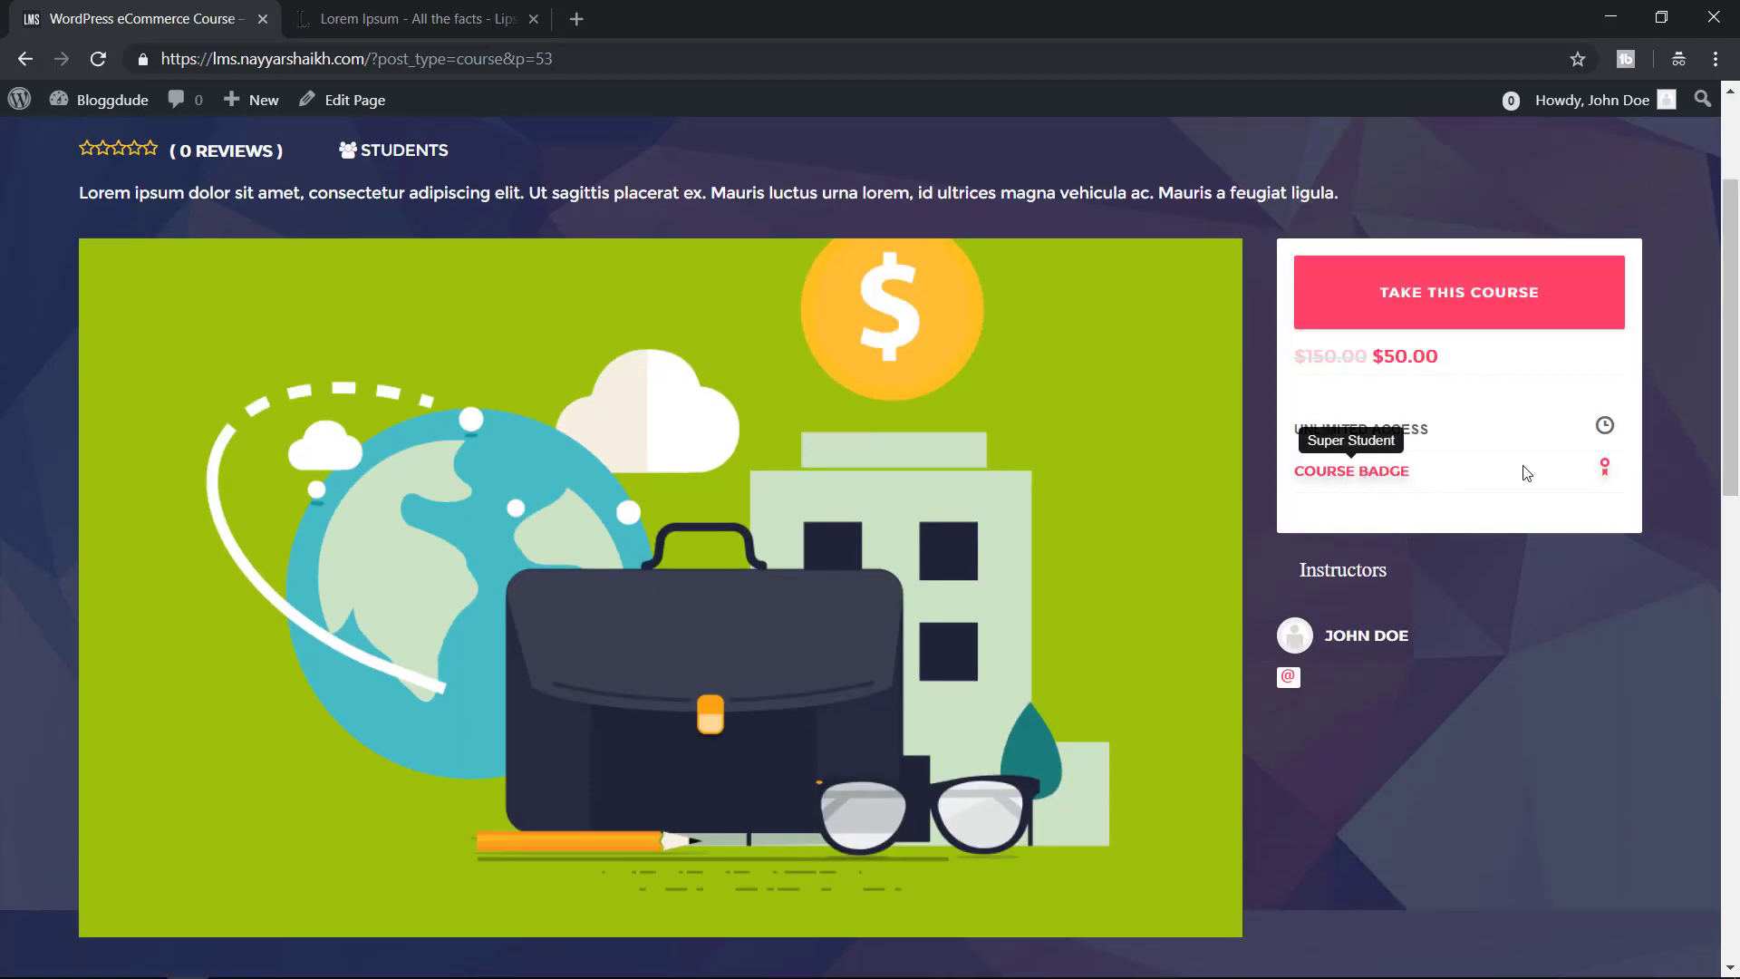
scroll(1339, 466, down, 2)
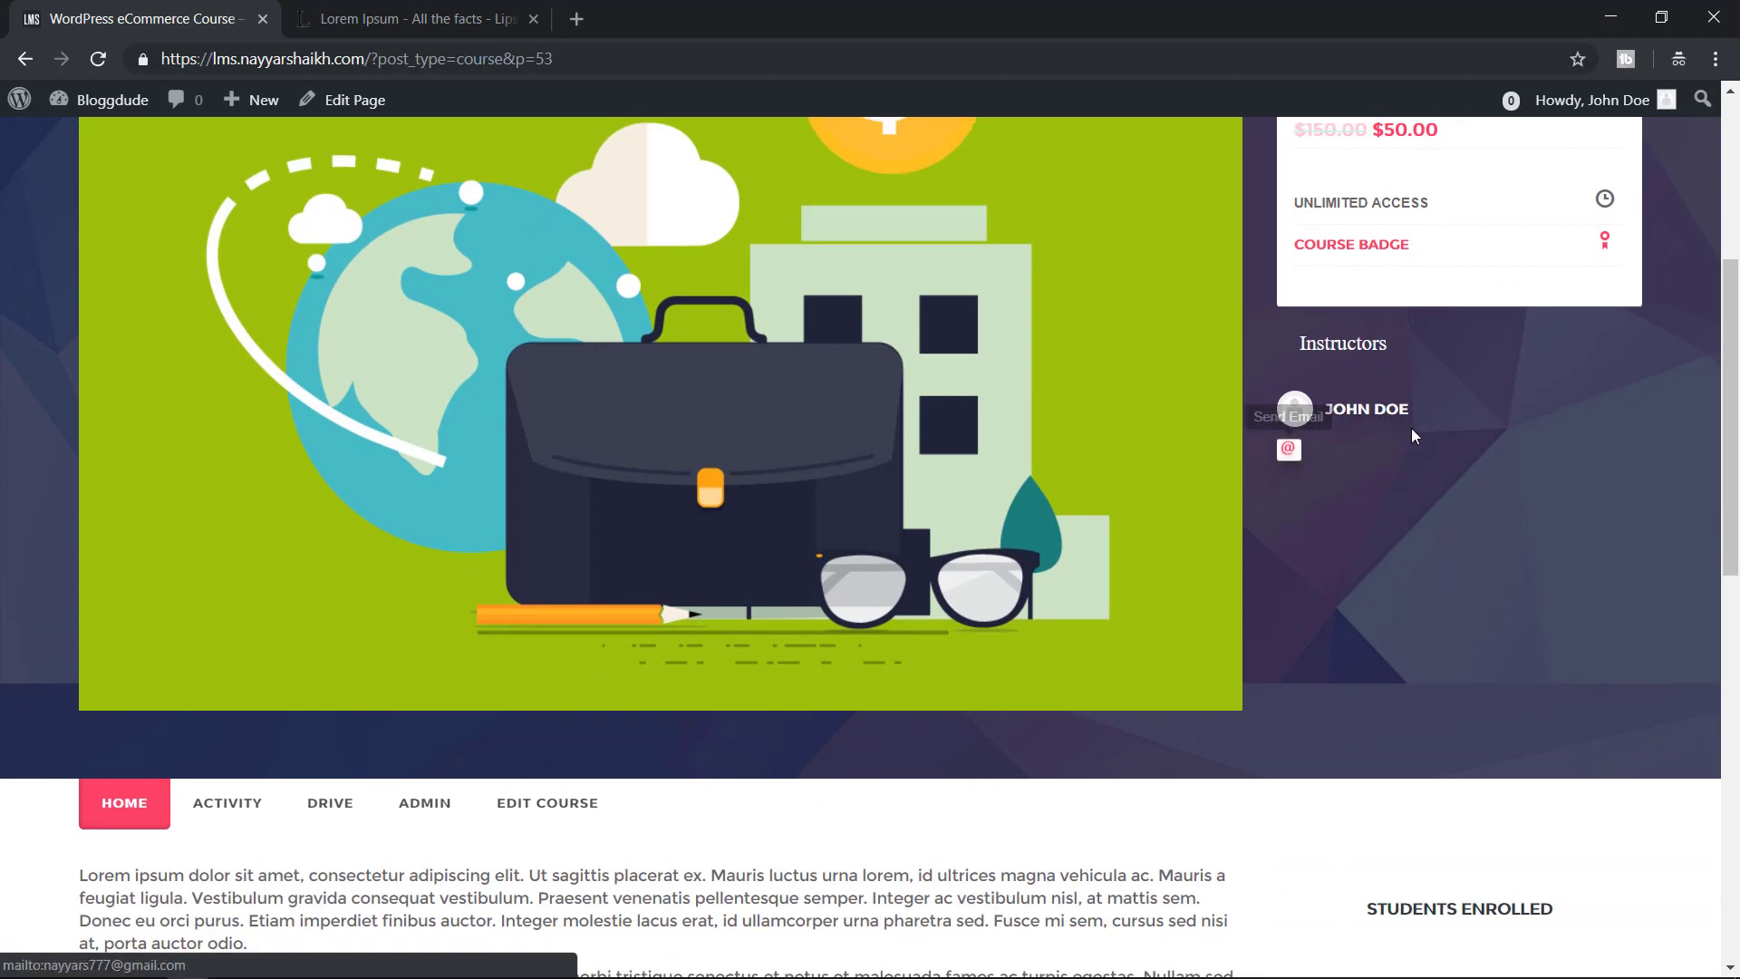
scroll(1438, 442, down, 6)
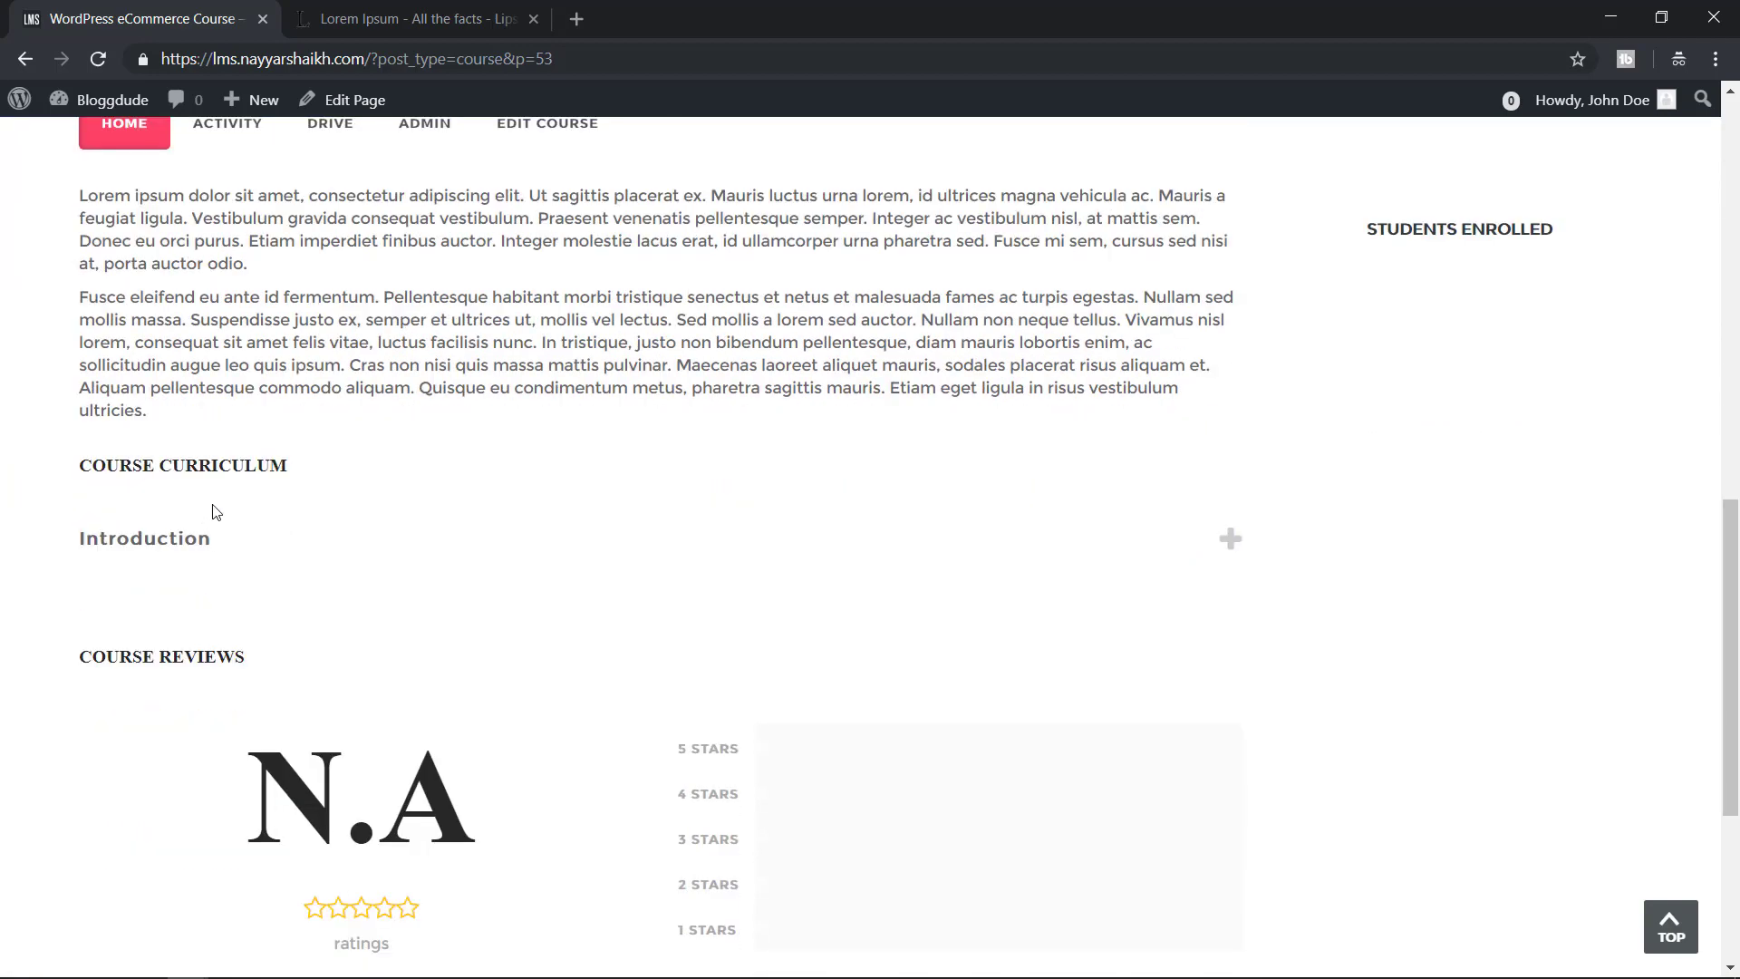
- Preview WordPress Unit1 from the Introduction section, then return and re-expand Introduction
click(217, 545)
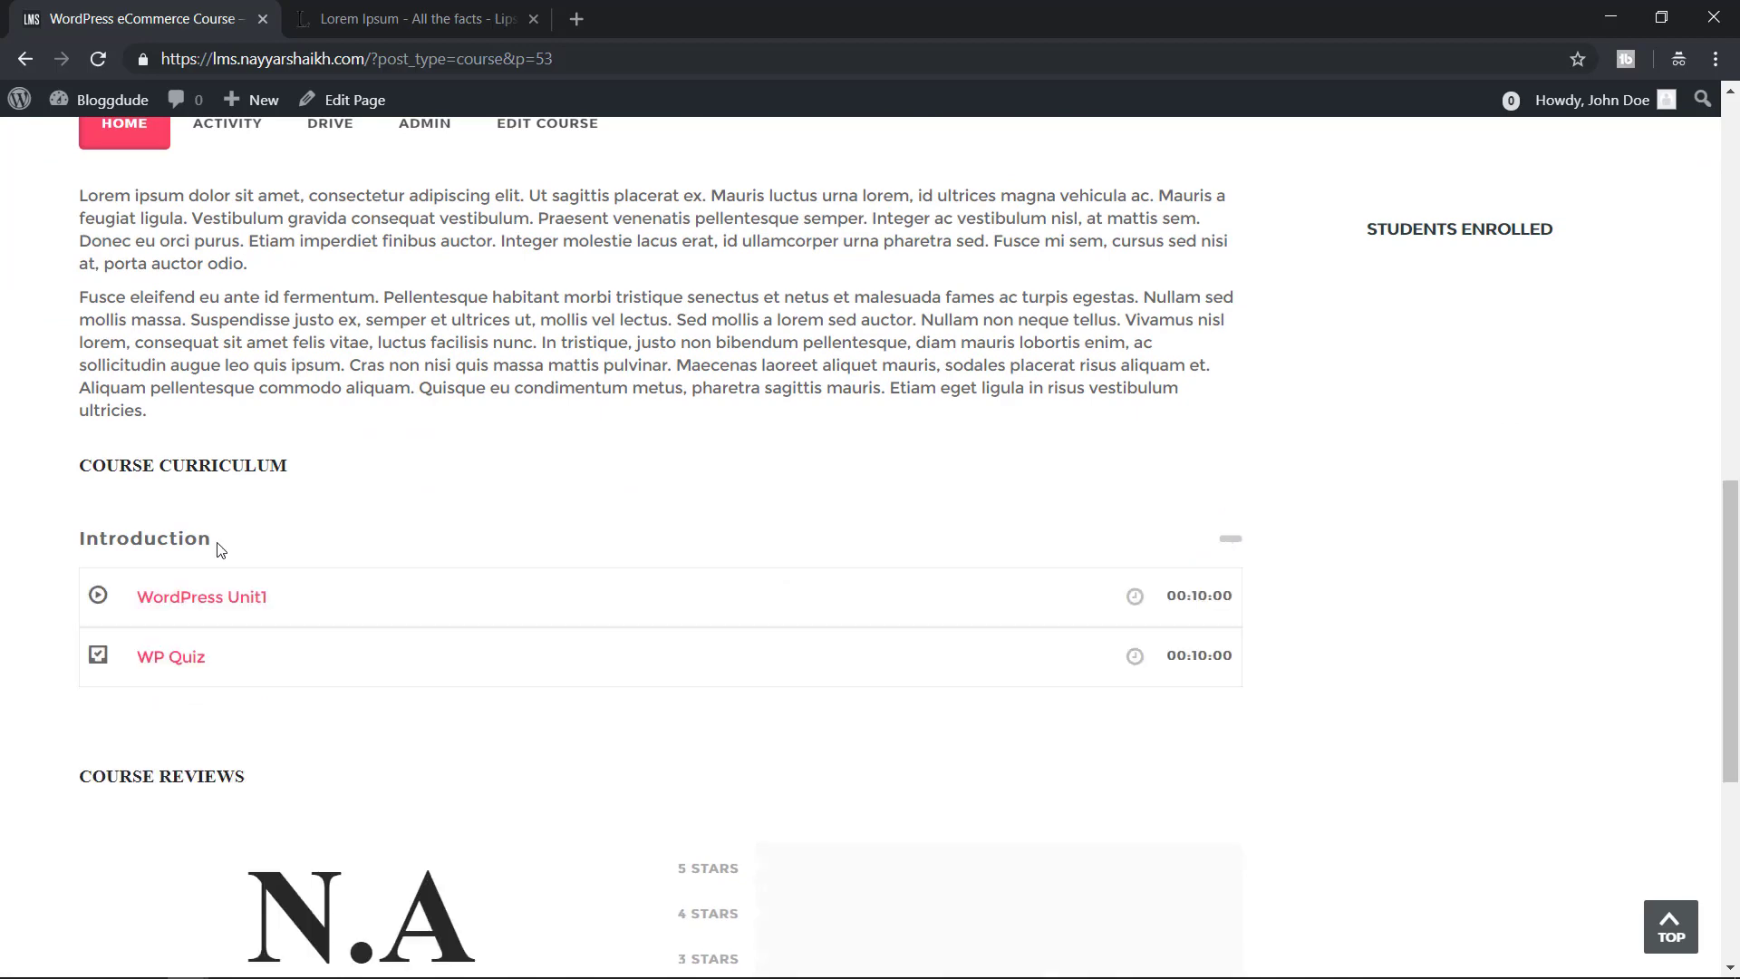
click(225, 604)
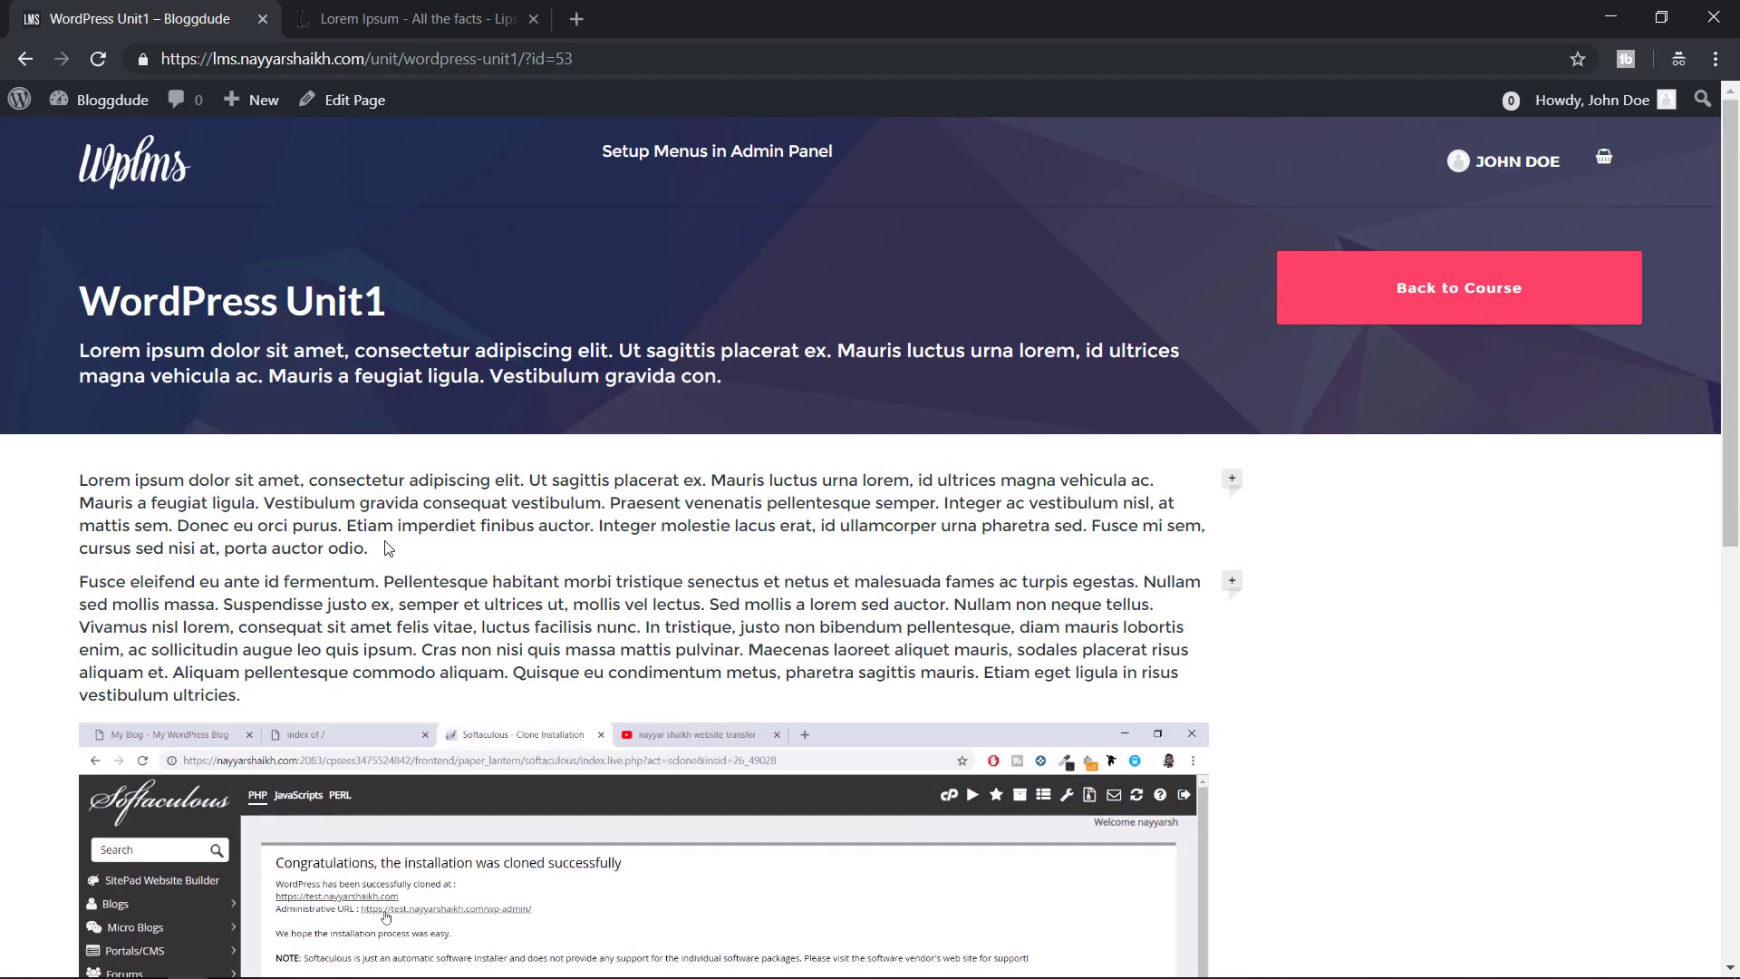
scroll(388, 548, down, 5)
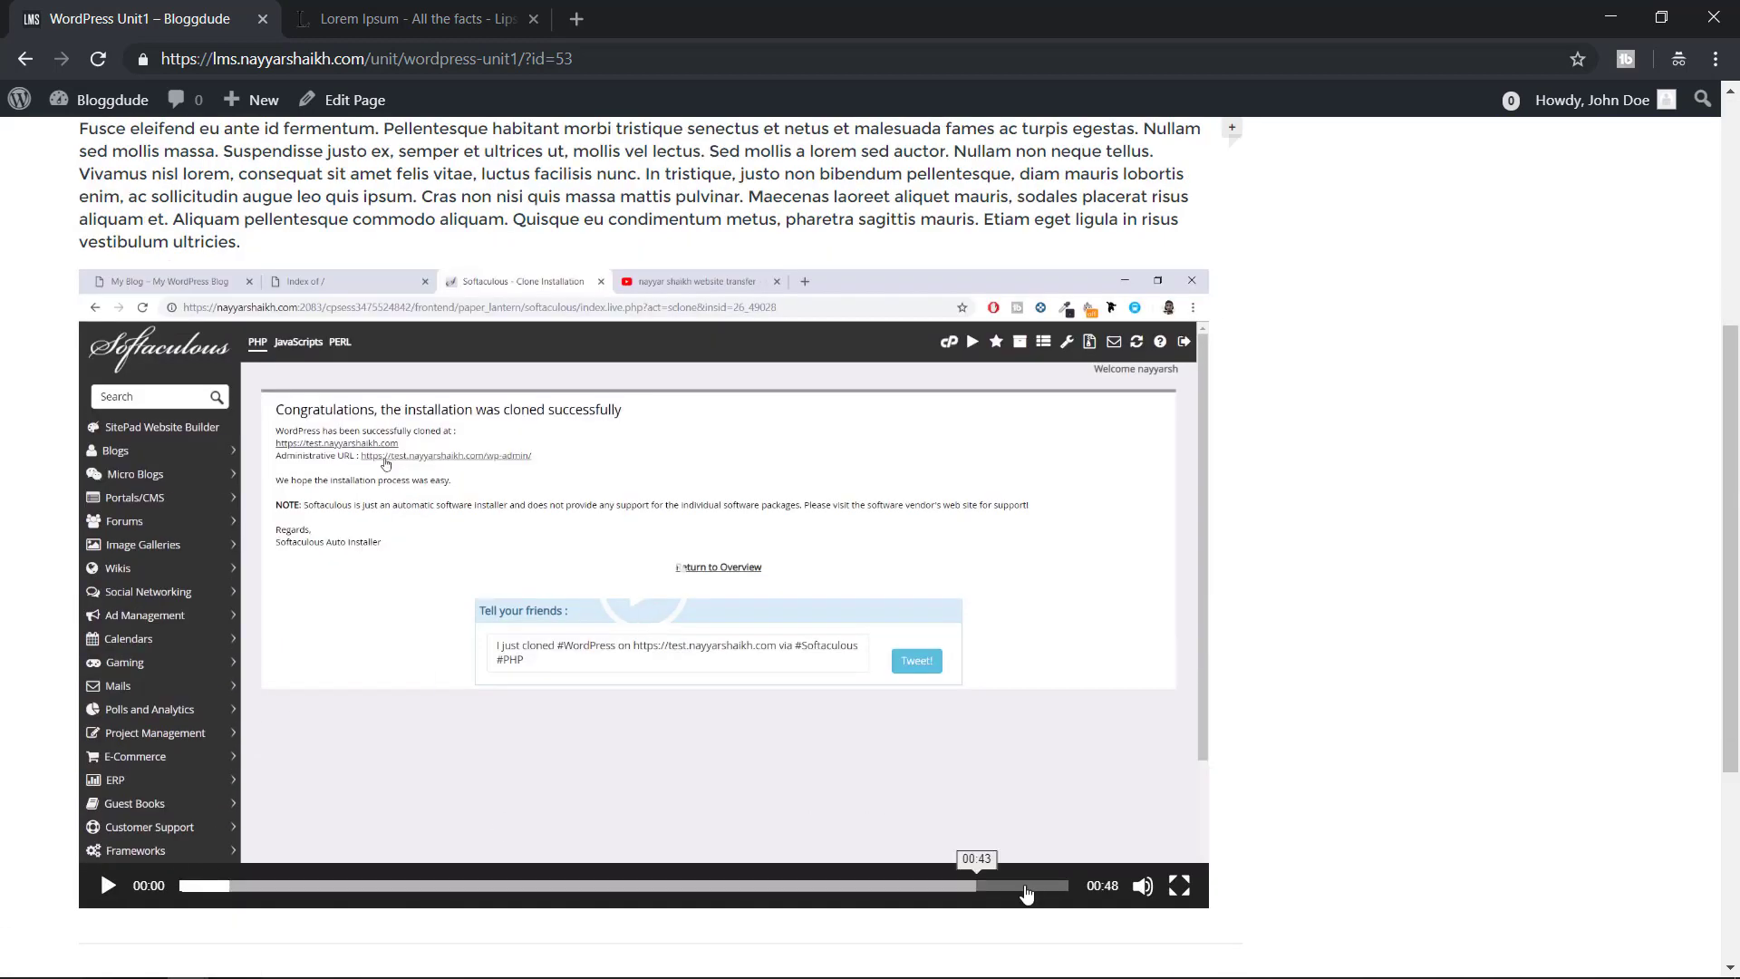
click(24, 58)
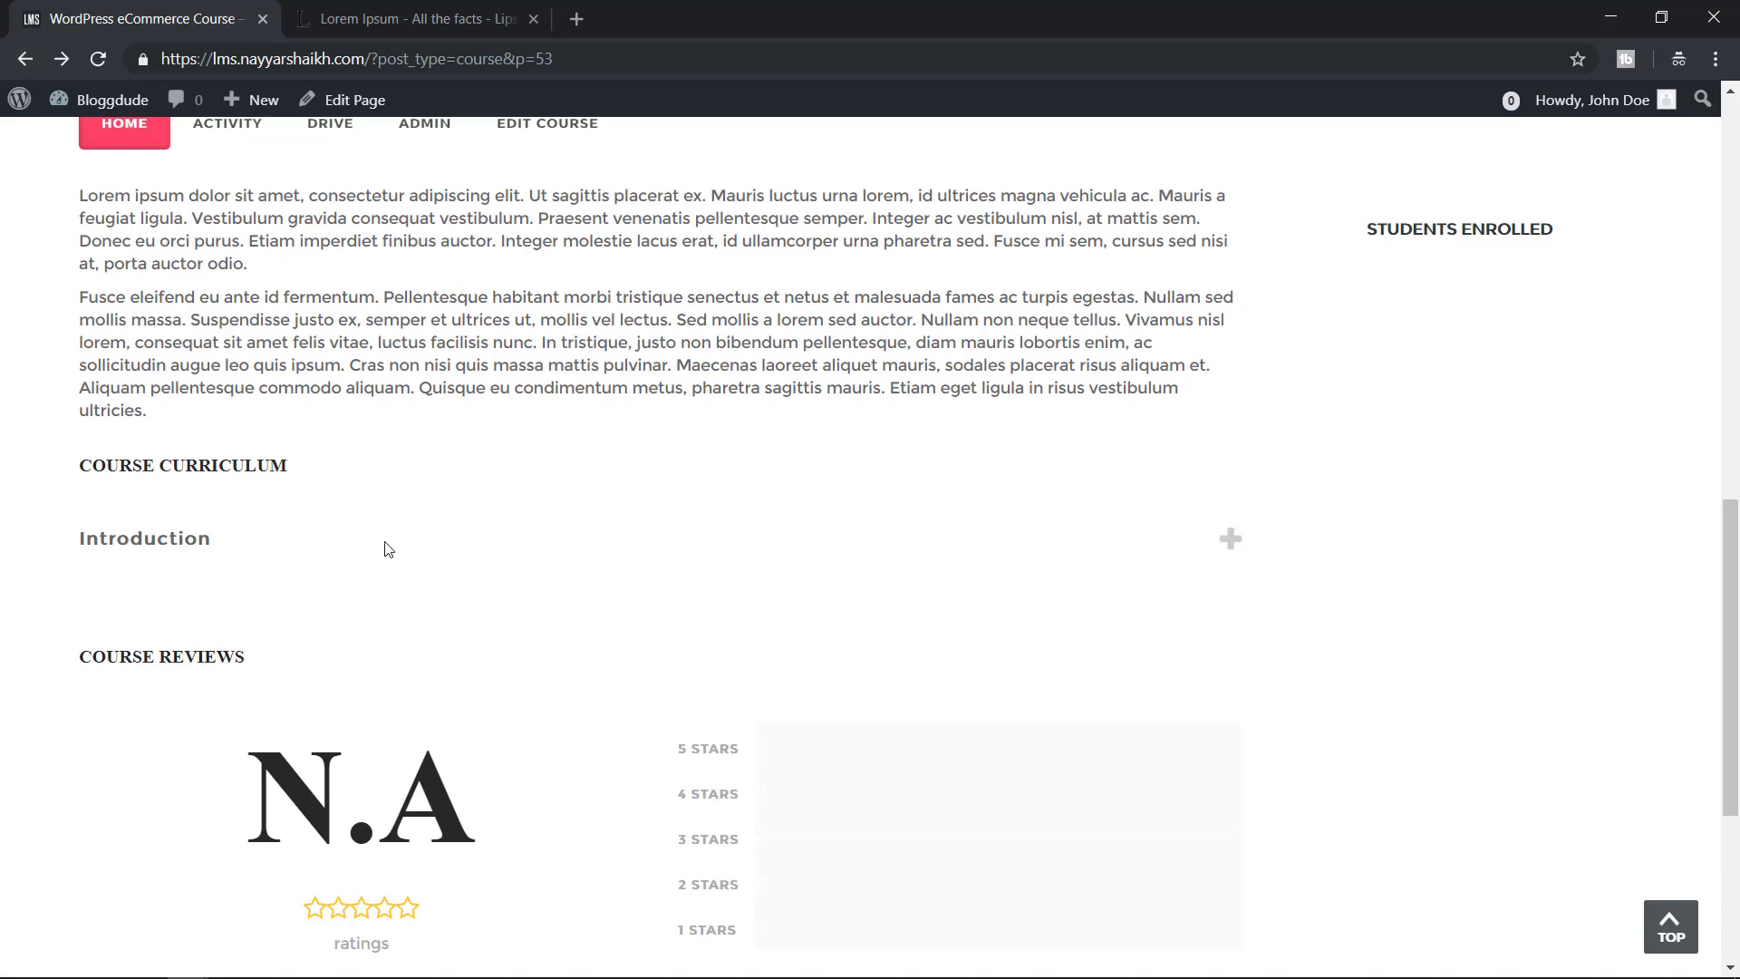
click(385, 544)
scroll(380, 544, down, 1)
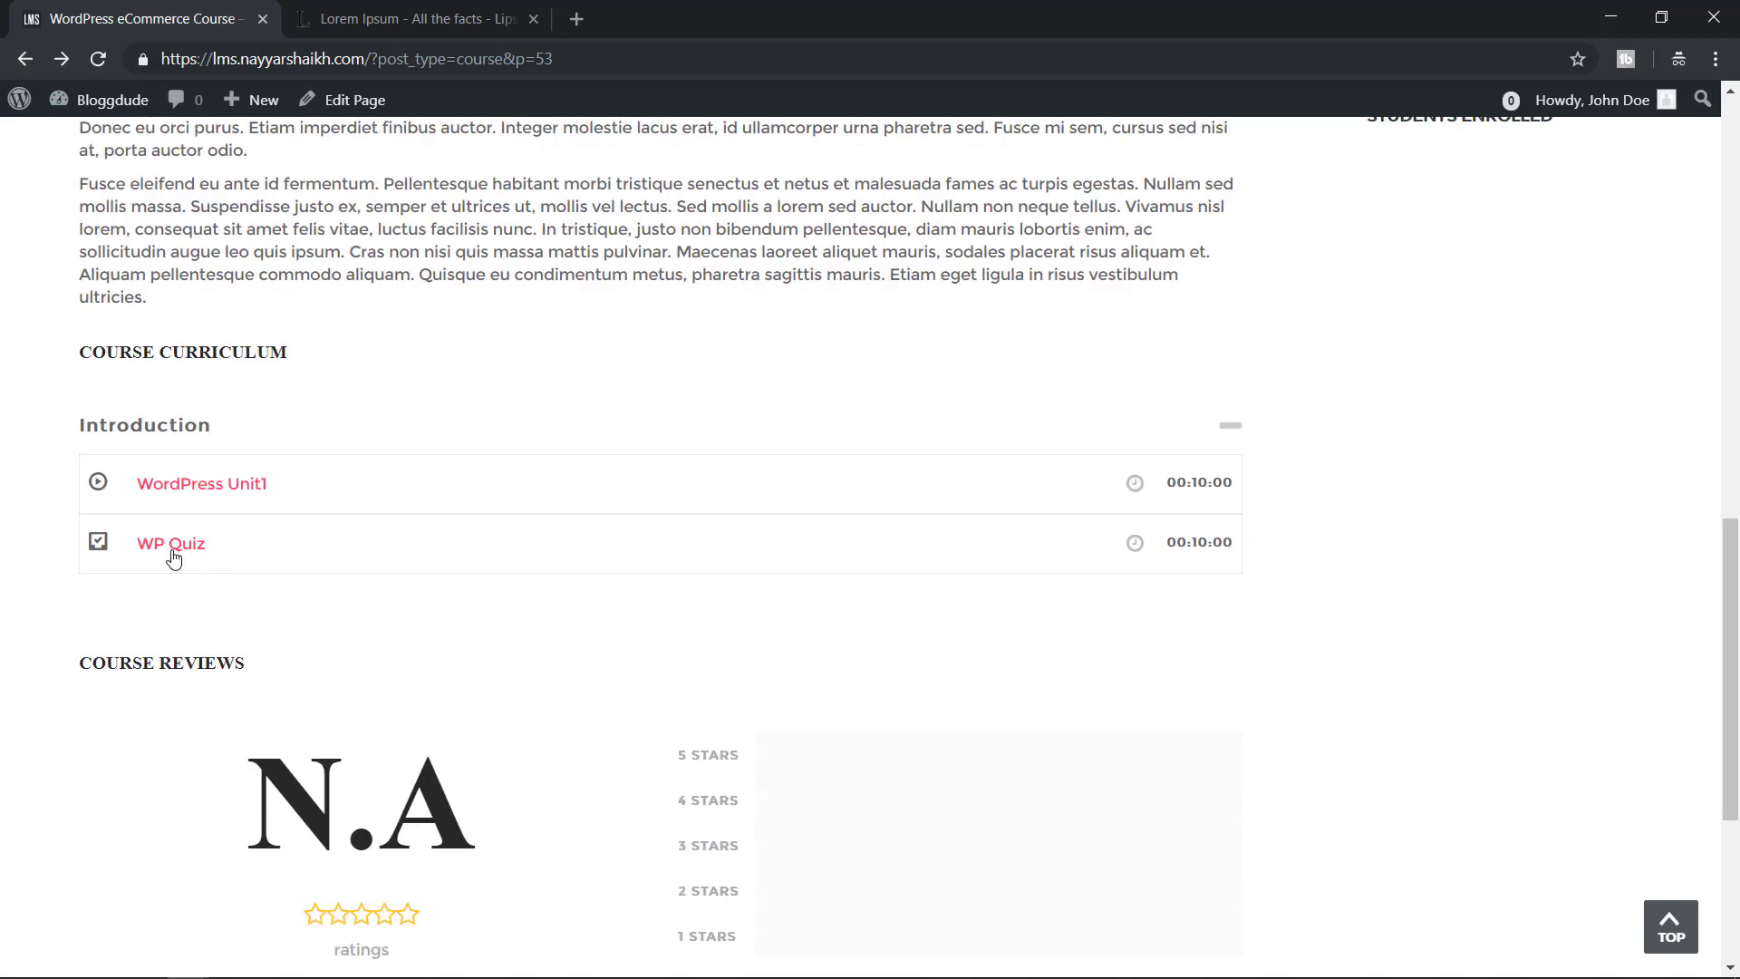
- Start WP Quiz, choose CMS as the answer, and check it
click(173, 555)
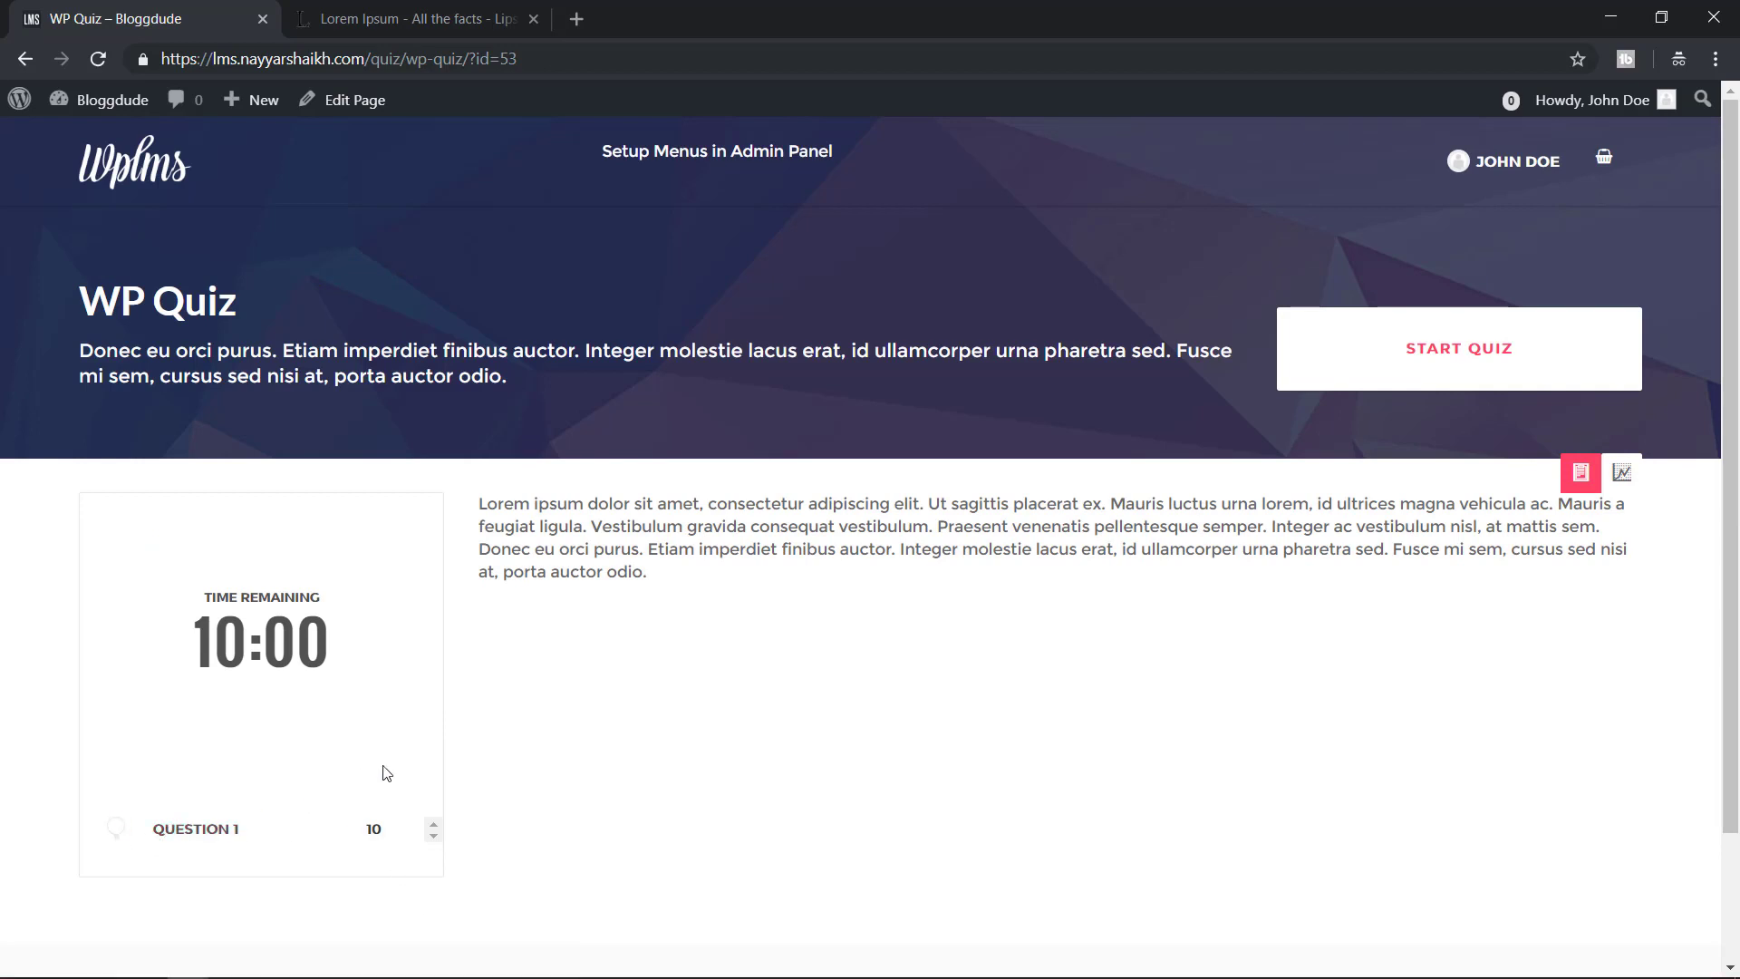
scroll(372, 766, down, 1)
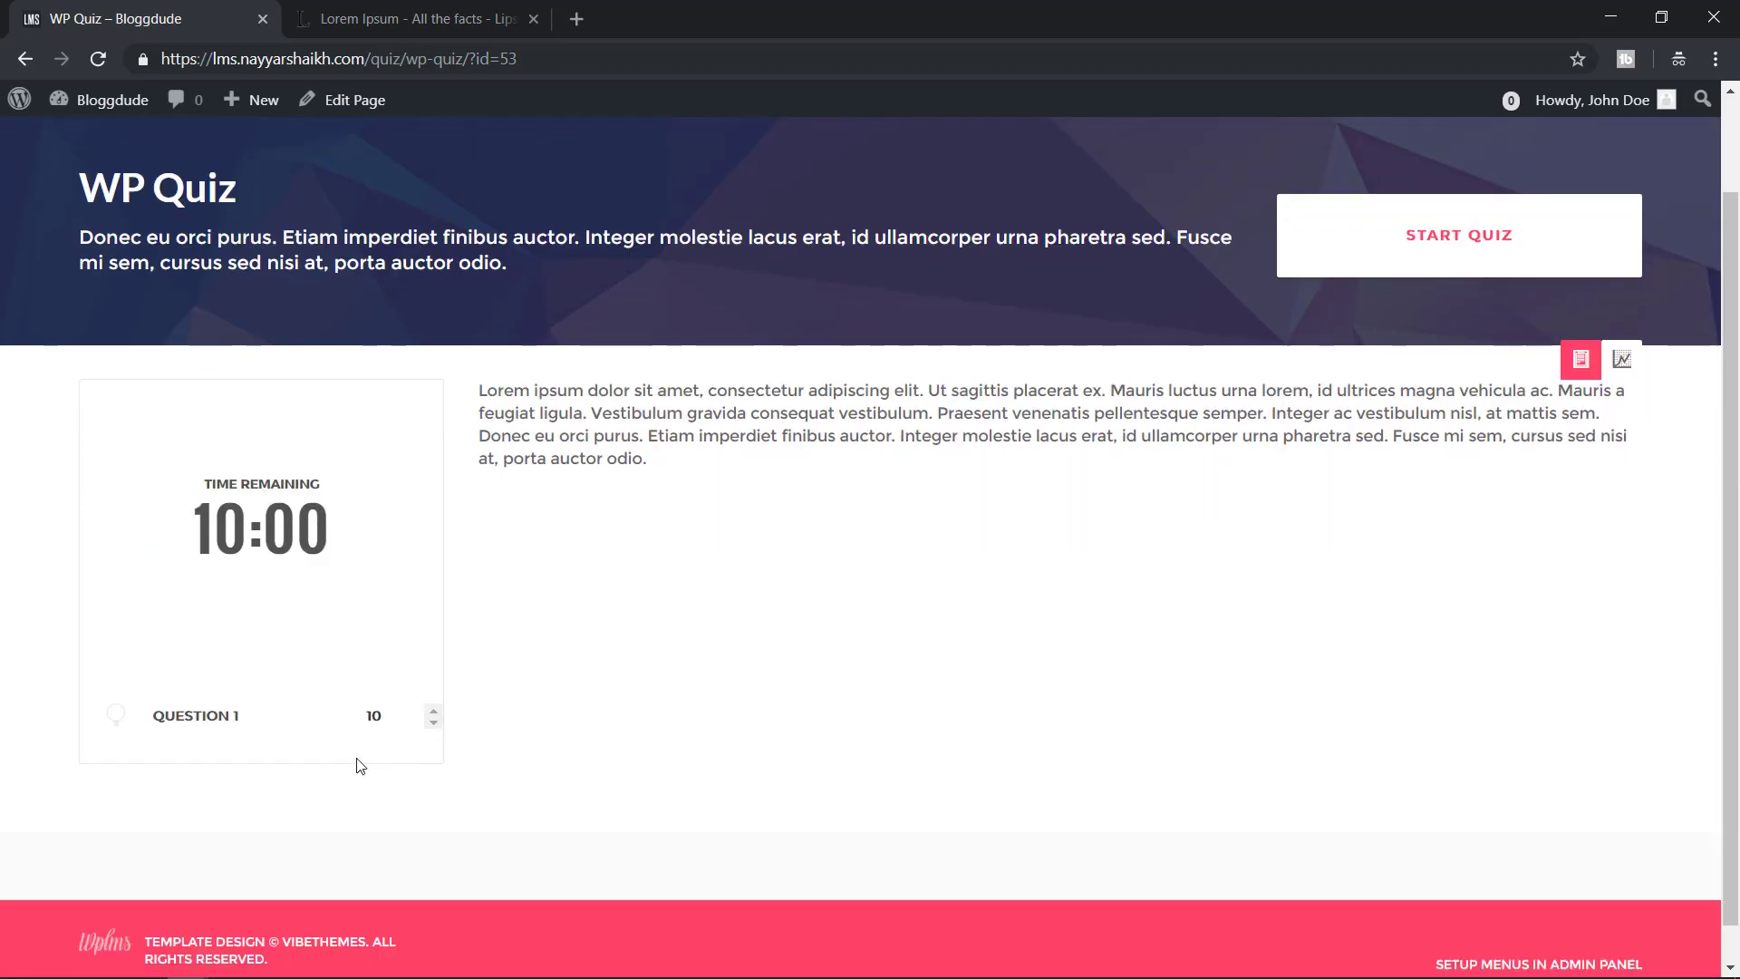
click(203, 720)
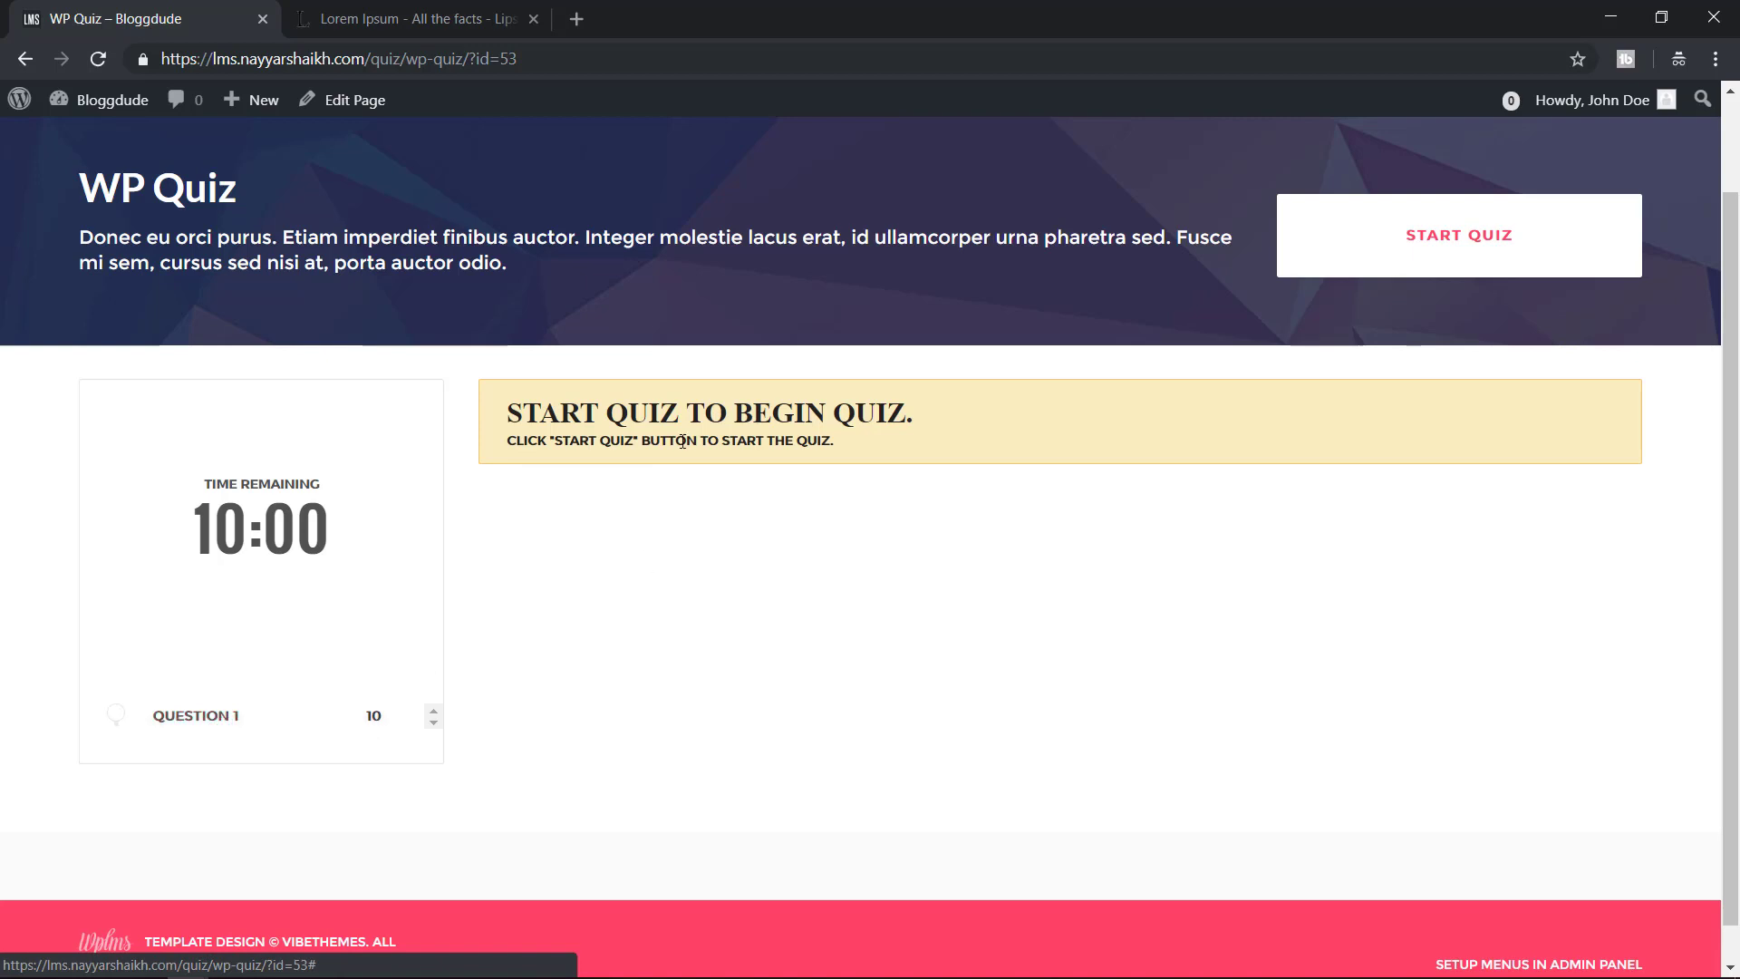
drag(505, 412, 944, 396)
click(849, 419)
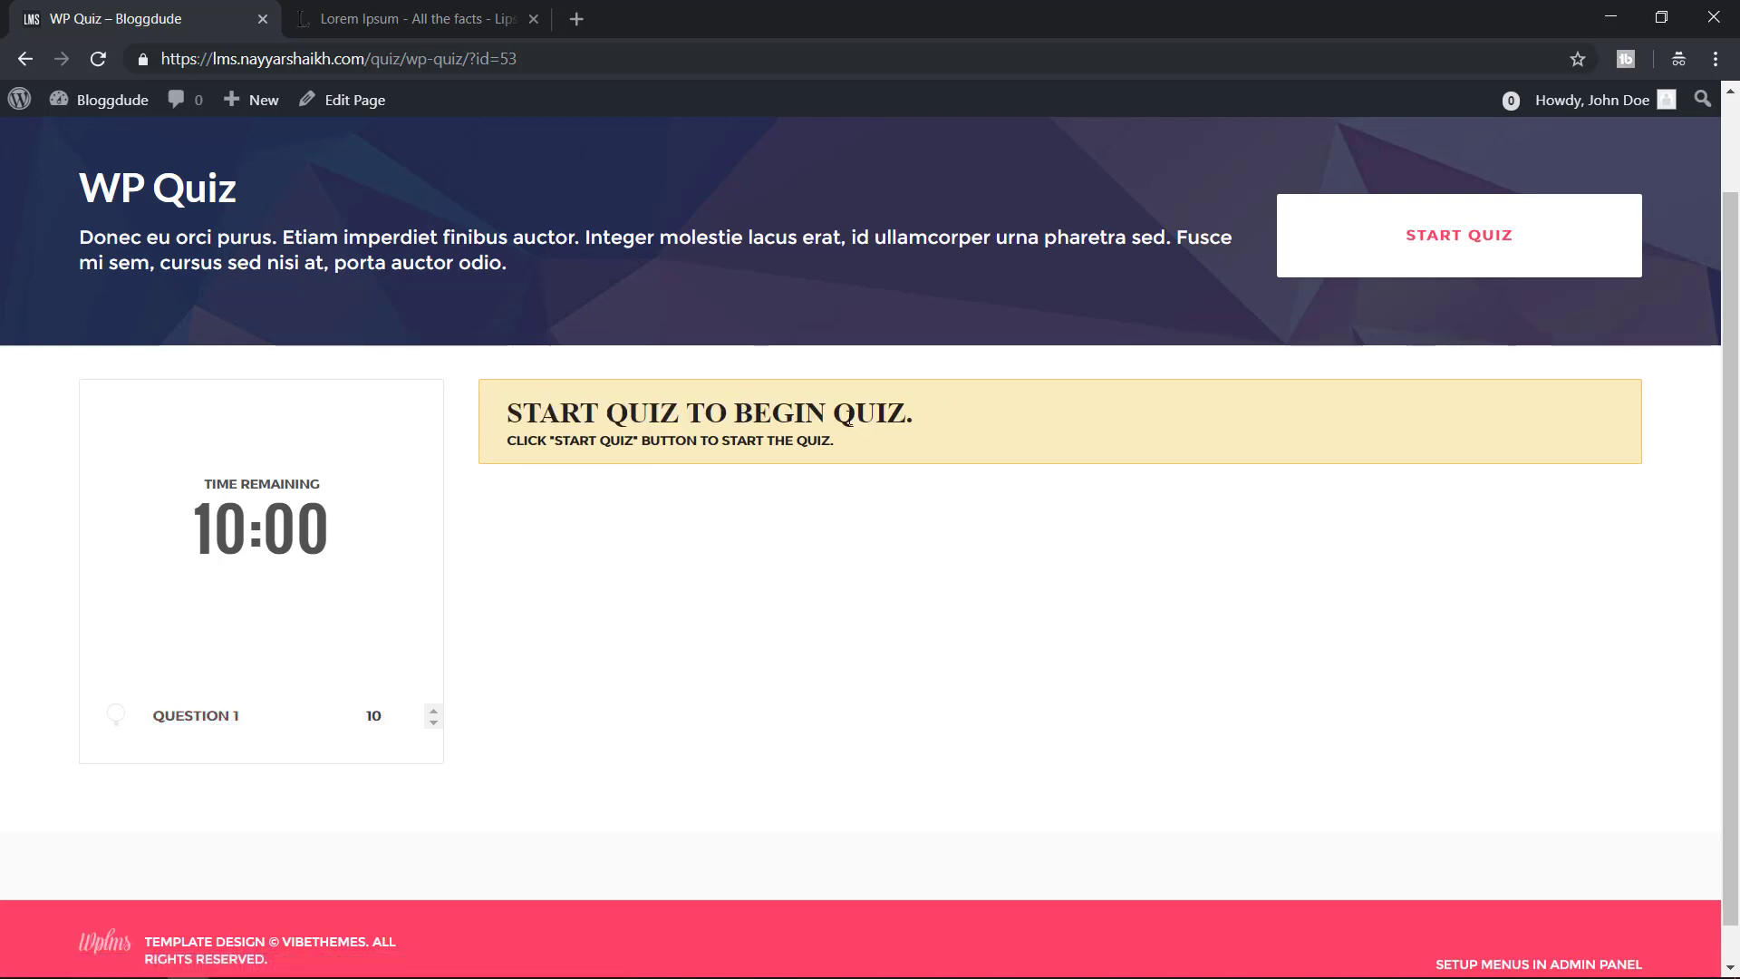
click(1474, 252)
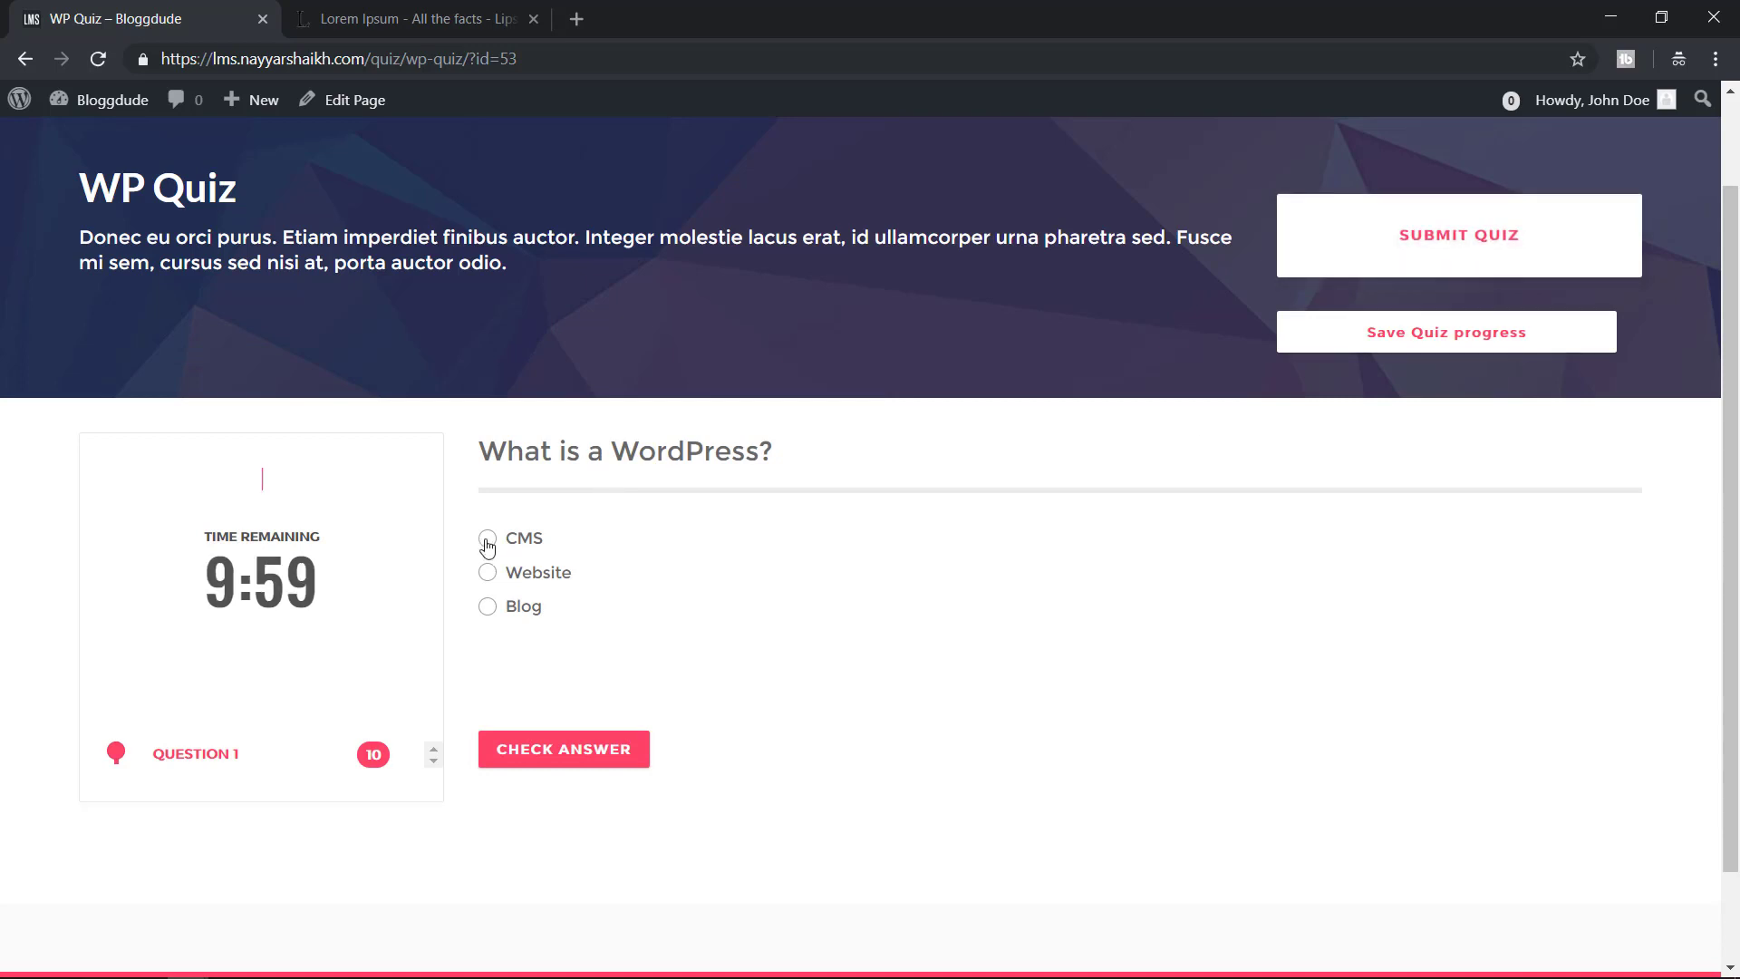
click(487, 541)
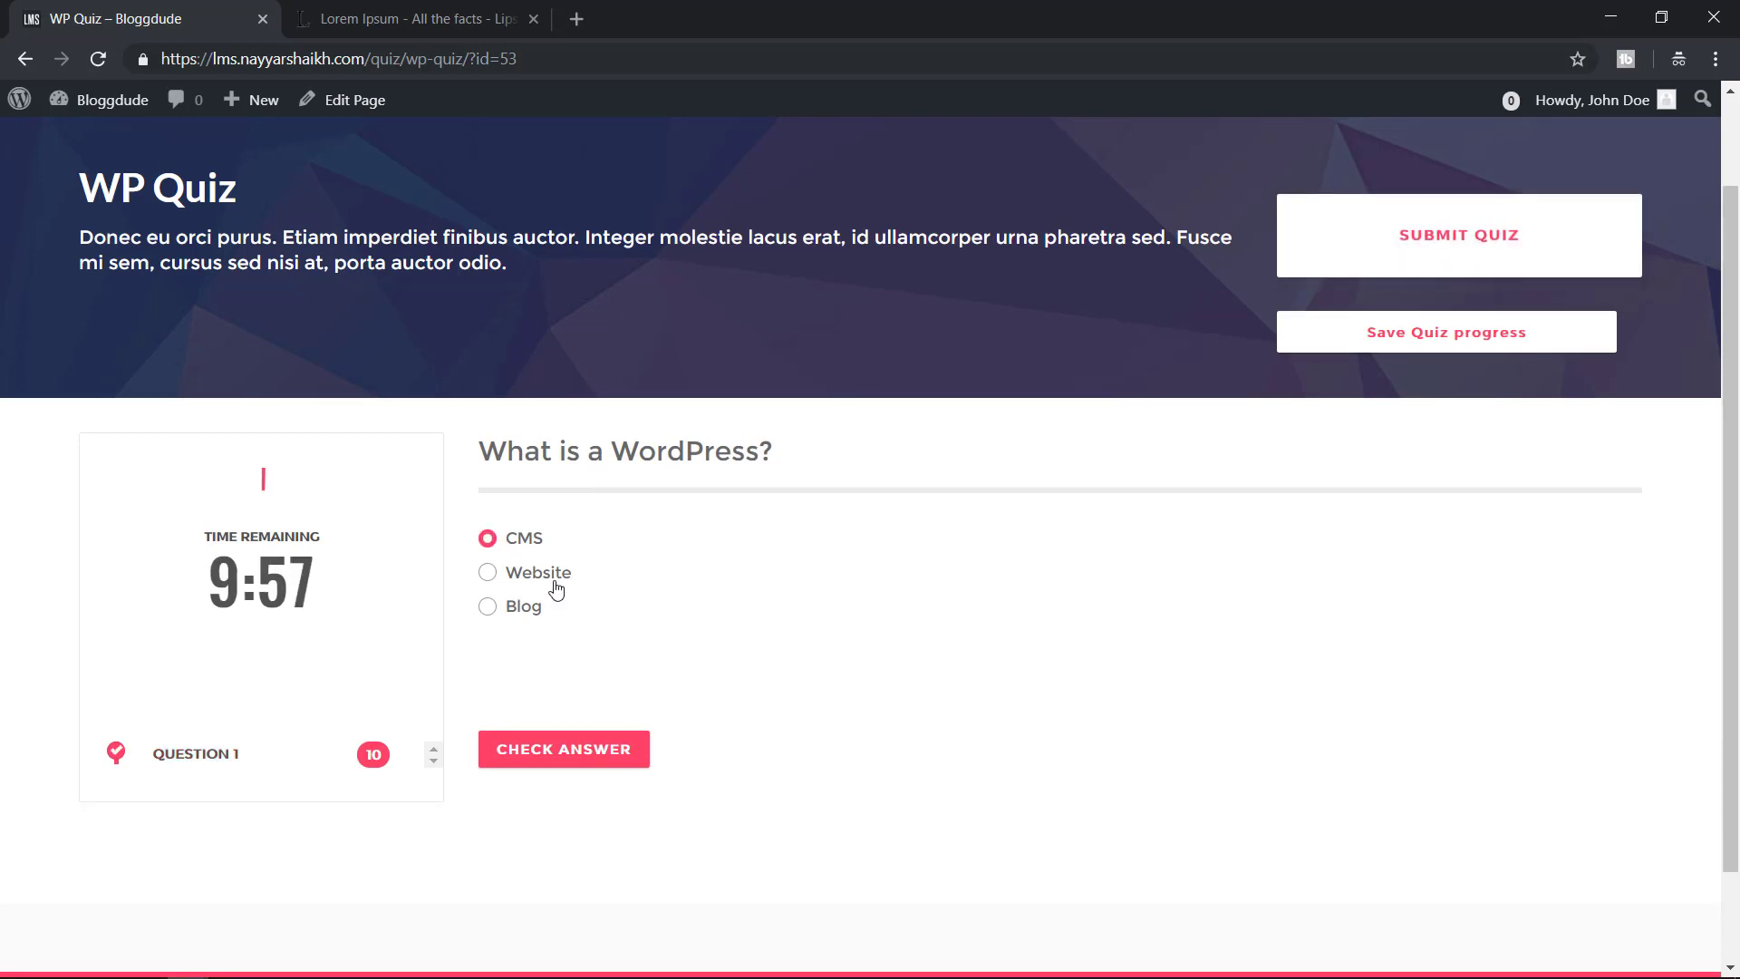
click(625, 751)
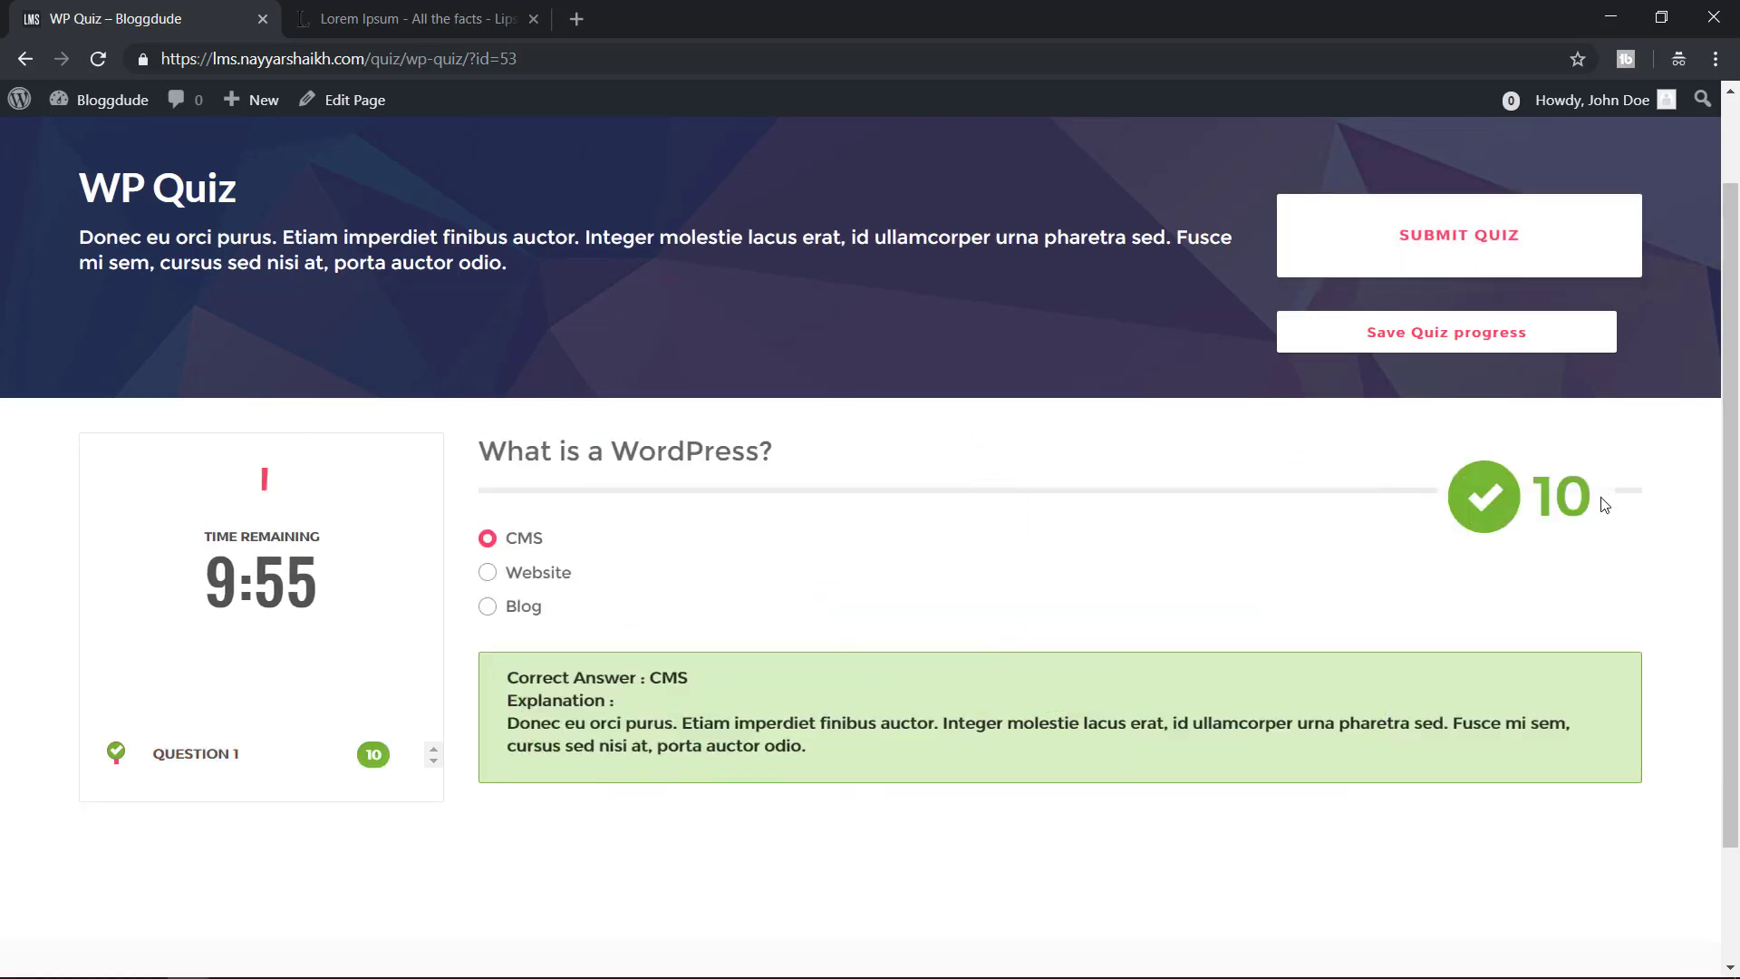
- Submit and confirm the quiz, then review the 10 / 10 result
double_click(1602, 499)
click(1067, 705)
click(1360, 258)
click(1016, 234)
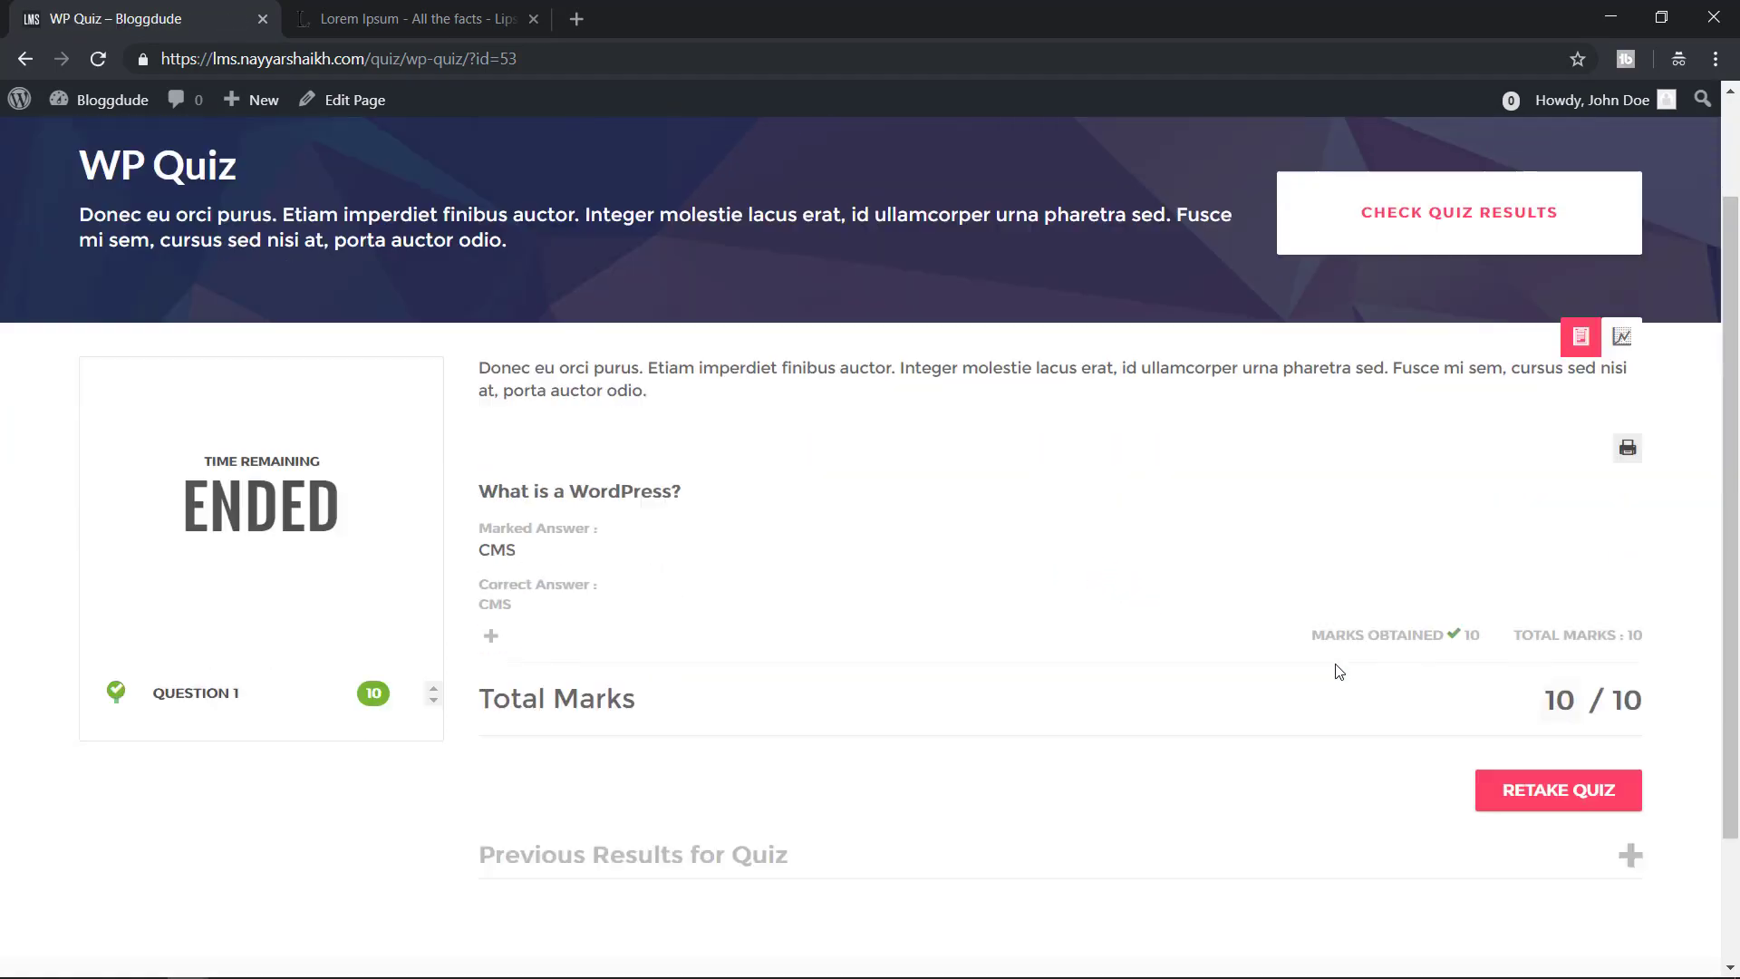
scroll(1340, 672, down, 2)
double_click(1469, 532)
click(1469, 532)
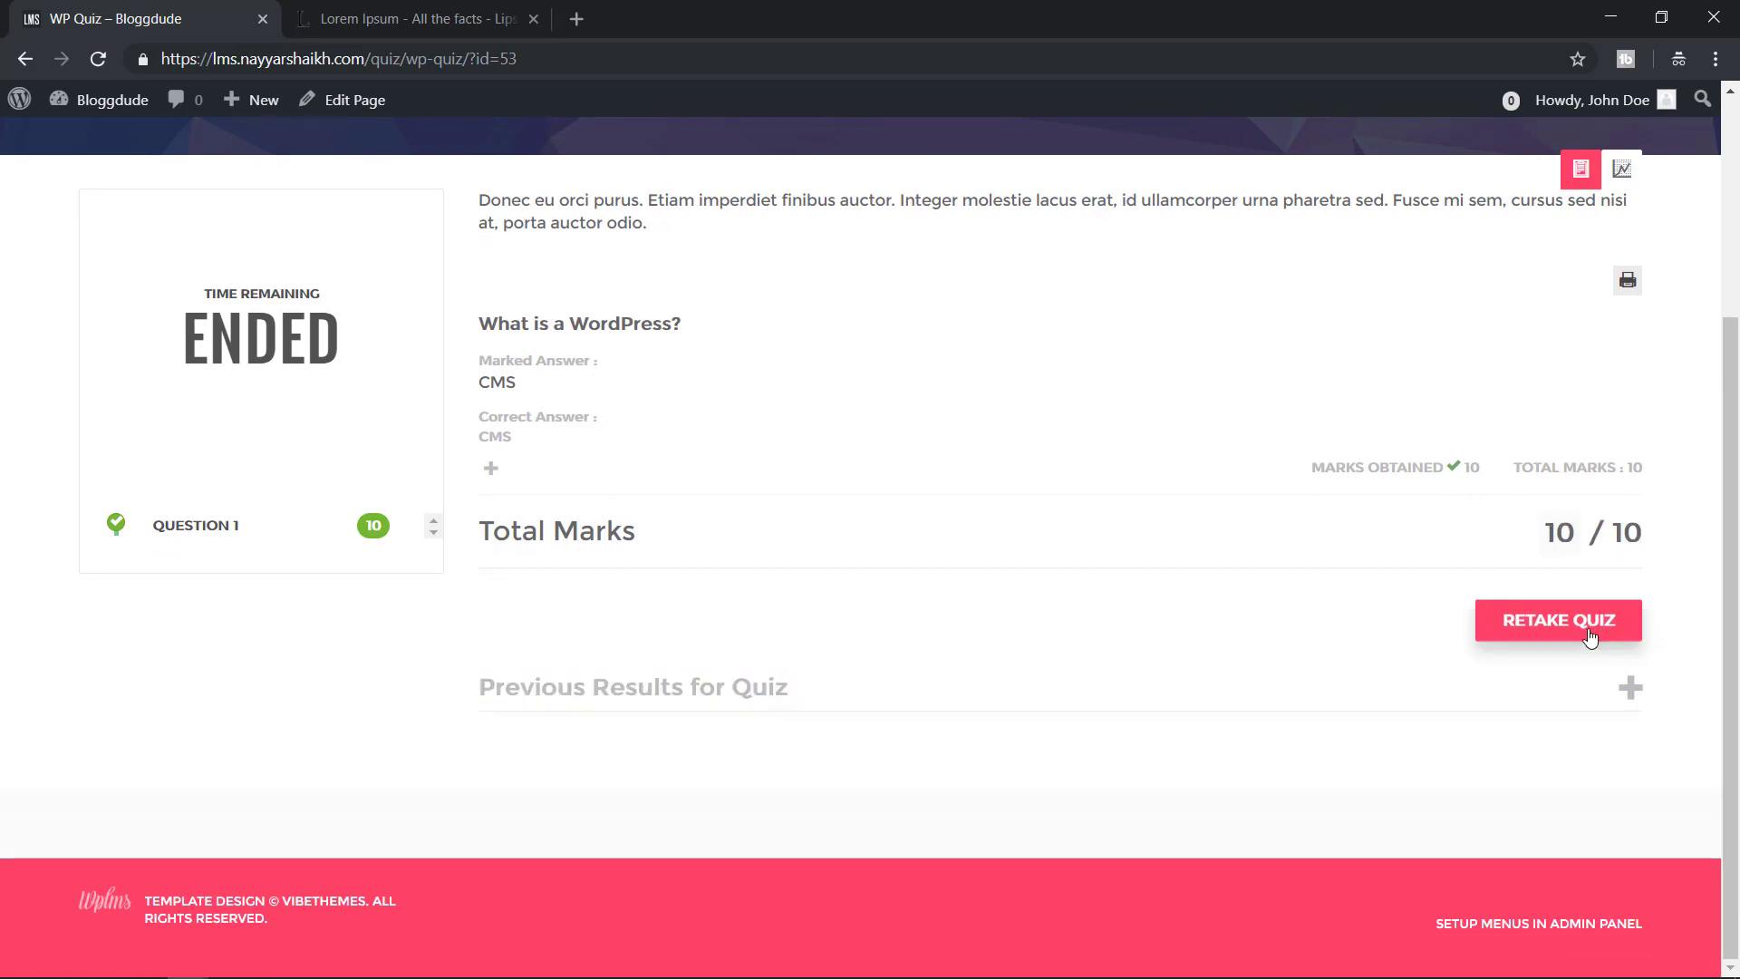
scroll(1163, 349, up, 4)
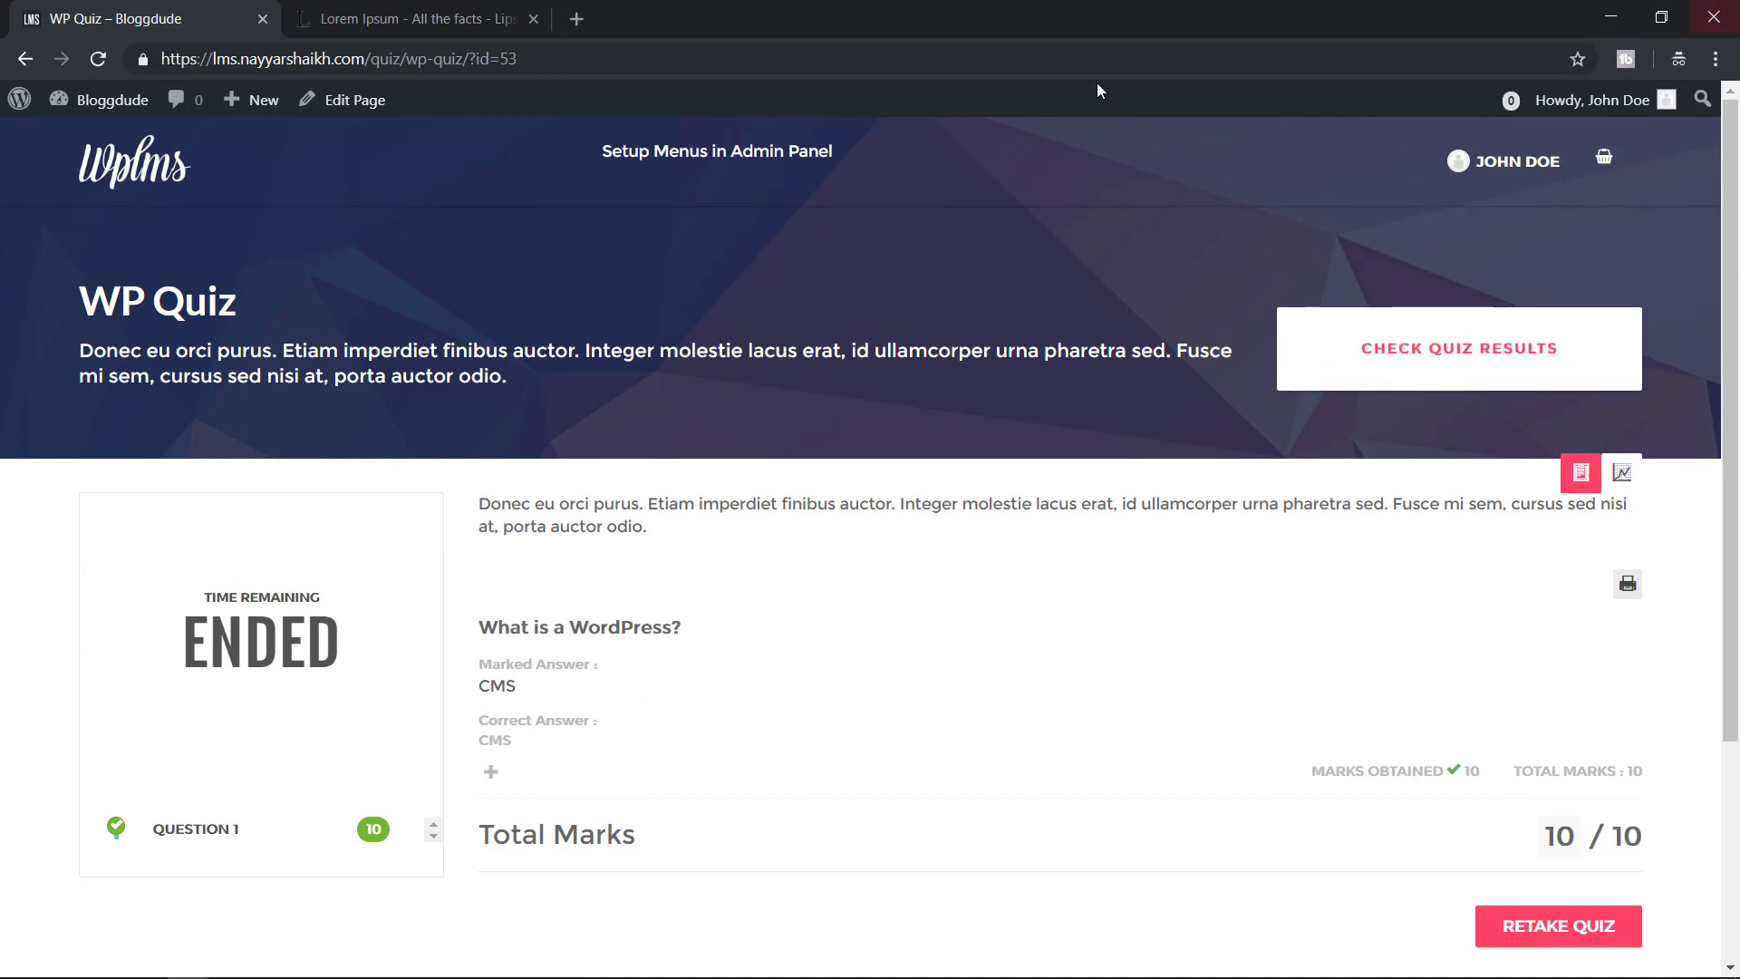
- Close the quiz window and open LMS > All Courses, where WordPress eCommerce Course shows Pending
click(1733, 13)
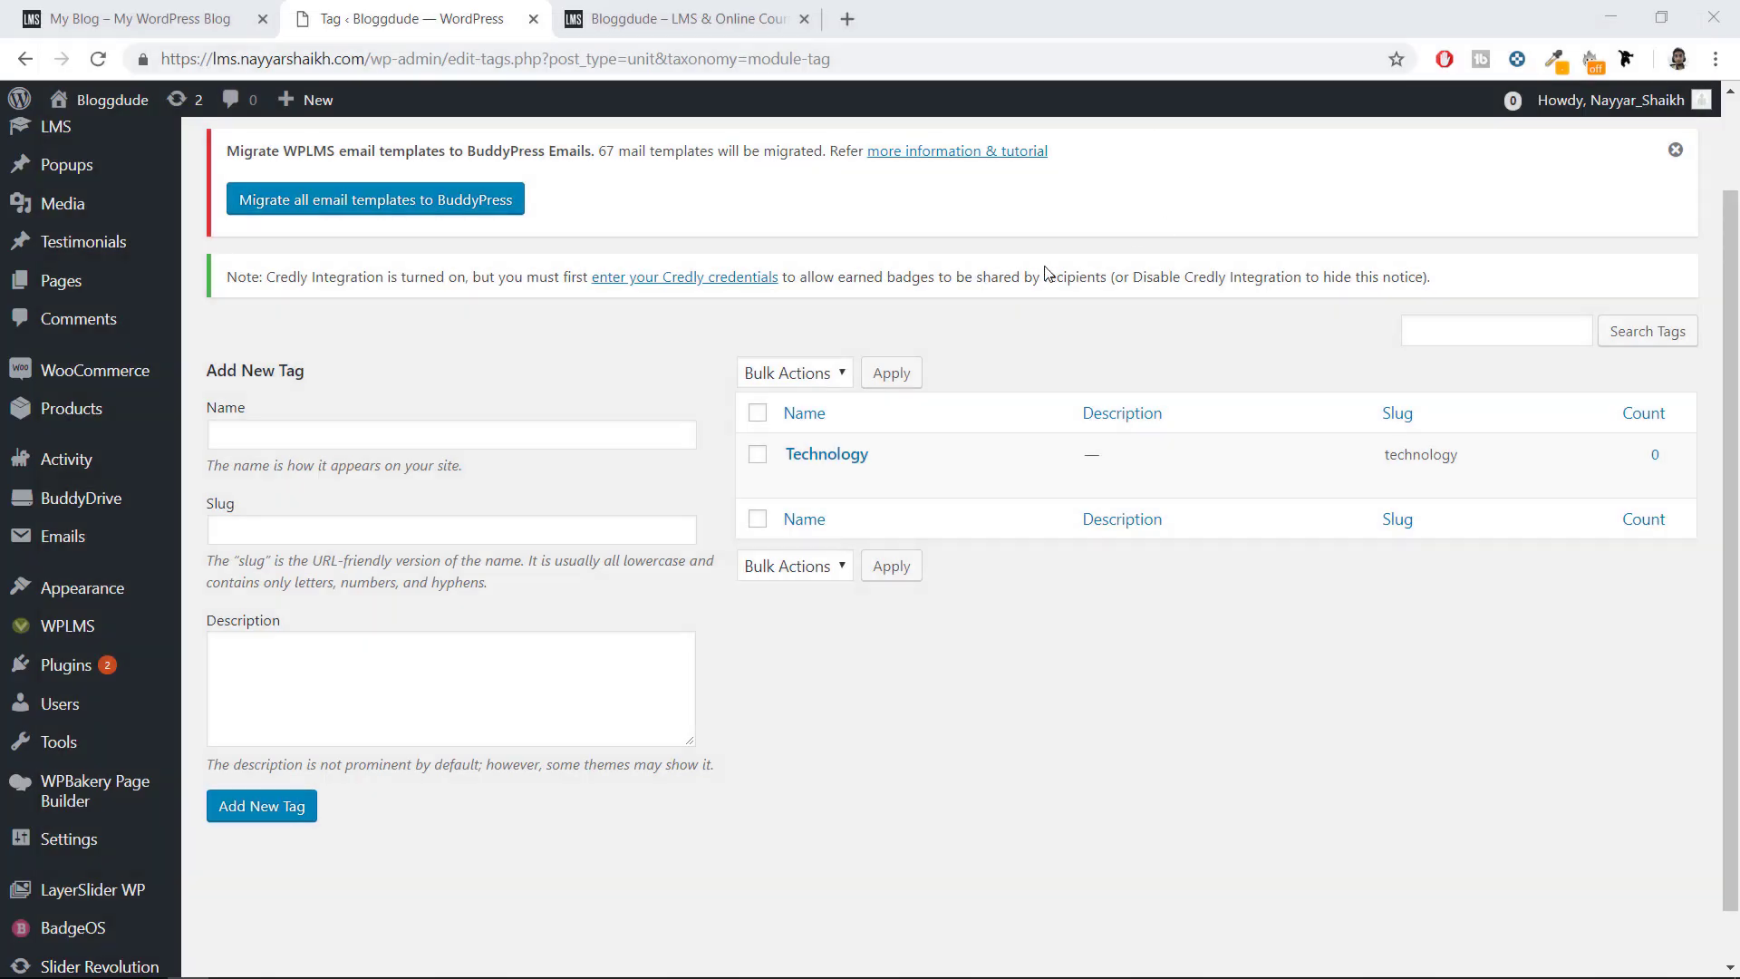
scroll(637, 392, up, 2)
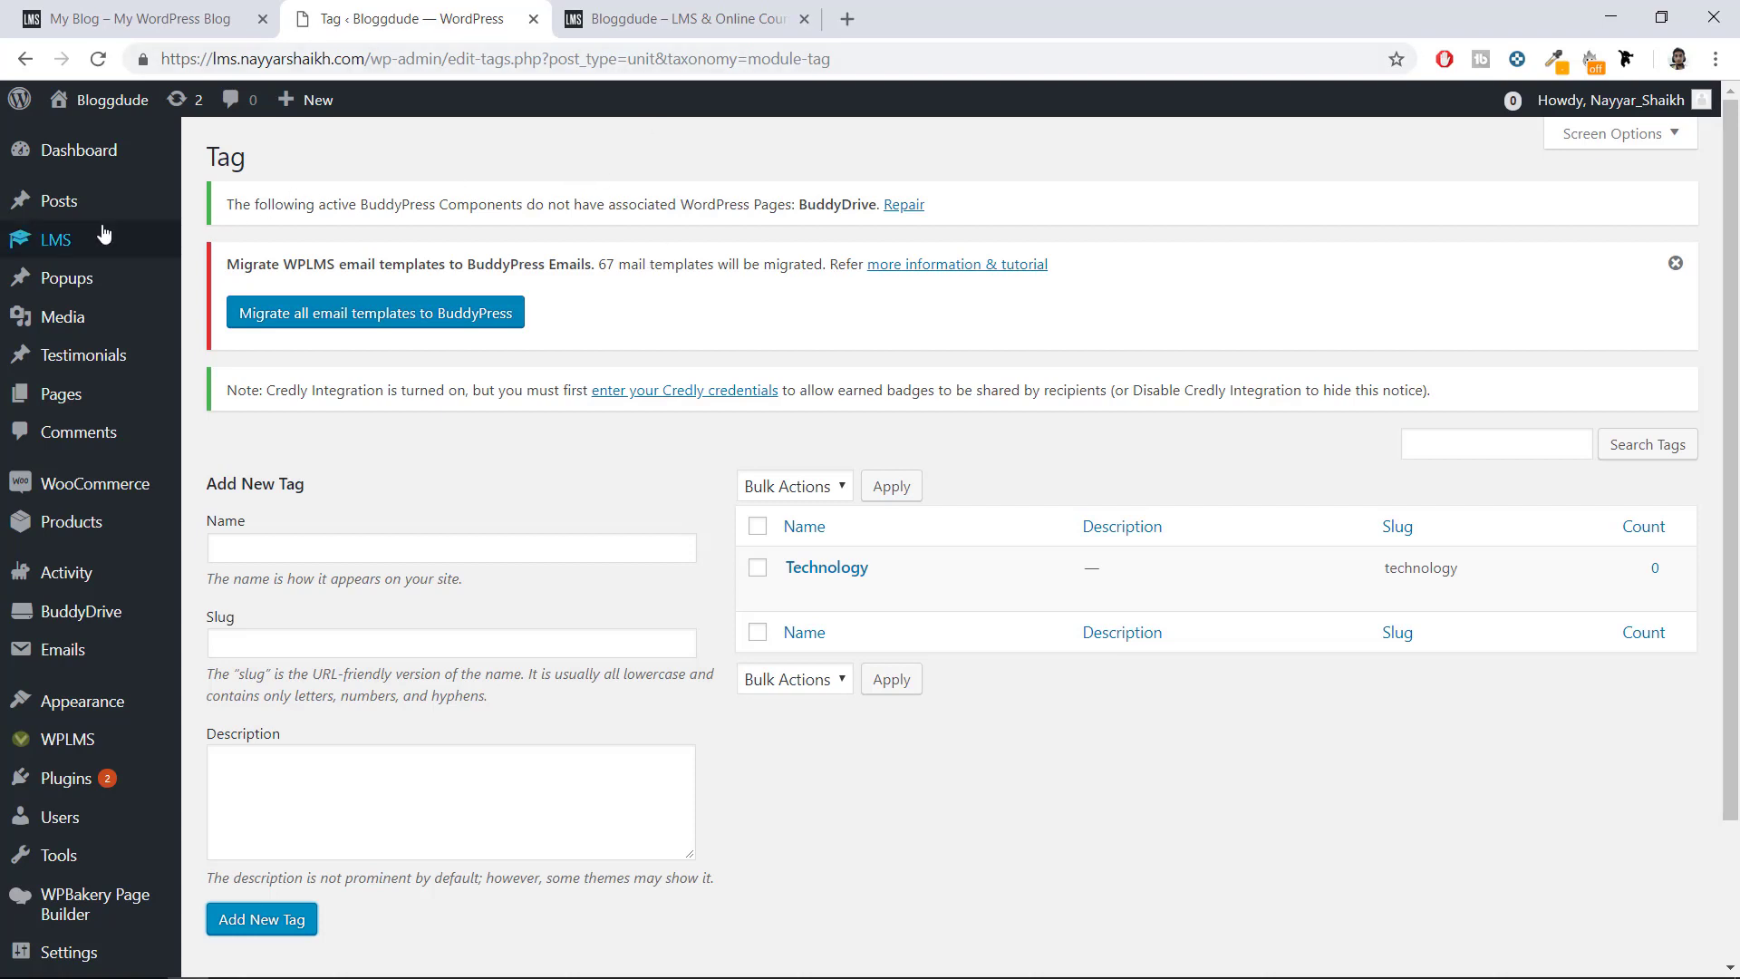
mouse_move(51, 240)
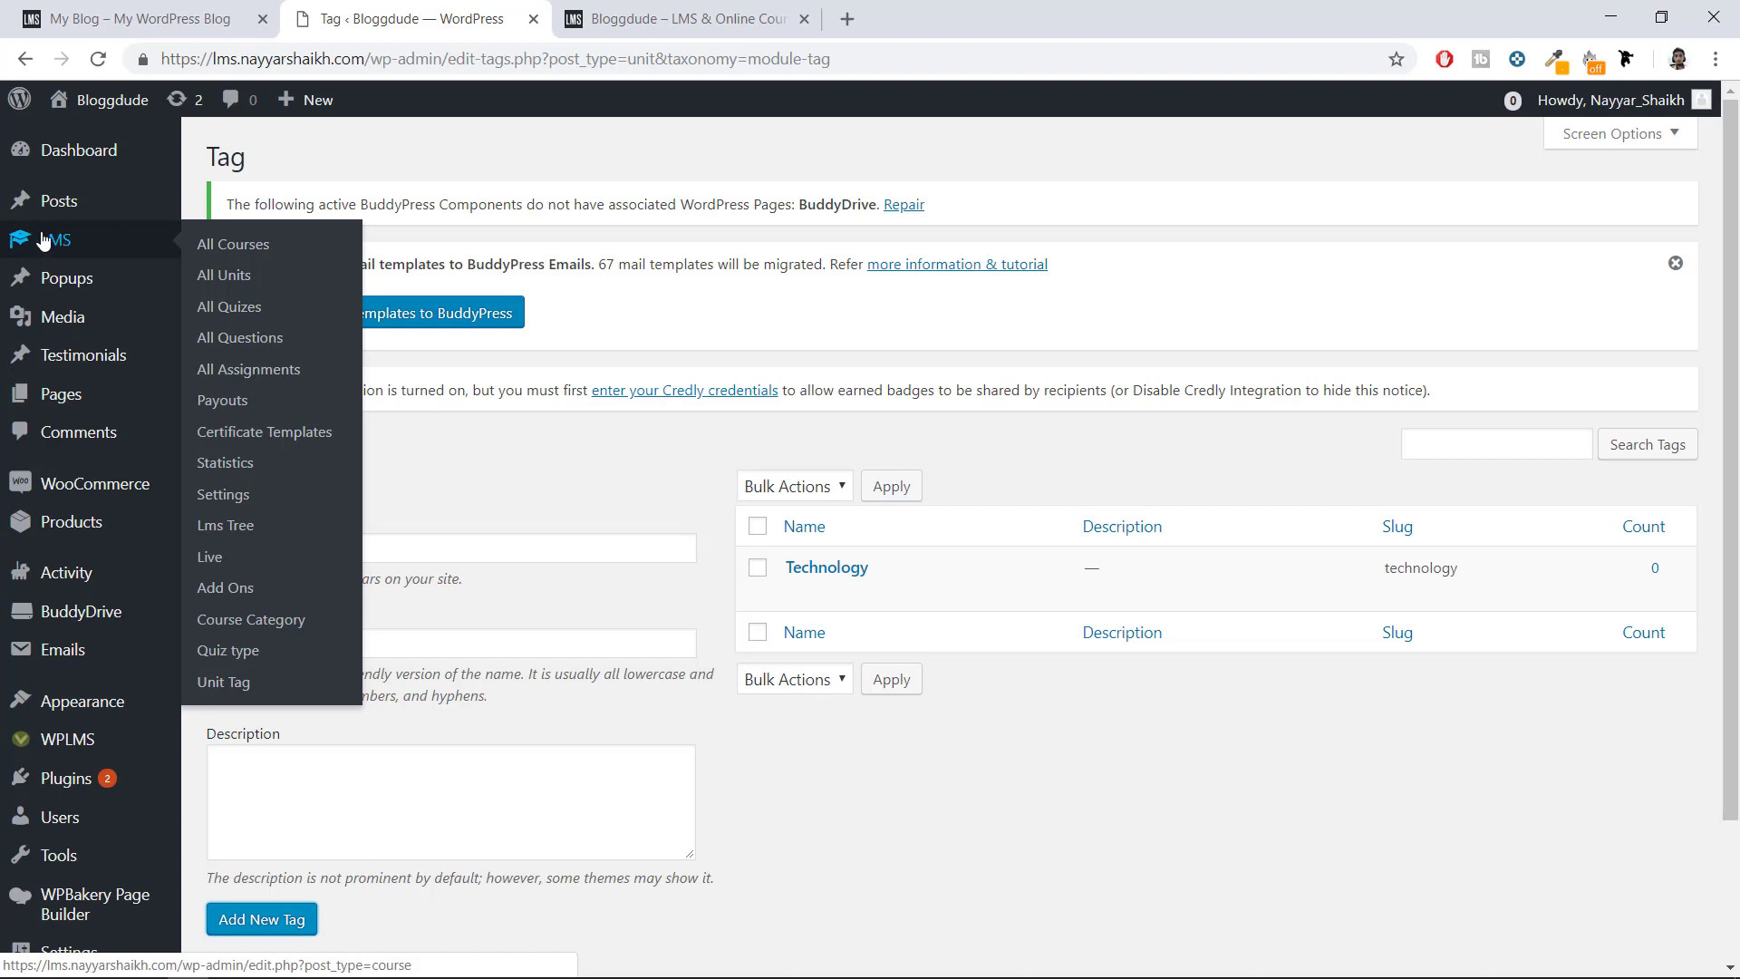
click(263, 244)
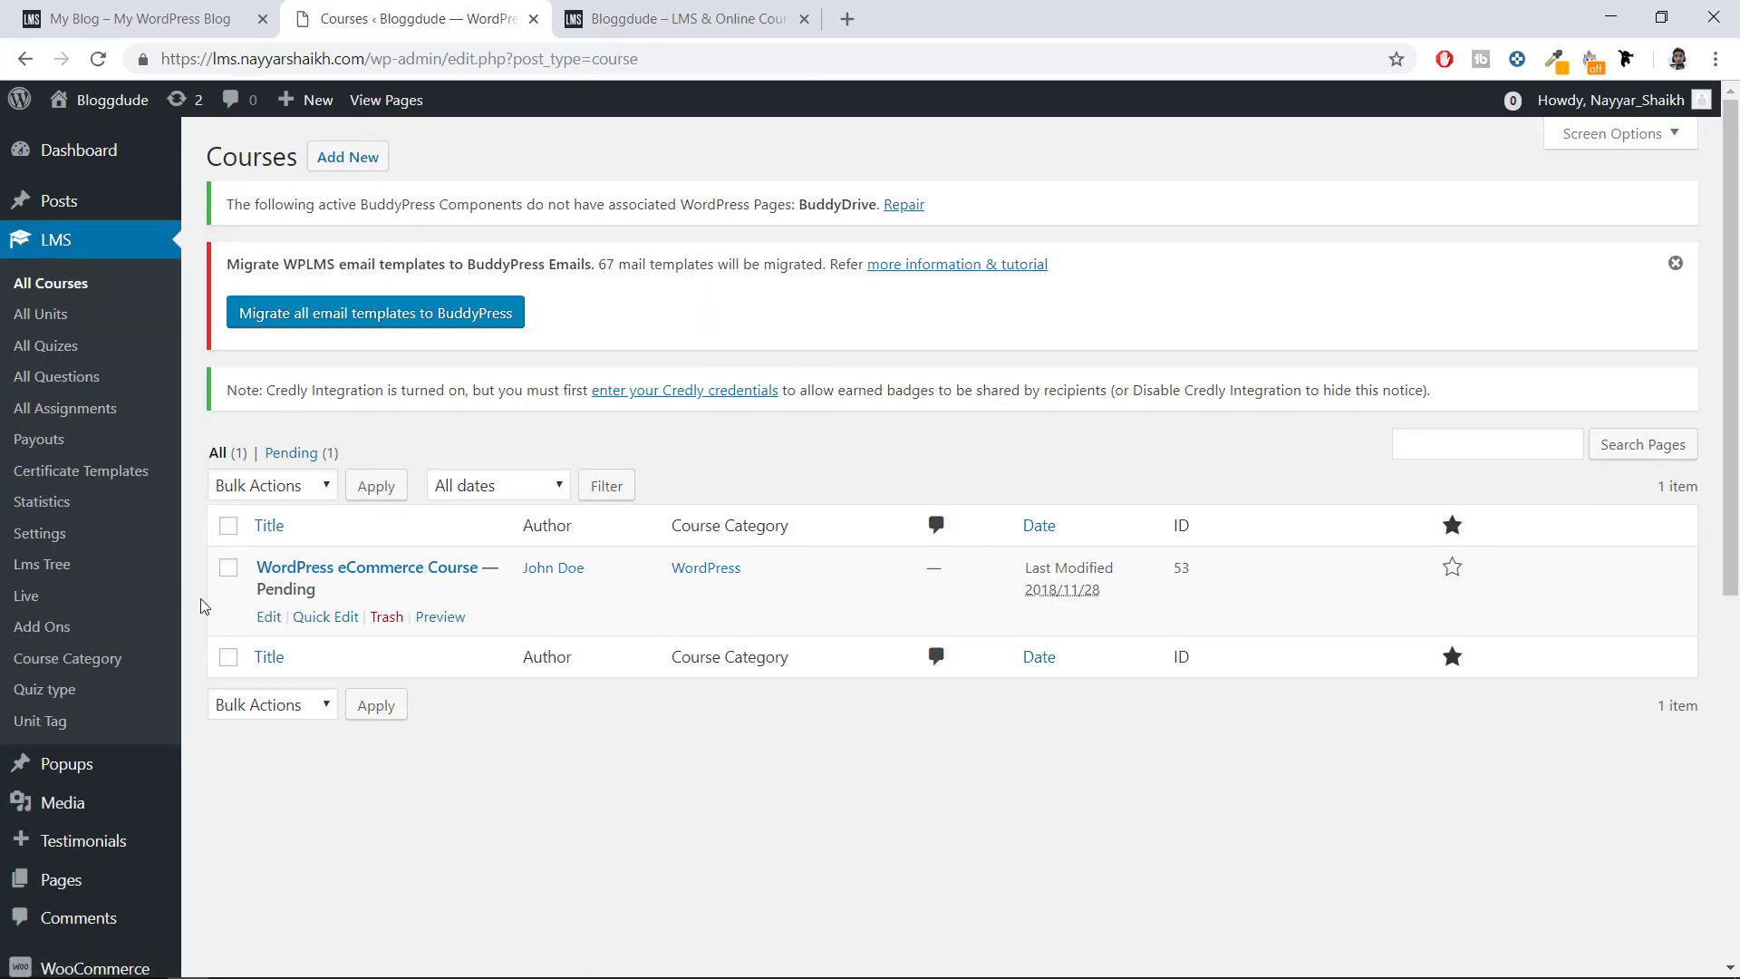
drag(317, 591, 258, 590)
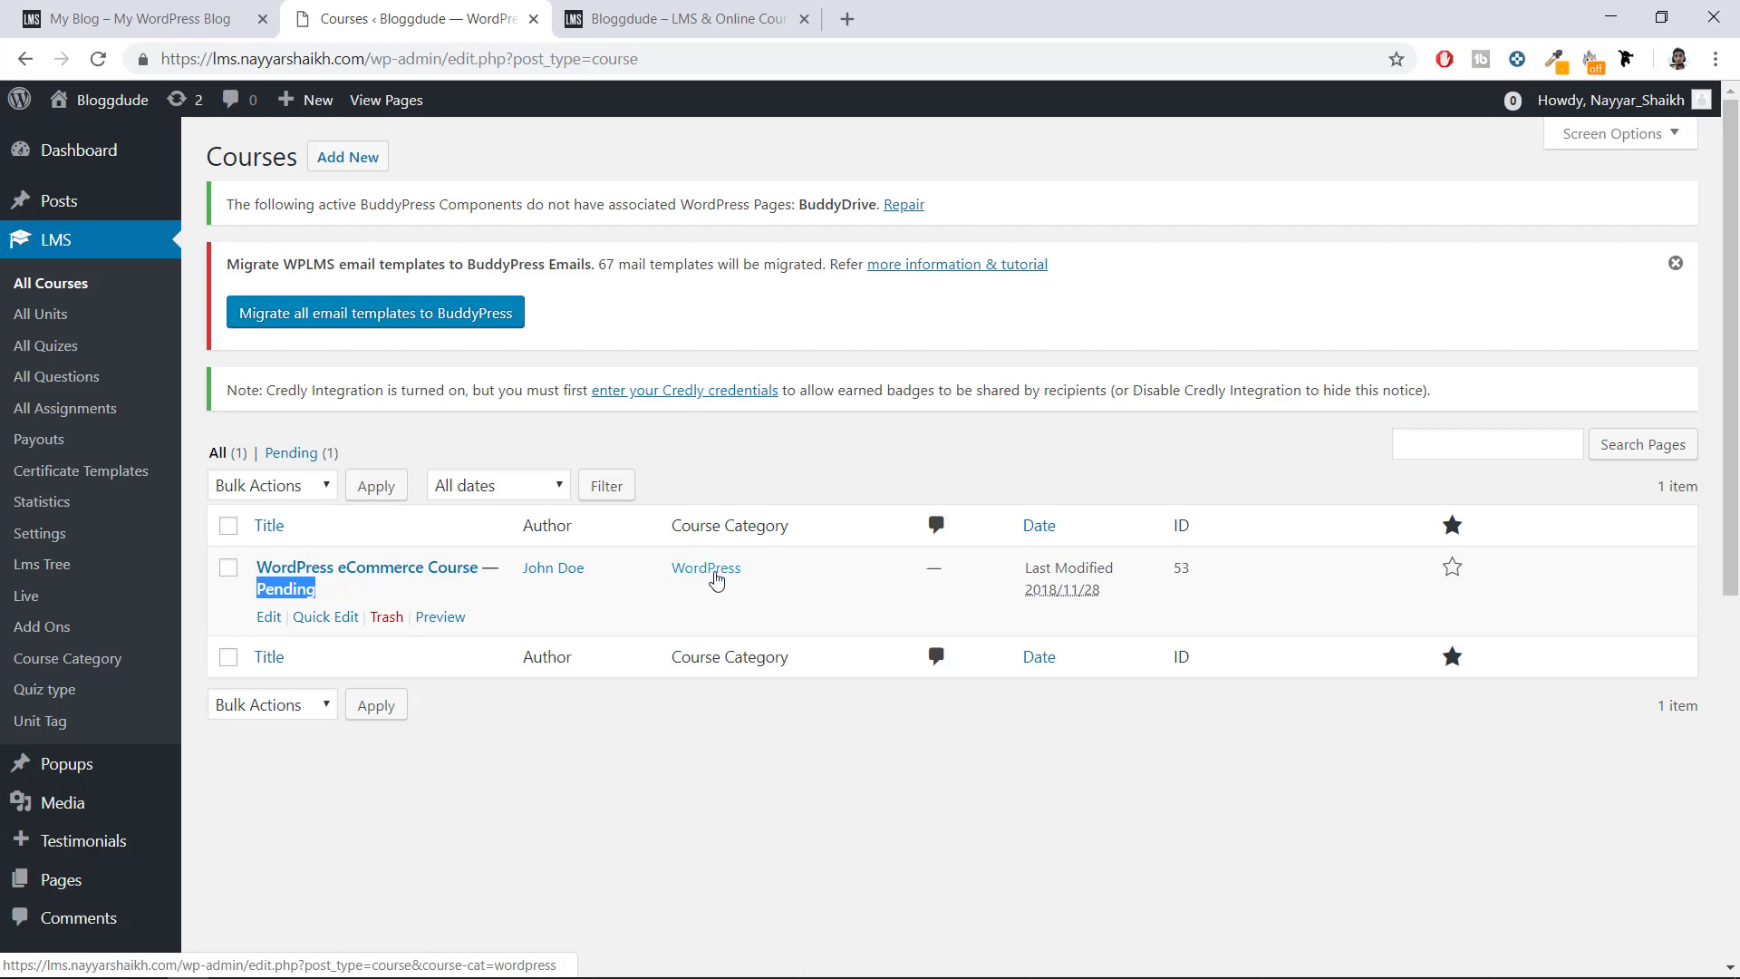
- Open the pending WordPress eCommerce Course for editing and review its settings
click(271, 619)
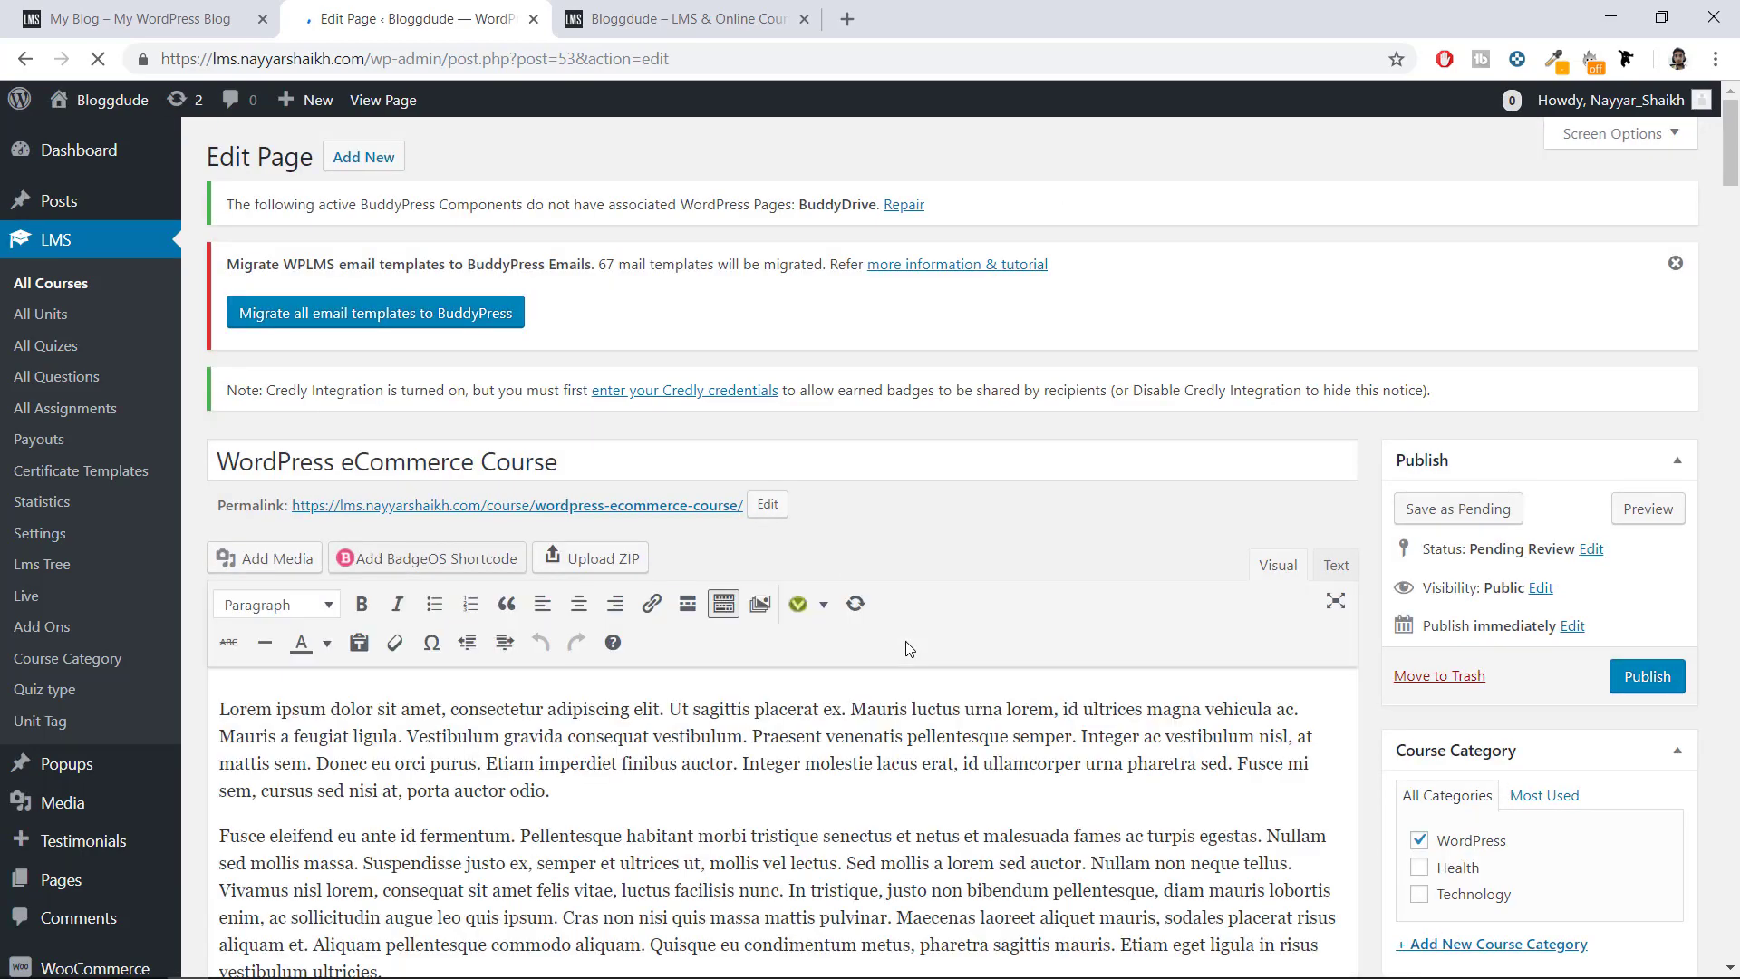
scroll(902, 645, down, 4)
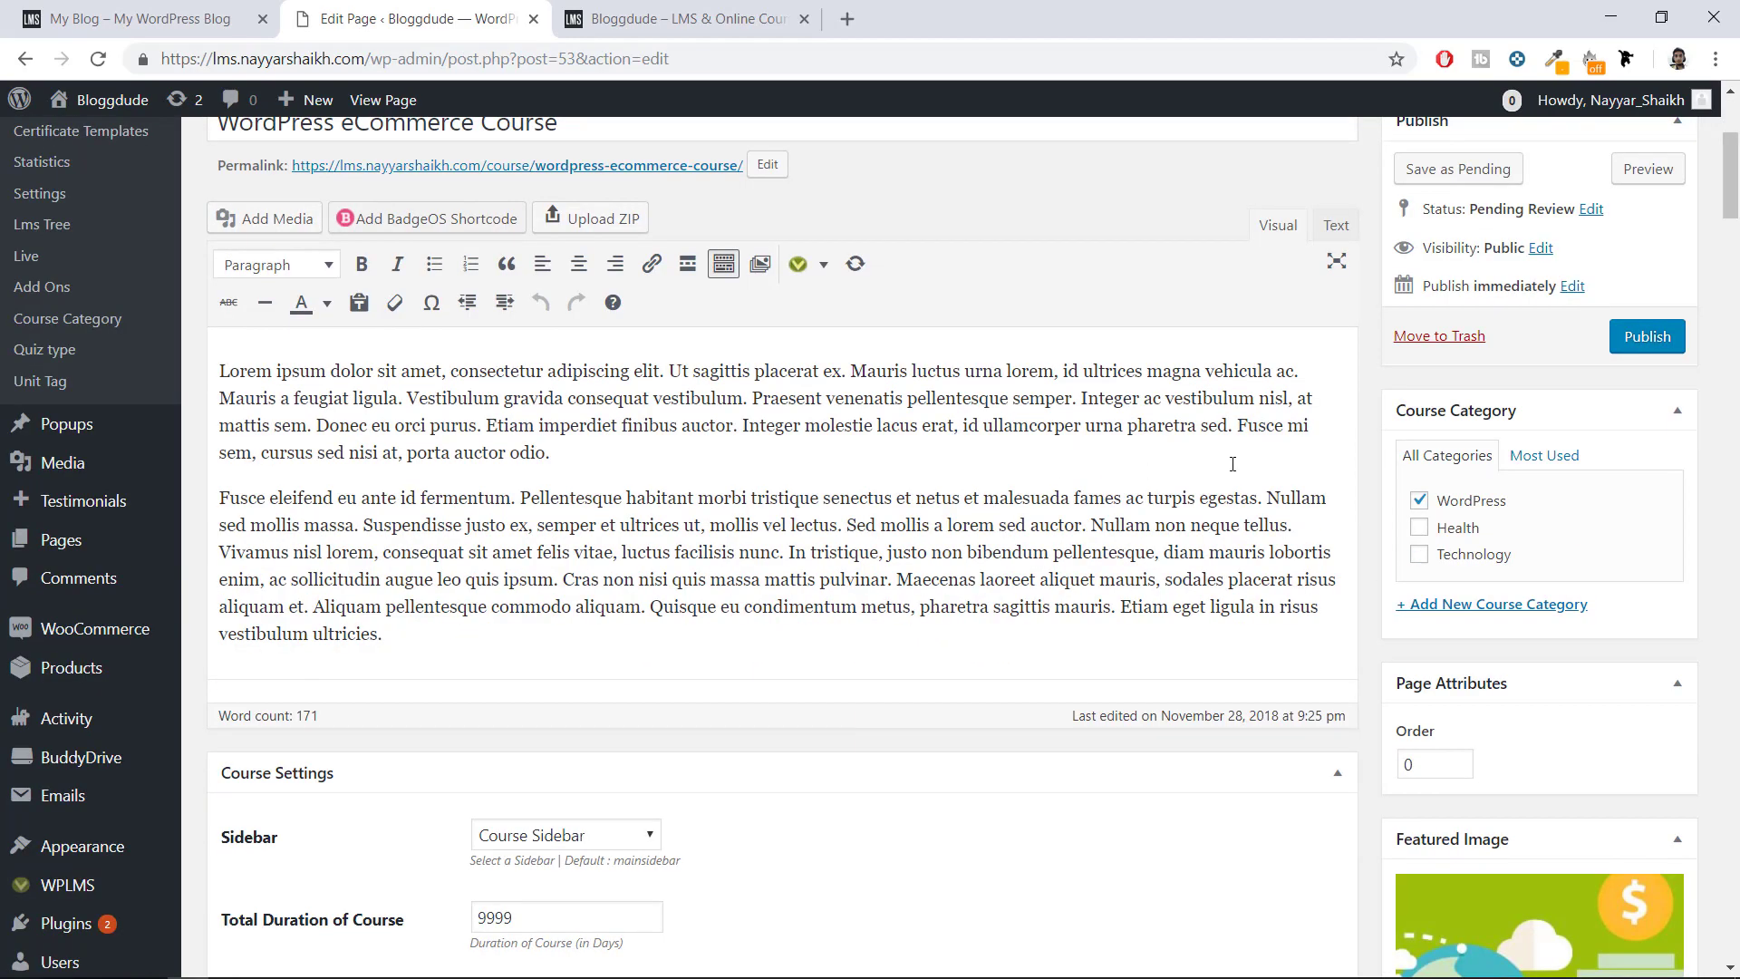
scroll(1494, 621, down, 1)
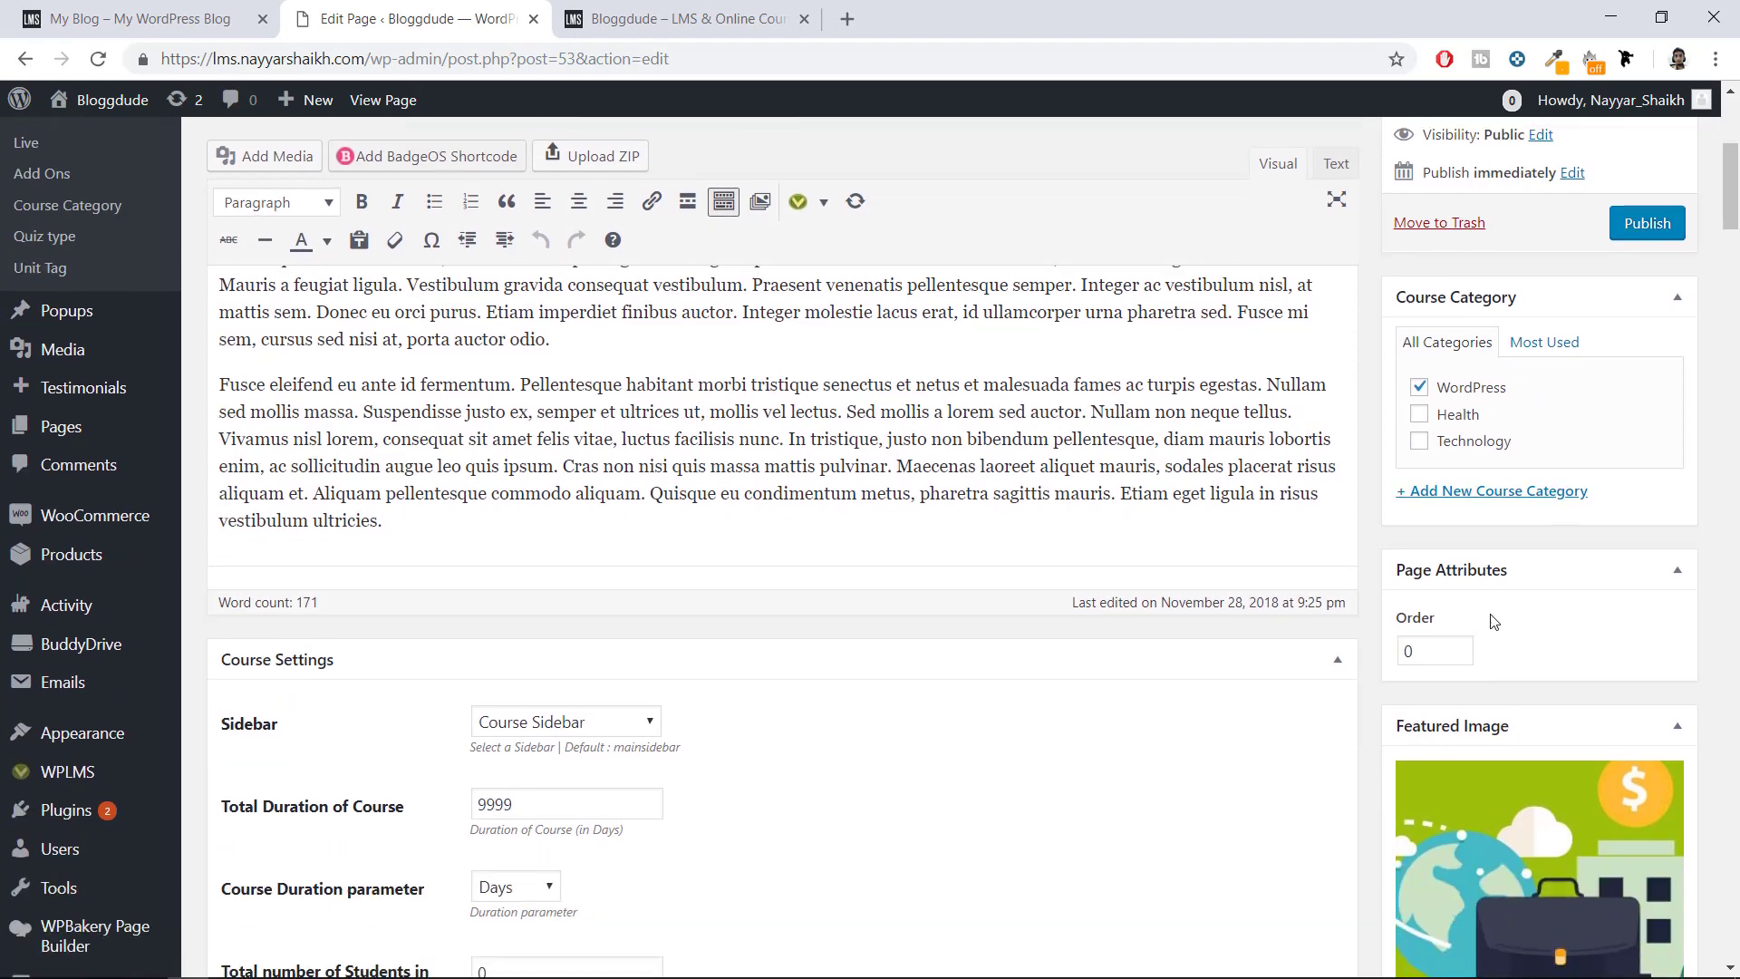
scroll(934, 659, down, 7)
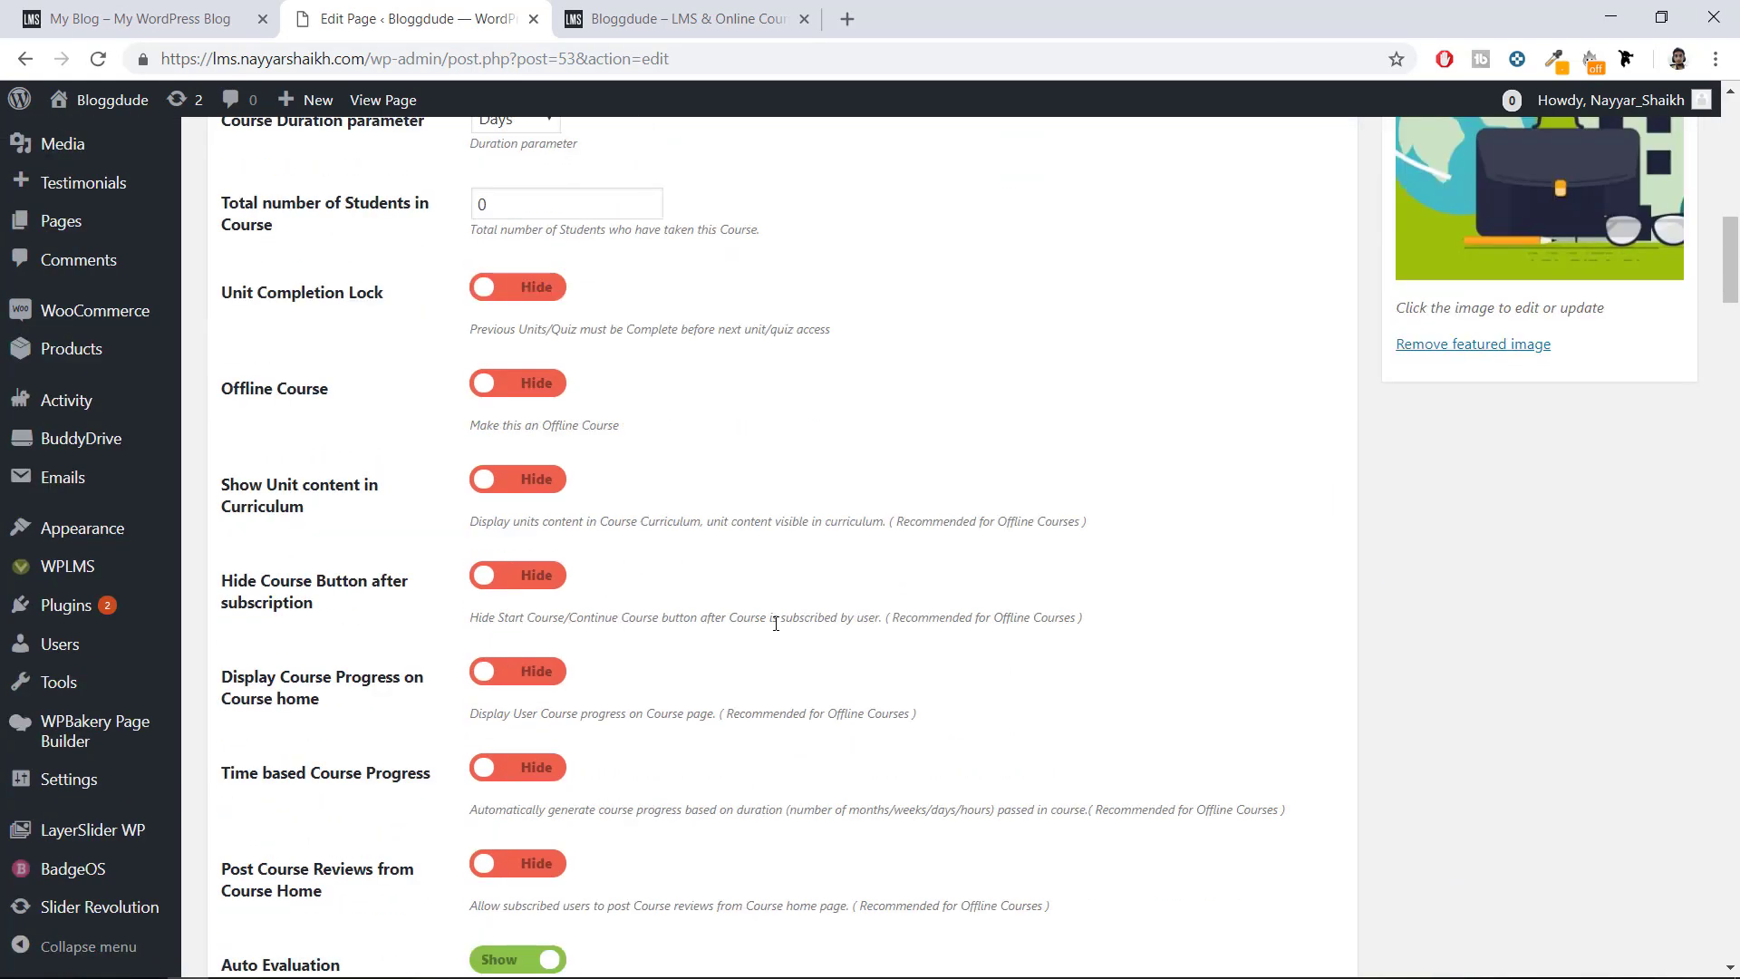
scroll(776, 624, down, 20)
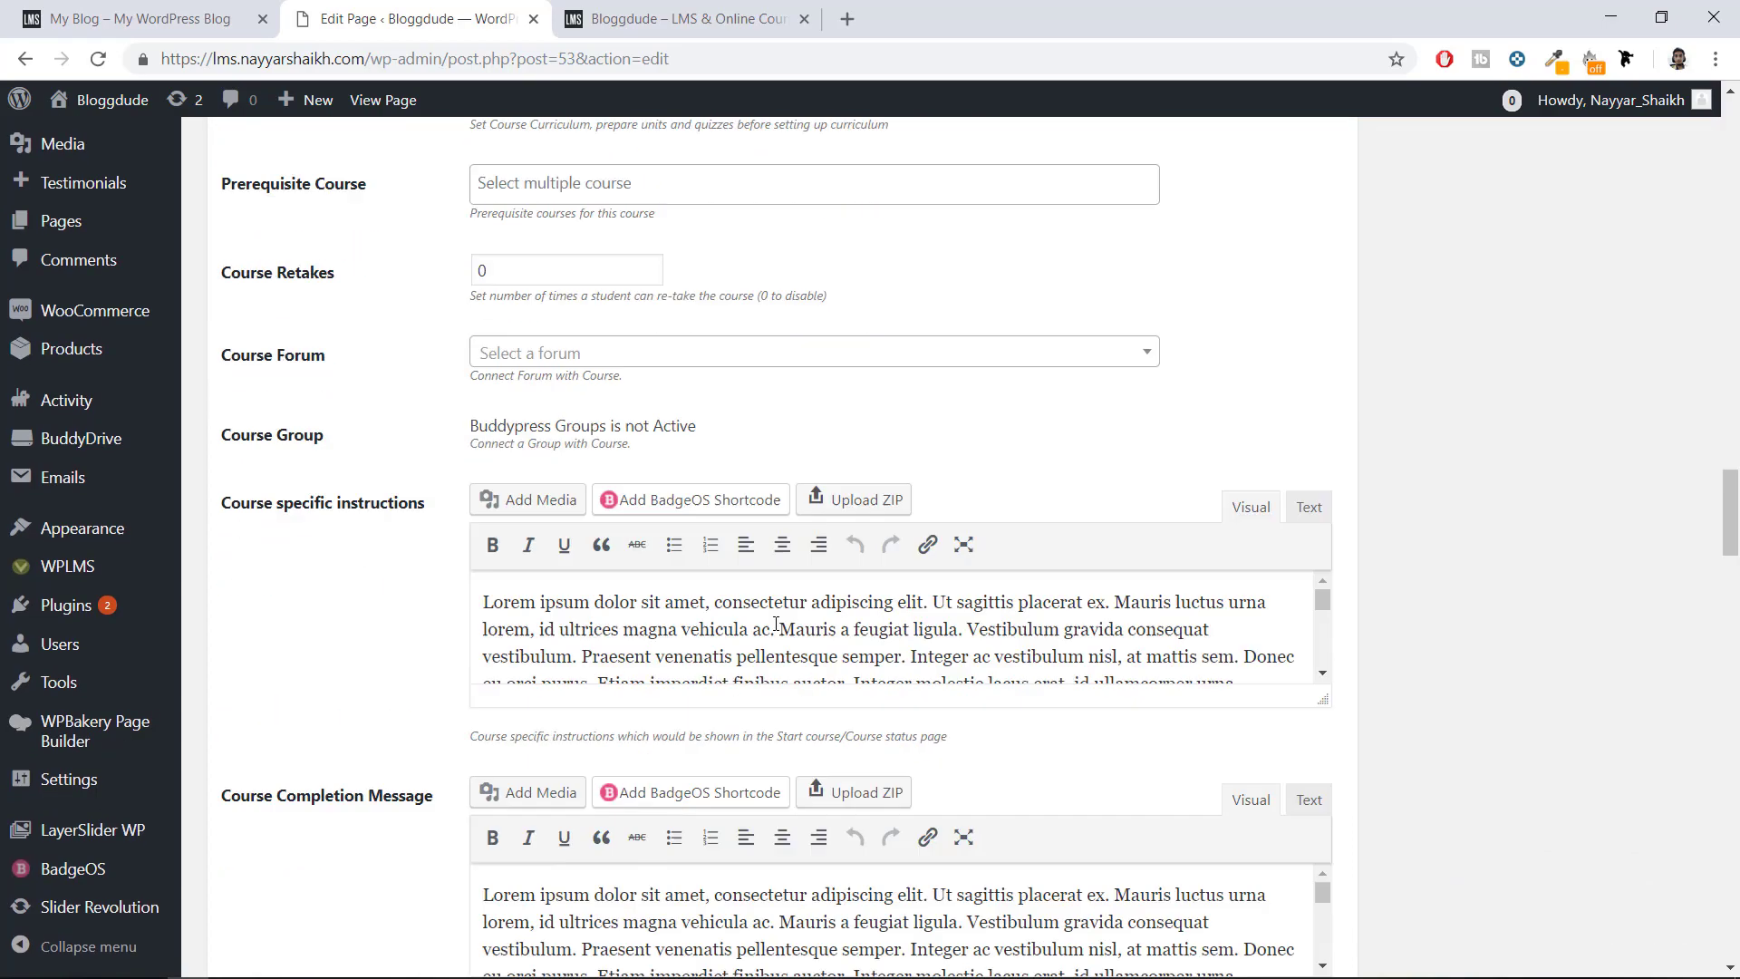
scroll(776, 624, down, 6)
scroll(776, 624, up, 10)
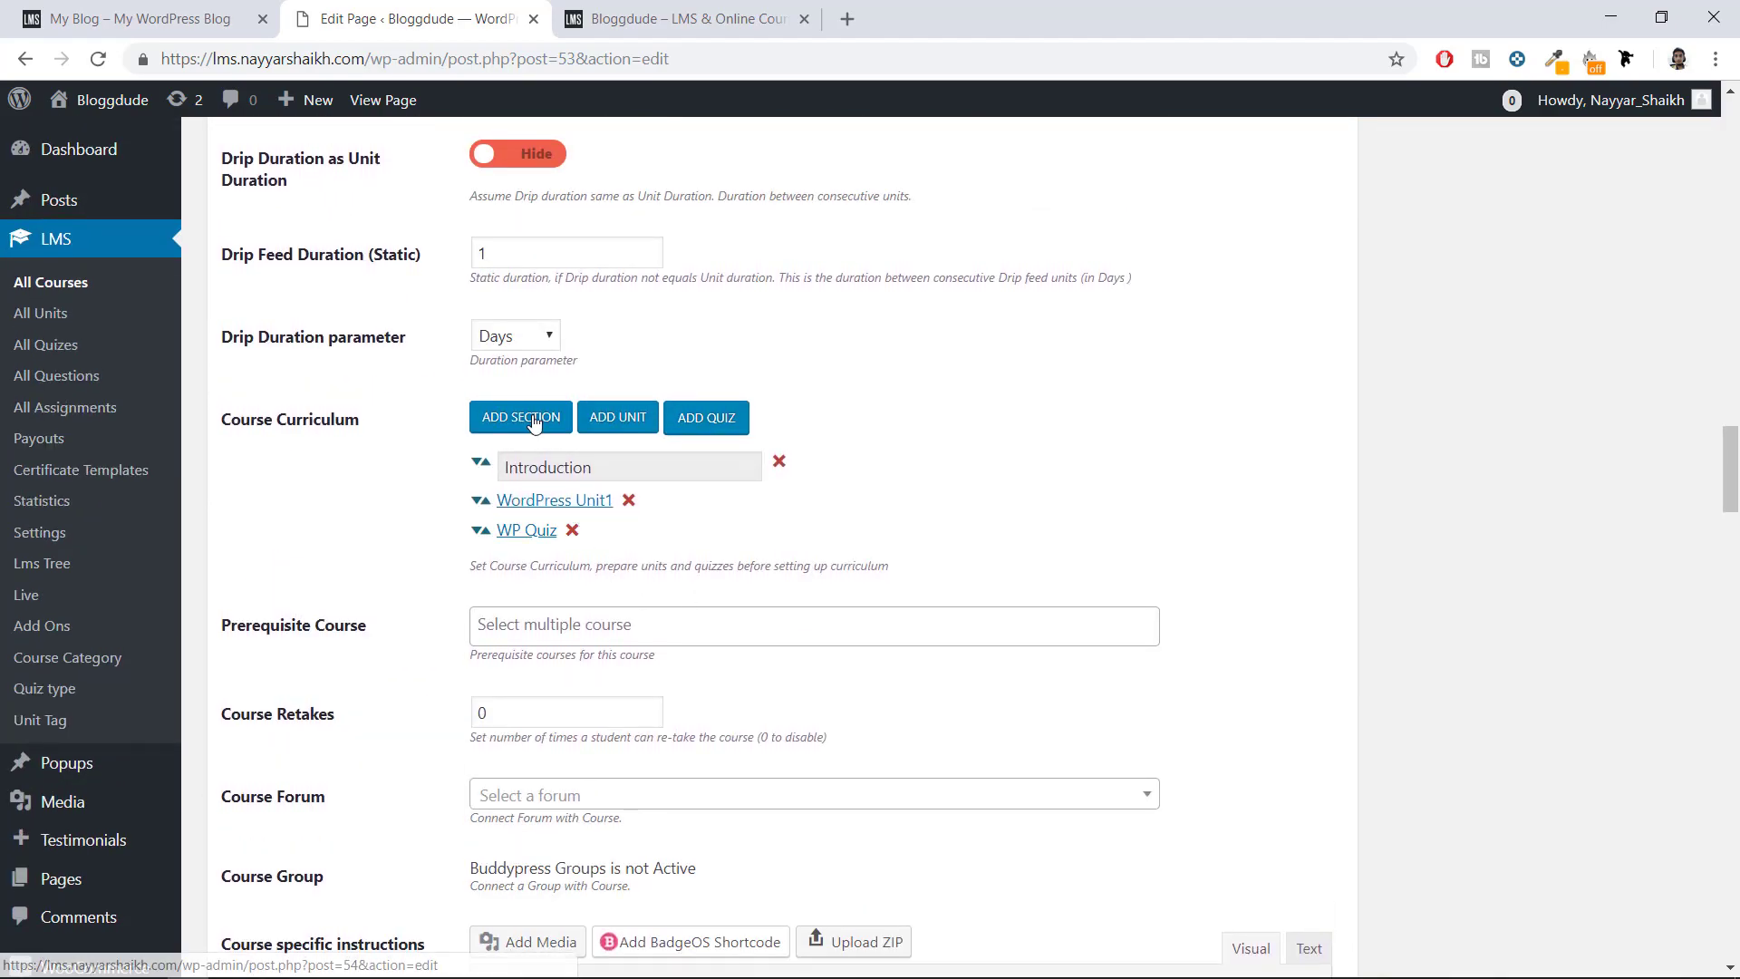
- Inspect the WordPress Unit1 unit from the course curriculum
click(577, 513)
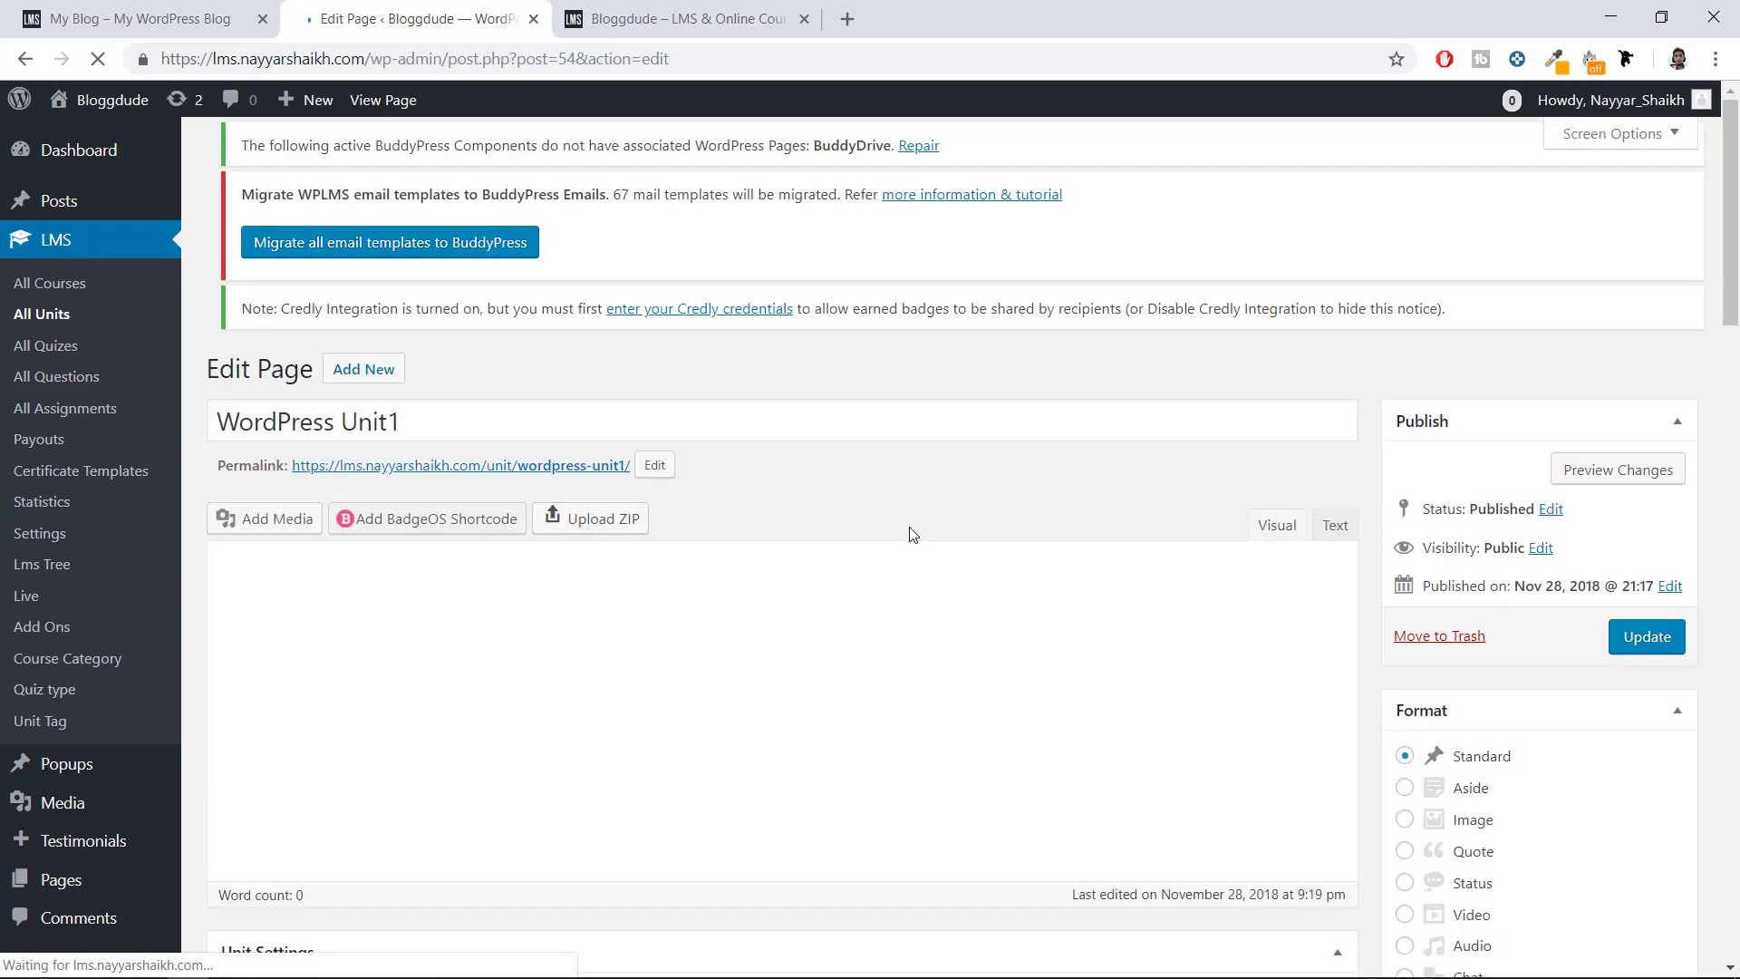
scroll(912, 562, down, 4)
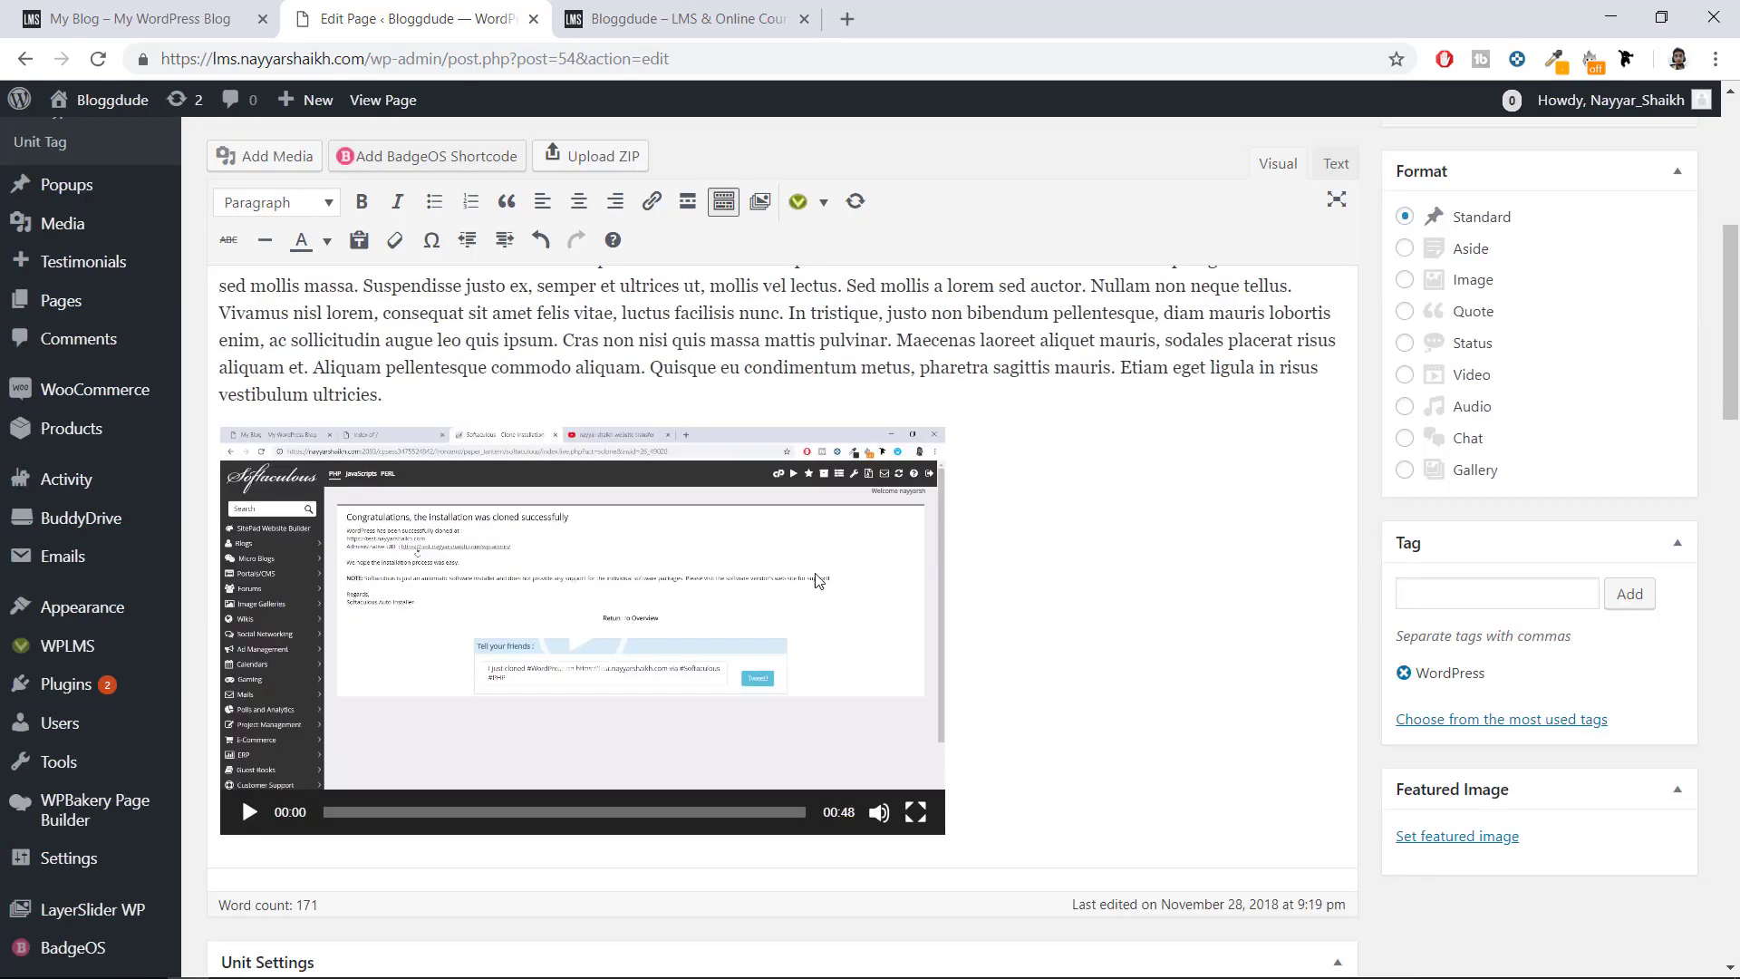
scroll(881, 614, down, 5)
scroll(883, 614, up, 2)
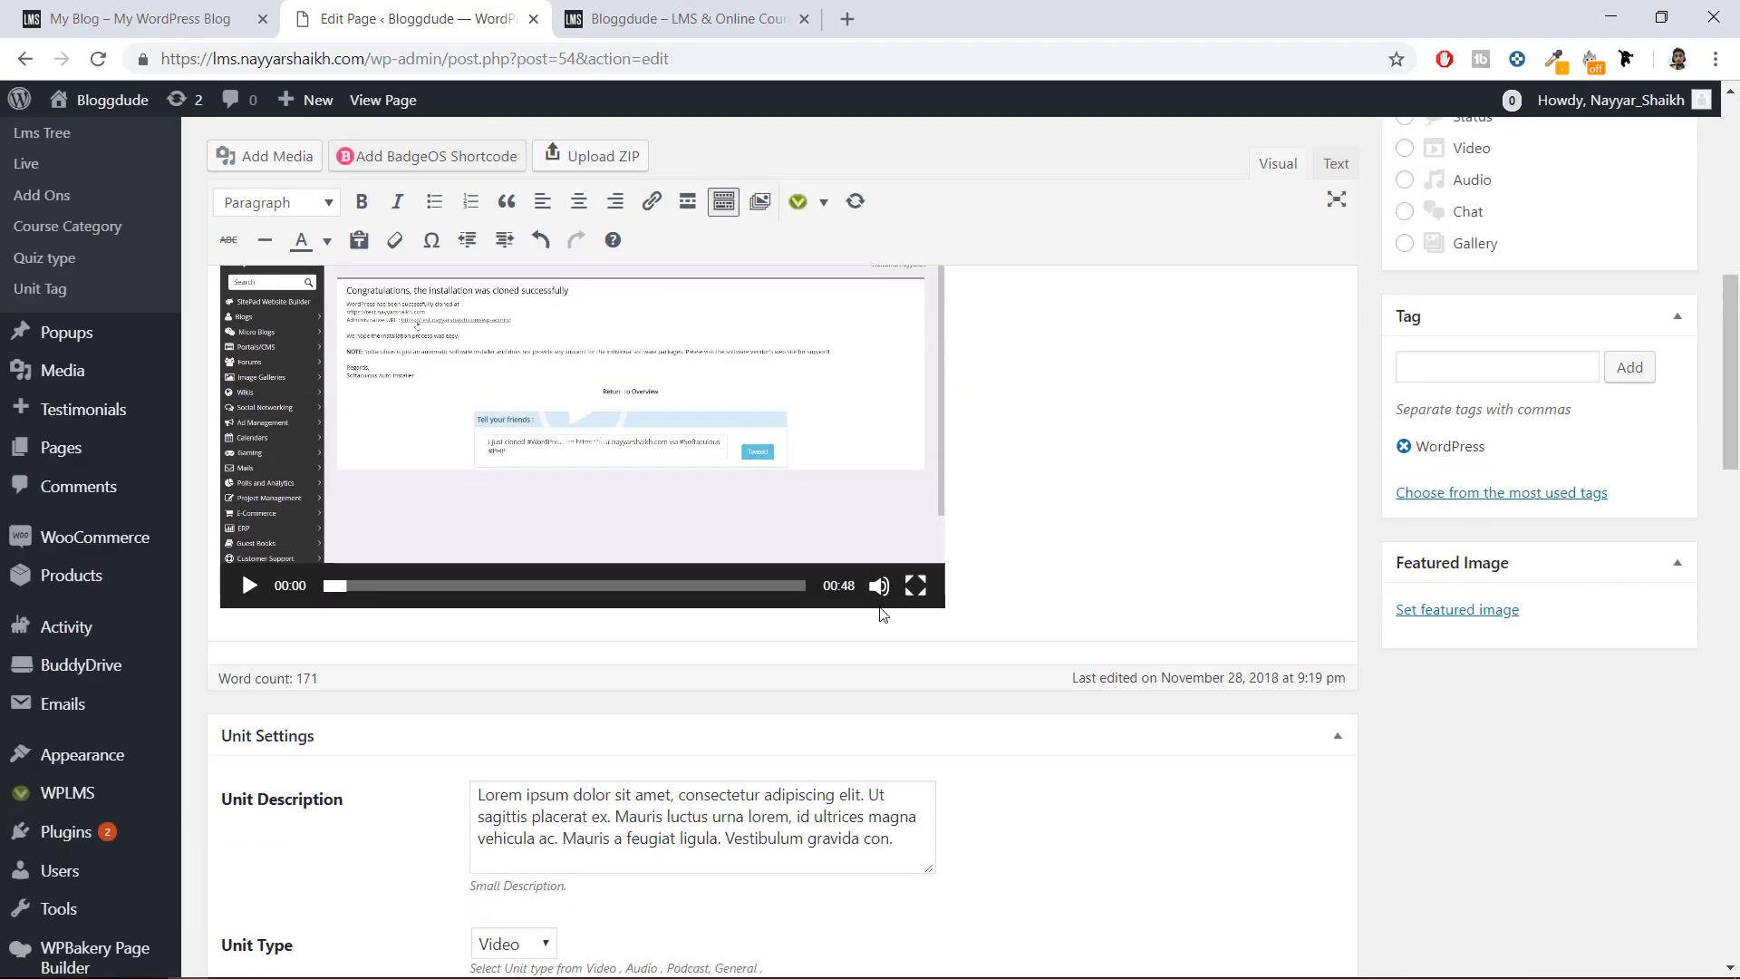
scroll(883, 606, down, 10)
scroll(882, 607, up, 15)
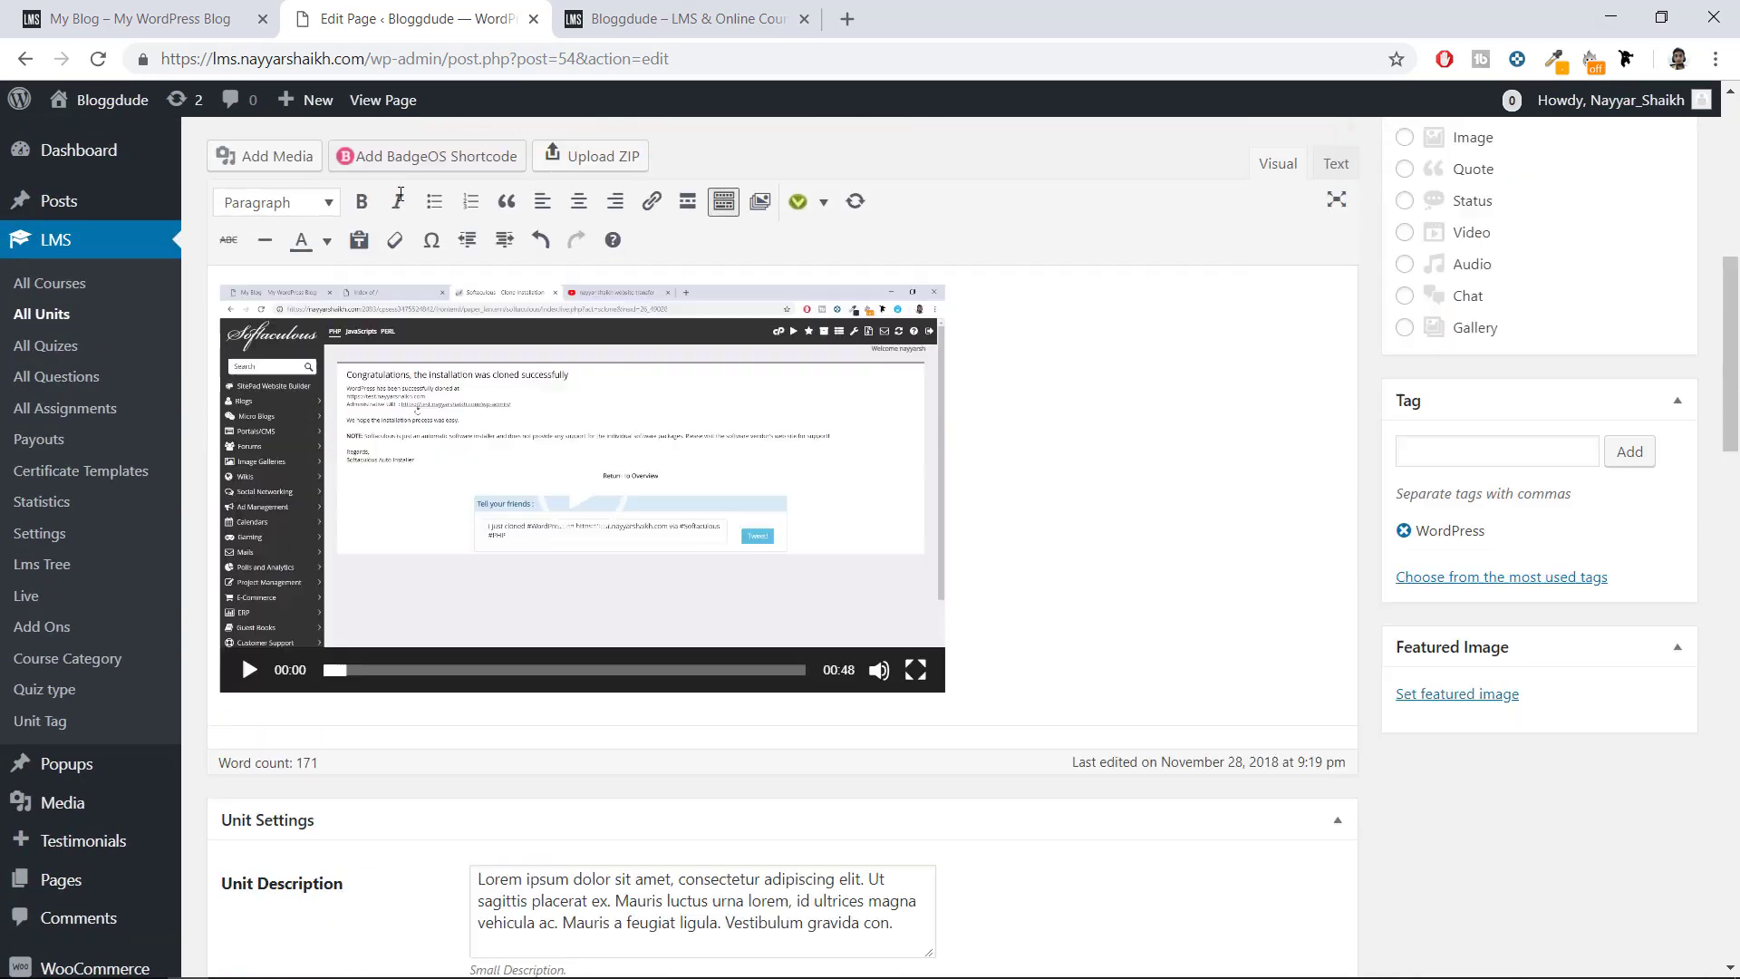
- Return to the course's edit page and publish the course
click(24, 58)
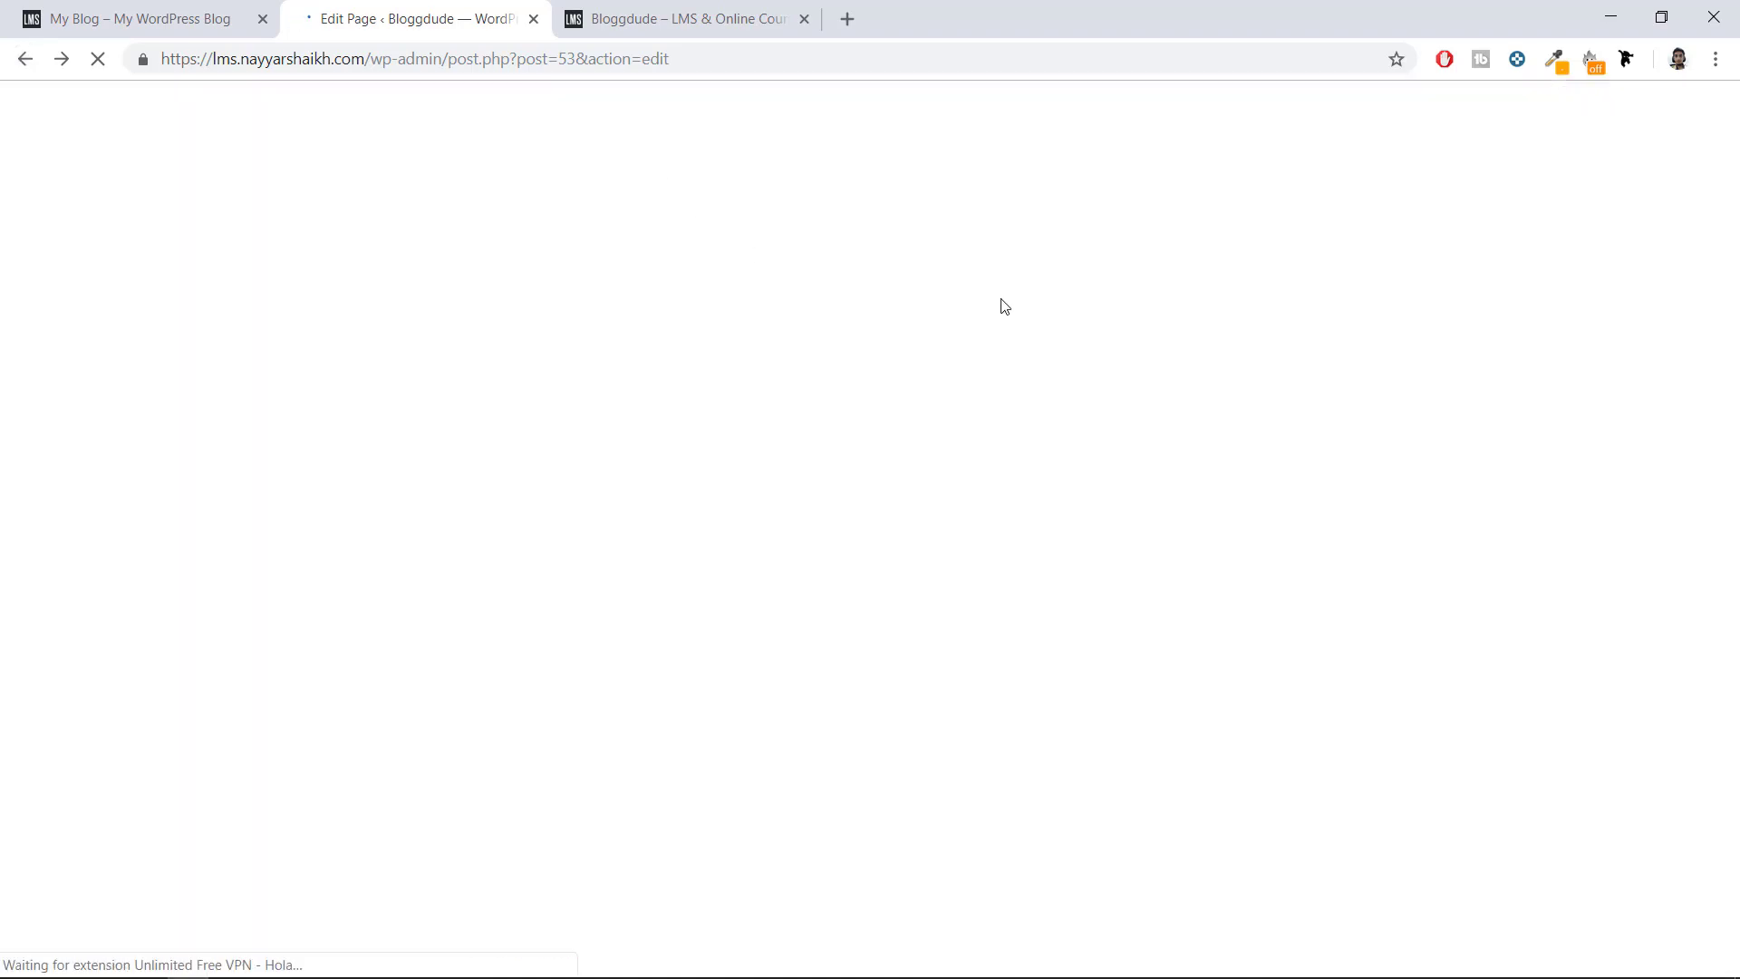
scroll(1128, 453, up, 20)
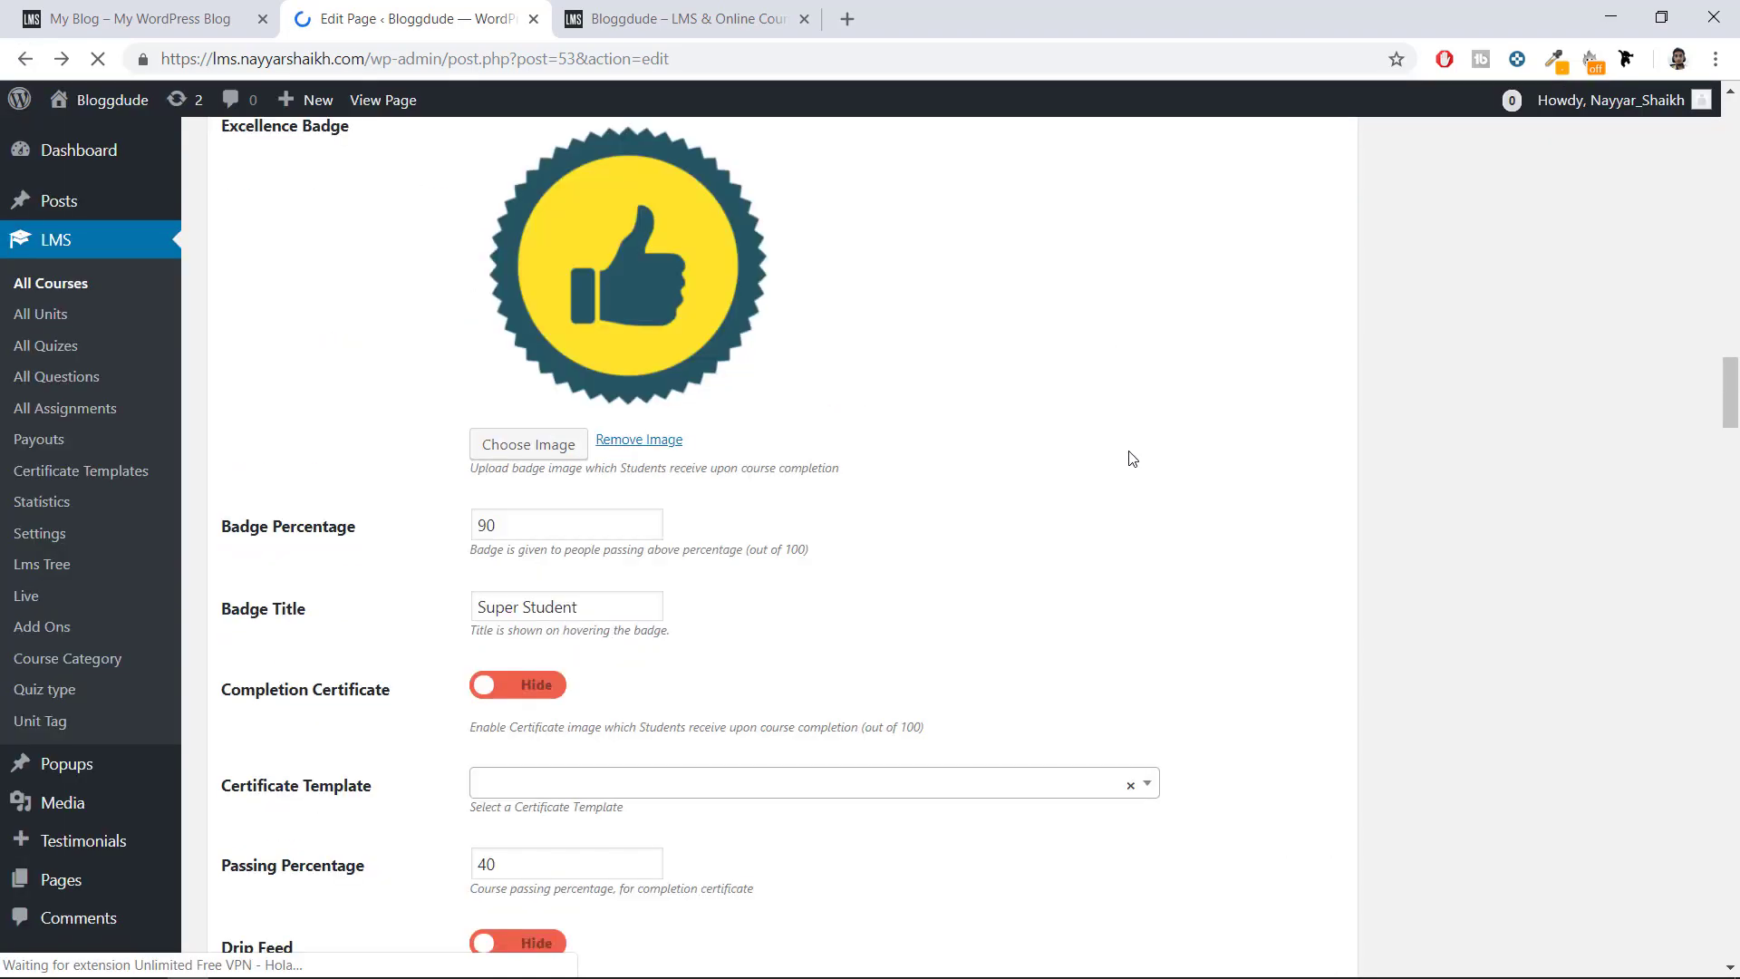
scroll(1131, 453, up, 3)
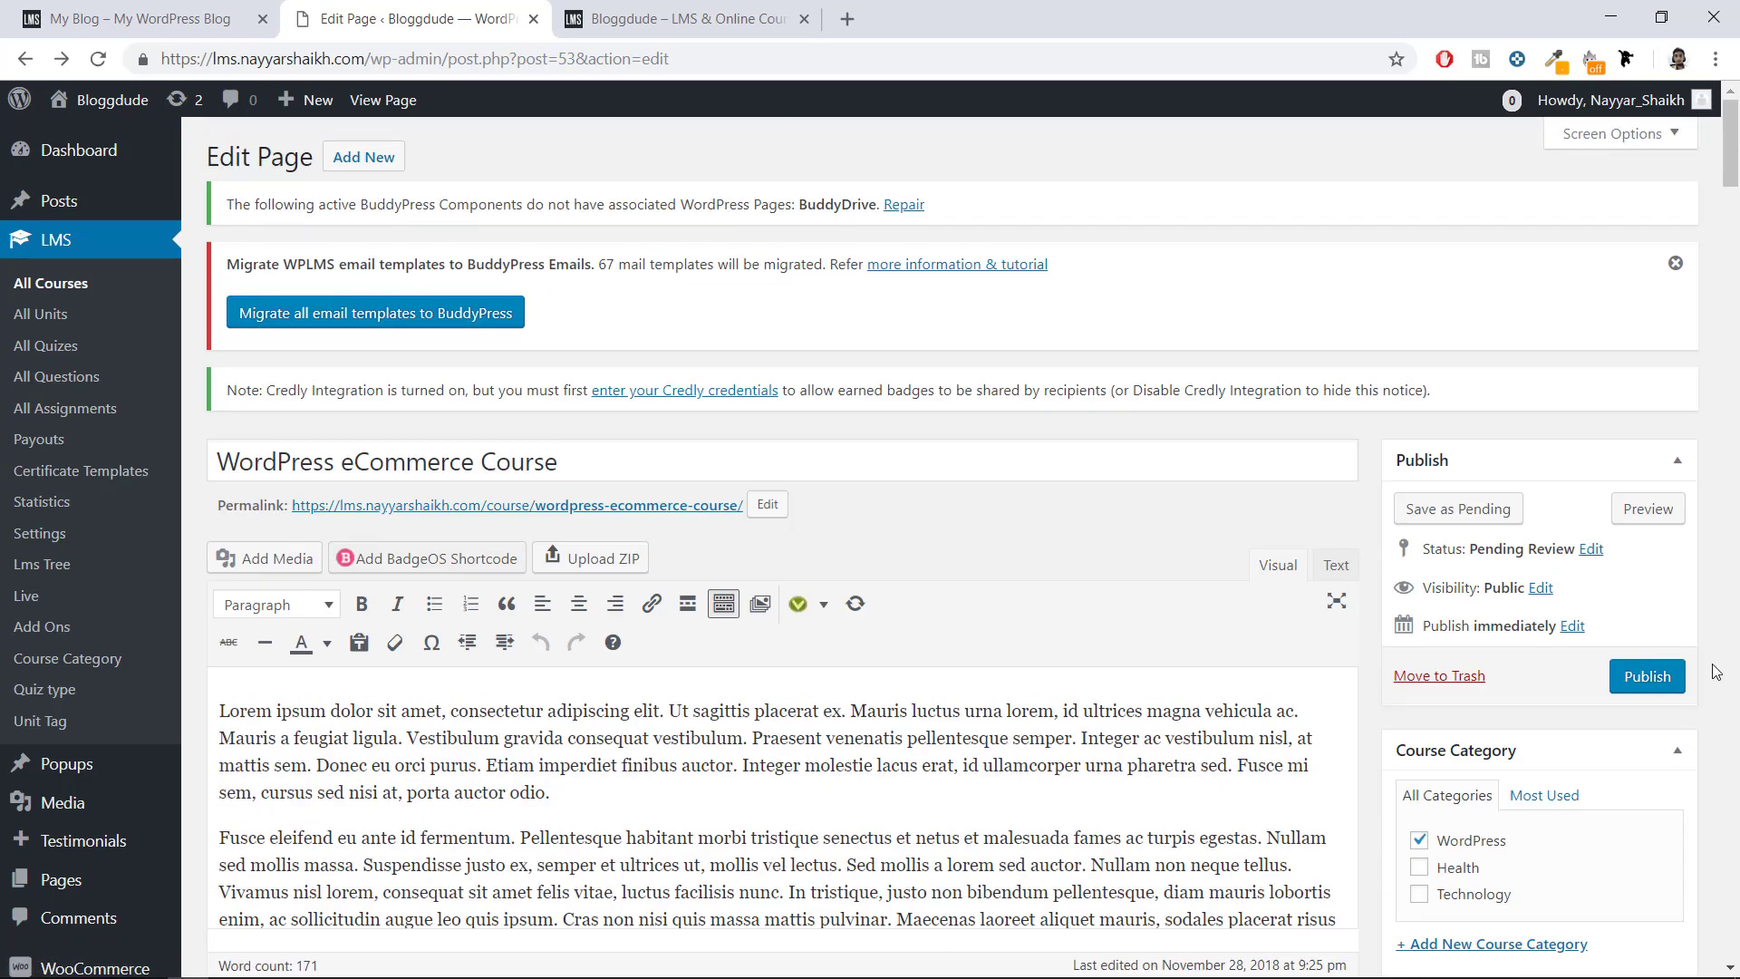
click(1647, 687)
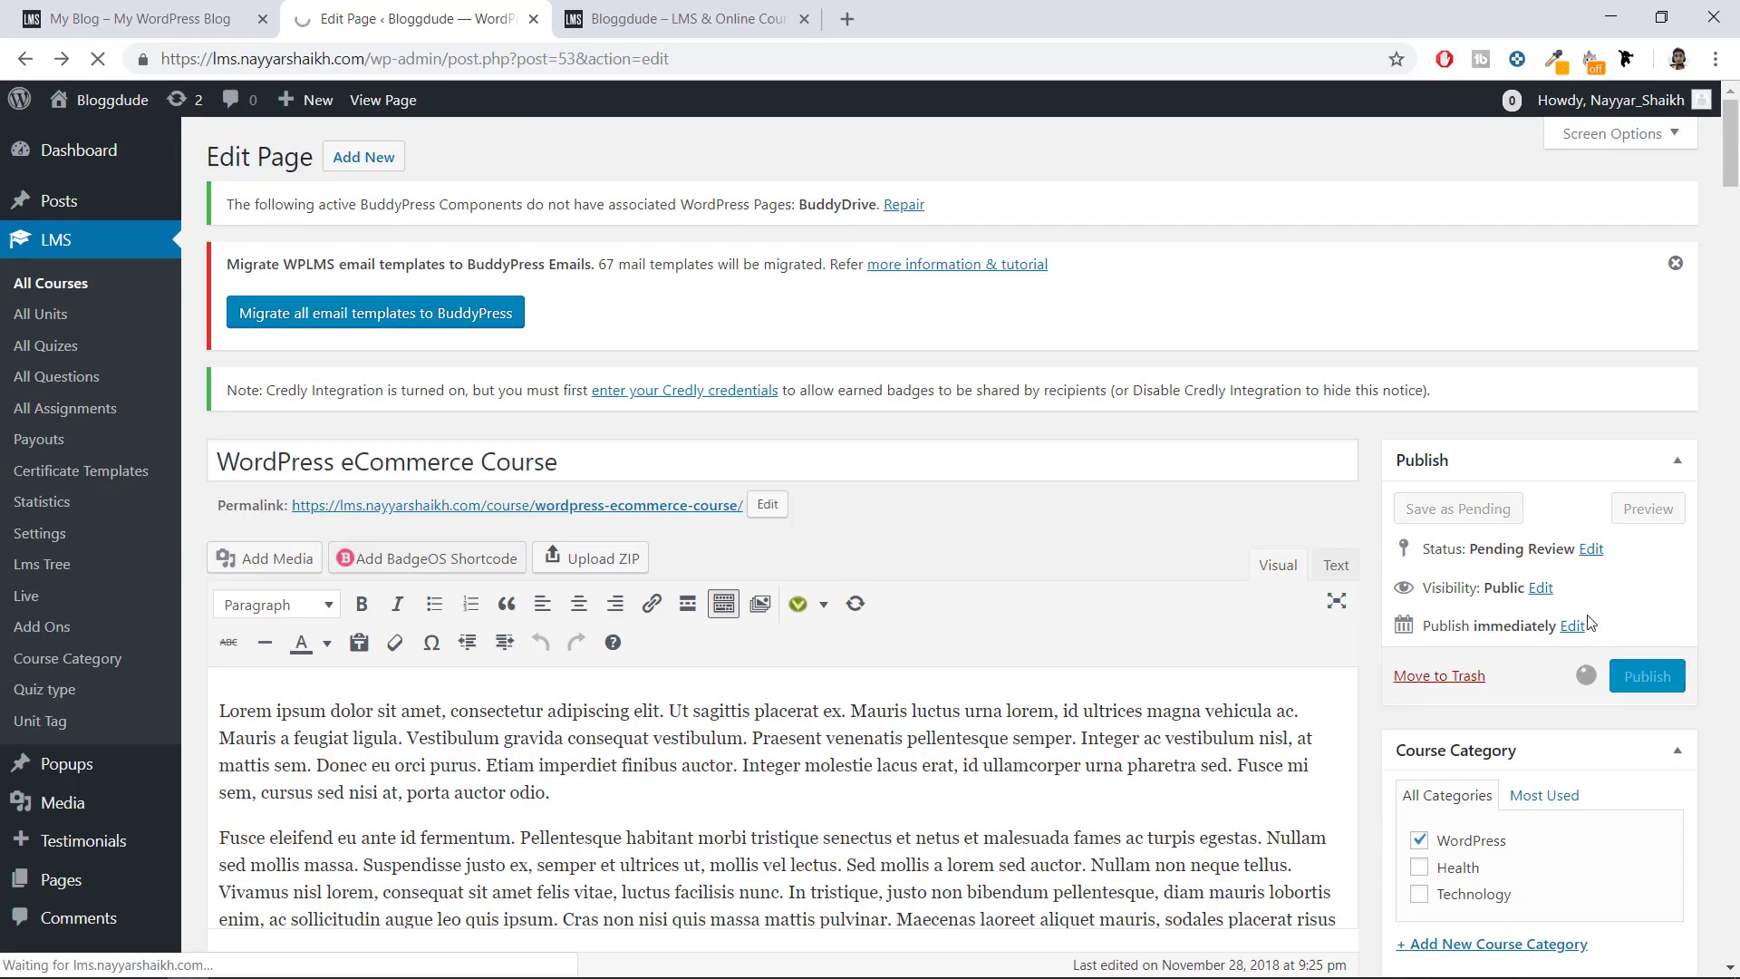
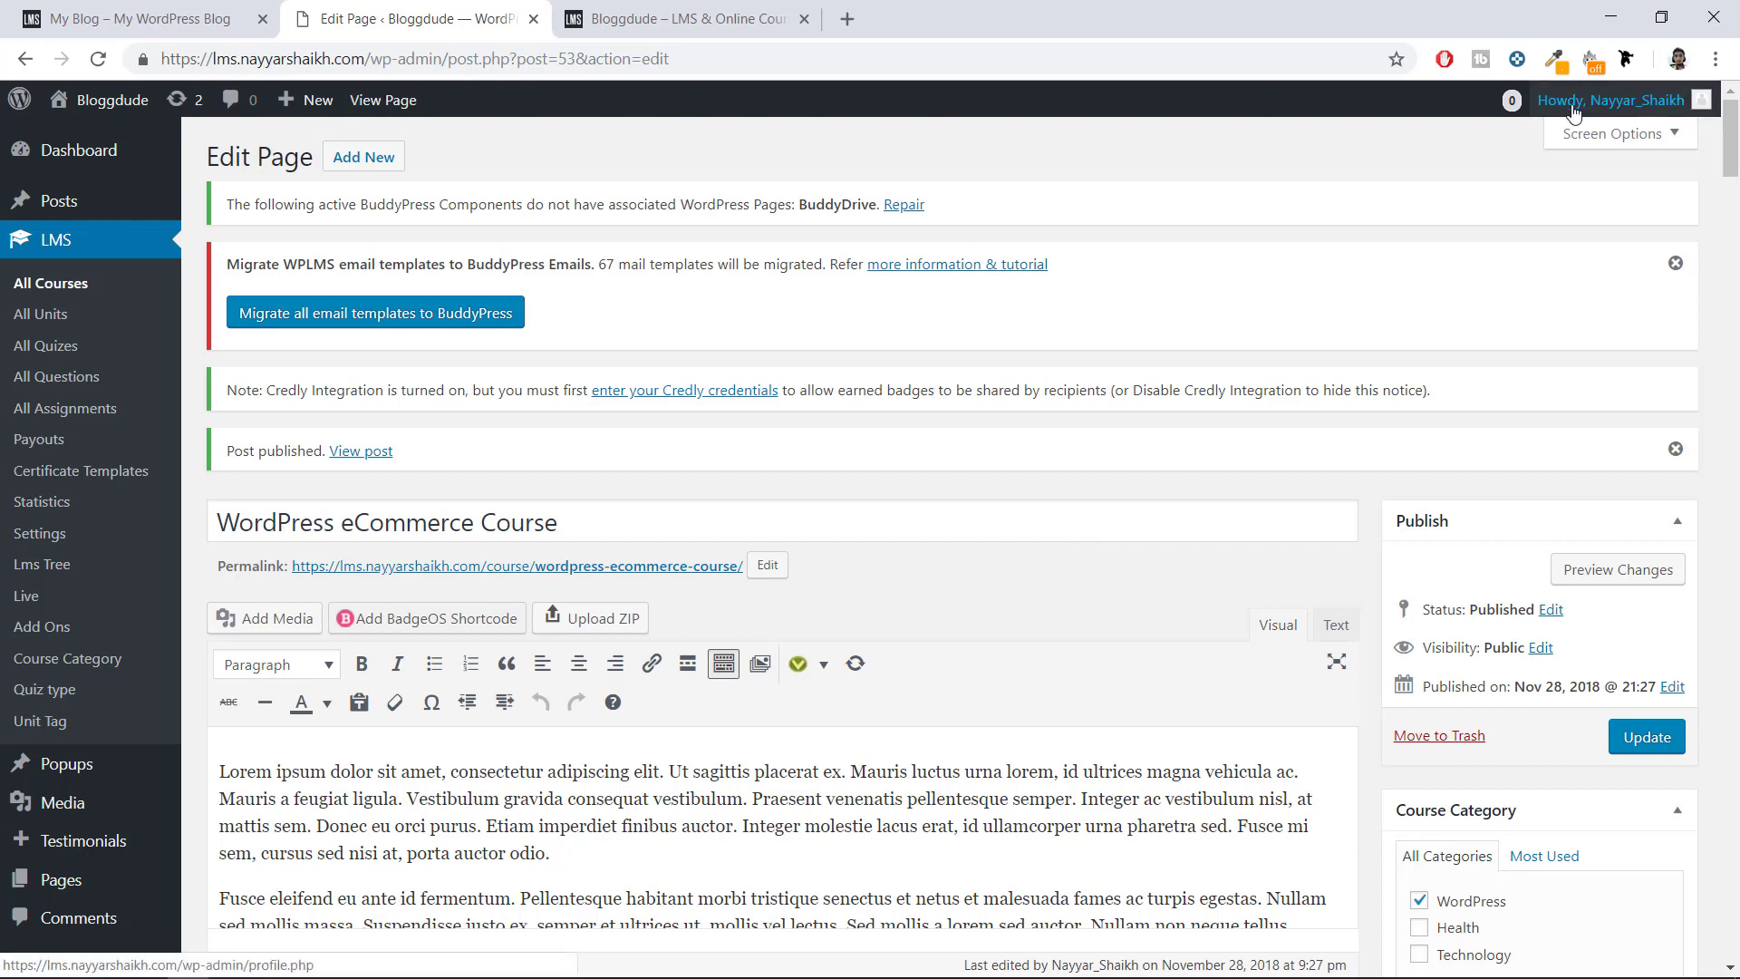
- Go to Plugins > Add New from the admin sidebar
mouse_move(97, 114)
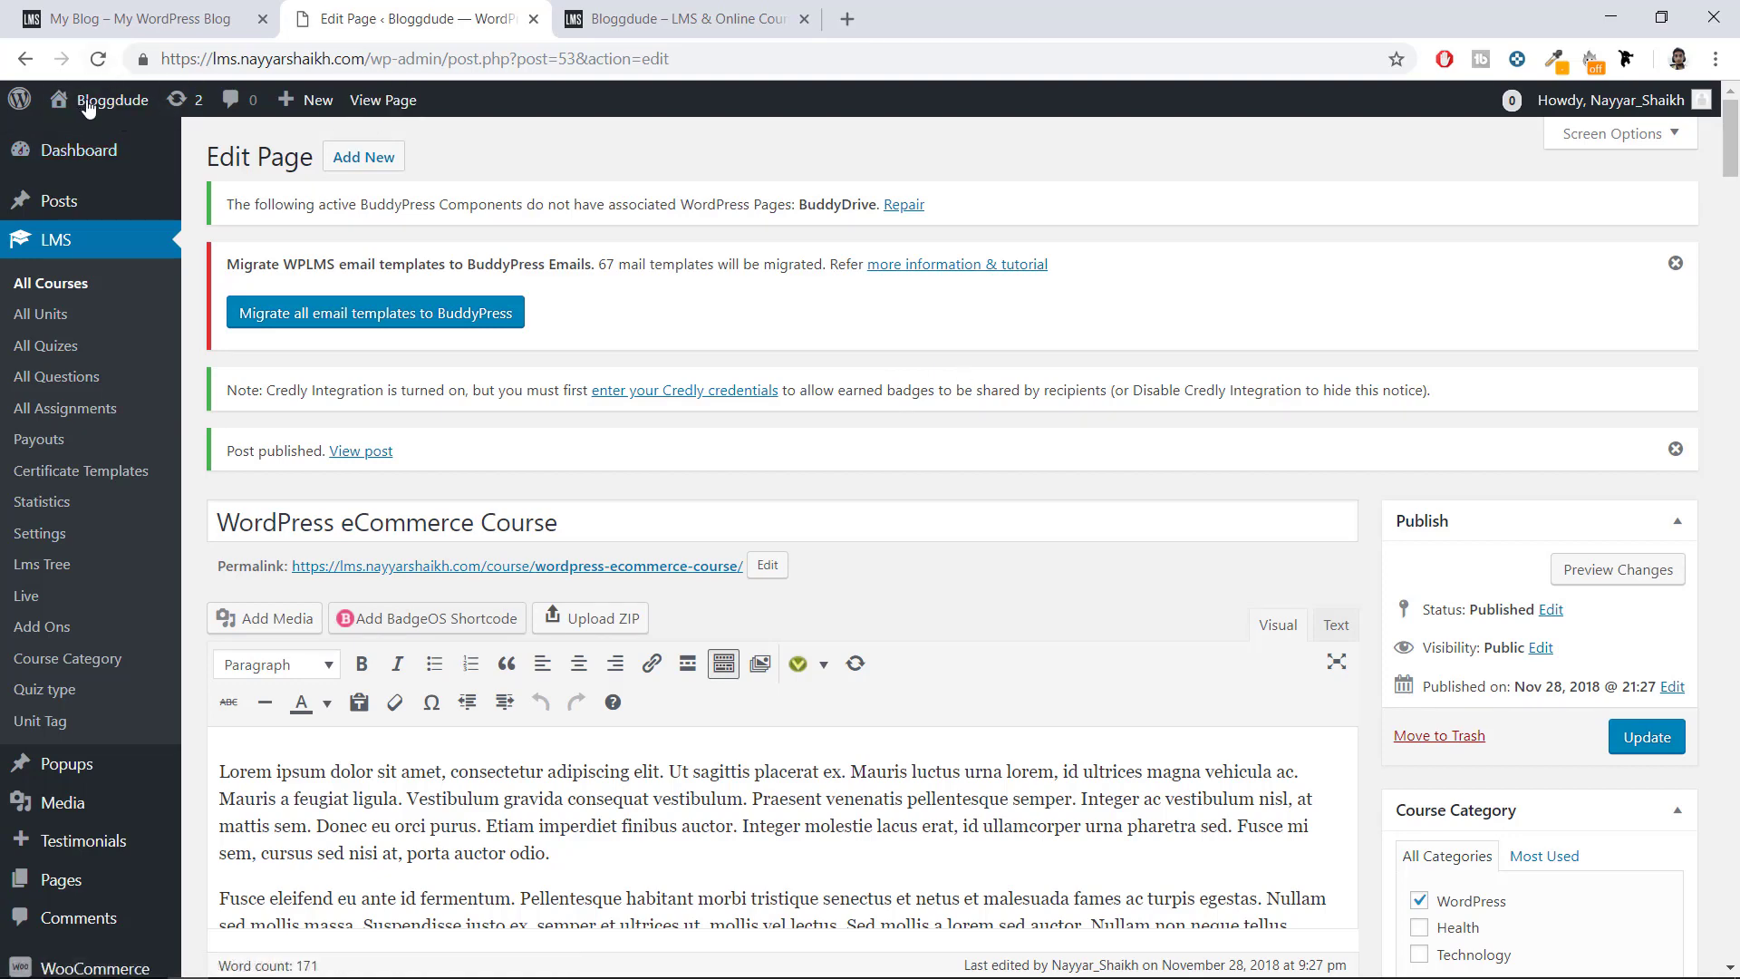
scroll(736, 140, down, 5)
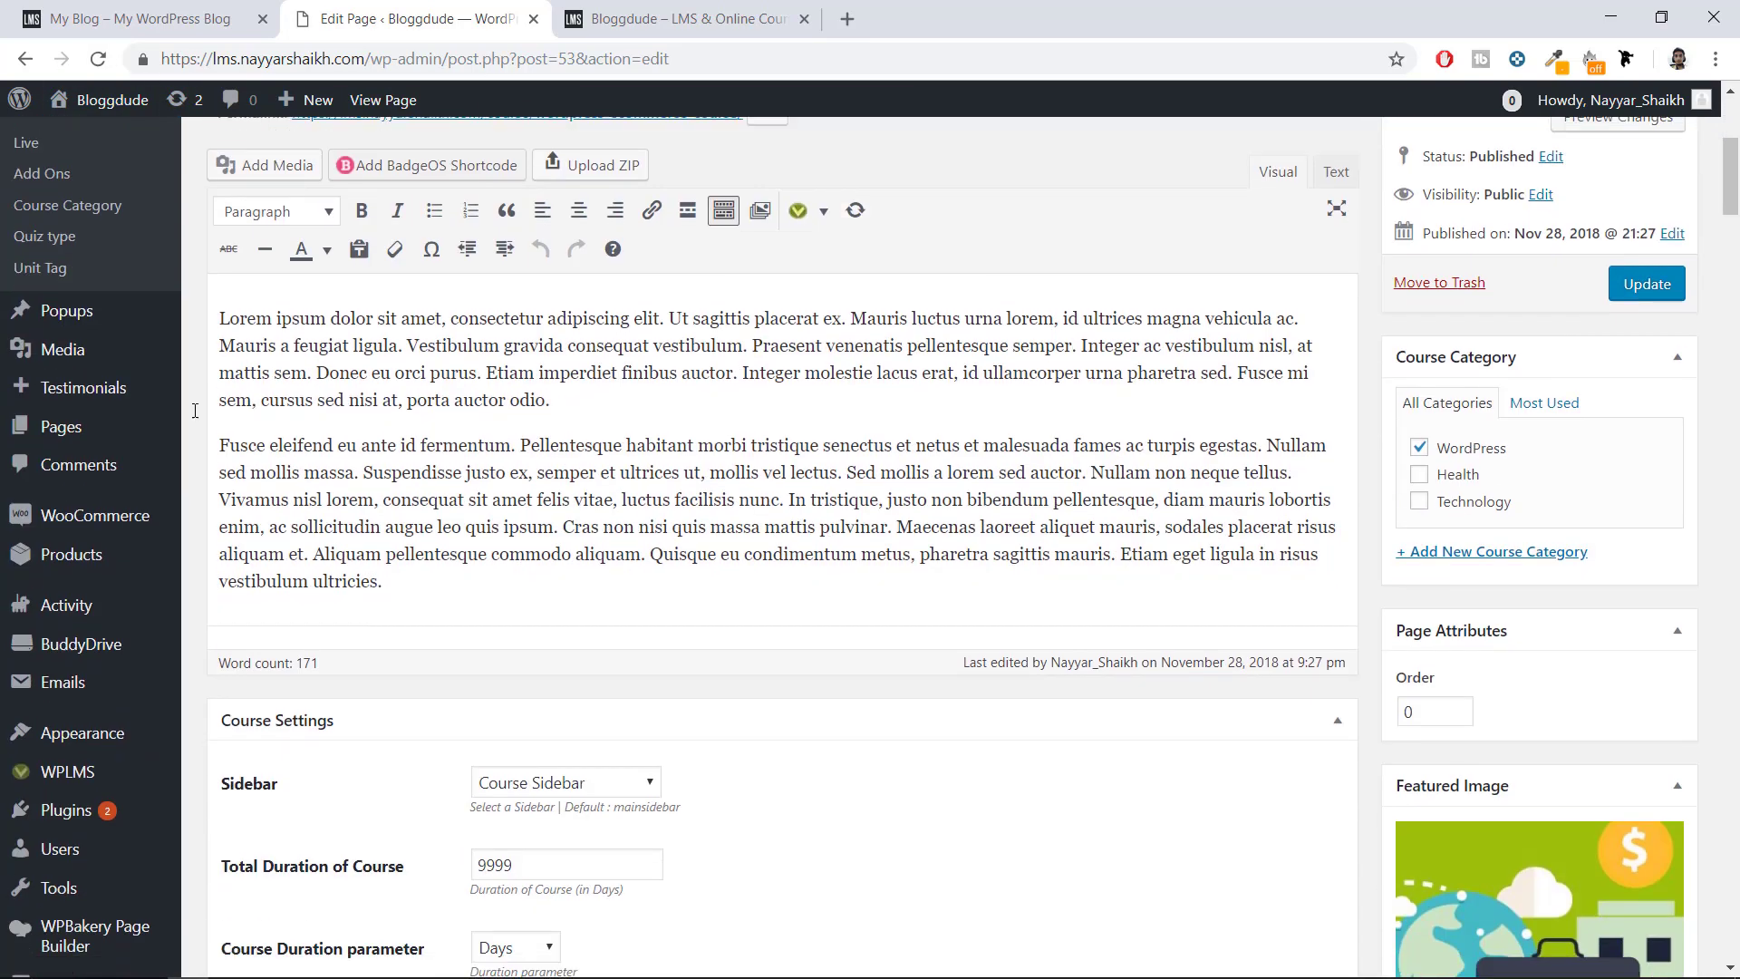
scroll(78, 635, down, 1)
mouse_move(76, 716)
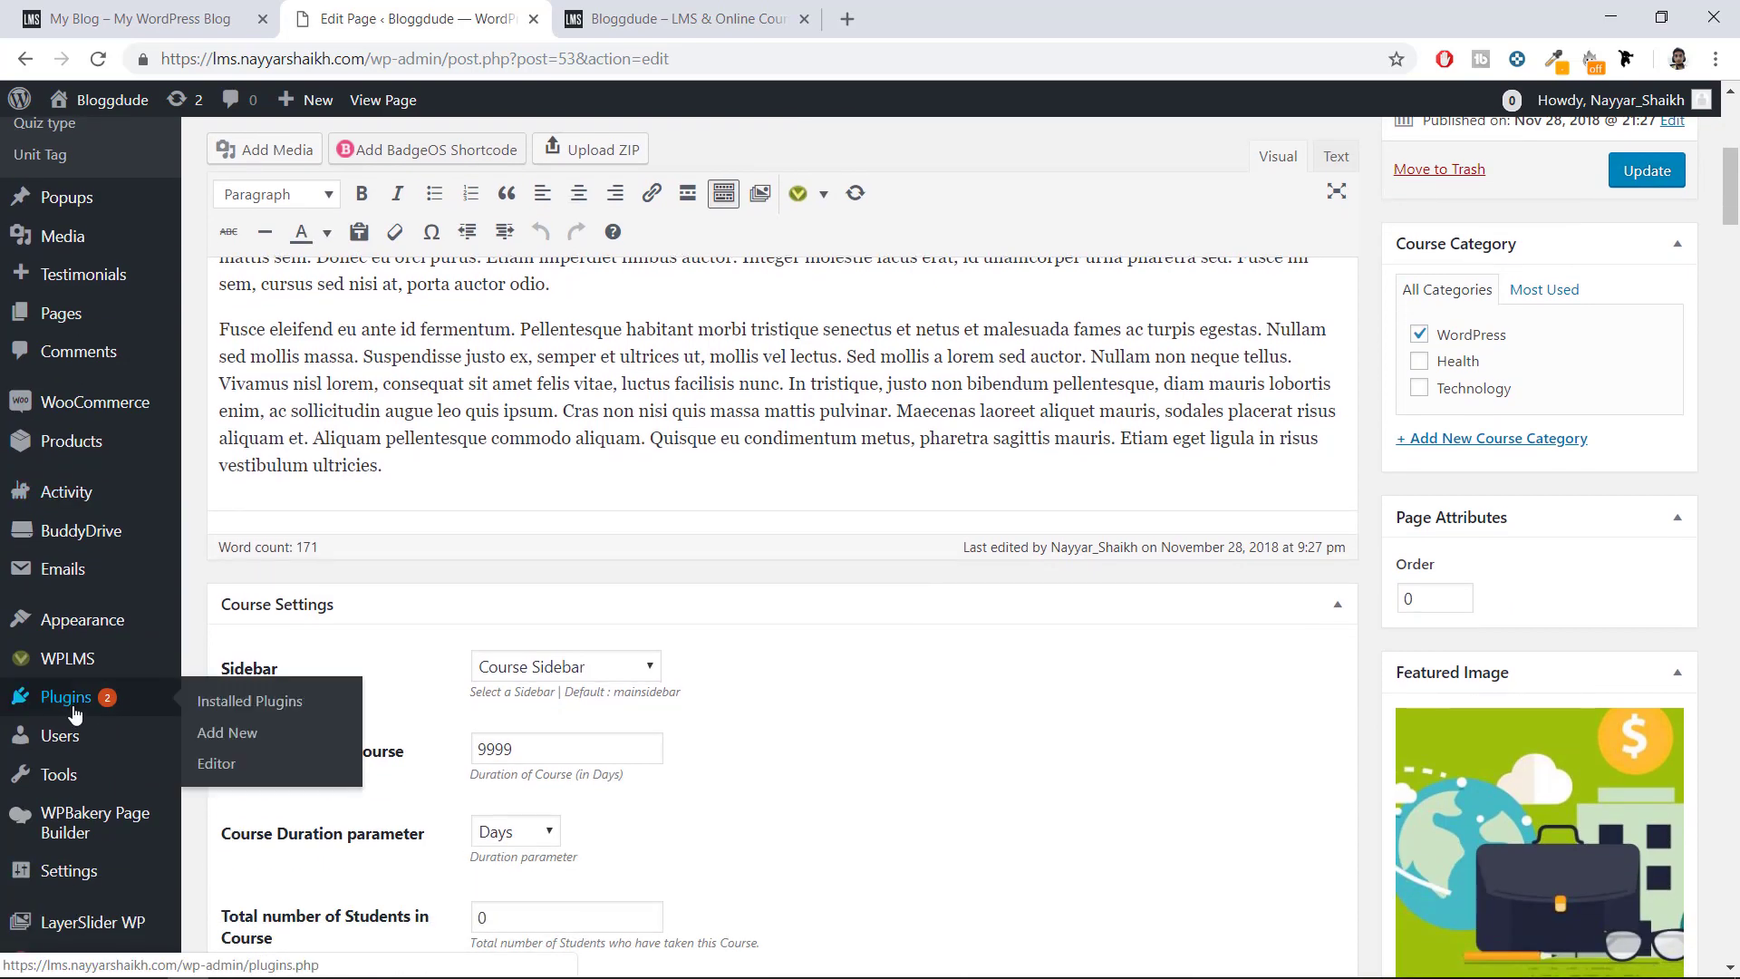
click(272, 734)
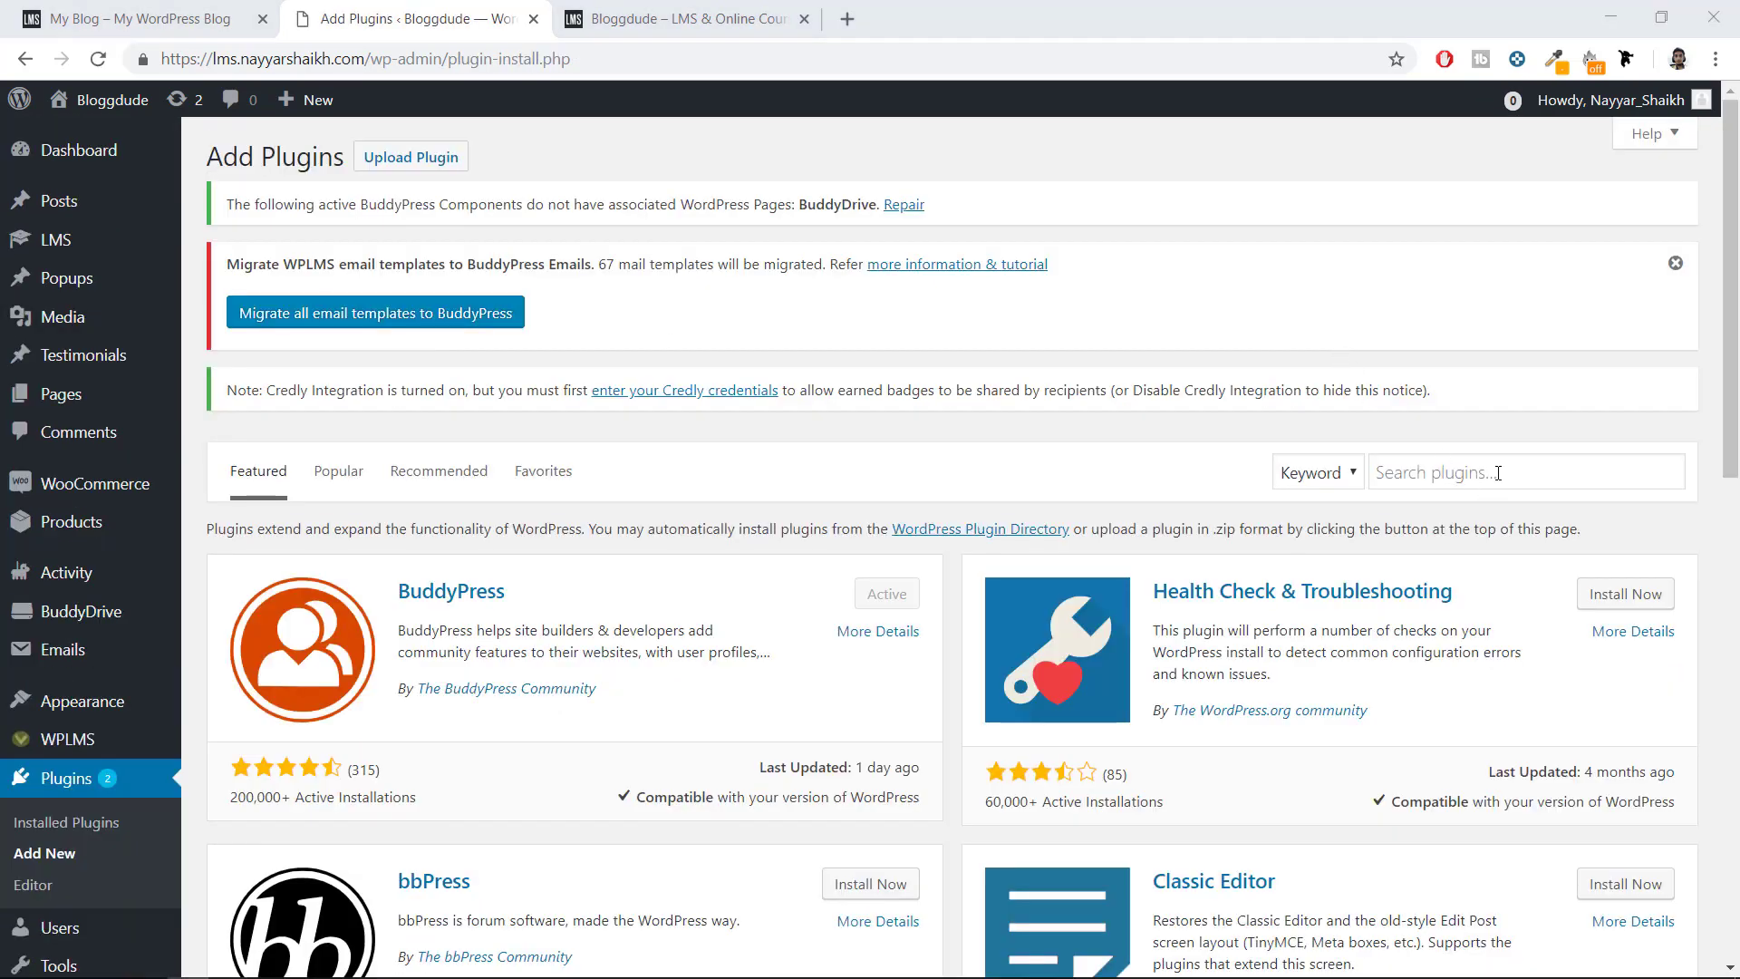
- Search the plugin directory for 'Hide Admin Bar'
click(1498, 472)
text(Hide Admin Bar)
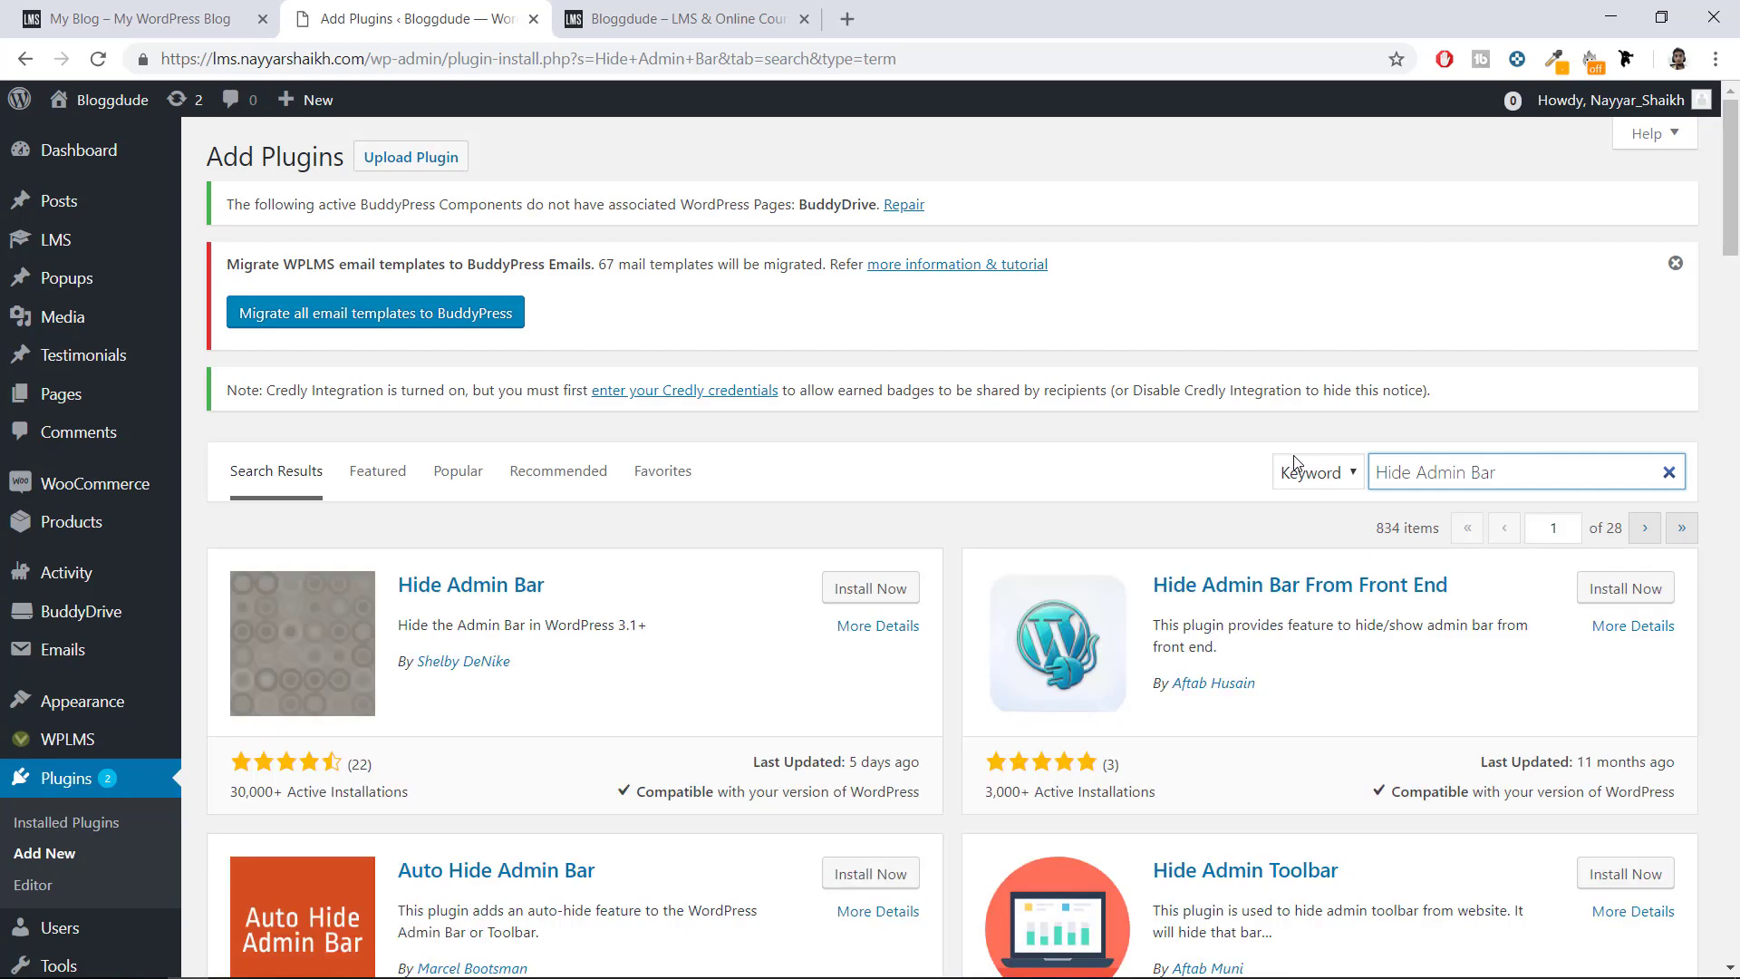
scroll(1305, 469, down, 1)
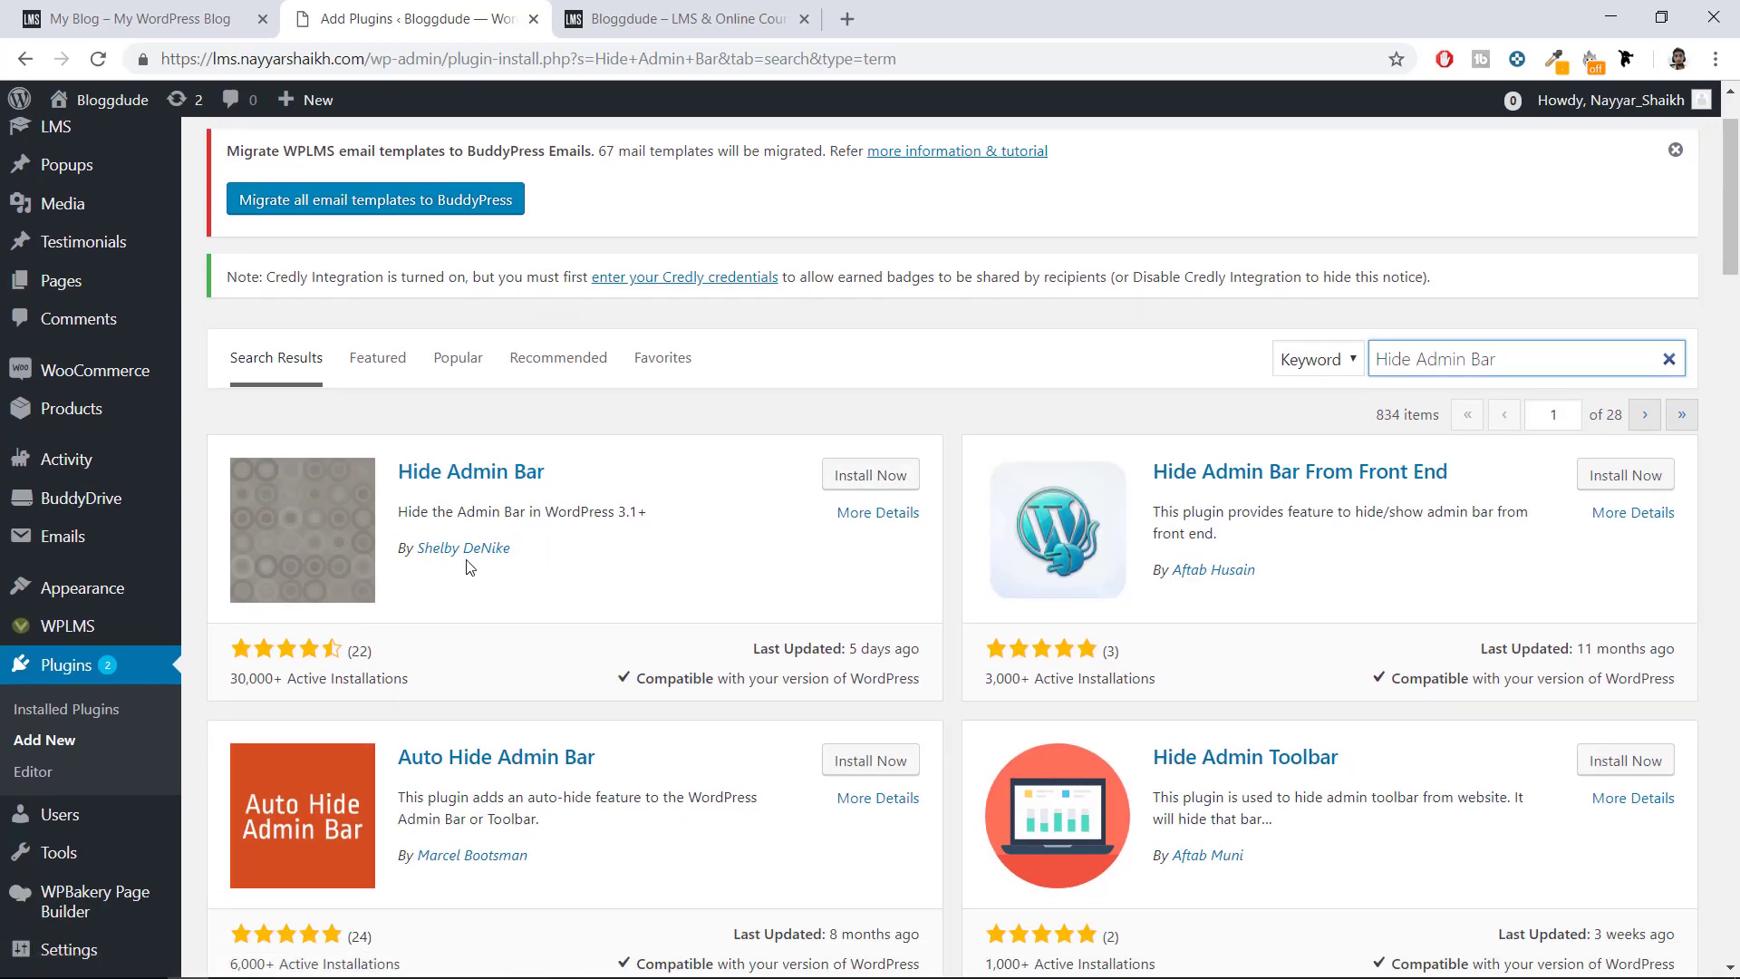
drag(556, 554, 416, 549)
- Install the Hide Admin Bar plugin from the results and activate it
click(501, 475)
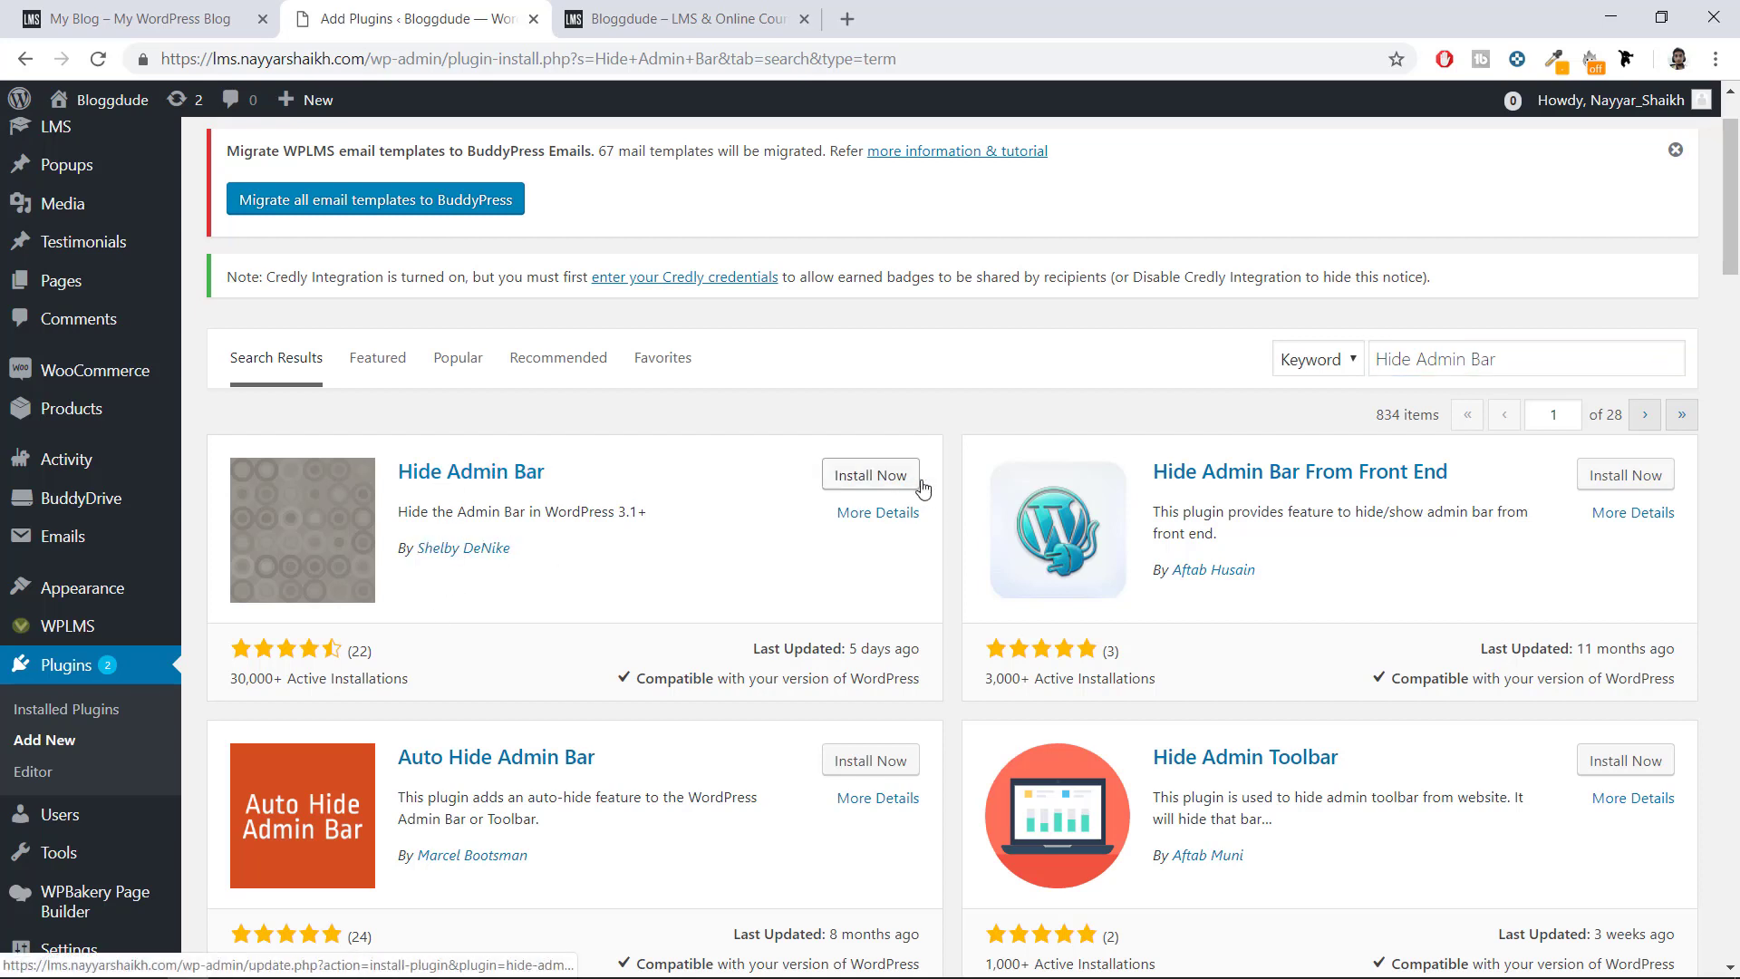
click(875, 475)
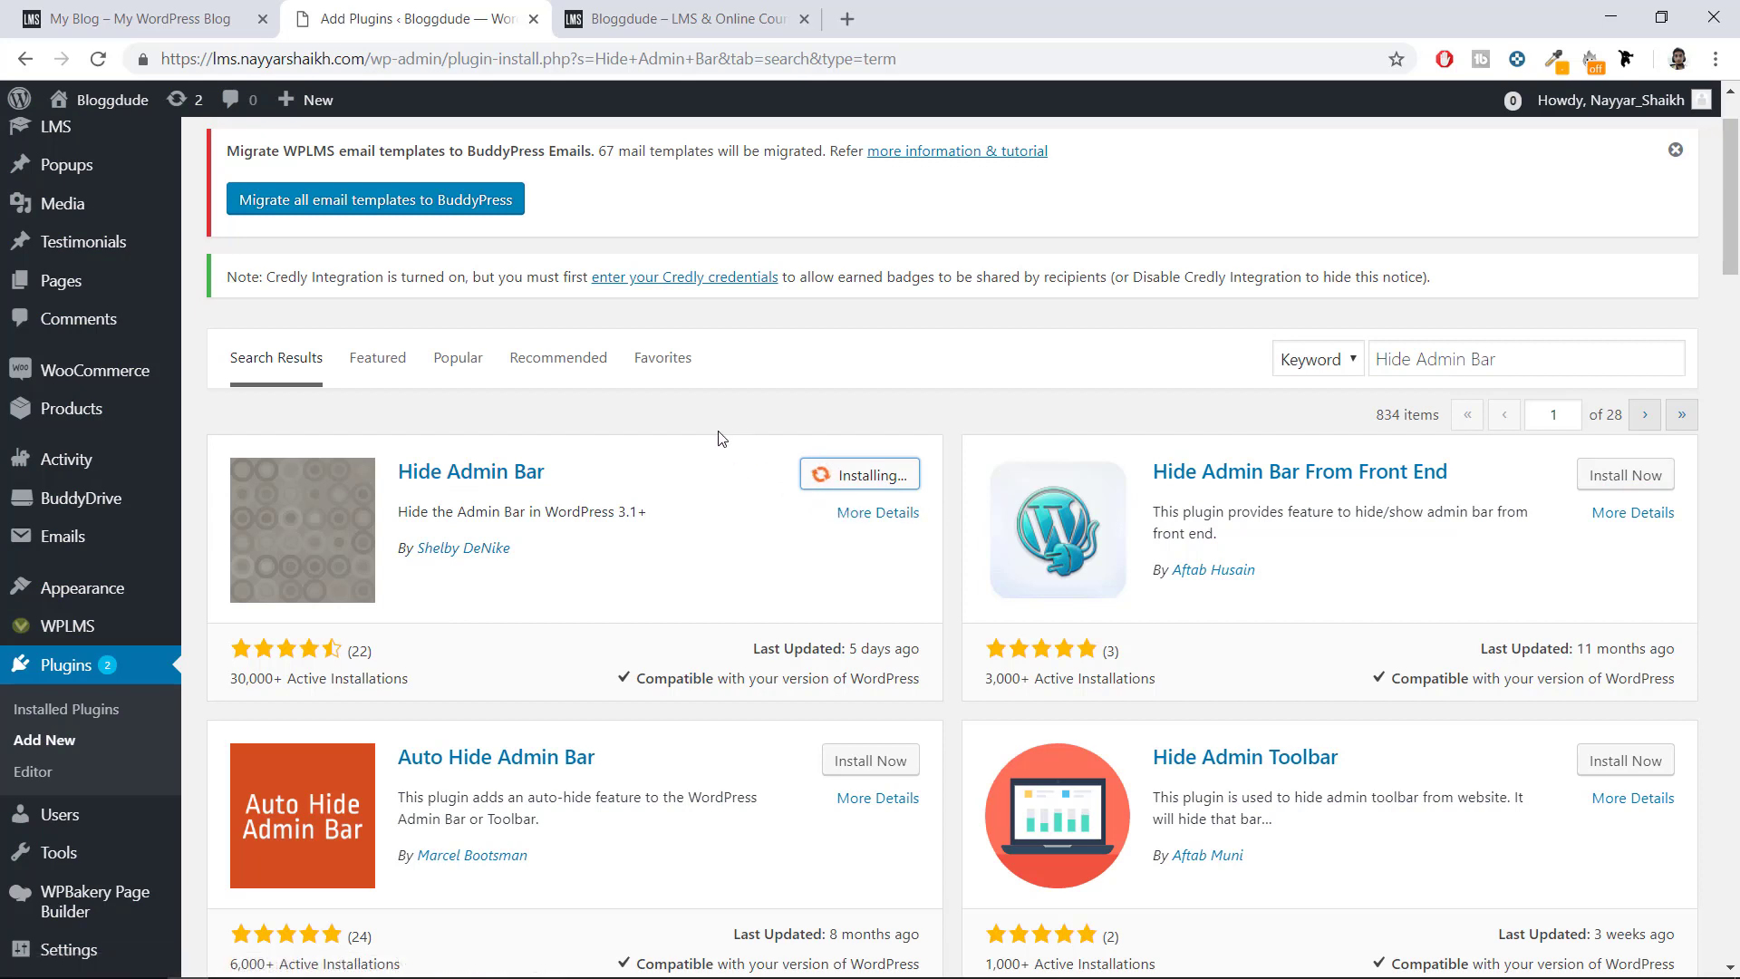
click(871, 489)
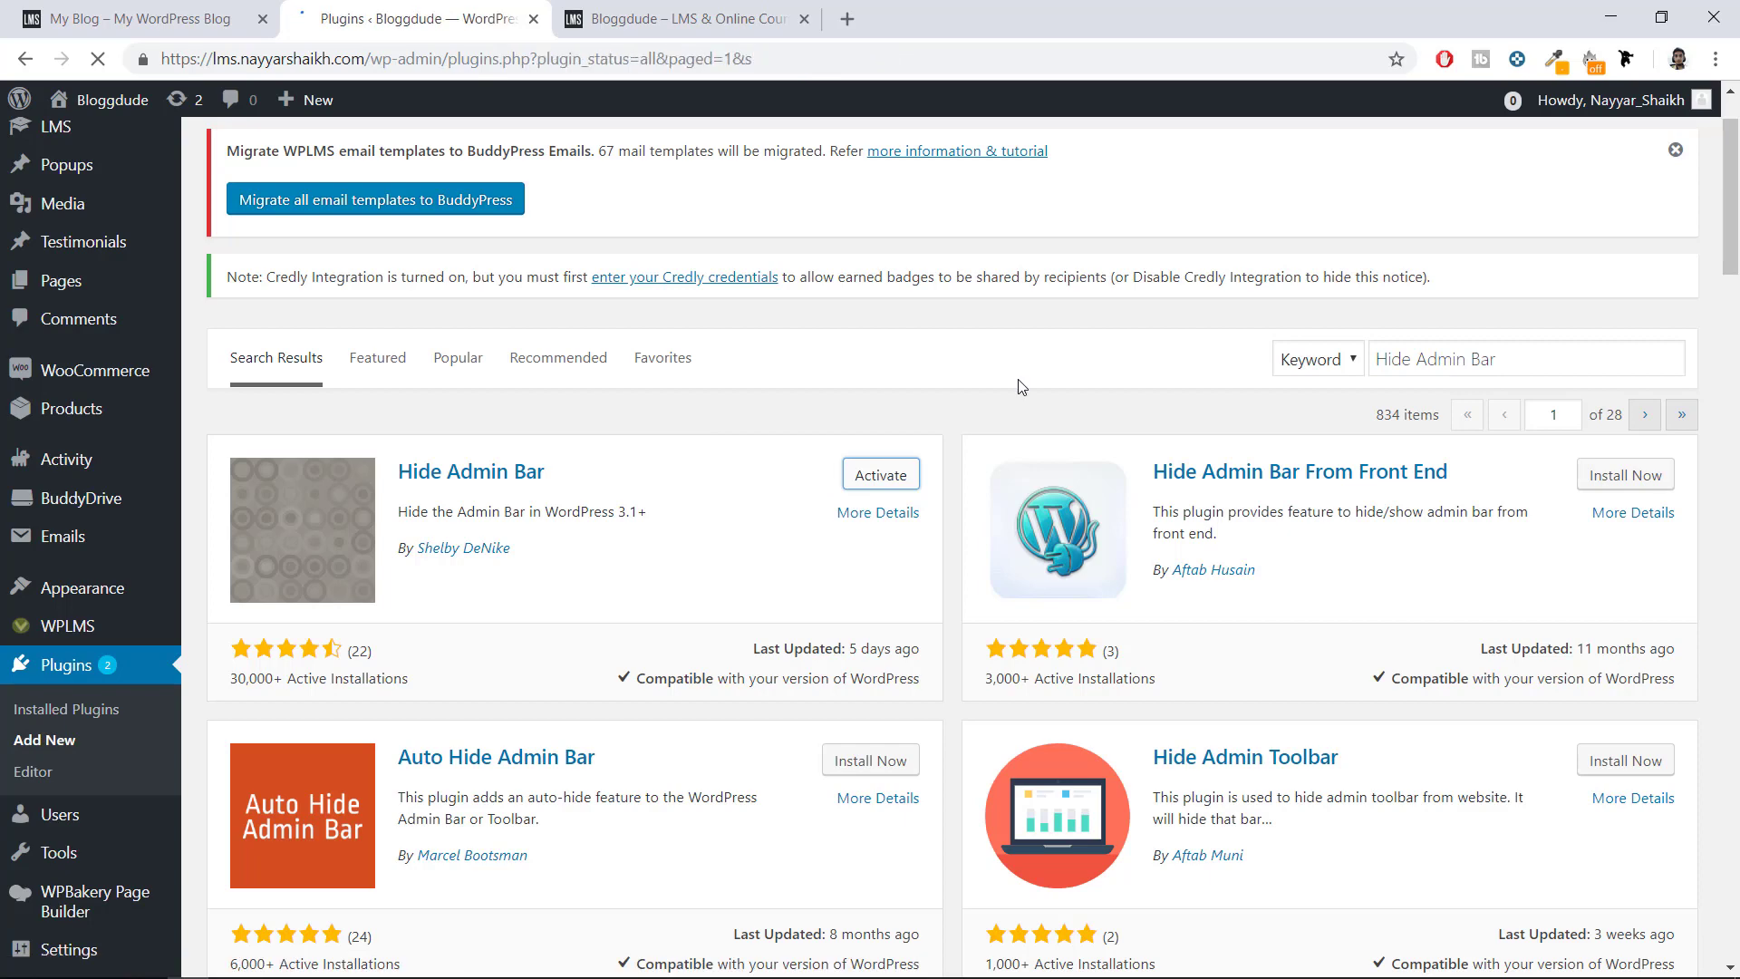
key(ctrl+Tab)
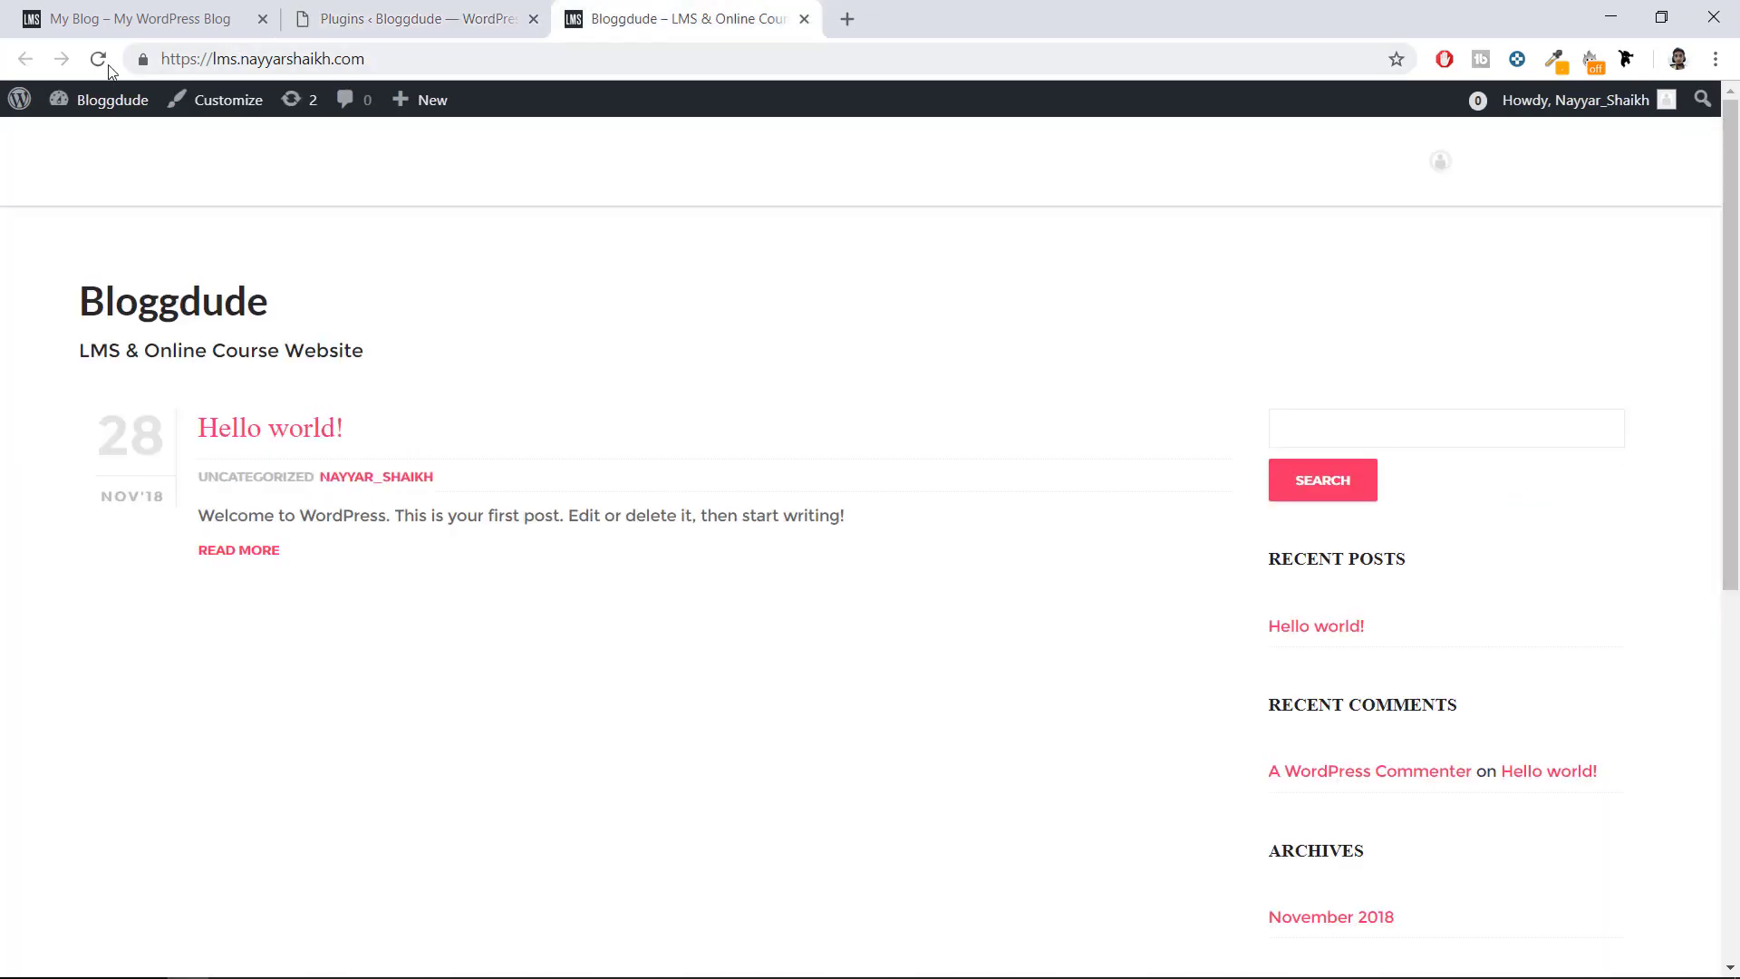
- Reload the site front page, check the WPLMS demo top, and return to Plugins
click(99, 63)
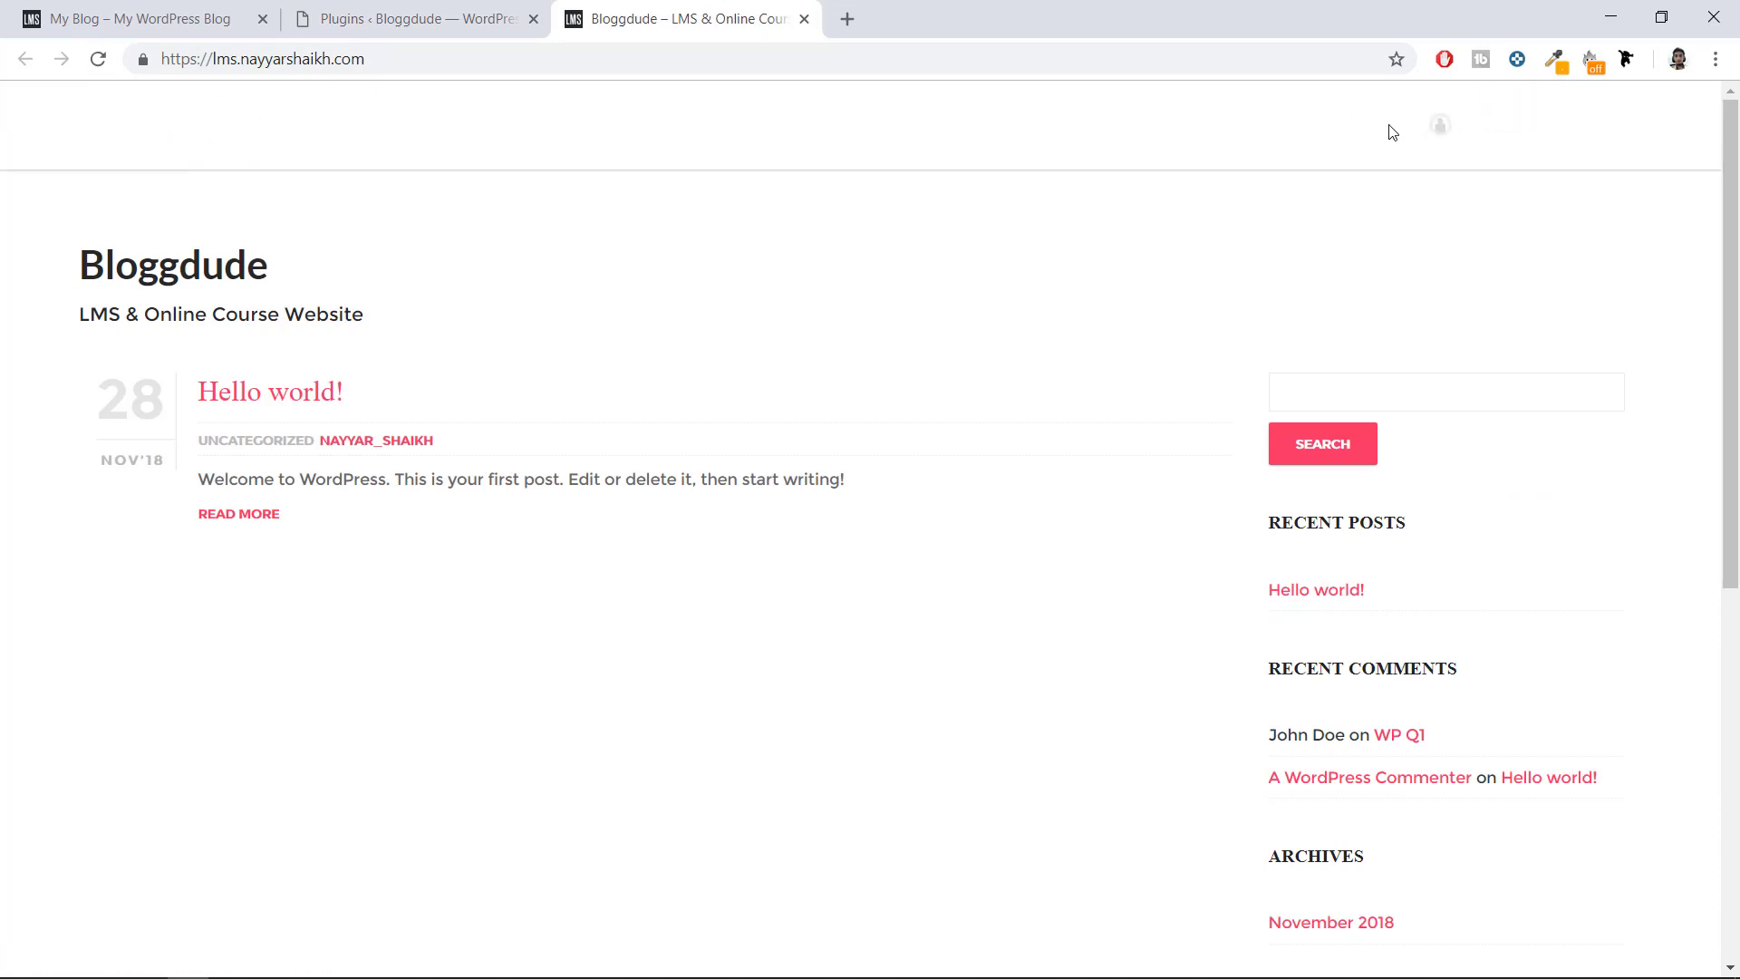
click(396, 11)
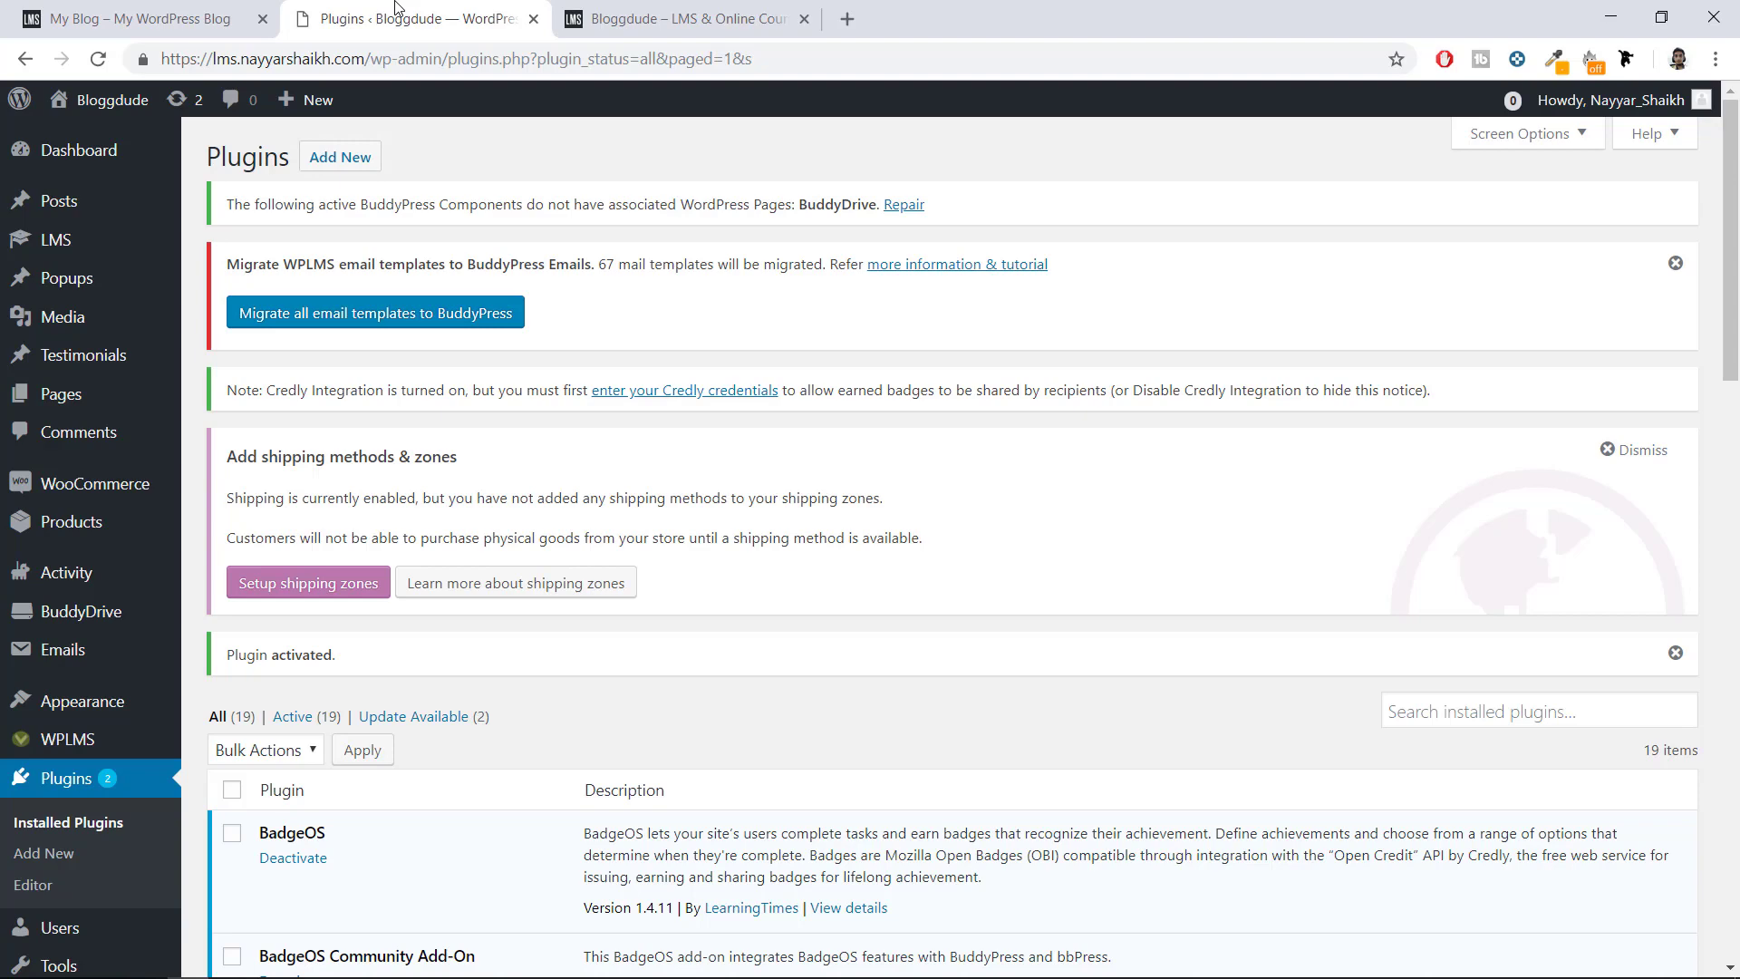
click(145, 18)
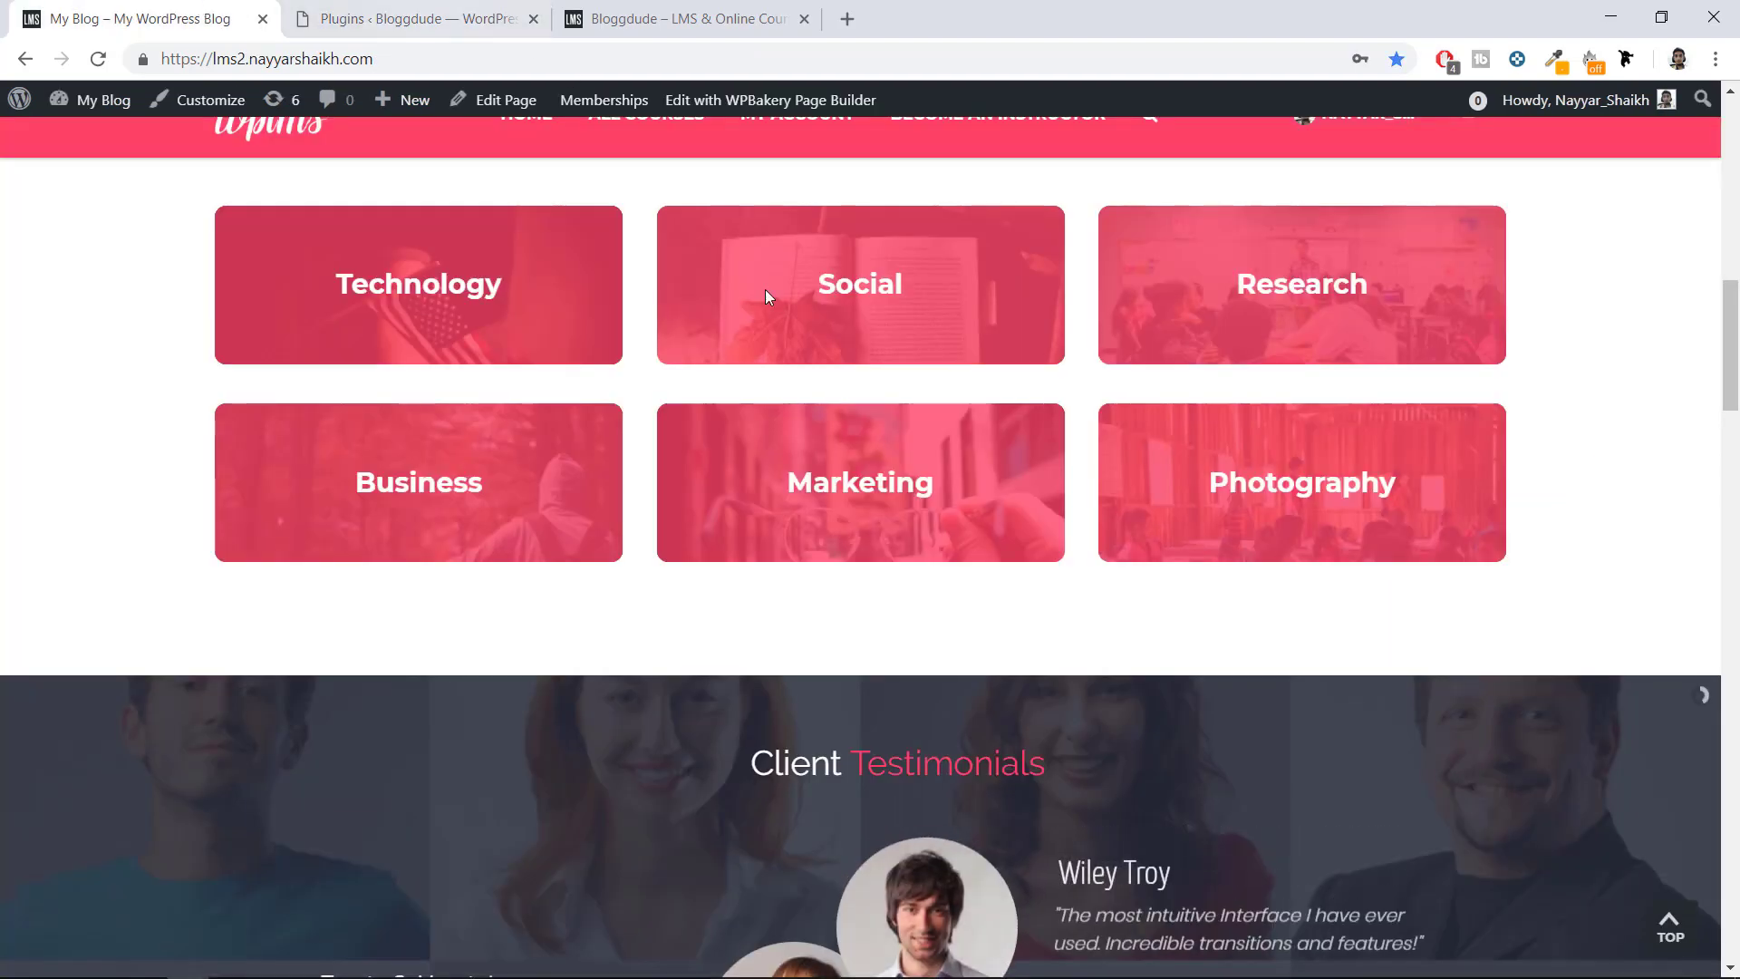
scroll(776, 431, up, 8)
scroll(776, 427, up, 5)
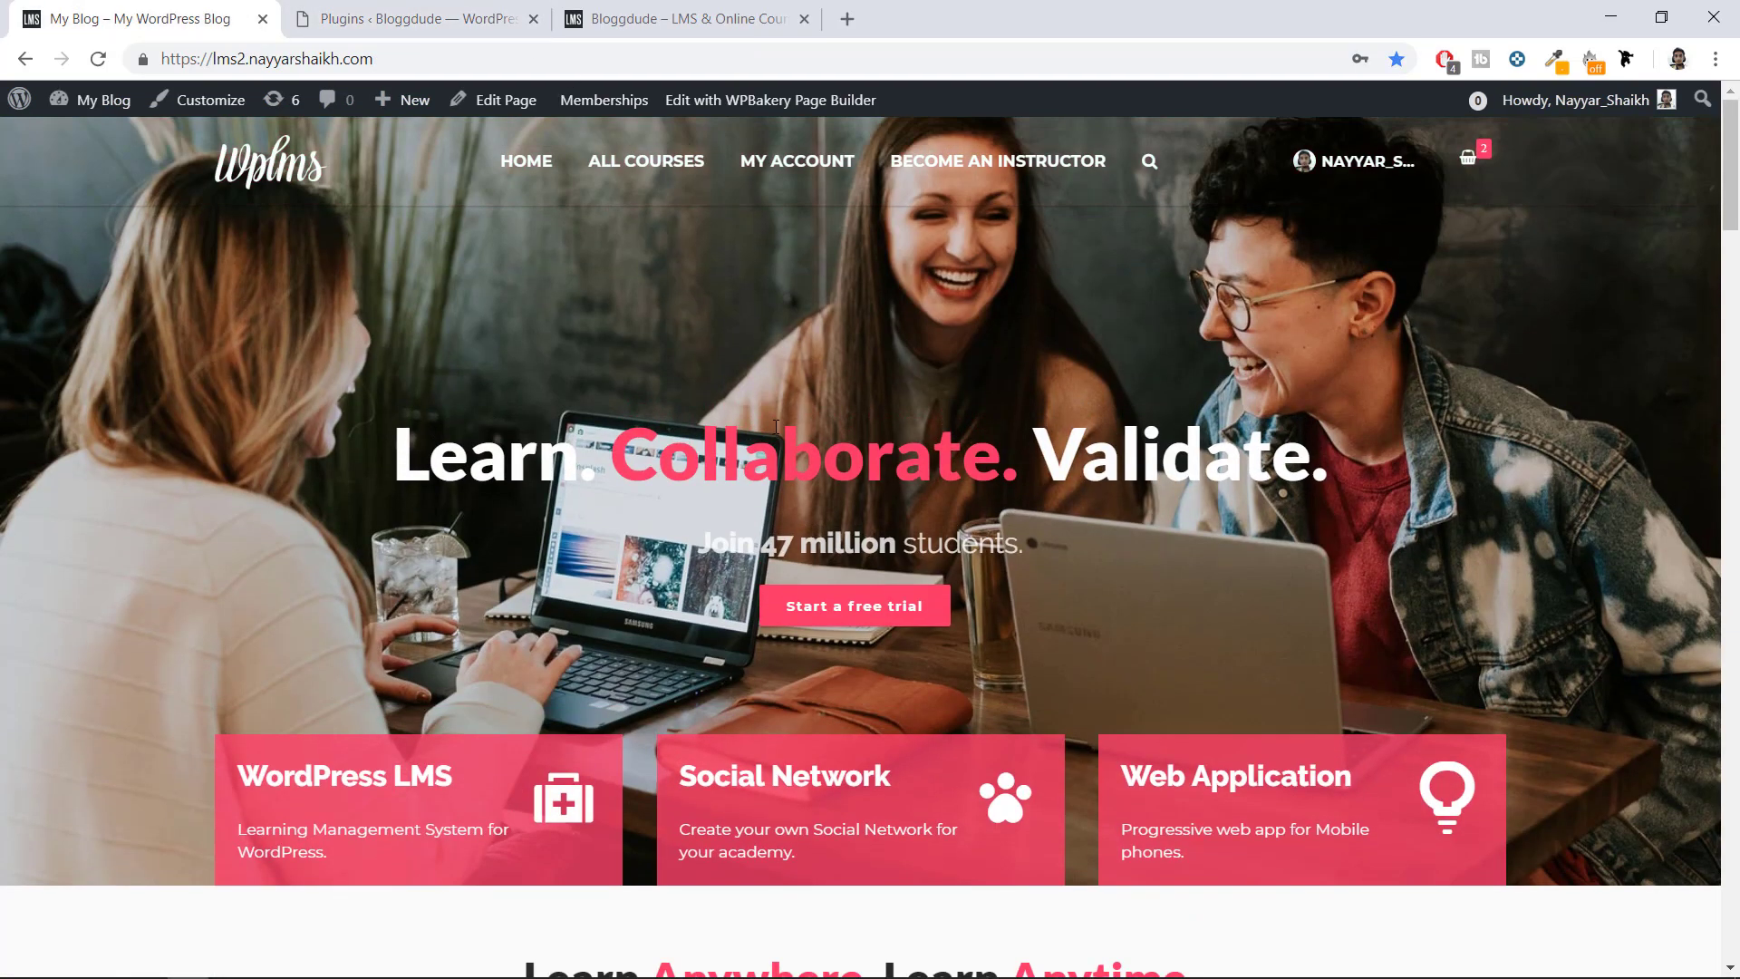
click(362, 19)
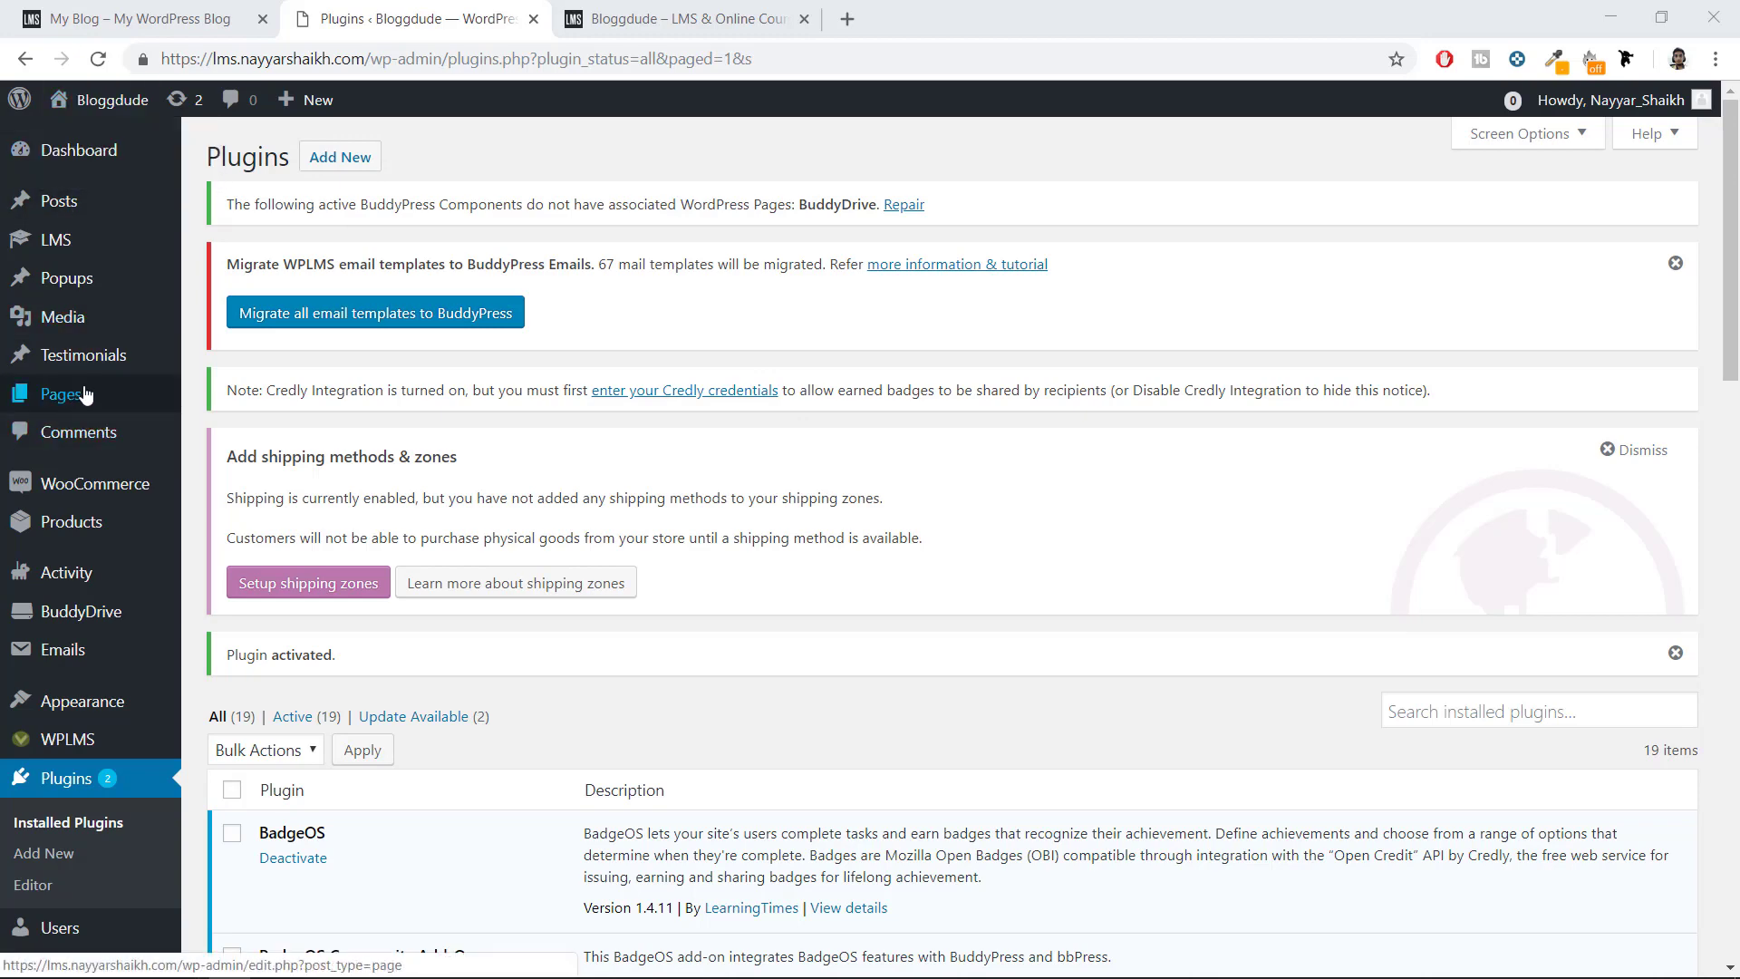
- Start a new page titled 'Home' and dismiss the WPBakery welcome popup
mouse_move(47, 397)
click(238, 436)
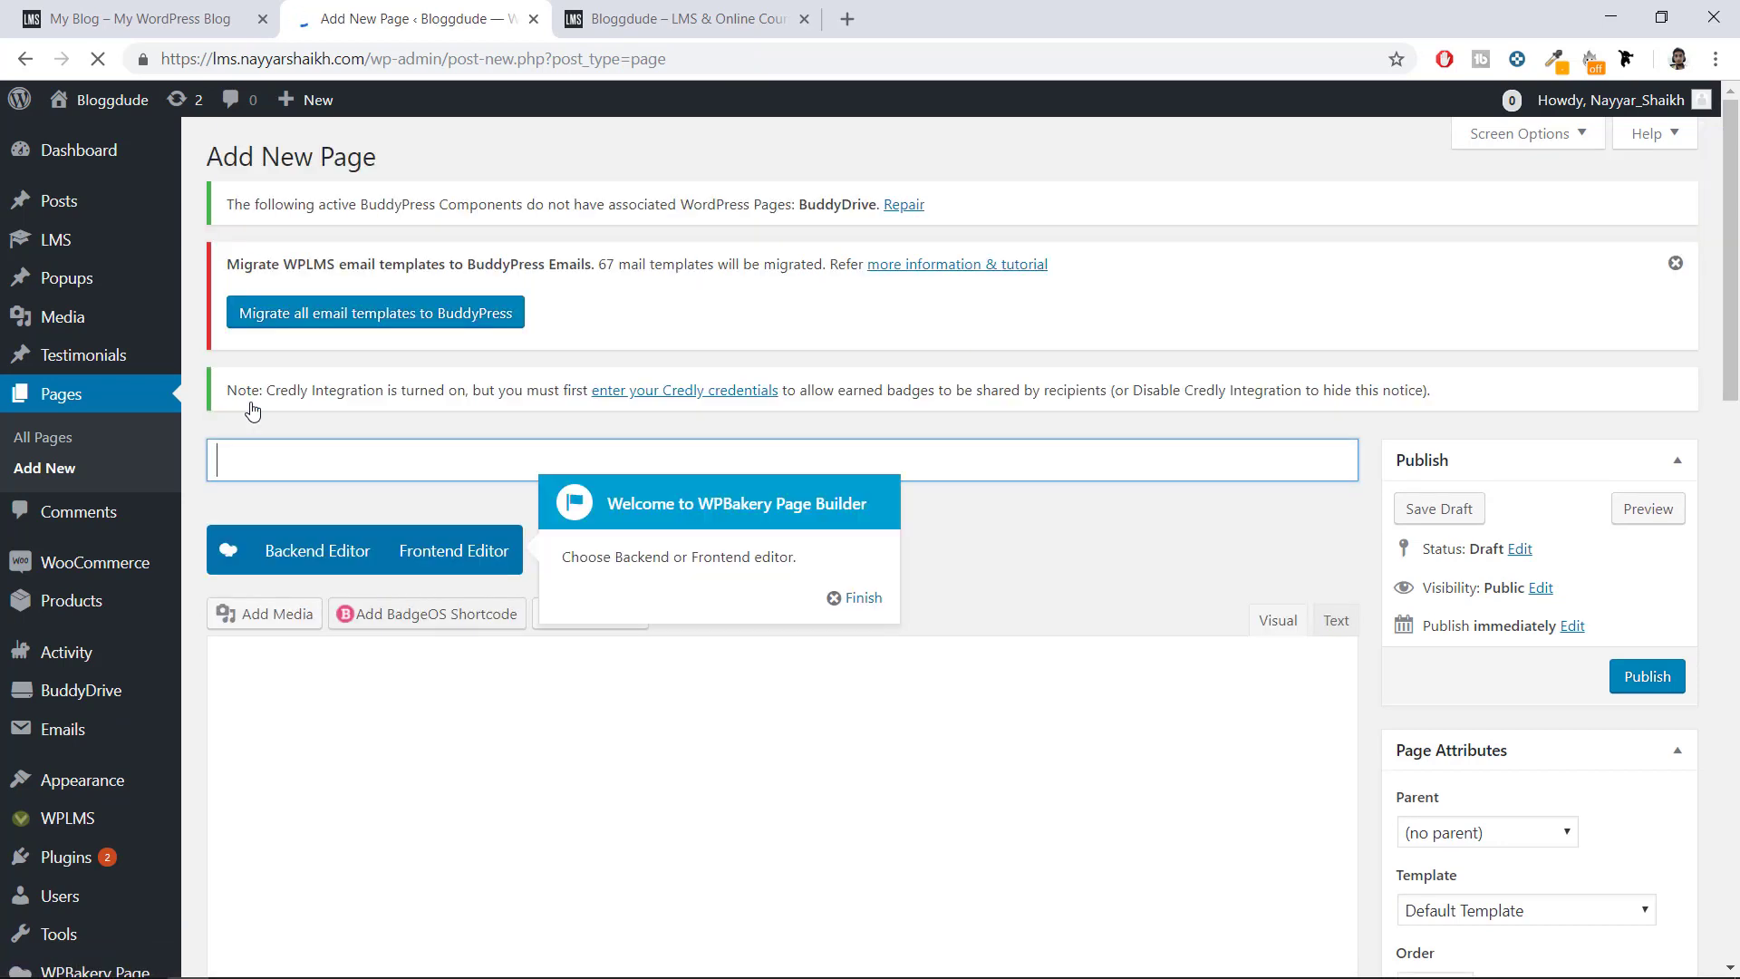
text(Home)
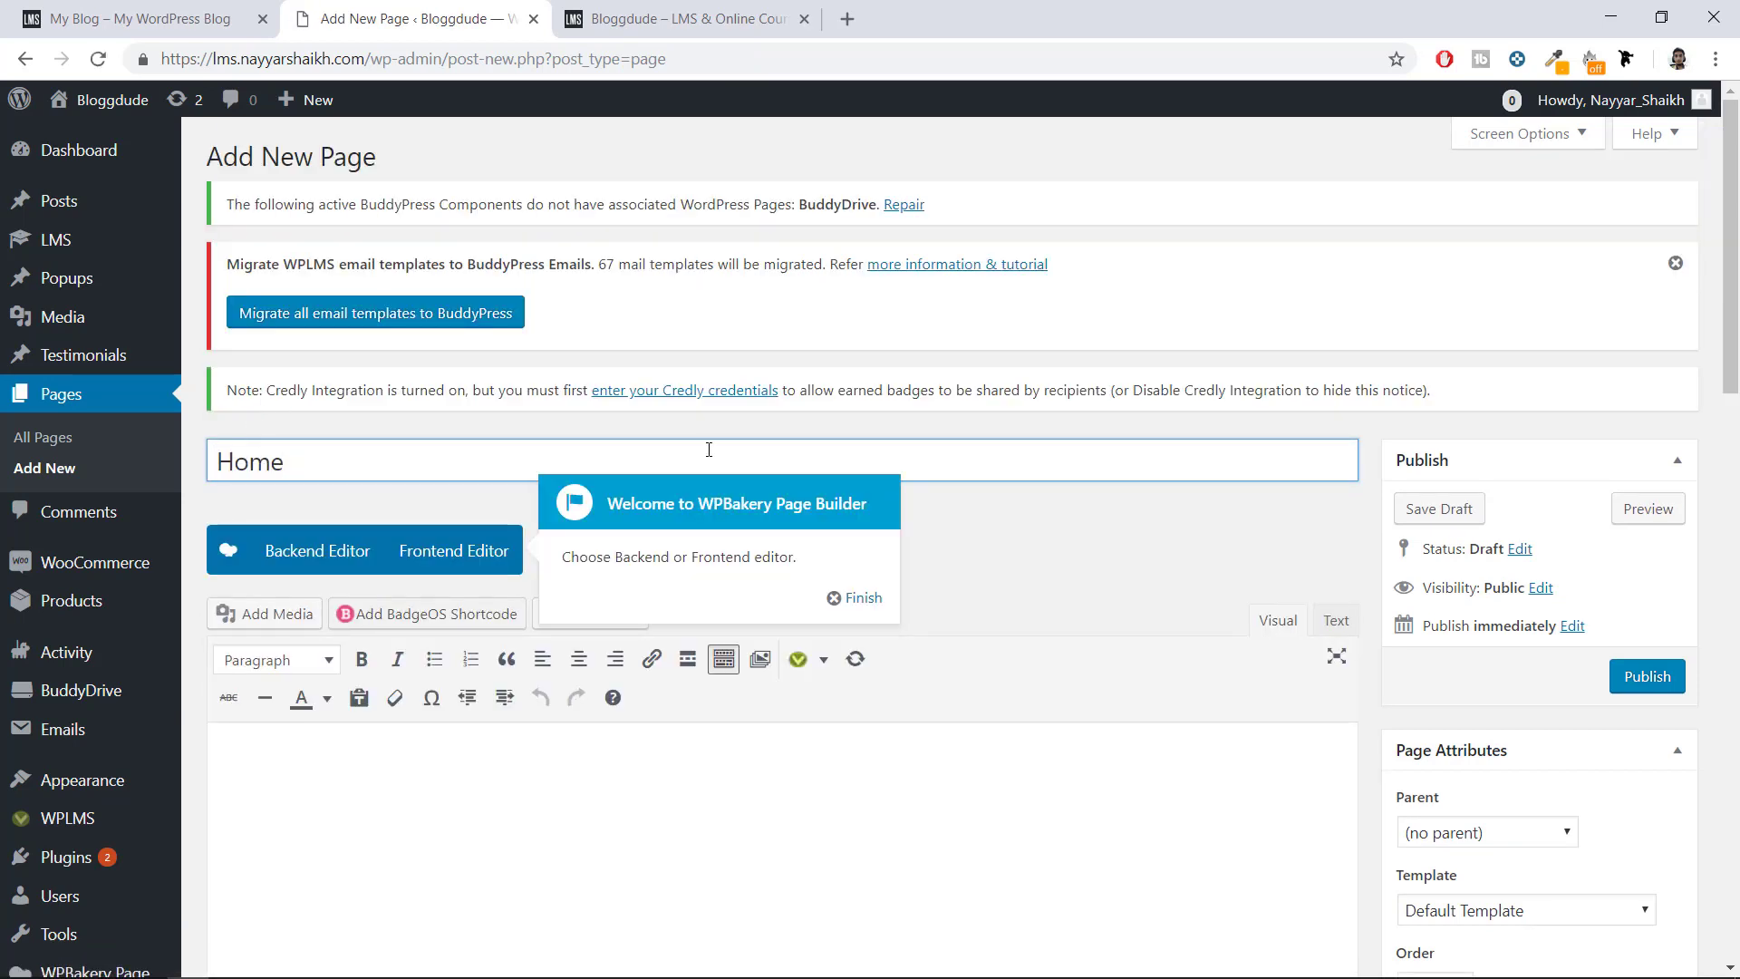
click(856, 598)
- Set the page template to No Title and publish the page
scroll(1219, 542, down, 4)
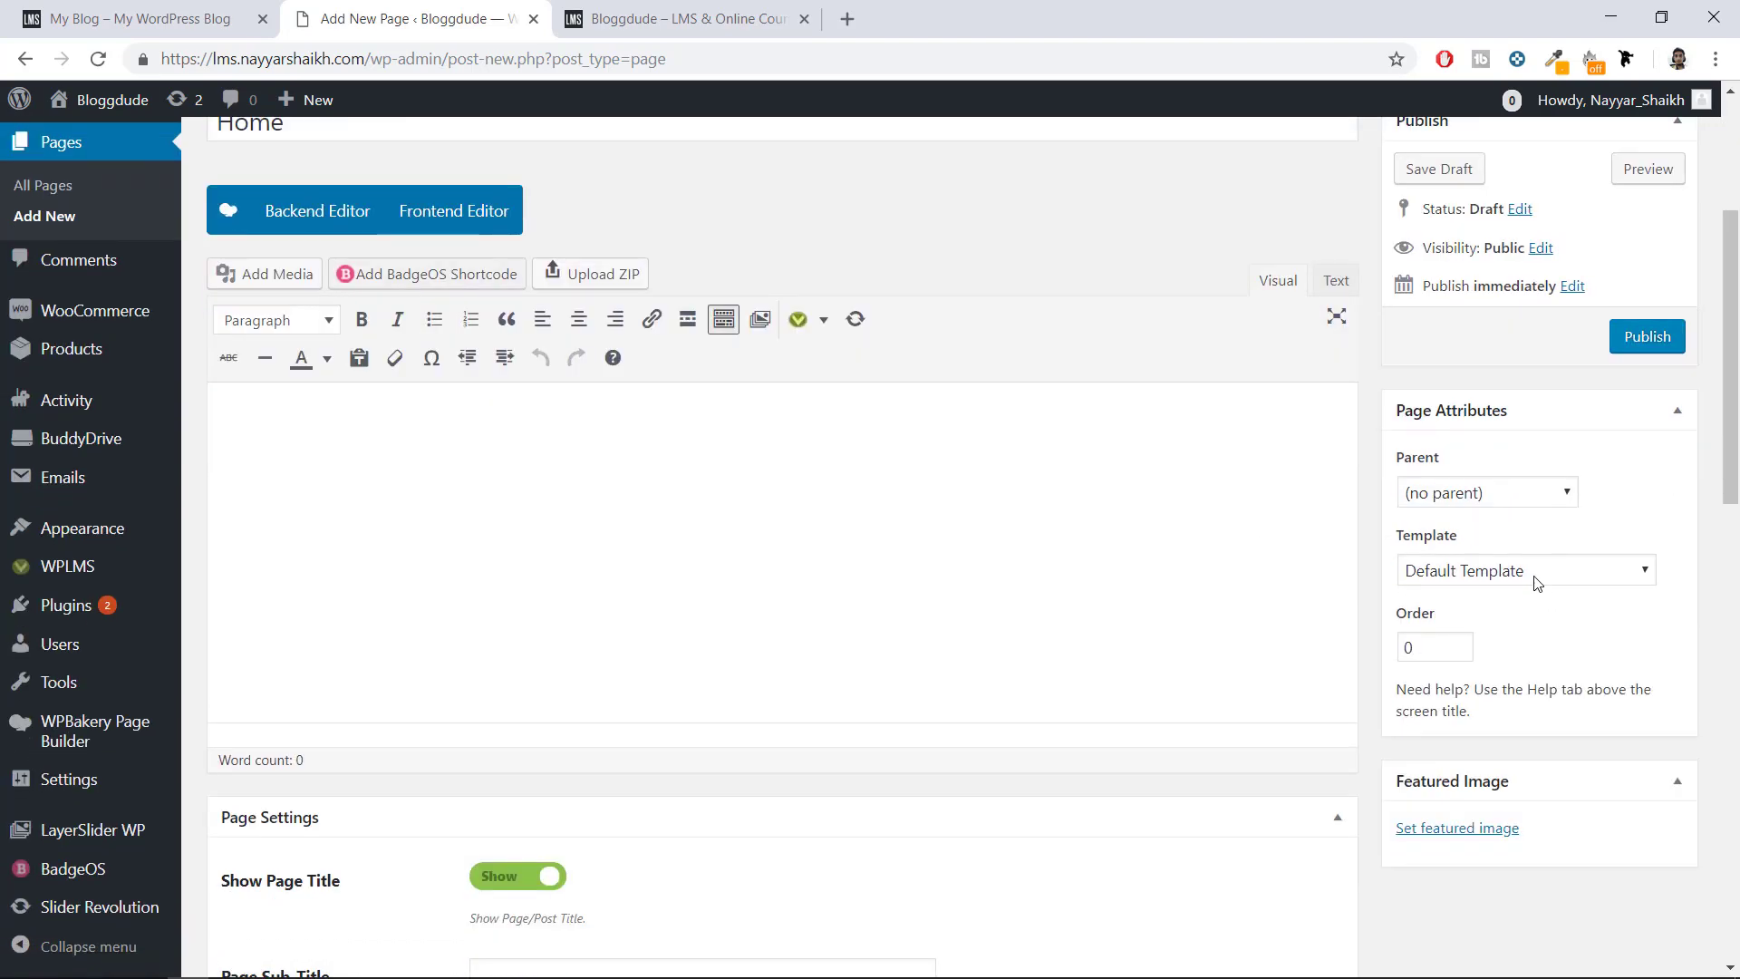
click(1531, 571)
click(1509, 544)
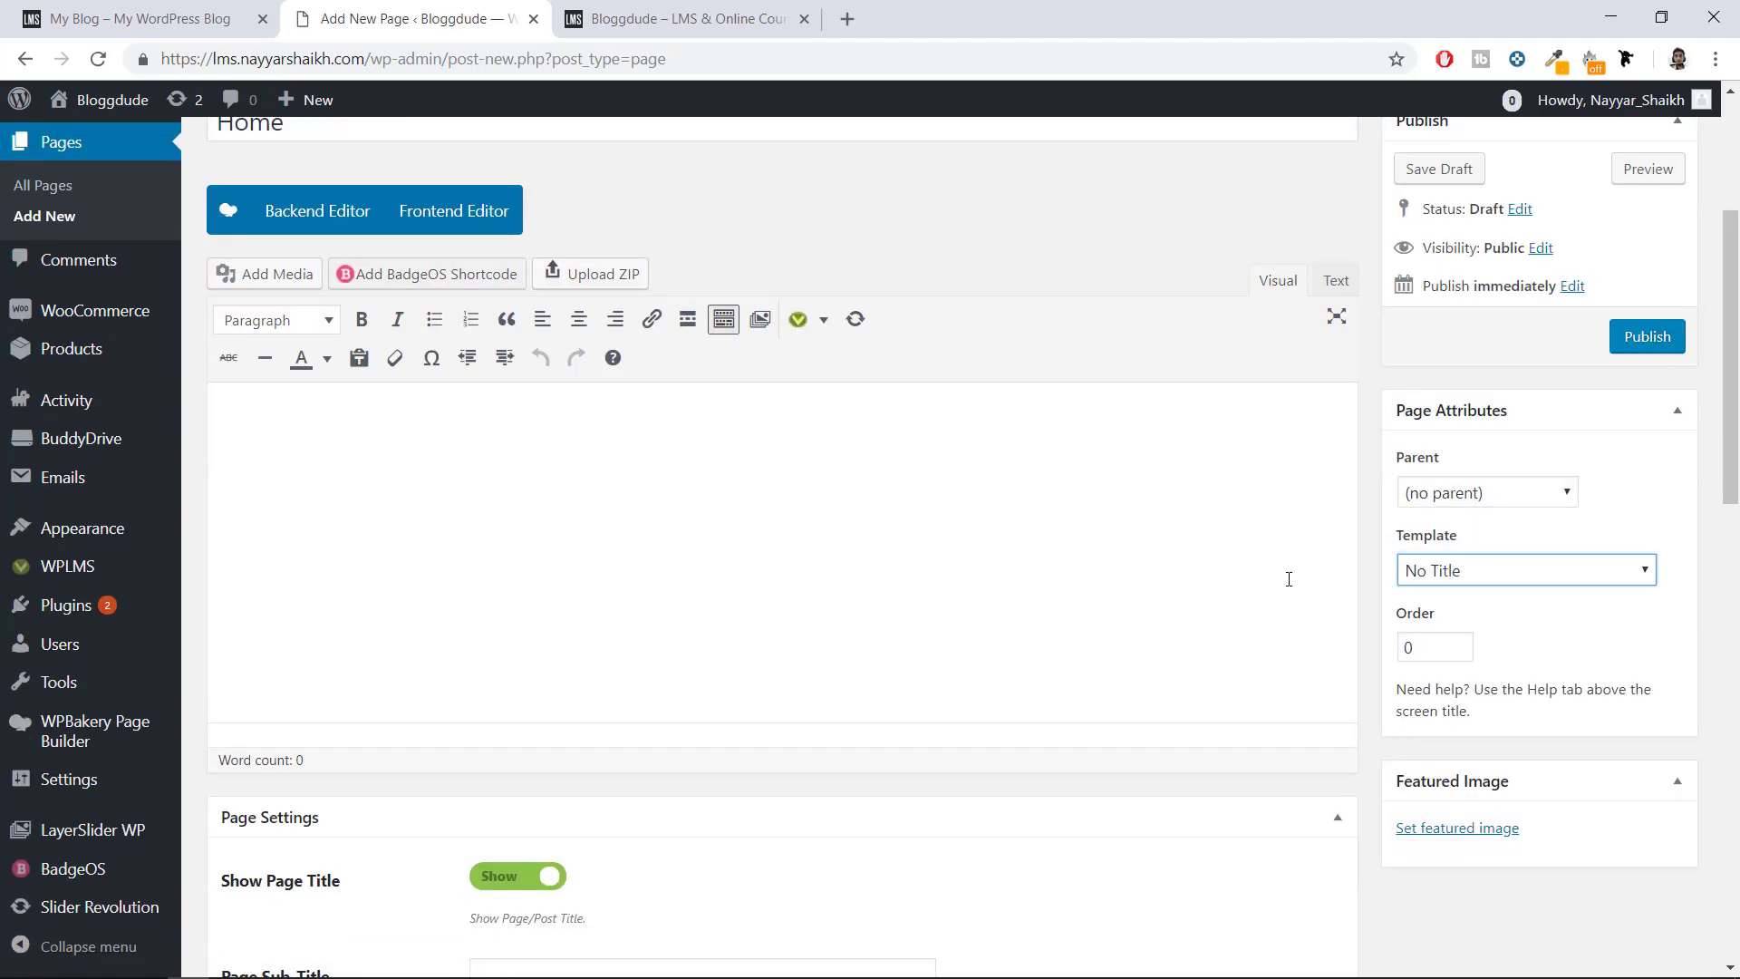
scroll(1290, 580, down, 8)
scroll(1270, 652, up, 12)
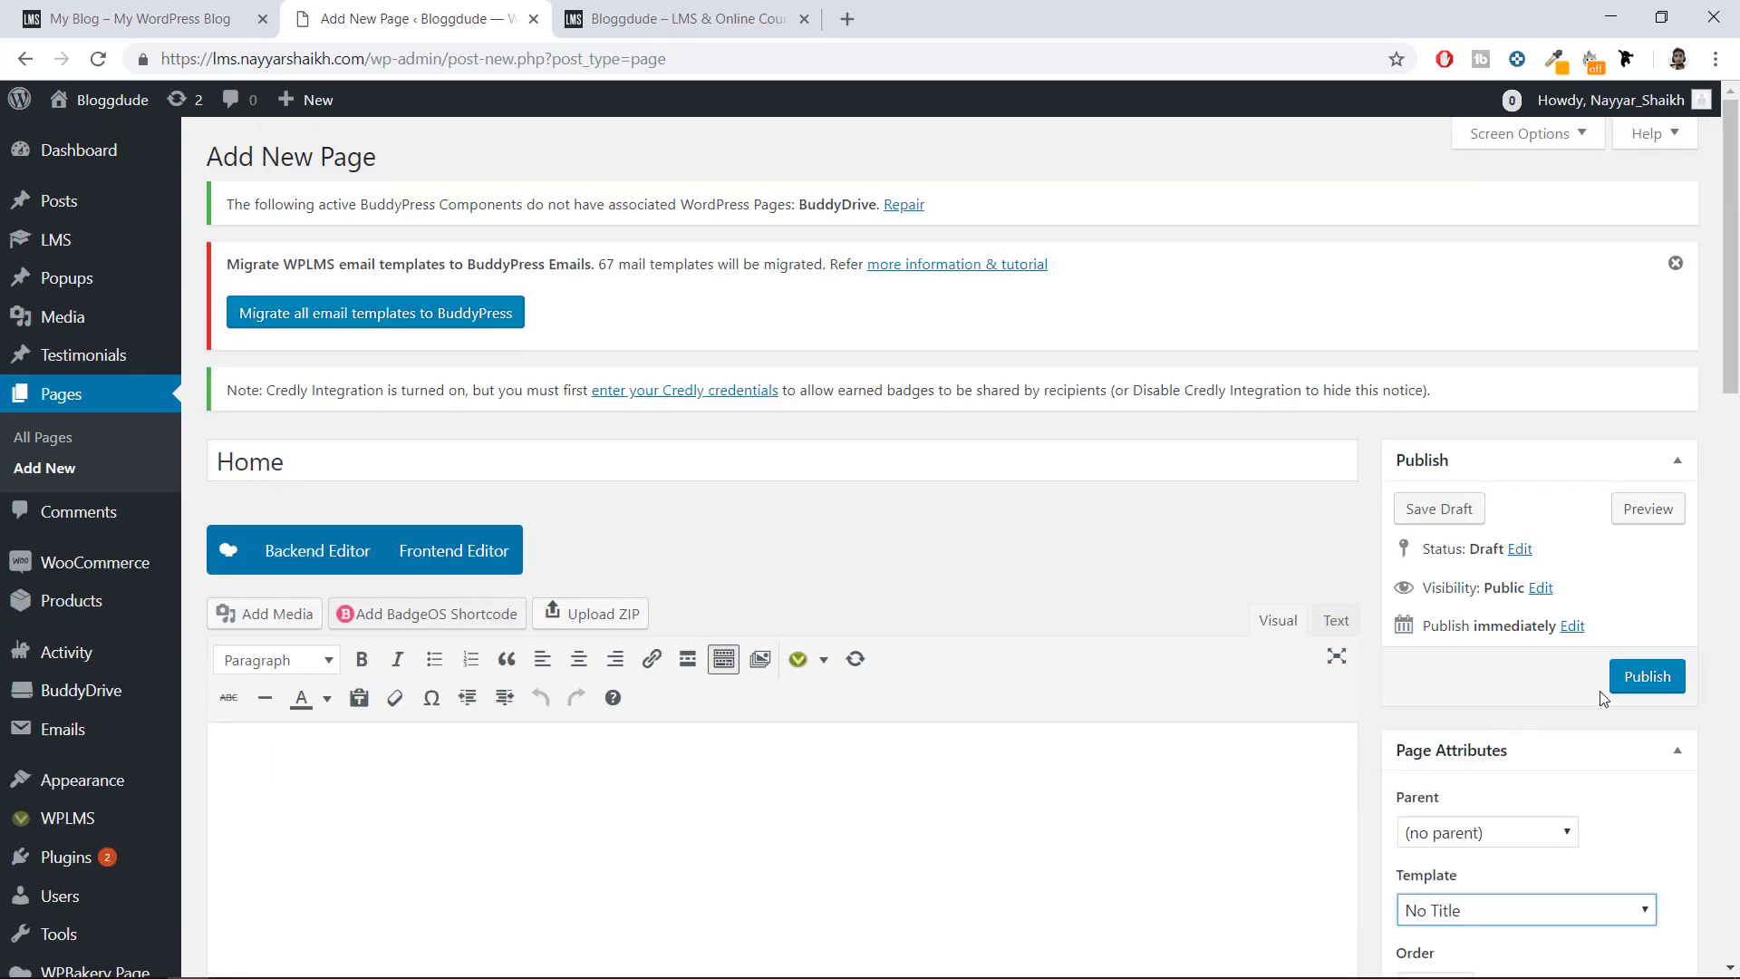
click(1637, 687)
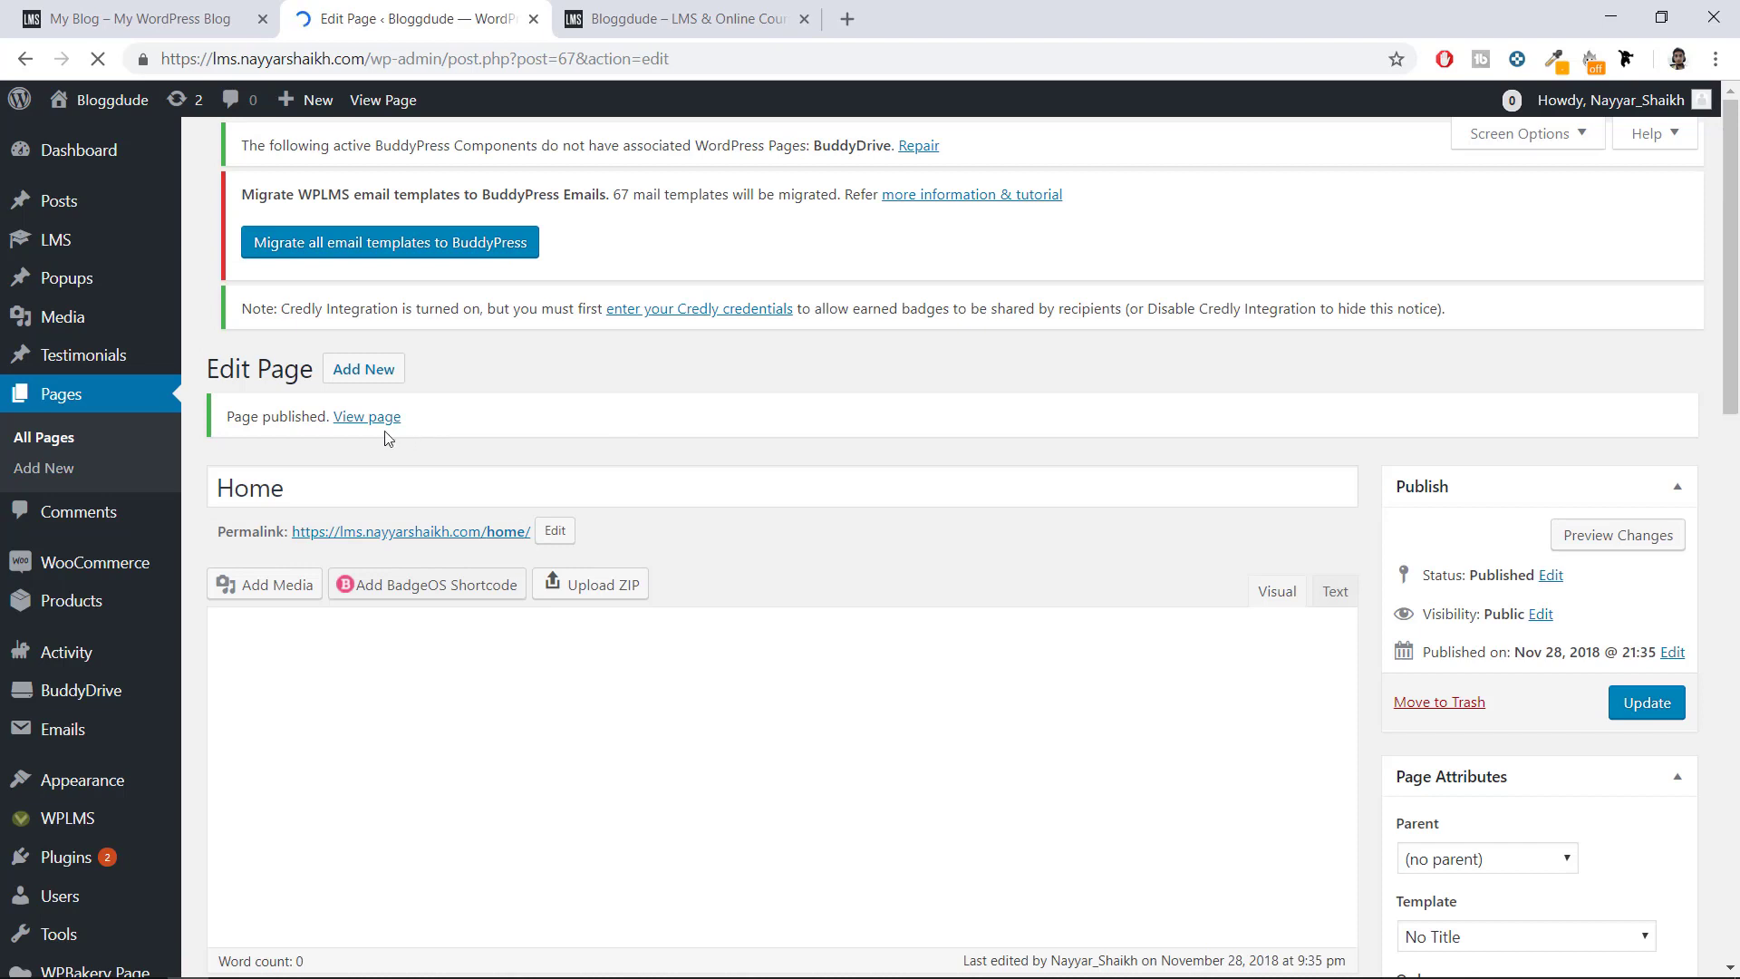
- Open the published Home page in a new tab and select its home/ slug
right_click(379, 426)
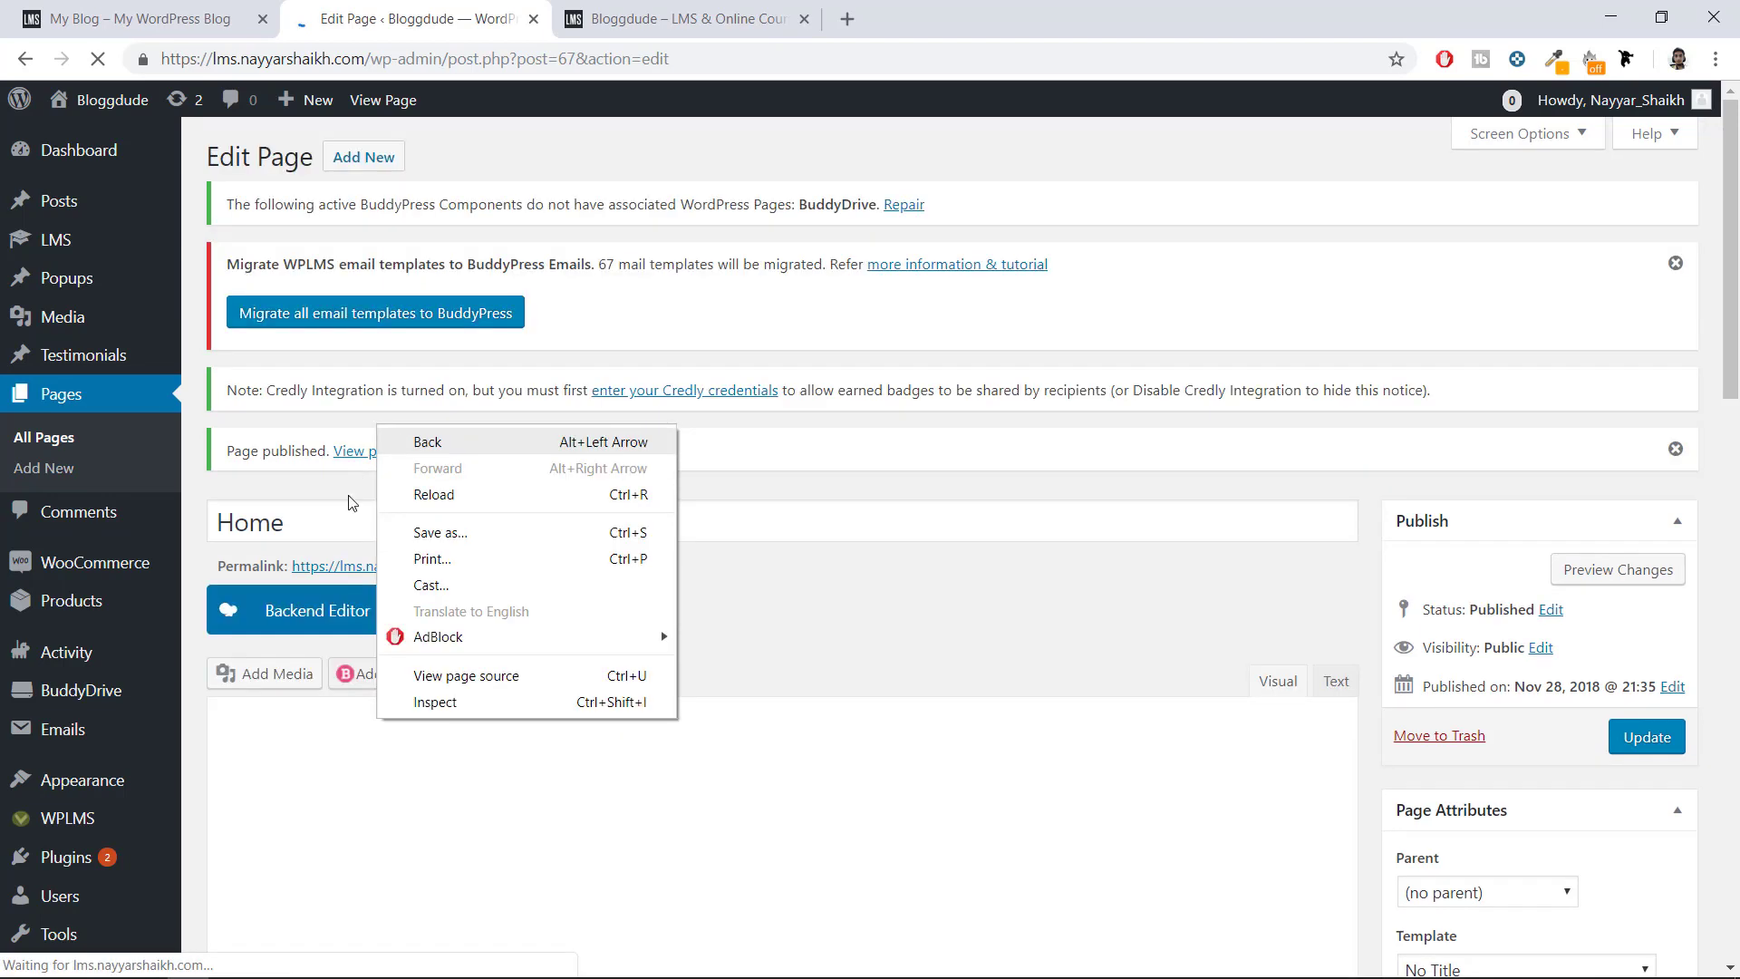
click(341, 505)
right_click(375, 449)
click(431, 458)
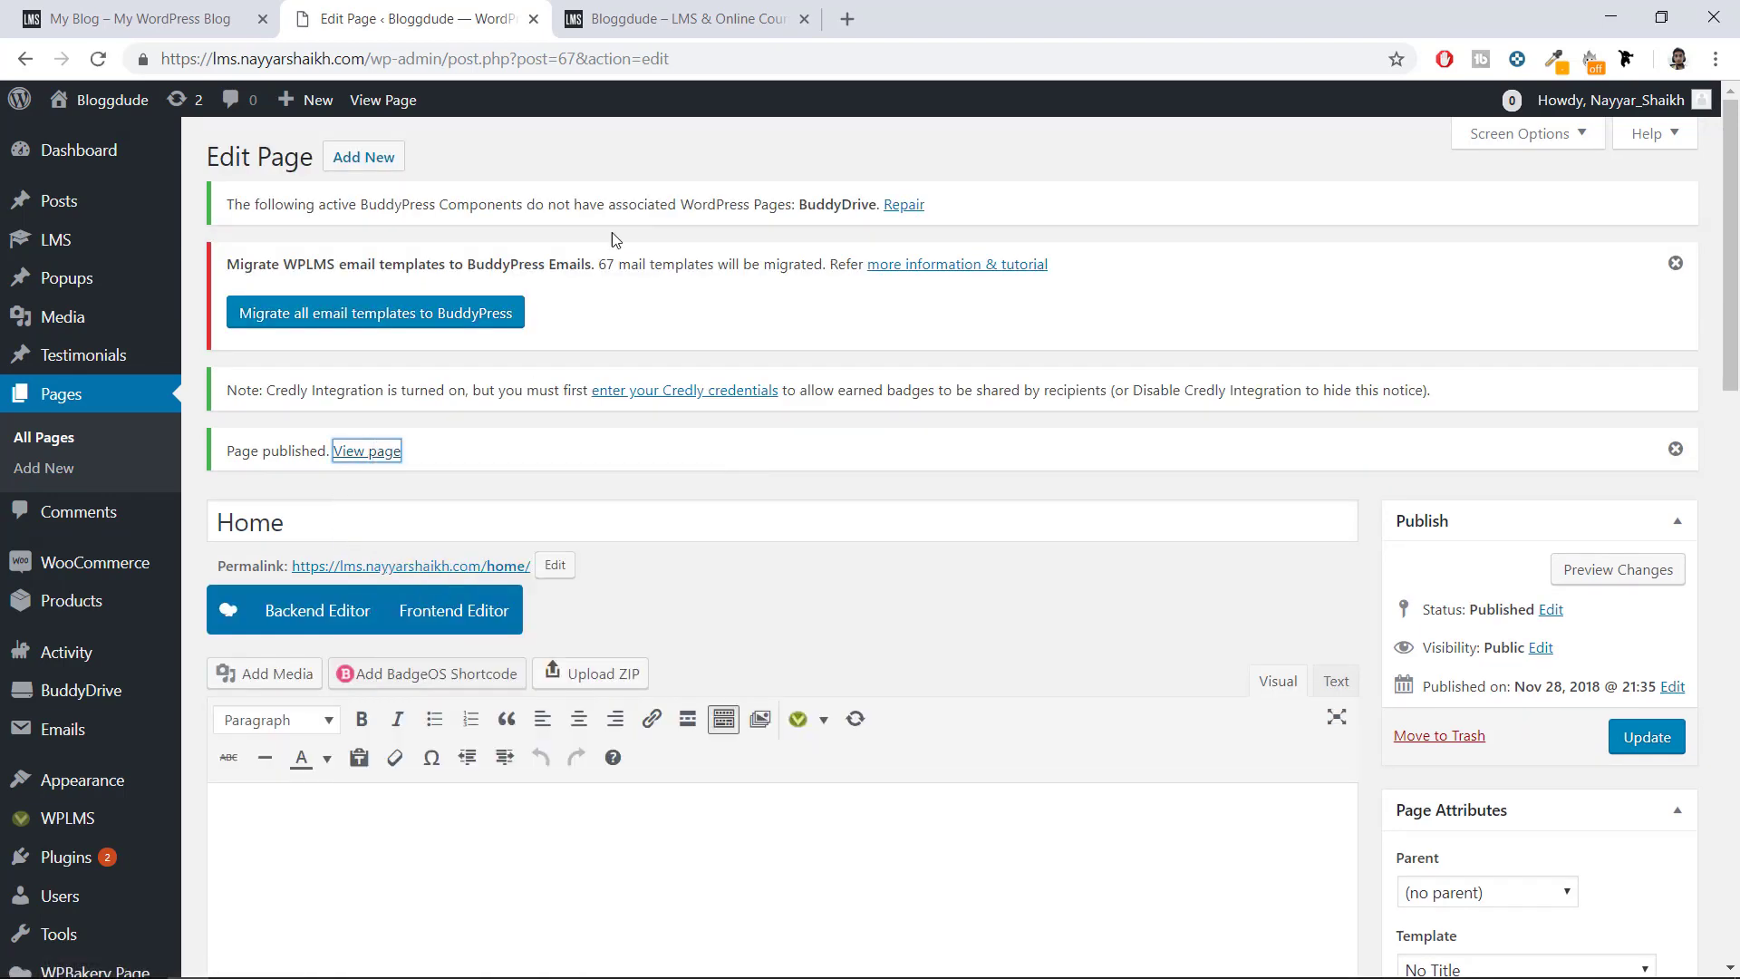
click(625, 11)
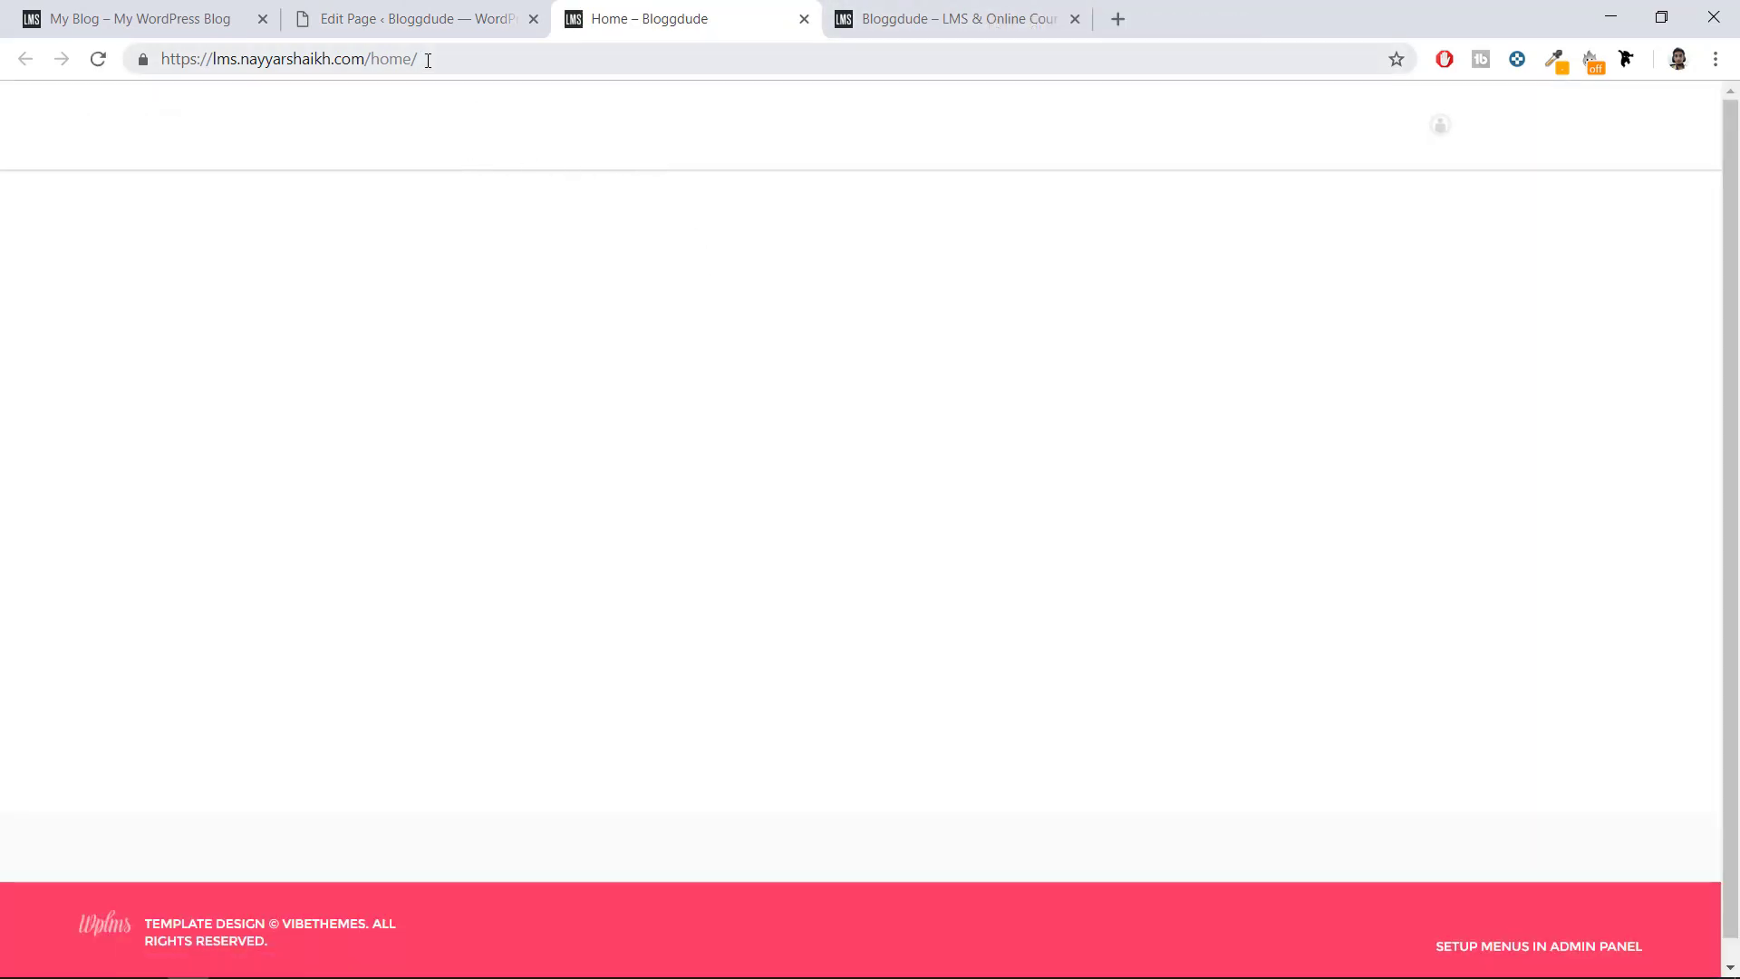
drag(434, 56, 369, 54)
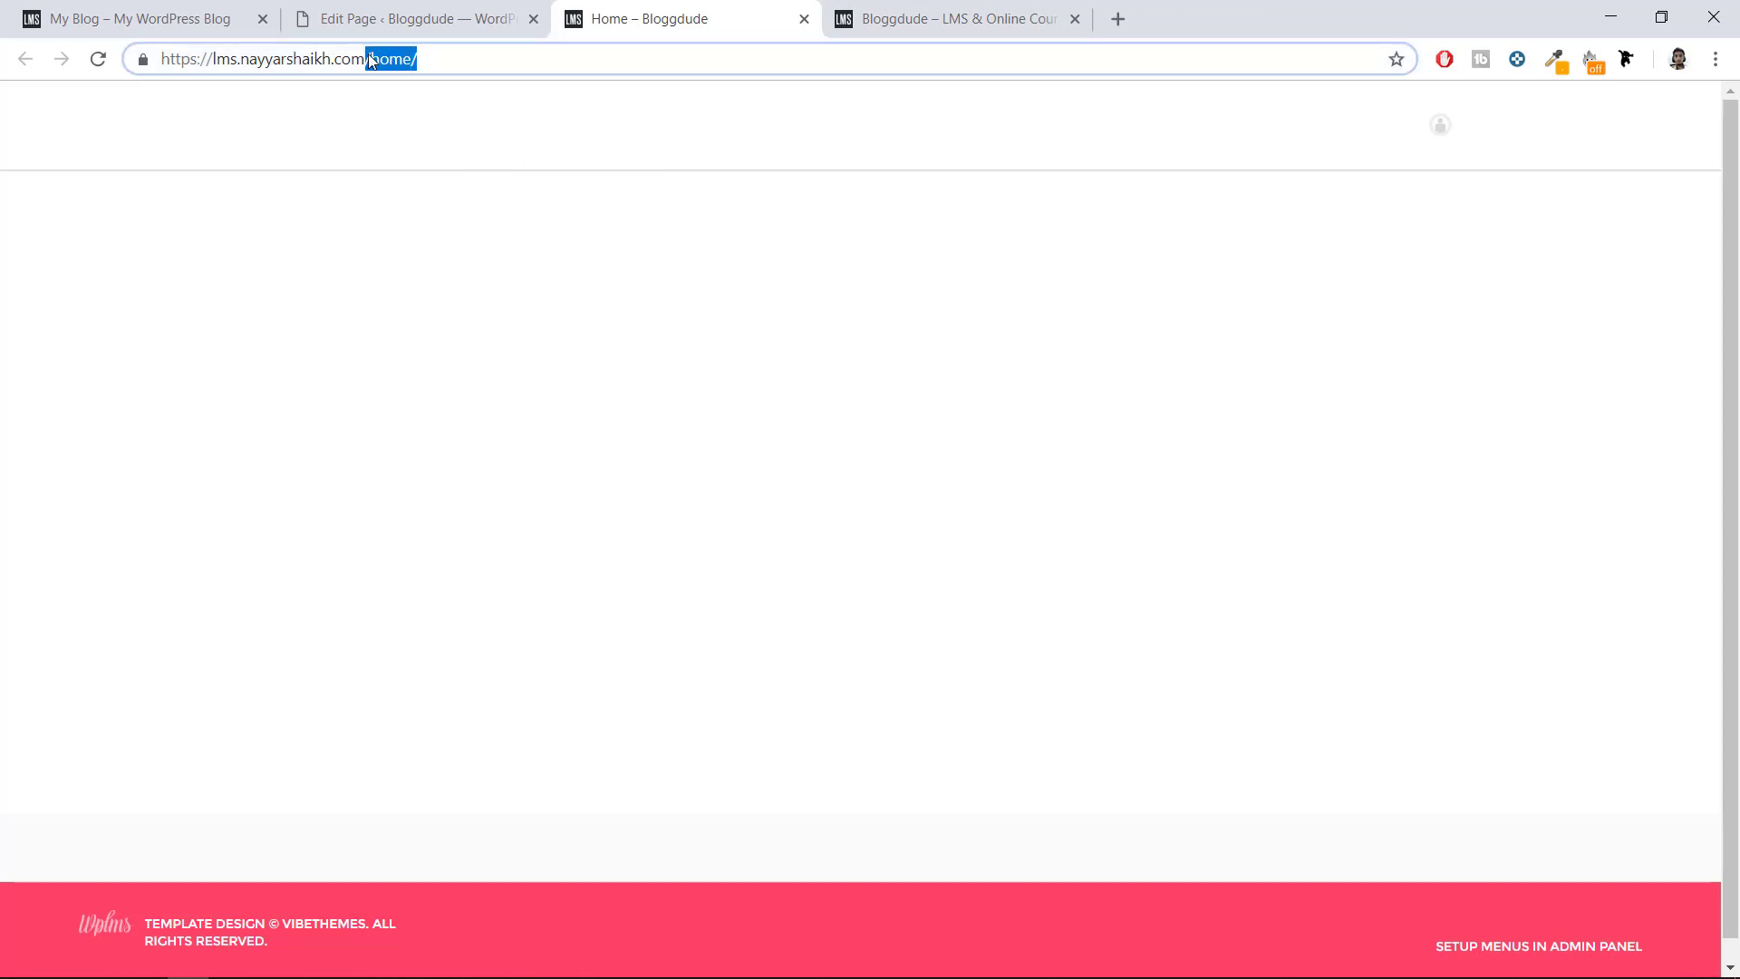
- Compare with the blog front page, then return to the Home page's edit screen
click(907, 14)
scroll(616, 272, down, 2)
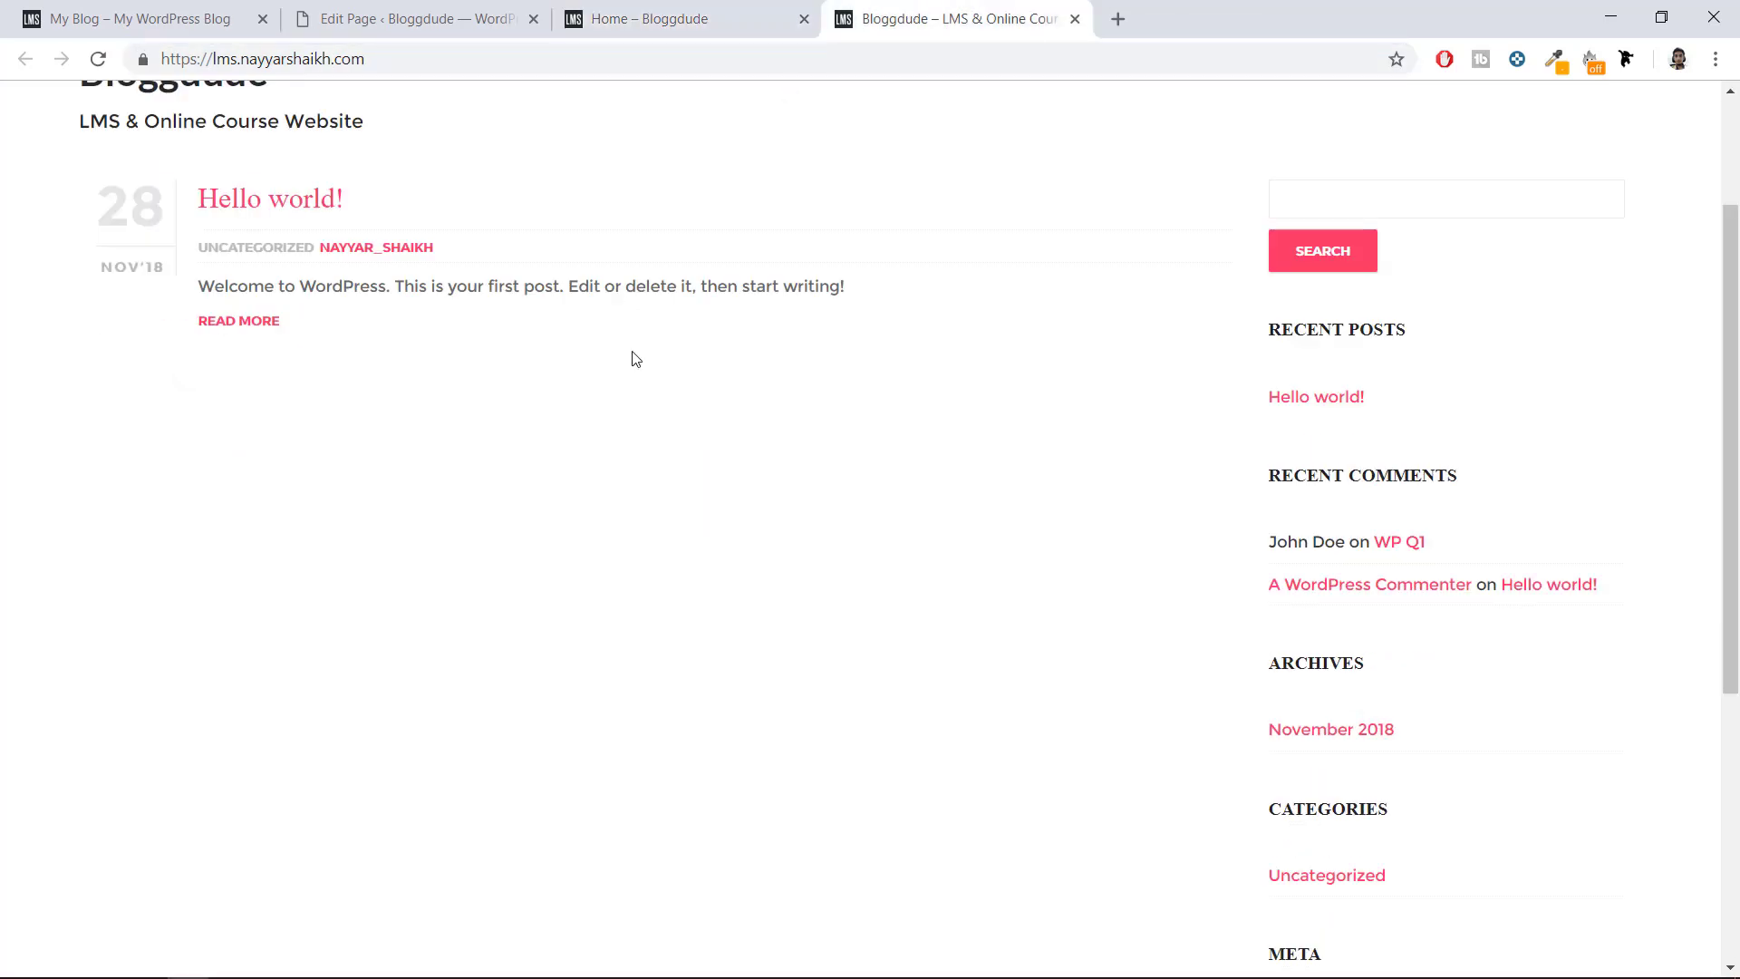
scroll(626, 367, up, 2)
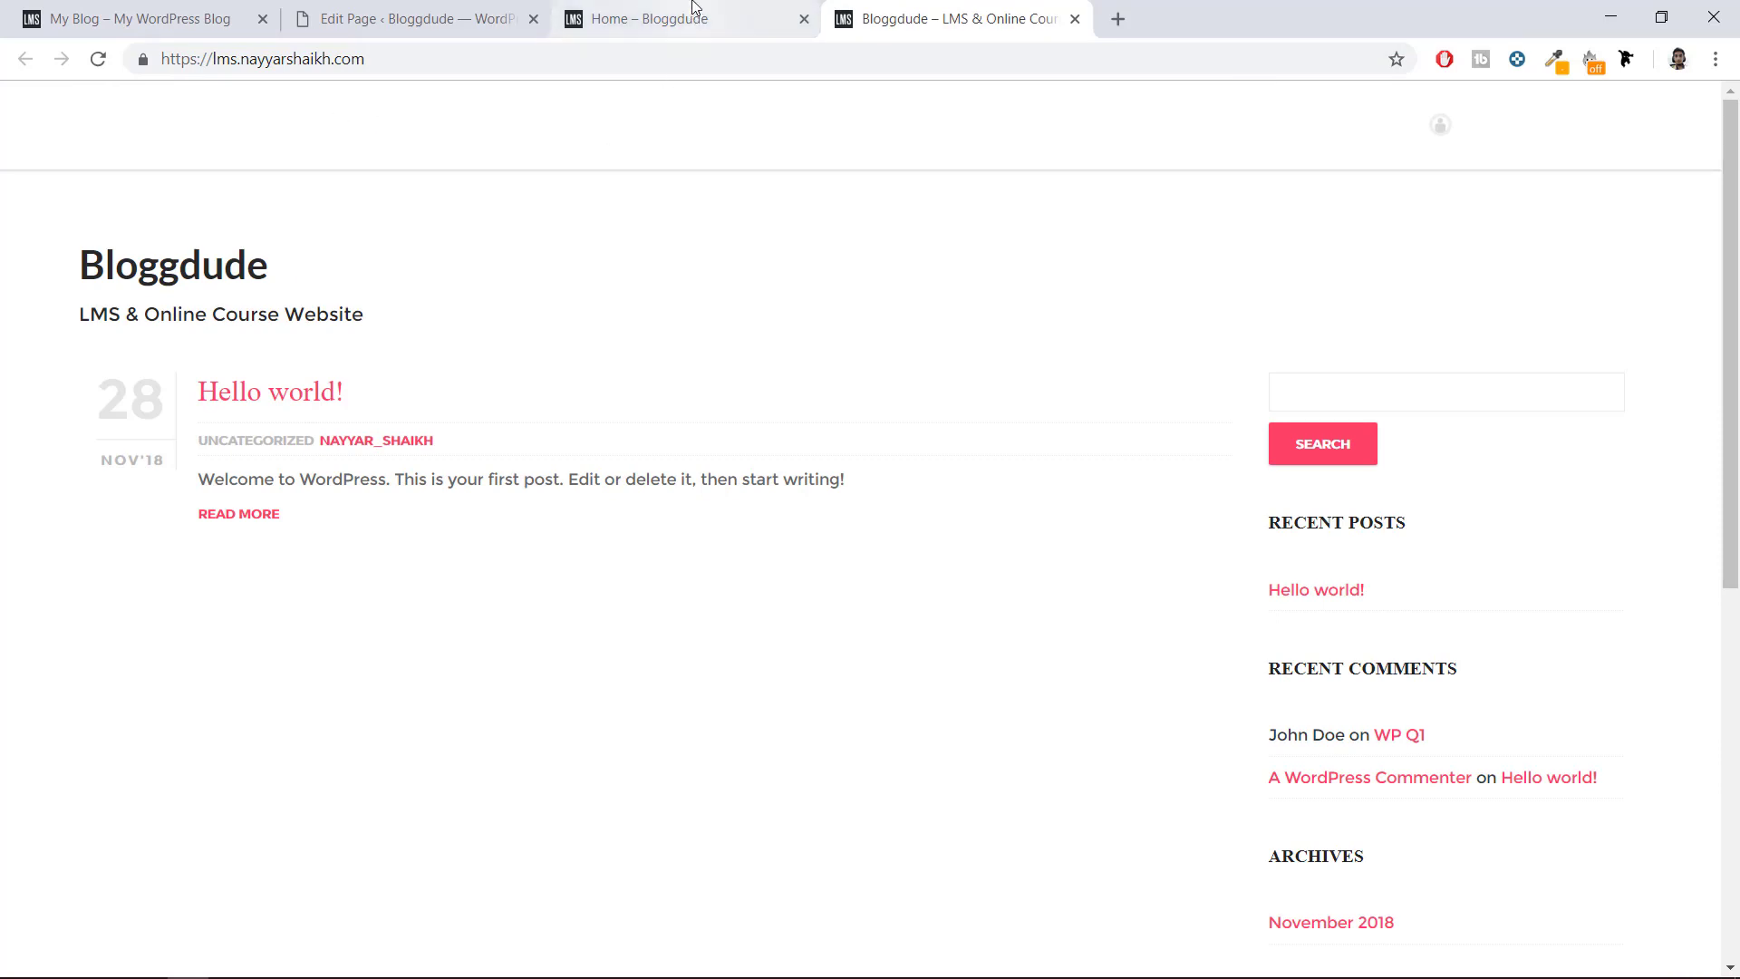
click(722, 7)
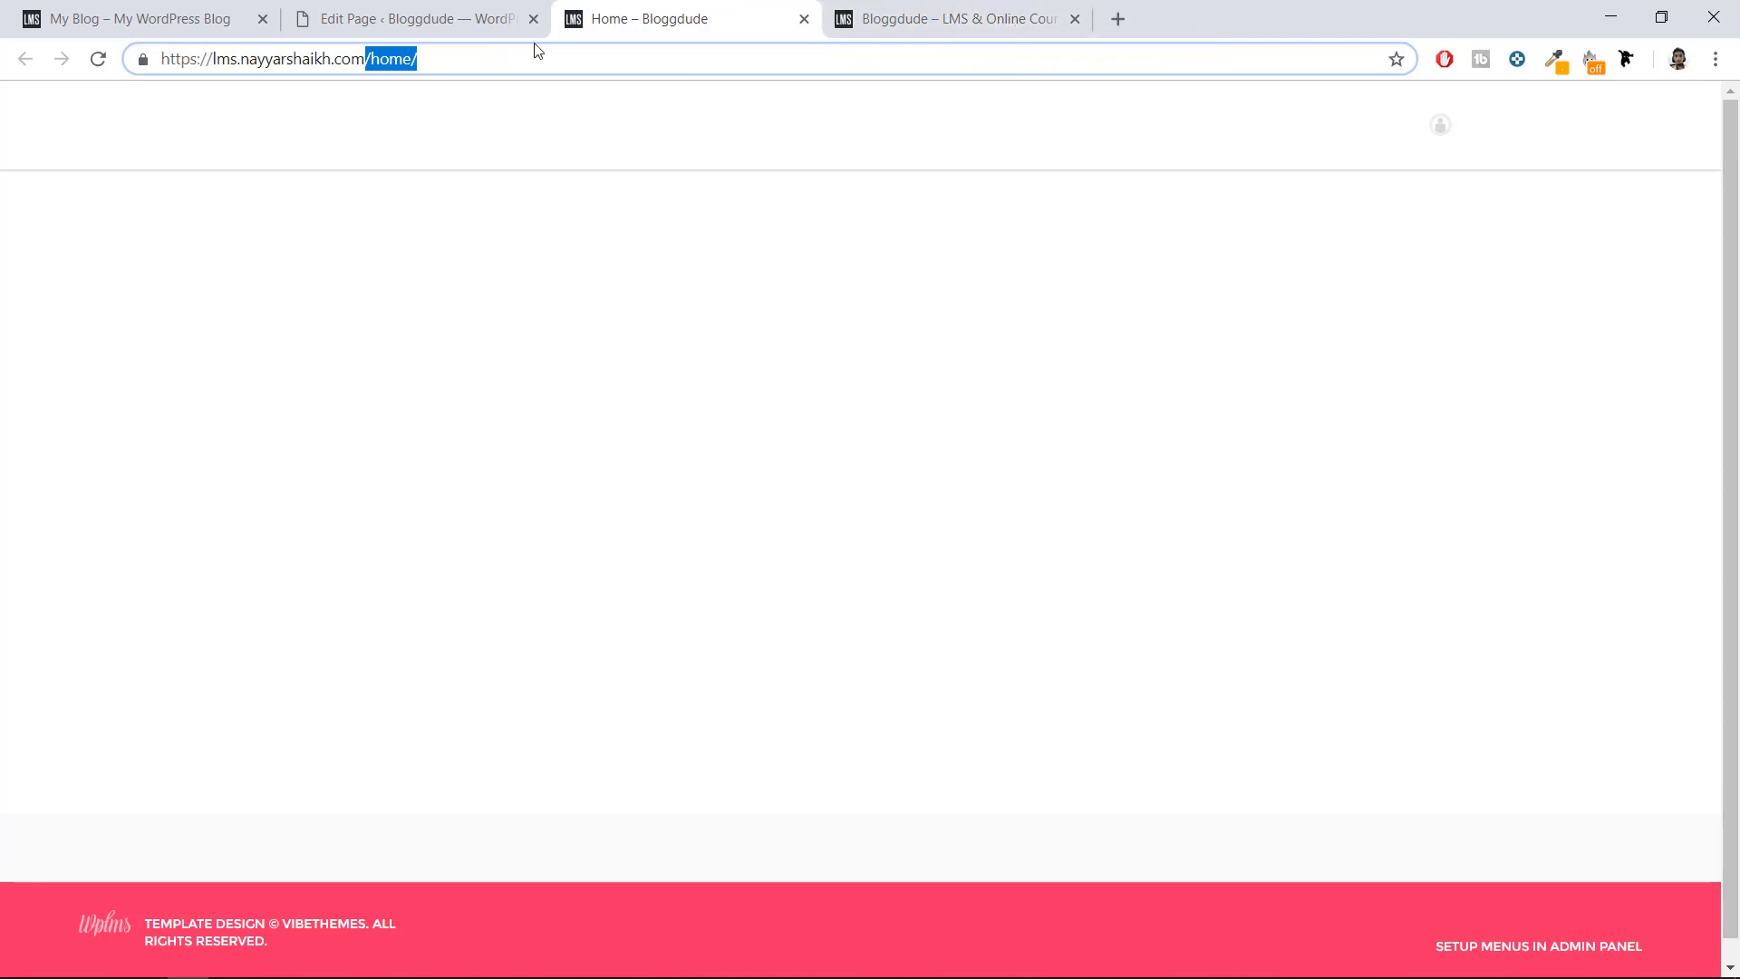
click(412, 19)
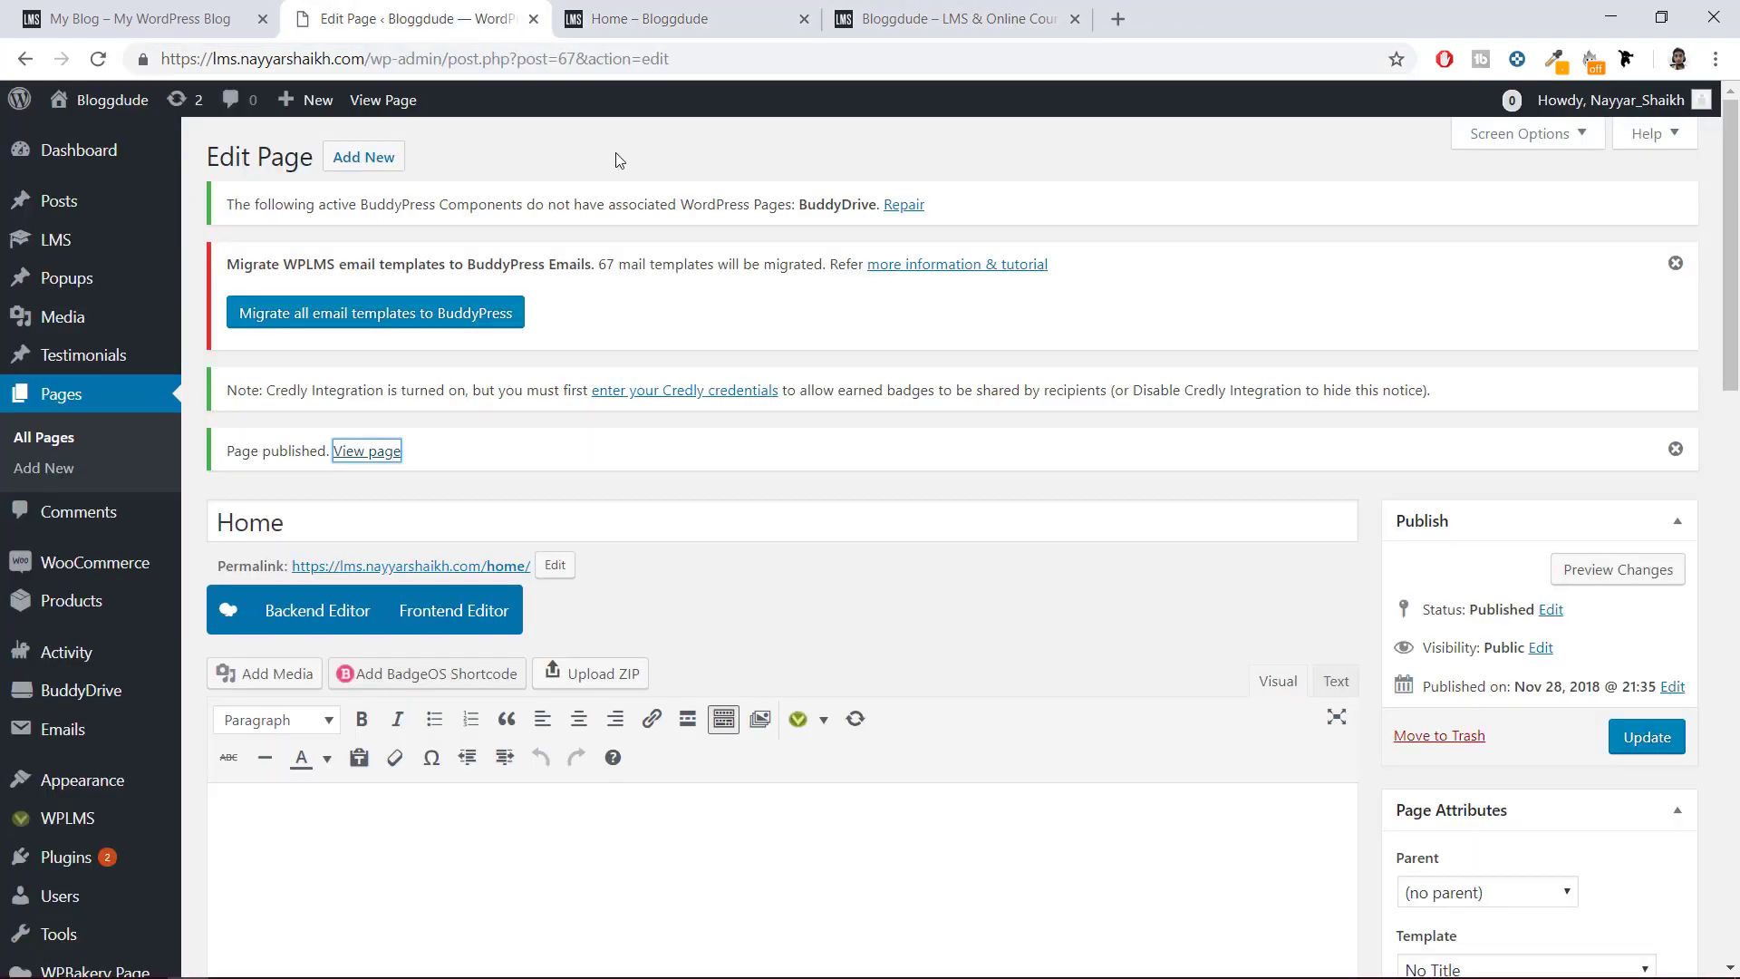
scroll(22, 589, down, 5)
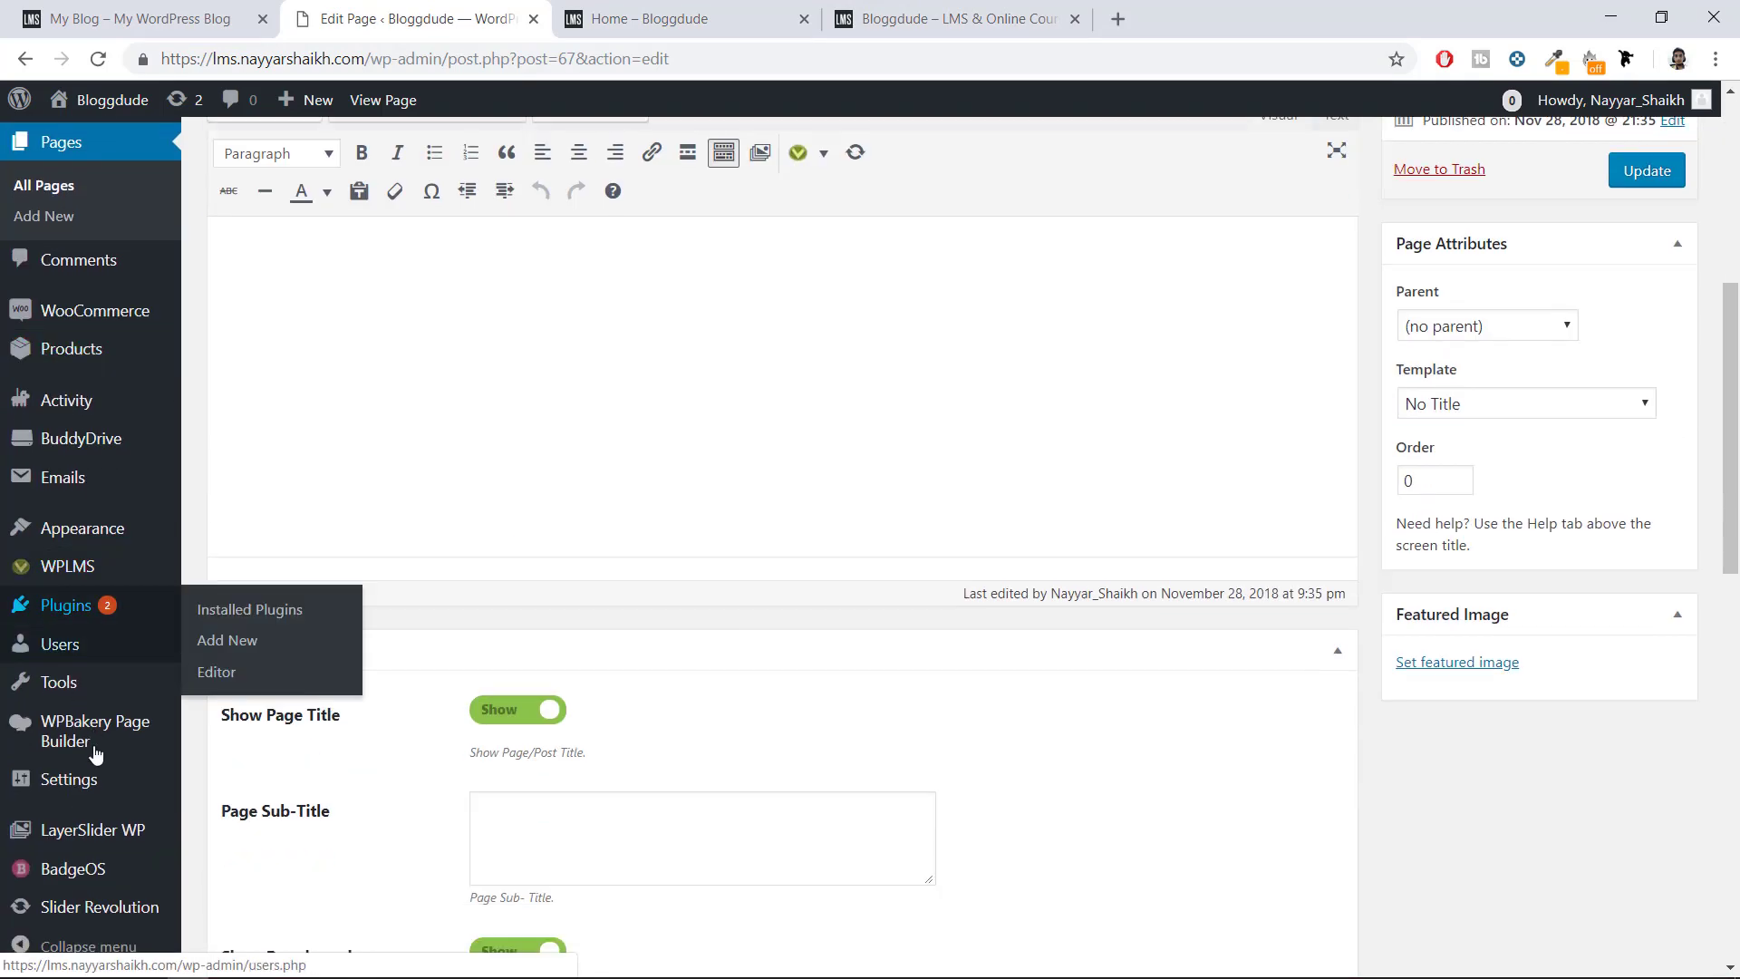
- In Settings > Reading, set the homepage to the static page Home and save
mouse_move(184, 760)
click(228, 725)
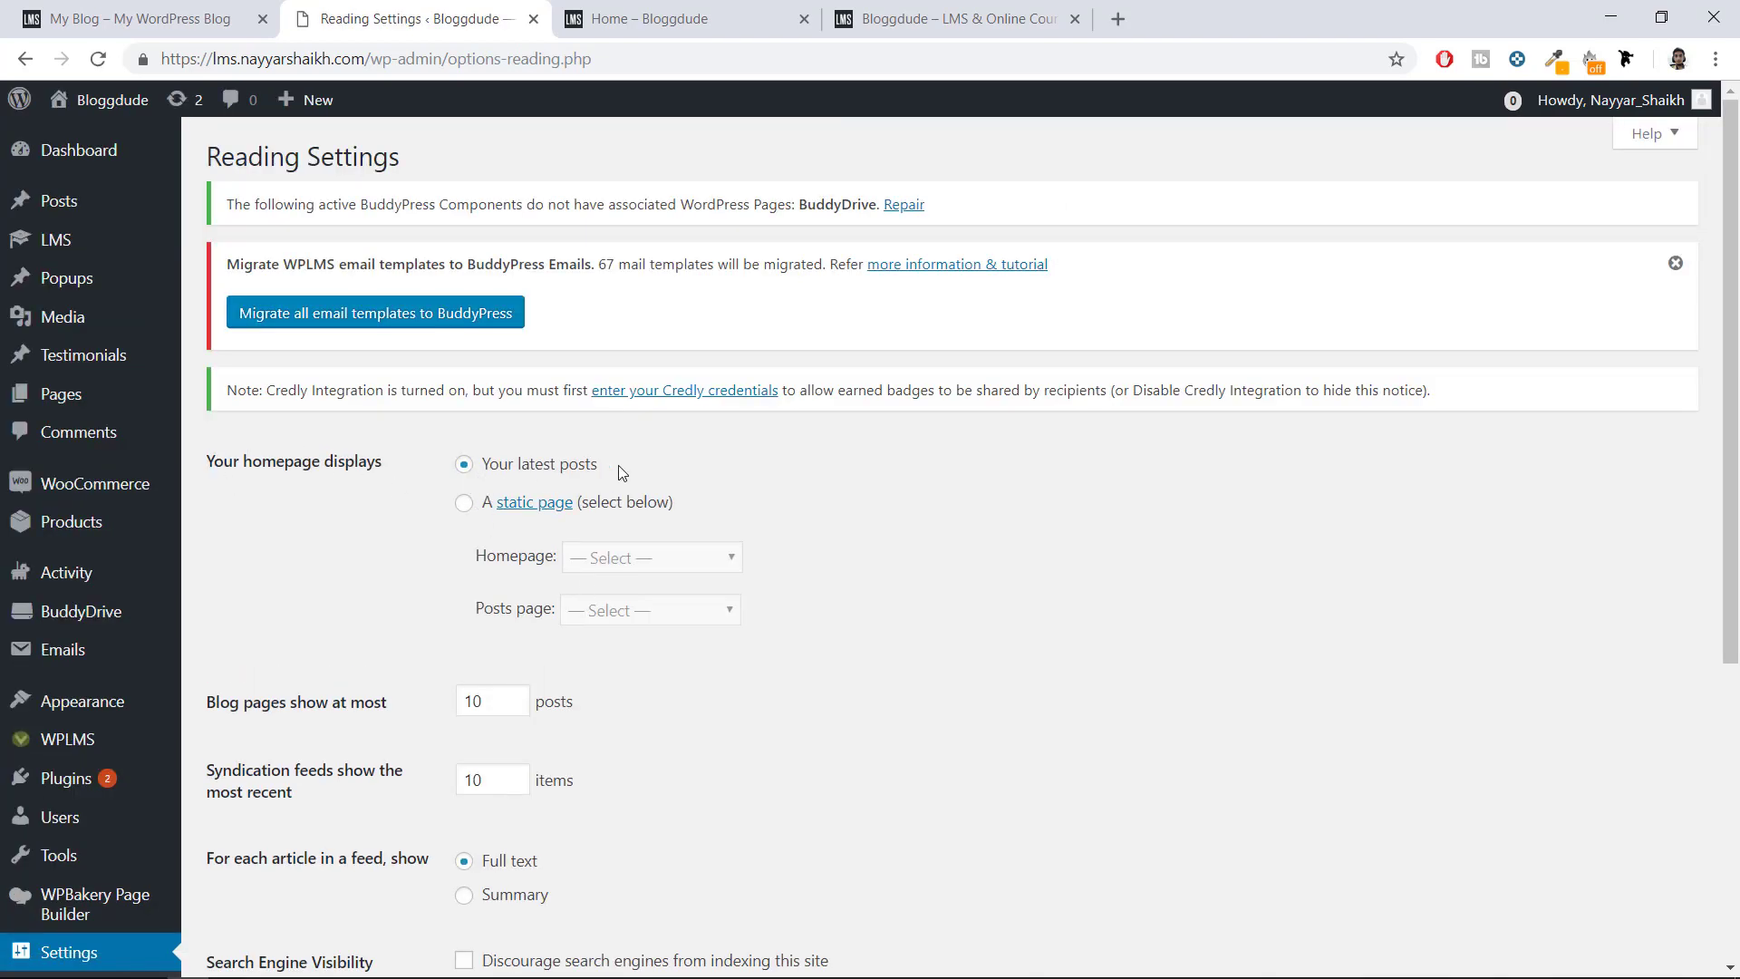
click(464, 503)
click(682, 557)
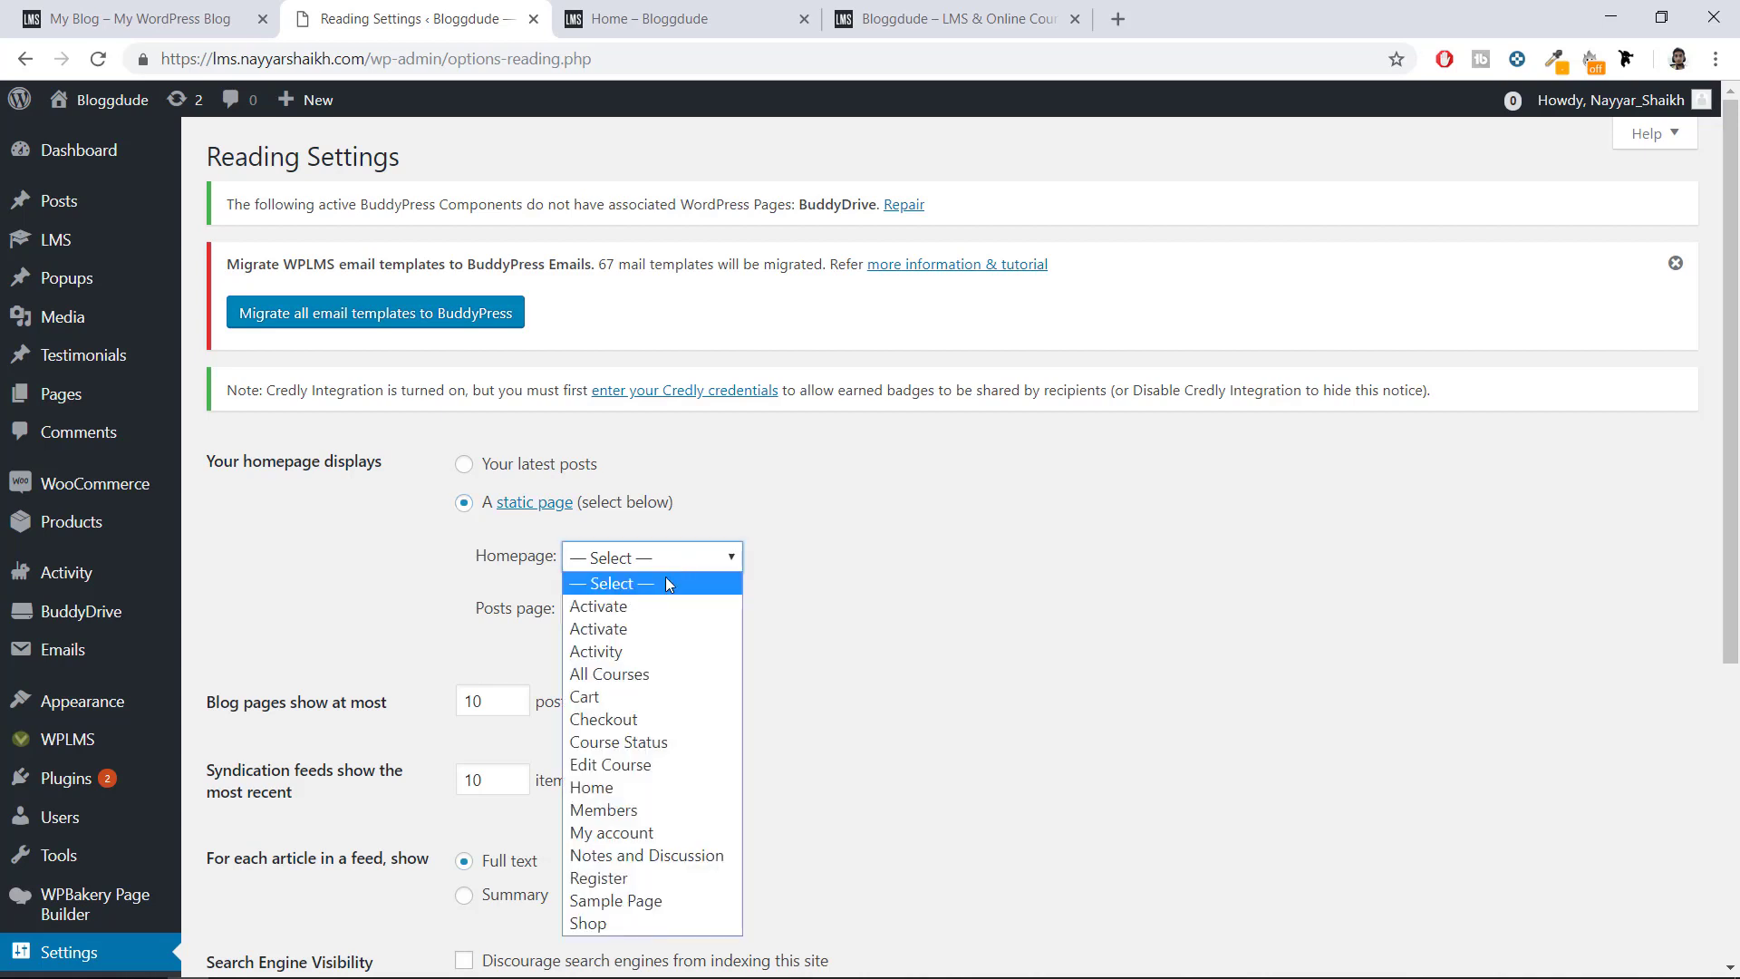
click(625, 798)
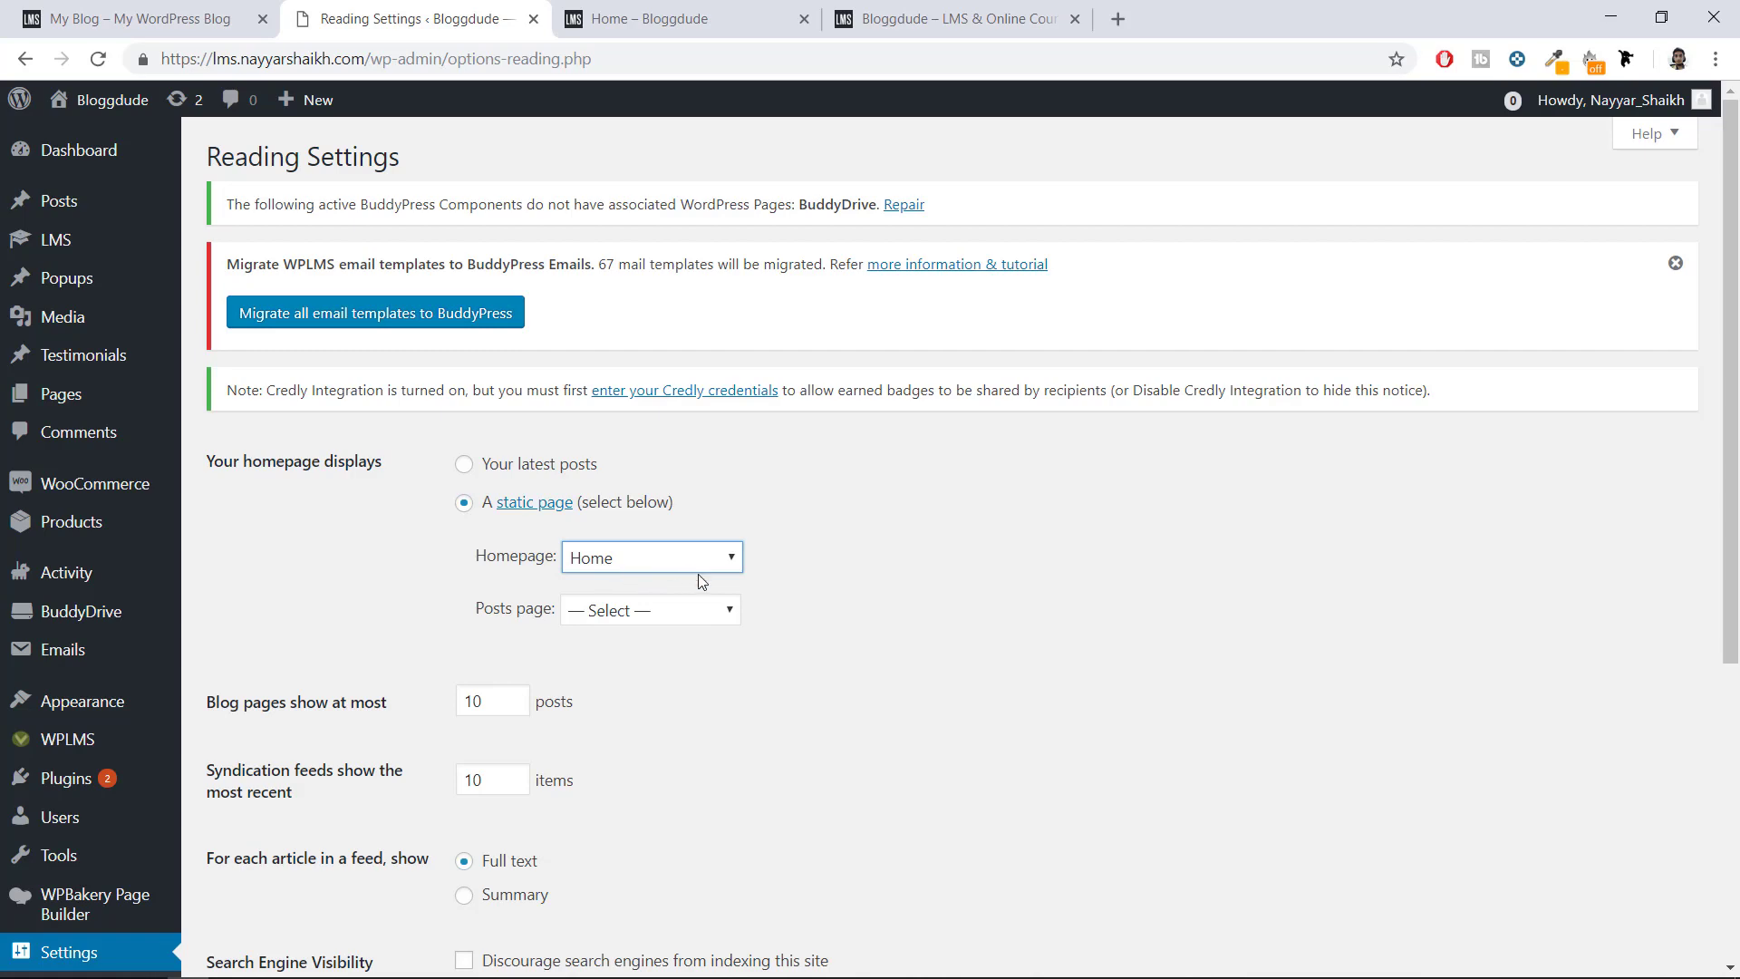
scroll(465, 767, down, 5)
click(262, 593)
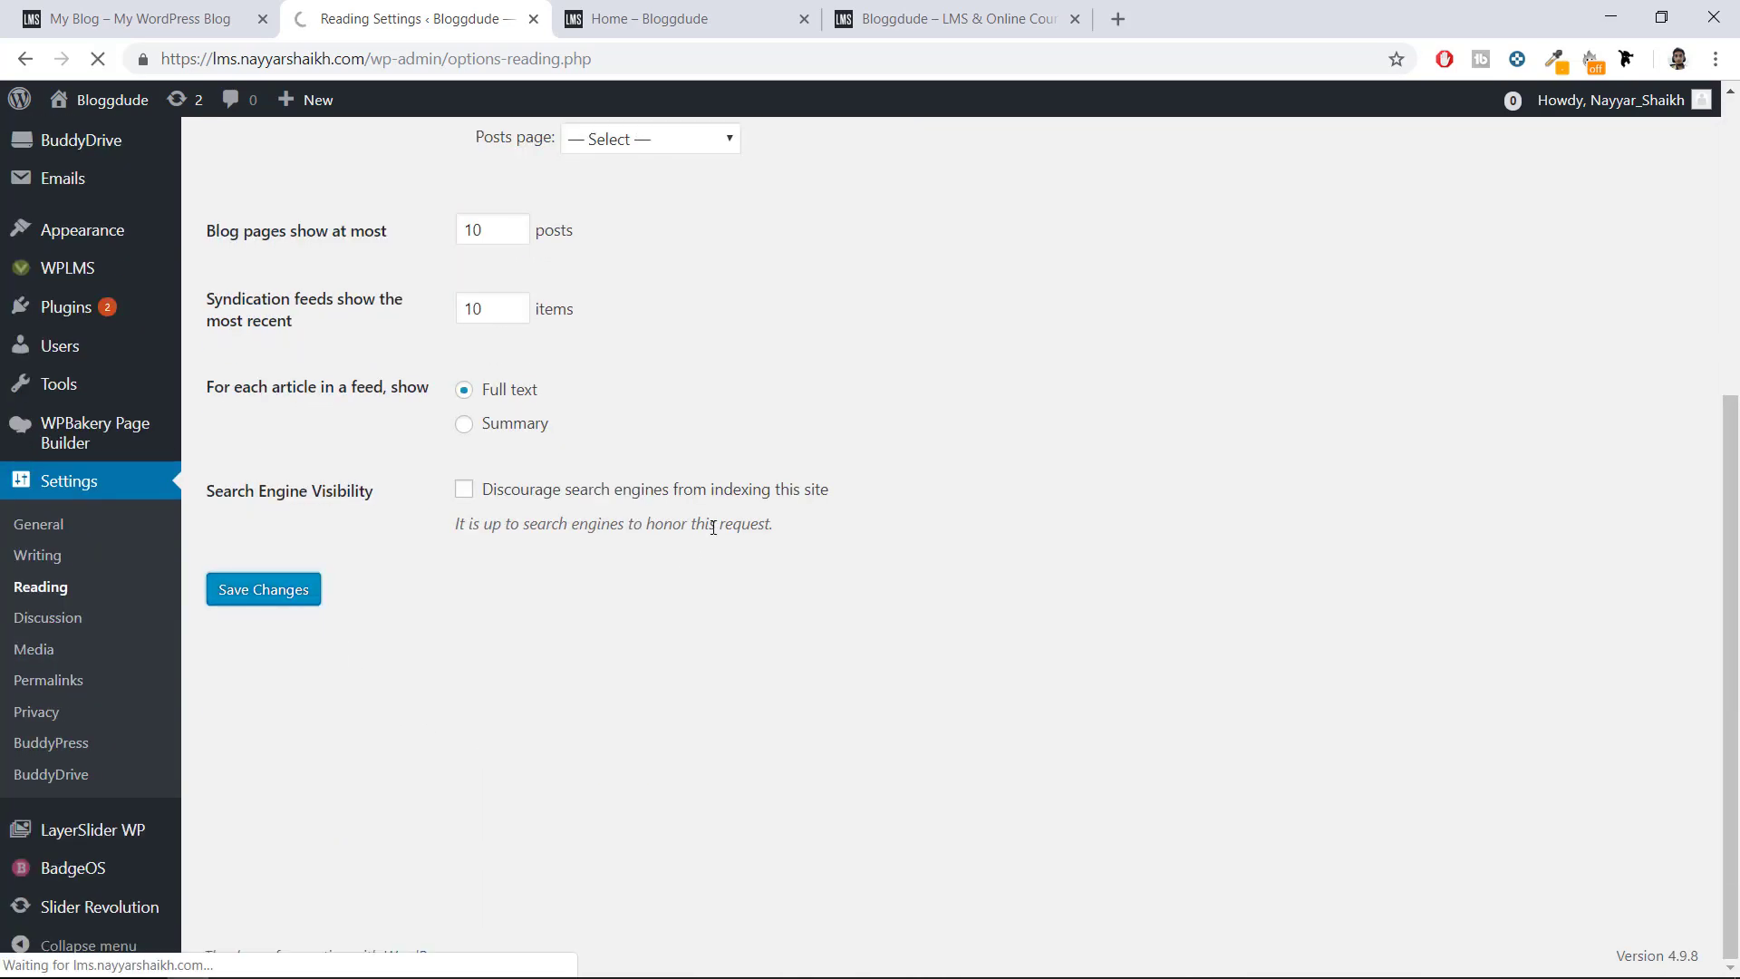
- Reload both front-end tabs to confirm Home shows, close the duplicate, return to Reading
click(678, 11)
click(98, 59)
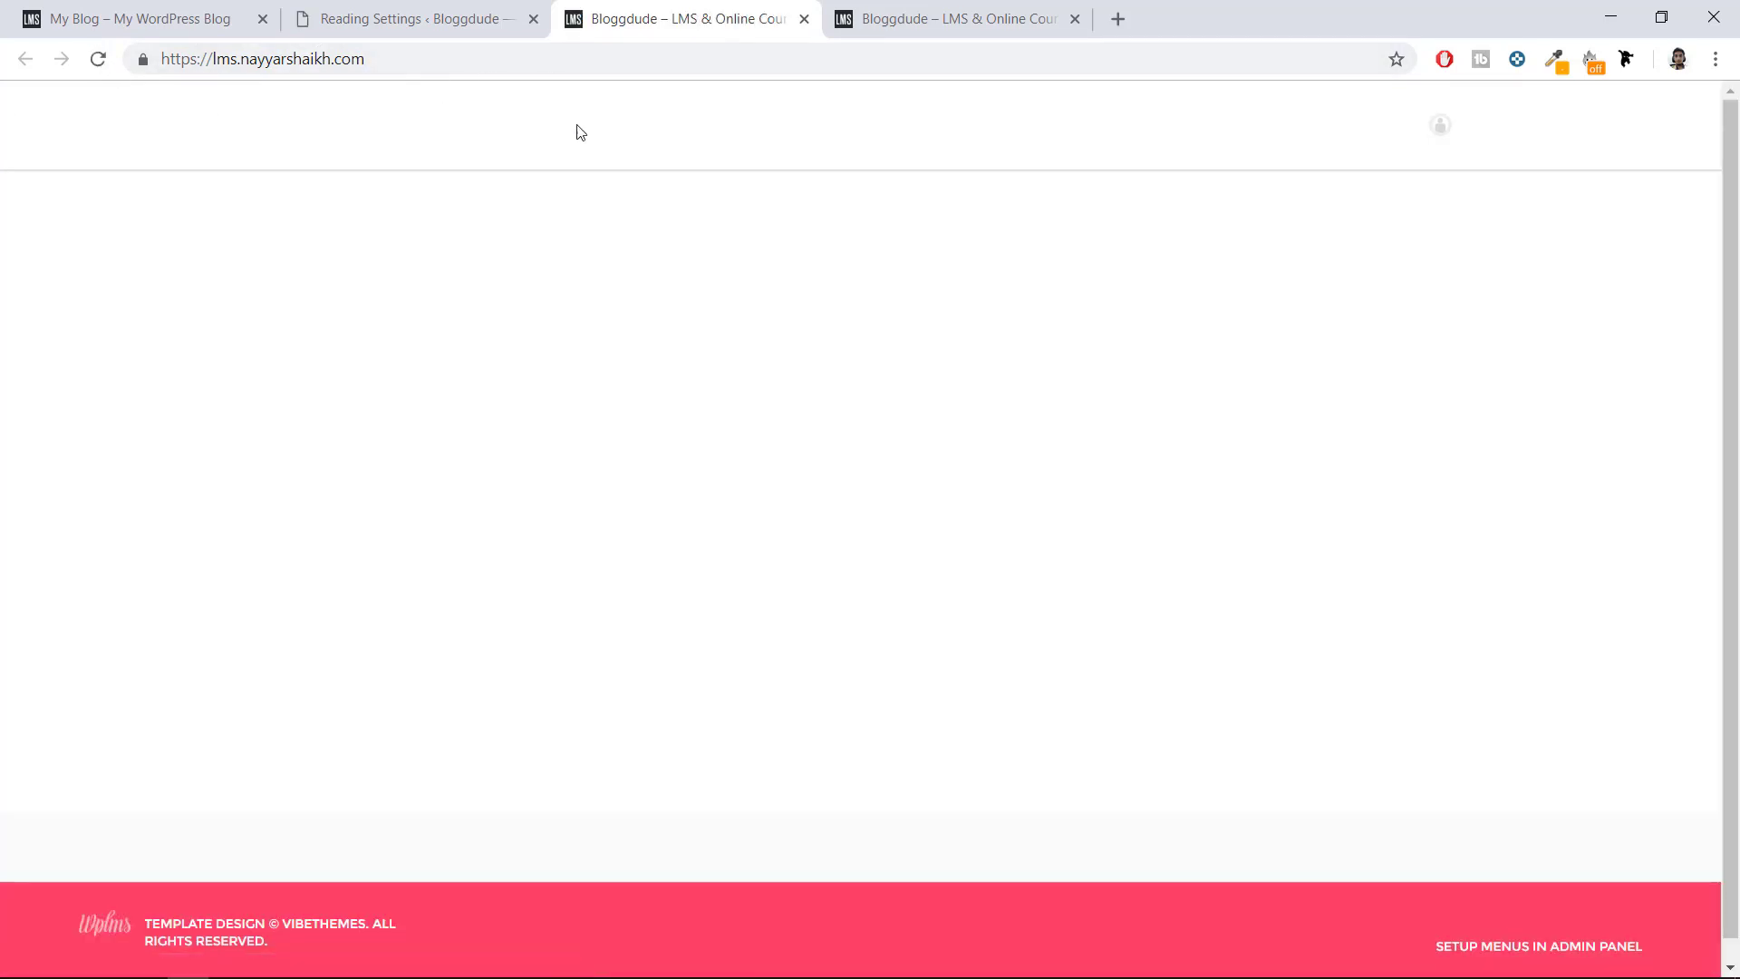
click(913, 9)
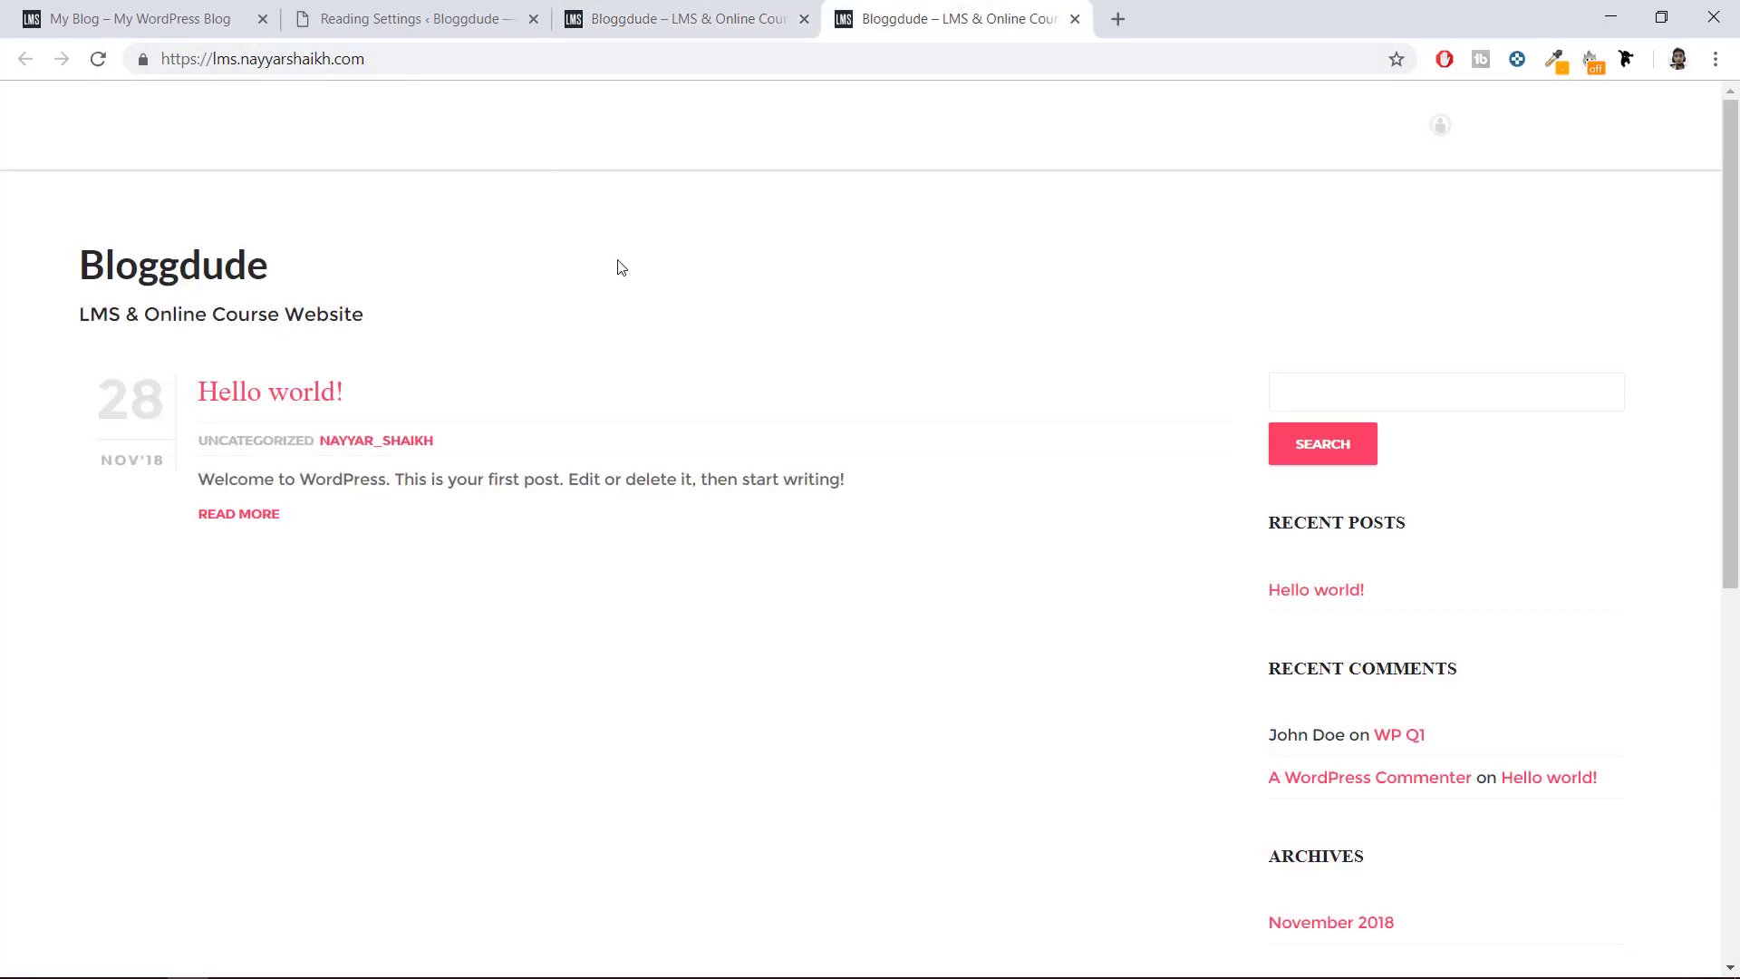
click(98, 59)
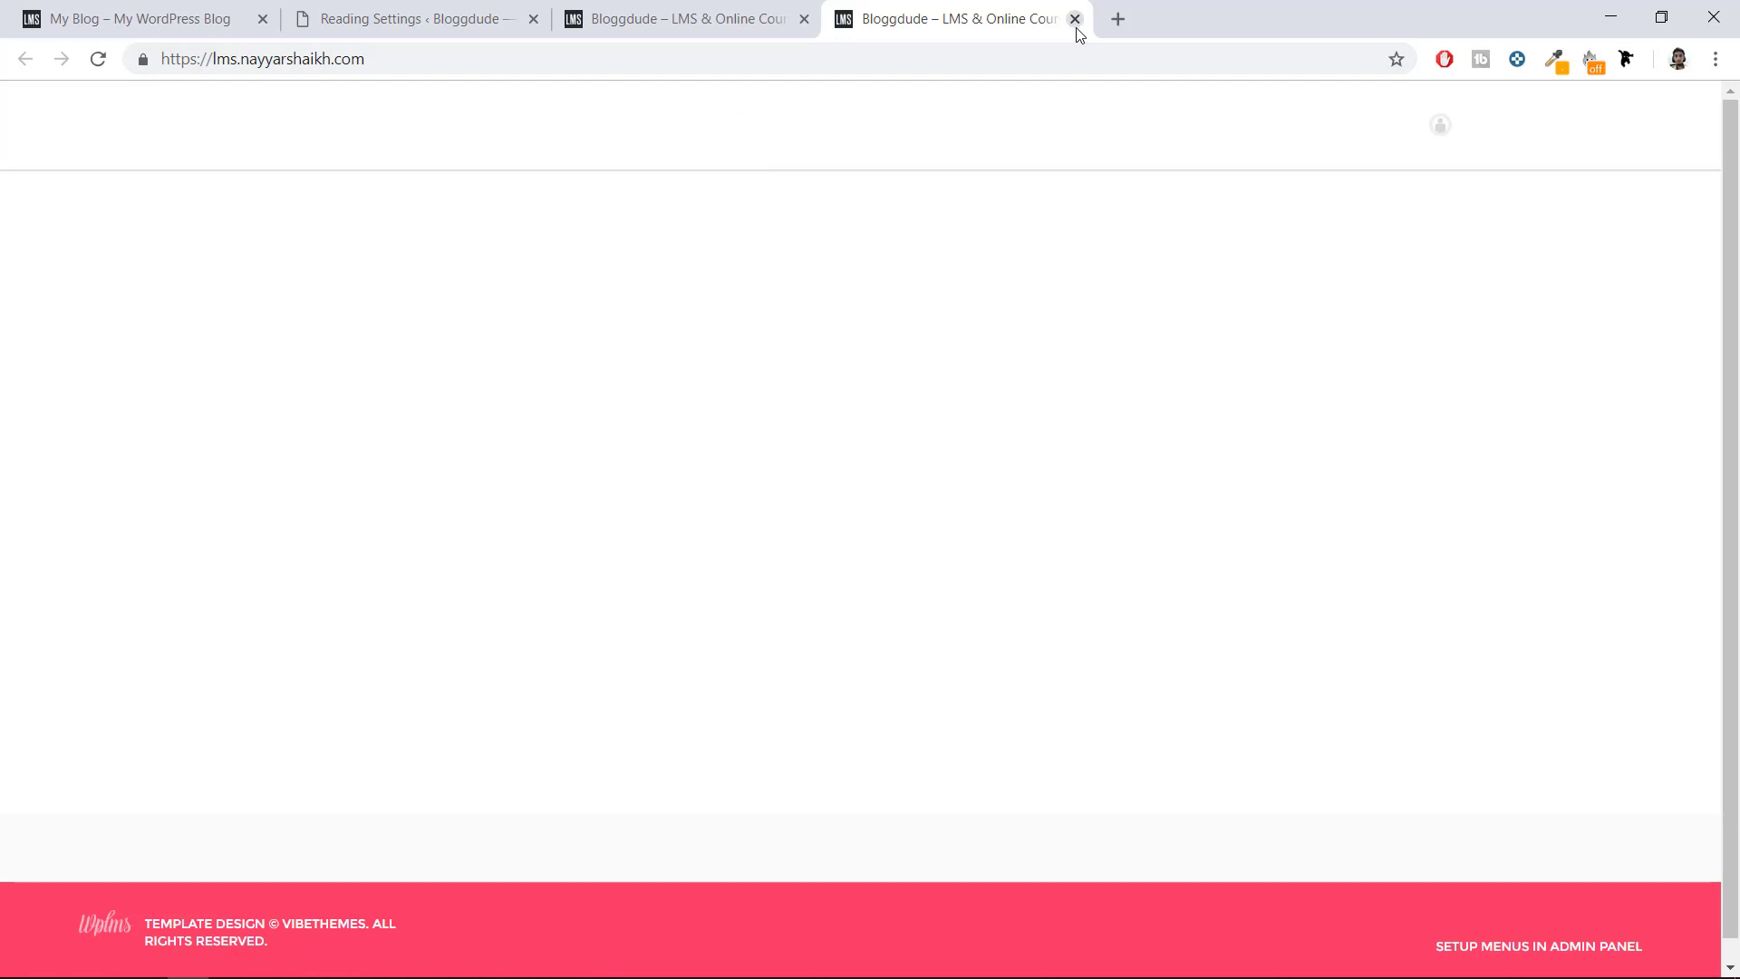
click(1075, 19)
click(408, 19)
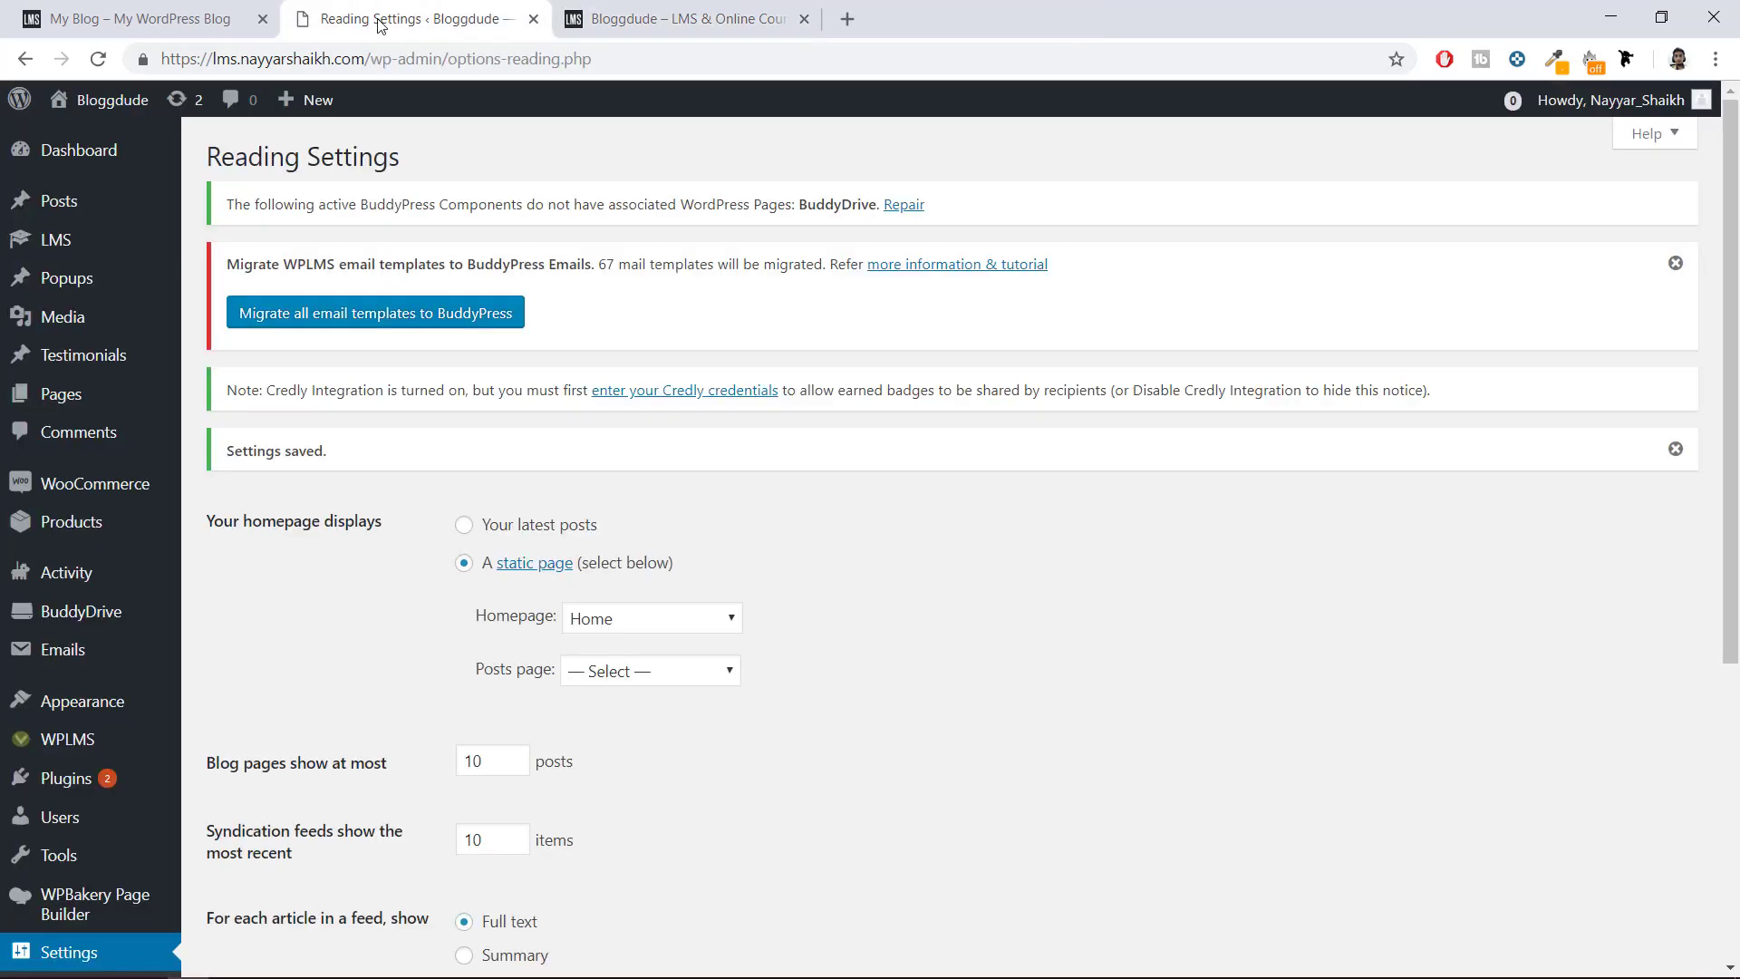
- Edit Home from All Pages and switch it to the WPBakery Backend Editor
click(90, 400)
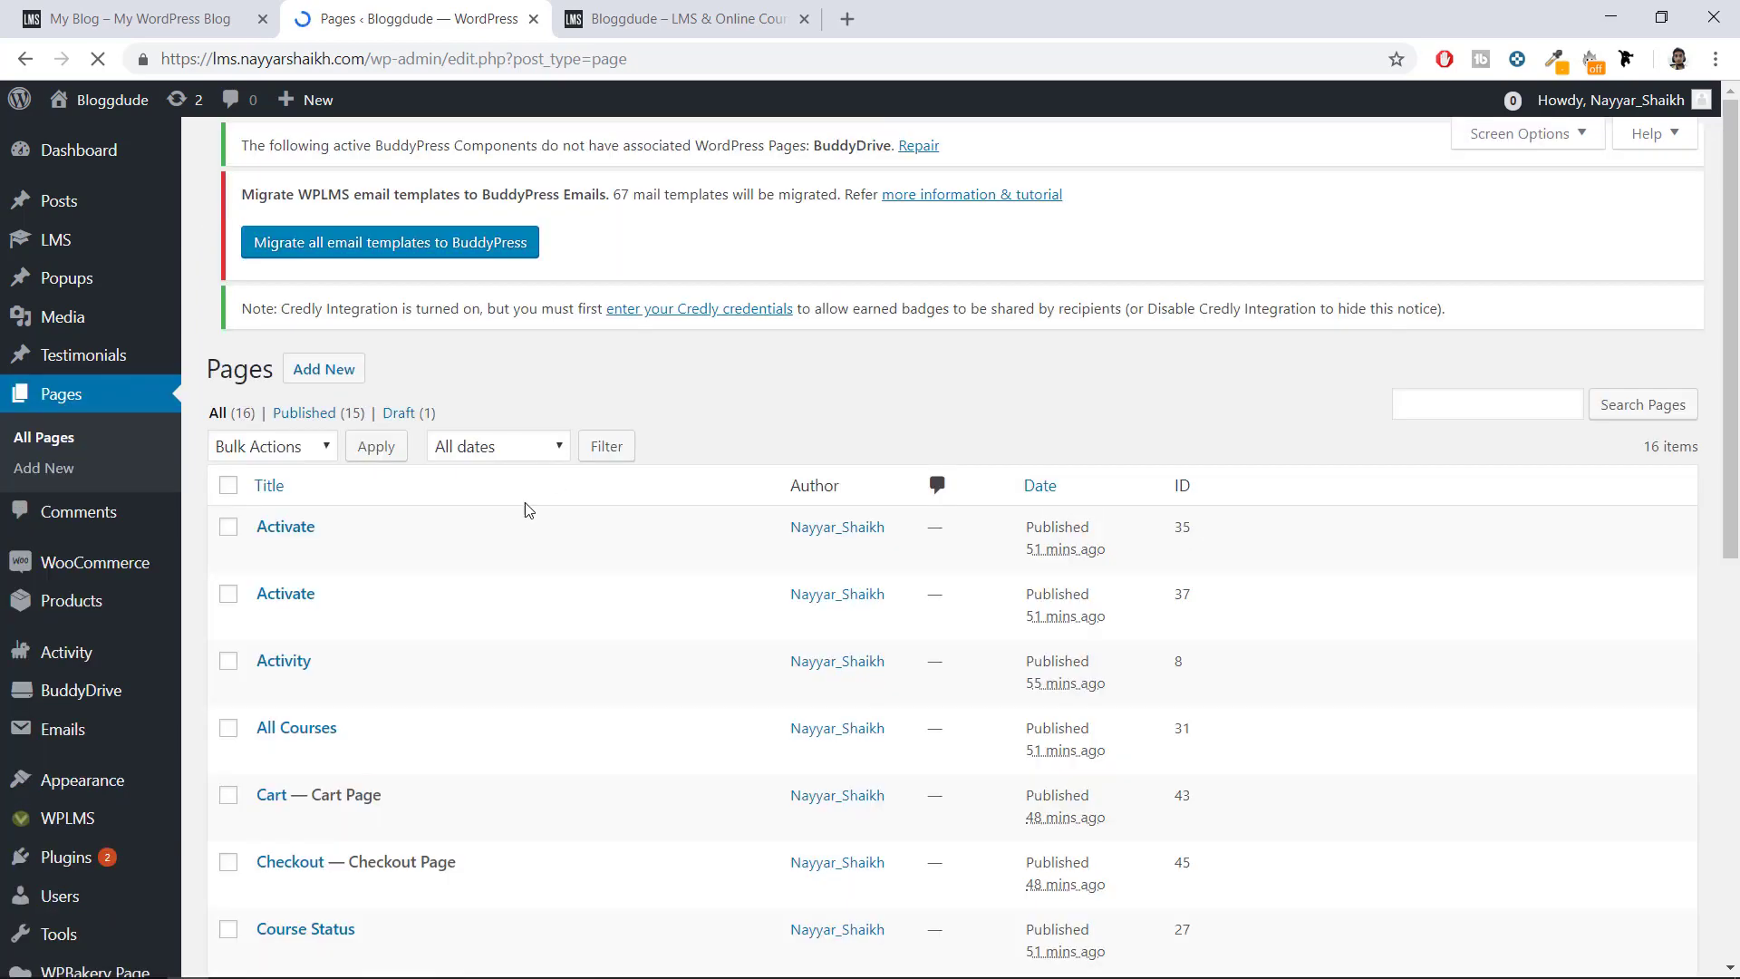
scroll(435, 610, down, 4)
scroll(432, 612, down, 4)
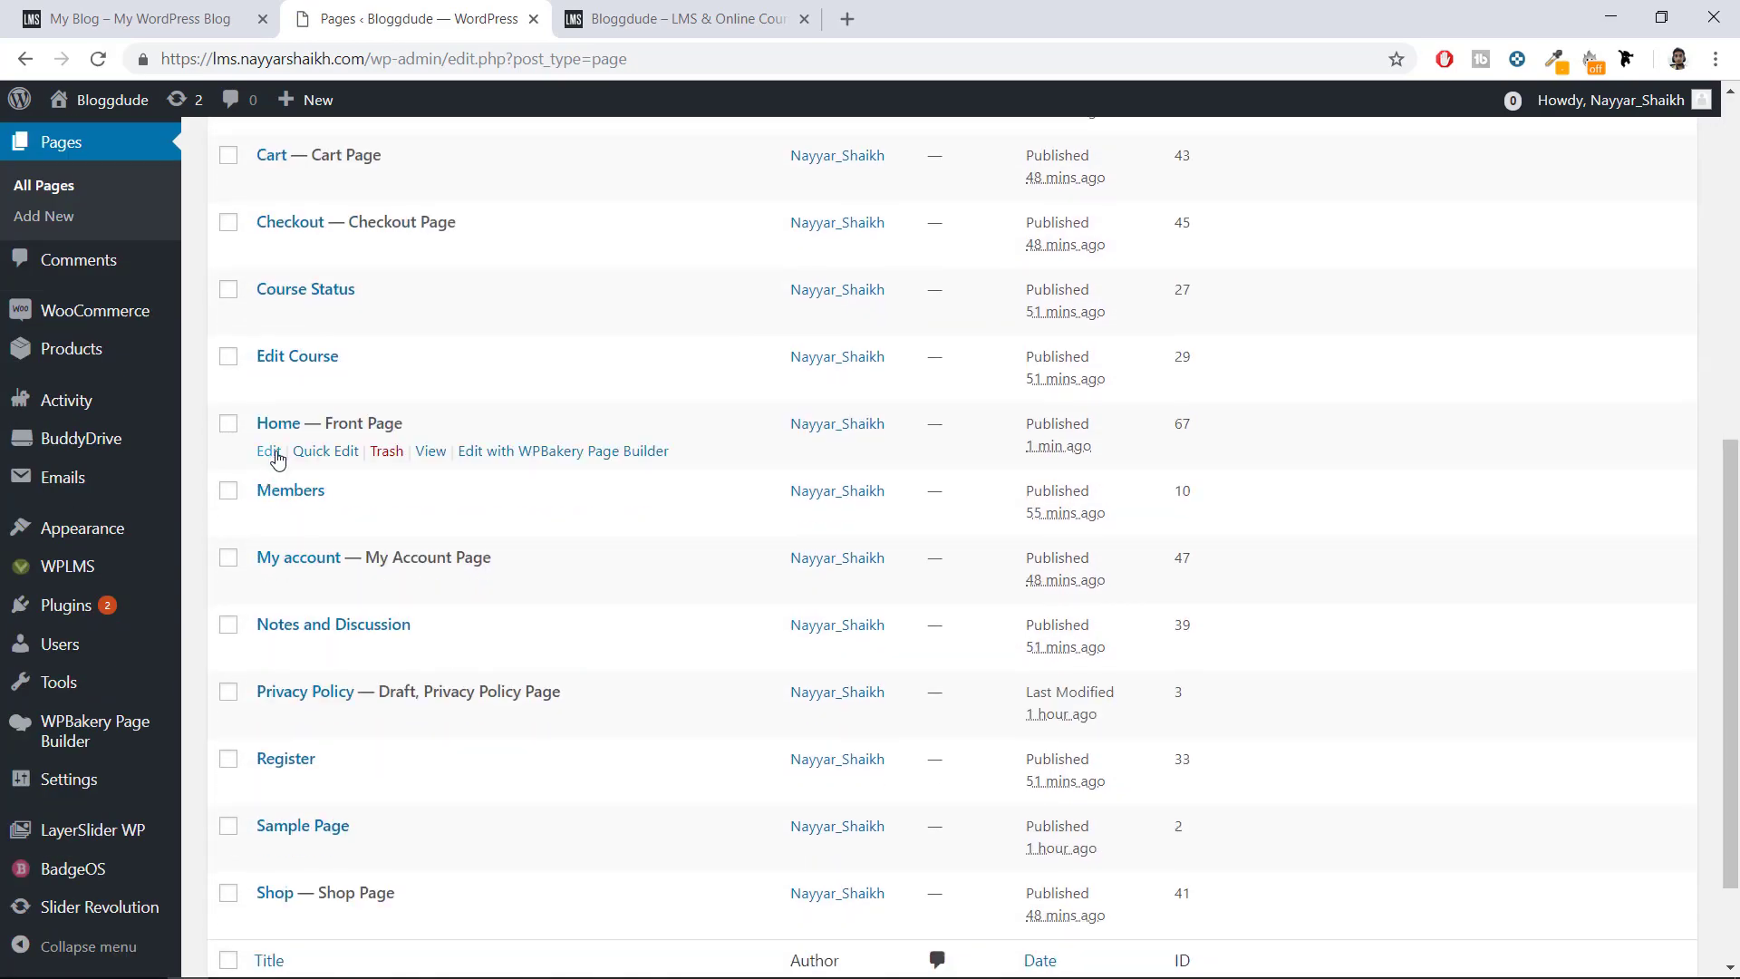
click(268, 451)
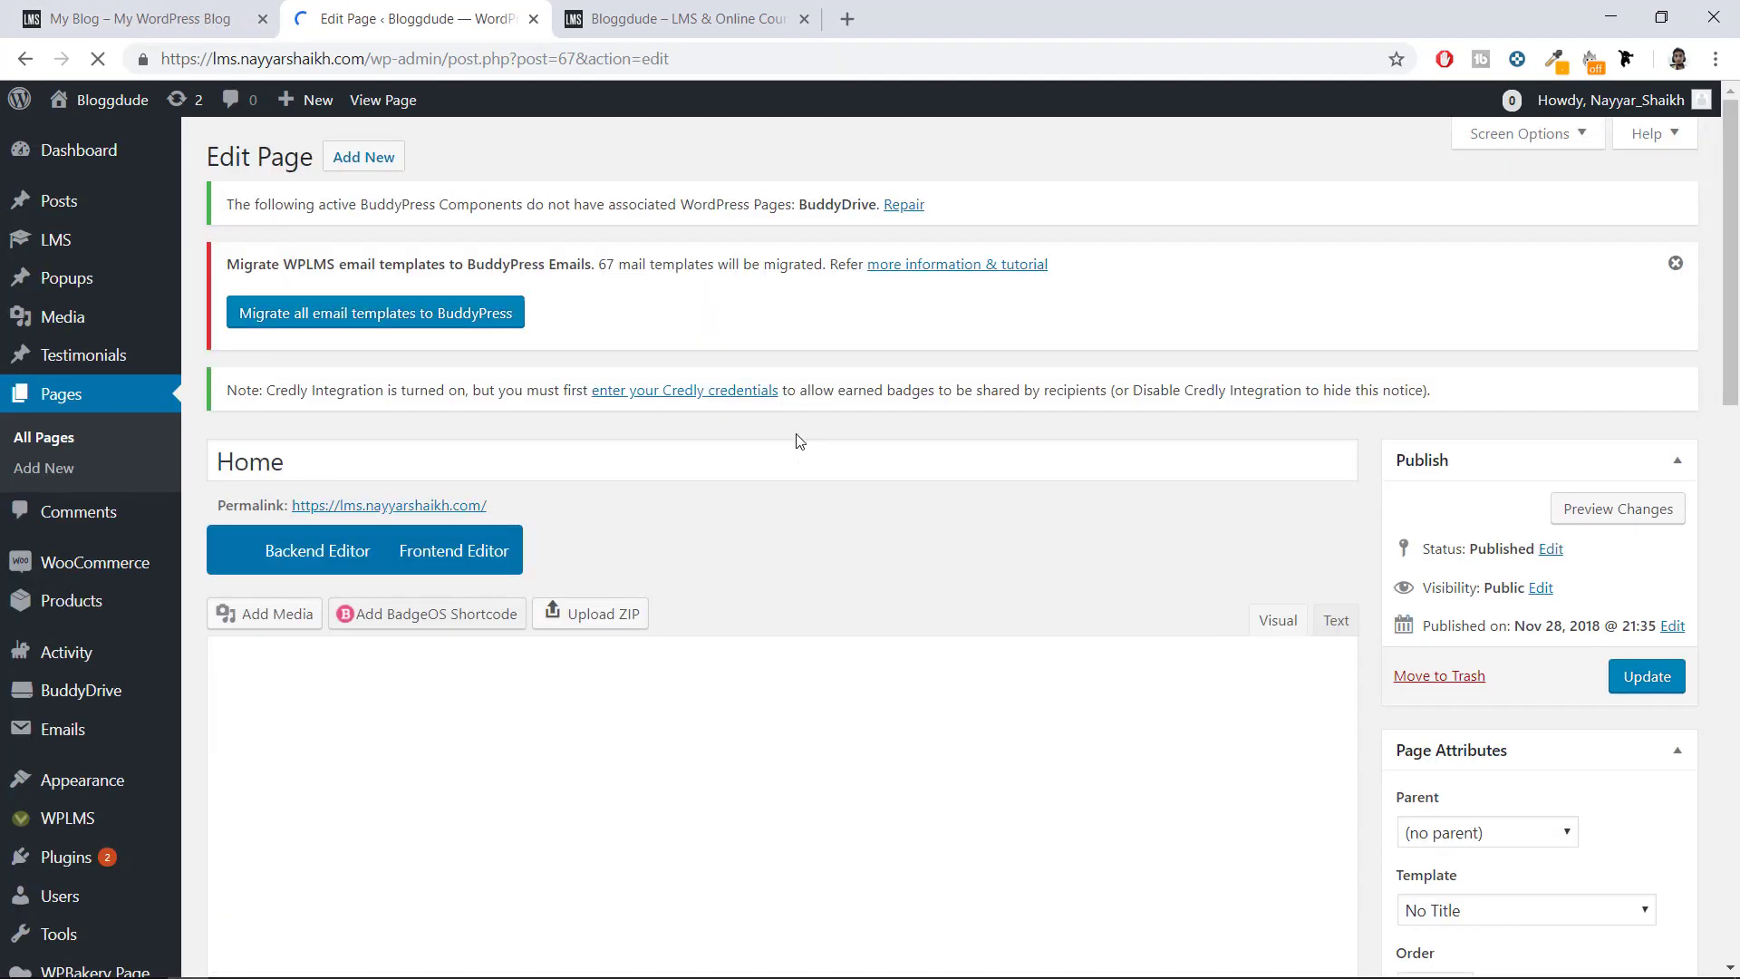
scroll(307, 568, down, 1)
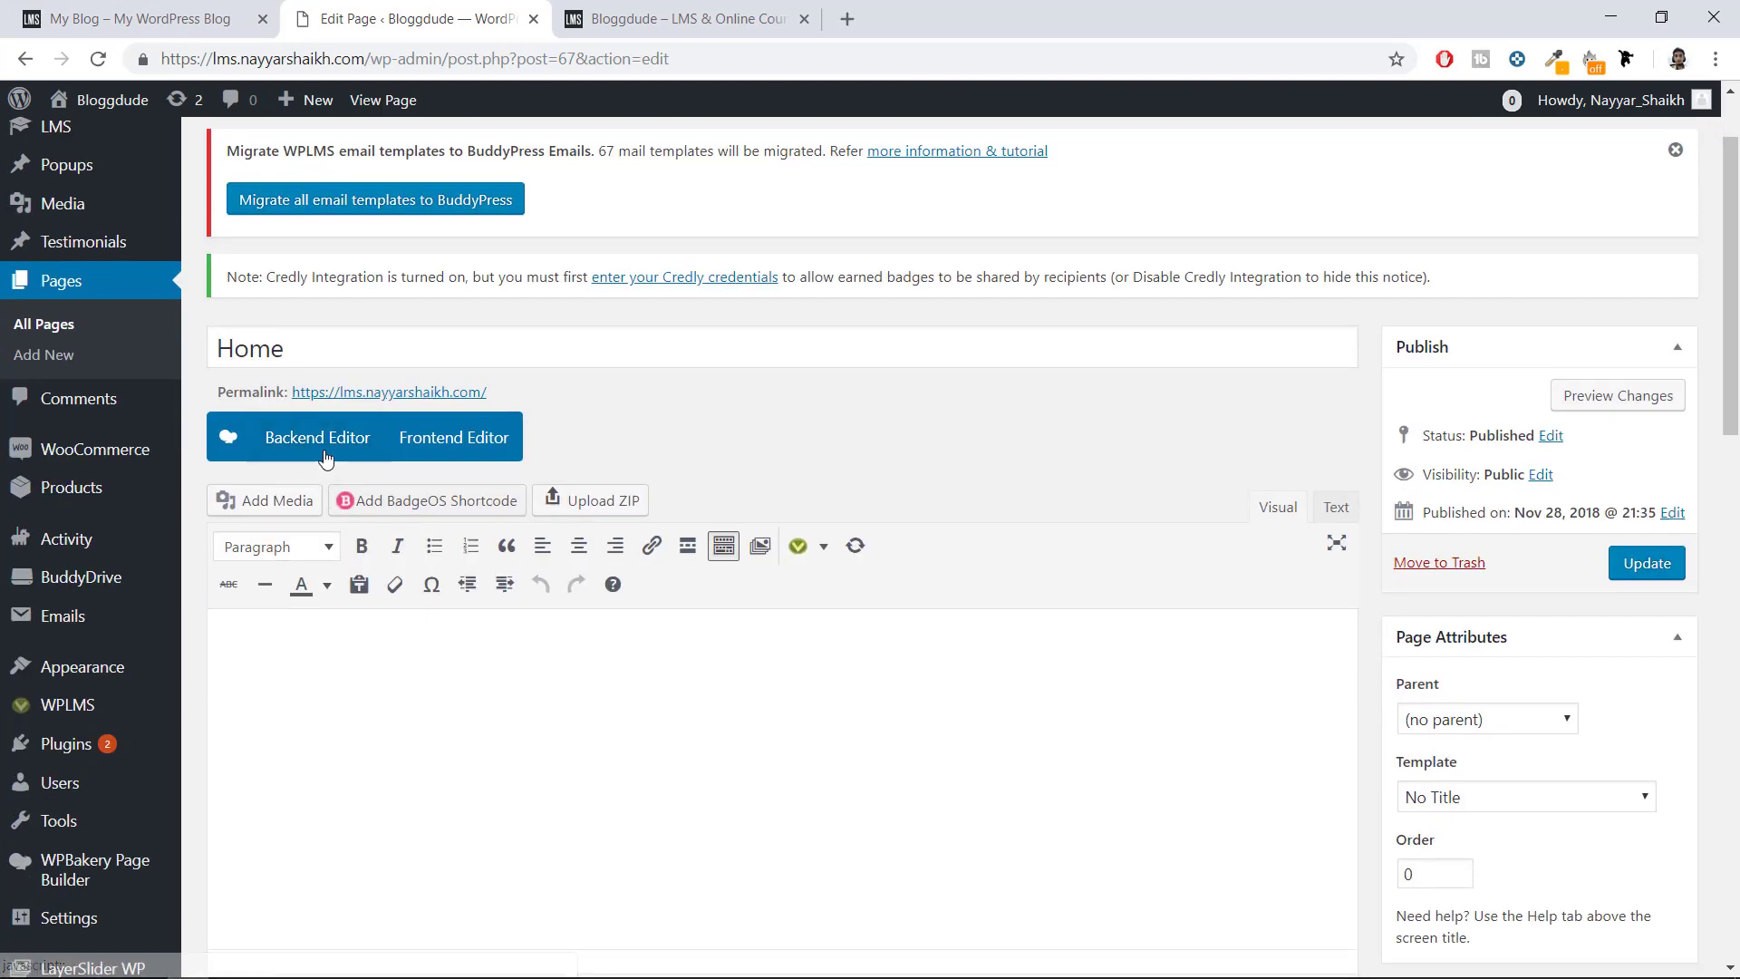
click(300, 439)
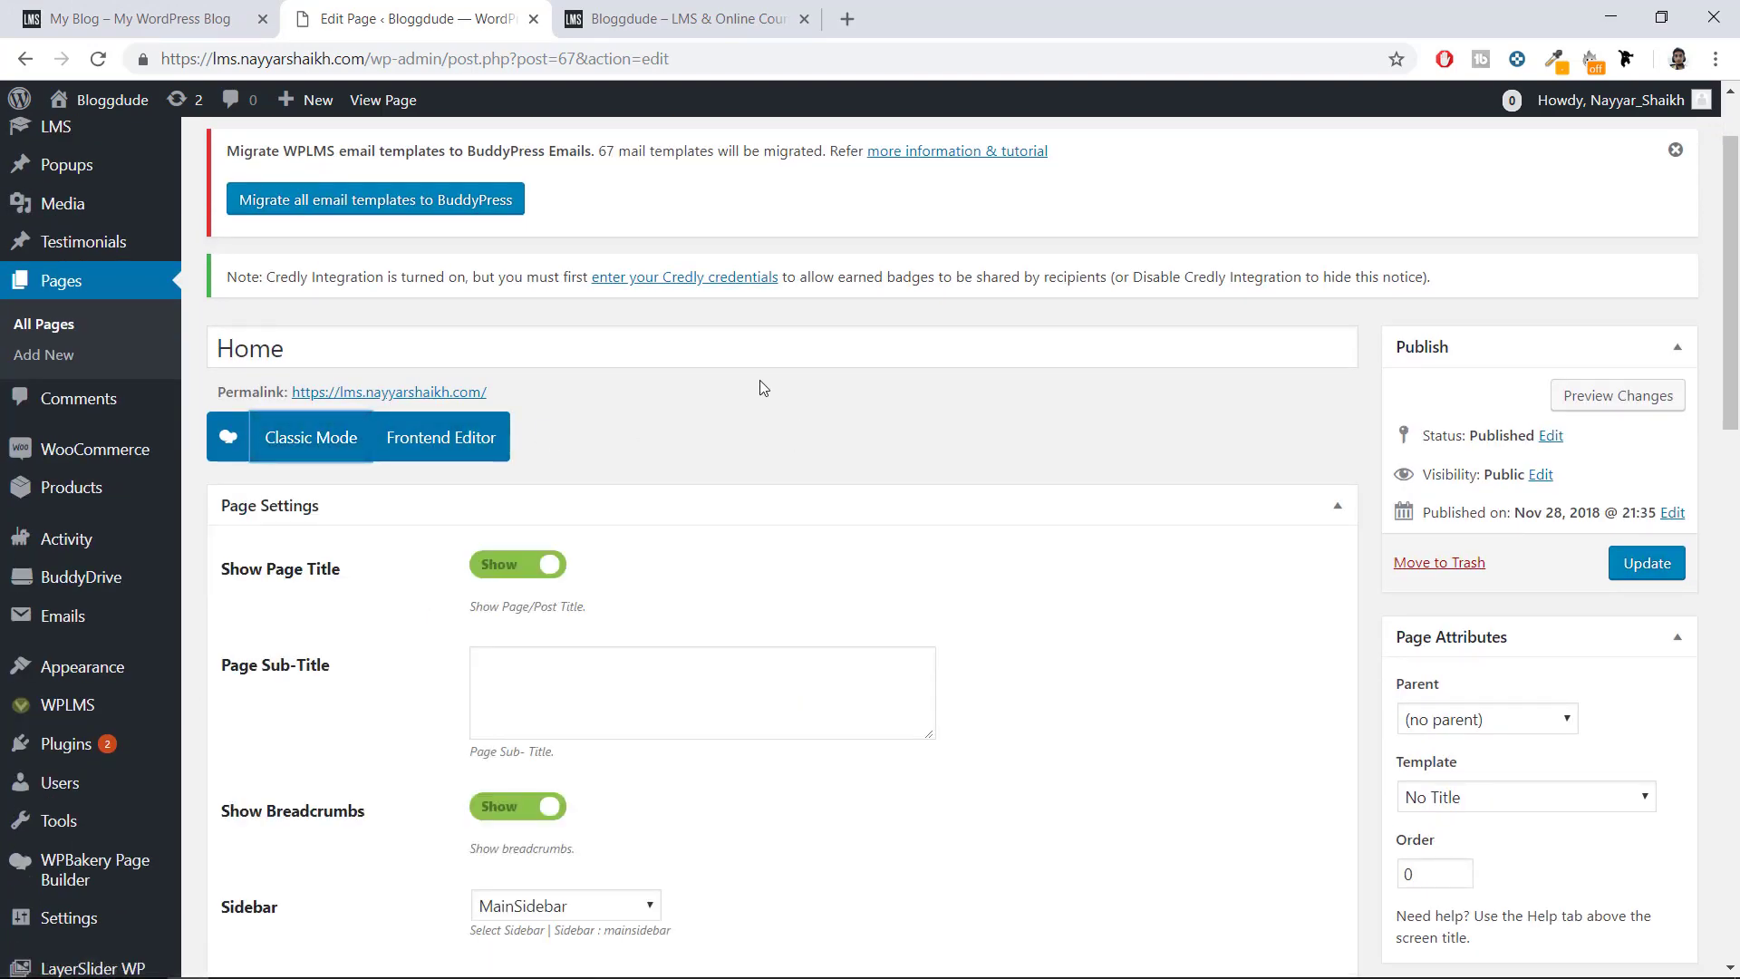
scroll(720, 403, down, 6)
scroll(725, 410, down, 3)
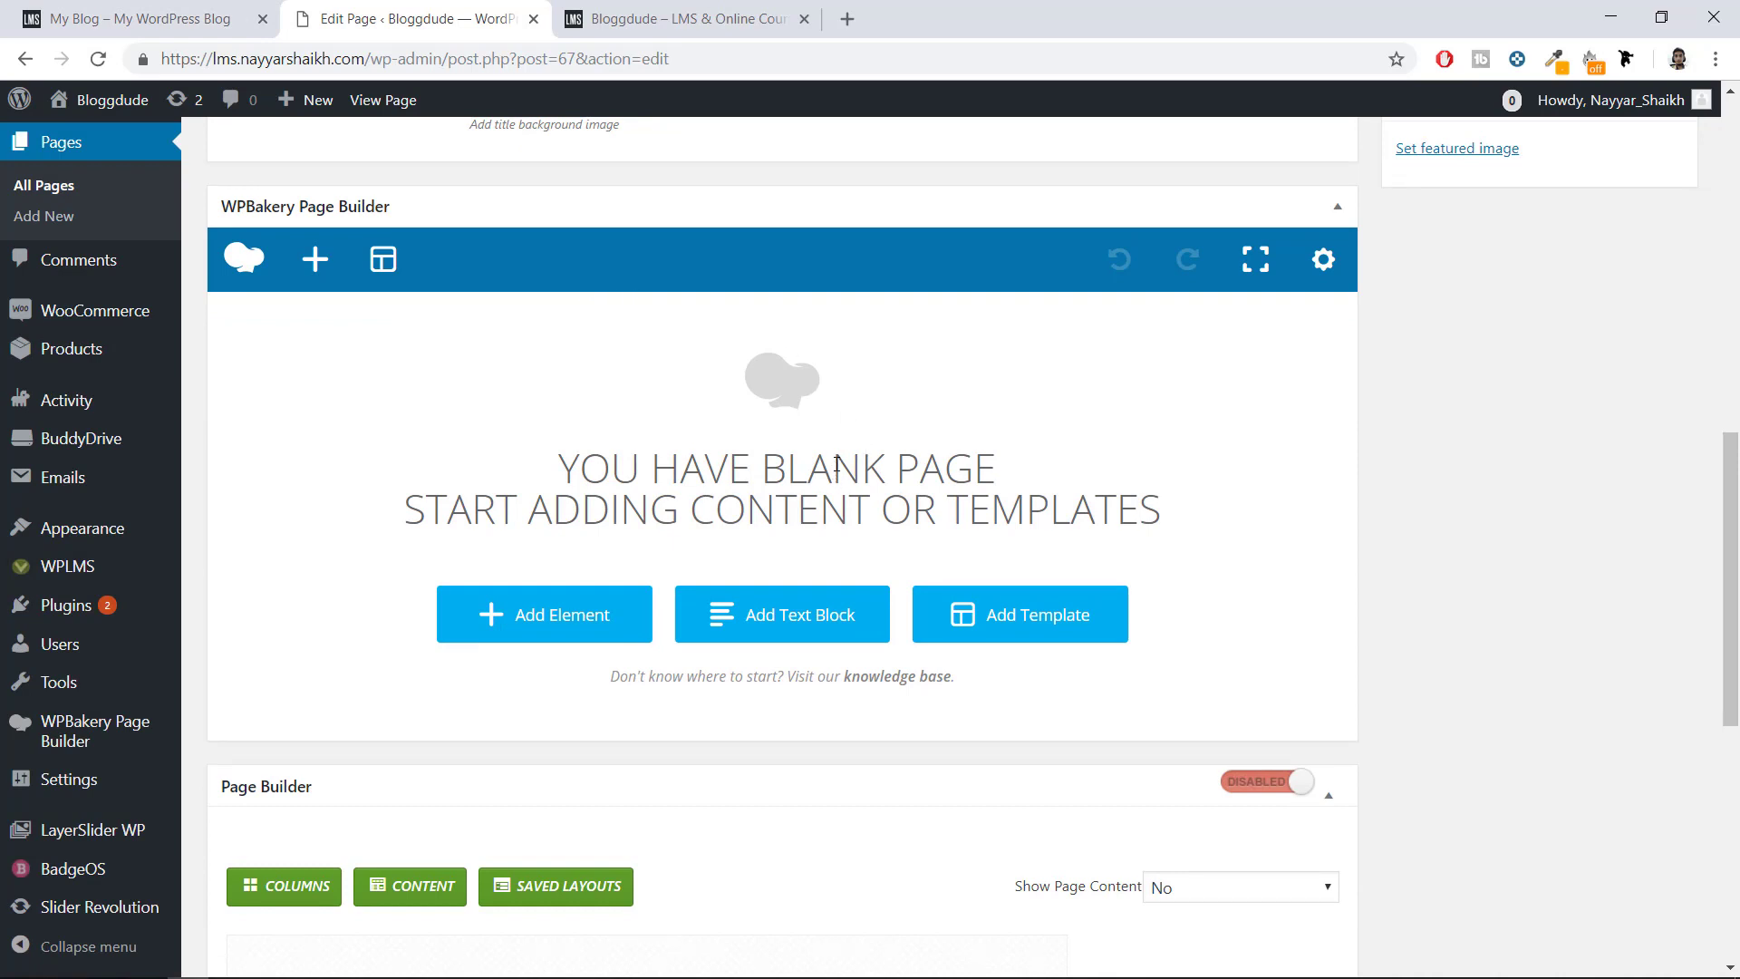
- On the WPLMS demo tab, select the 'Learn. Collaborate. Validate.' hero headline
click(175, 7)
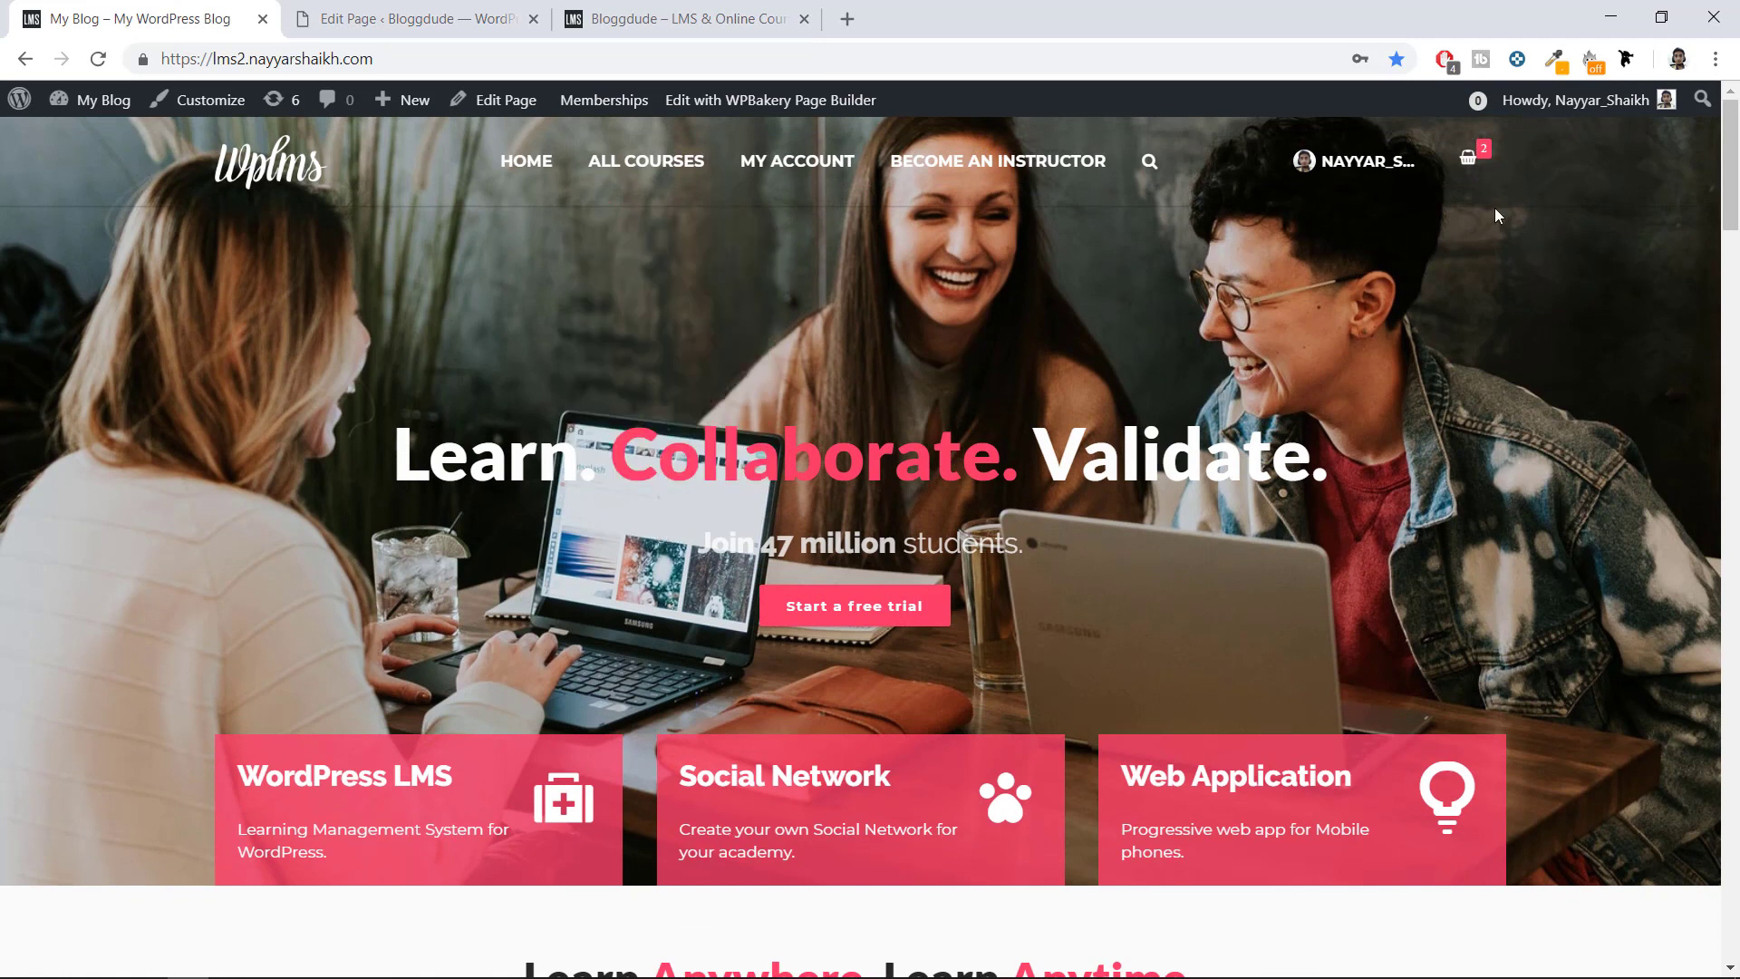
drag(414, 473, 1329, 471)
click(202, 424)
drag(389, 453, 1443, 430)
key(ctrl+c)
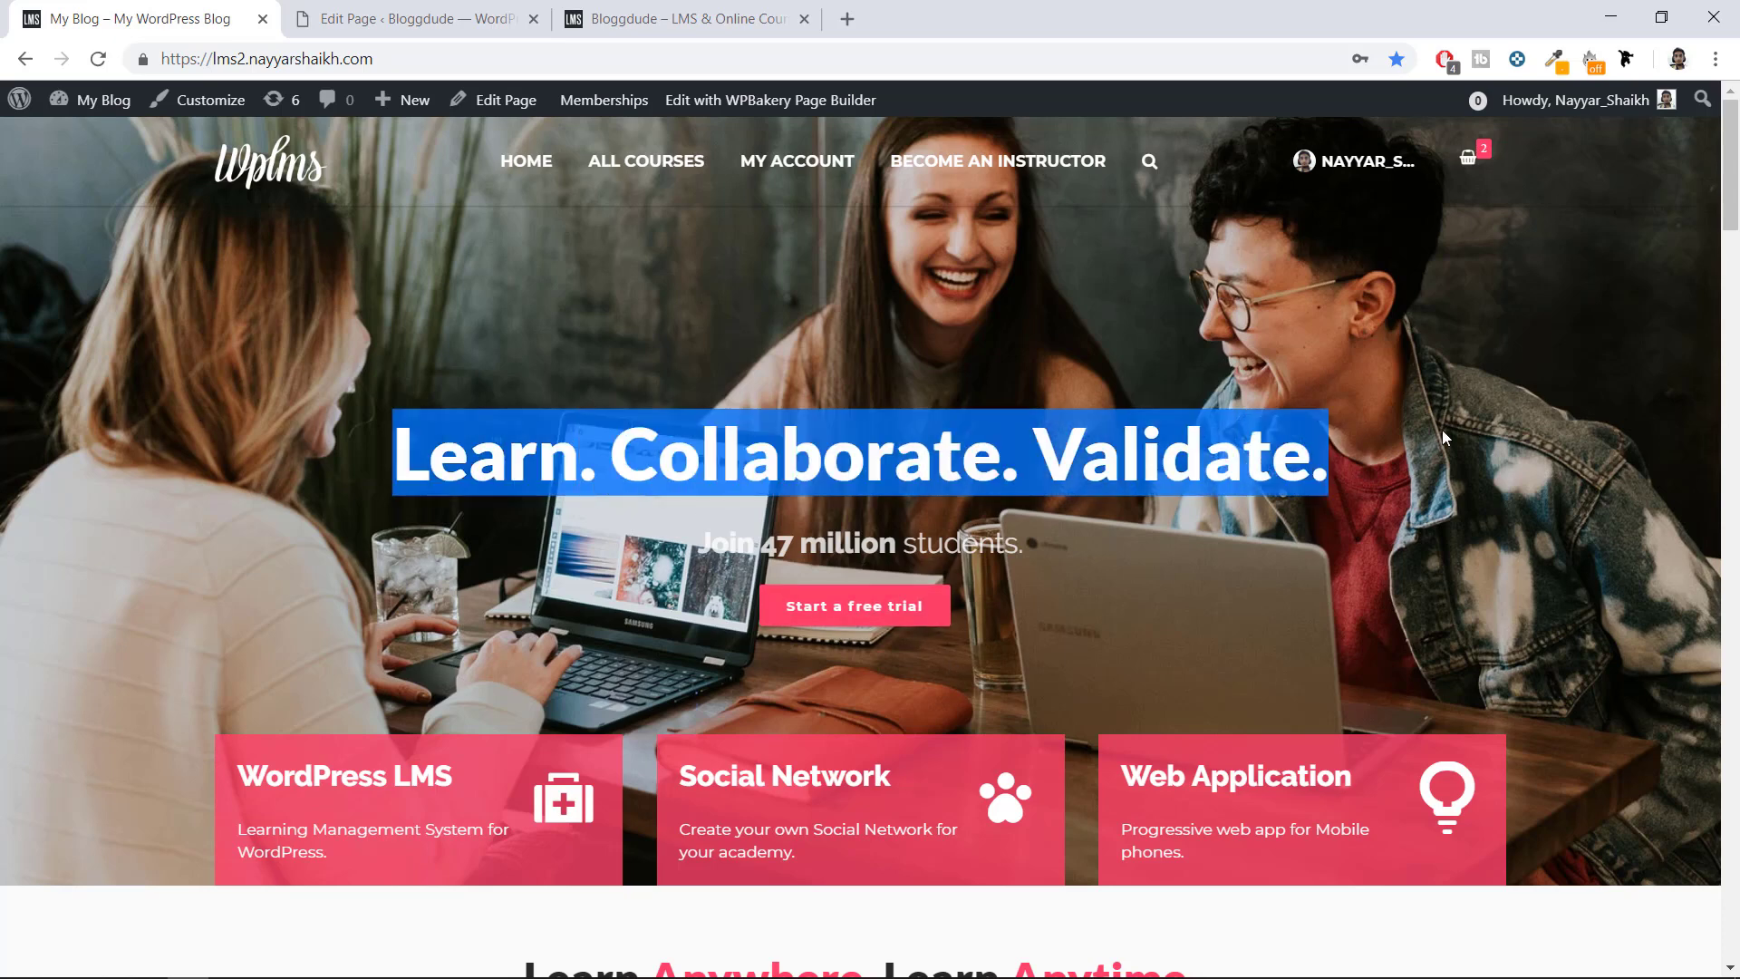
- Add an empty Row to the Home page's WPBakery layout
click(444, 18)
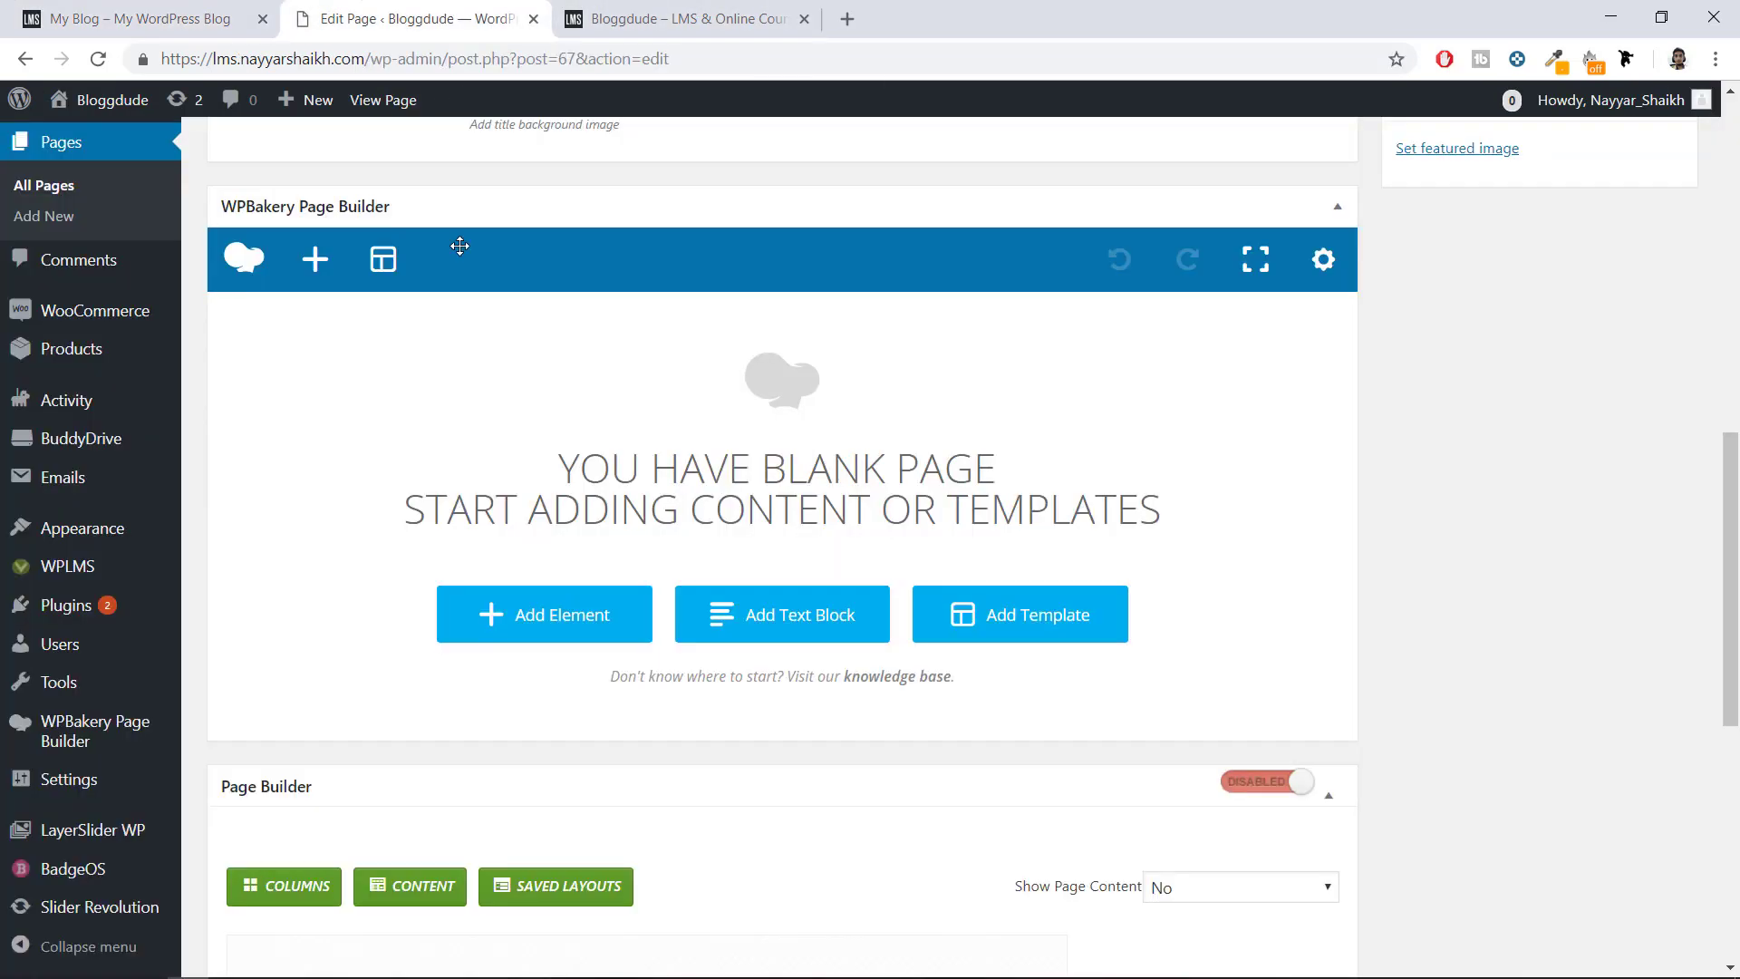
click(533, 633)
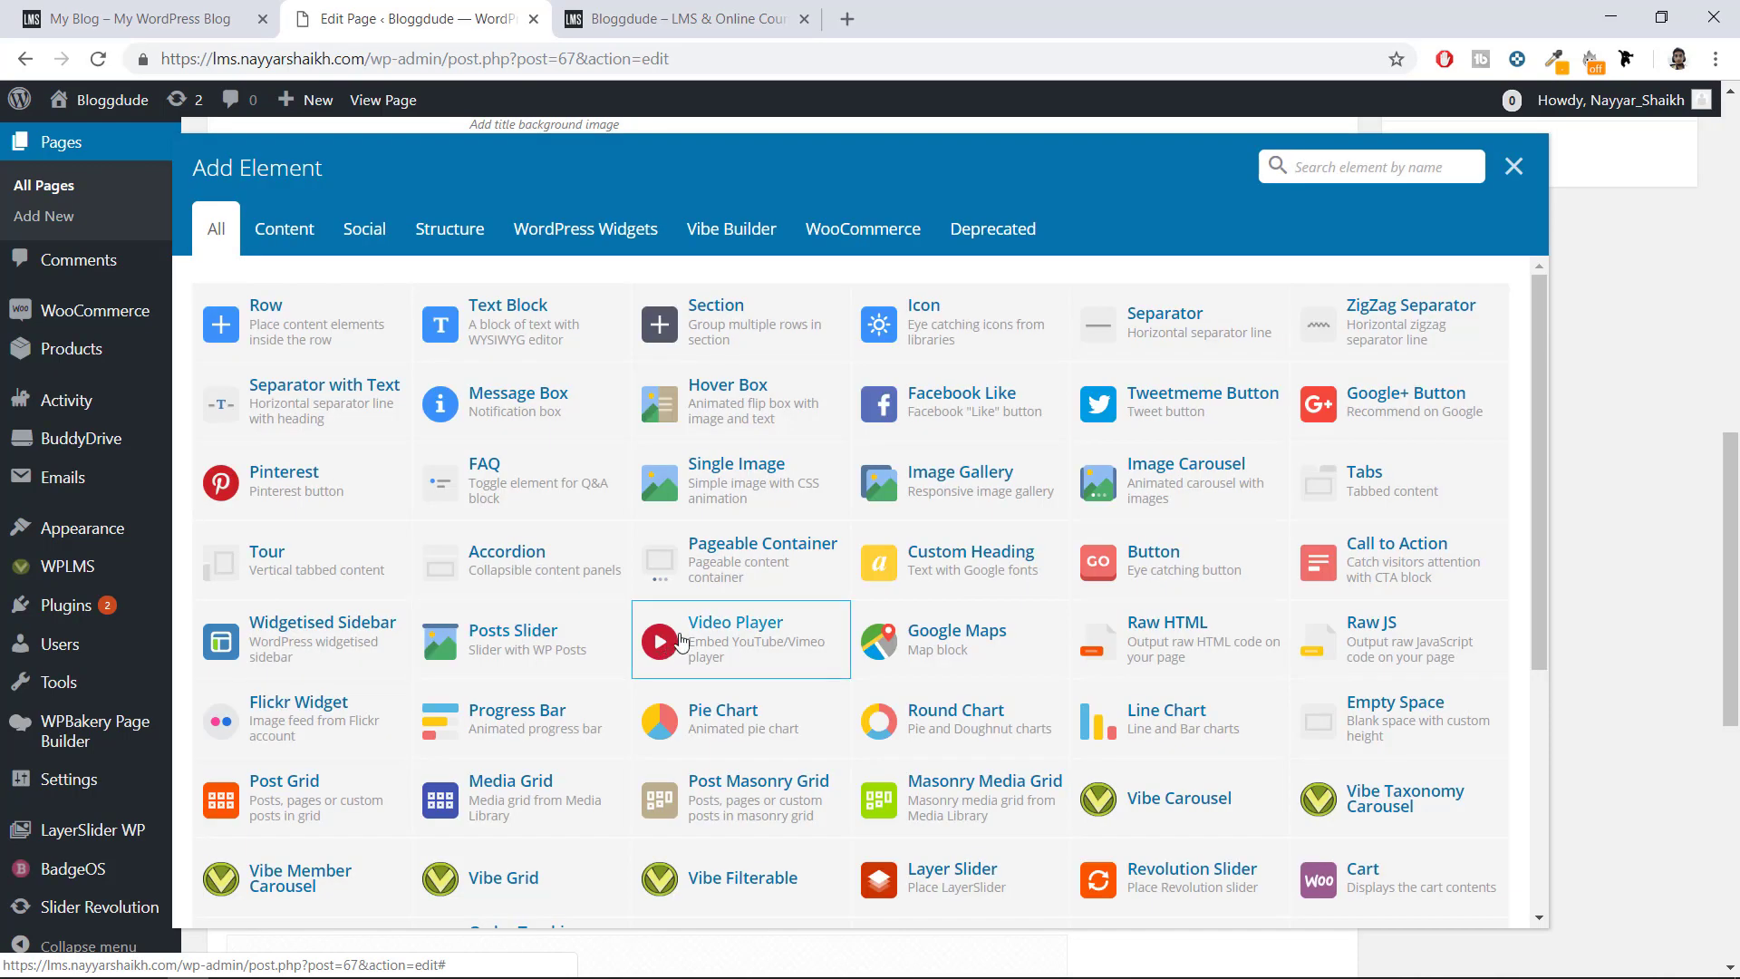
click(317, 301)
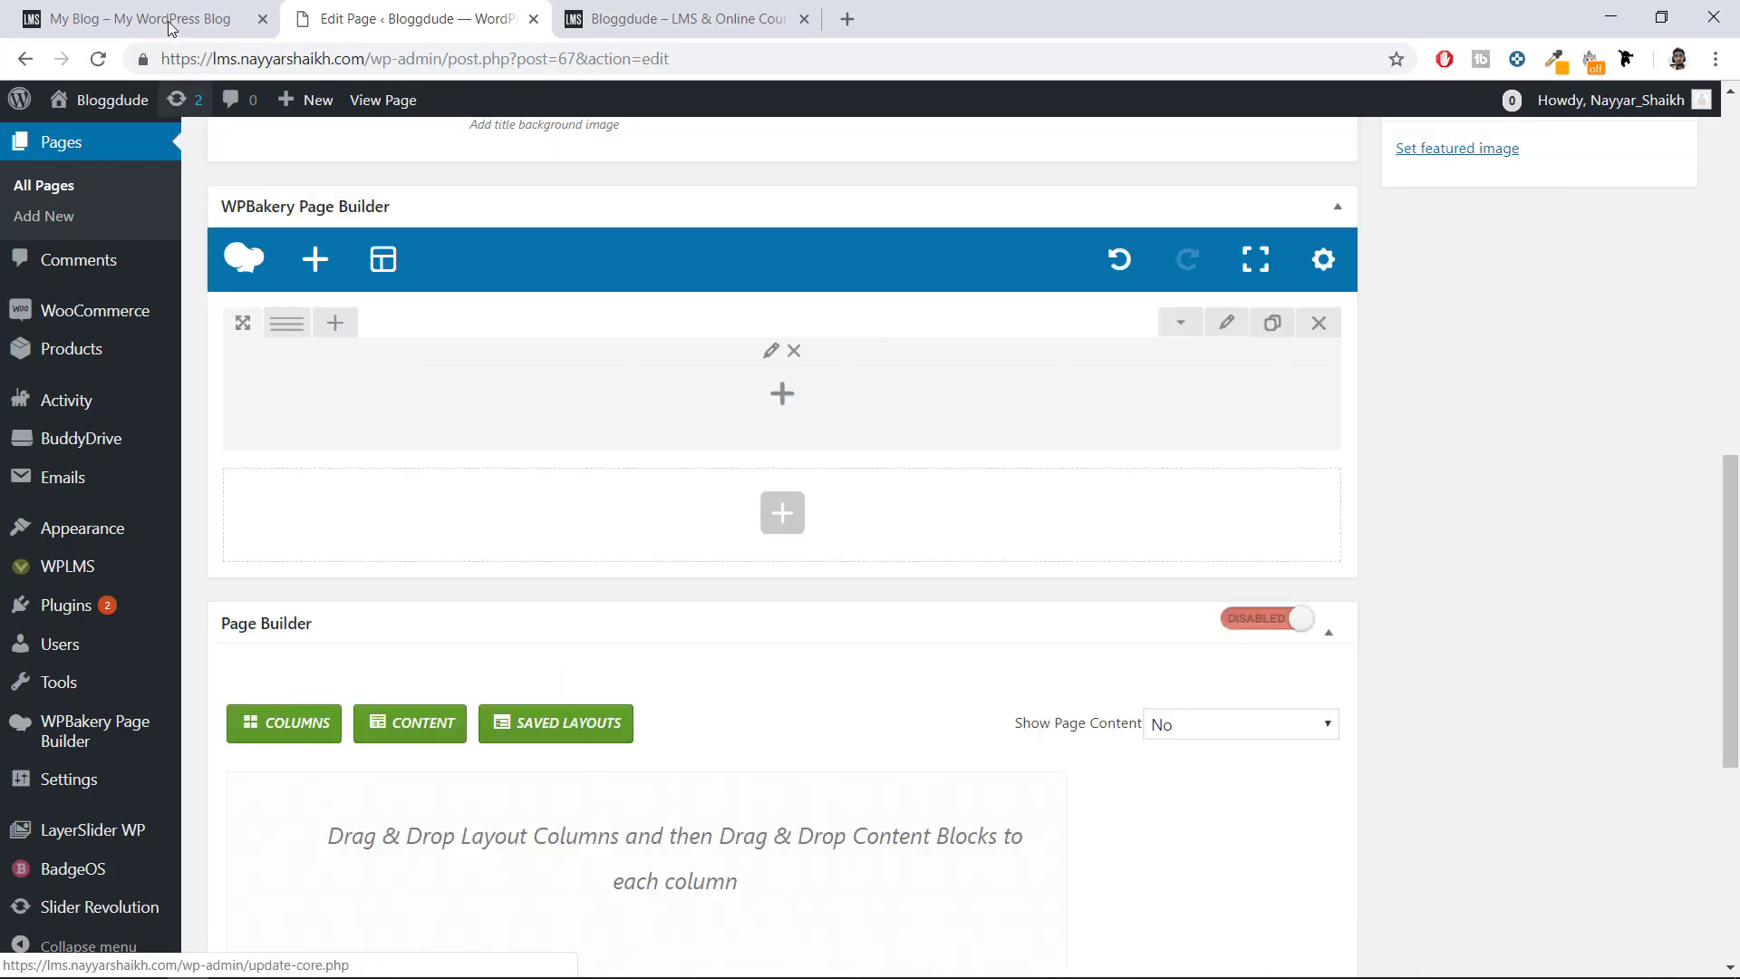
- Compare against the demo page, then open Add Element inside the new row
click(136, 18)
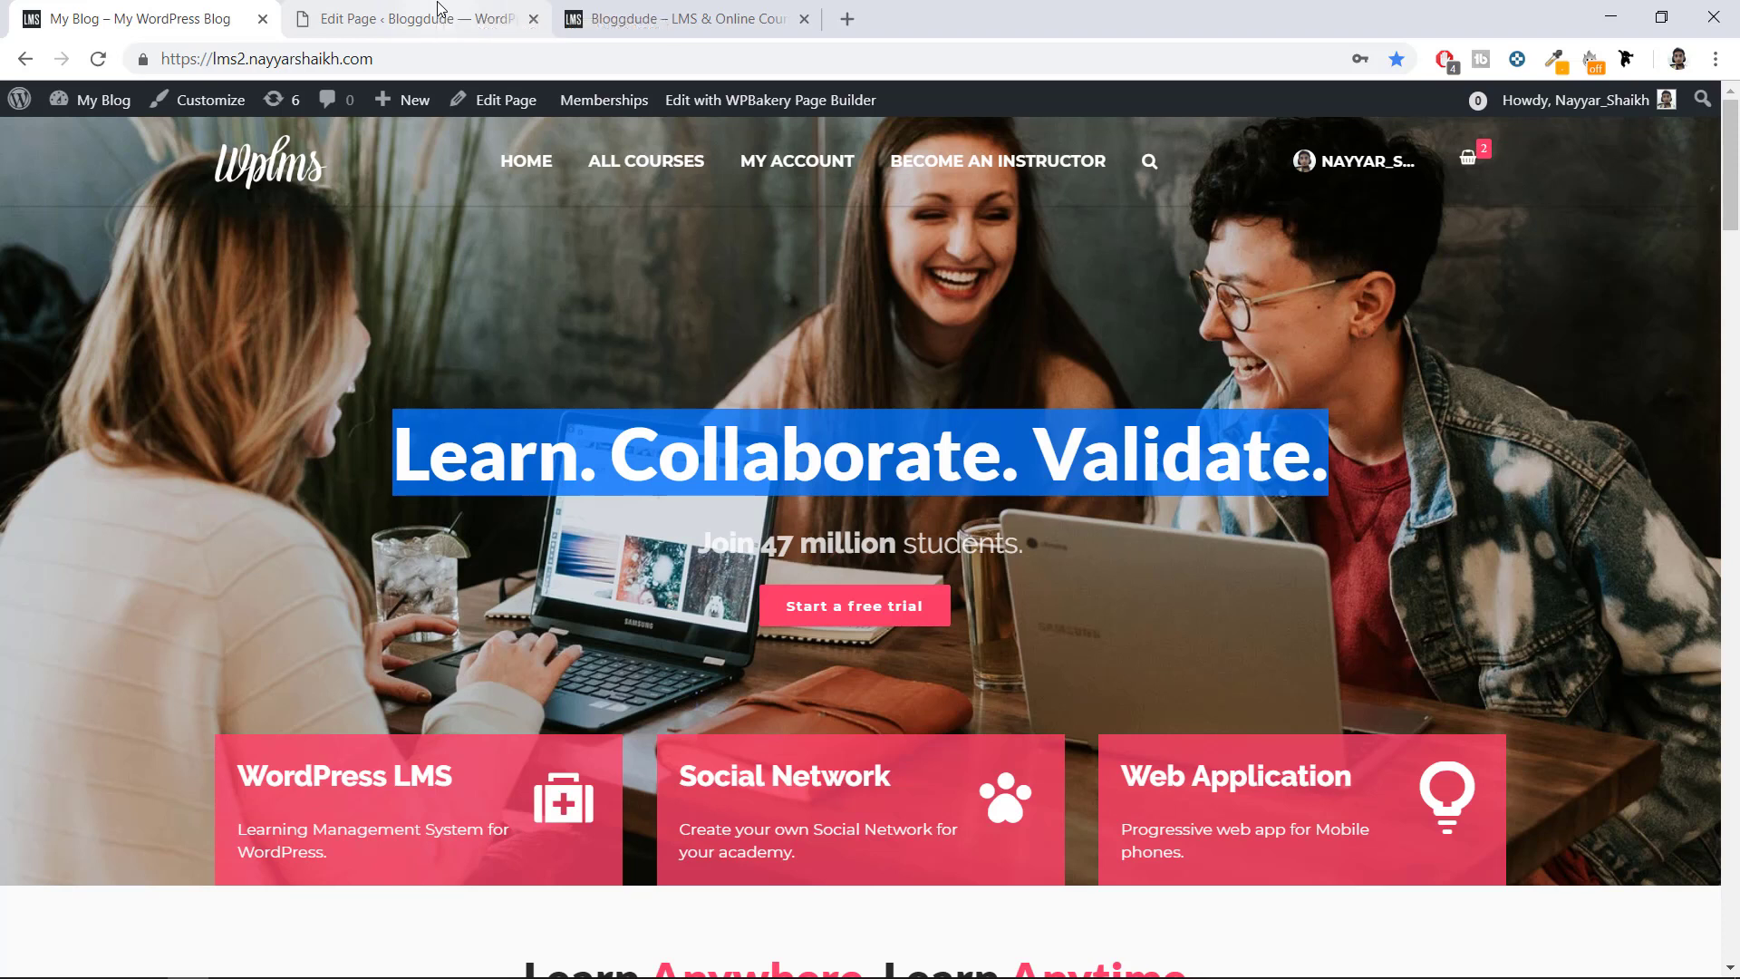
click(440, 15)
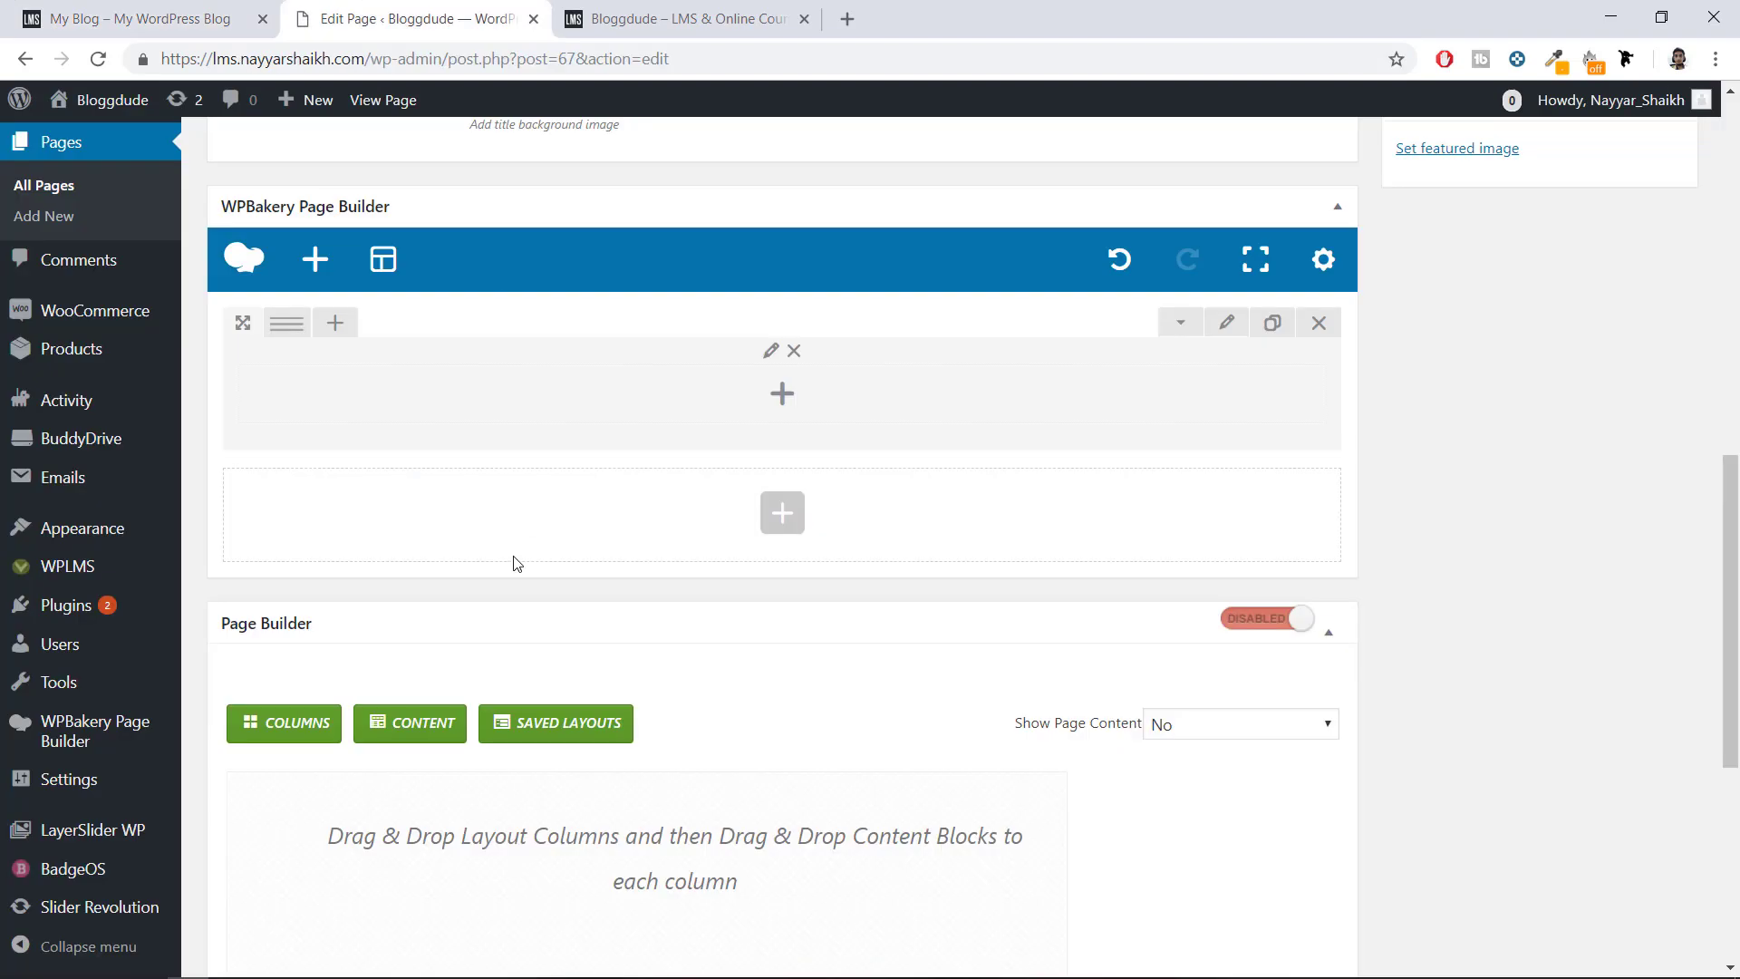
click(136, 14)
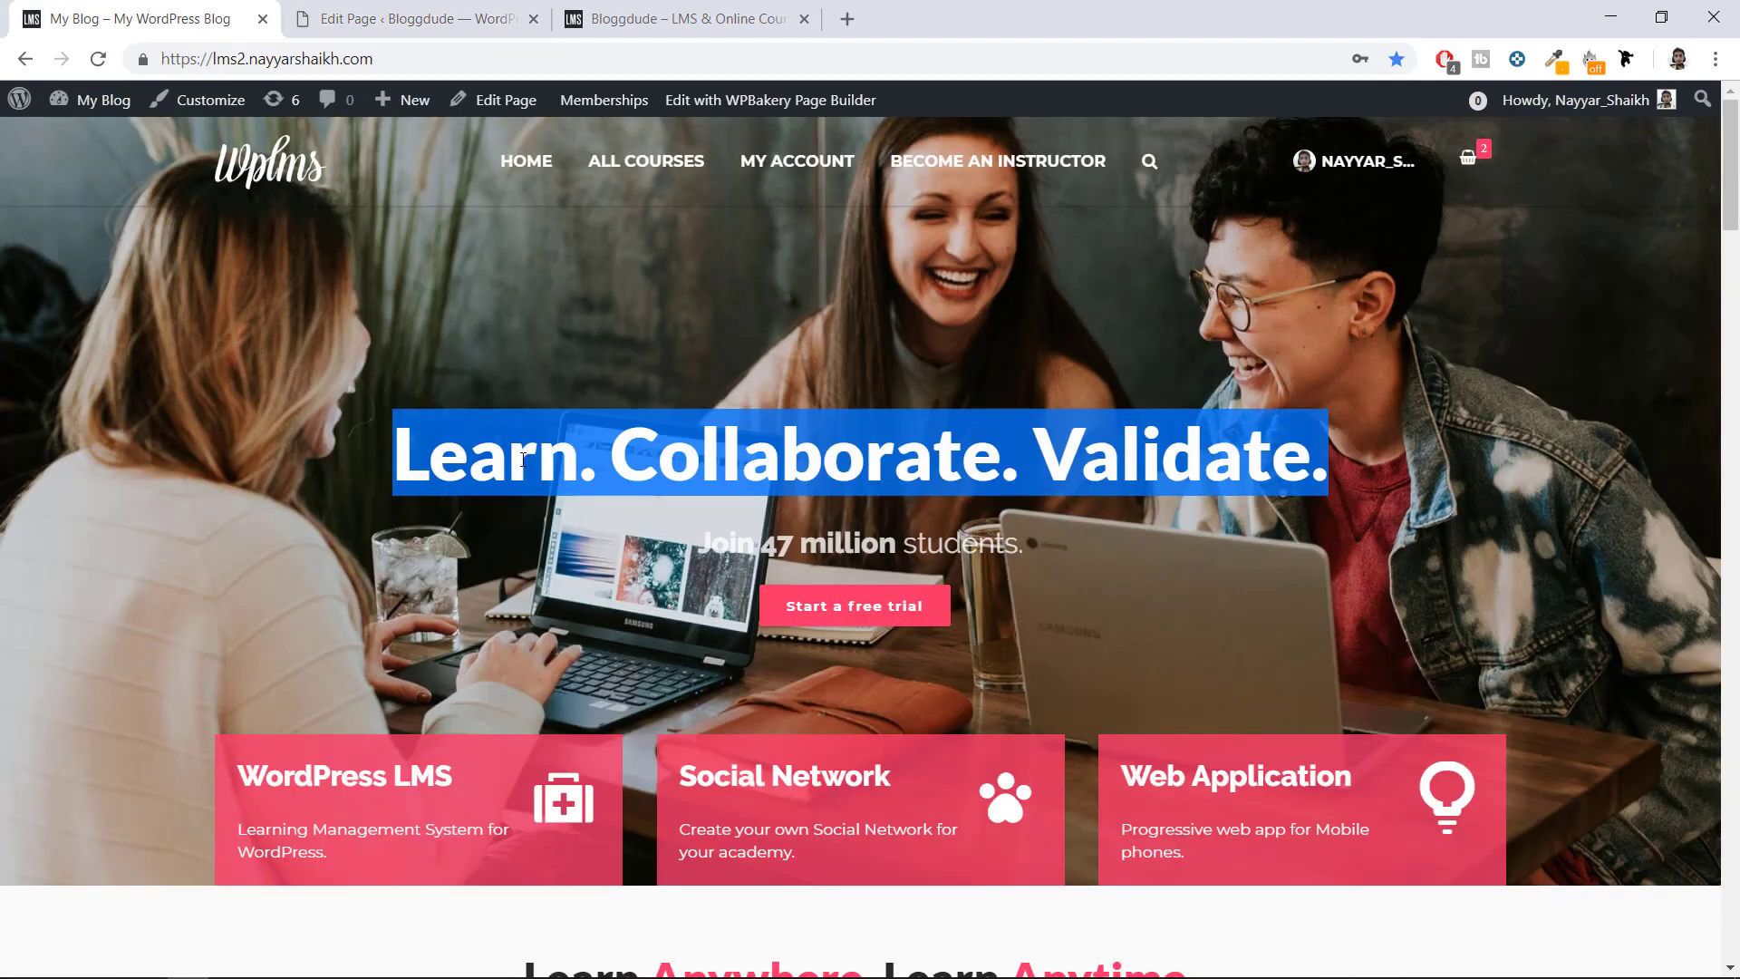
click(426, 17)
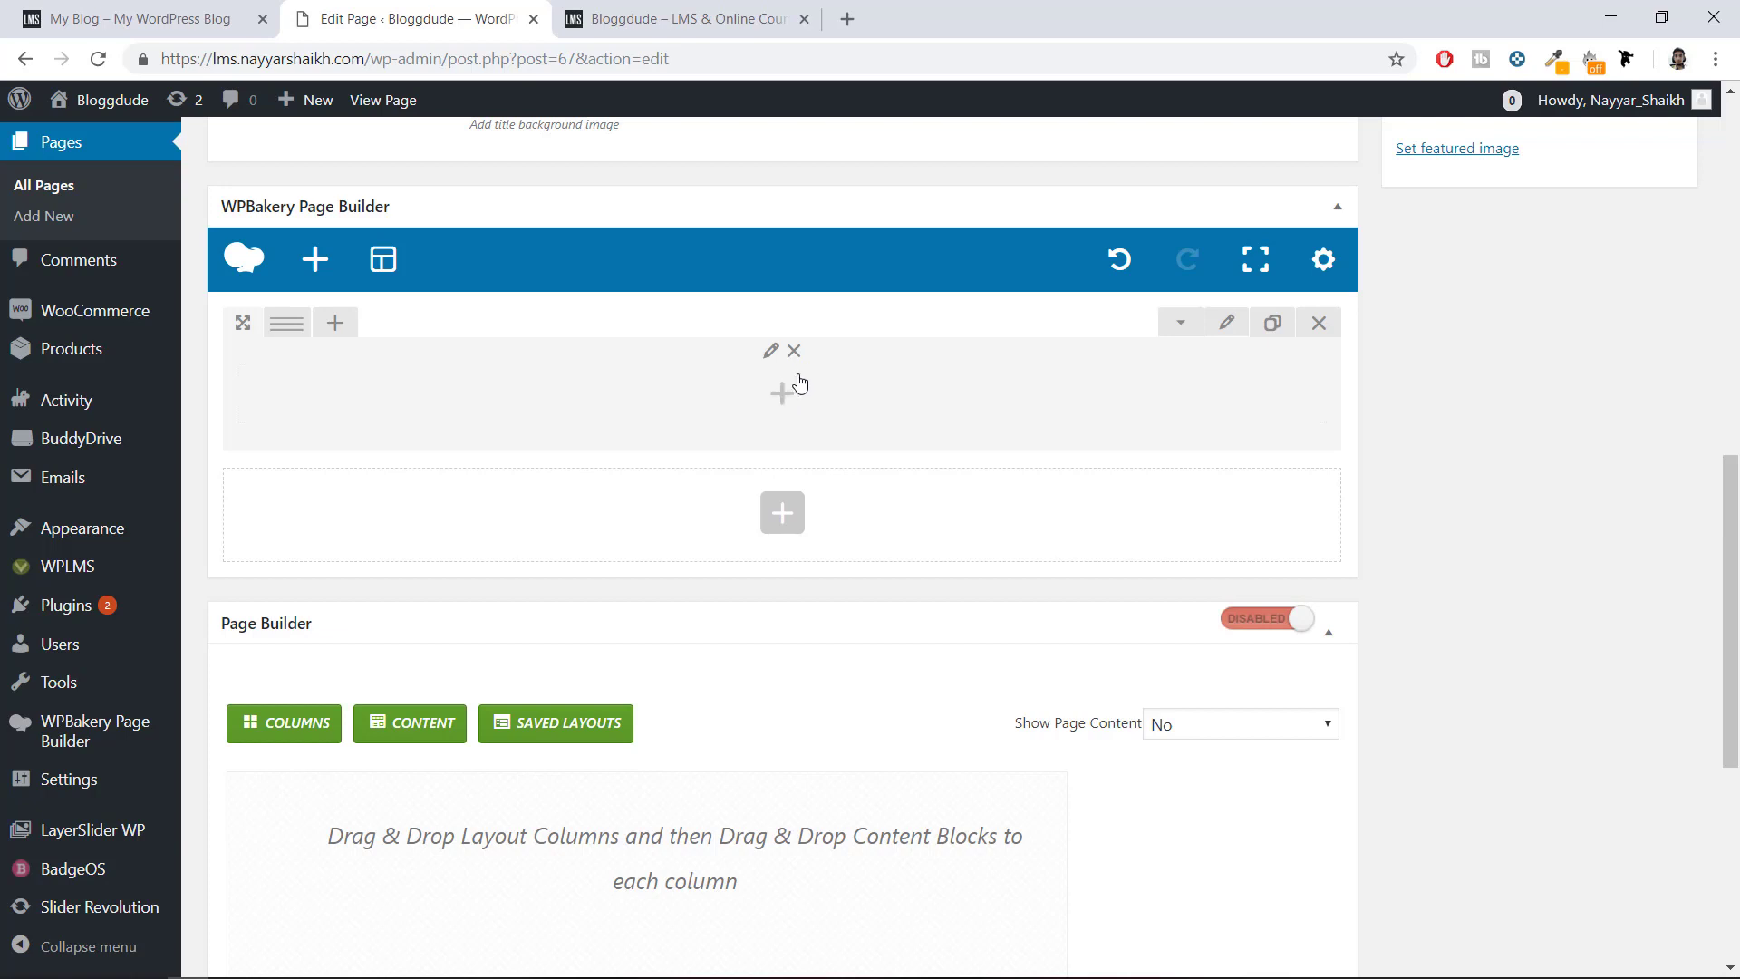
click(785, 396)
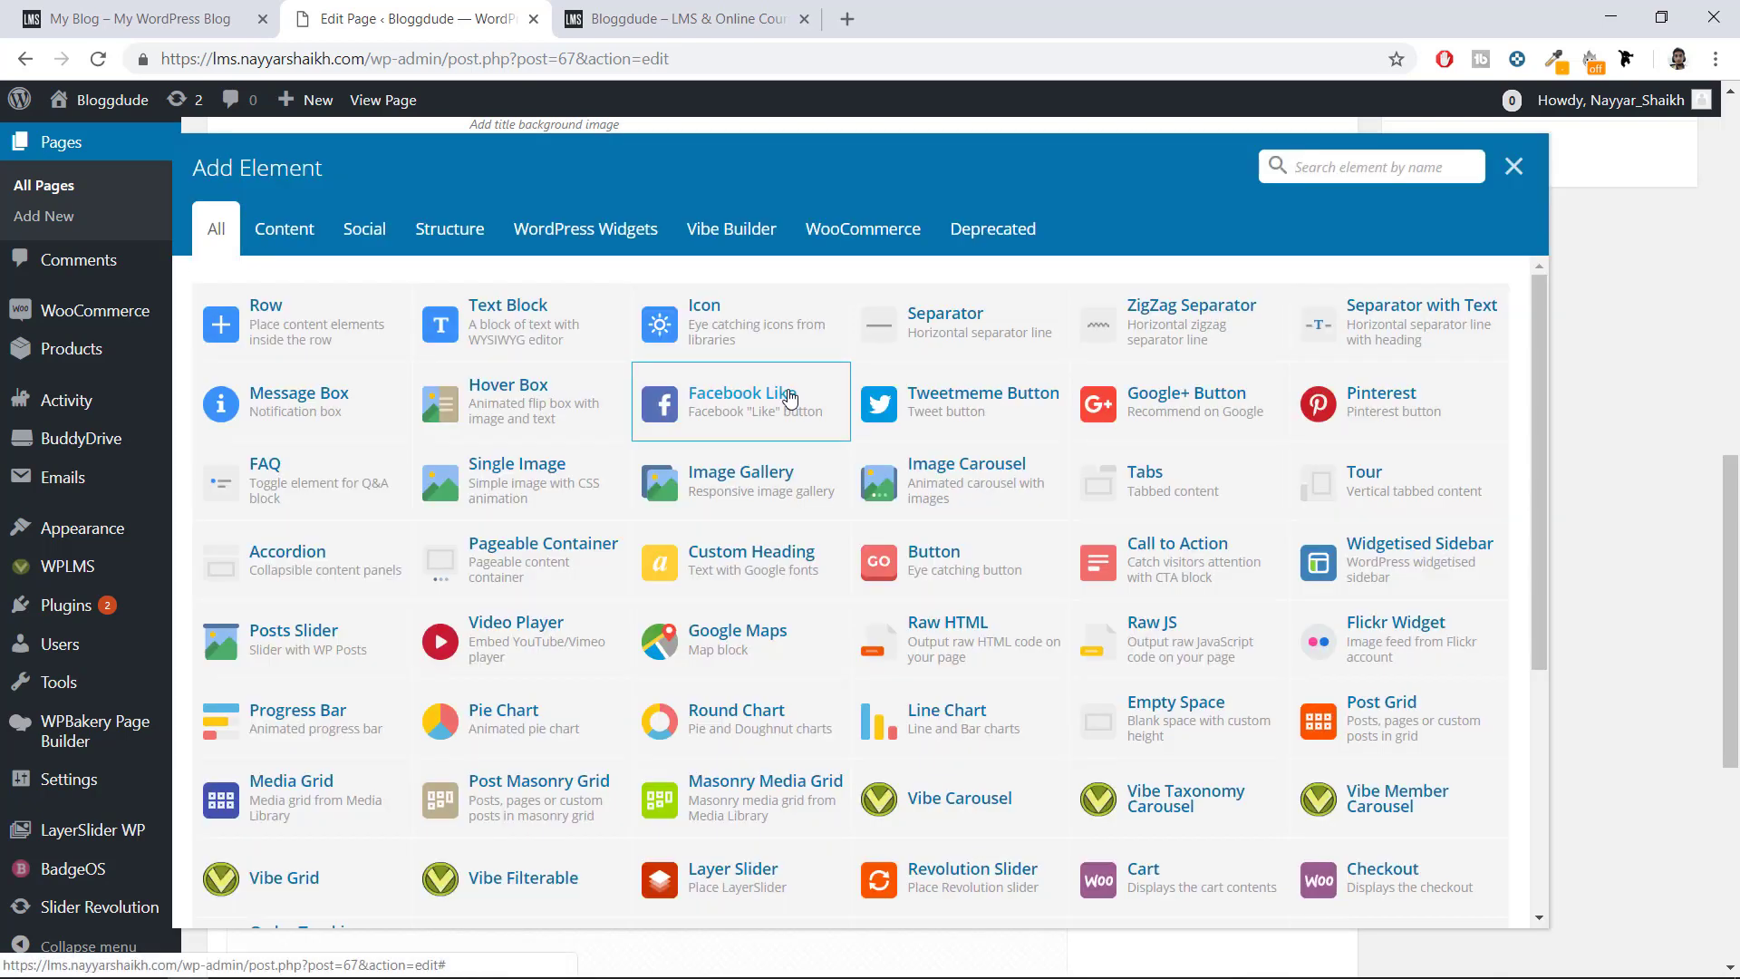
- Add a Text Block and replace its placeholder with 'Learn. Collaborate. Validate.'
click(506, 322)
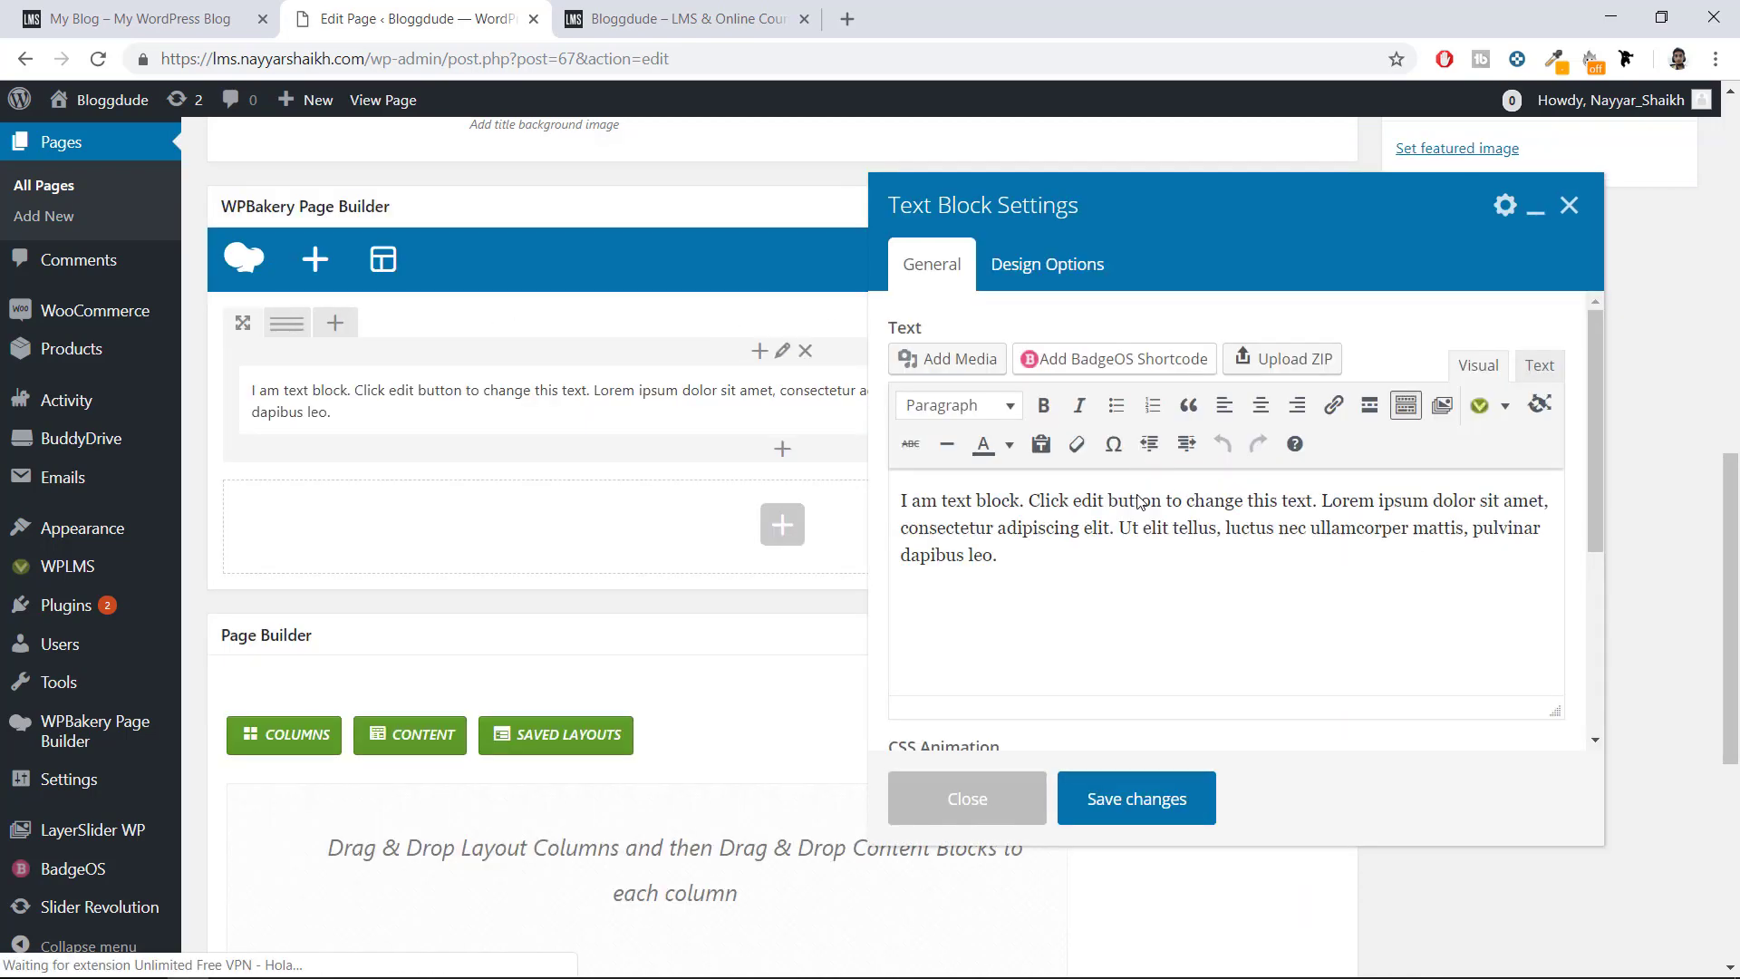
triple_click(1120, 544)
key(BackSpace)
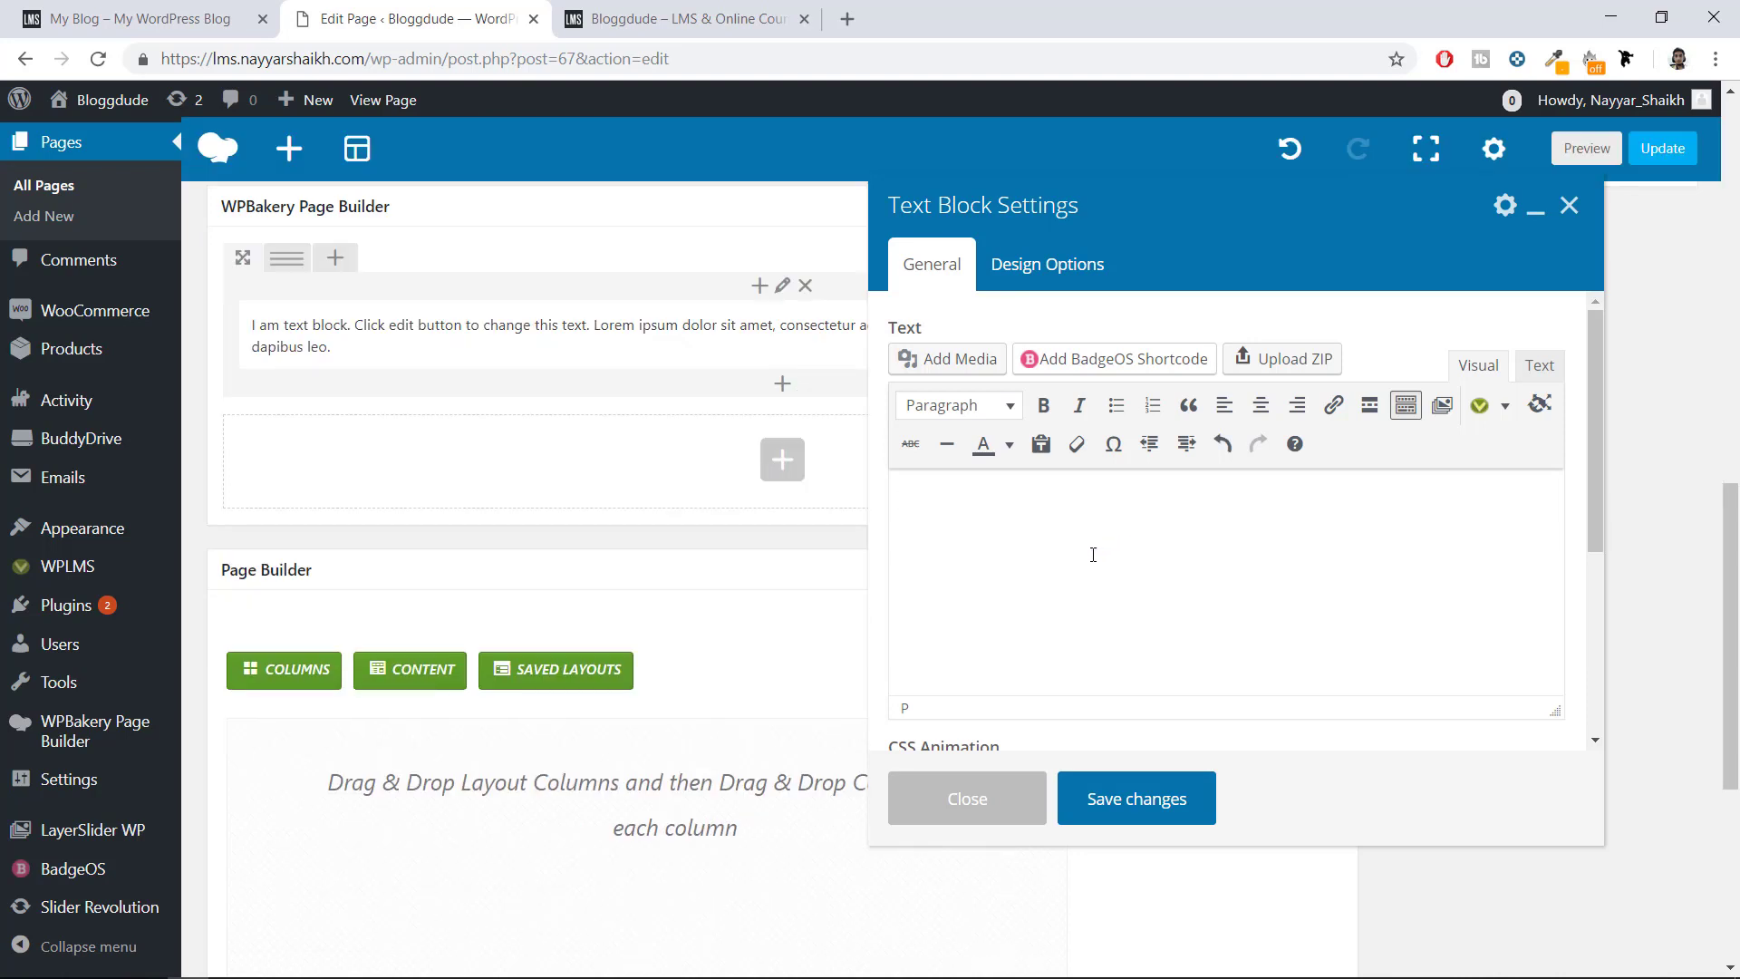
key(ctrl+v)
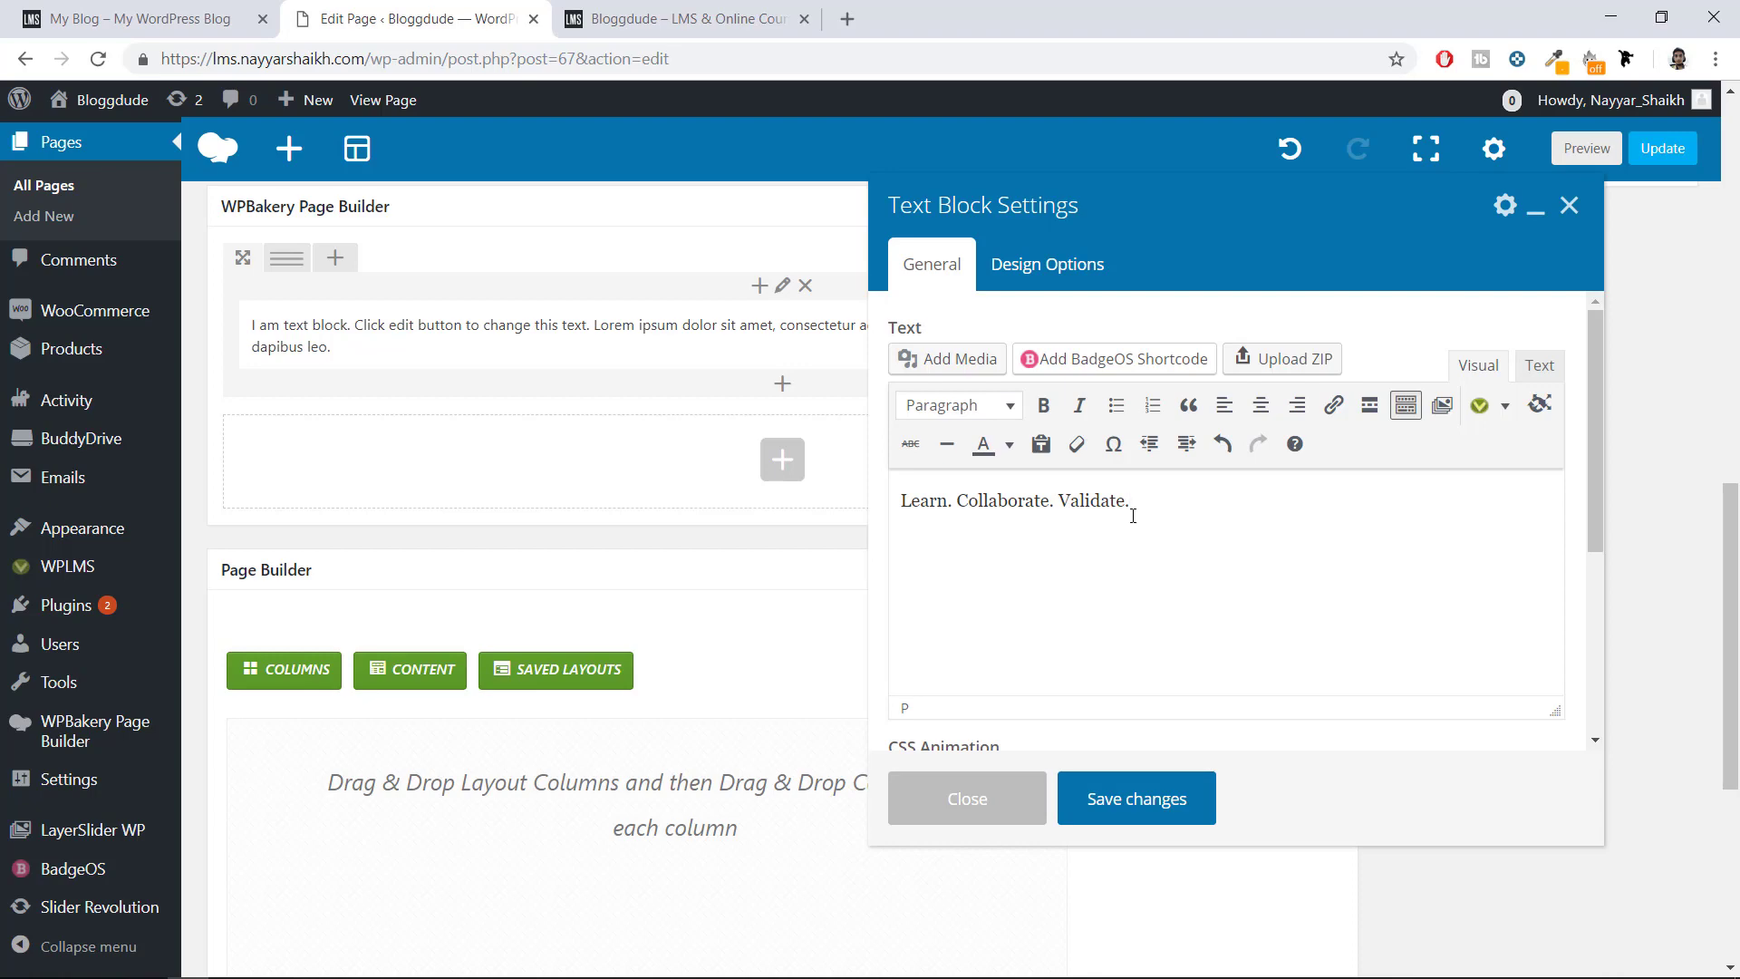
- Copy 'Join 47 million students.' from the live homepage and paste it below the headline
click(136, 18)
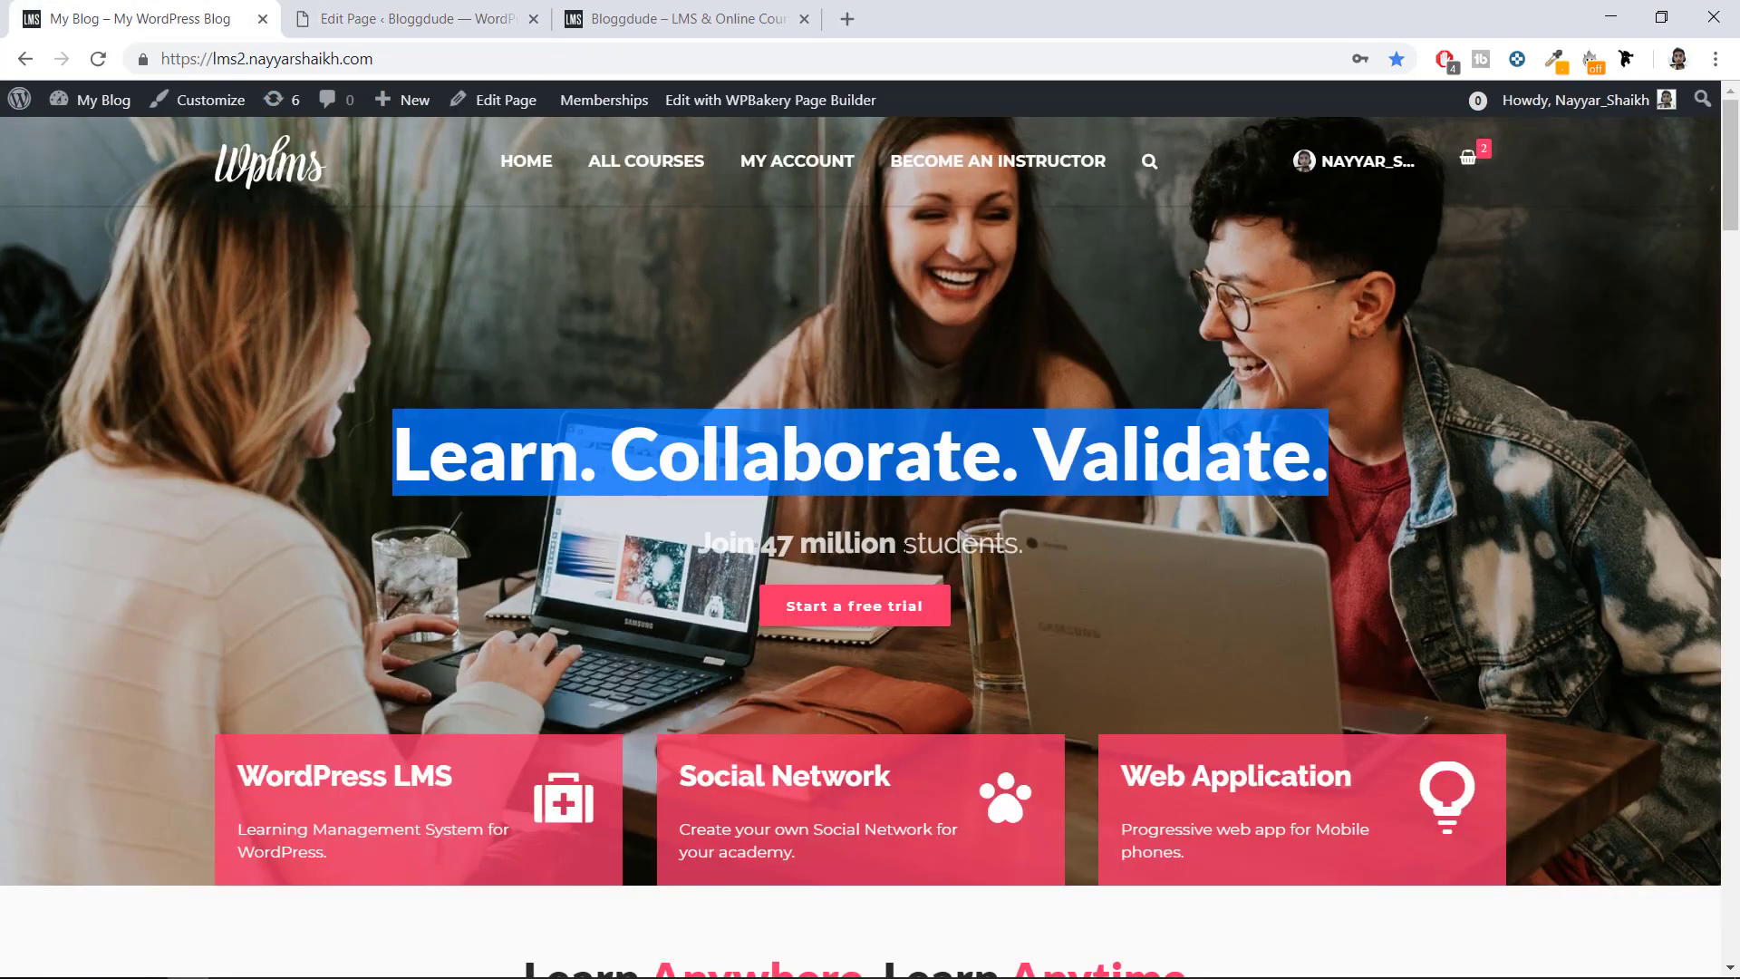
drag(1072, 555, 673, 523)
key(ctrl+c)
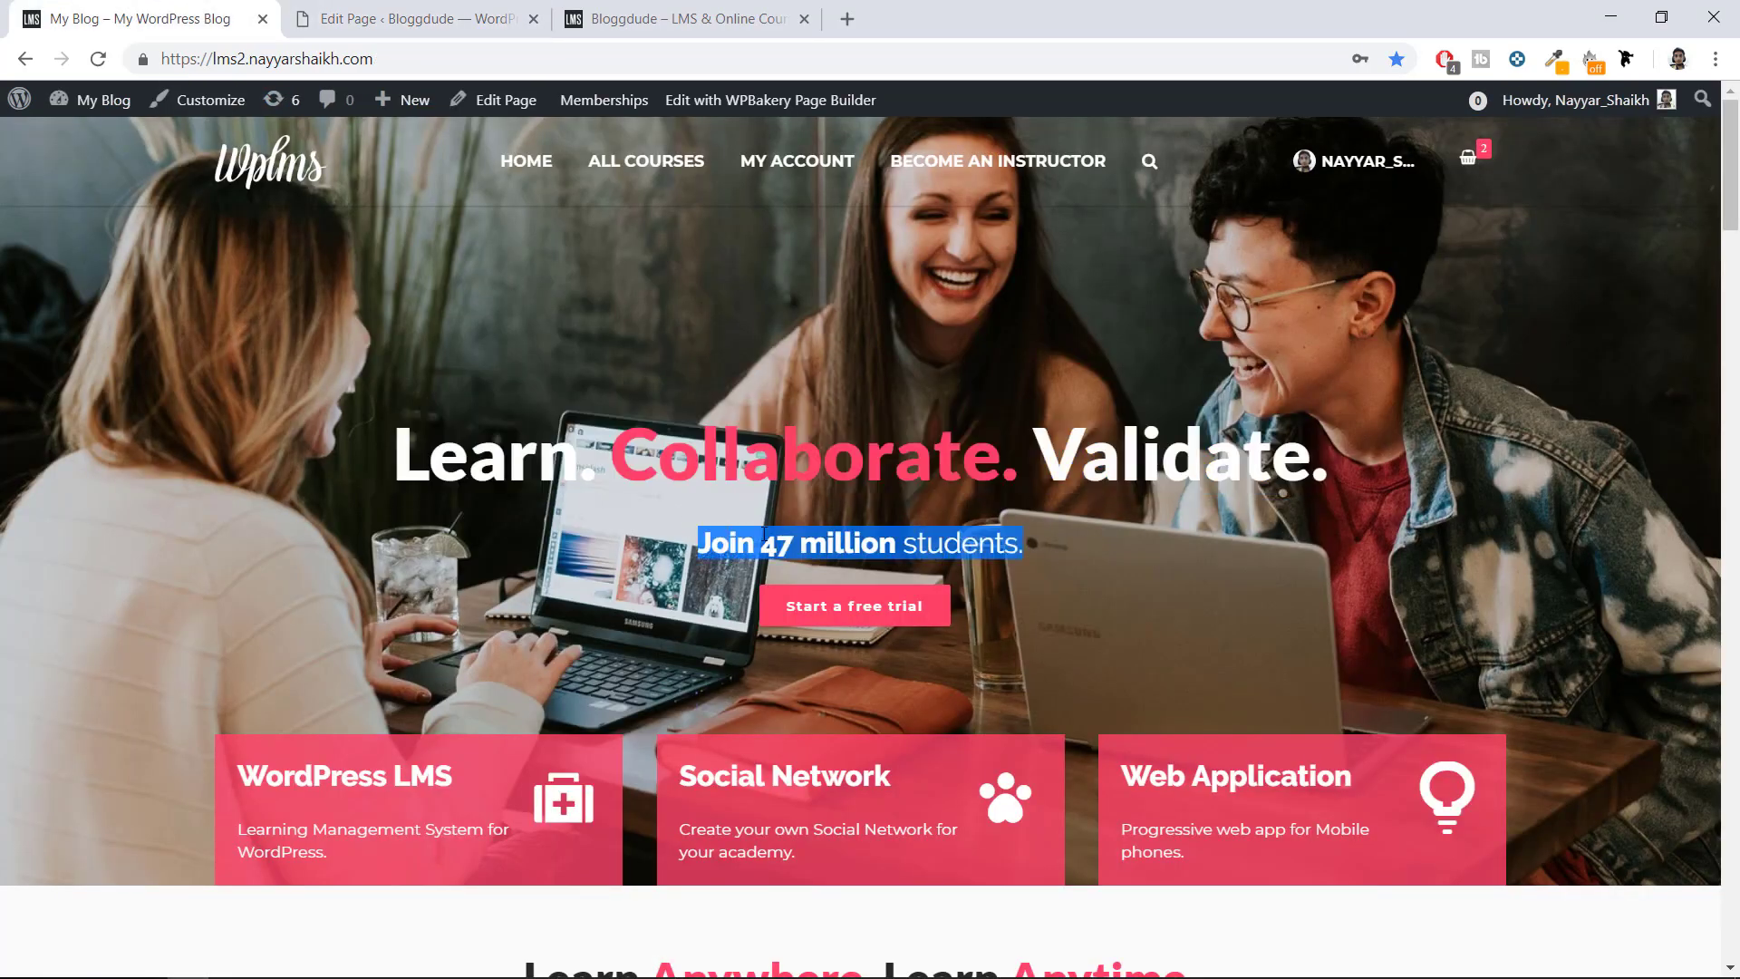
click(490, 12)
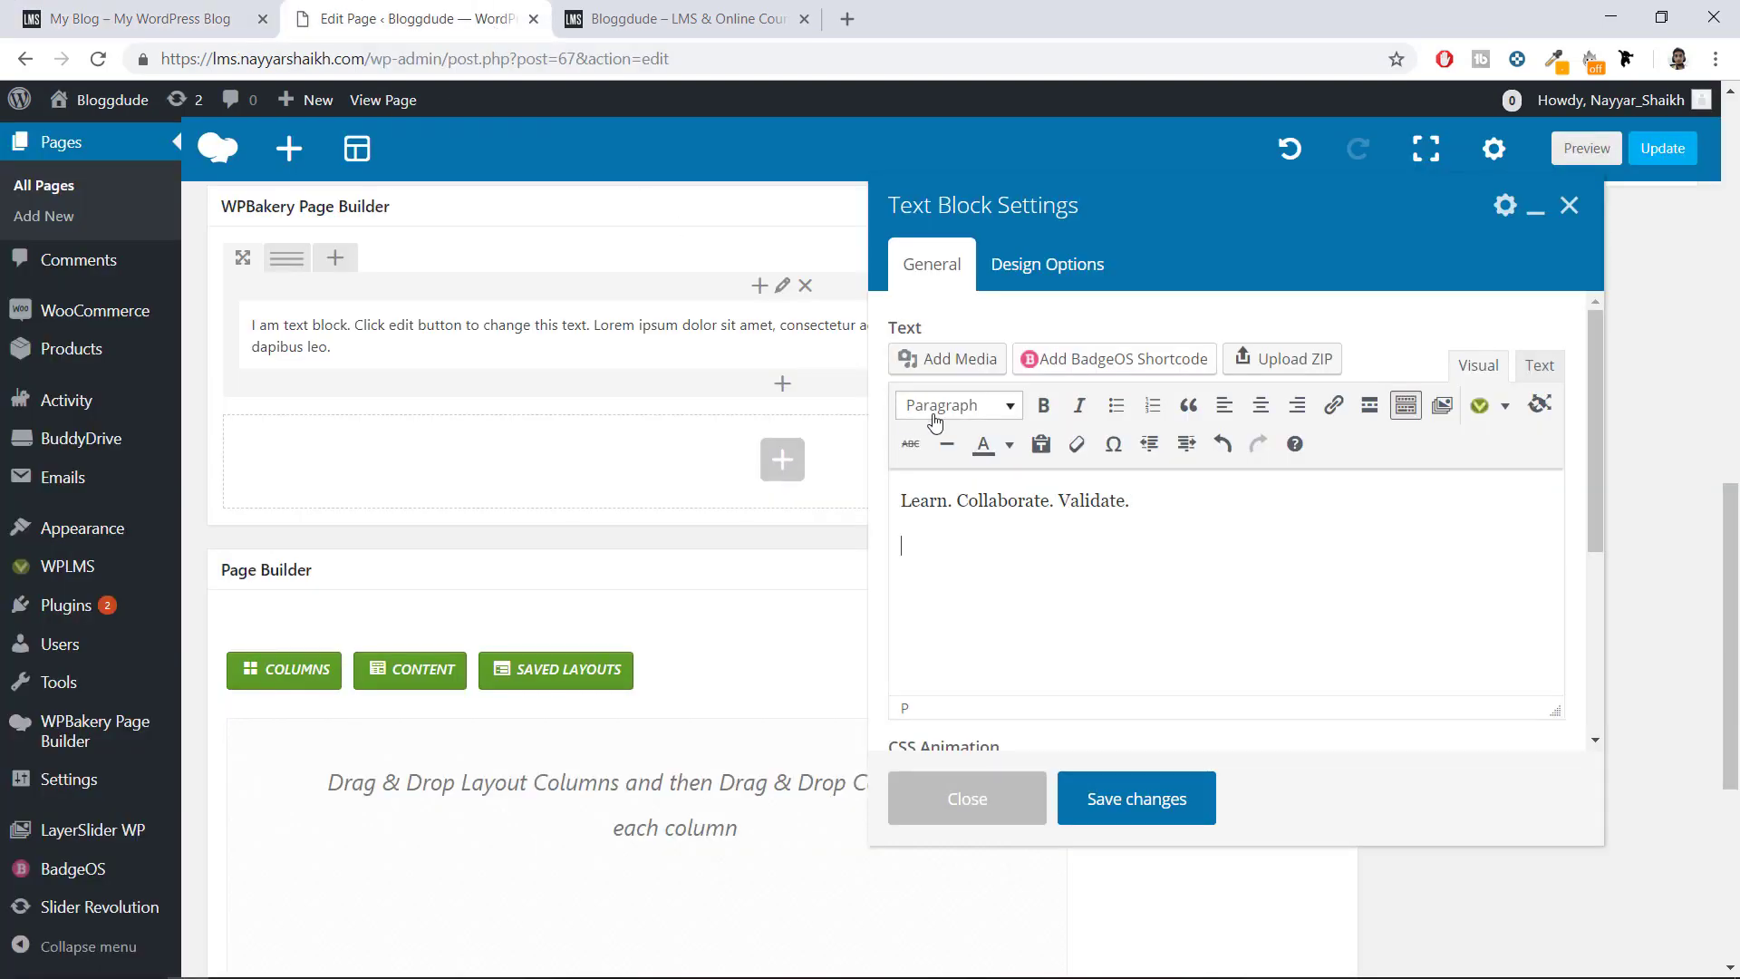
key(ctrl+v)
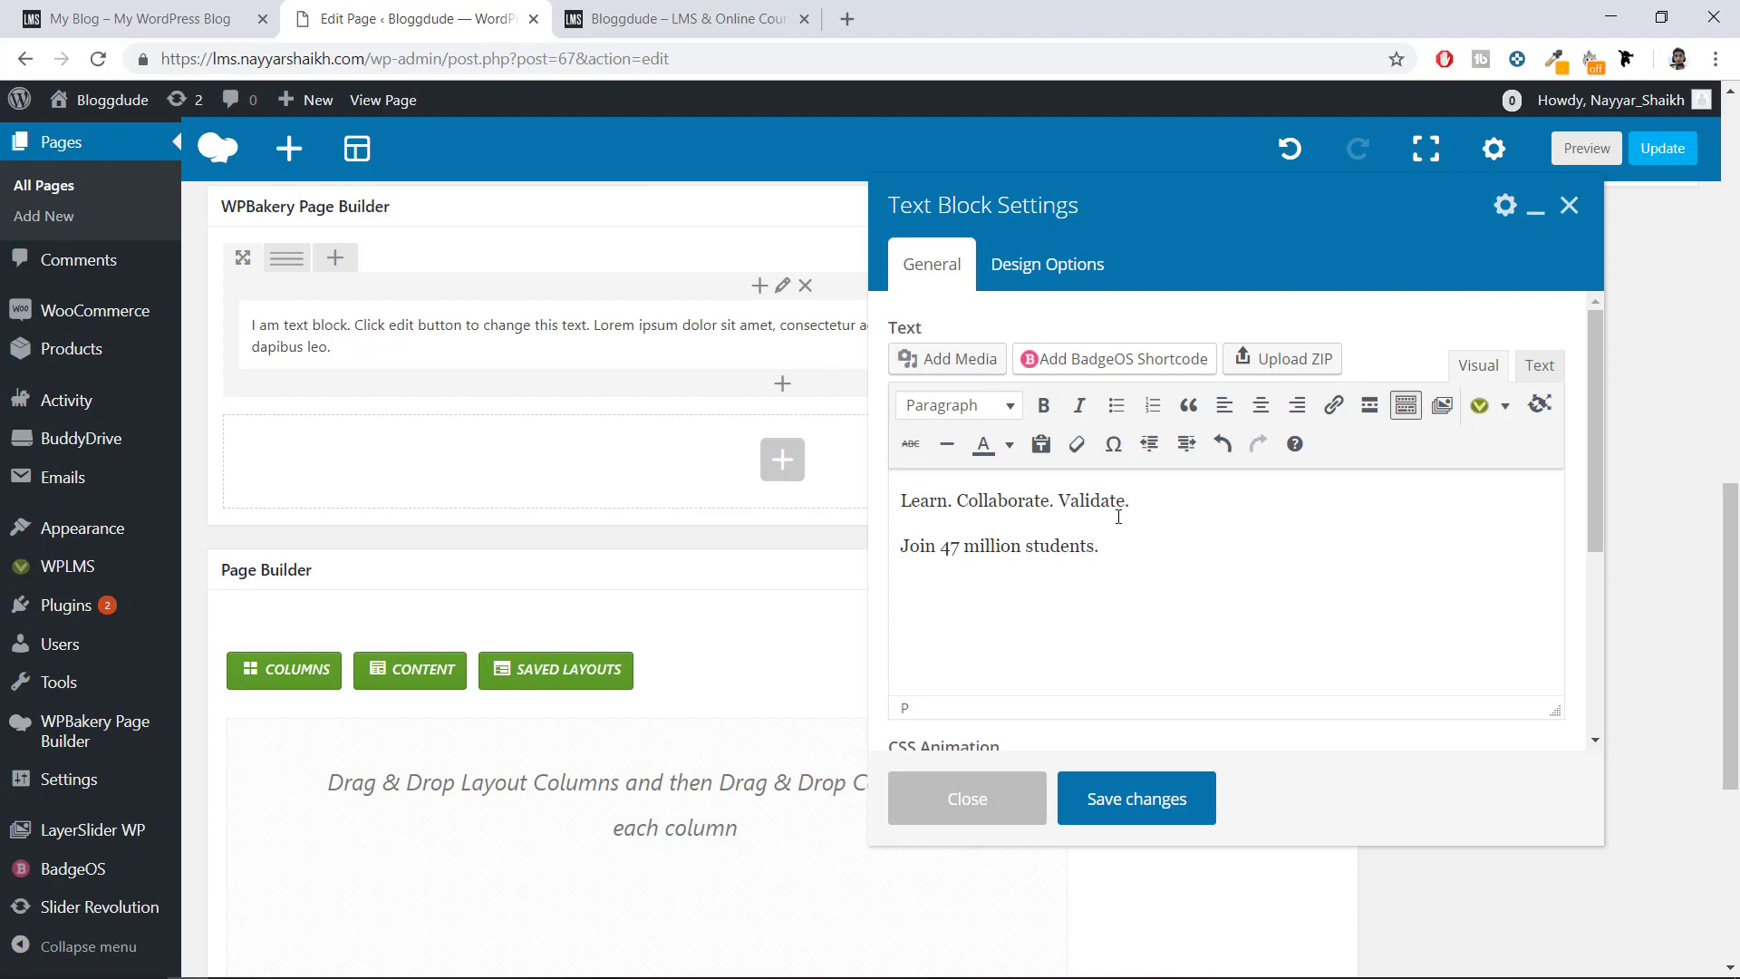
drag(1135, 527, 965, 500)
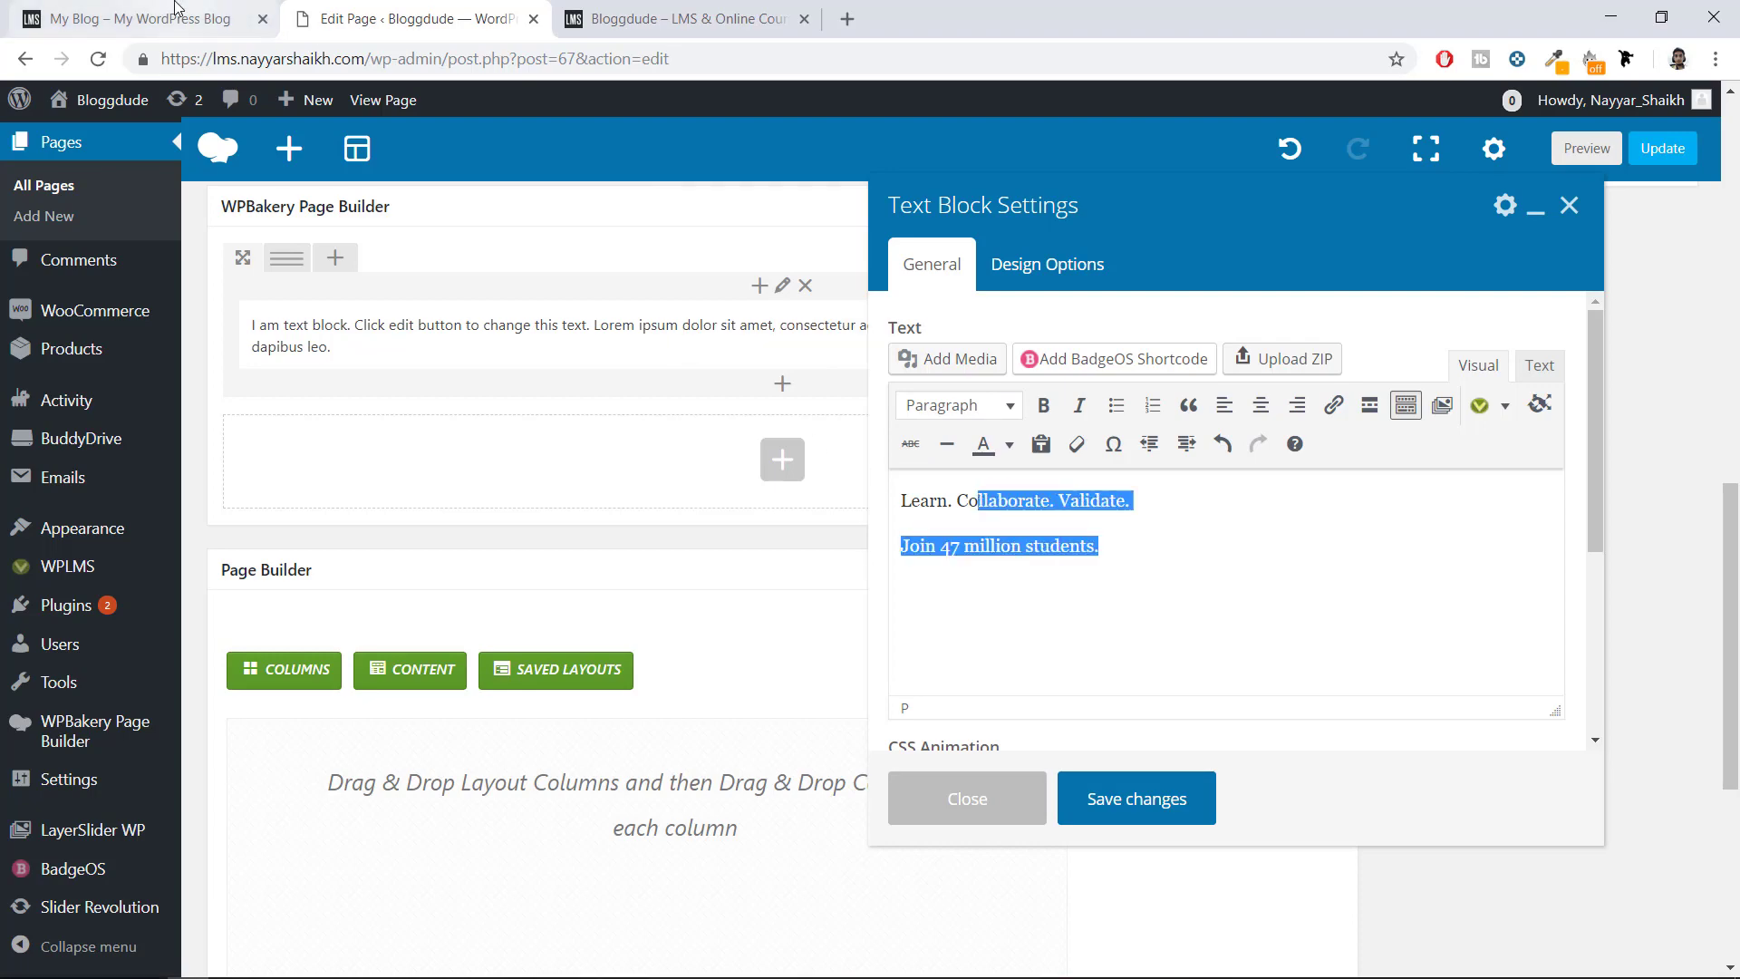
click(136, 18)
click(940, 543)
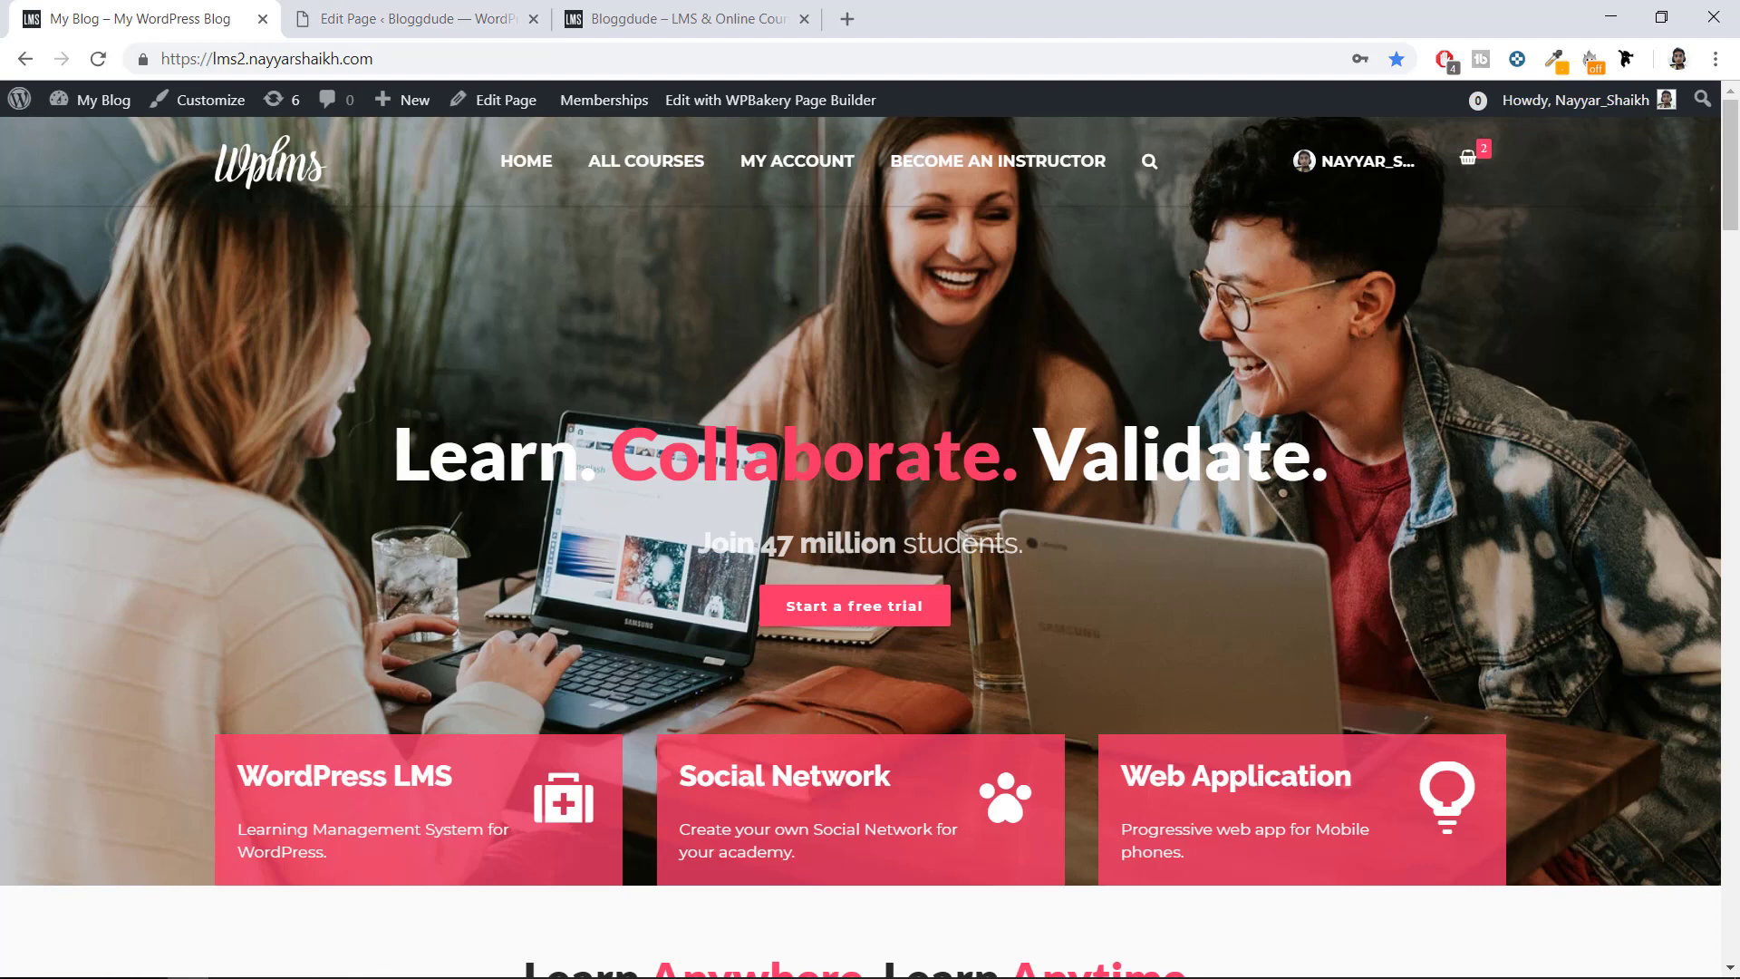
click(319, 9)
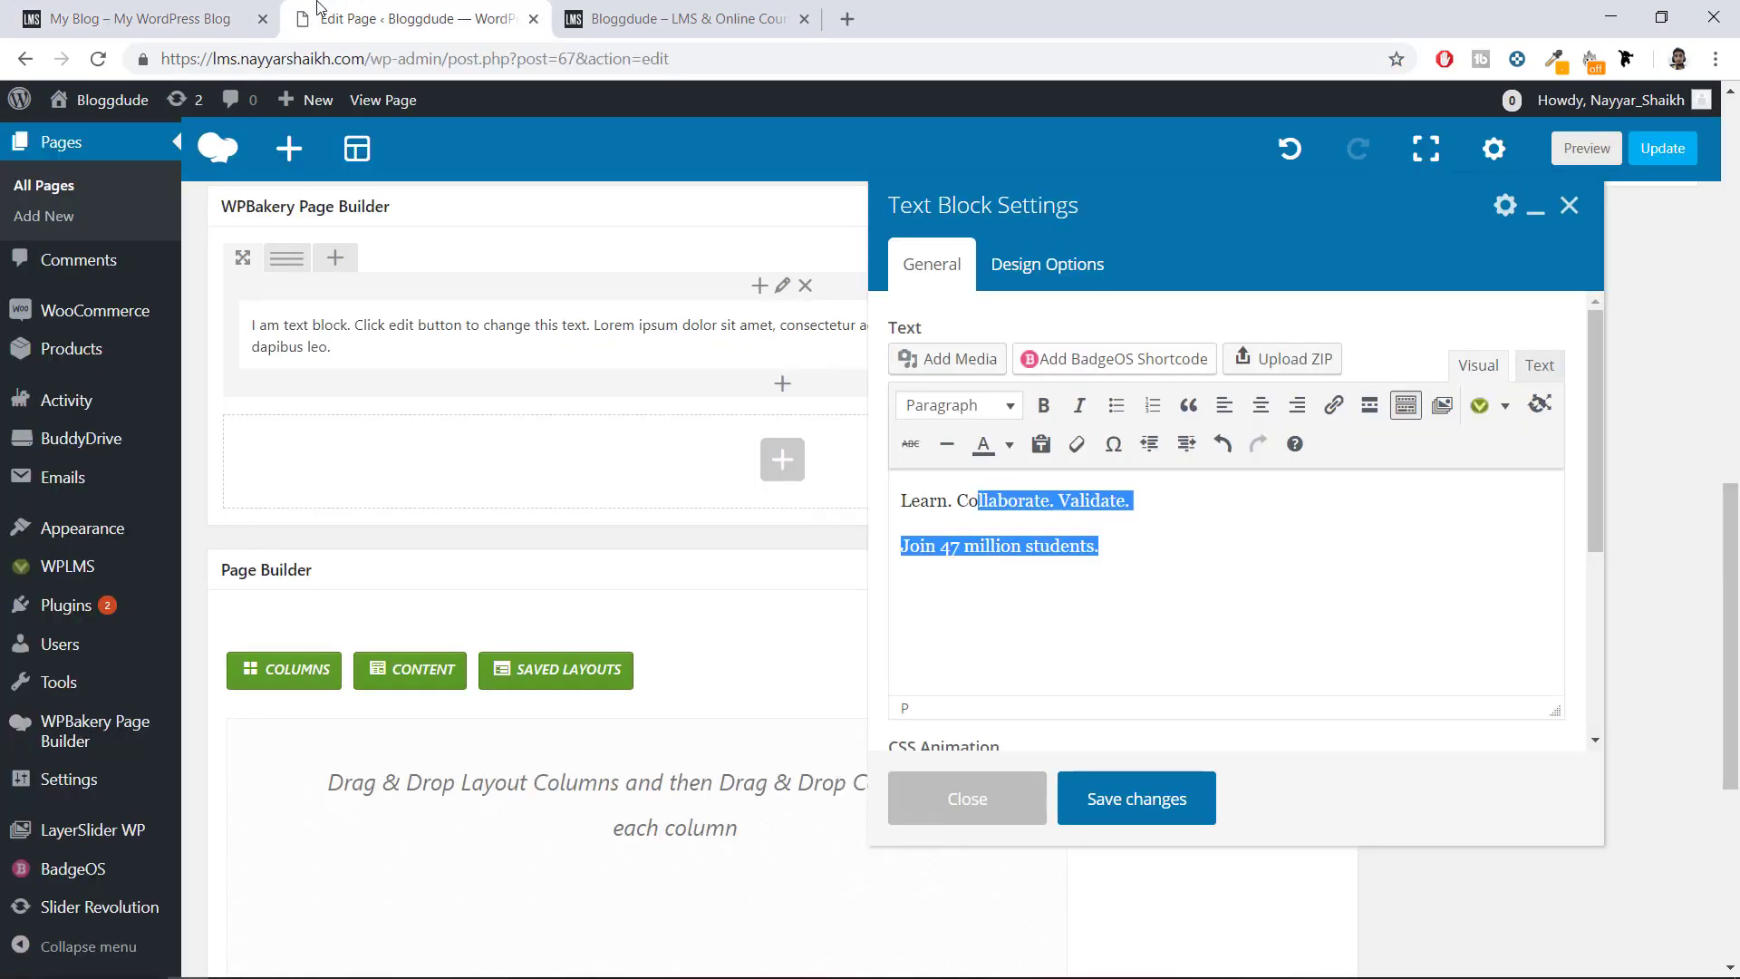
- Center-align both lines of text in the block
click(1124, 580)
key(ctrl+a)
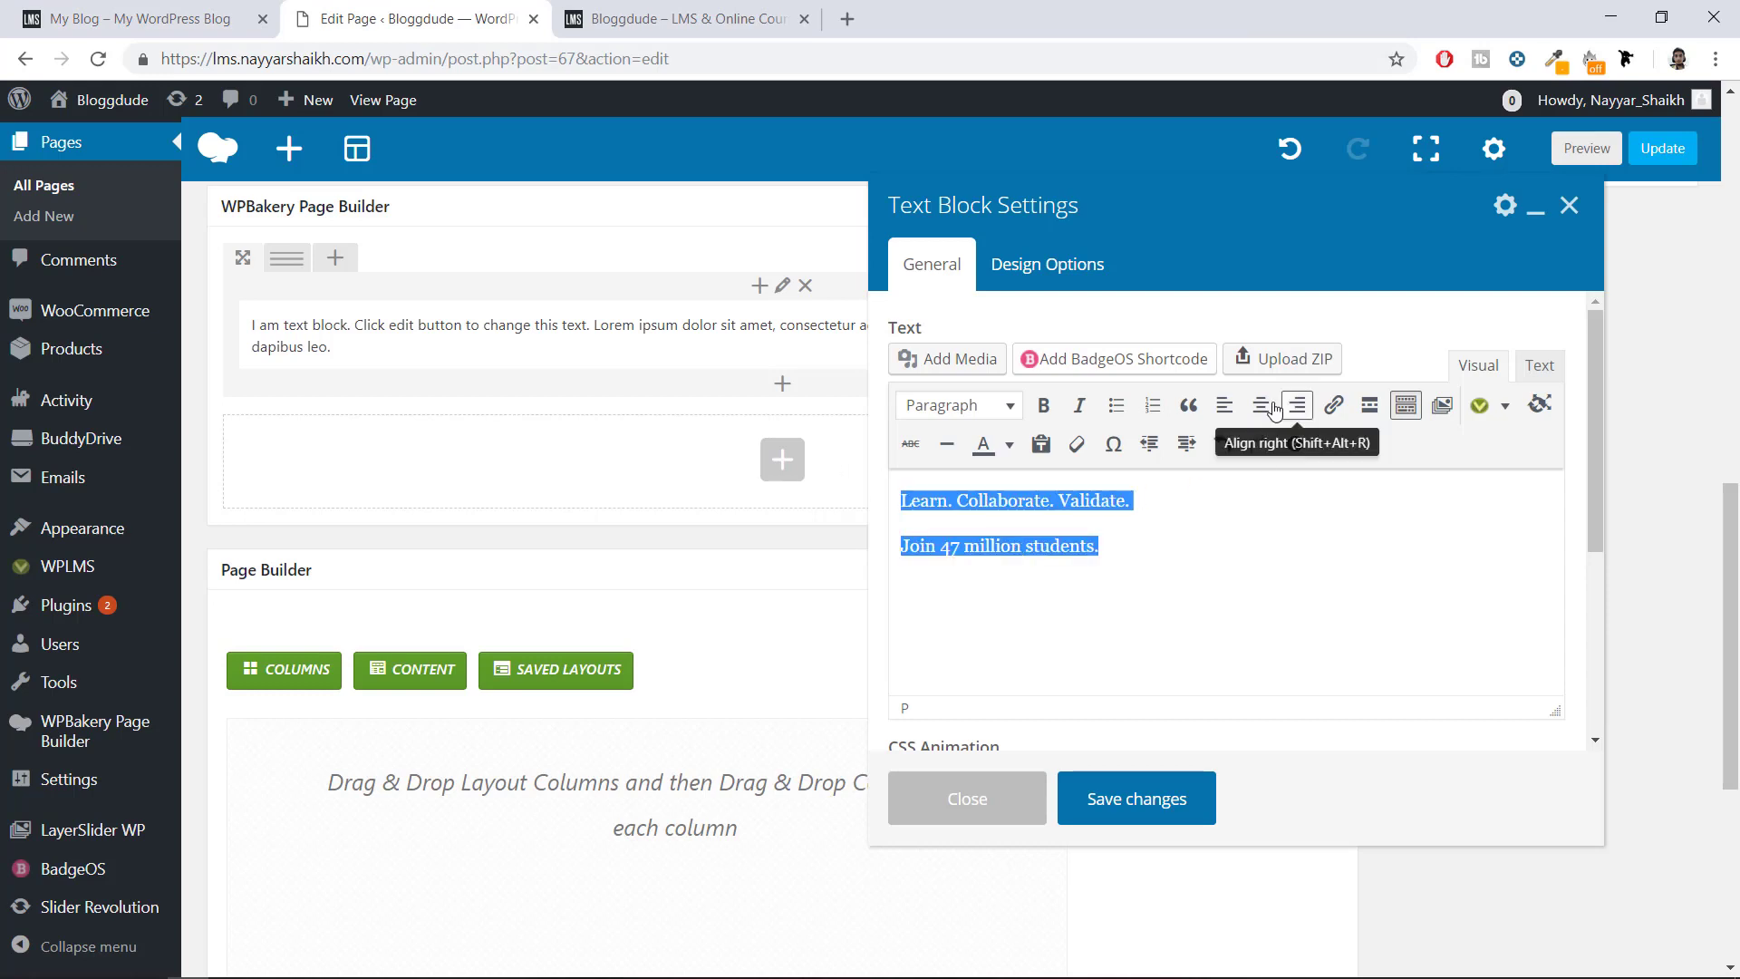
click(1257, 416)
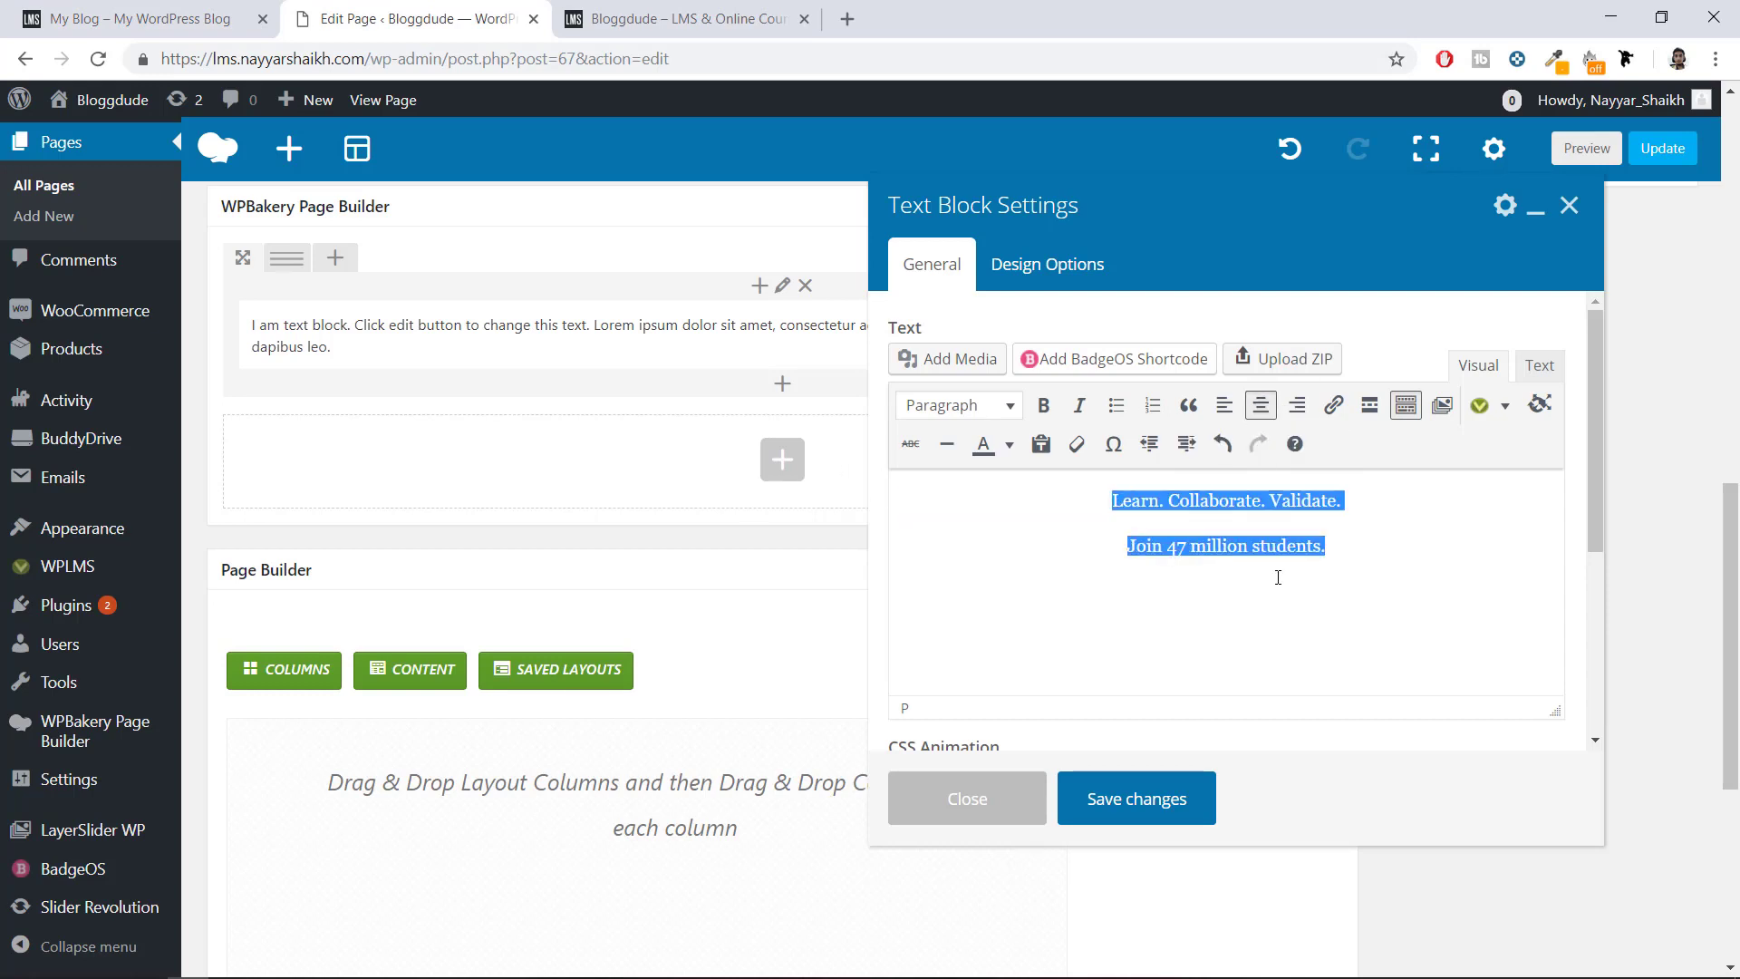
click(1309, 548)
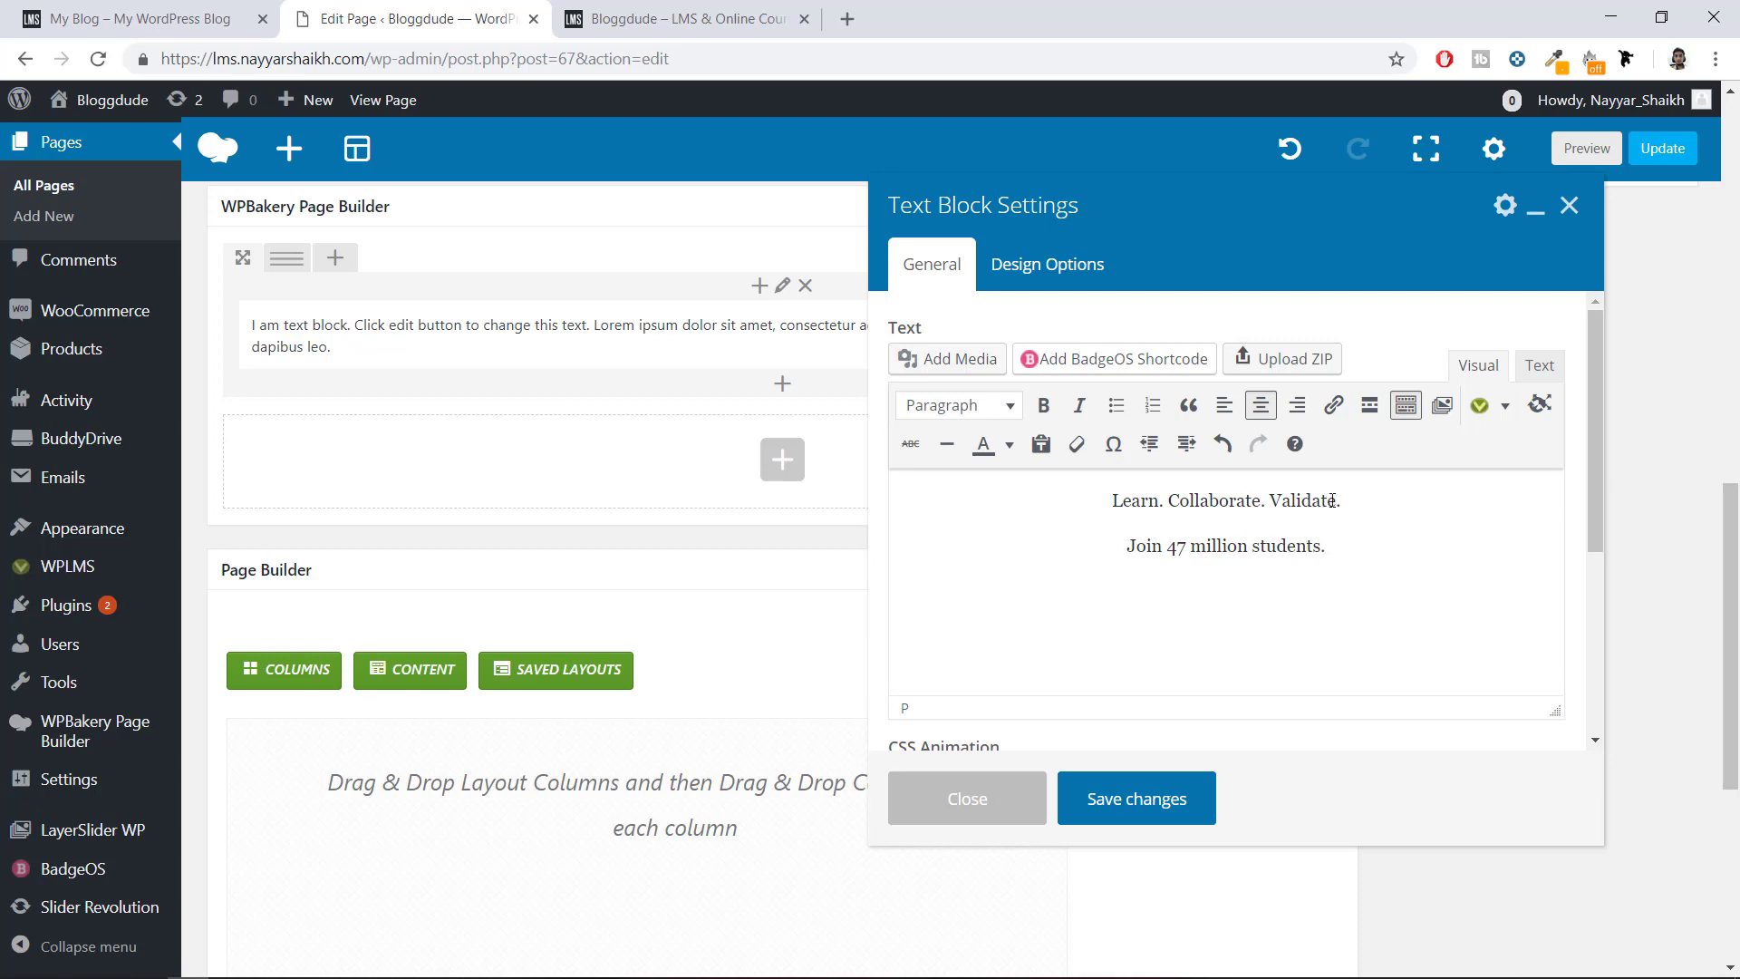
- Format the headline as Heading 1 and the subtitle as Heading 3
drag(1353, 499, 1095, 480)
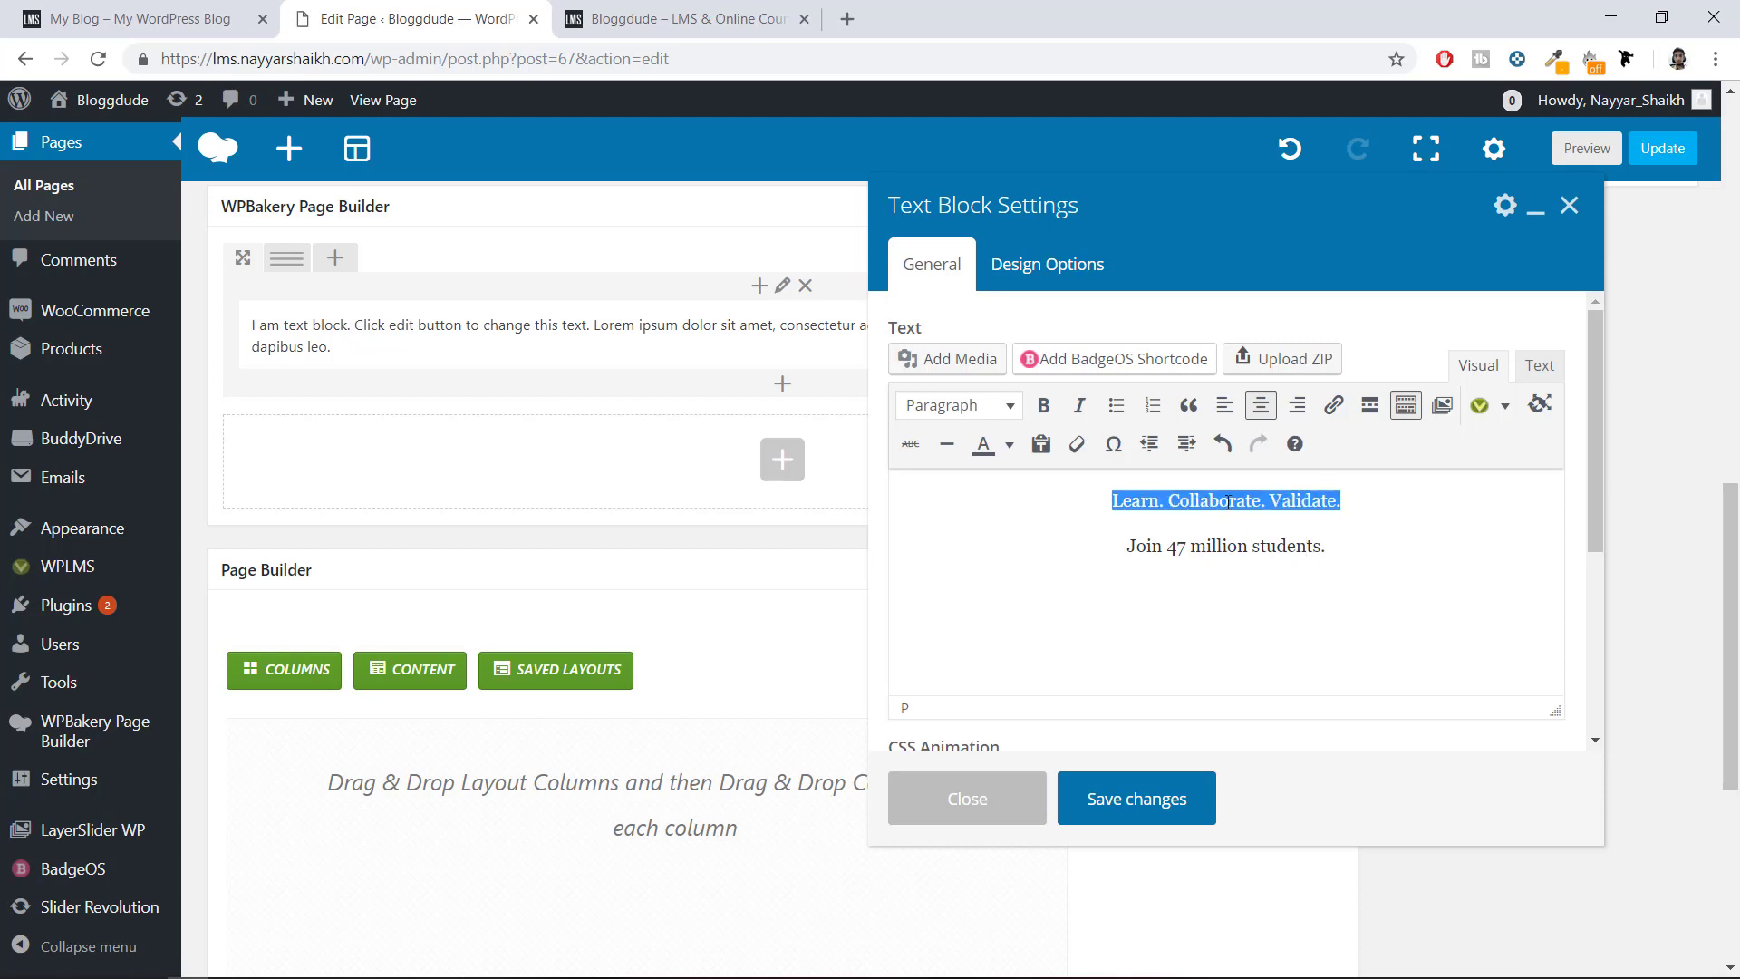
click(961, 405)
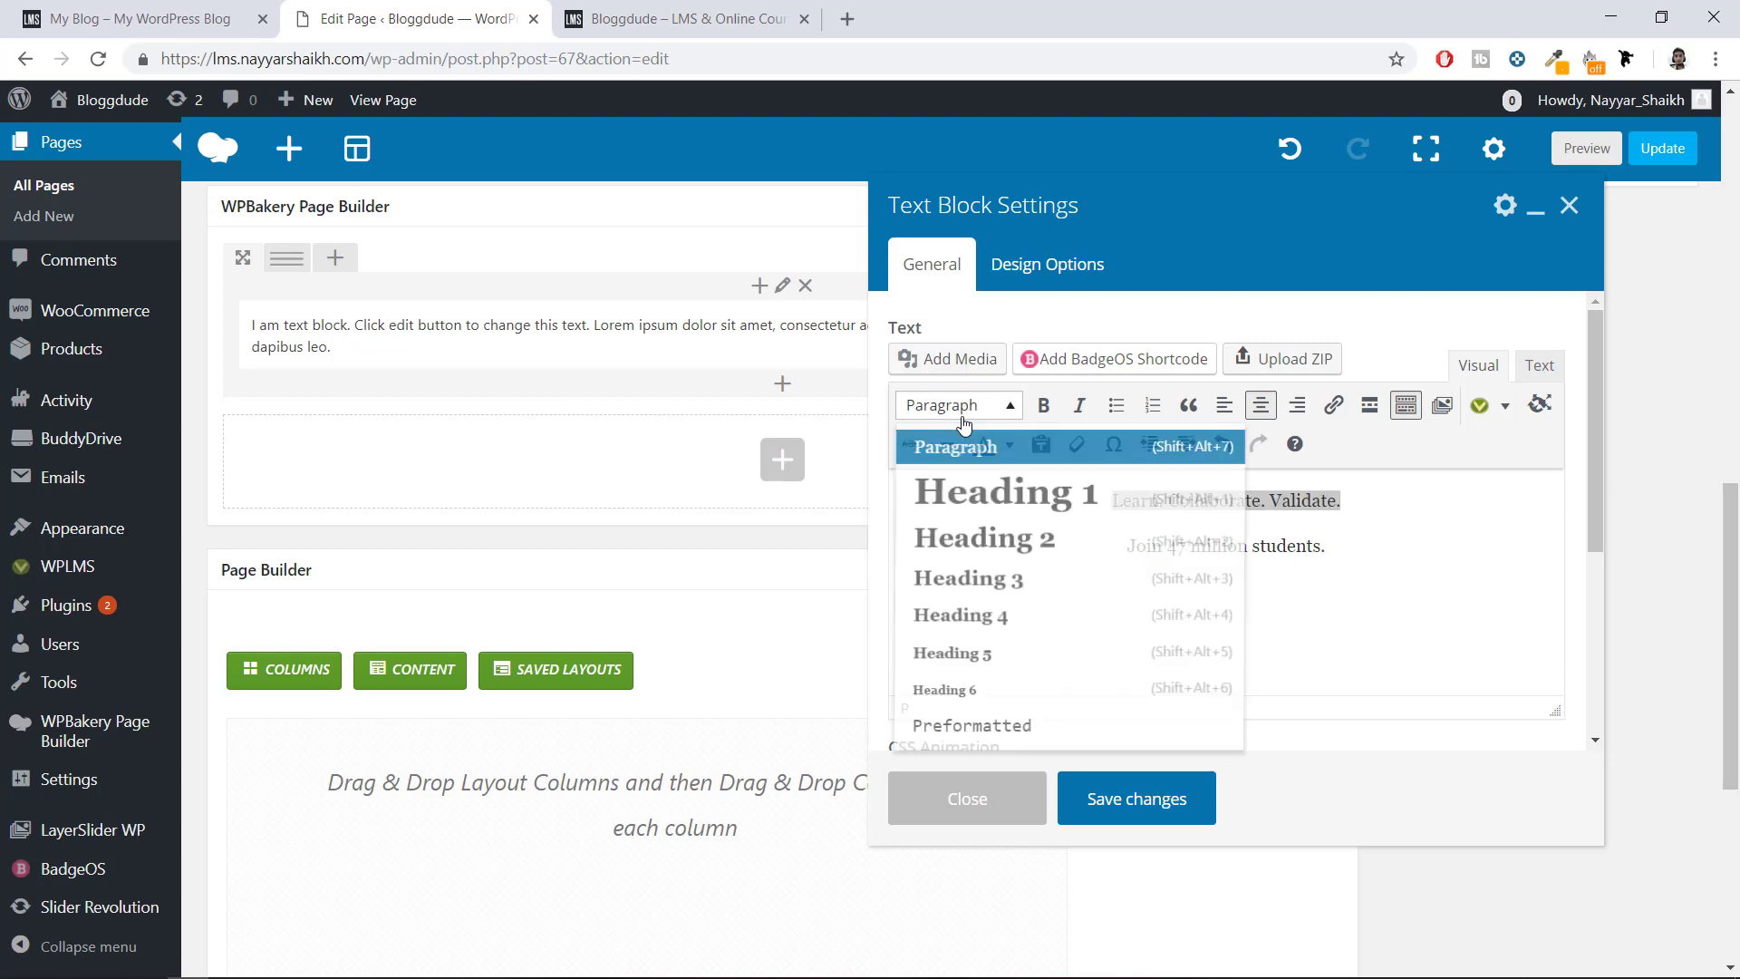
click(975, 519)
click(1113, 522)
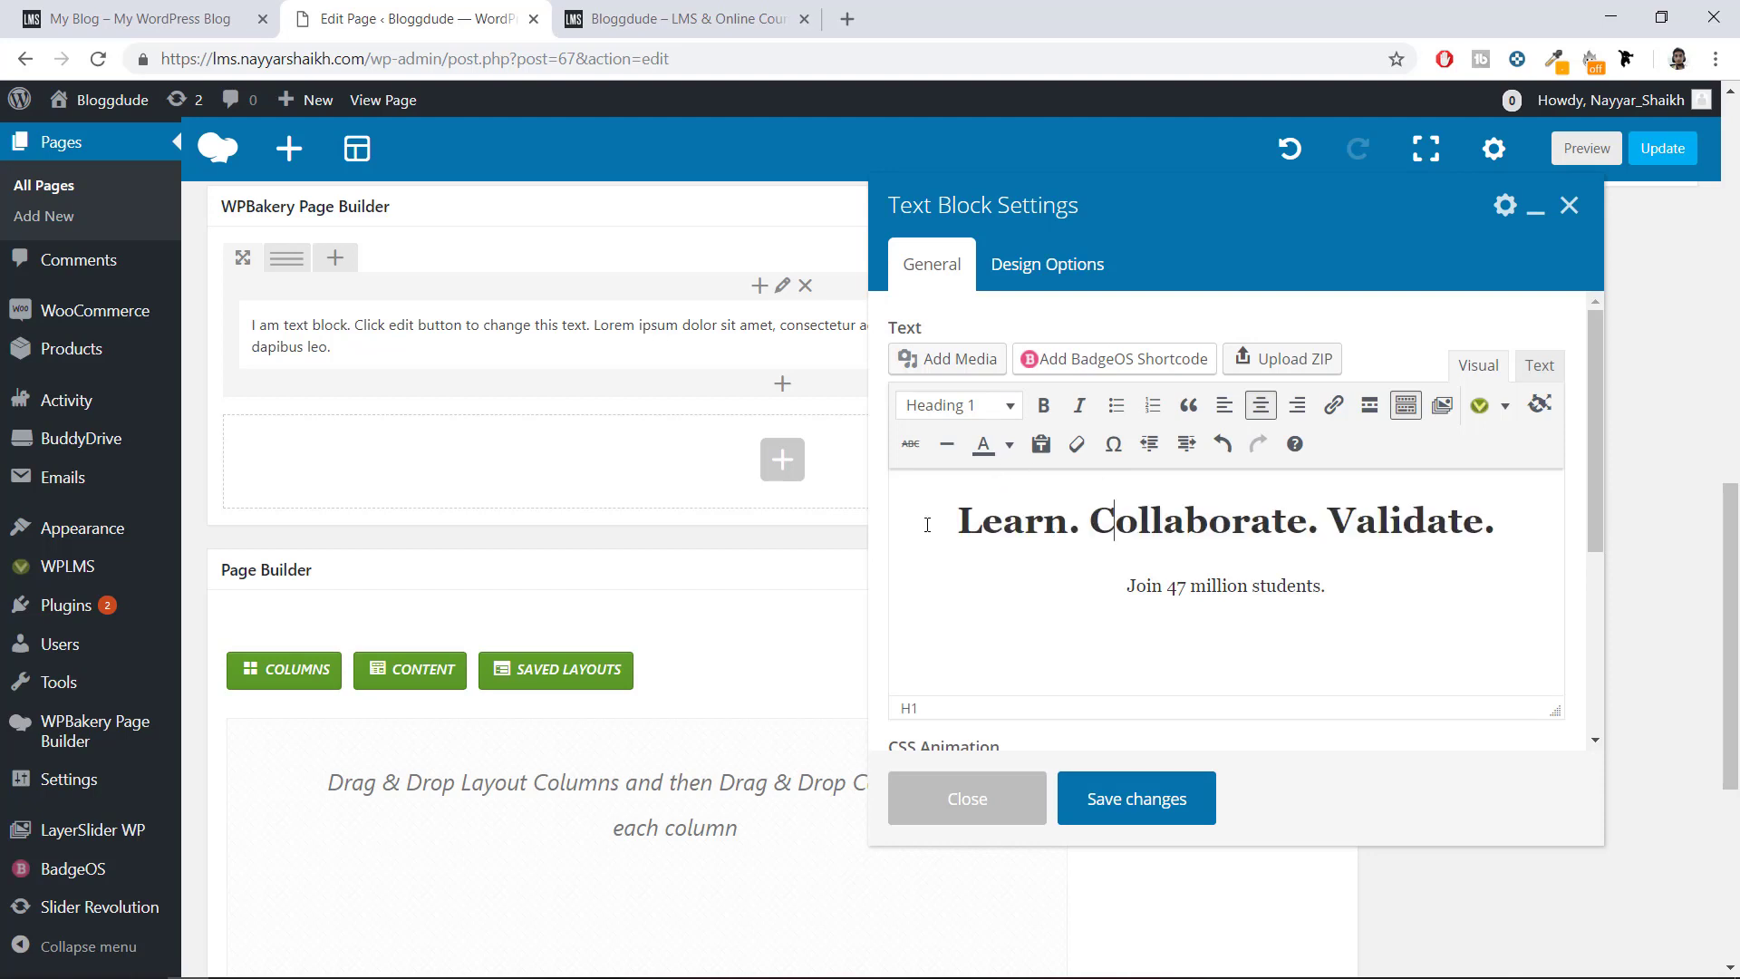
drag(1377, 597, 1124, 587)
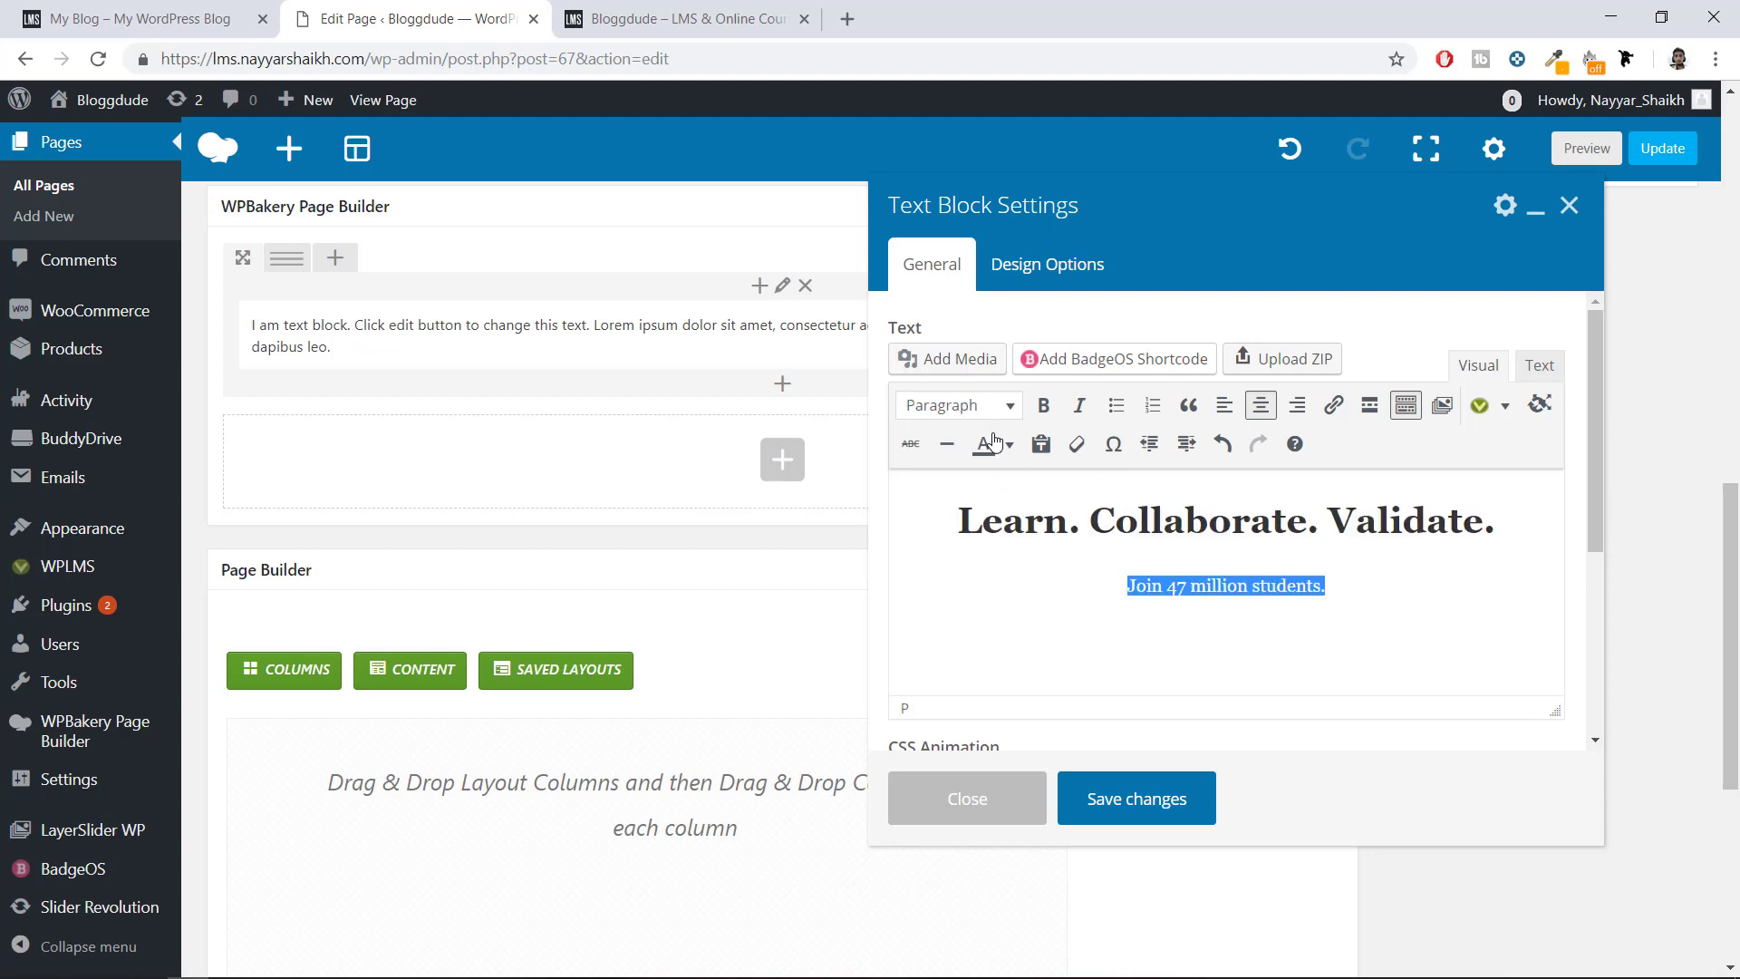
click(959, 406)
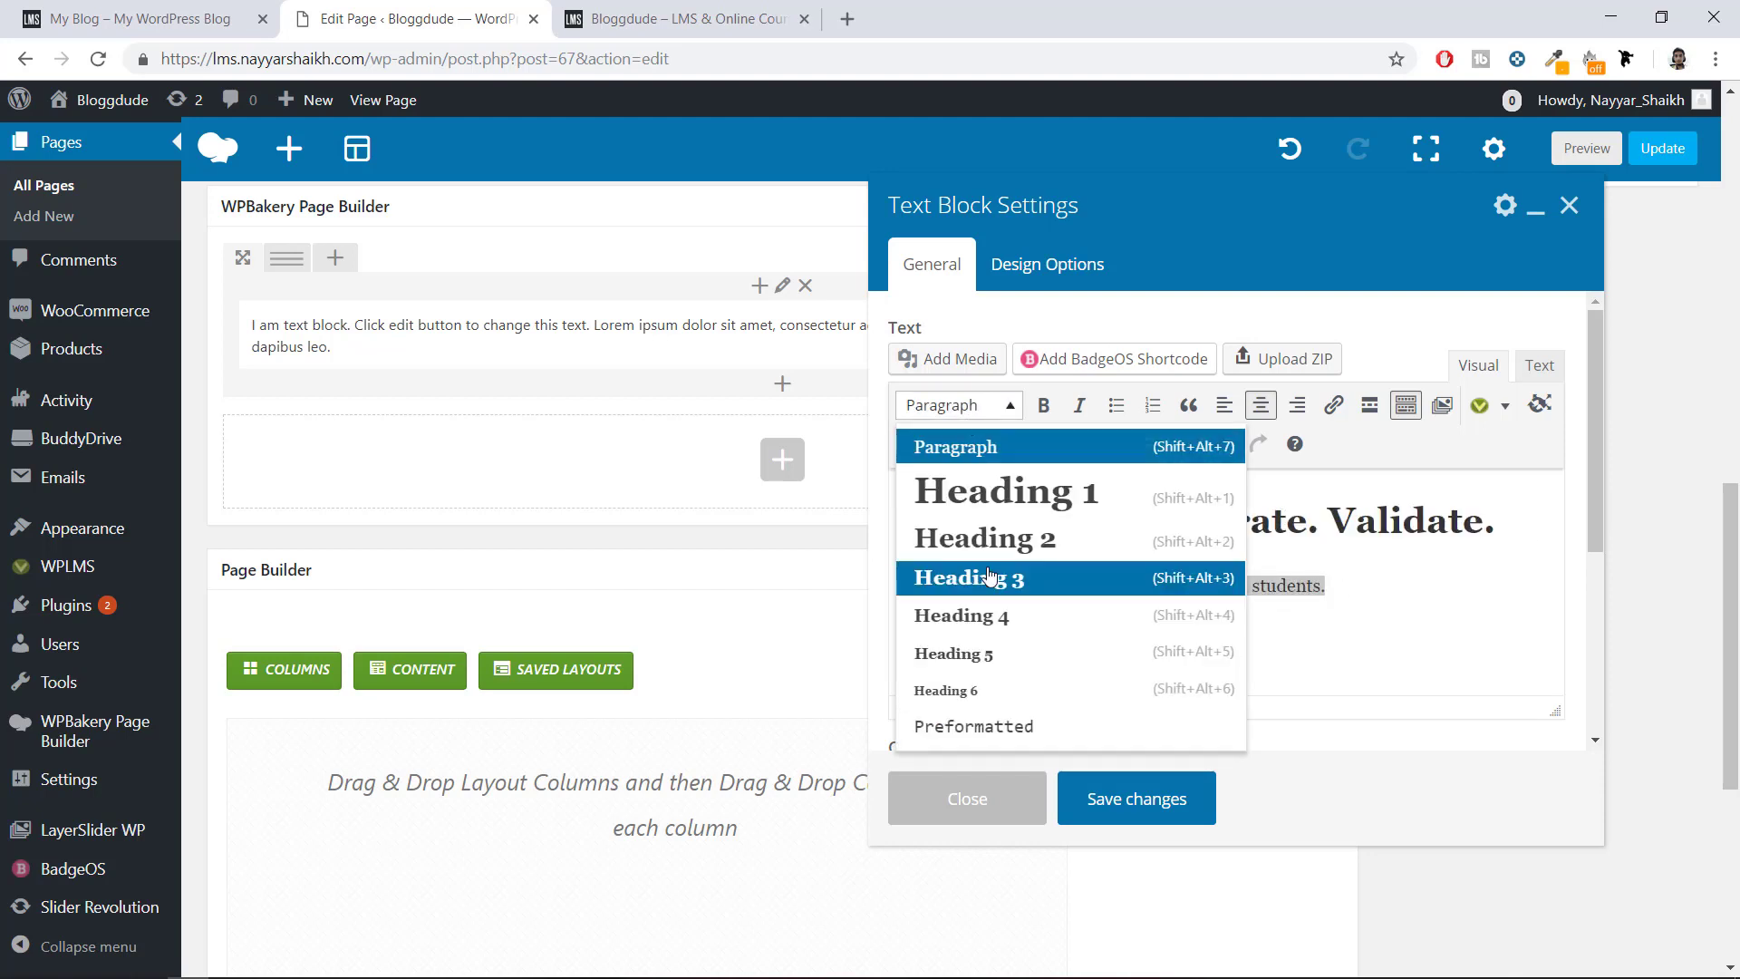
click(988, 576)
click(1361, 608)
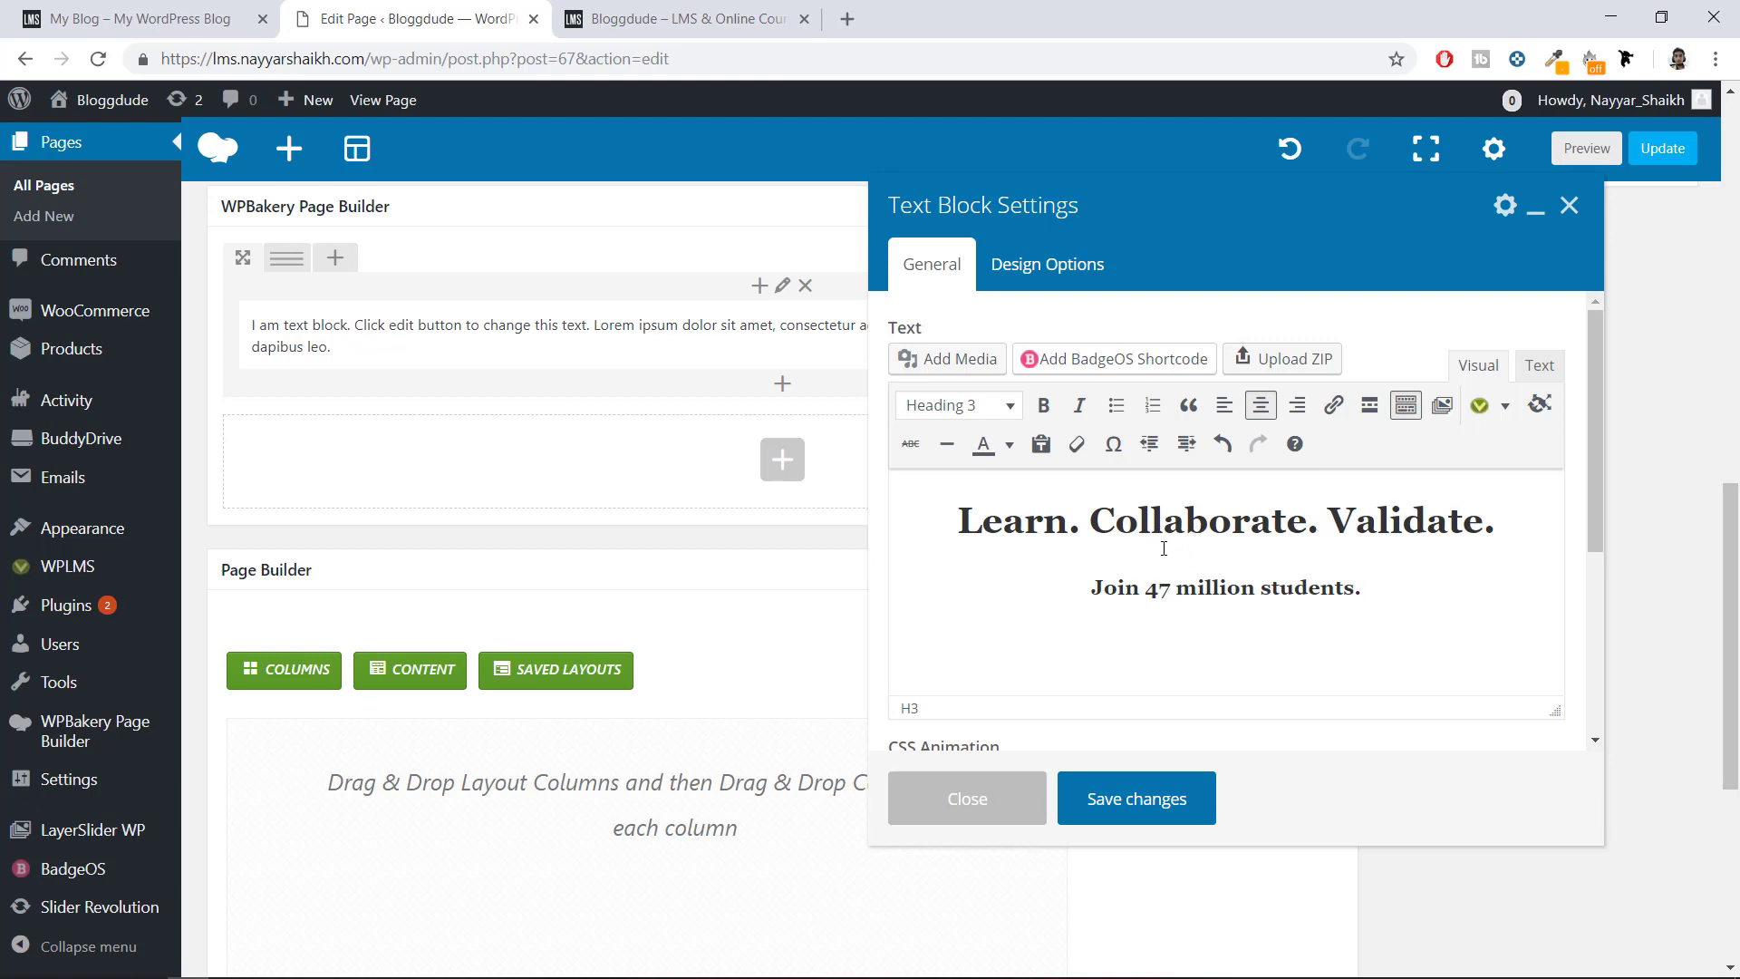
- In the HTML view, add font-size: 64px; after text-align: center; in the 'Learn. Collaborate. Validate.' H1 style
click(1540, 367)
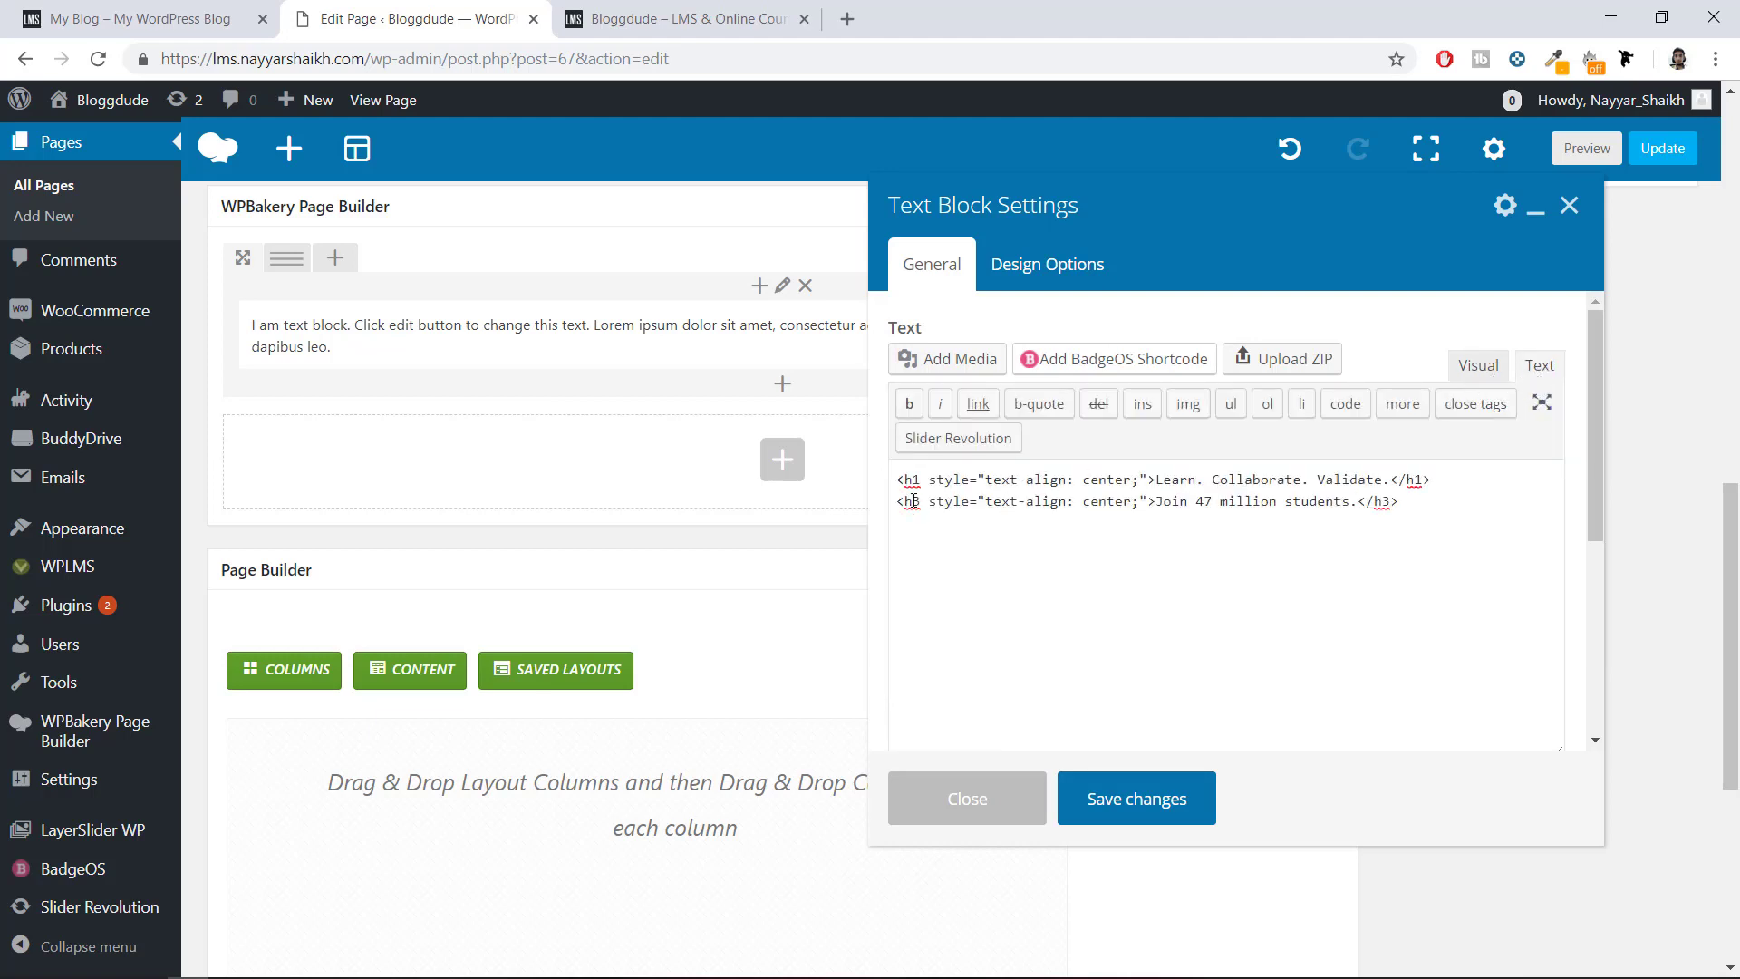
drag(931, 478, 1151, 476)
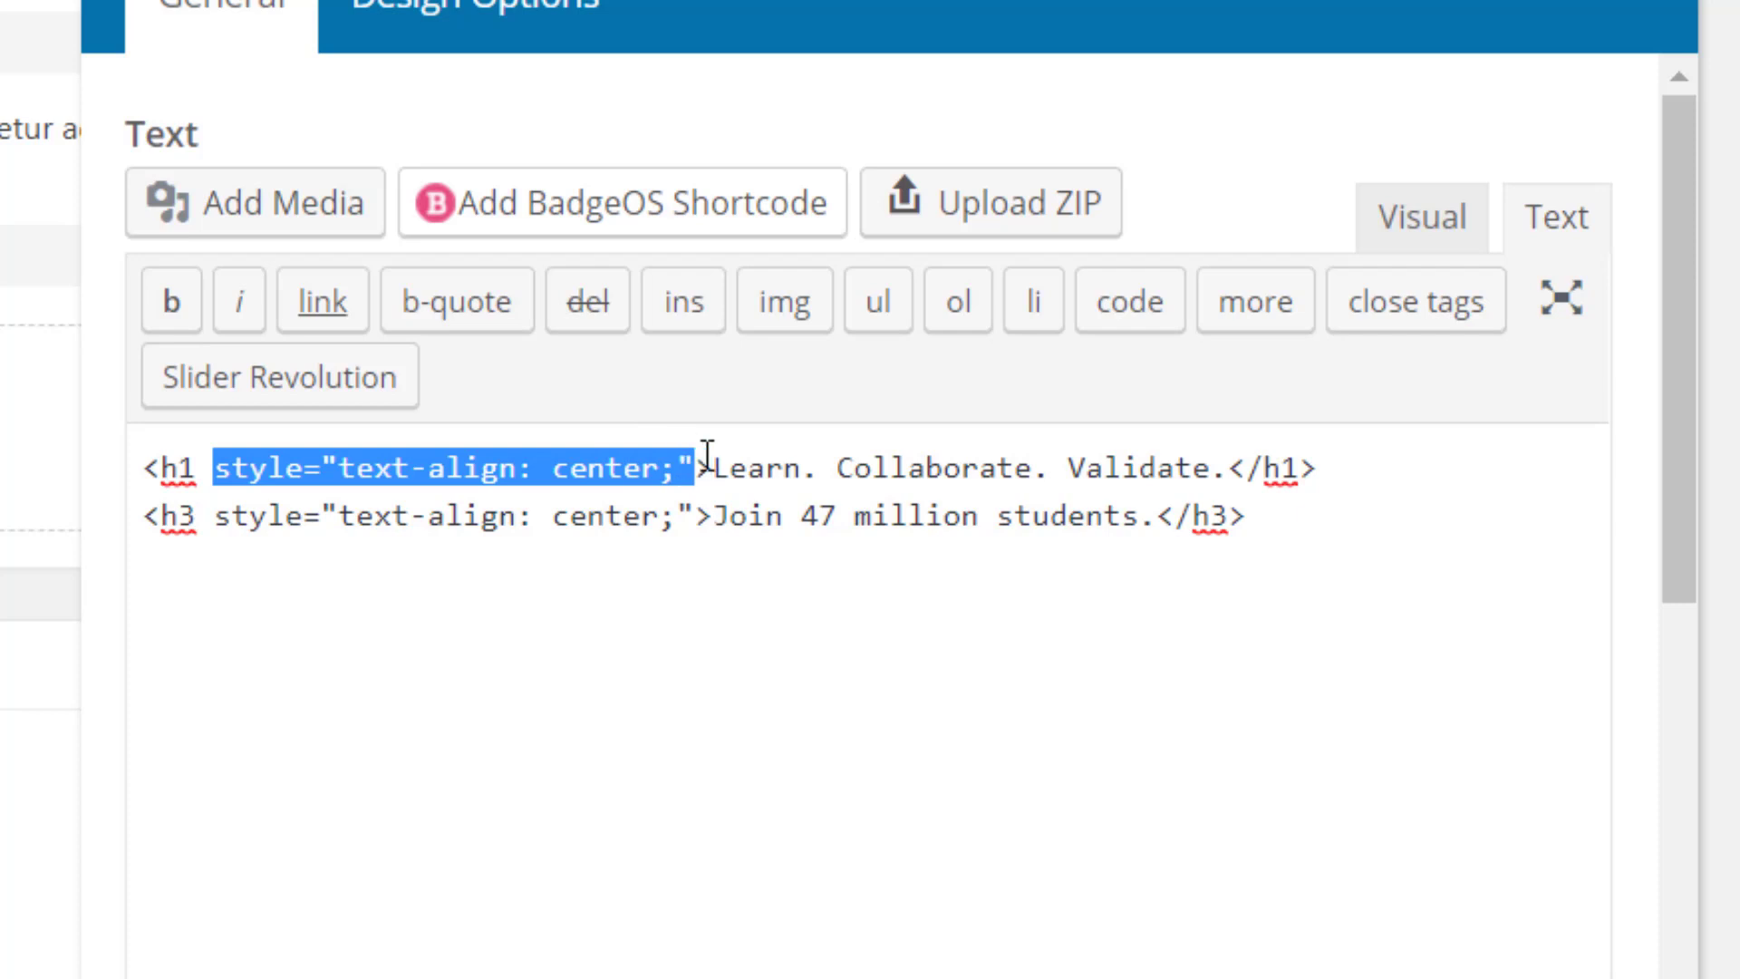
click(704, 463)
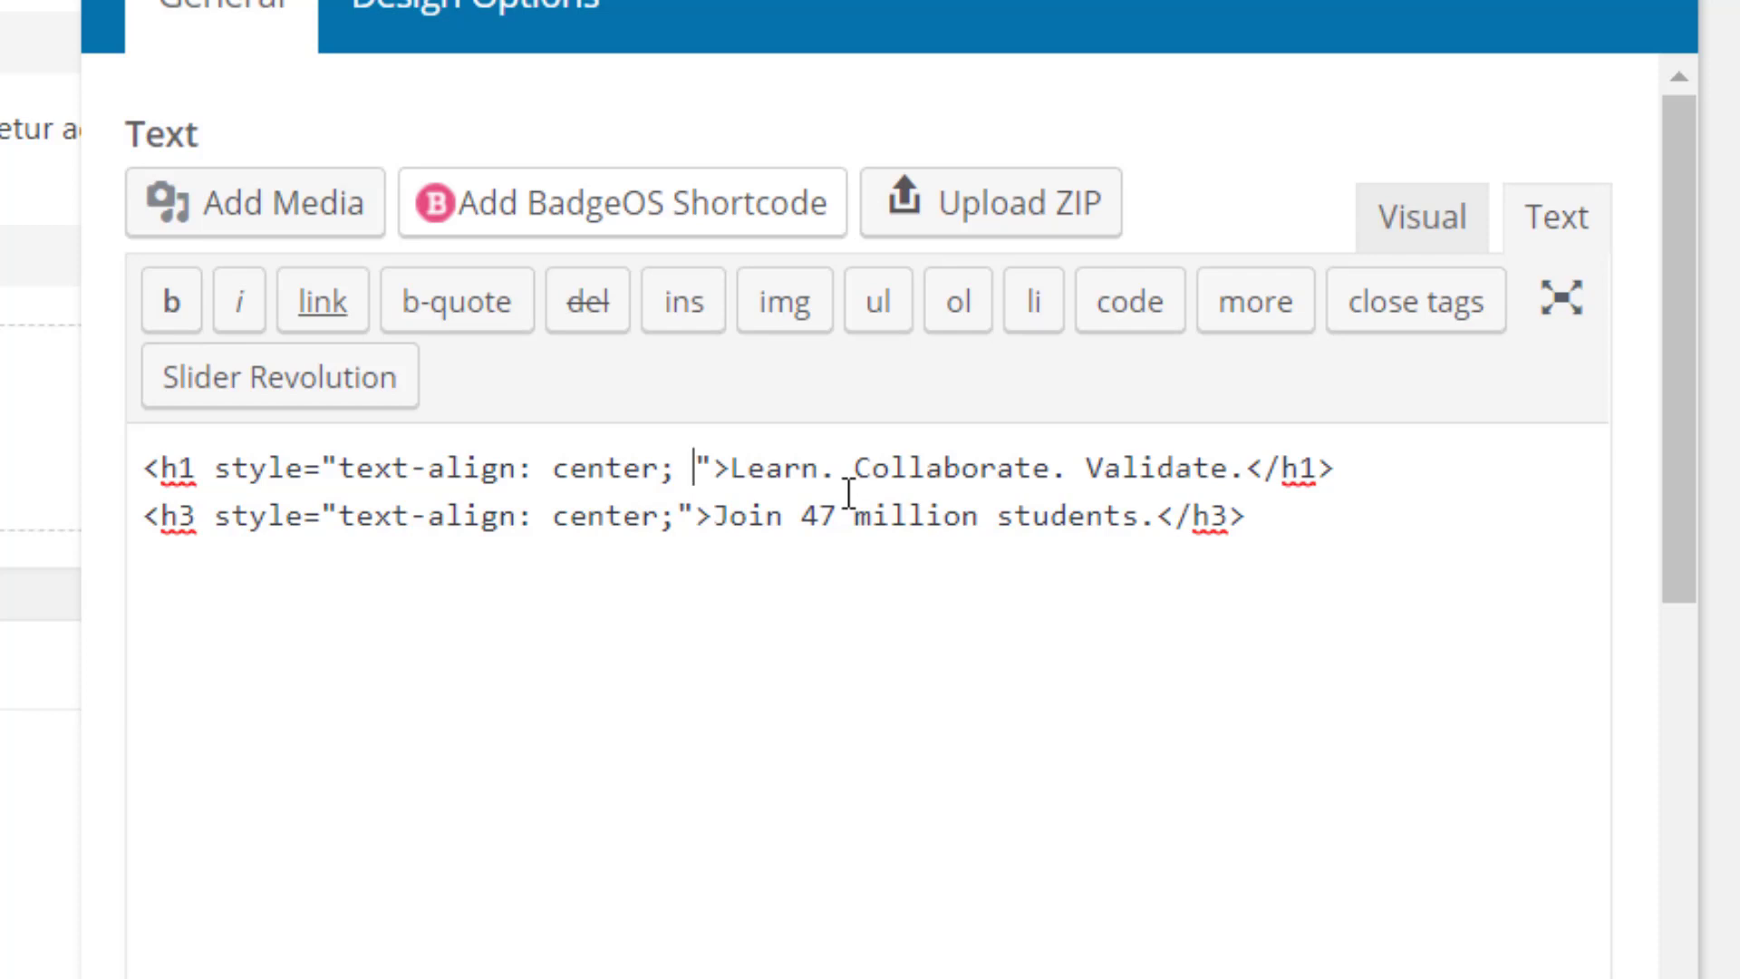
text(font-s)
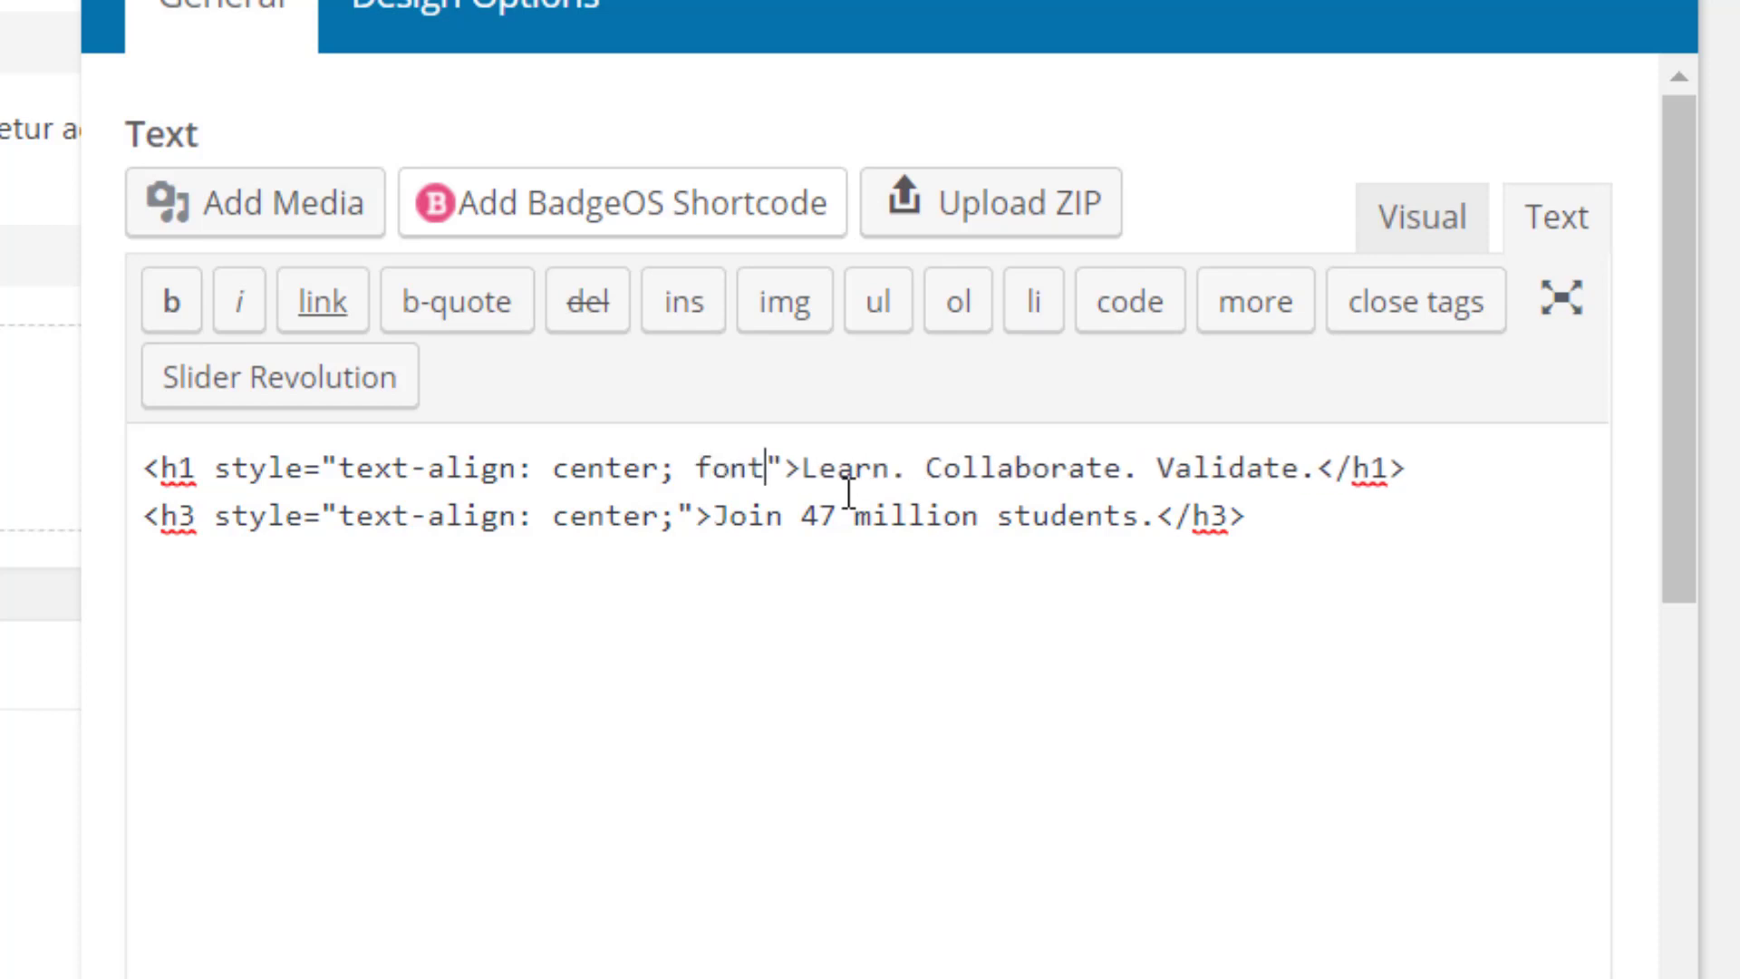
text(ize)
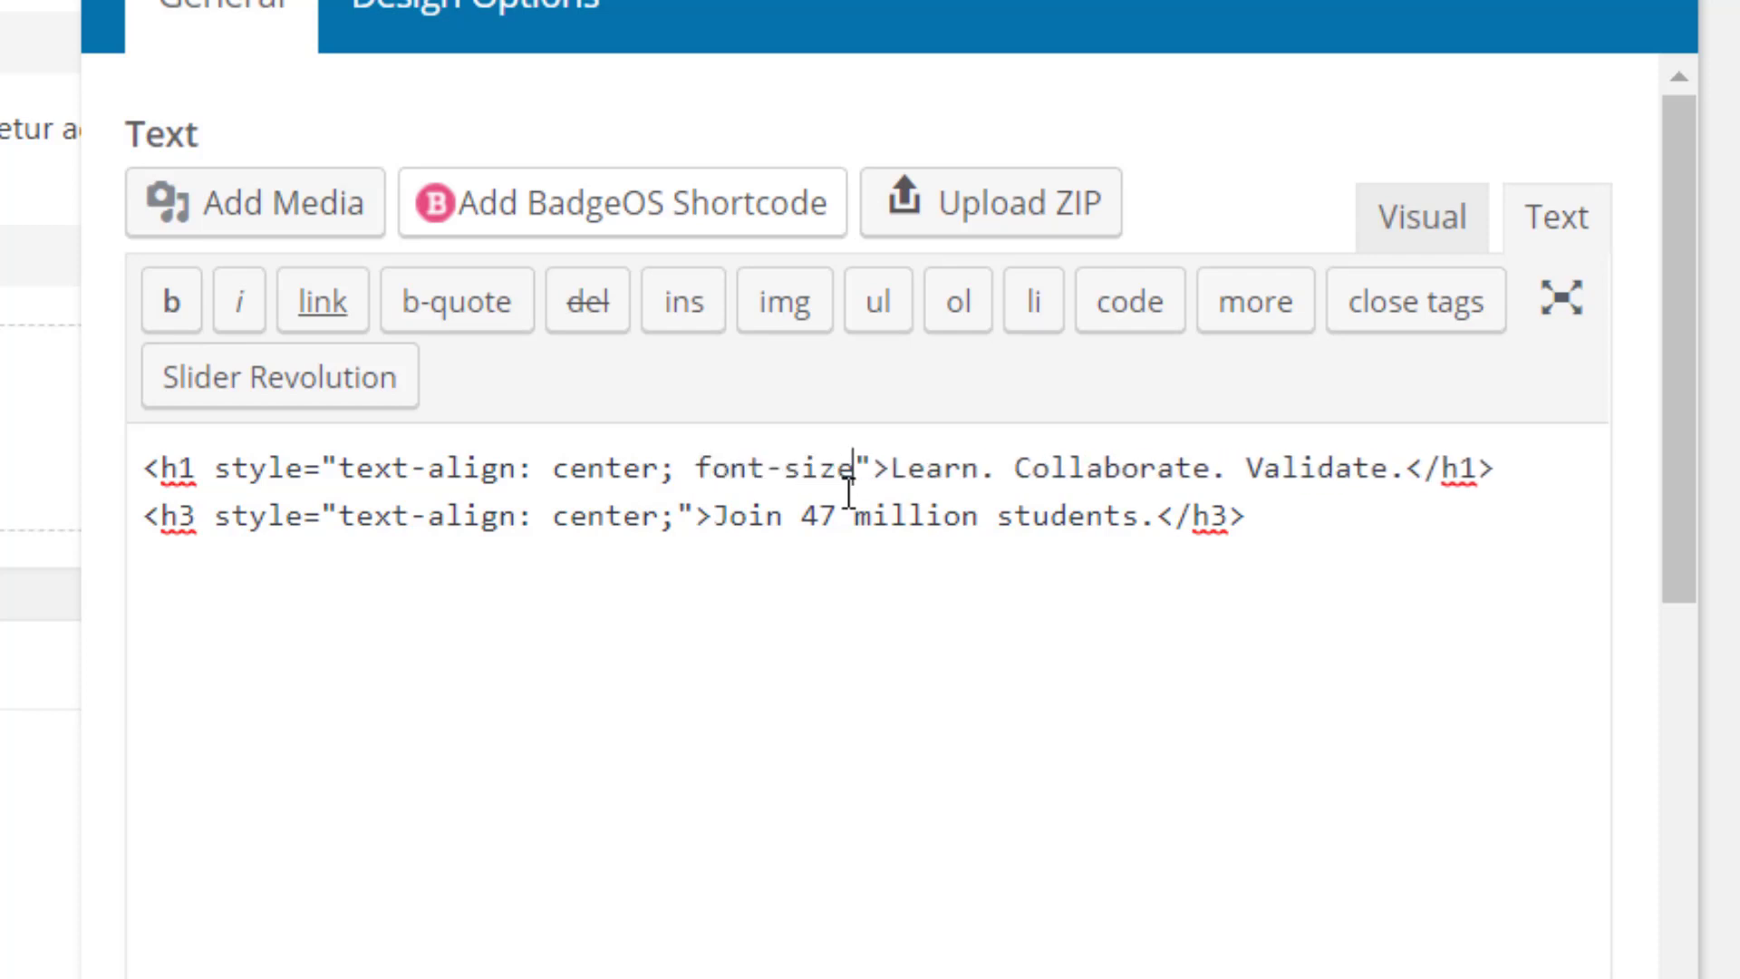
text(: )
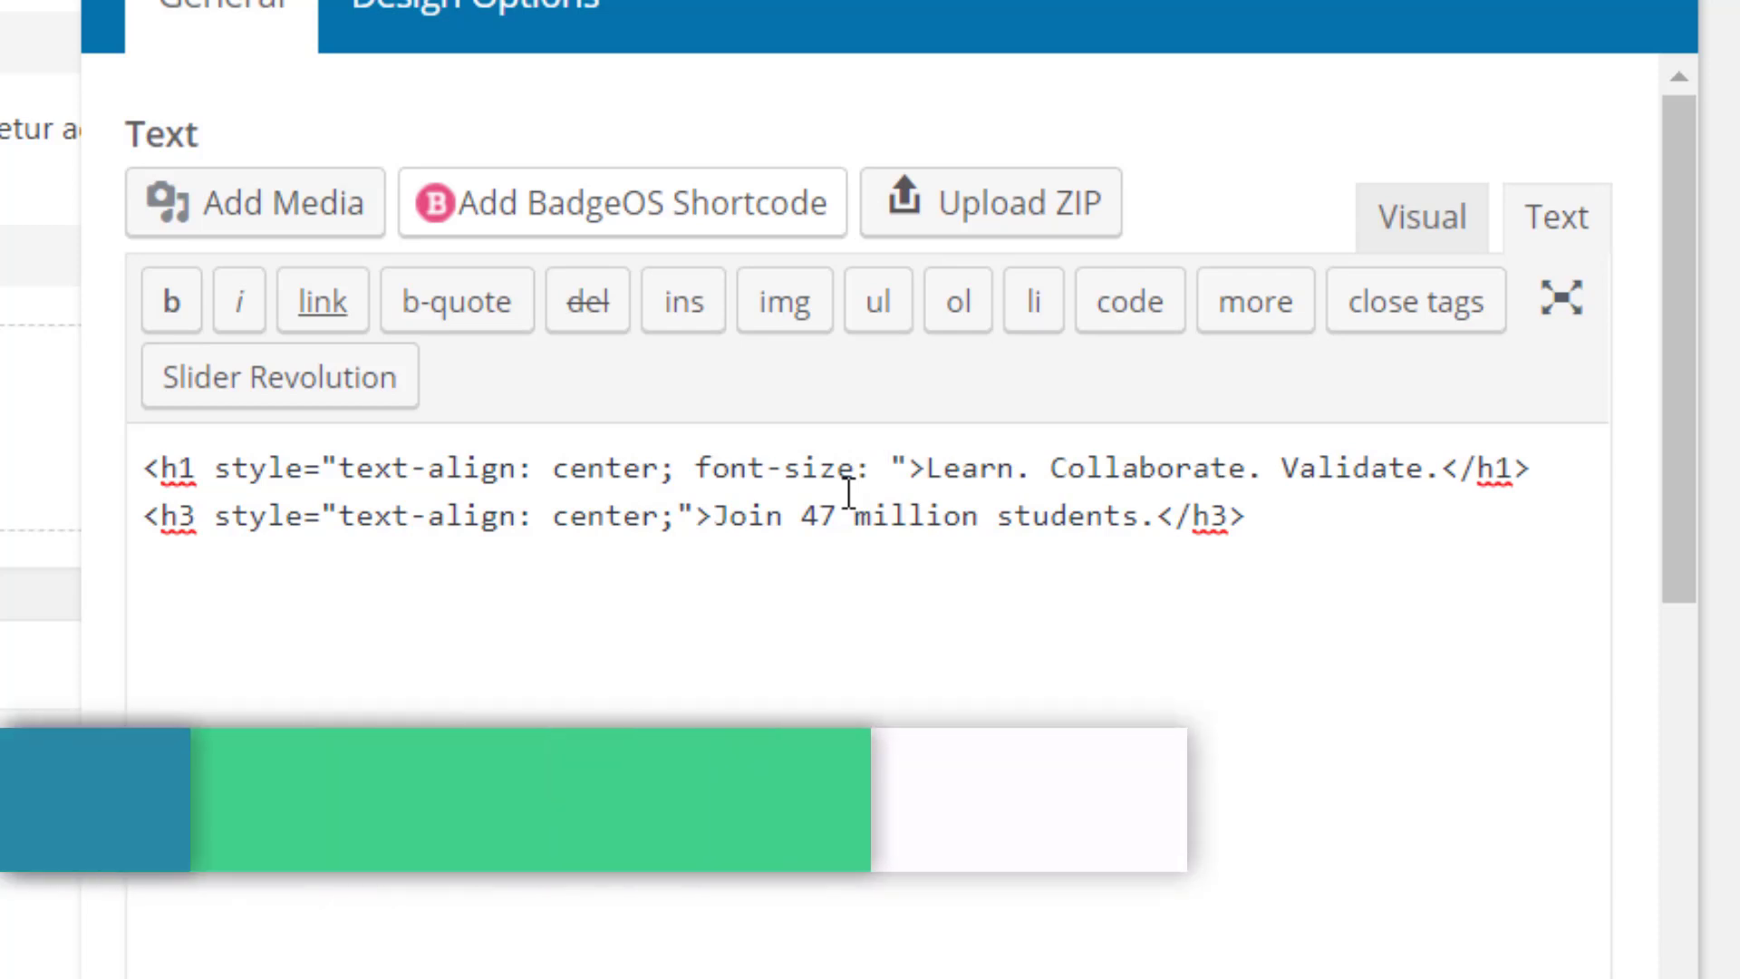
text(64)
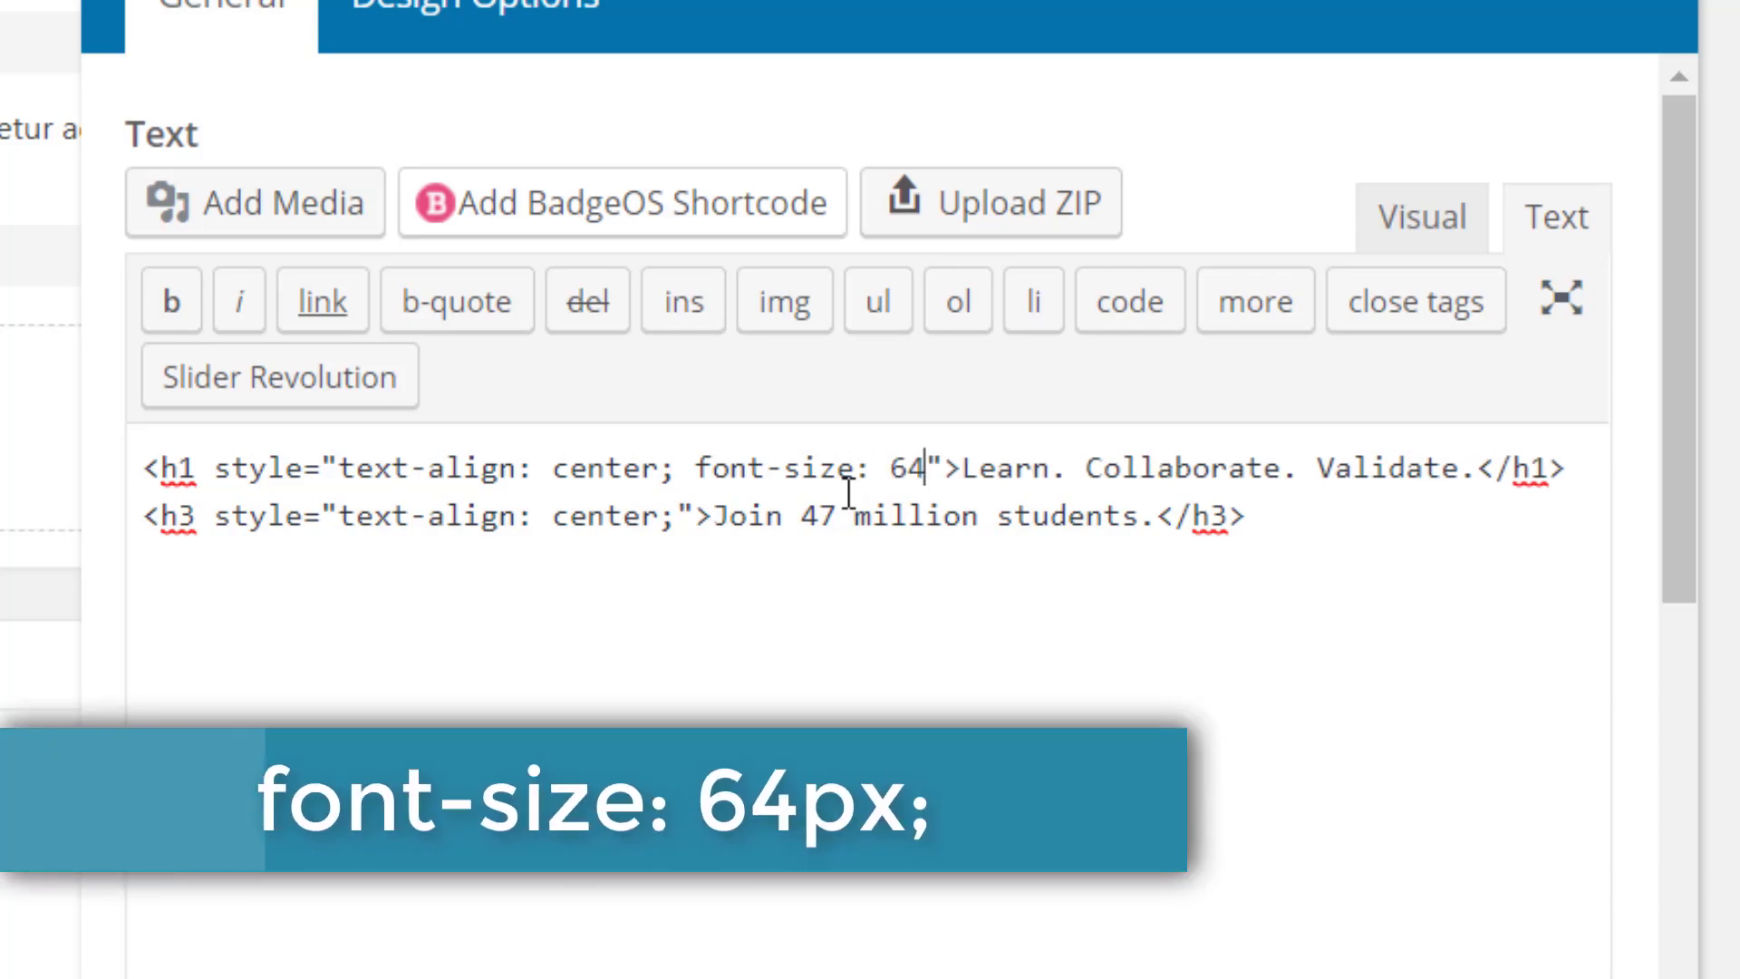
text(px)
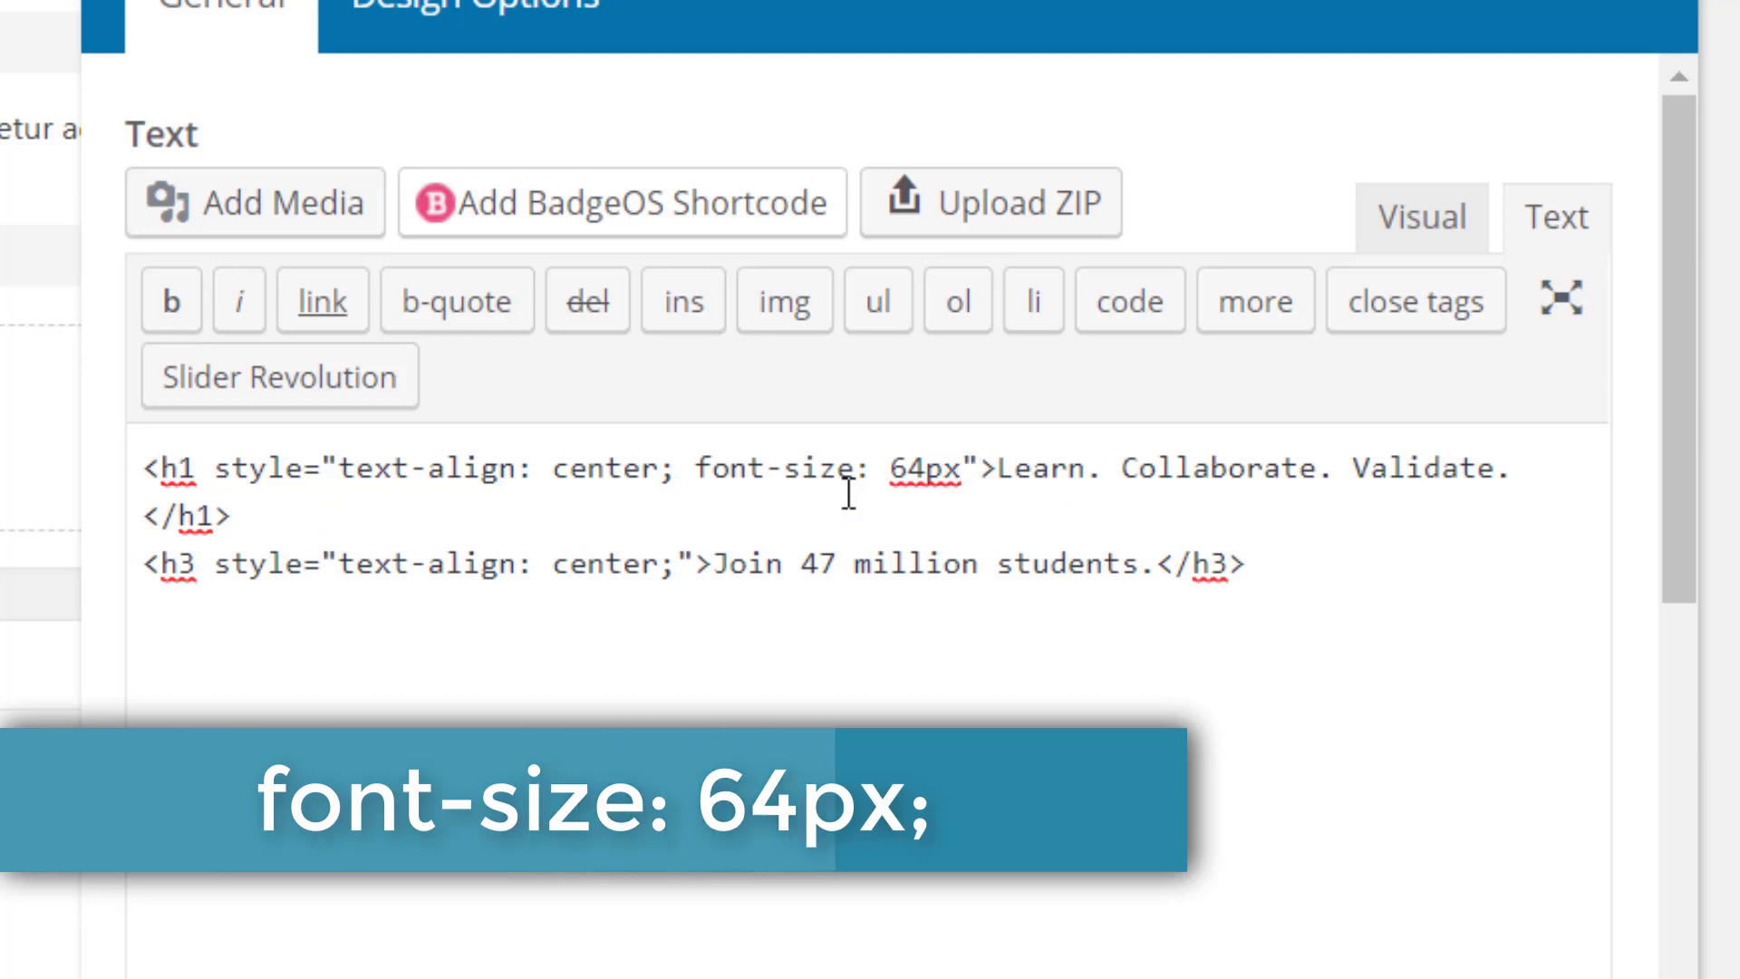
text(;)
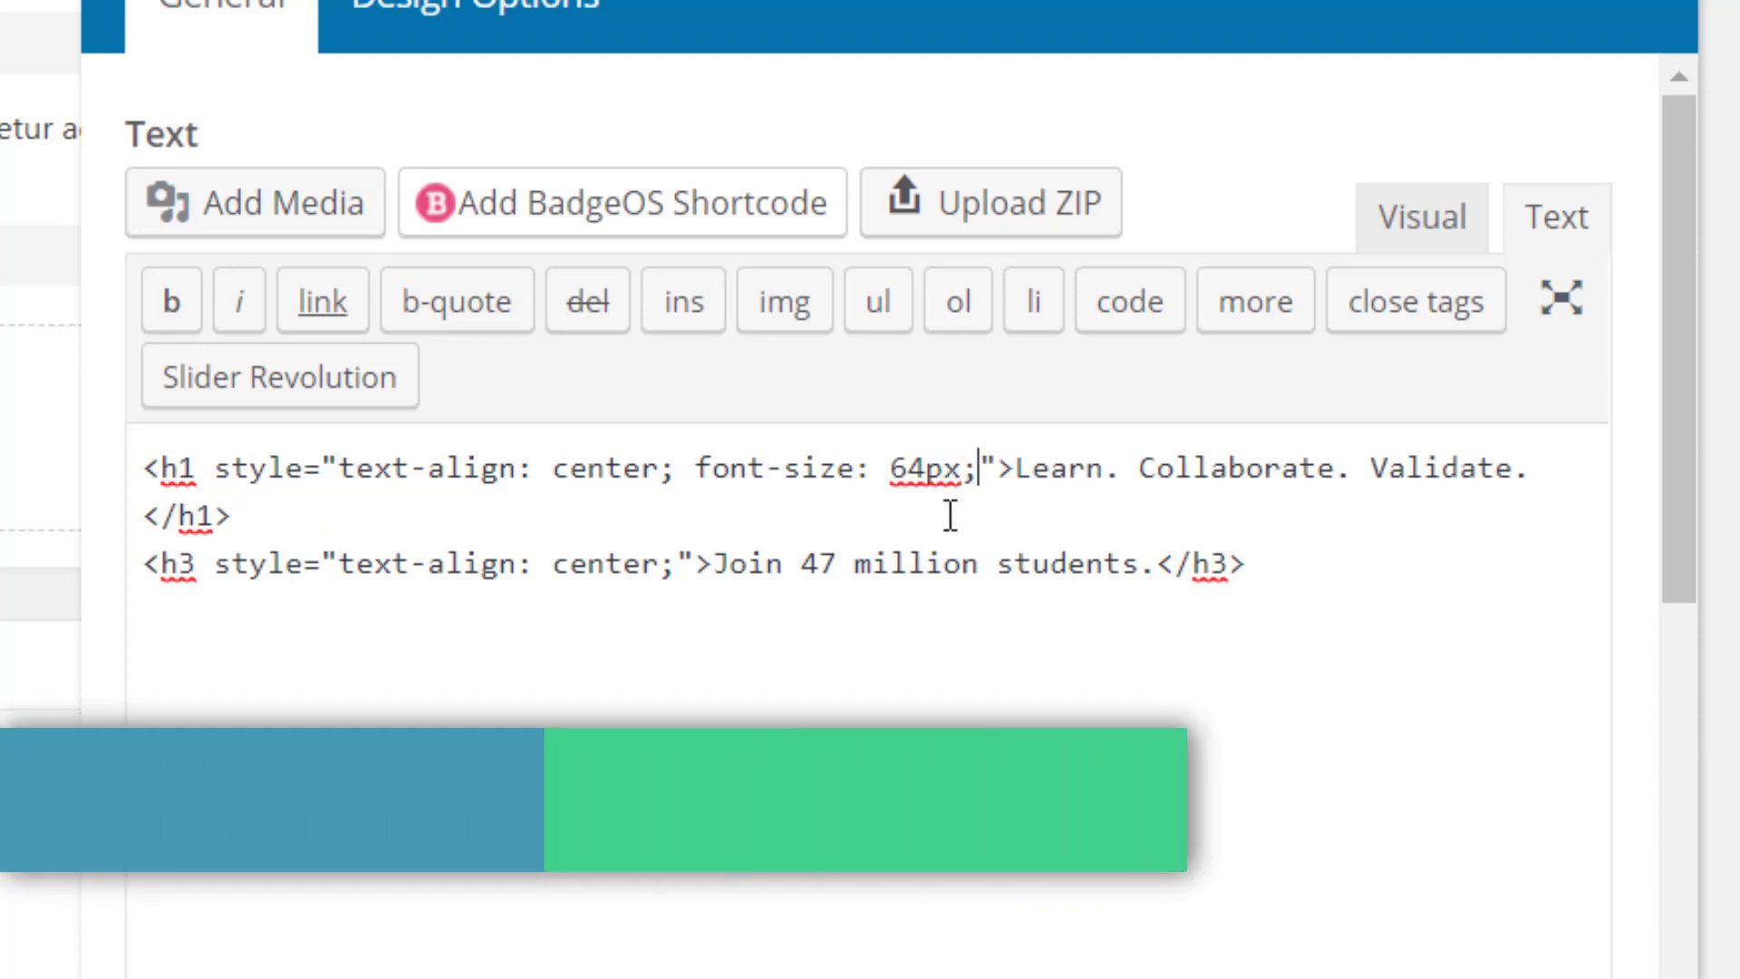
click(700, 470)
drag(704, 470, 982, 461)
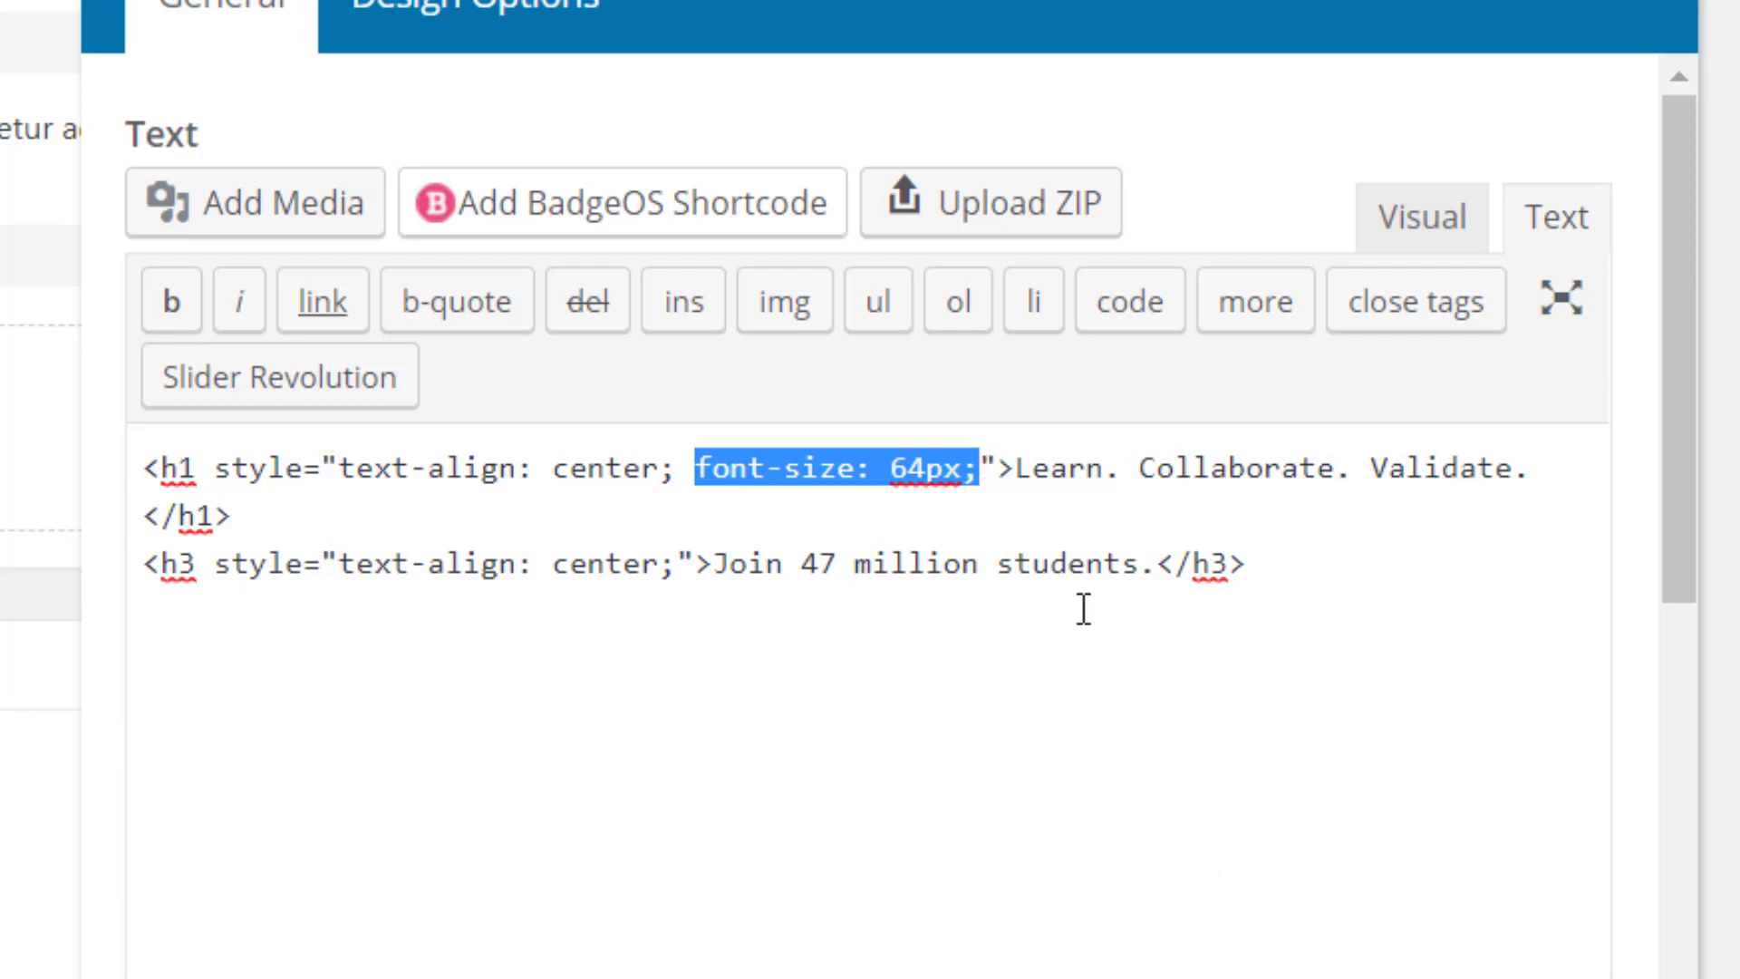
click(1356, 229)
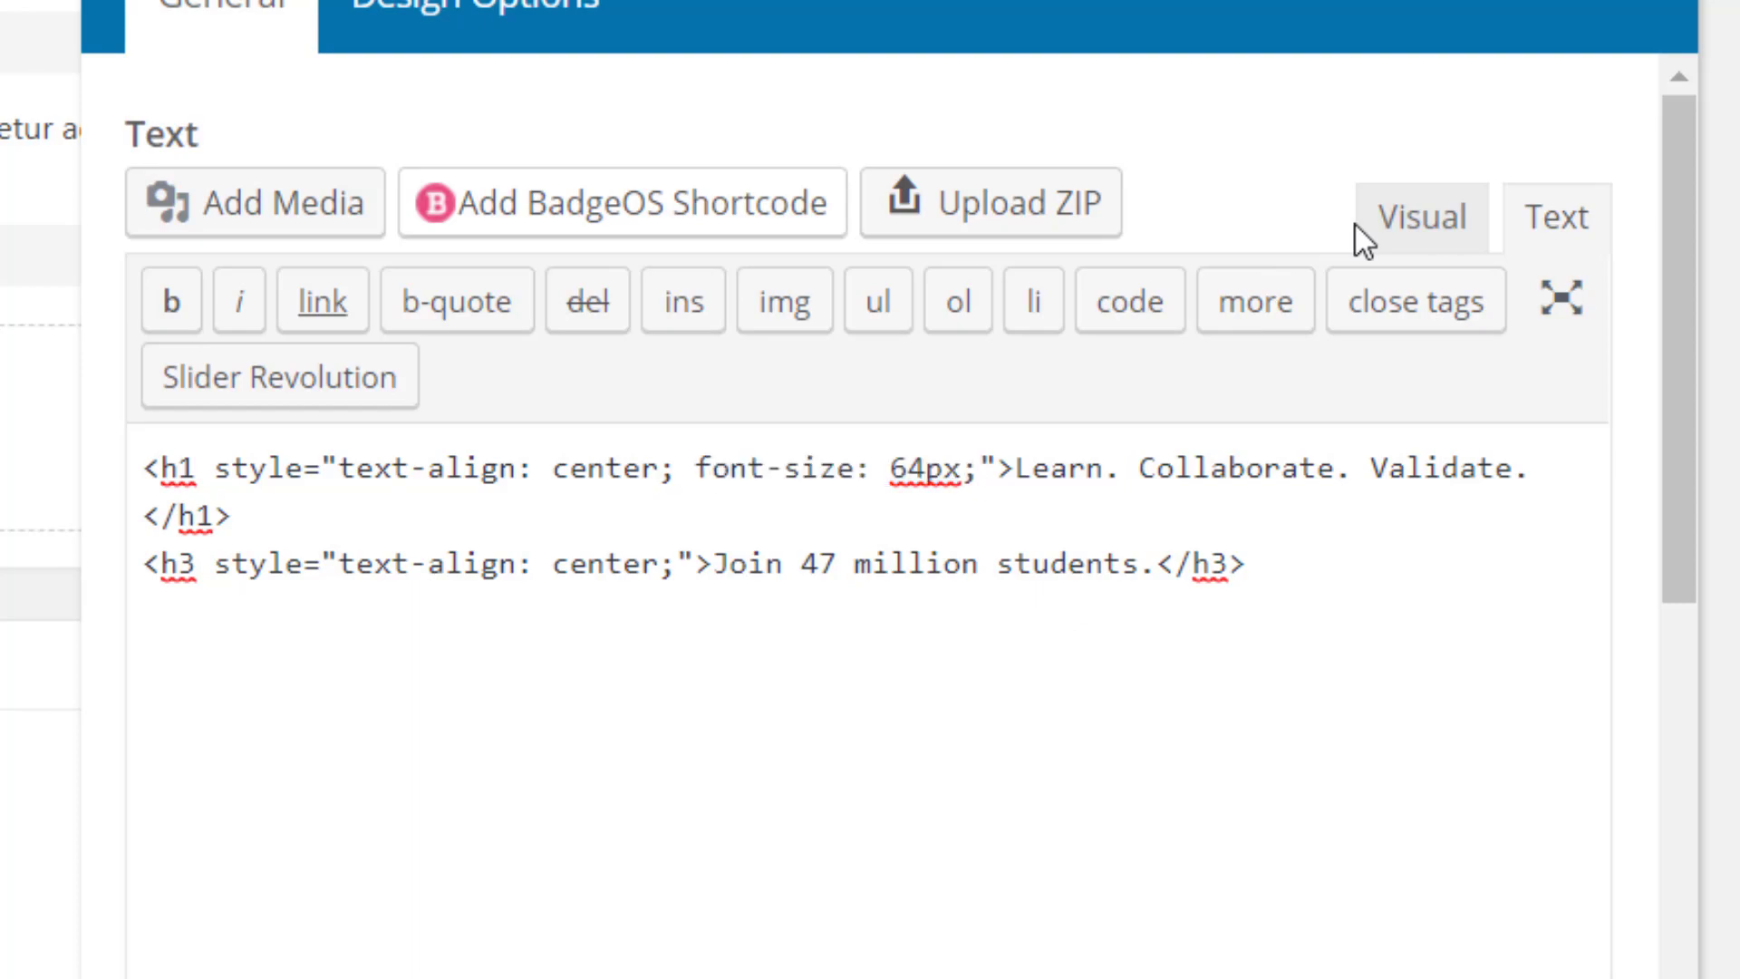
- Back in the Visual view, add an empty paragraph below the 'Join 47 million students.' subtitle
click(1406, 234)
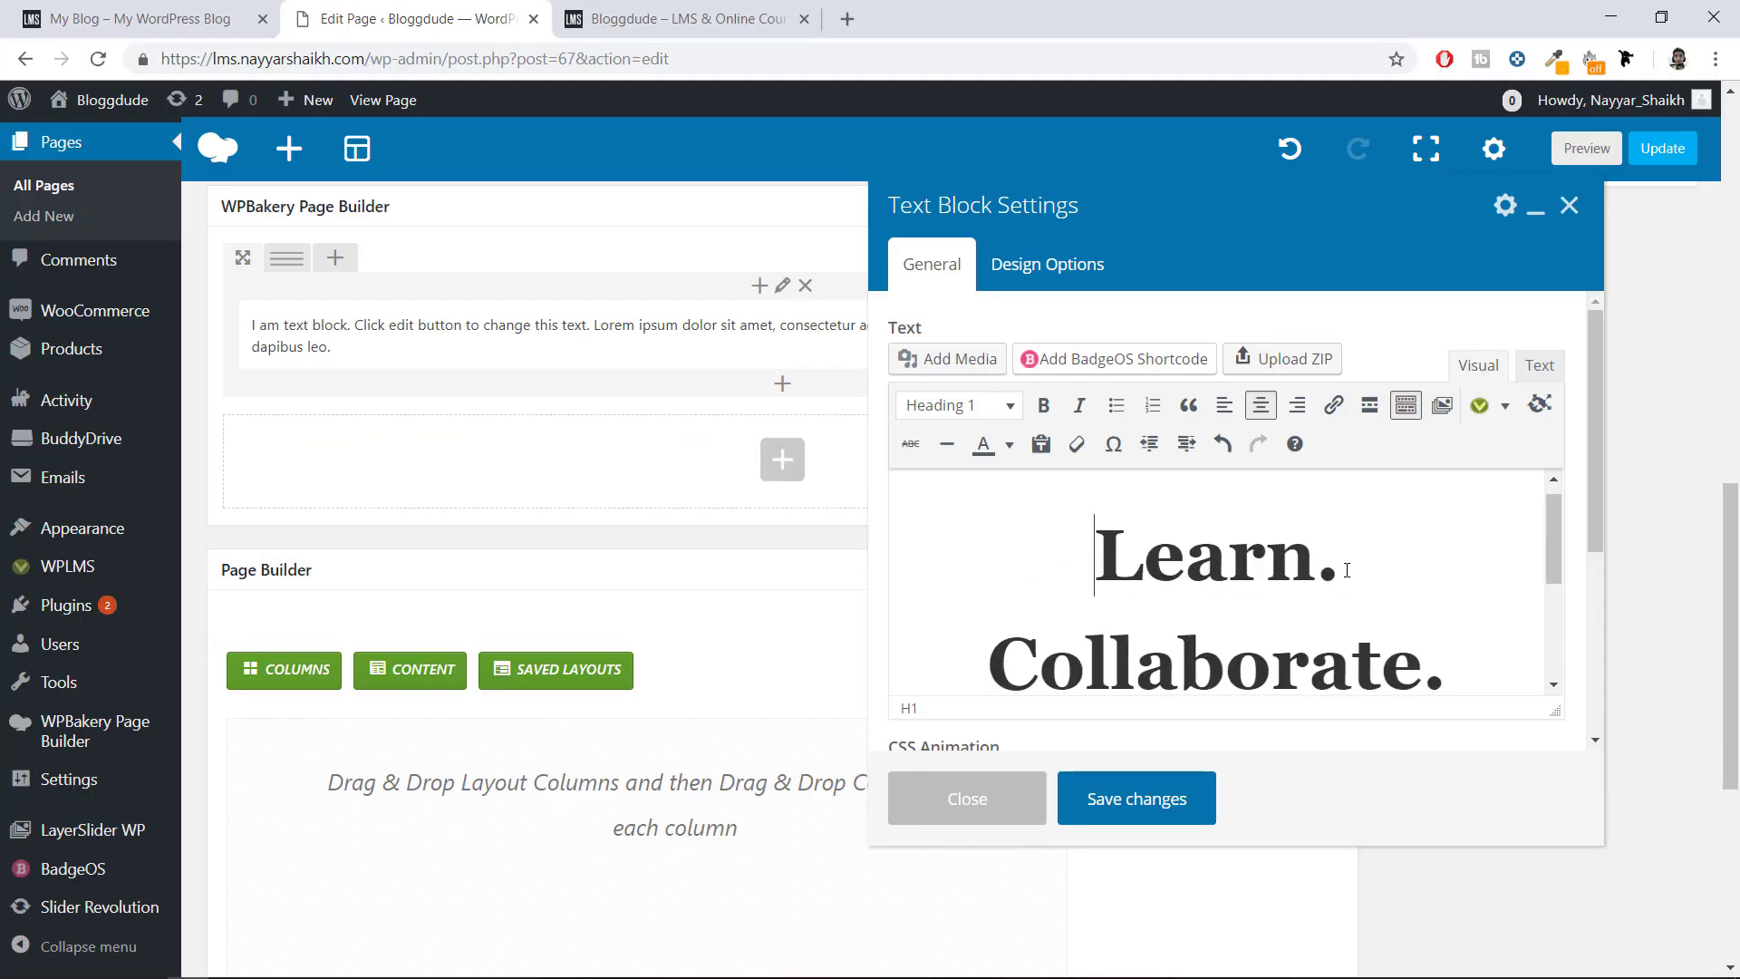
scroll(1187, 566, down, 3)
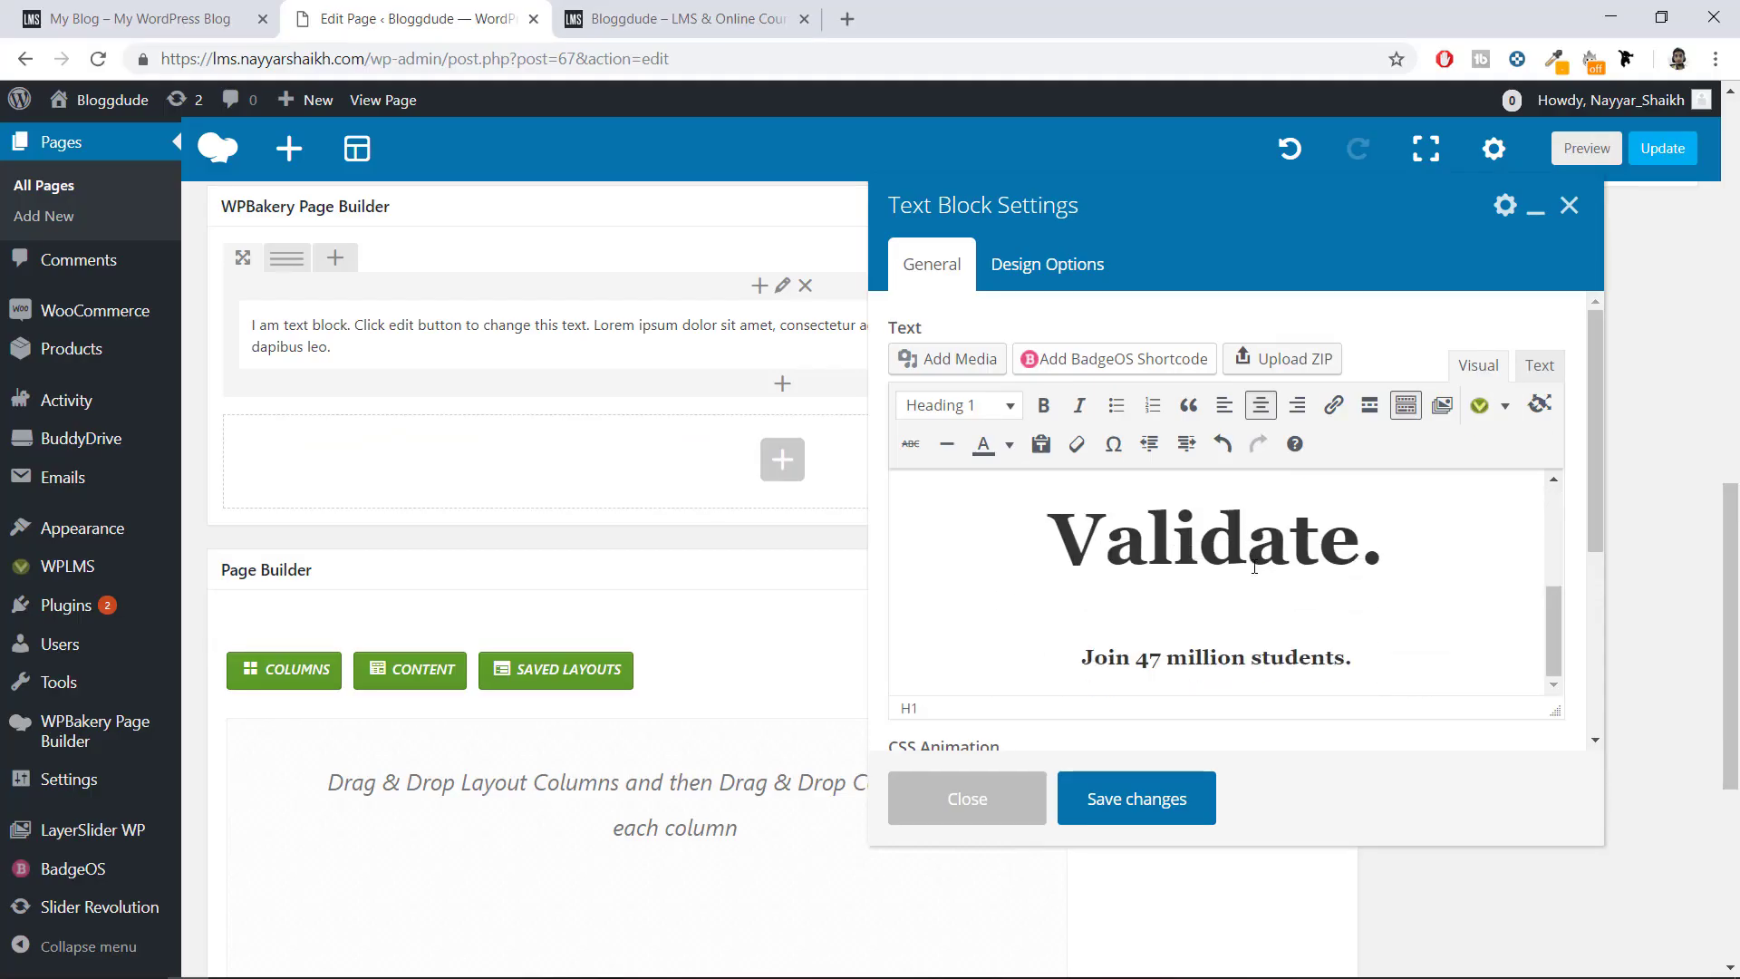
scroll(1319, 573, up, 3)
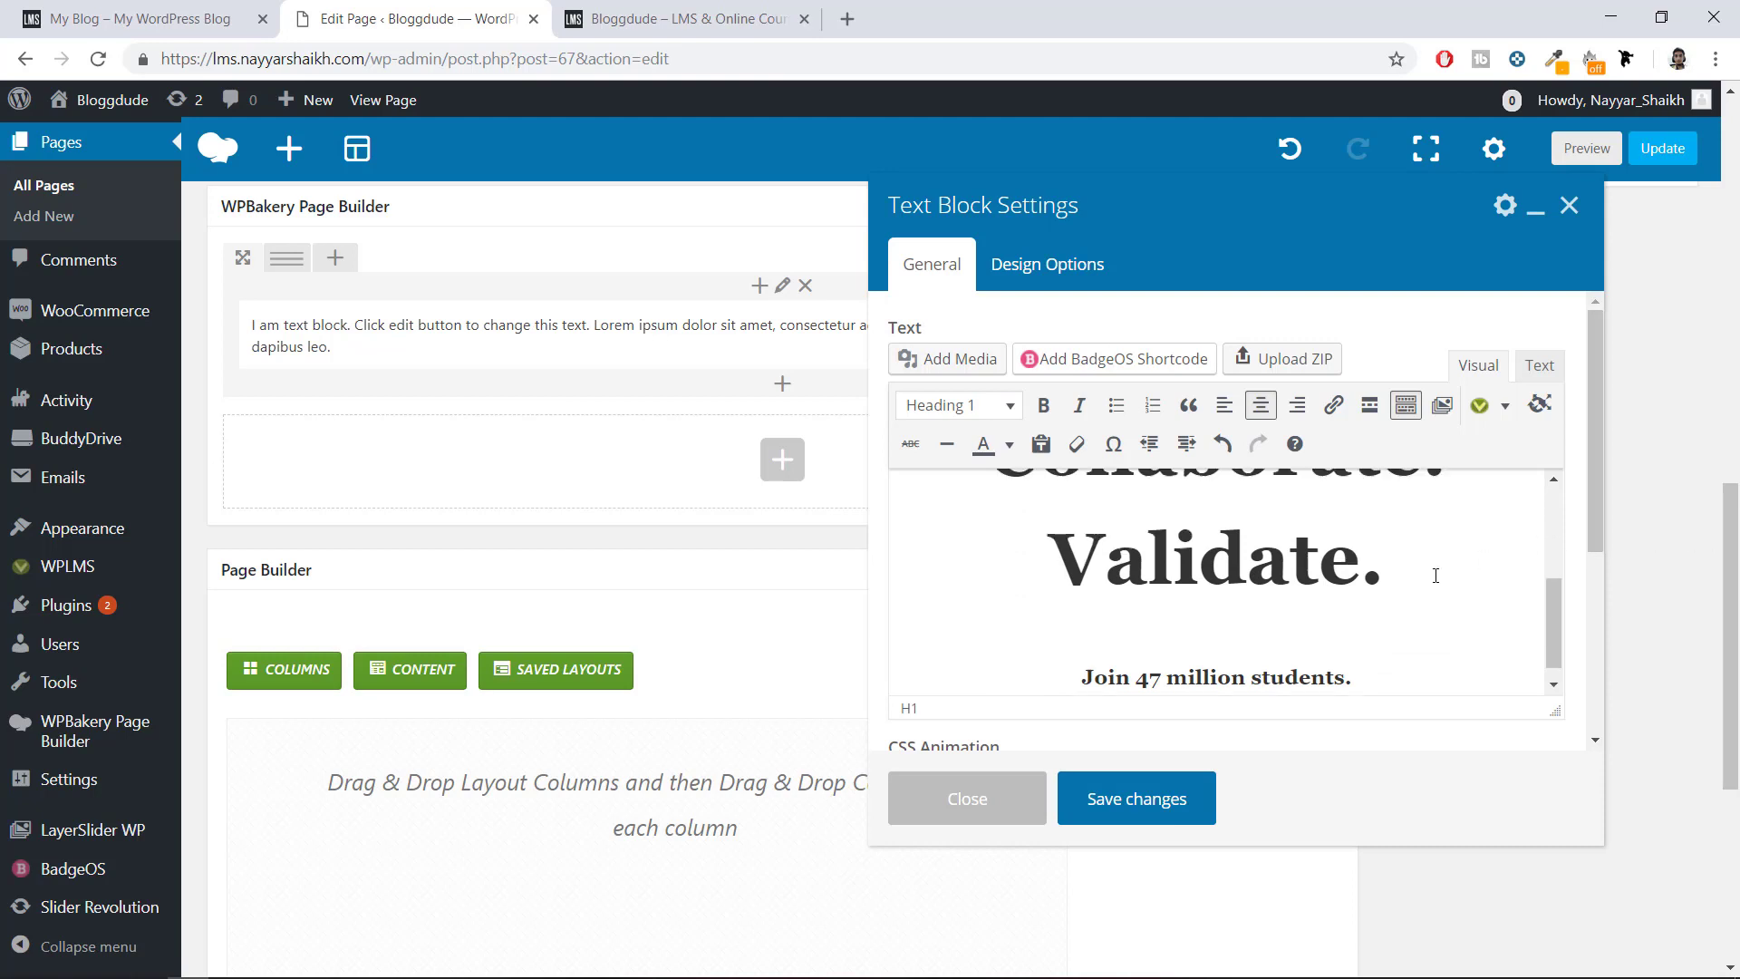
scroll(1424, 571, down, 5)
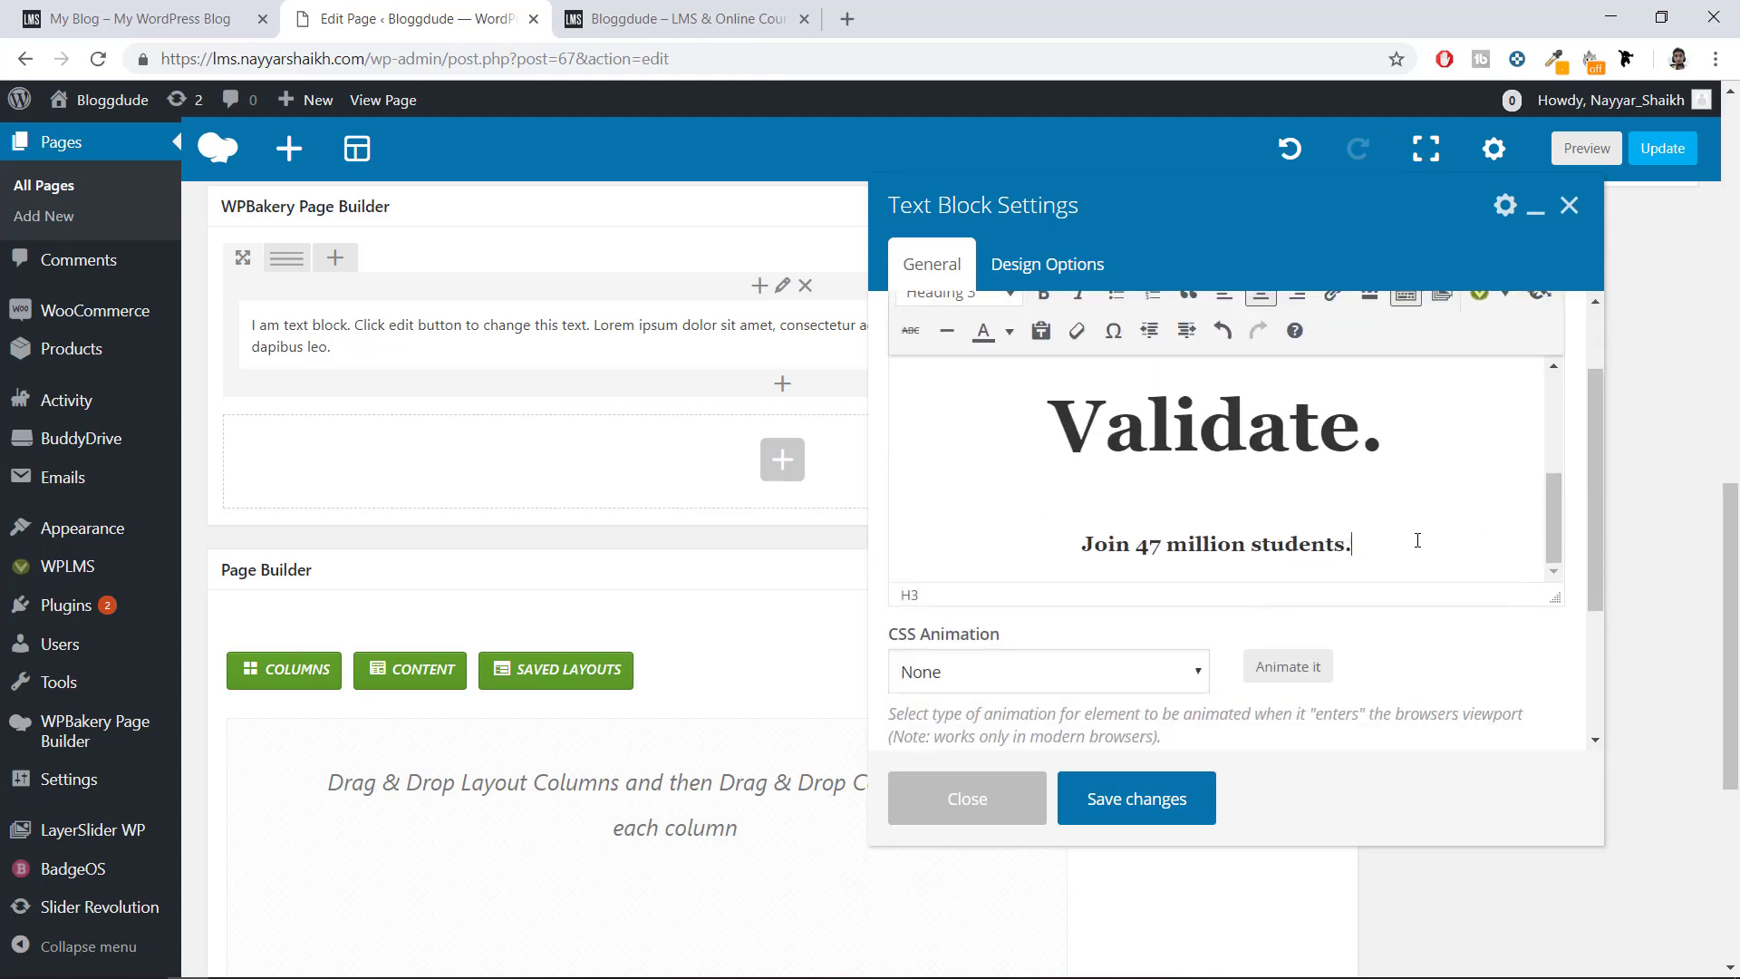
key(Return)
scroll(1413, 540, up, 2)
scroll(1412, 540, down, 2)
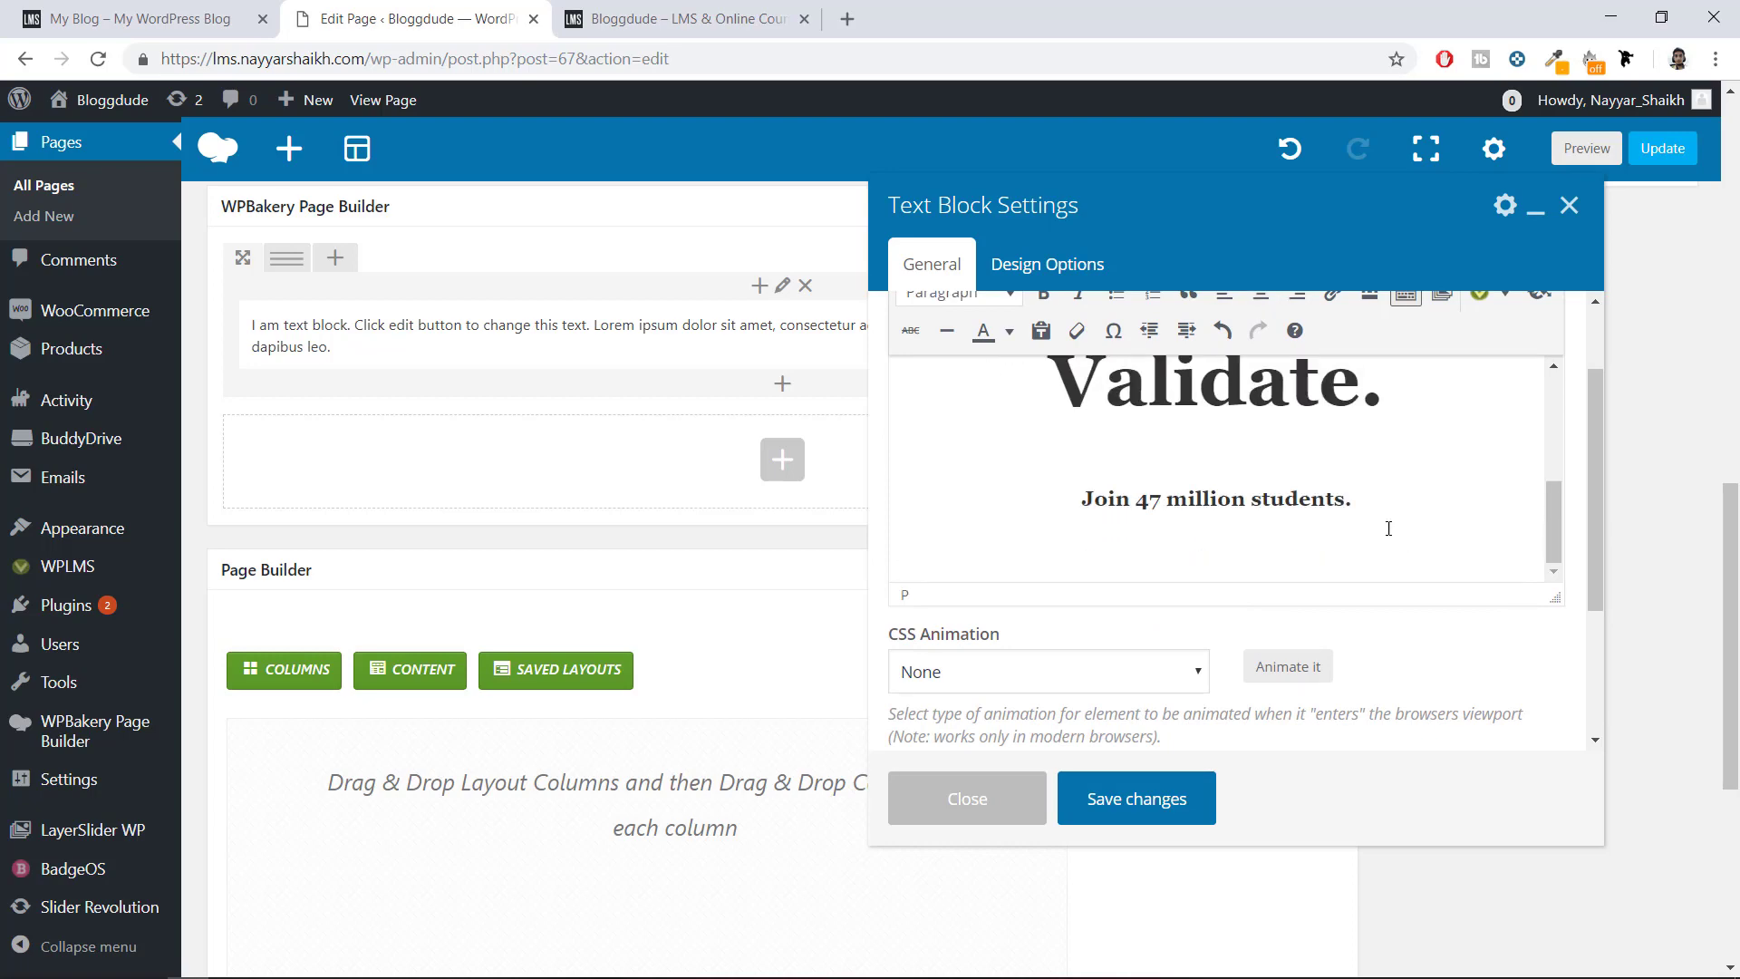
click(141, 18)
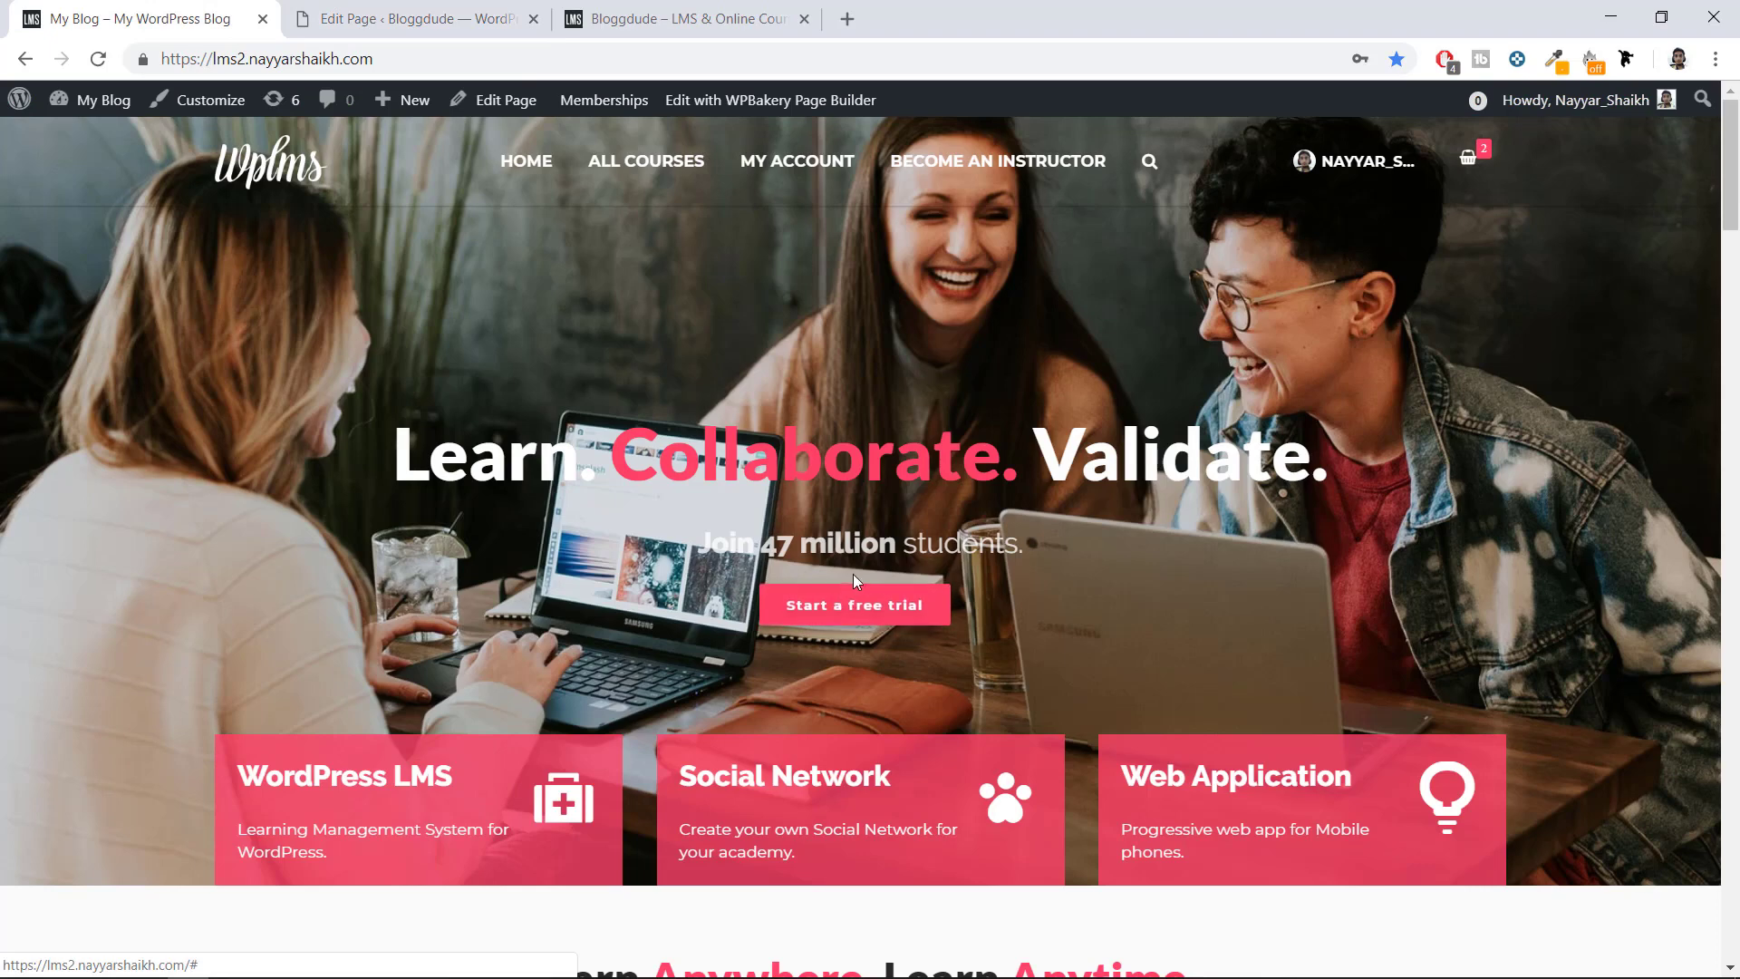
click(435, 18)
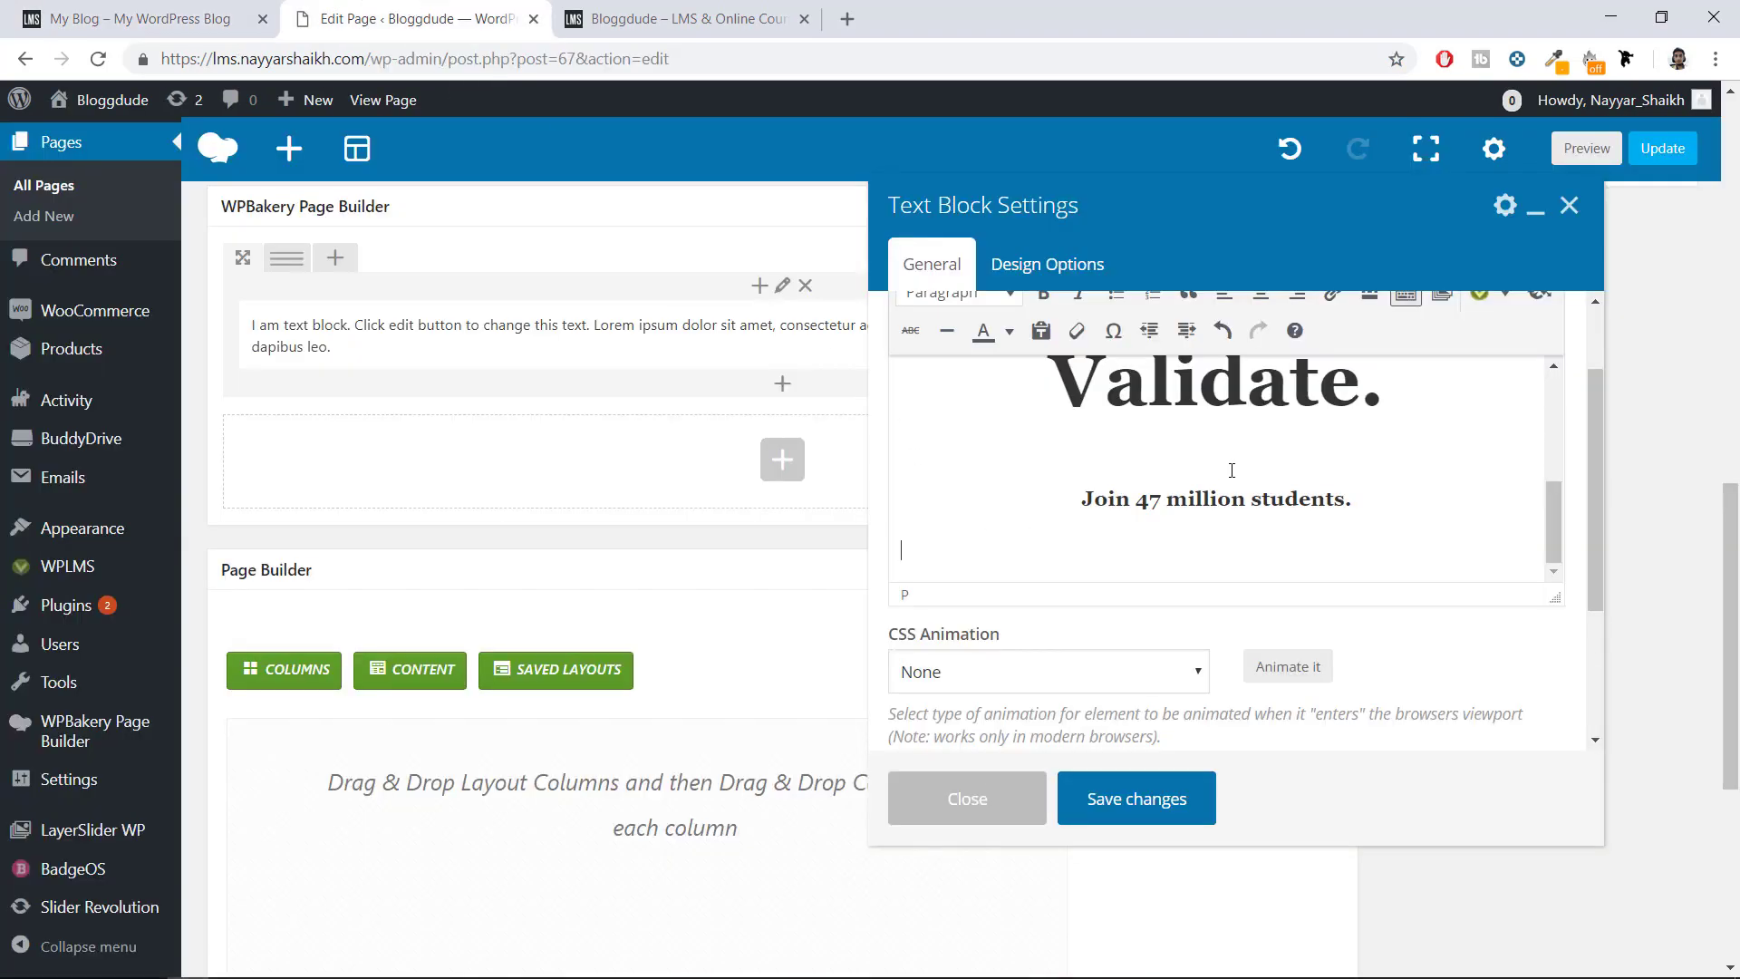
- Open the Vibe Insert Button Shortcode dialog via Vibe Shortcodes > Buttons
scroll(1580, 483, up, 1)
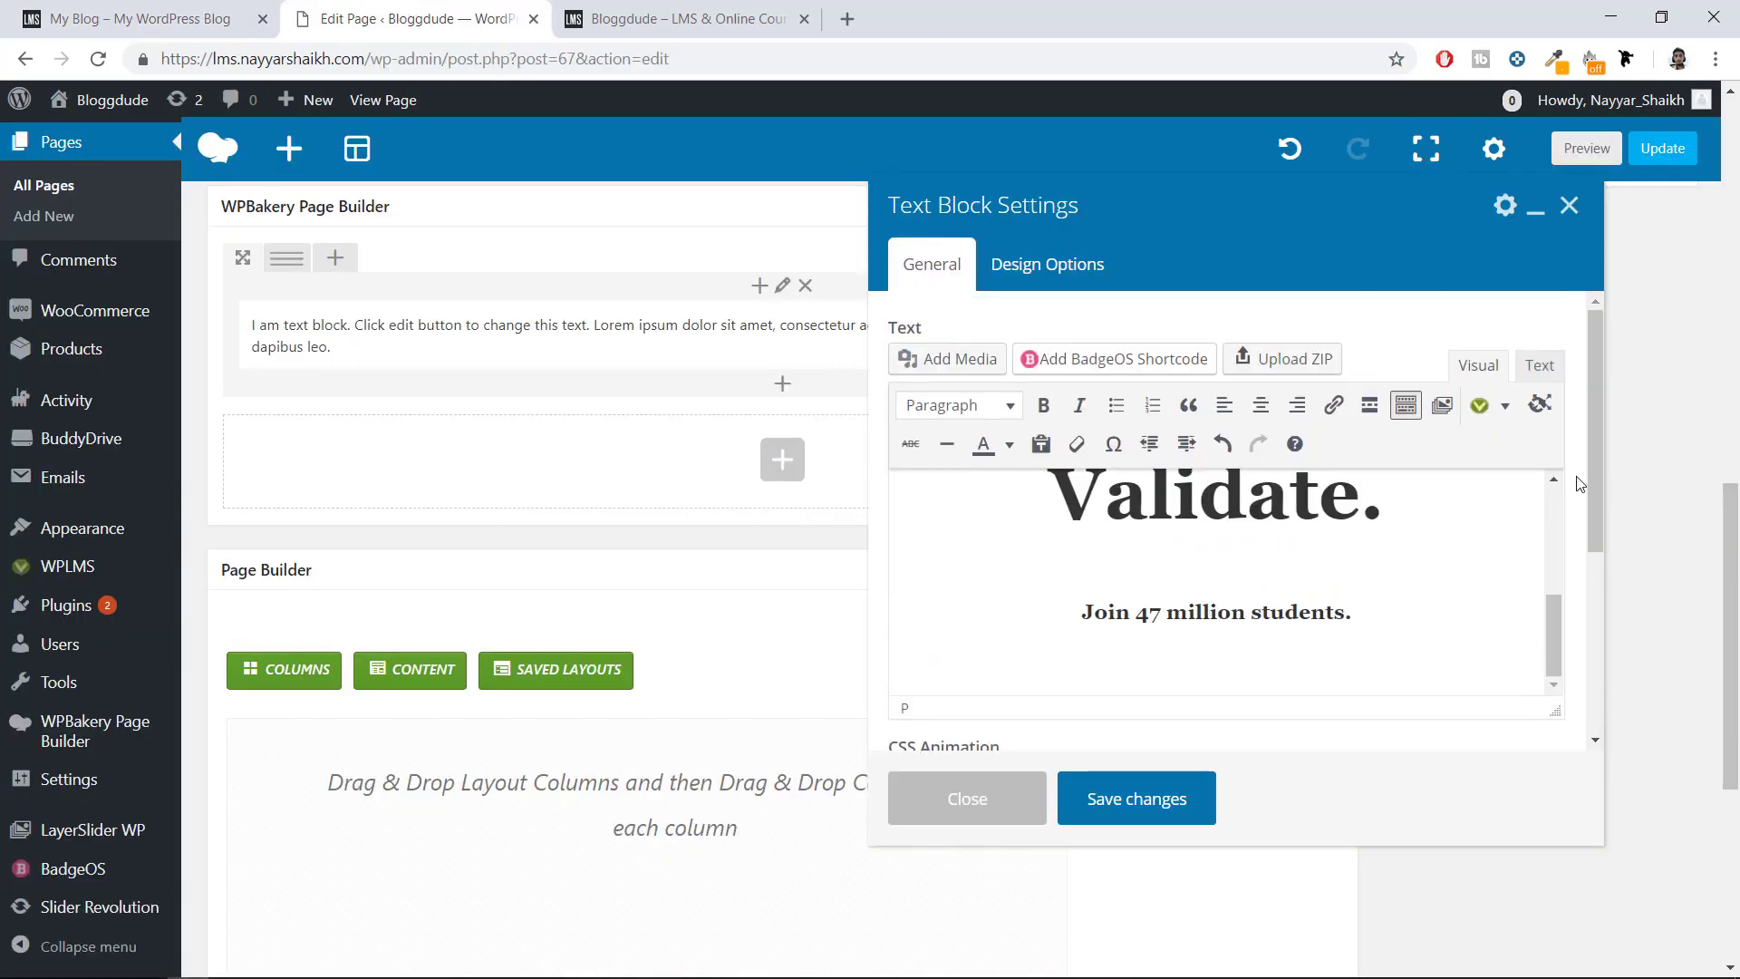
click(1506, 407)
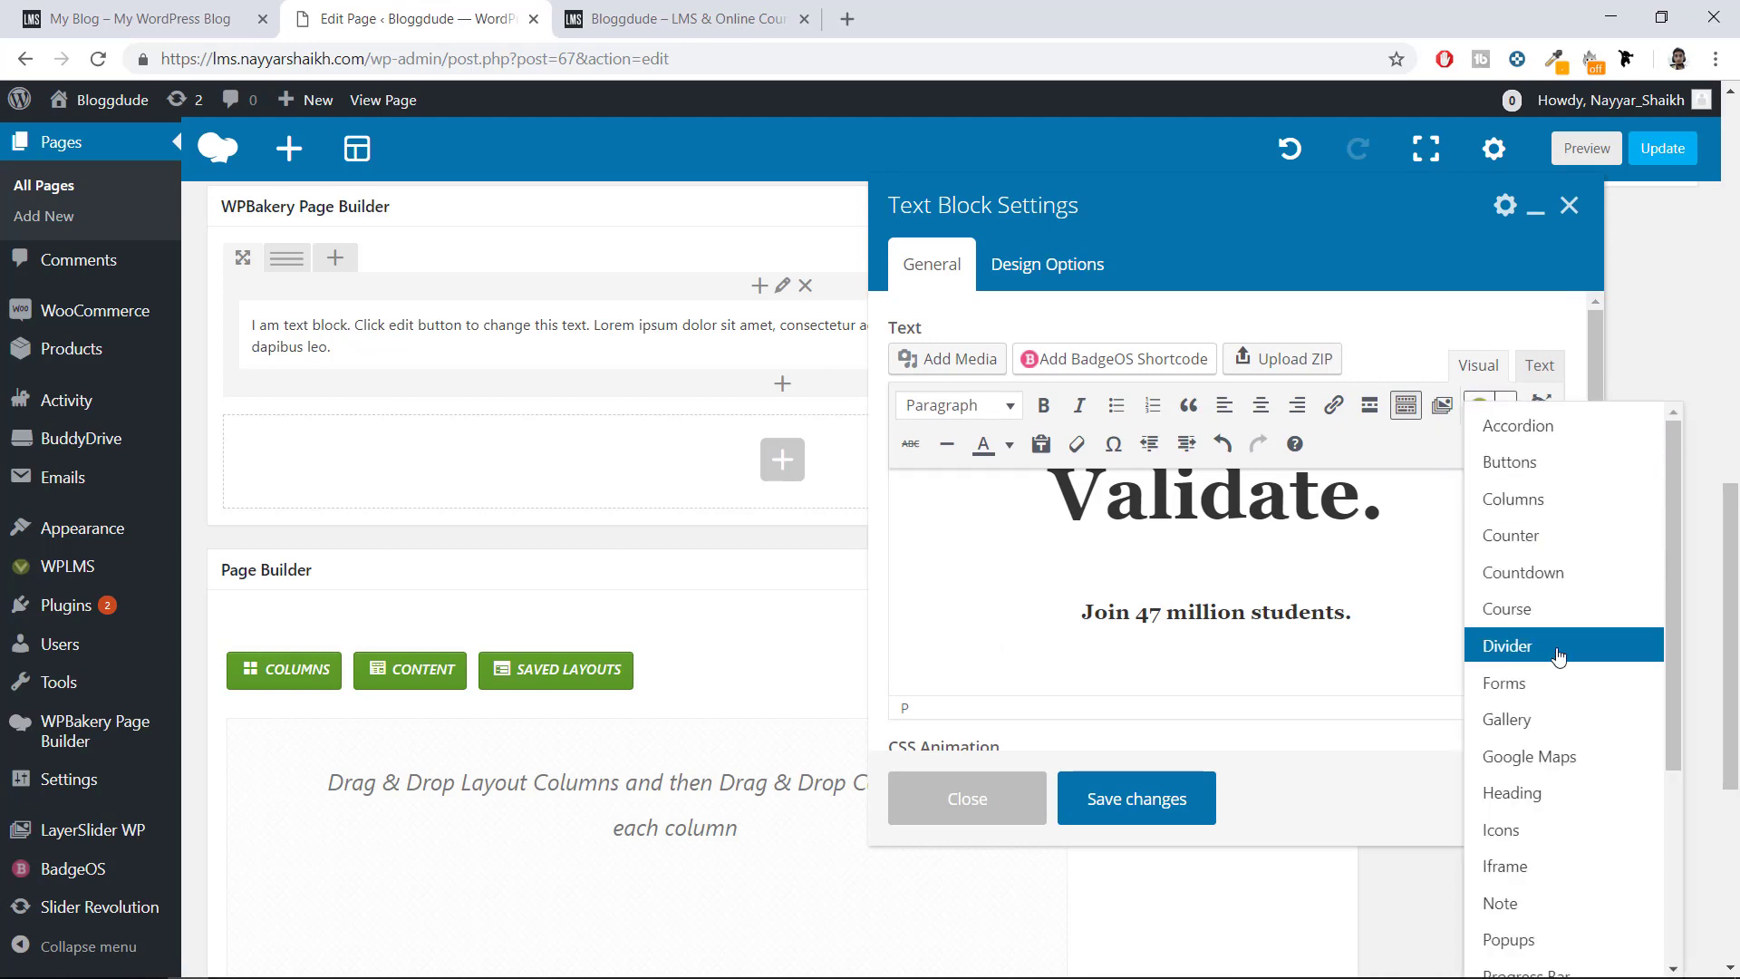
click(1532, 462)
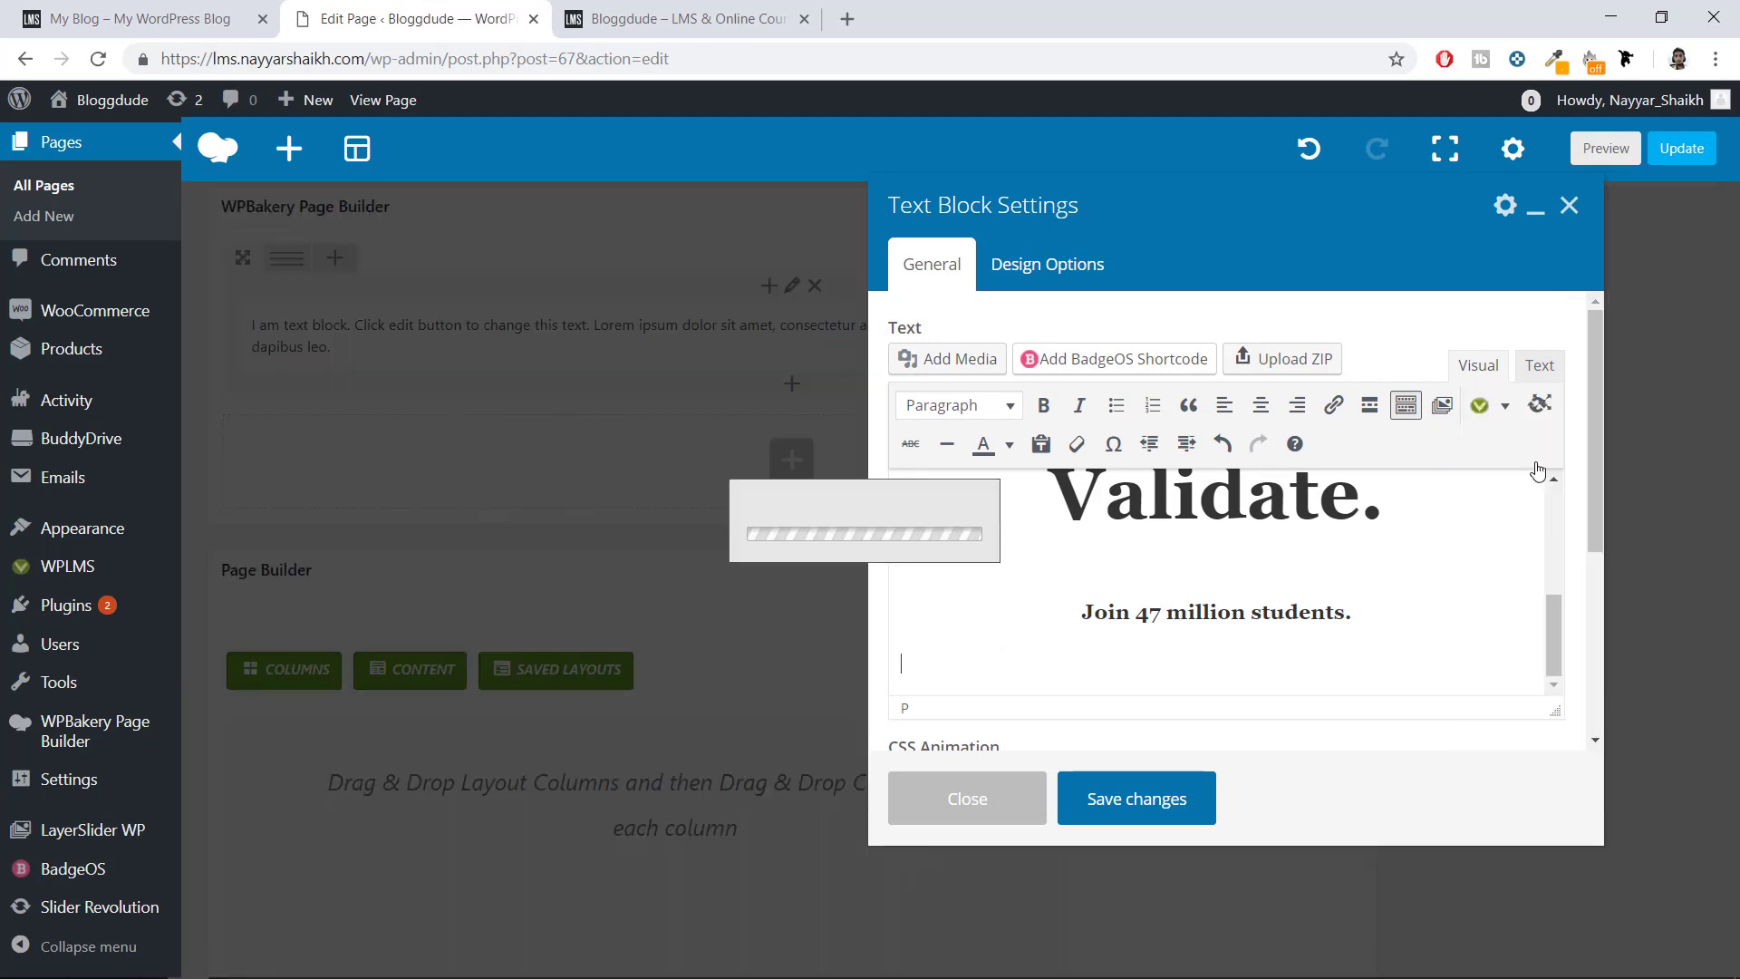
click(670, 251)
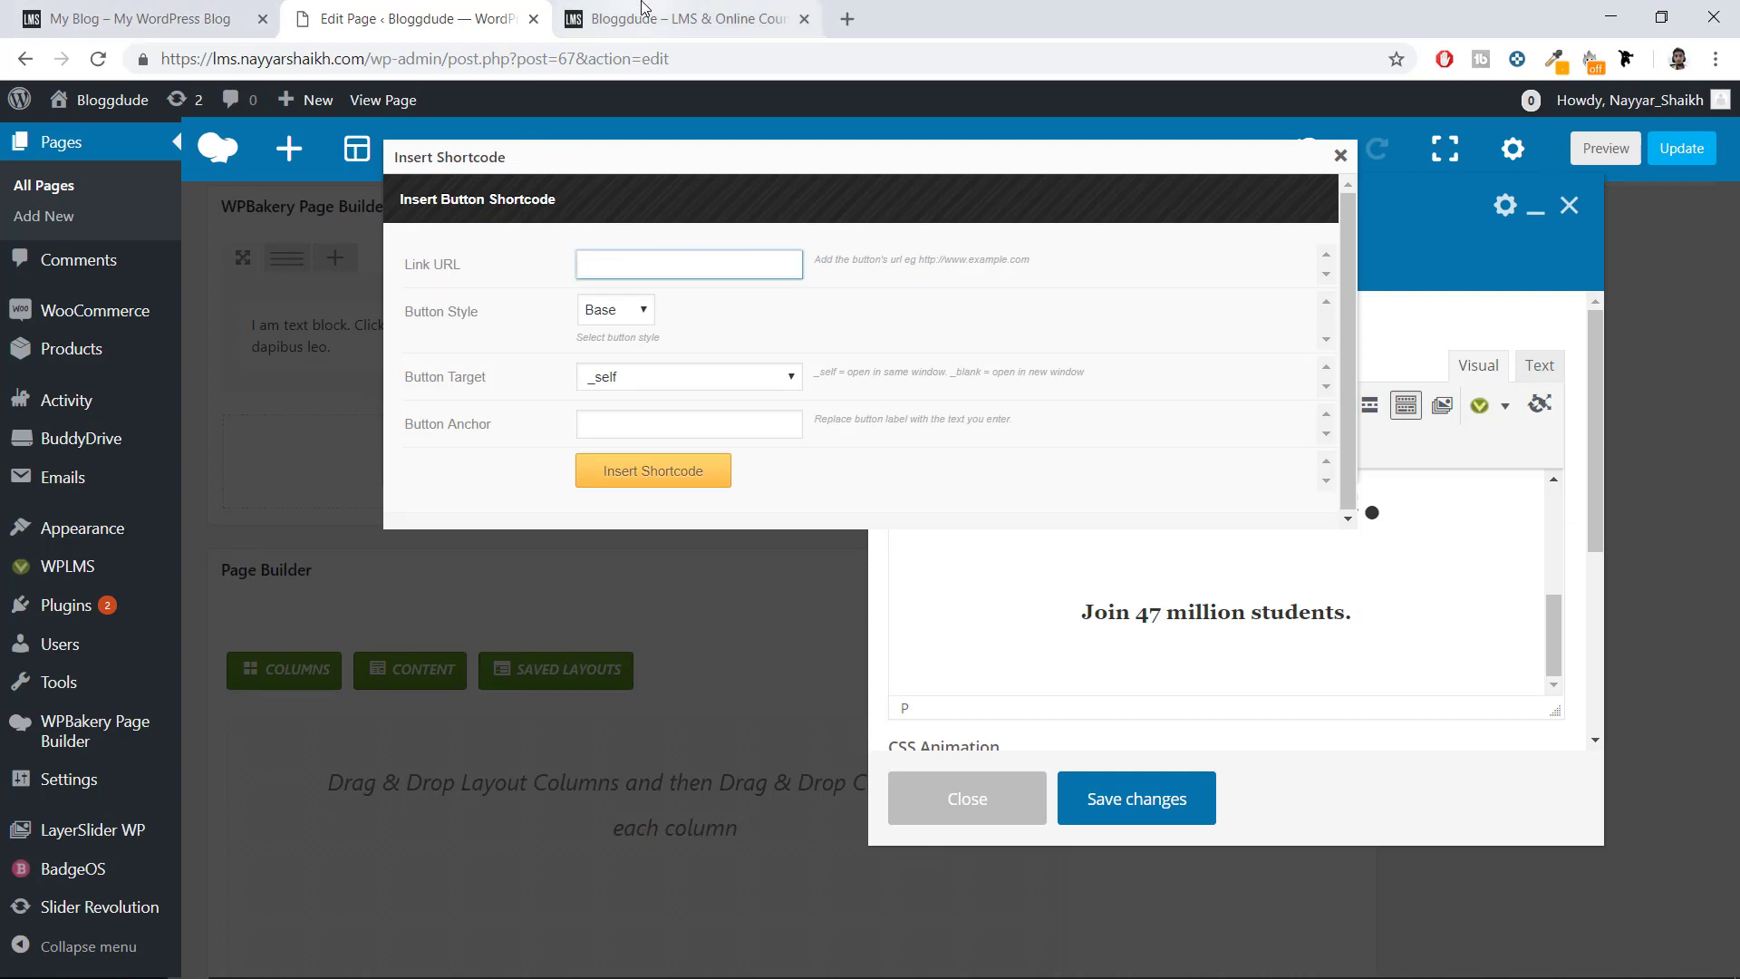
- Set the button's Link URL to the site address followed by /register
drag(369, 56, 162, 58)
key(ctrl+c)
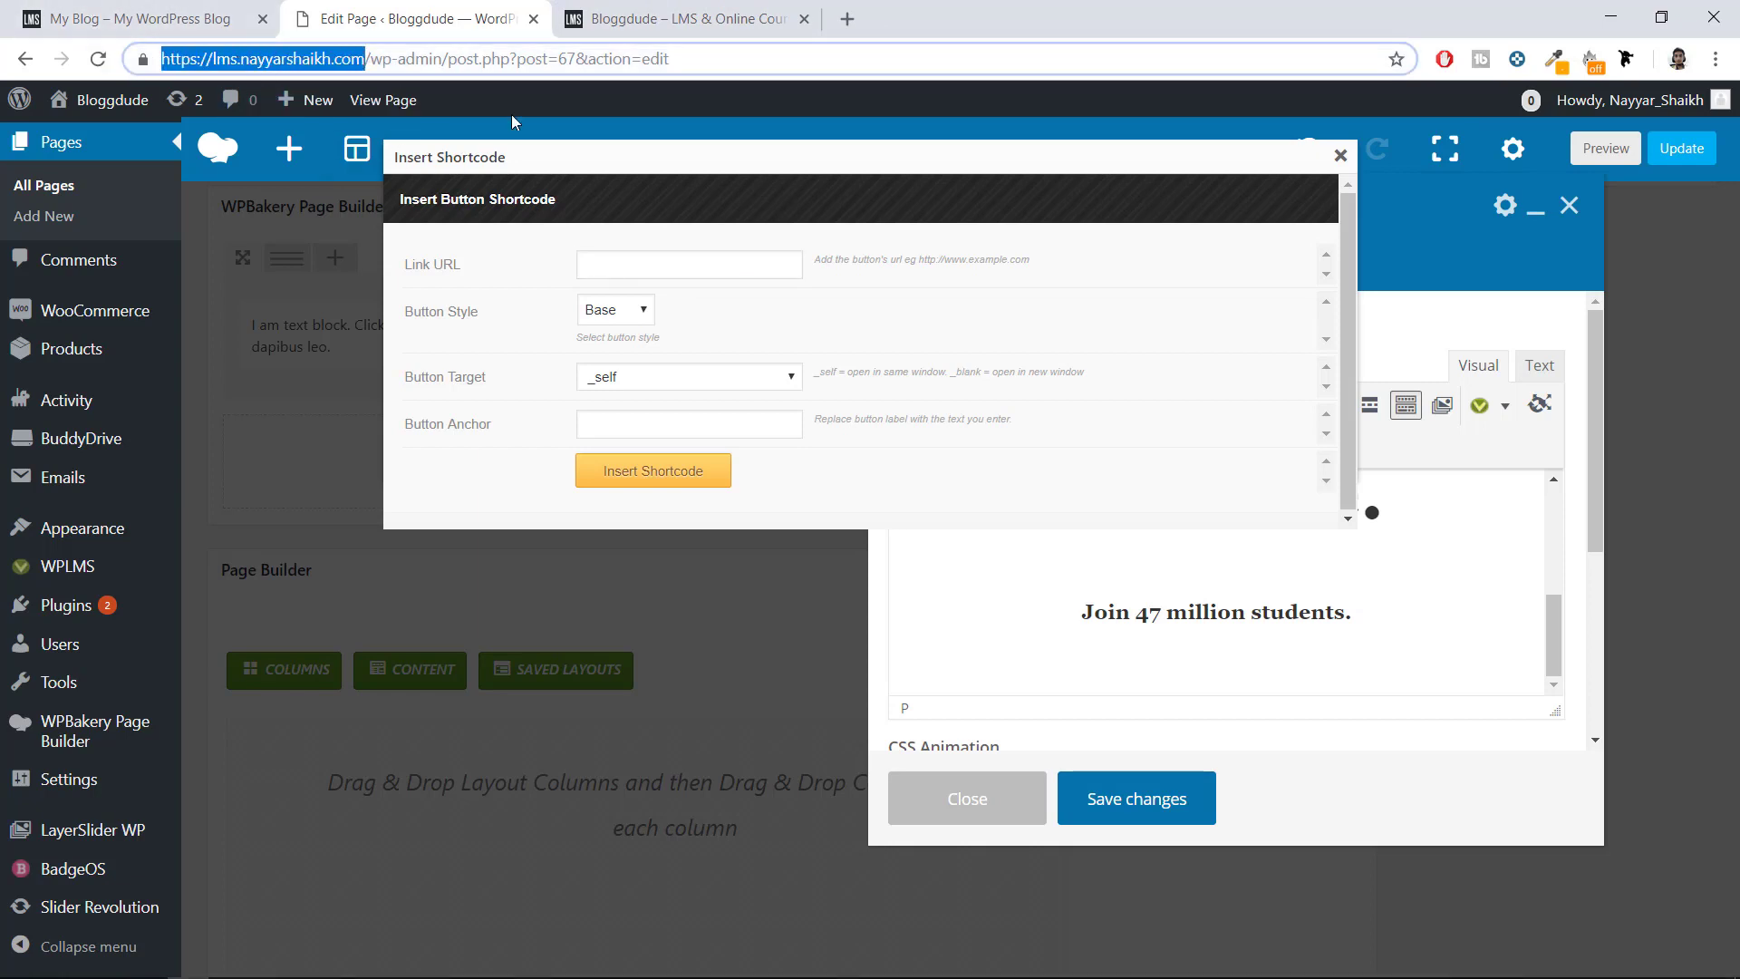
click(631, 261)
key(ctrl+v)
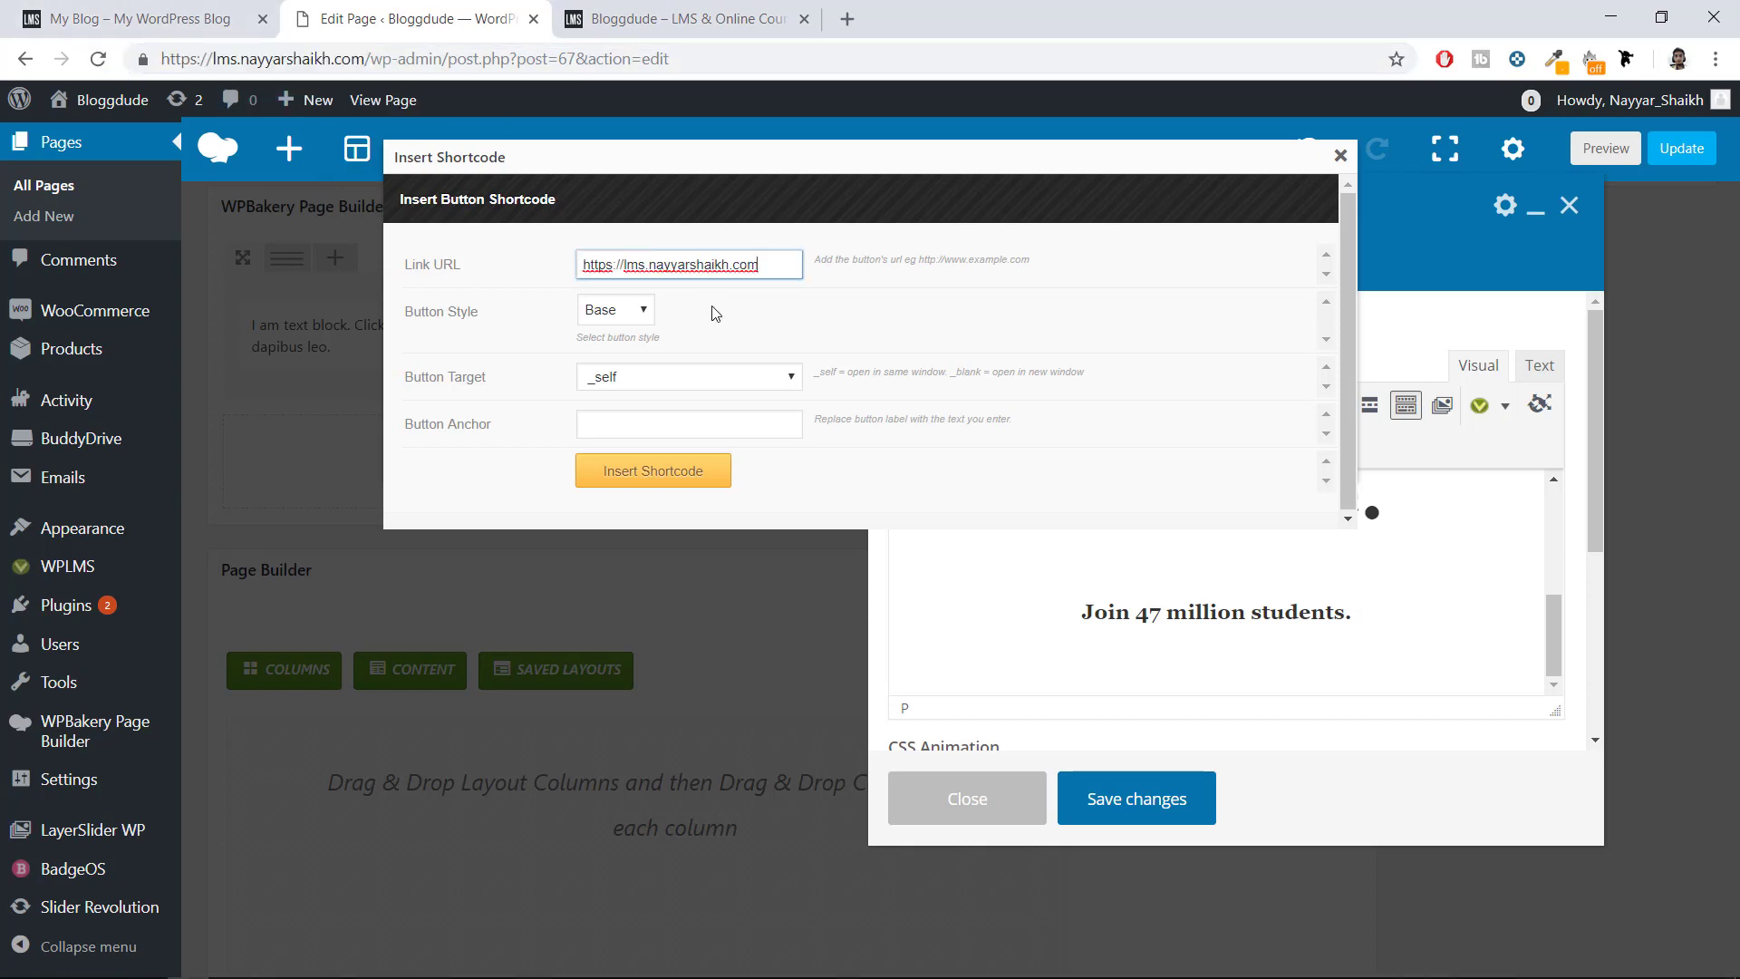
text(/register)
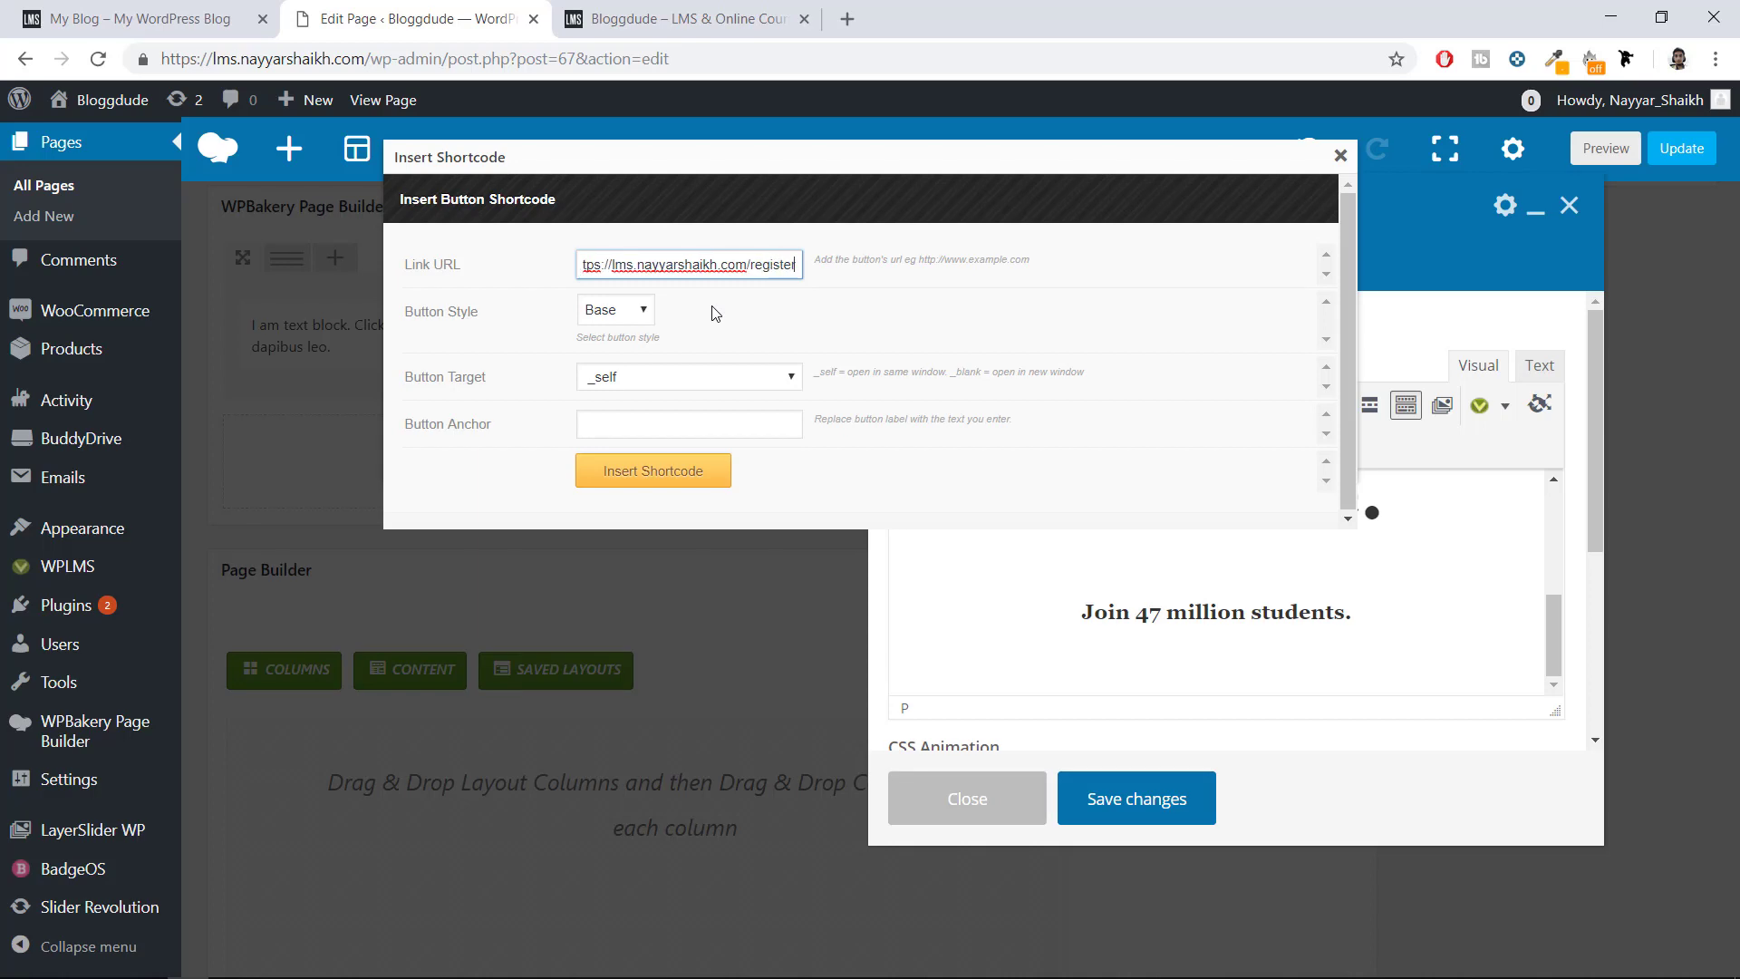
key(ctrl+1)
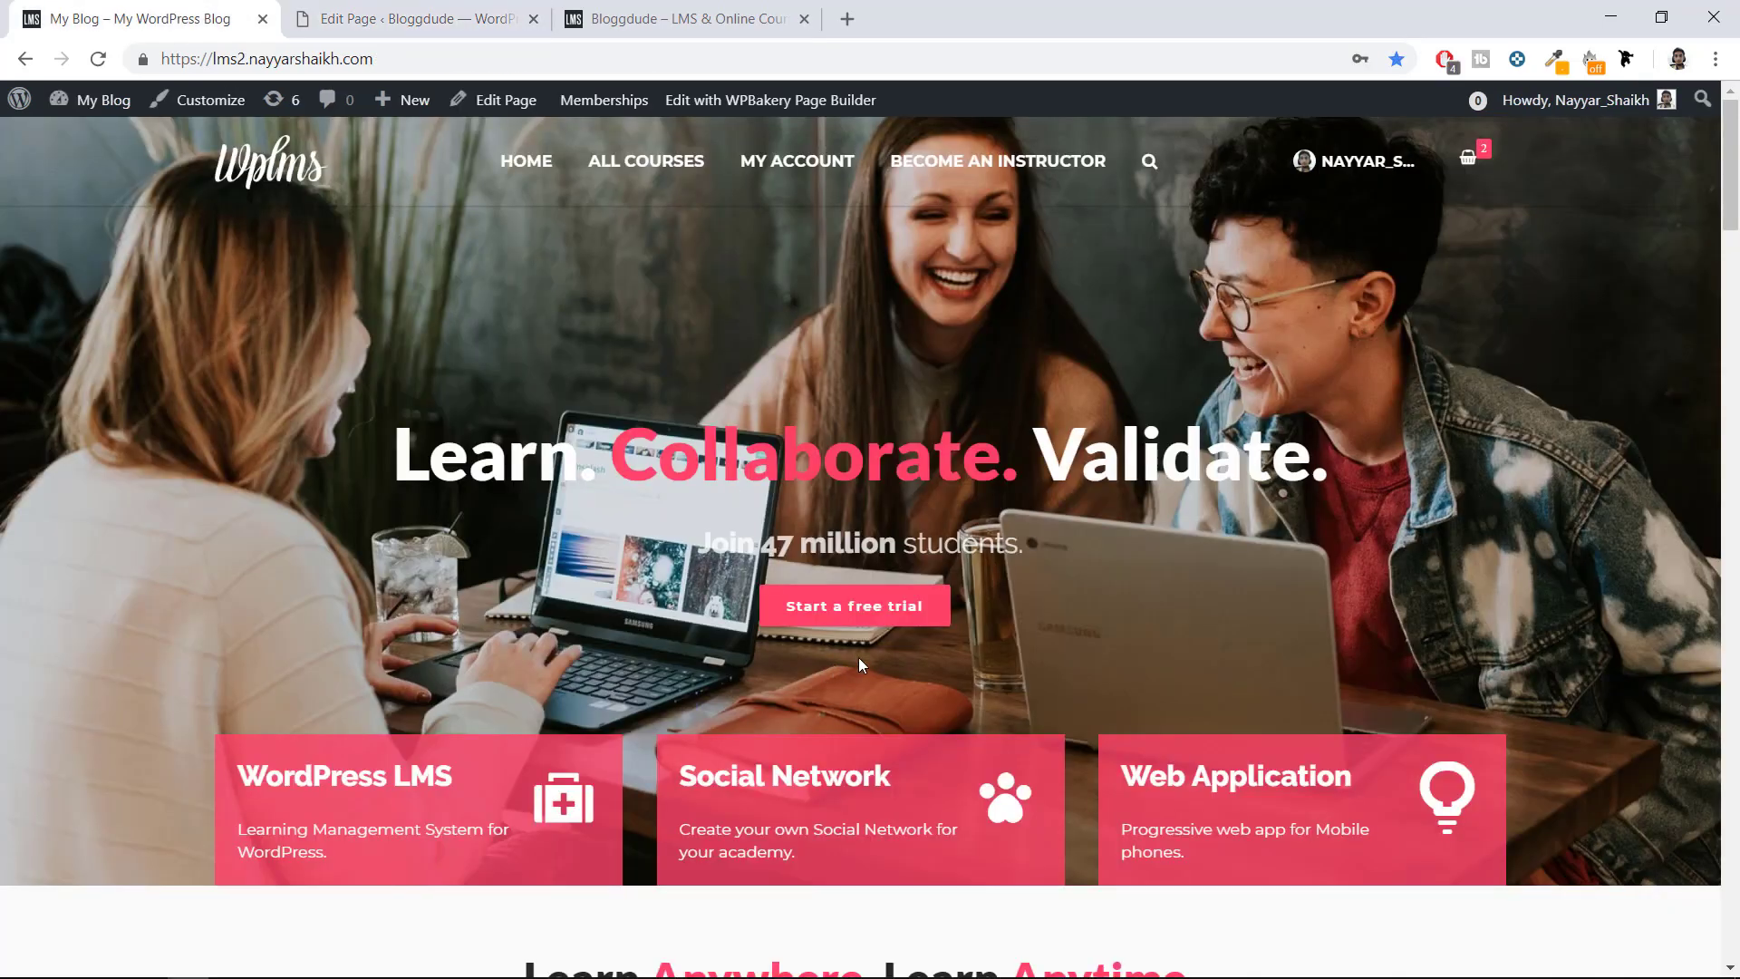
click(417, 18)
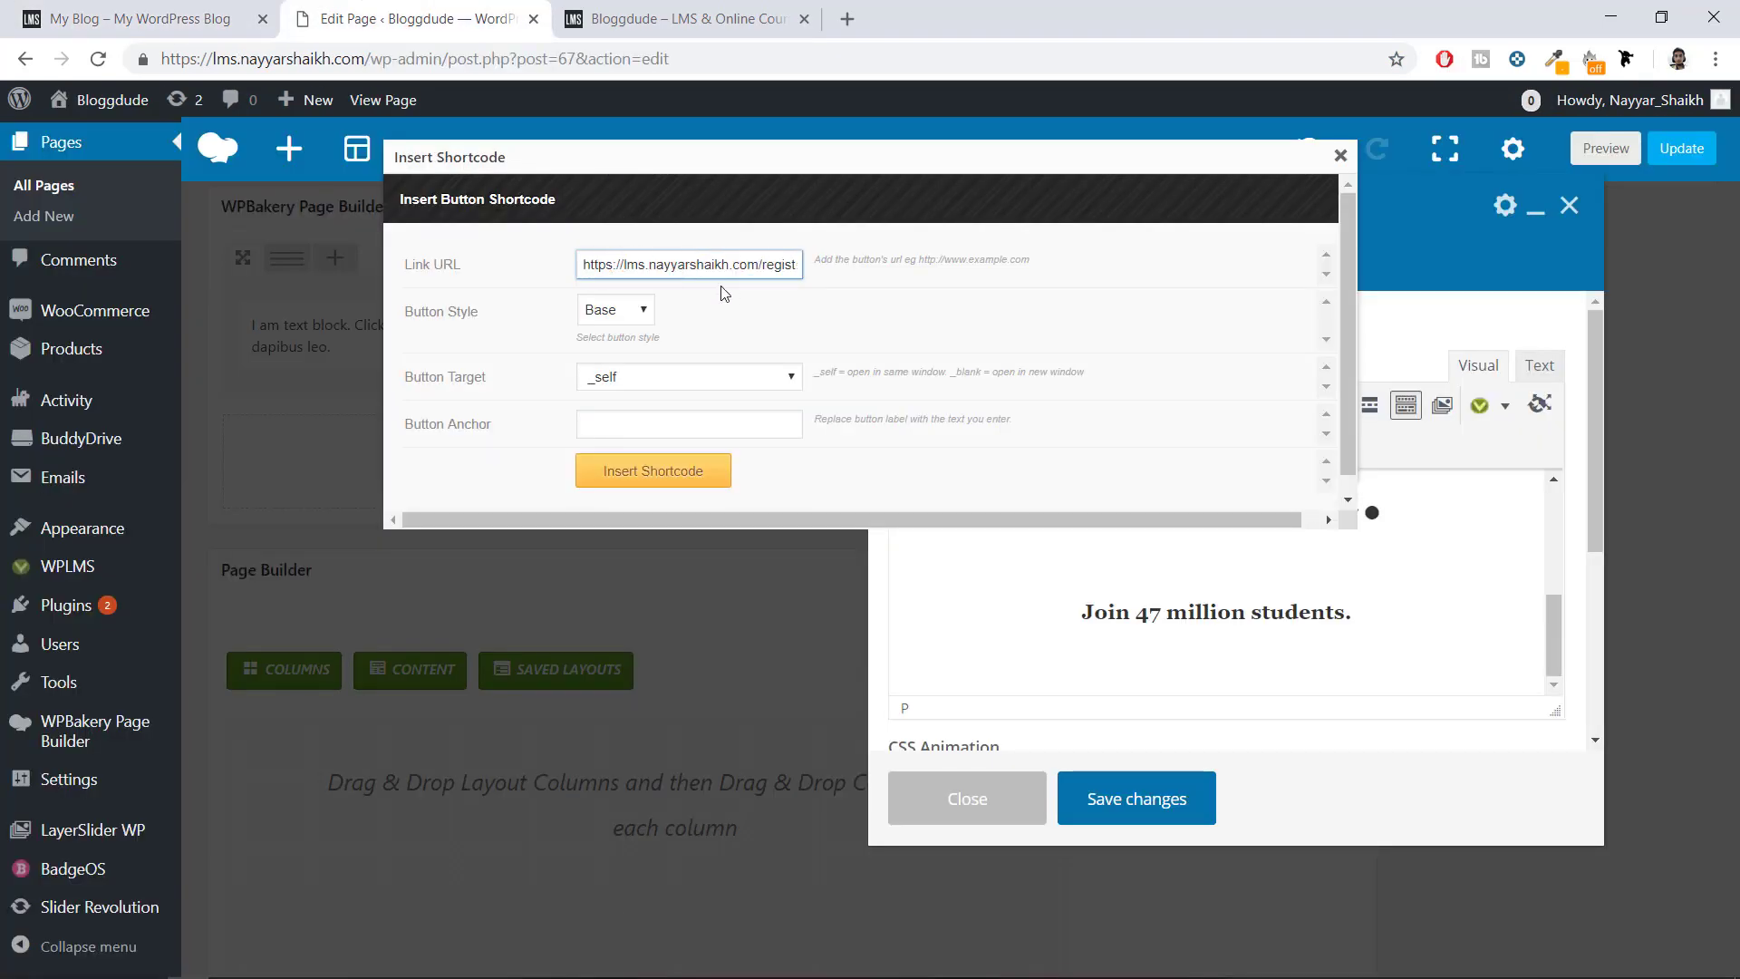
- Choose the Primary button style, label it 'Start a free trial', and insert the shortcode
click(625, 309)
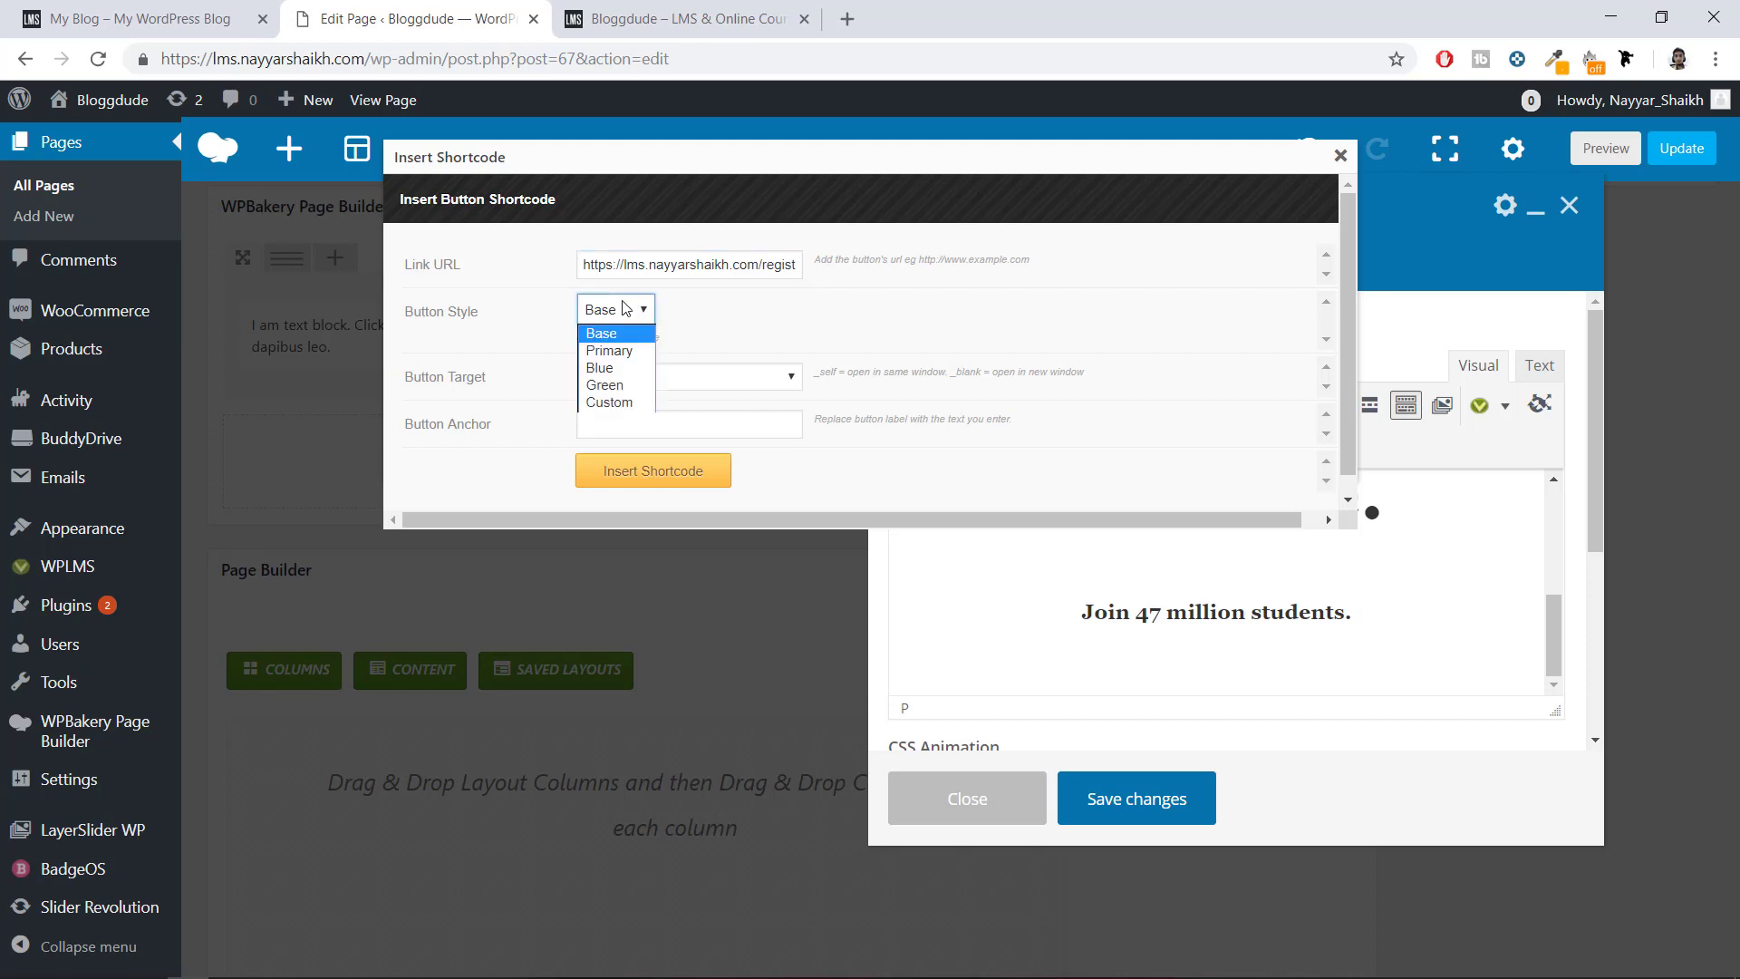
click(623, 351)
click(646, 422)
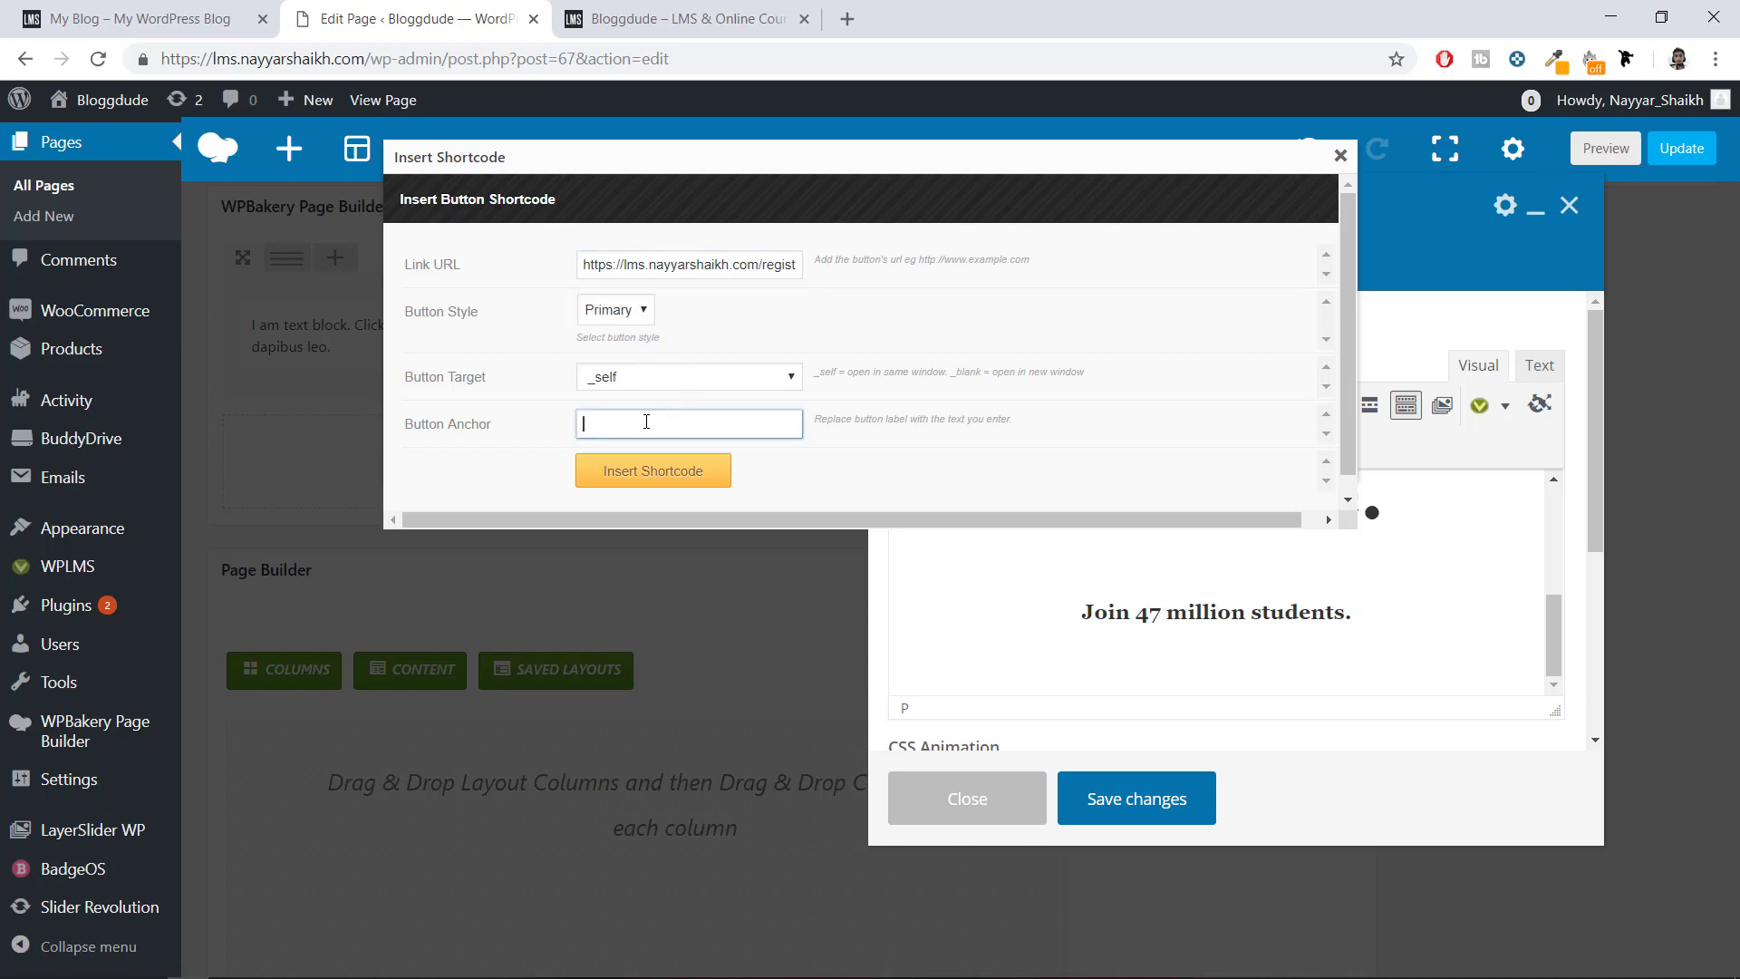
click(181, 18)
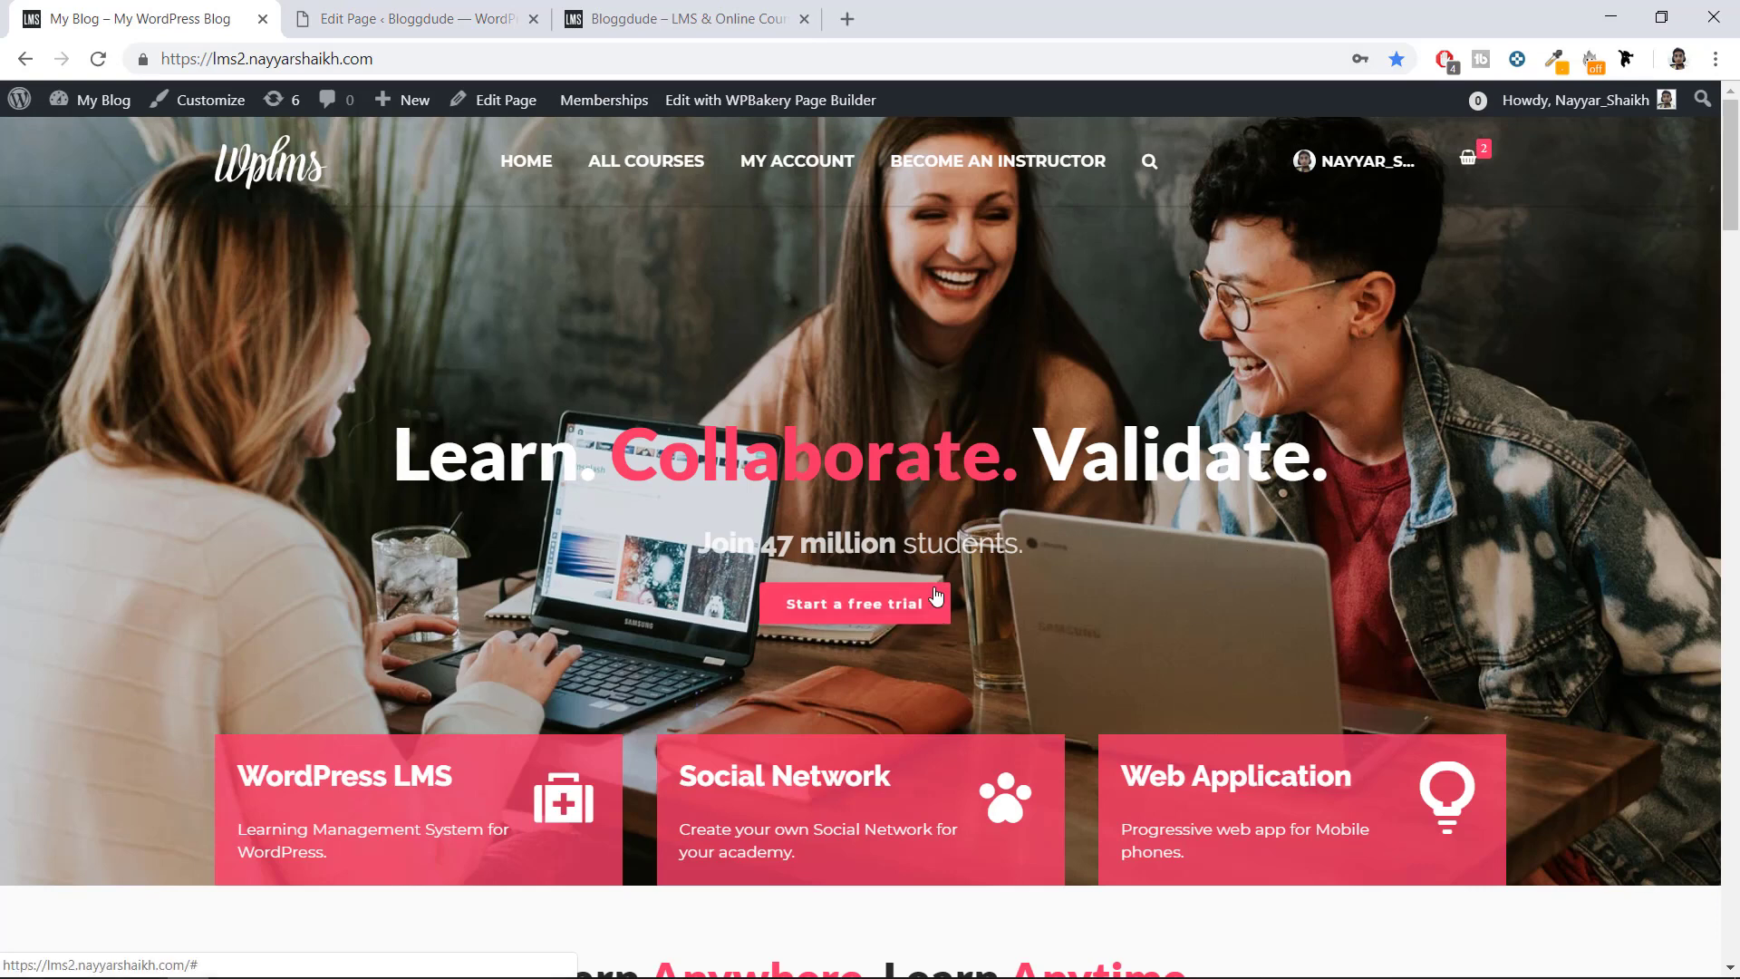
click(389, 18)
text(S)
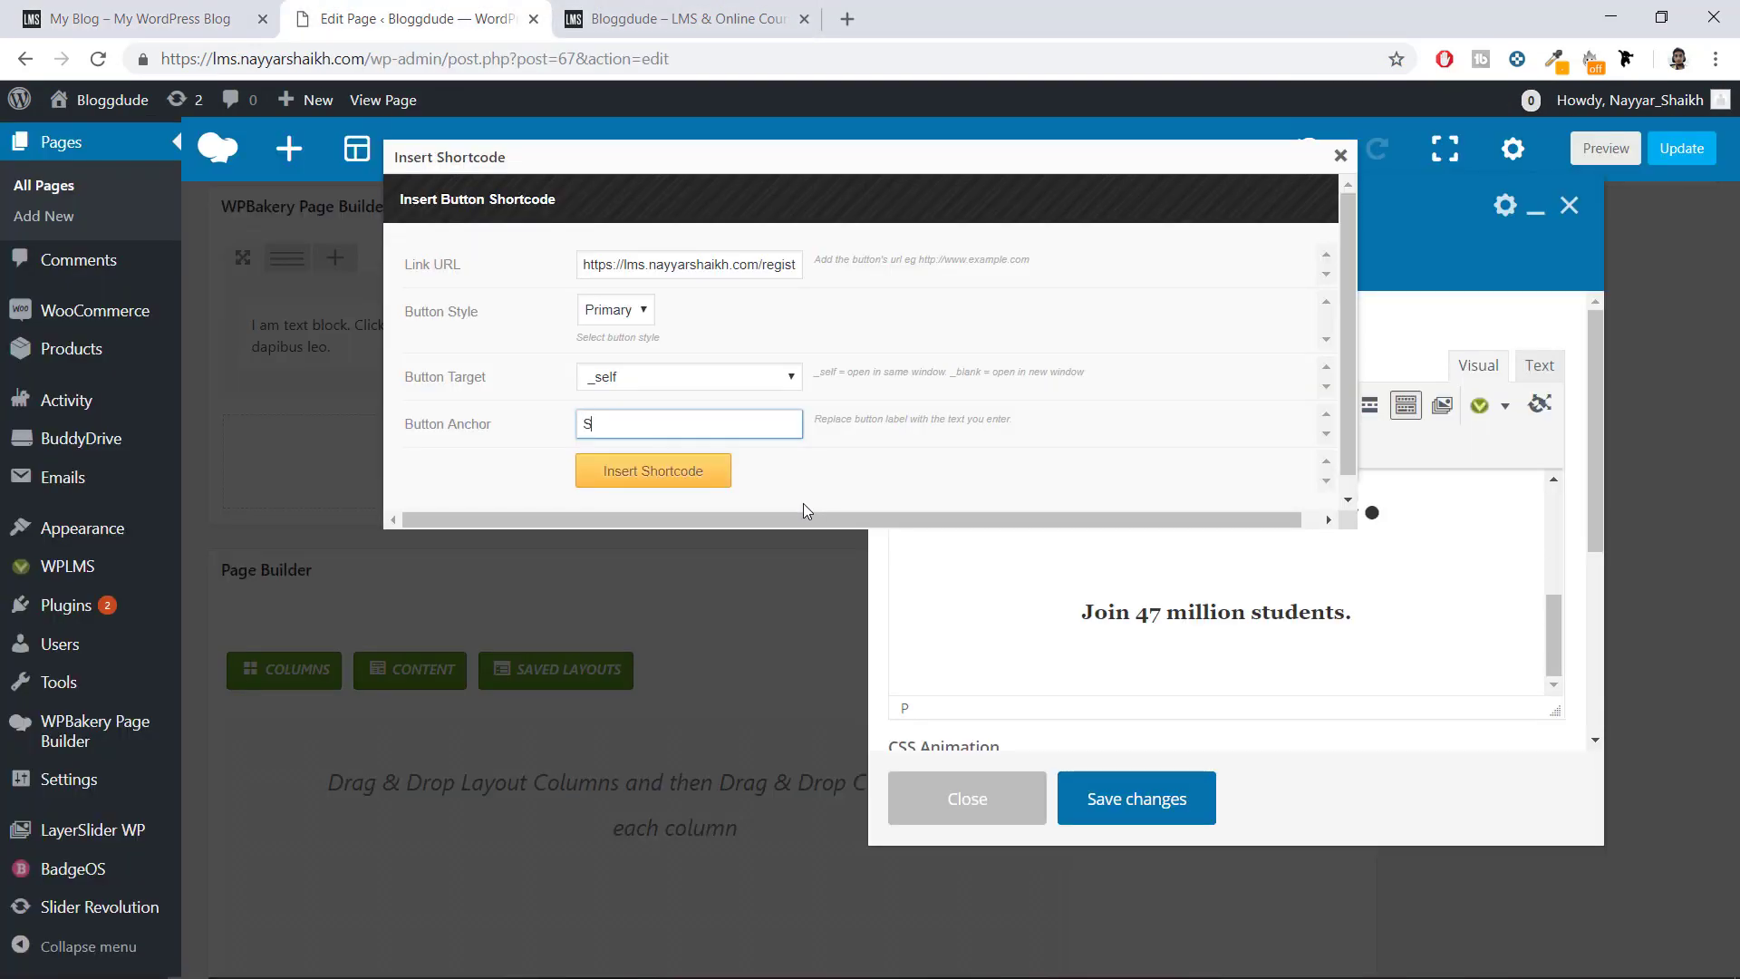
text(tart a free trial)
click(684, 473)
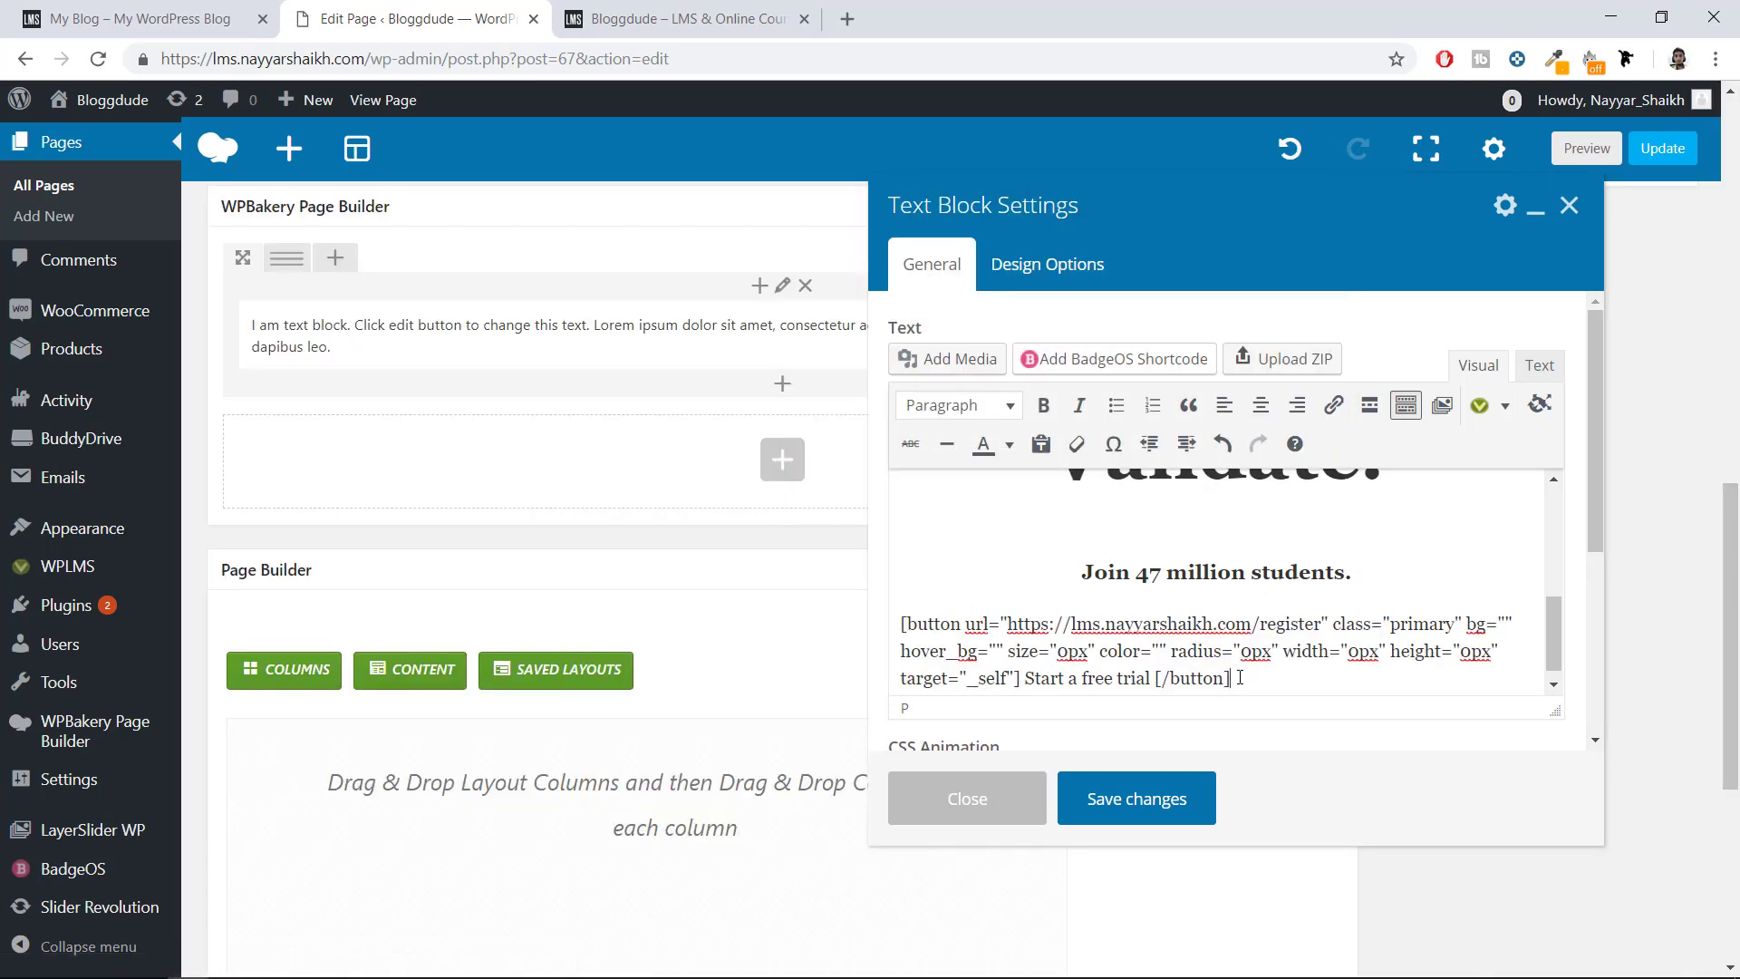
- Center the 'Start a free trial' button shortcode, save the text block, and update the Home page
drag(1241, 678, 897, 625)
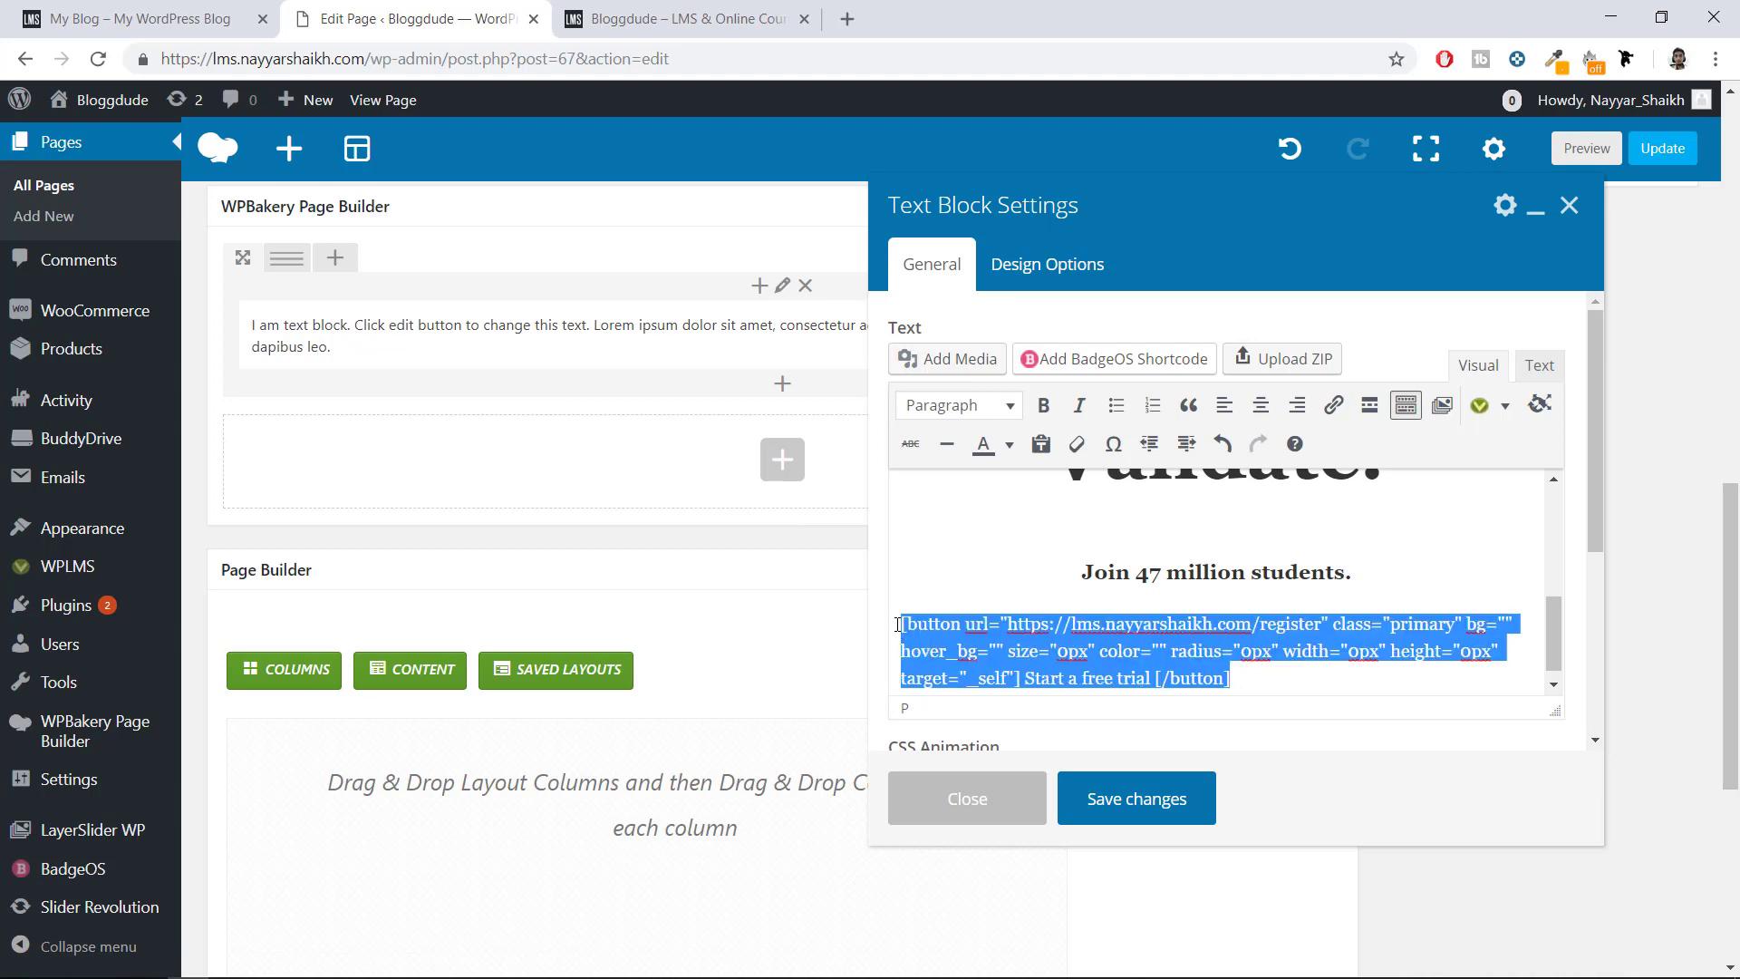
click(1260, 404)
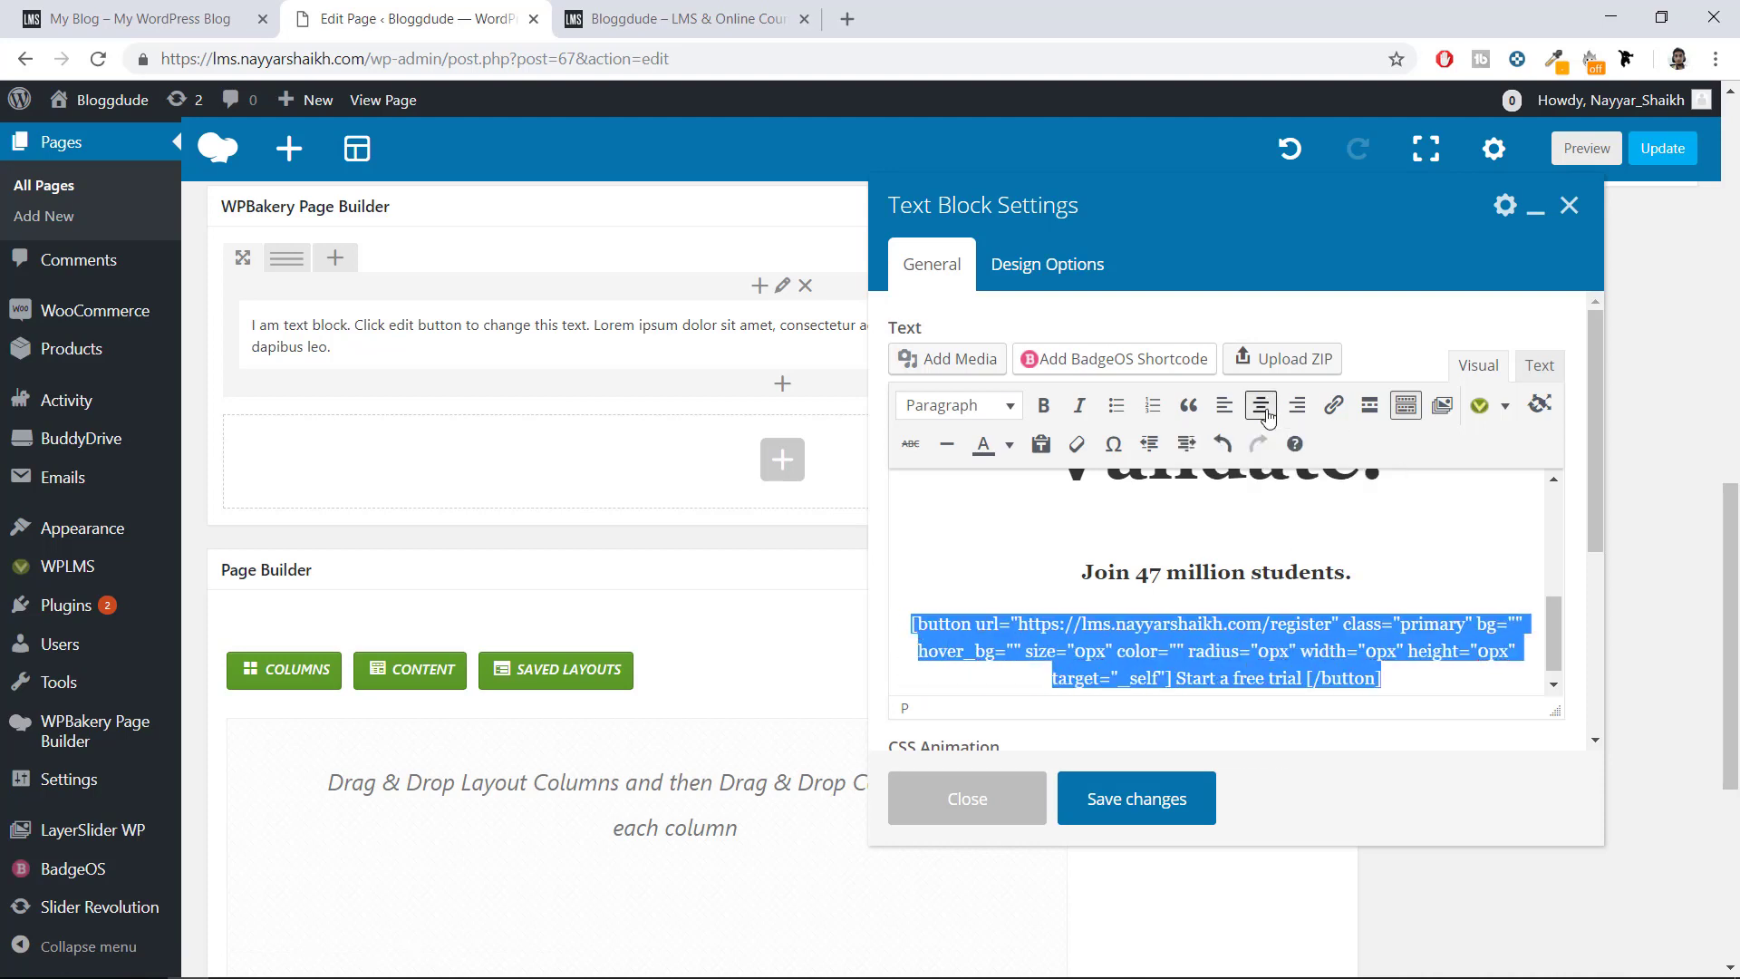
click(1160, 807)
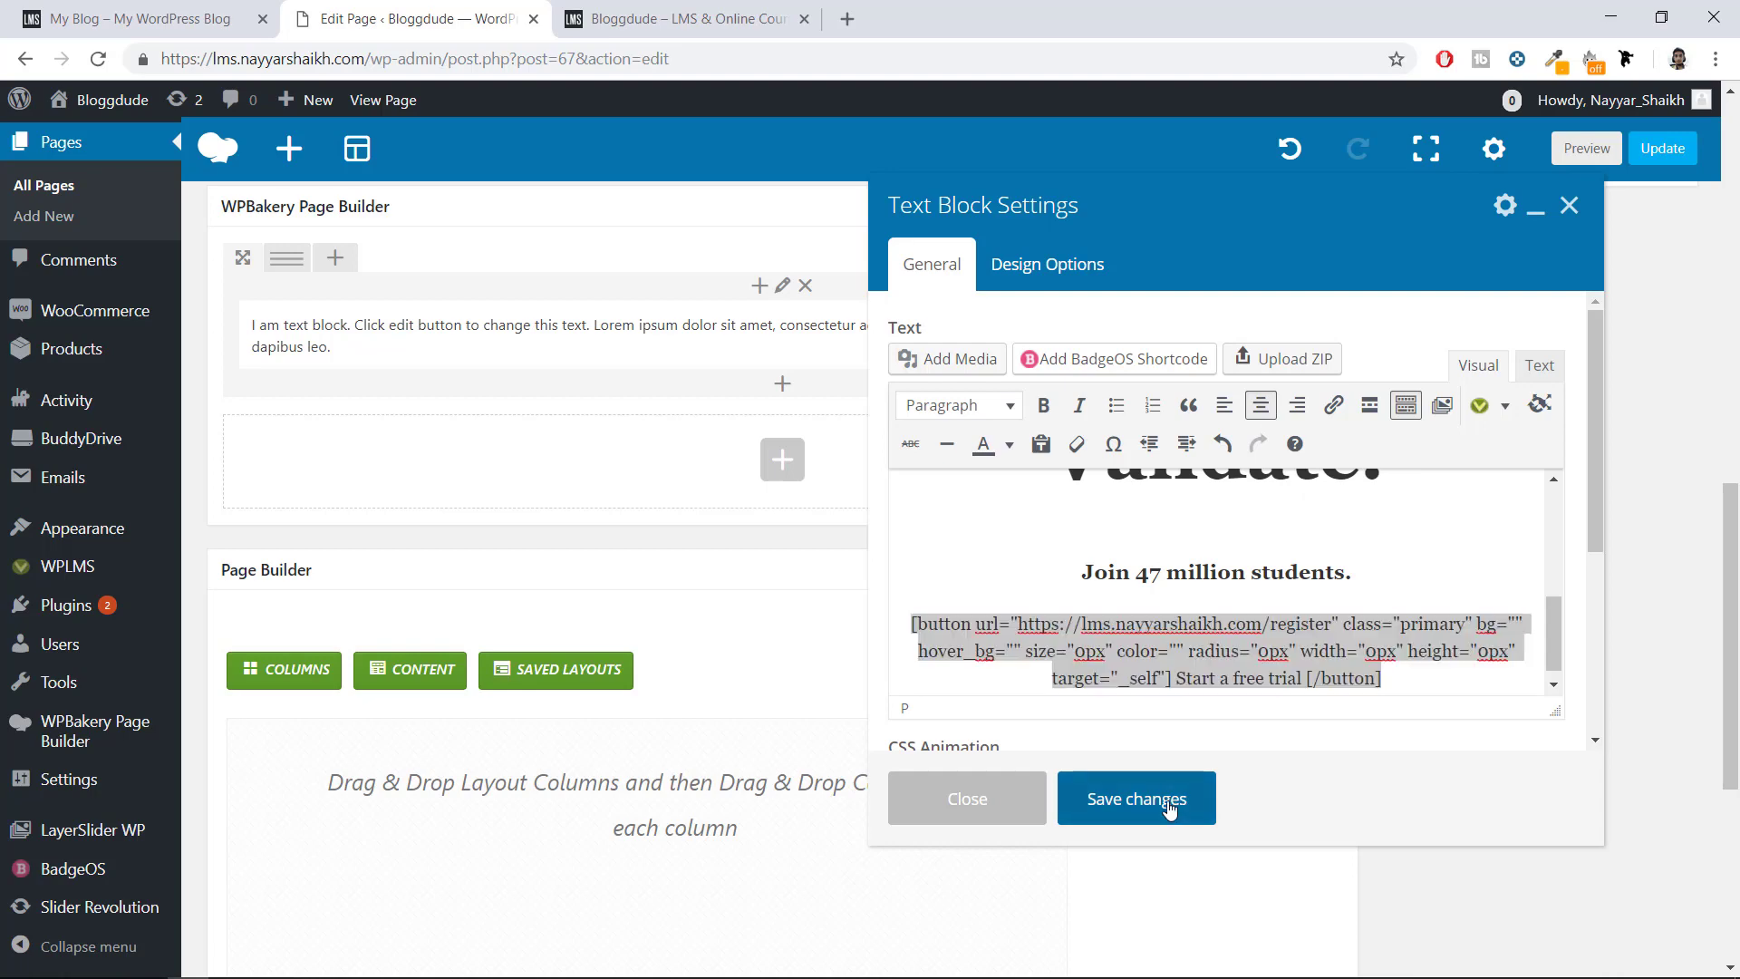
scroll(1476, 644, up, 3)
scroll(1591, 390, up, 5)
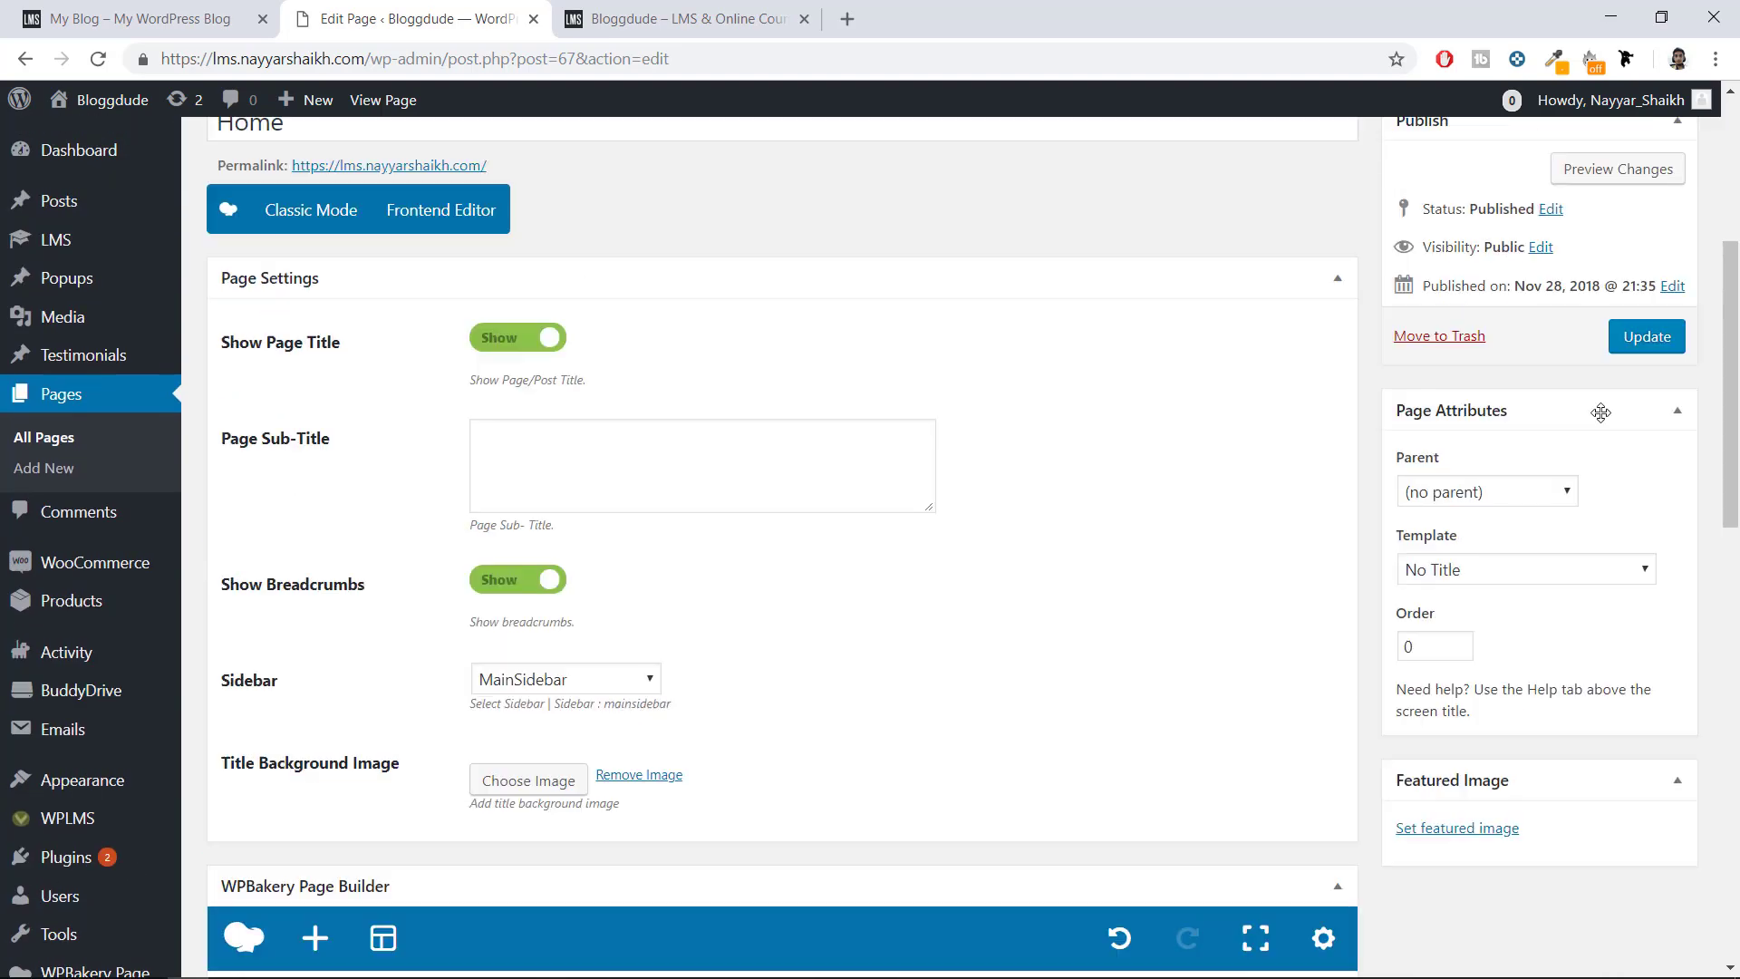
click(1647, 386)
- Reload the live site, compare its heading, subtitle and button with the reference homepage, then return to the editor
click(680, 18)
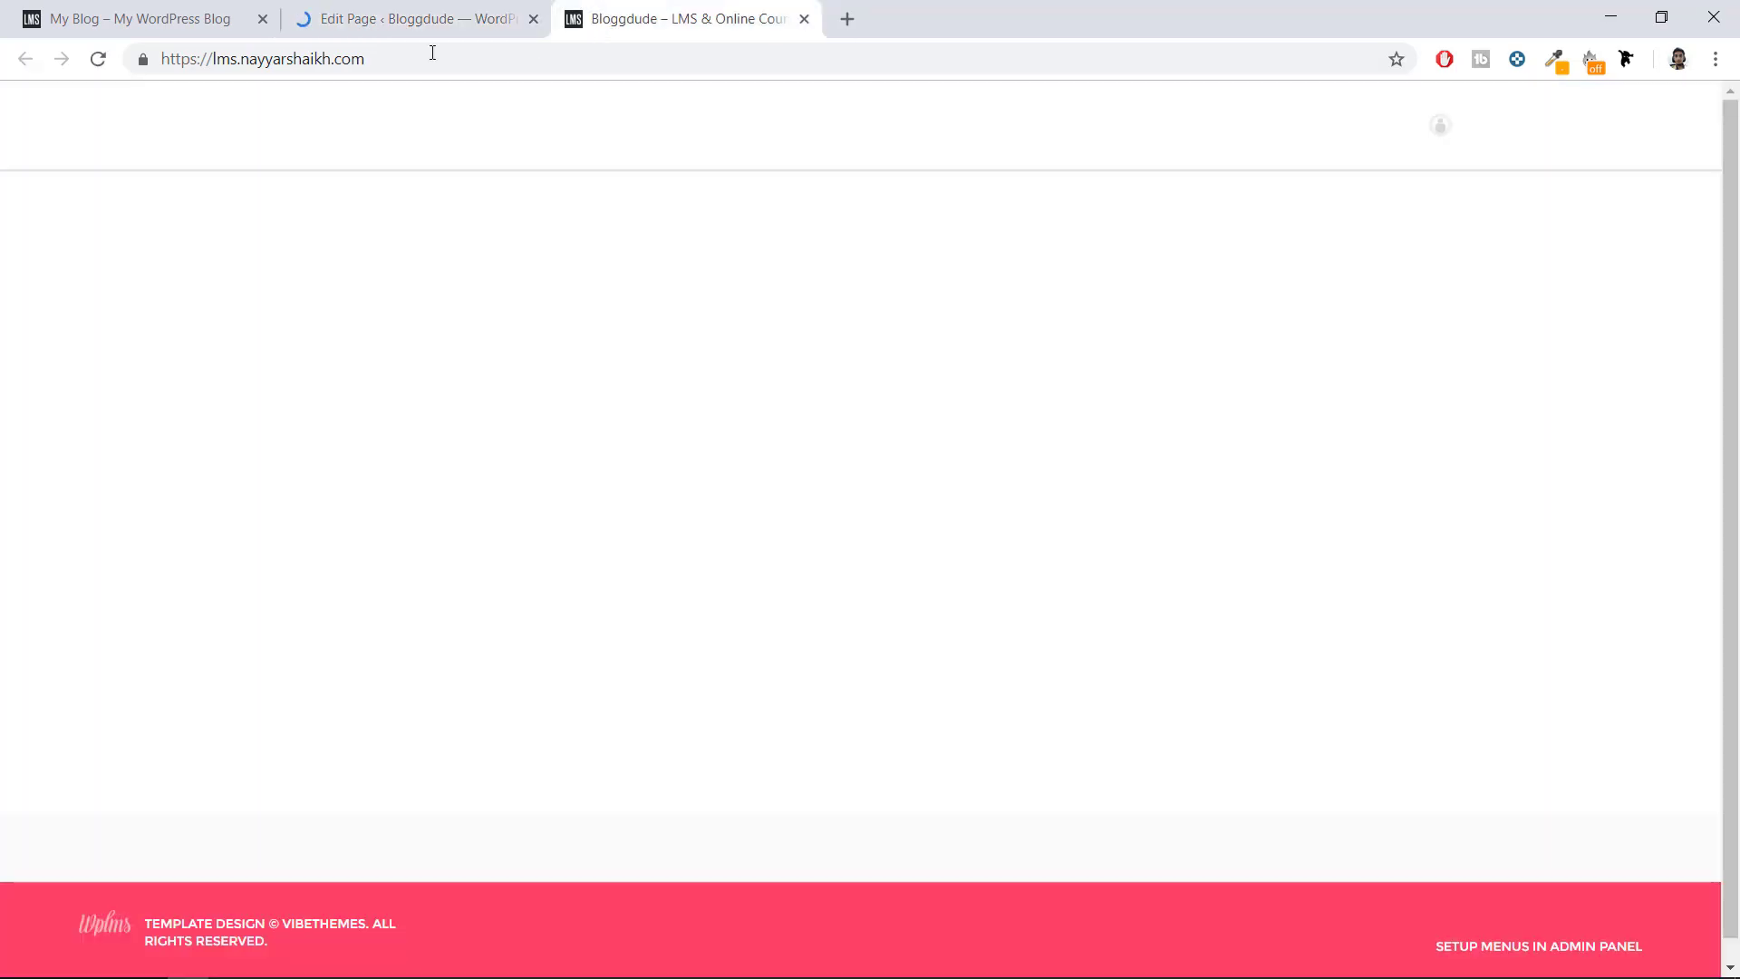
click(98, 60)
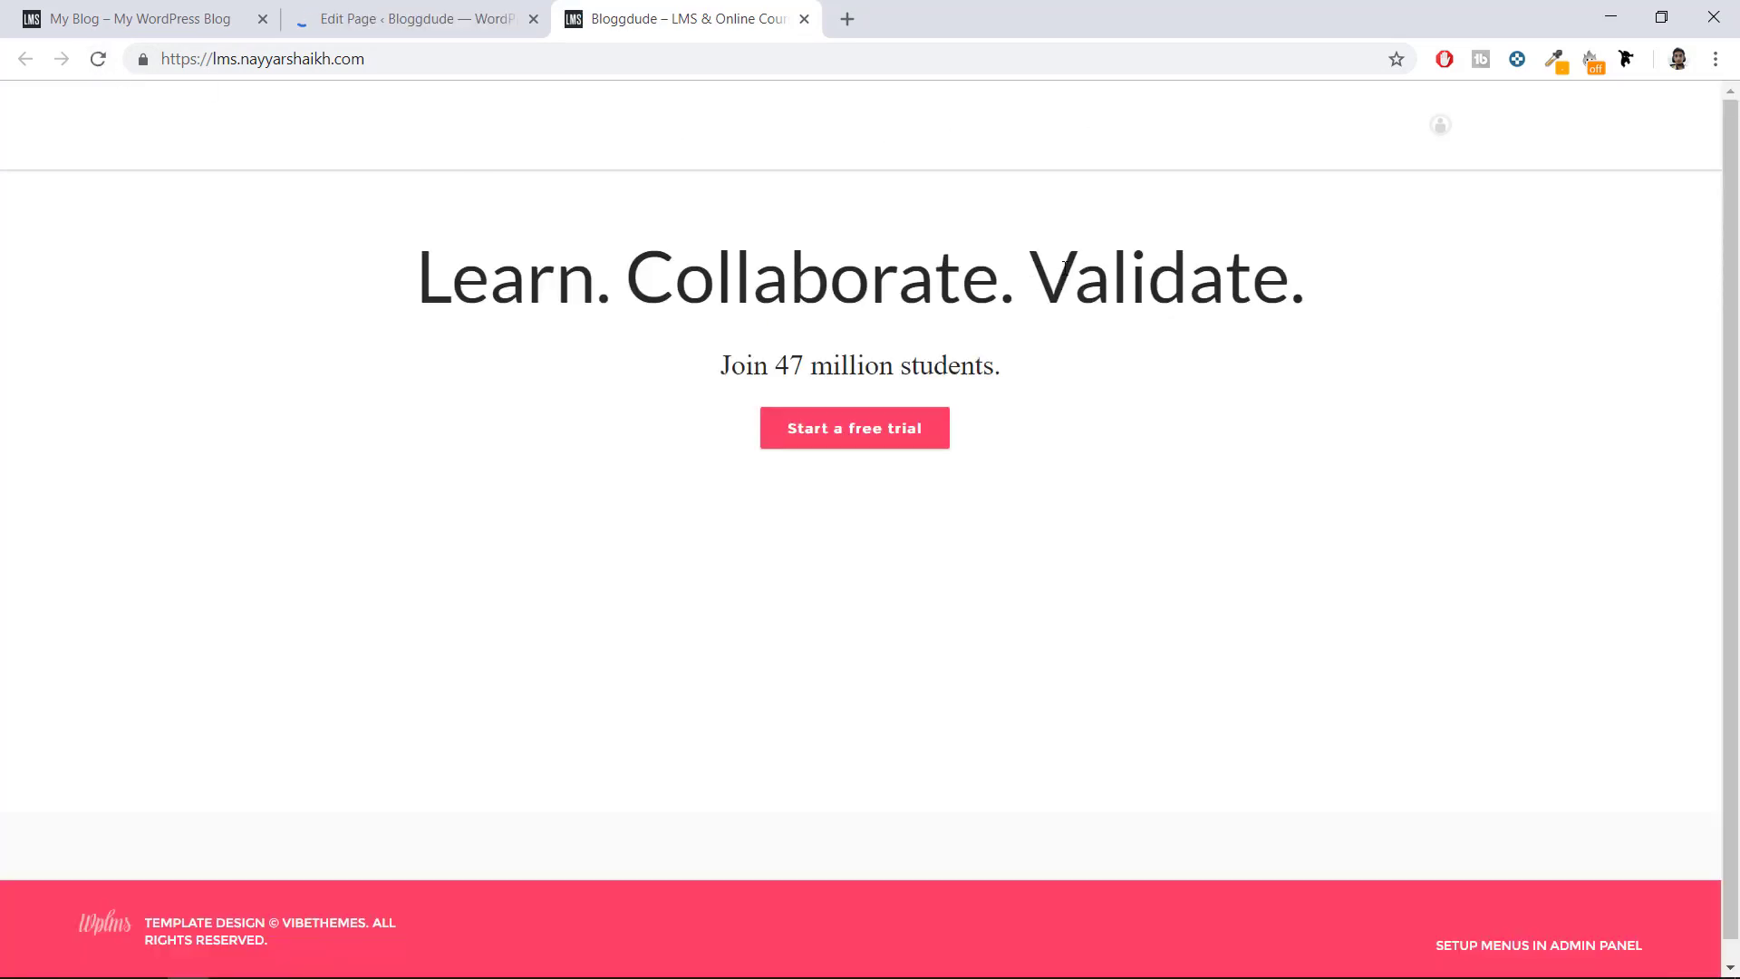
click(159, 10)
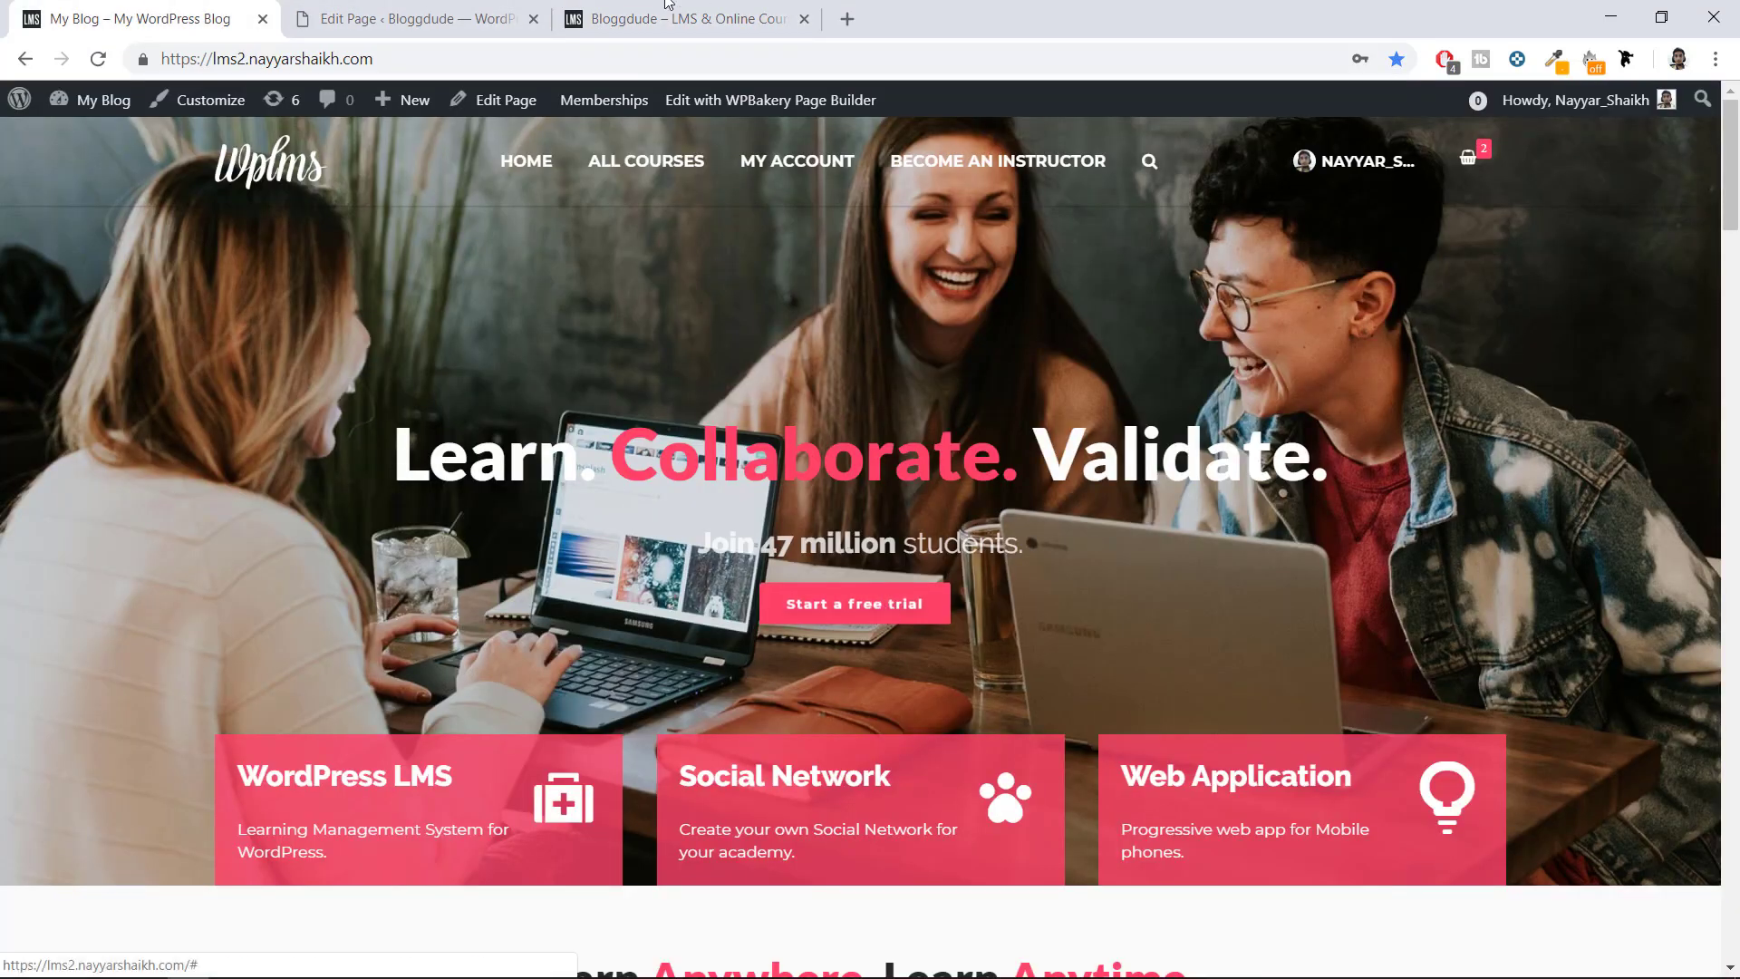
key(ctrl+shift+Tab)
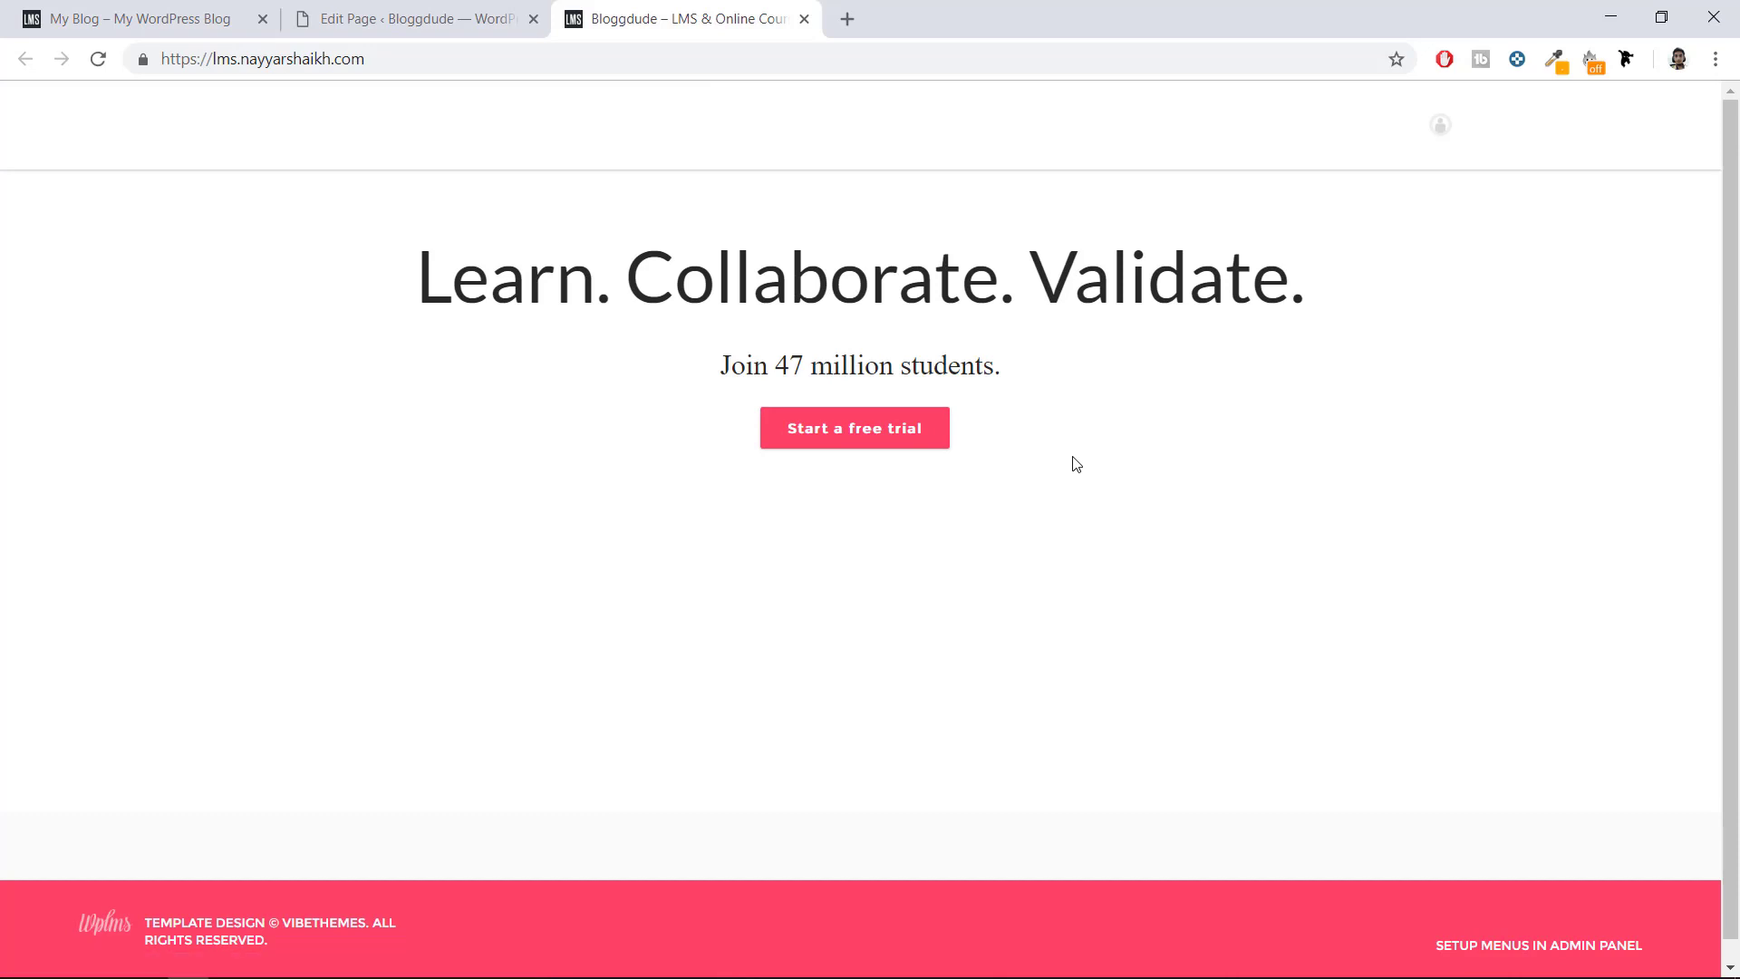
click(131, 19)
drag(381, 467, 1336, 509)
click(259, 301)
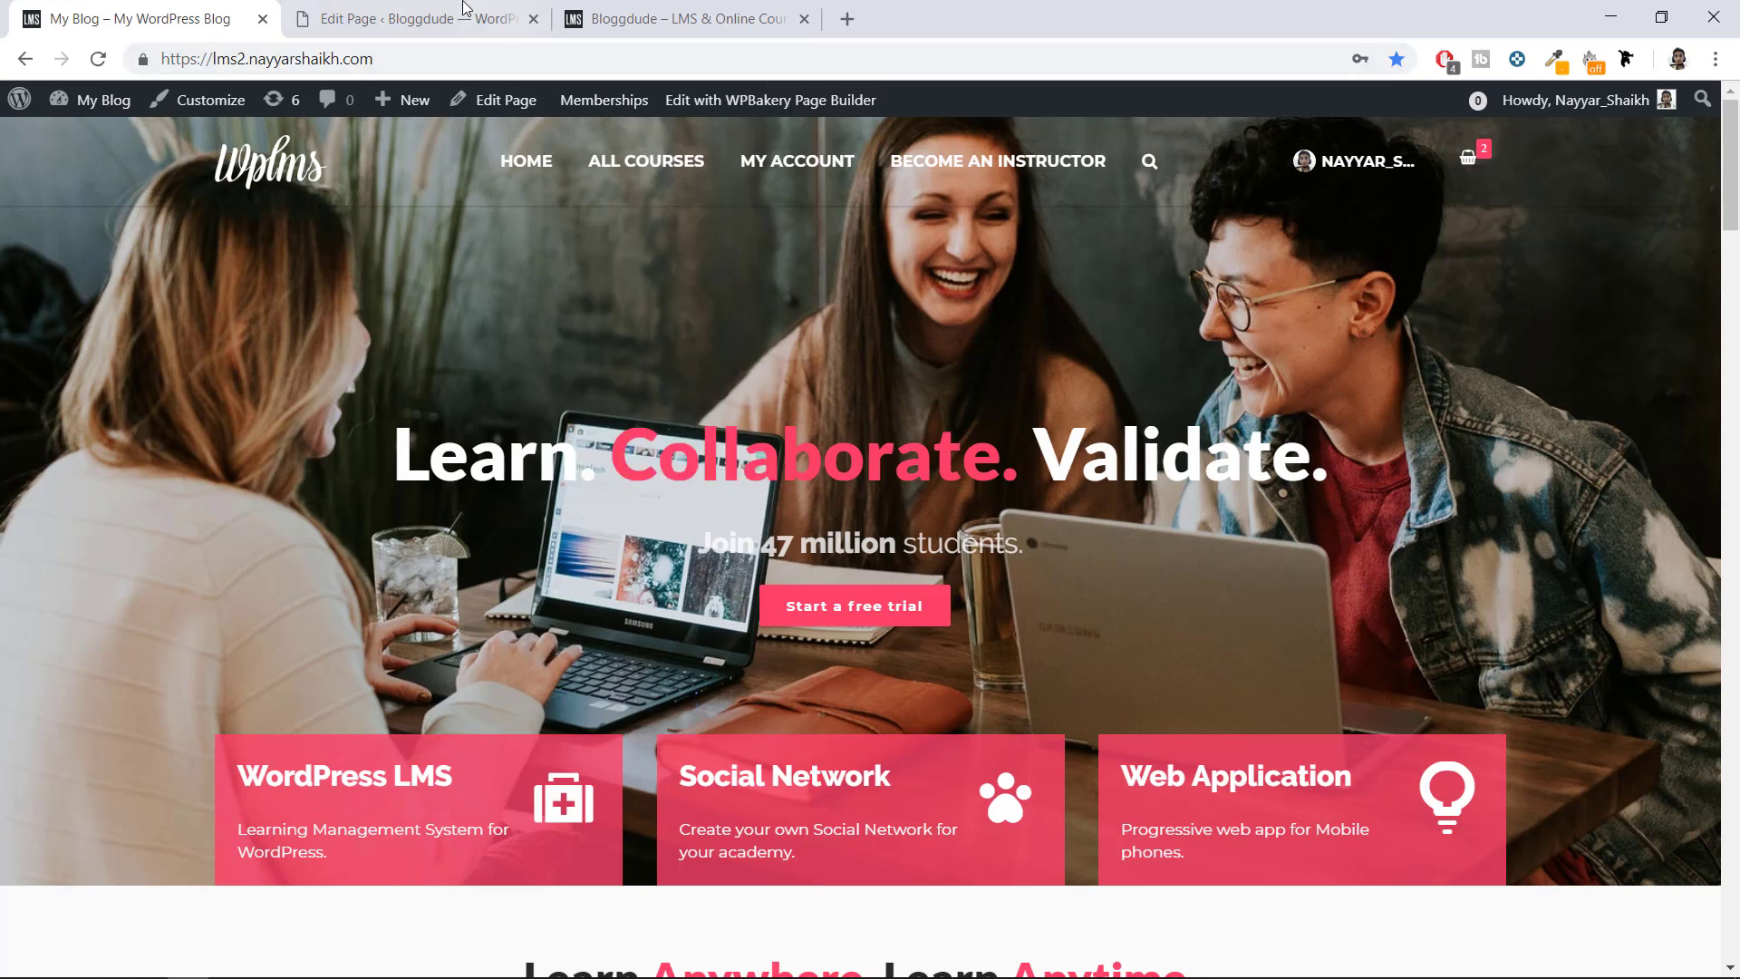
click(693, 18)
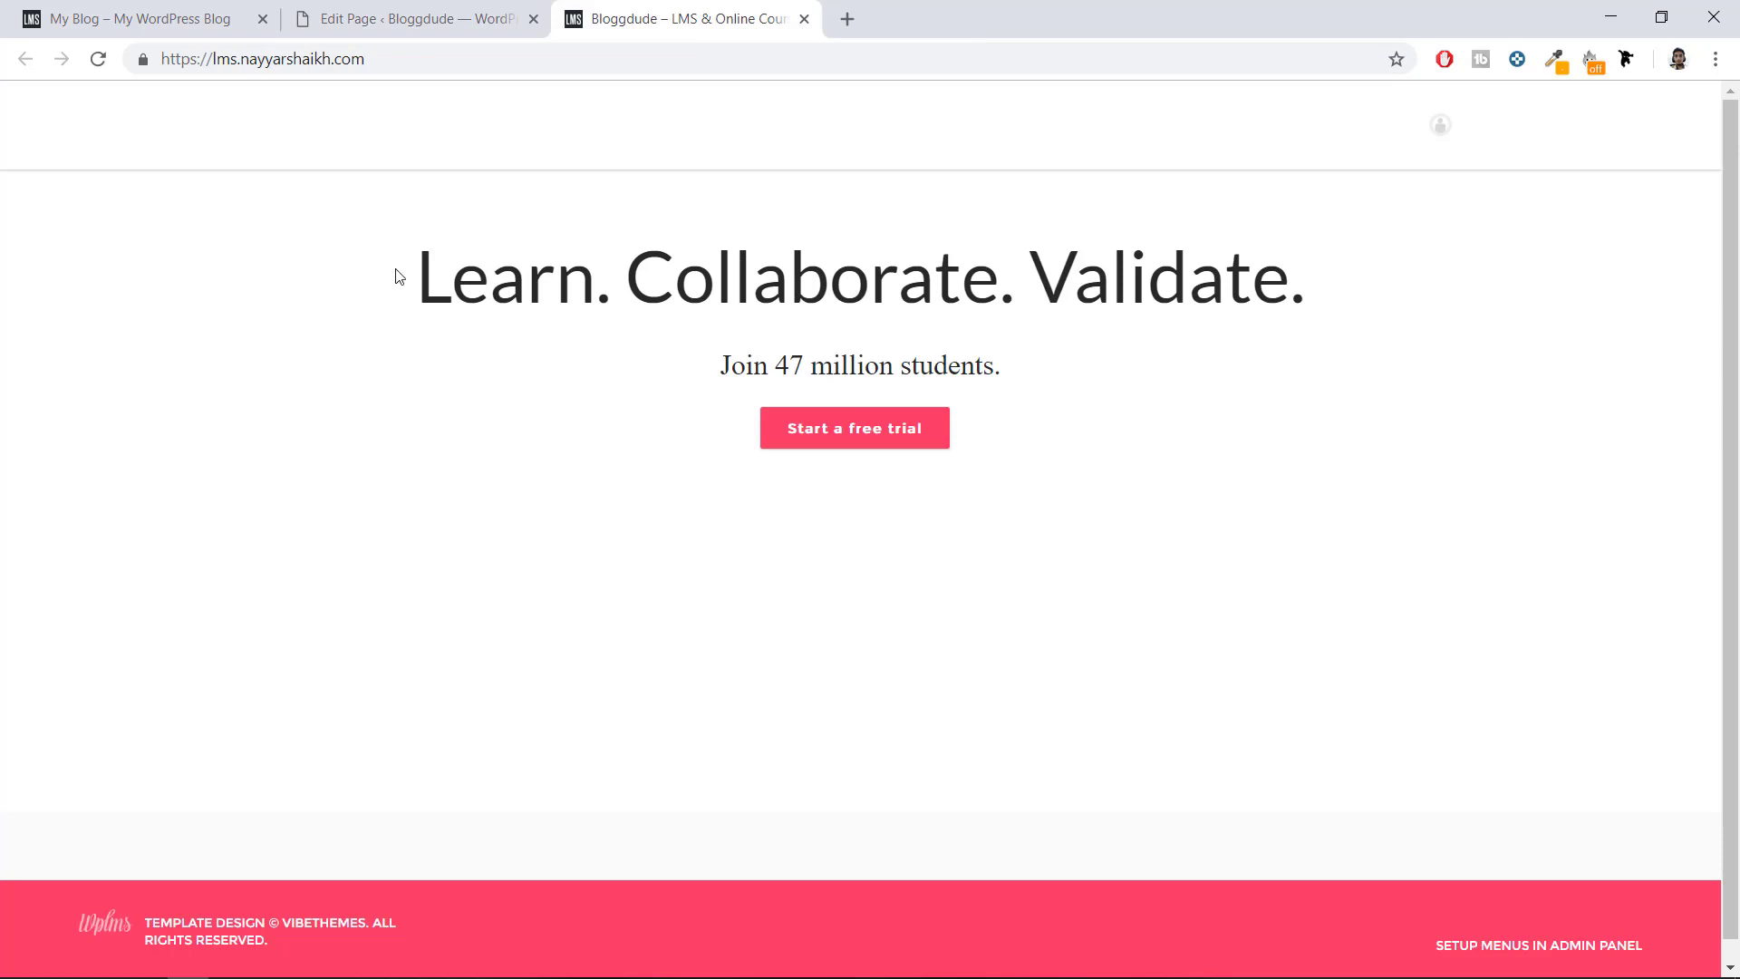
drag(399, 276, 1447, 269)
click(1448, 269)
click(437, 14)
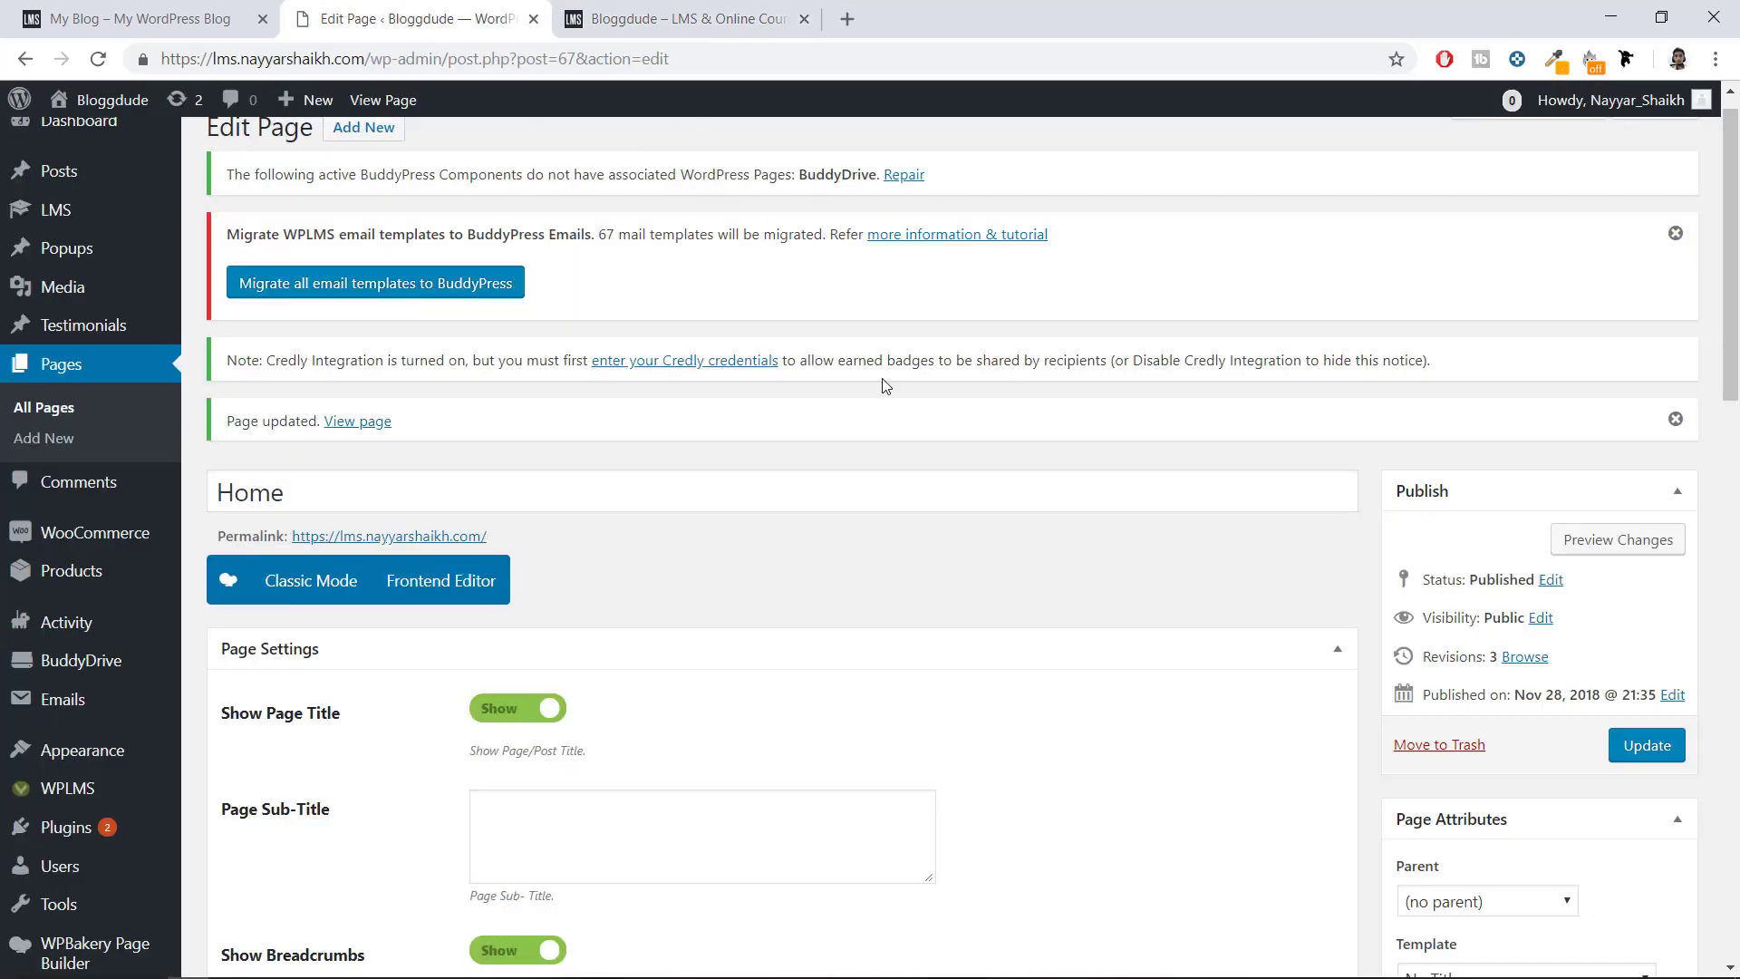
- In the hero row's settings, set Parallax to Simple and open the Image + picker
scroll(894, 481, down, 10)
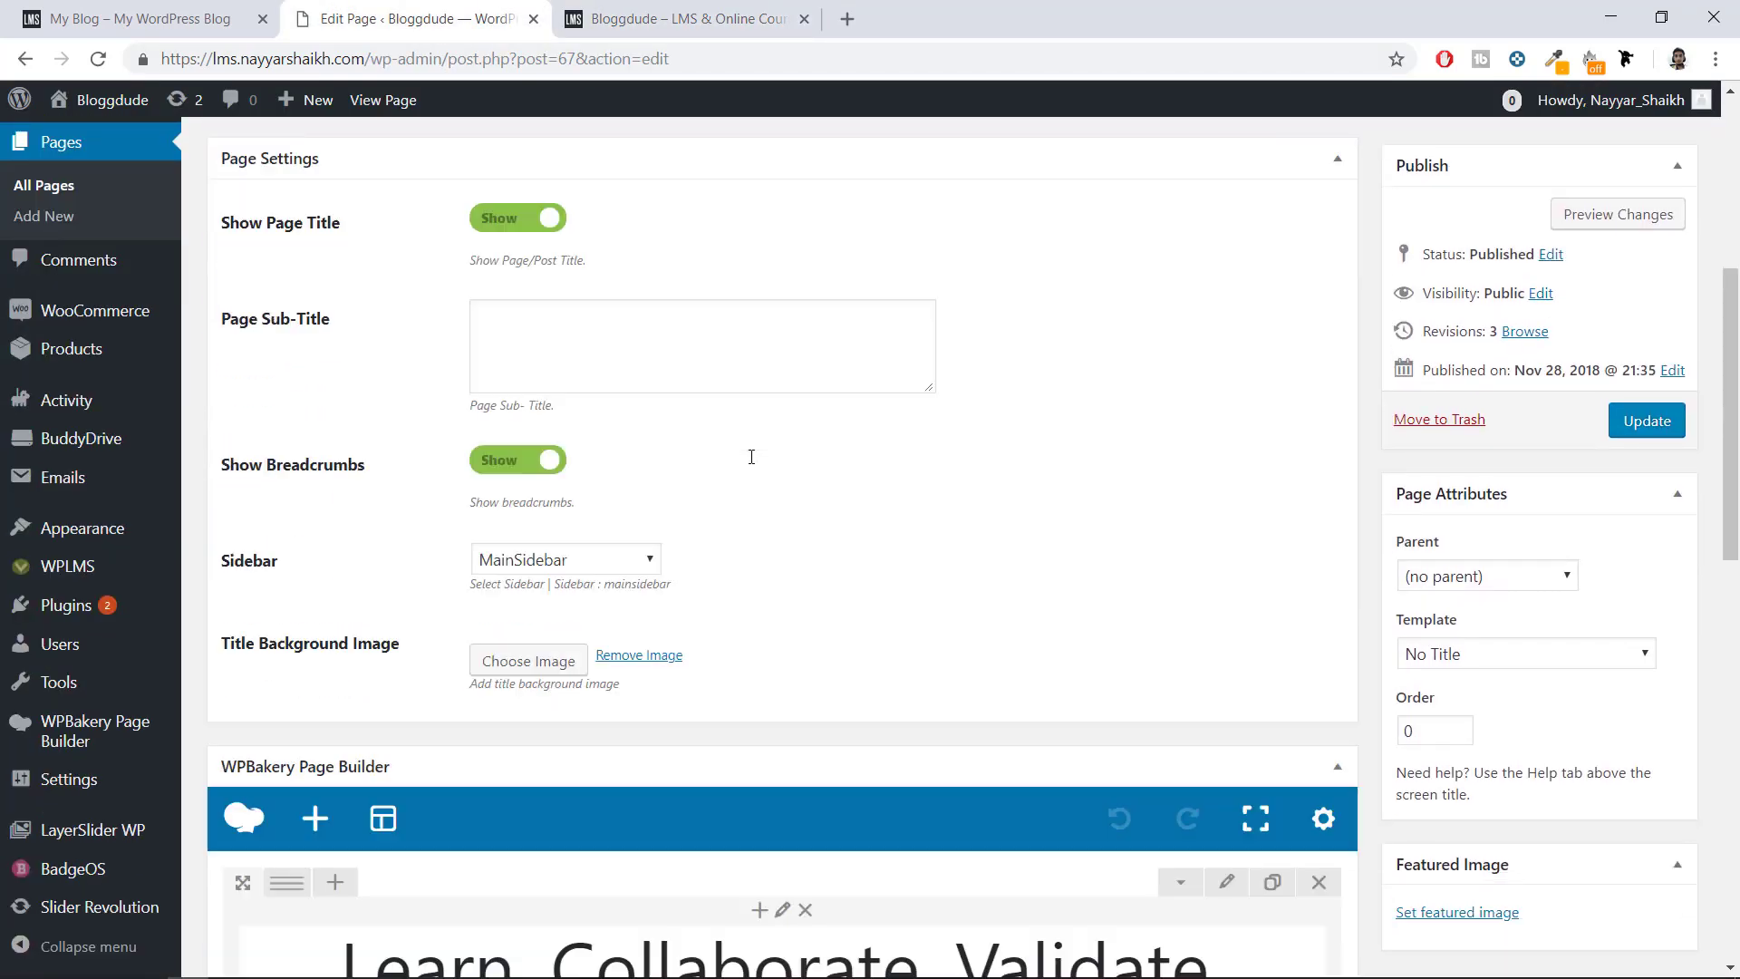
scroll(750, 464, down, 1)
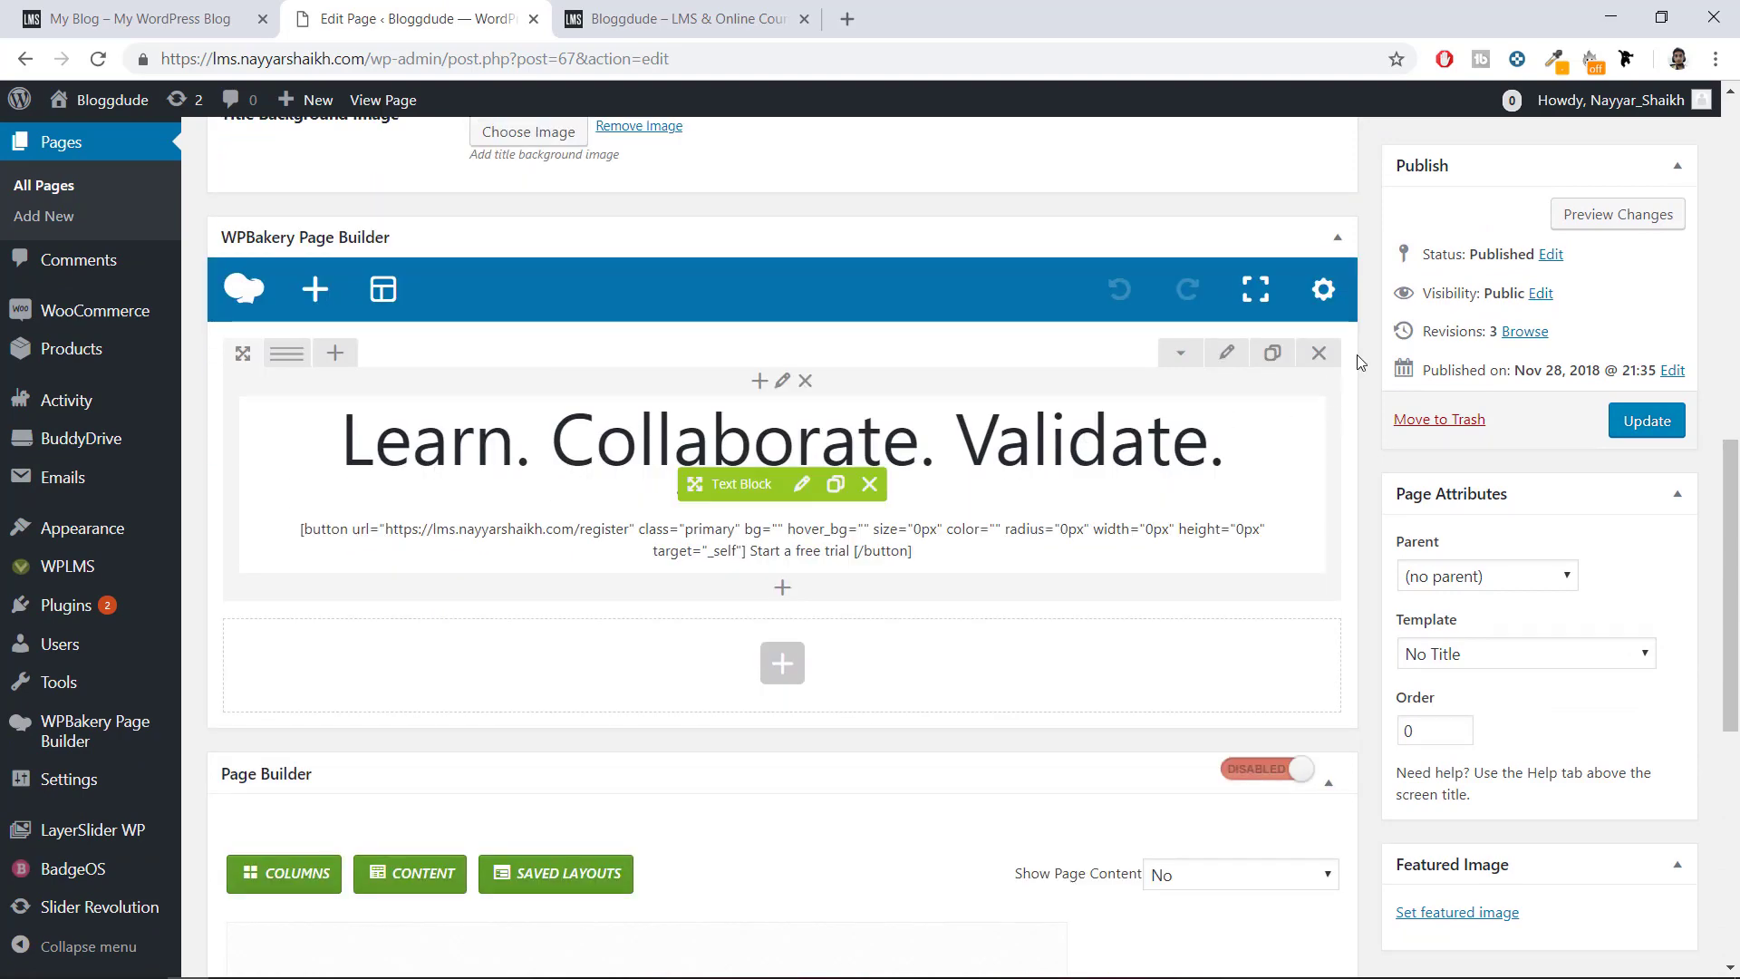
click(1233, 355)
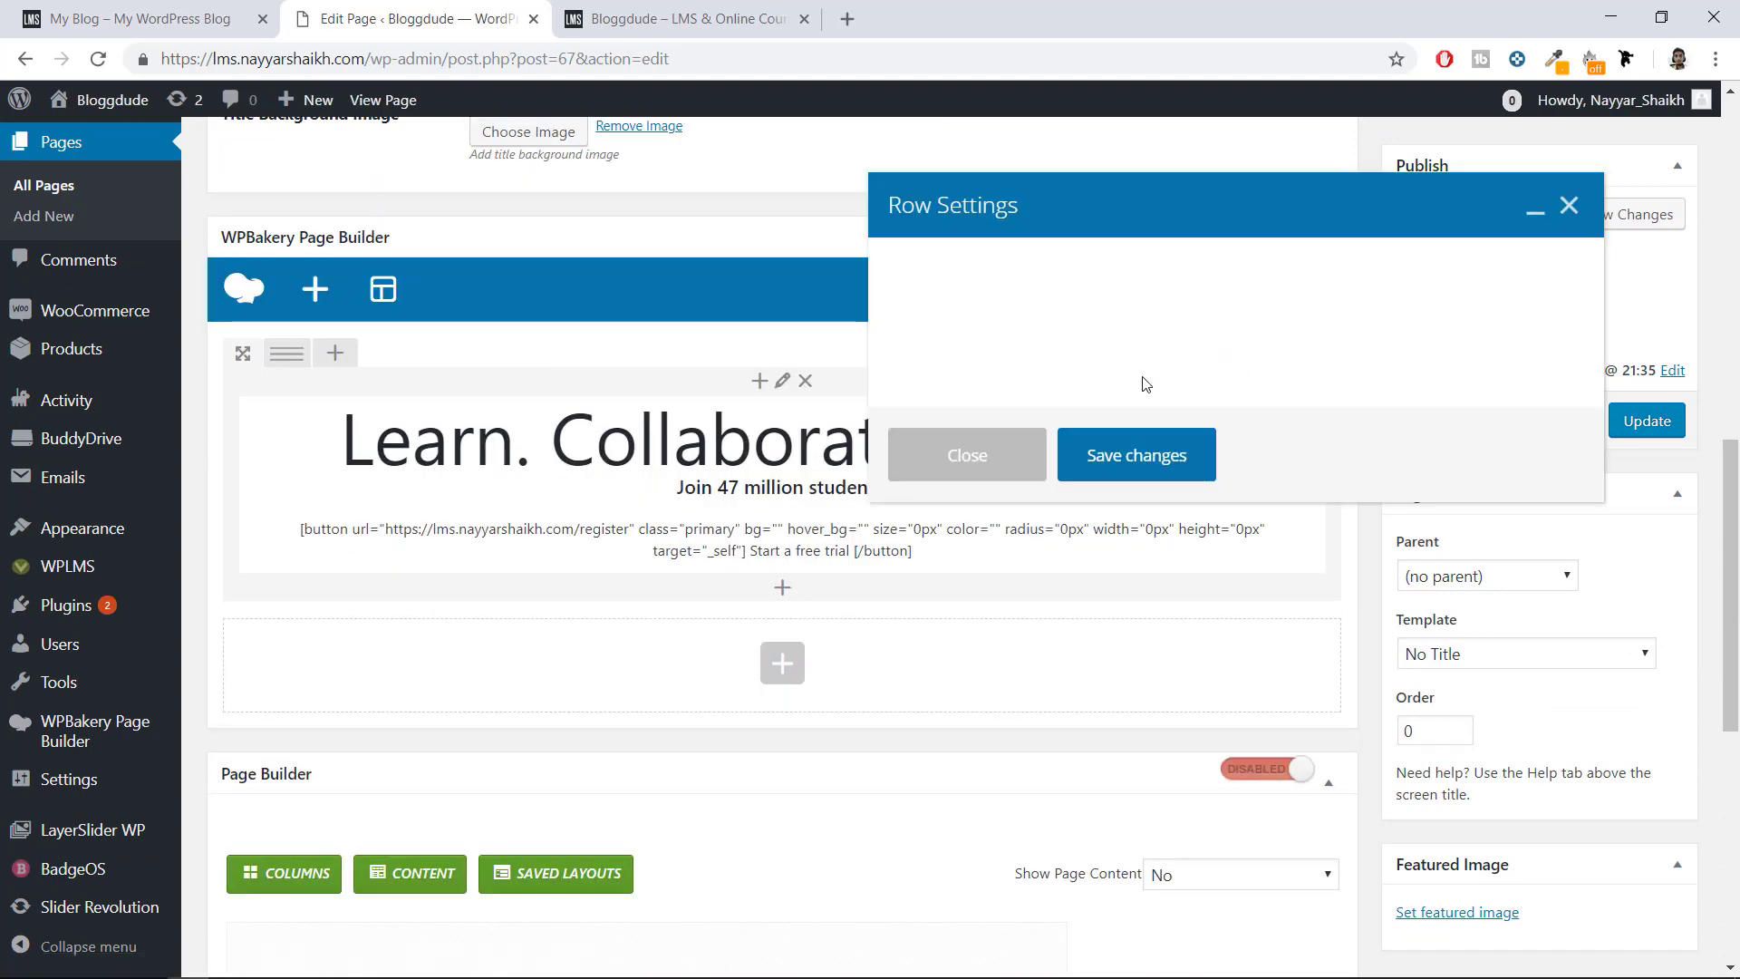
scroll(1133, 367, down, 8)
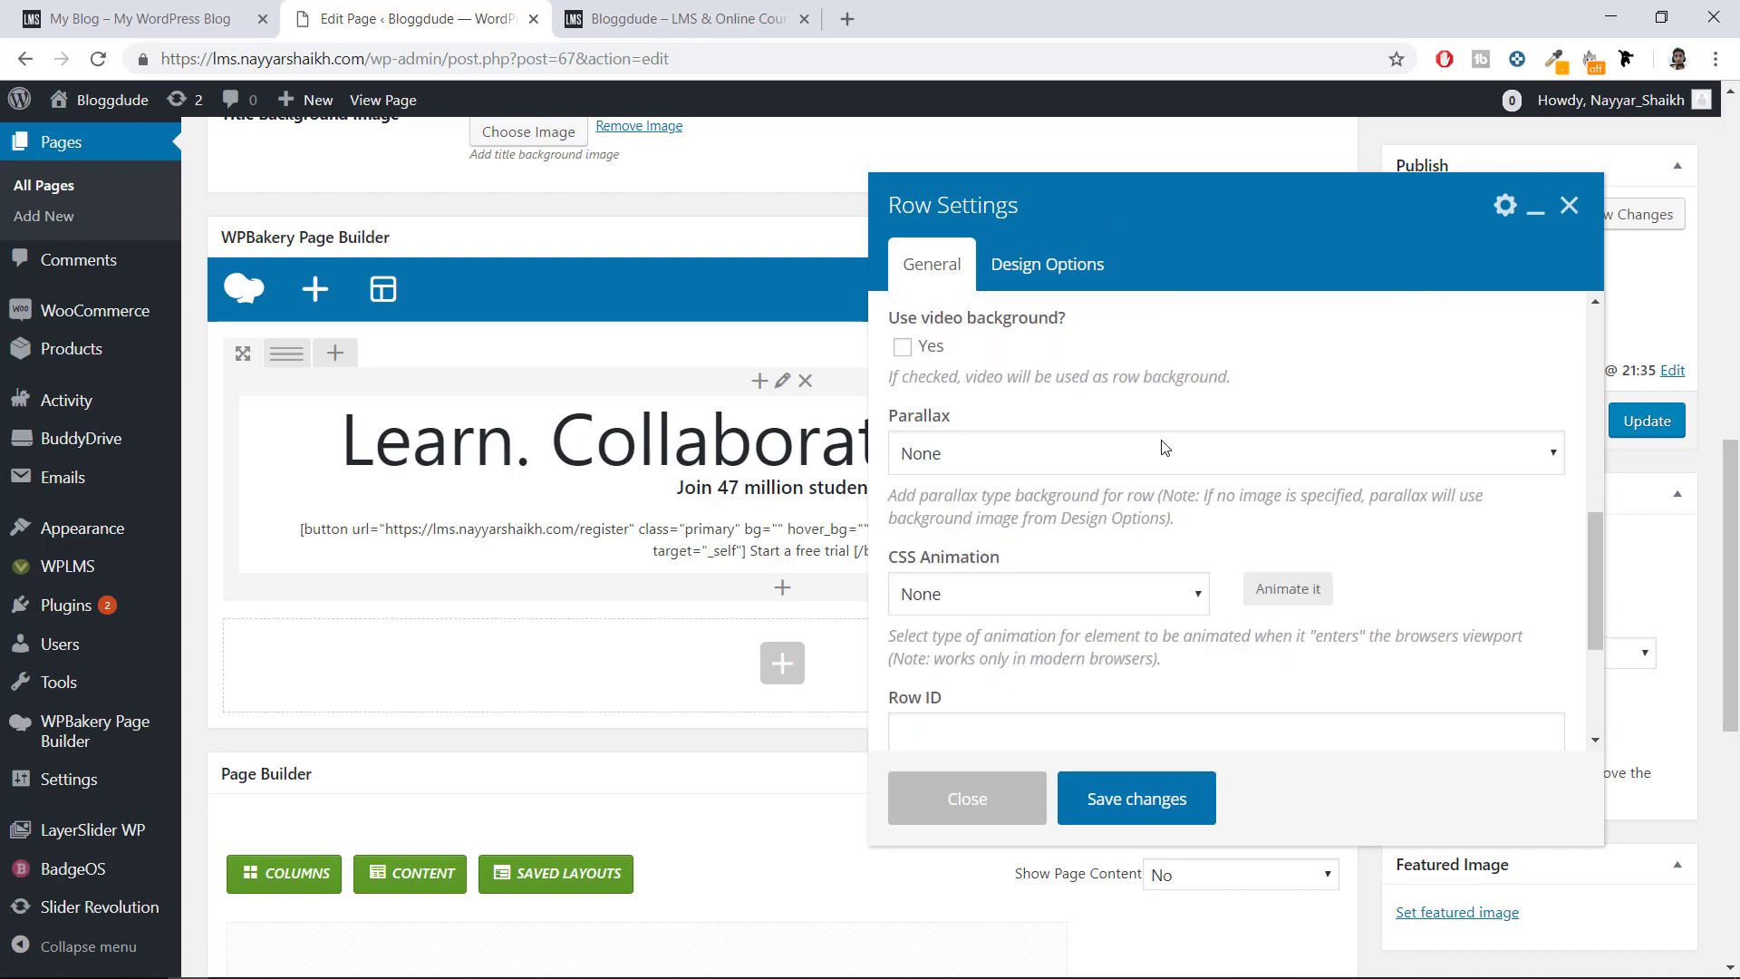
scroll(1164, 447, down, 3)
scroll(1163, 448, up, 5)
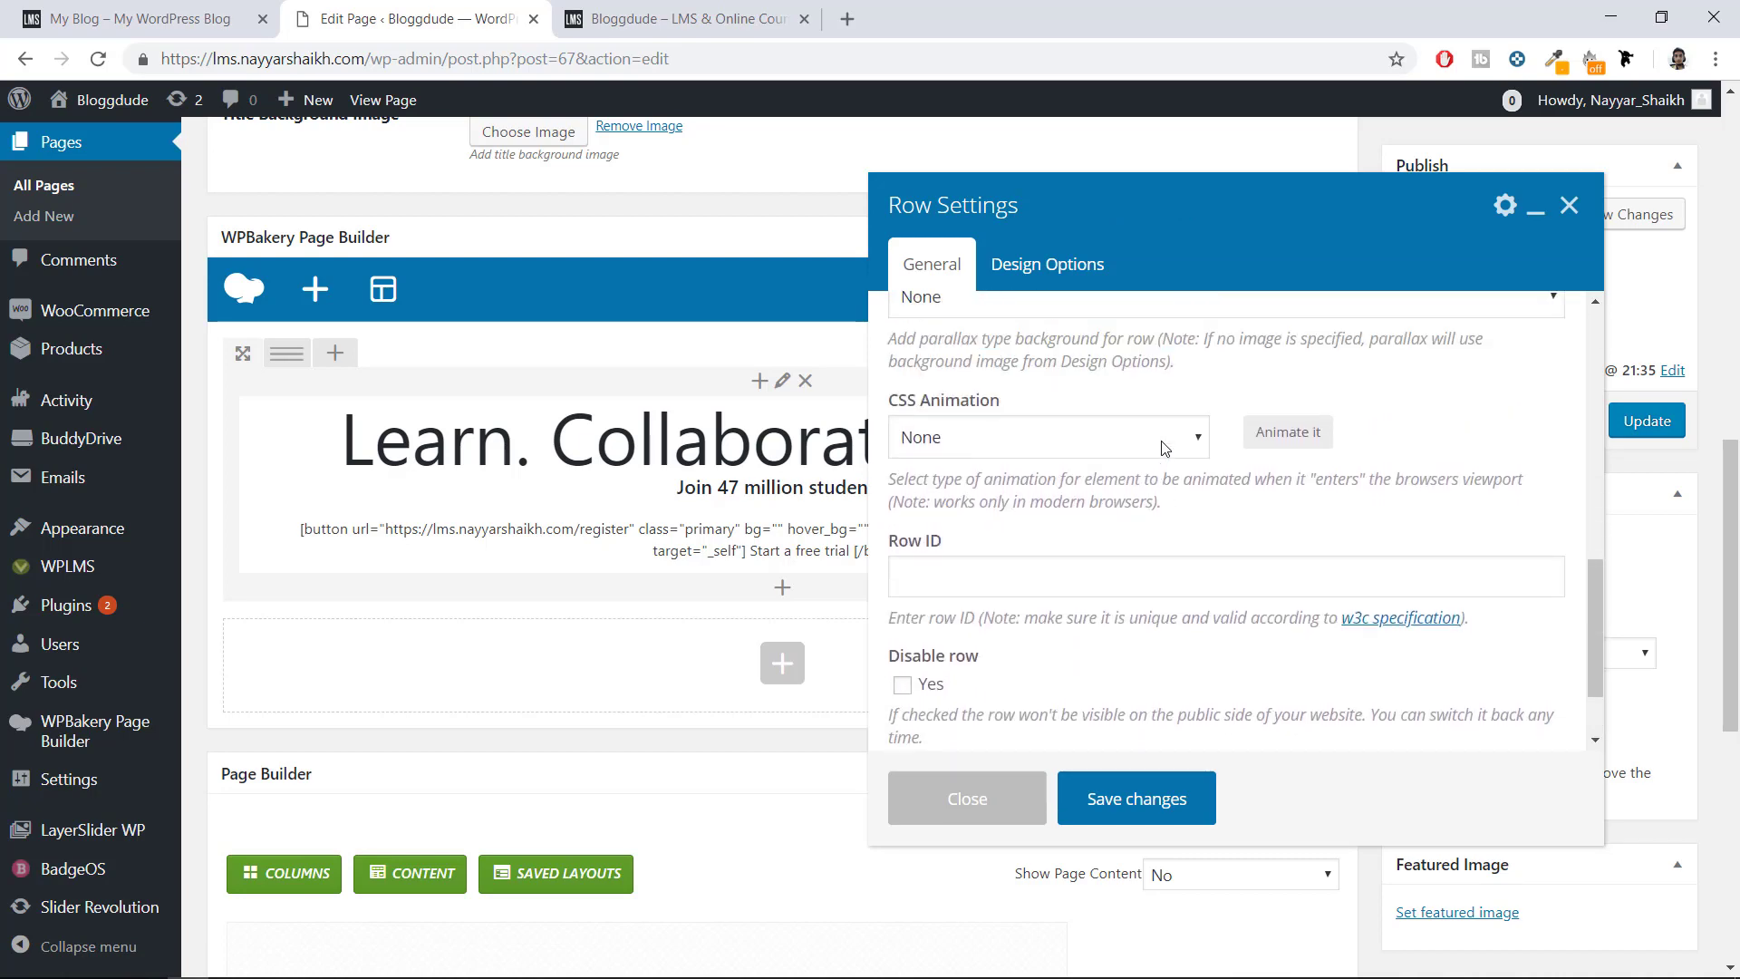
scroll(1164, 448, down, 2)
click(941, 412)
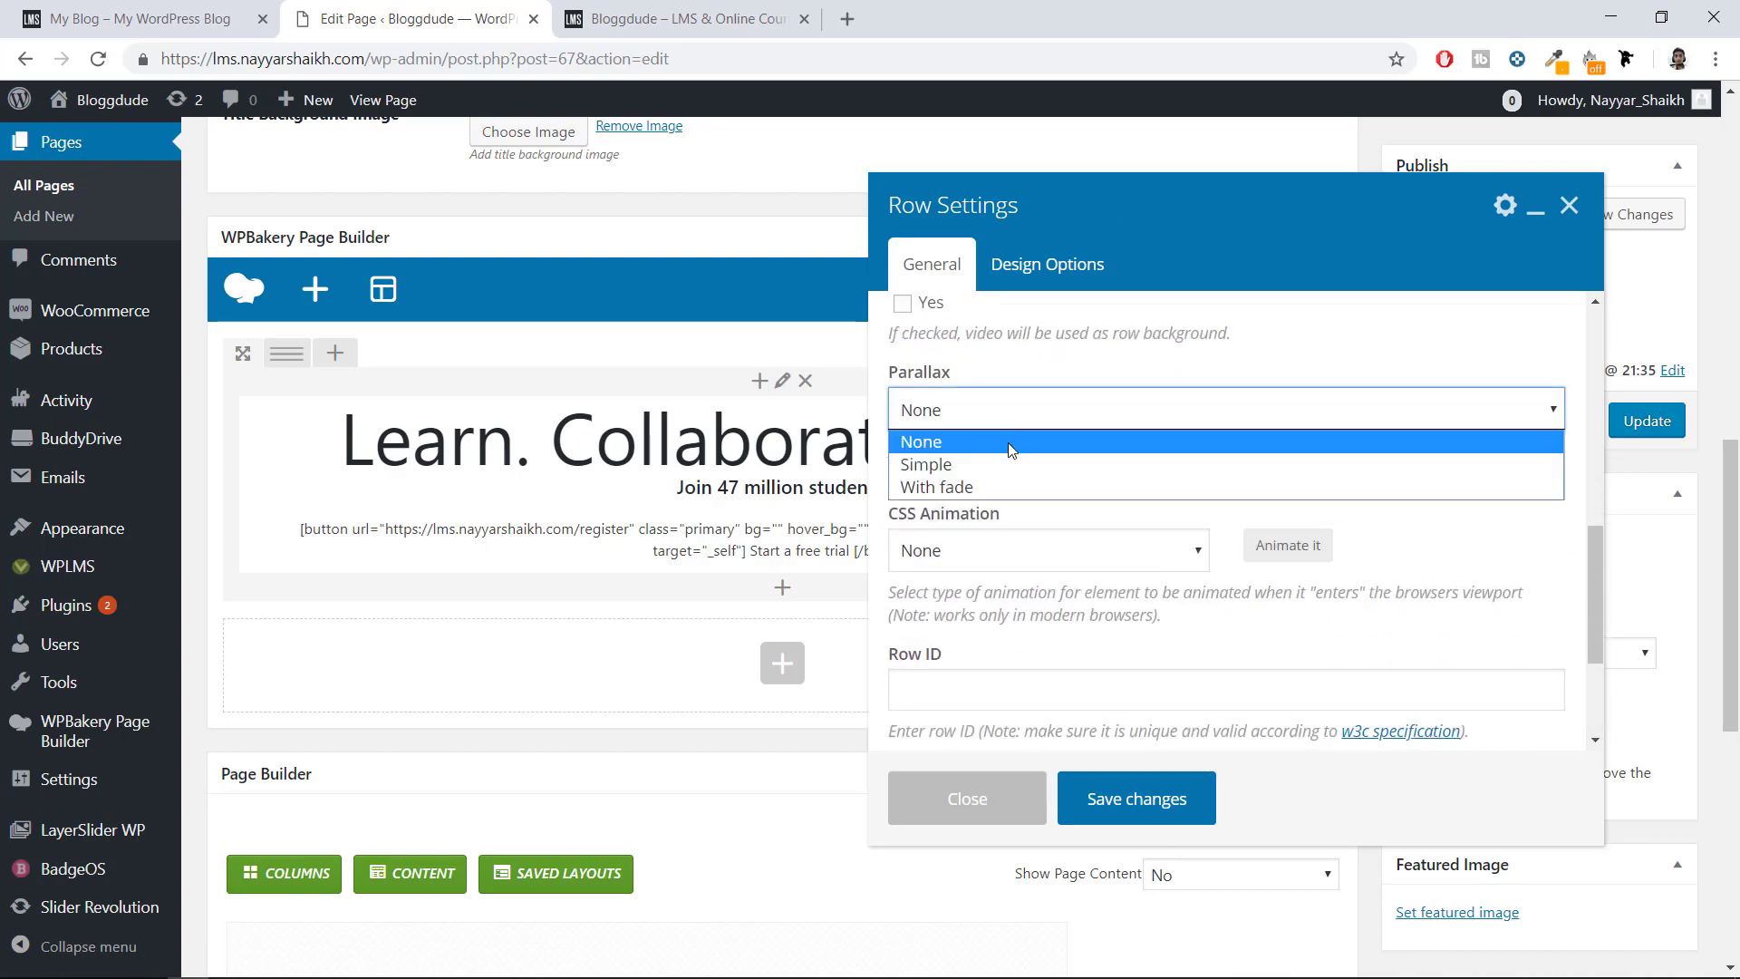
click(1004, 467)
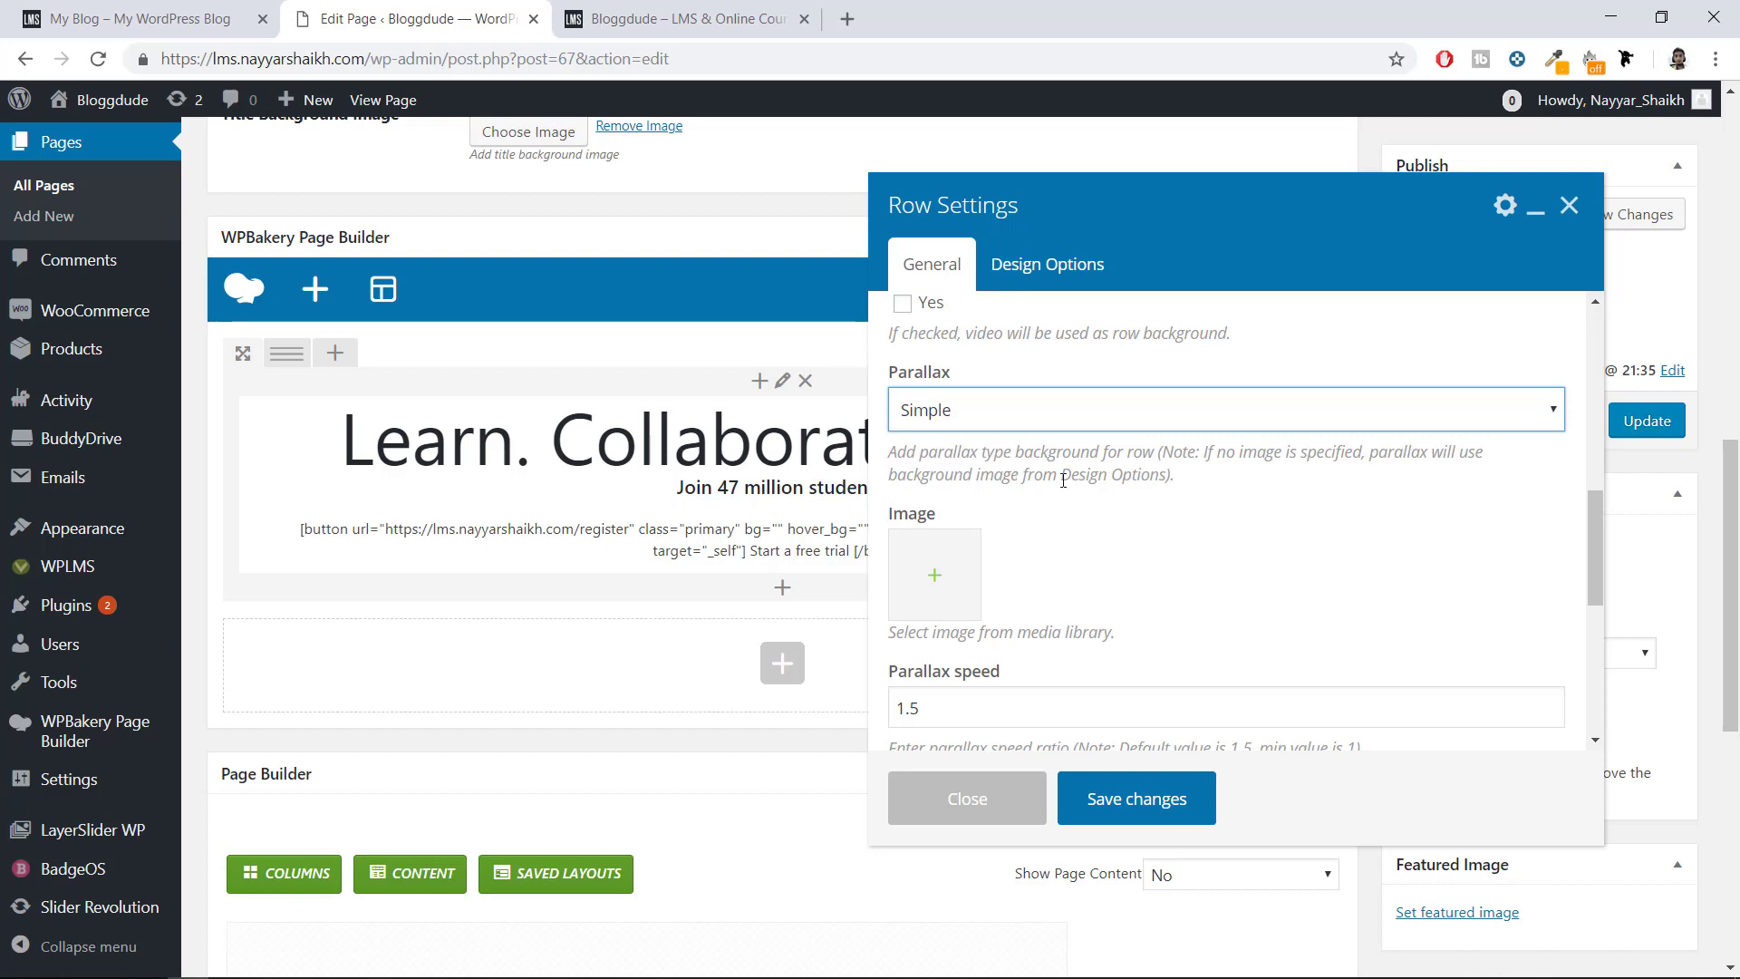
scroll(1063, 481, down, 1)
click(950, 465)
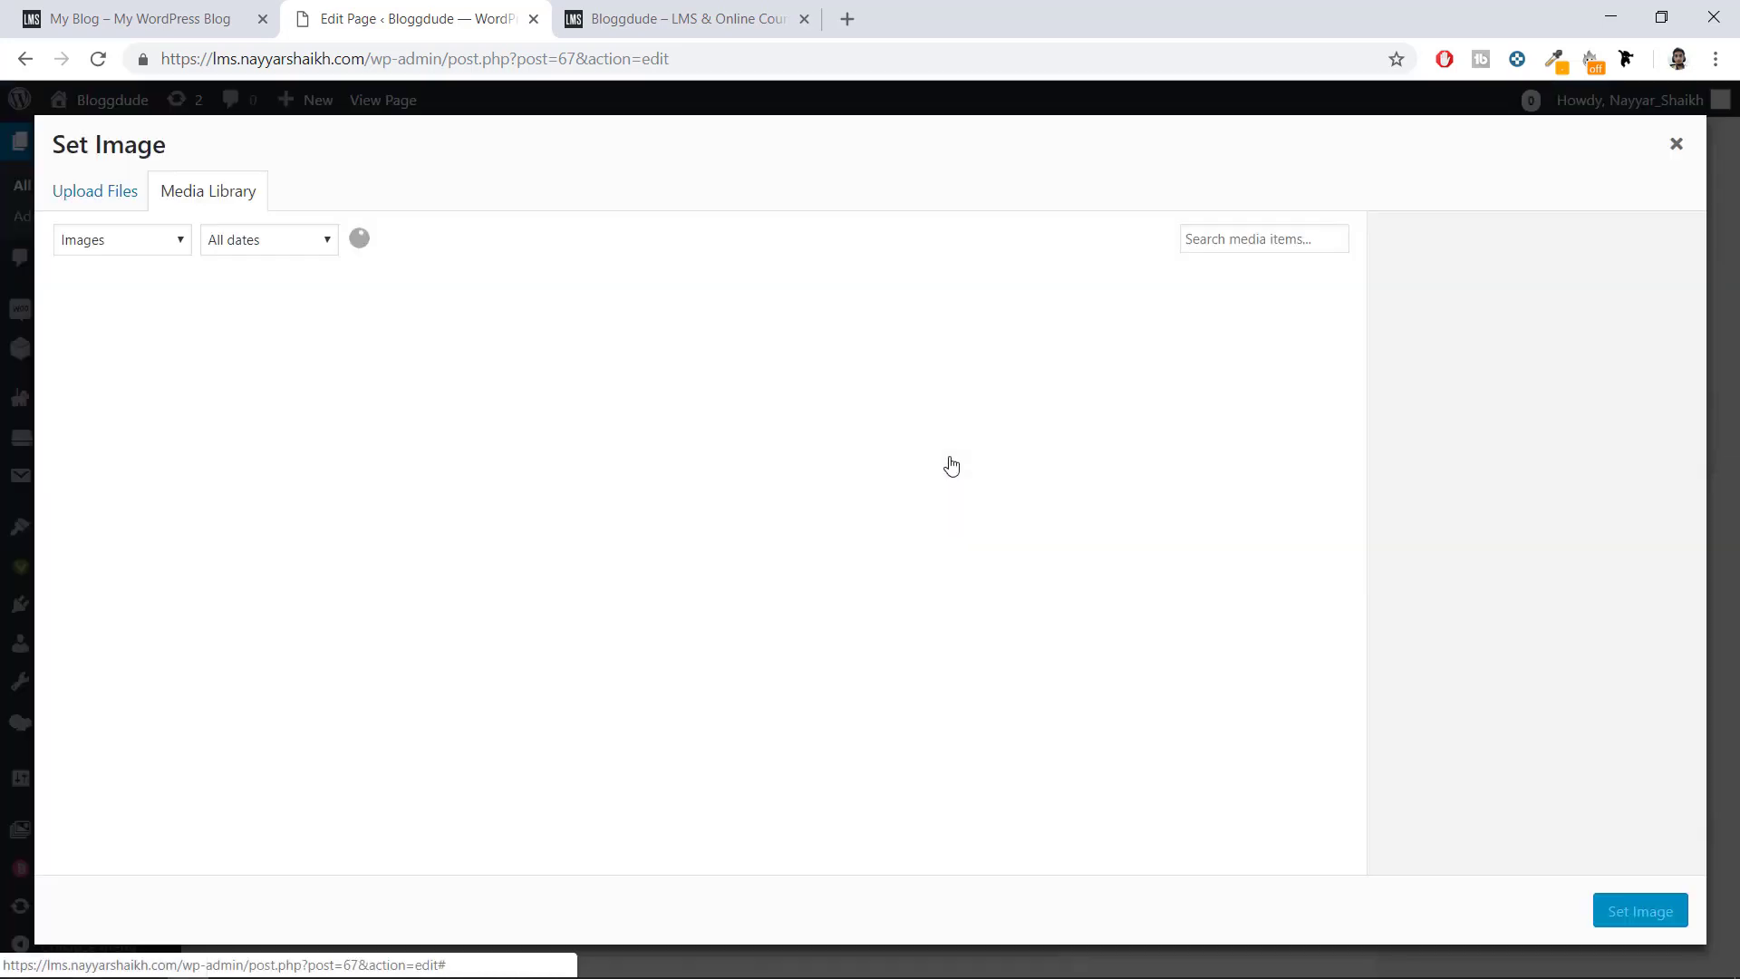
- Upload demo10_featured.jpeg and set it as the hero row's parallax image
click(63, 197)
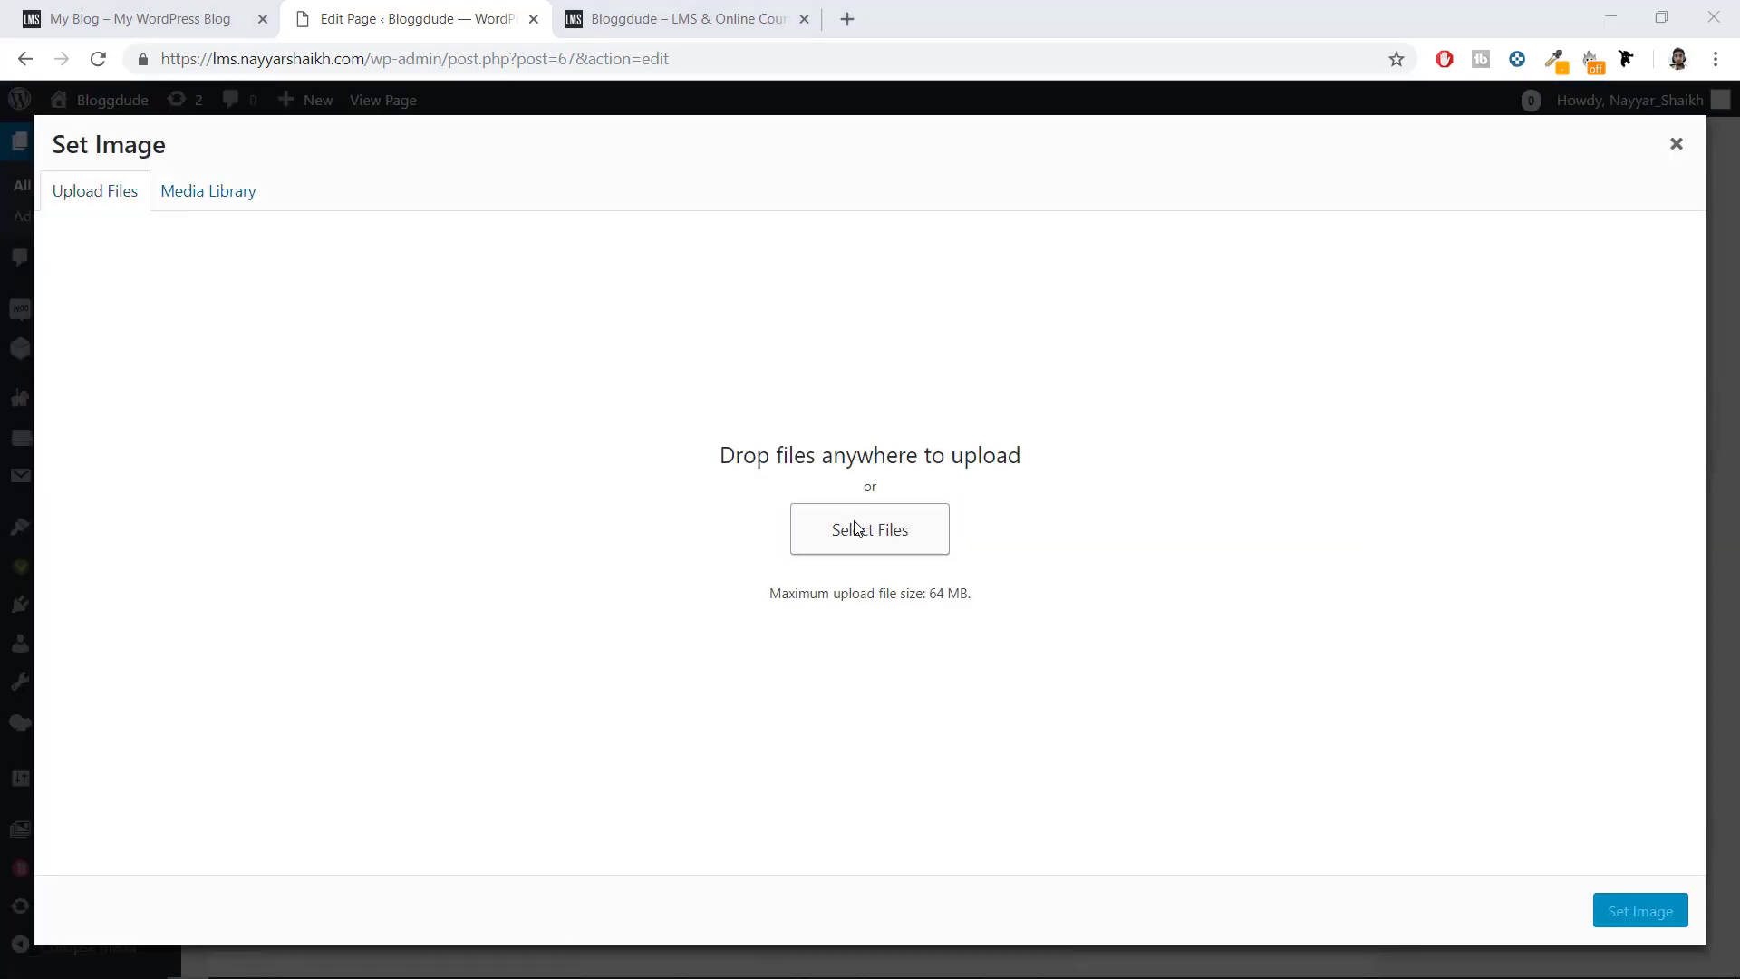
click(856, 528)
scroll(792, 388, down, 5)
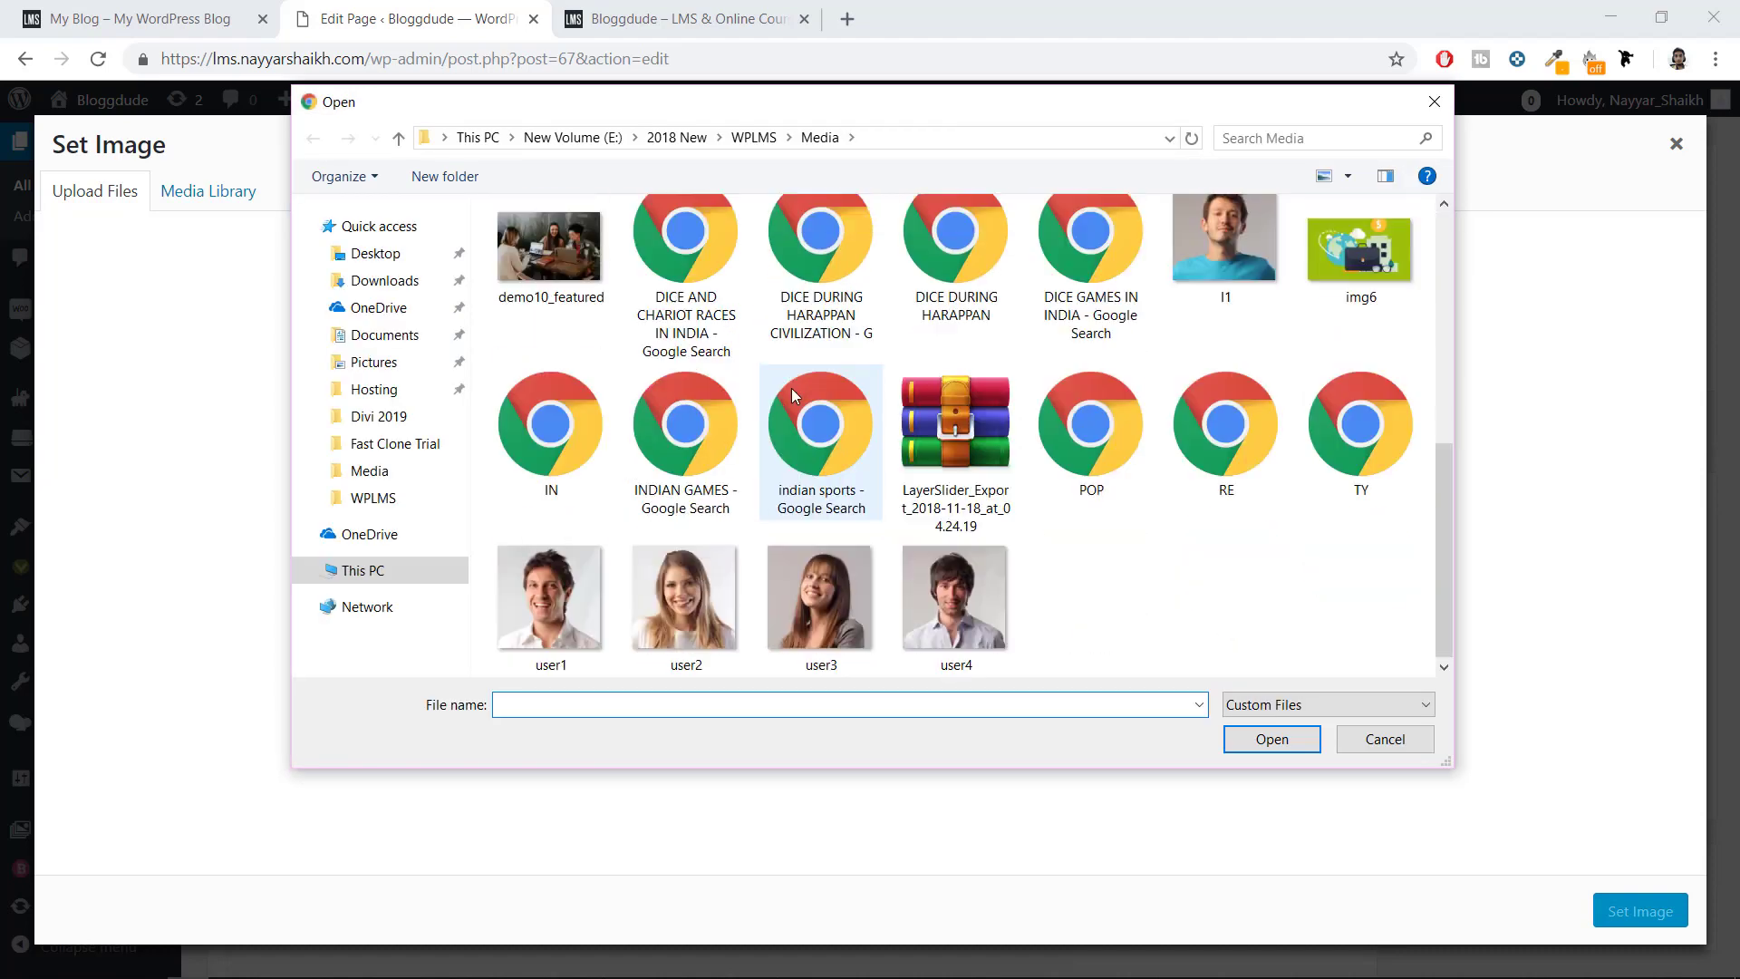
click(549, 247)
click(100, 4)
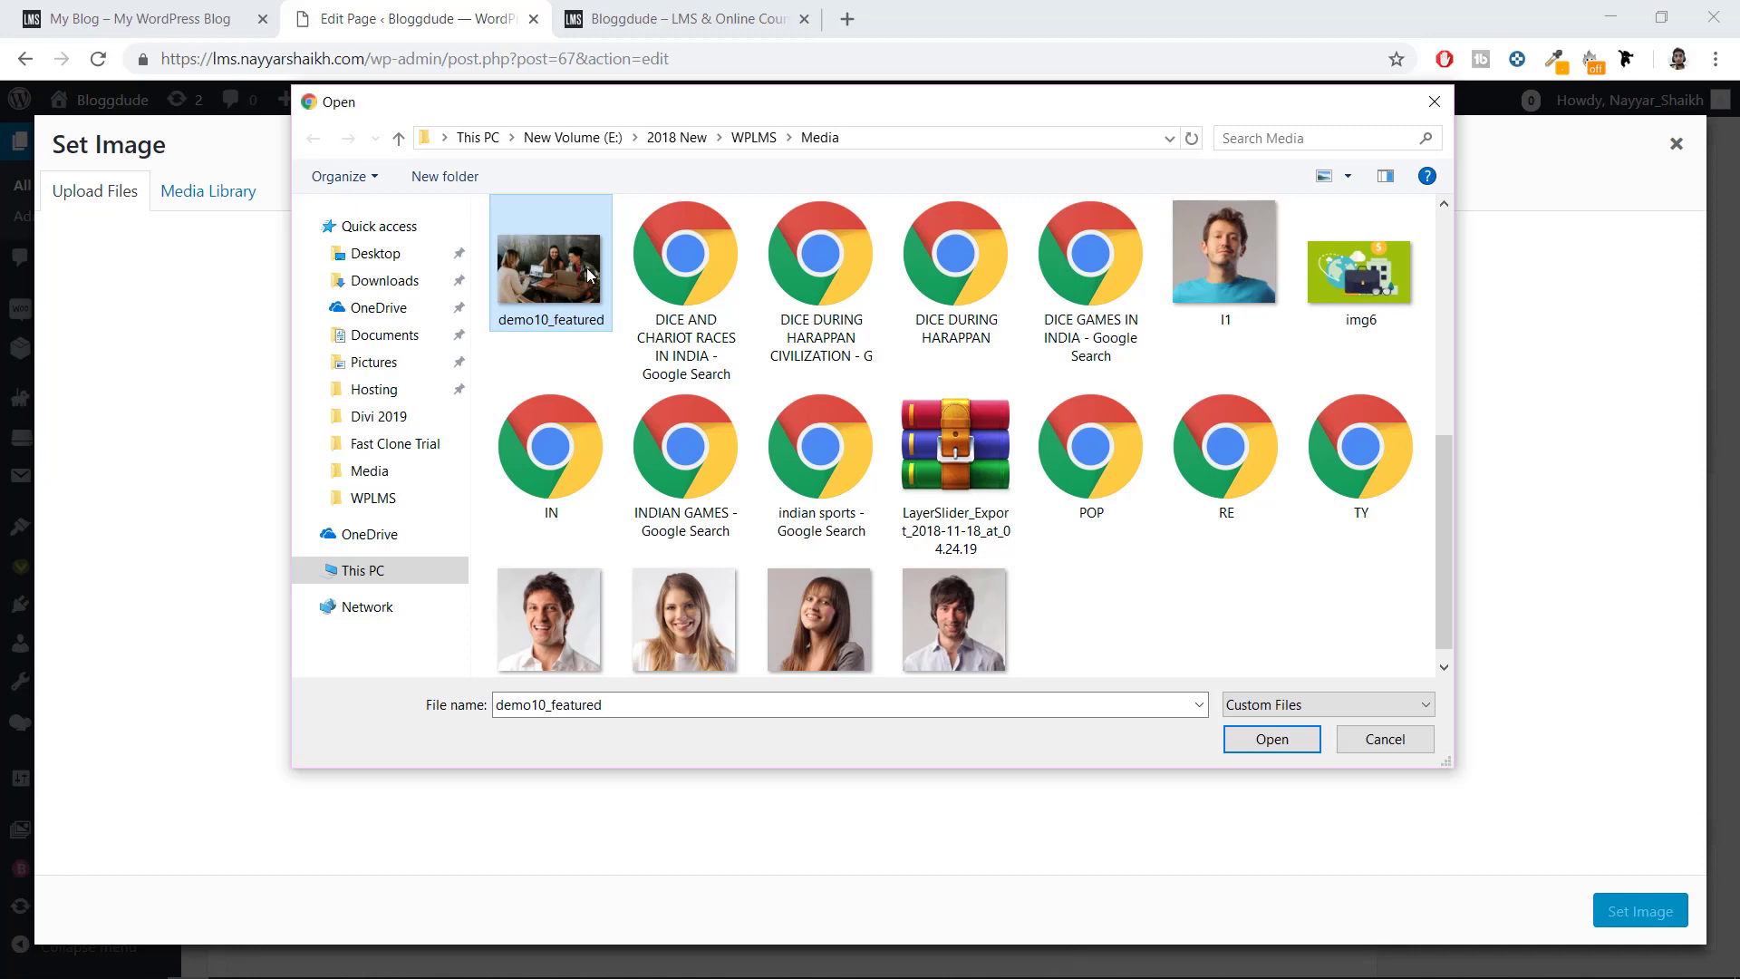
click(1247, 744)
click(150, 12)
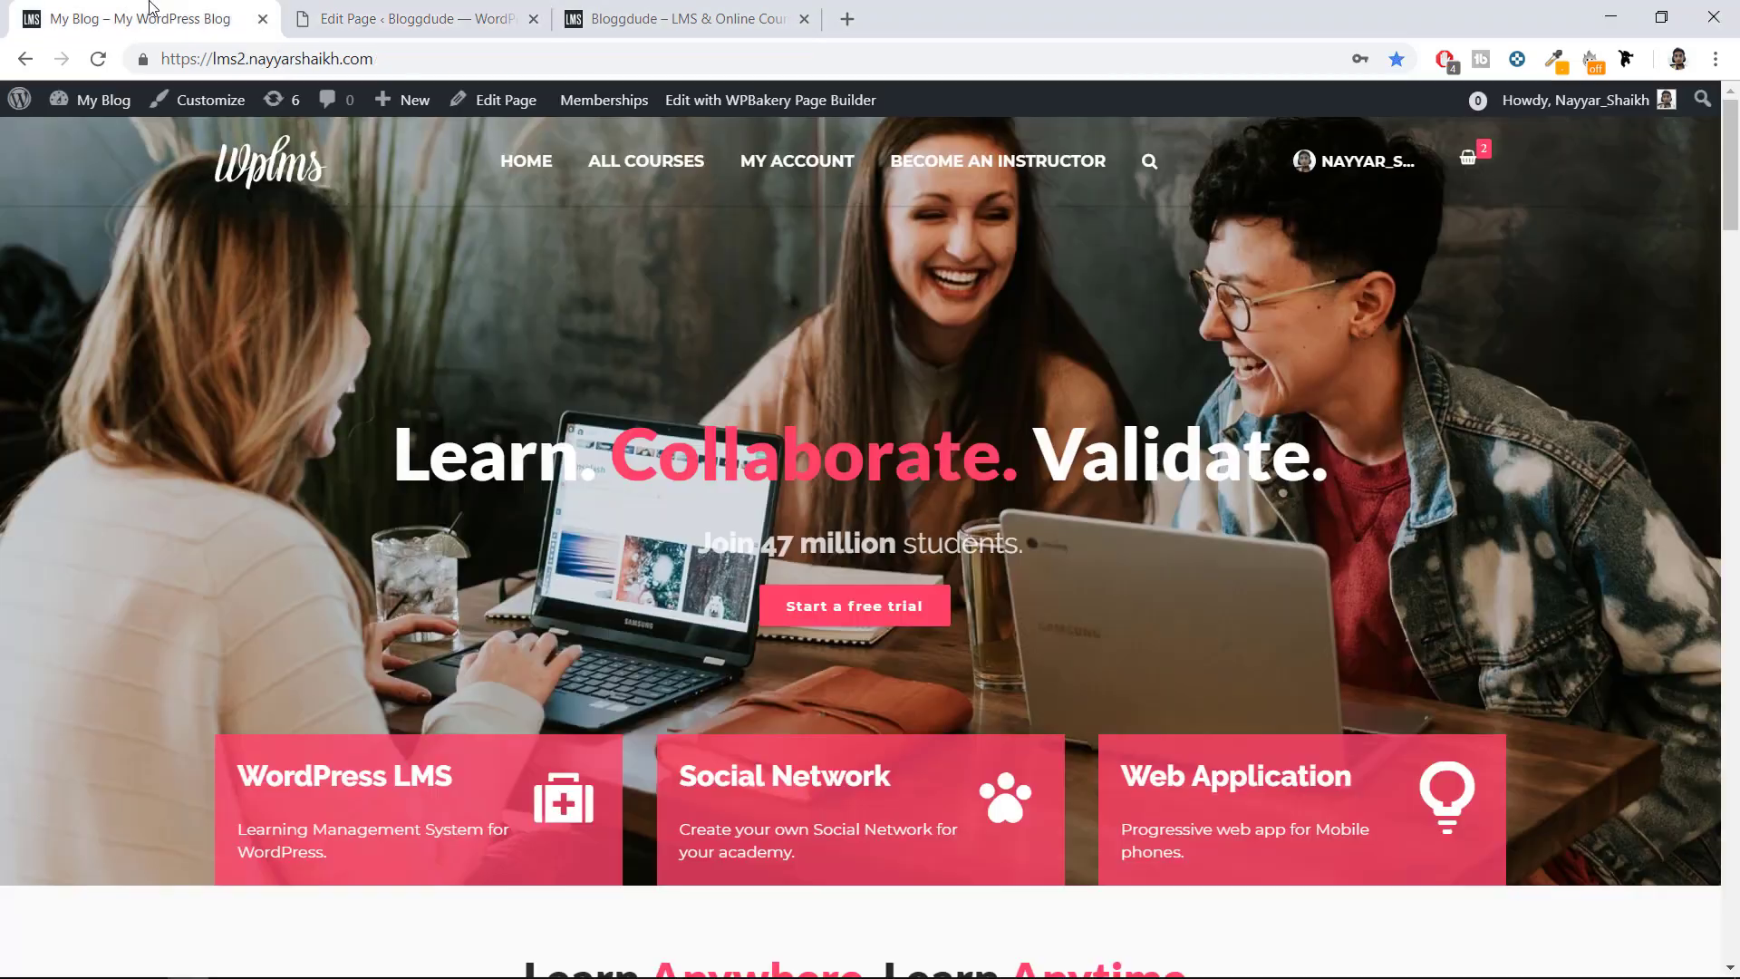
click(426, 17)
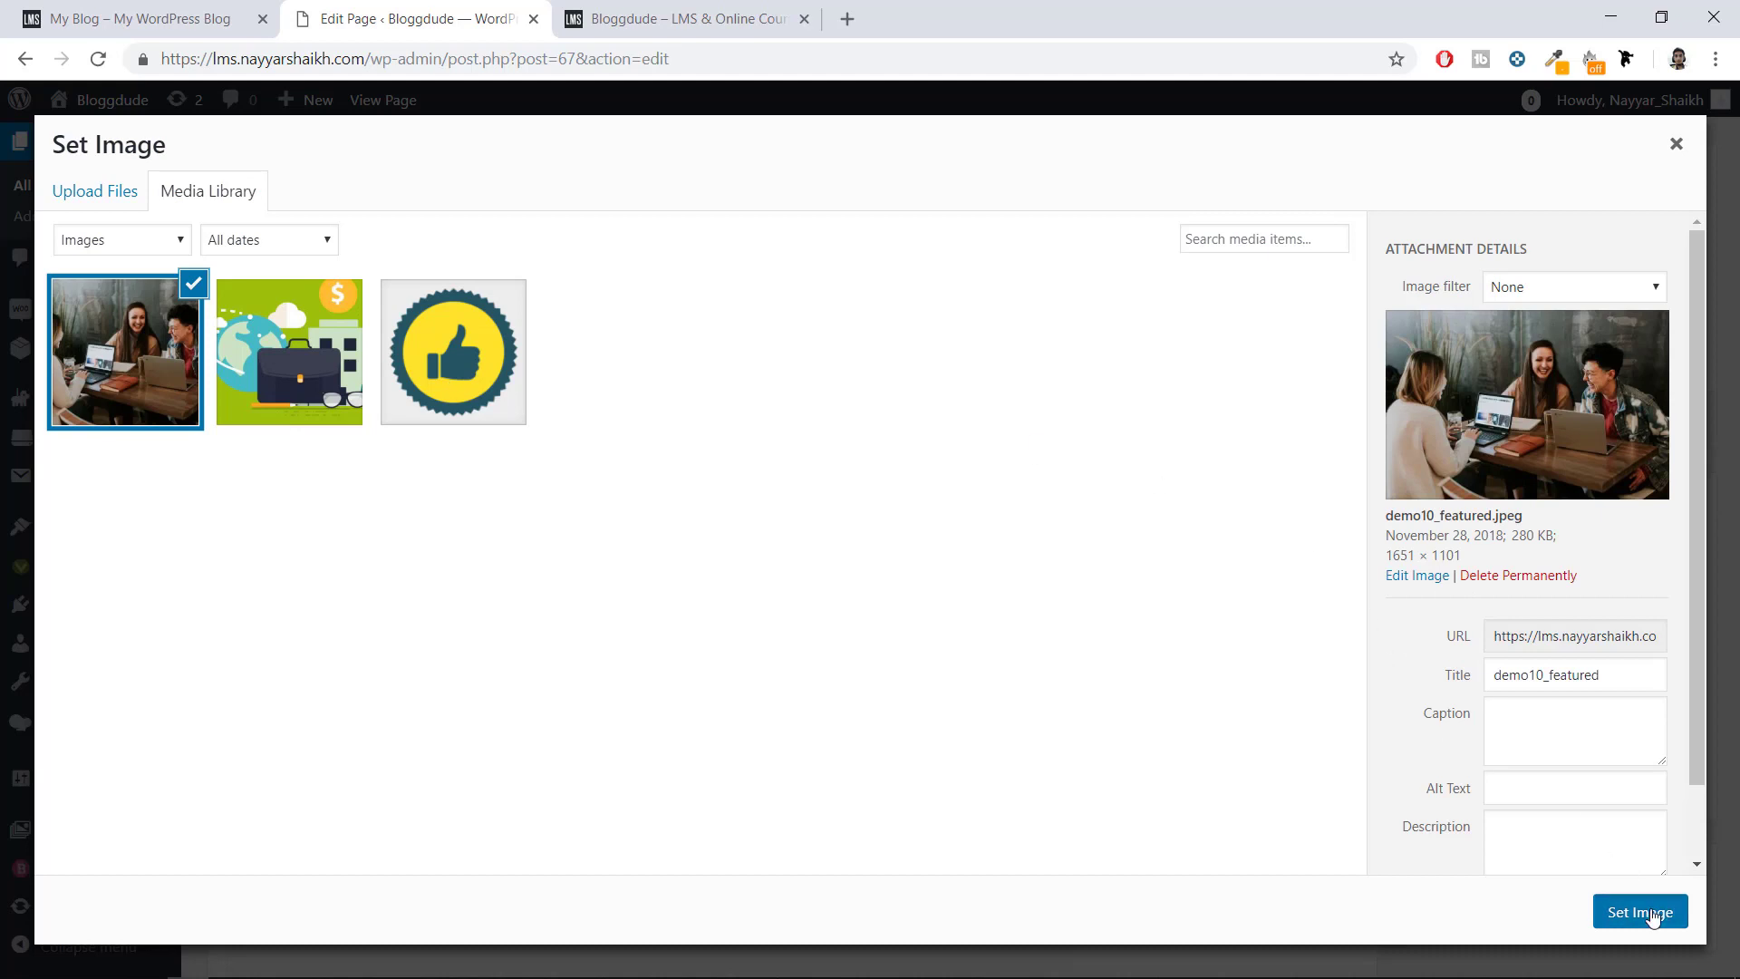
click(1651, 917)
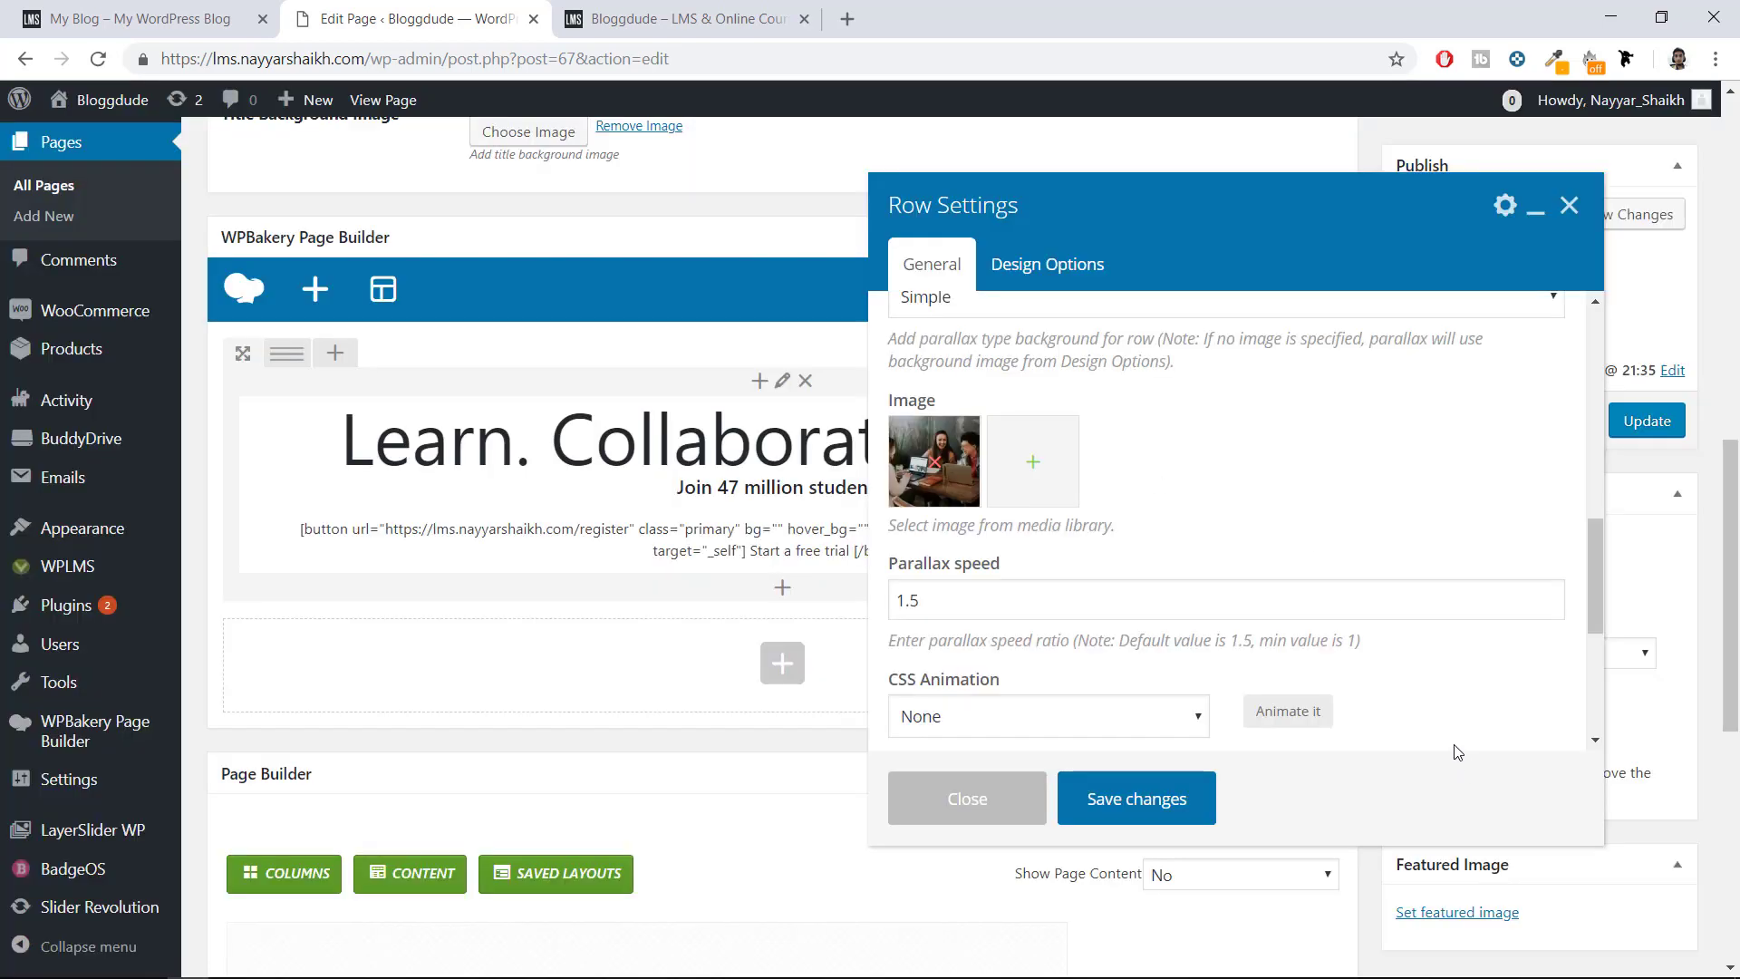
- Save the Row Settings with the parallax image, update the Home page, and switch to the live site
scroll(1127, 580, down, 1)
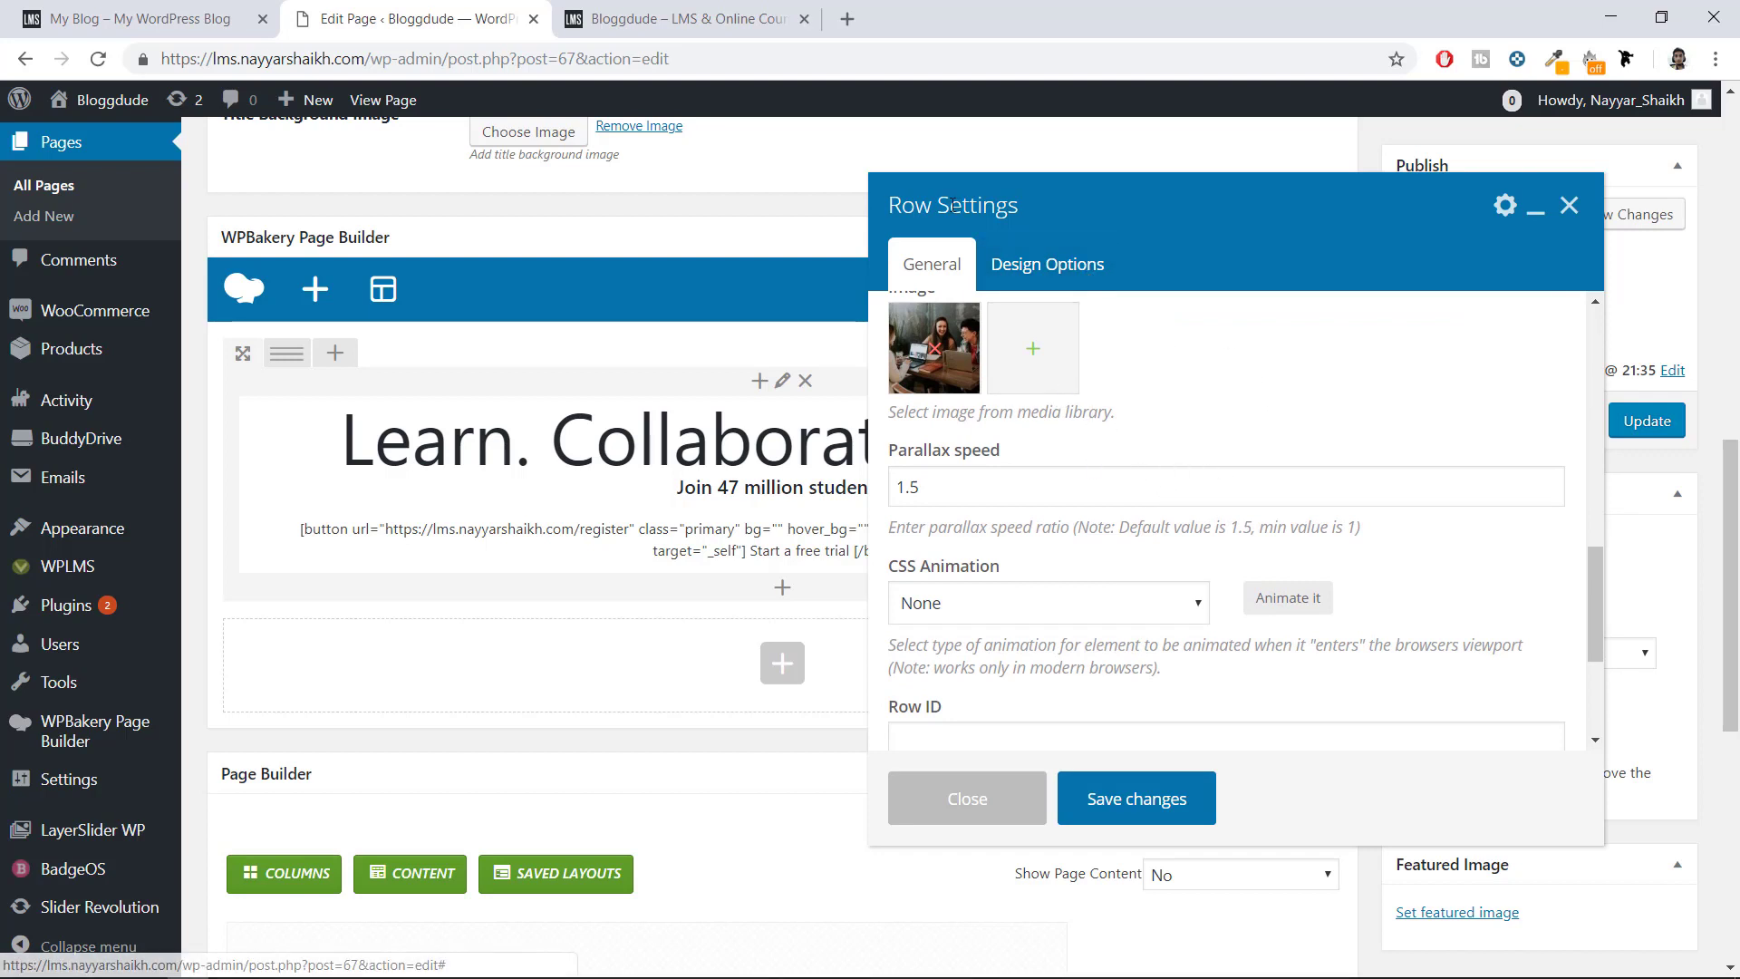
scroll(1053, 417, up, 5)
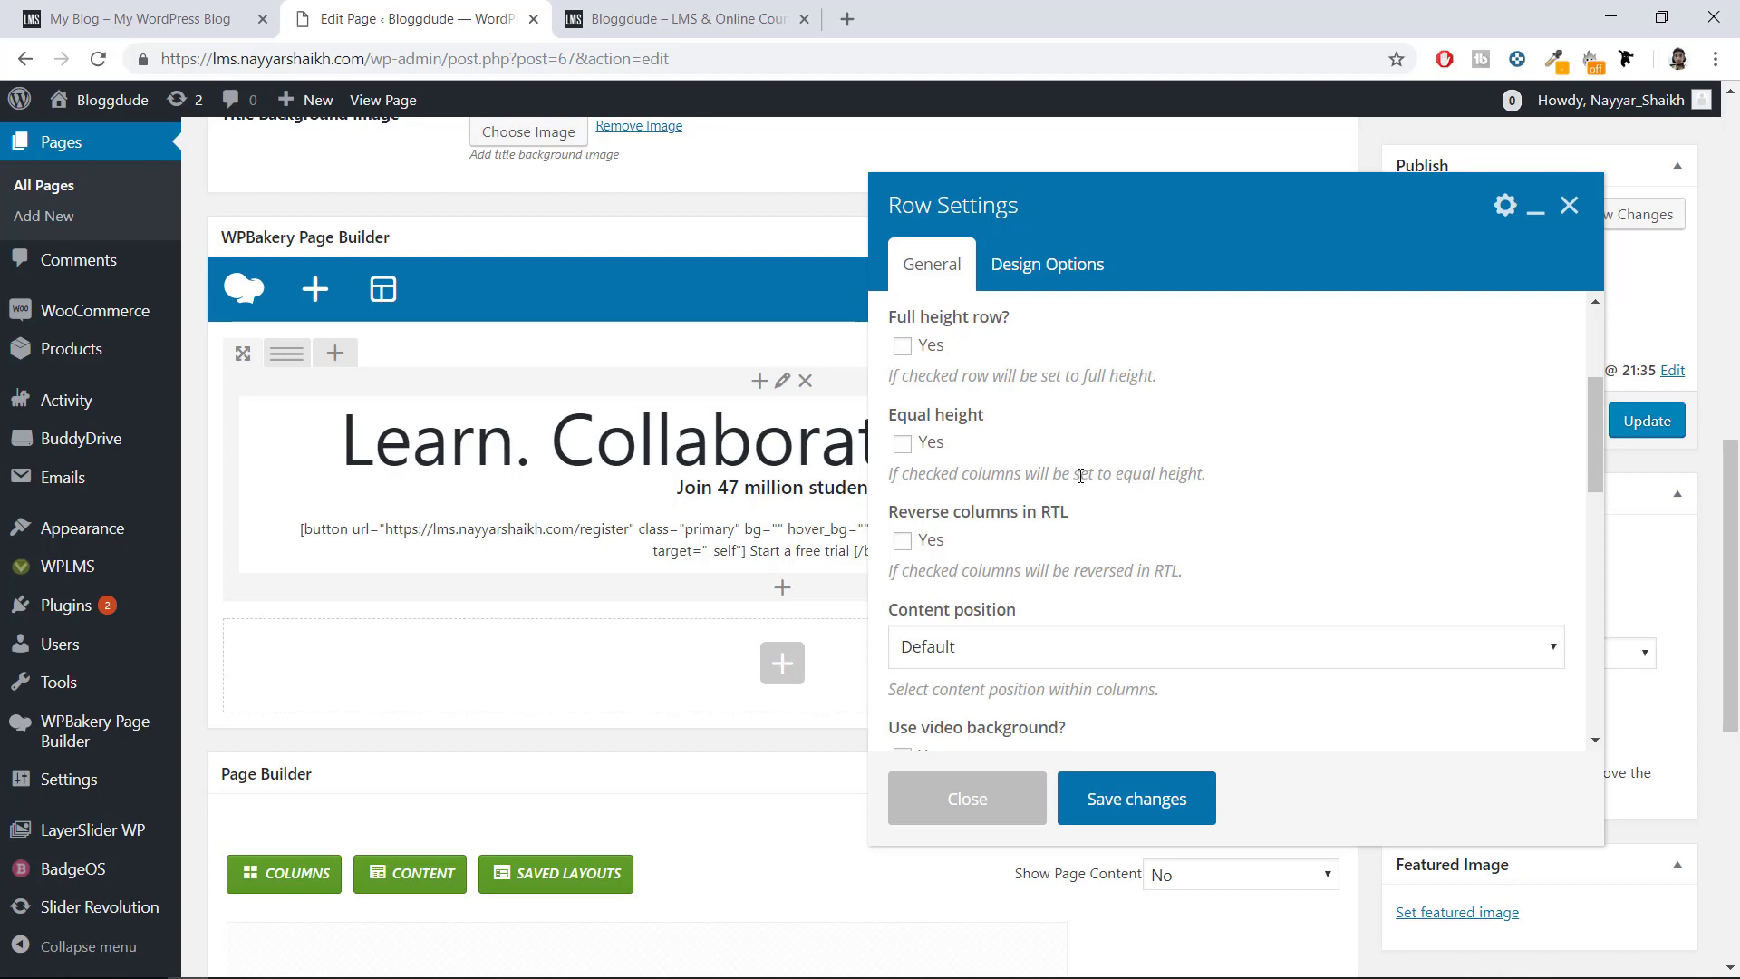
click(1147, 813)
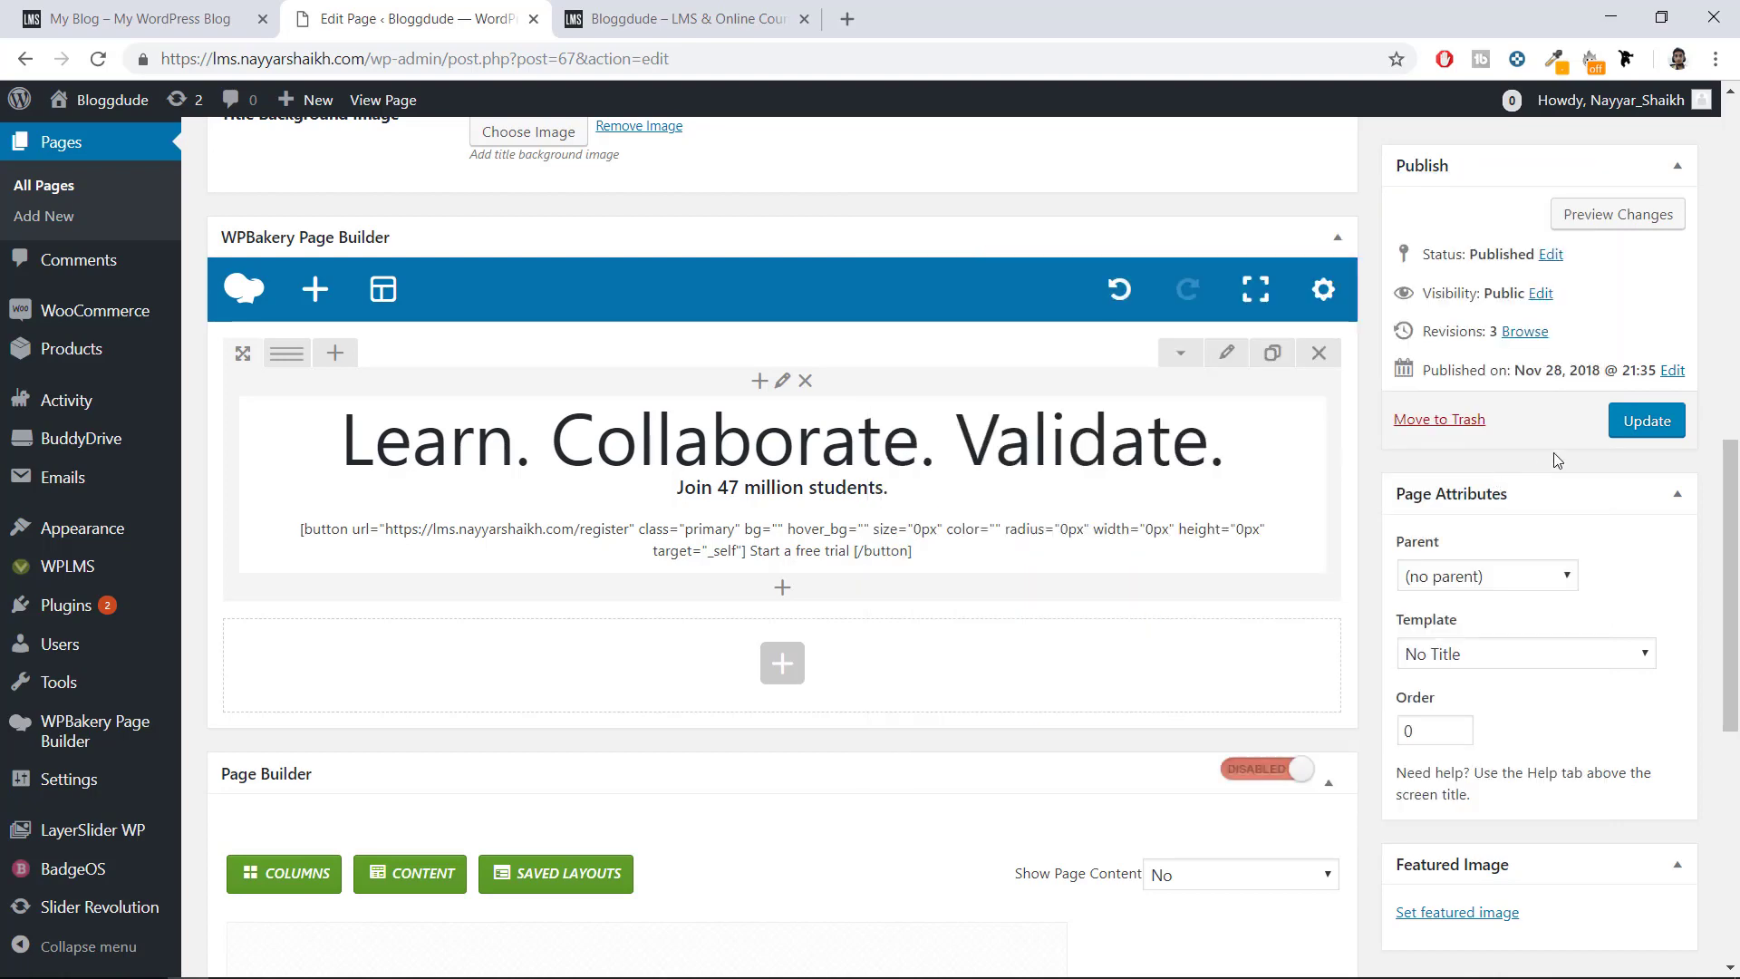
click(1647, 420)
click(607, 4)
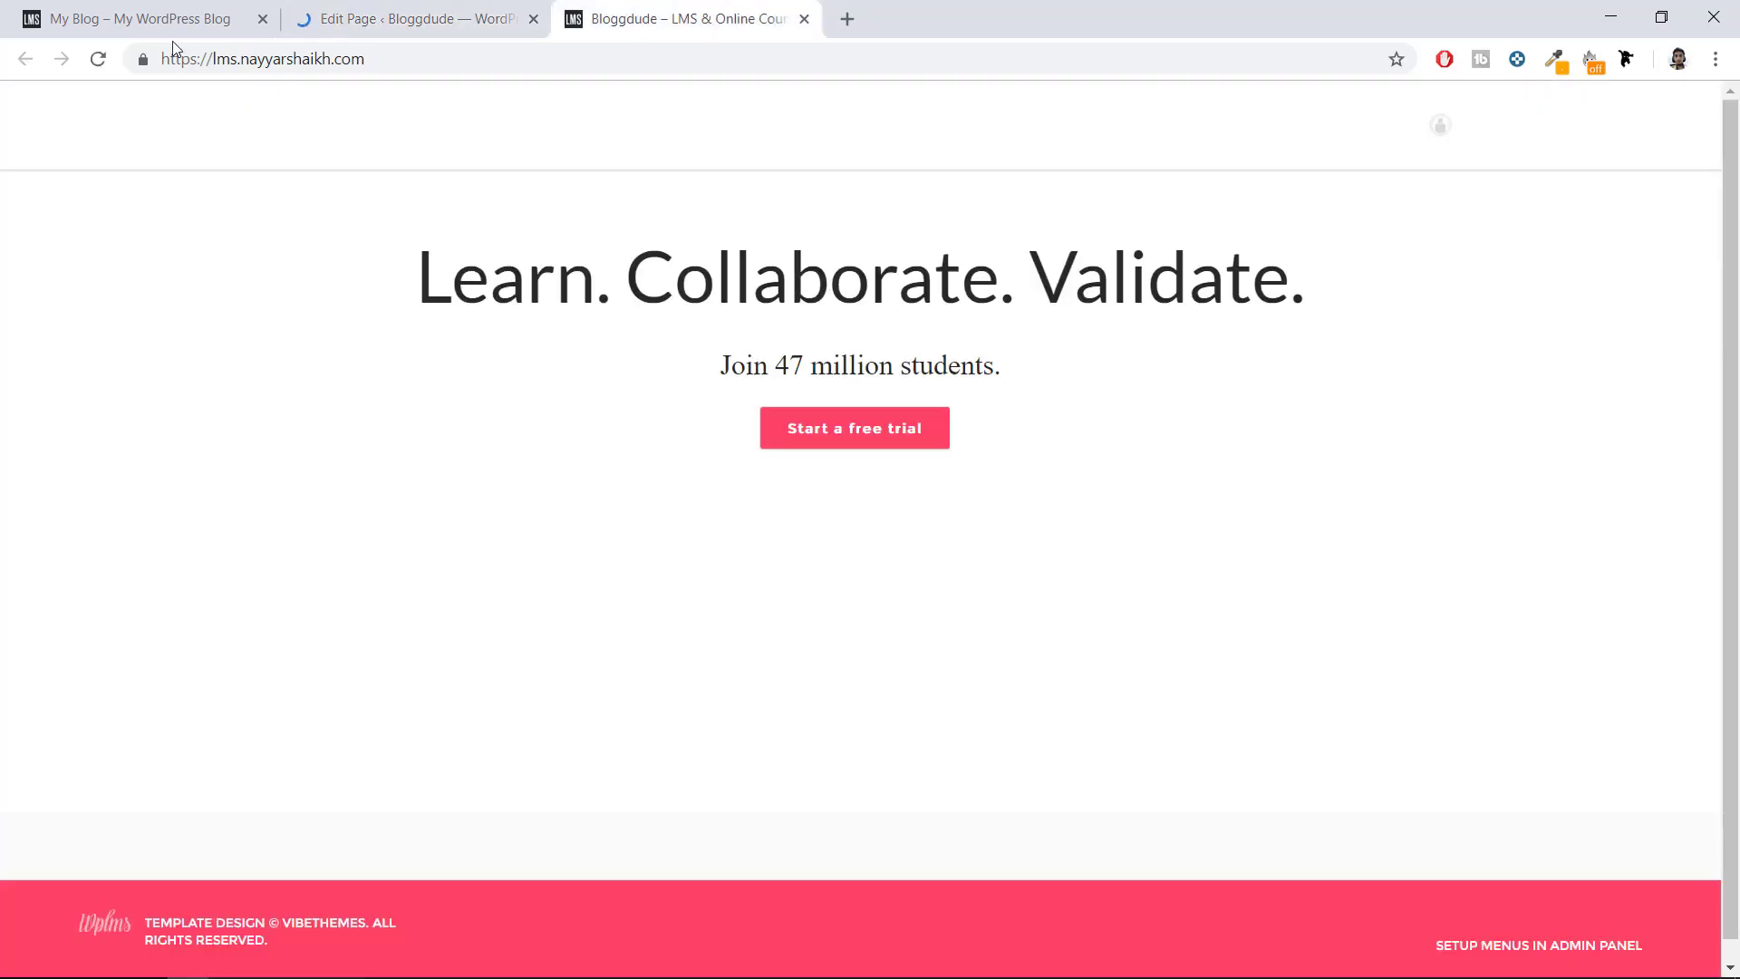
- Reload the live homepage to see the classroom photo behind the hero heading and button
click(100, 59)
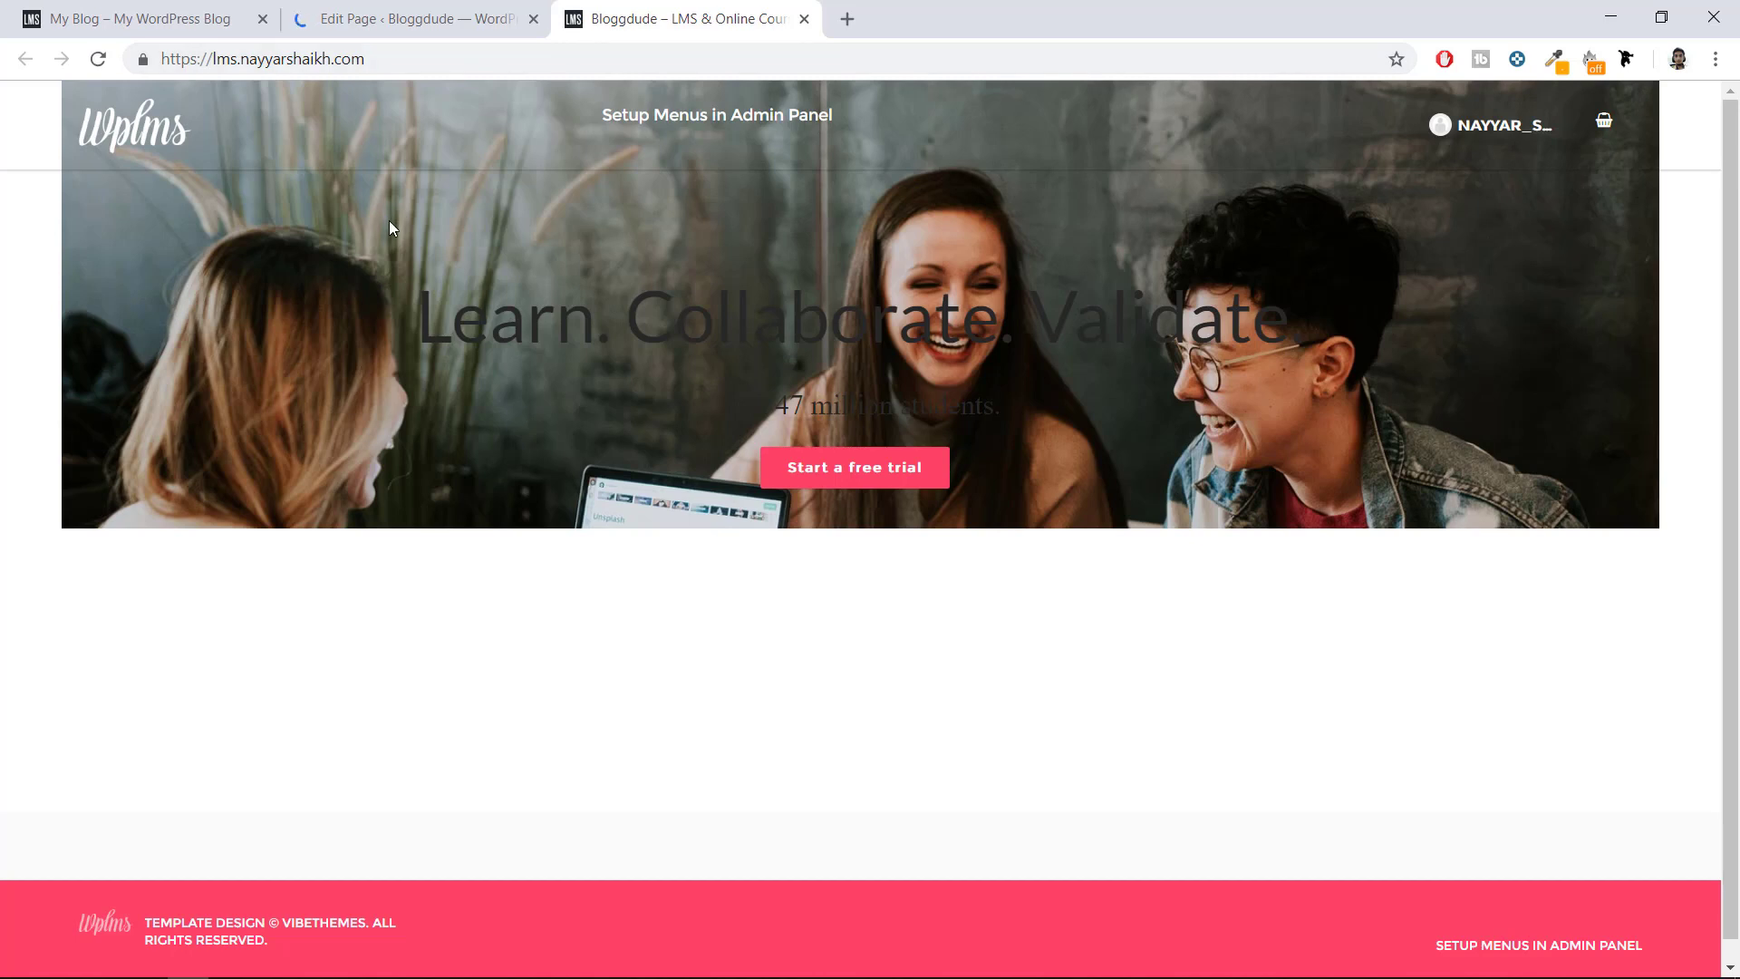
click(1718, 61)
click(1722, 70)
- Set the hero row's Row stretch to Stretch row, save it, update the page, and view the live site
click(413, 11)
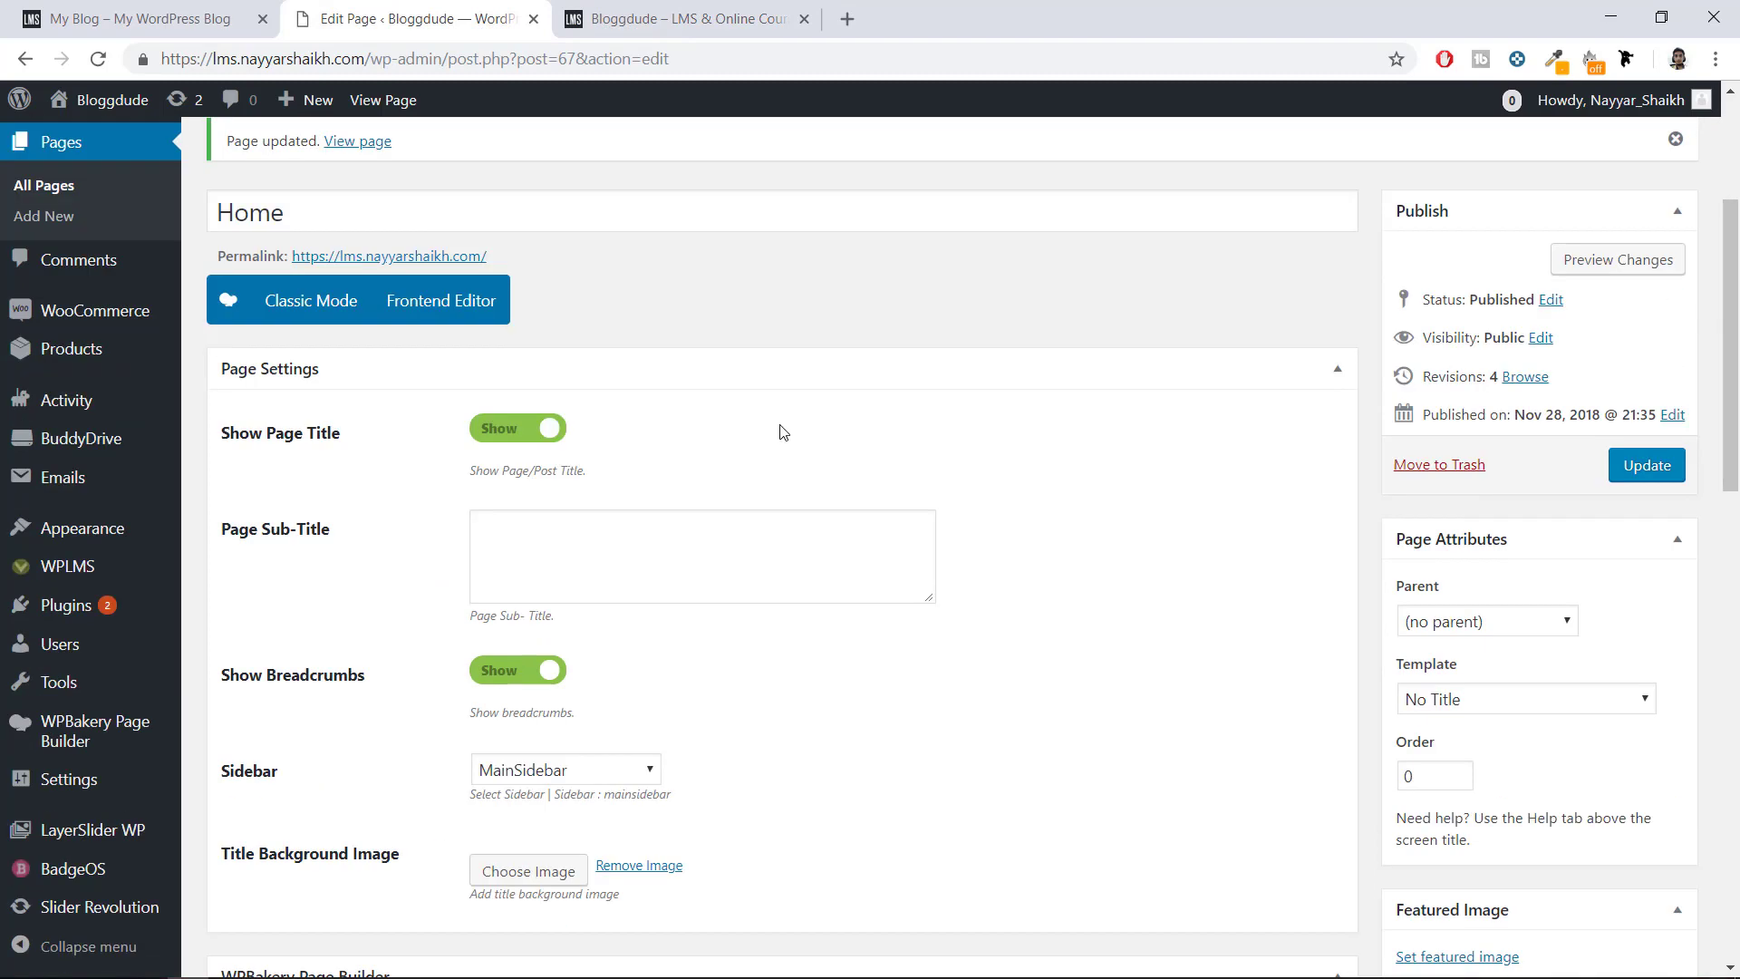
scroll(783, 432, down, 11)
scroll(877, 405, up, 4)
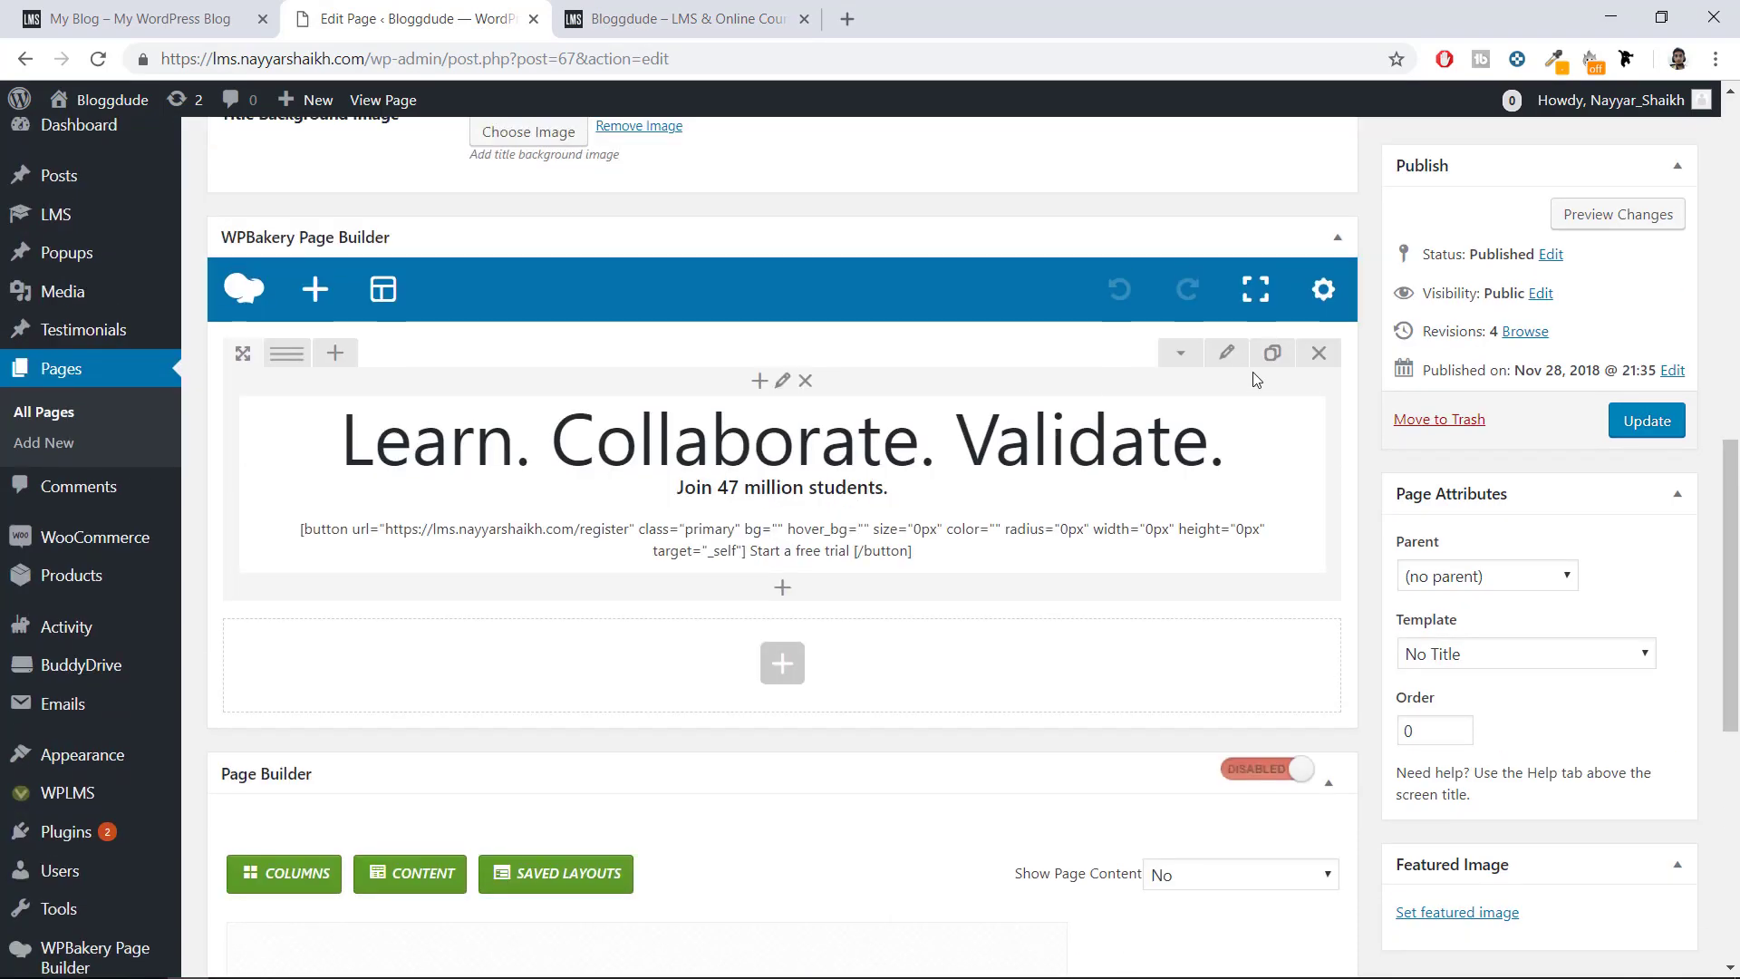
click(1226, 353)
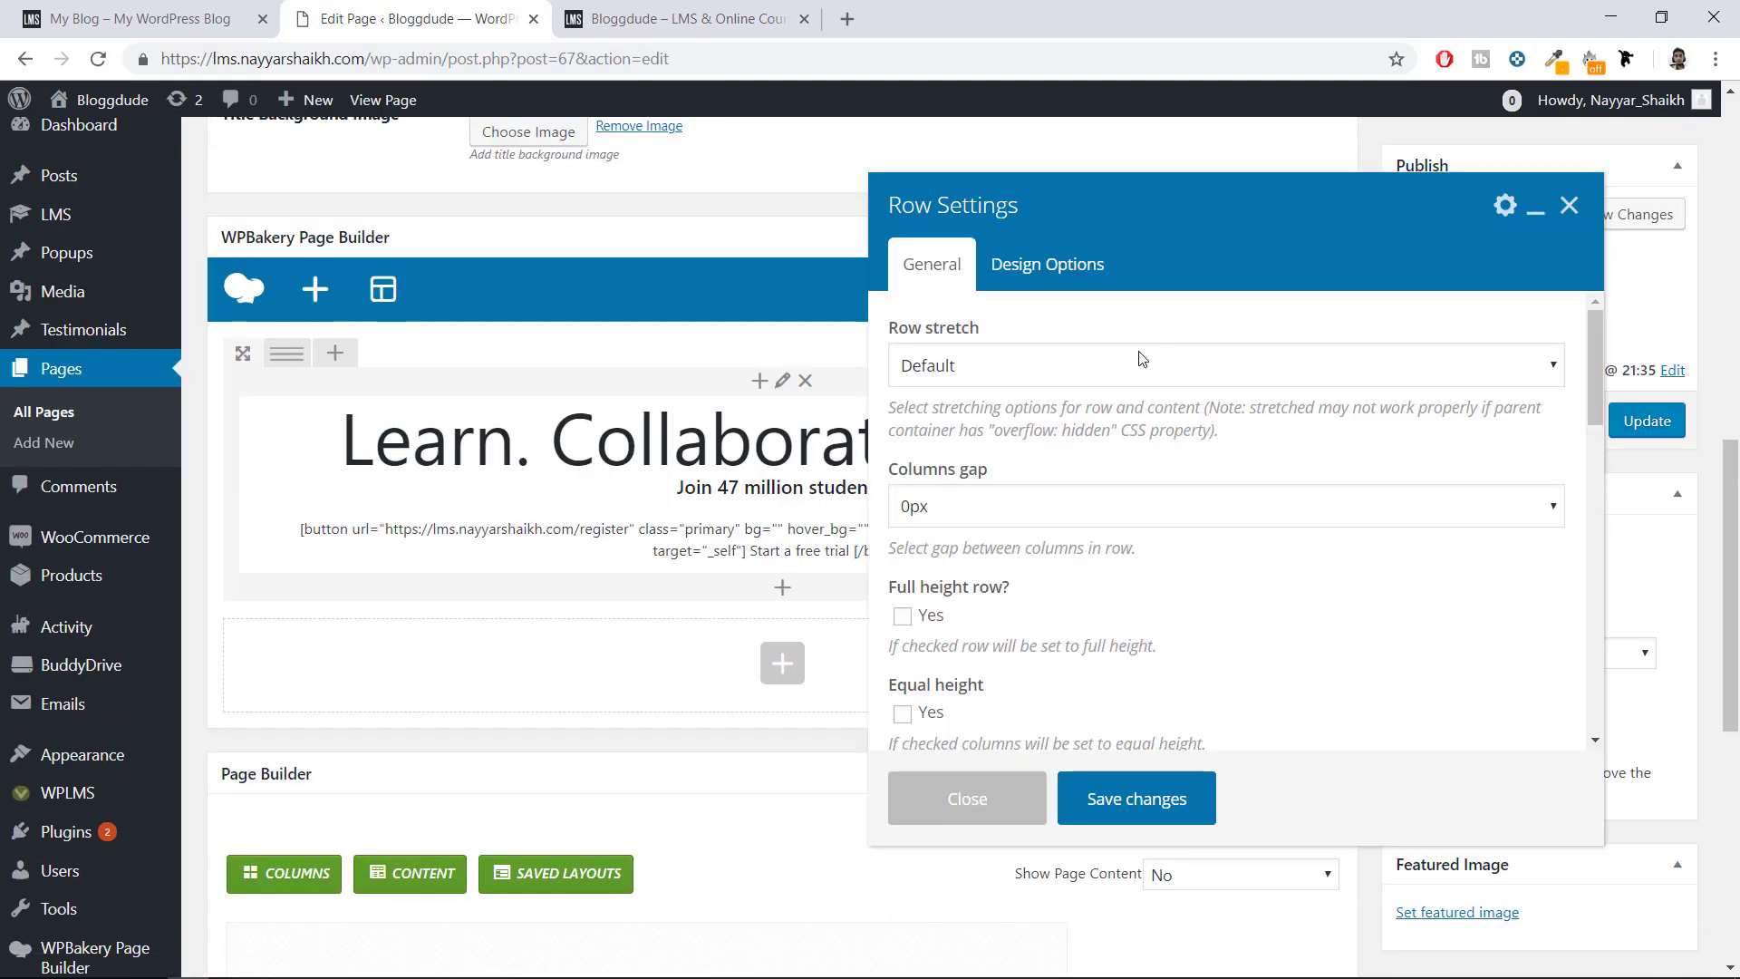
click(1003, 374)
click(992, 426)
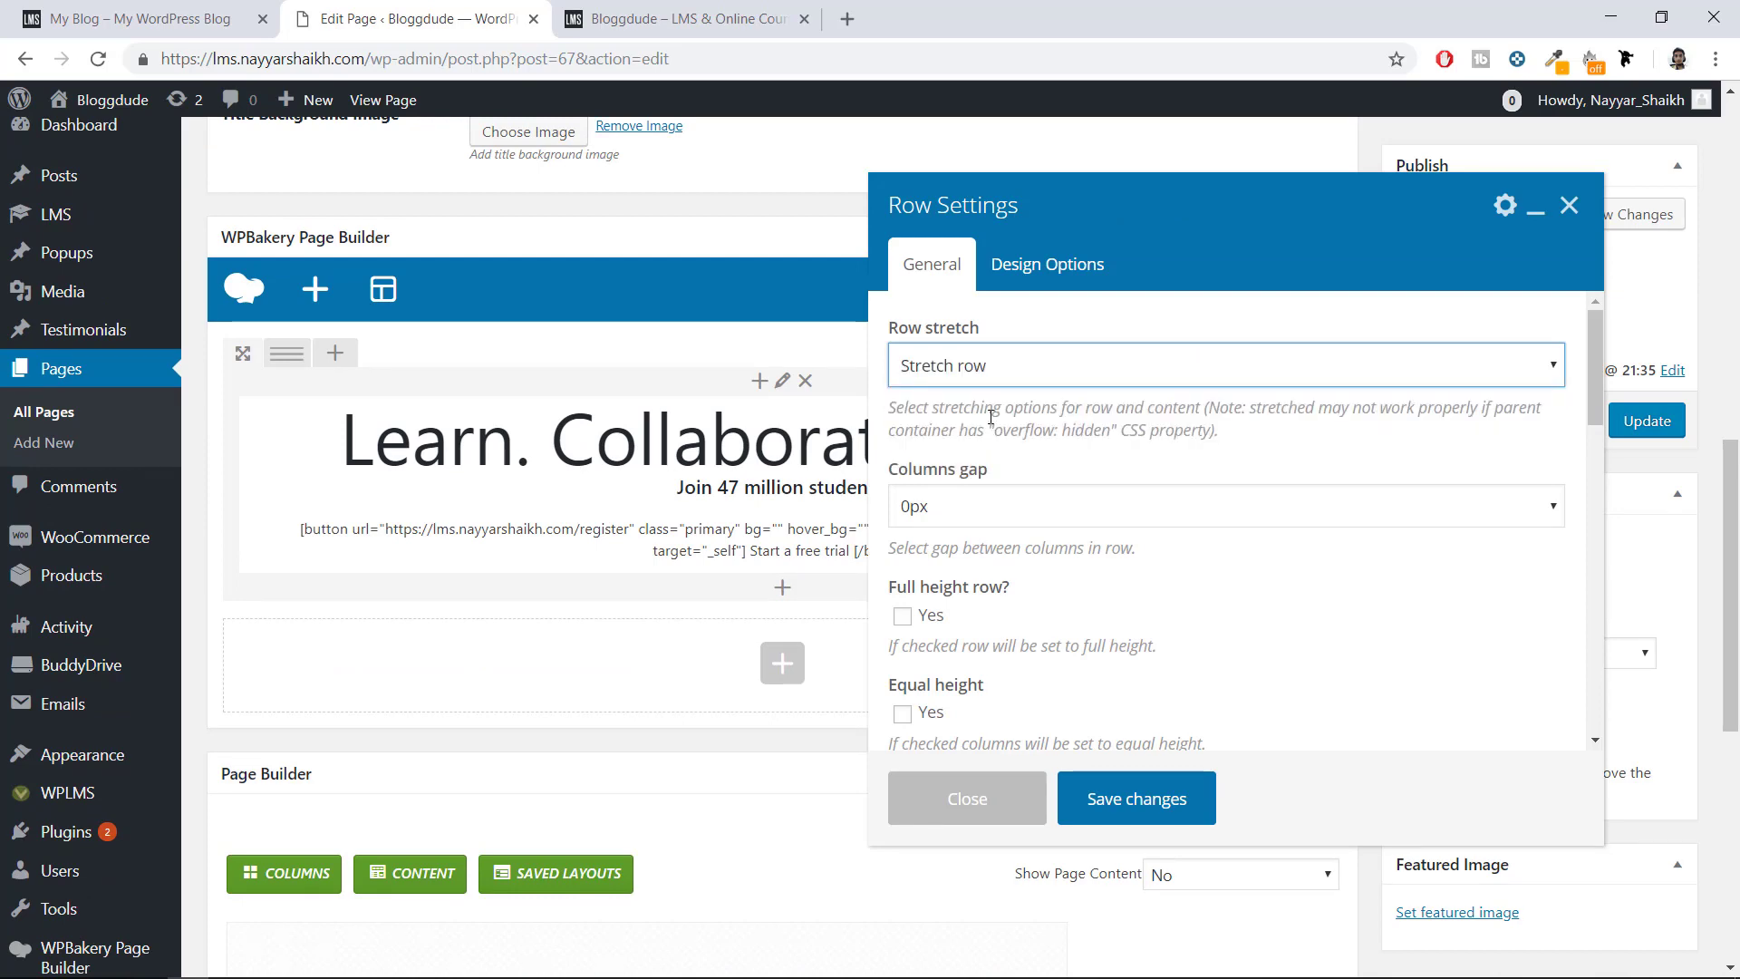
click(1164, 803)
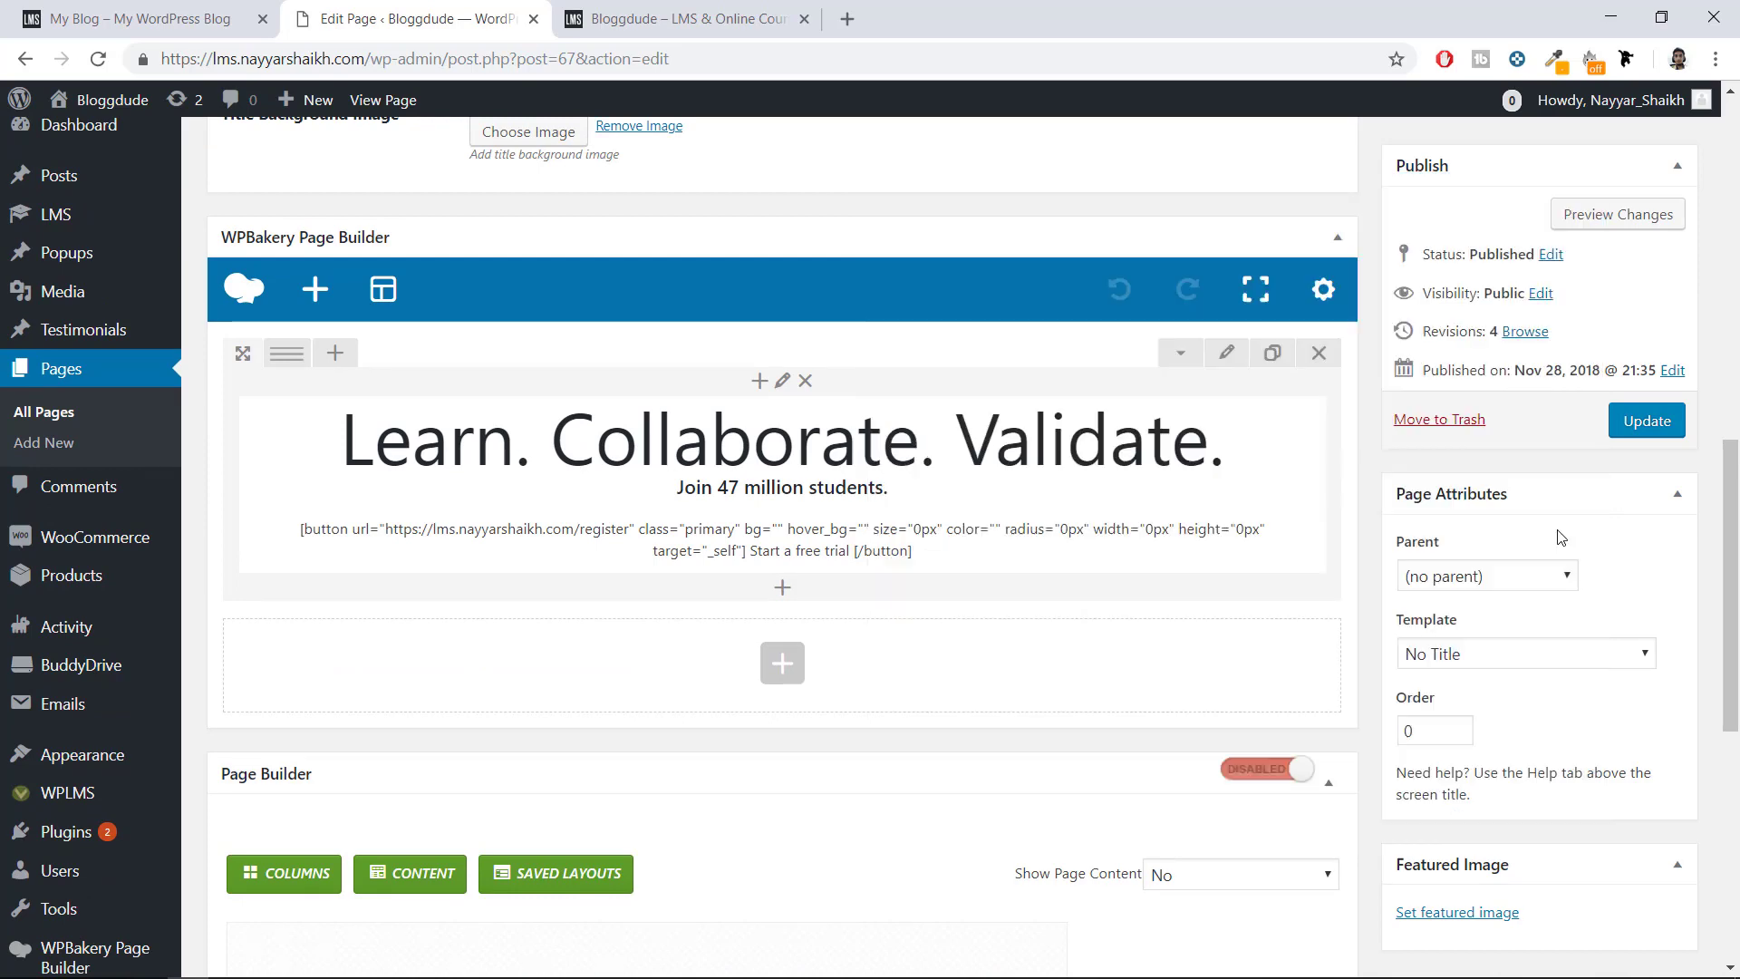
click(1650, 422)
click(745, 11)
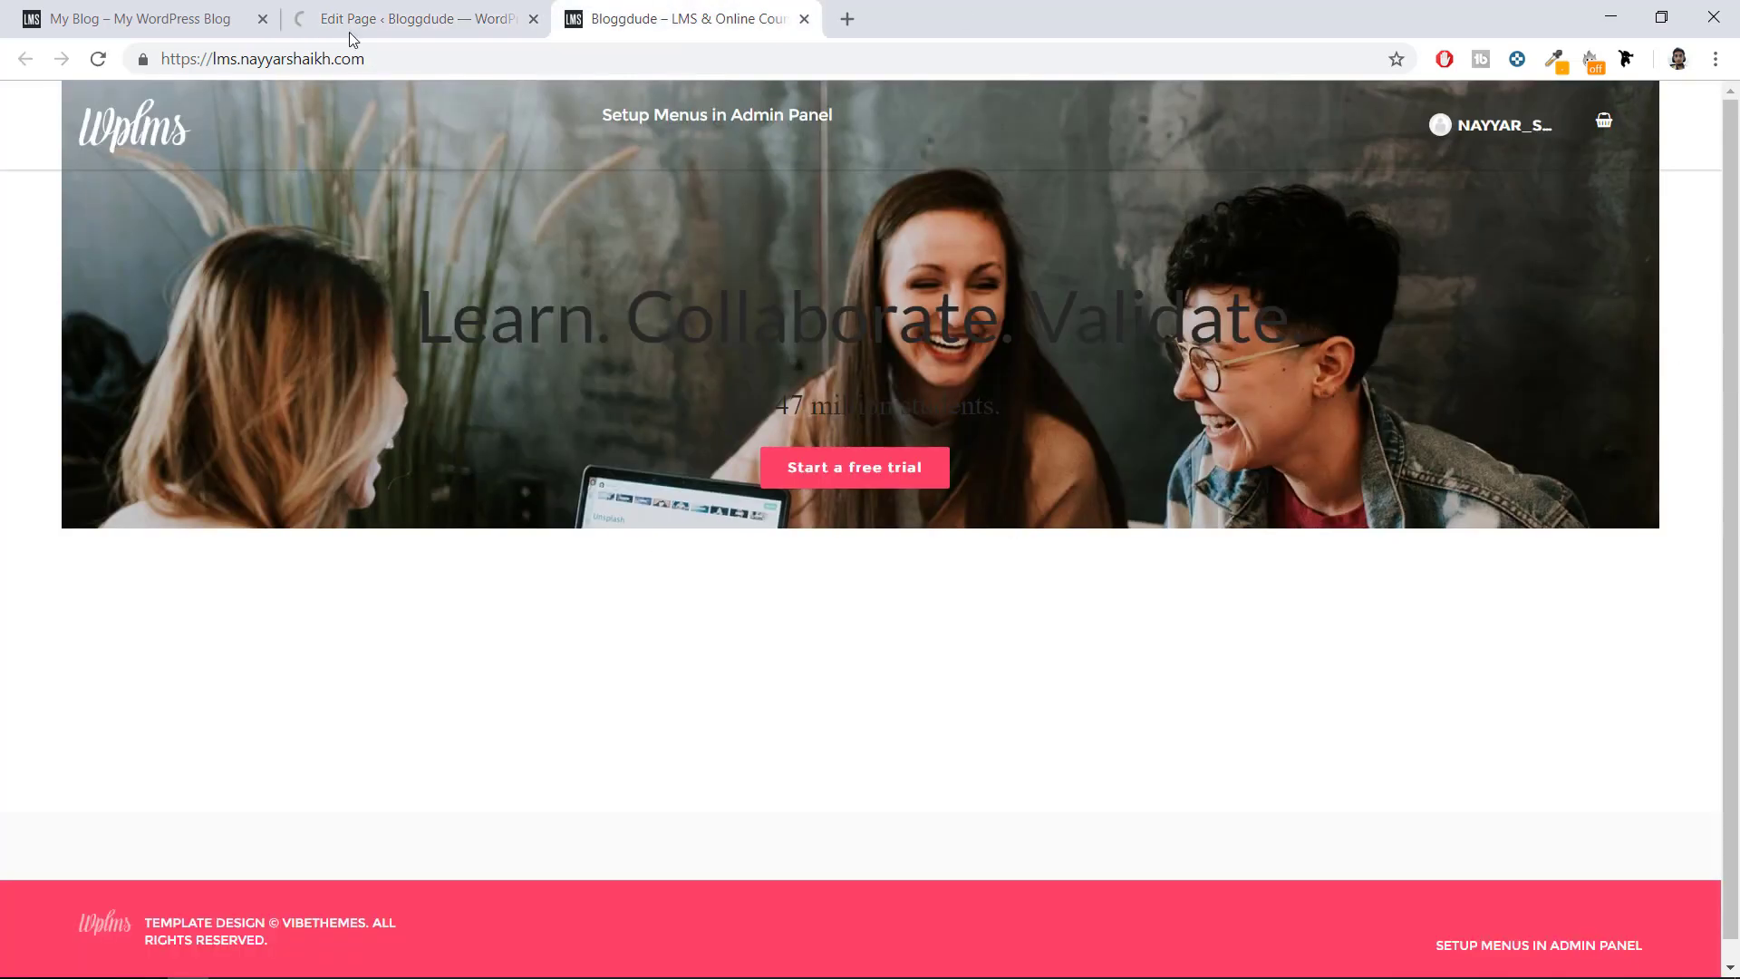
- Reload the live homepage and compare its full-width hero heading with the reference demo
click(97, 58)
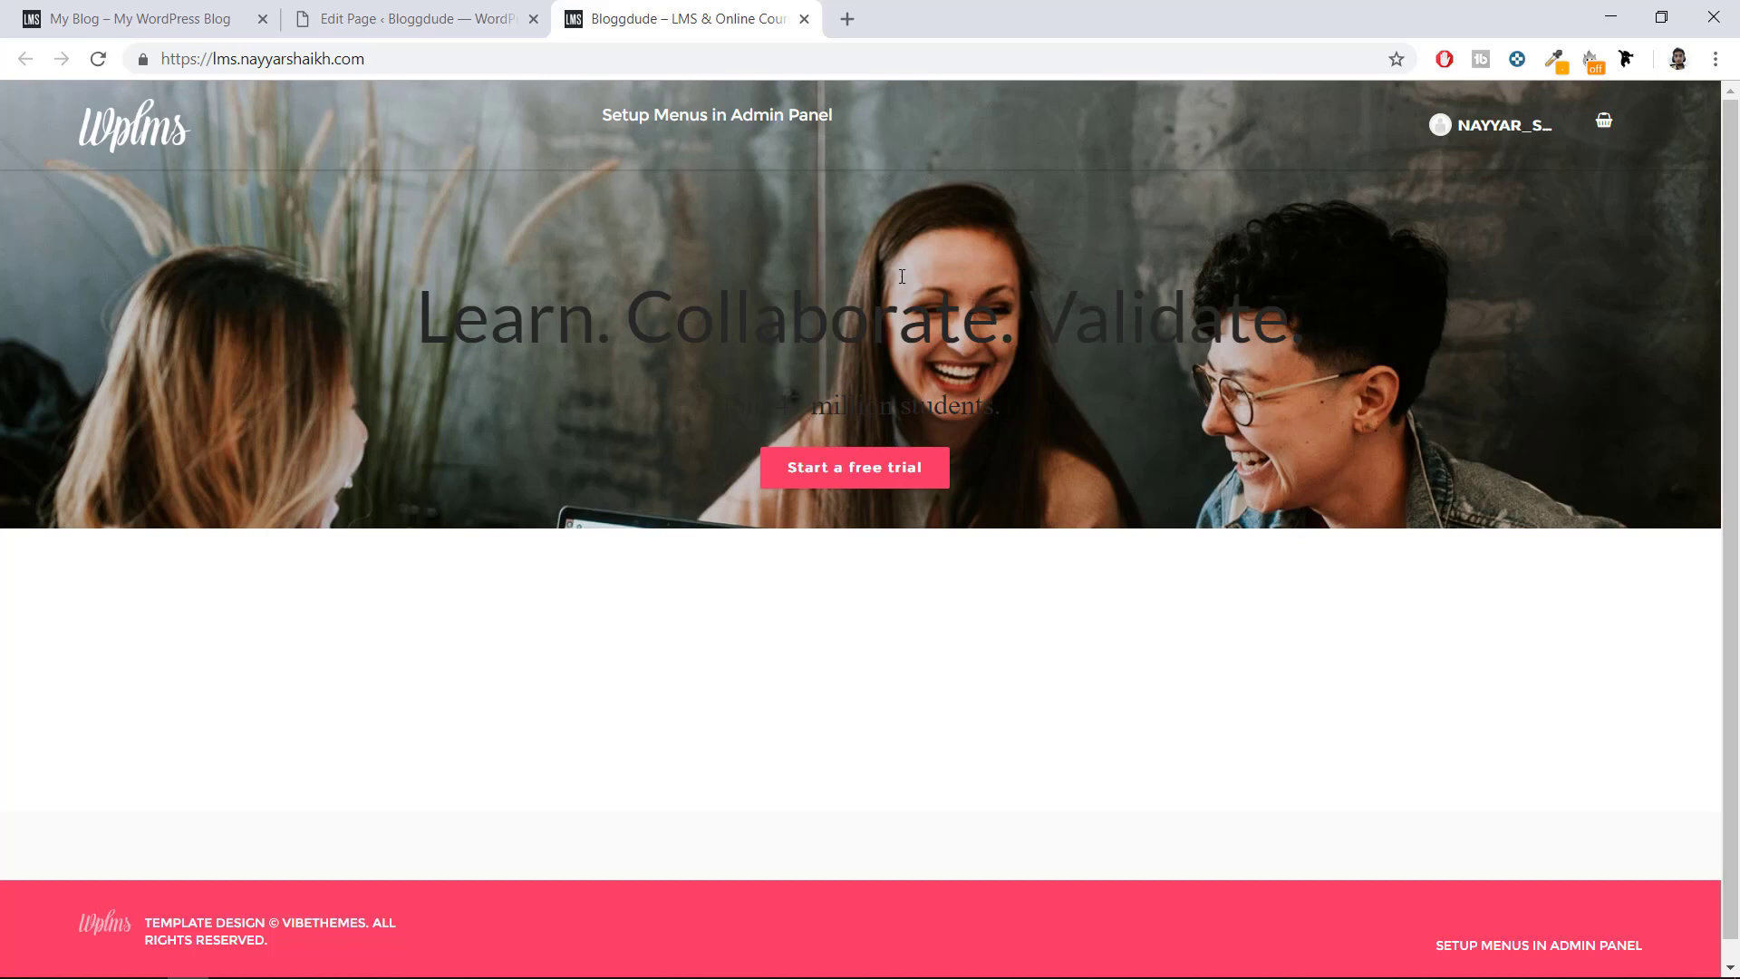
click(145, 19)
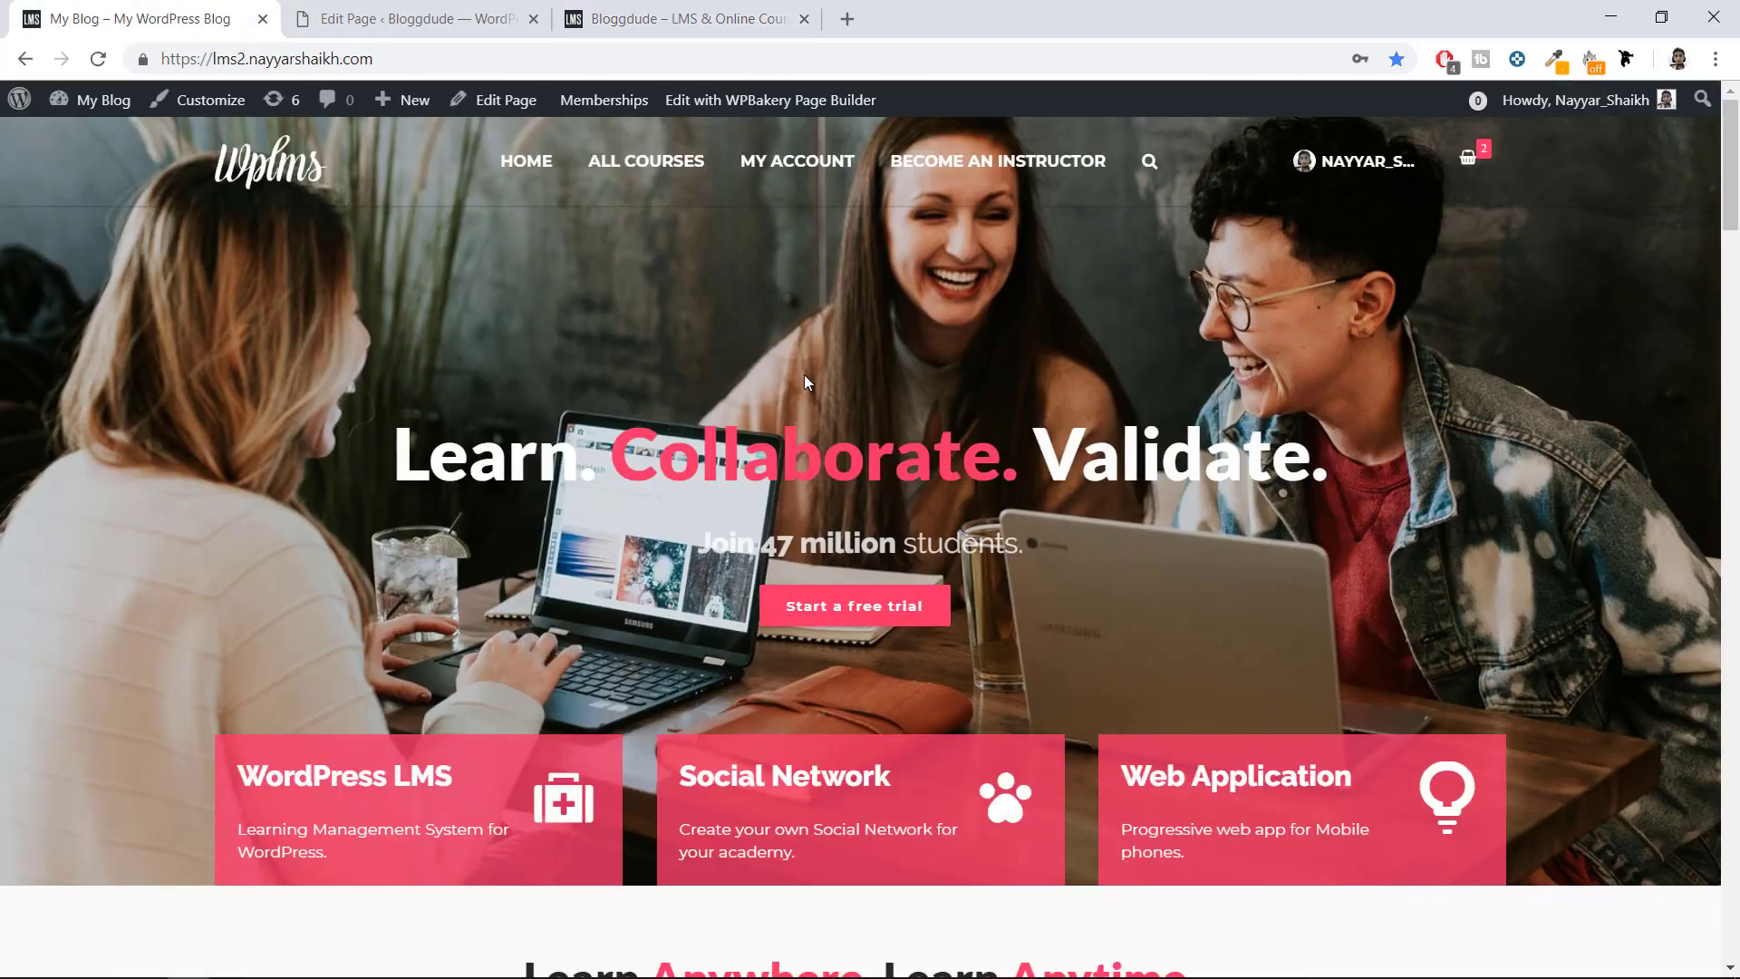
drag(399, 449, 1381, 455)
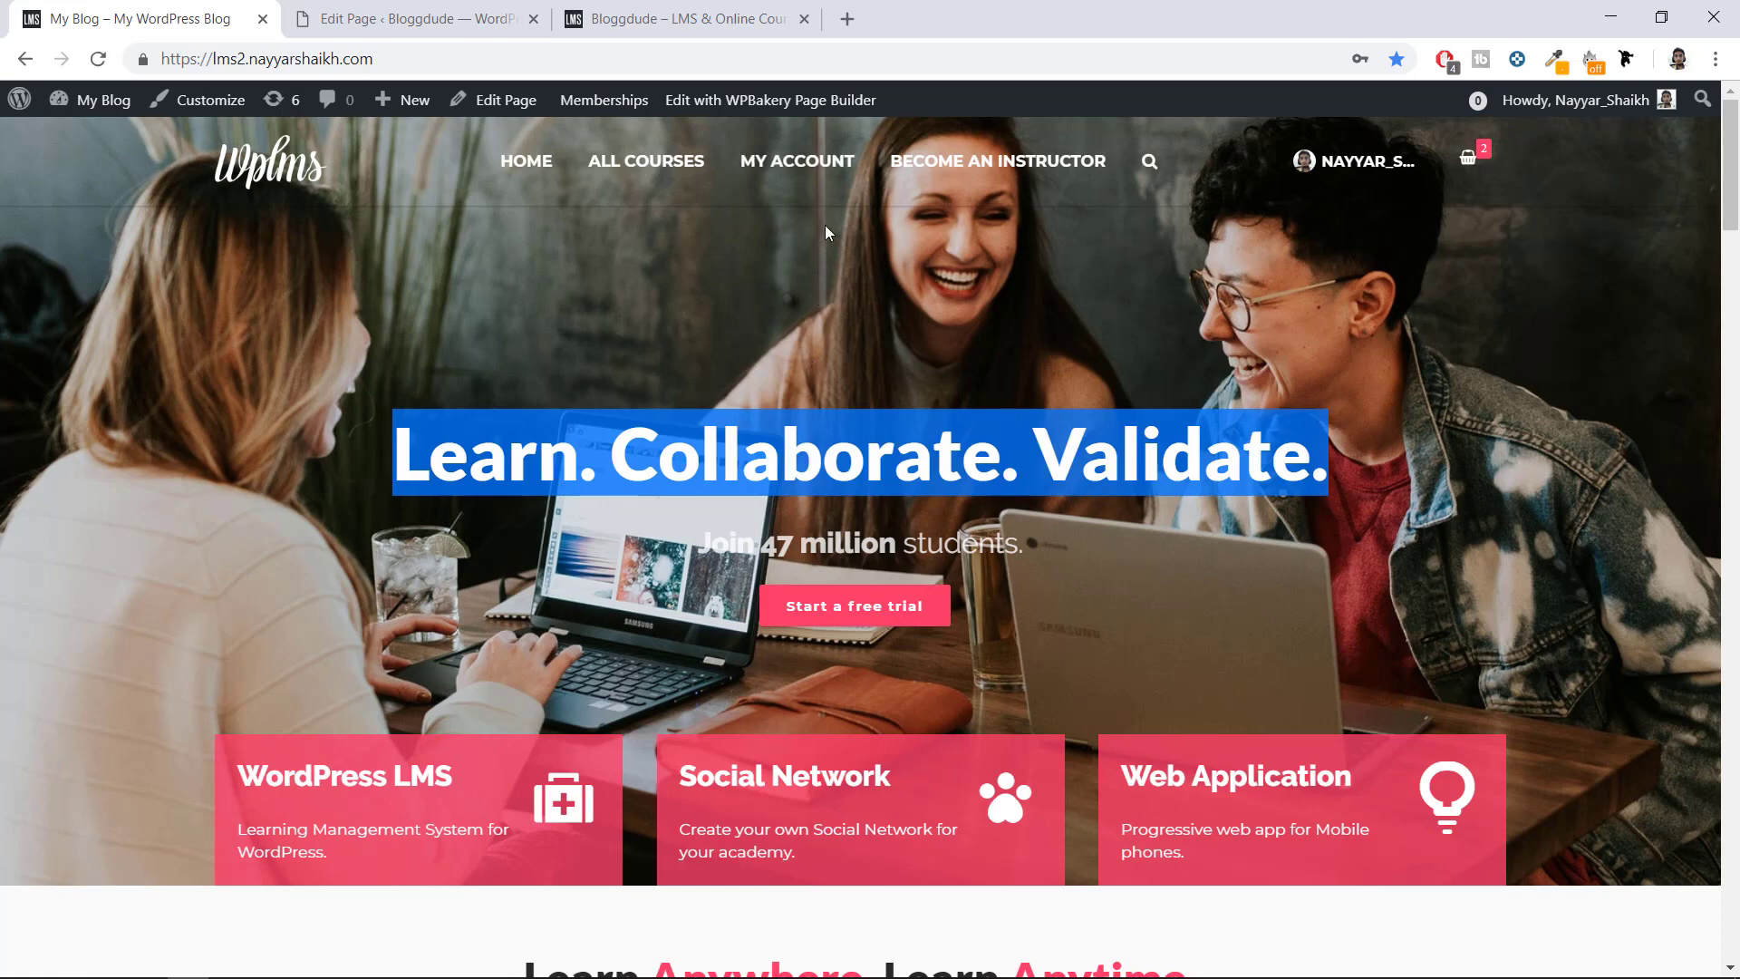
click(573, 7)
drag(489, 319, 825, 218)
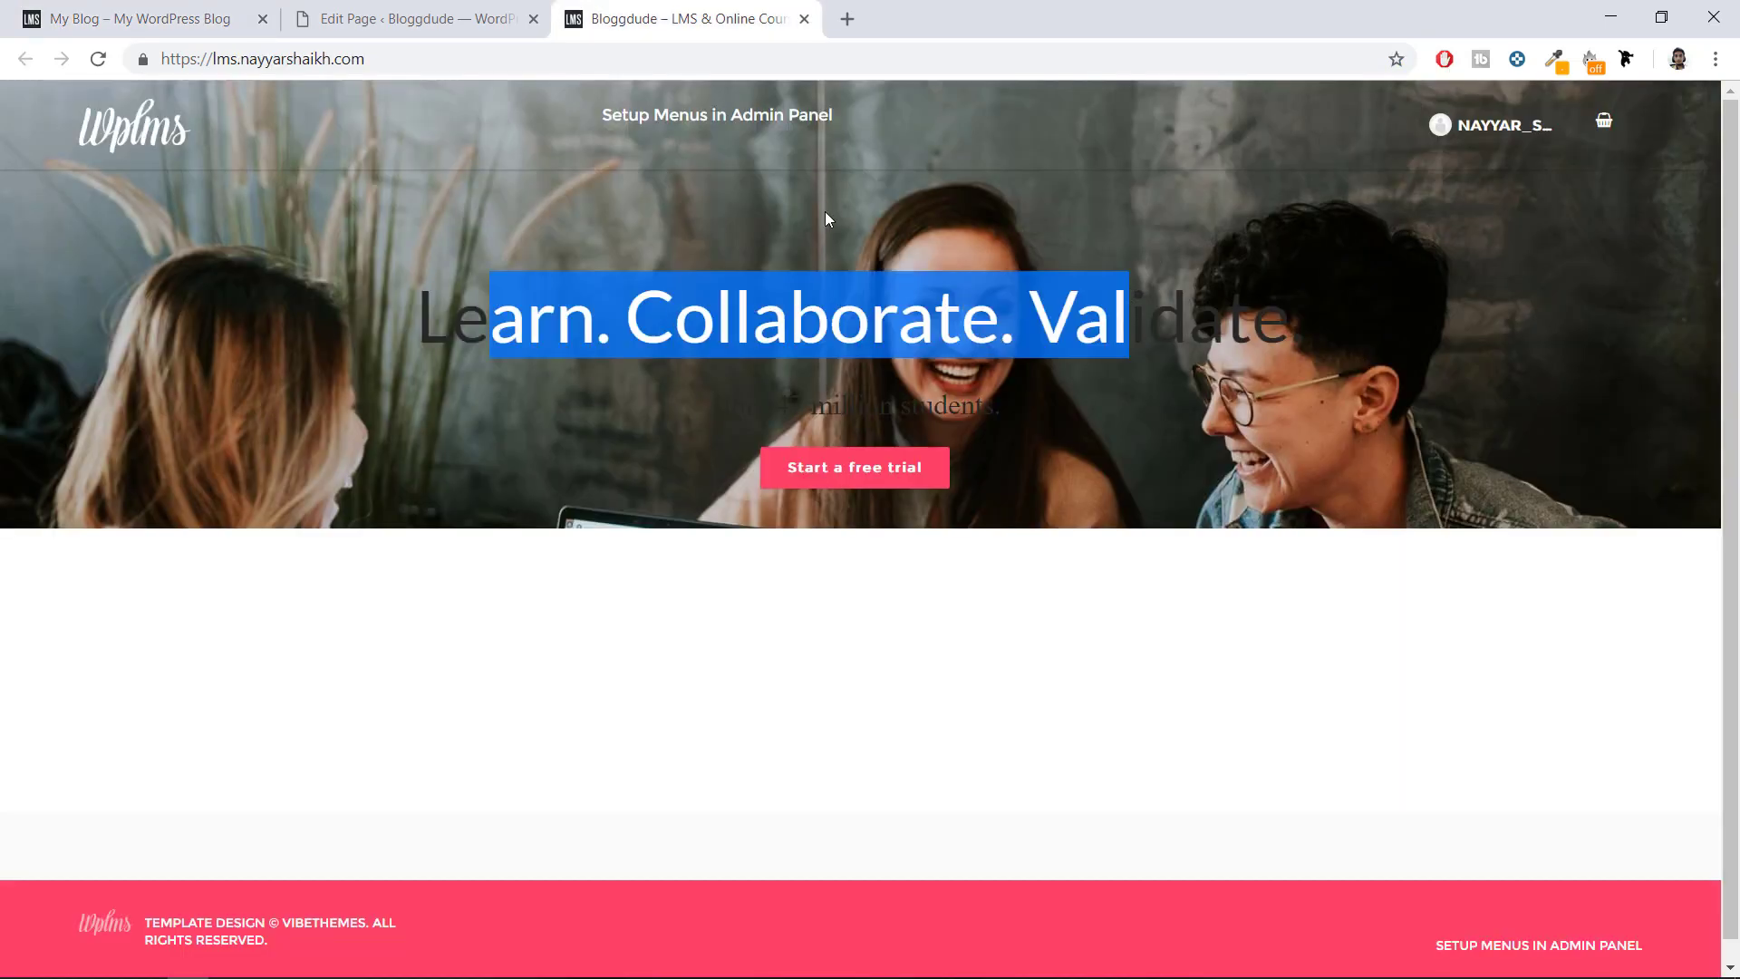
- Return to the Home page editor and scroll down to the WPBakery hero row
click(458, 18)
scroll(848, 544, down, 6)
scroll(852, 546, down, 4)
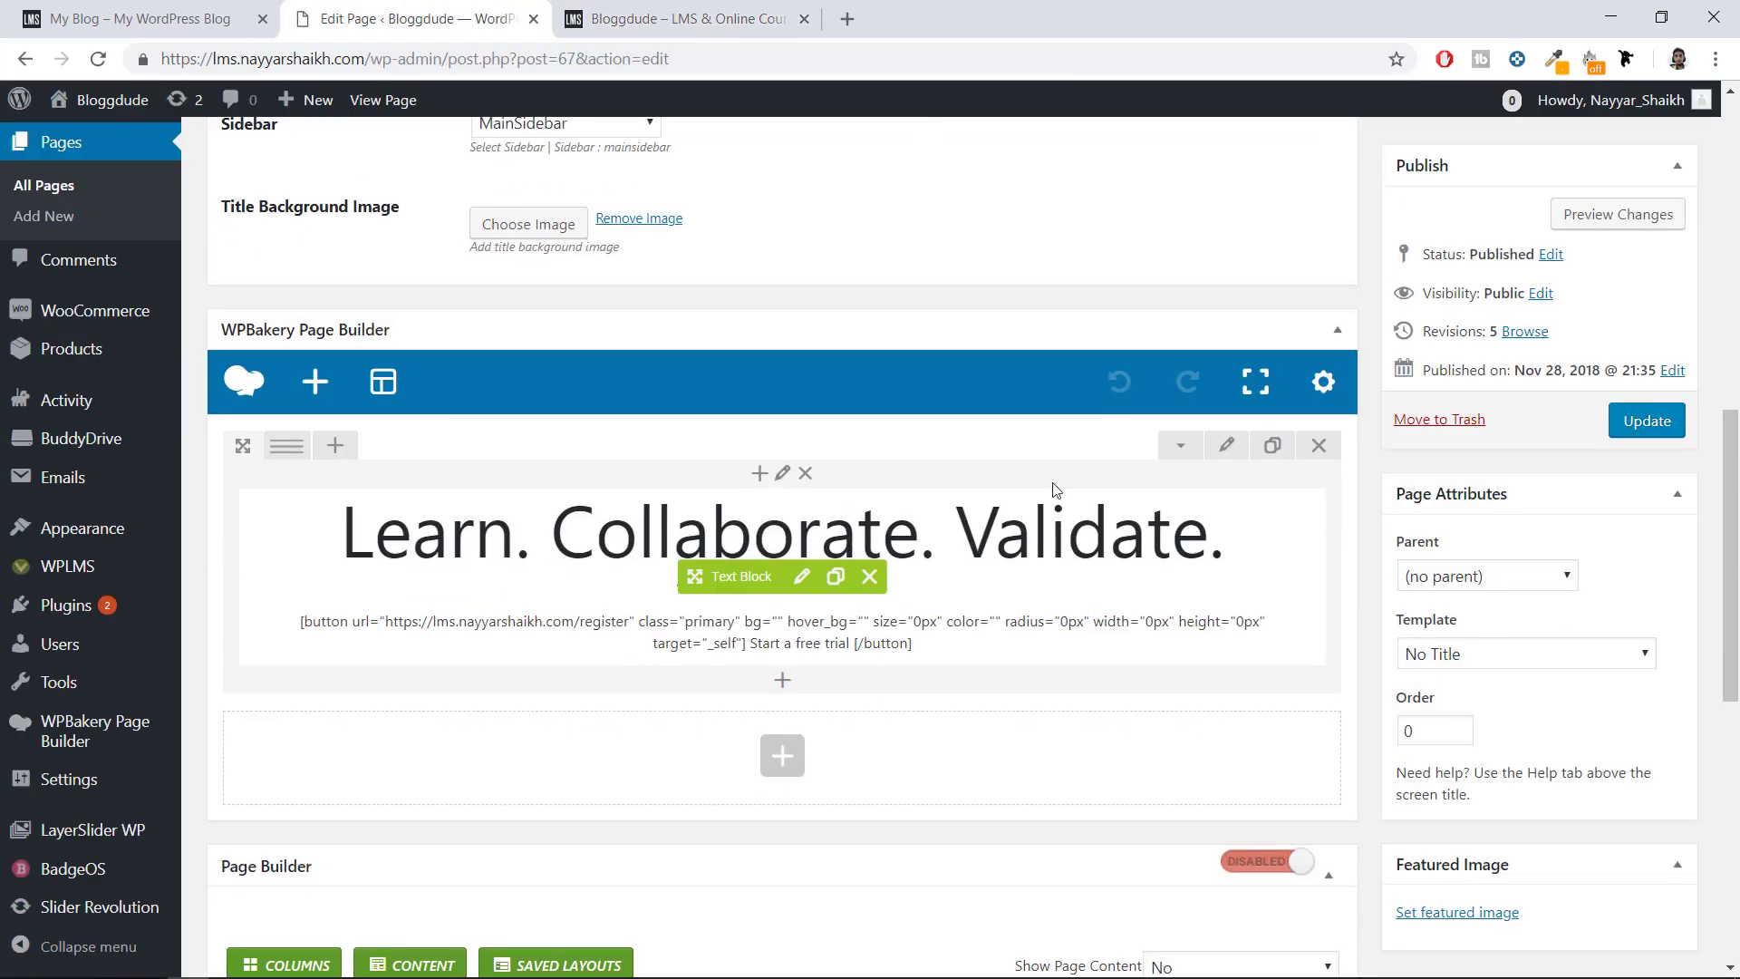
- Give the hero row a top padding of 60 in Design Options and update the page
click(1226, 447)
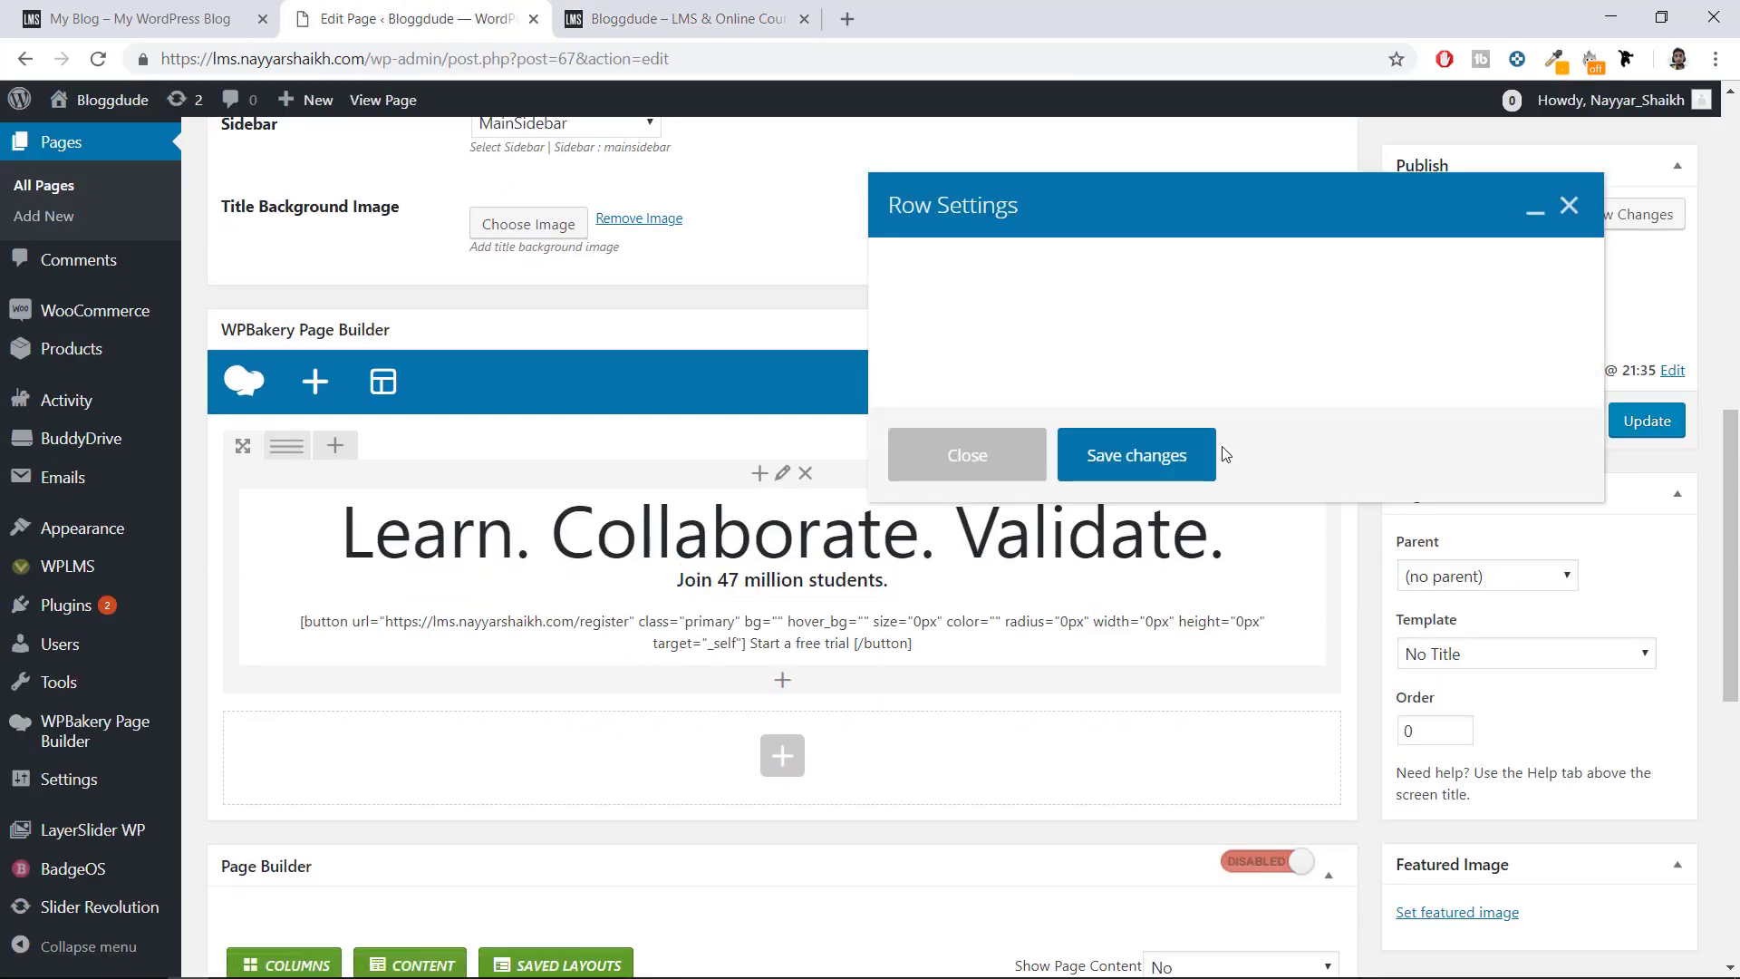
click(1061, 275)
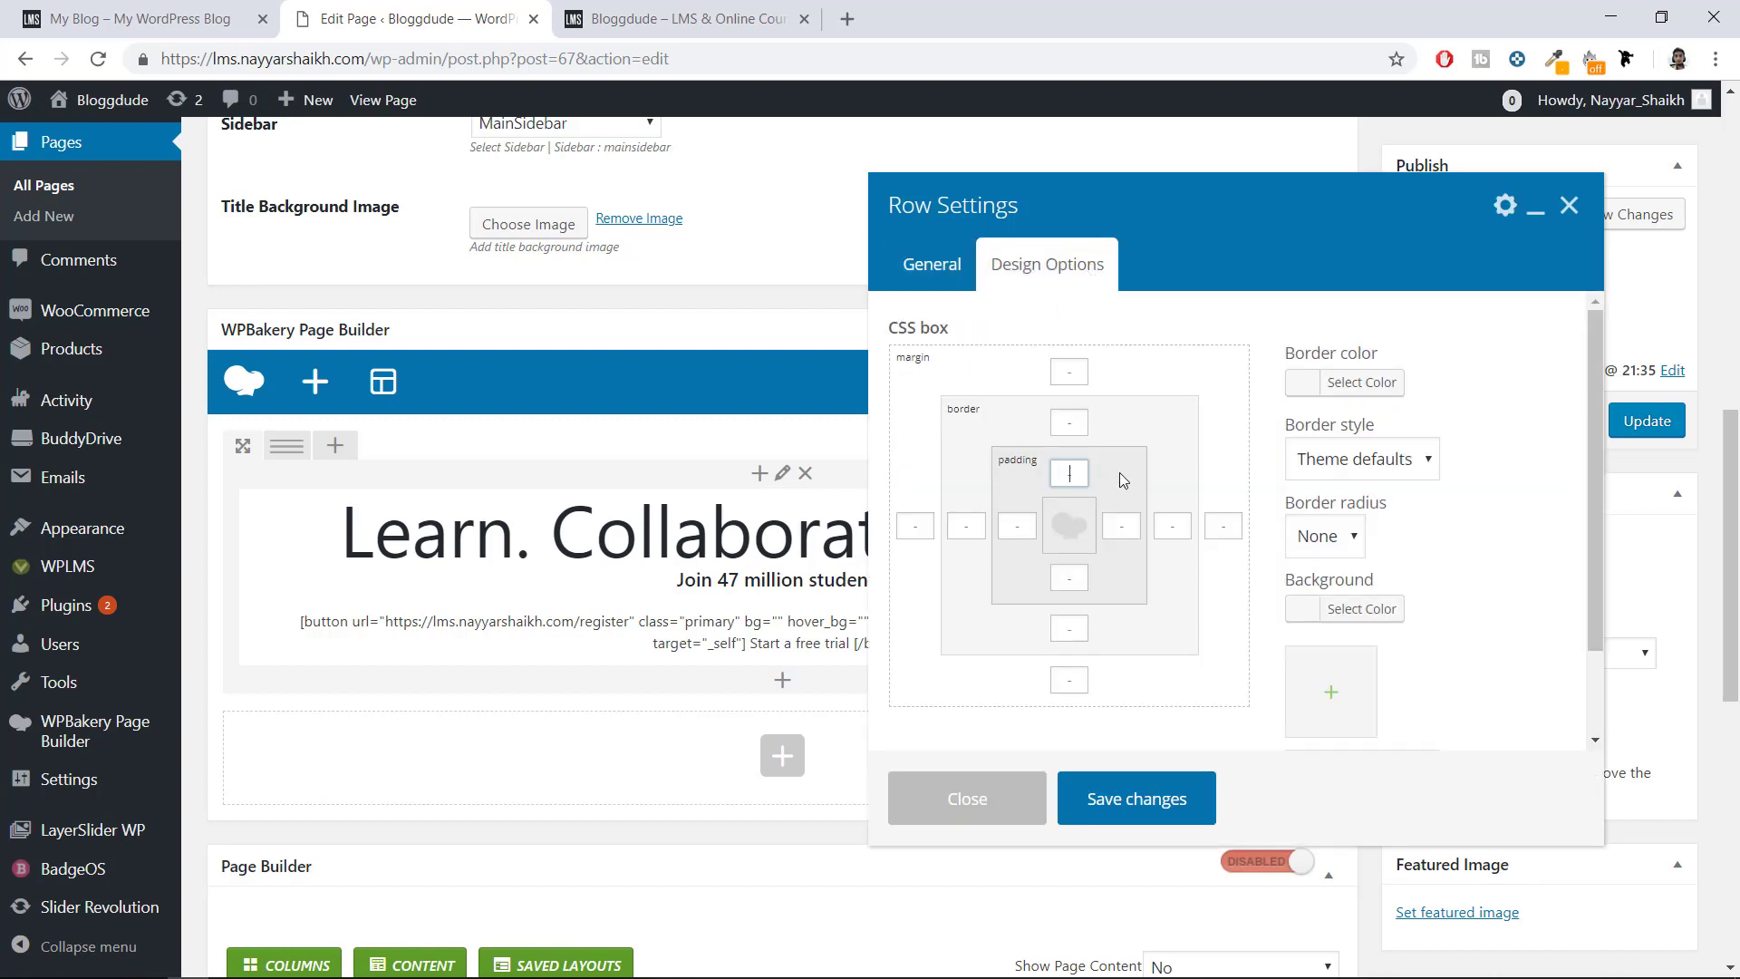
text(60)
click(1141, 804)
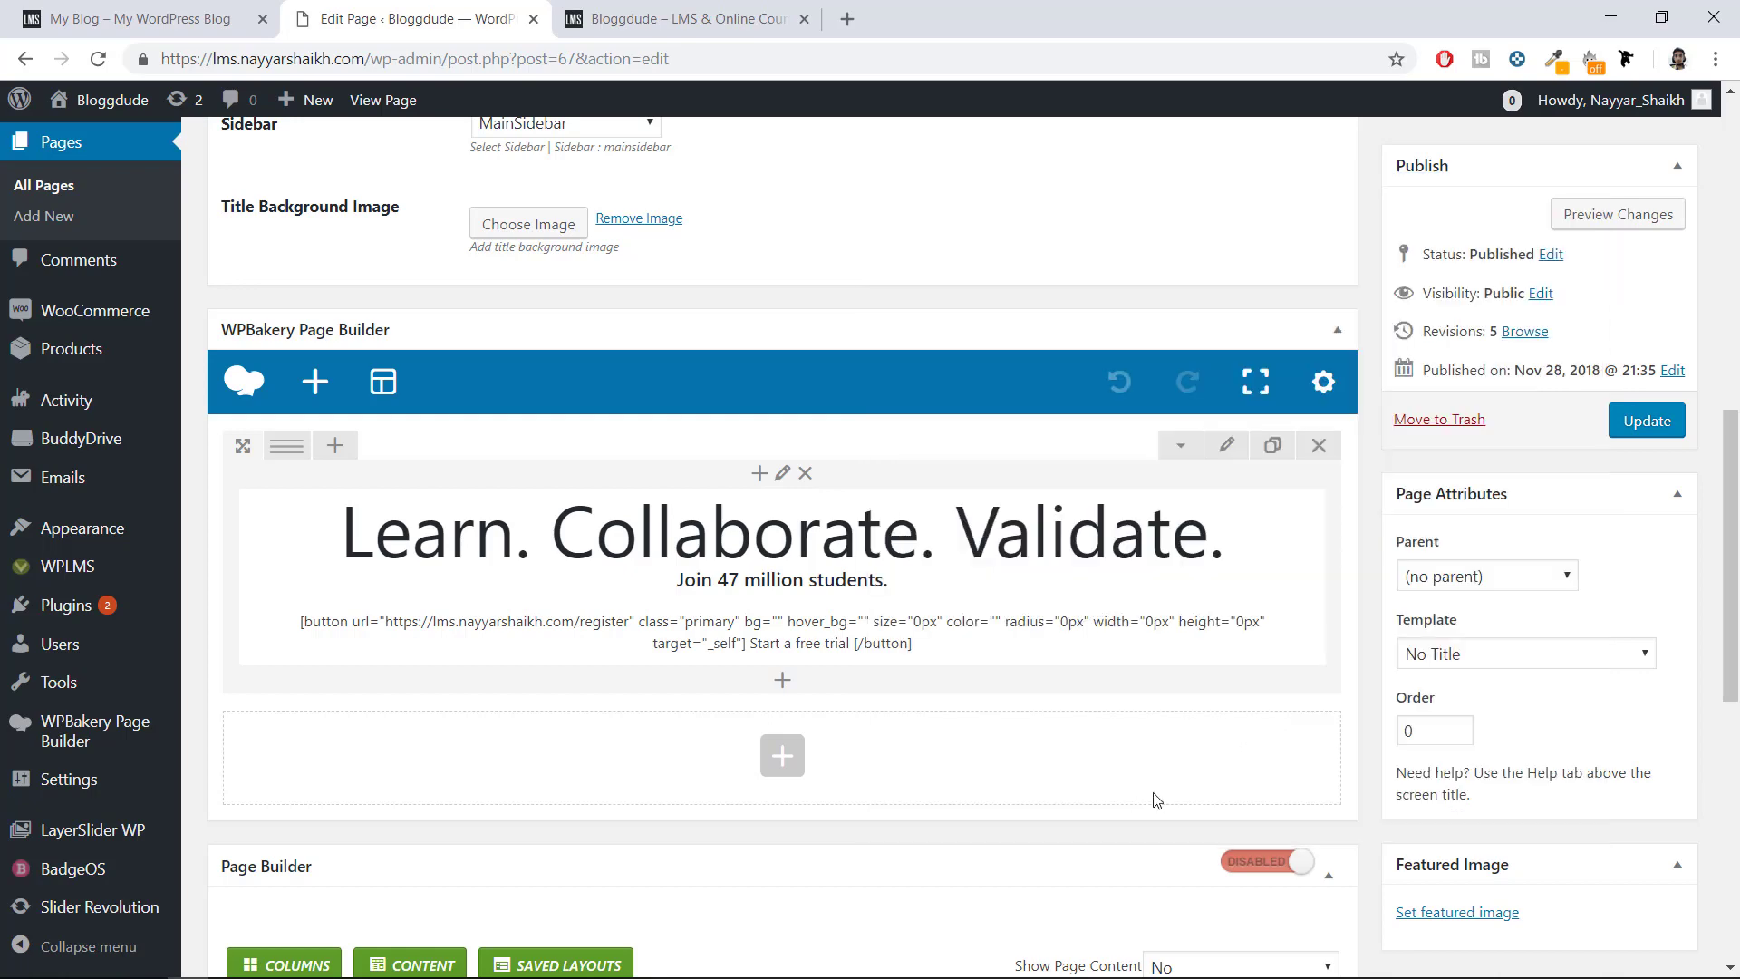
click(1639, 423)
- Reload the live site to check the taller hero, then go back to the page editor
click(649, 7)
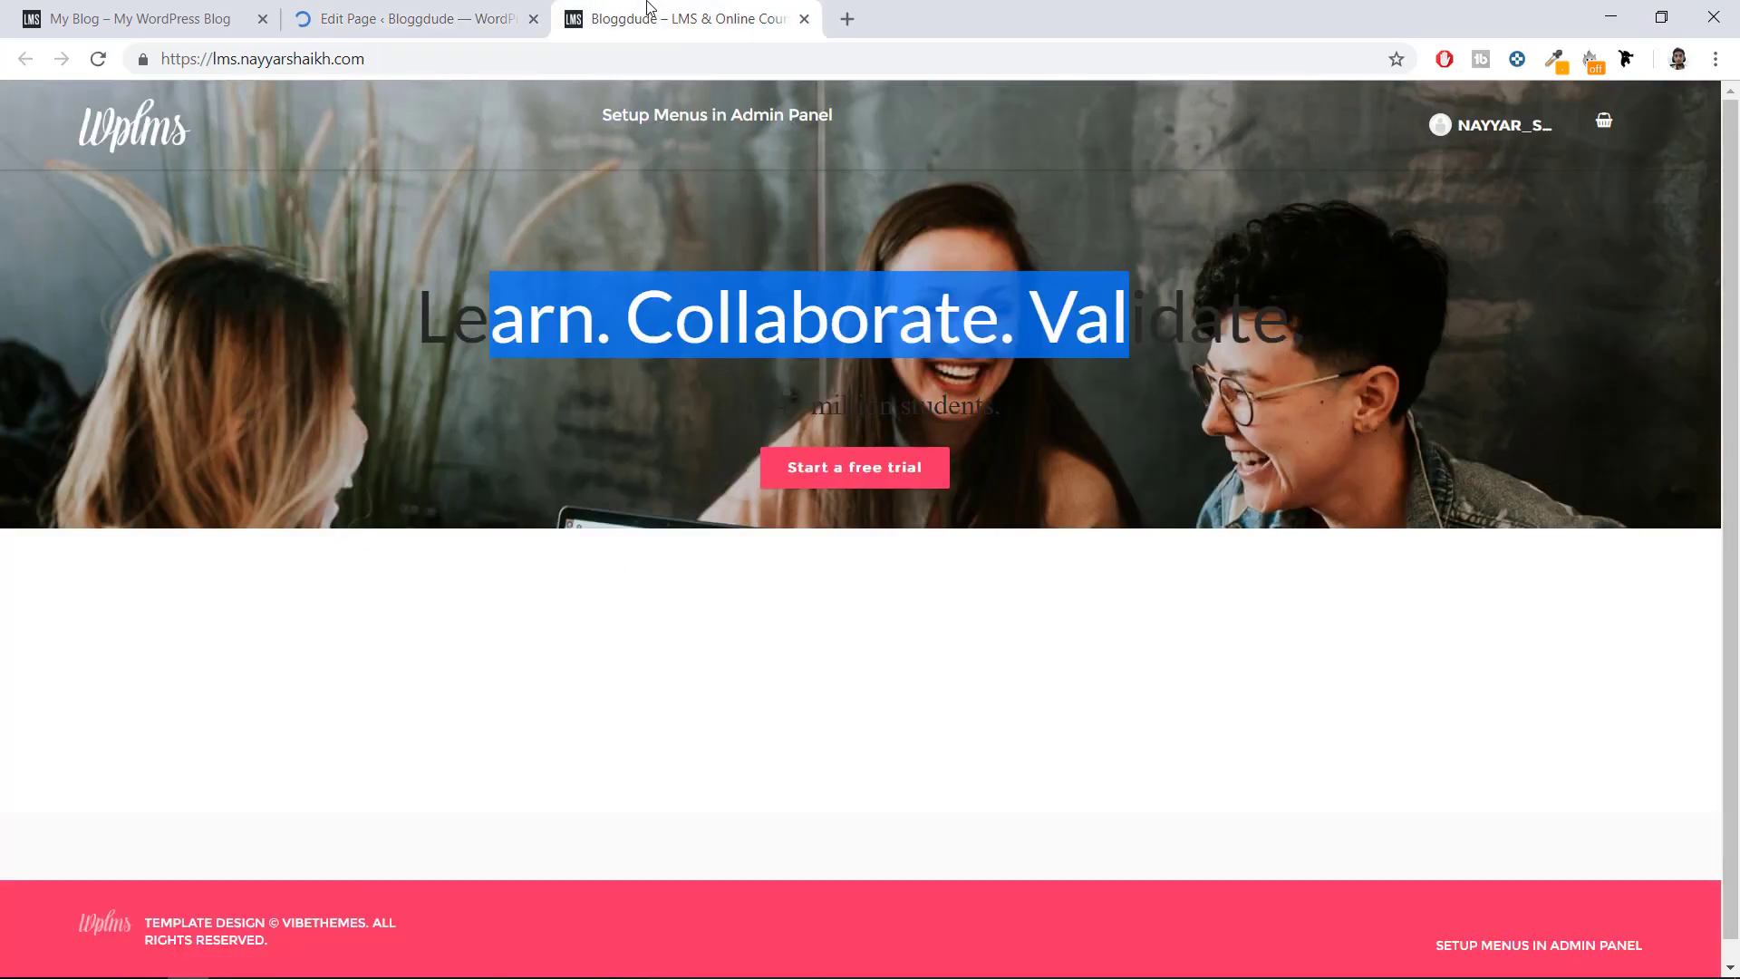
click(97, 59)
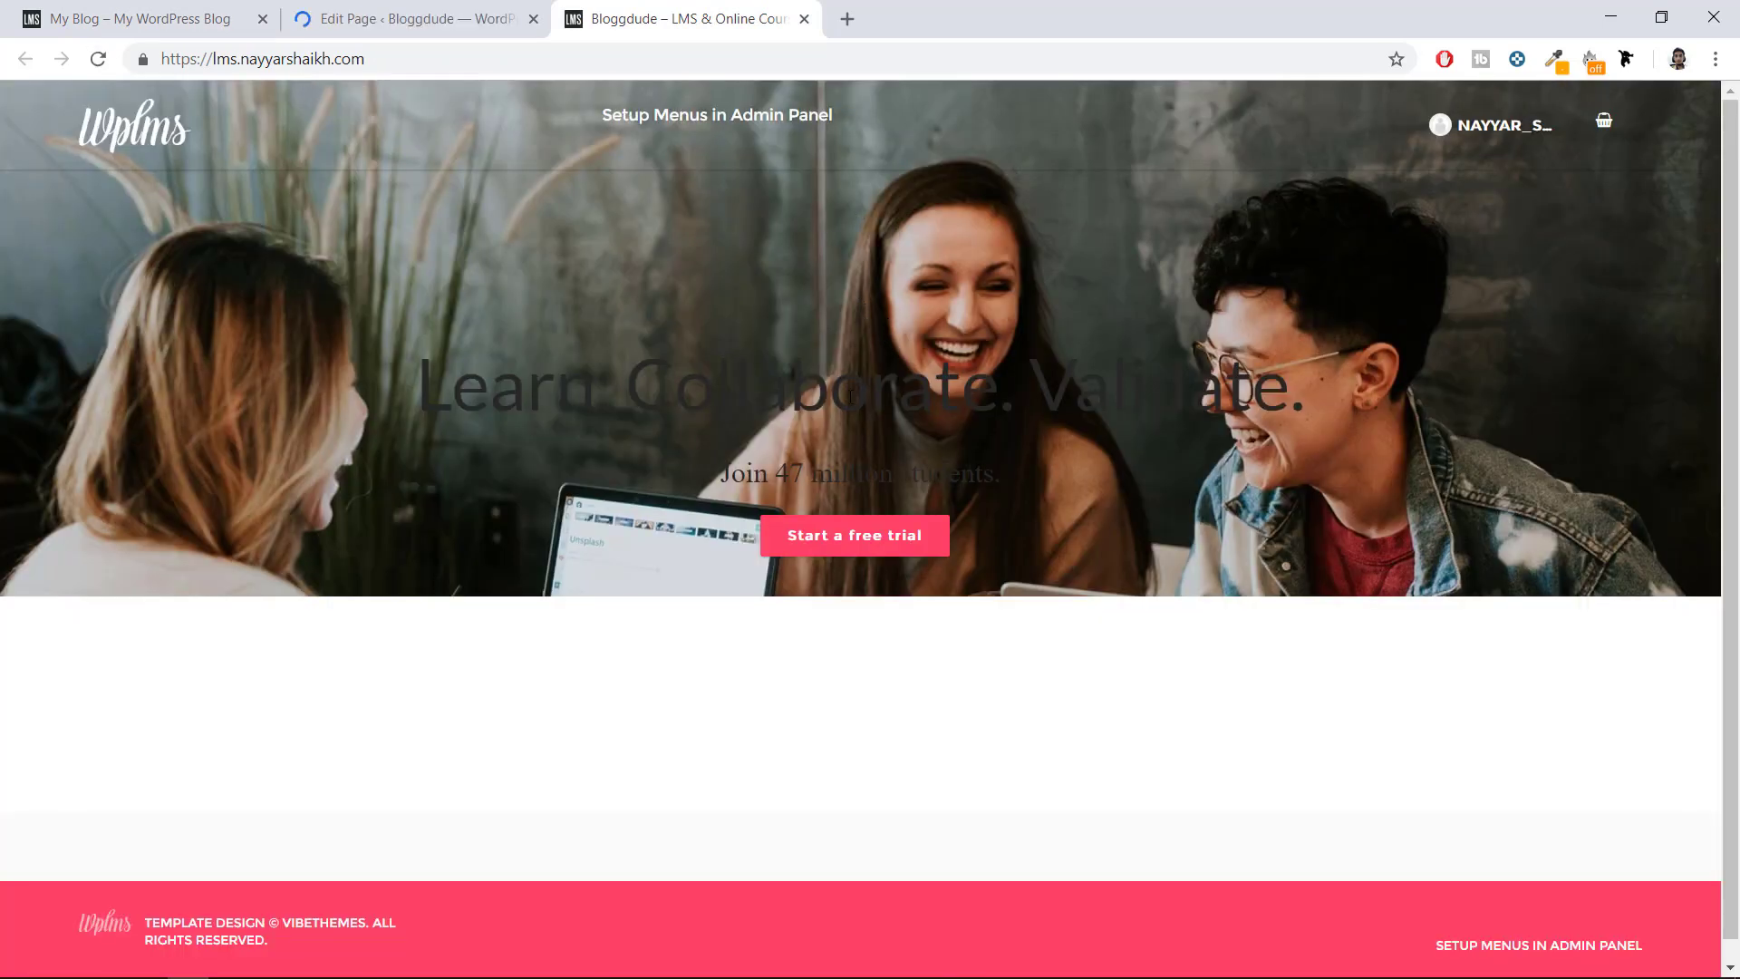
drag(472, 408, 1118, 421)
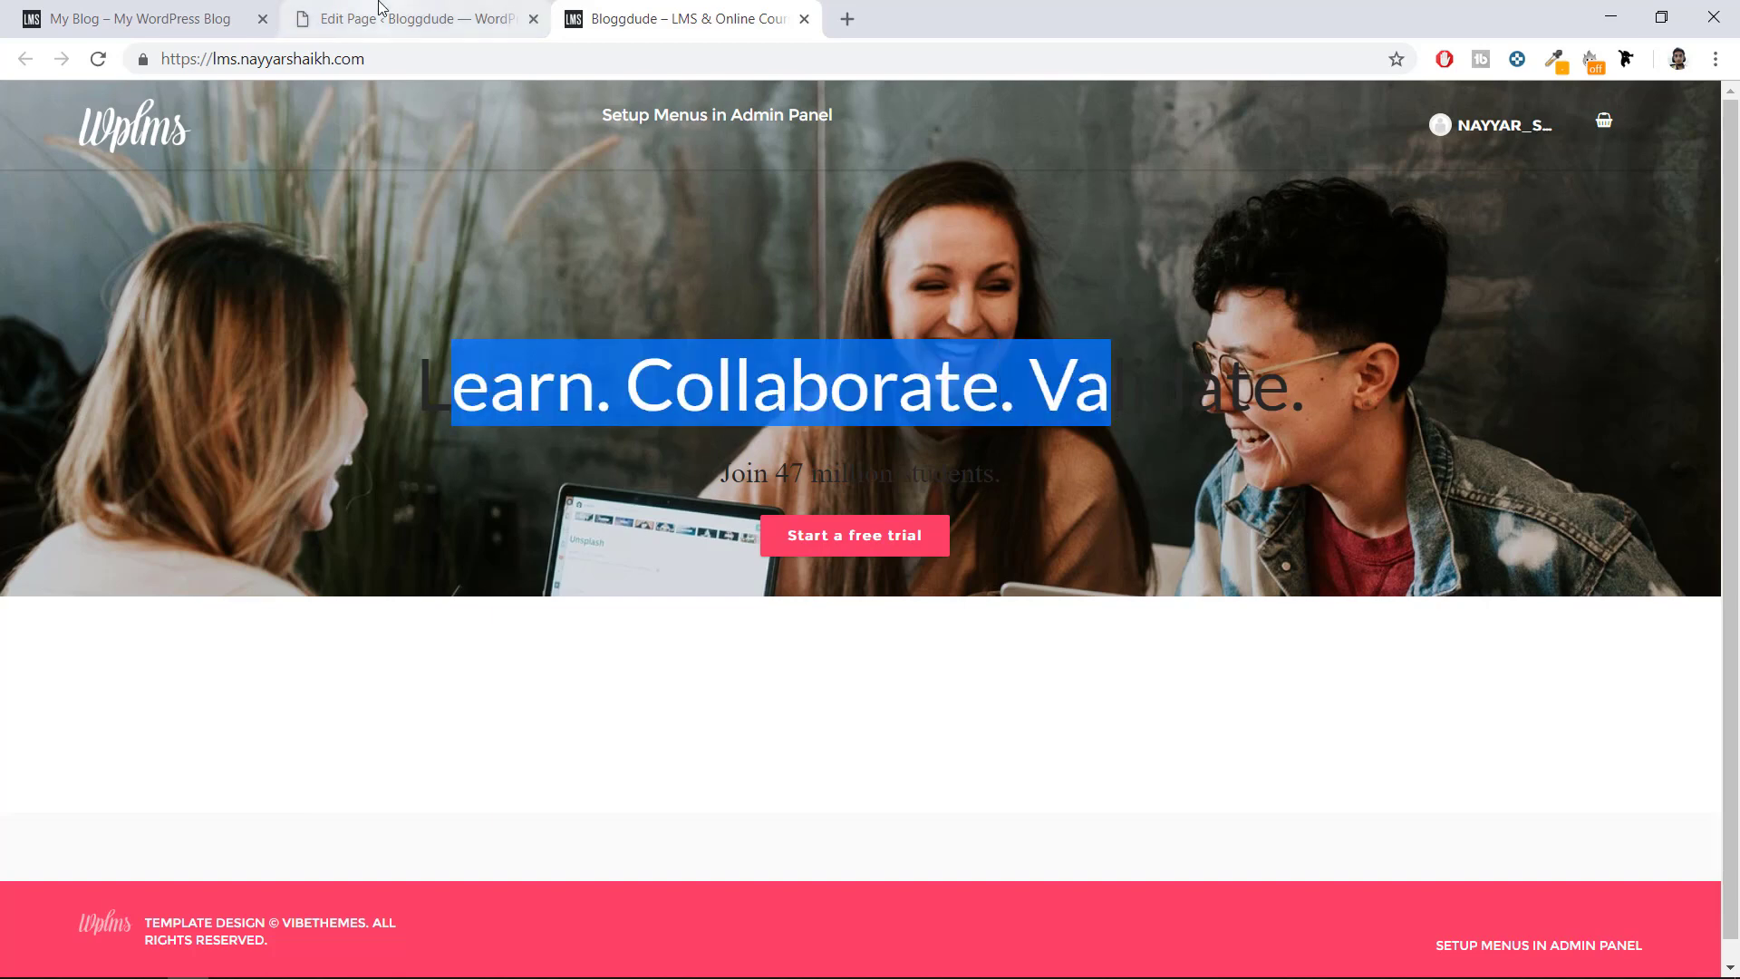
click(408, 18)
scroll(862, 373, down, 7)
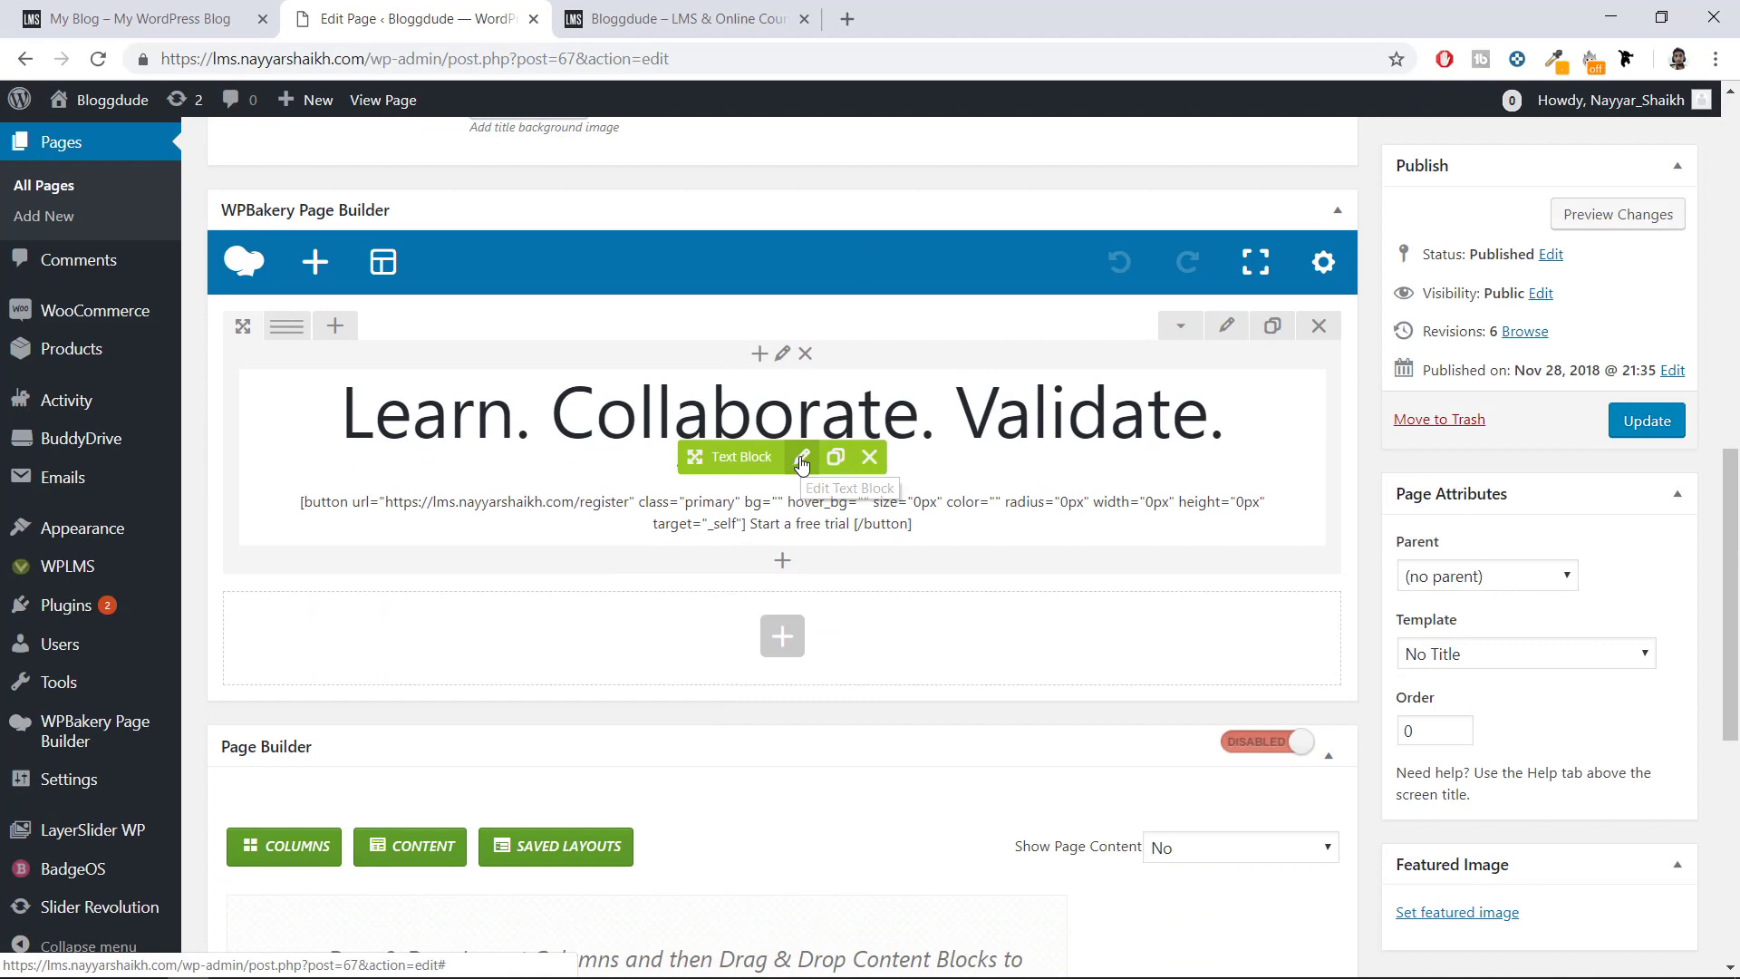
- Open the hero text block and check how 'Collaborate.' is styled on the reference demo
click(801, 457)
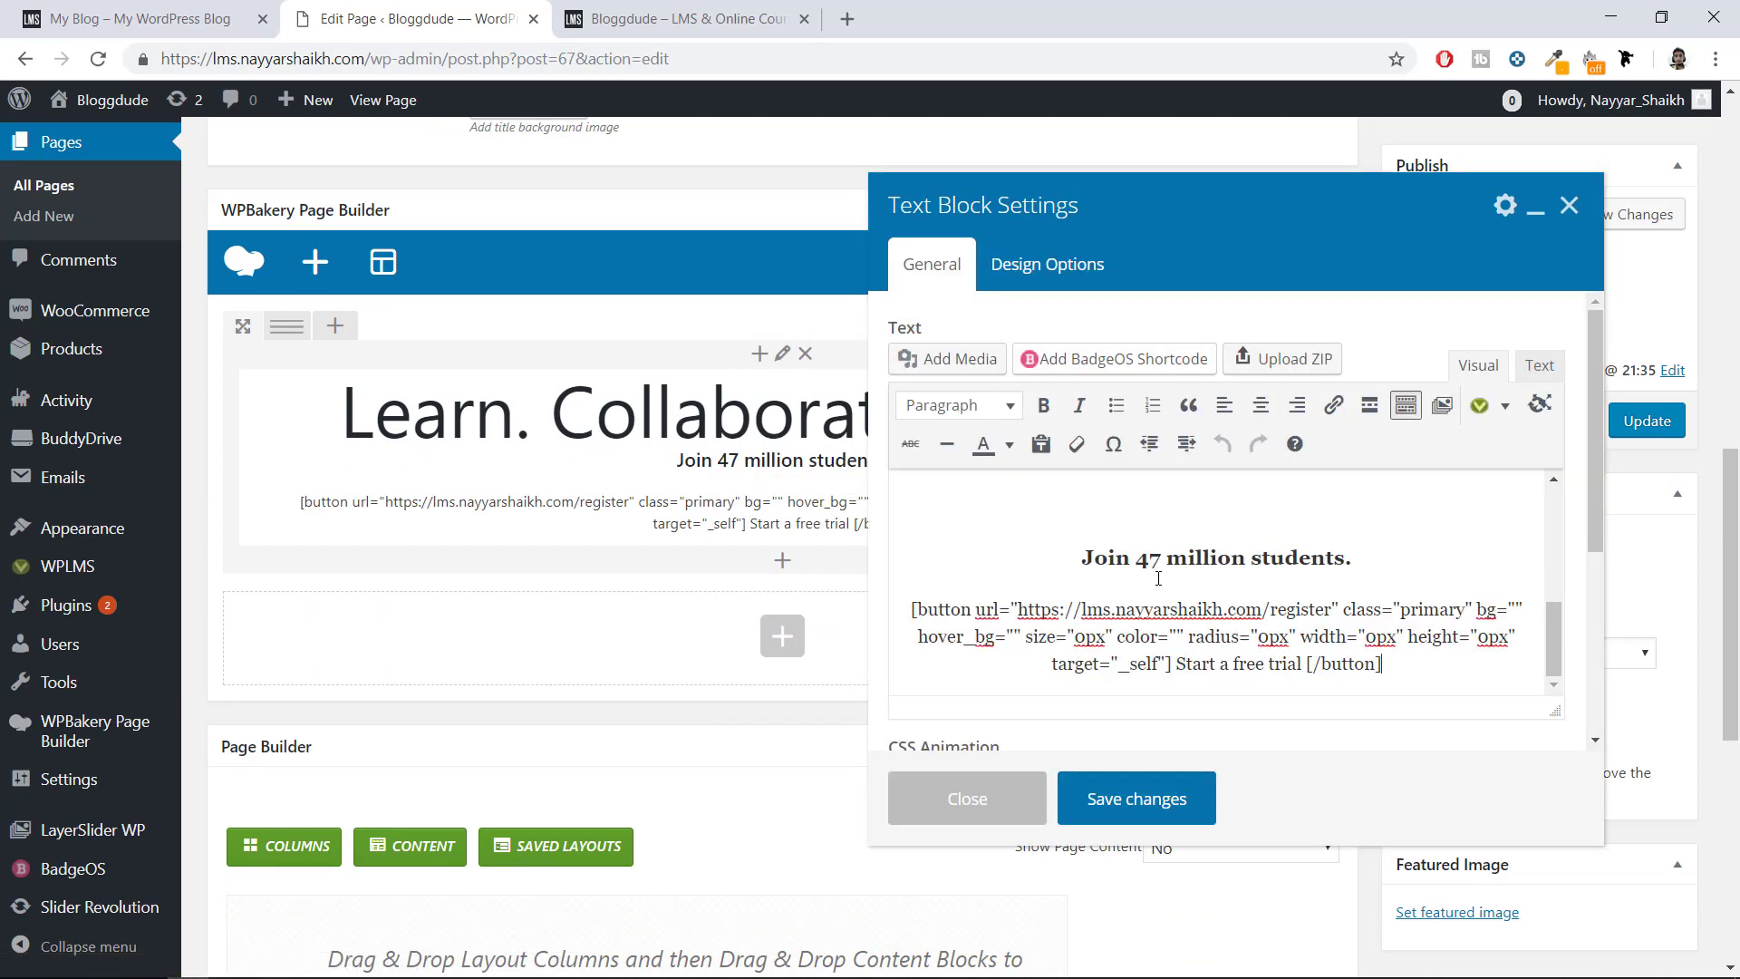
click(174, 11)
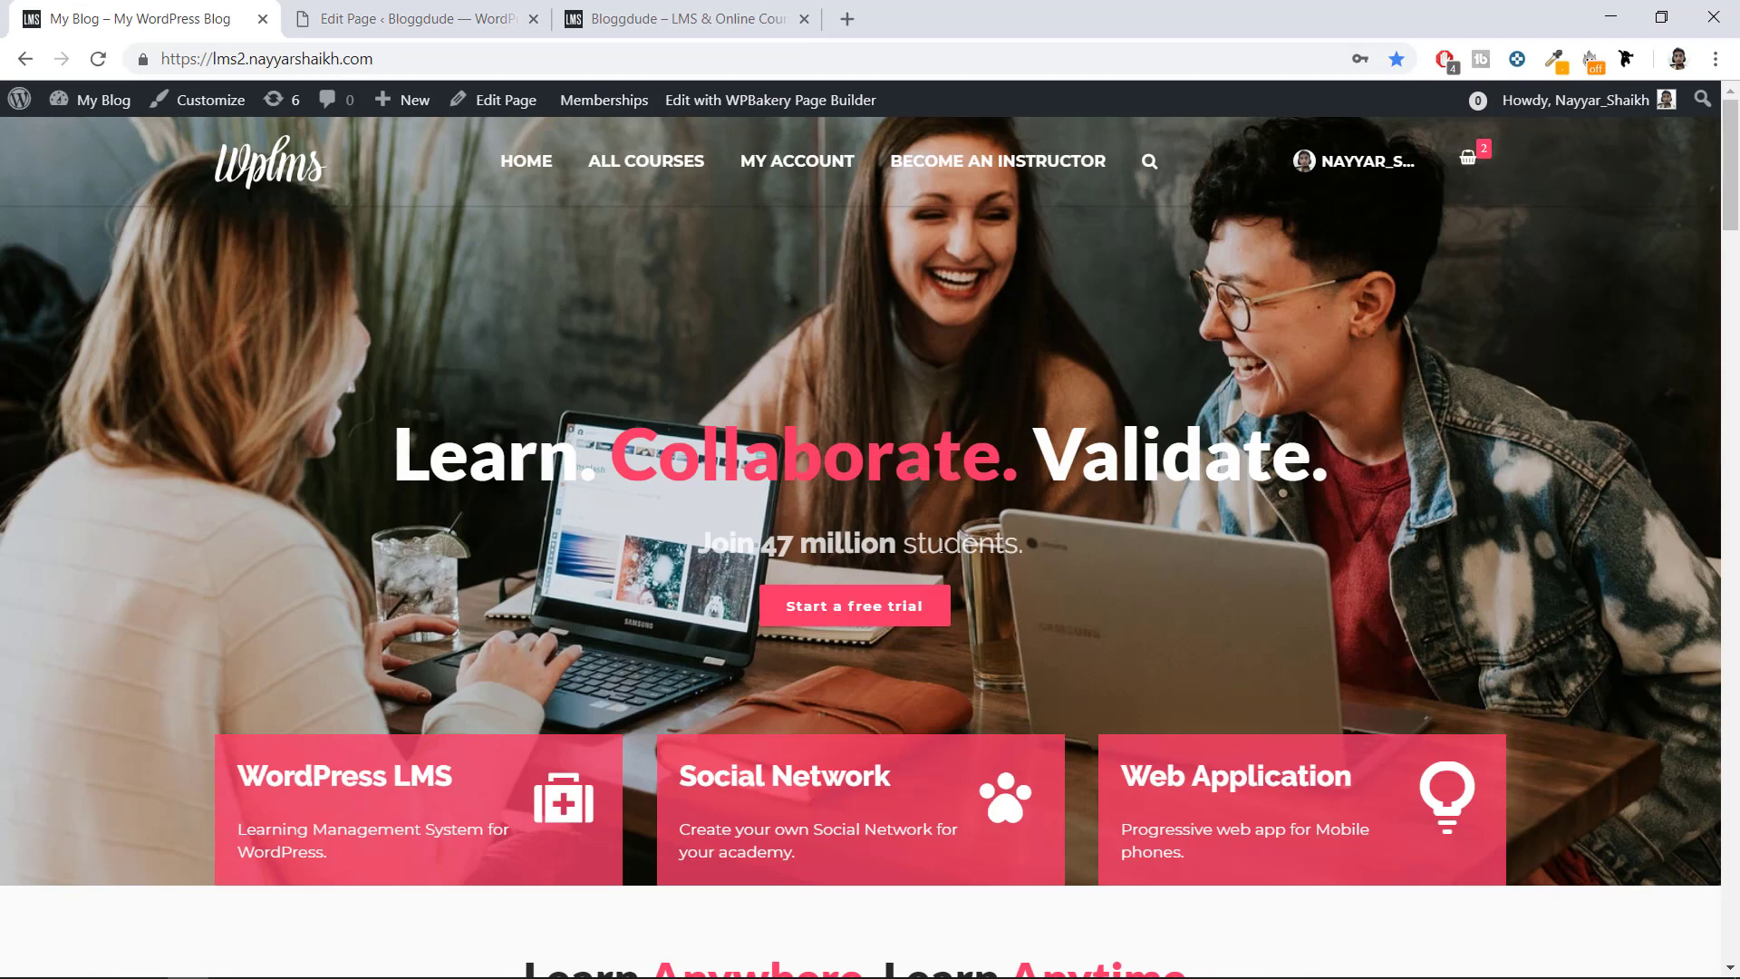
drag(612, 442, 1017, 453)
click(435, 15)
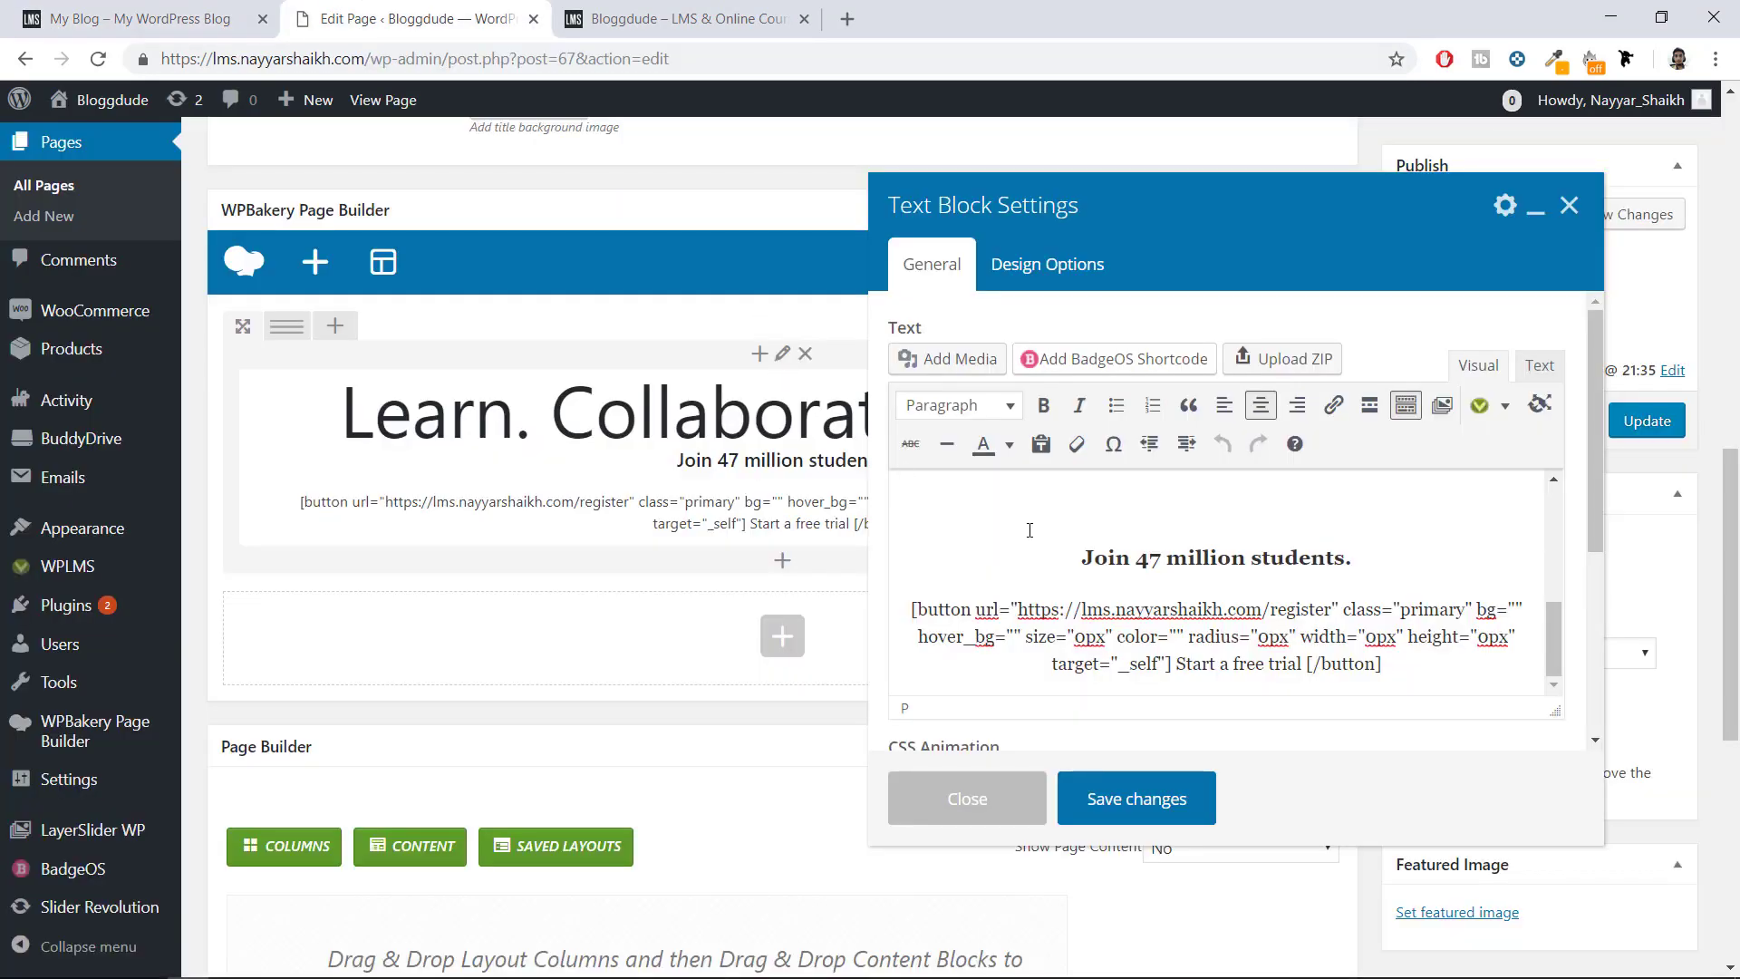
scroll(1041, 535, up, 5)
- Colour the heading word 'Learn.' white
click(1348, 544)
double_click(1351, 544)
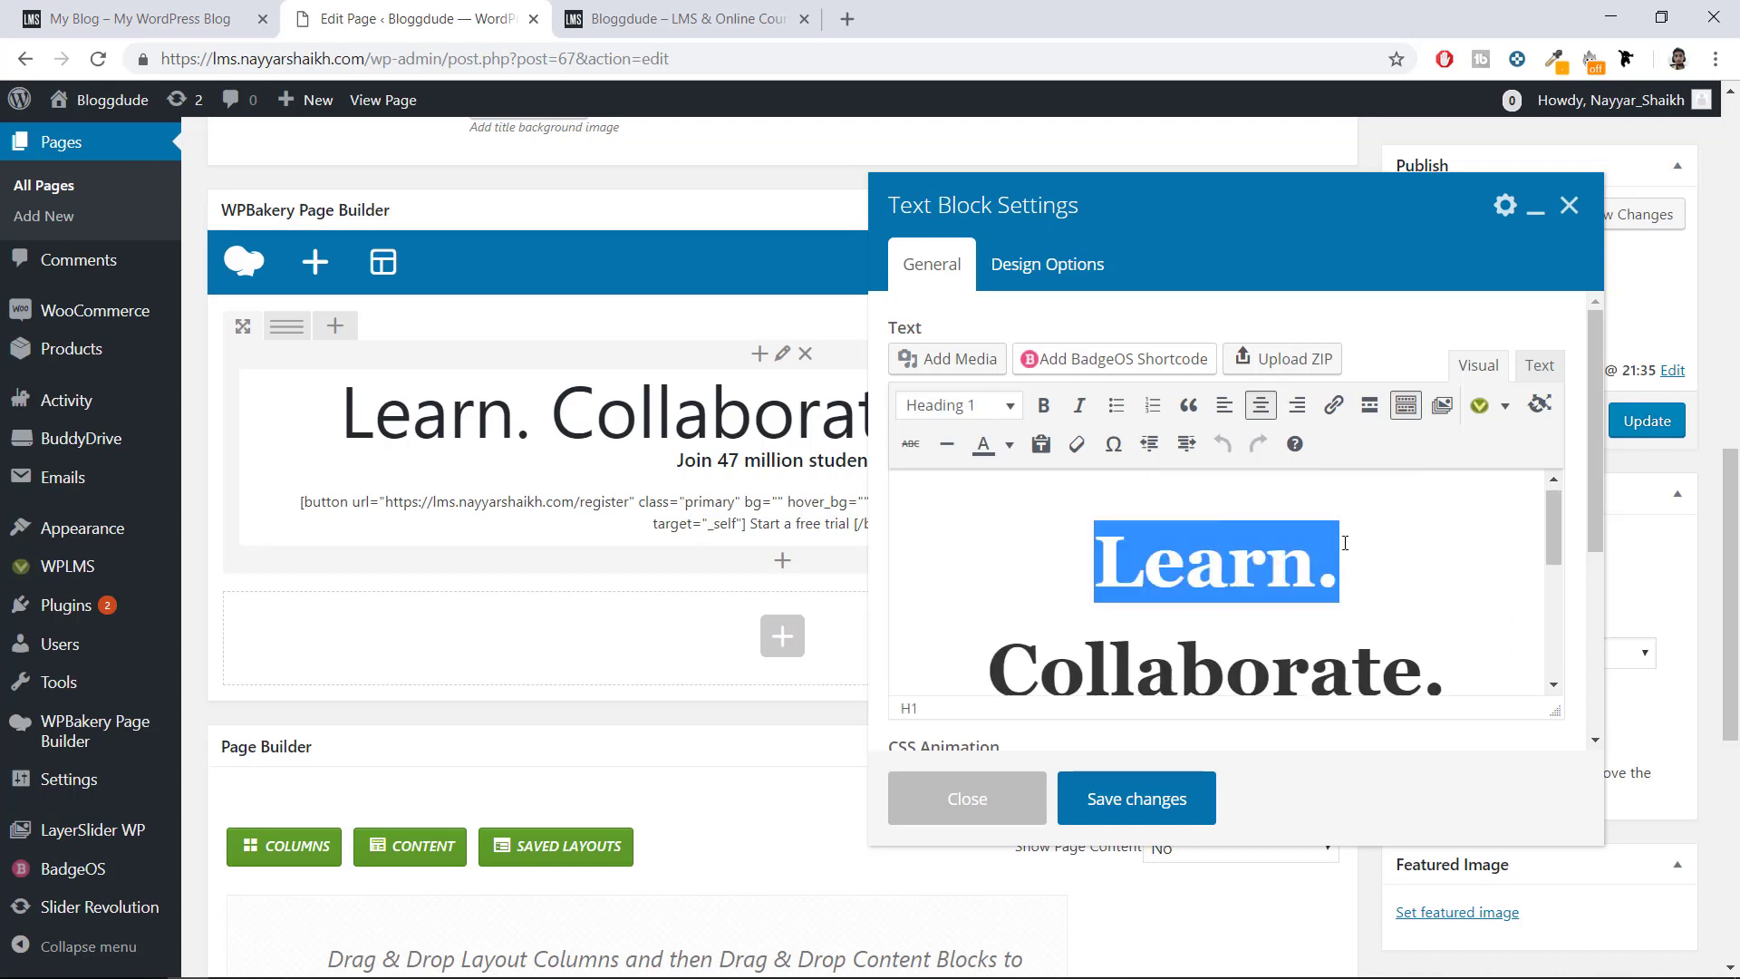
click(1009, 444)
click(1069, 541)
scroll(1056, 533, down, 3)
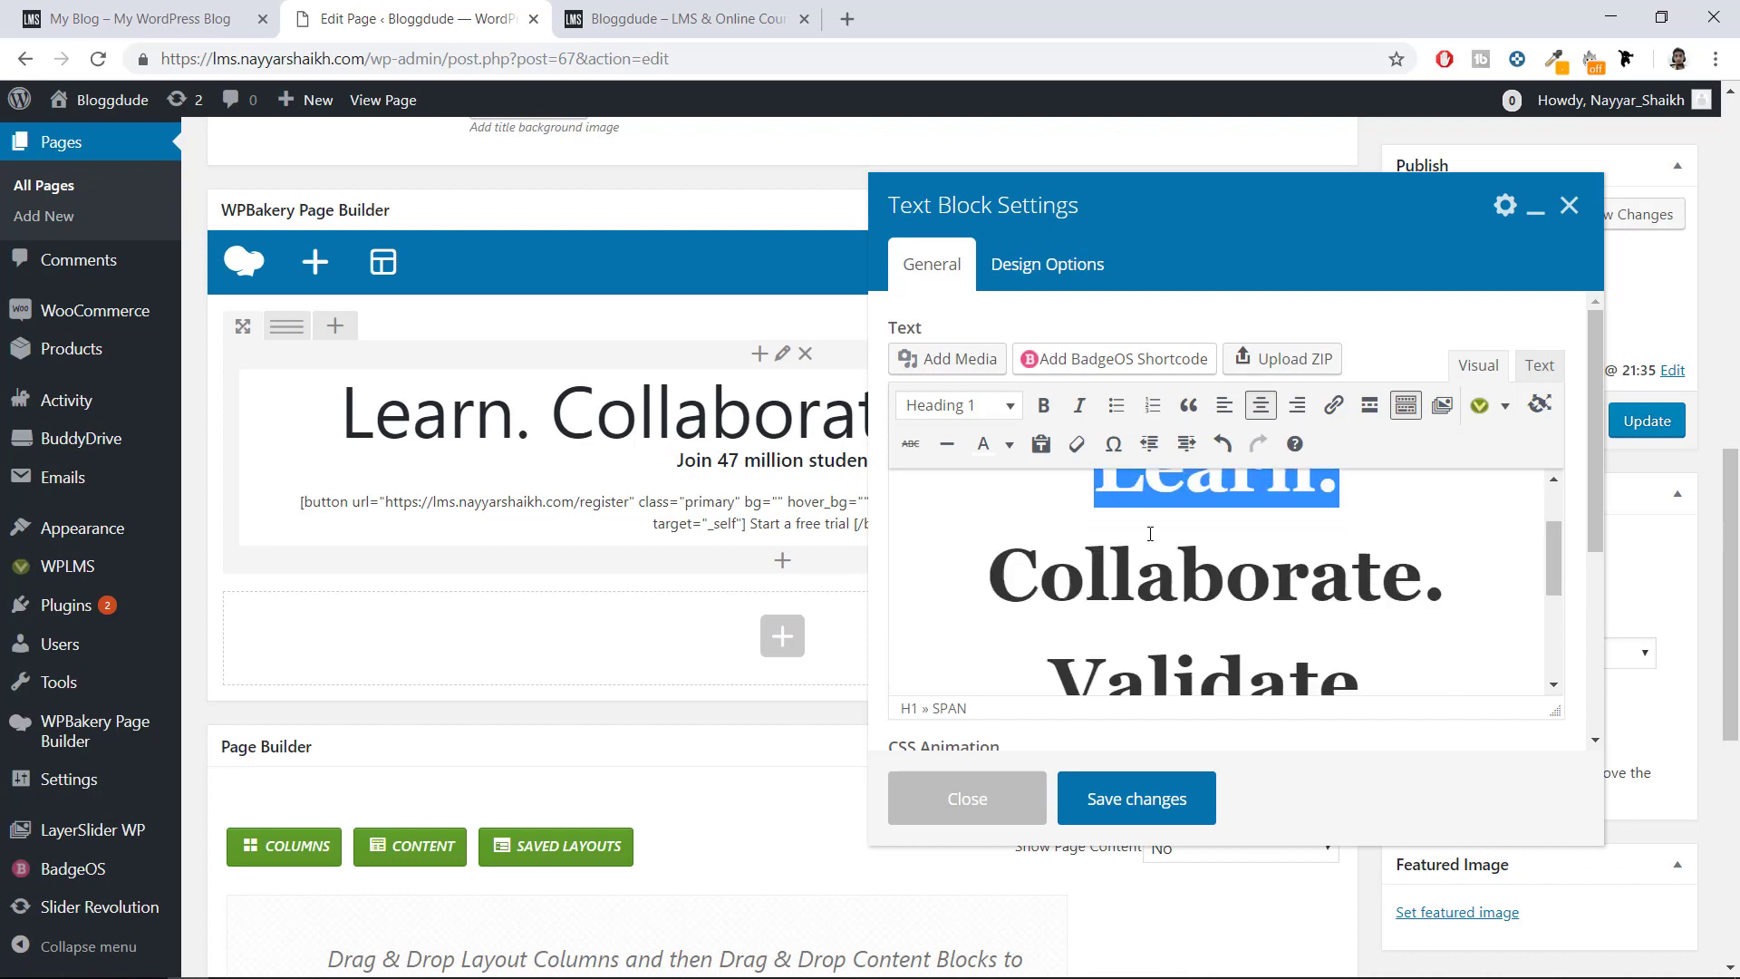
scroll(1038, 544, up, 2)
- Colour 'Collaborate.' with the custom pink #ff4367
drag(998, 555, 1447, 556)
click(1009, 445)
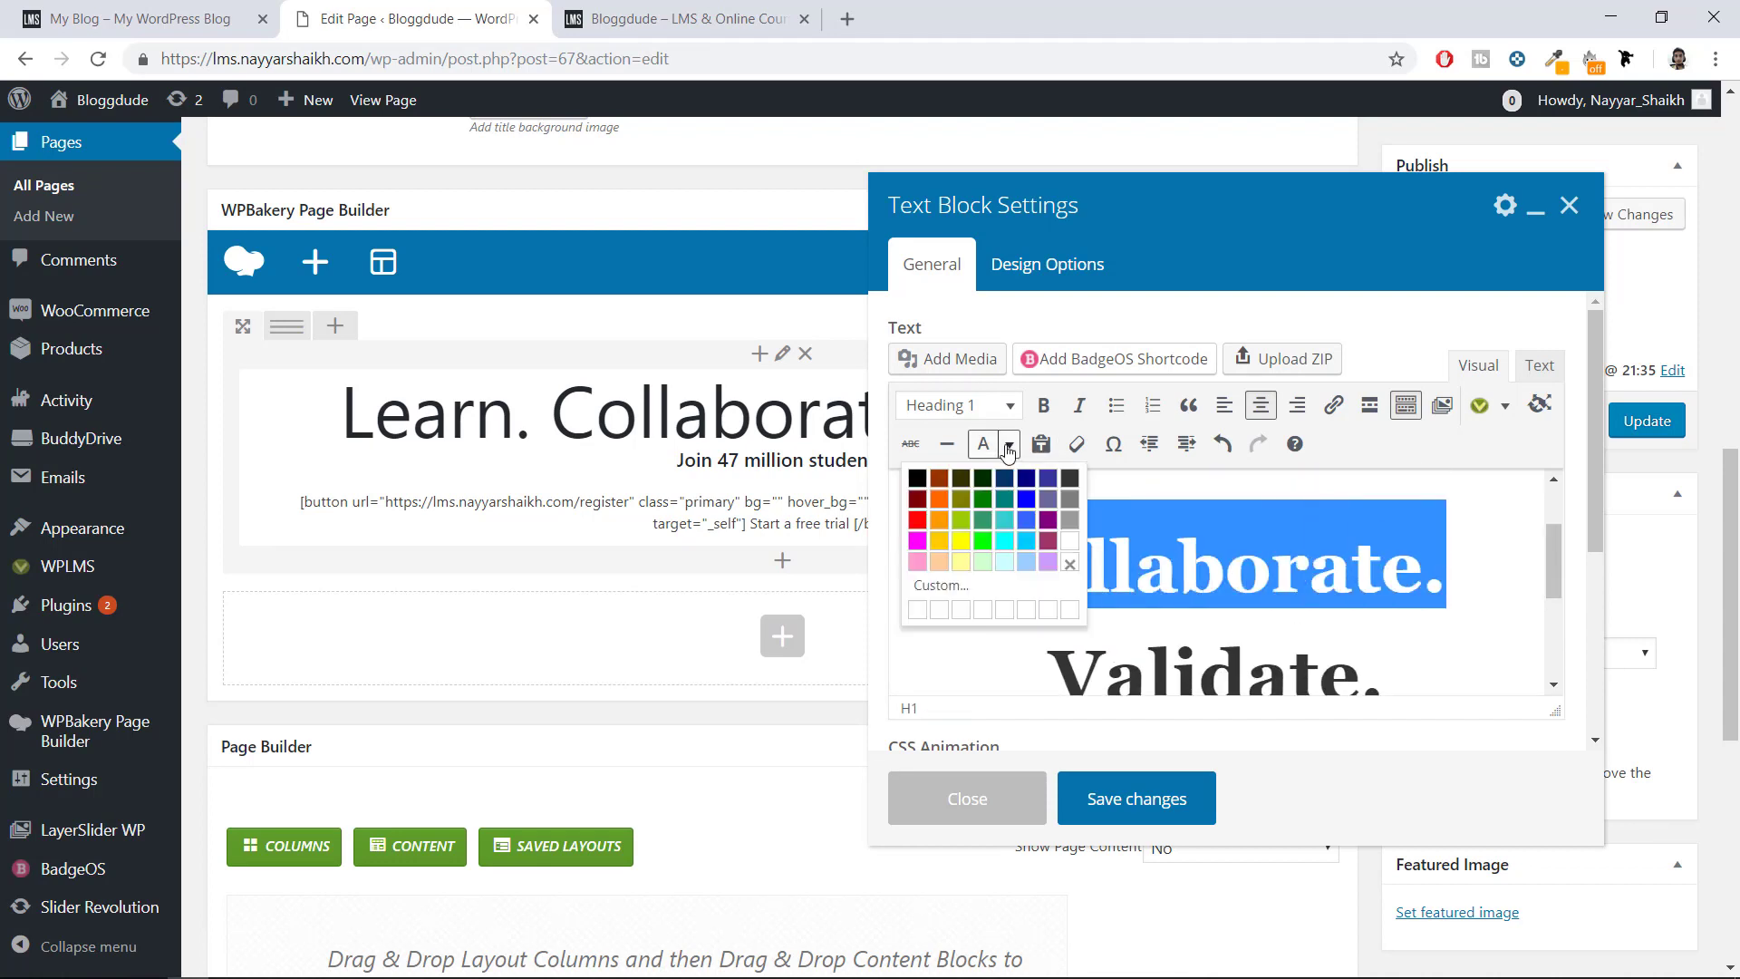
click(970, 594)
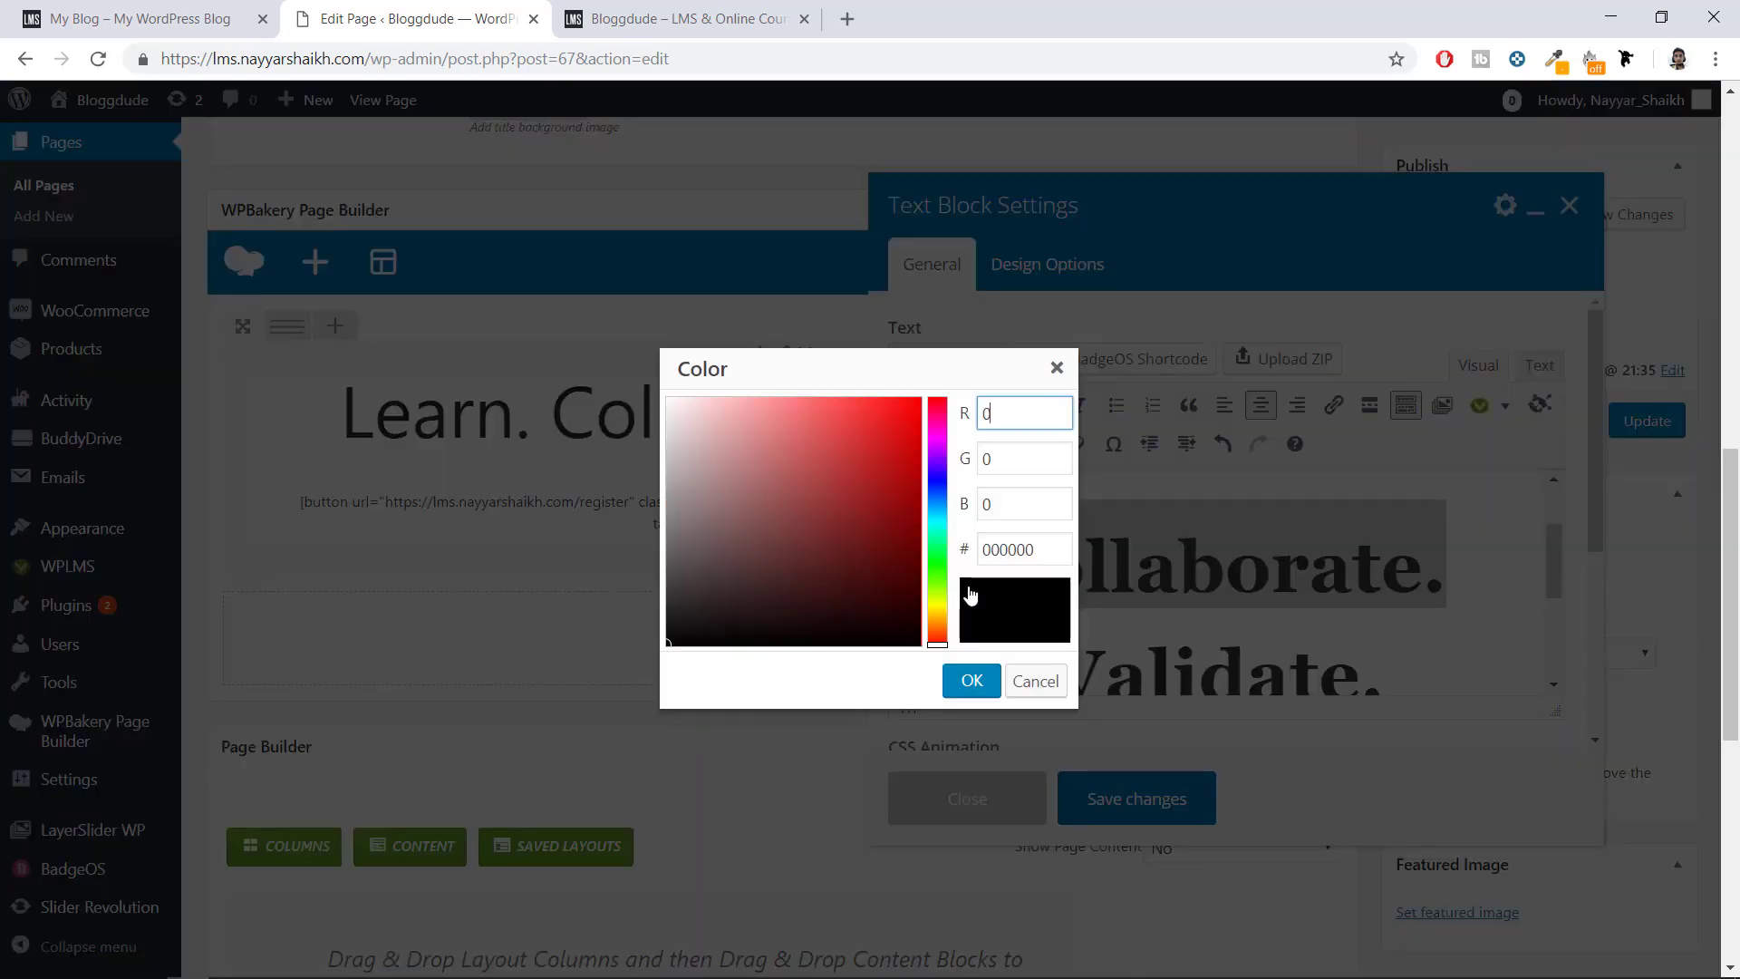
click(1055, 547)
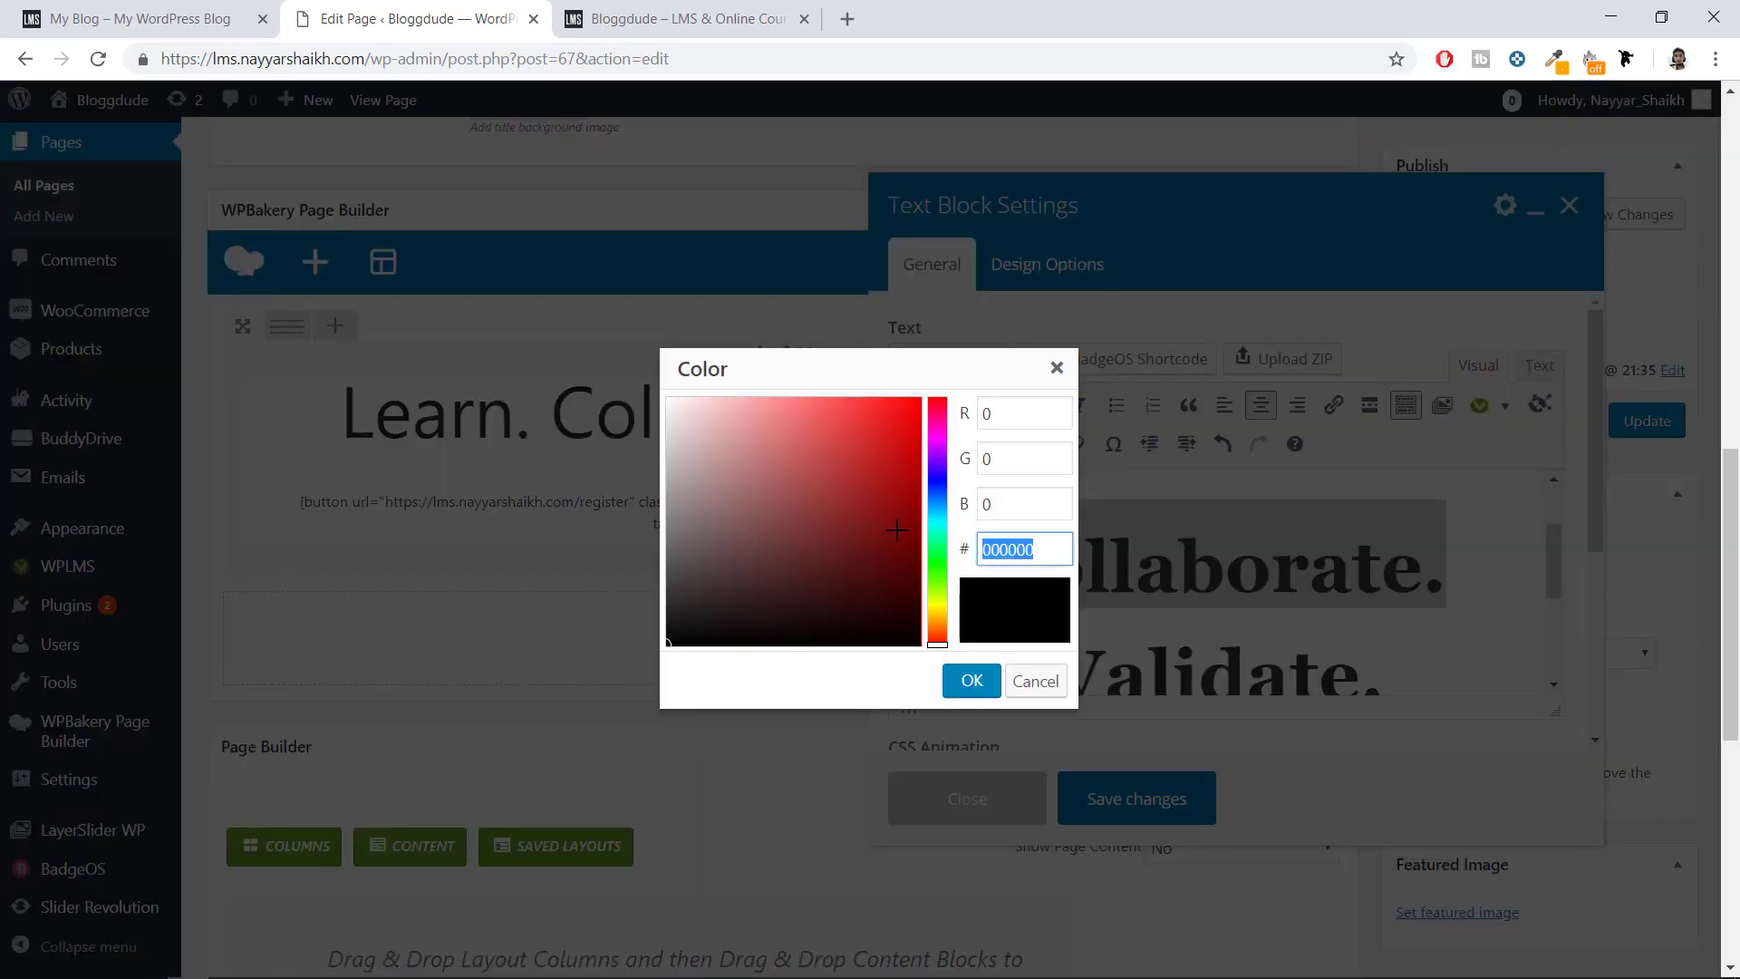
text(ff4367)
click(970, 681)
click(1251, 587)
- Make 'Validate.' and the subtitle 'Join 47 million students' white
scroll(1251, 587, down, 1)
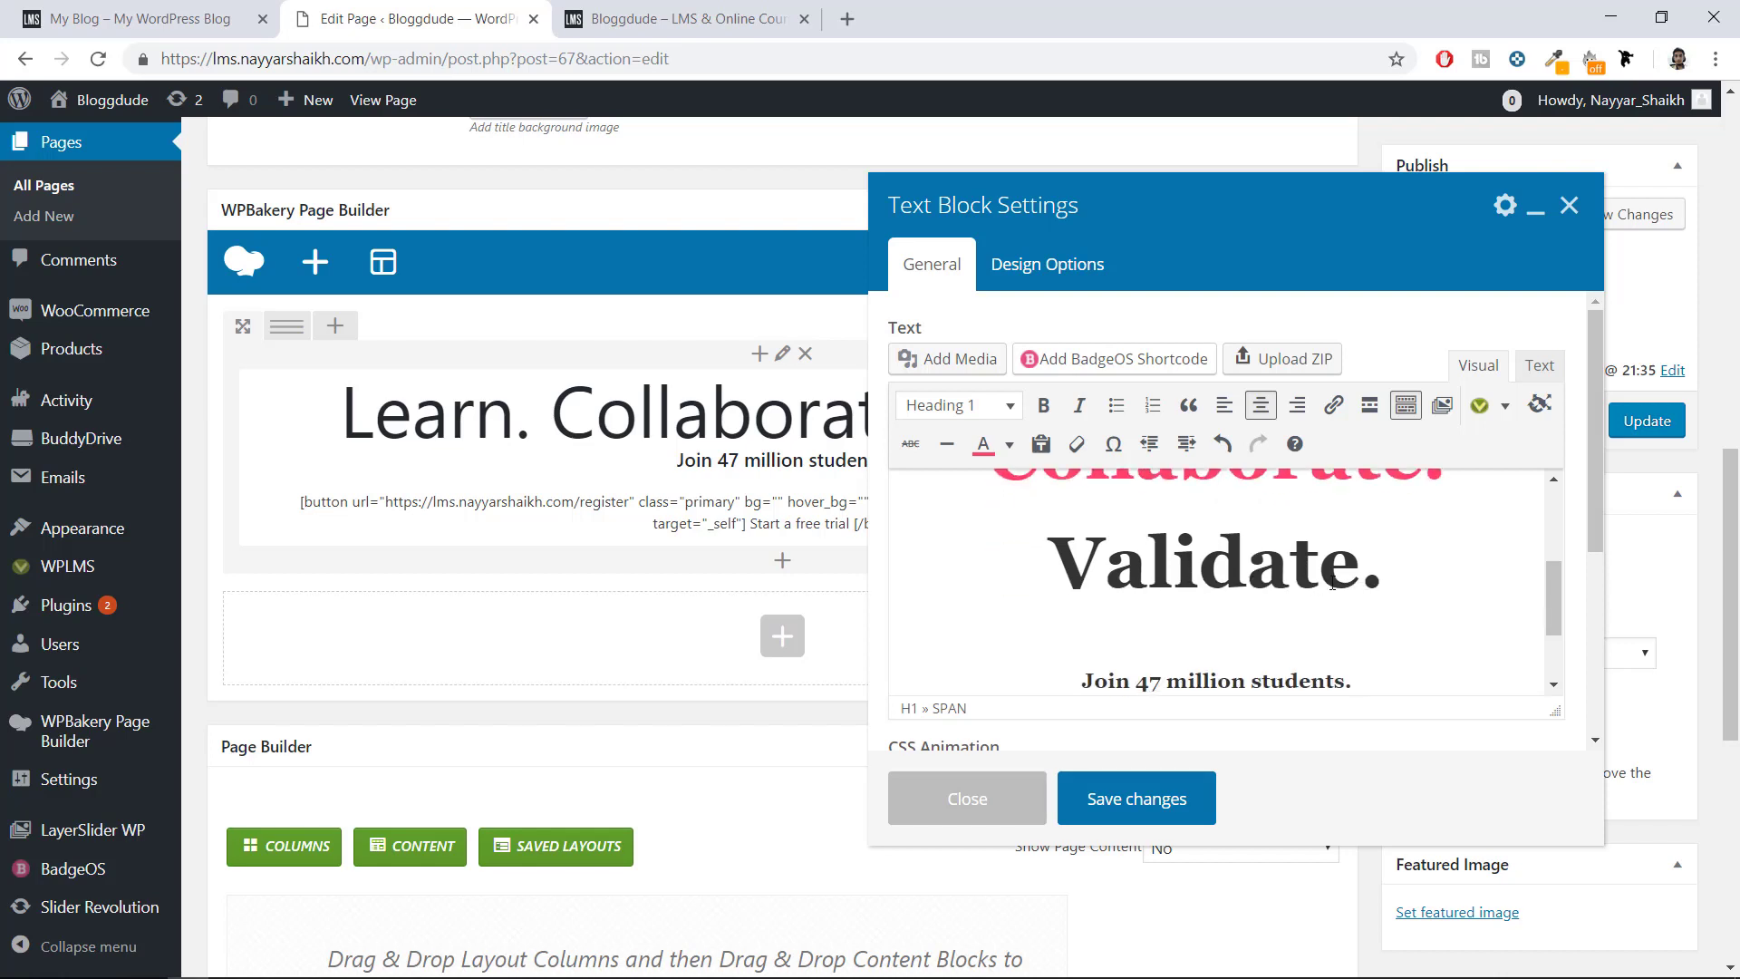
drag(1383, 567, 1050, 569)
click(1008, 444)
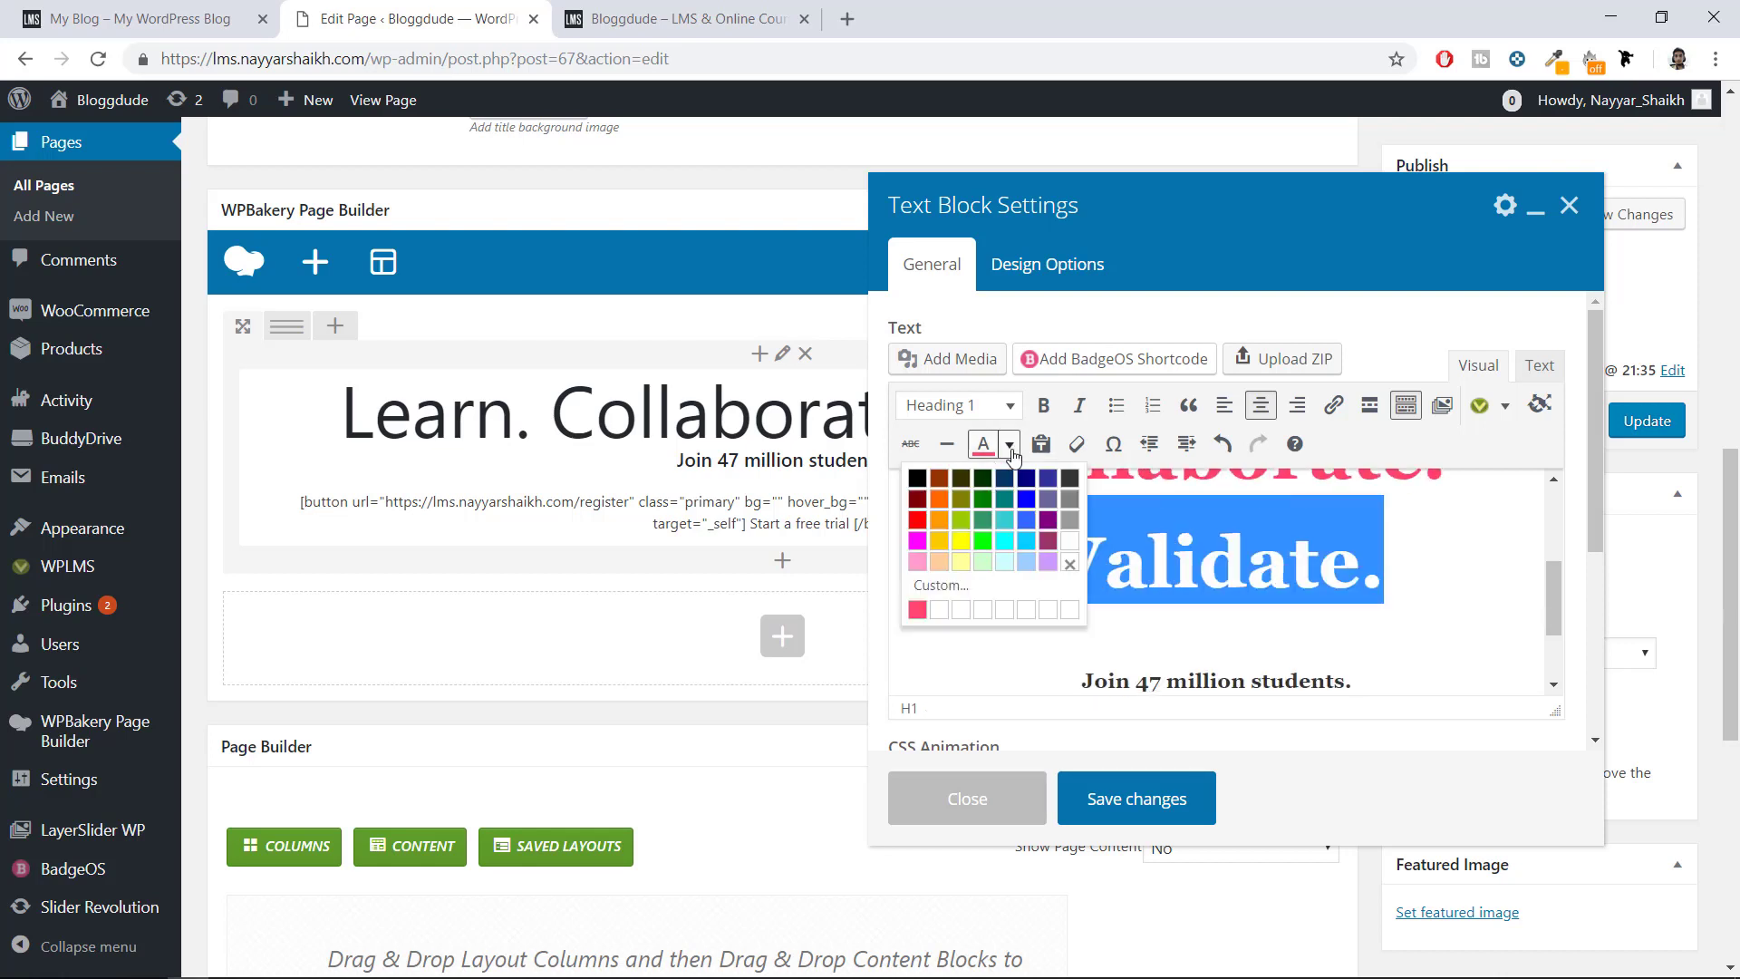
click(1070, 543)
scroll(1393, 585, down, 1)
click(1393, 619)
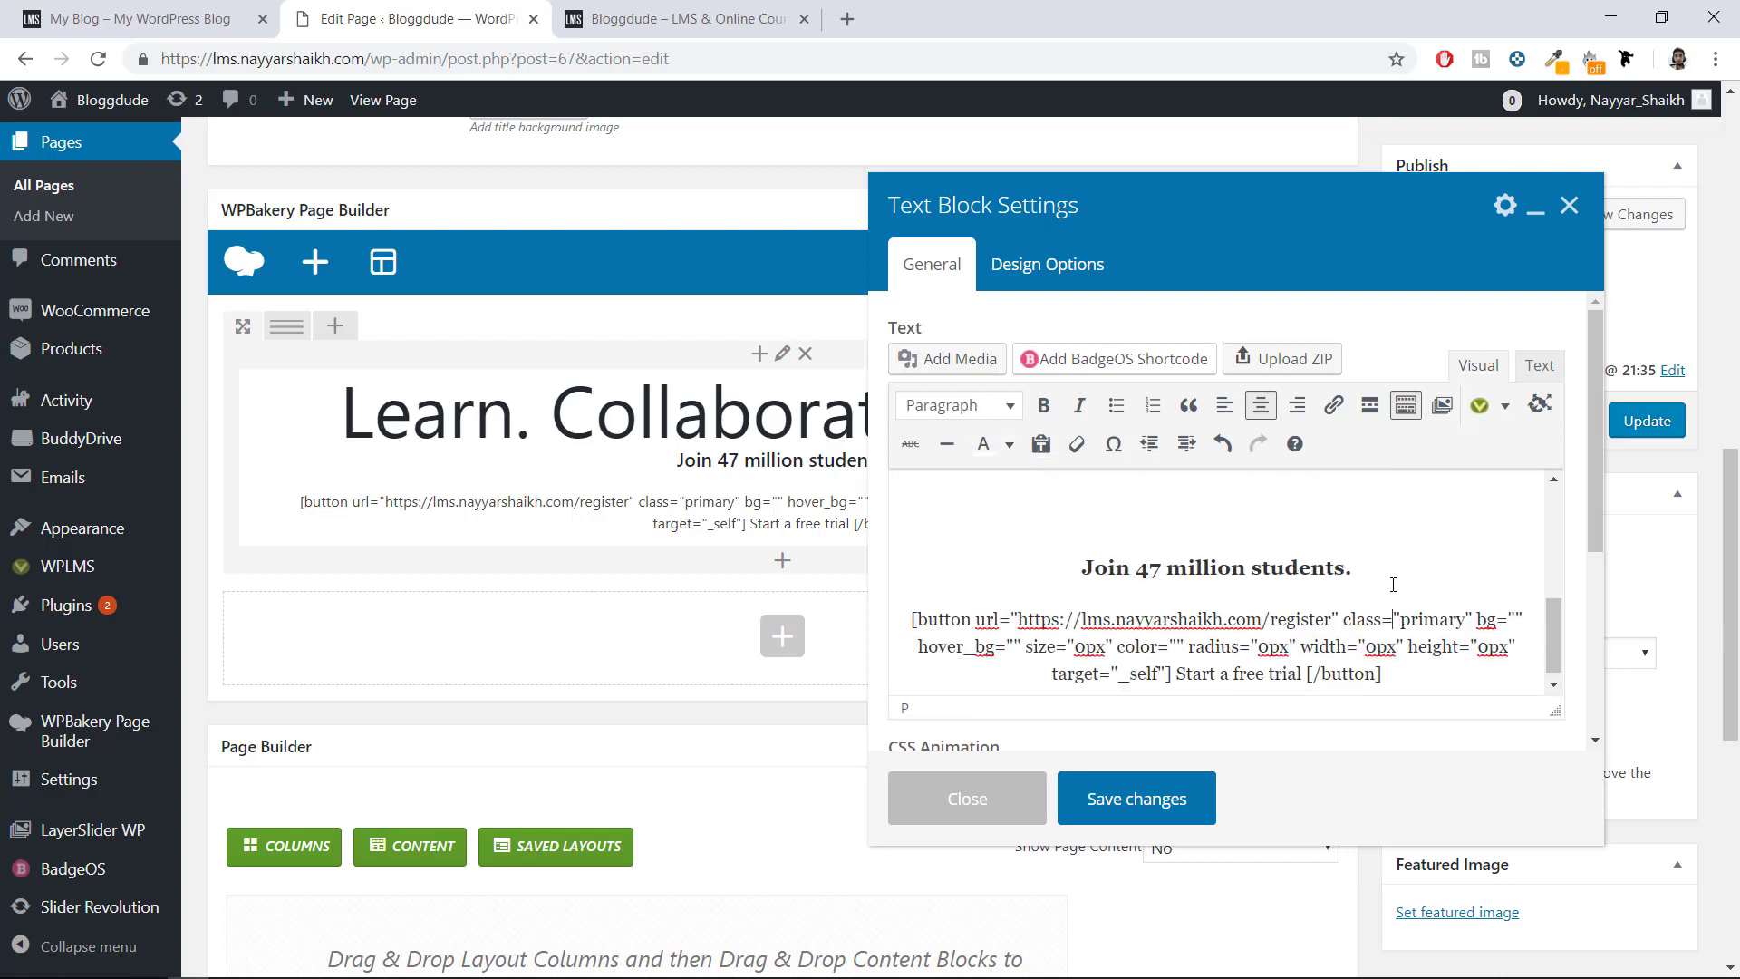
drag(1358, 560, 1077, 554)
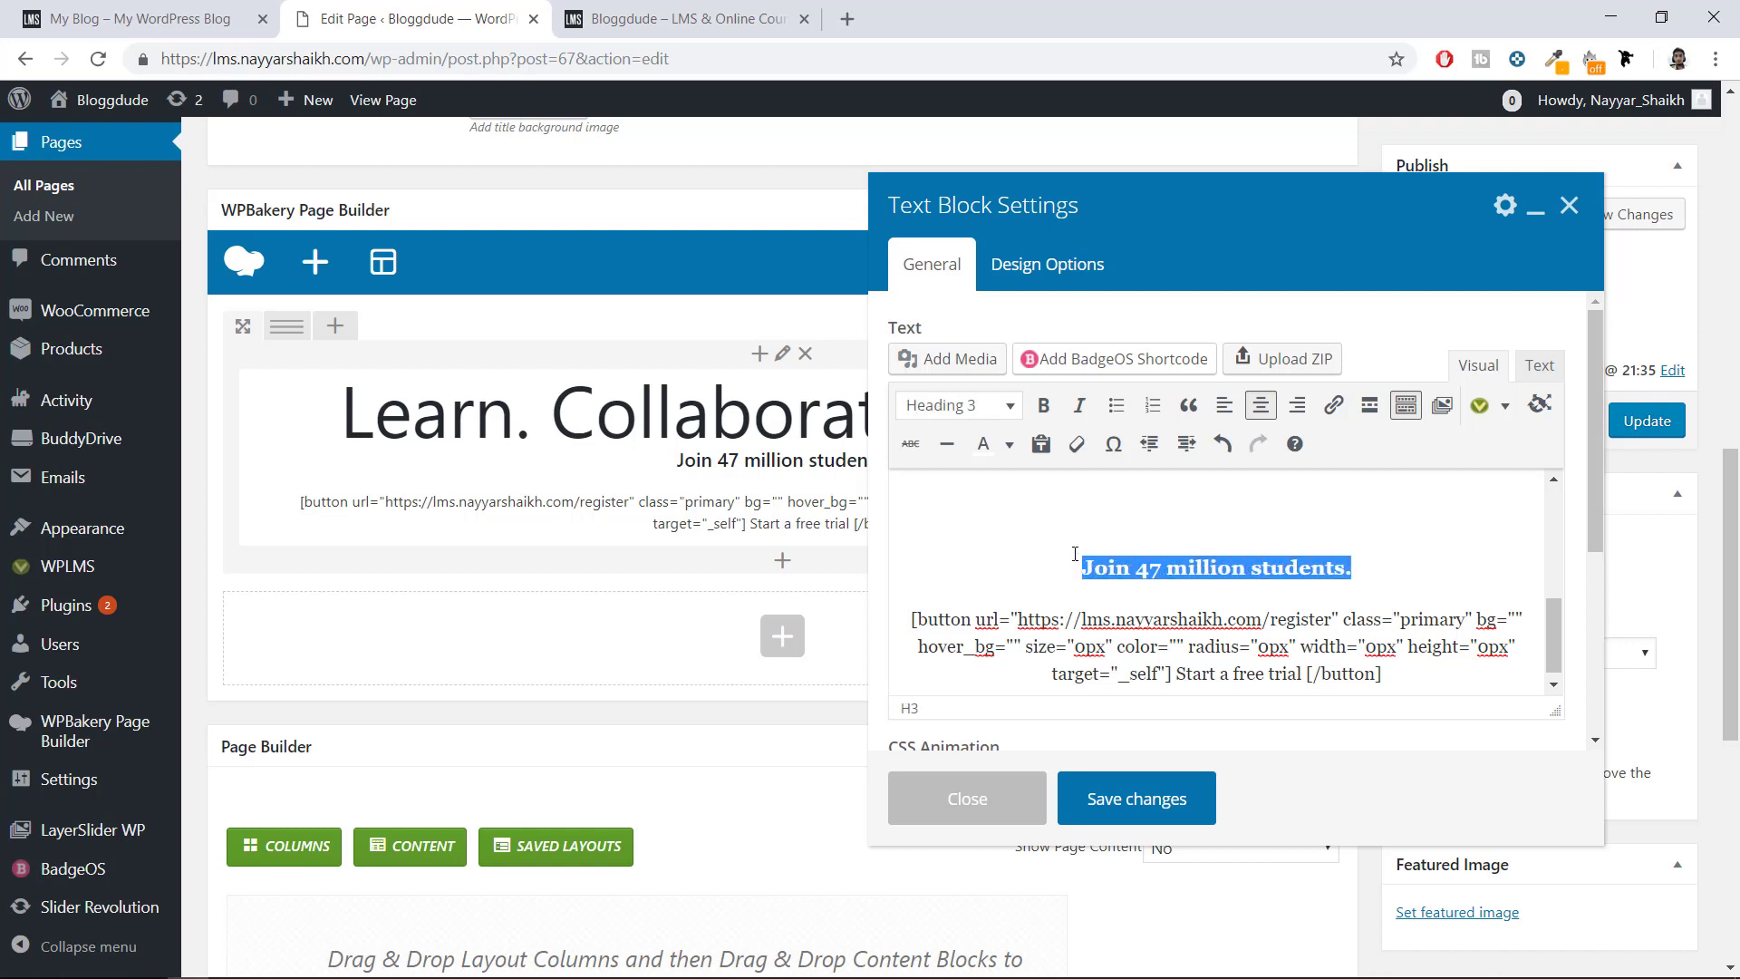
click(1009, 444)
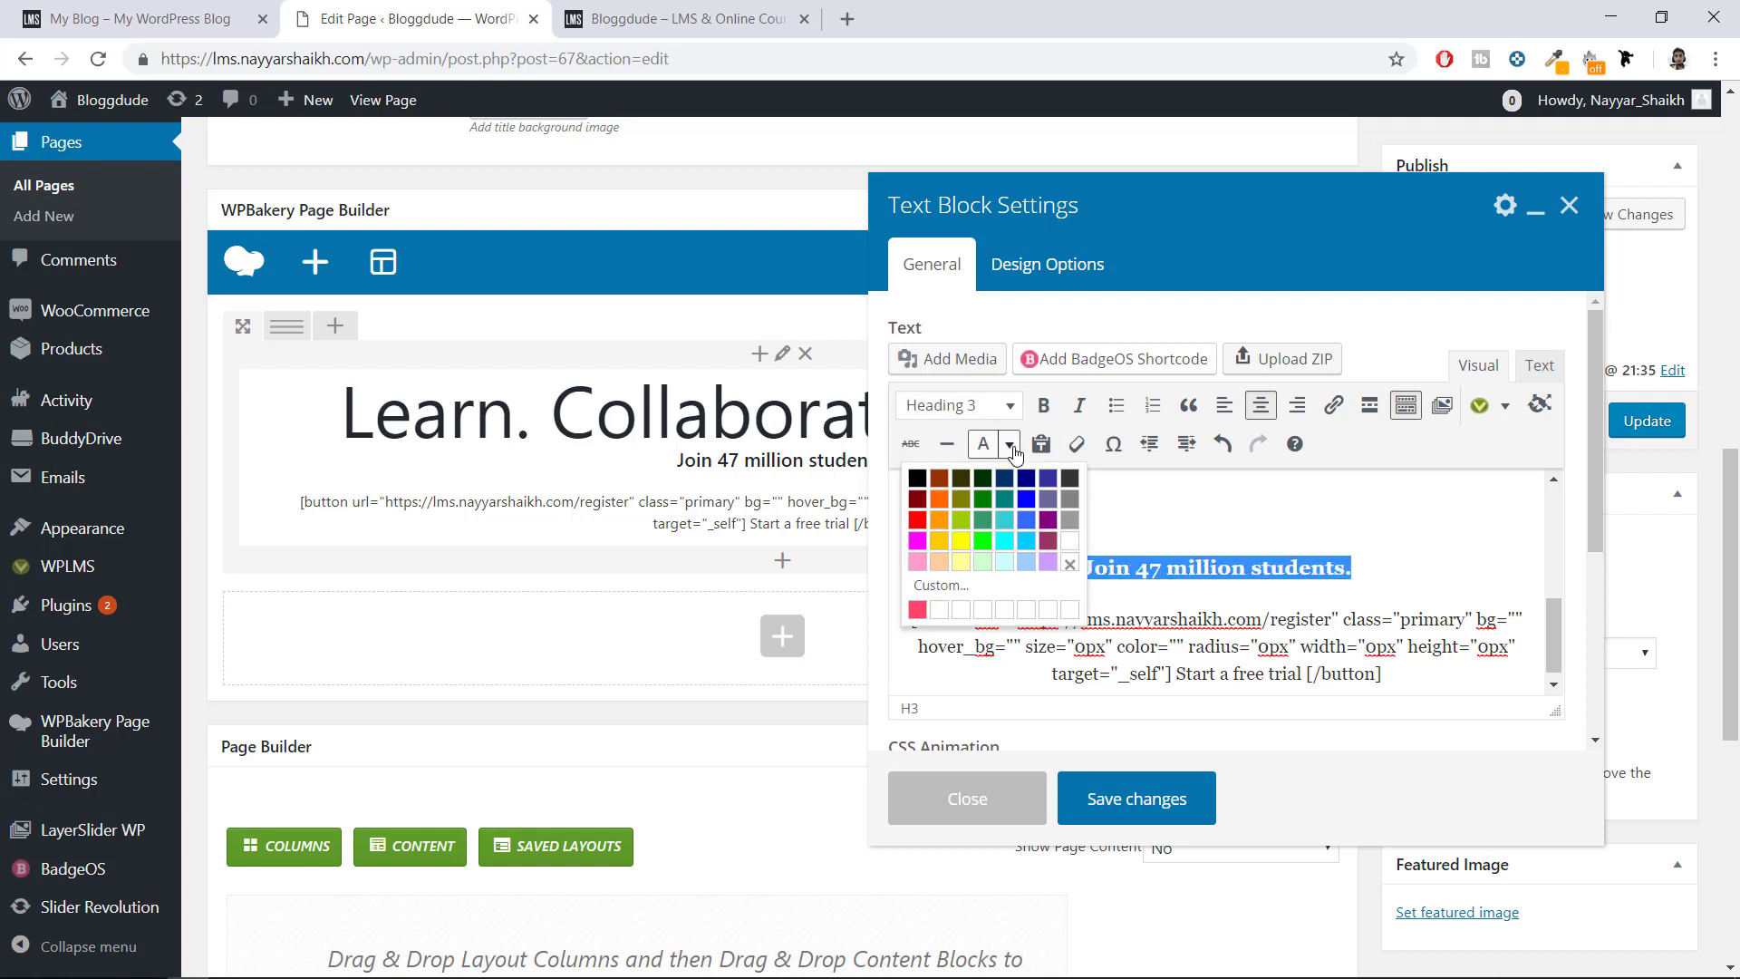
click(1075, 543)
- Save the text block changes and update the published page
click(1137, 799)
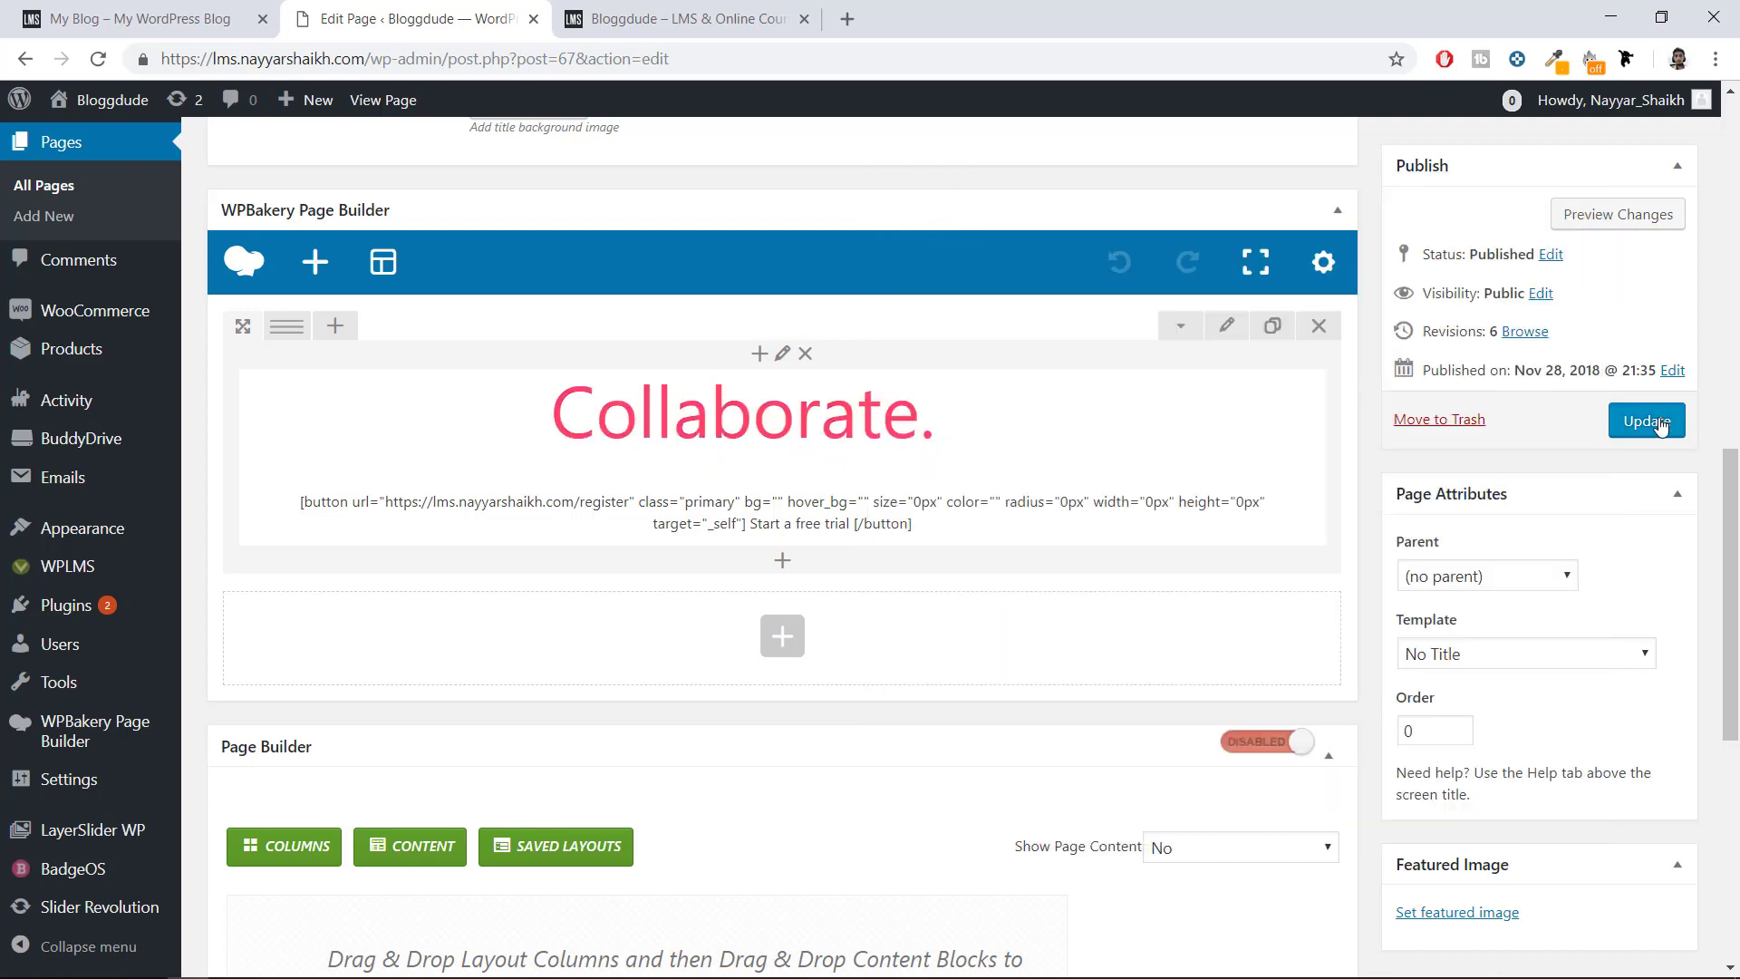
click(1647, 420)
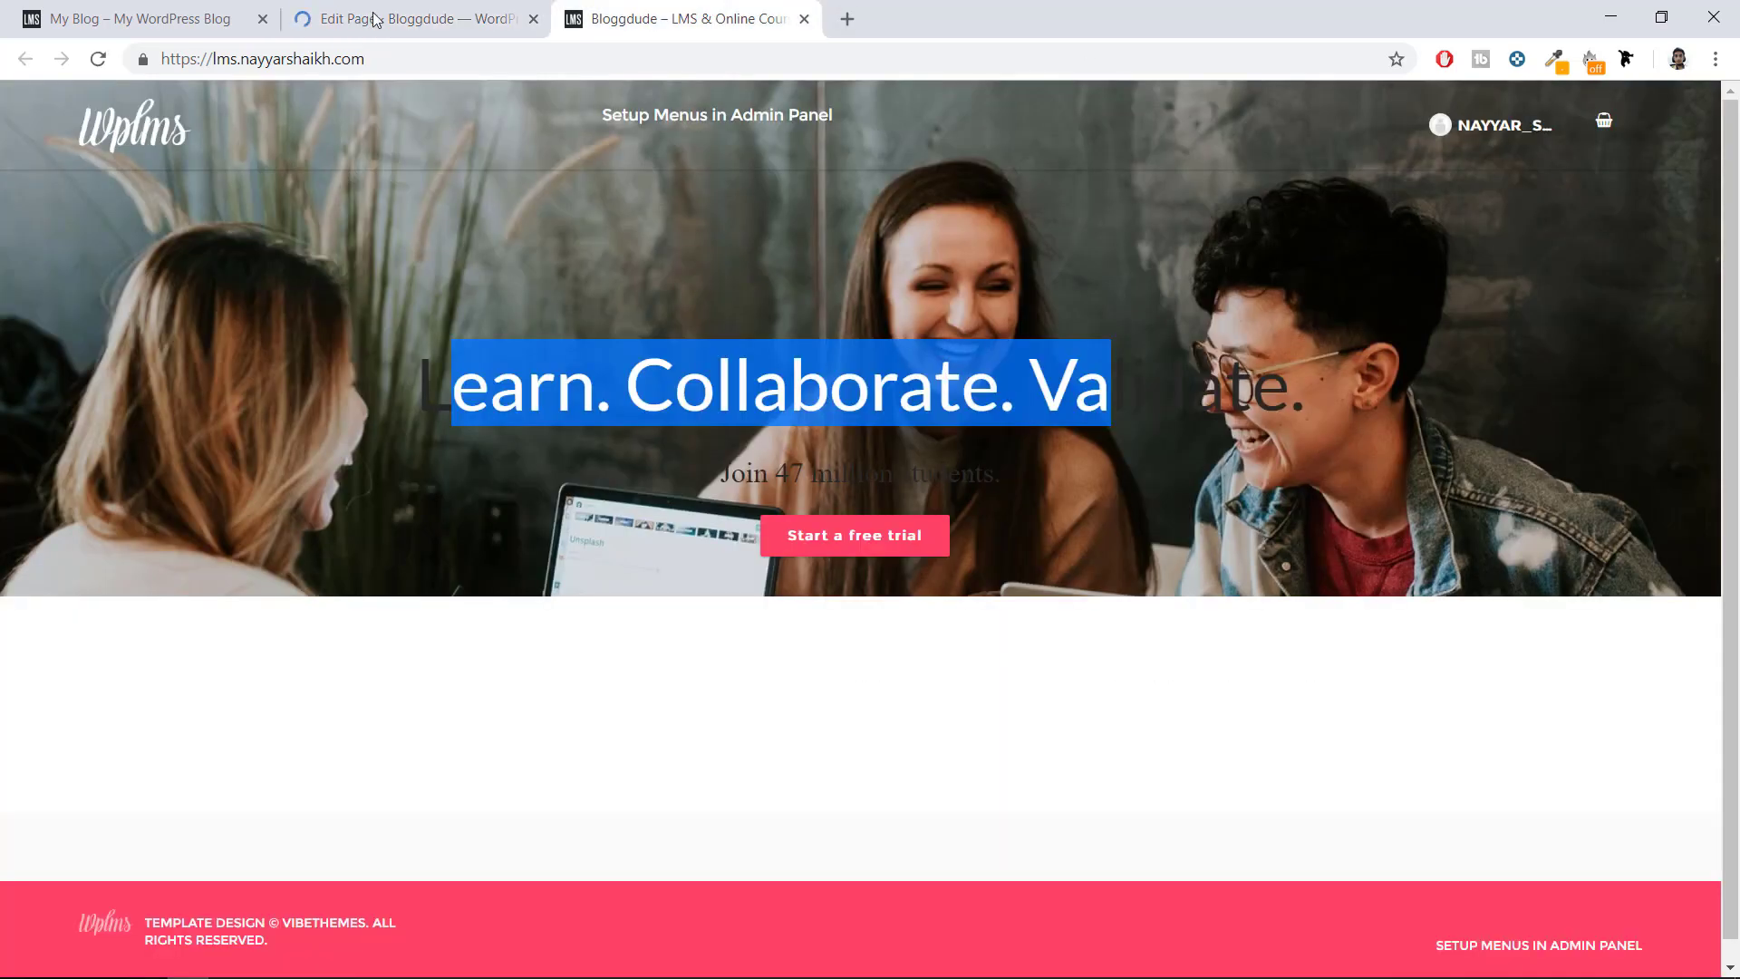
click(689, 18)
- Reload the live site and compare the pink 'Collaborate.' hero with the reference demo
click(98, 59)
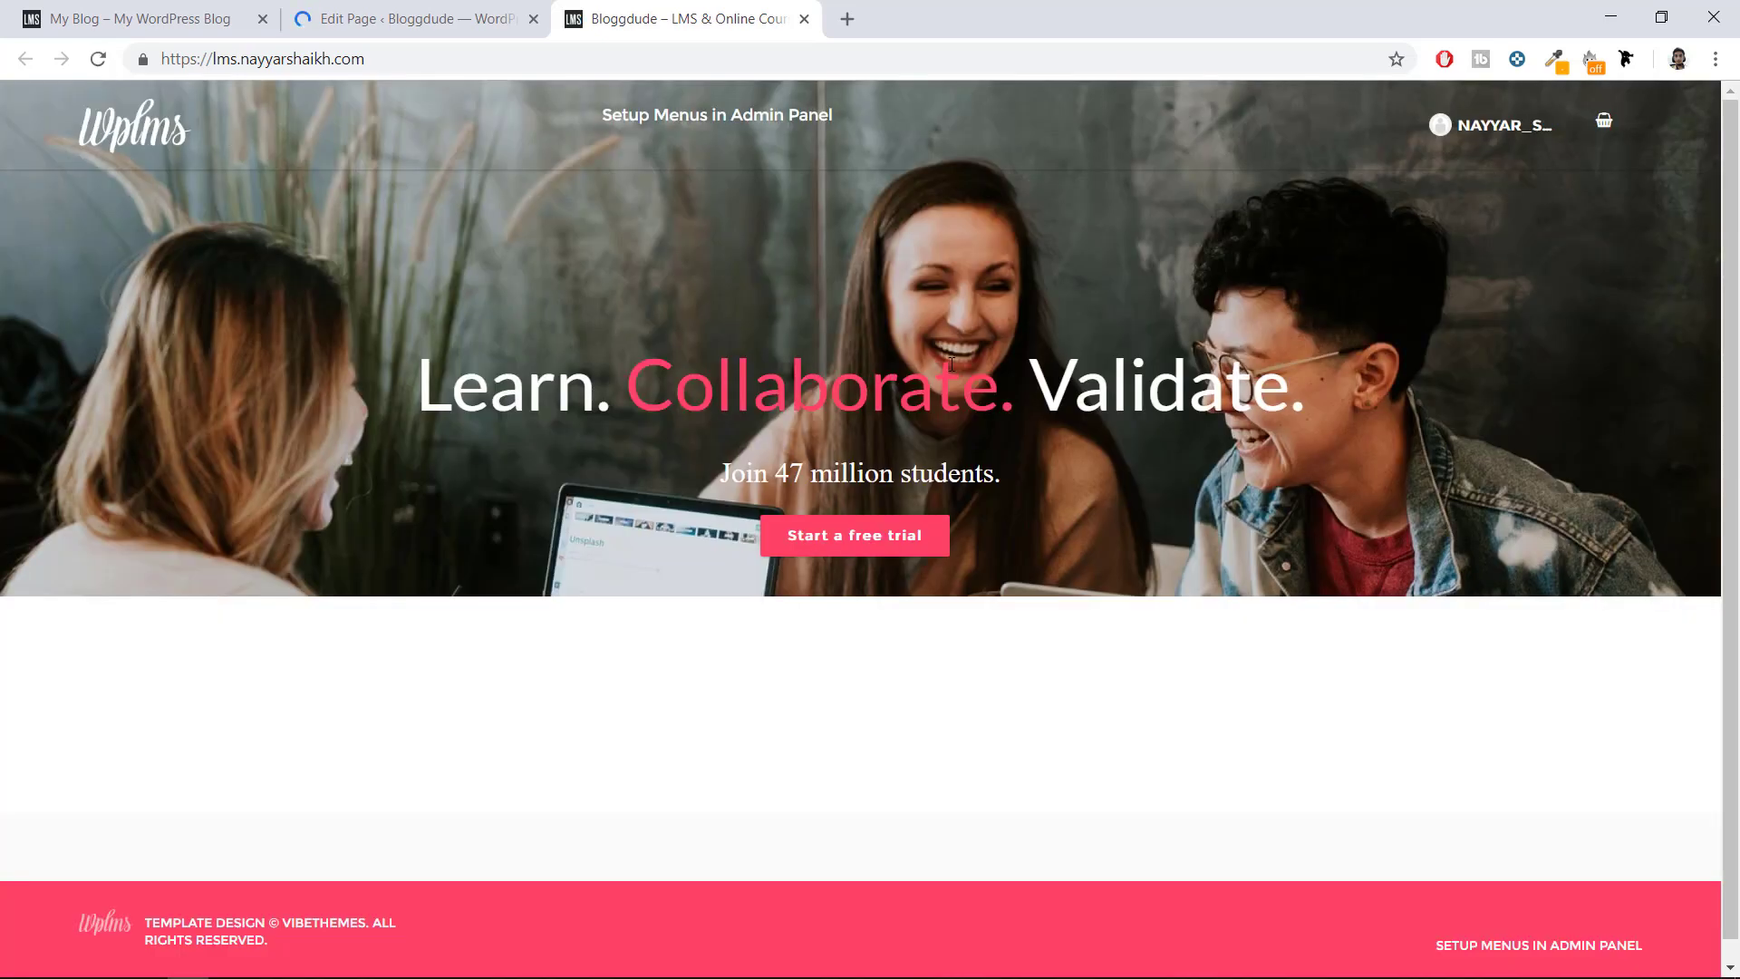
key(ctrl+1)
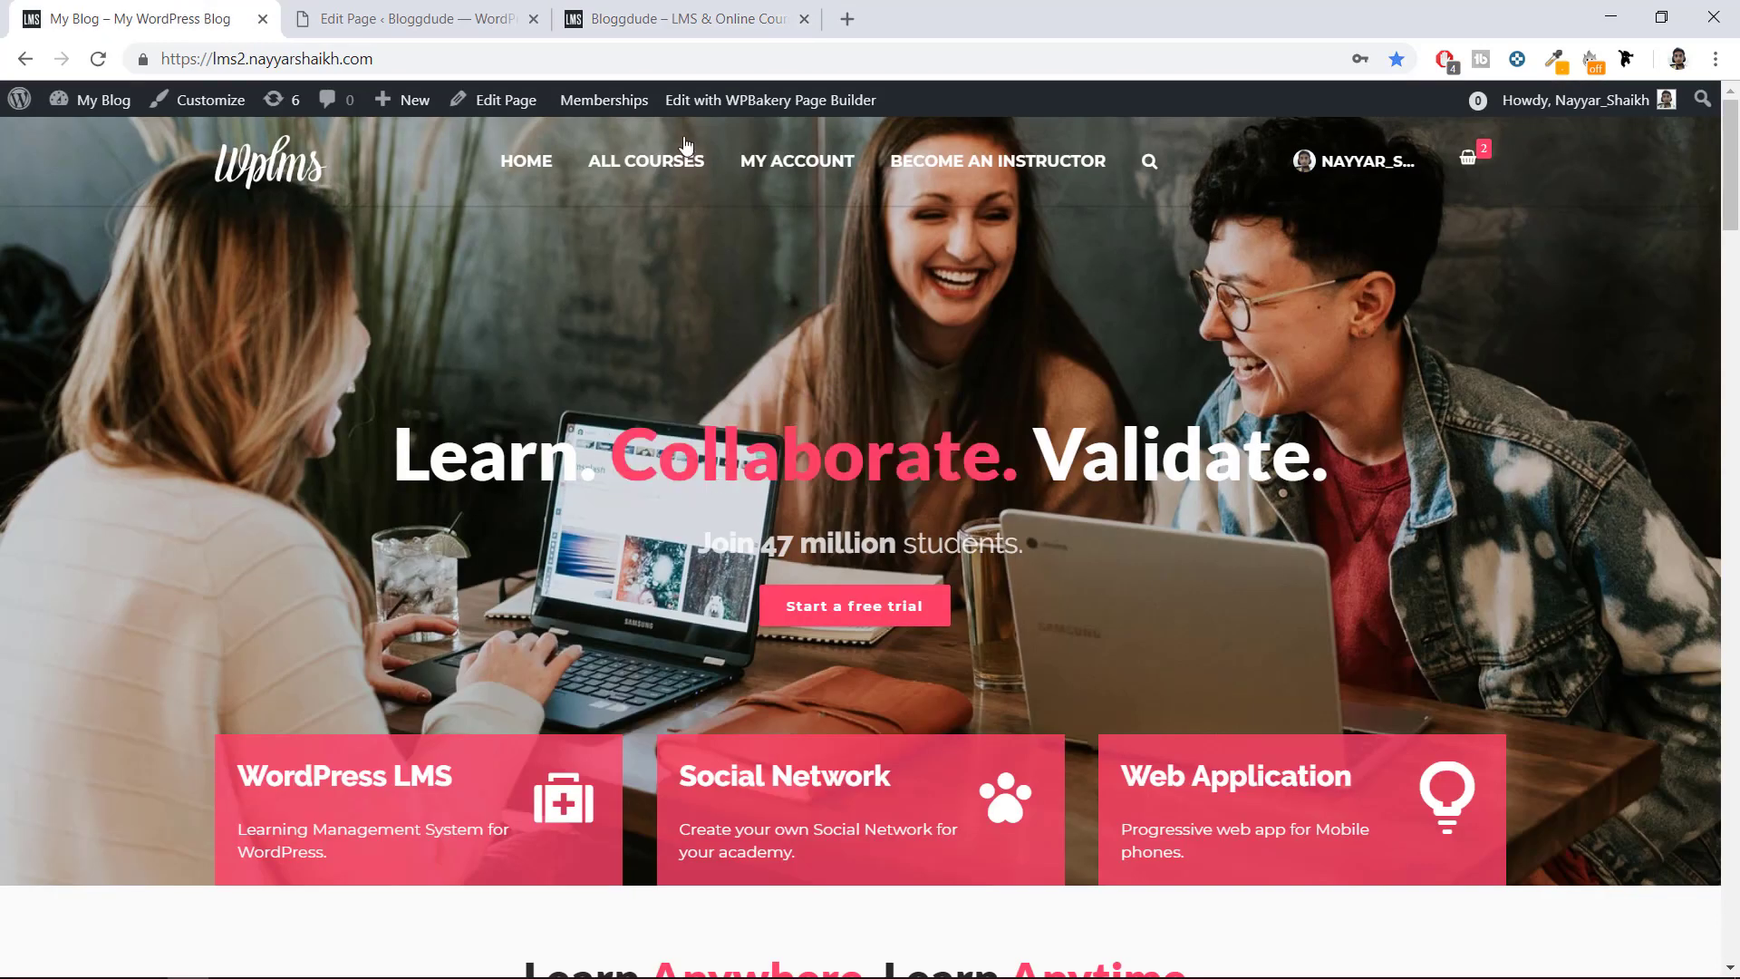
click(667, 7)
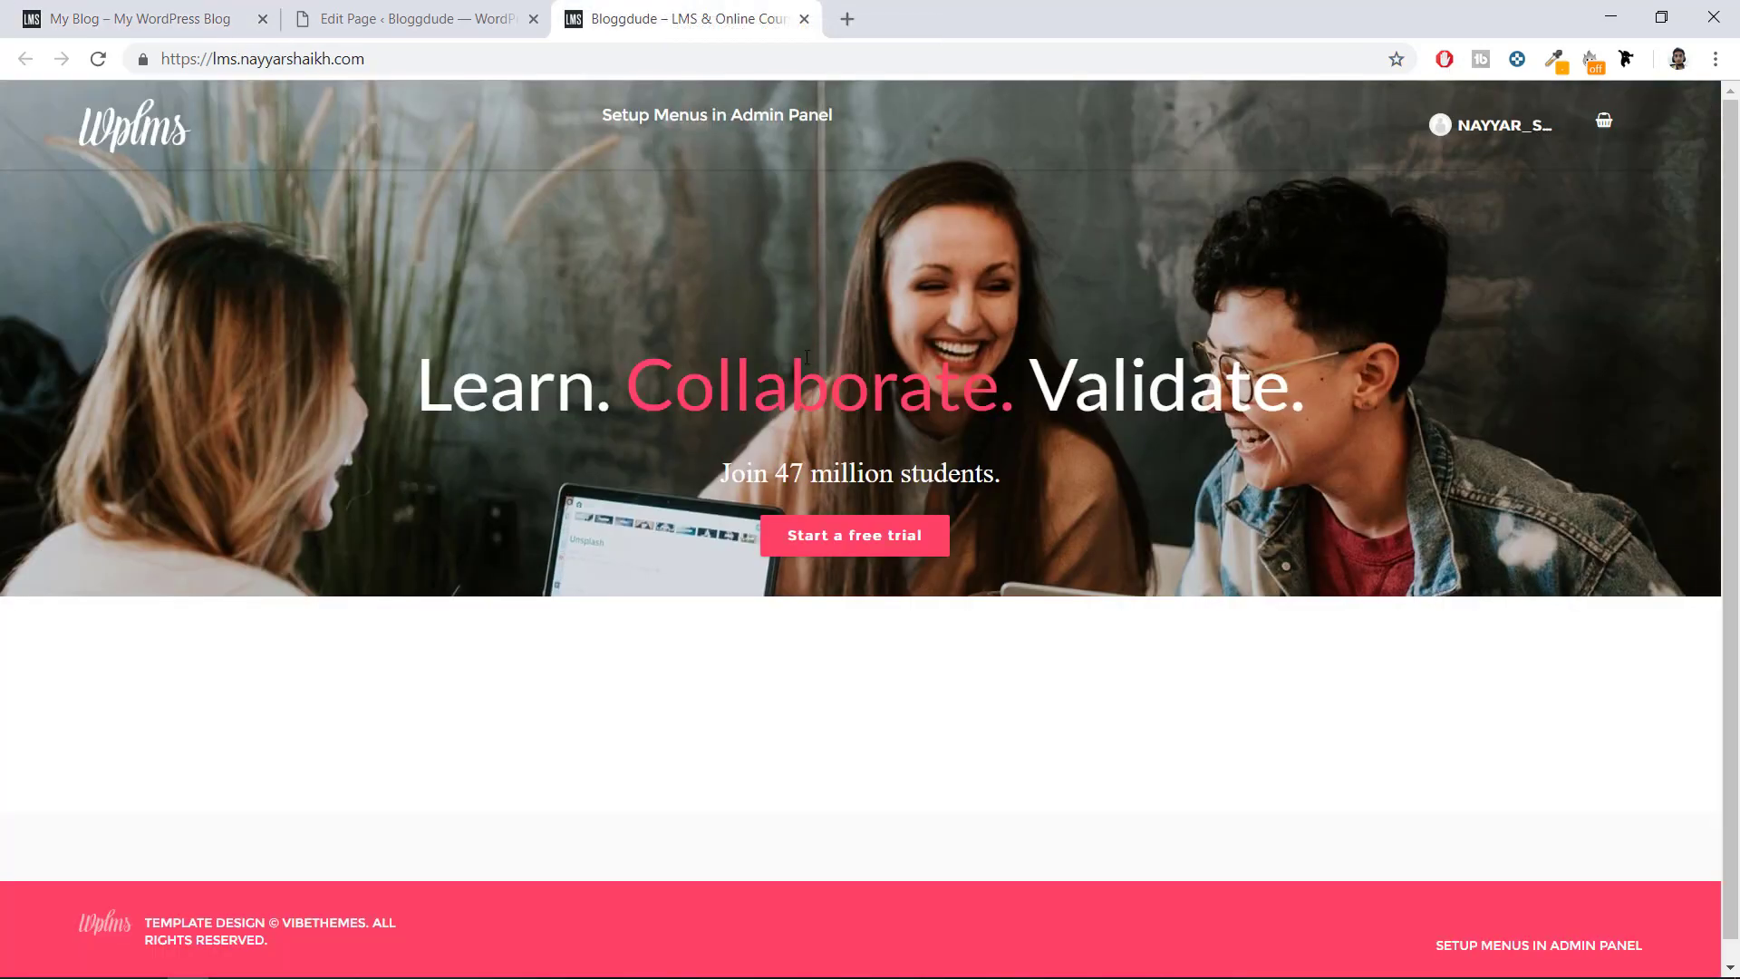
- Return to the Home page editor and scroll down to the WPBakery Page Builder panel
click(461, 11)
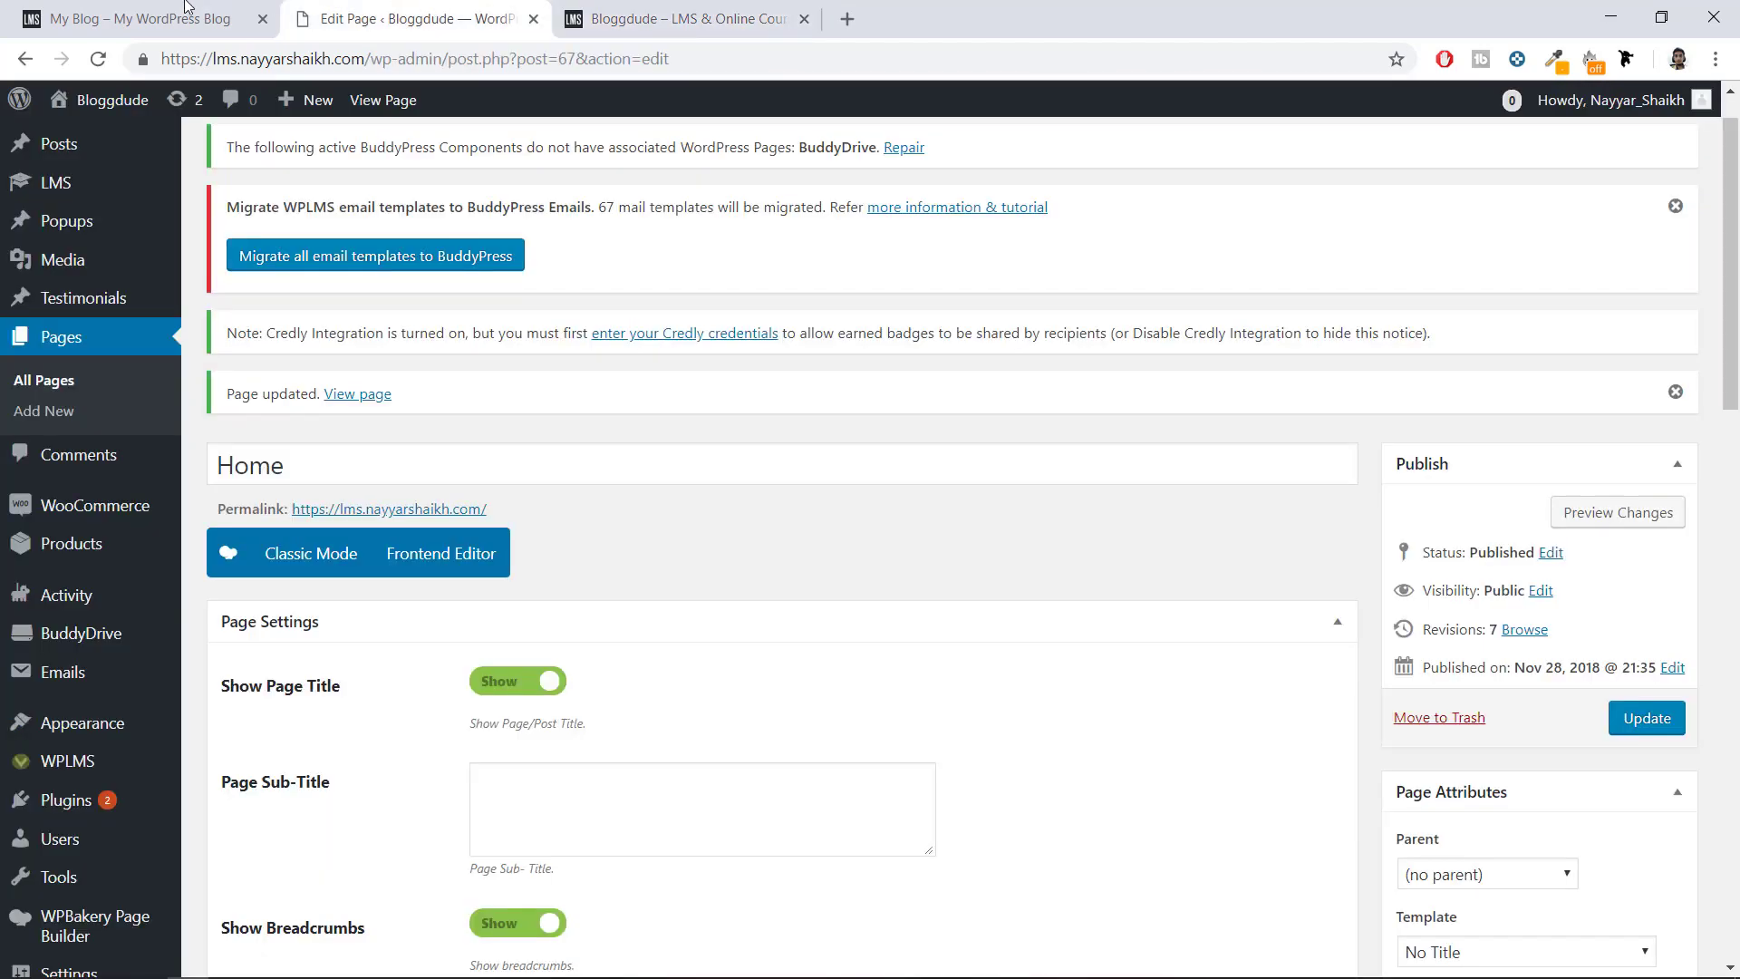
click(145, 13)
scroll(913, 653, down, 2)
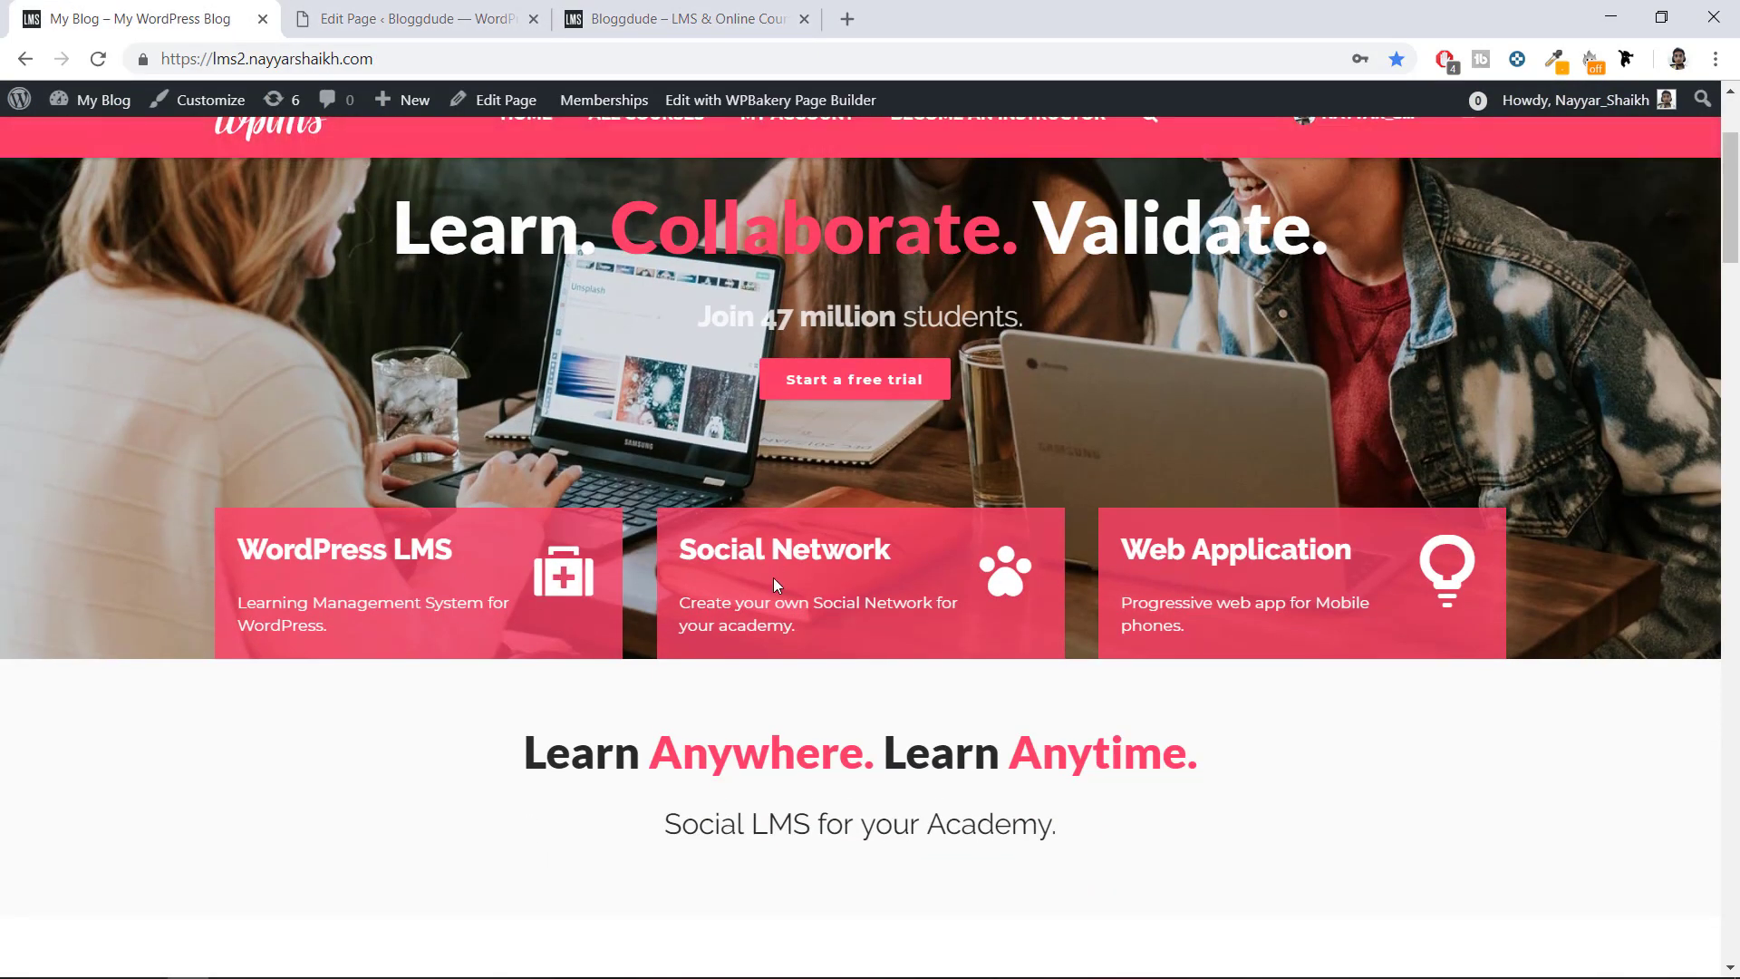
click(426, 18)
scroll(879, 390, down, 7)
scroll(893, 415, down, 3)
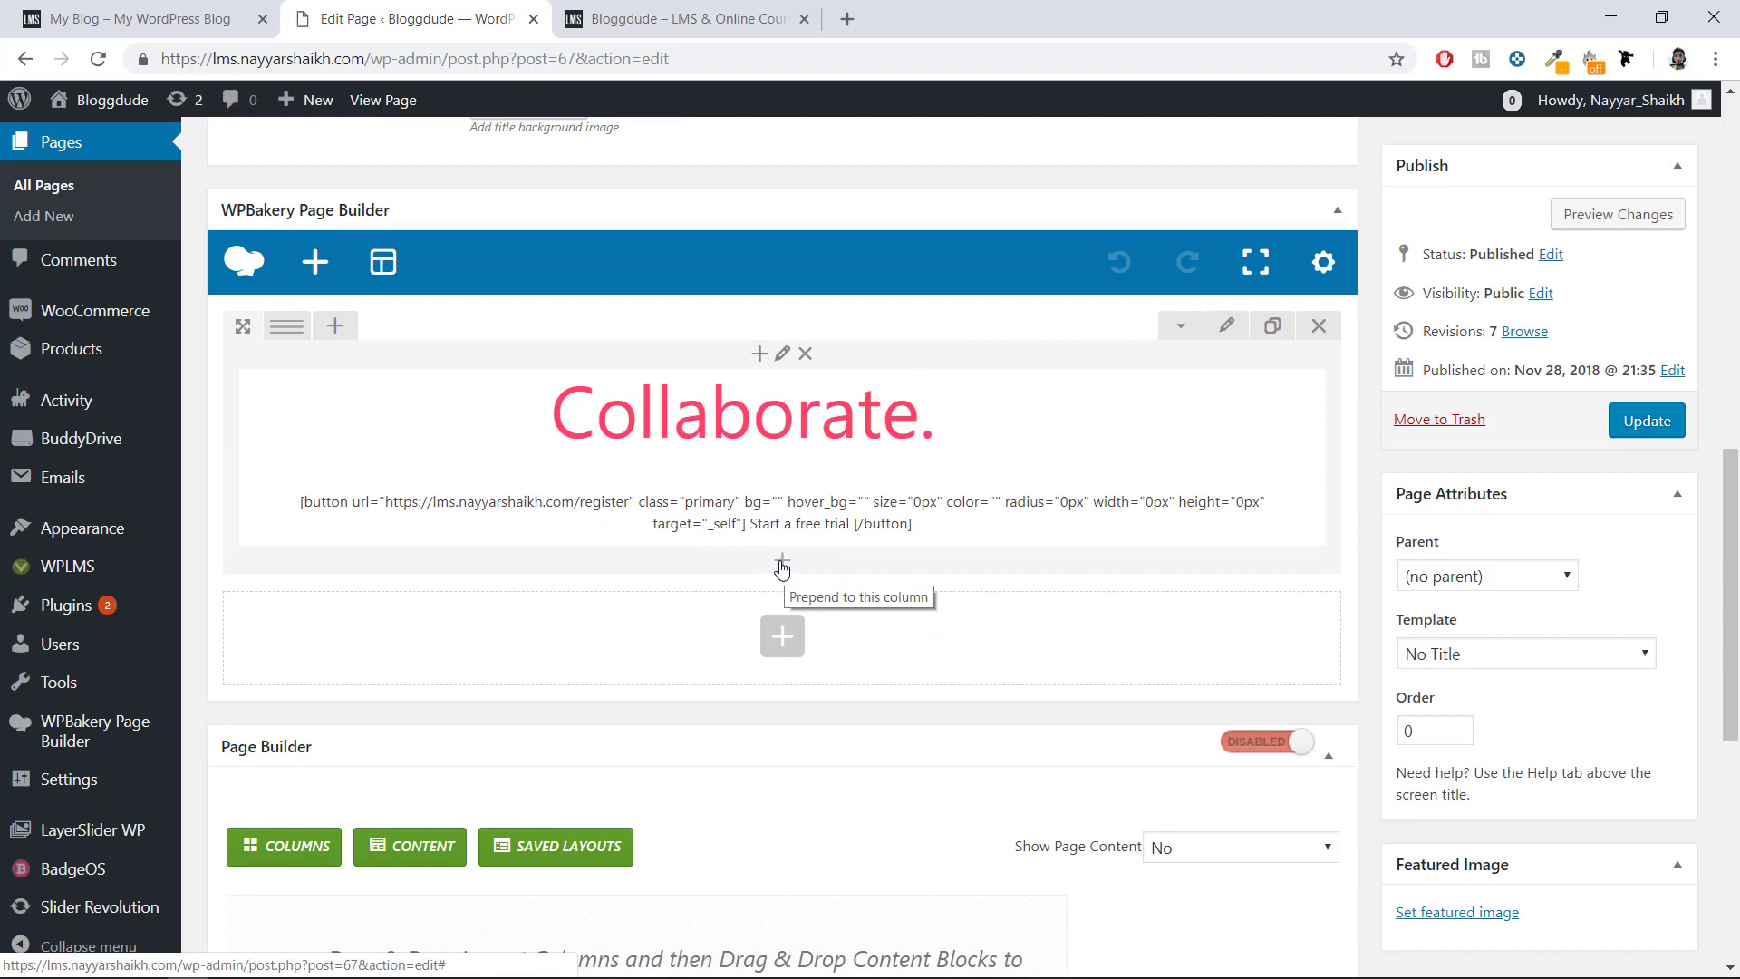
- Add an inner row below the Collaborate element with a 1/3+1/3+1/3 column layout
click(782, 566)
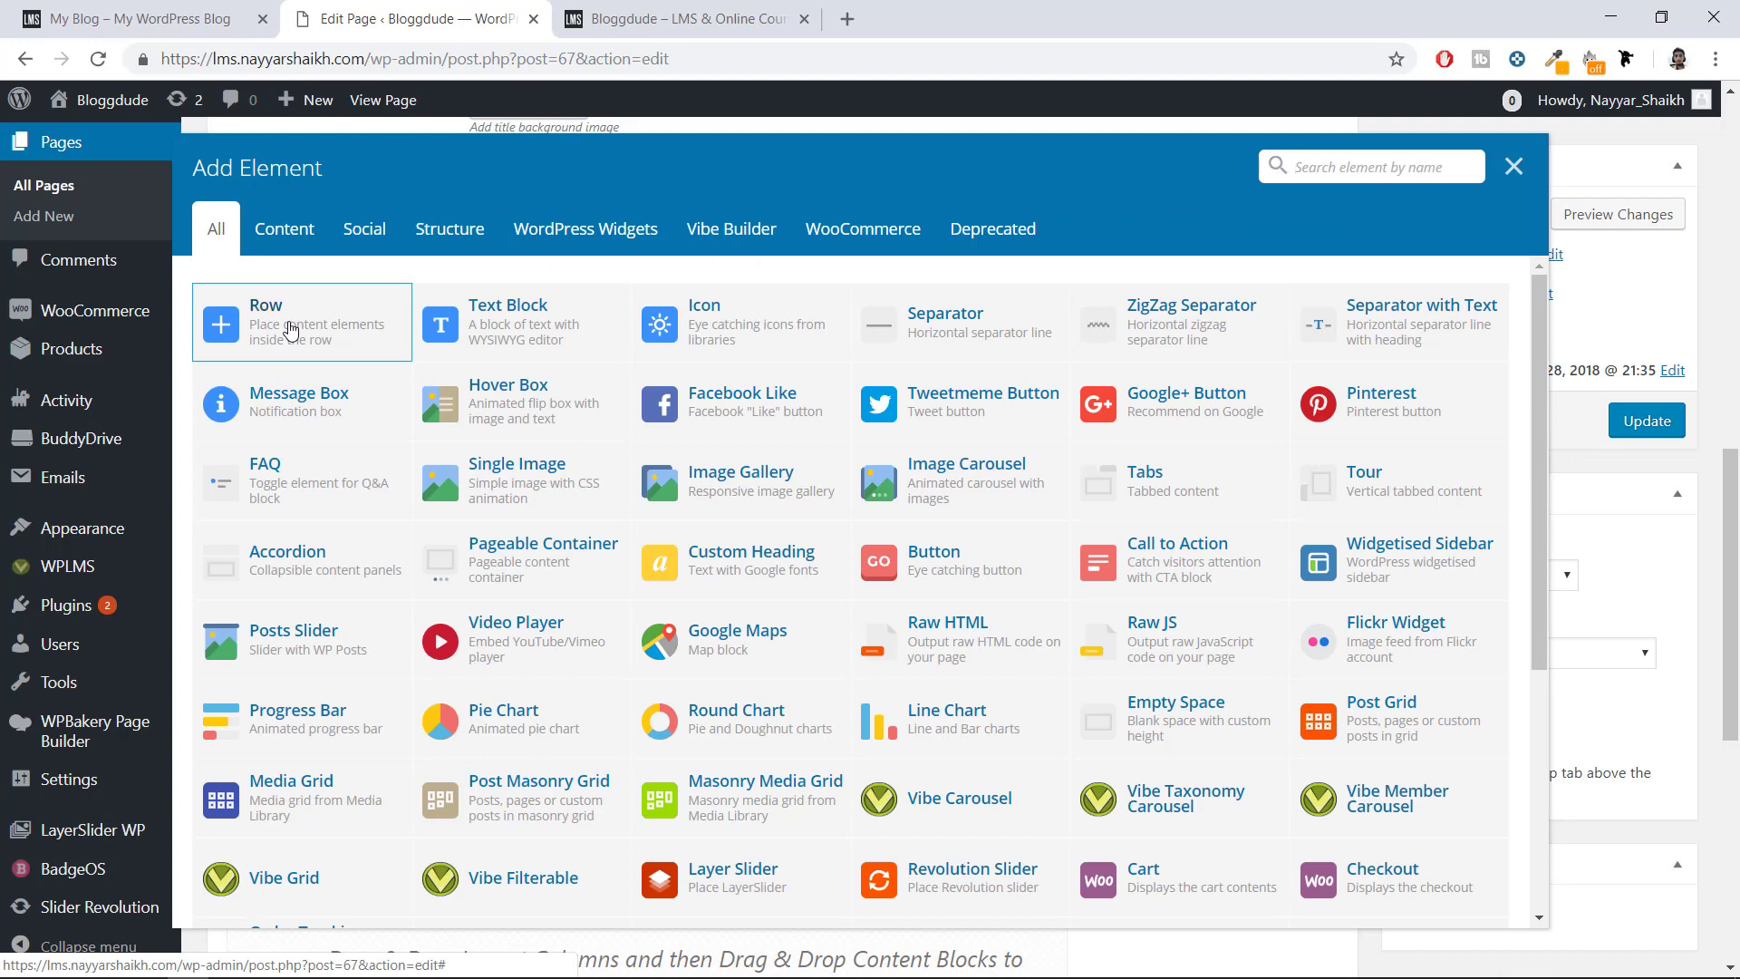
click(290, 331)
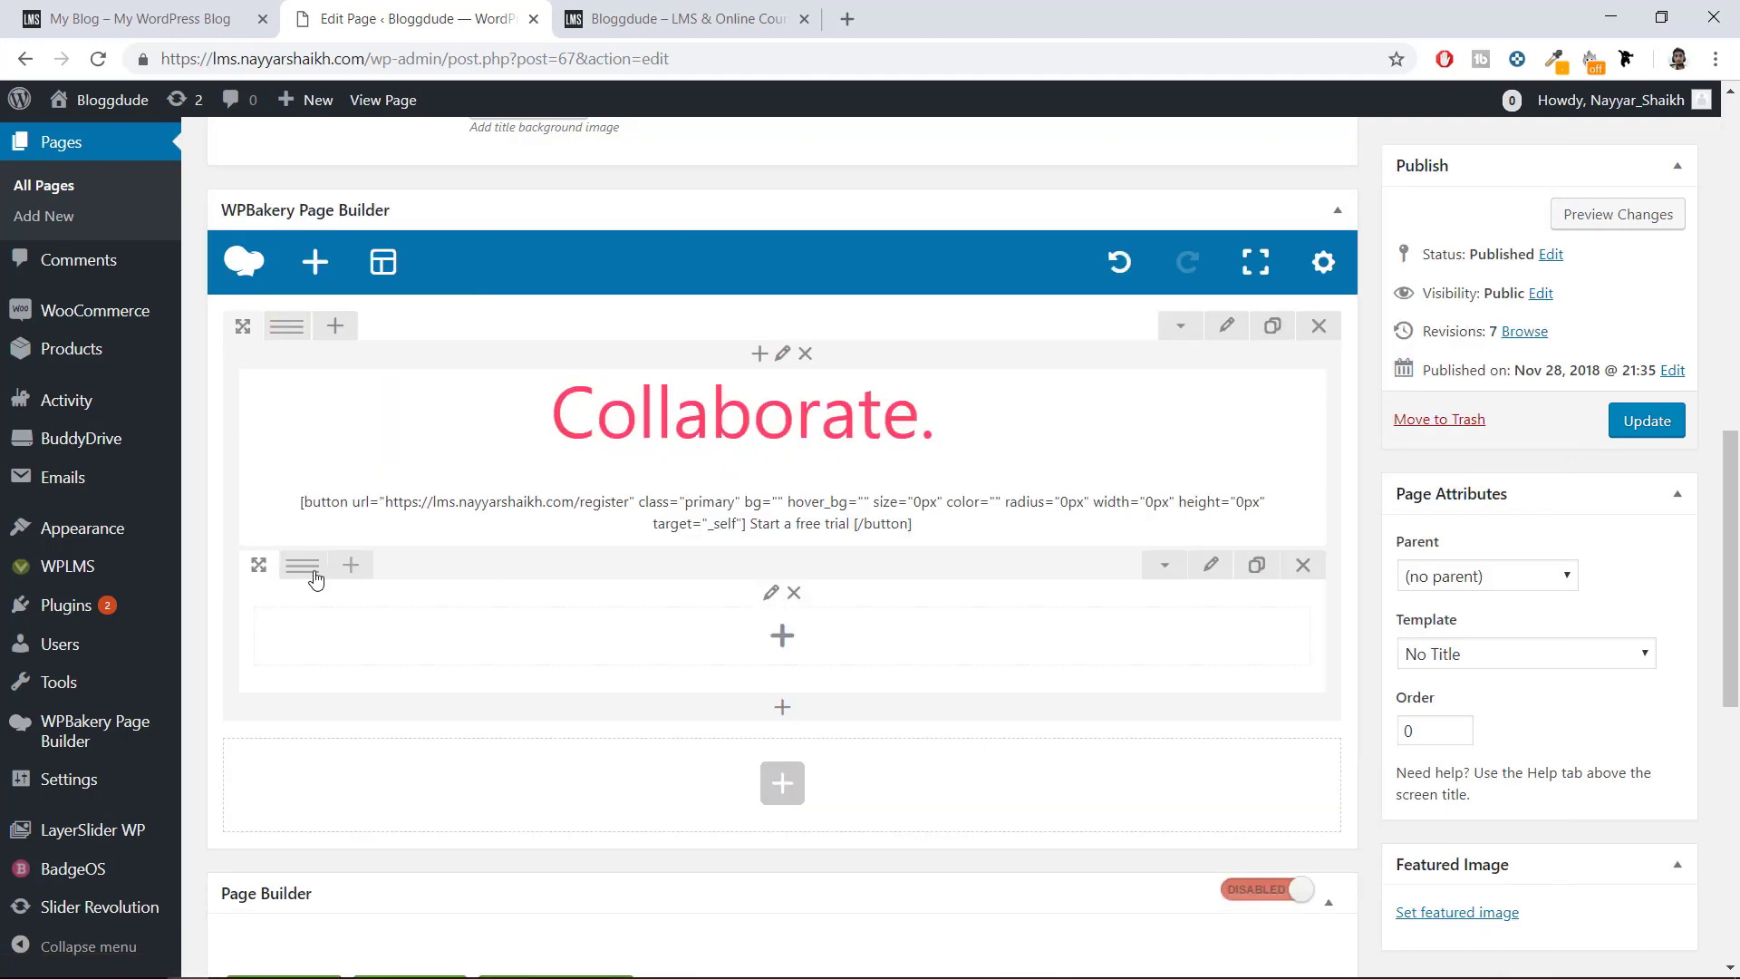
click(194, 12)
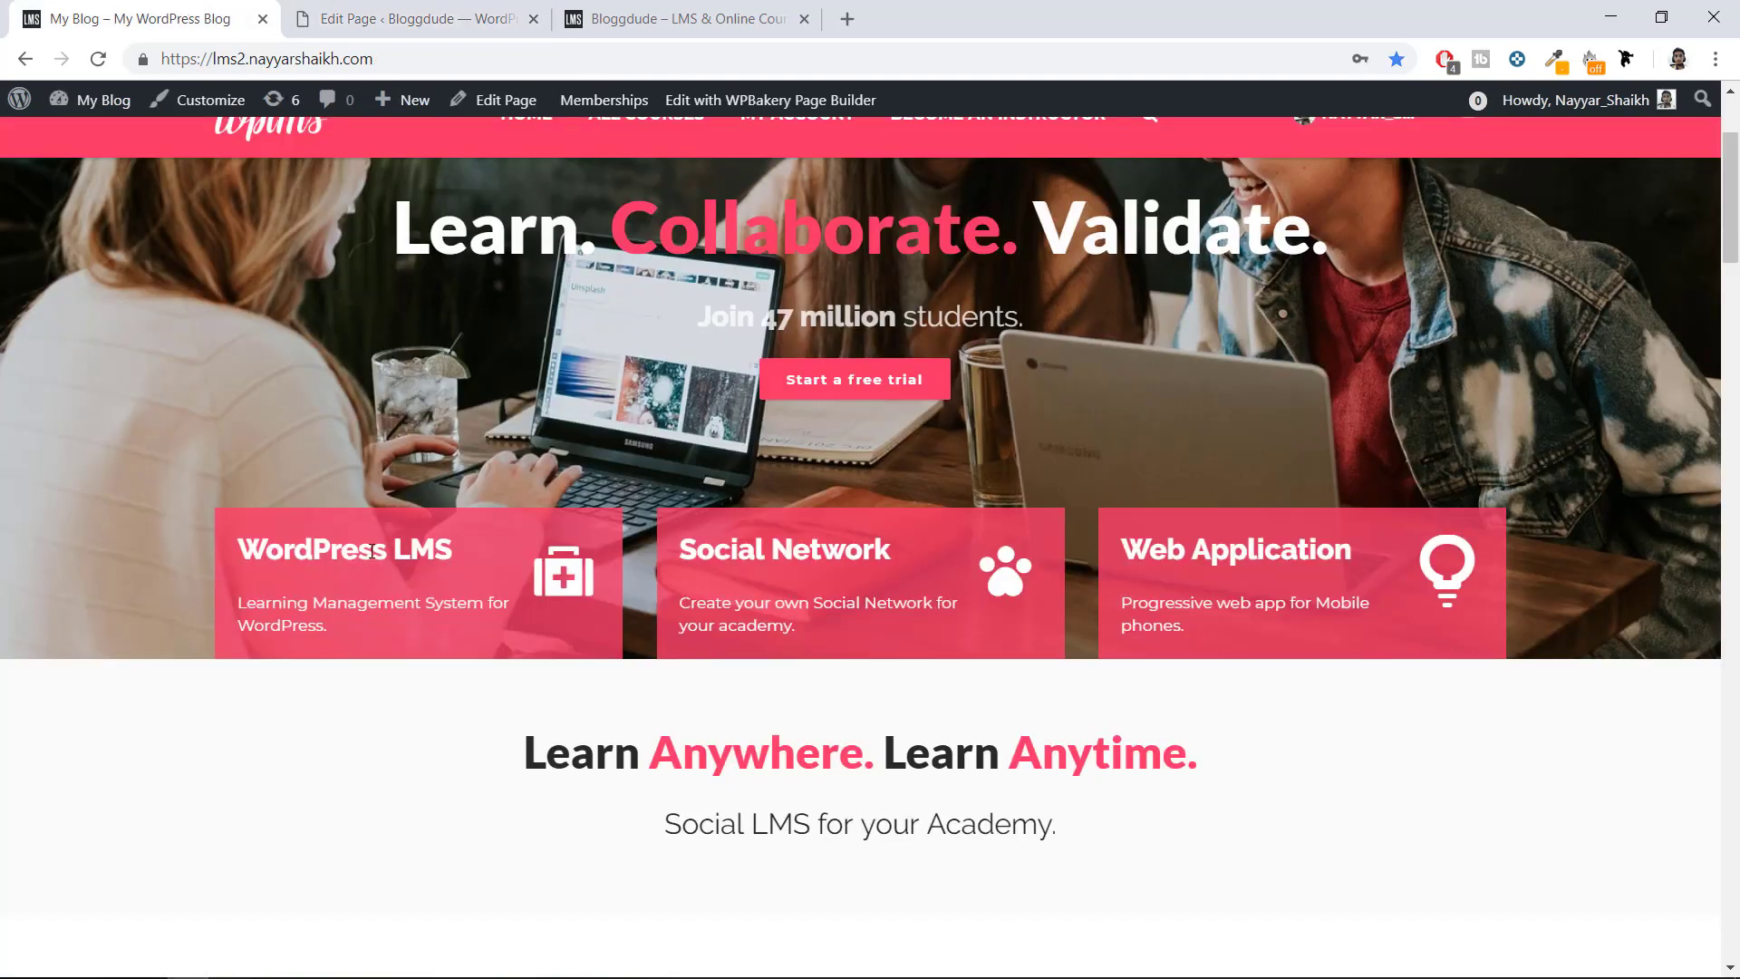
drag(263, 542, 485, 629)
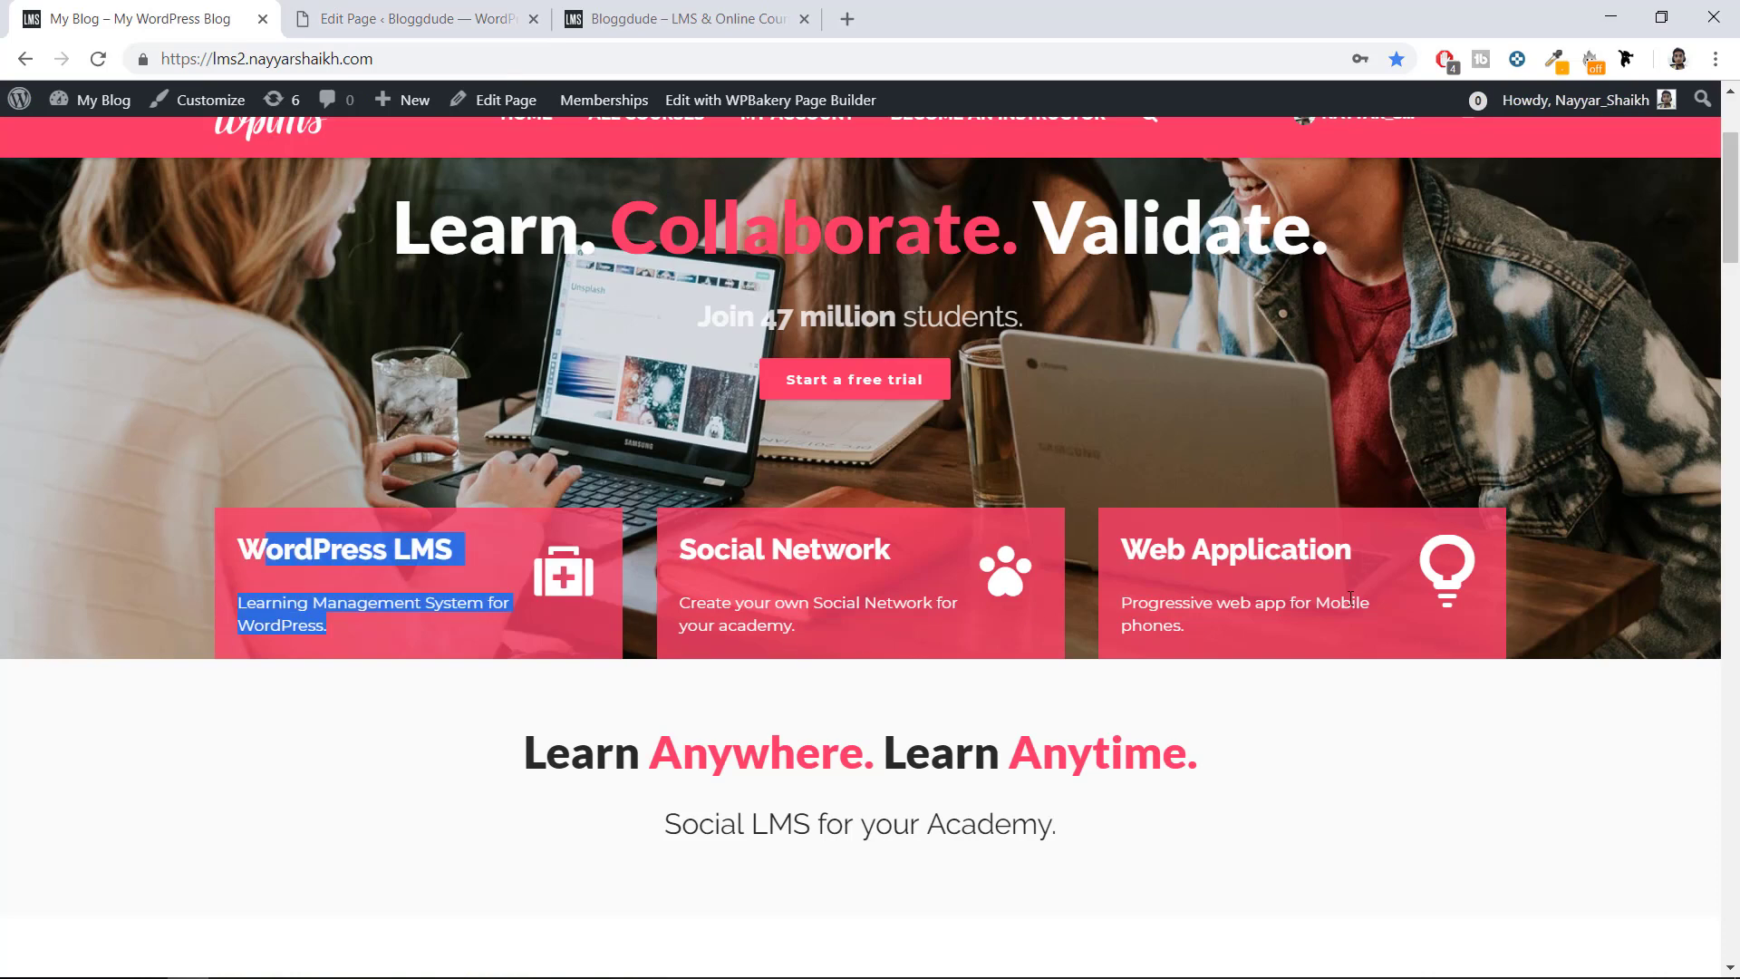
key(ctrl+Tab)
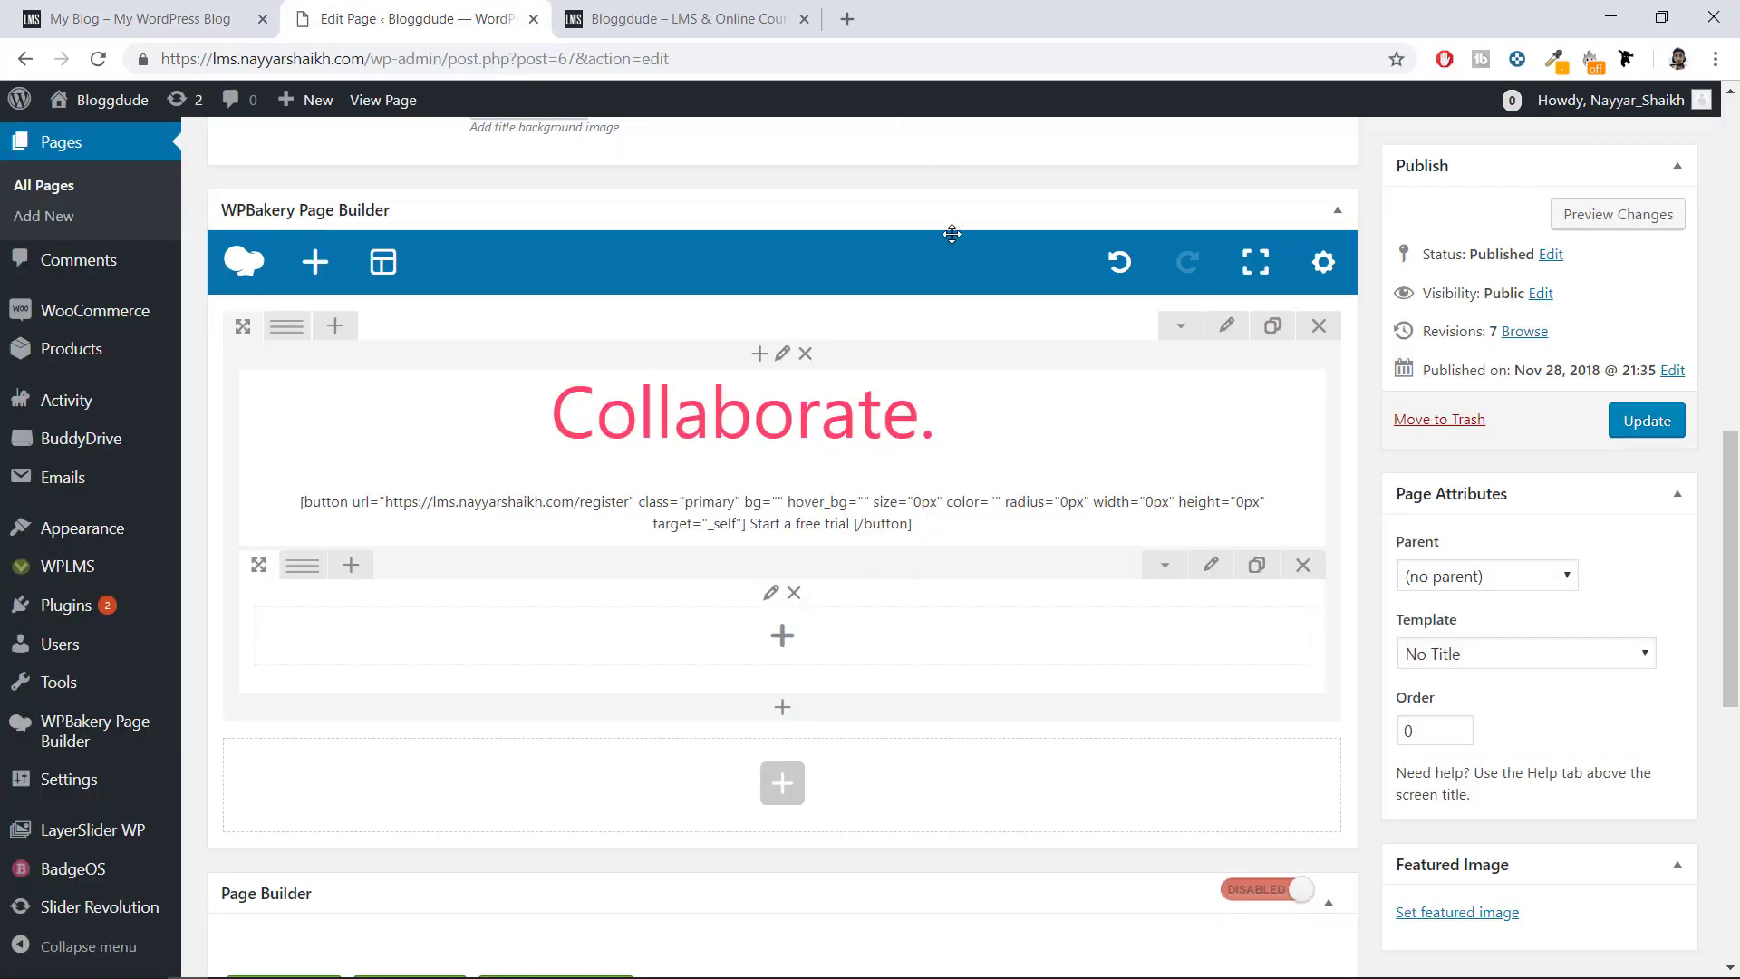
mouse_move(971, 433)
mouse_move(303, 567)
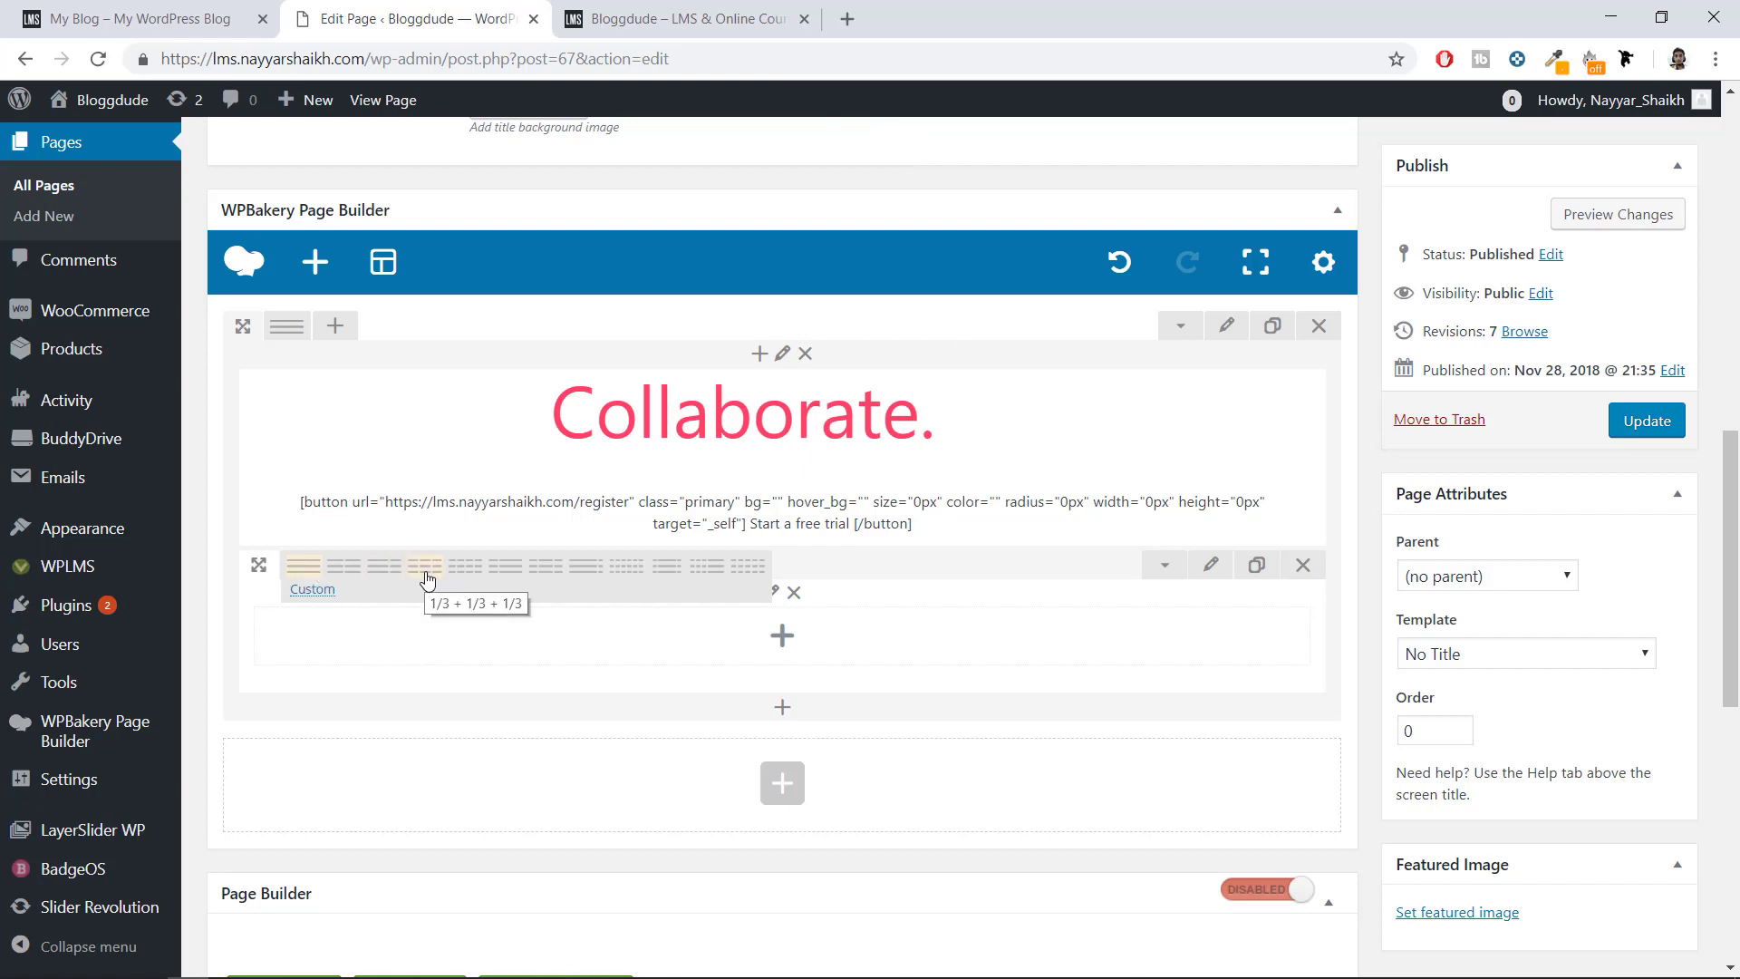
click(427, 578)
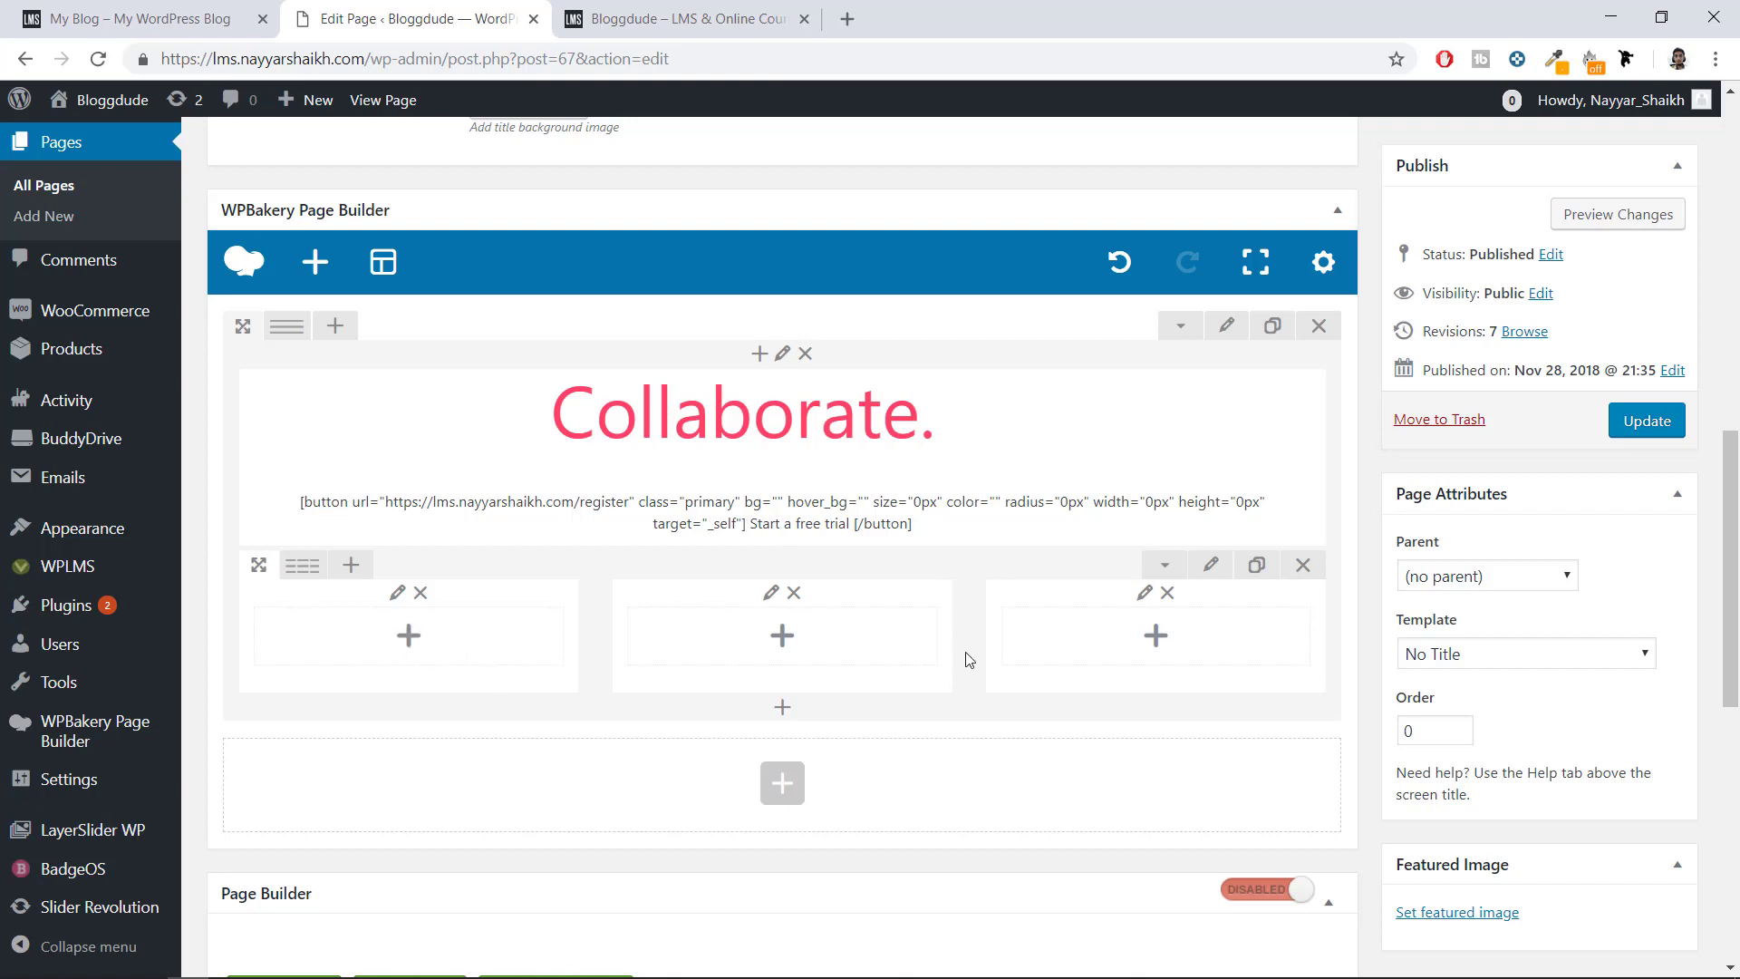
- Add a Text Block to the first column and clear its placeholder text
click(140, 18)
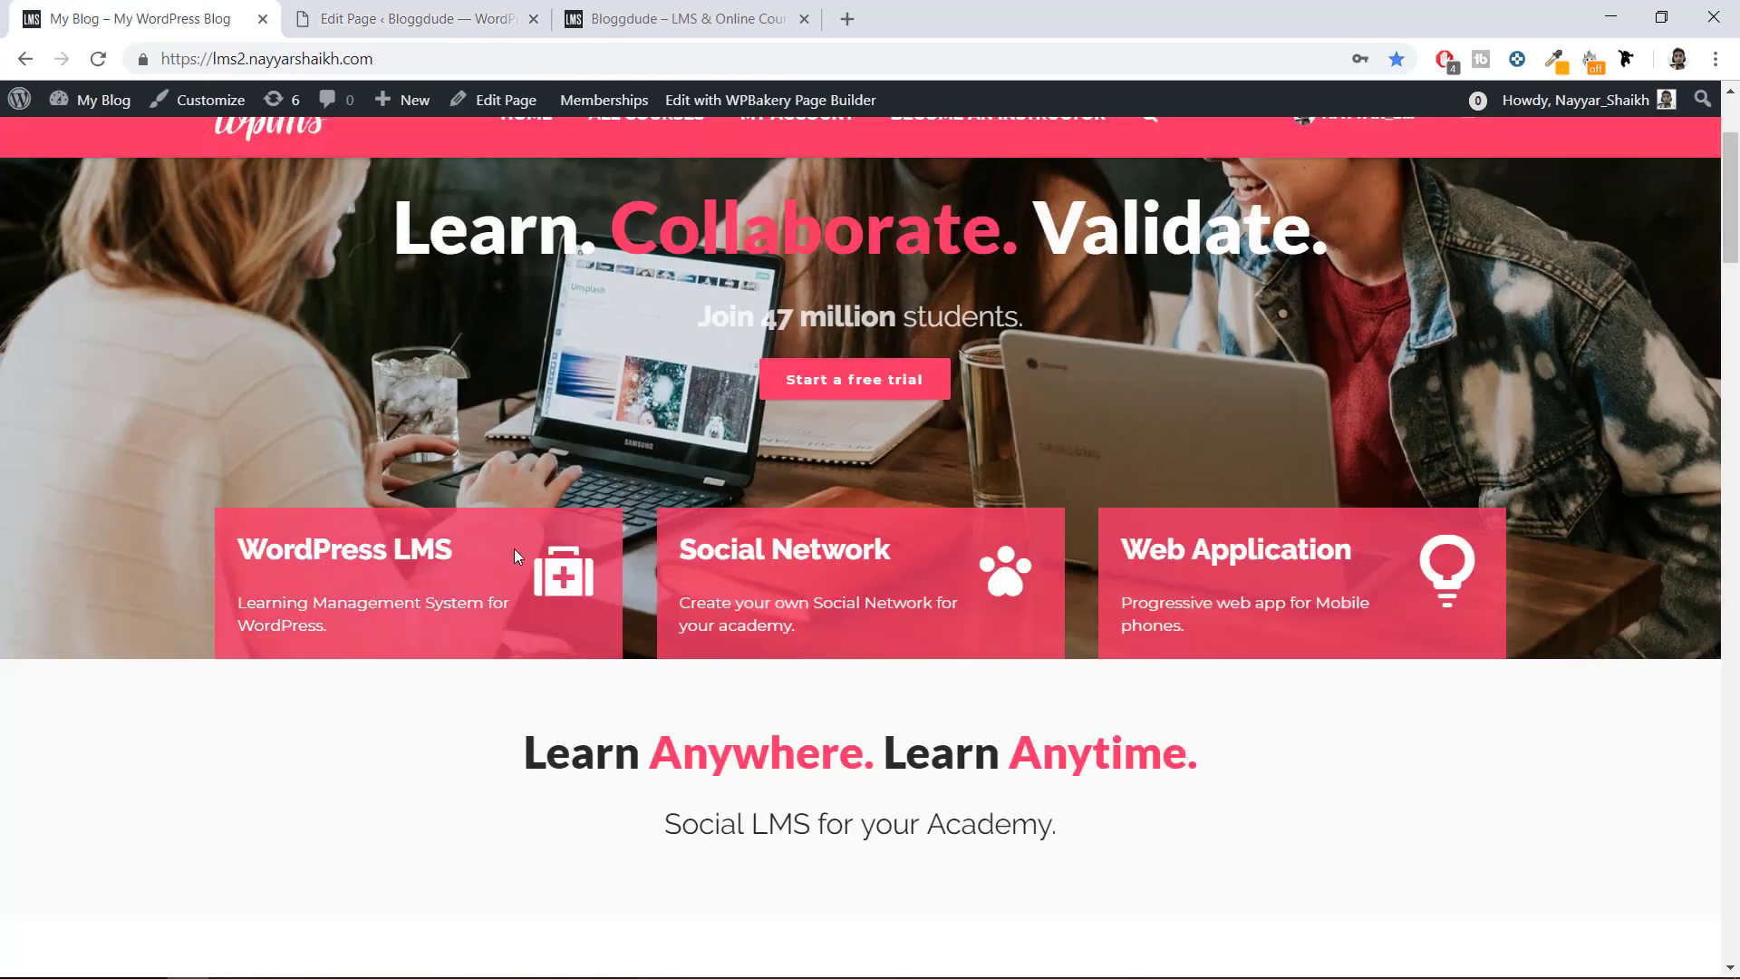
double_click(308, 548)
double_click(315, 605)
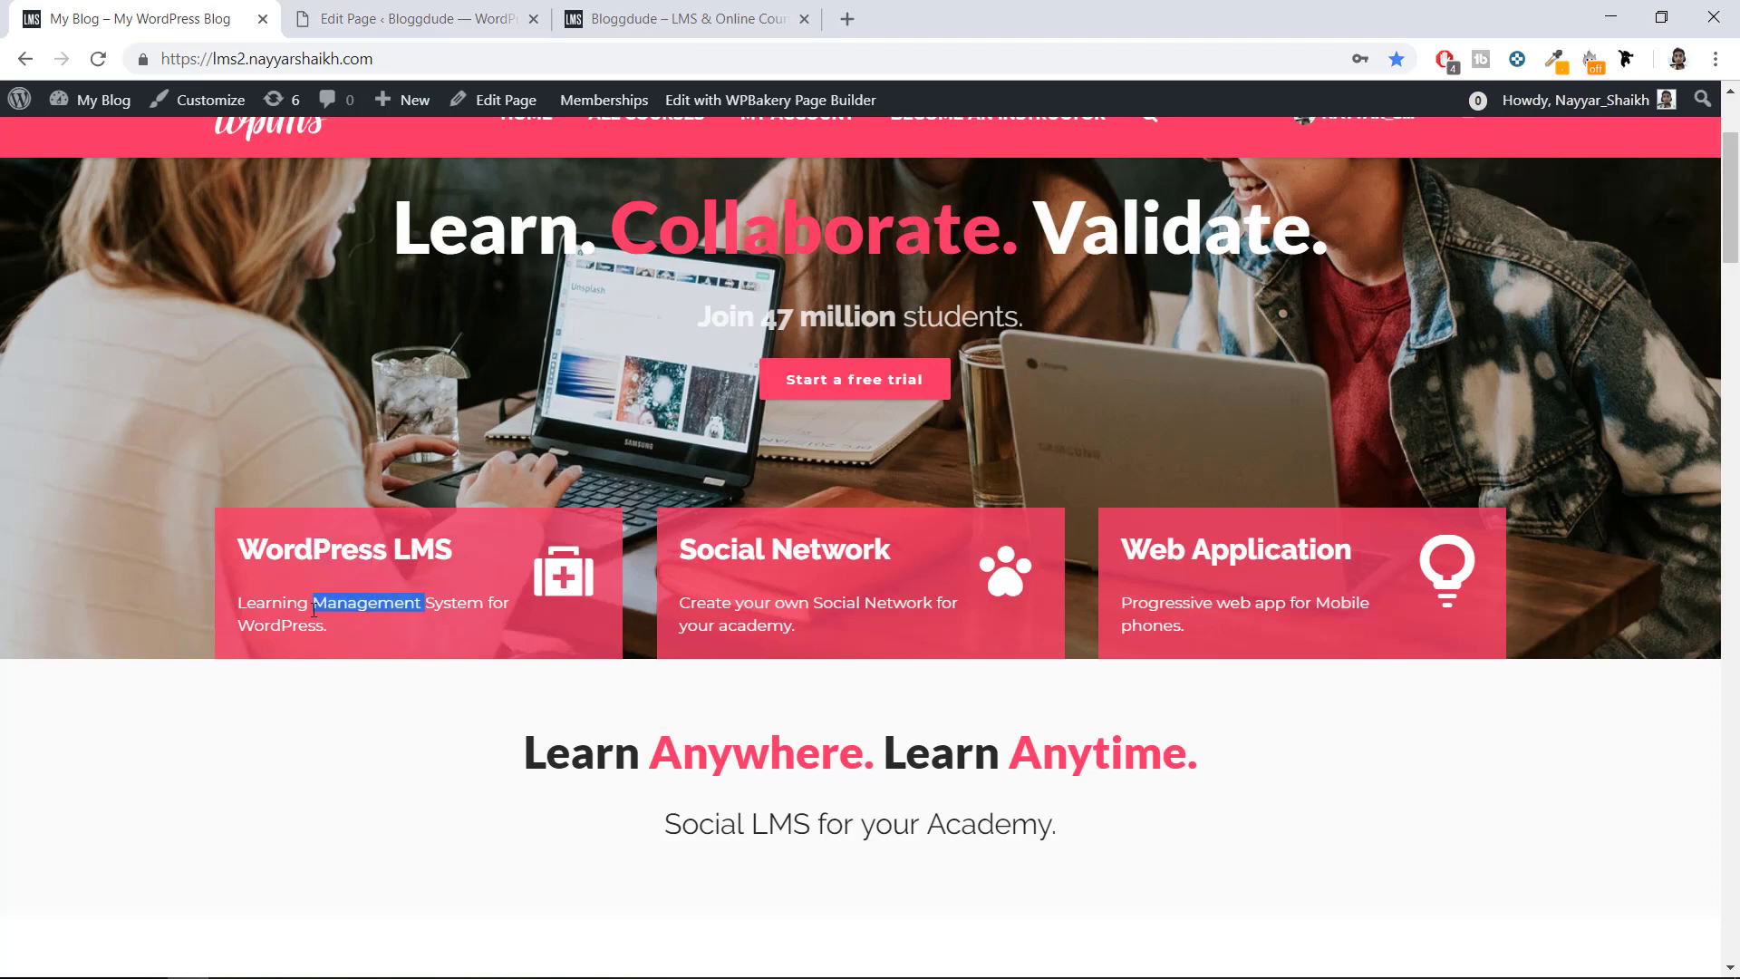
click(455, 15)
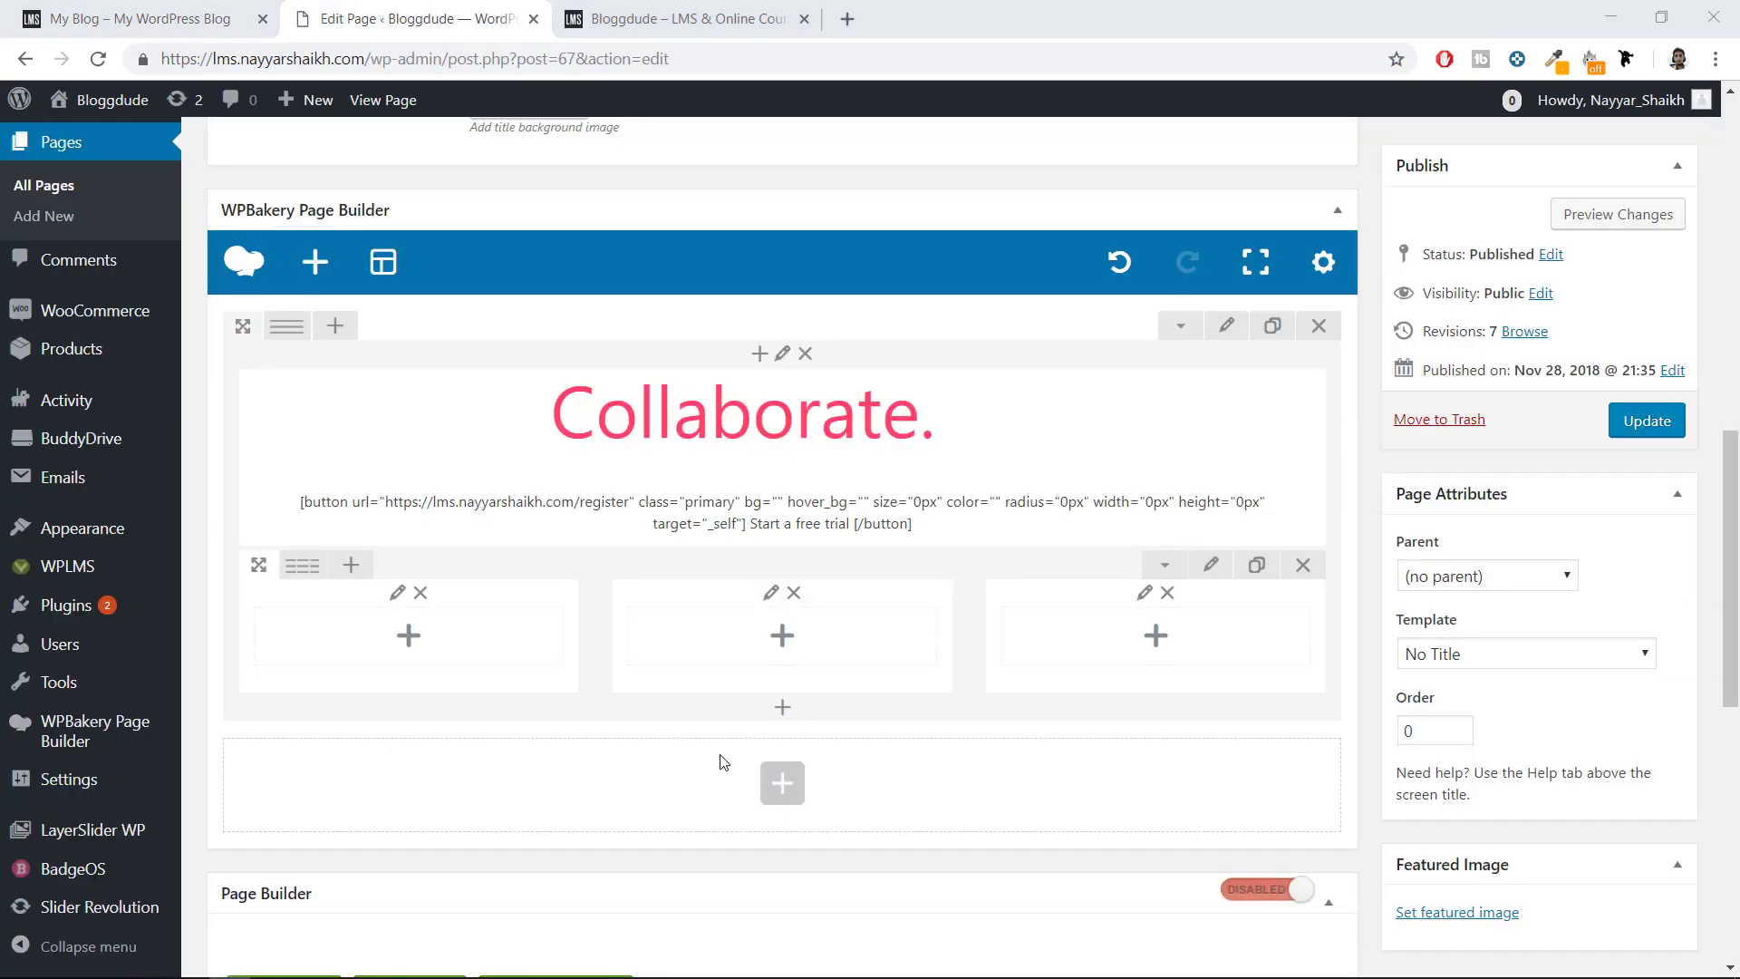
click(429, 647)
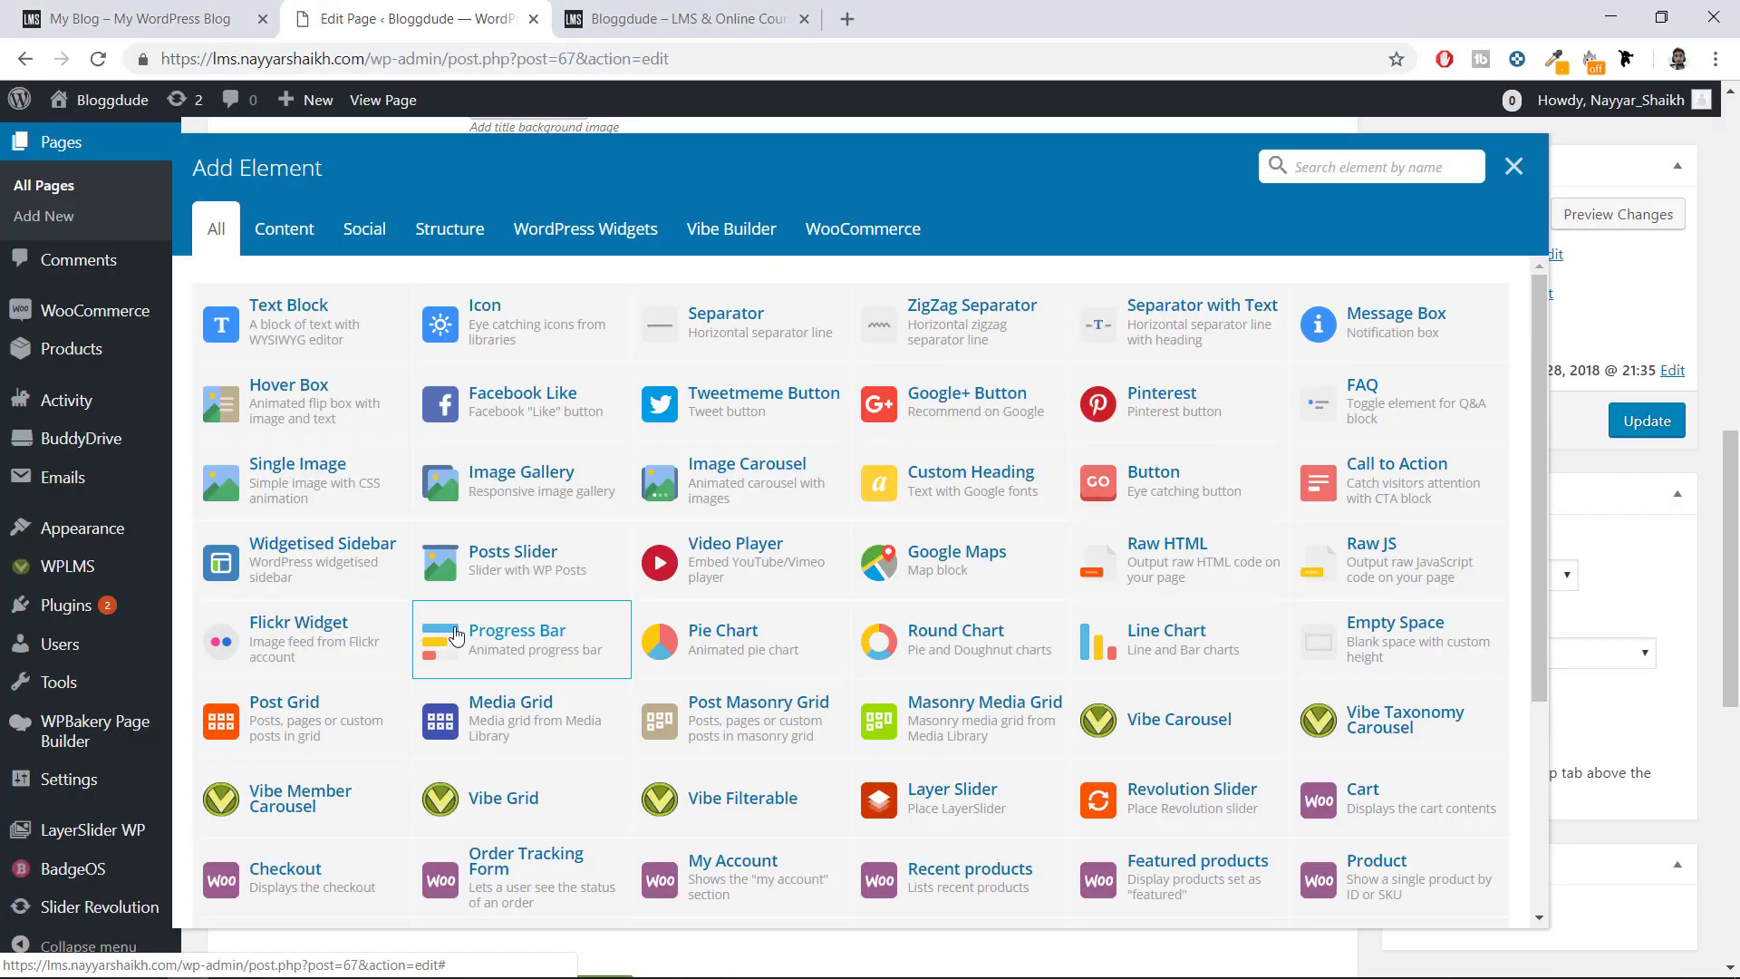
click(326, 318)
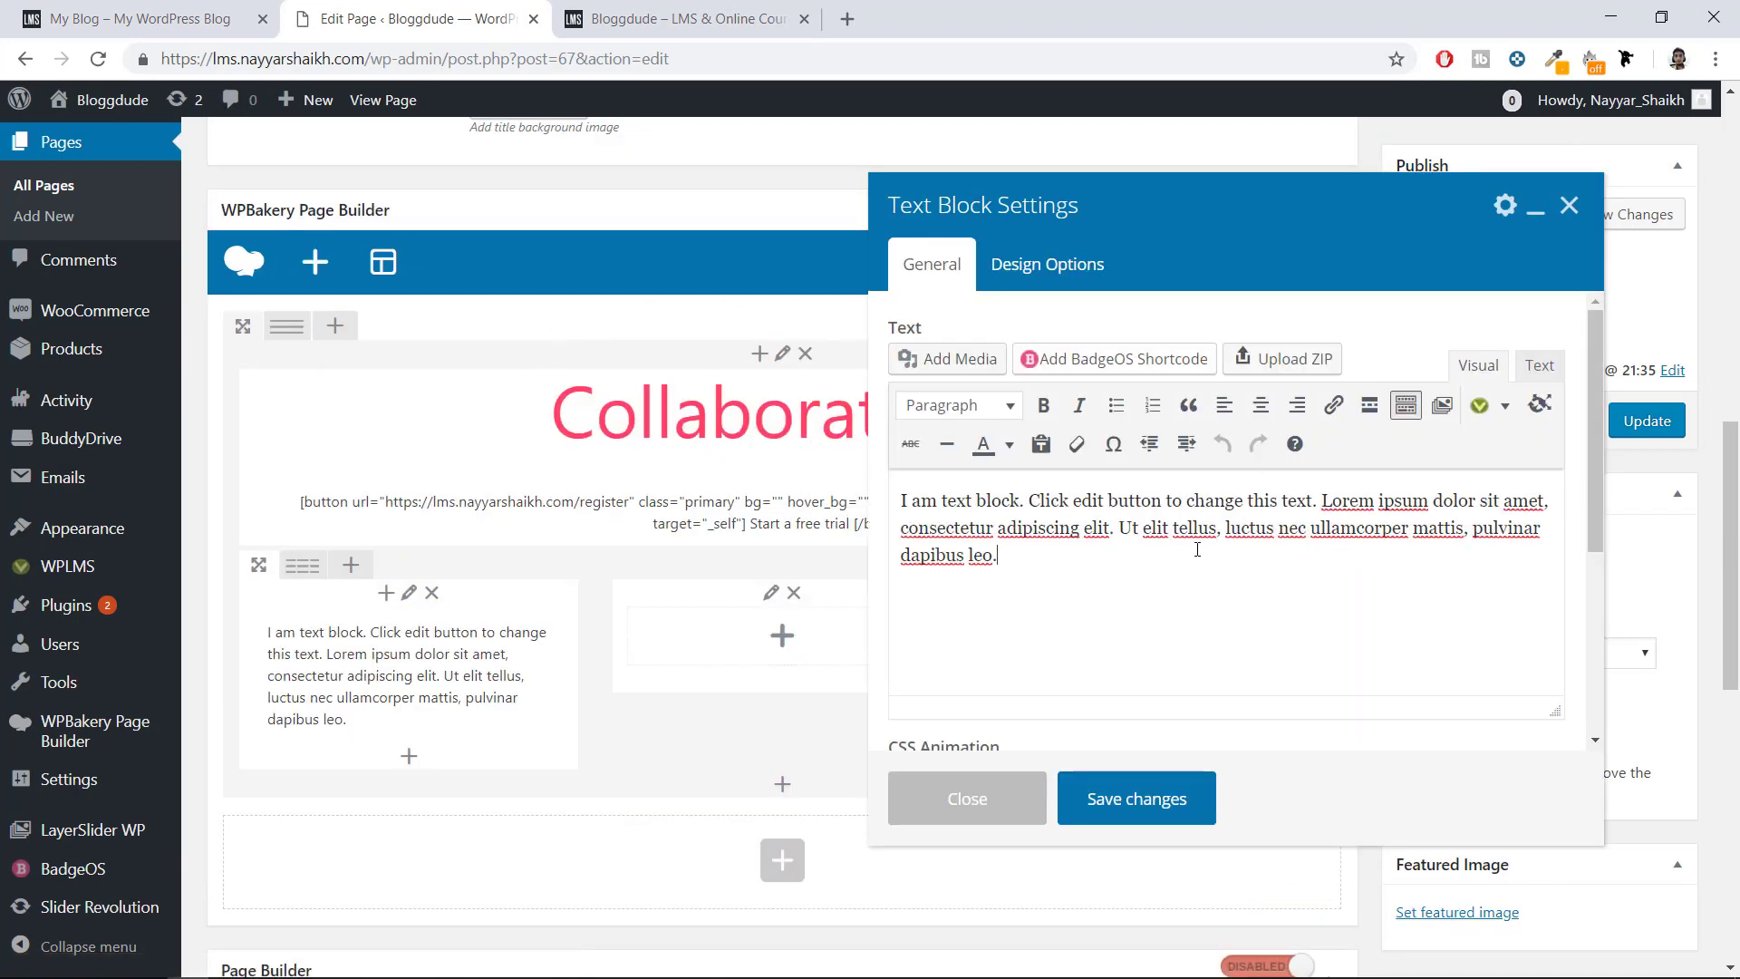
key(ctrl+a)
key(BackSpace)
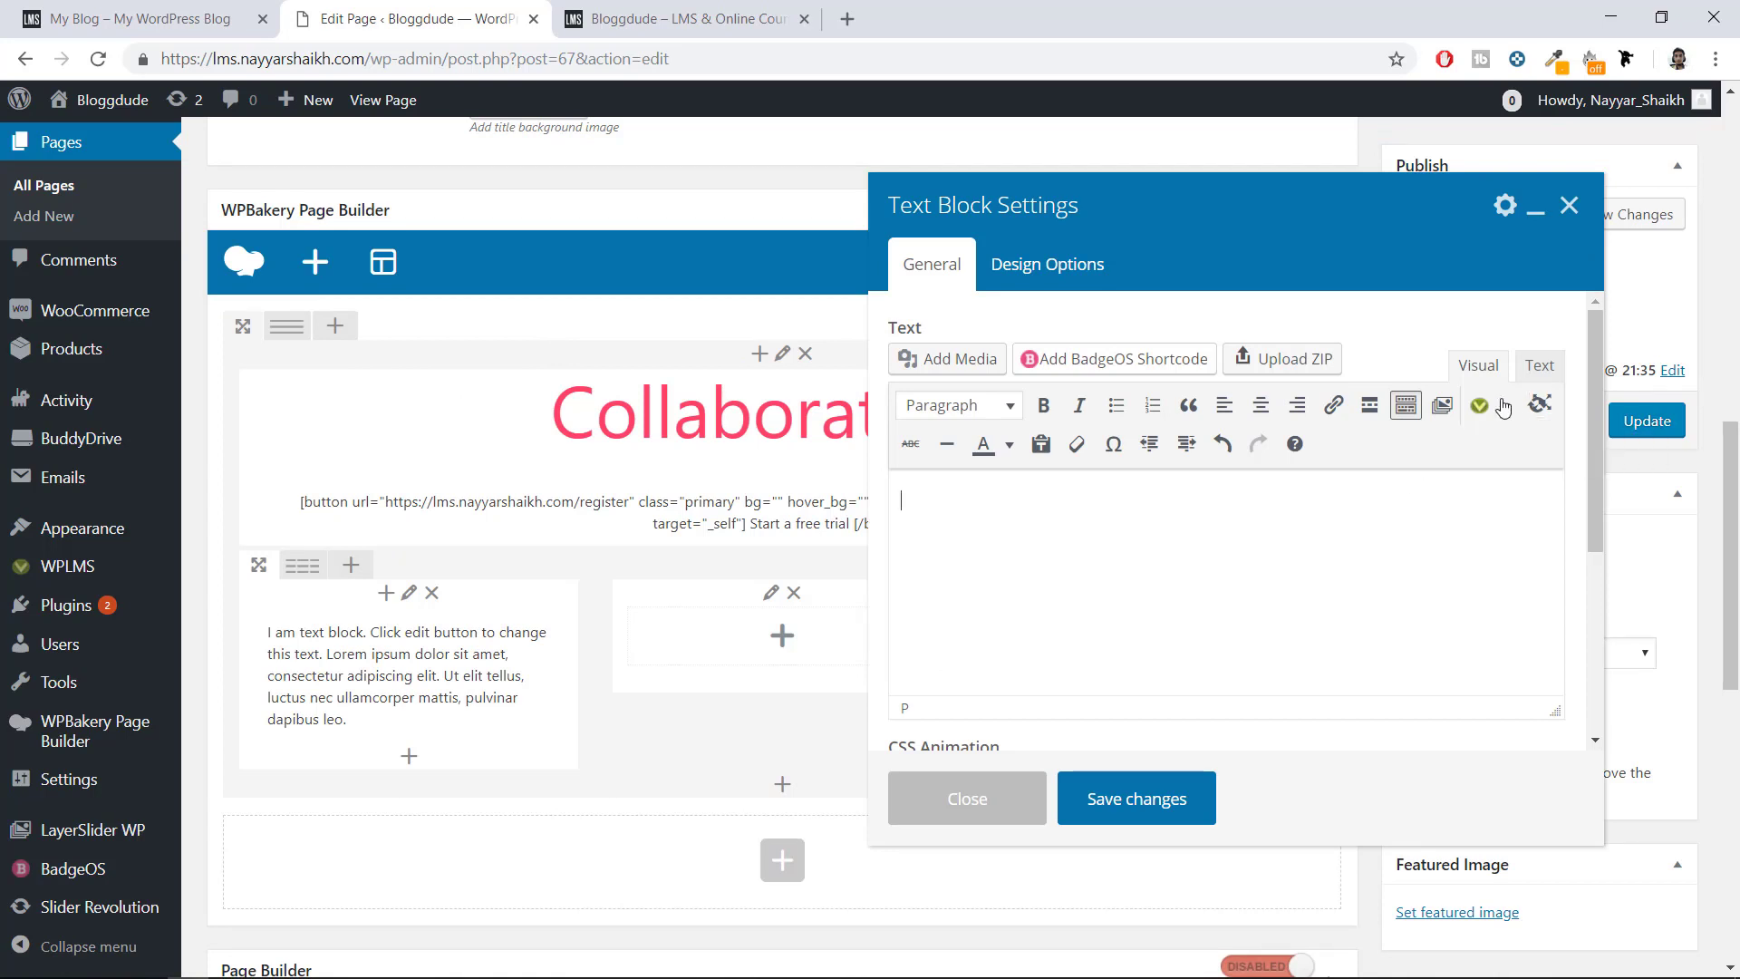
- Insert an Instagram icon shortcode at size 64 into the text block
click(1504, 405)
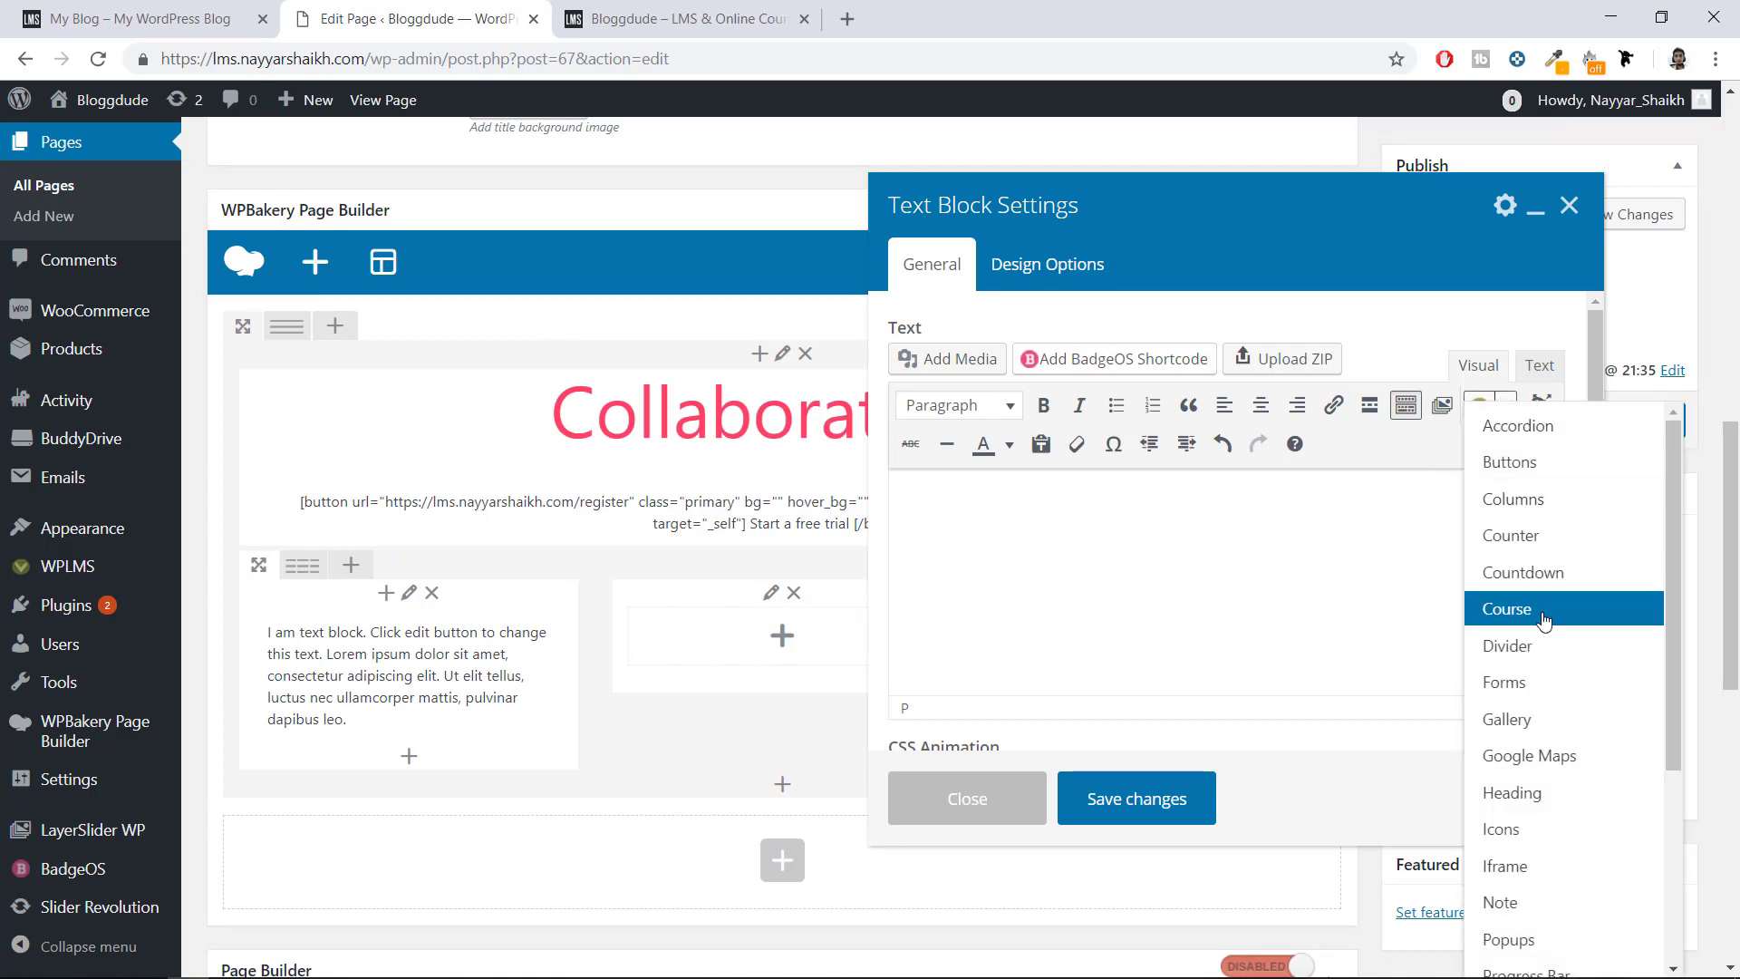
click(1521, 832)
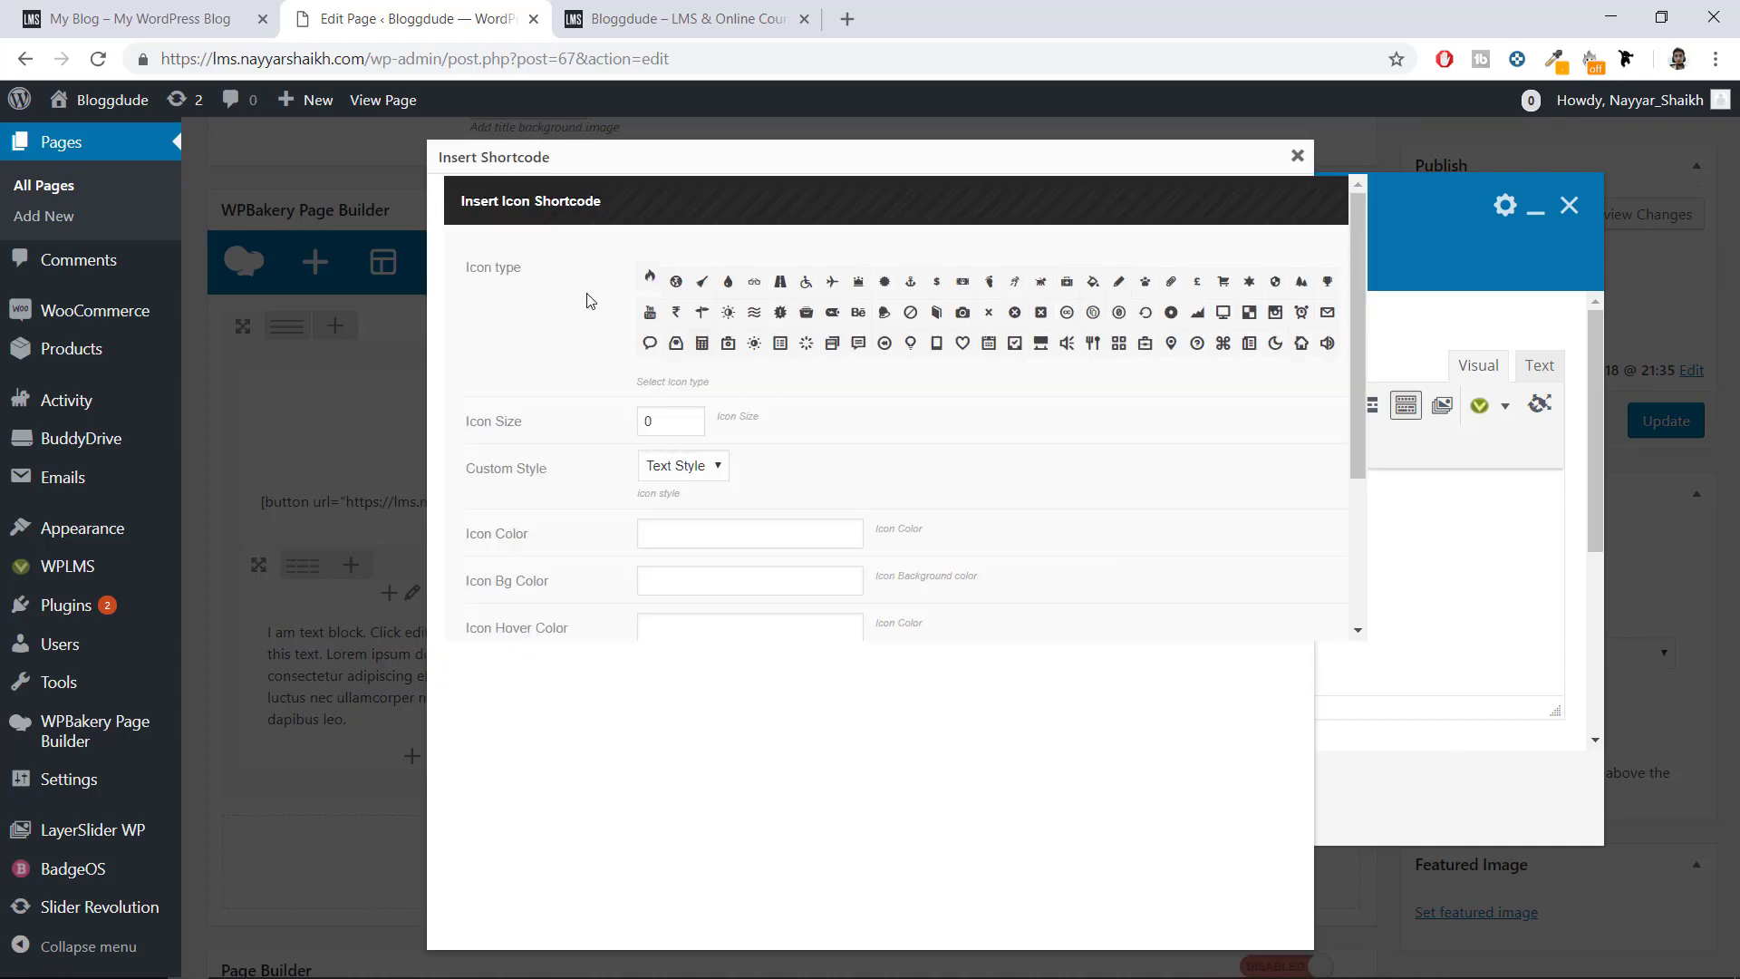
scroll(974, 335, up, 1)
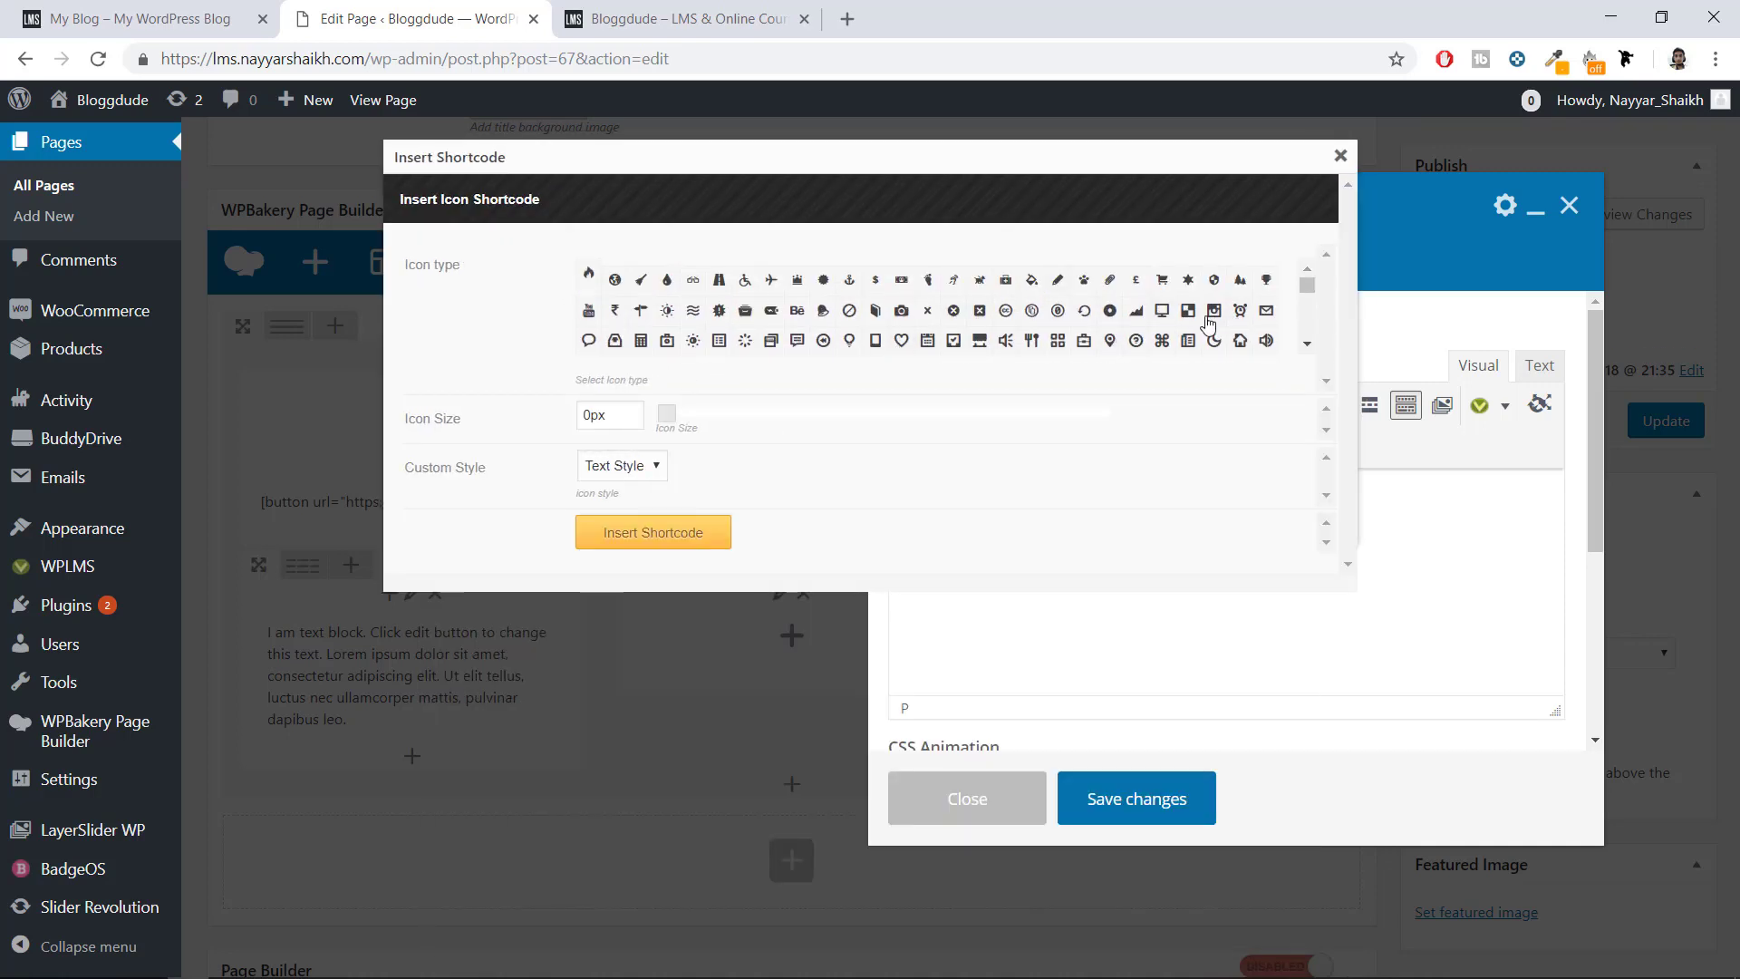
click(1214, 310)
drag(590, 415, 548, 408)
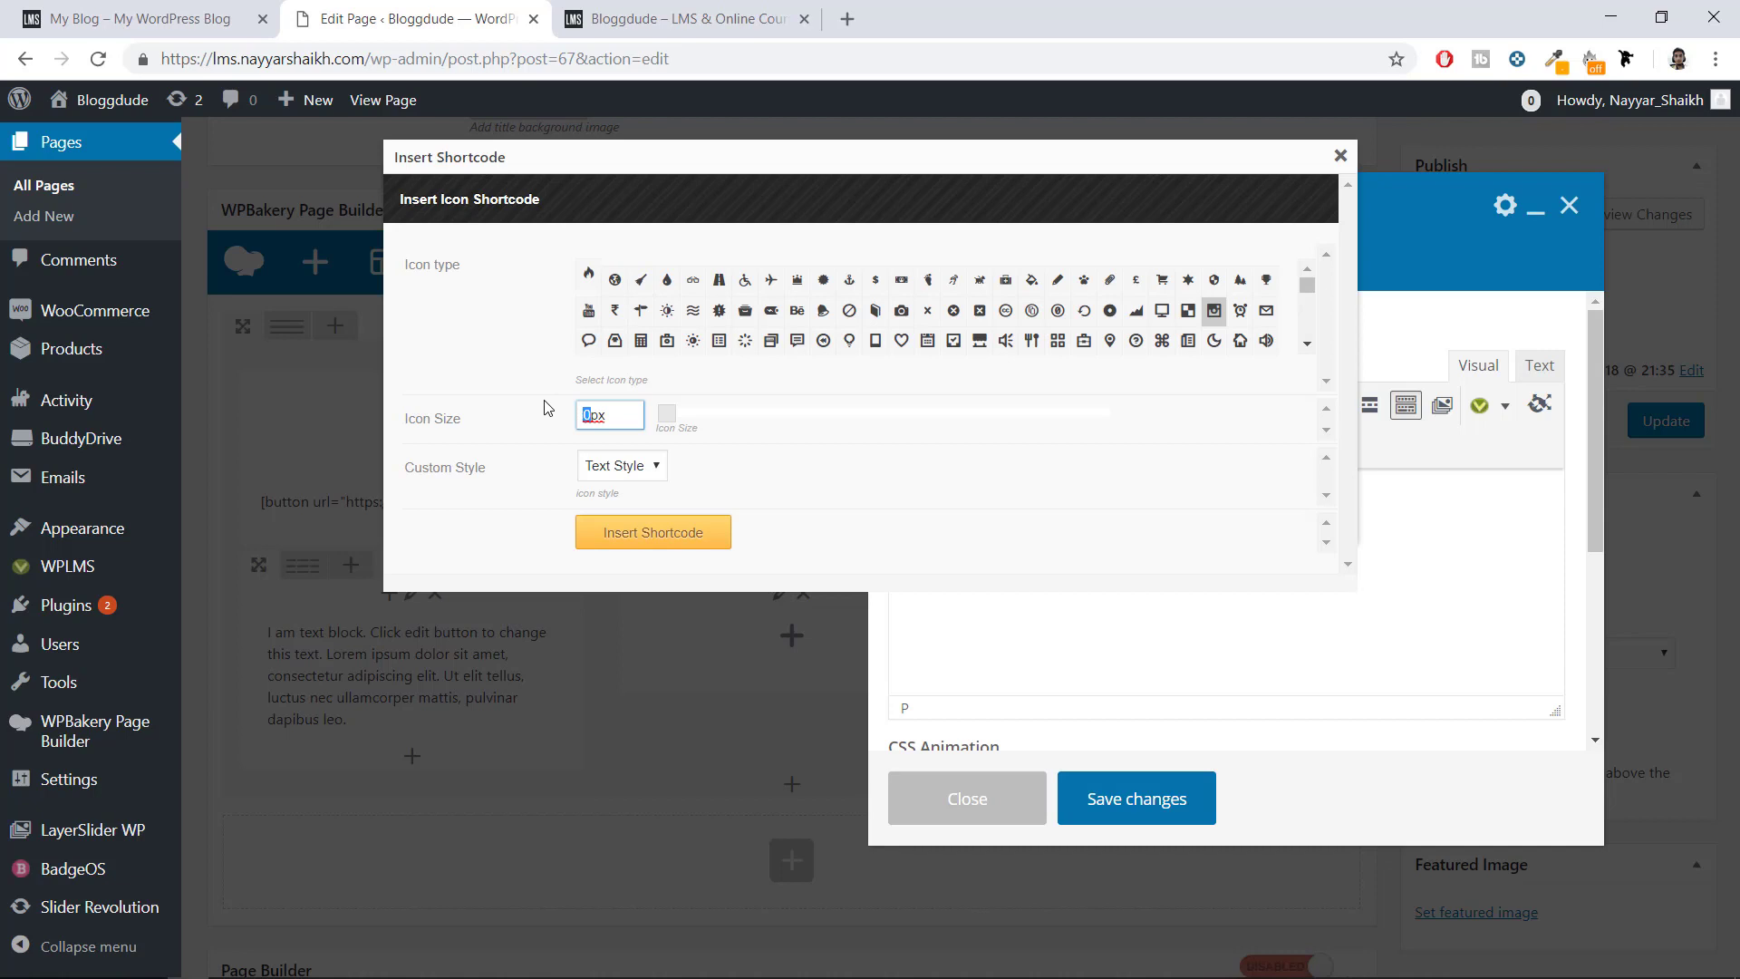
text(64)
click(671, 541)
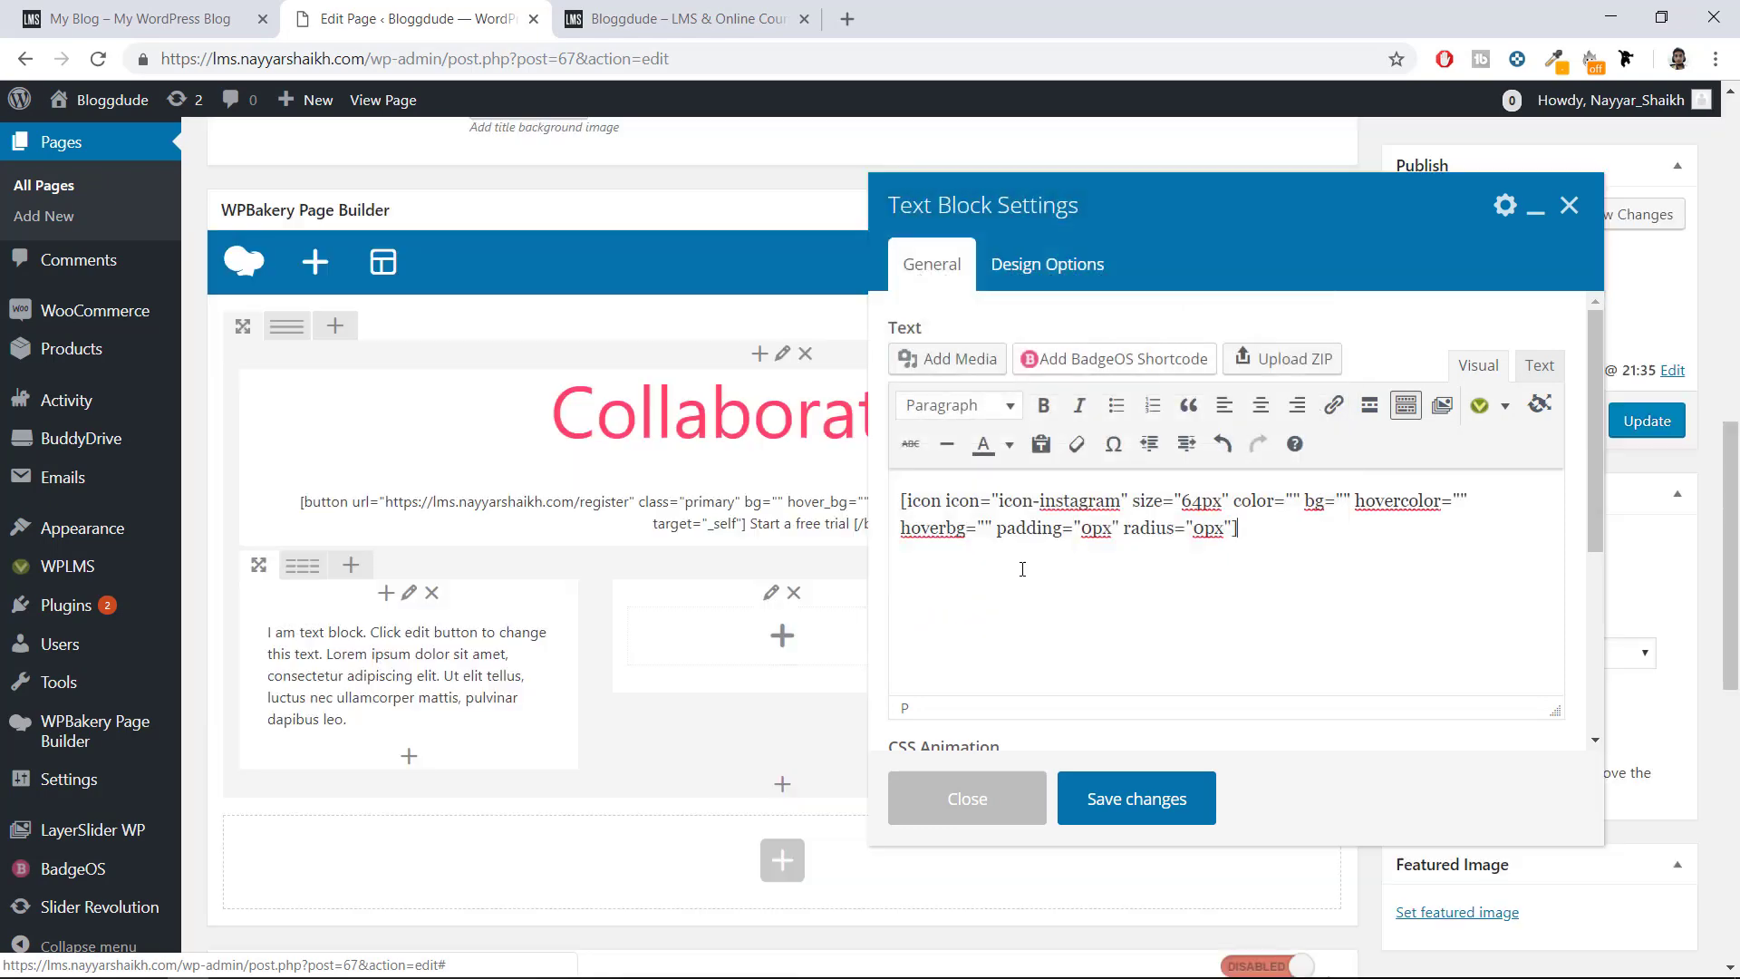
drag(914, 567, 884, 489)
- Copy the 'WordPress LMS' title from the live homepage and paste it below the icon shortcode
click(195, 11)
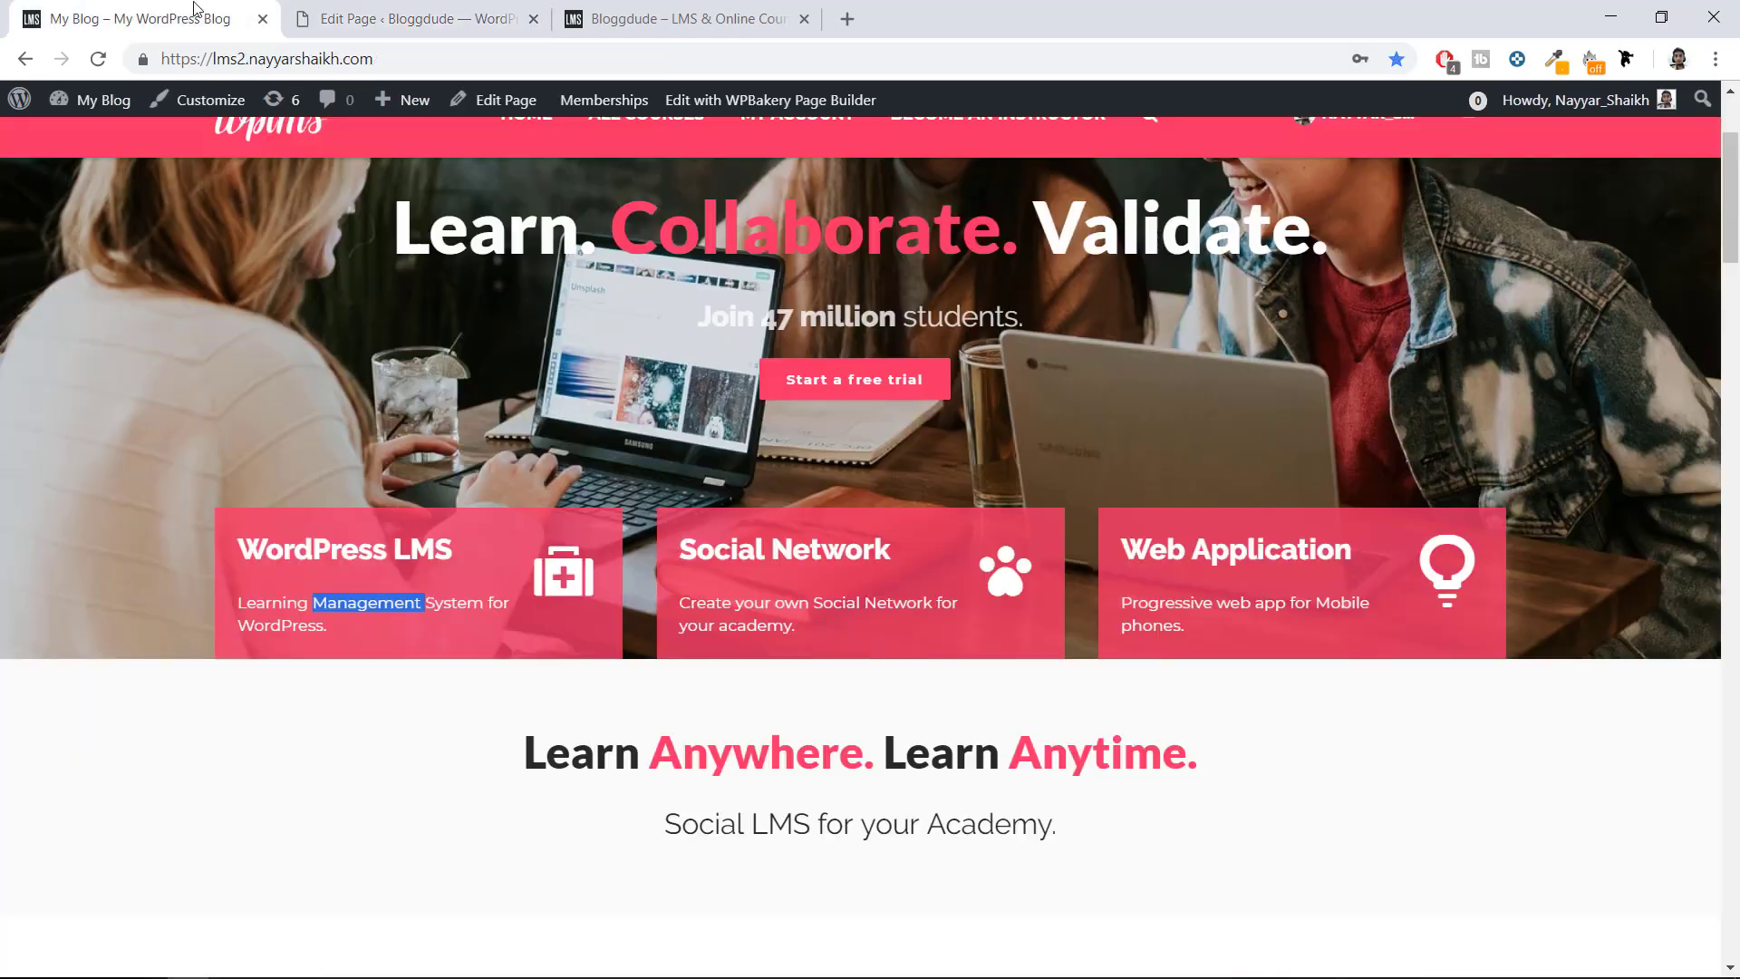
click(578, 600)
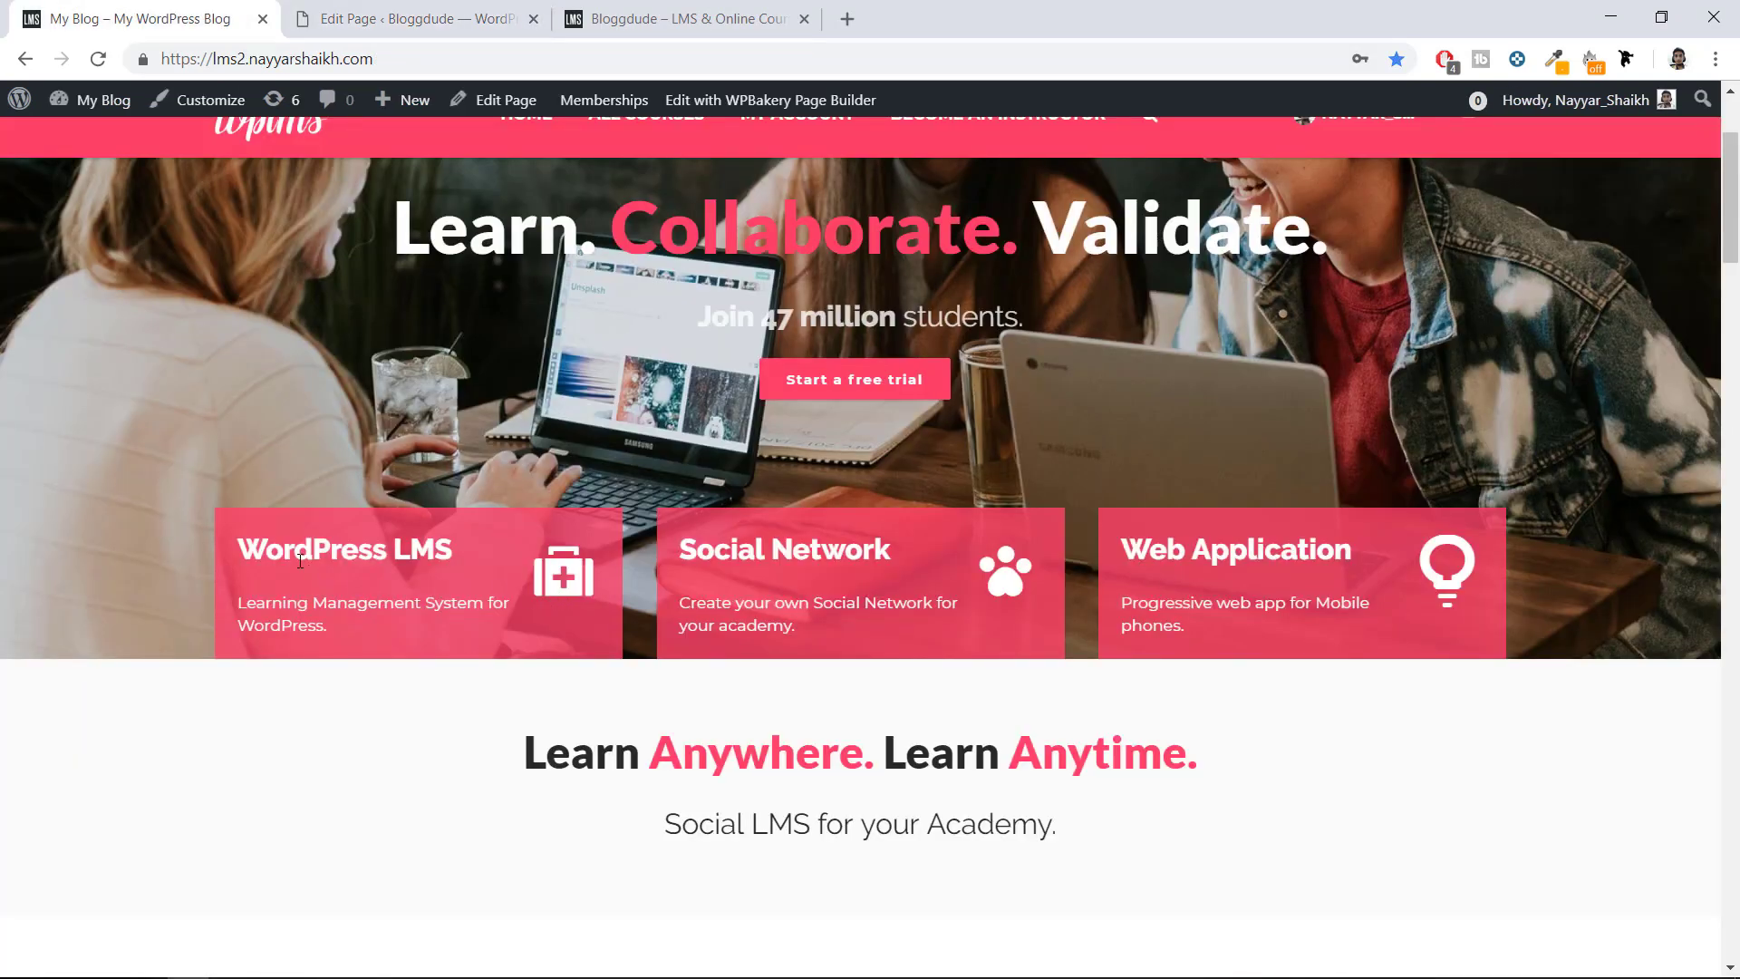
drag(248, 546, 464, 546)
key(ctrl+c)
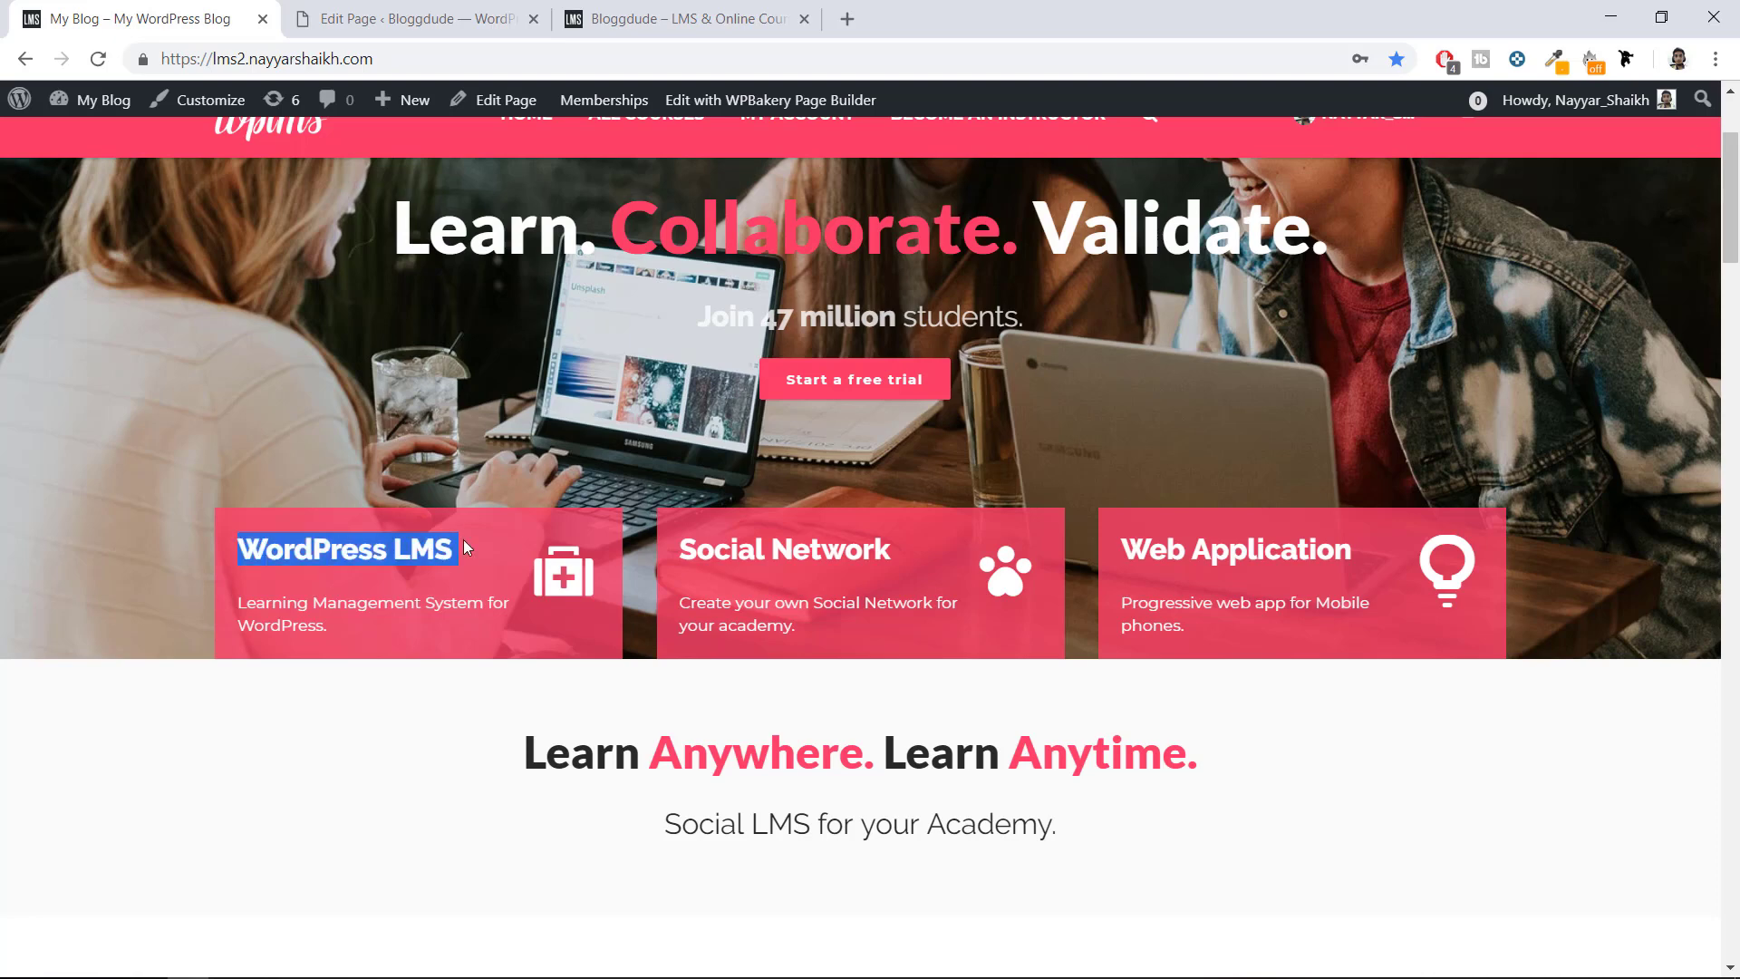
click(381, 11)
click(240, 18)
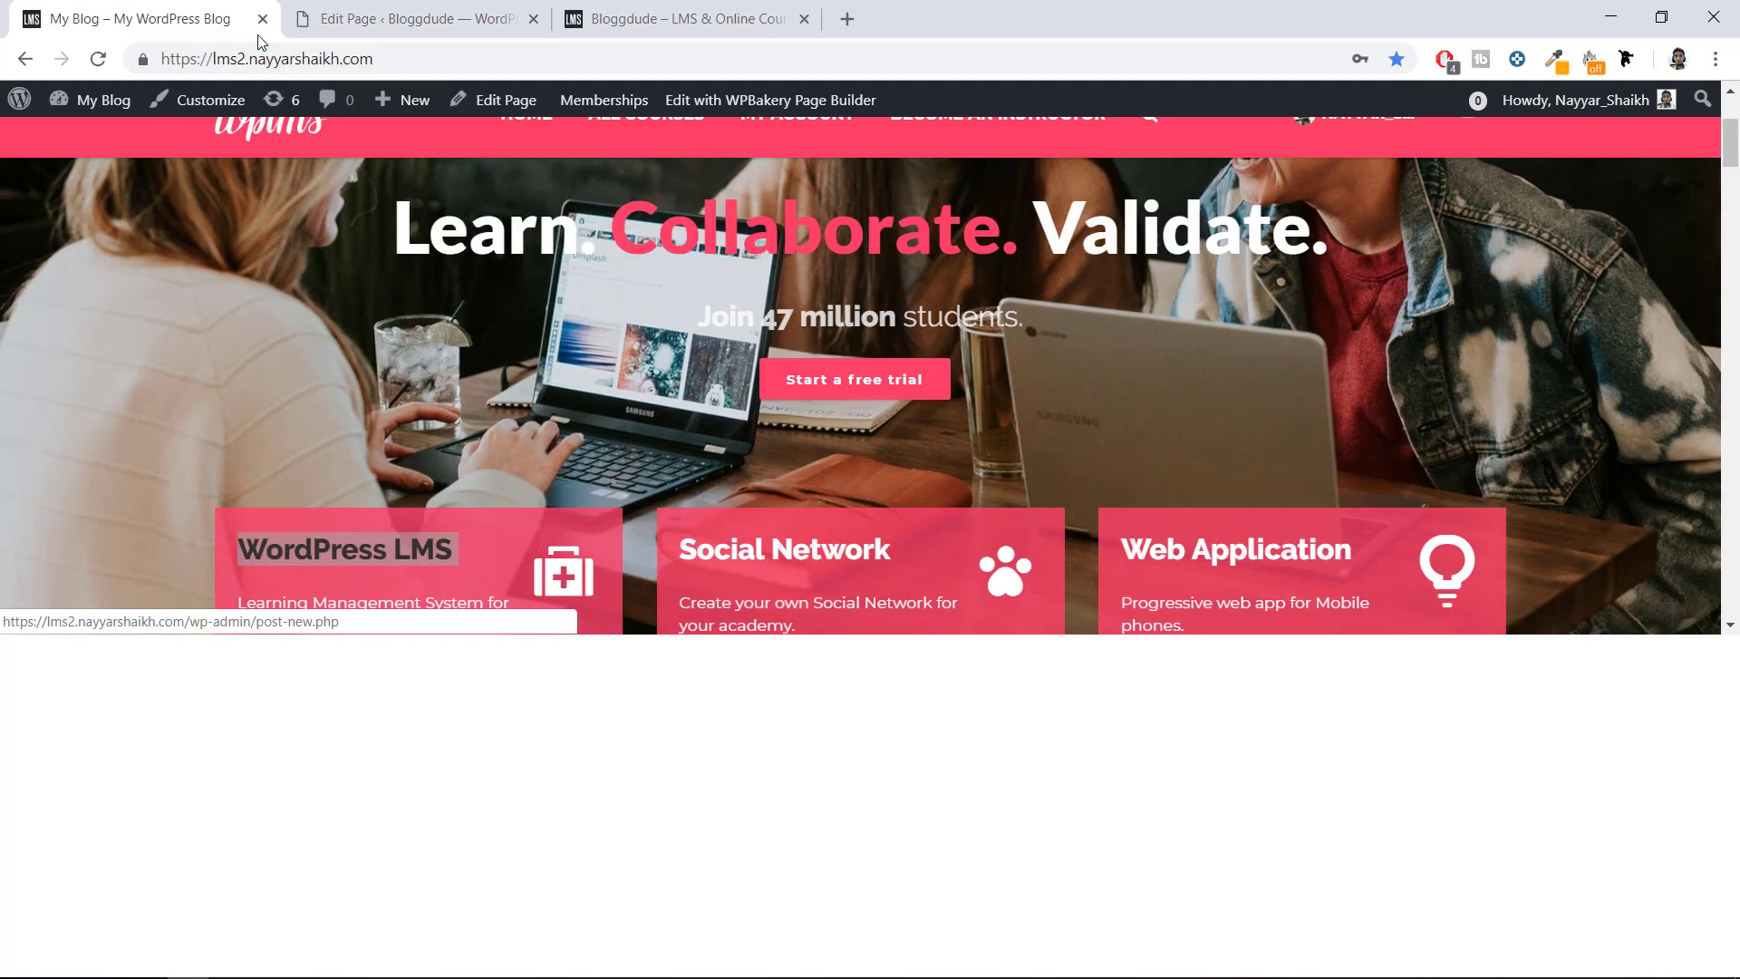
key(F12)
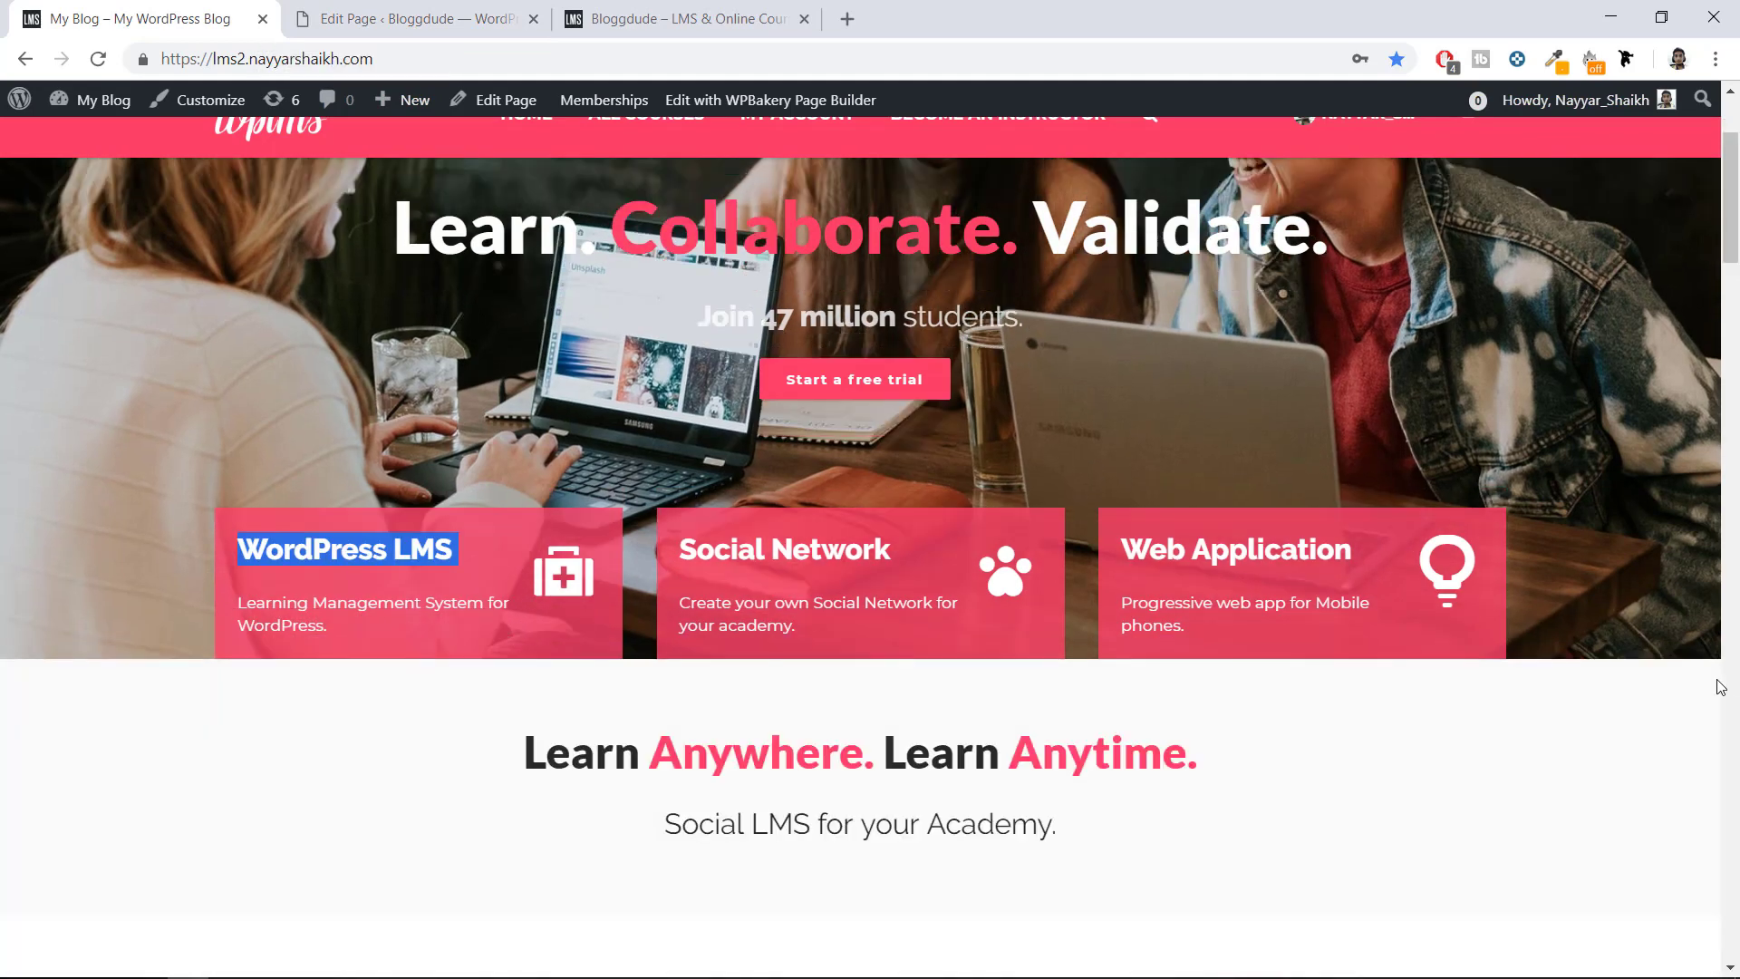
click(454, 18)
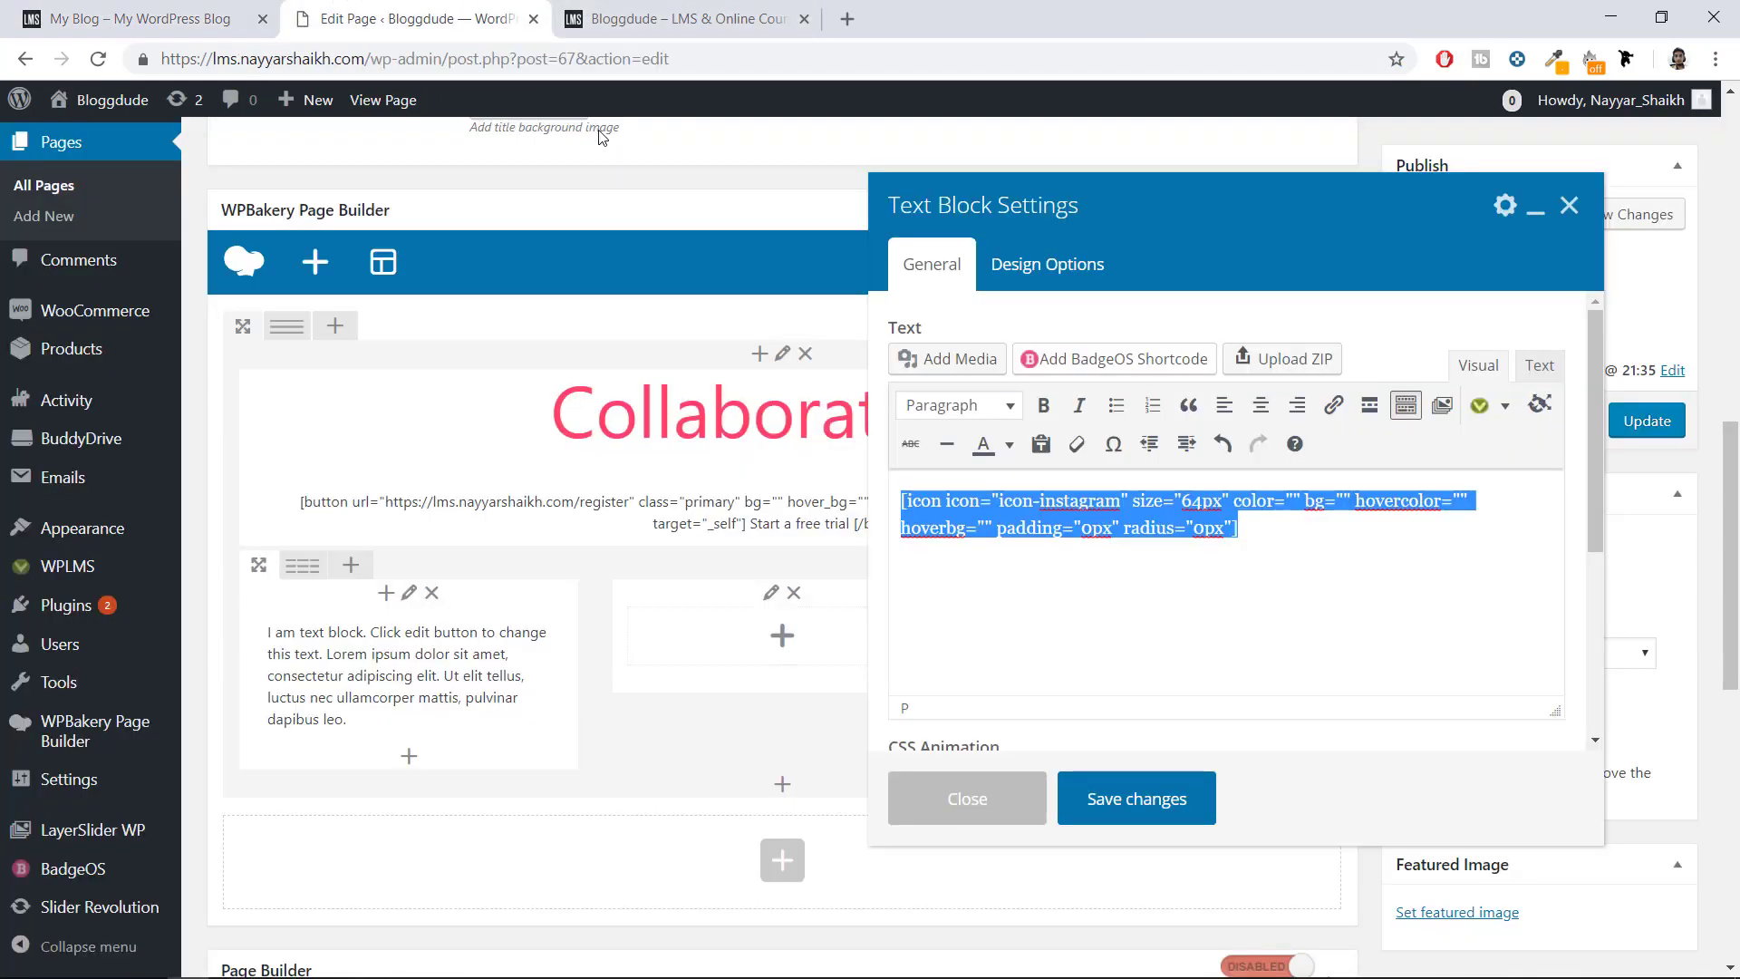
click(1119, 528)
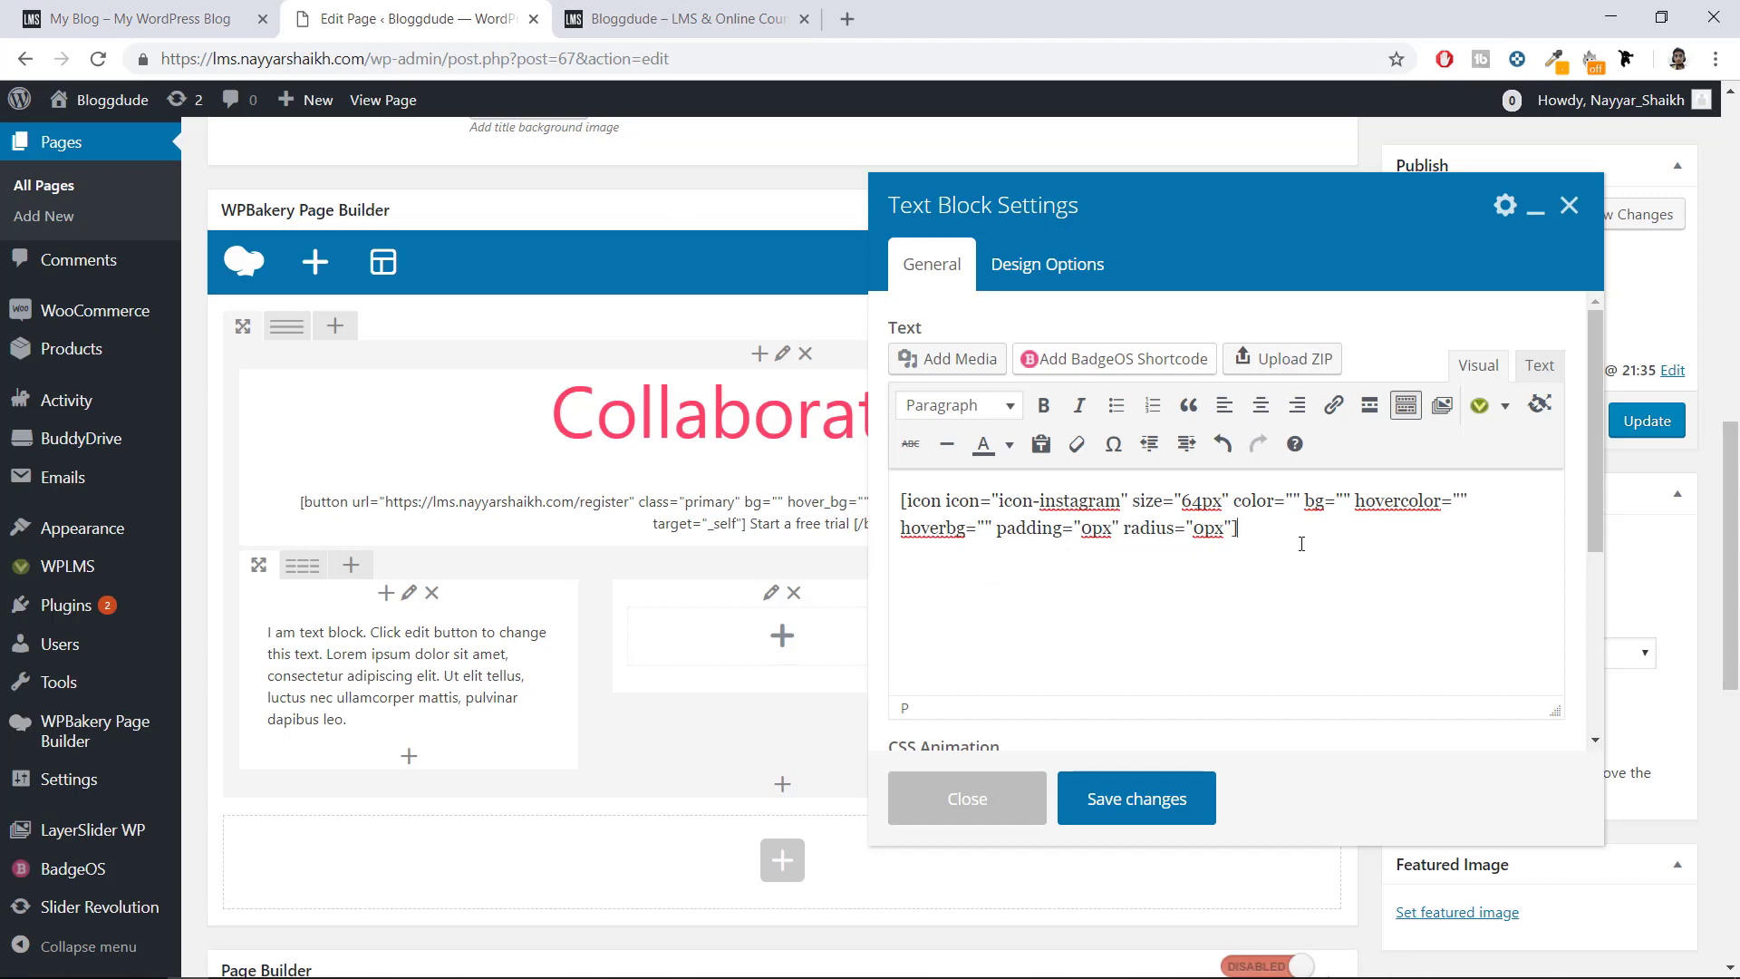
key(Return)
key(ctrl+v)
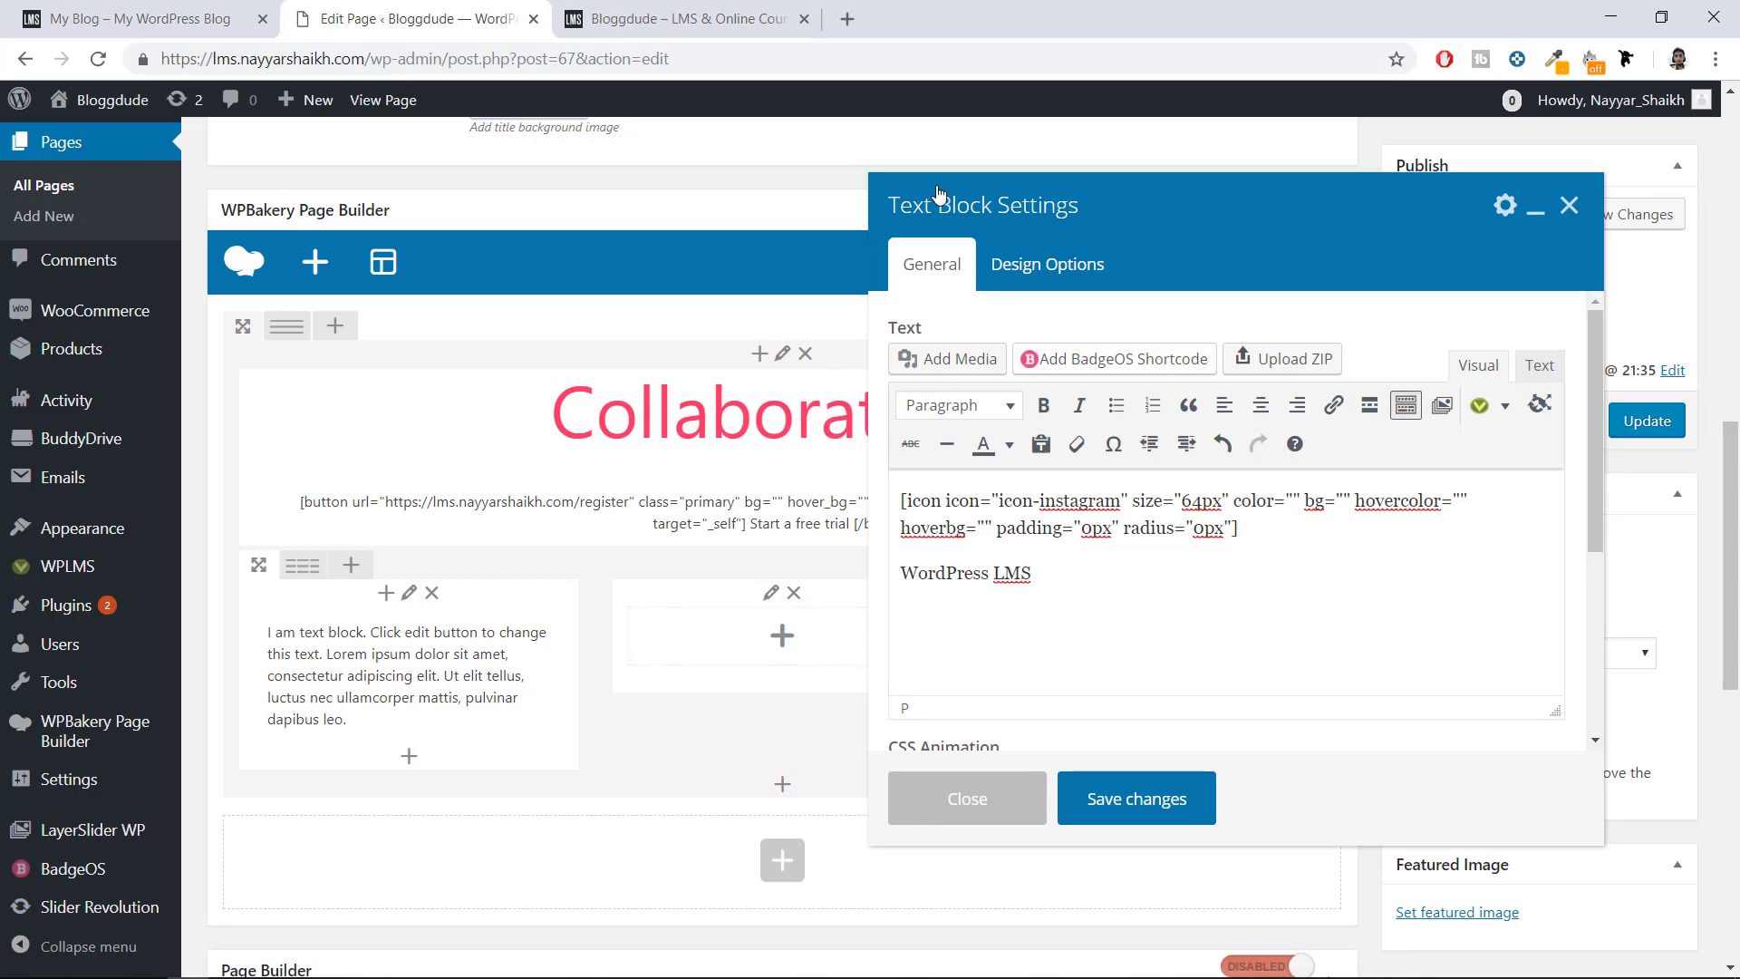
- Copy the first card's description from the live homepage and paste it under the title
click(140, 18)
drag(344, 635, 243, 597)
key(ctrl+c)
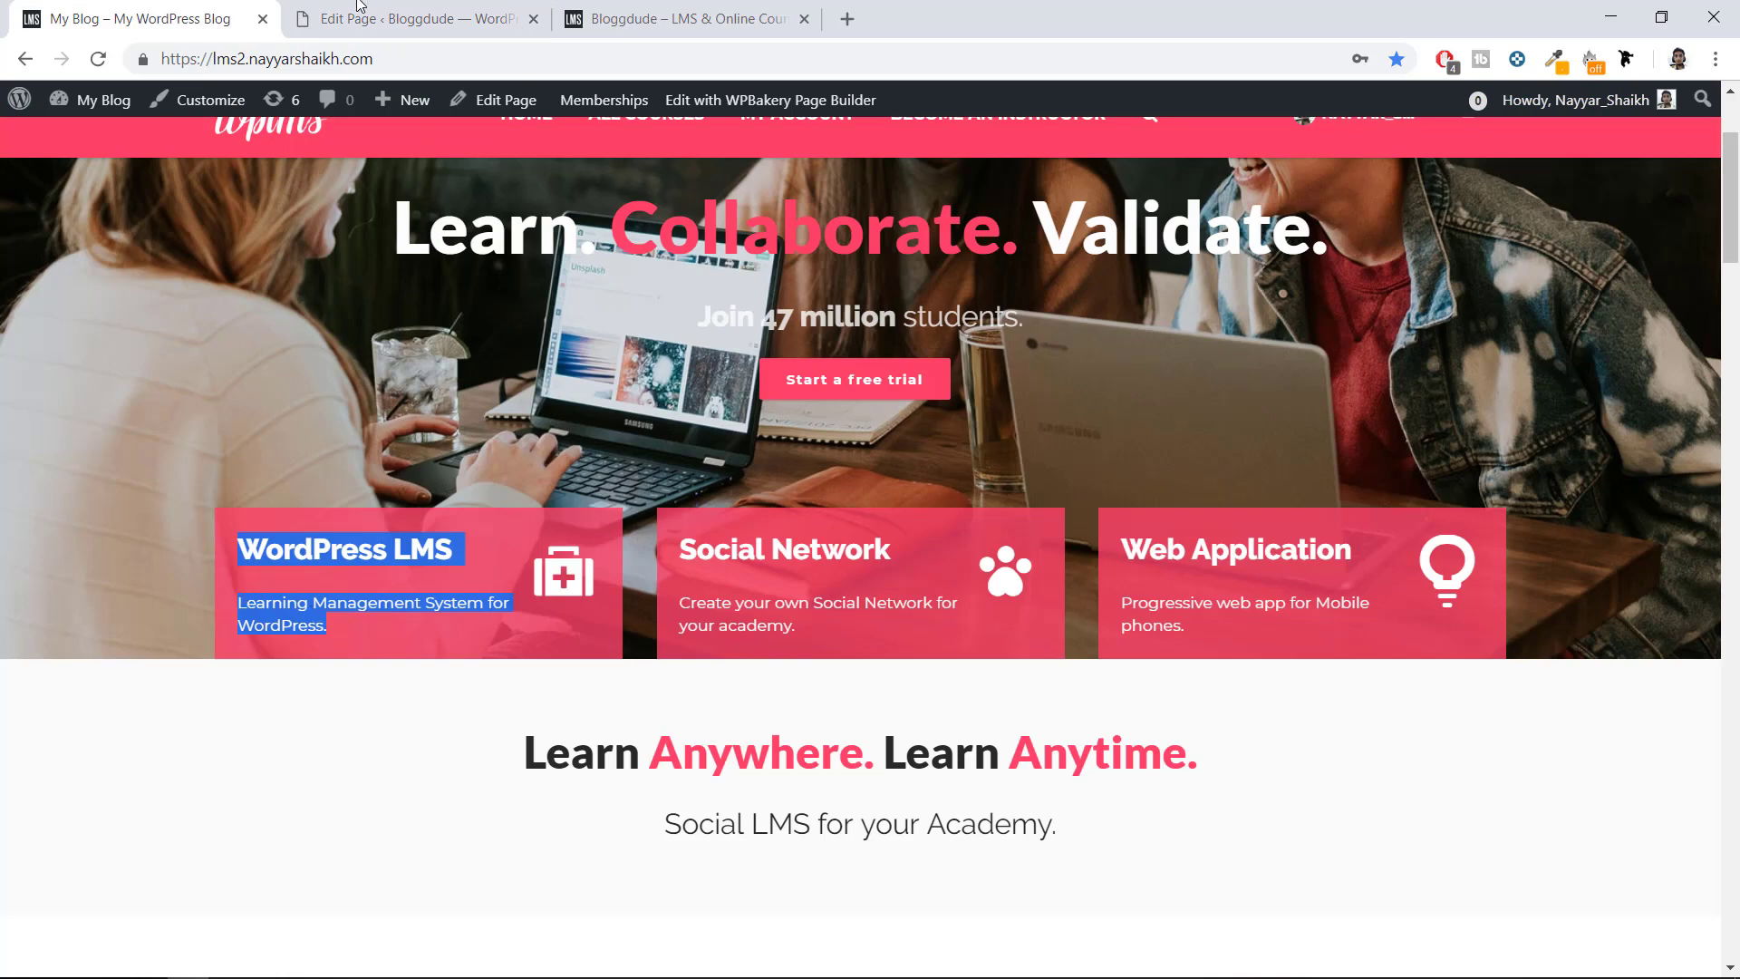
click(360, 9)
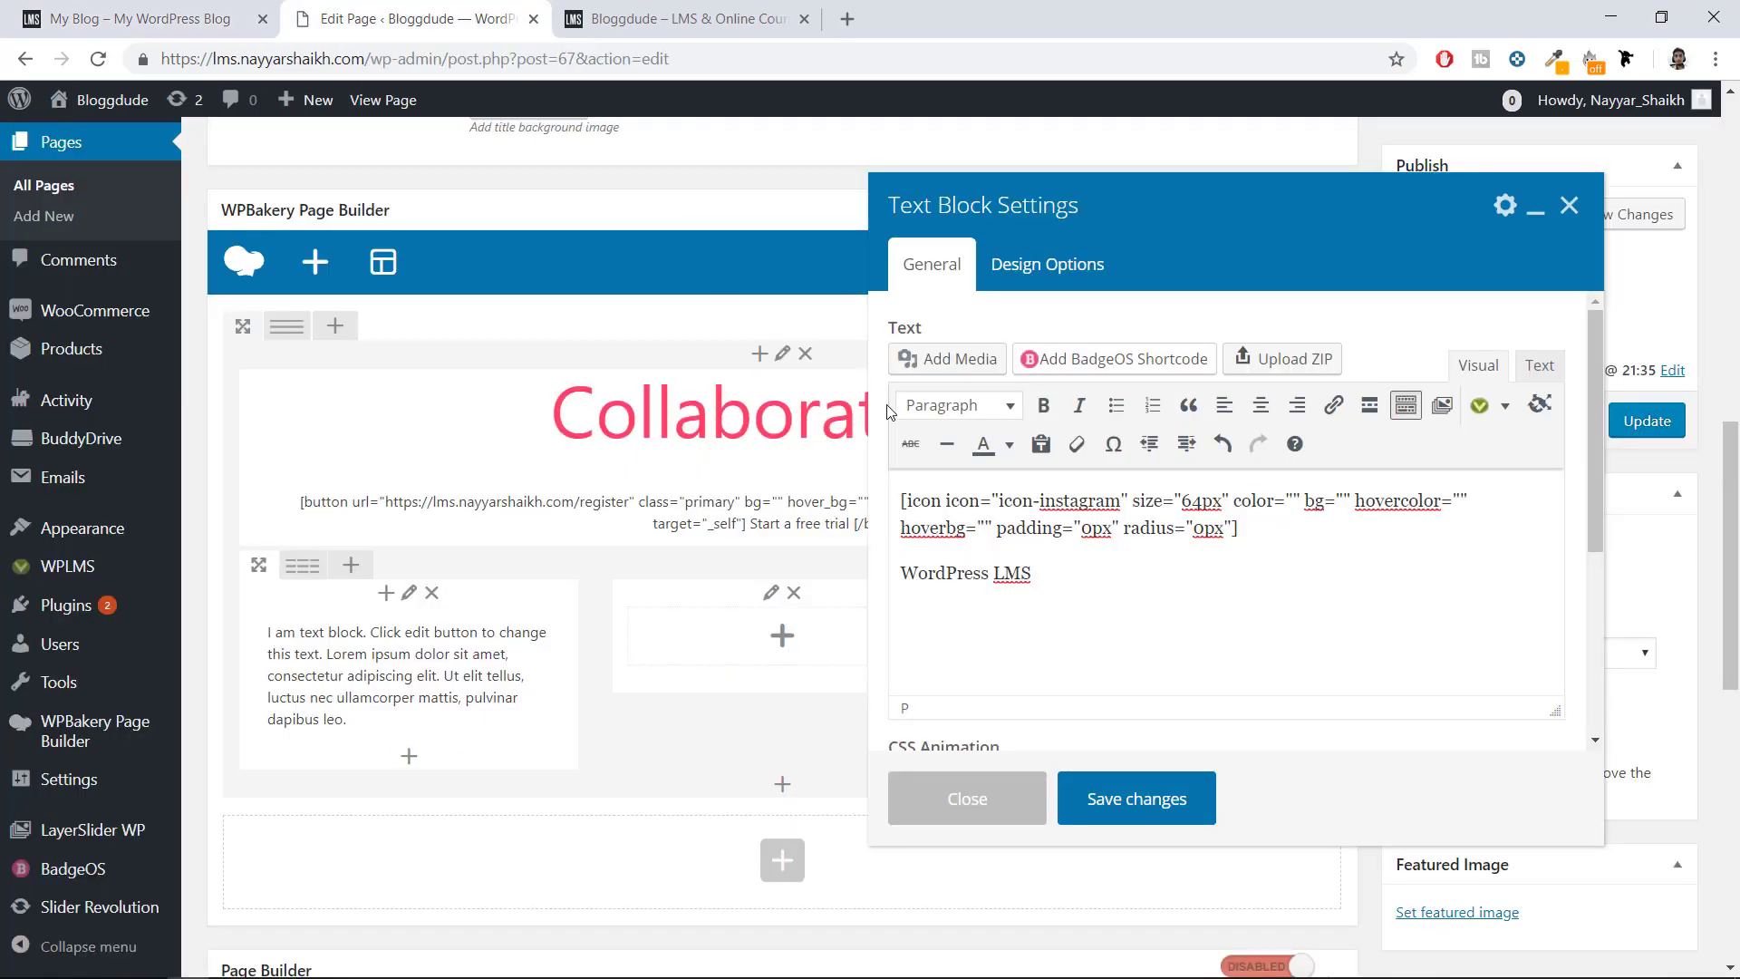
key(ctrl+v)
key(BackSpace)
key(BackSpace)
key(BackSpace)
key(BackSpace)
key(BackSpace)
key(BackSpace)
key(BackSpace)
key(BackSpace)
key(BackSpace)
key(BackSpace)
key(BackSpace)
key(BackSpace)
key(BackSpace)
key(BackSpace)
key(BackSpace)
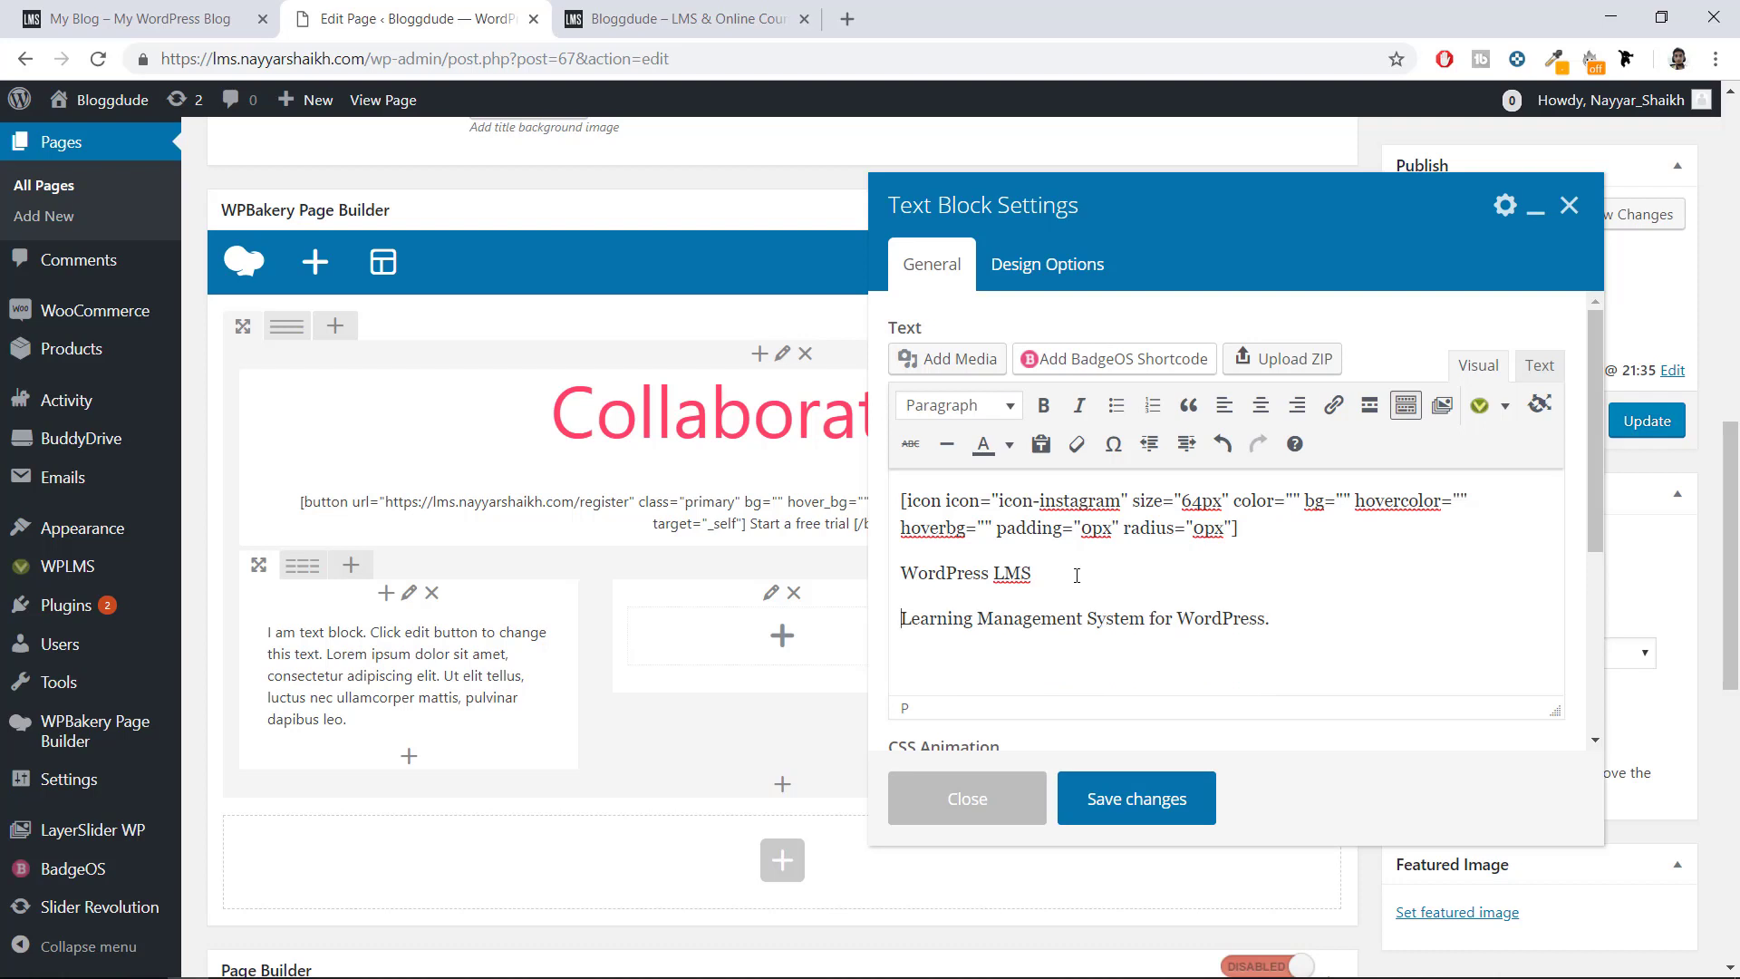
- Format 'WordPress LMS' as Heading 3, then save the block and update the page
drag(1047, 569, 893, 569)
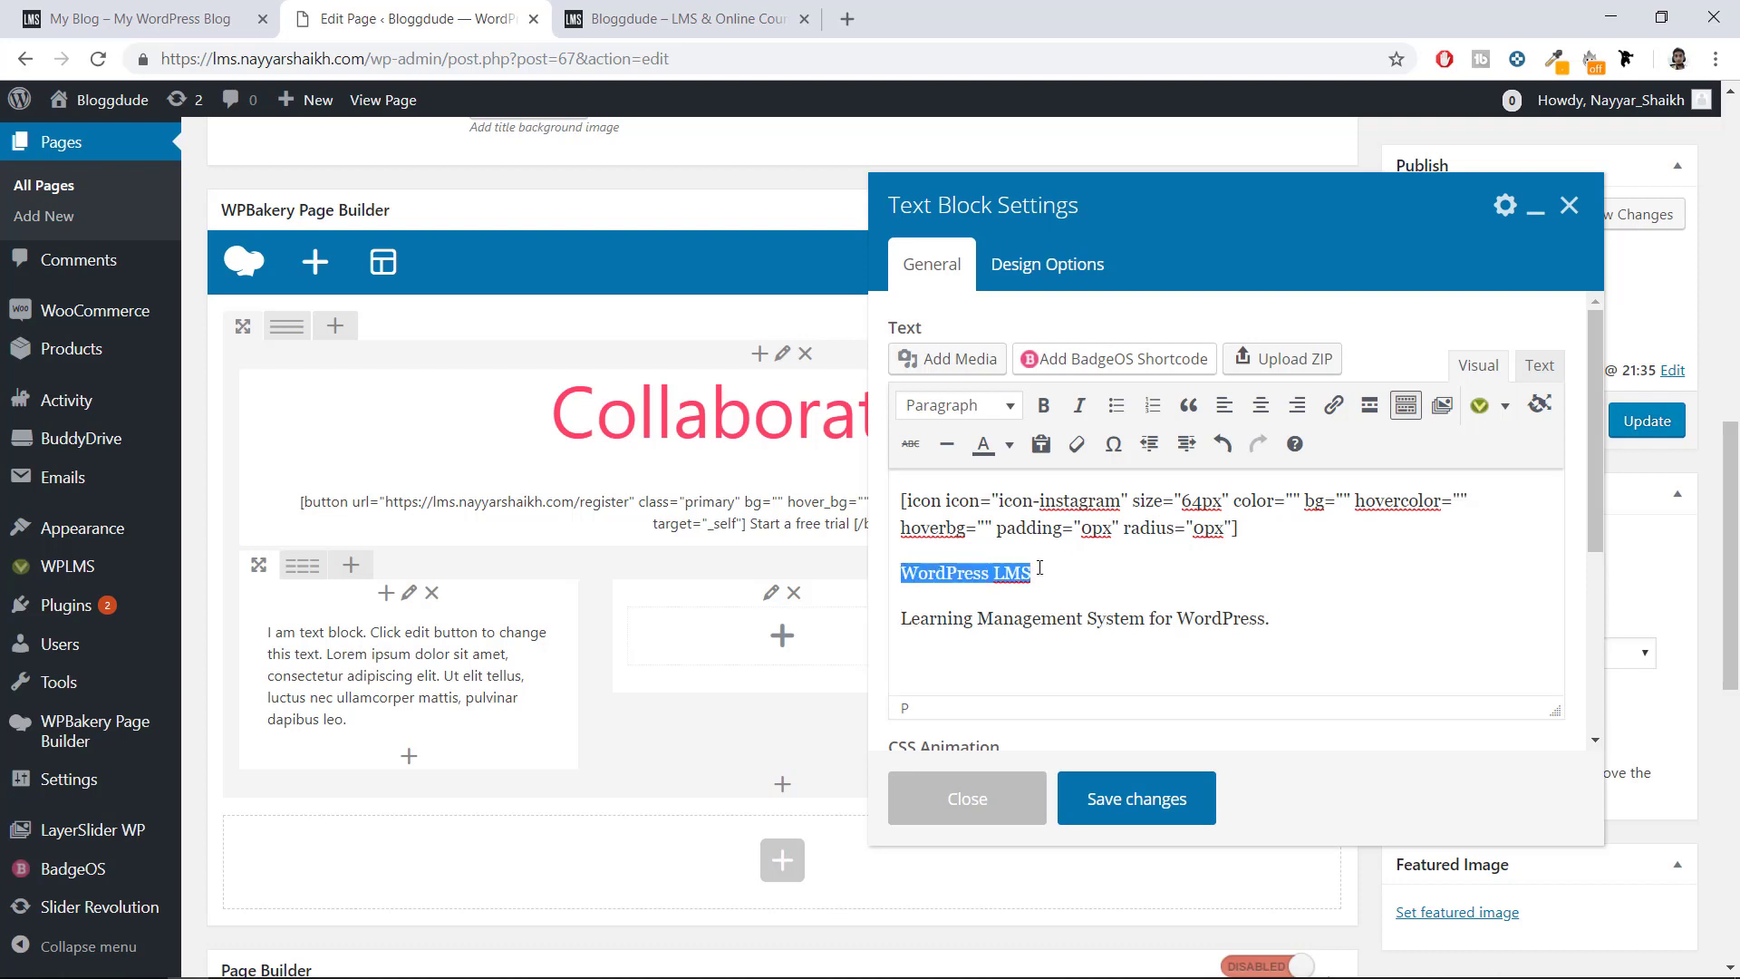
click(986, 410)
click(1040, 580)
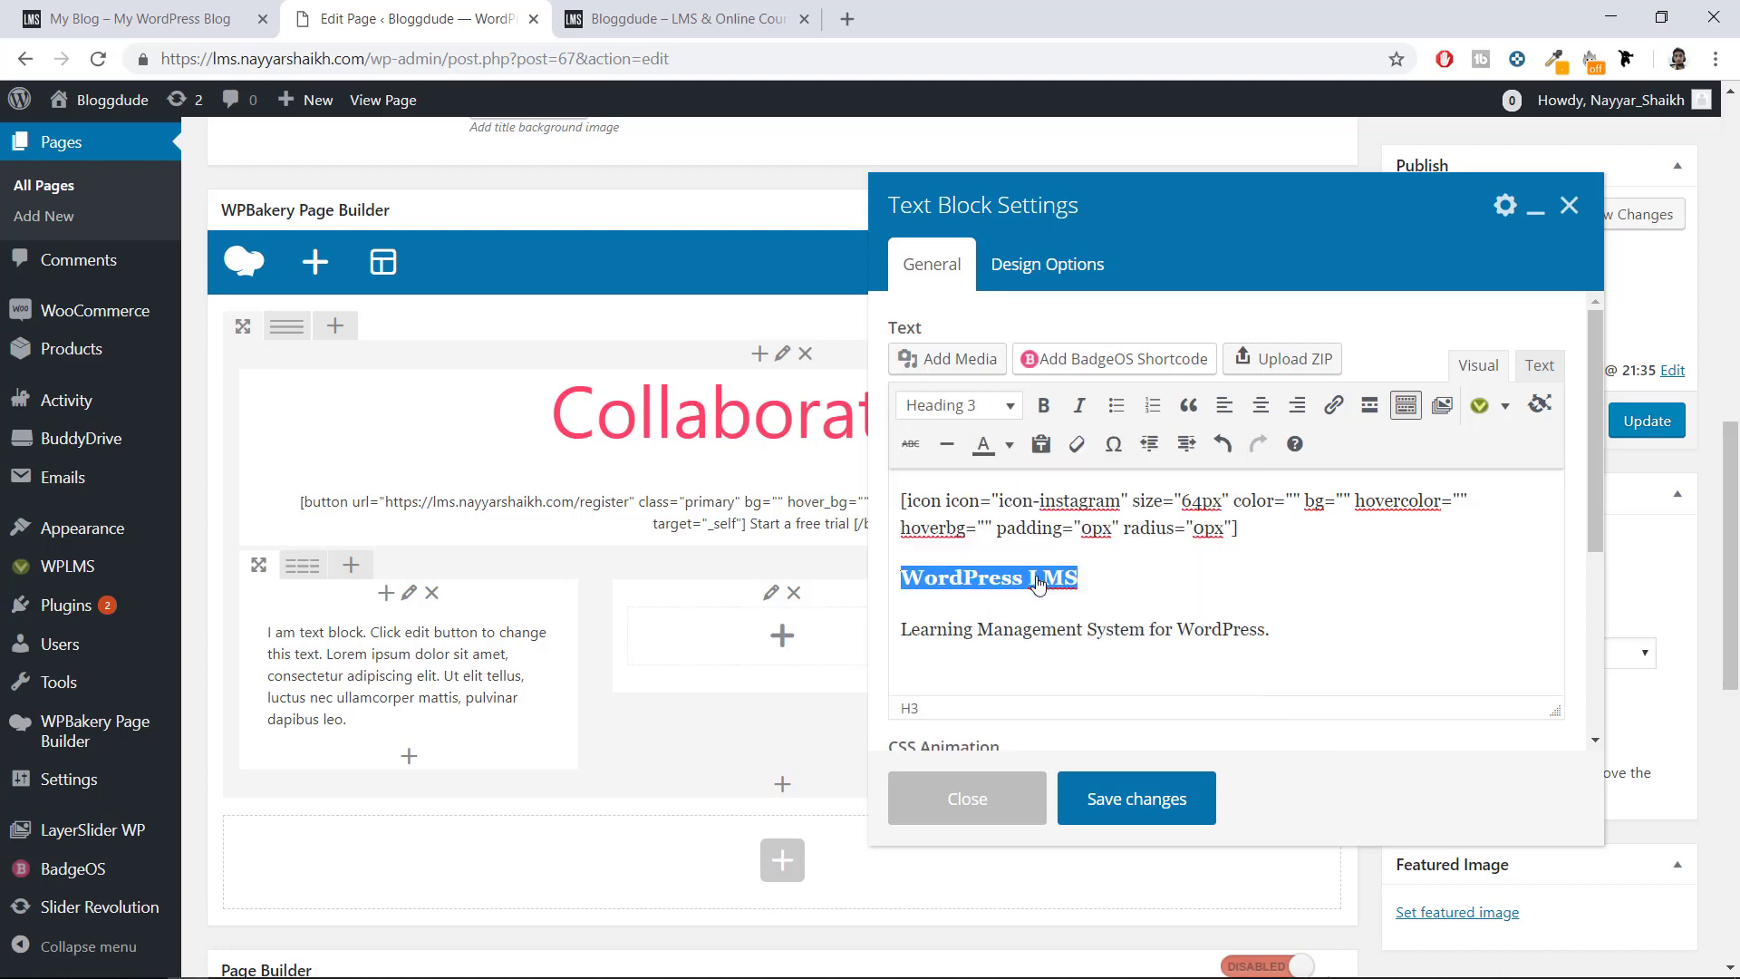
click(1124, 583)
click(140, 18)
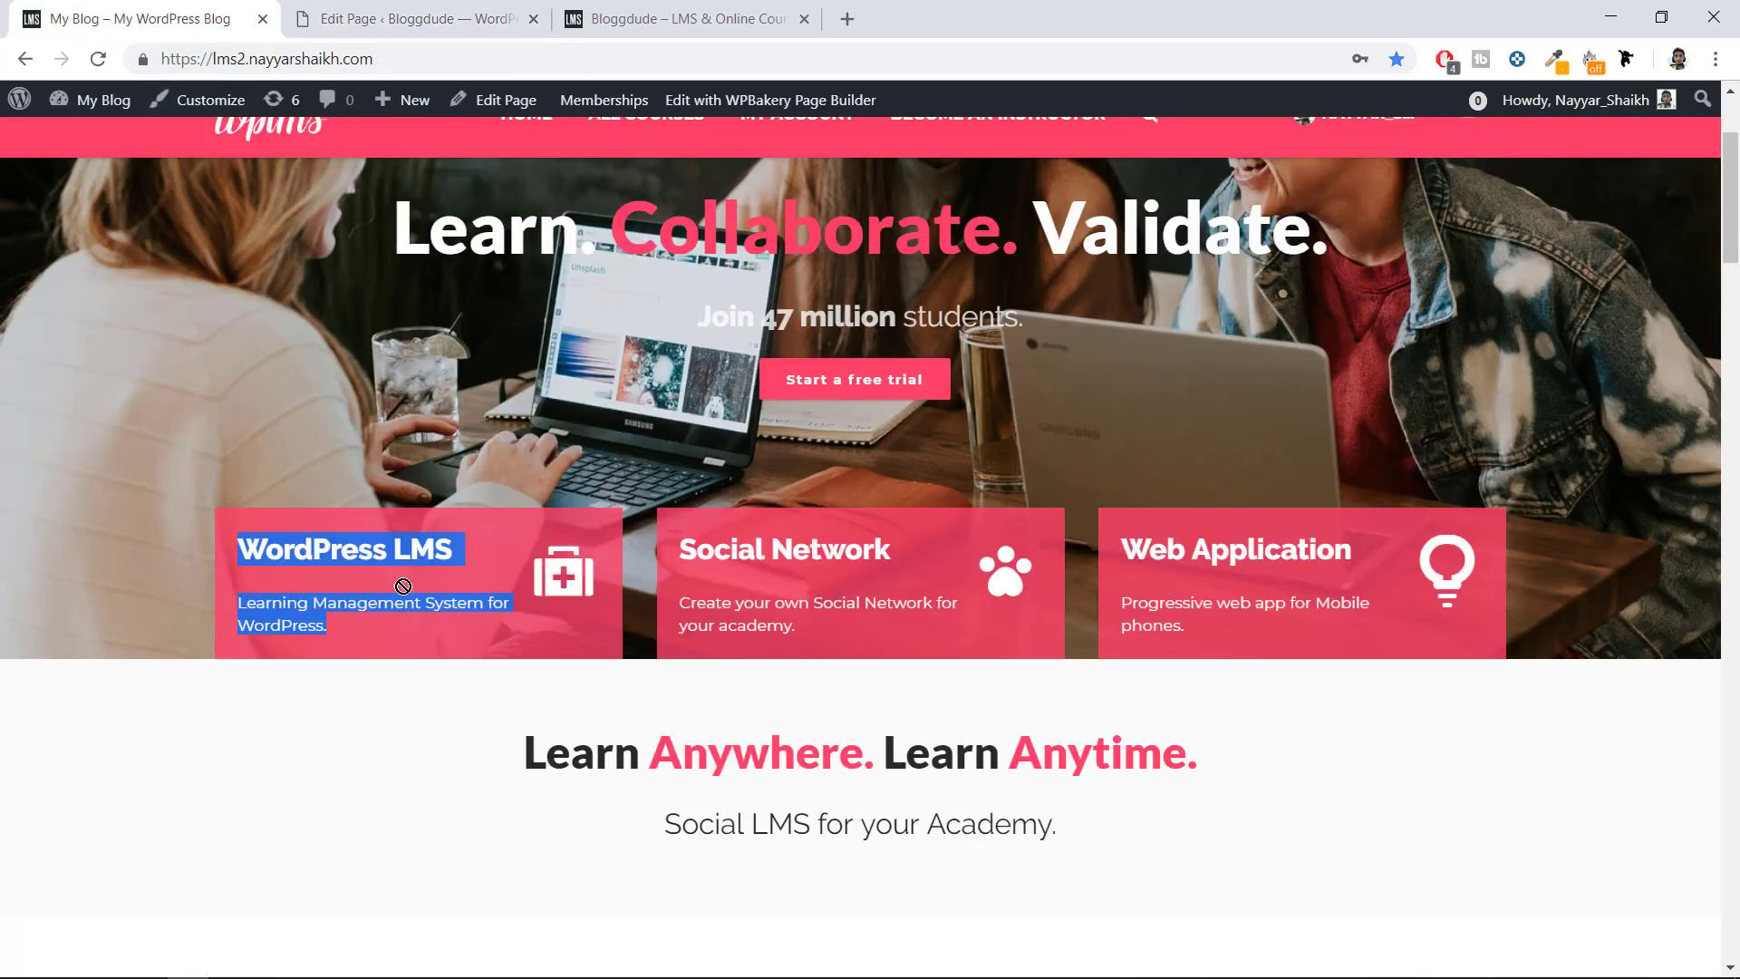
click(434, 549)
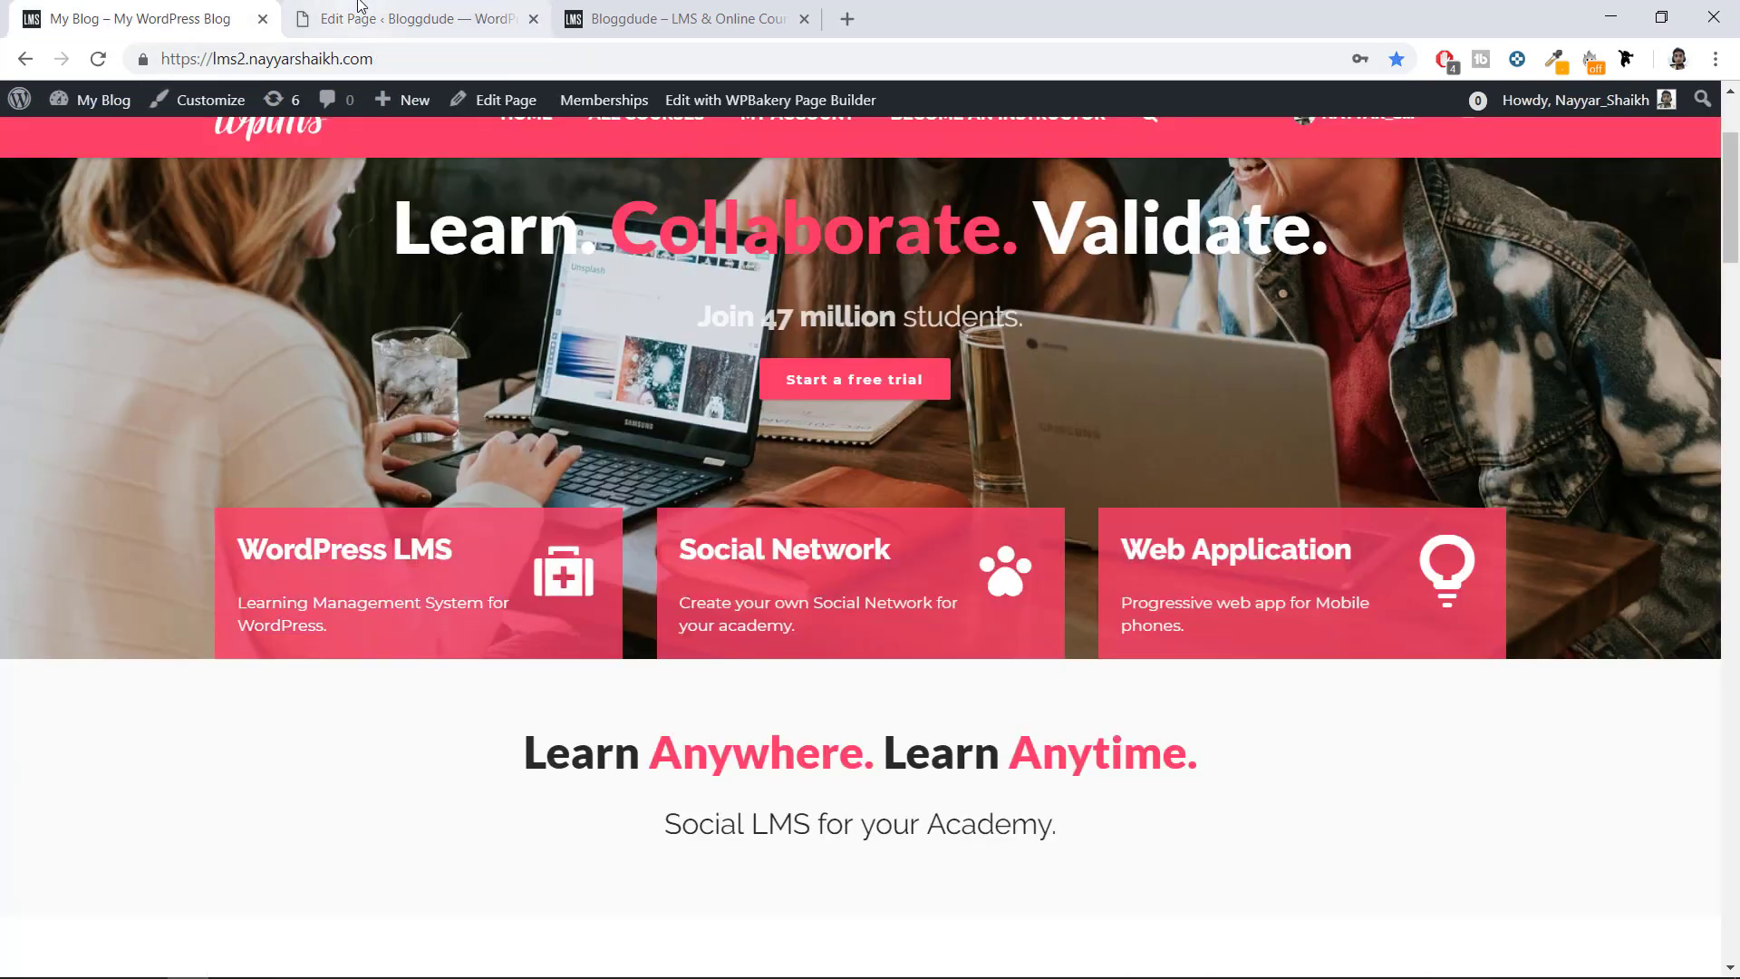
click(363, 13)
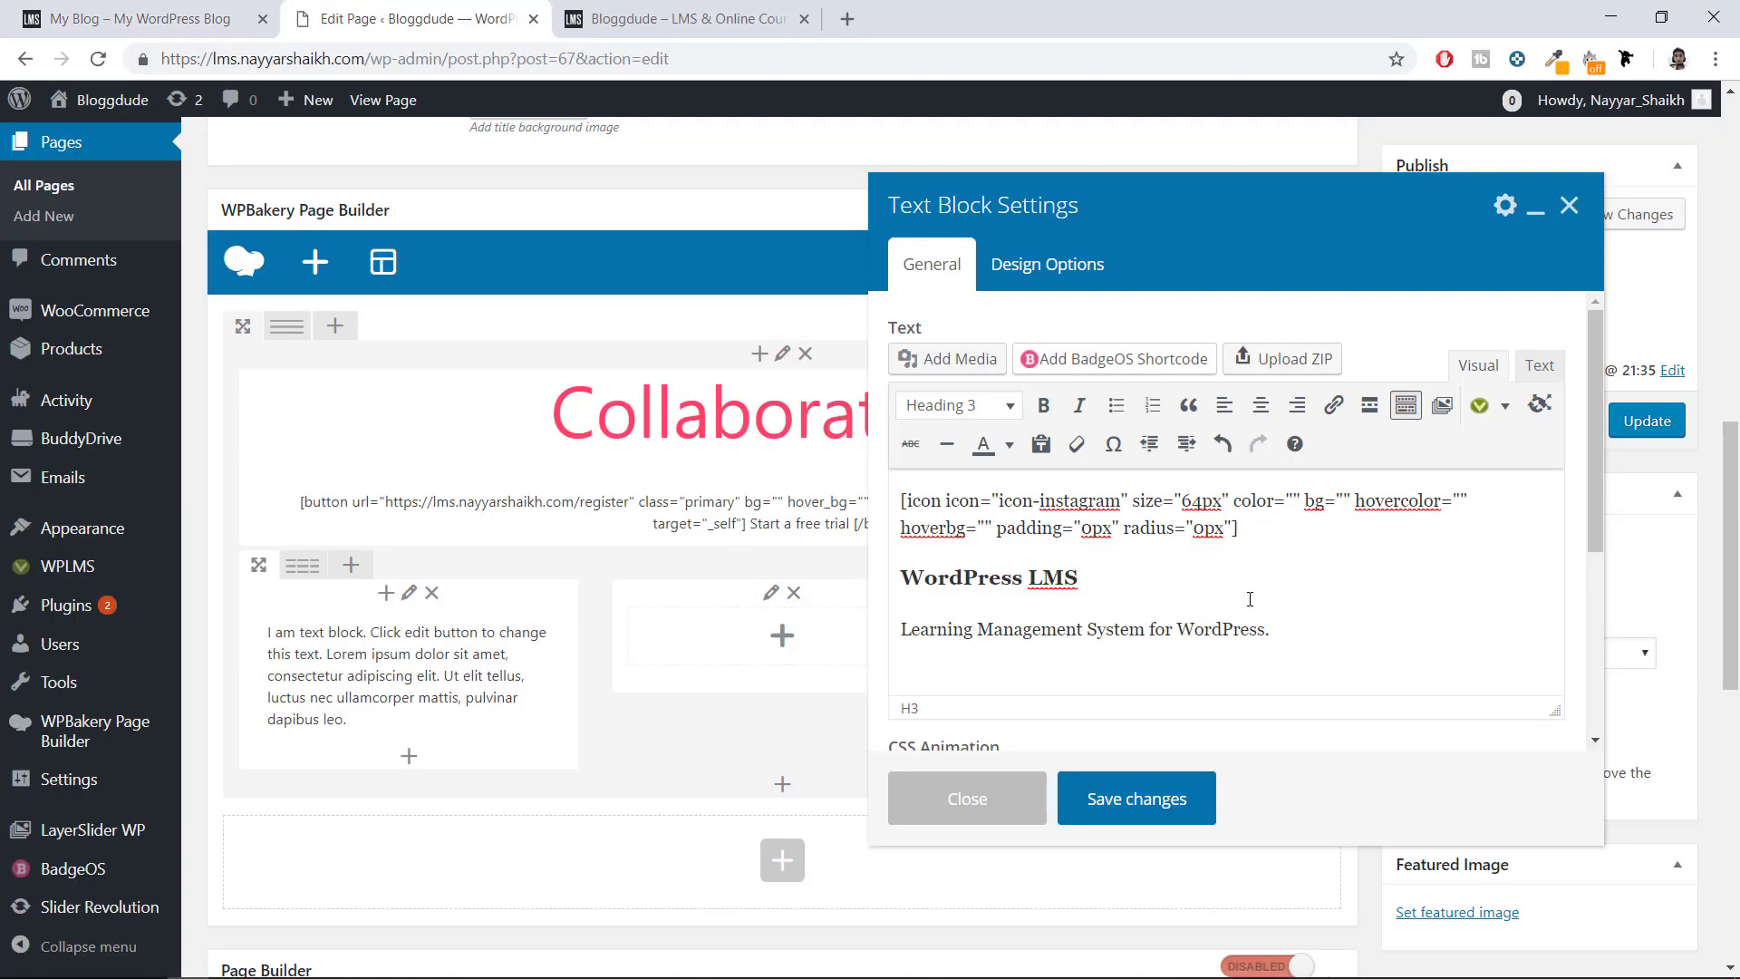
click(1151, 810)
click(1666, 426)
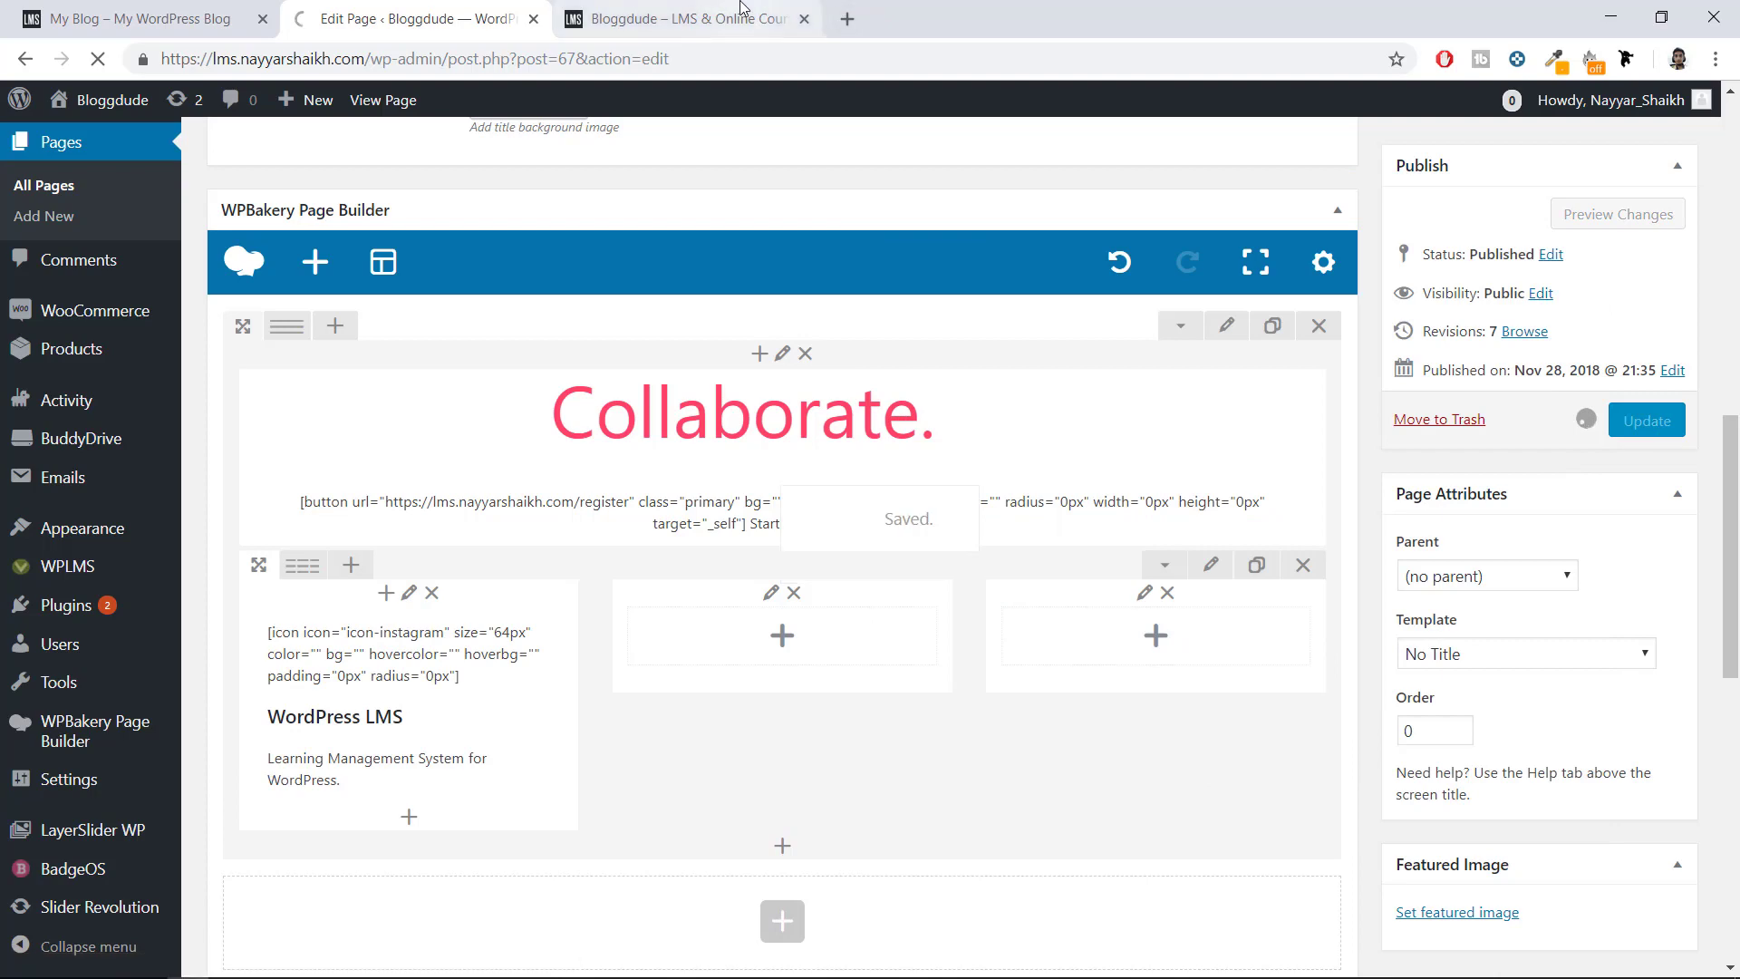
click(741, 6)
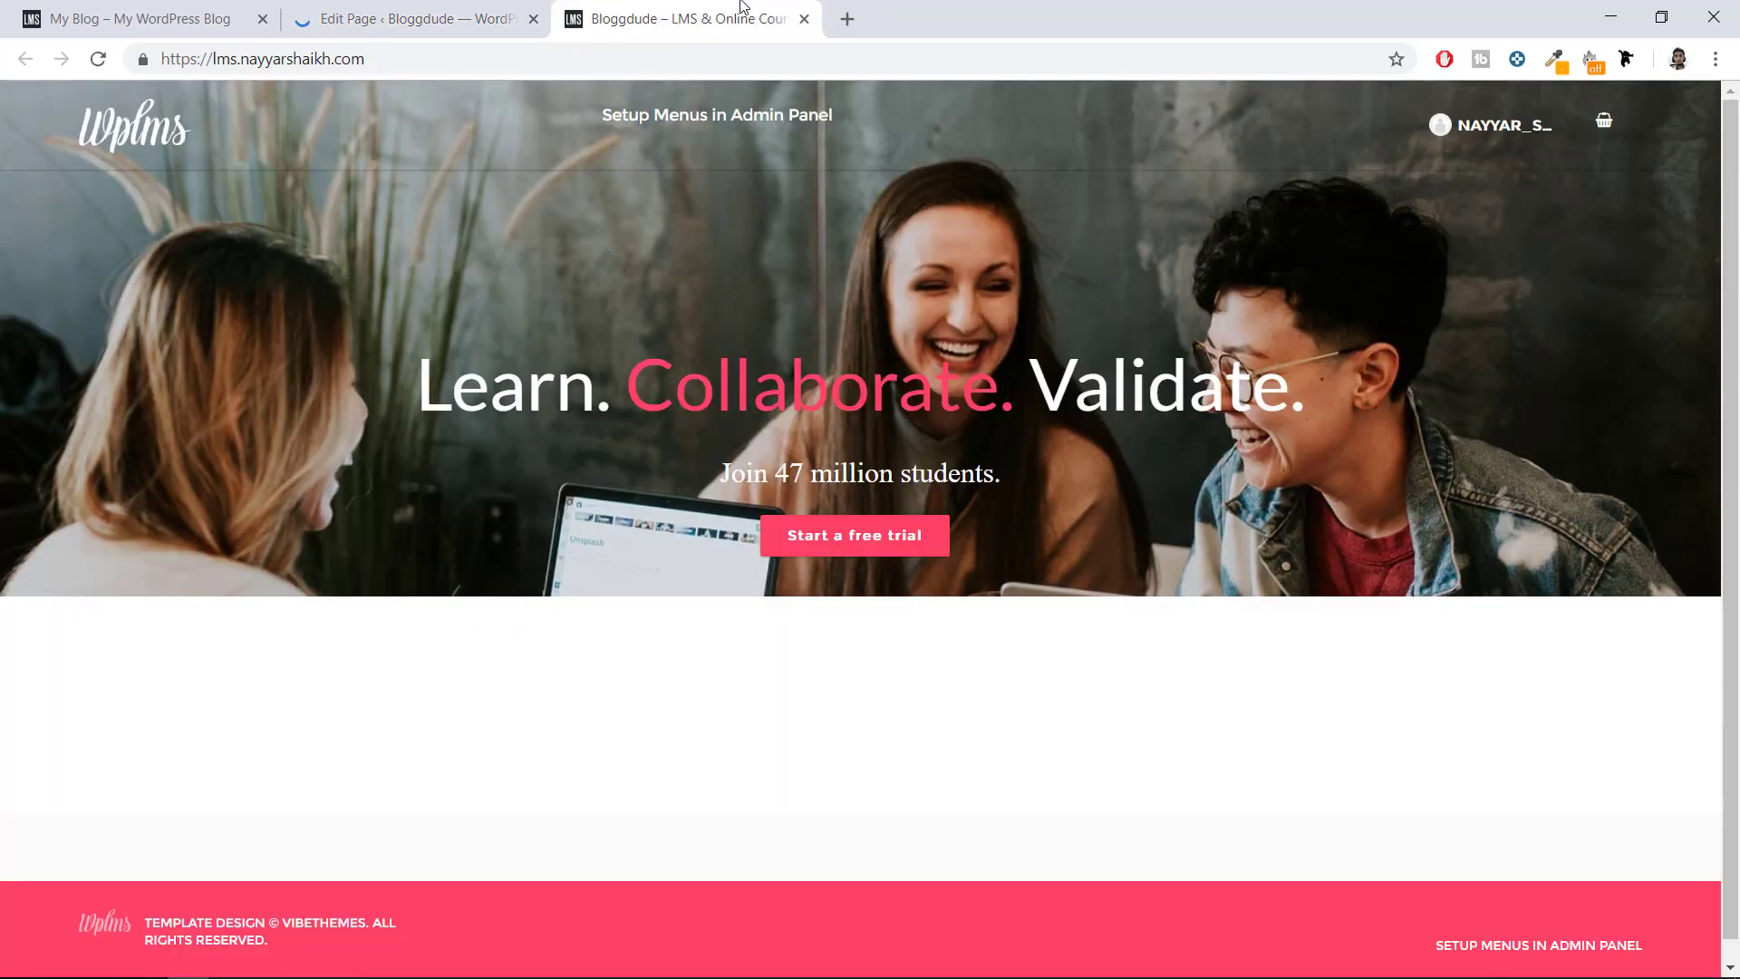
click(104, 63)
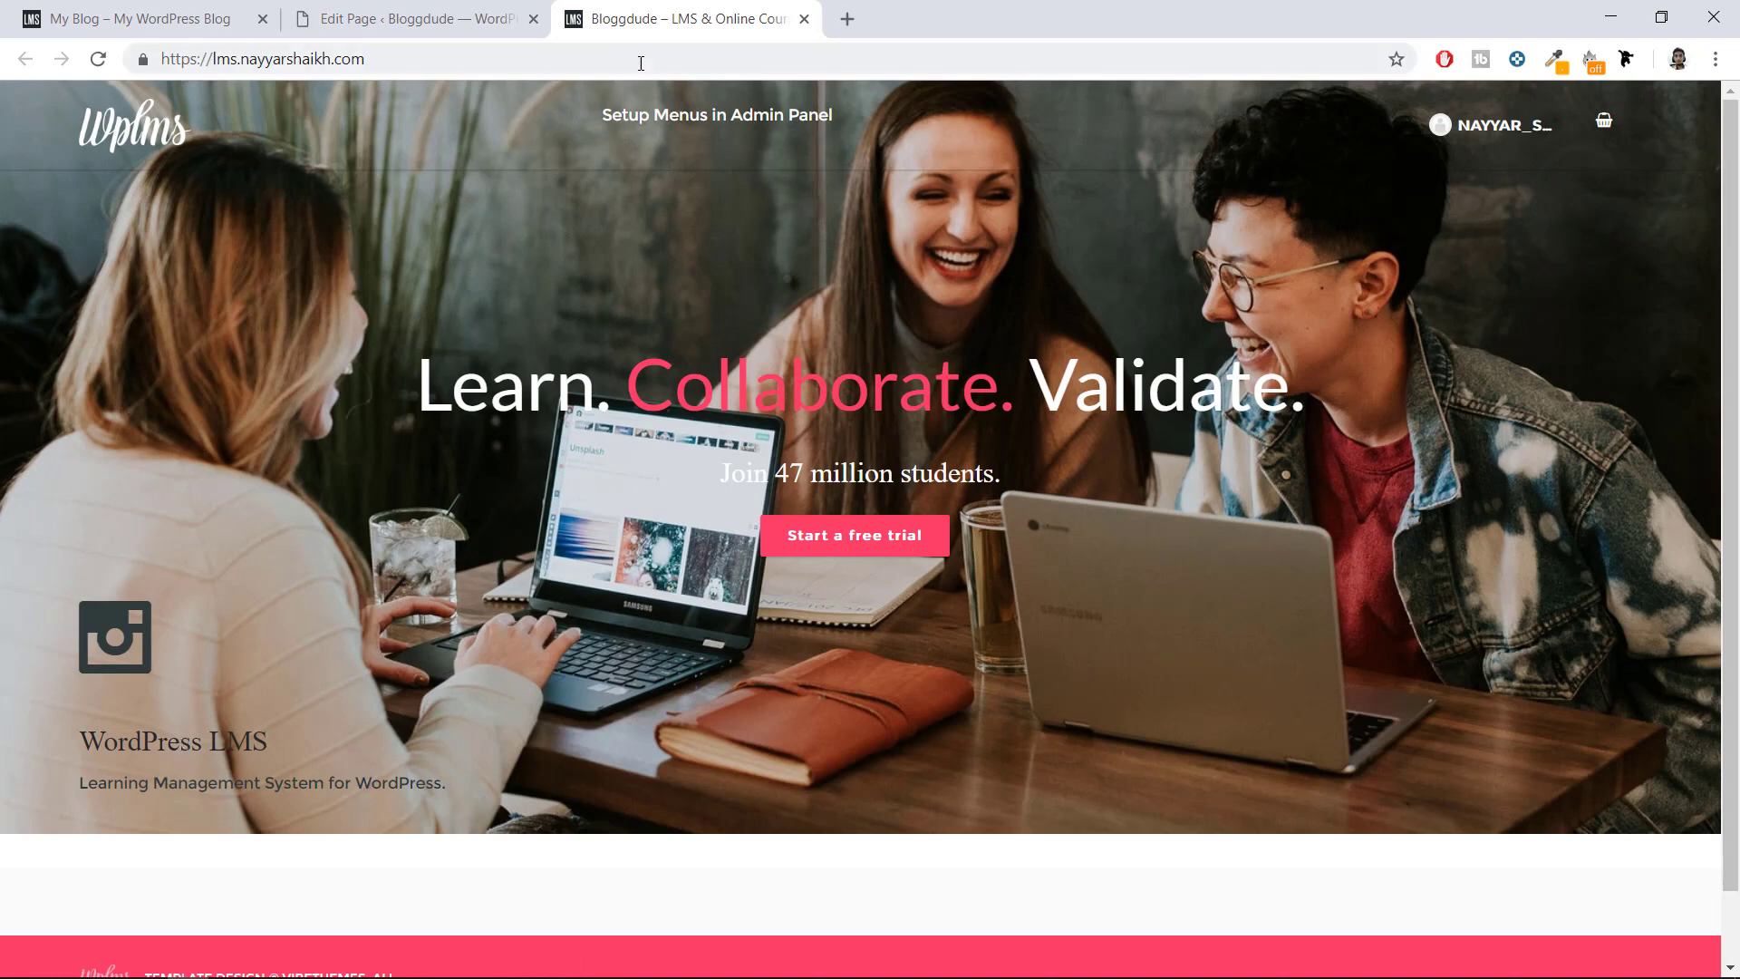
click(140, 18)
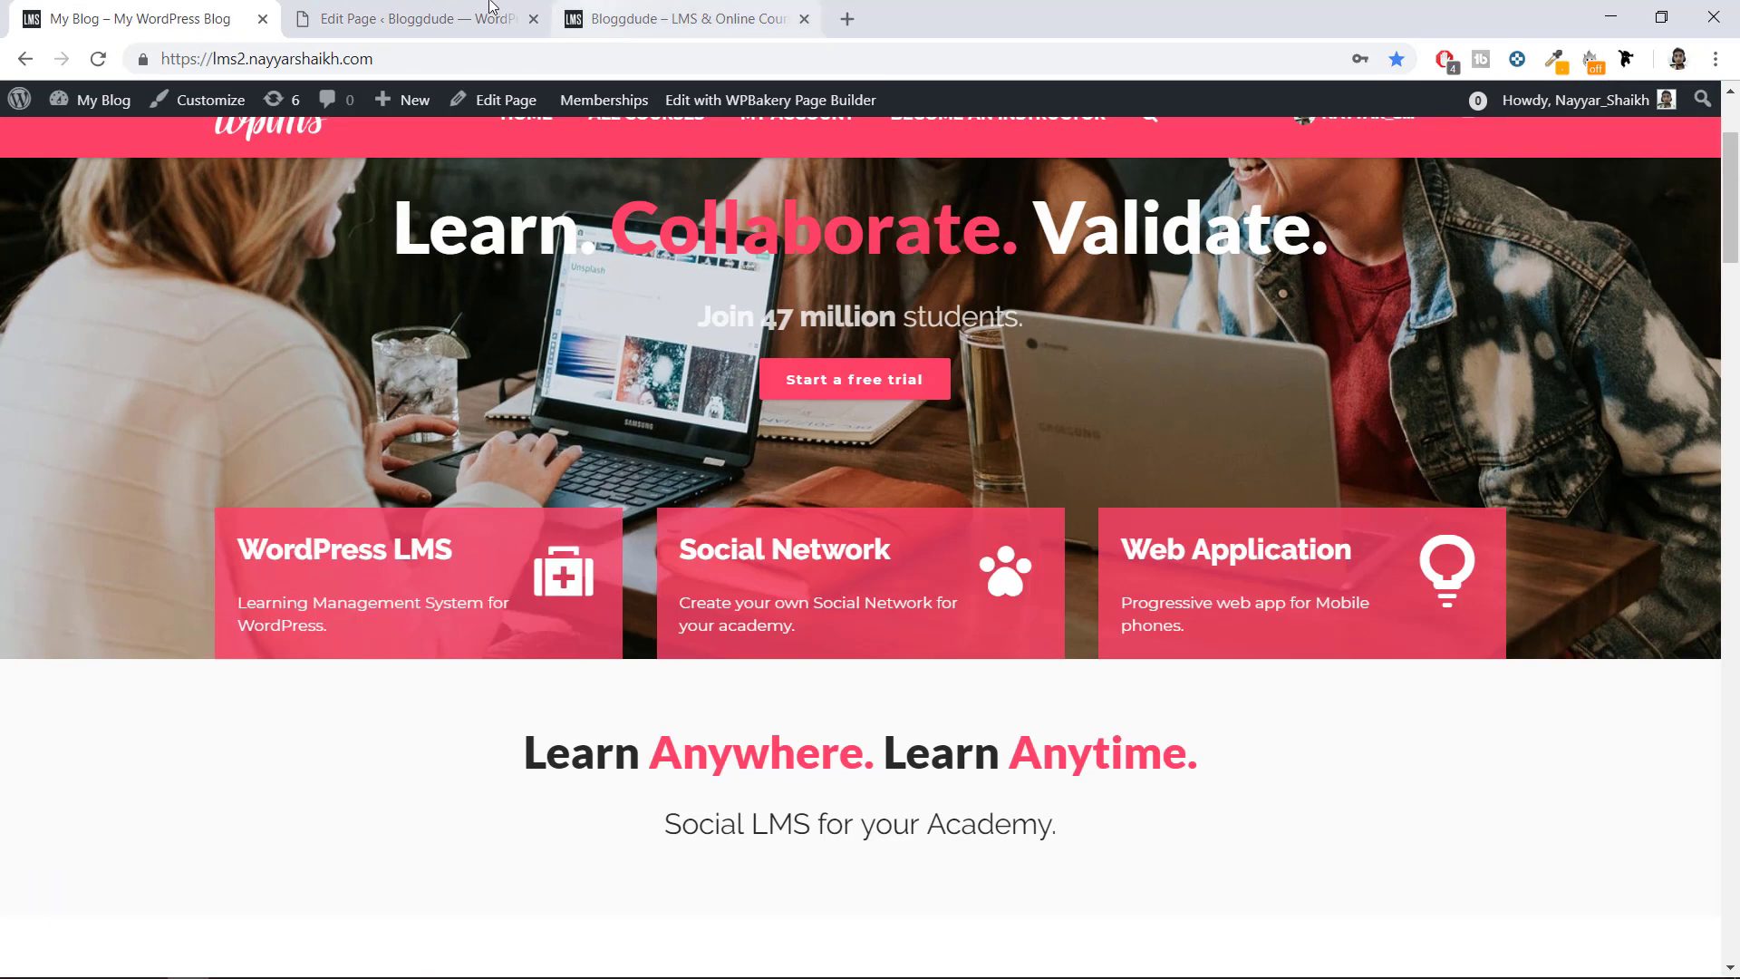
click(417, 18)
scroll(820, 427, down, 3)
scroll(820, 428, down, 8)
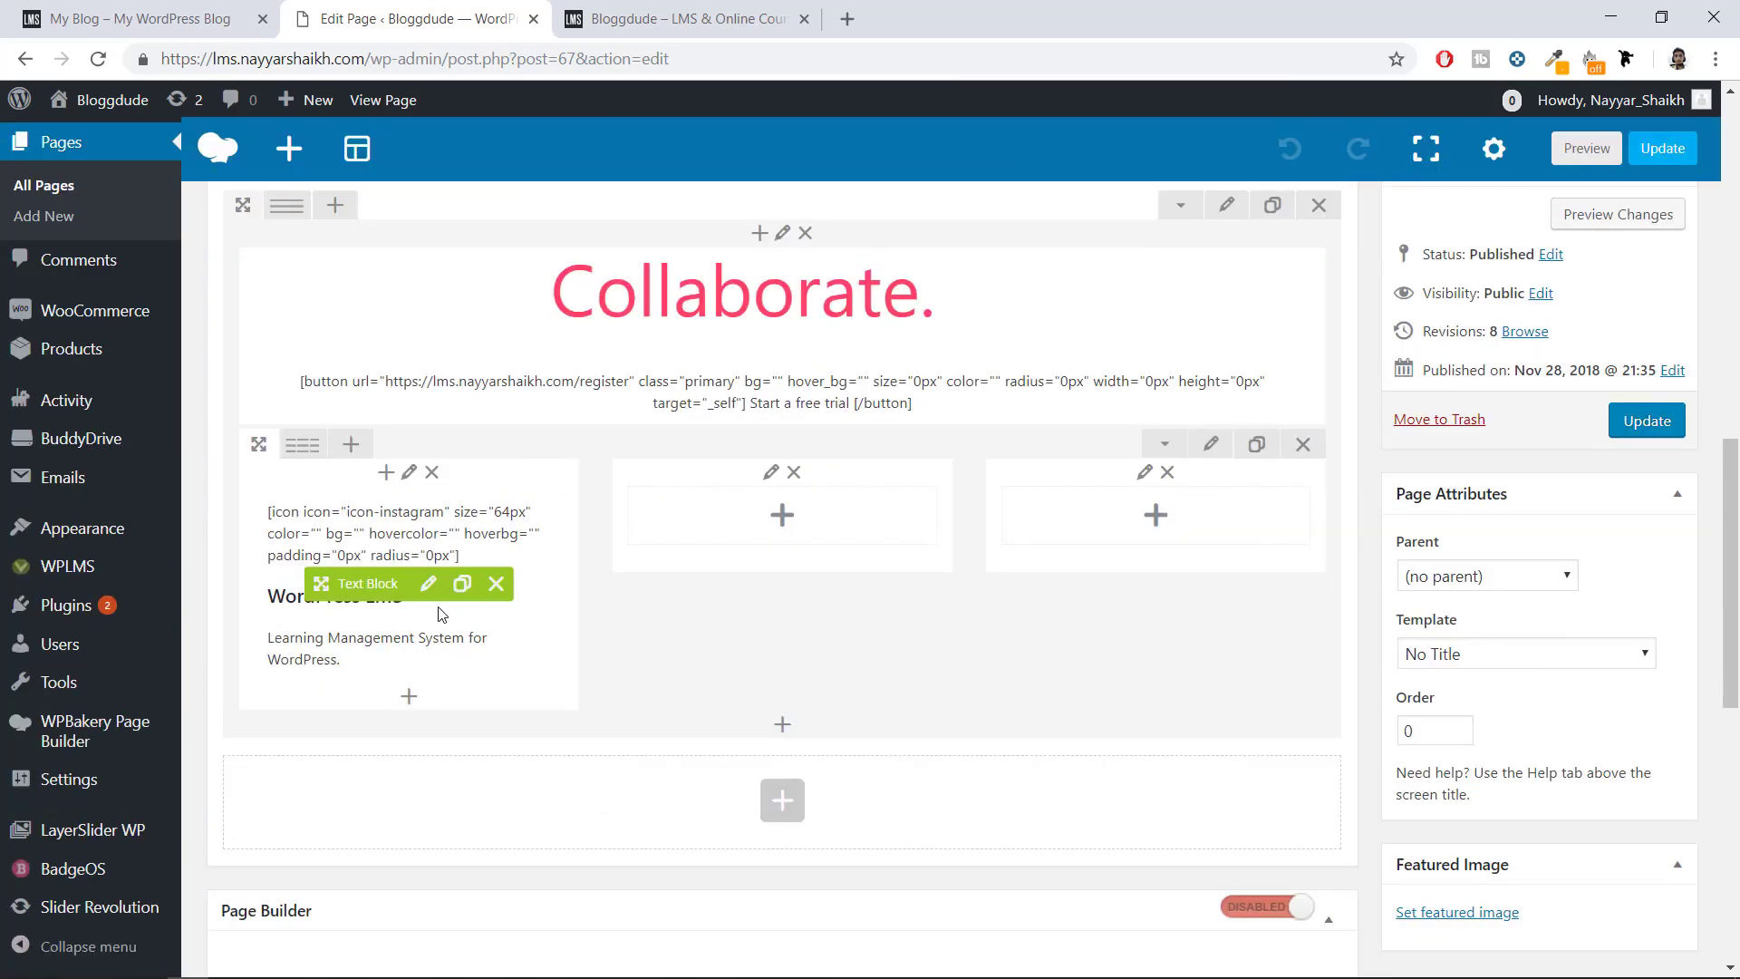
- In the first feature block's Design Options, set the background colour to #ff4367
click(429, 584)
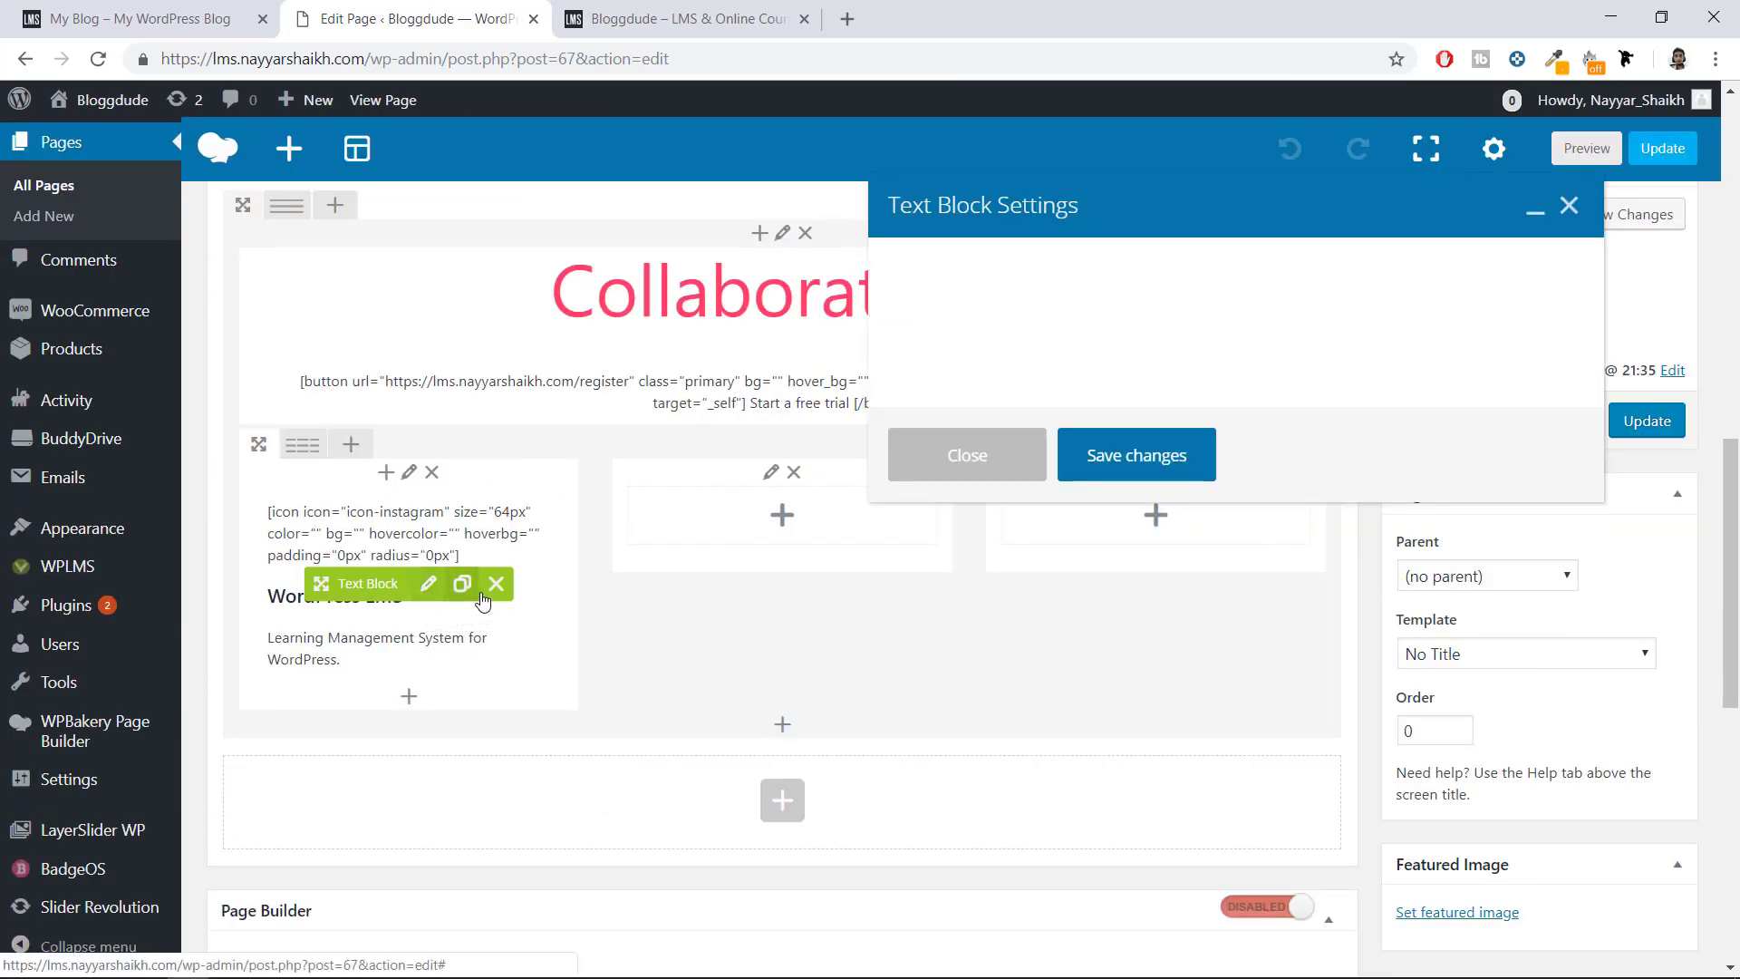
click(1088, 265)
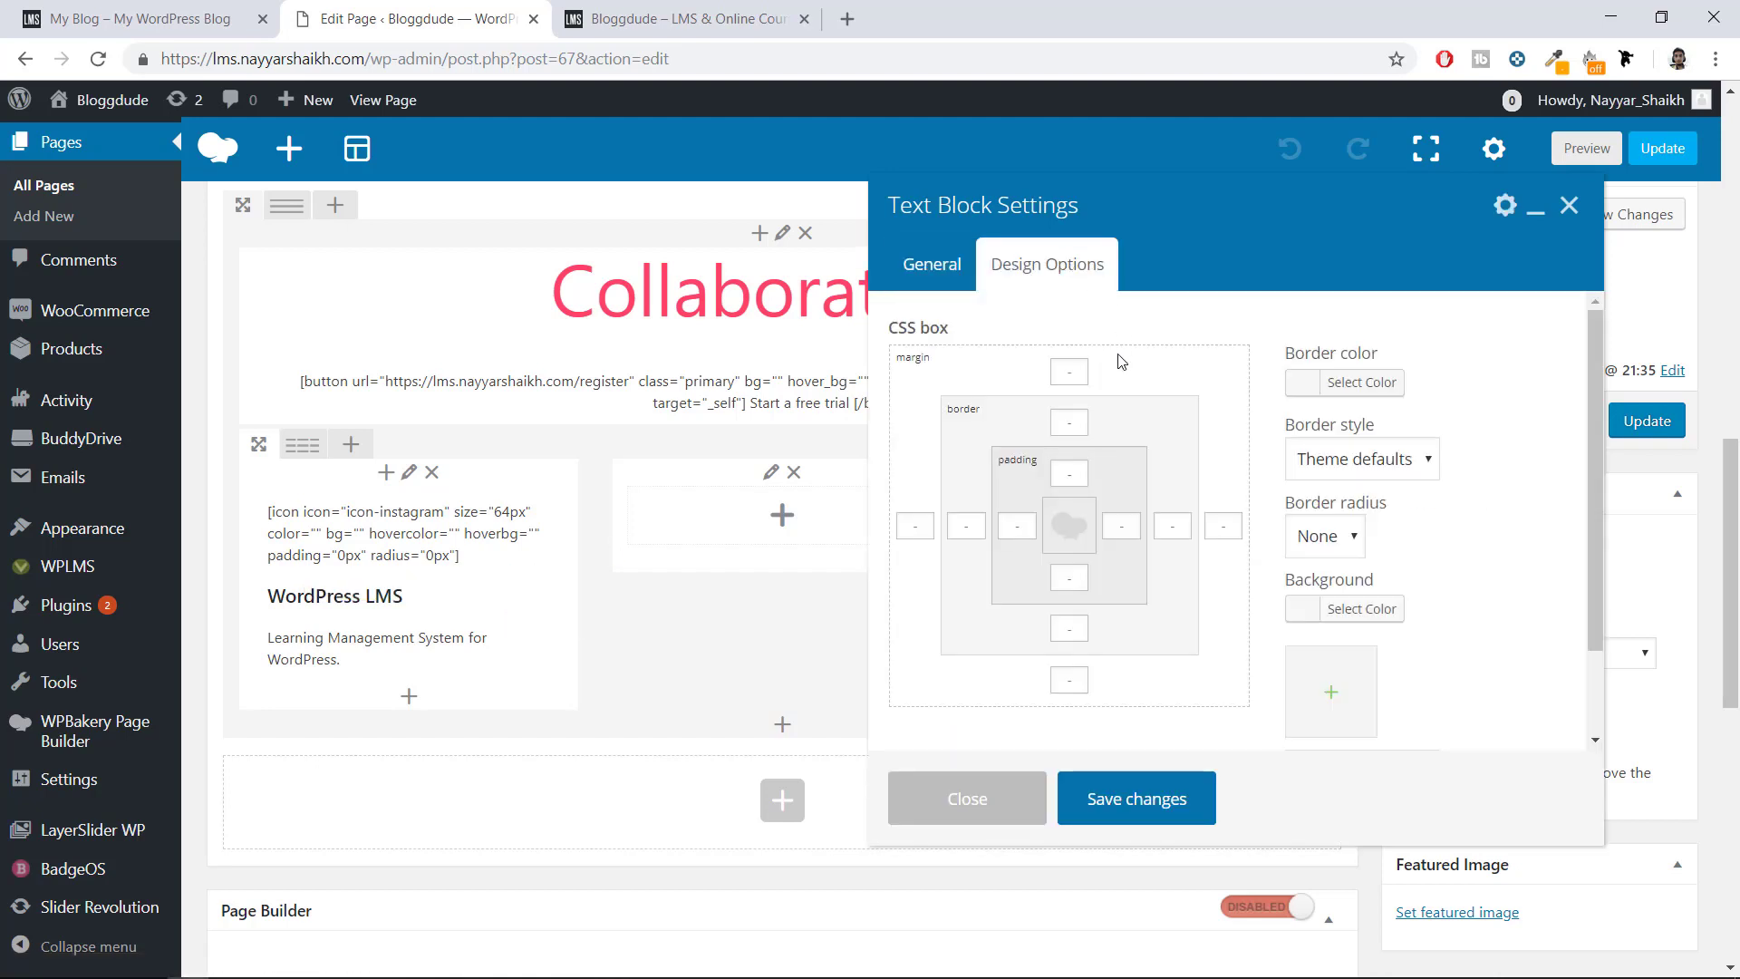
scroll(1409, 508, down, 1)
click(1355, 501)
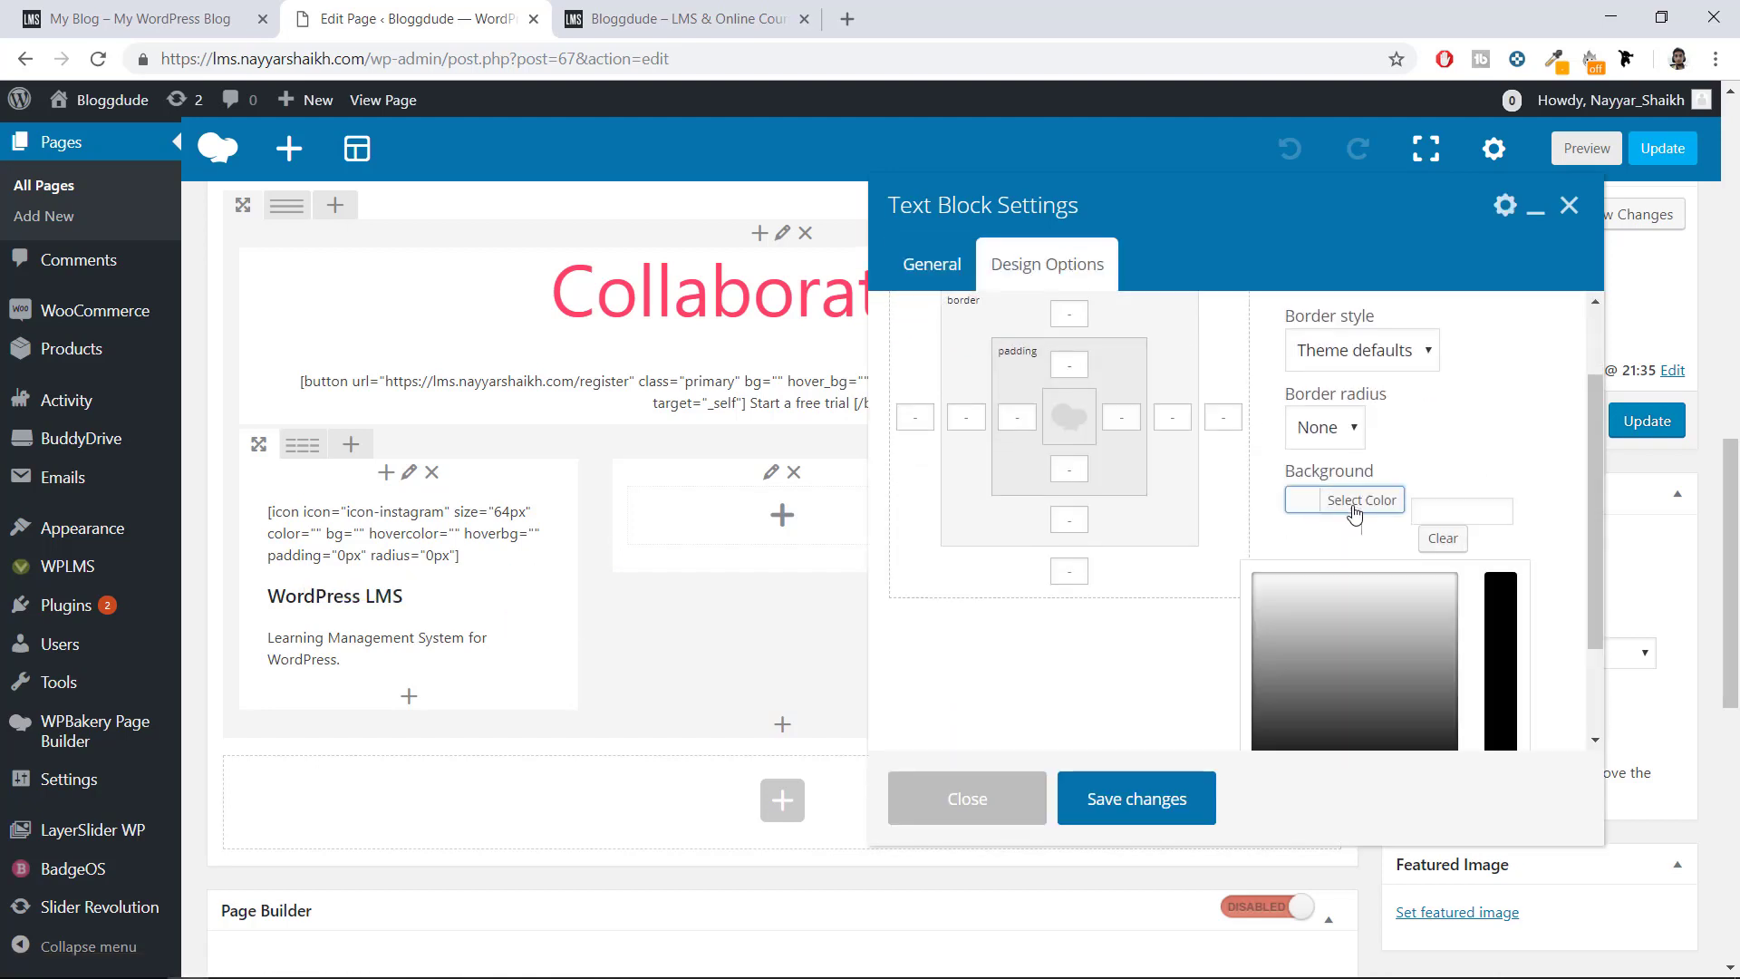
click(1444, 505)
text(ff436)
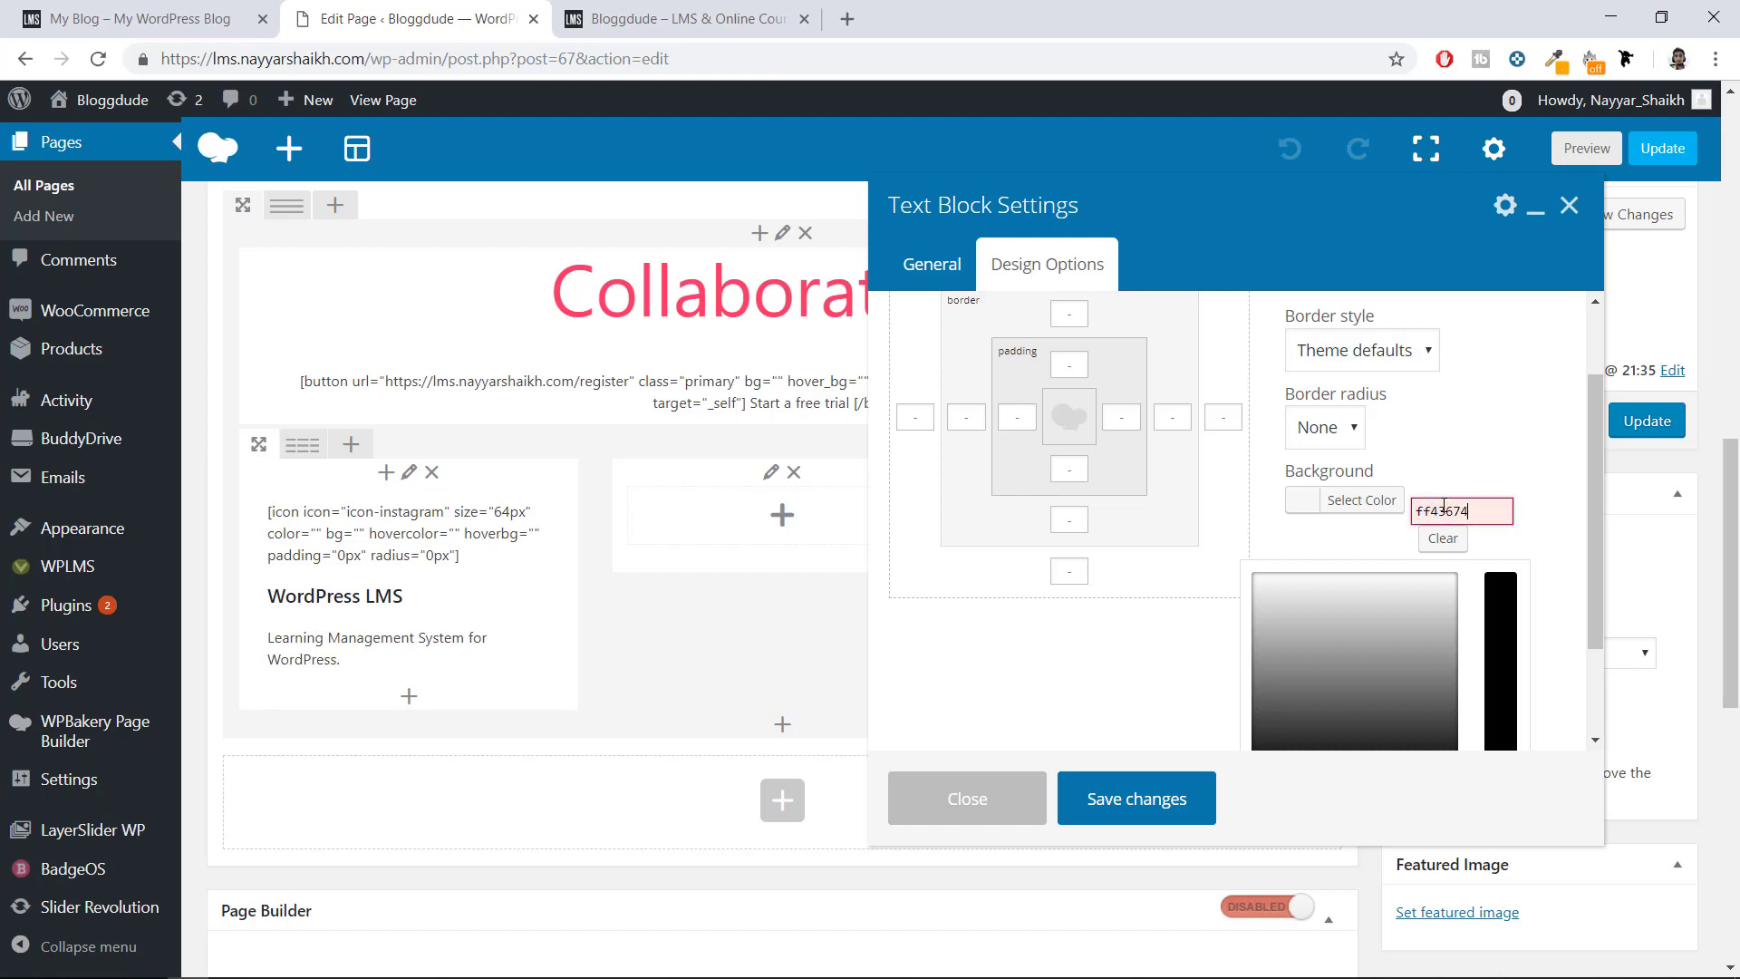
text(74)
key(BackSpace)
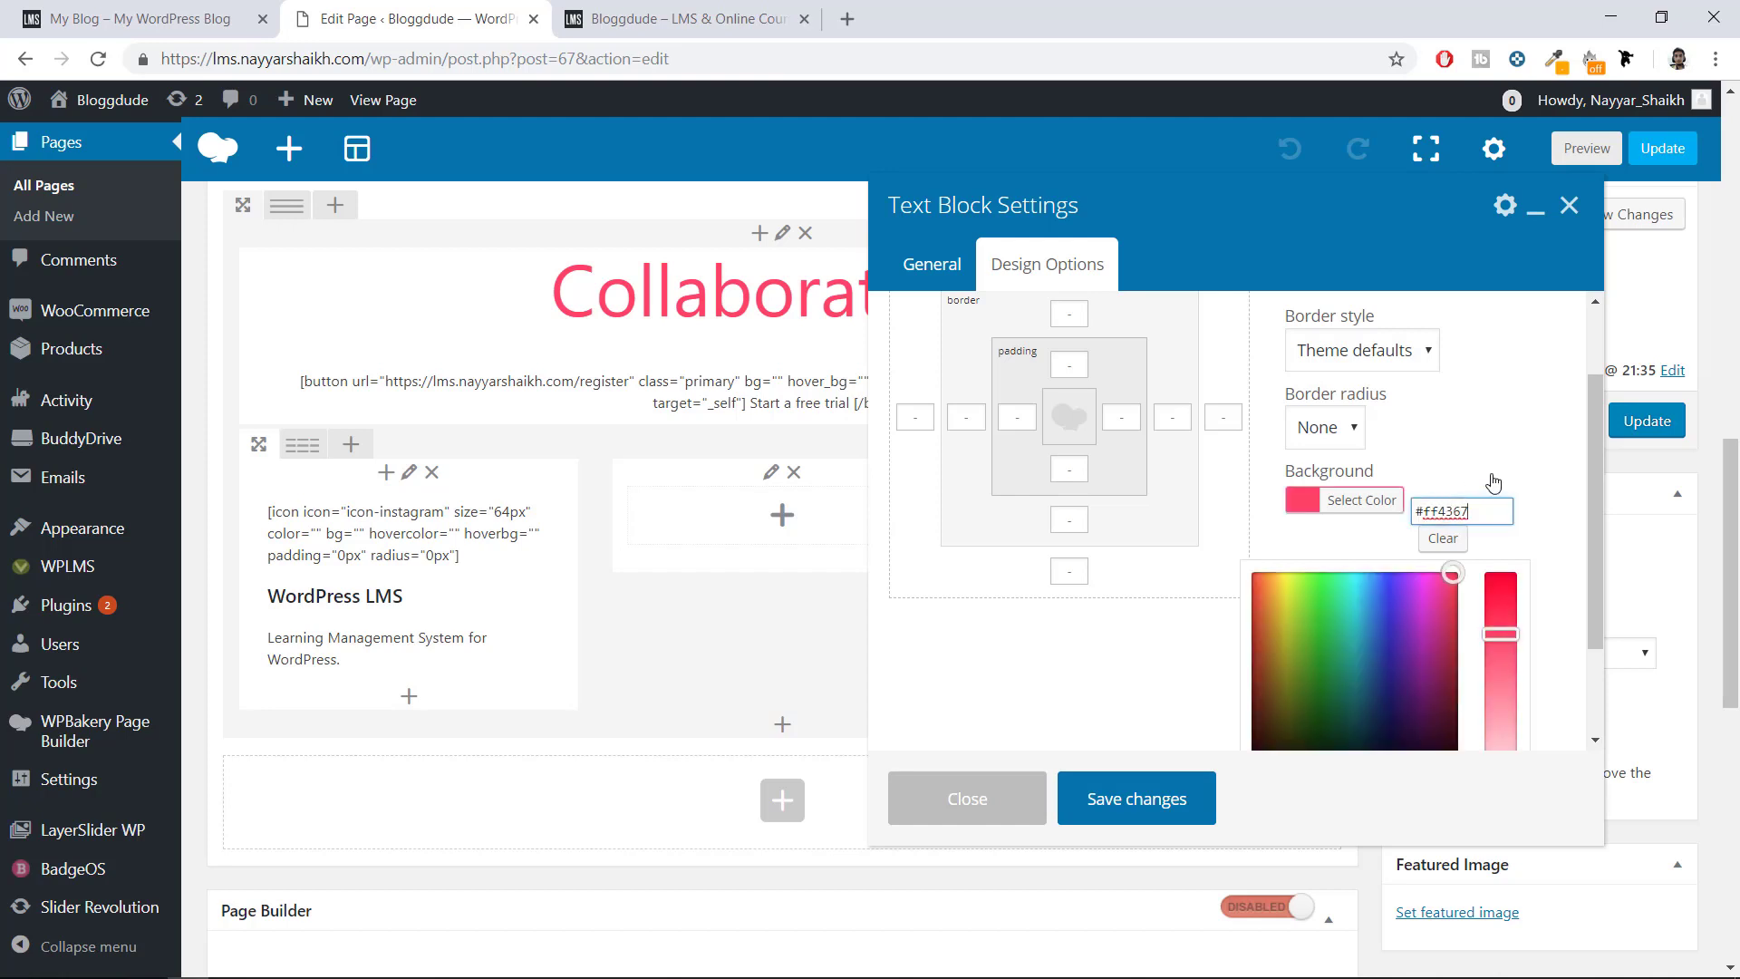
scroll(1541, 444, up, 2)
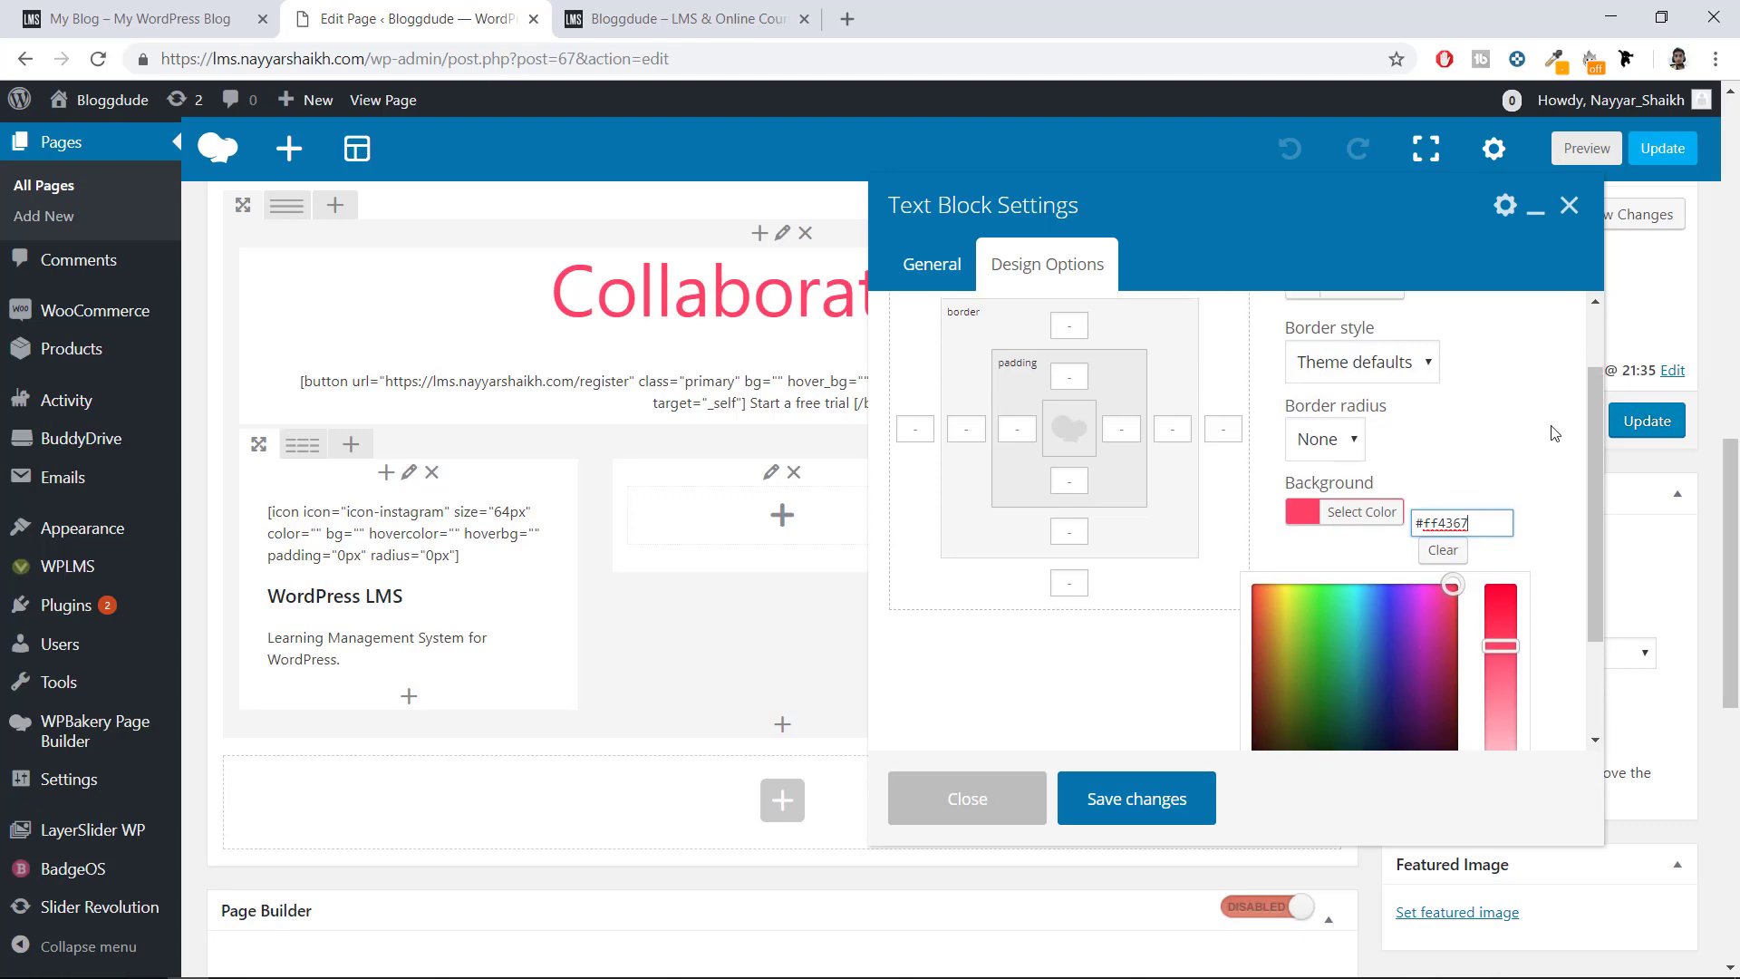
scroll(1556, 433, down, 3)
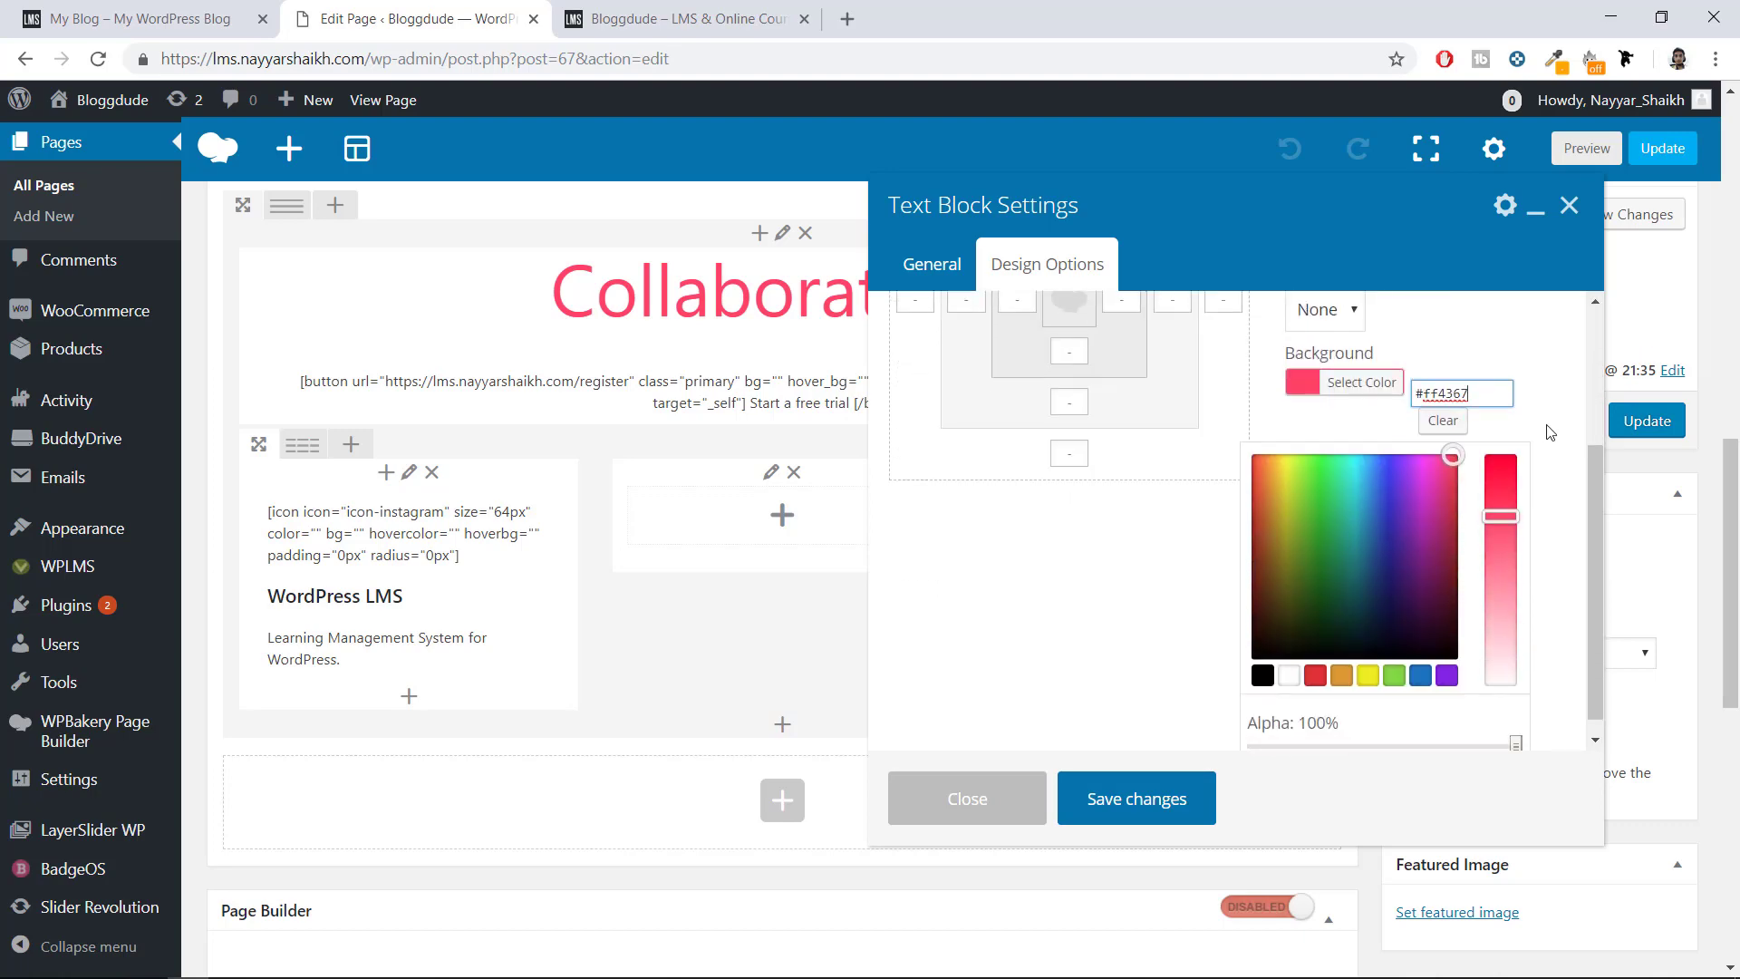
- Lower the background opacity to 82% after checking the reference feature box
click(150, 11)
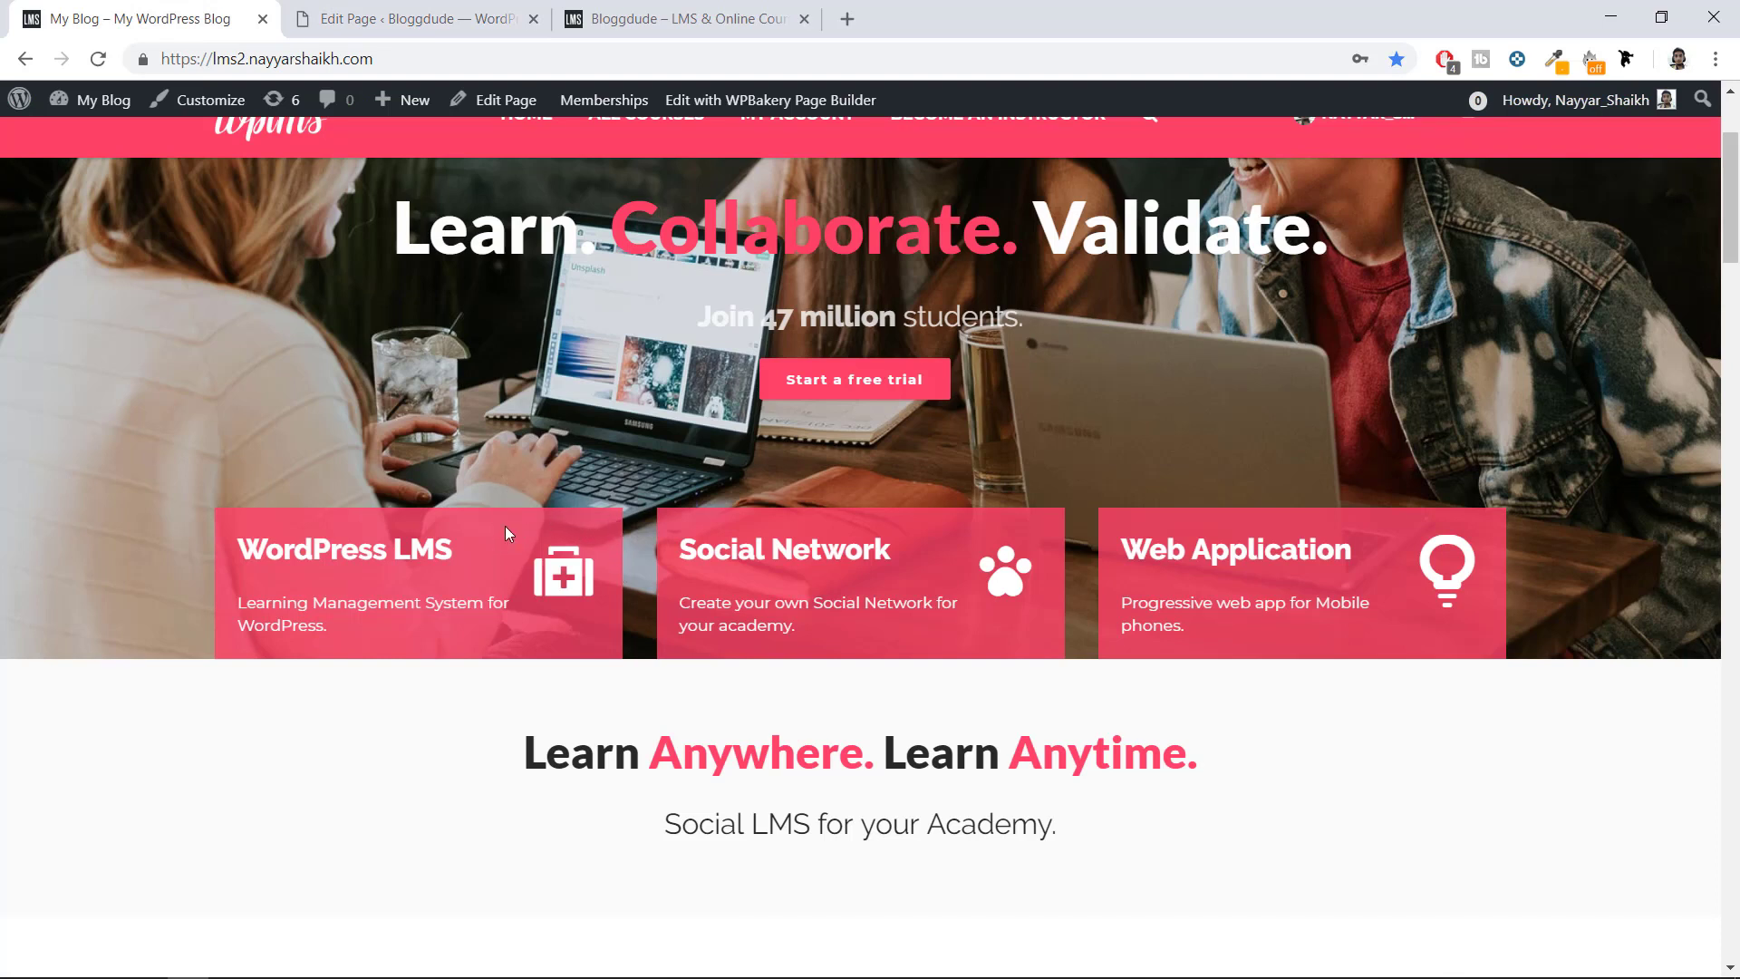
click(425, 13)
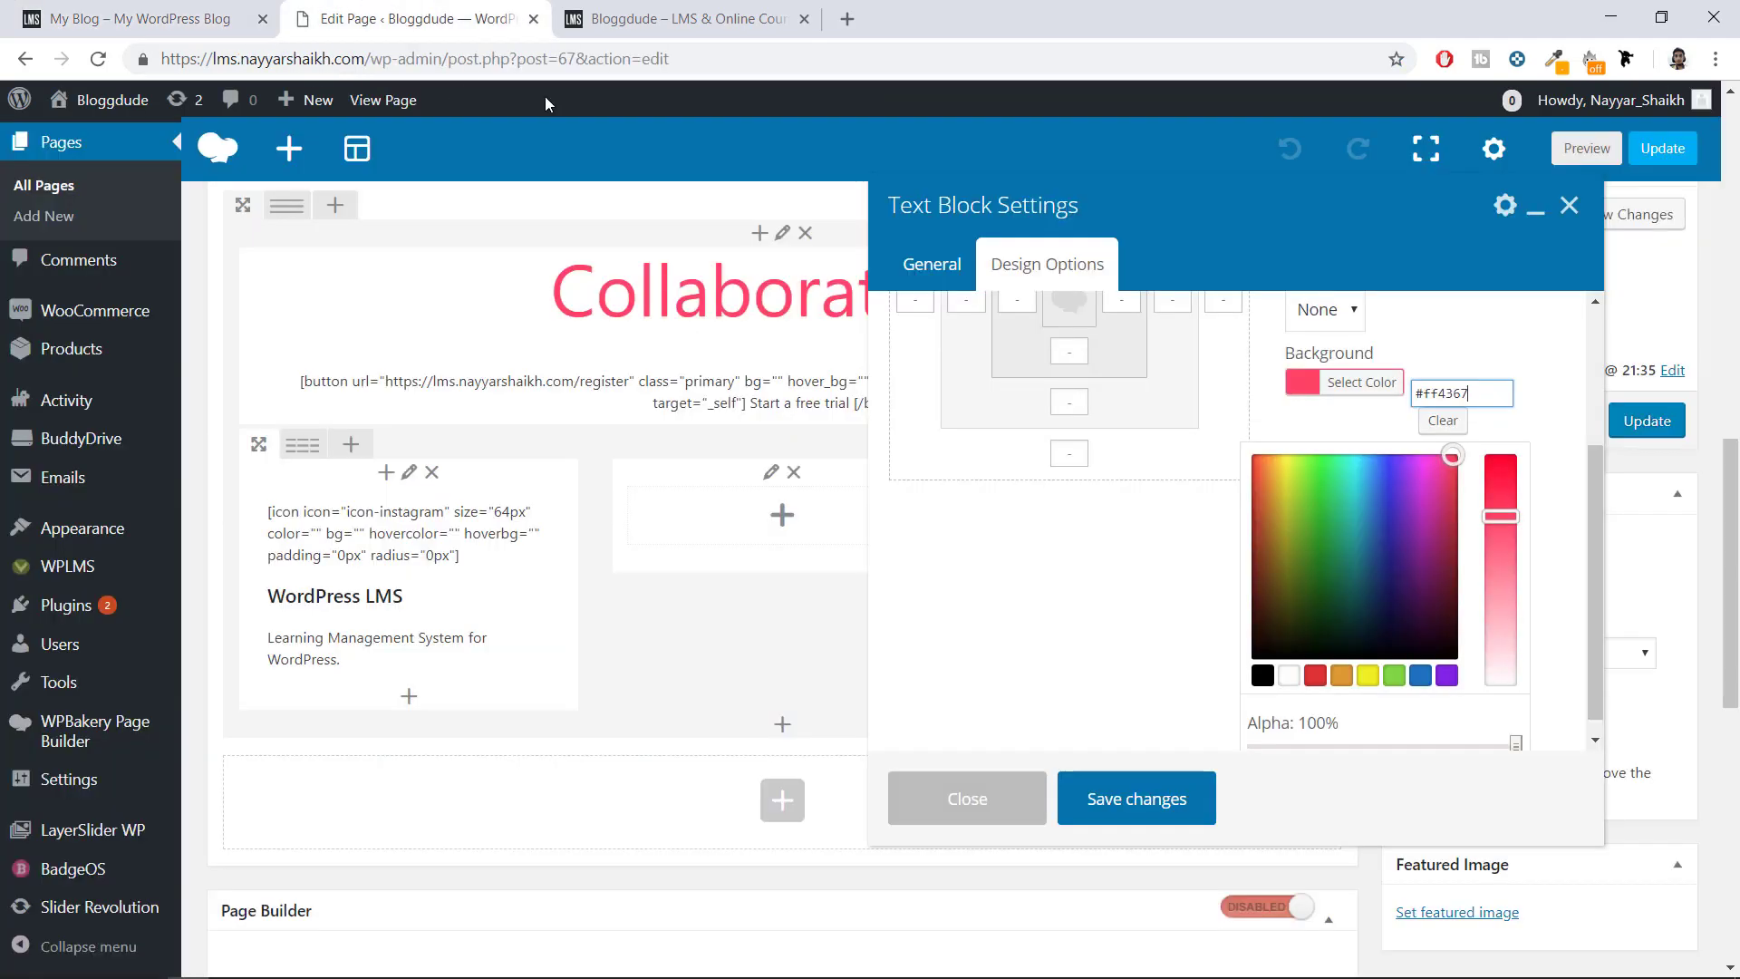
scroll(1520, 581, down, 1)
drag(1249, 706, 1352, 707)
drag(1516, 731, 1470, 734)
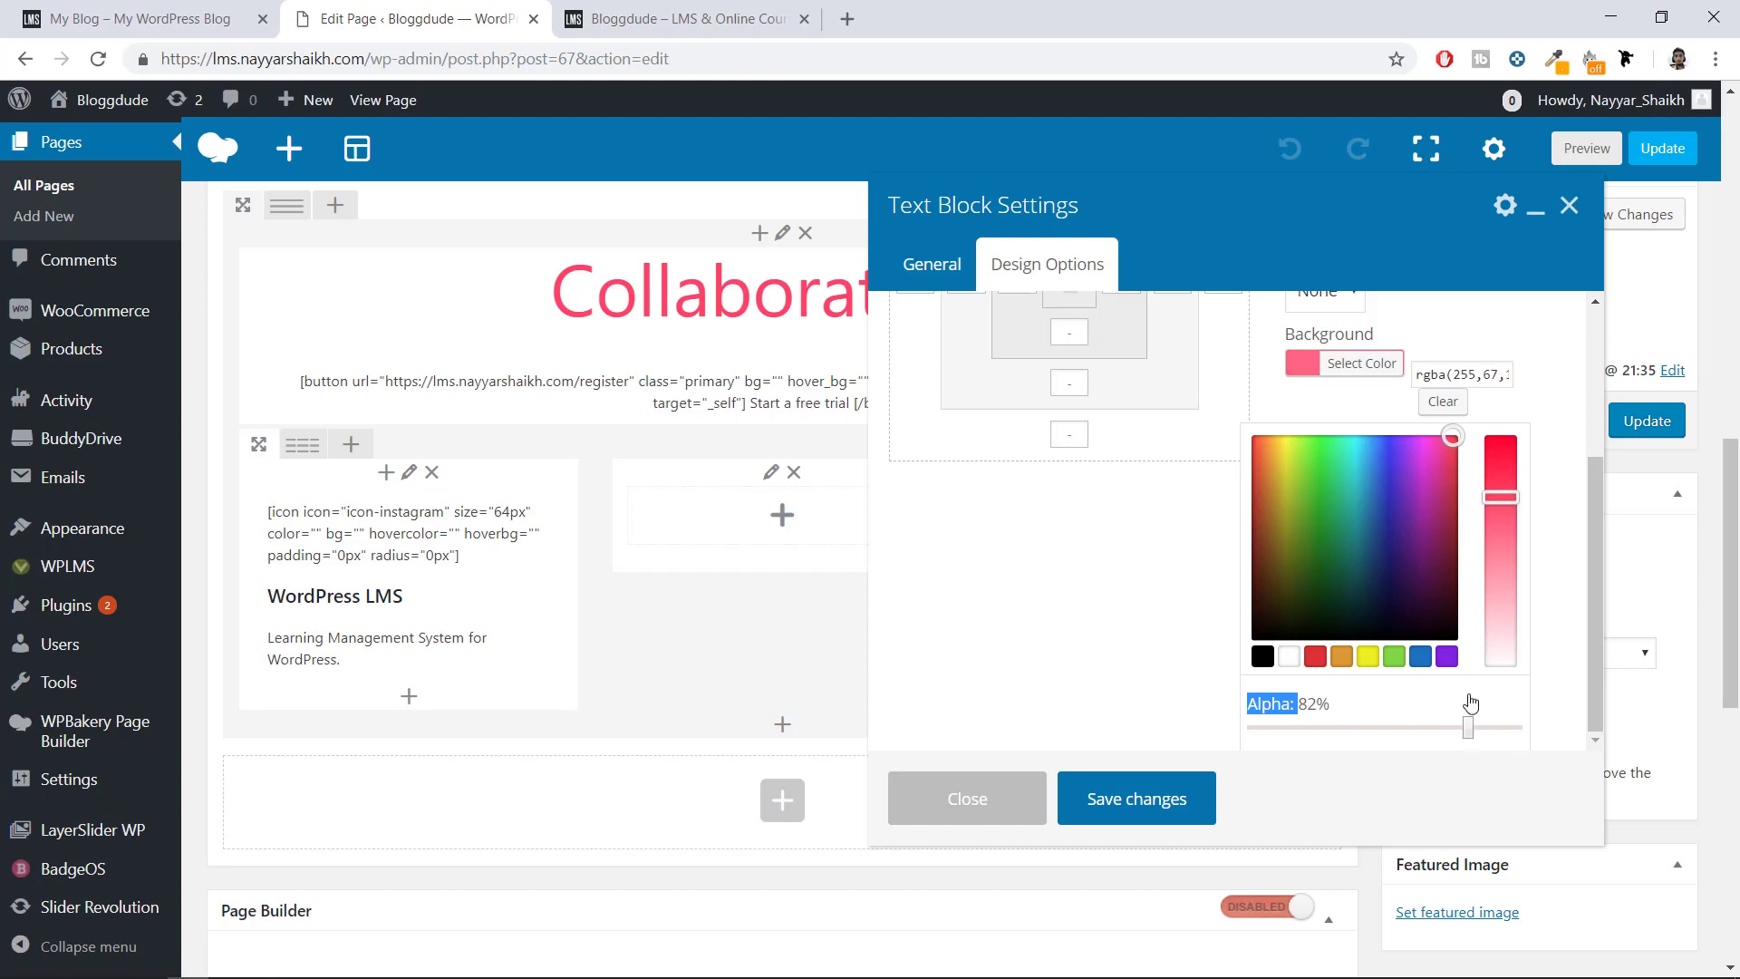
scroll(1545, 635, up, 3)
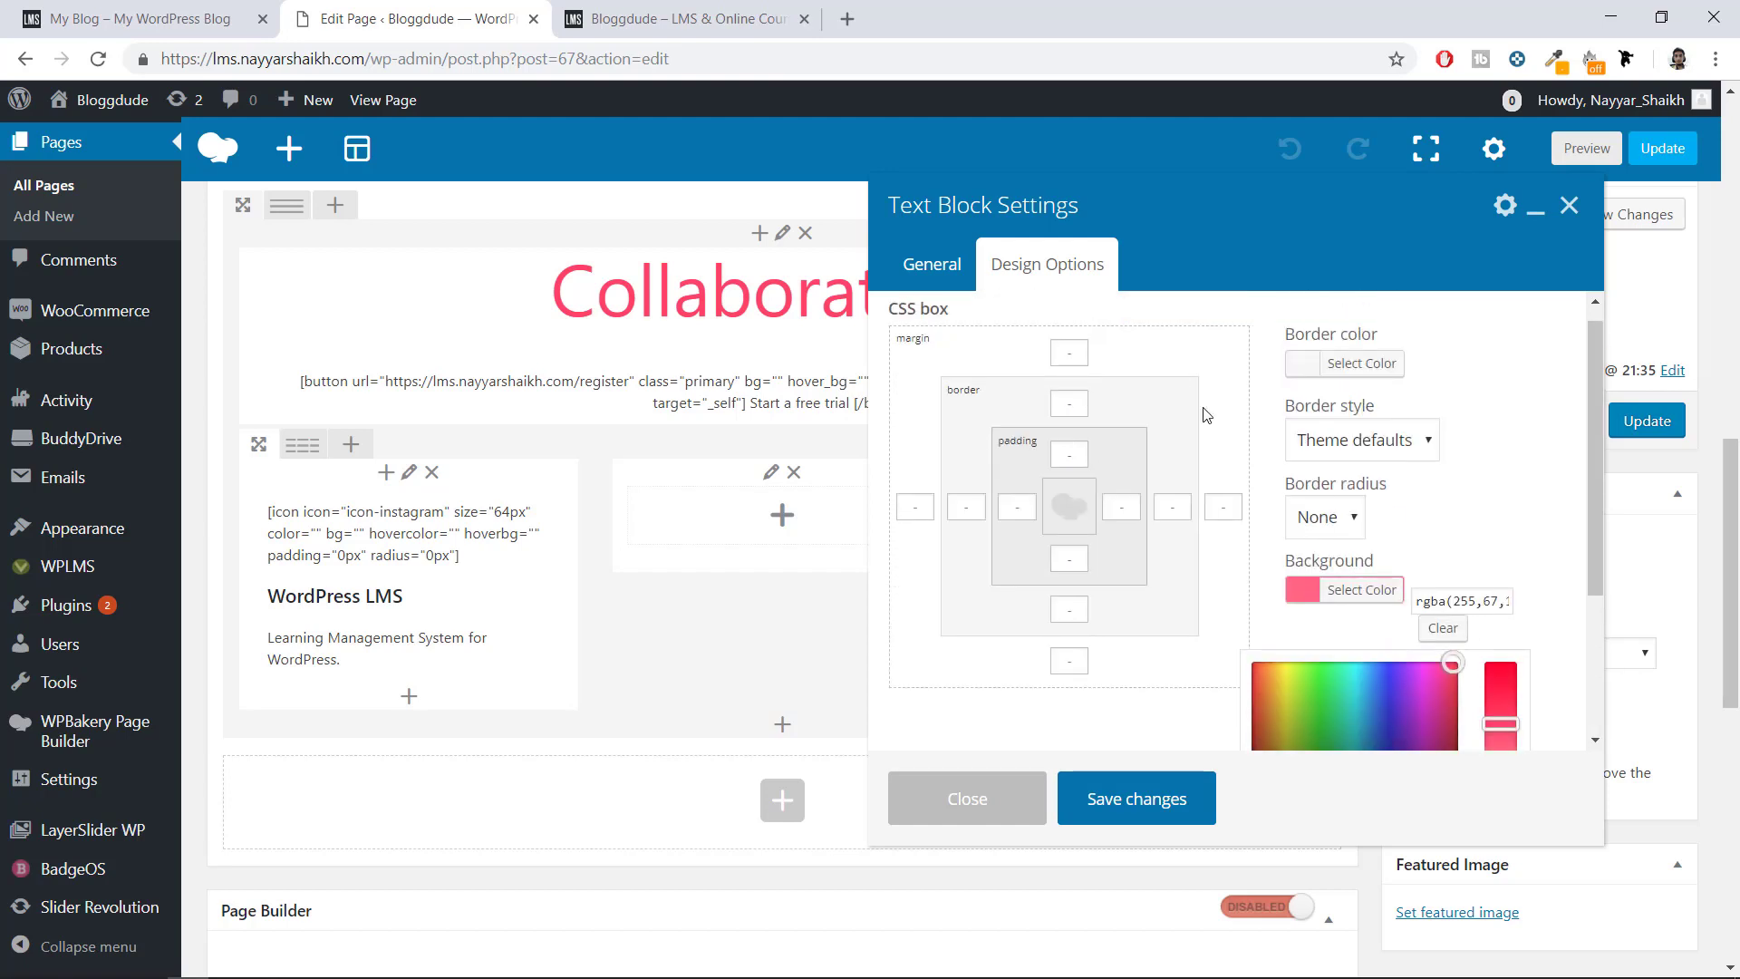
- Set the block's padding to 20 on all four sides
click(1065, 452)
text(20)
key(Tab)
text(20)
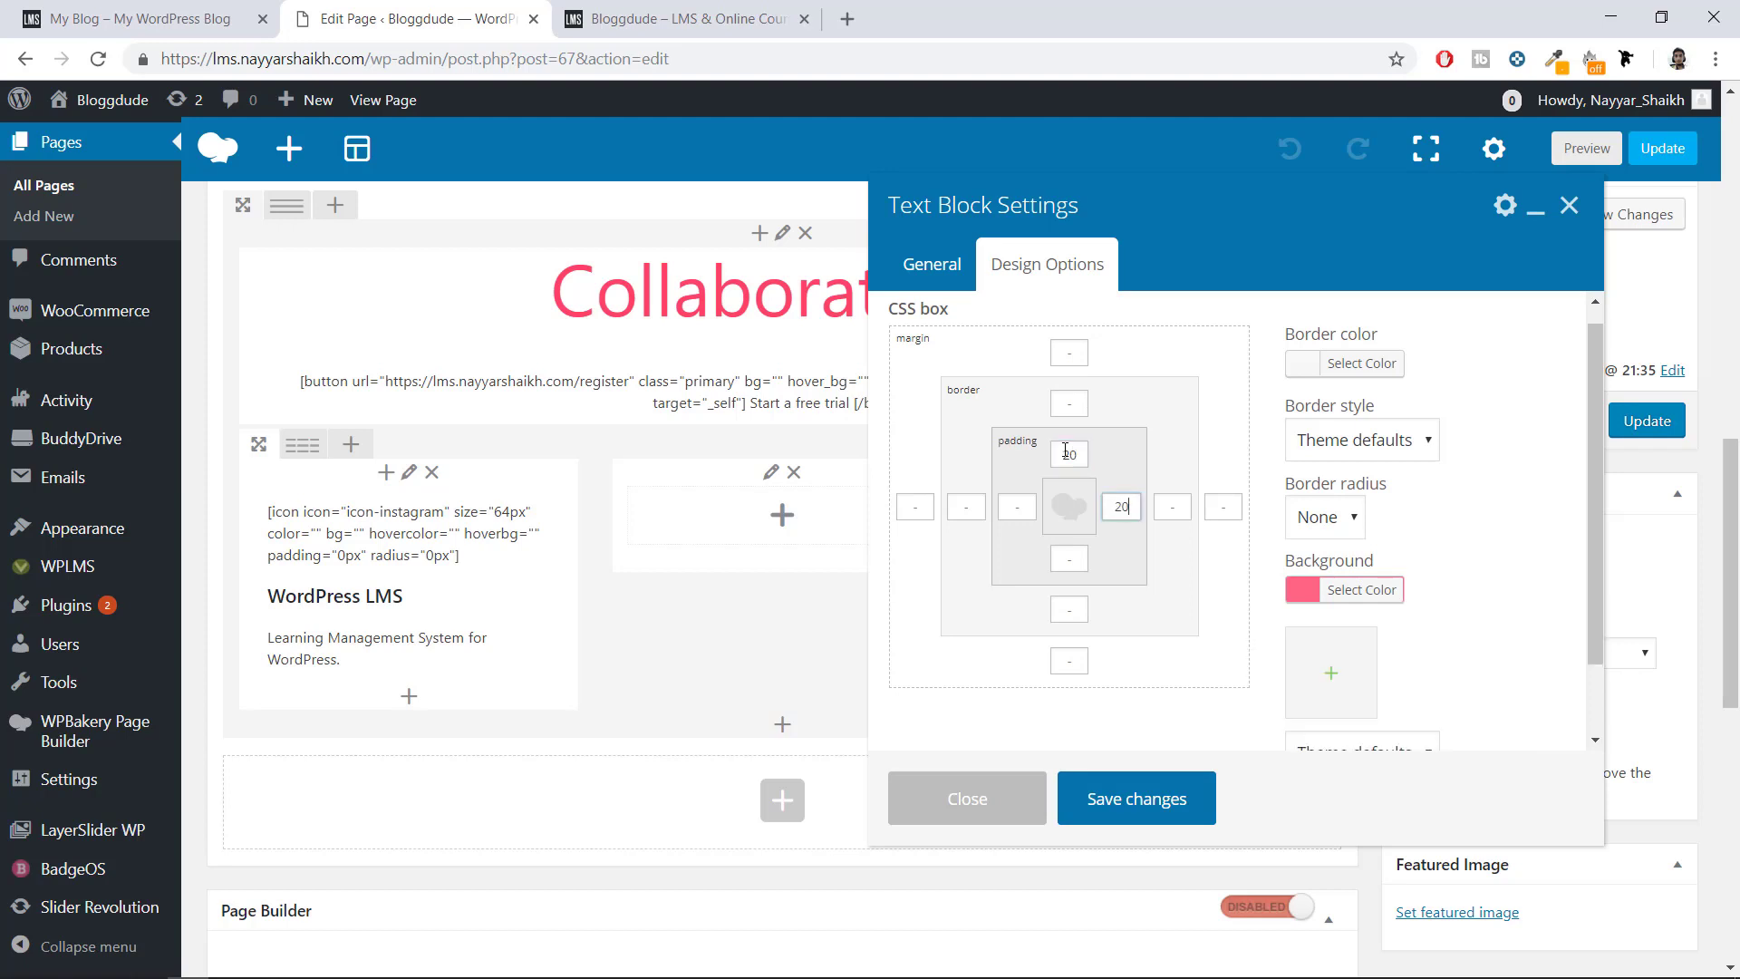
key(Tab)
text(20)
key(Tab)
text(20)
drag(1004, 444, 1038, 444)
- Compare spacing with the reference box and give the block a 30 top margin
click(112, 12)
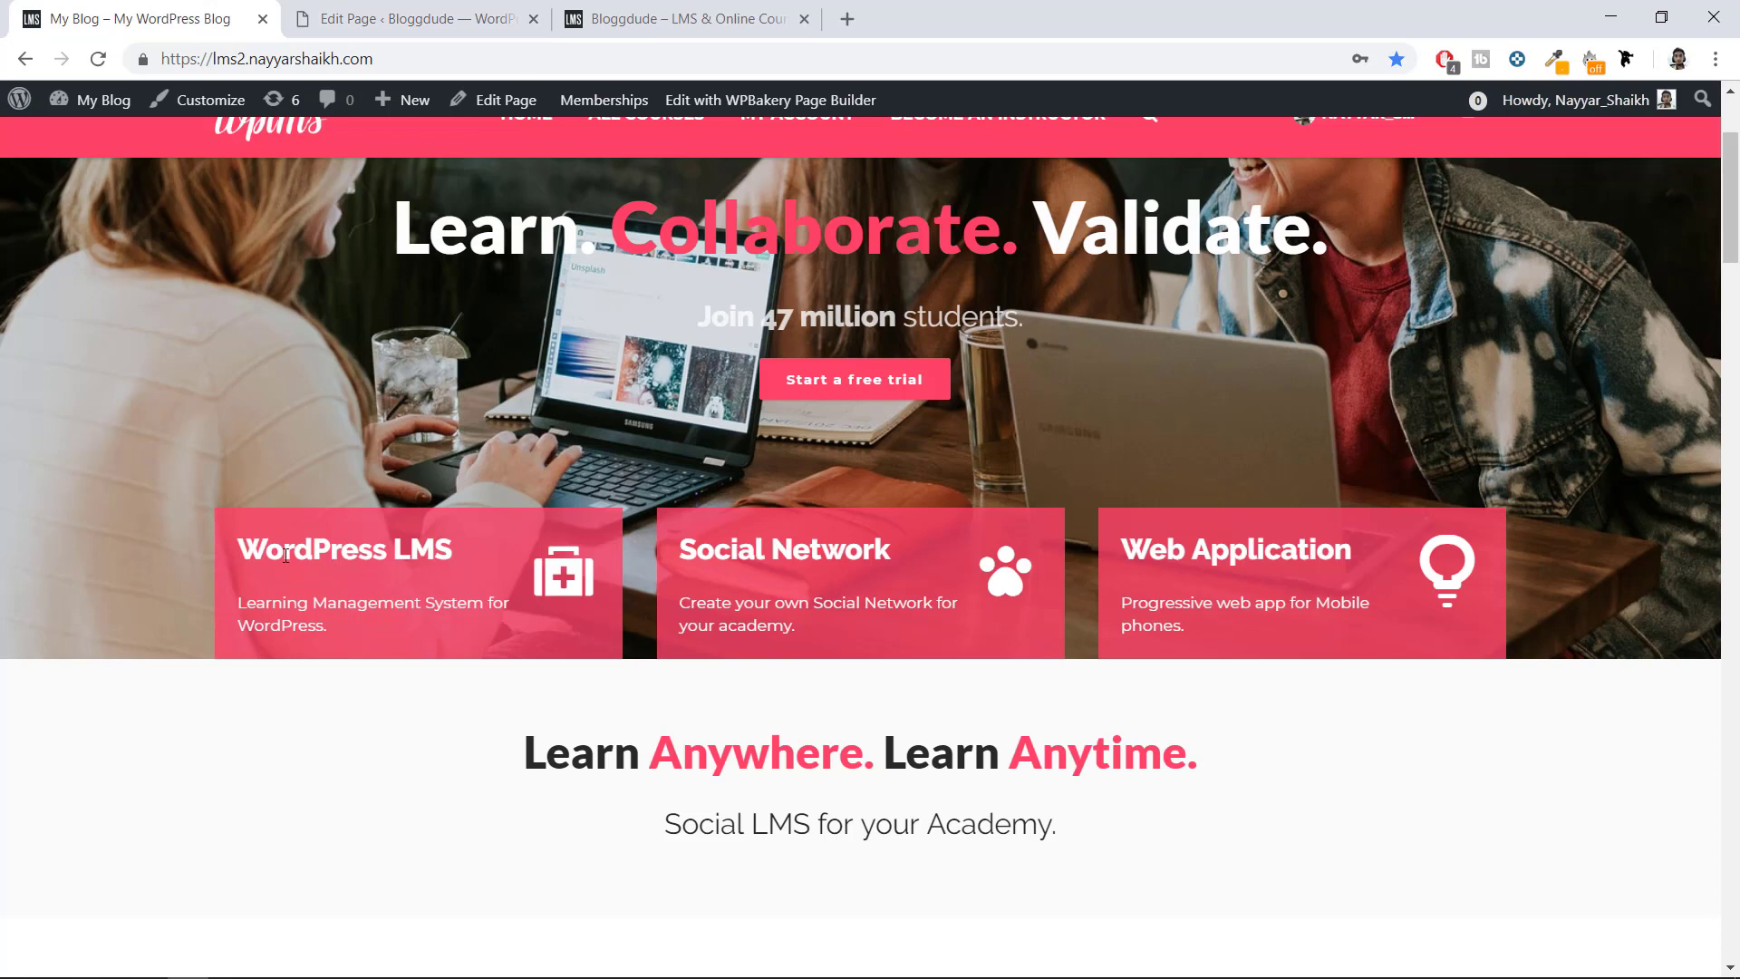
drag(240, 546, 455, 549)
click(562, 587)
click(408, 19)
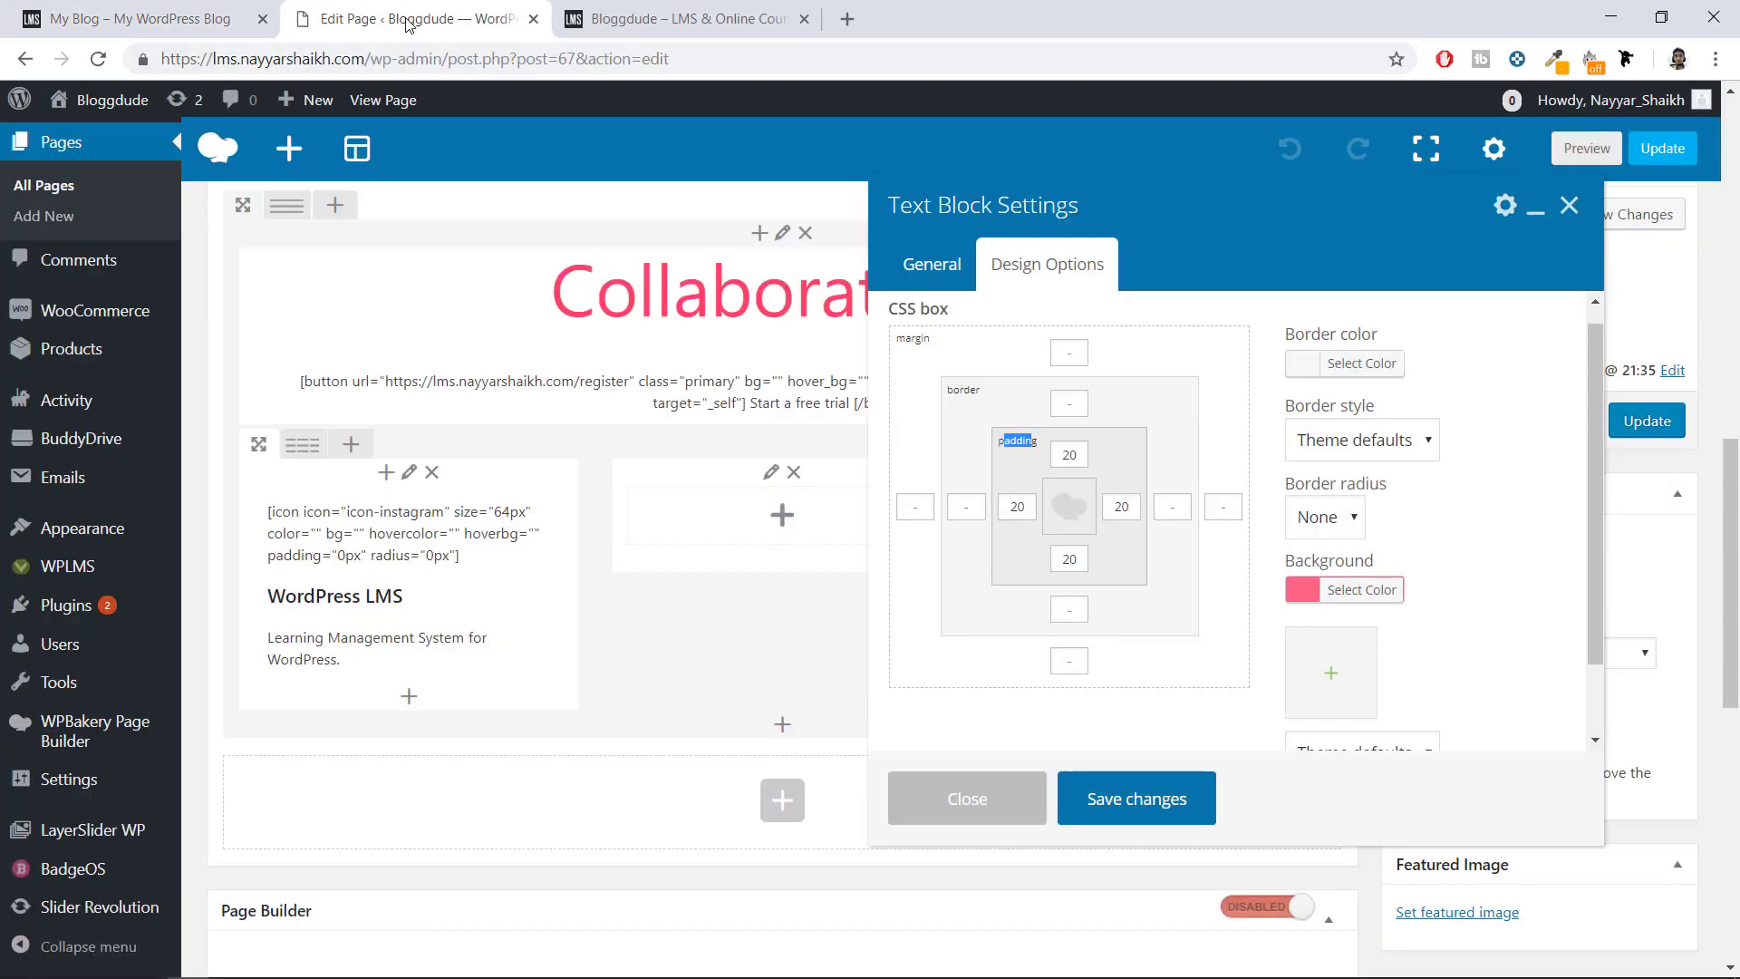
click(1070, 353)
click(1071, 660)
double_click(1070, 353)
drag(1079, 658, 1056, 653)
click(91, 9)
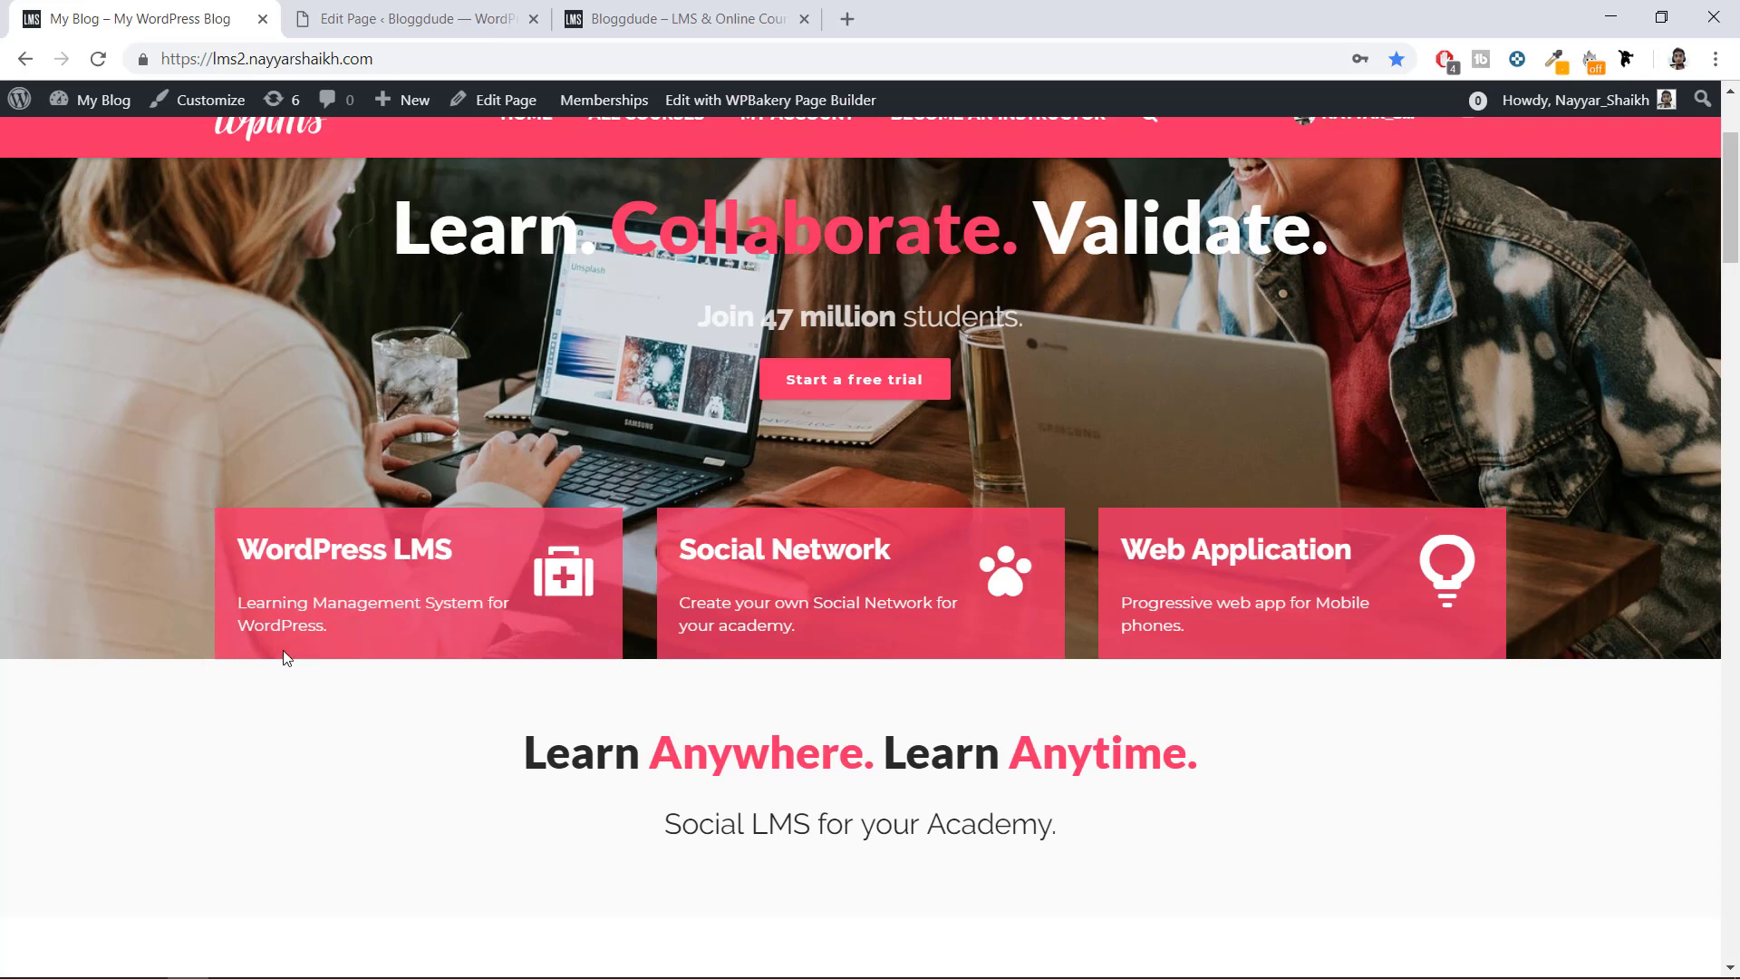
- Finish the WordPress LMS text block's bottom margin and save its design settings
click(424, 27)
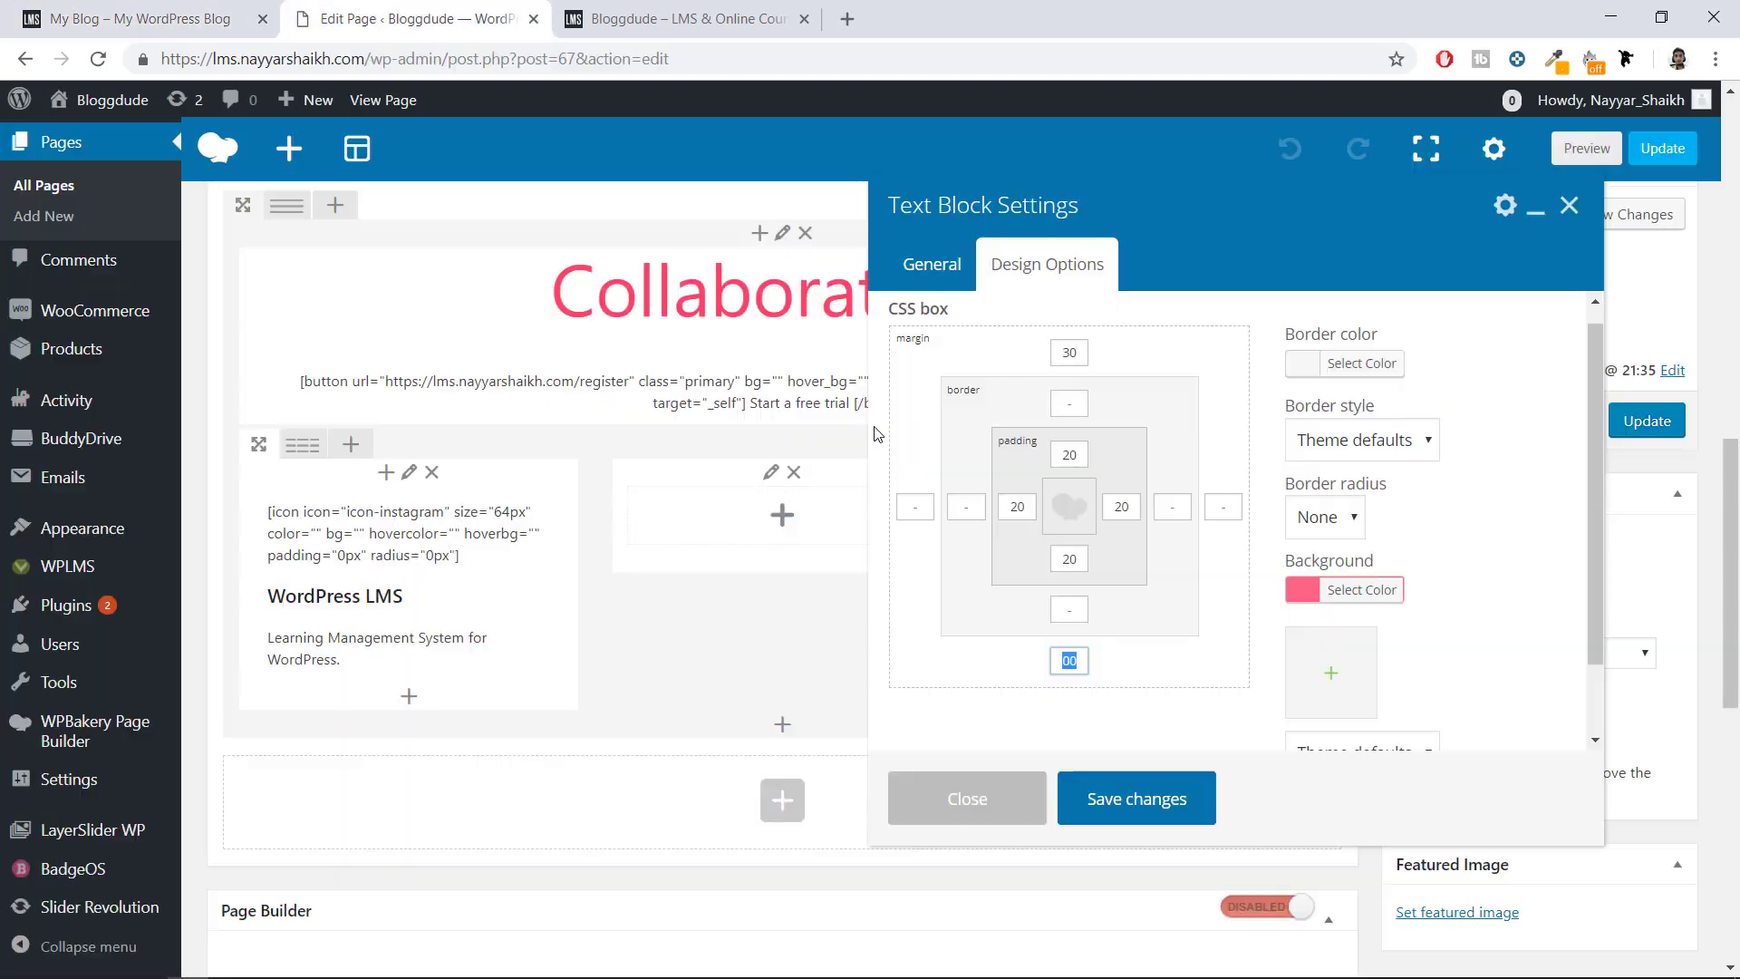
click(1101, 681)
click(1170, 811)
- Update the page and reload the live home page to see the WordPress LMS block
click(1627, 424)
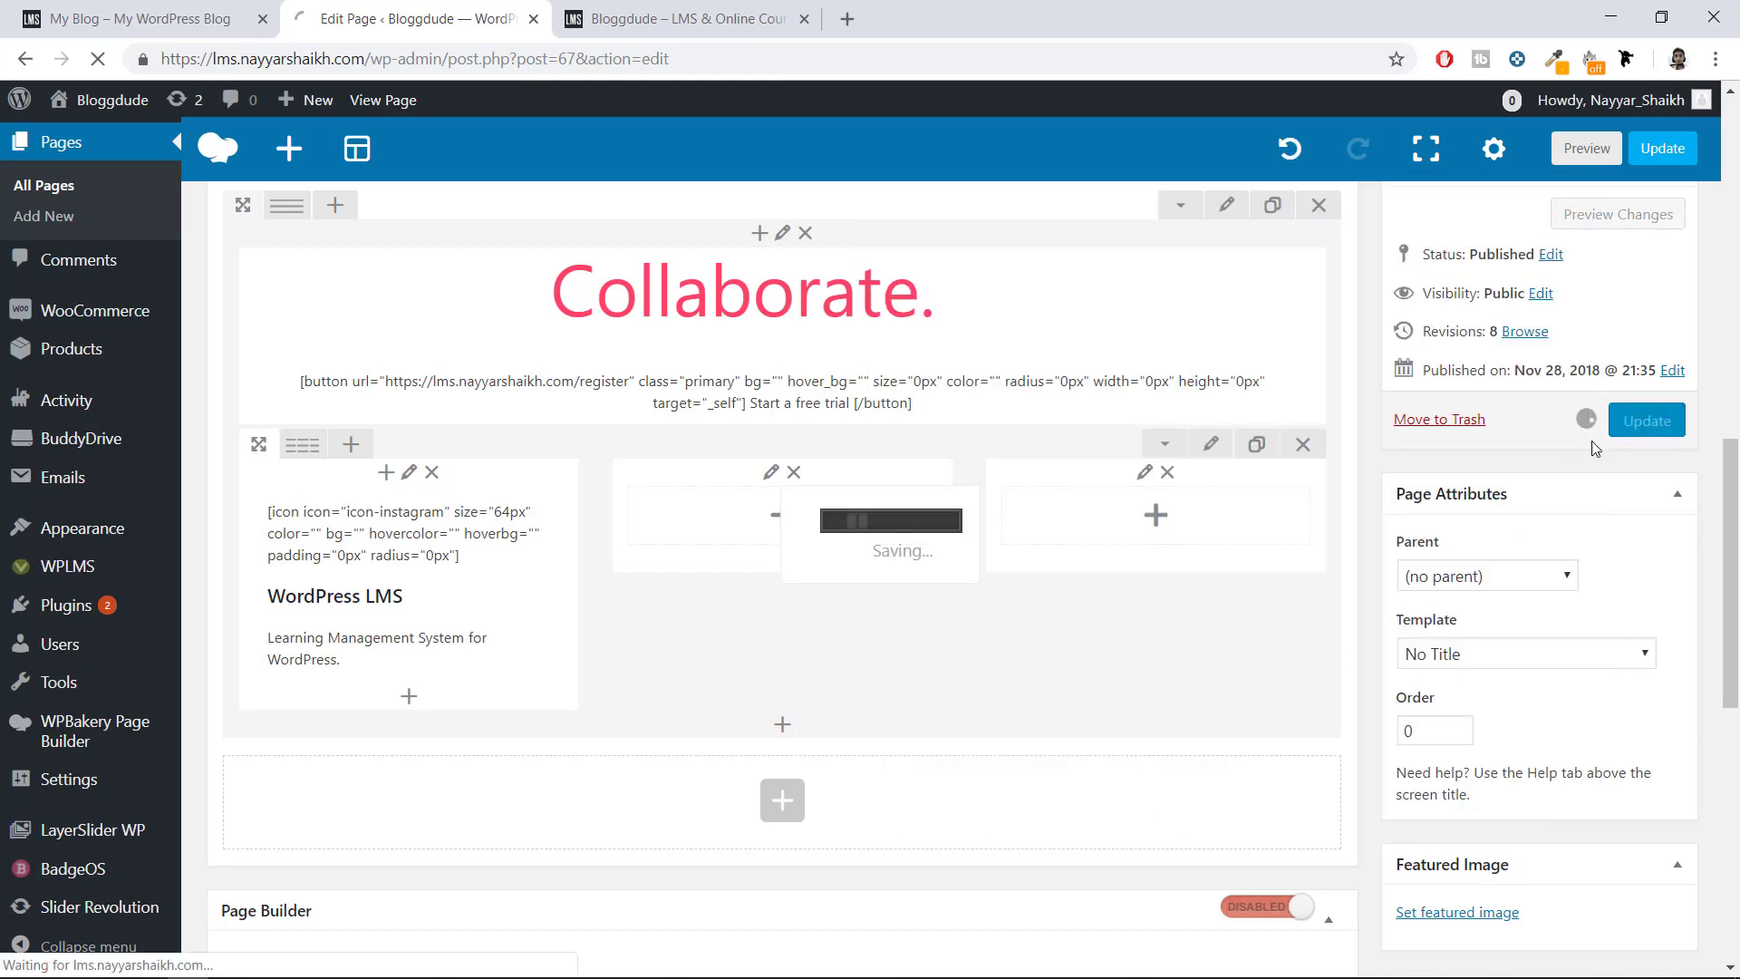
click(675, 18)
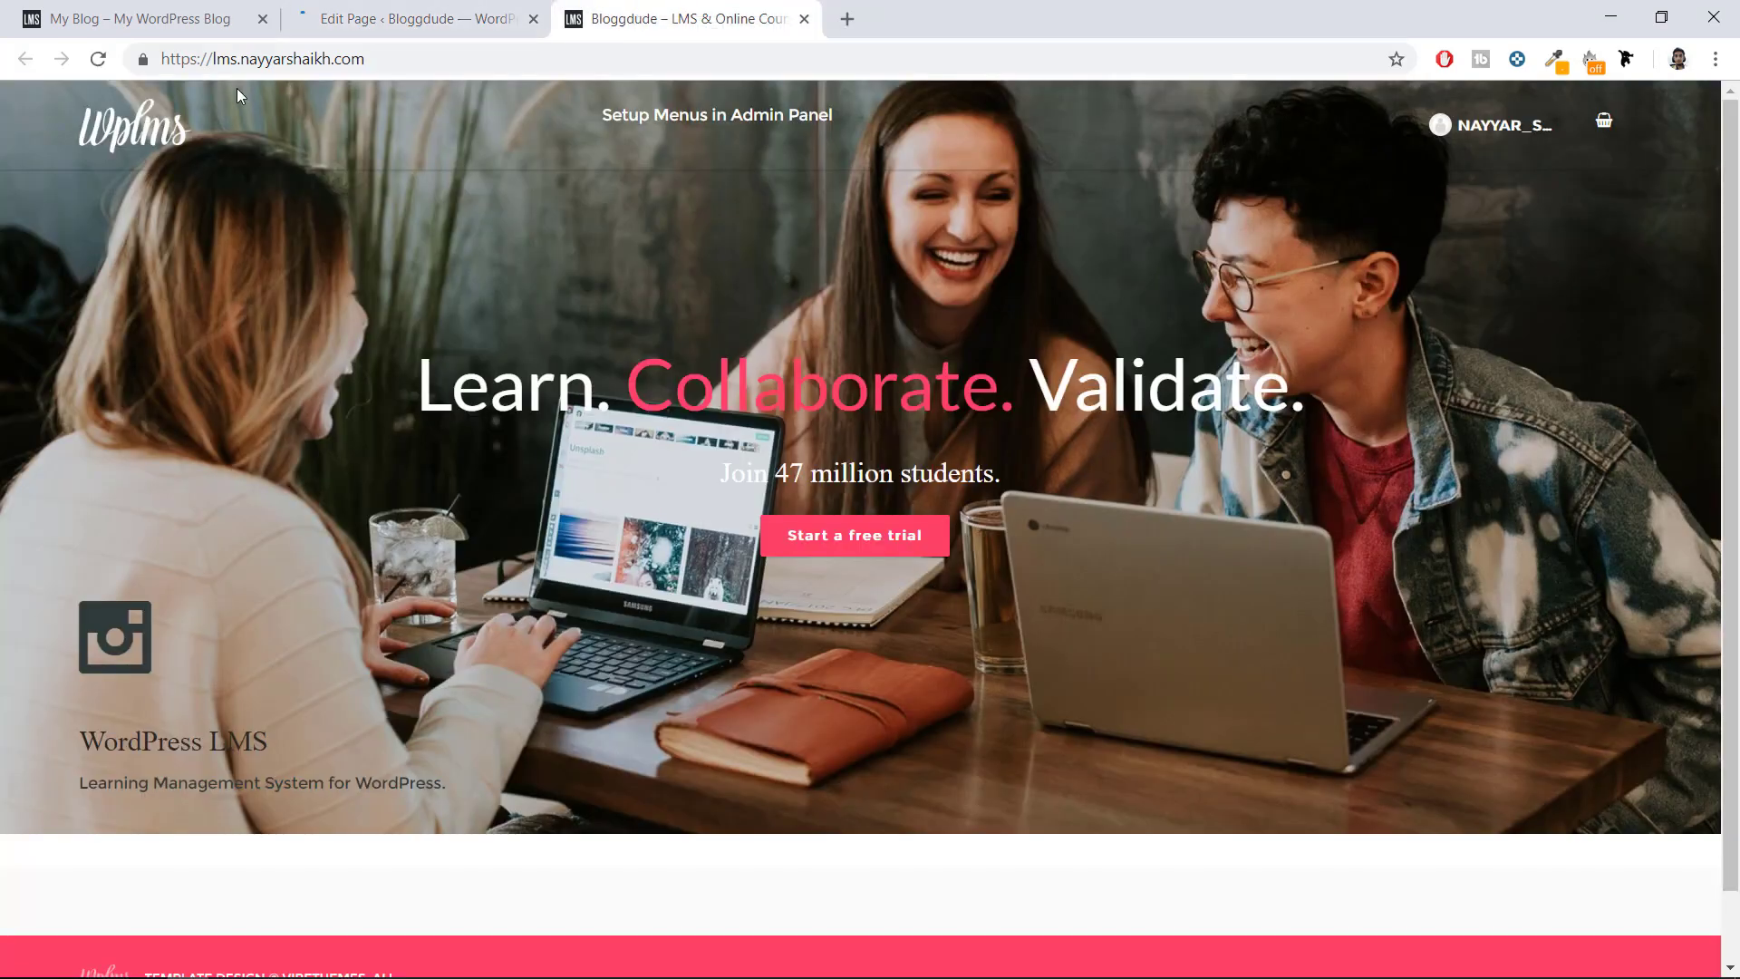
click(108, 59)
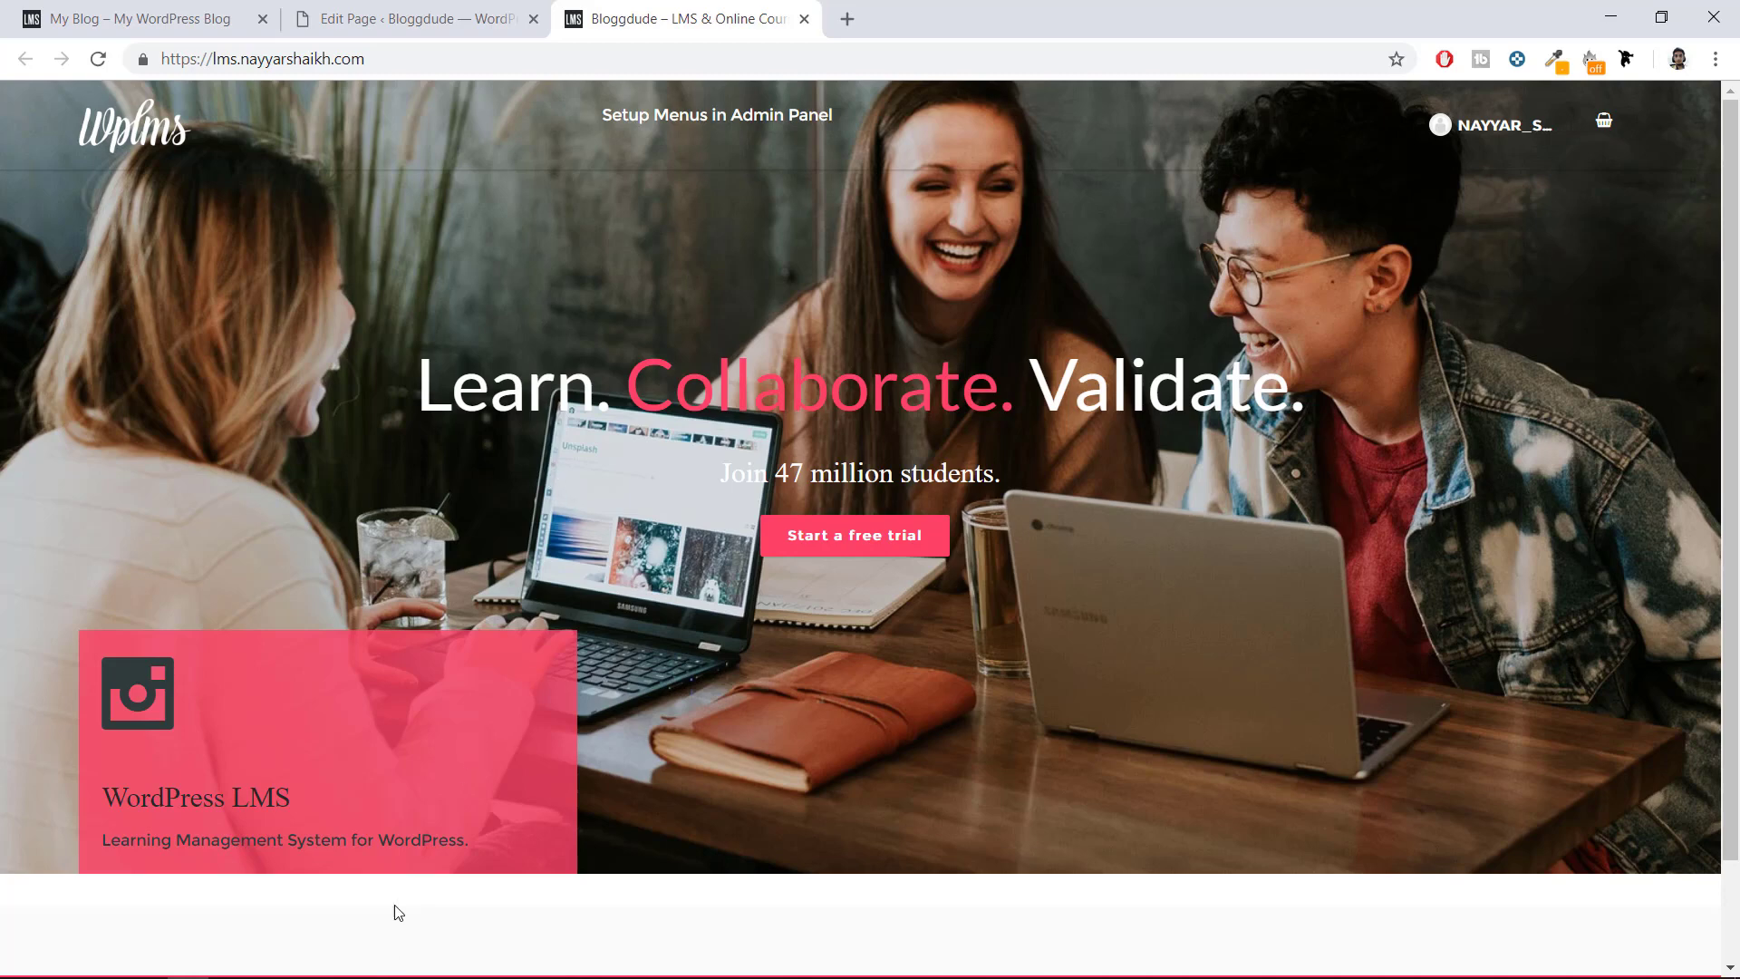
- Open the CSS notes file from the WPLMS folder in Notepad and select all of its rules
click(145, 972)
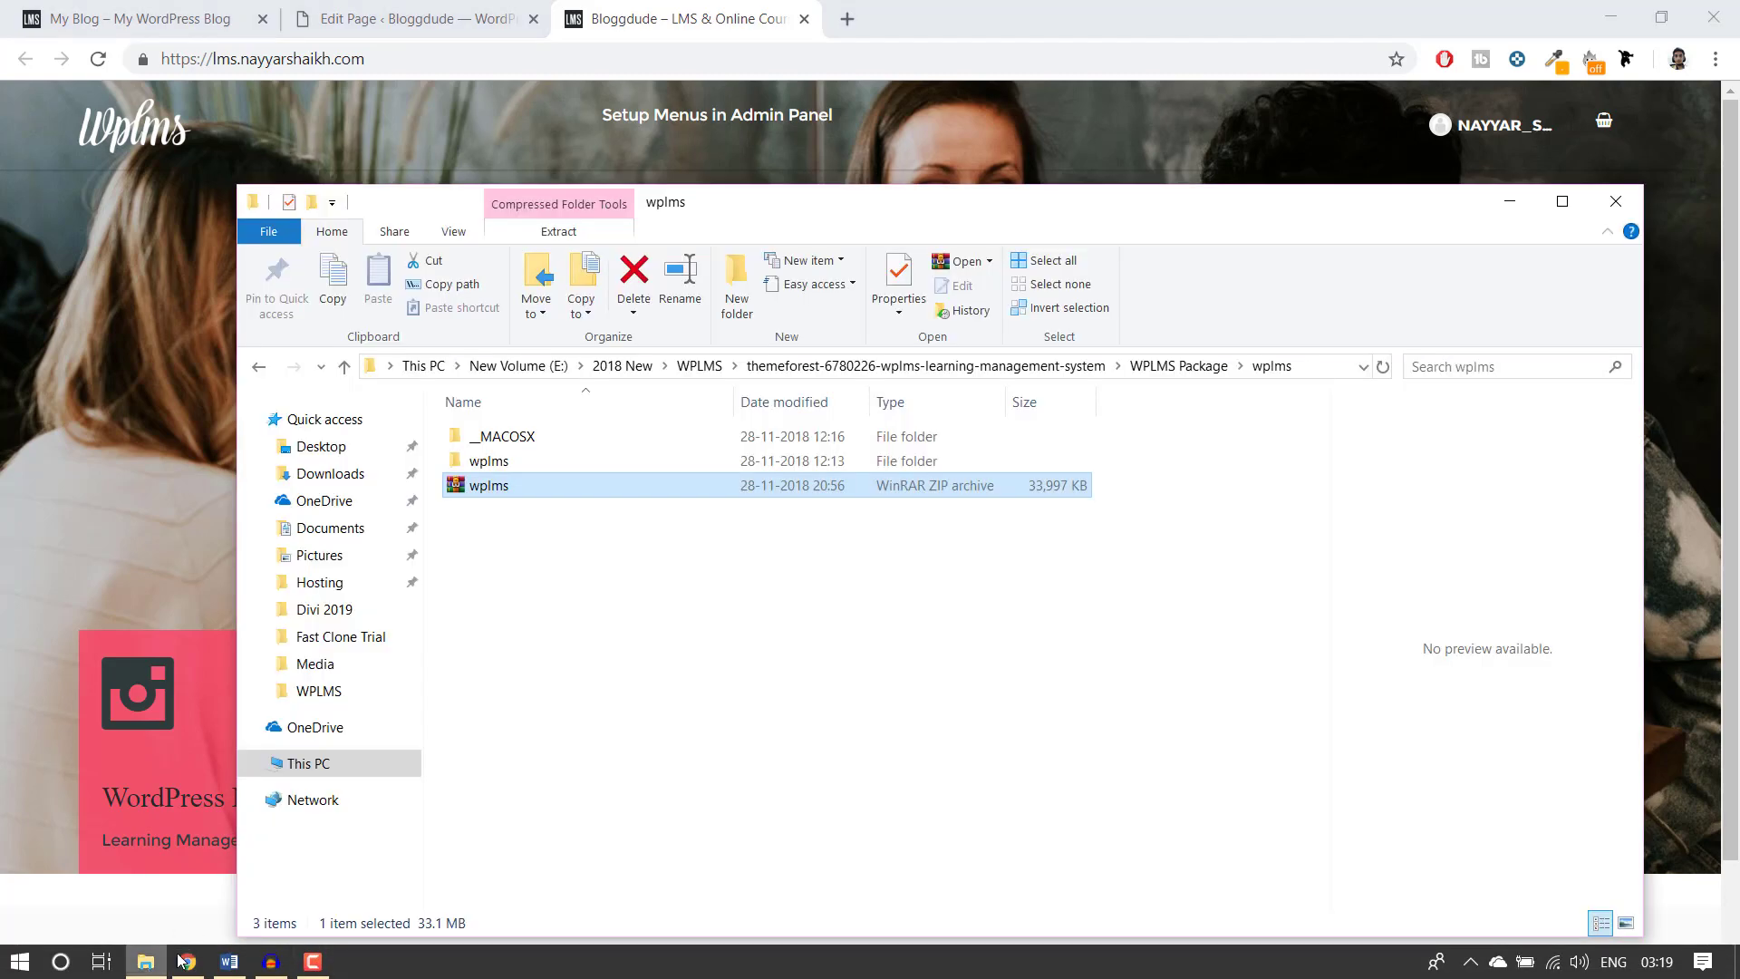
click(699, 365)
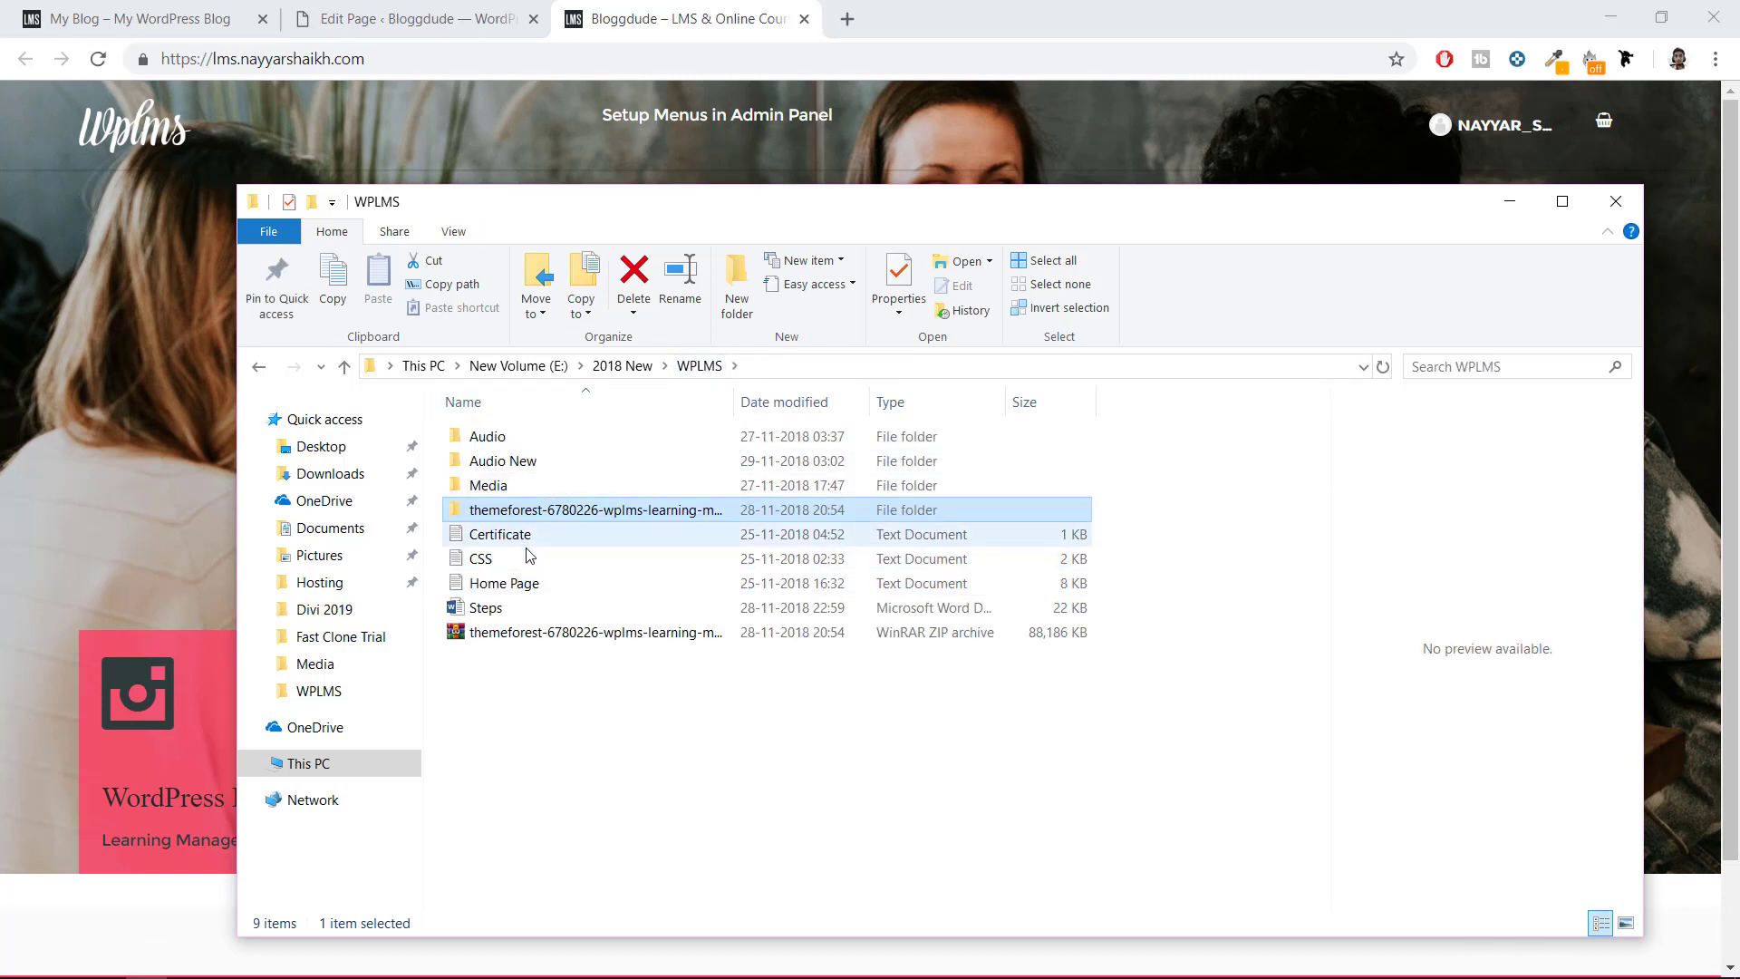
click(517, 561)
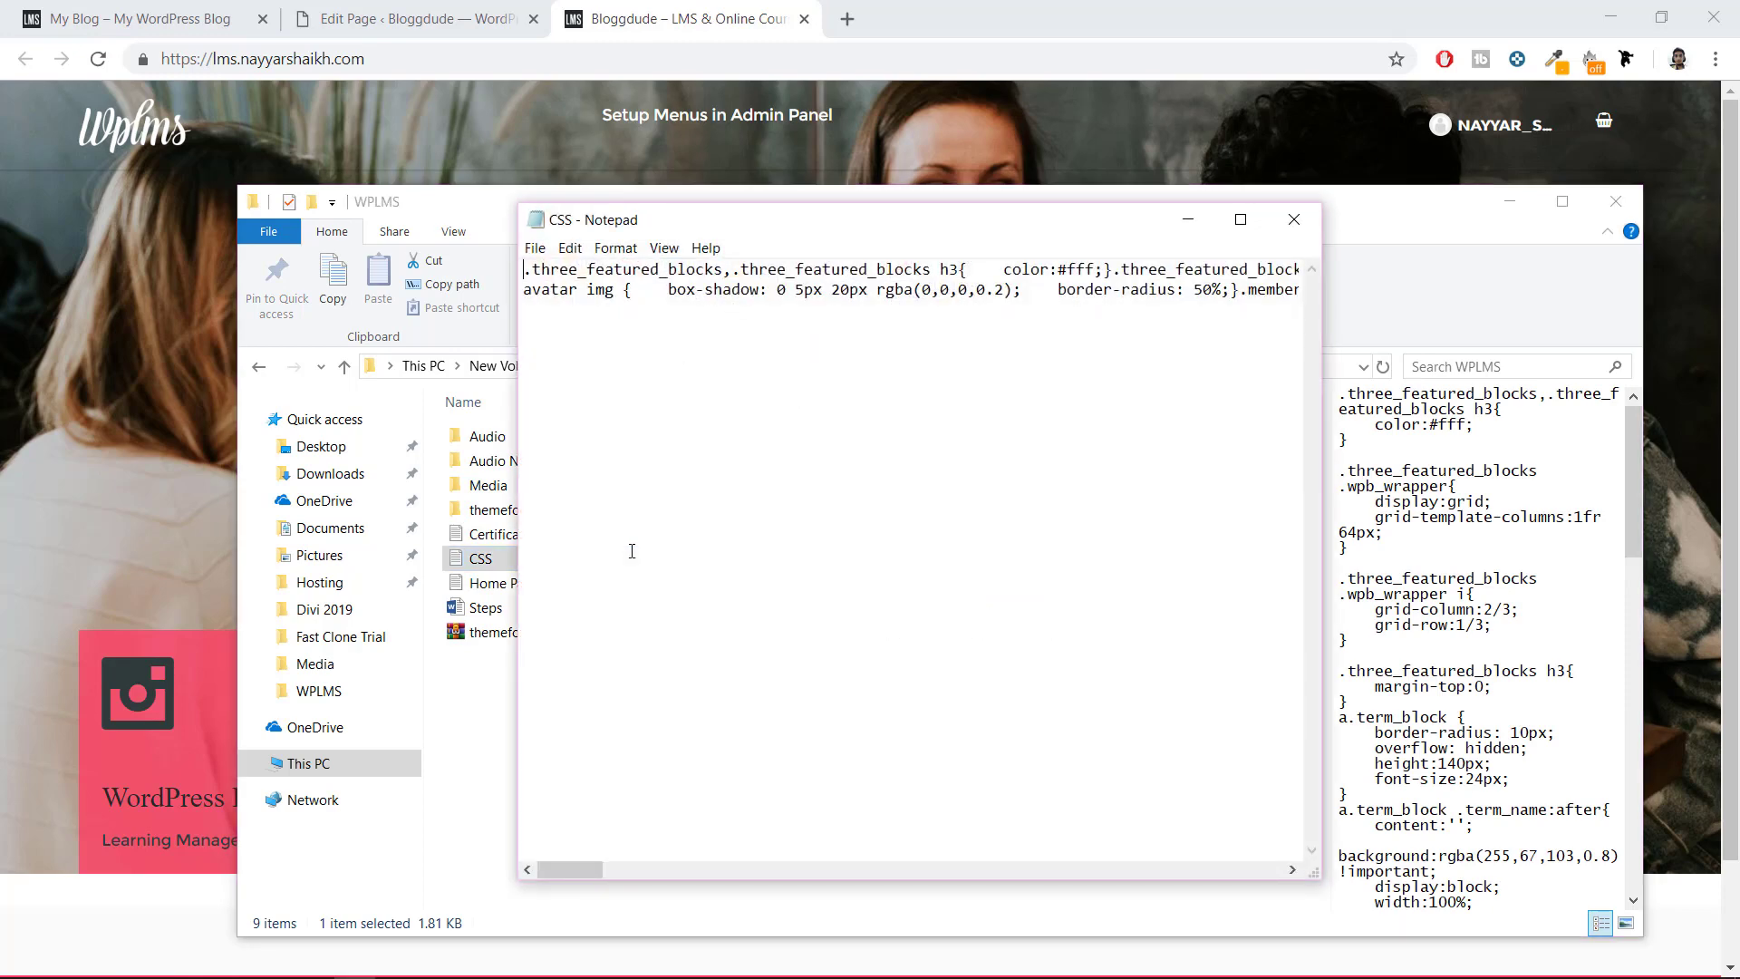
key(ctrl+a)
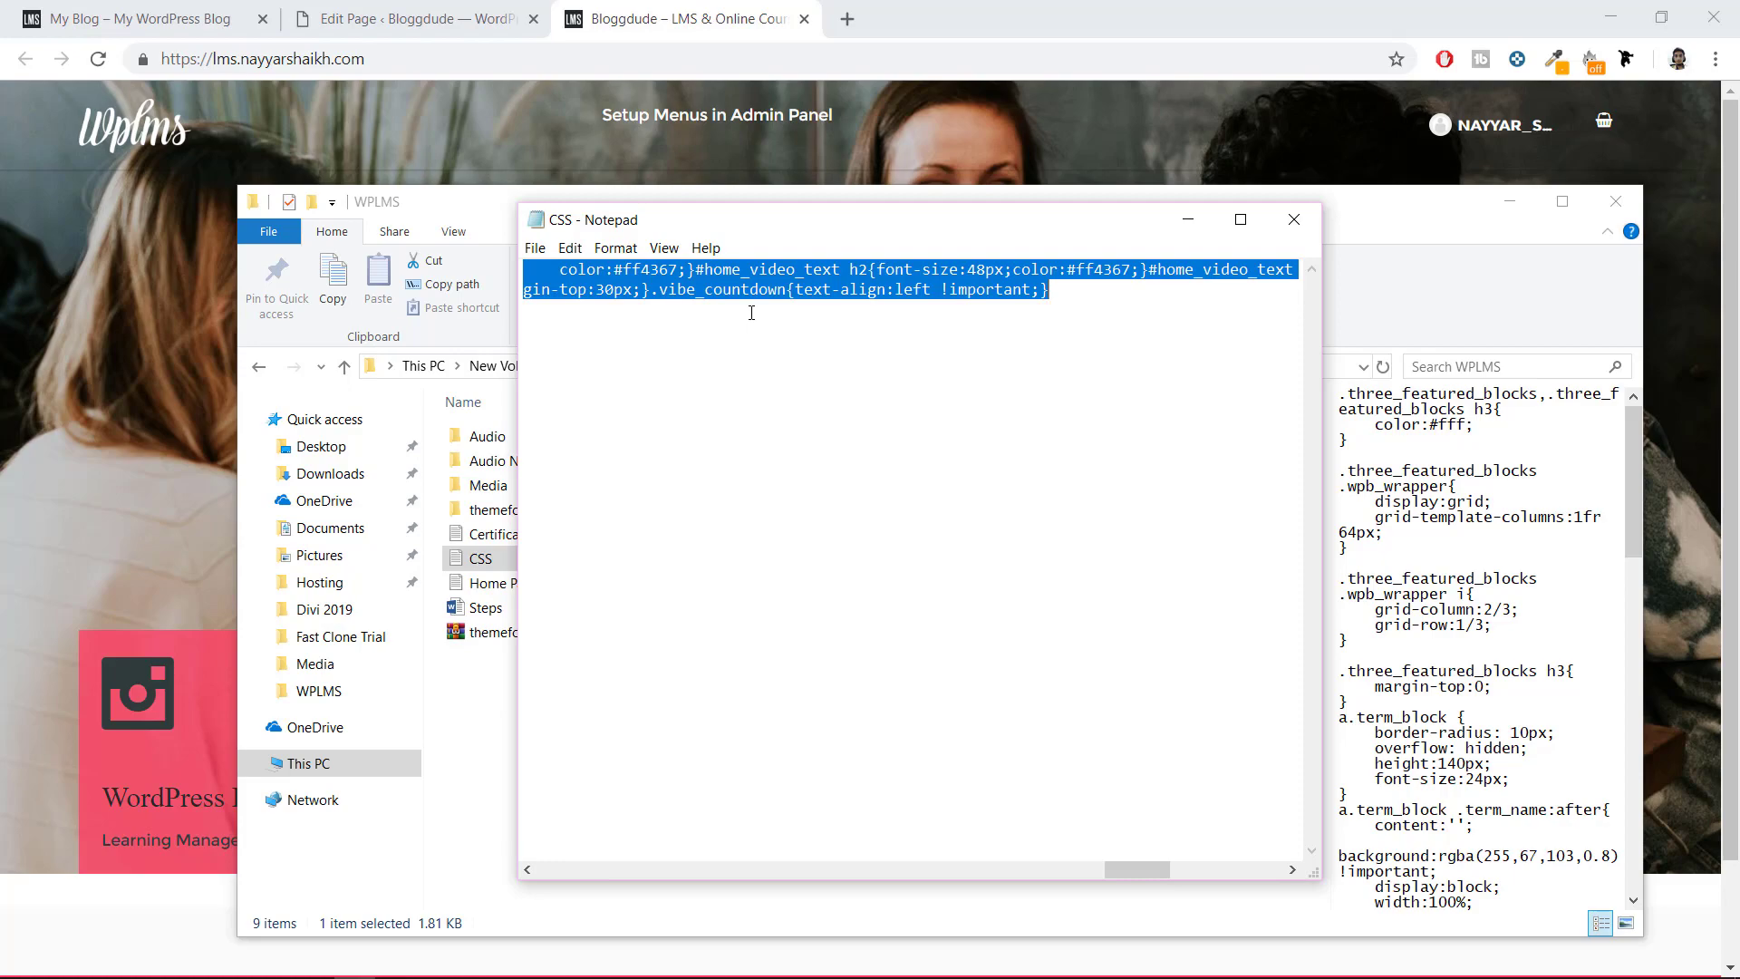
click(400, 12)
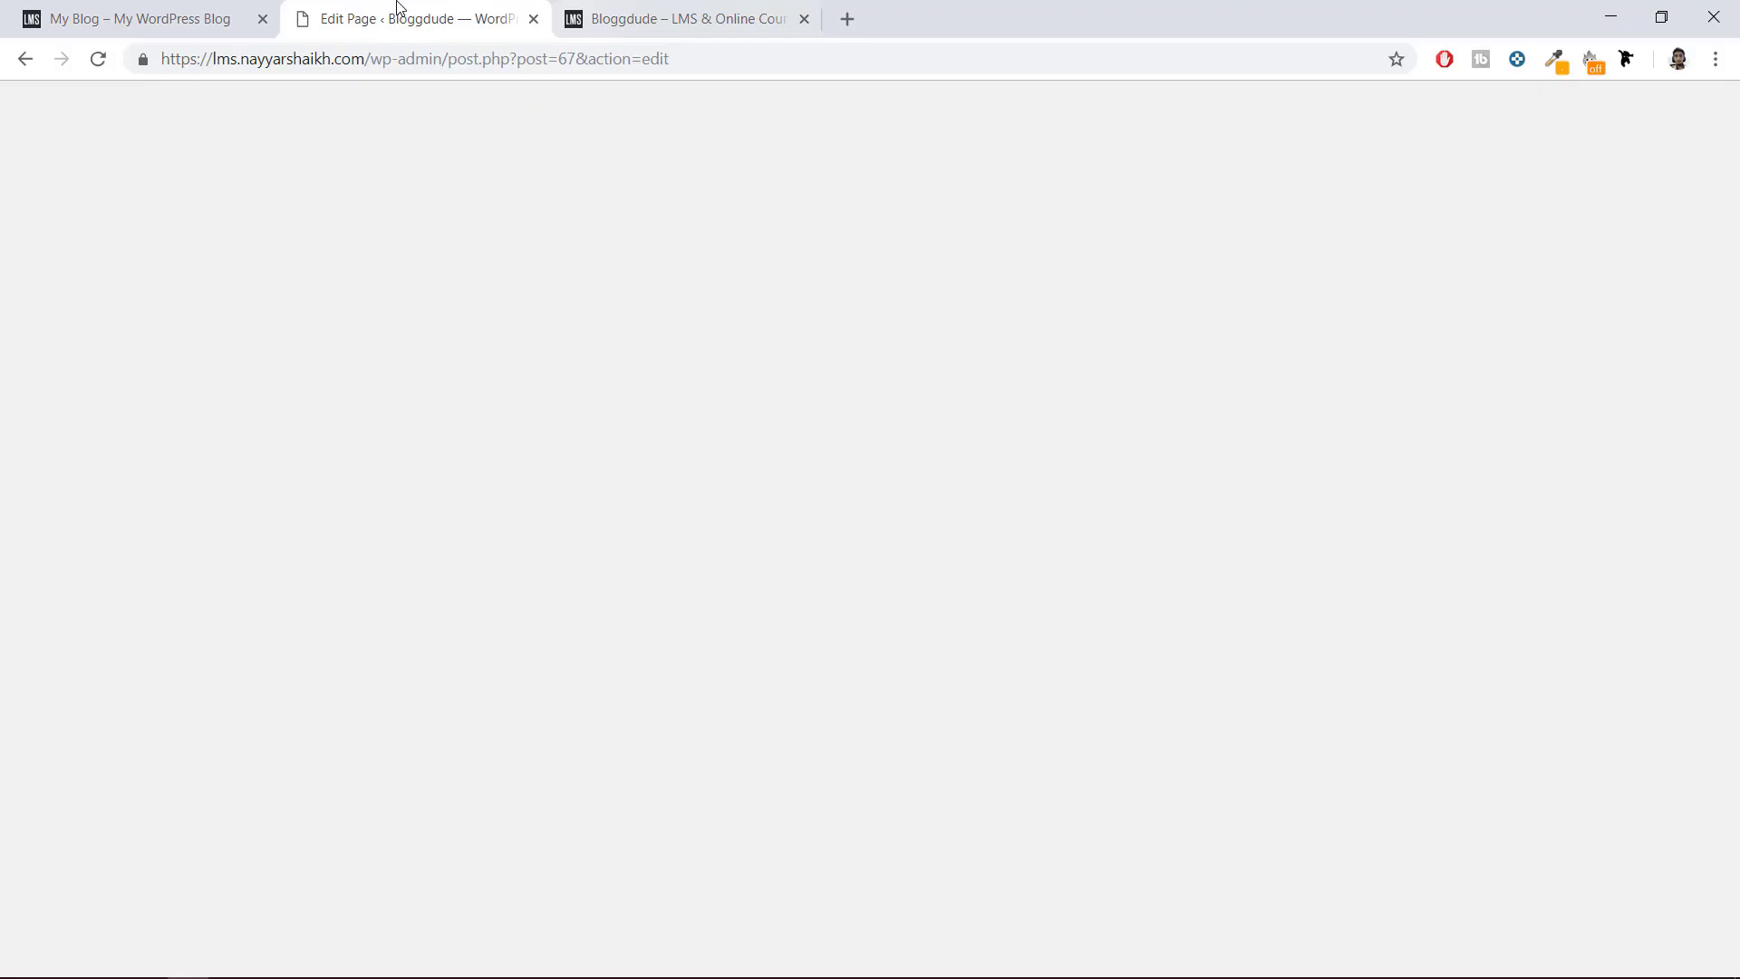
- Paste the copied featured-block CSS into the page's Custom CSS, save it and update the page
scroll(1238, 600, down, 8)
scroll(1243, 611, down, 3)
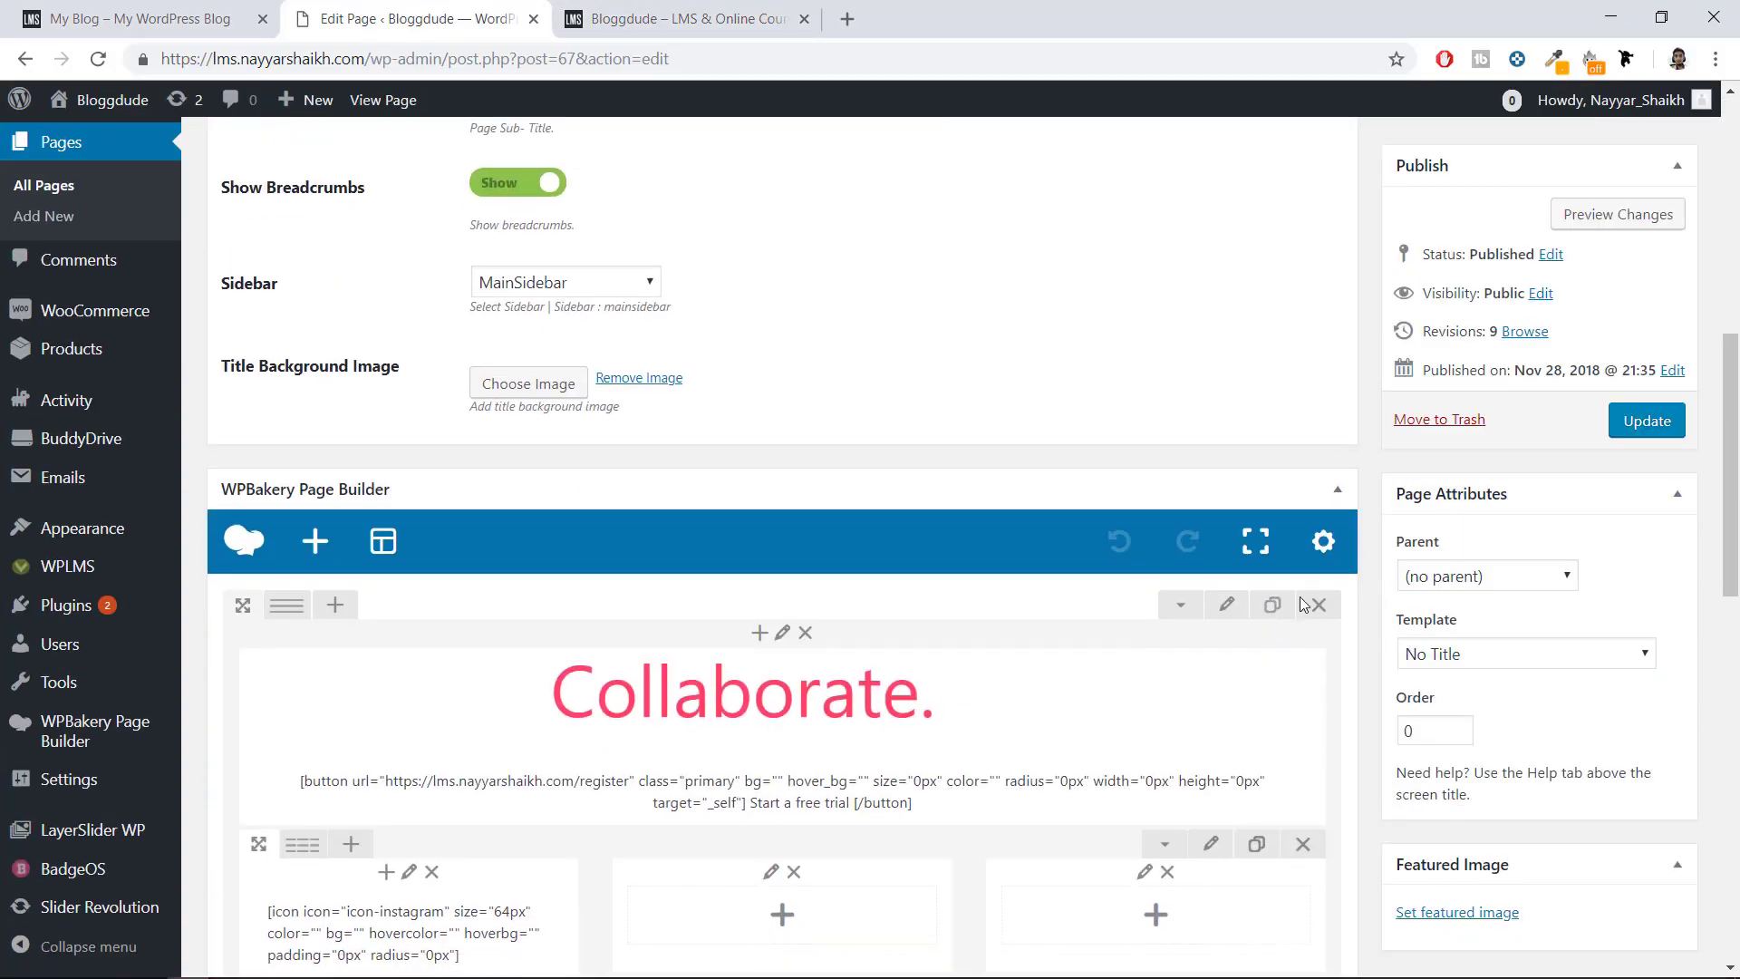
click(1324, 544)
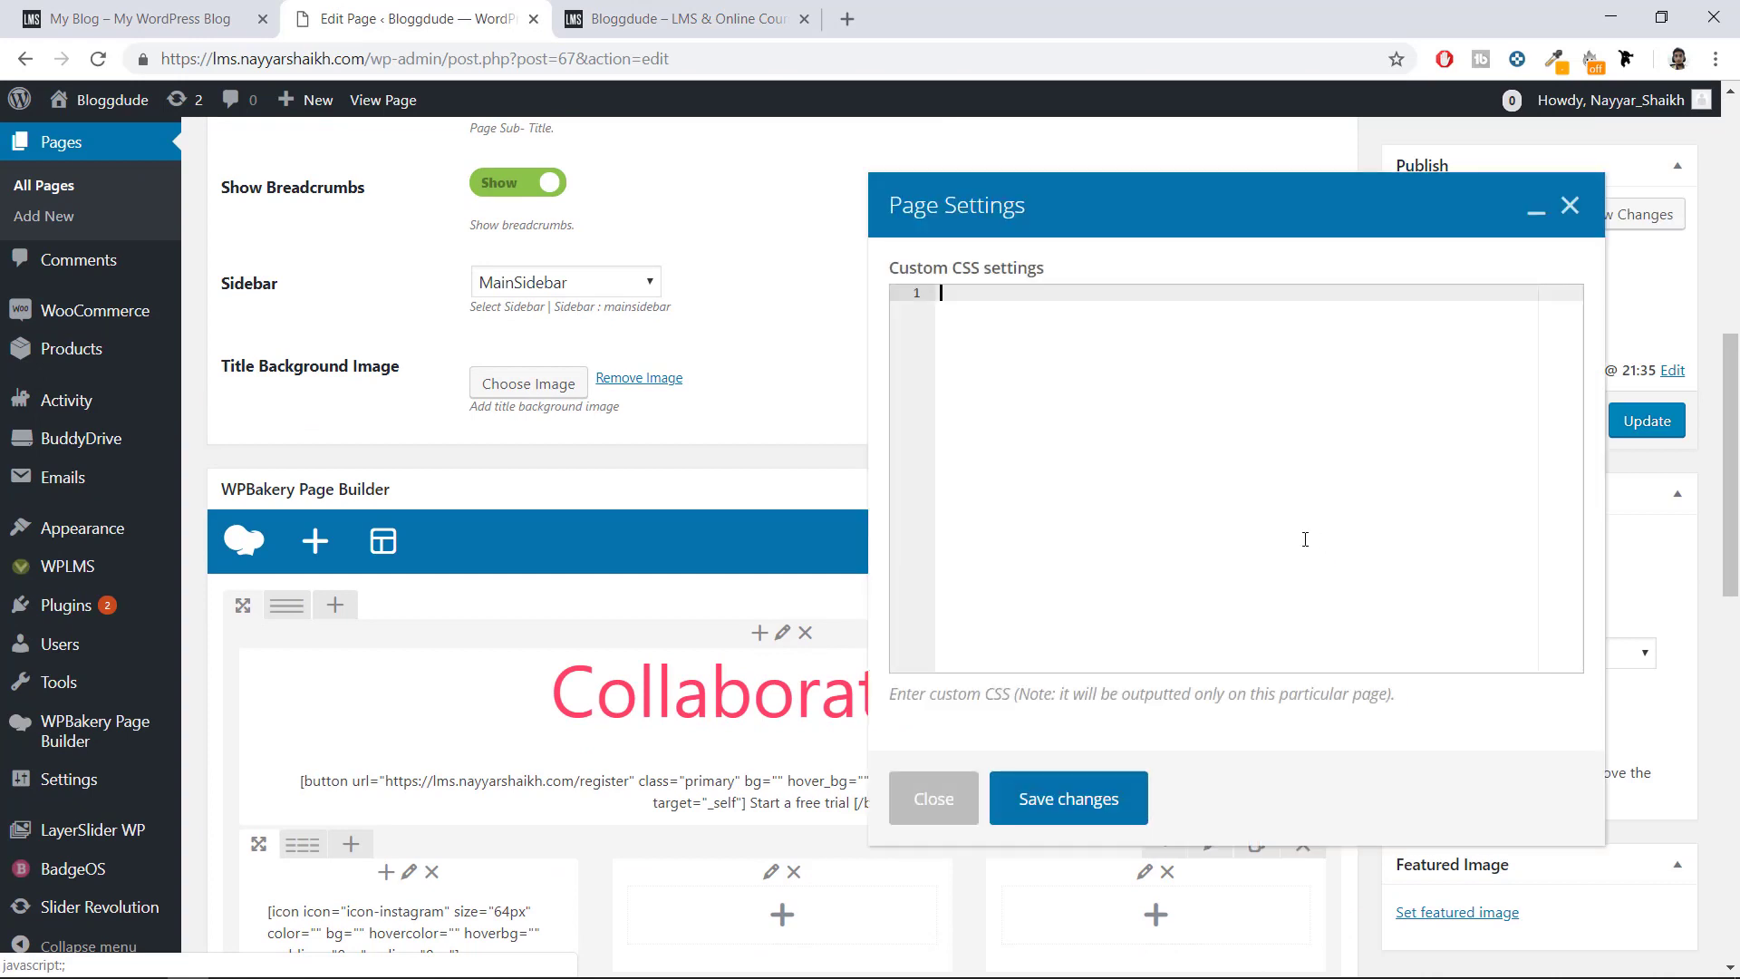
click(1251, 563)
key(ctrl+v)
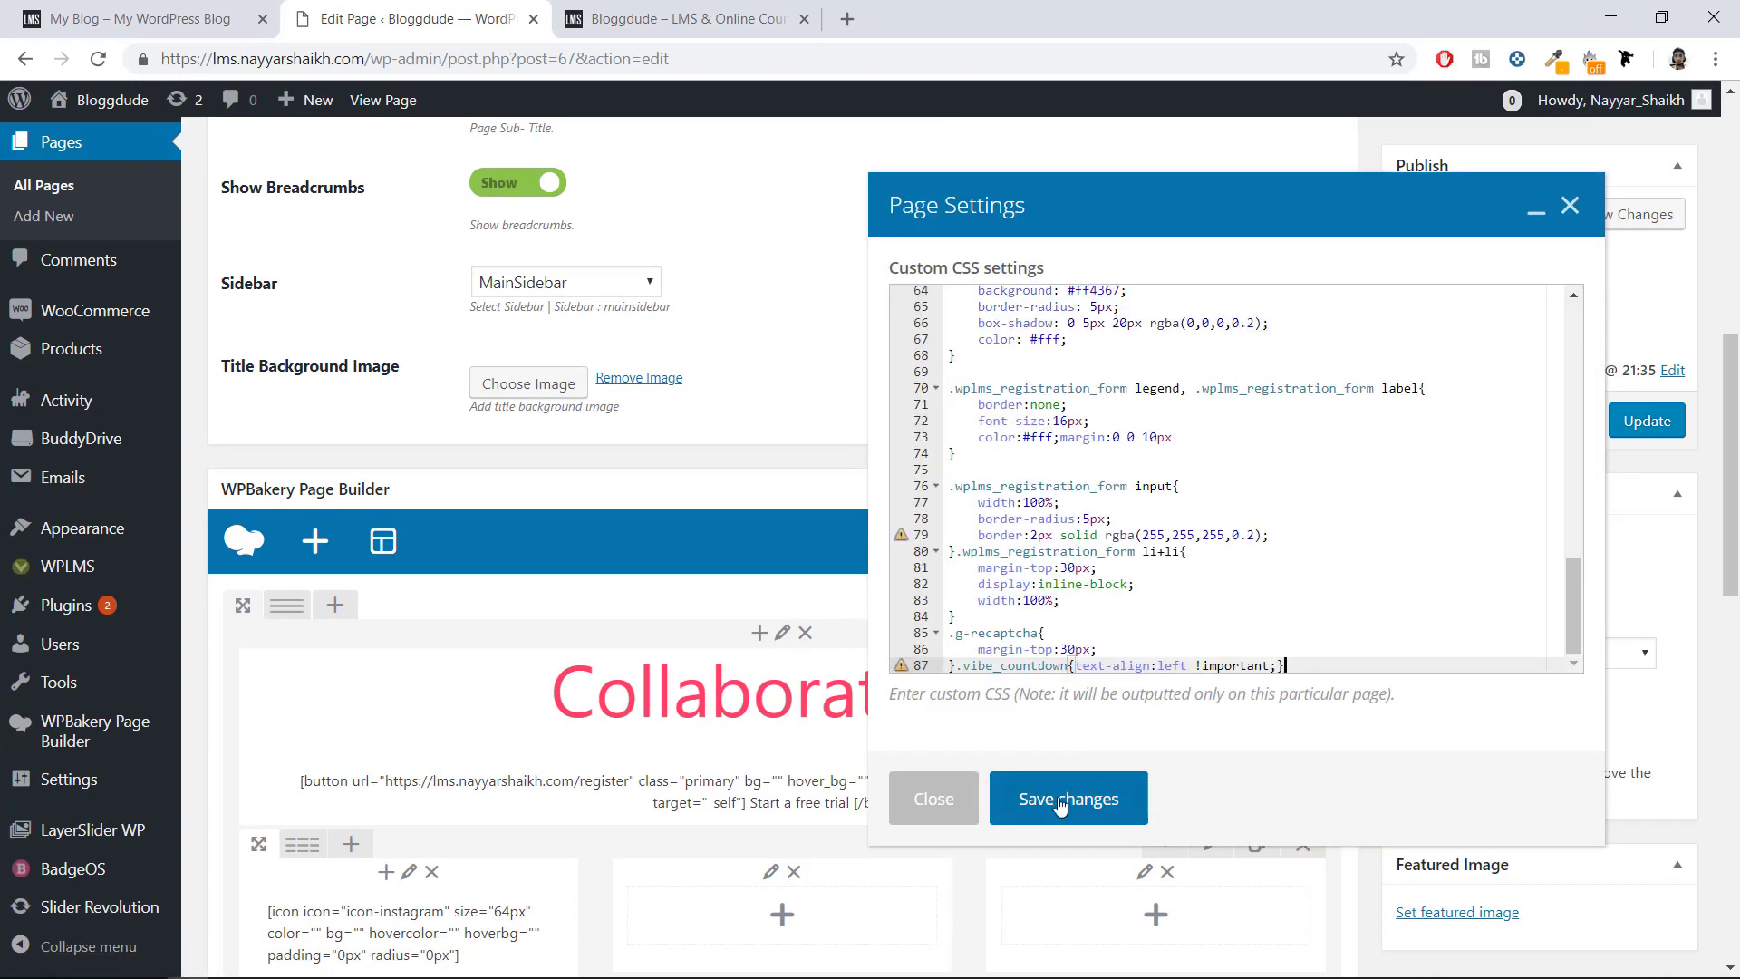
click(1051, 798)
click(1650, 426)
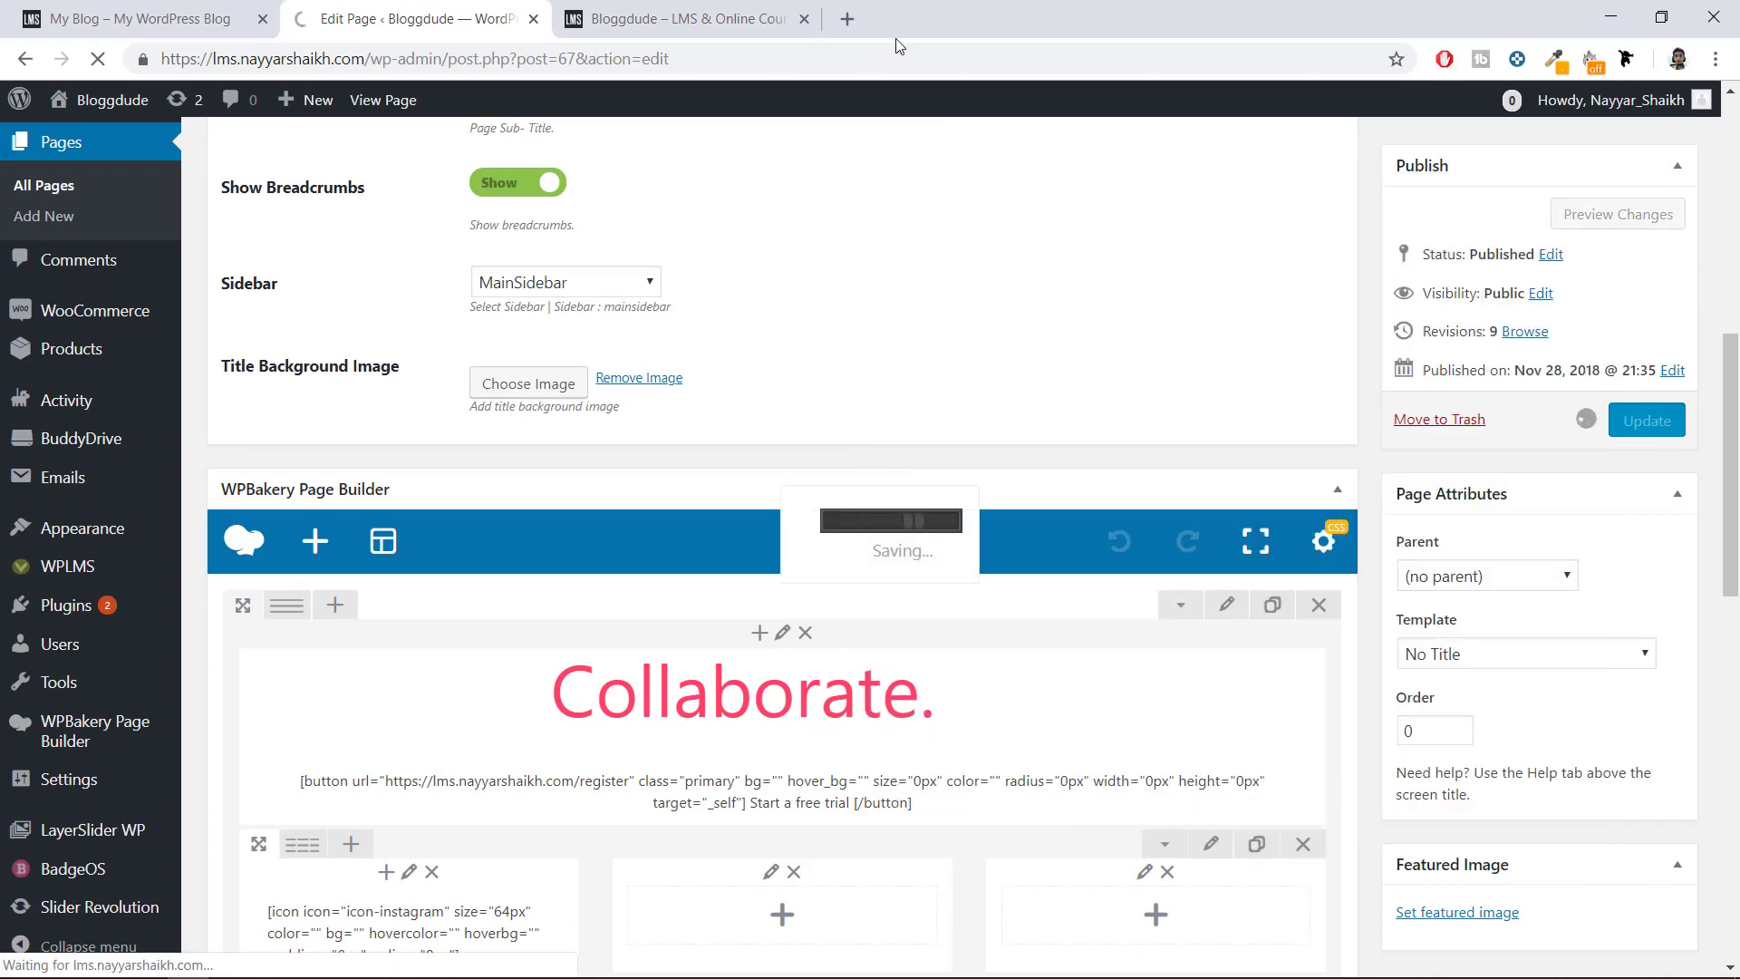
- Reload the live home page a few times to check the new styling
click(694, 18)
click(100, 59)
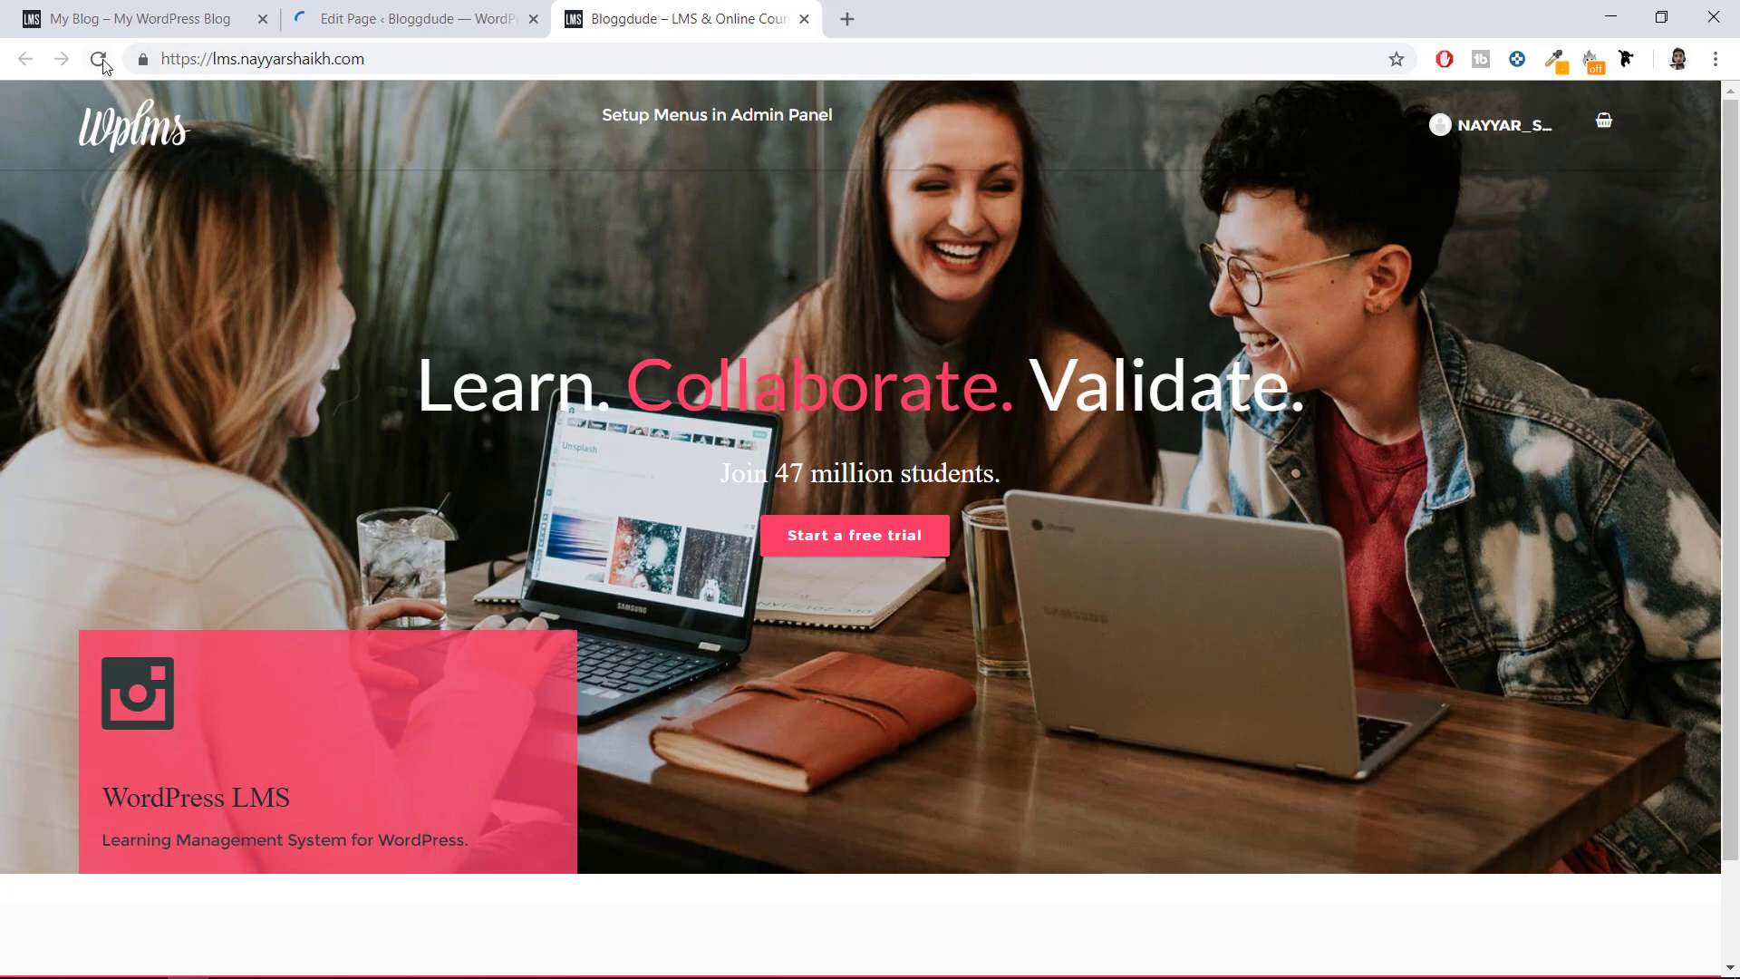
click(100, 60)
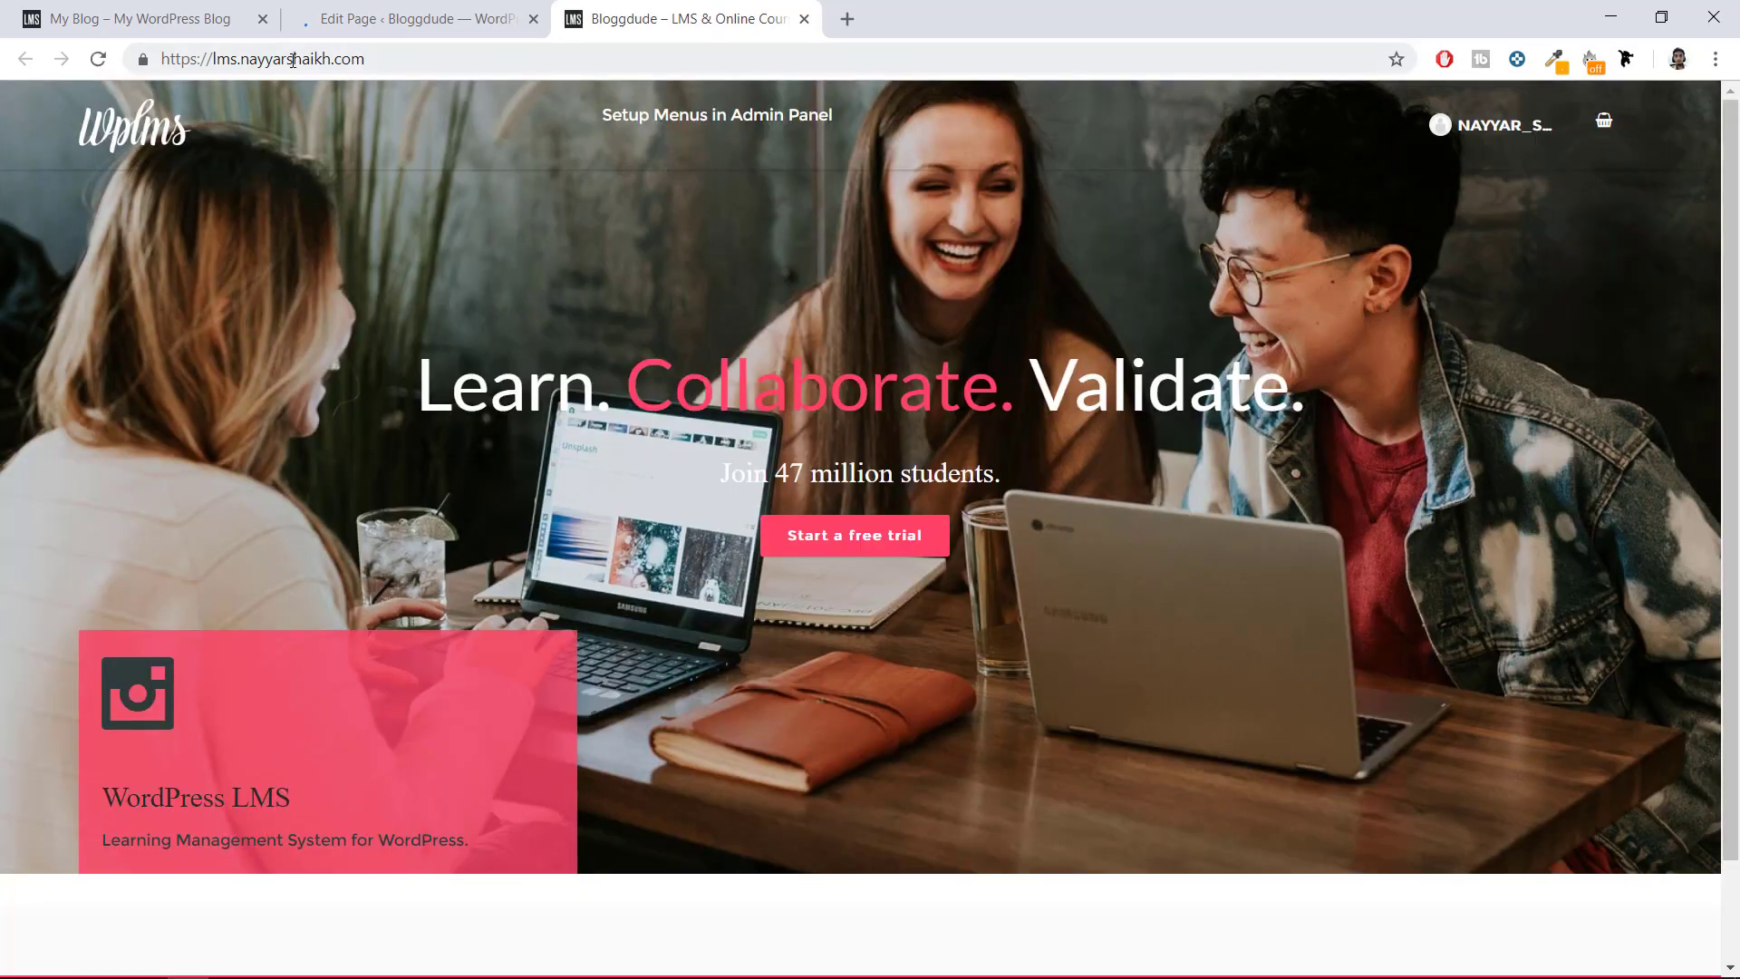
click(444, 9)
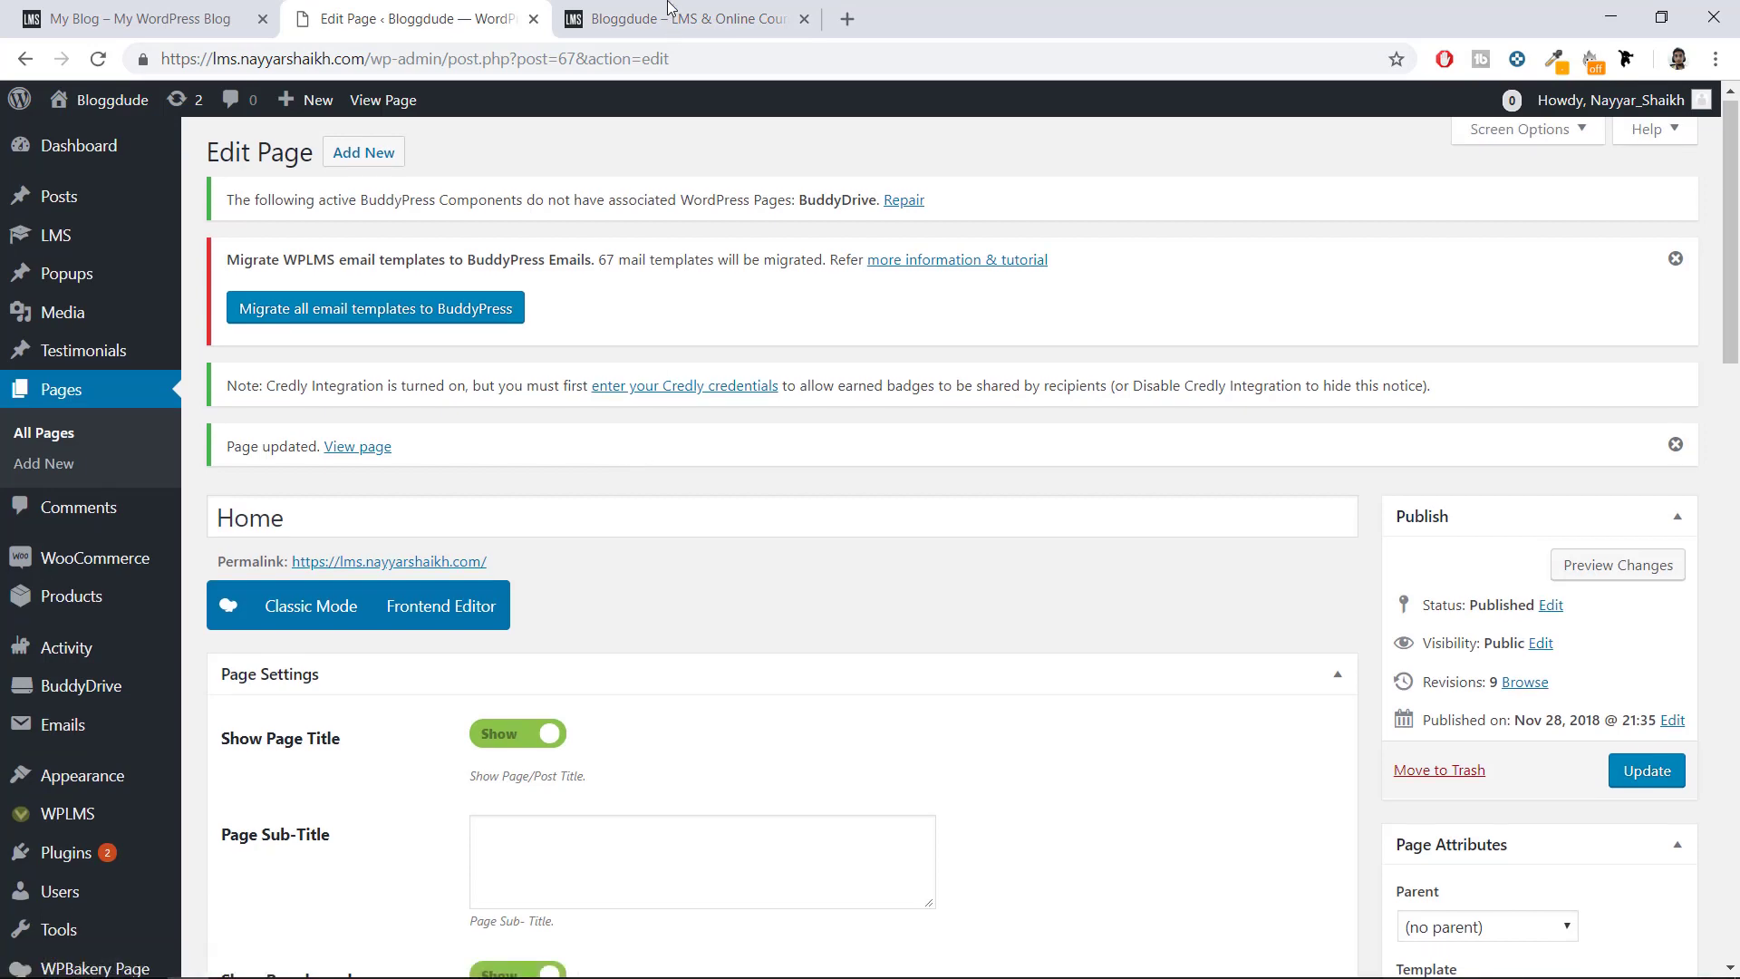
click(669, 8)
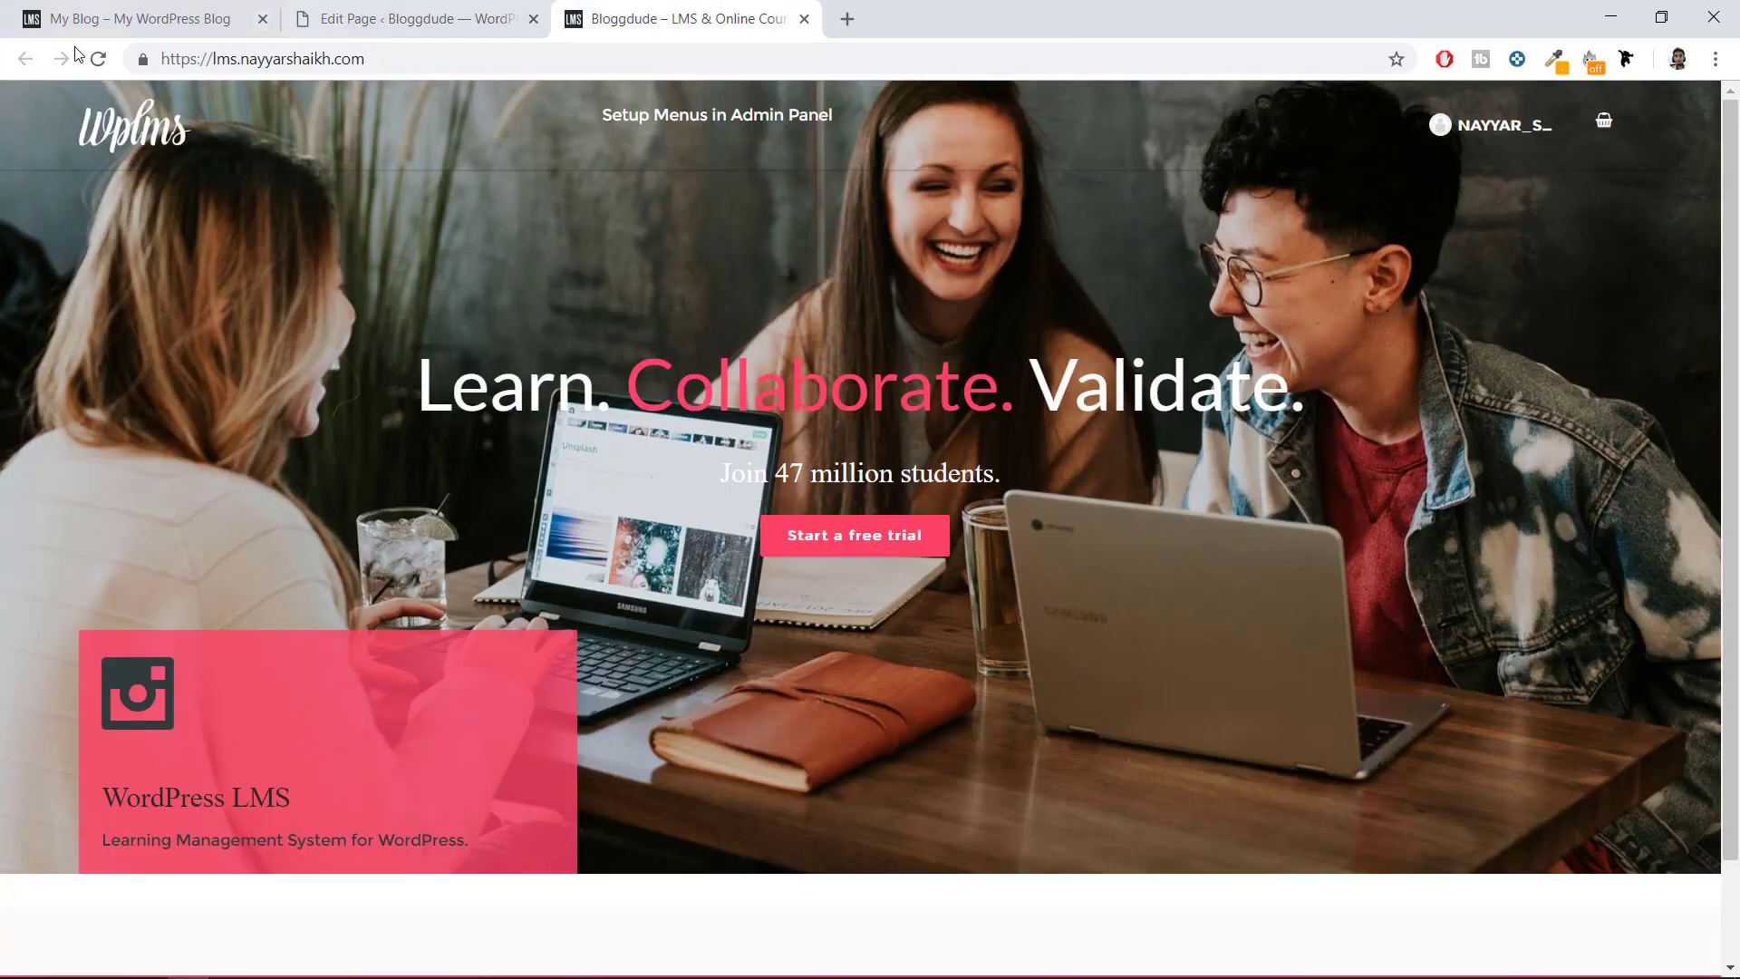
click(98, 59)
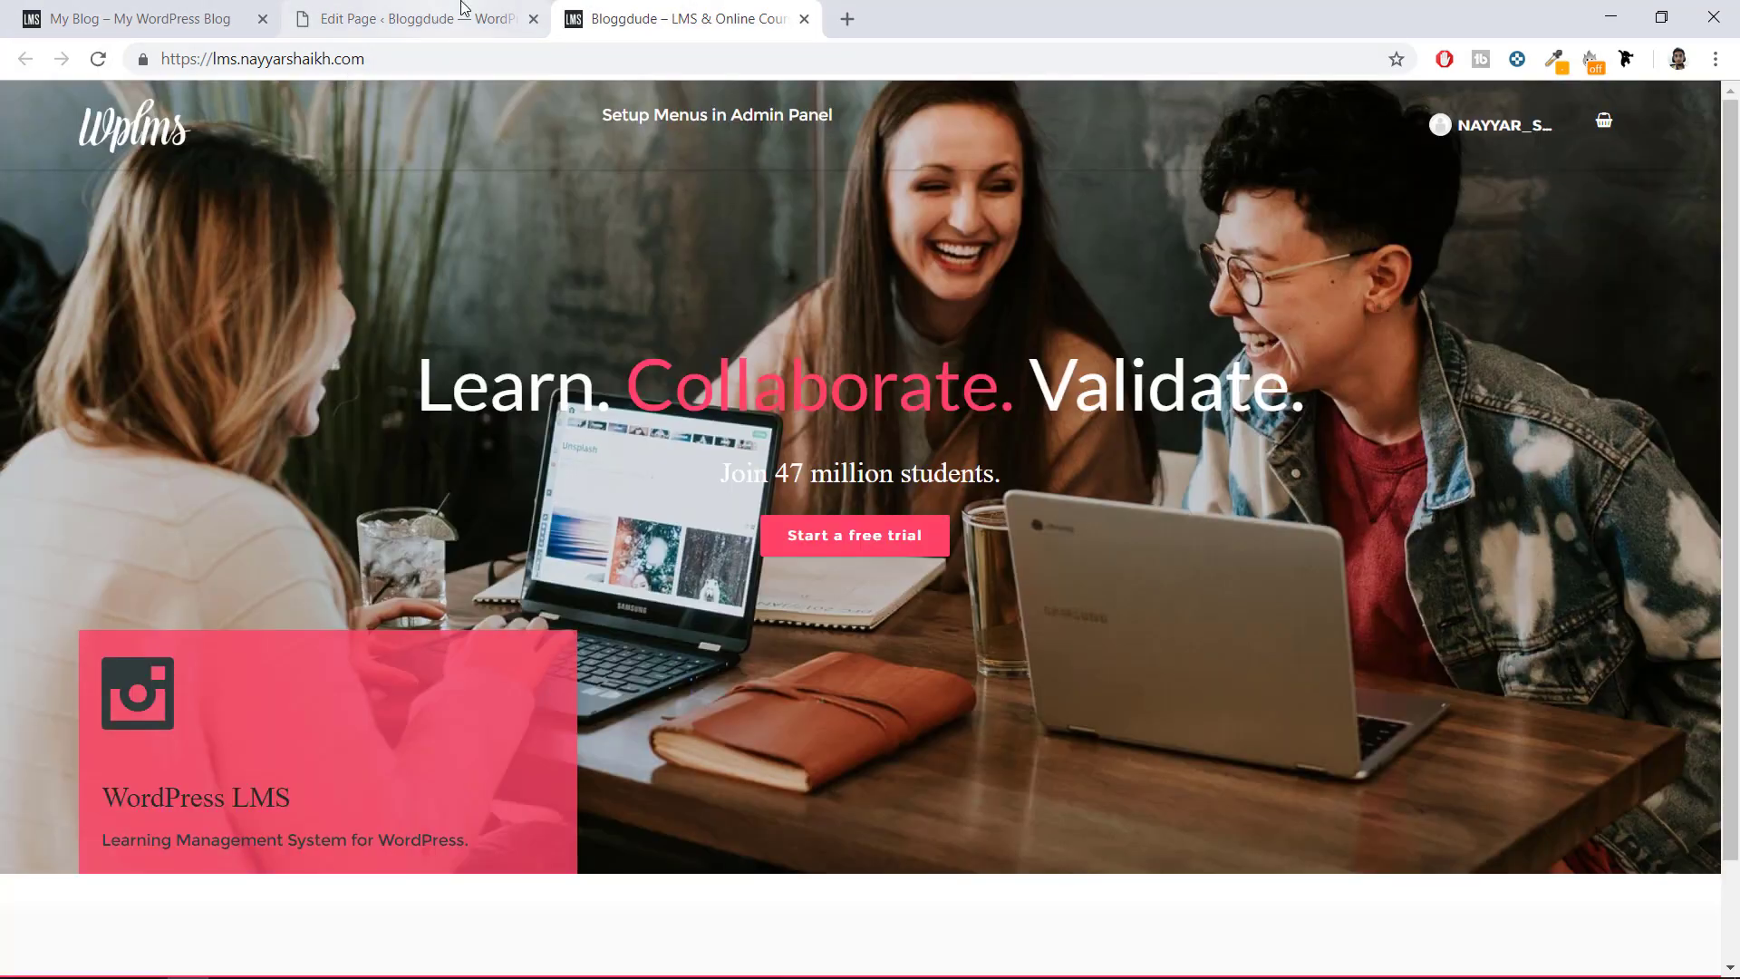
click(464, 13)
- Review the pasted rules in the page's Custom CSS and close it unchanged
scroll(1106, 415, down, 15)
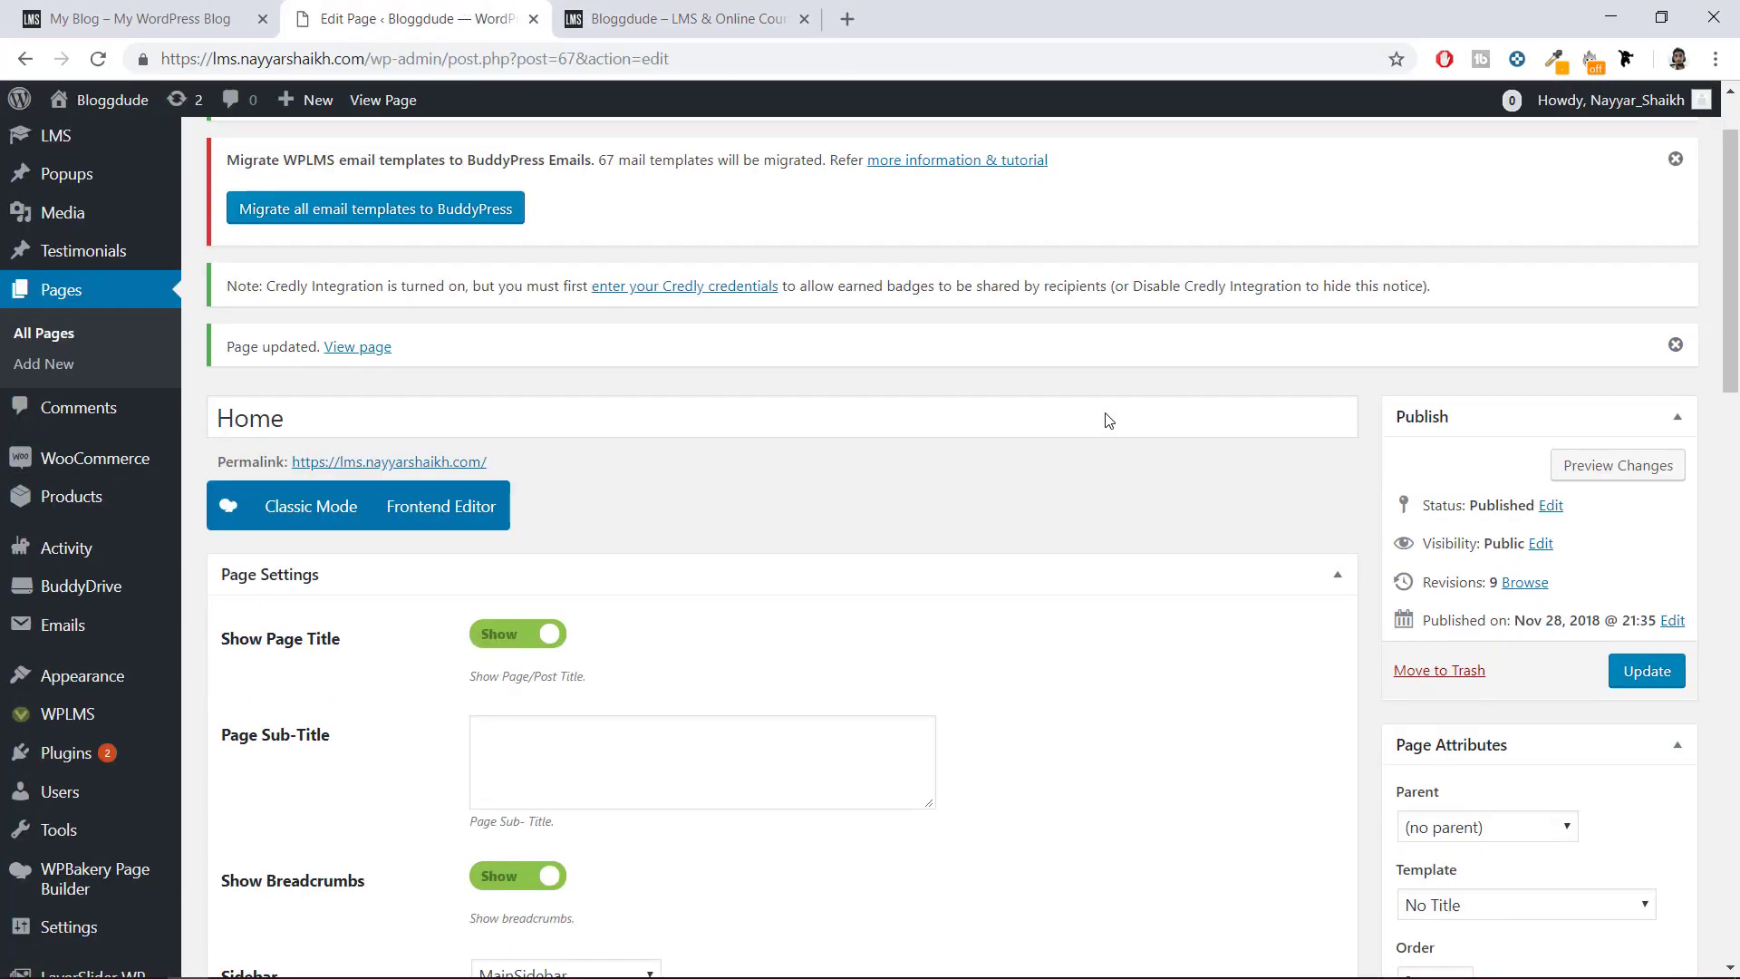
scroll(1341, 428, up, 5)
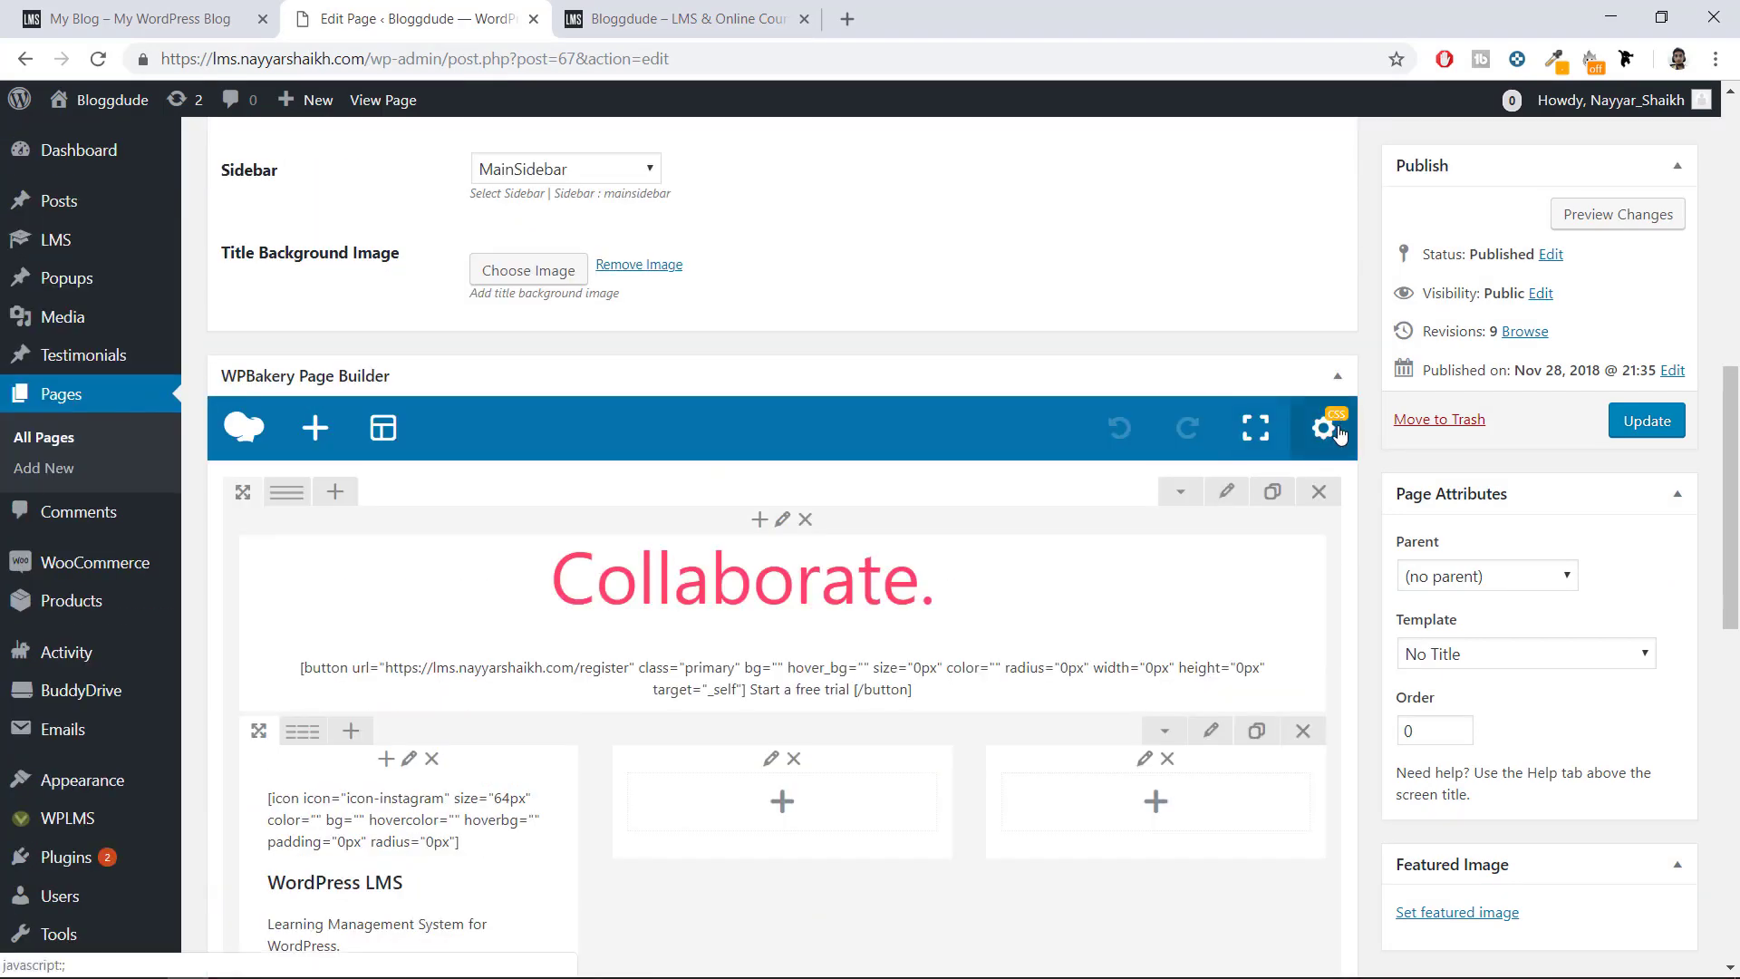
click(1342, 428)
scroll(1305, 432, up, 3)
scroll(1305, 431, up, 2)
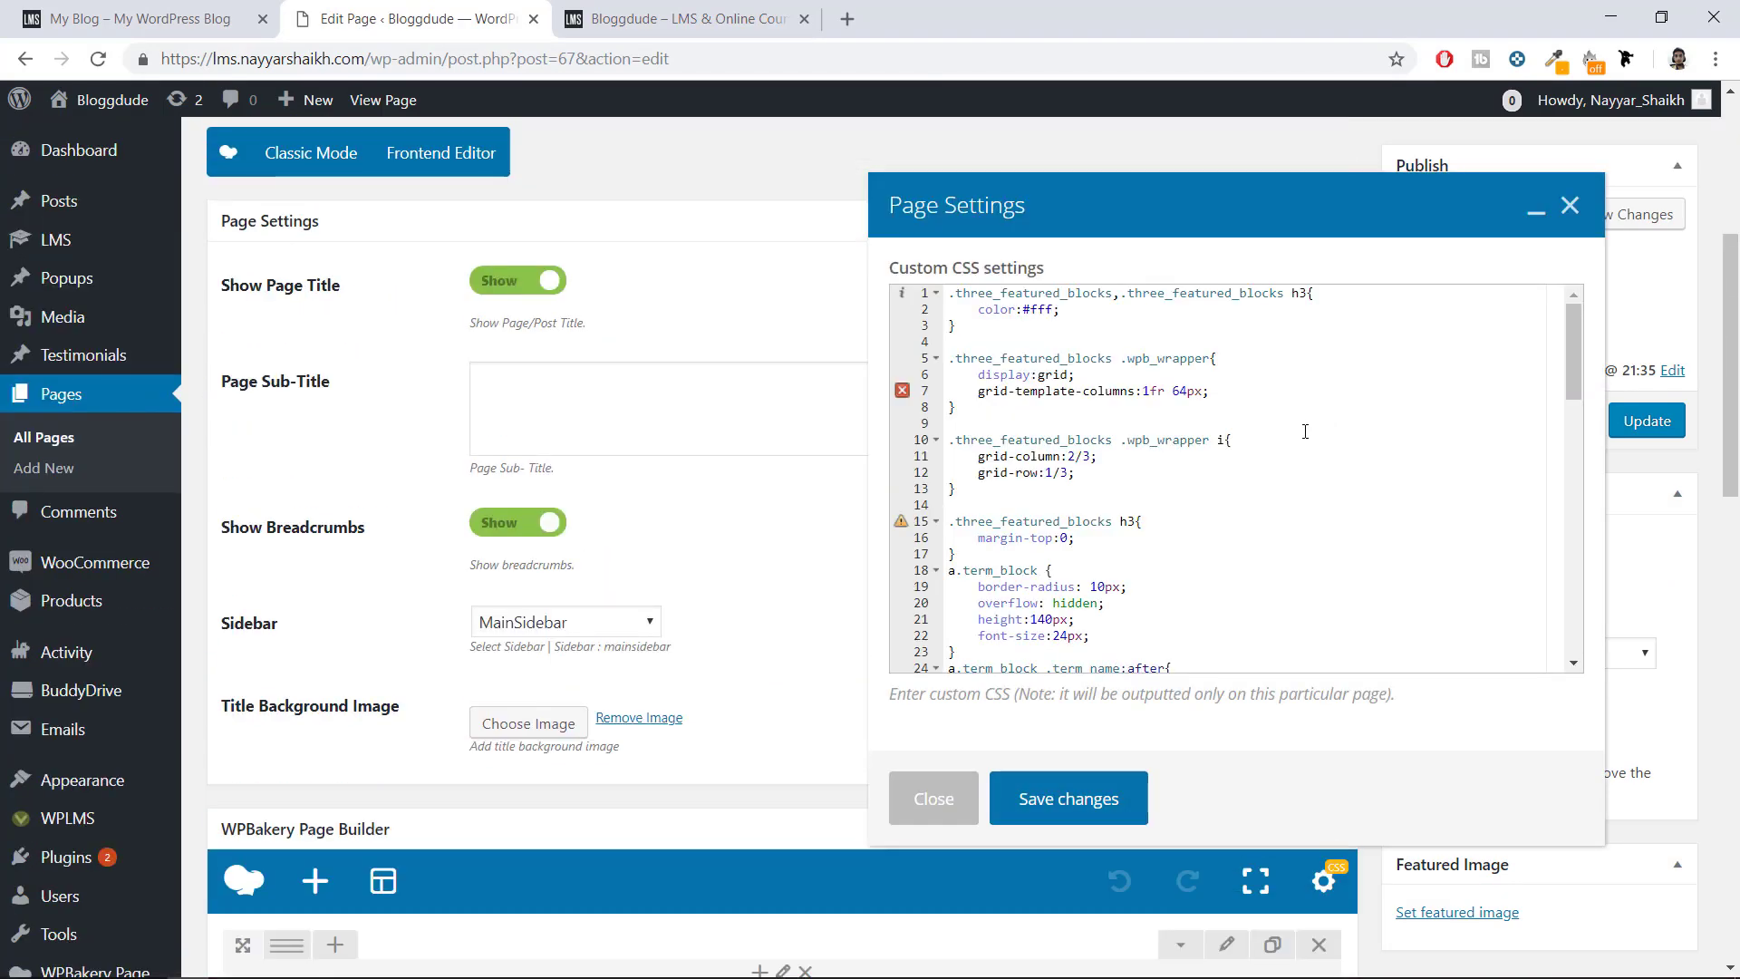
scroll(1305, 431, down, 3)
scroll(1305, 431, up, 2)
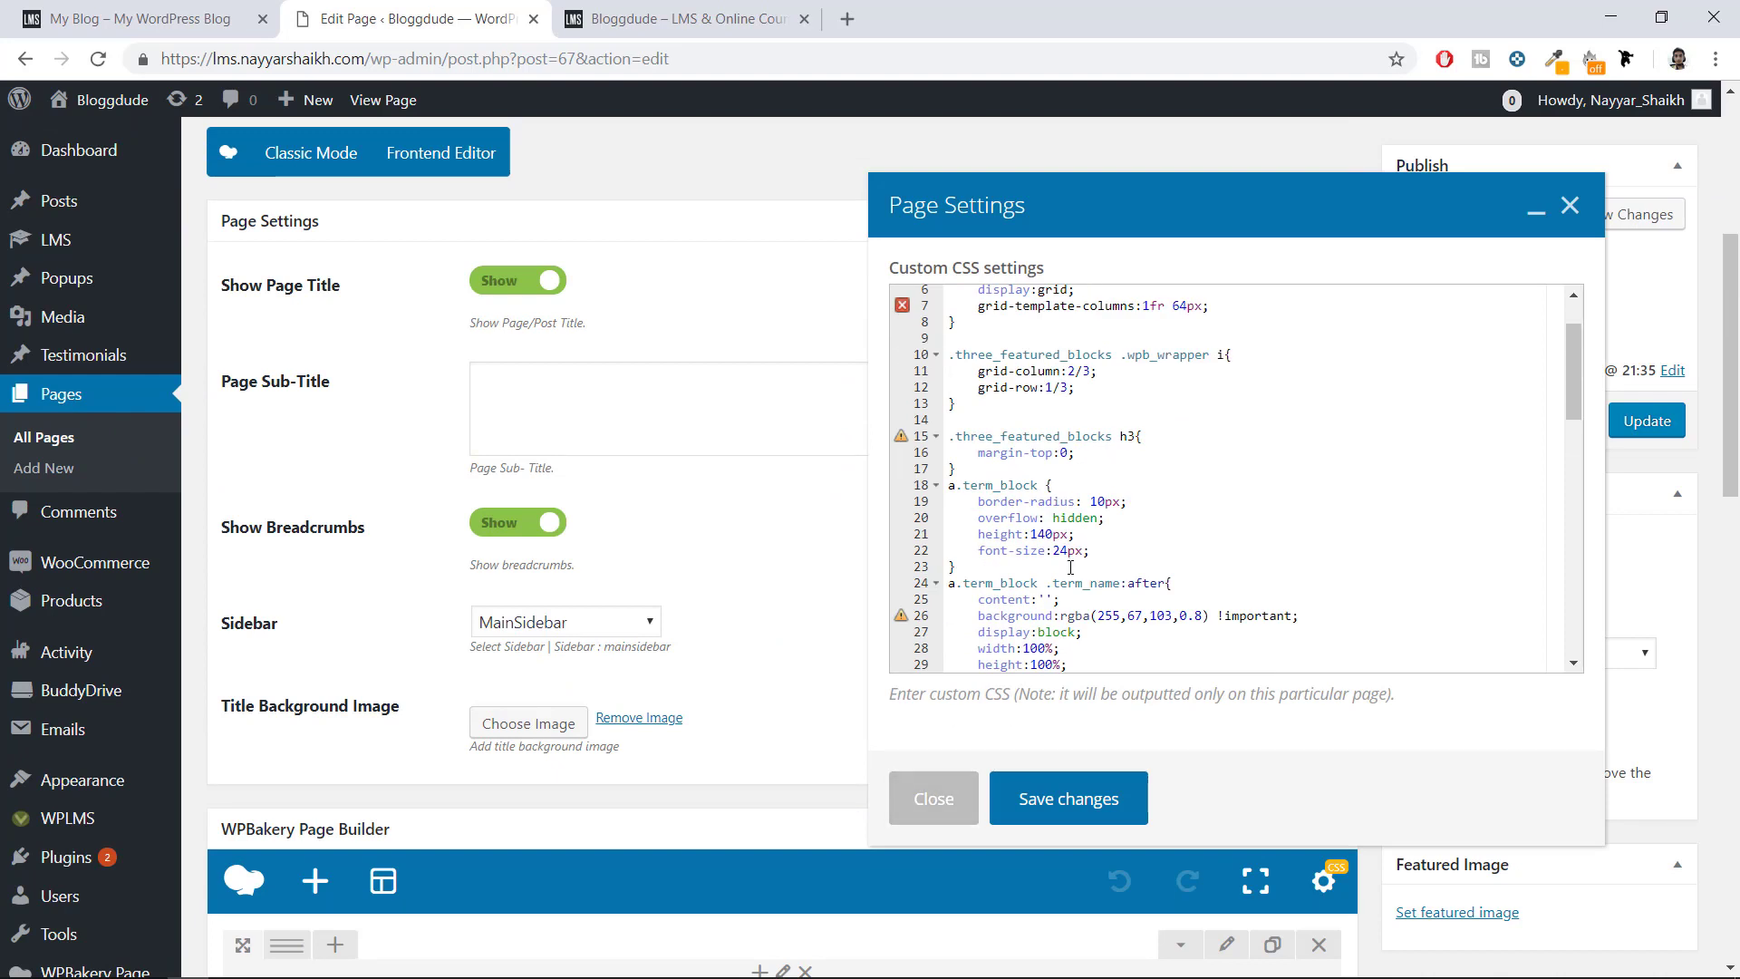
click(914, 811)
scroll(842, 723, down, 6)
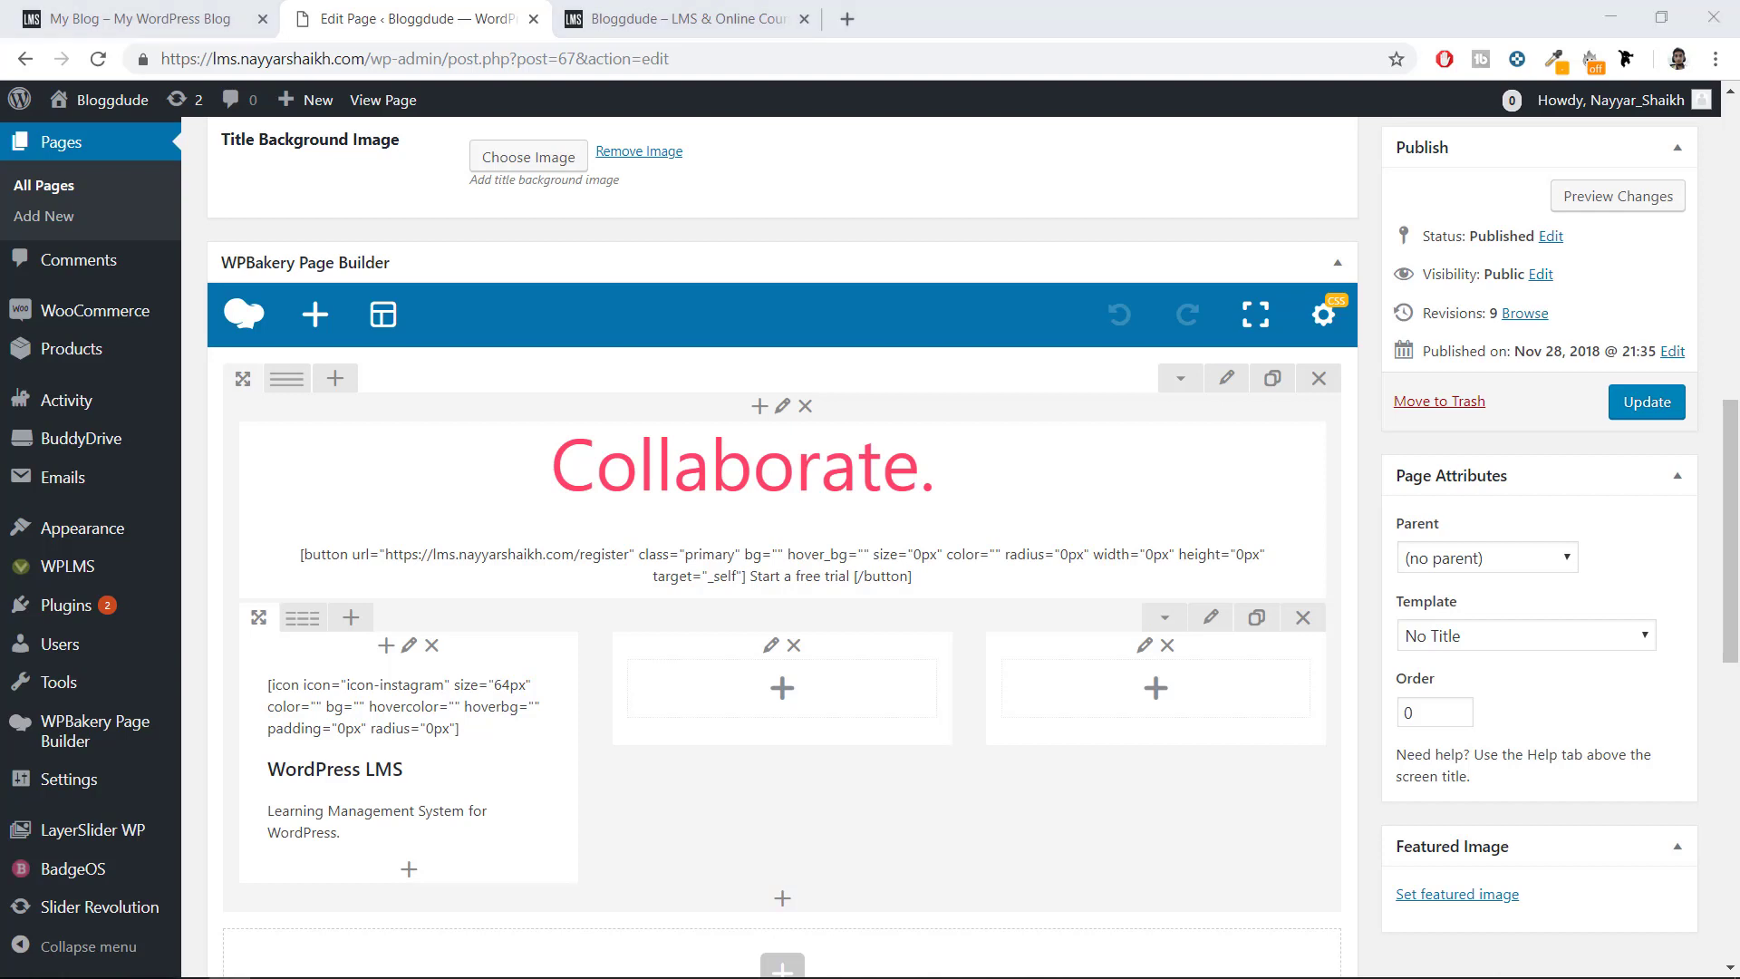
scroll(798, 426, down, 2)
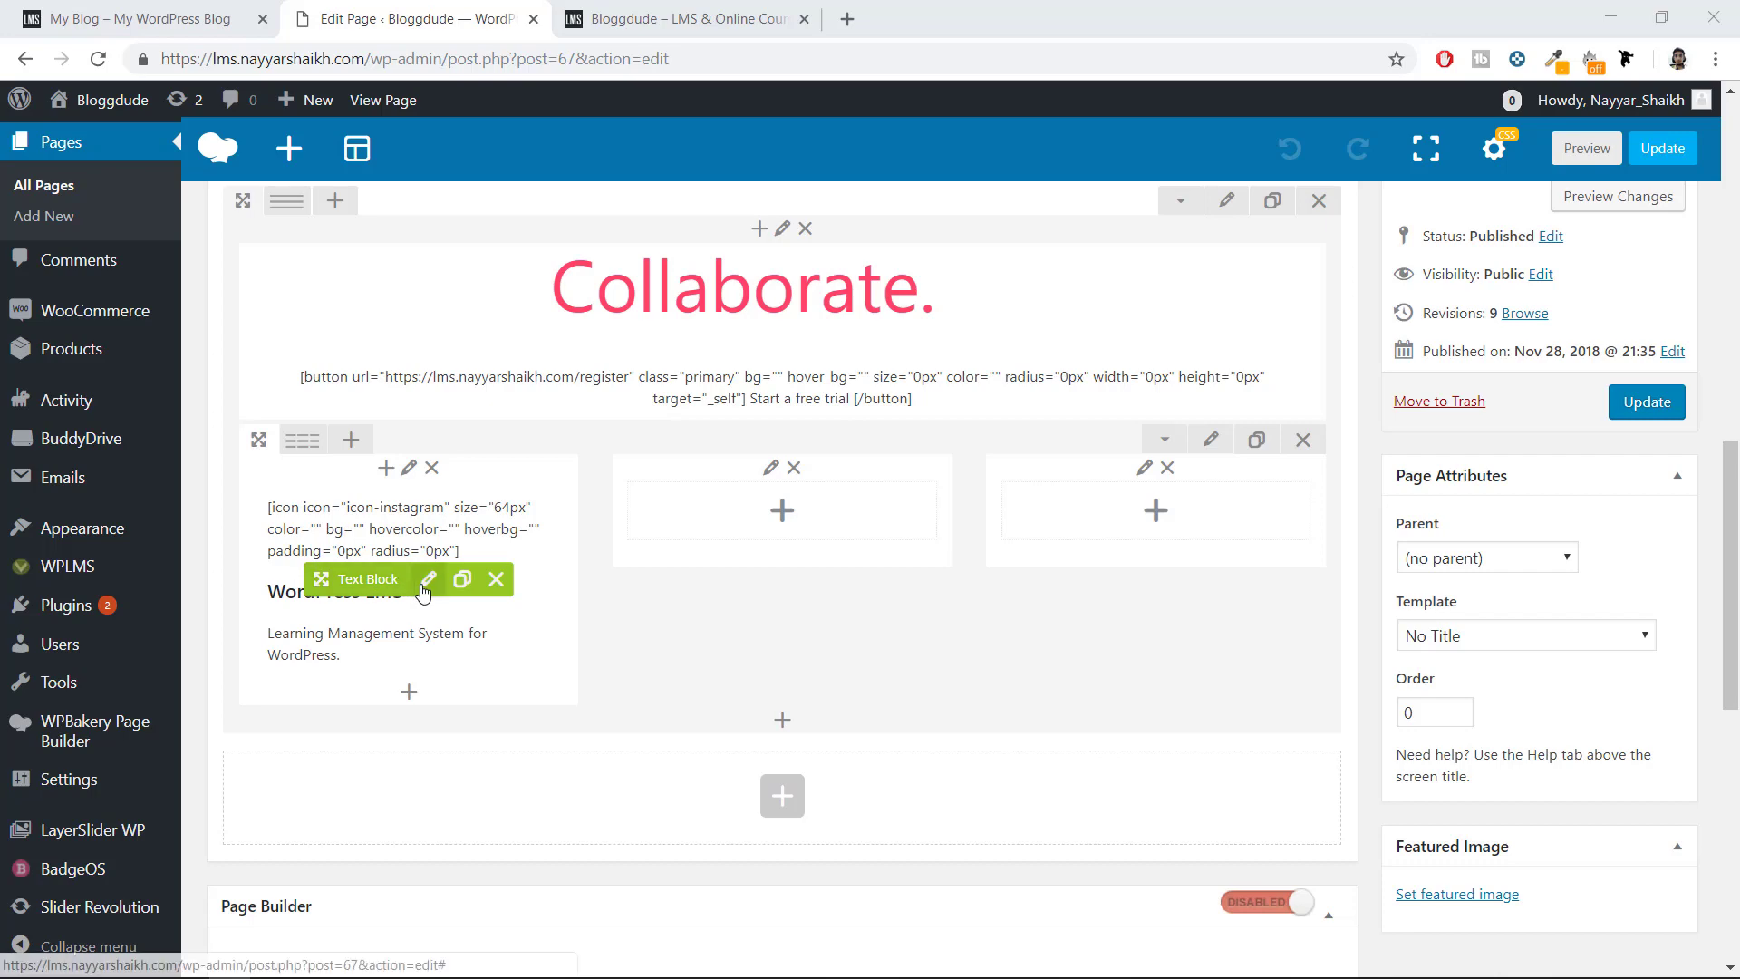
- Give the WordPress LMS text block the class three_featured_blocks and save its settings
click(430, 581)
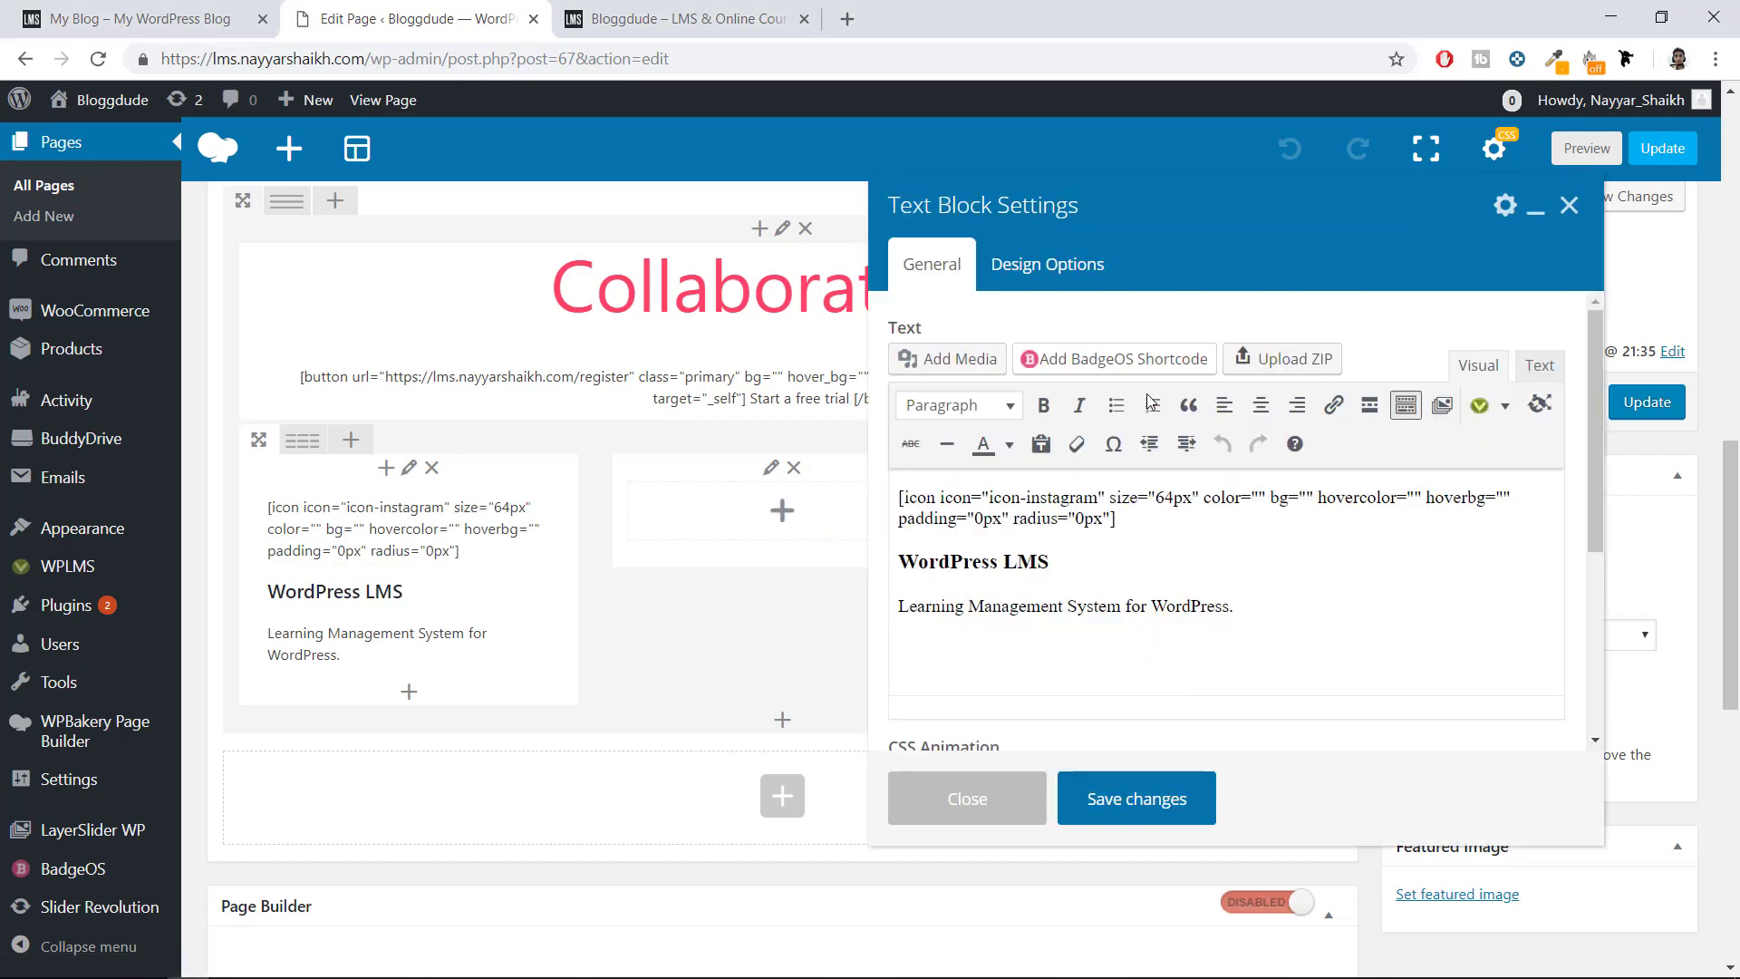
scroll(1156, 408, down, 2)
scroll(1155, 408, down, 4)
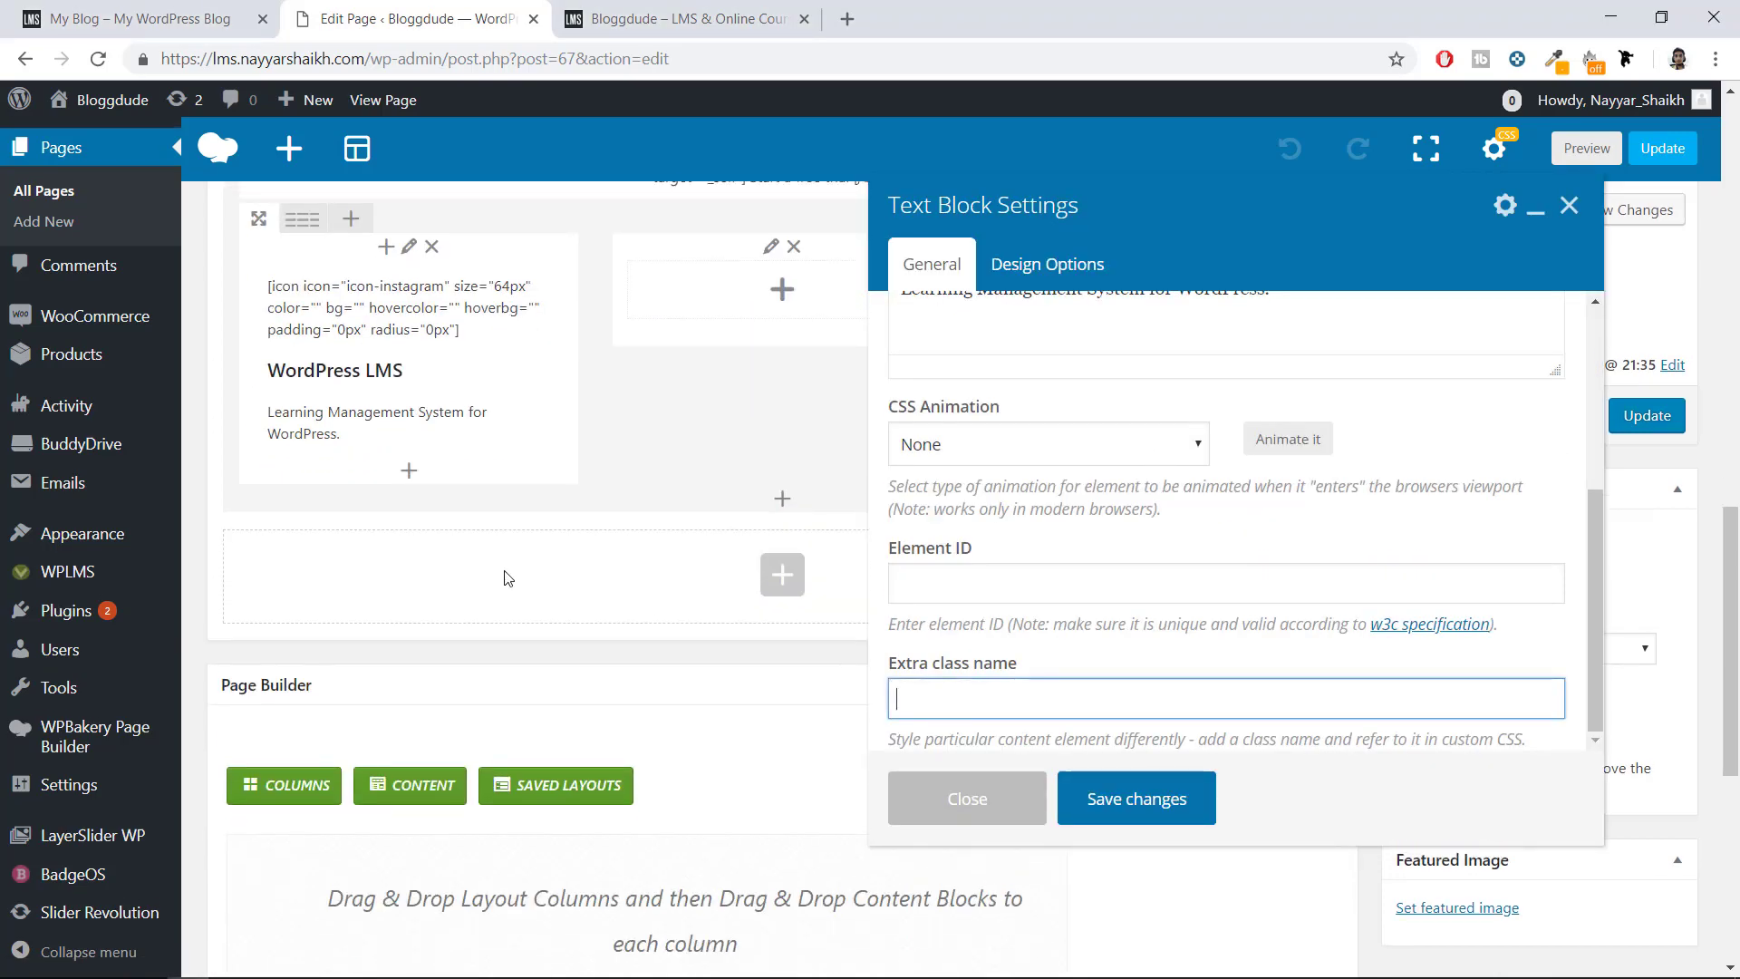
scroll(549, 589, up, 4)
mouse_move(505, 578)
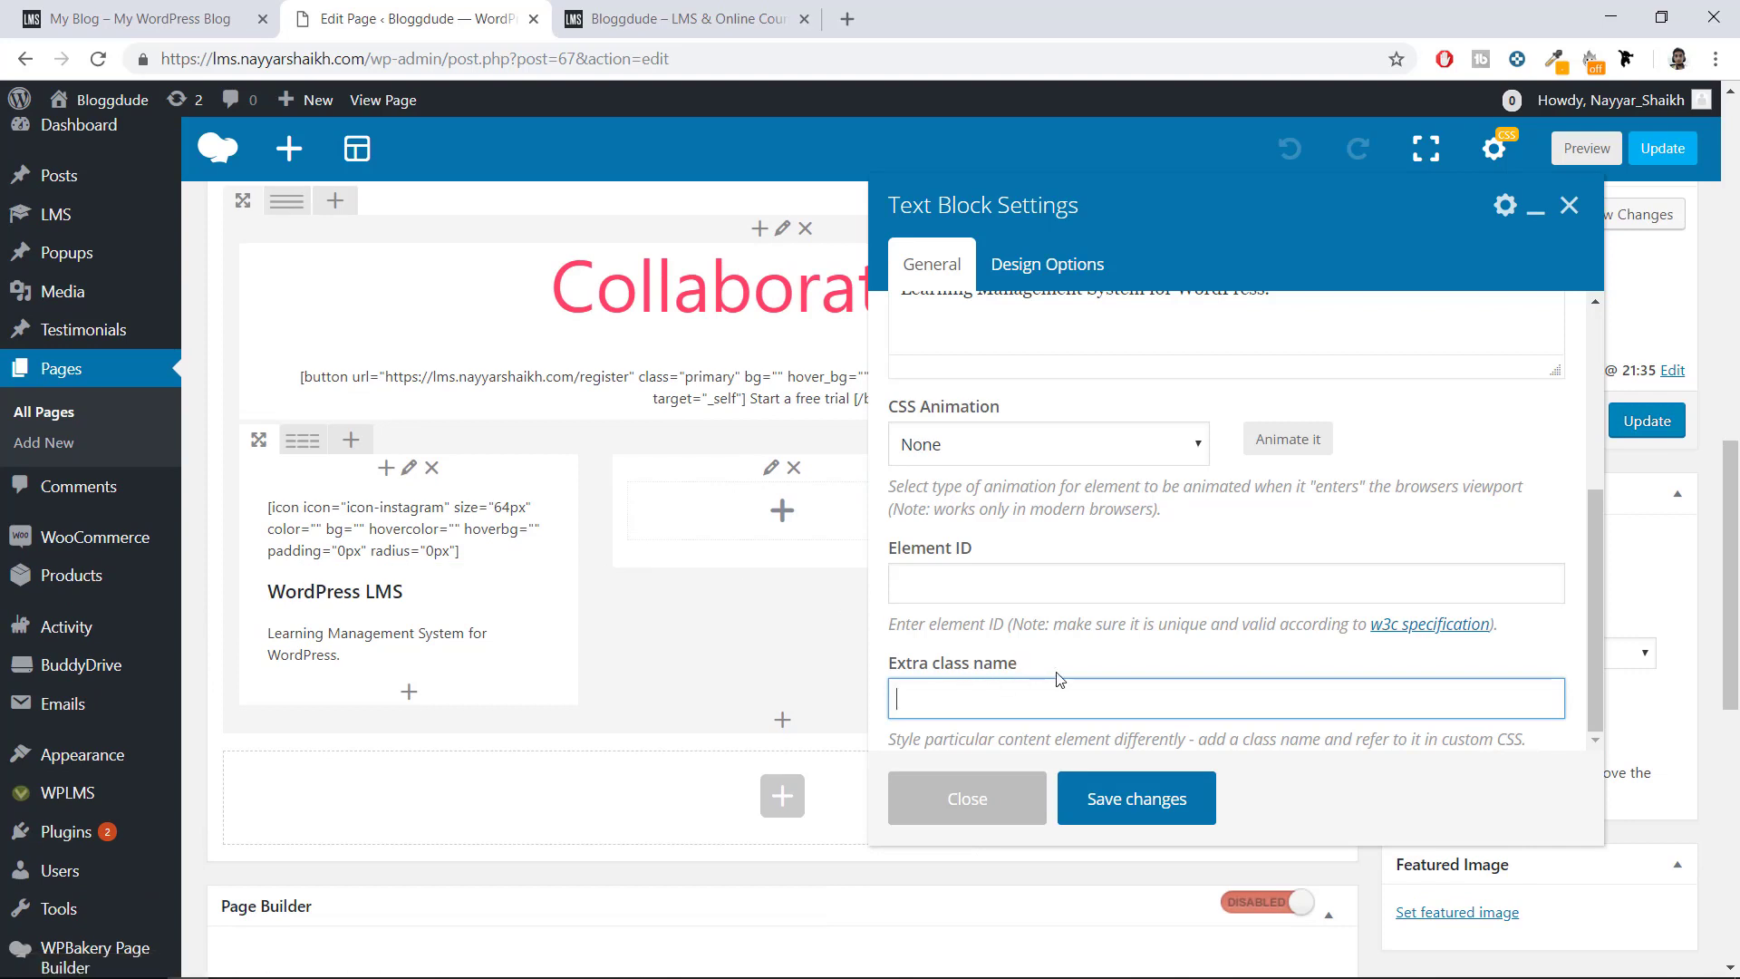
text(three_featured_blocks)
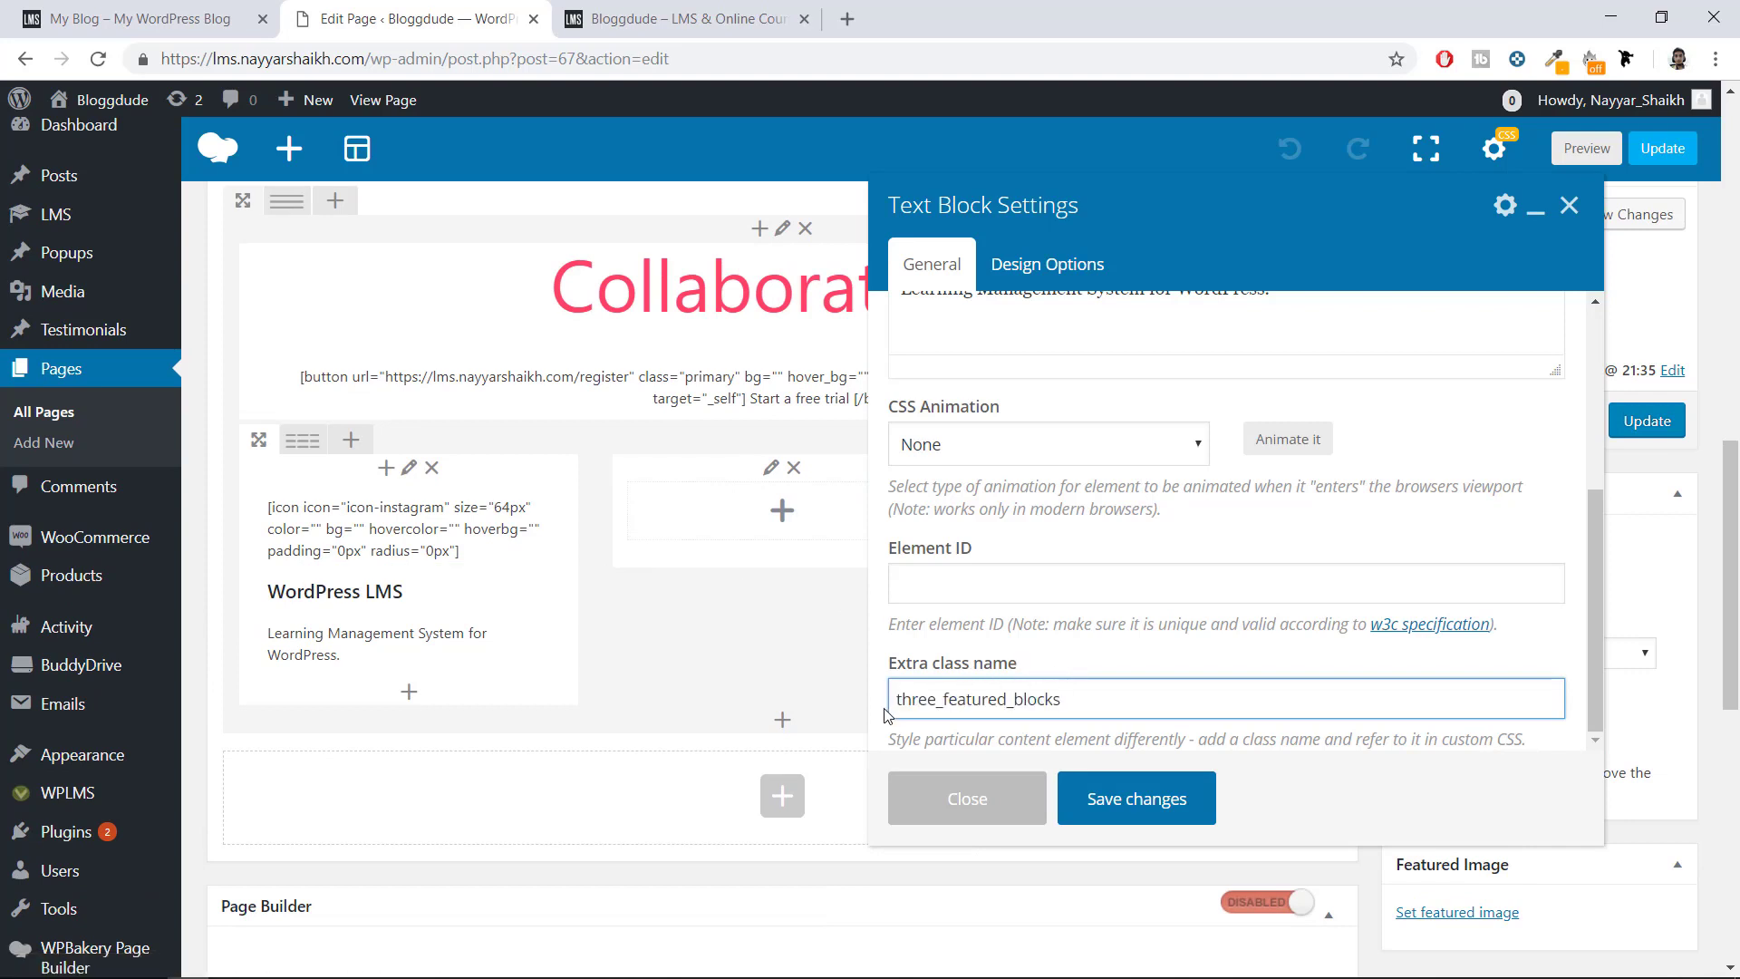
drag(897, 699, 1099, 694)
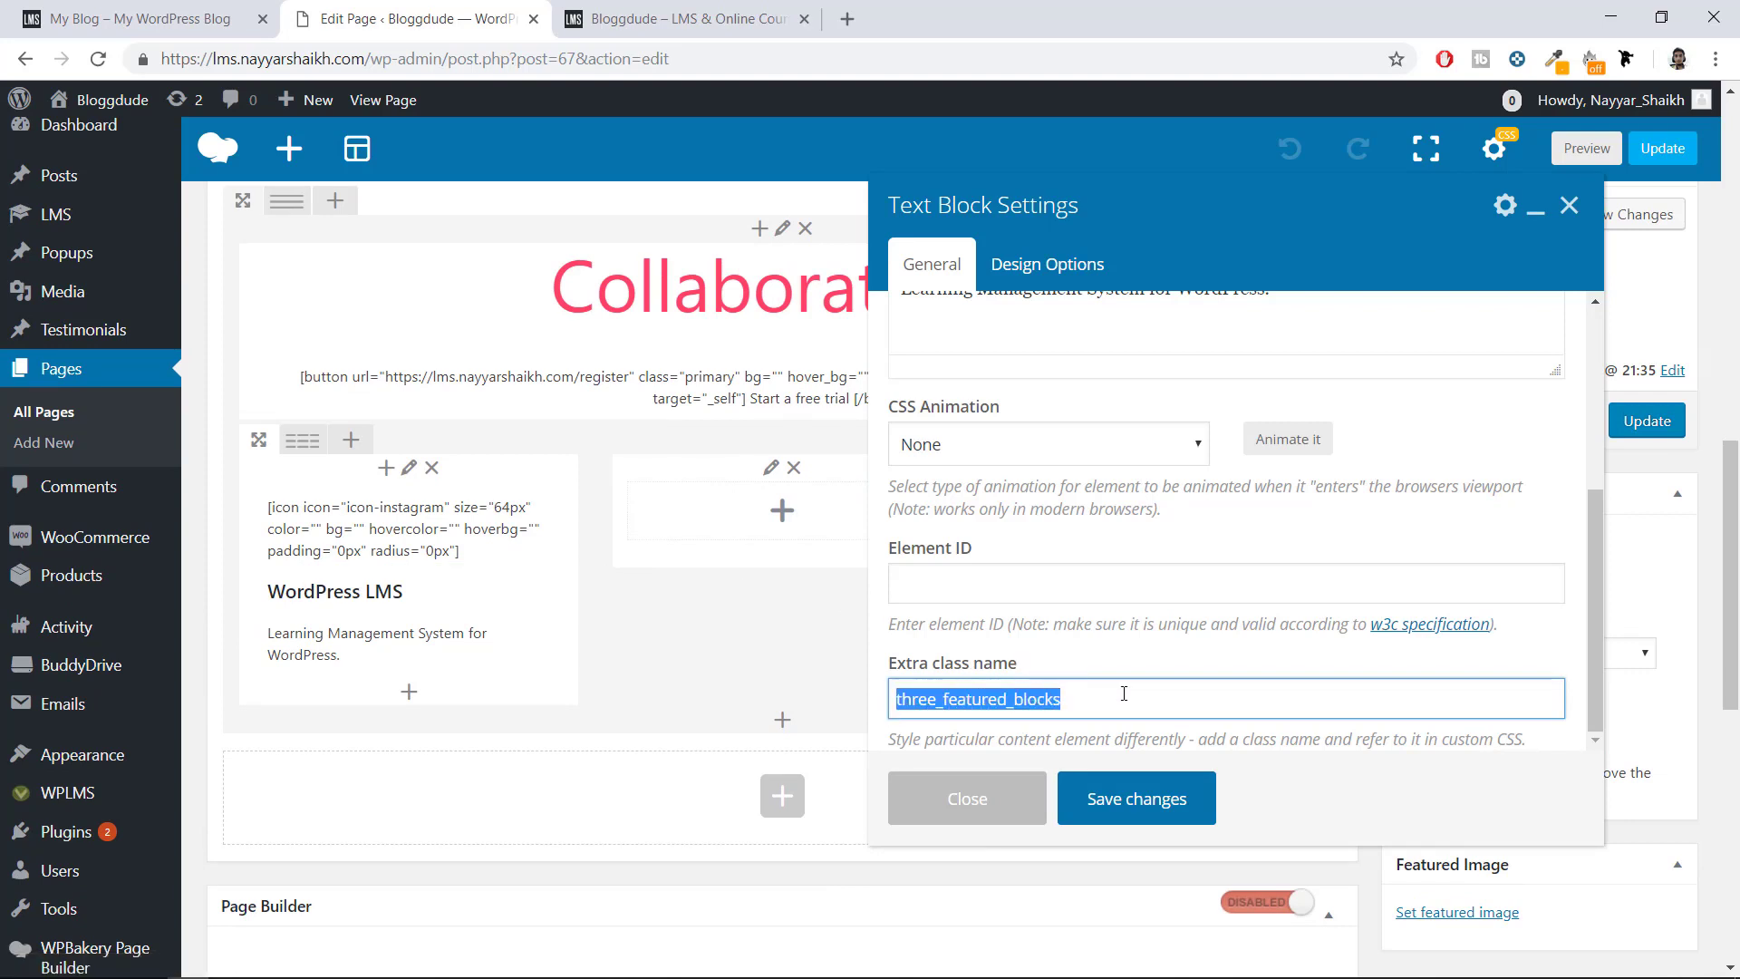
click(1144, 689)
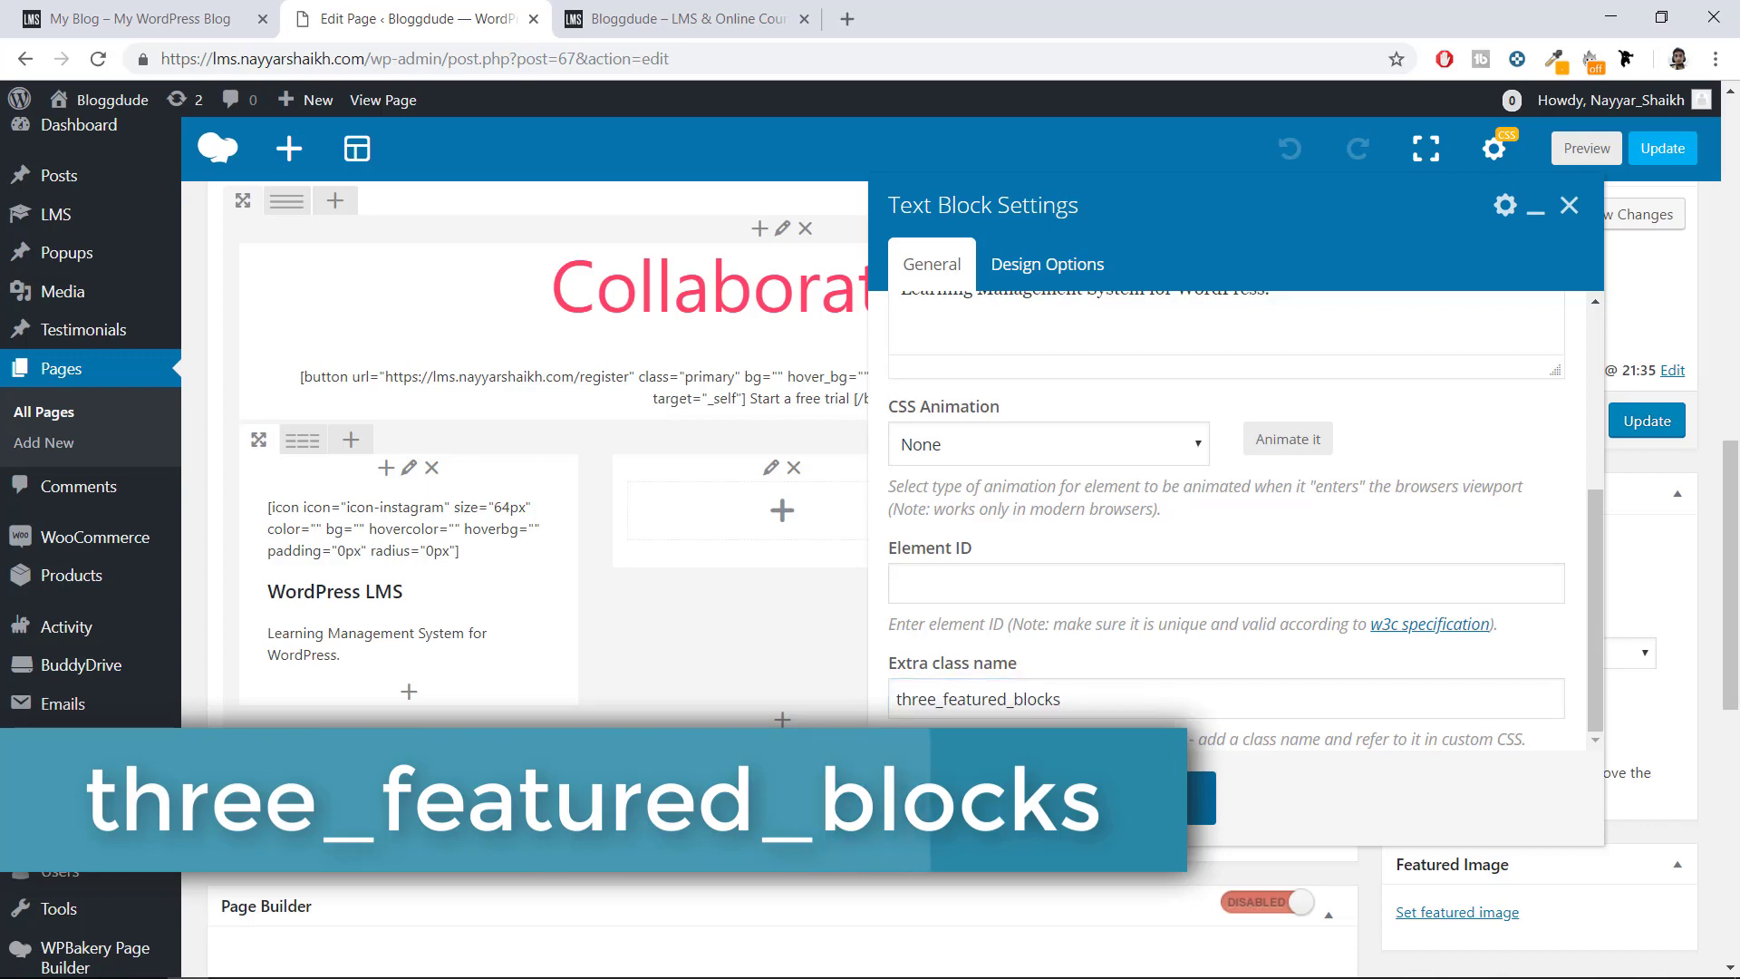
click(1150, 798)
- Update the page and reload the live homepage to see the restyled block
click(1647, 421)
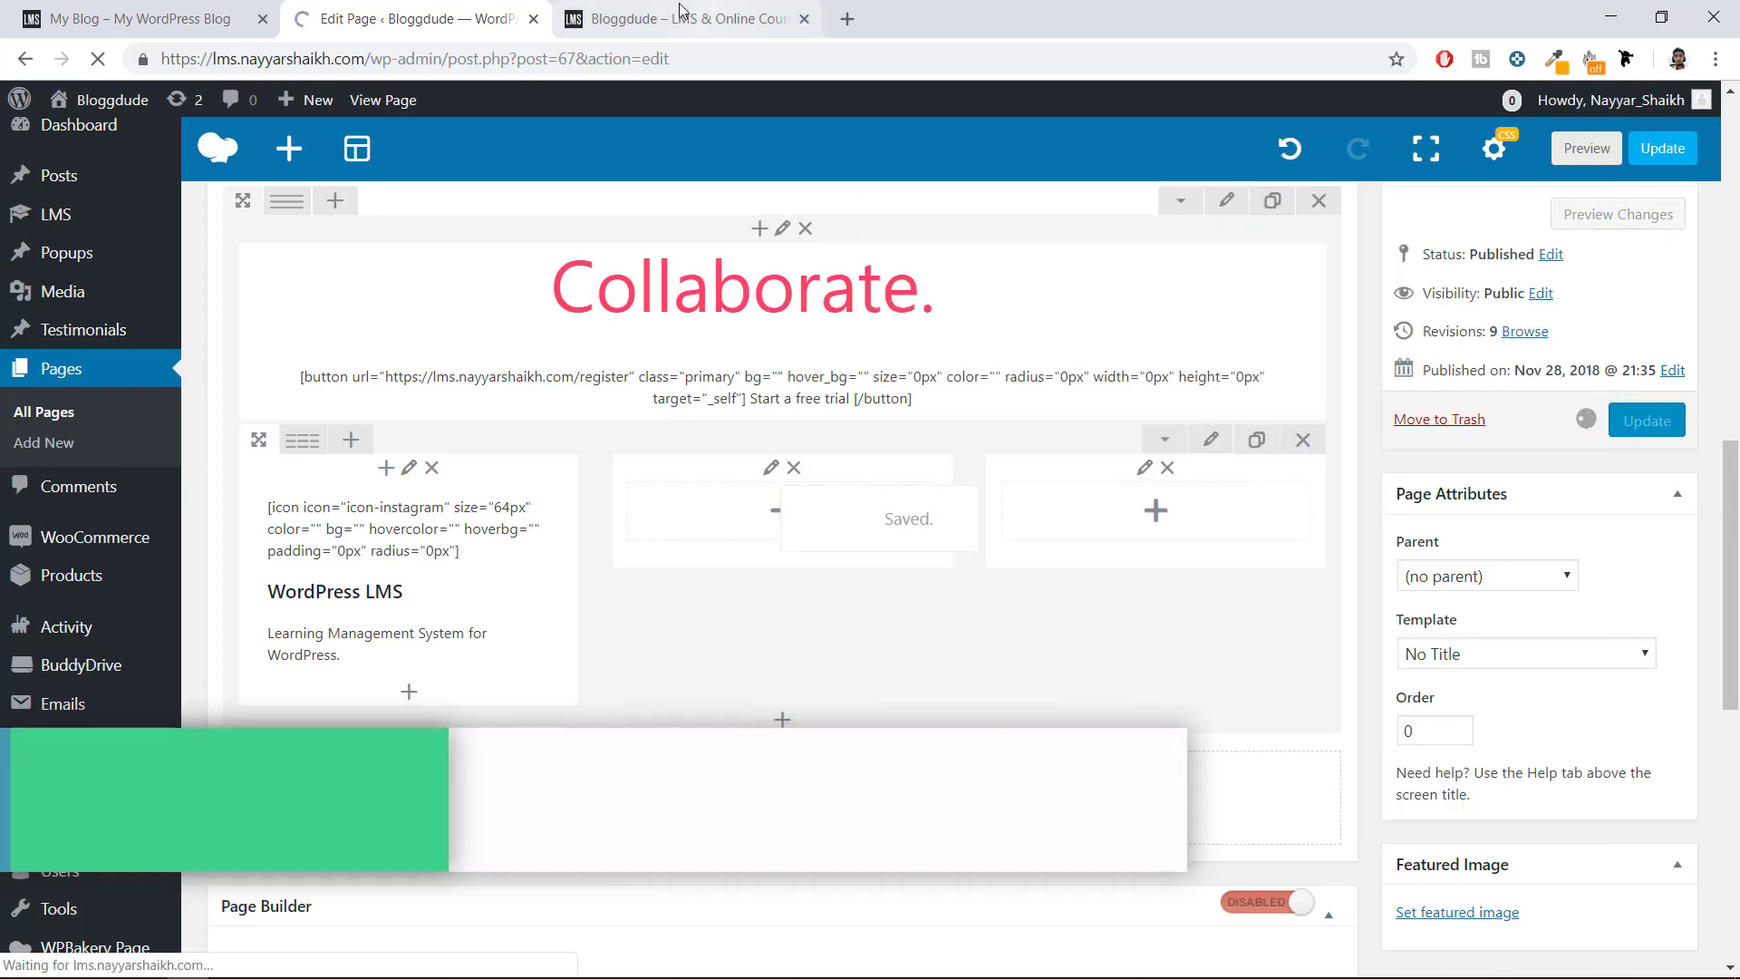
click(689, 18)
click(91, 60)
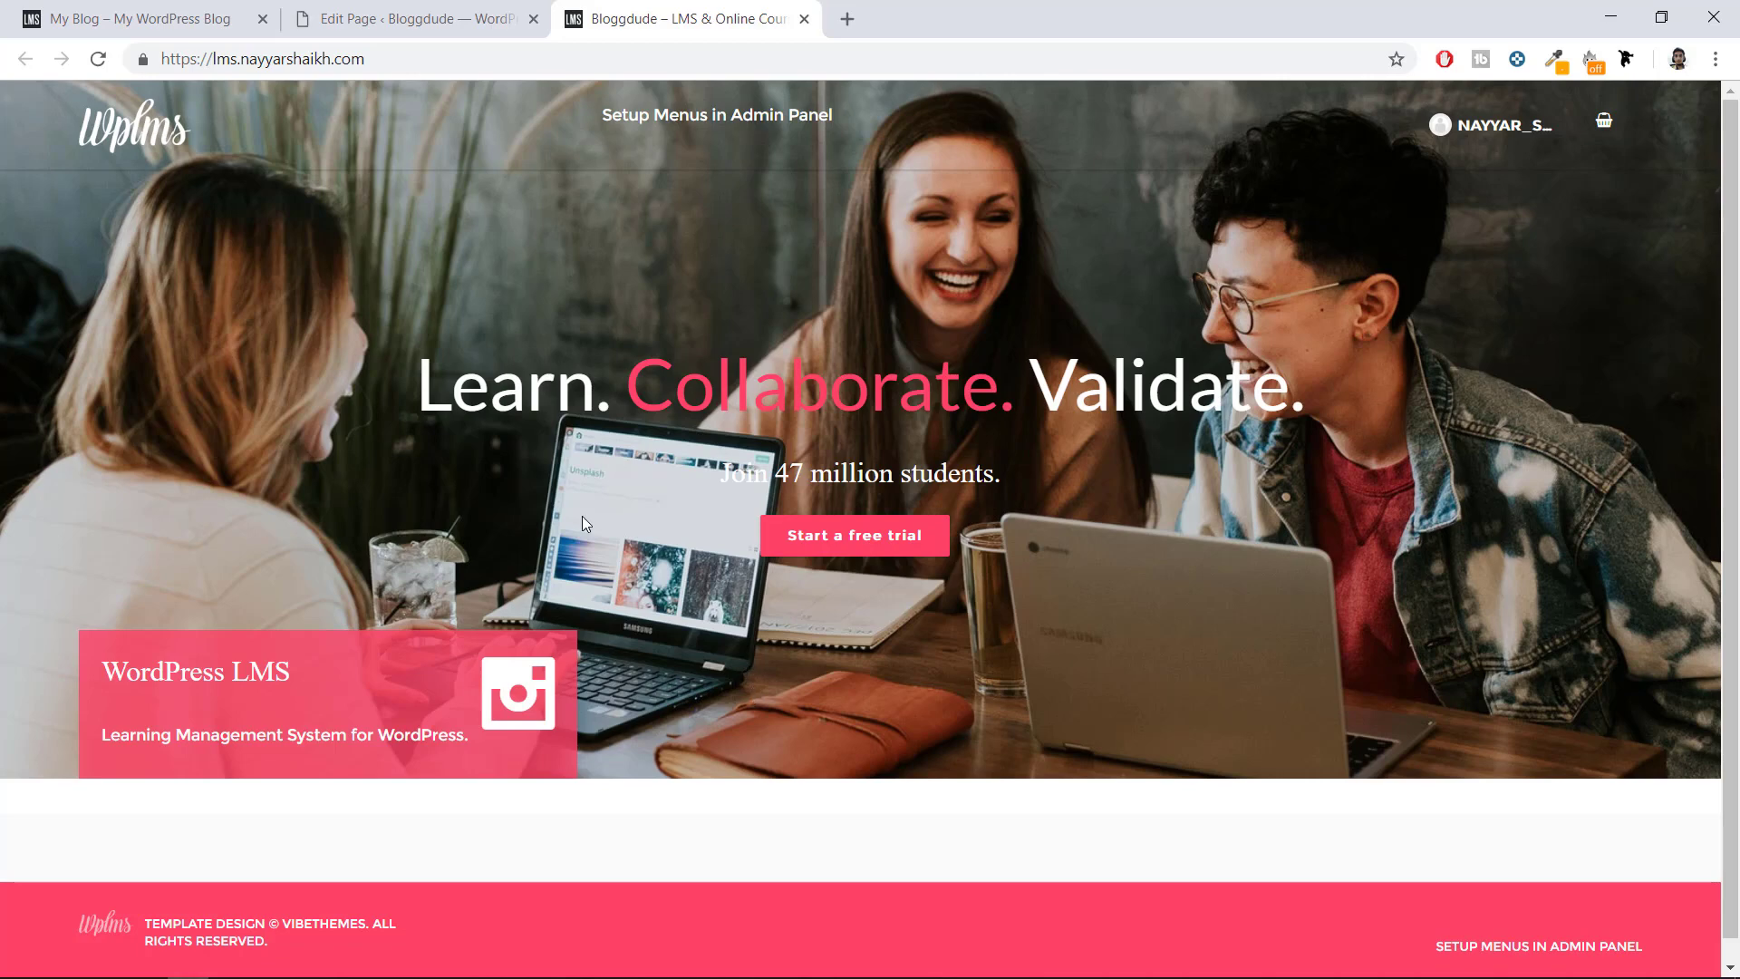
click(417, 18)
- Check the three_featured_blocks class name in the text block settings, then close them unchanged
scroll(863, 506, down, 7)
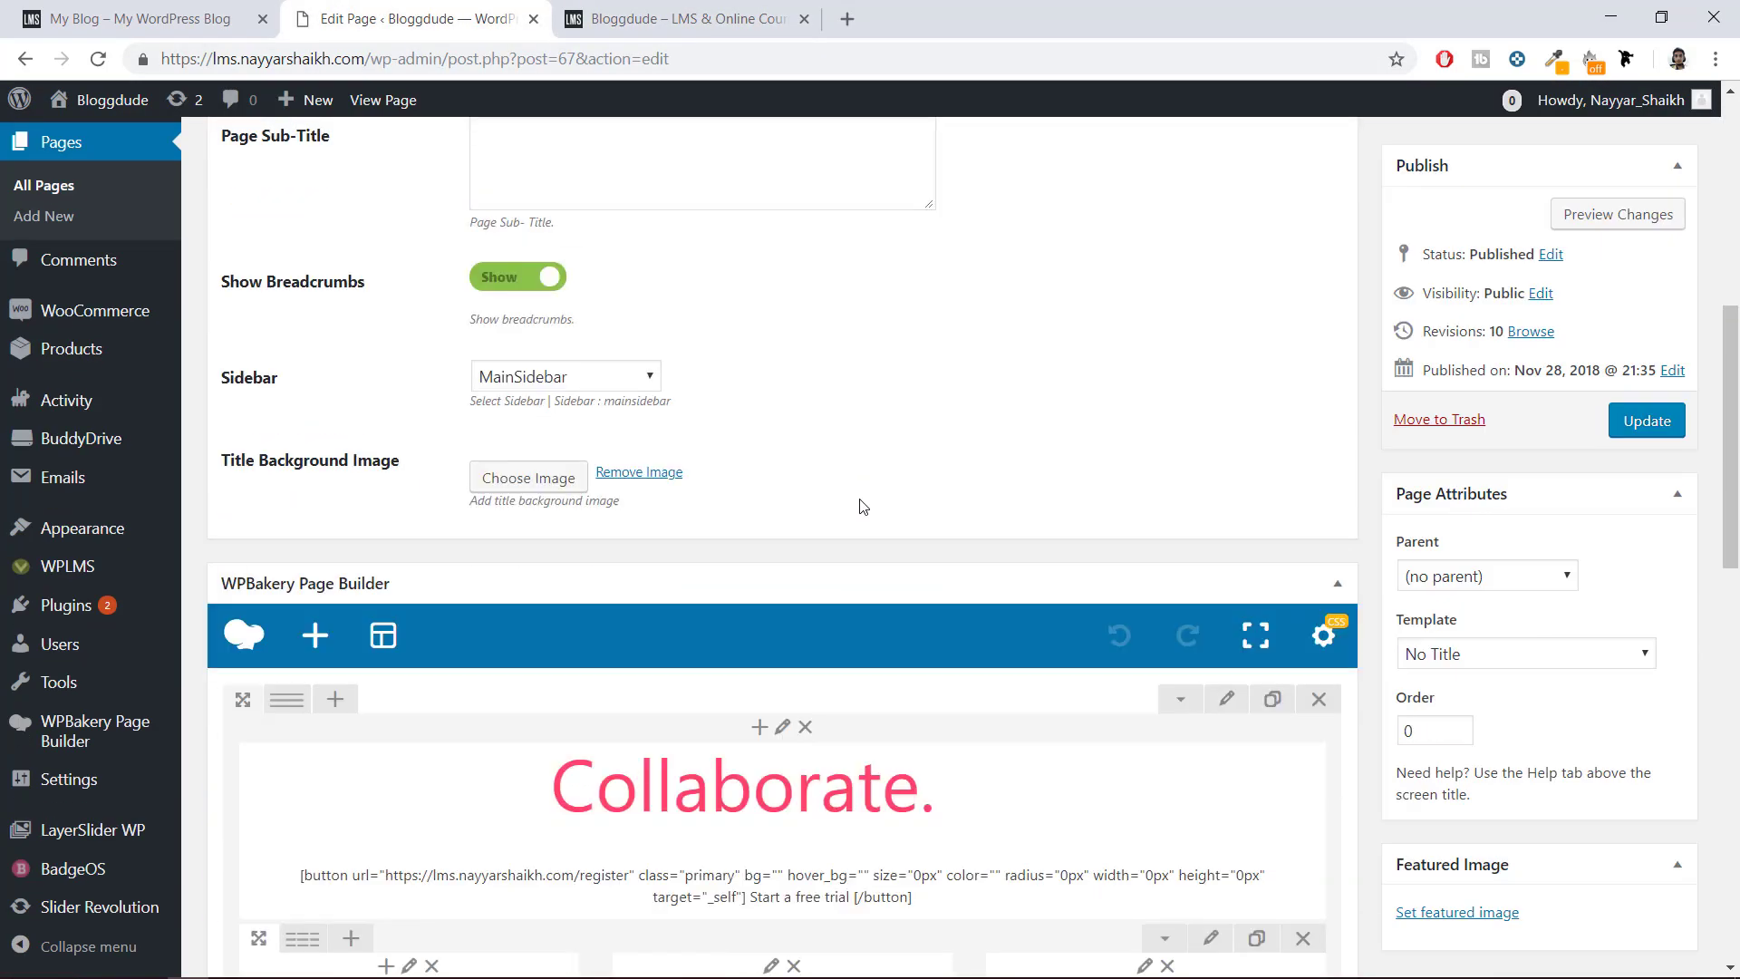
scroll(863, 506, down, 6)
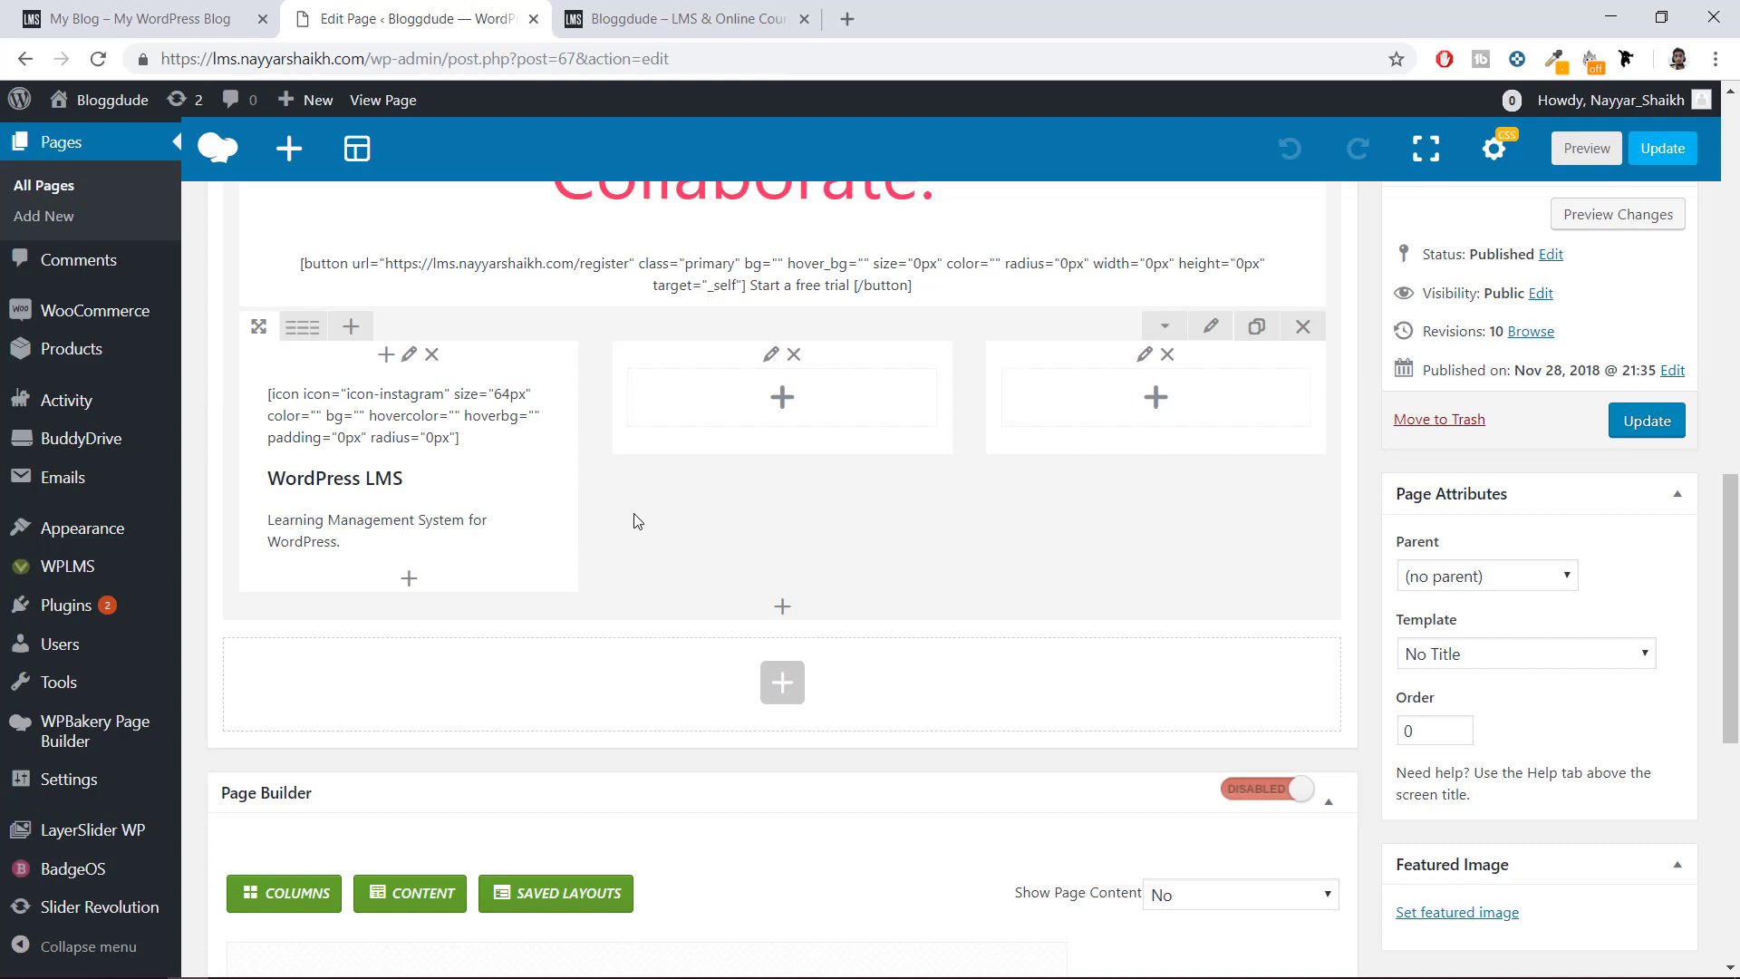
mouse_move(426, 476)
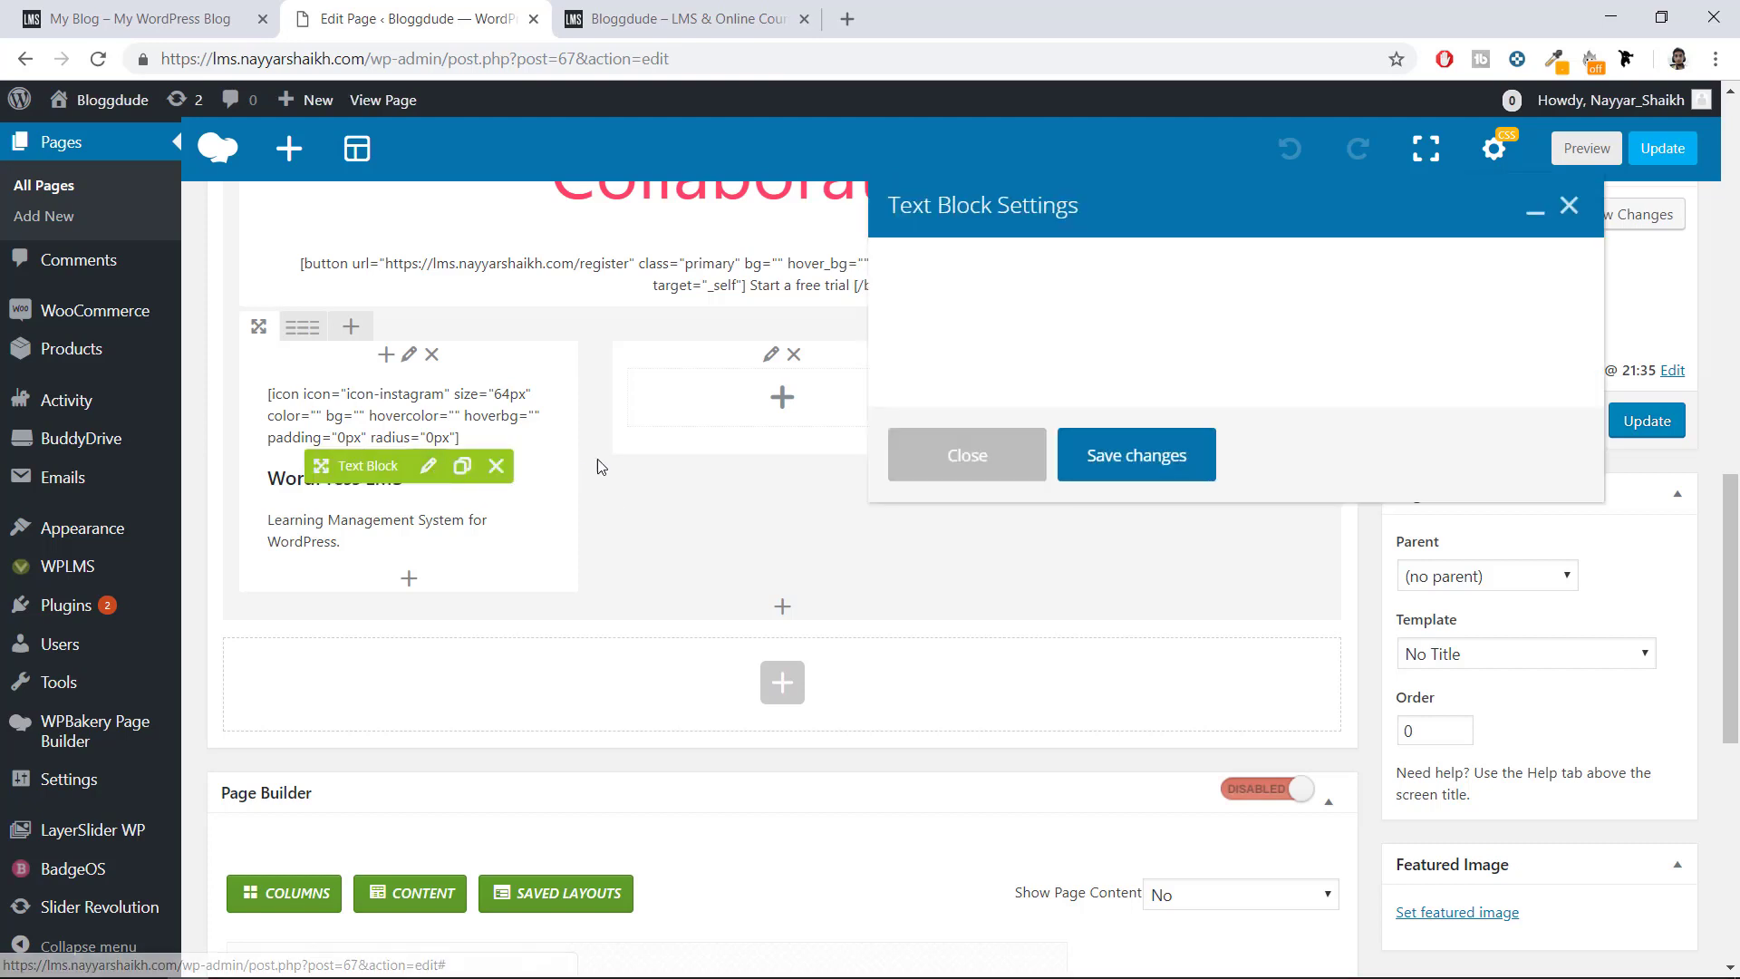
scroll(1181, 549, down, 5)
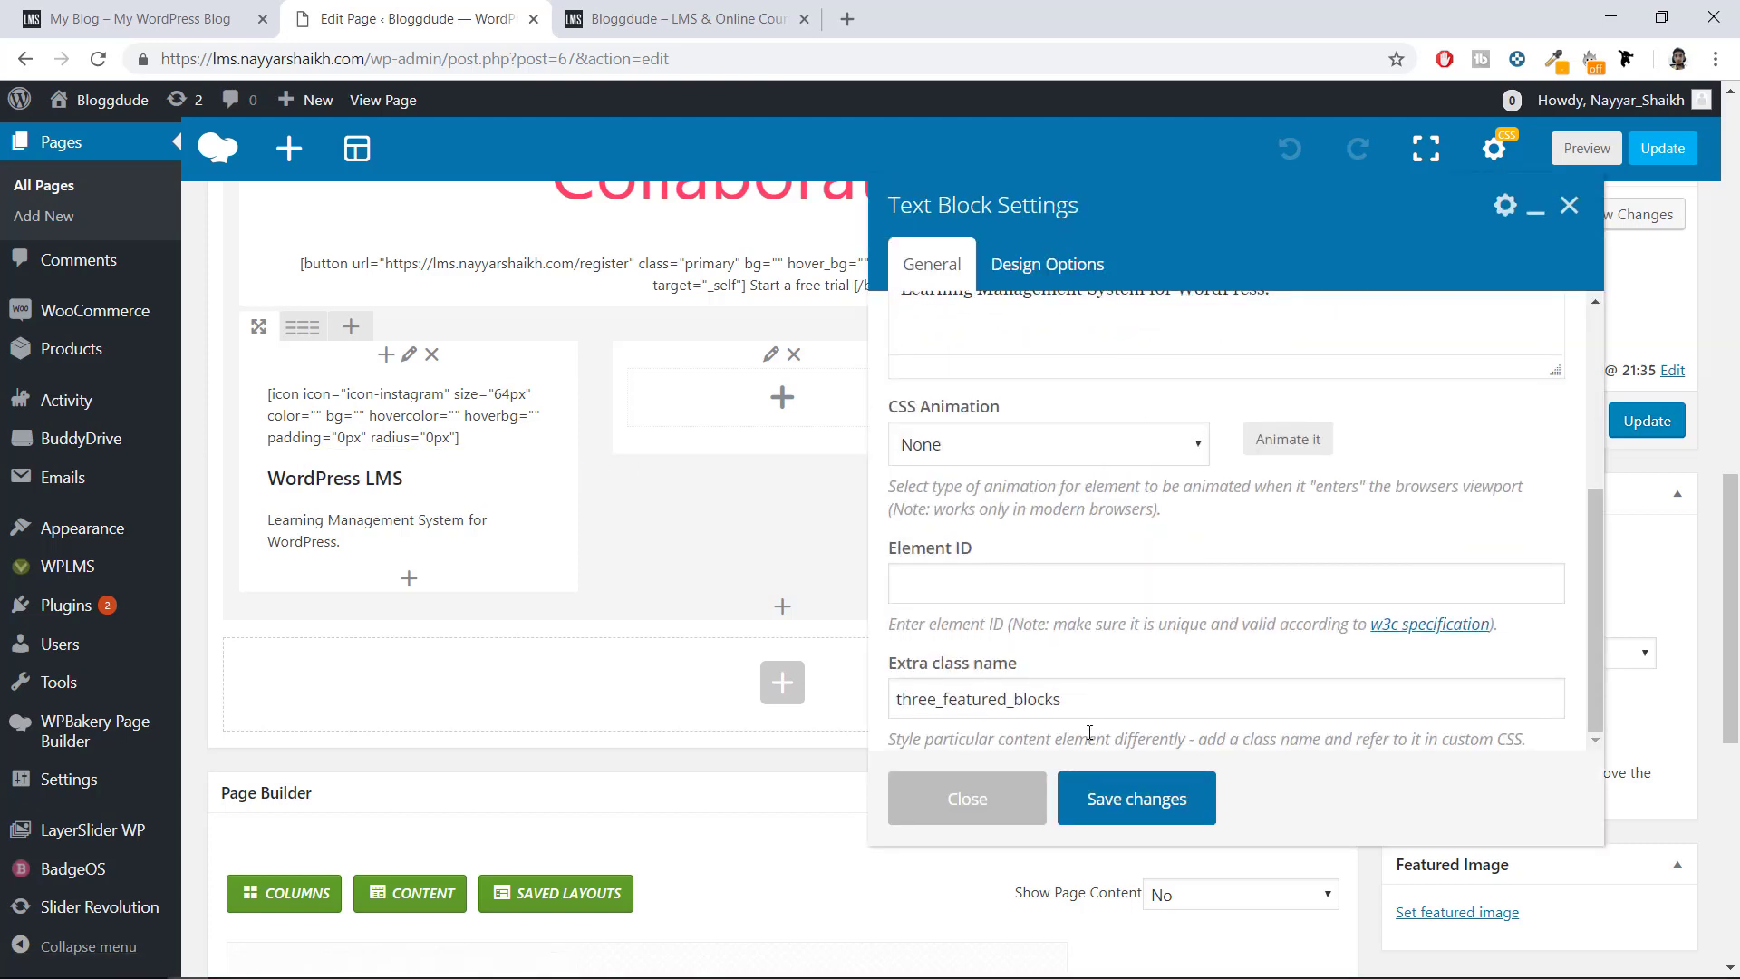
drag(1065, 699, 904, 684)
click(1144, 708)
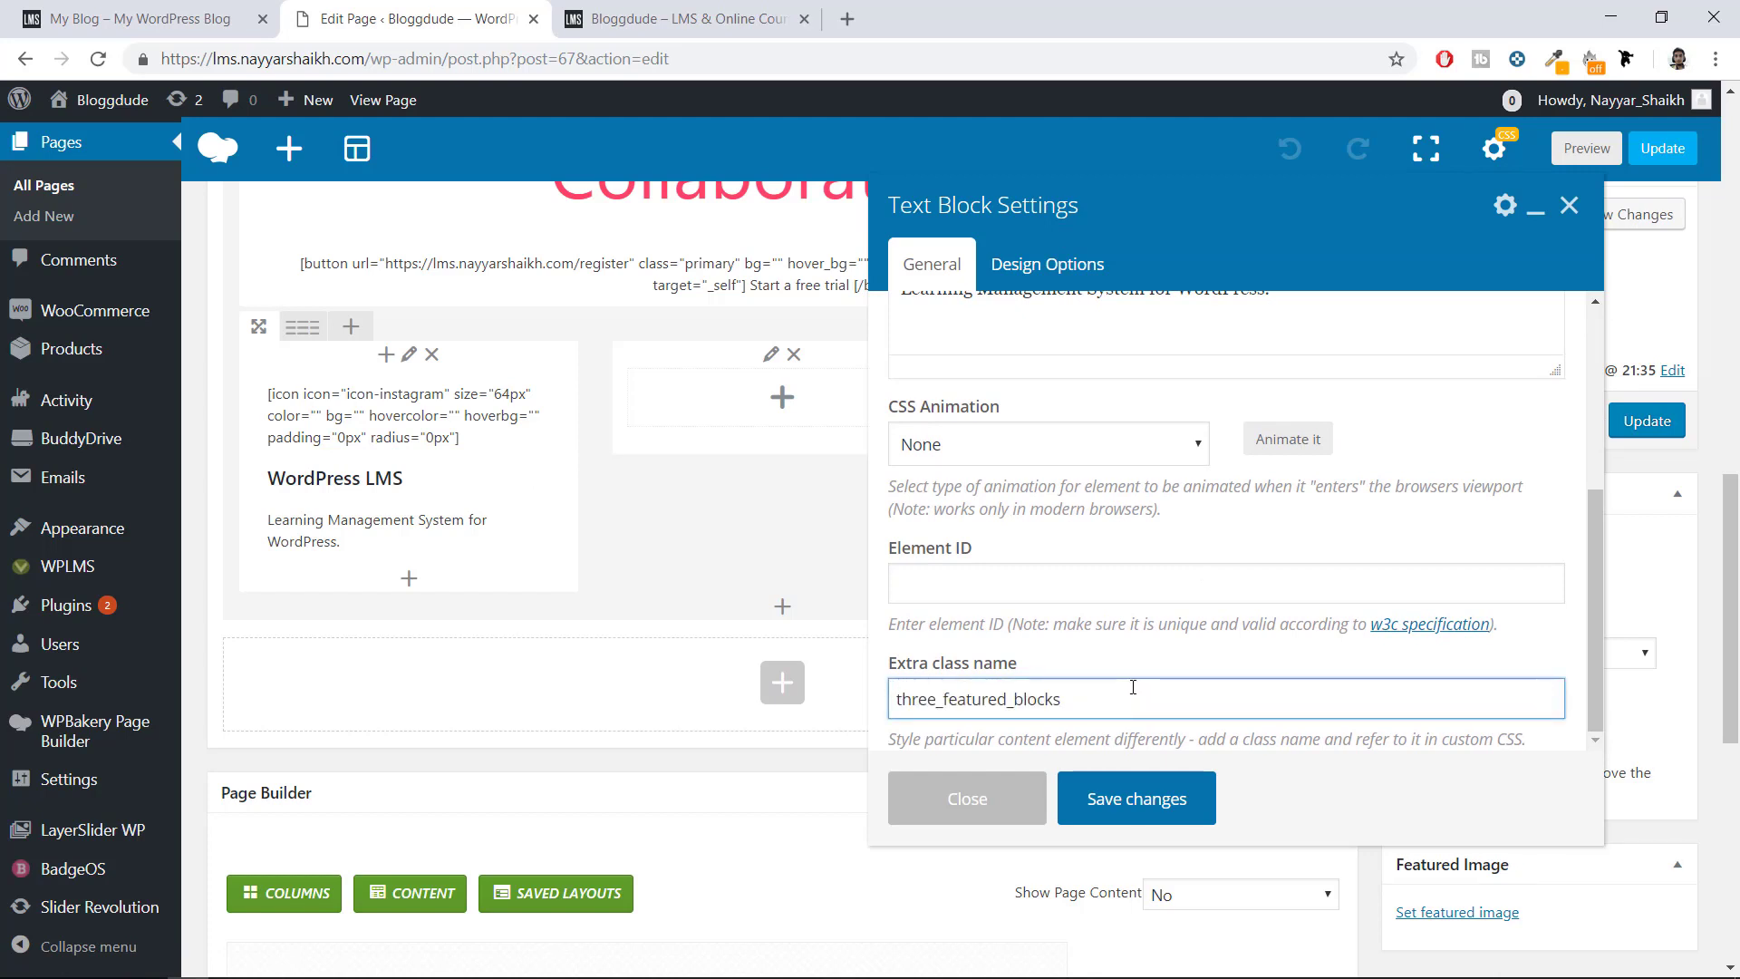
drag(1097, 681, 852, 682)
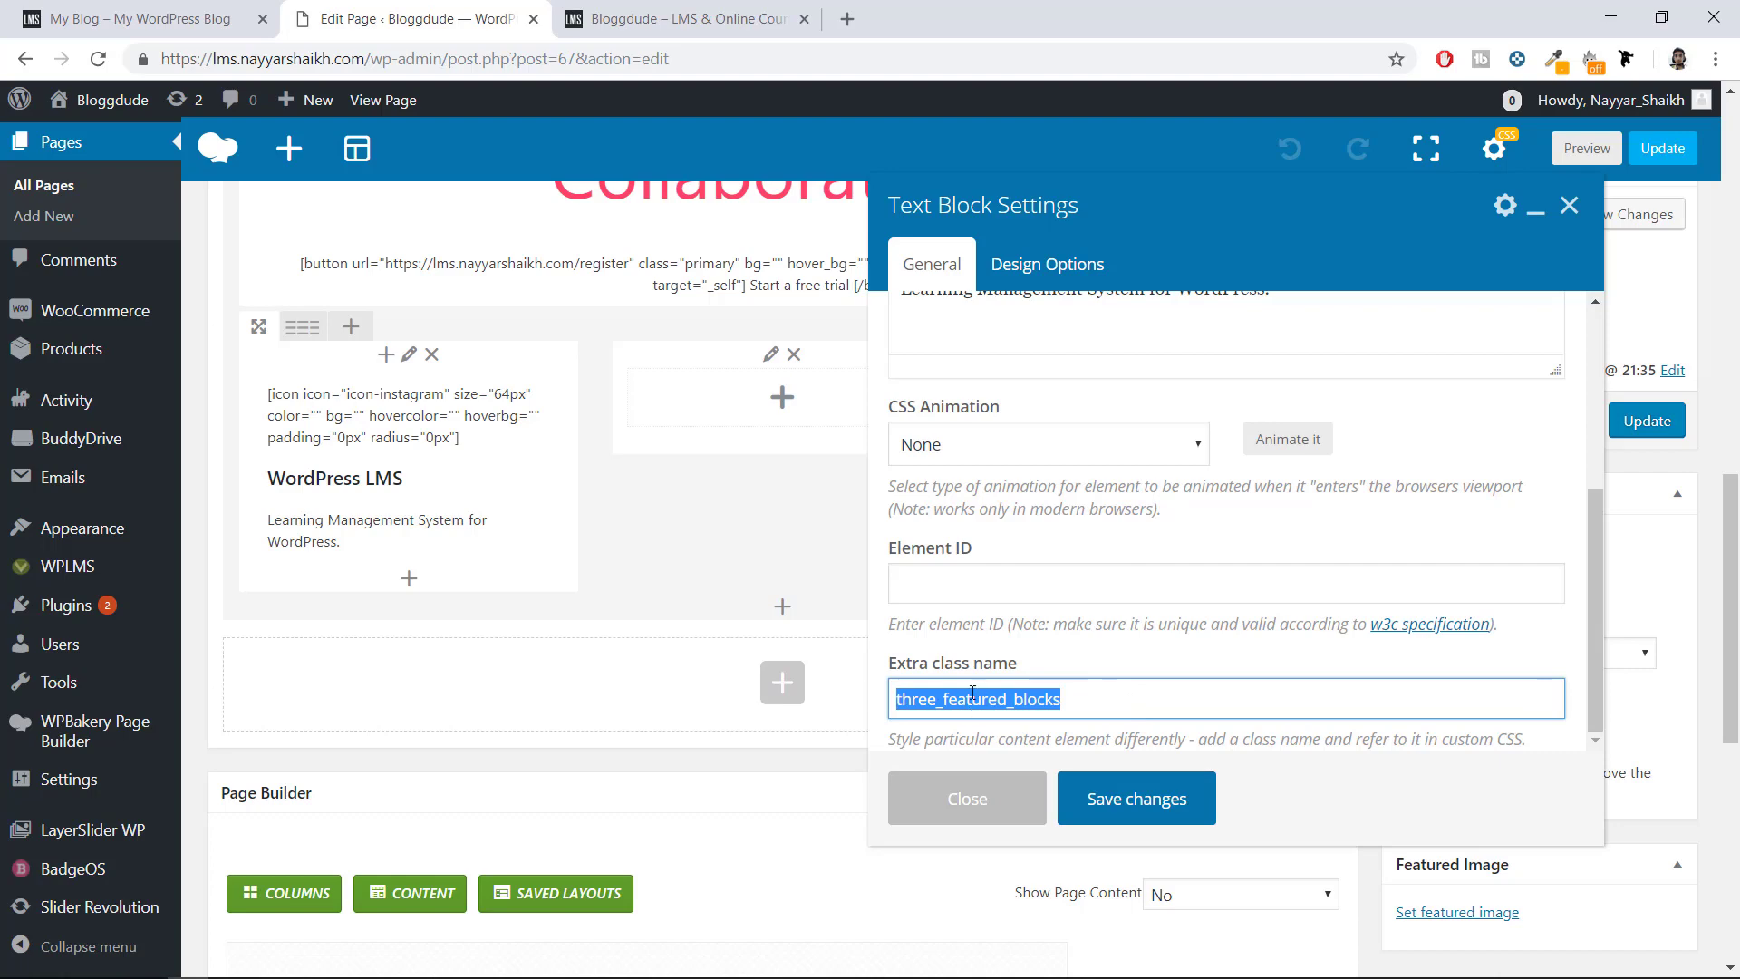
click(993, 801)
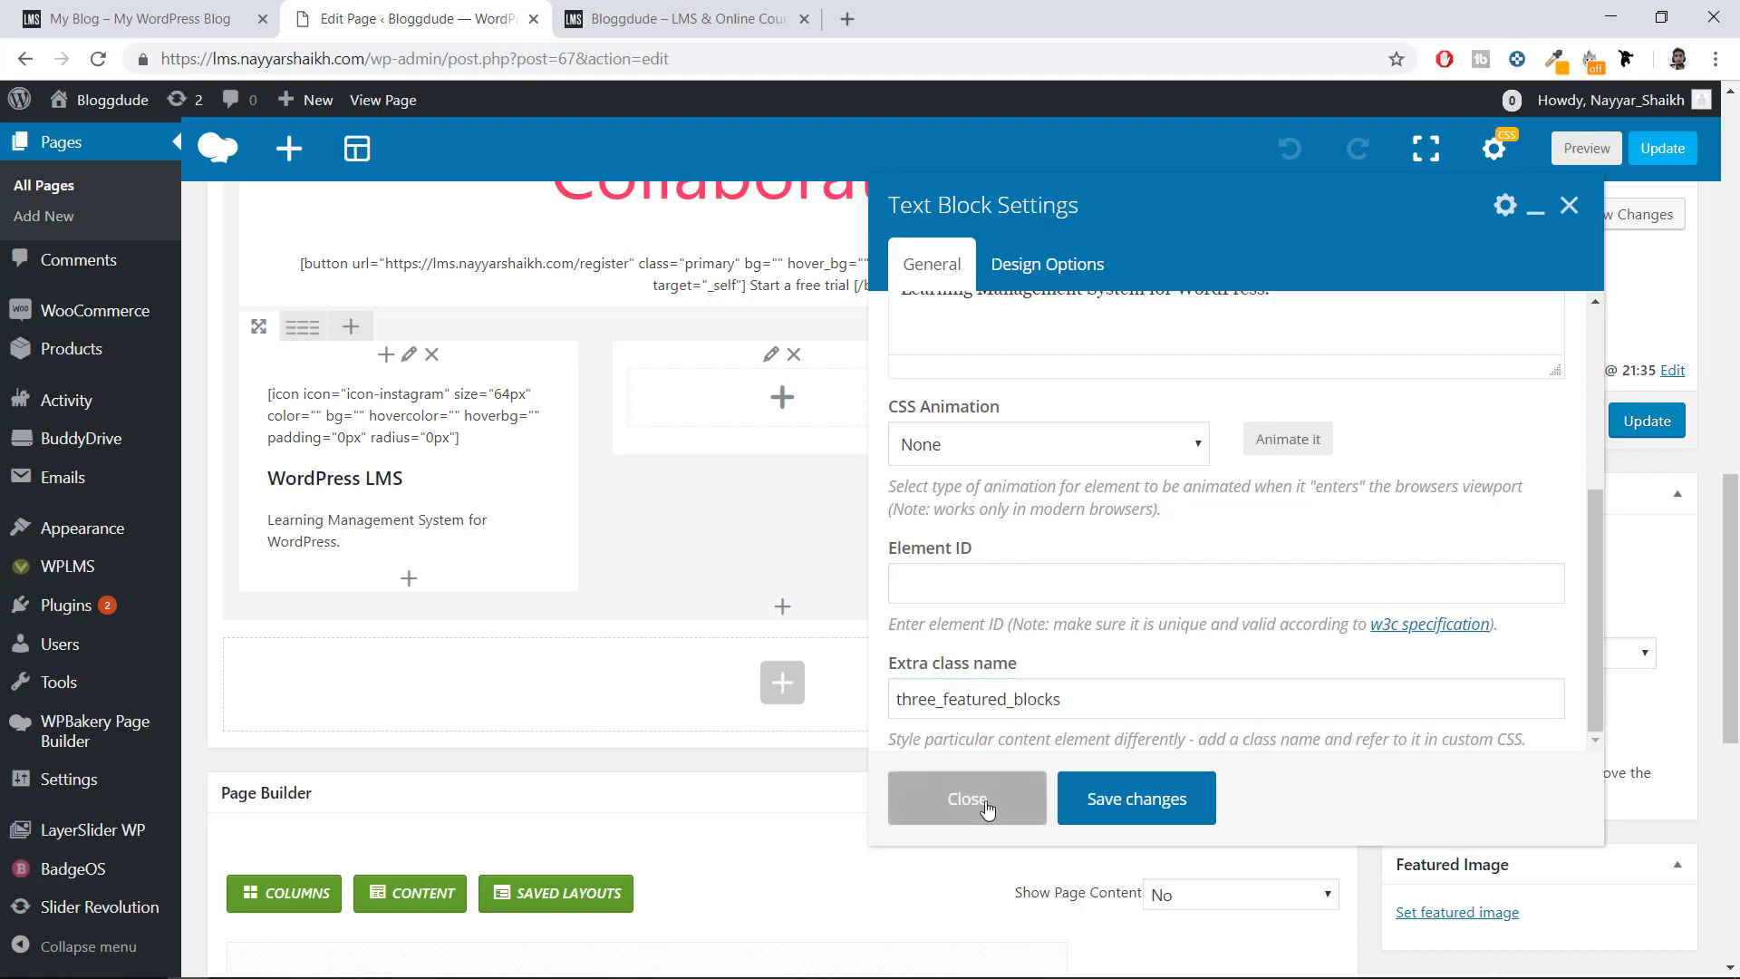
- Look over the .three_featured_blocks rules in the page's Custom CSS, then close it
scroll(1017, 773, up, 5)
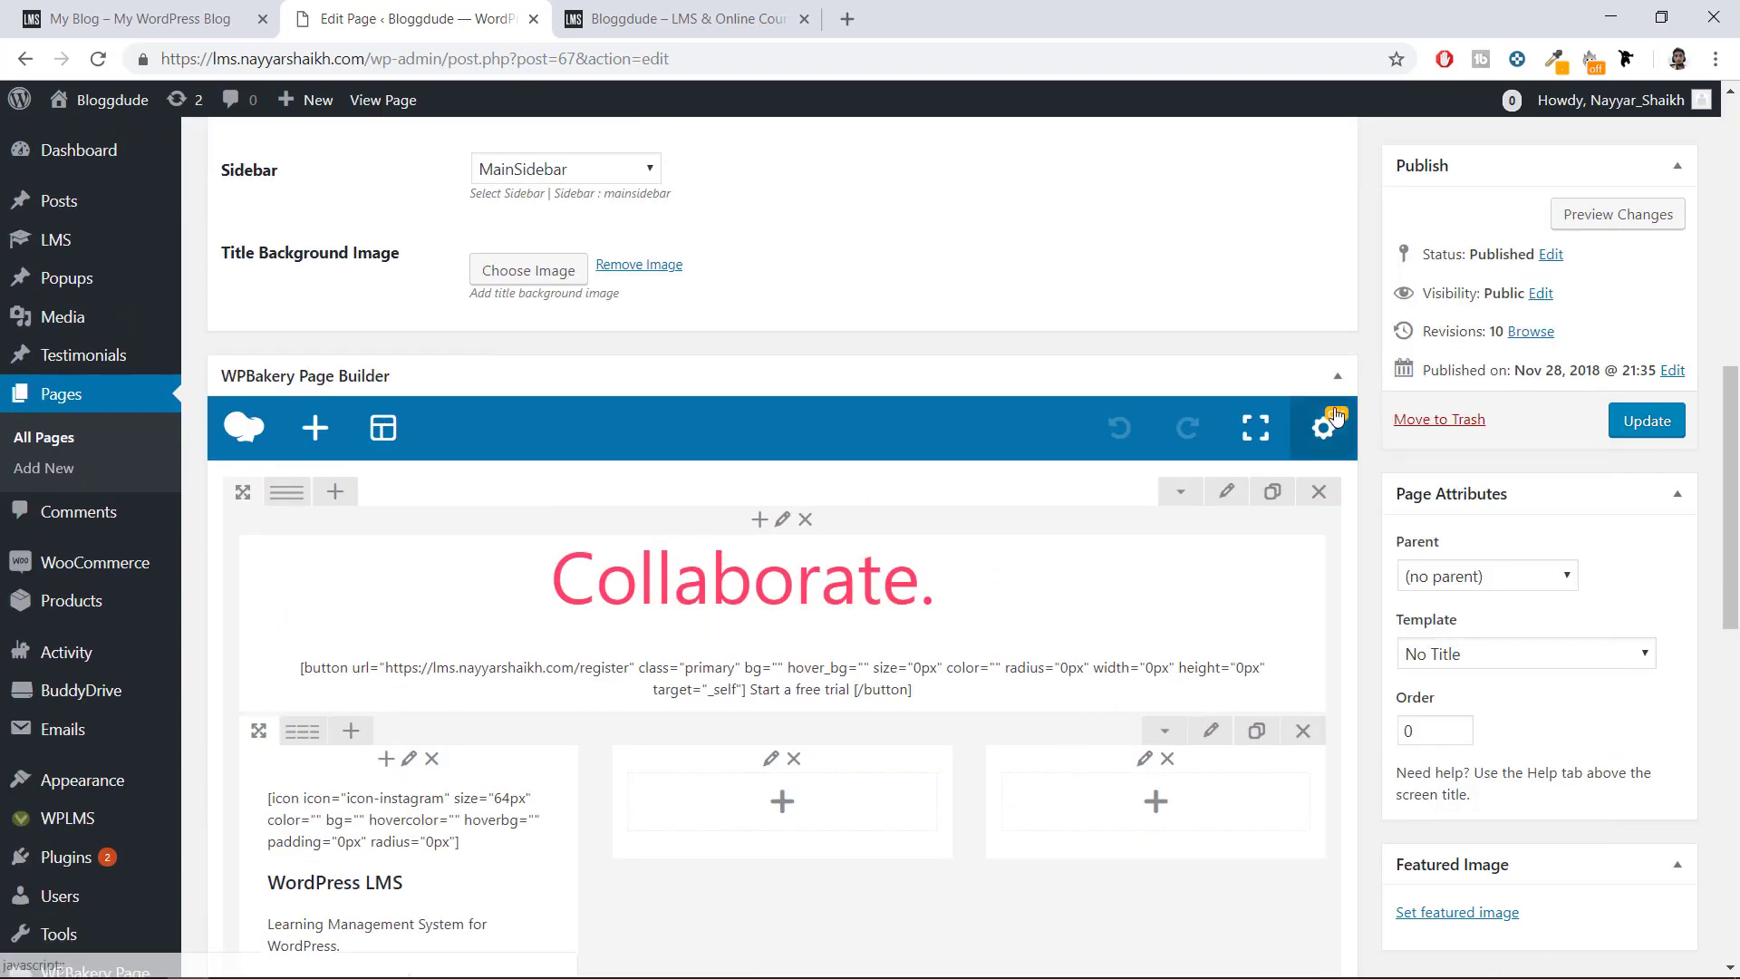
click(1323, 427)
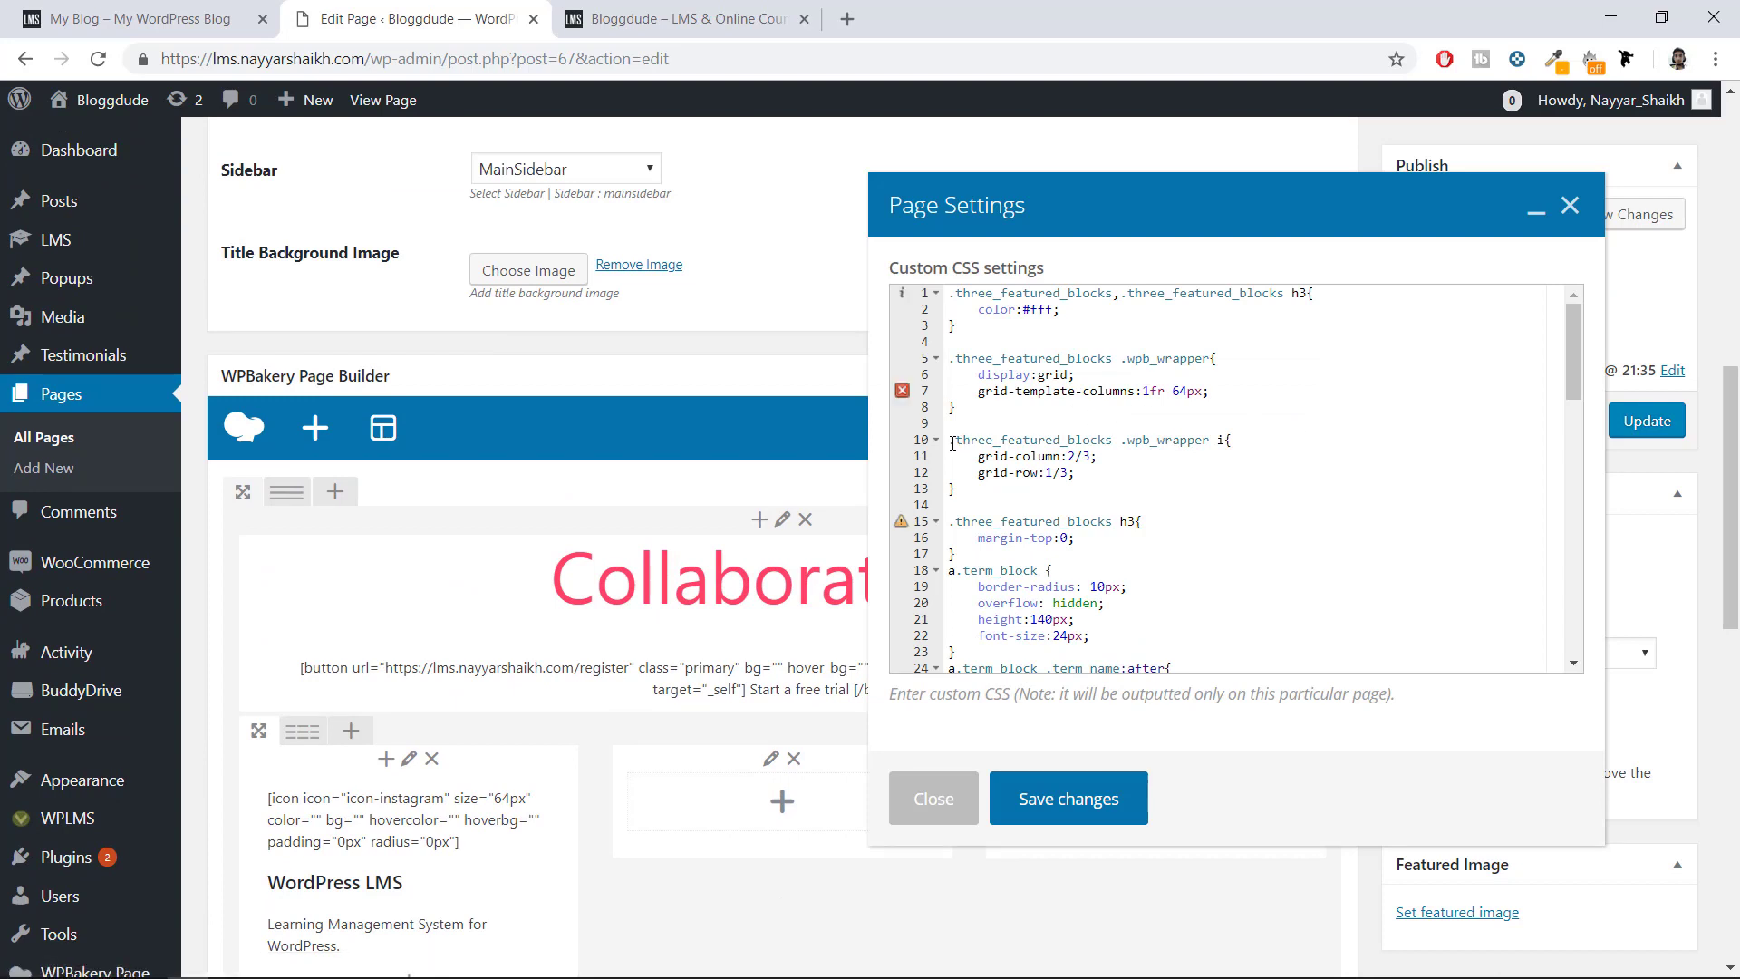
drag(951, 443, 988, 456)
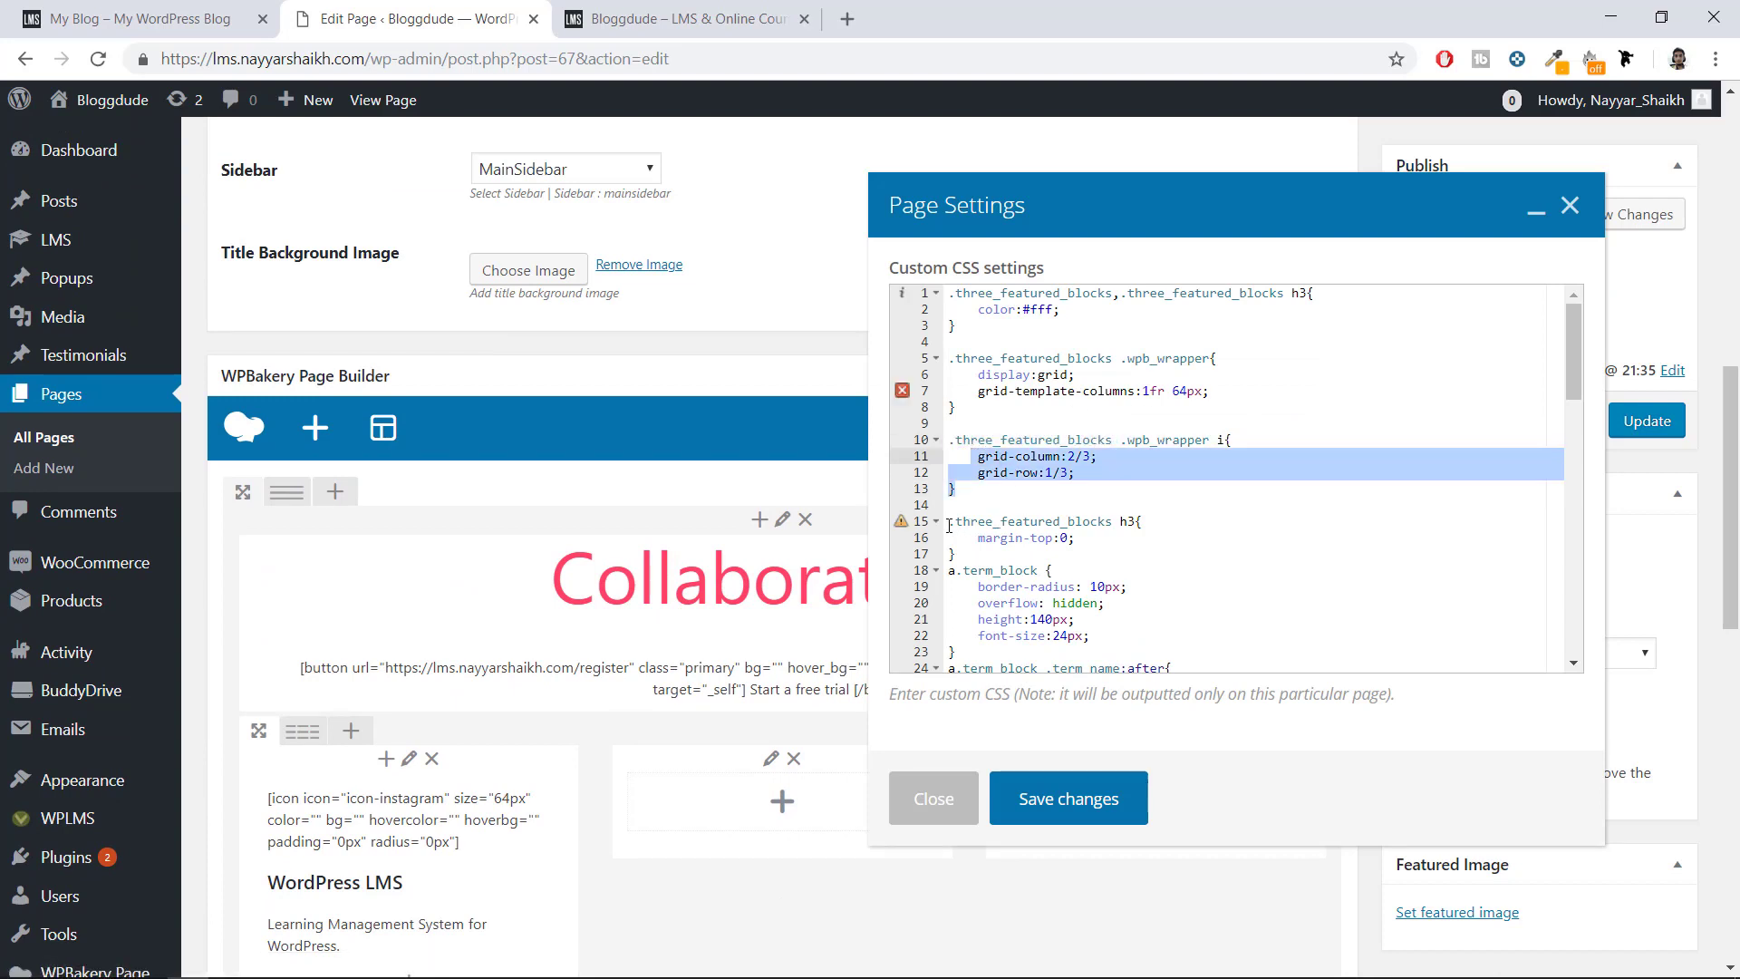
mouse_move(950, 525)
mouse_down()
mouse_move(1117, 523)
mouse_move(978, 540)
mouse_up()
scroll(1008, 547, down, 1)
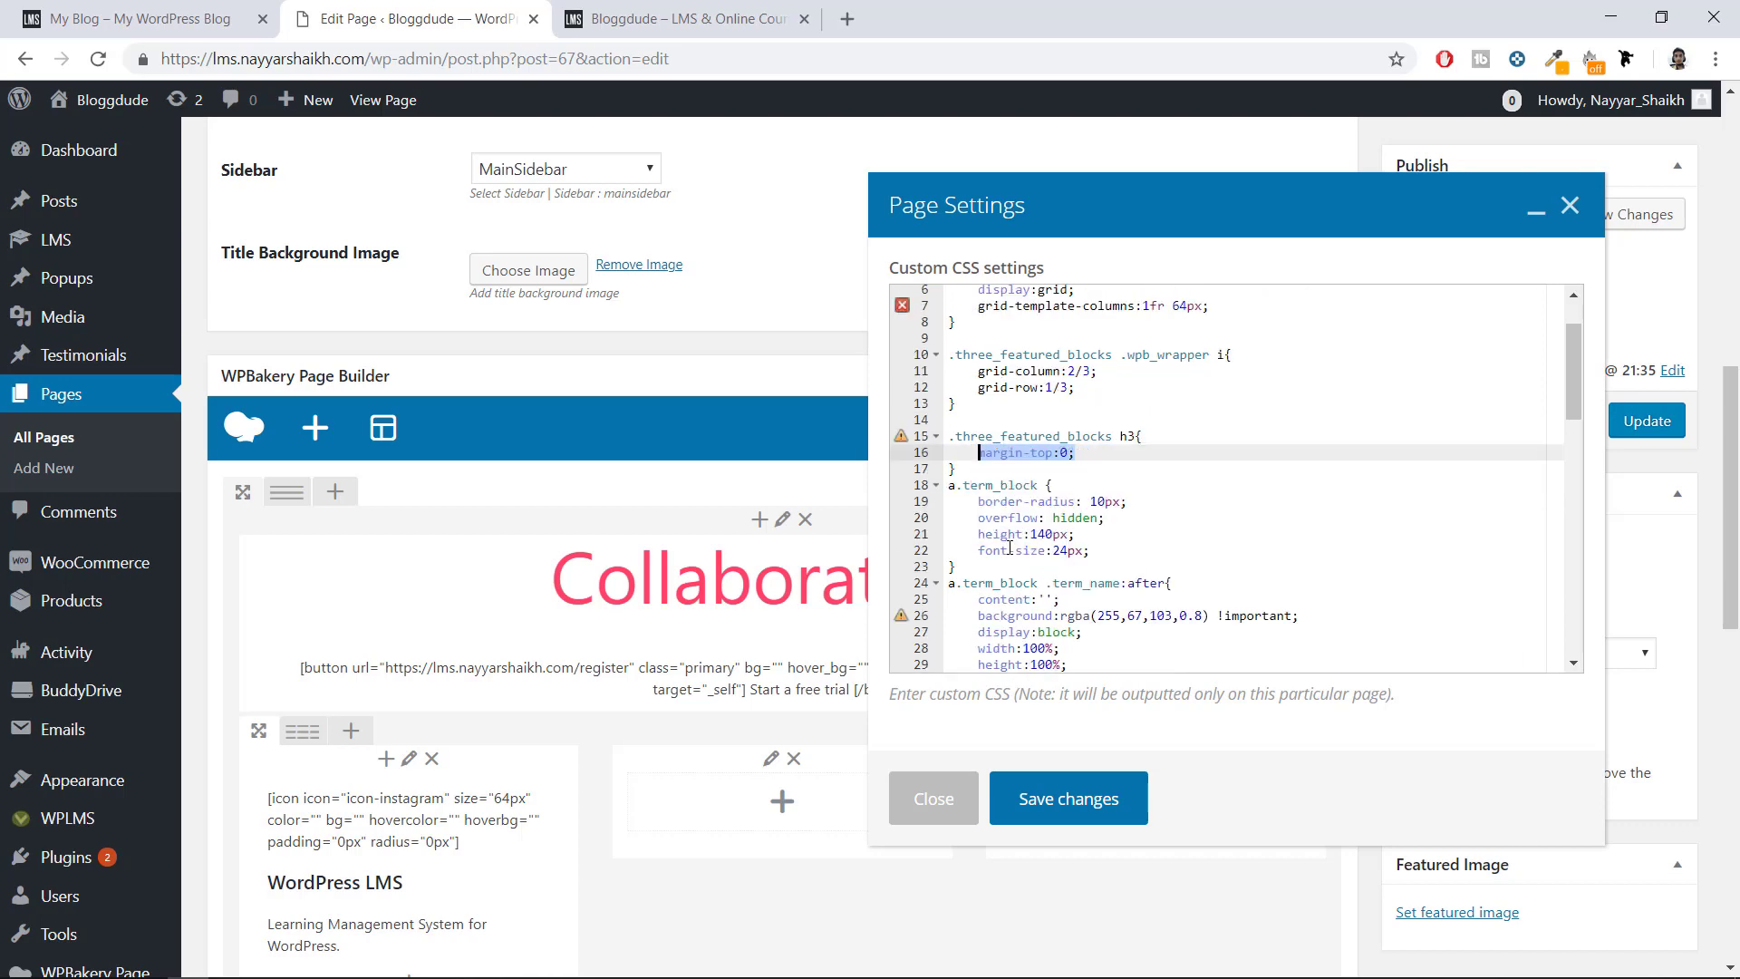
scroll(1009, 547, down, 1)
scroll(1042, 512, down, 2)
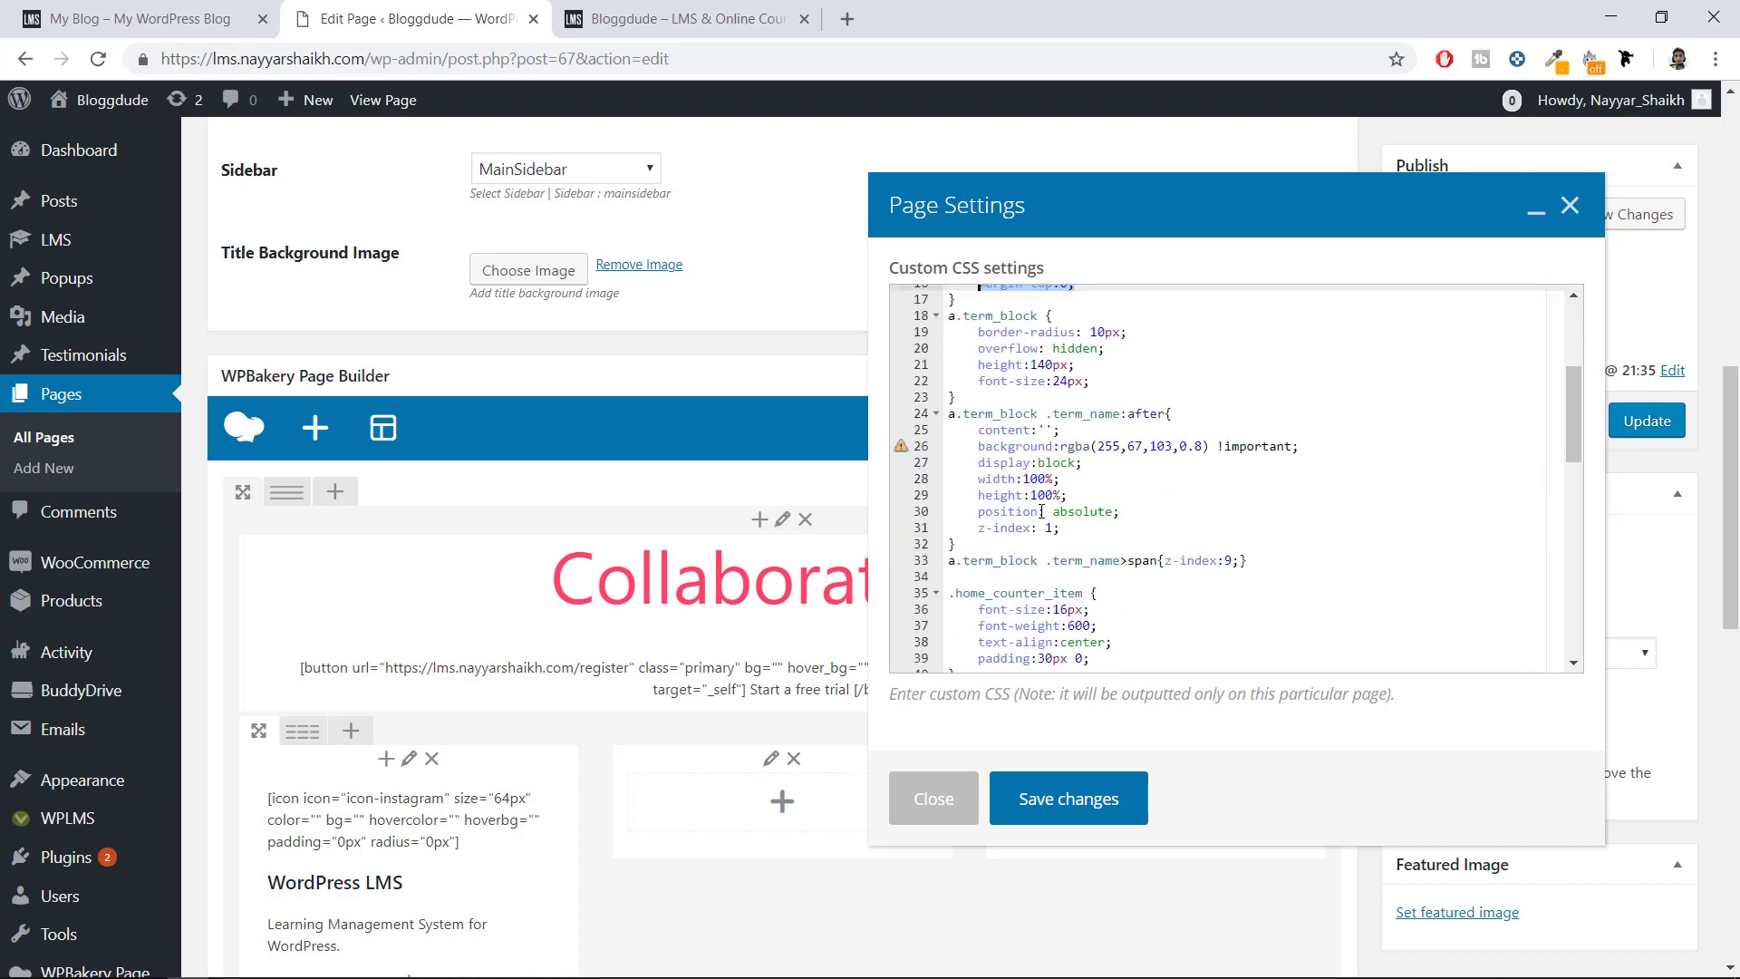
scroll(1103, 548, down, 2)
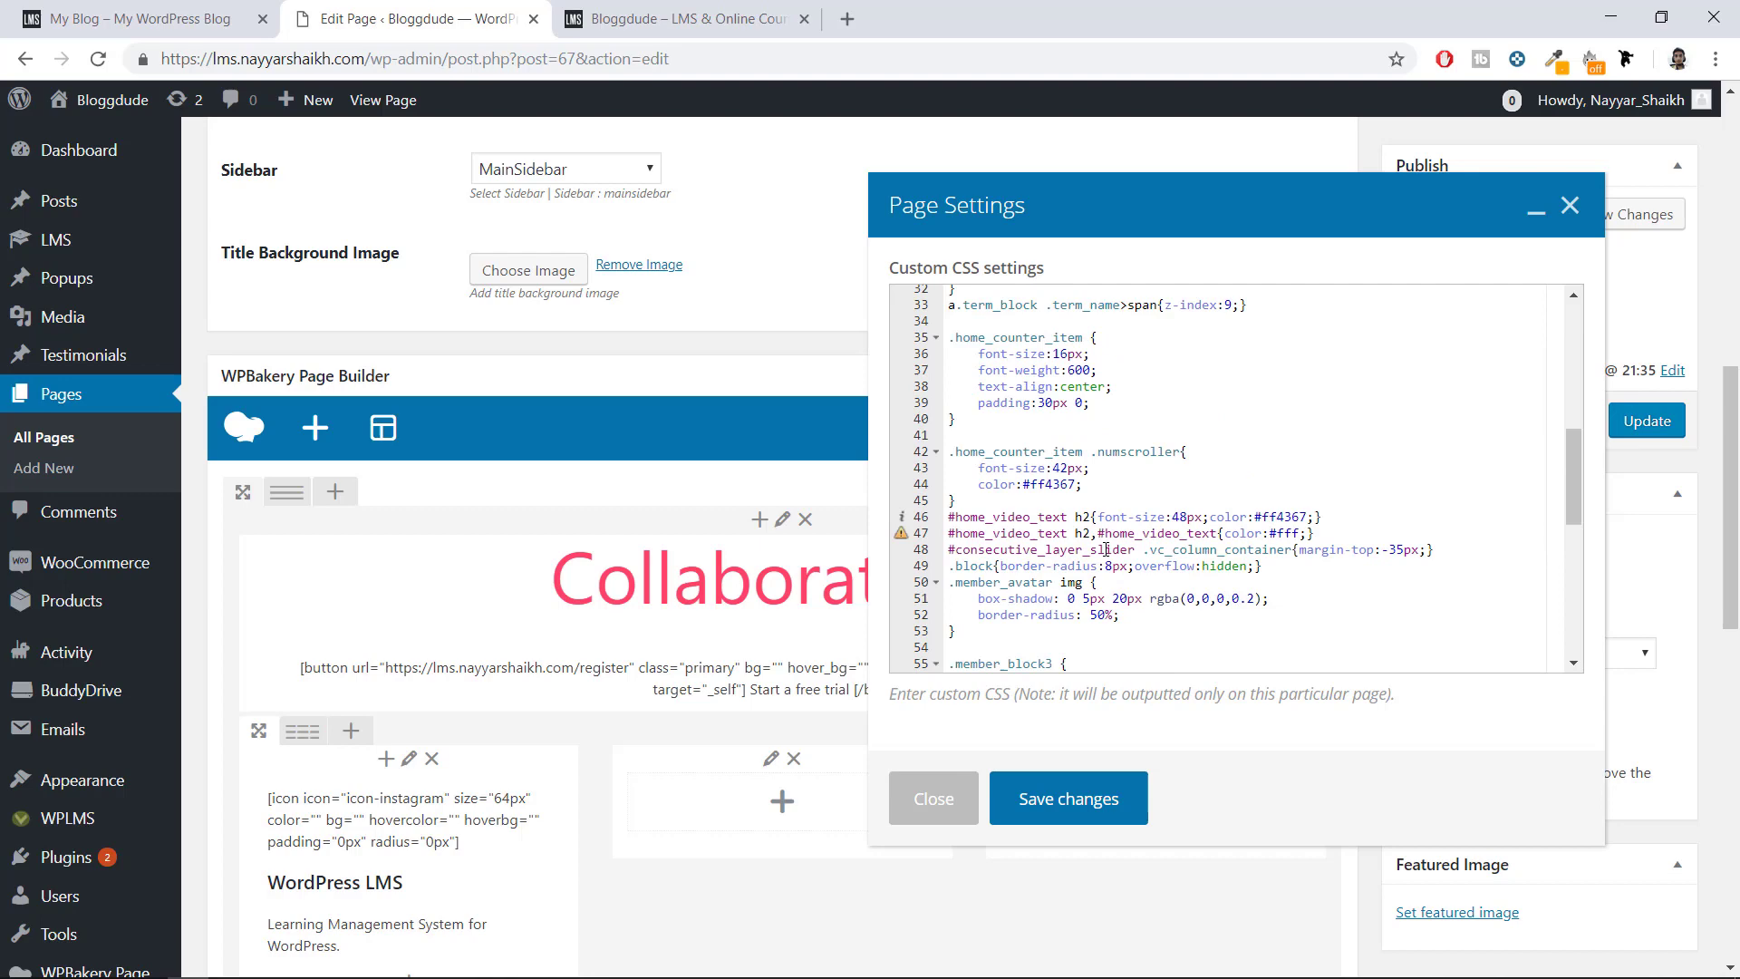
click(934, 798)
- Inspect the WordPress LMS heading on the live homepage
click(657, 11)
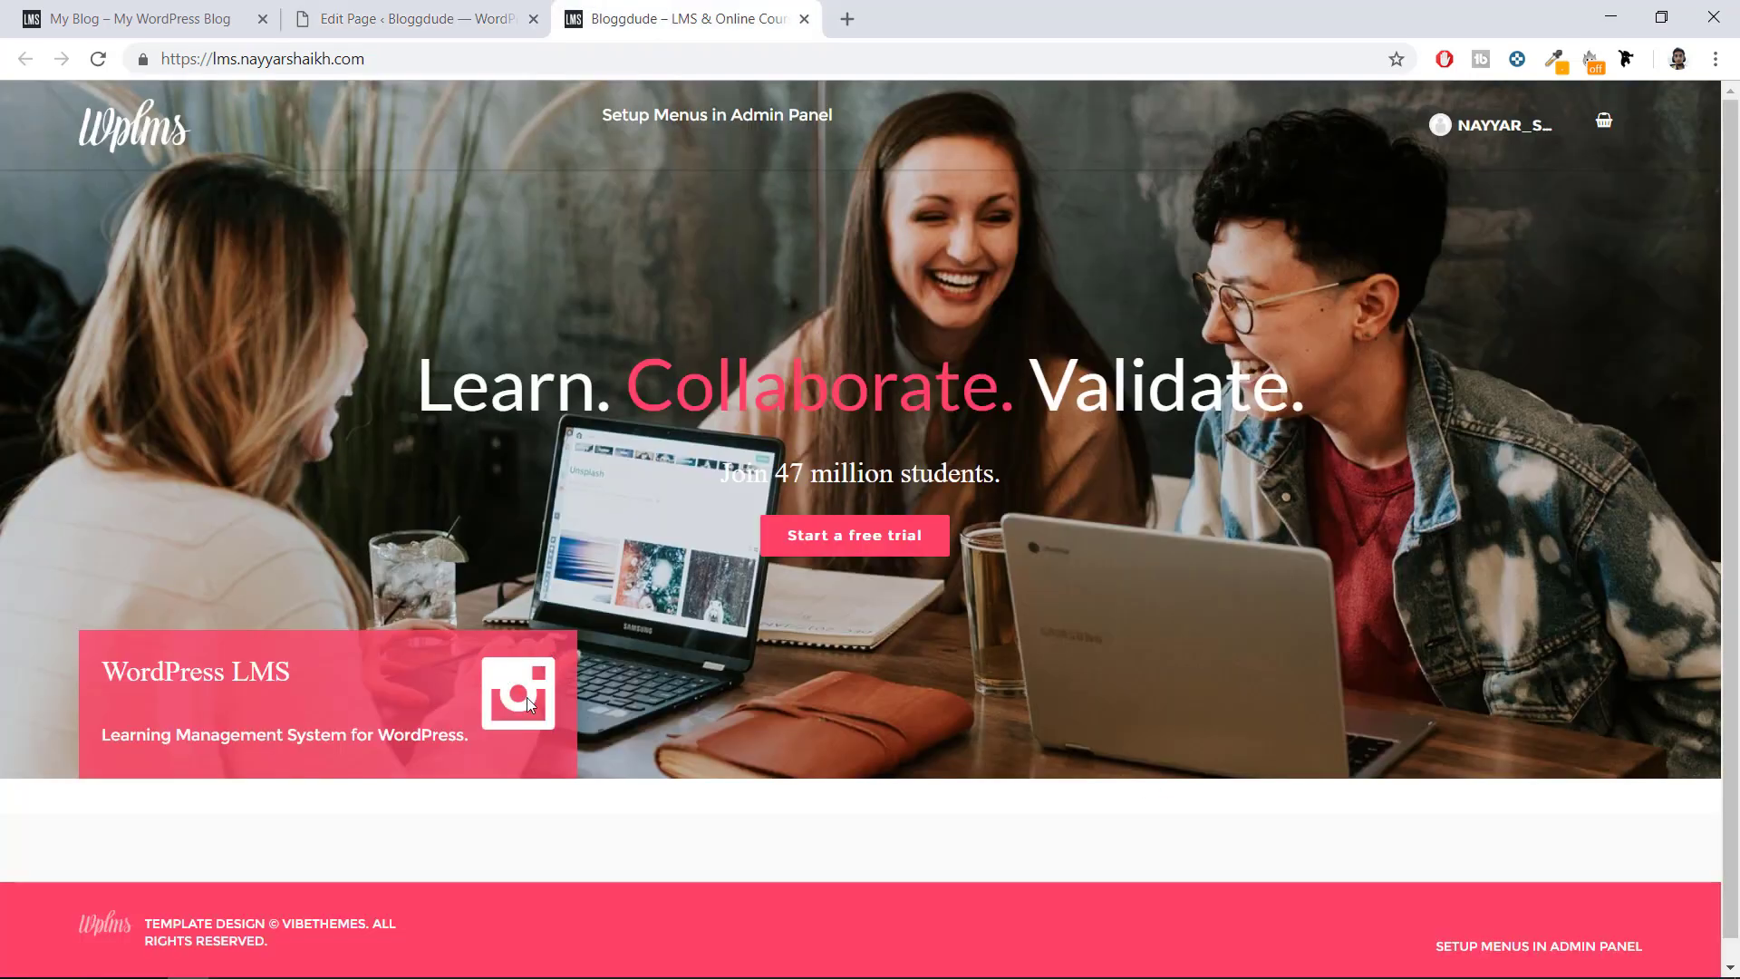
drag(102, 671, 317, 698)
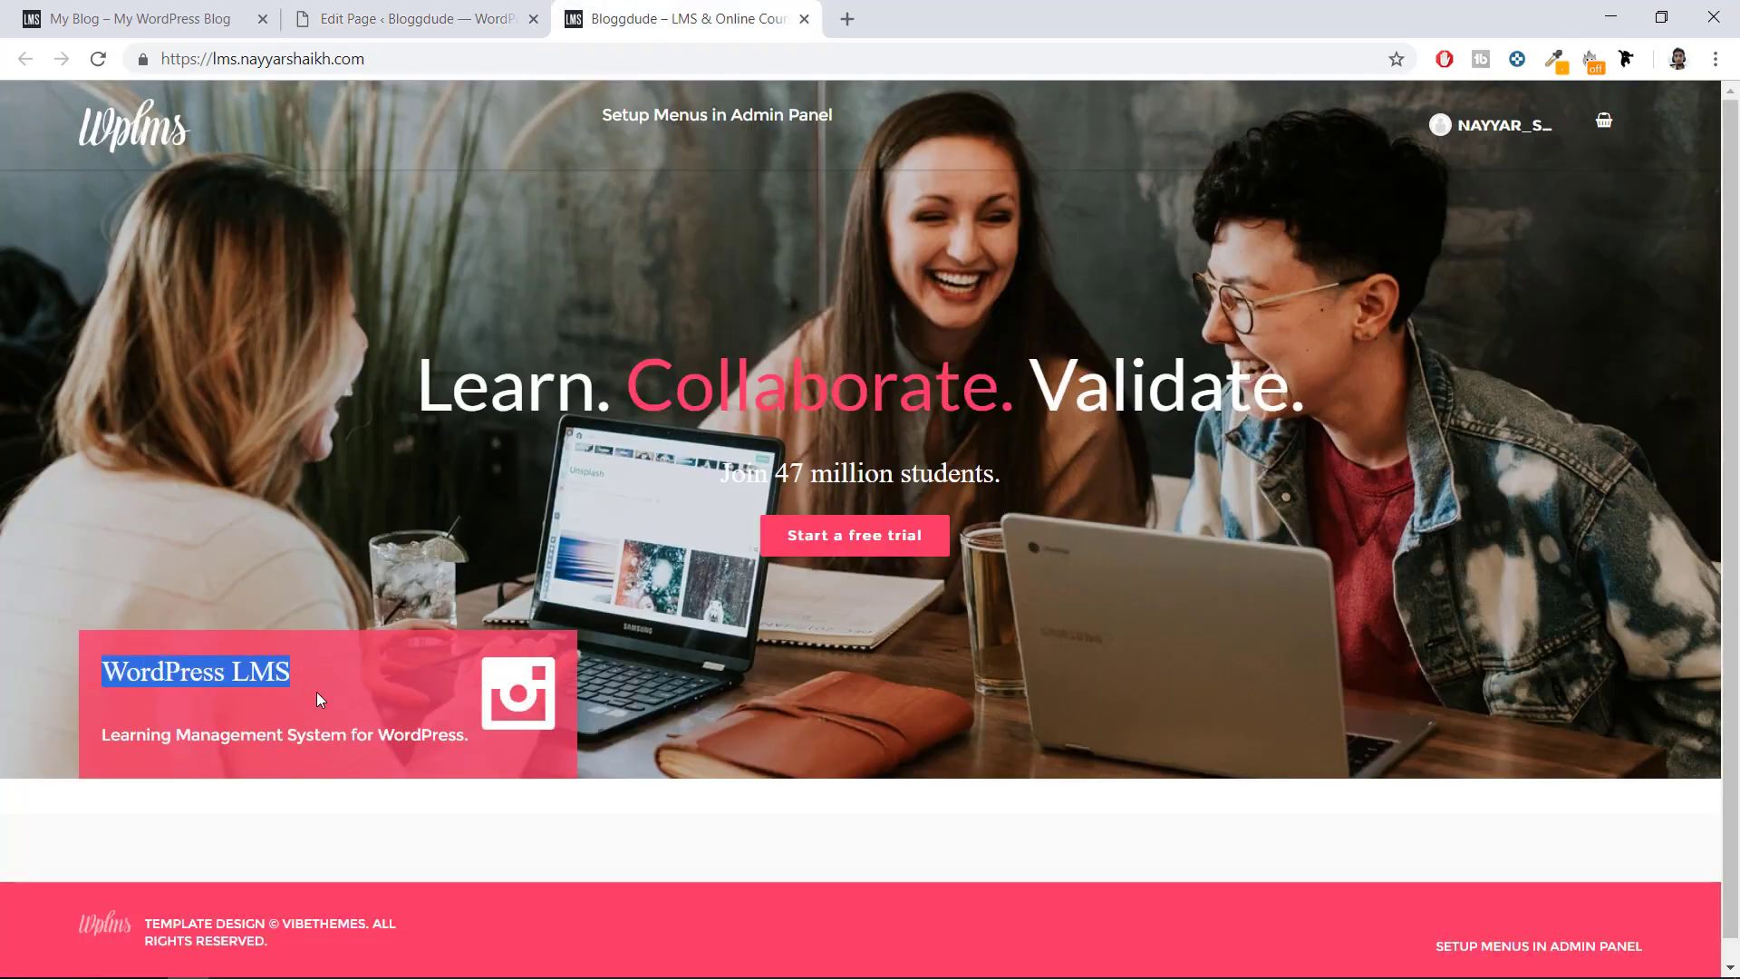
click(435, 689)
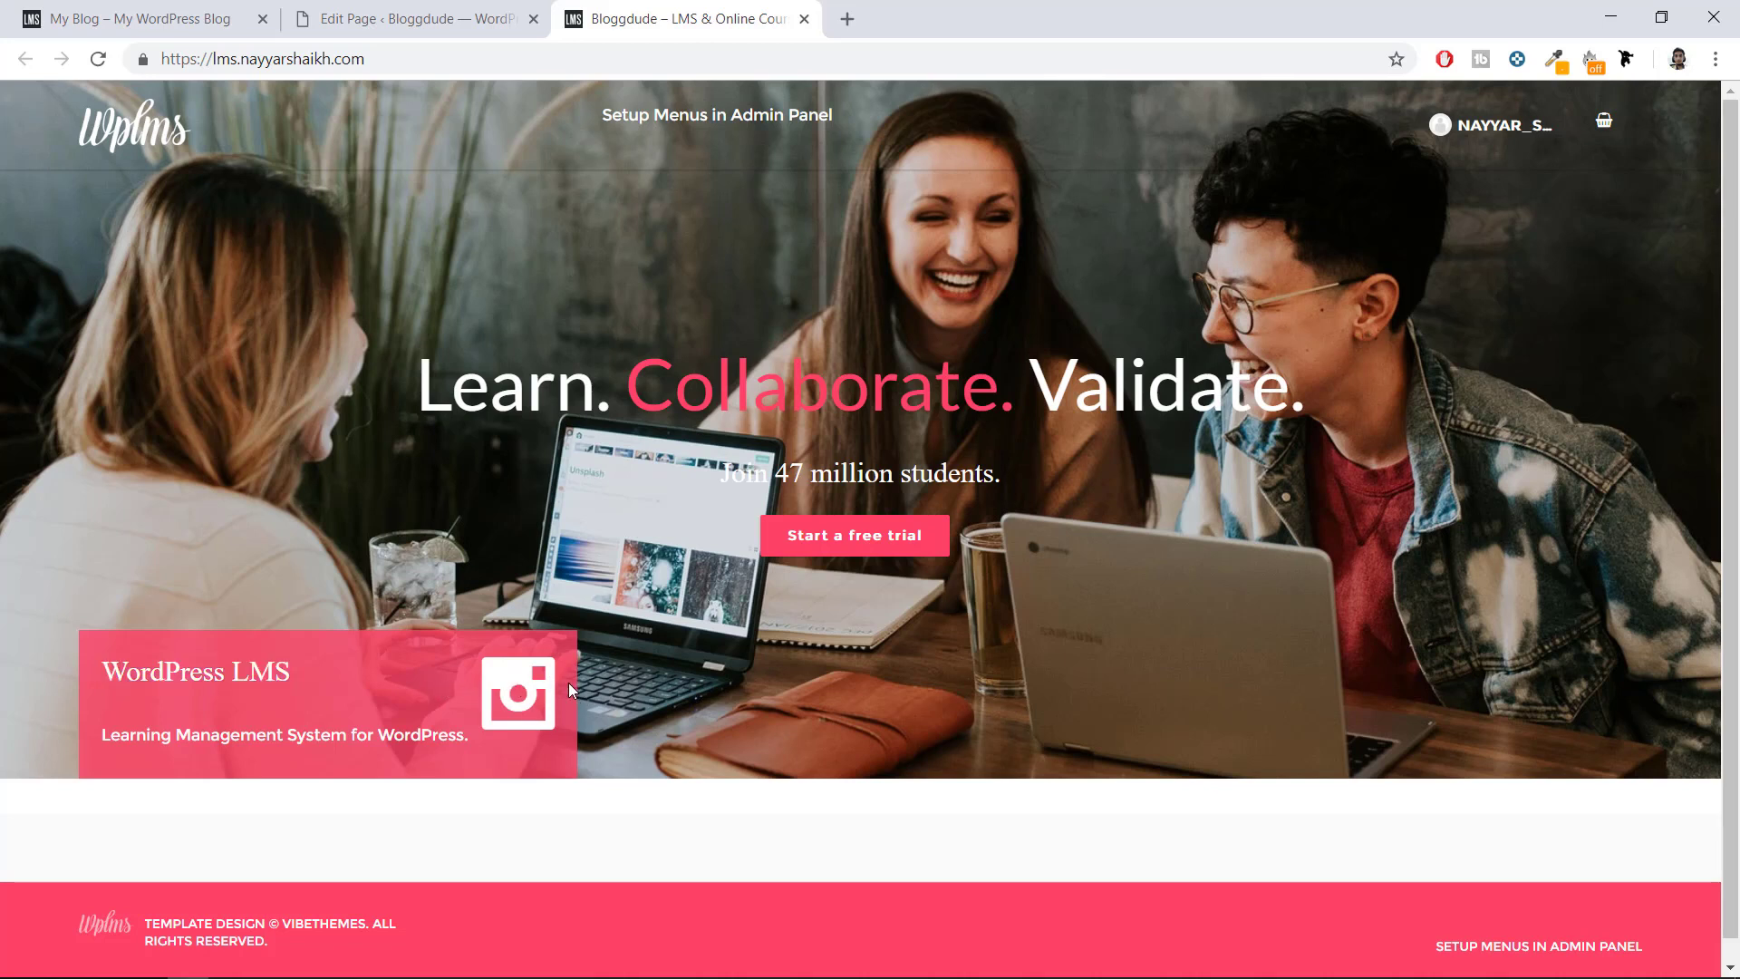
click(421, 18)
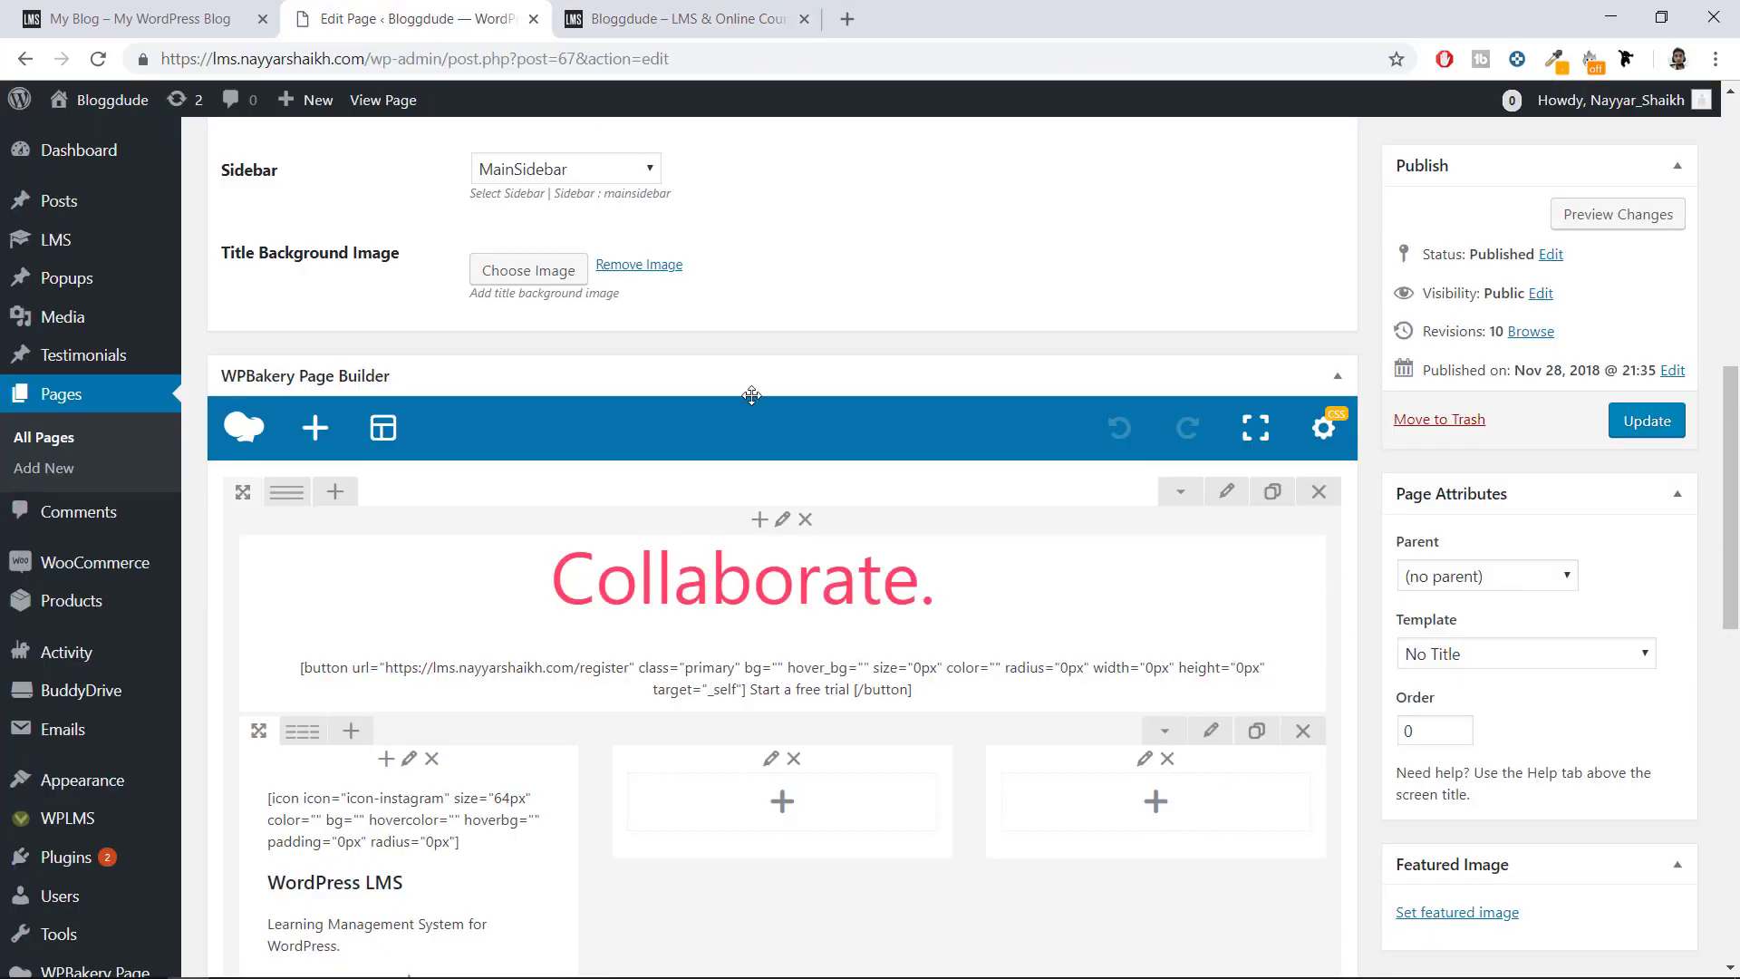
- Clone the WordPress LMS text block twice and move the copies into the middle and right columns
scroll(770, 476, down, 1)
scroll(770, 476, down, 3)
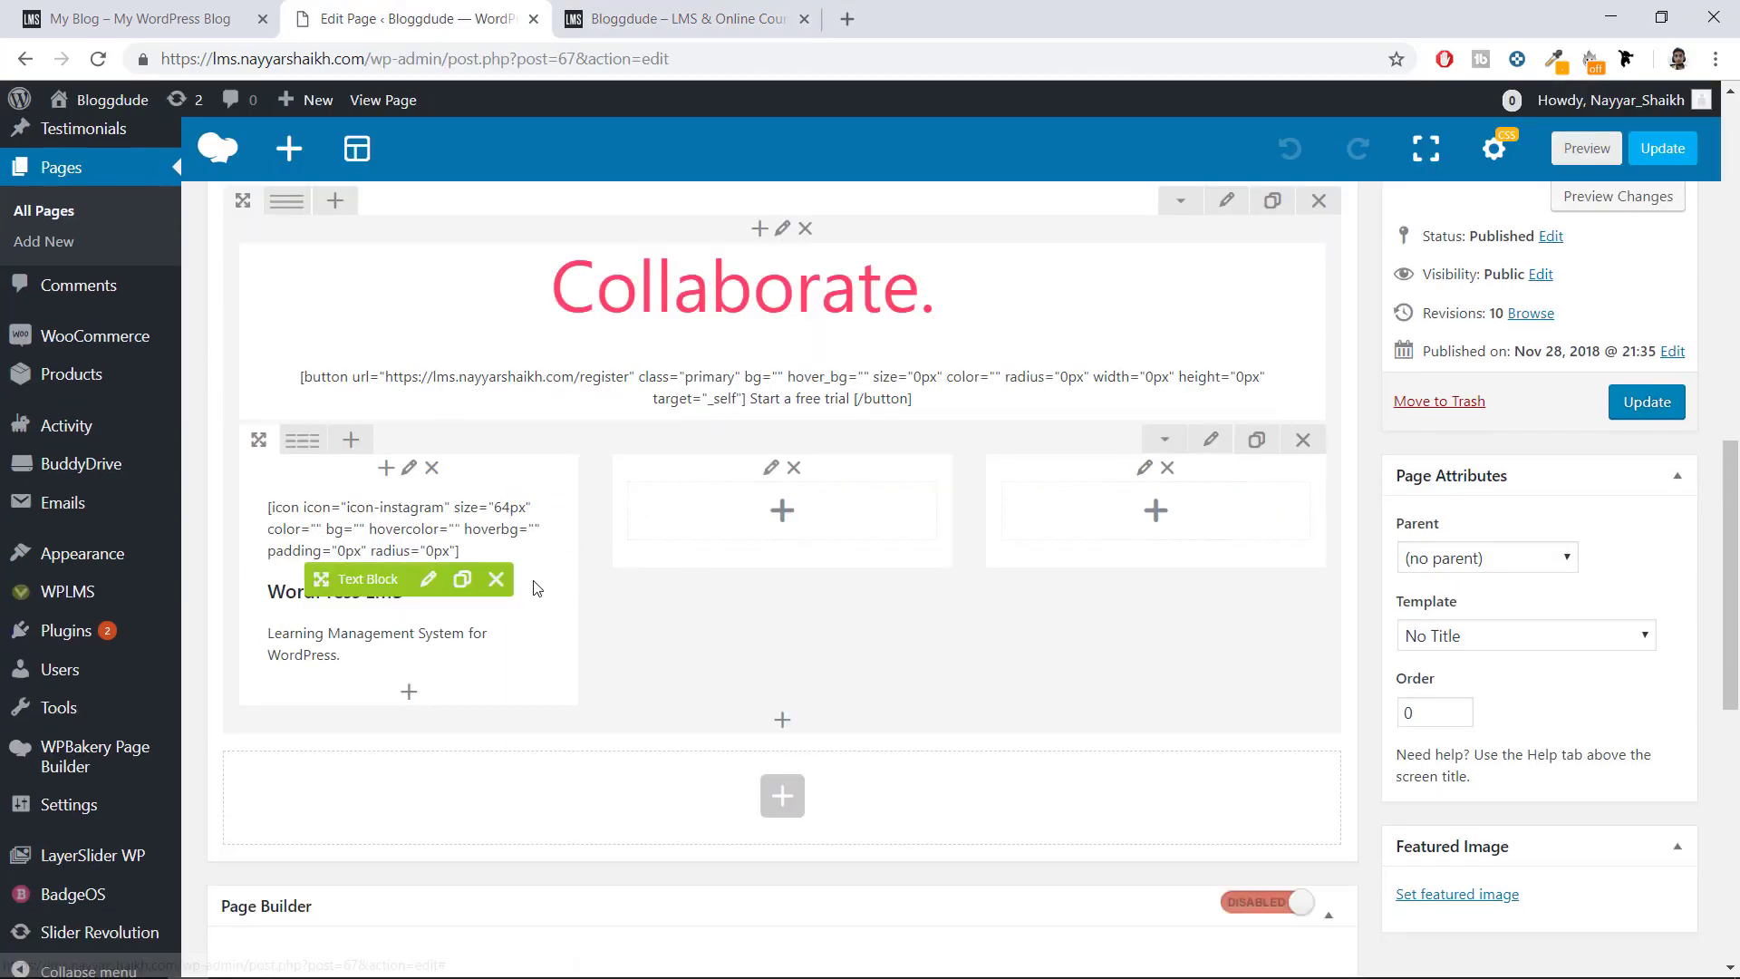
click(463, 580)
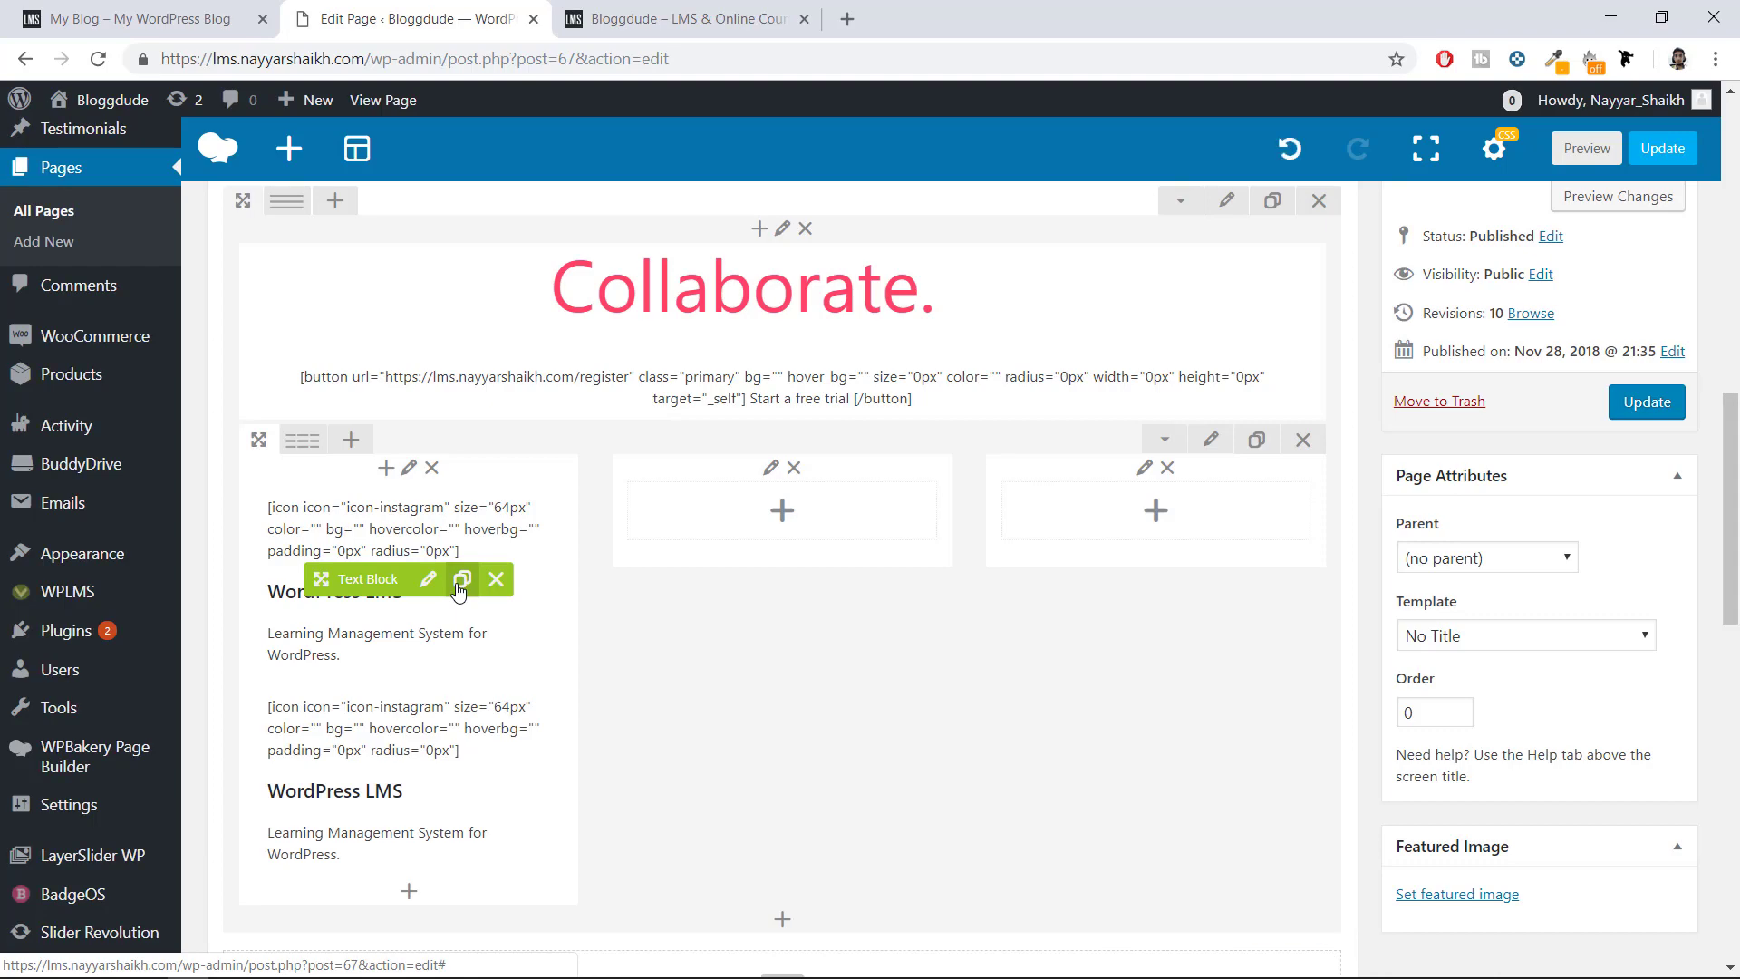
click(462, 580)
drag(388, 567, 766, 535)
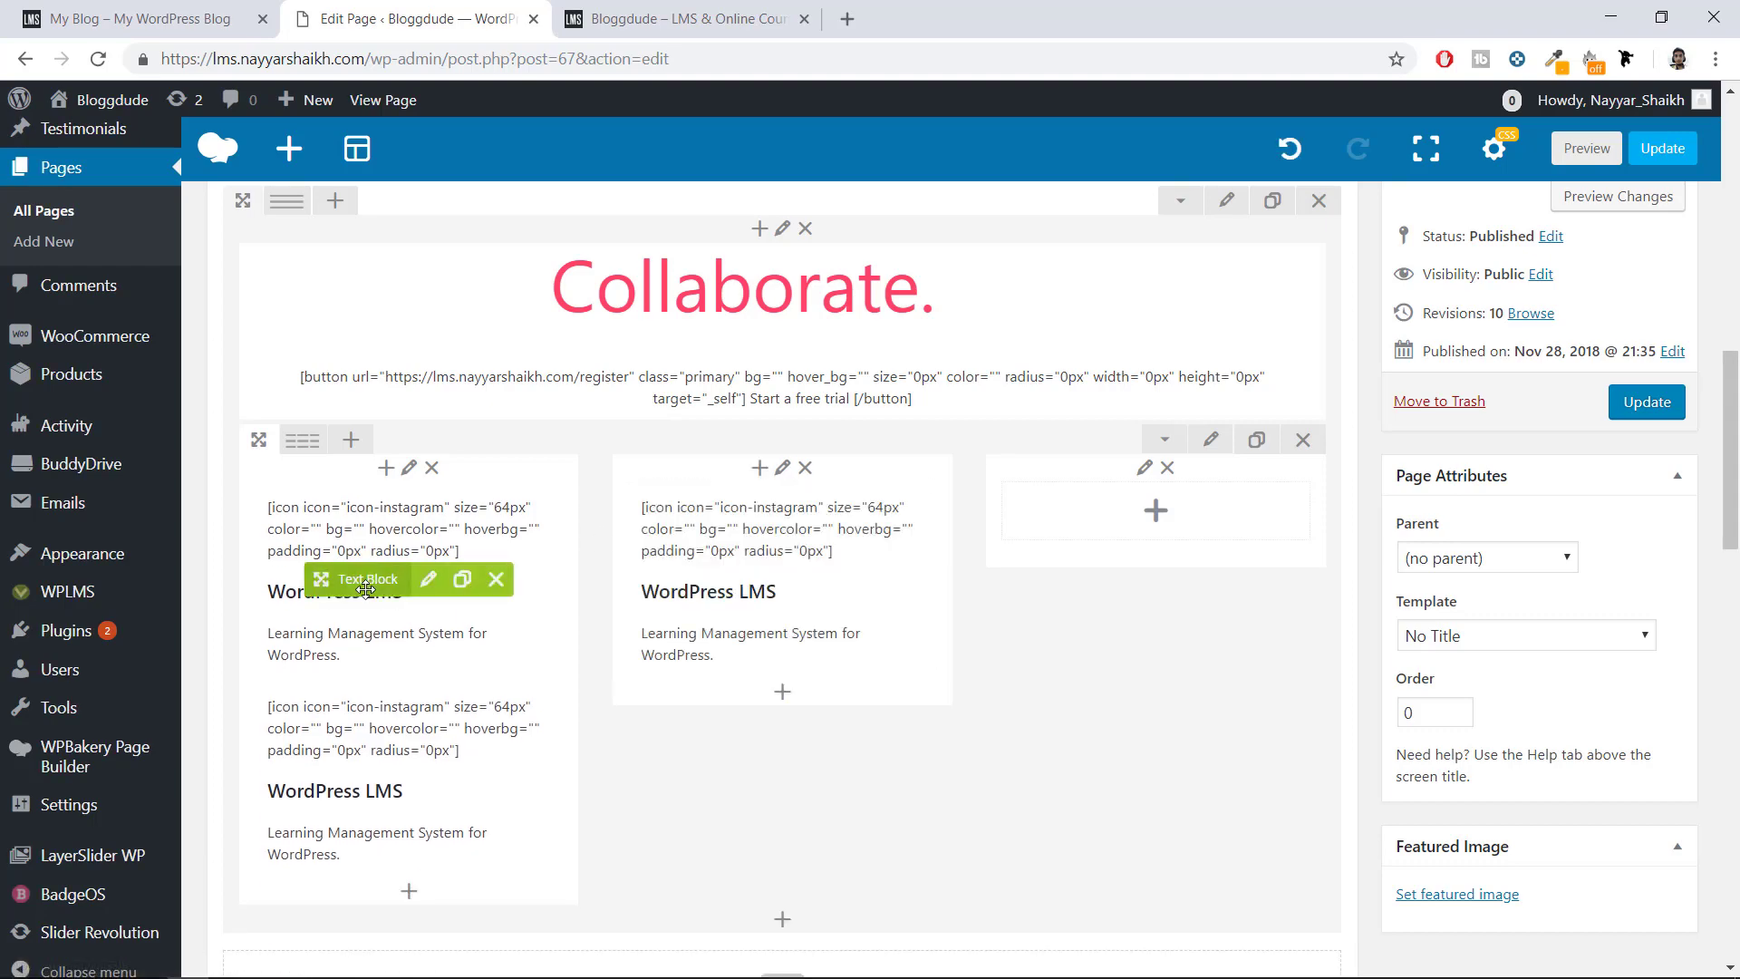
drag(366, 585, 1129, 743)
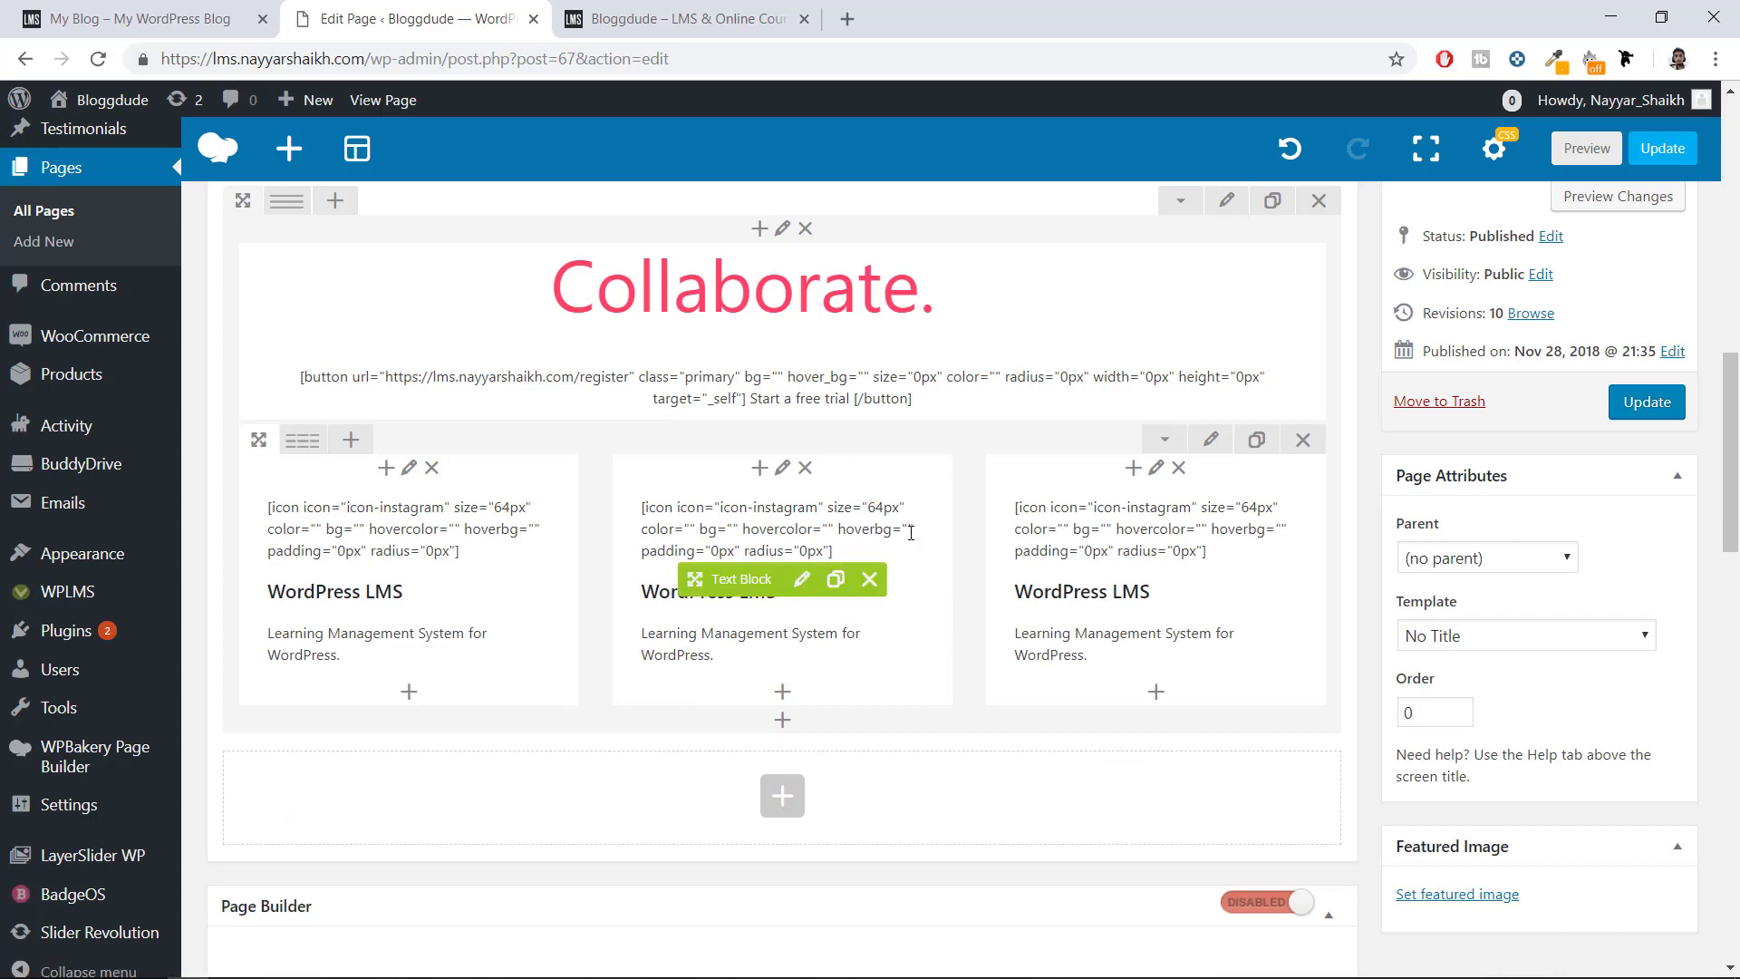
- Compare with the reference lms2 homepage's WordPress LMS and Social Network headings
click(136, 19)
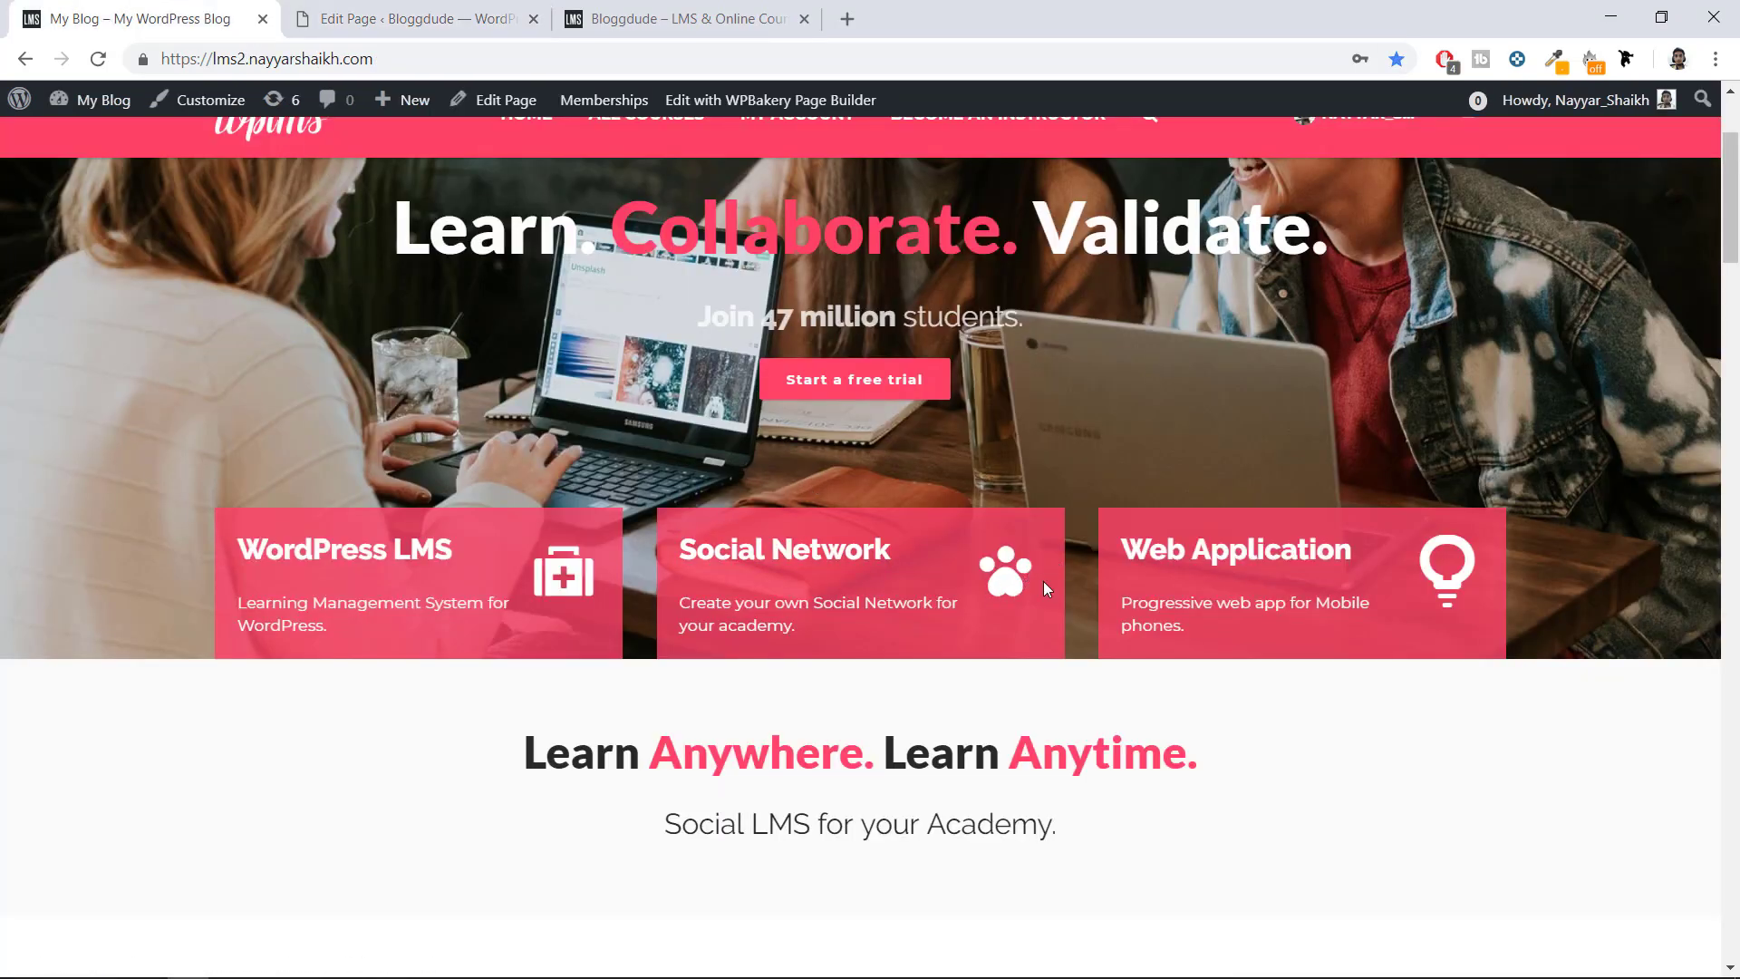
click(409, 18)
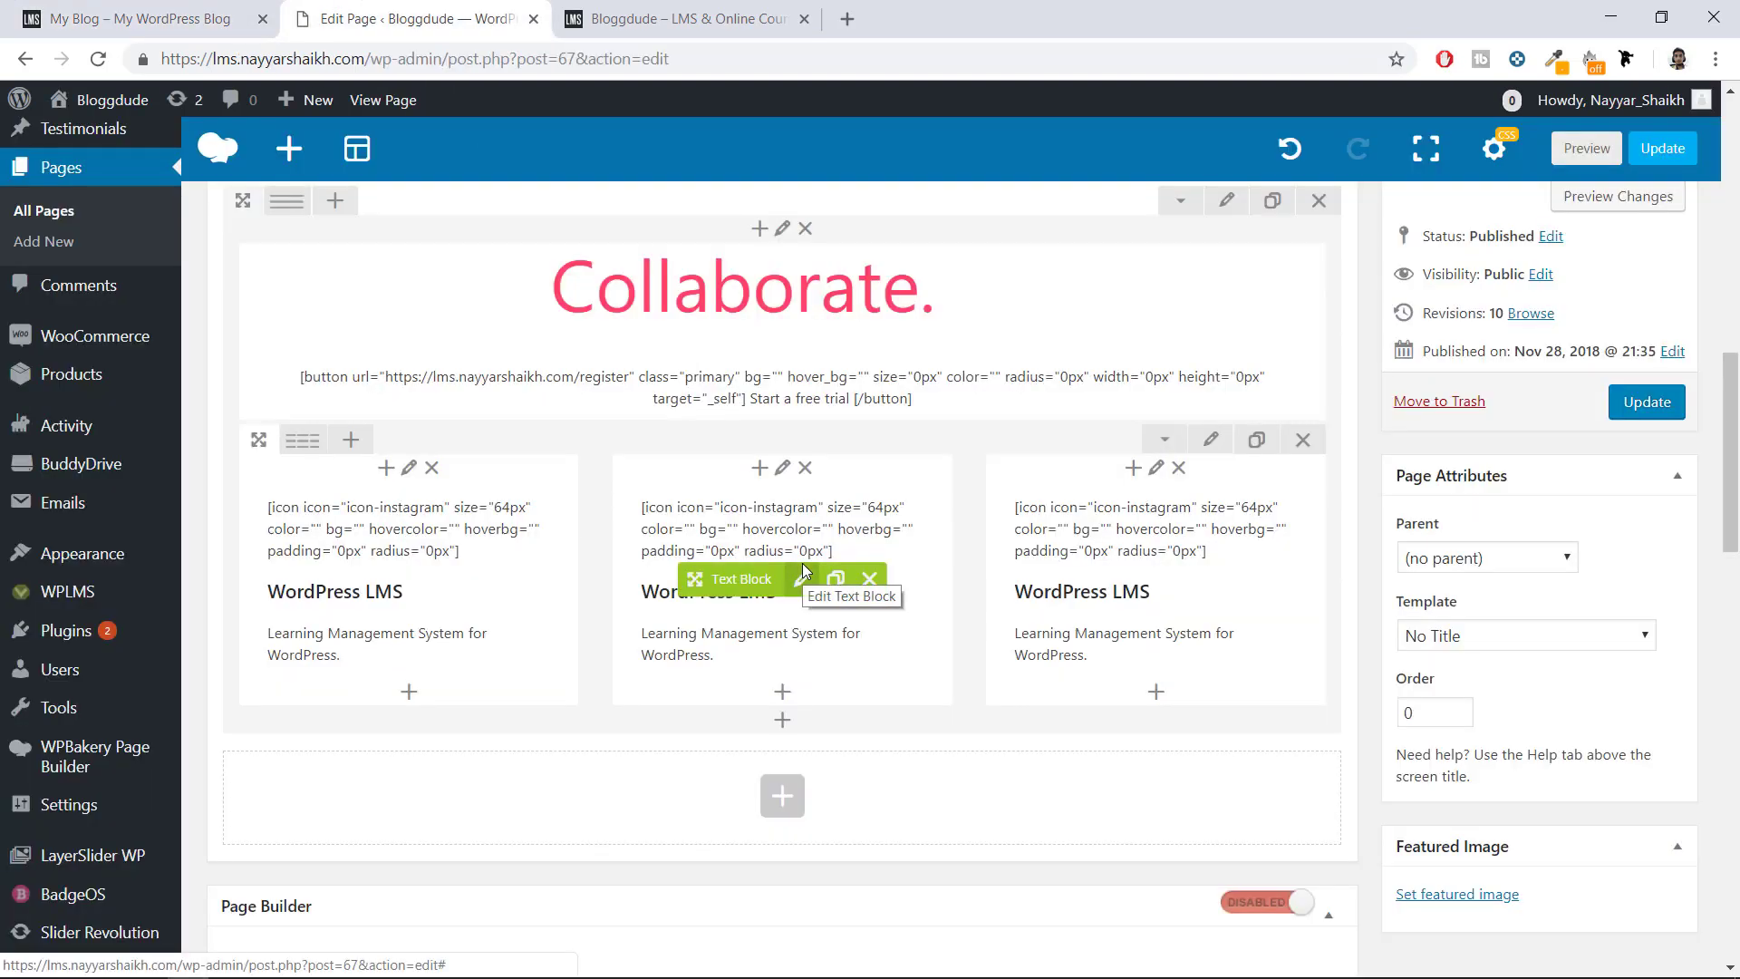
click(136, 19)
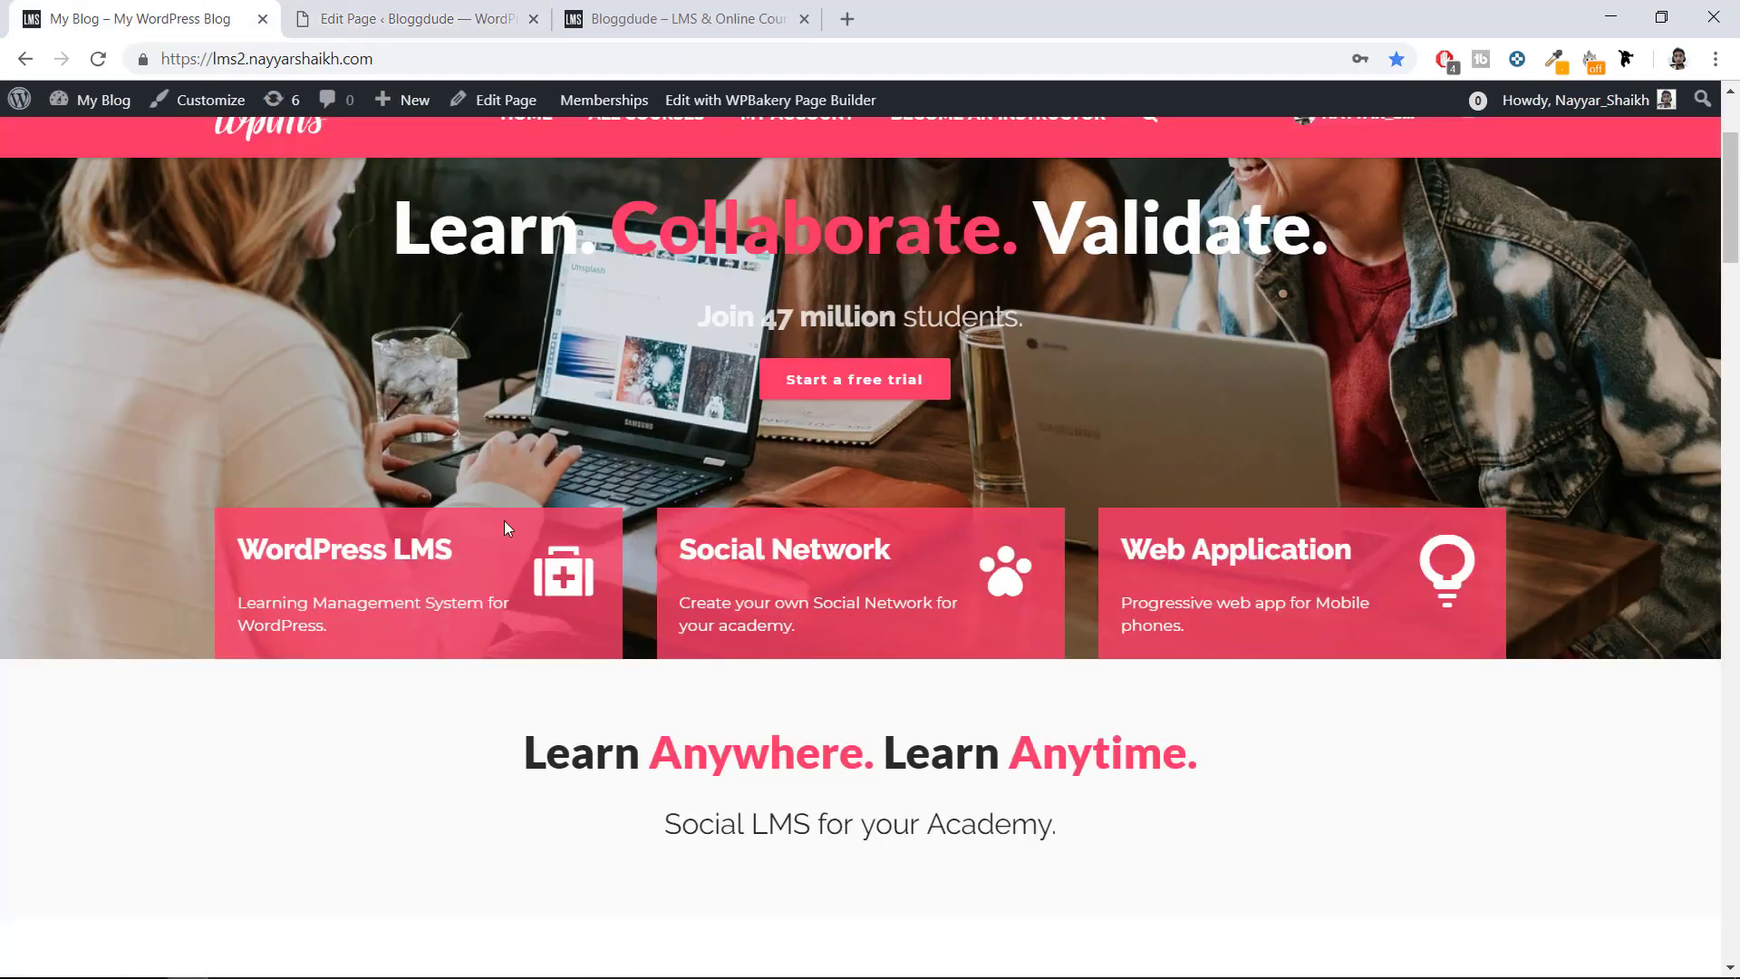
drag(220, 527, 222, 530)
drag(893, 542, 676, 537)
click(462, 13)
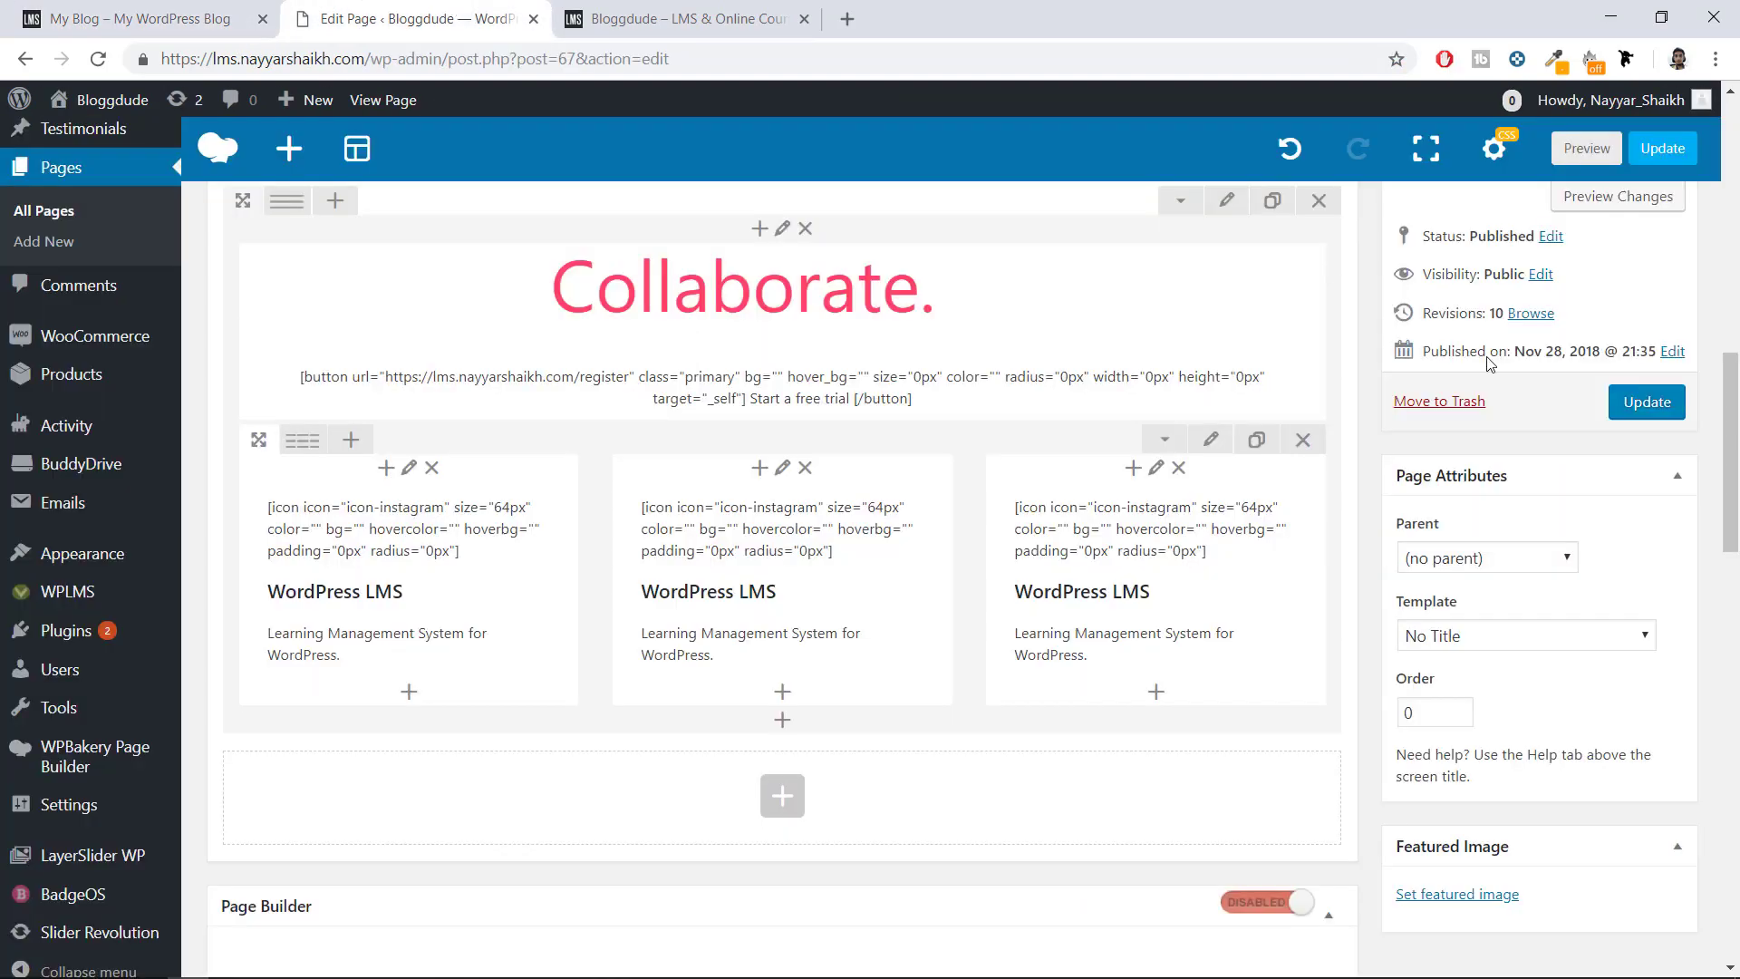
- Update the page and reload the live homepage showing three pink blocks
click(1647, 410)
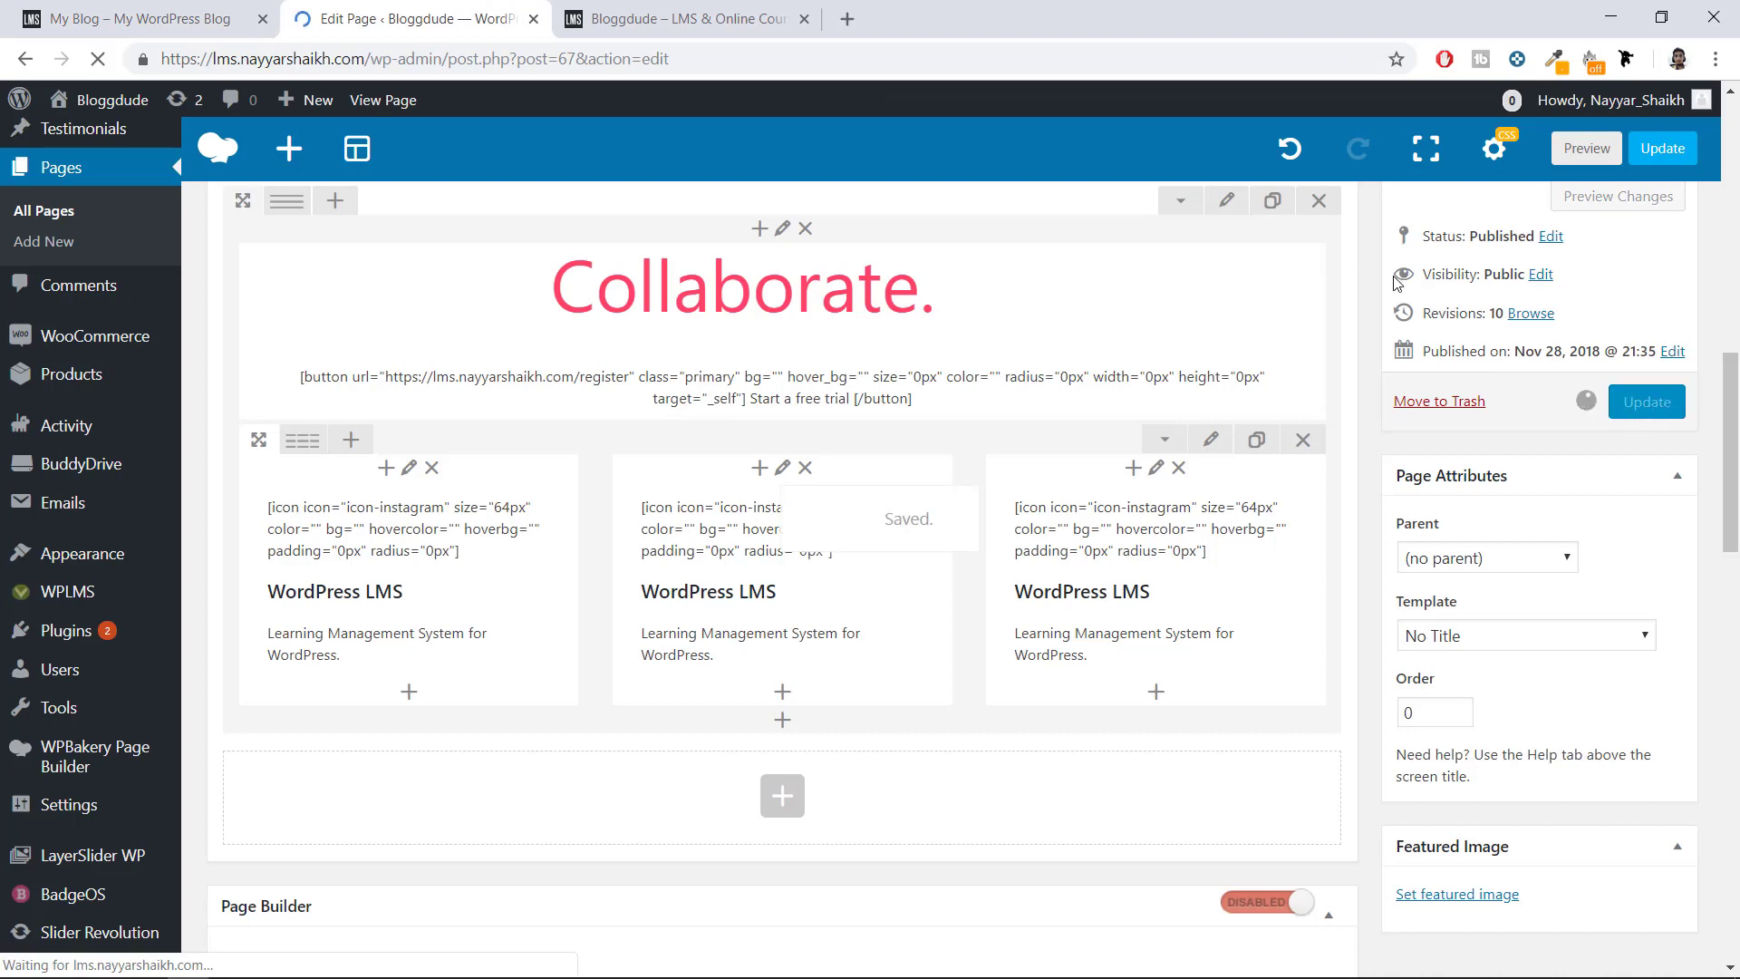
click(689, 18)
click(98, 59)
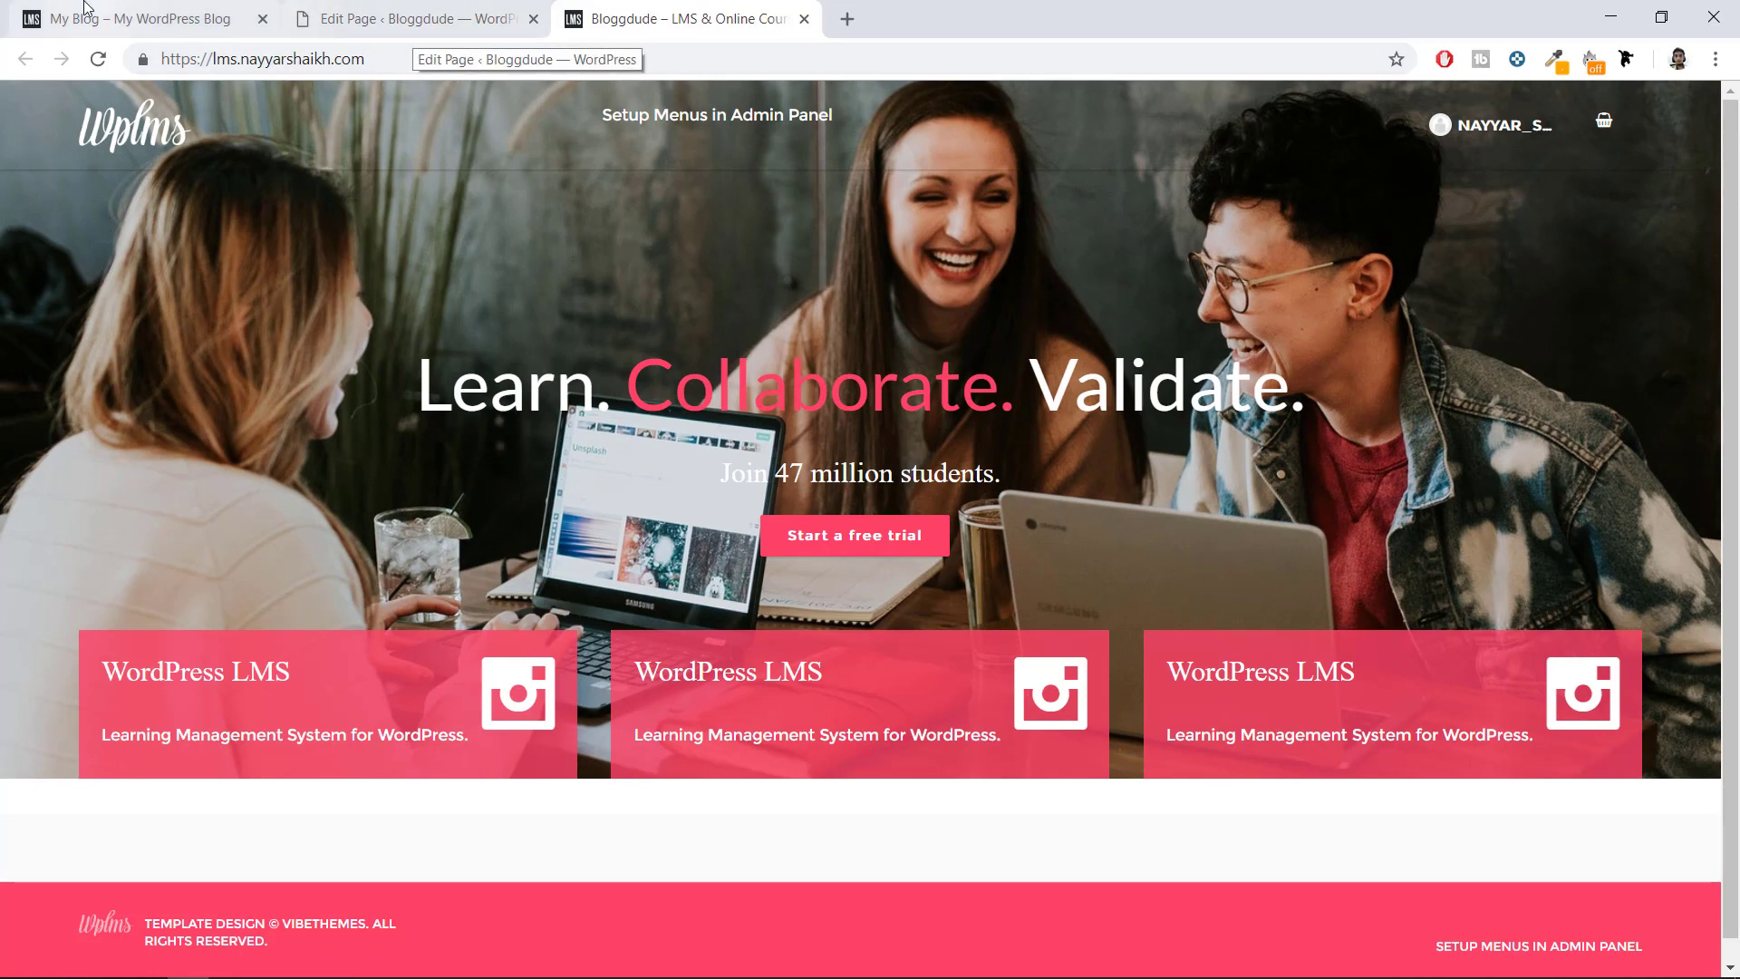
- Find the 'Learn Anywhere. Learn Anytime.' heading on the reference lms2 site
key(ctrl+1)
scroll(1083, 420, down, 3)
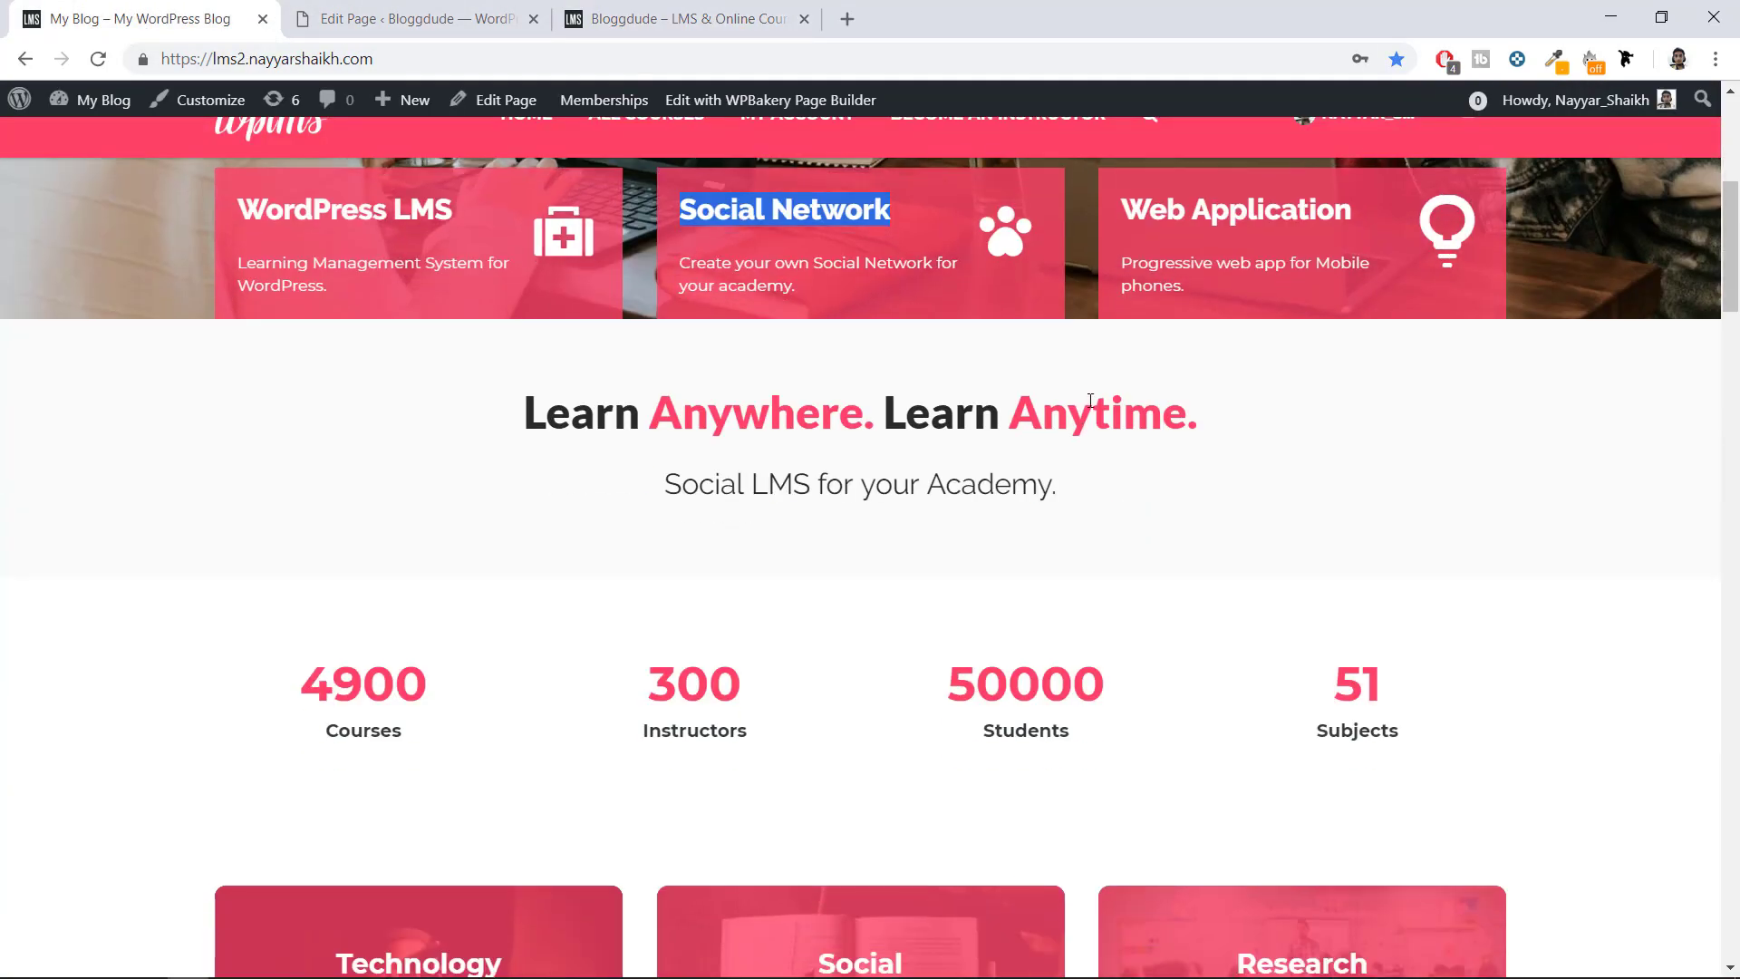
scroll(1138, 393, up, 5)
click(1139, 393)
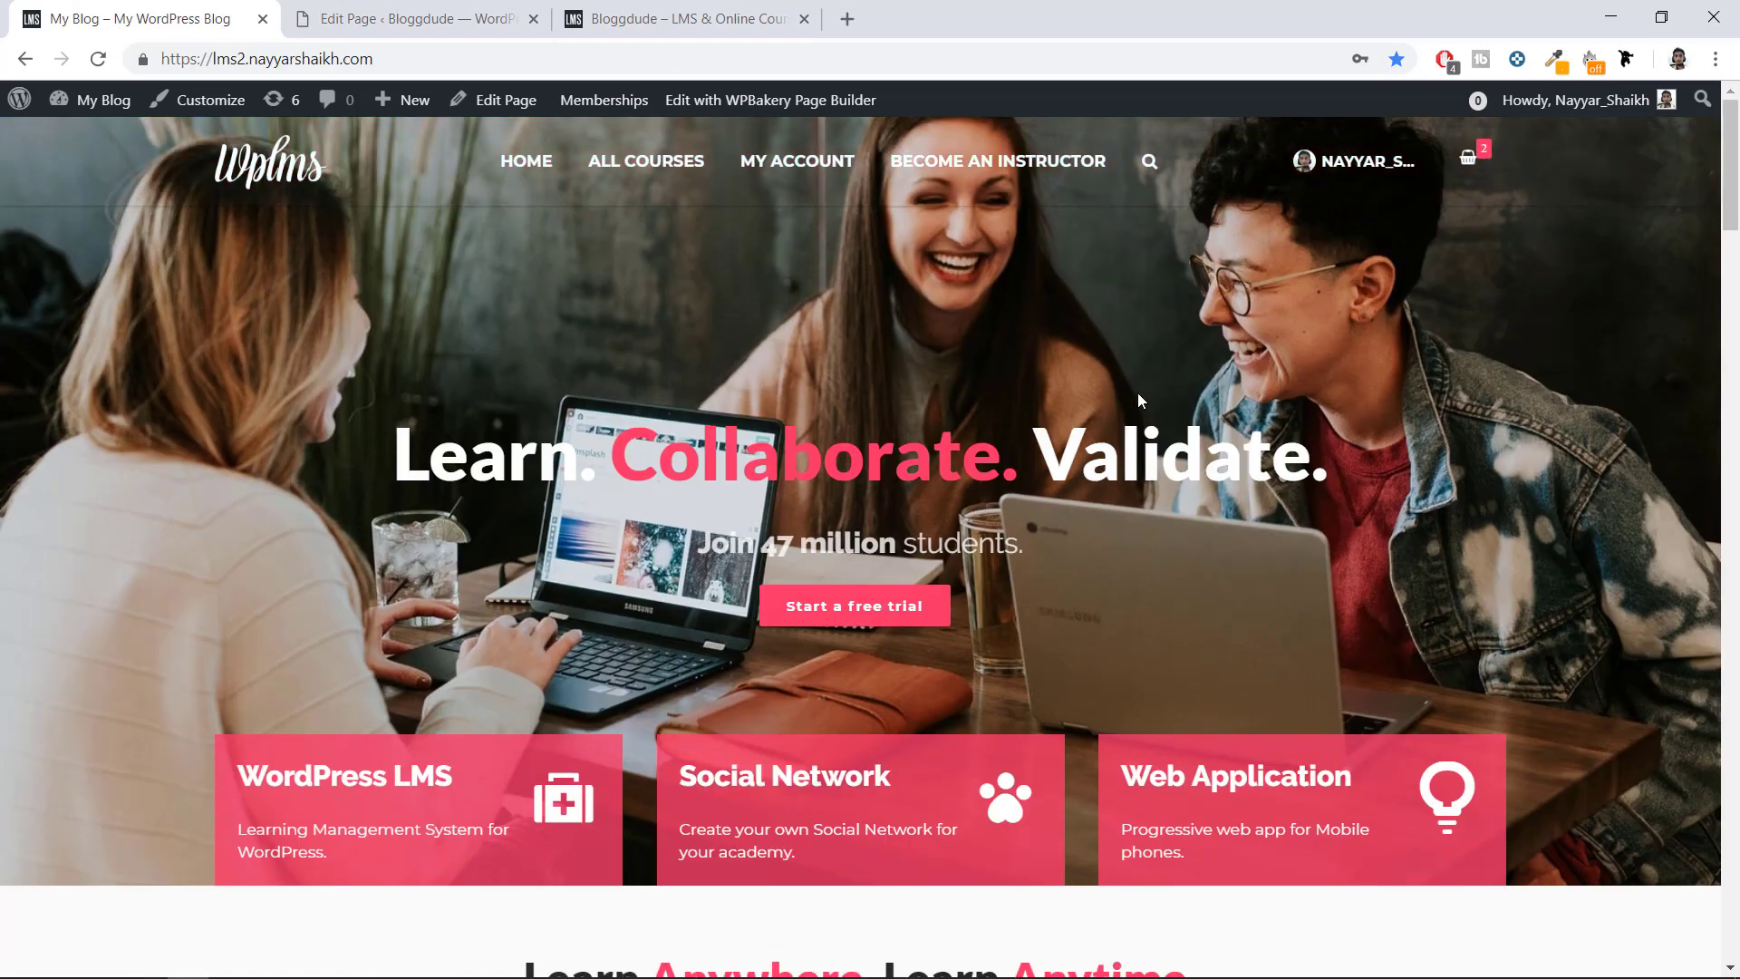
scroll(1141, 396, down, 1)
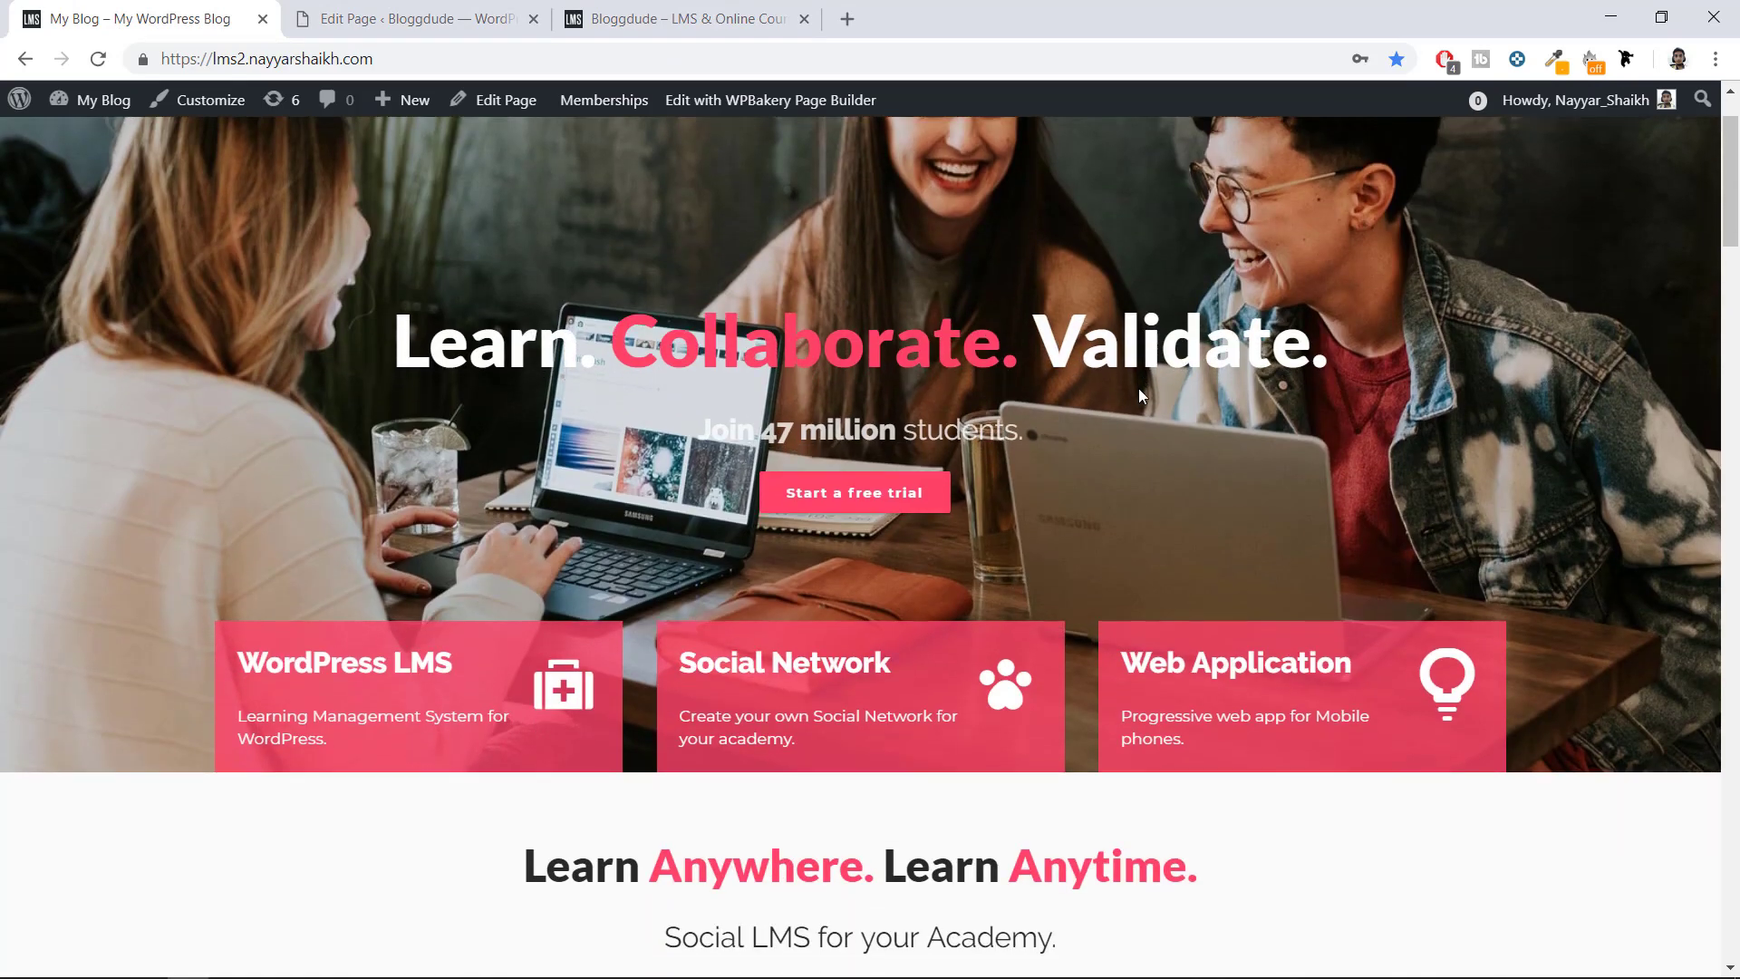
scroll(1138, 390, down, 2)
scroll(1206, 478, down, 1)
scroll(1218, 478, down, 4)
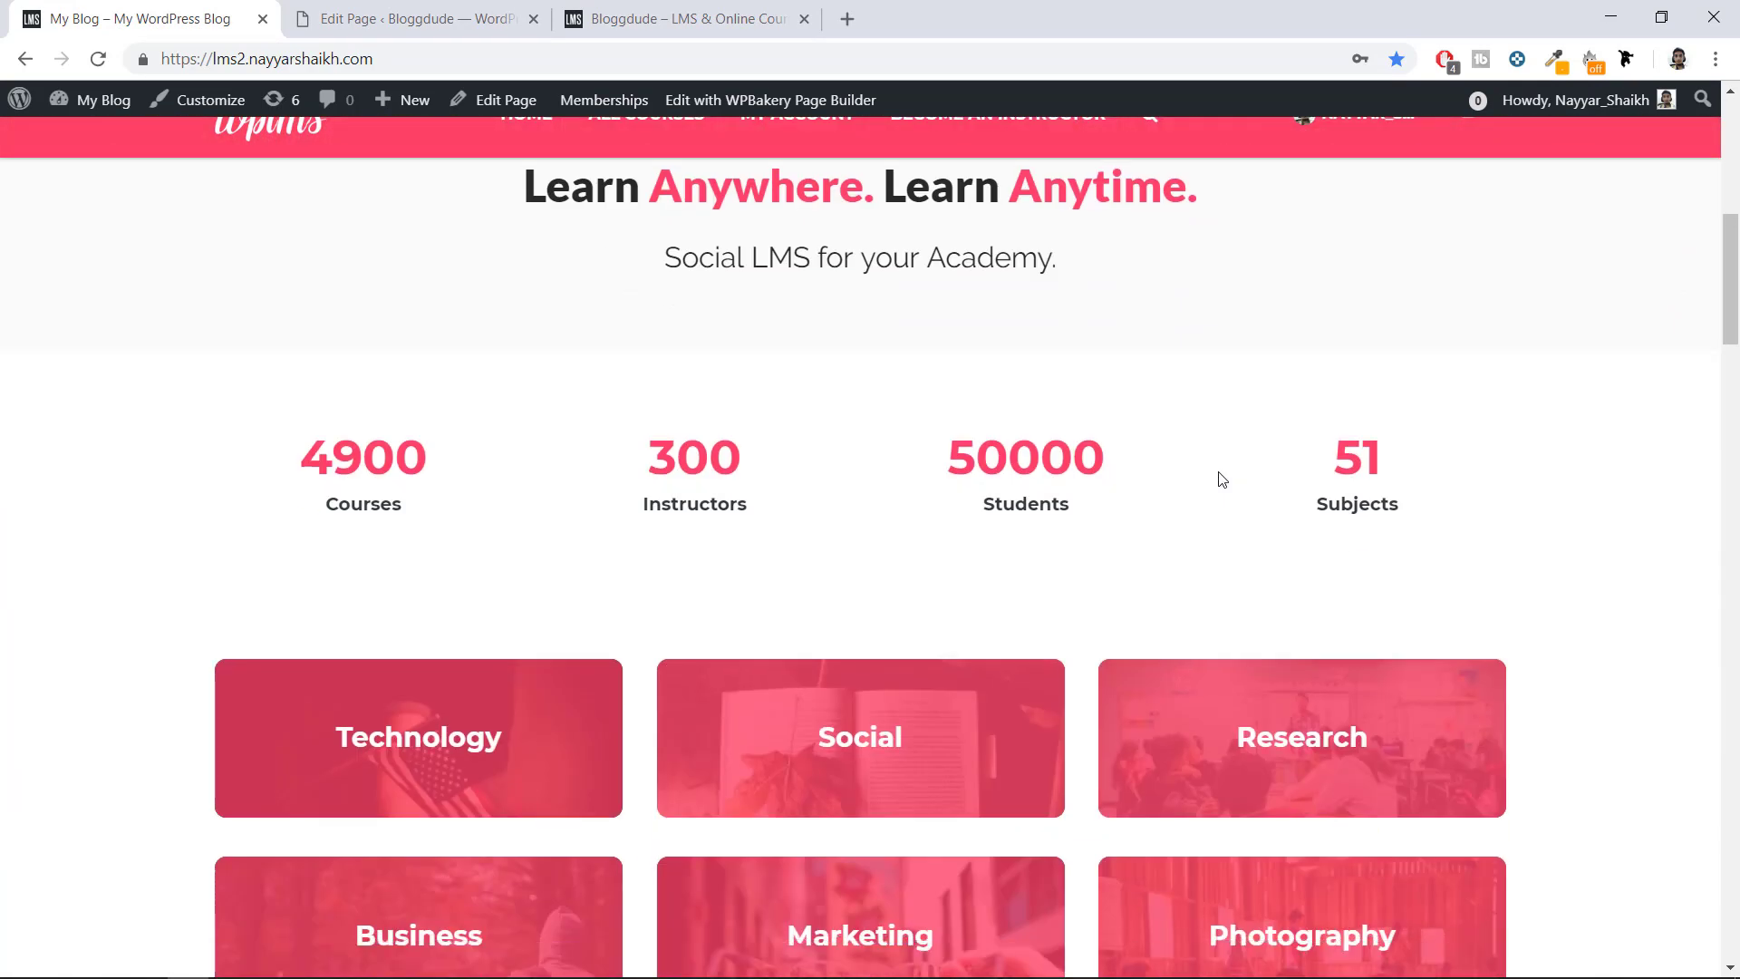
scroll(1218, 477, up, 3)
scroll(918, 453, down, 1)
drag(918, 453, 1124, 519)
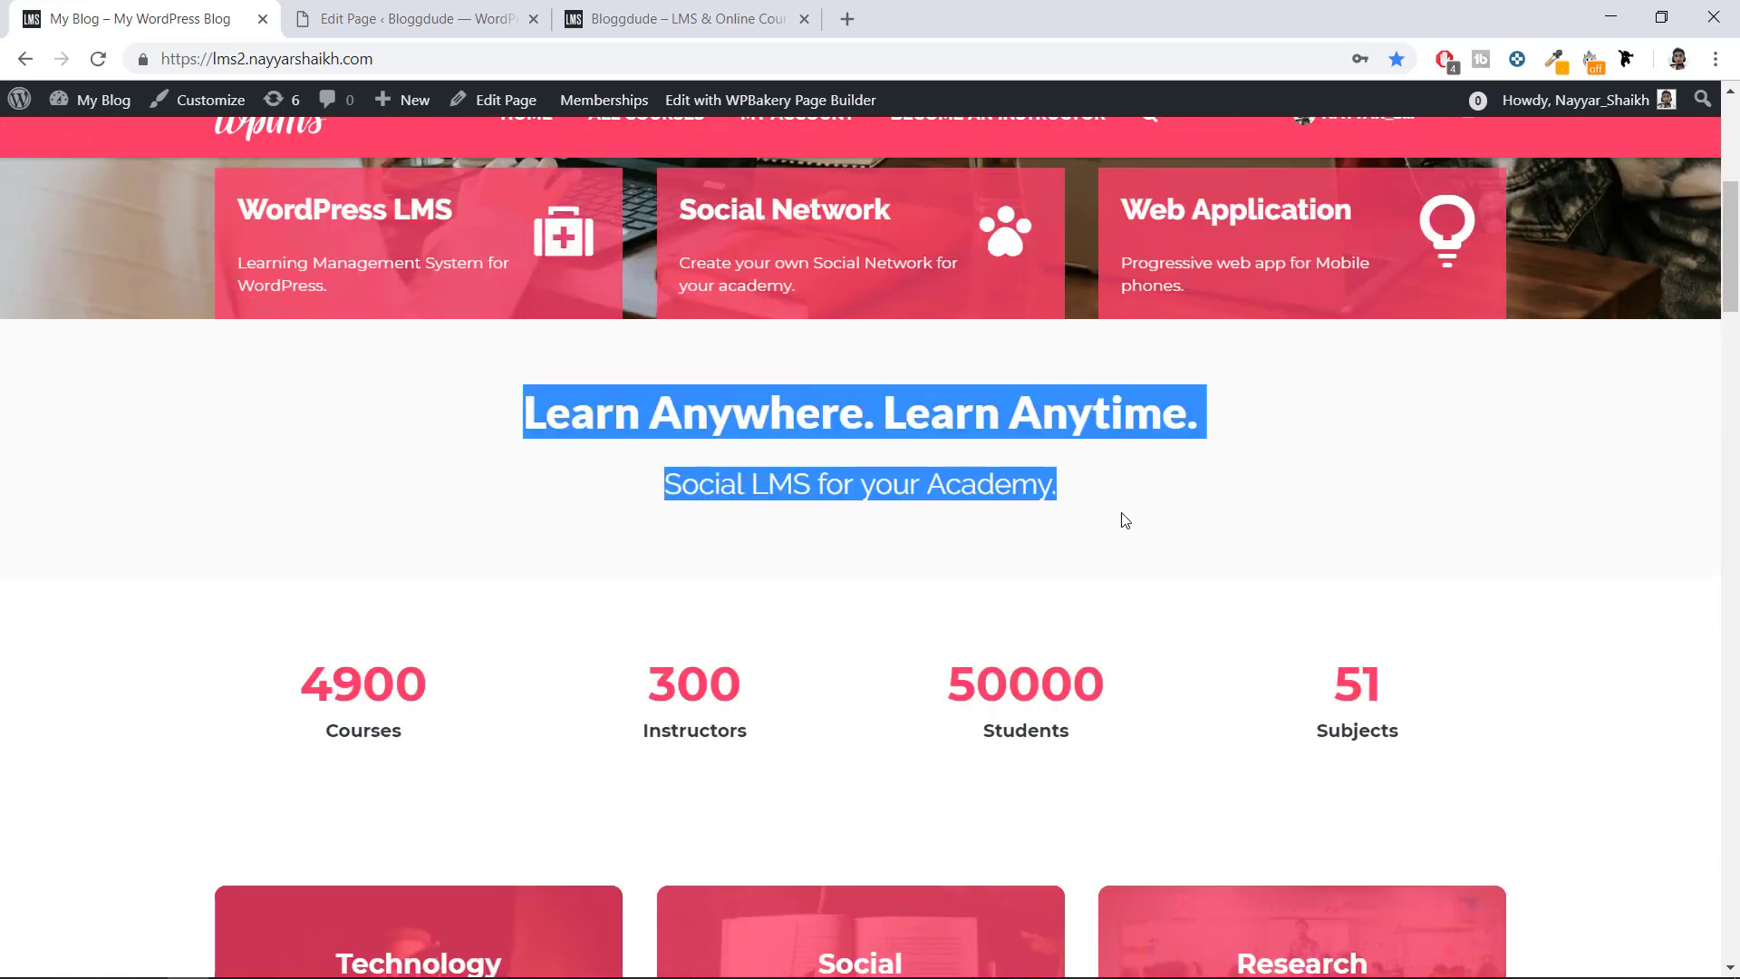
click(541, 419)
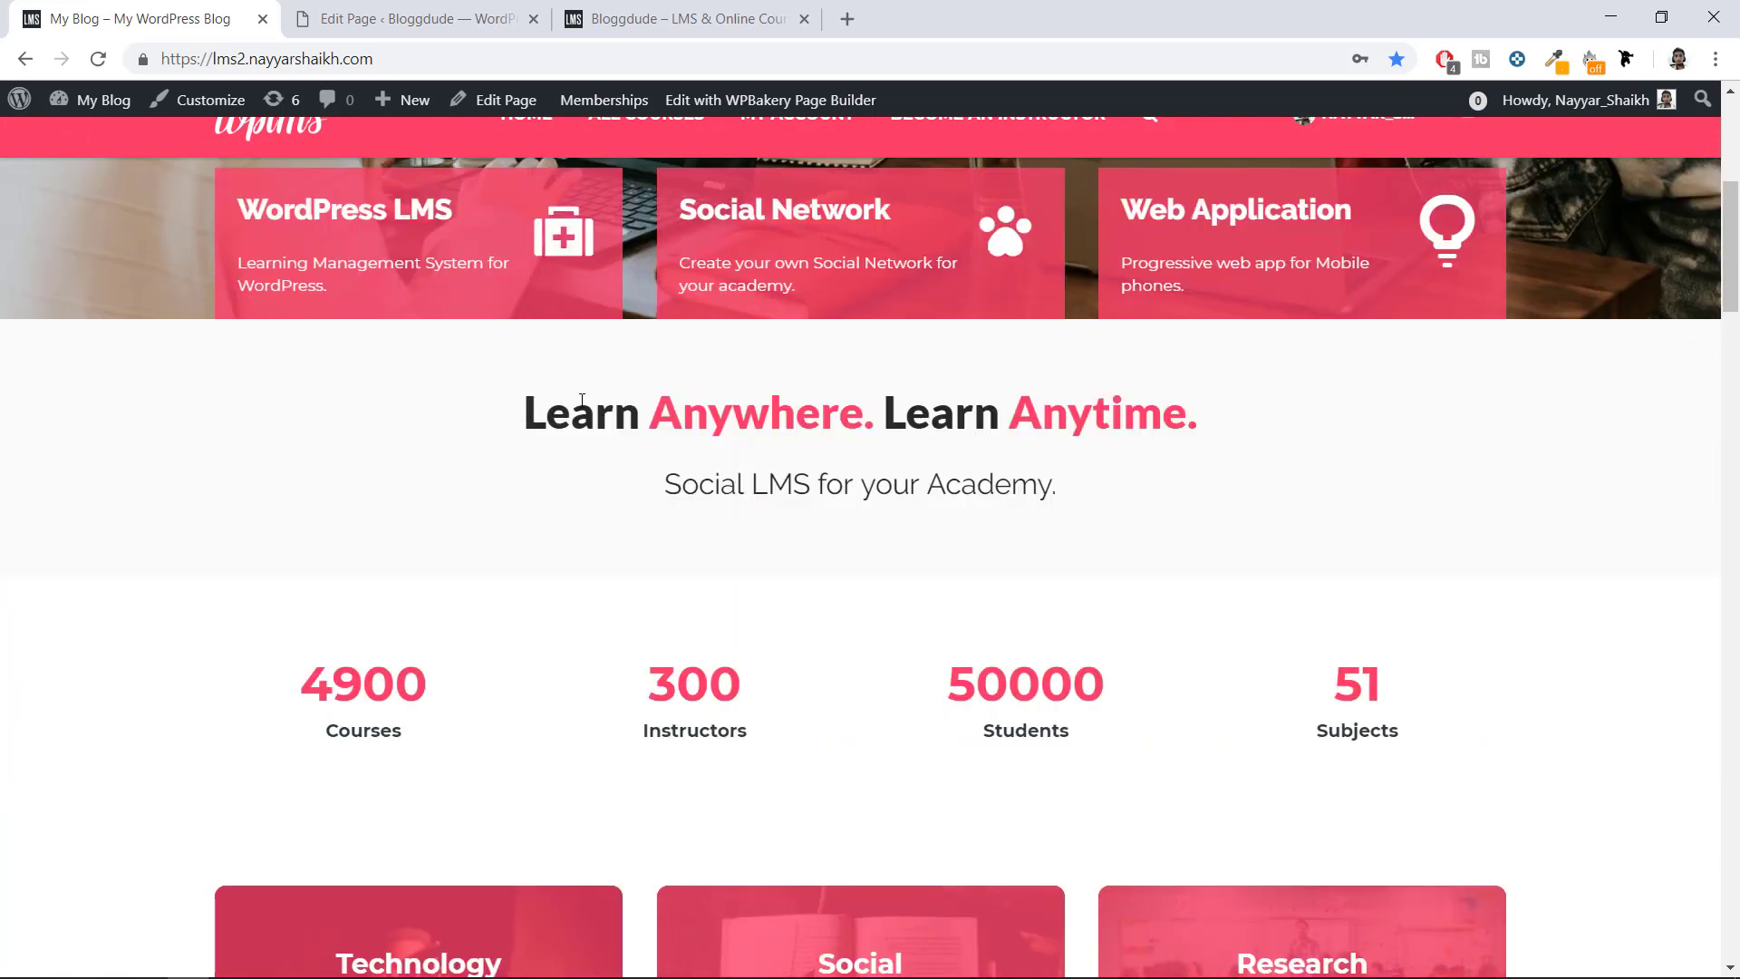
drag(582, 400, 1244, 409)
key(ctrl+c)
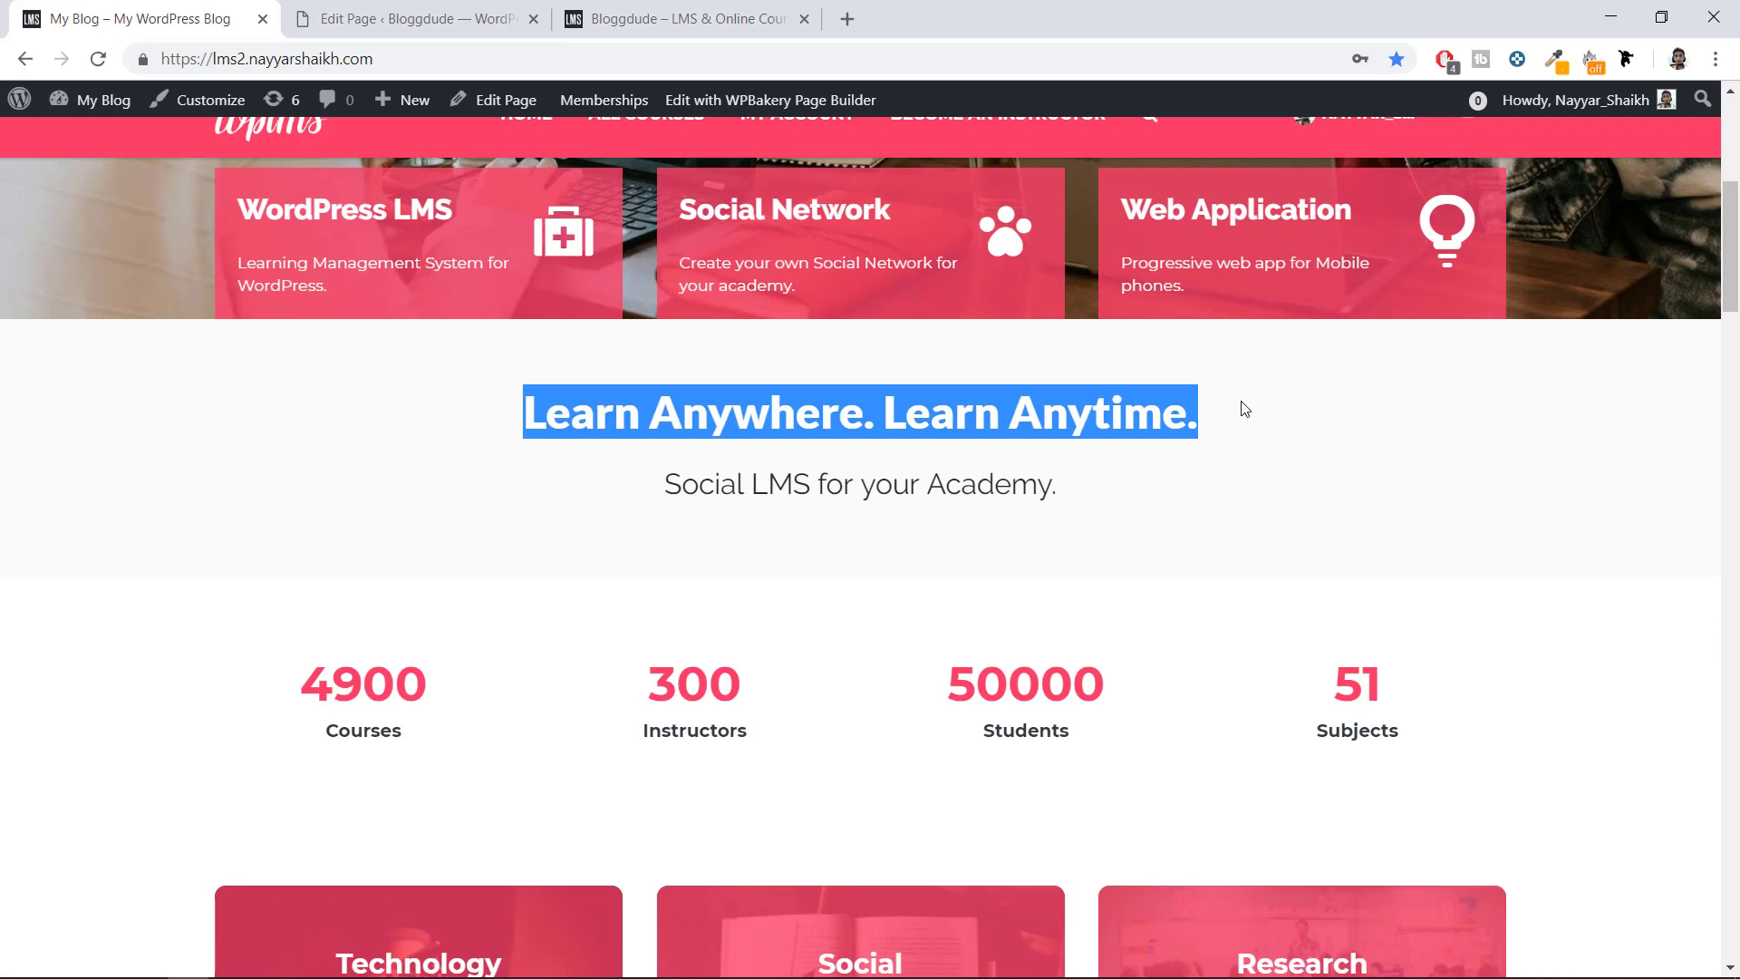
click(402, 8)
- Add a Single Image element by mistake, then delete its row
scroll(778, 344, down, 6)
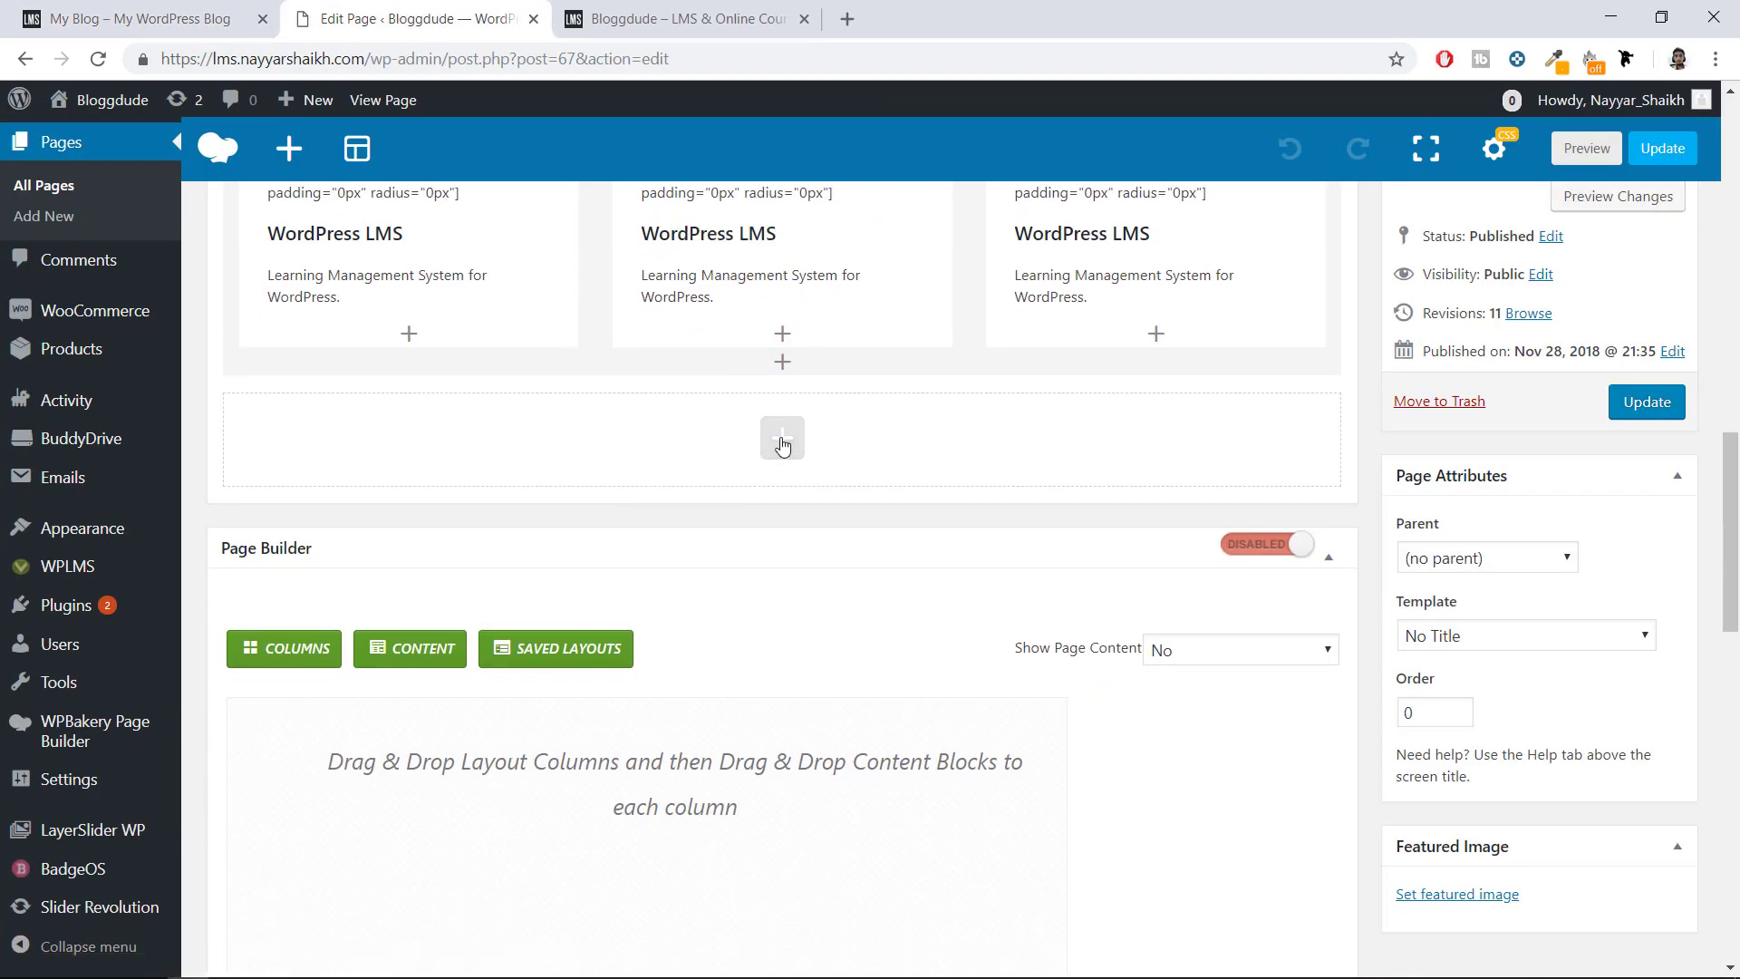
click(796, 456)
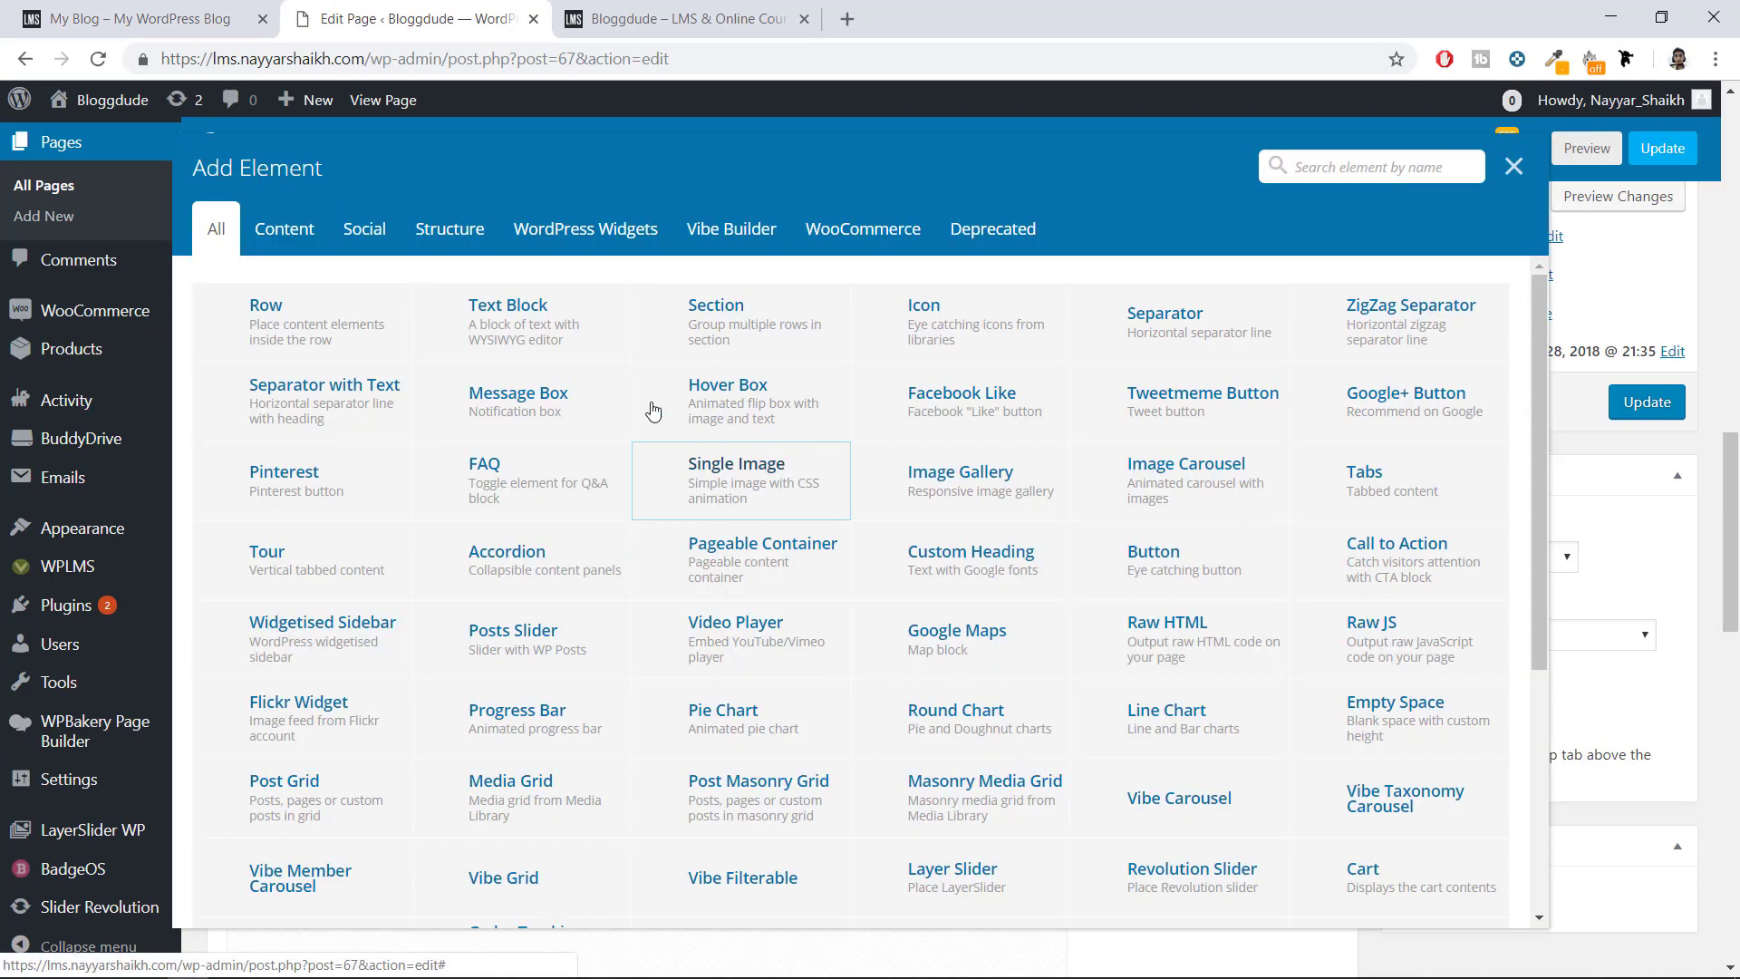
click(736, 472)
click(967, 796)
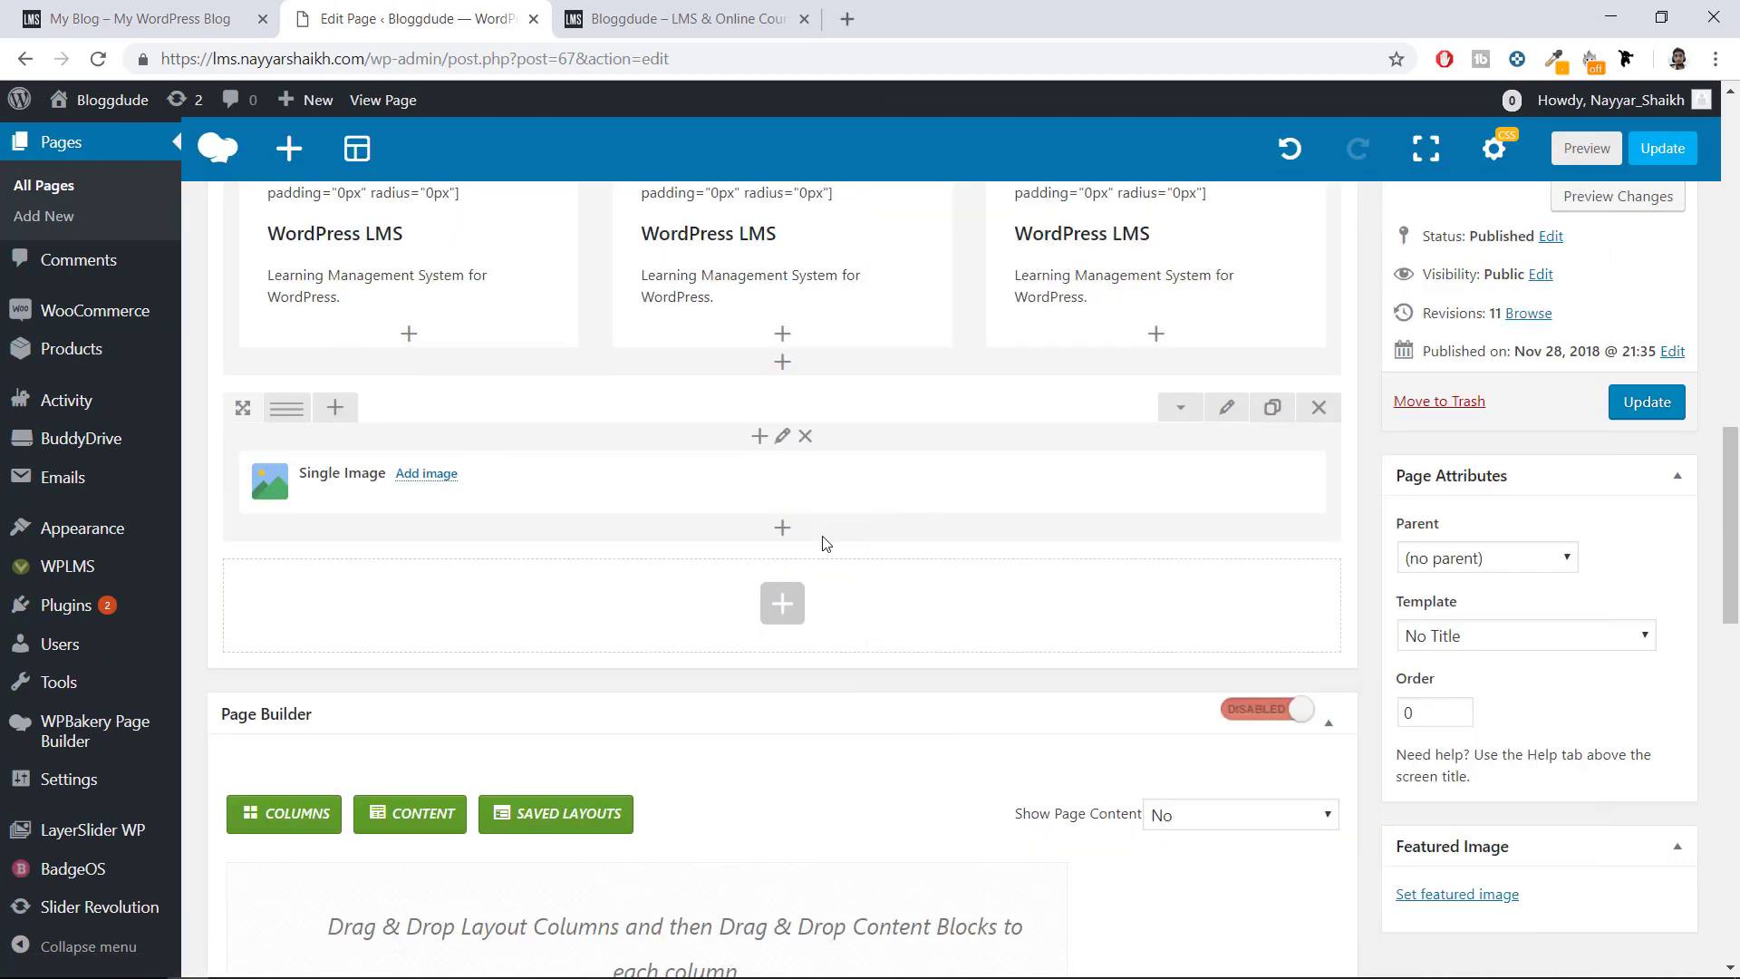
click(1319, 407)
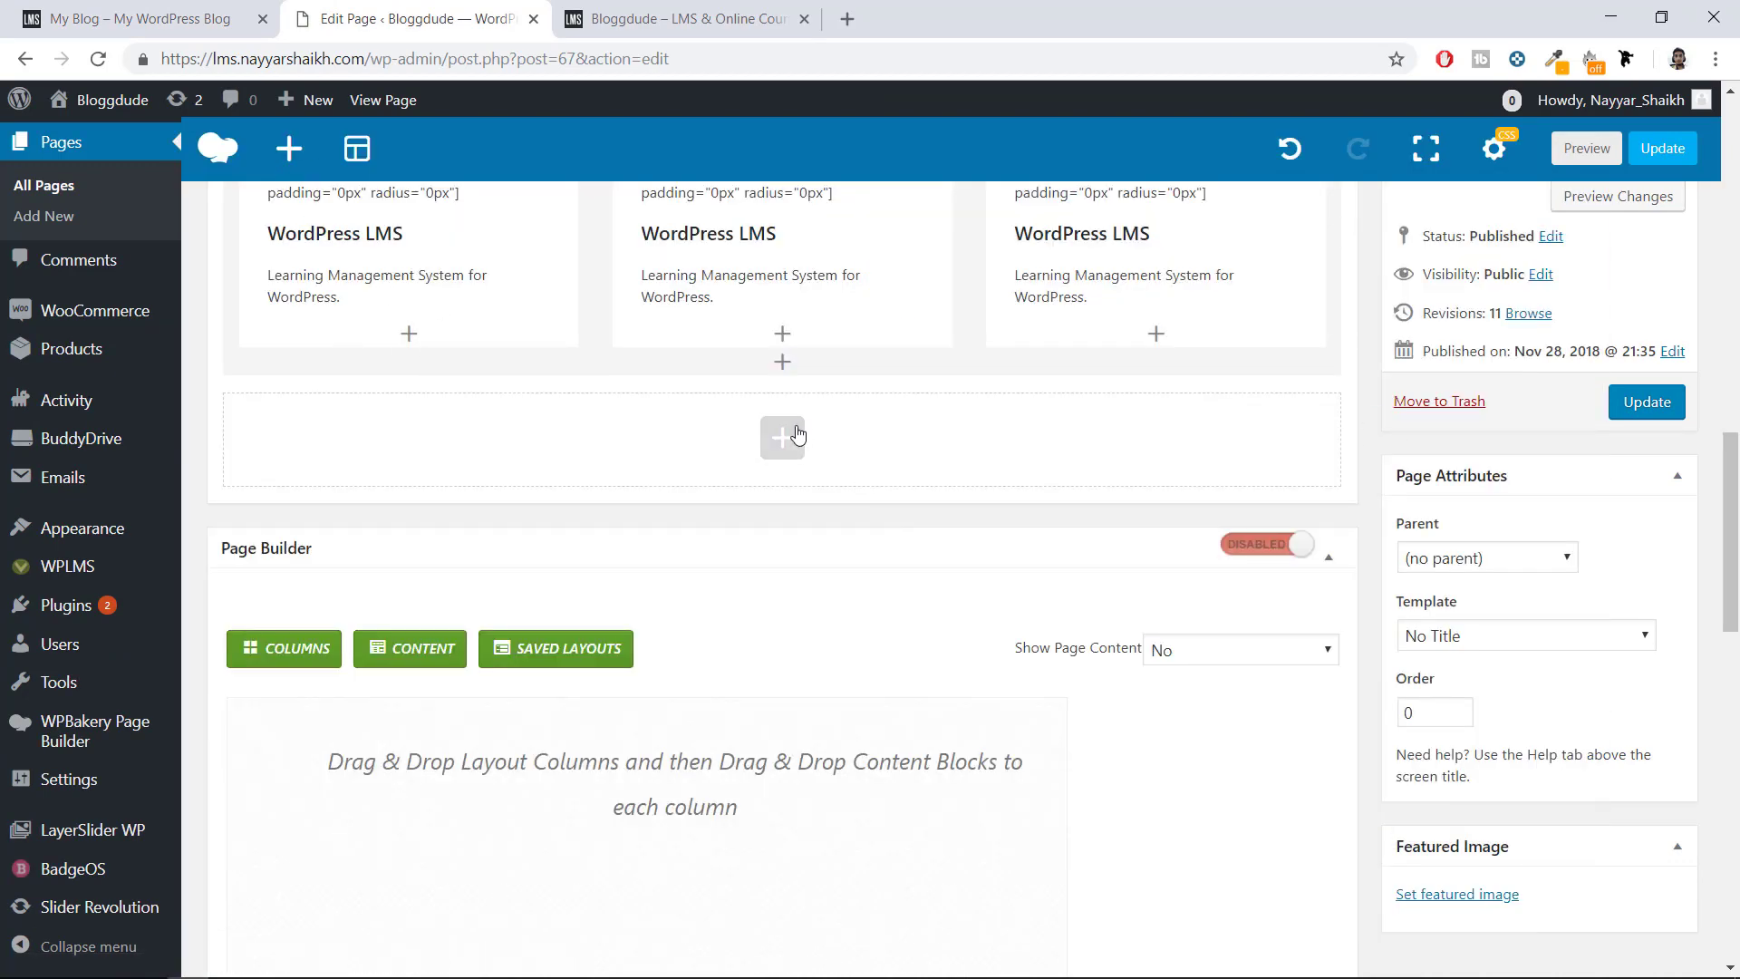
- Add a new empty row below the feature boxes and put a Text Block in its column
click(798, 436)
click(268, 318)
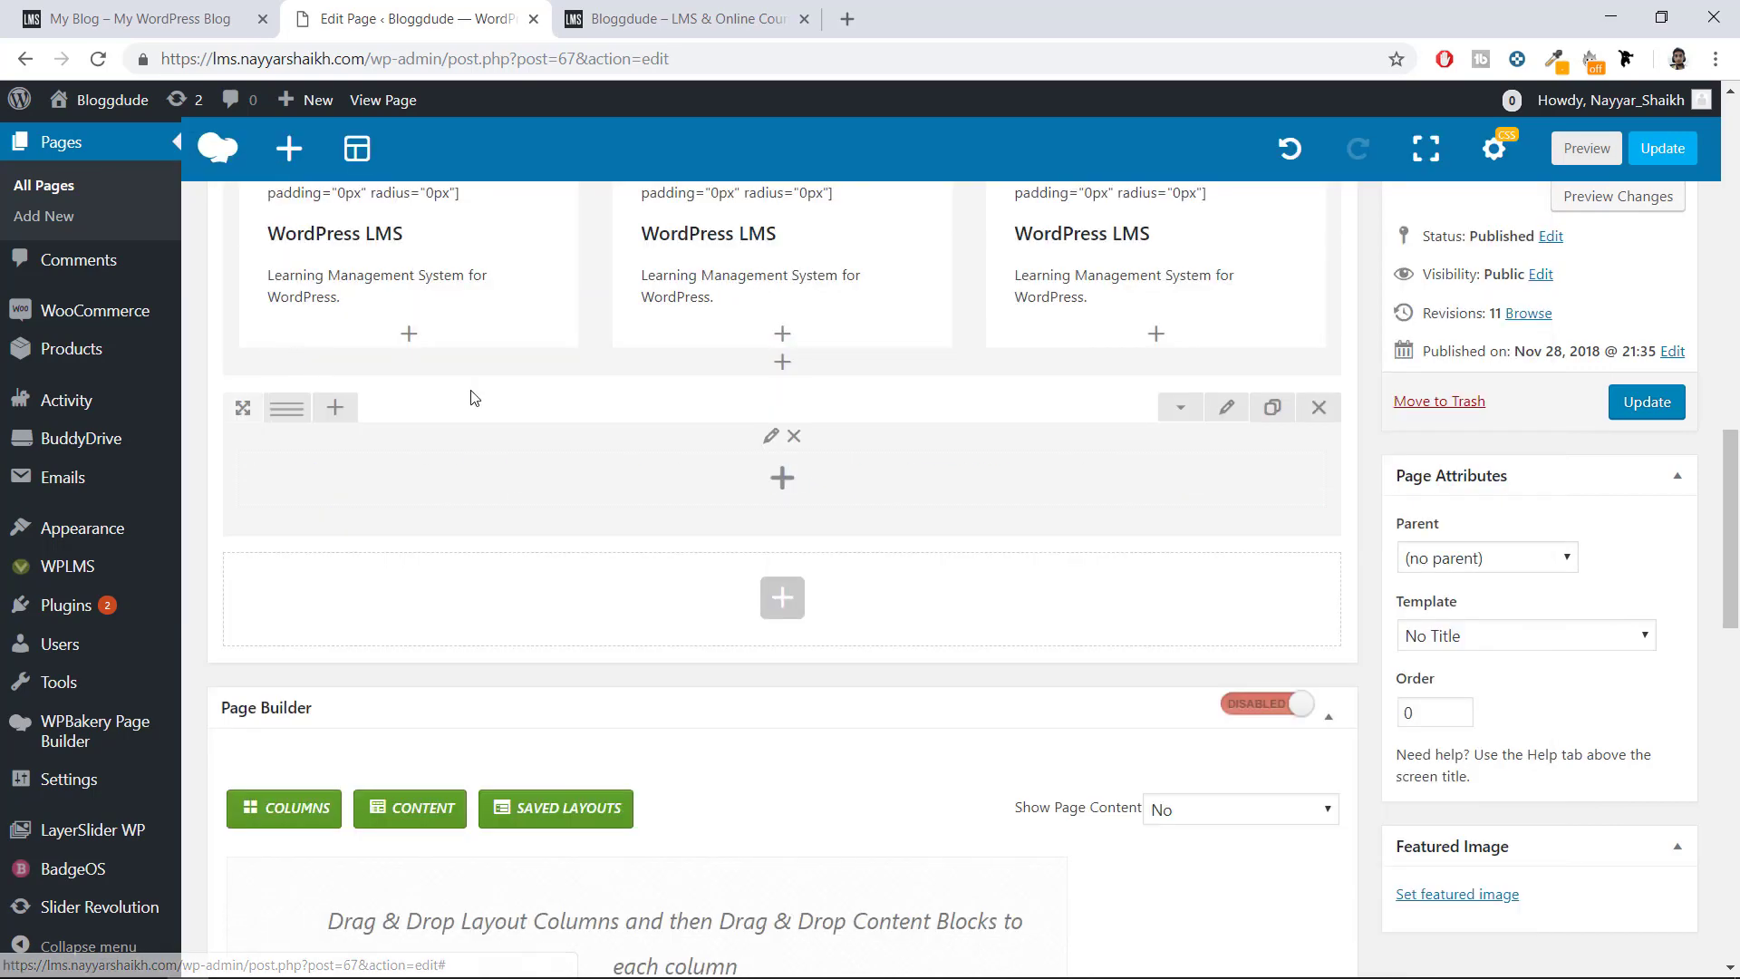
click(784, 480)
click(505, 306)
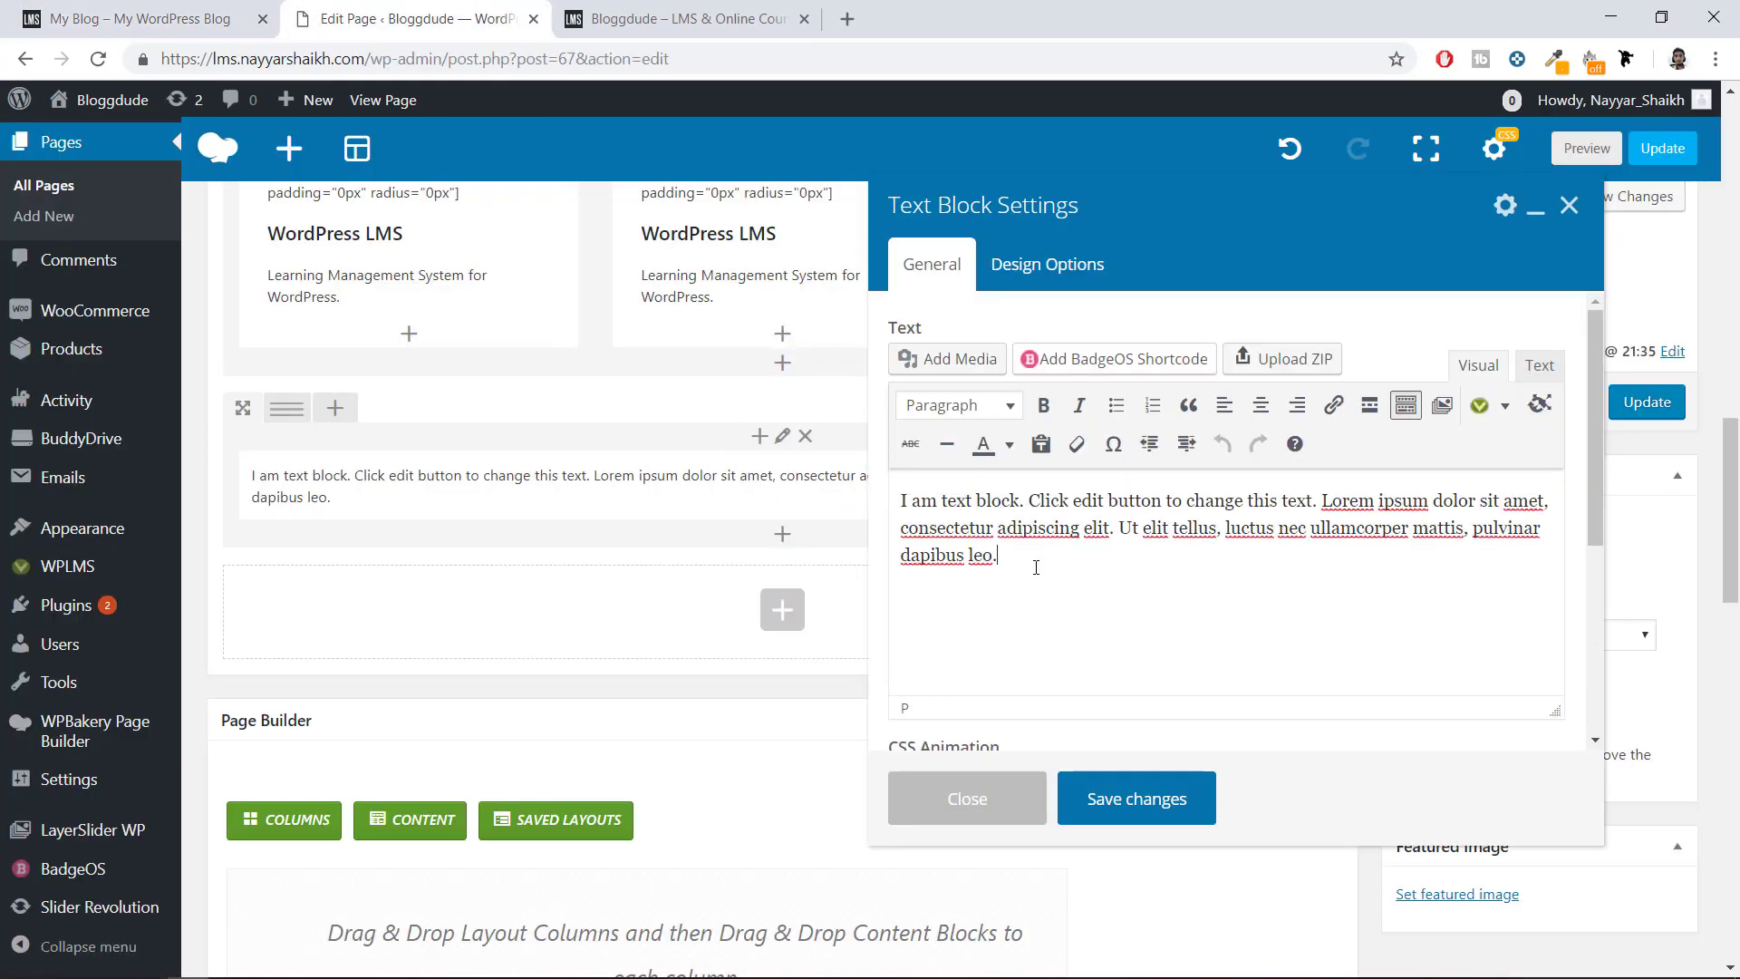
- Replace the placeholder with the pasted 'Learn Anywhere. Learn Anytime.' heading as a centered Heading 1
key(ctrl+a)
key(BackSpace)
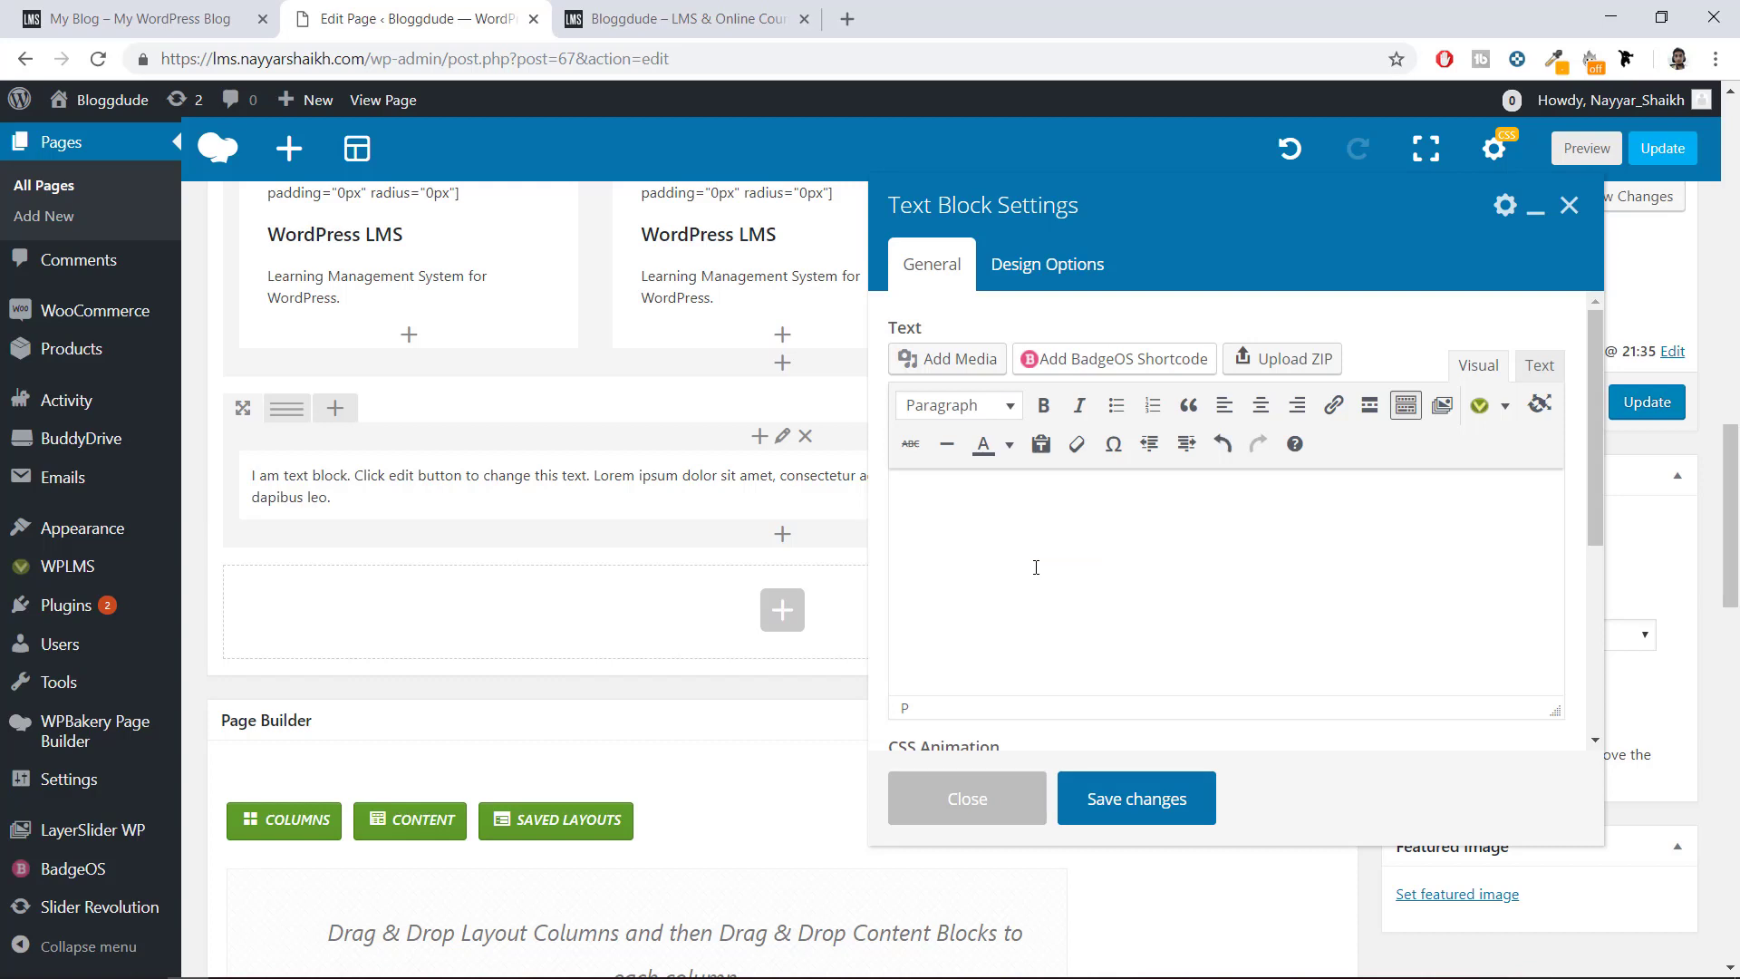
key(ctrl+v)
drag(1166, 513, 901, 501)
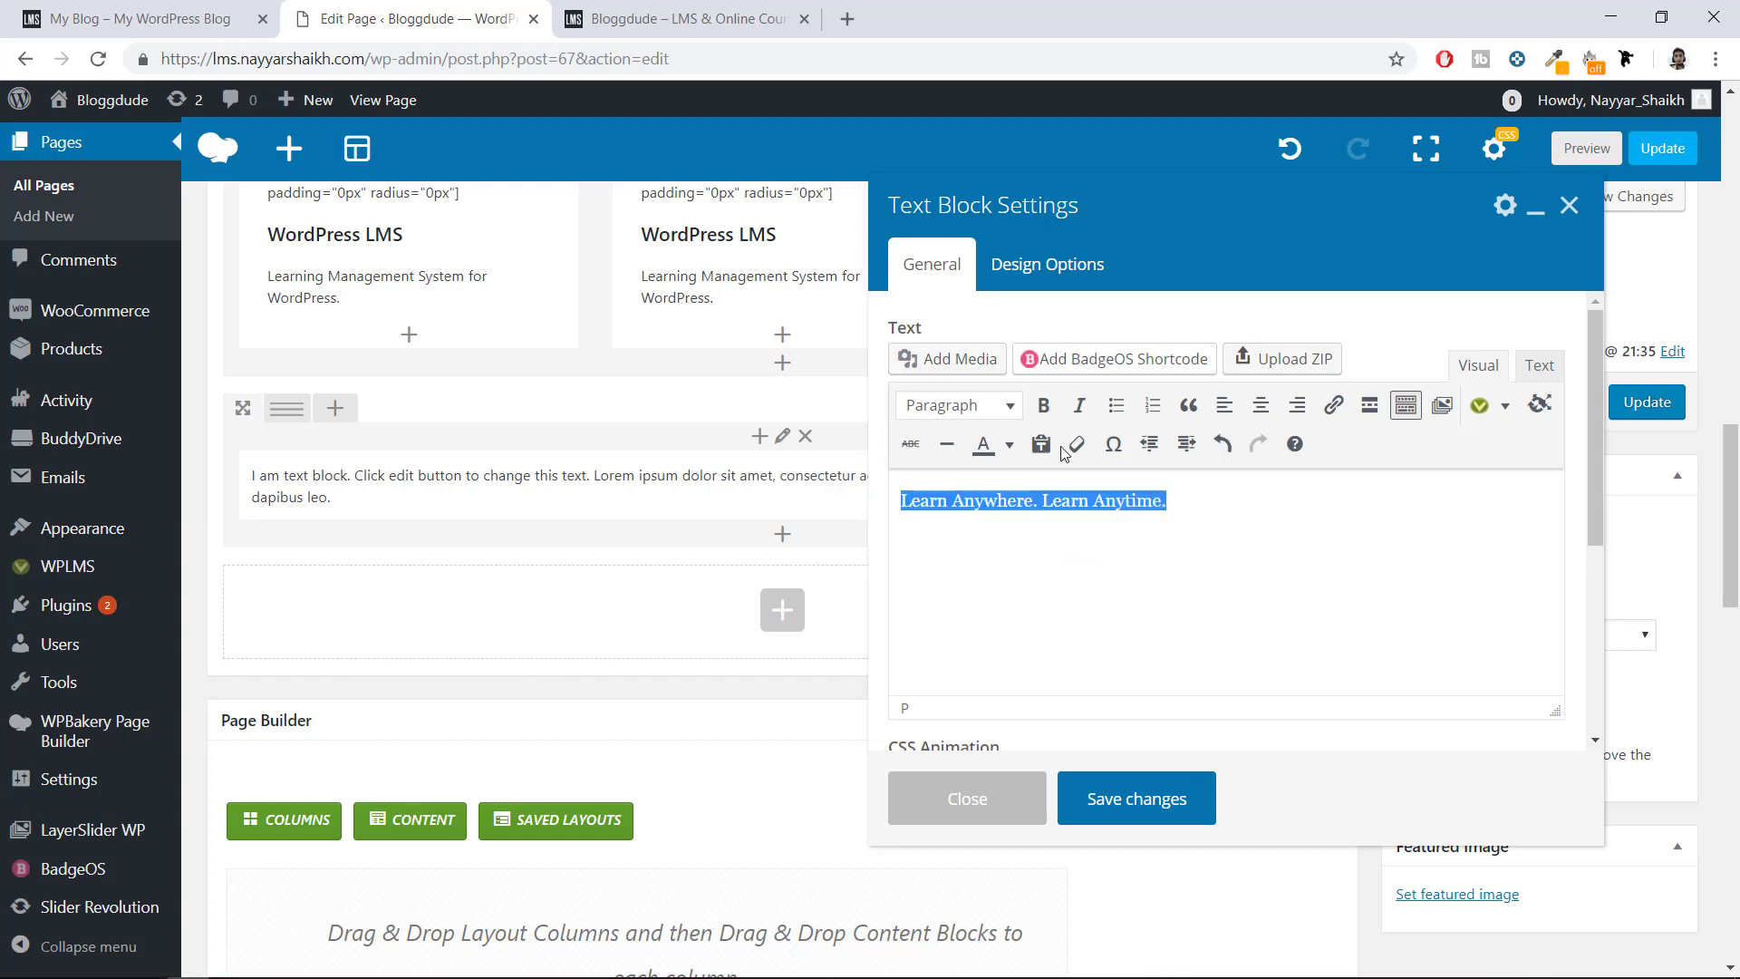
click(990, 415)
click(988, 492)
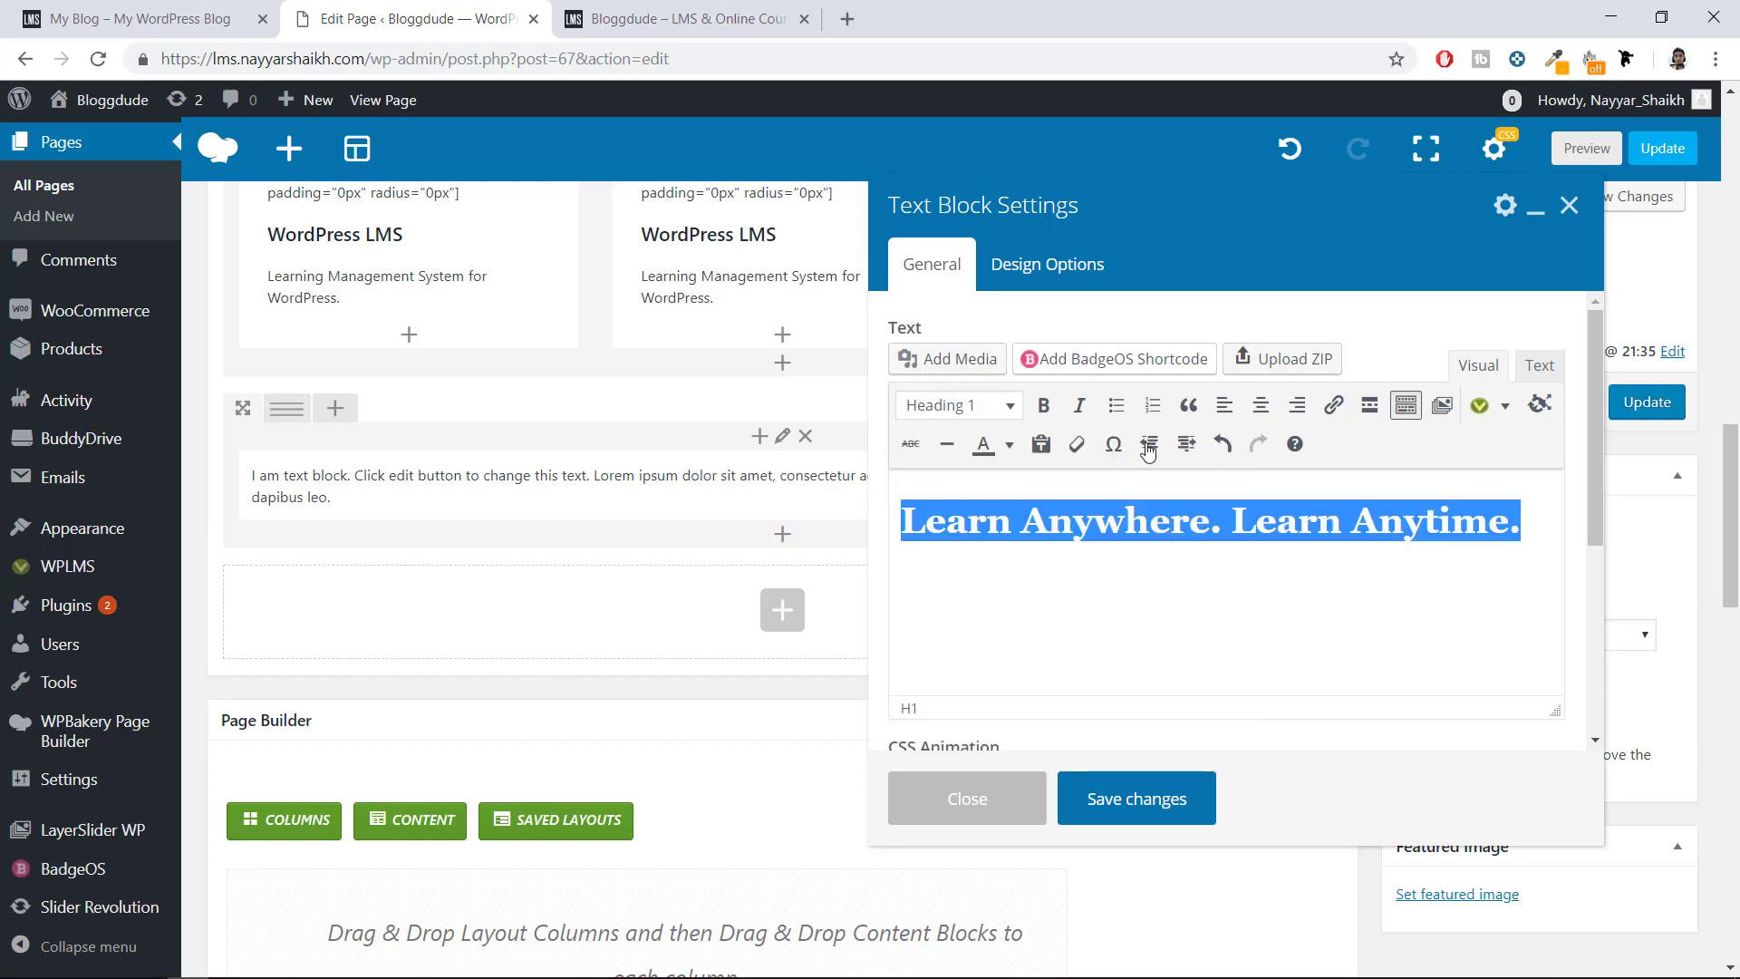
click(1261, 405)
- Copy the subtitle 'Social LMS for your Academy.' and paste it as plain text below the heading
click(194, 11)
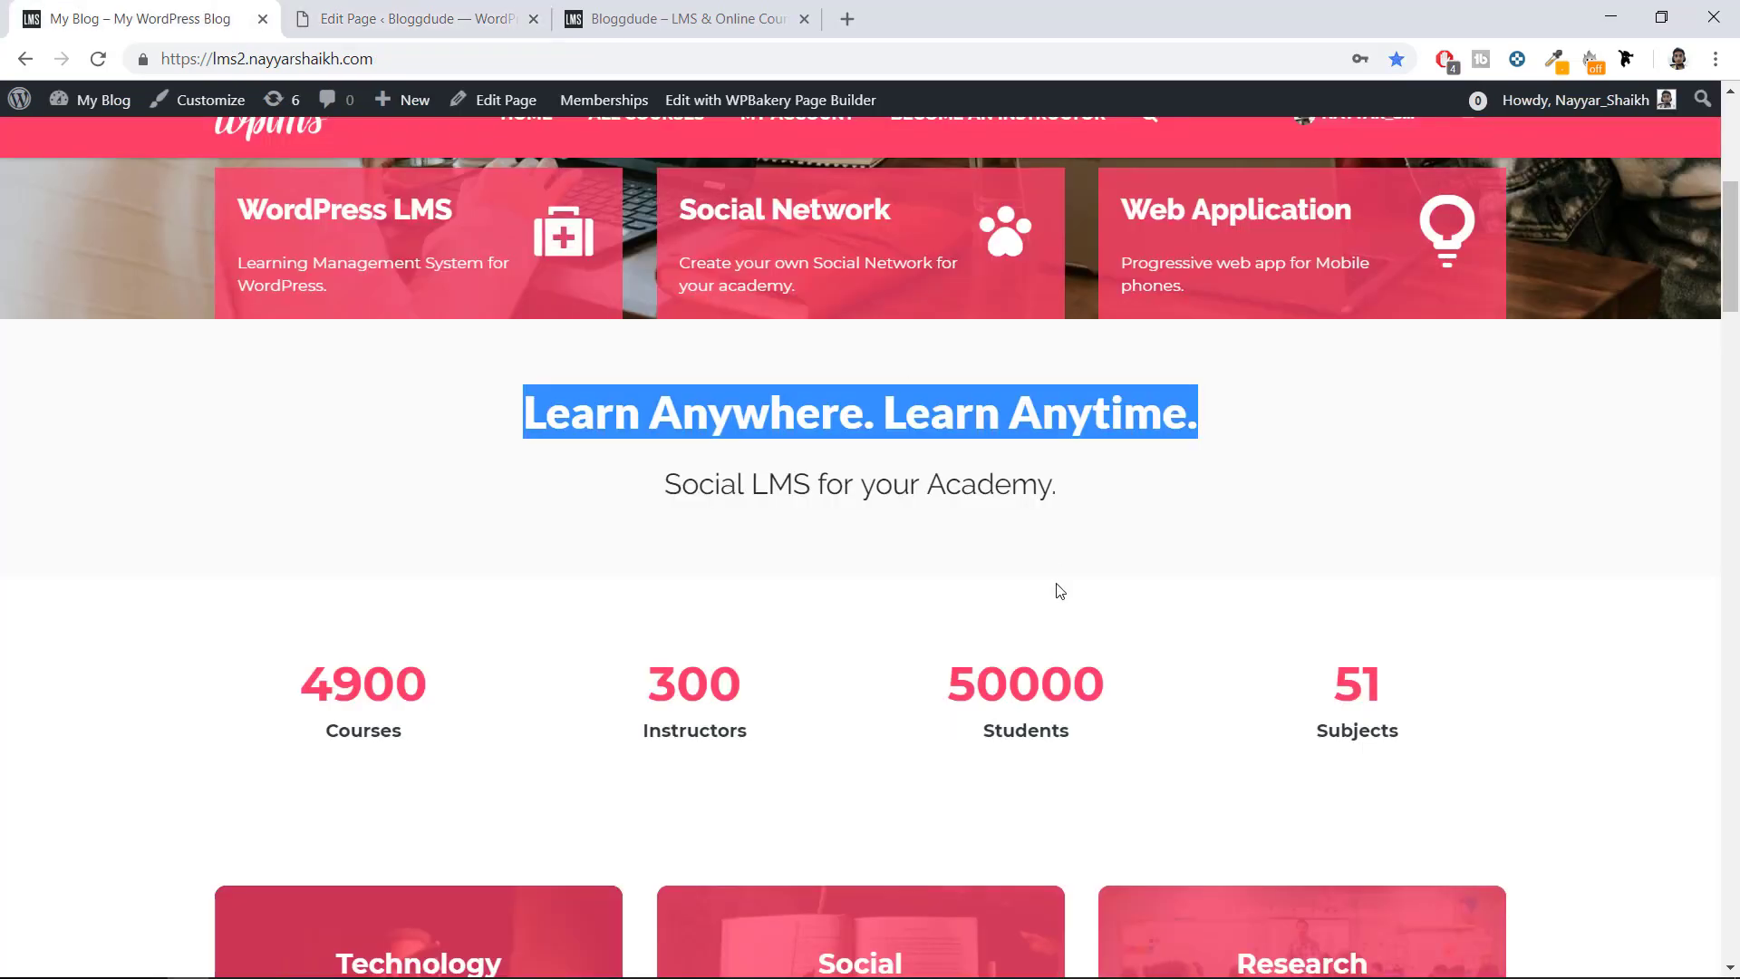
click(937, 499)
drag(1059, 487, 630, 477)
key(ctrl+c)
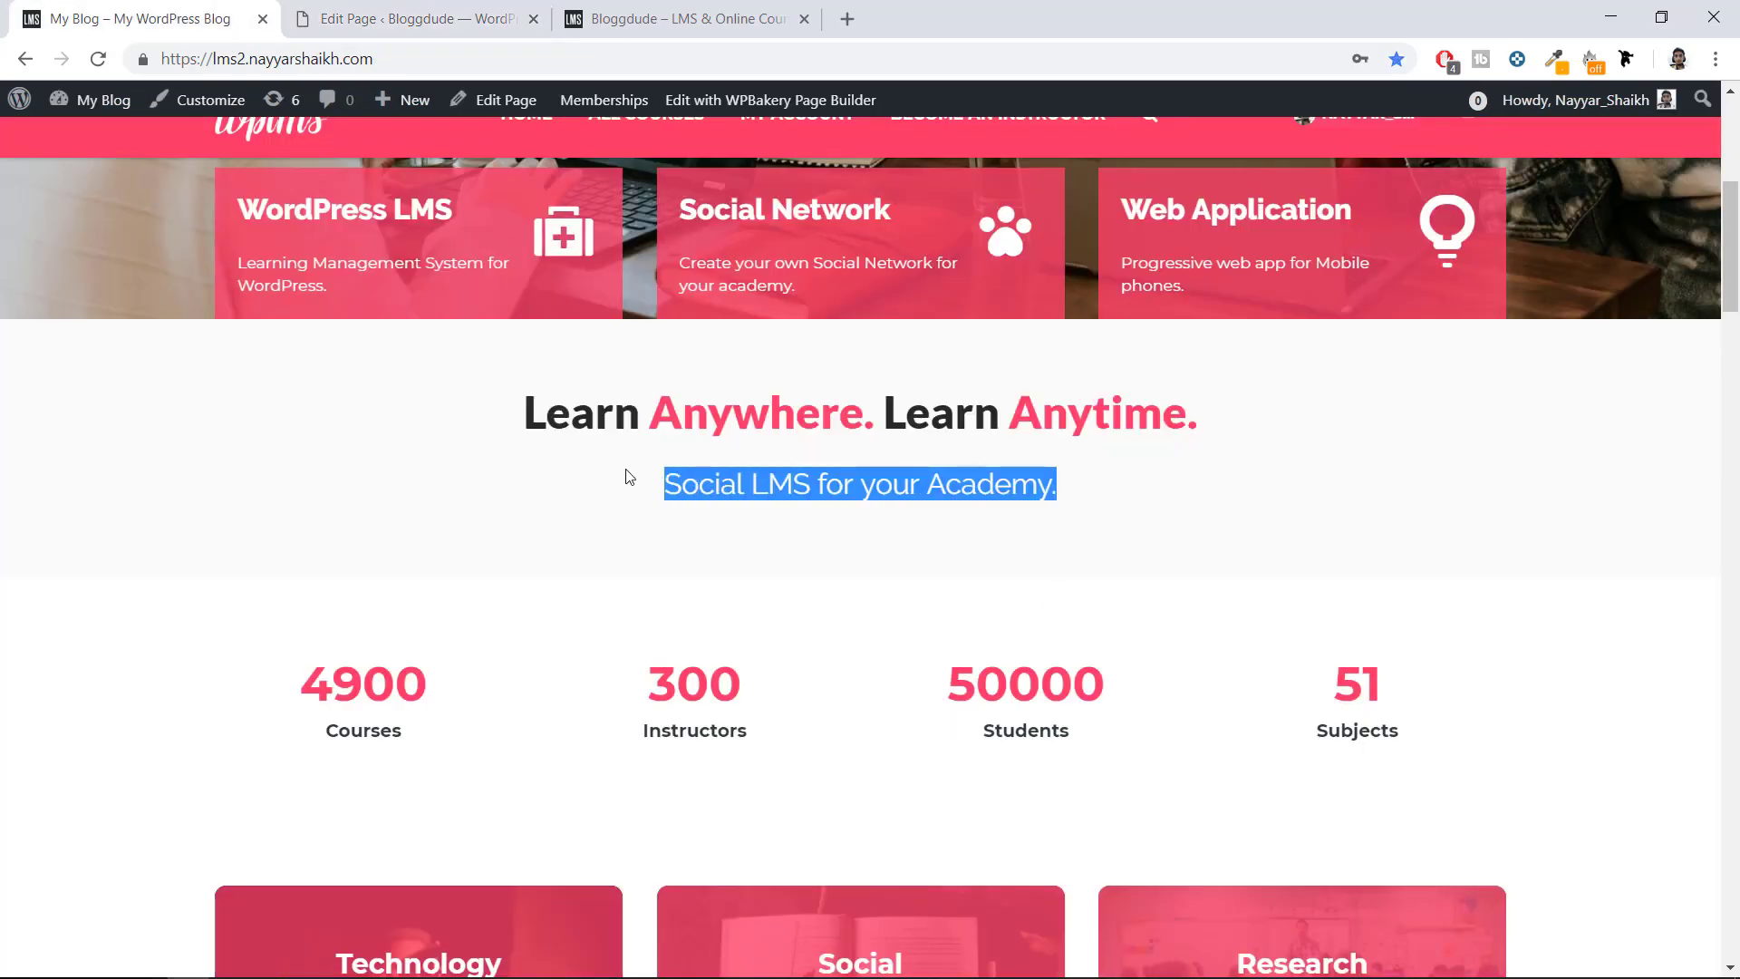
click(376, 12)
click(1538, 506)
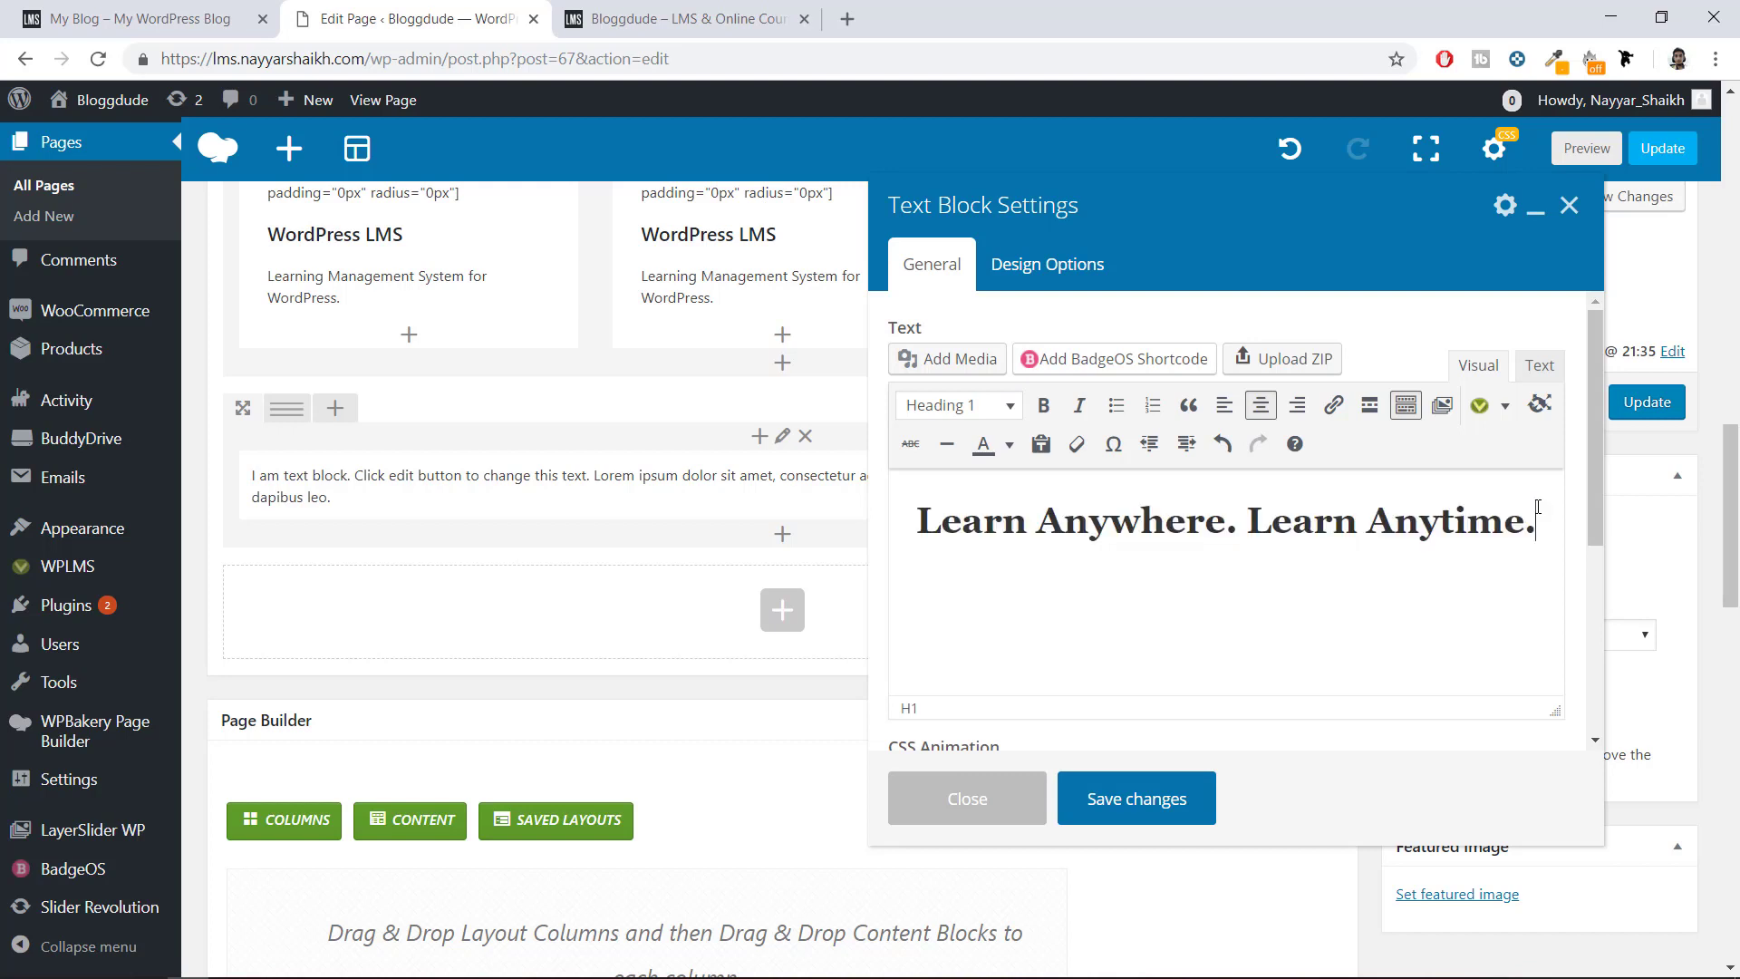
key(Return)
key(ctrl+v)
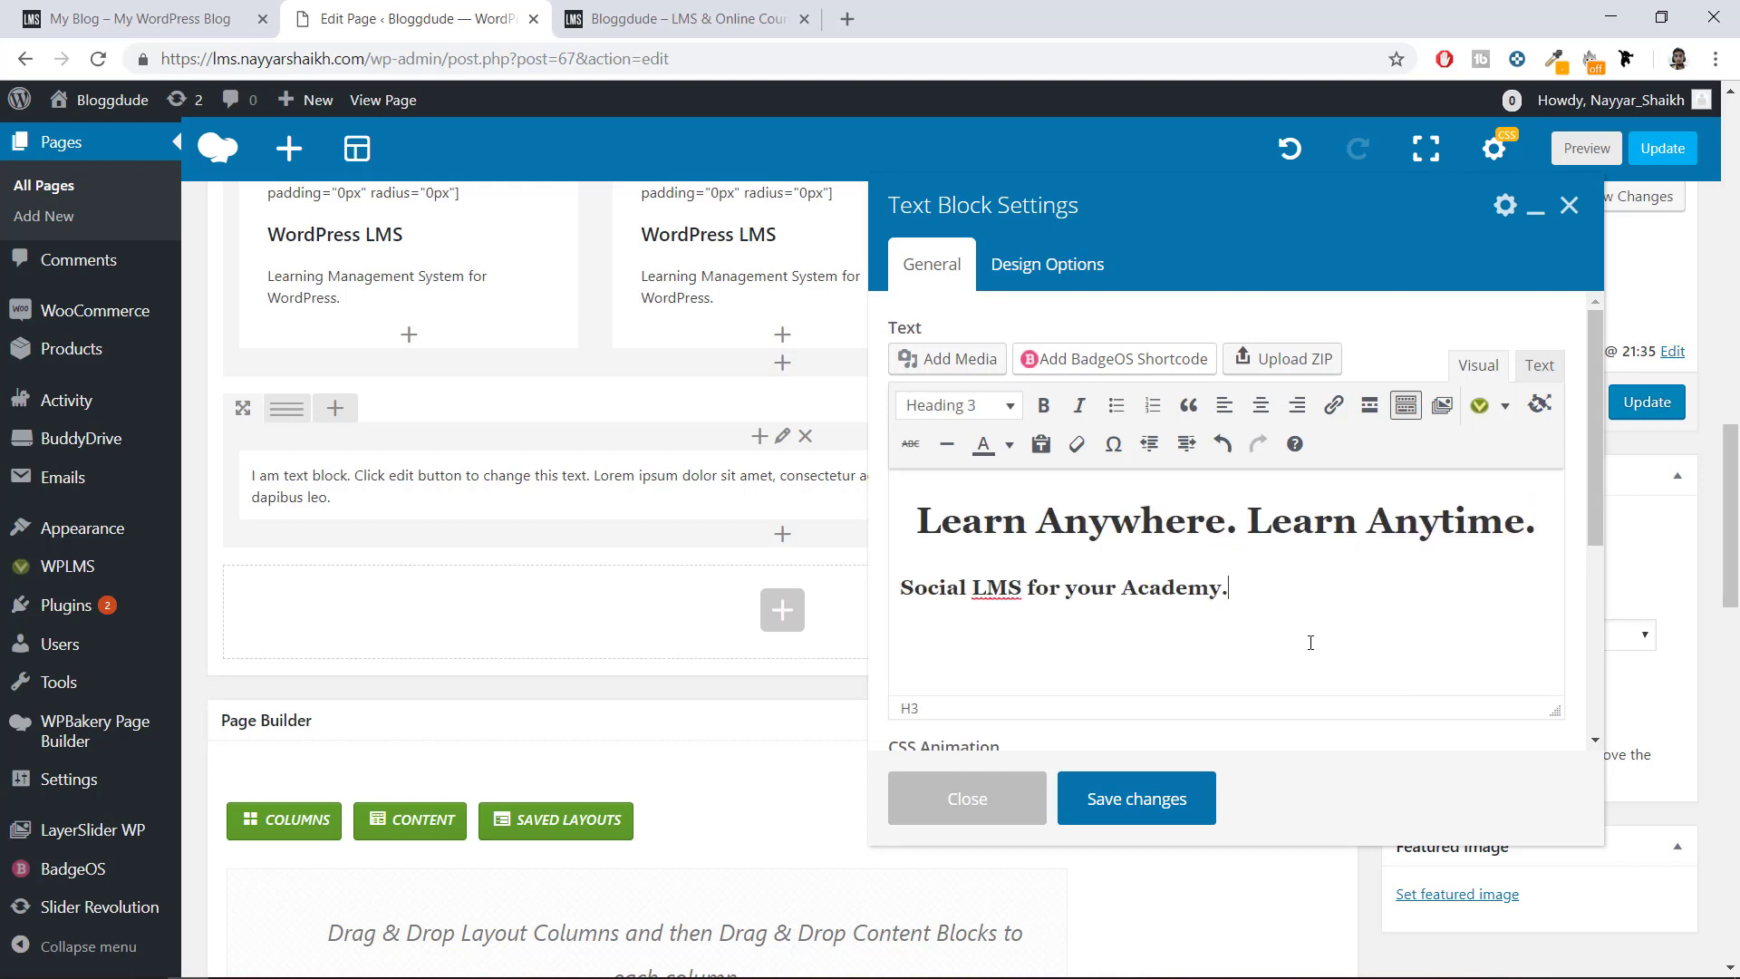
drag(1231, 588, 886, 571)
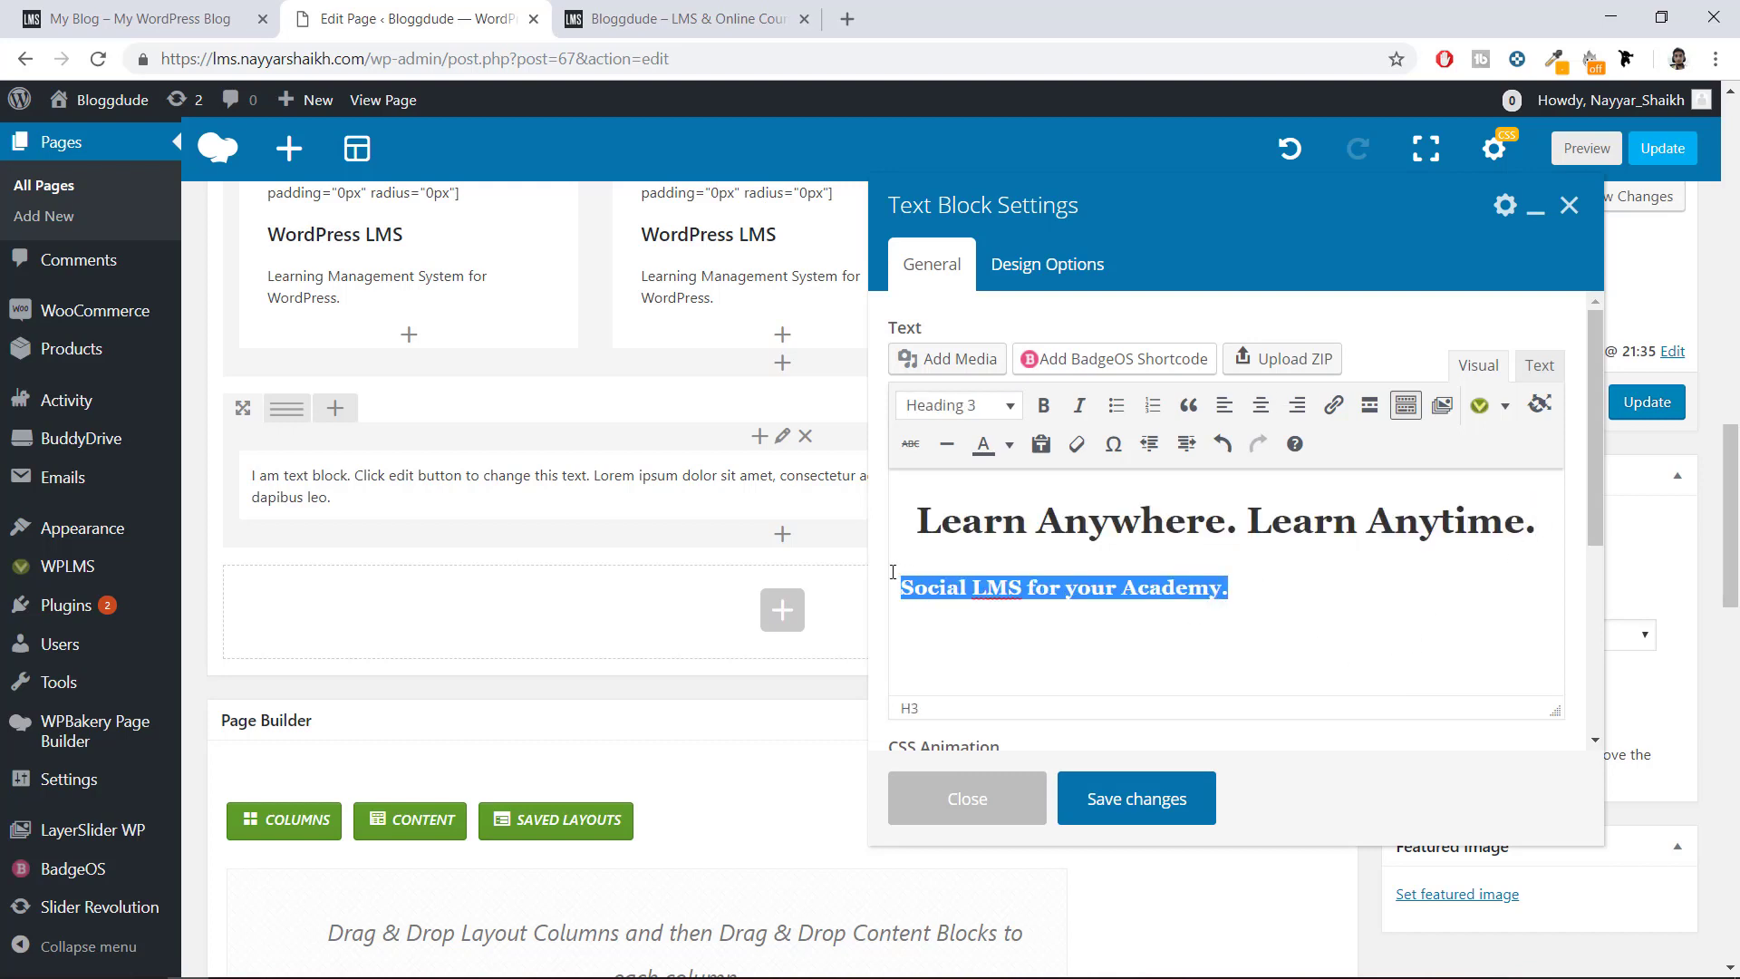
key(ctrl+shift+v)
- Make the subtitle a centered Heading 3
drag(1161, 590, 833, 577)
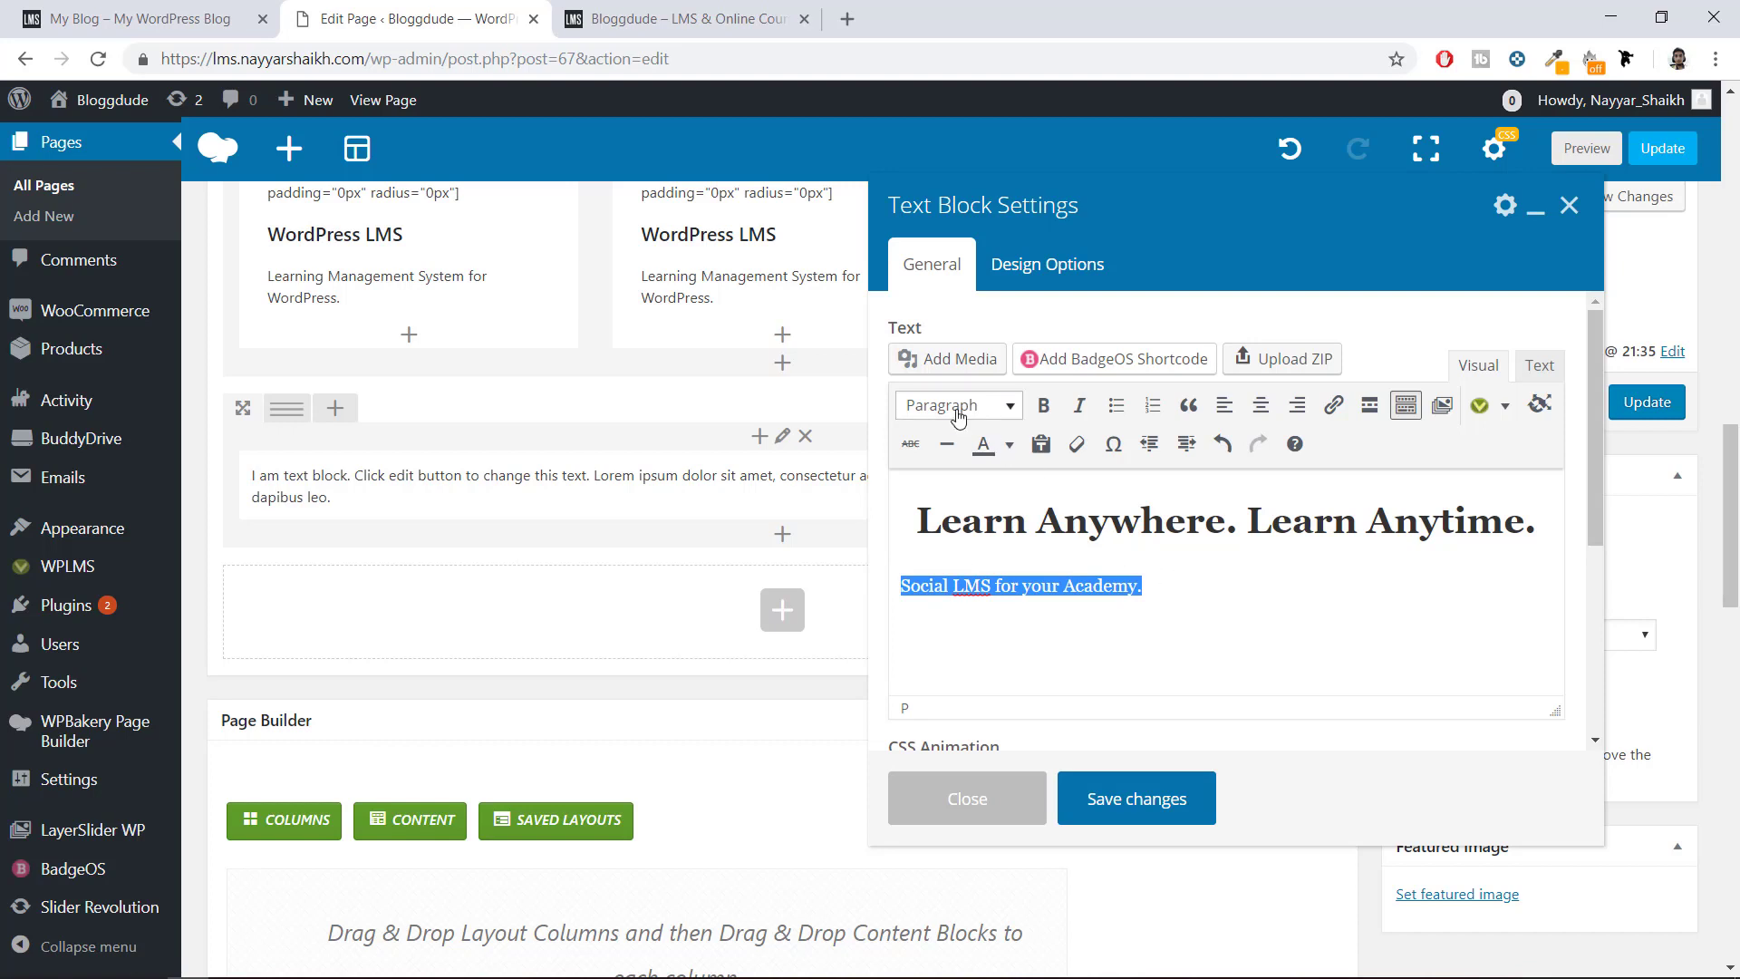
click(988, 406)
click(1001, 580)
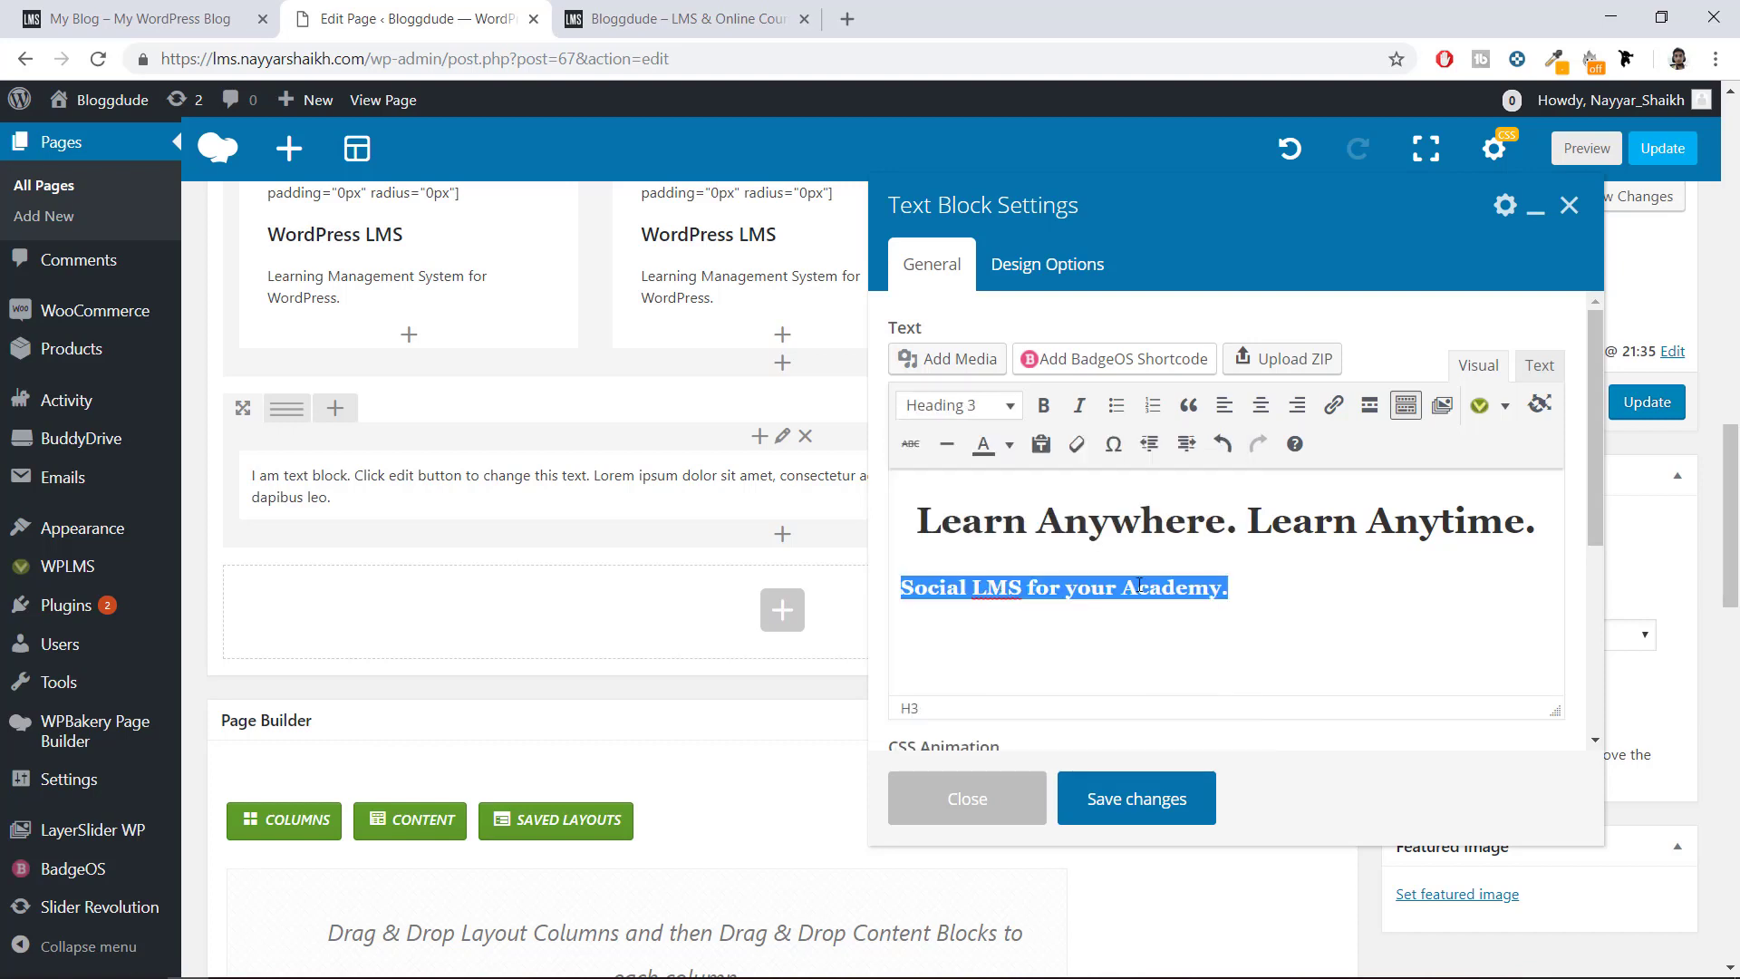
click(1260, 405)
click(1251, 543)
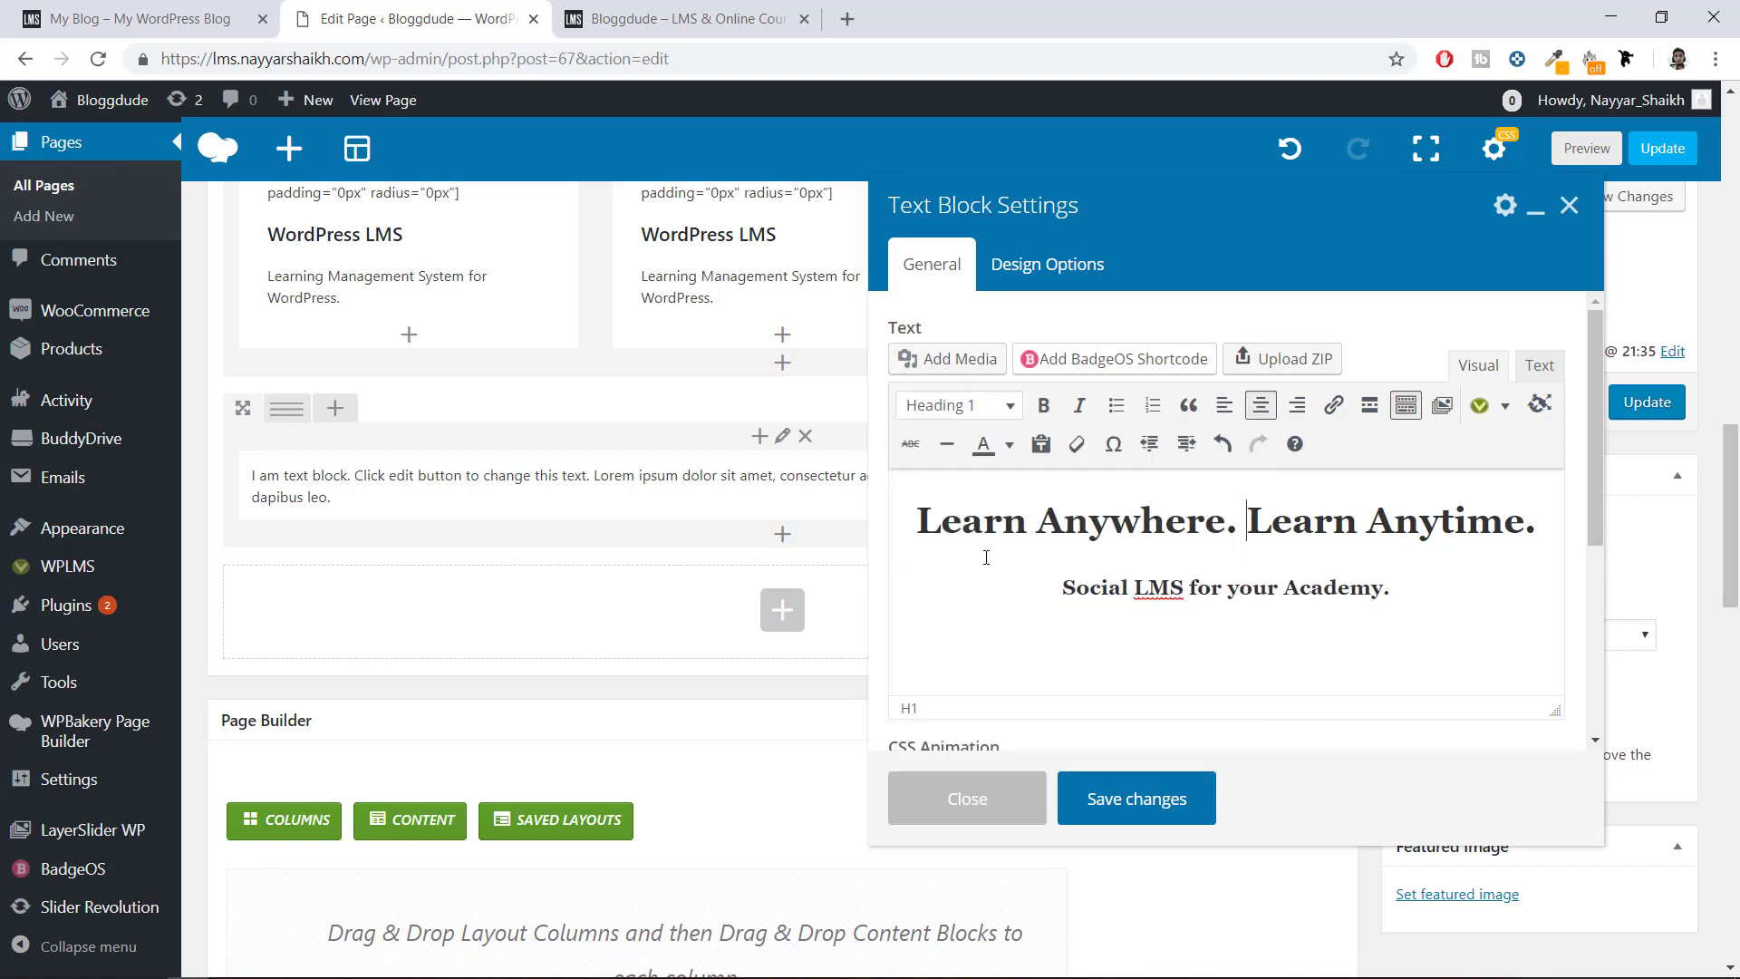
- Add 'font-size: 40px;' to the heading's style in the HTML view
click(1540, 364)
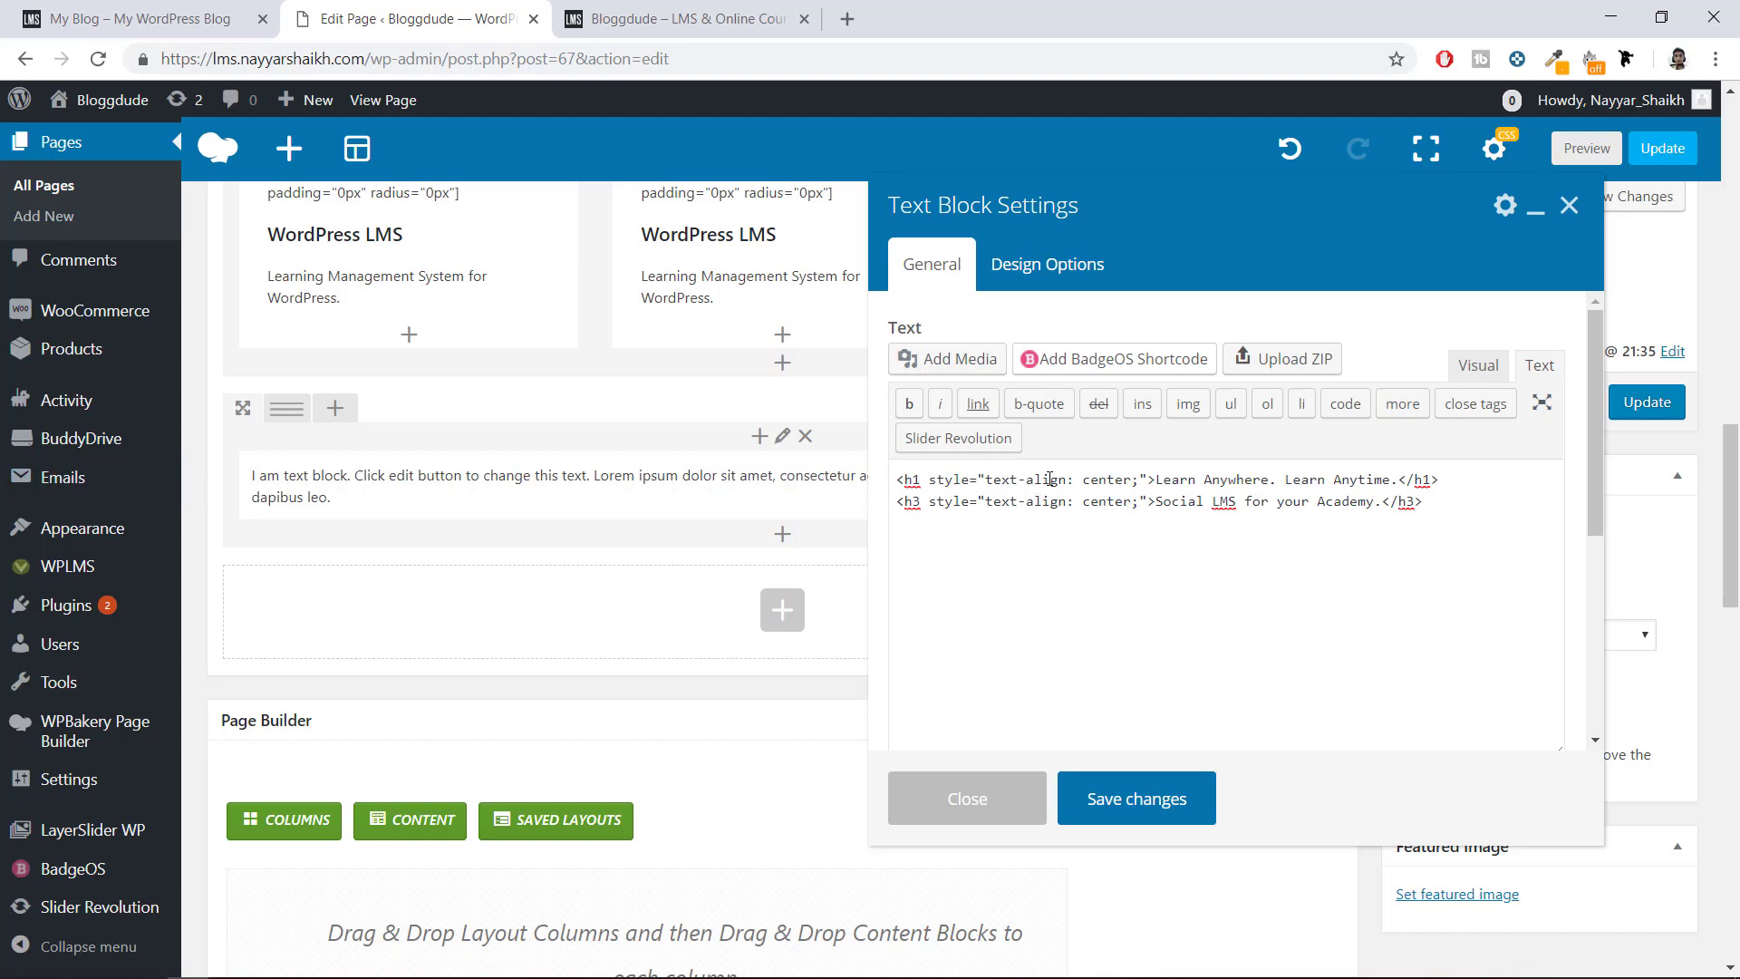
drag(924, 480, 1083, 479)
click(1147, 480)
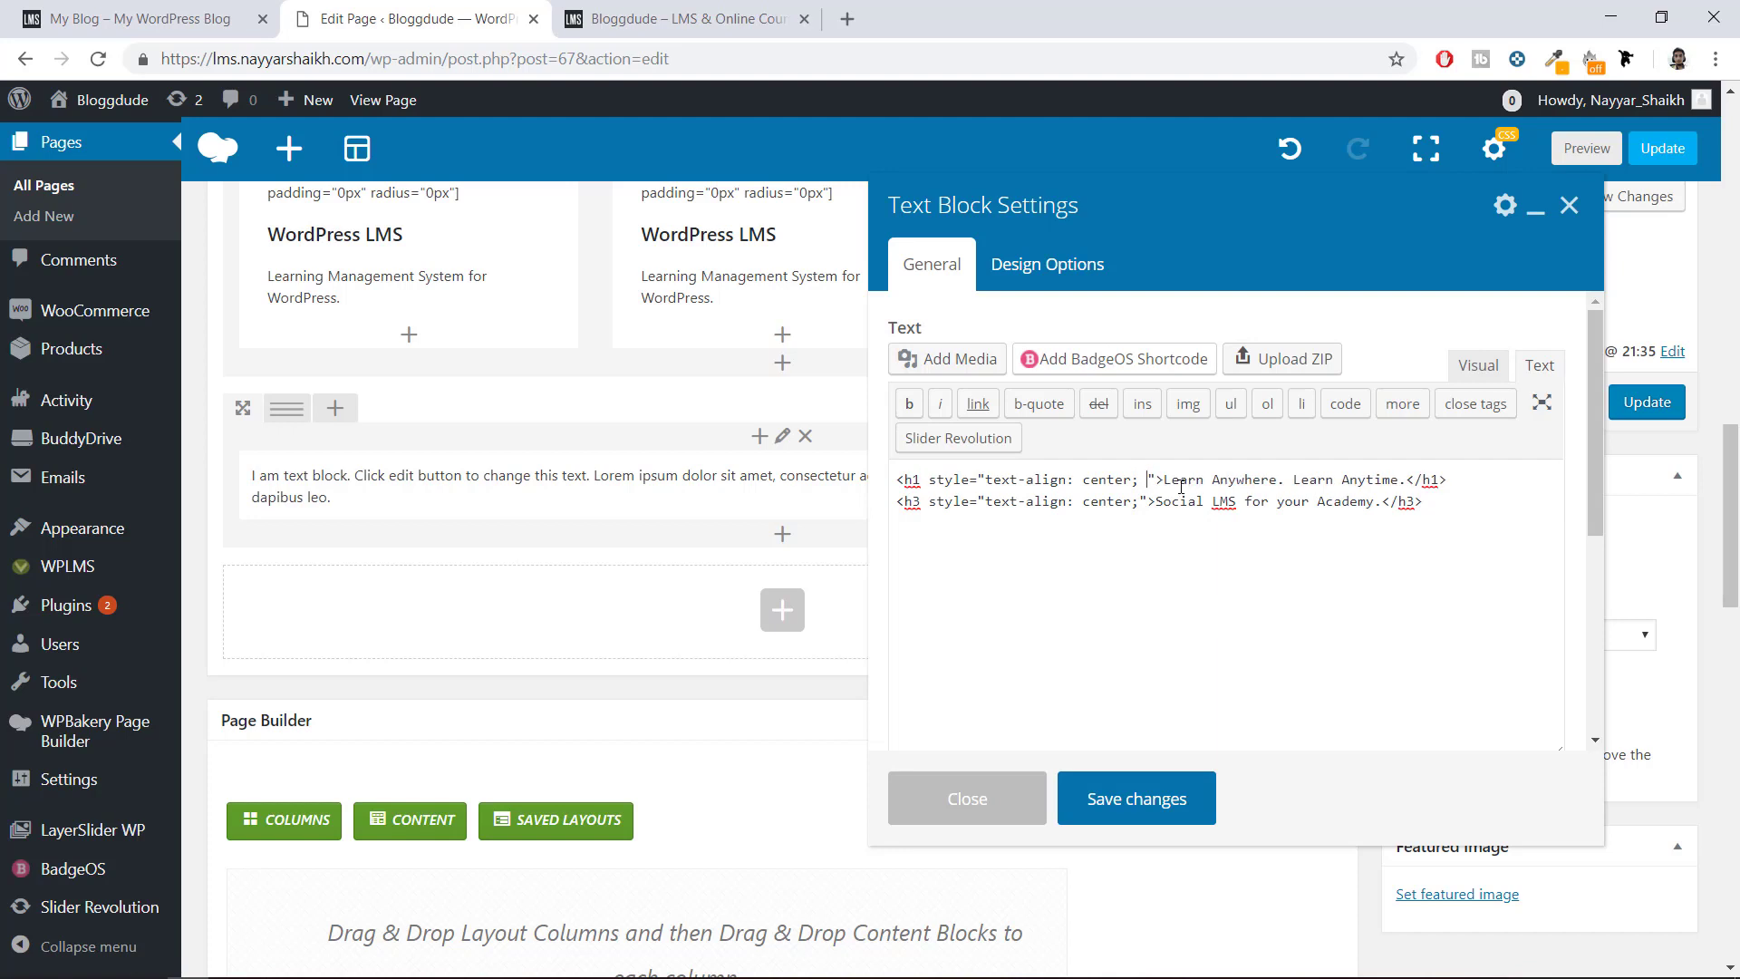
text(font-s)
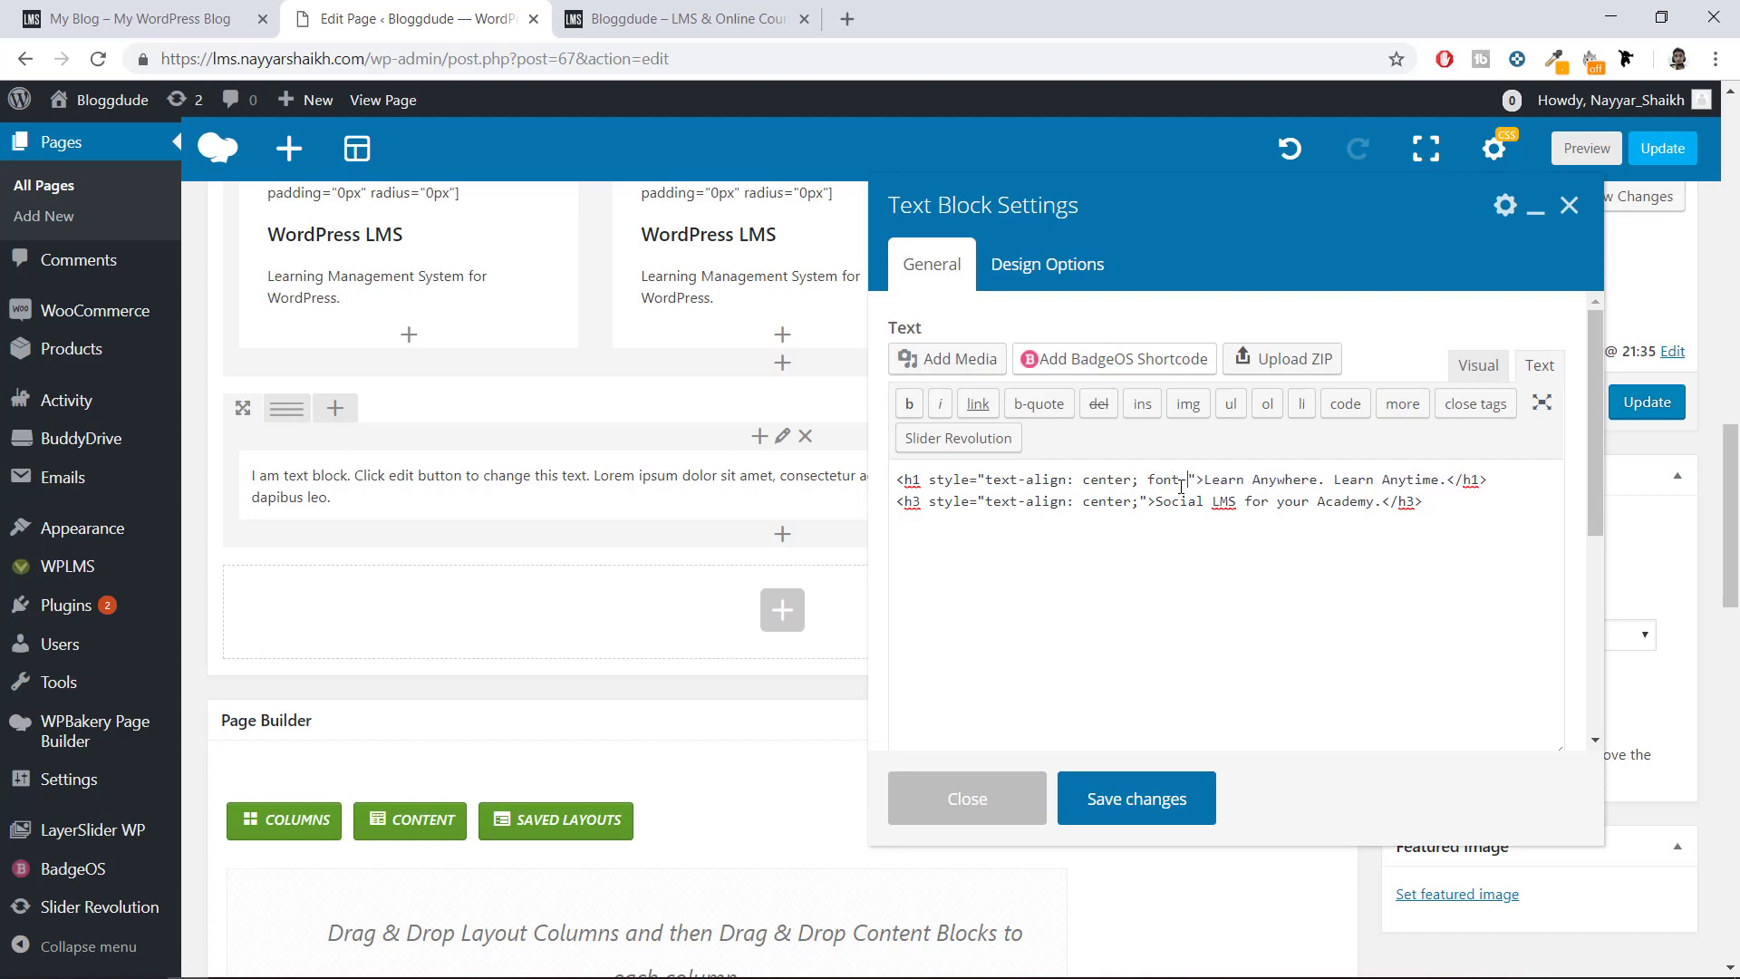
text(ize: )
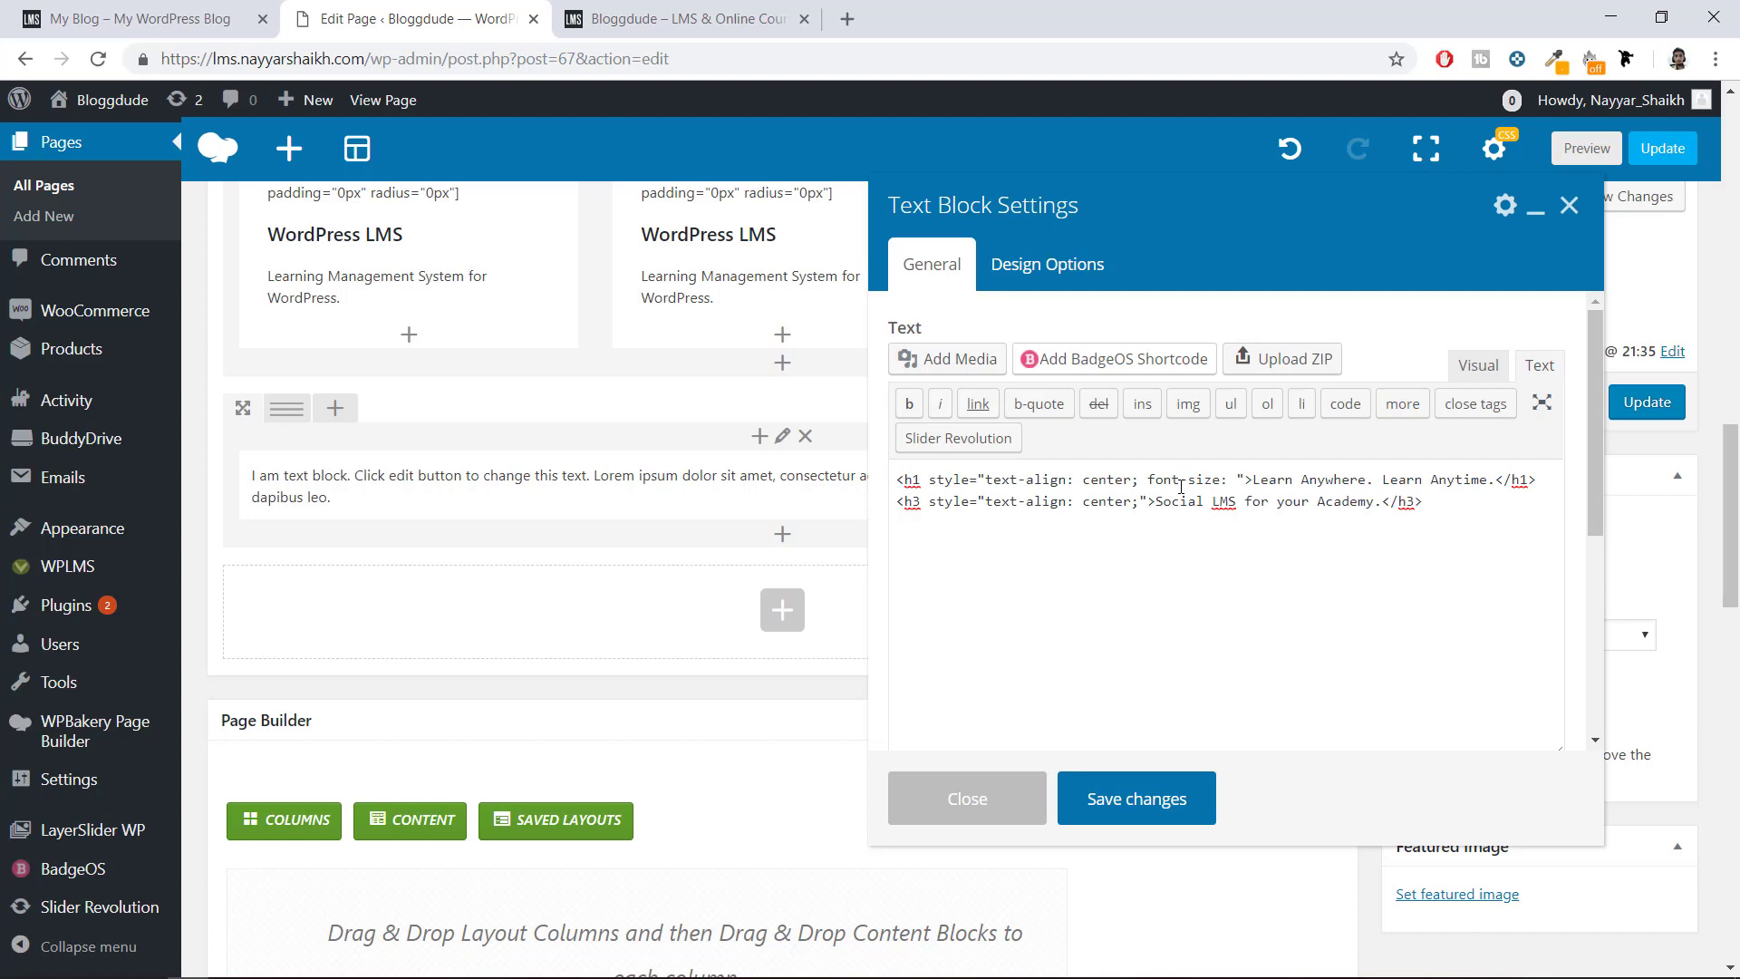
text(40px)
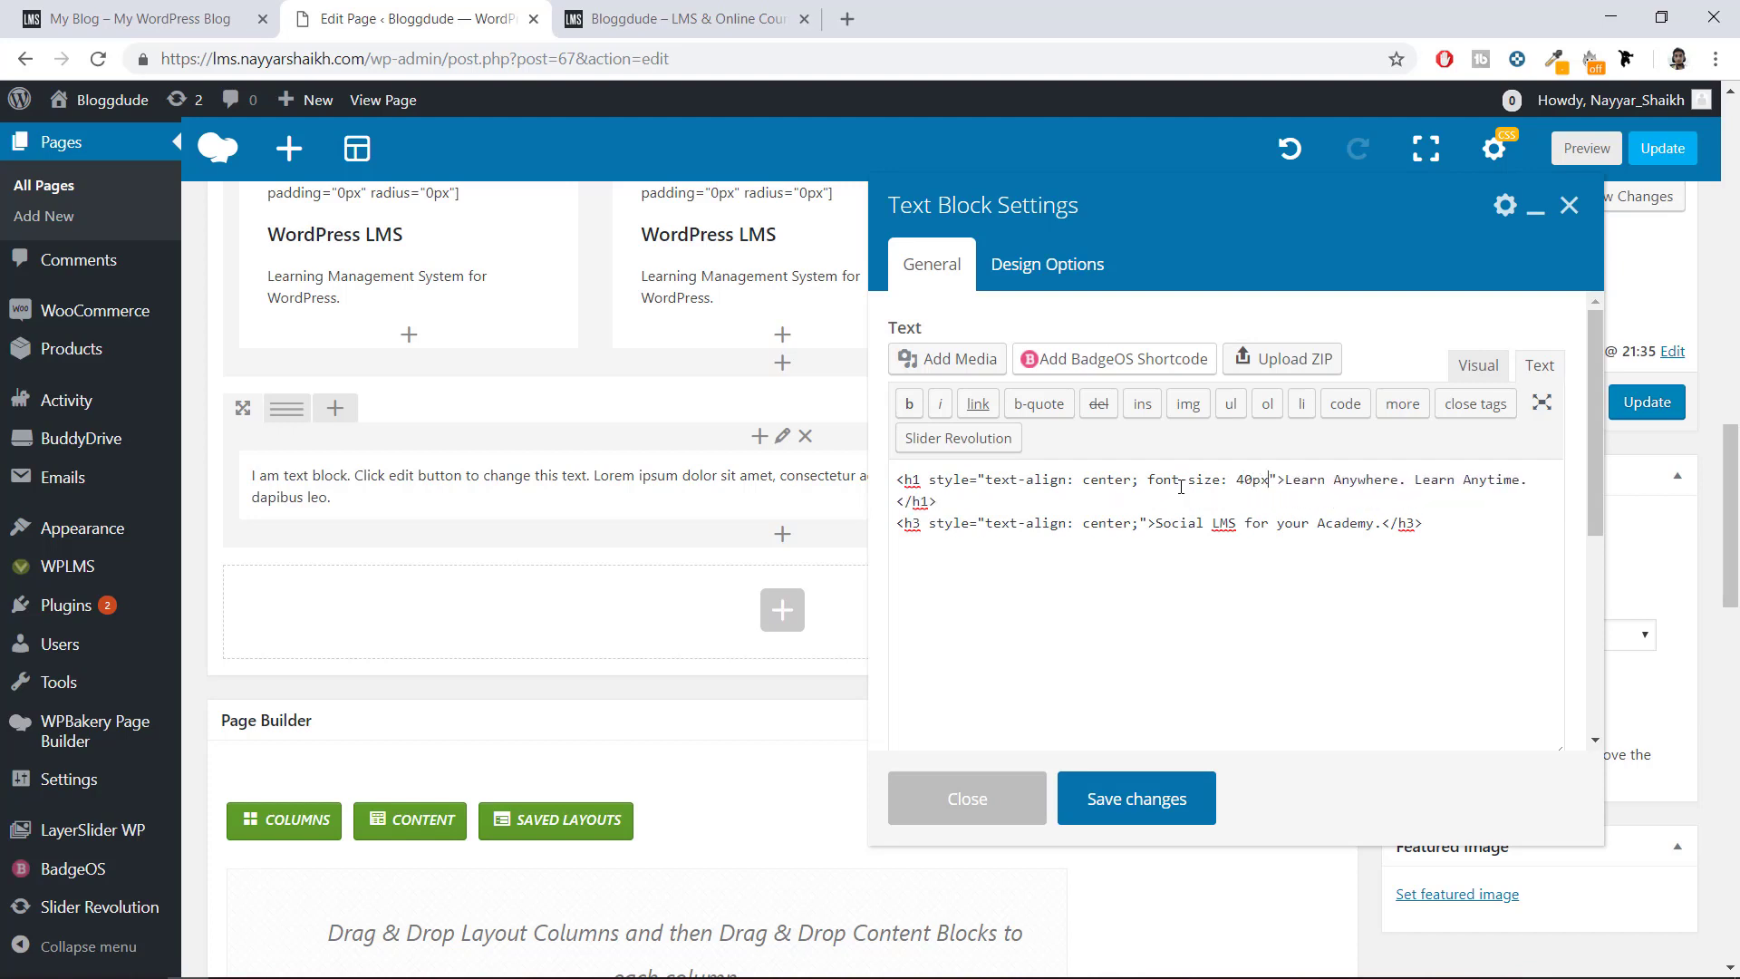
text(;)
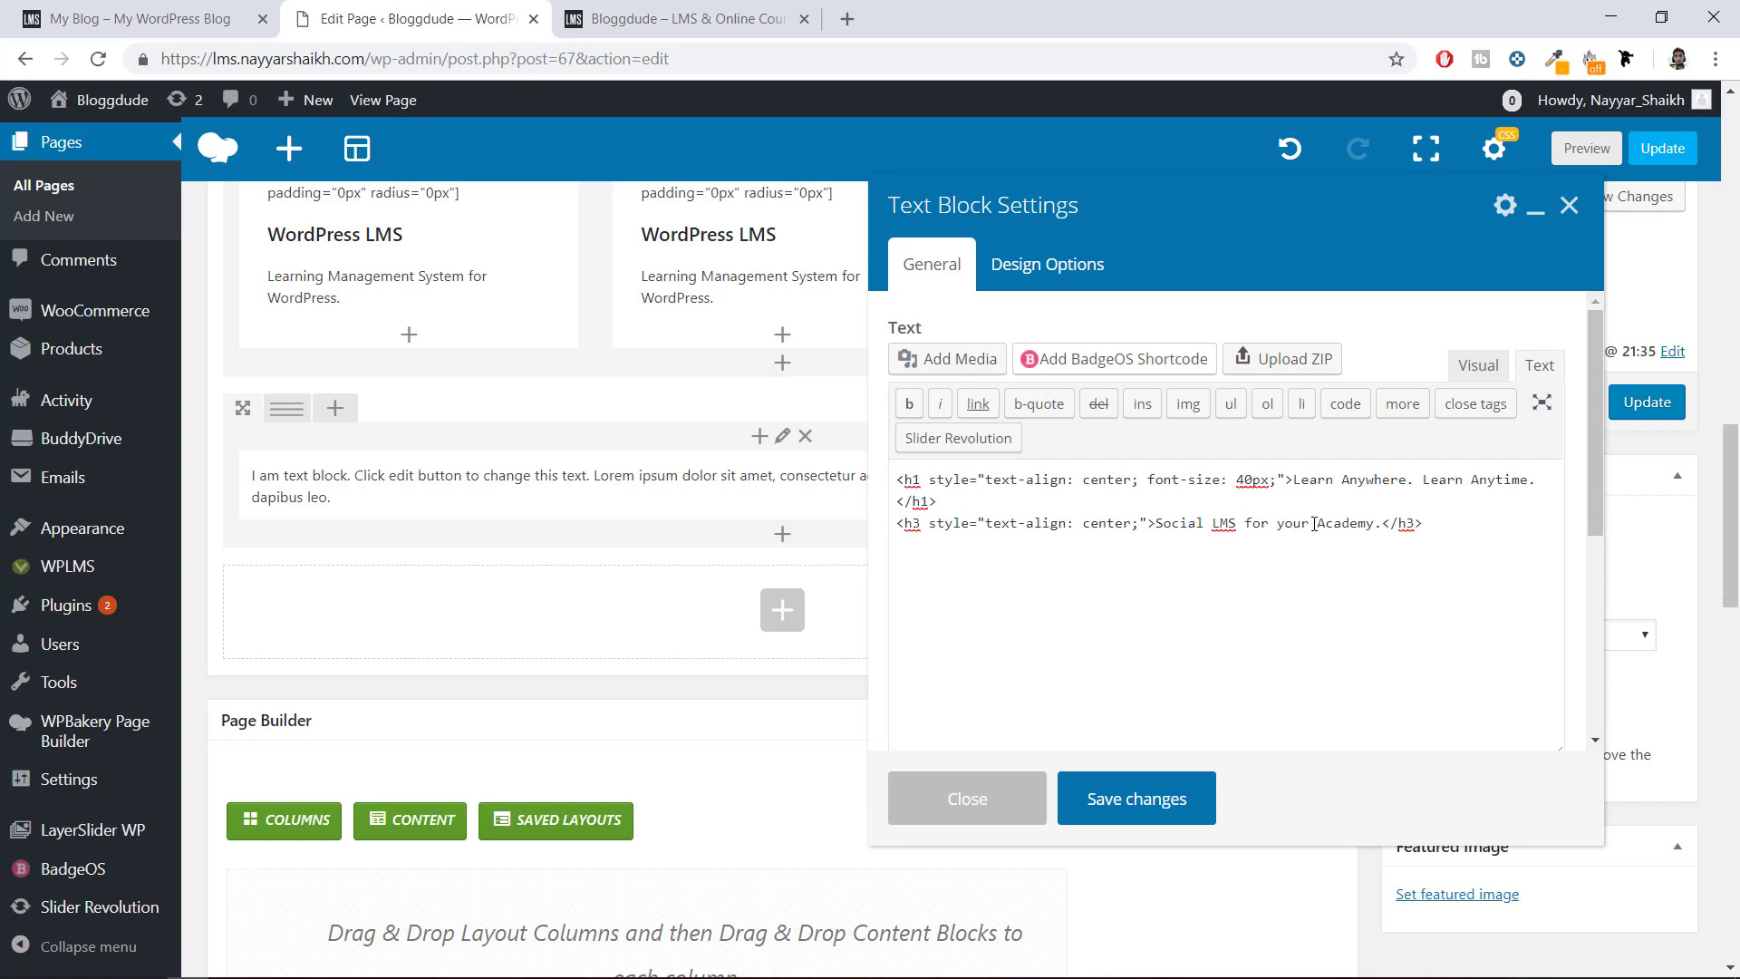
click(1474, 365)
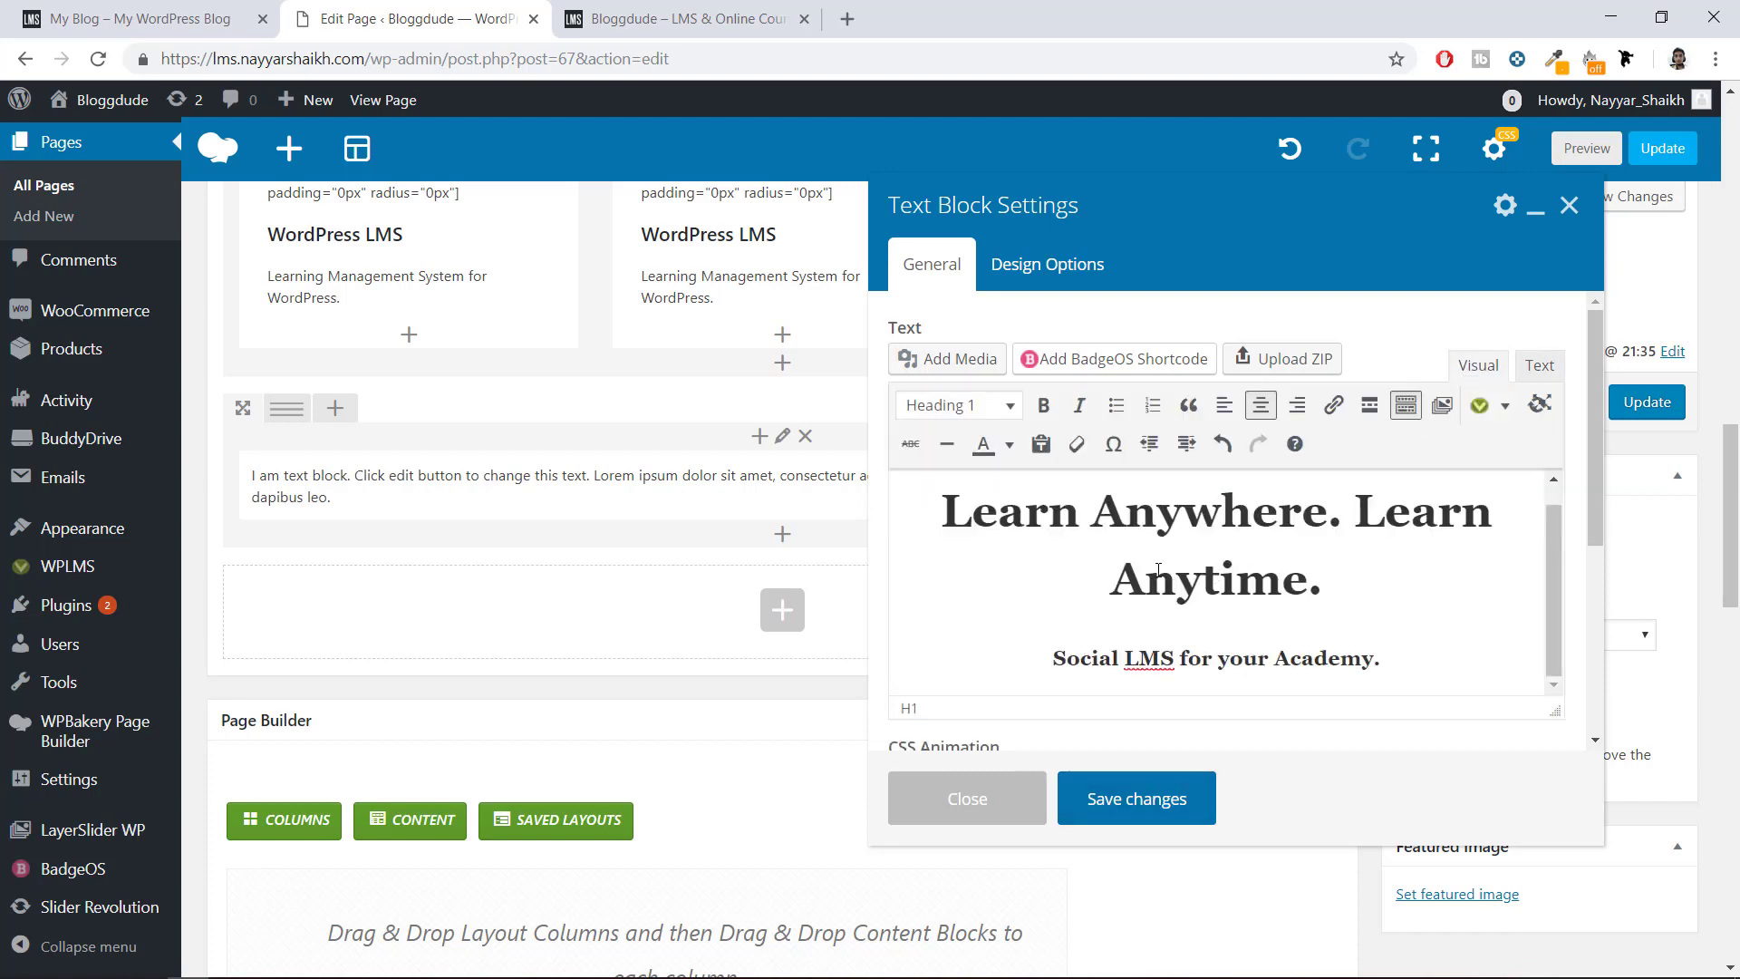
drag(921, 498, 1329, 575)
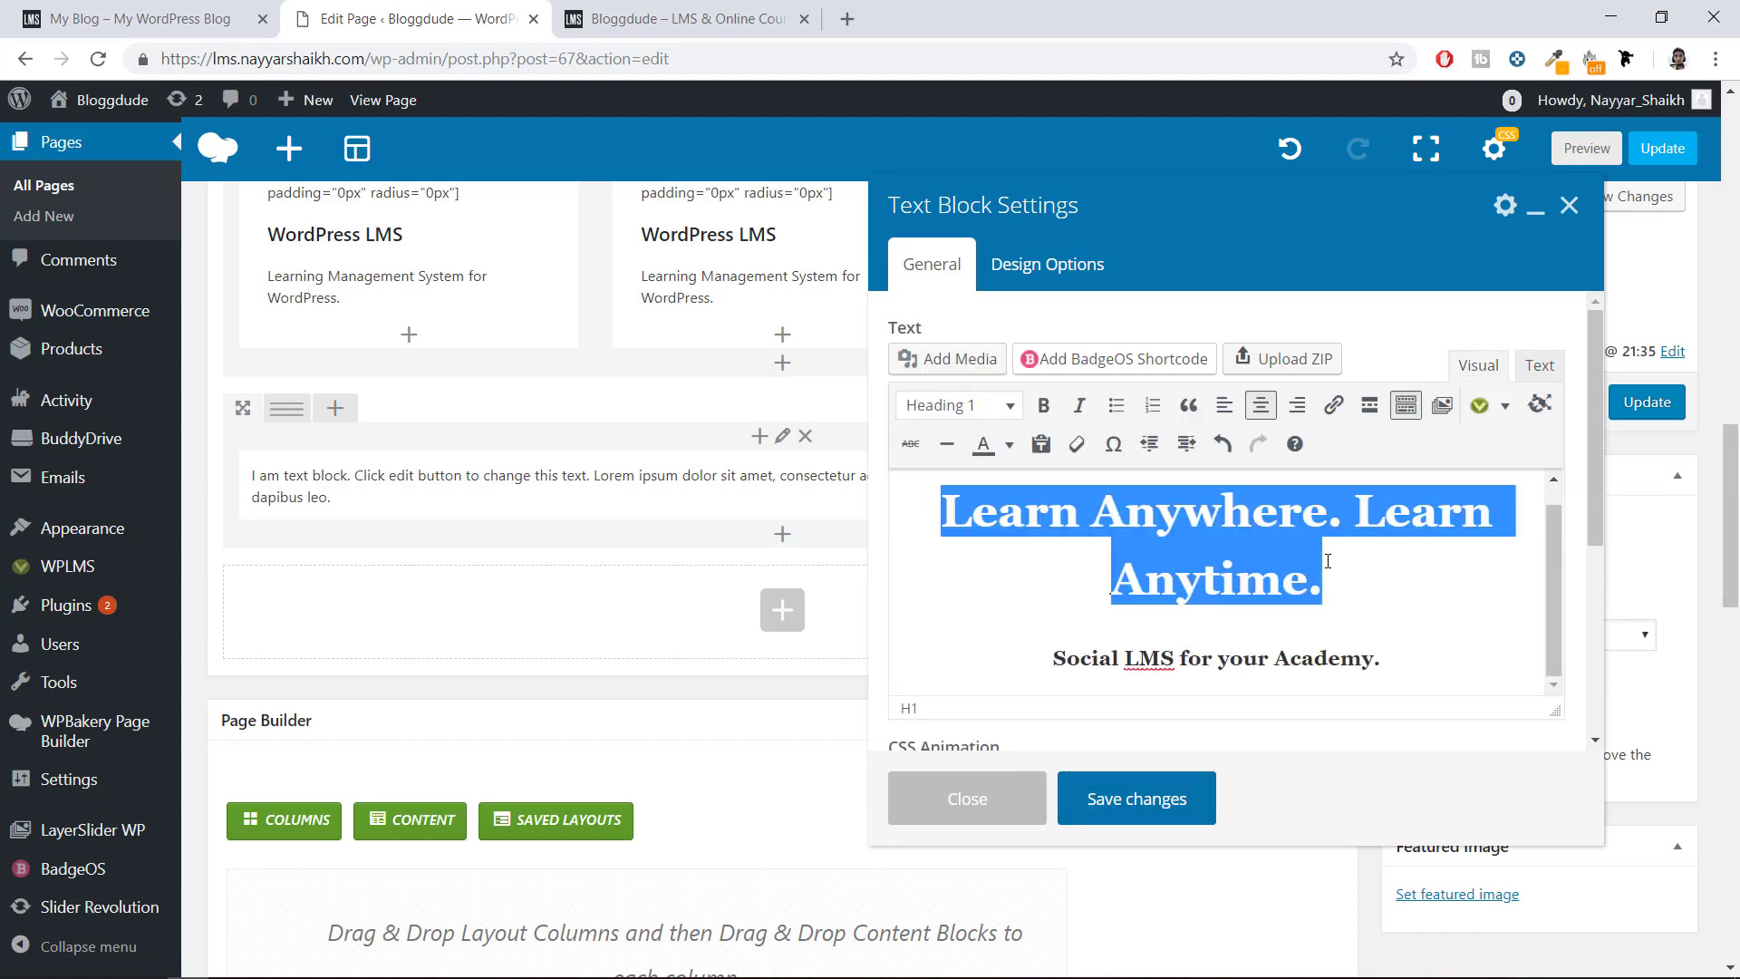
click(1328, 575)
- Compare the heading with the reference site's front page heading
click(89, 14)
click(616, 510)
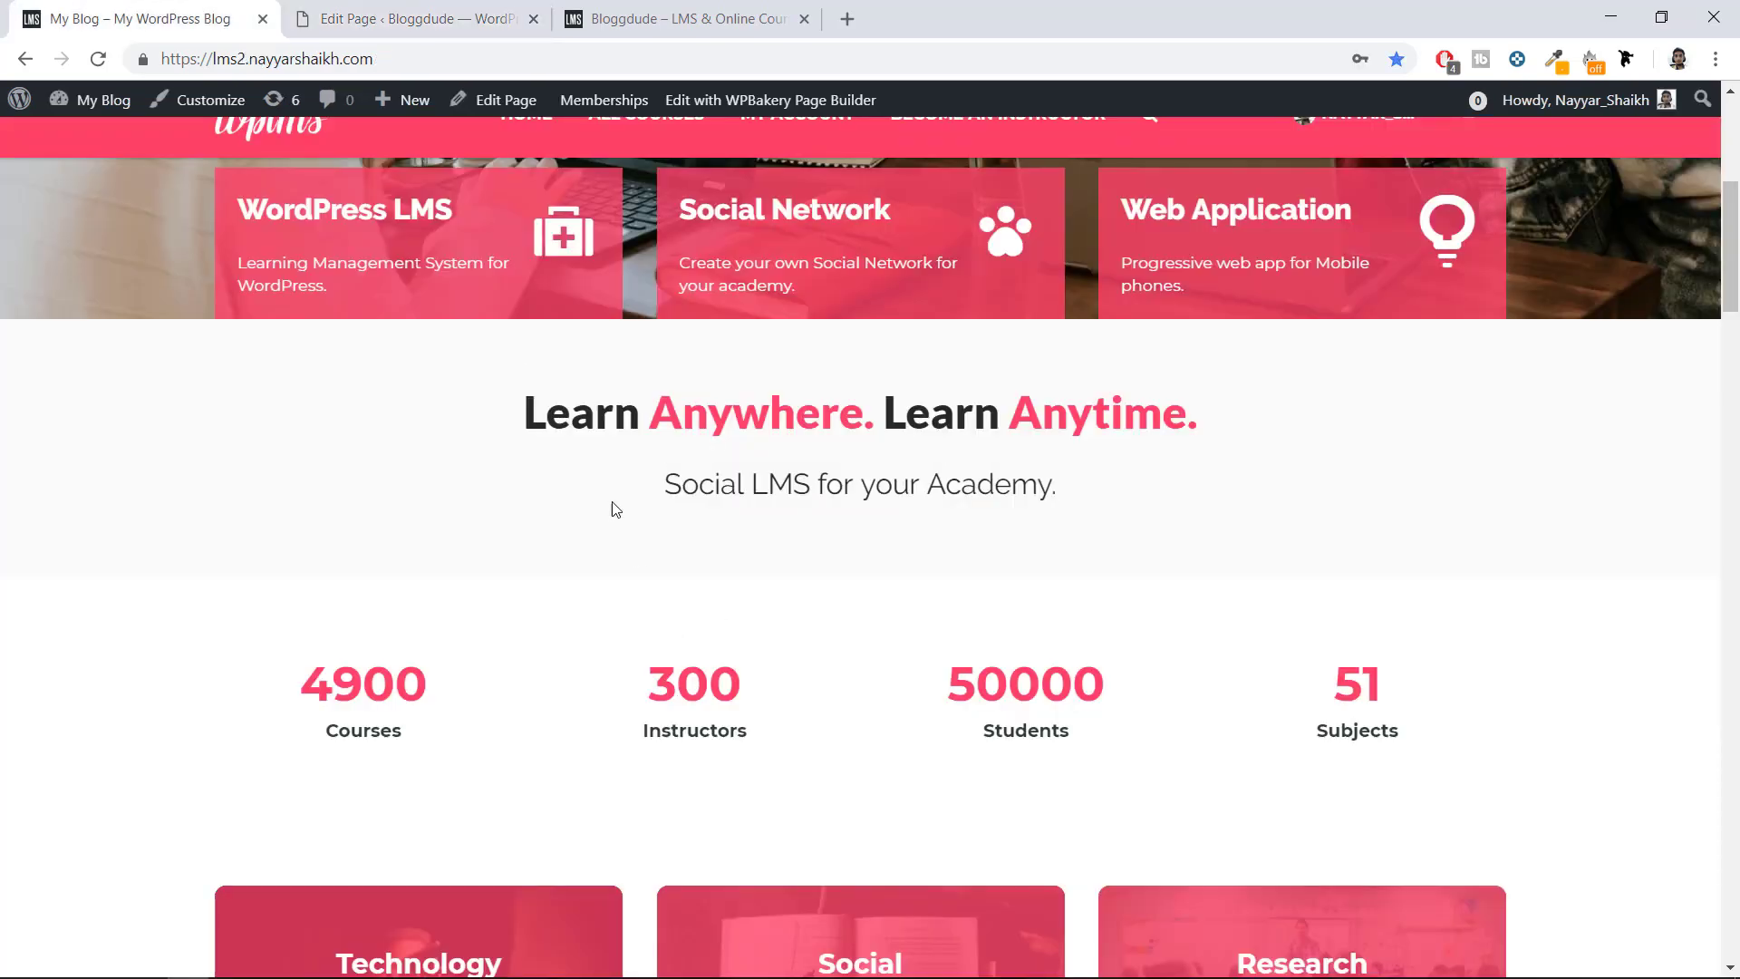
drag(518, 423, 649, 419)
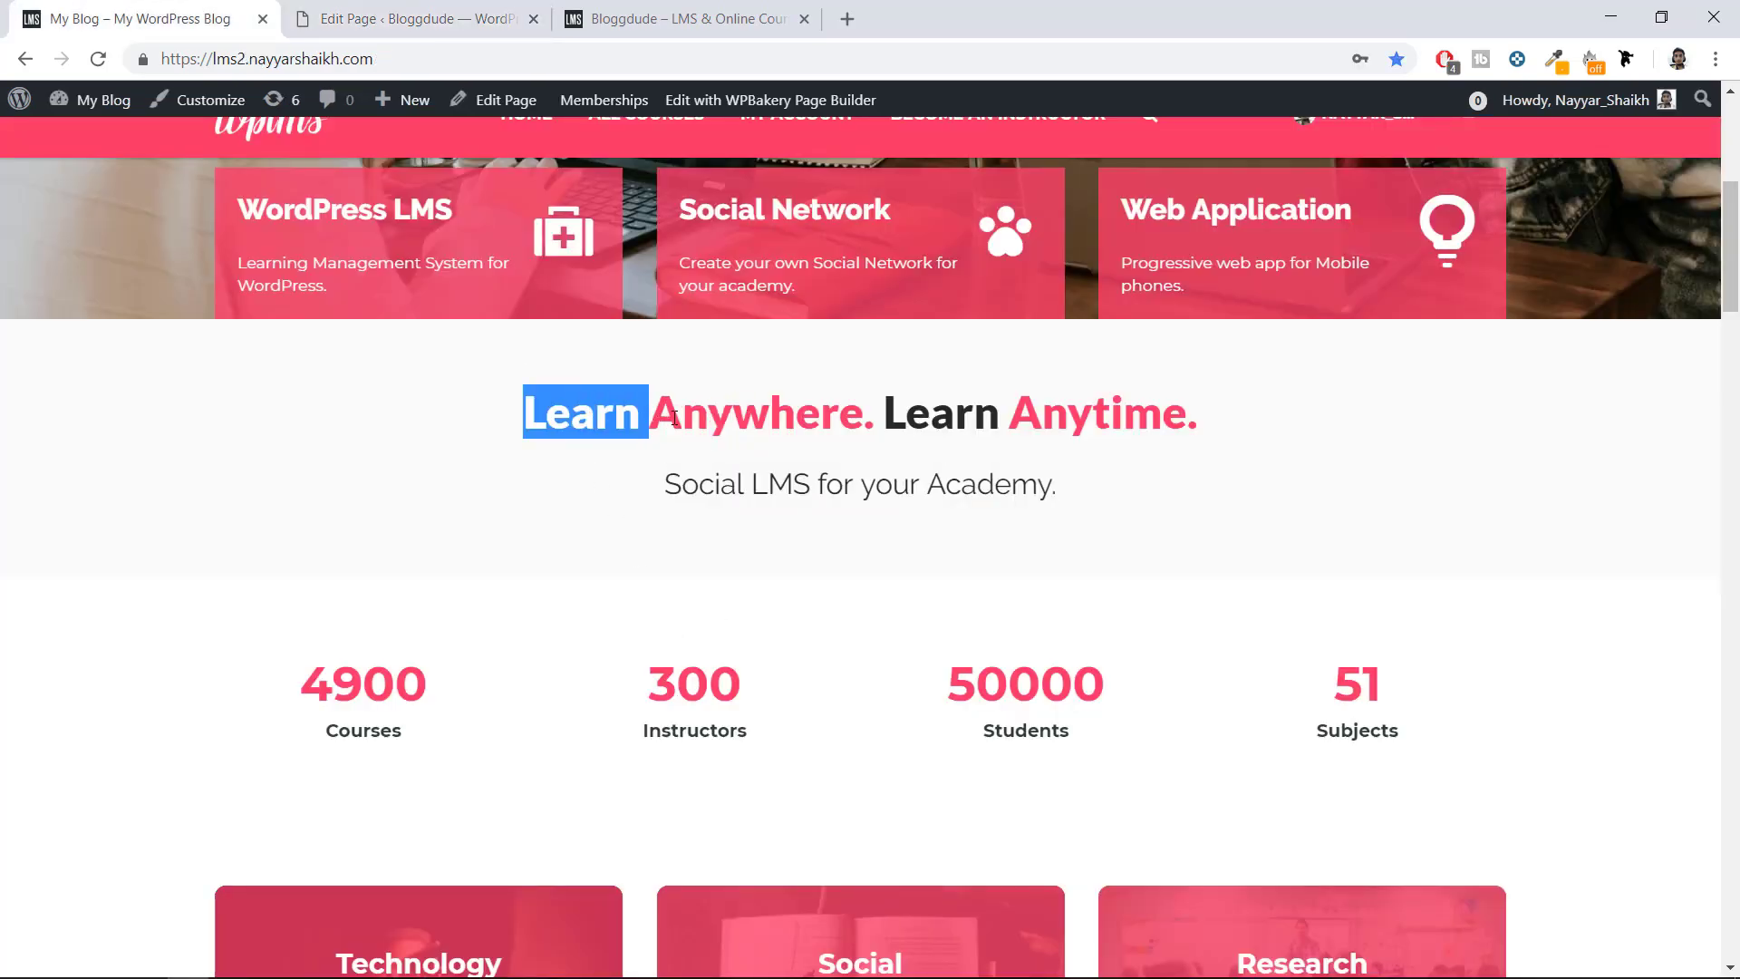
click(1118, 413)
click(475, 9)
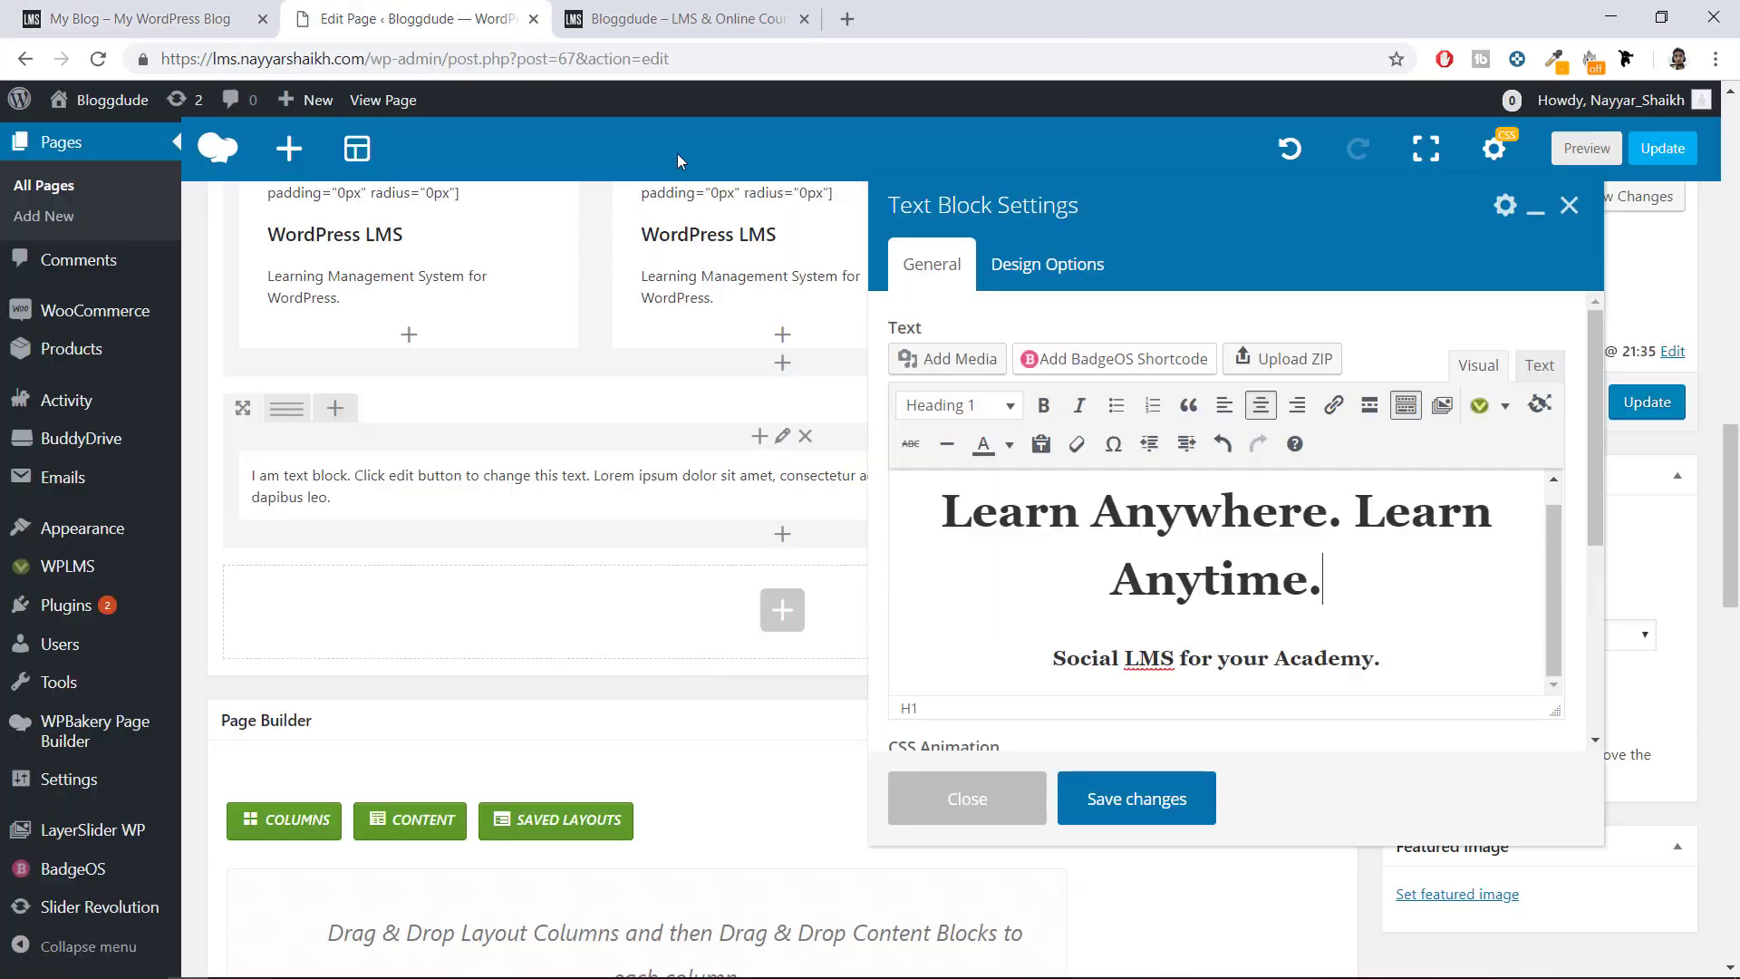
- Colour the word 'Anywhere.' with custom colour #ff4367
drag(1090, 501, 1341, 508)
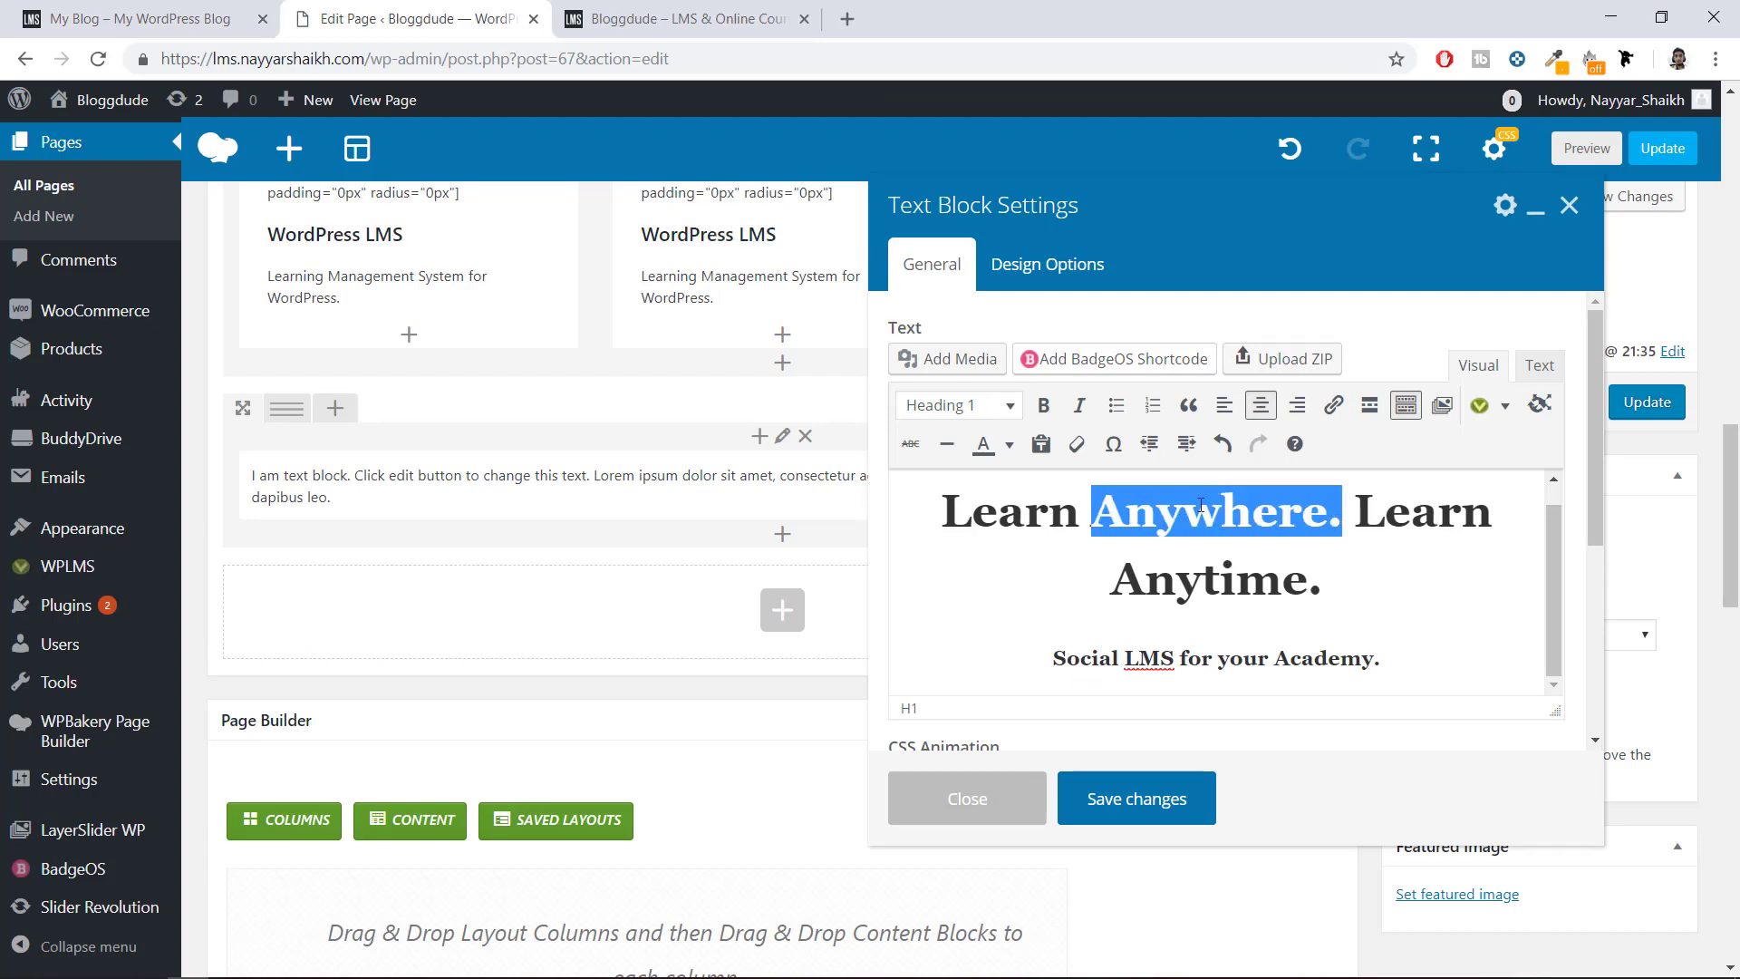
click(1009, 444)
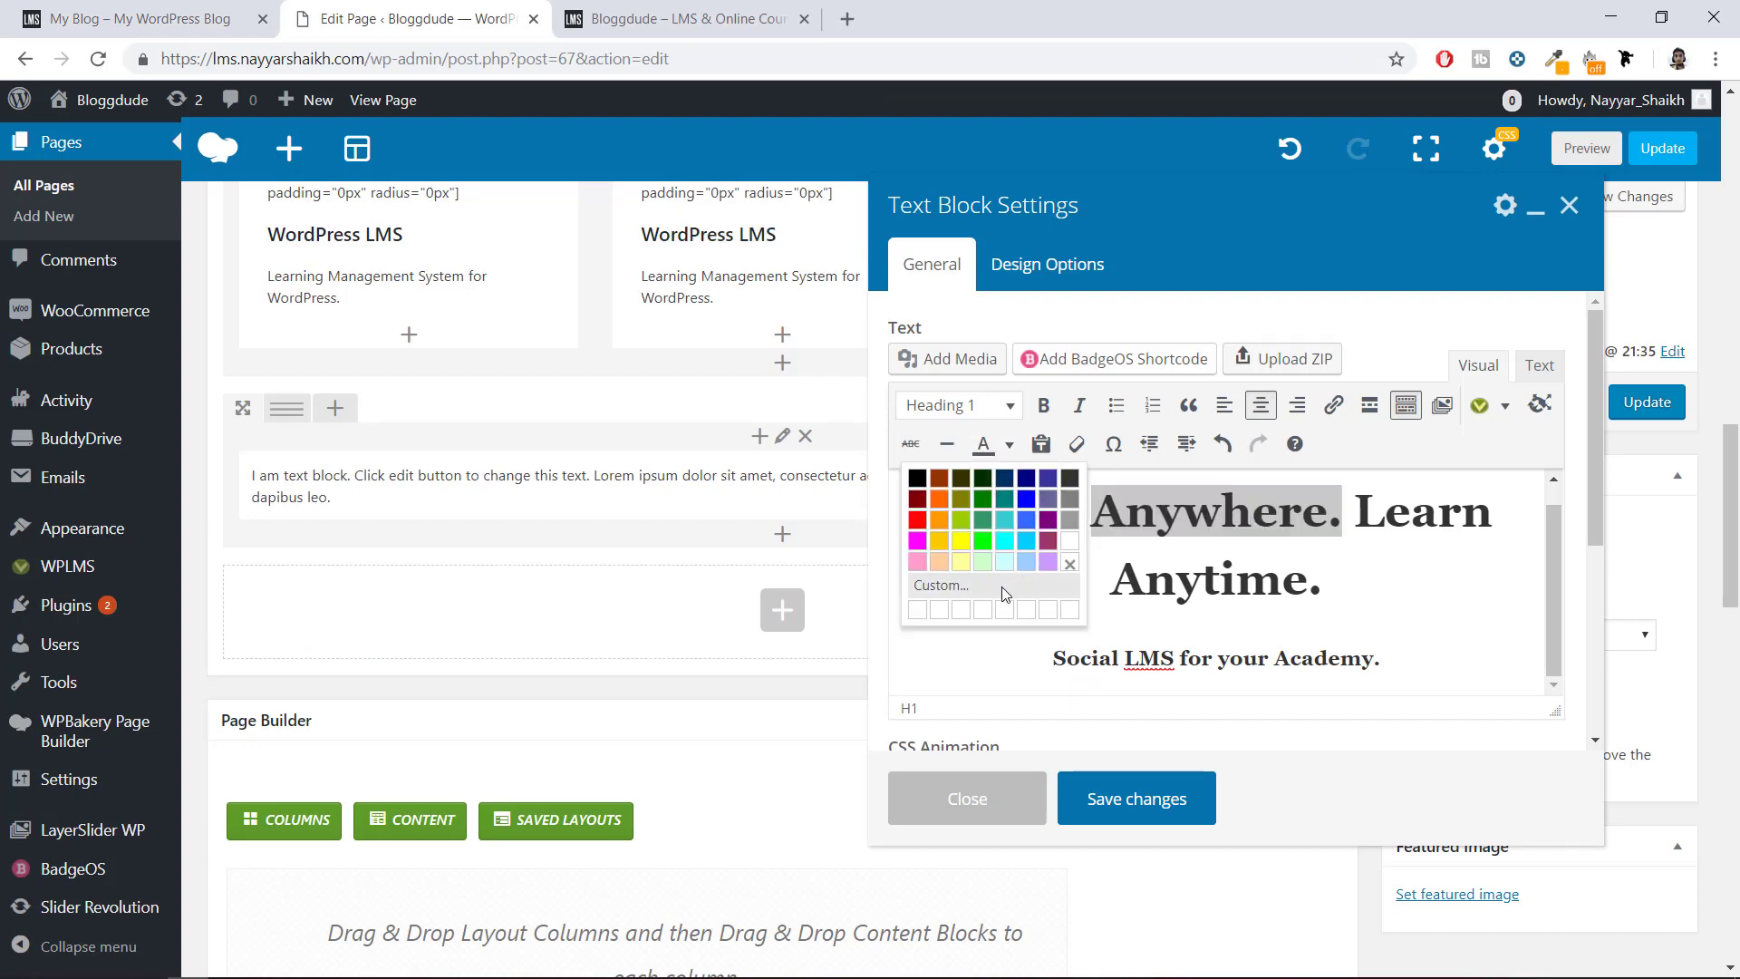
click(1019, 590)
click(1015, 546)
double_click(1015, 543)
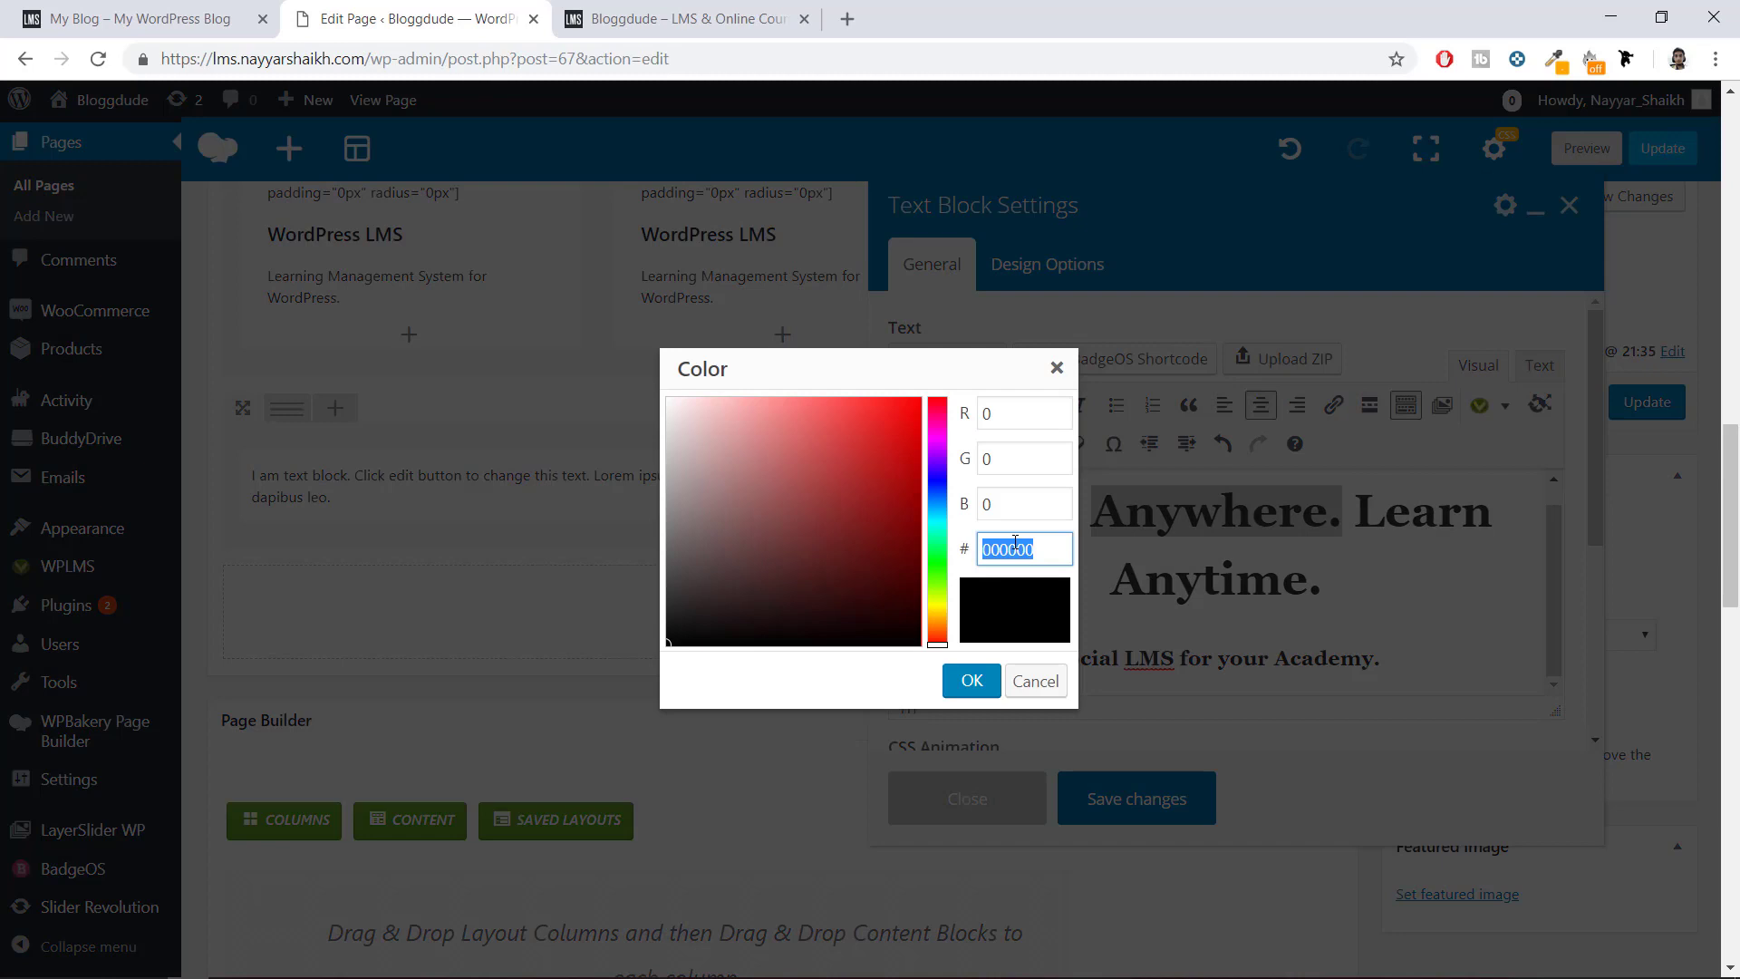
text(ff4367)
click(971, 681)
click(1347, 572)
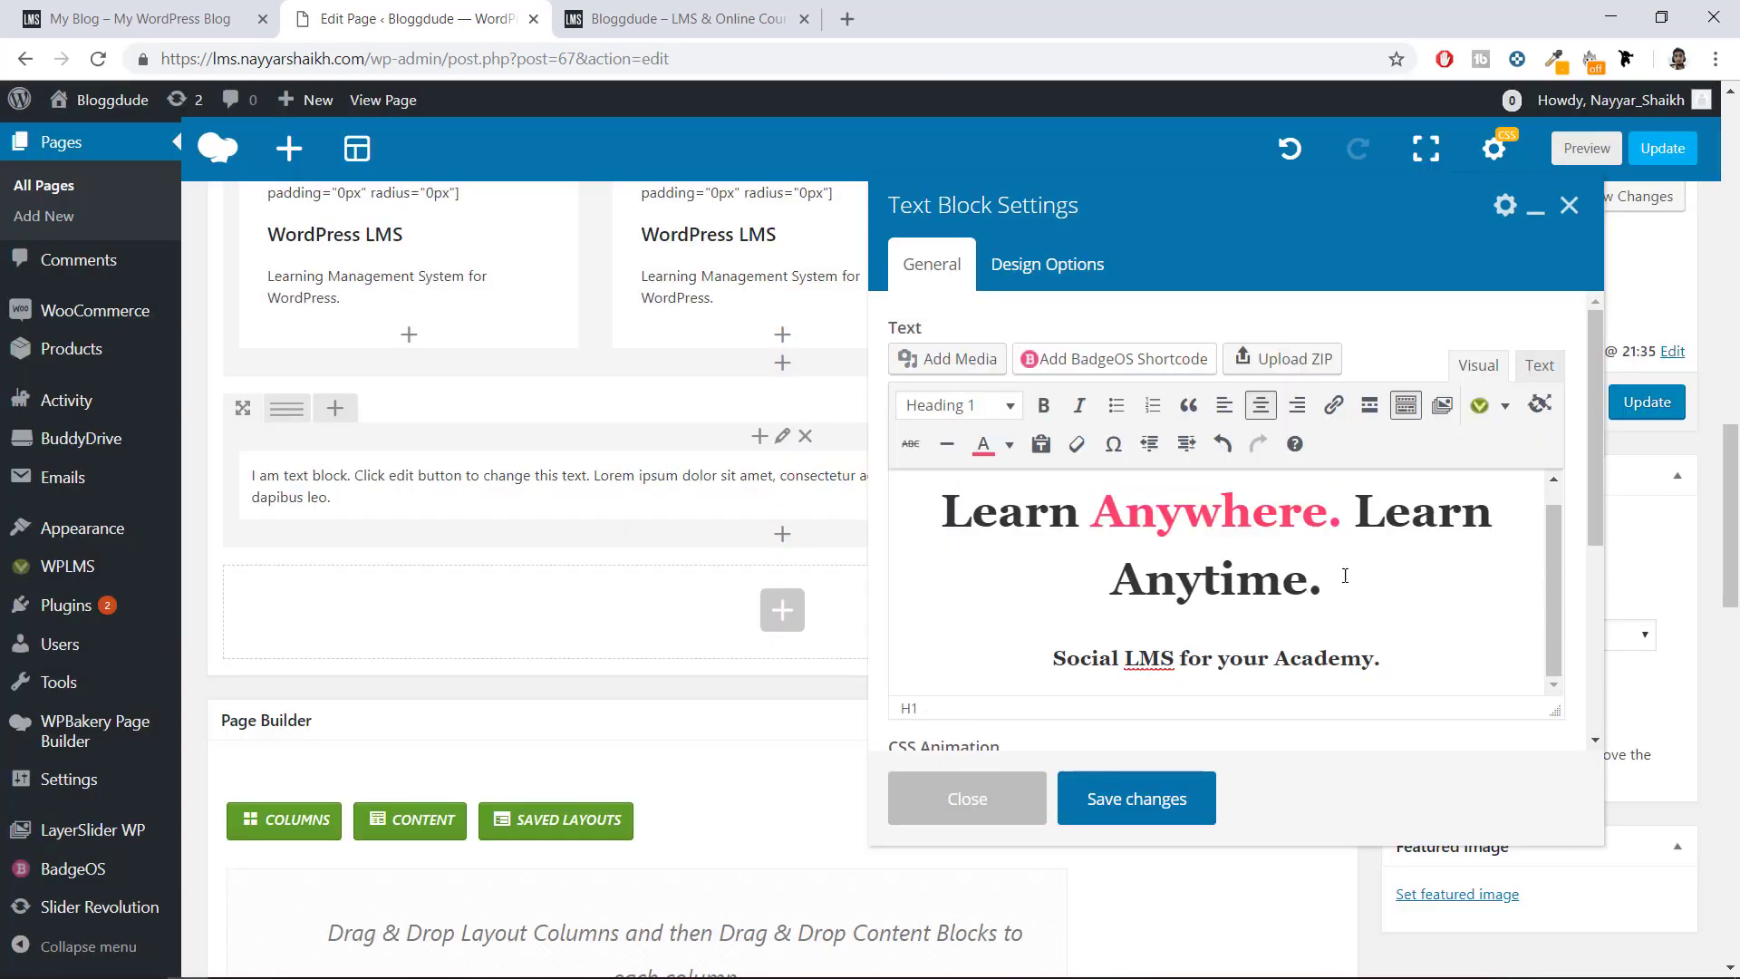
- Apply the same #ff4367 pink to 'Anytime.' and save the text block
drag(1120, 568, 1358, 566)
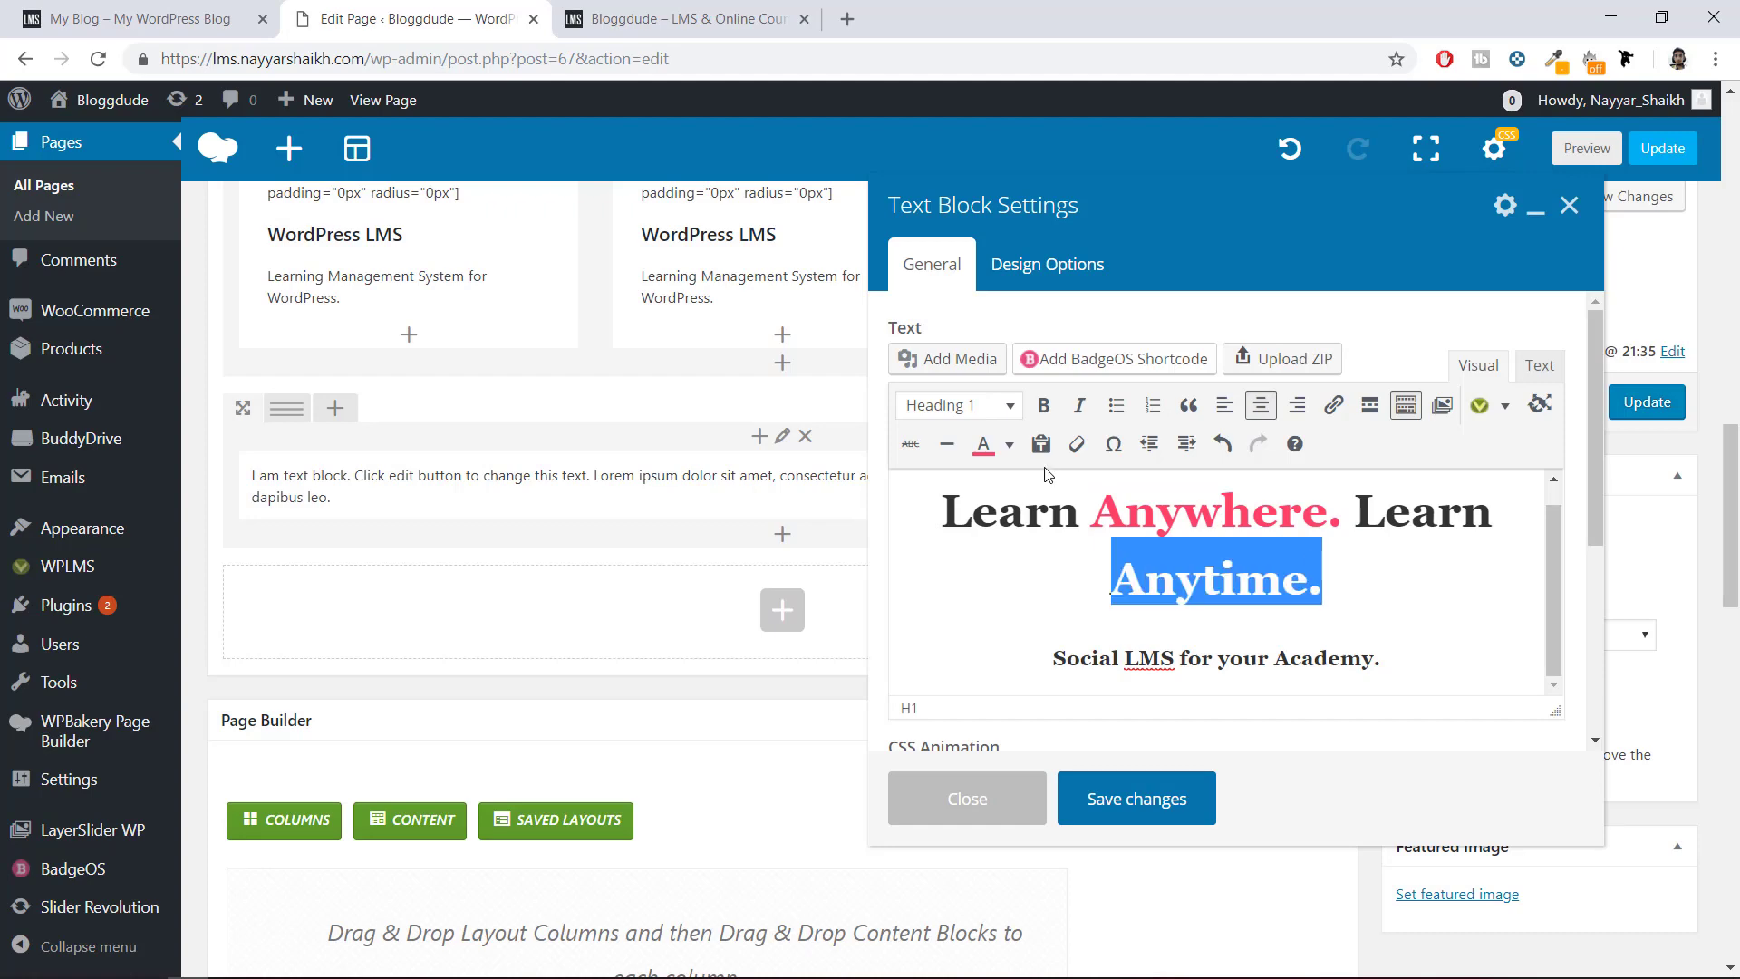
click(983, 444)
click(1180, 591)
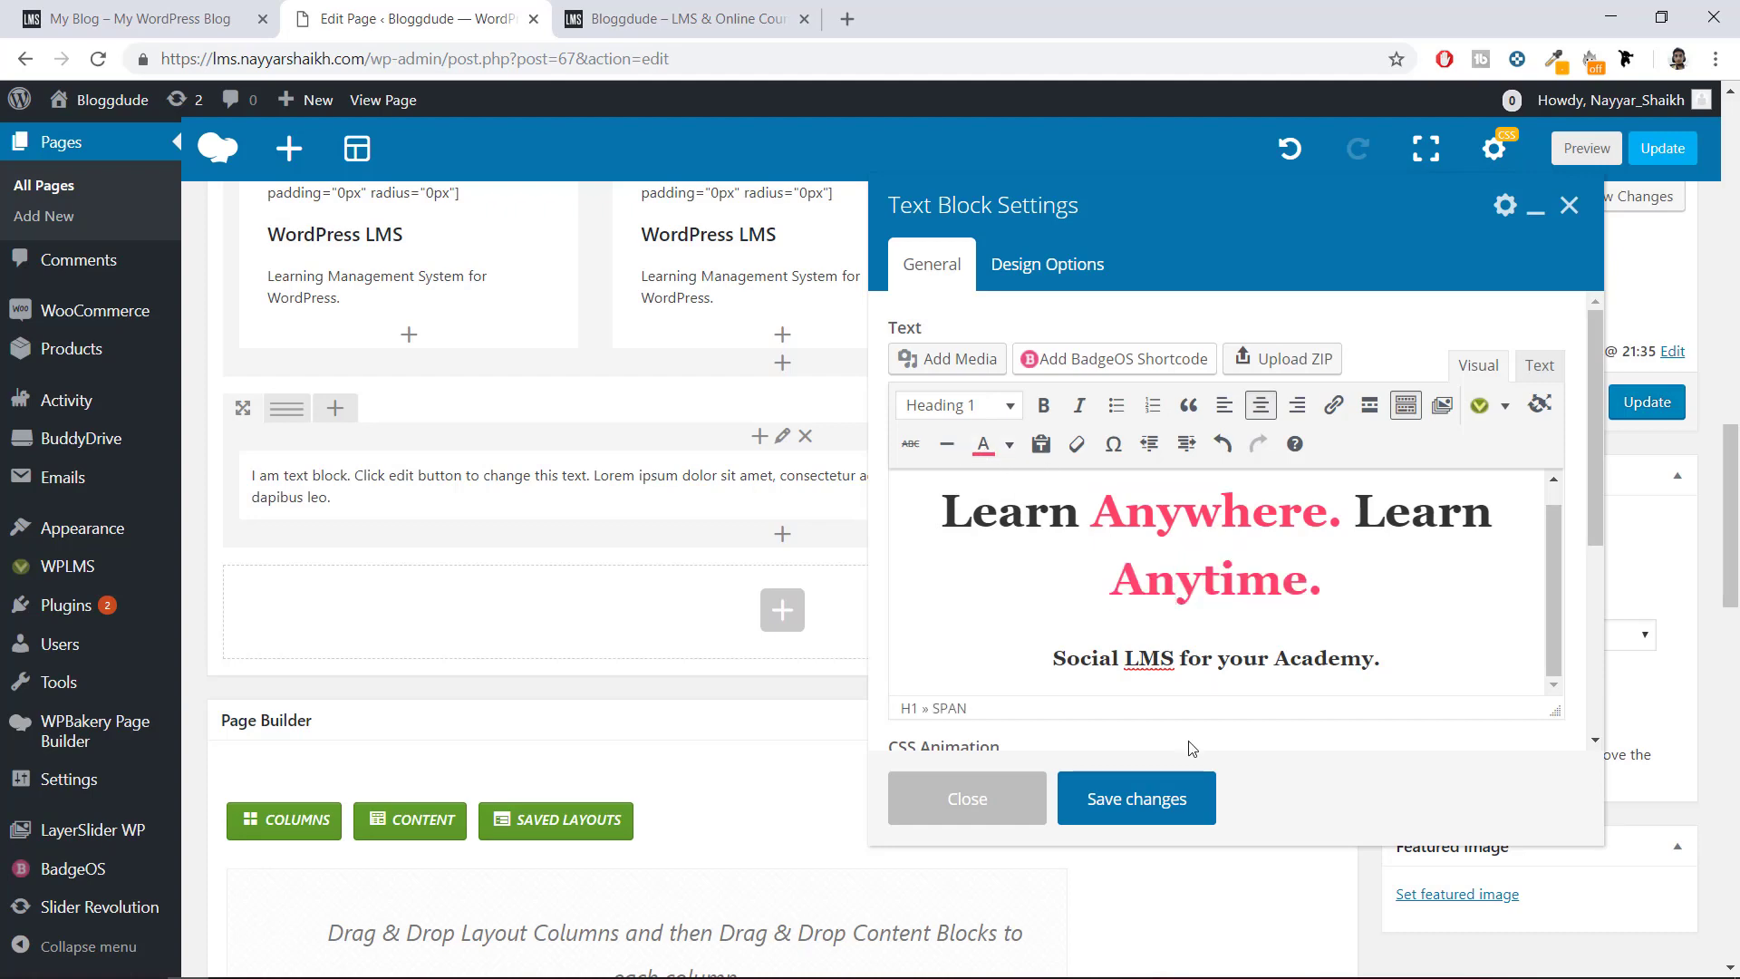
scroll(1193, 749, down, 2)
click(1151, 798)
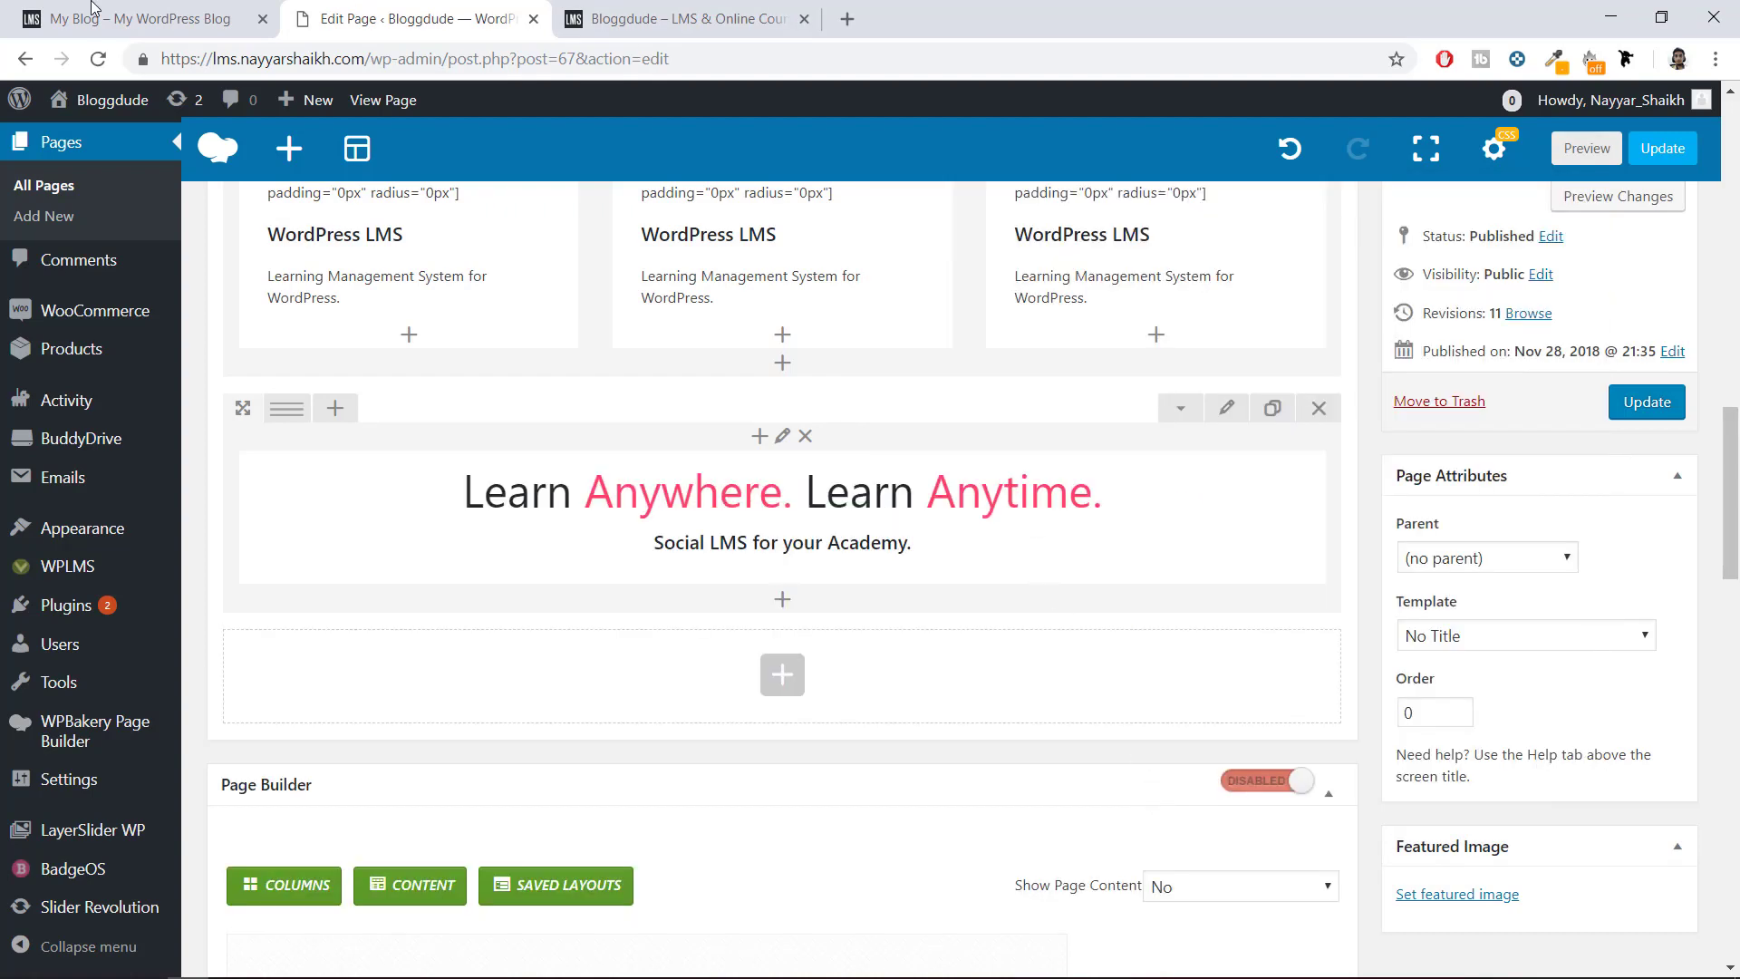
click(92, 7)
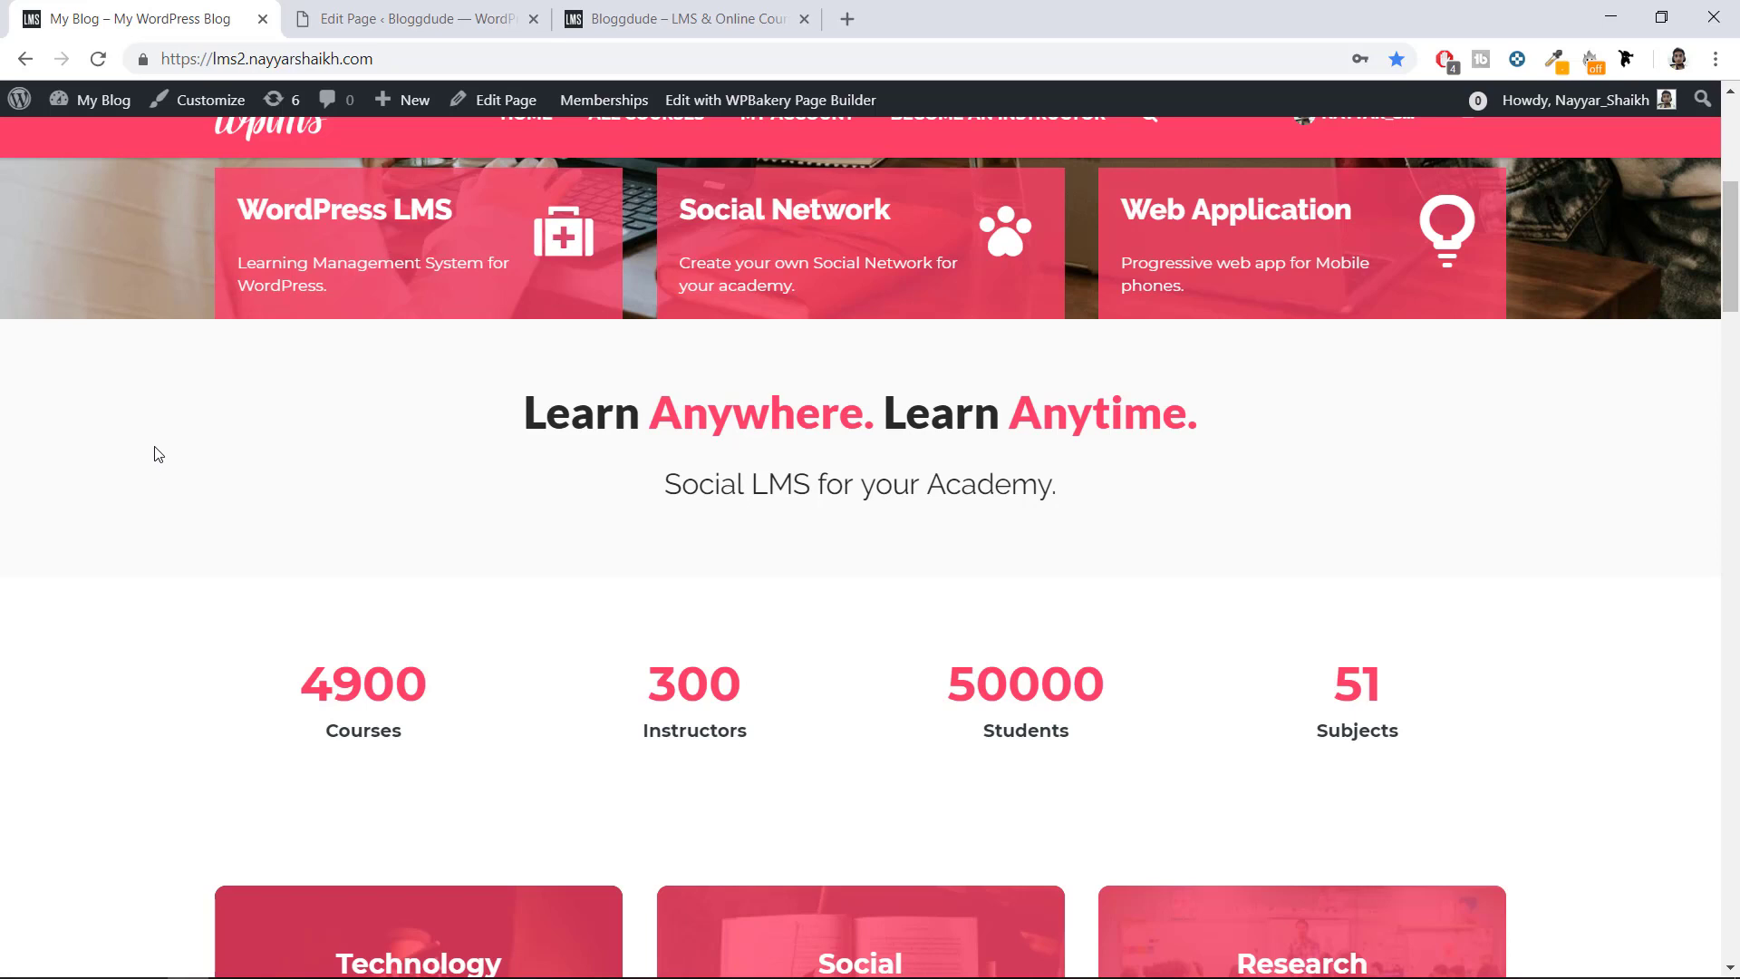
drag(575, 384, 1146, 532)
drag(931, 413, 927, 492)
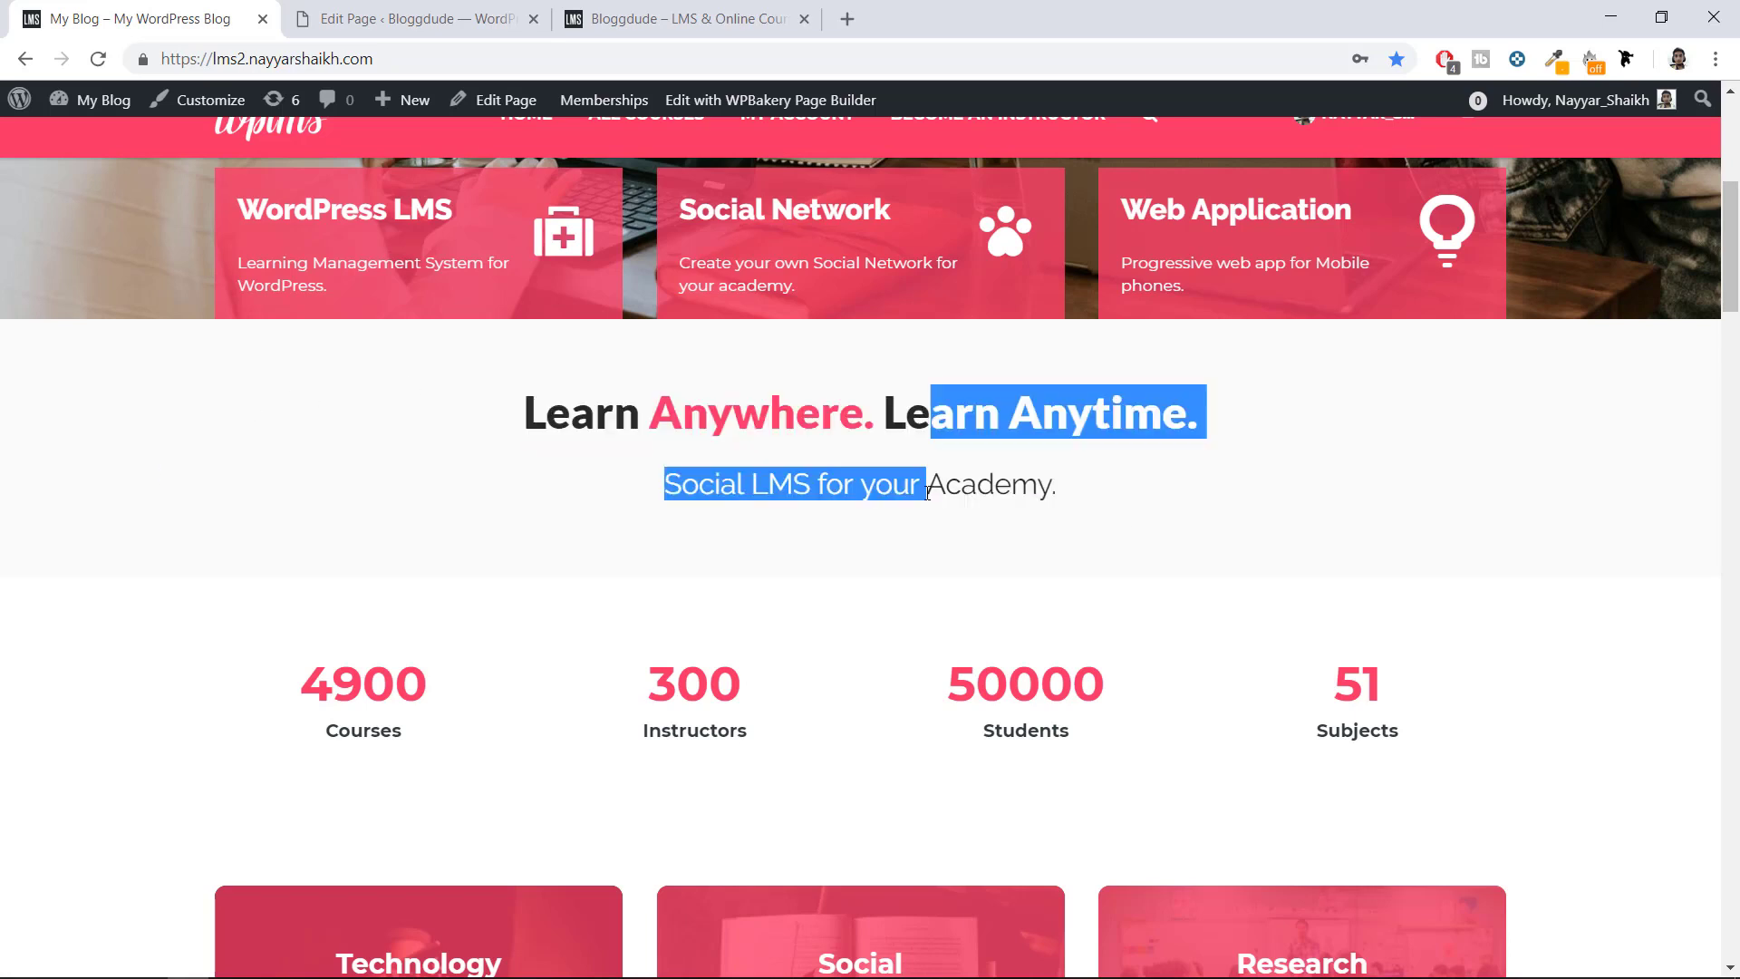
click(936, 458)
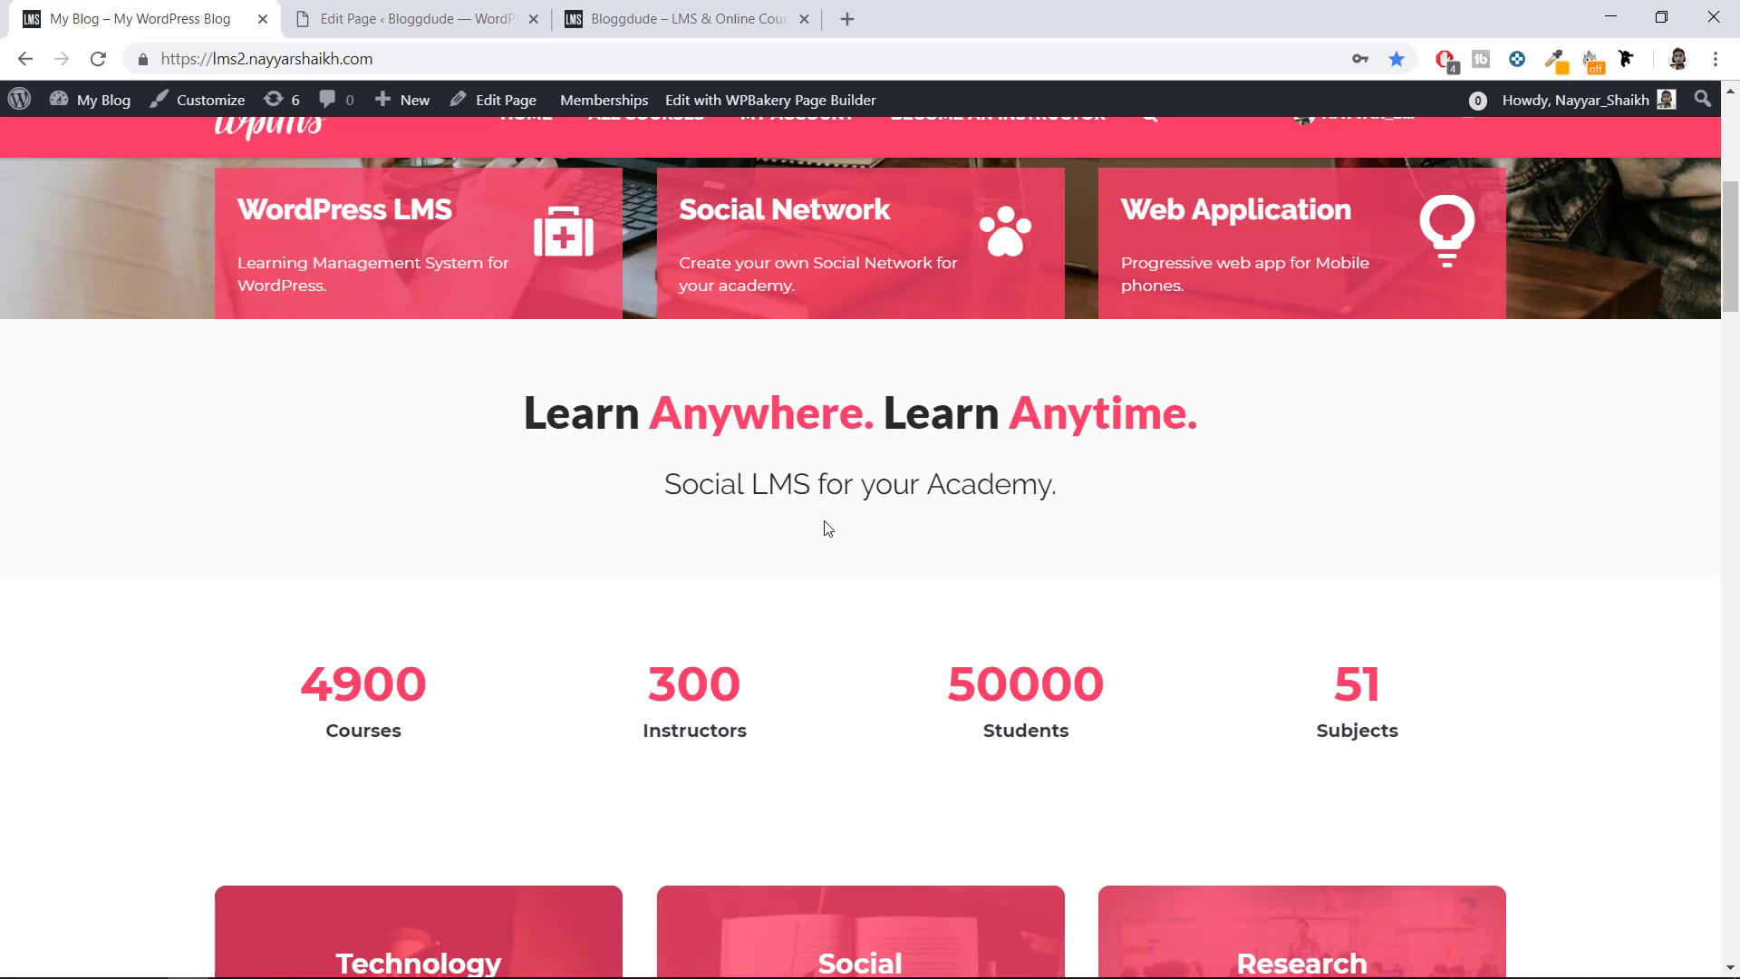
click(439, 9)
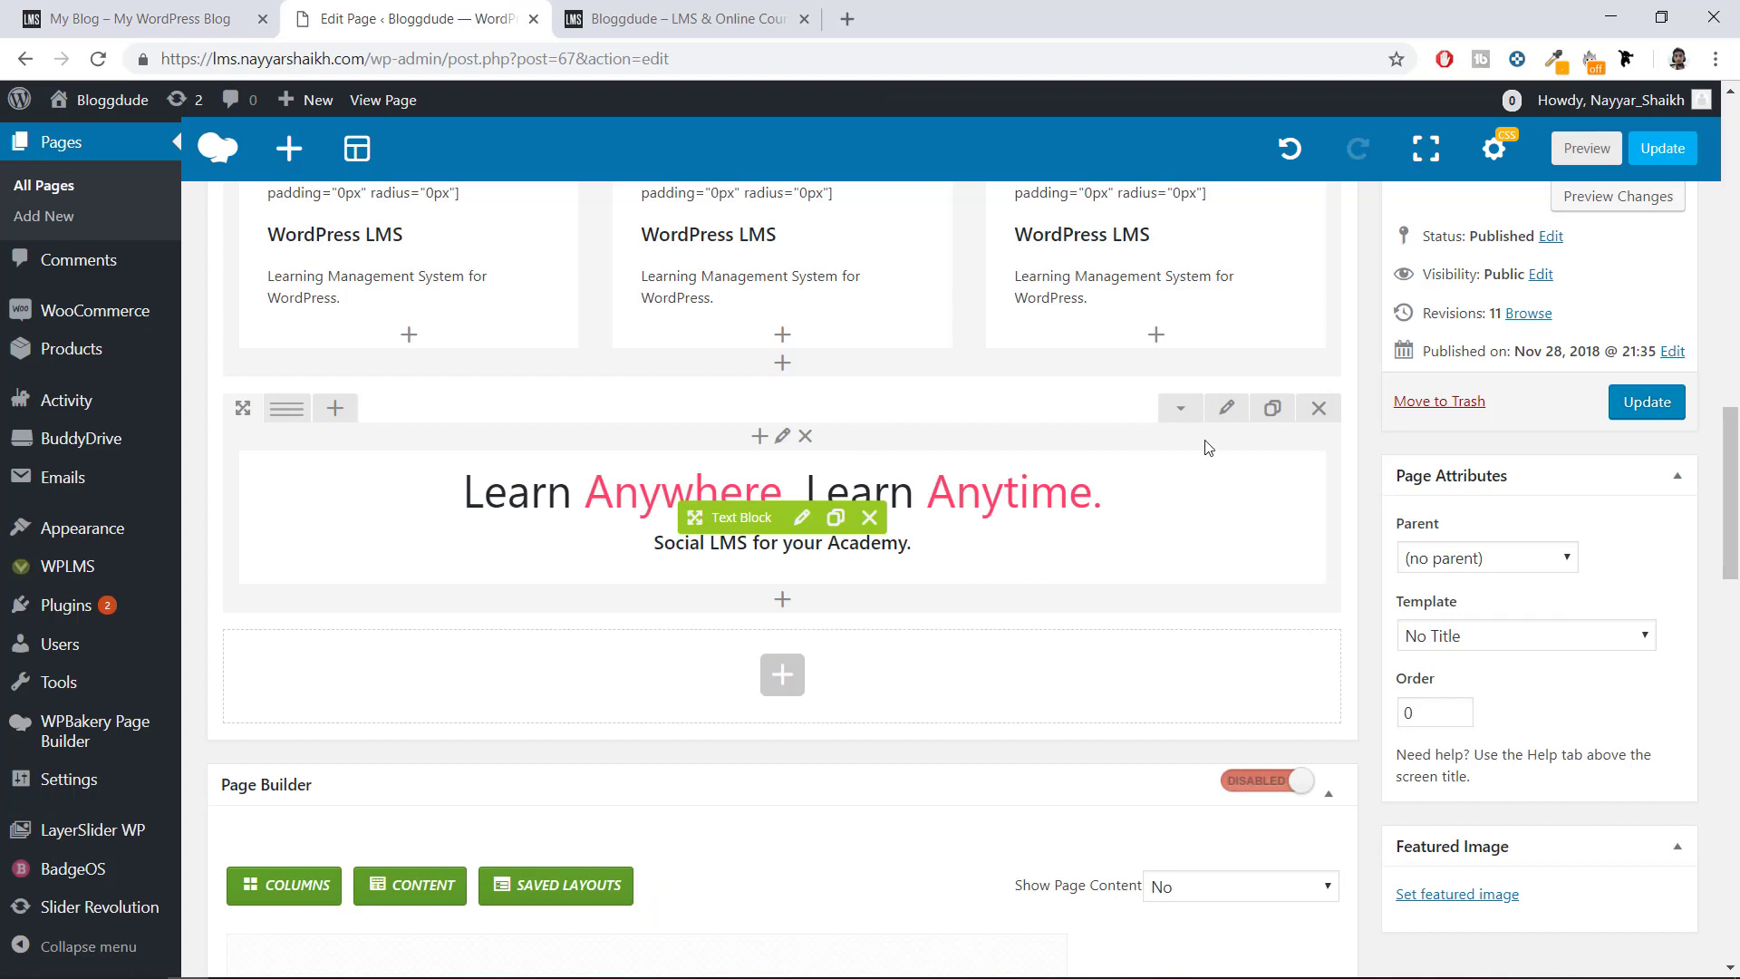
- Give the Learn Anywhere row padding top 60, bottom 30 and background #fafafa, then save
click(1228, 408)
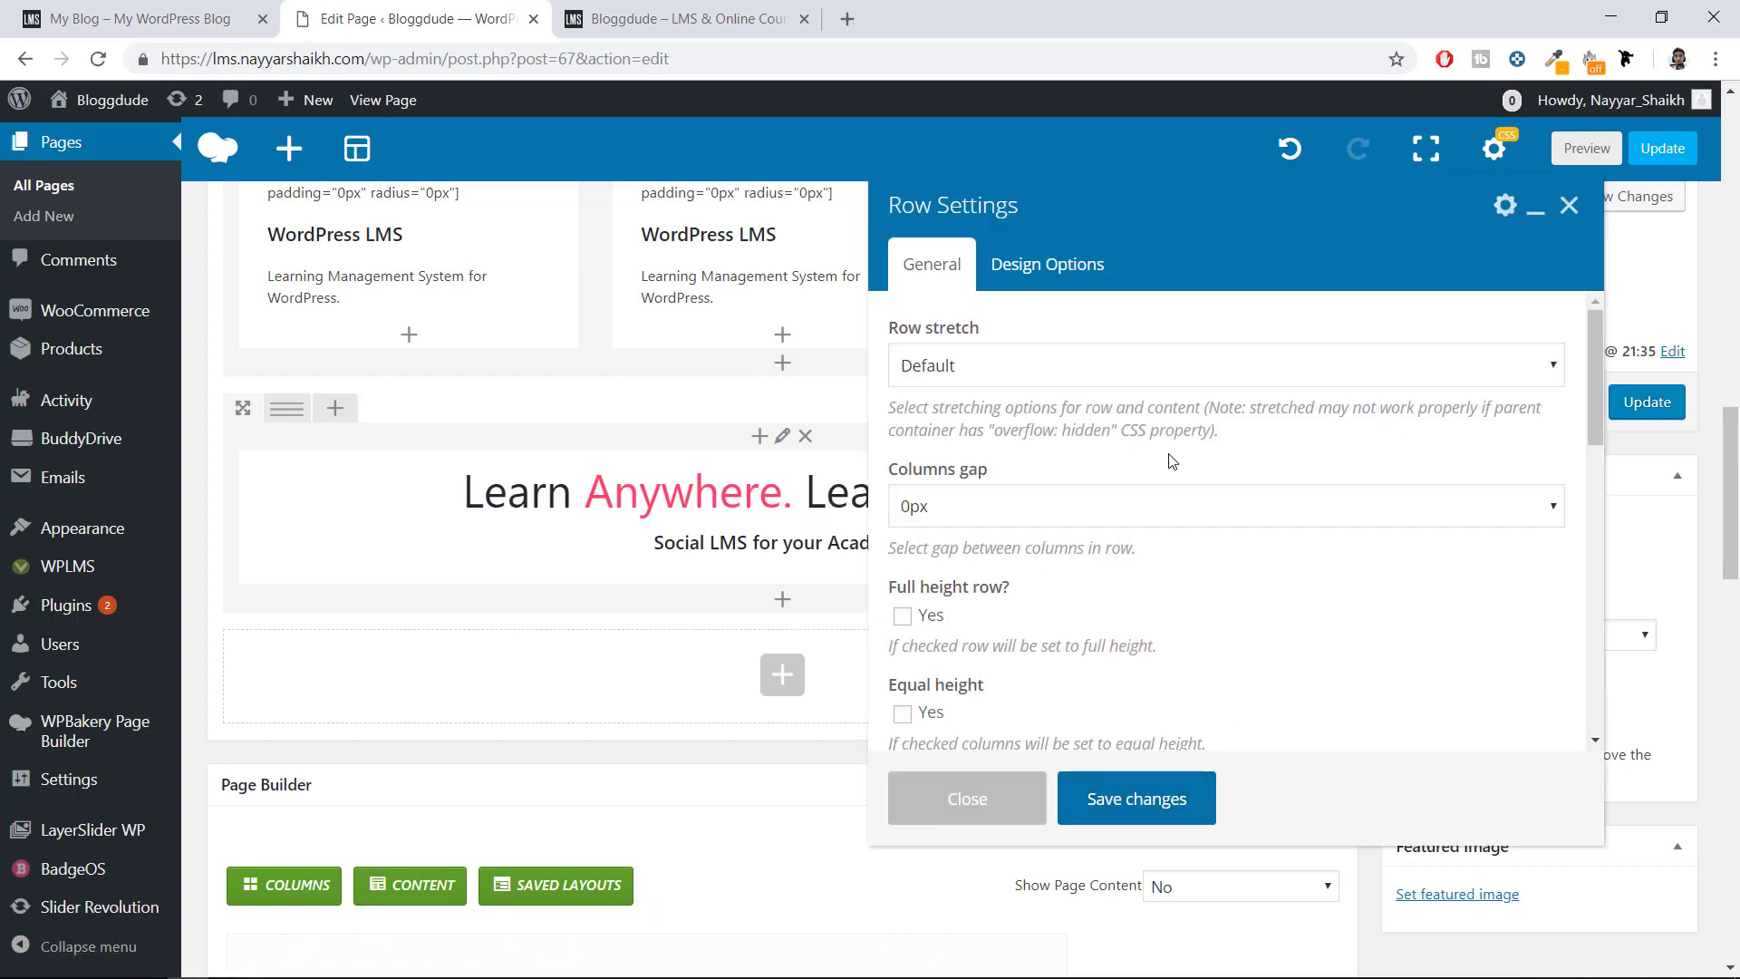
click(1062, 274)
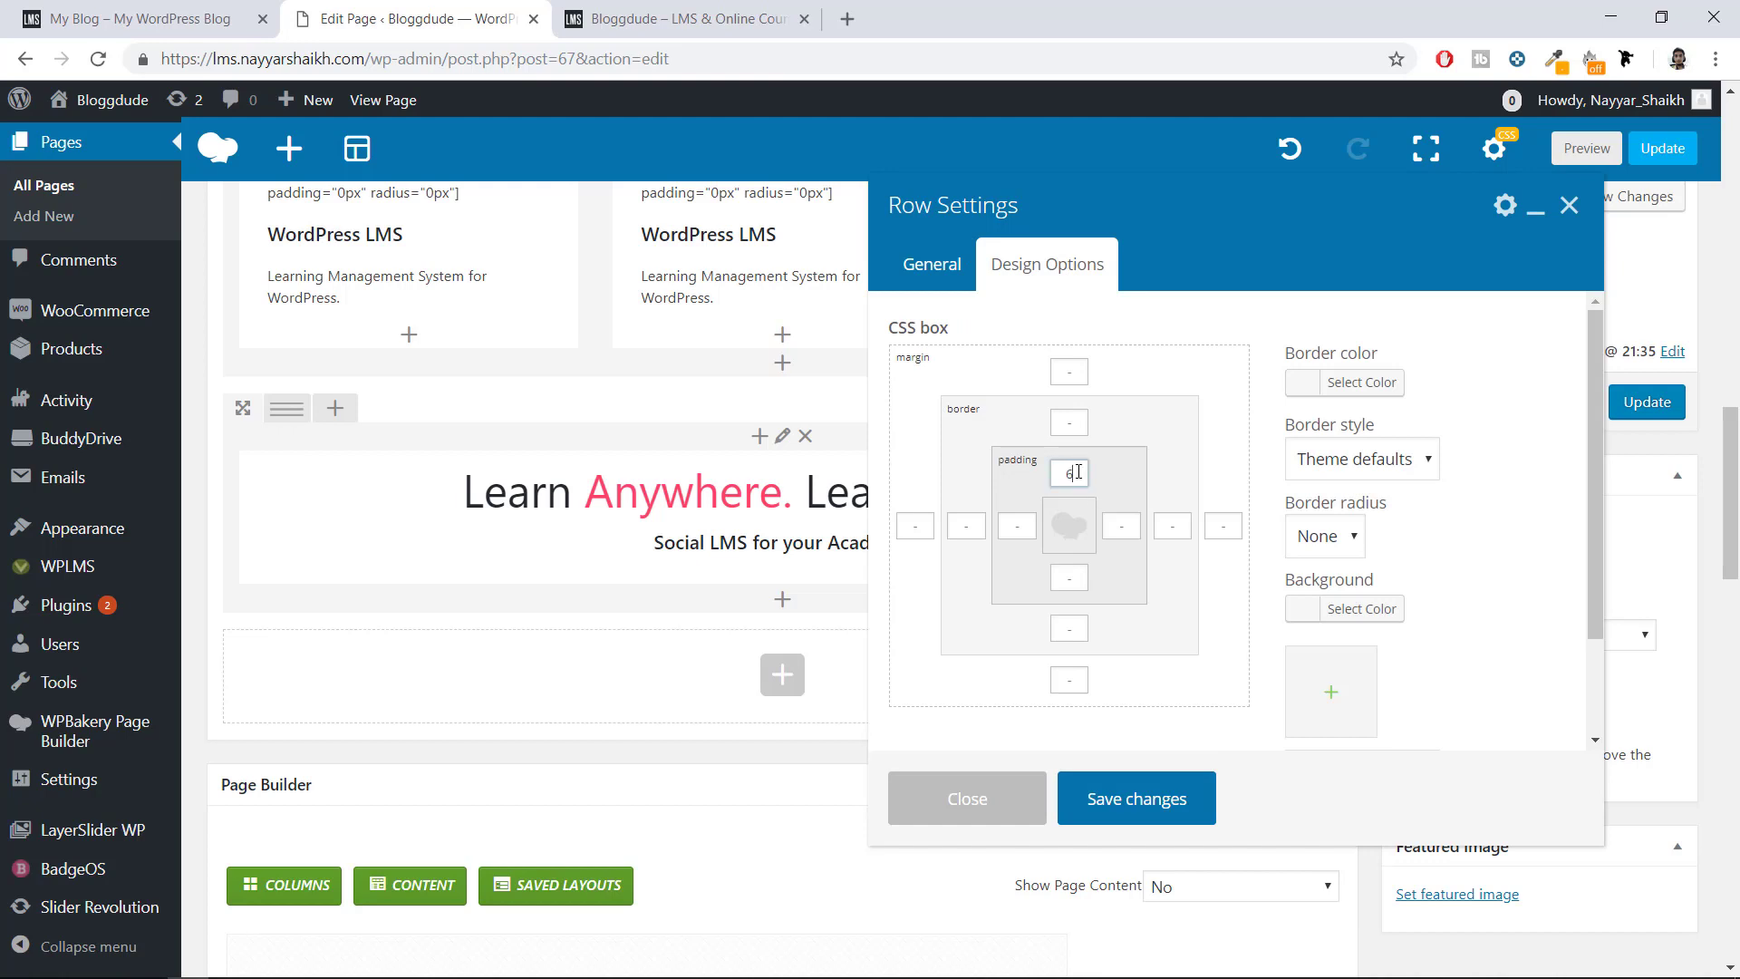
key(Tab)
key(Tab)
click(1360, 609)
click(1478, 617)
text(#fafafa)
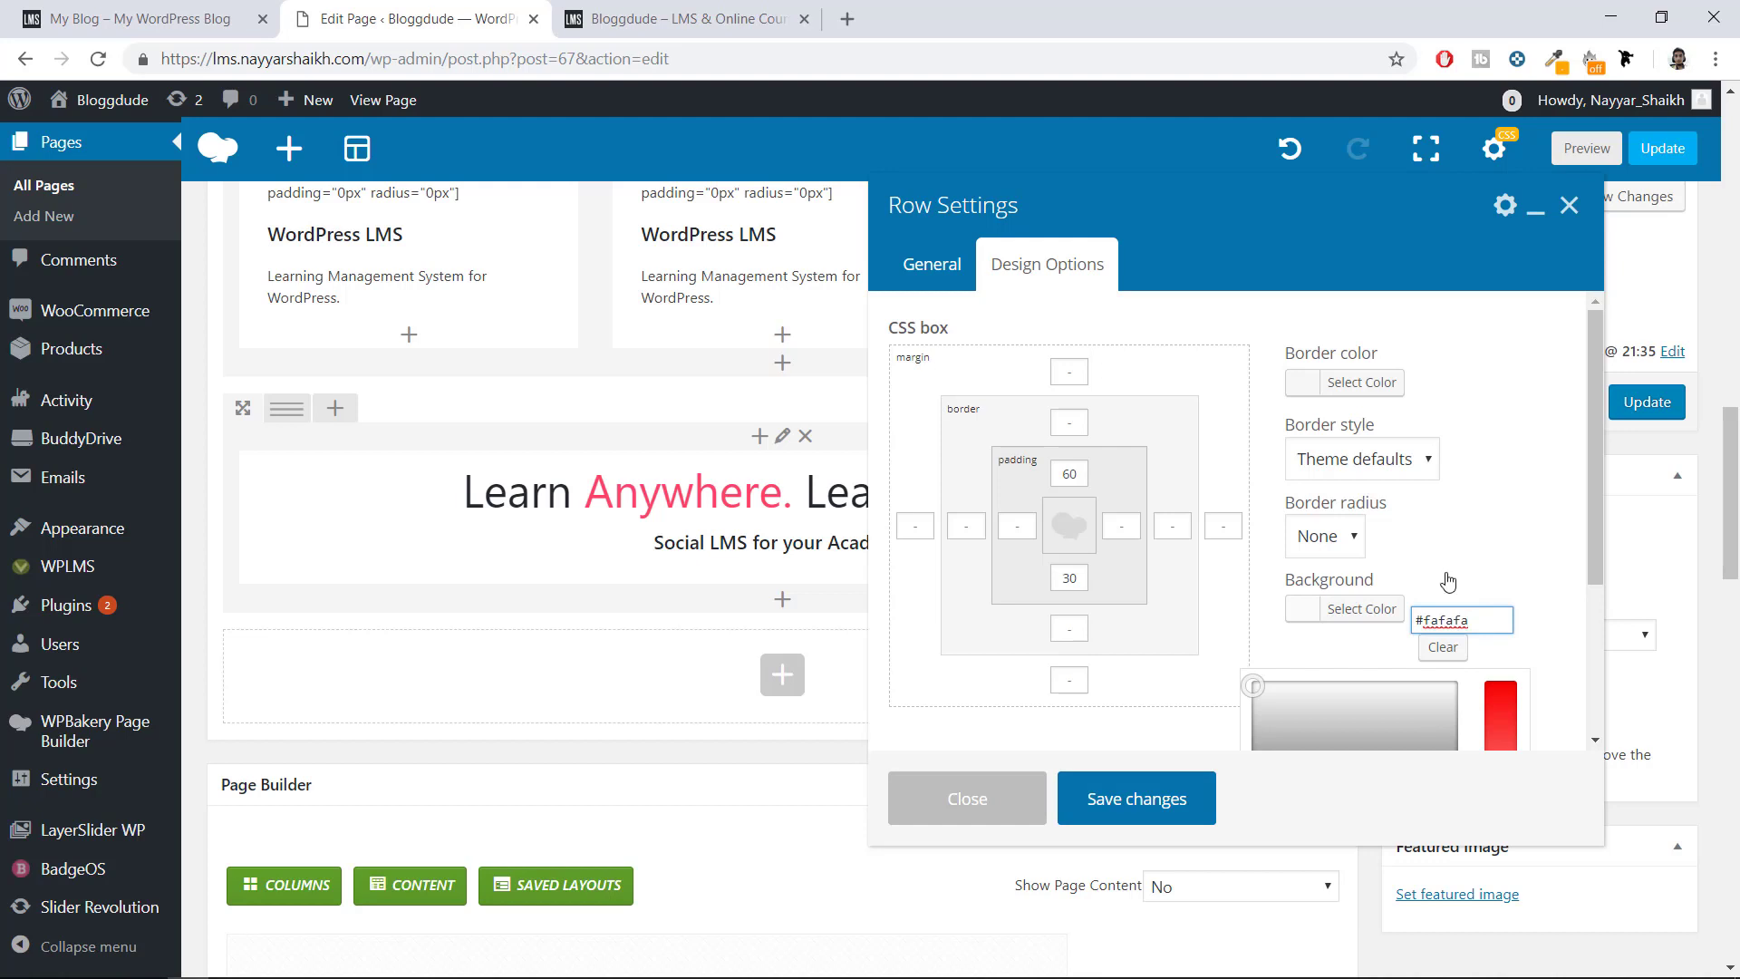
scroll(1511, 568, down, 1)
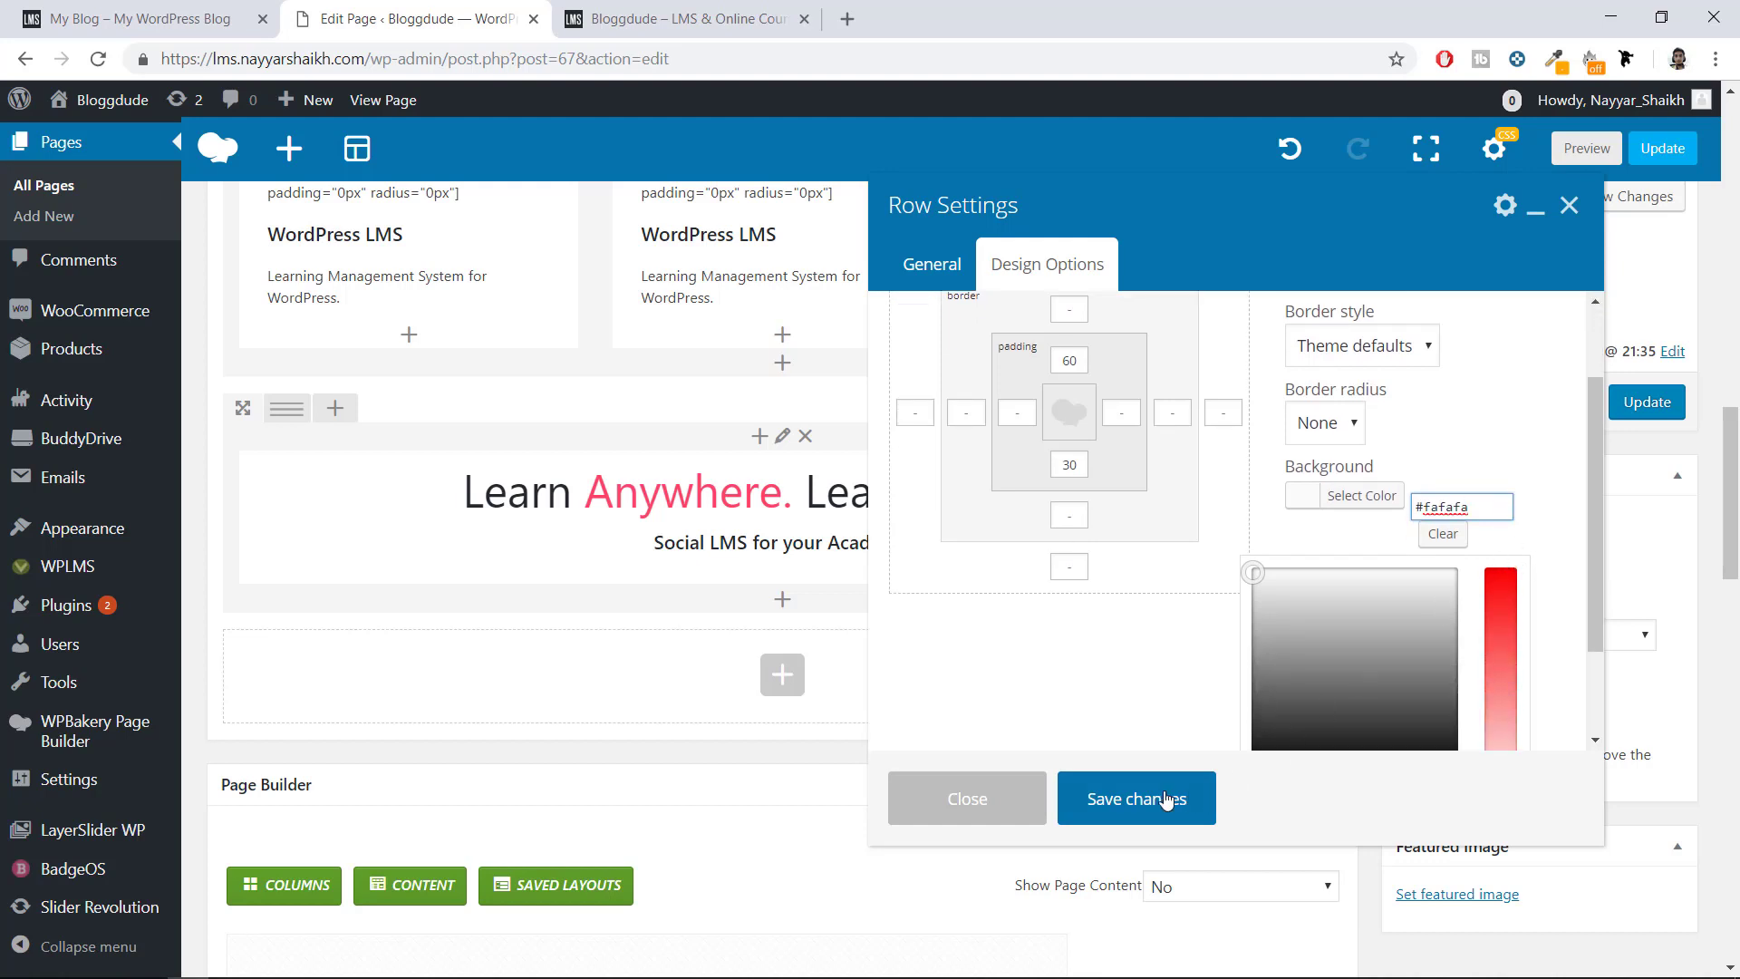
click(1167, 800)
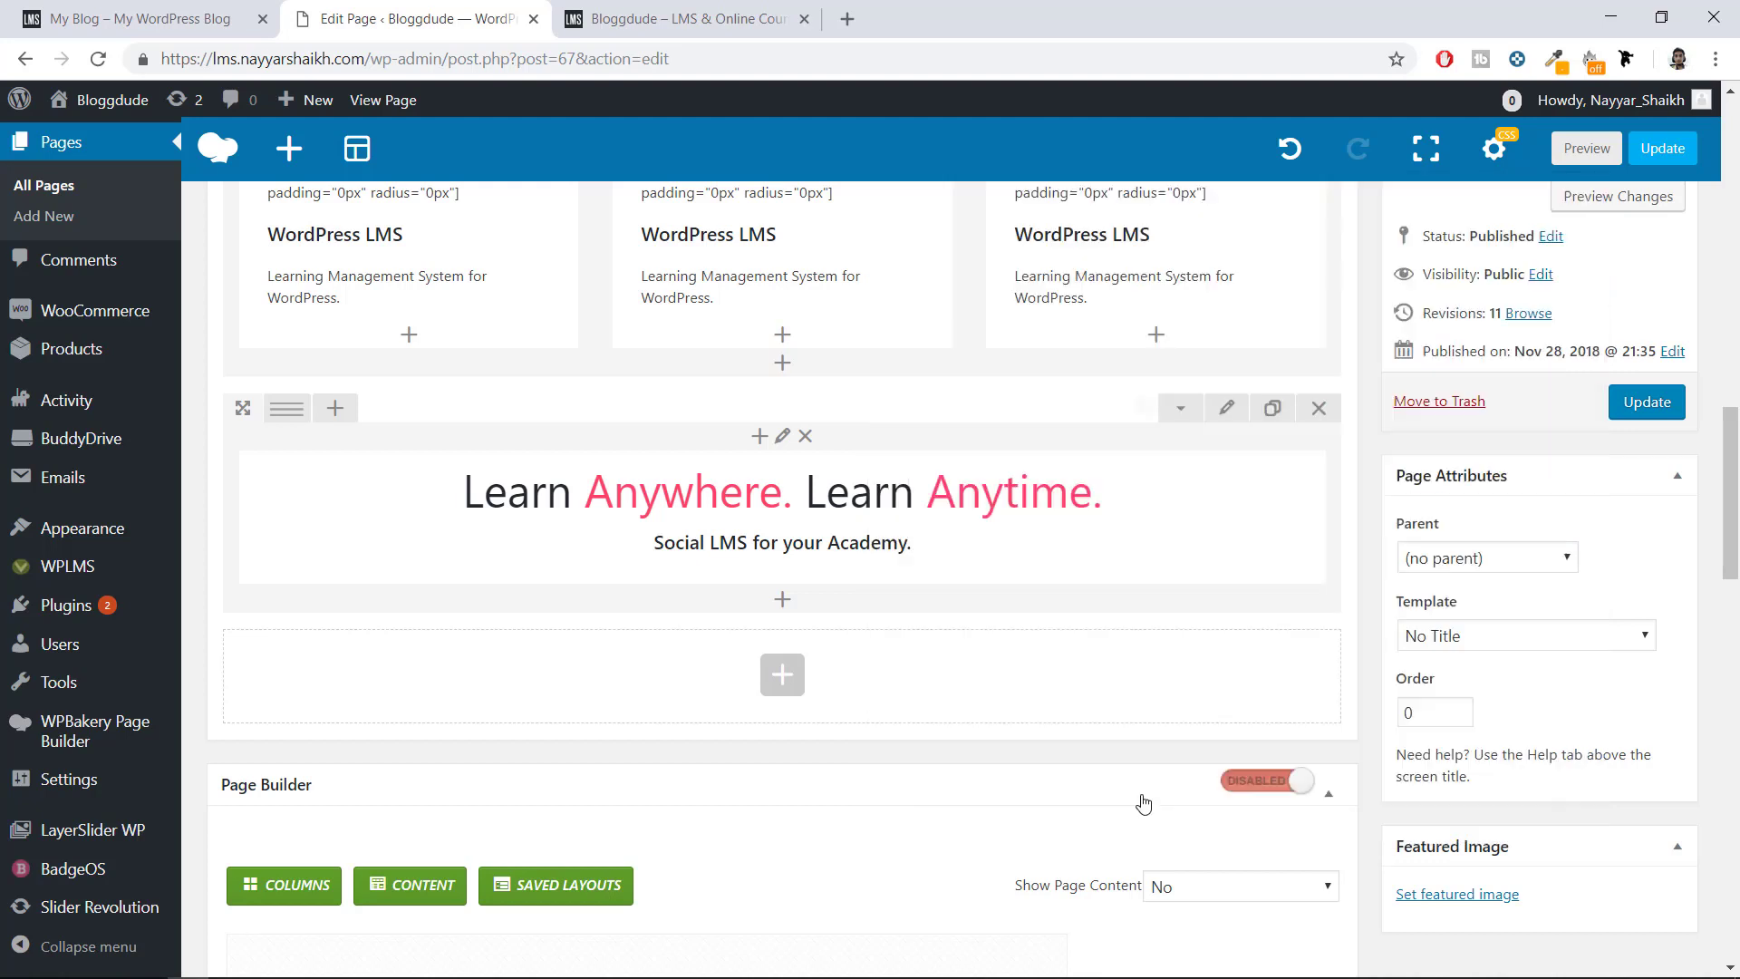
- Update the page and reload the live site to check the new heading row
click(1650, 404)
click(689, 18)
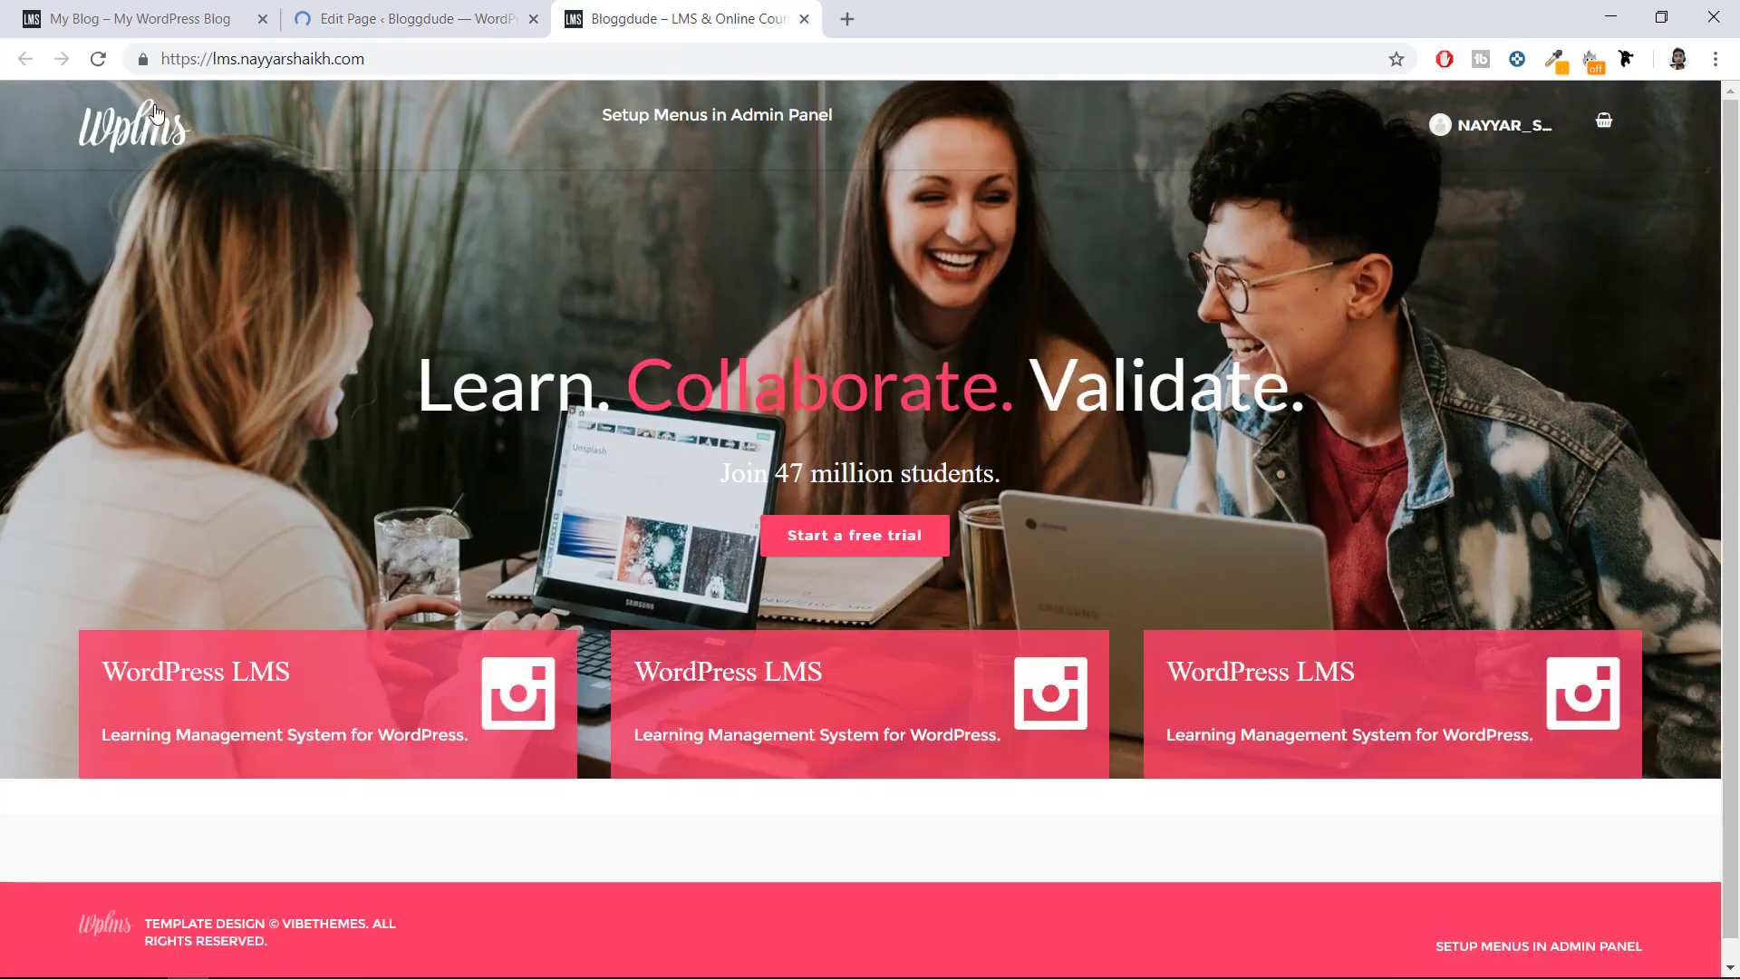
click(102, 58)
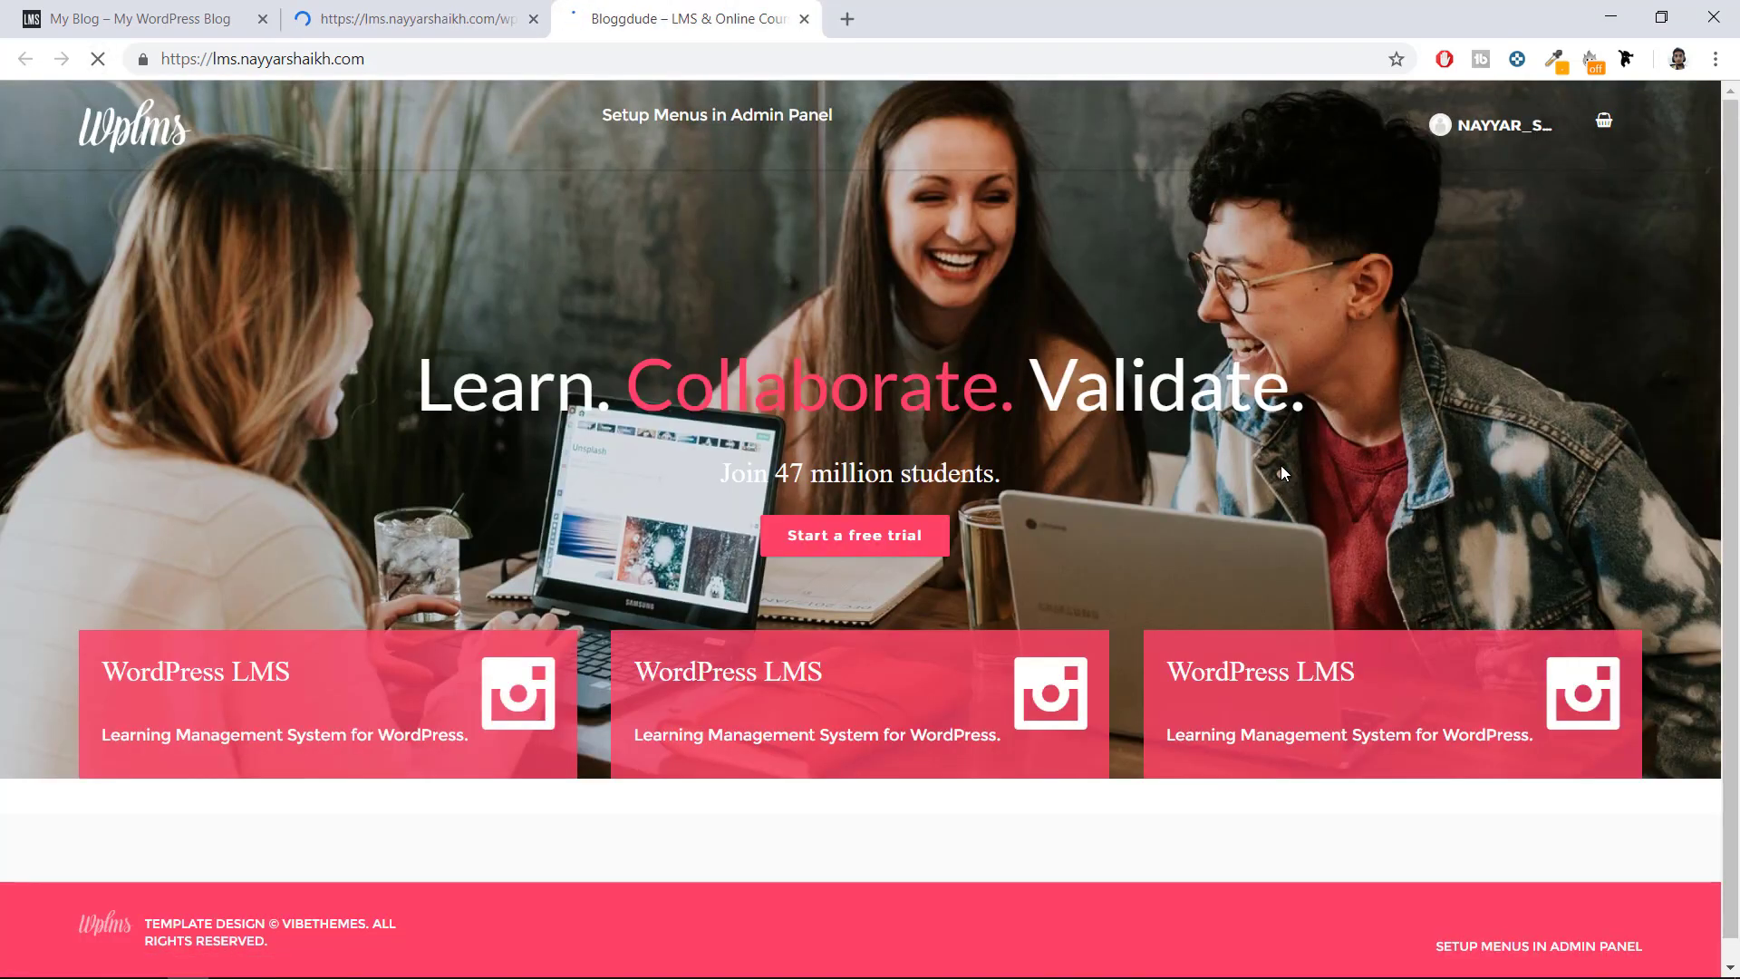
scroll(1278, 464, down, 4)
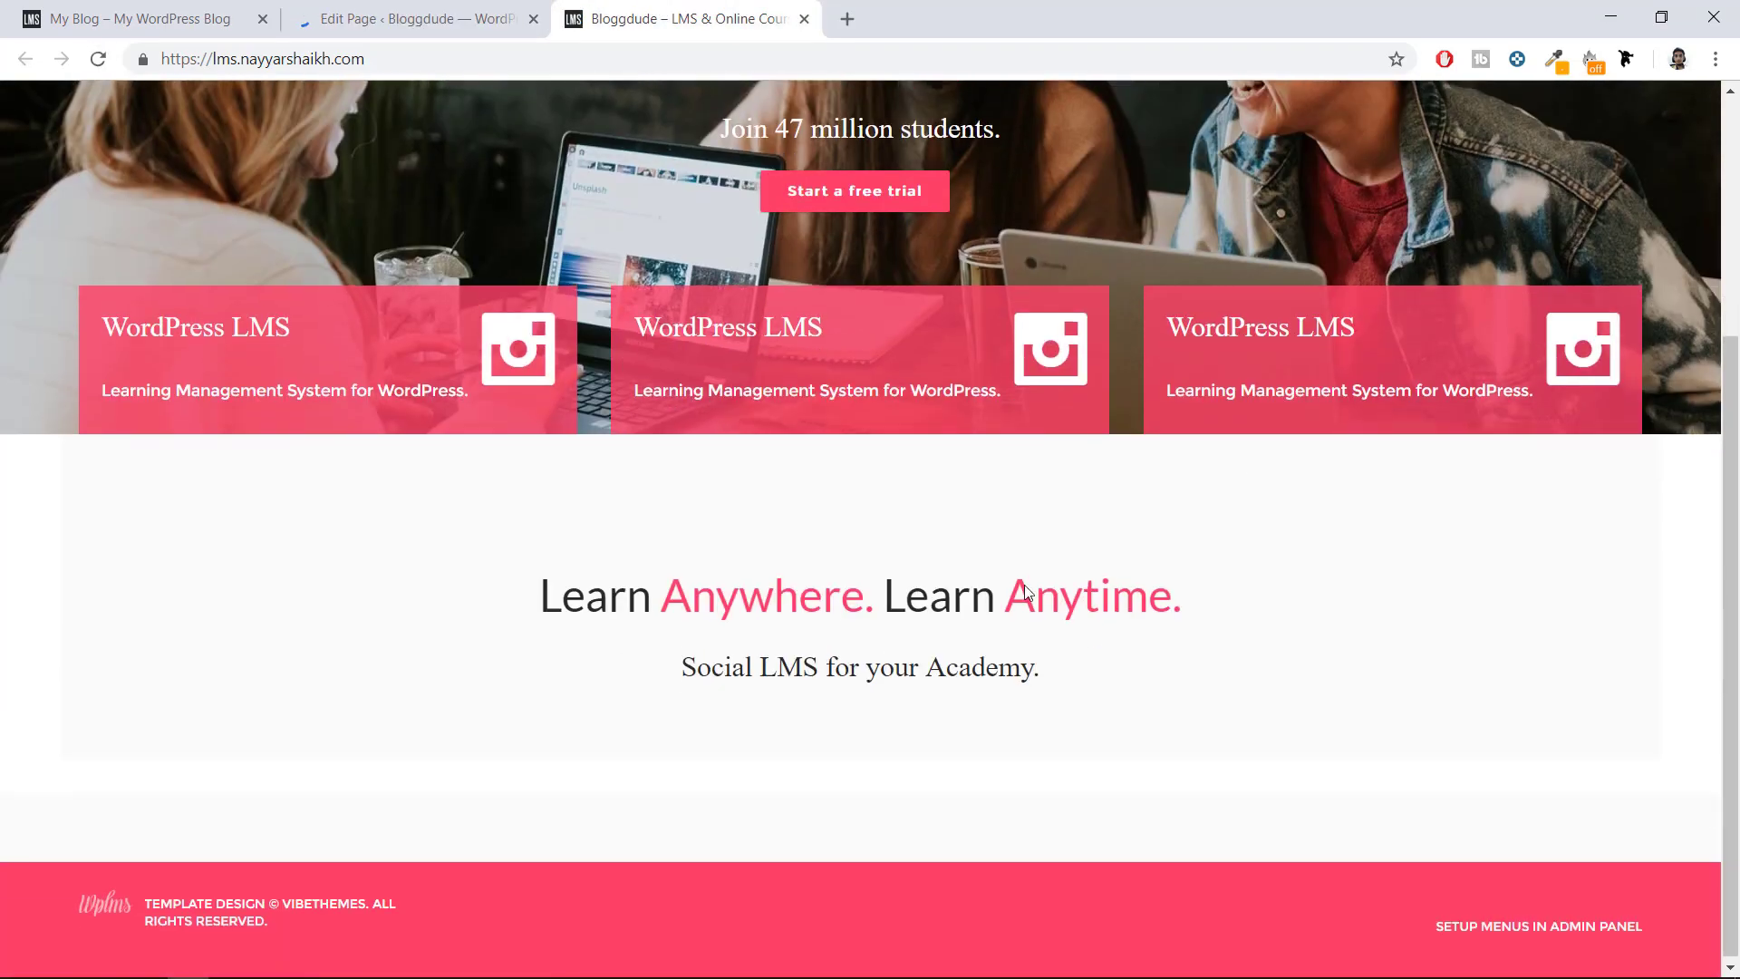
scroll(736, 588, up, 4)
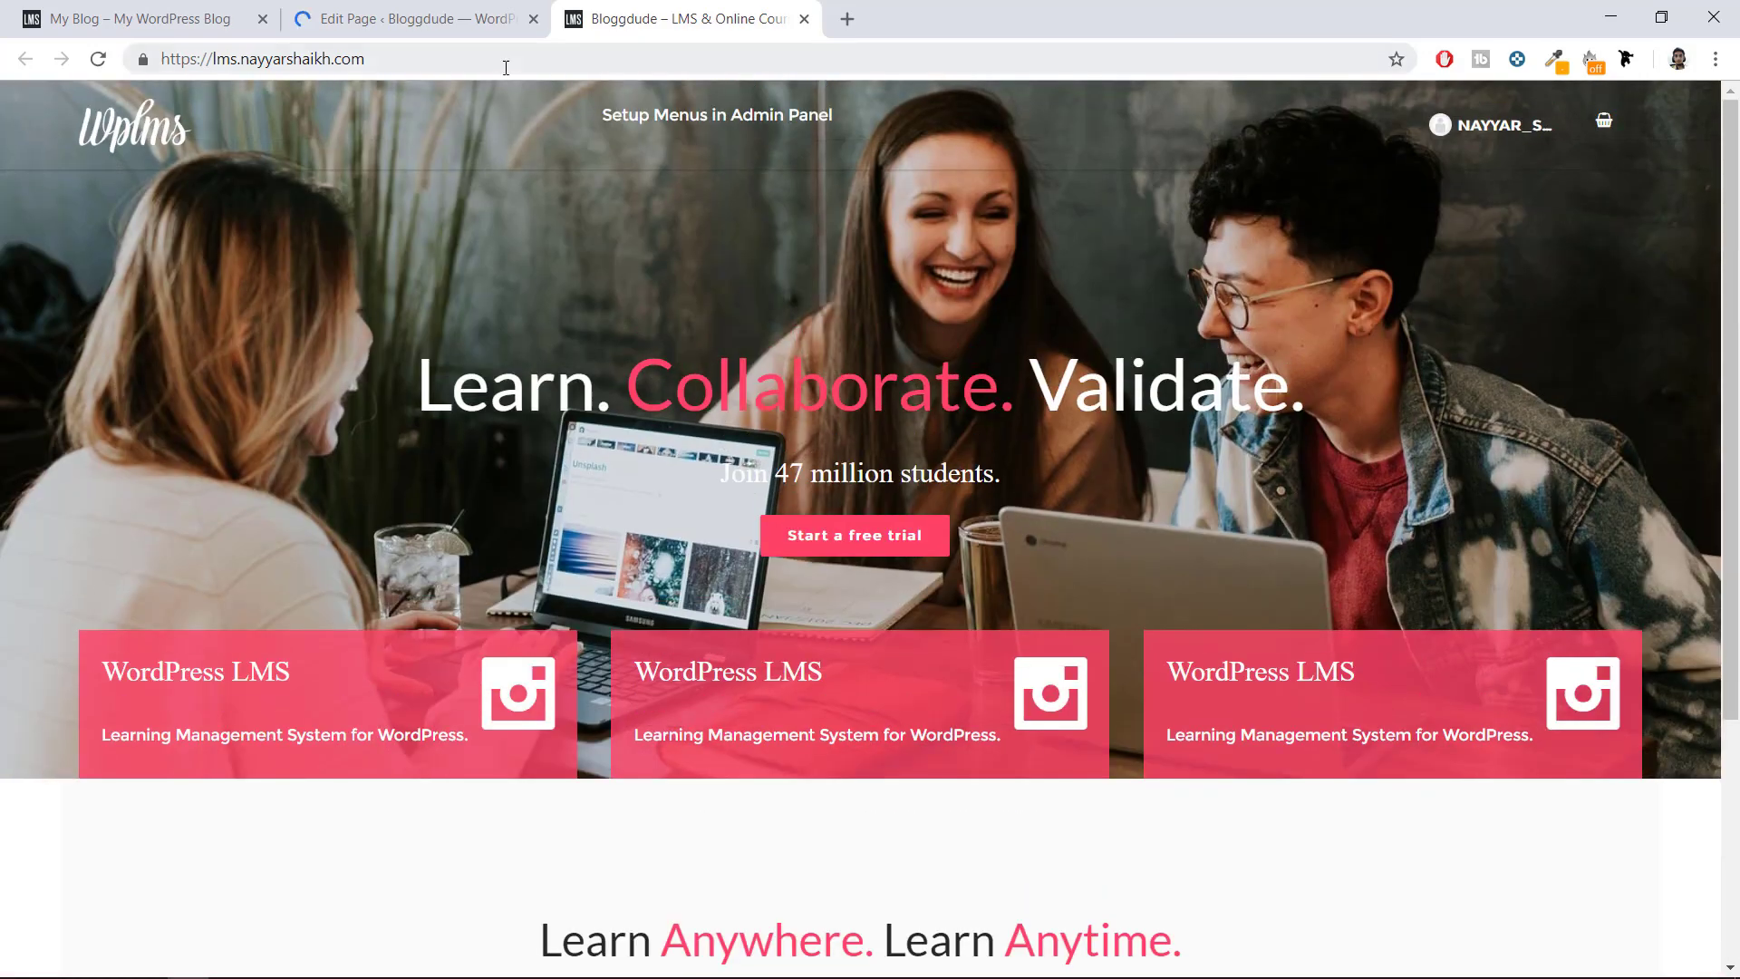
- Compare with the reference site's next section and scroll the editor below the Learn Anywhere row
click(438, 26)
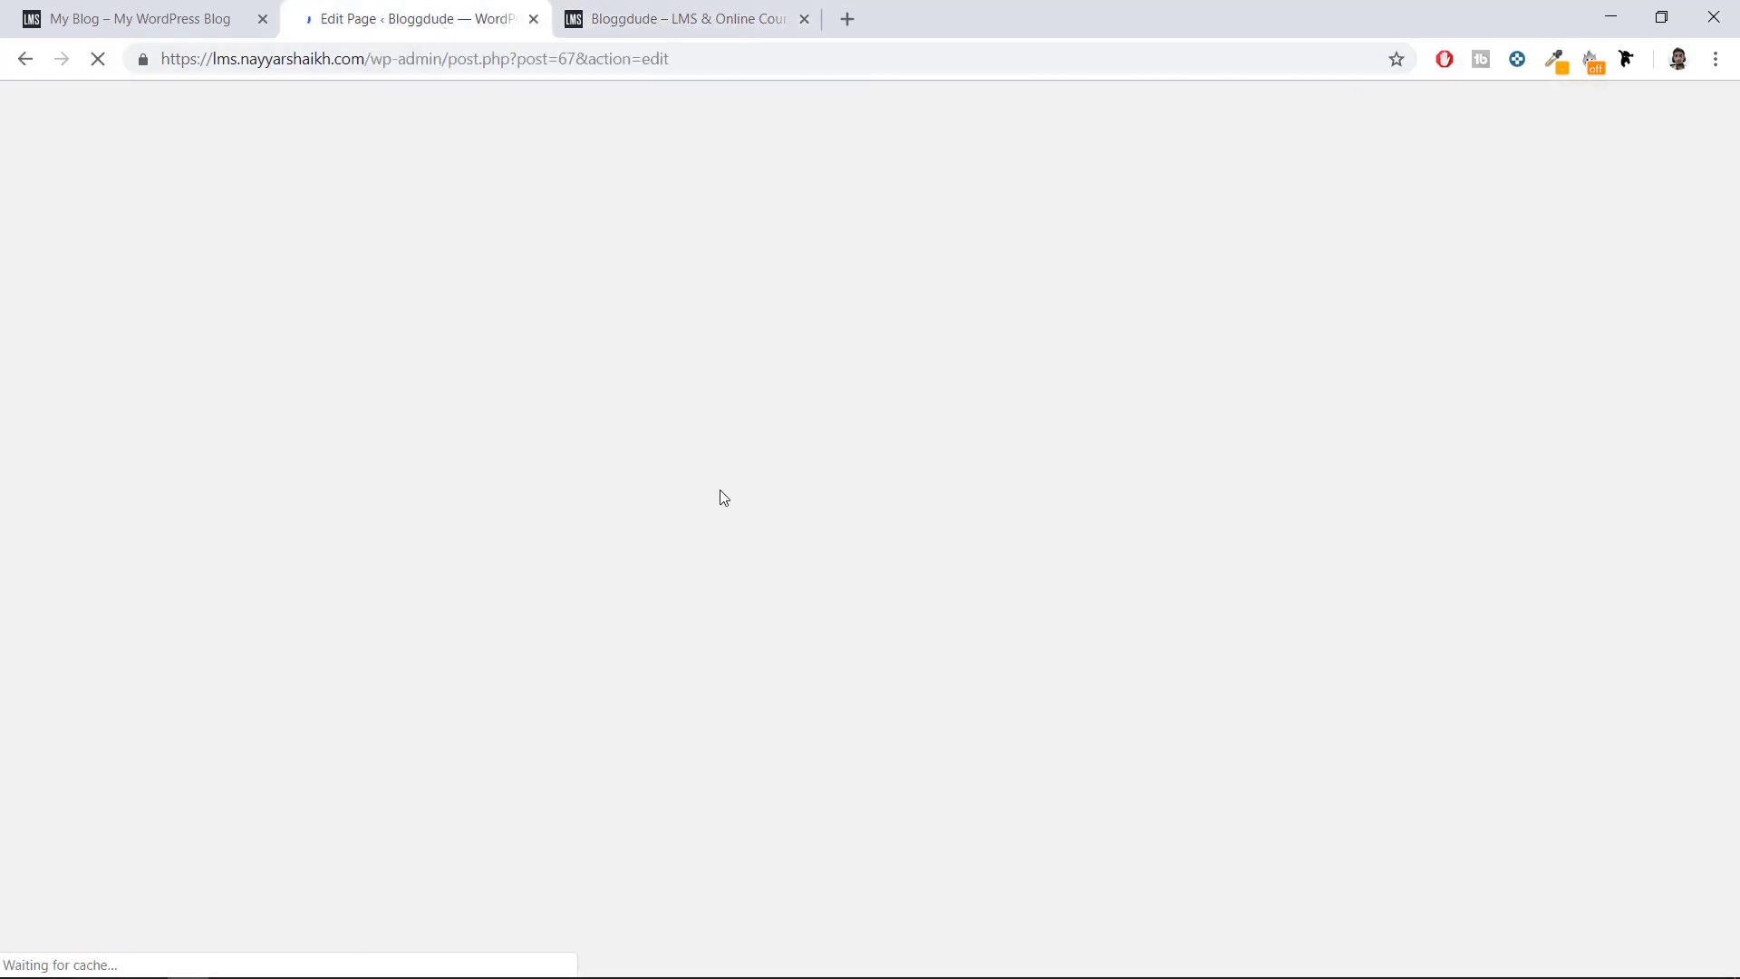
scroll(734, 480, down, 4)
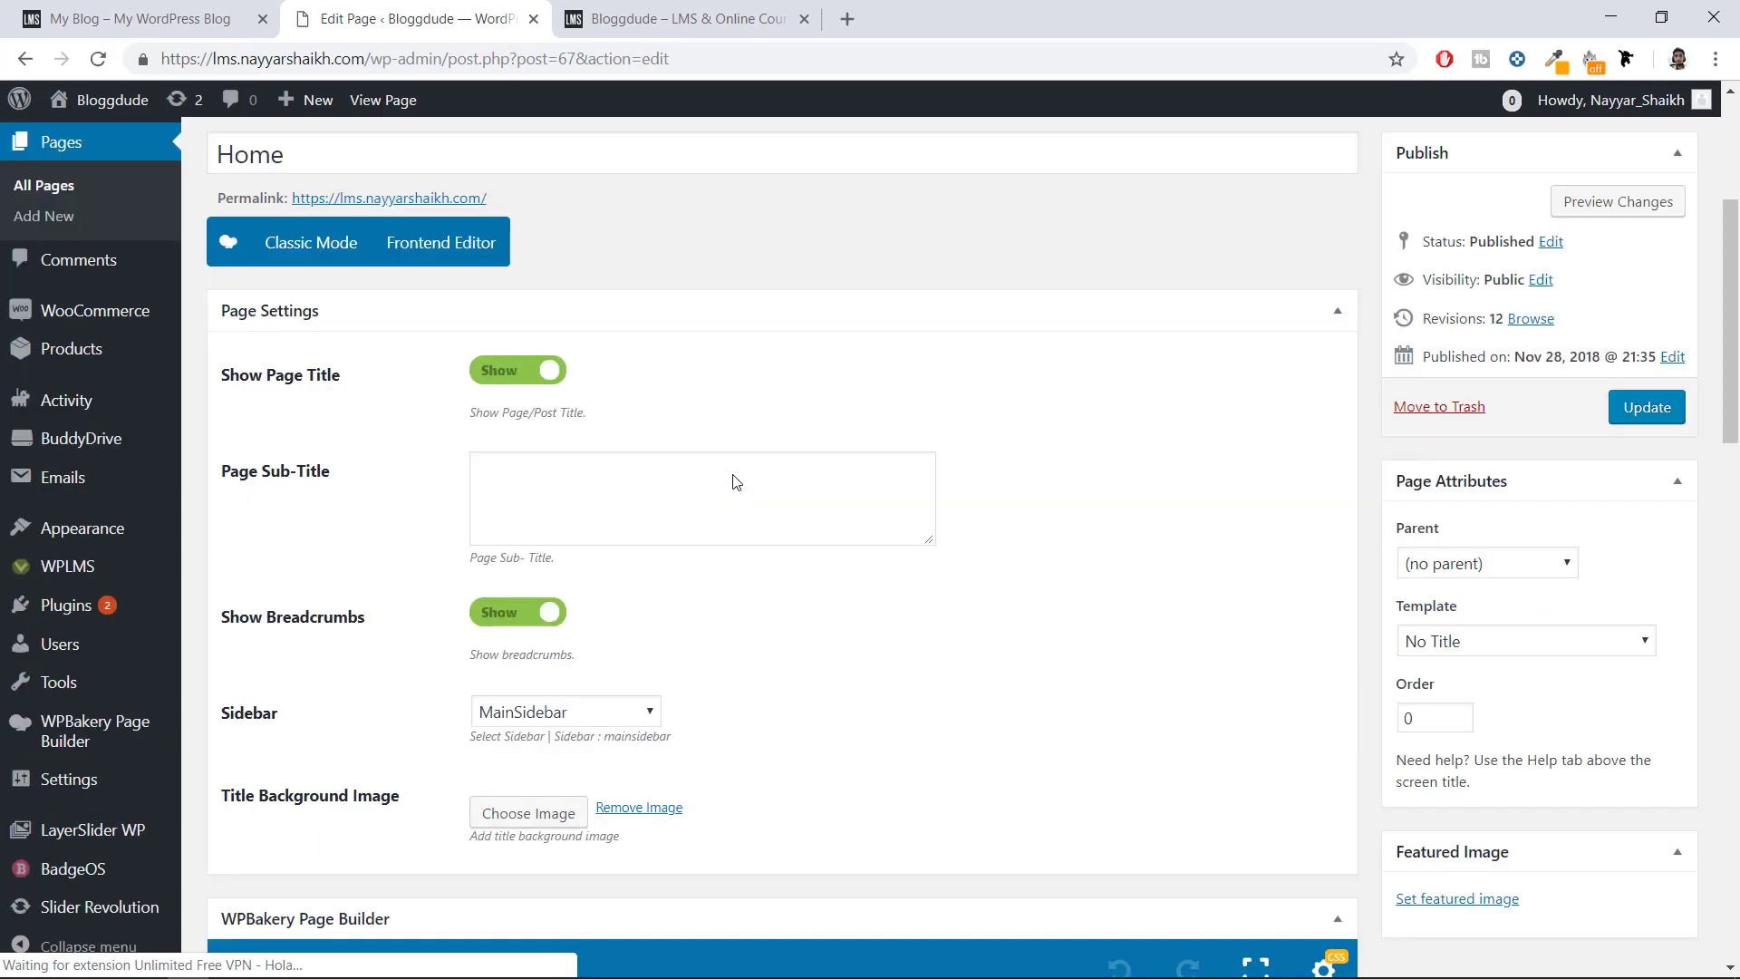
scroll(737, 481, down, 9)
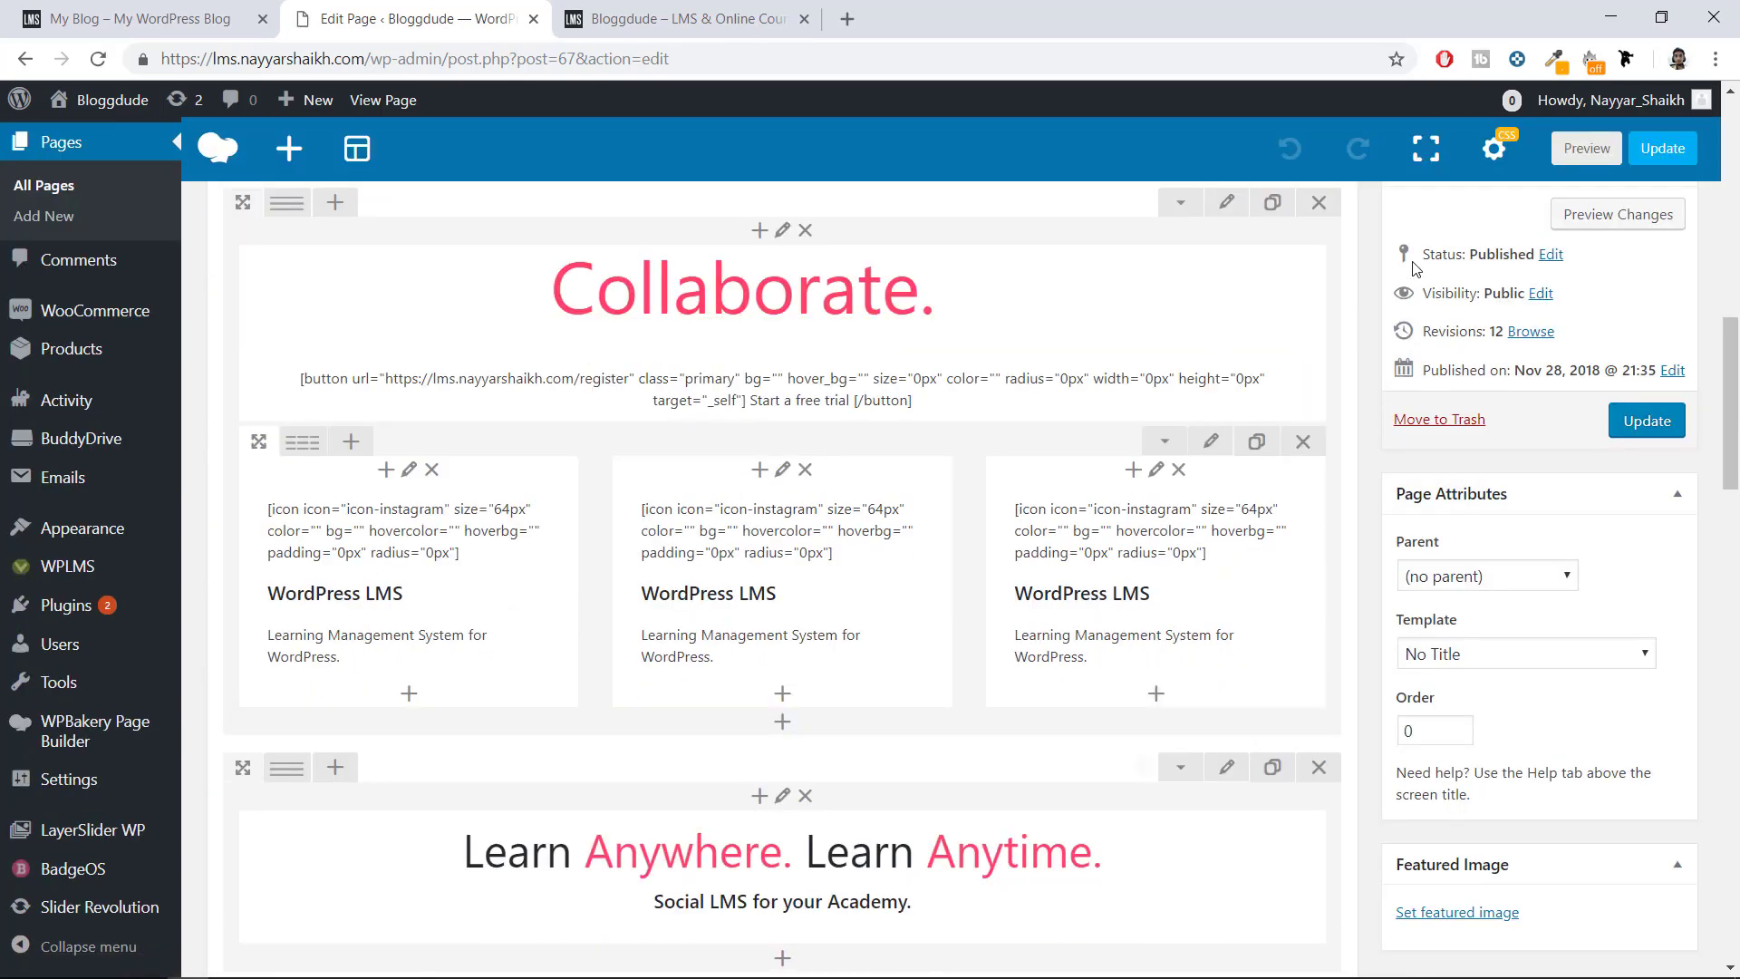
click(226, 11)
scroll(767, 508, down, 4)
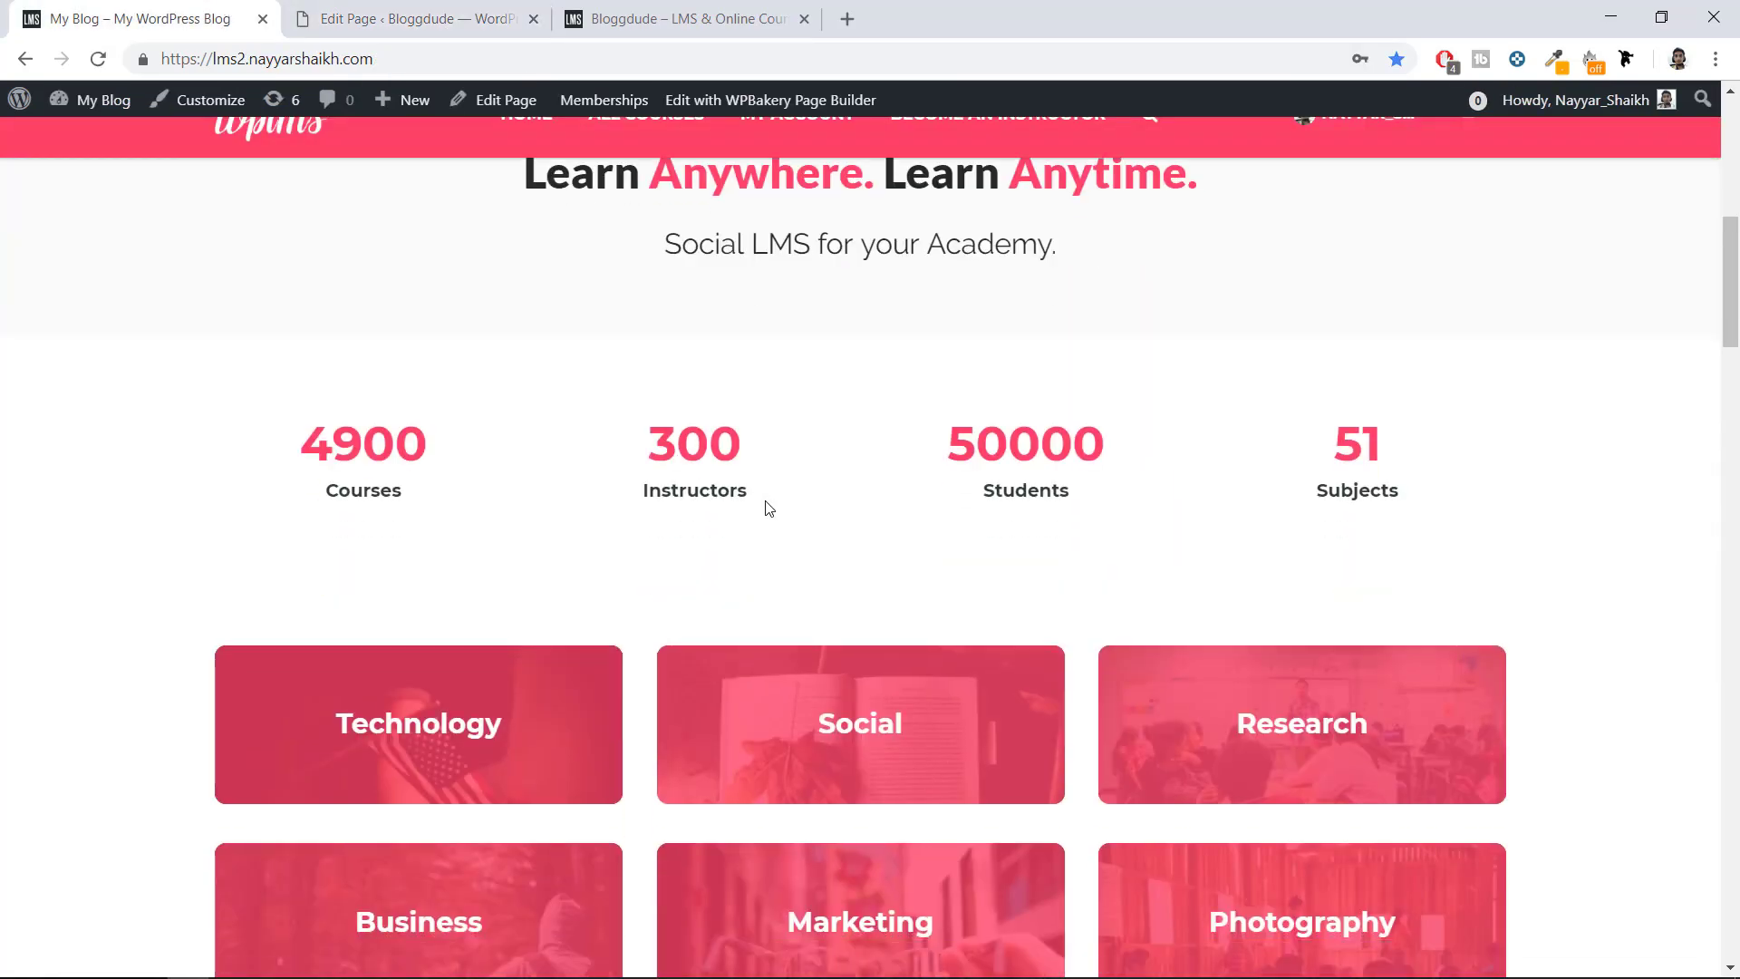
drag(295, 345, 458, 353)
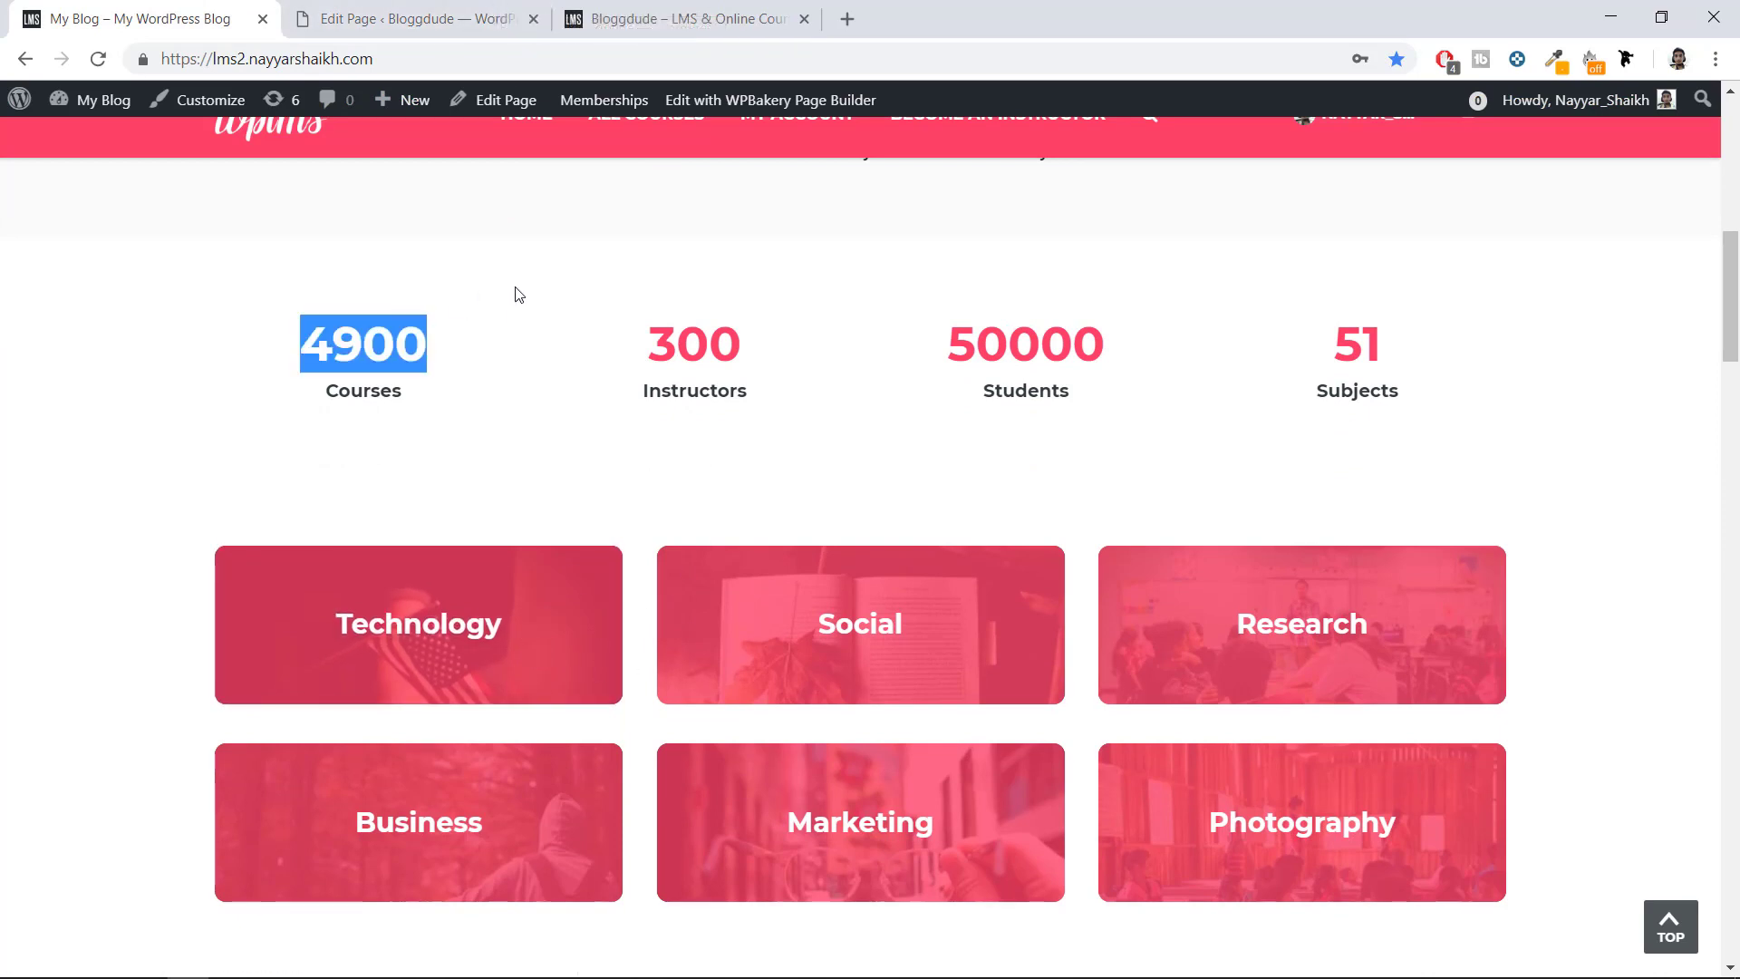
click(417, 19)
scroll(797, 435, down, 4)
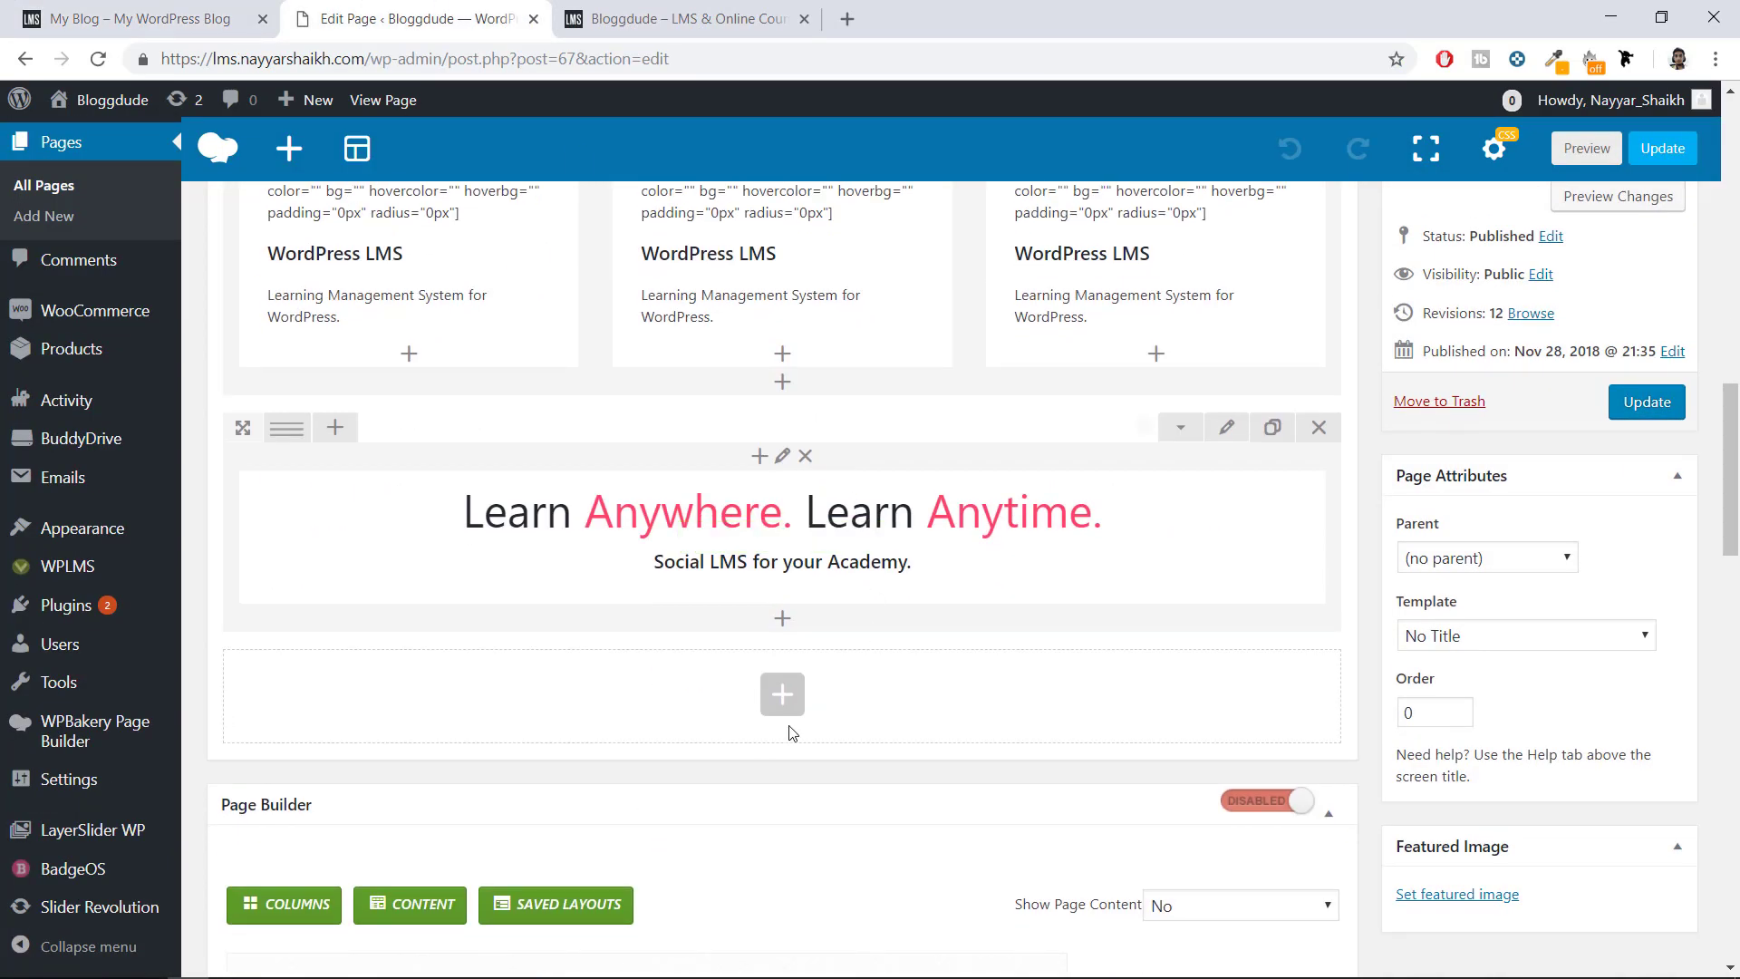
- Insert a new row below Learn Anywhere, split it 1/4+1/4+1/4+1/4, and add an element to column one
click(785, 694)
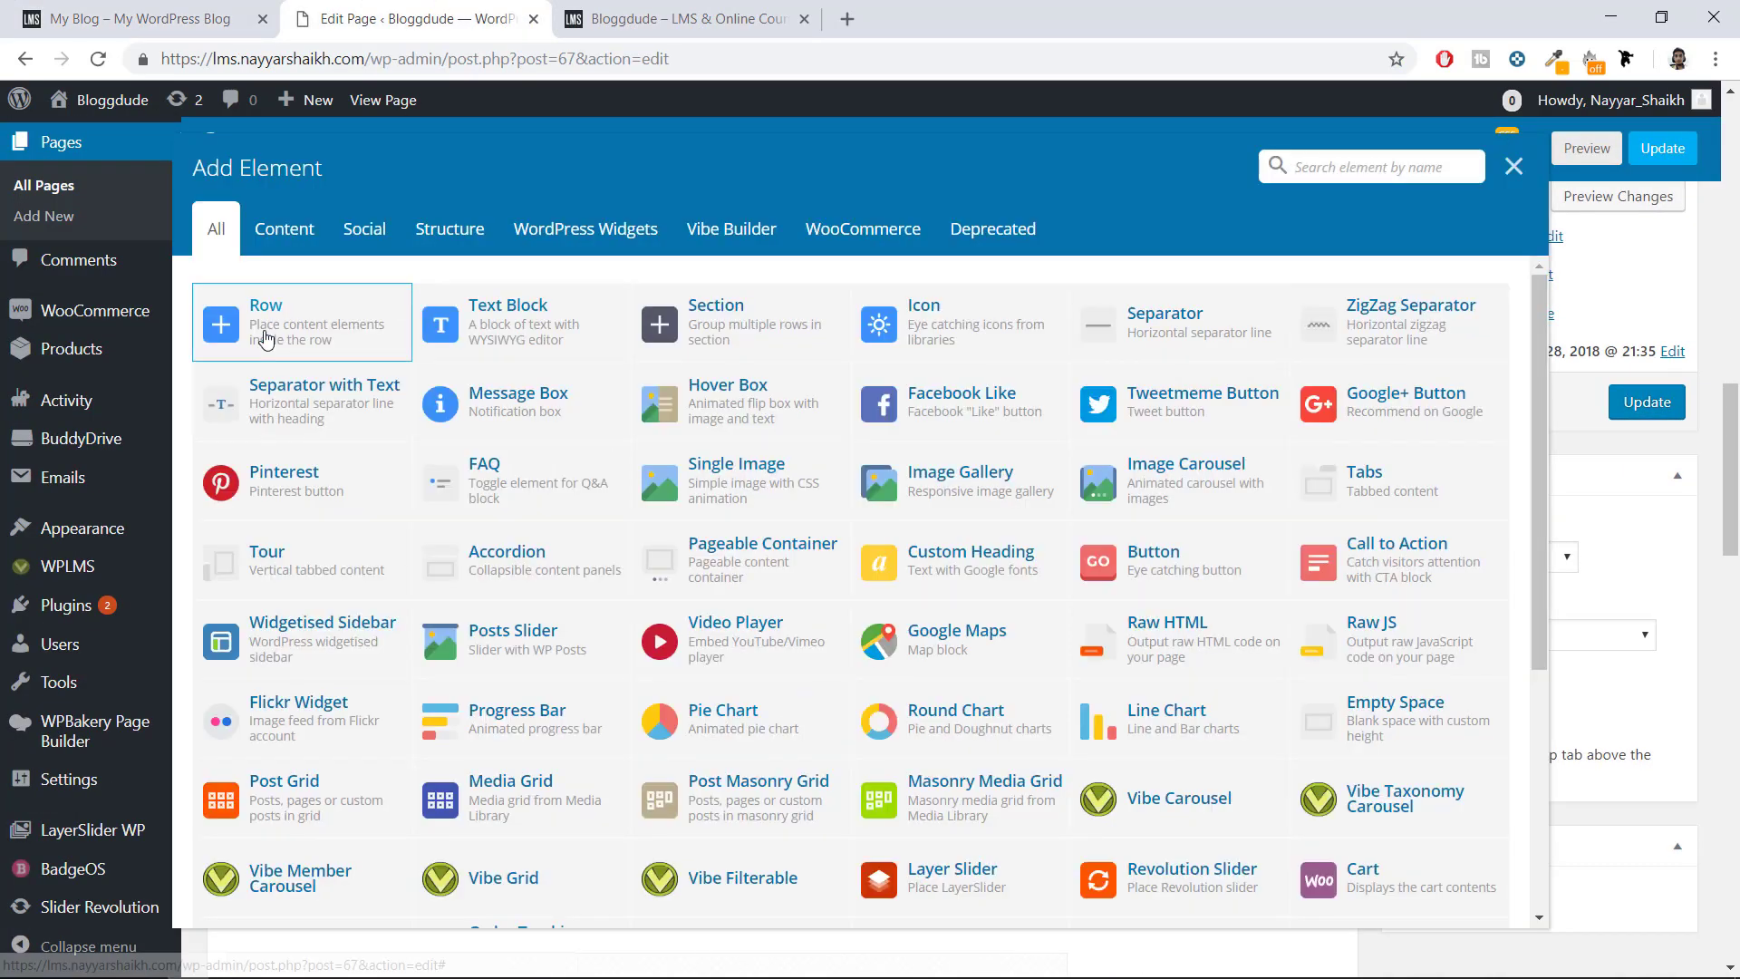
click(282, 343)
scroll(330, 552, down, 3)
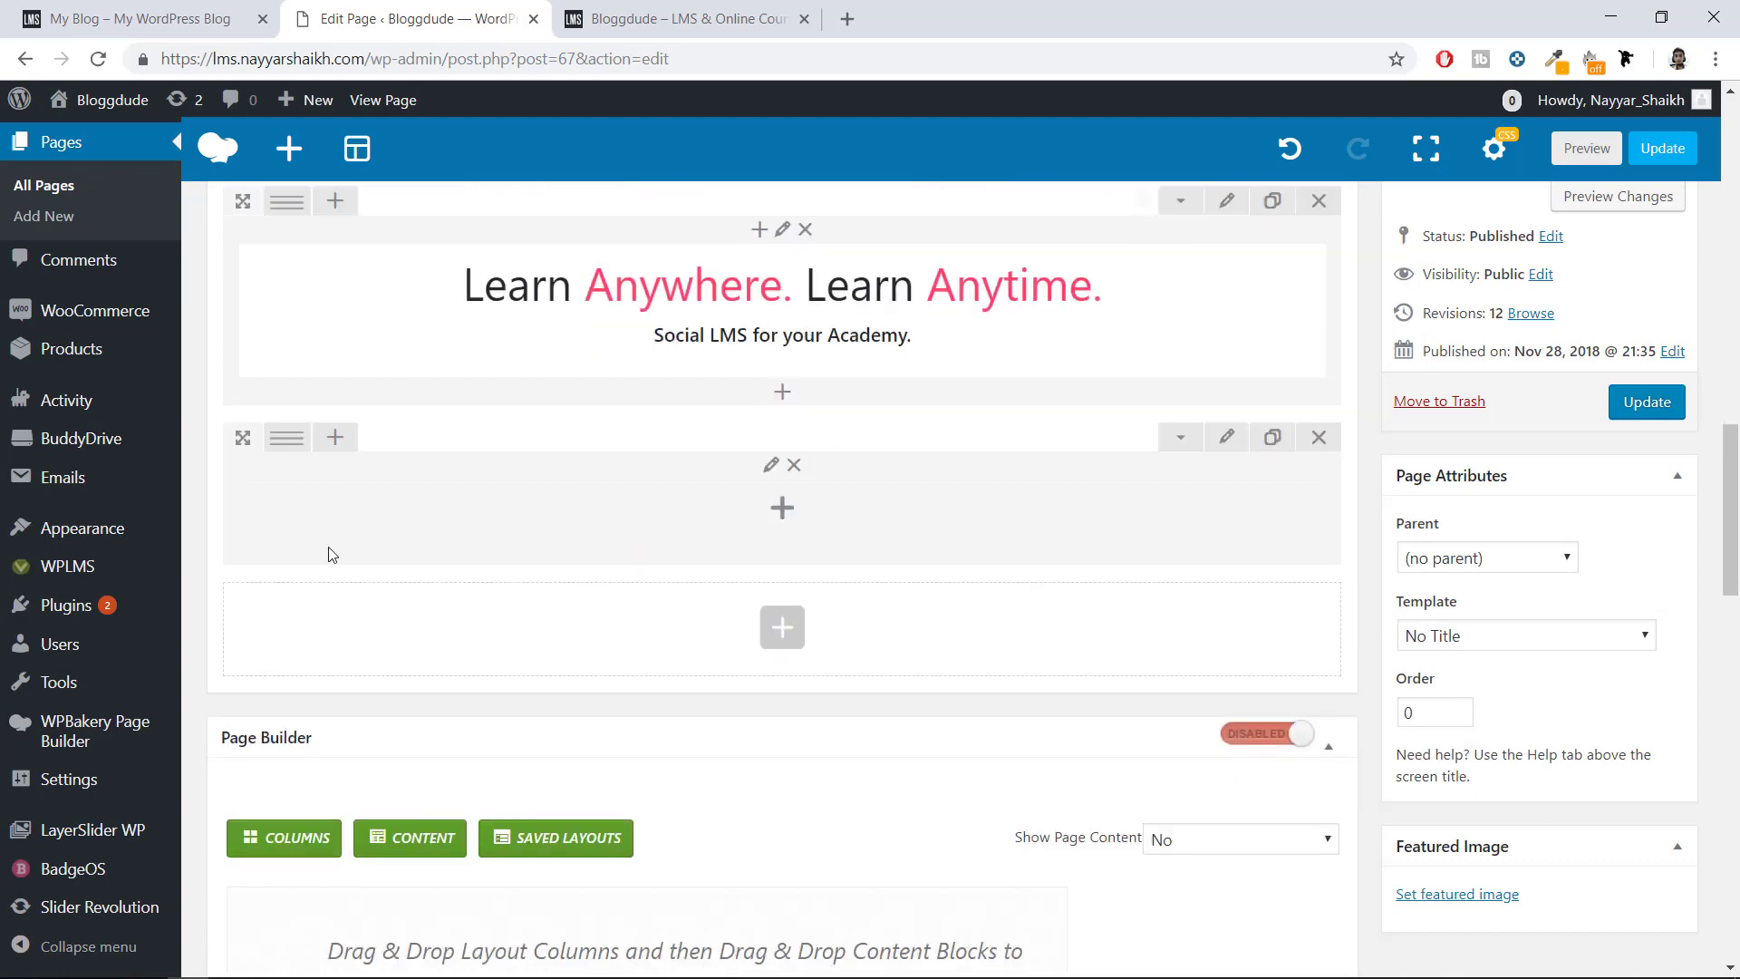
mouse_move(283, 443)
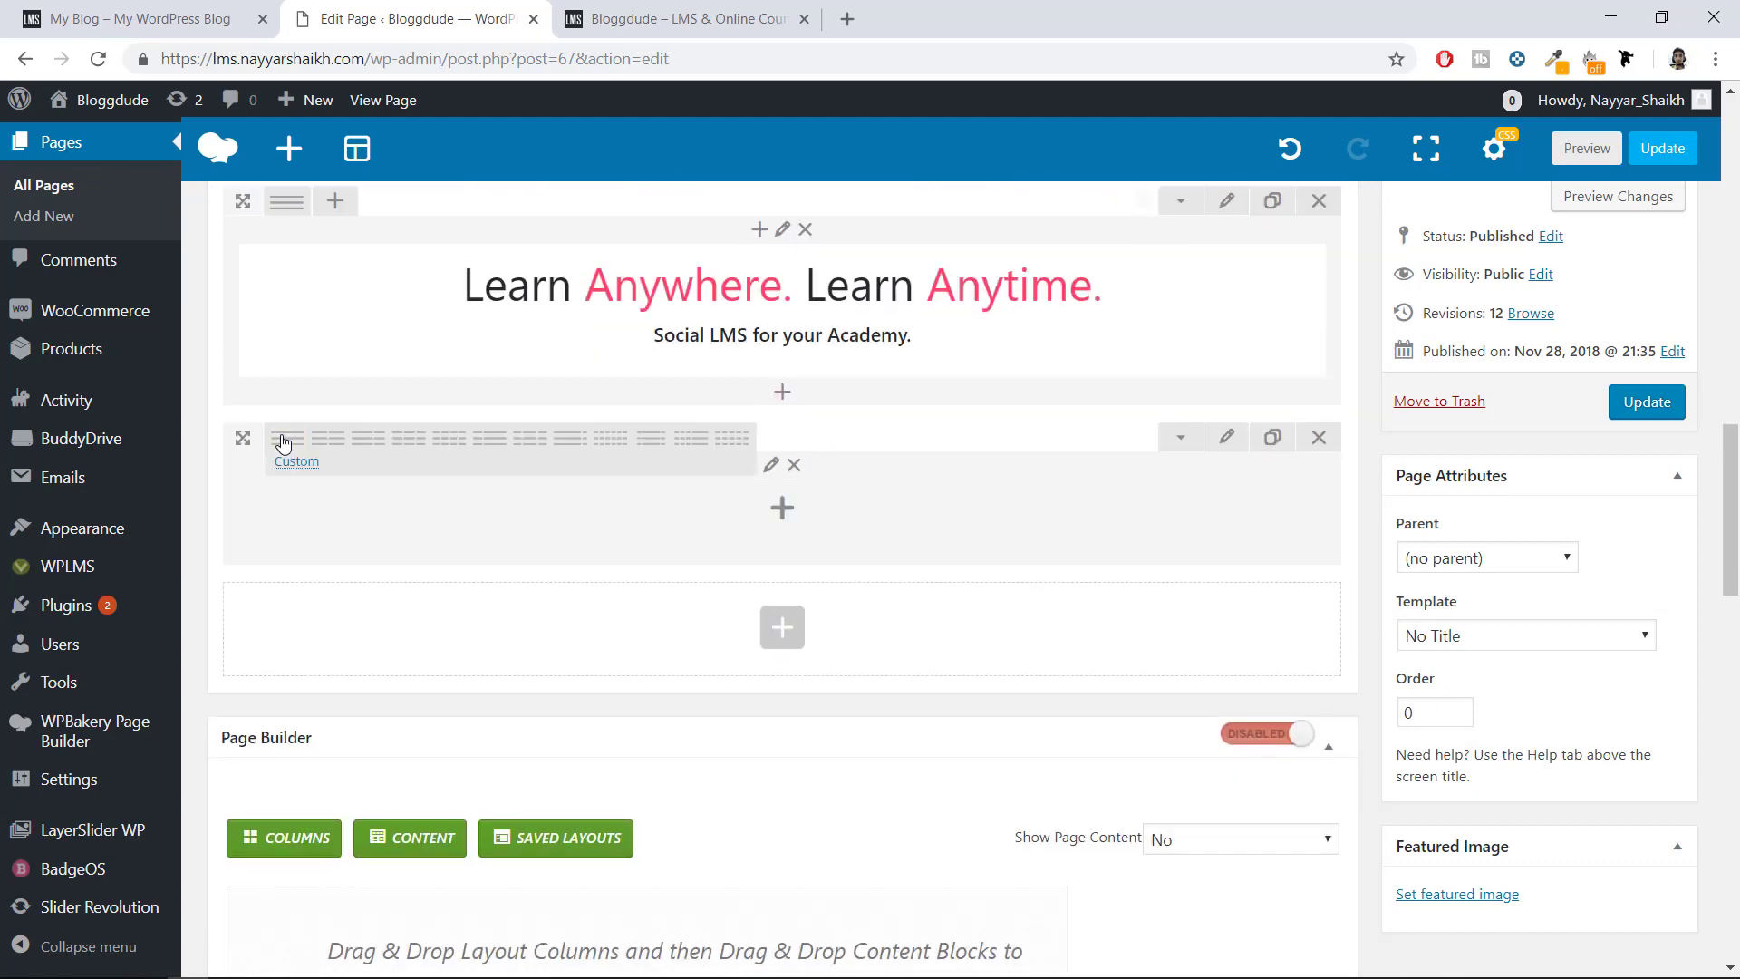
click(444, 452)
click(357, 524)
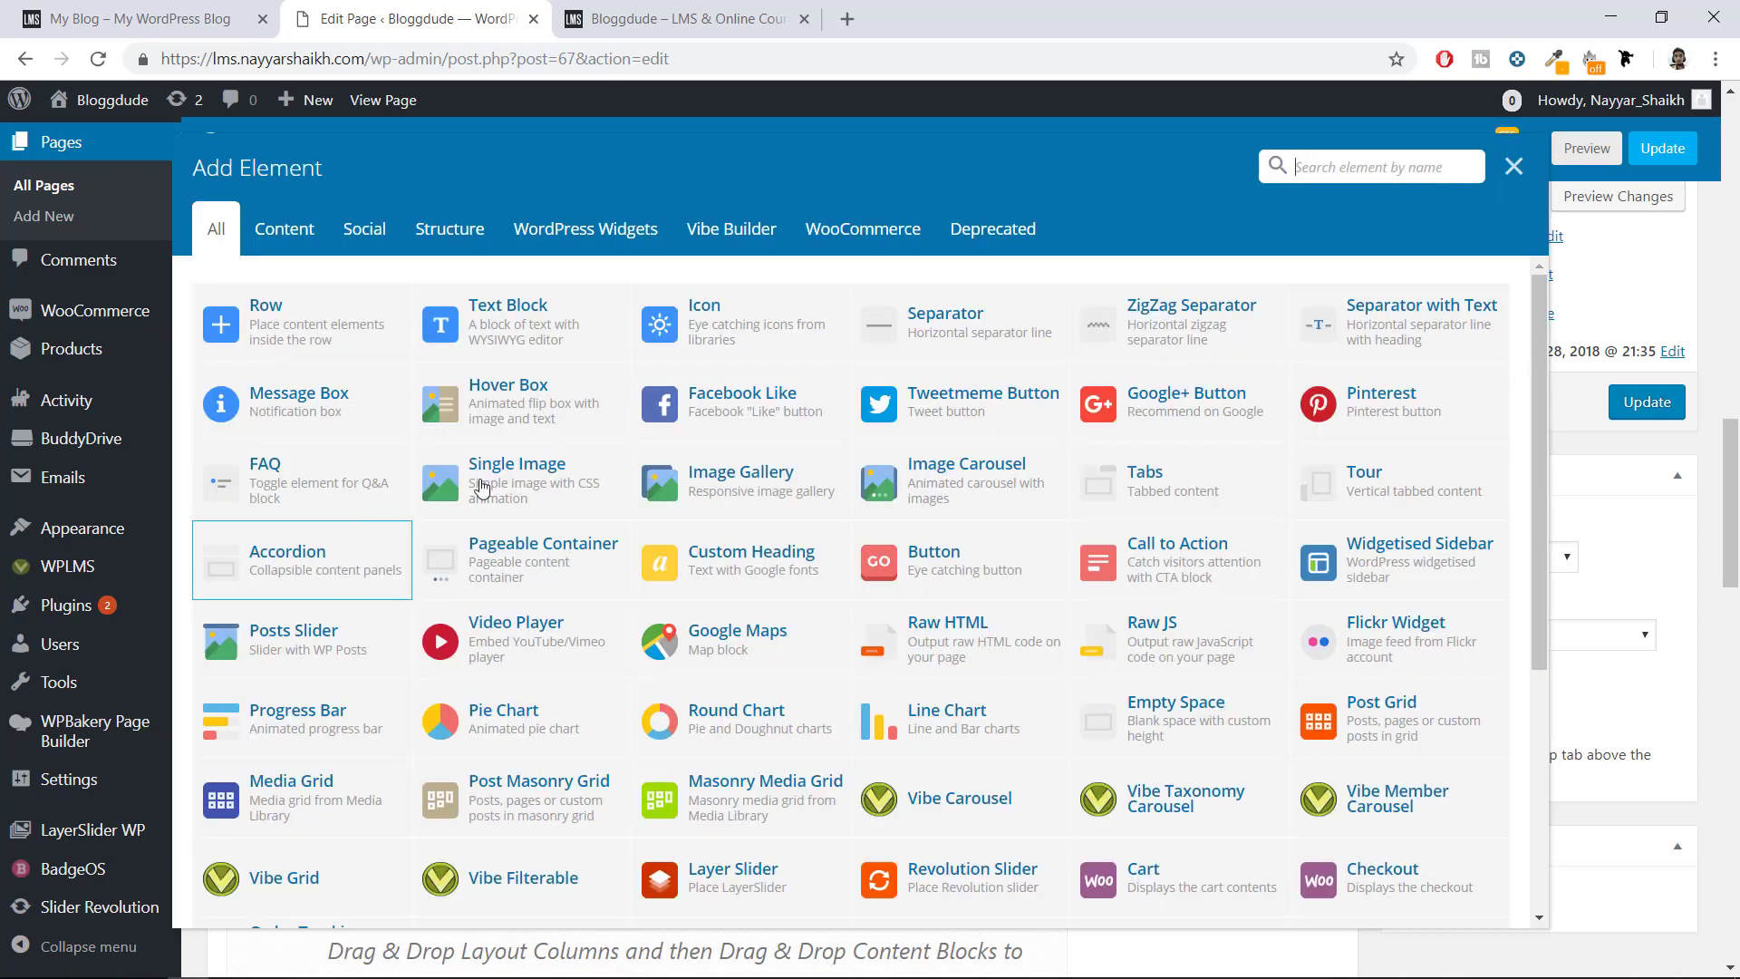
- Add an emptied Text Block to the first column and choose the WPLMS Counter shortcode
click(542, 327)
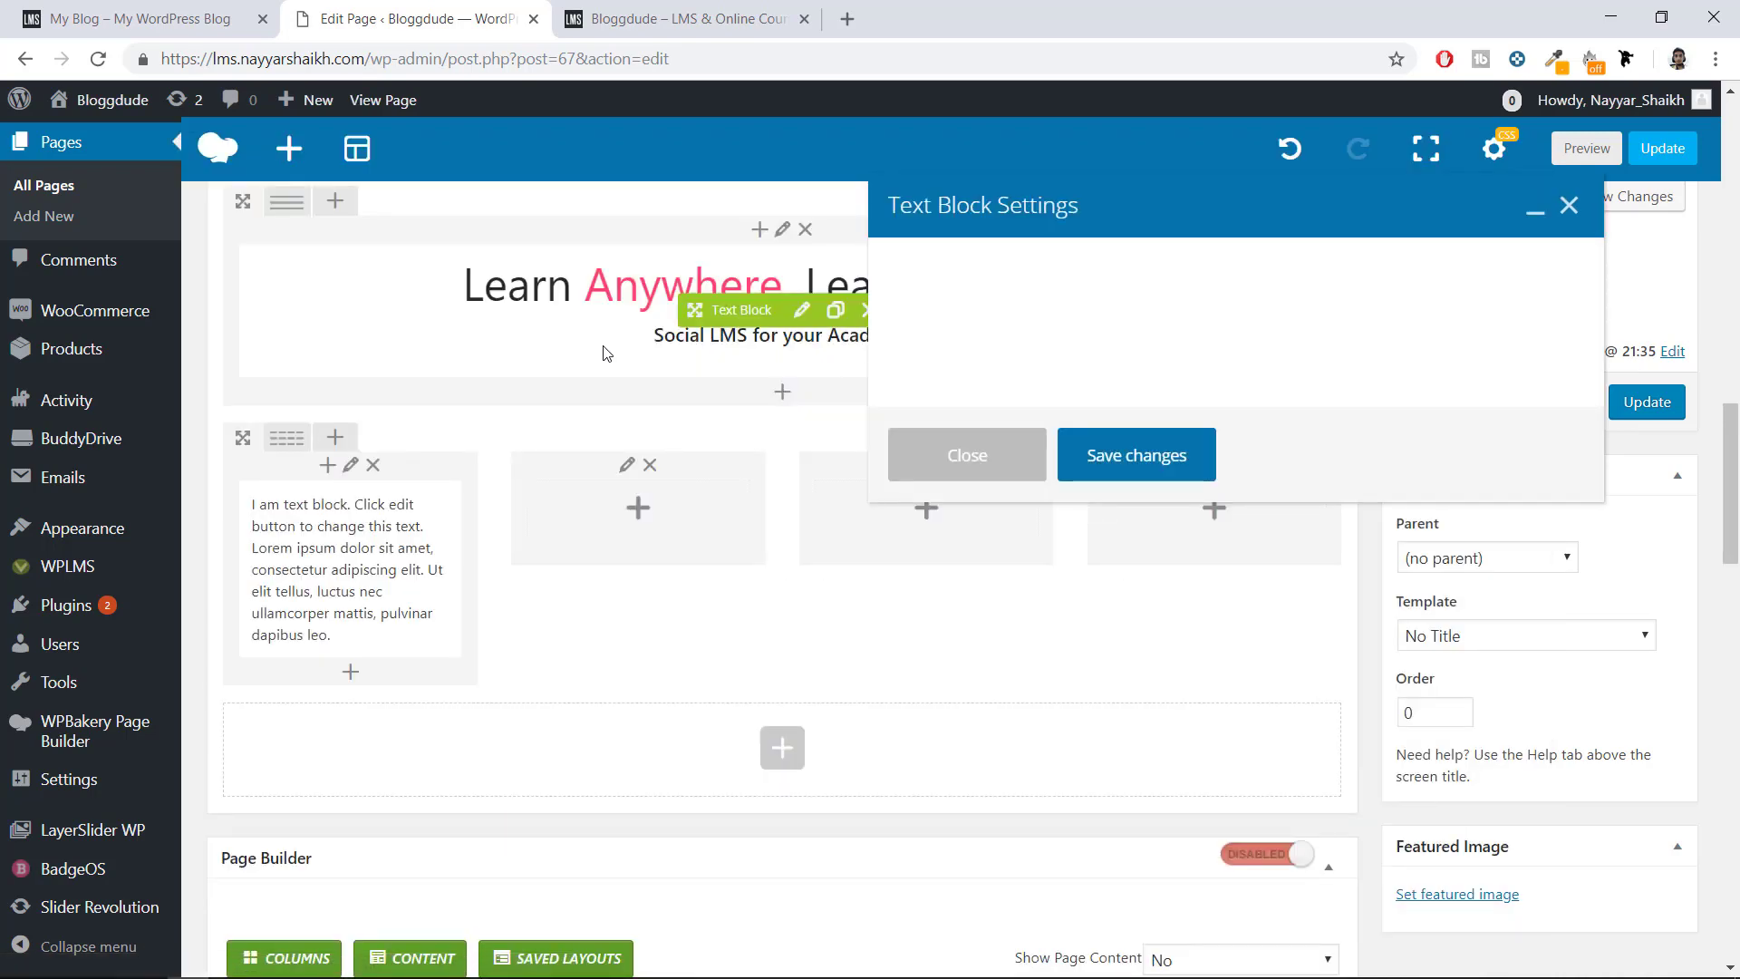
click(1047, 601)
key(ctrl+a)
key(BackSpace)
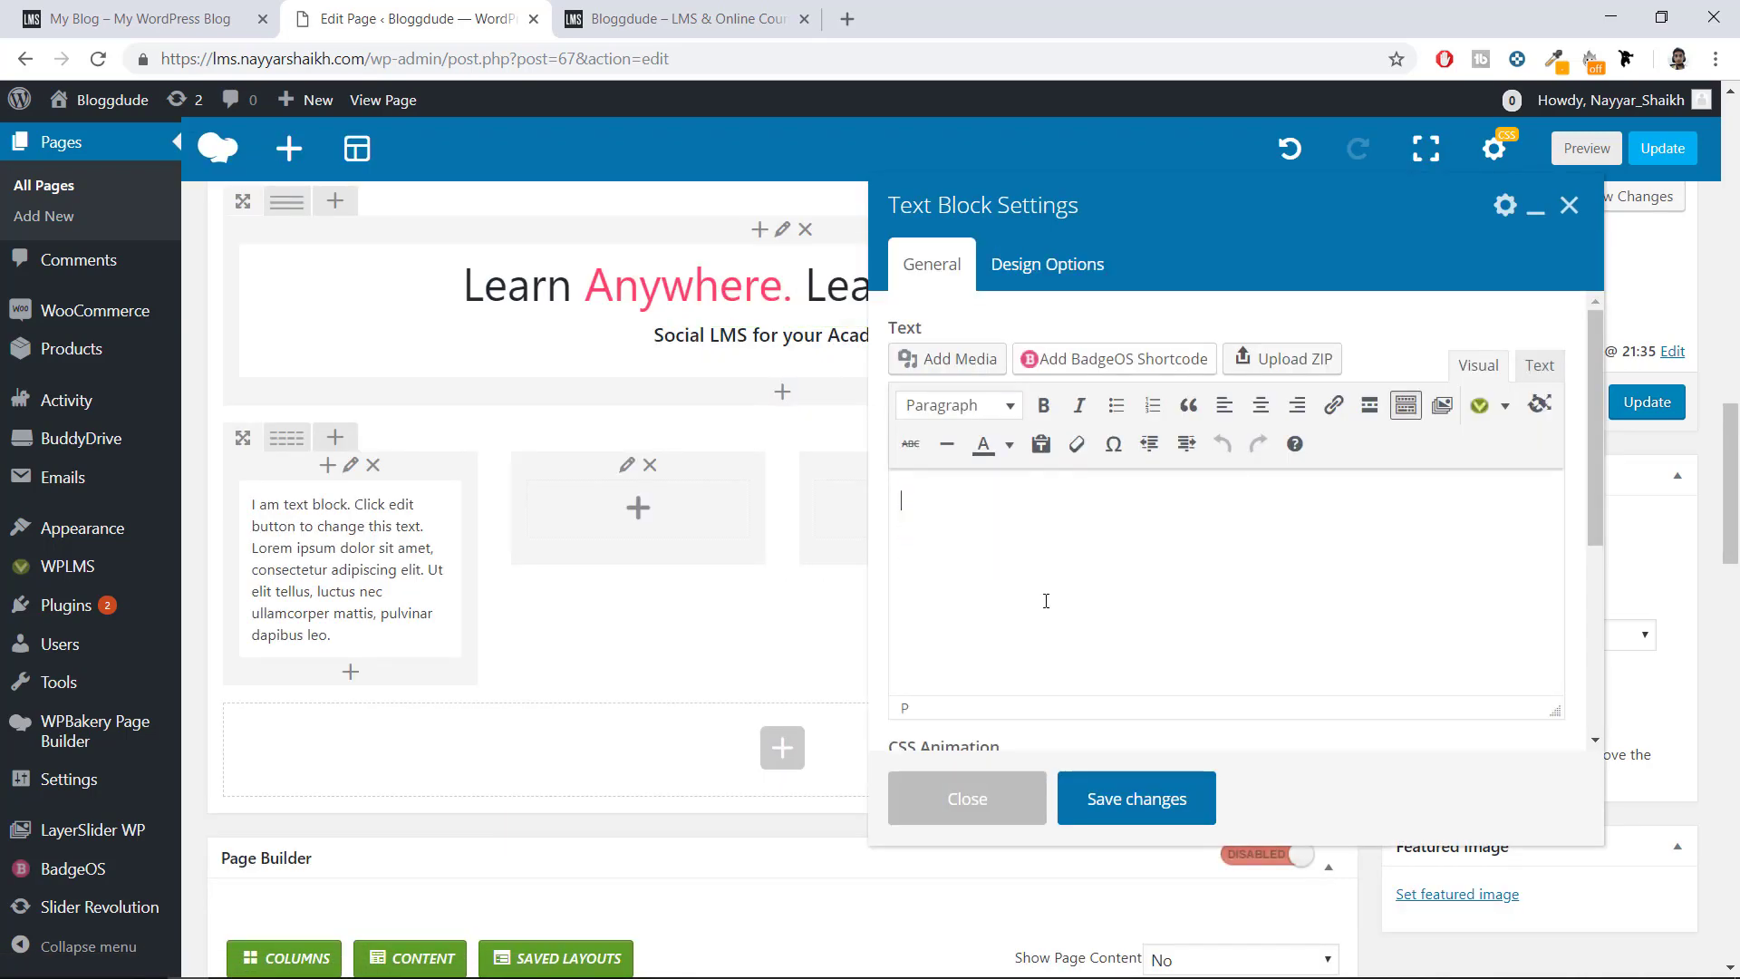
click(1505, 406)
click(1535, 544)
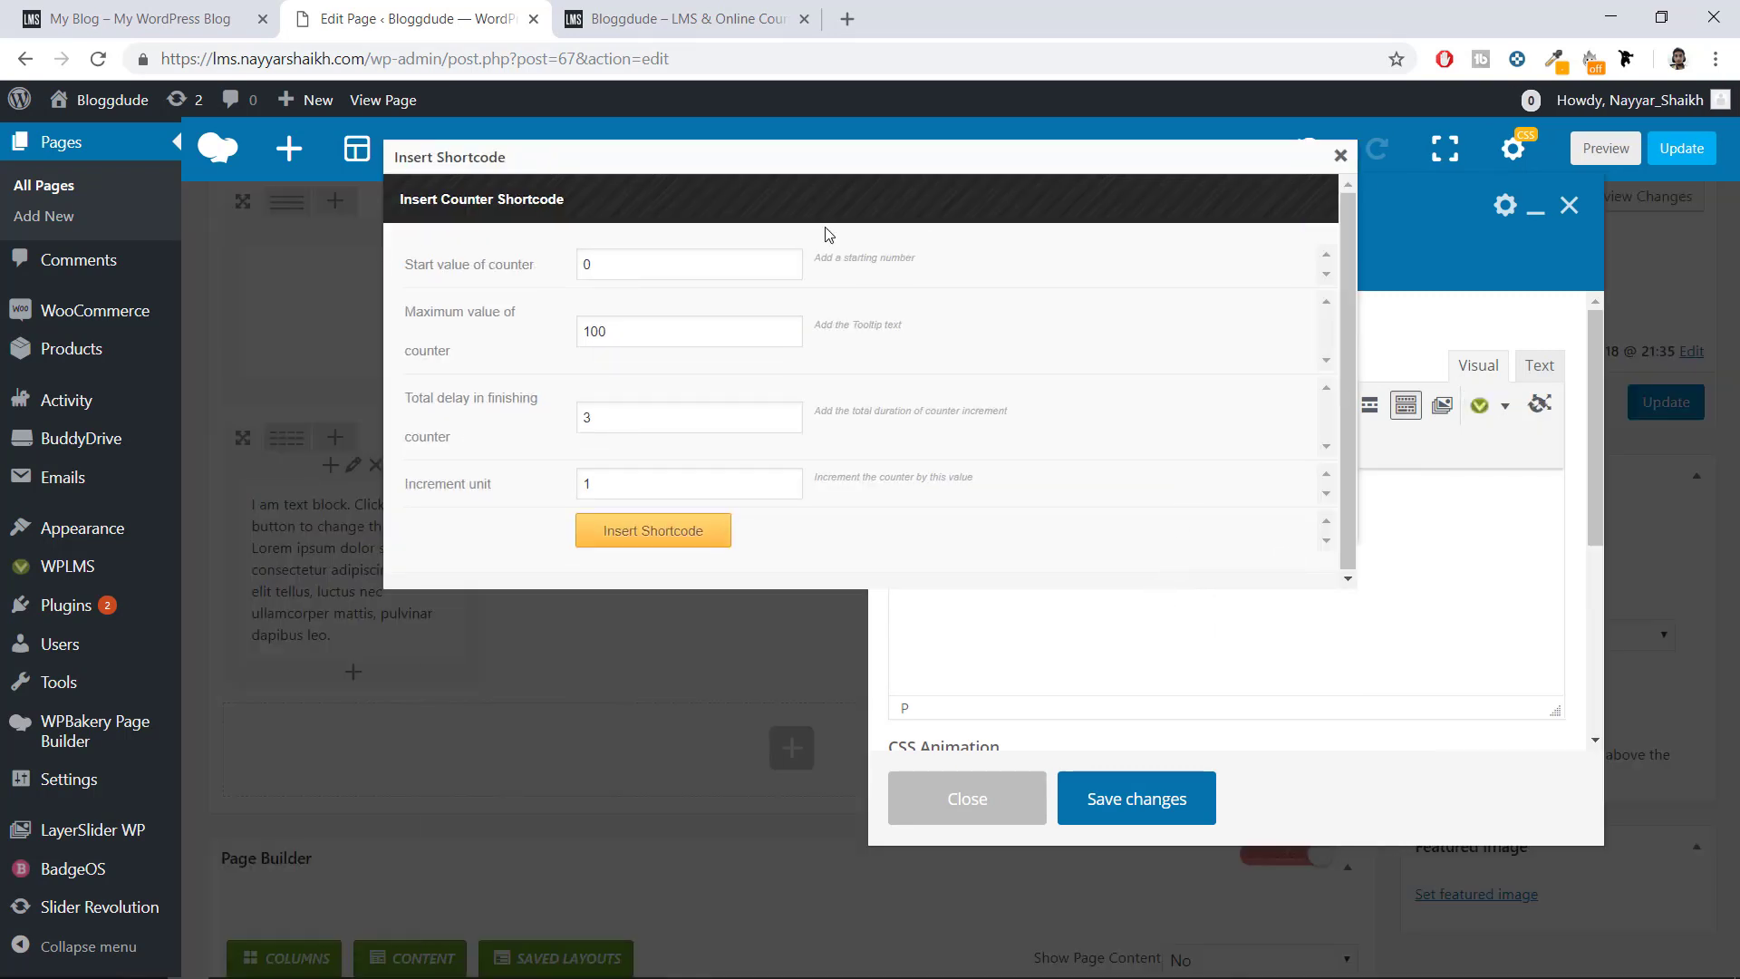
- Set the counter to min 100, max 4900, delay 3, increment 50, and insert the shortcode
drag(627, 268, 550, 258)
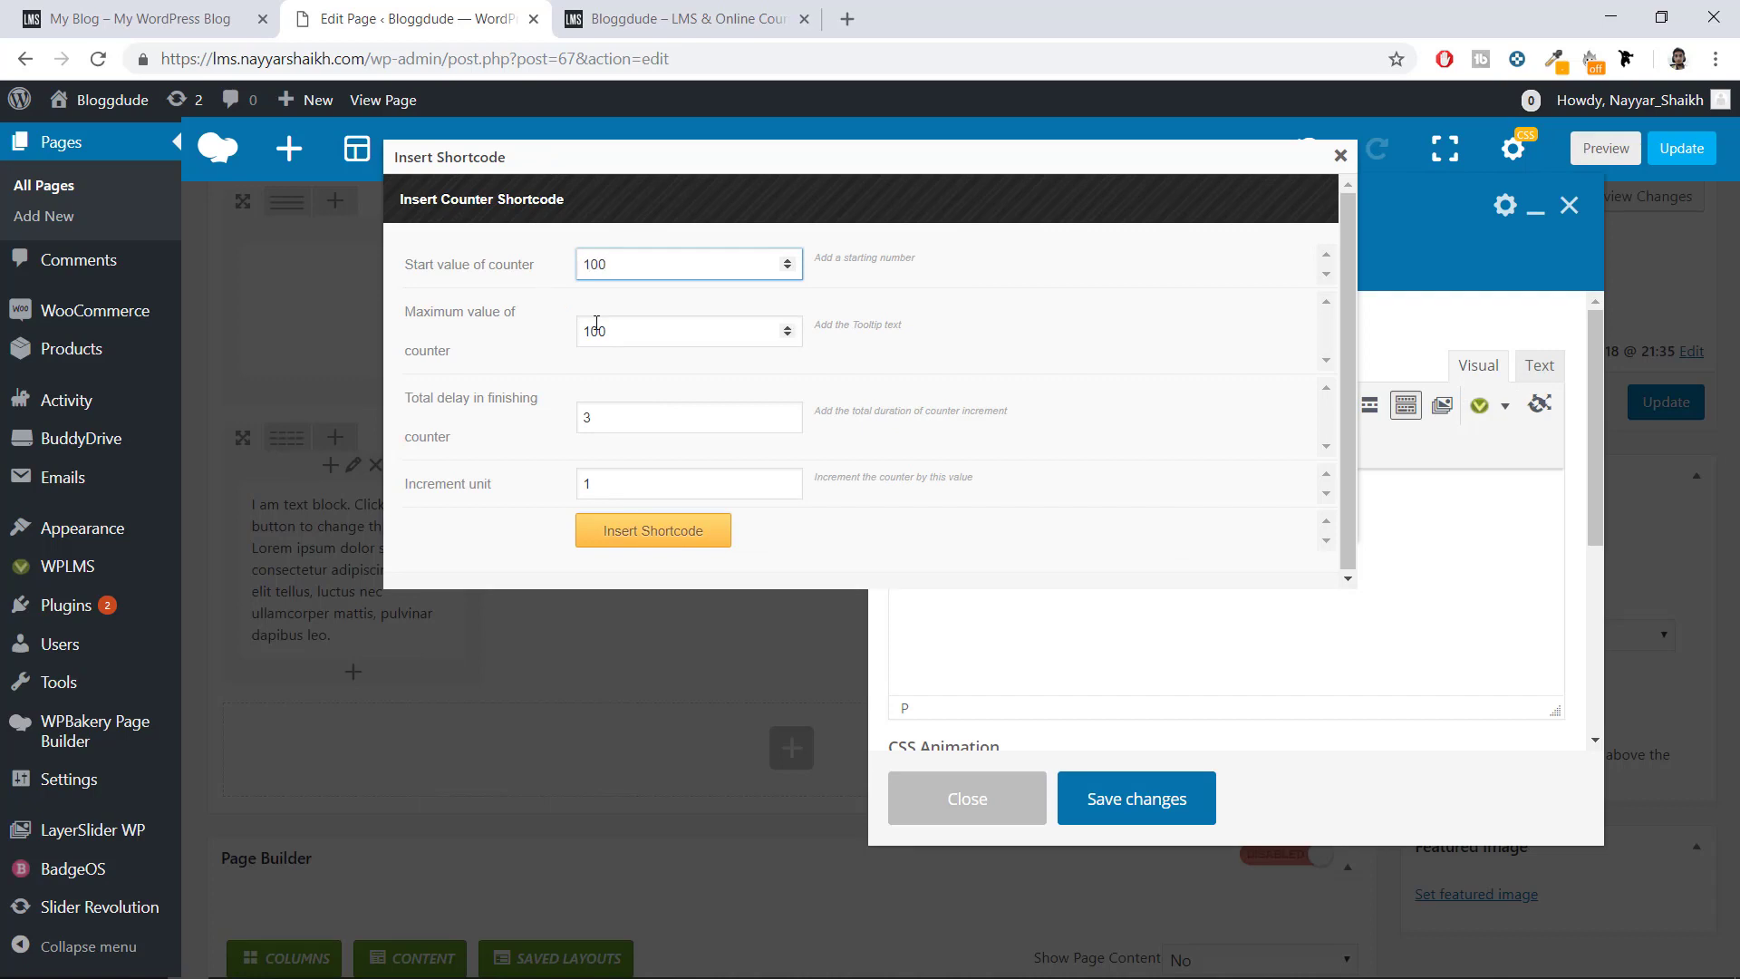
drag(623, 335, 304, 332)
click(136, 18)
click(419, 404)
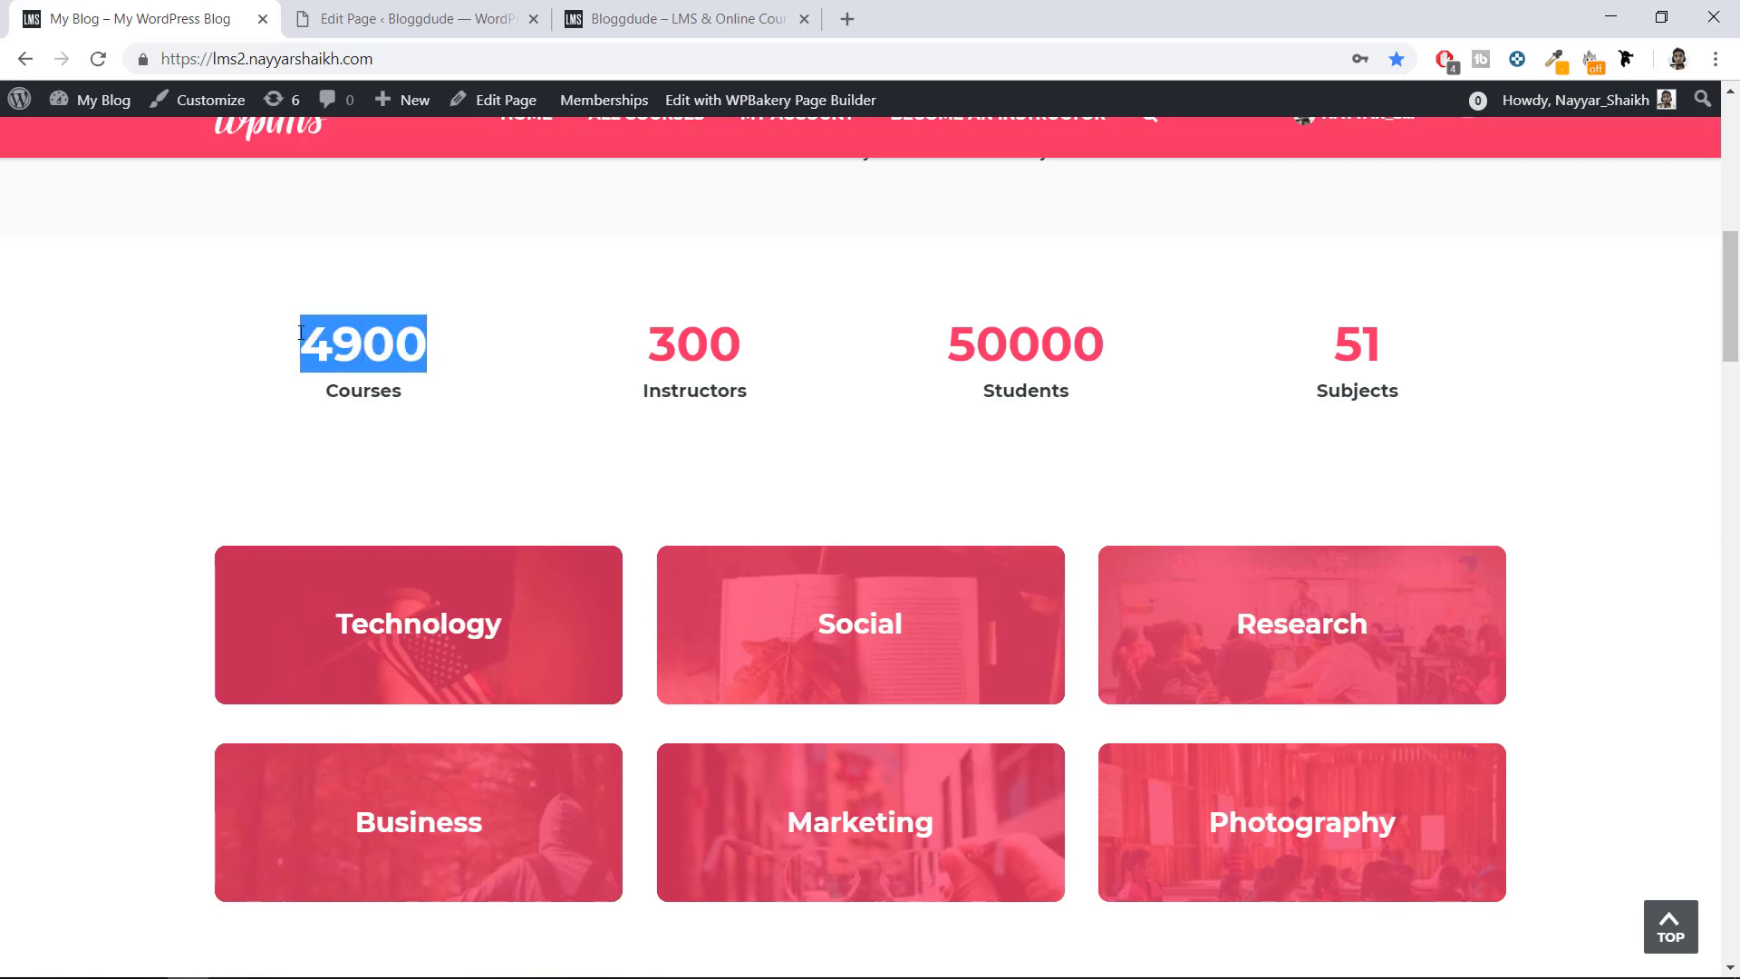
click(435, 11)
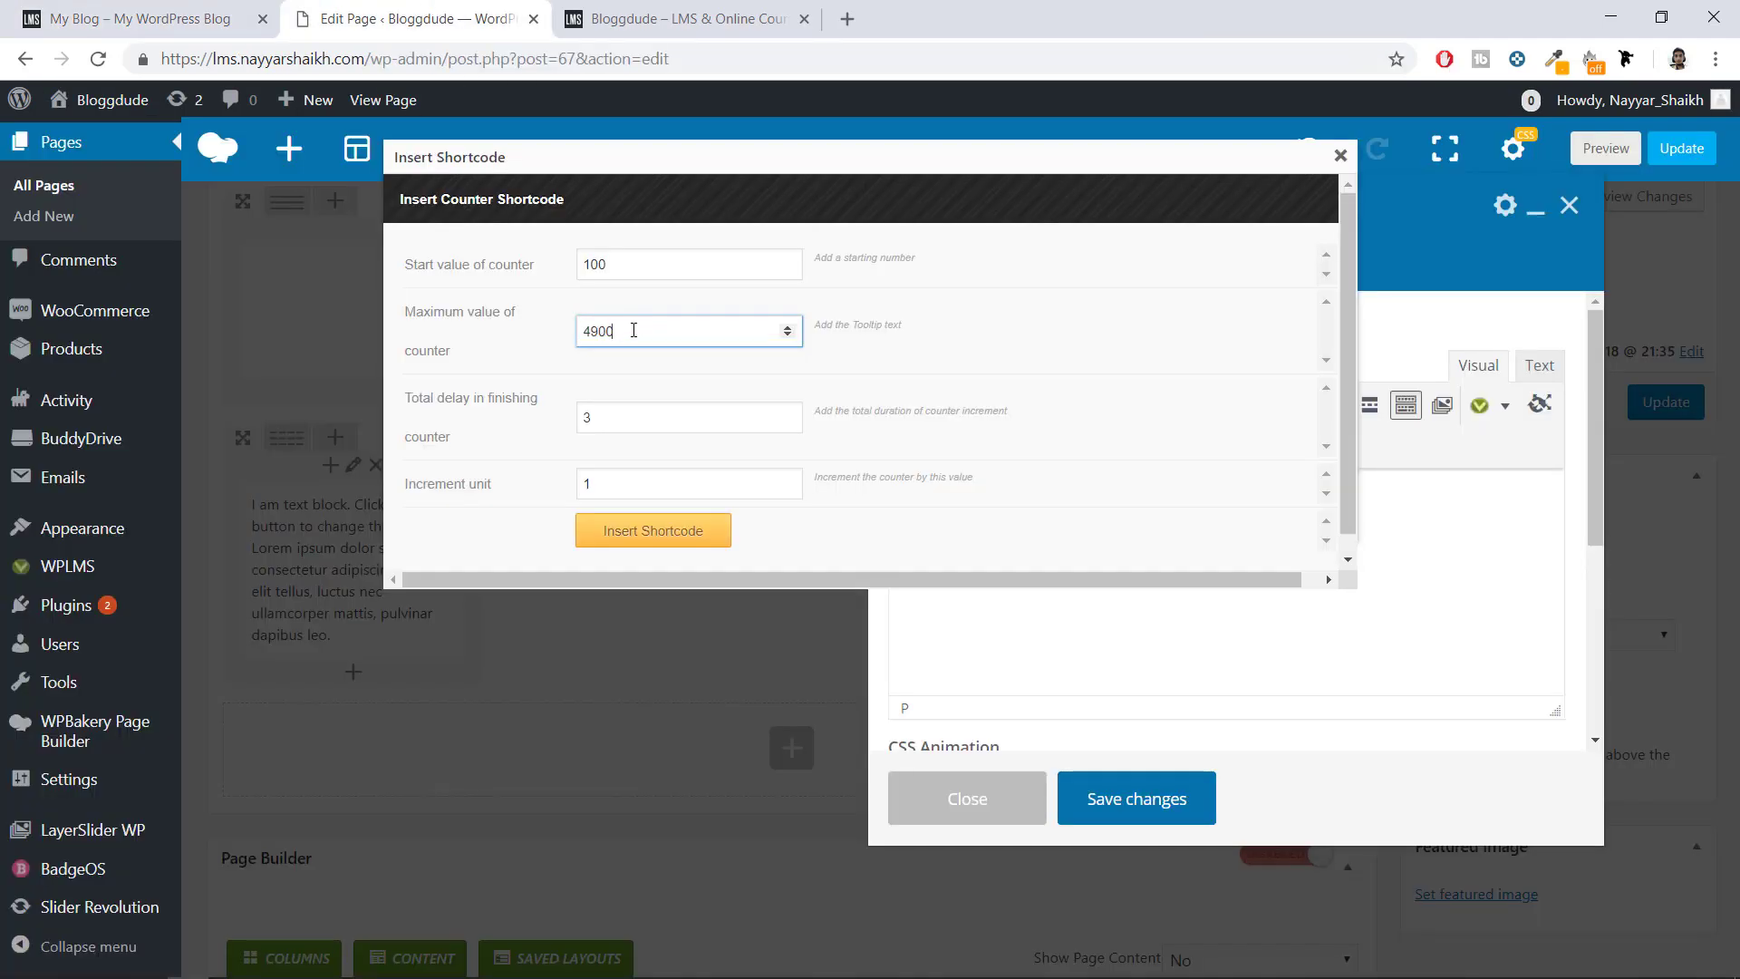
drag(634, 331, 519, 337)
drag(611, 270, 567, 260)
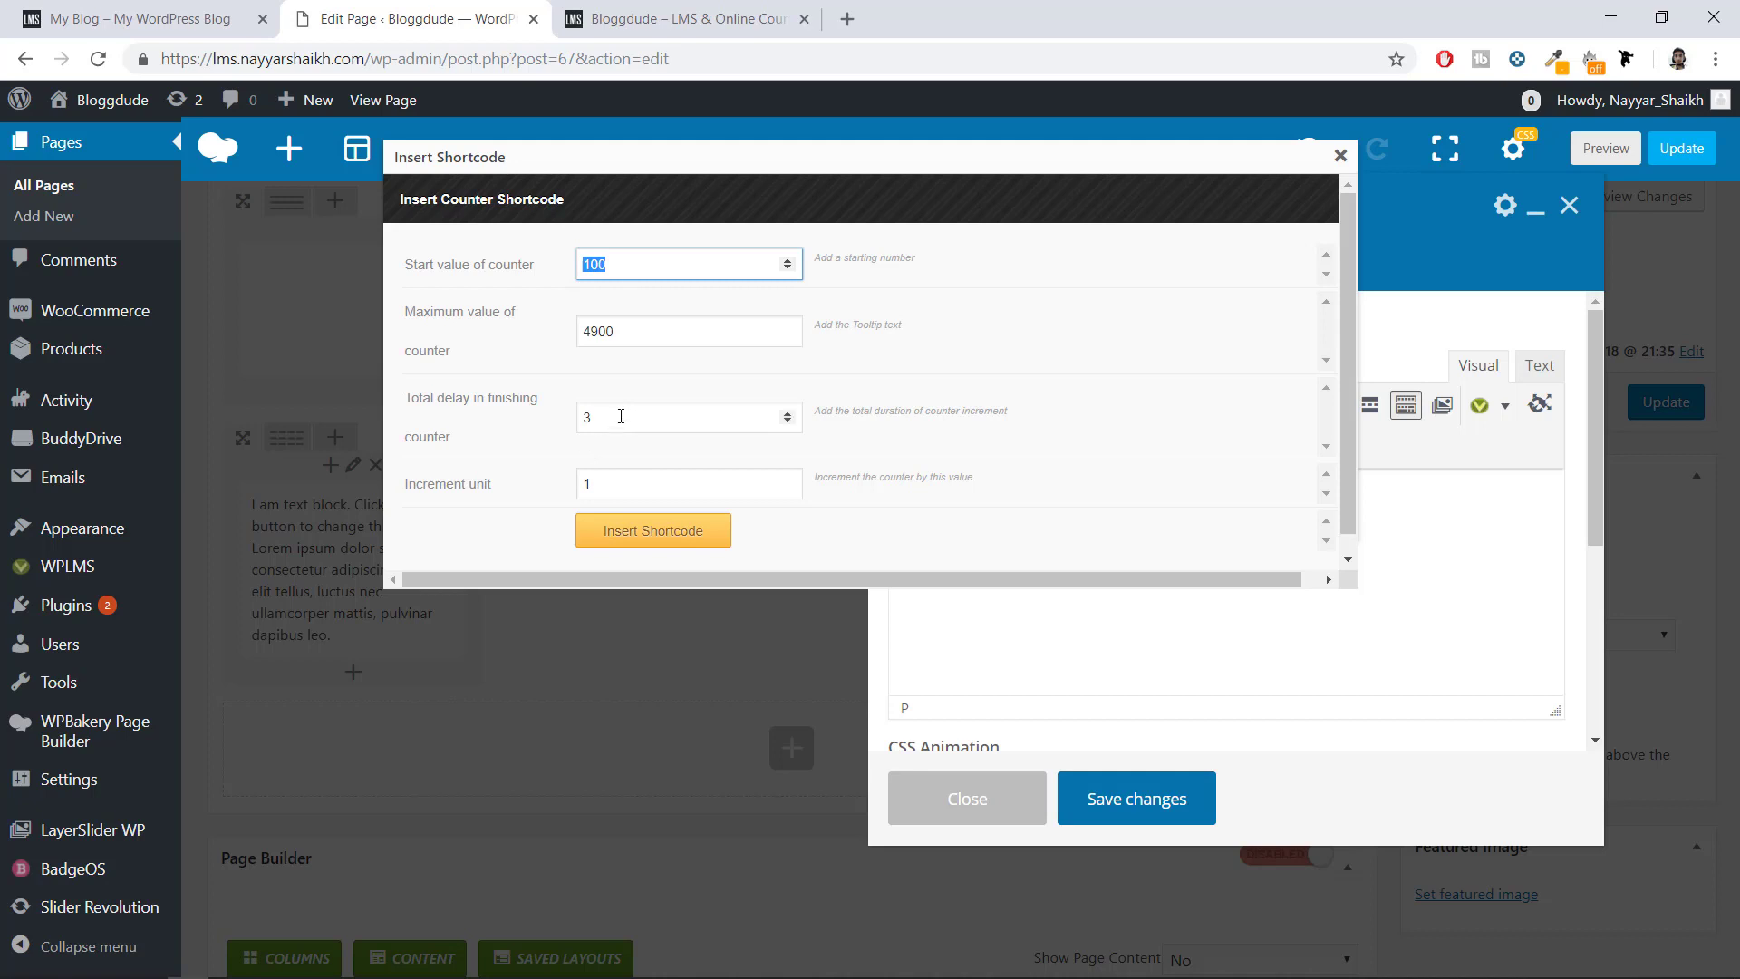
scroll(629, 416, down, 1)
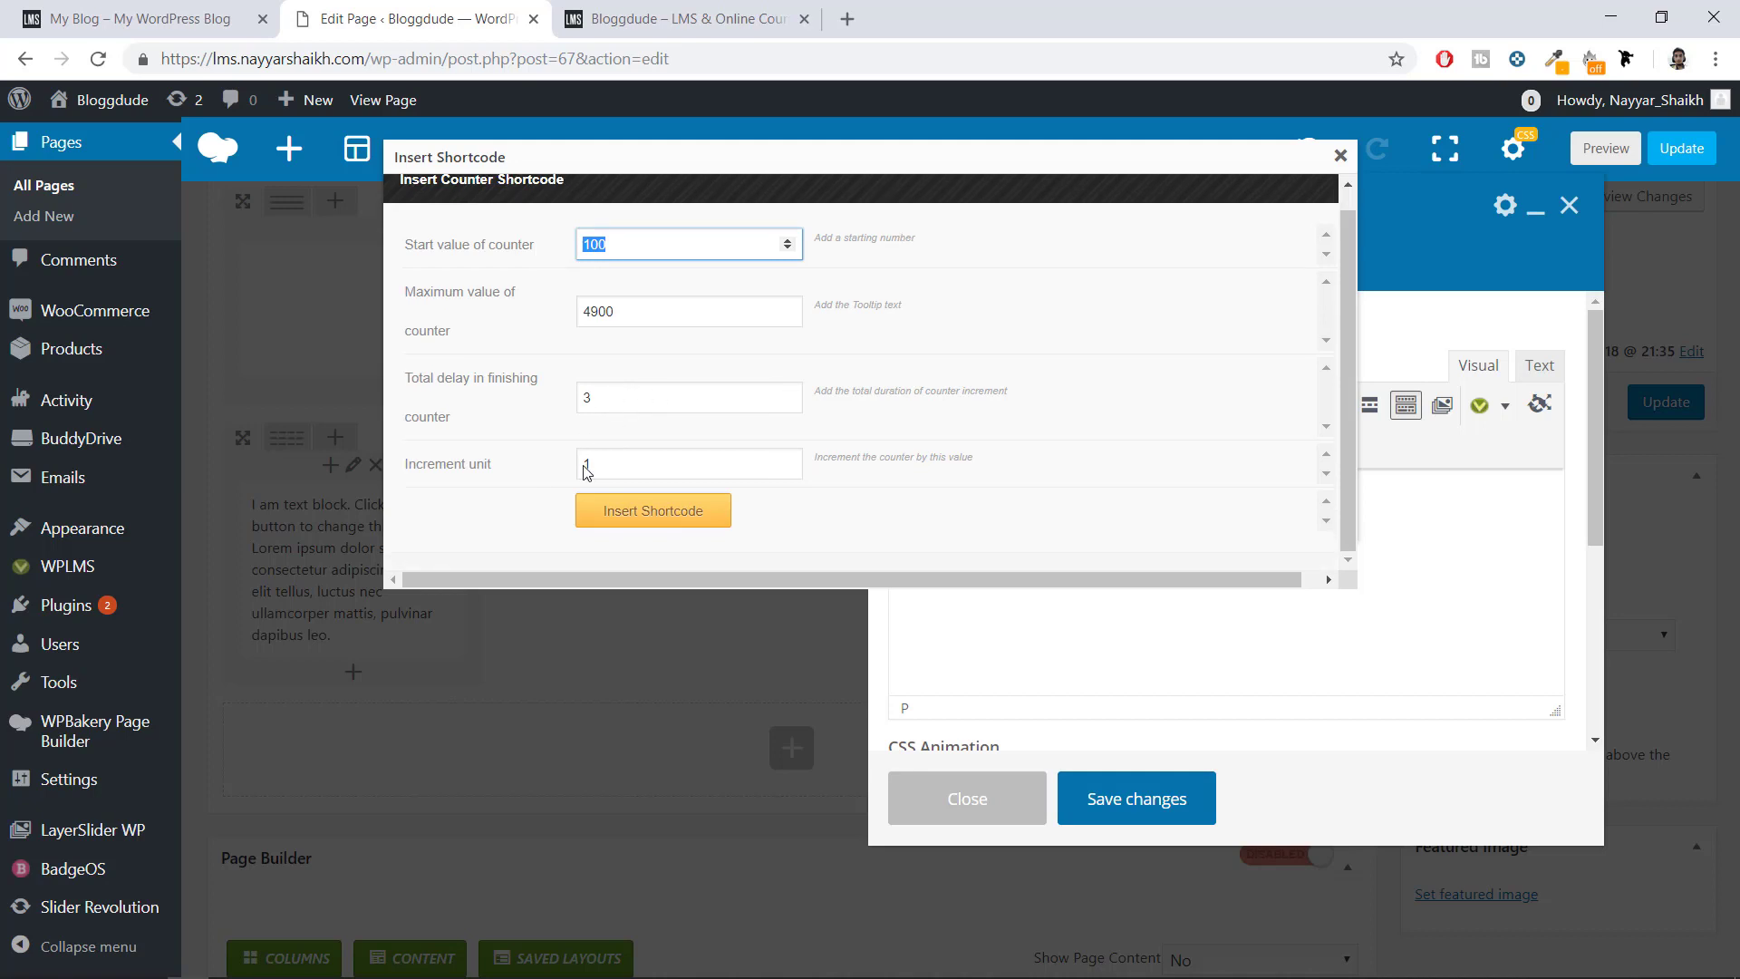
click(614, 465)
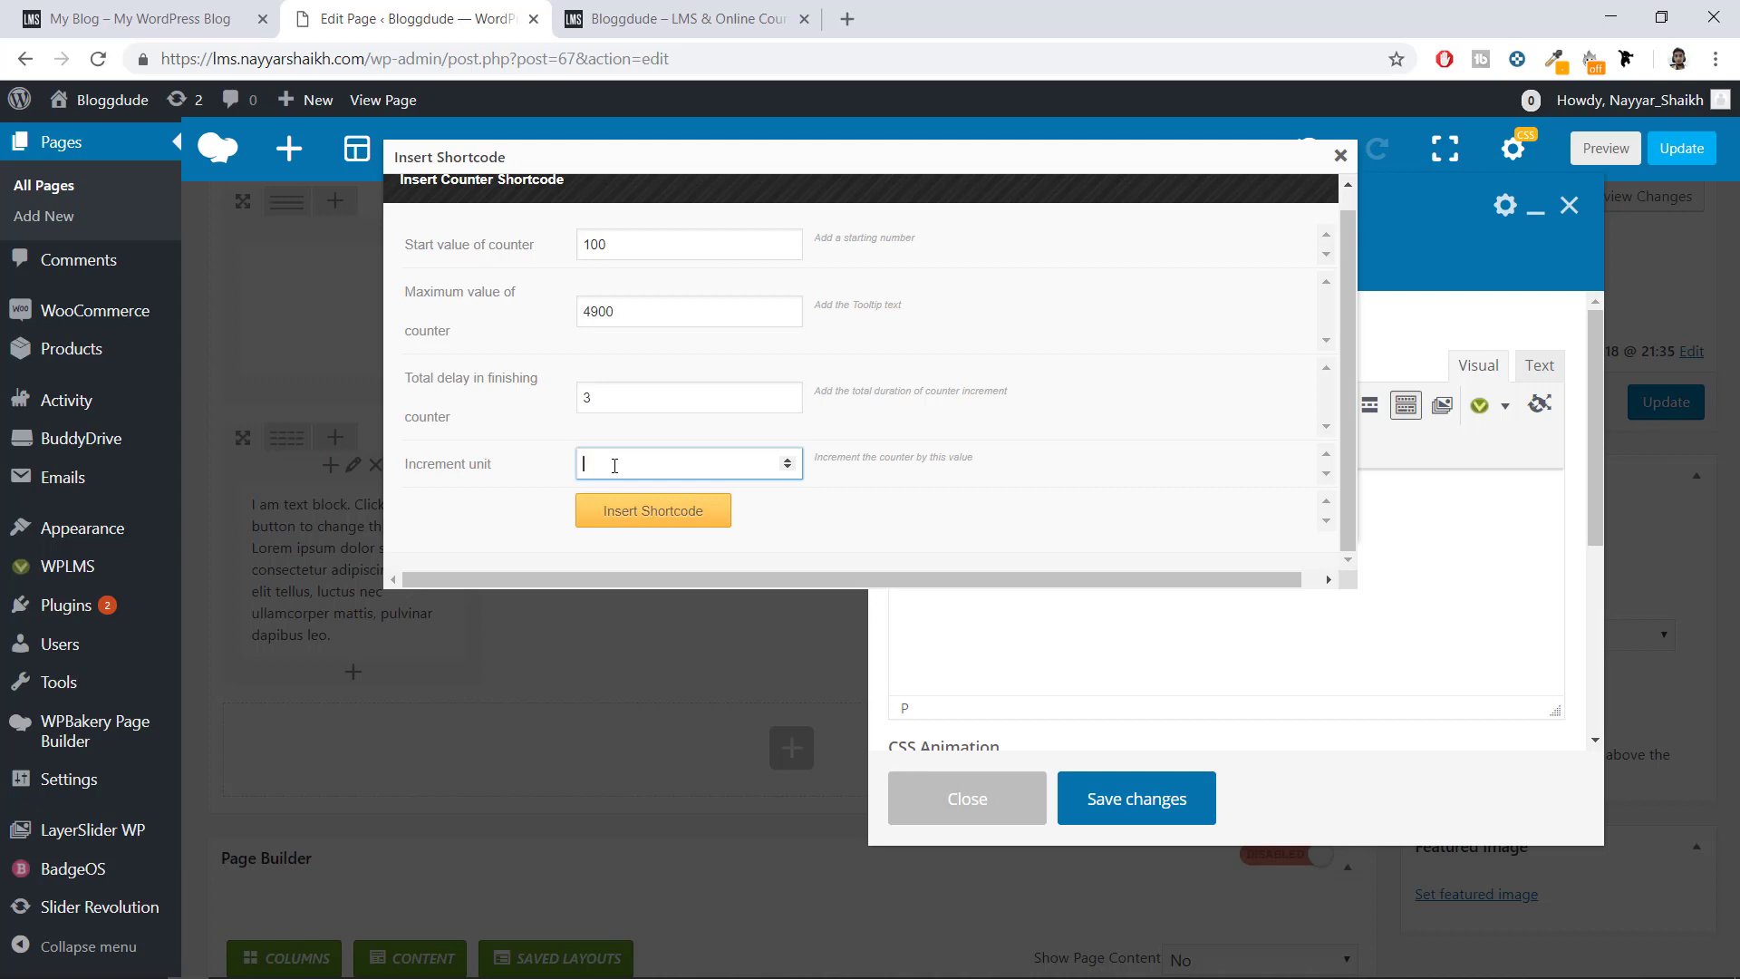
click(635, 515)
click(1491, 508)
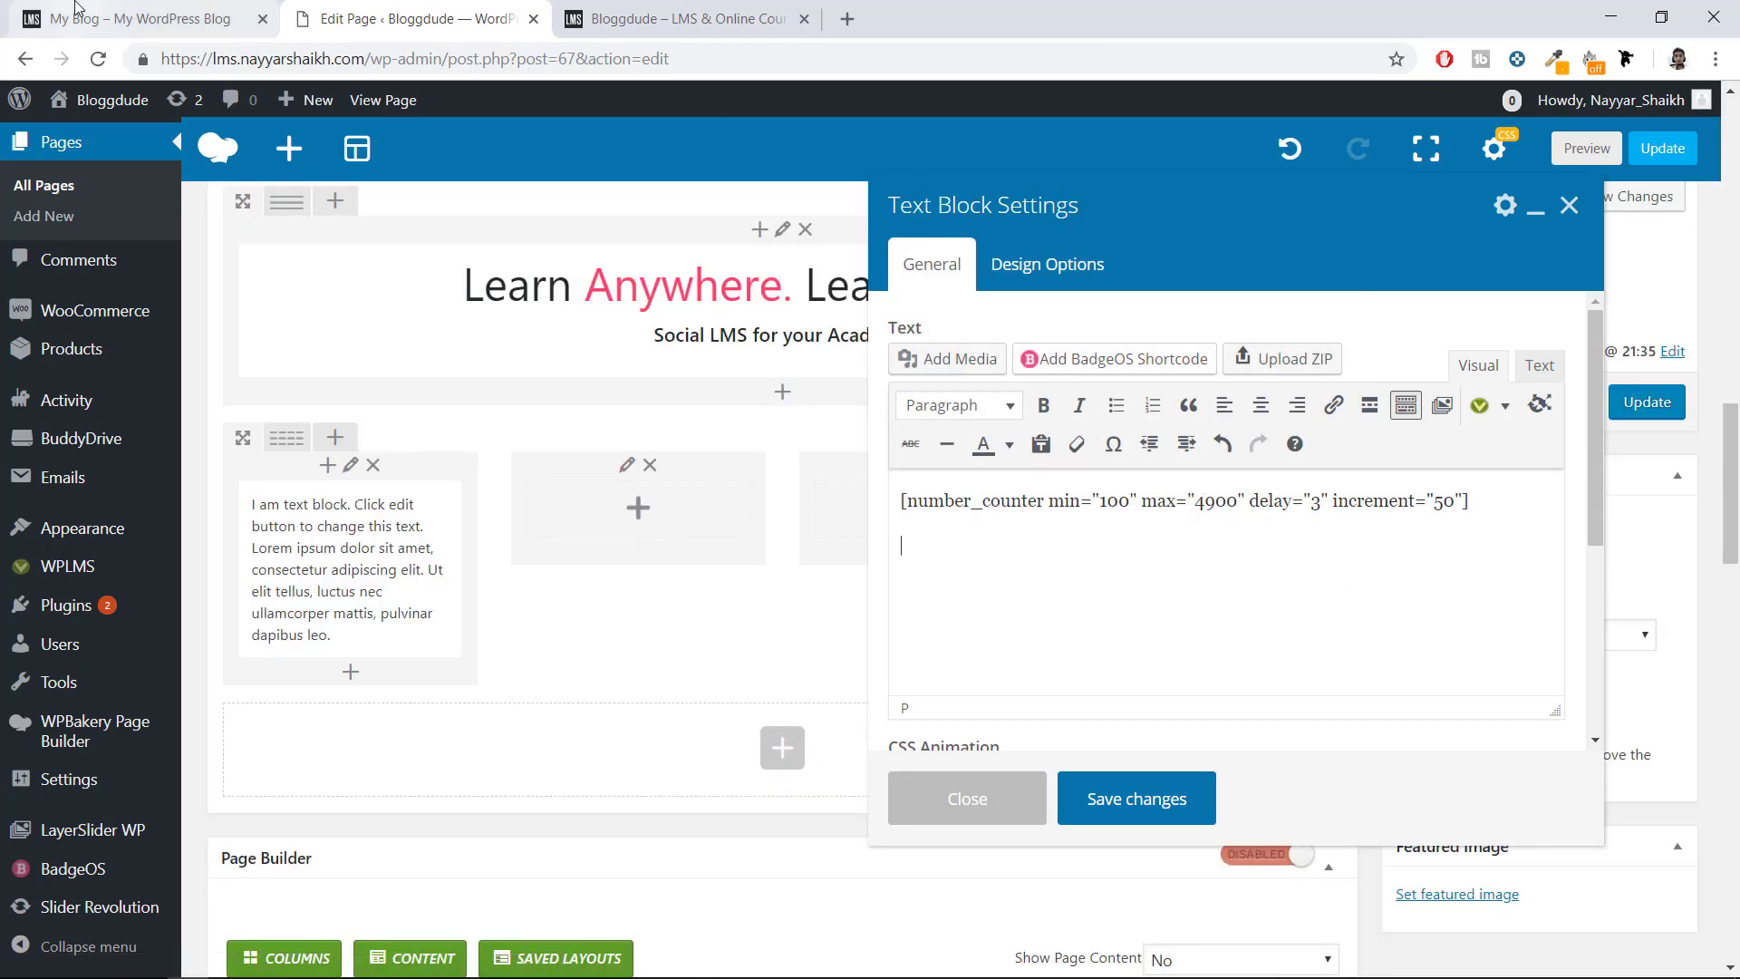
- Copy the 'Courses' label from the reference site and paste it below the counter shortcode
click(136, 18)
mouse_move(399, 392)
mouse_down()
mouse_move(327, 384)
mouse_move(413, 392)
mouse_up()
key(ctrl+c)
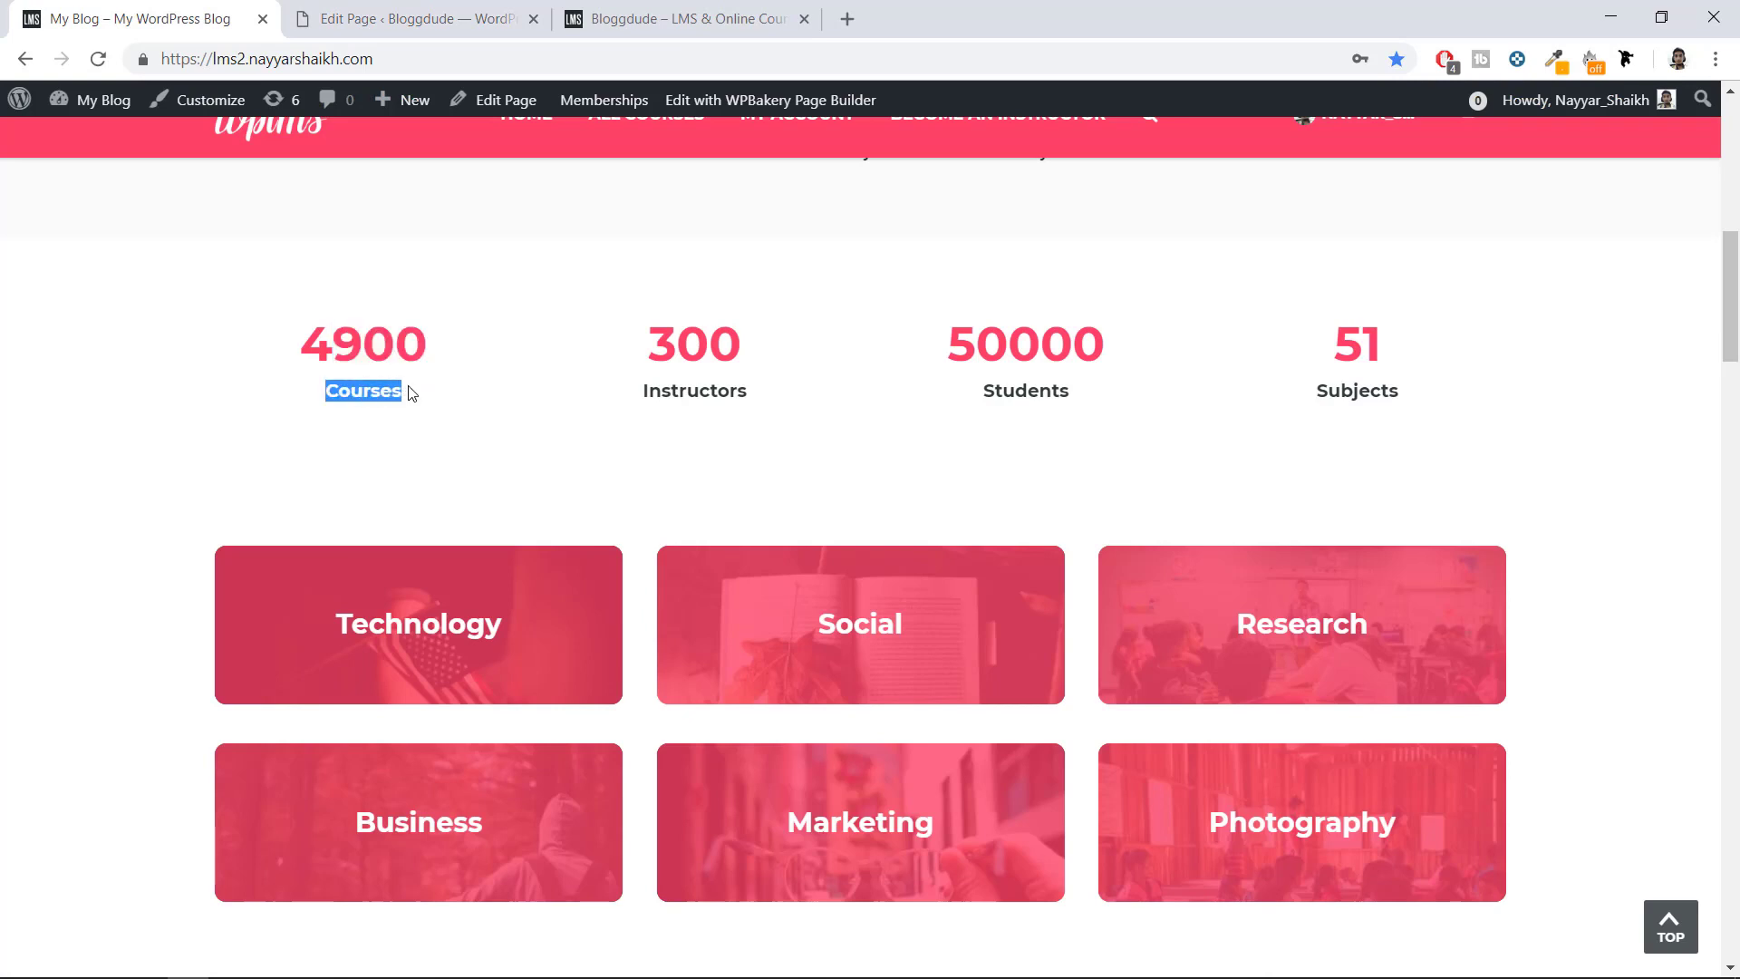
click(379, 13)
click(953, 585)
key(Return)
key(ctrl+v)
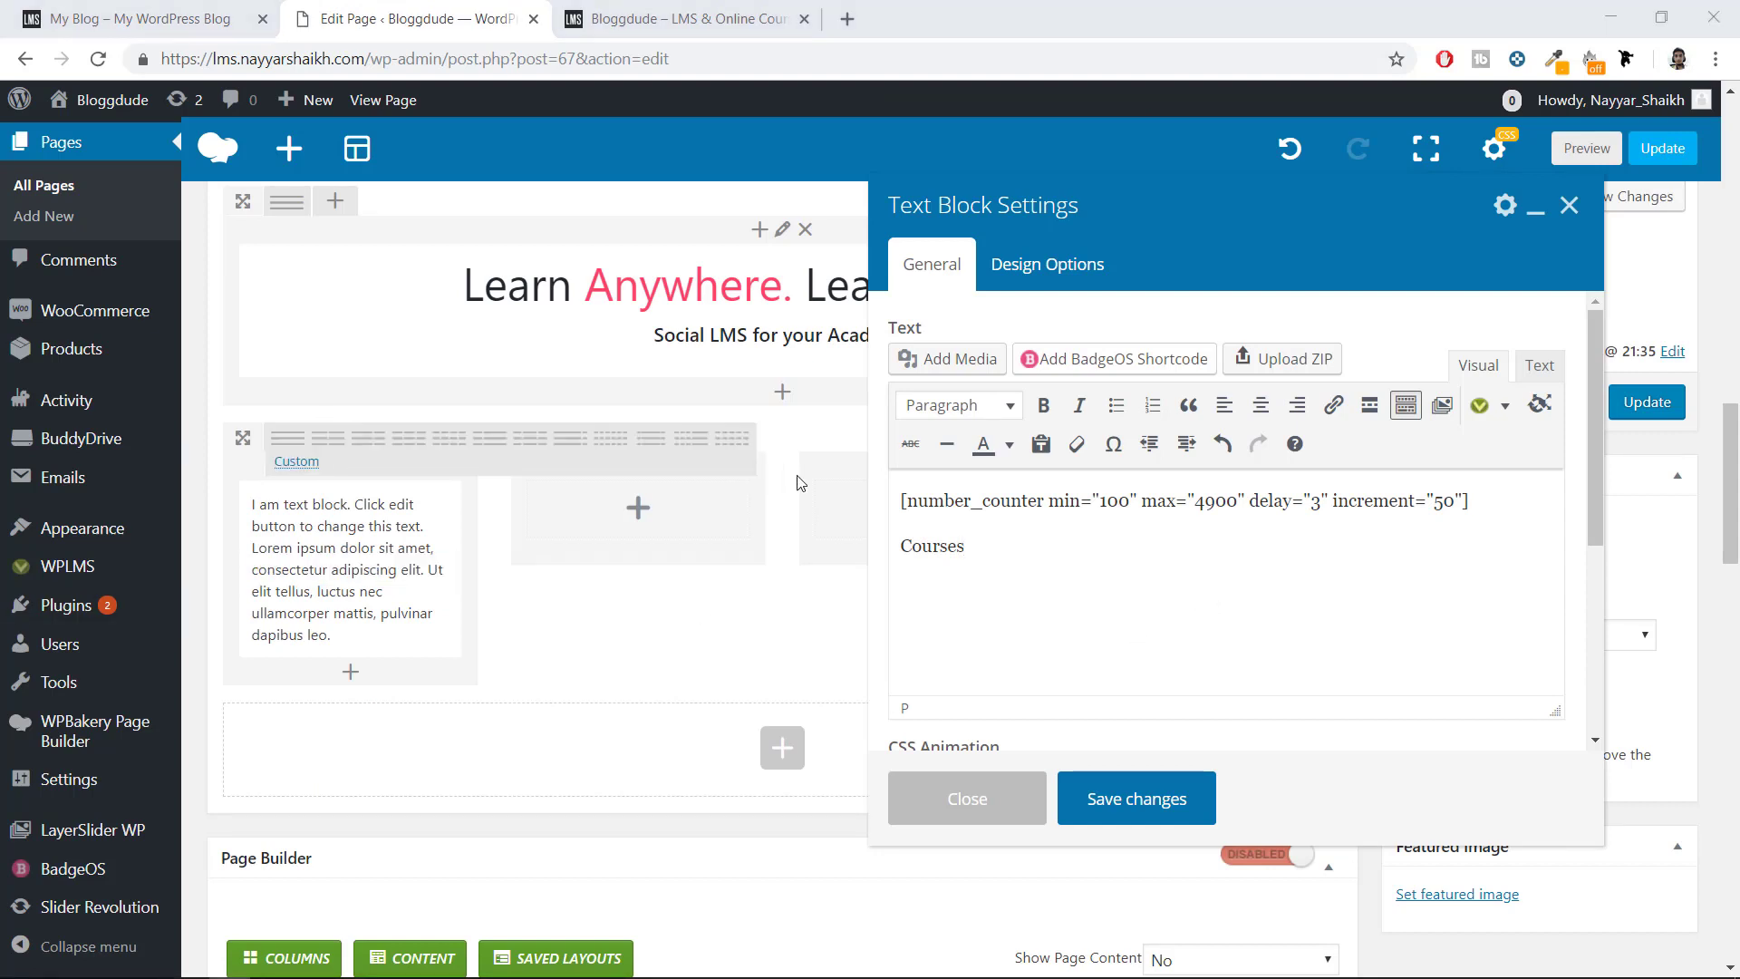
- Set the text block's extra class name to home_counter_item and save it
scroll(1215, 586, down, 4)
click(1053, 694)
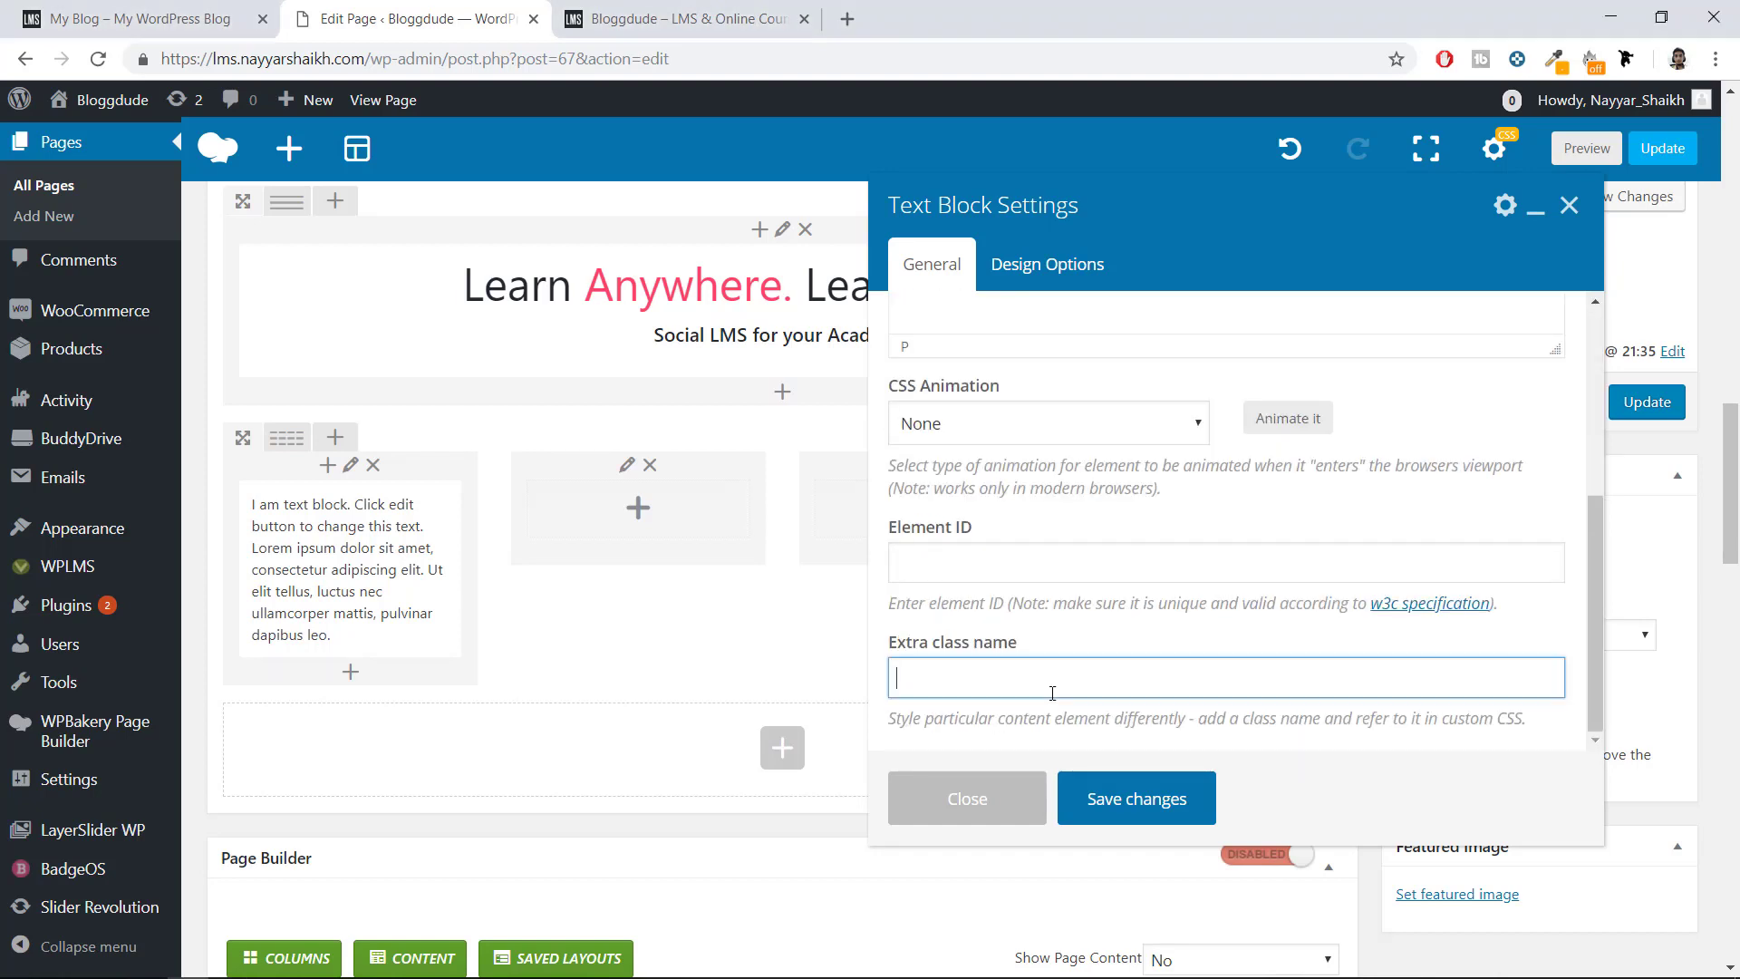
text(home_counter_item)
click(1155, 807)
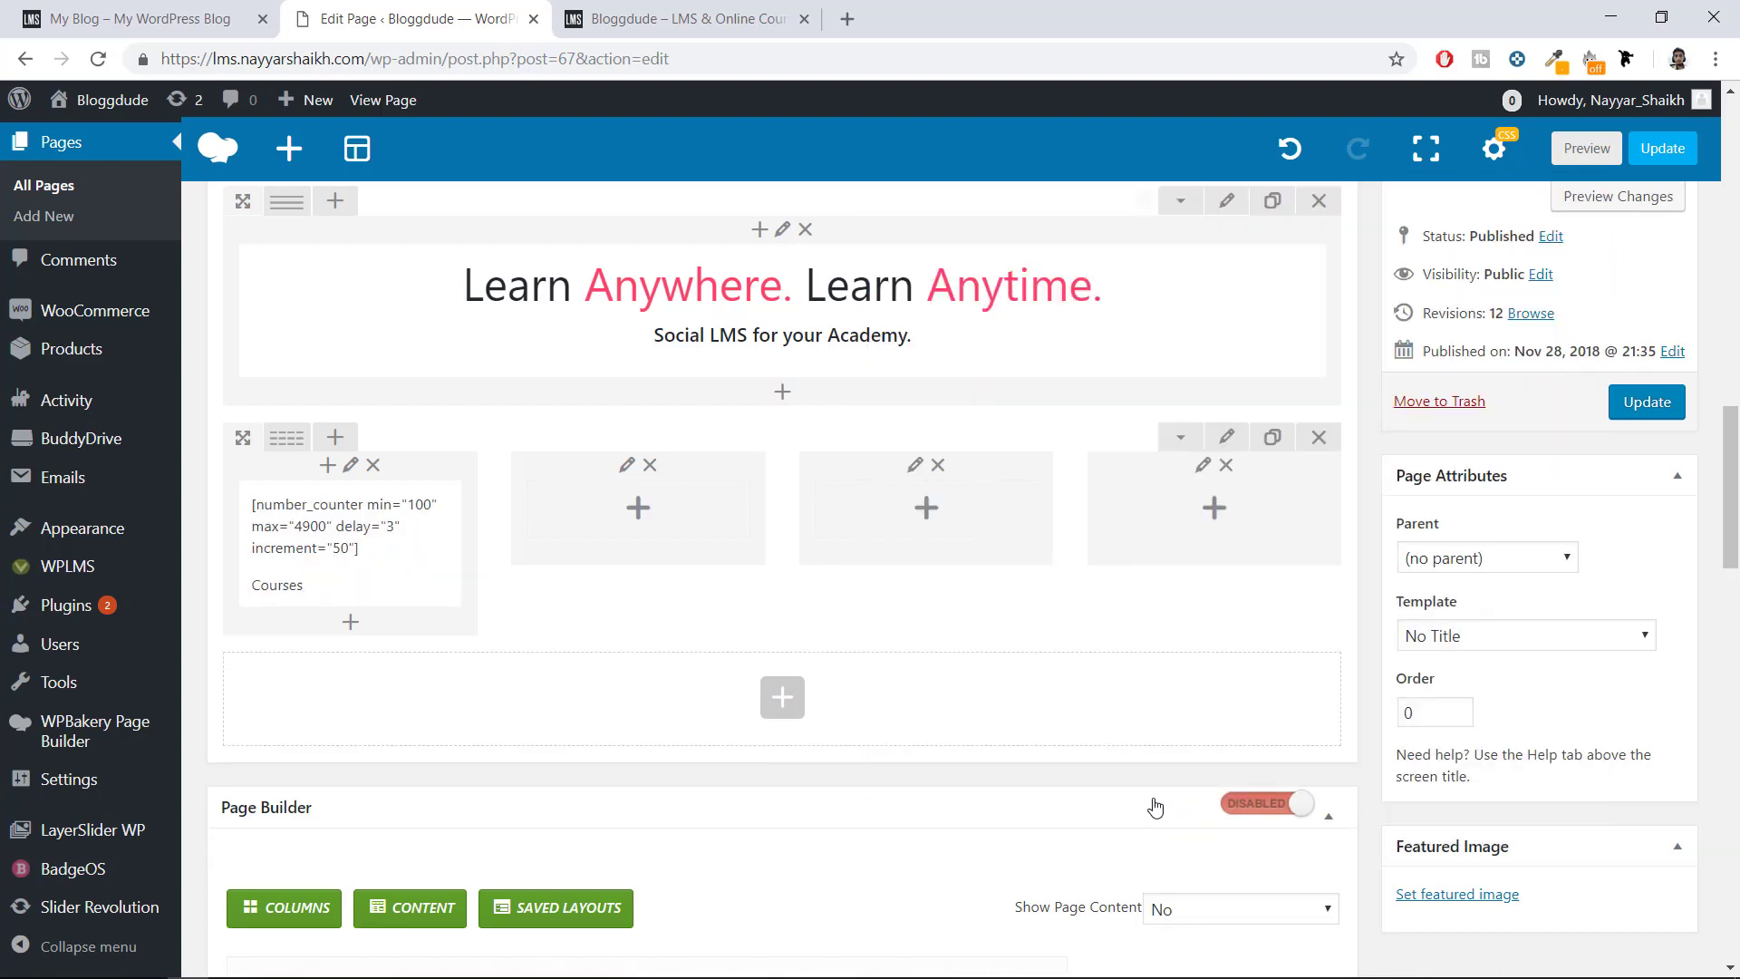
- Update the Home page and reload the live homepage to see the Courses counter
click(1610, 402)
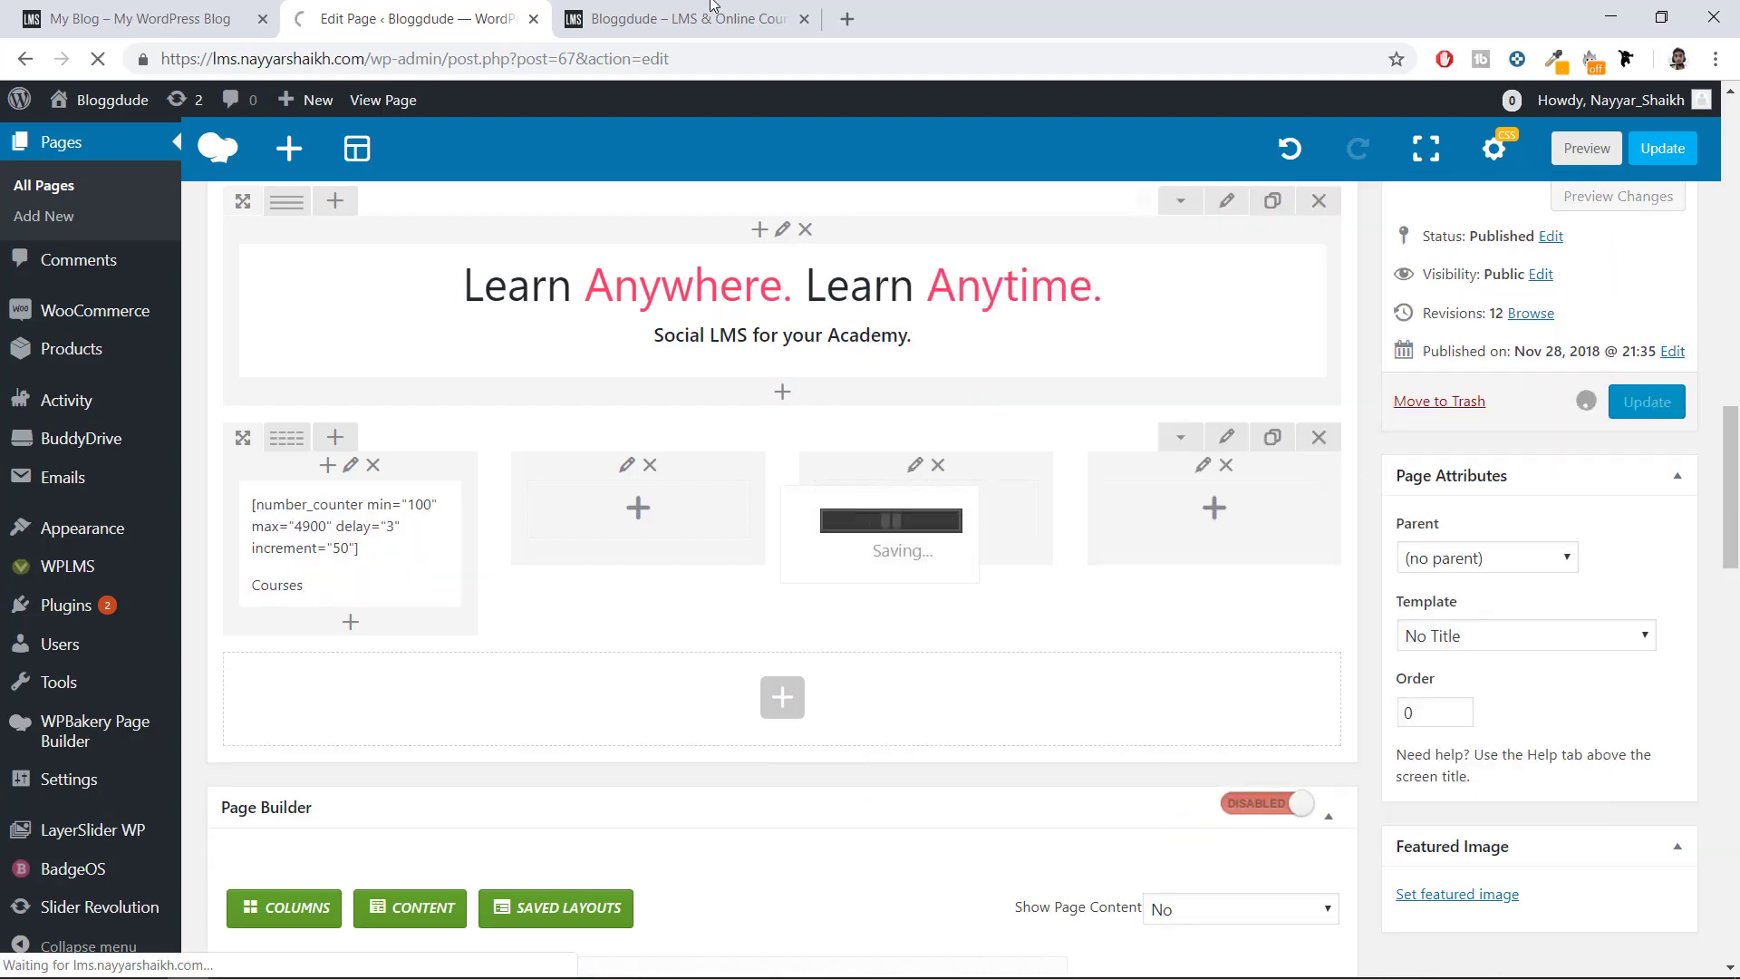
key(ctrl+Tab)
click(98, 65)
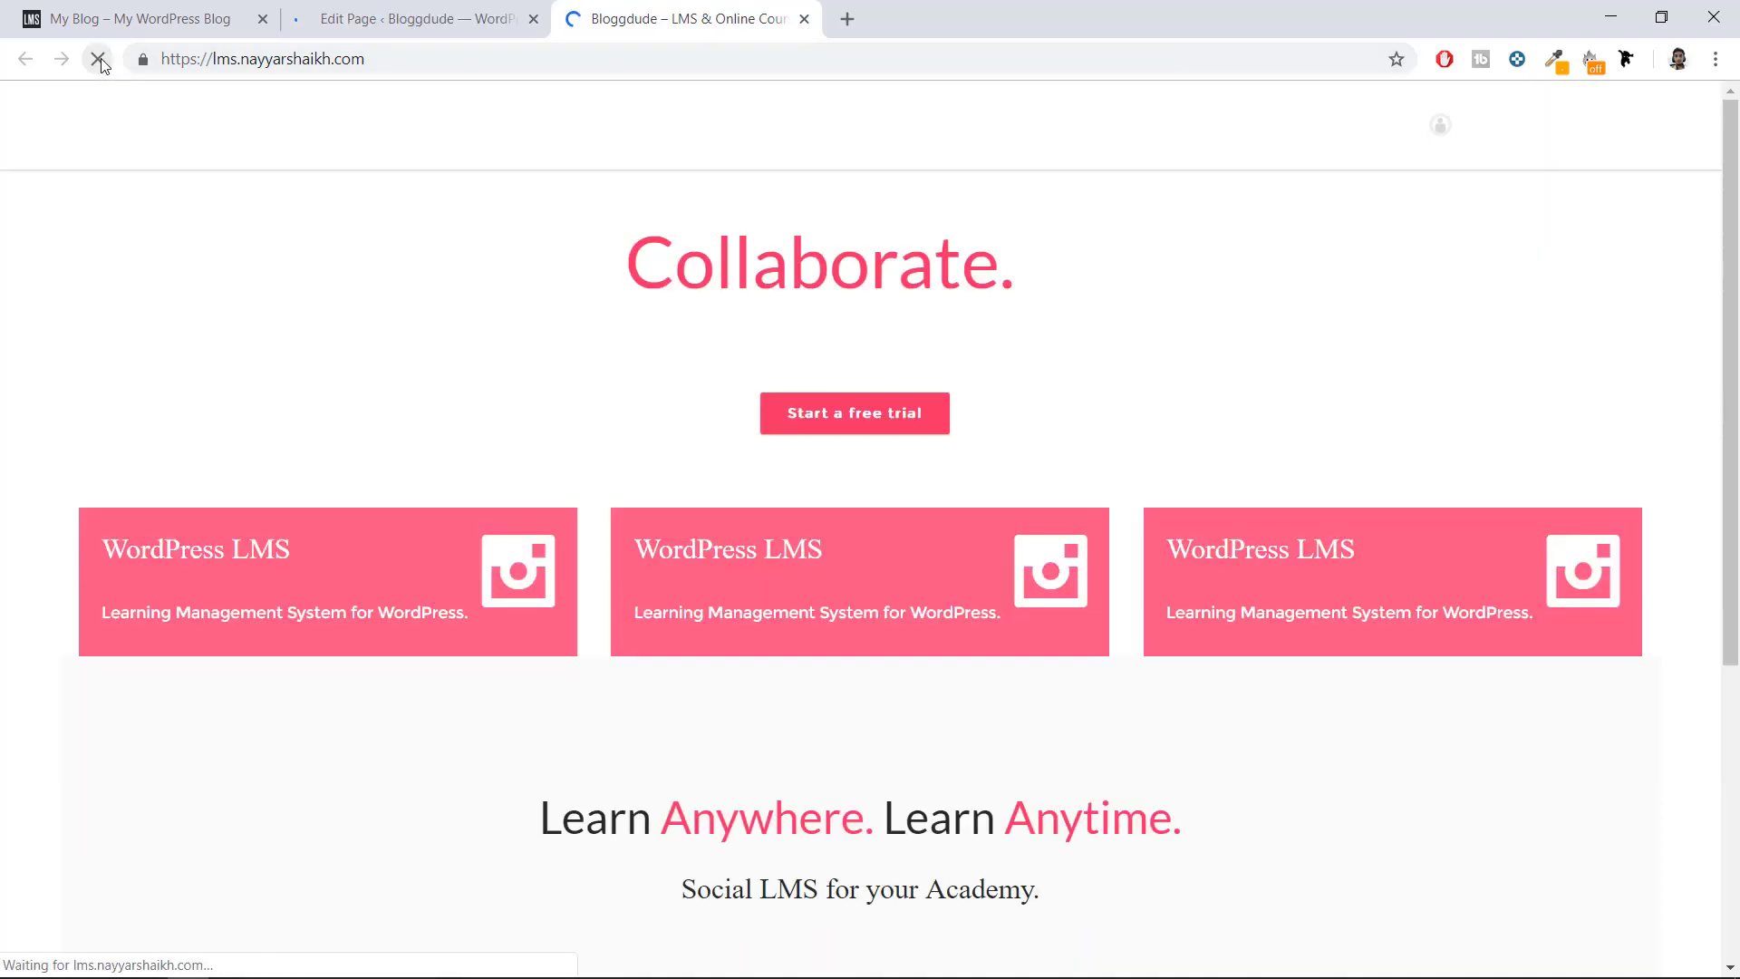
scroll(437, 415, down, 6)
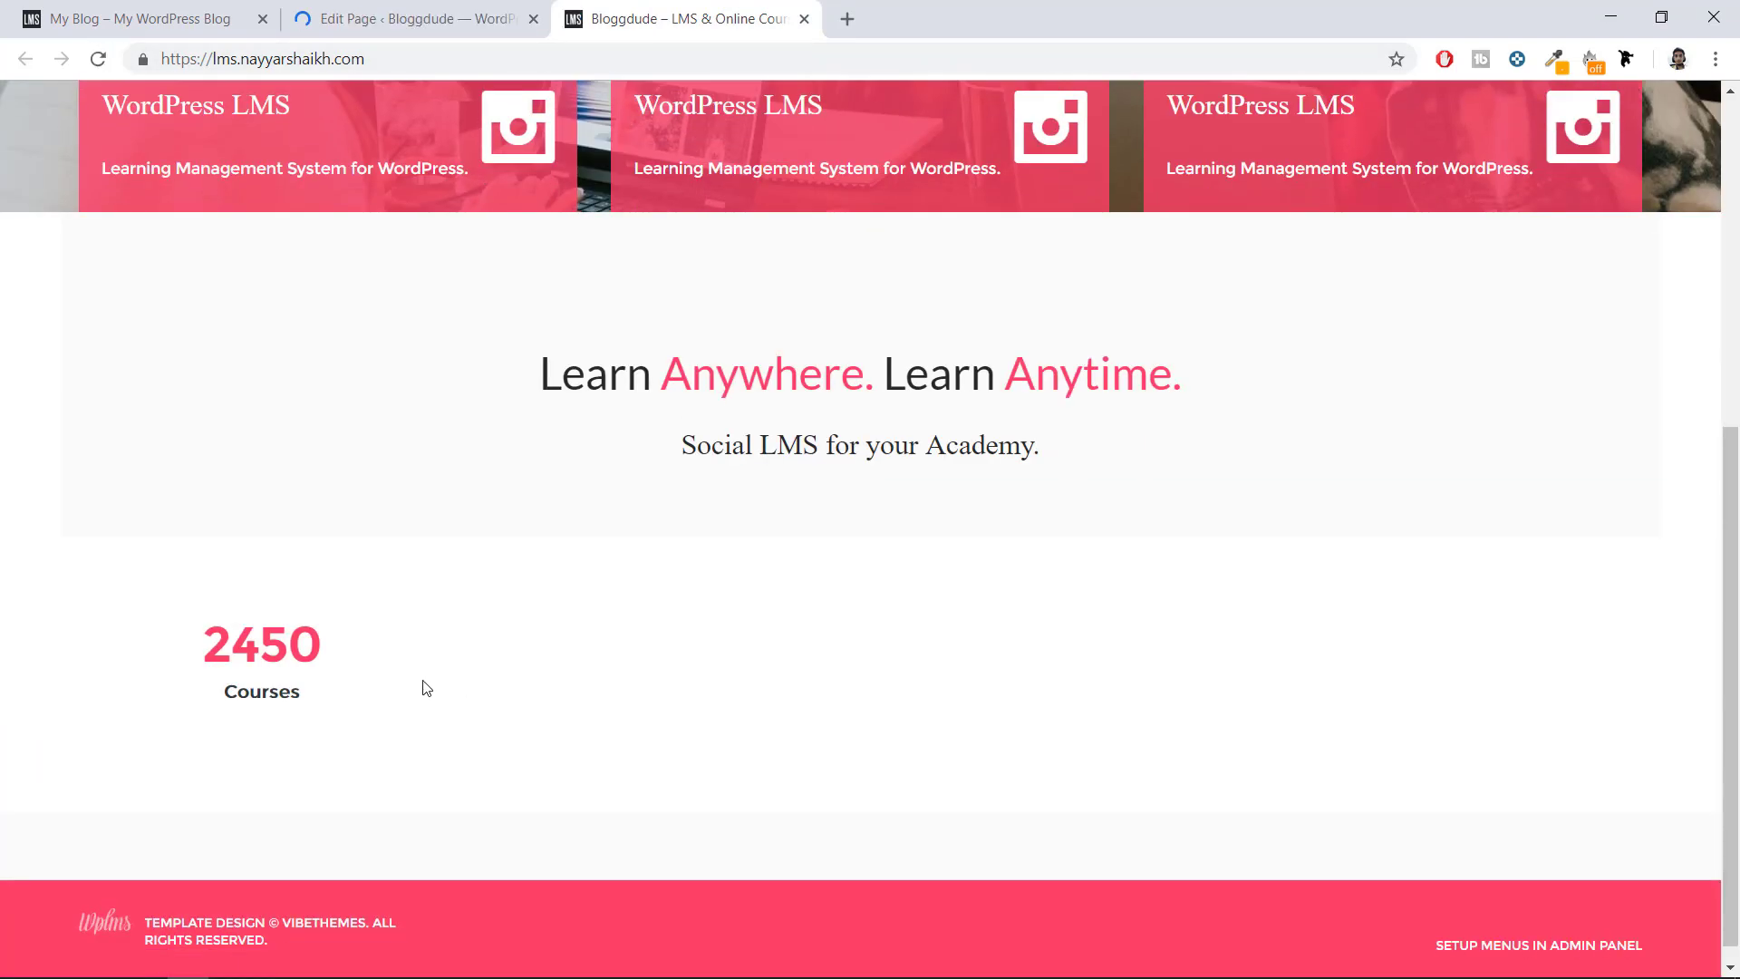
click(426, 10)
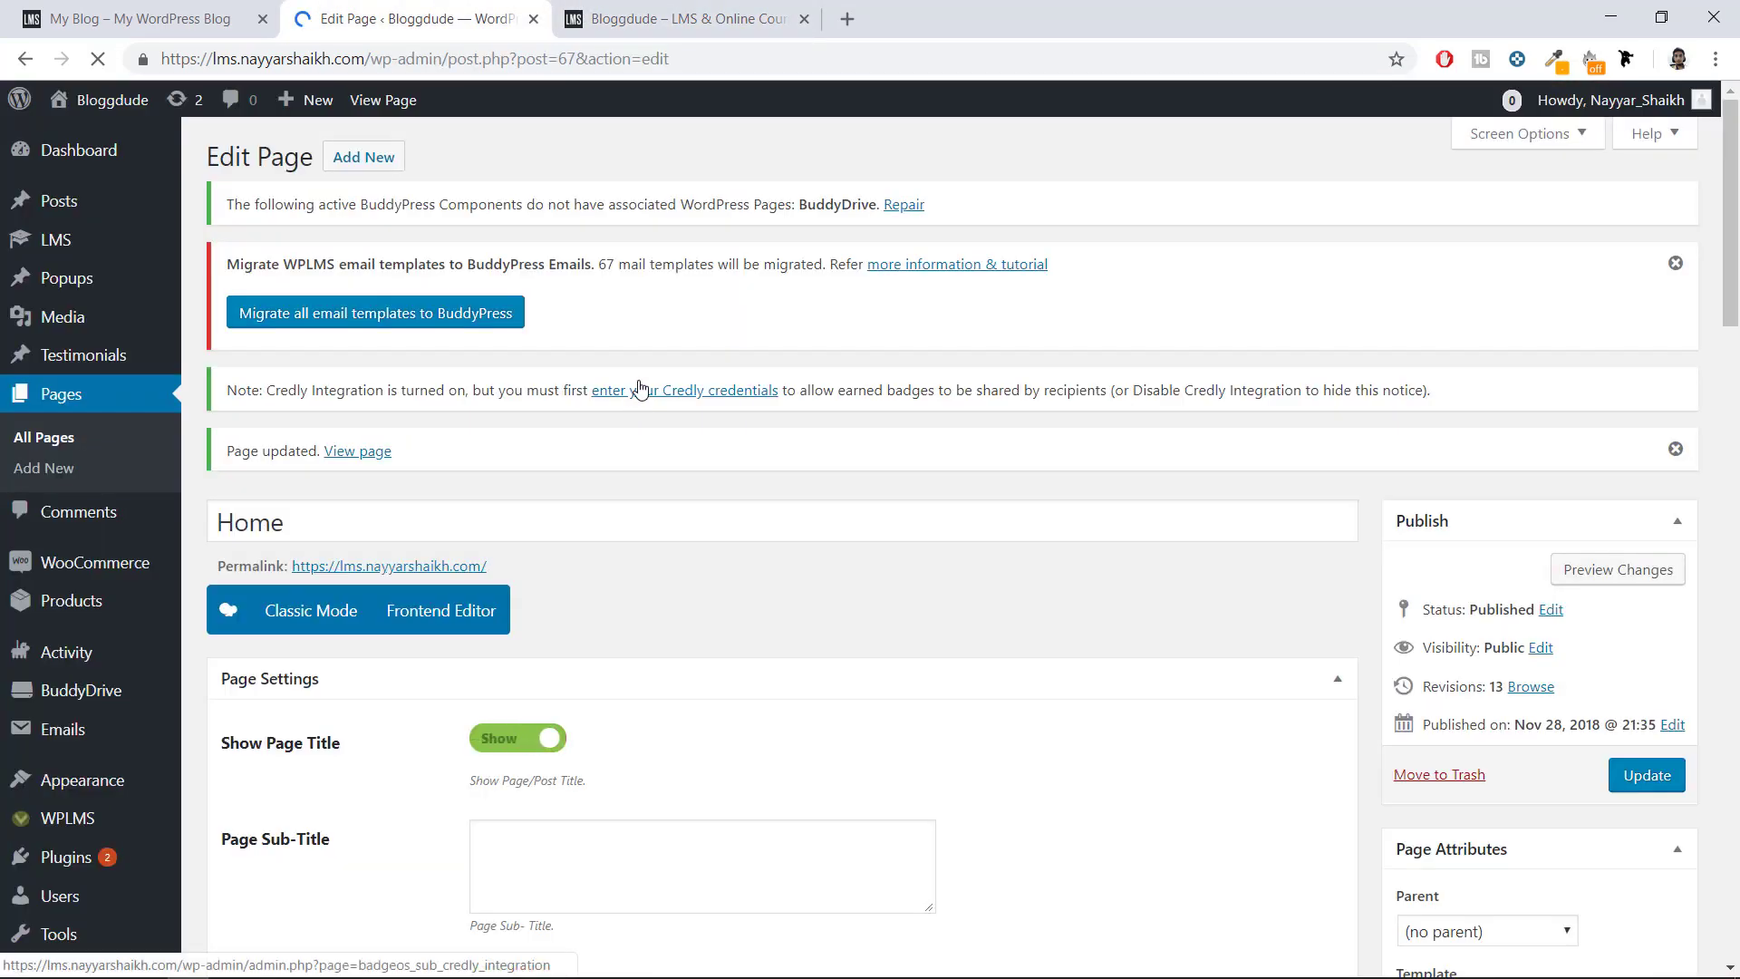
- Duplicate the counter block and move copies into the second, third and fourth columns
scroll(693, 406, down, 5)
scroll(693, 406, down, 12)
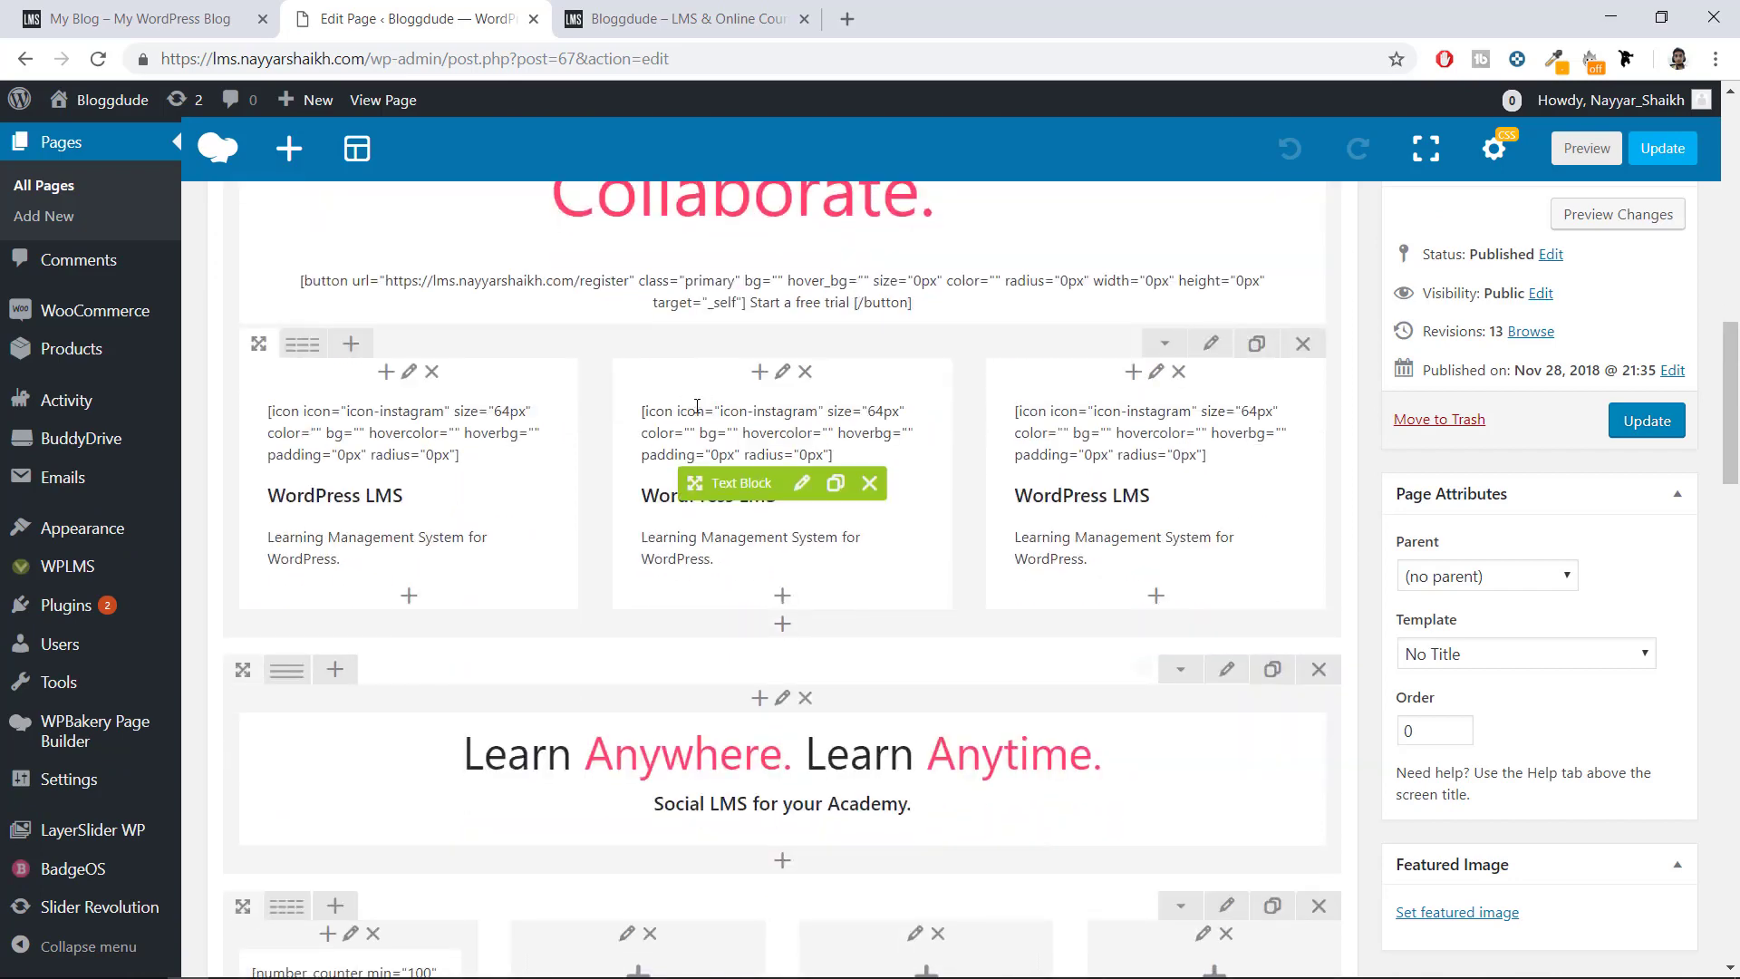
scroll(704, 420, down, 1)
click(400, 566)
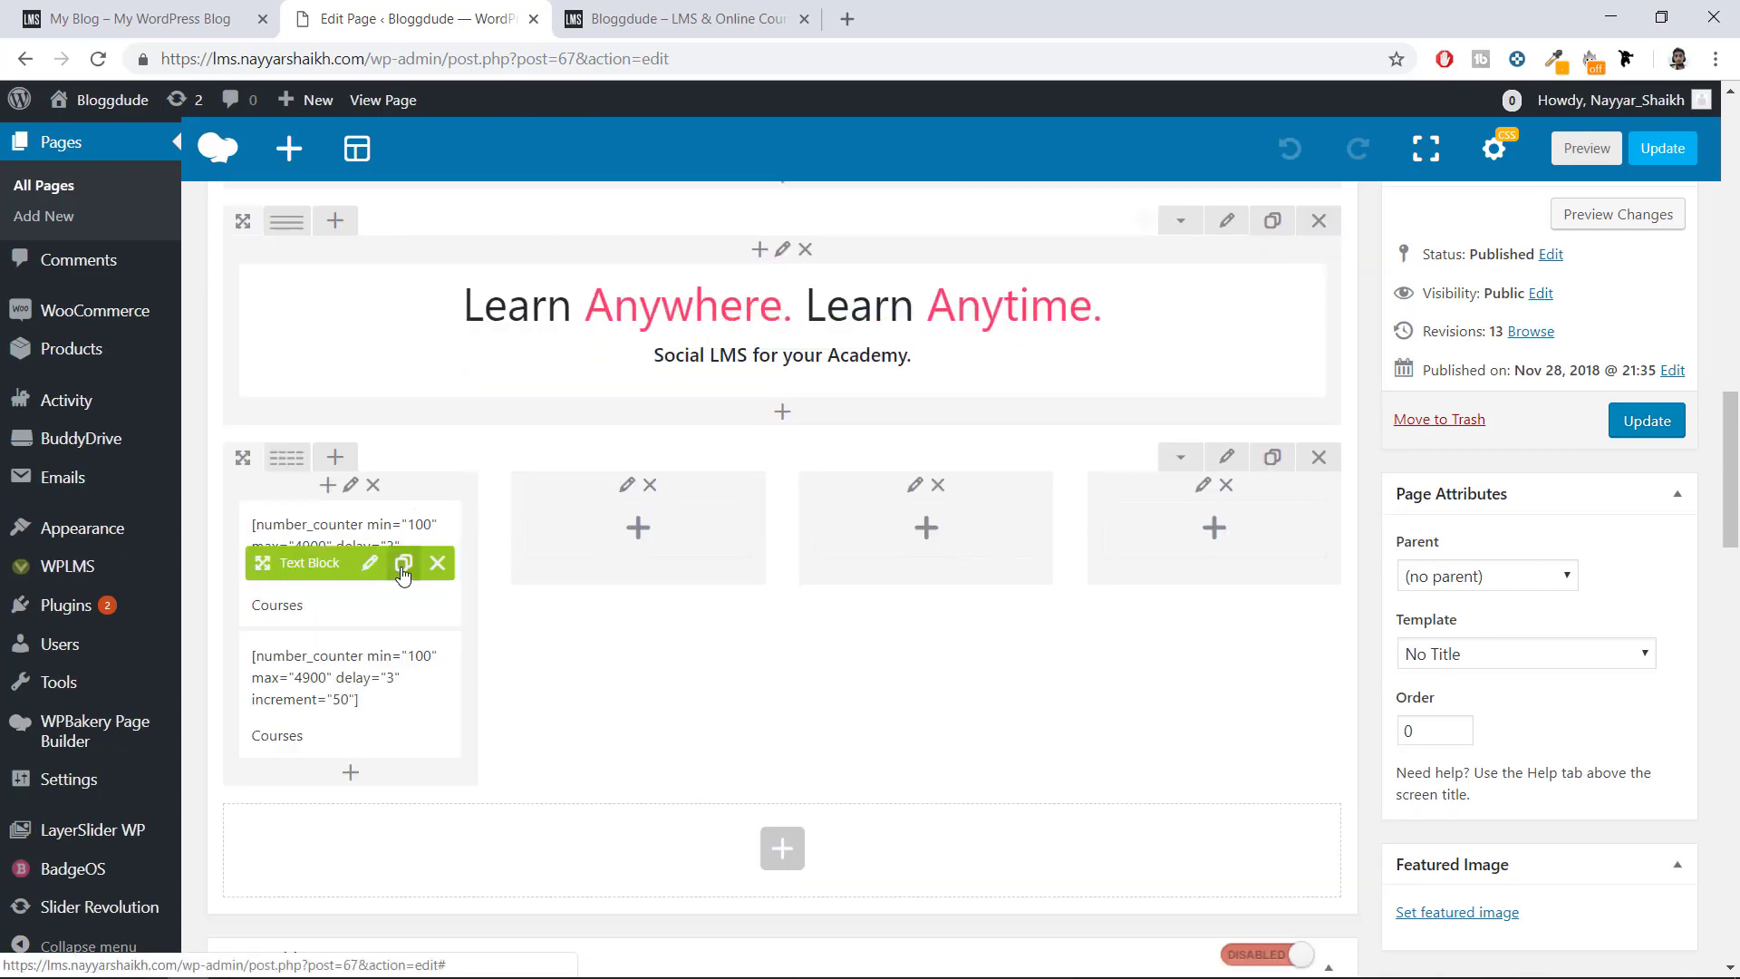
click(400, 565)
click(399, 566)
drag(262, 563, 632, 555)
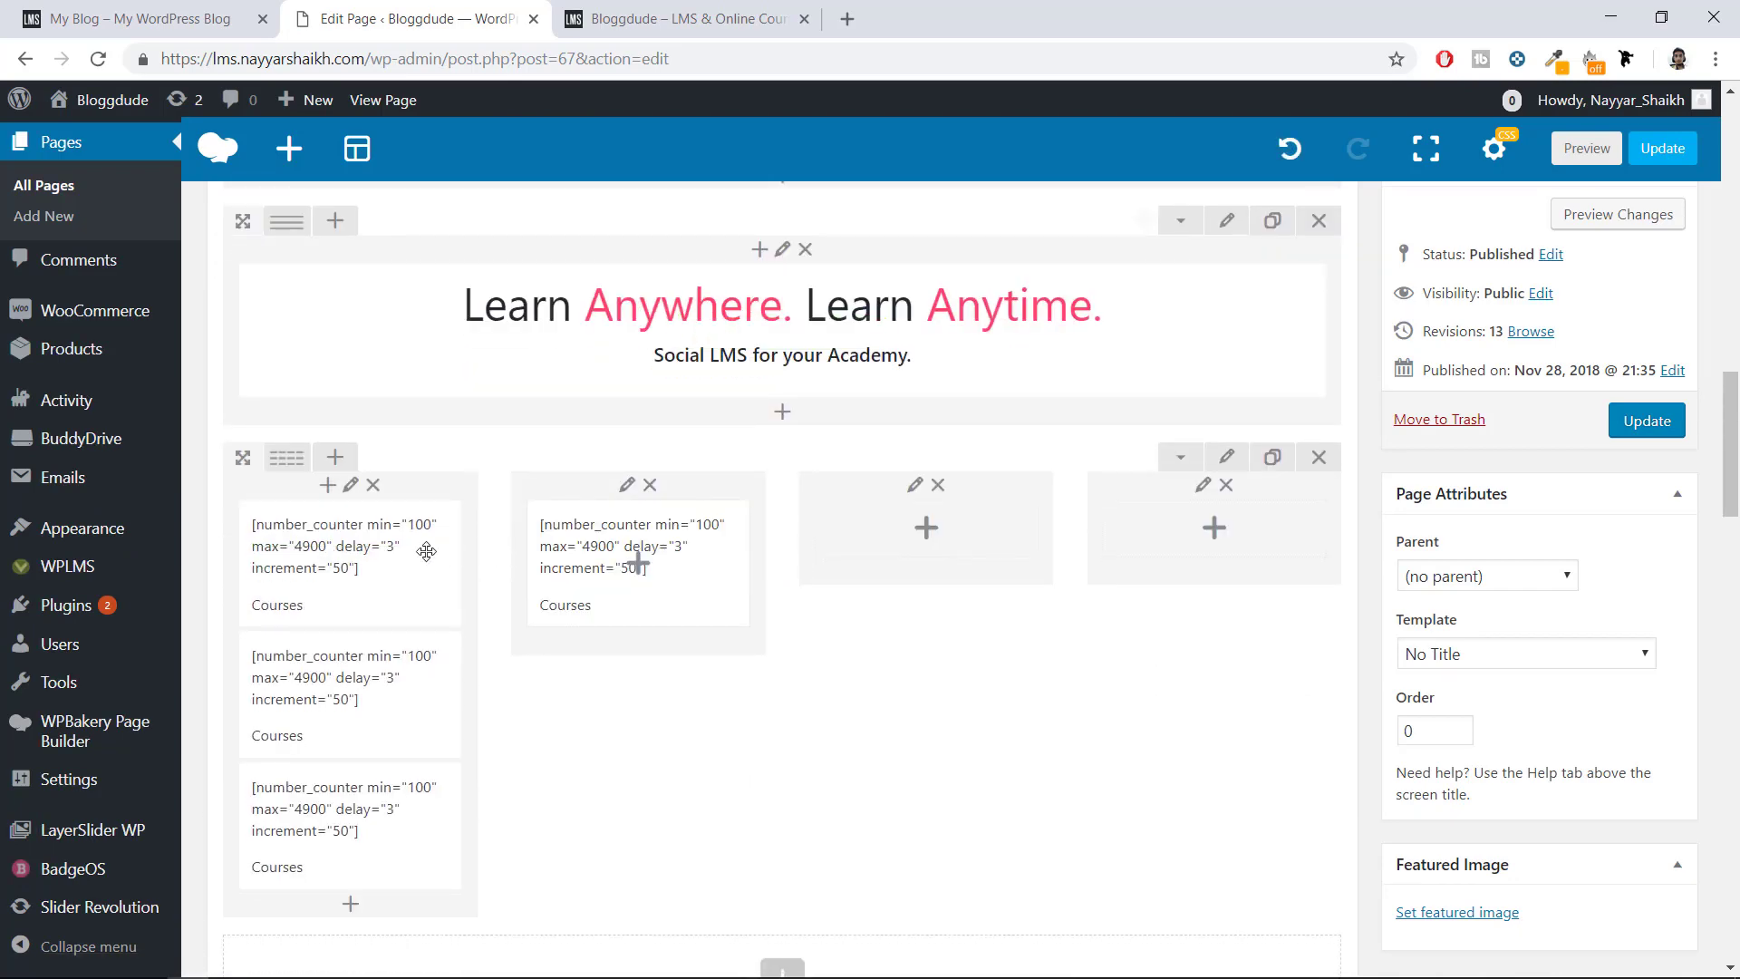
drag(281, 565, 907, 539)
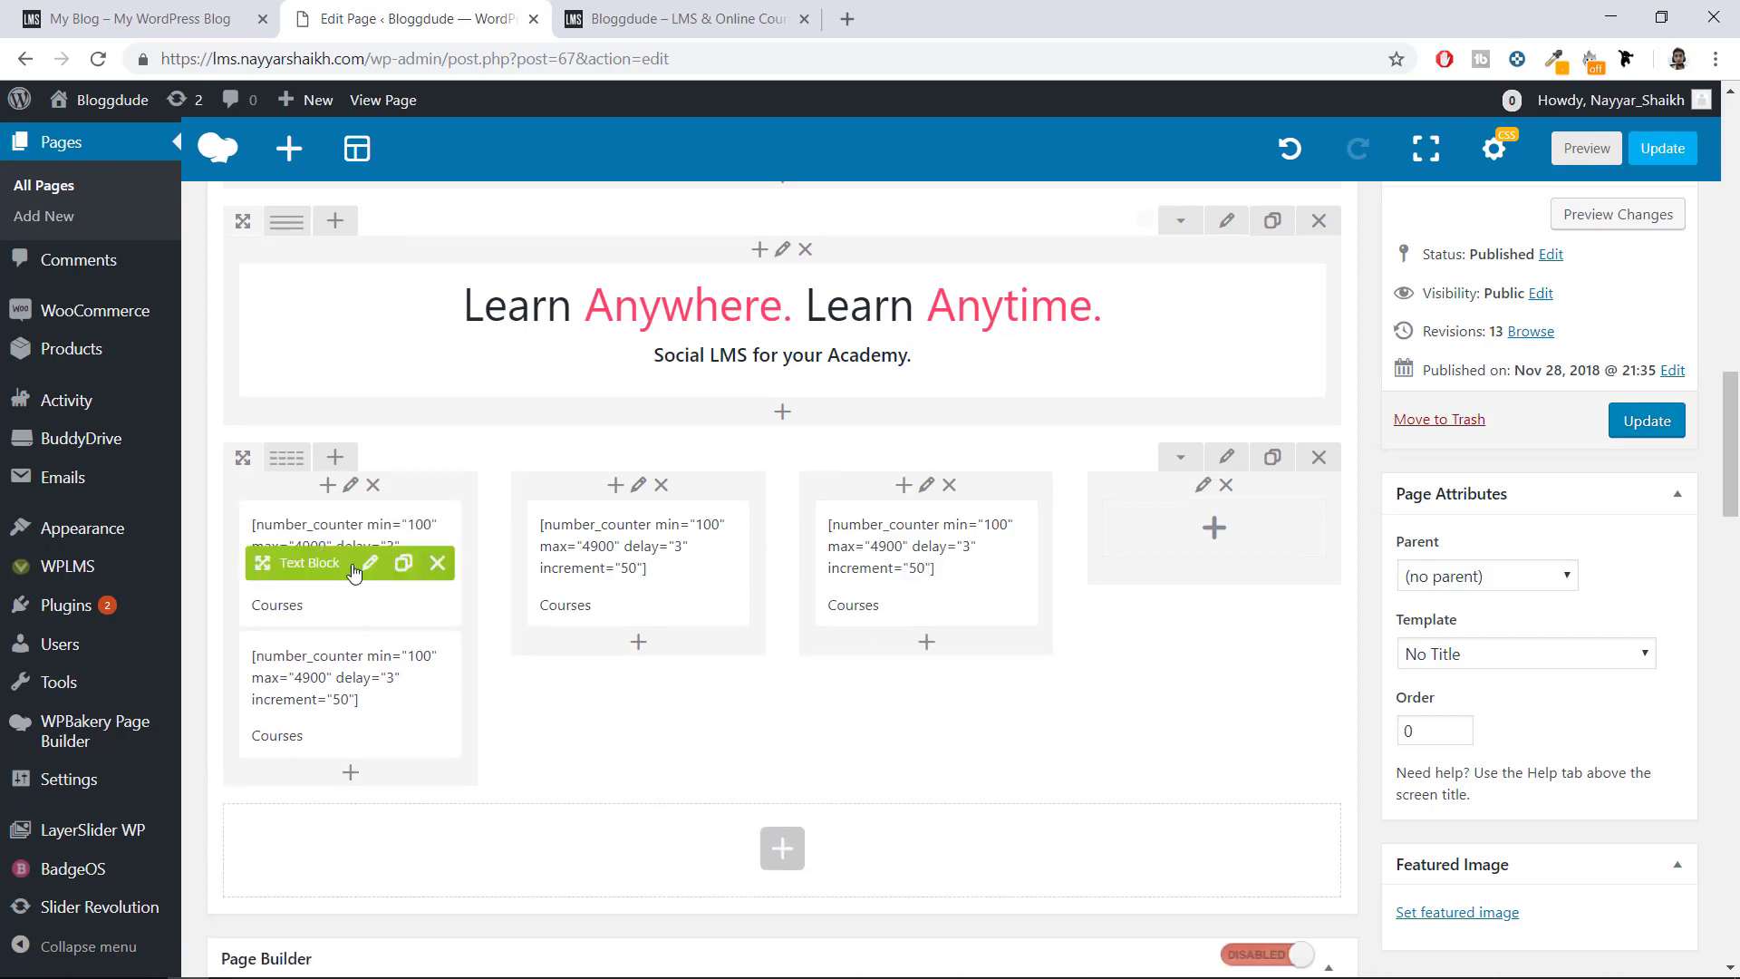
mouse_move(1196, 558)
mouse_down()
mouse_move(1210, 553)
mouse_move(1179, 557)
mouse_up()
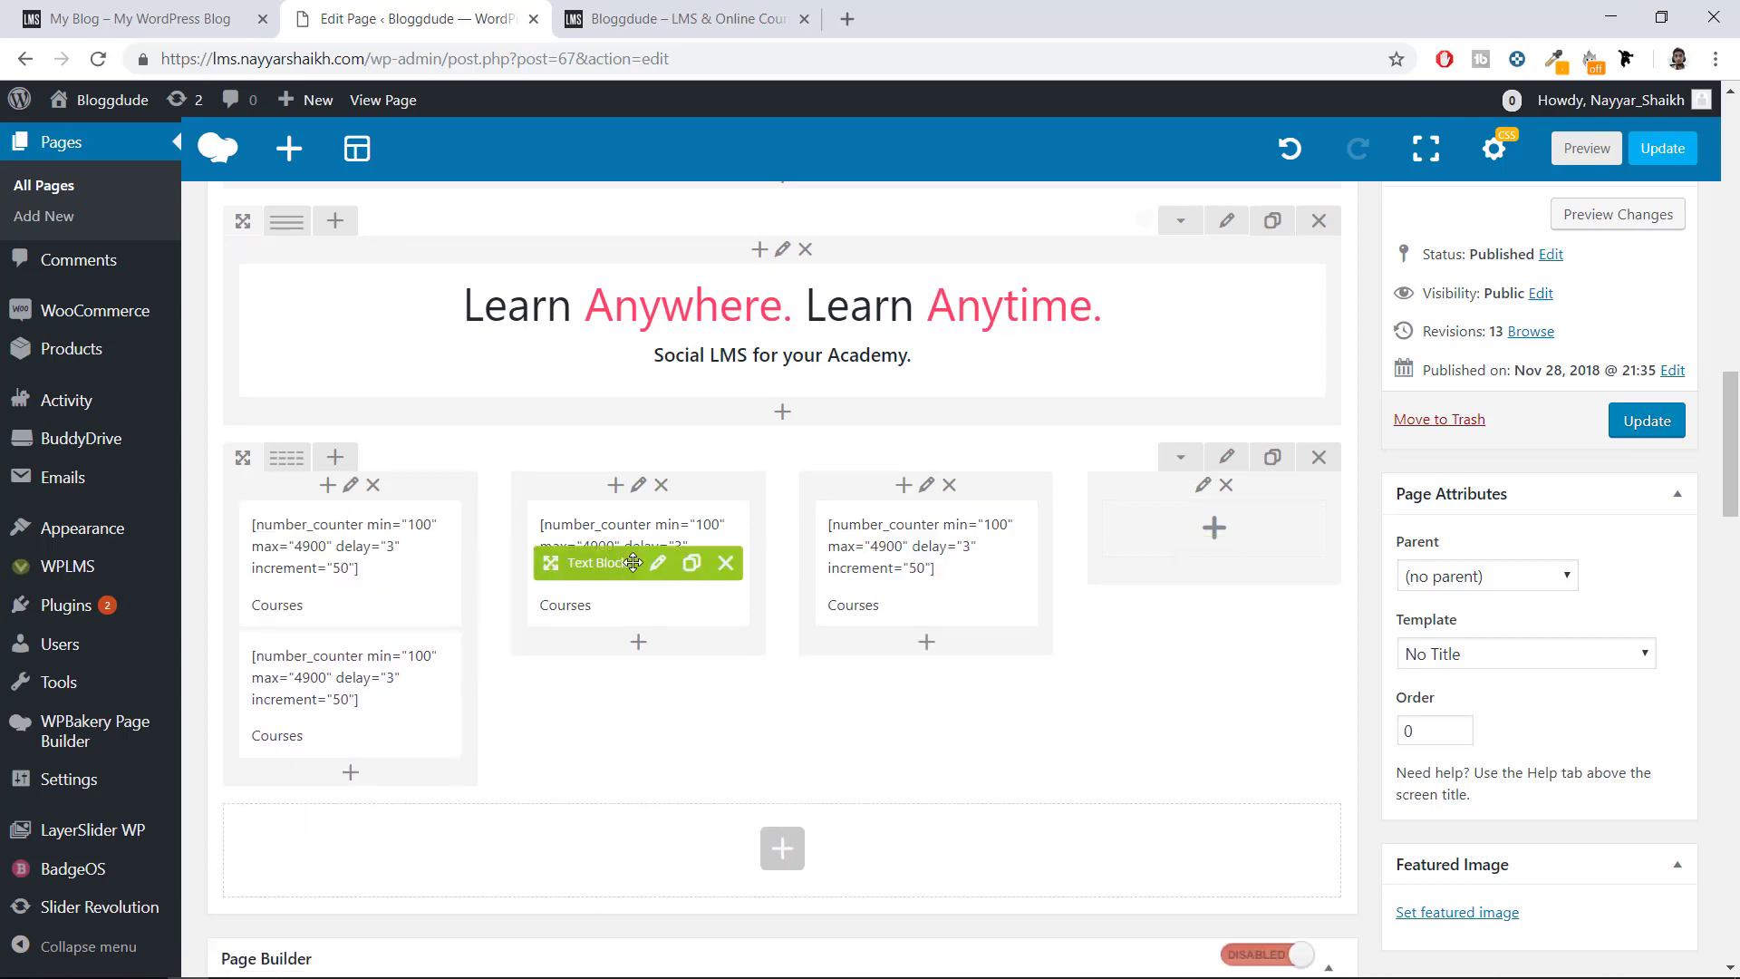
drag(366, 567, 1174, 536)
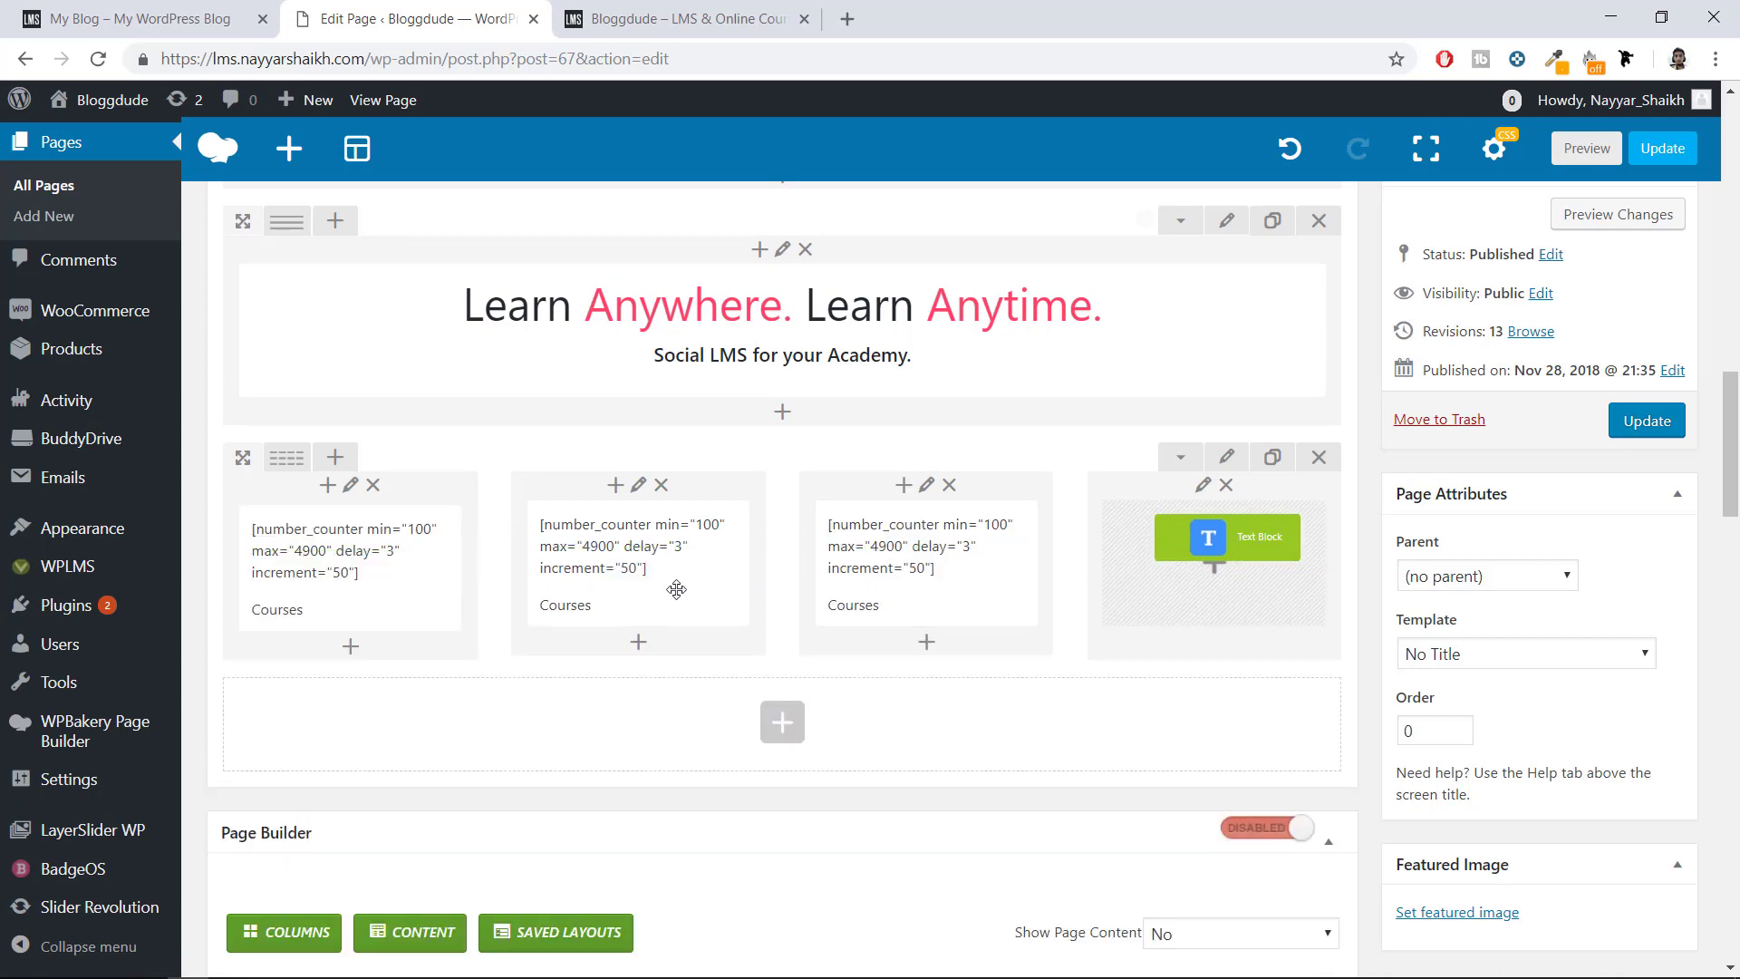
- Check the reference site's second counter figure, 300 Instructors
click(657, 563)
click(140, 18)
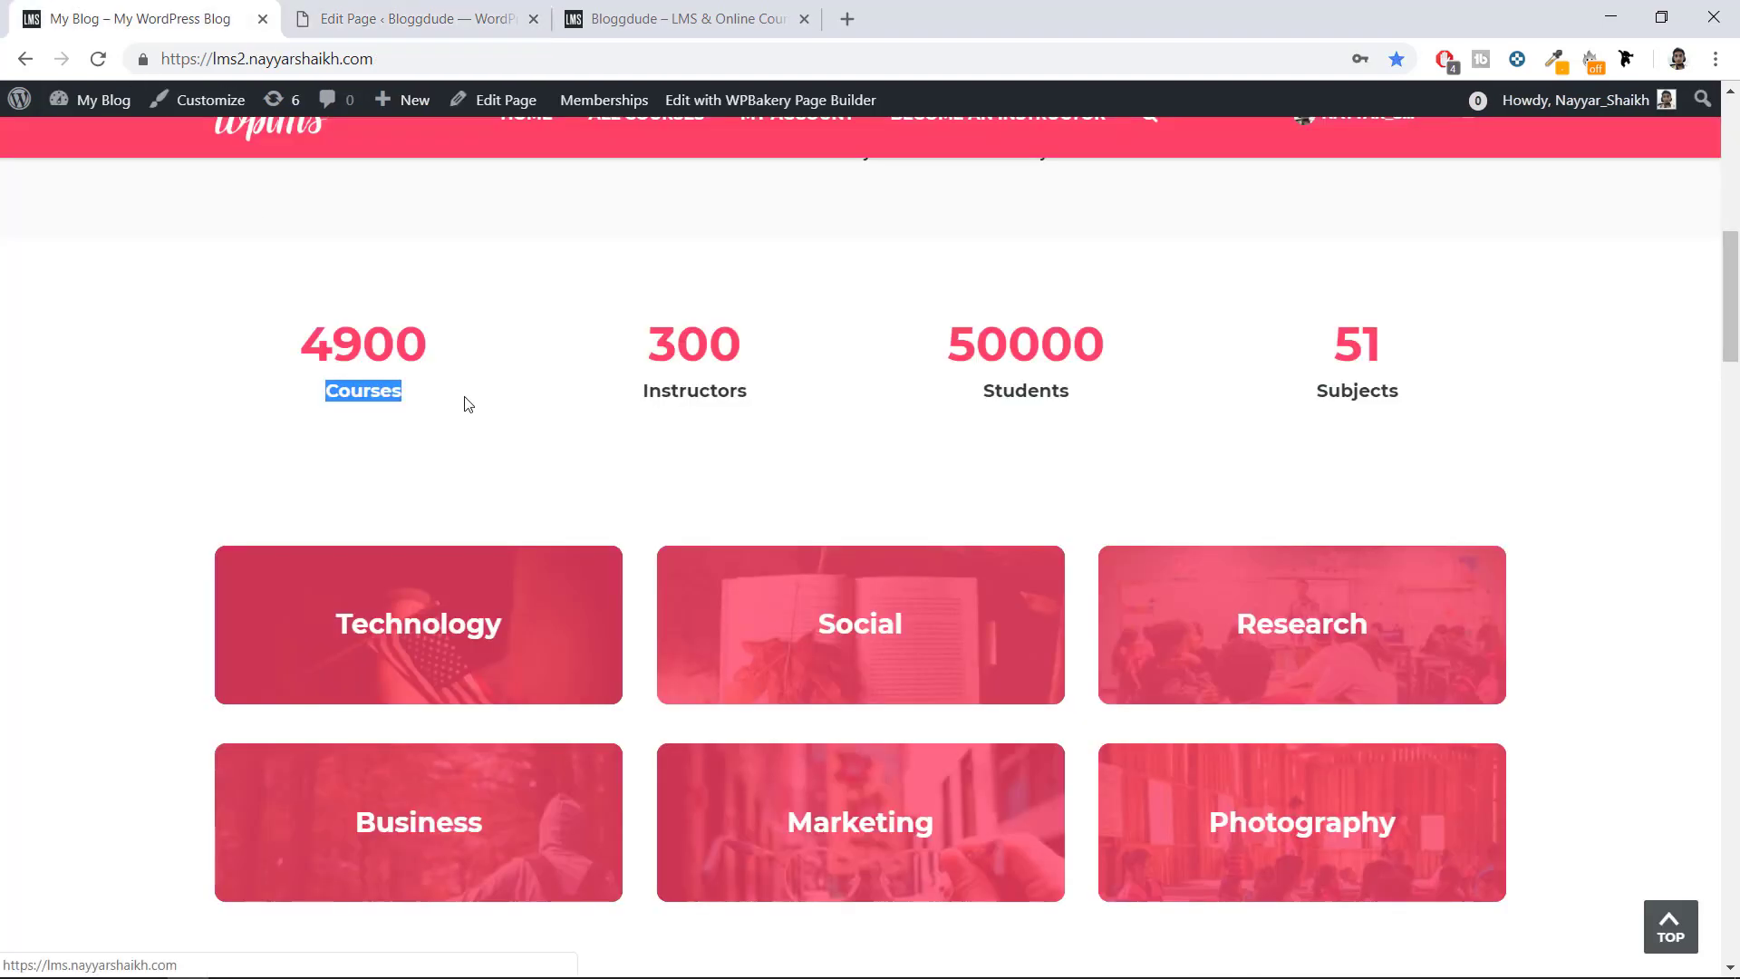
drag(646, 352, 776, 346)
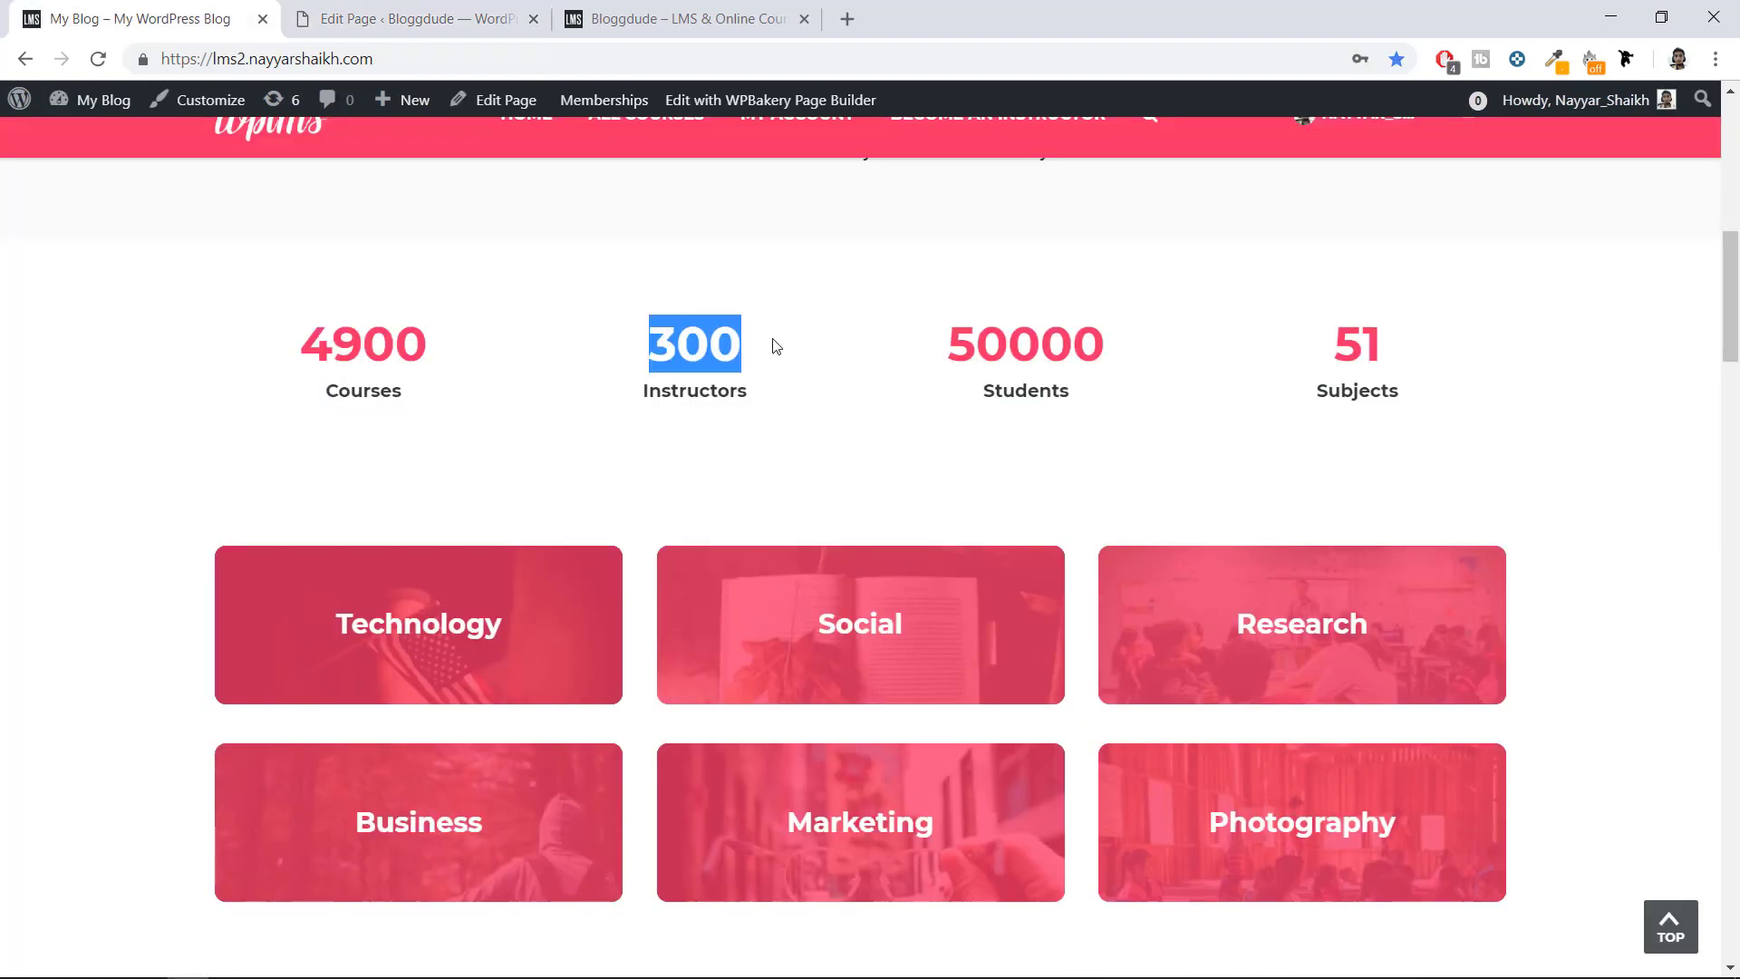
double_click(641, 399)
click(417, 18)
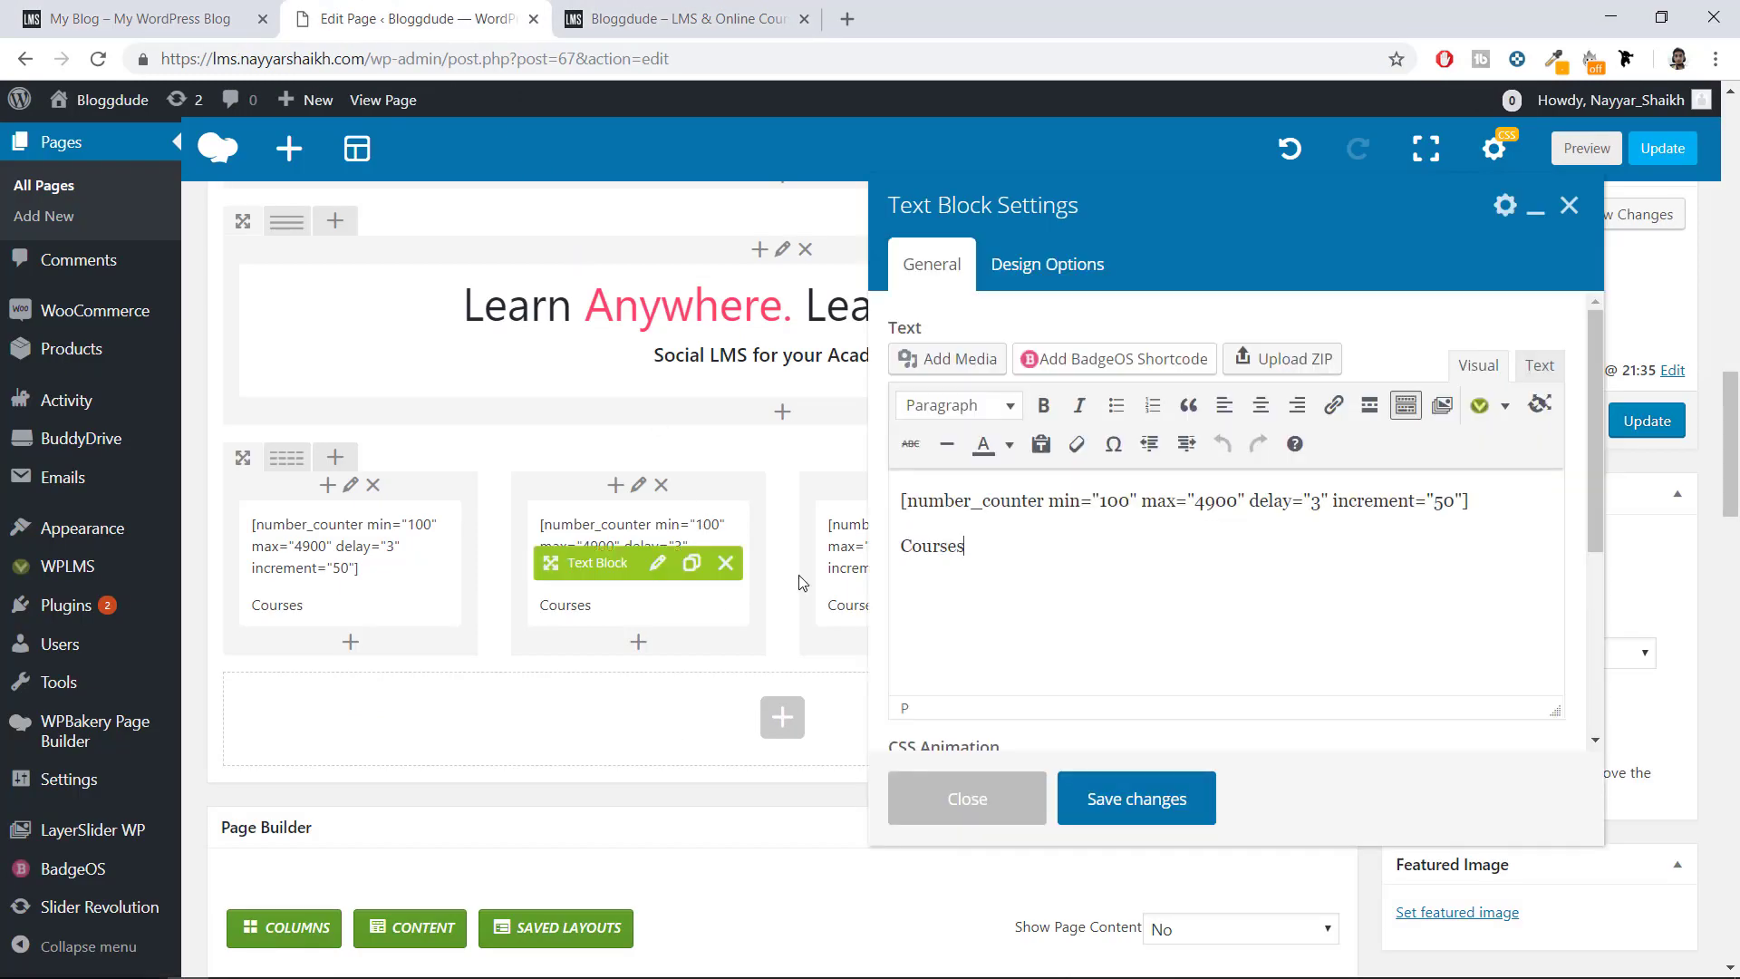
- Change the second counter to min 10, max 300, increment 10, label 'Instructors', and update the page
double_click(1116, 500)
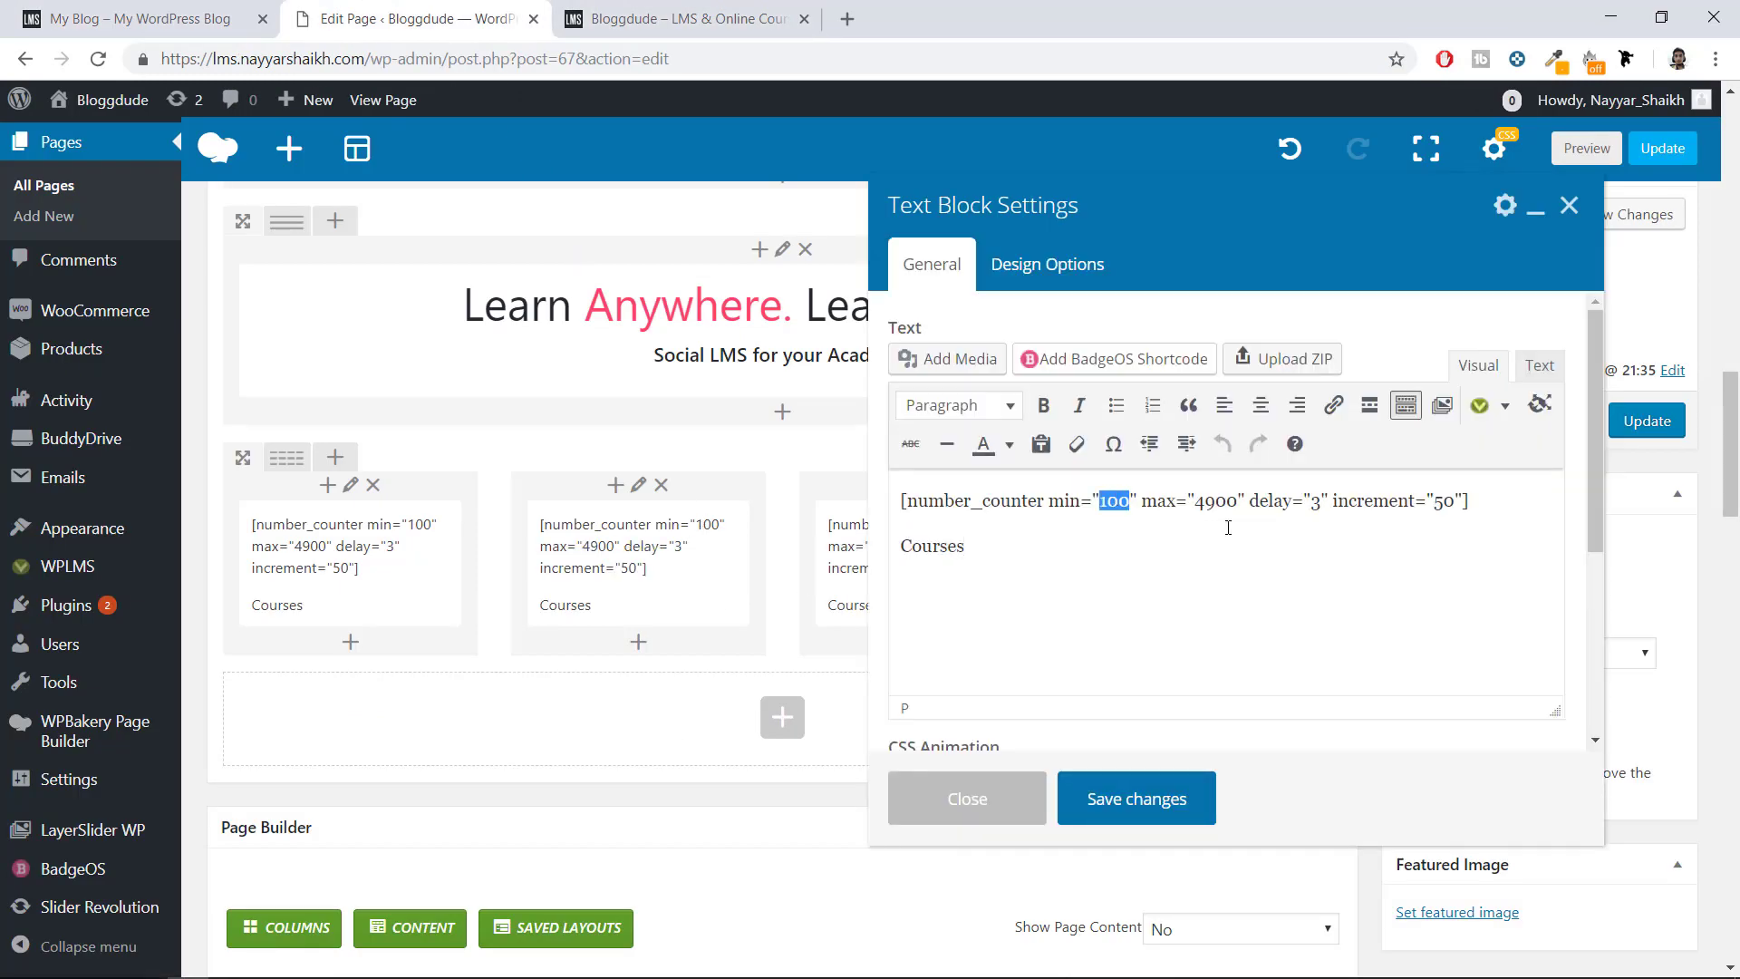
text(10)
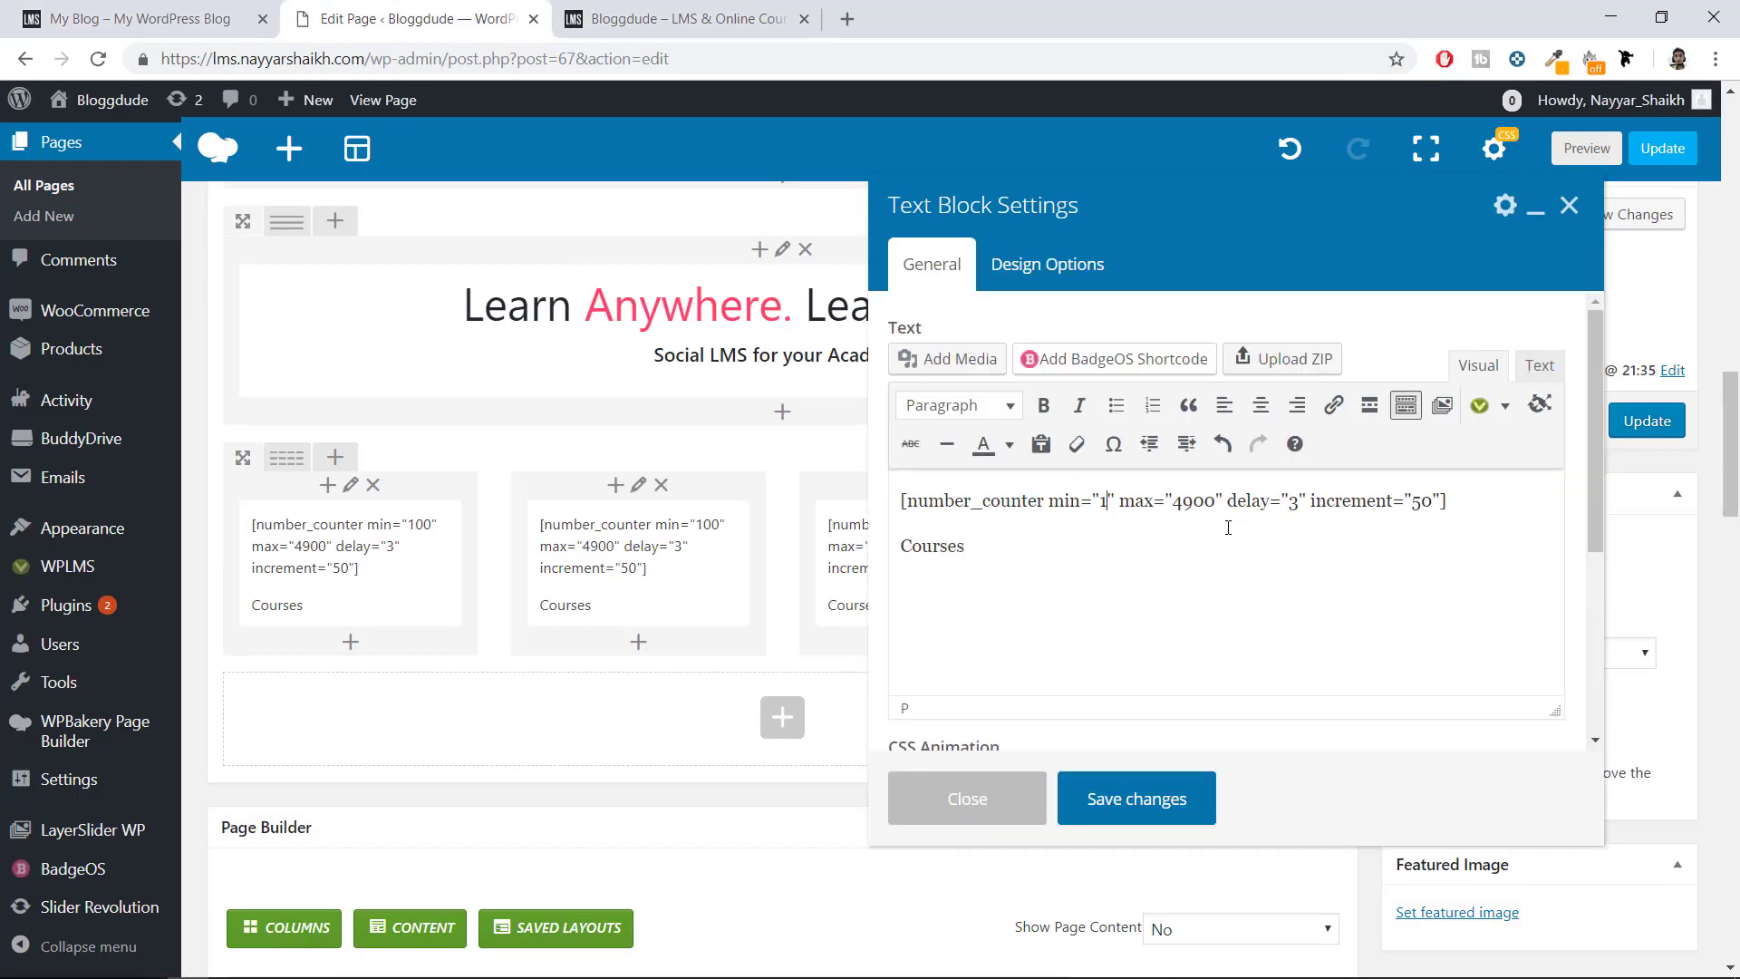
double_click(1209, 503)
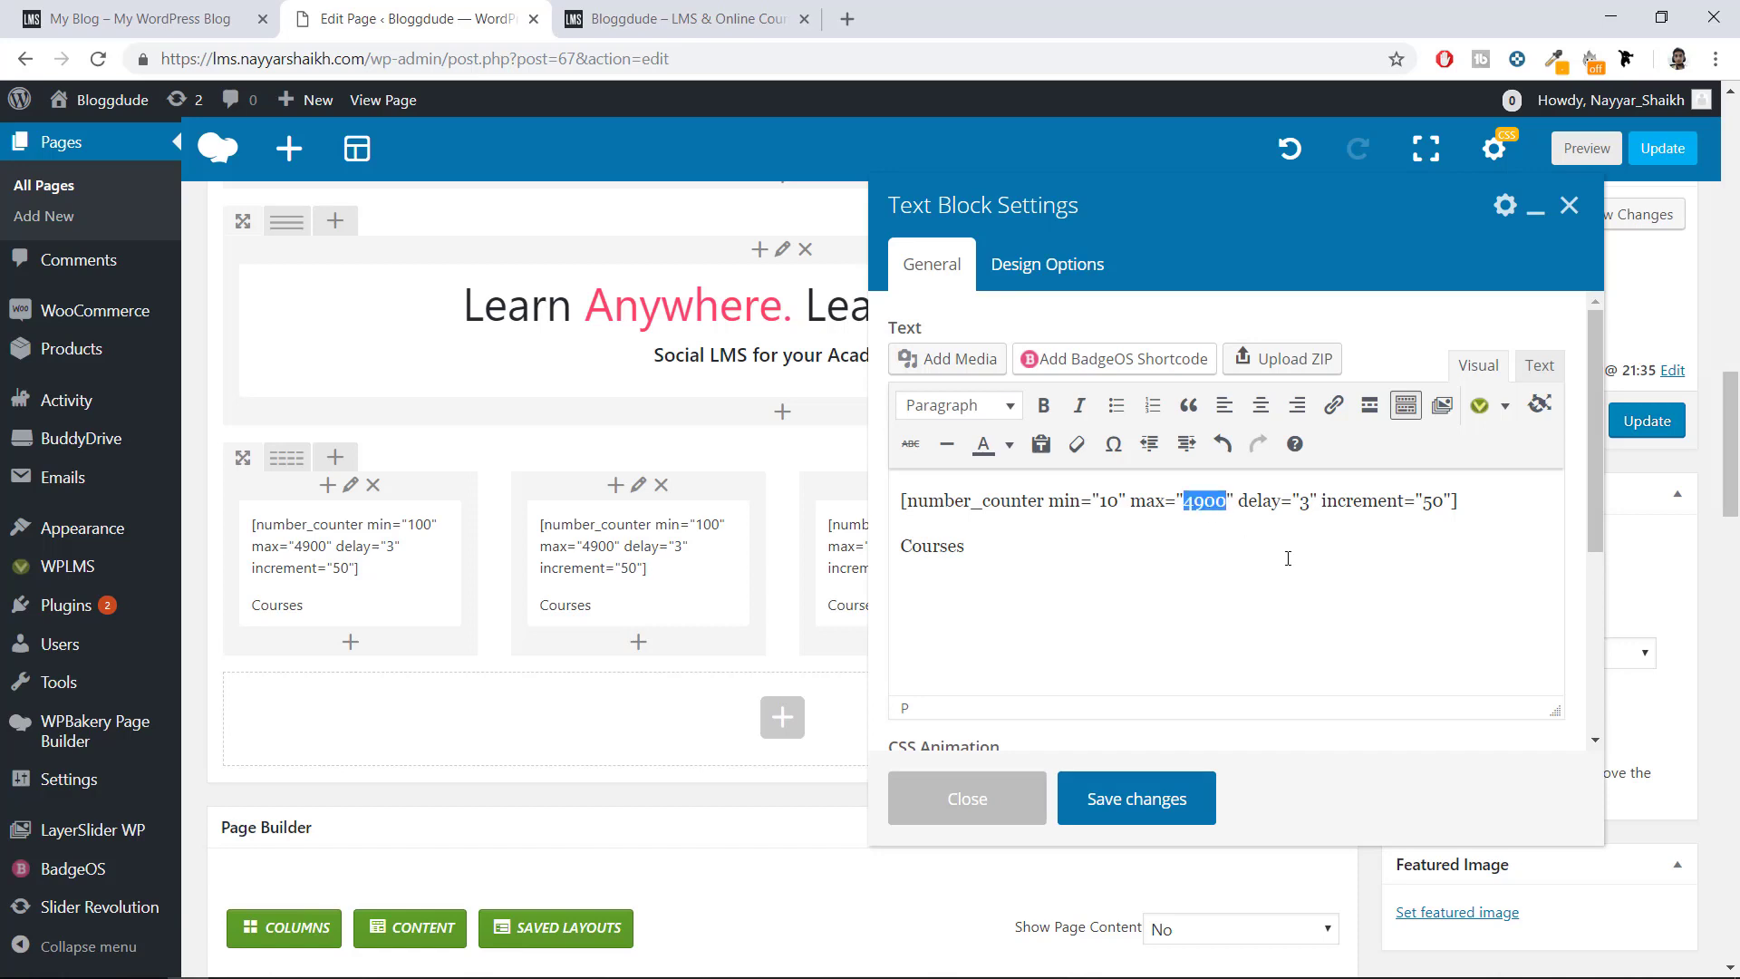
text(300)
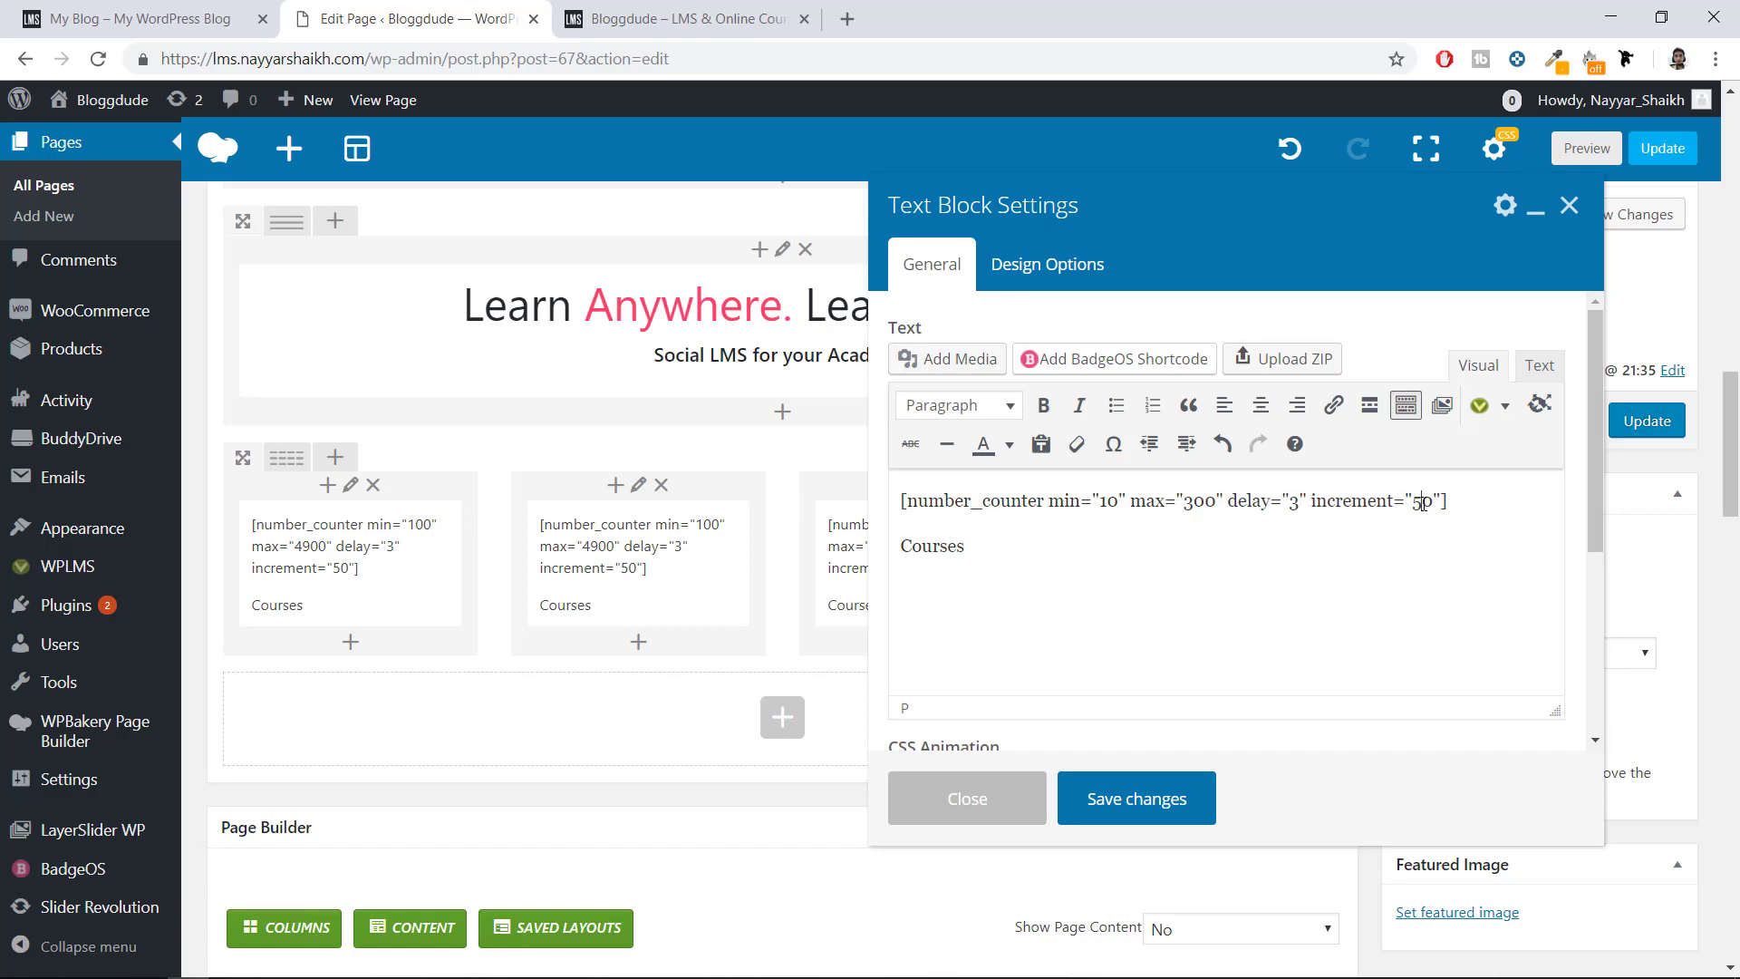
double_click(1423, 503)
text(1)
double_click(930, 541)
text(Instructors)
click(1153, 809)
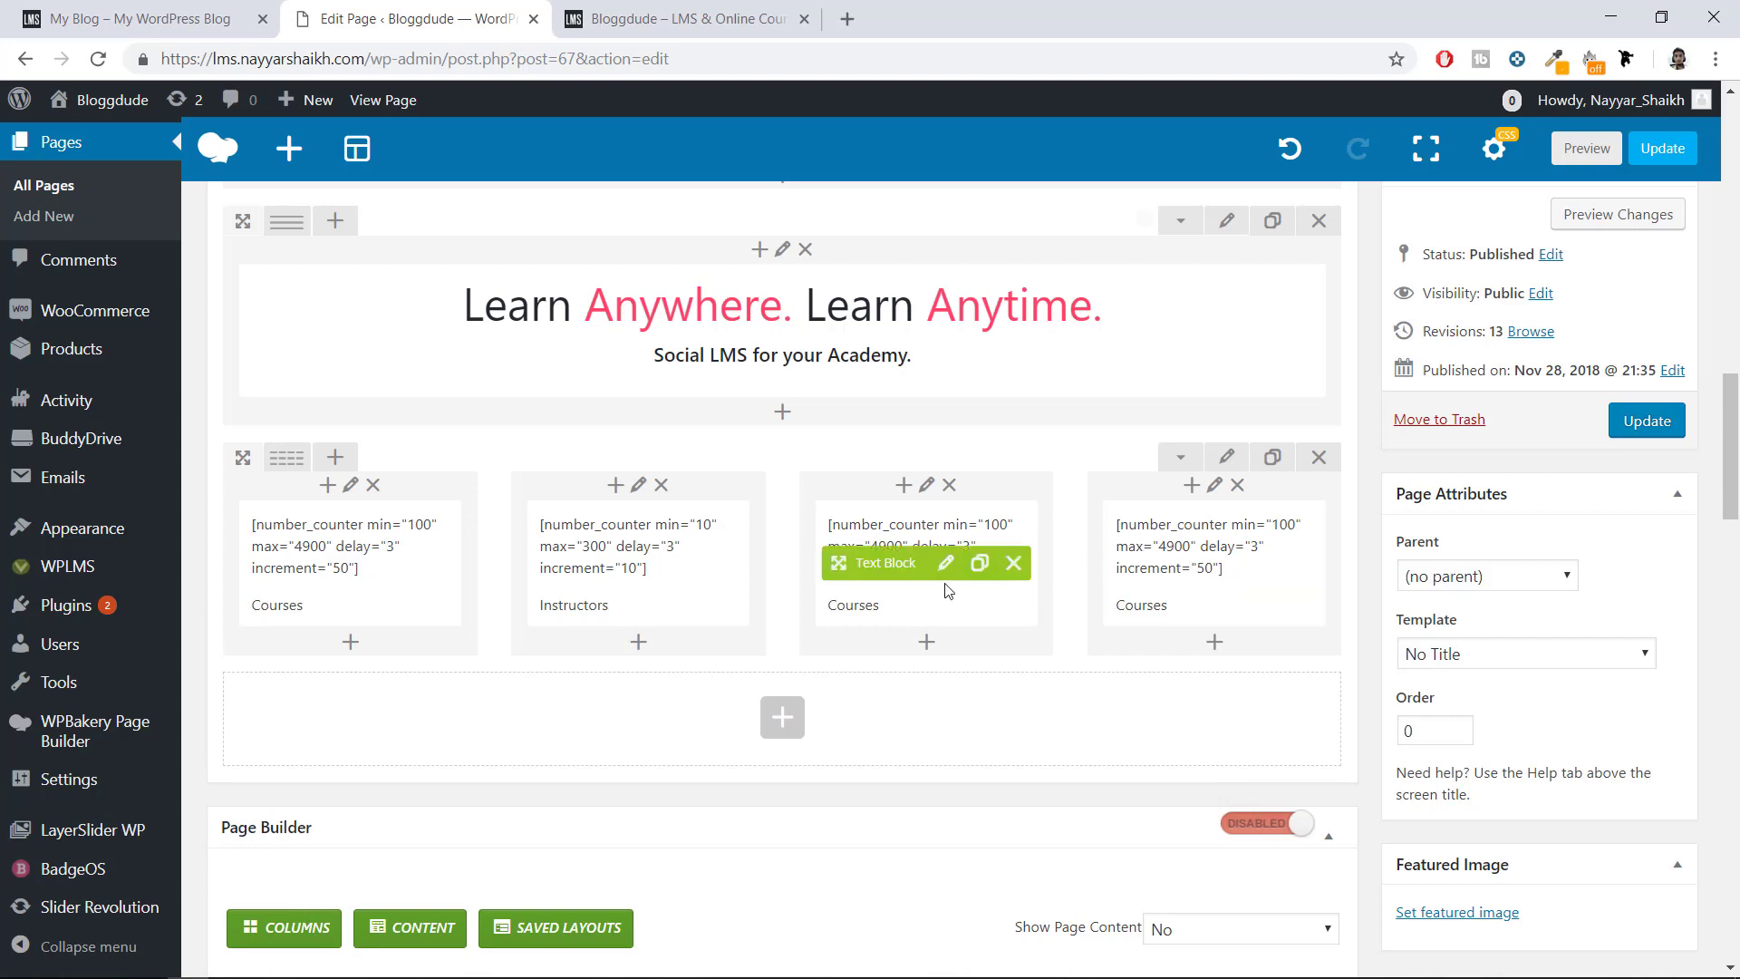
click(1659, 428)
- Reload the live site to verify the 300 Instructors counter against the reference, then return to the editor
click(689, 18)
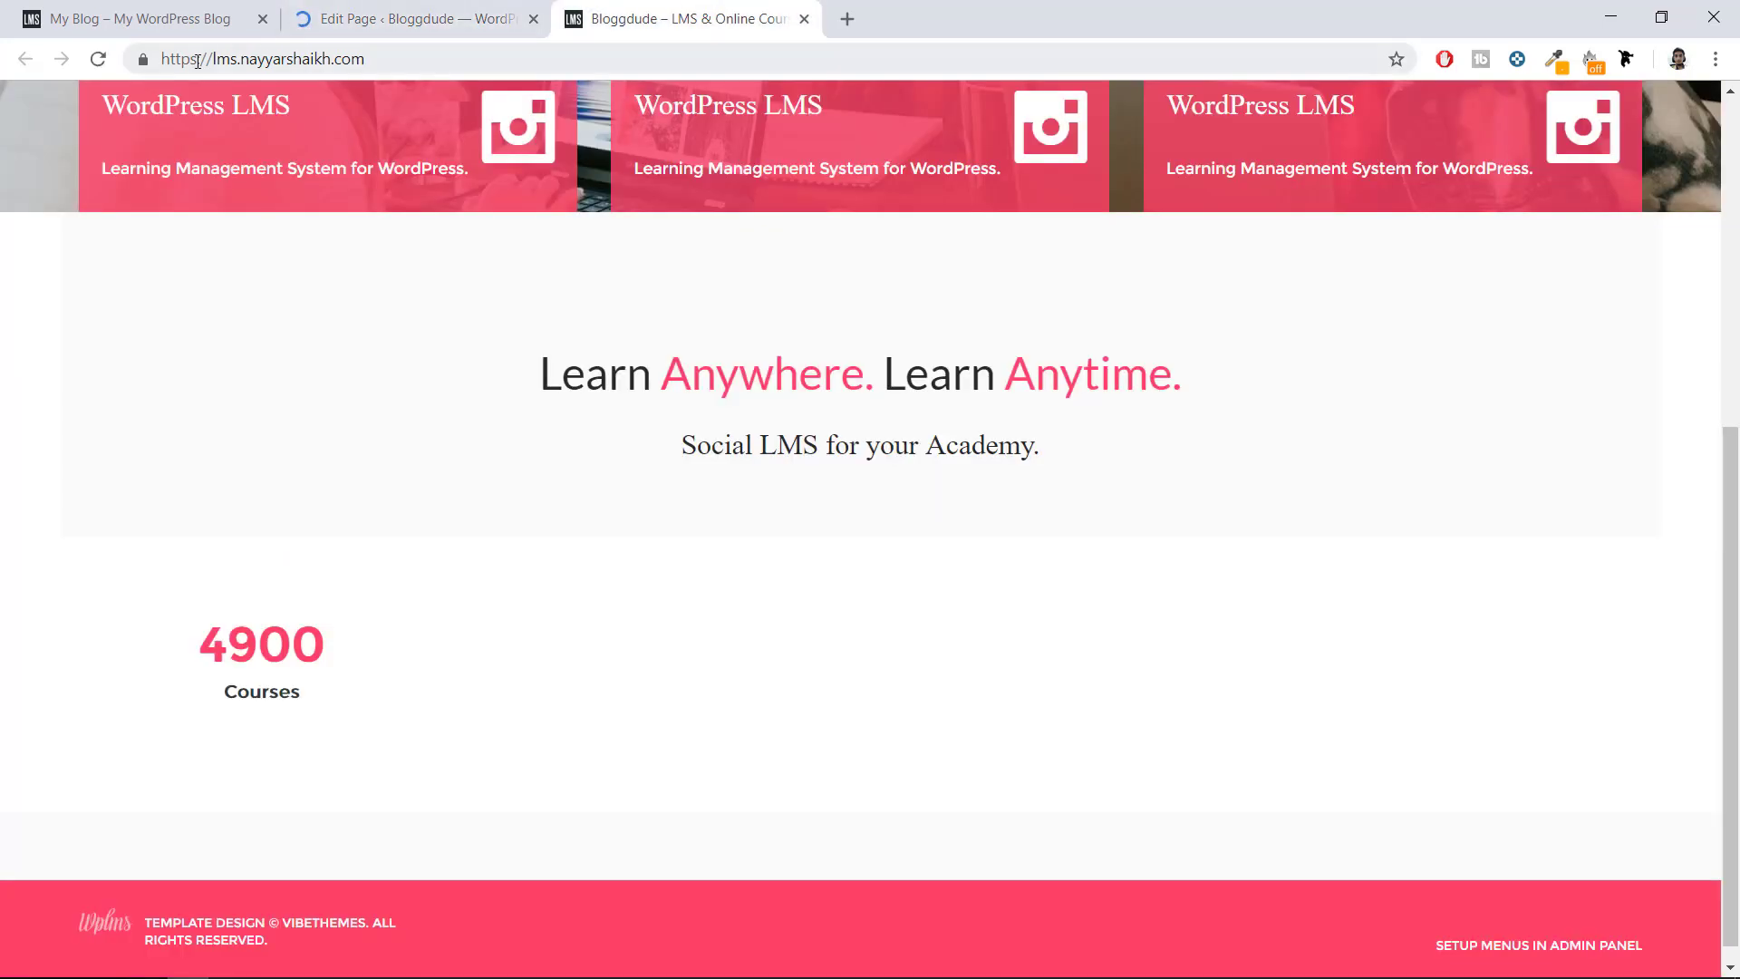
click(99, 59)
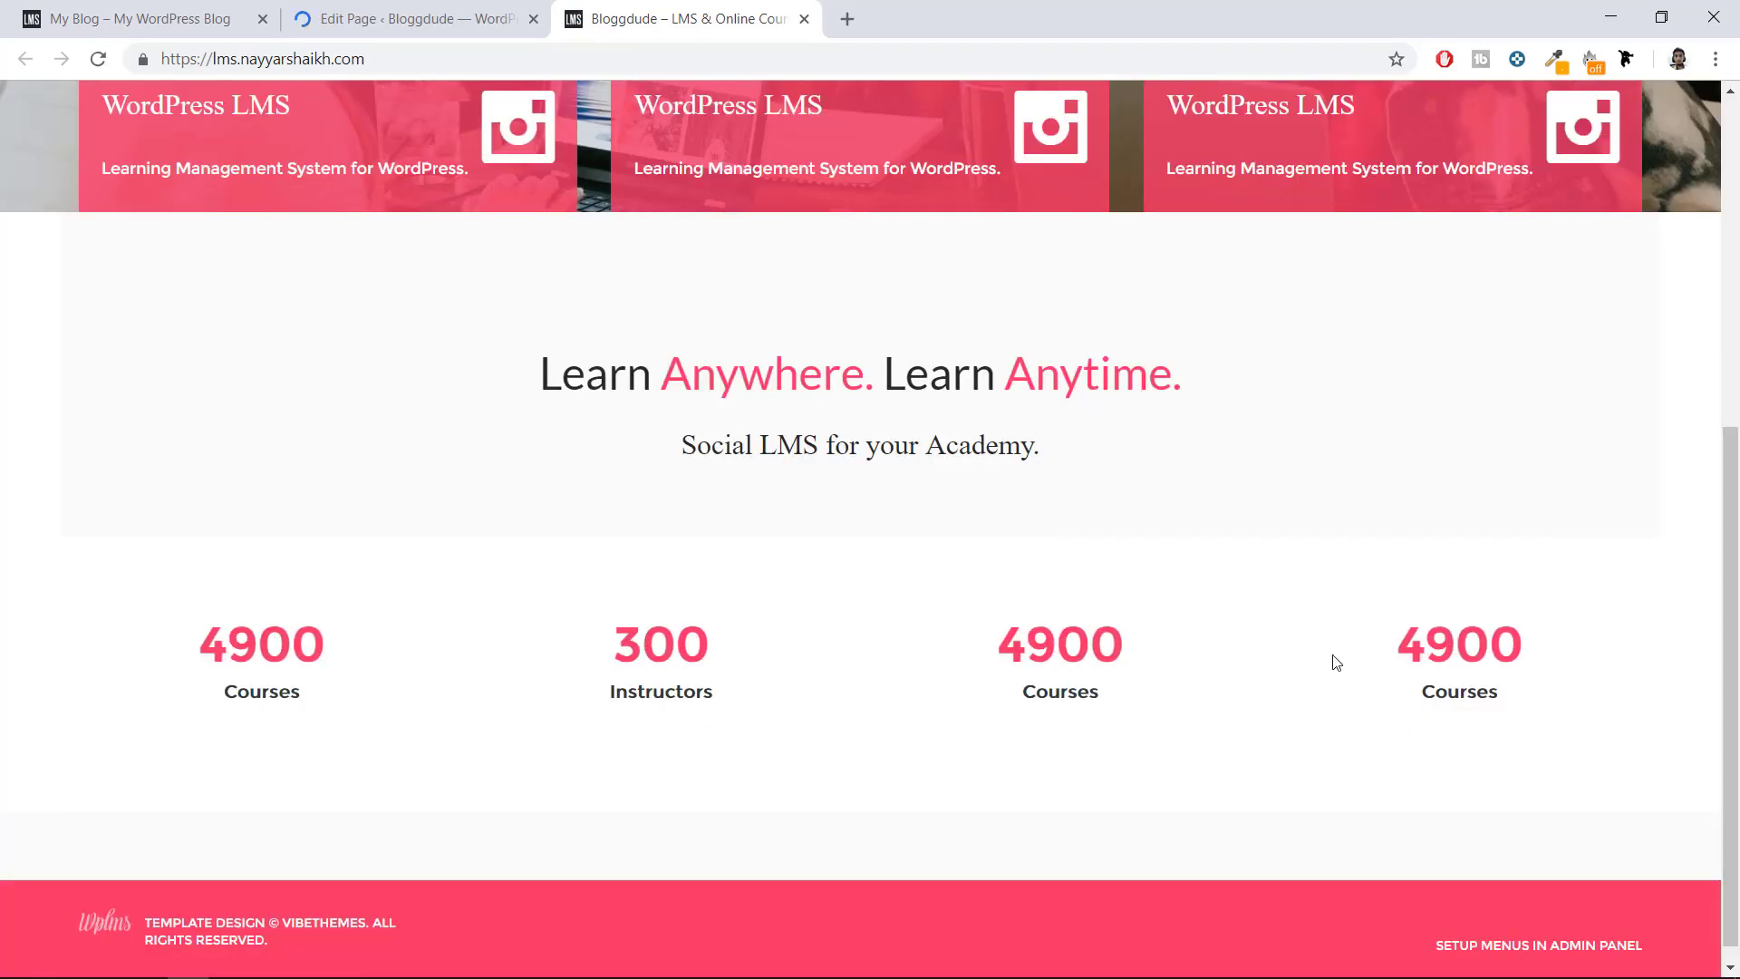
click(174, 7)
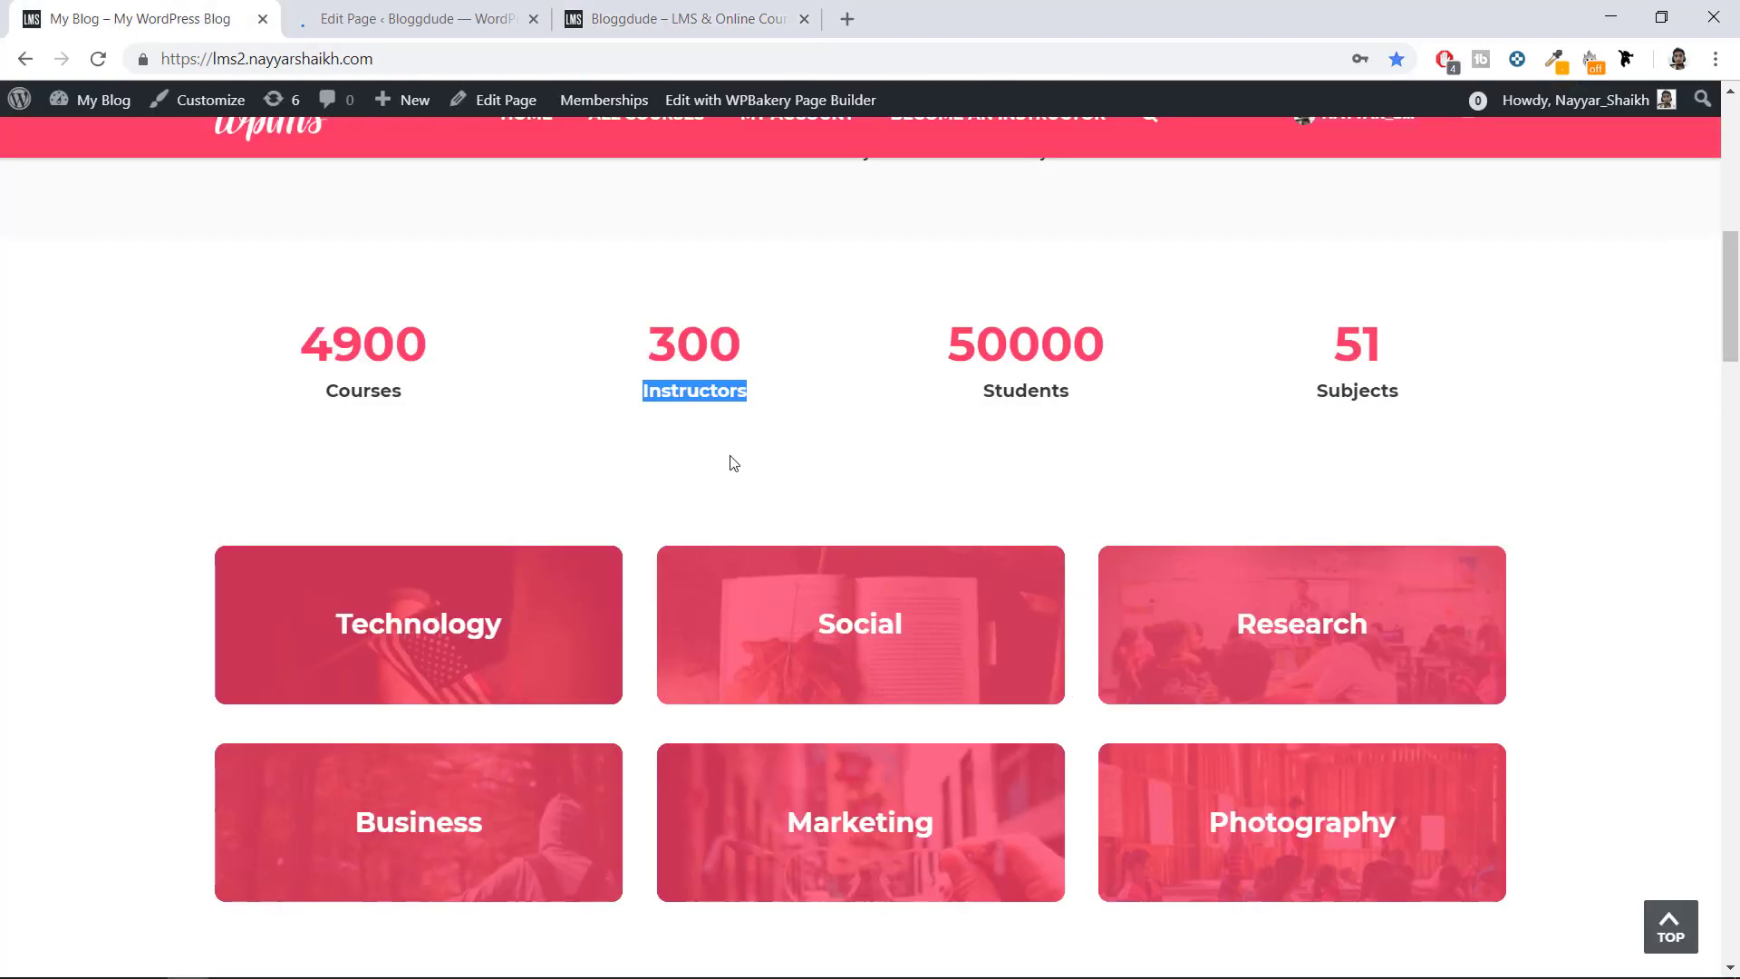
scroll(731, 462, down, 1)
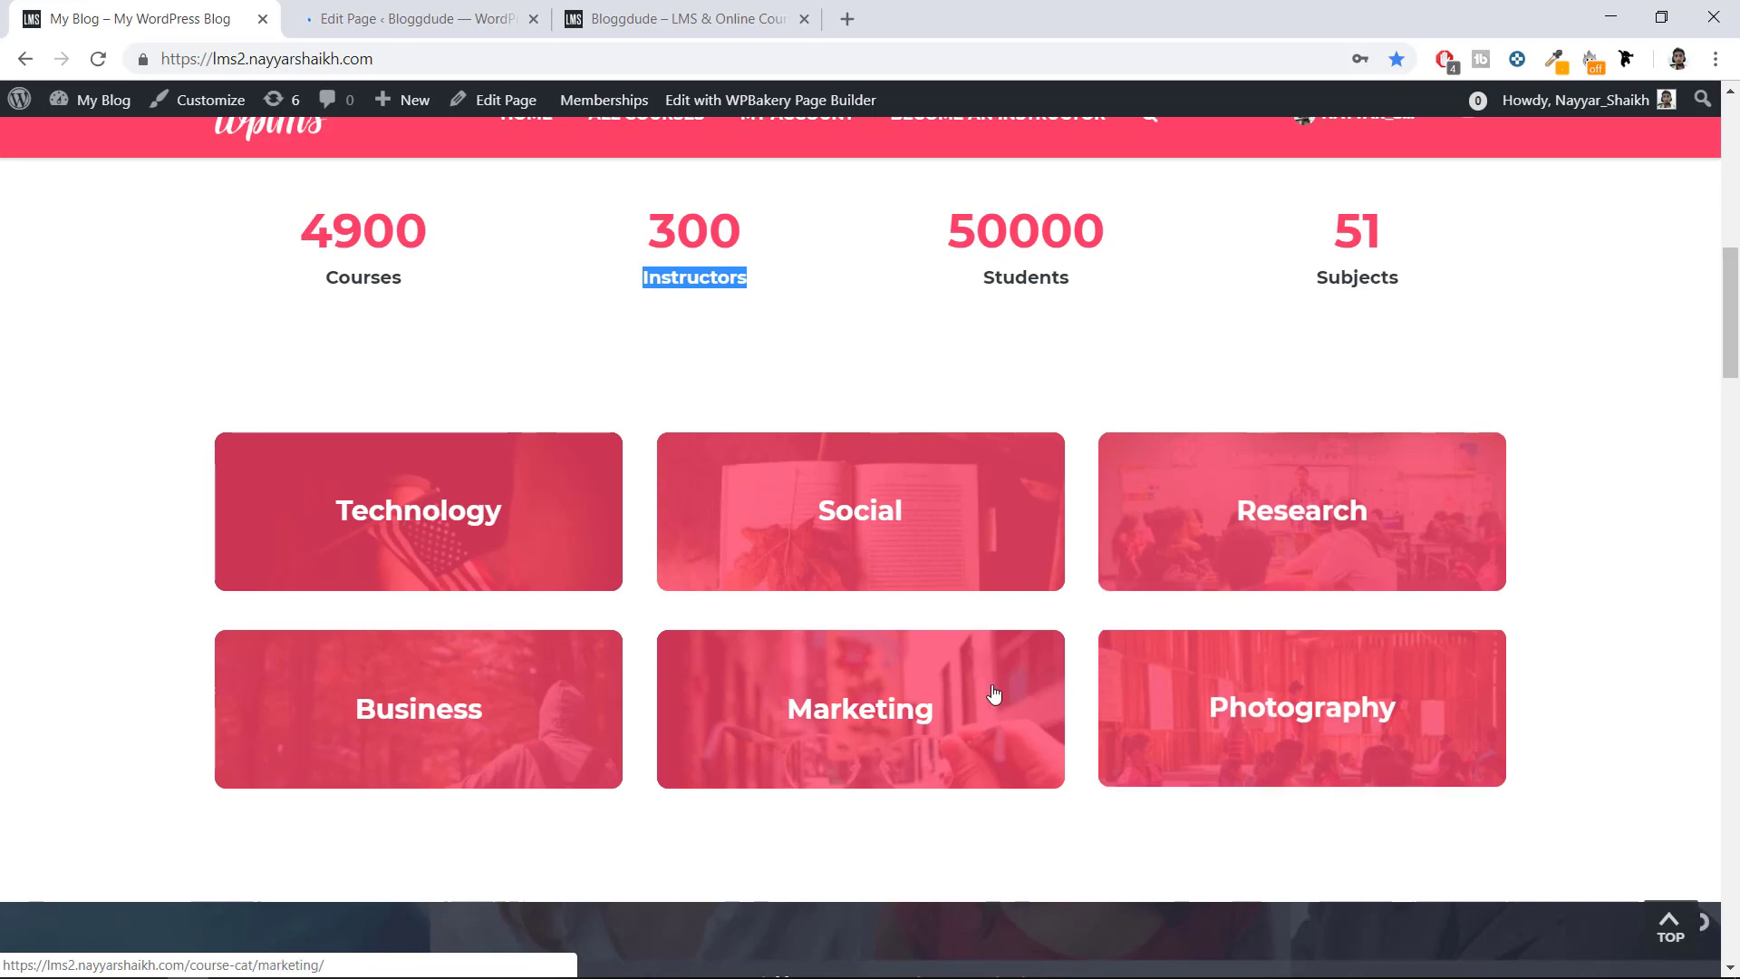
click(438, 9)
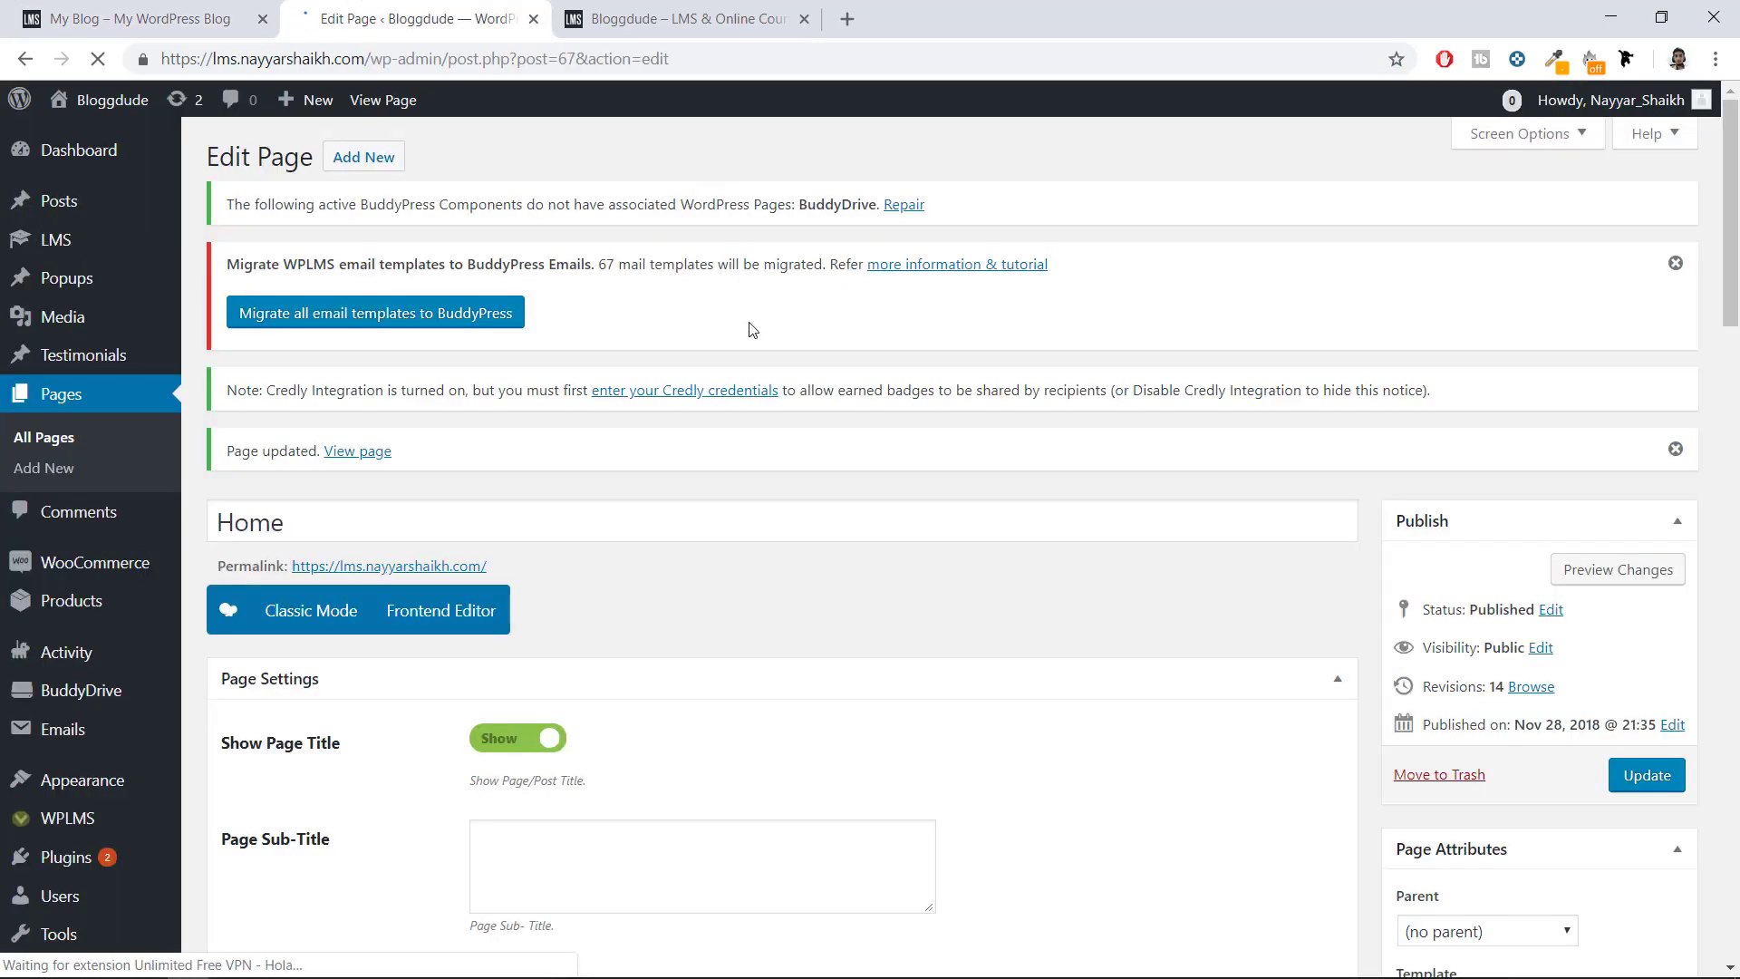
- Add a new row under the four counter columns and nest an empty inner row inside it
scroll(749, 330, down, 10)
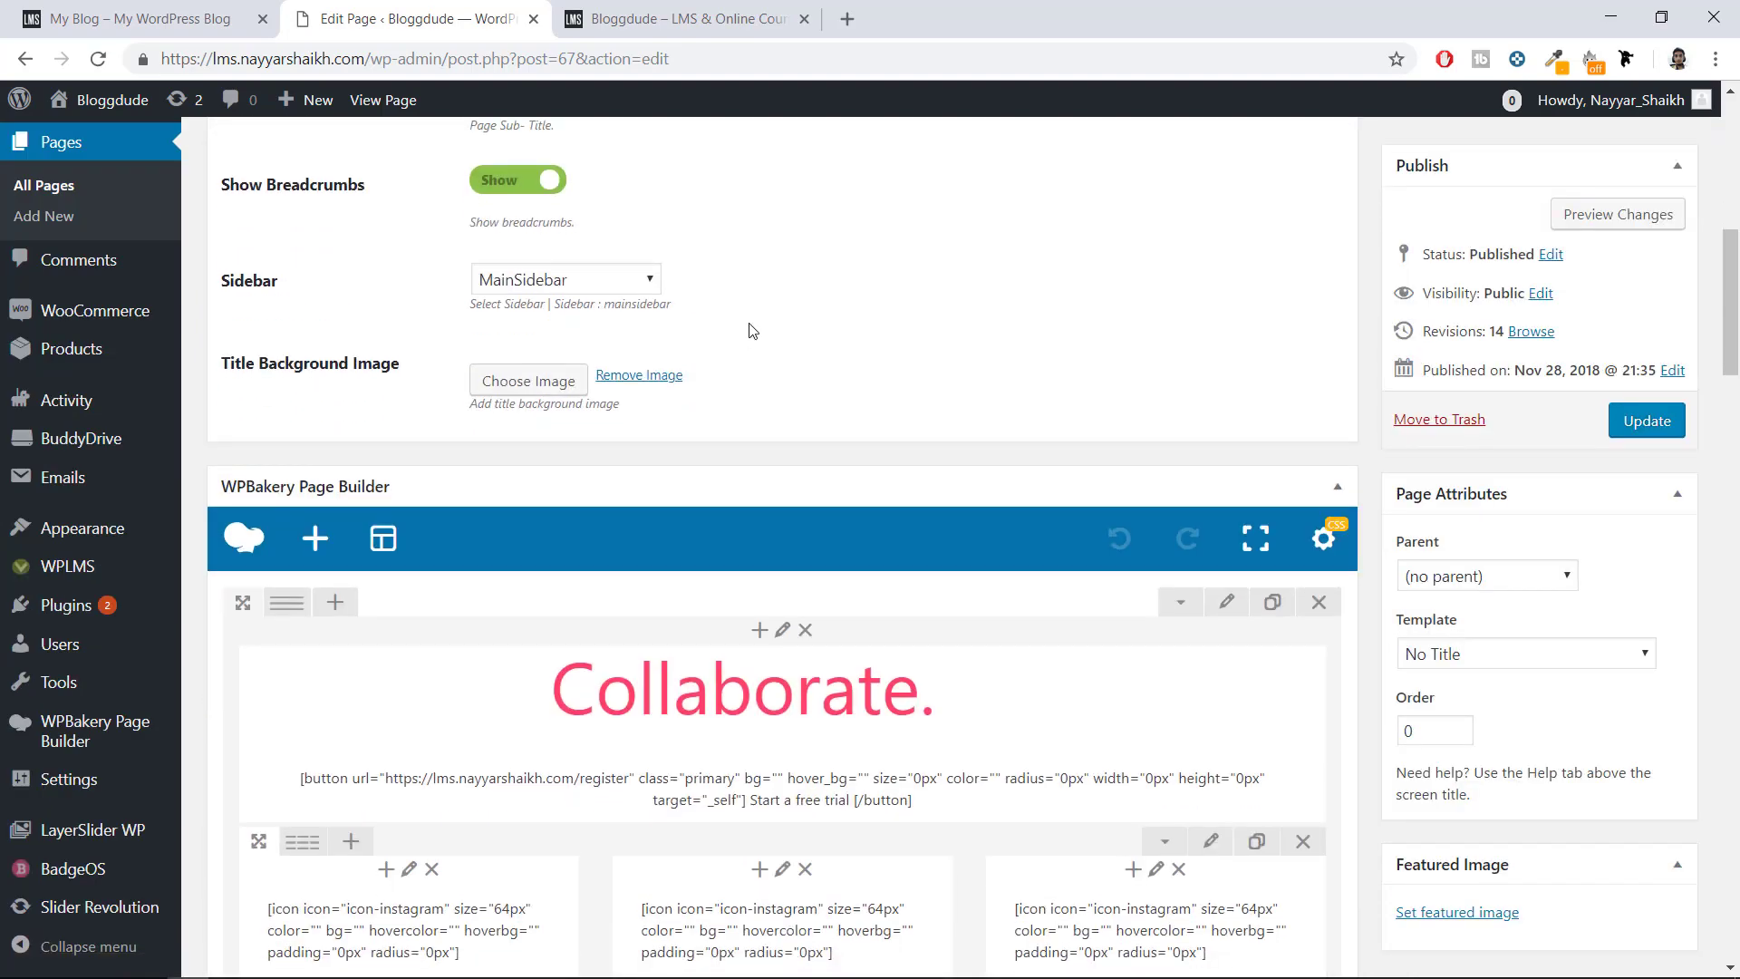
scroll(748, 330, down, 10)
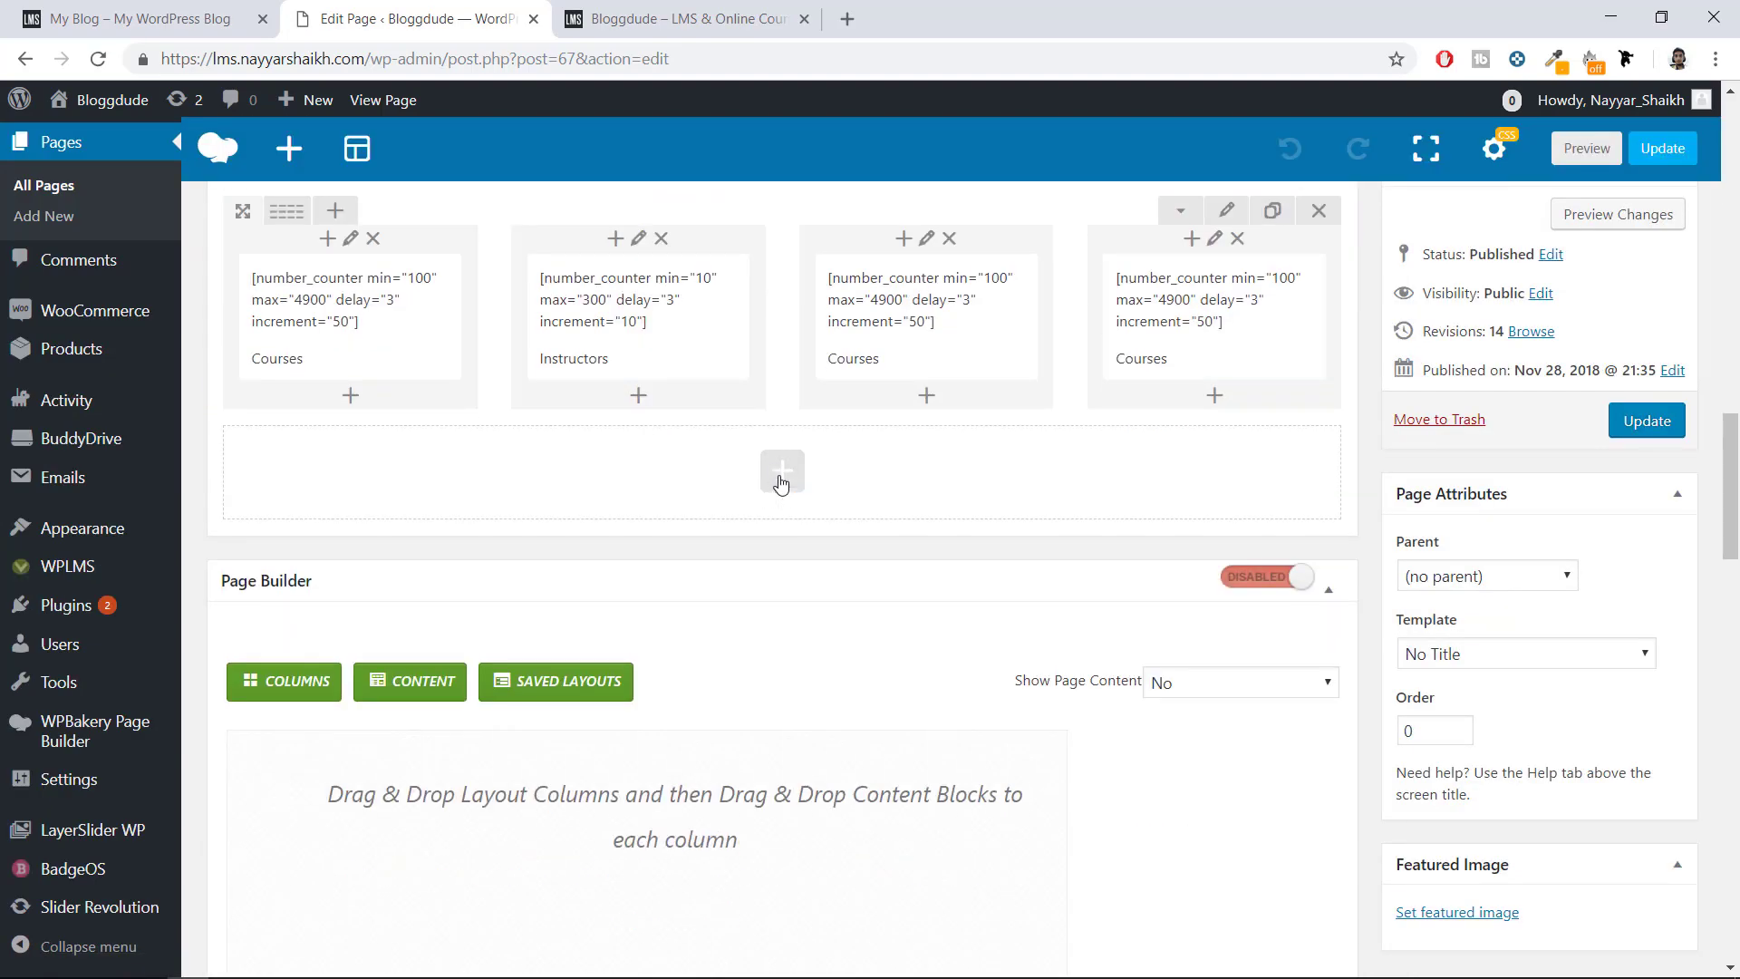
click(782, 481)
click(280, 315)
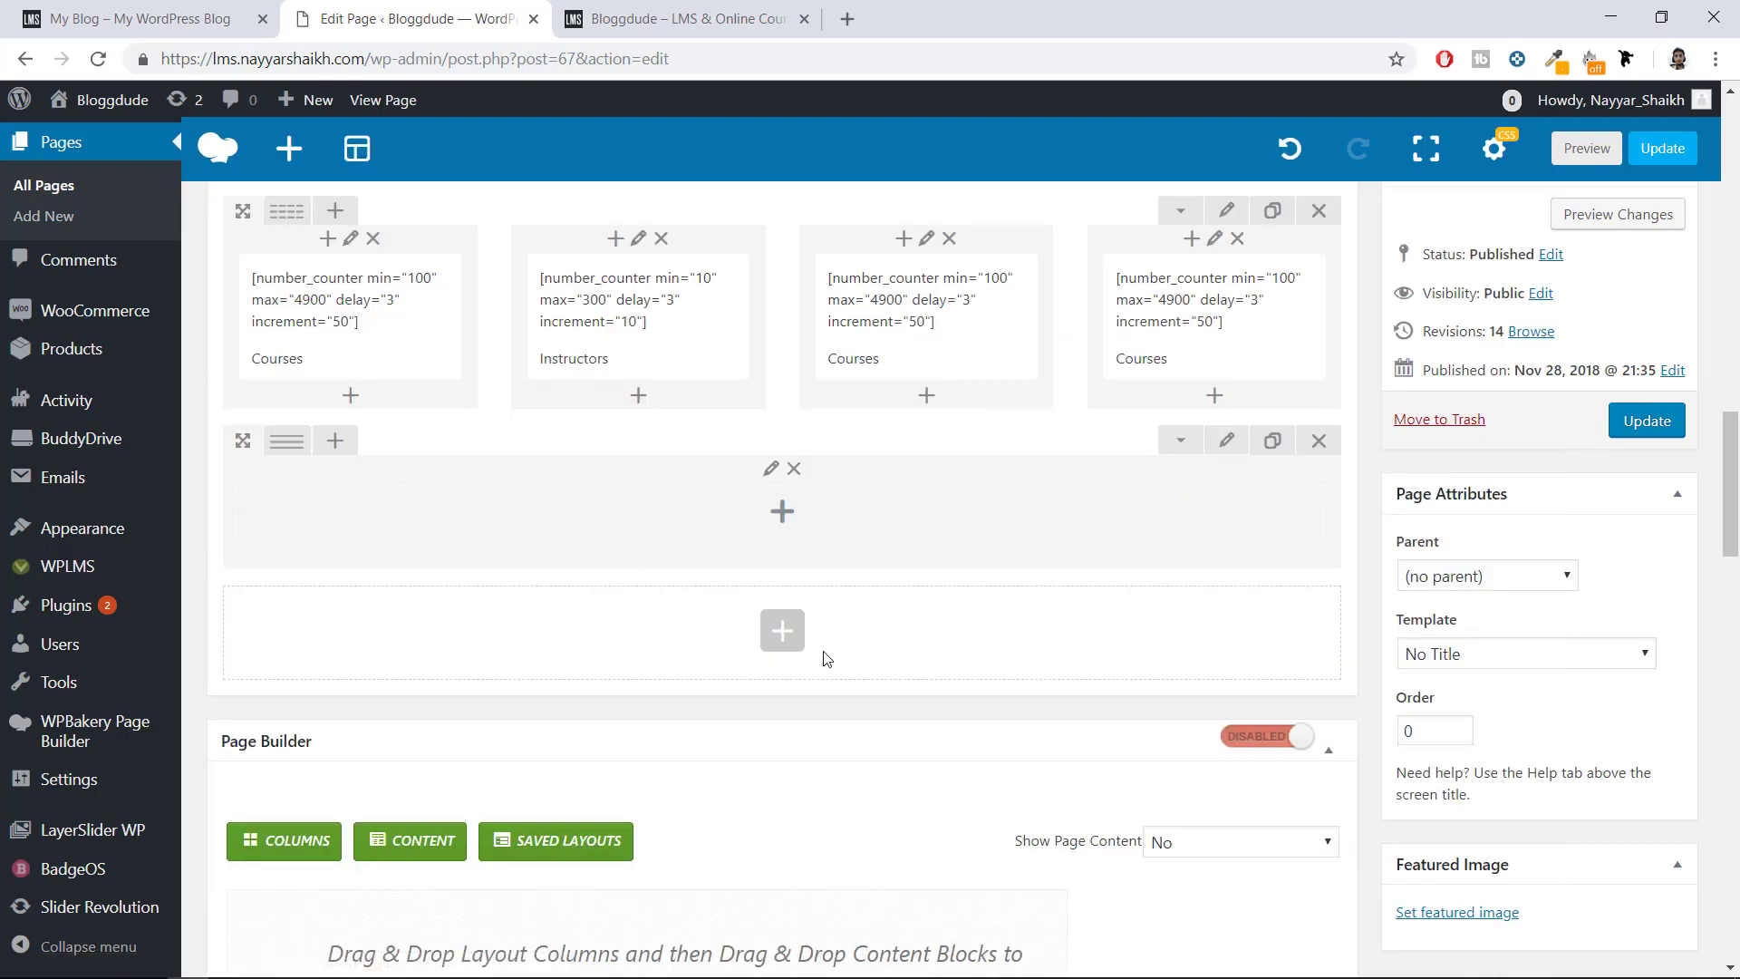
click(785, 522)
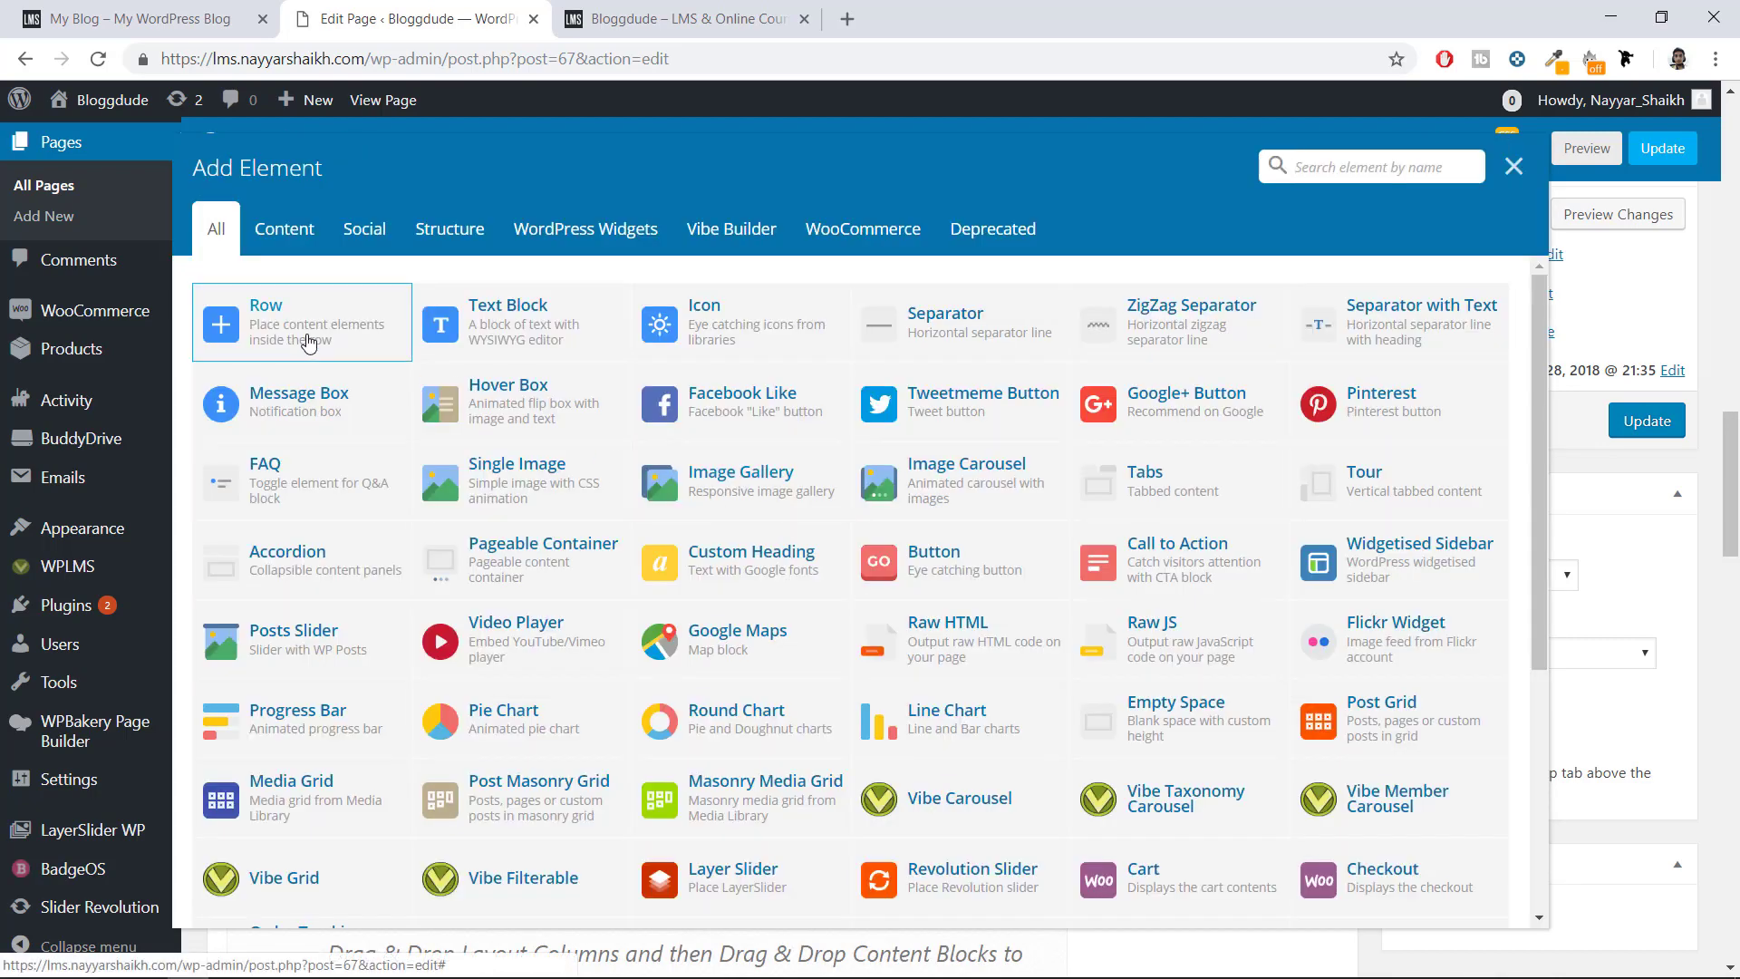
click(303, 342)
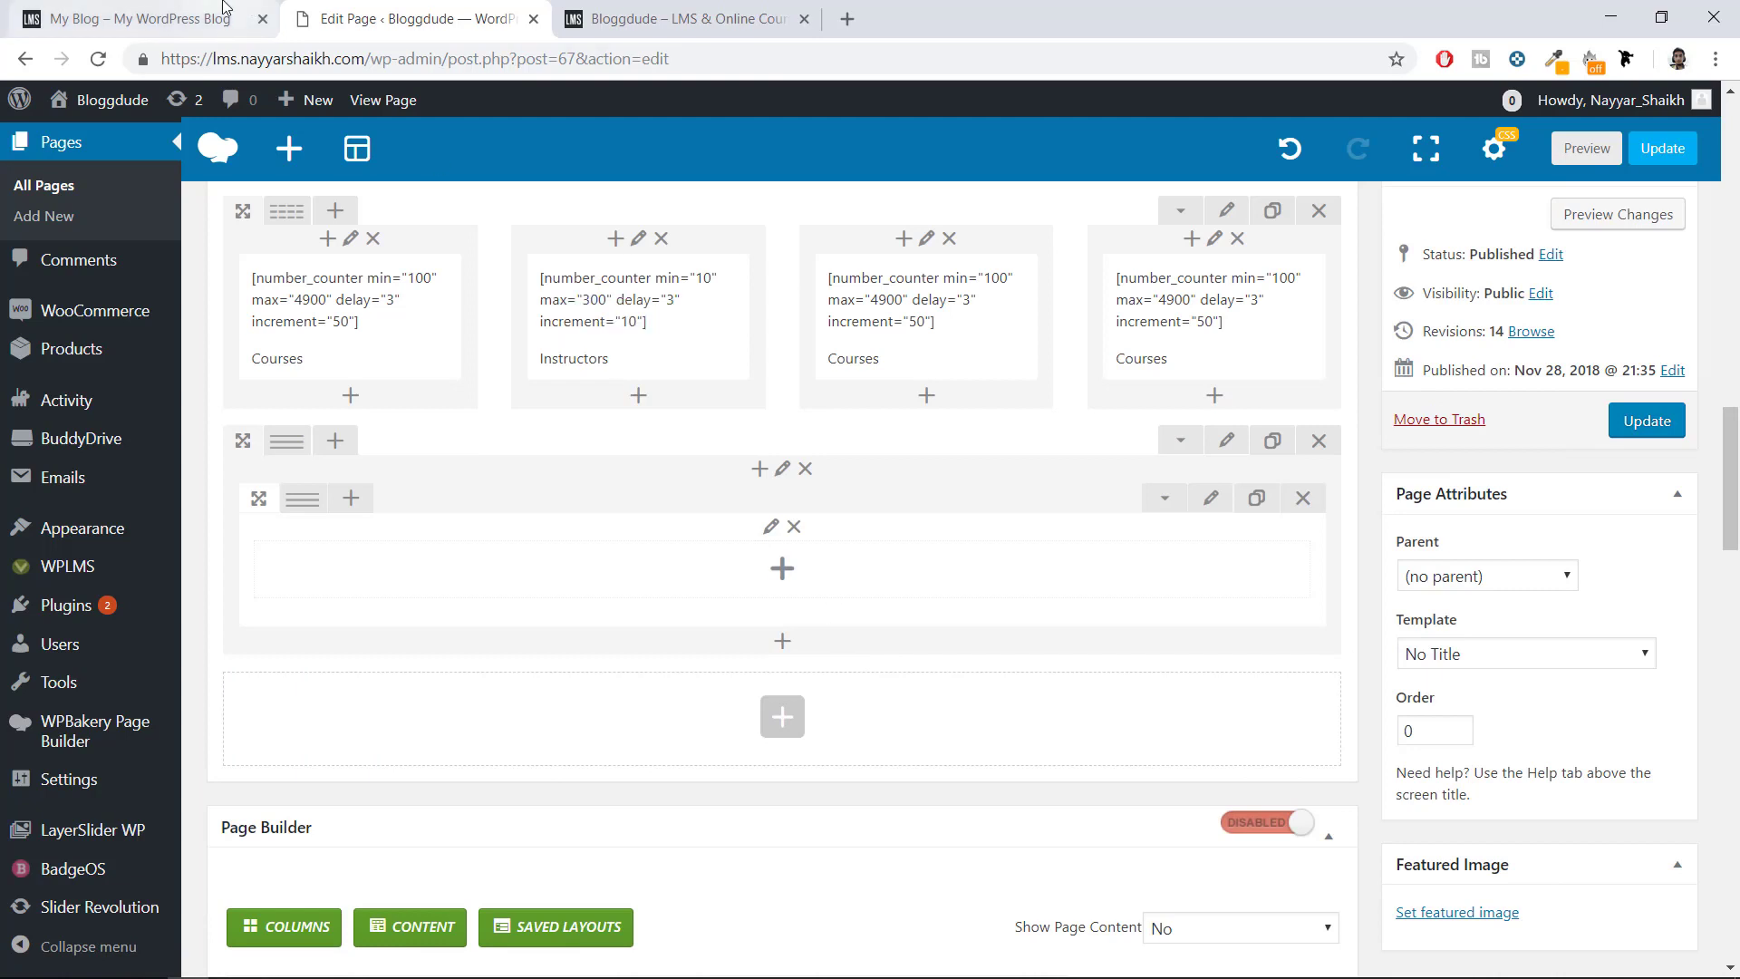
click(164, 18)
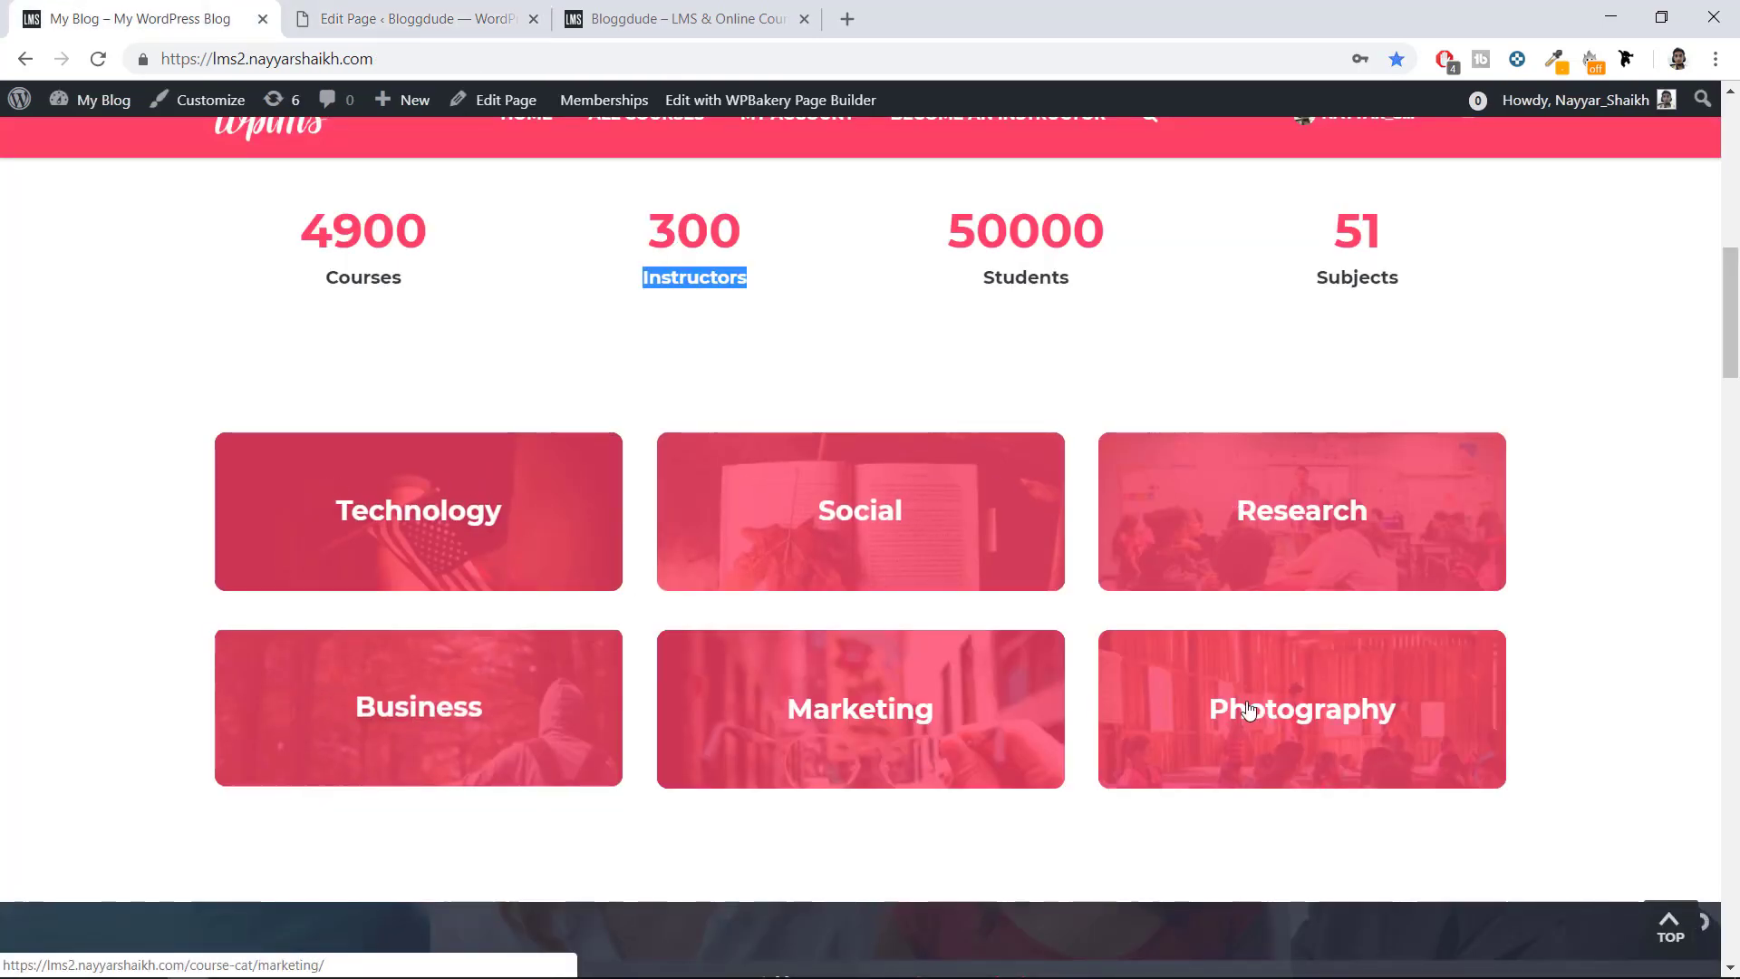
- Search 'v' in Add Element and insert a Vibe Taxonomy Carousel into the inner row's column
click(319, 10)
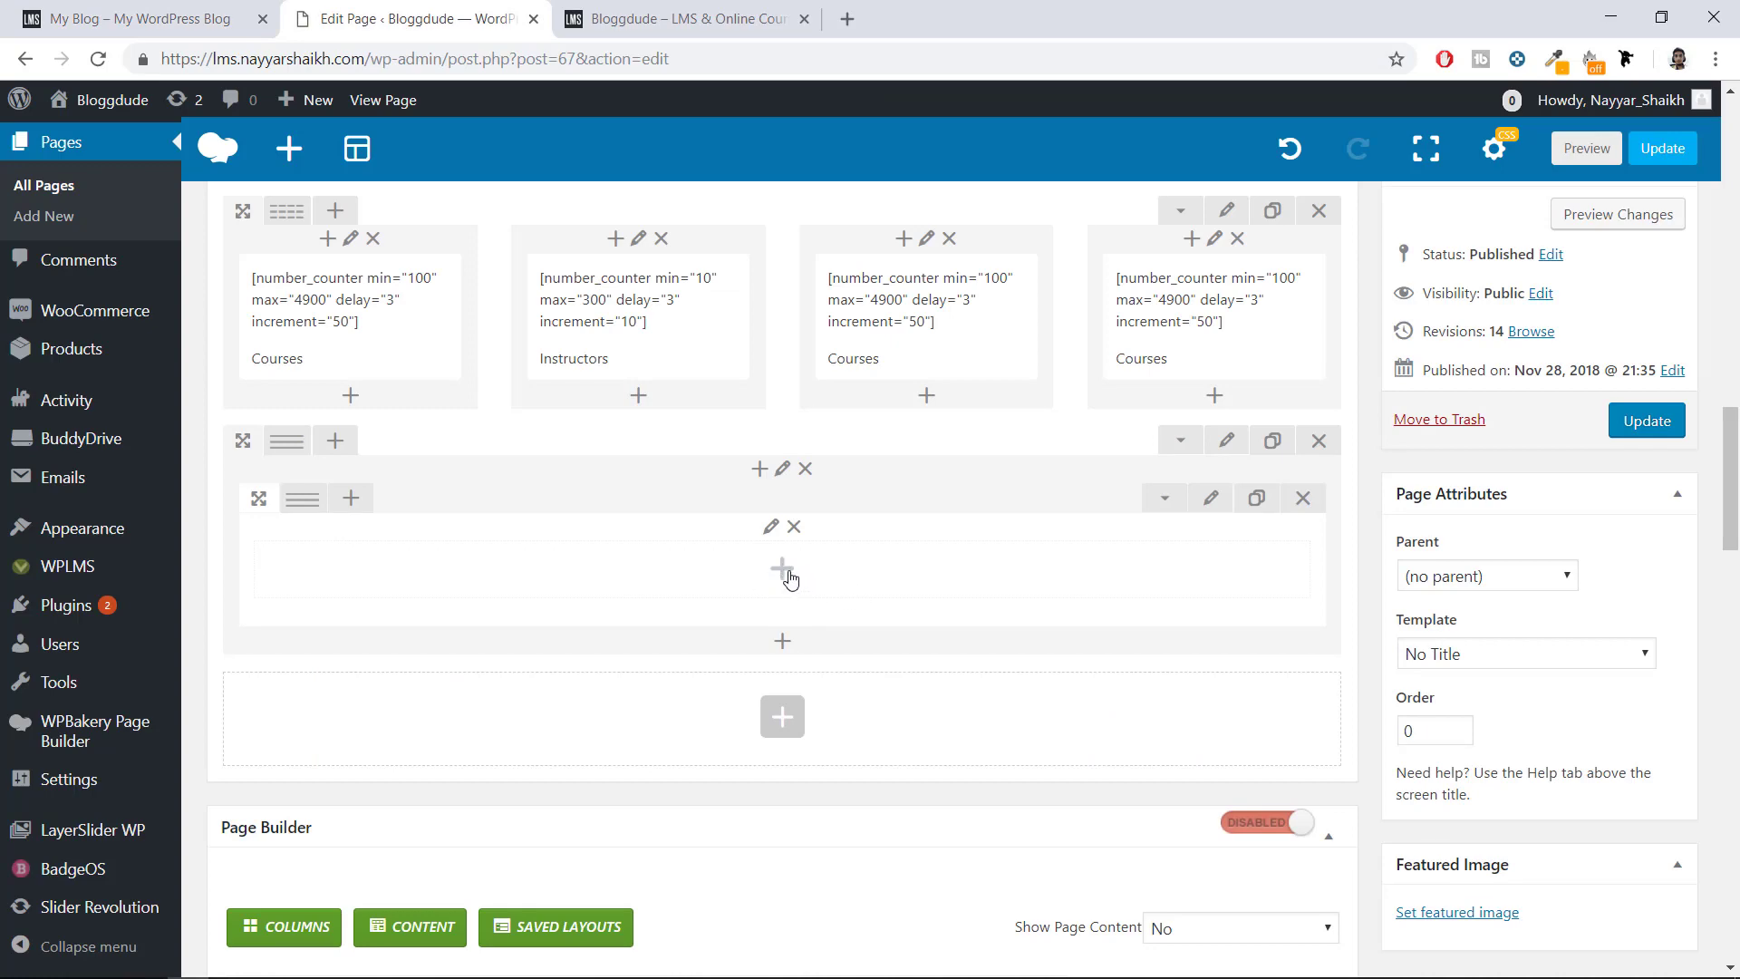
click(782, 571)
text(vi)
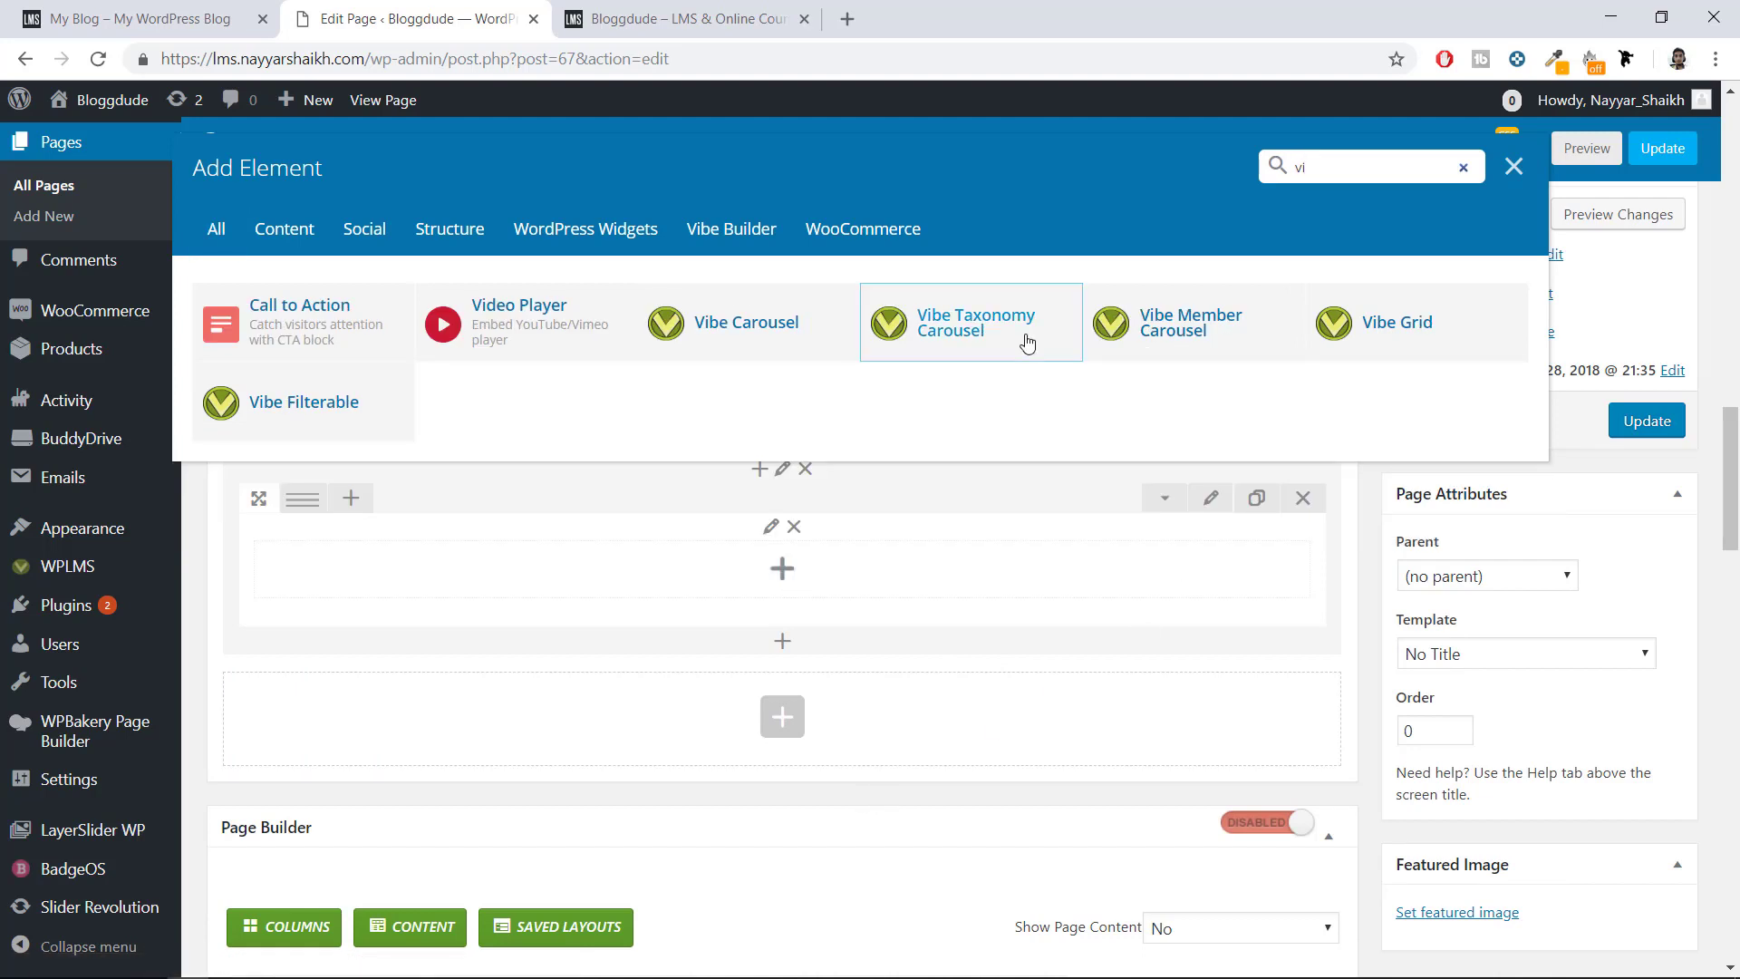
click(954, 338)
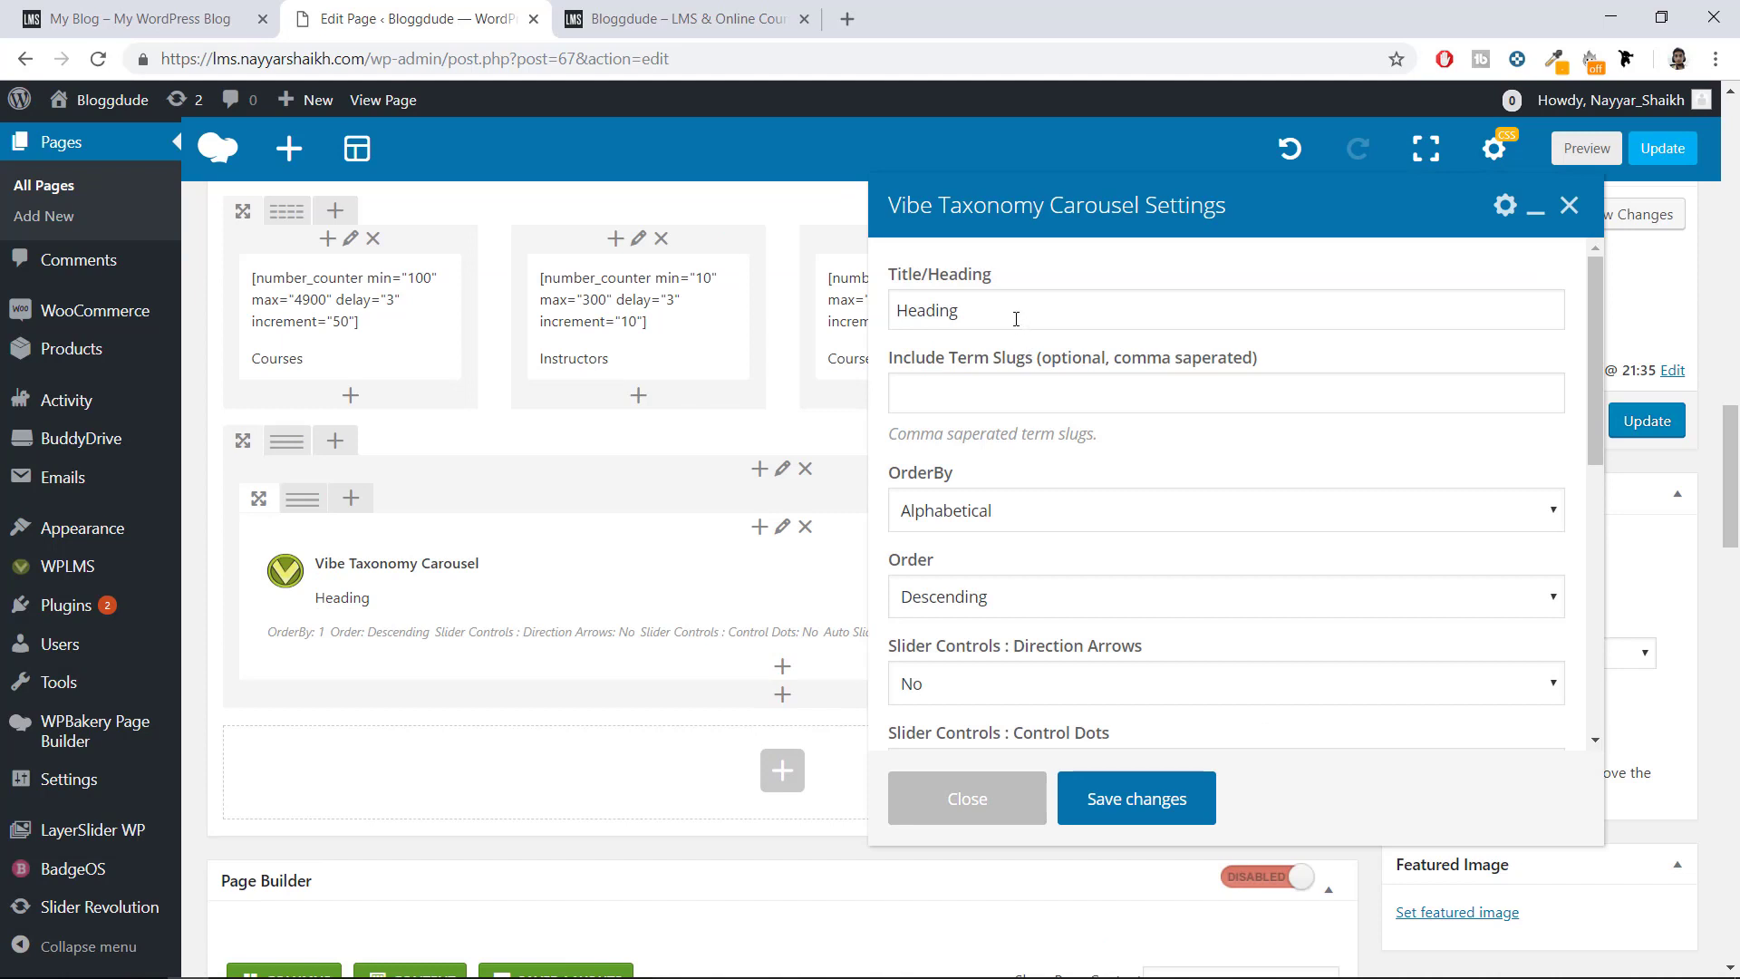
- Clear the carousel's default Heading title and edit the block width value
drag(950, 311, 803, 327)
key(BackSpace)
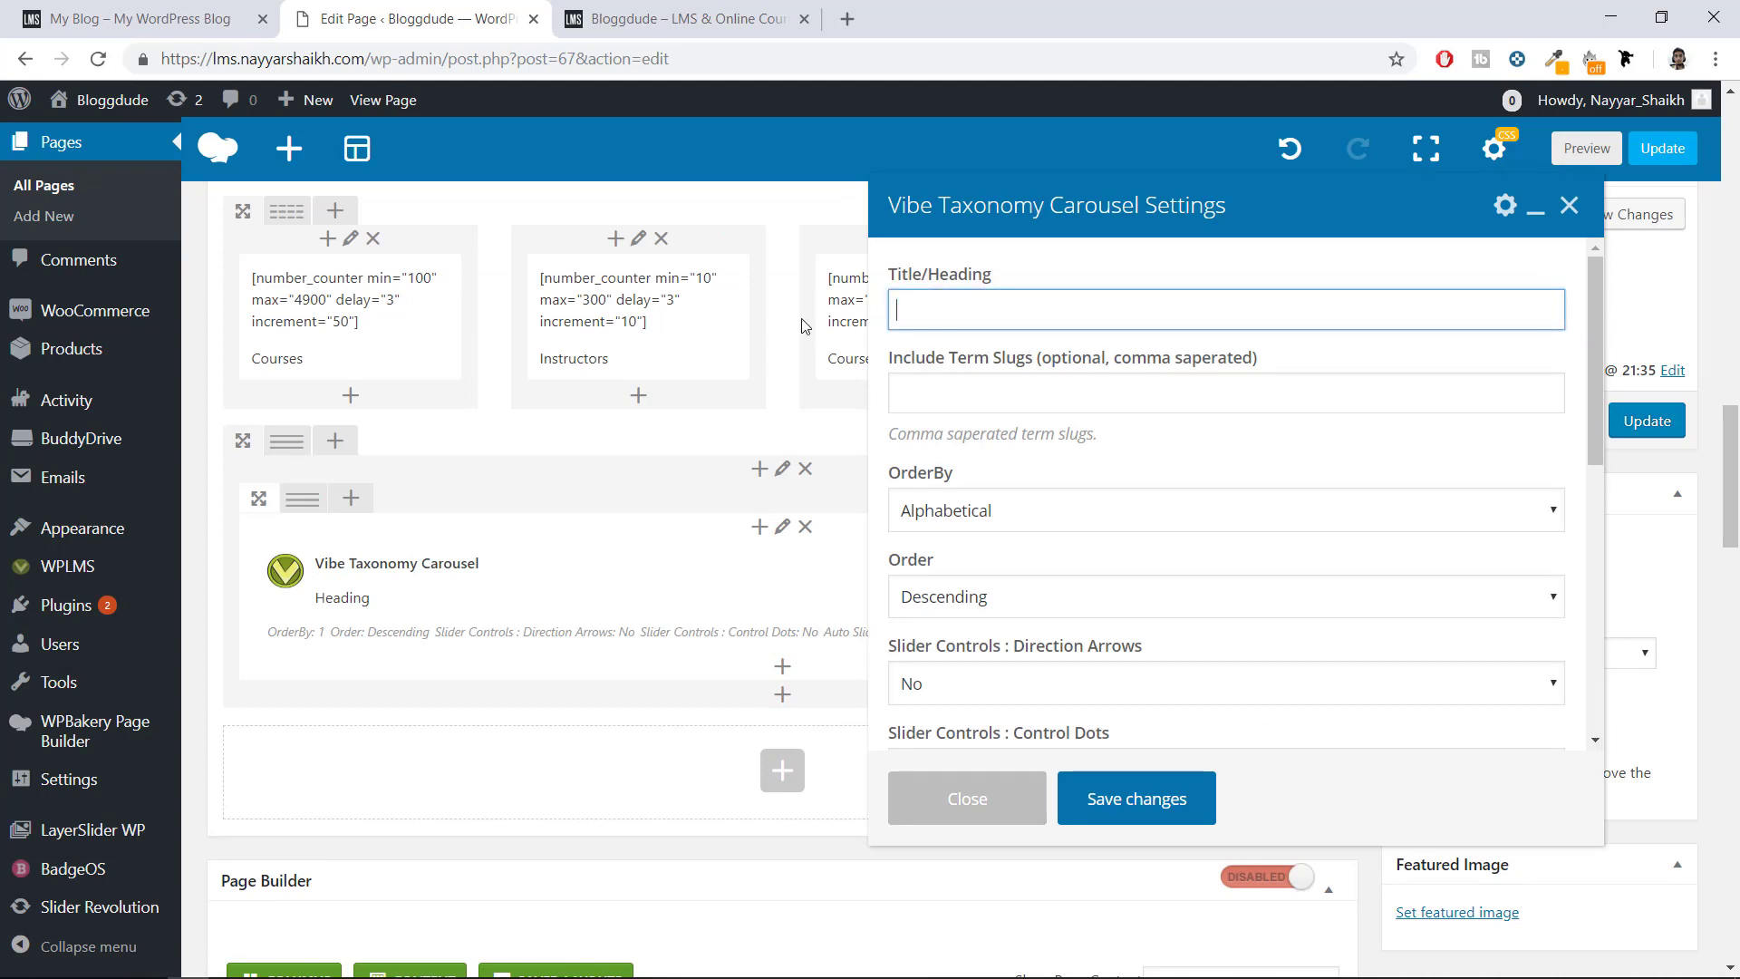
scroll(1263, 405, down, 2)
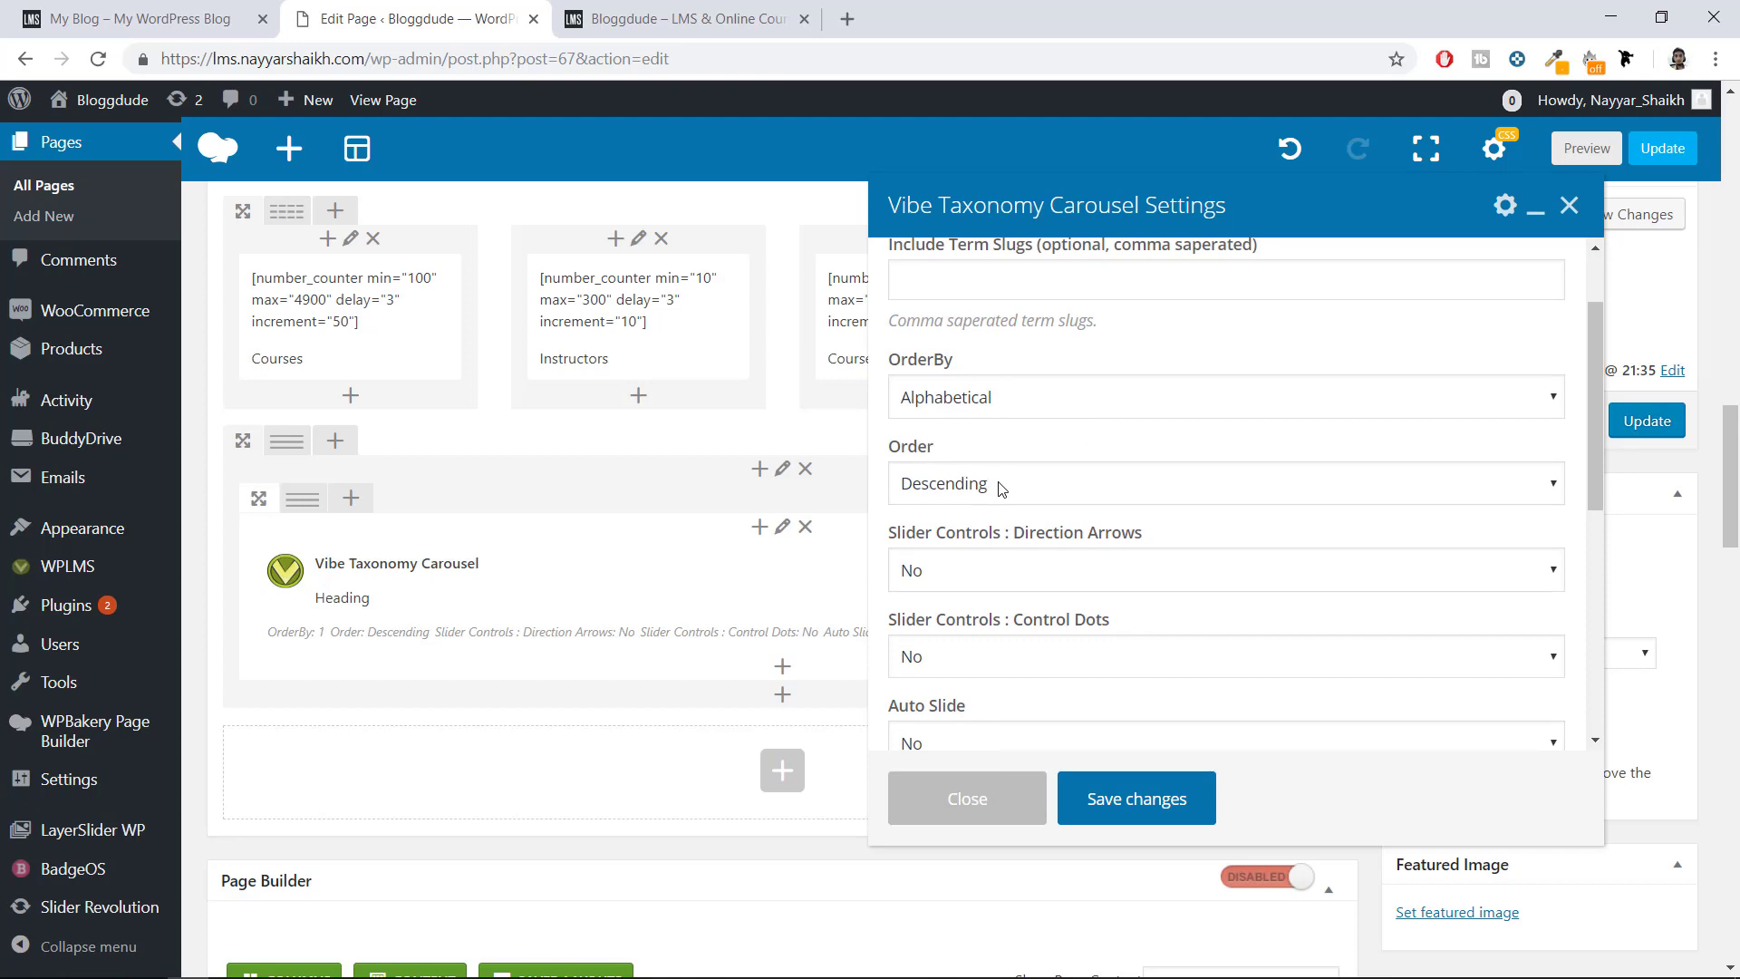
scroll(1012, 498, down, 6)
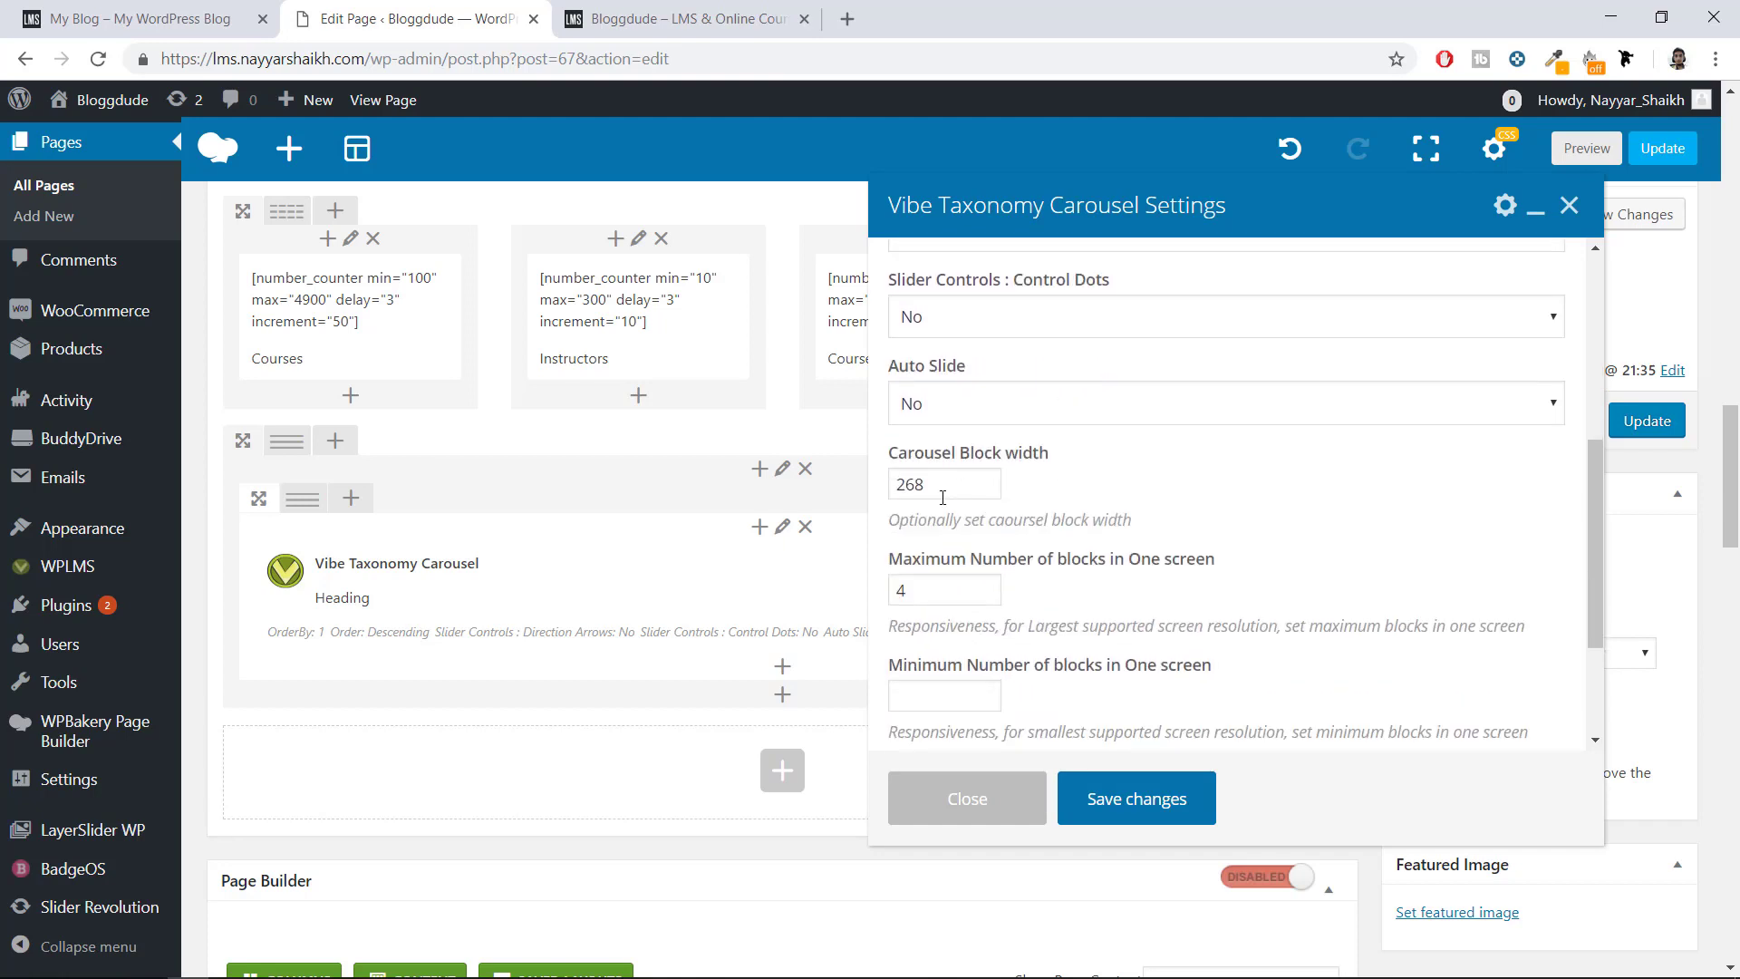
double_click(933, 482)
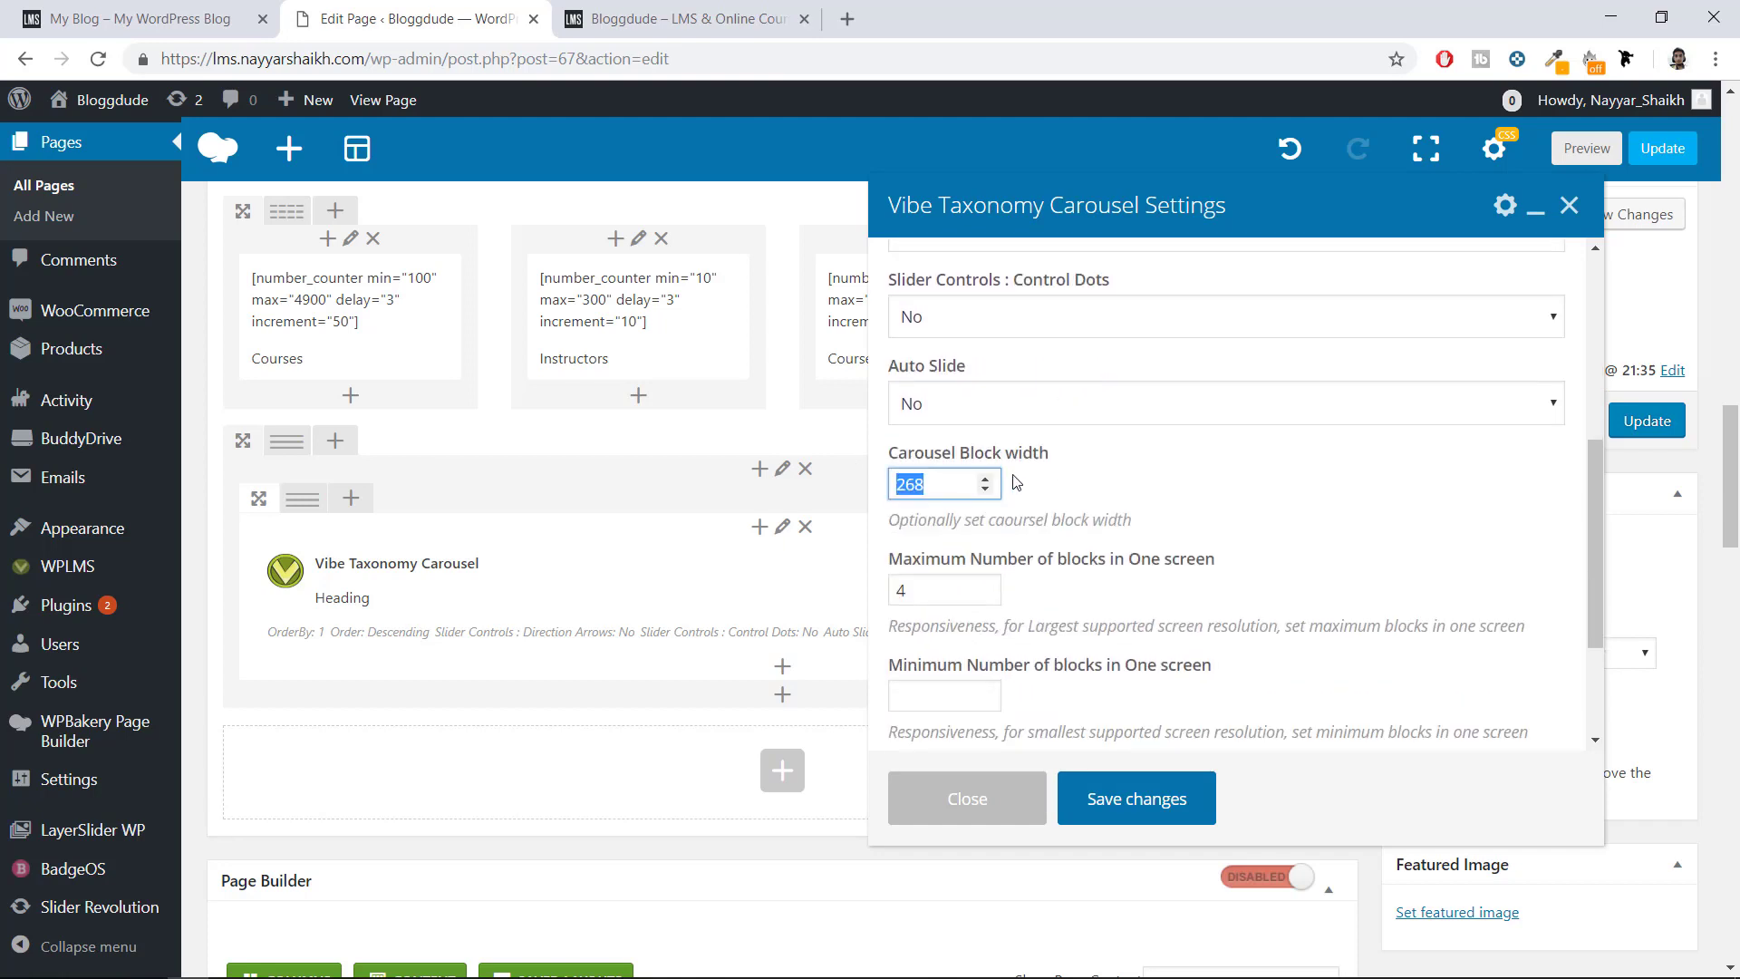
text(2)
scroll(1164, 526, down, 2)
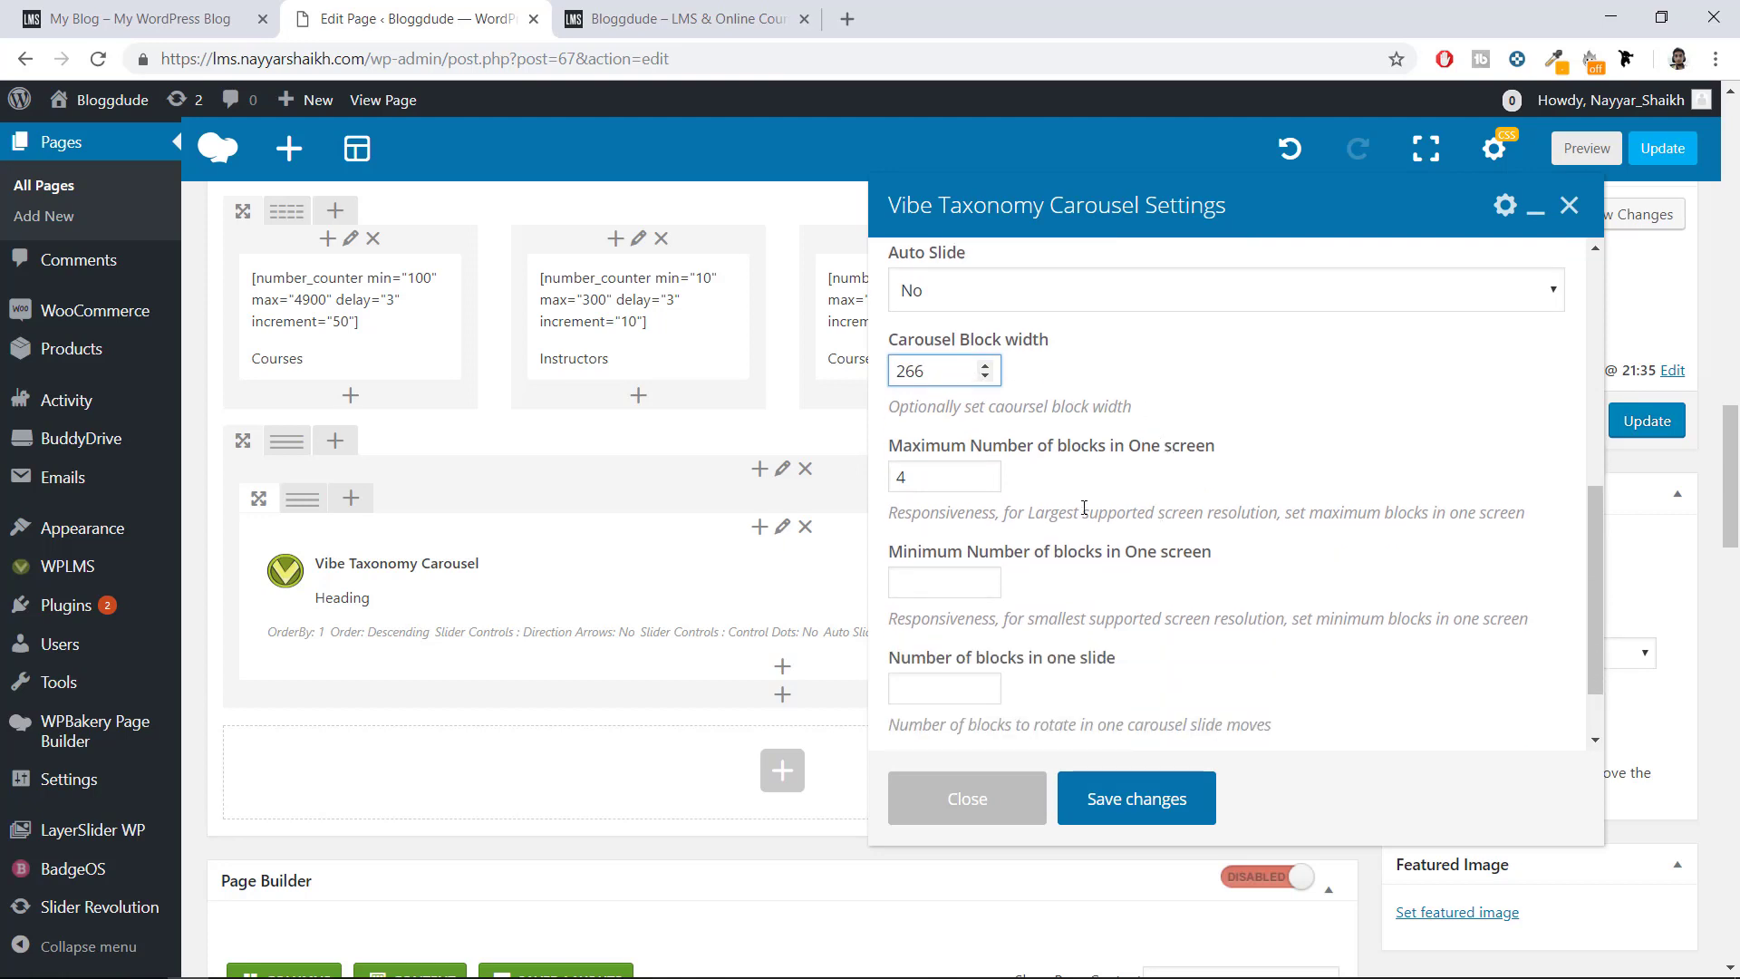
key(Tab)
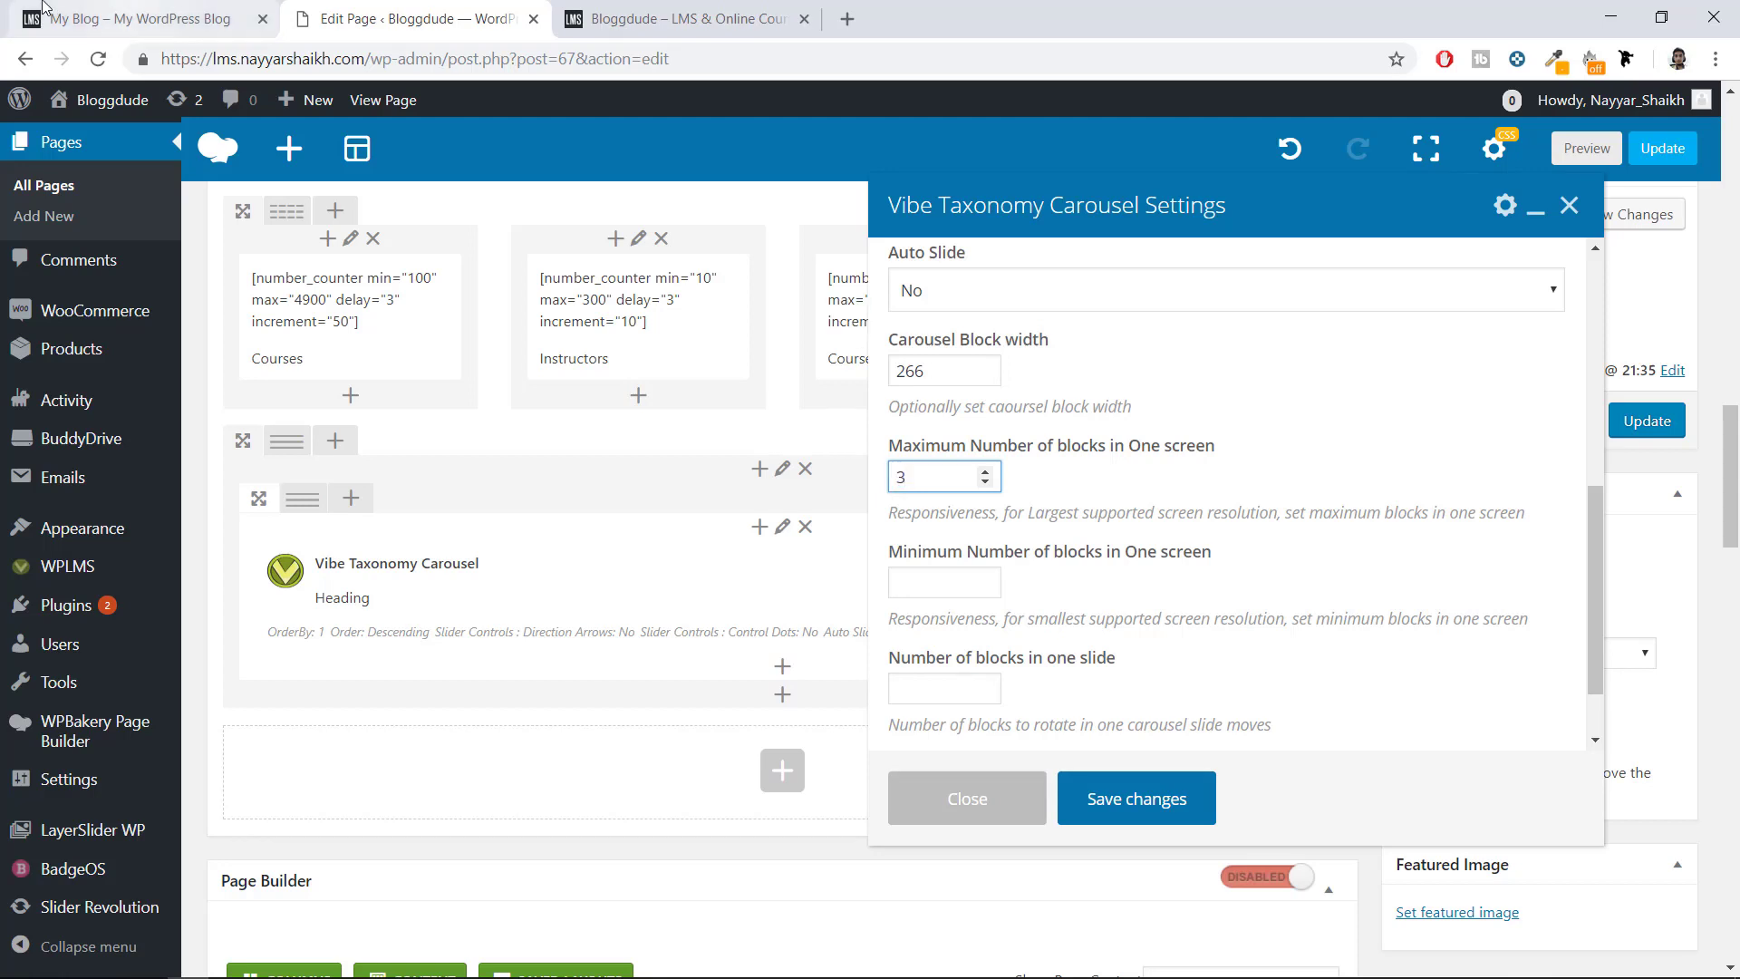
- Set minimum blocks per screen to 2, 1 block per slide, 3 total blocks, and save
click(136, 18)
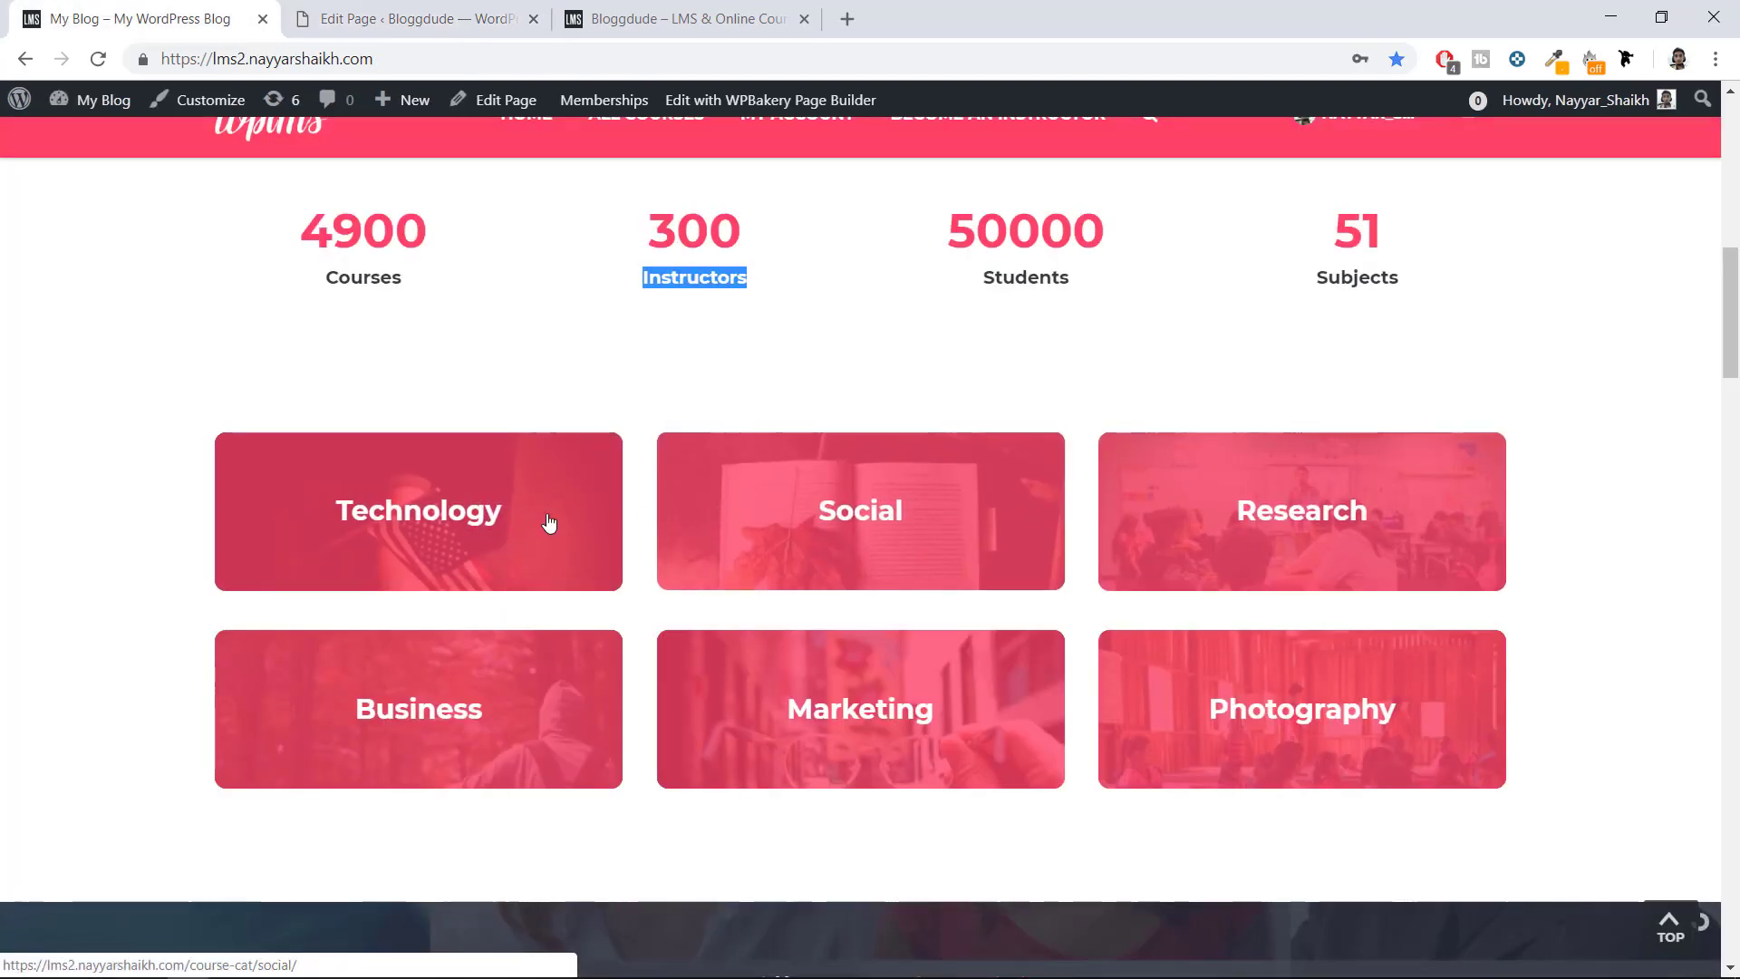
click(321, 19)
click(947, 584)
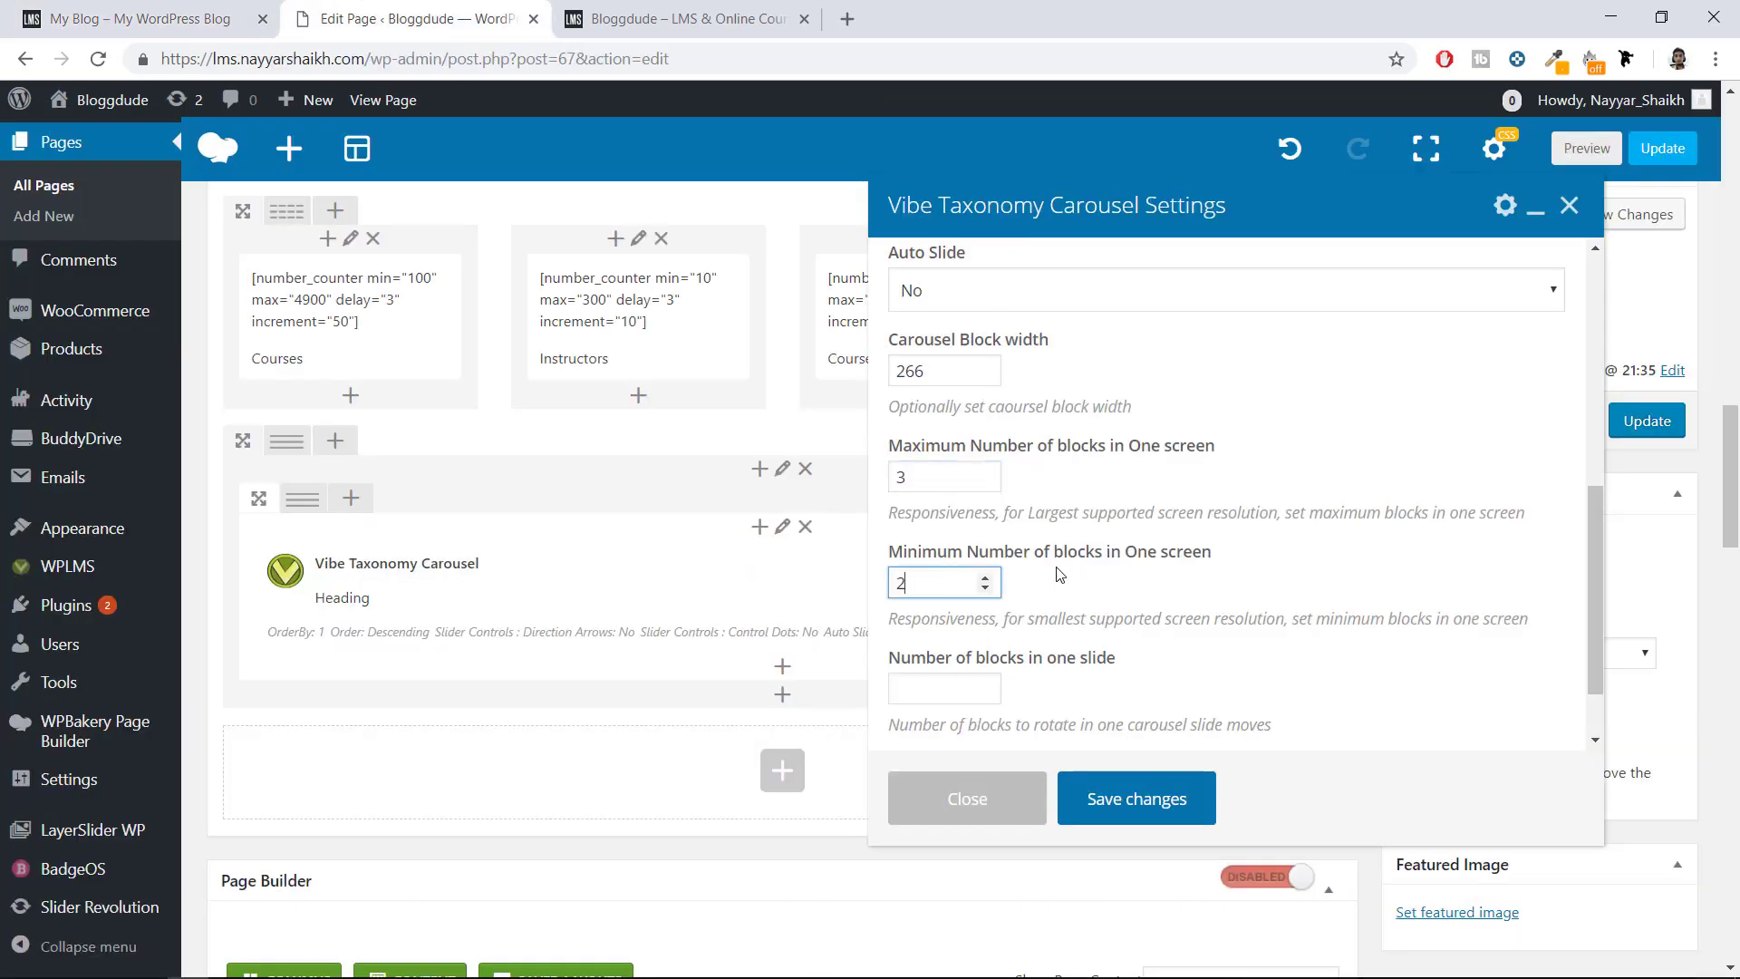
text(2)
key(ctrl+shift+Tab)
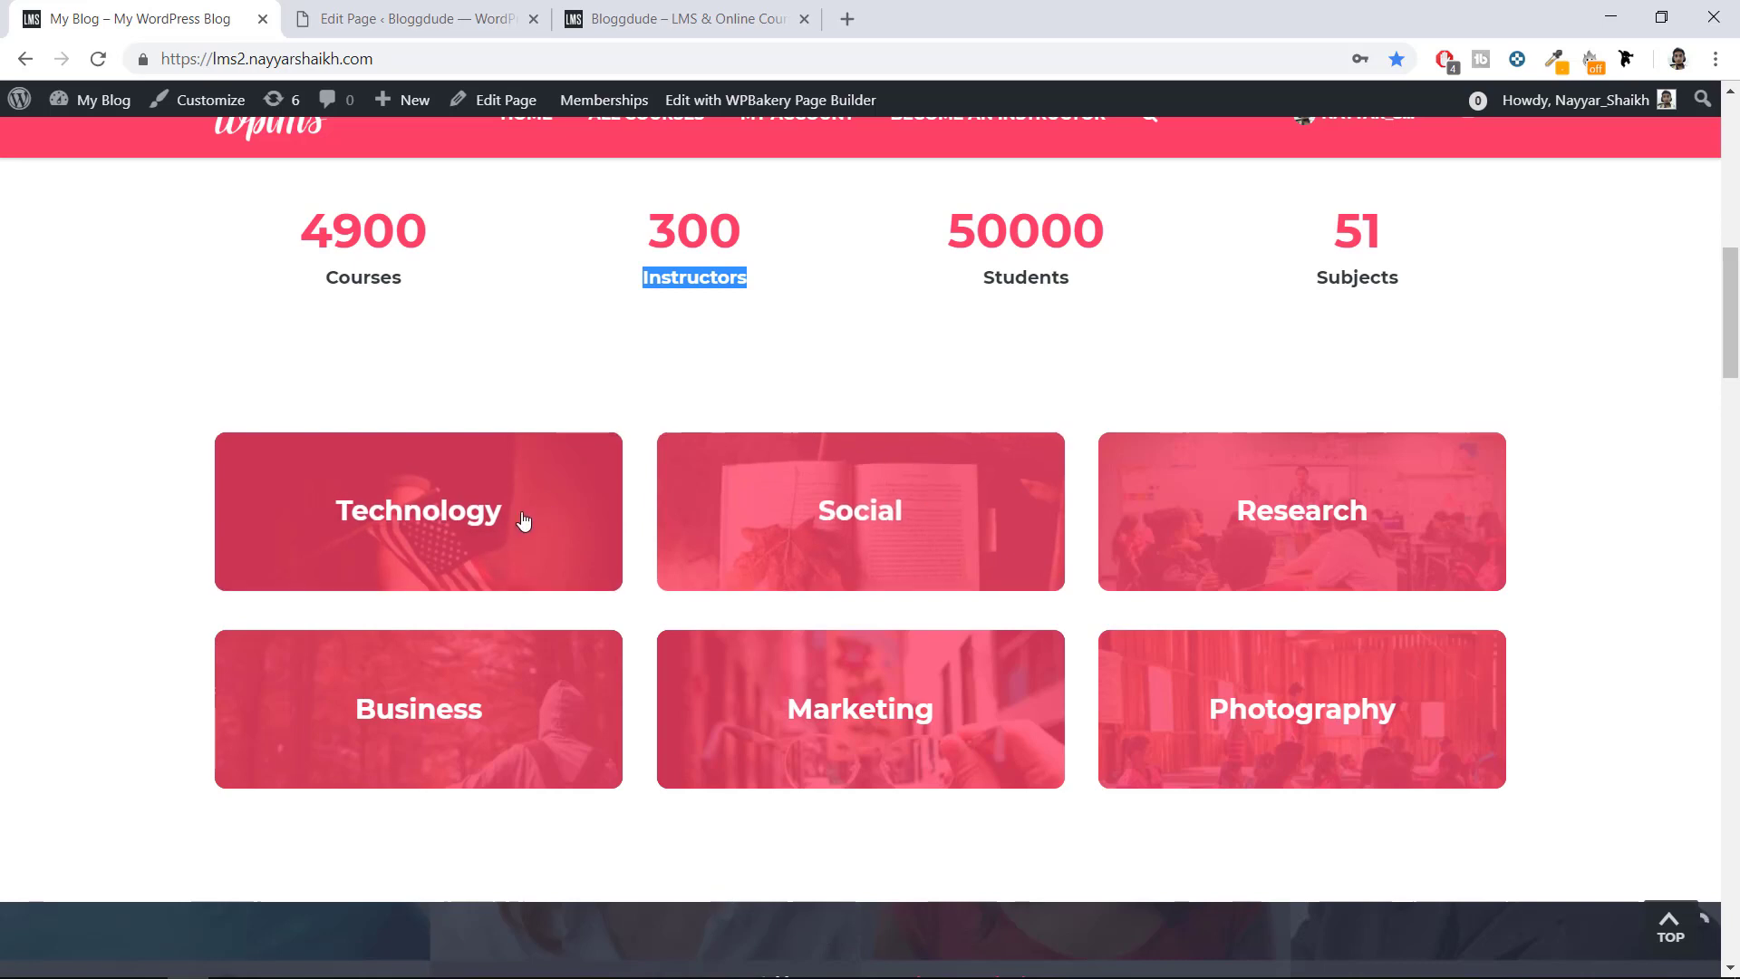
key(ctrl+Tab)
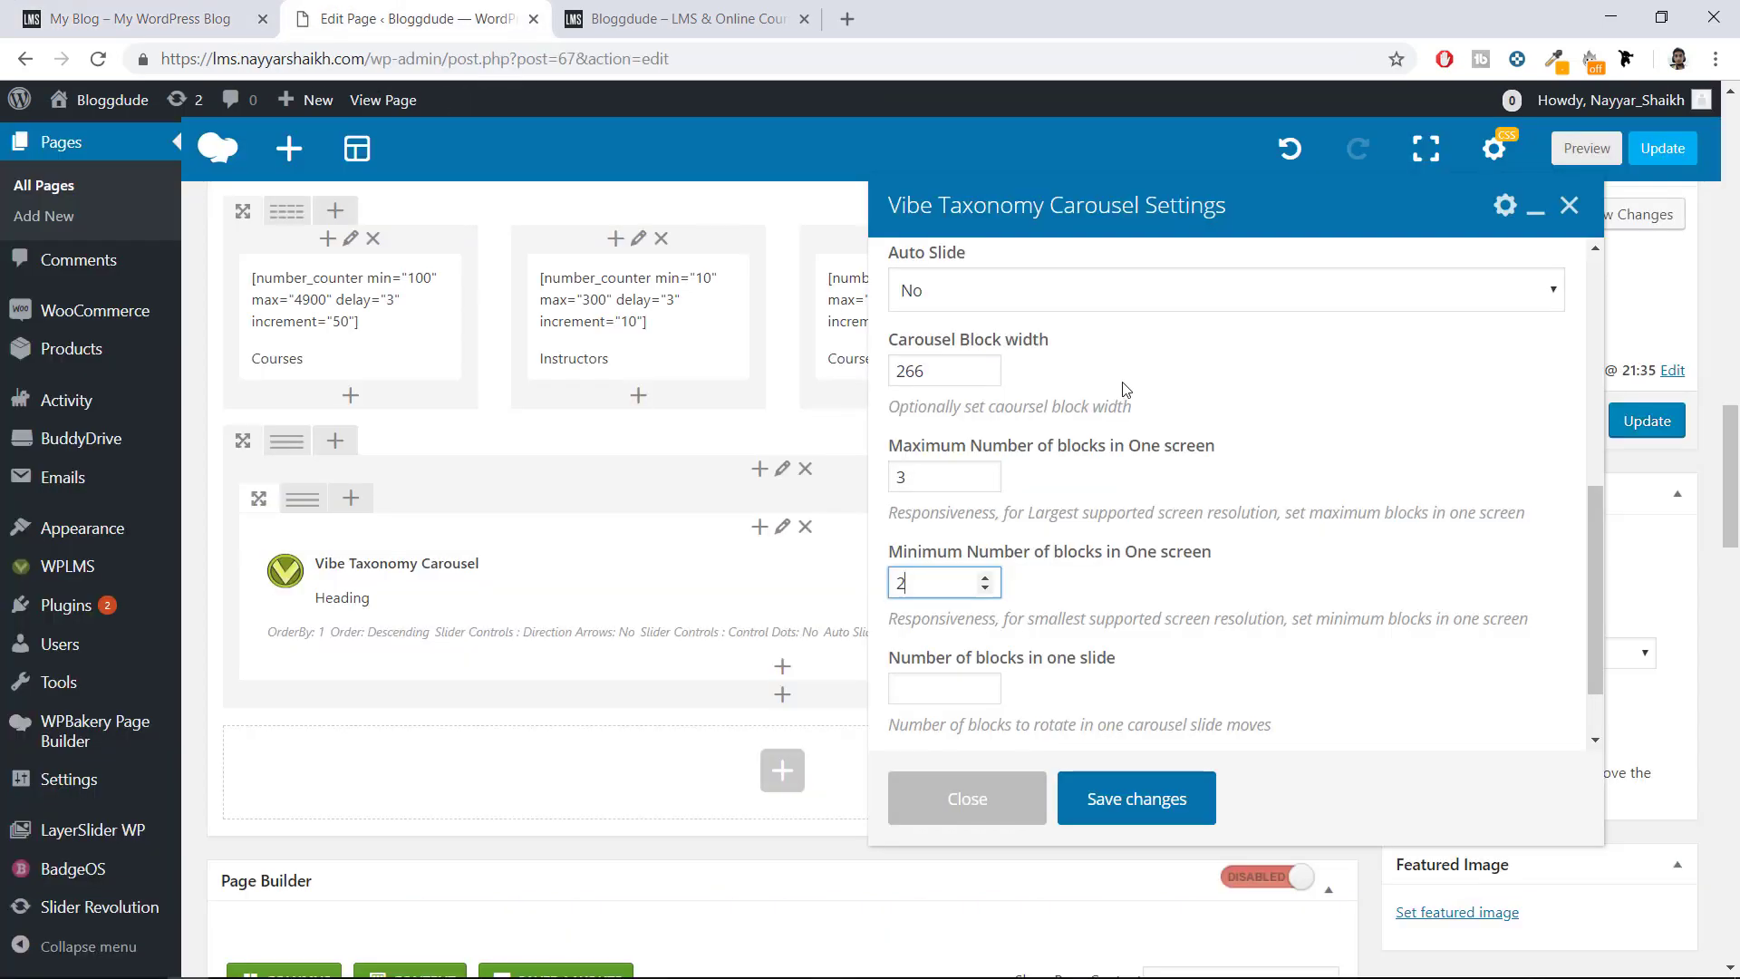
scroll(1127, 390, down, 1)
click(917, 604)
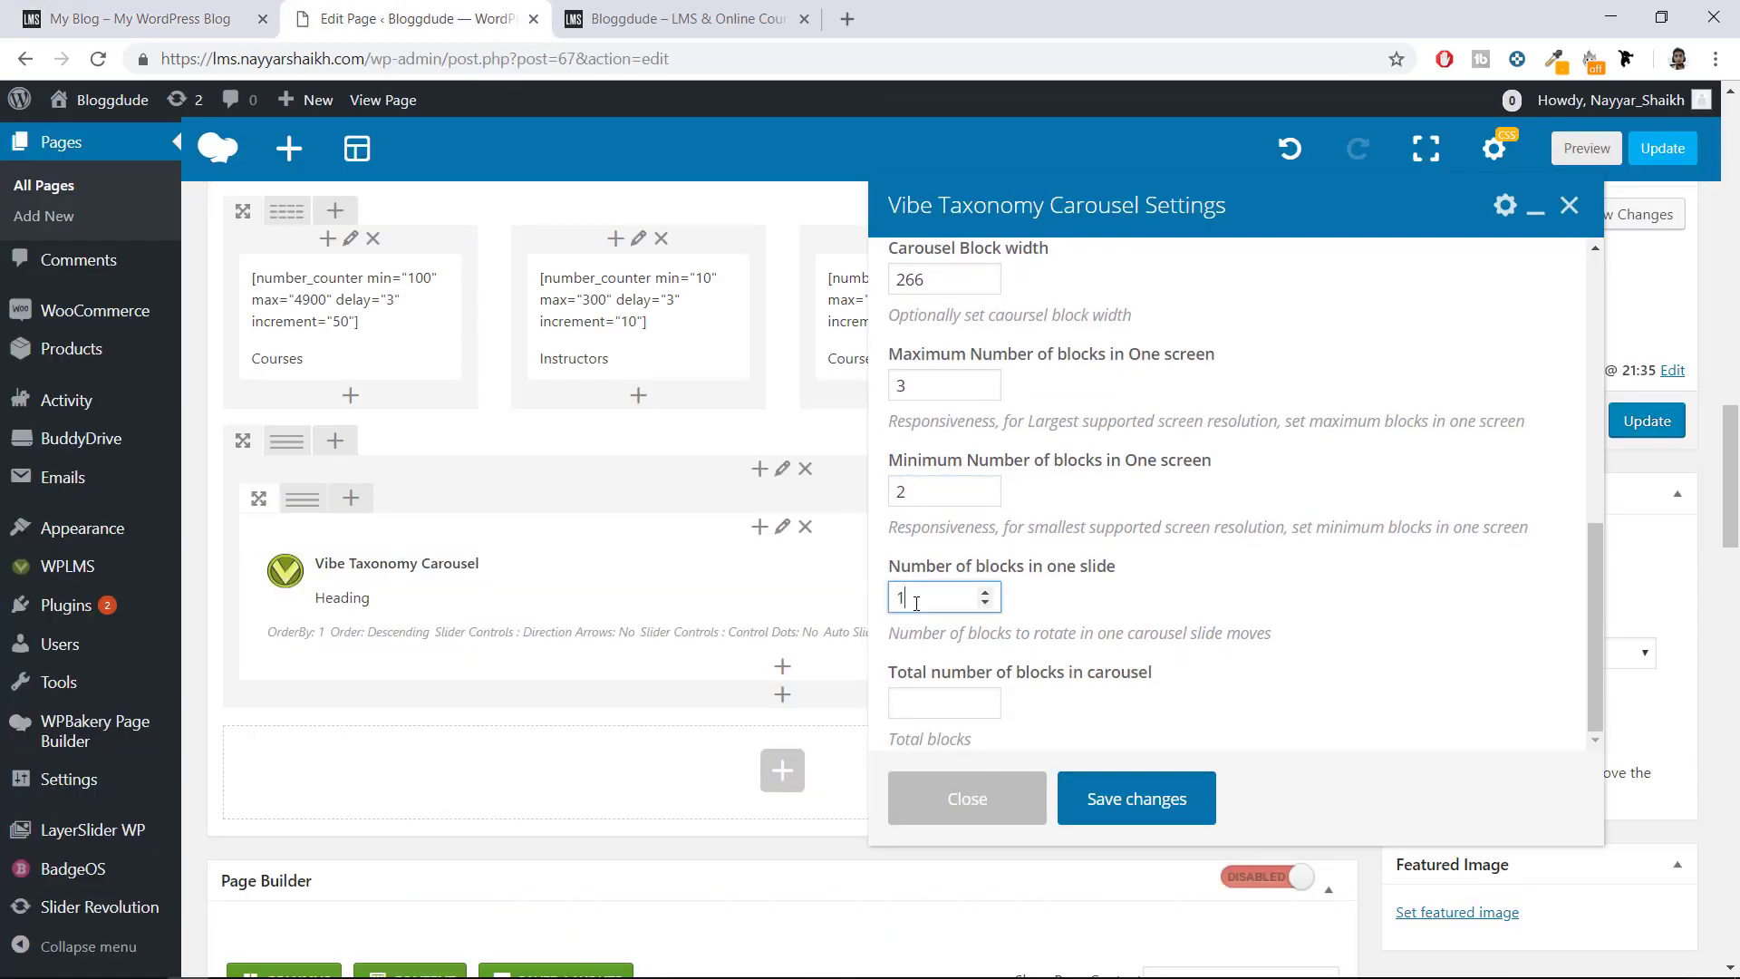
click(968, 706)
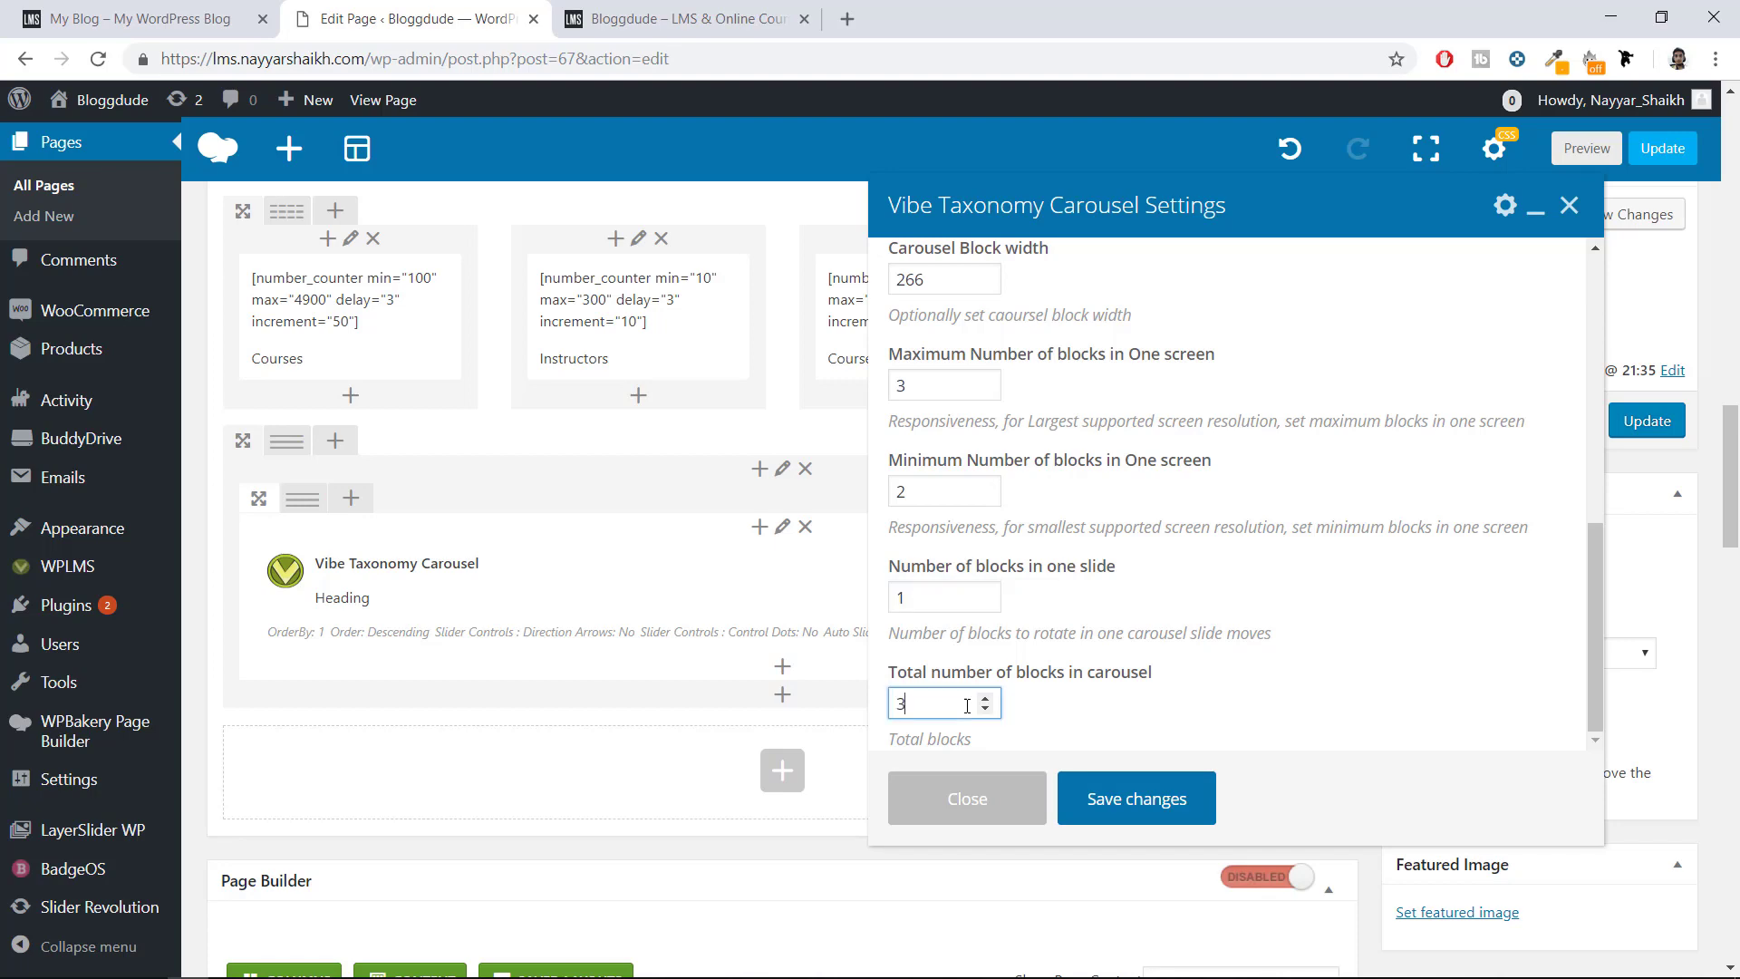
text(3)
click(1156, 799)
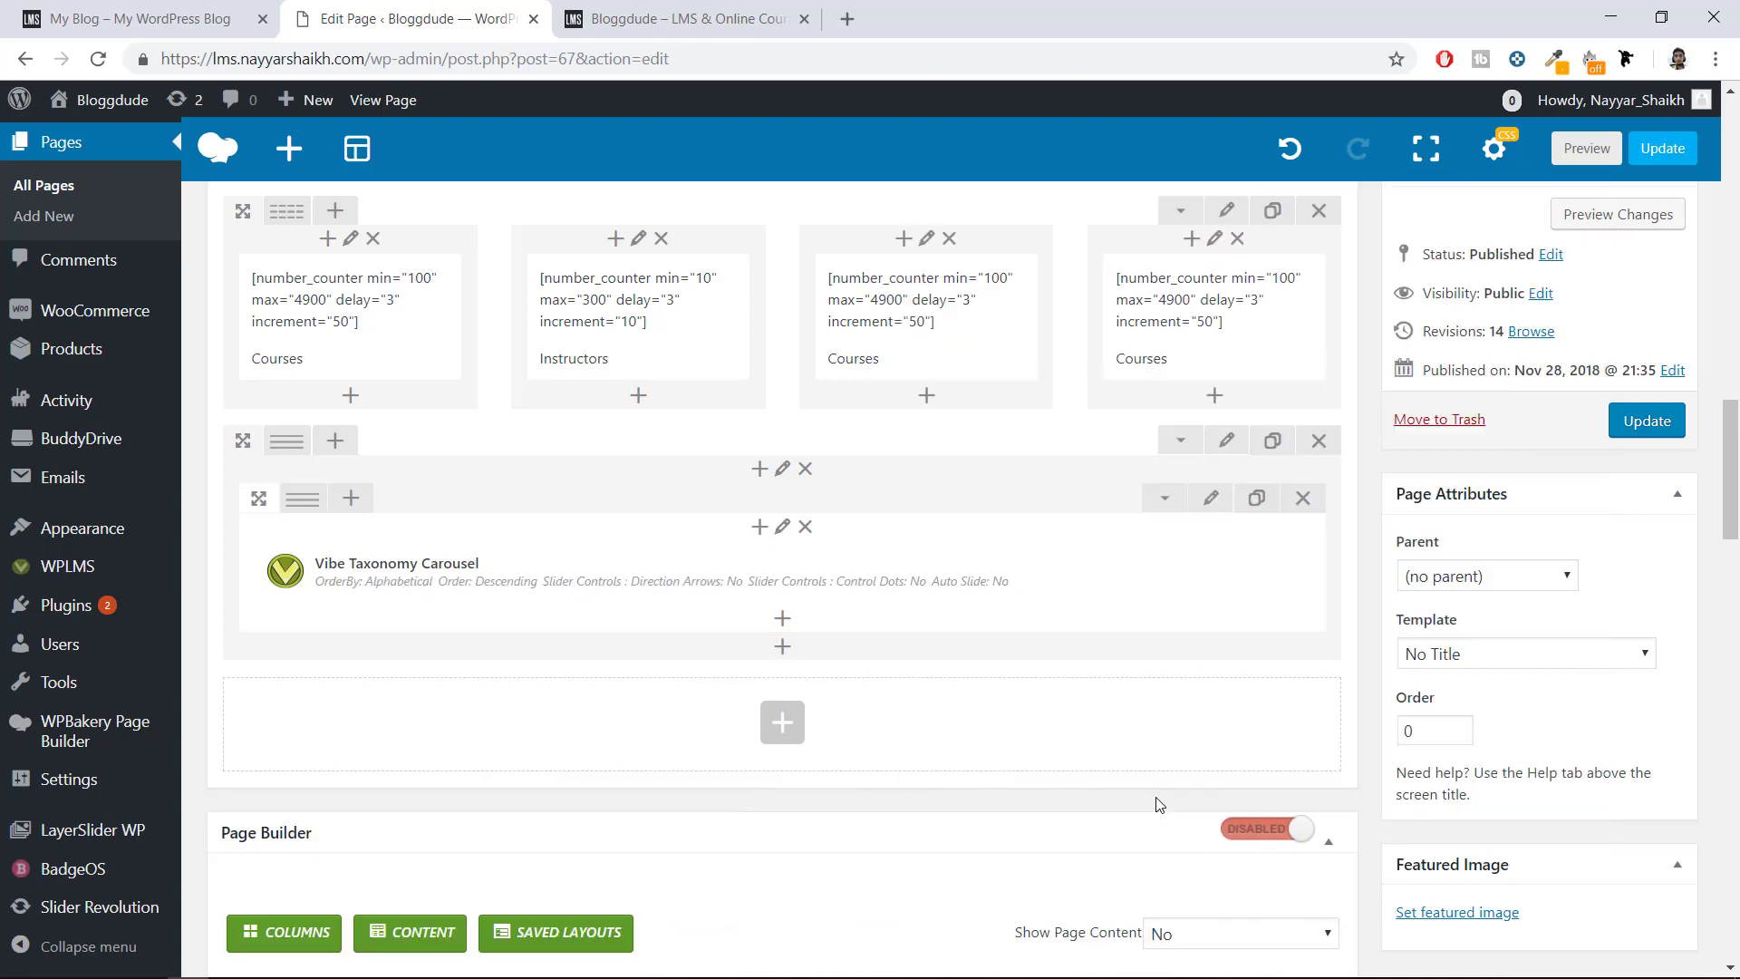
- Update the Home page and reload the live site to view the new category carousel
click(1645, 421)
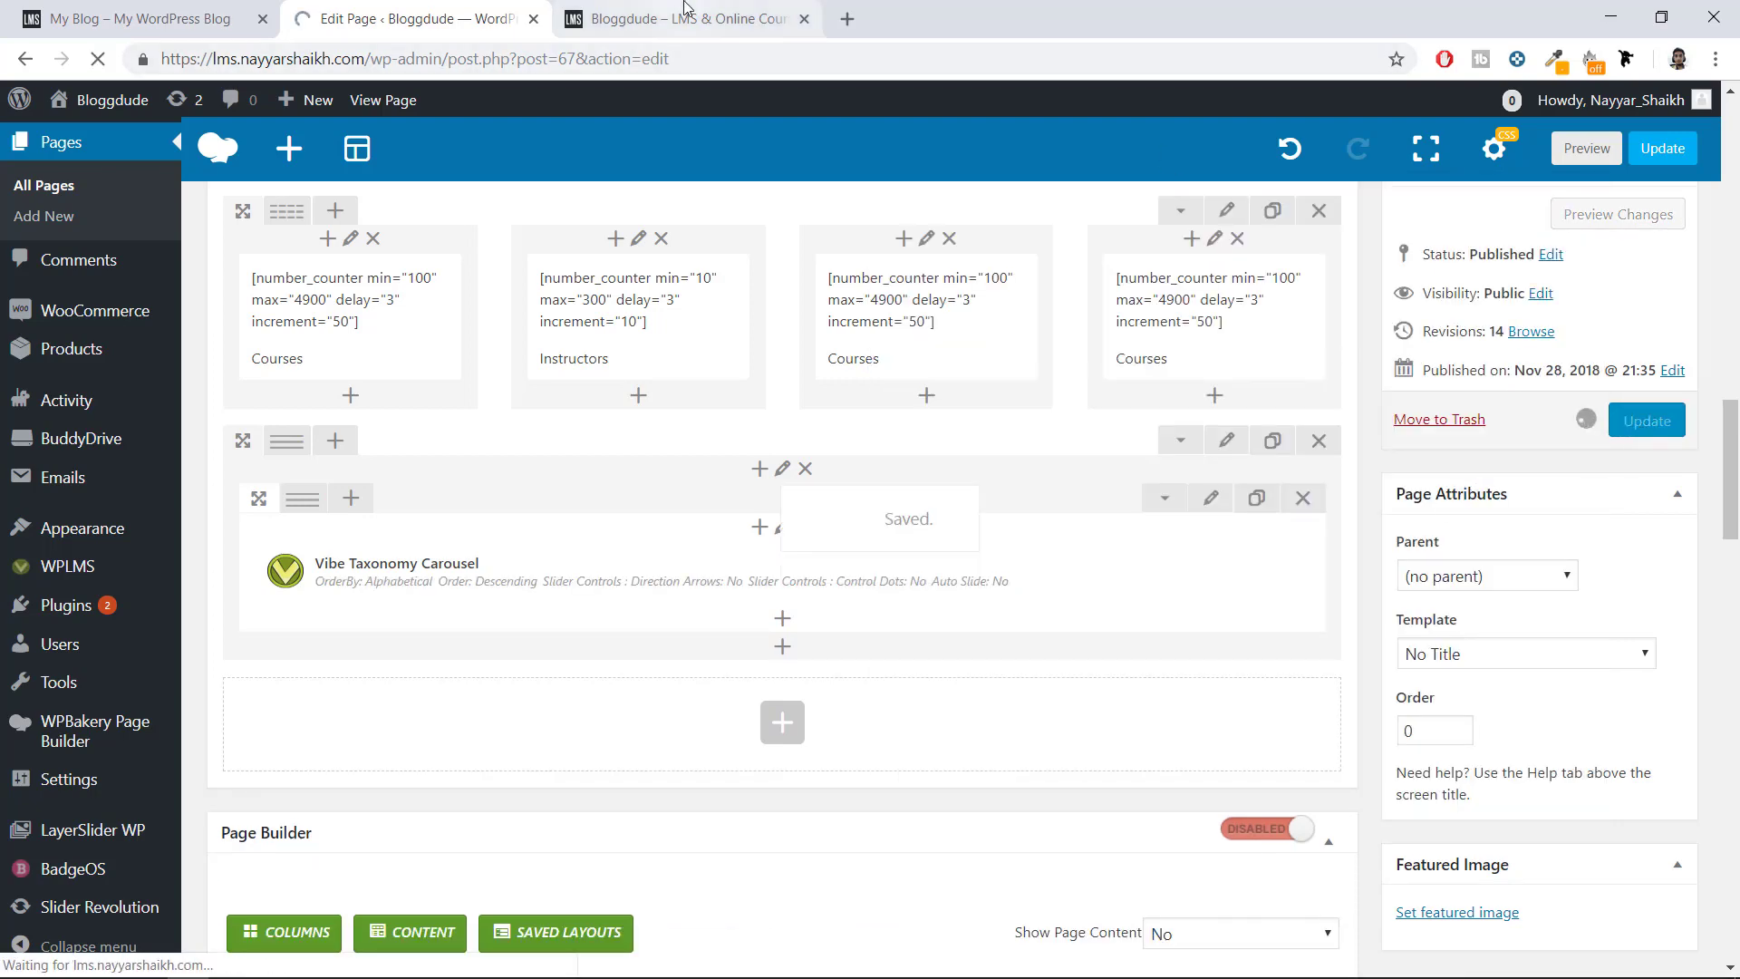
click(689, 18)
click(98, 58)
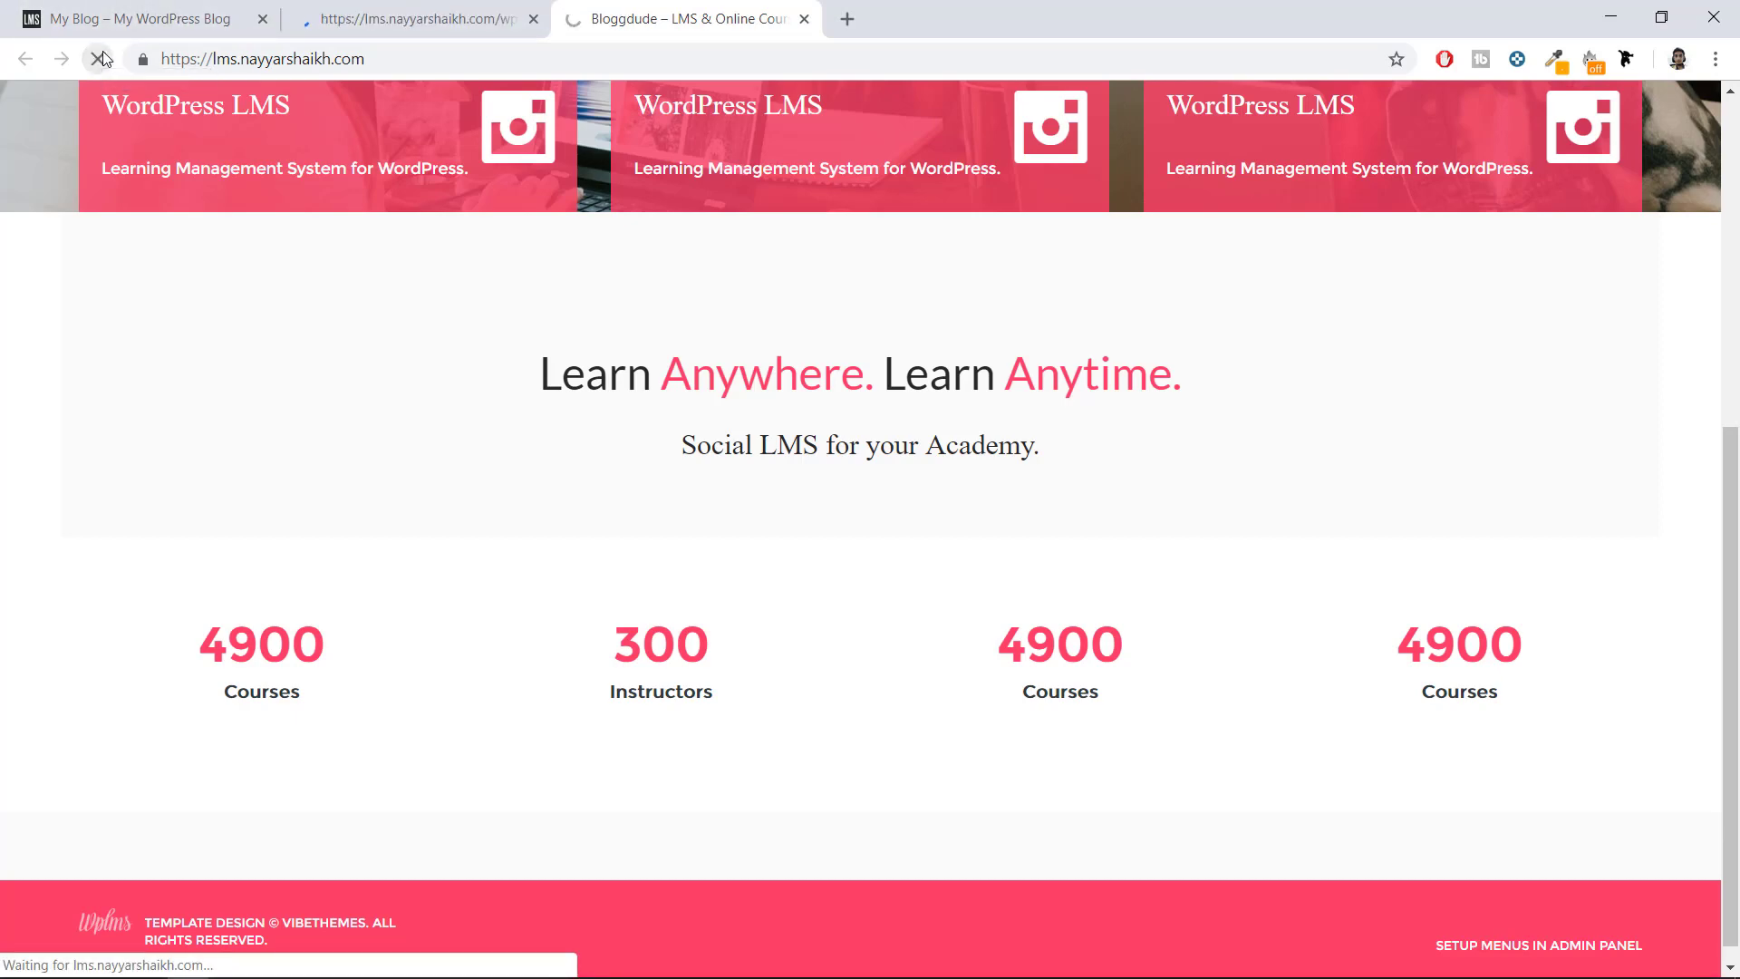
scroll(924, 362, down, 8)
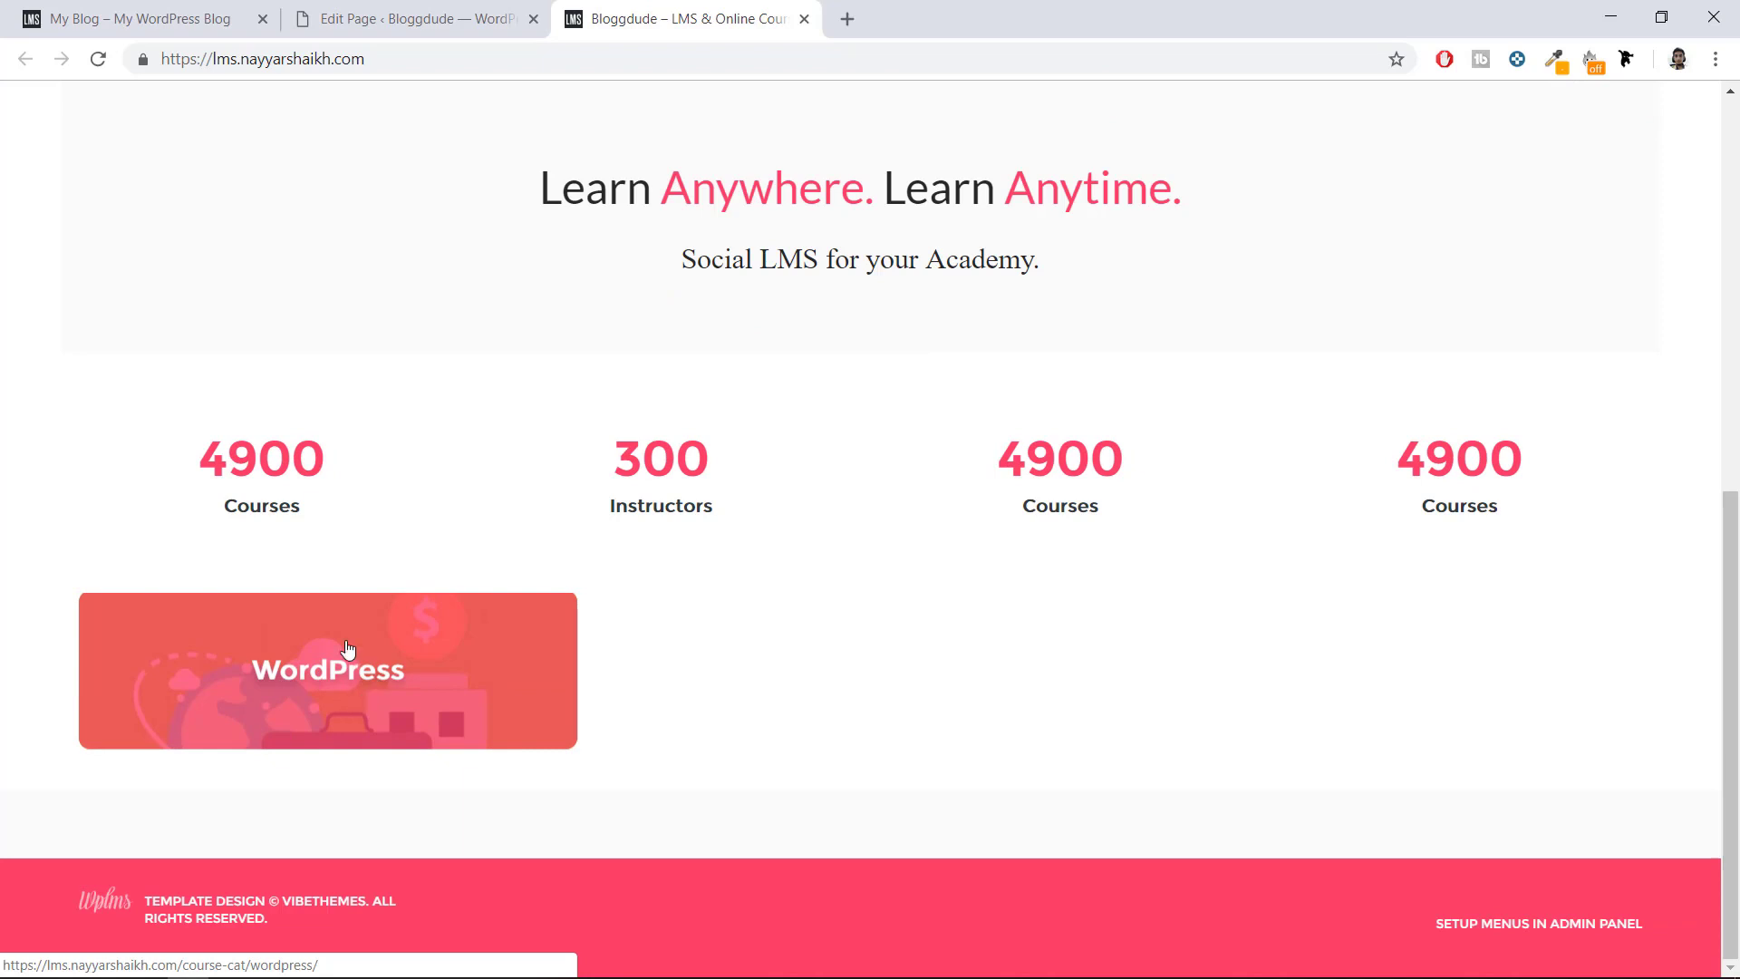
- Compare the live category block with the demo site's category blocks
click(422, 19)
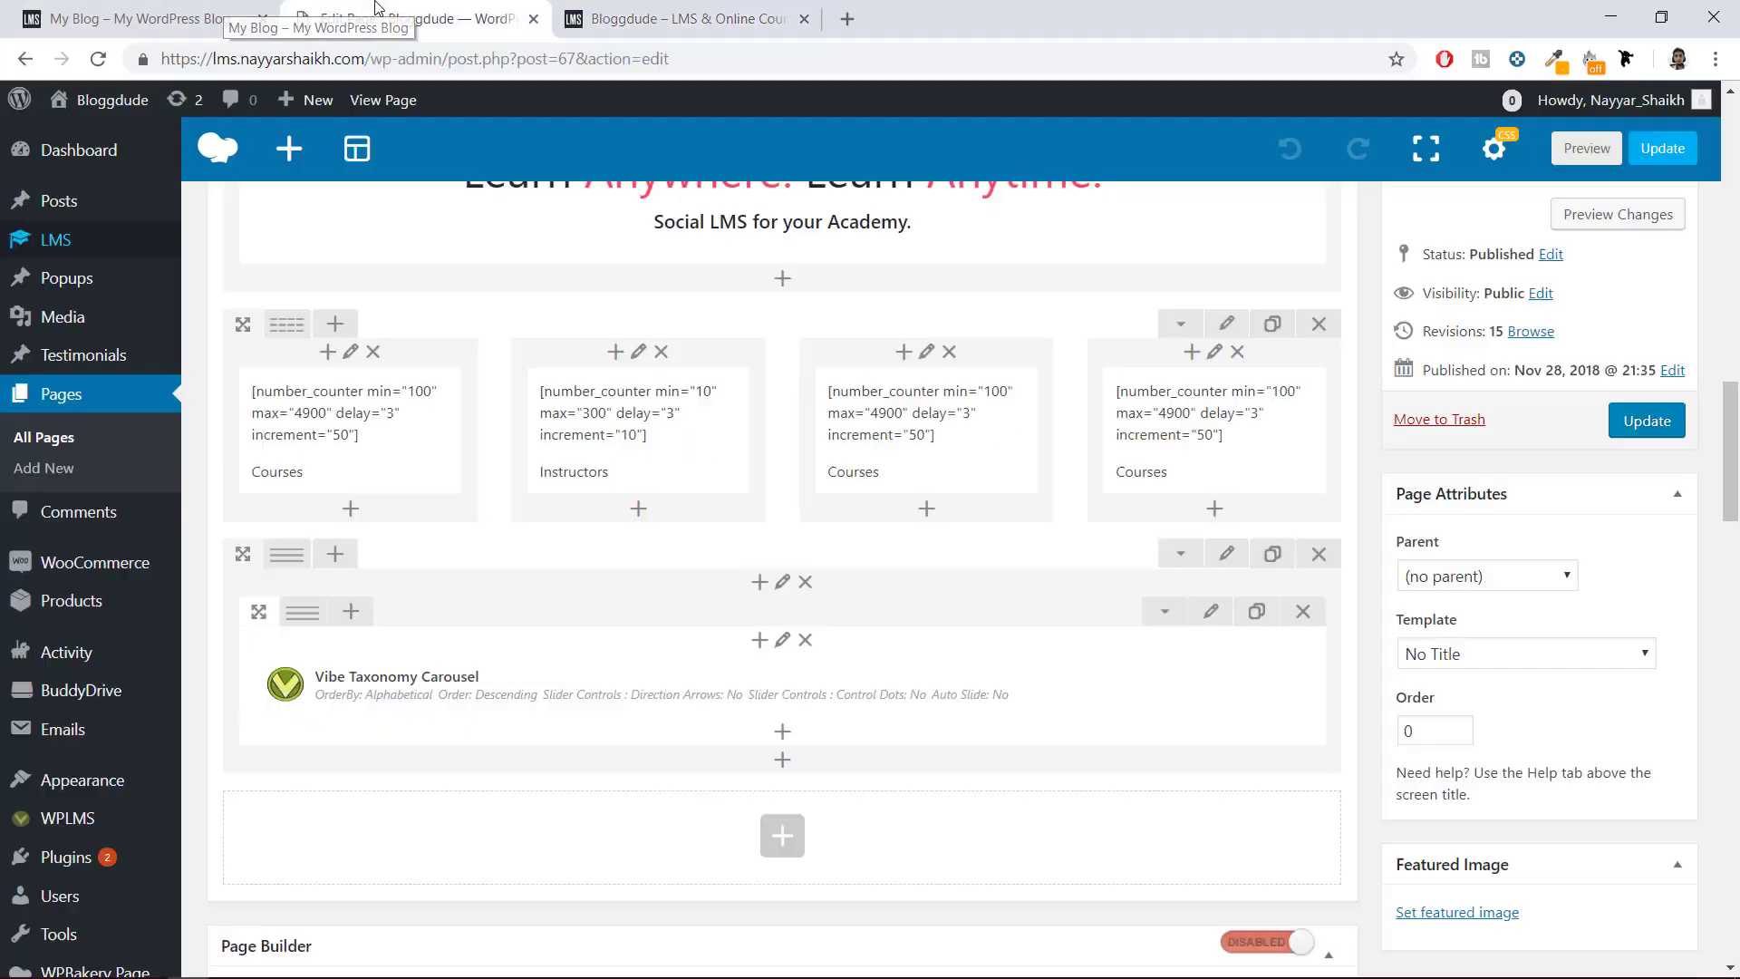
click(678, 11)
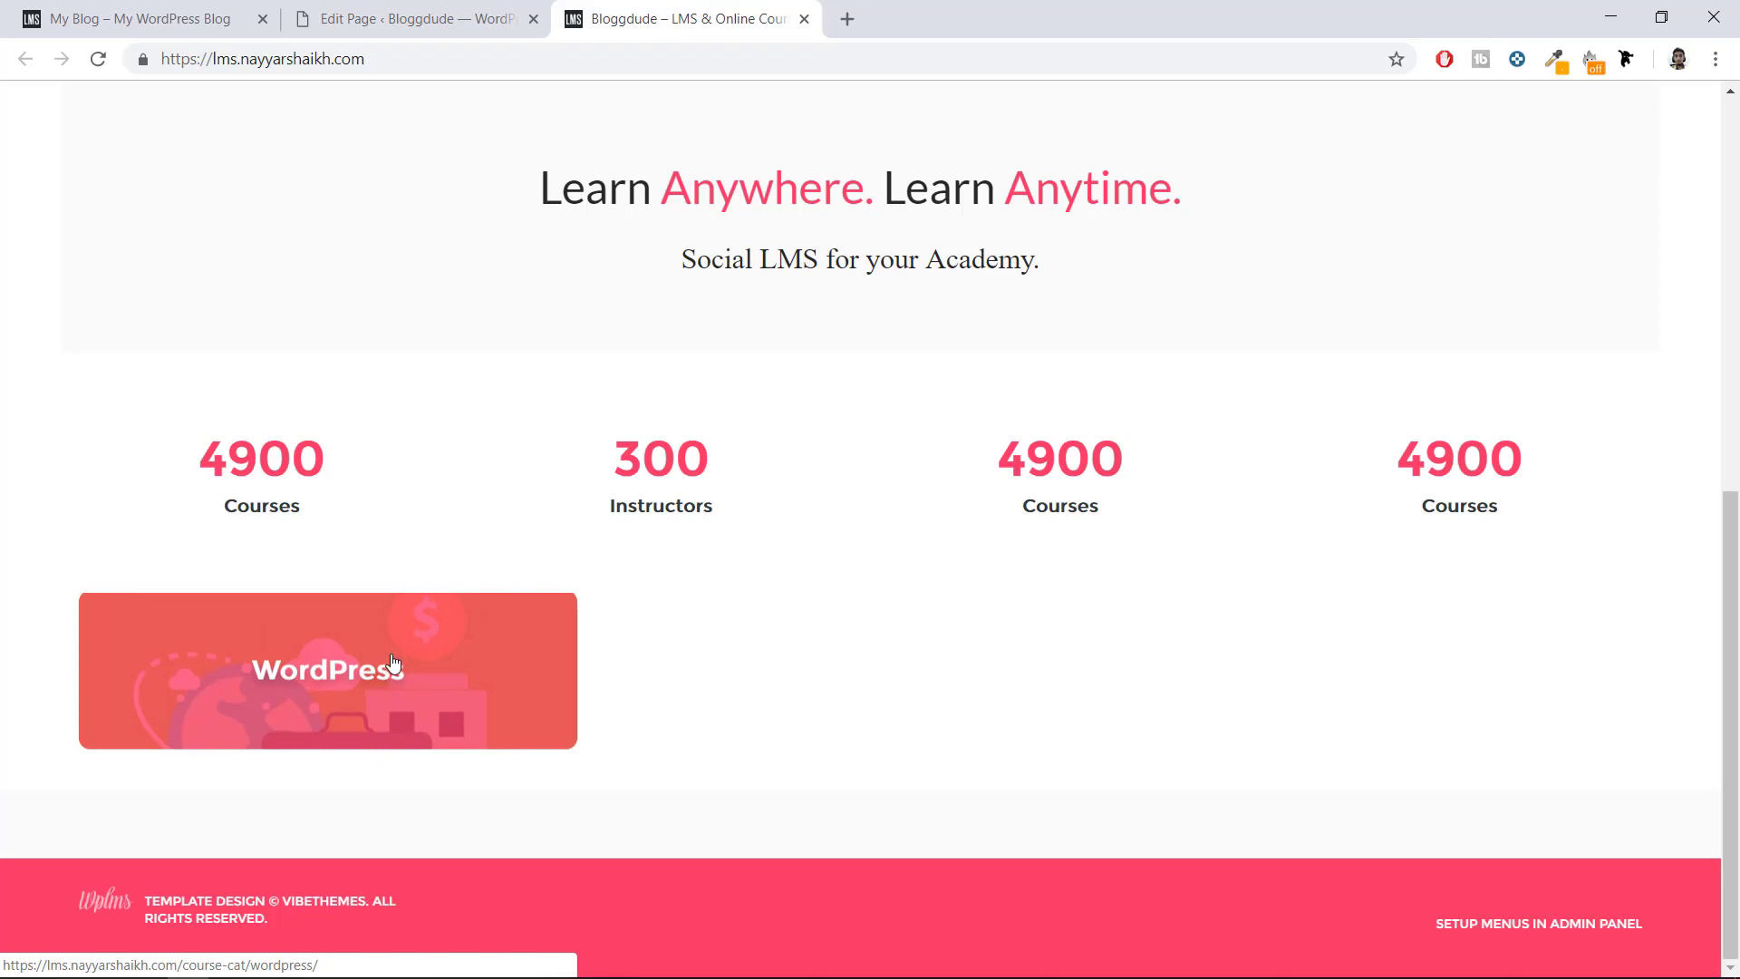
click(416, 18)
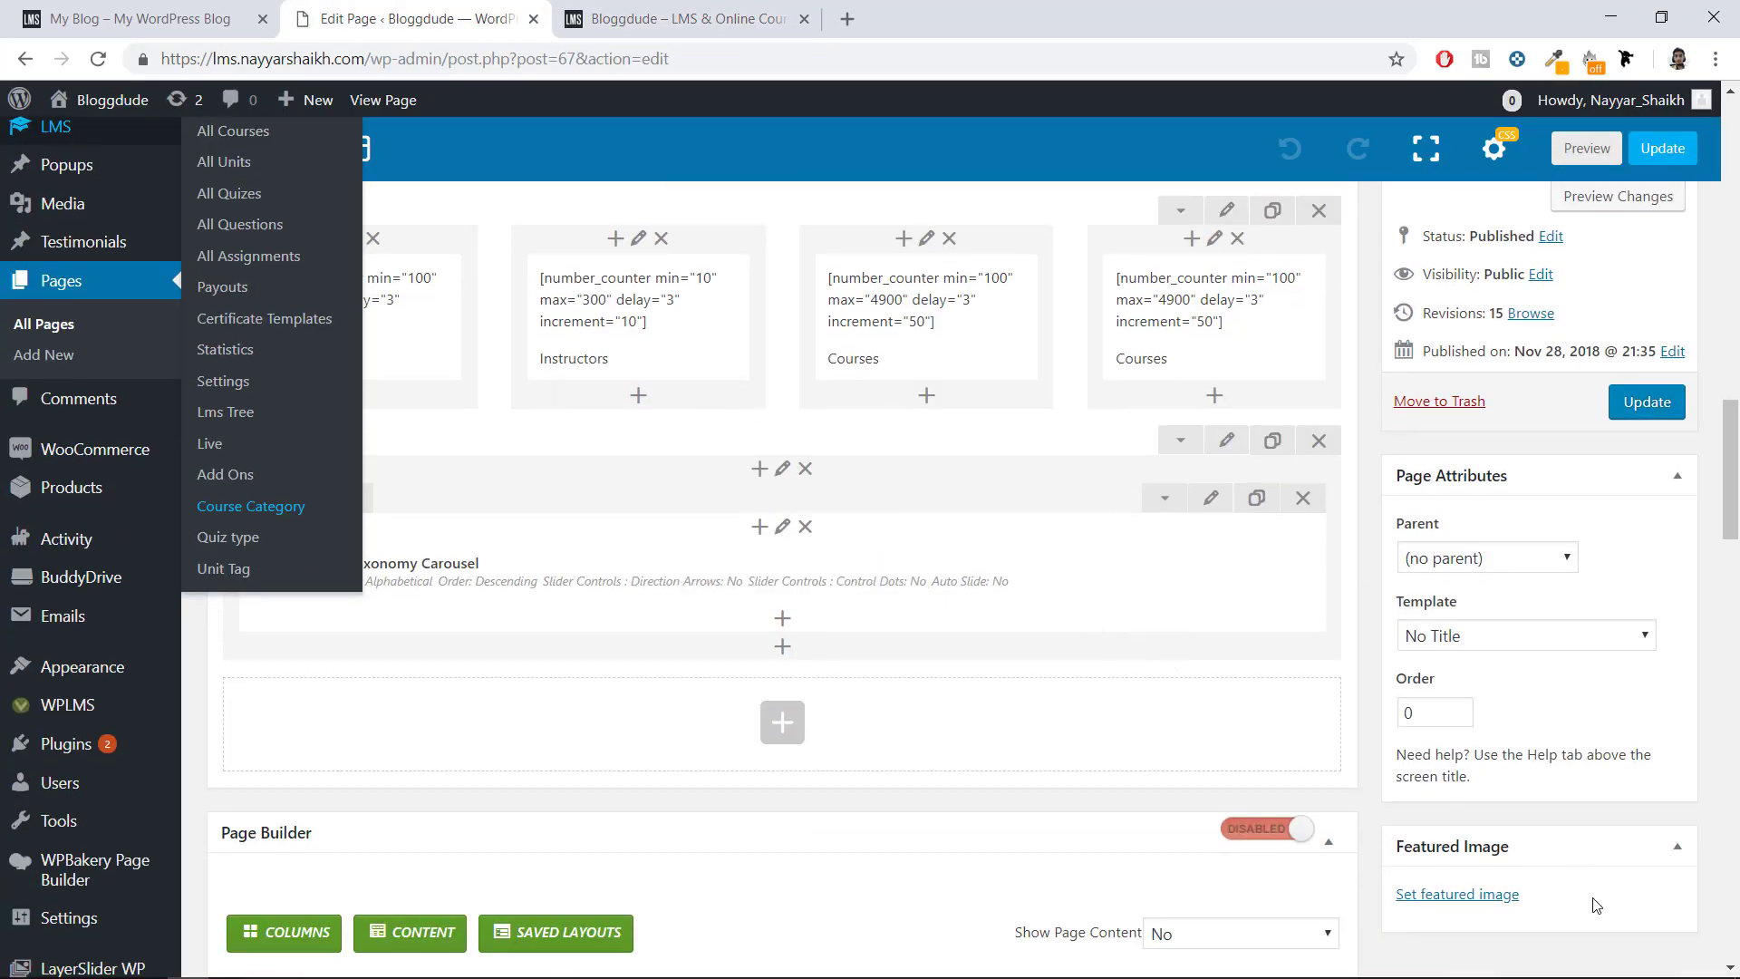
click(696, 25)
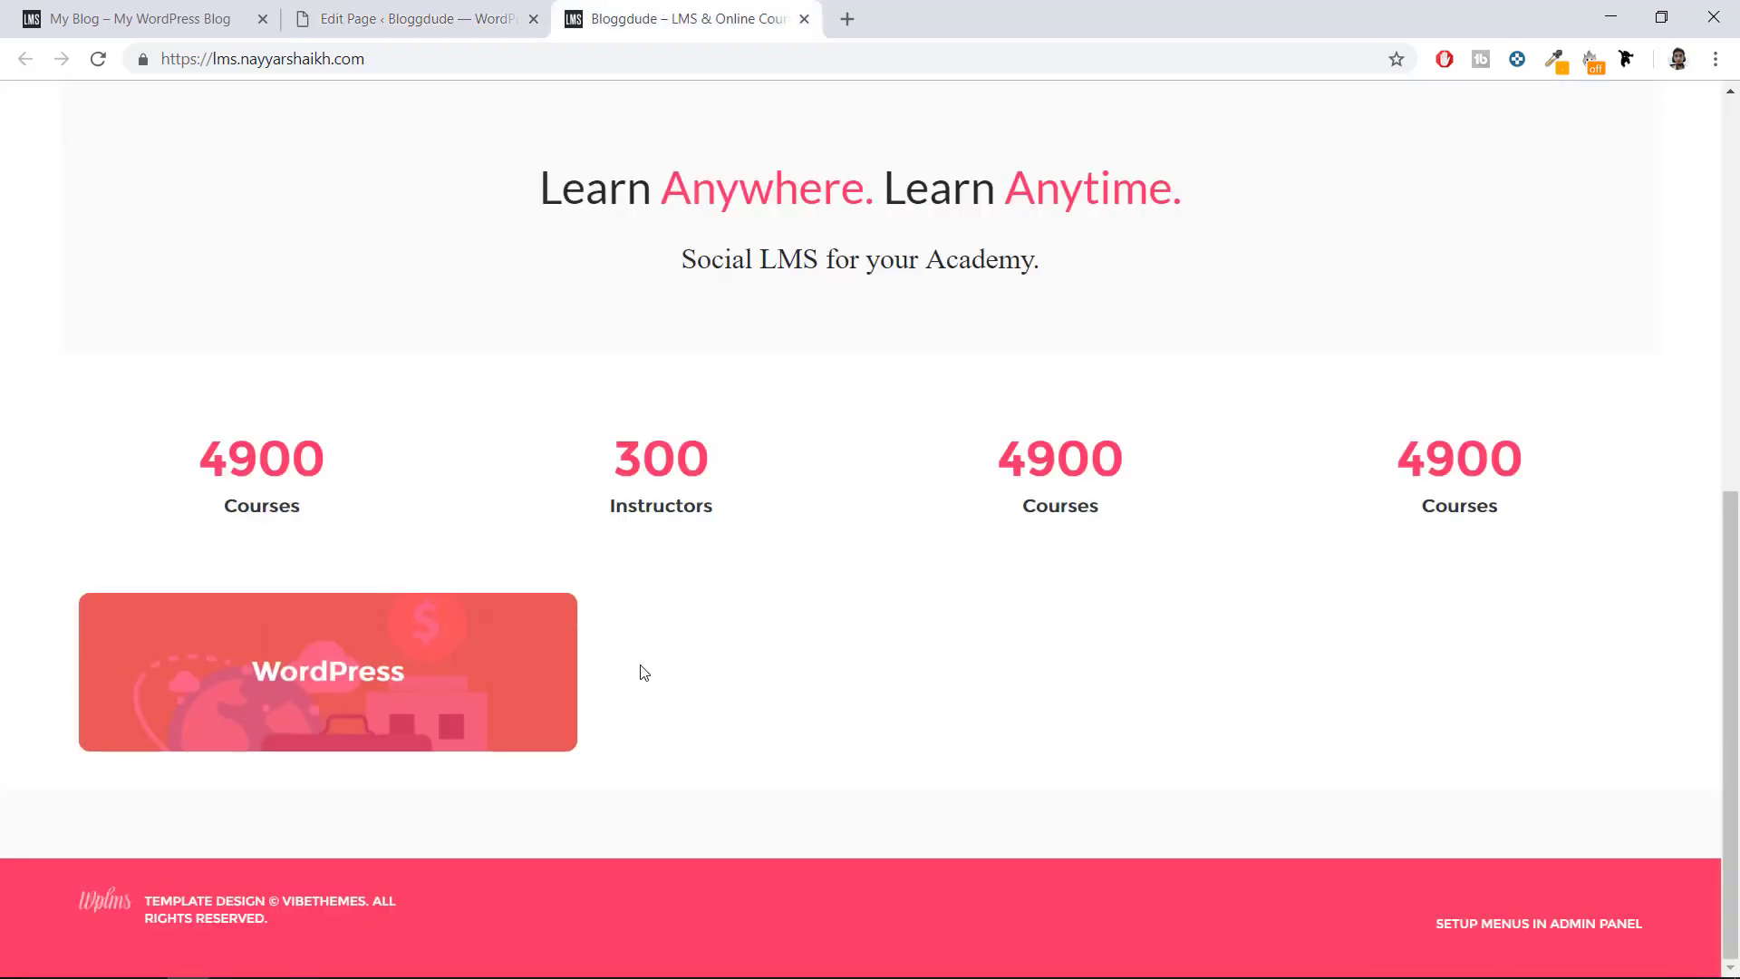
click(102, 20)
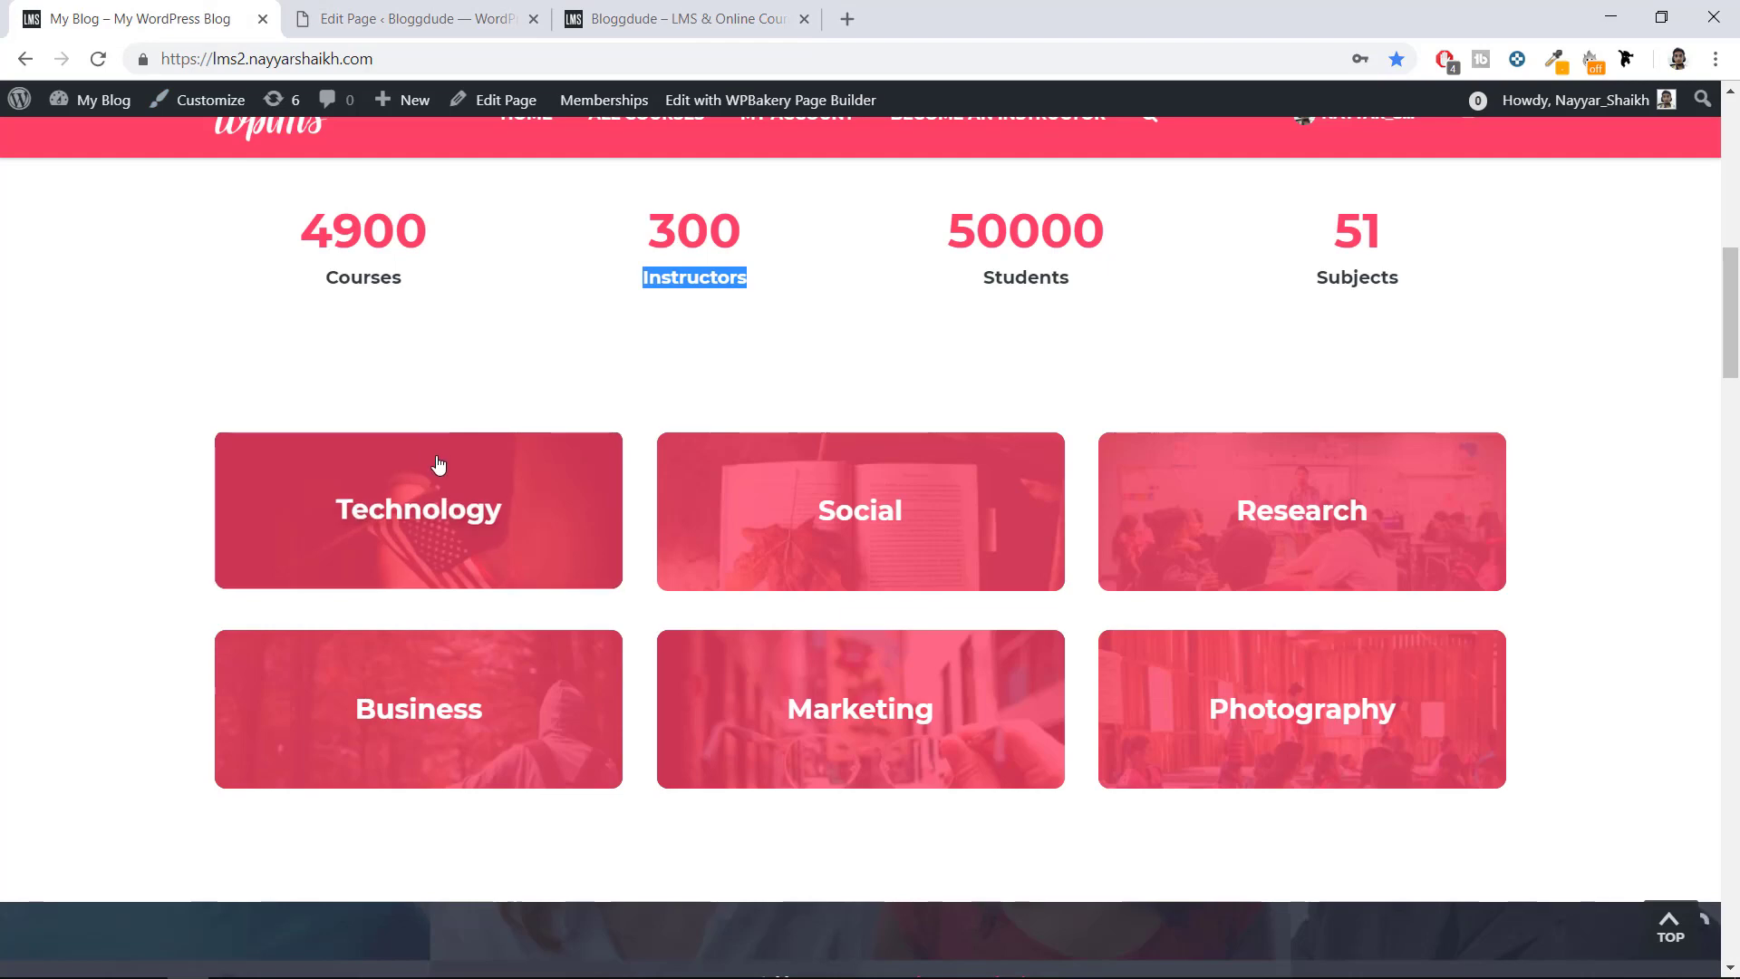
click(666, 15)
click(429, 10)
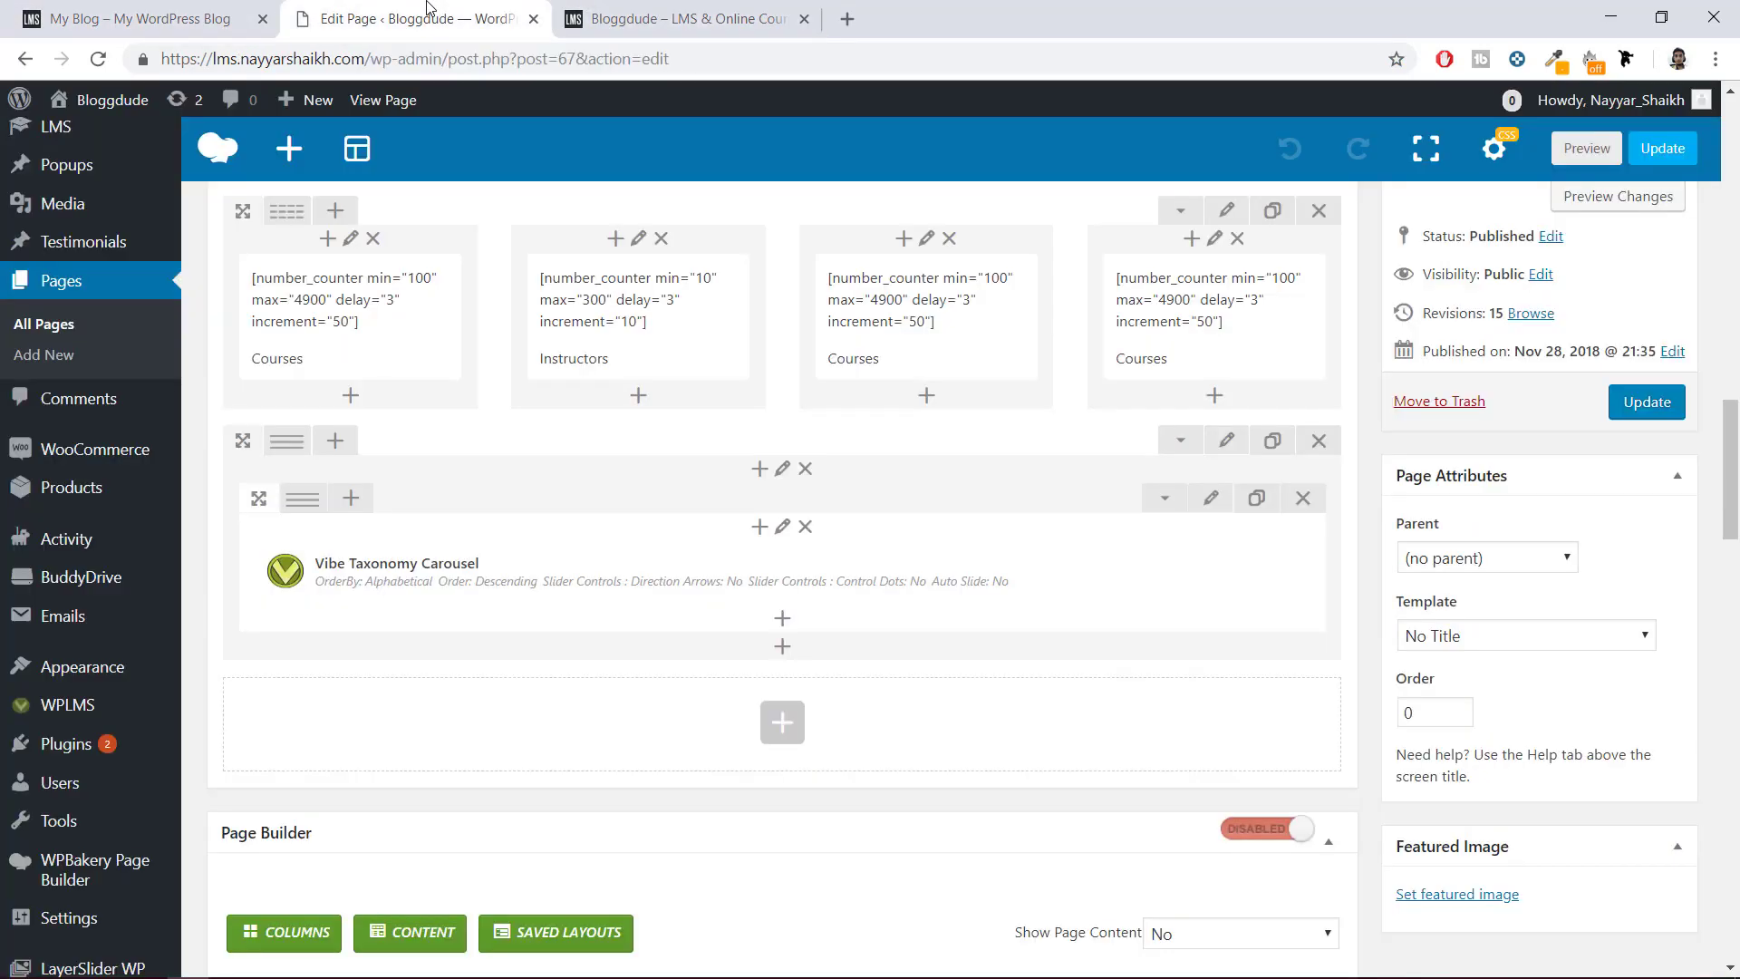
- Study the demo site's testimonials slider, then return to the page editor
click(136, 18)
scroll(1039, 490, down, 5)
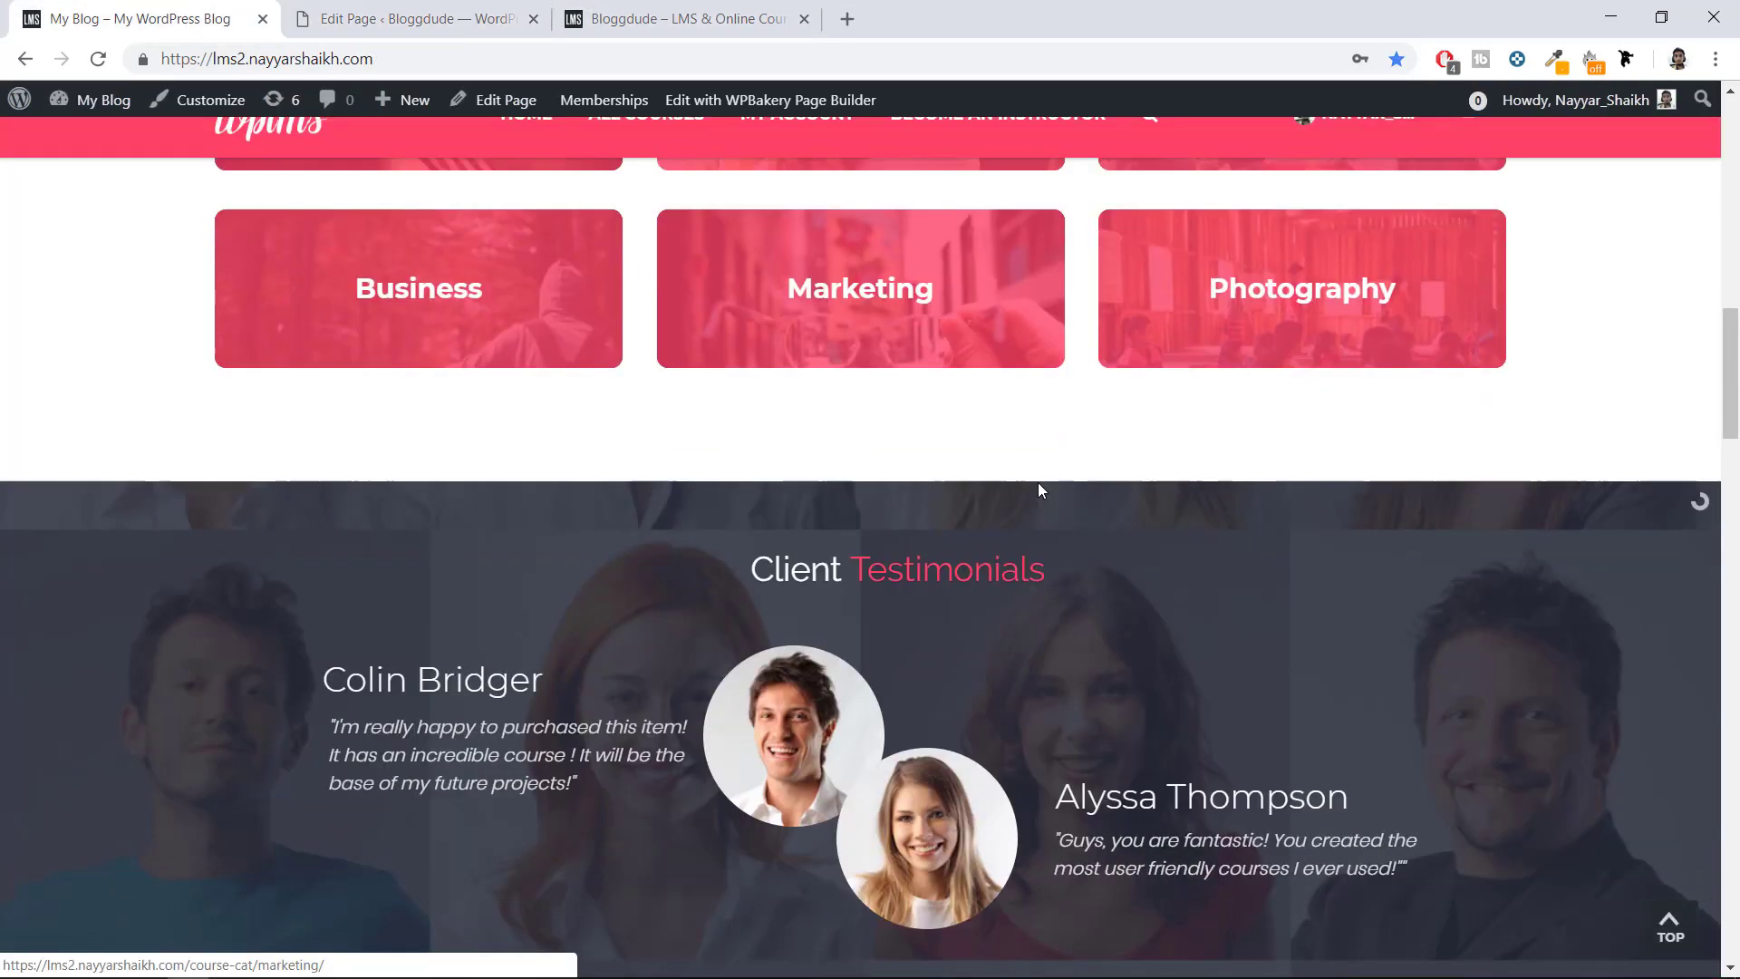
scroll(1039, 489, down, 2)
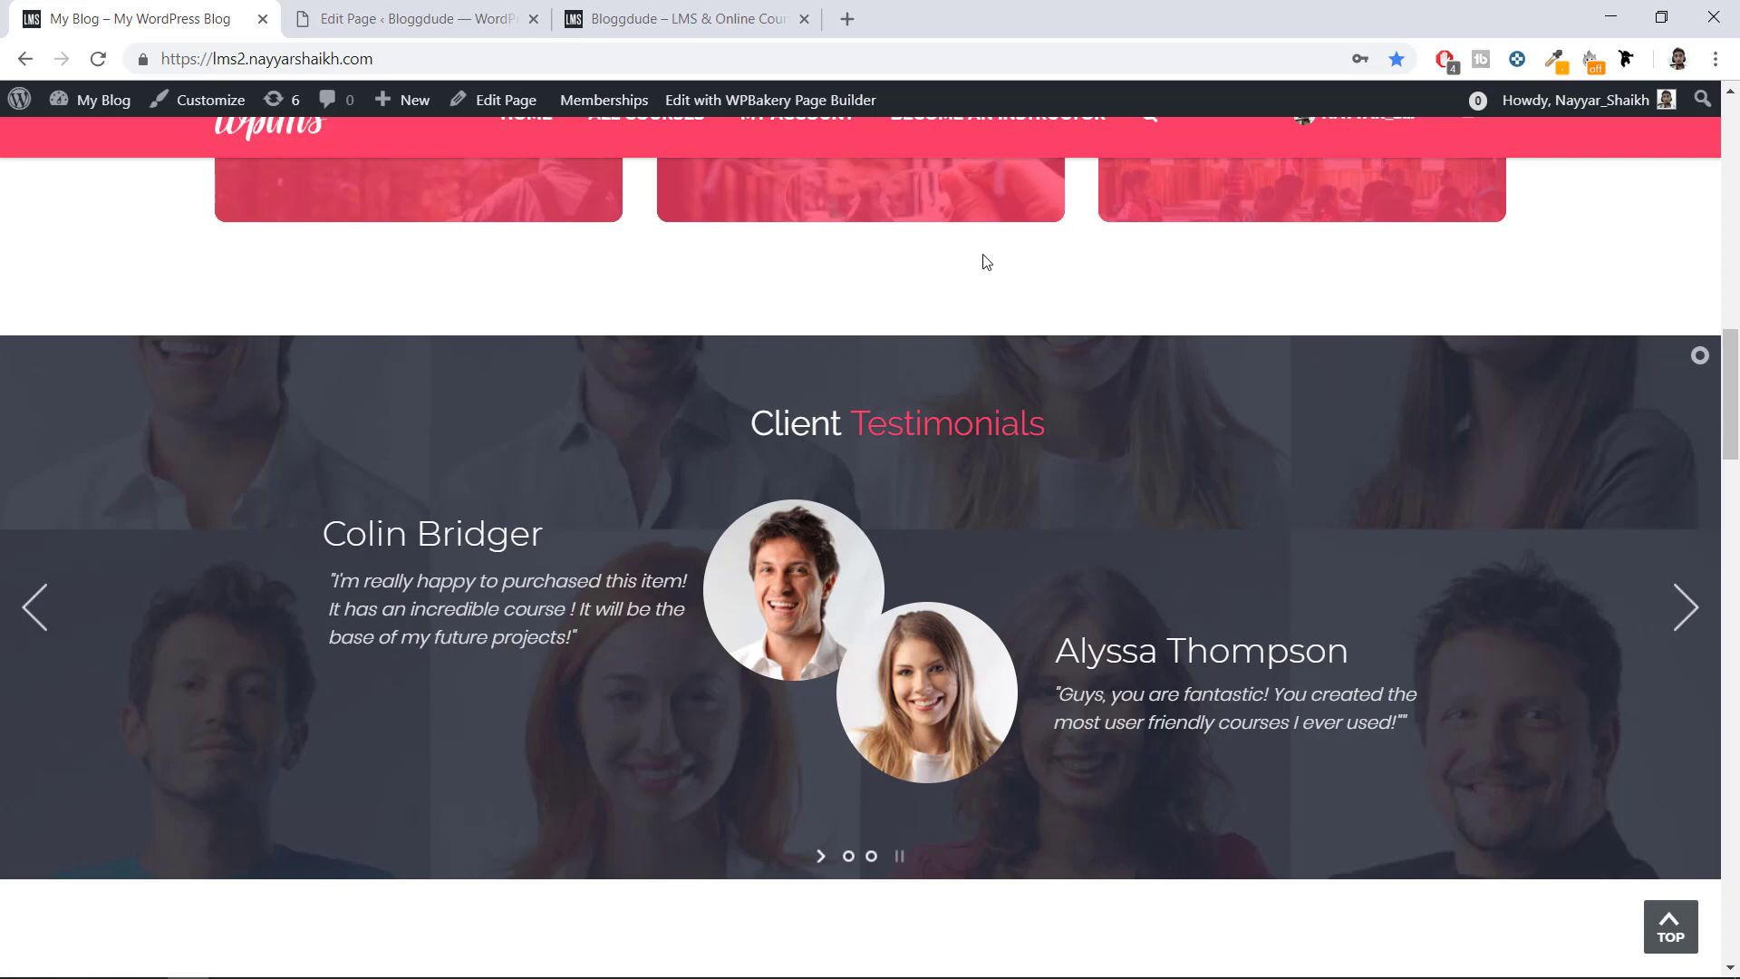
click(675, 13)
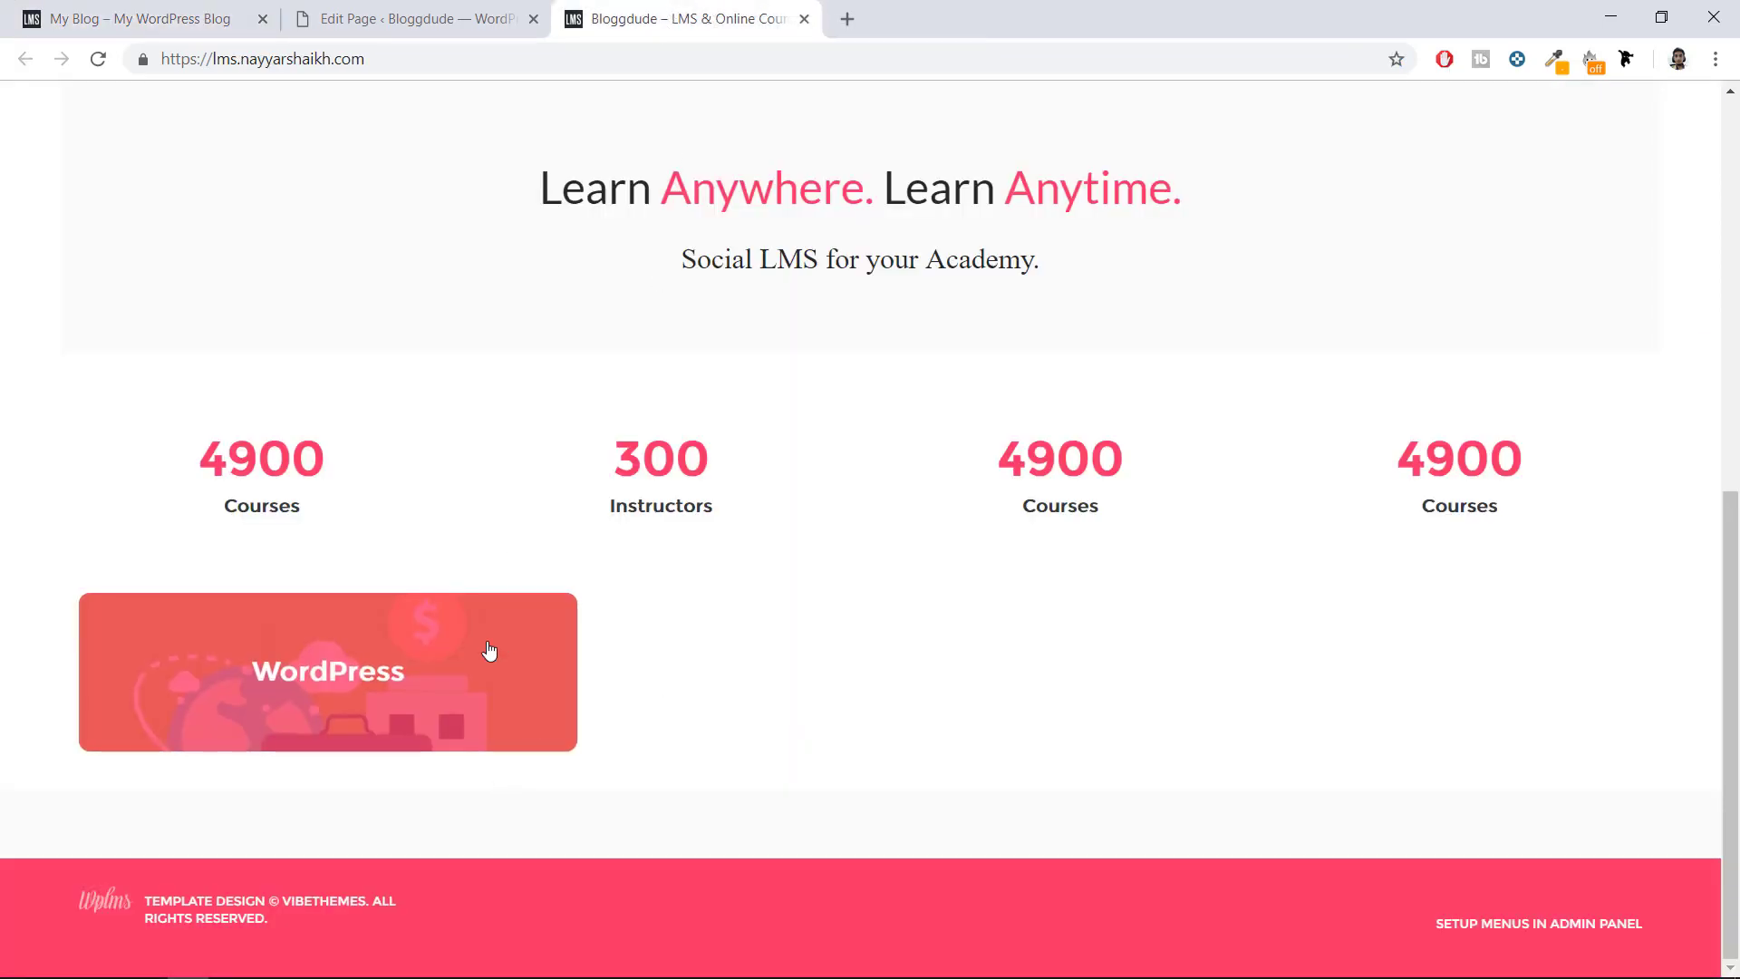
click(231, 9)
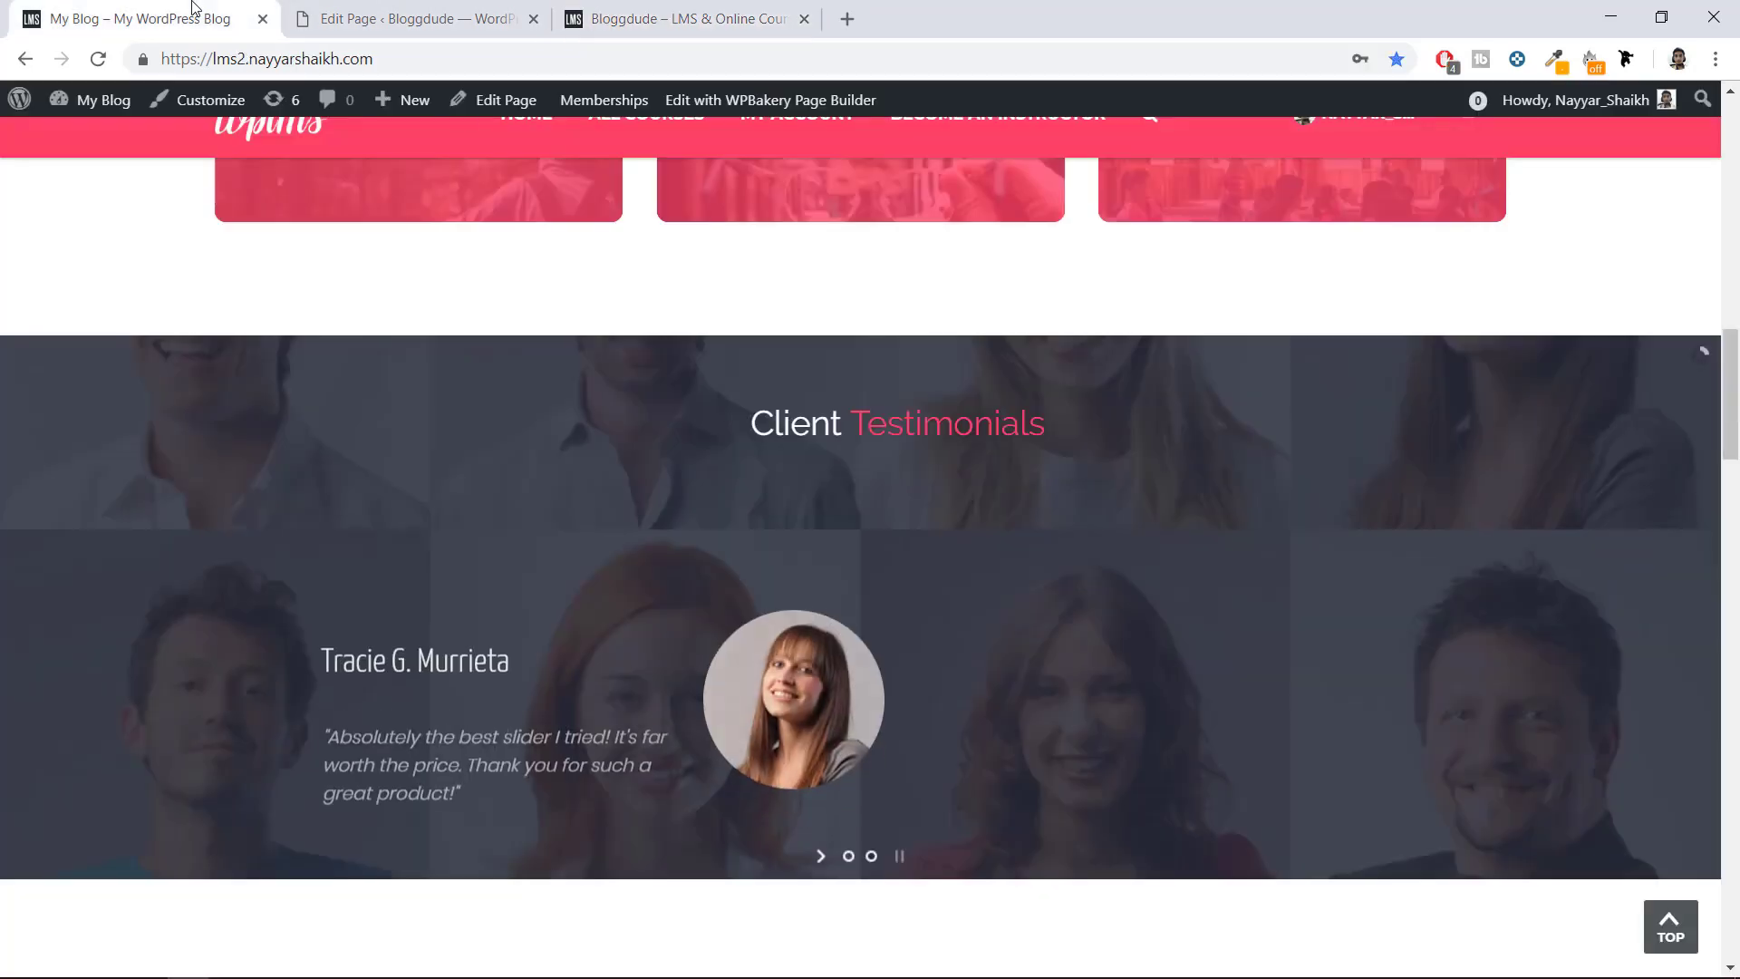
click(419, 11)
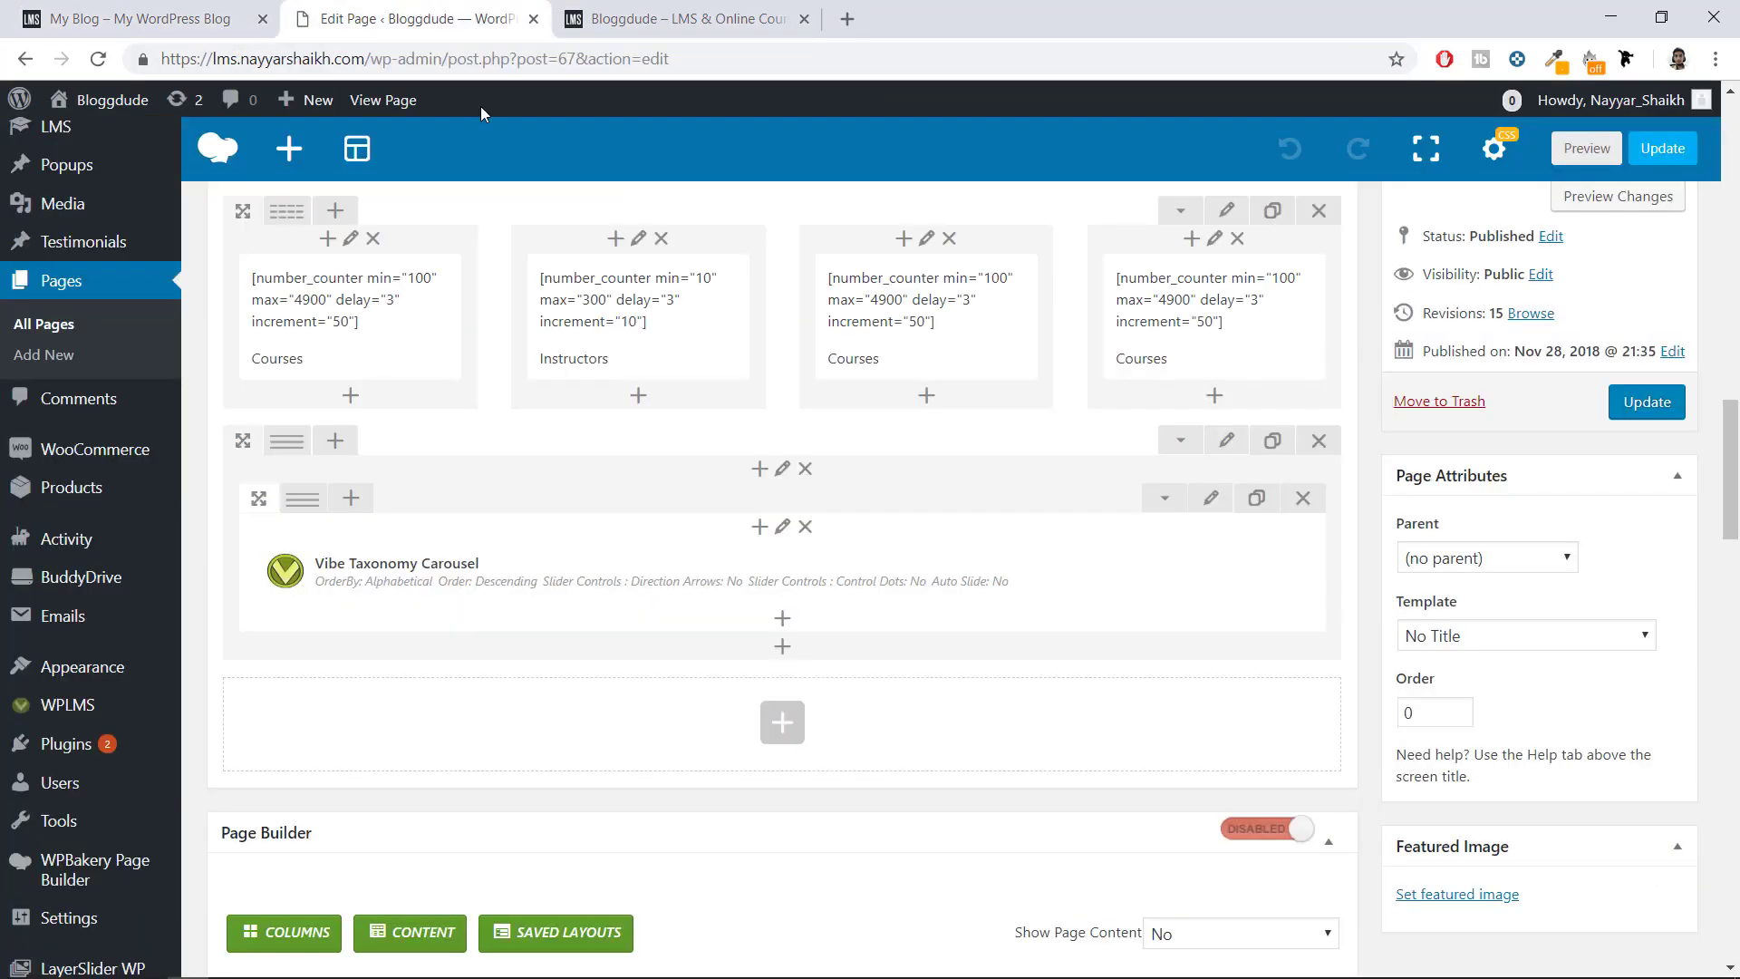
scroll(90, 562, down, 3)
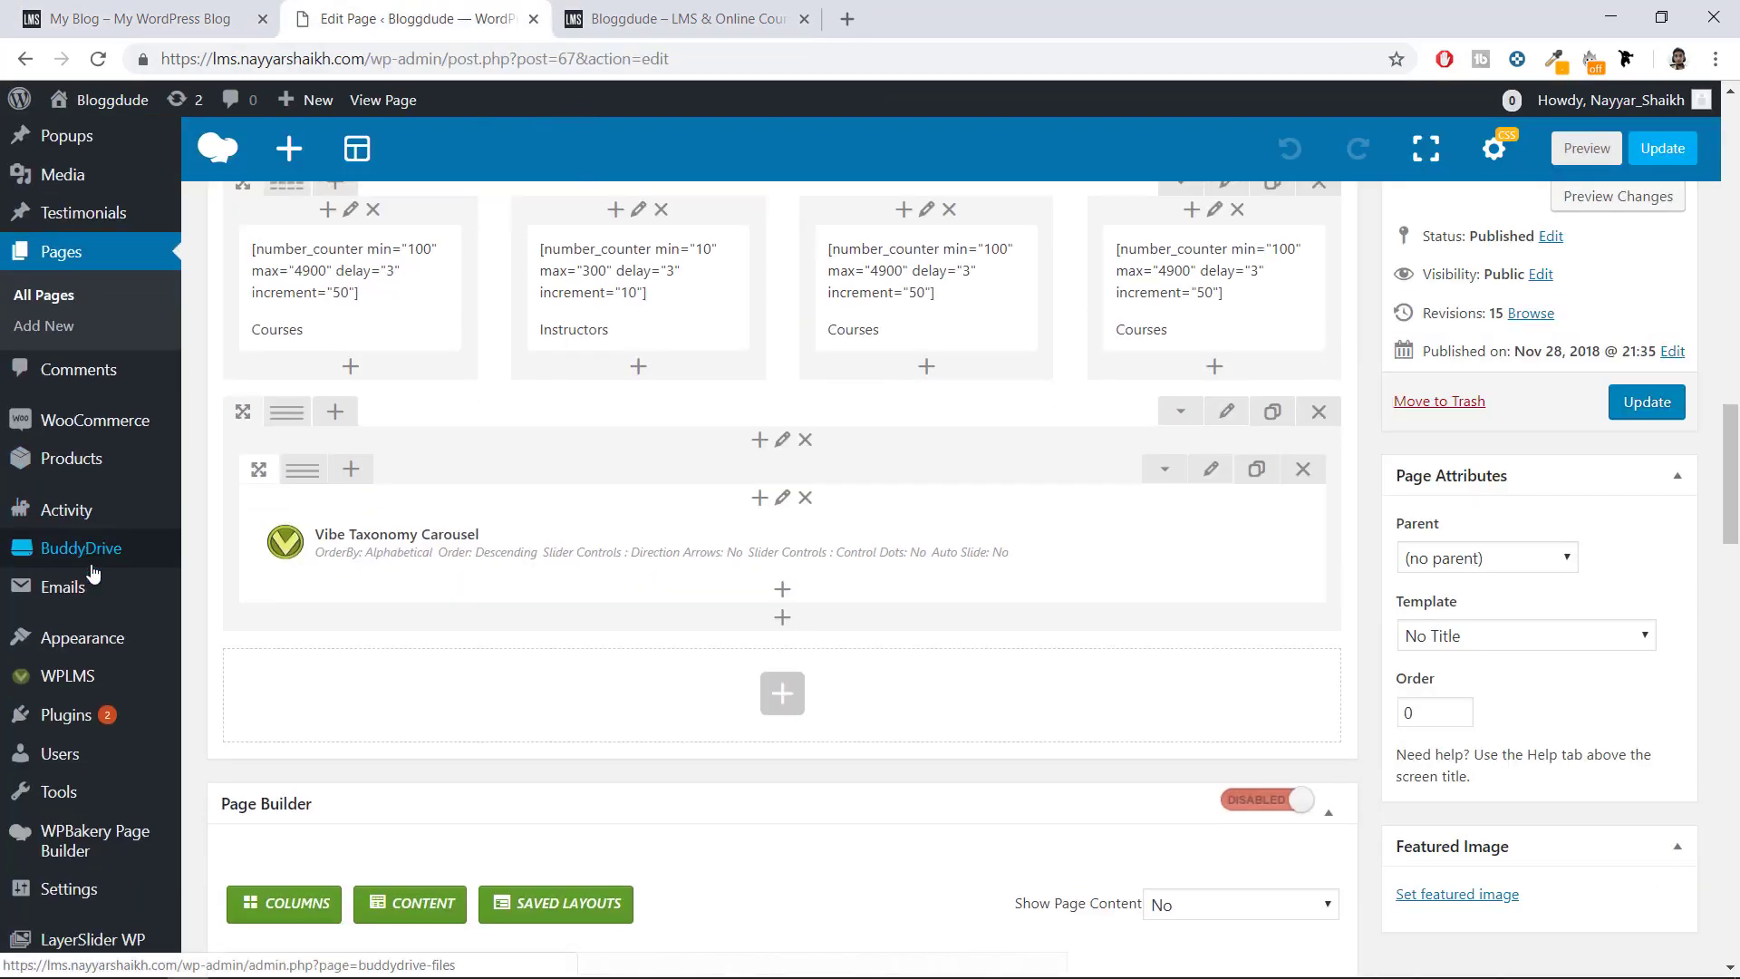
- Open the LayerSlider admin page in a new browser tab
scroll(92, 569, down, 3)
mouse_move(100, 833)
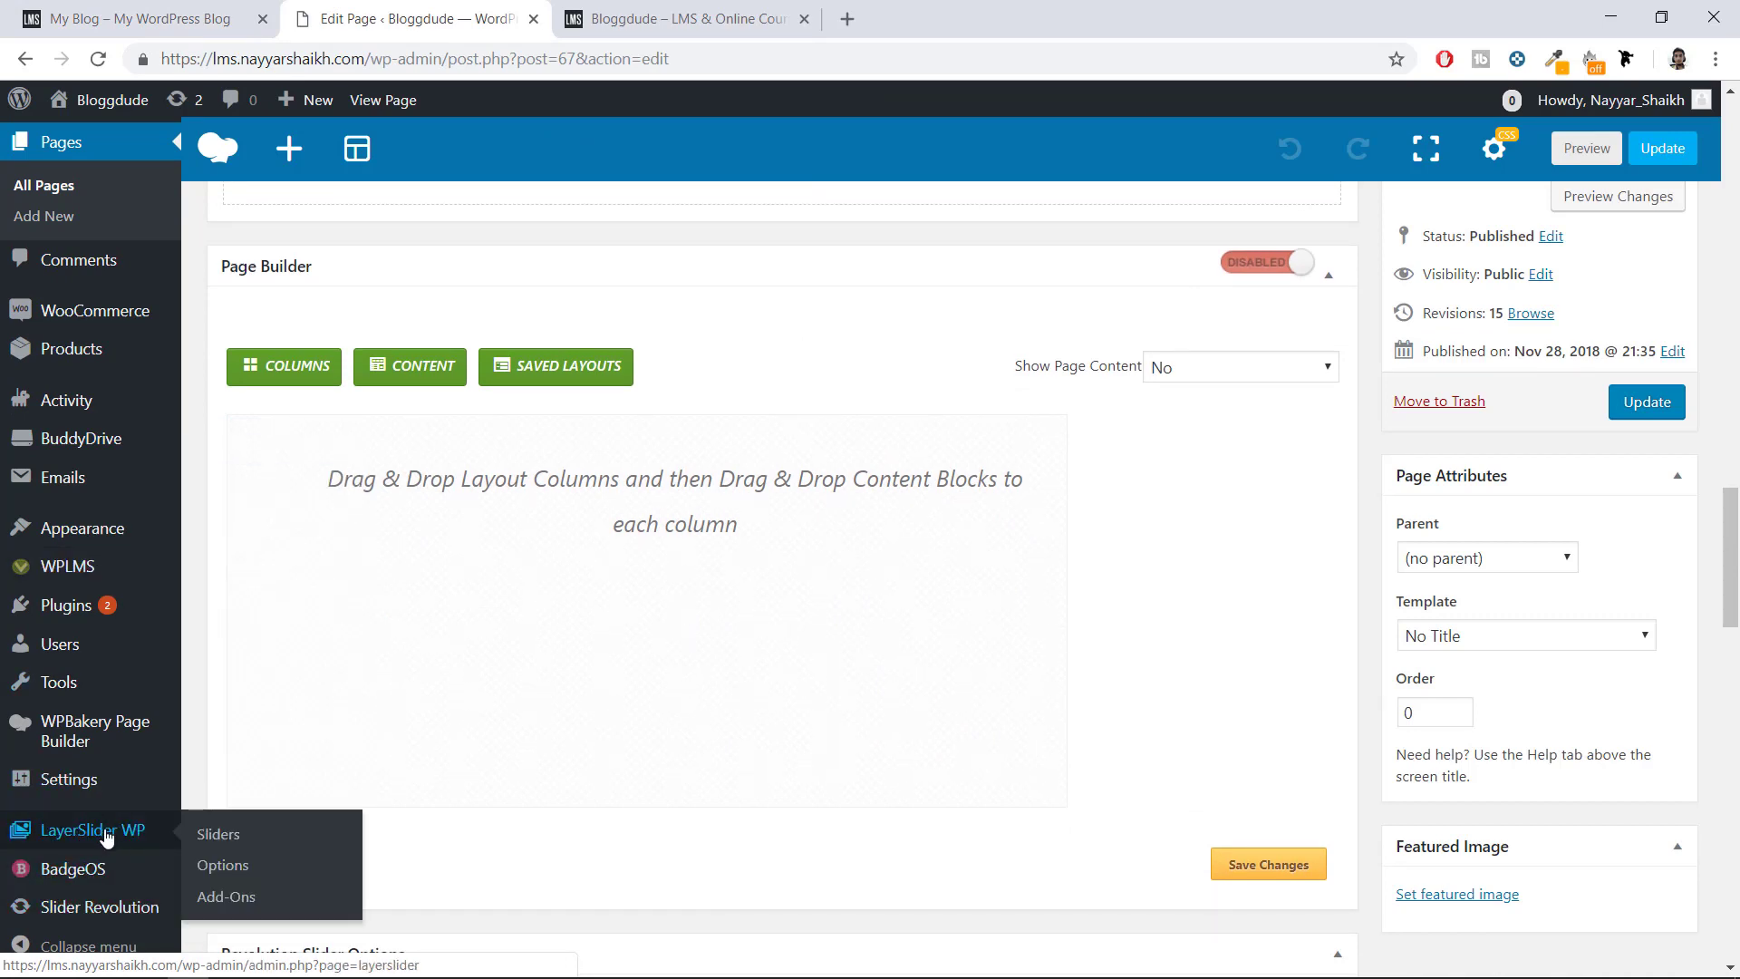
right_click(105, 832)
click(202, 629)
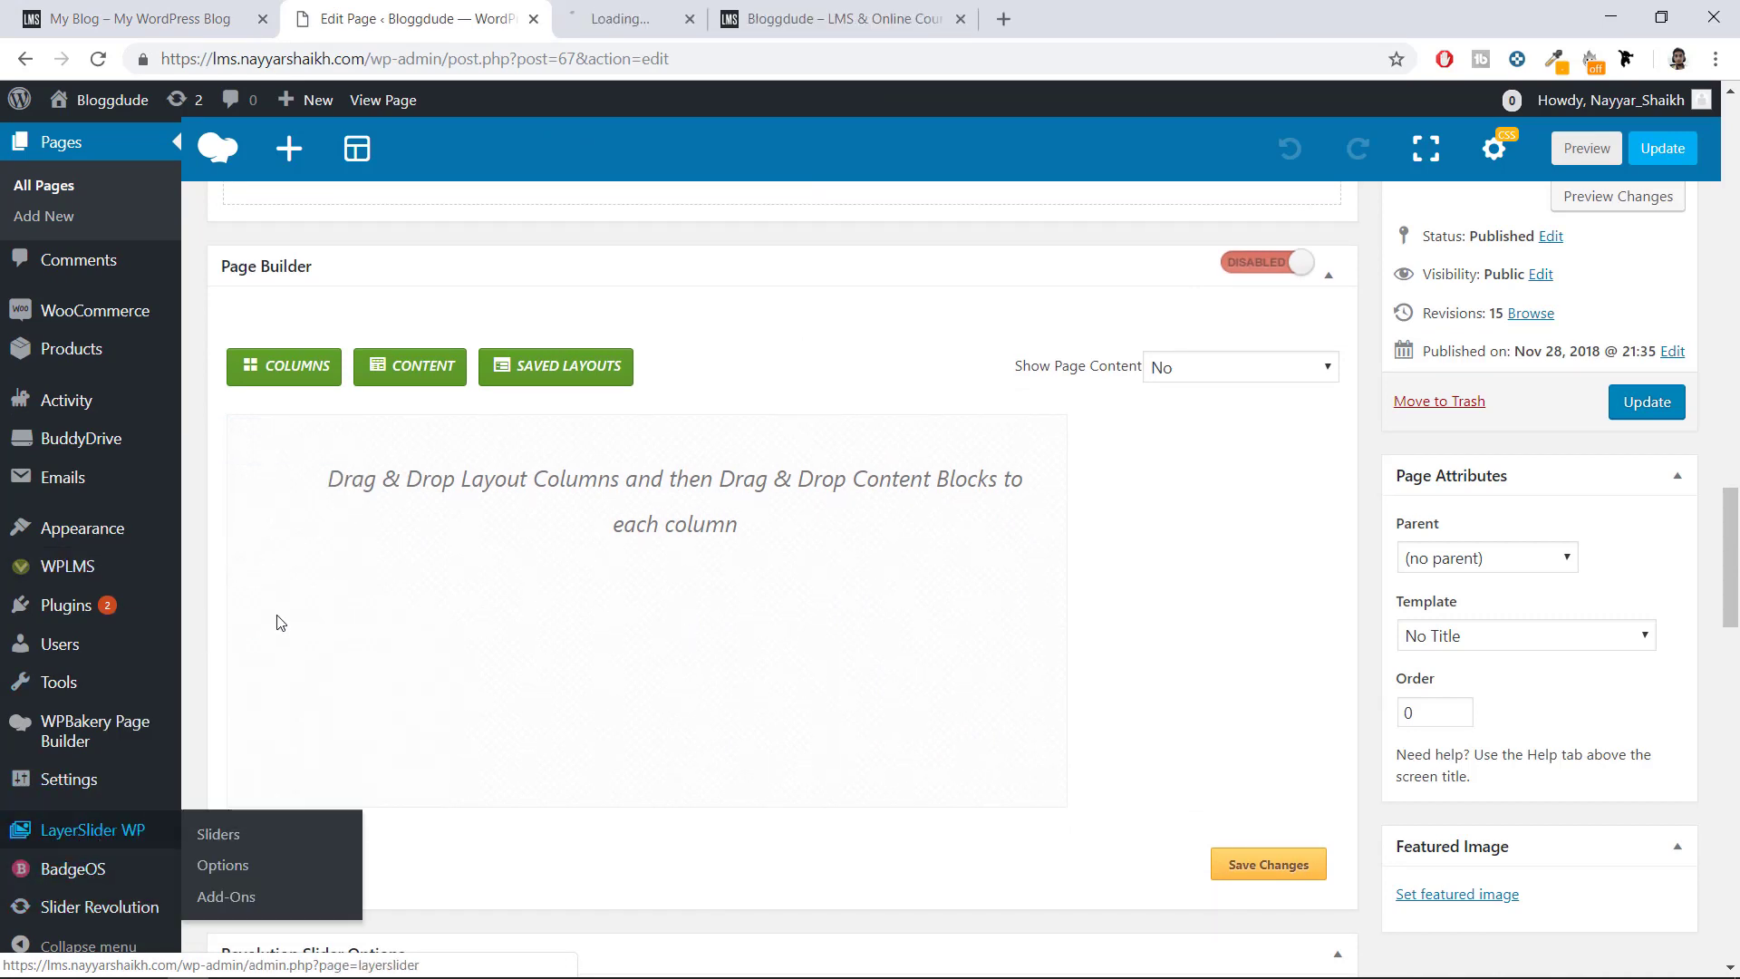
scroll(490, 504, up, 2)
scroll(490, 504, up, 4)
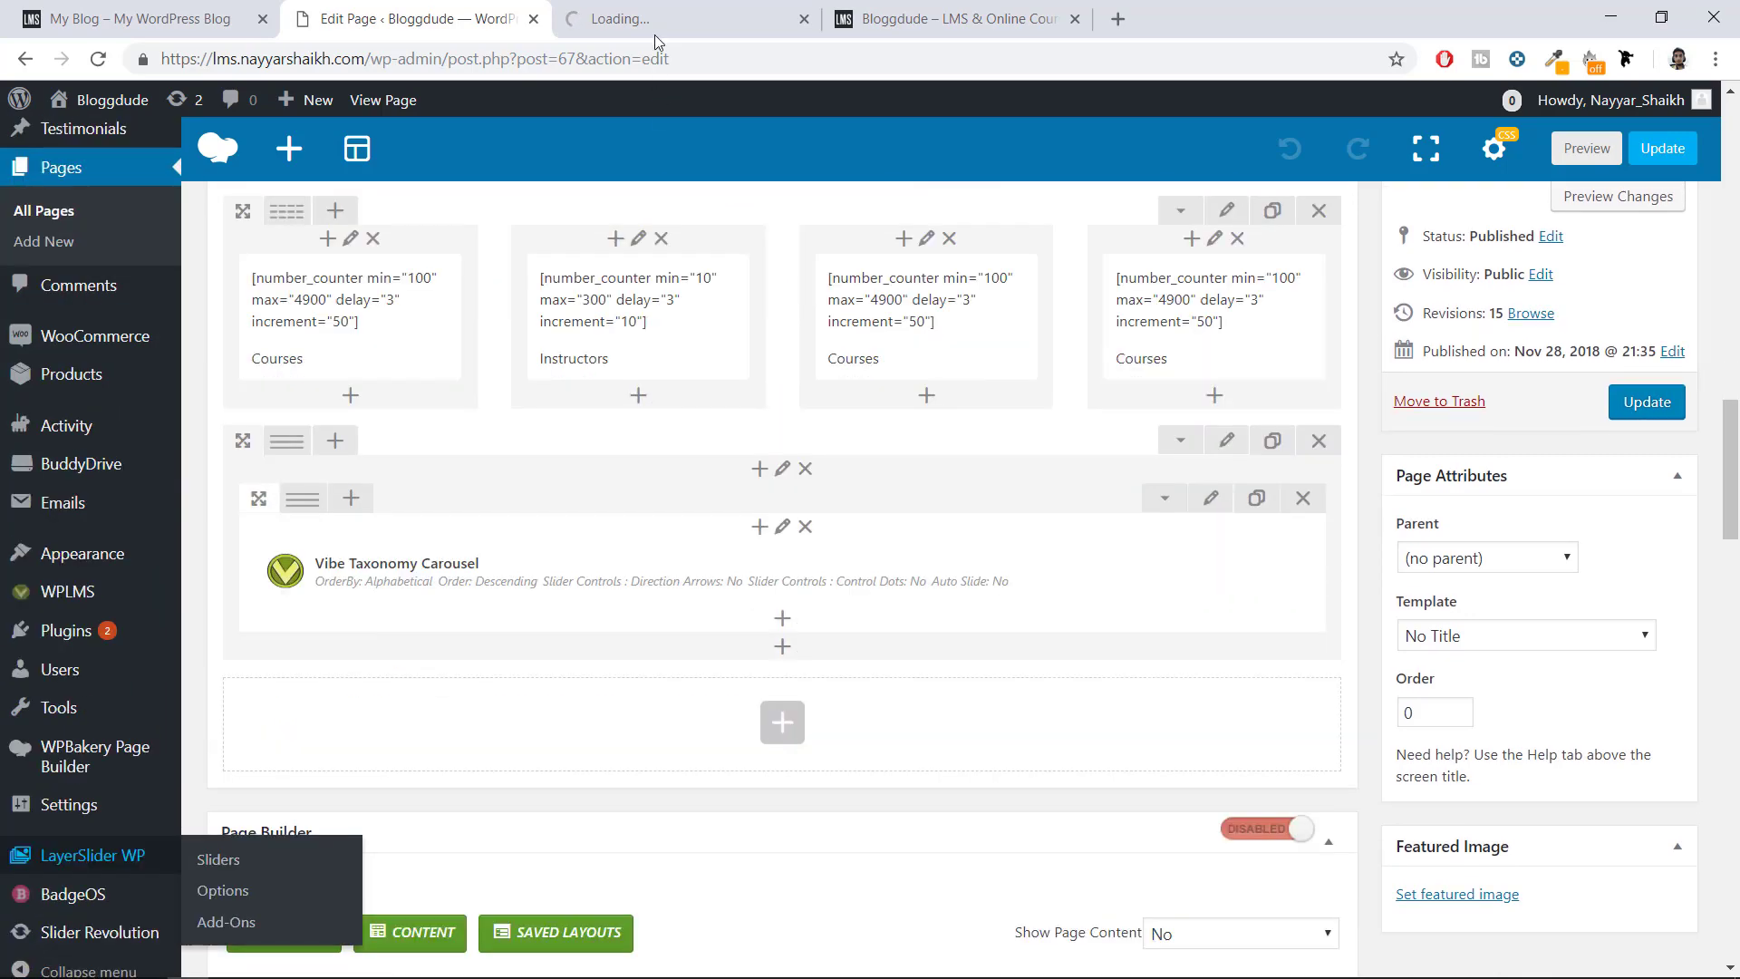
click(658, 22)
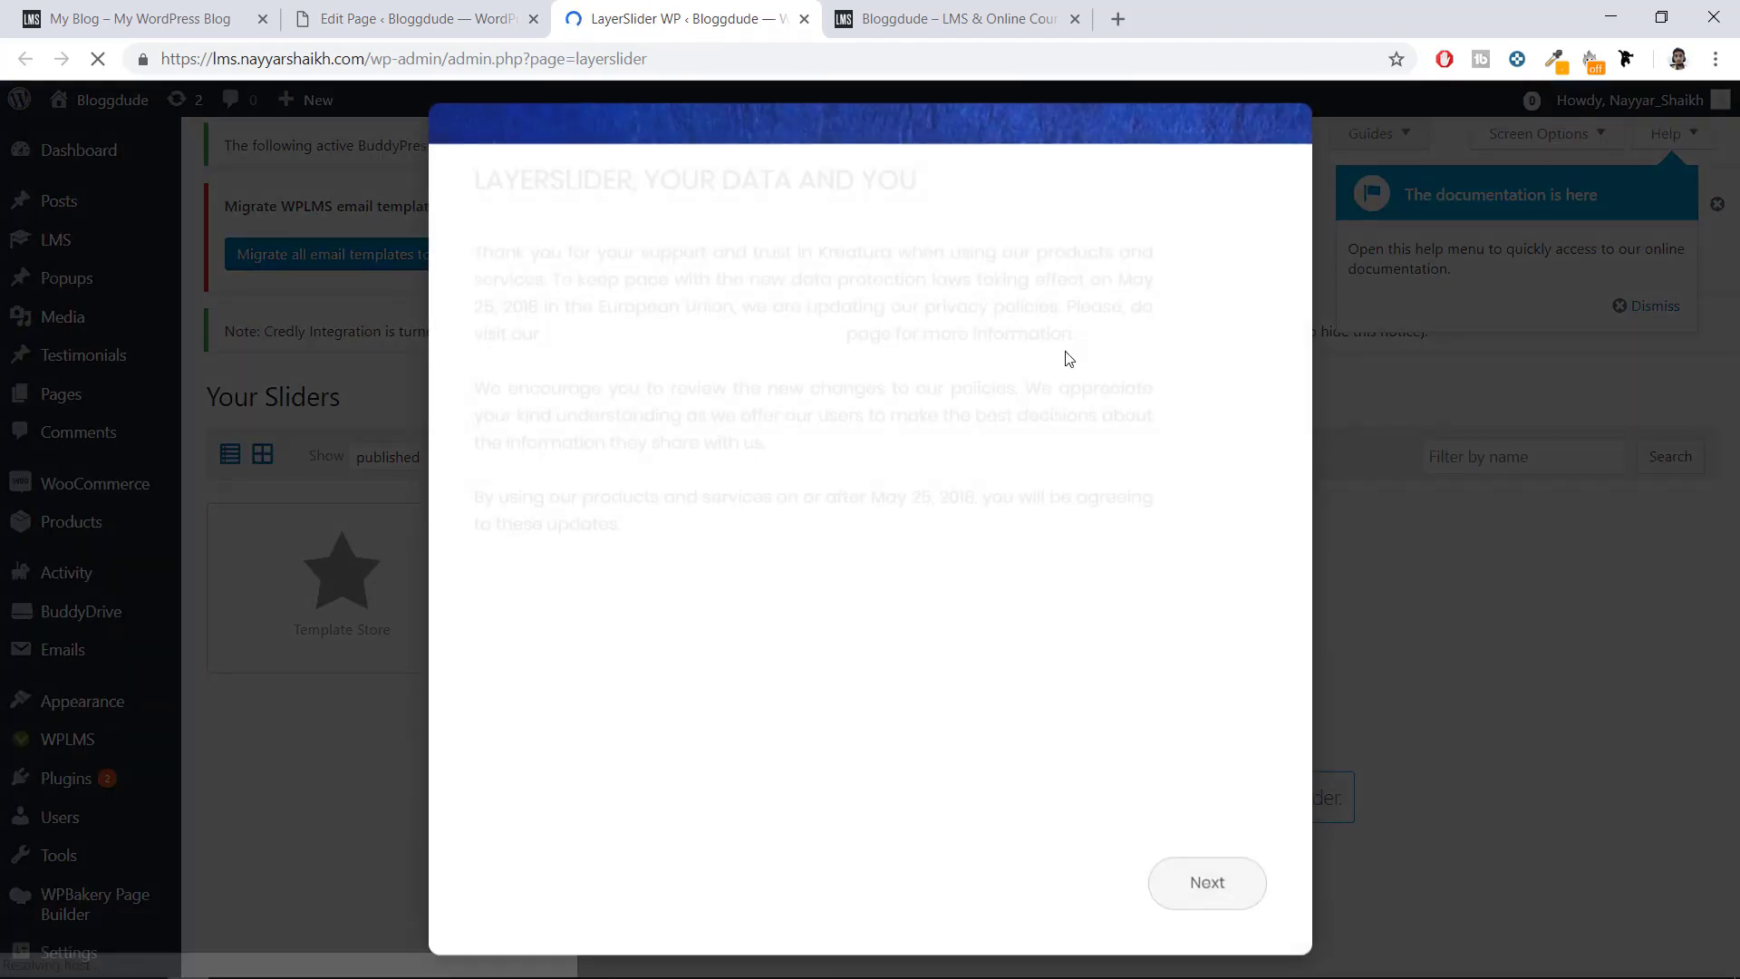
- Step through and close the LayerSlider welcome walkthrough
click(1211, 882)
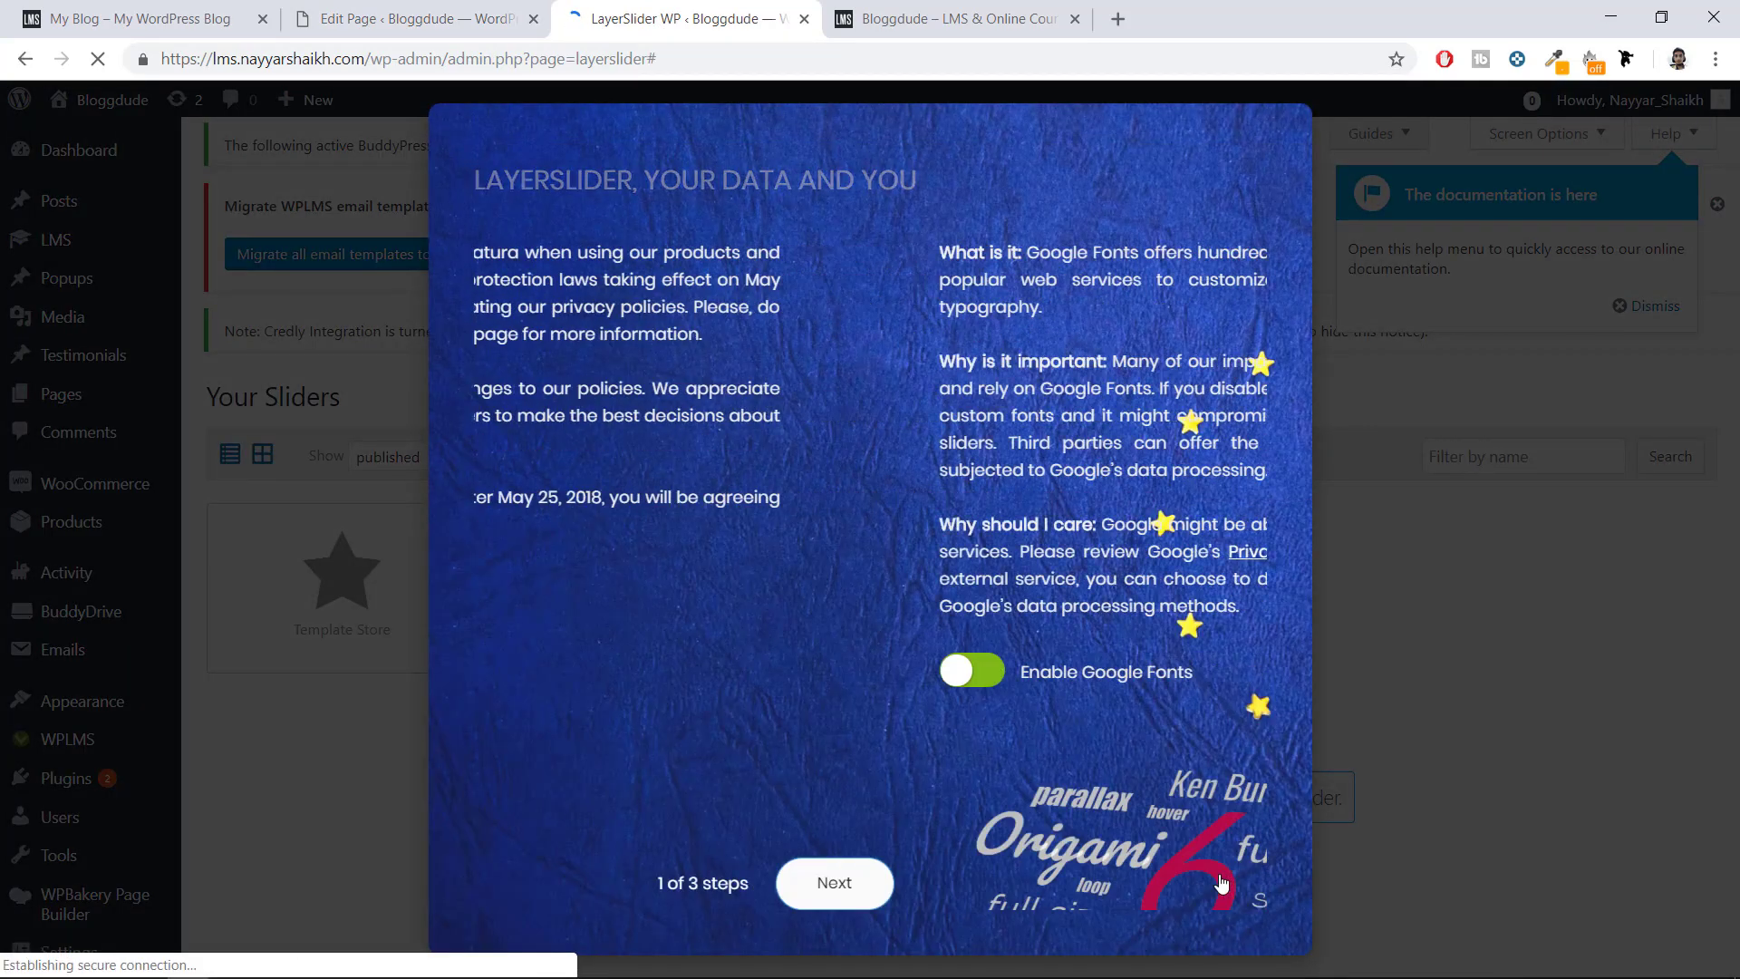
click(1212, 883)
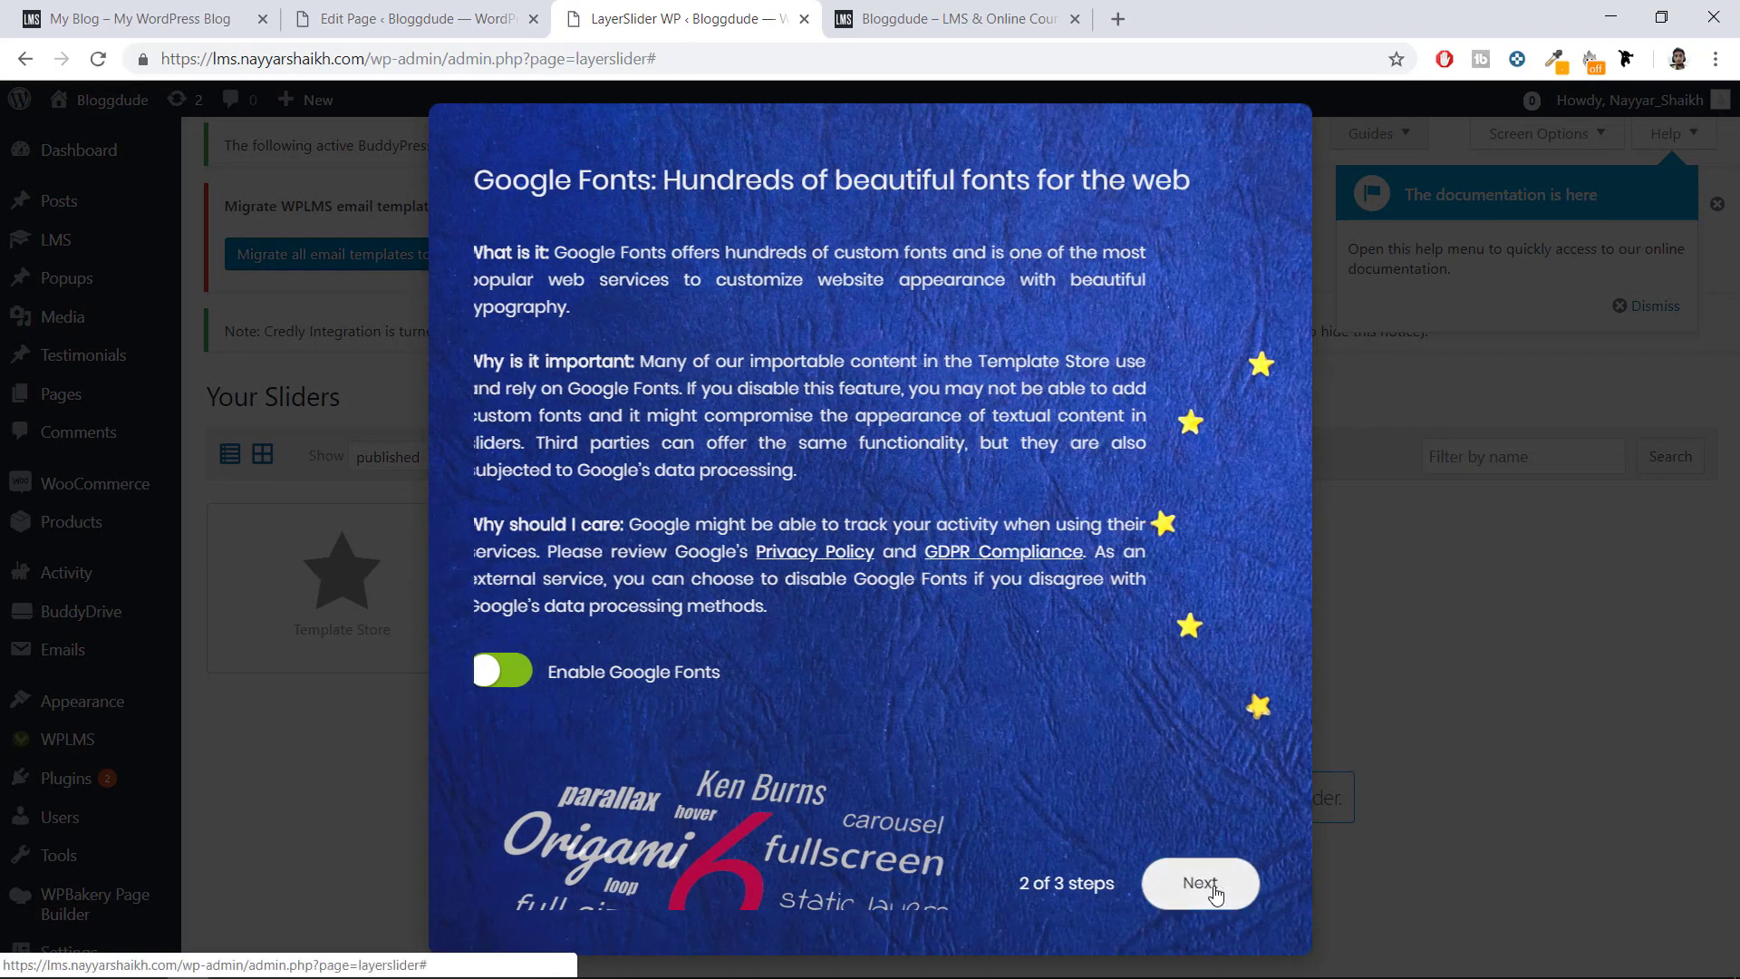
click(1207, 884)
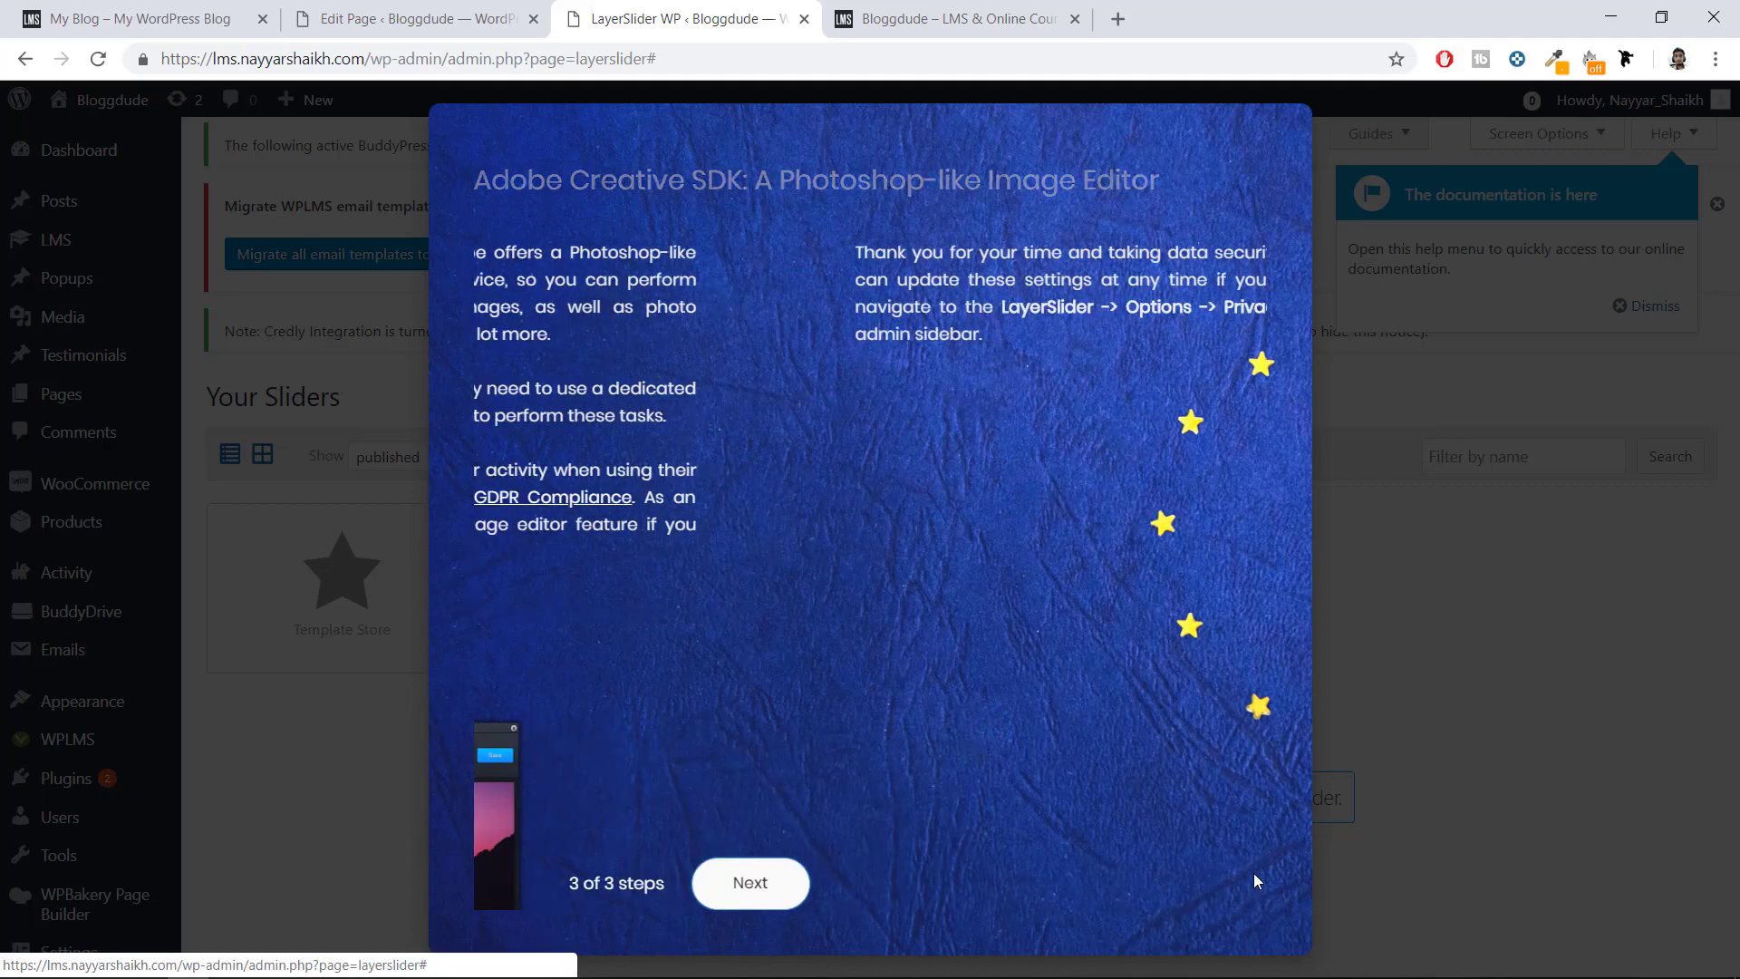
click(1225, 885)
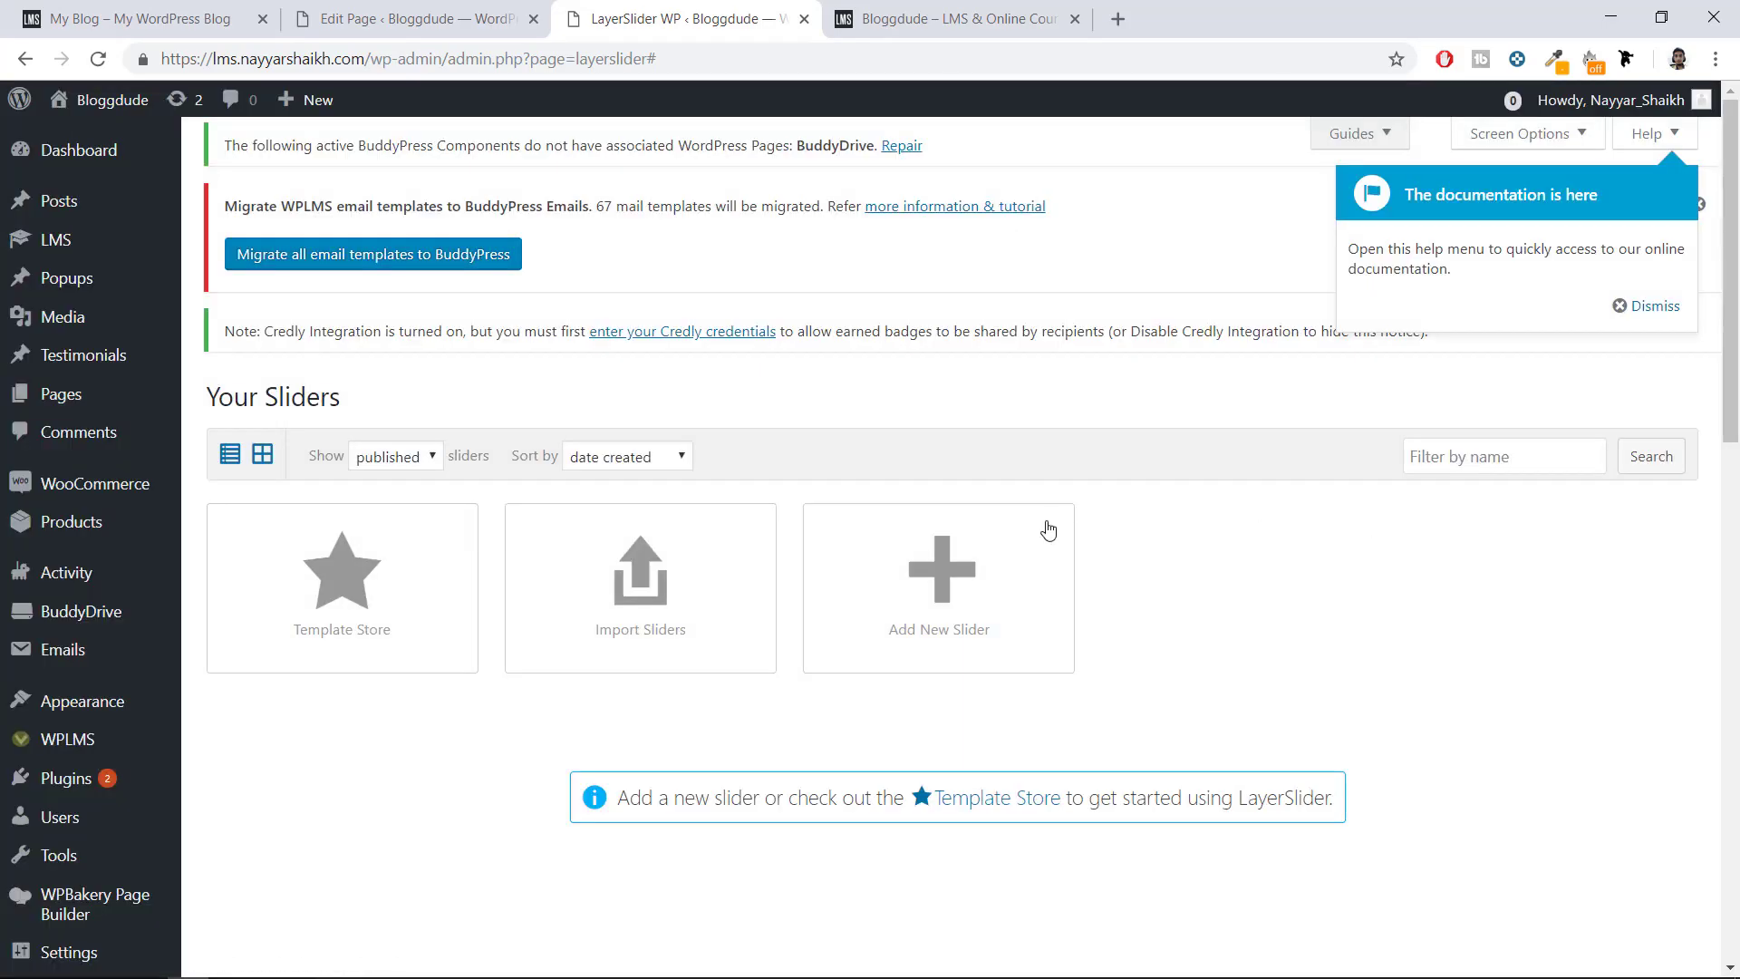
- Choose LayerSlider_Export_2018-11-18_at_04.24.19.zip from the Media folder for Import Sliders
click(644, 563)
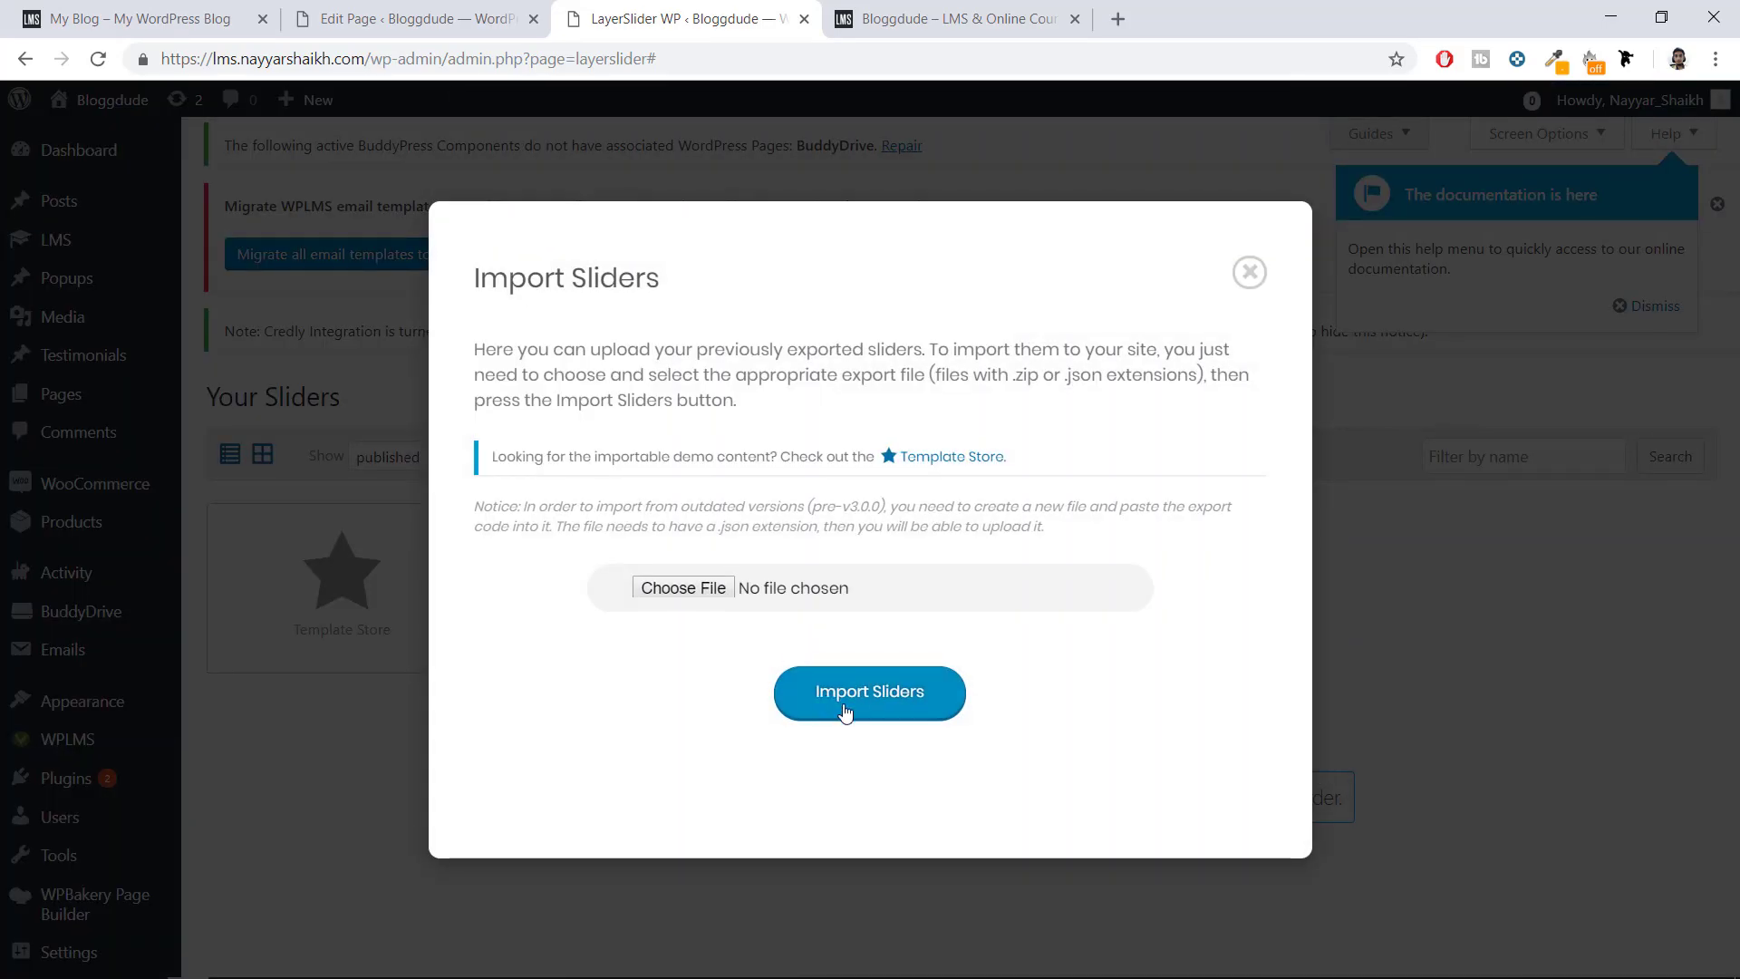
click(684, 589)
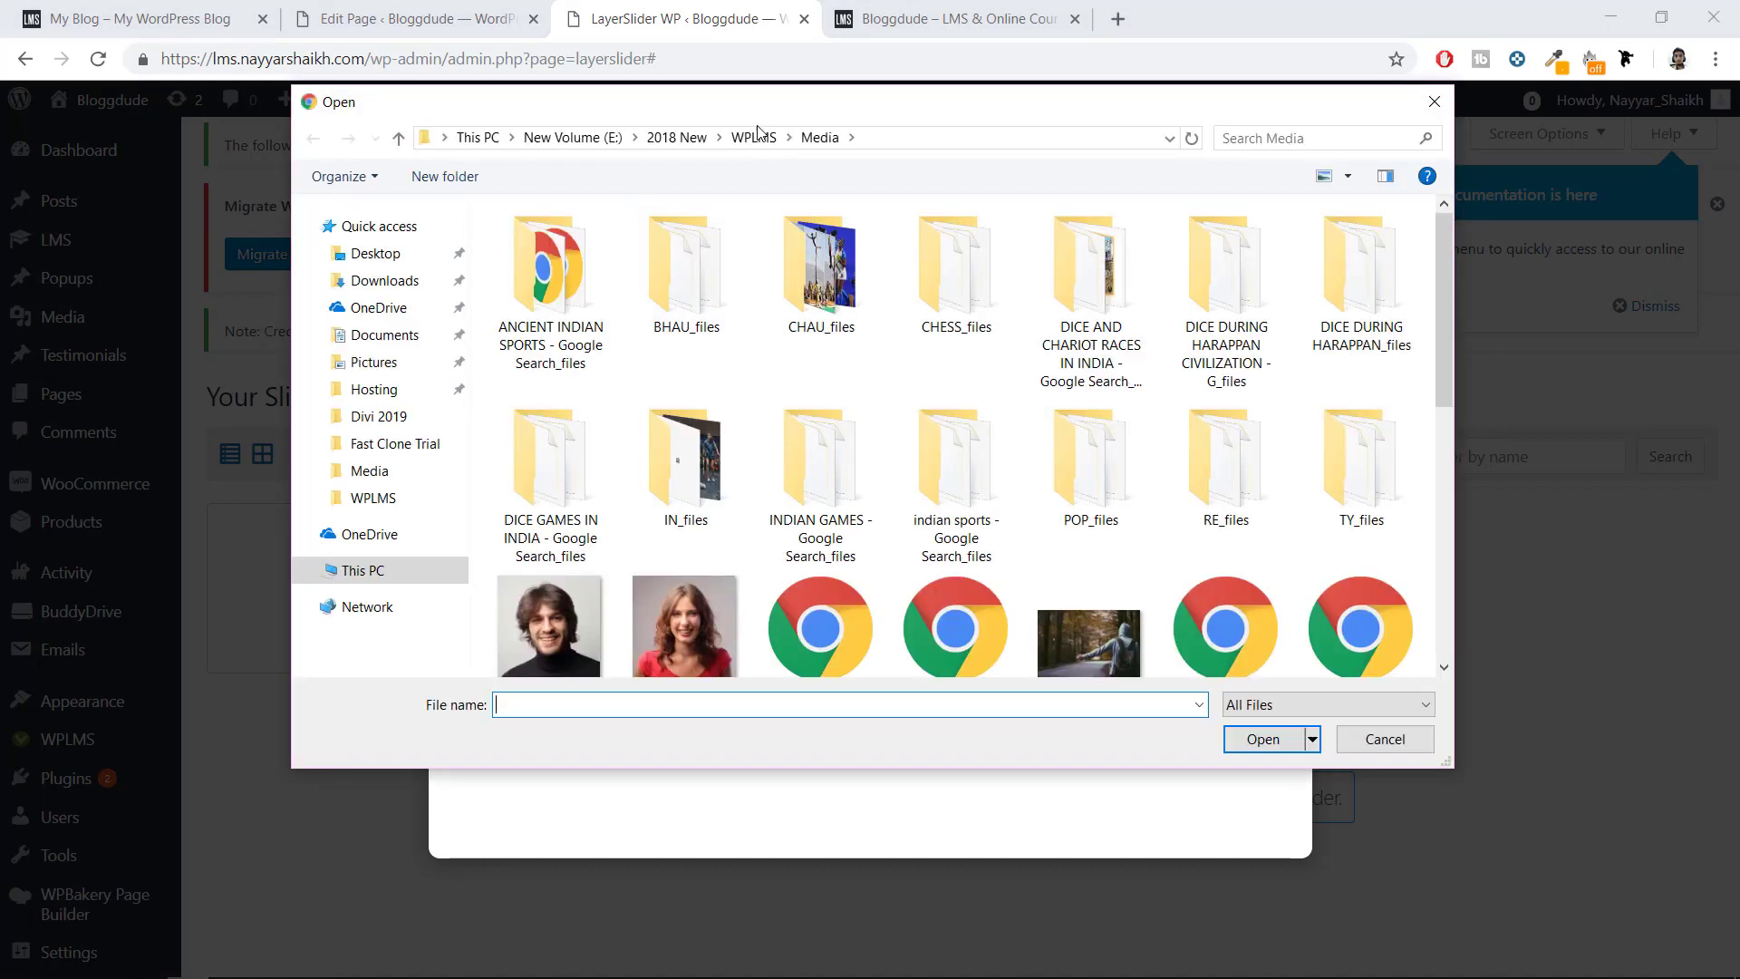
click(758, 131)
double_click(546, 280)
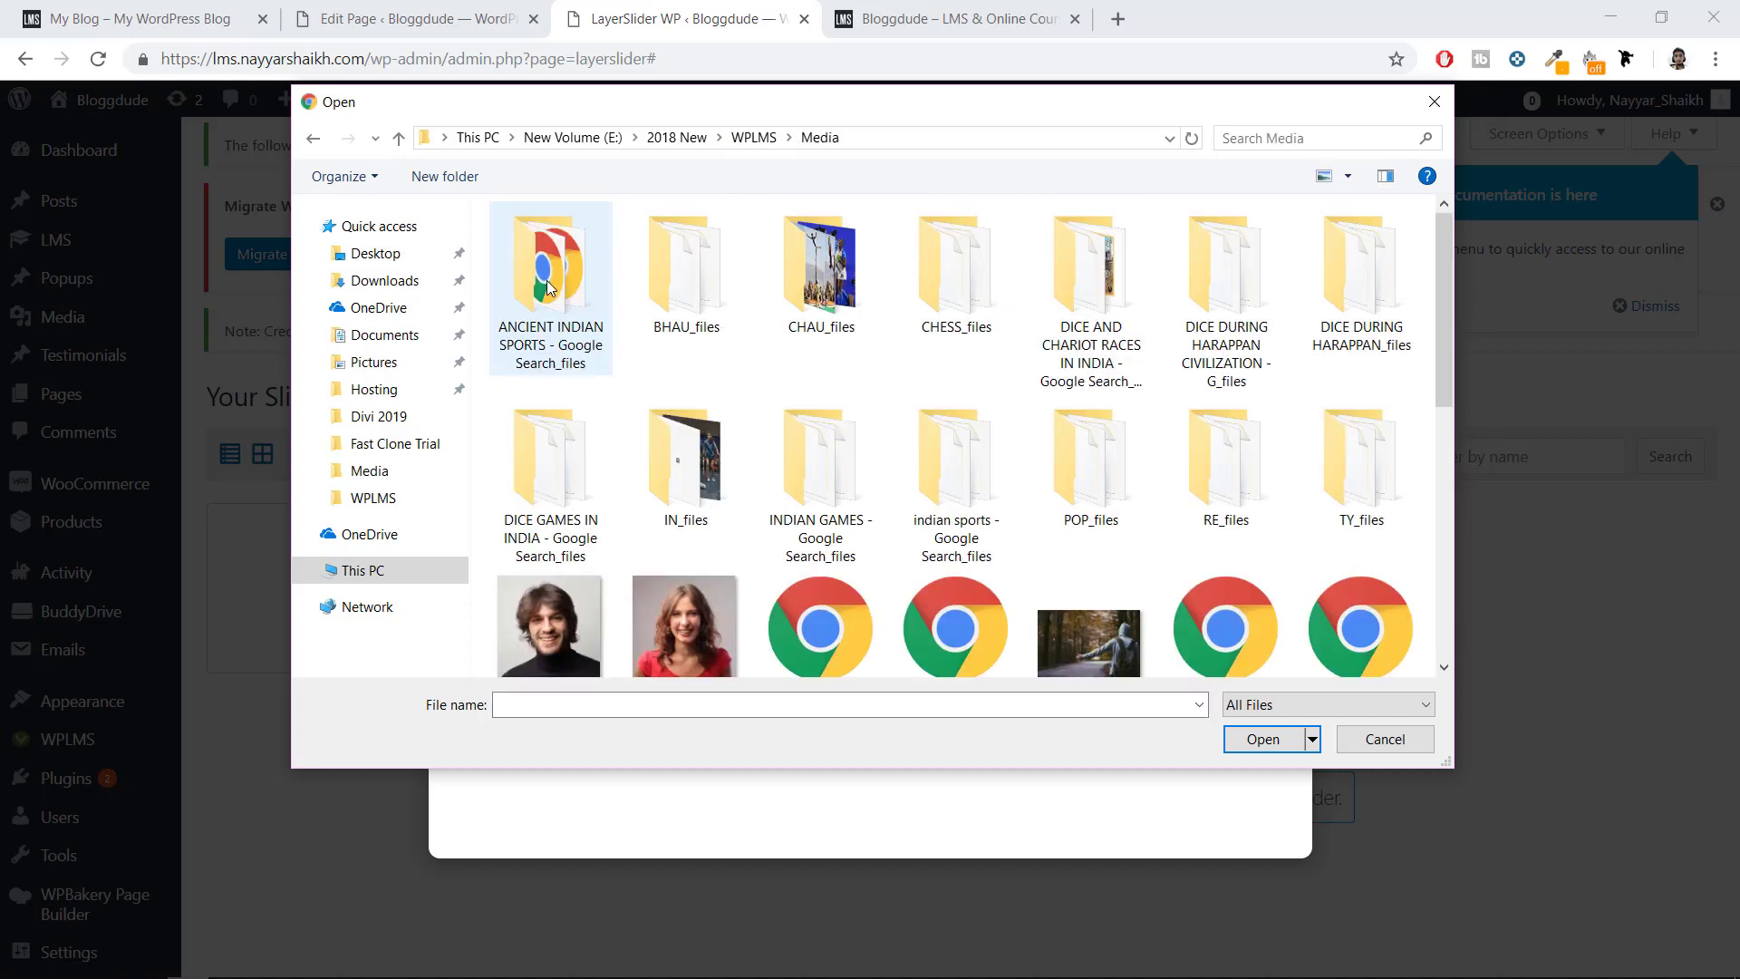
scroll(852, 412, down, 5)
click(968, 469)
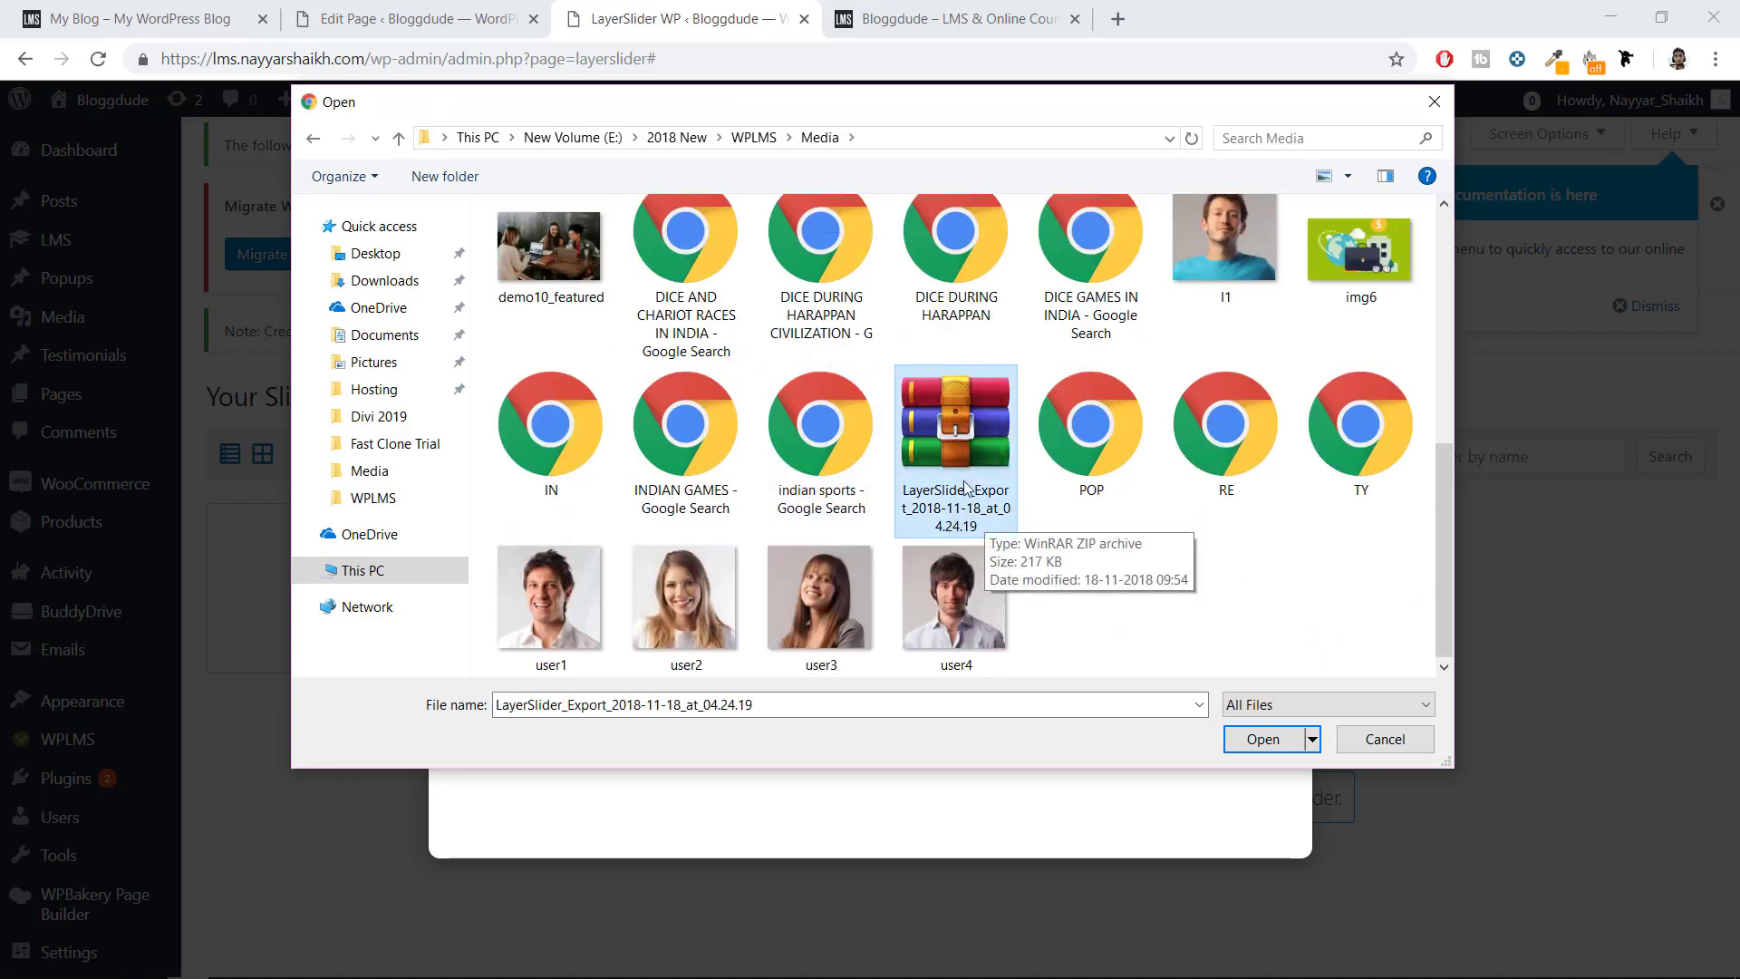
click(1262, 740)
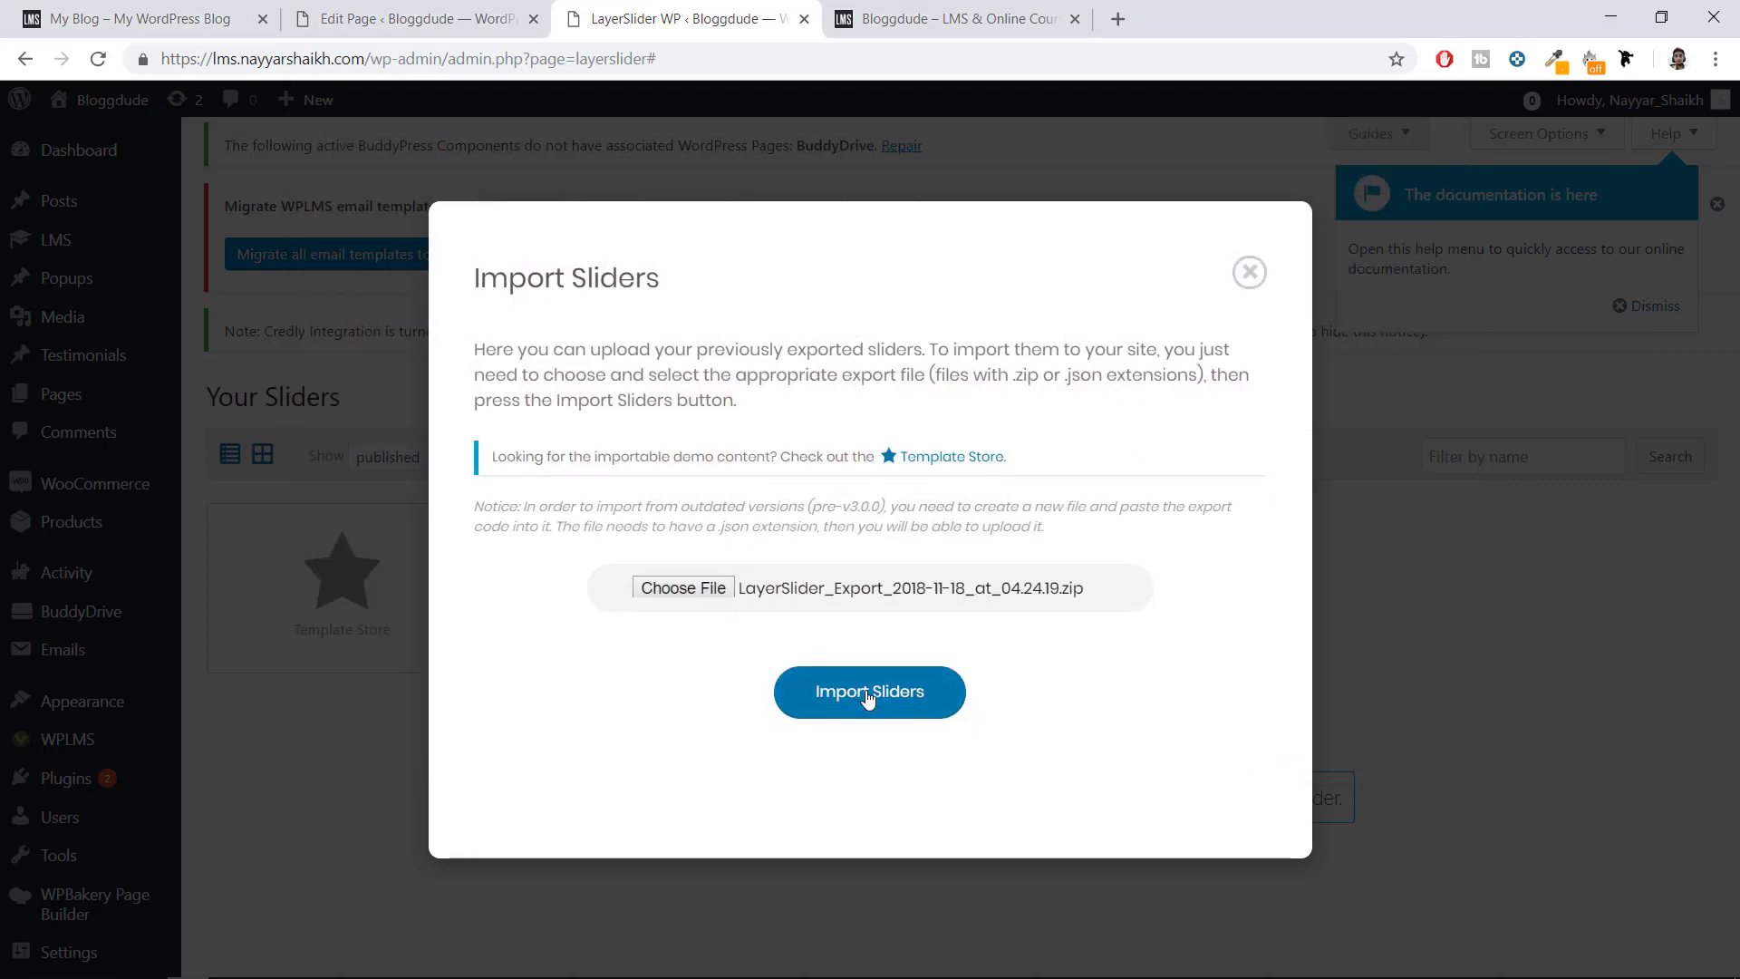
click(868, 695)
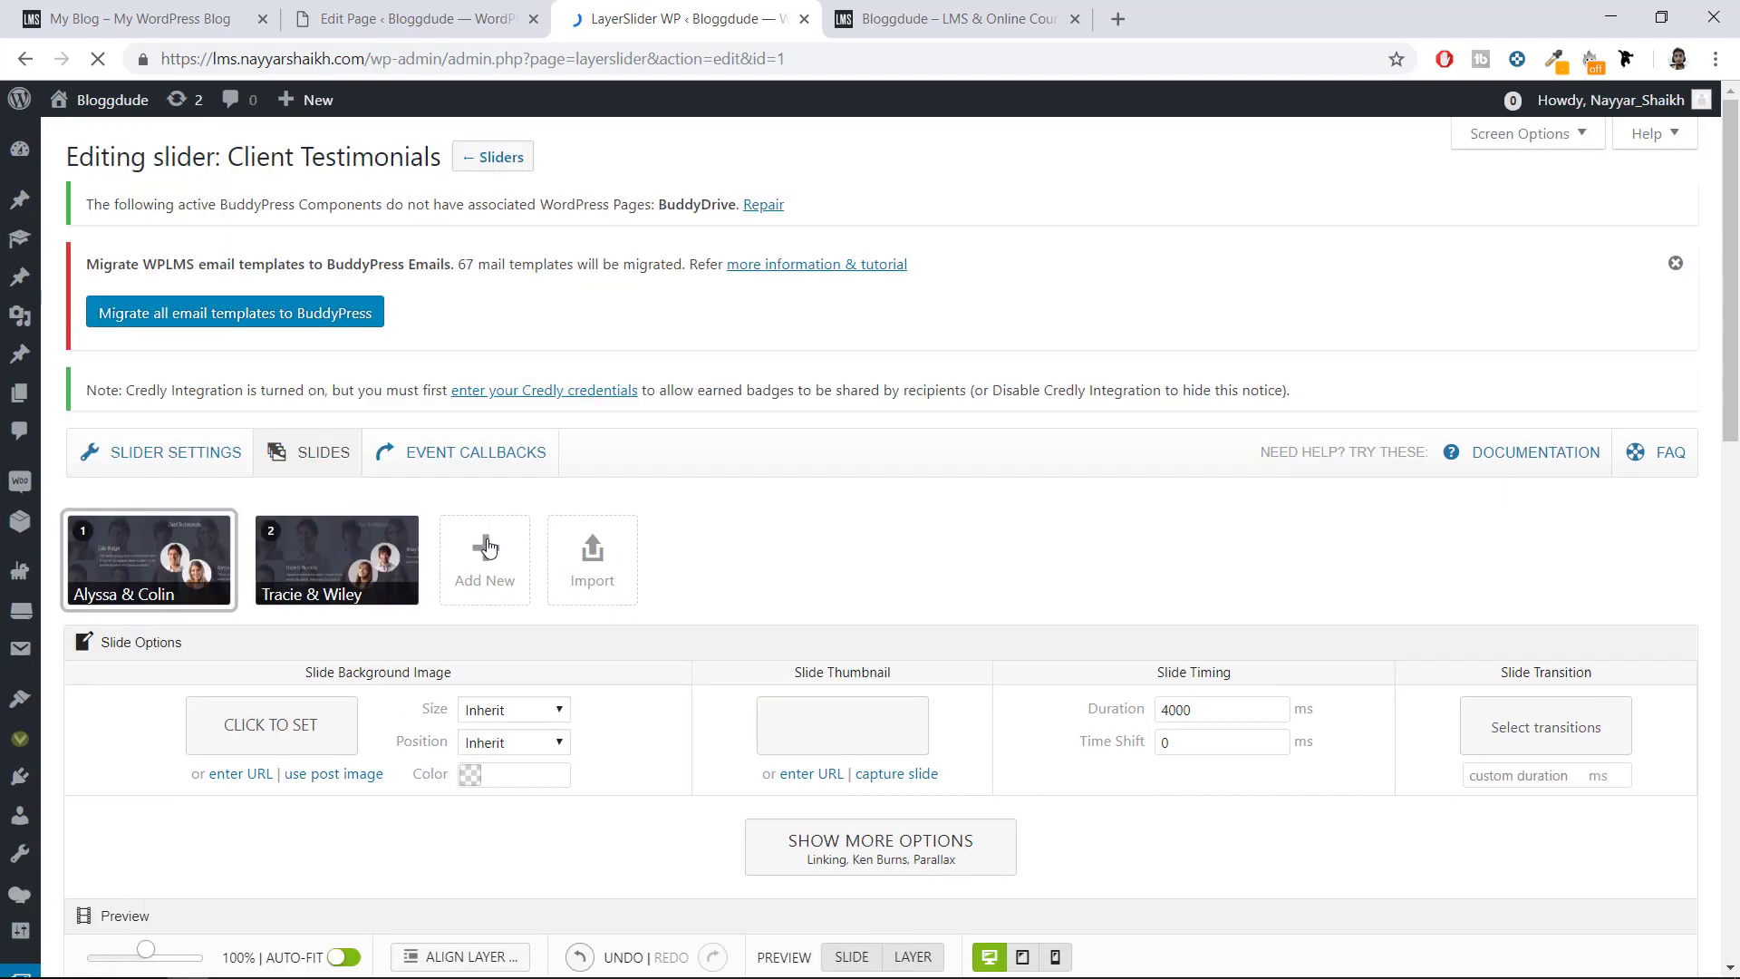
scroll(276, 726, down, 4)
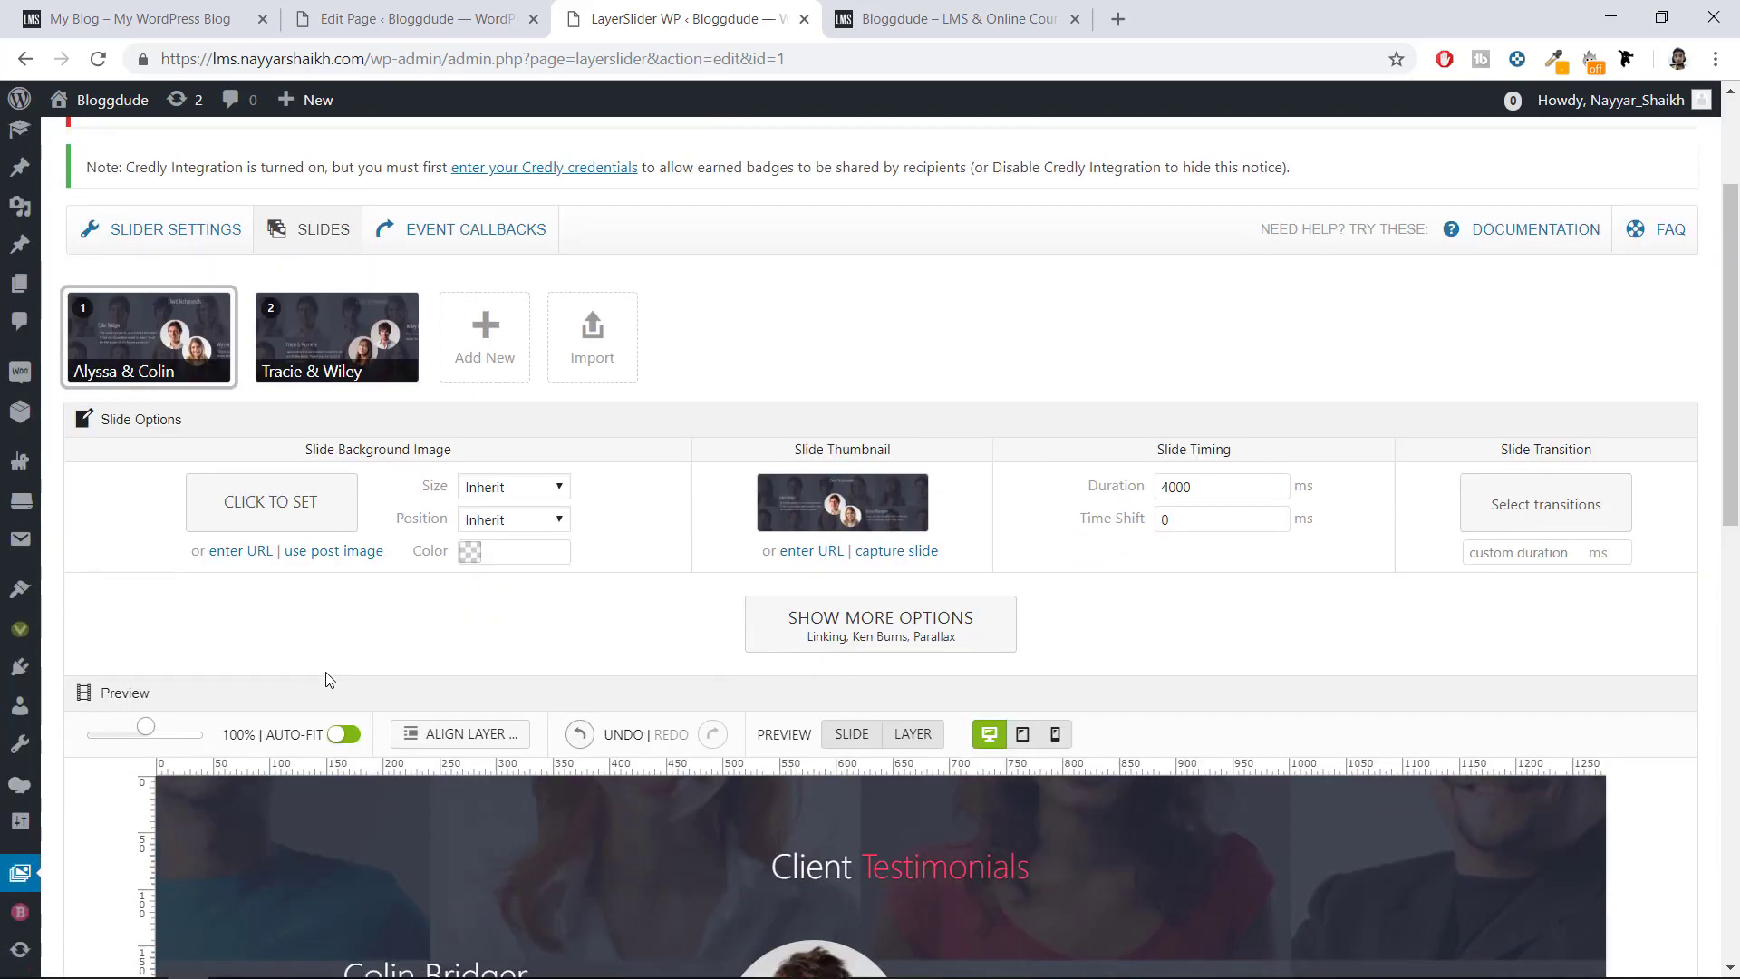
scroll(18, 916, down, 8)
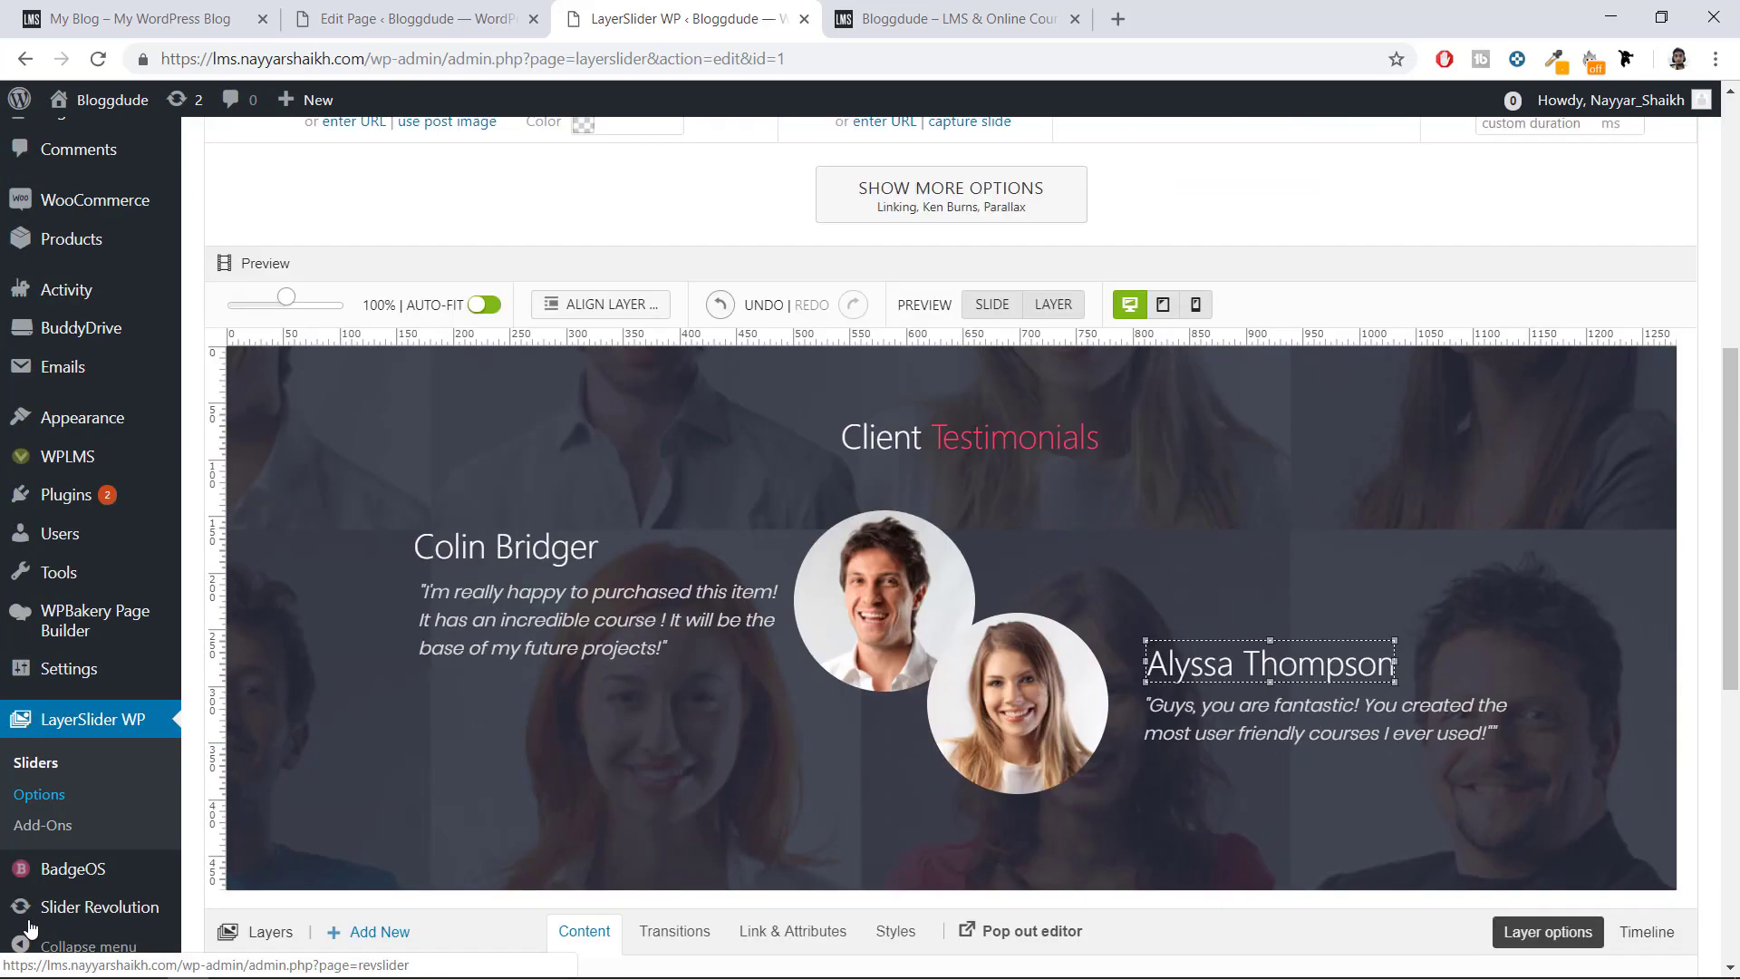
scroll(1010, 488, up, 3)
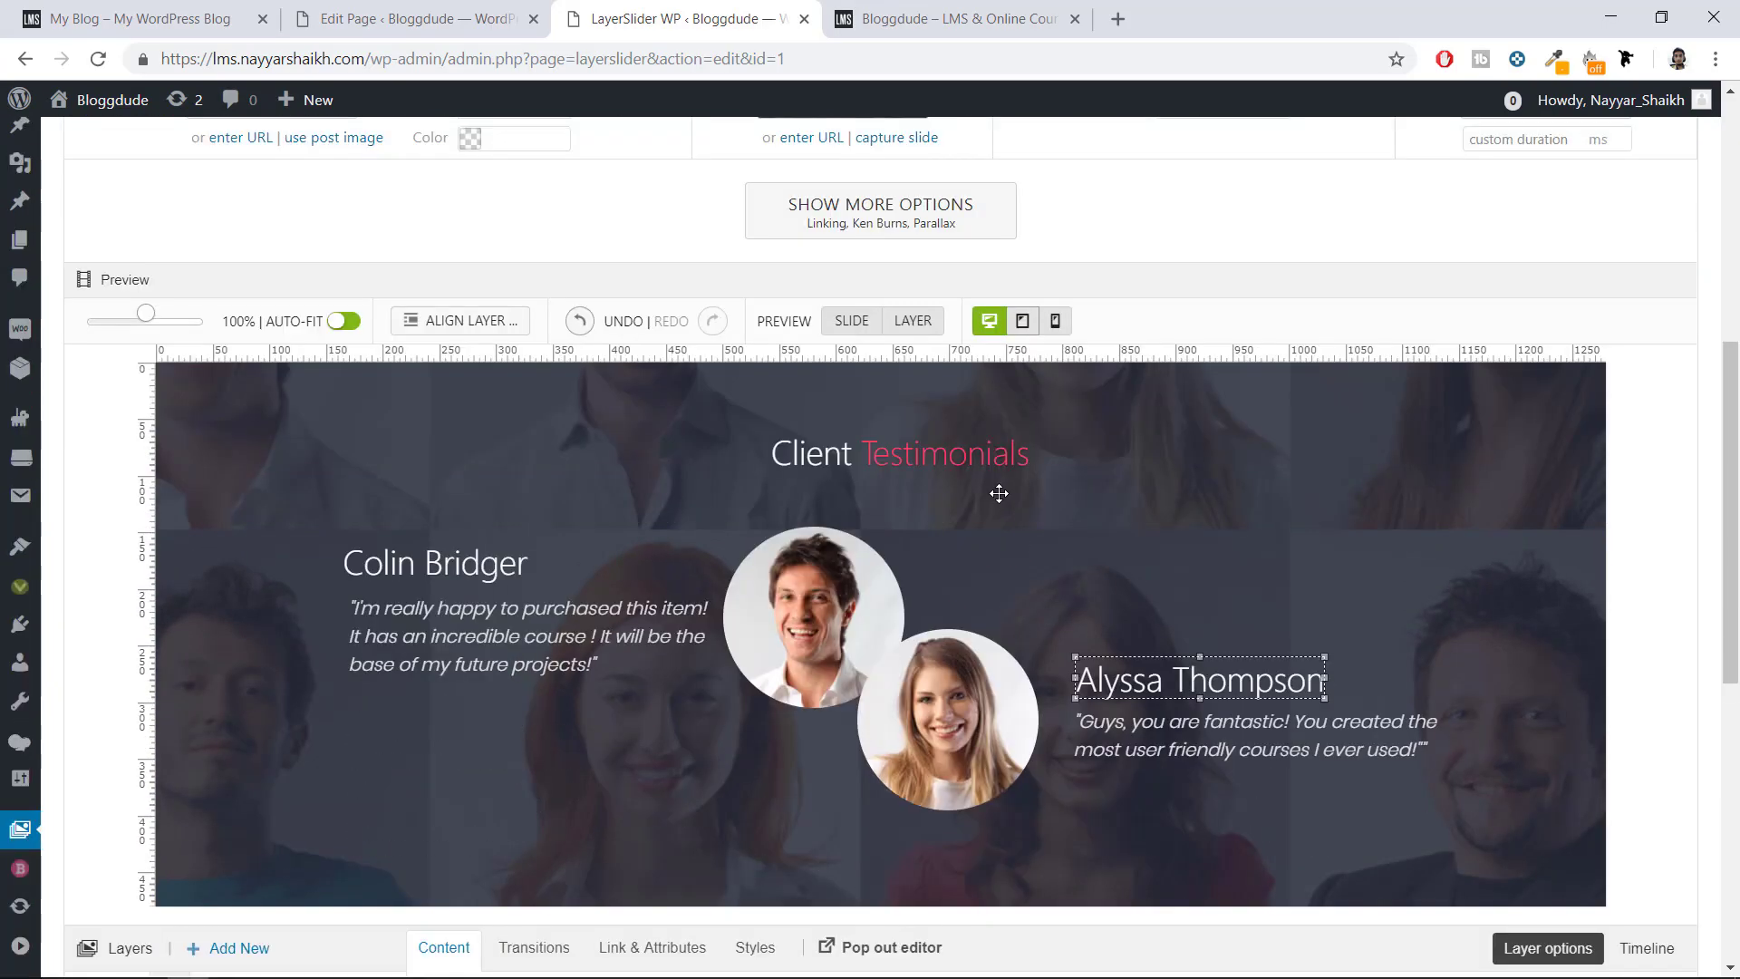
scroll(1051, 497, down, 2)
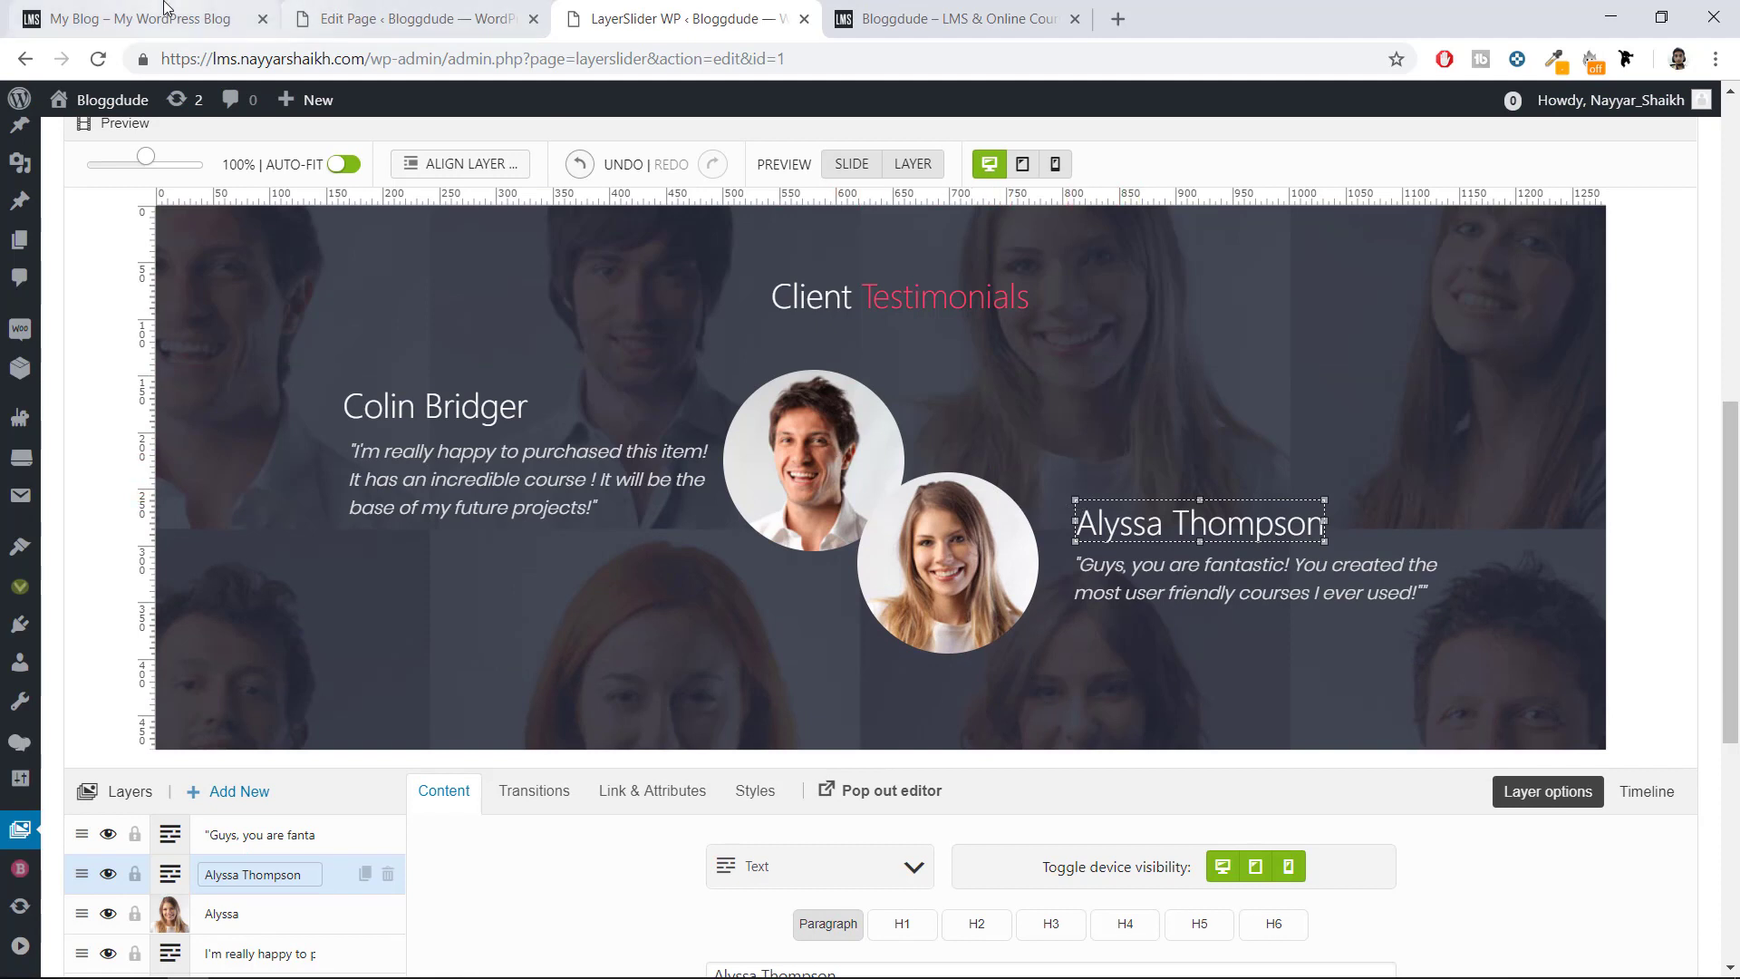
click(145, 18)
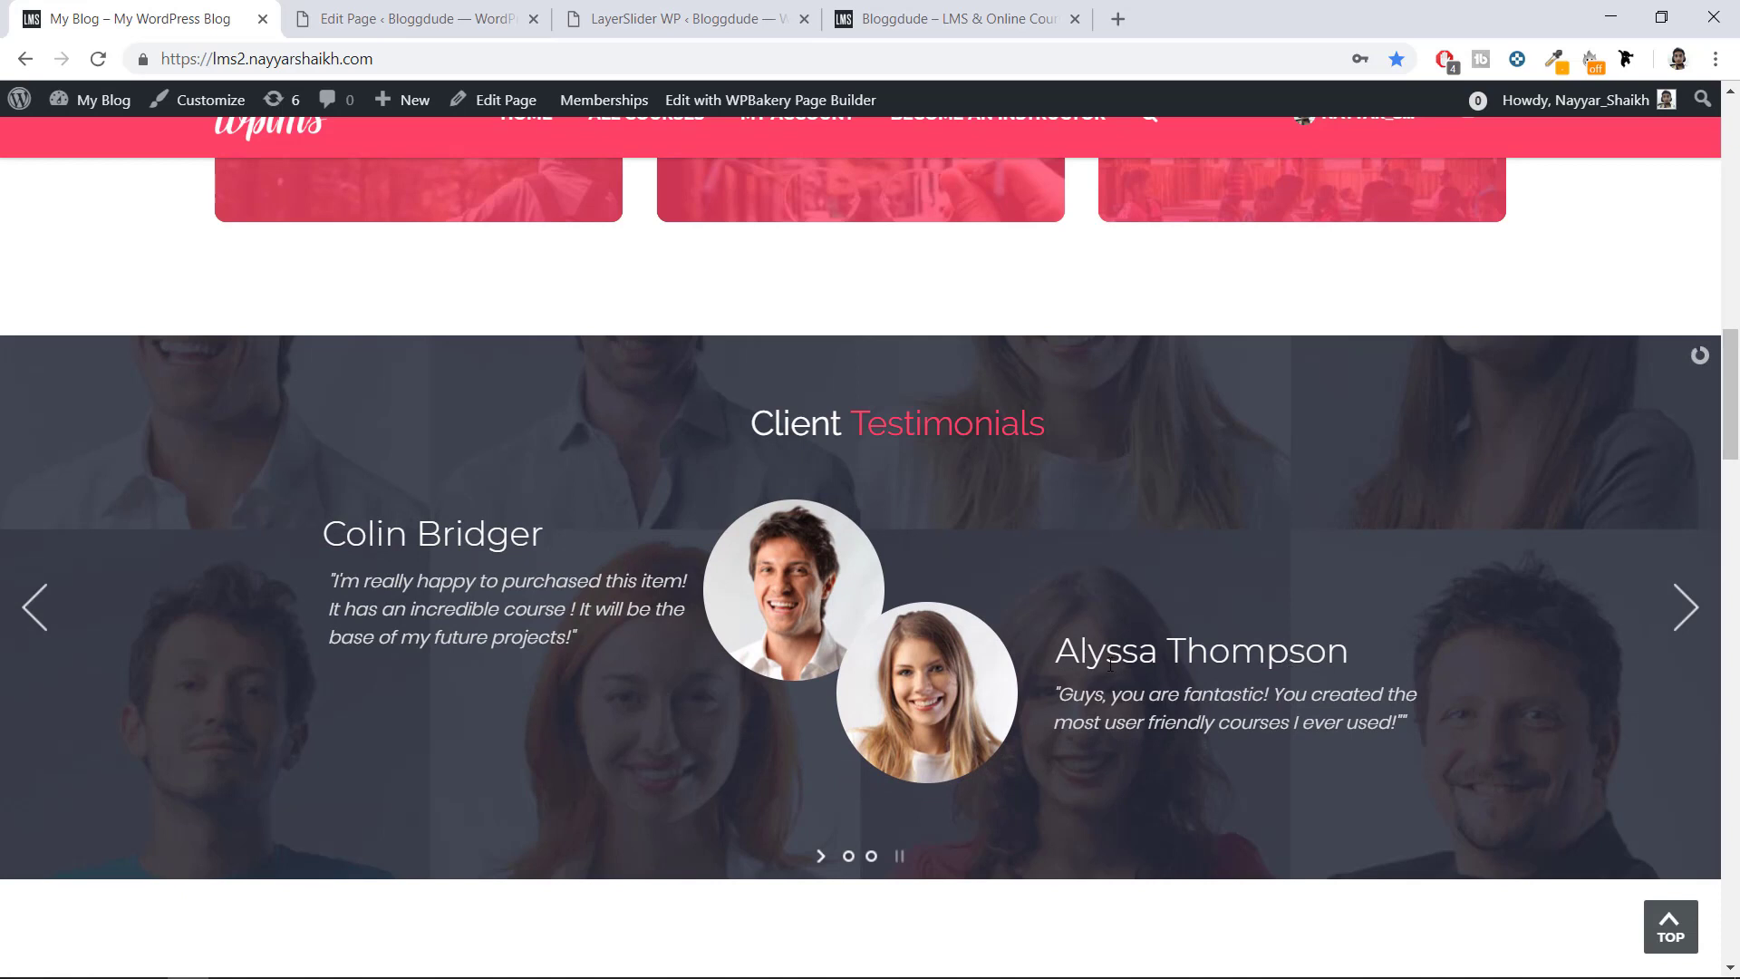
click(1686, 617)
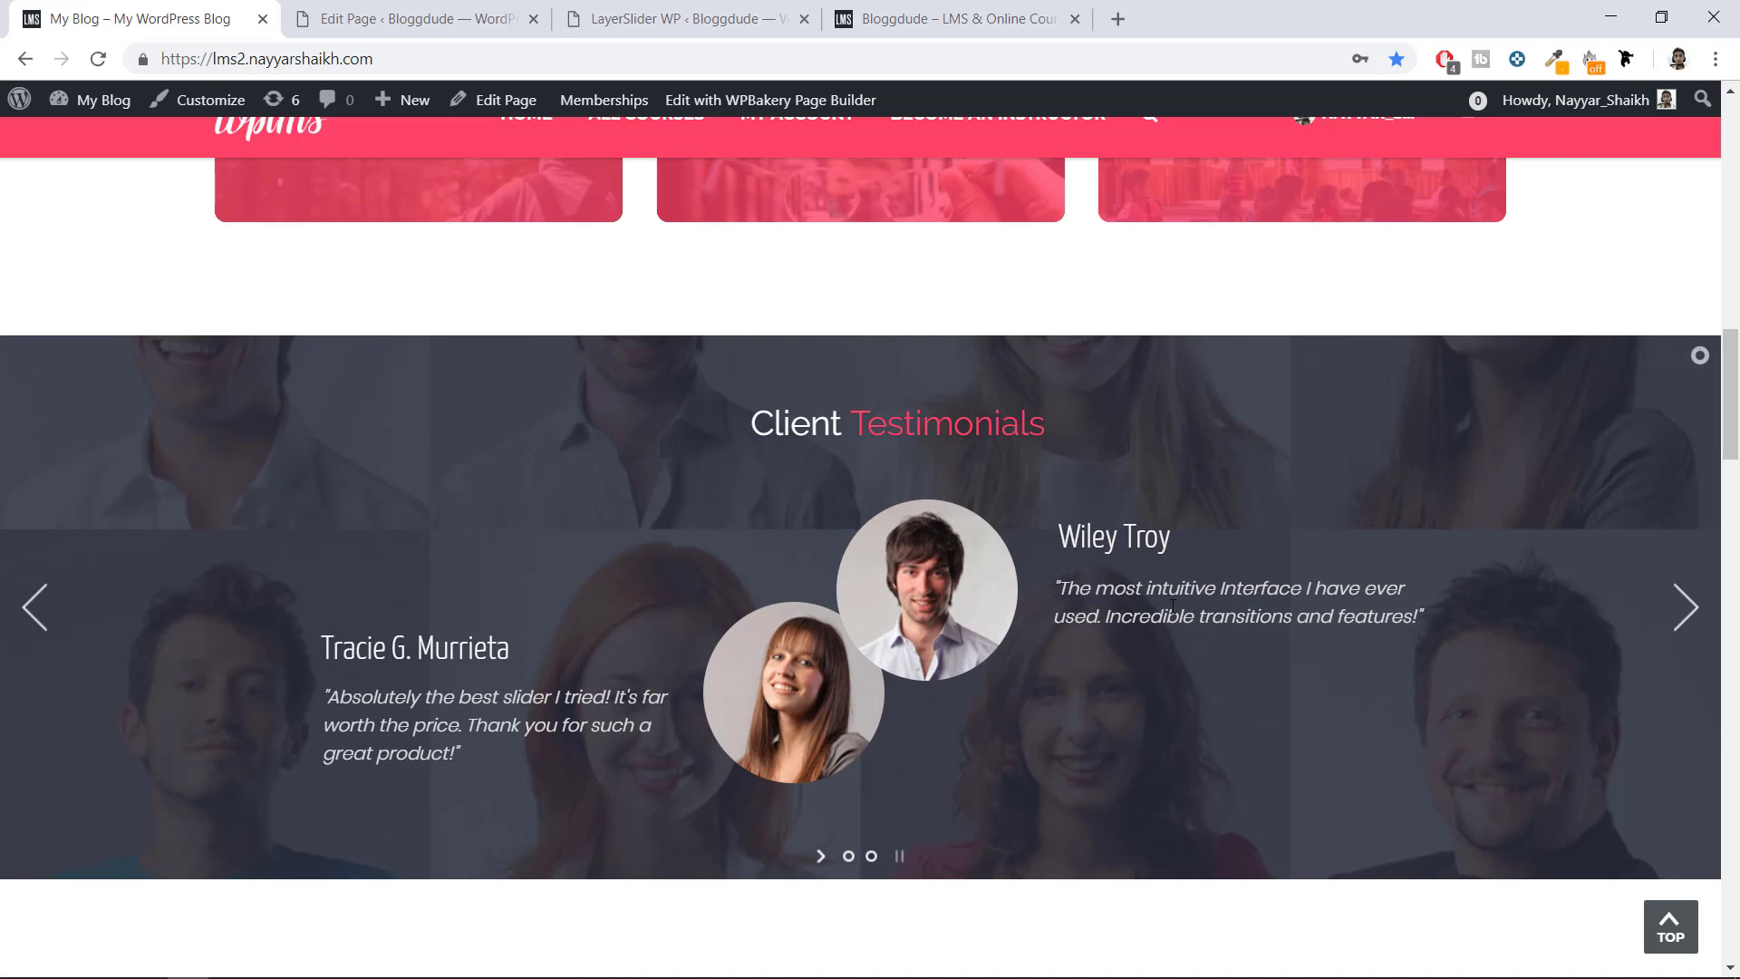
click(426, 16)
click(651, 9)
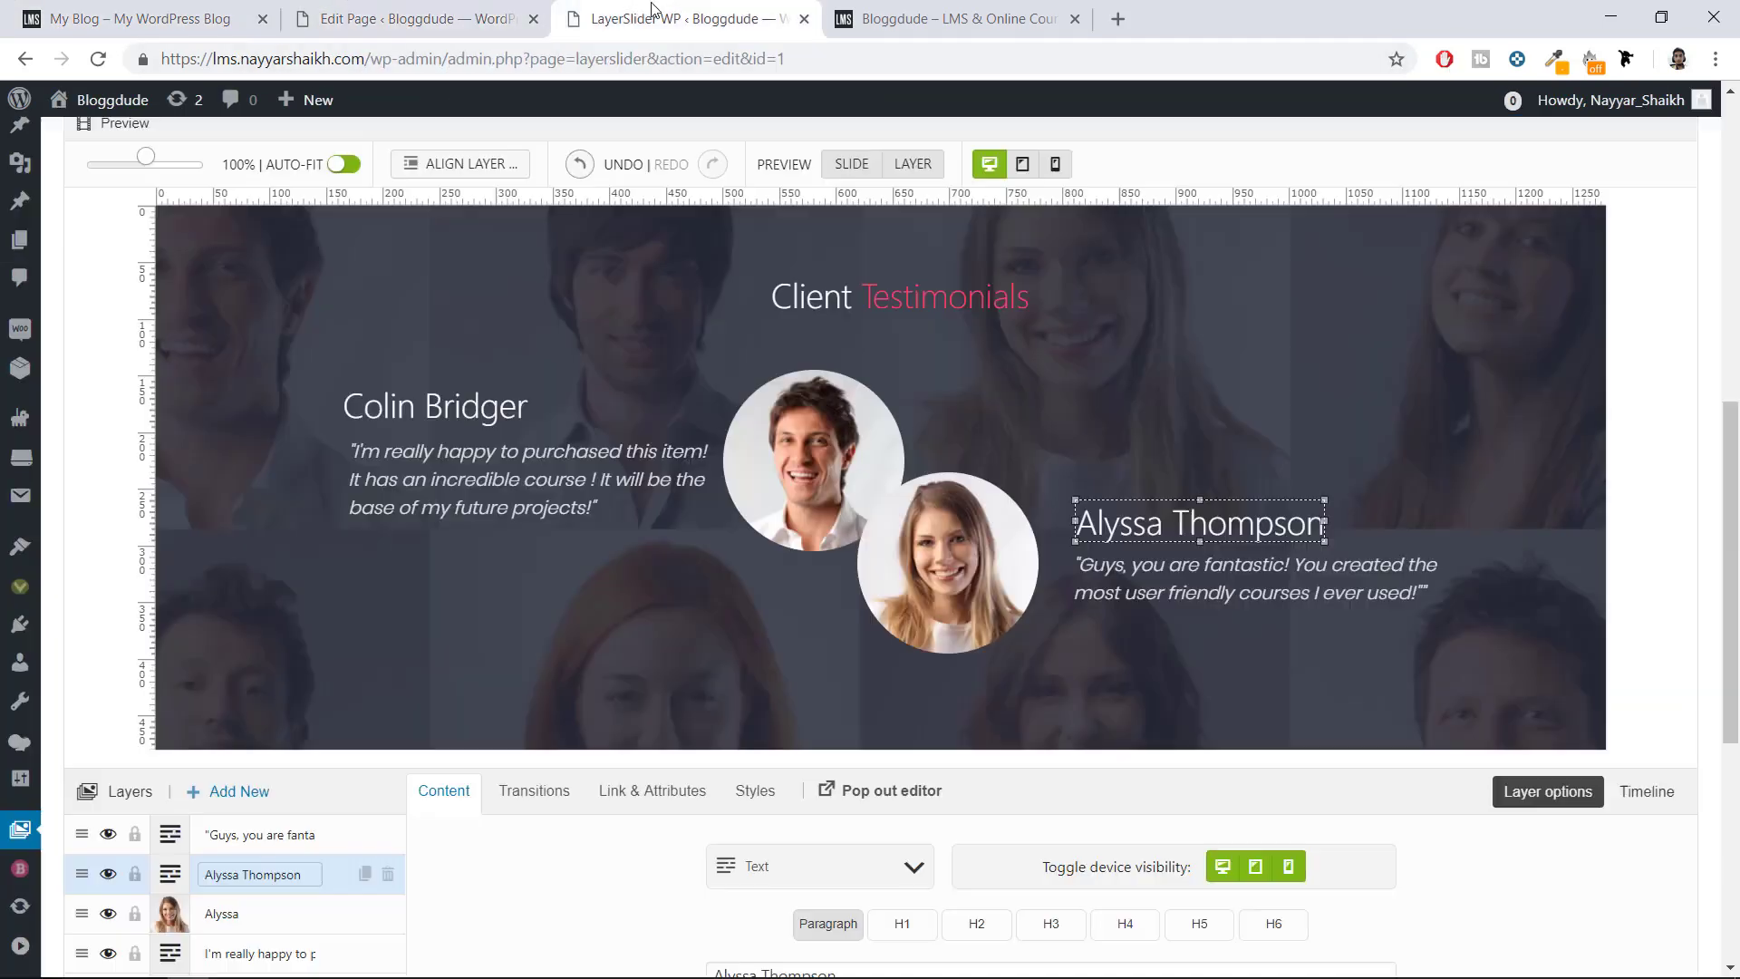
- Replace the first testimonial's author name with the site owner's name
click(468, 404)
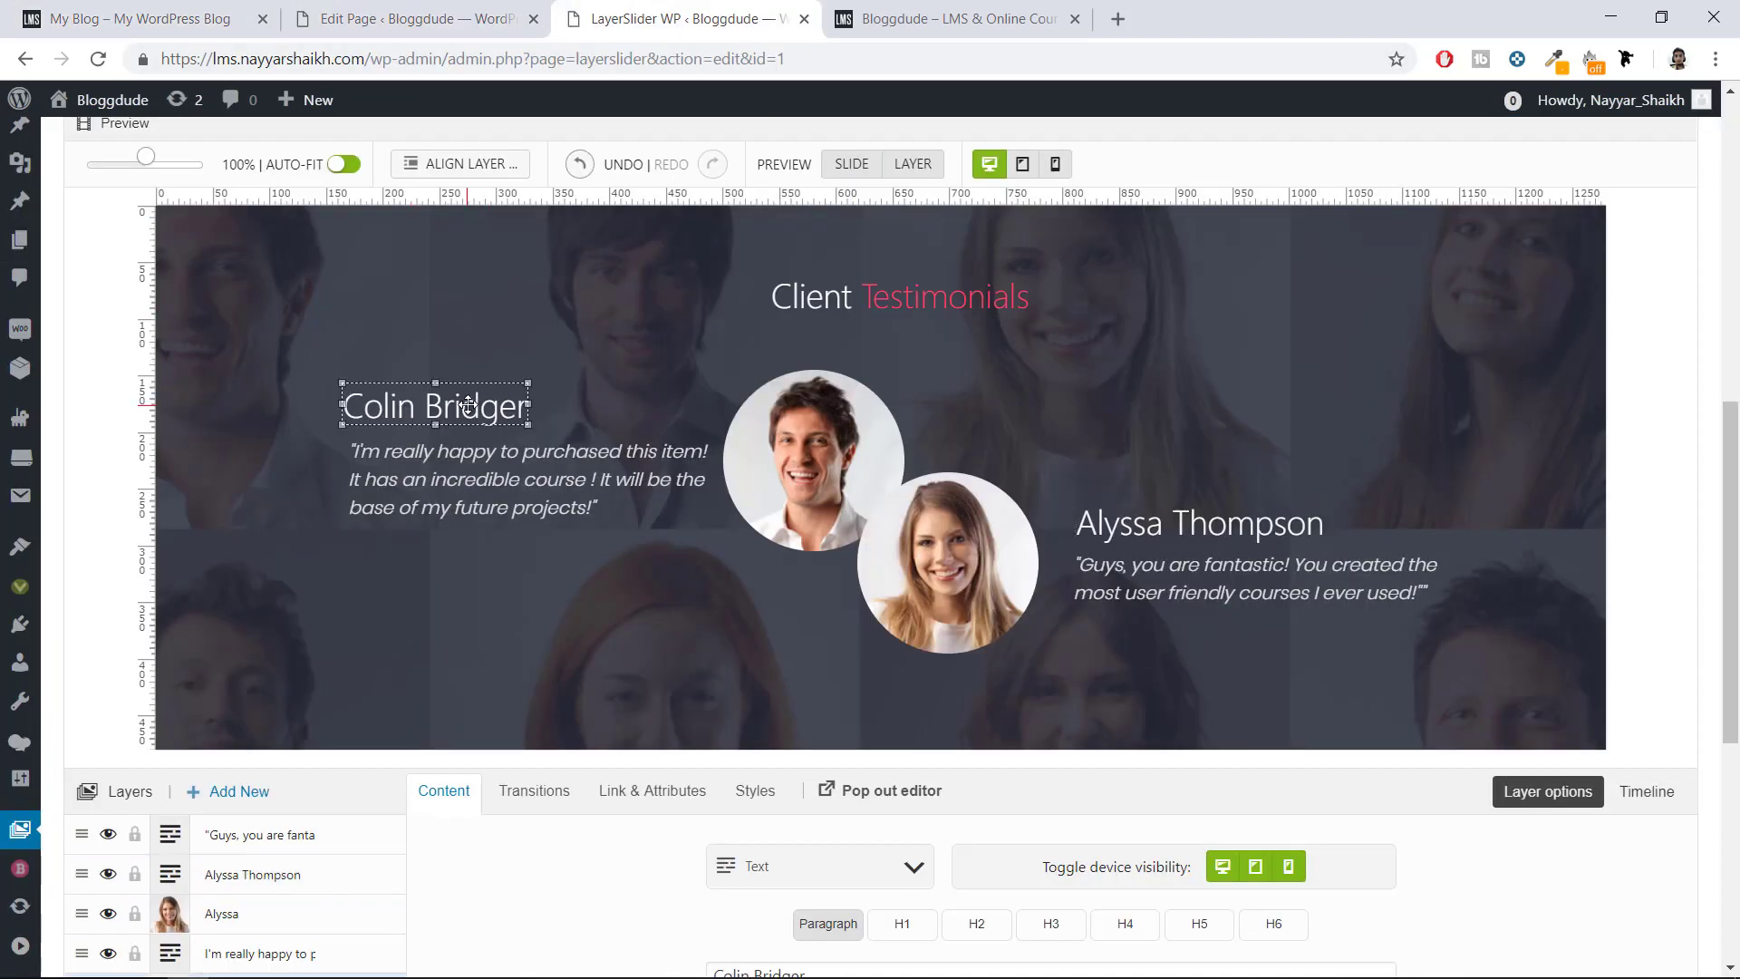
scroll(575, 551, up, 2)
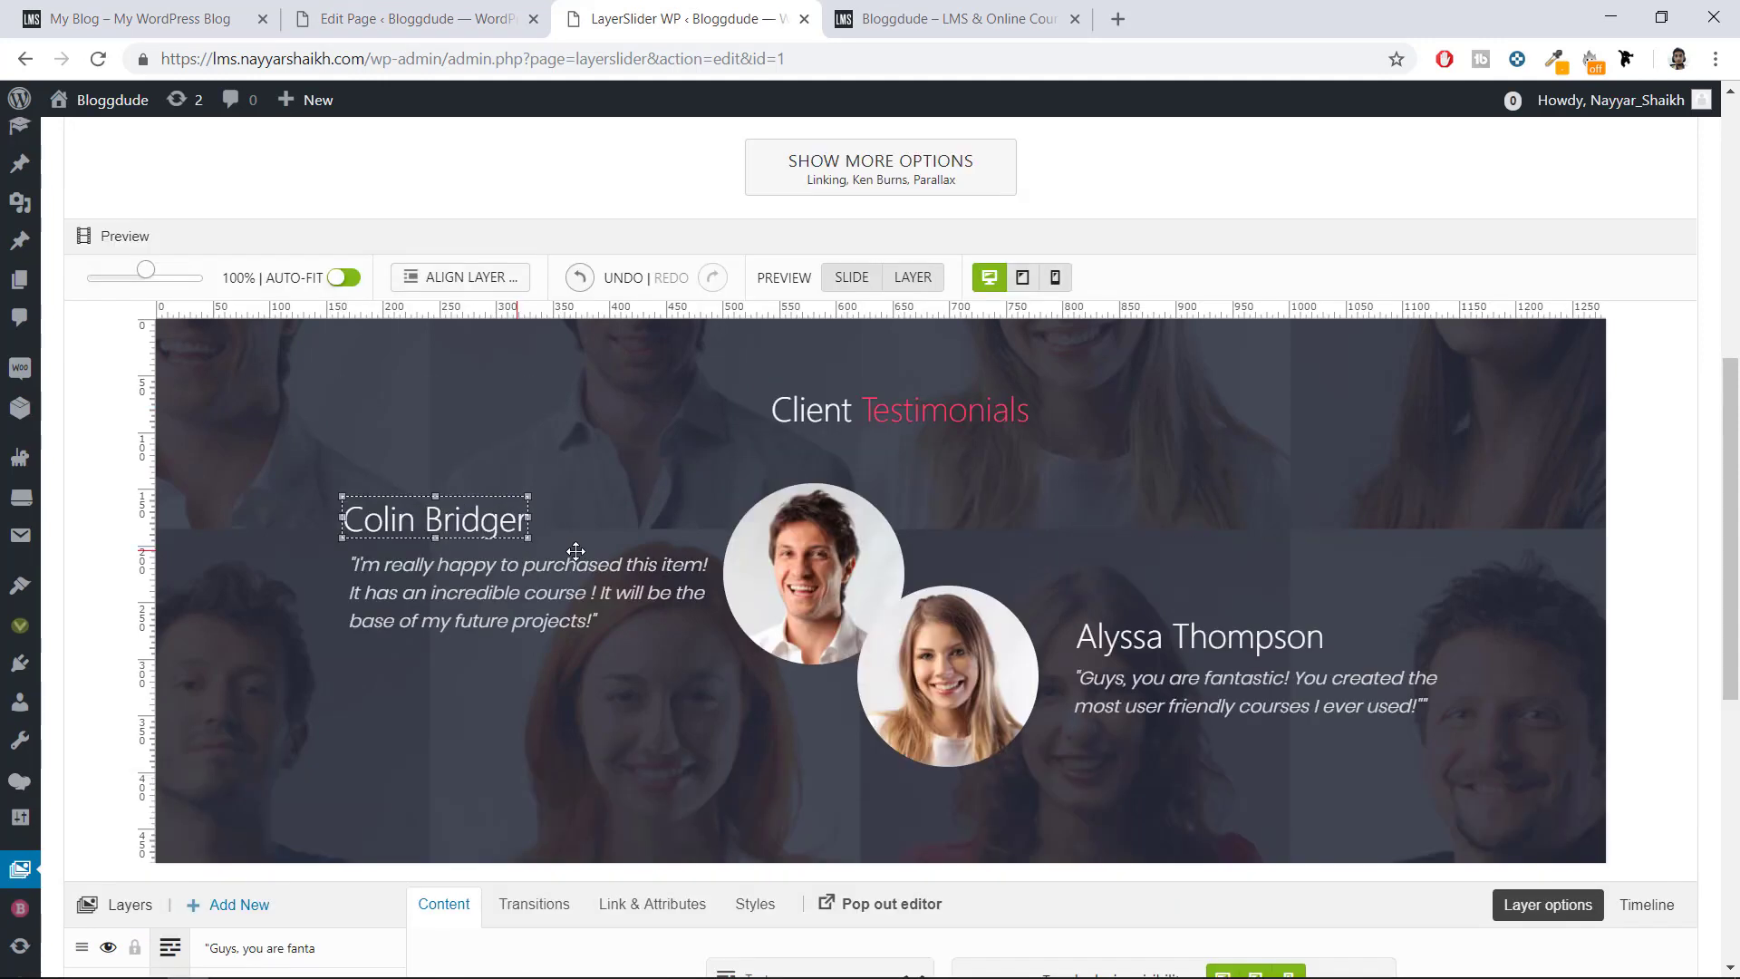
double_click(436, 519)
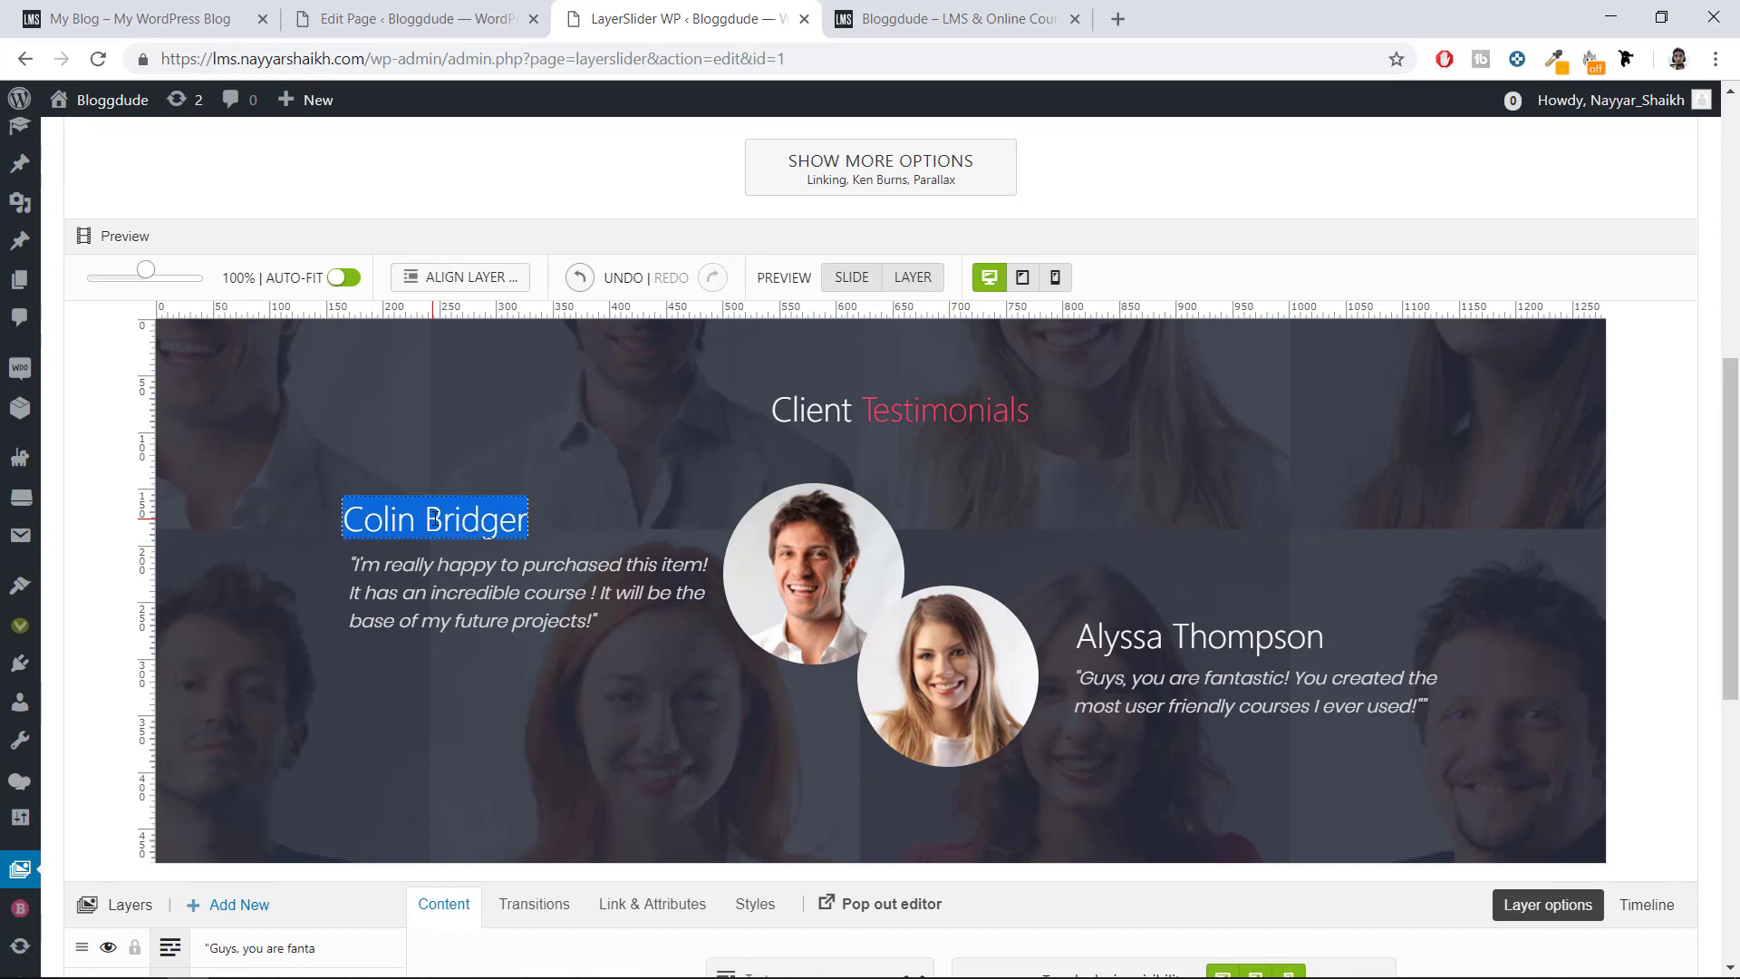
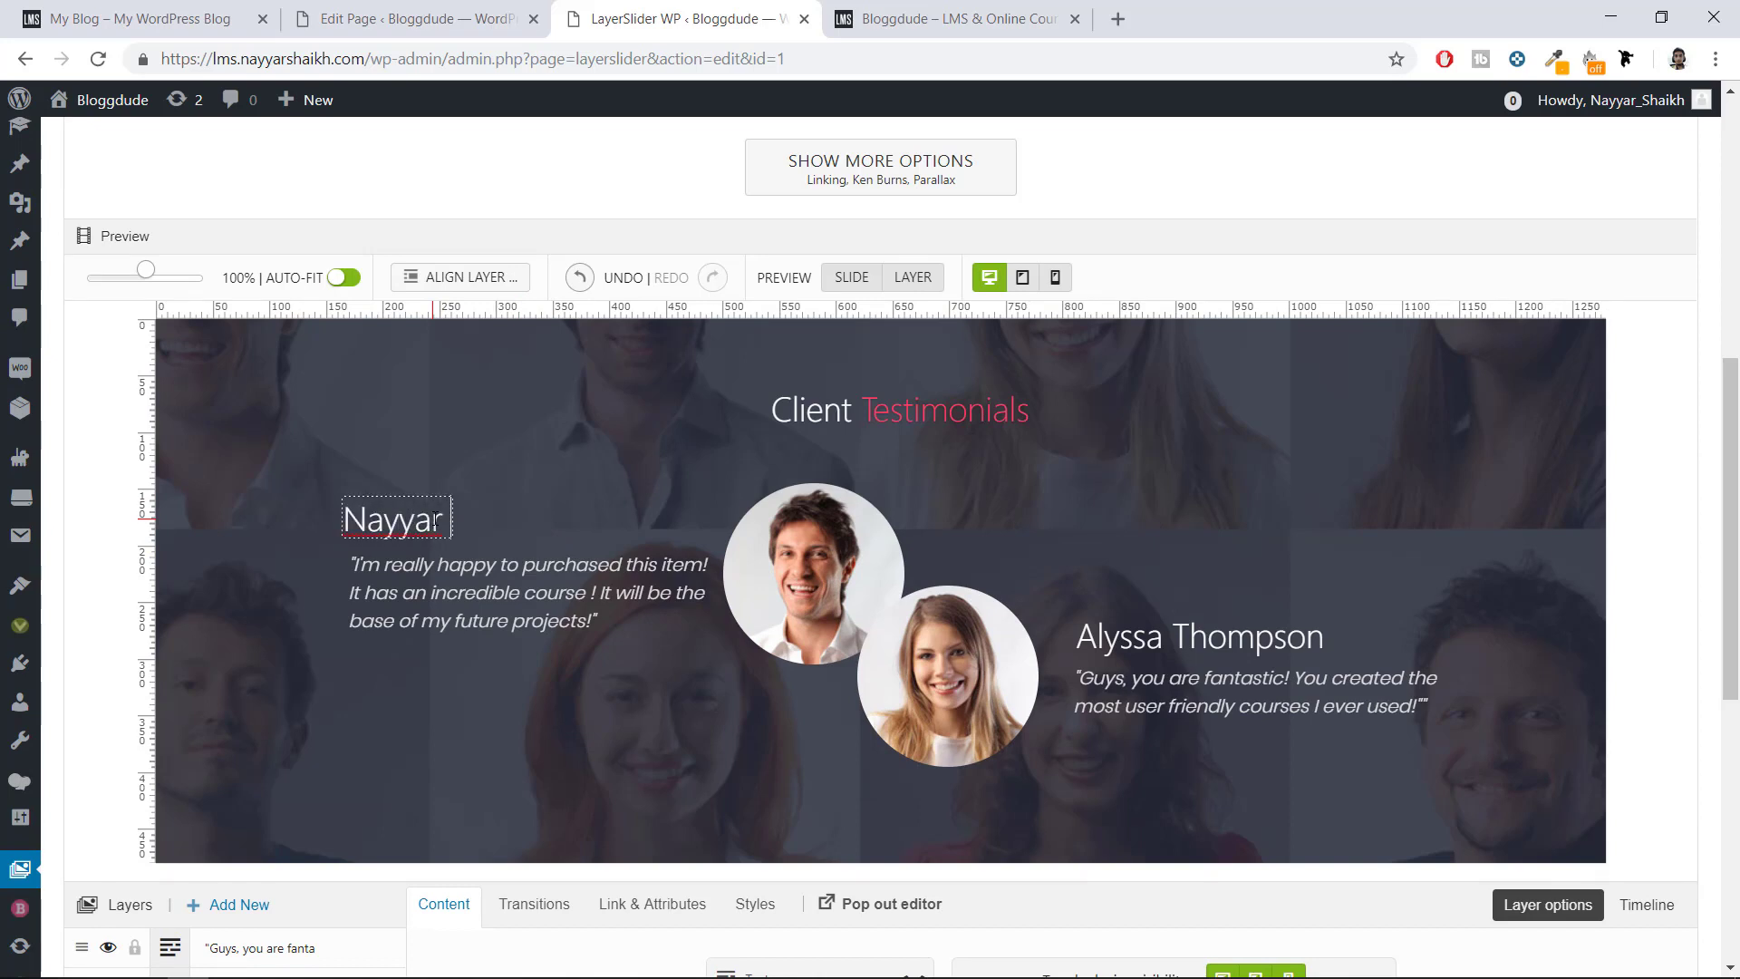
- Swap the man's photo layer for the user4 portrait from the Media Library
click(494, 590)
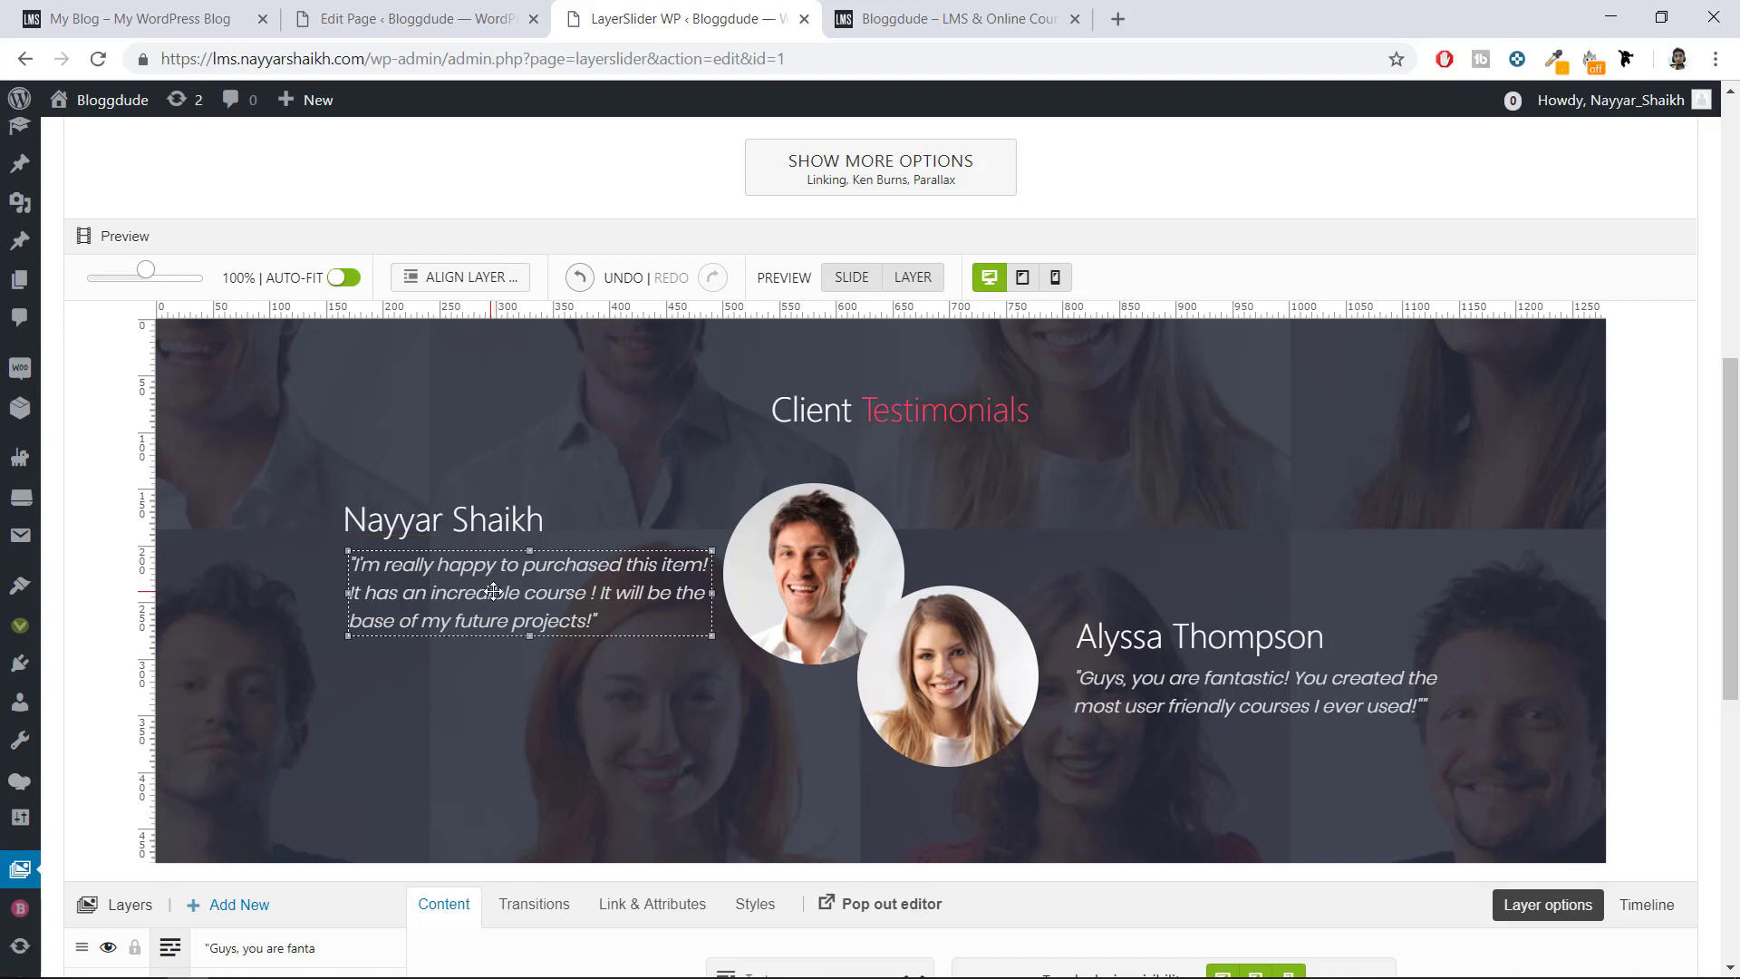
click(813, 564)
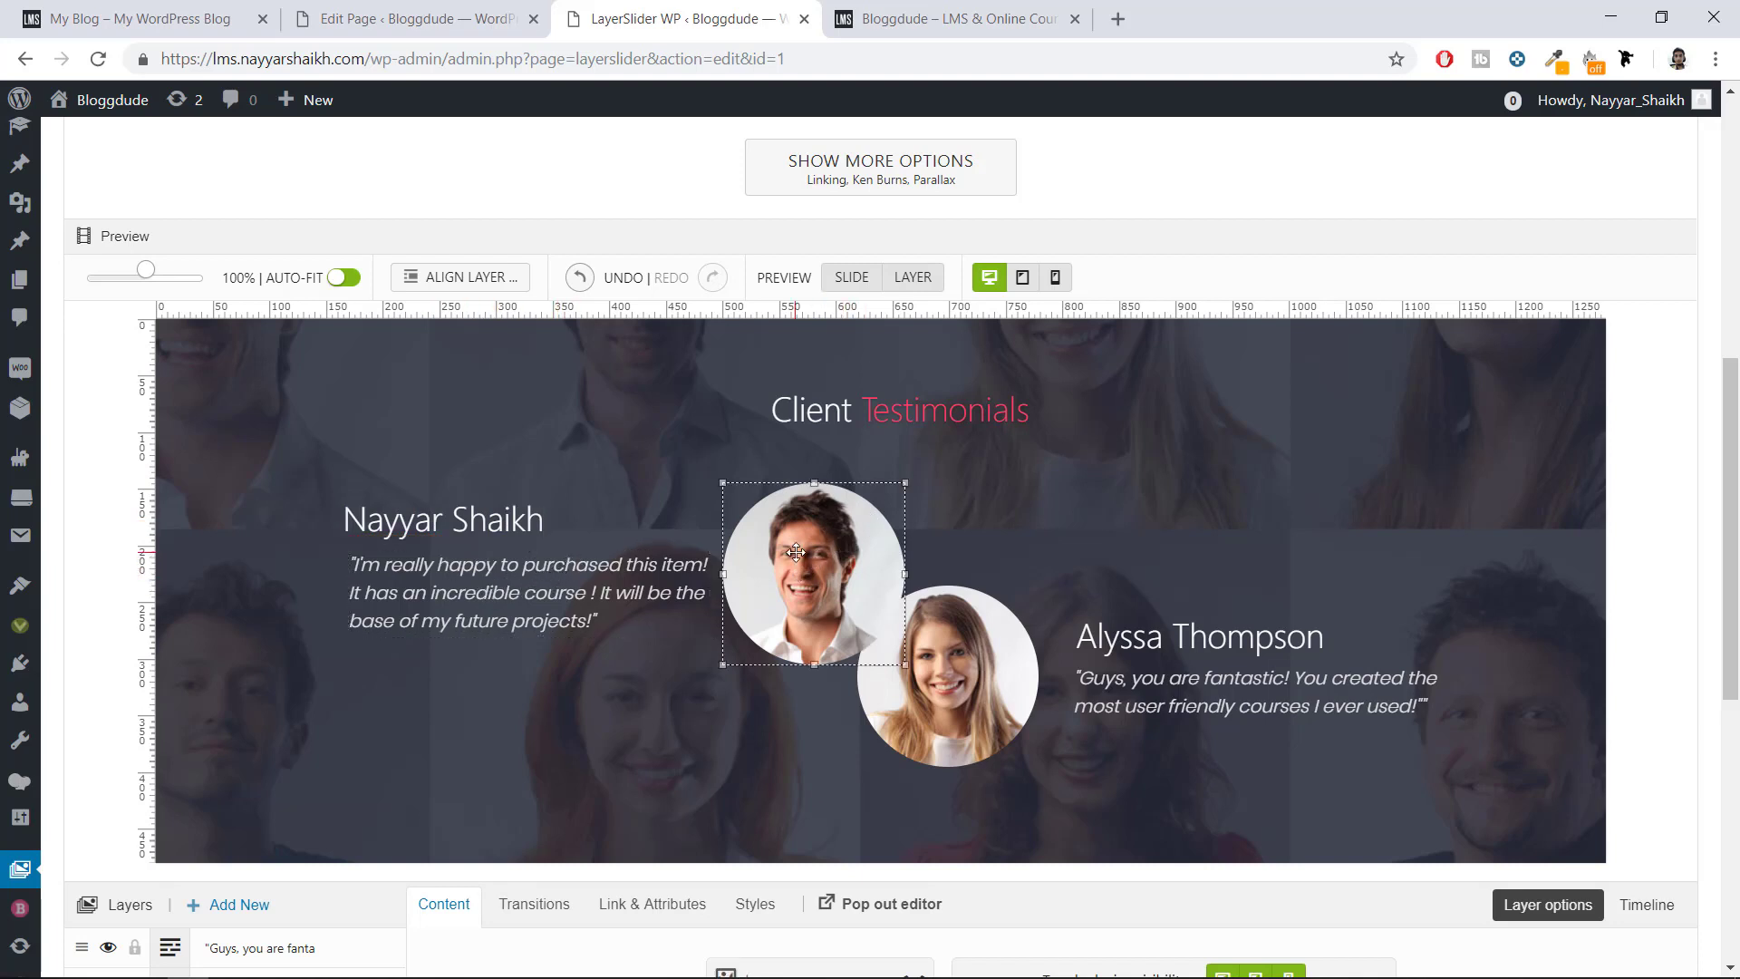
double_click(796, 552)
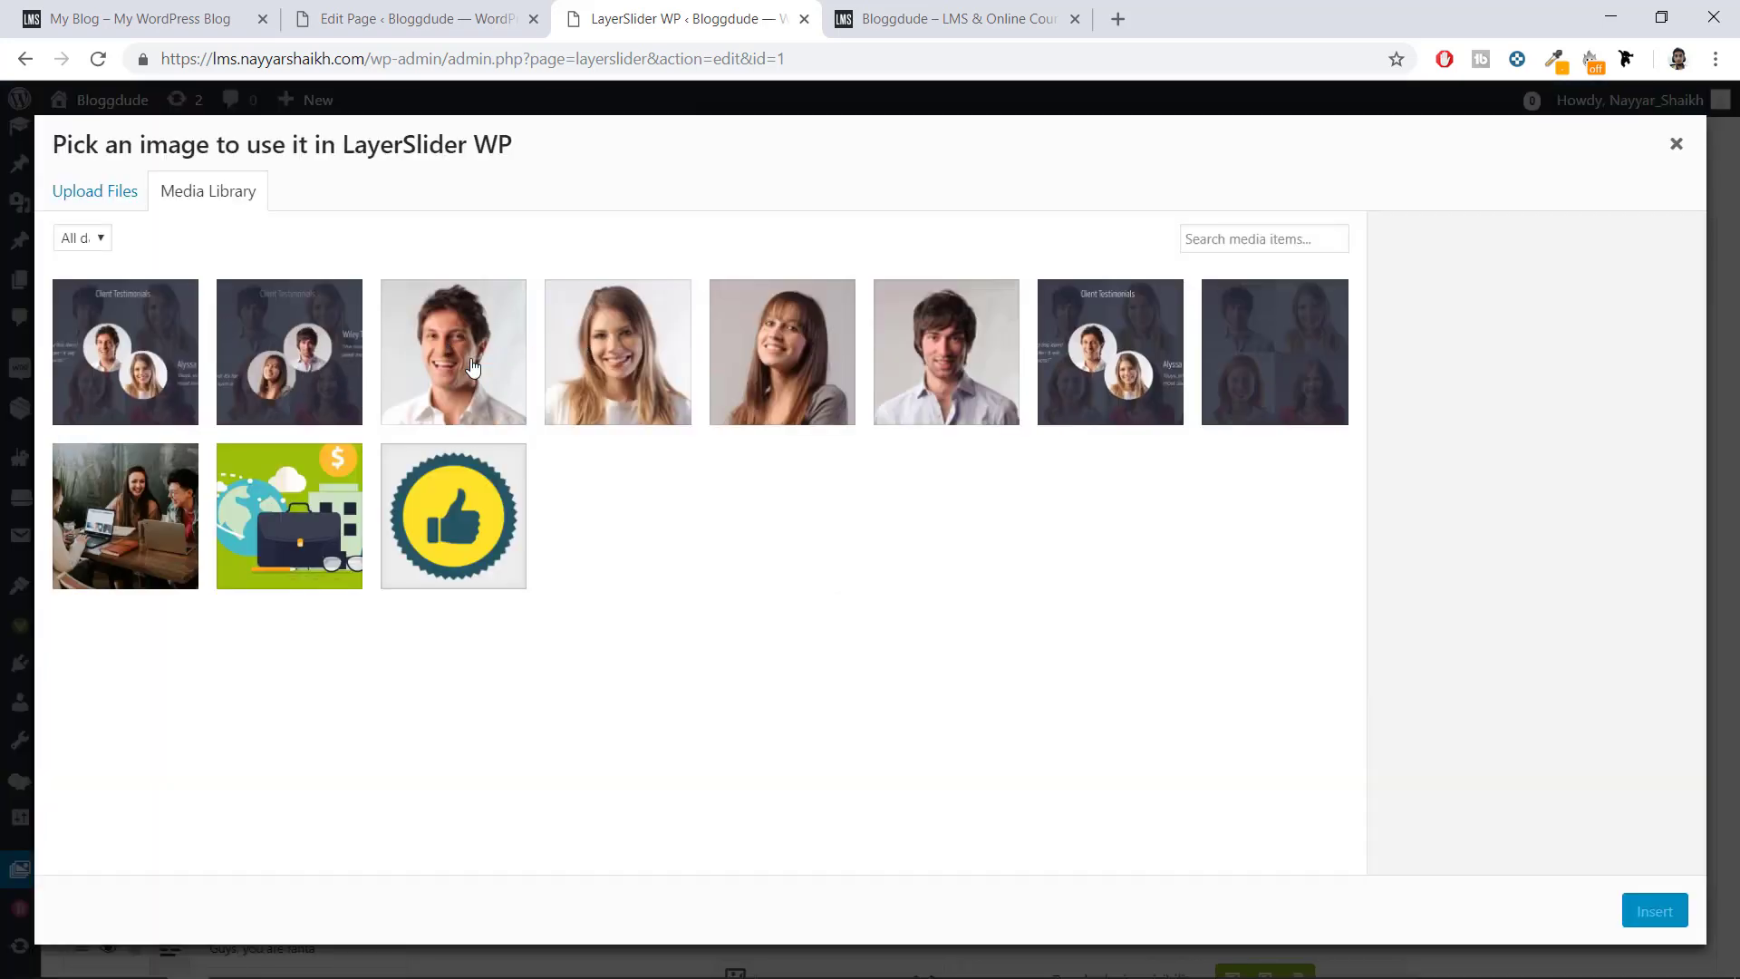
click(959, 388)
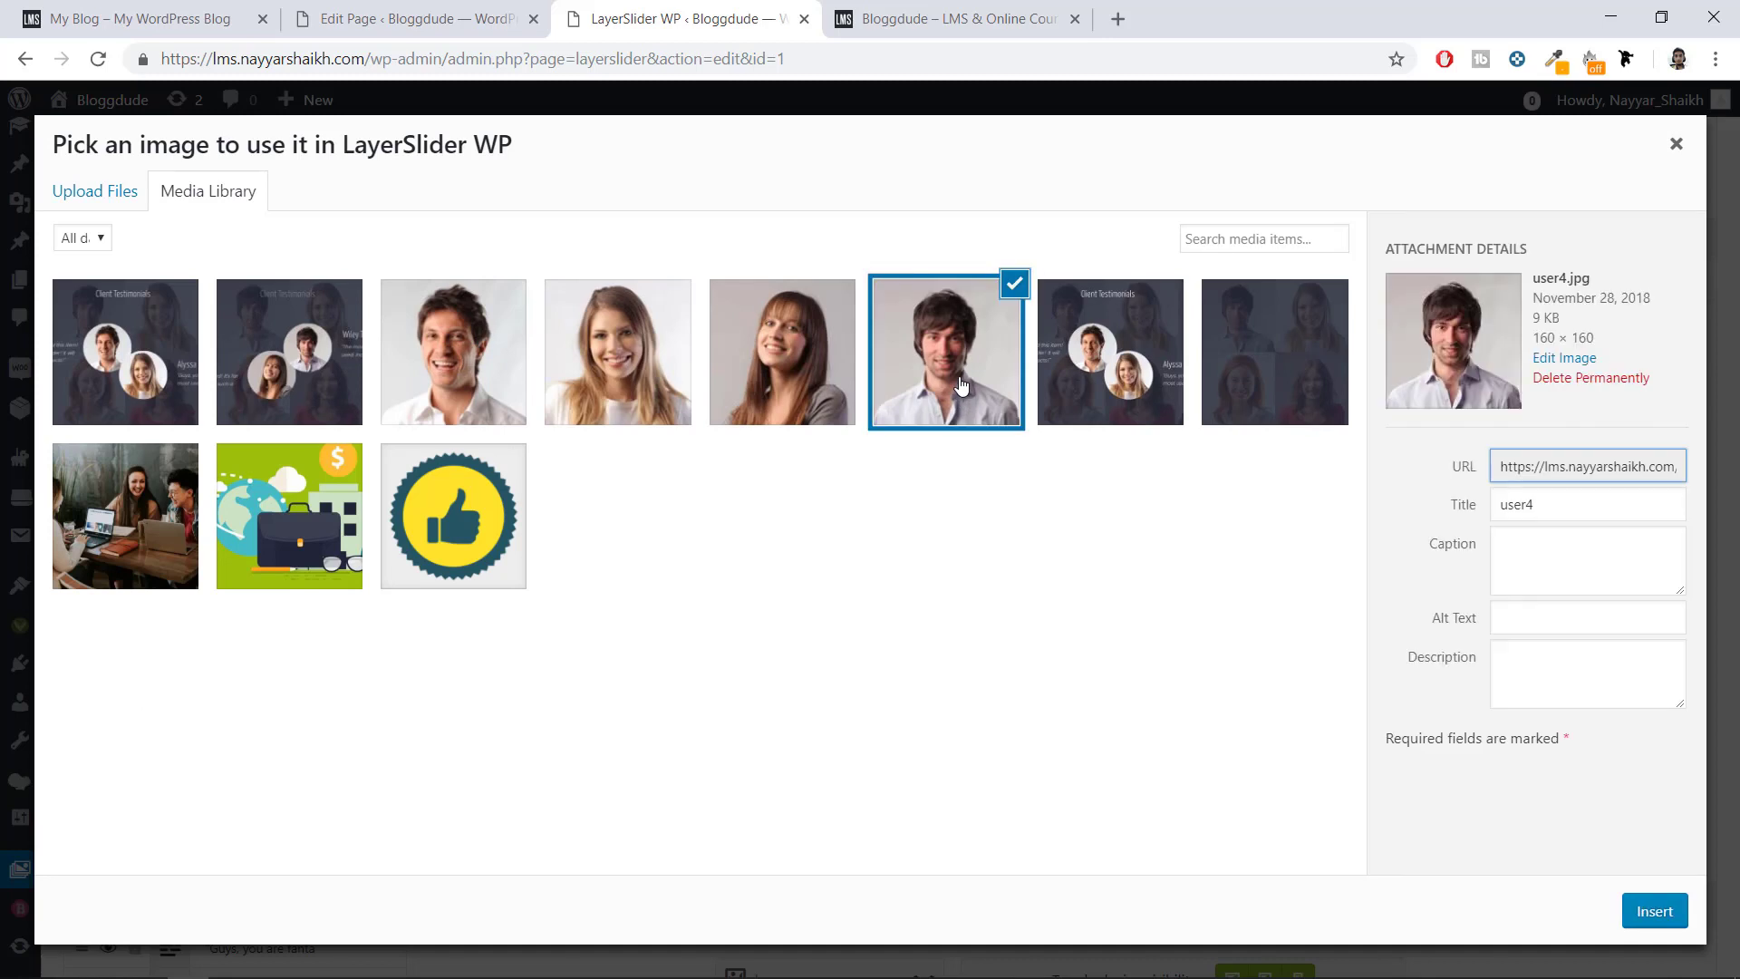
click(1627, 916)
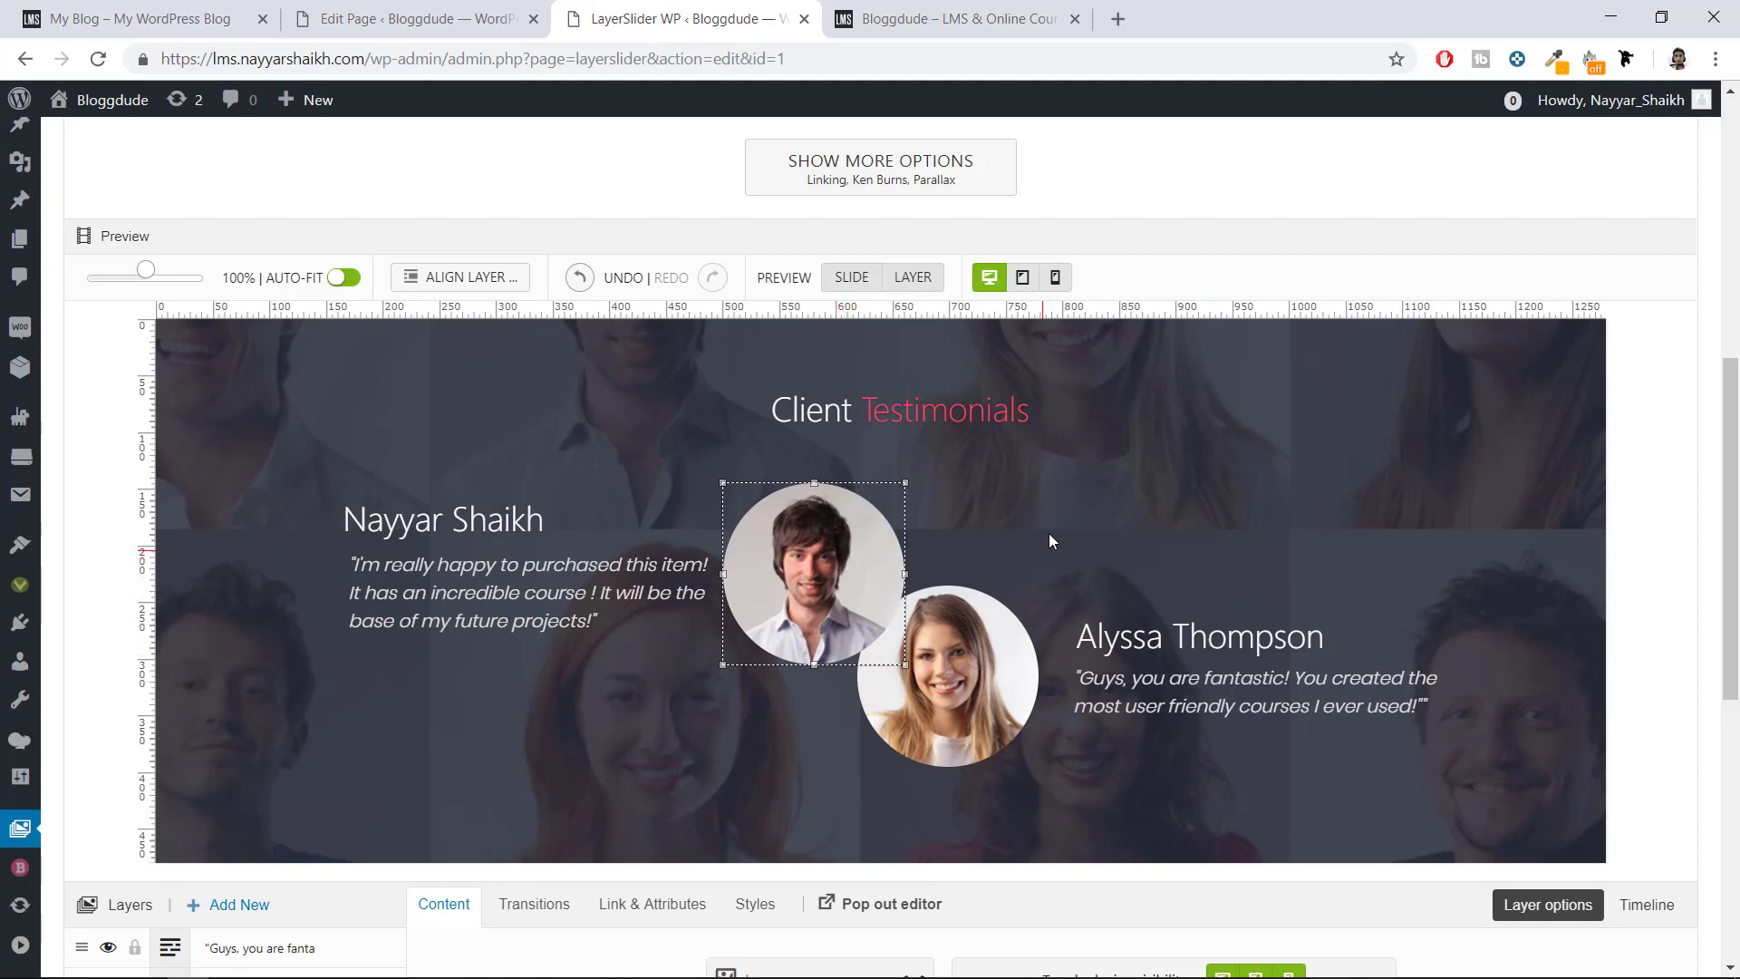
scroll(1011, 571, up, 3)
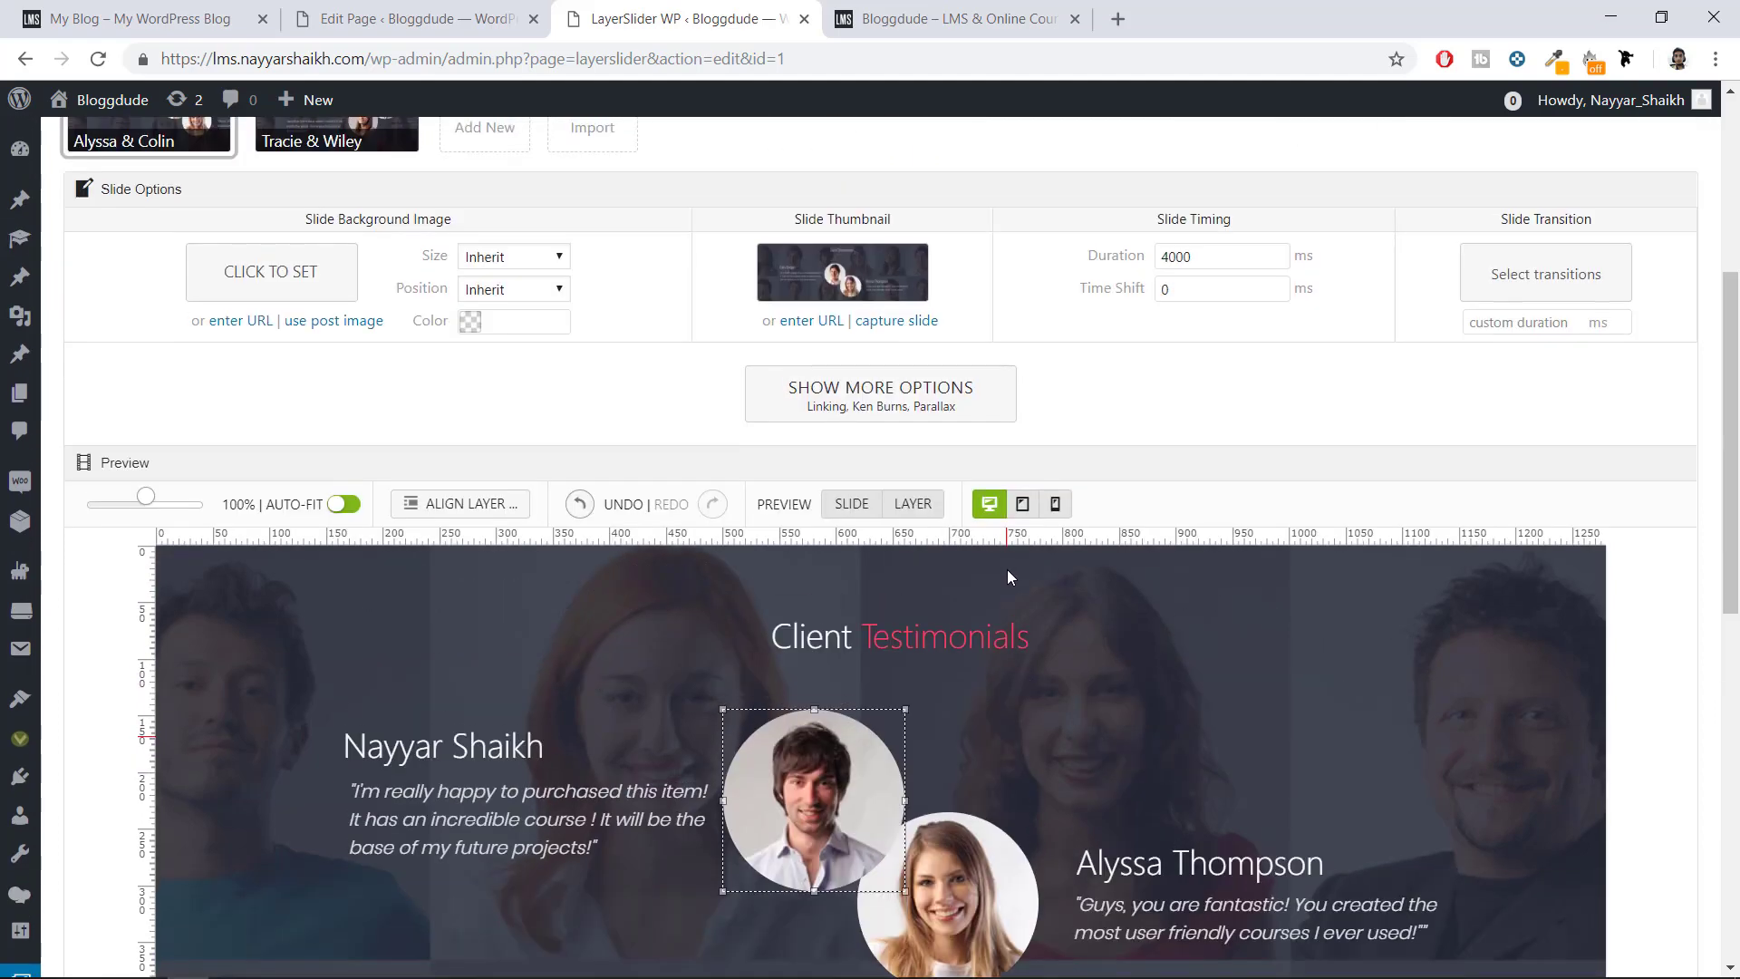
- Look over the edited testimonial slides in the LayerSlider editor
click(403, 9)
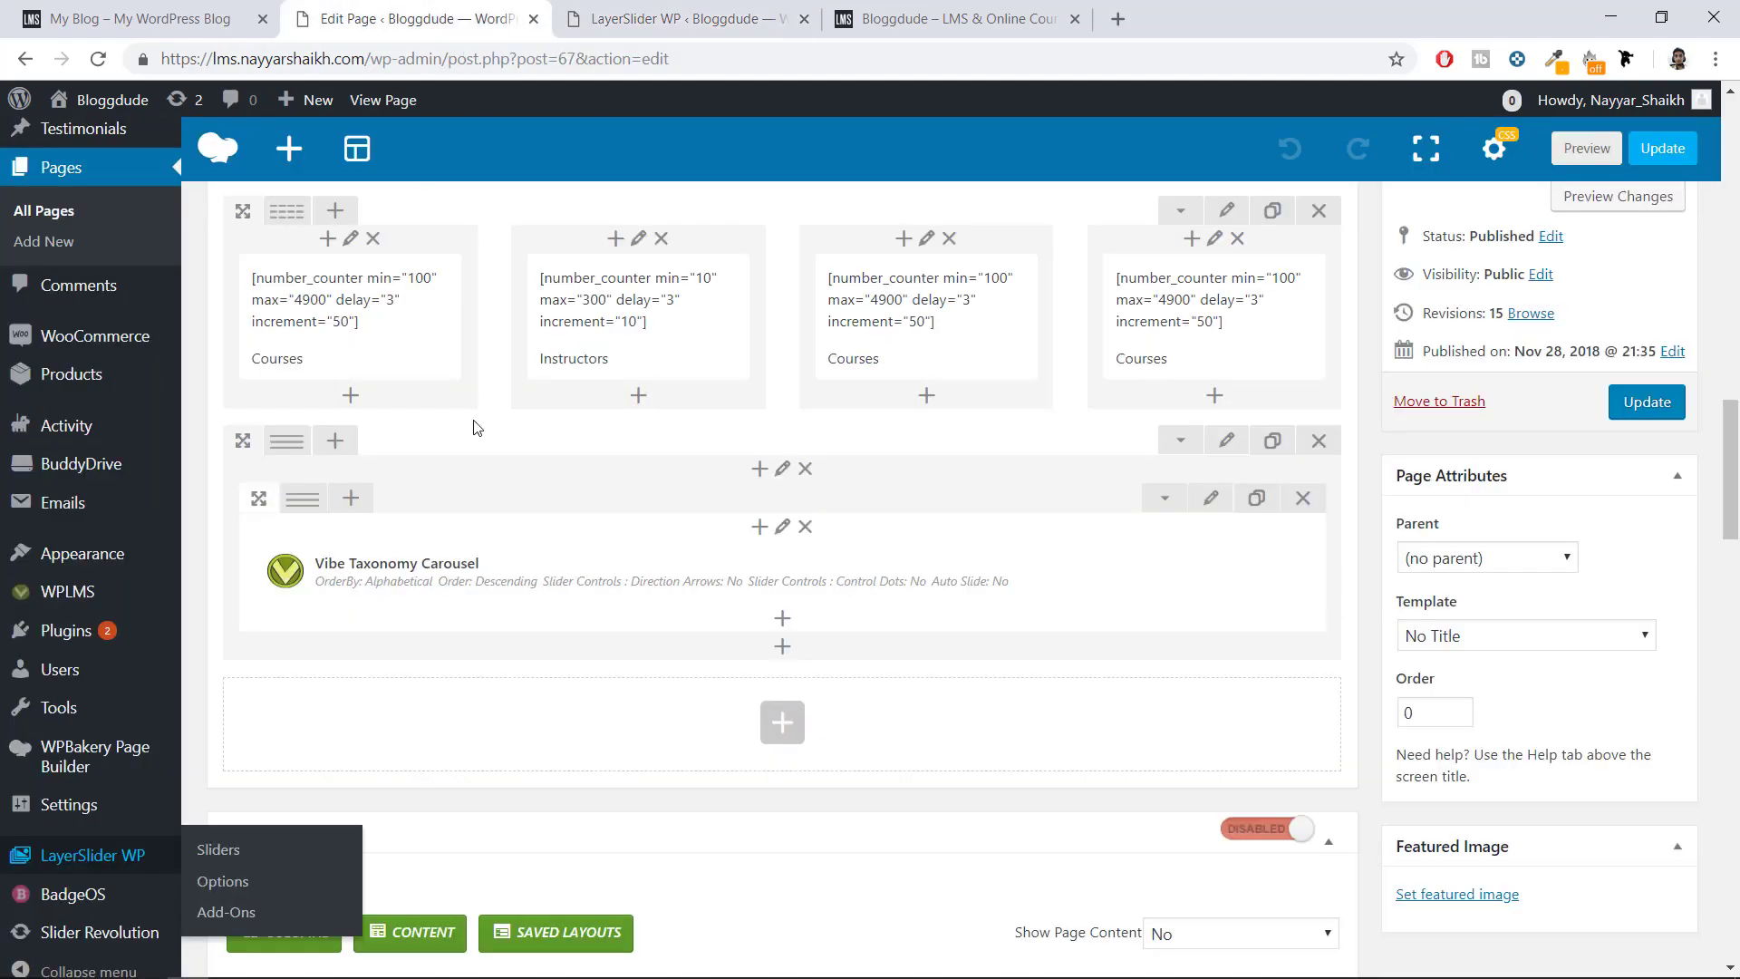
click(649, 9)
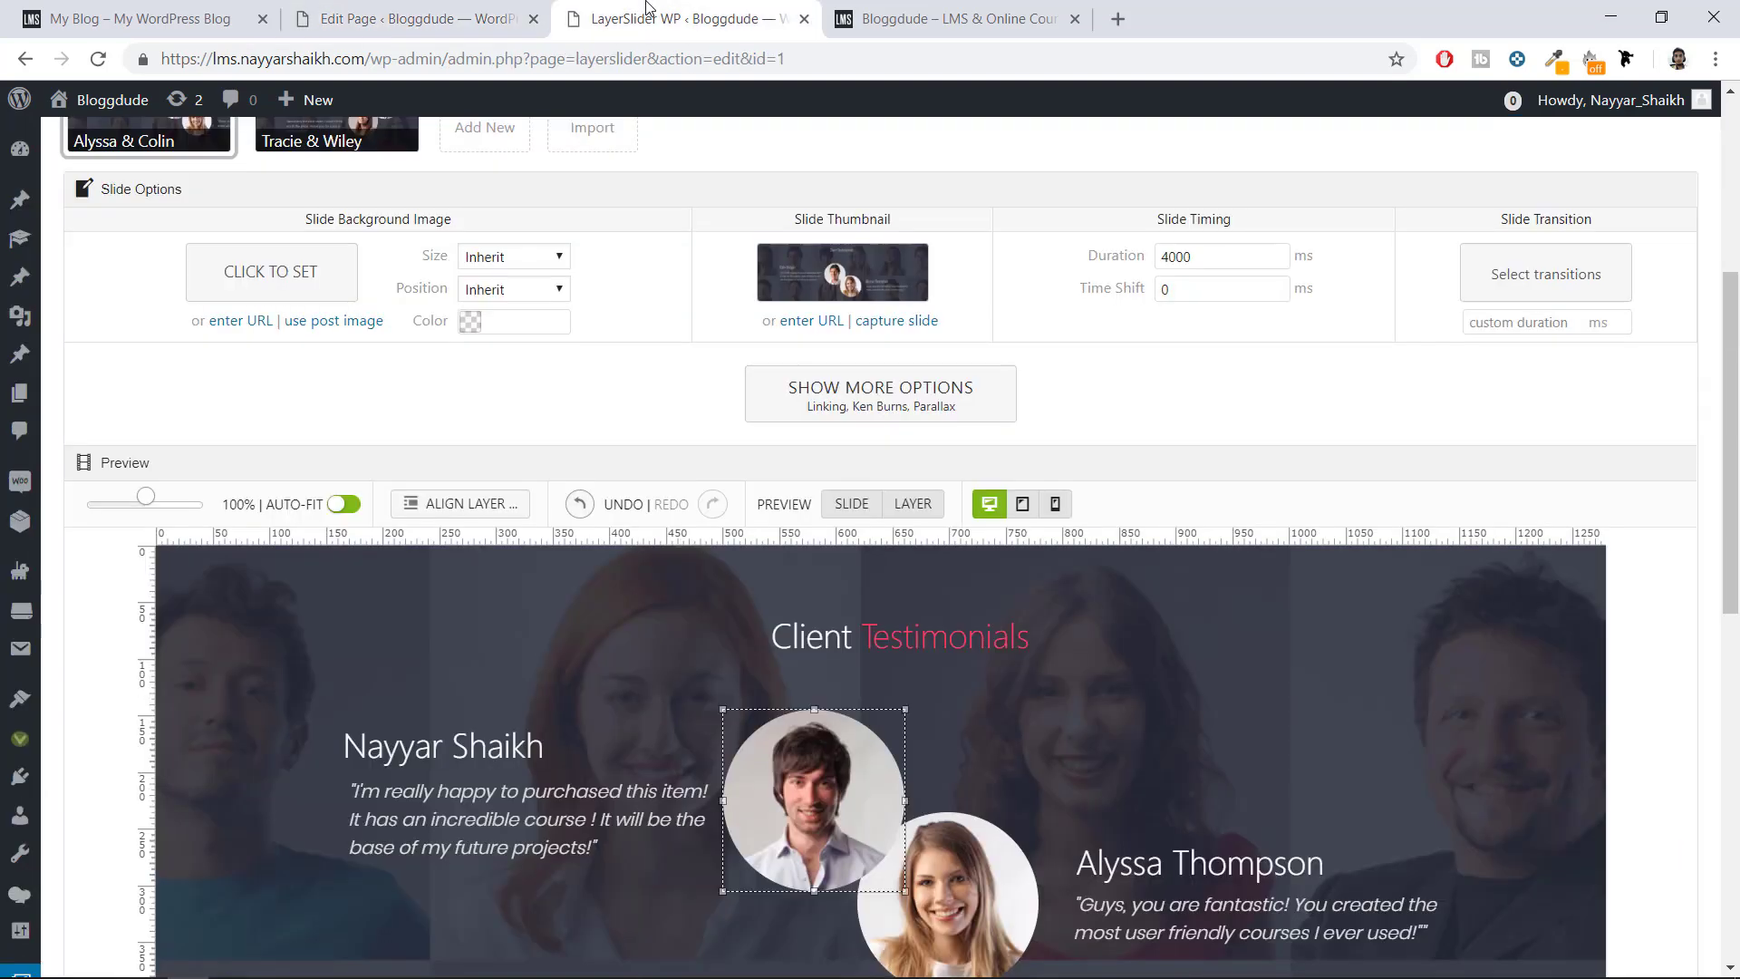
scroll(1250, 557, down, 3)
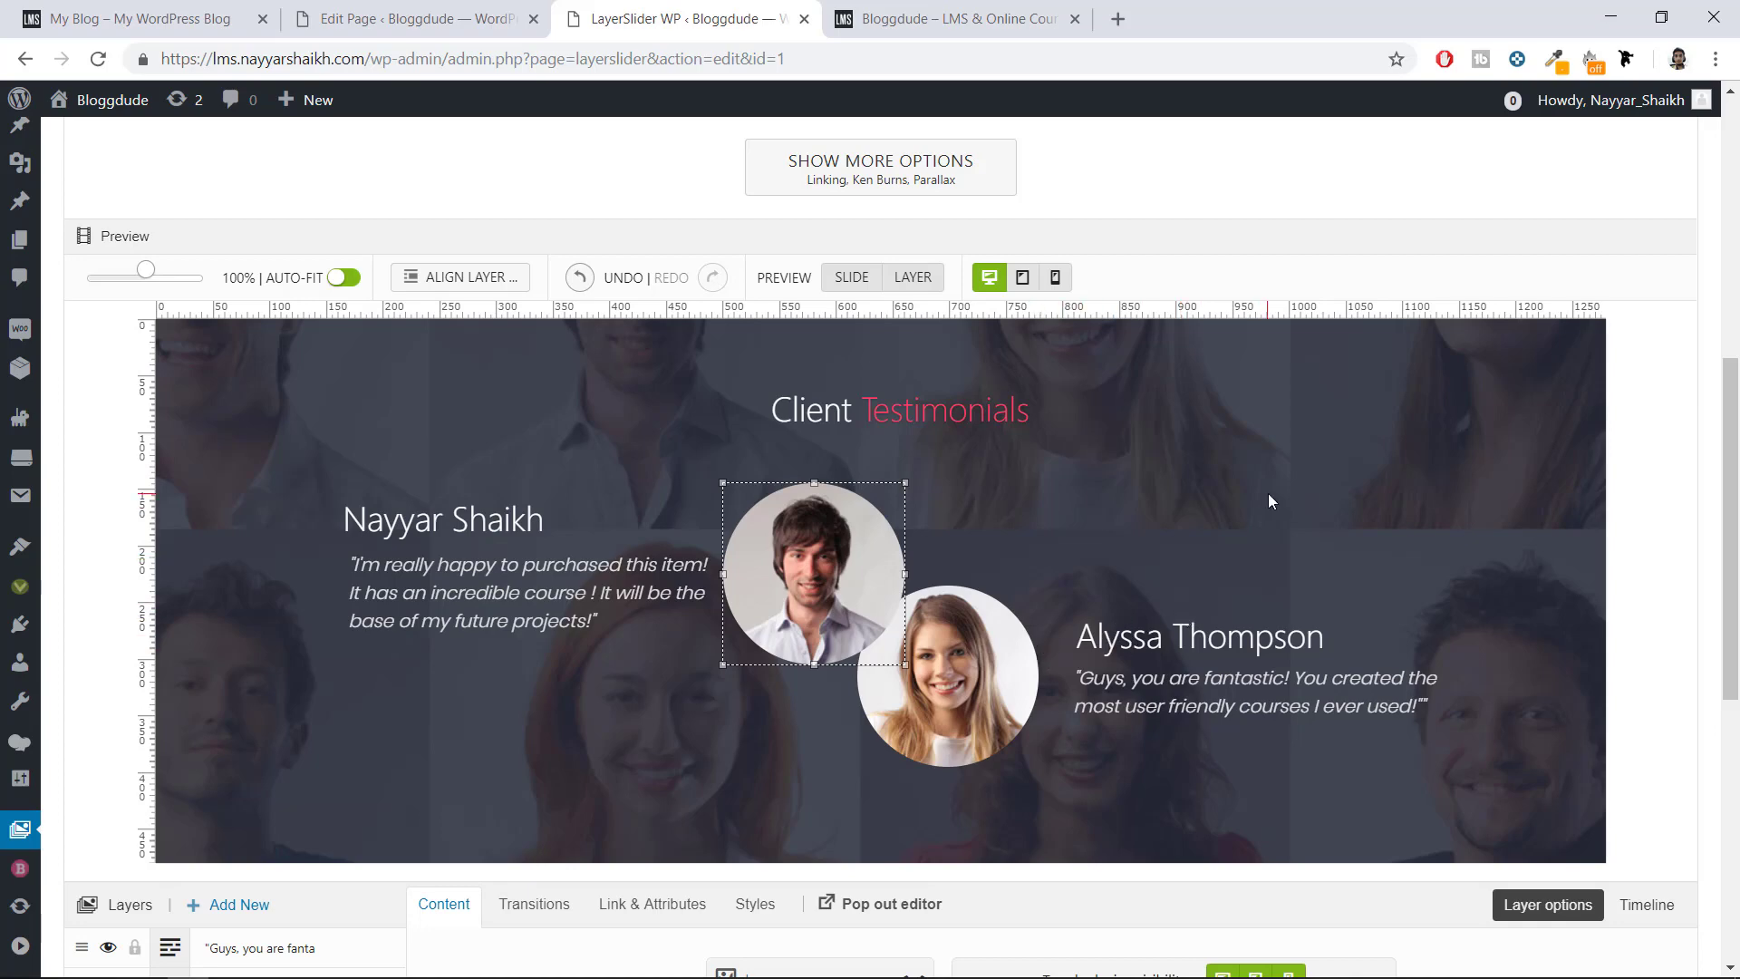
scroll(1269, 499, up, 8)
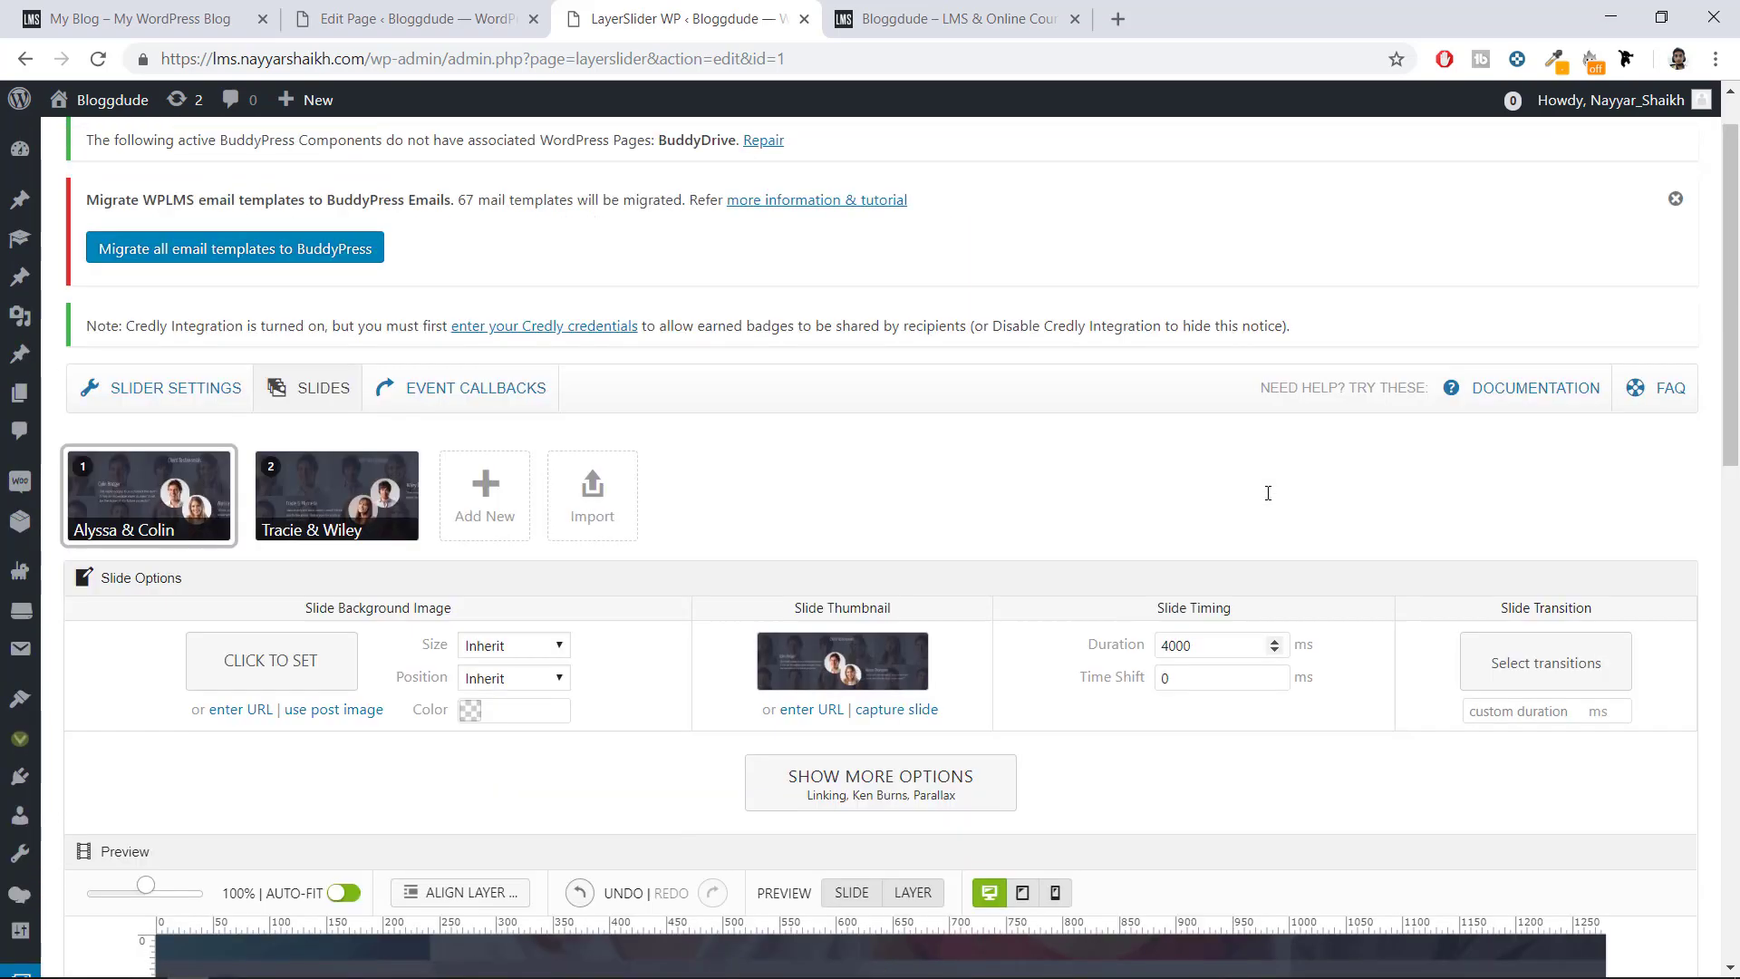
scroll(1269, 500, down, 1)
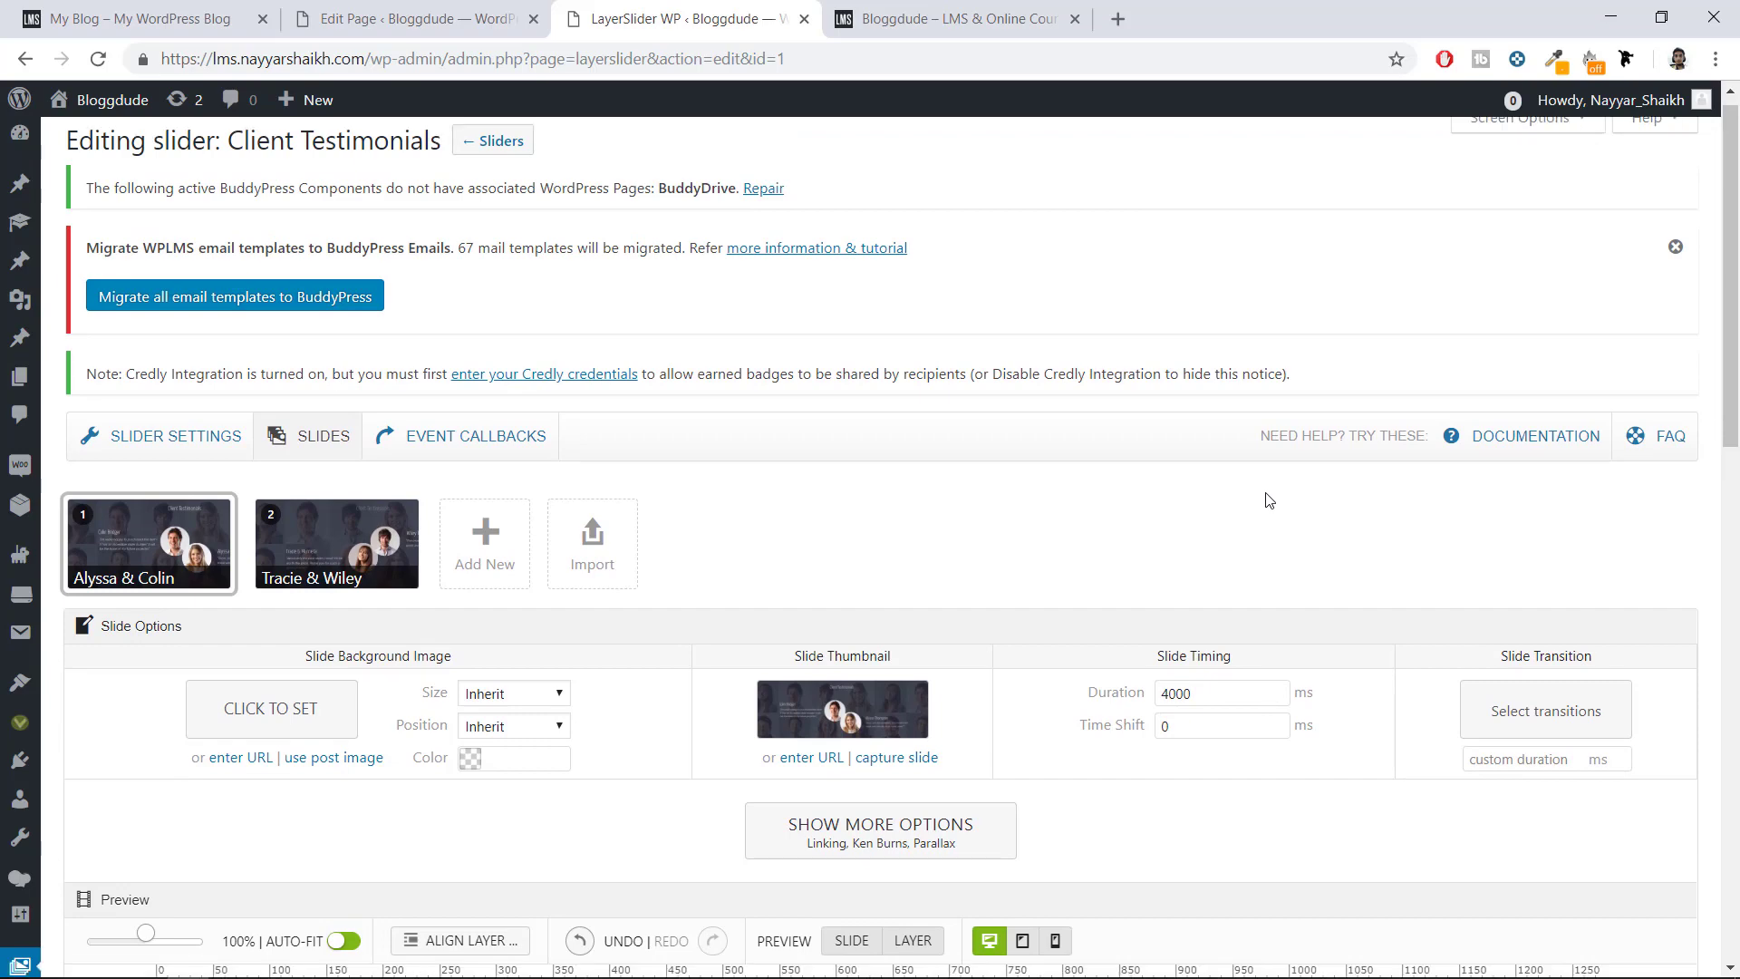
scroll(1266, 503, down, 3)
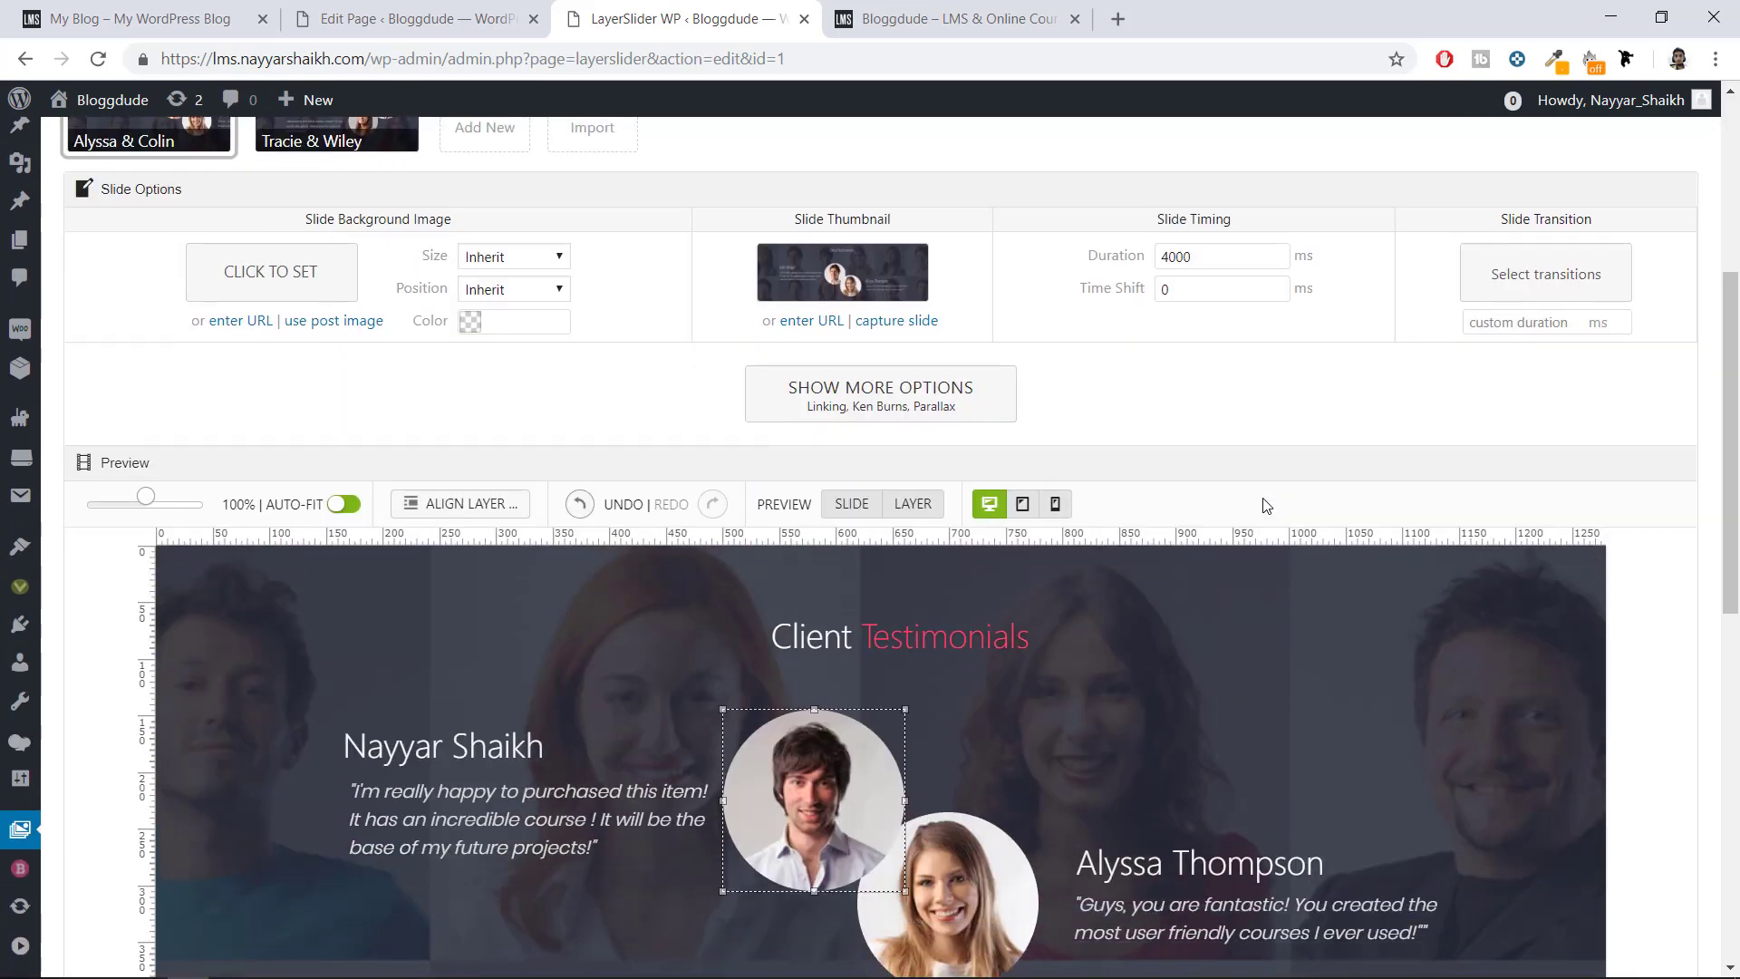
scroll(1267, 503, down, 2)
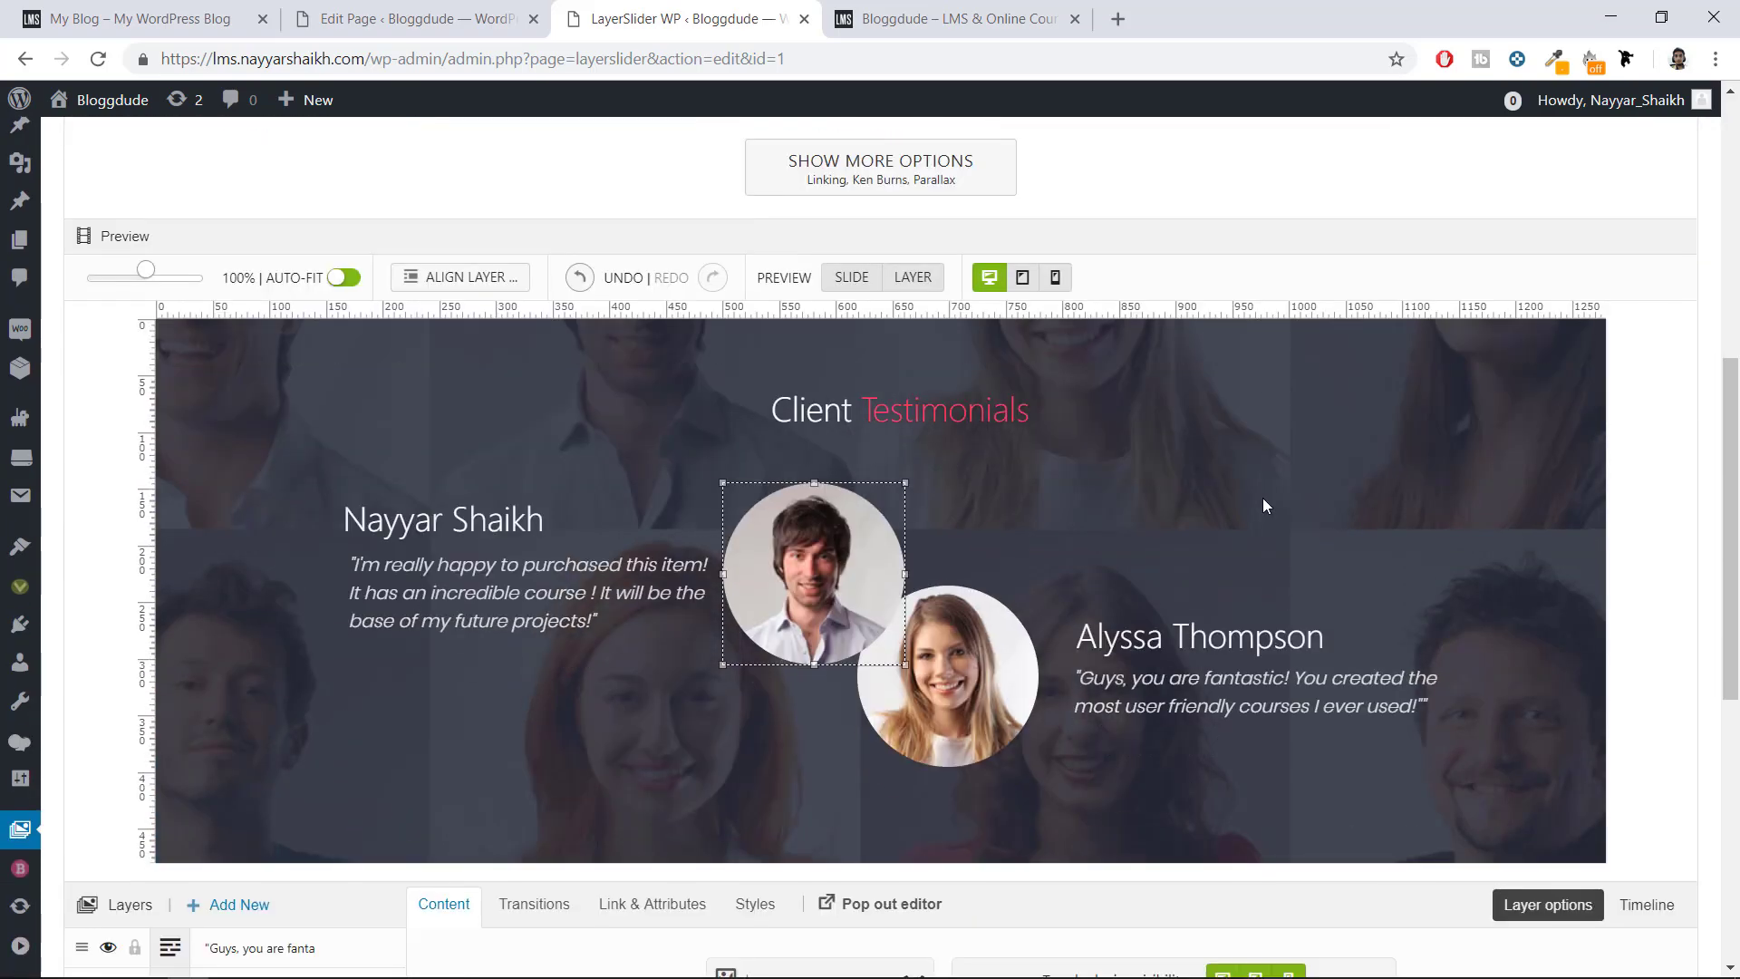
- Close the LayerSlider tab, confirming Leave, and go back to the Home page editor
click(399, 18)
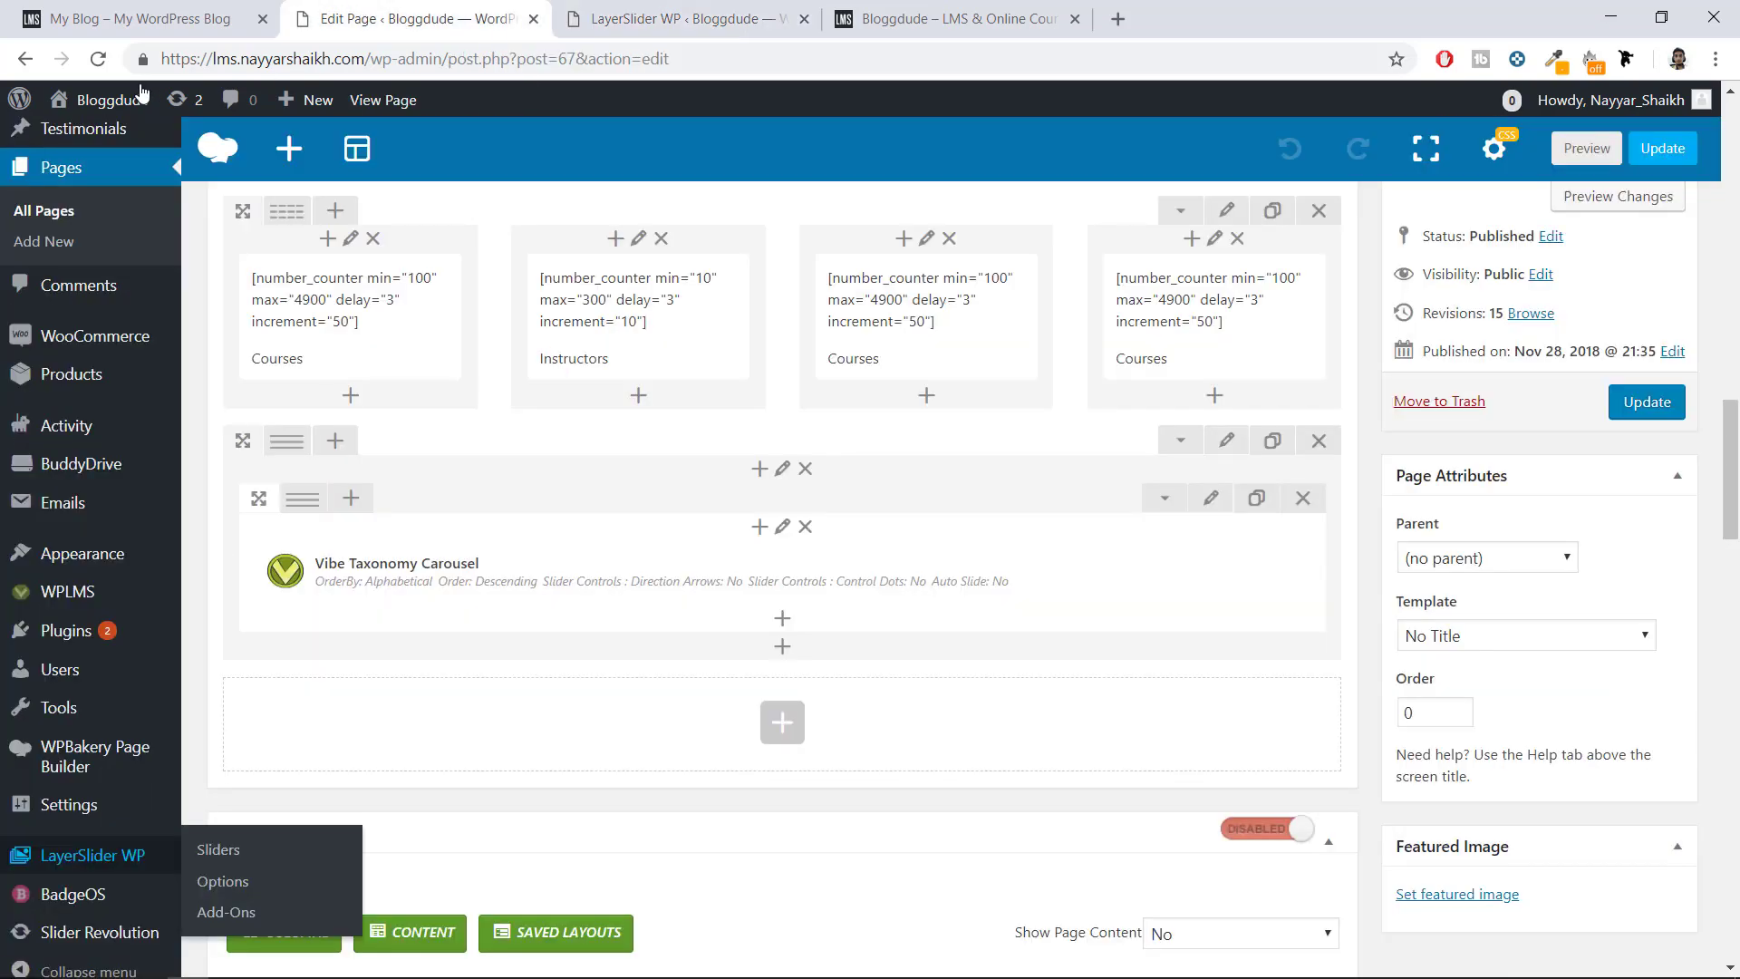
click(98, 58)
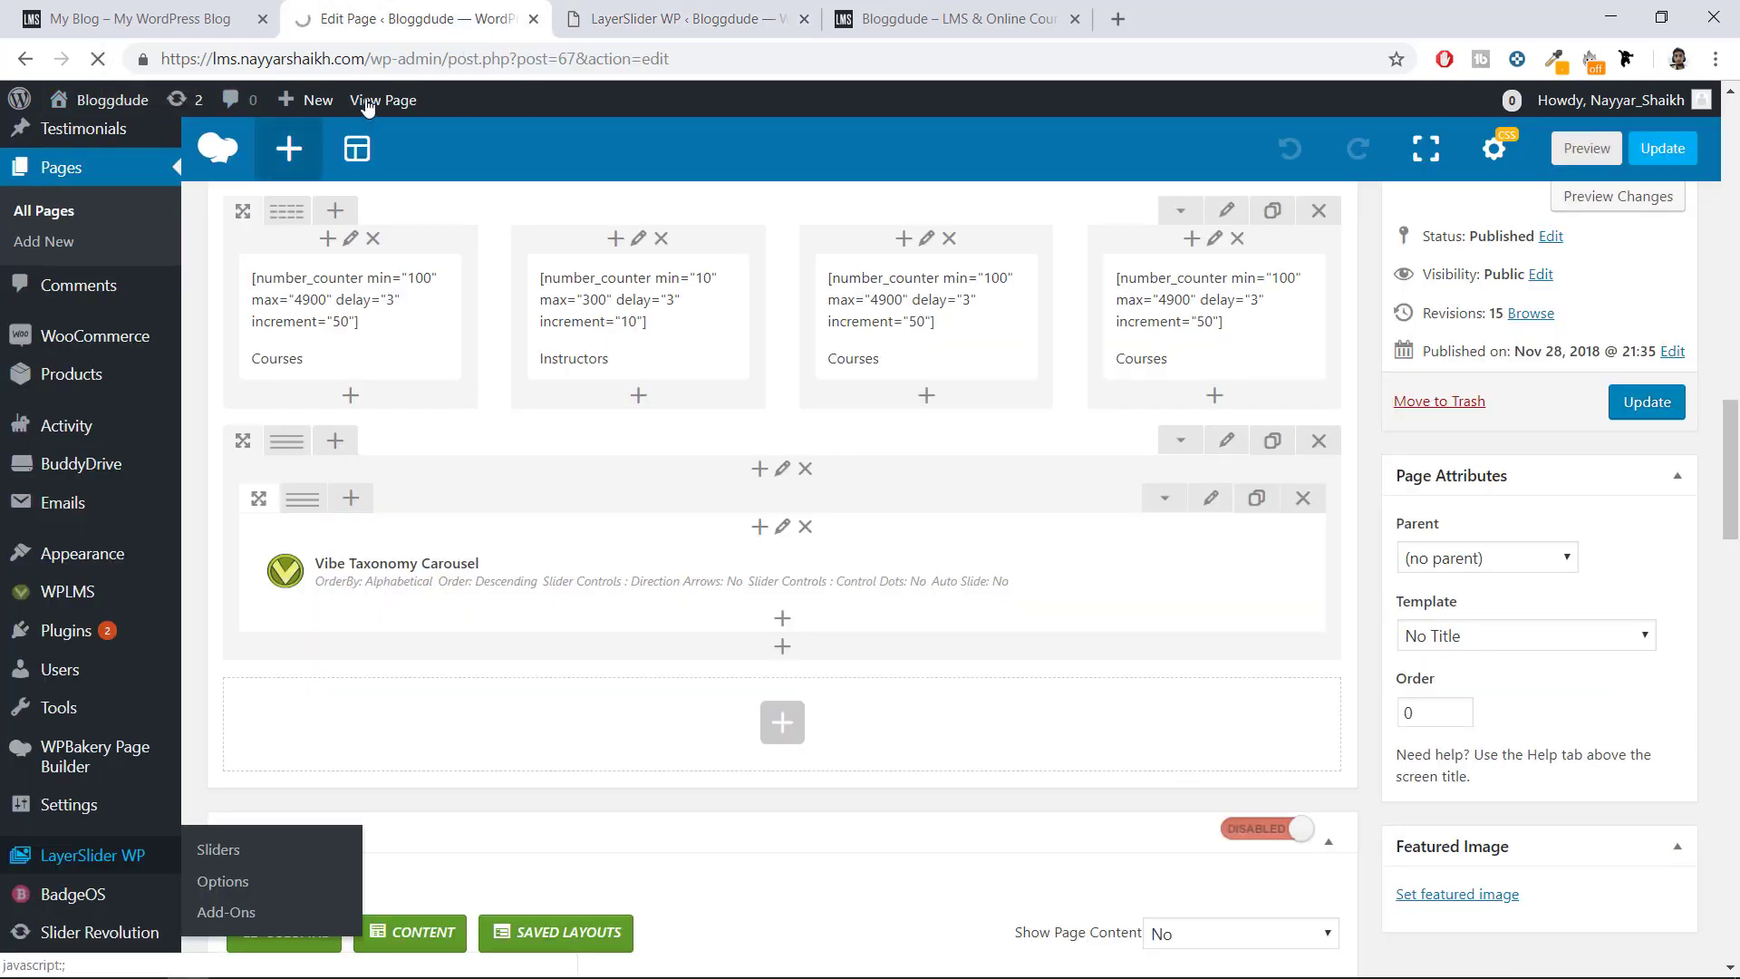
click(689, 18)
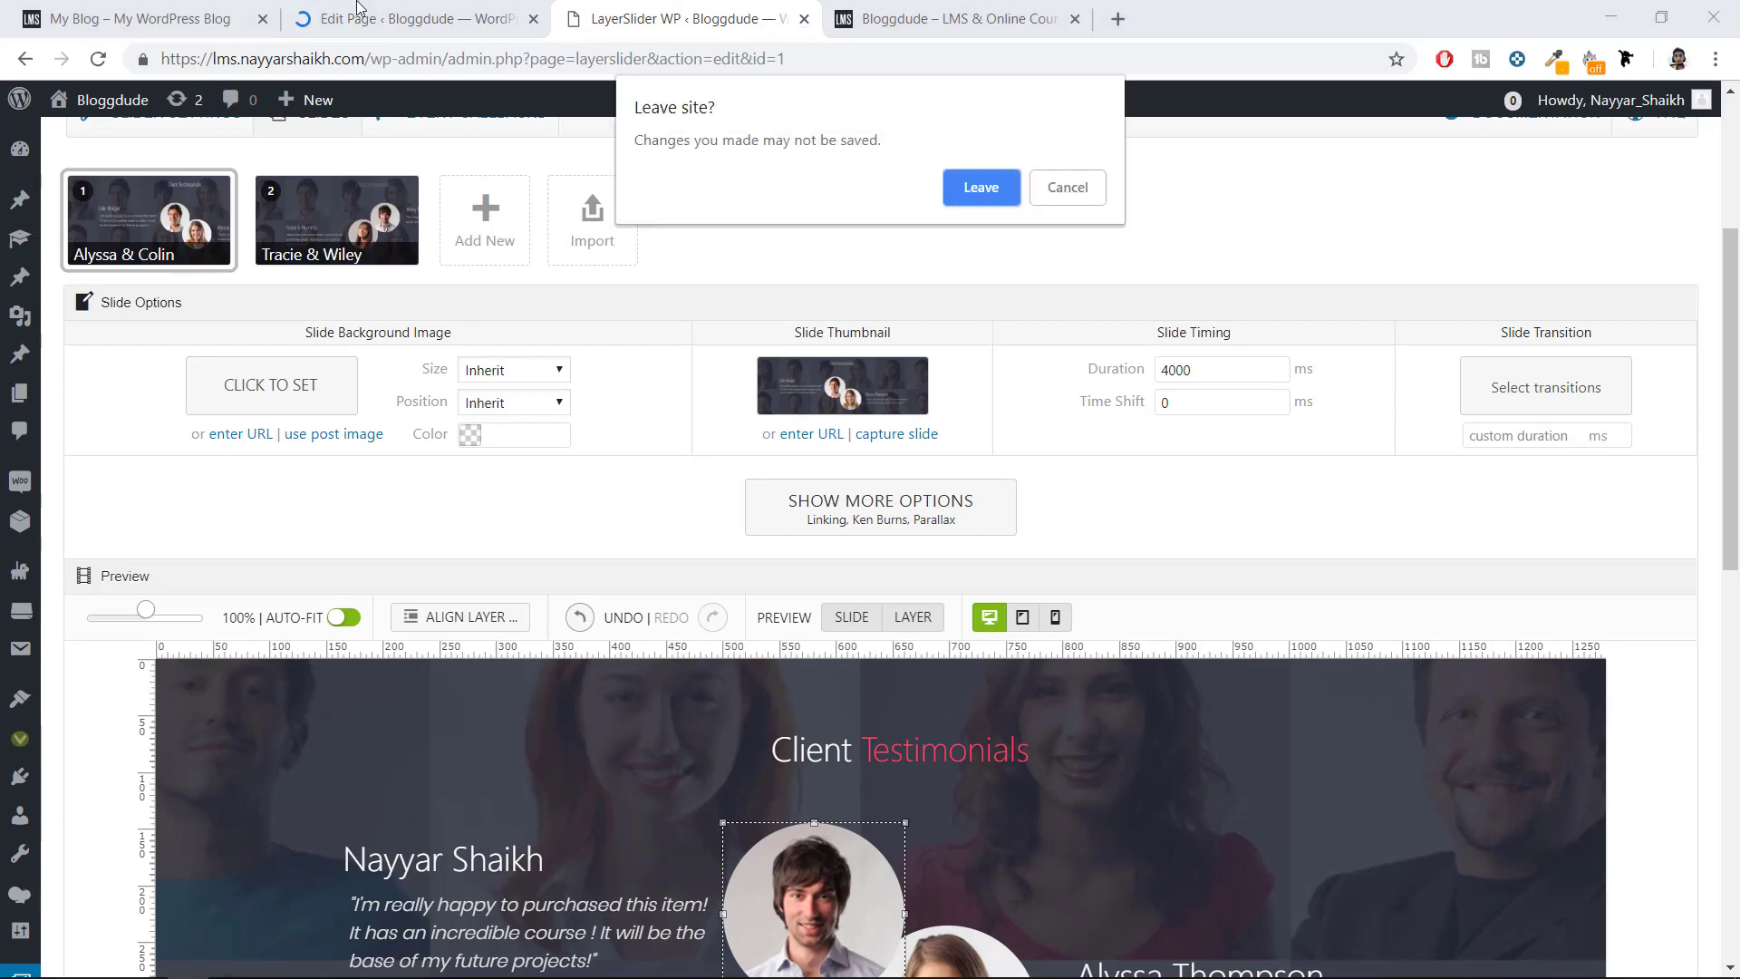
click(982, 187)
click(417, 18)
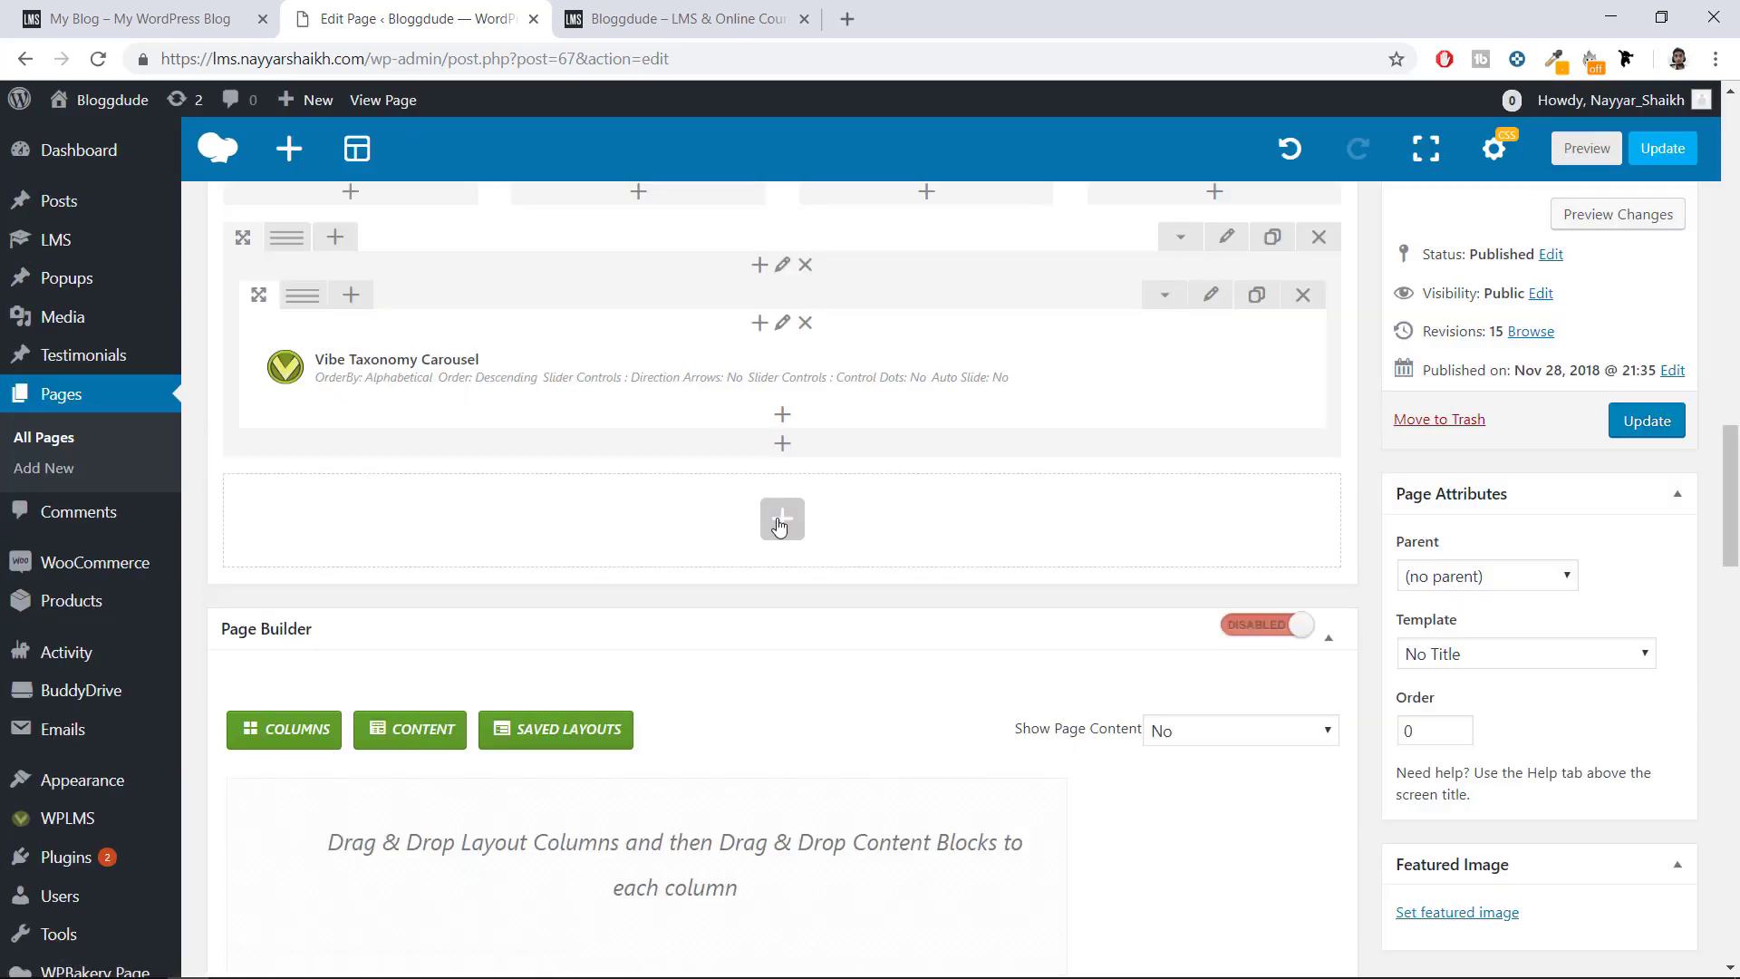
- Add a new row below the category carousel with an inner row inside
click(780, 518)
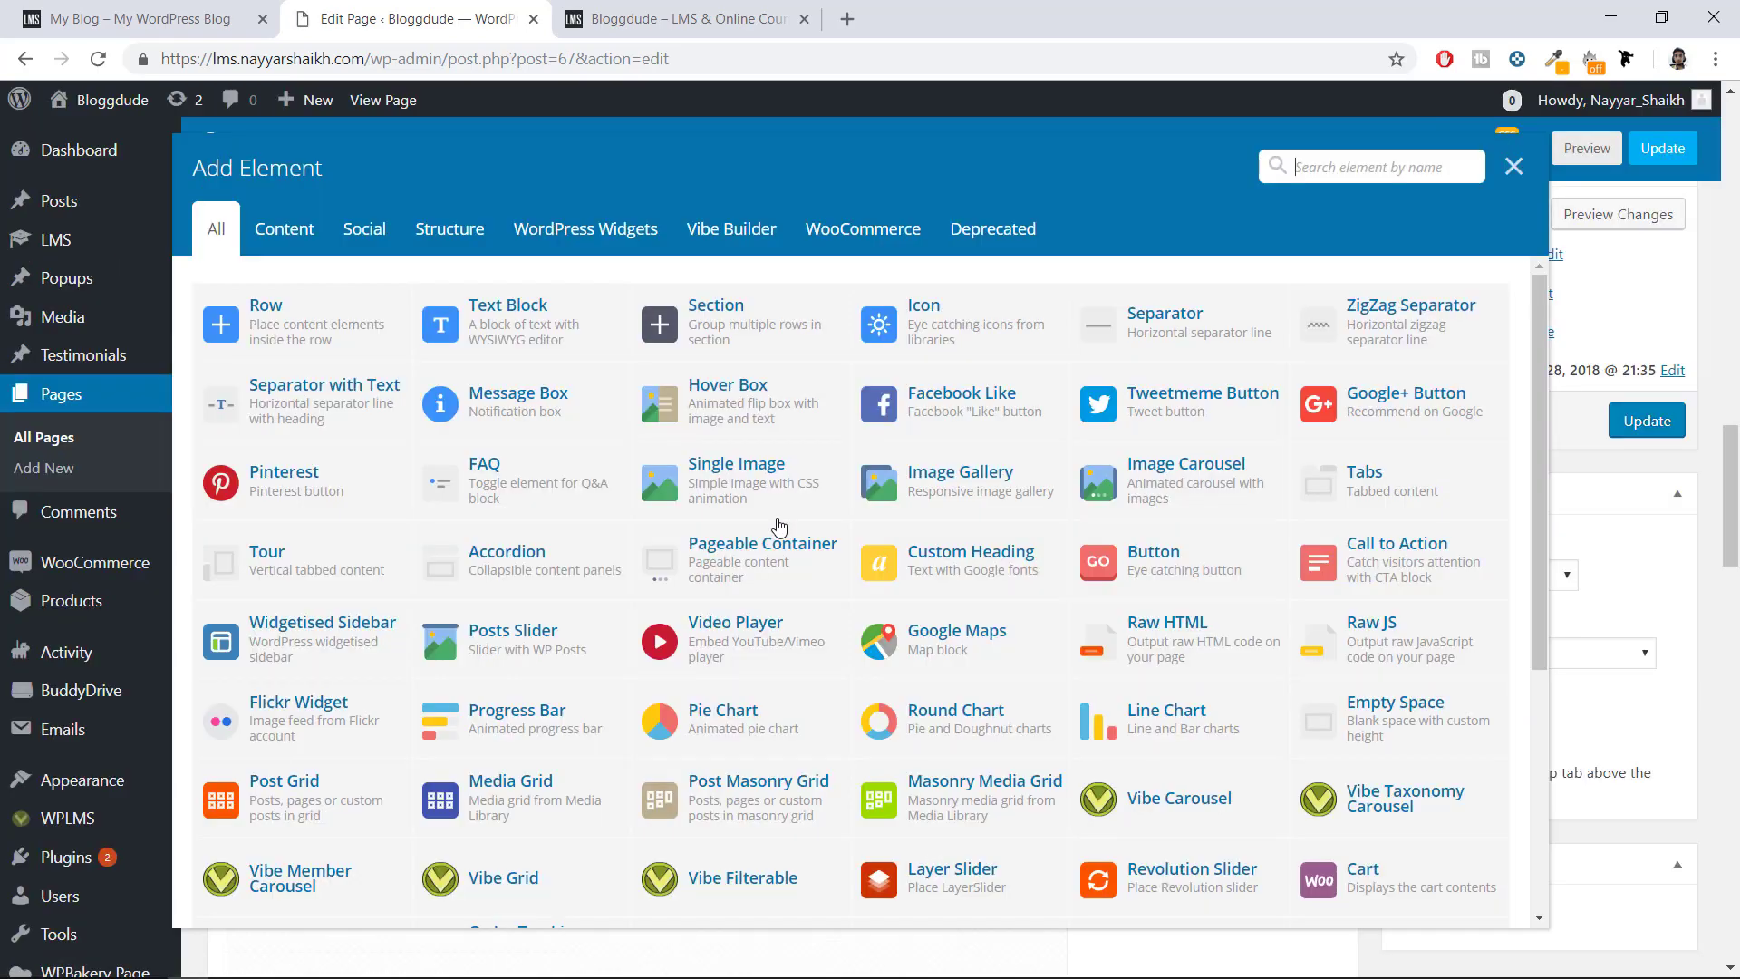
click(367, 329)
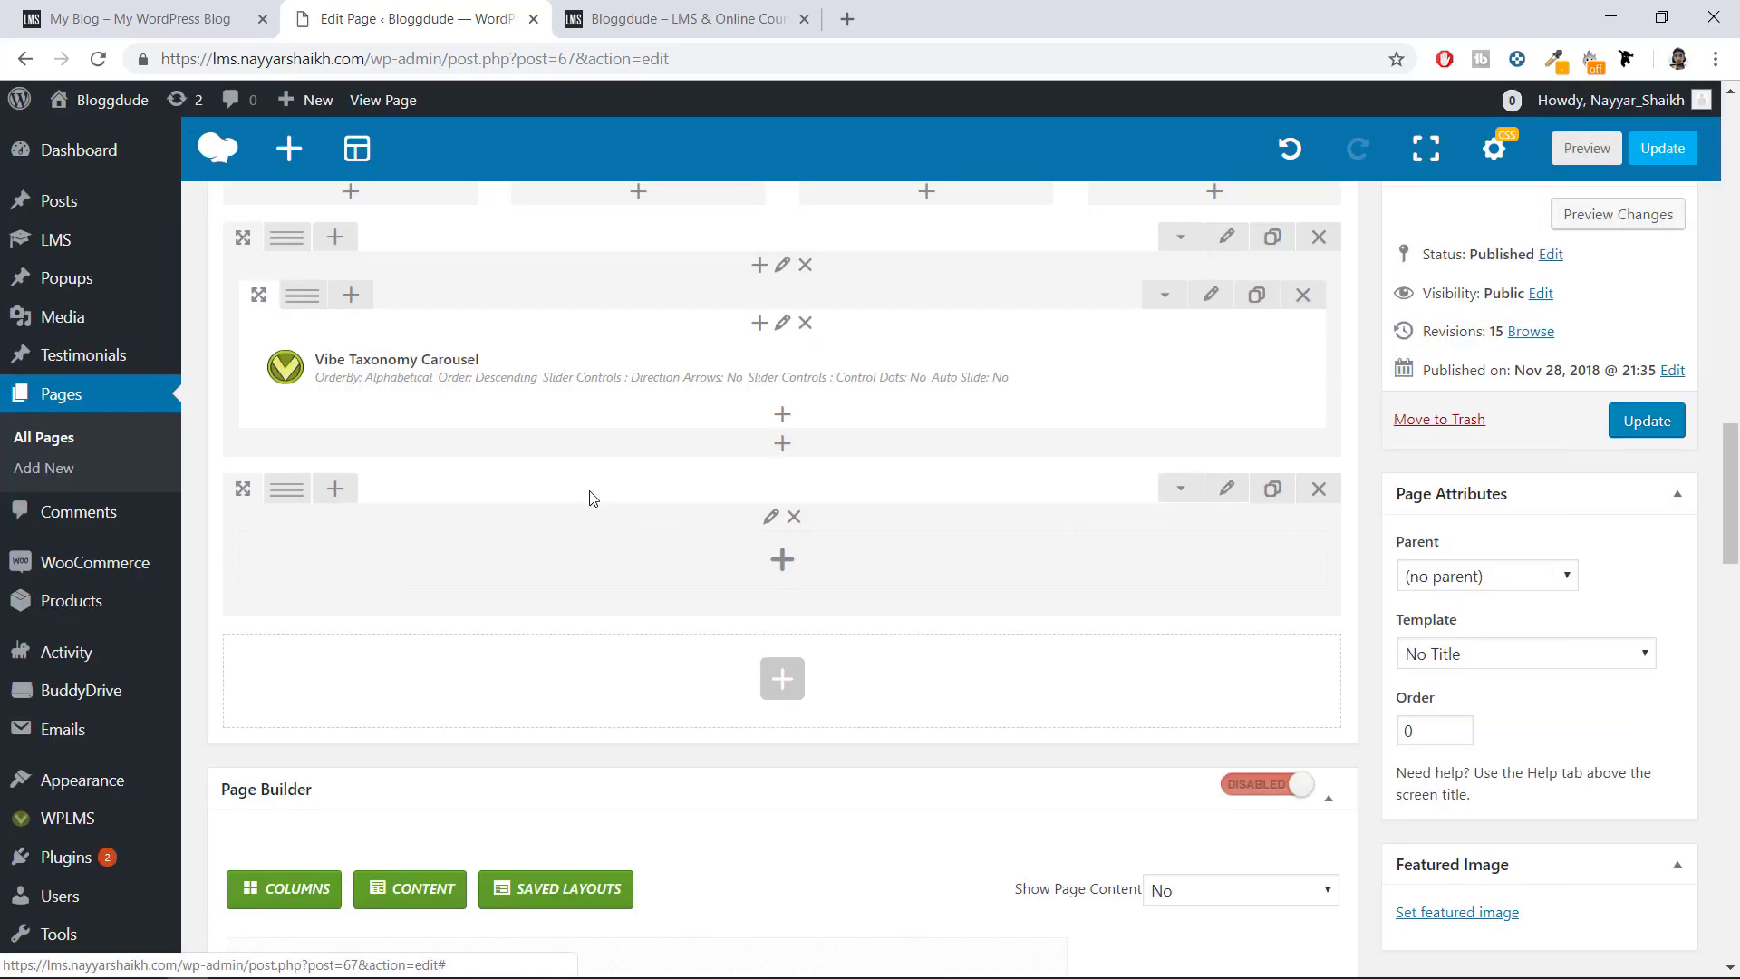
click(783, 558)
click(311, 327)
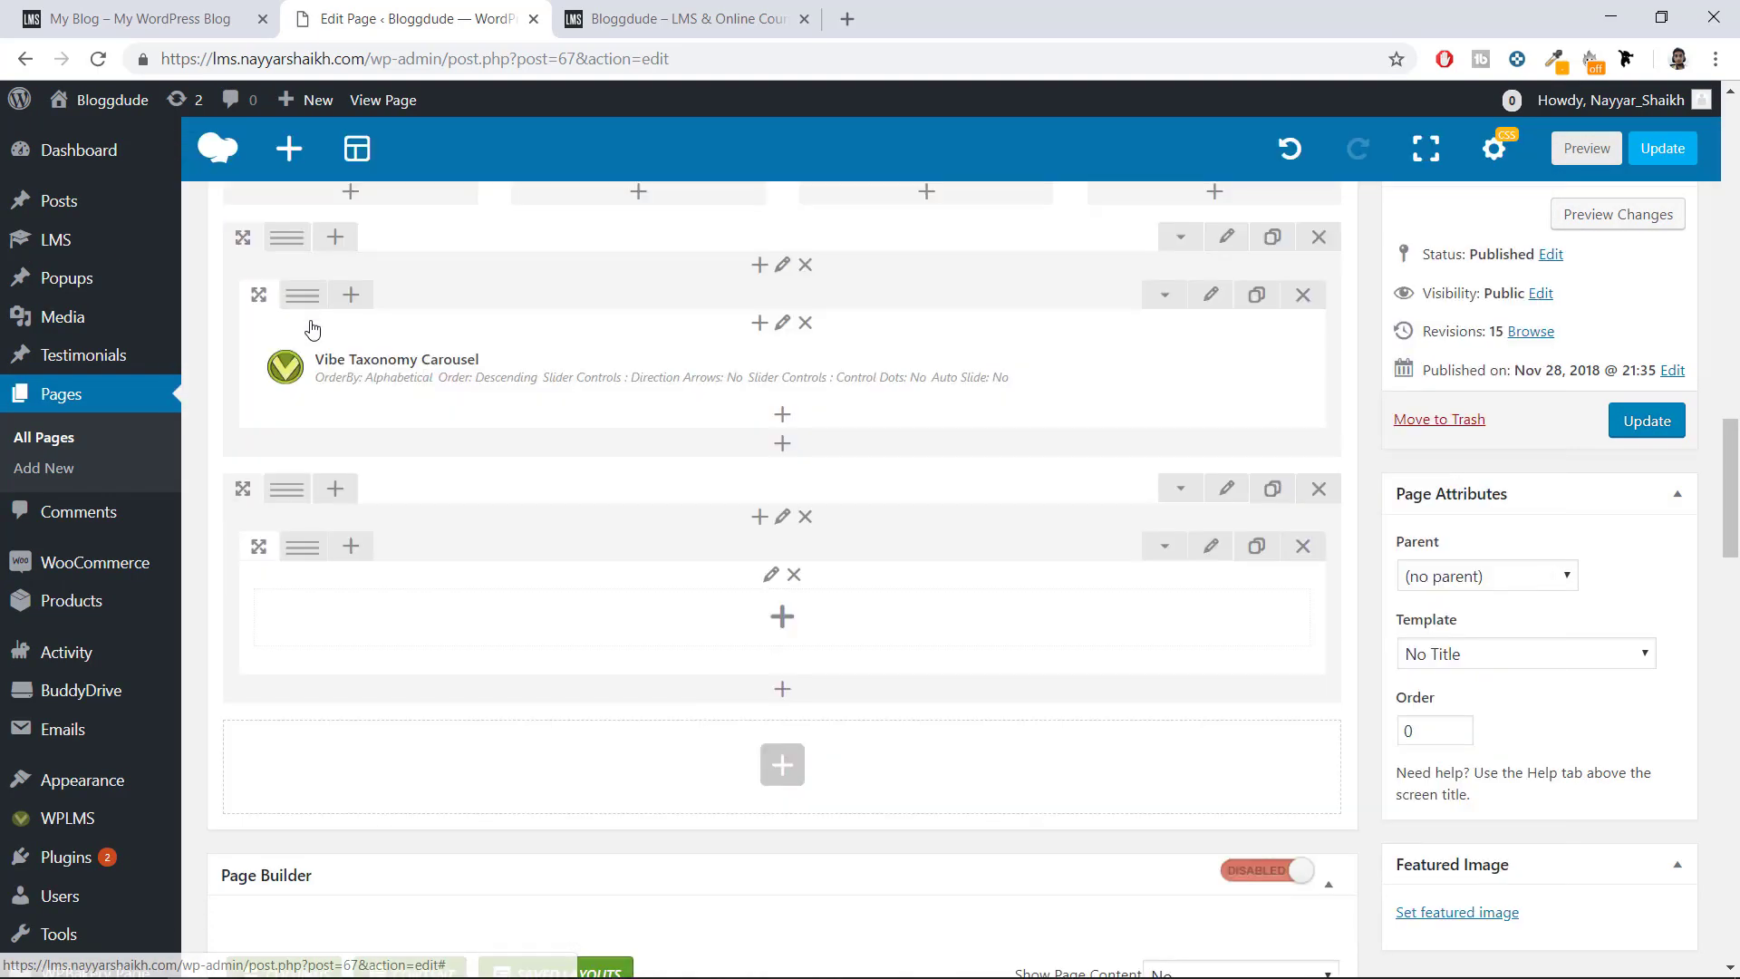
- Insert a Layer Slider element showing the Client Testimonials slider and save it
click(783, 620)
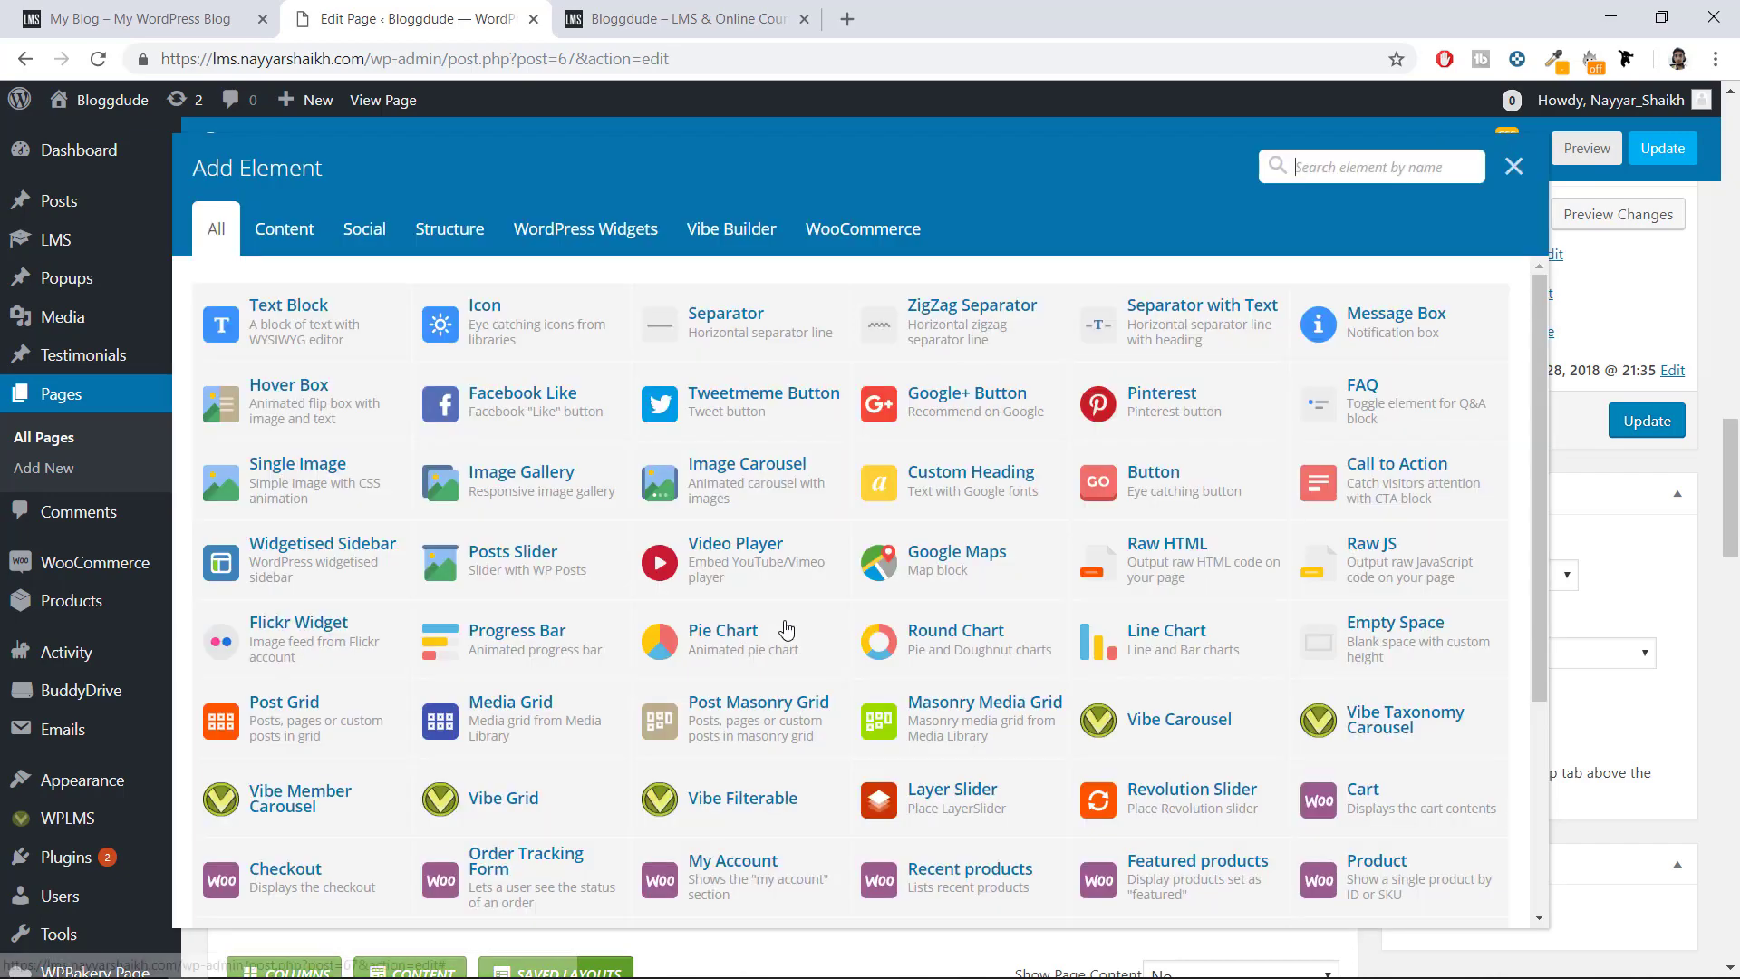
text(lay)
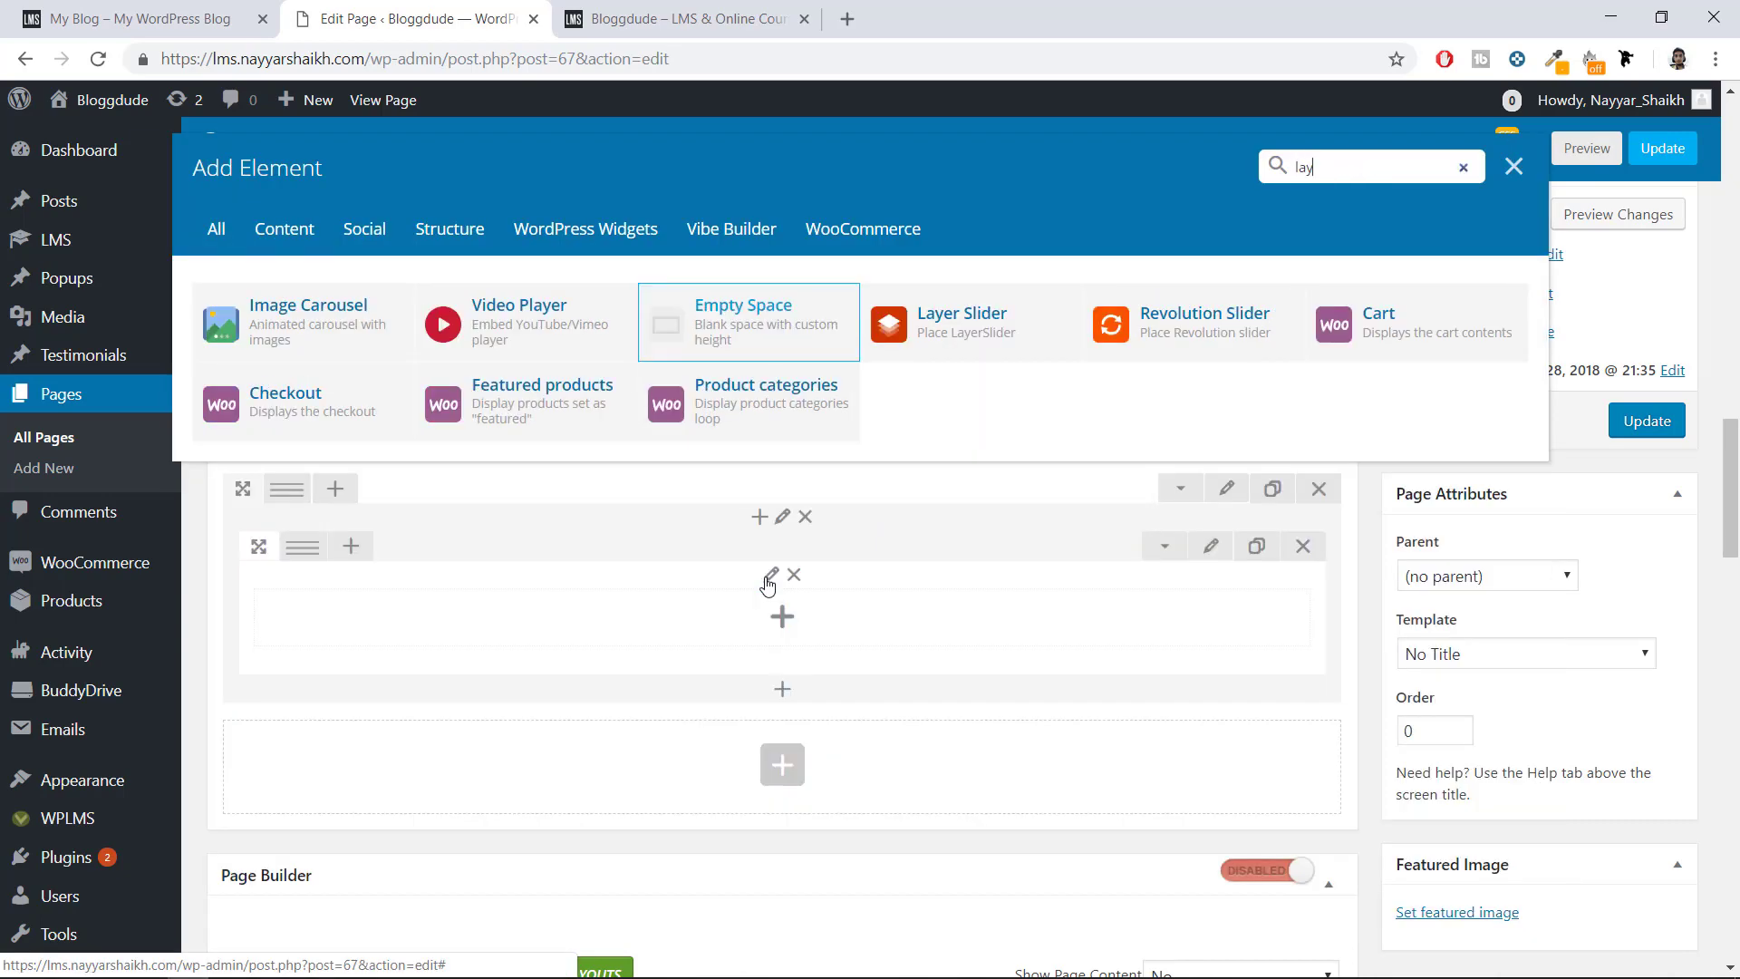
click(503, 326)
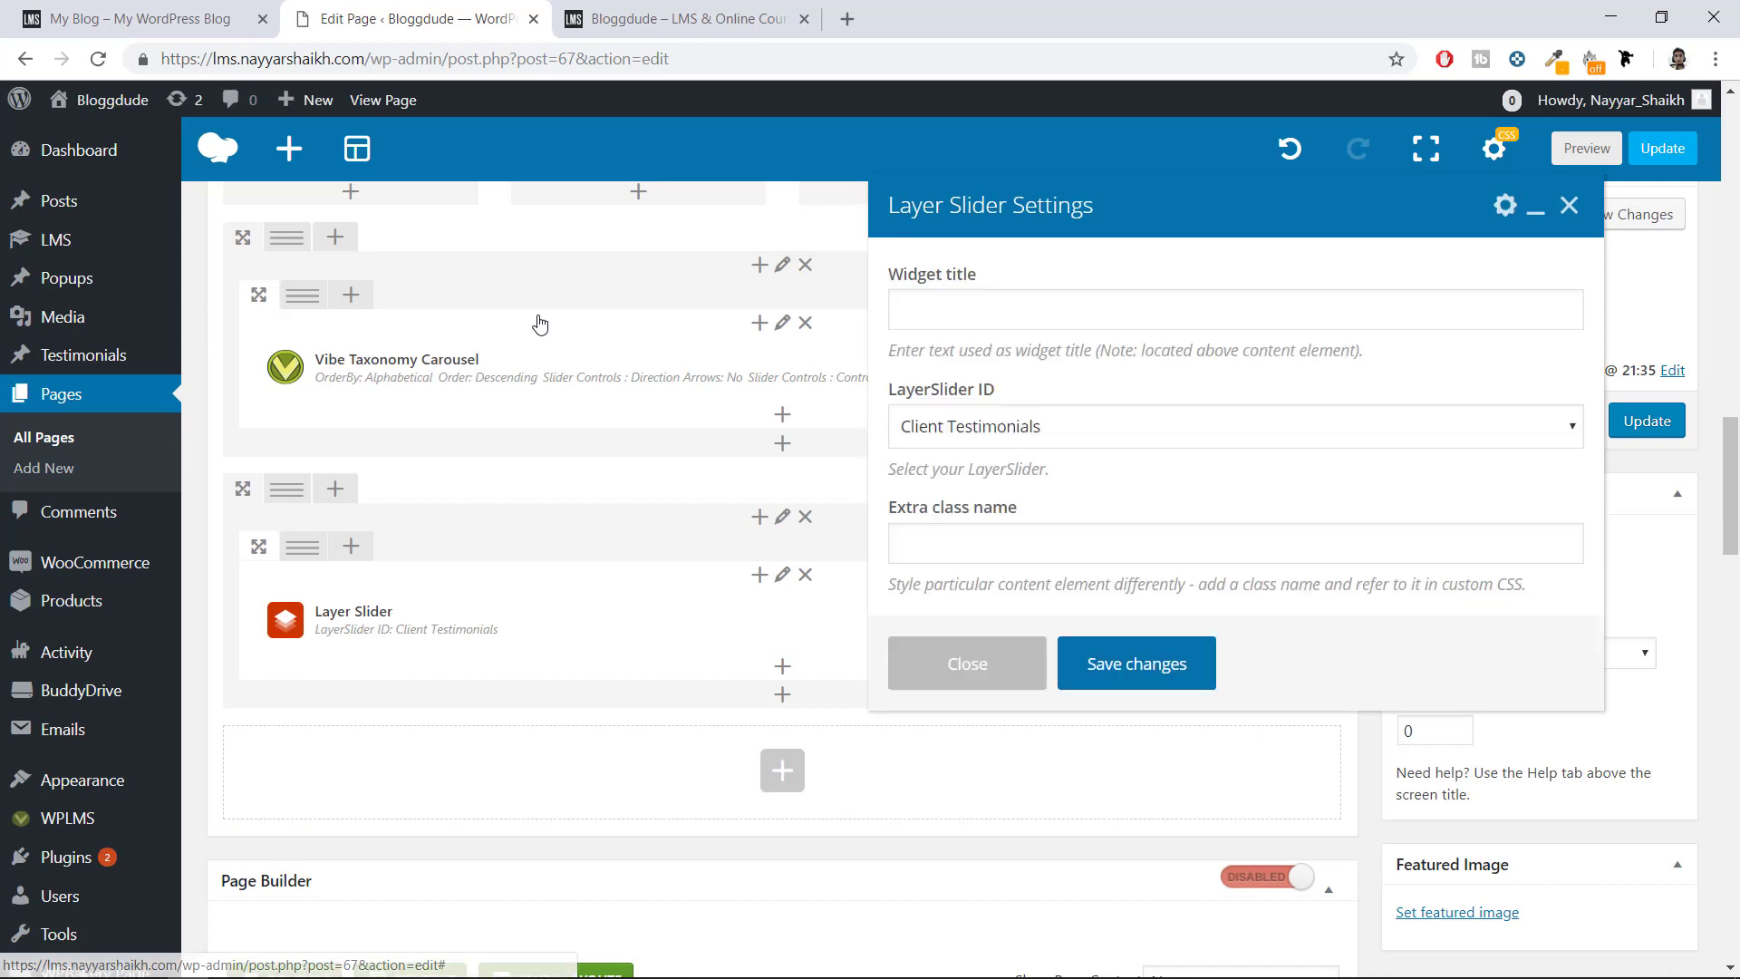
click(997, 435)
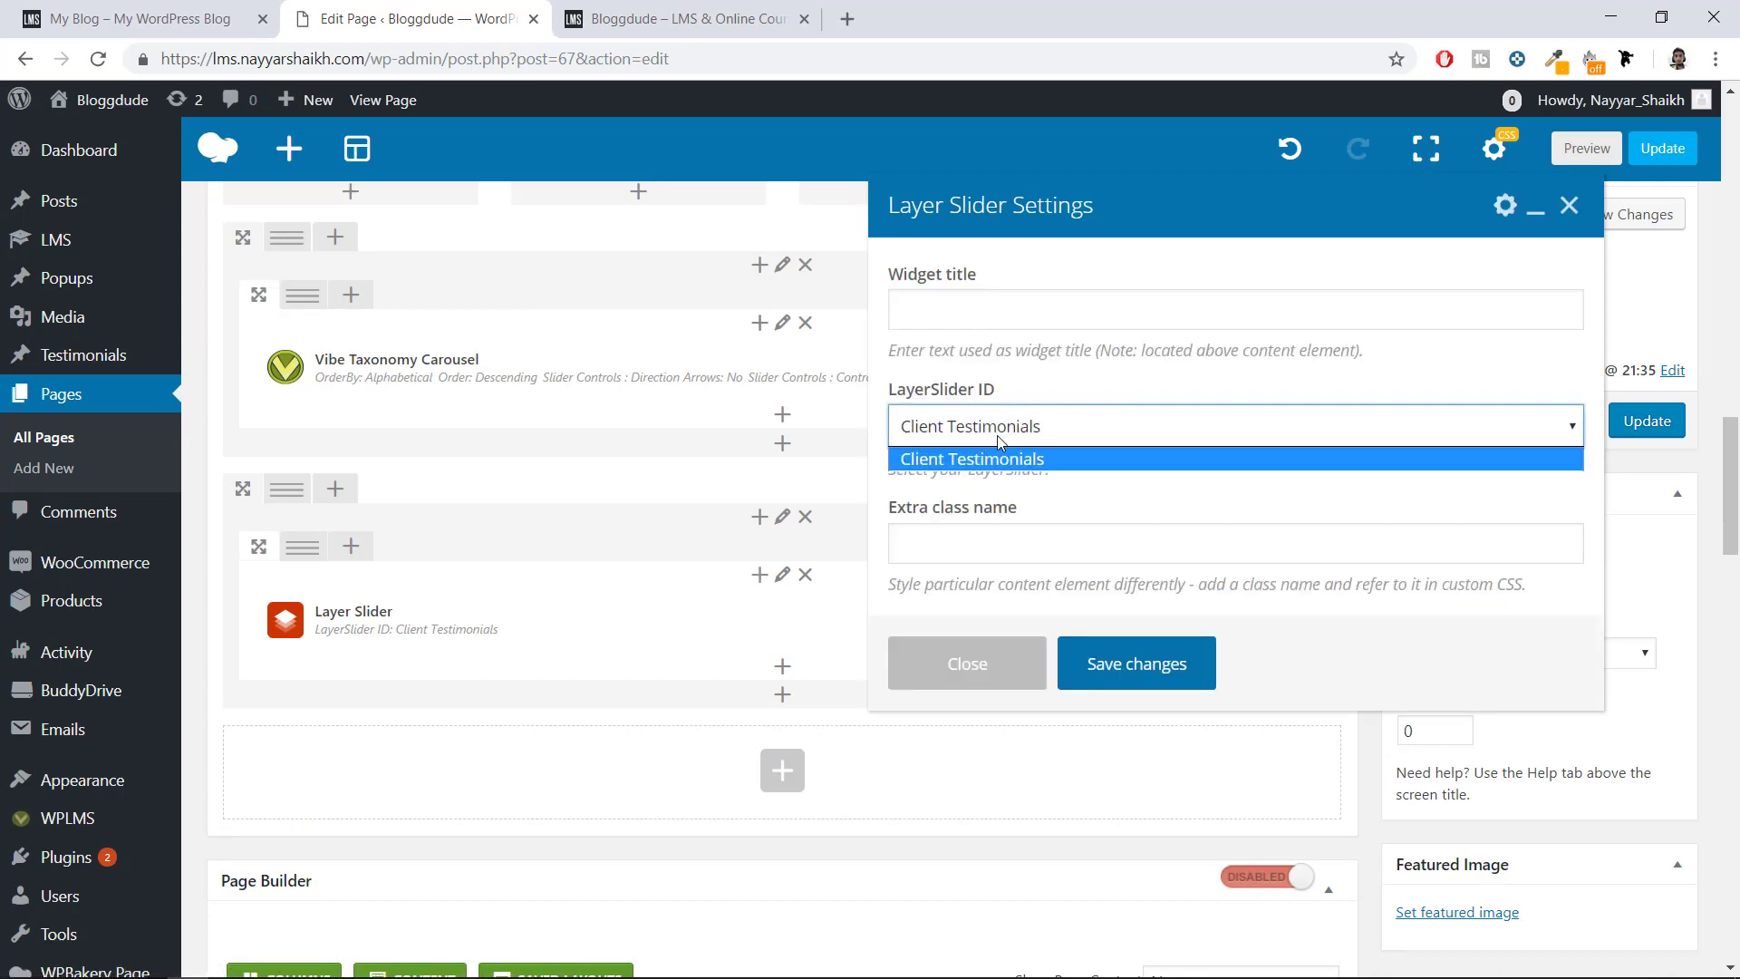
click(1144, 680)
- Update the Home page and check the testimonials slider on the reloaded live site
click(1647, 422)
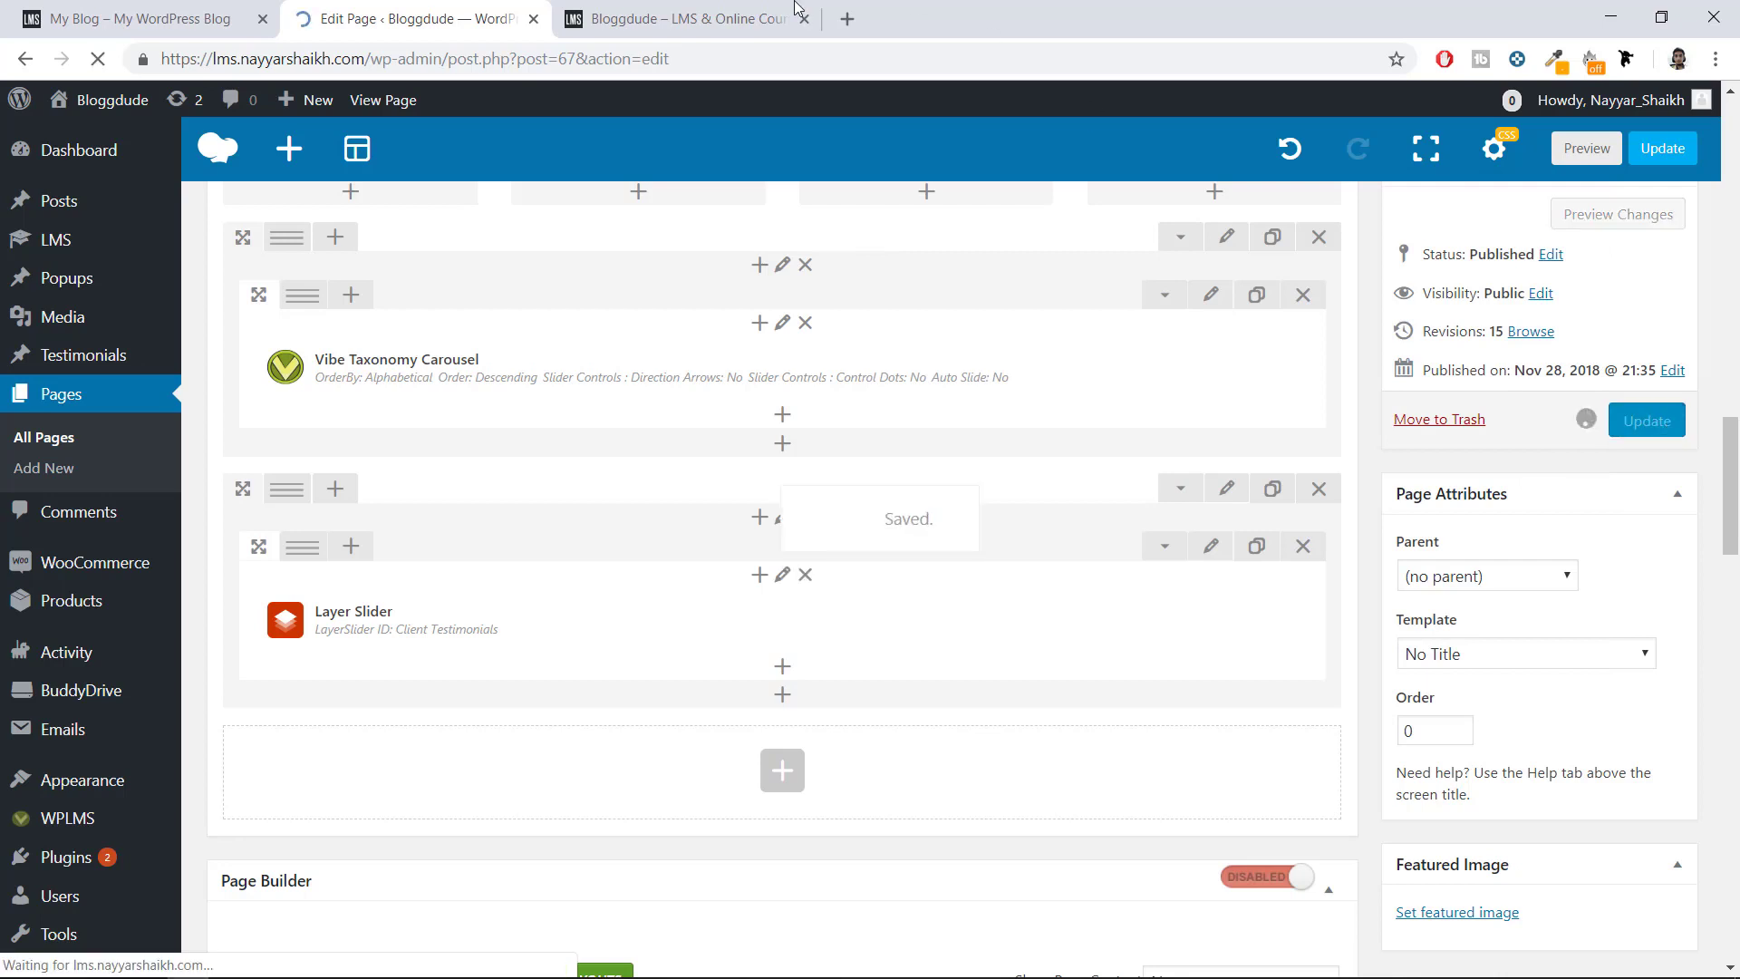
click(689, 18)
click(98, 58)
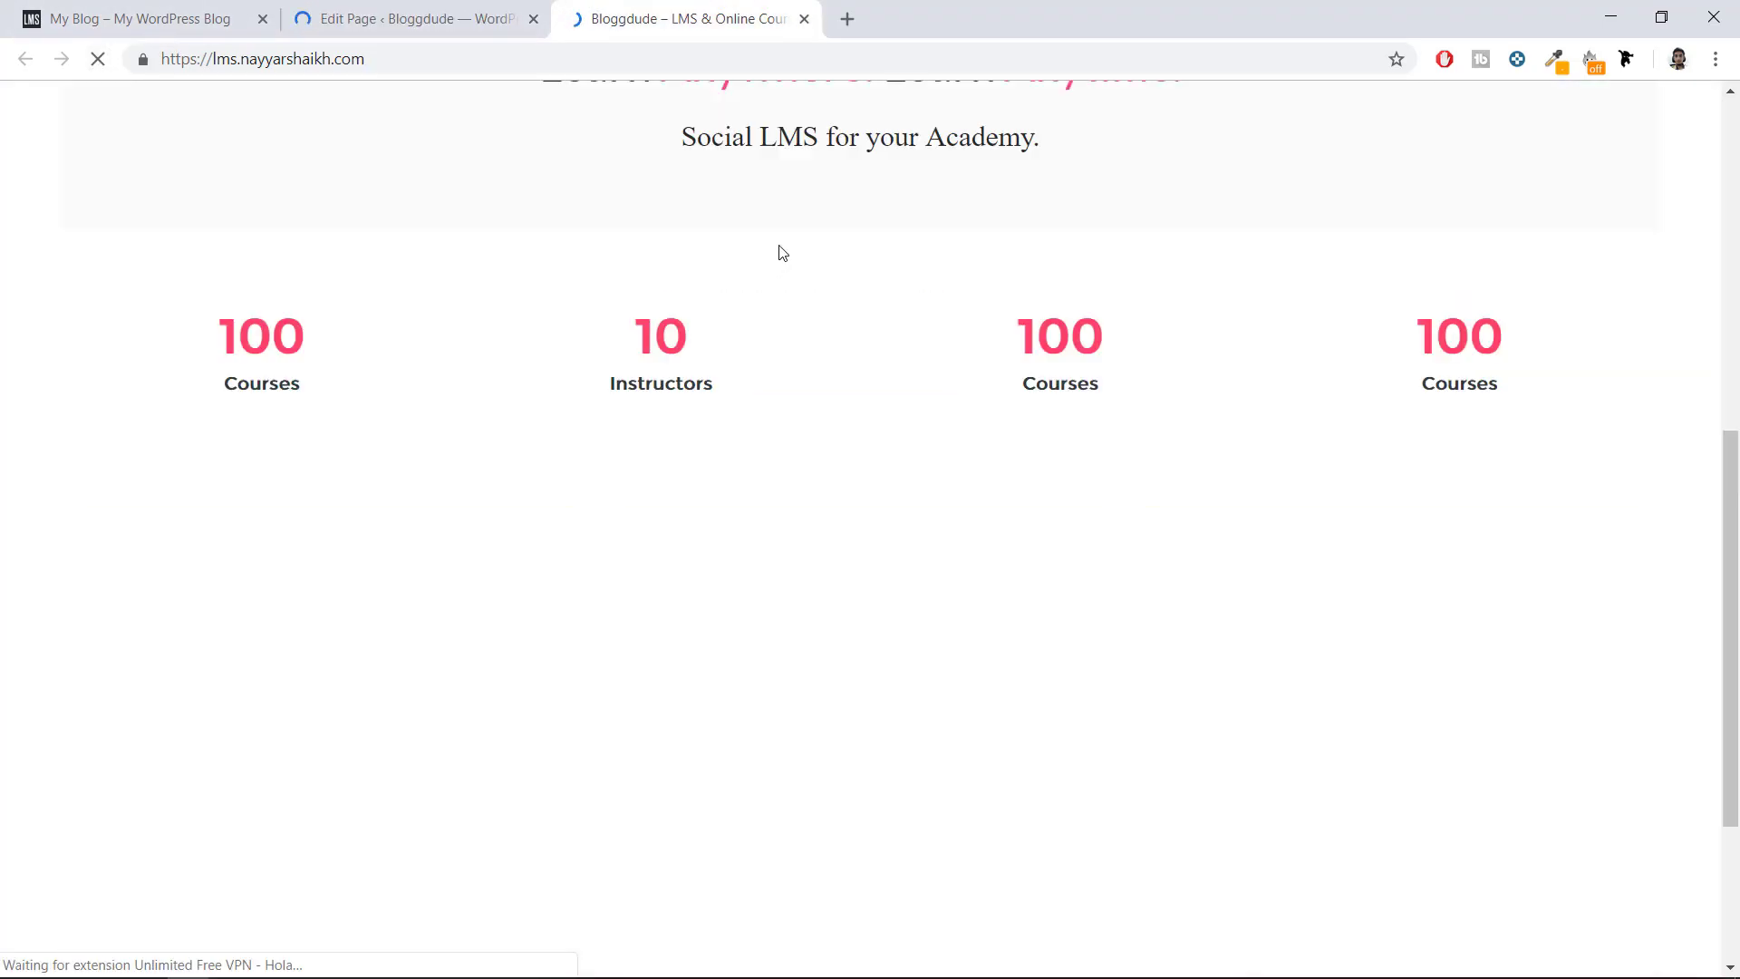
scroll(839, 463, down, 6)
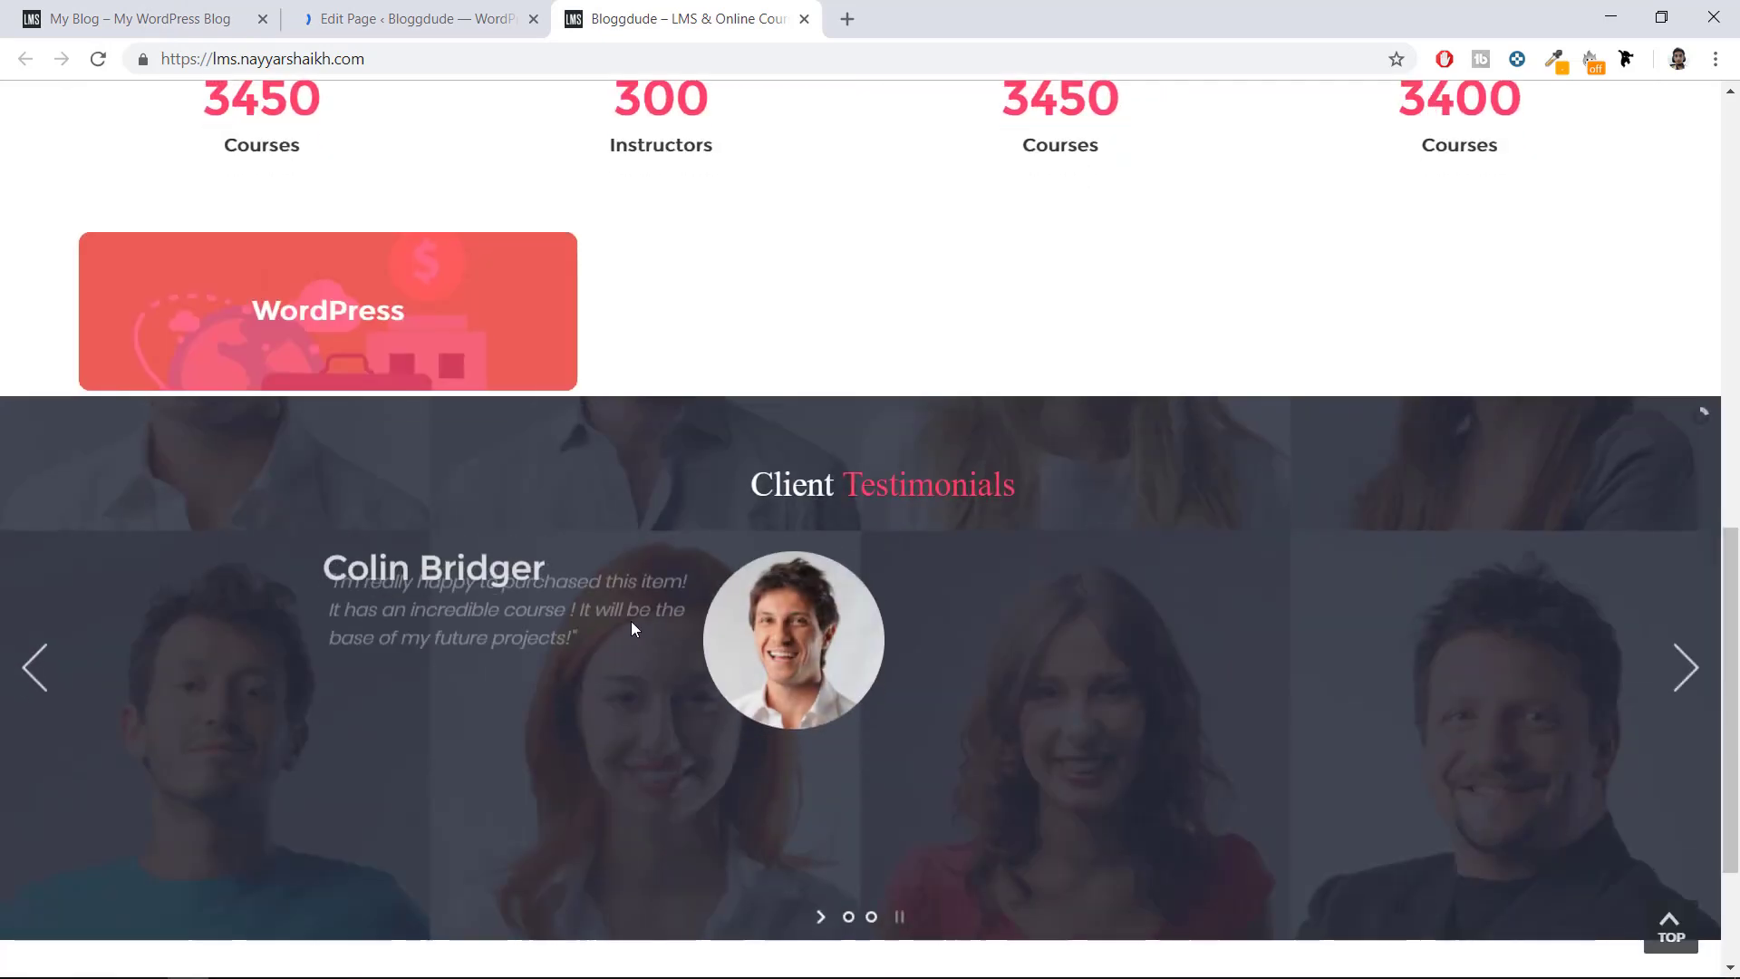
scroll(493, 515, up, 3)
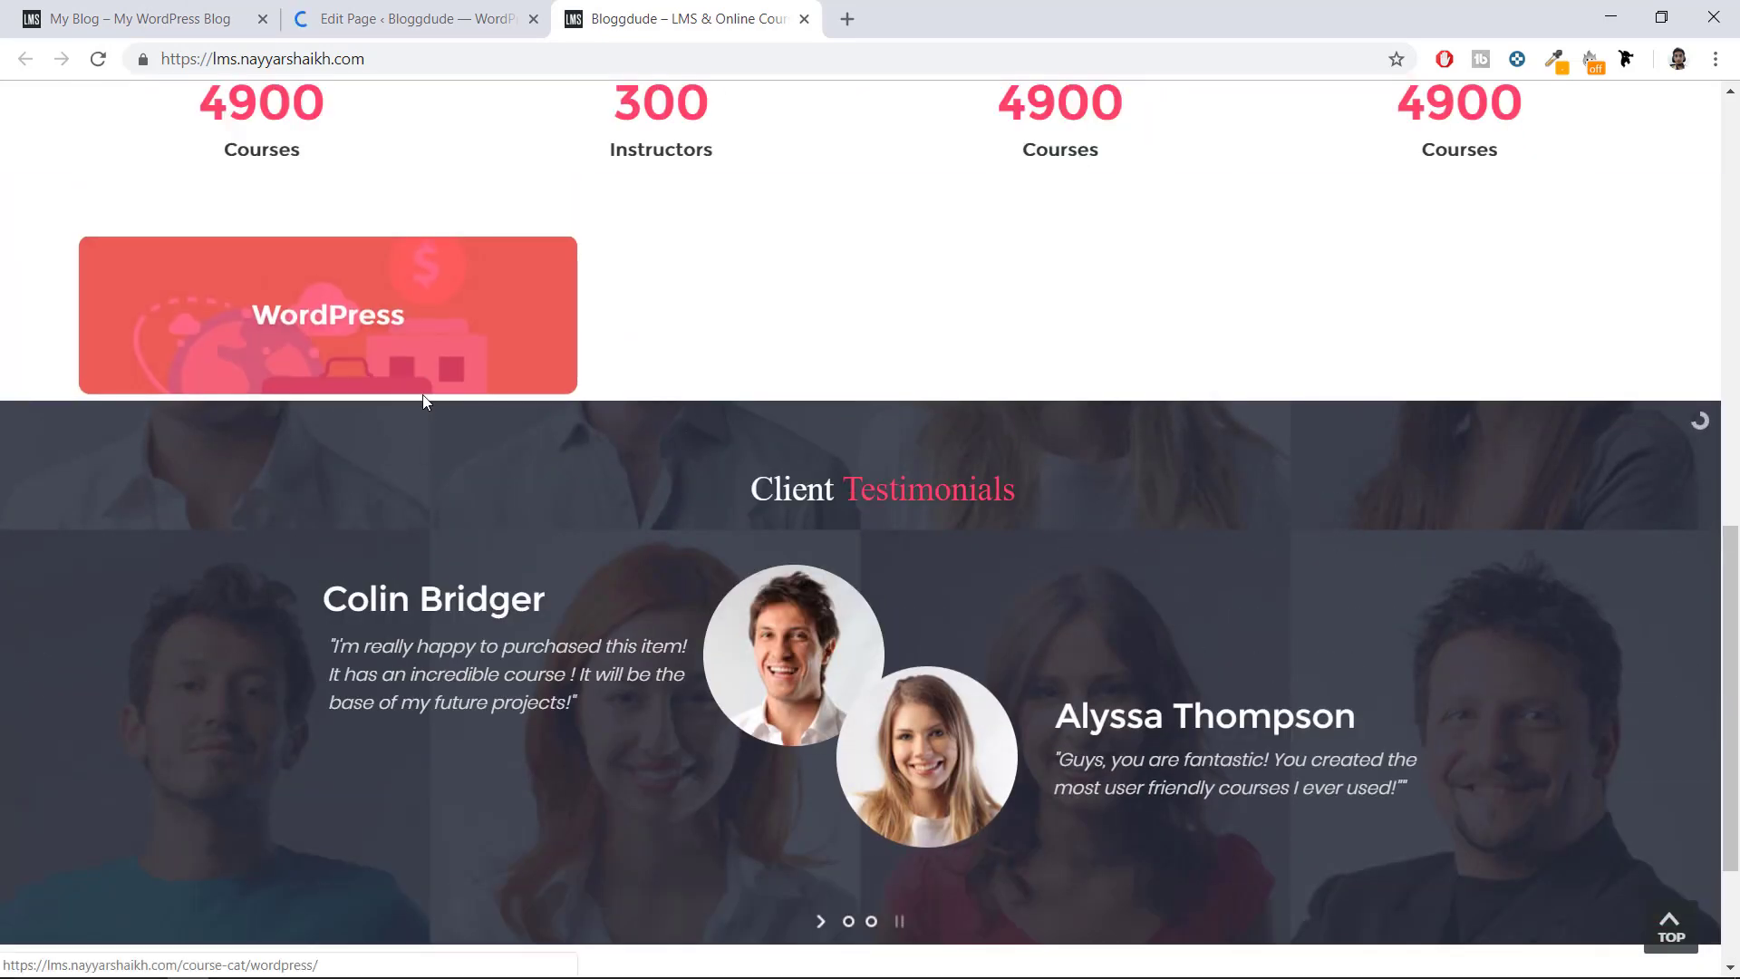
scroll(532, 798, down, 1)
scroll(529, 804, down, 2)
scroll(373, 291, up, 3)
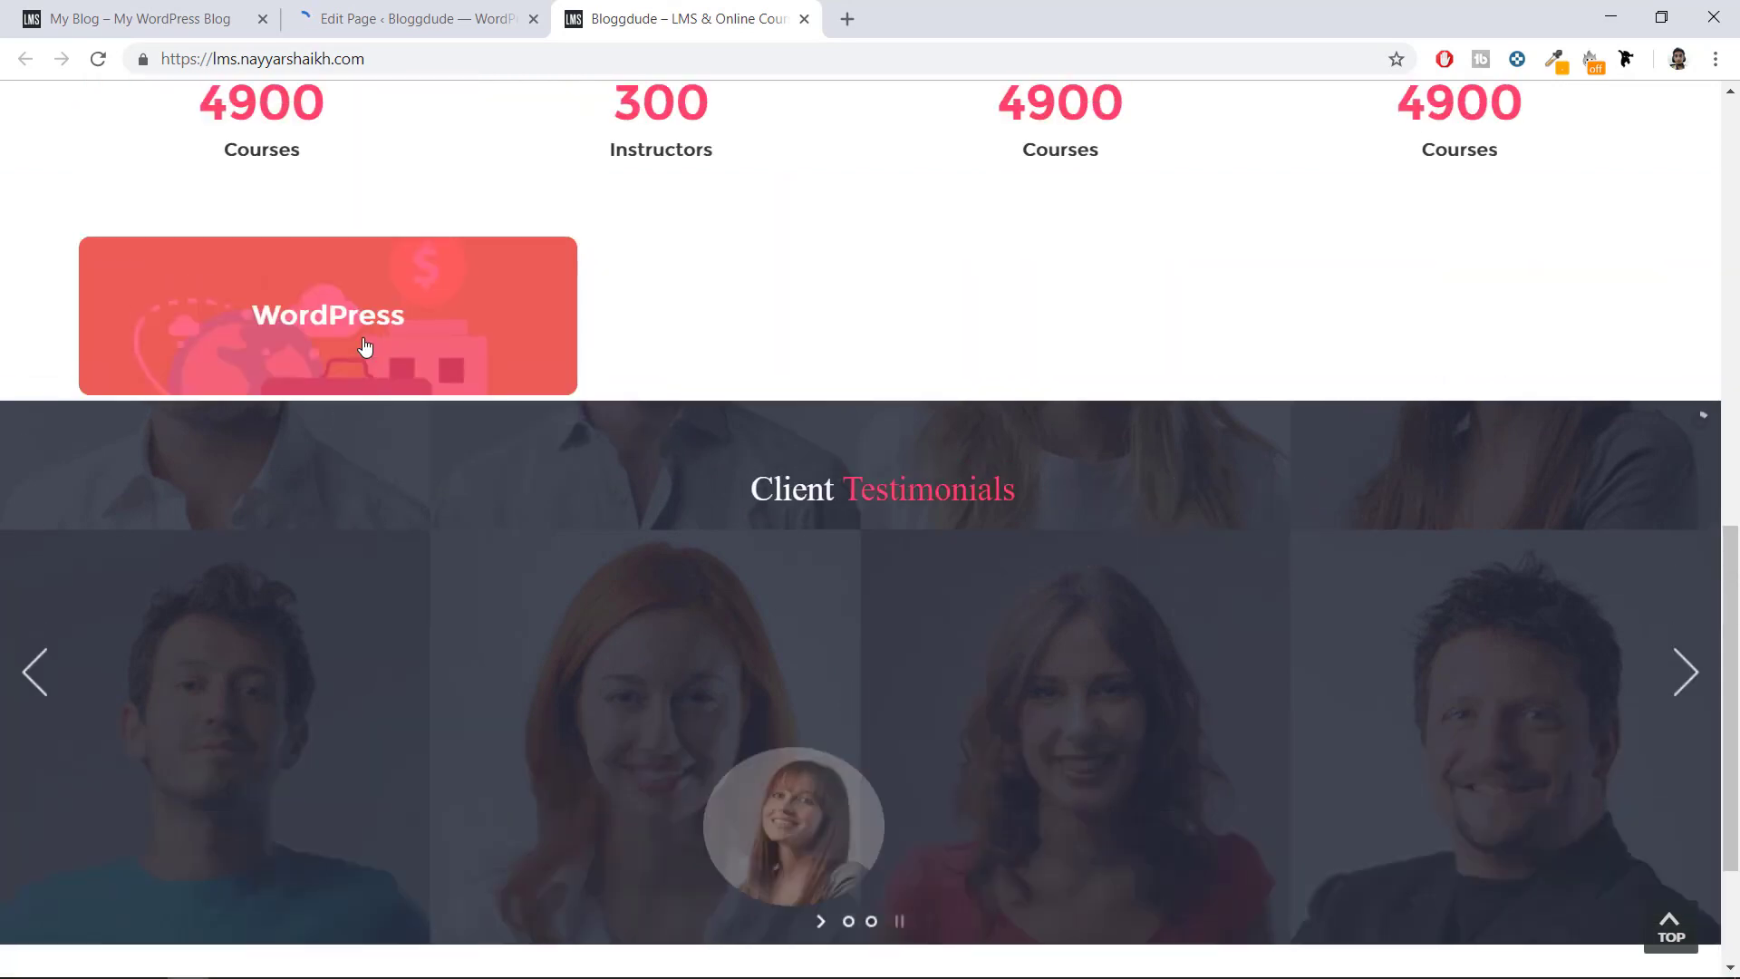
click(432, 7)
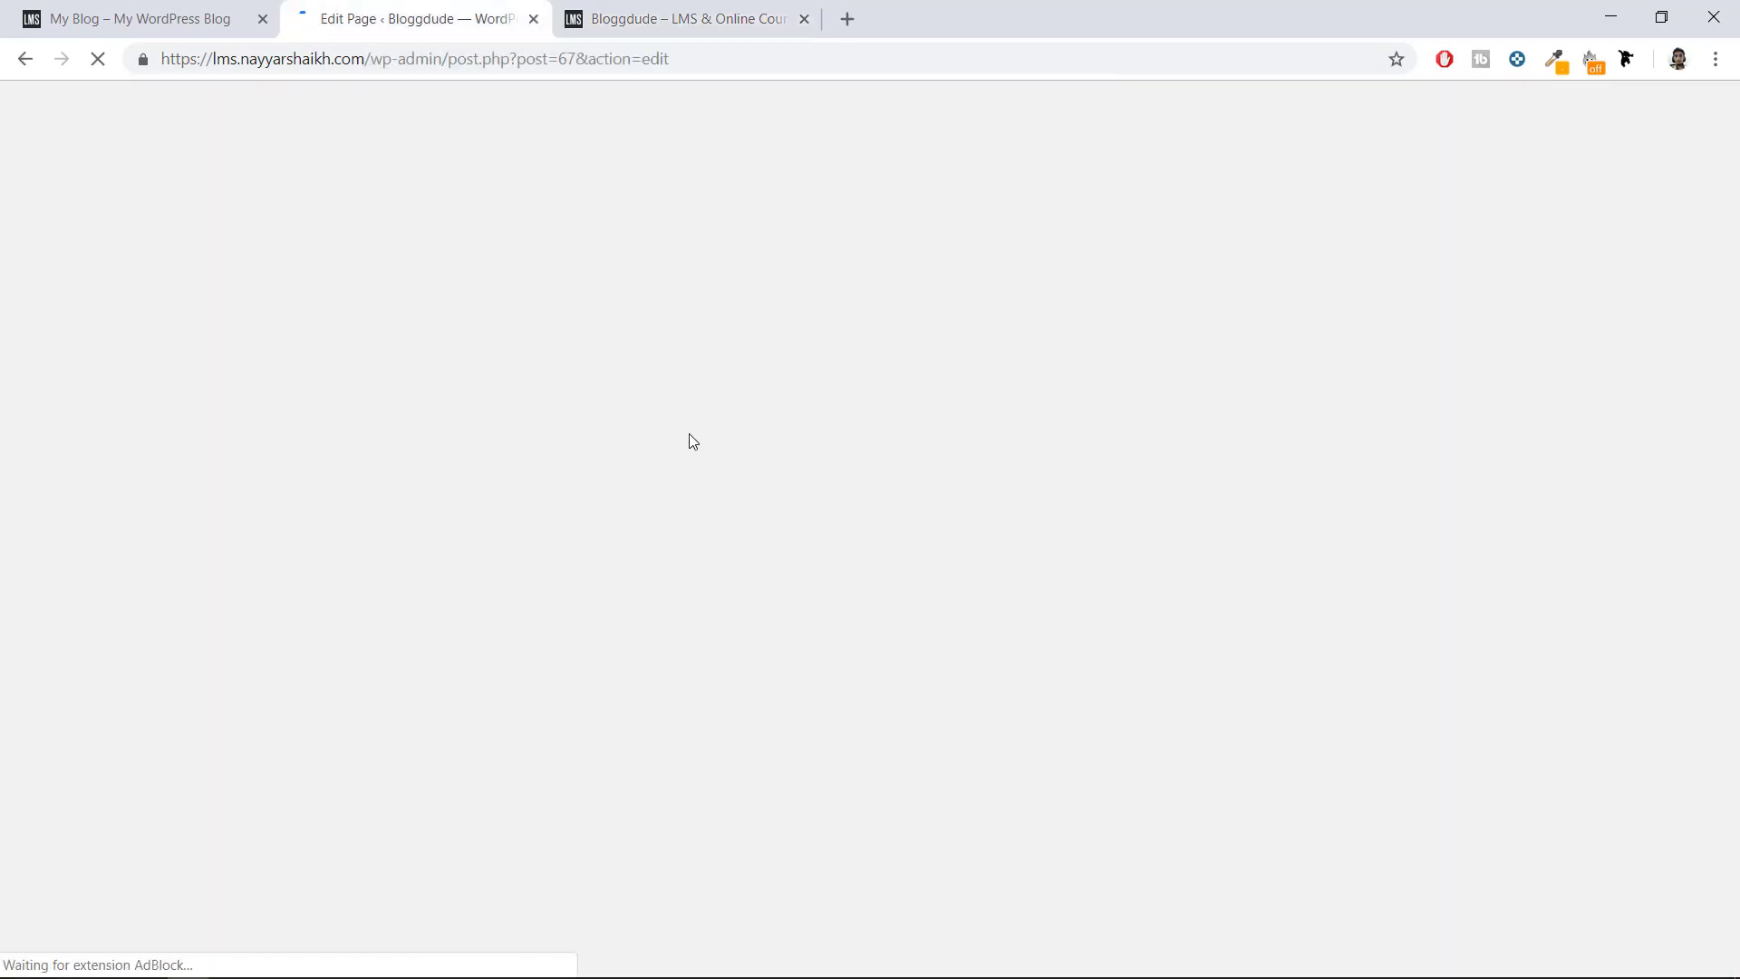
- Give the Layer Slider row 60 px top and bottom padding in Design Options and update the page
scroll(692, 497, down, 10)
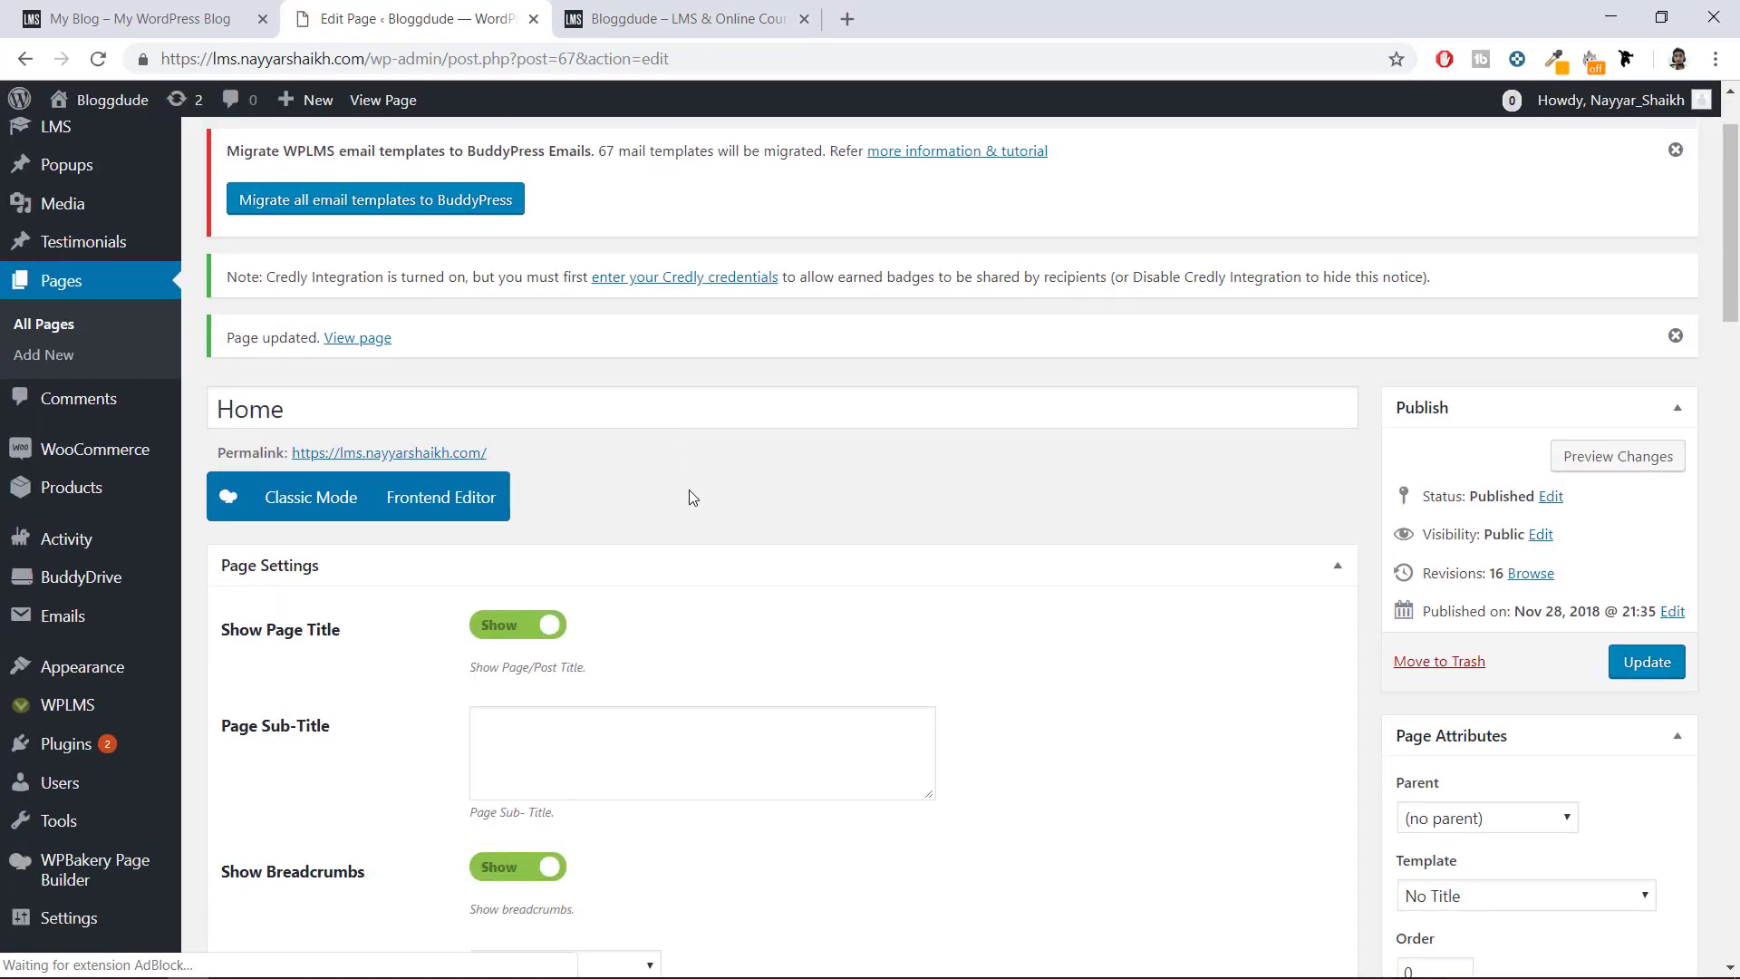
scroll(692, 491, down, 15)
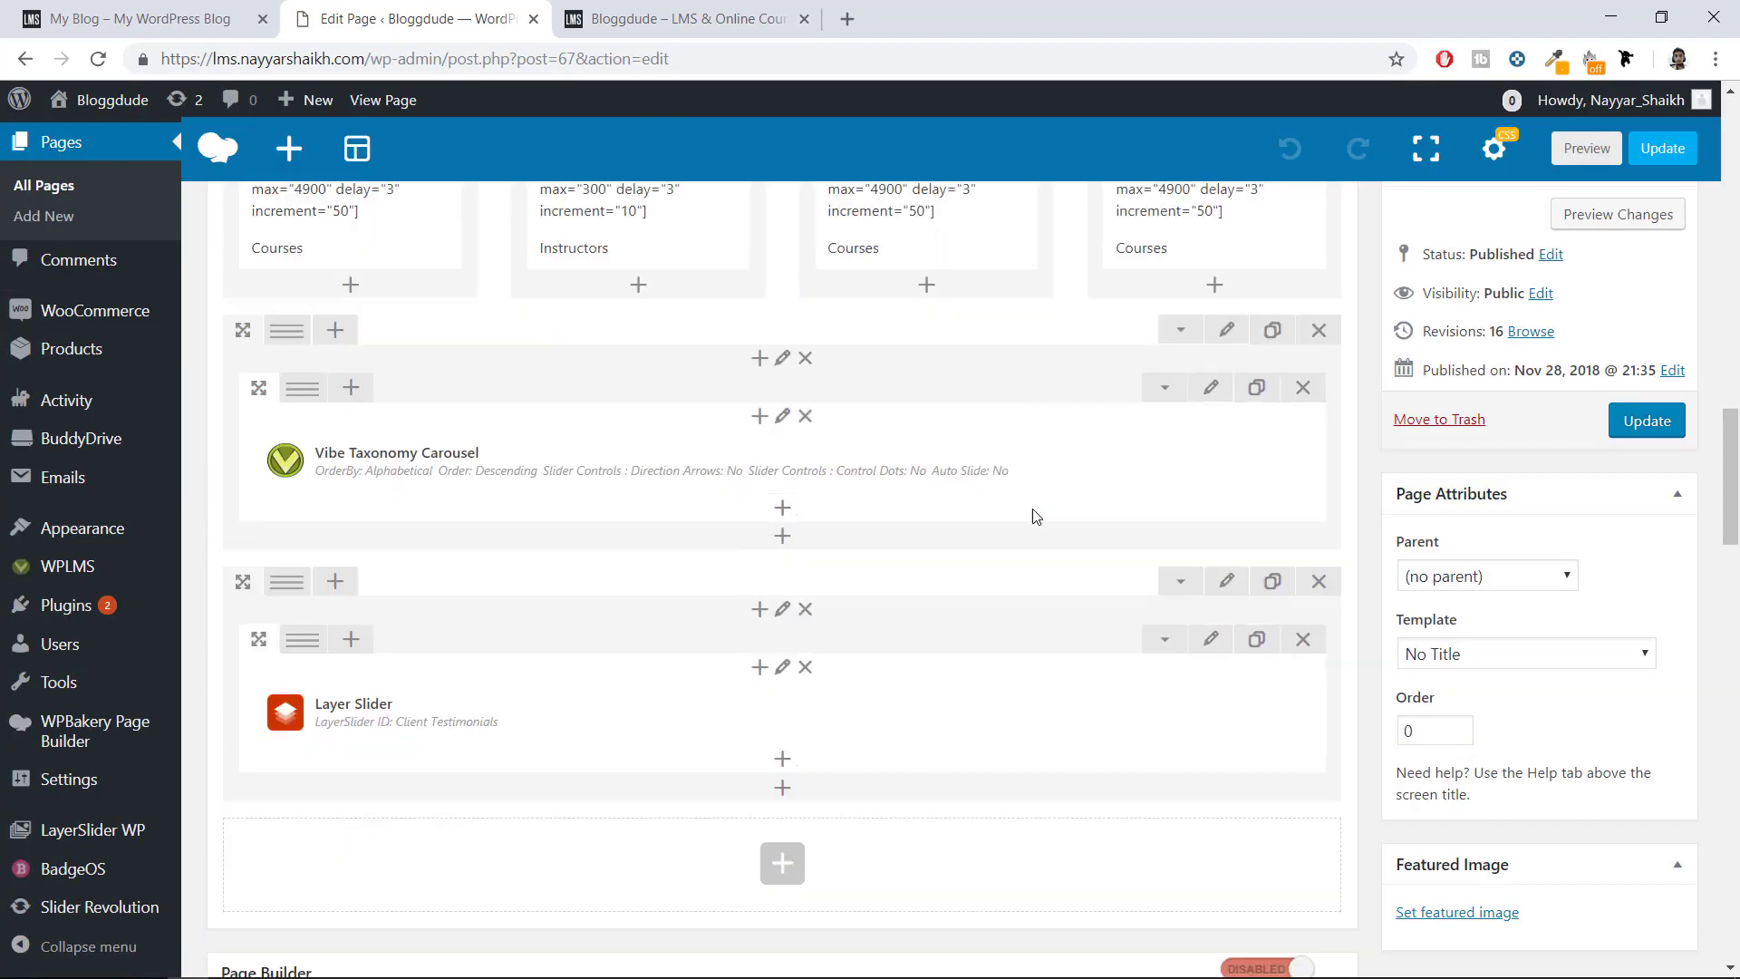
scroll(1090, 512, up, 1)
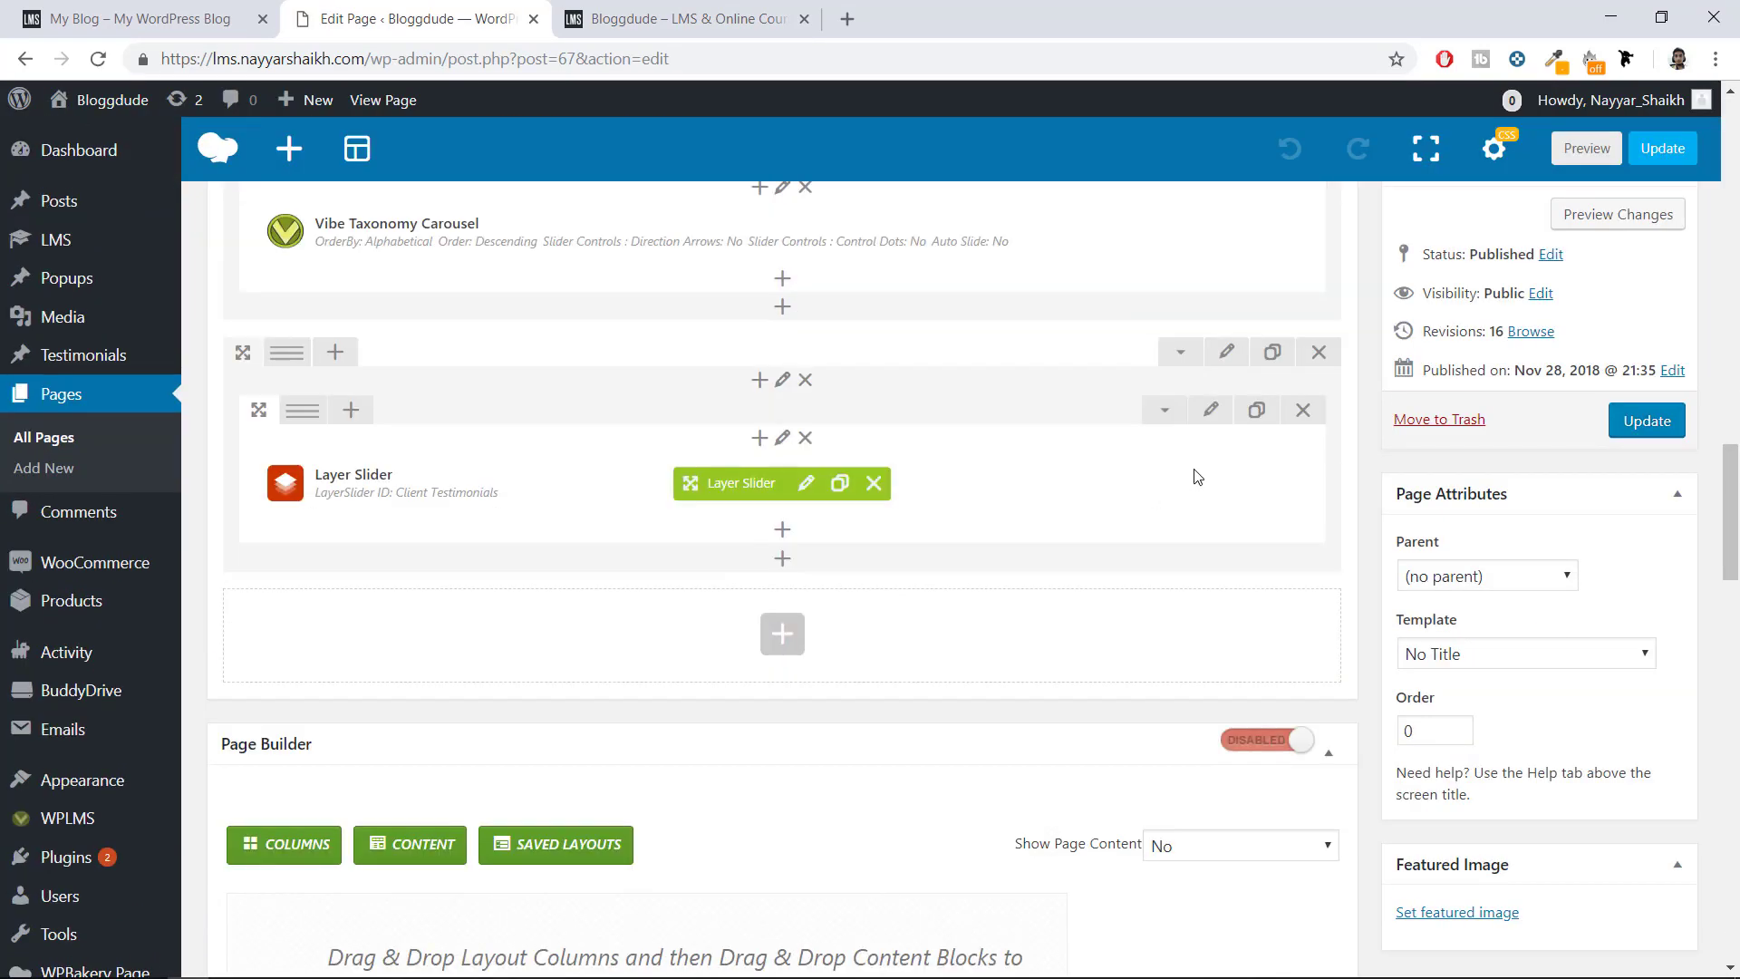
click(1226, 359)
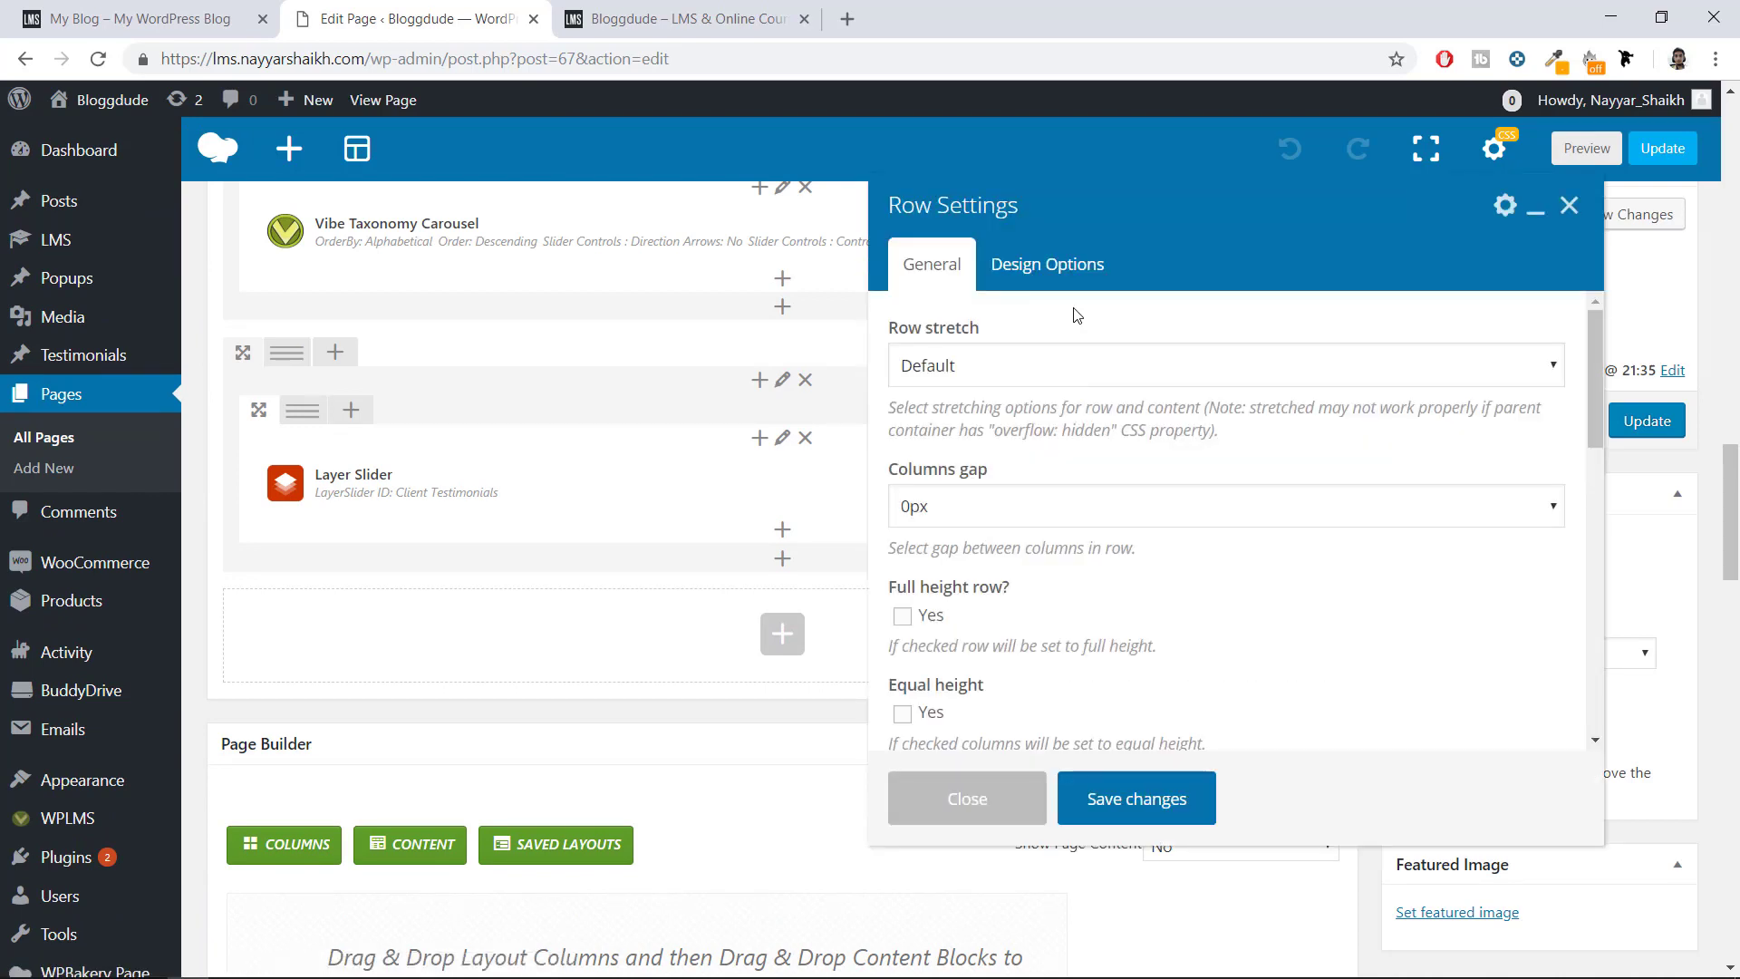
click(1056, 267)
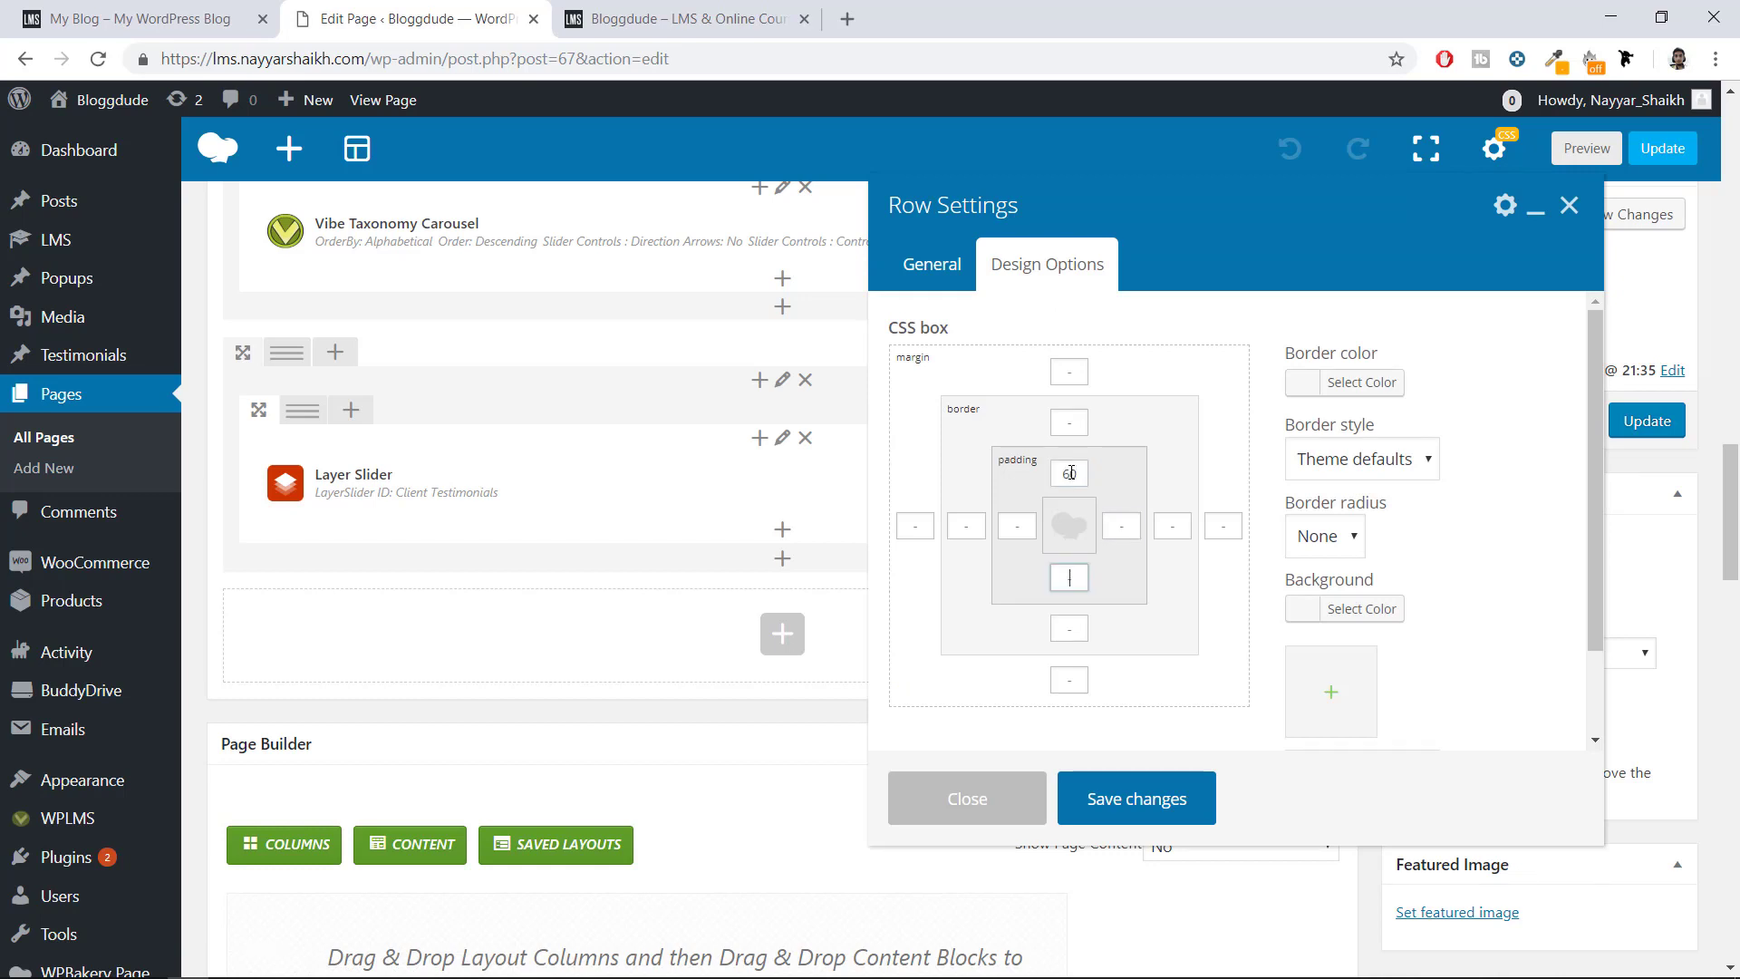
click(1141, 801)
click(1647, 421)
click(668, 9)
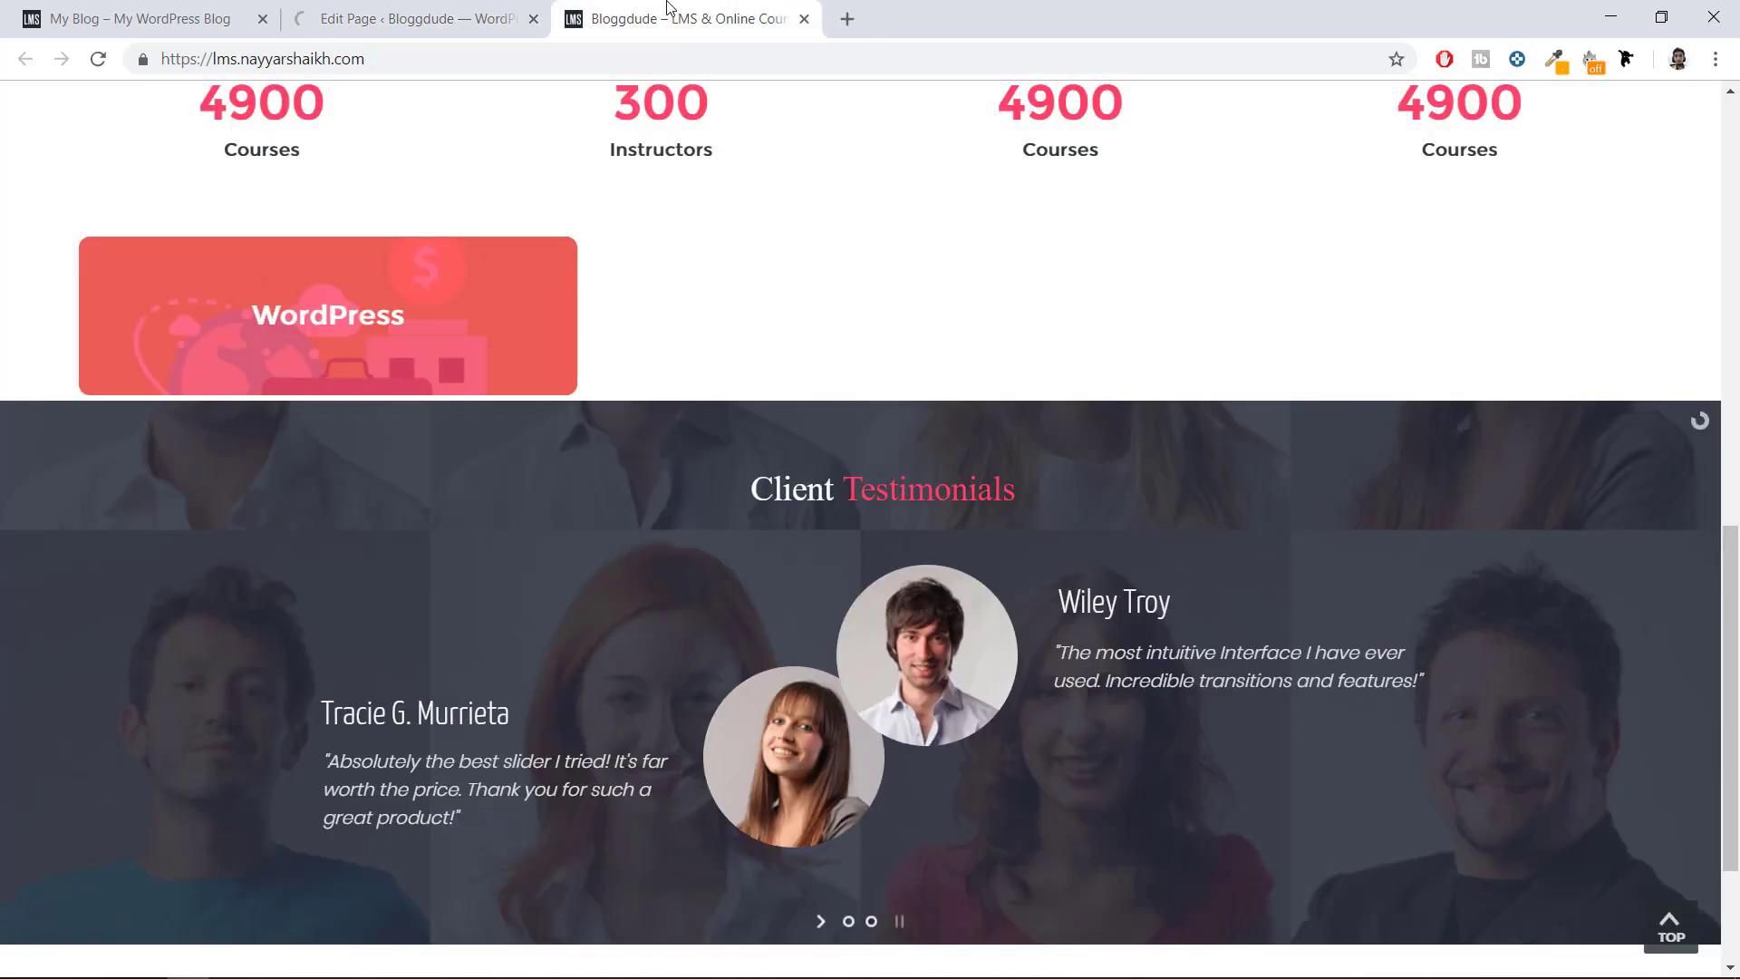
- Check the padded testimonials live, then browse the lms2 demo's Our Instructors section
click(98, 58)
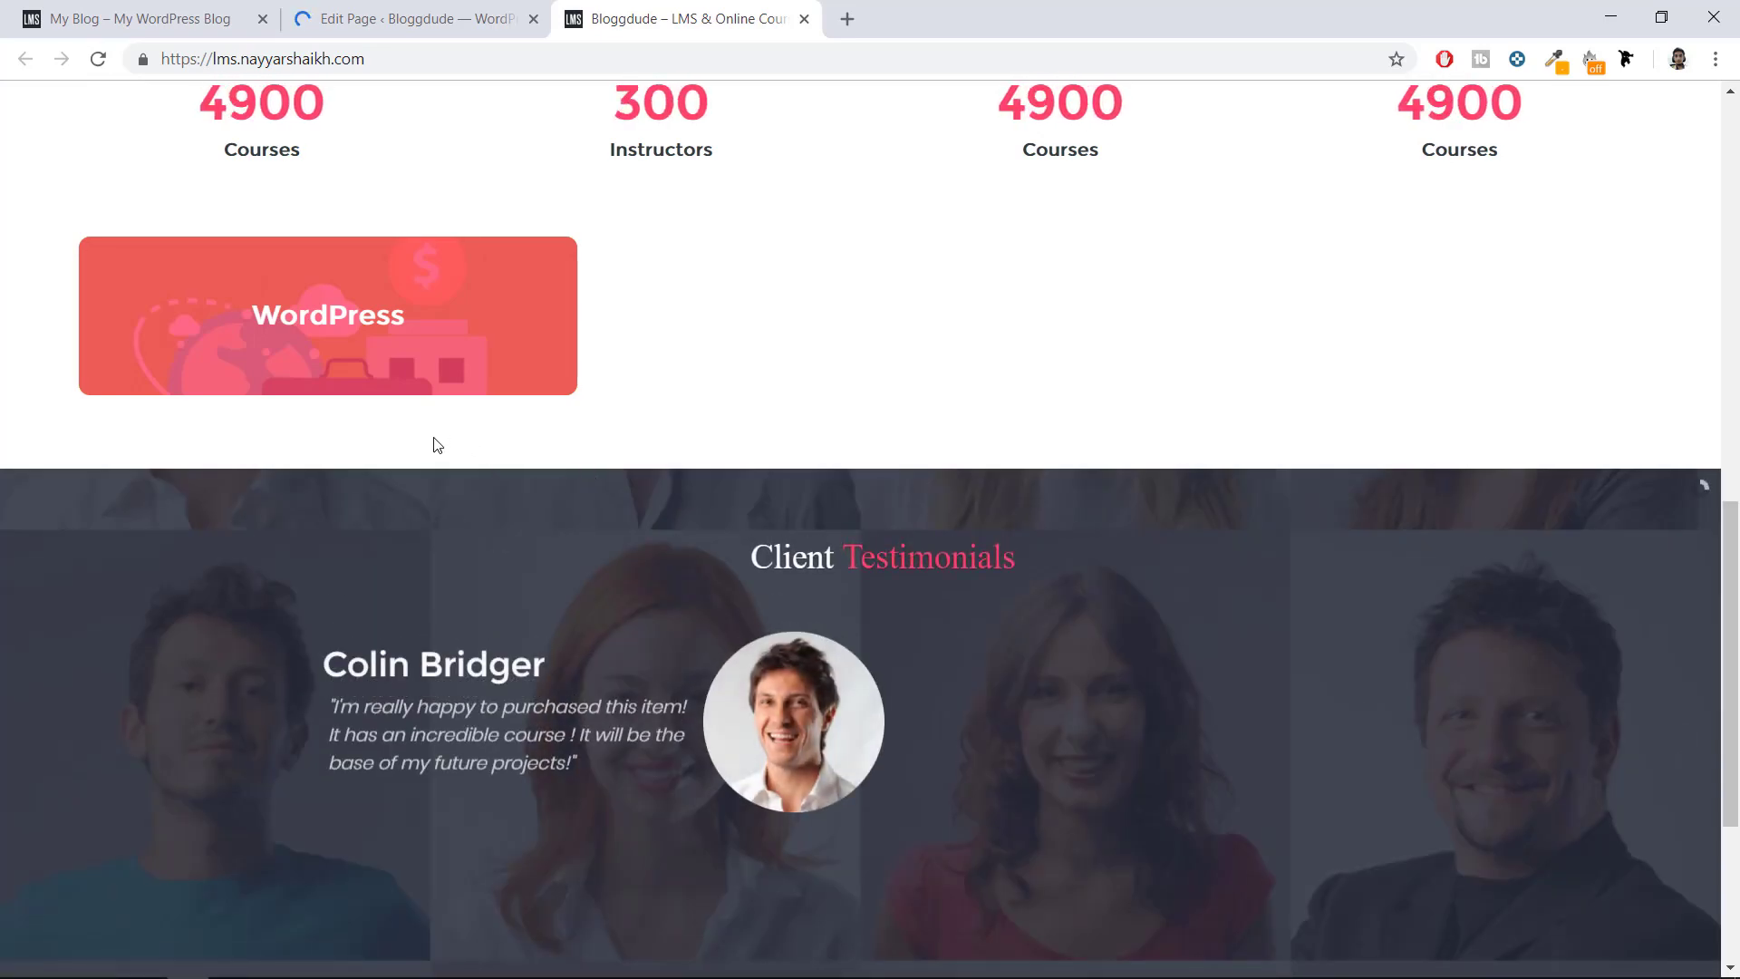
scroll(606, 573, down, 4)
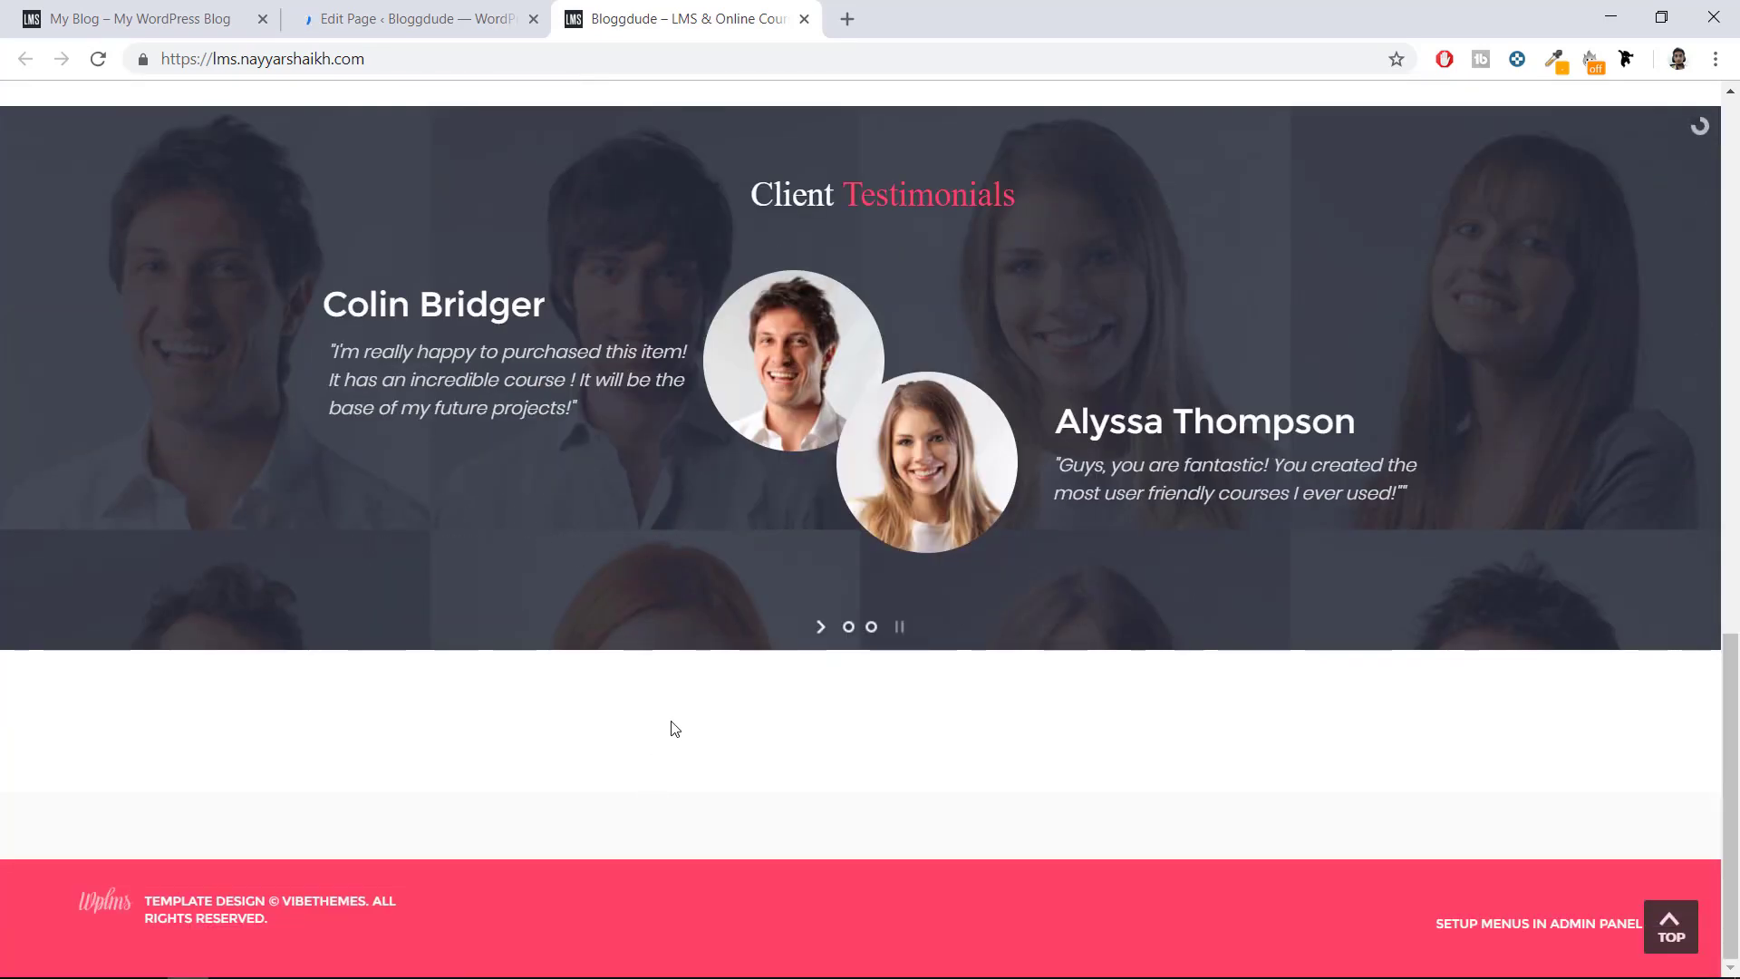
click(136, 18)
scroll(973, 523, down, 9)
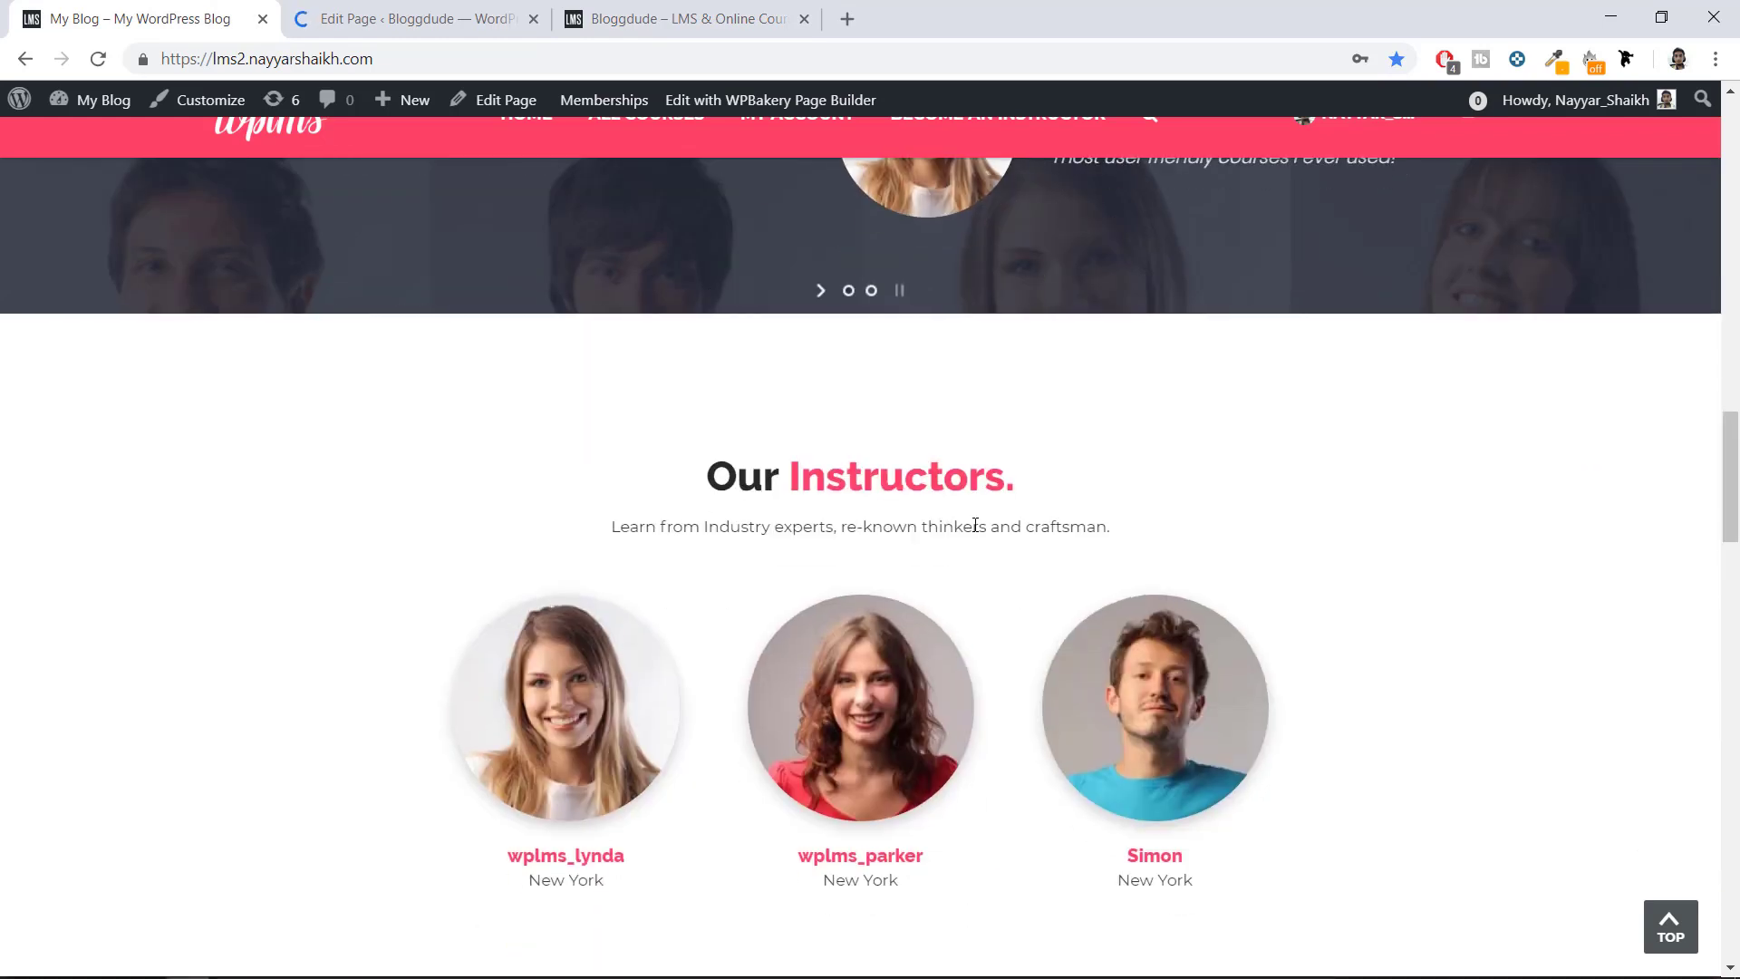
scroll(789, 526, up, 1)
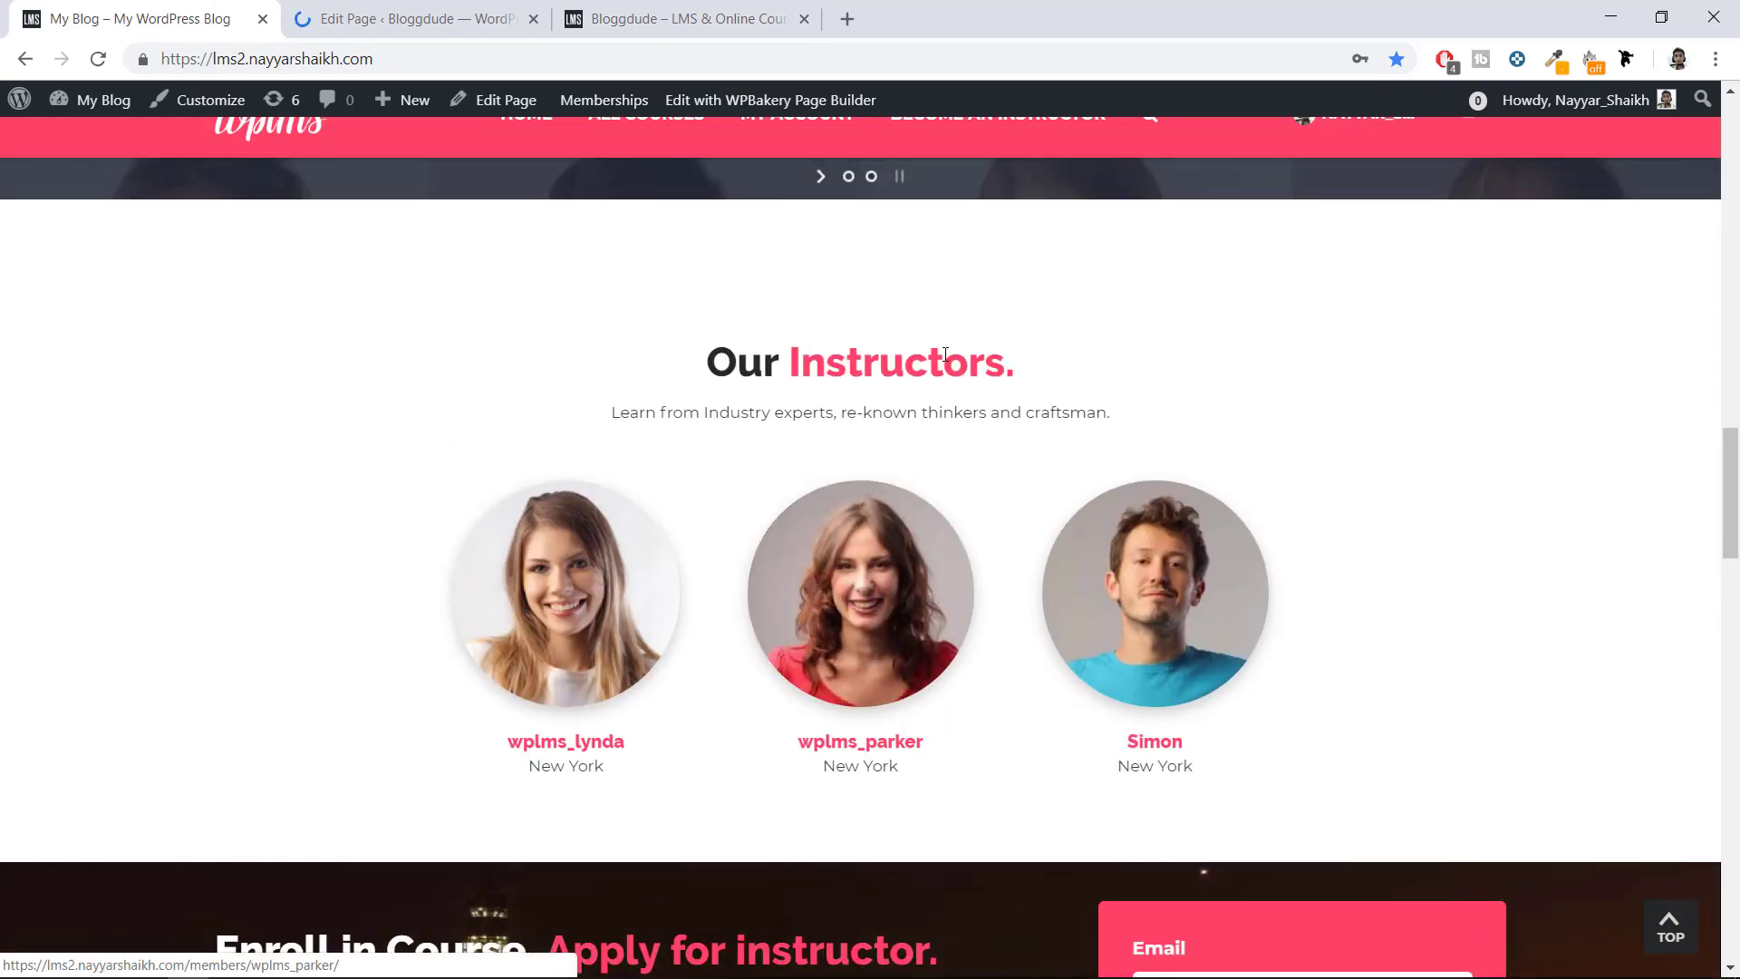
scroll(1208, 478, down, 15)
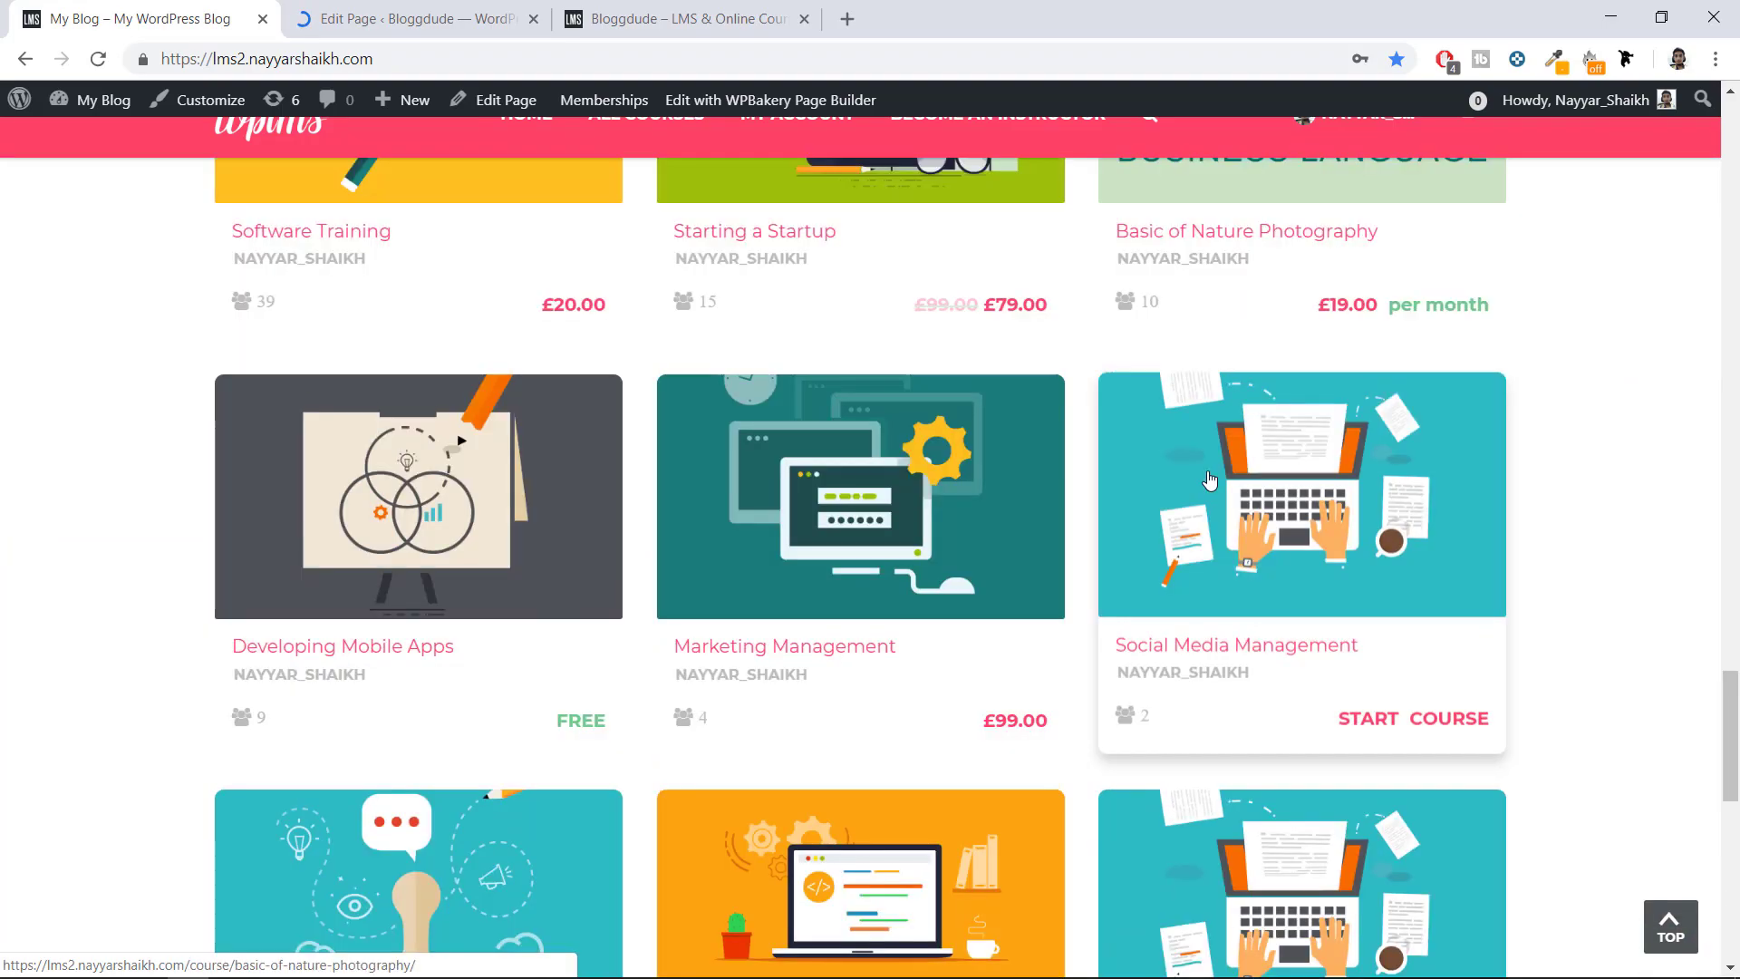
scroll(1208, 478, up, 15)
scroll(1209, 478, down, 4)
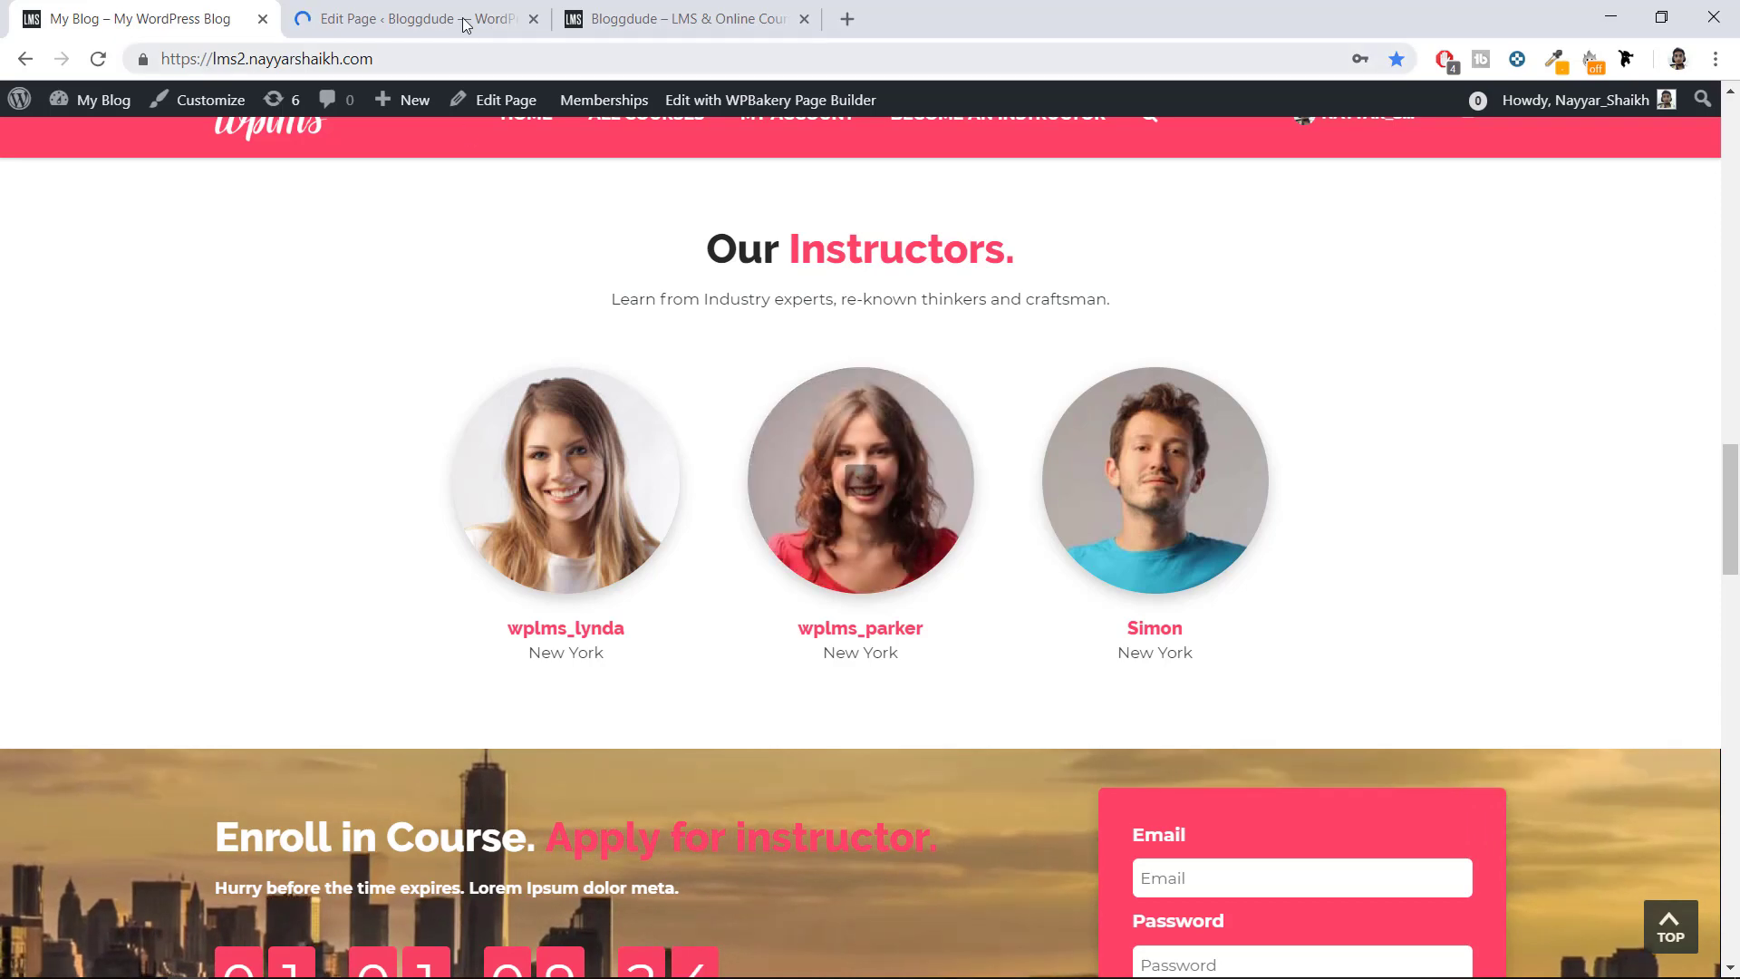
click(412, 19)
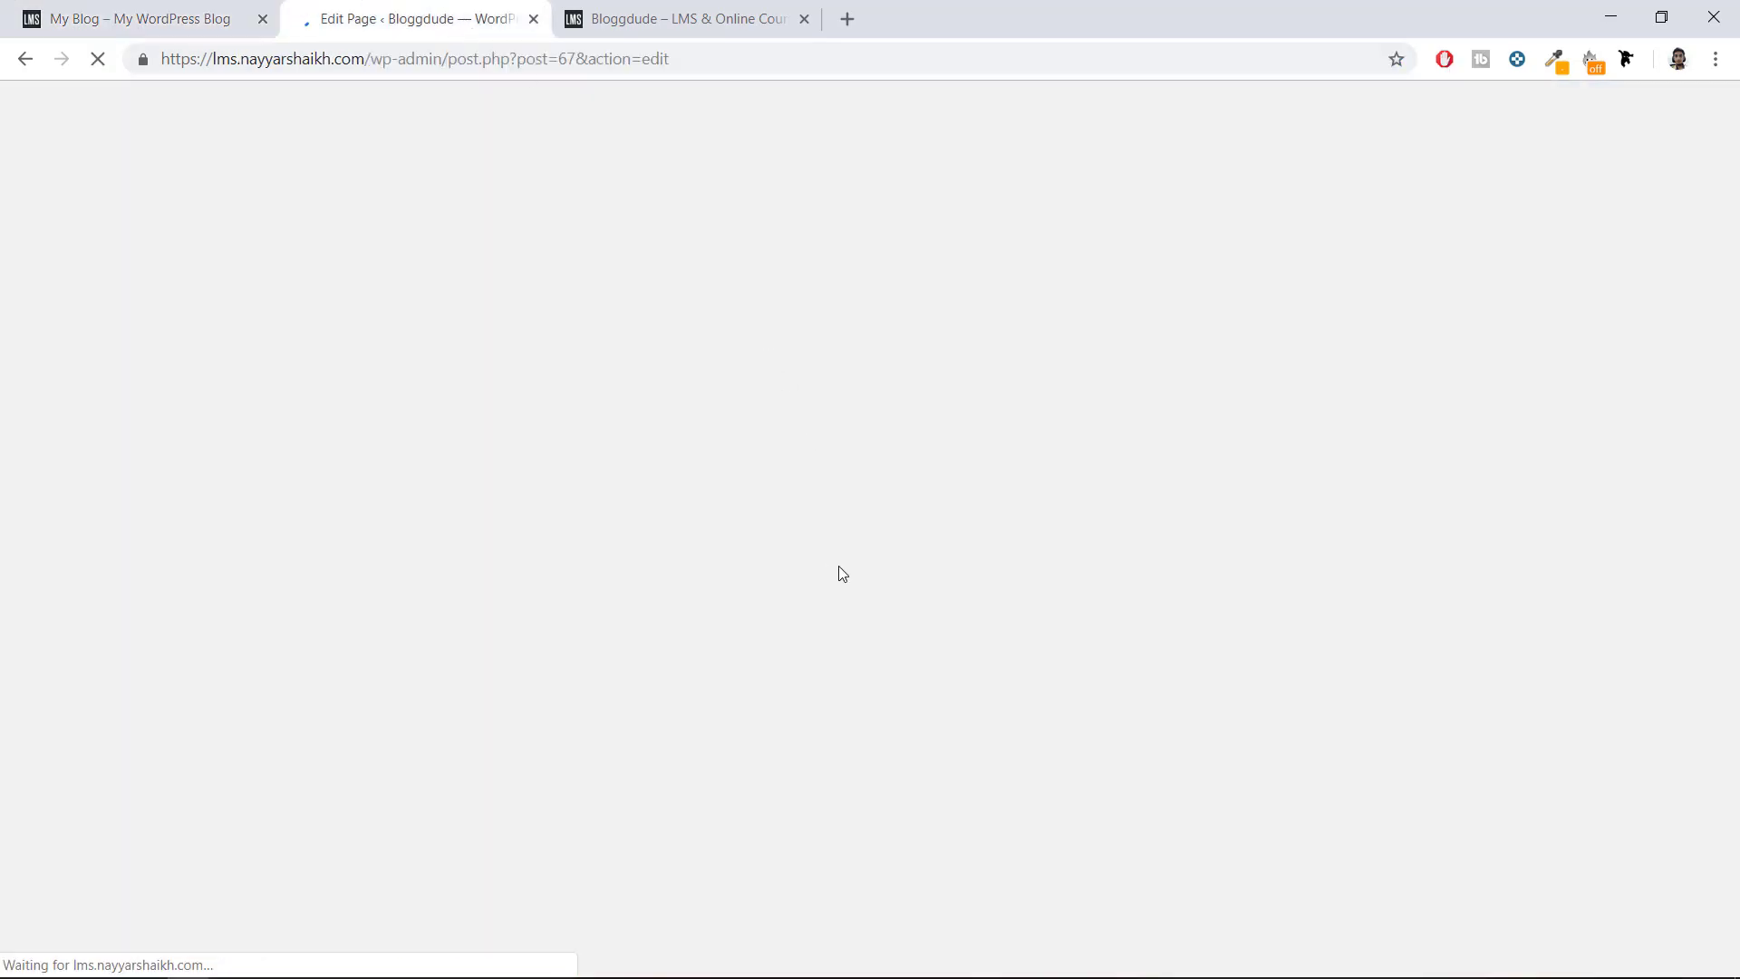
- Add a new empty row below the testimonials slider
scroll(862, 549, down, 20)
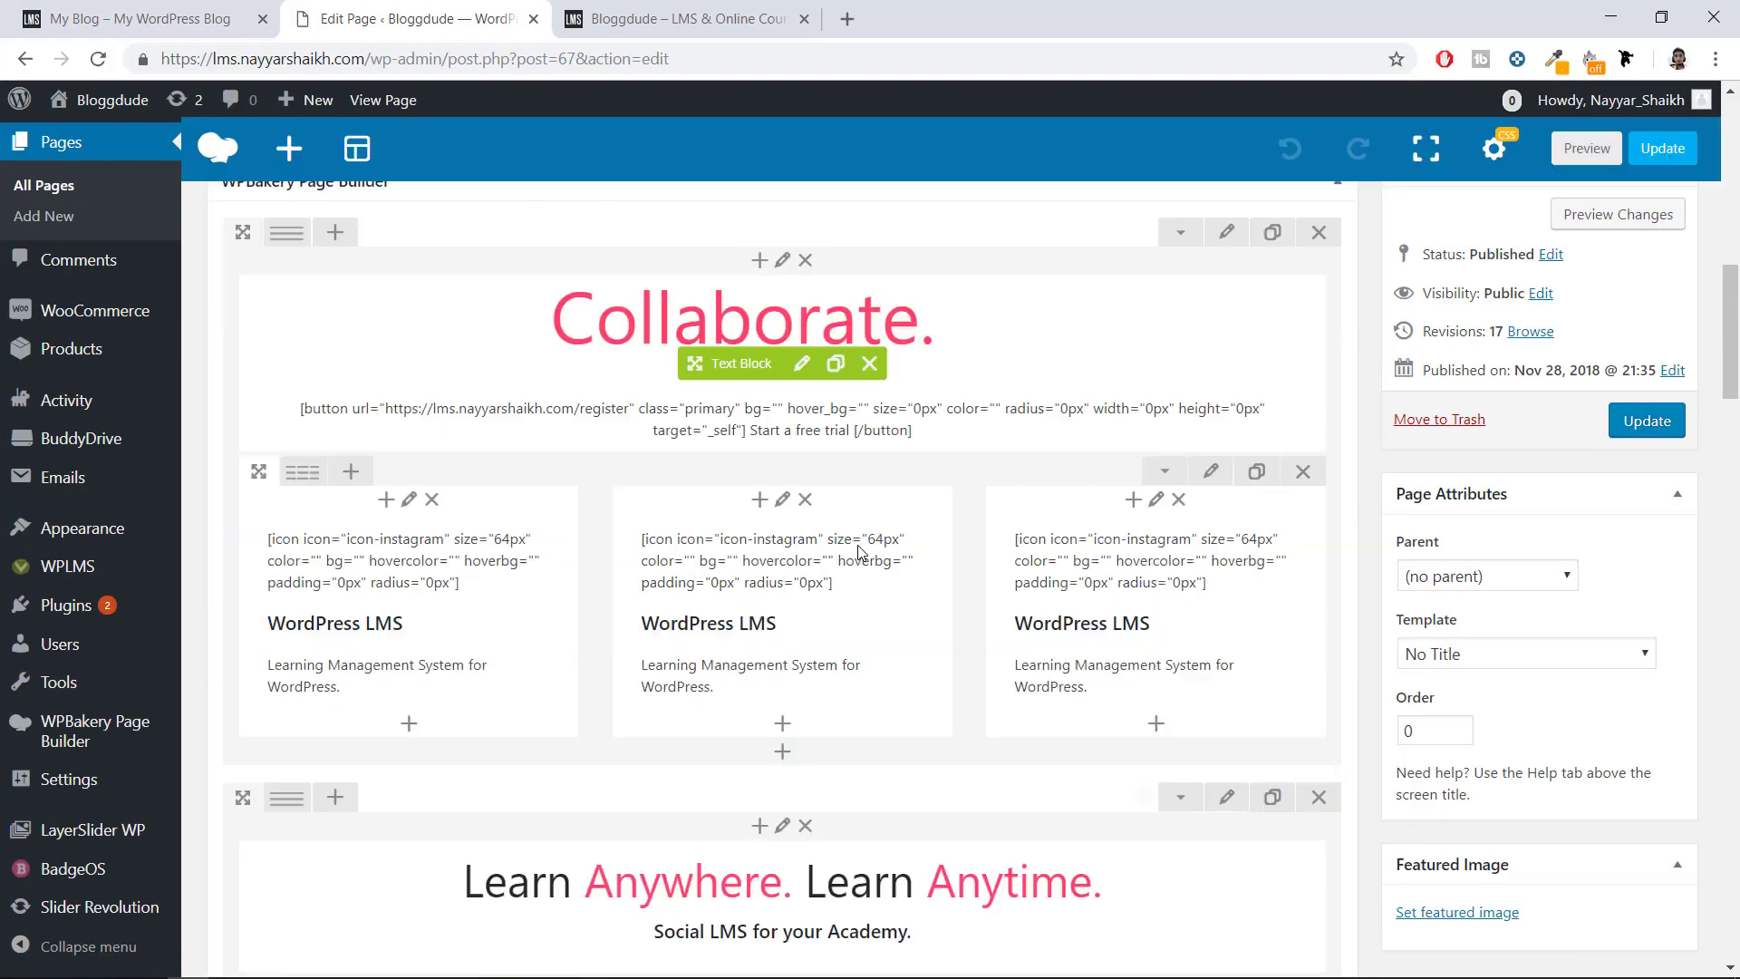
scroll(861, 552, down, 7)
scroll(859, 548, up, 5)
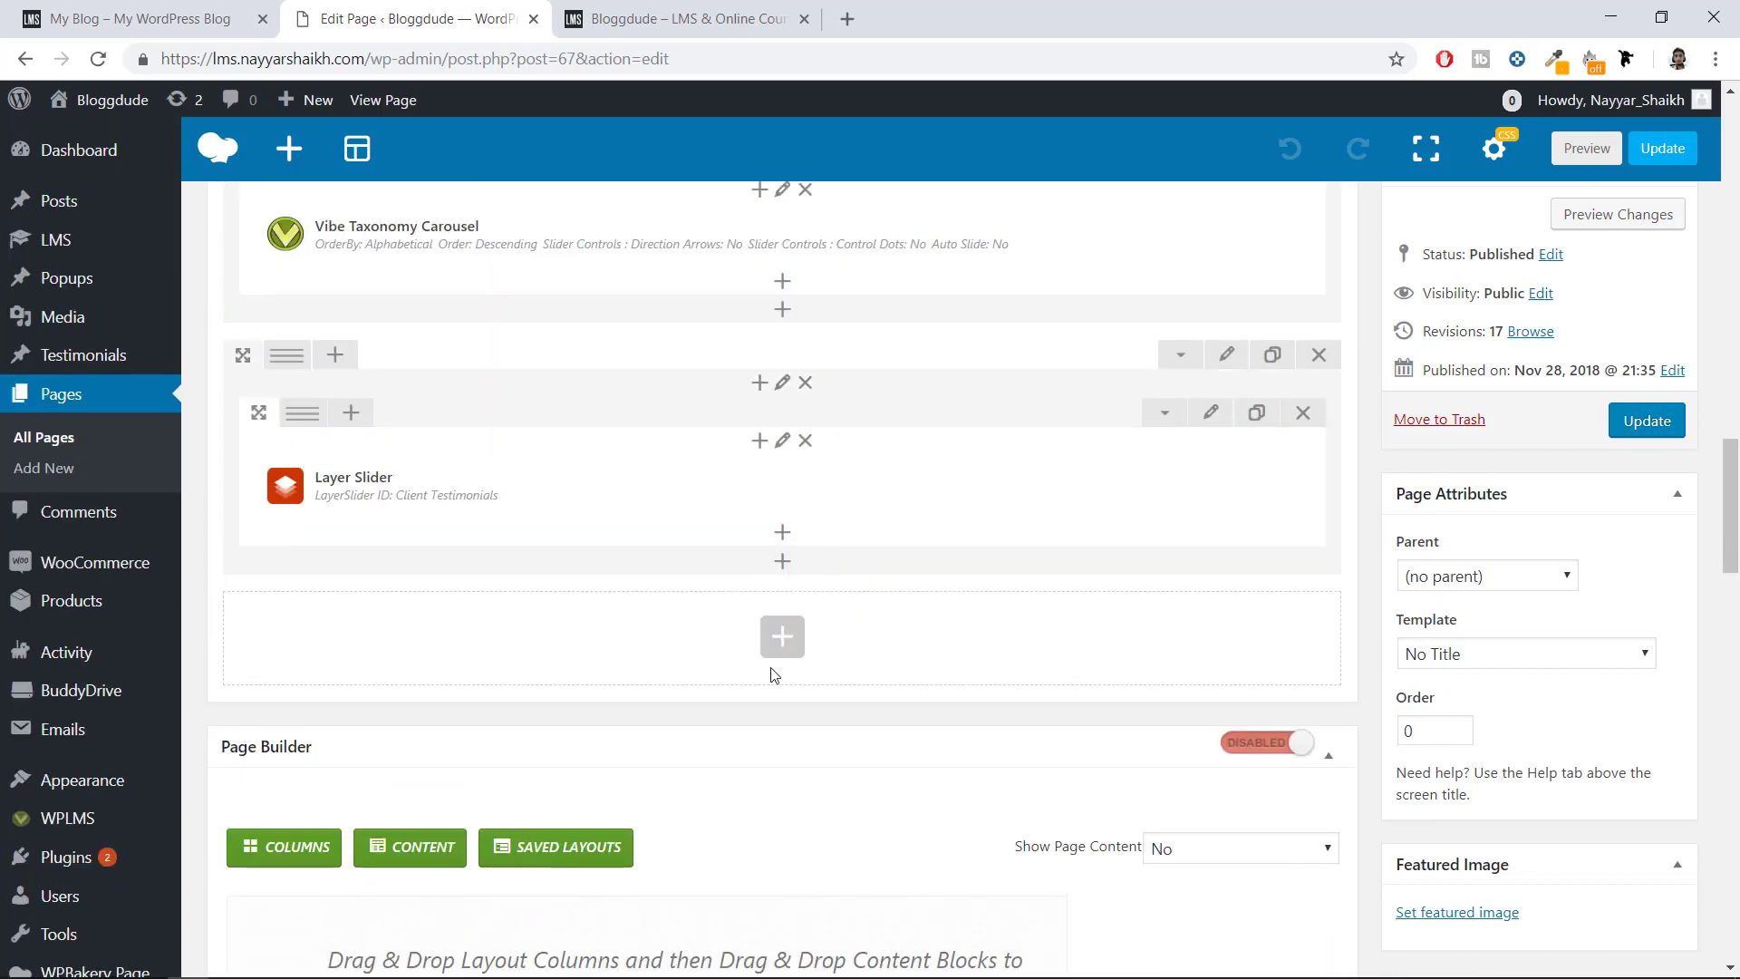
click(782, 637)
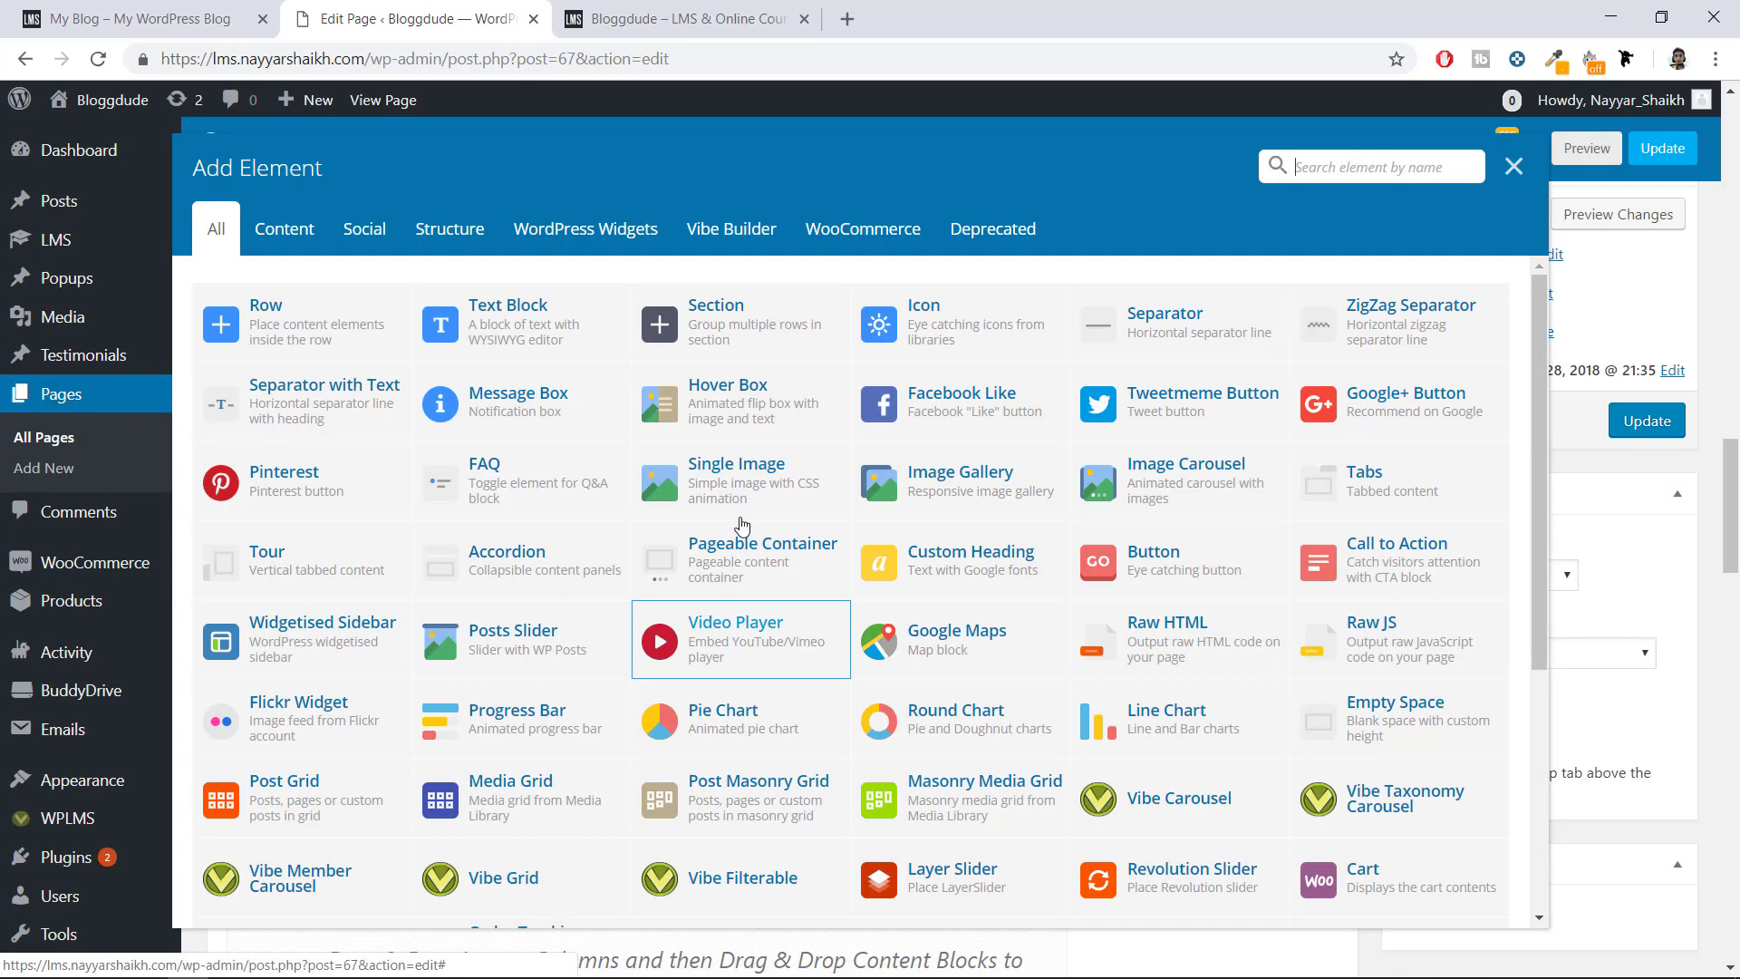
click(267, 313)
mouse_move(336, 373)
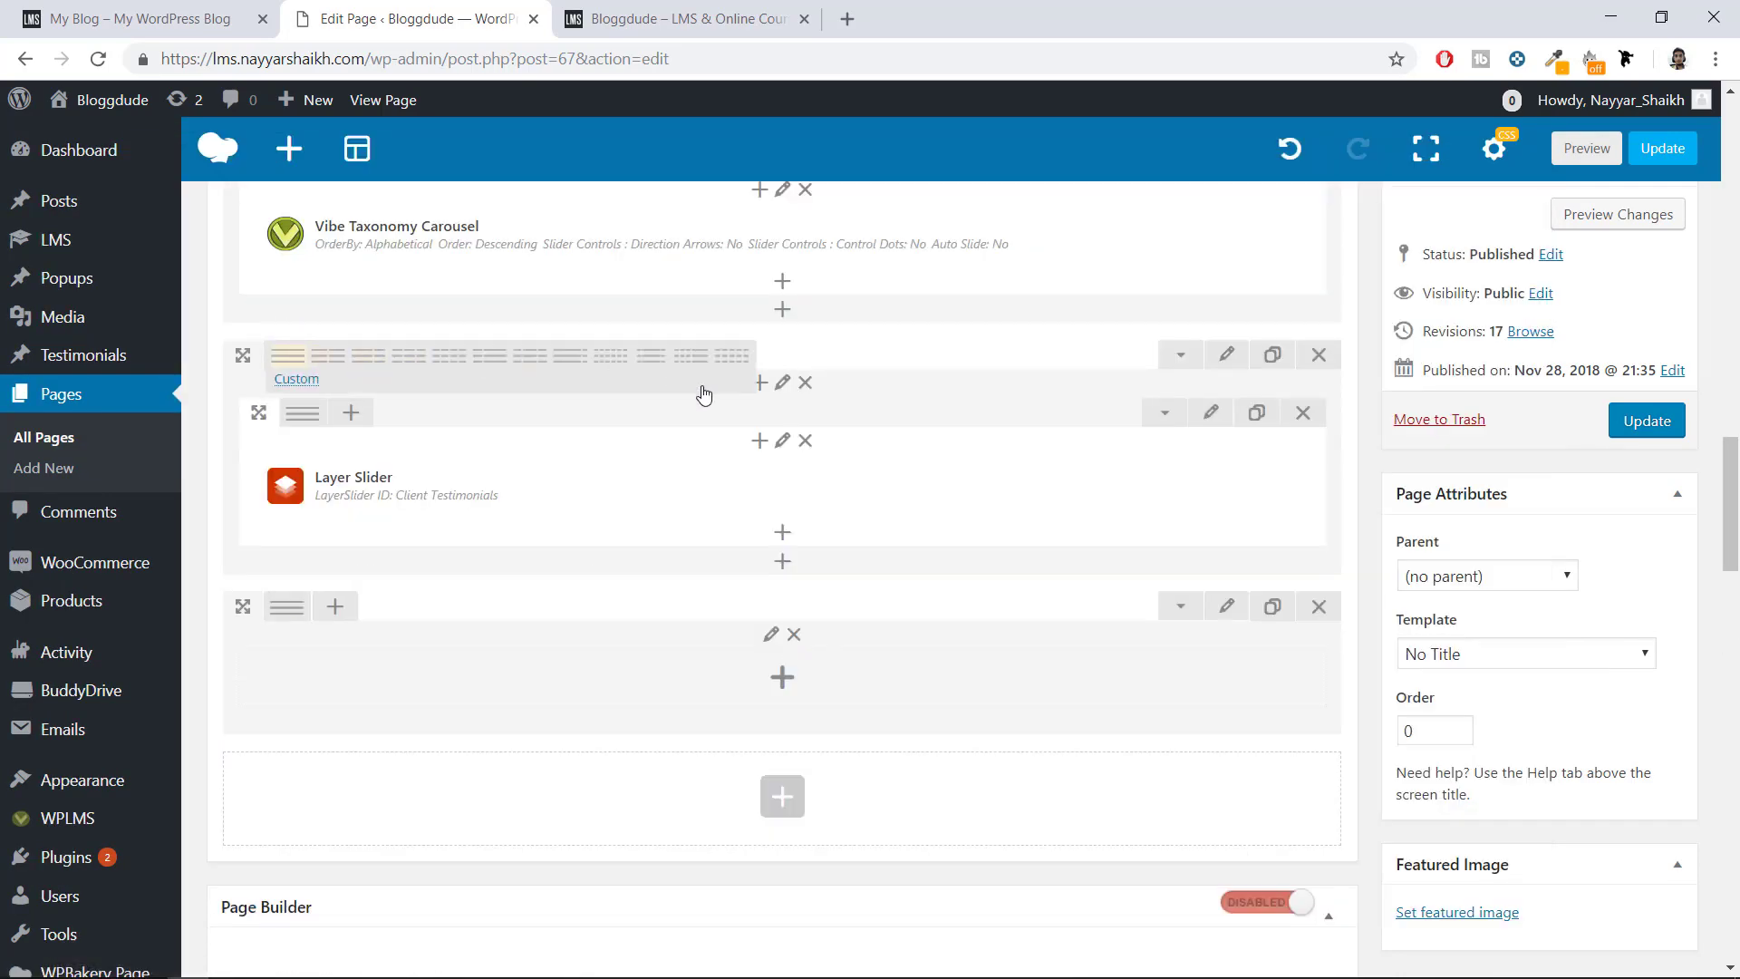
- Nest an inner row in the new column and add a placeholder Text Block to it
click(804, 692)
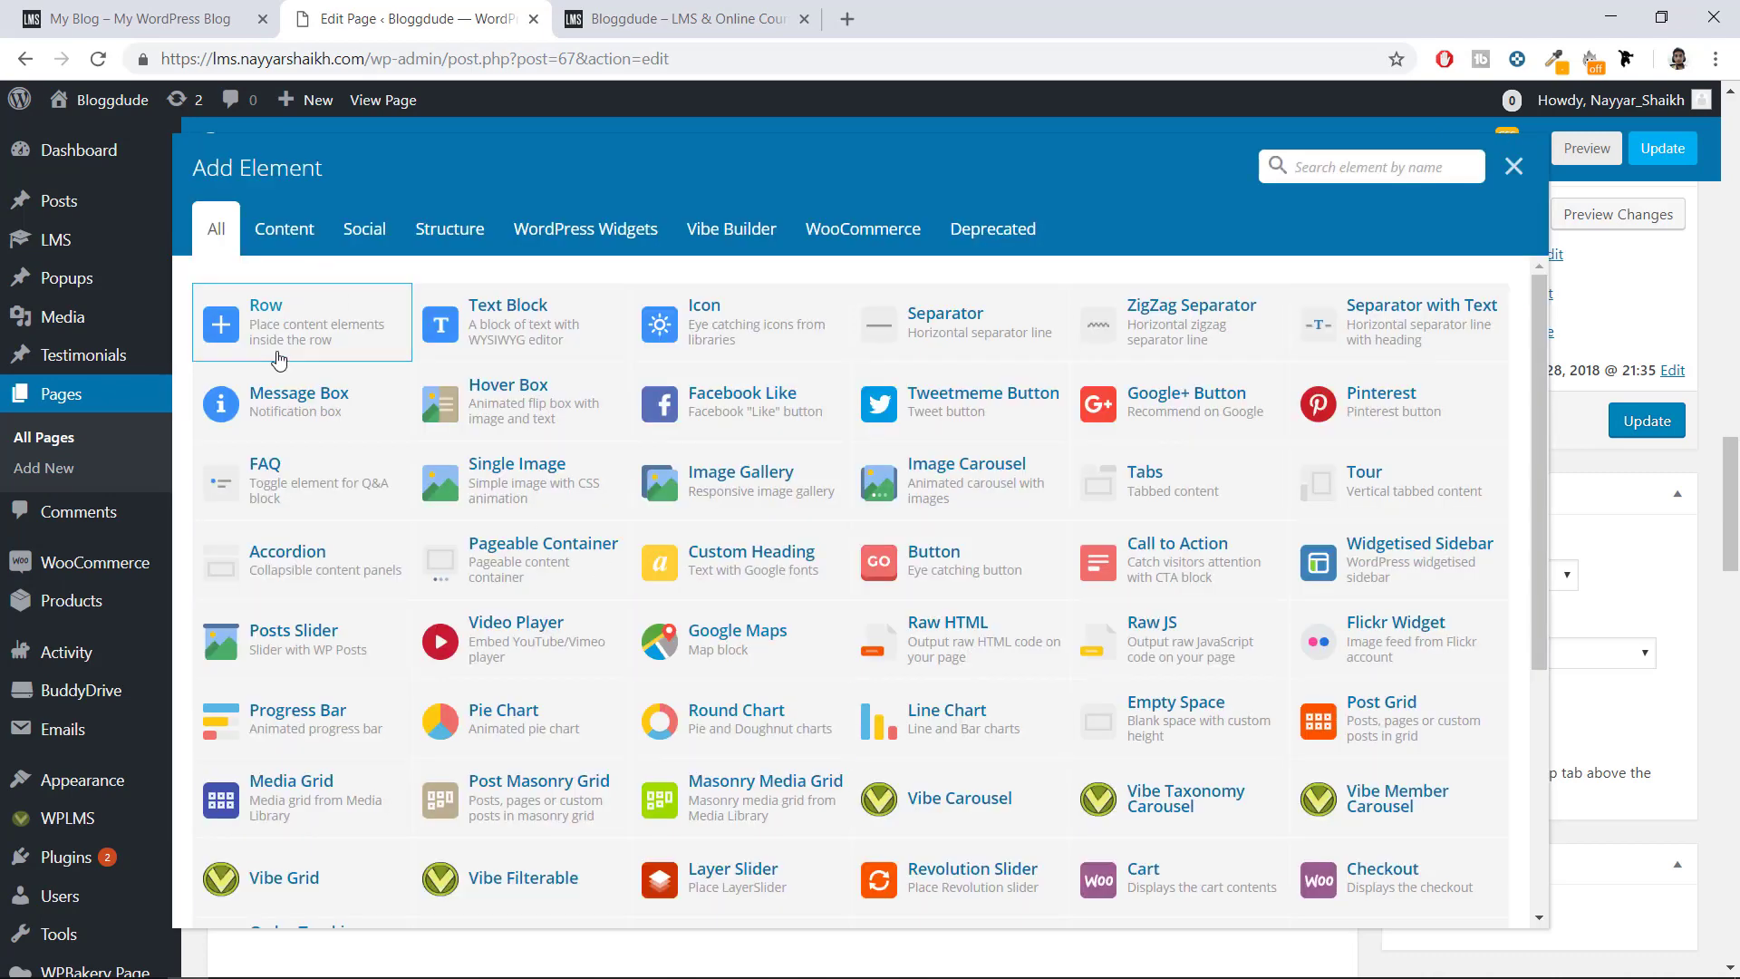
click(270, 313)
scroll(641, 426, down, 3)
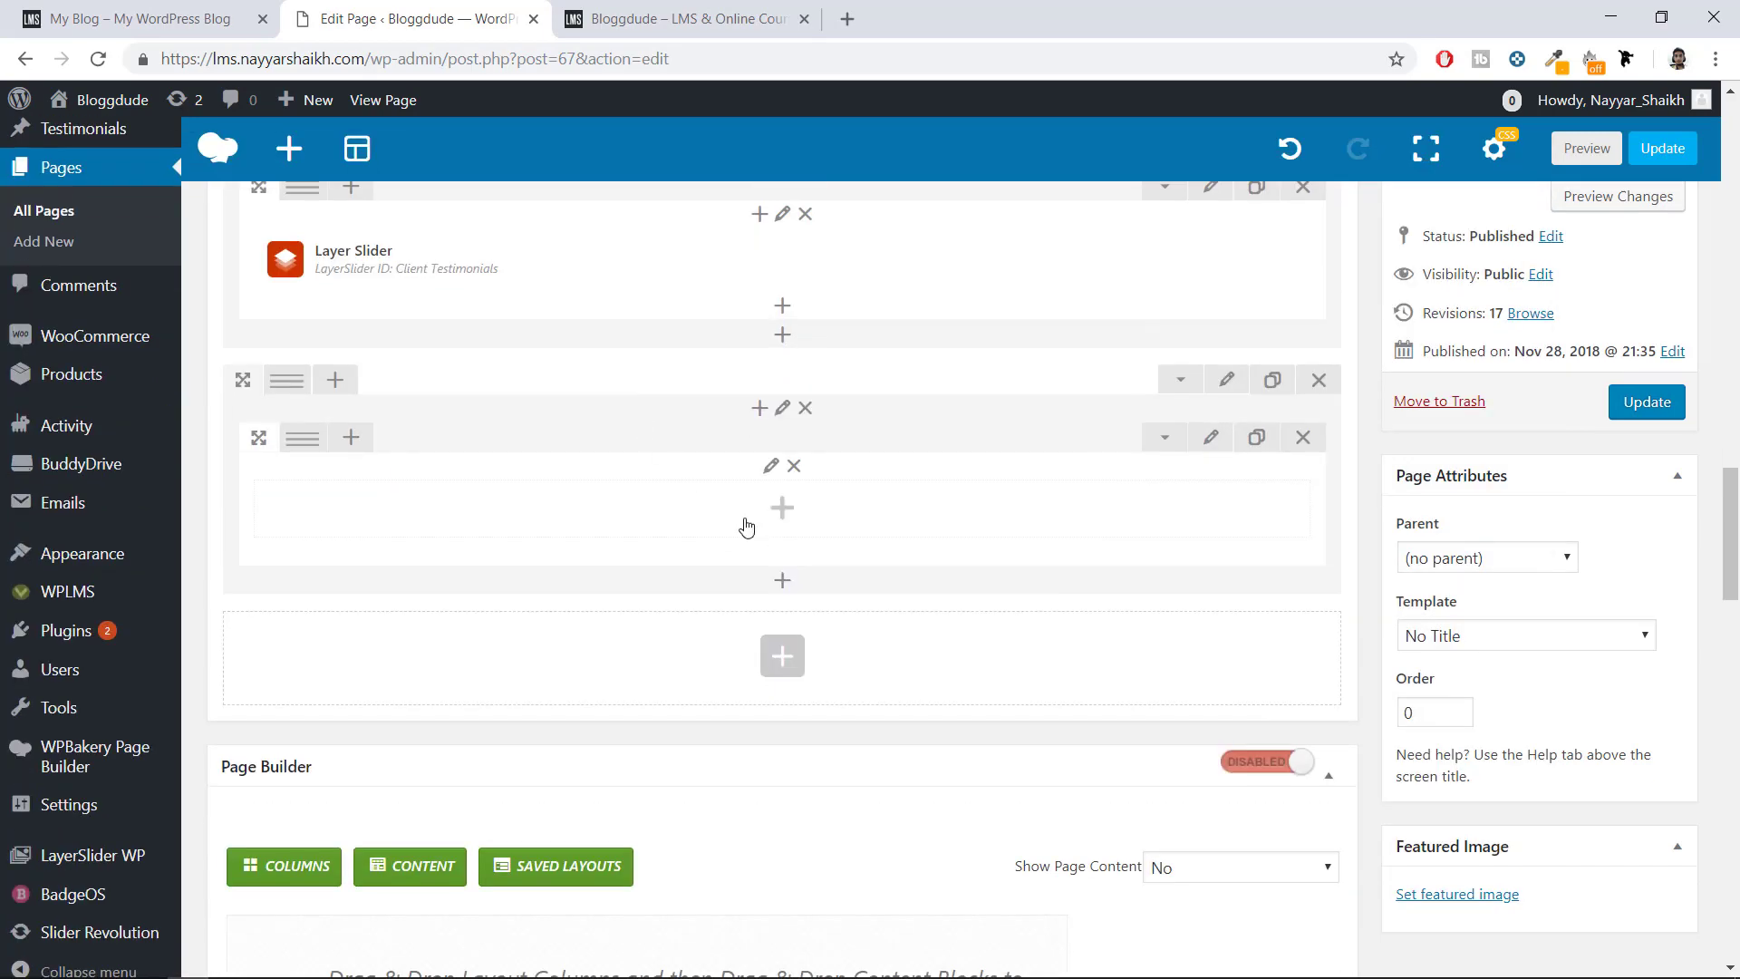
click(784, 509)
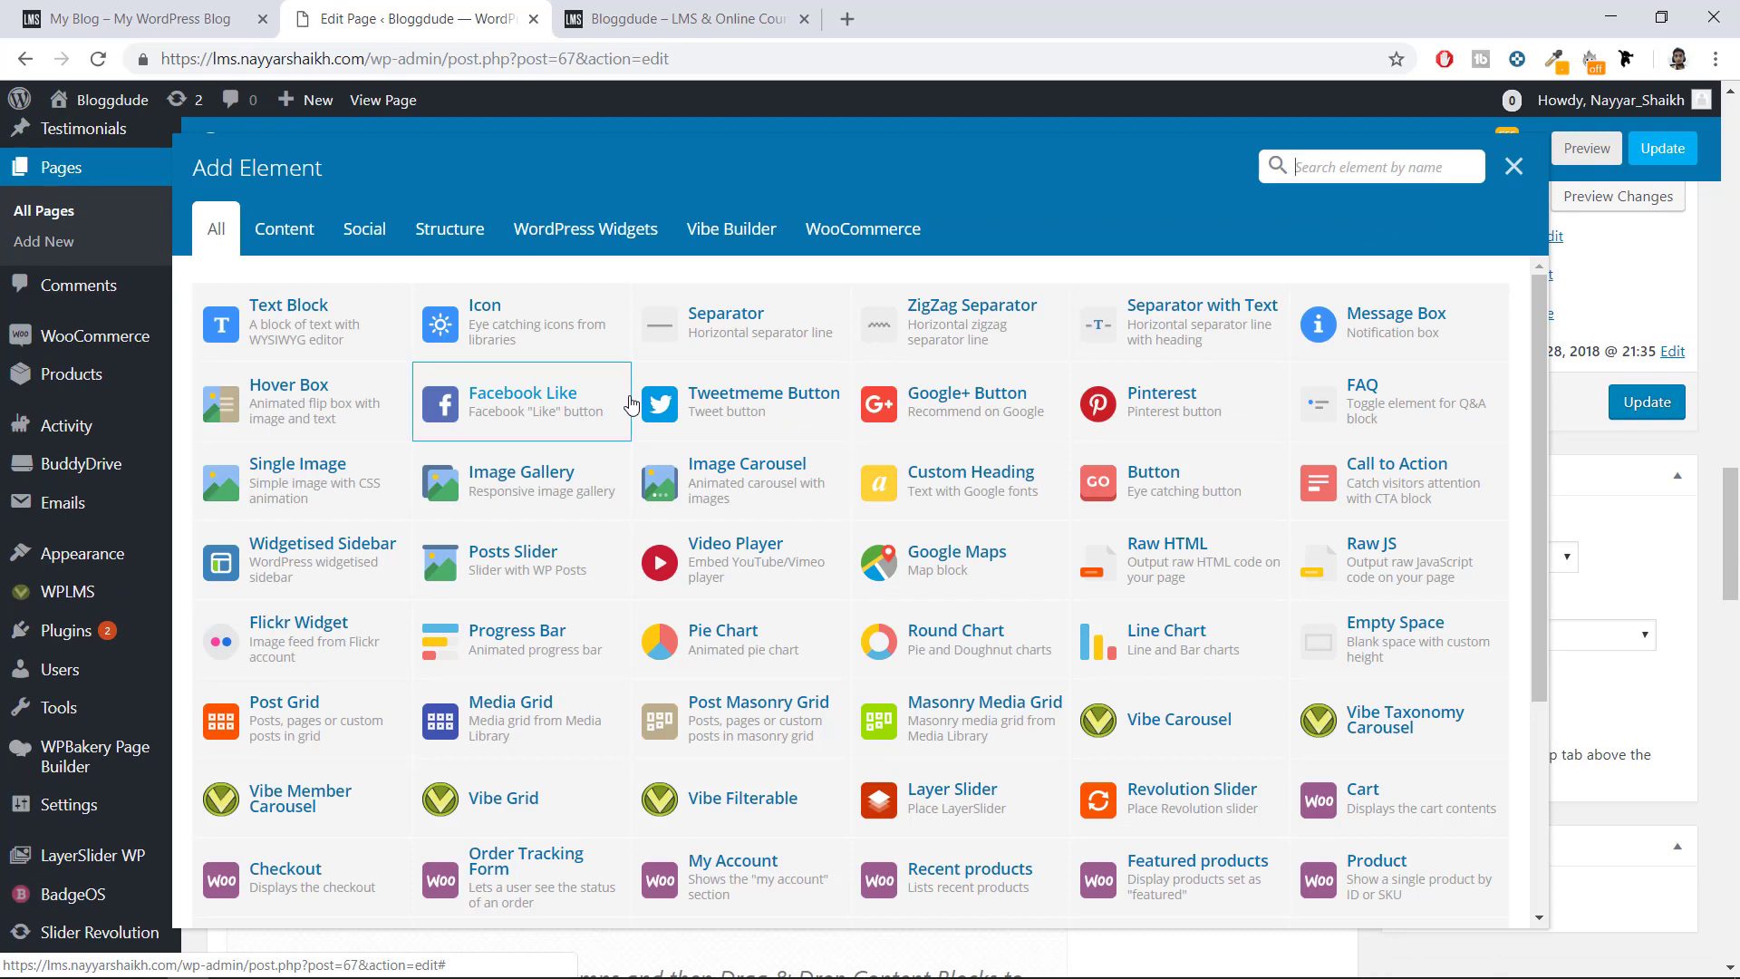
click(301, 333)
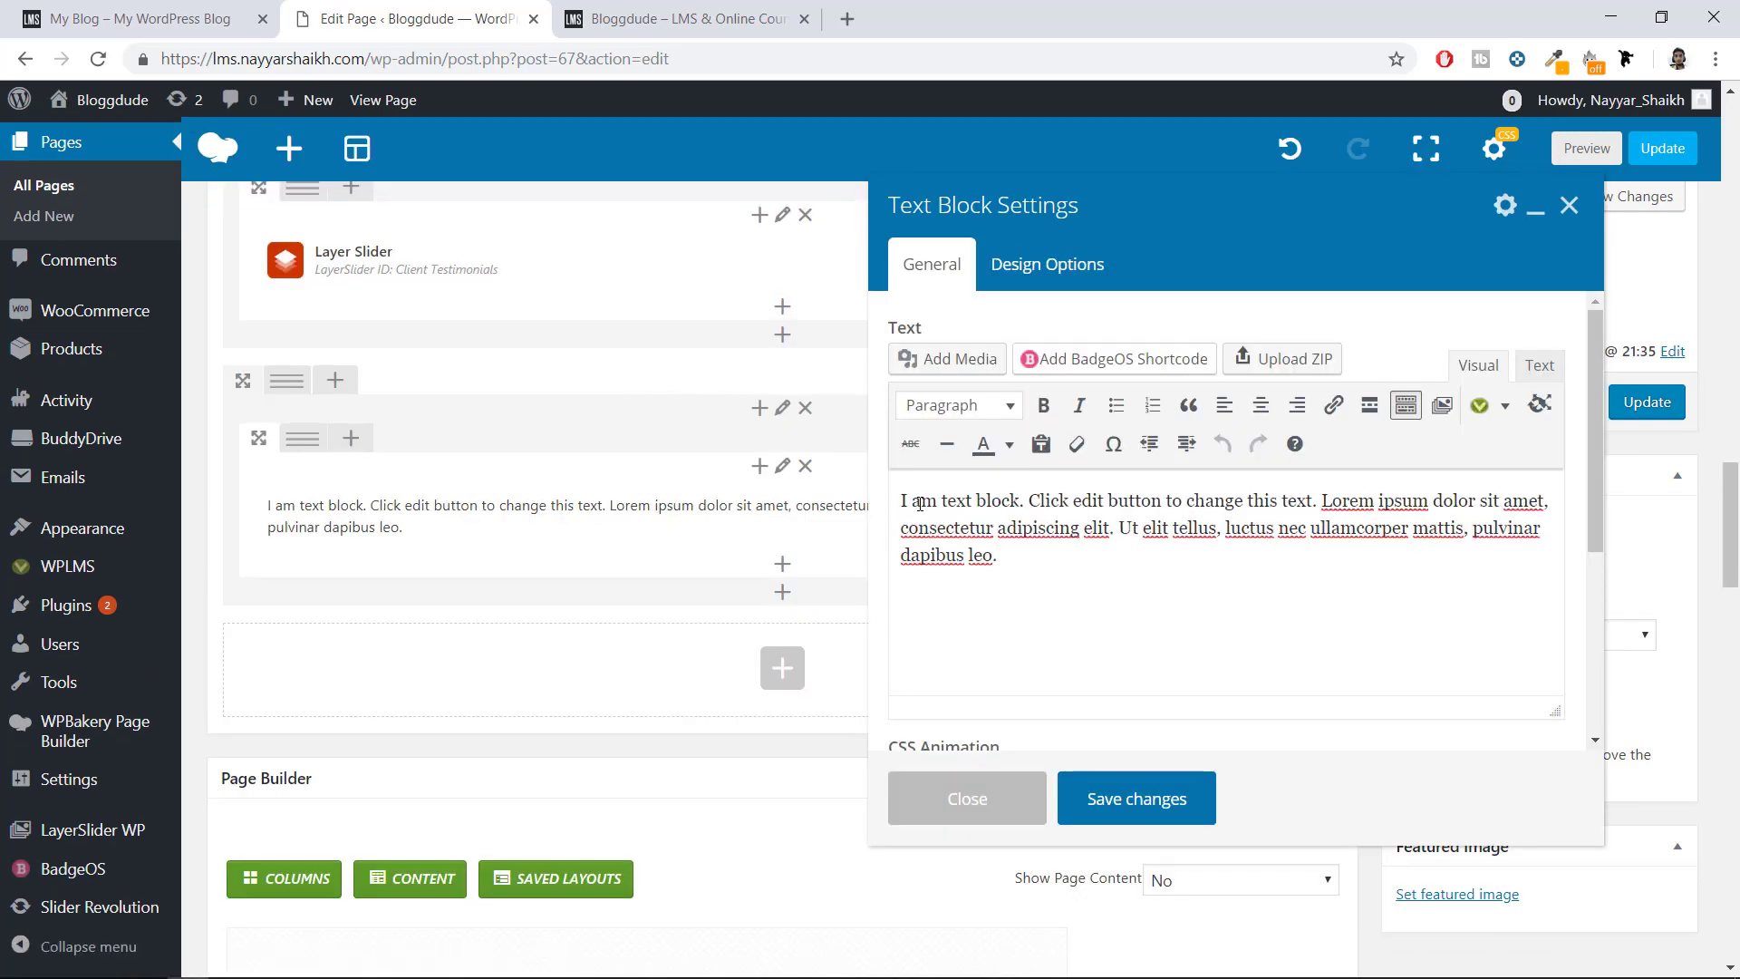
- Replace the placeholder text with the 'Our Instructors.' heading and subtitle copied from the live site
key(ctrl+a)
key(BackSpace)
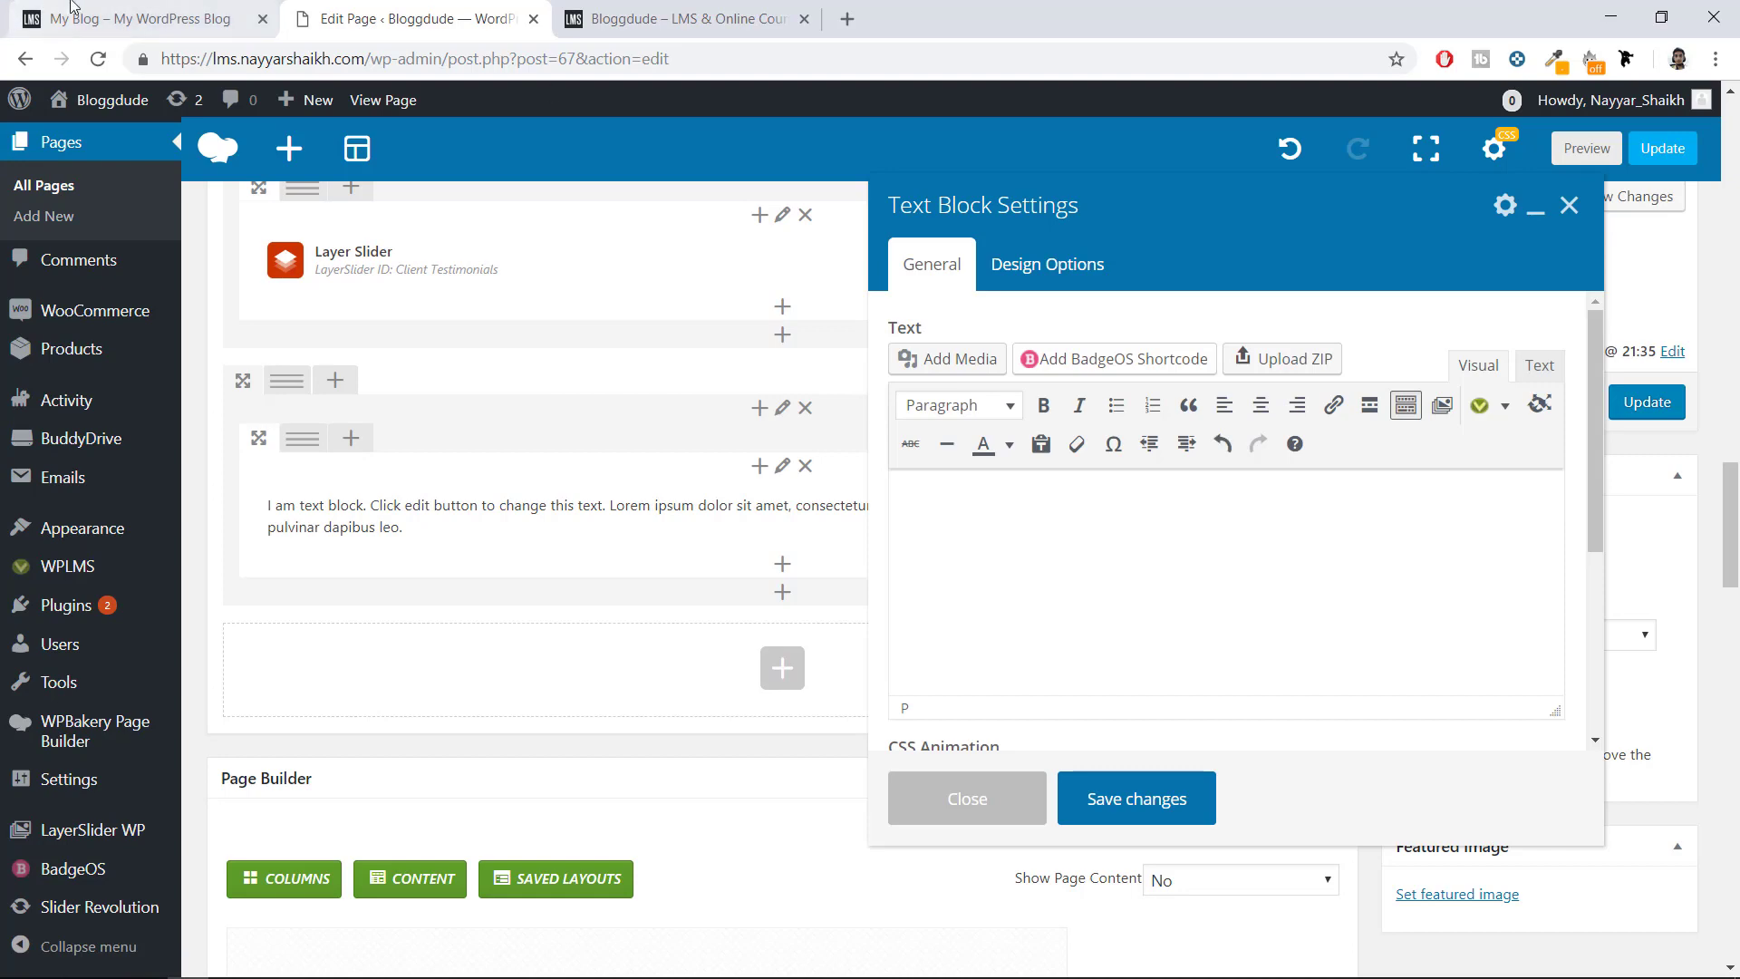
click(140, 18)
drag(1115, 301, 684, 256)
key(ctrl+c)
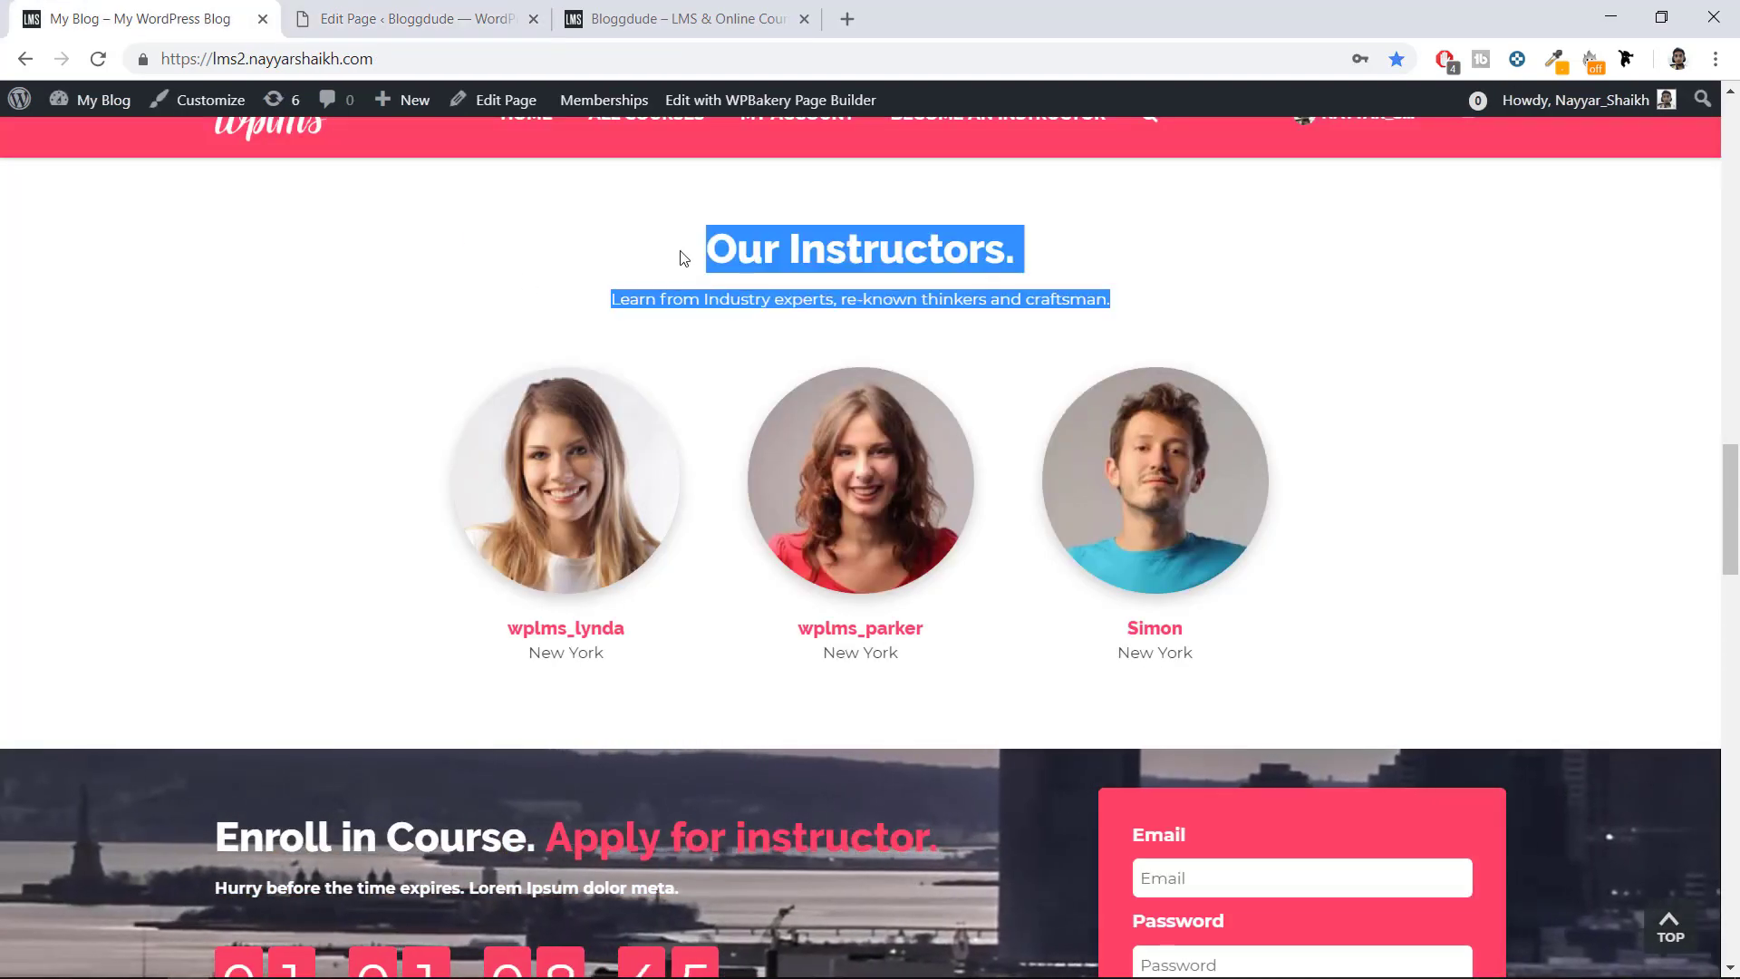
click(489, 9)
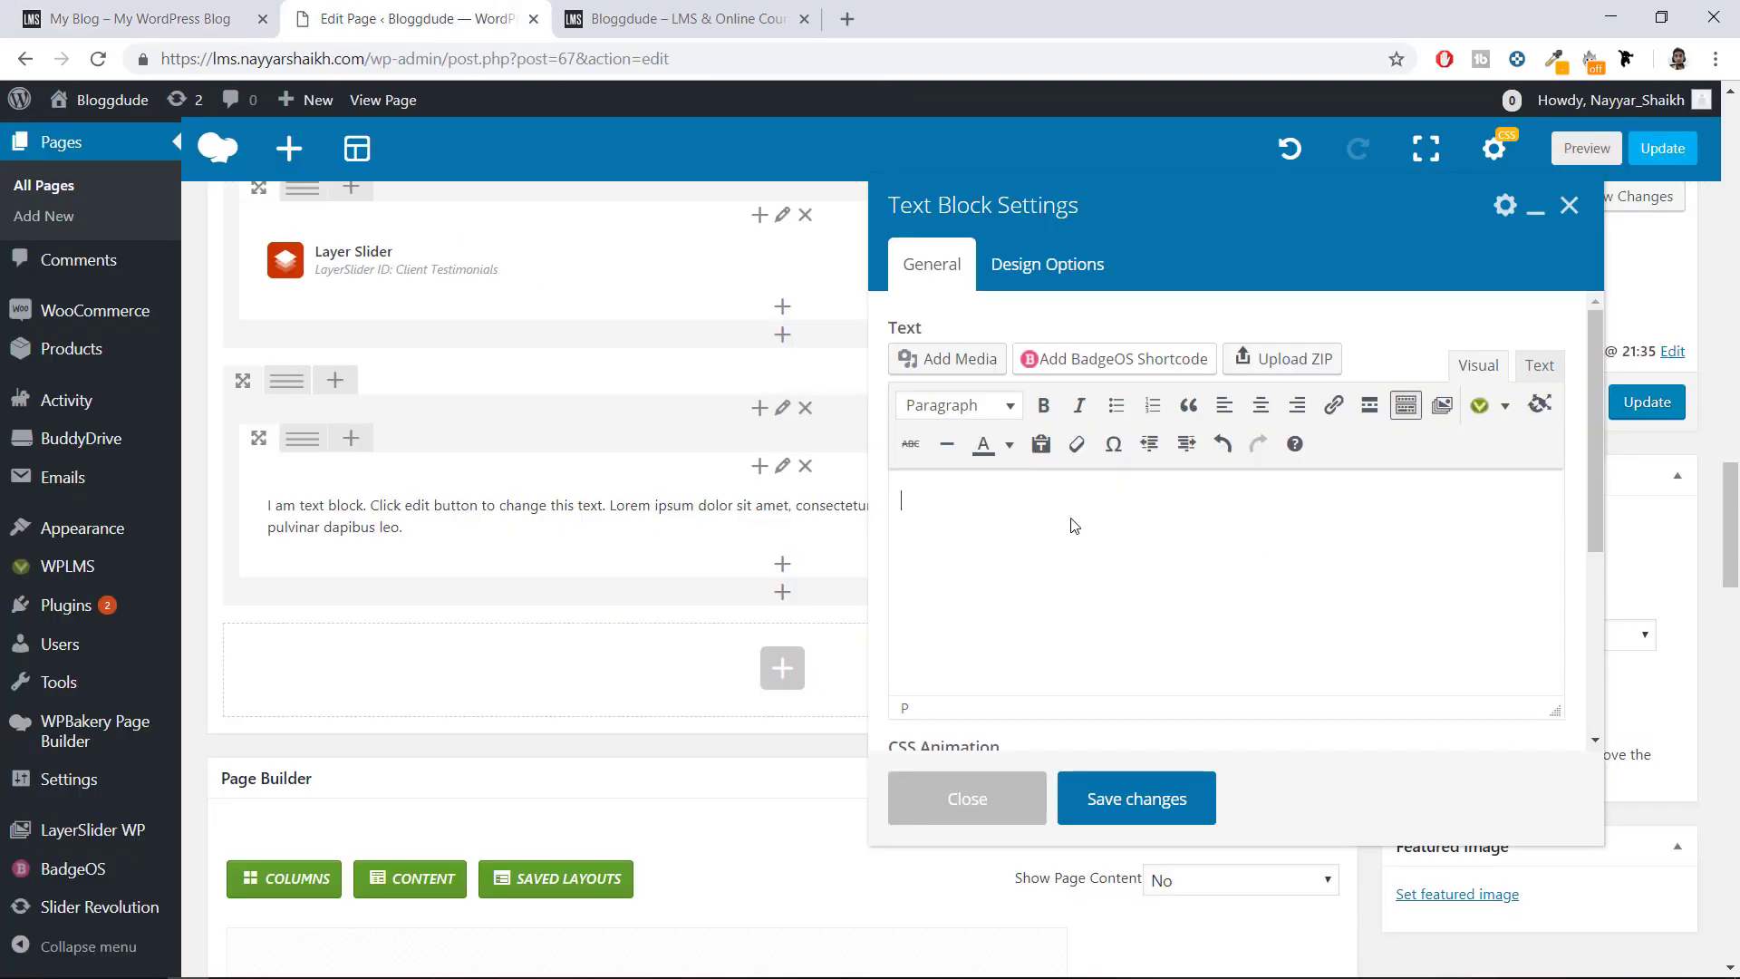
click(1093, 547)
key(ctrl+v)
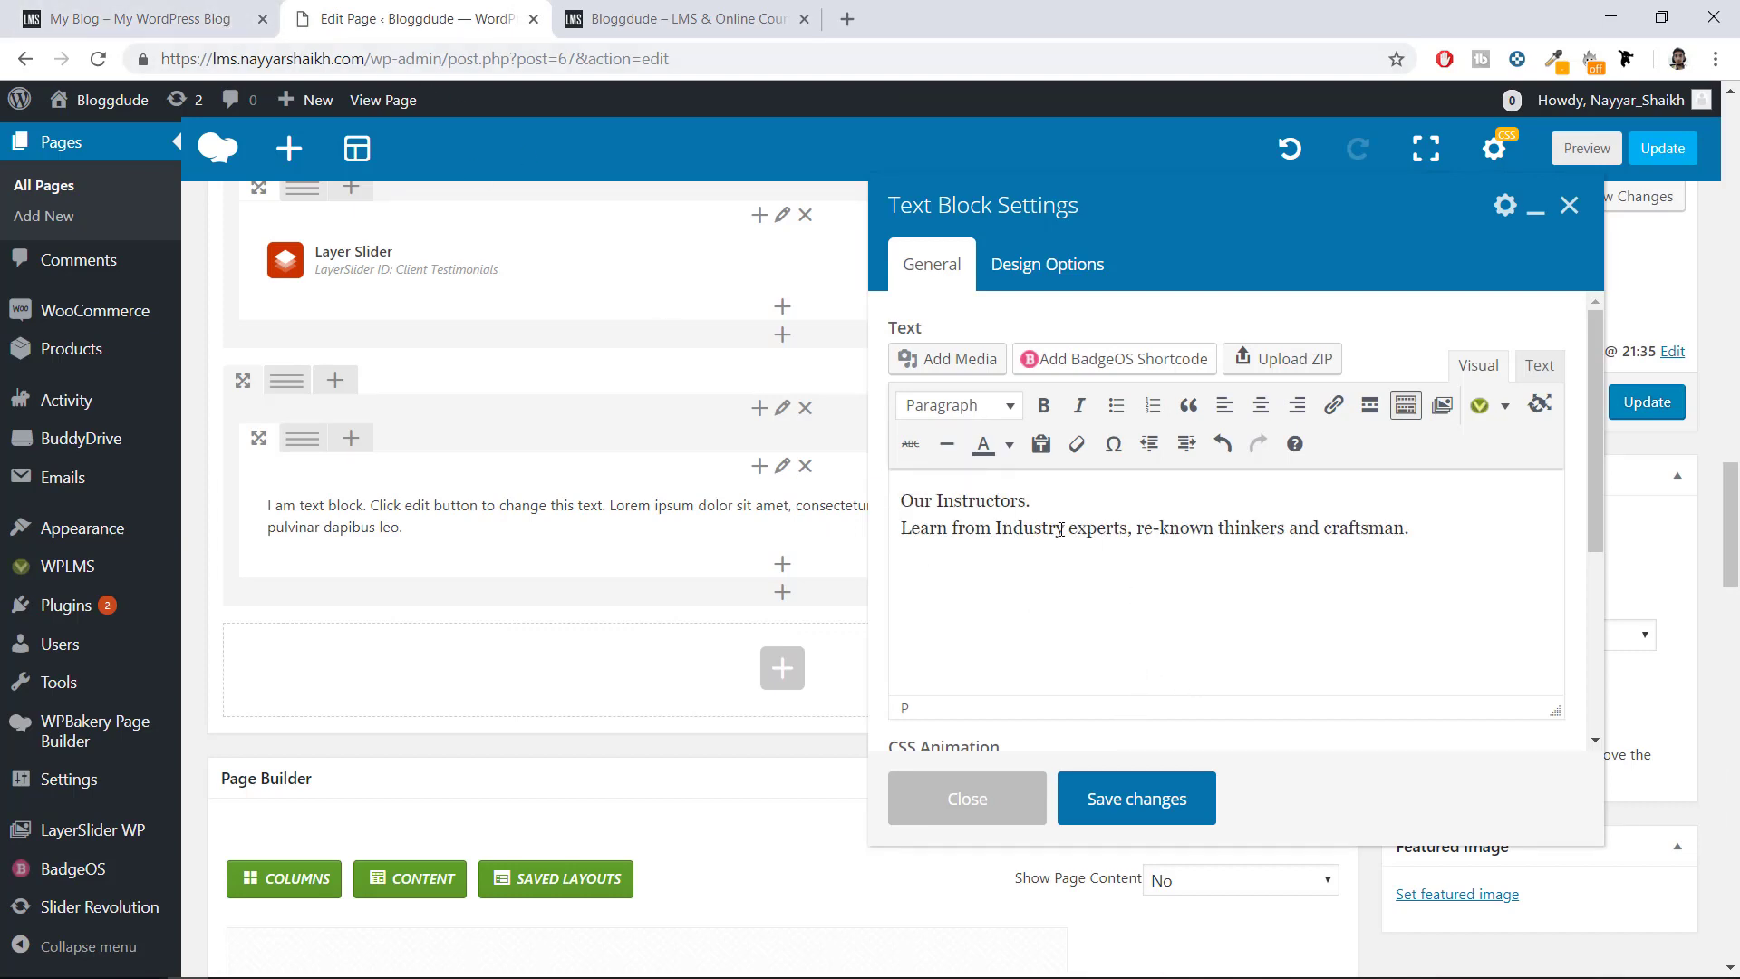
- Split heading and subtitle into separate lines, make the heading Heading 2, and centre both
click(1042, 496)
key(Return)
click(972, 415)
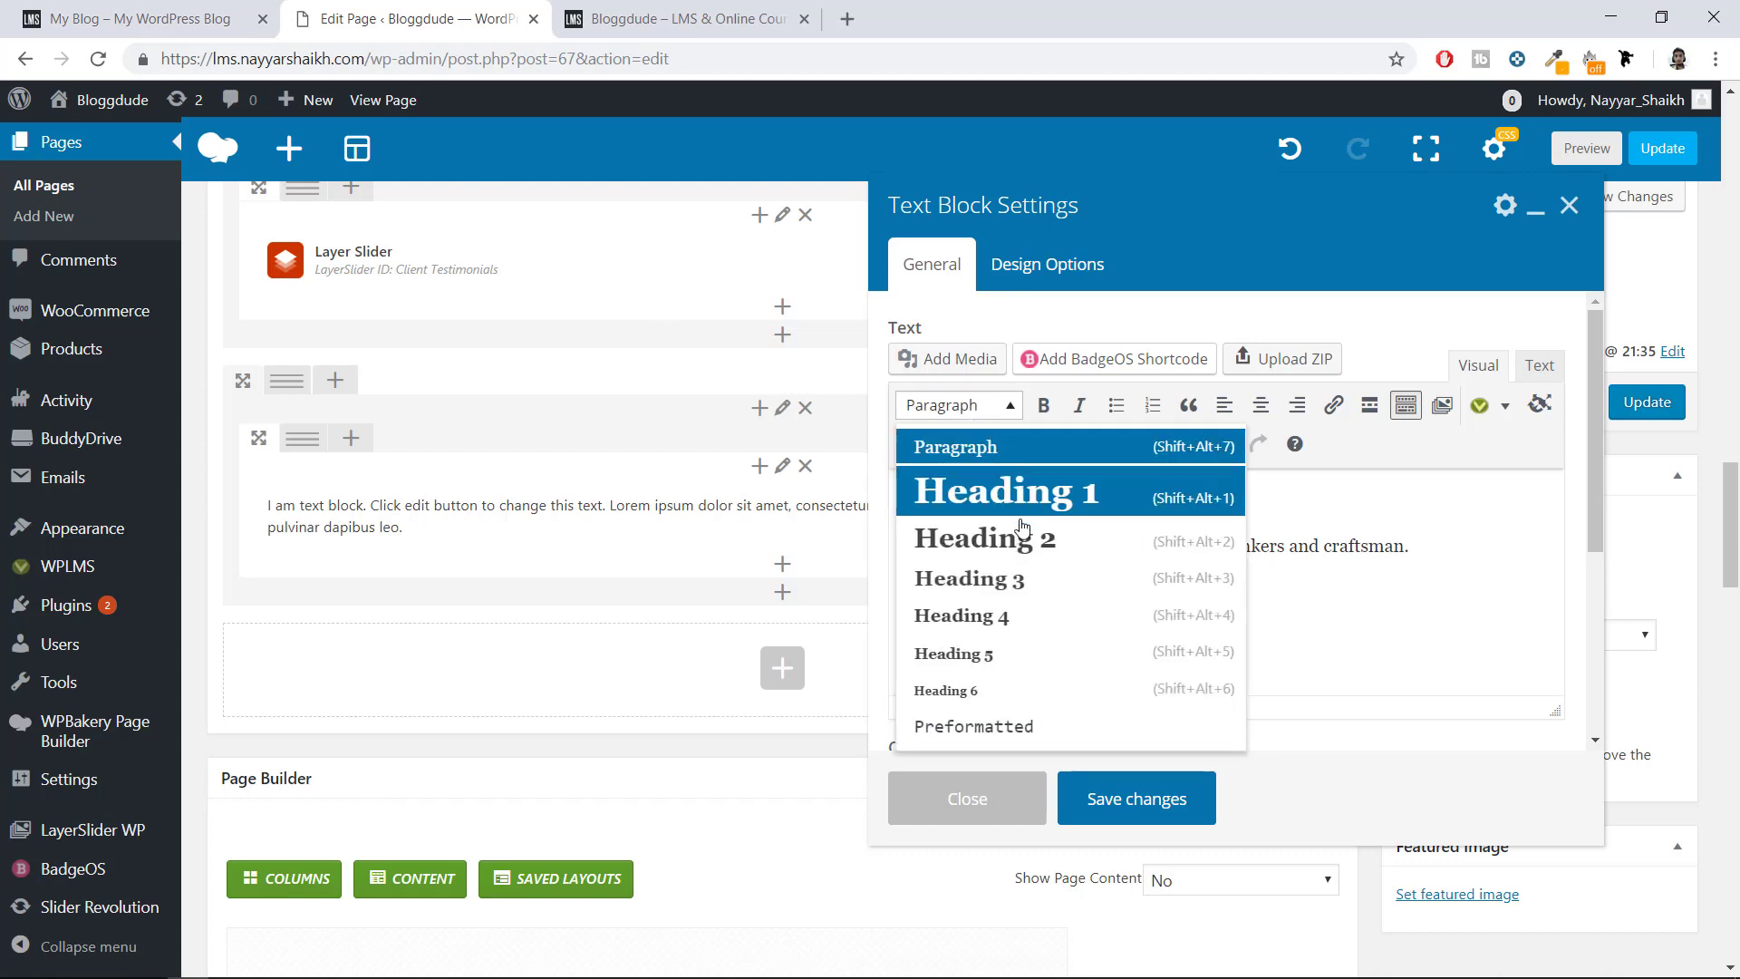
click(1028, 536)
click(1105, 557)
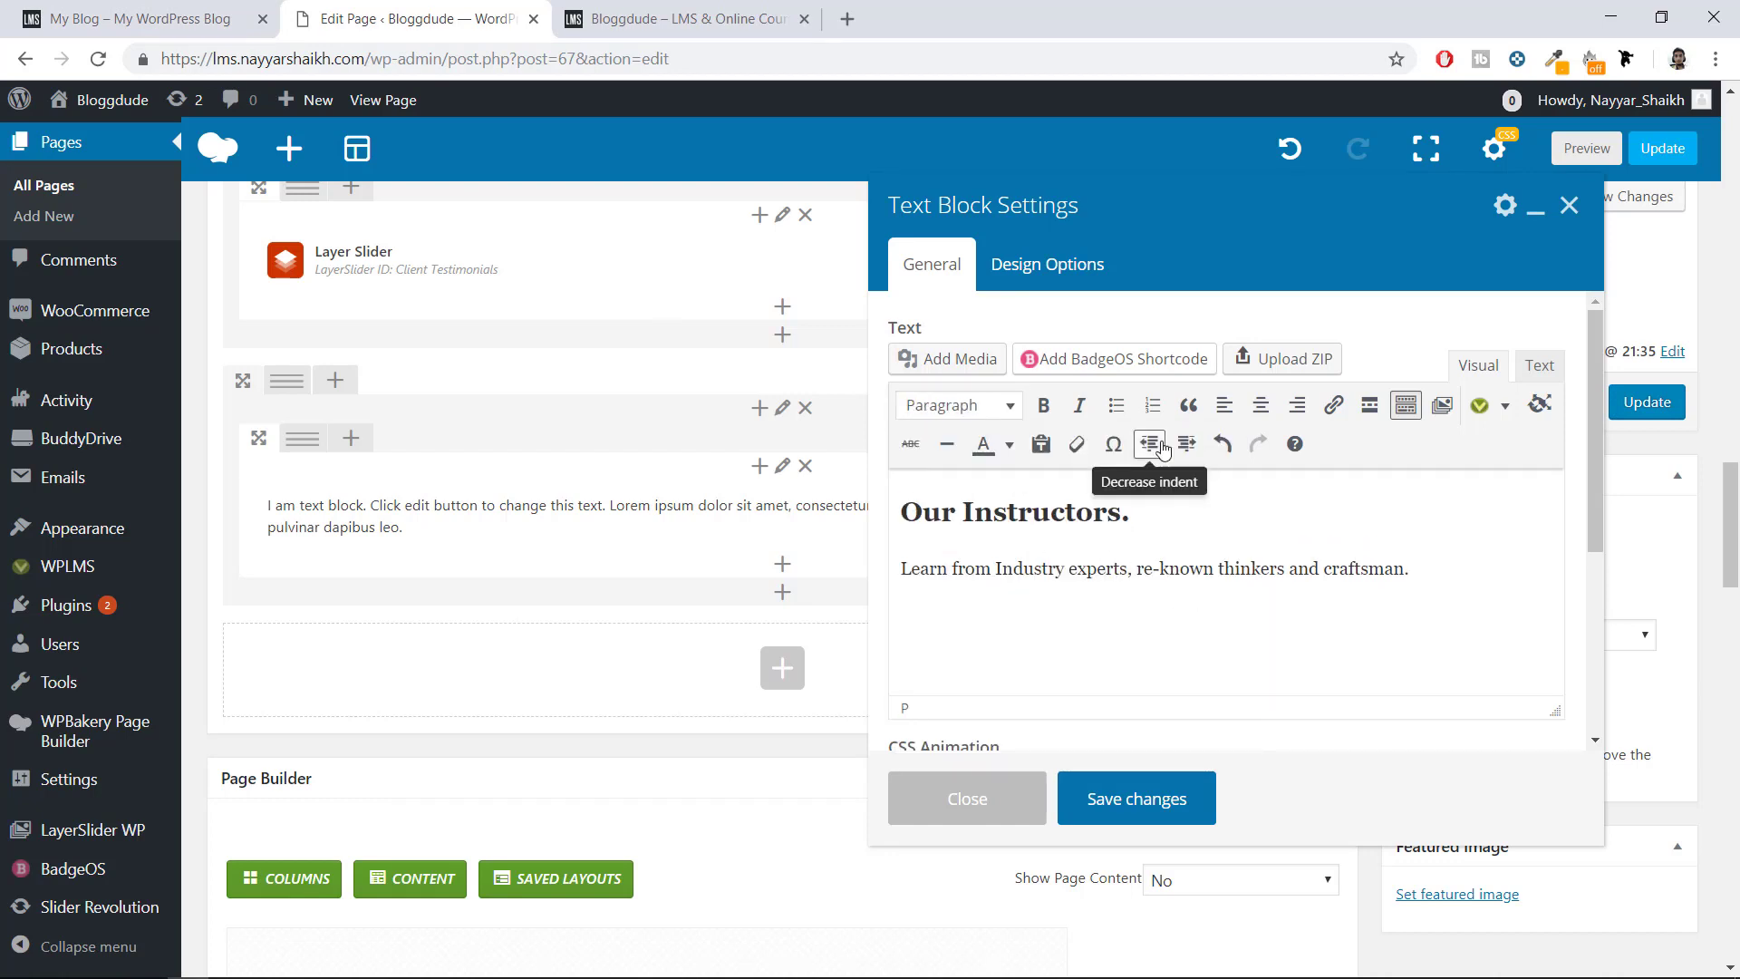
click(1260, 405)
click(1060, 532)
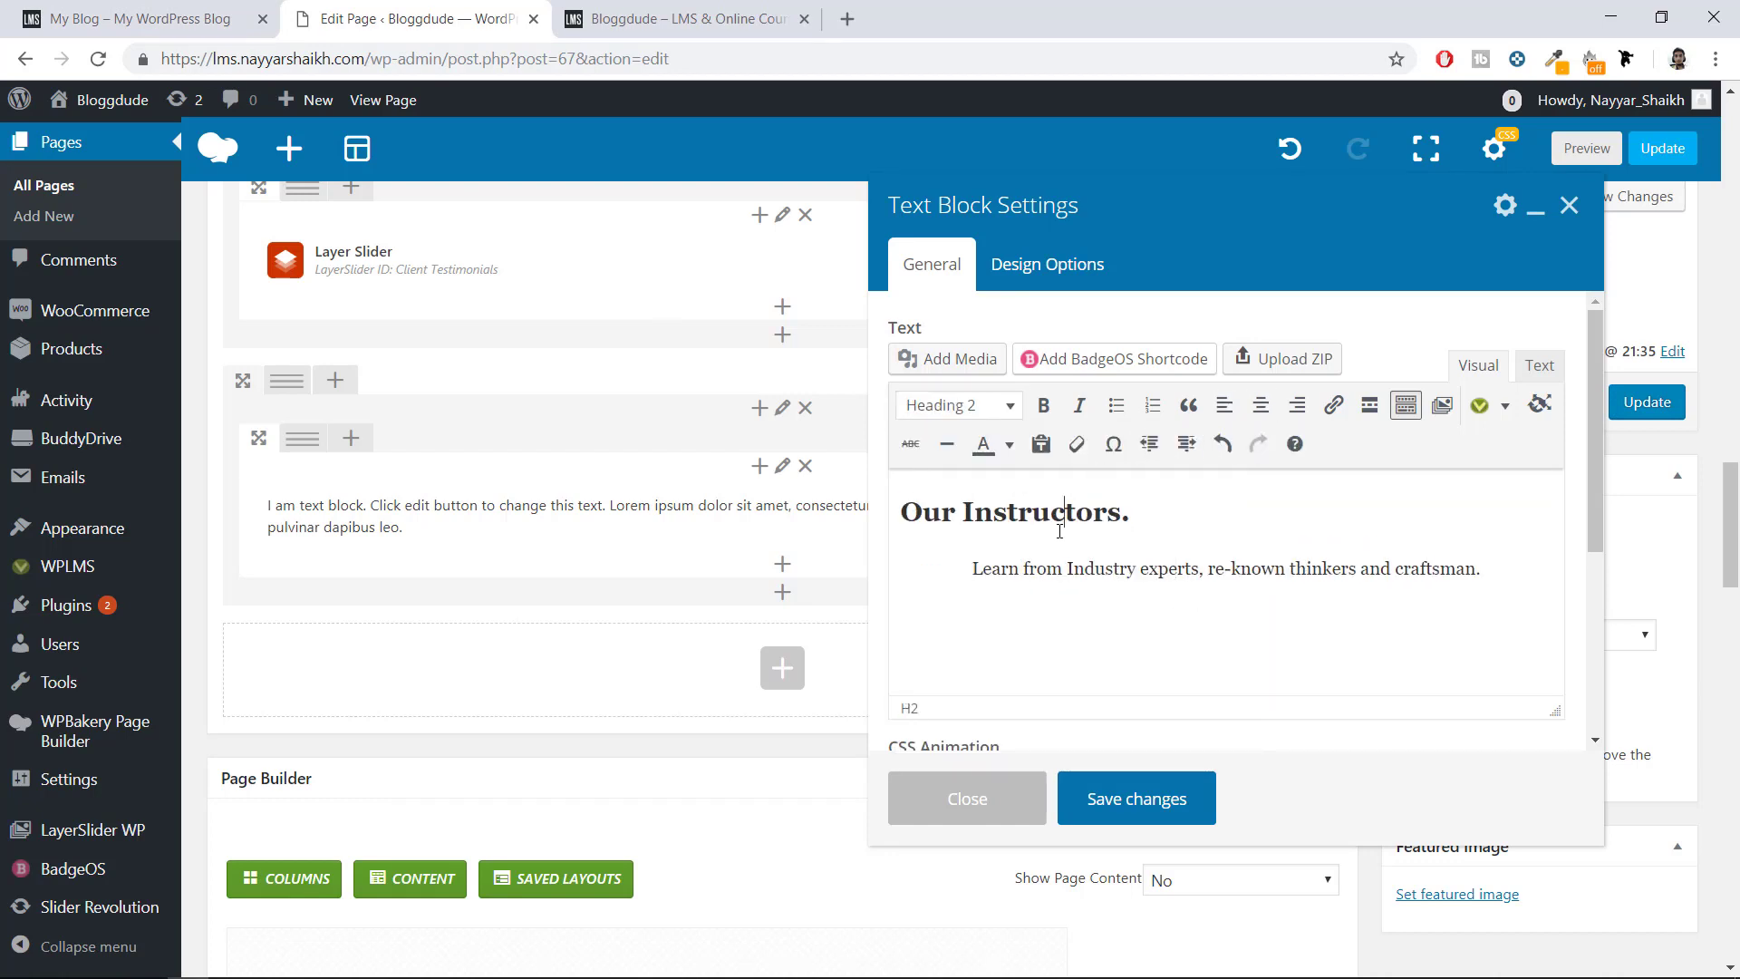
click(1260, 405)
- Colour the word 'Instructors.' in the heading pink with custom colour #ff4367
click(32, 5)
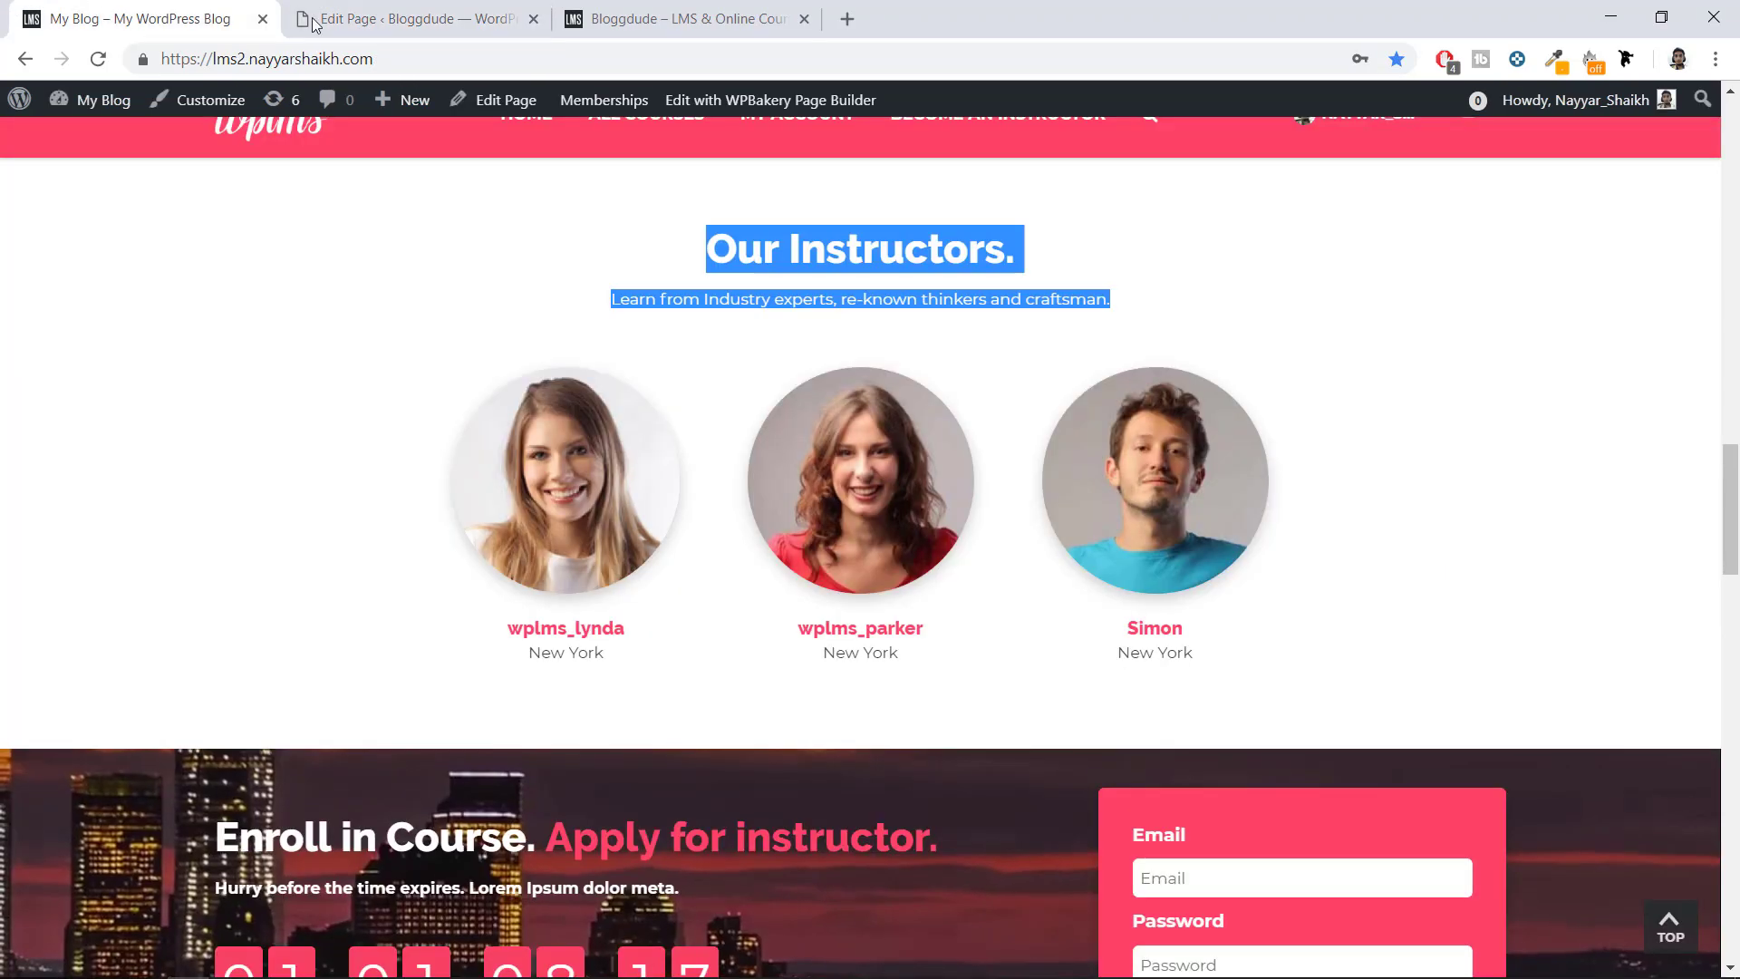
click(392, 6)
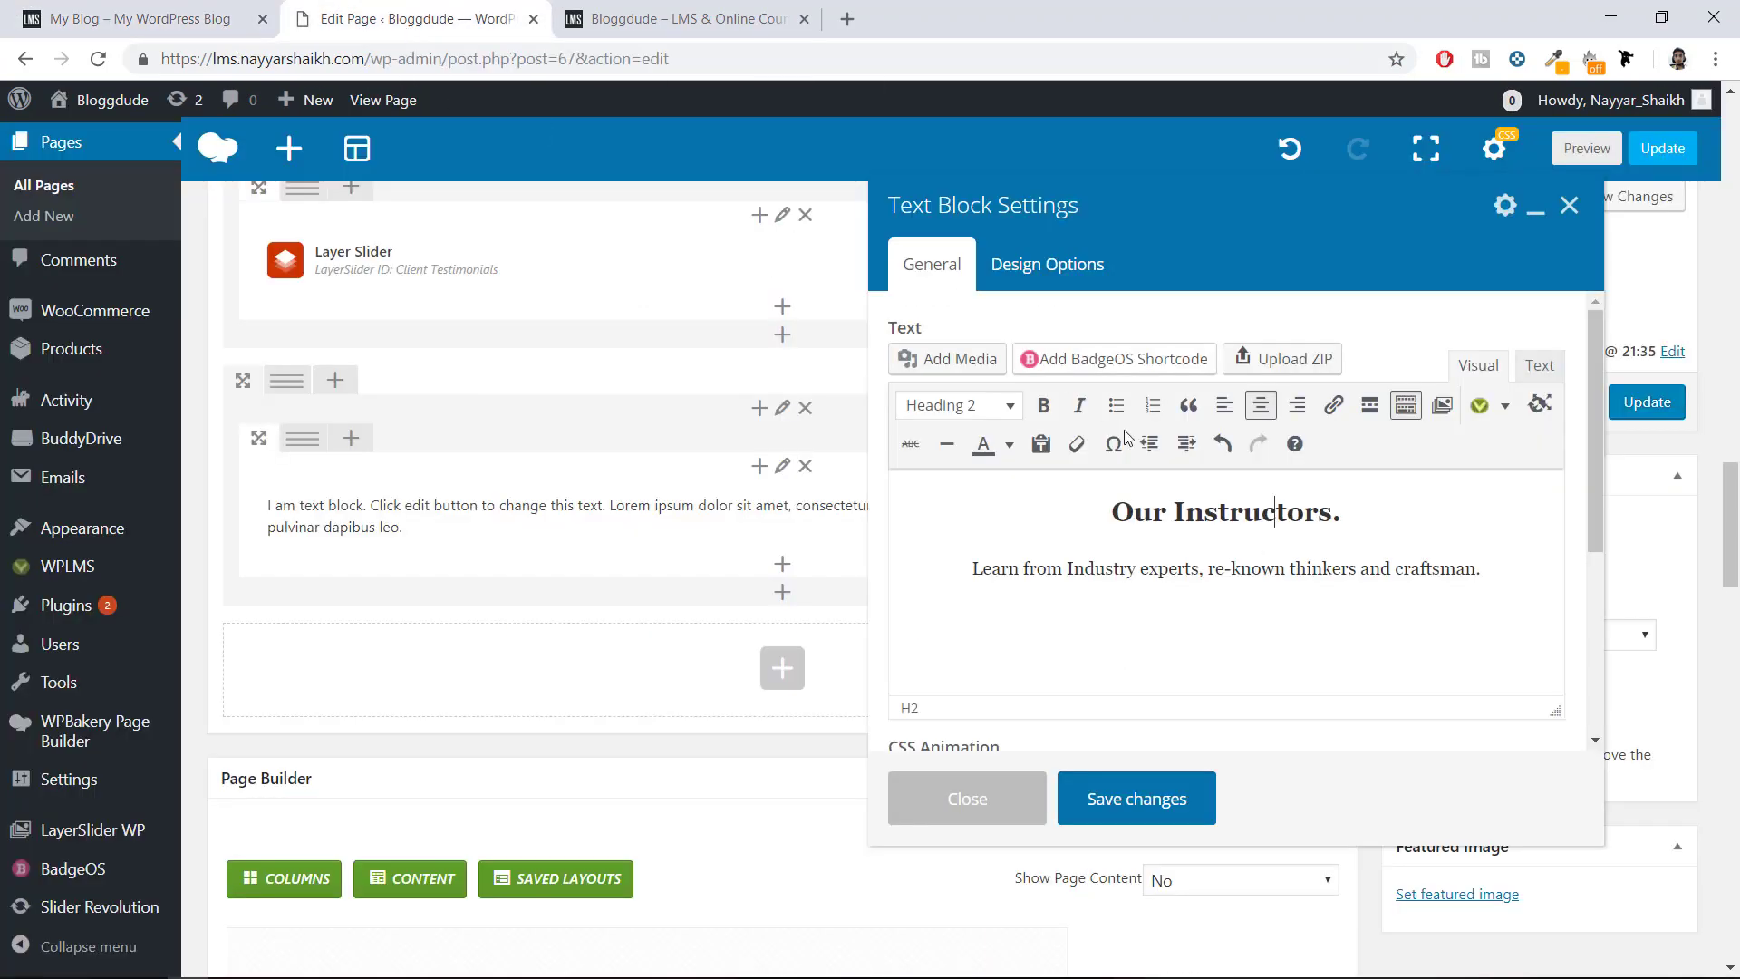
drag(1347, 510, 1152, 511)
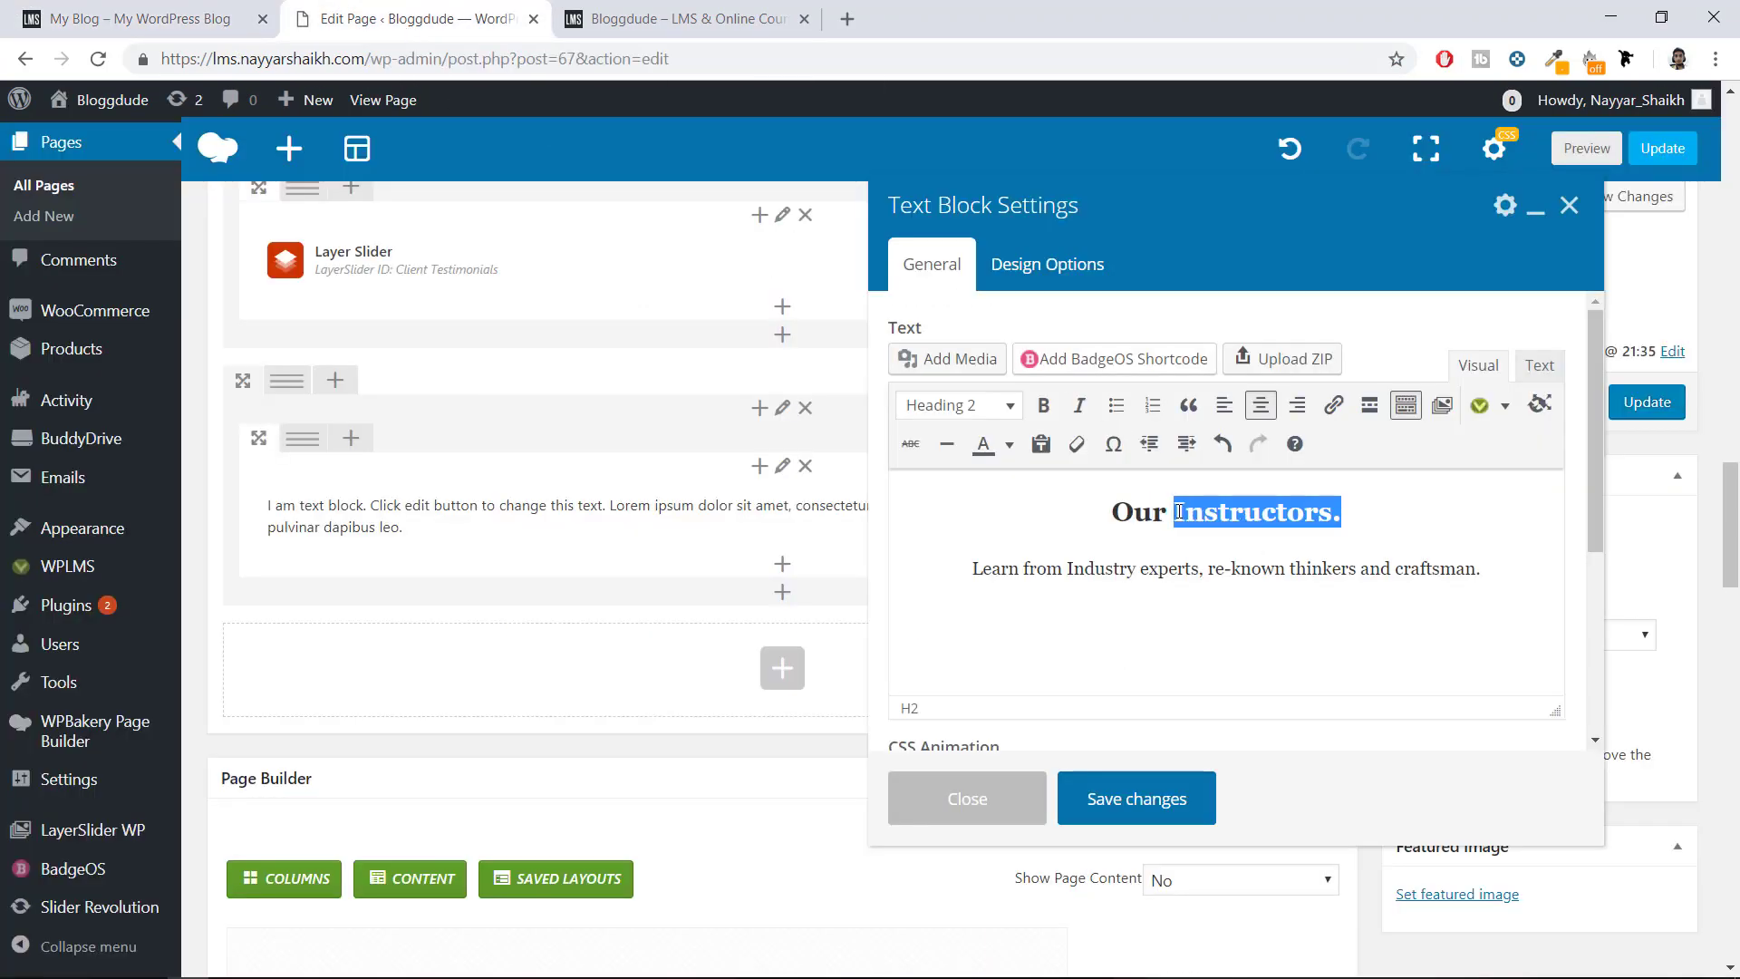
click(1009, 444)
click(1039, 585)
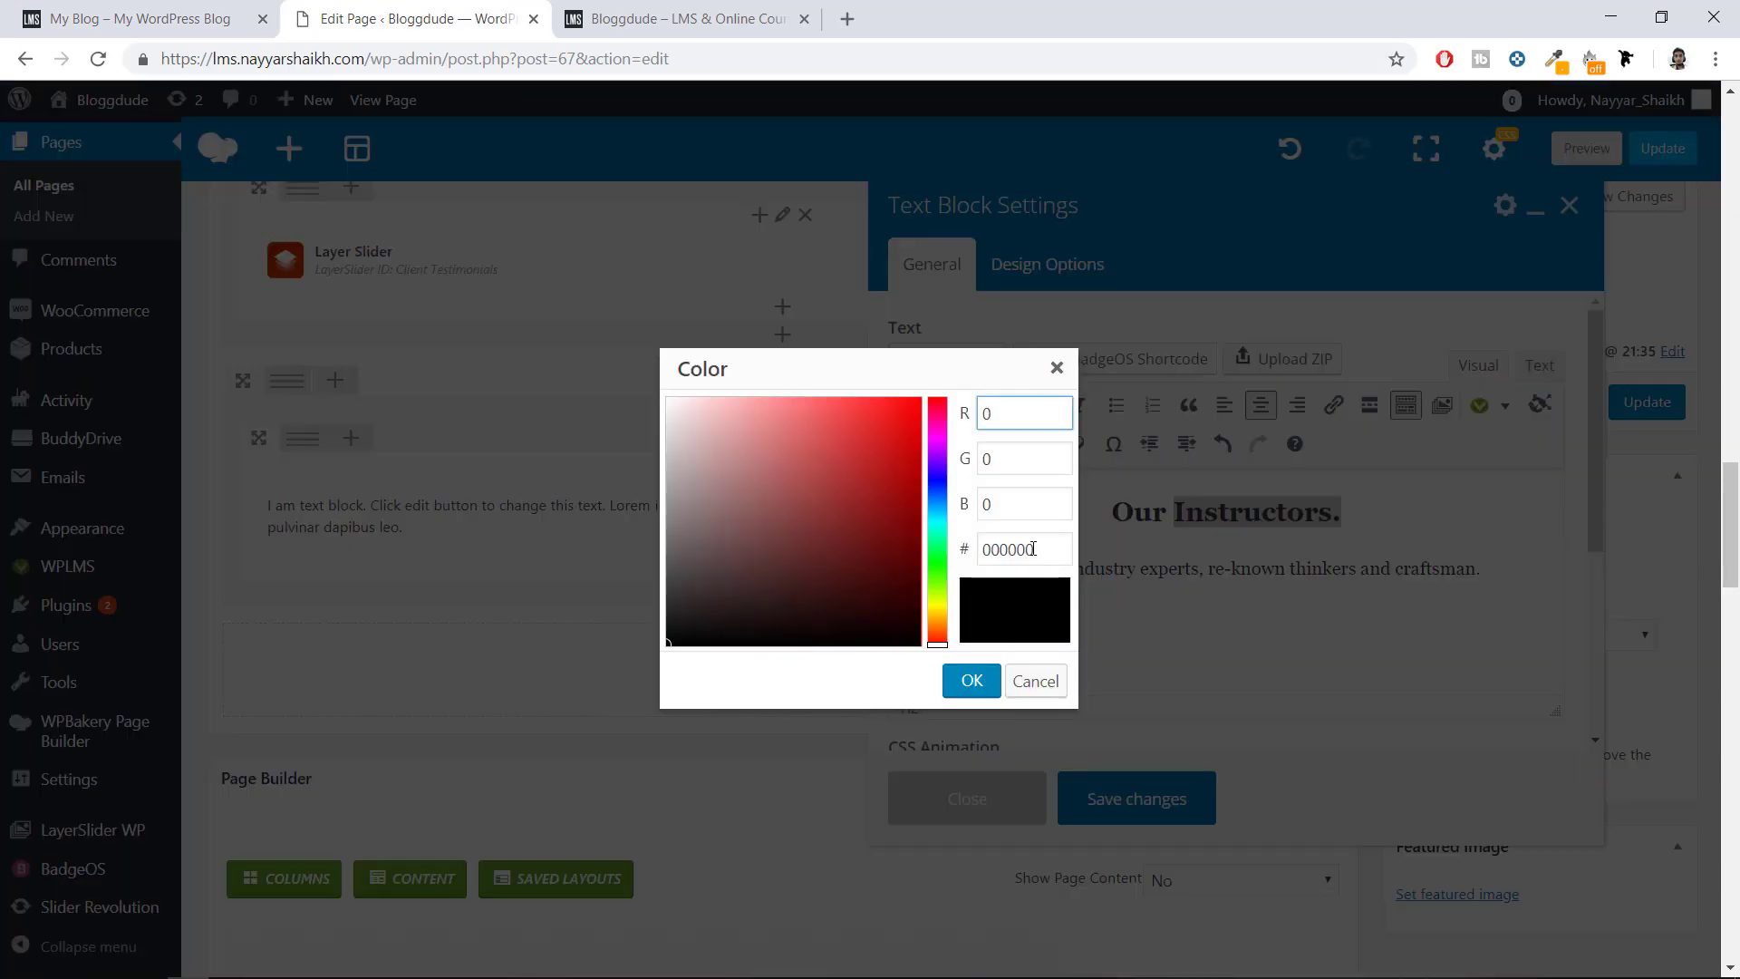
double_click(1033, 548)
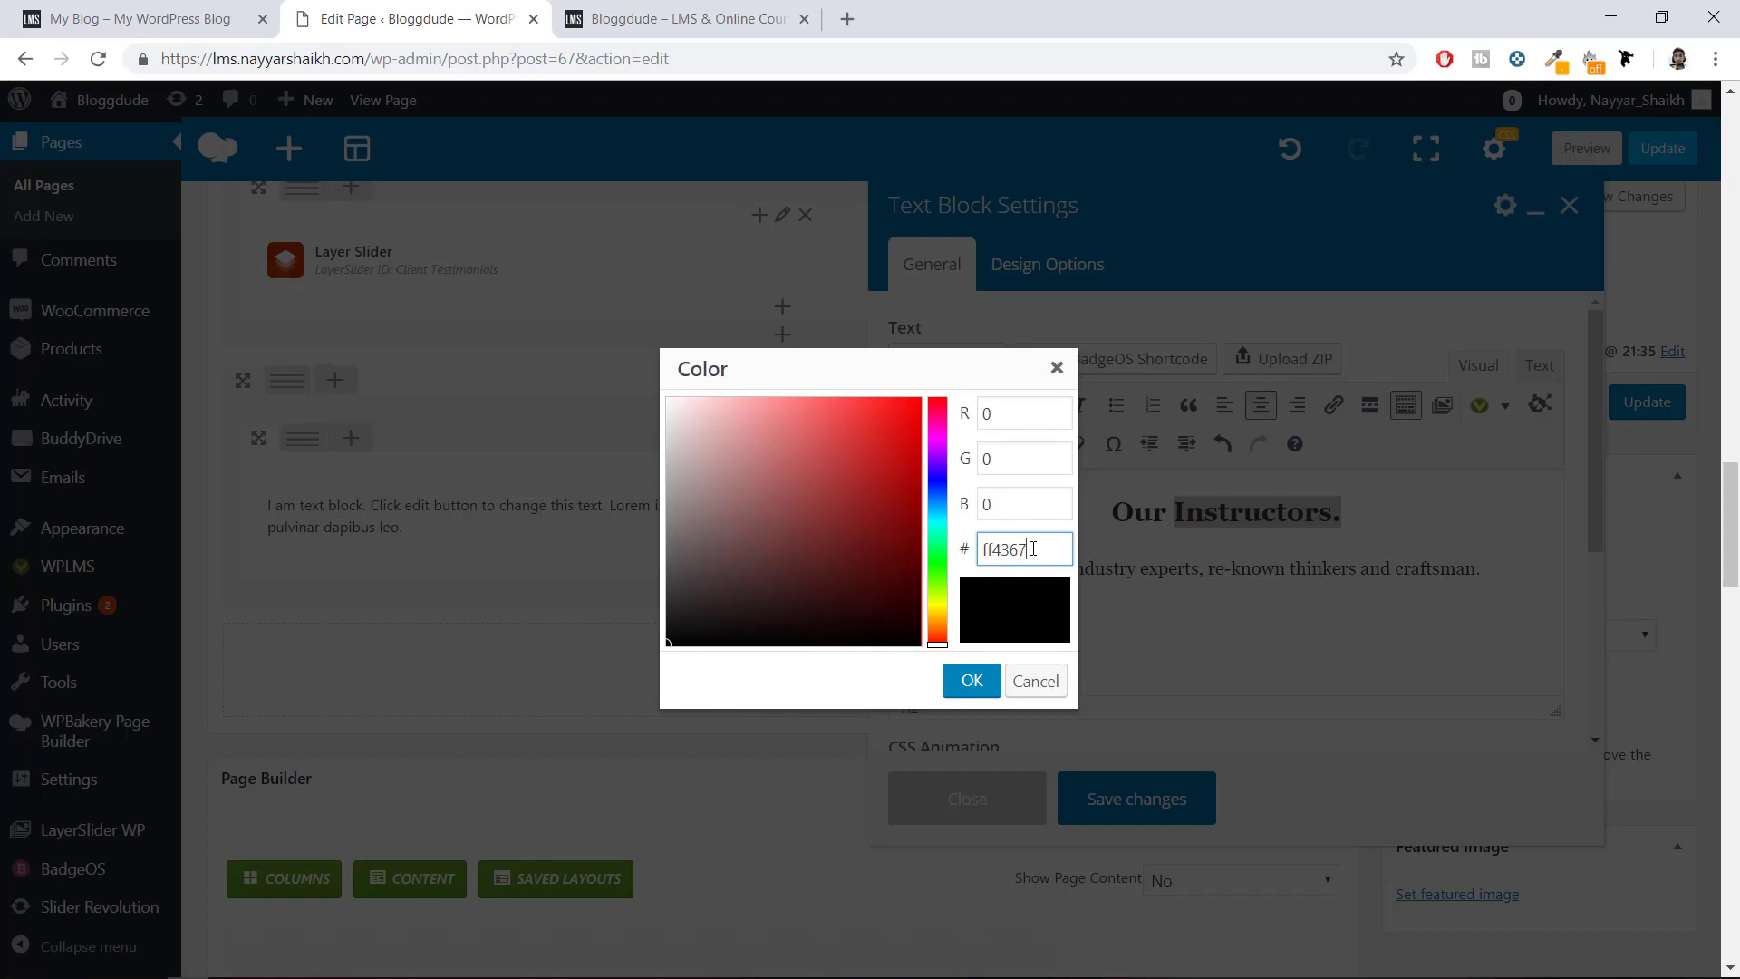
click(955, 691)
- Save the text block changes
click(1133, 608)
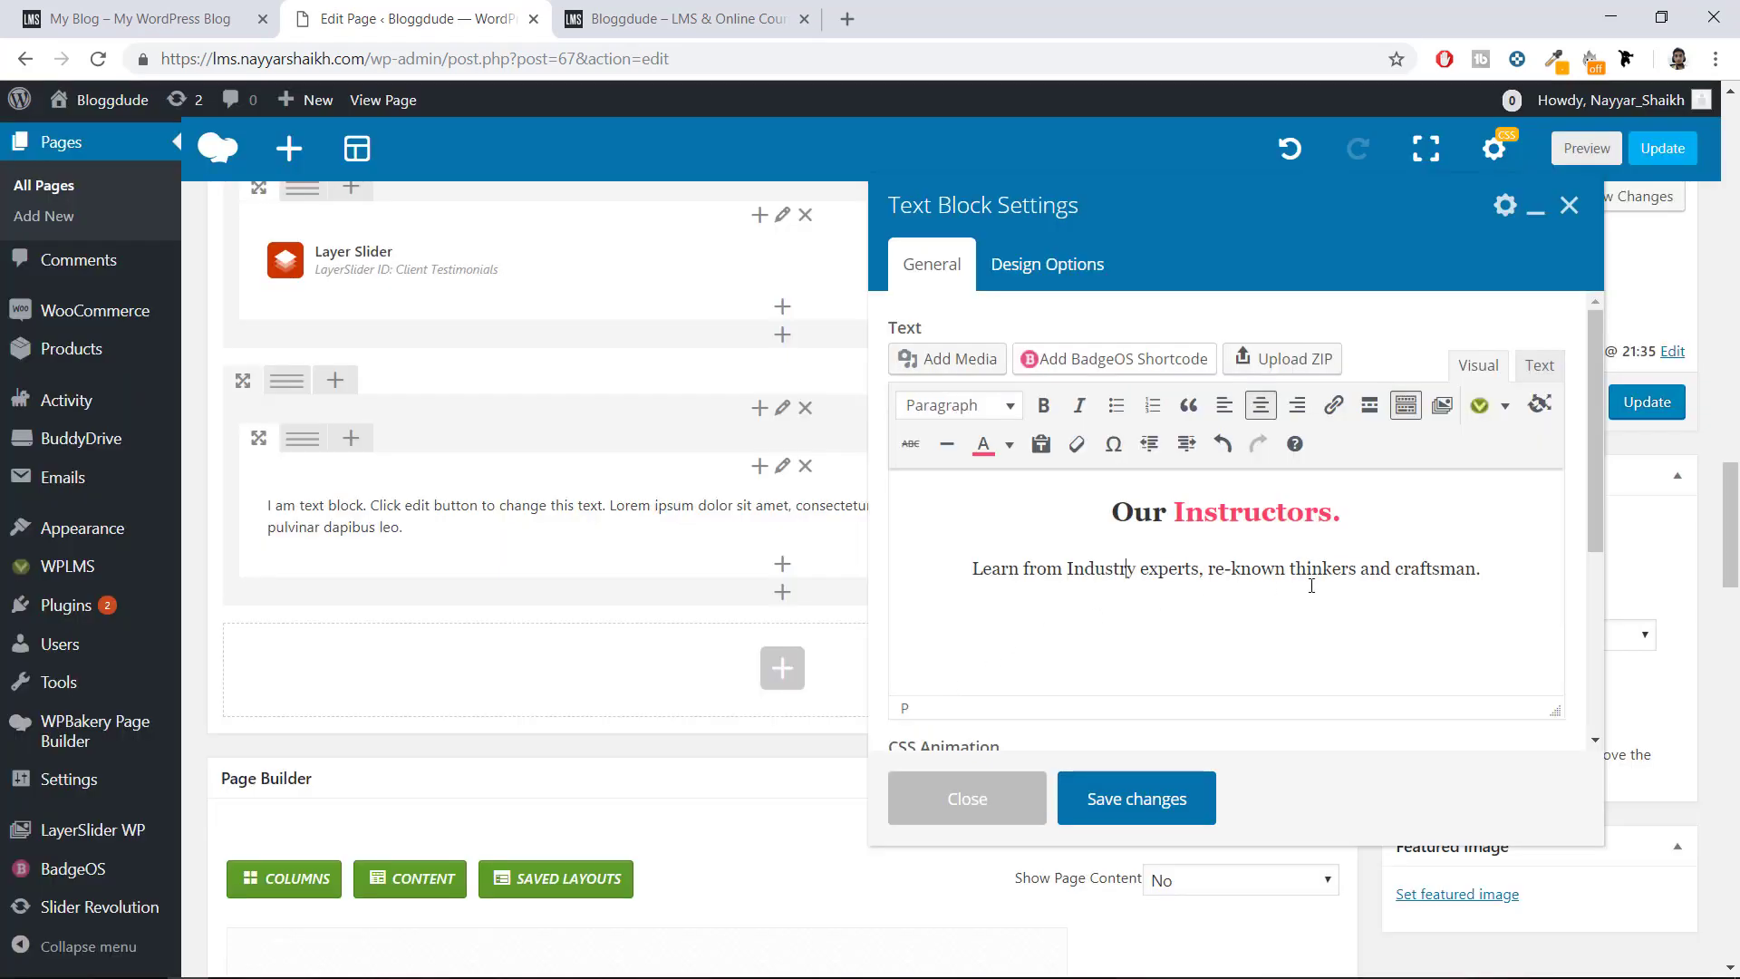
click(1137, 802)
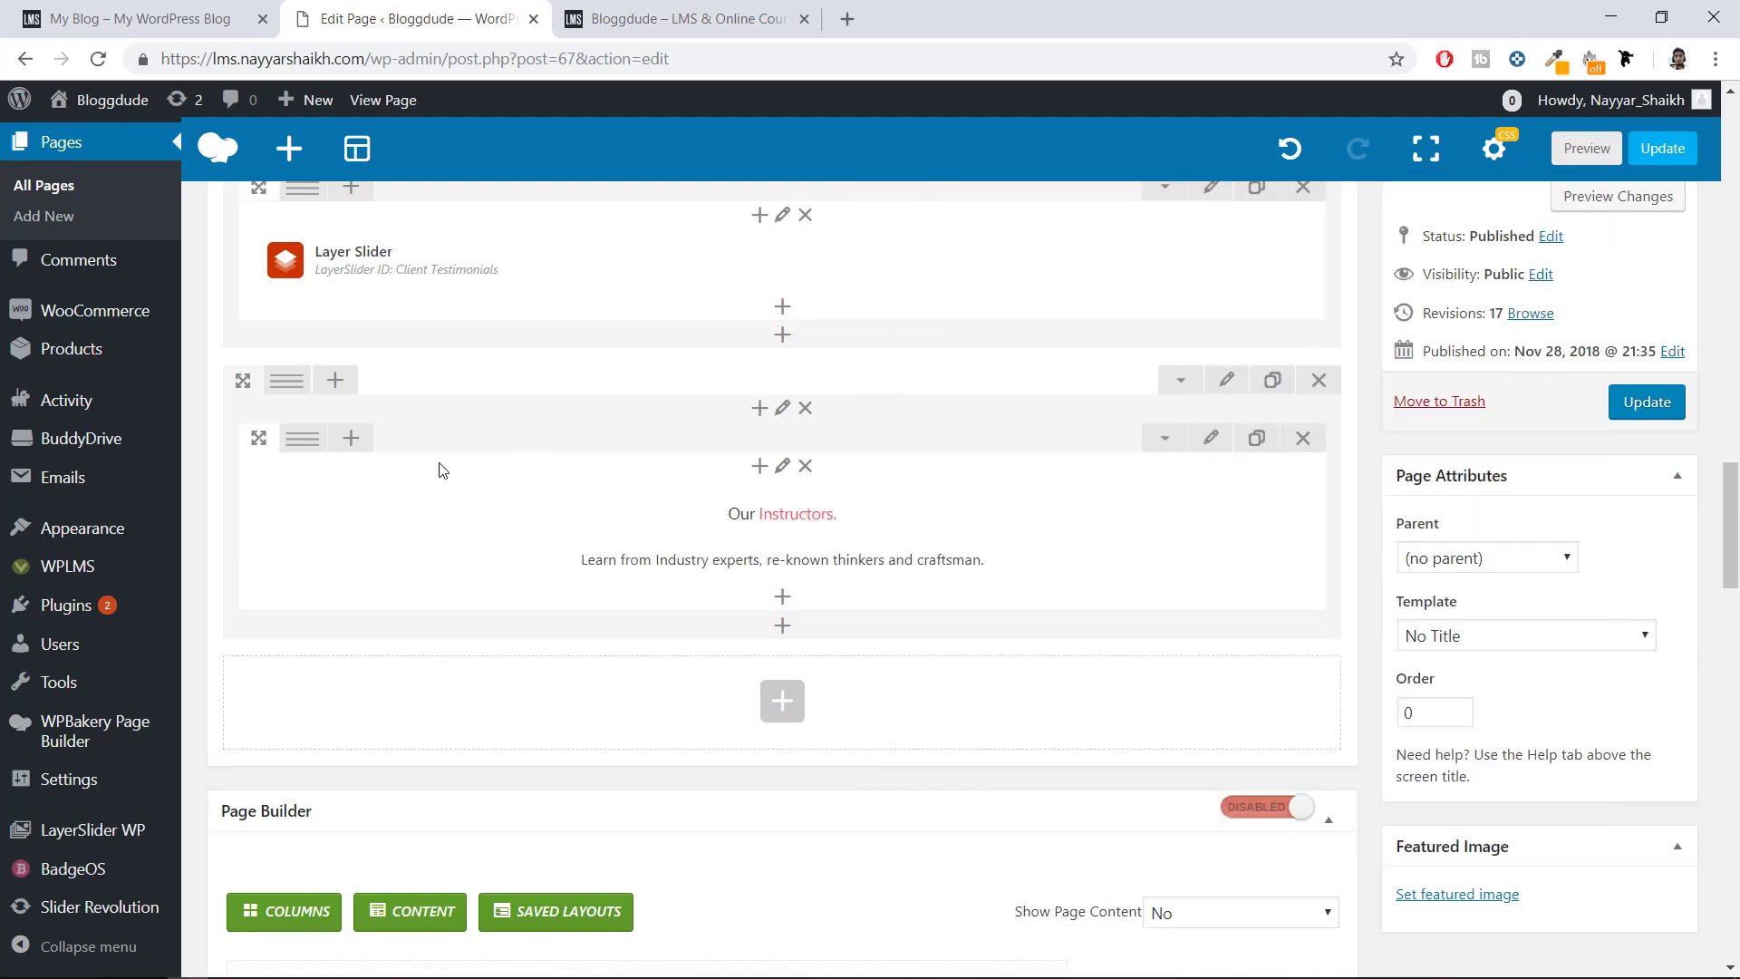
mouse_move(304, 450)
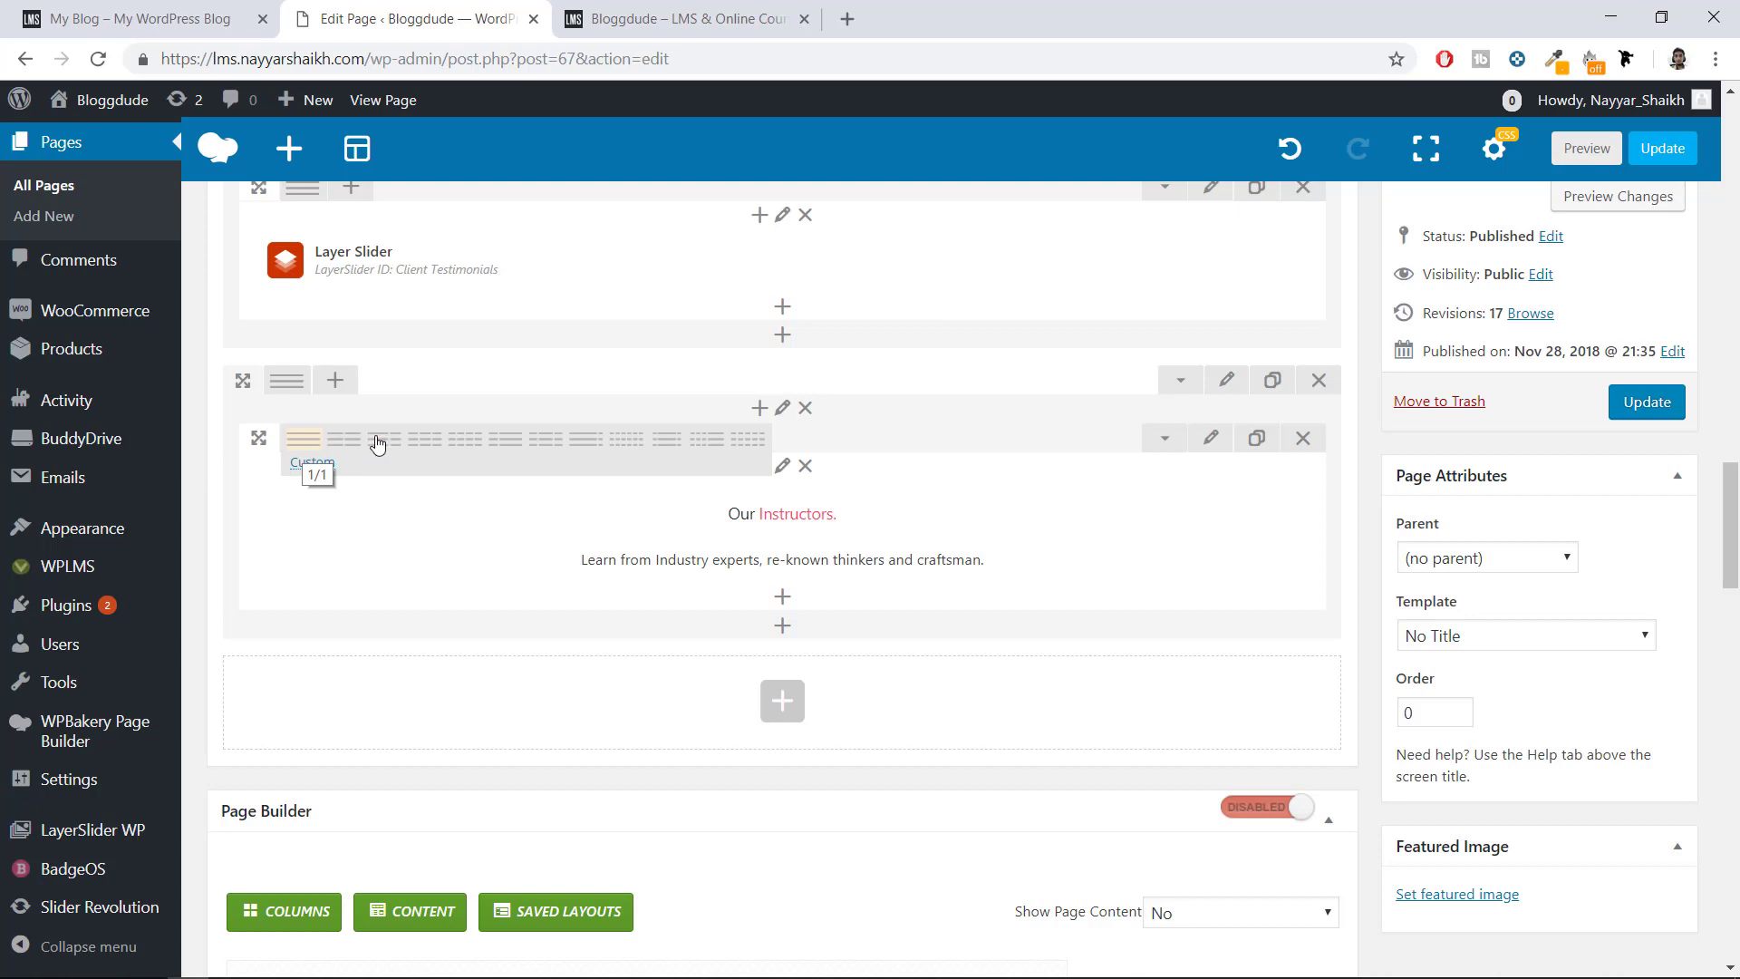
- Split the instructors row 1/6 + 4/6 + 1/6, move Our Instructors text to the middle, then view the live site
click(666, 440)
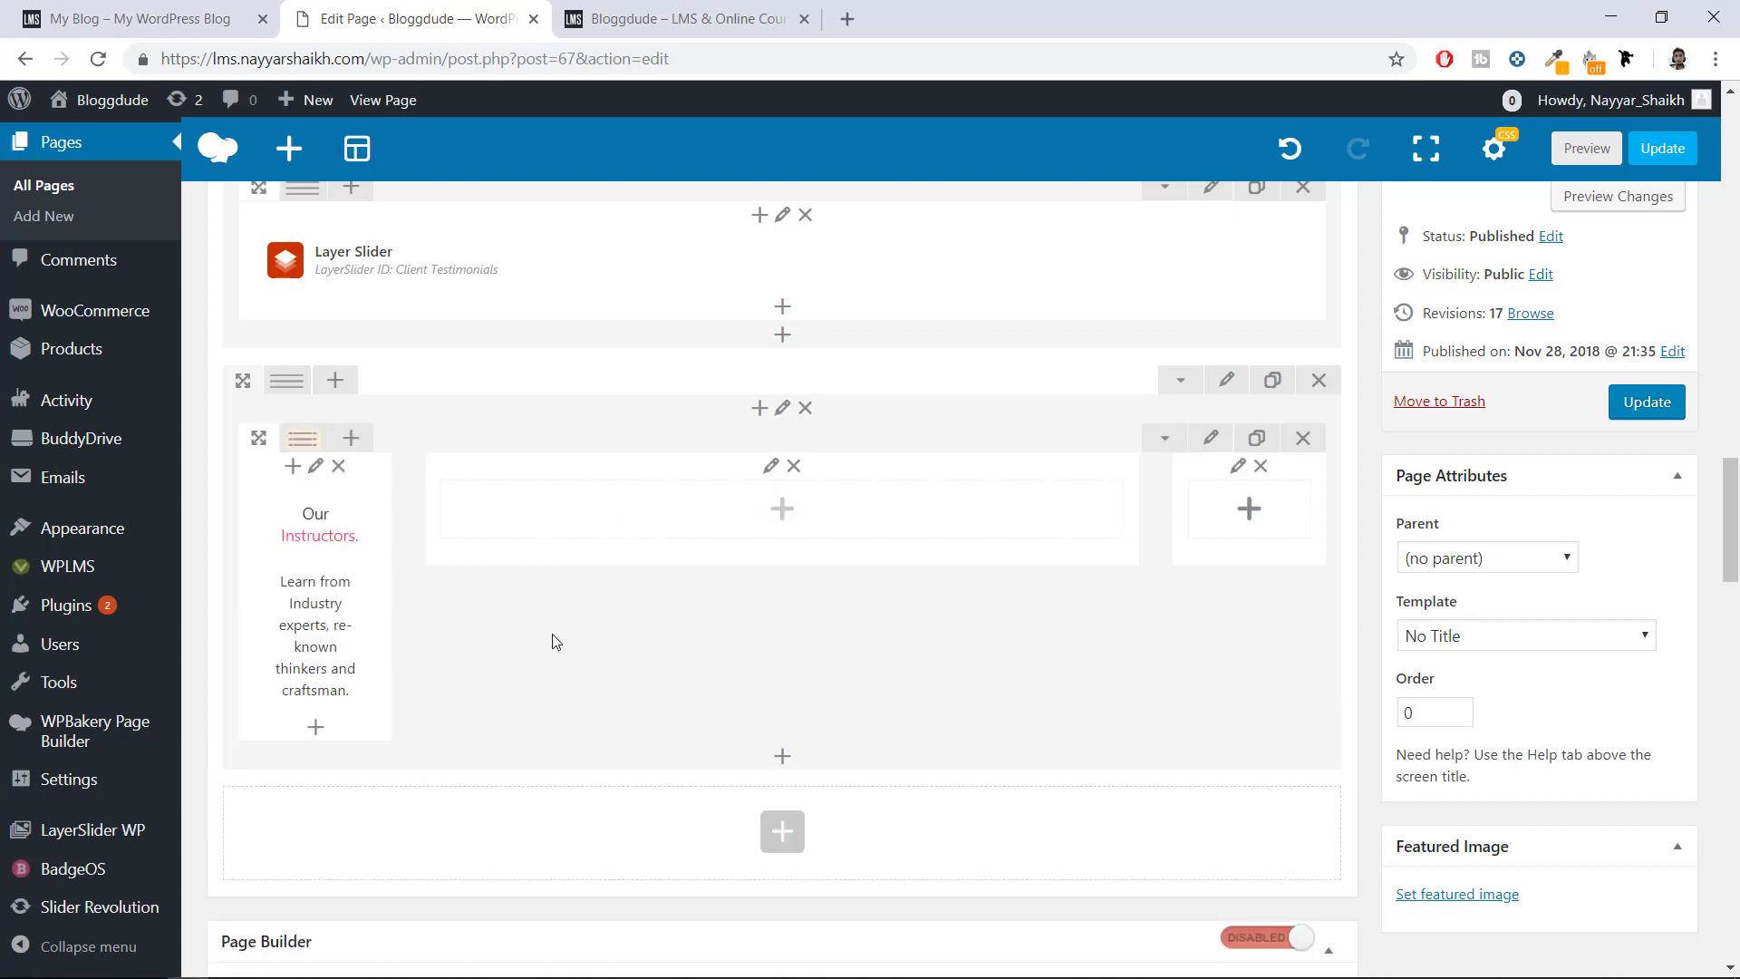
mouse_move(311, 568)
drag(536, 551, 798, 537)
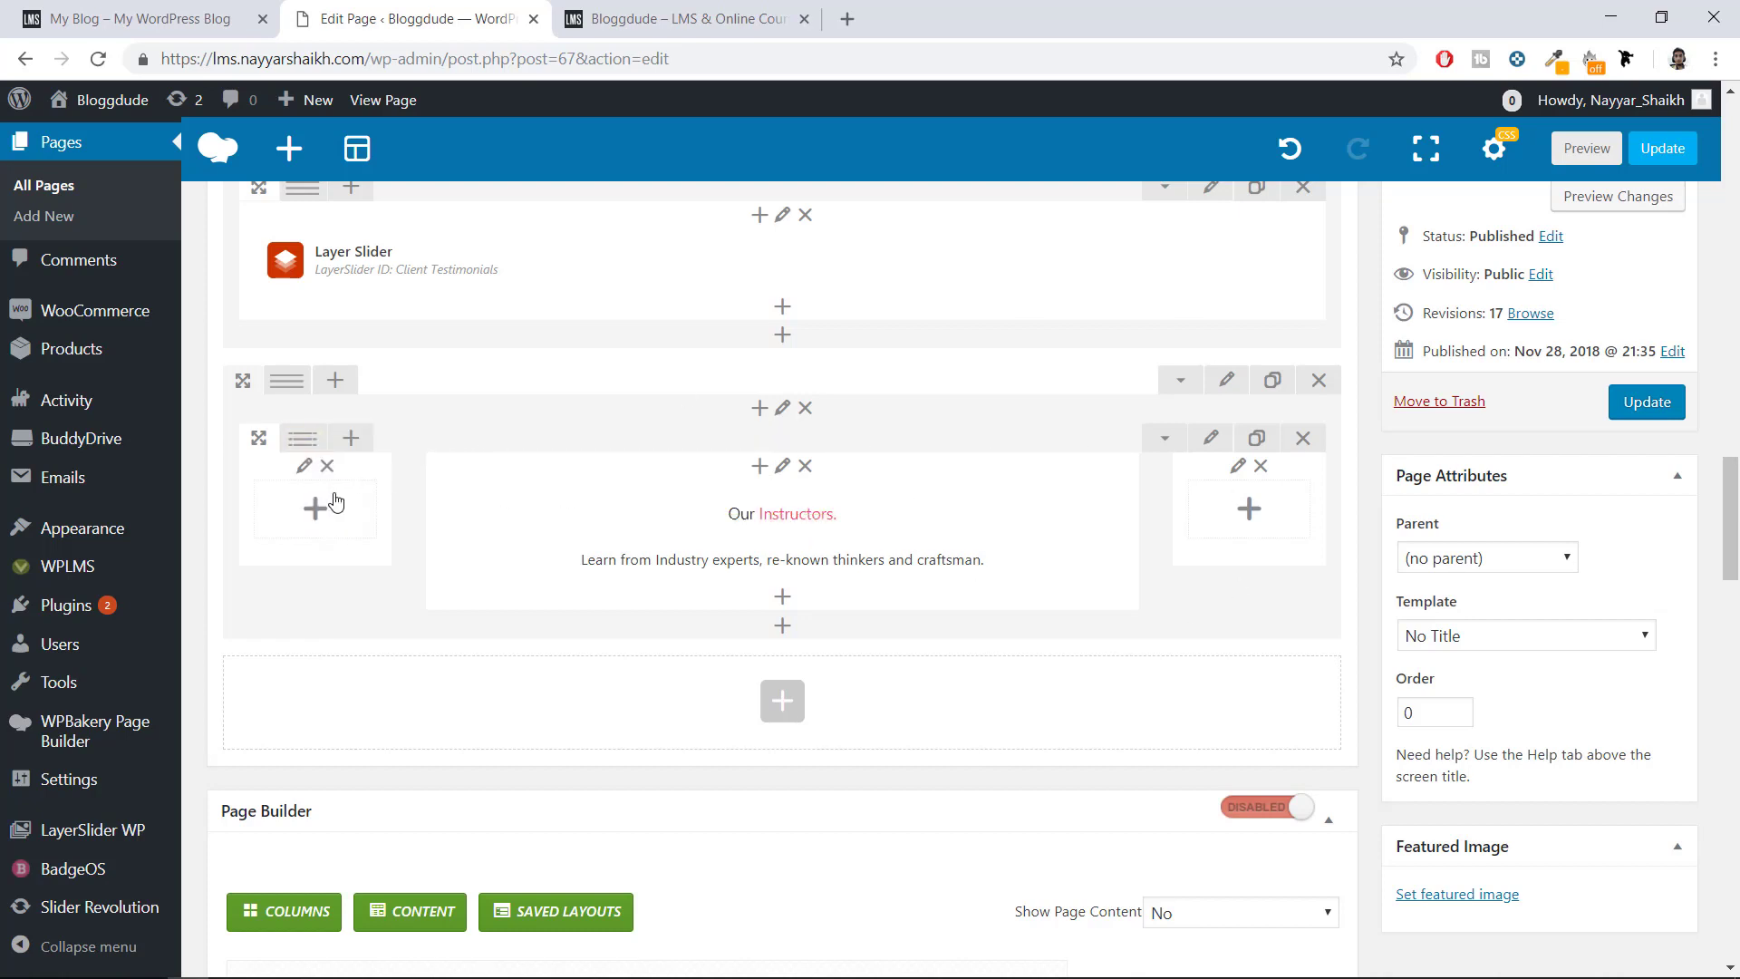
mouse_move(830, 553)
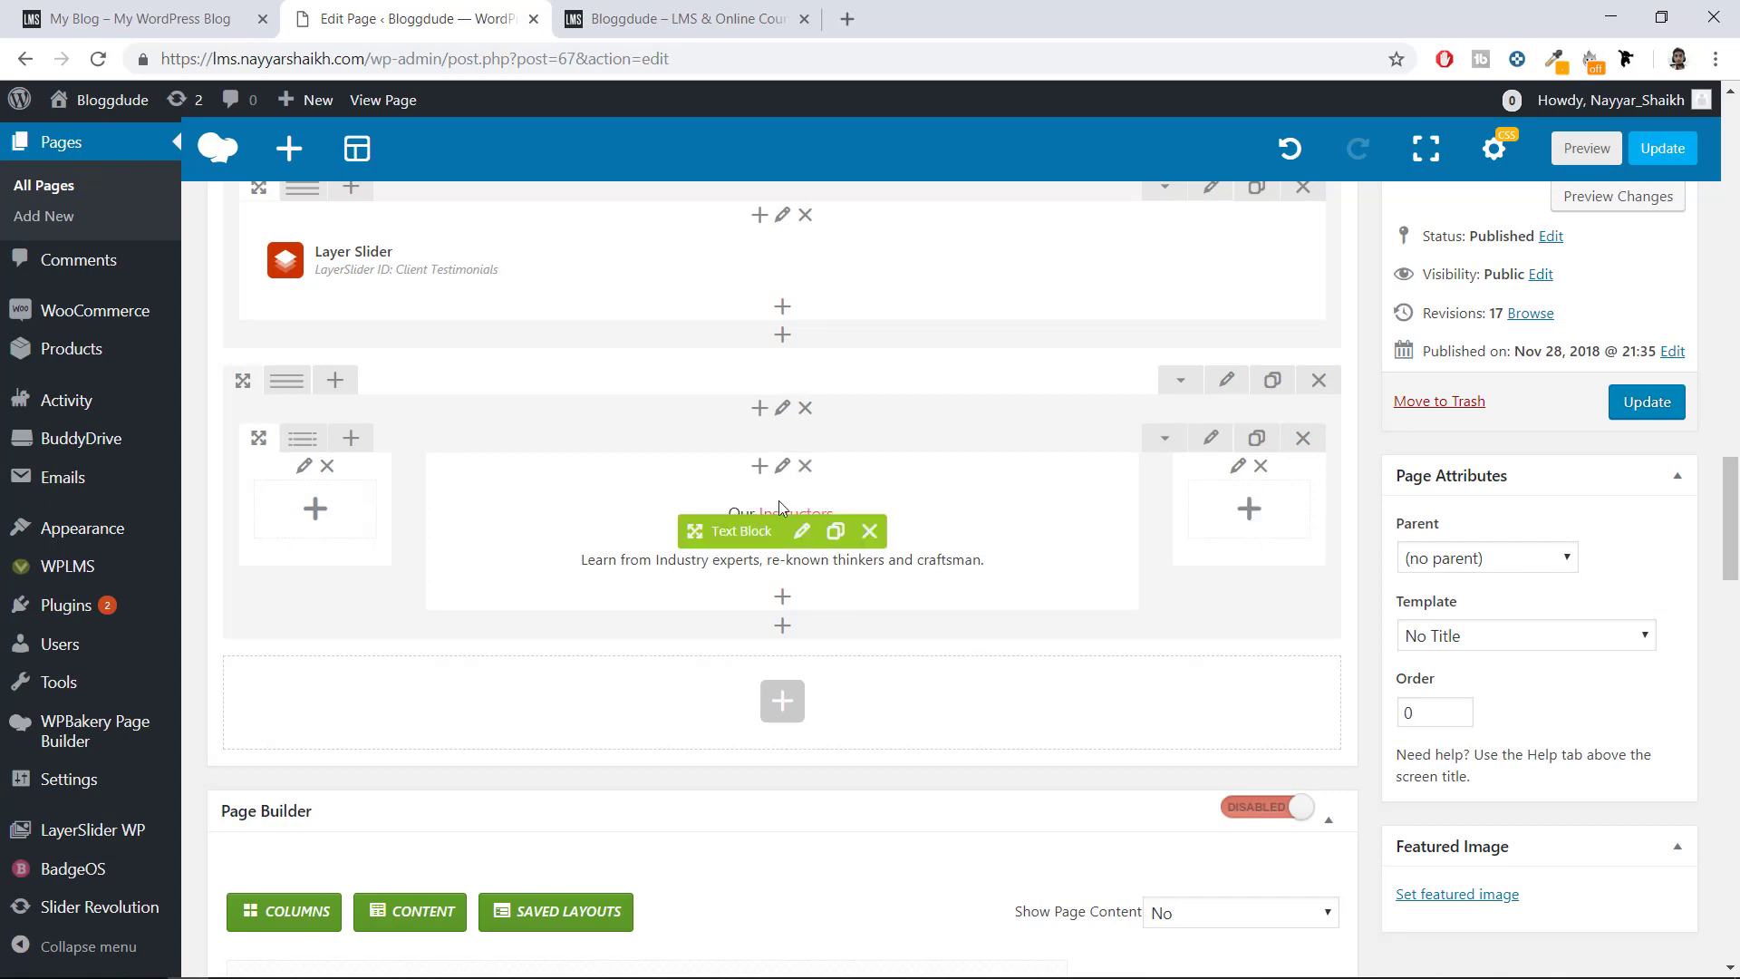
click(136, 19)
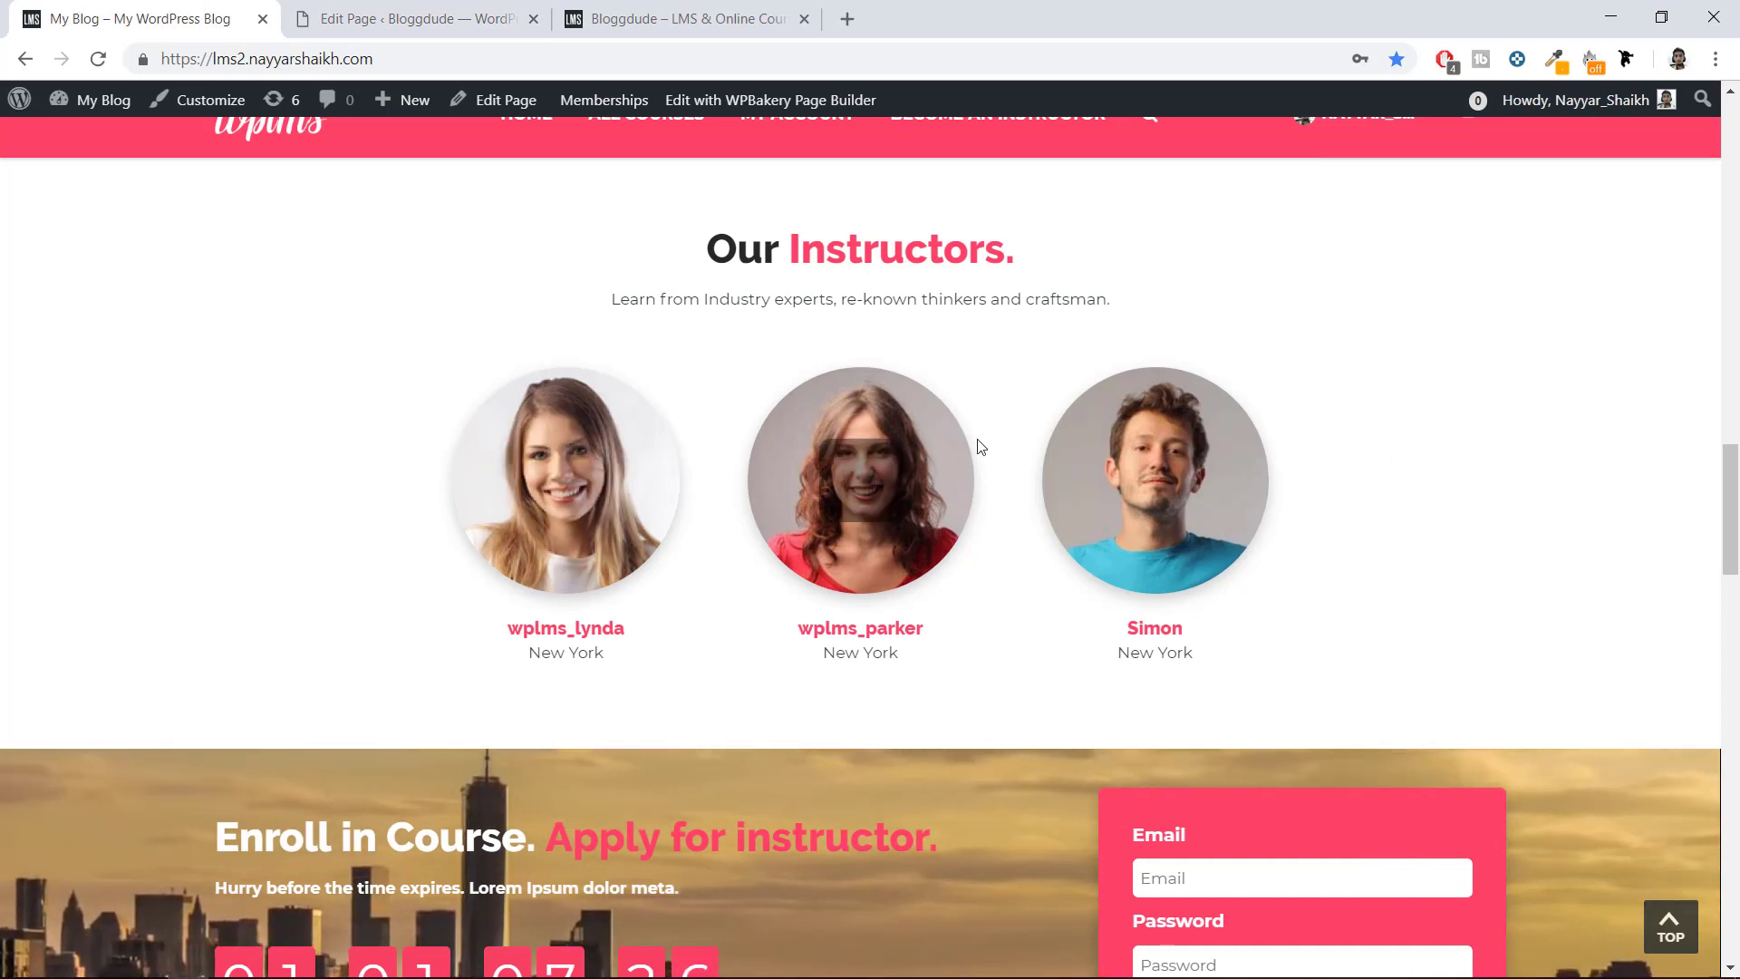
- Look over the live Our Instructors section, then return to the page editor
scroll(971, 447, up, 4)
scroll(976, 442, down, 3)
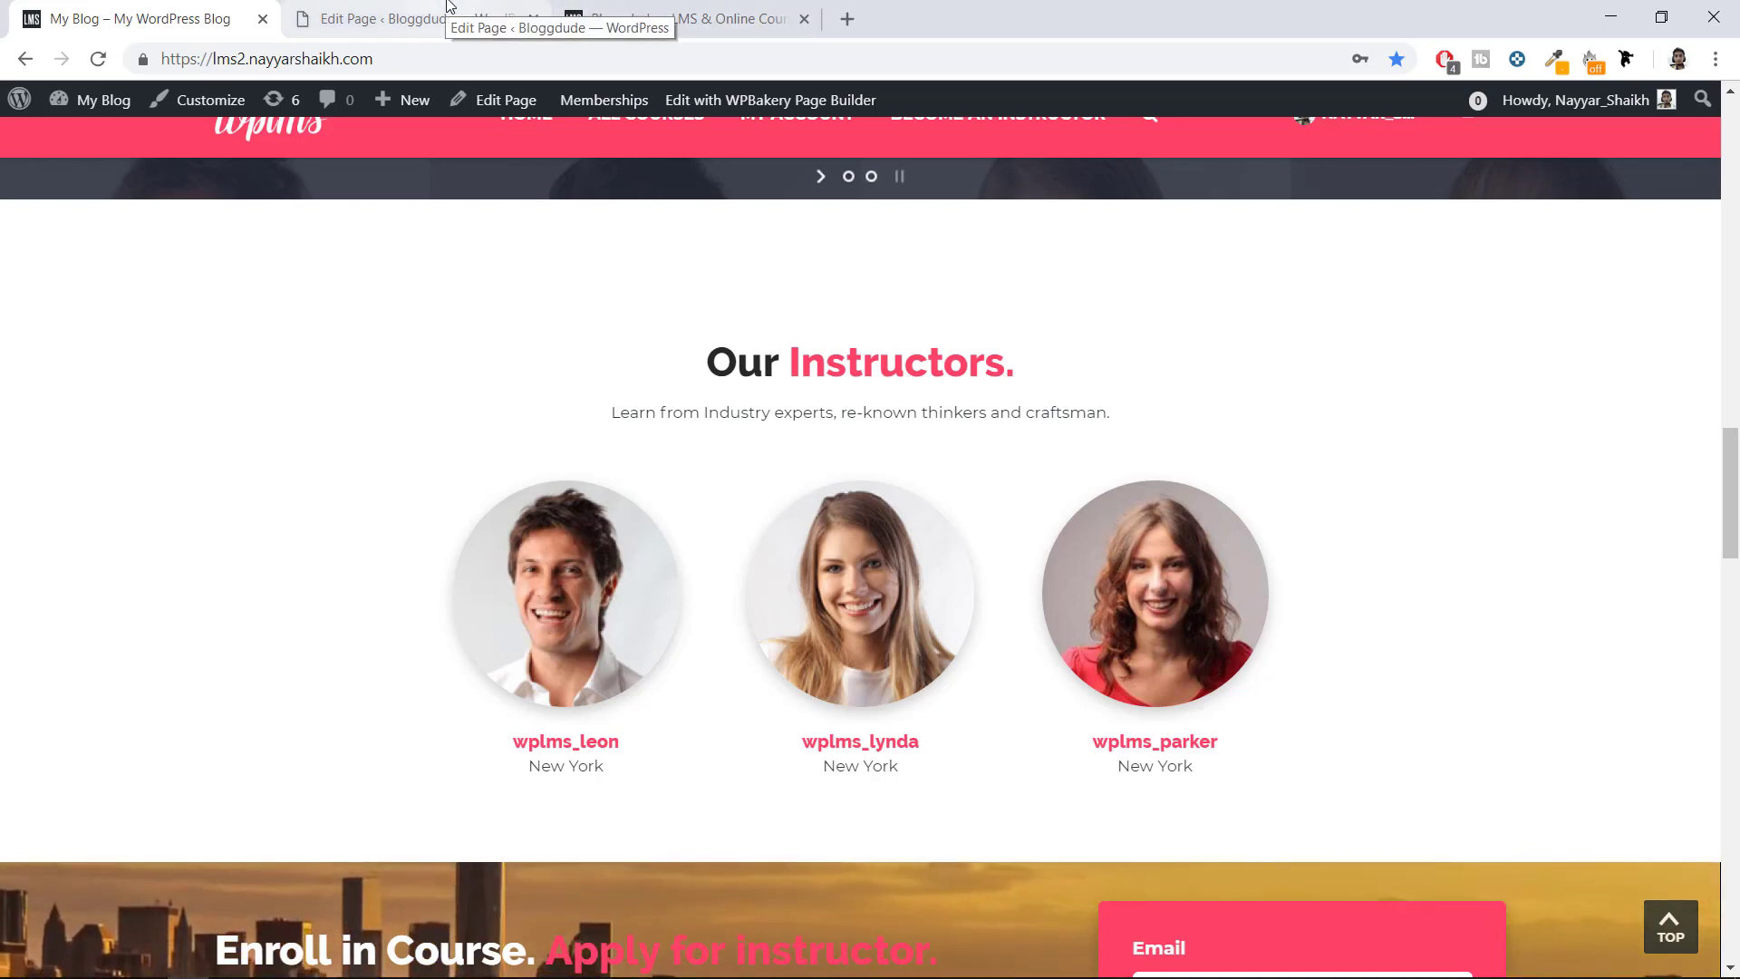
click(348, 11)
scroll(906, 454, down, 2)
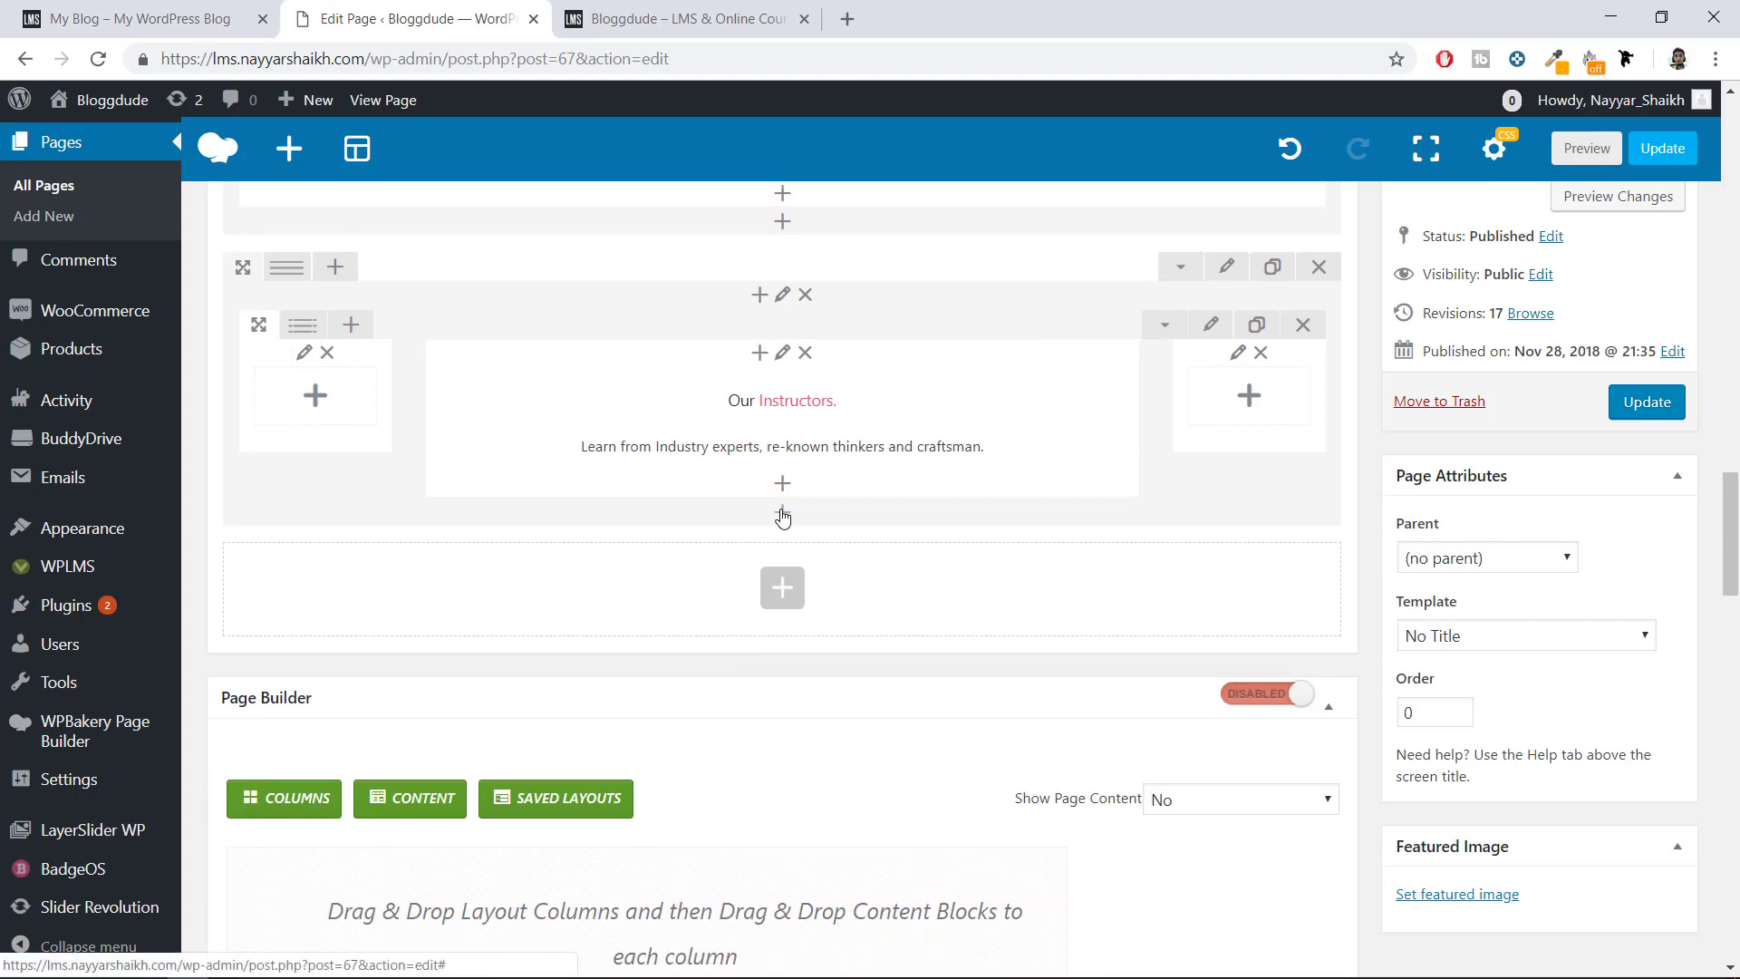
- Insert a Vibe Member Carousel in the middle column with direction arrows set to No
click(782, 483)
text(vib)
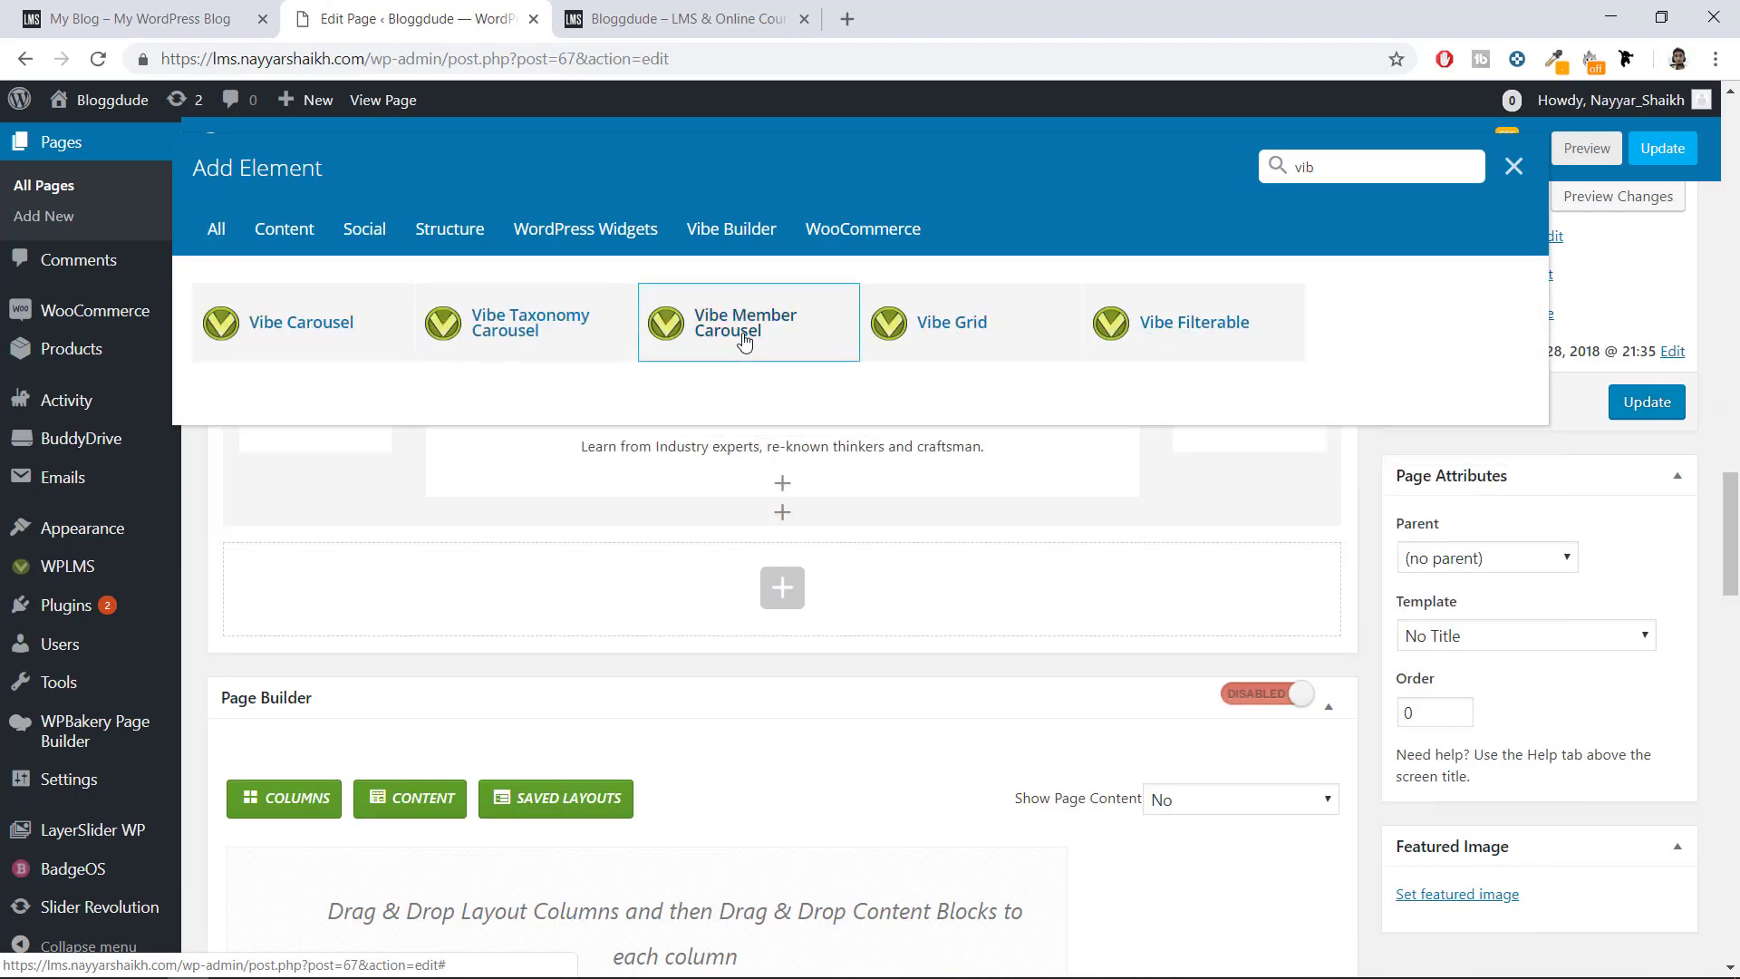
click(739, 335)
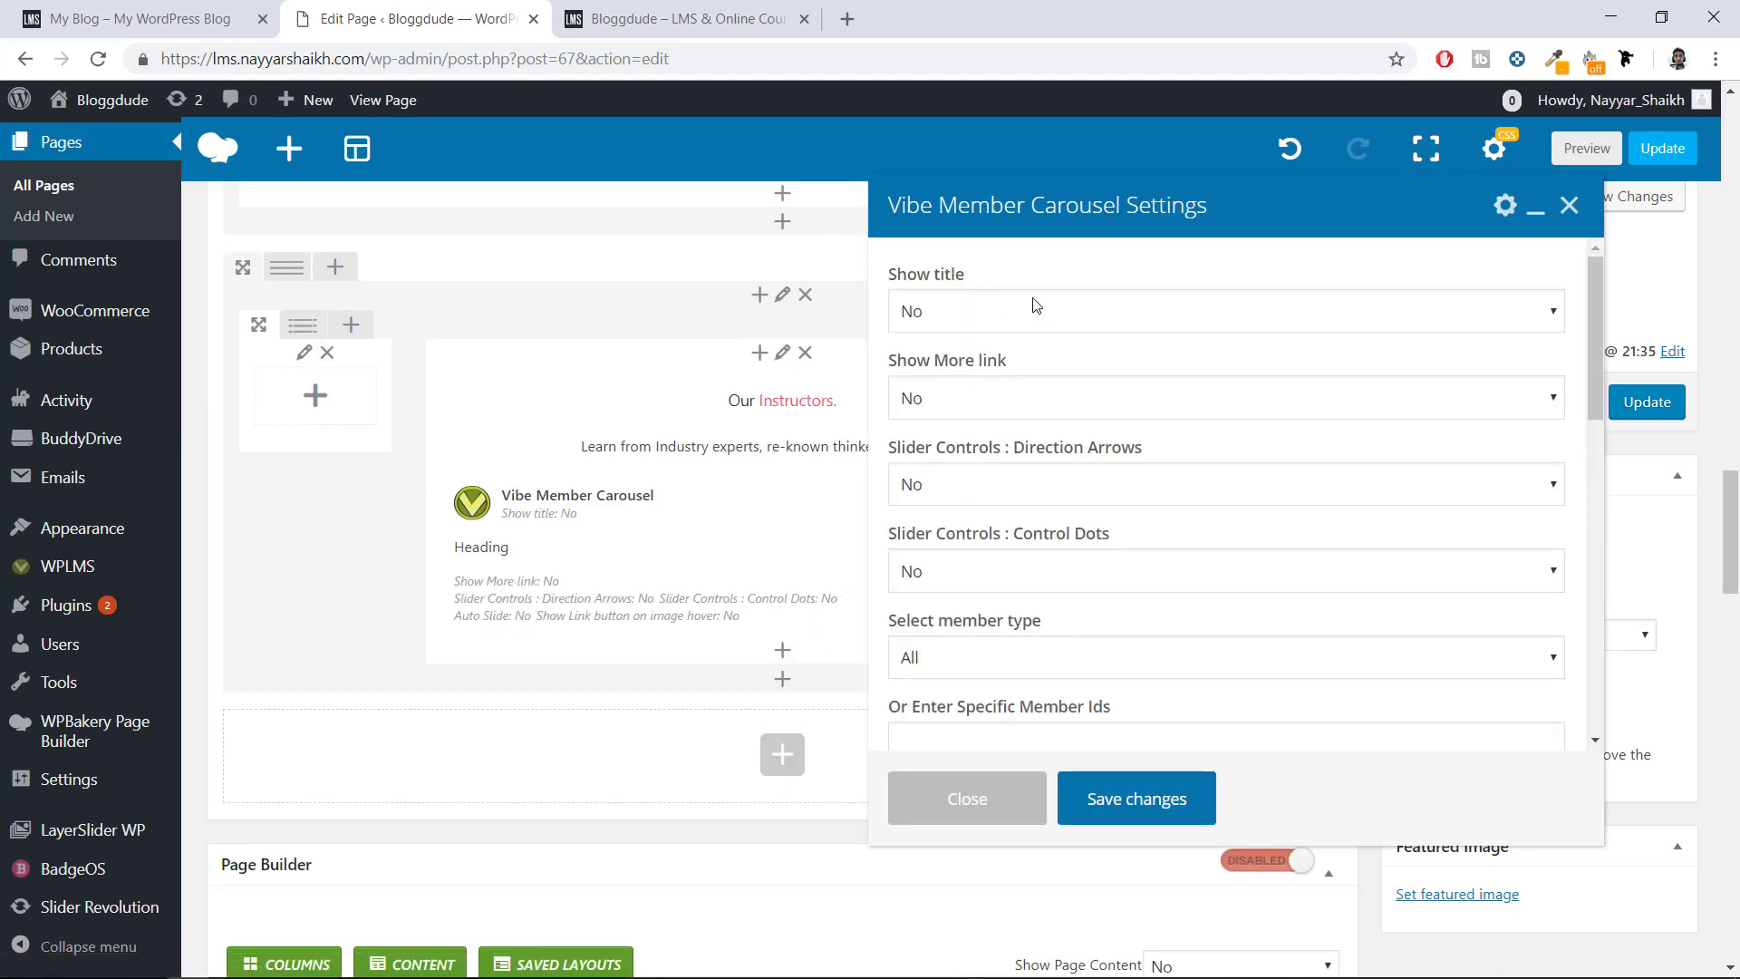
click(1141, 488)
click(1120, 522)
- Set the carousel's control dots to No after checking the live instructors section
click(1066, 584)
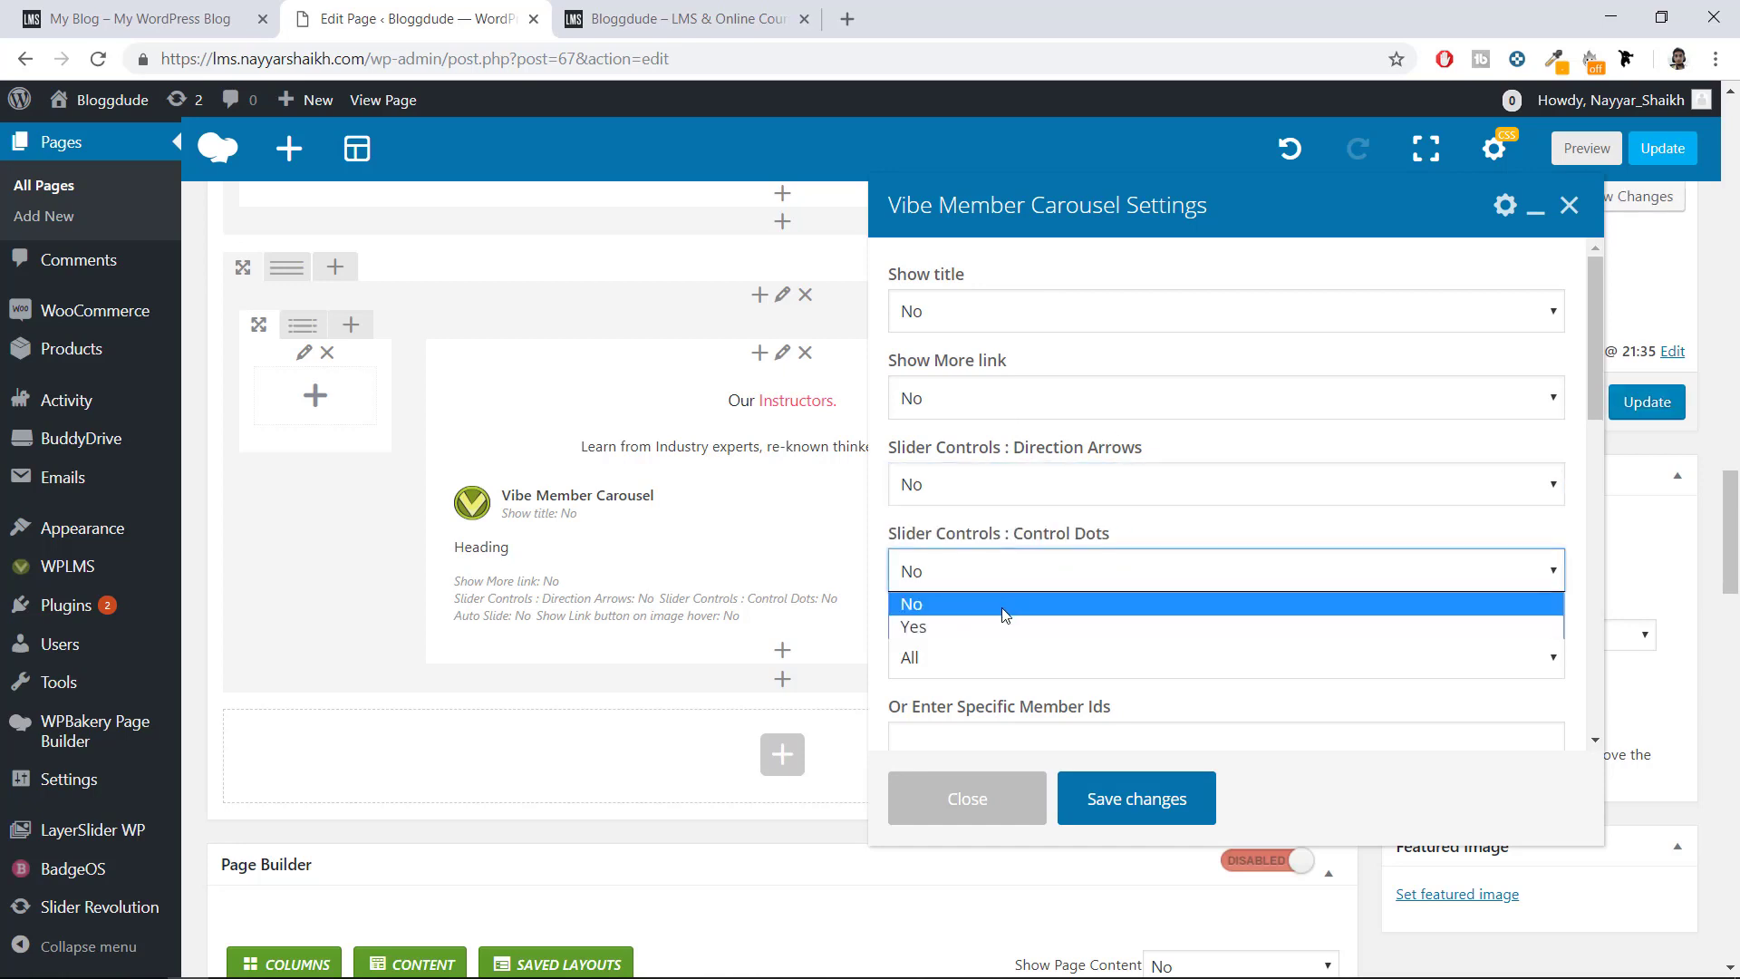
click(982, 623)
click(962, 589)
click(141, 18)
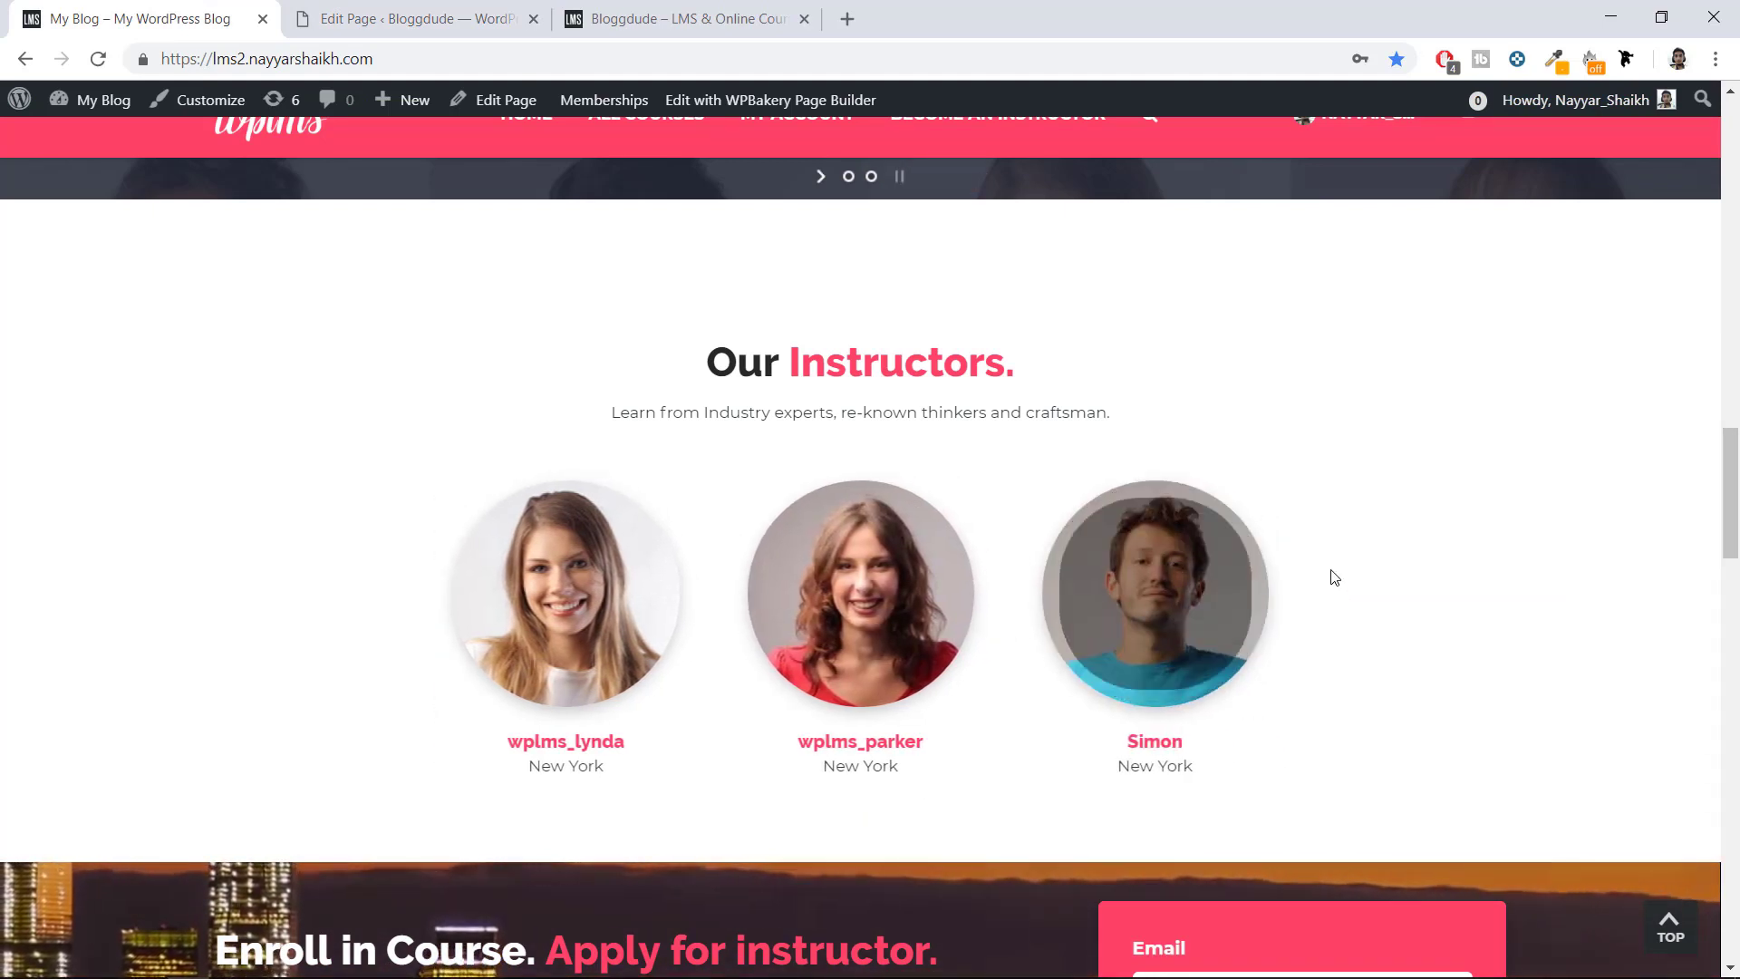
click(477, 6)
click(985, 582)
click(959, 606)
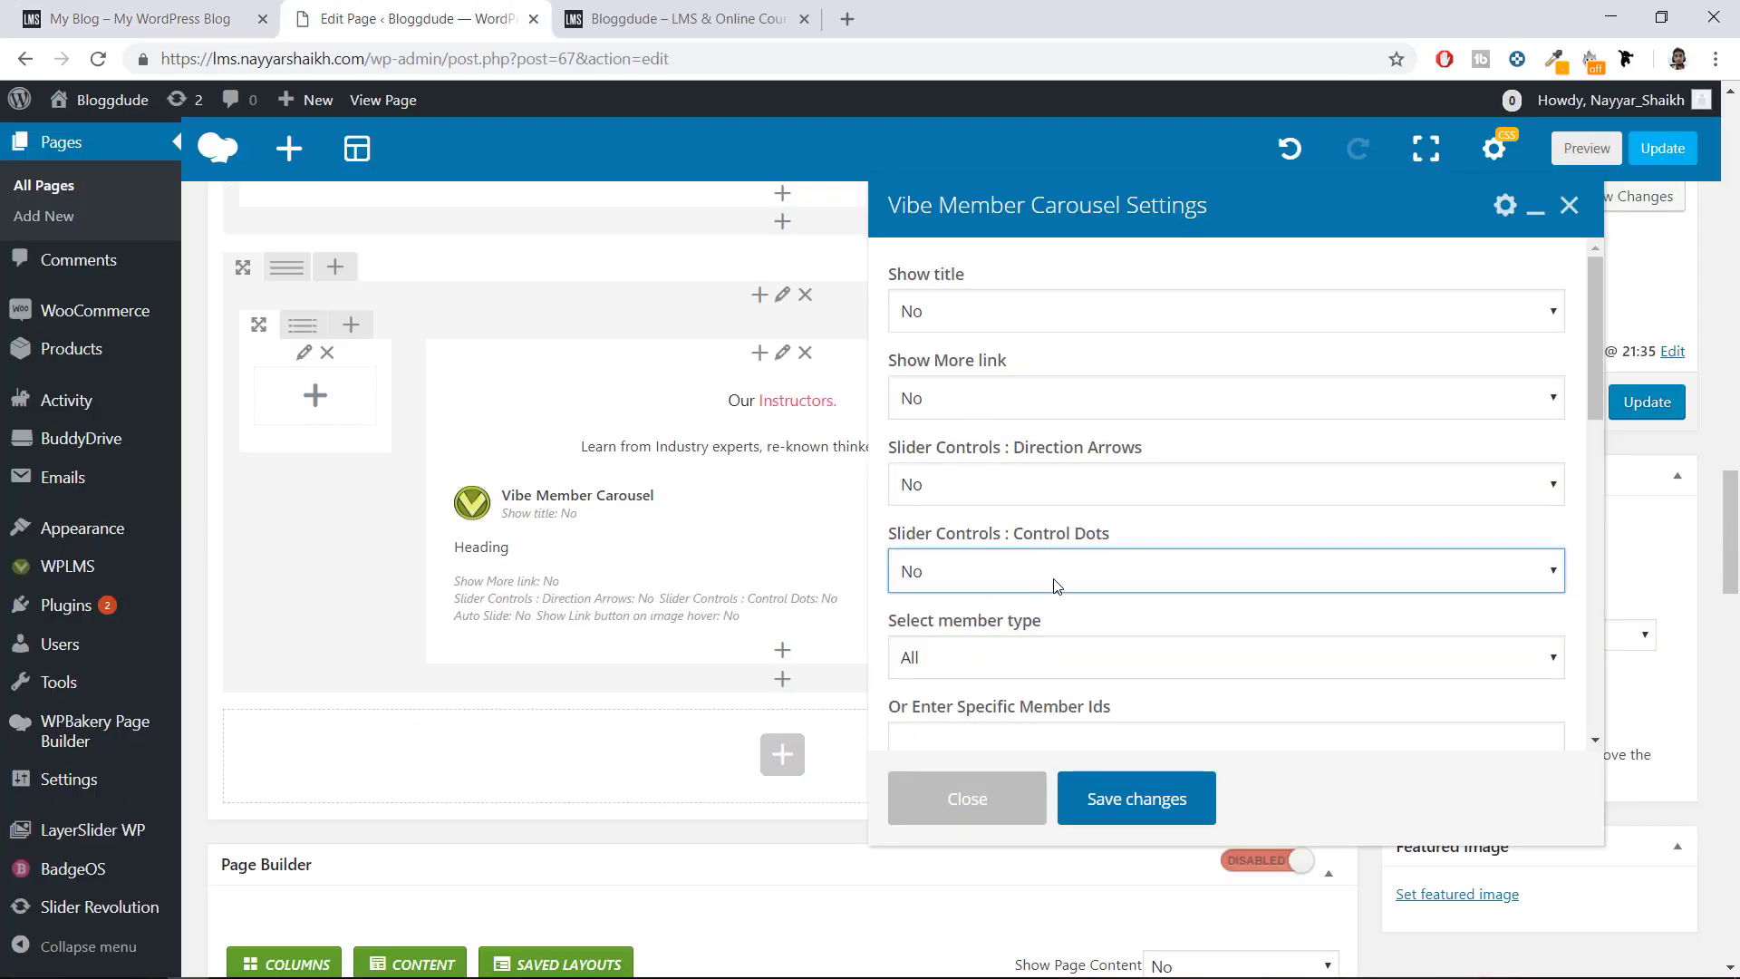
- Limit the carousel's member type to Instructor
click(979, 658)
scroll(1020, 571, down, 1)
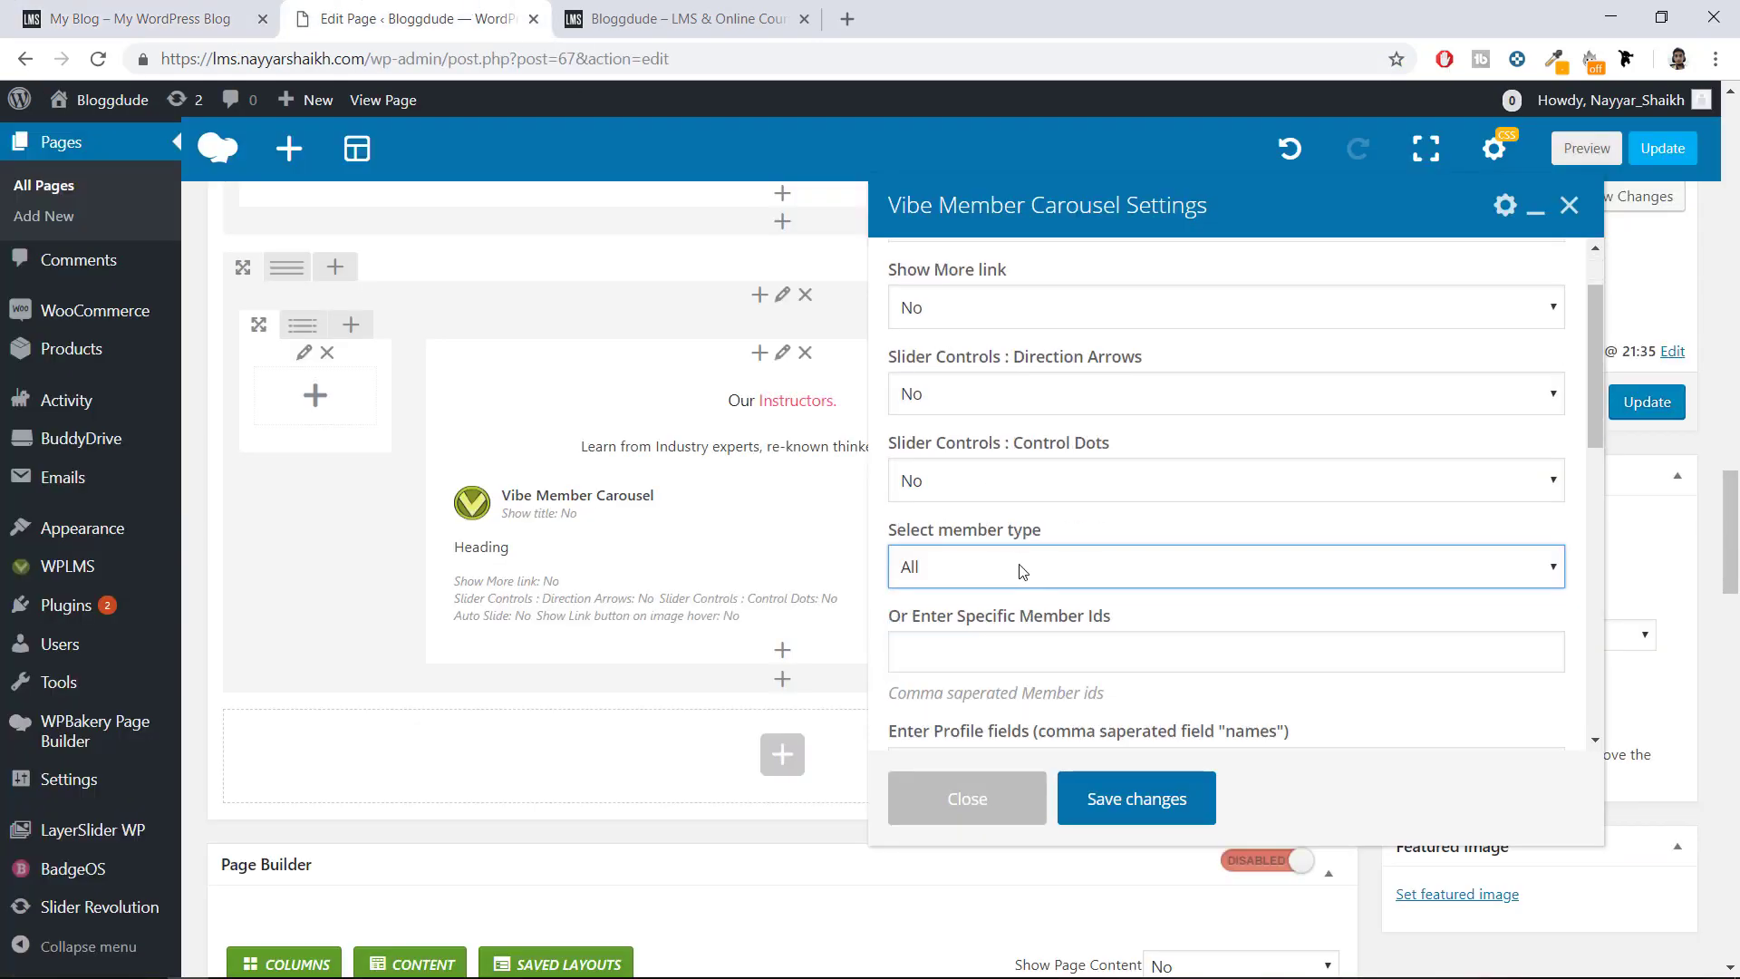
click(994, 548)
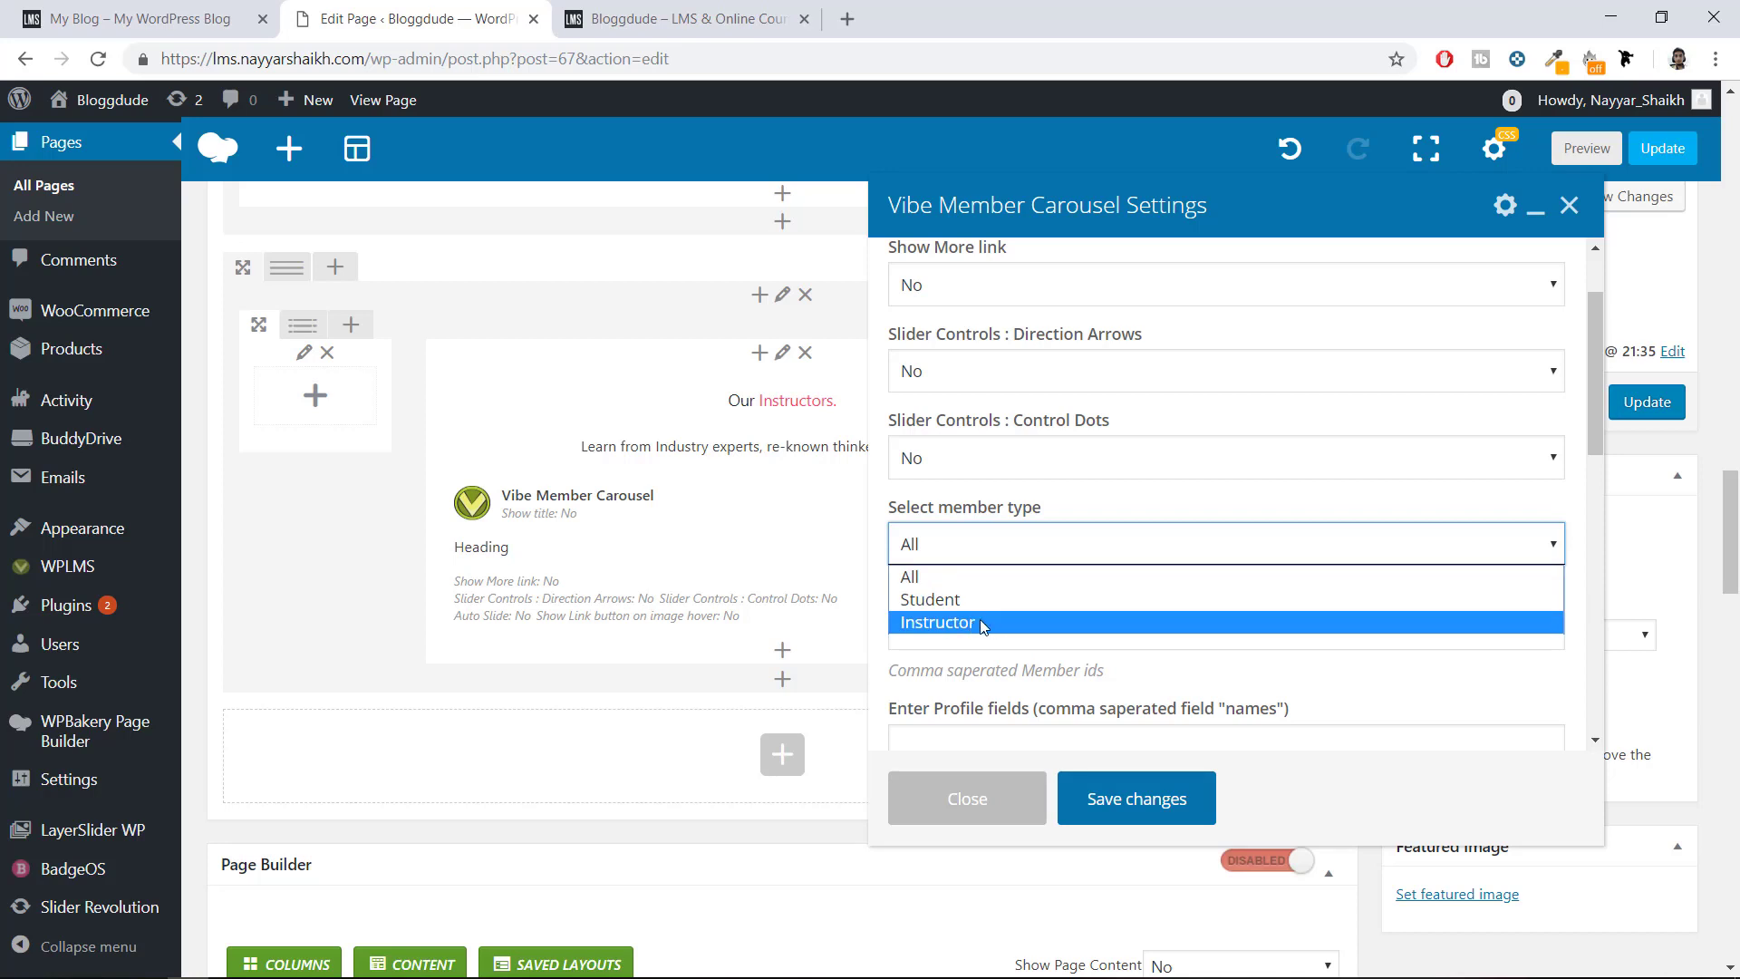
click(981, 622)
scroll(1006, 517, down, 1)
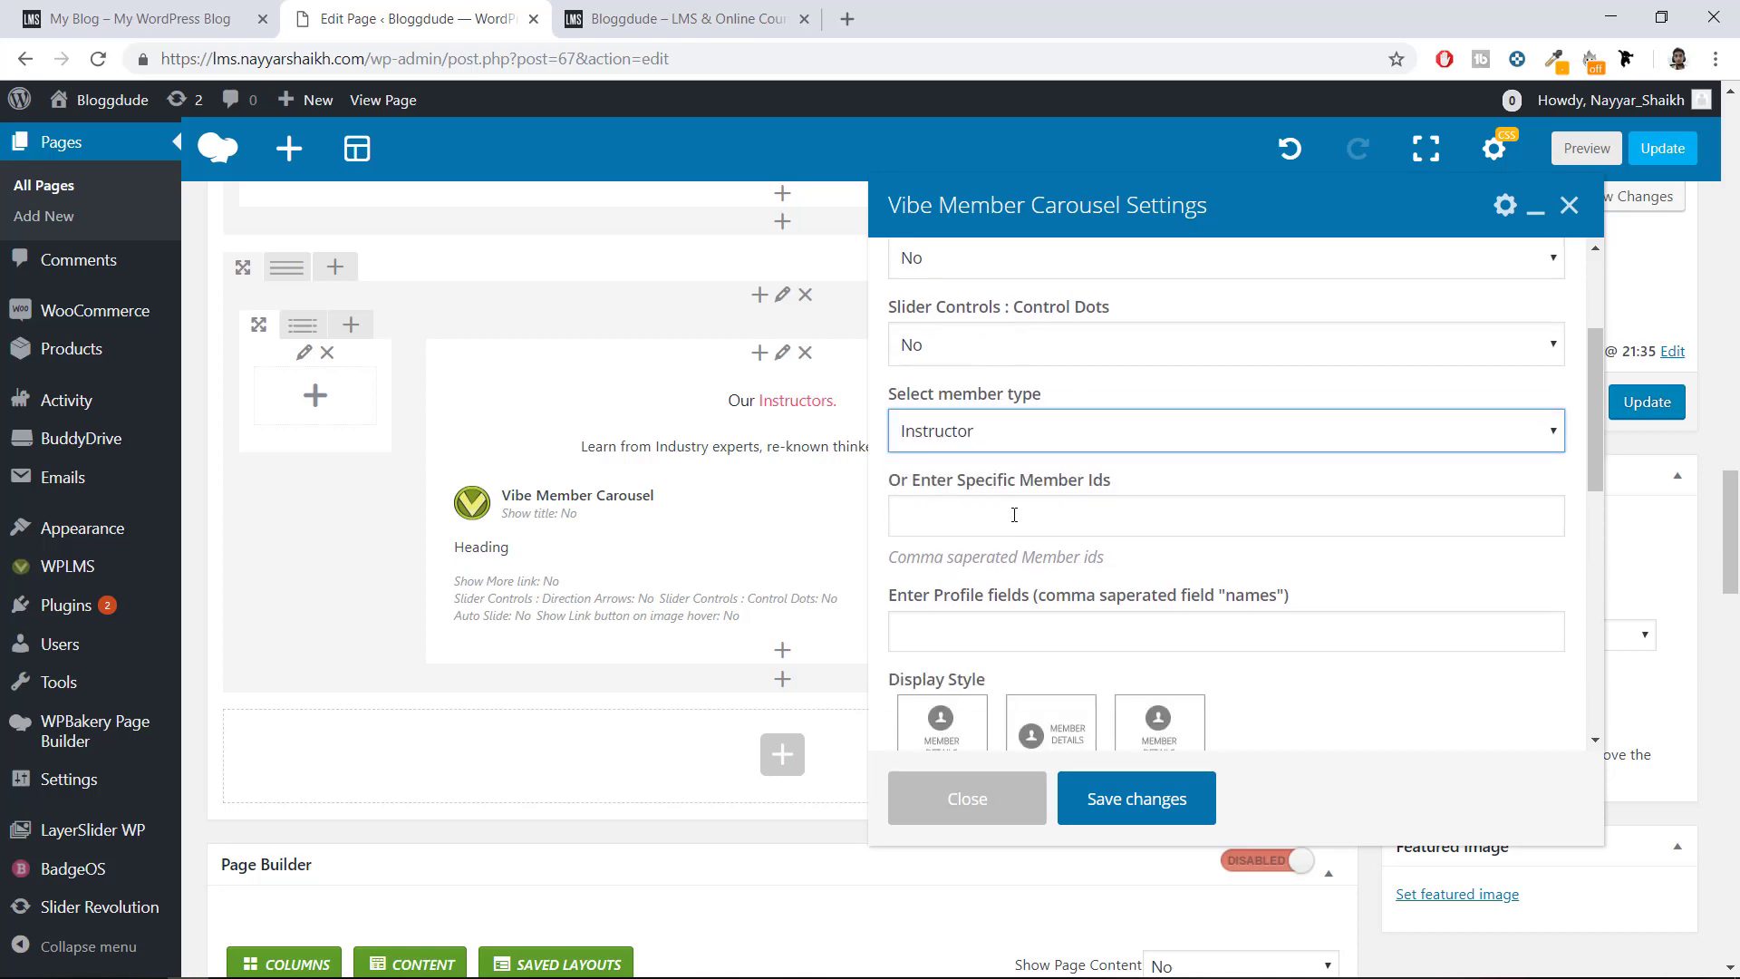
scroll(1046, 502, down, 2)
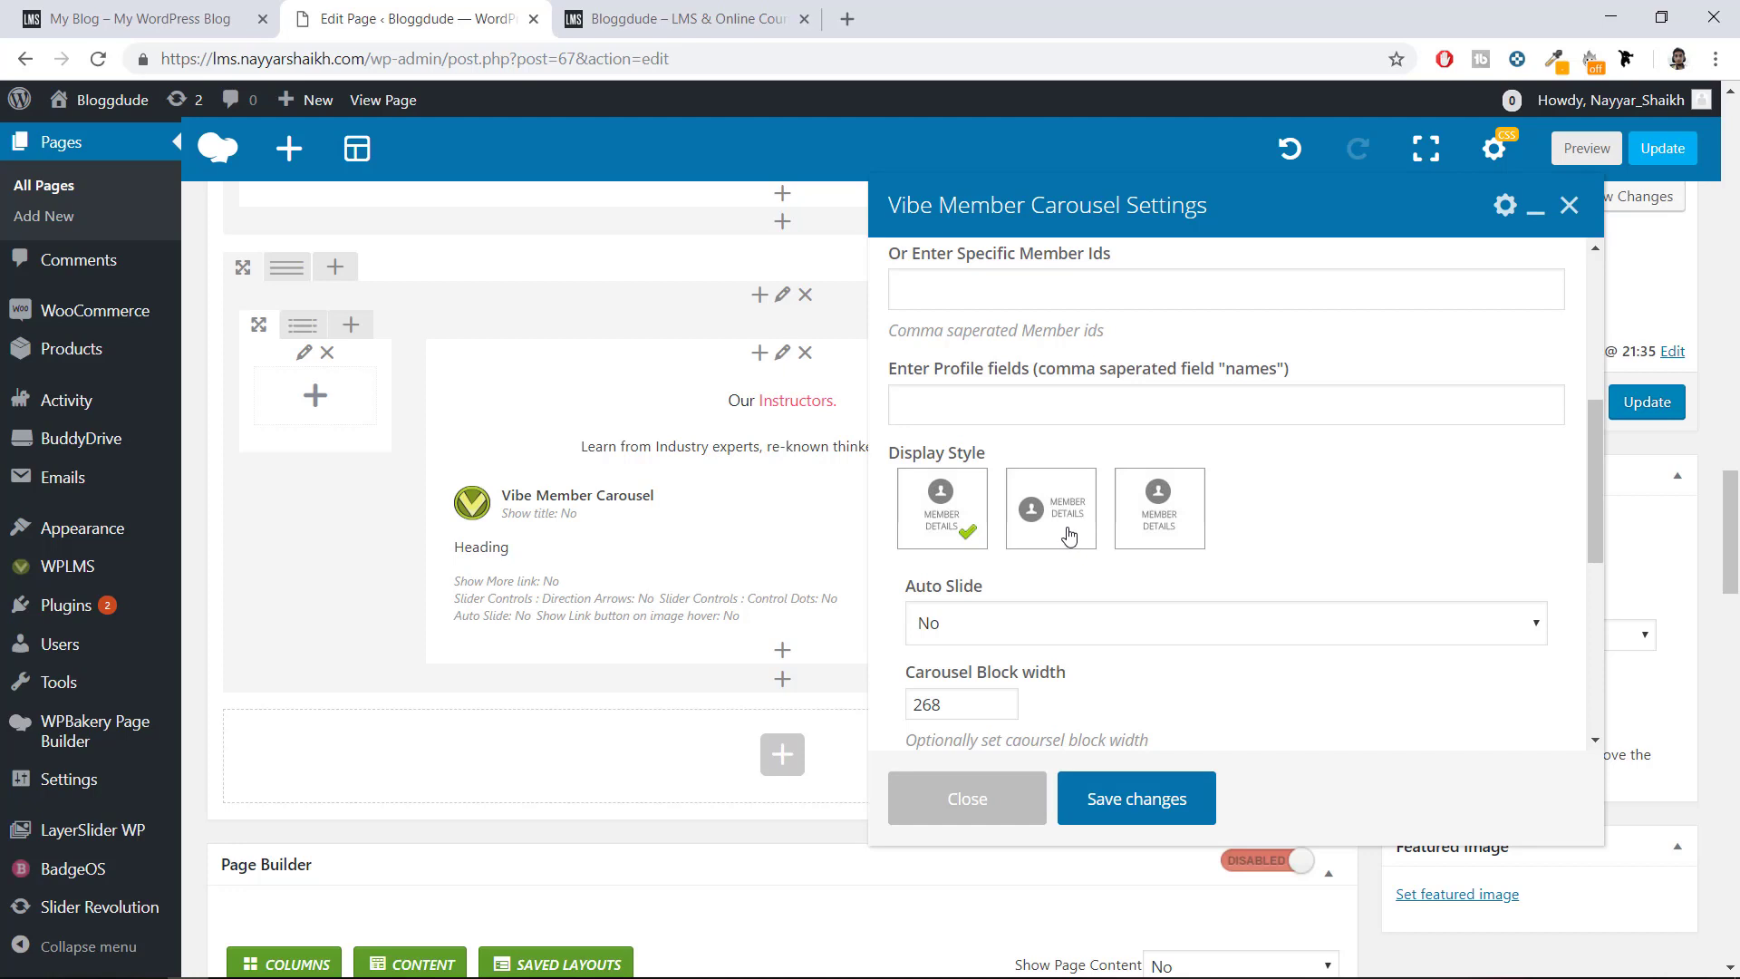
- Choose the third display style, block width 200 and maximum 3 blocks per screen
click(1178, 513)
scroll(1282, 510, down, 1)
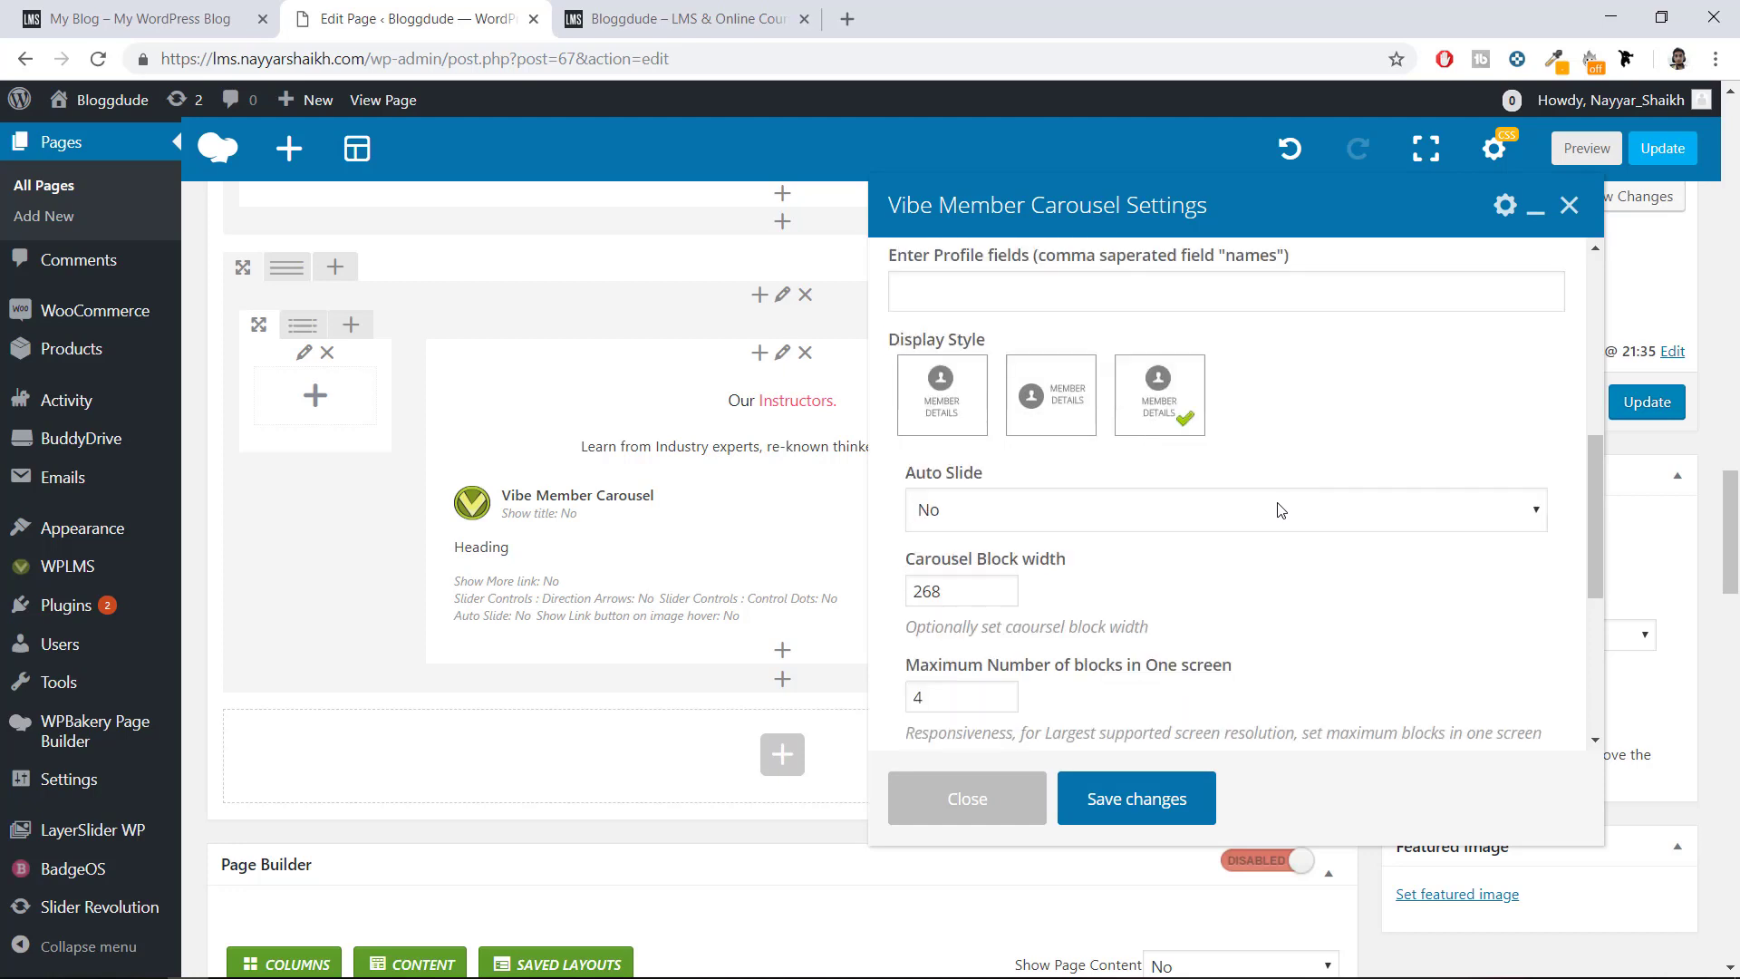
double_click(973, 590)
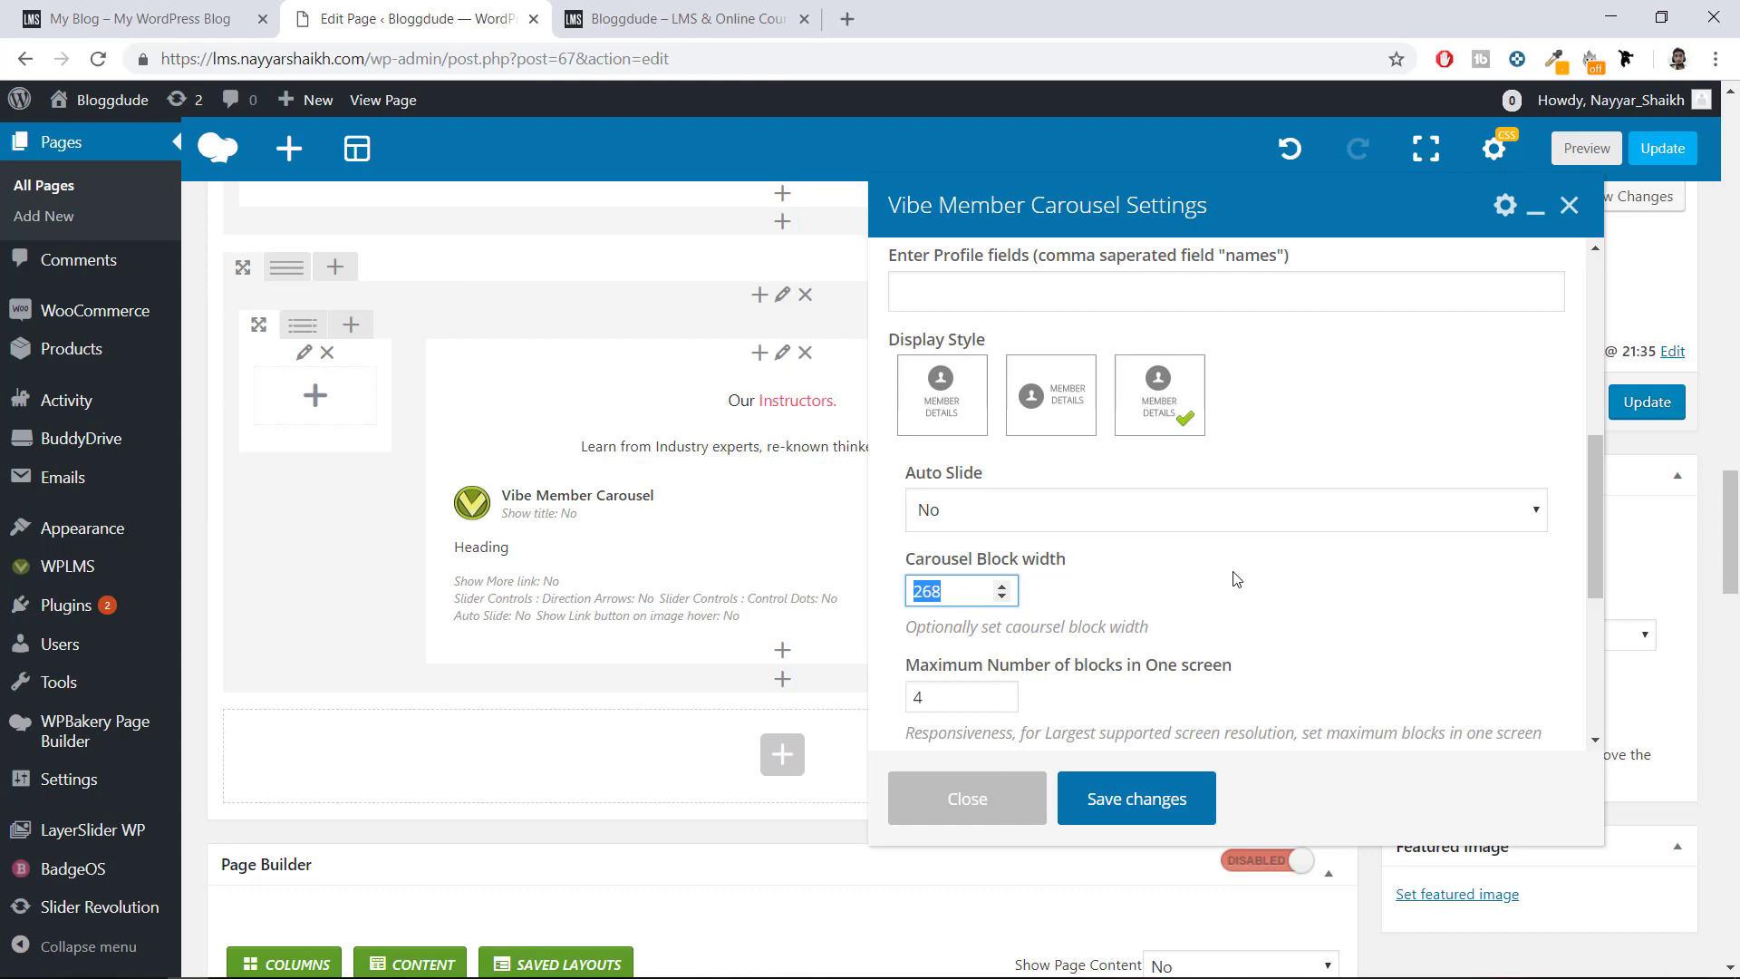
text(200)
scroll(1235, 574, down, 4)
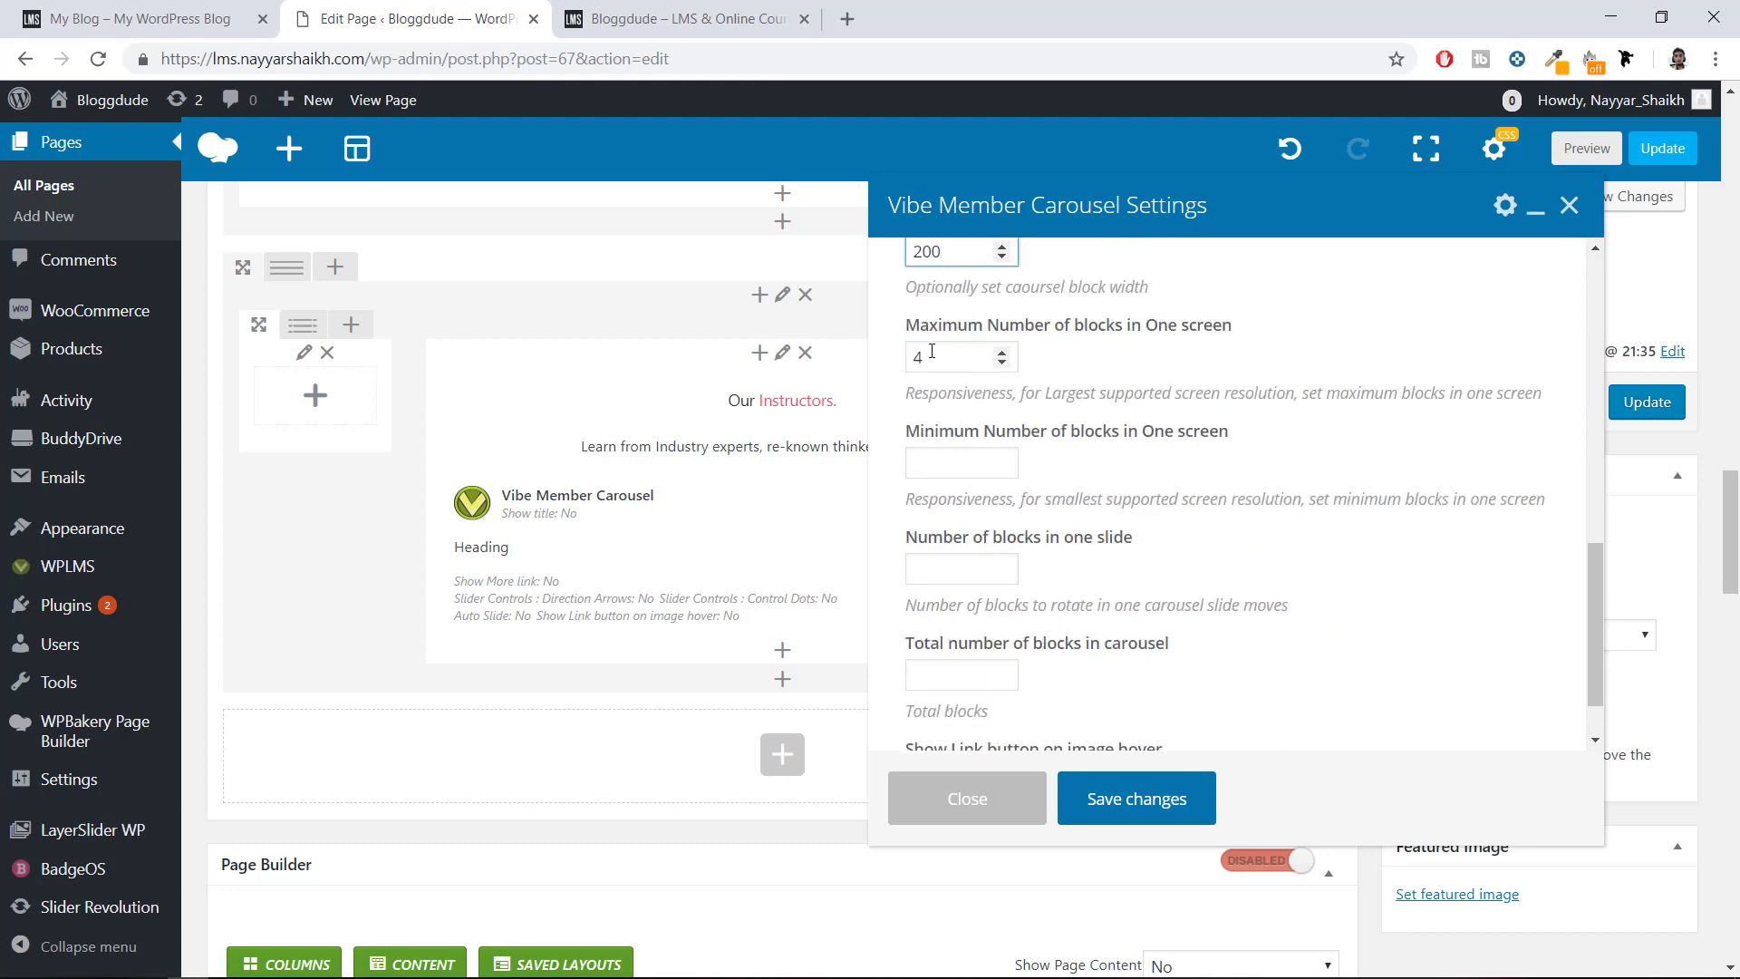
double_click(932, 354)
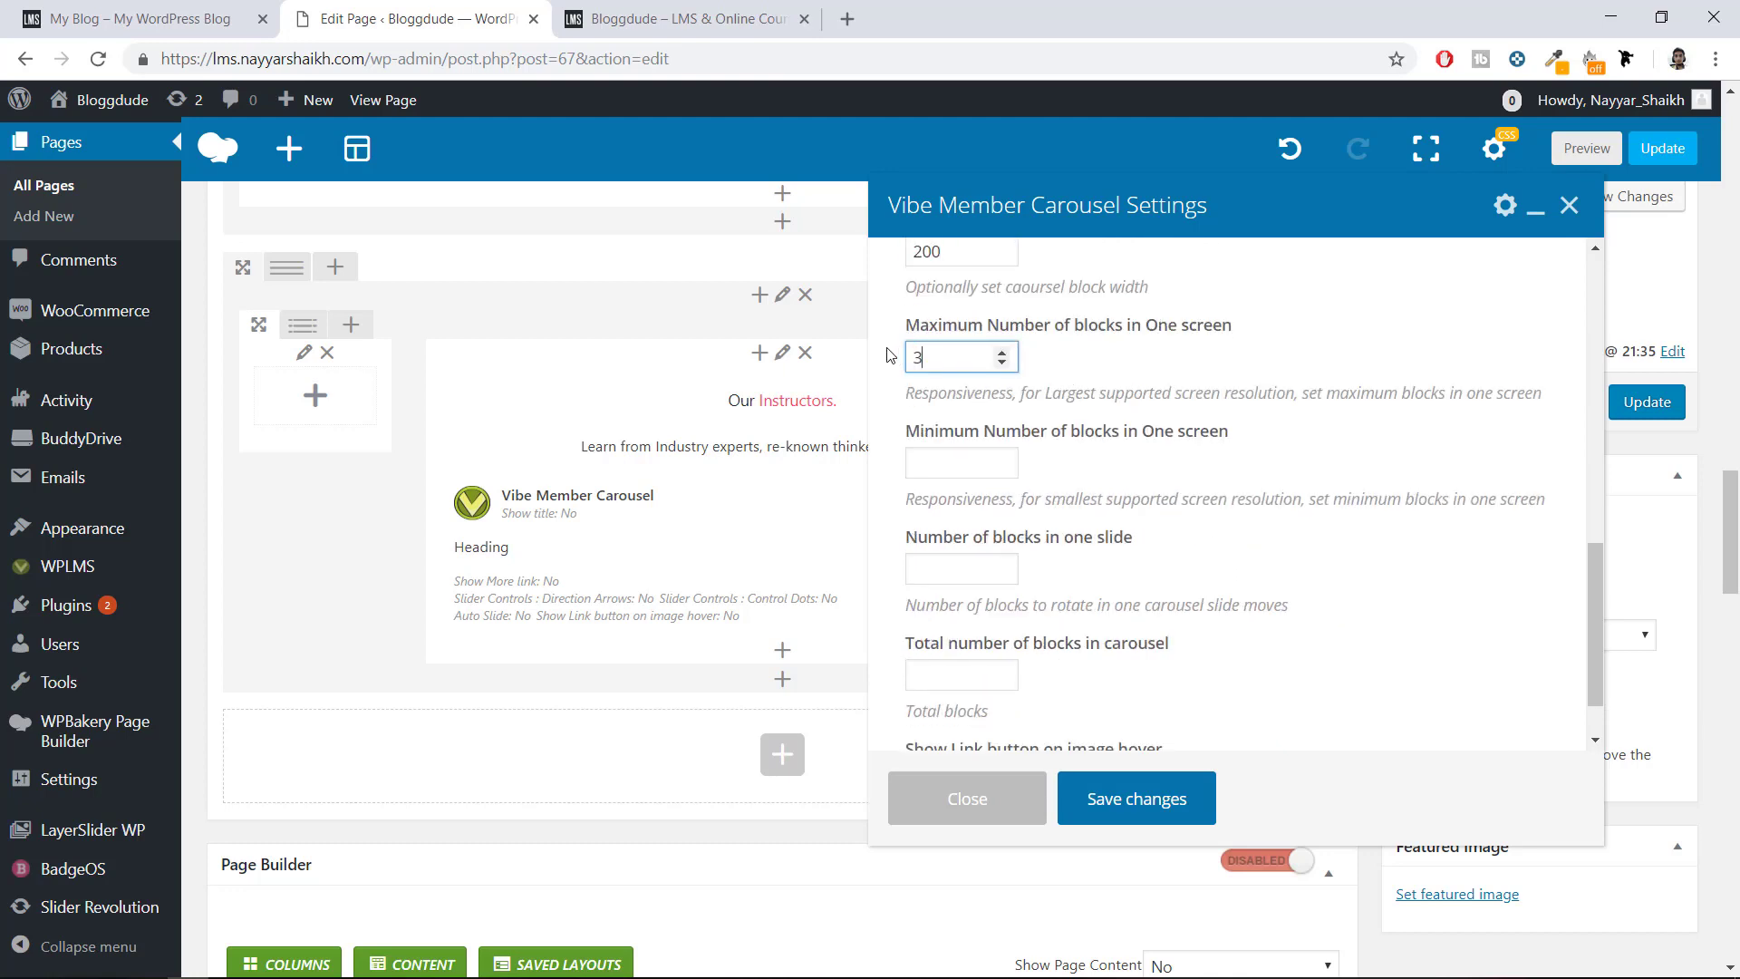
text(3)
- Set minimum 2 blocks per screen and 1 block per slide
click(136, 18)
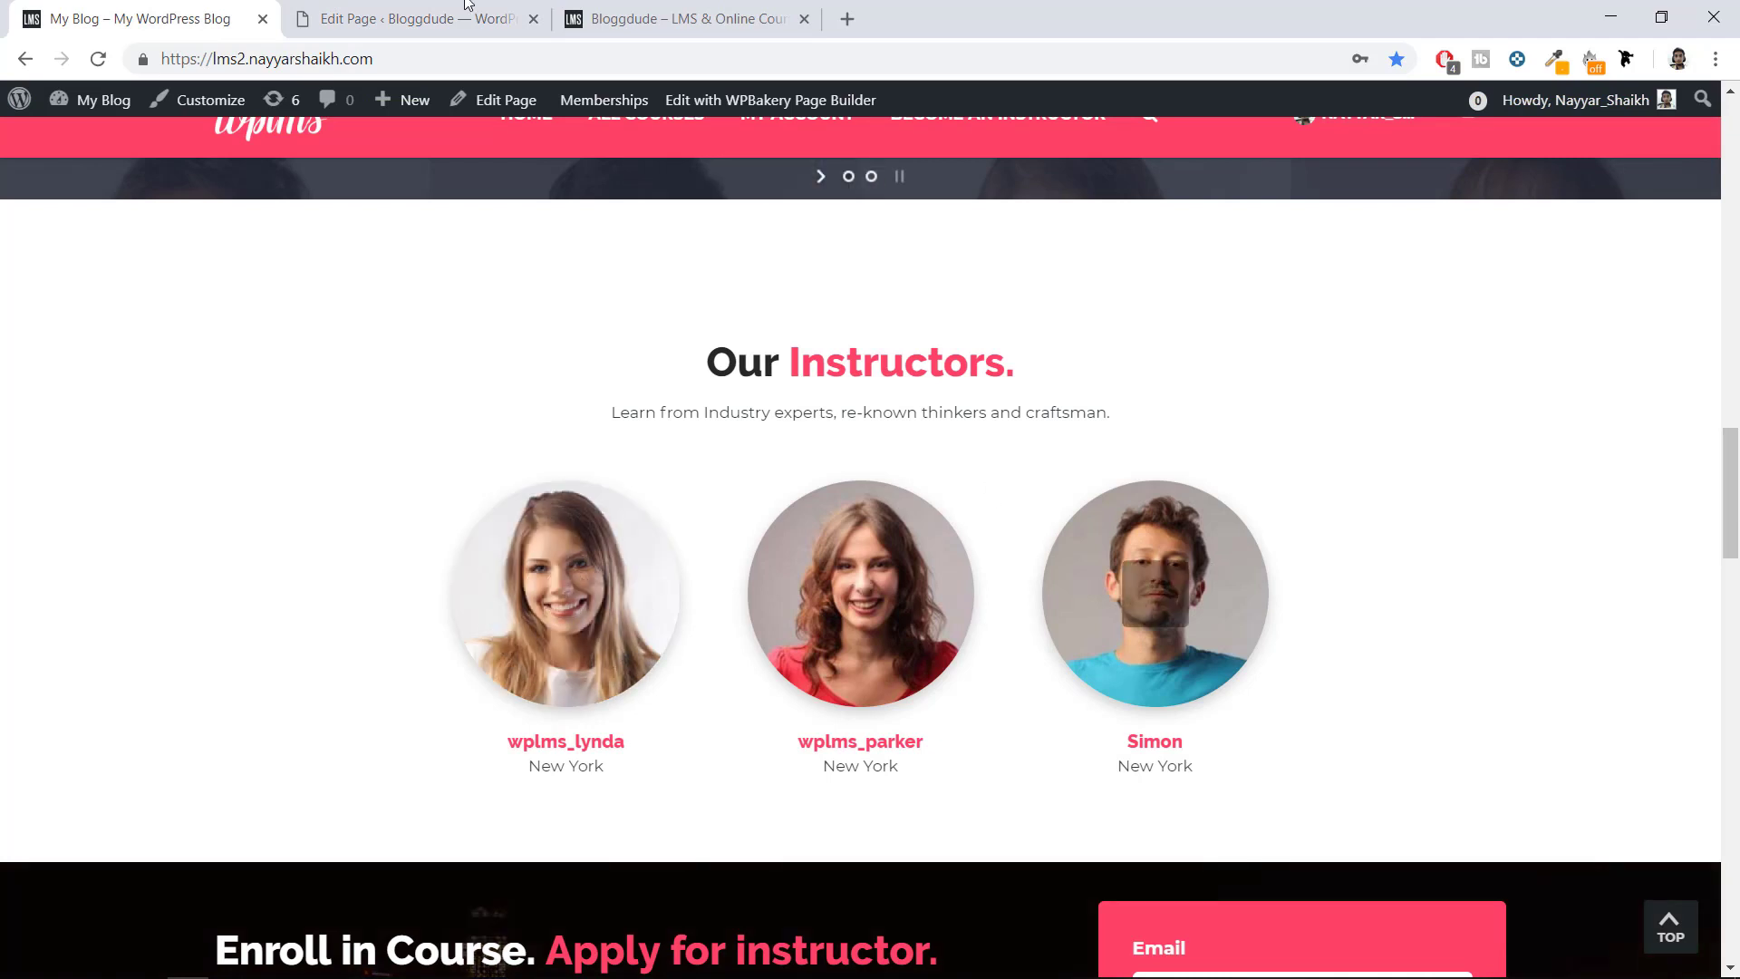
click(422, 10)
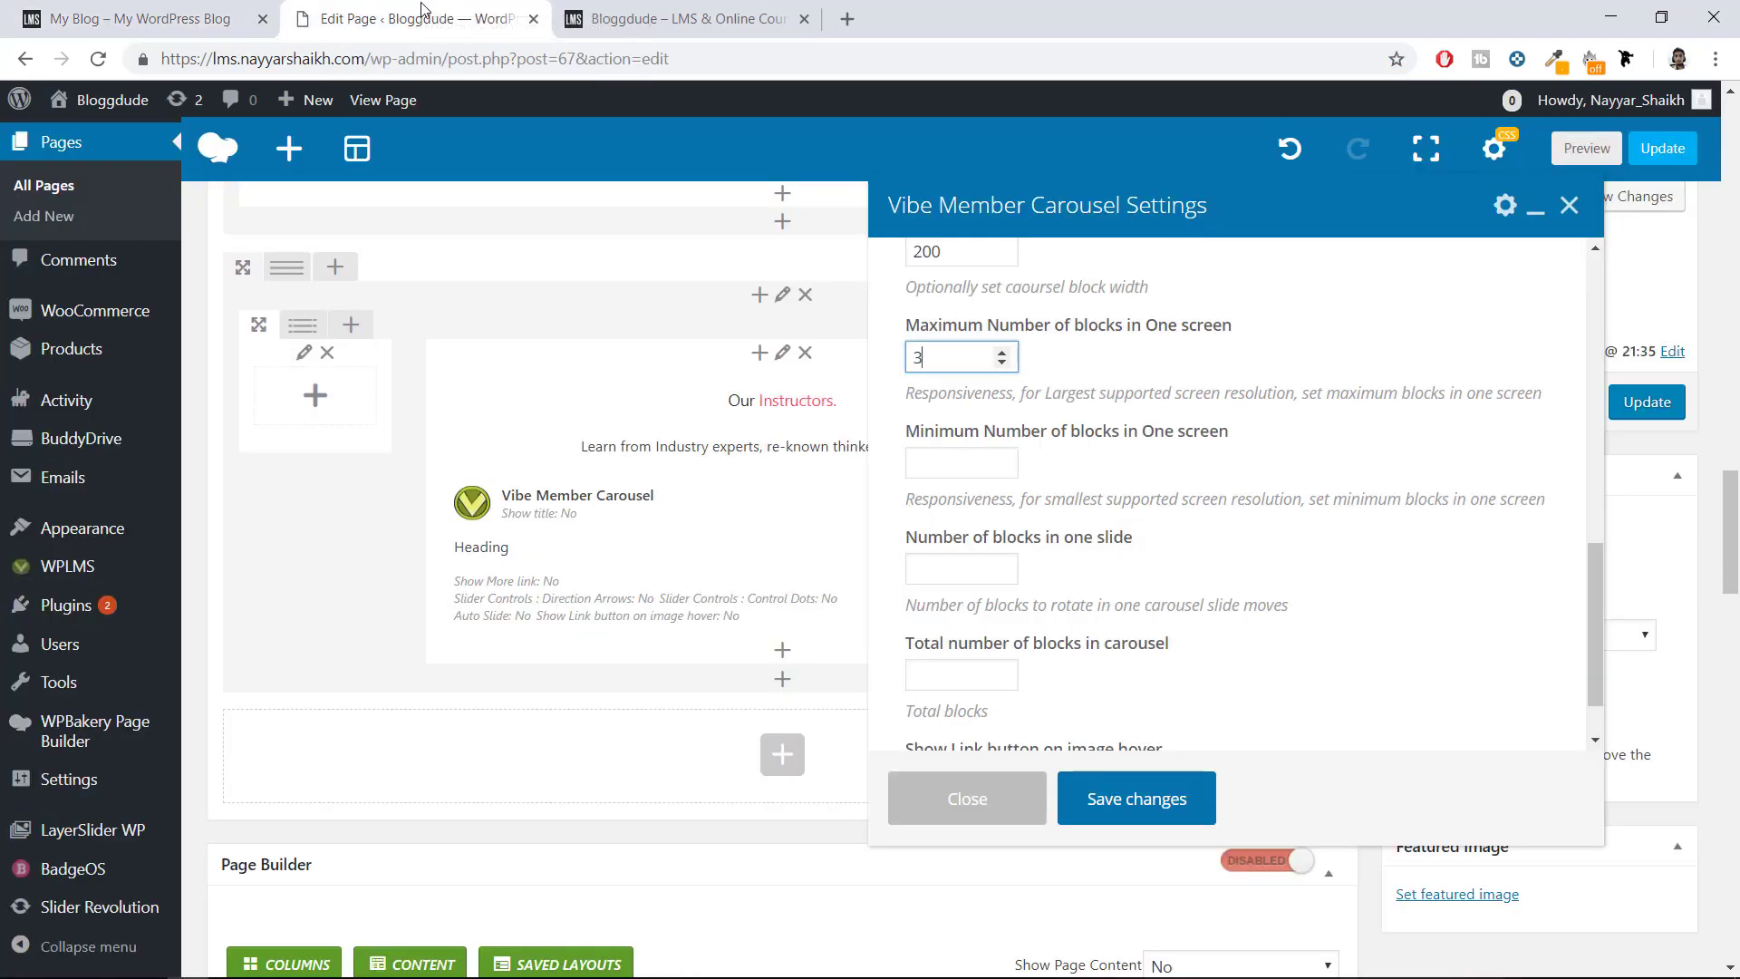
click(964, 458)
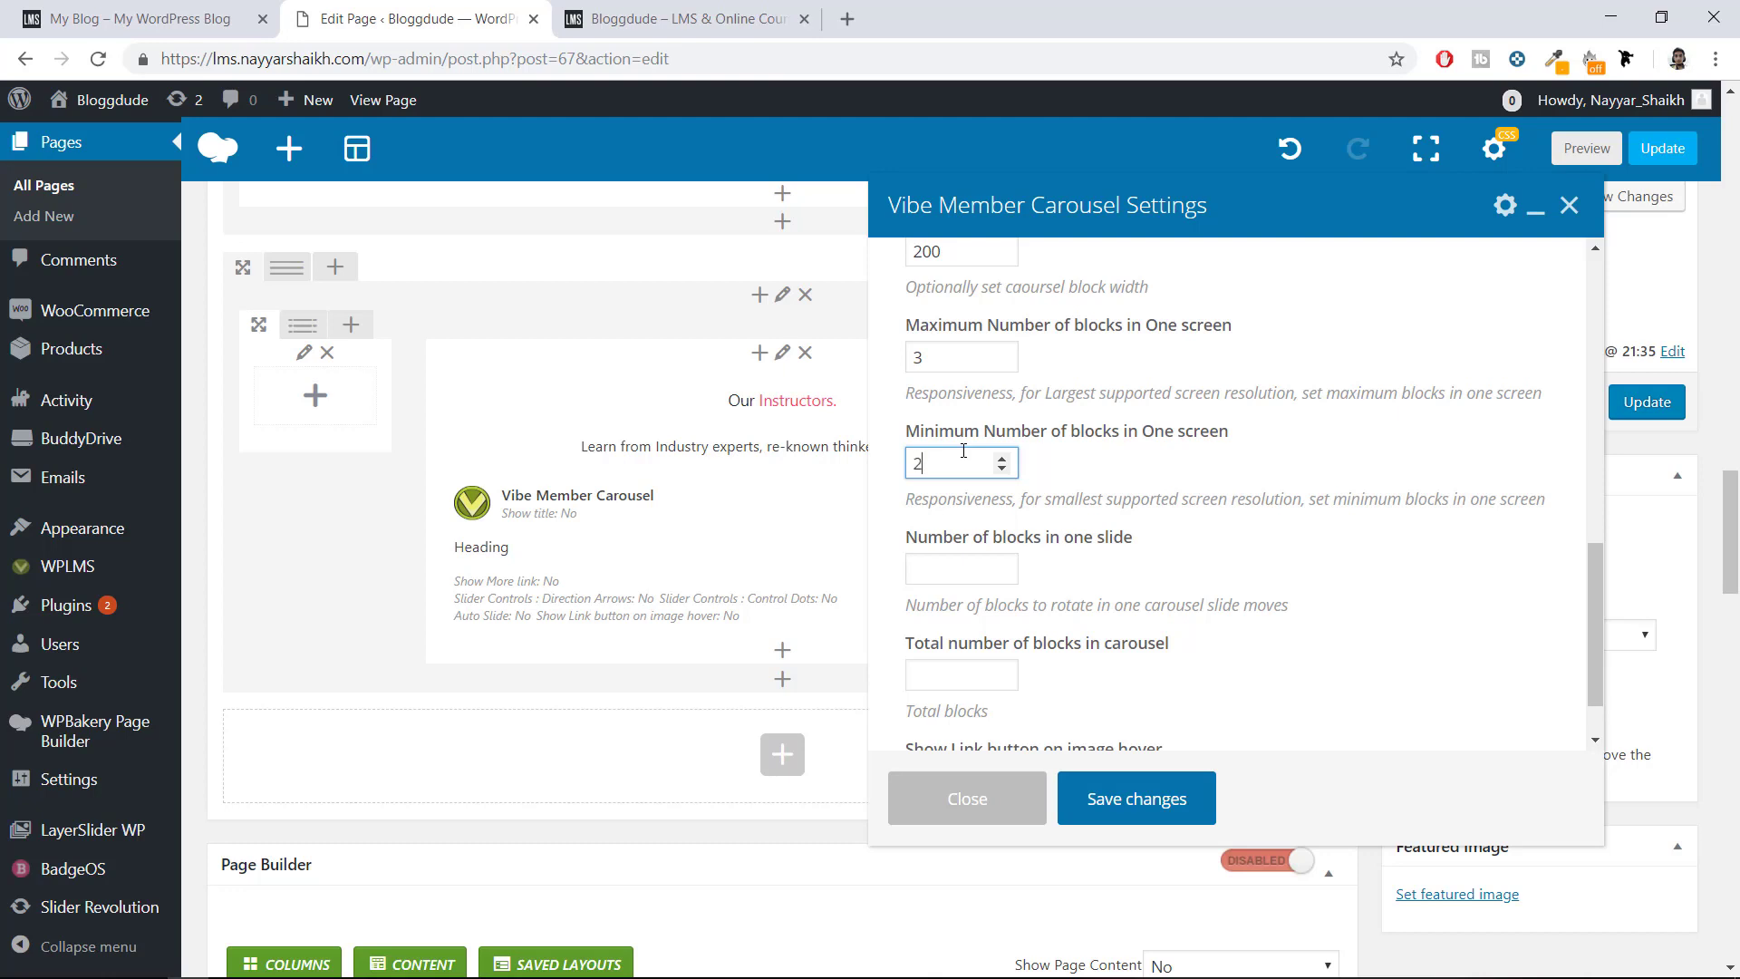
key(Tab)
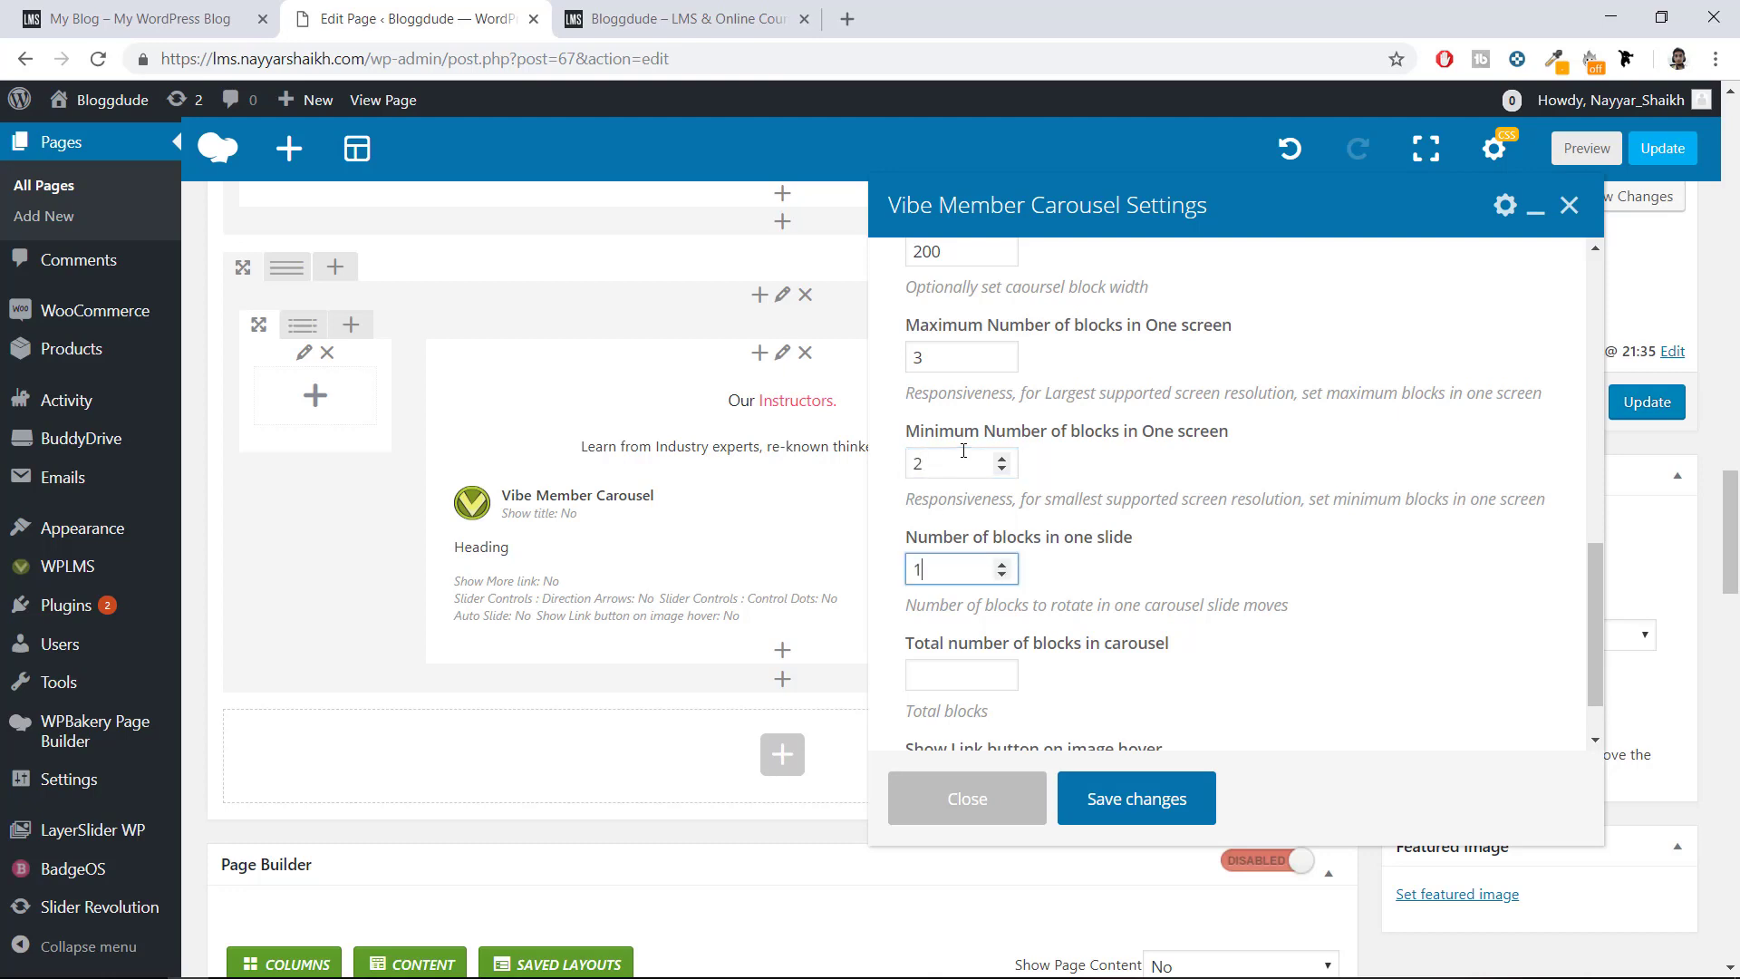
text(1)
scroll(974, 544, down, 1)
- Set total blocks to 4 and save the carousel settings
click(981, 597)
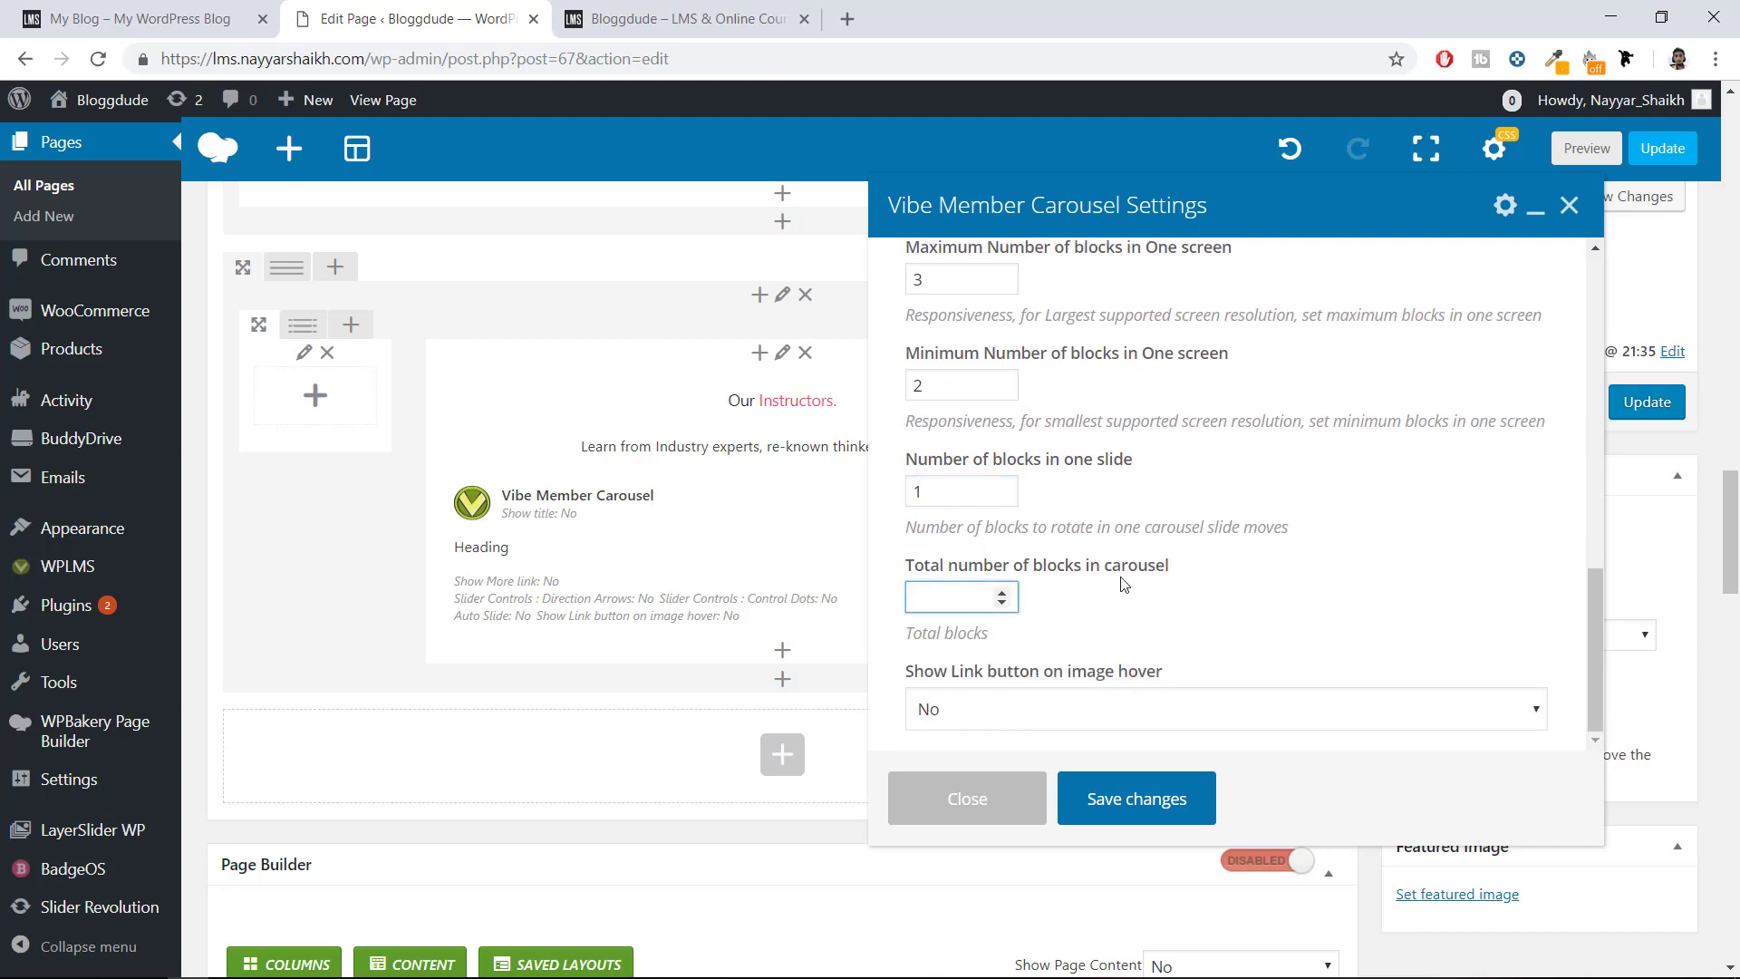
click(247, 9)
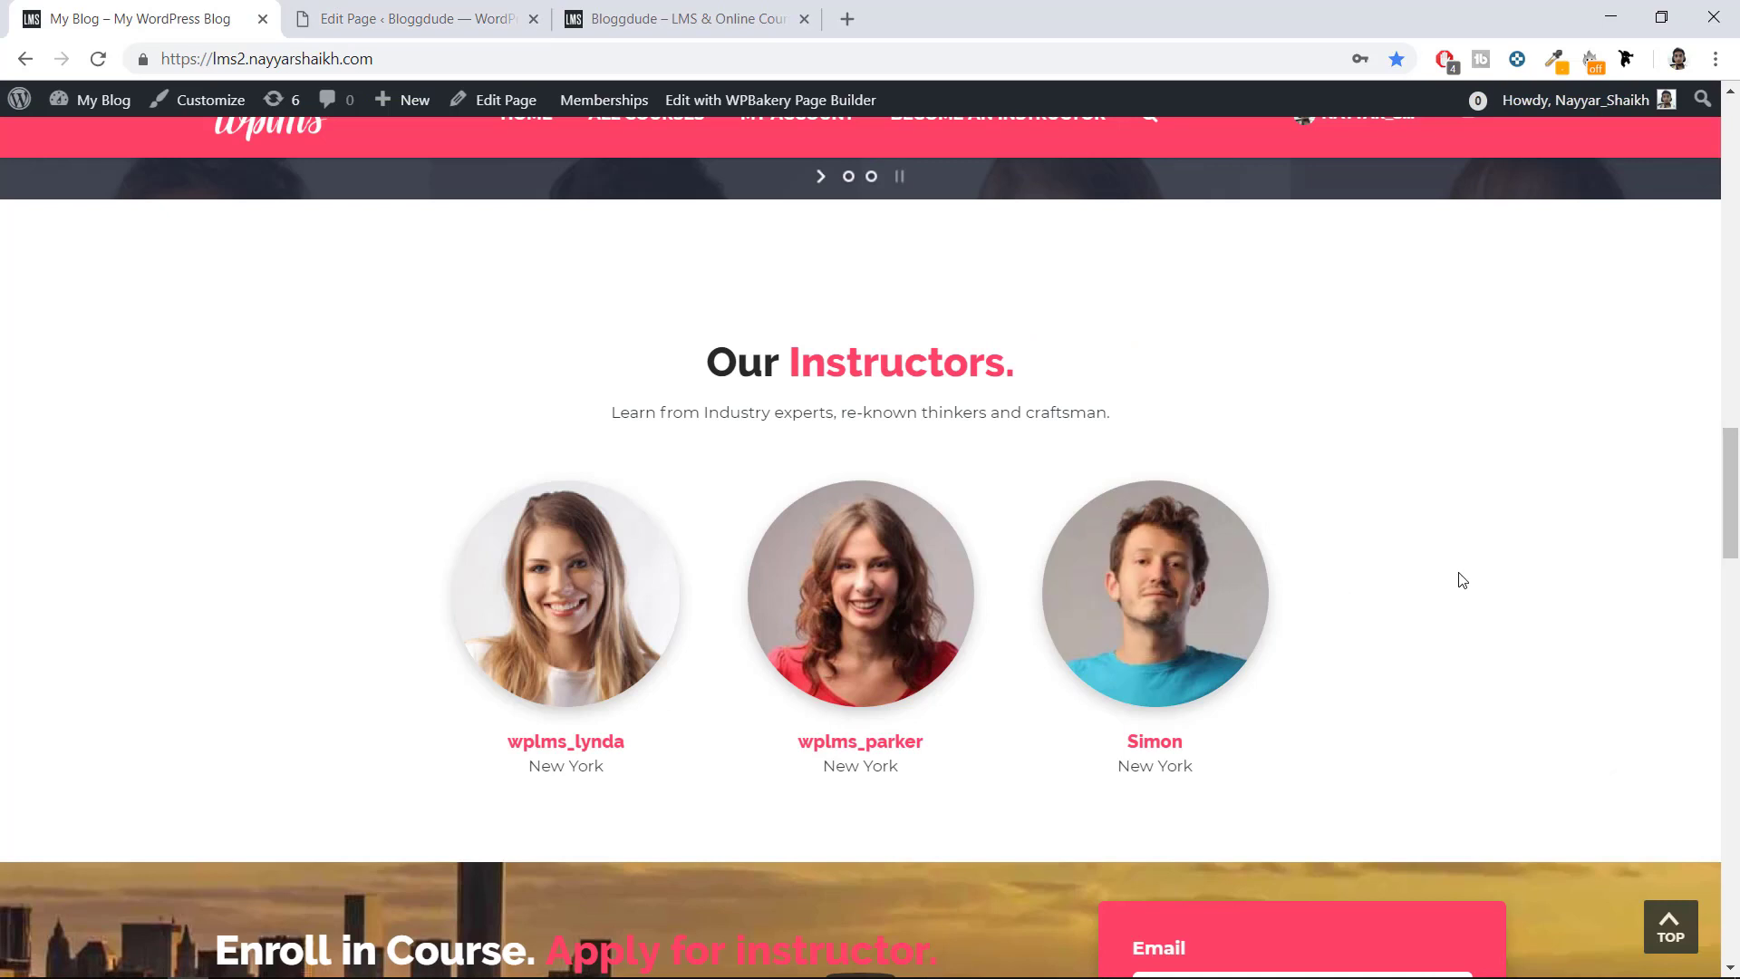
click(450, 9)
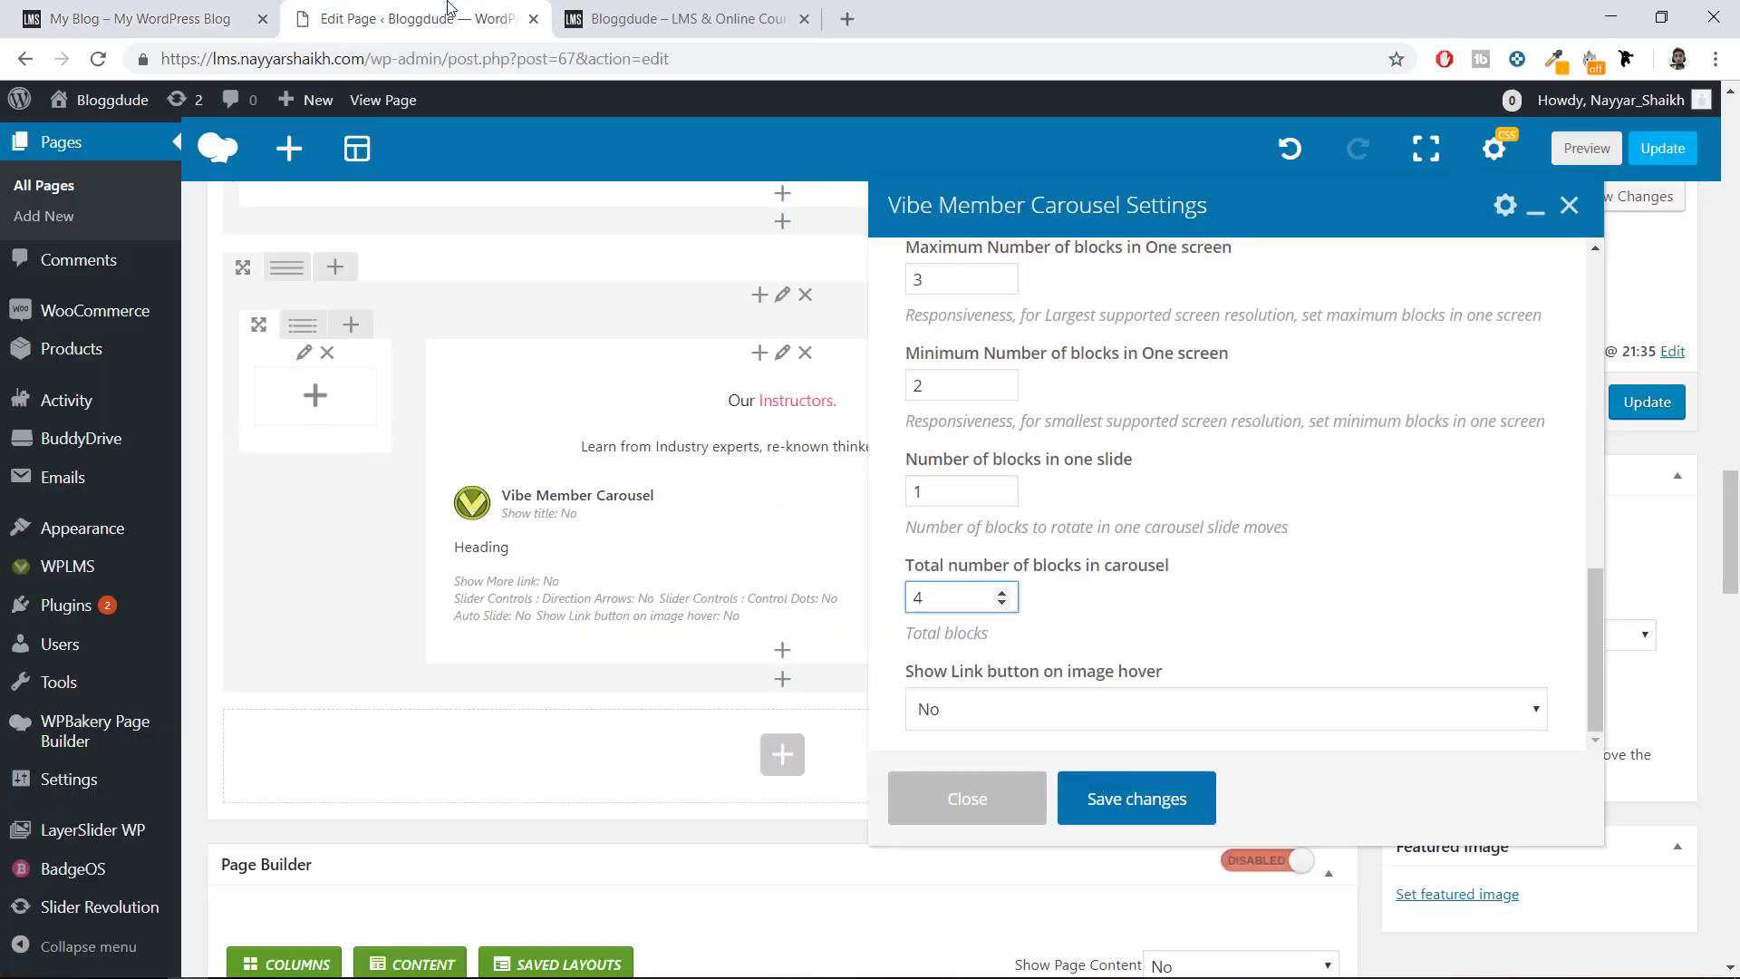
scroll(1208, 629, down, 1)
click(1157, 803)
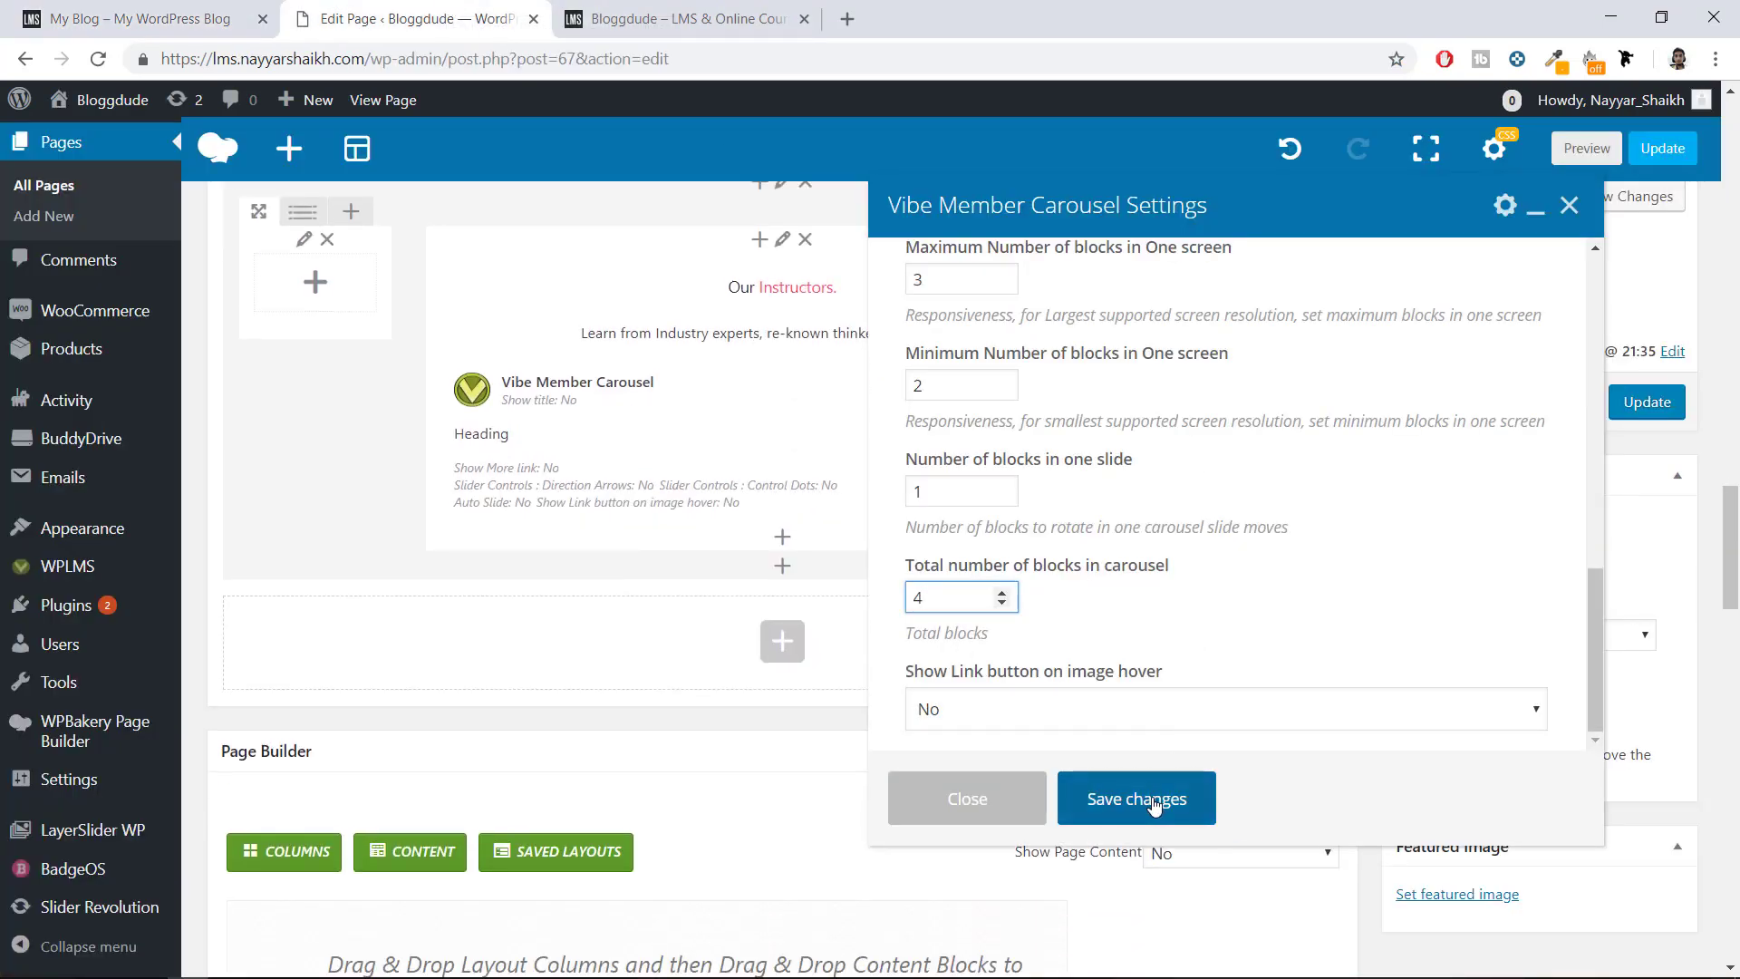
click(1153, 801)
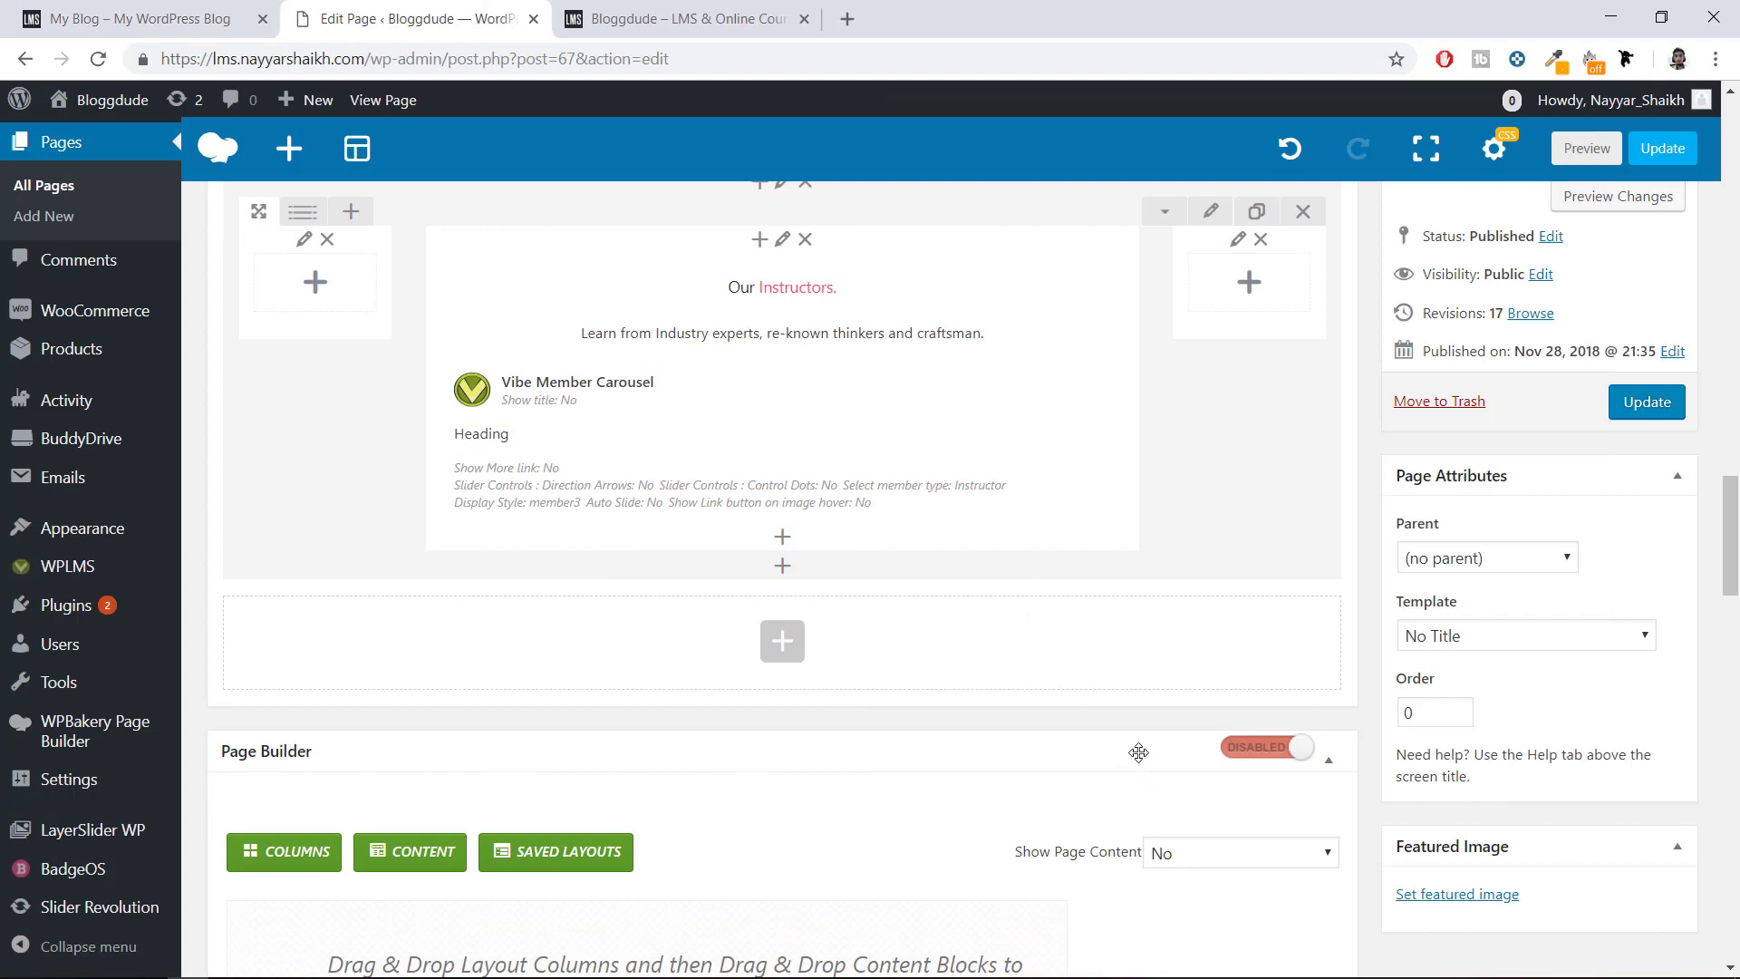
- Set the instructors row to stretch full width
scroll(1130, 615, up, 3)
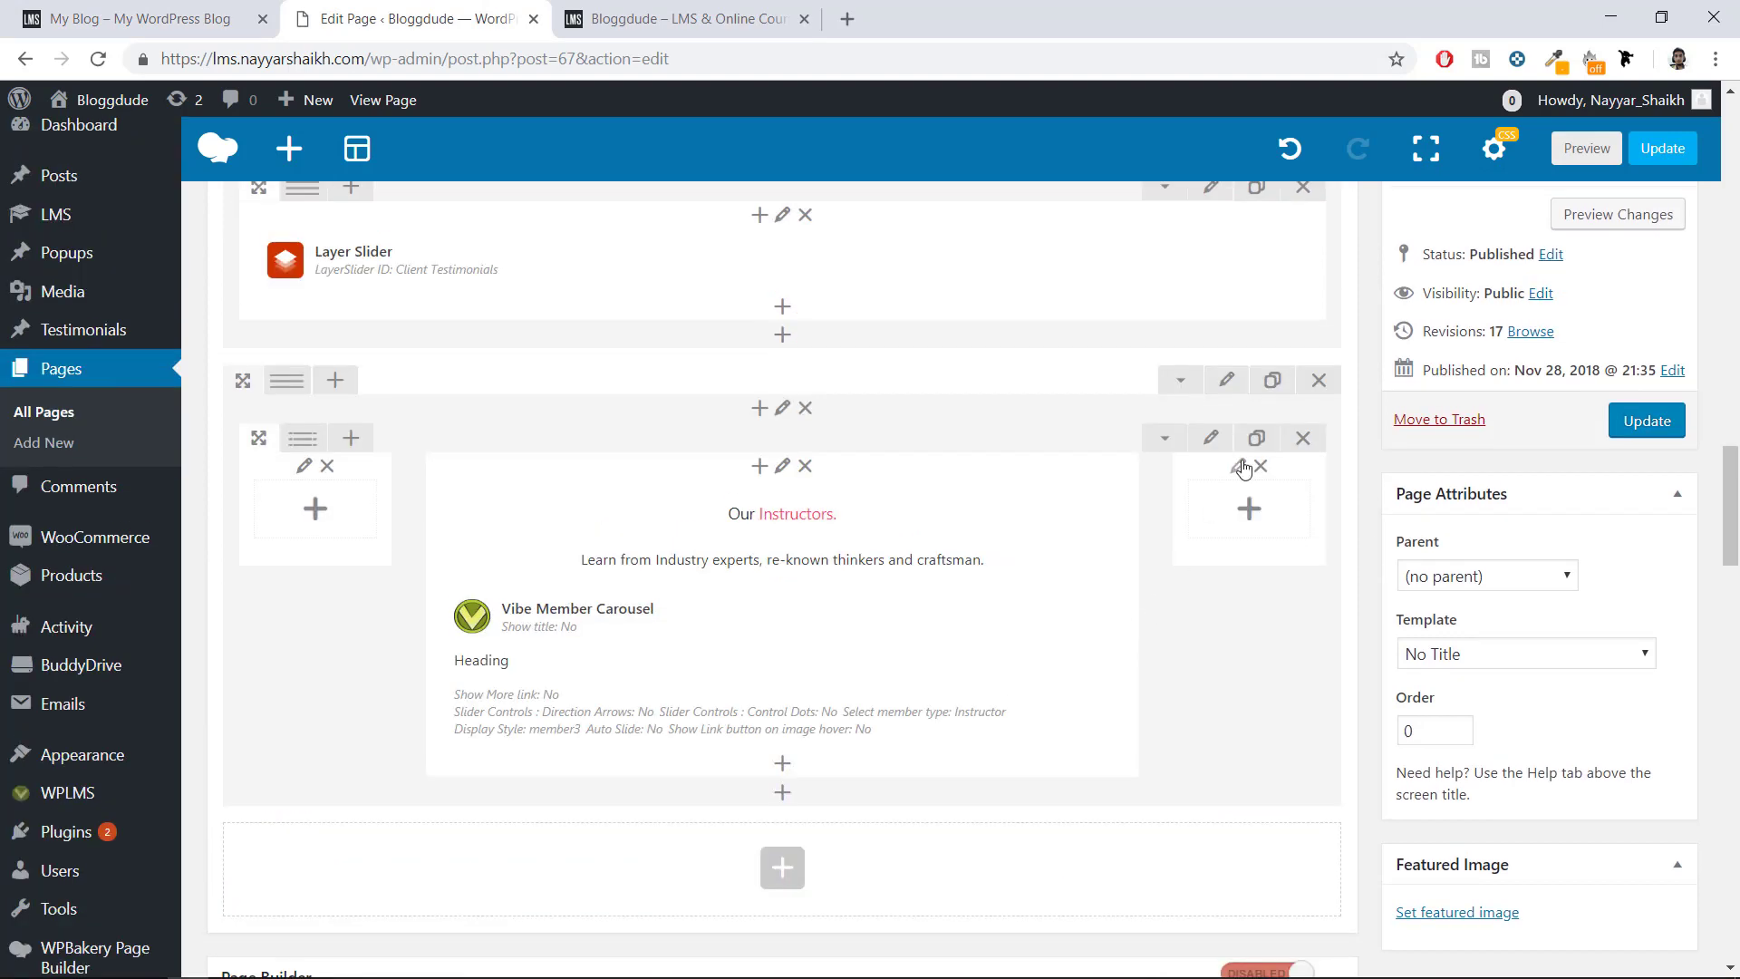
click(1227, 390)
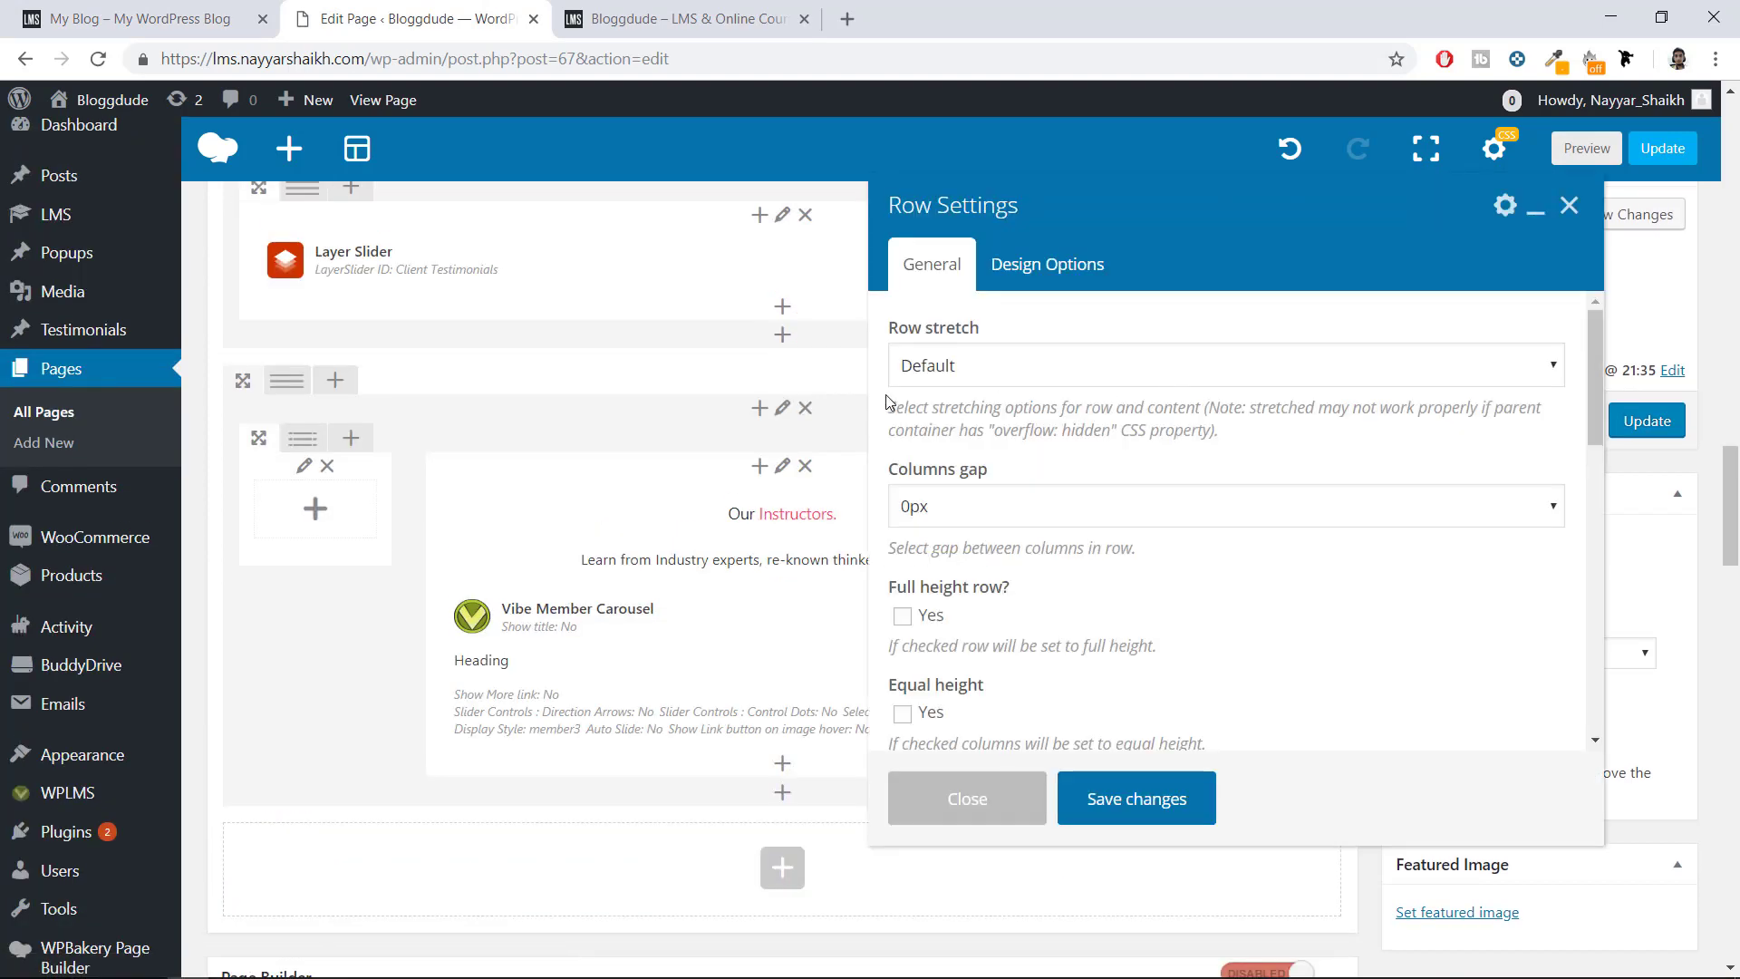
click(972, 371)
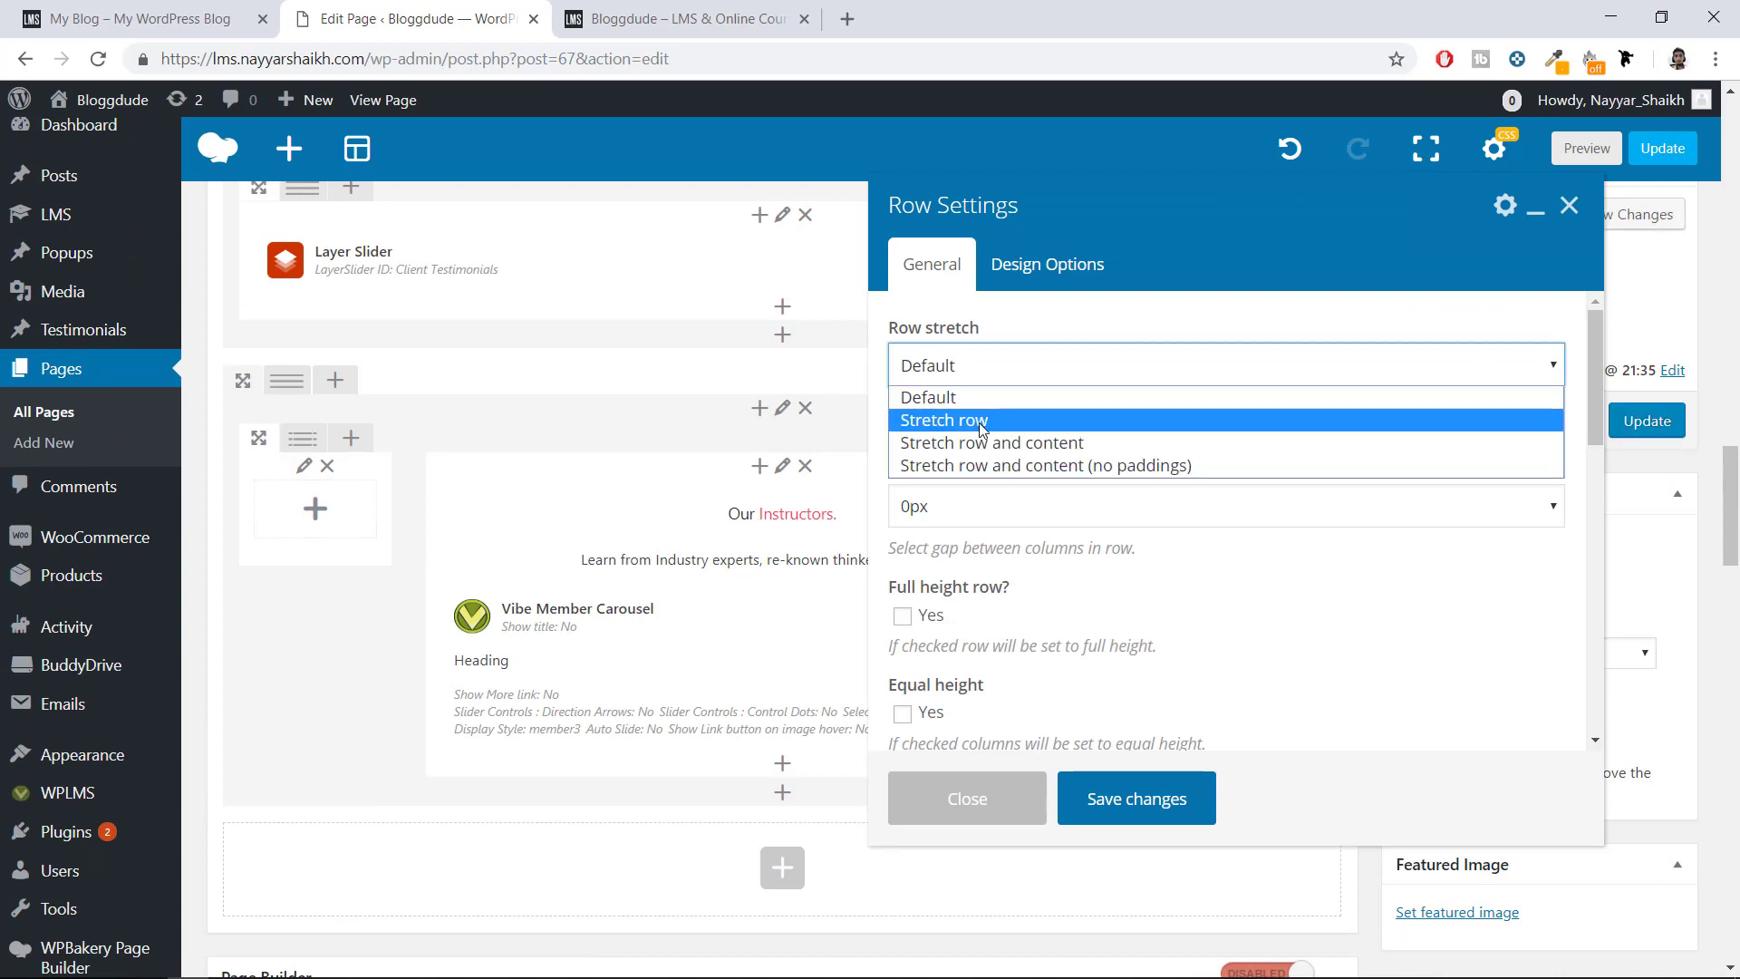
click(980, 423)
- Give the row 30 top and bottom padding, save it, and update the homepage
click(1016, 261)
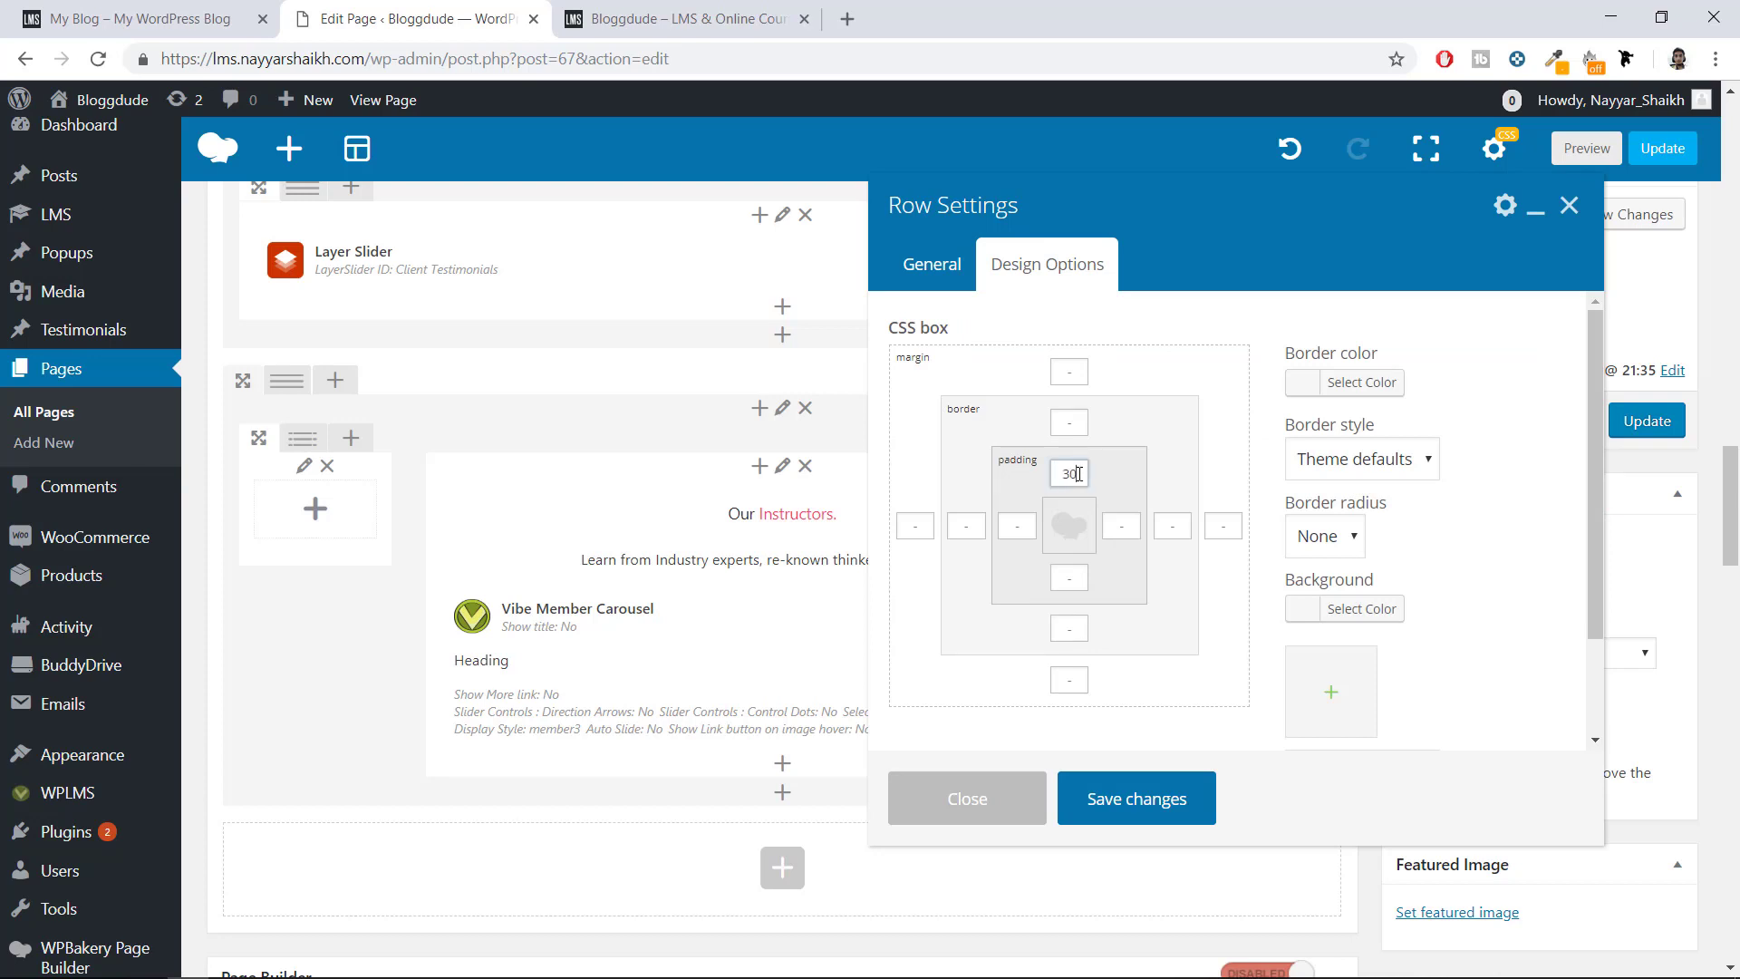
click(1079, 473)
text(30)
key(Tab)
key(Tab)
click(1175, 802)
click(1645, 421)
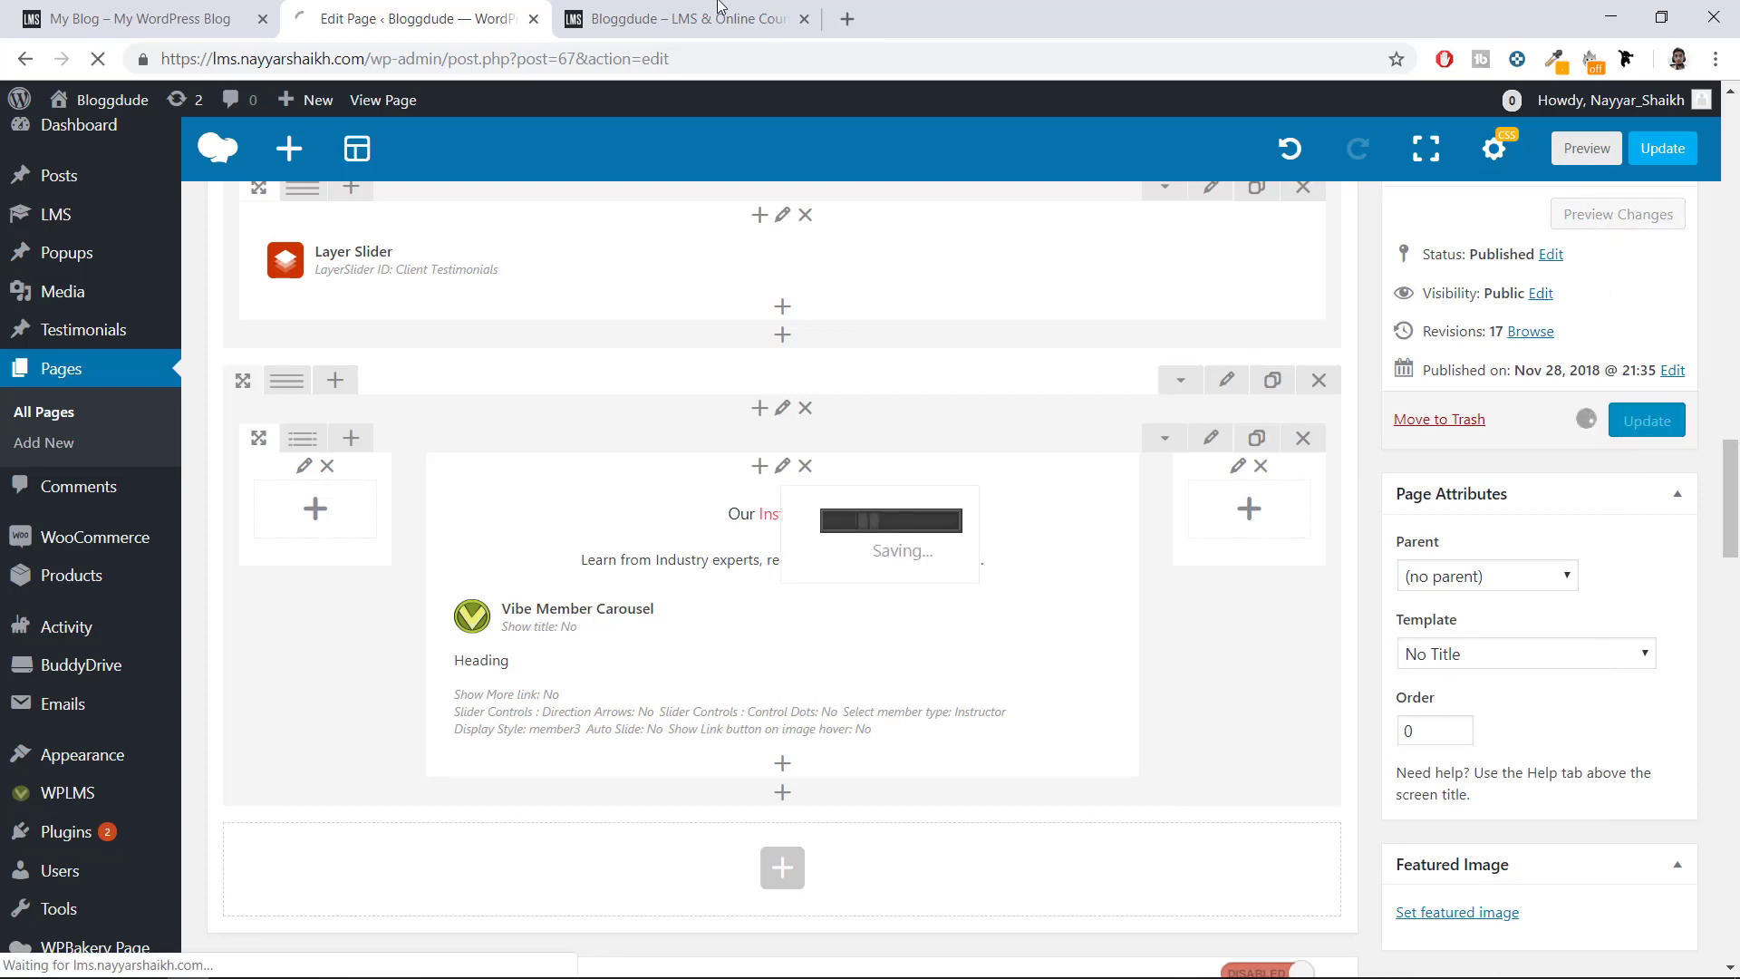
click(721, 7)
- Reload Bloggdude to check Our Instructors, then view the demo's Enroll in Course section
click(107, 65)
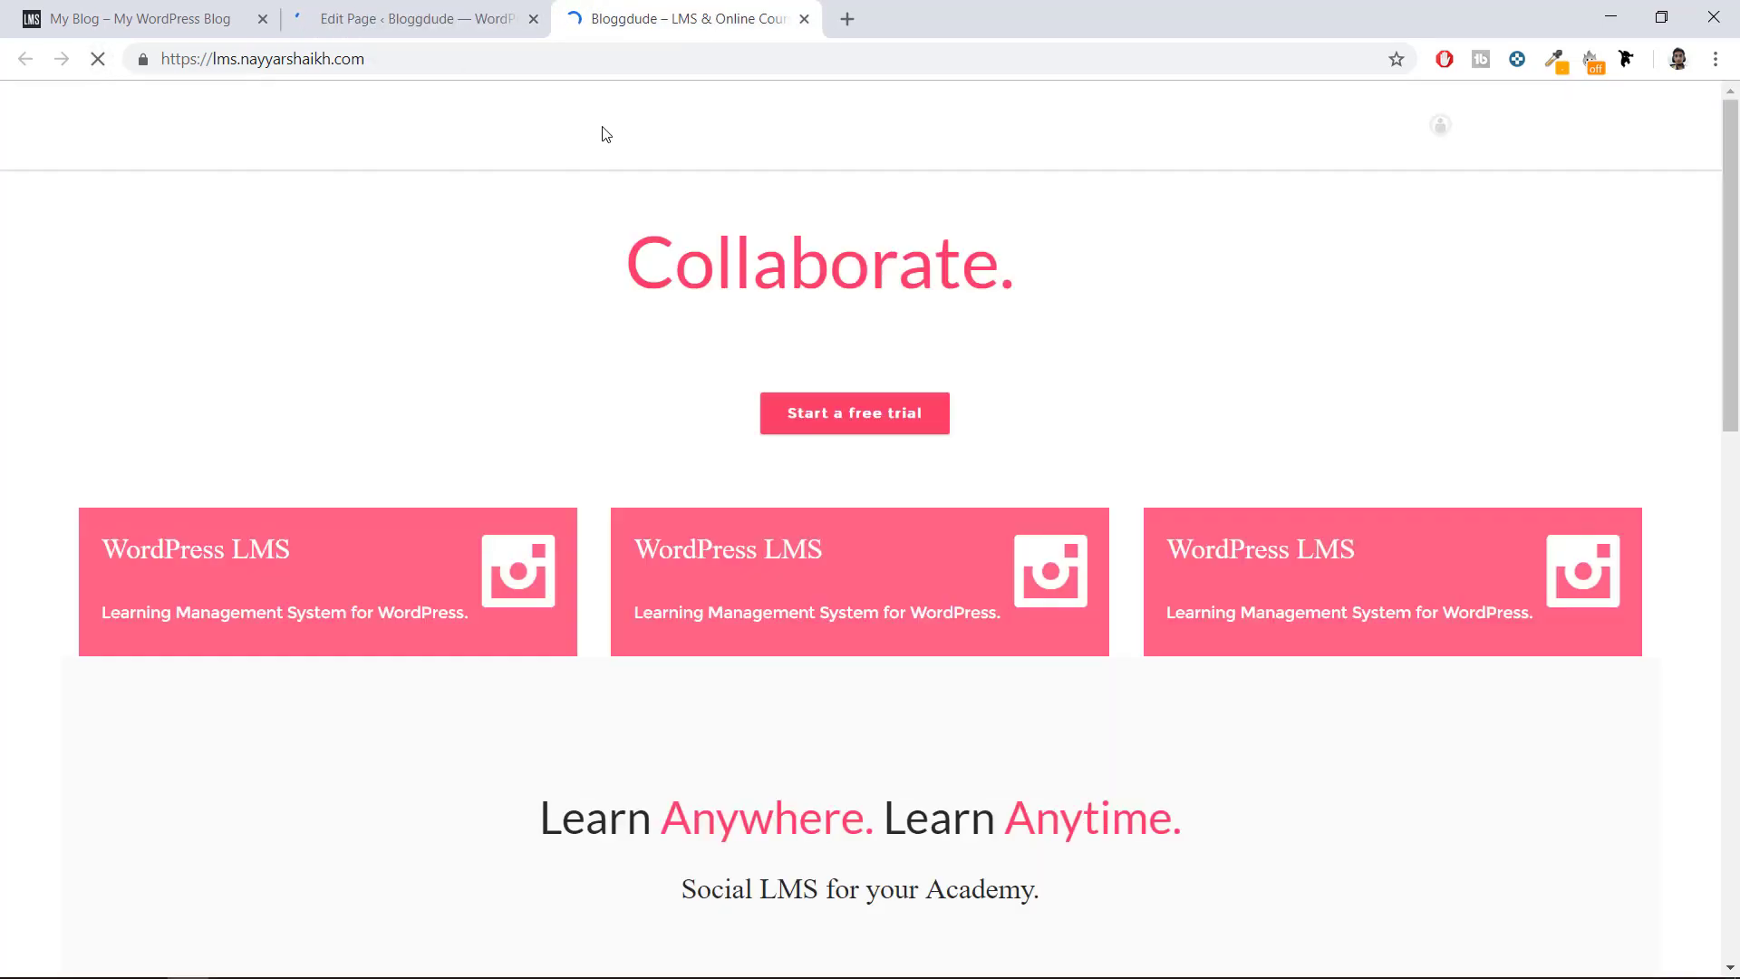
scroll(1093, 363, down, 4)
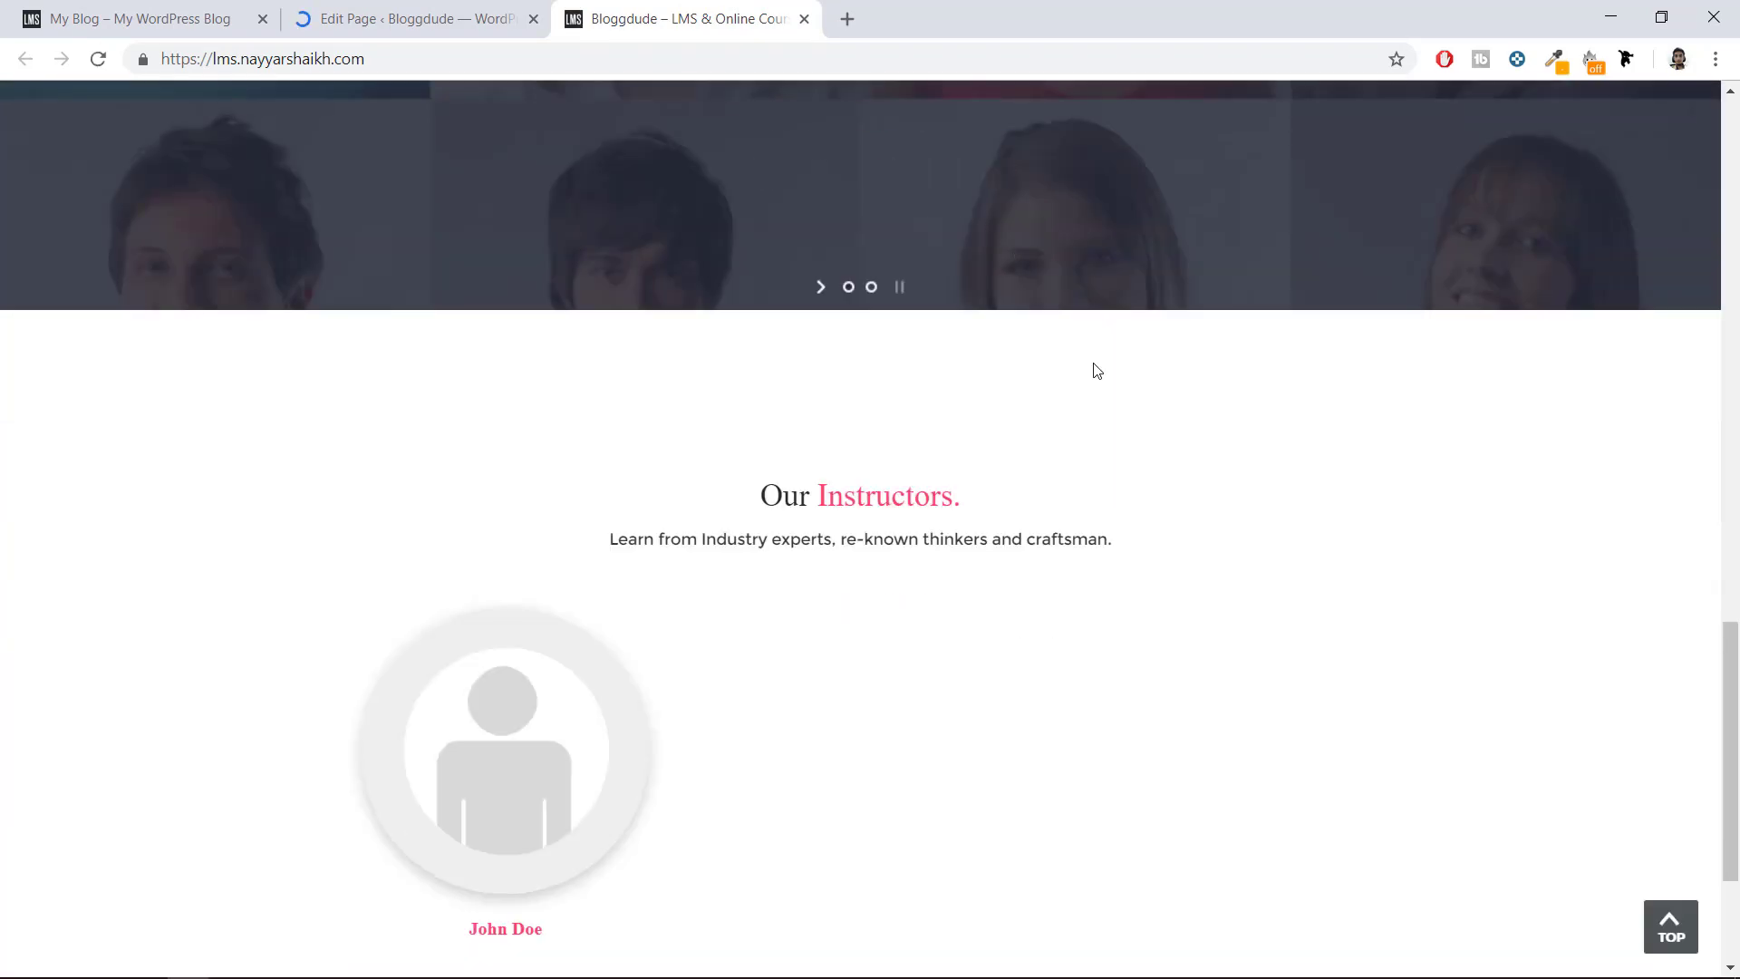
scroll(1096, 369, down, 3)
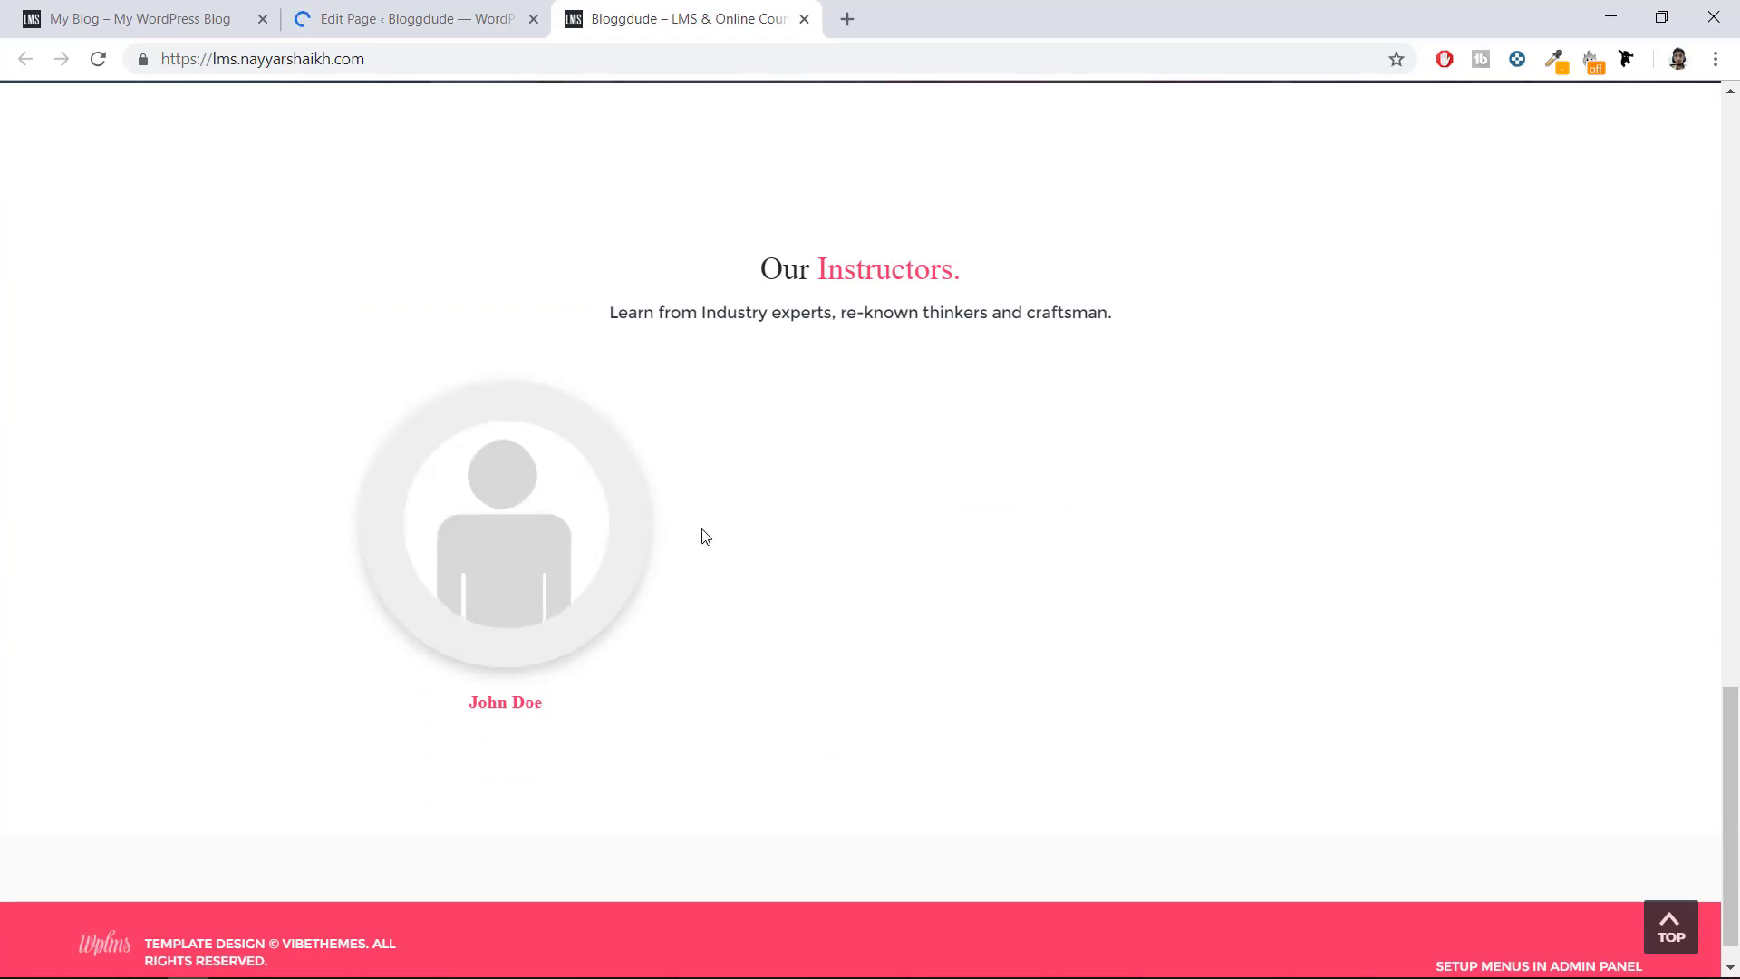
click(182, 16)
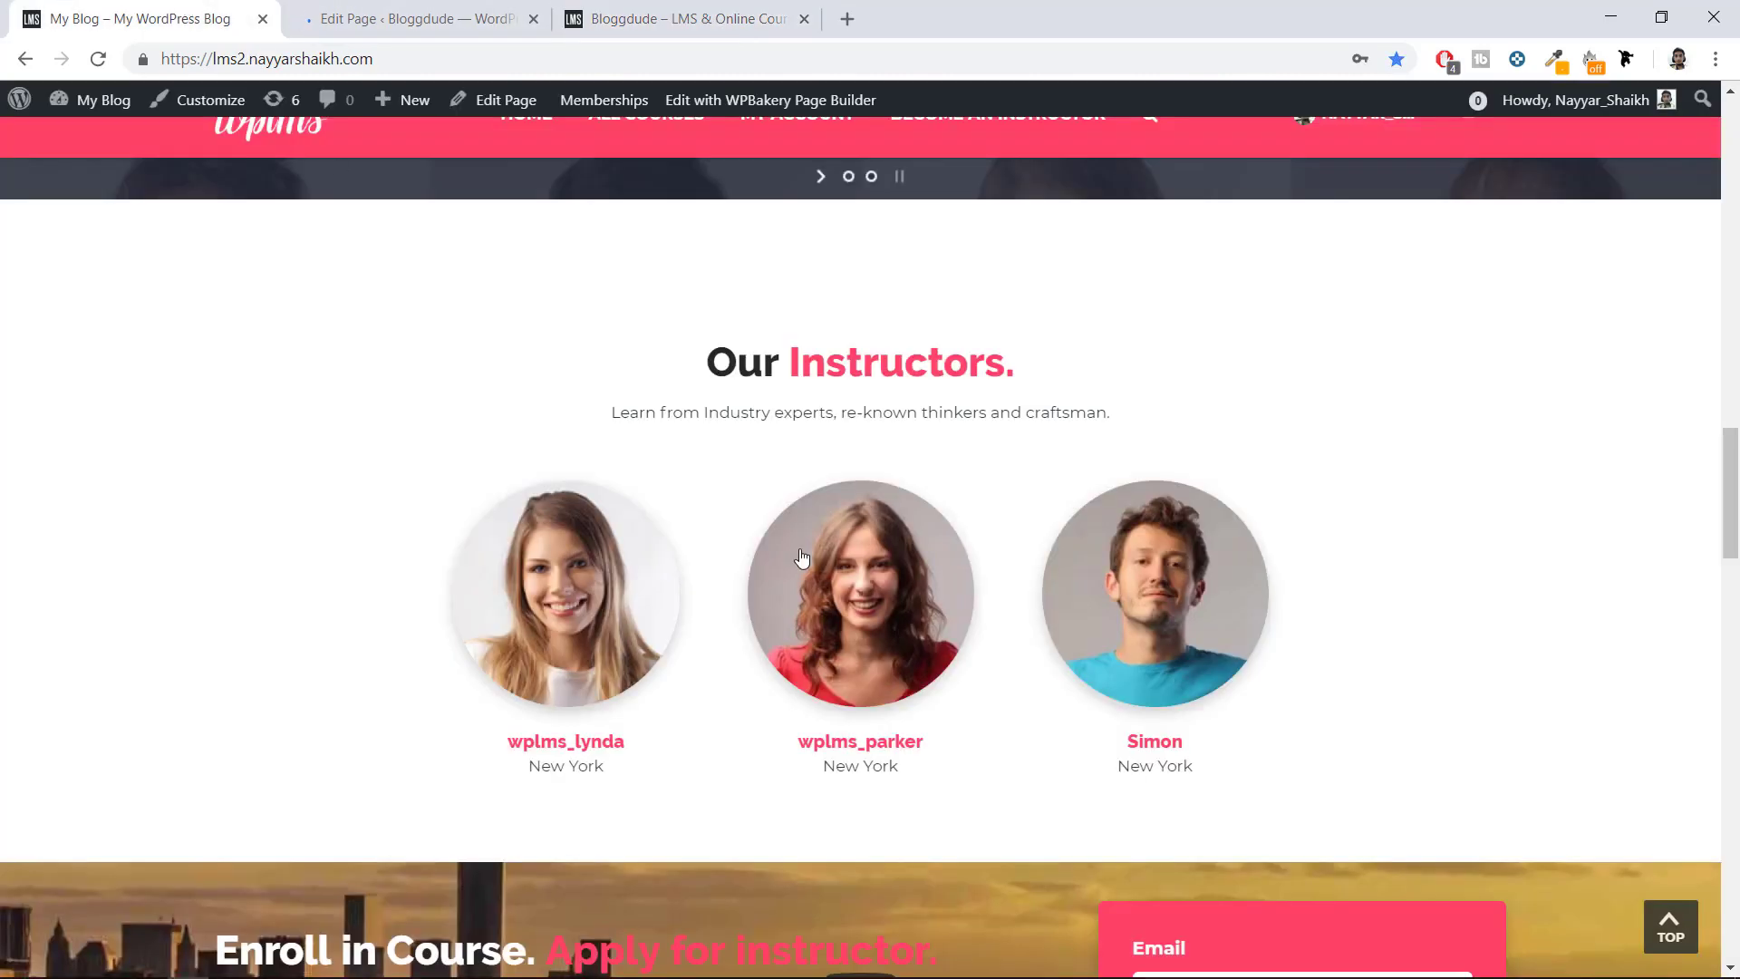
scroll(836, 590, down, 7)
scroll(833, 585, up, 1)
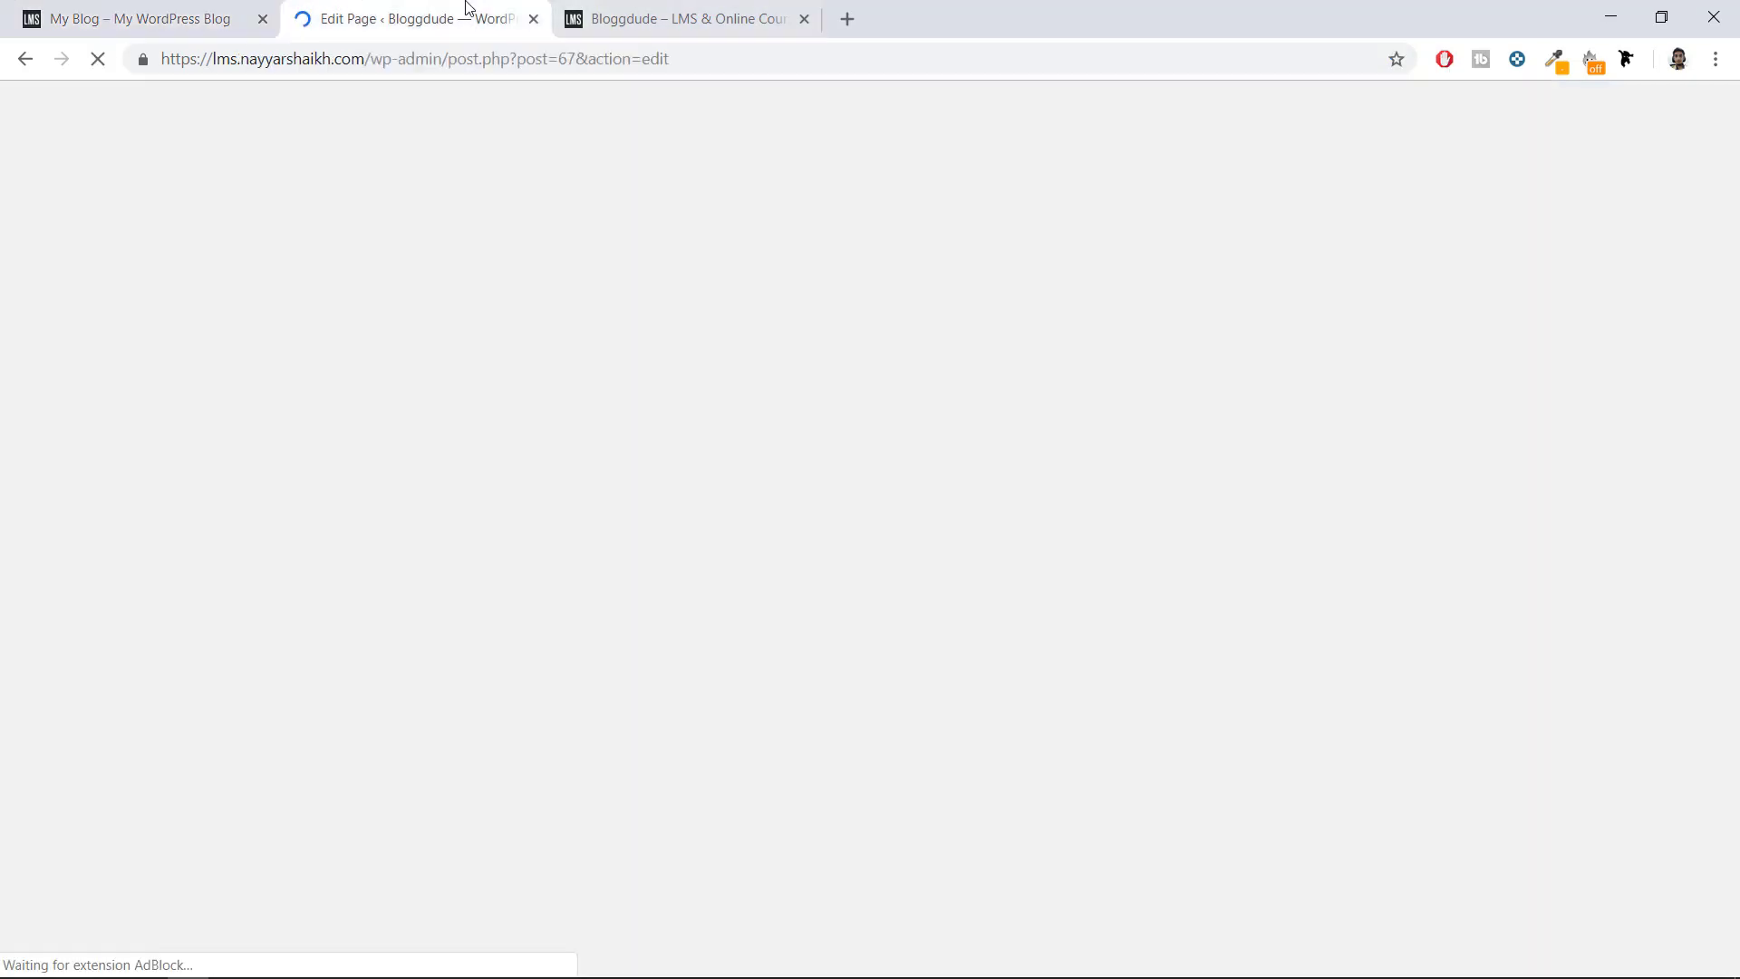
- Add an empty row below the instructors row and highlight the demo's Enroll in Course text
click(466, 12)
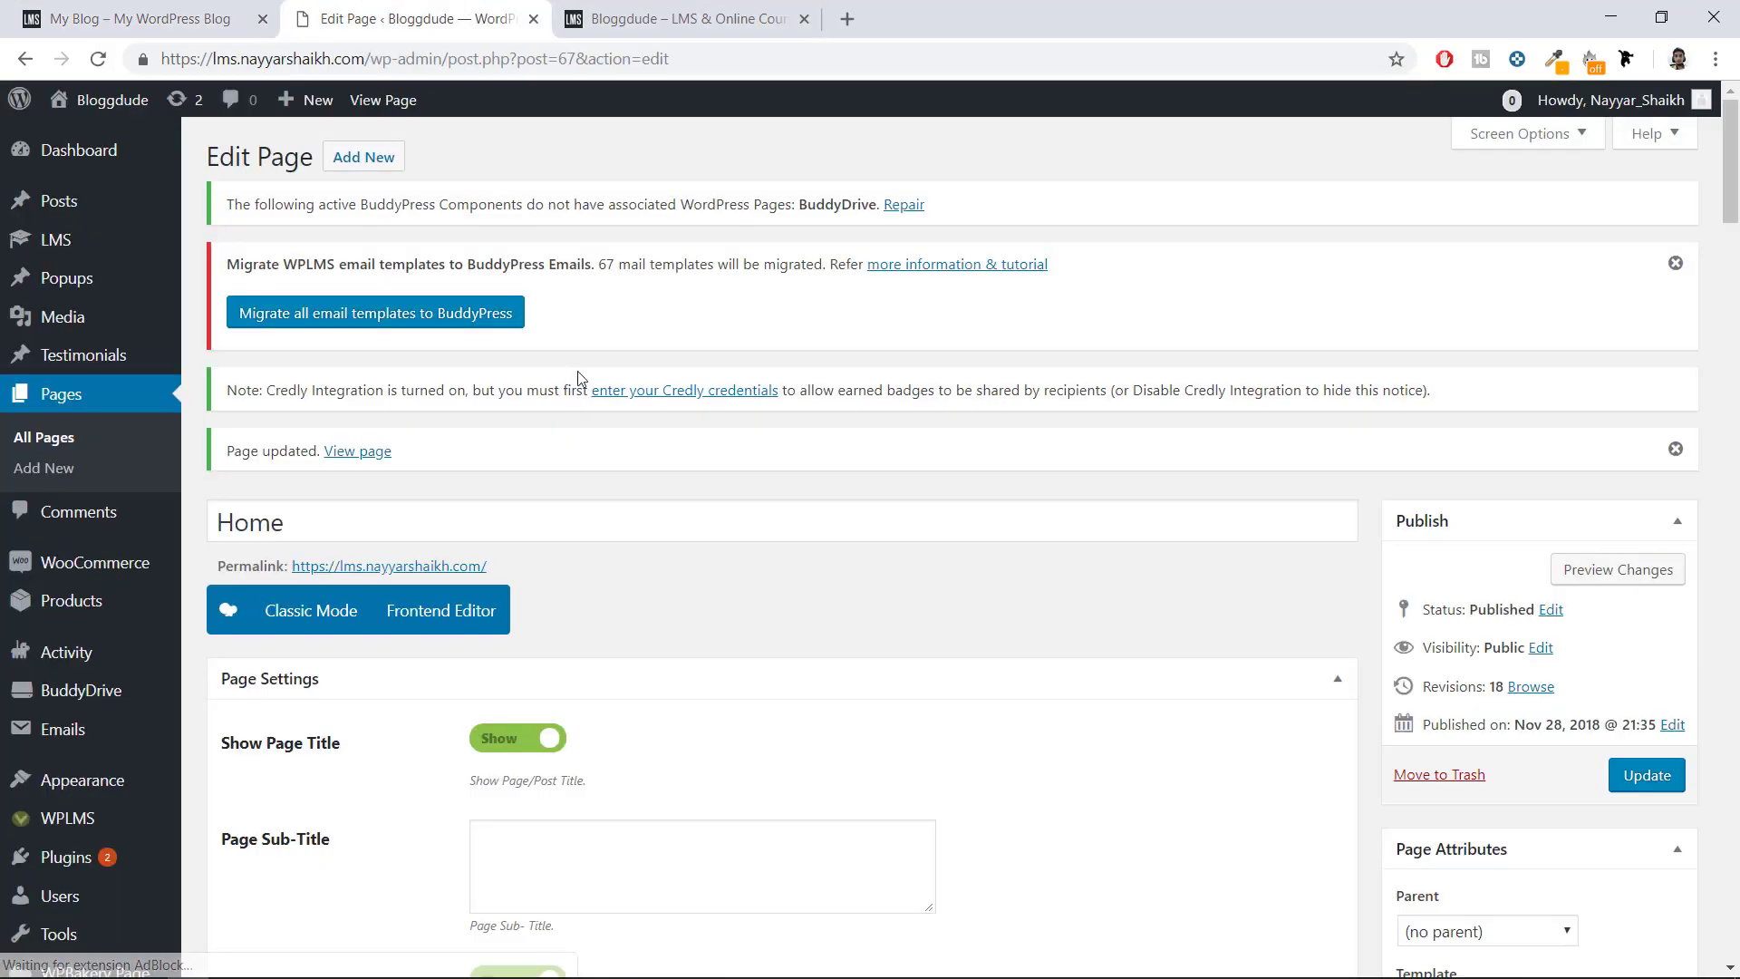
scroll(933, 512, down, 12)
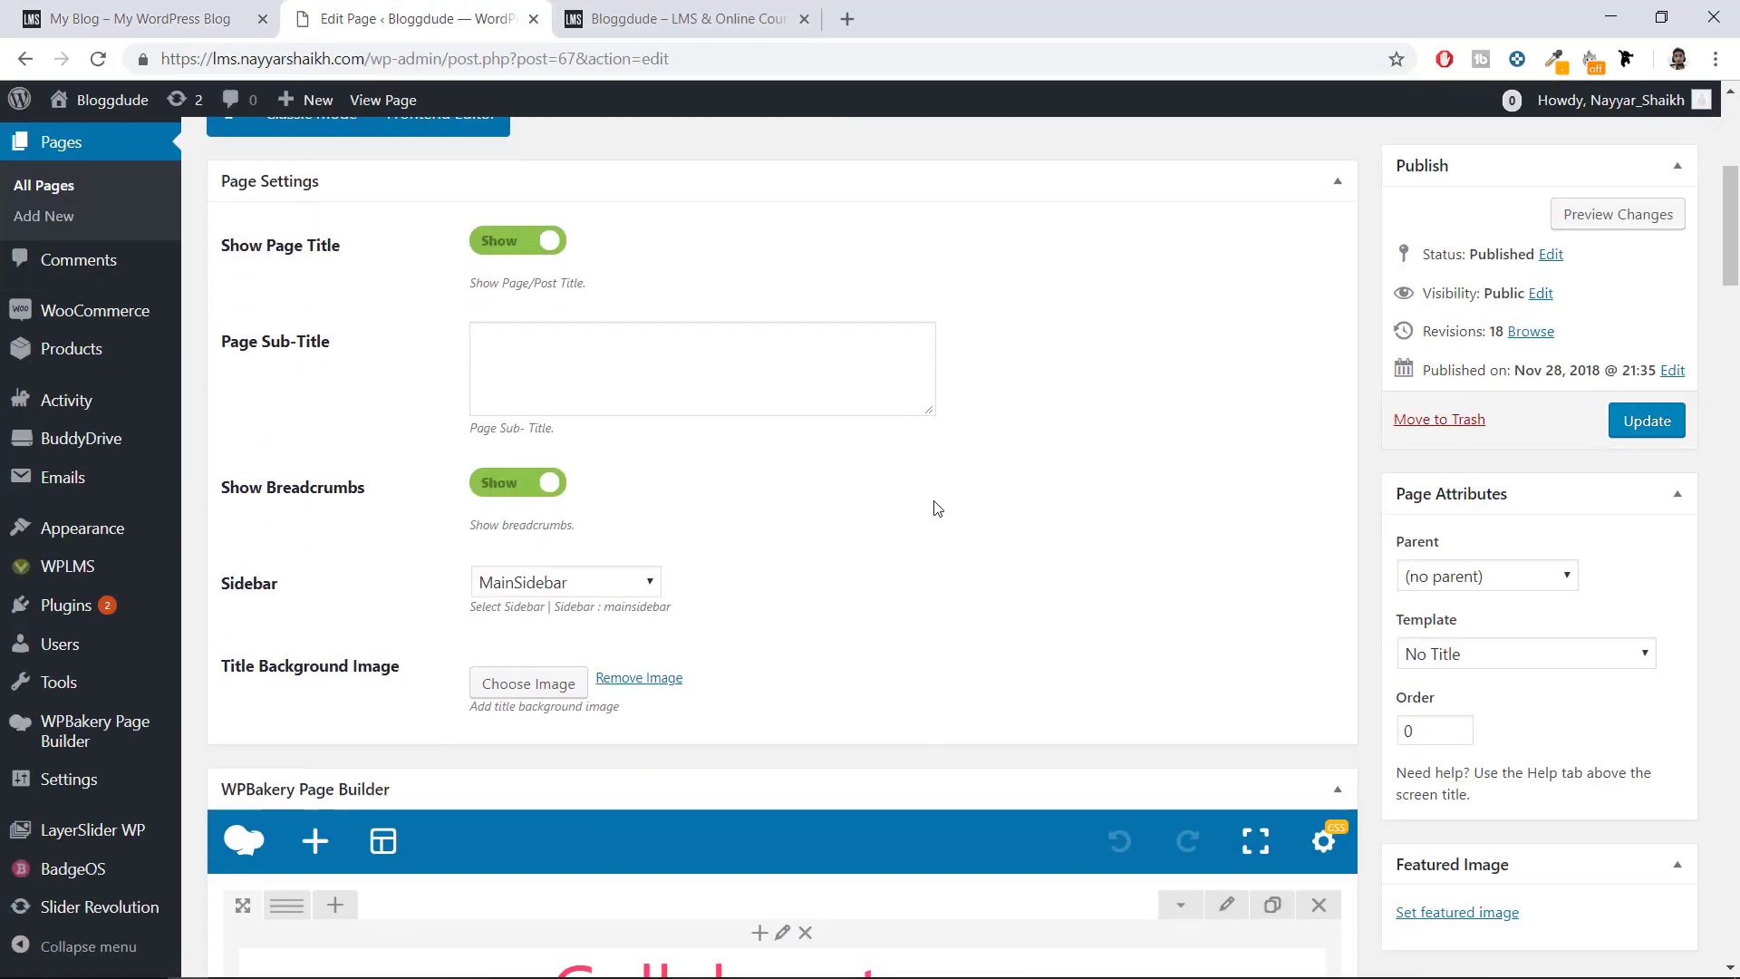
scroll(936, 500, down, 15)
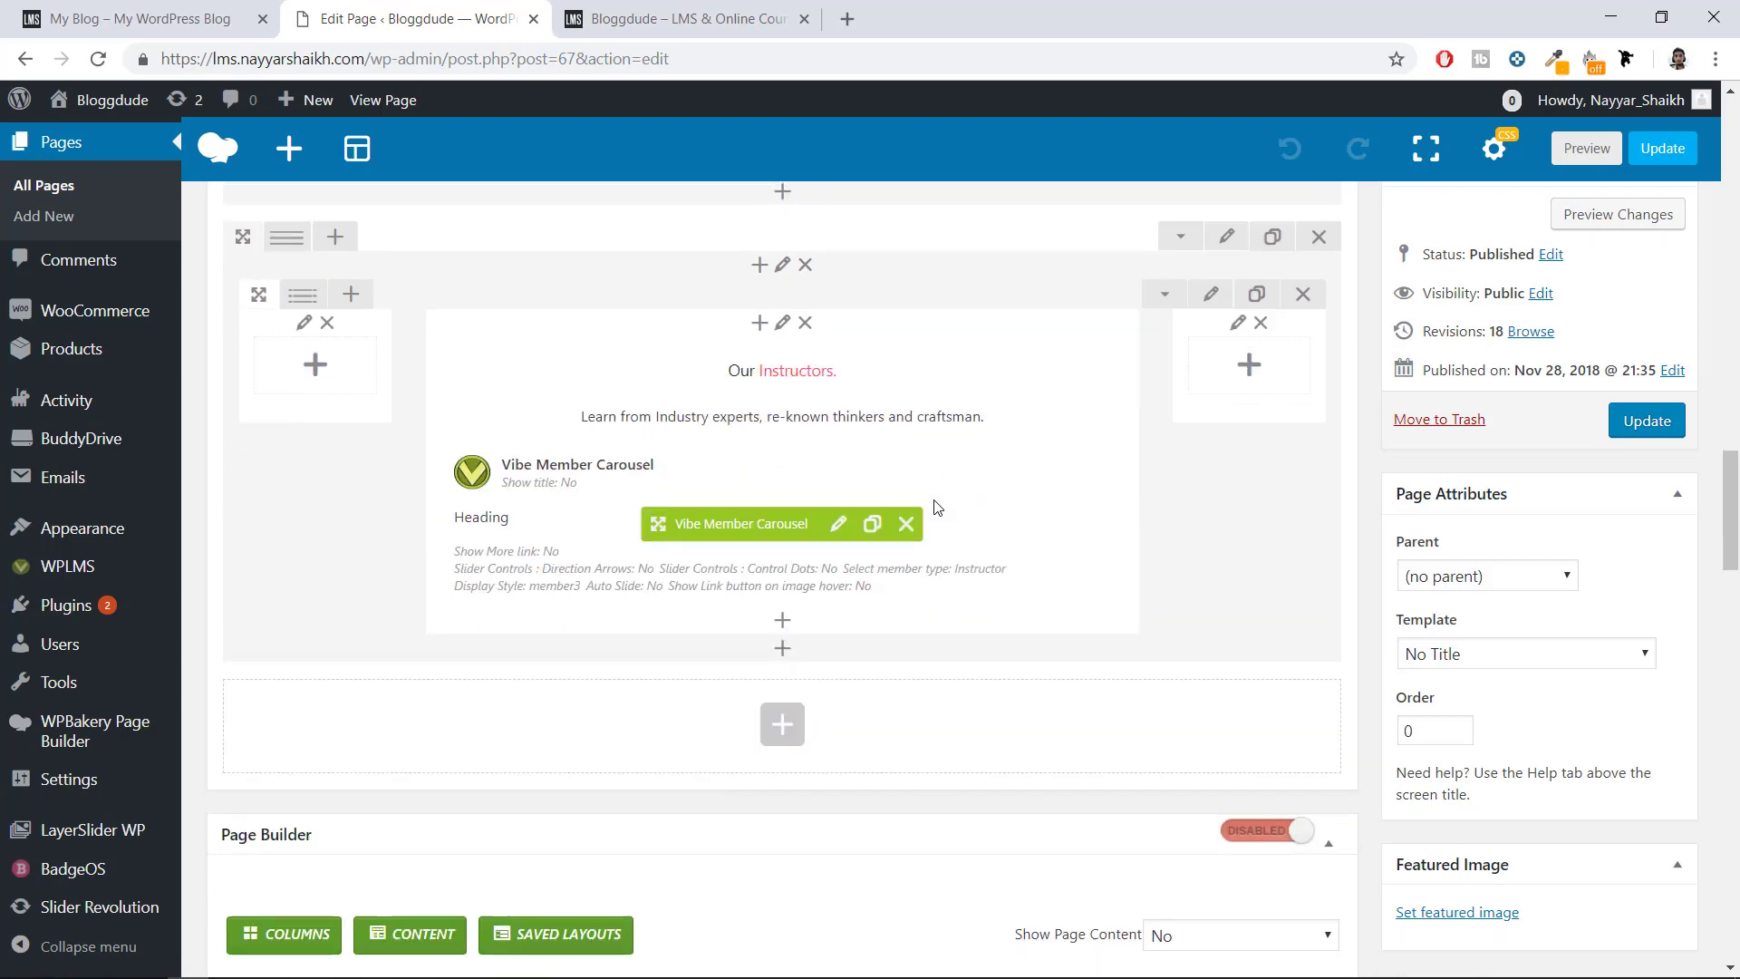
click(787, 415)
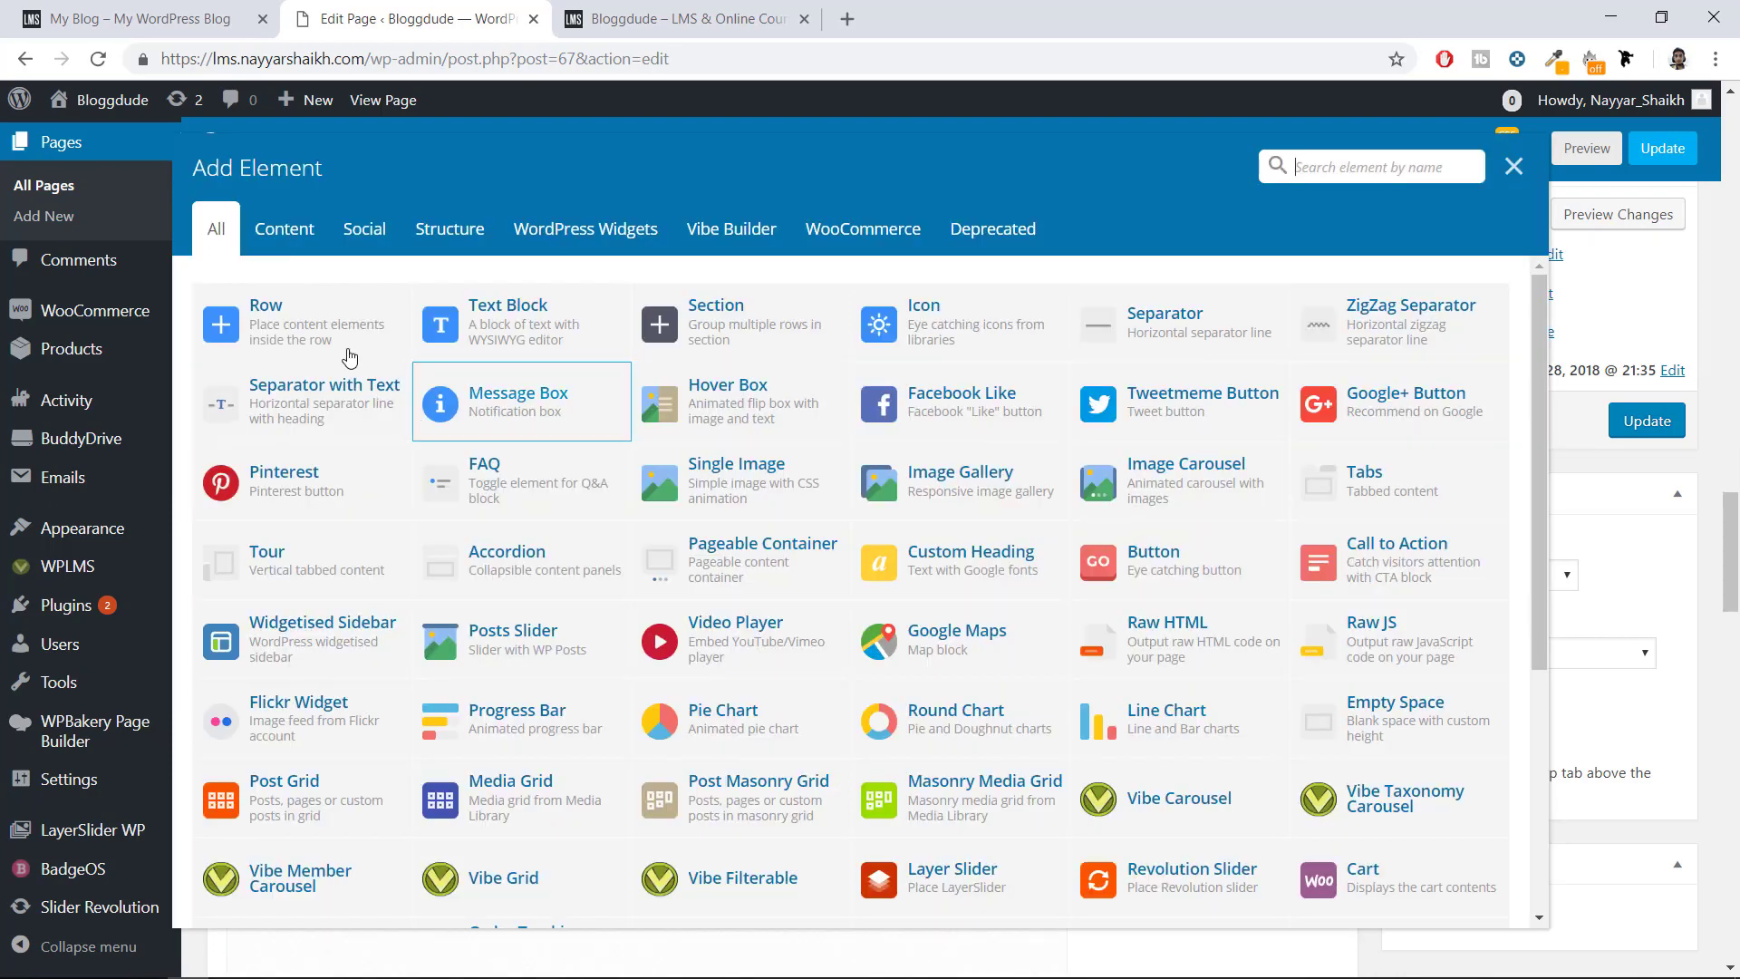
click(299, 341)
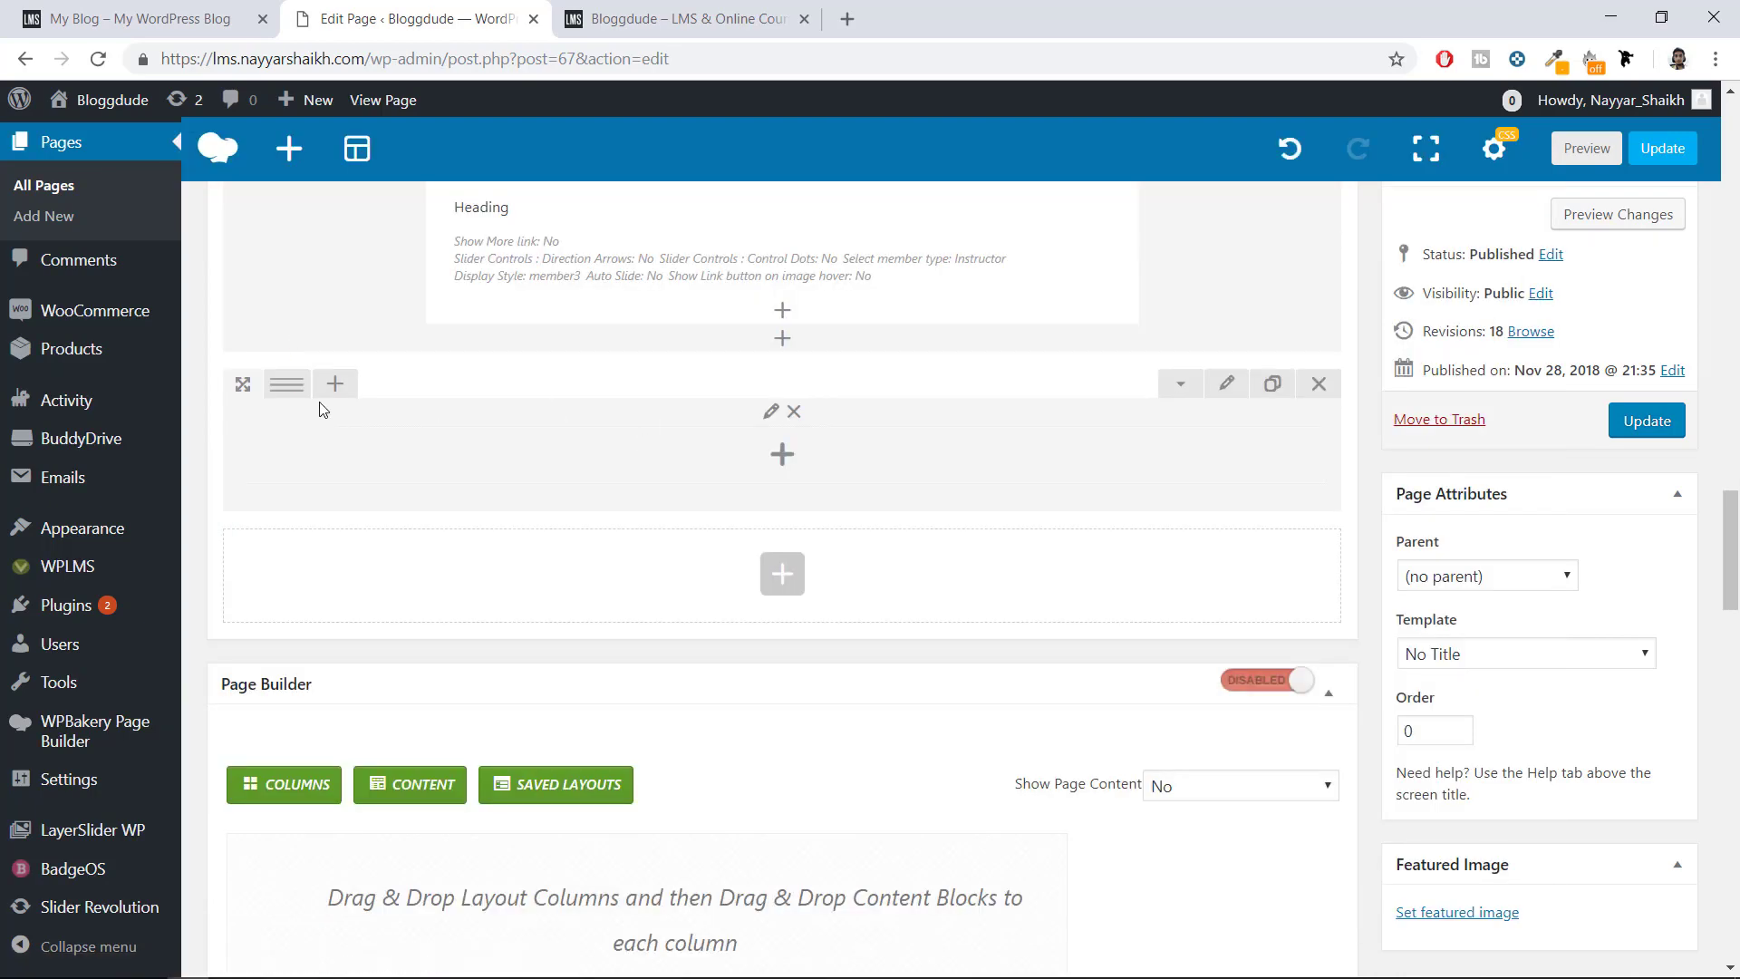
key(ctrl+shift+Tab)
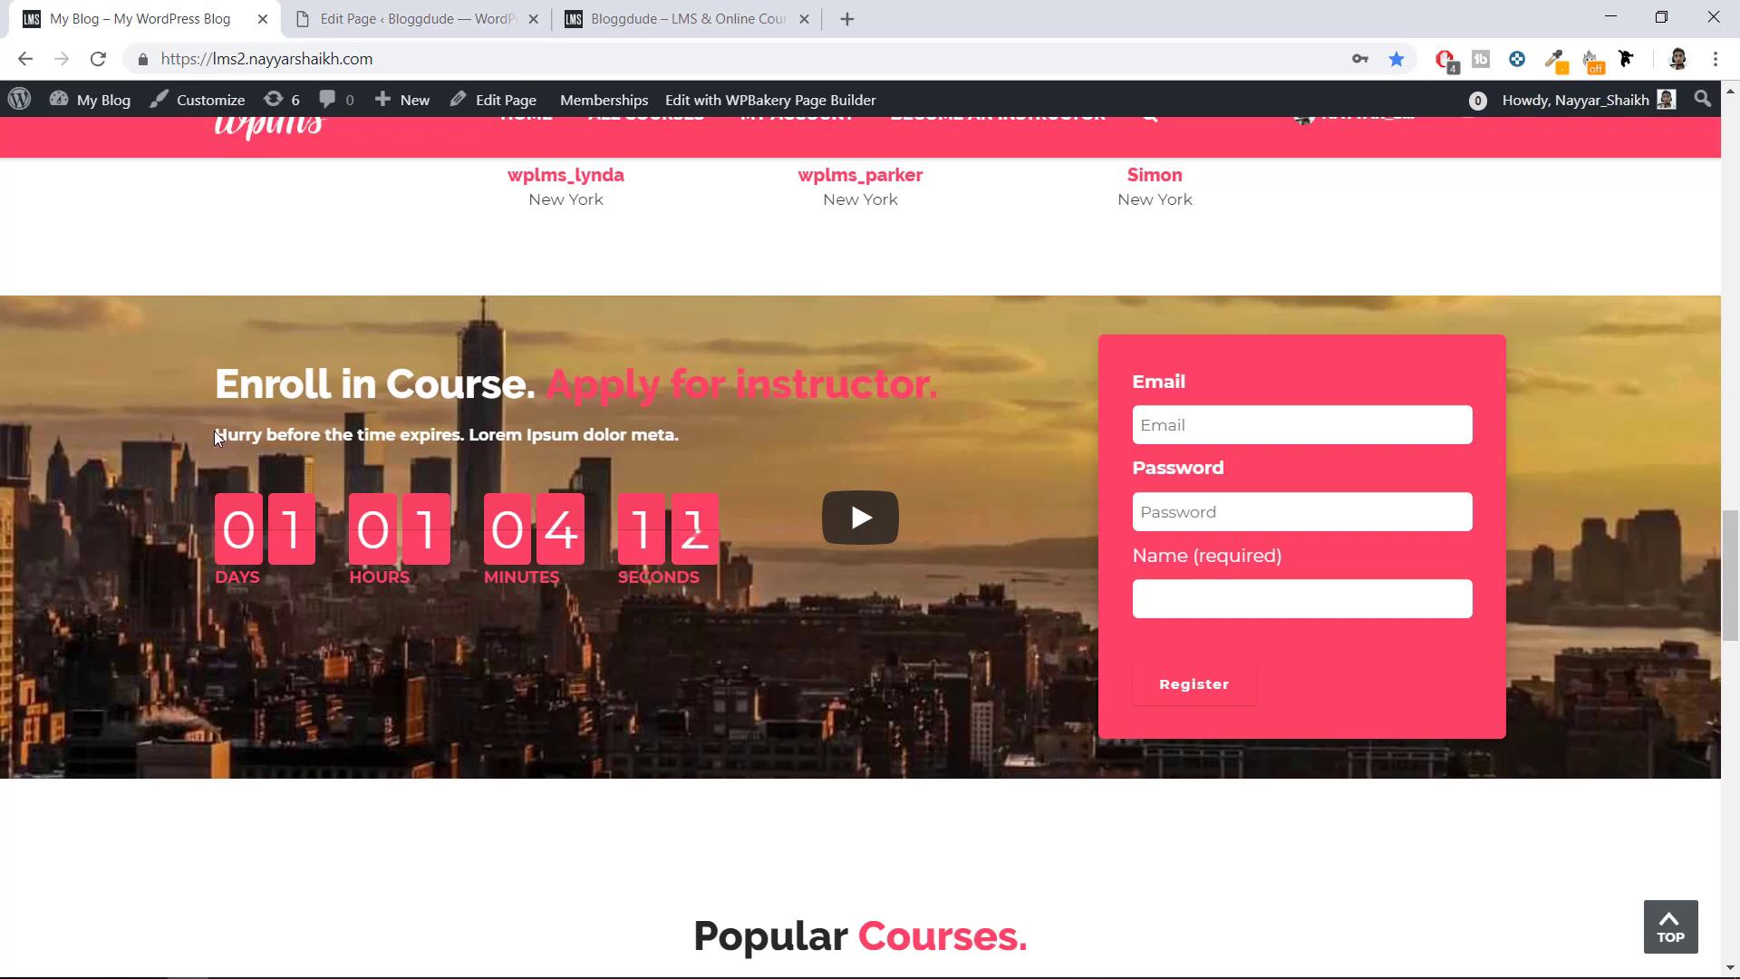
drag(210, 361, 971, 513)
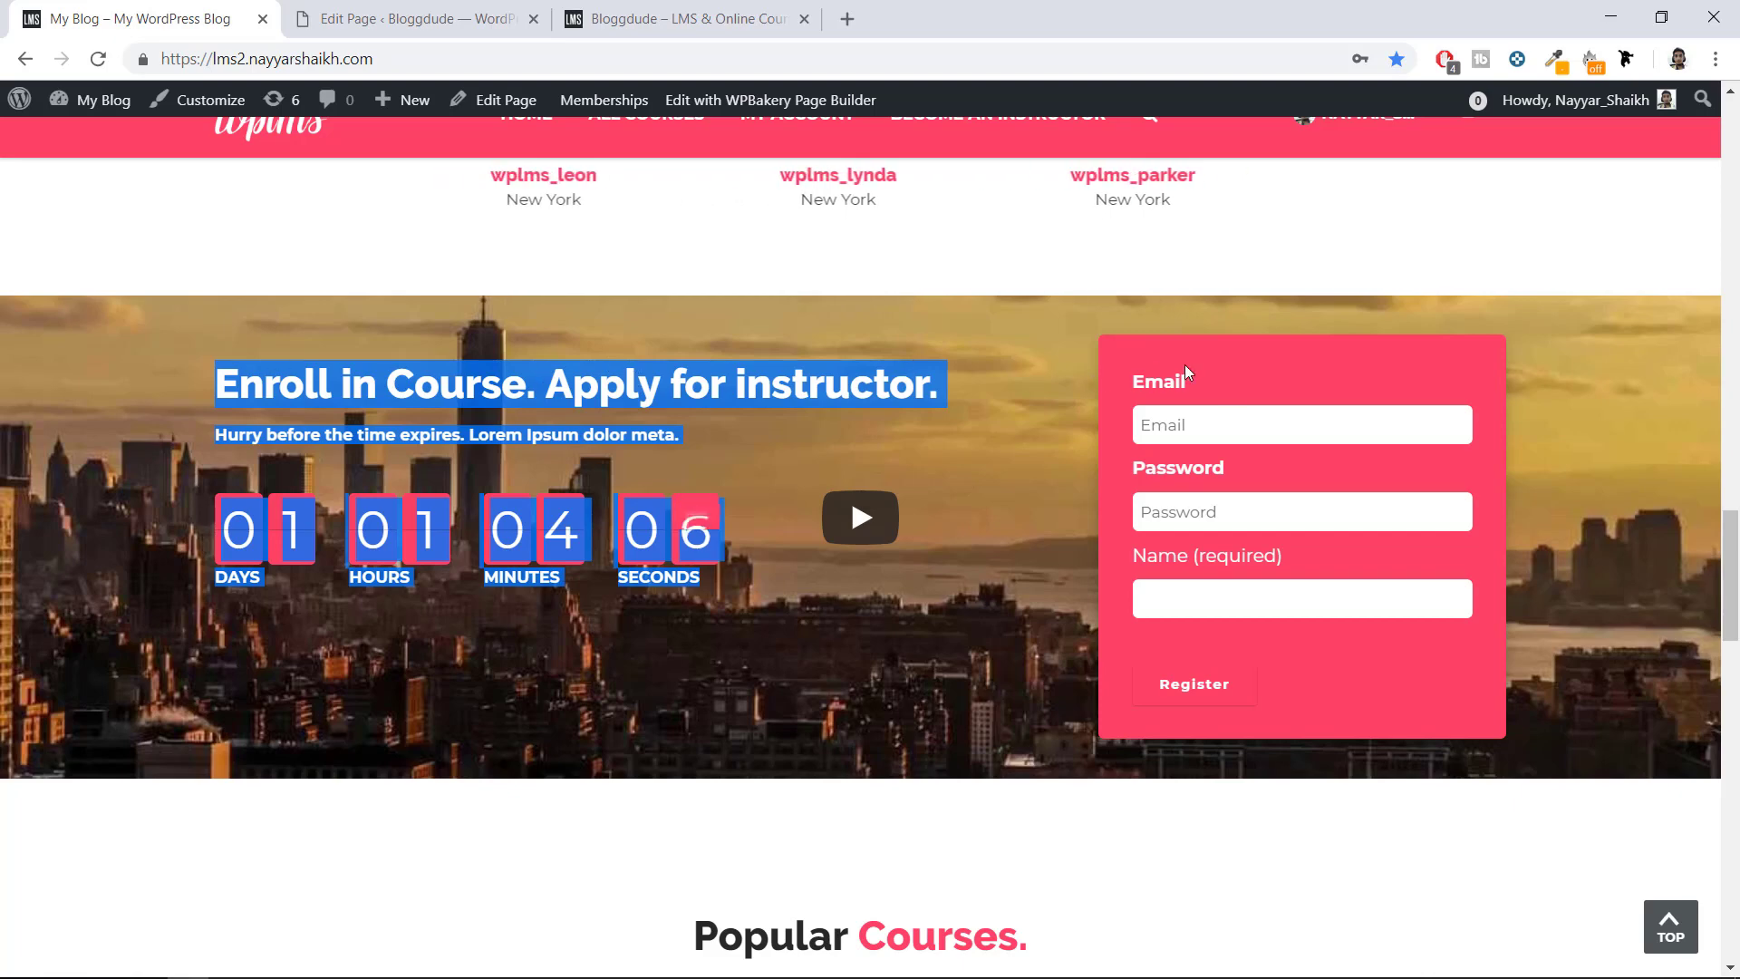
- Split the new row 2/3 + 1/3 and select the demo's Enroll in Course heading and subtitle
click(403, 13)
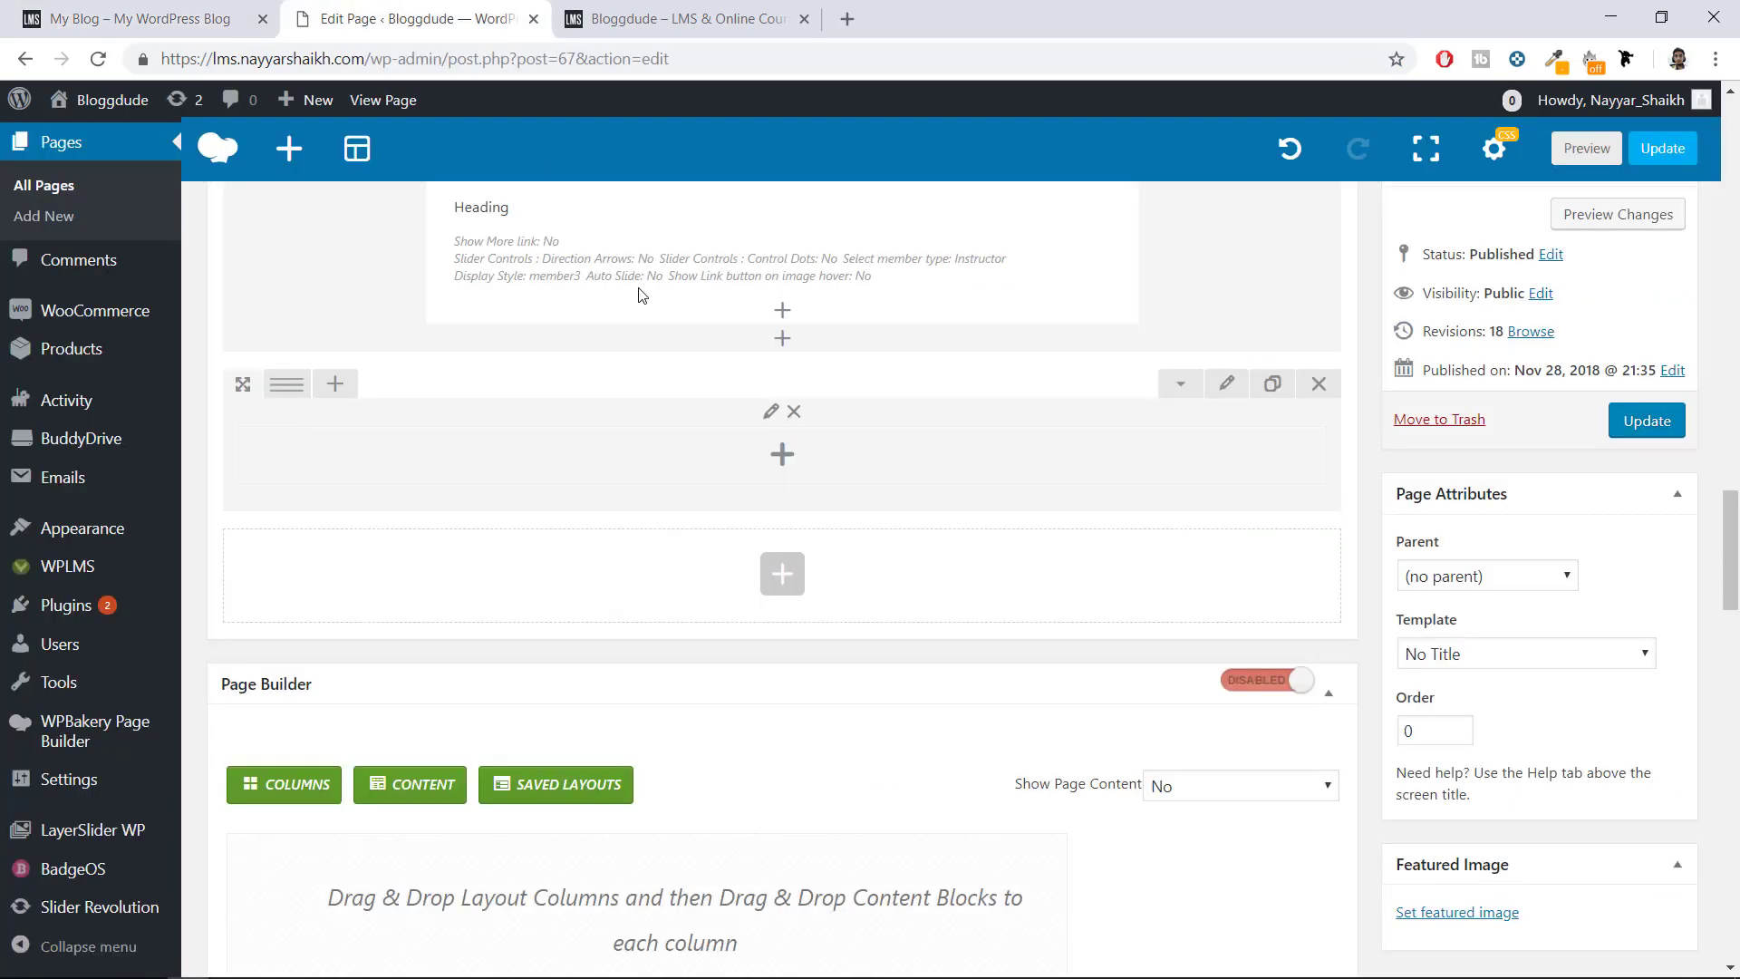
mouse_move(288, 388)
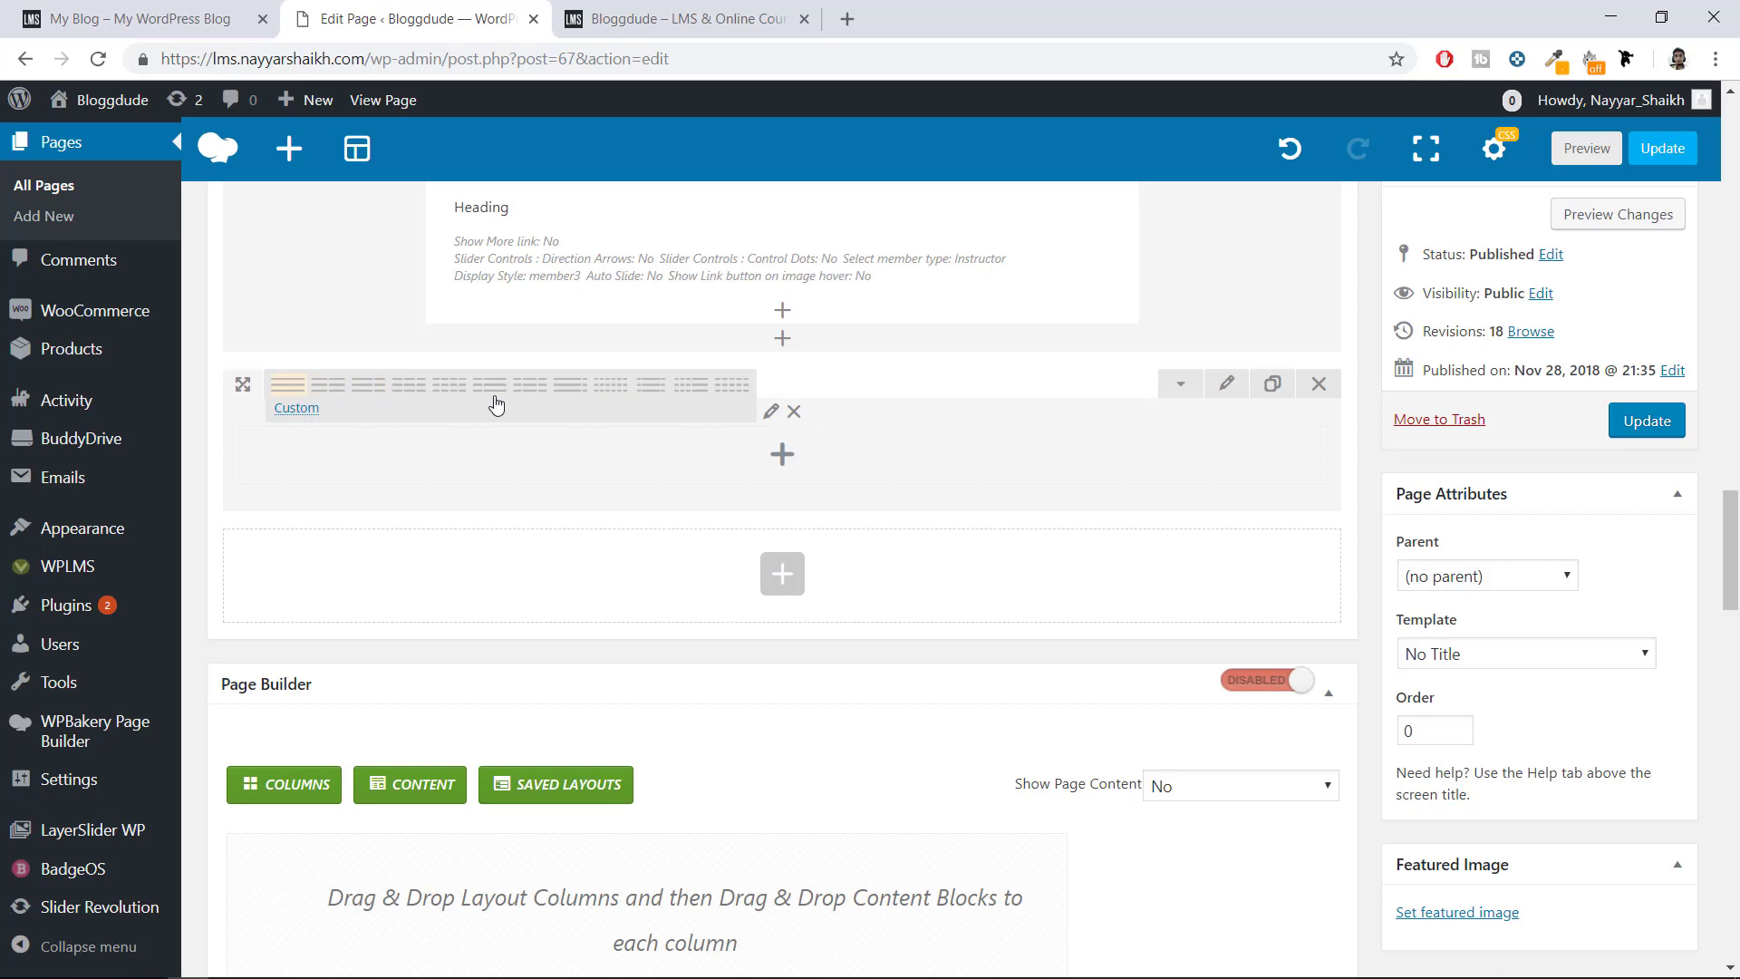
click(375, 400)
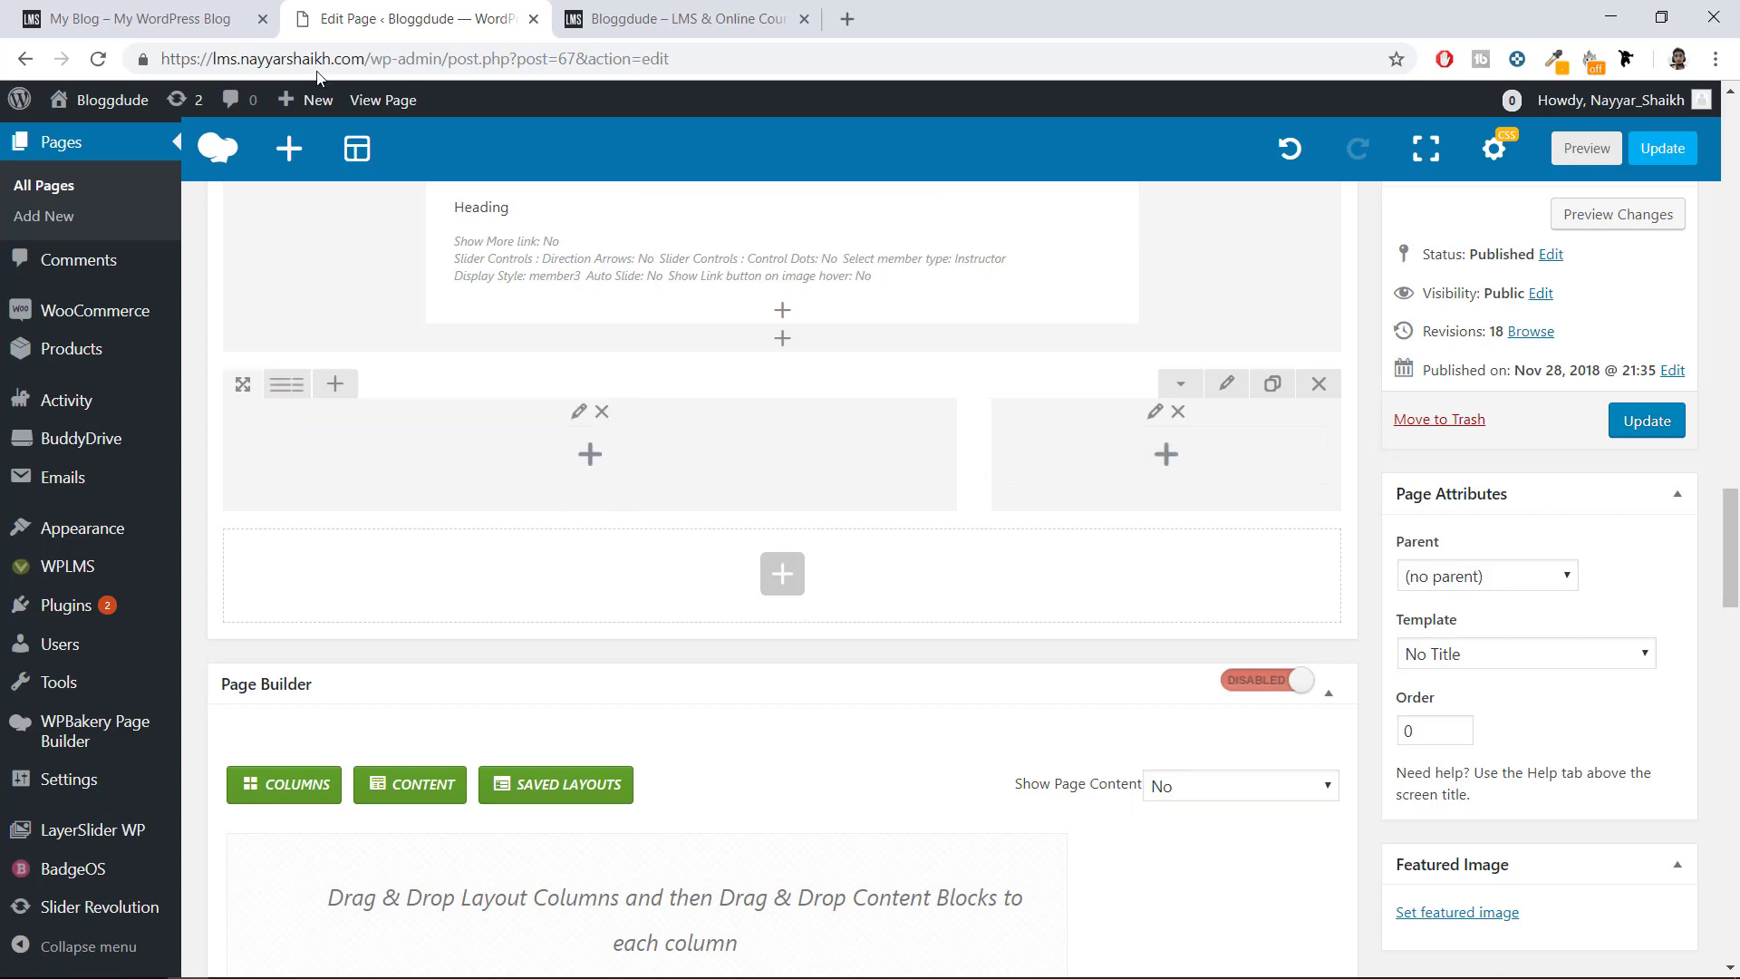
click(199, 13)
click(505, 359)
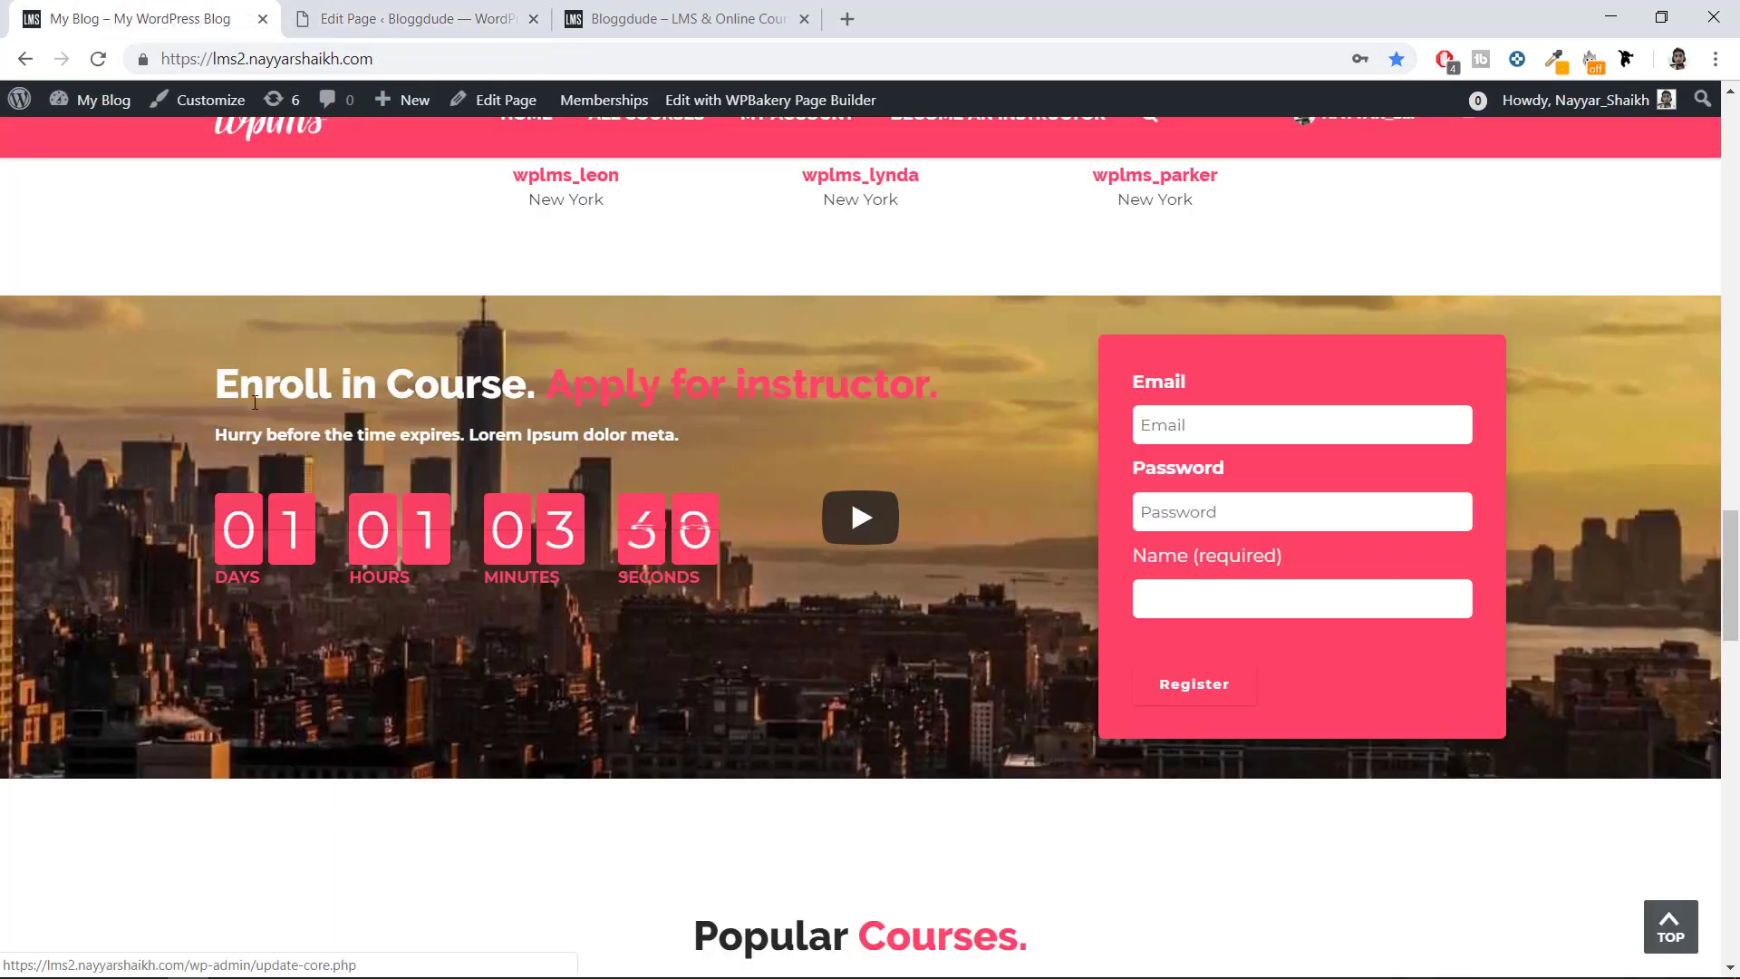
drag(221, 377, 684, 451)
key(ctrl+c)
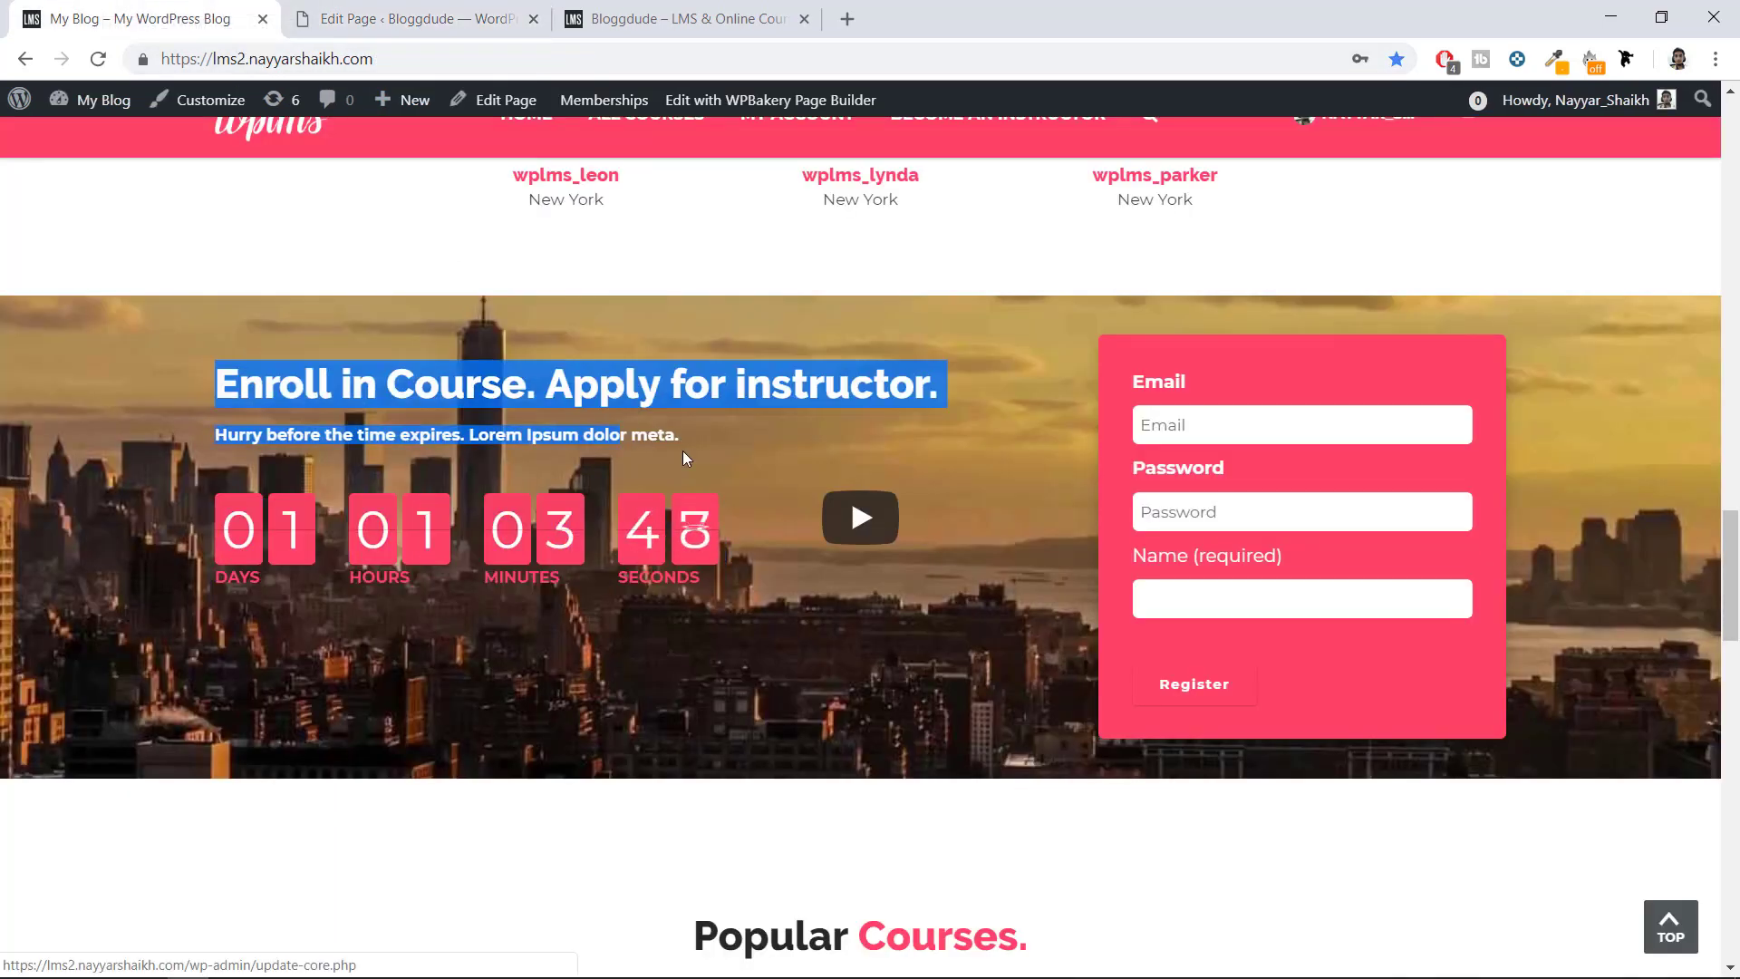
click(413, 18)
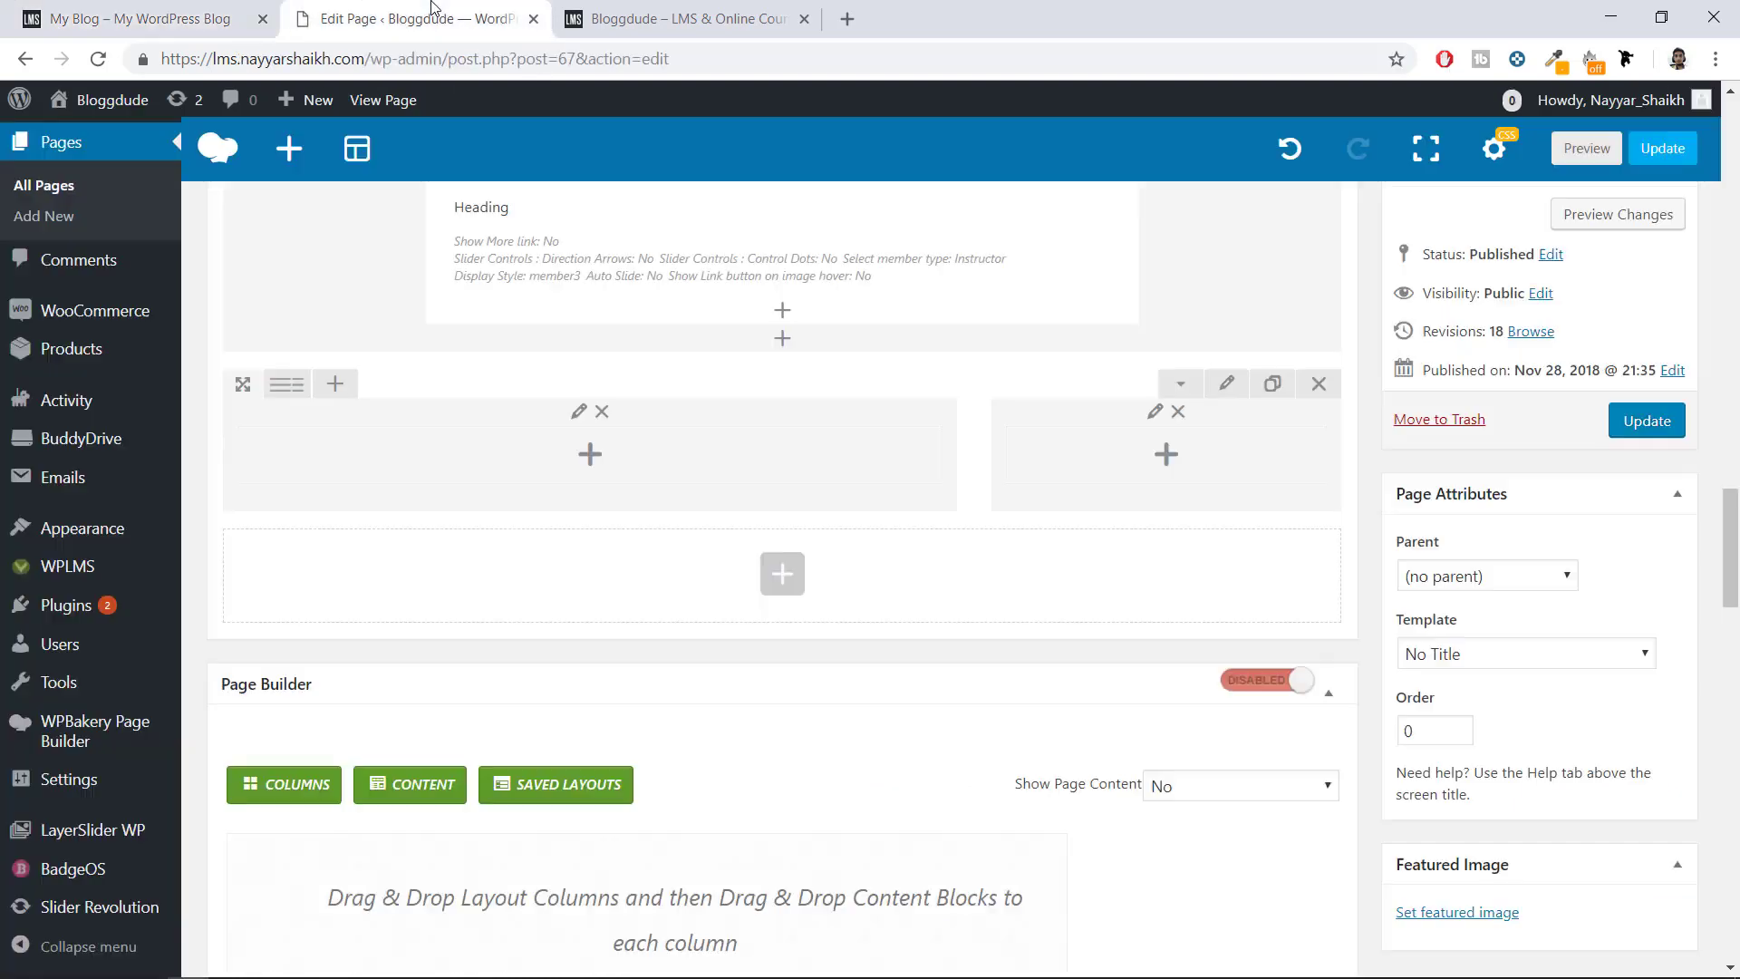
click(593, 458)
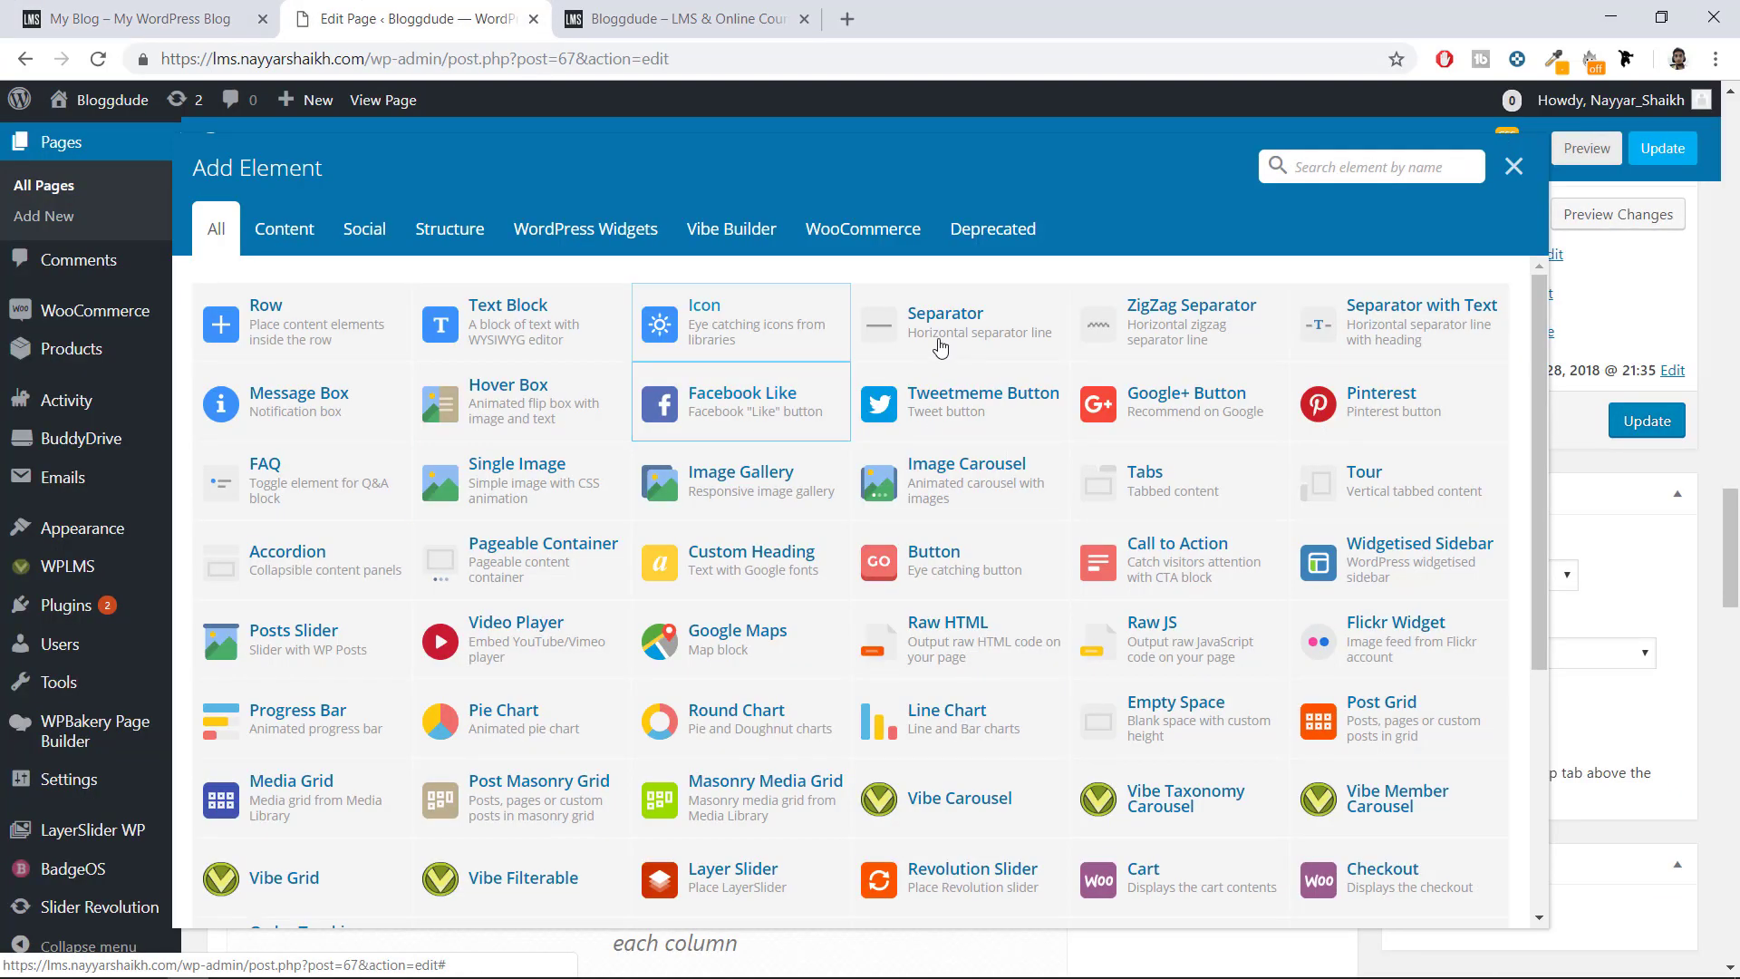
- Add a Text Block with the pasted Enroll in Course heading as Heading 1 and its subtitle
click(512, 308)
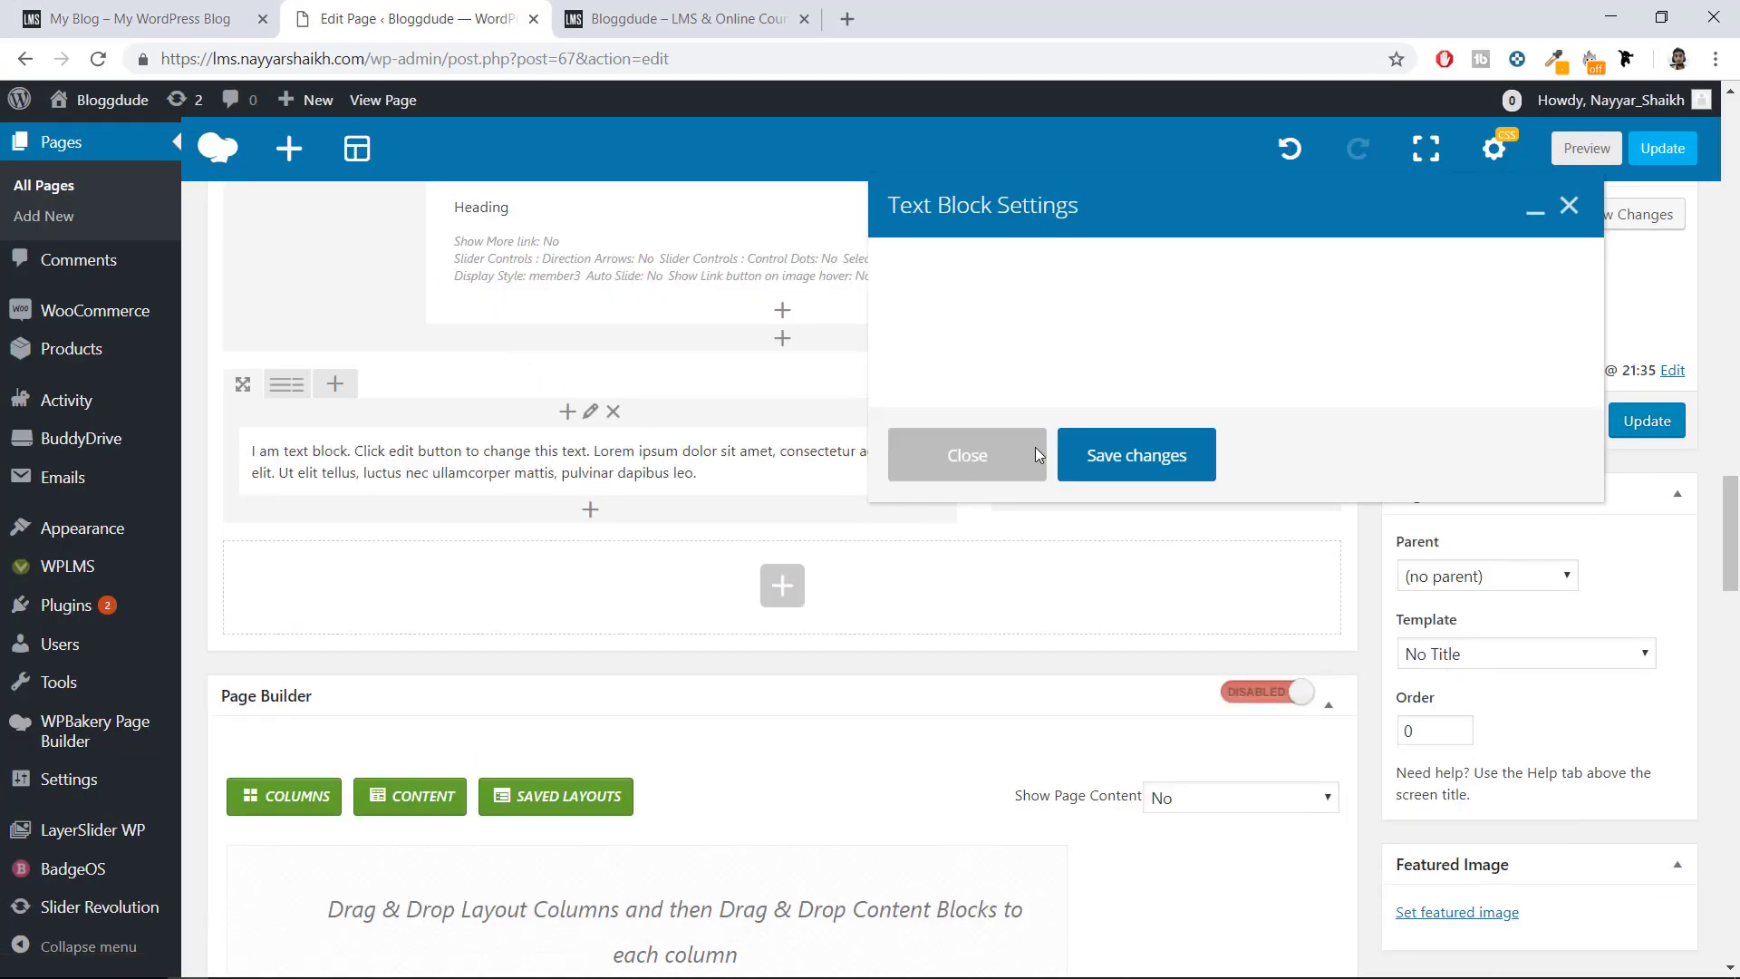
key(ctrl+a)
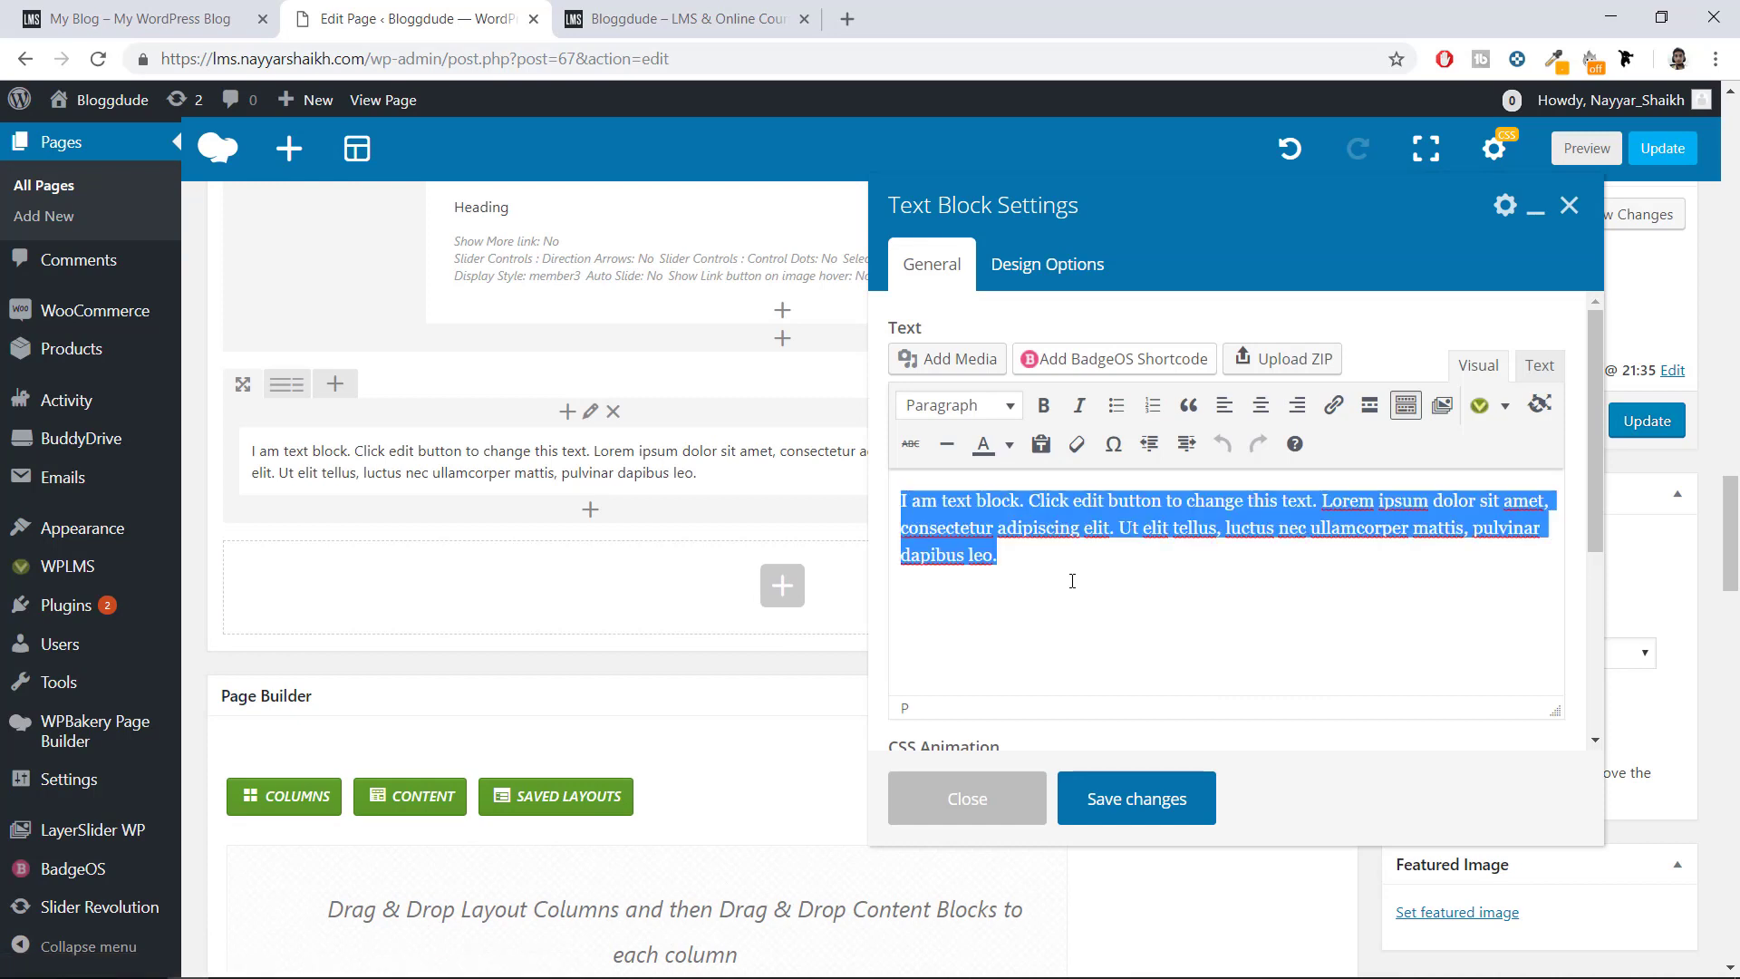
key(BackSpace)
key(ctrl+v)
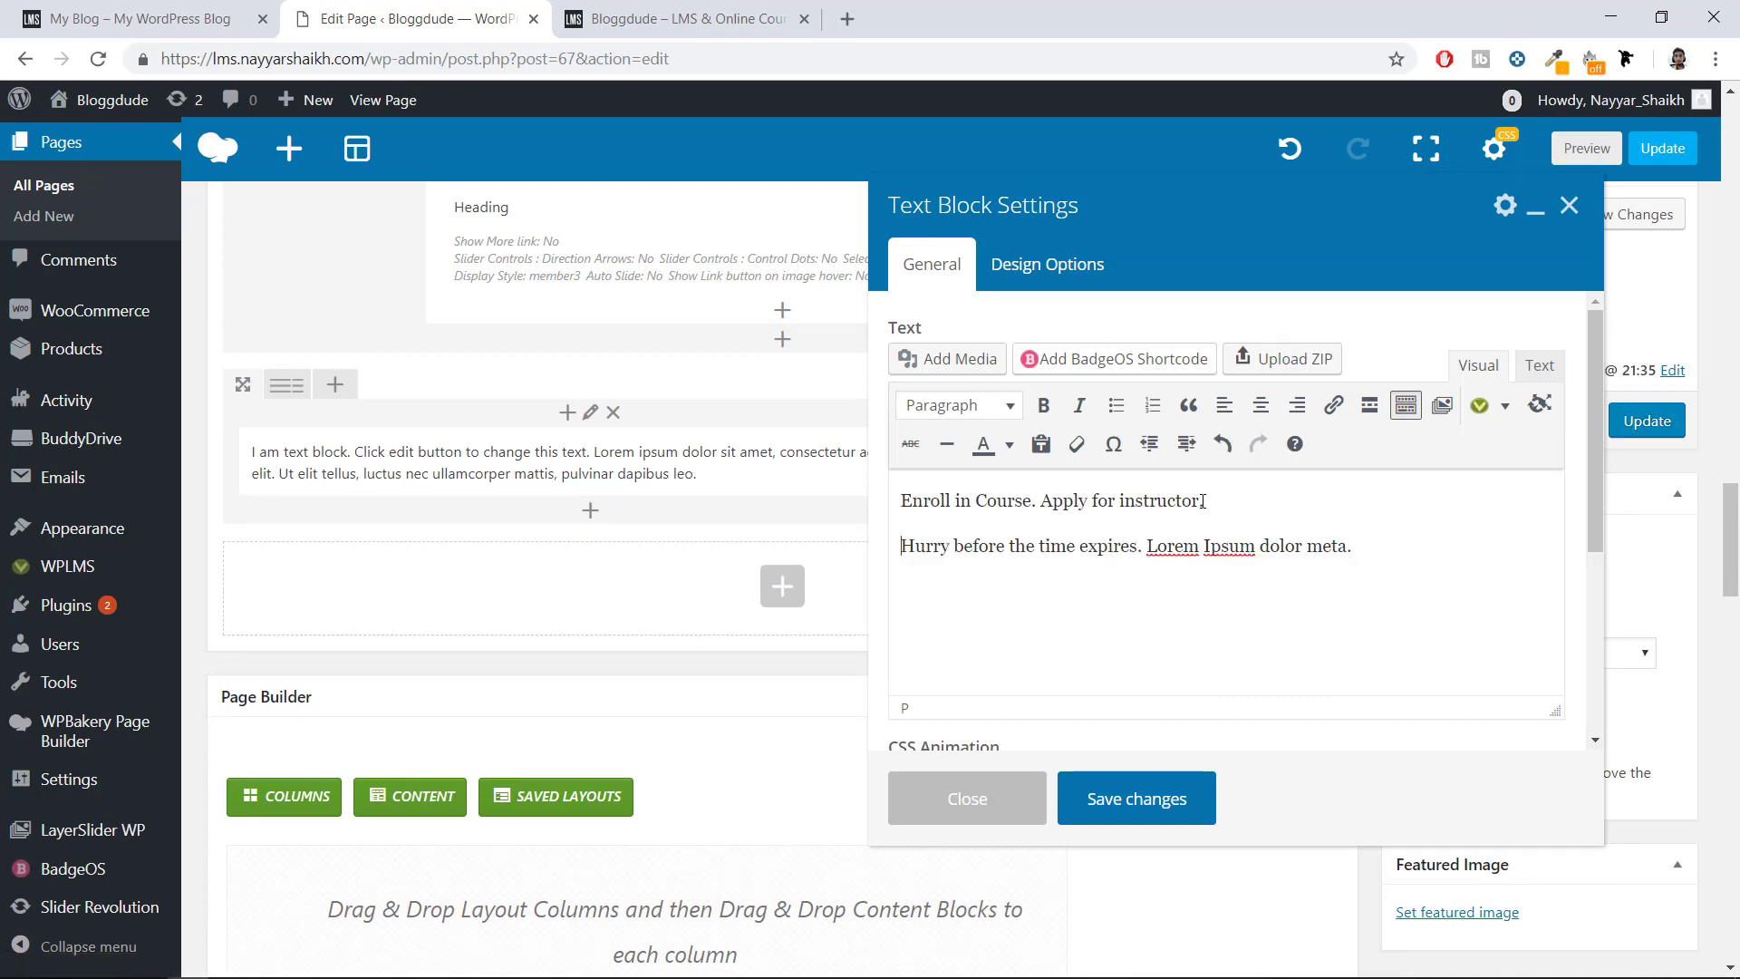
drag(1203, 501, 901, 501)
click(959, 405)
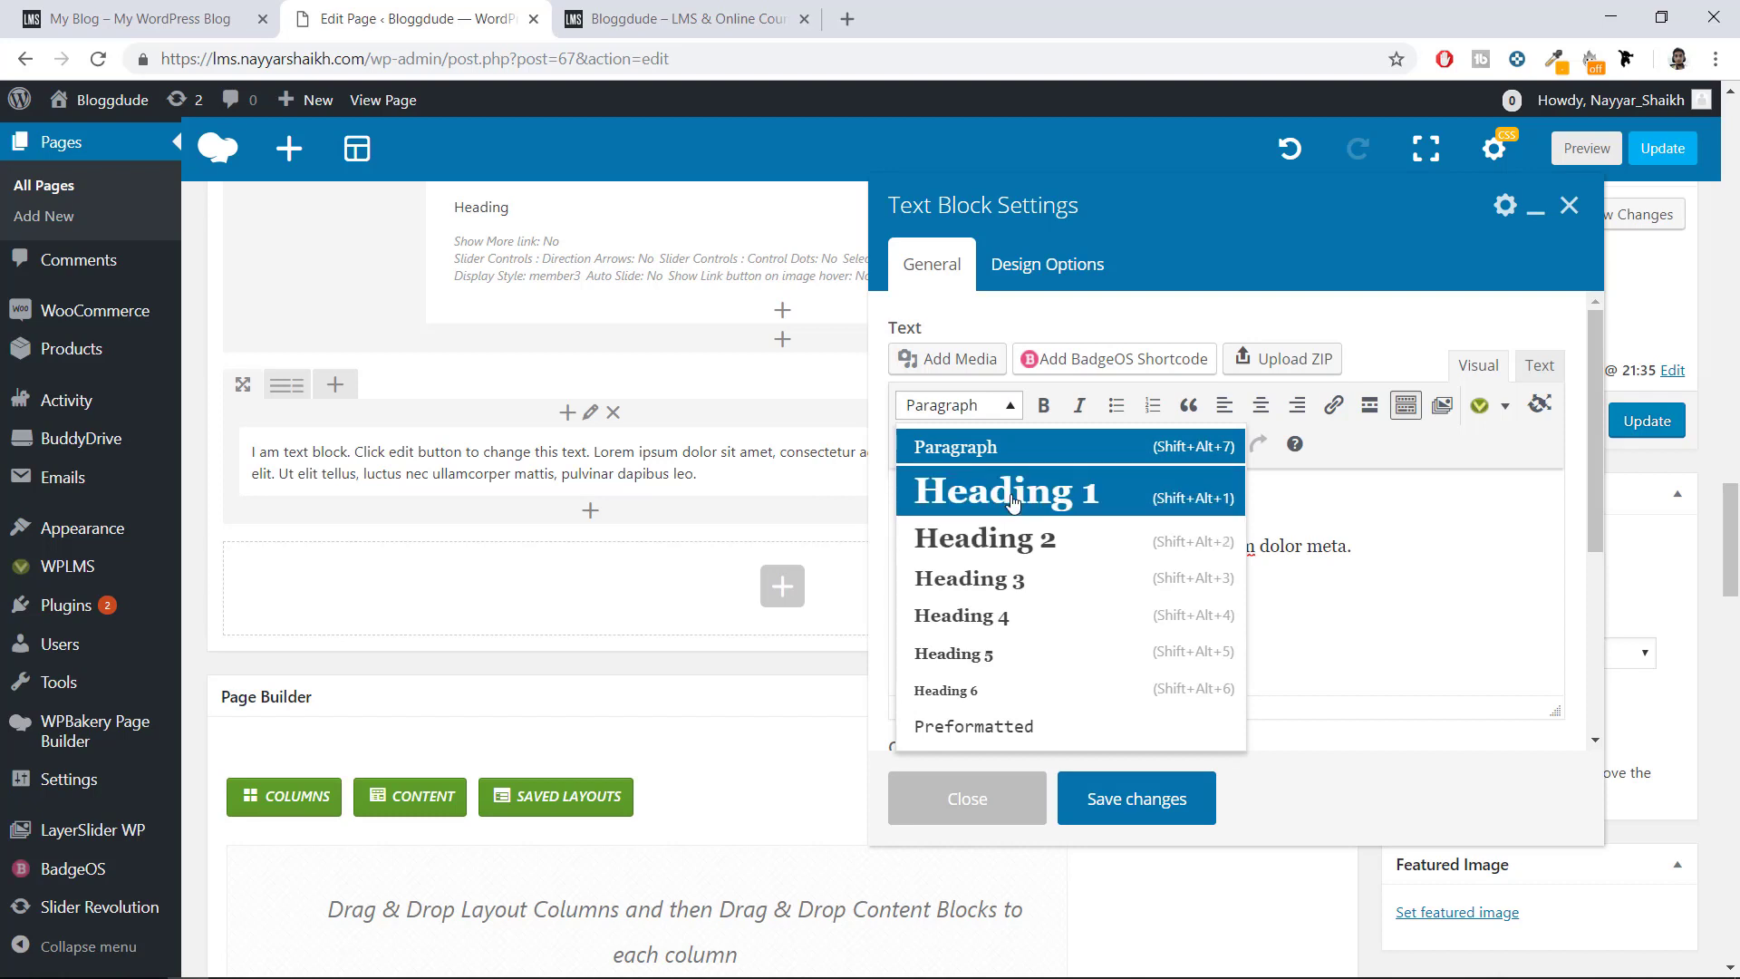
click(1013, 501)
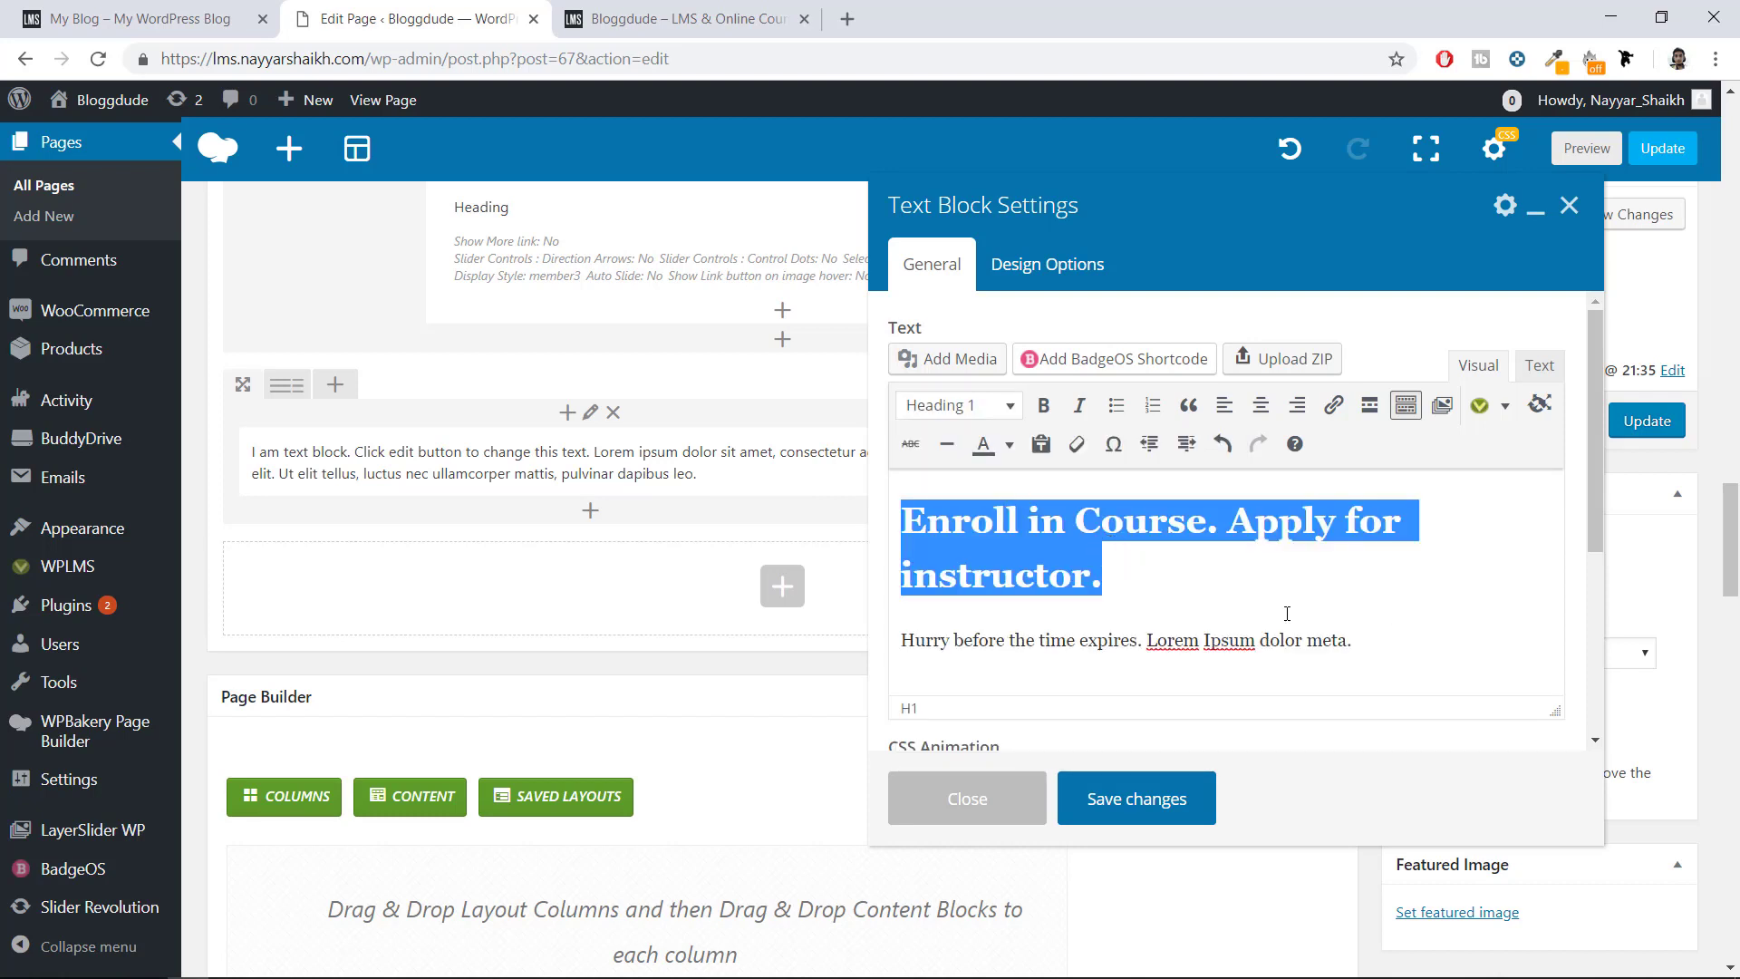
click(1222, 637)
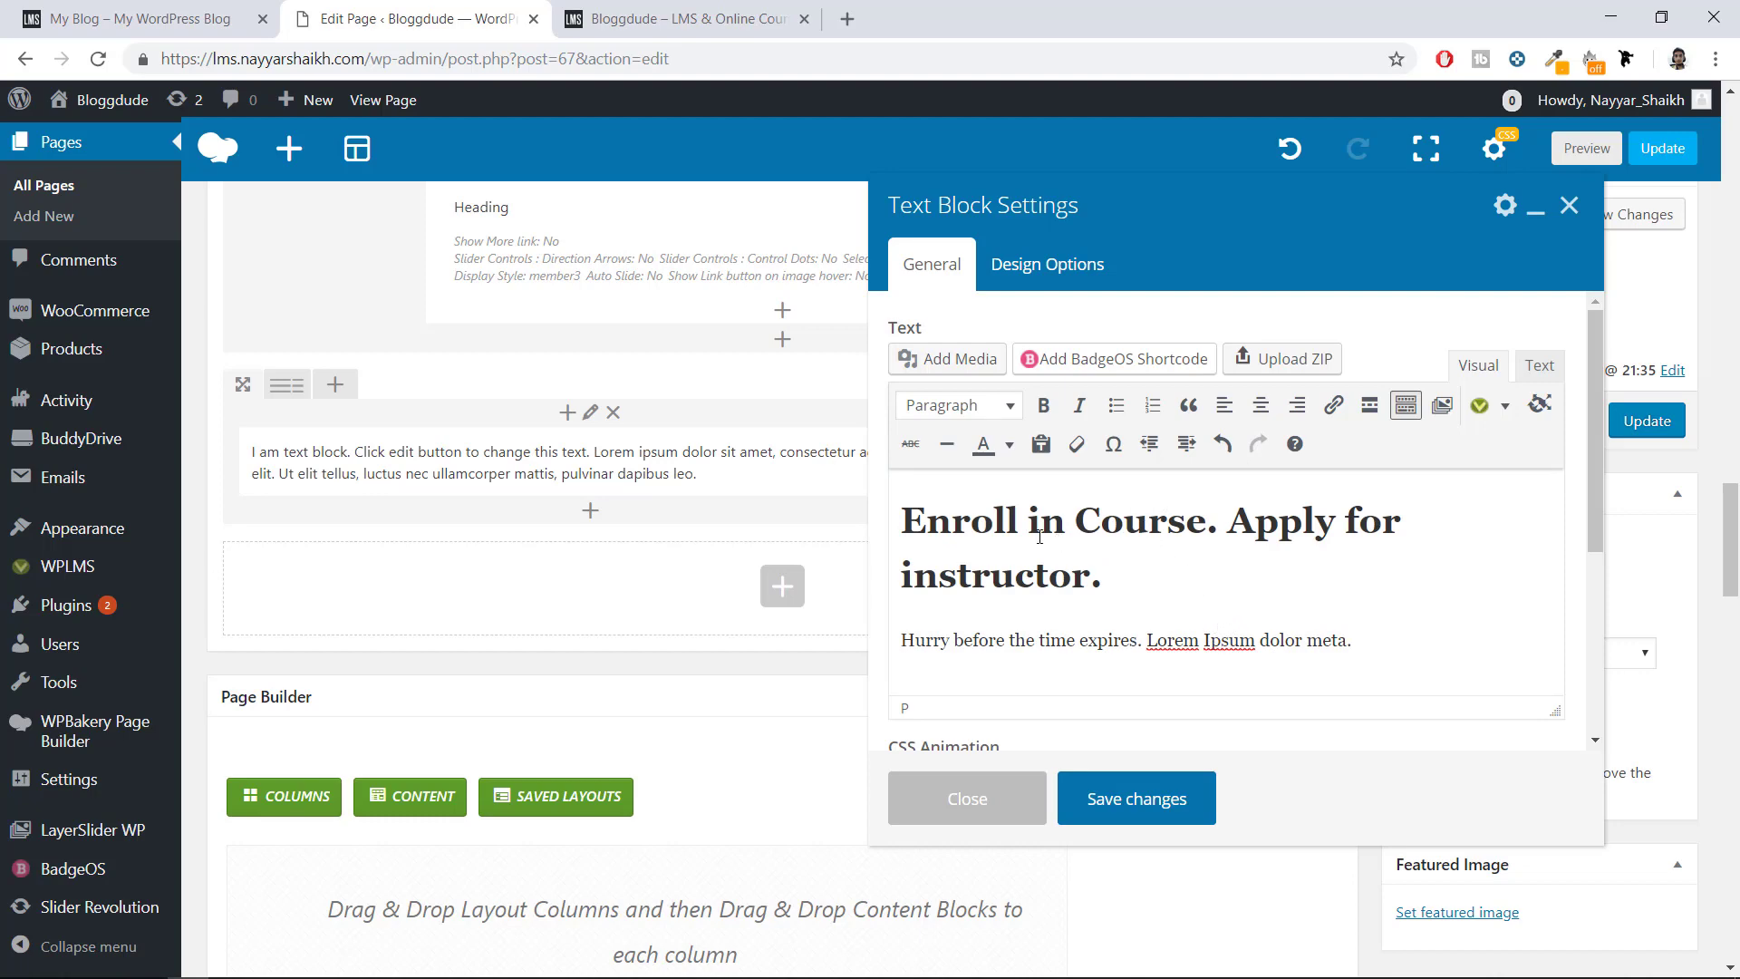
- Colour the heading words 'Apply for instructor.' hex ff4367
click(163, 18)
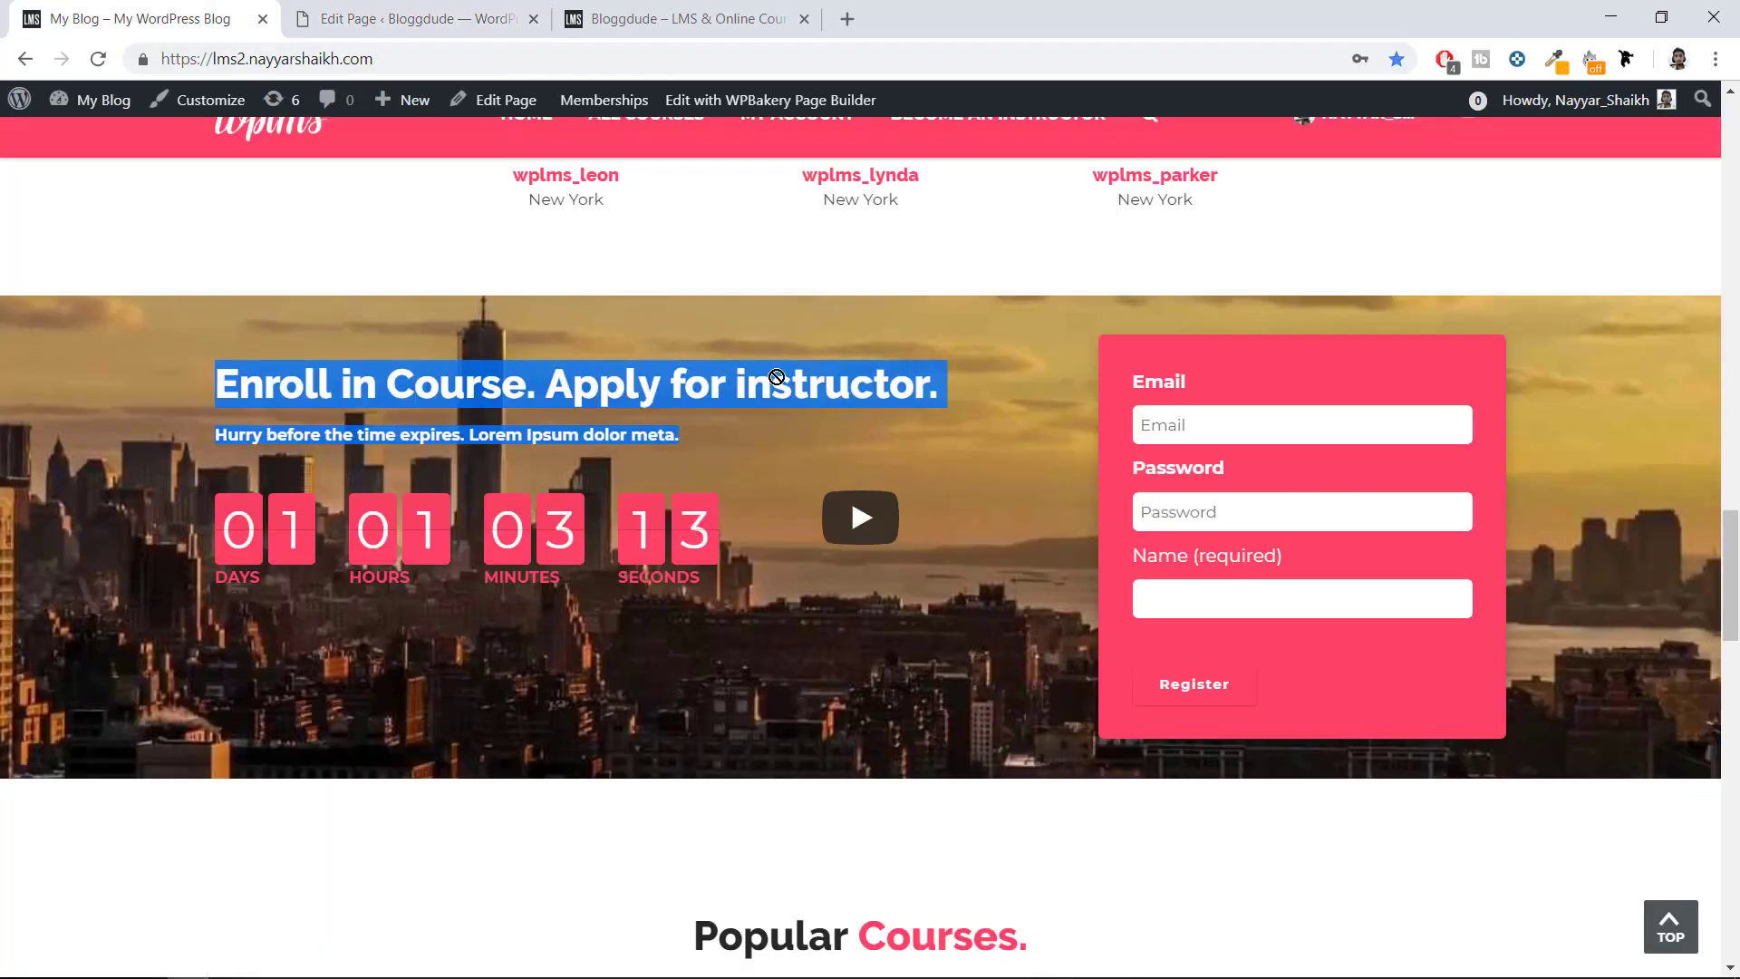
click(776, 412)
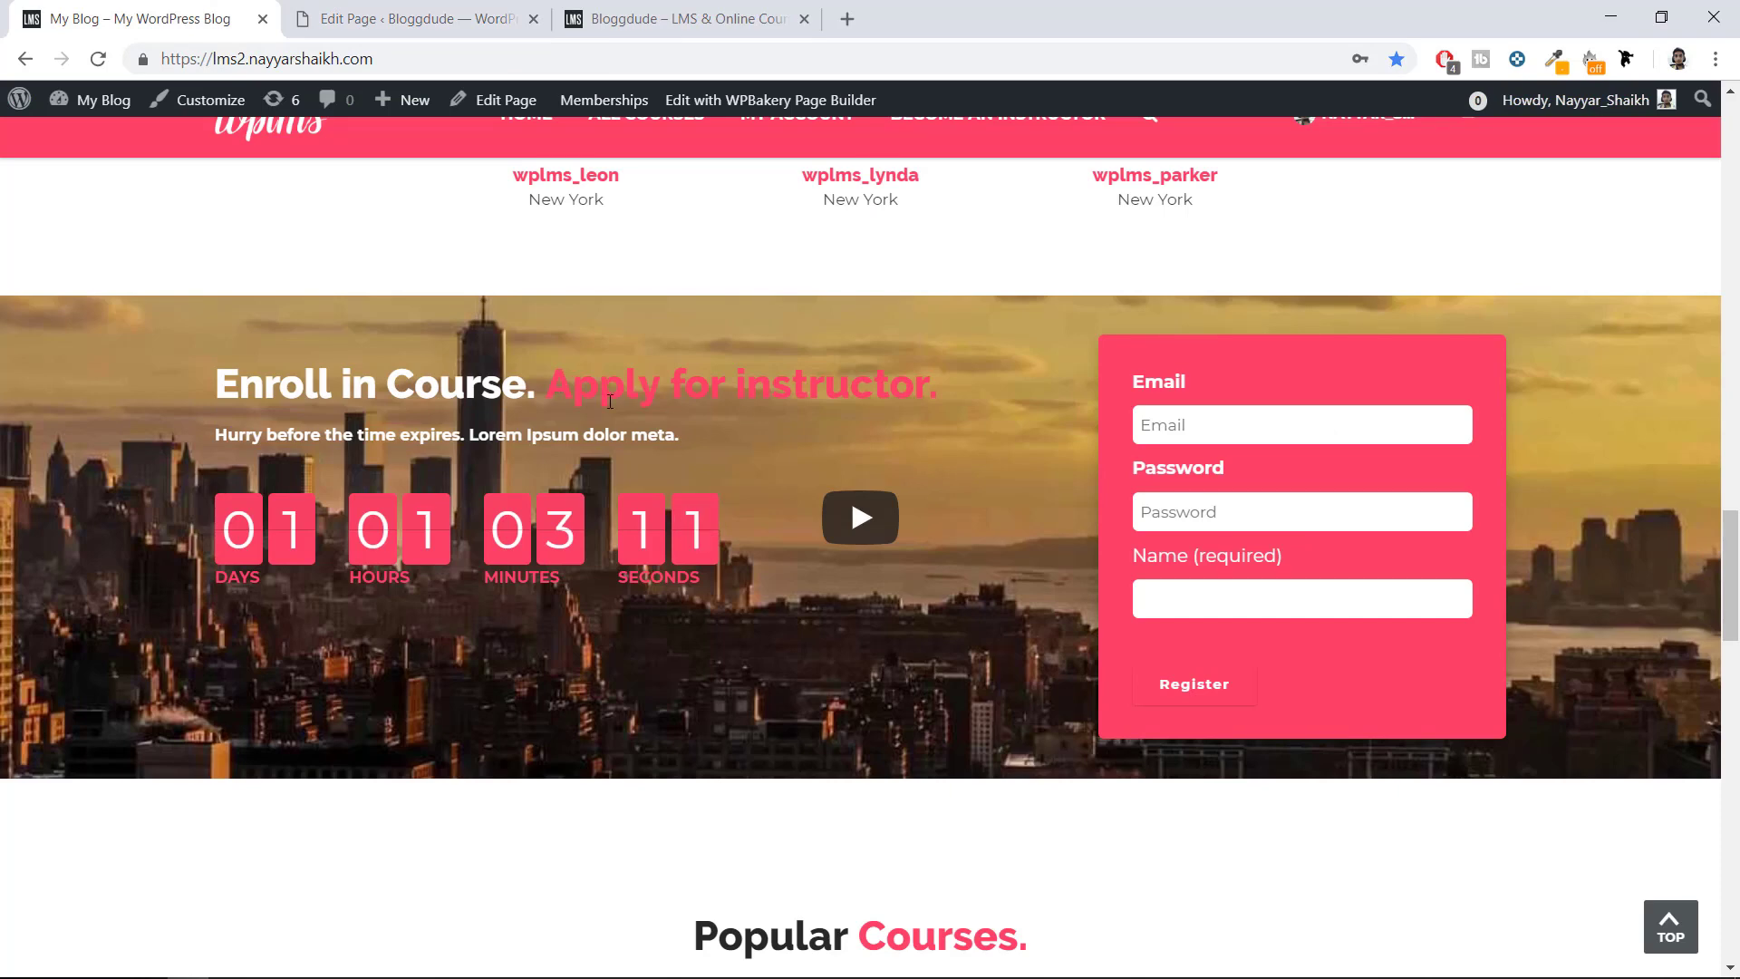
click(365, 13)
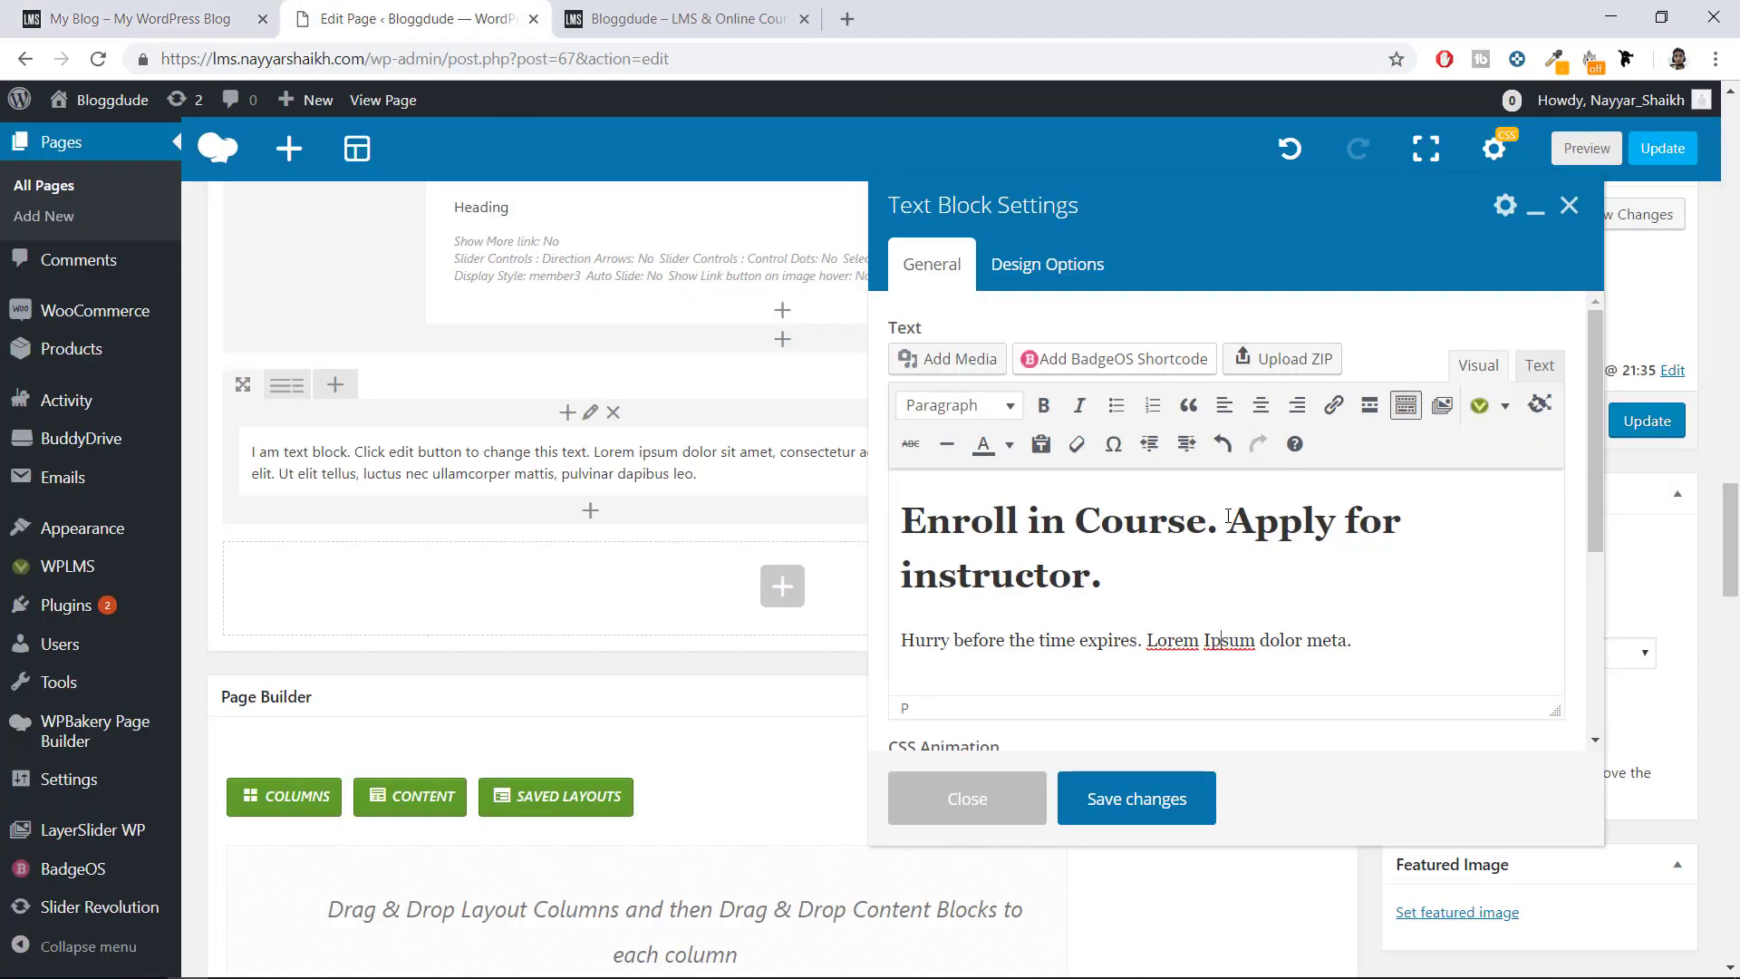
drag(1228, 517, 1202, 565)
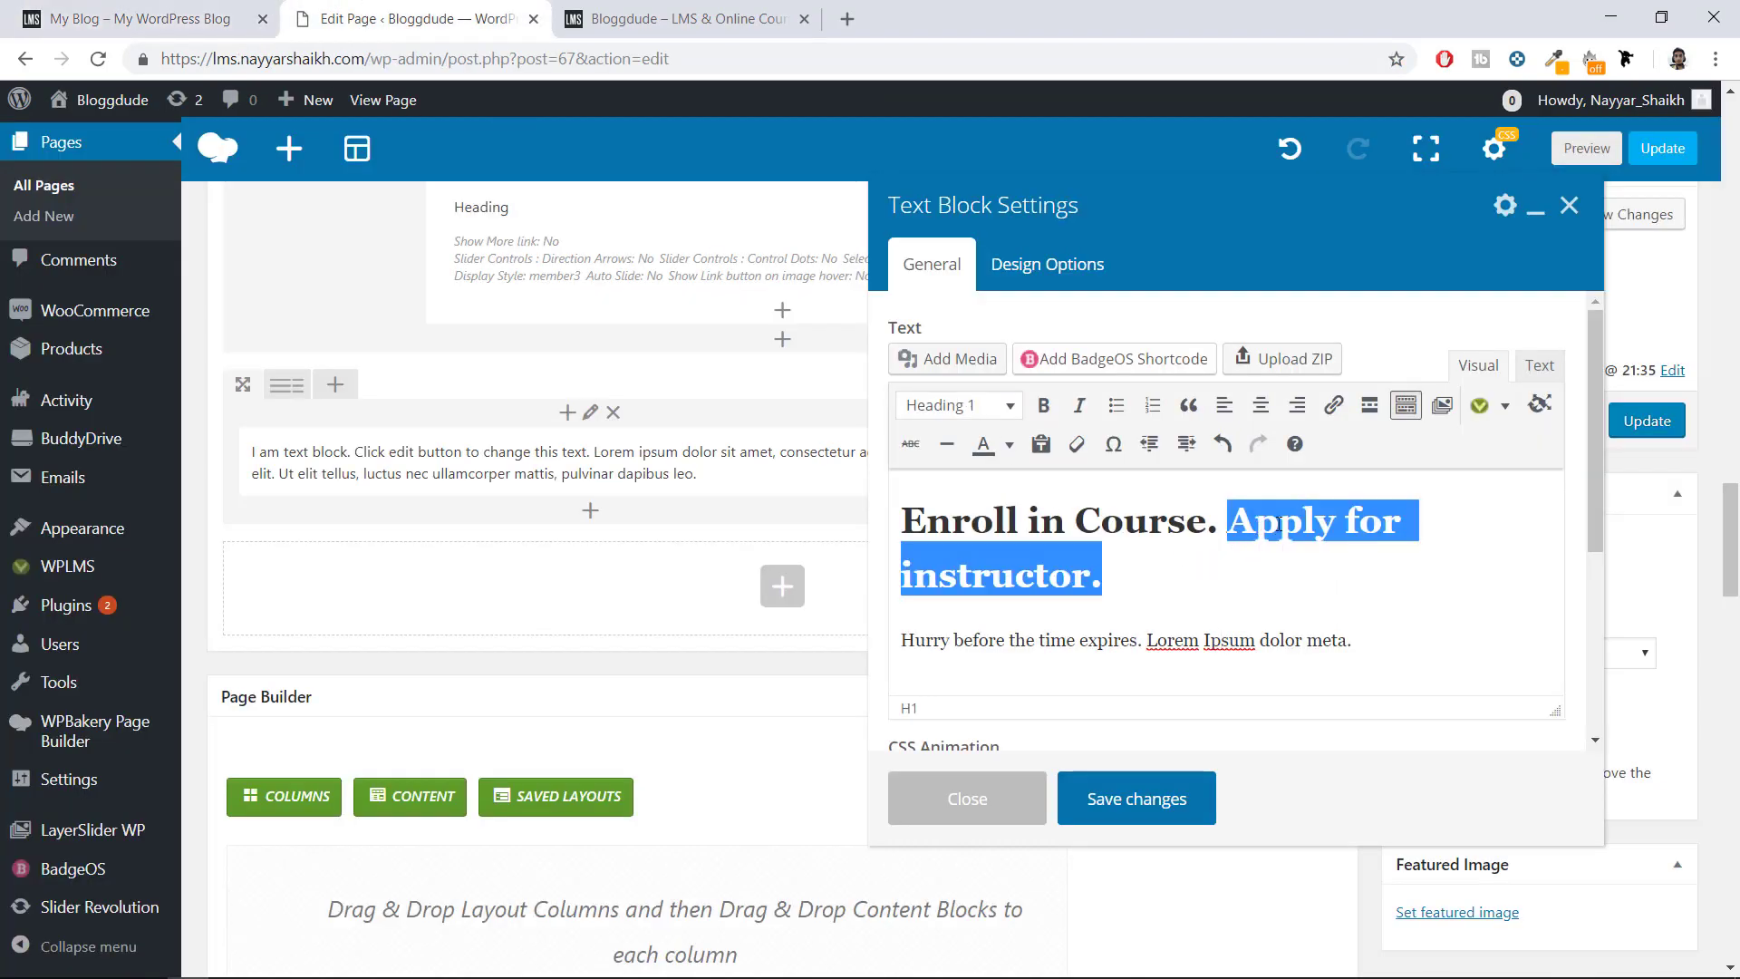
click(1009, 444)
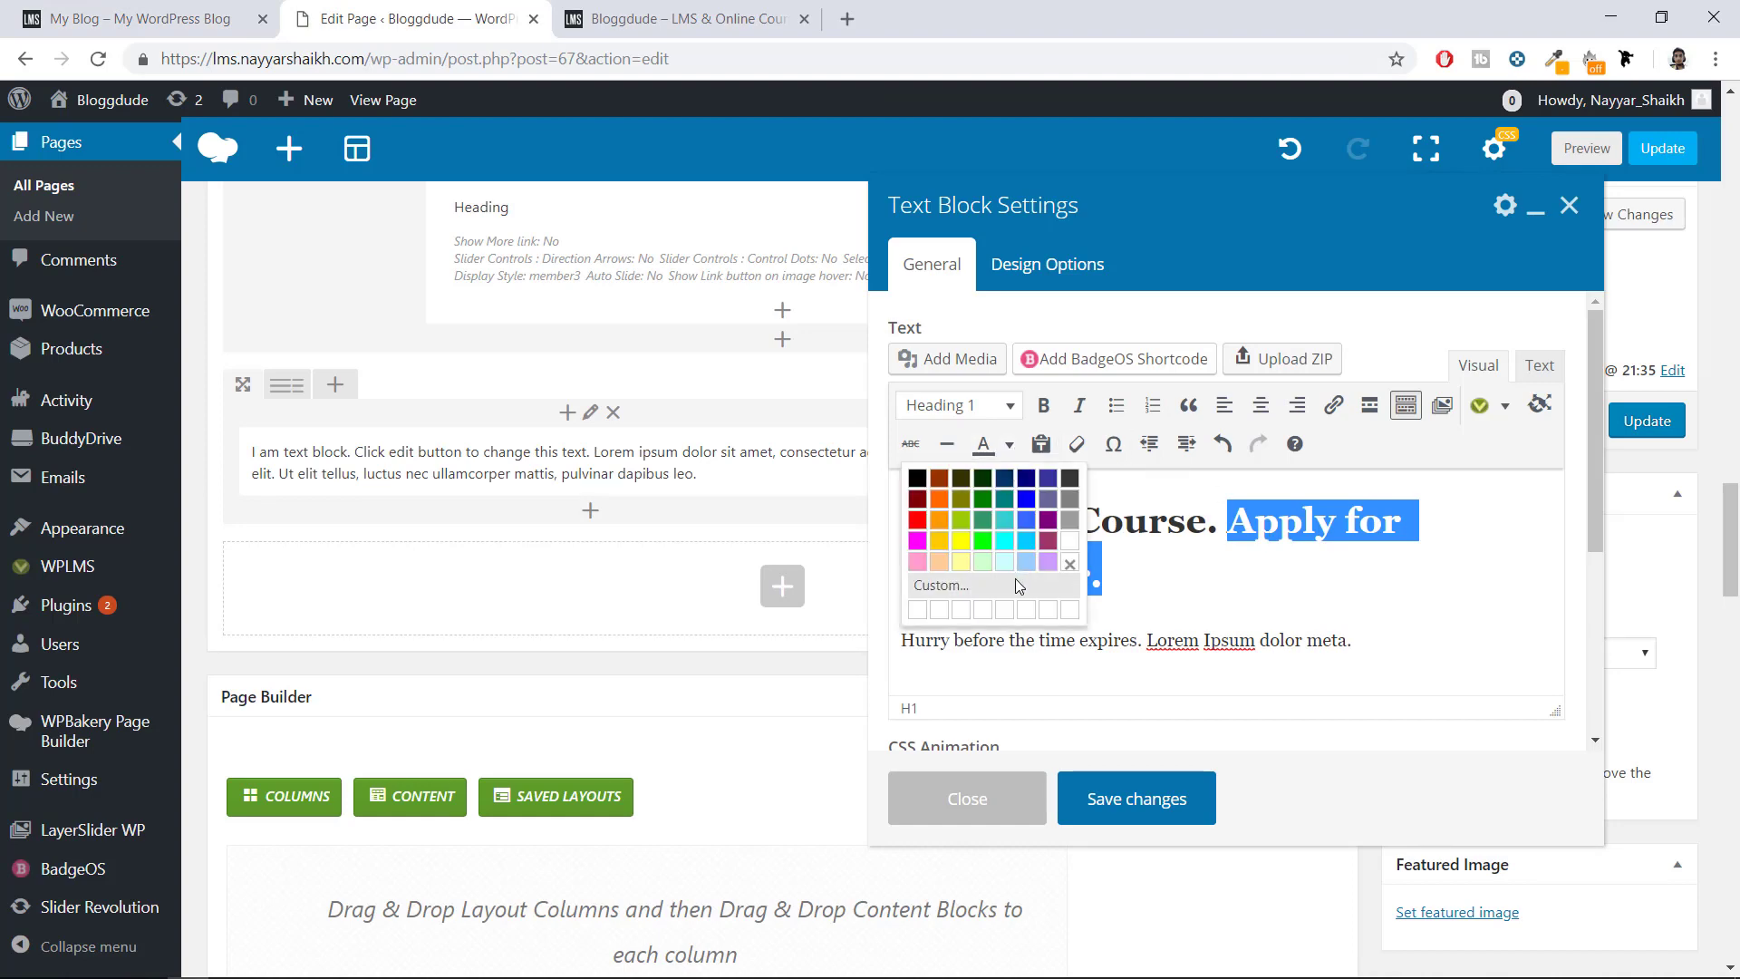
click(1016, 578)
click(1035, 555)
double_click(1034, 554)
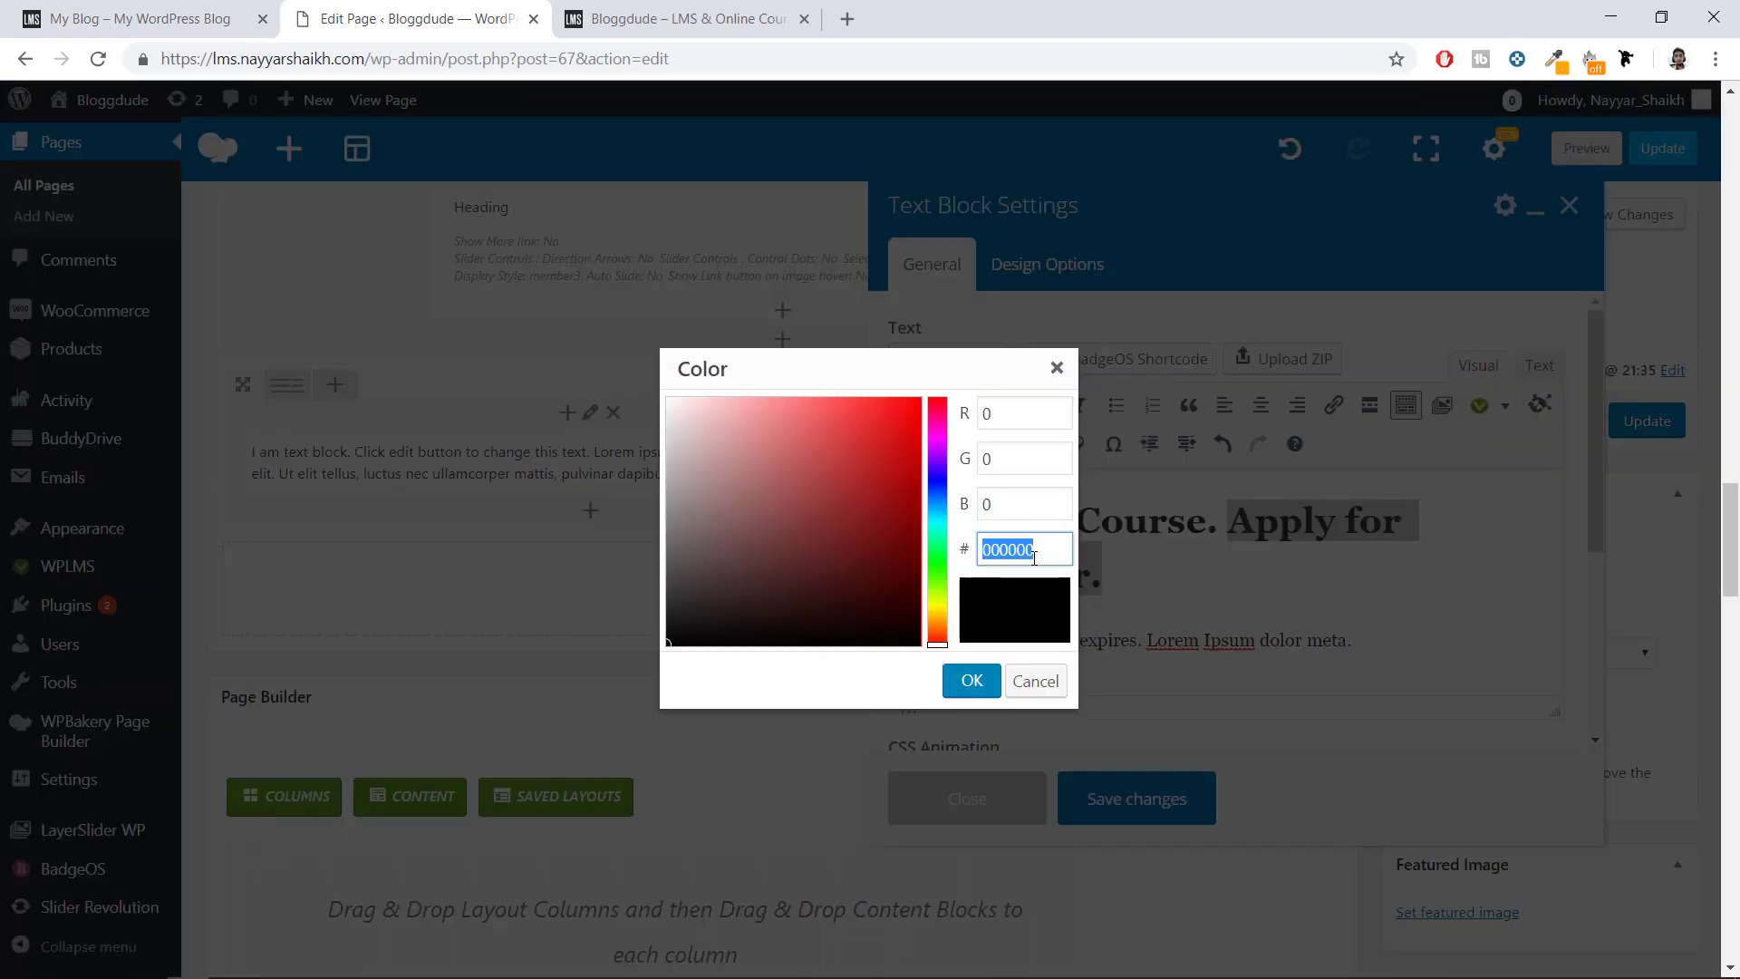
text(ff4367)
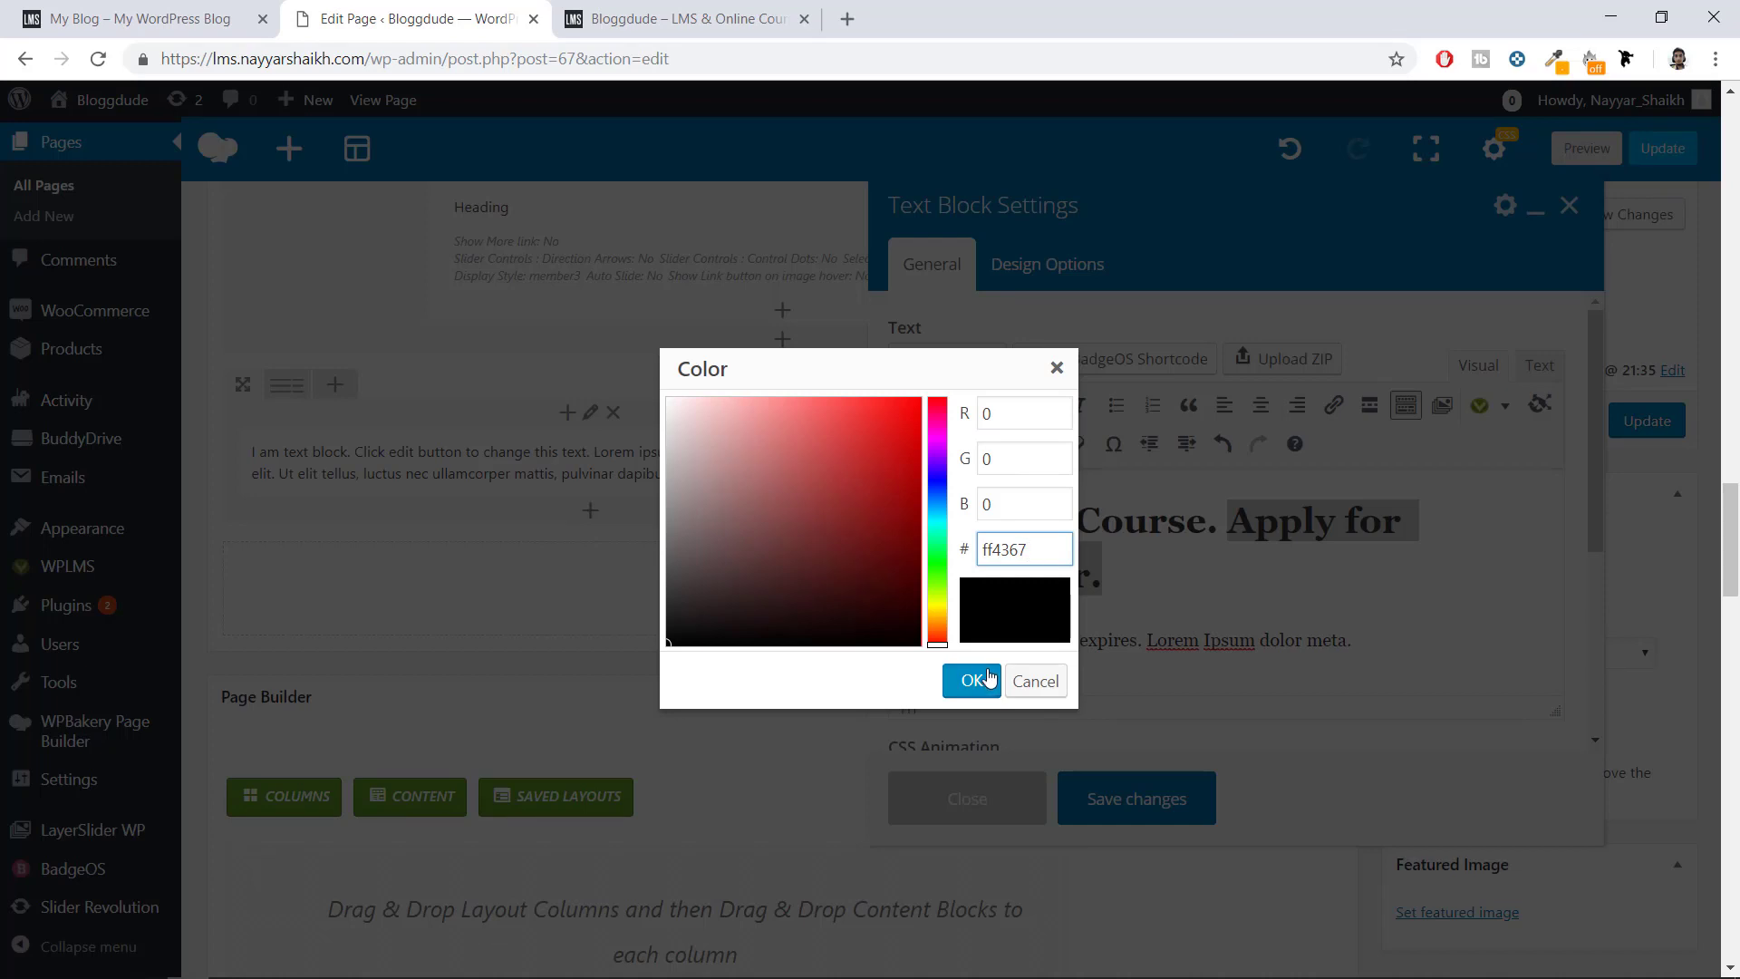
click(972, 680)
- Start a new empty paragraph after the description ending in 'meta.'
click(175, 7)
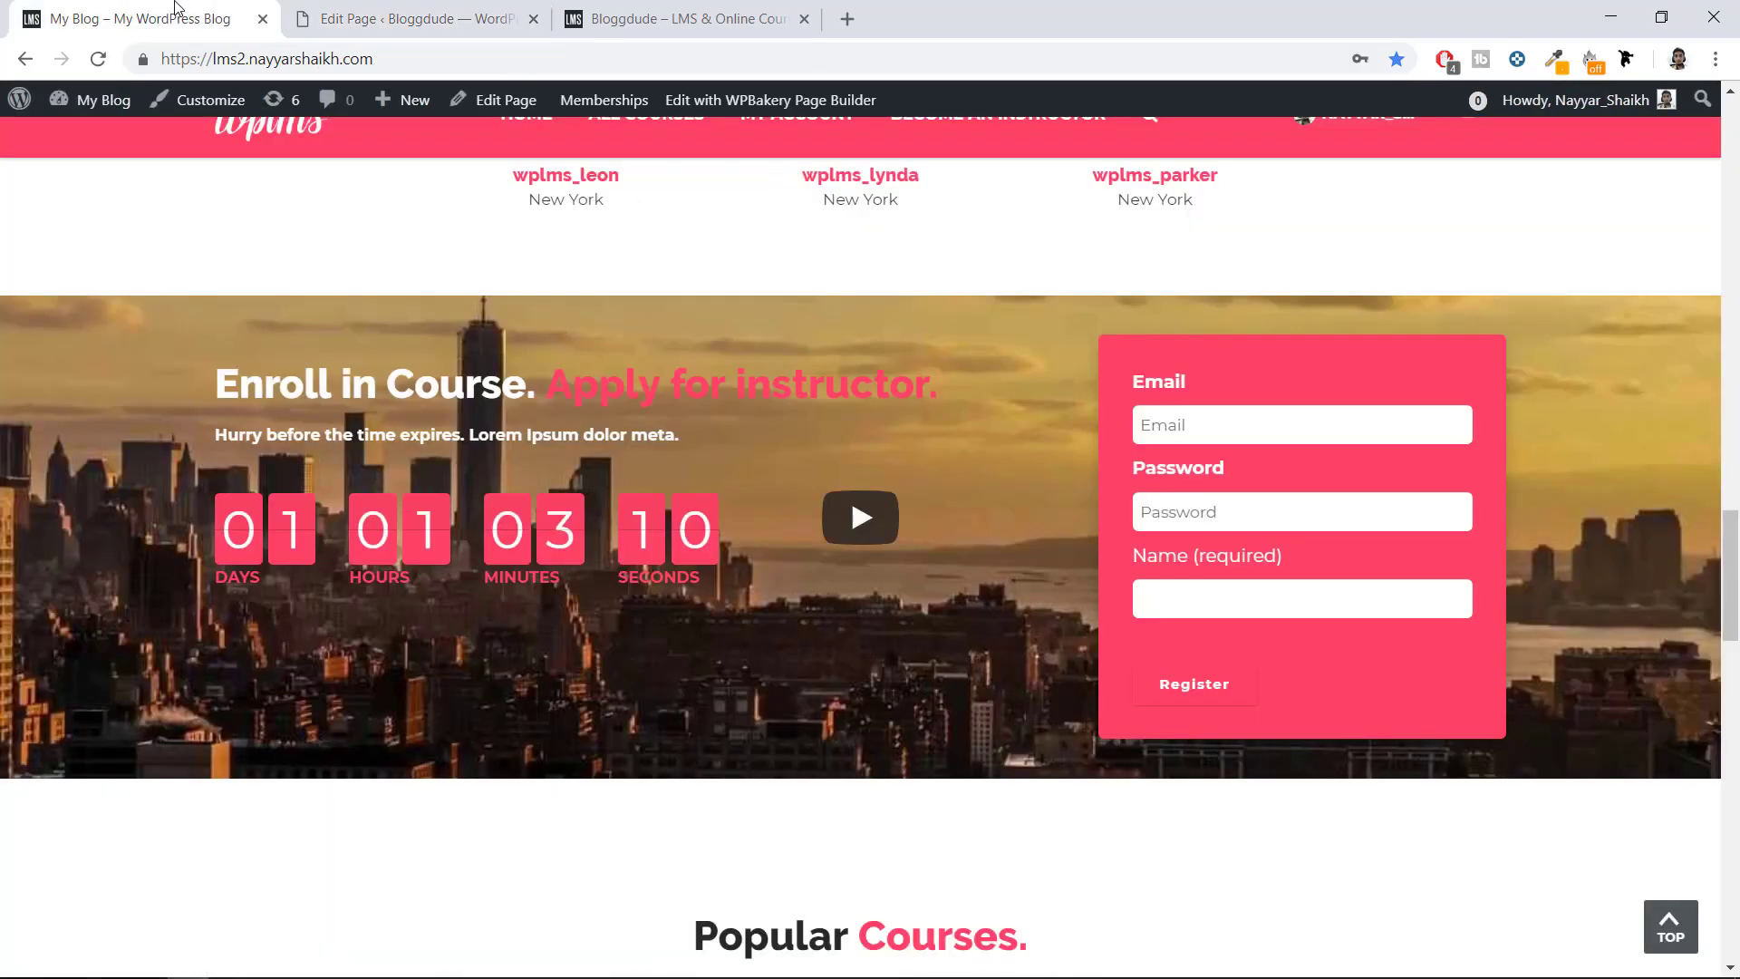
scroll(871, 543, down, 1)
click(408, 18)
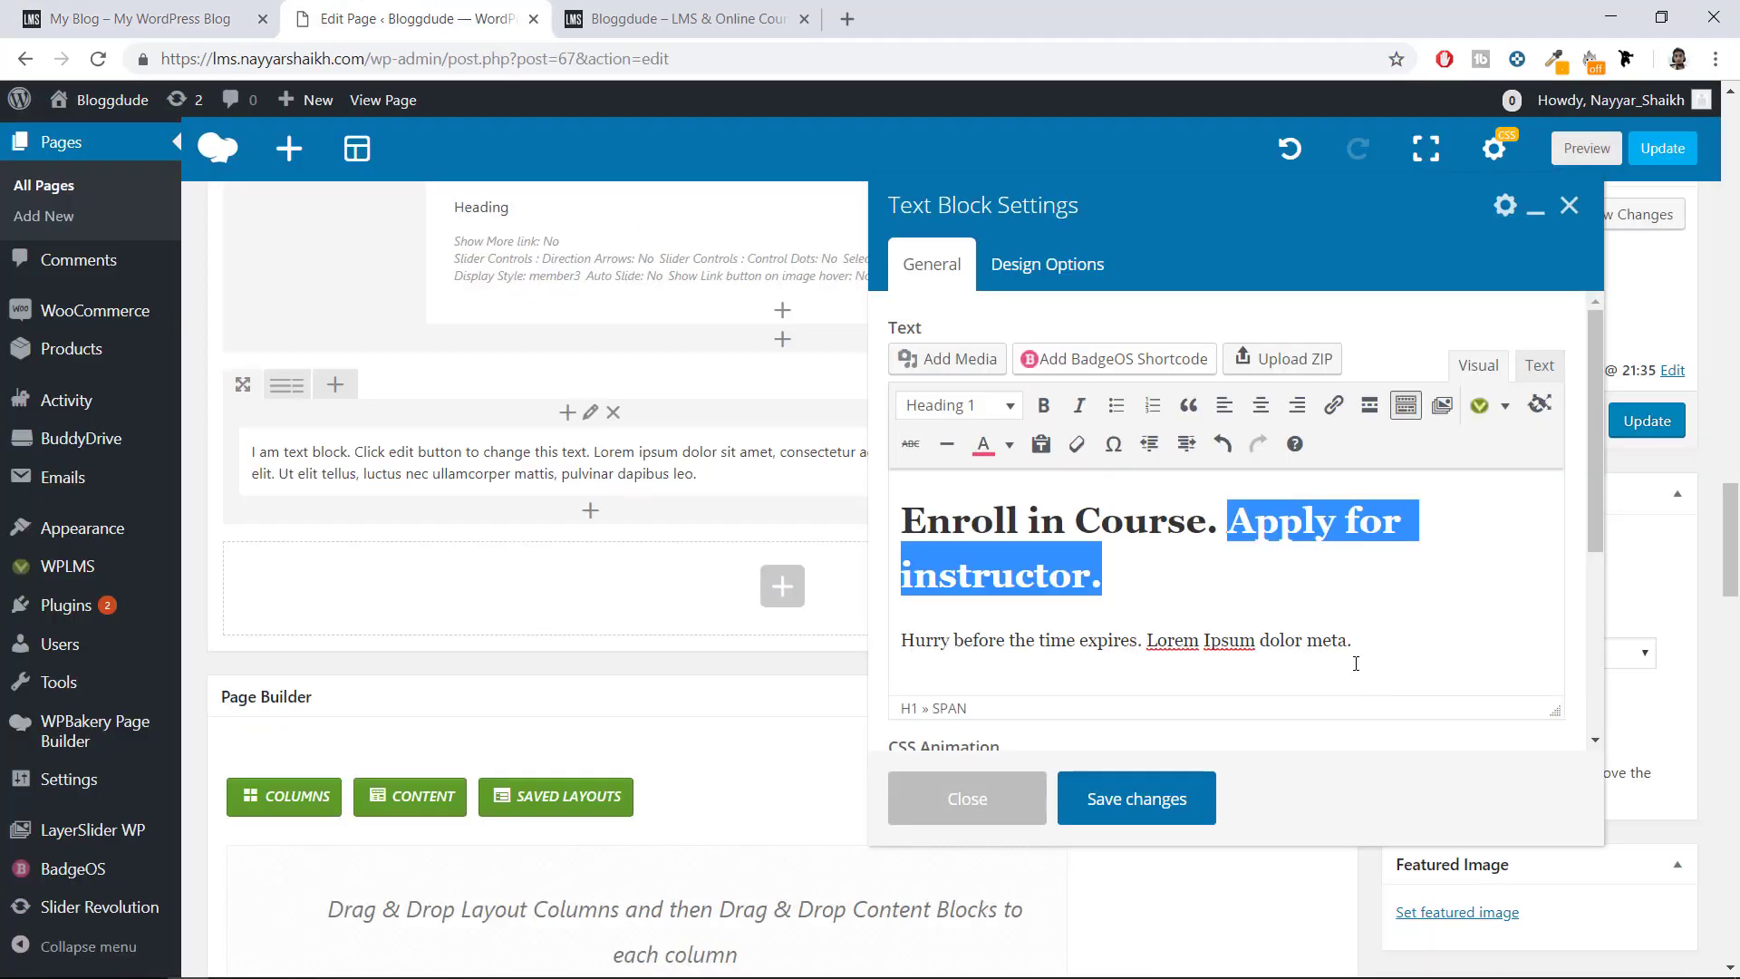
click(1418, 639)
key(Return)
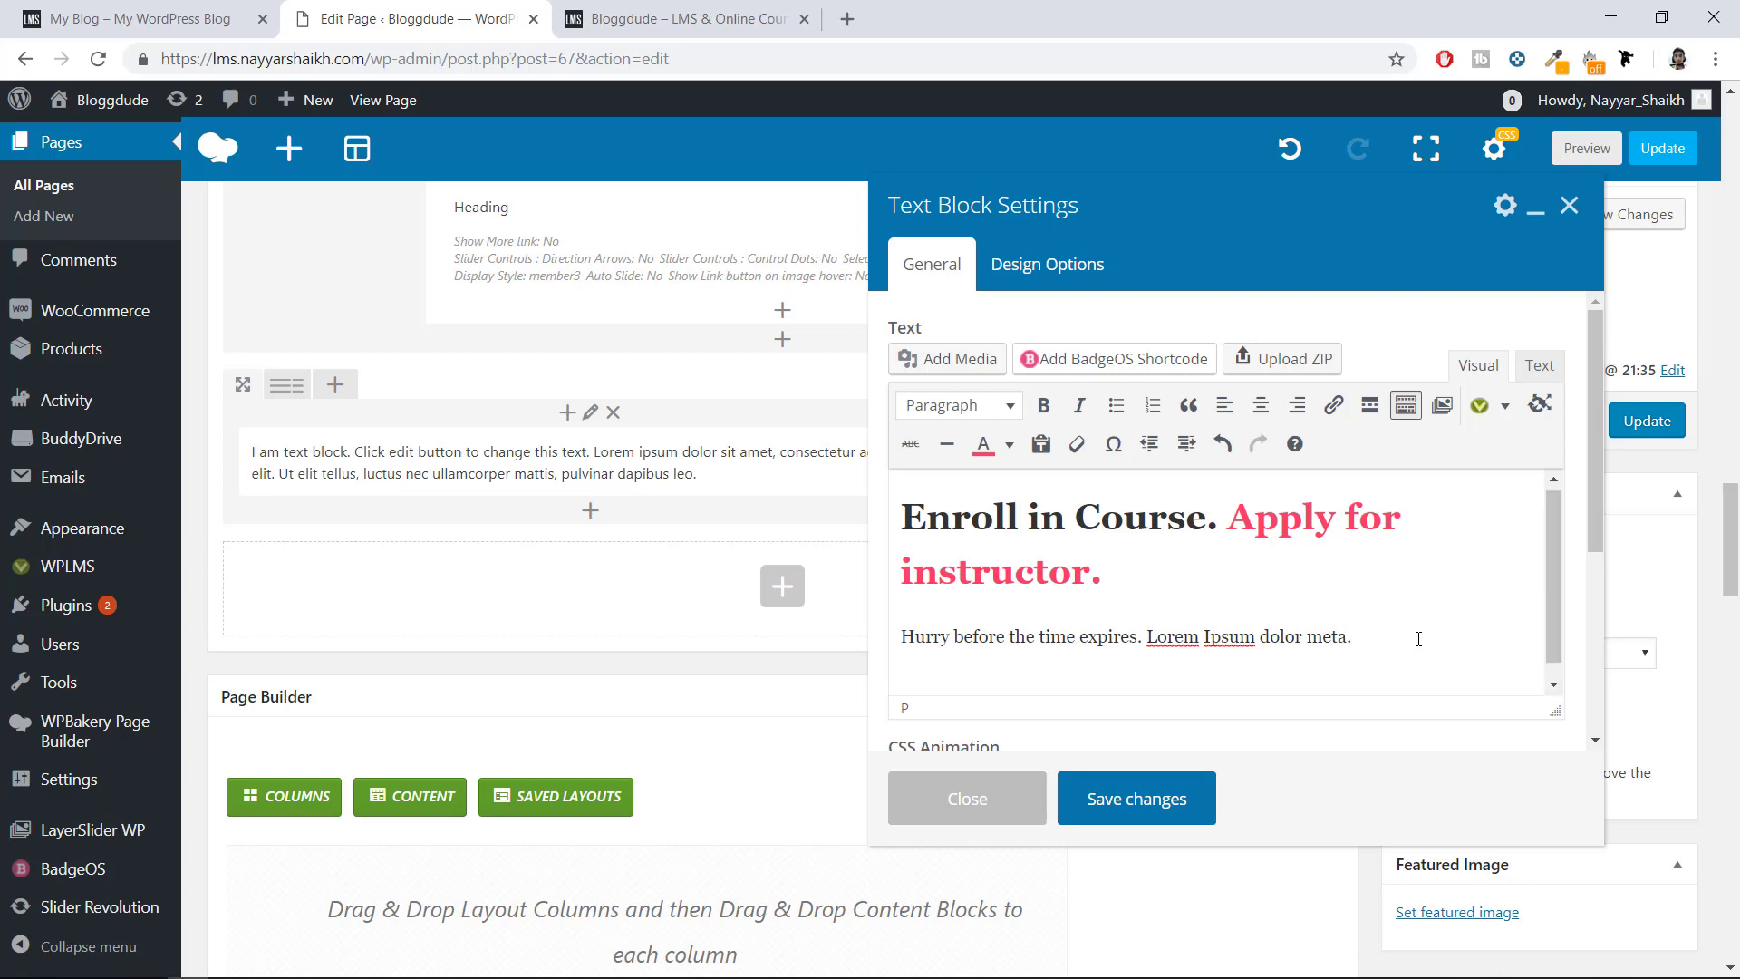
- Pick the Countdown shortcode from the Vibe shortcodes list, discarding the Counter one
click(1505, 410)
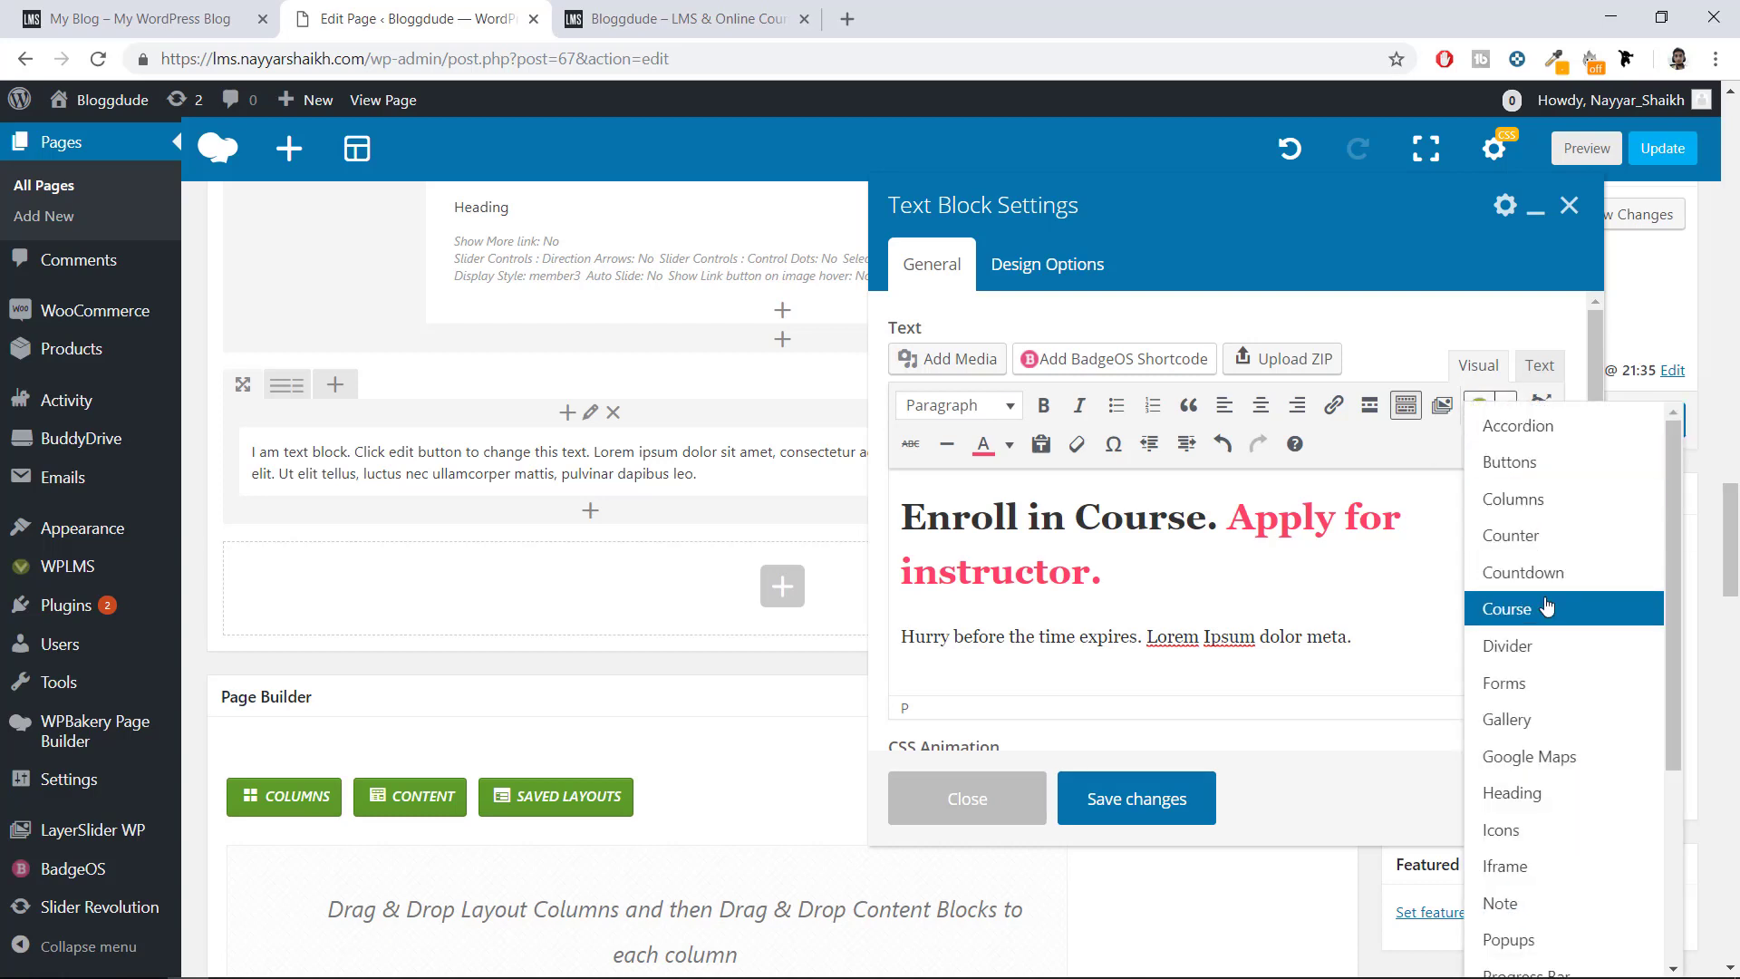
click(1543, 539)
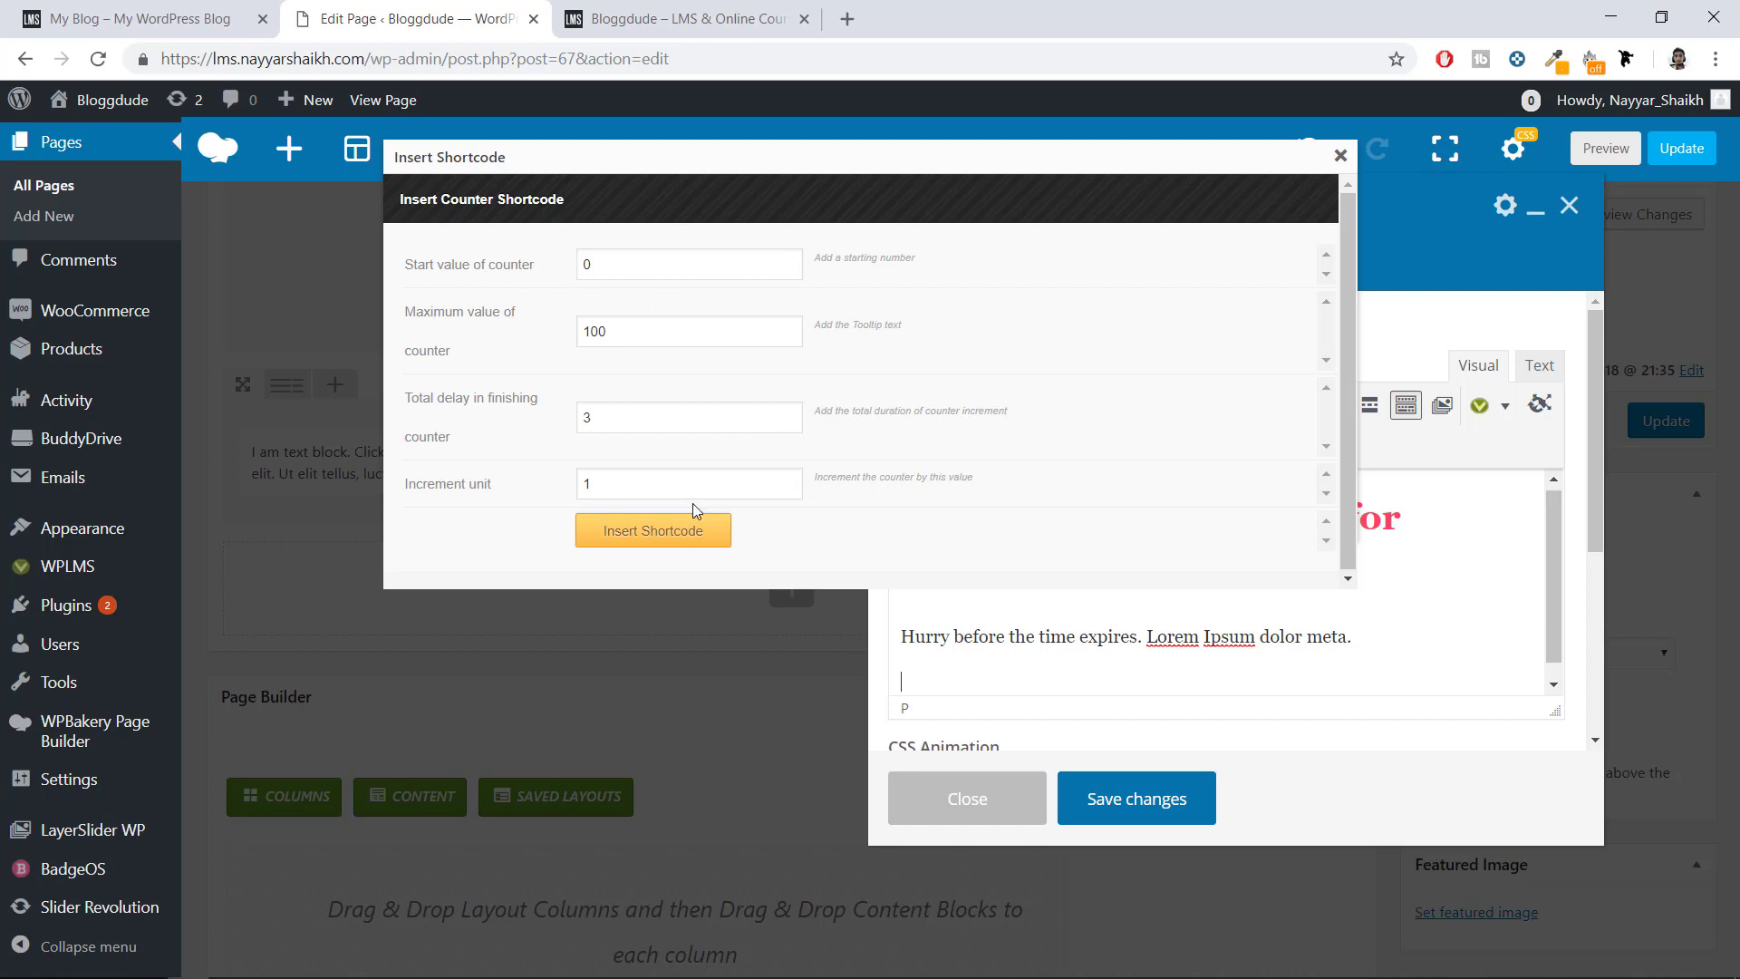
click(1341, 155)
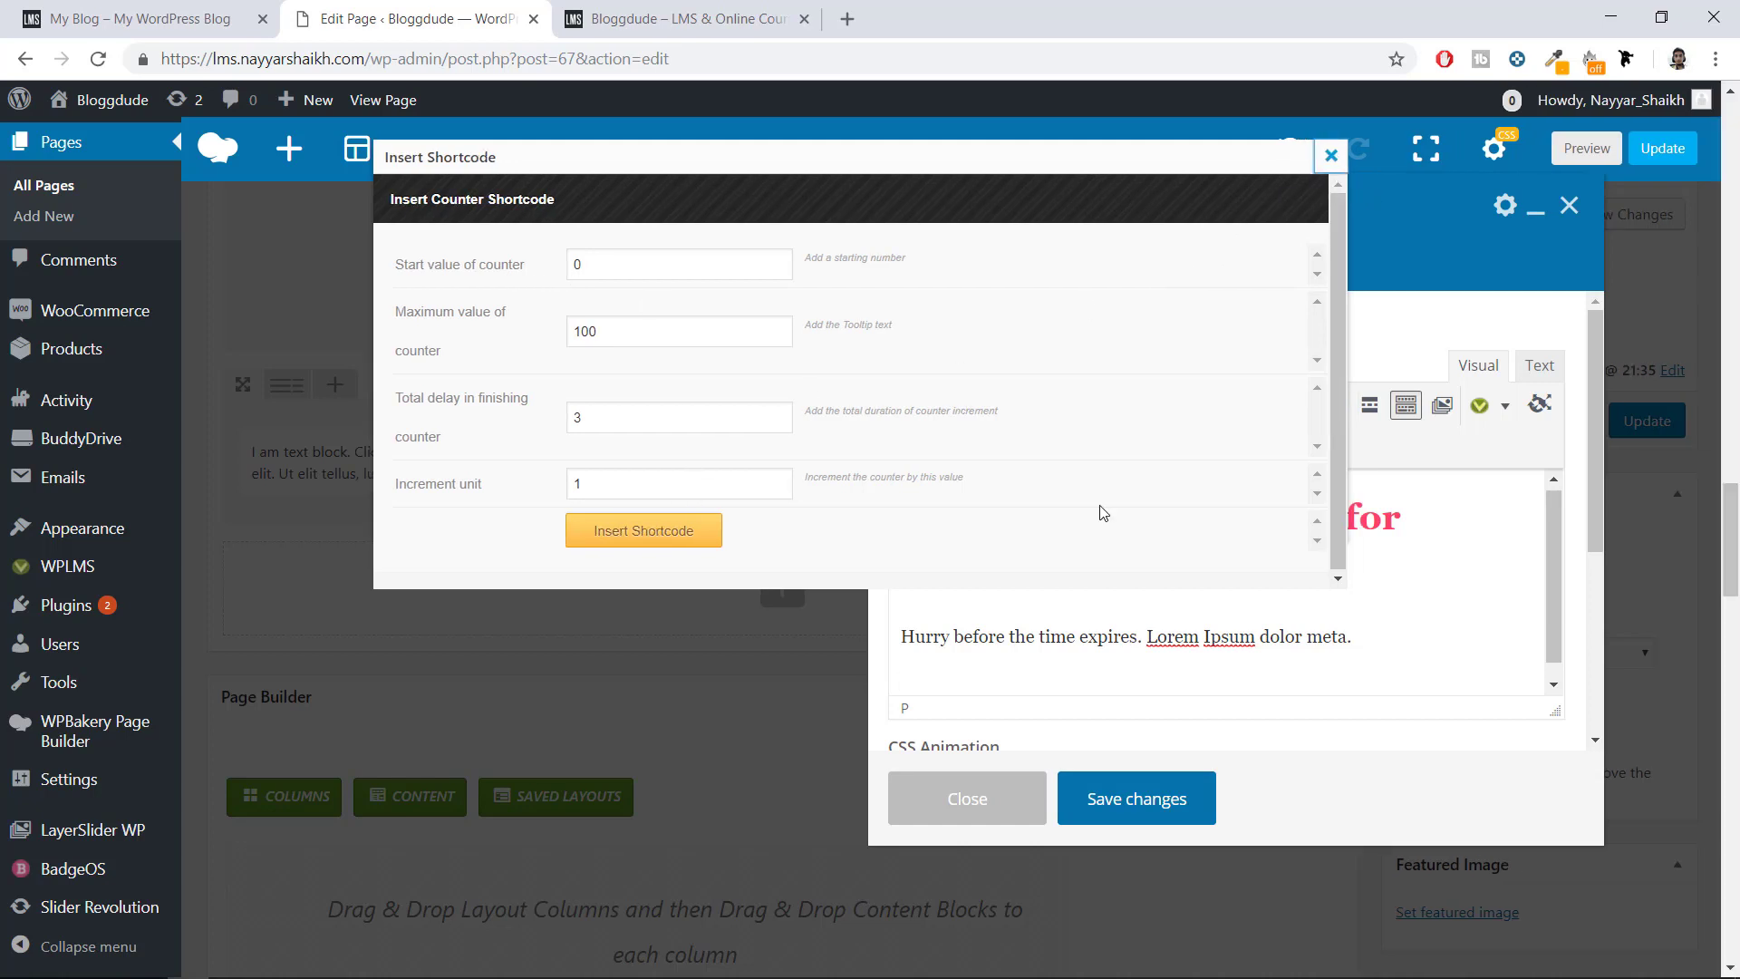
scroll(1133, 645, down, 1)
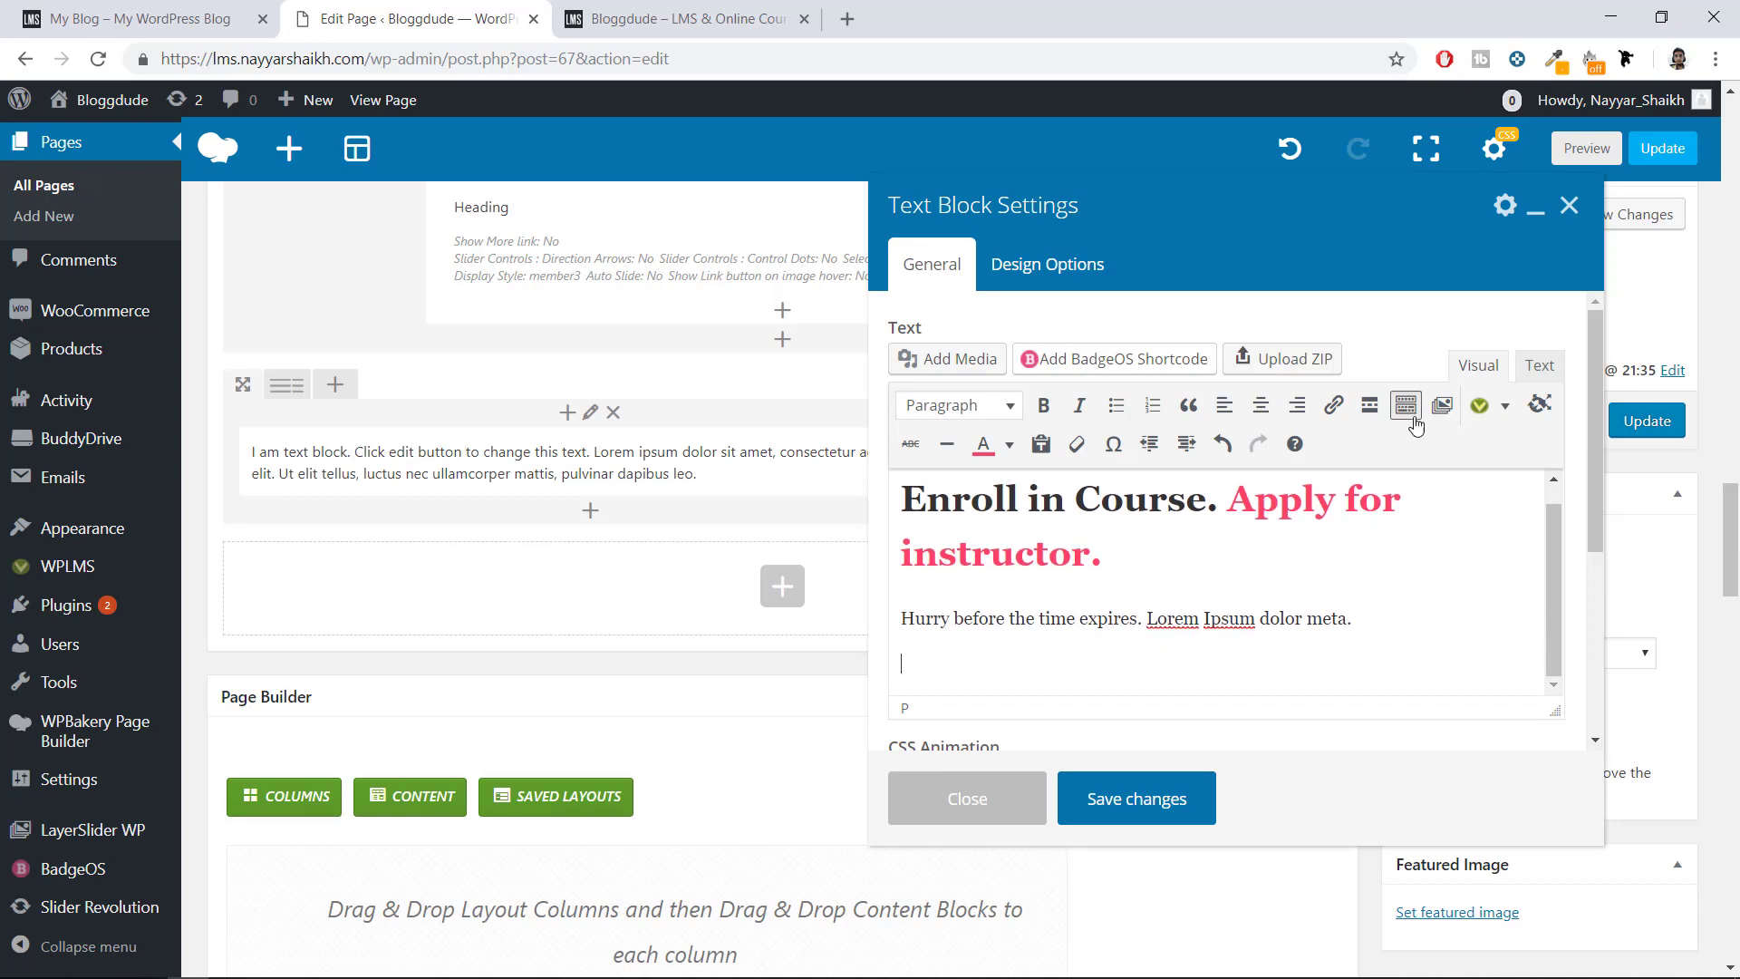
click(1480, 405)
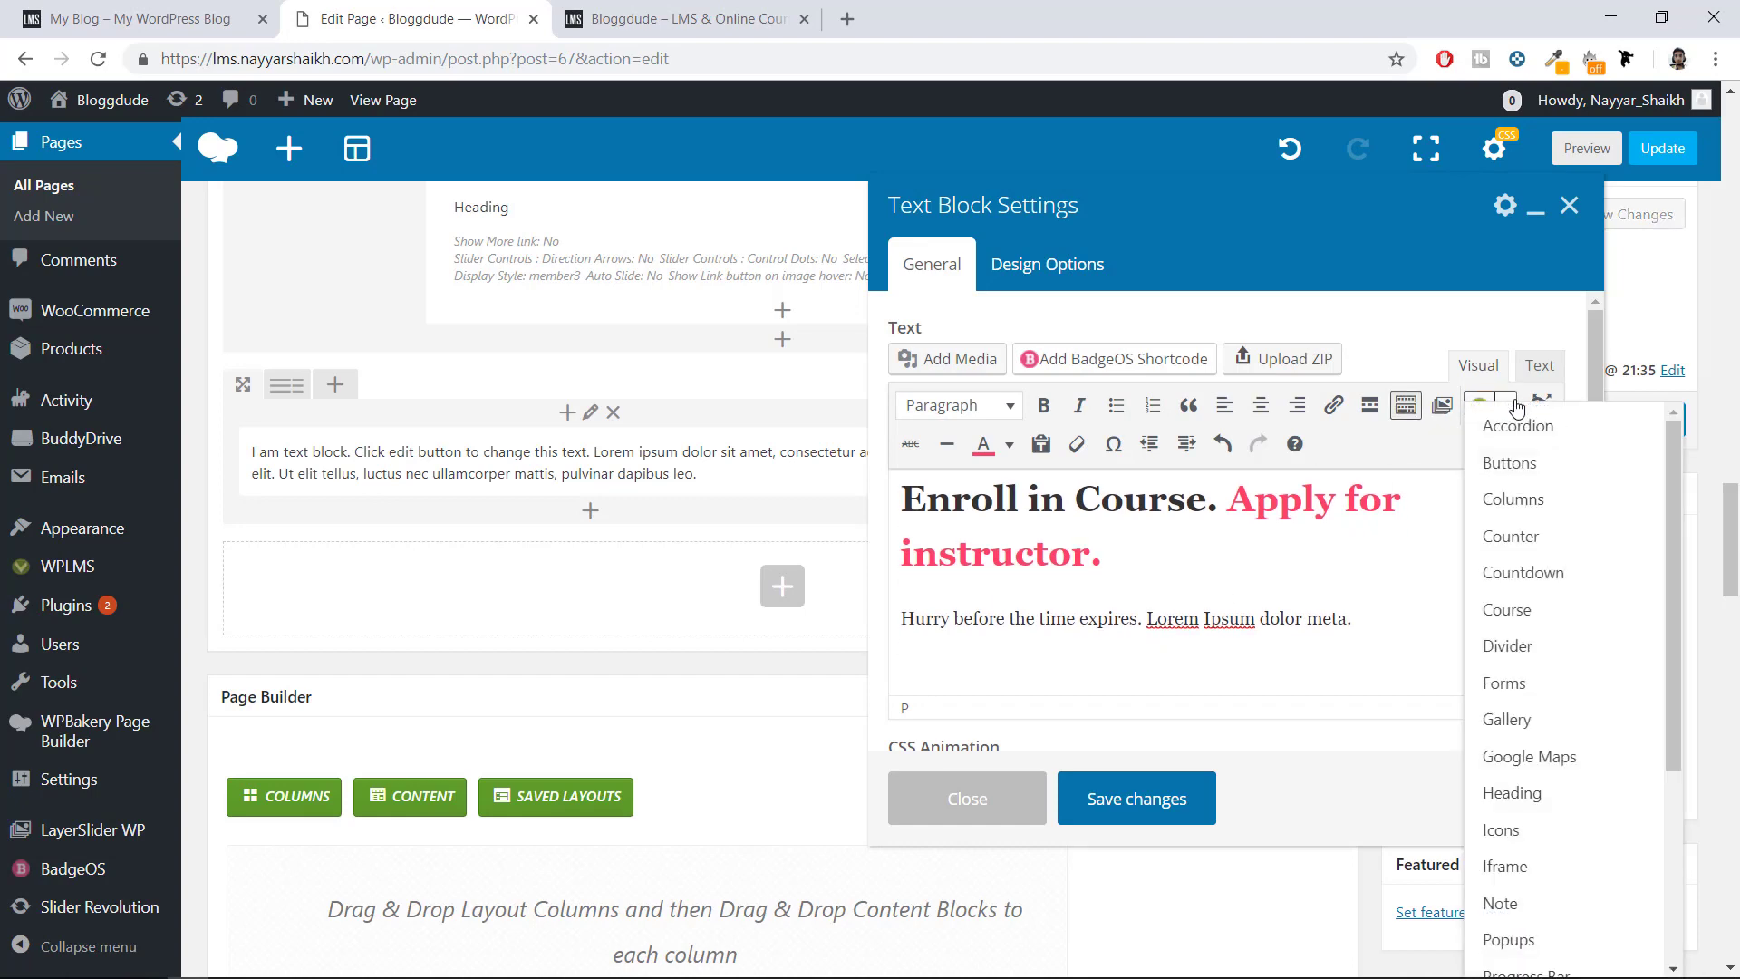
click(1532, 572)
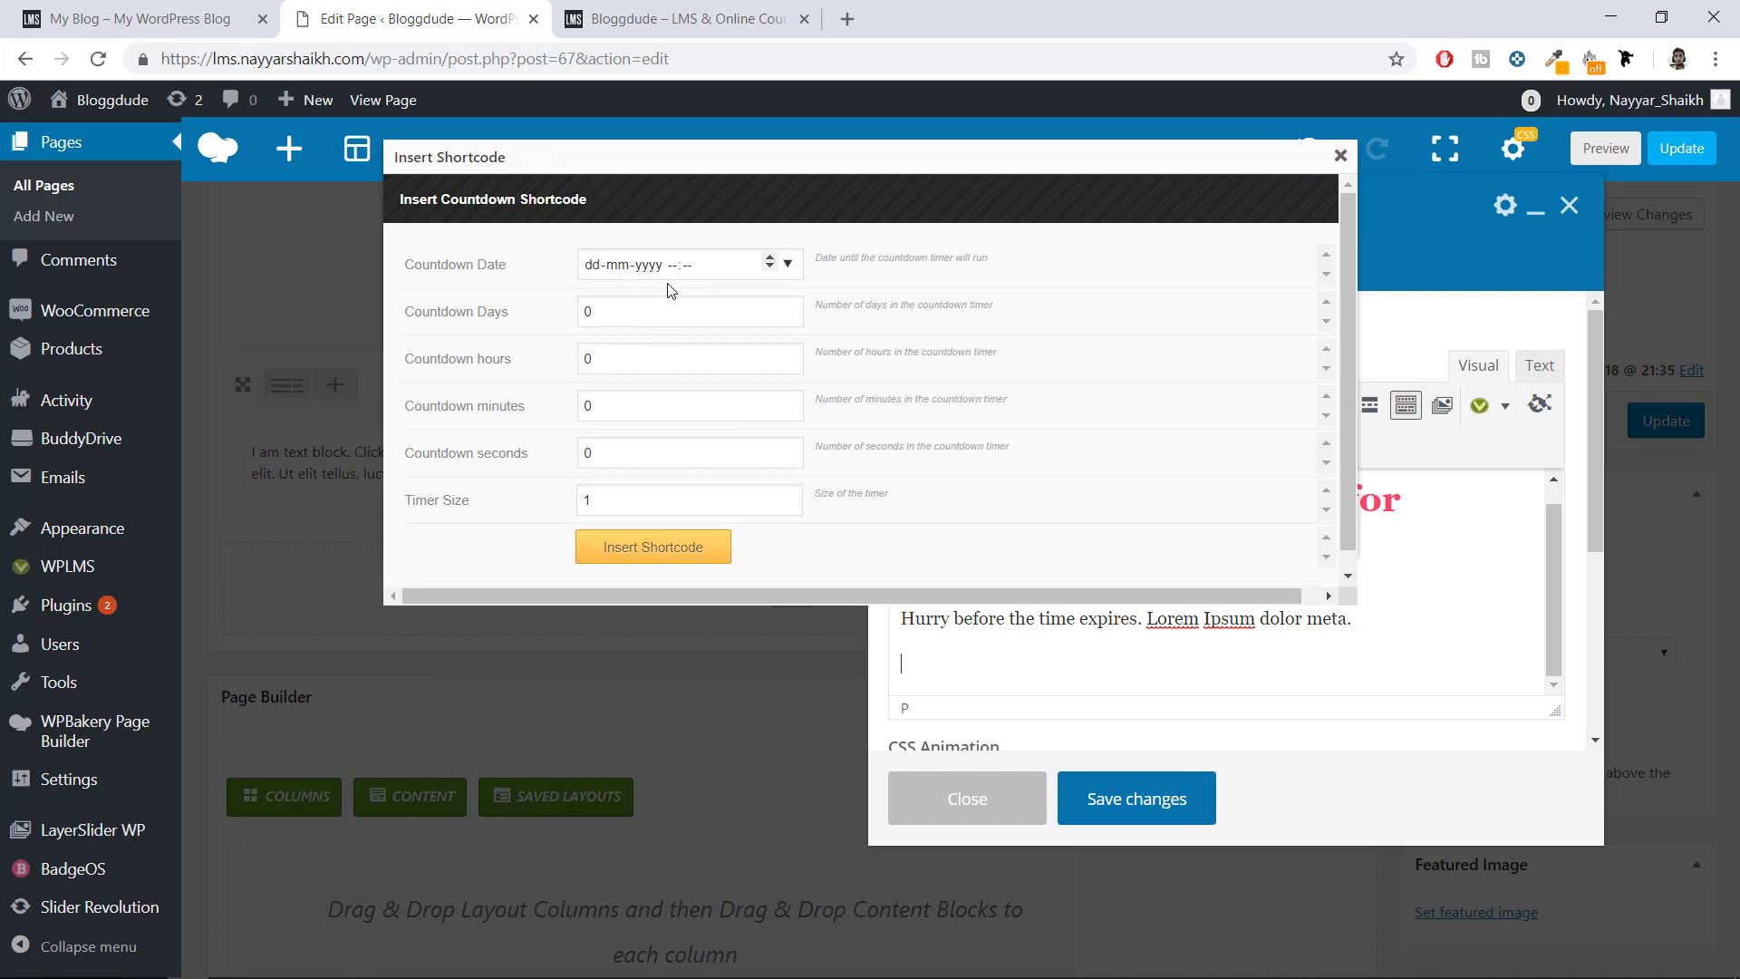
- Insert a countdown of 3 days, 10 hours, 5 minutes, 45 seconds at size 3 and save
double_click(642, 318)
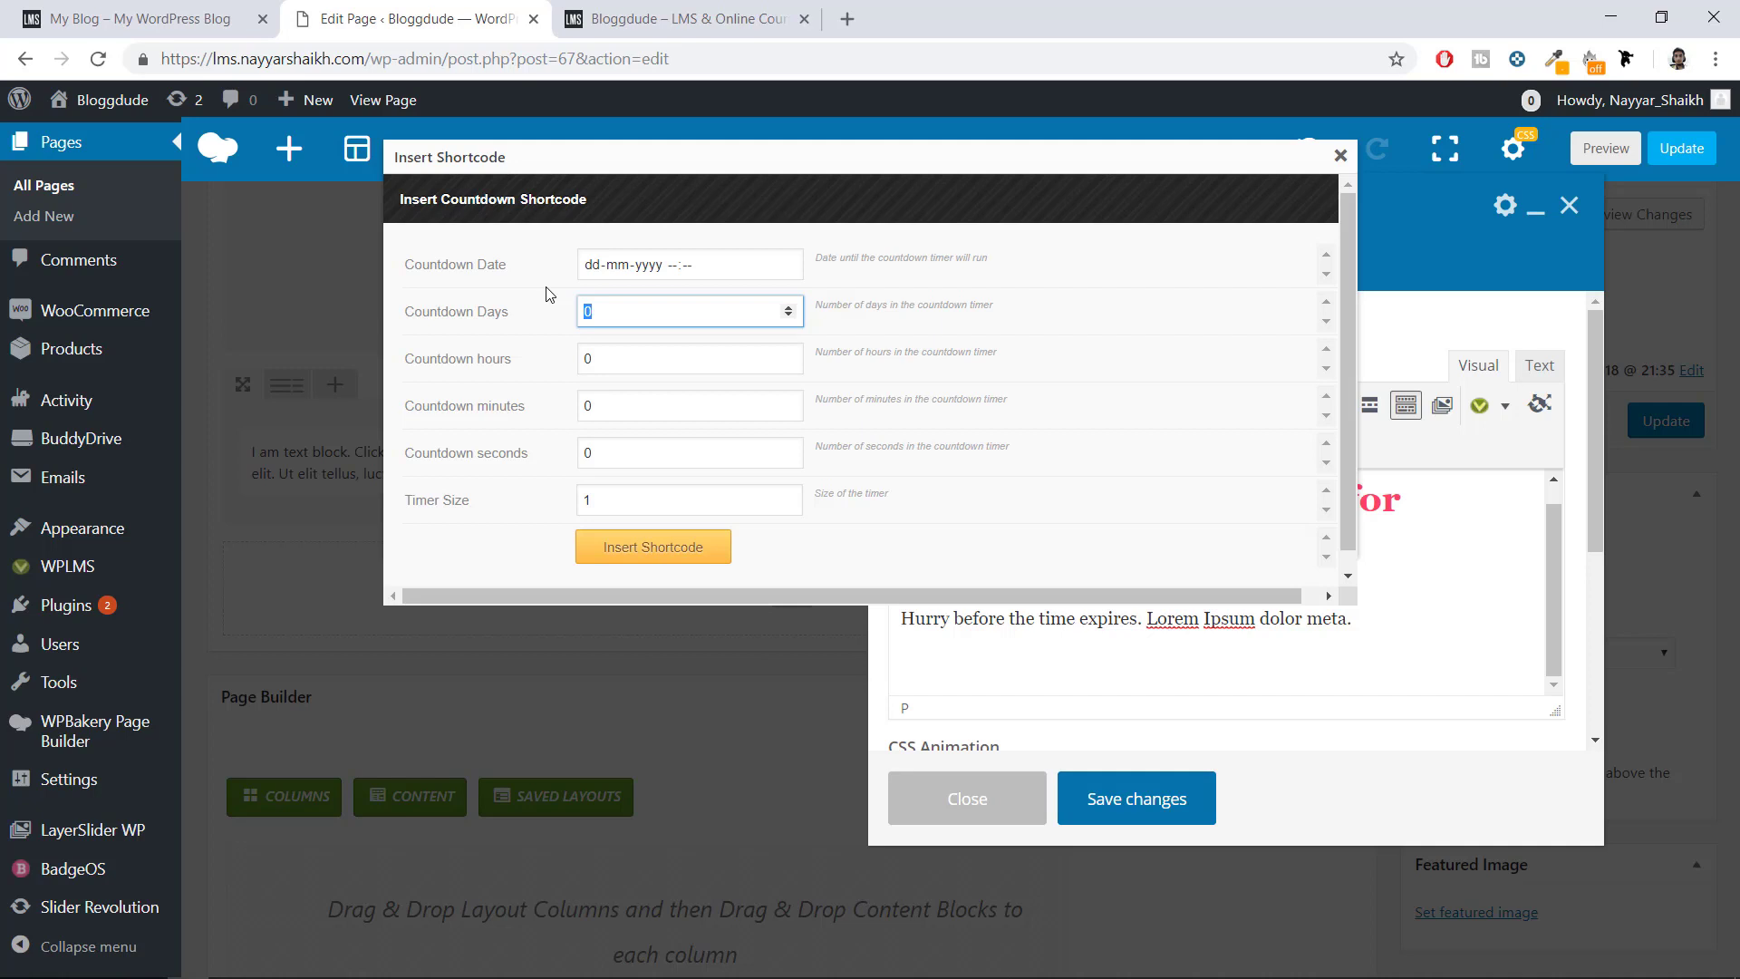
text(3)
key(Tab)
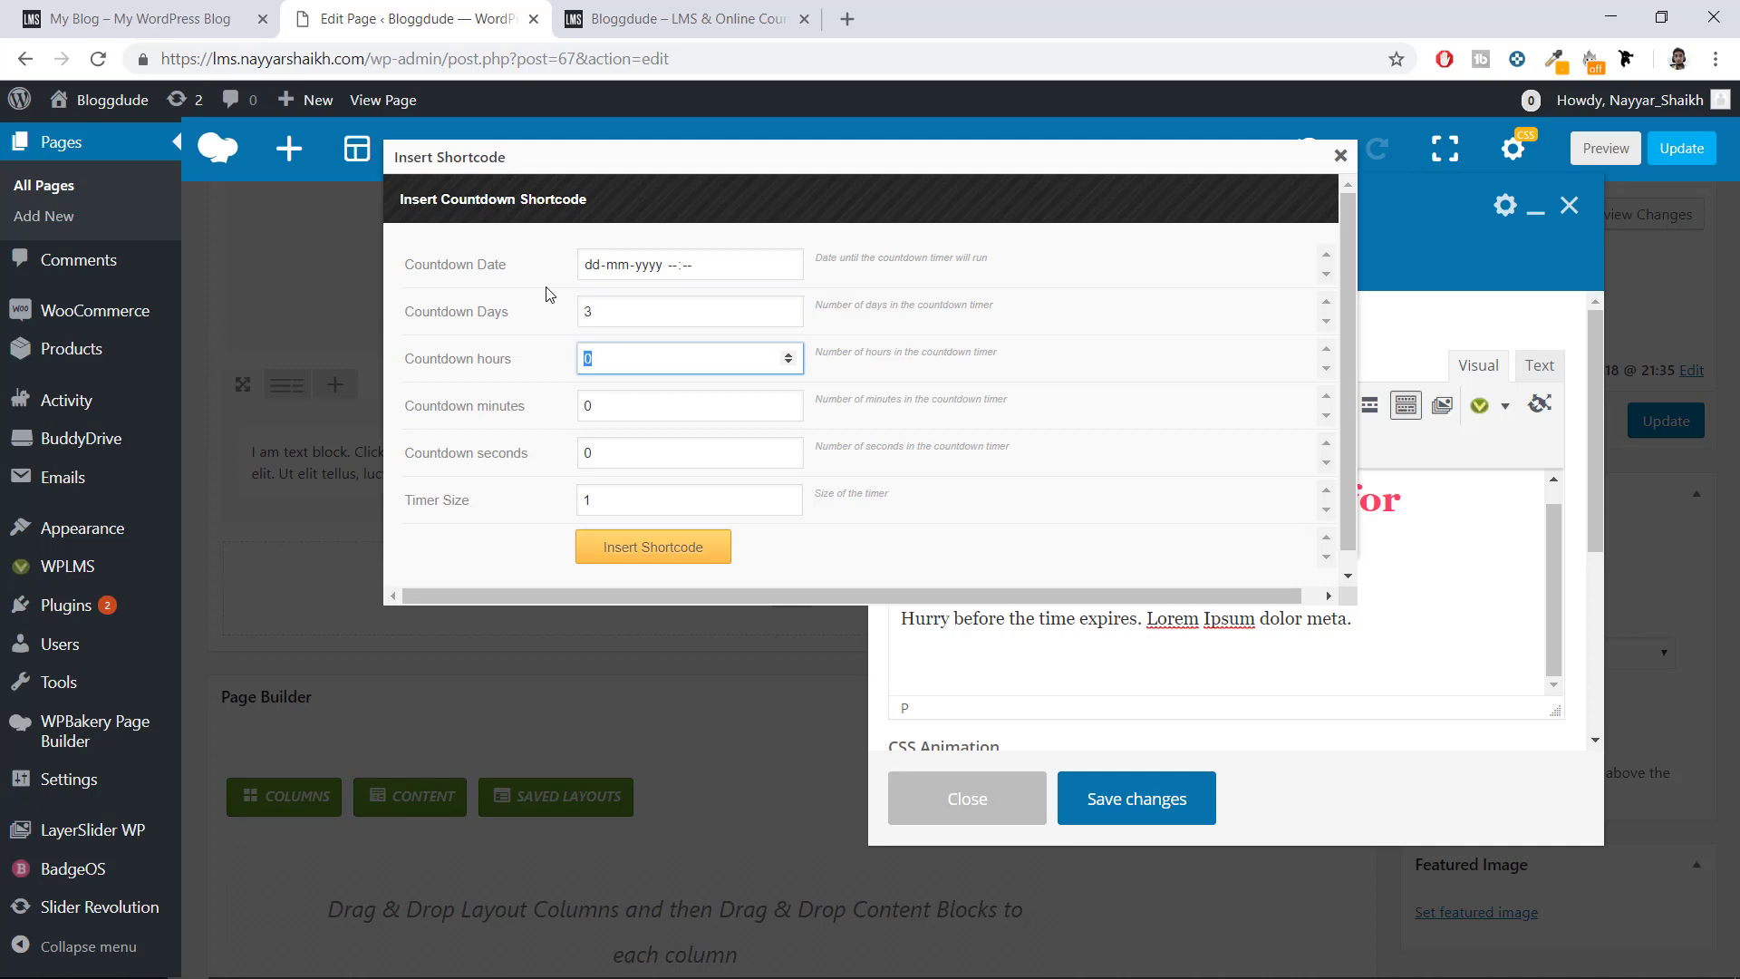
key(Tab)
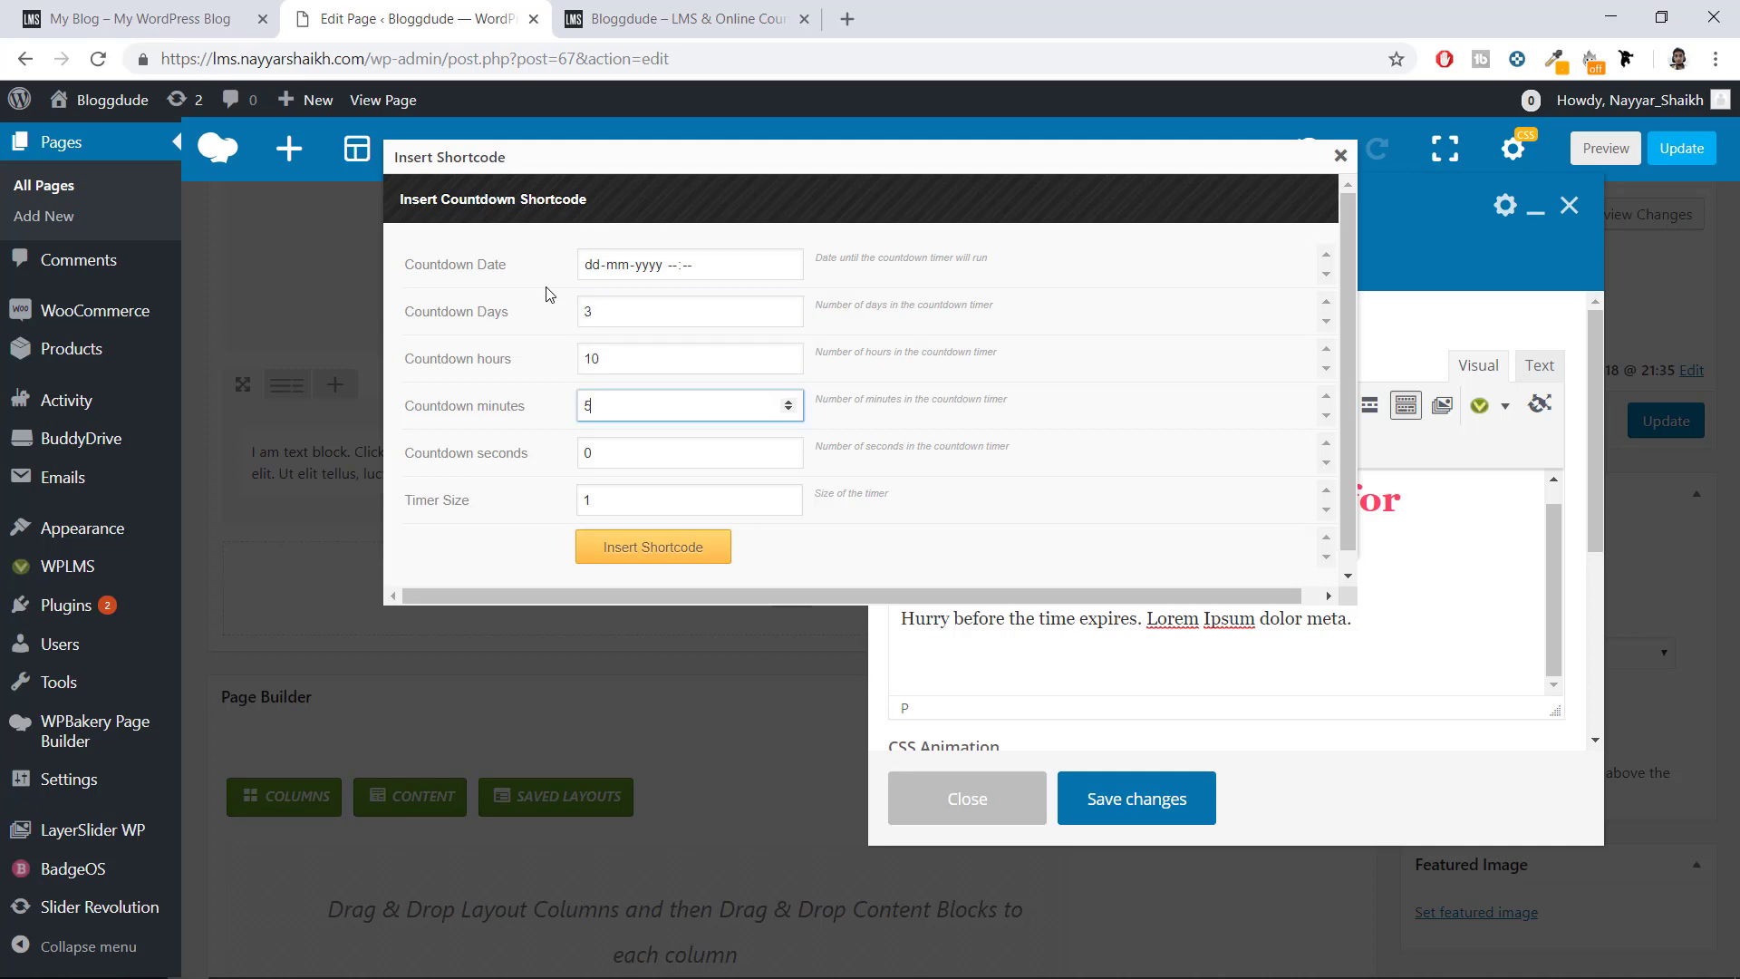
key(Tab)
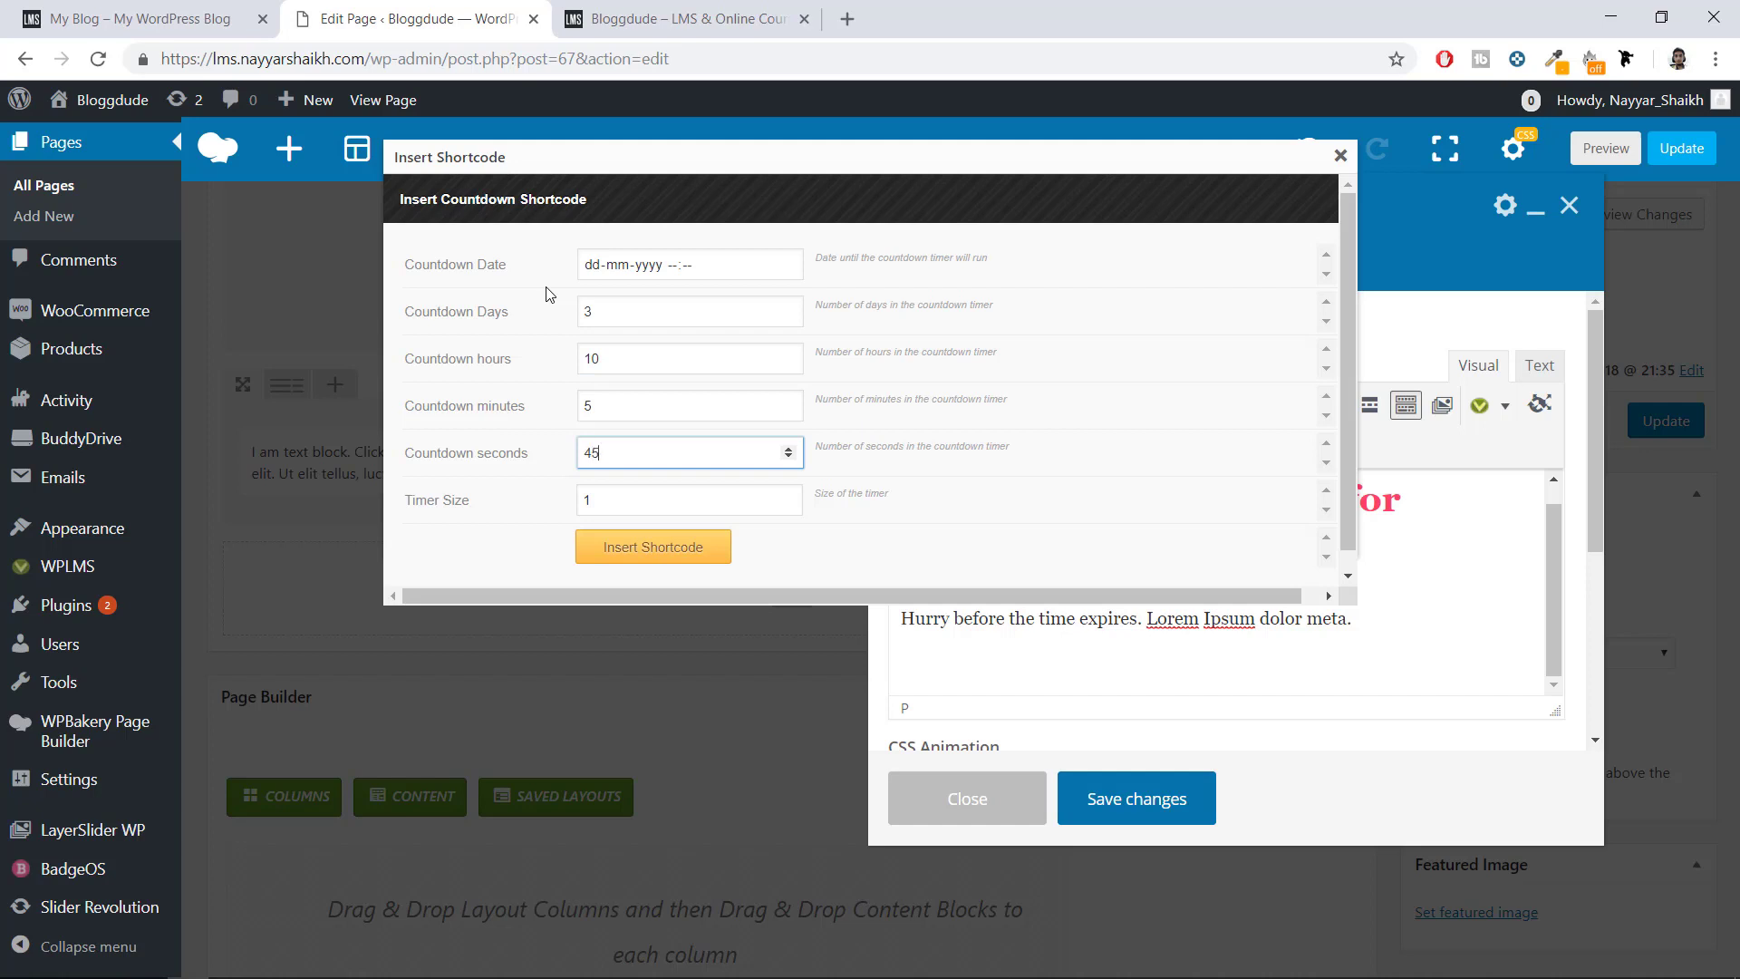
key(Tab)
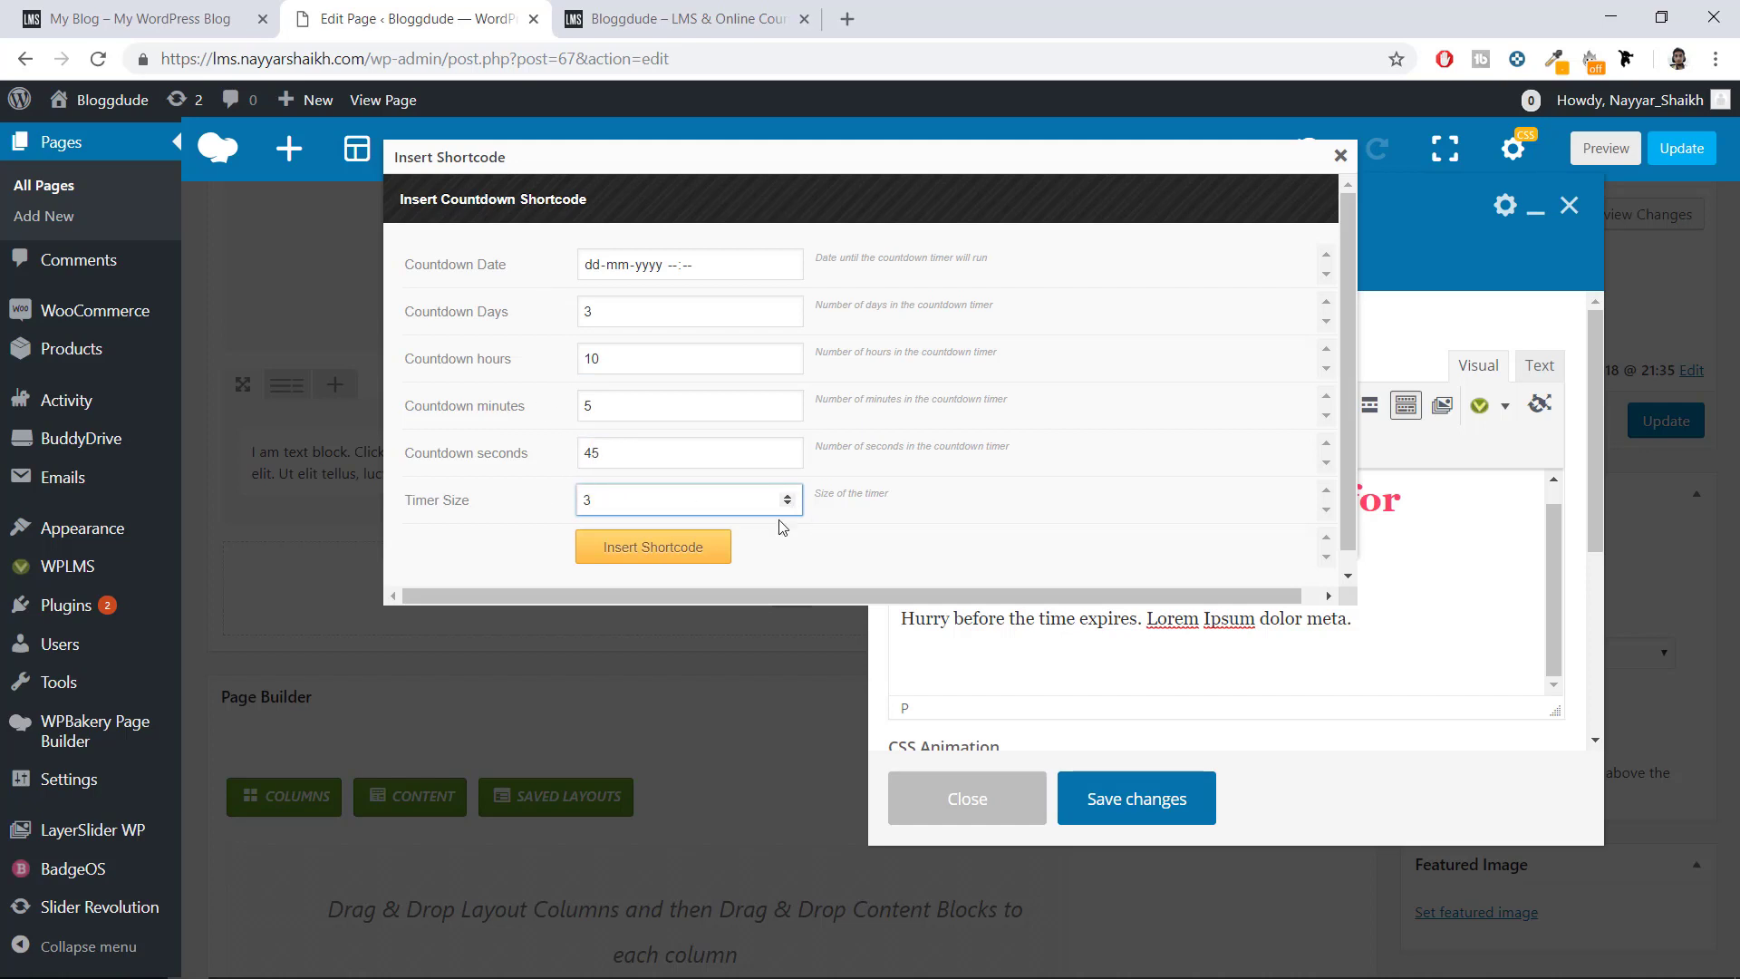
text(3)
click(682, 548)
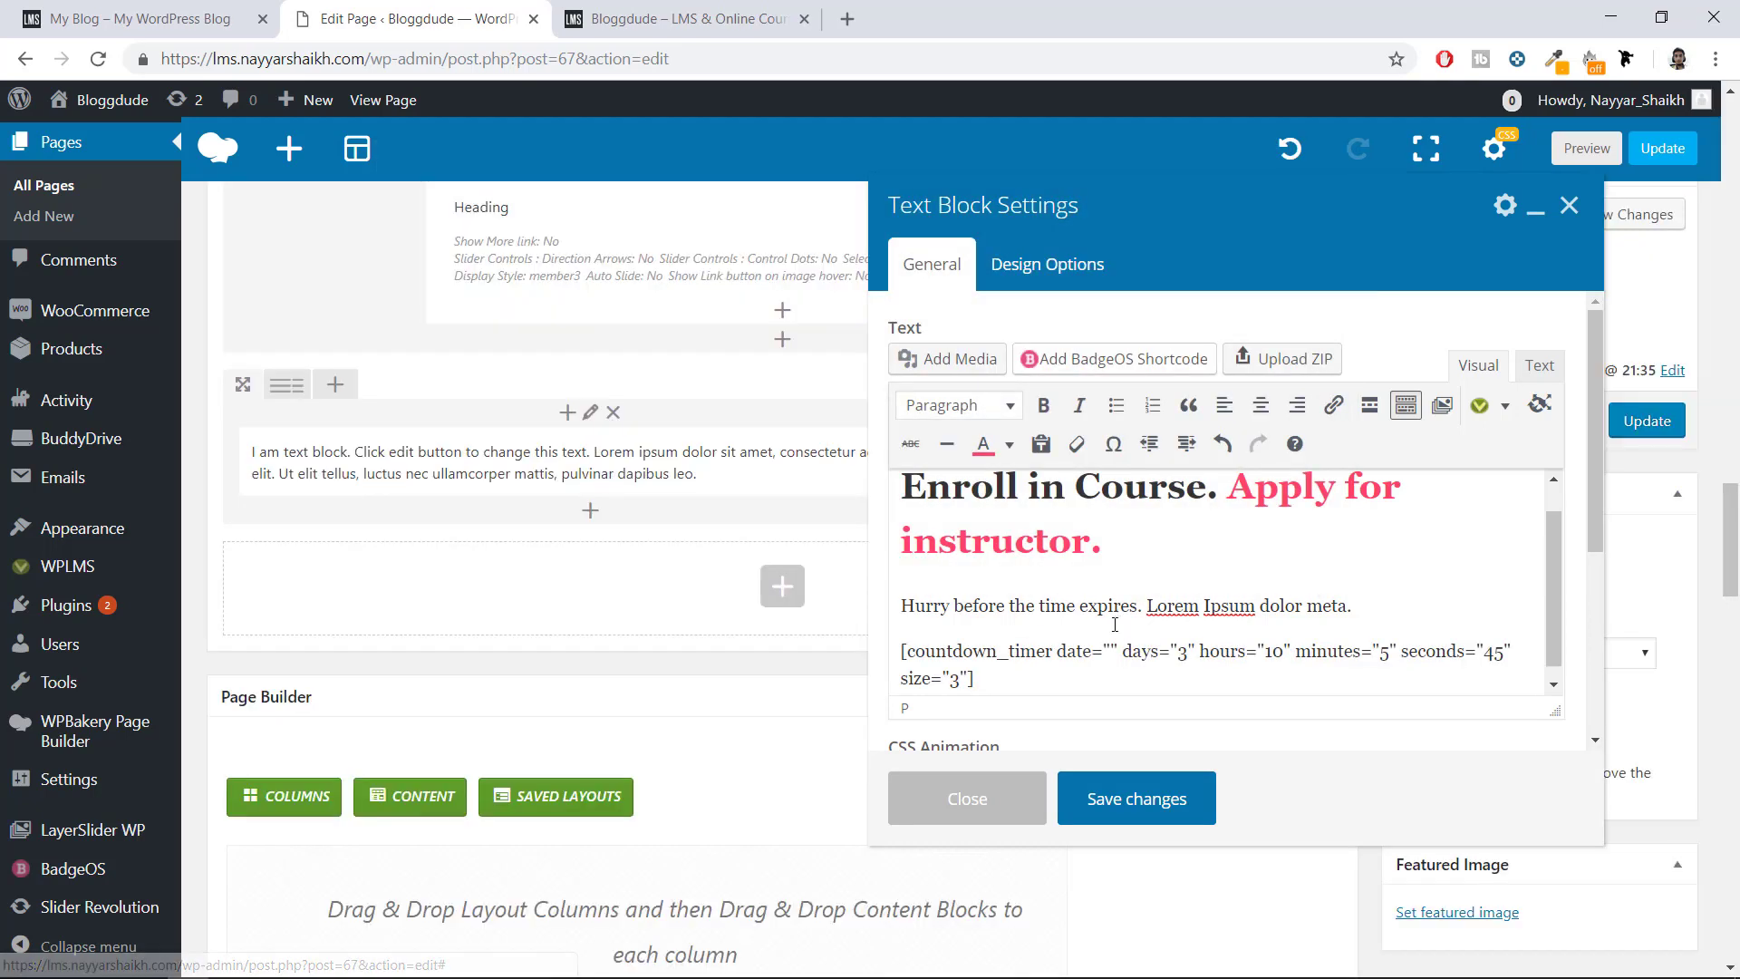
click(1134, 803)
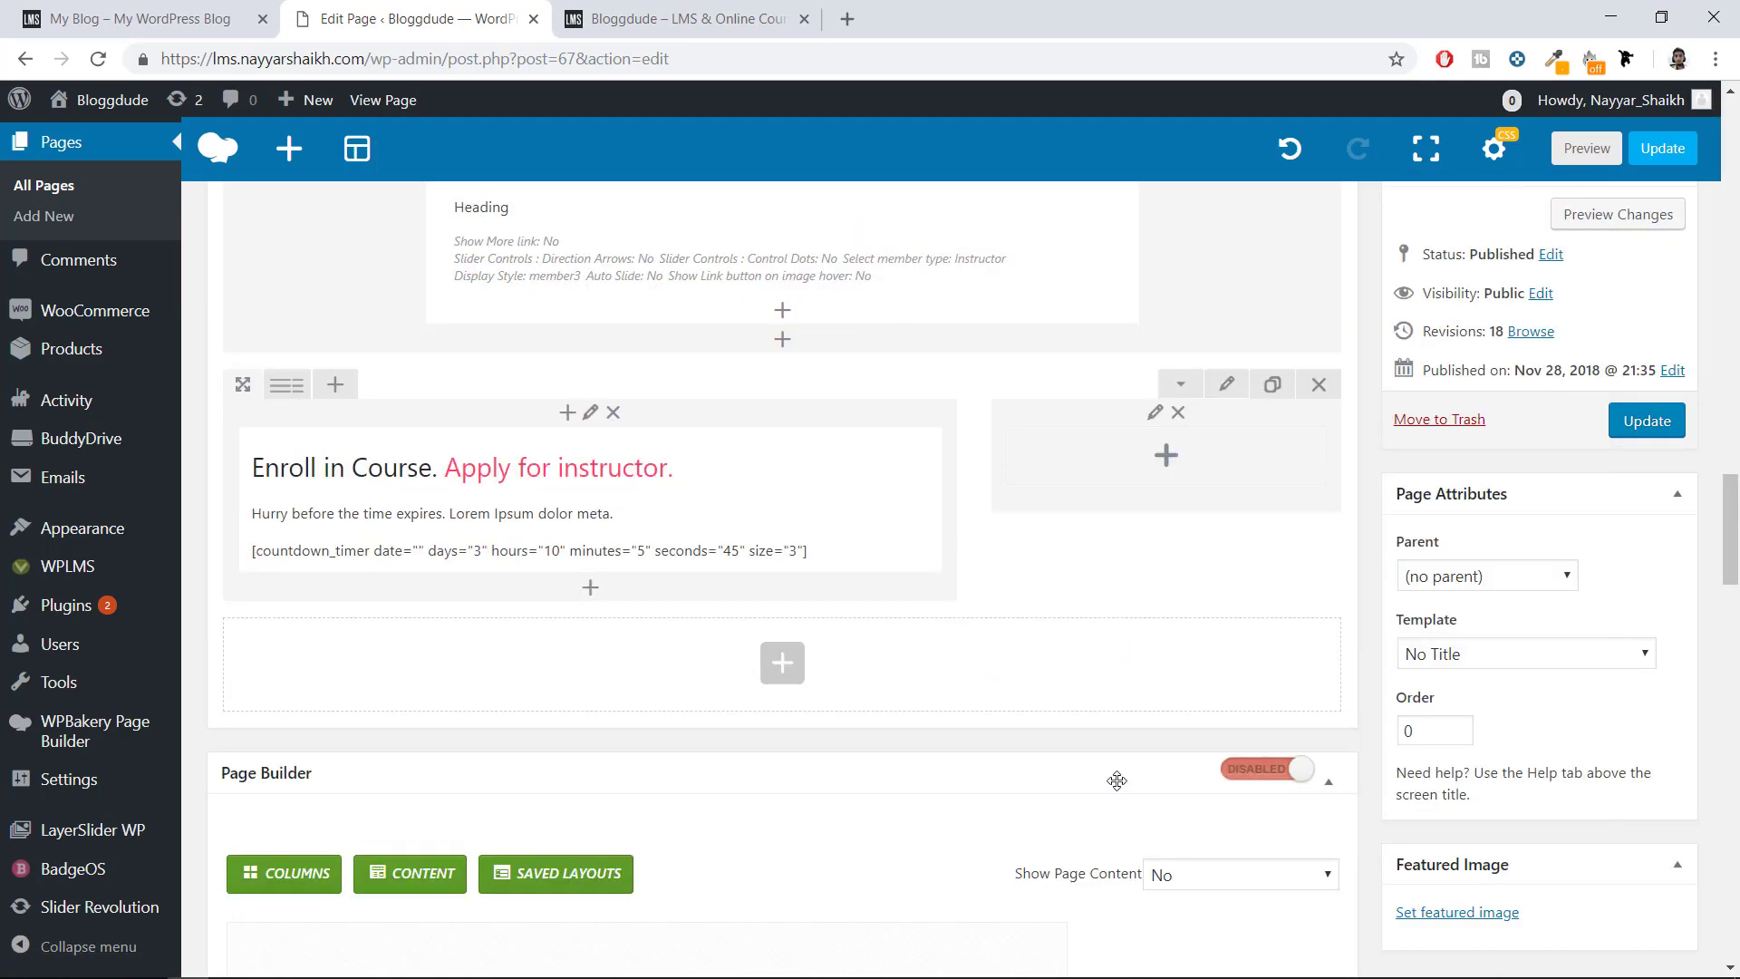
- Set the Enroll row to Stretch row after comparing with the demo page
mouse_move(770, 498)
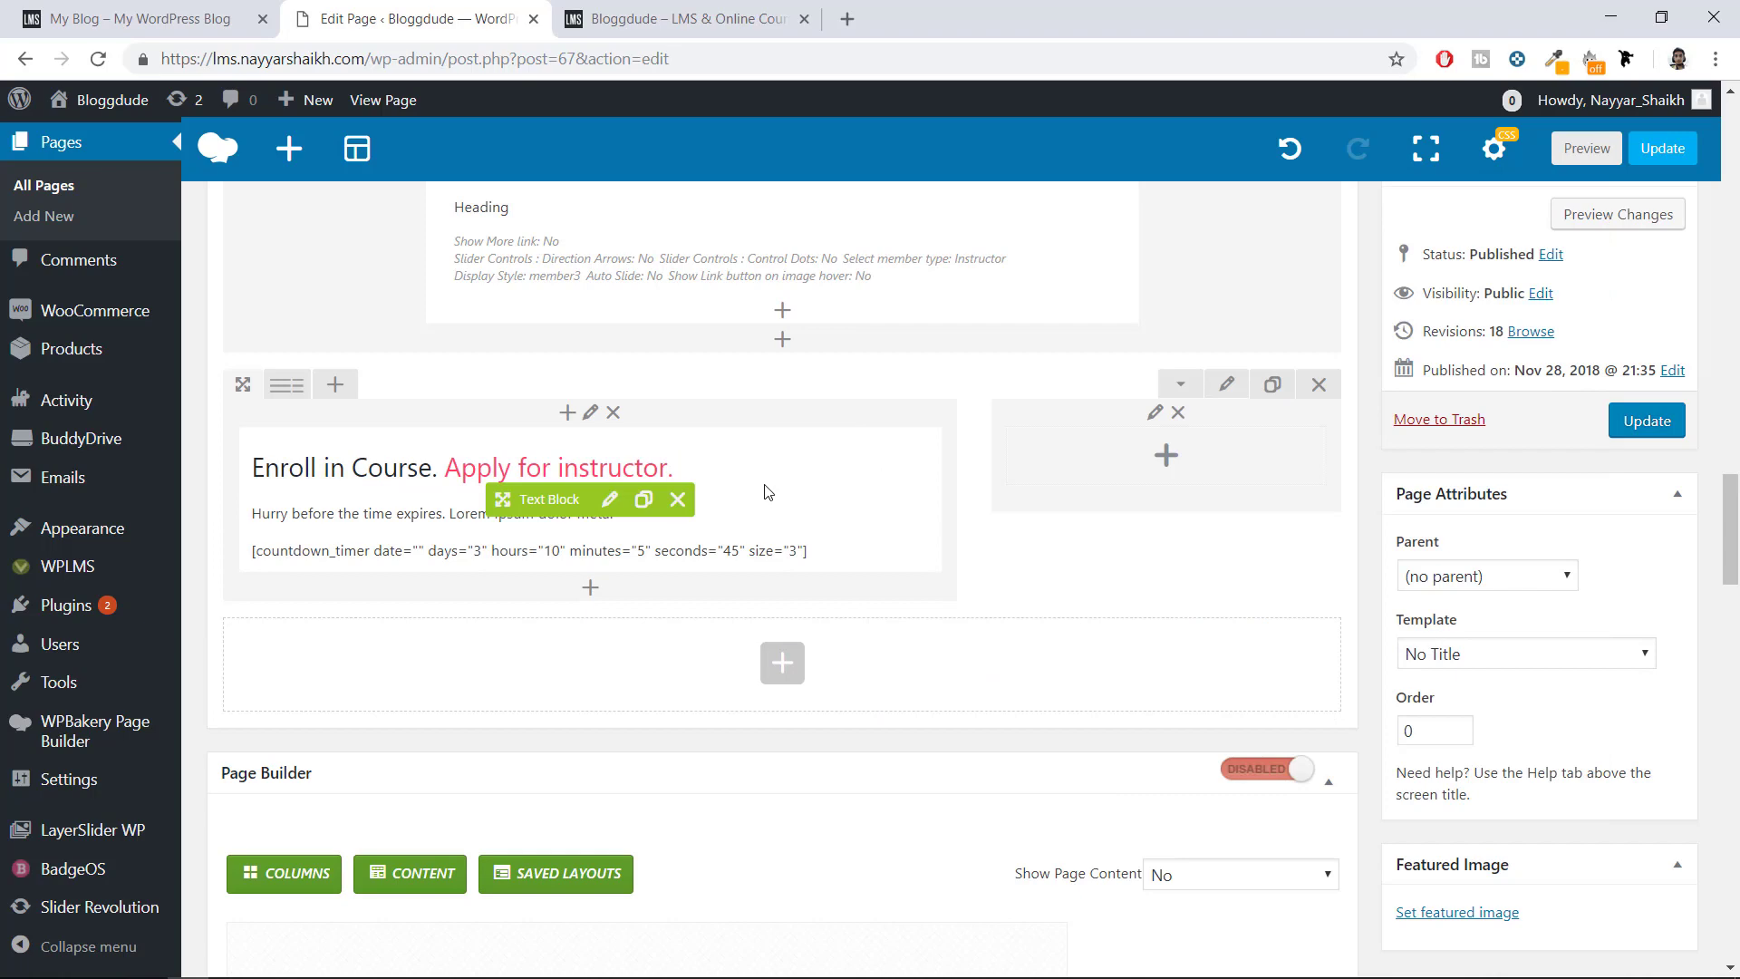
click(136, 18)
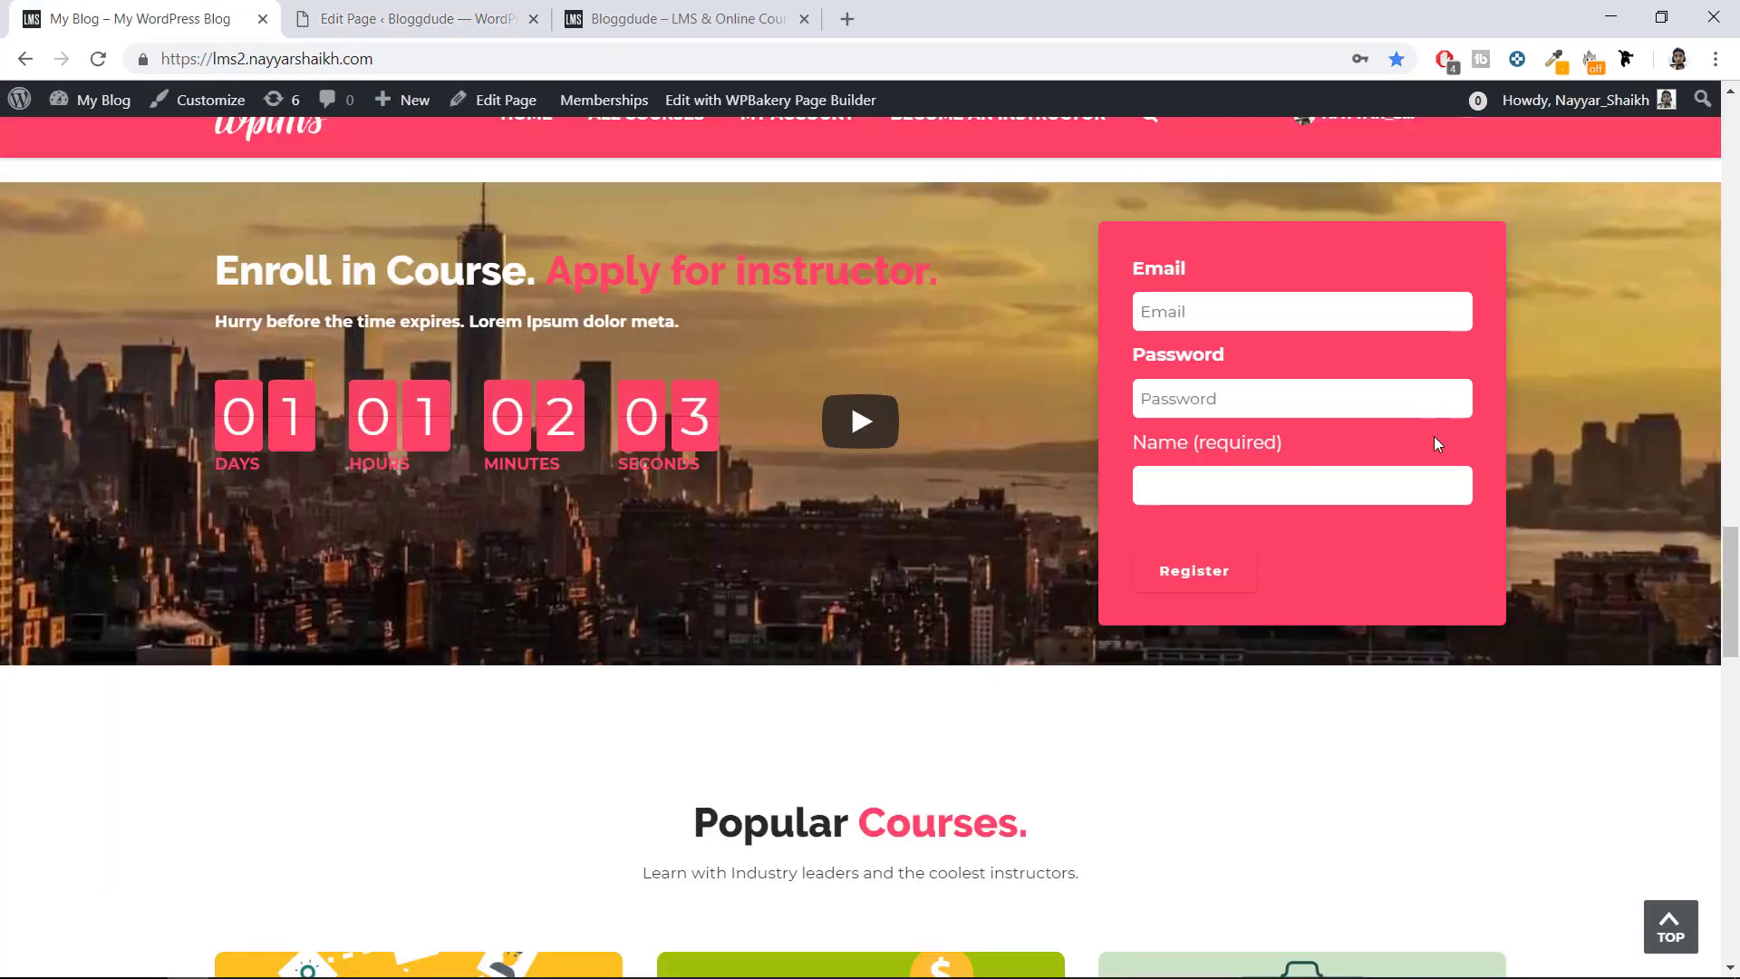
scroll(1434, 438, up, 1)
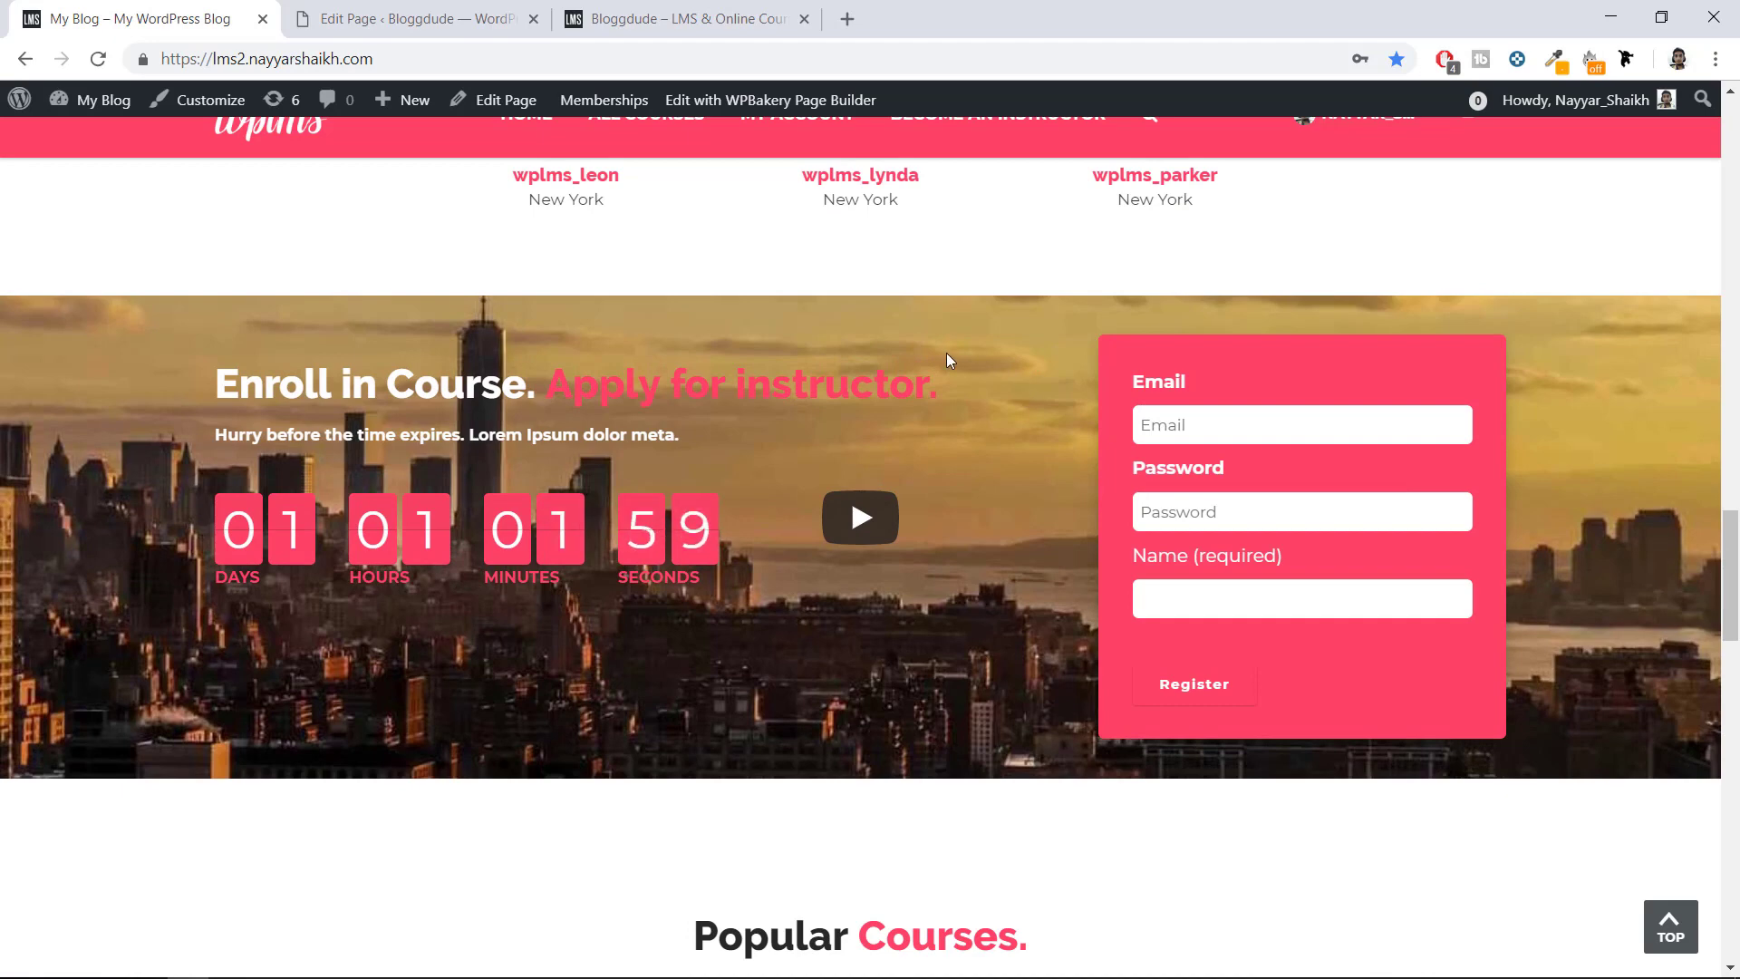
click(434, 7)
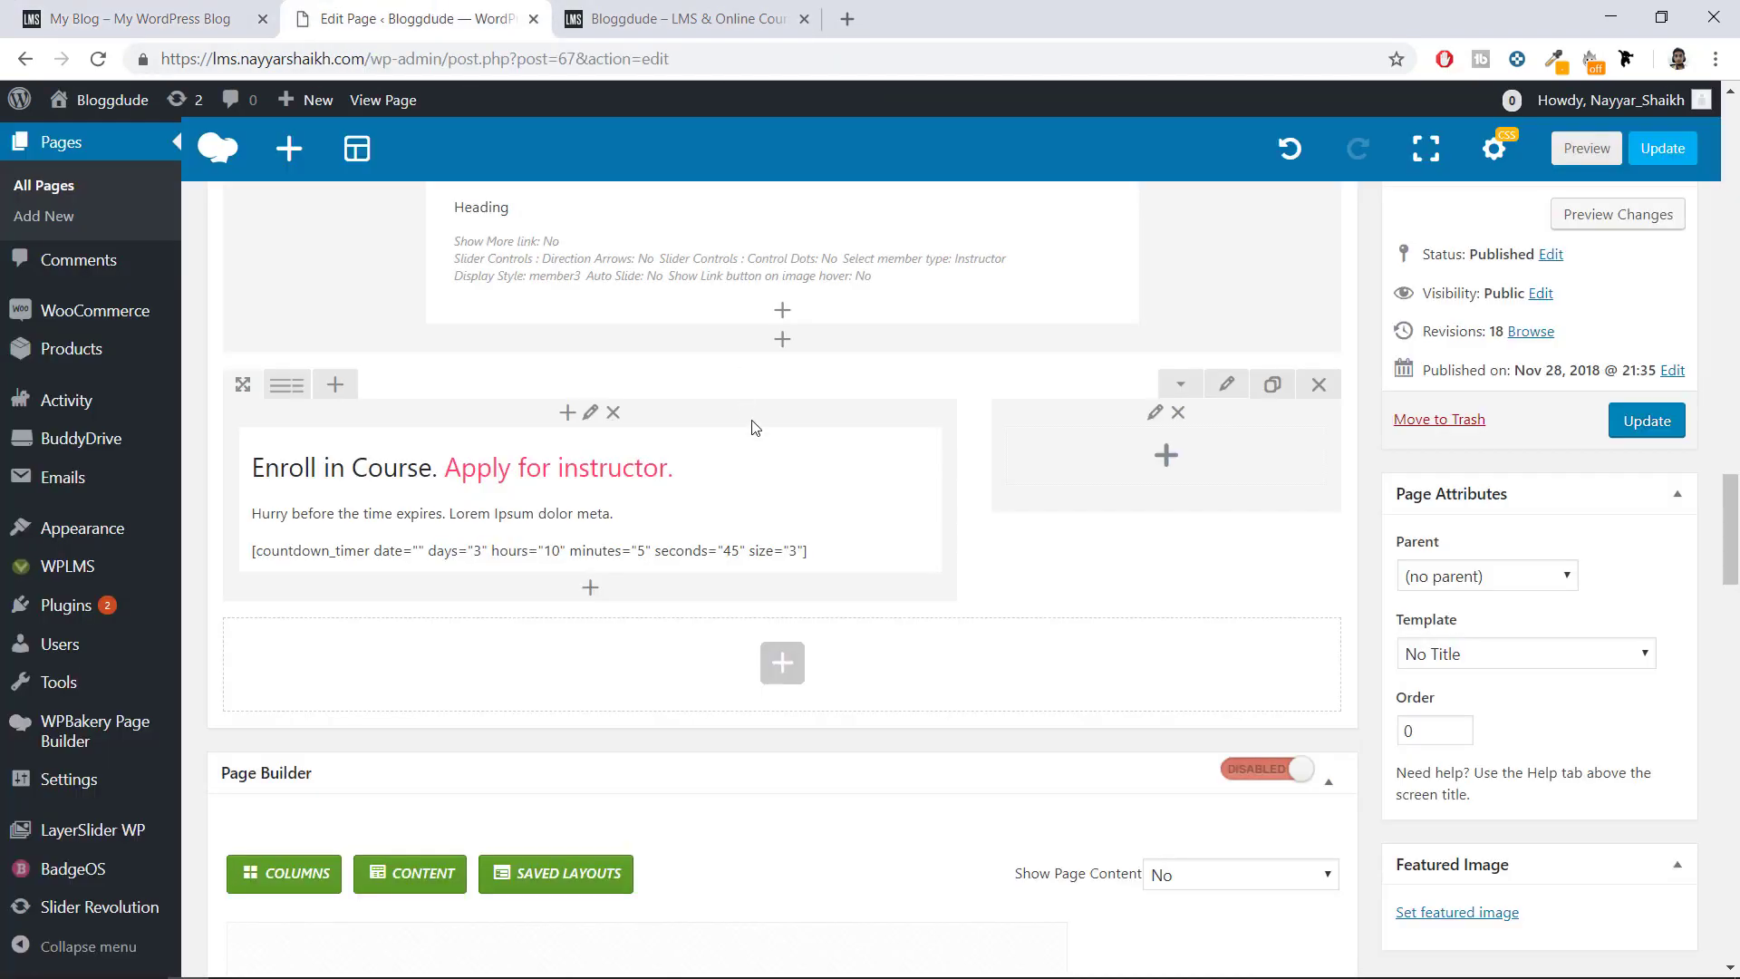
click(1227, 388)
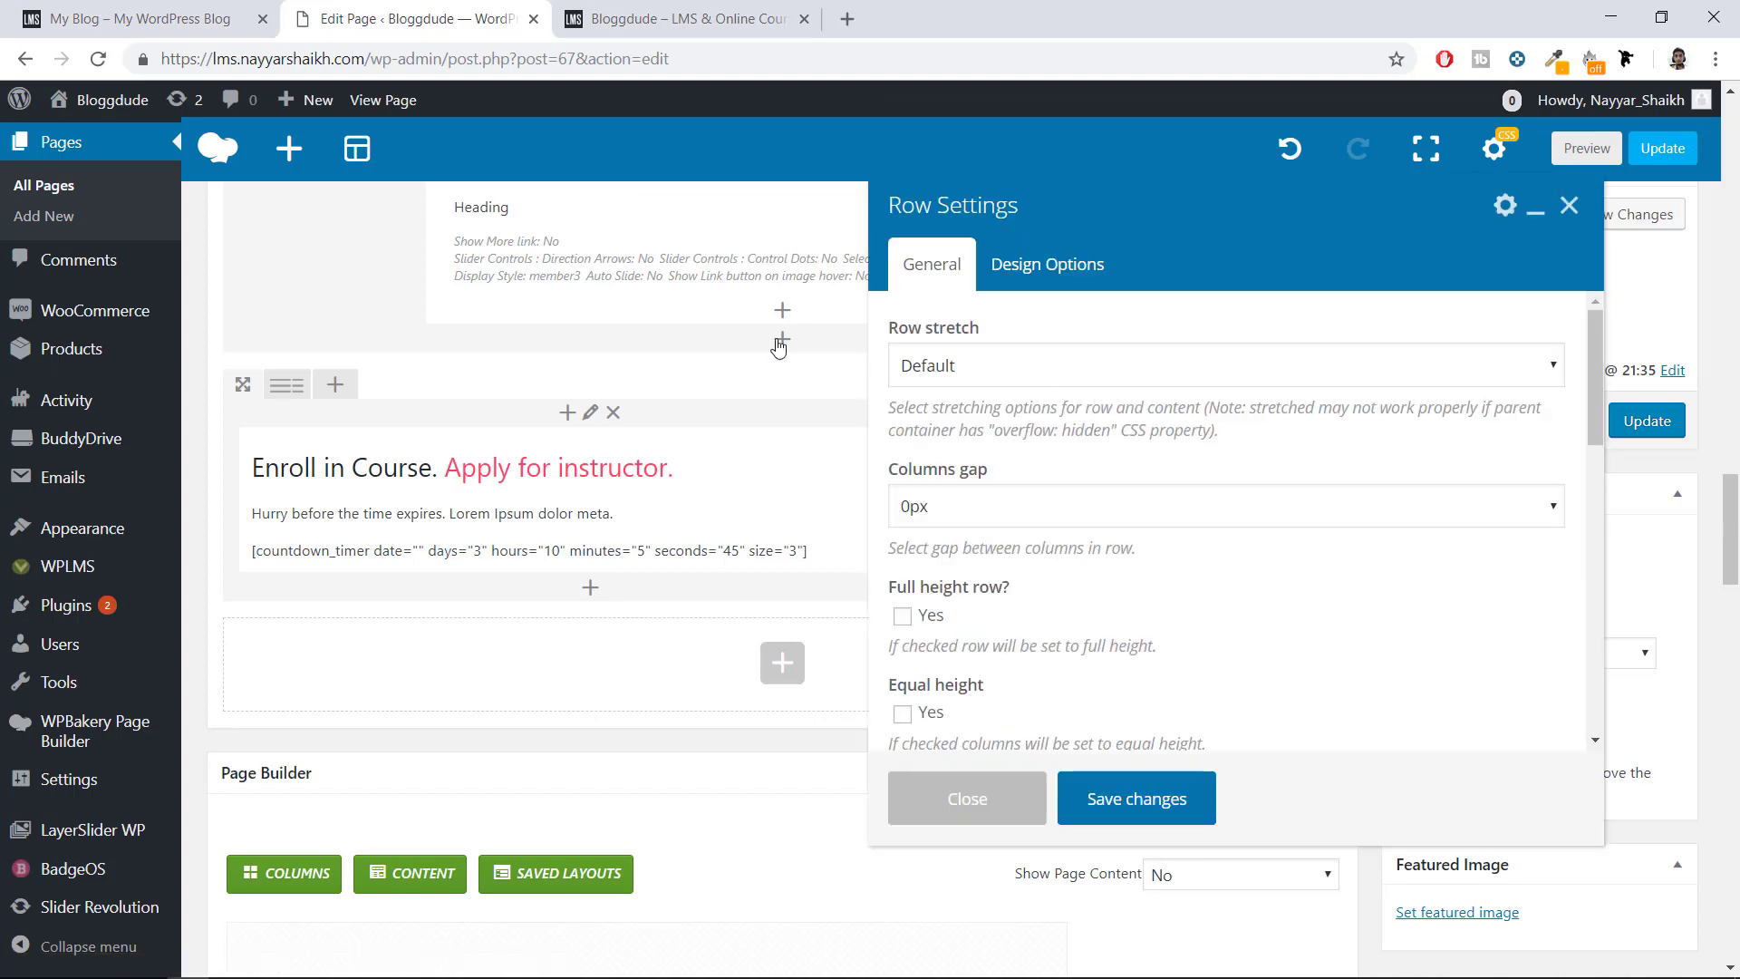
click(1060, 366)
click(1061, 420)
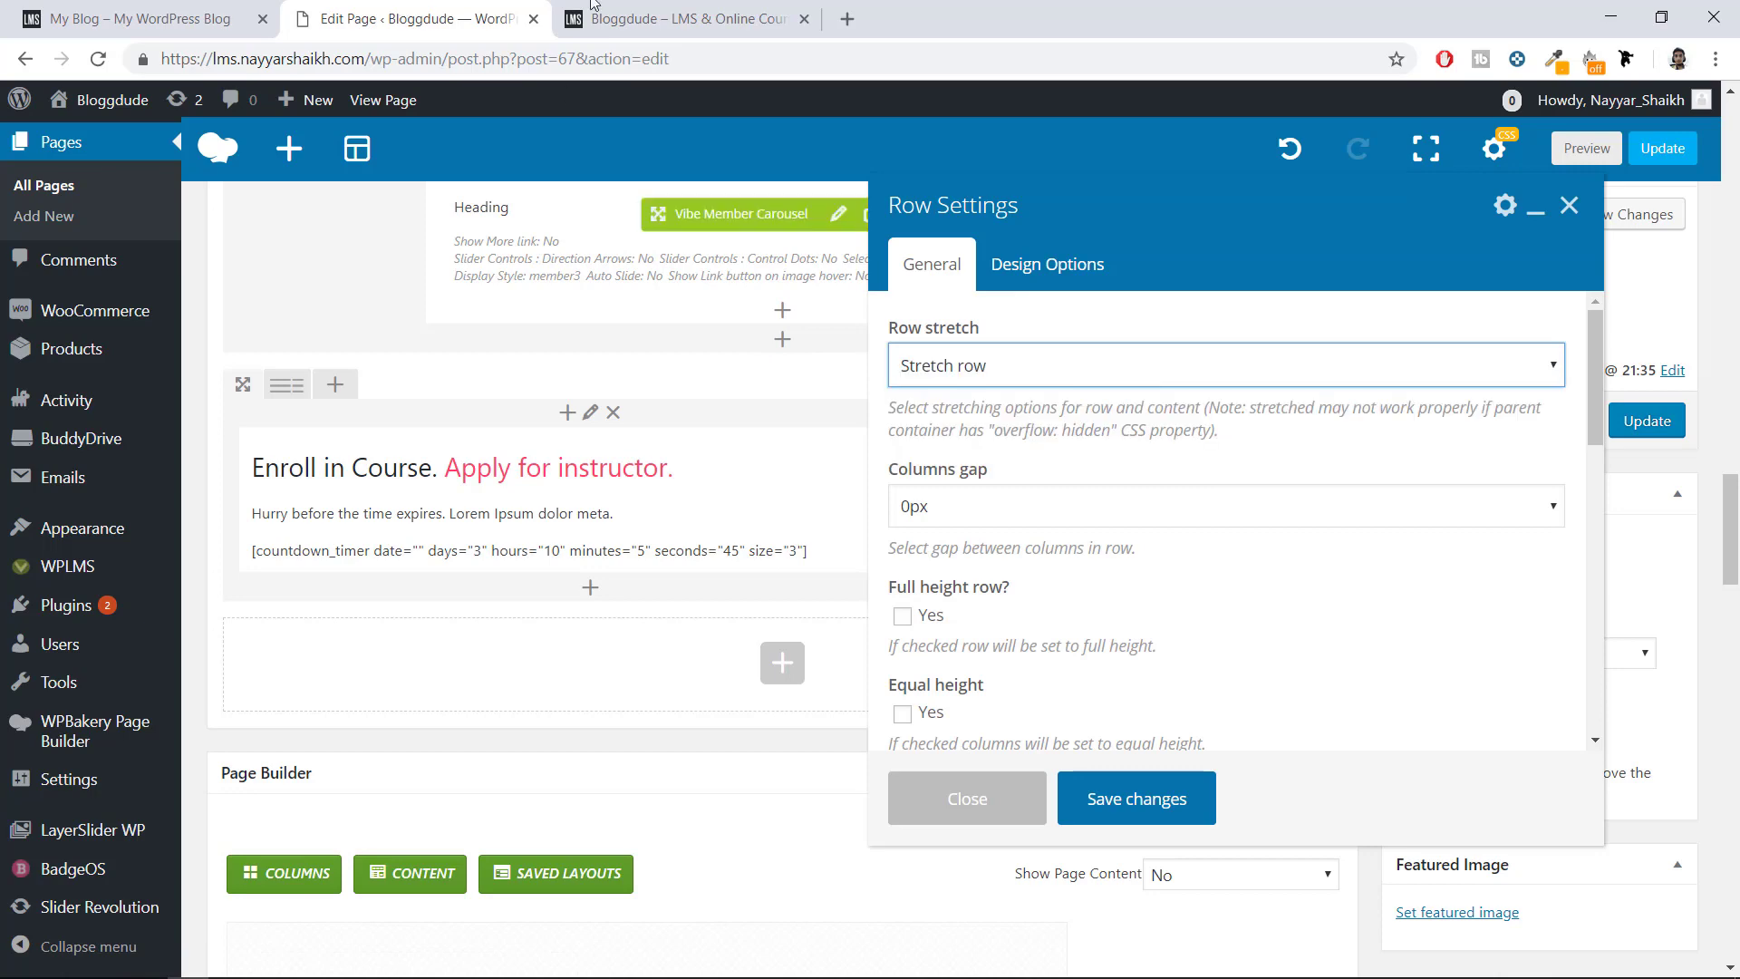
- Enable a video background using the default YouTube link and save the row settings
click(689, 18)
click(182, 18)
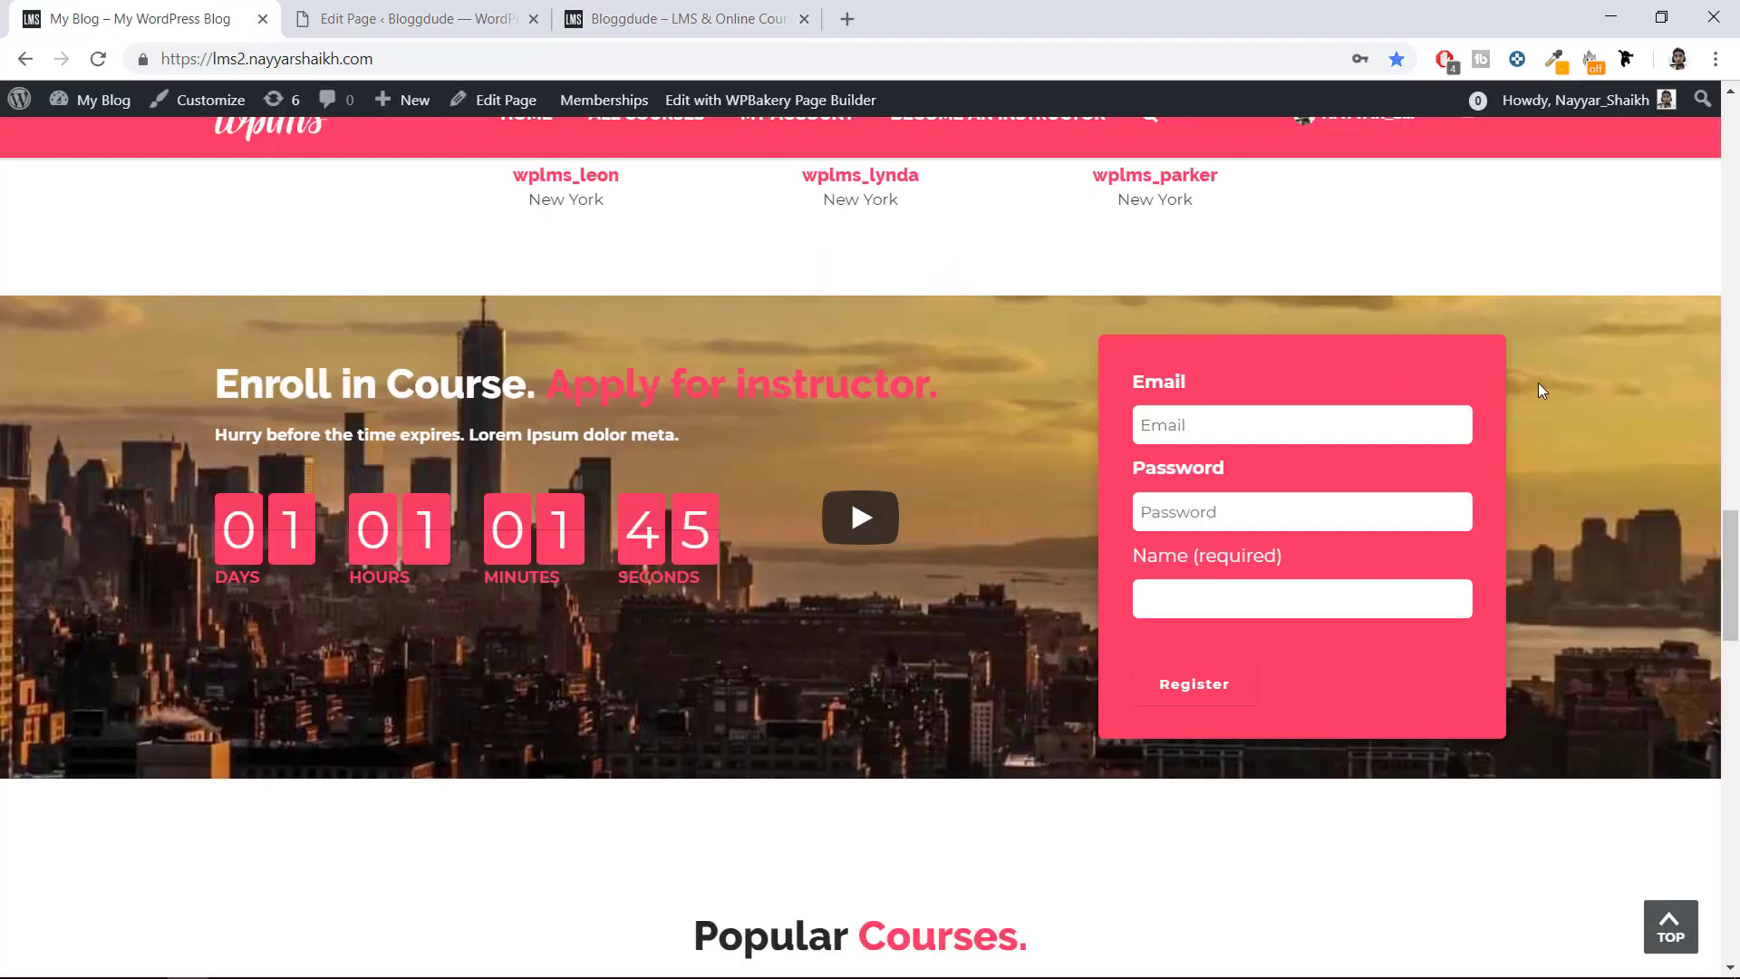
click(397, 15)
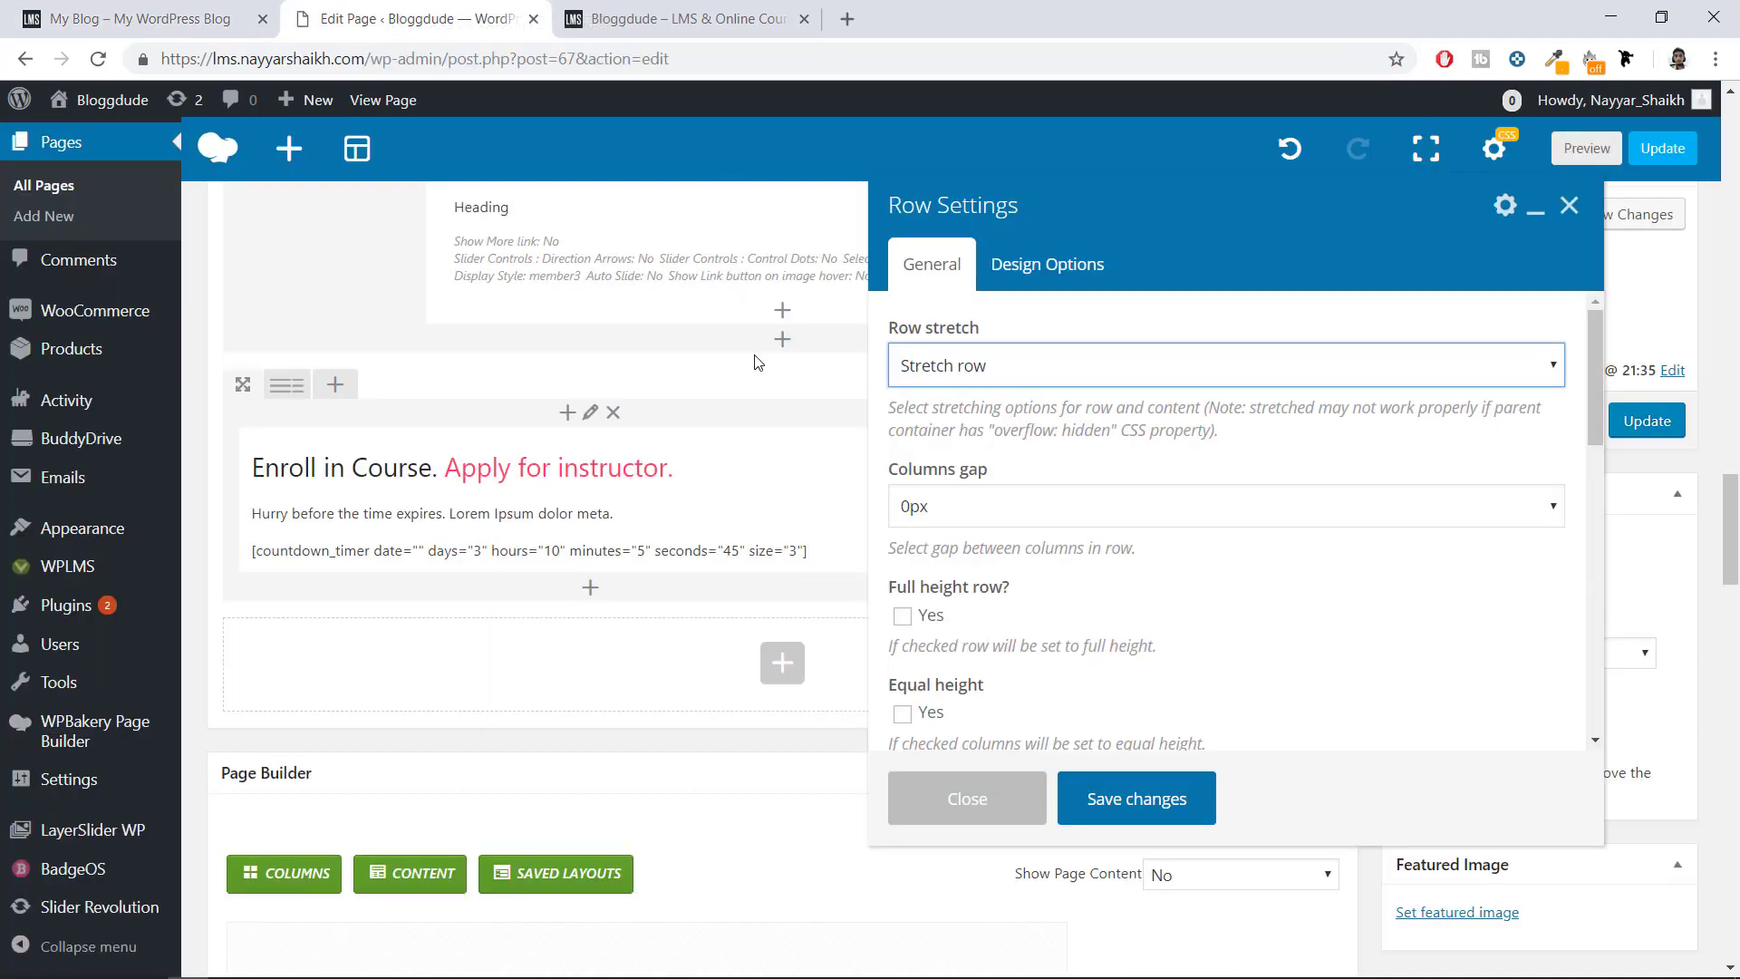
scroll(1102, 466, down, 6)
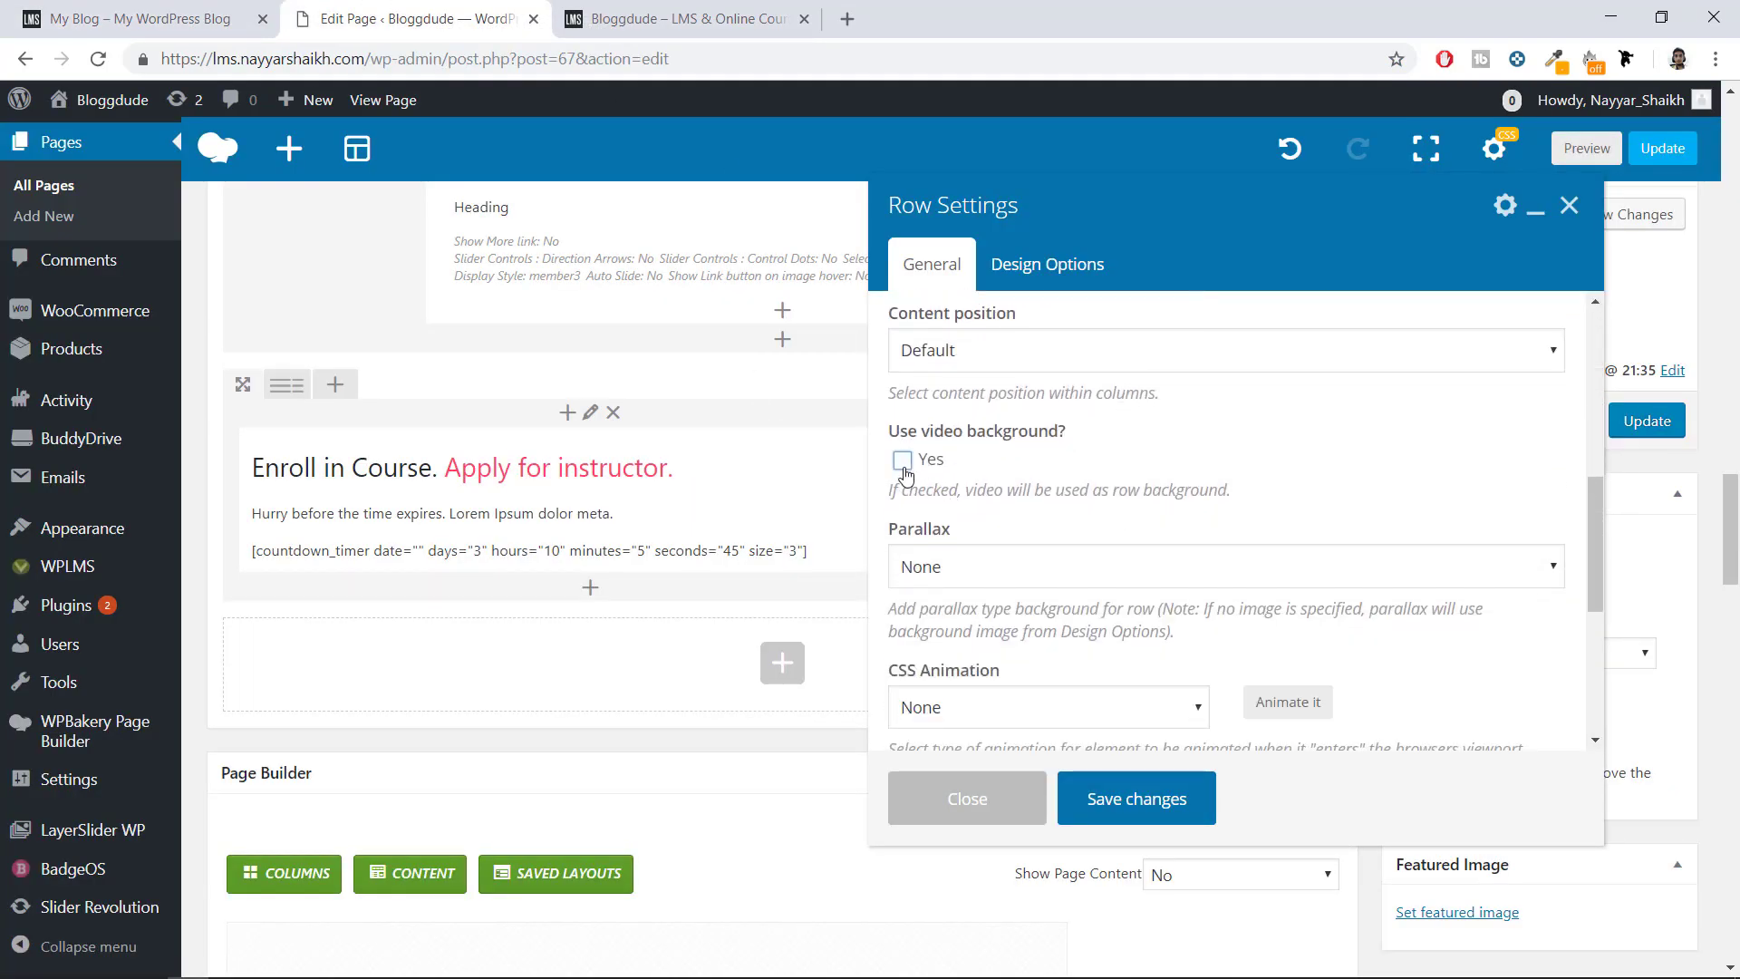
click(902, 461)
drag(1288, 564, 861, 524)
click(1256, 508)
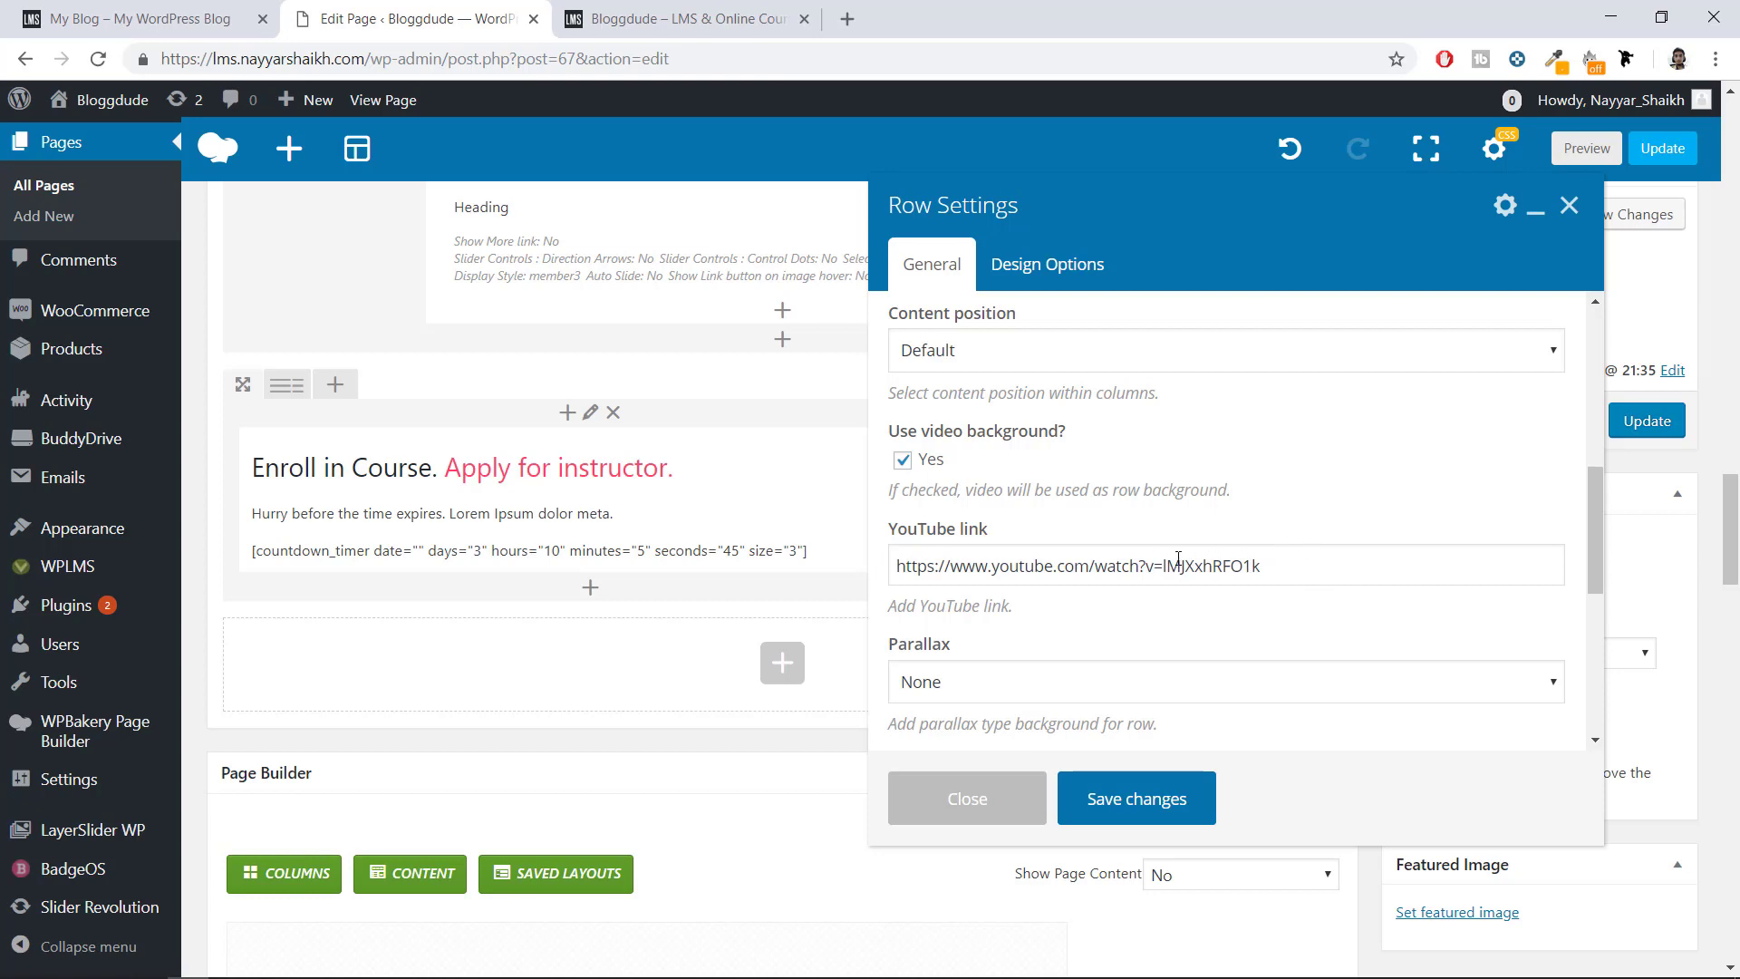
click(1140, 813)
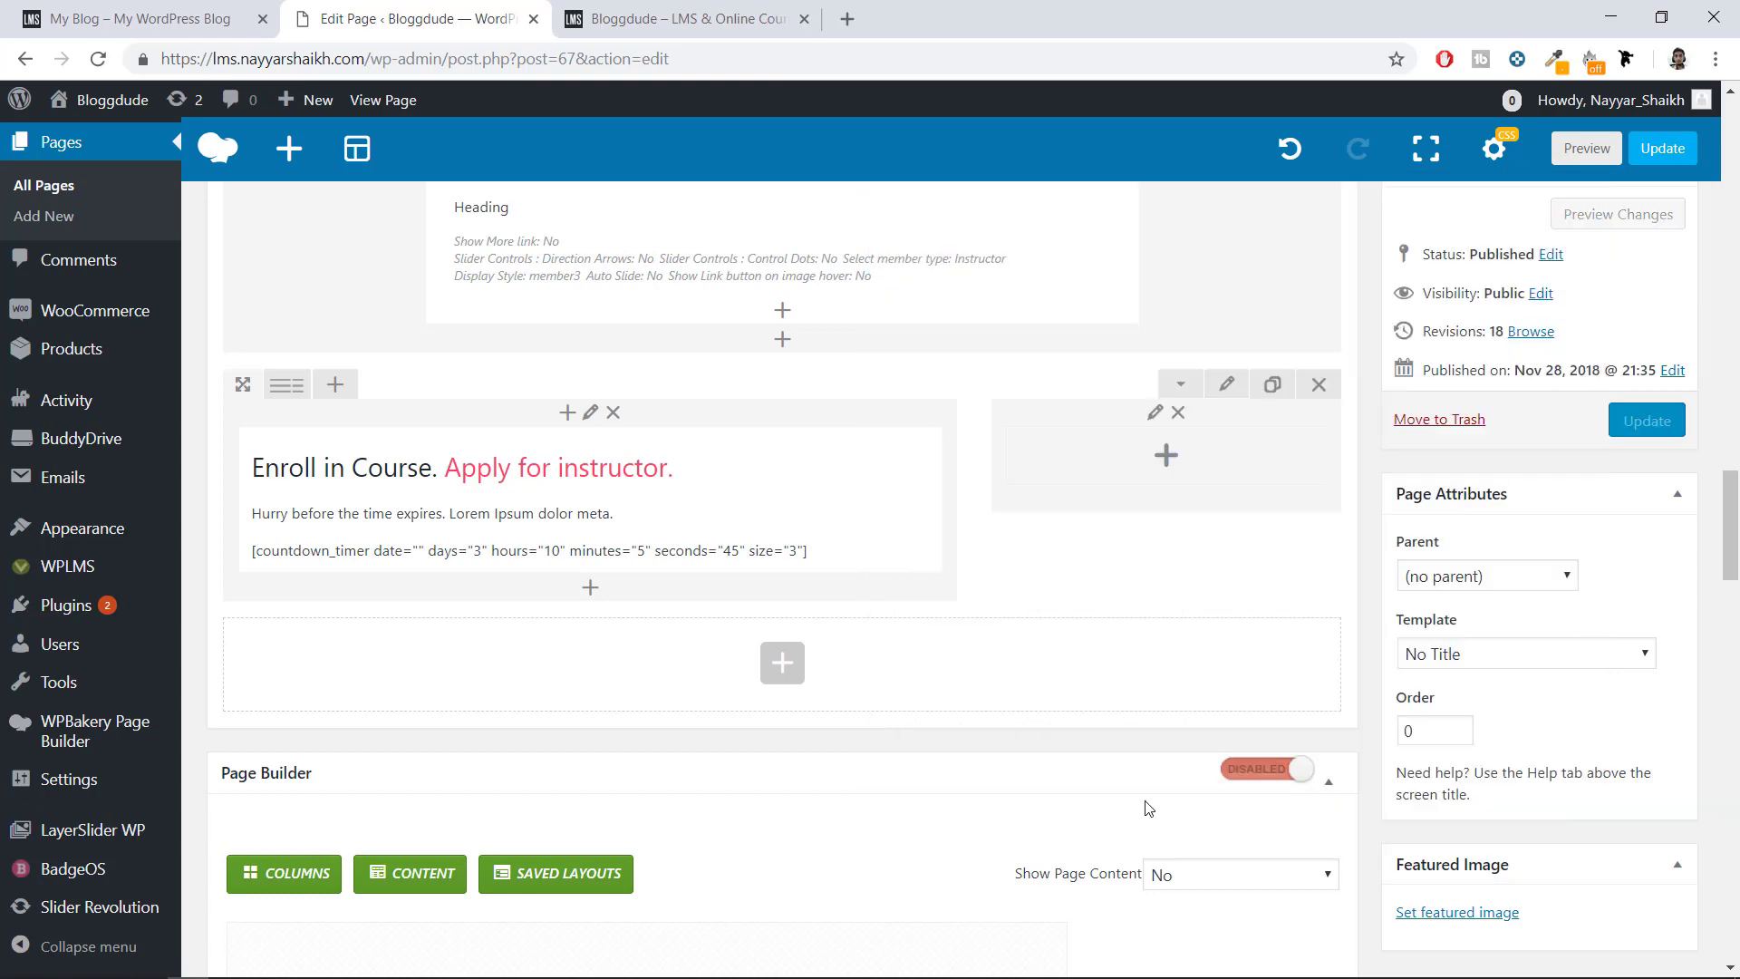
- Check the demo page's 'Enroll in Course.' heading styling for reference
key(ctrl+shift+Tab)
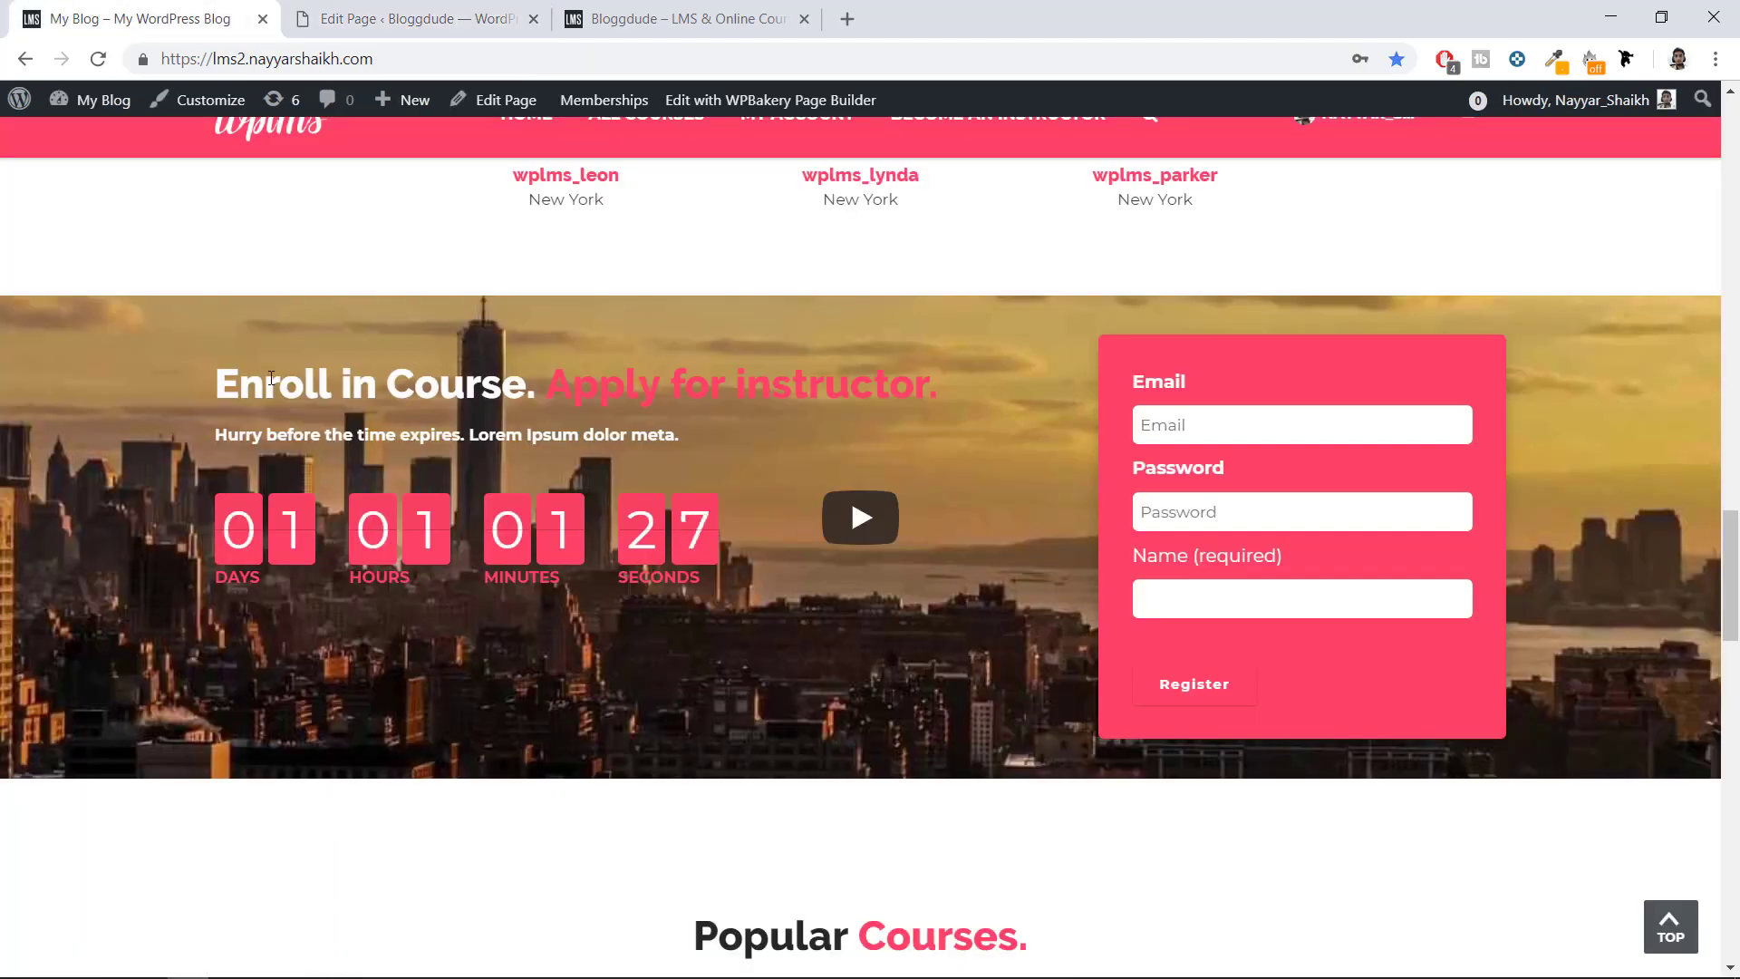
drag(216, 384, 535, 381)
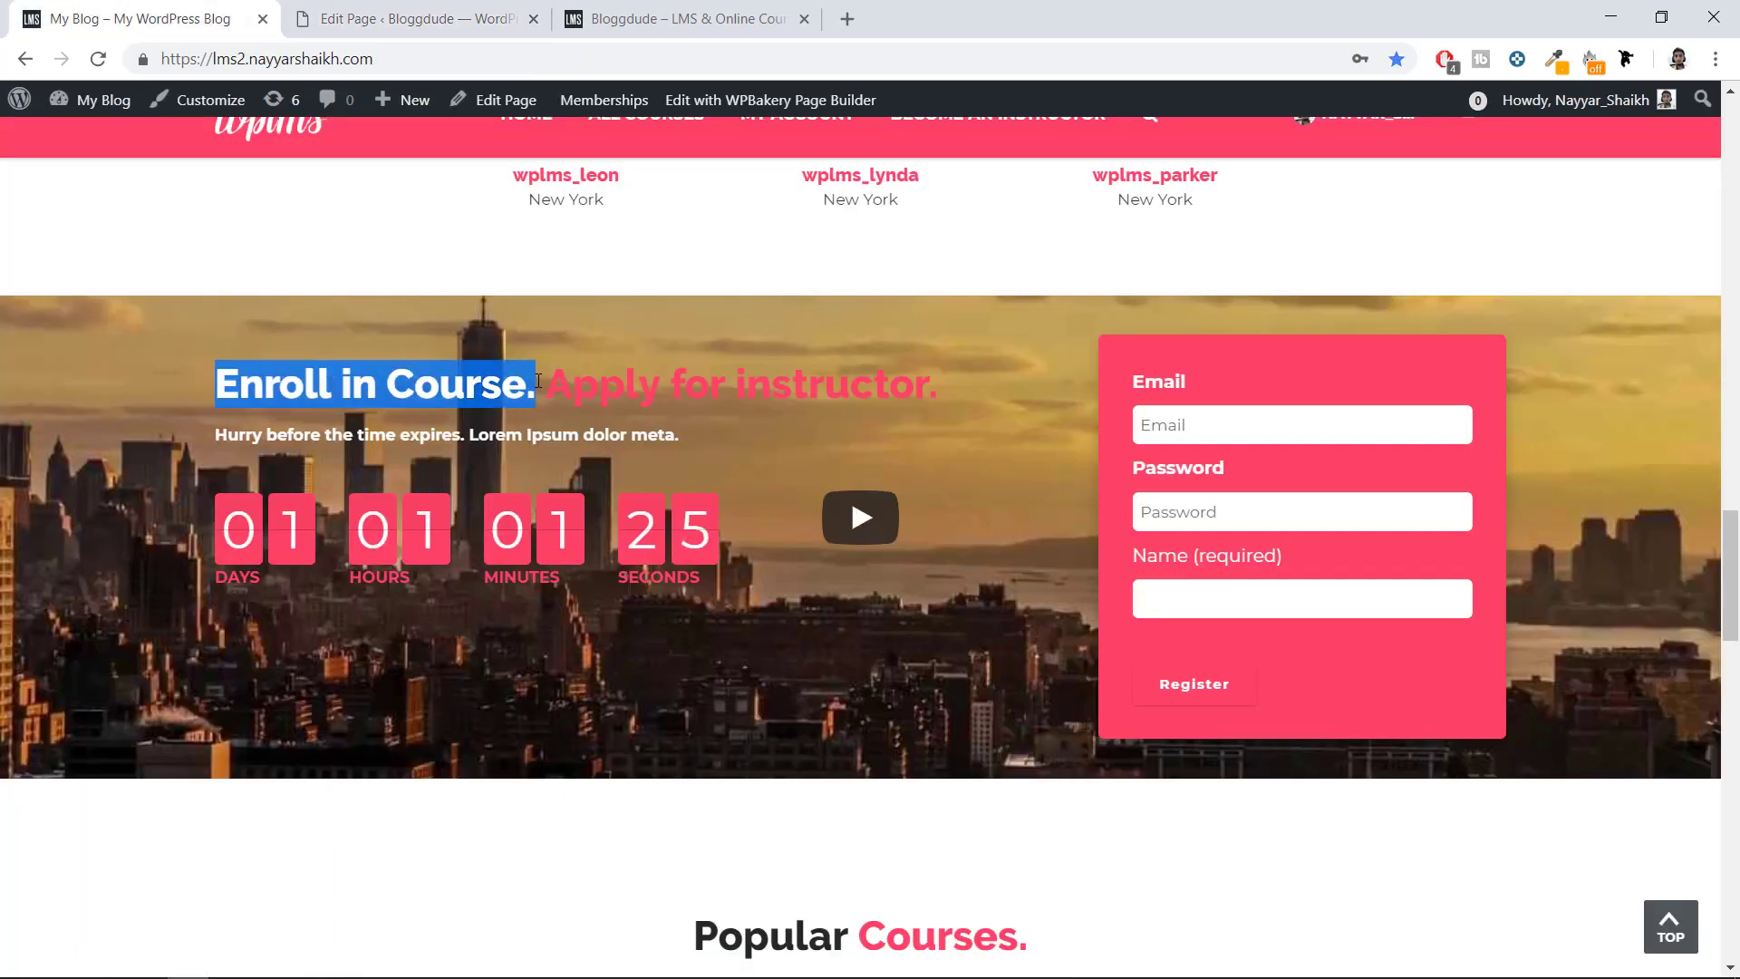
click(609, 456)
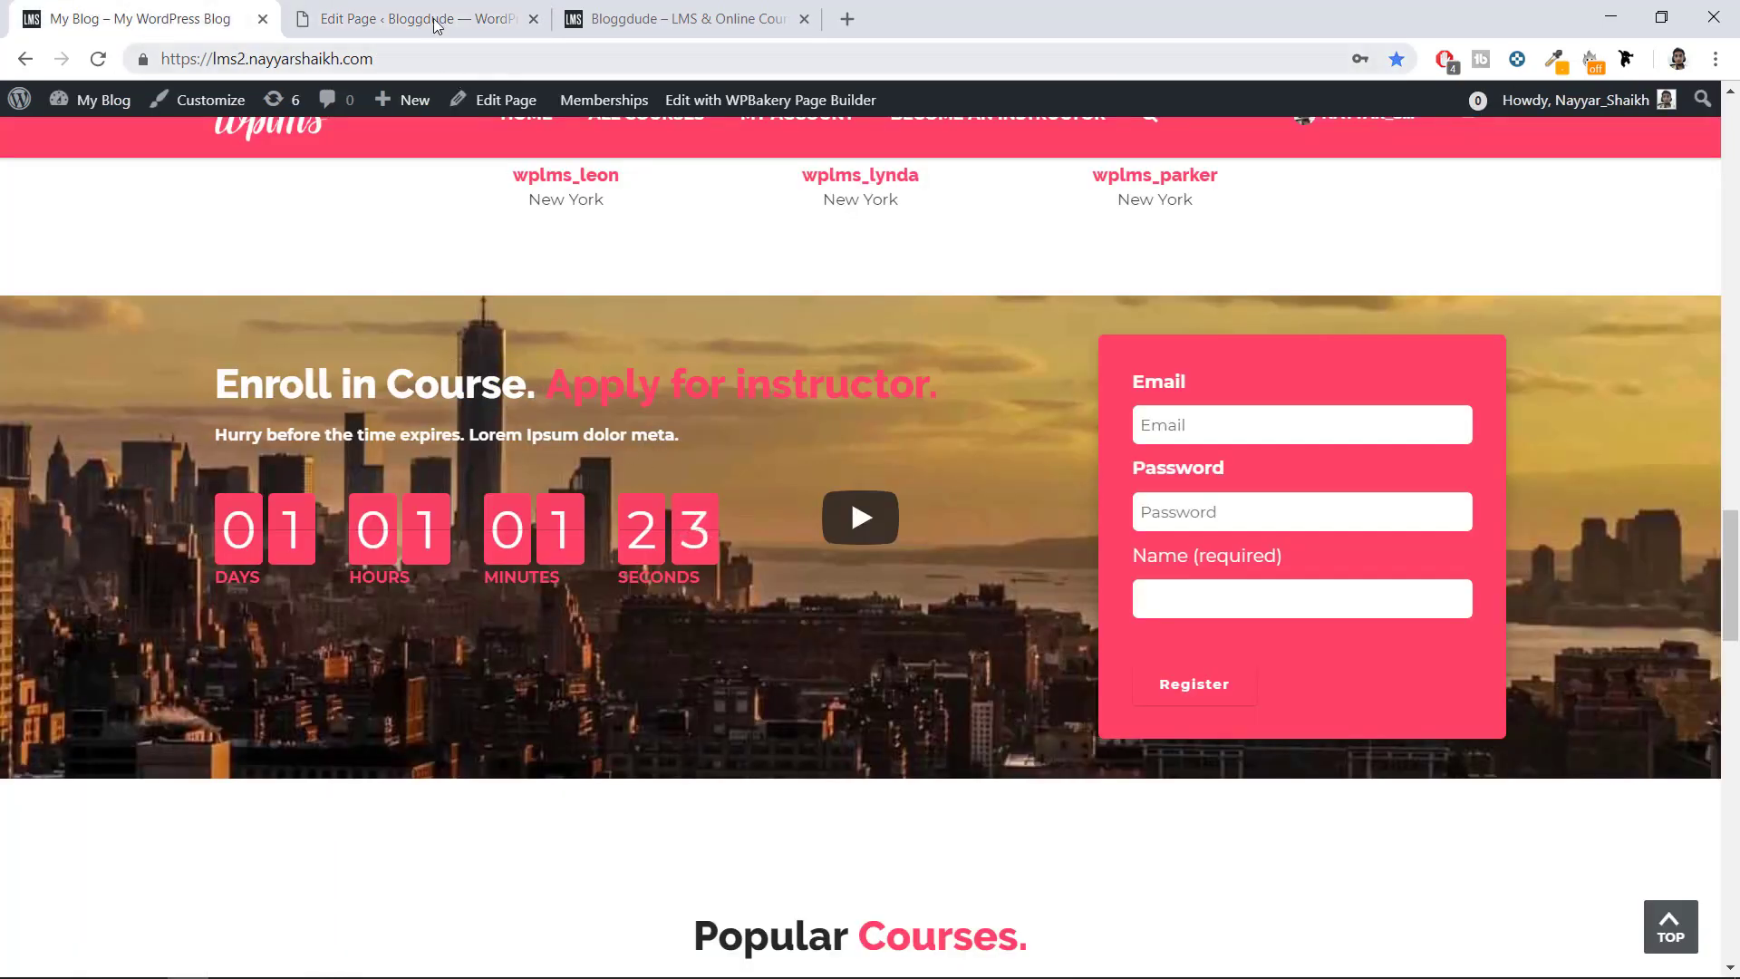
key(ctrl+Tab)
- In the countdown text block, make the 'Enroll in Course.' heading white
click(609, 500)
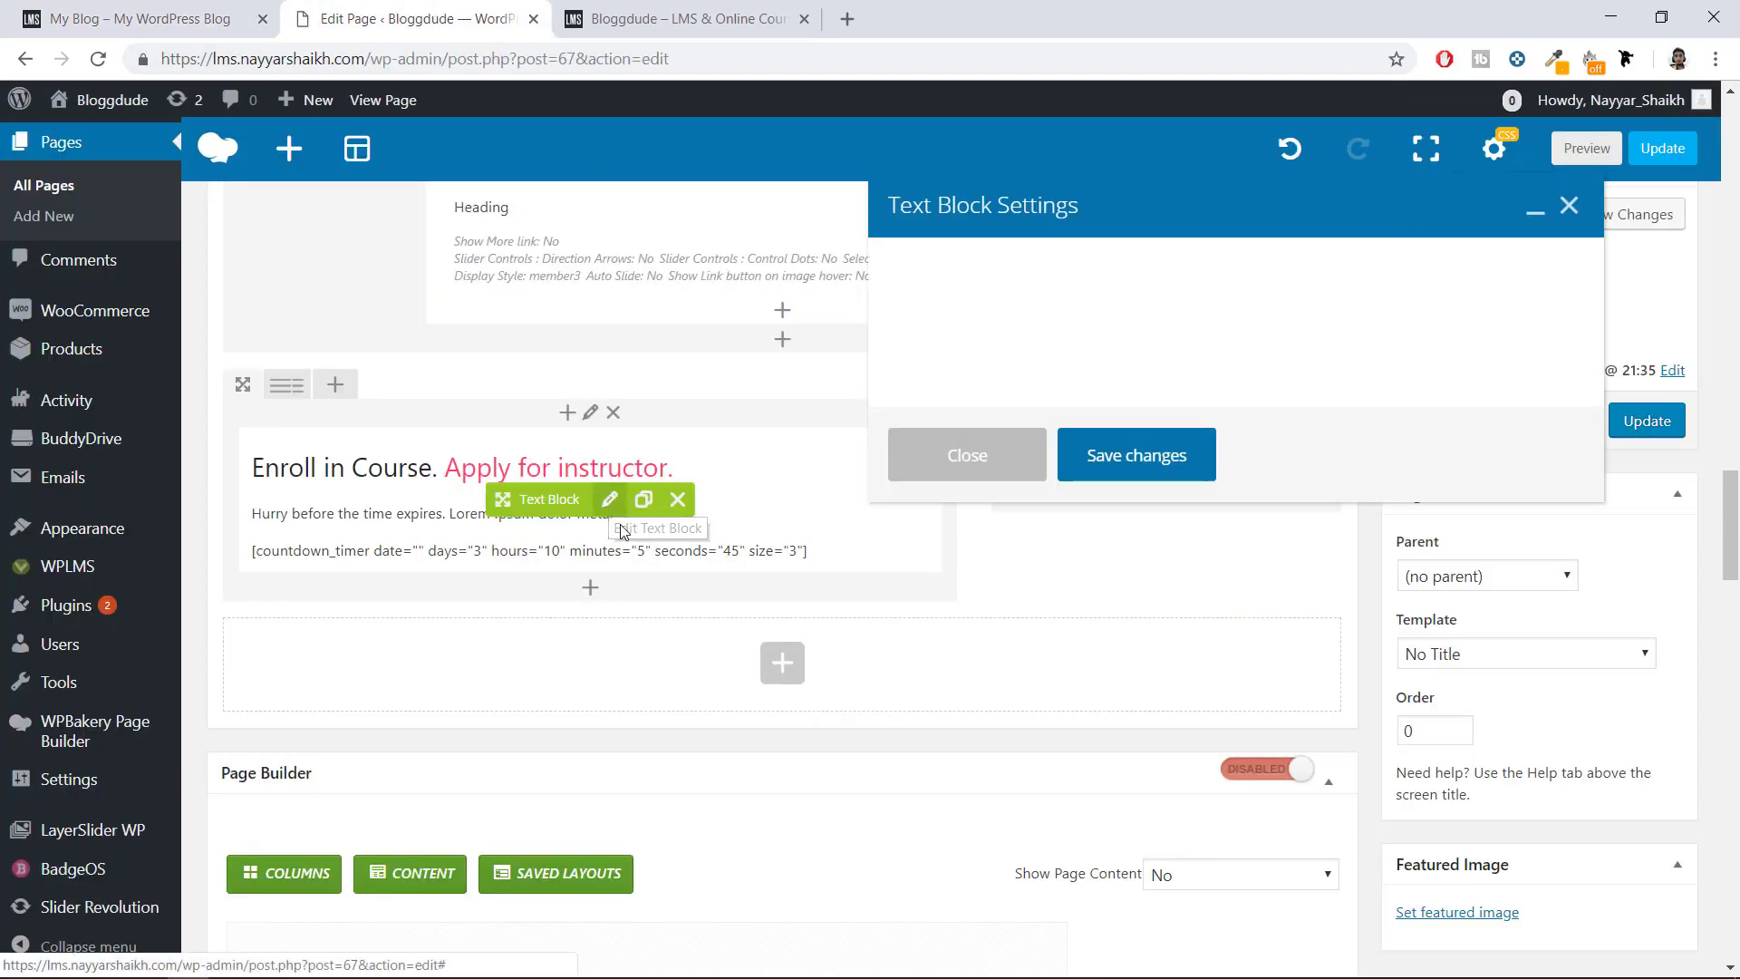
scroll(1178, 563, down, 1)
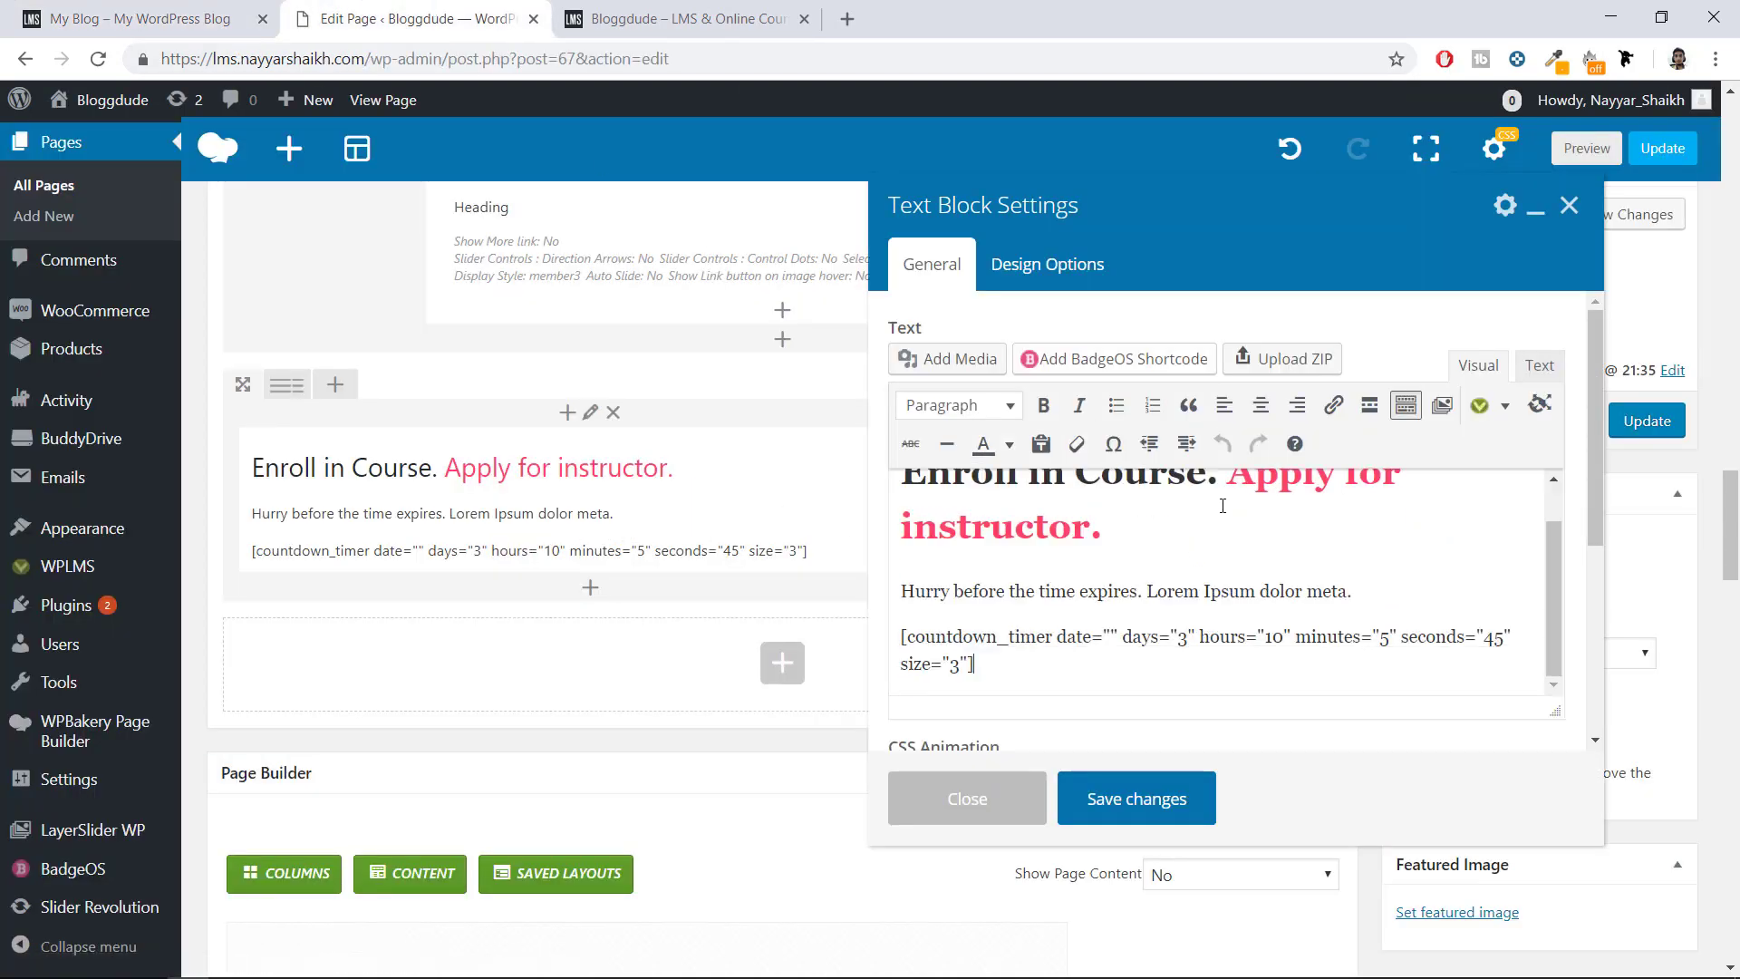
drag(1215, 498, 871, 477)
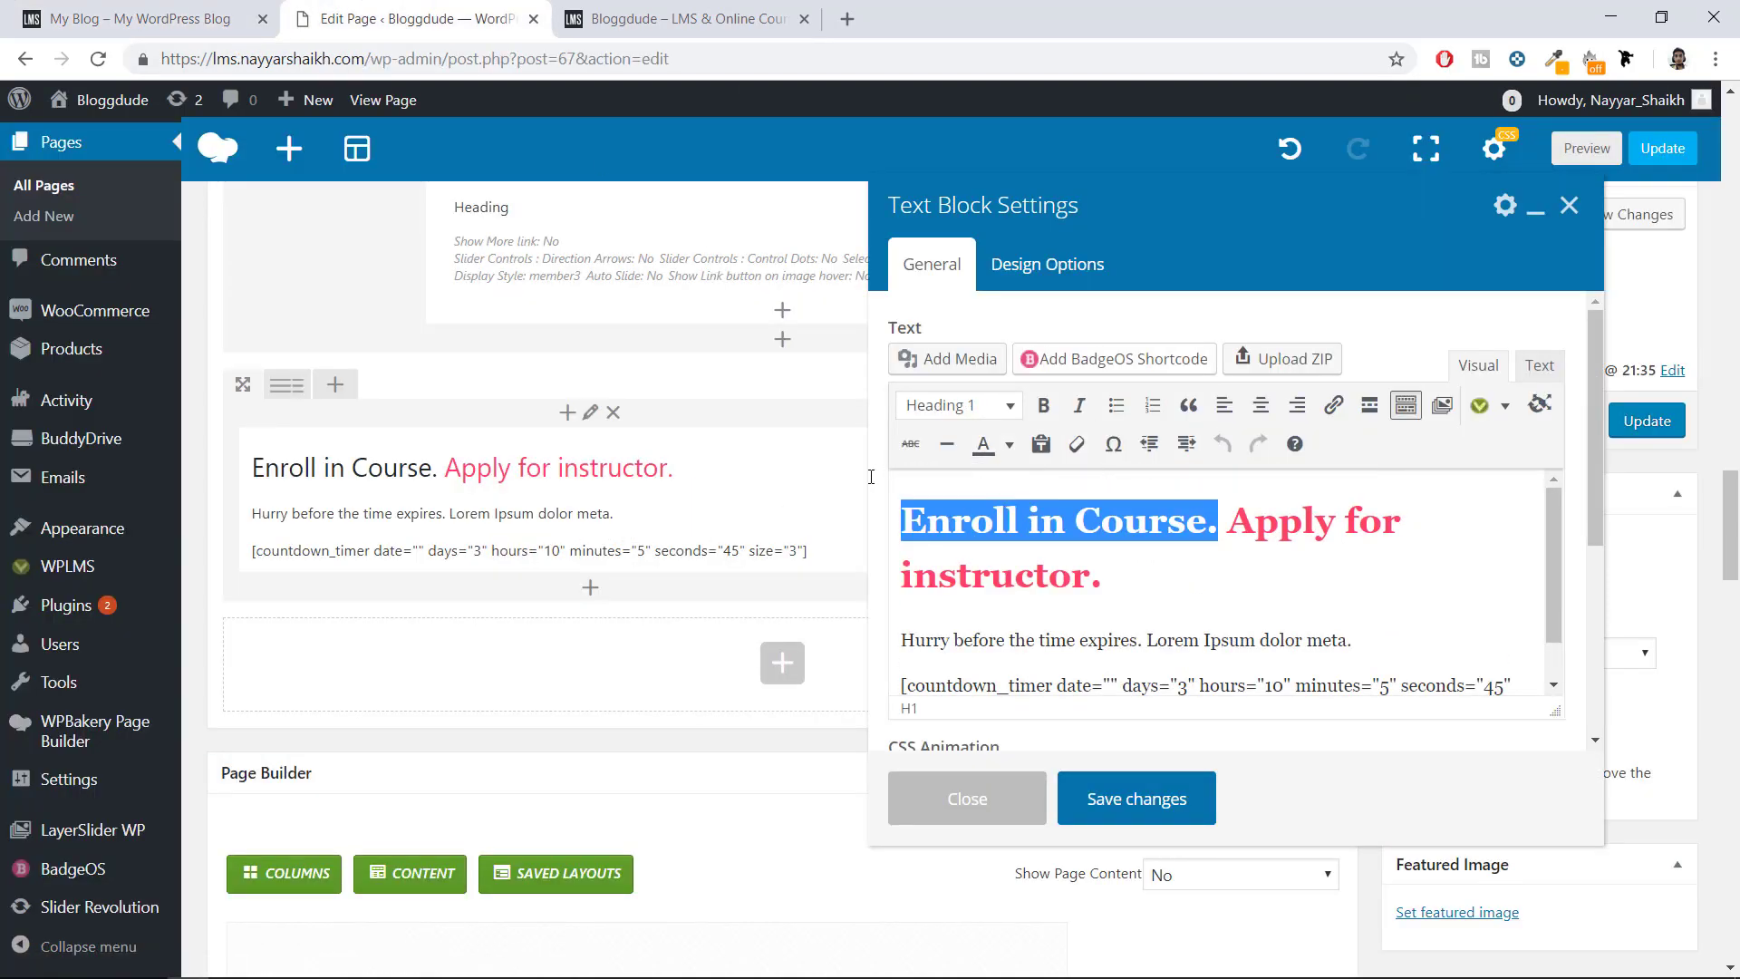
click(1009, 444)
click(1070, 541)
- Make the 'Hurry before the time expires' paragraph white, then save the block and update the Home page
click(1262, 637)
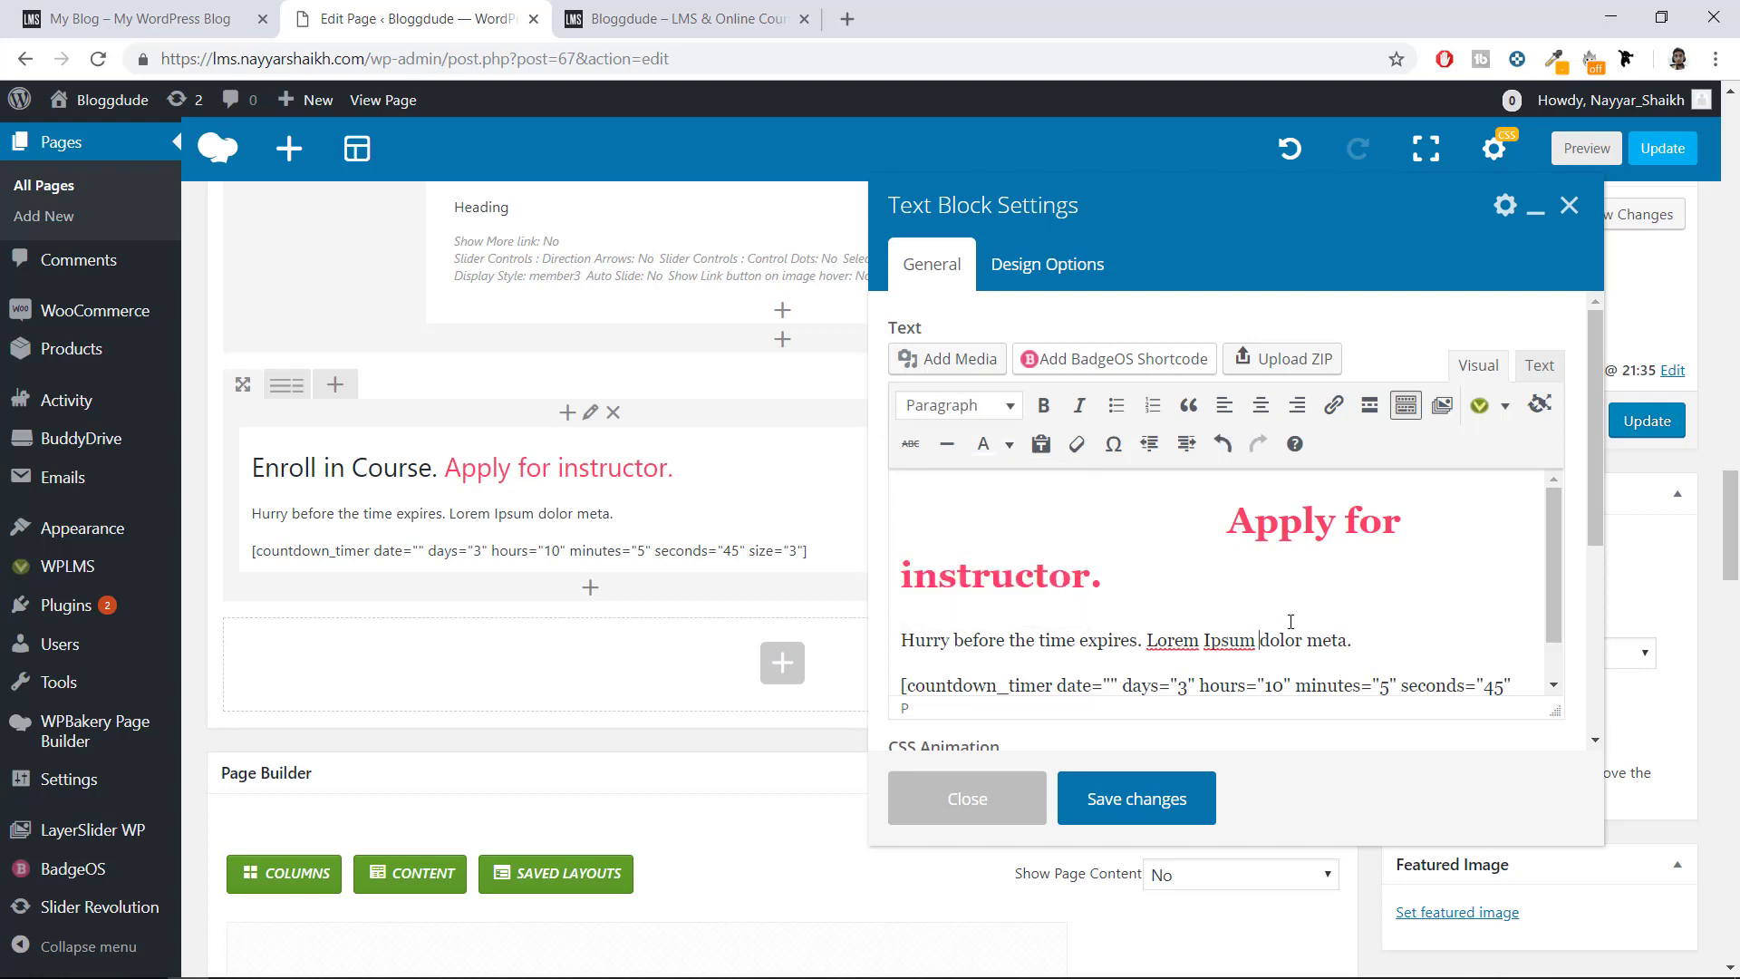
drag(1352, 640, 900, 622)
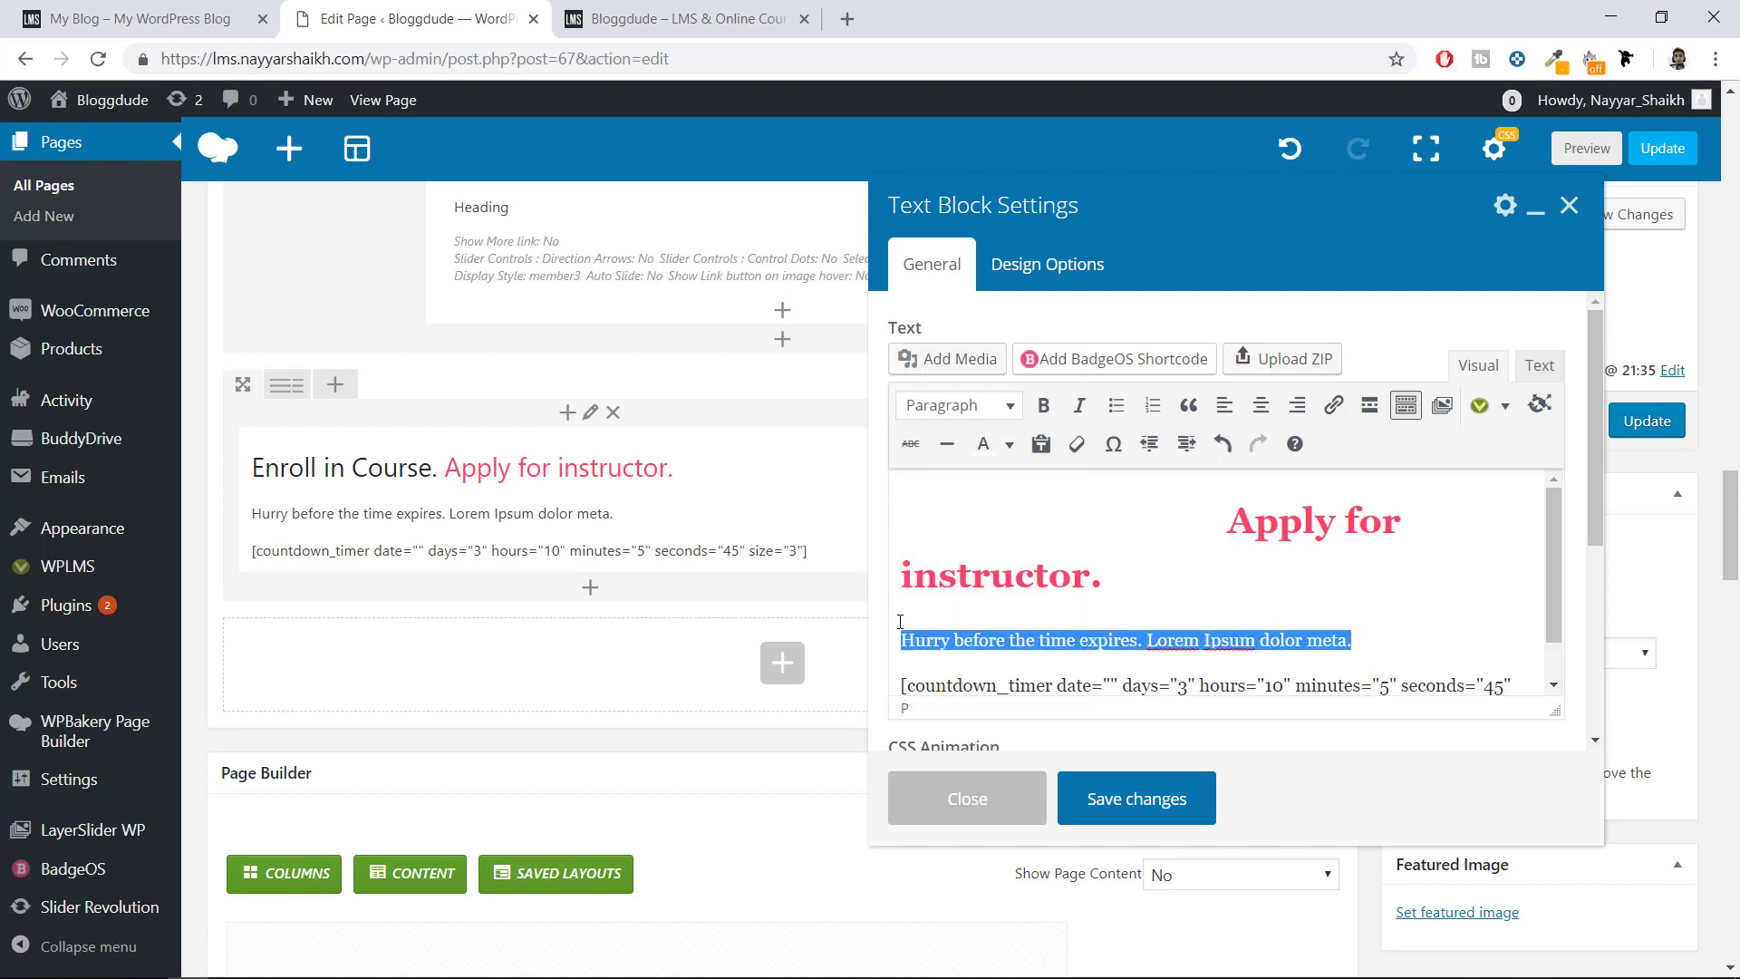
click(1009, 444)
click(1061, 542)
click(1135, 800)
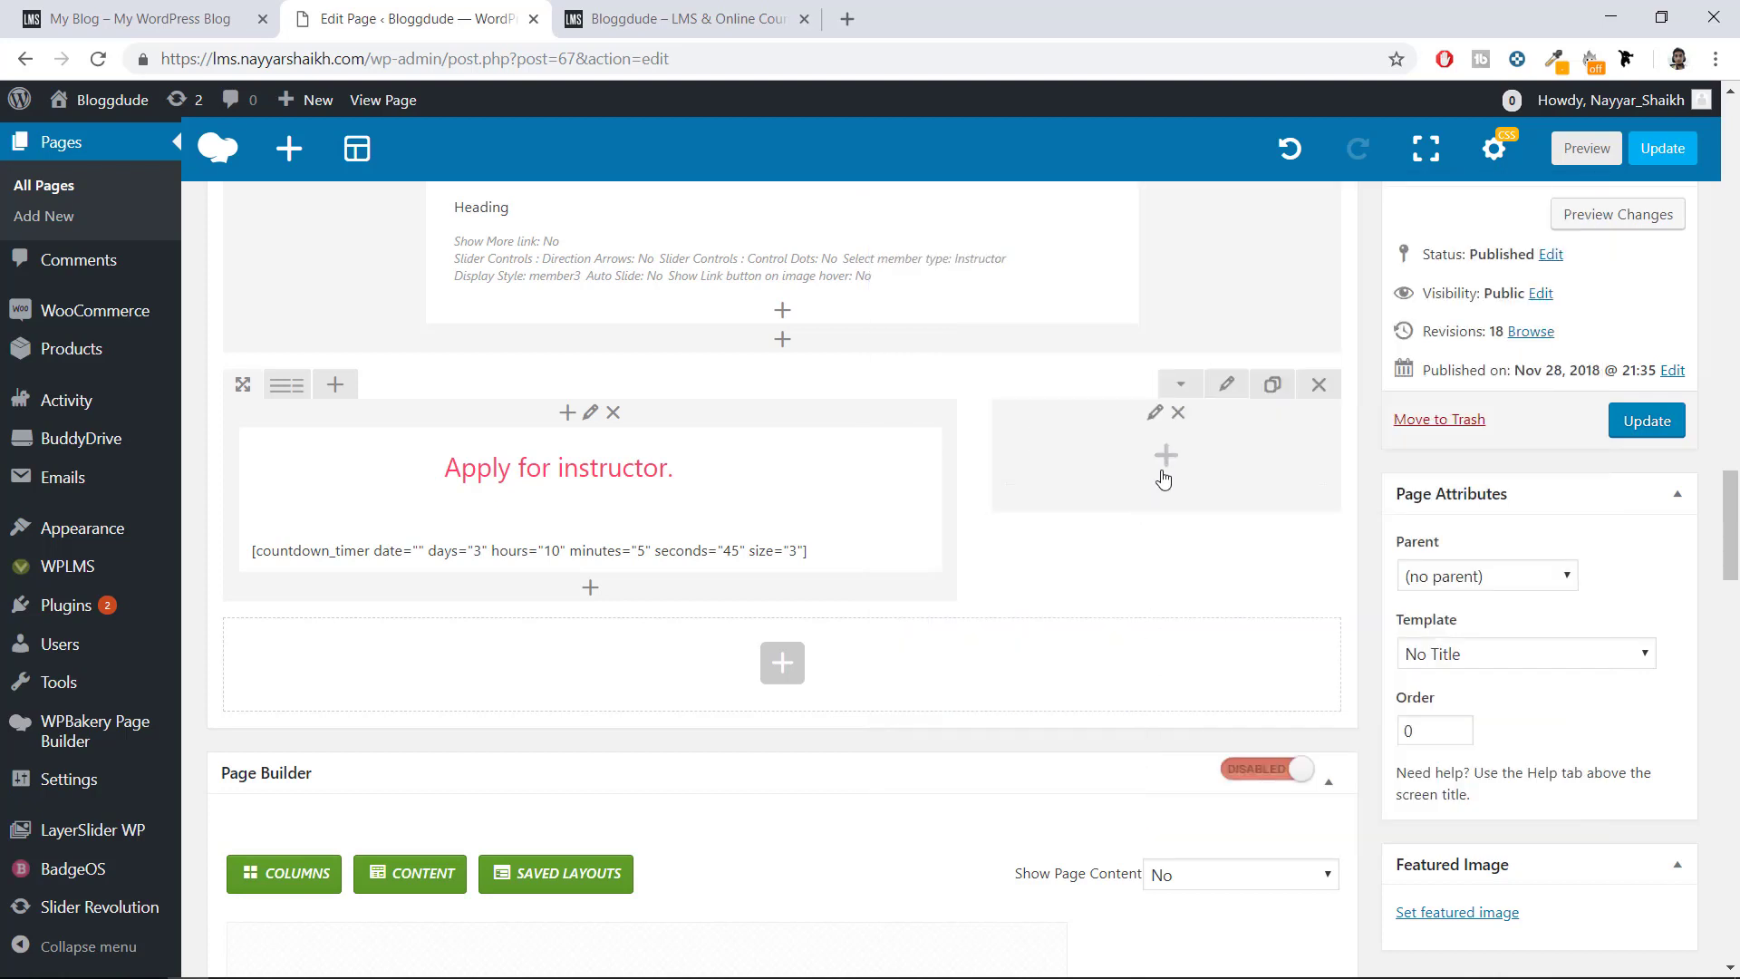
click(1648, 420)
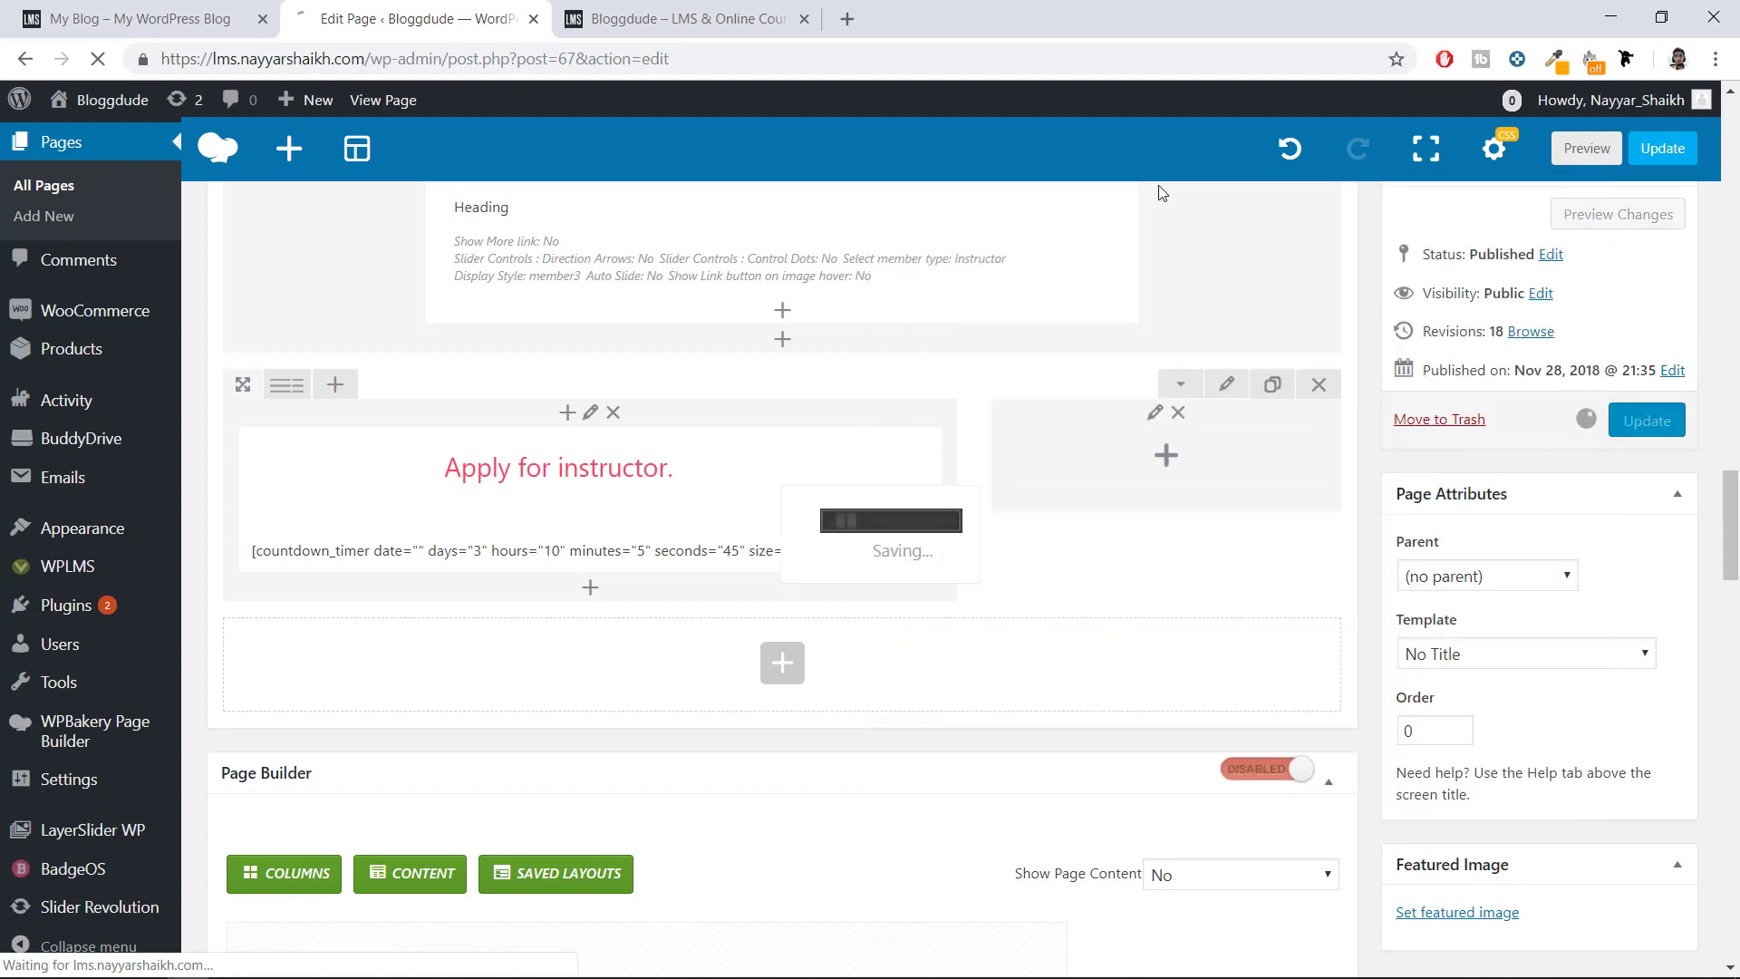
- Reload the live site to view the updated enroll section
click(679, 11)
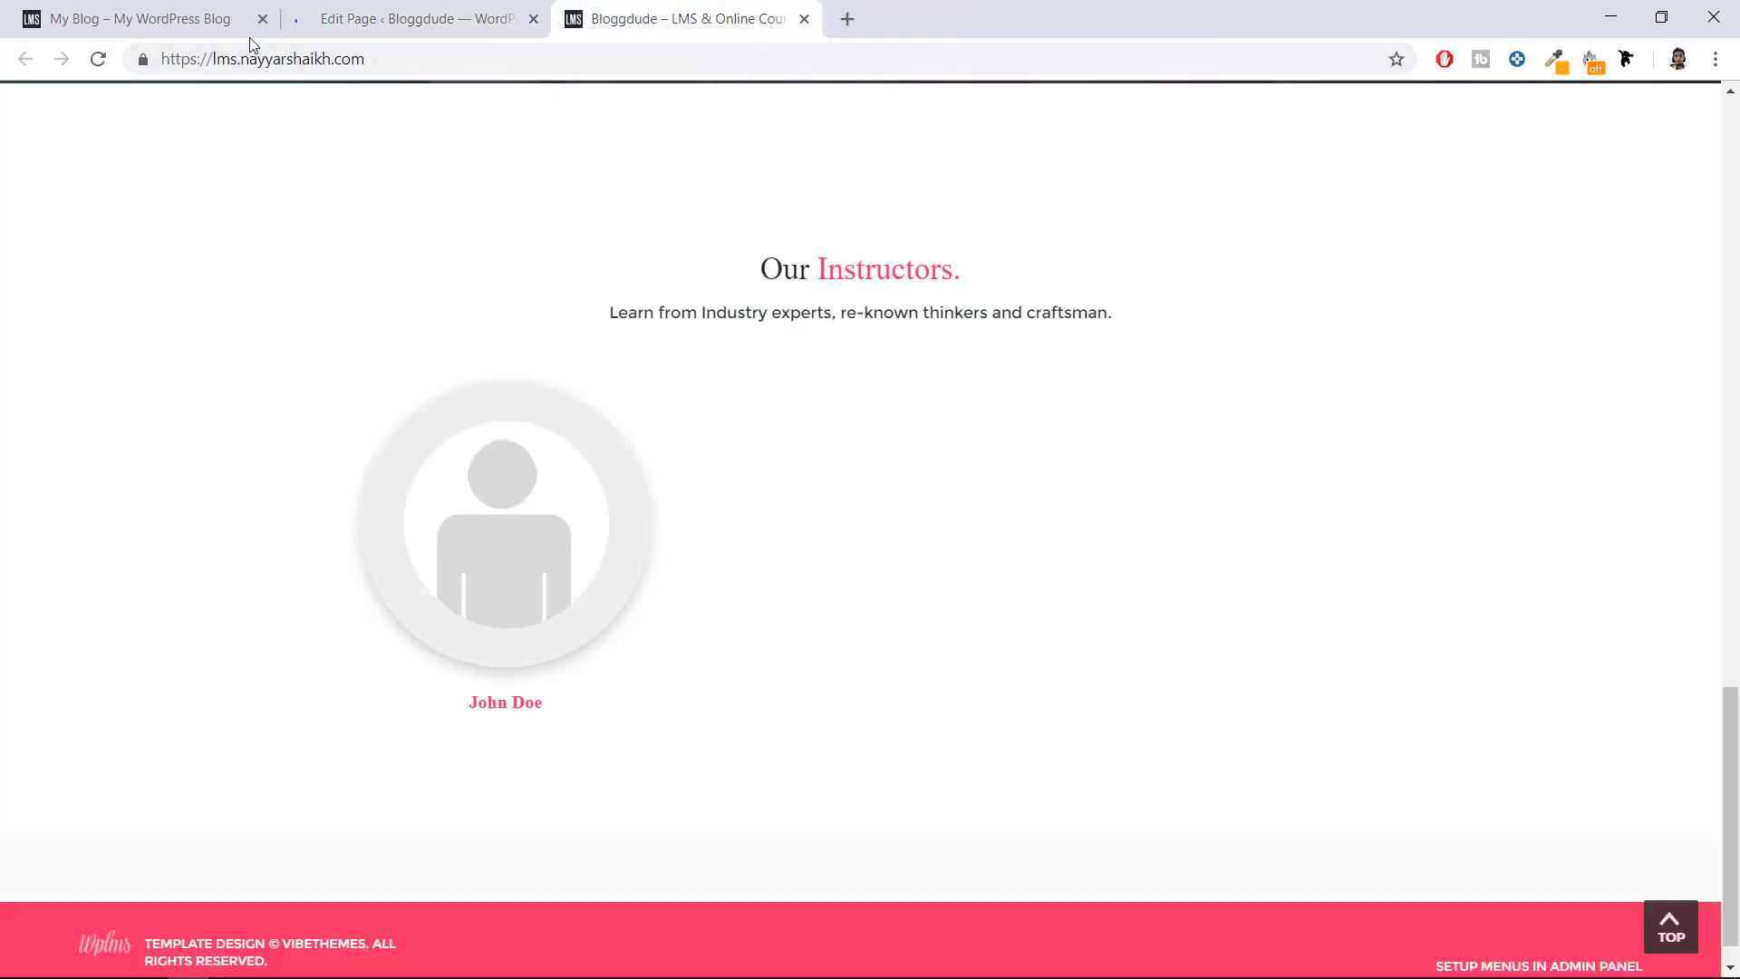
click(97, 60)
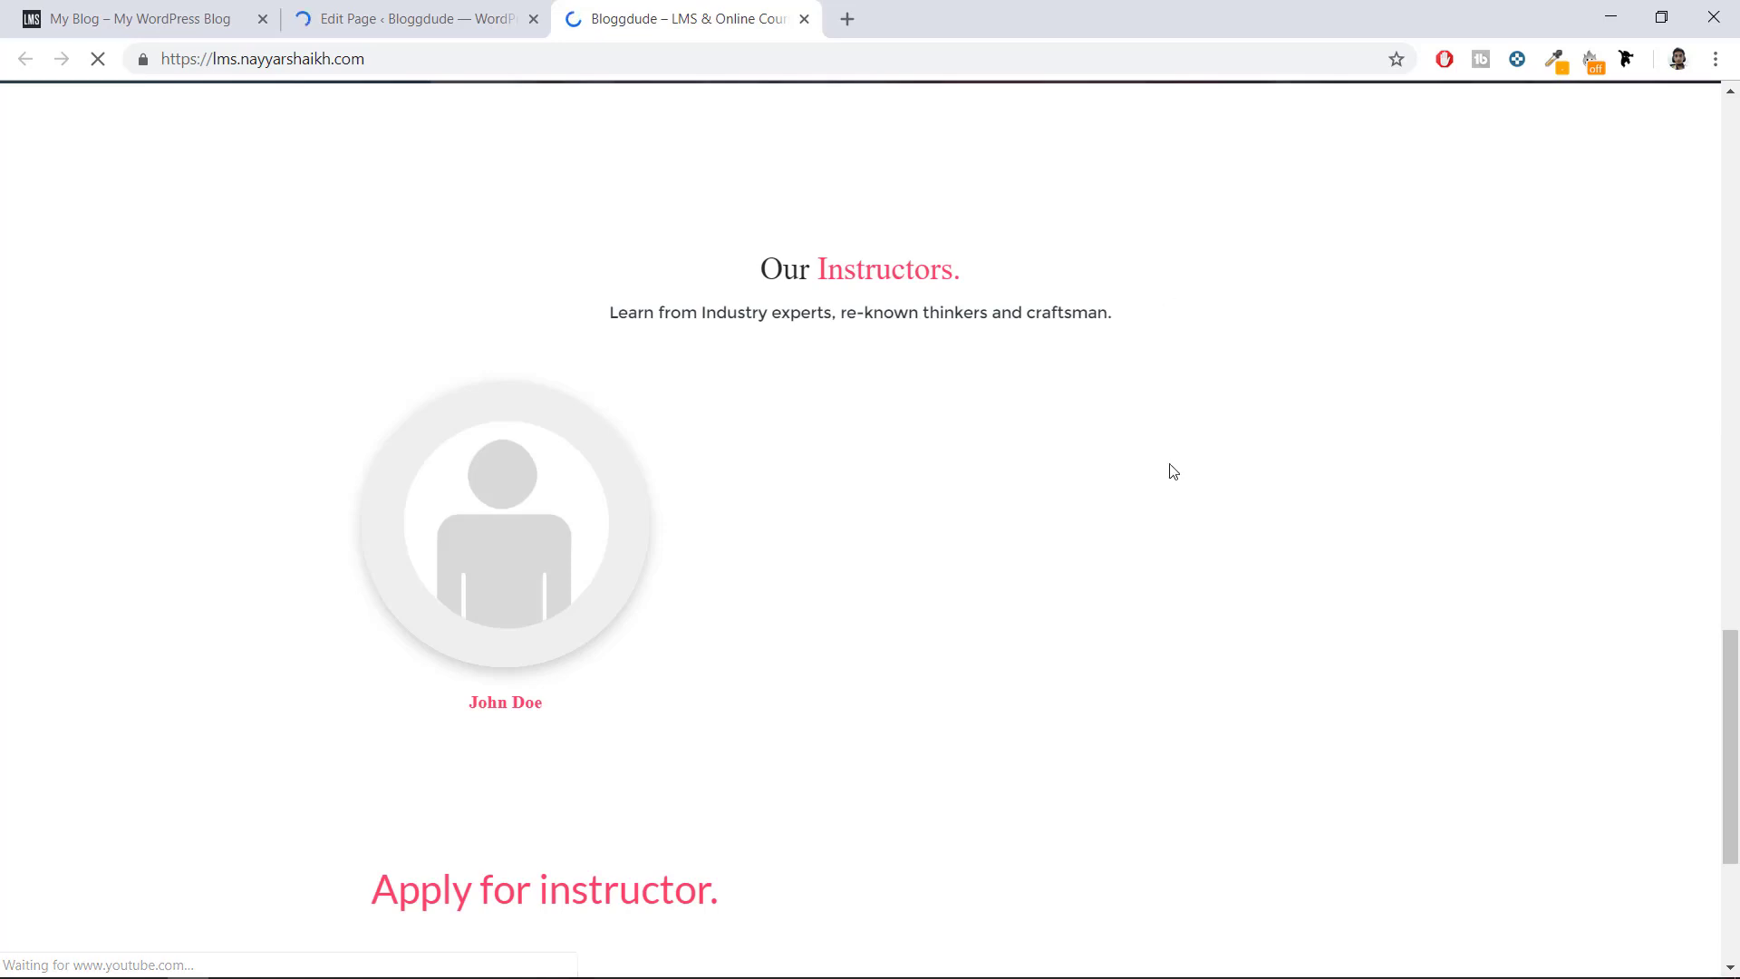
scroll(1173, 472, down, 4)
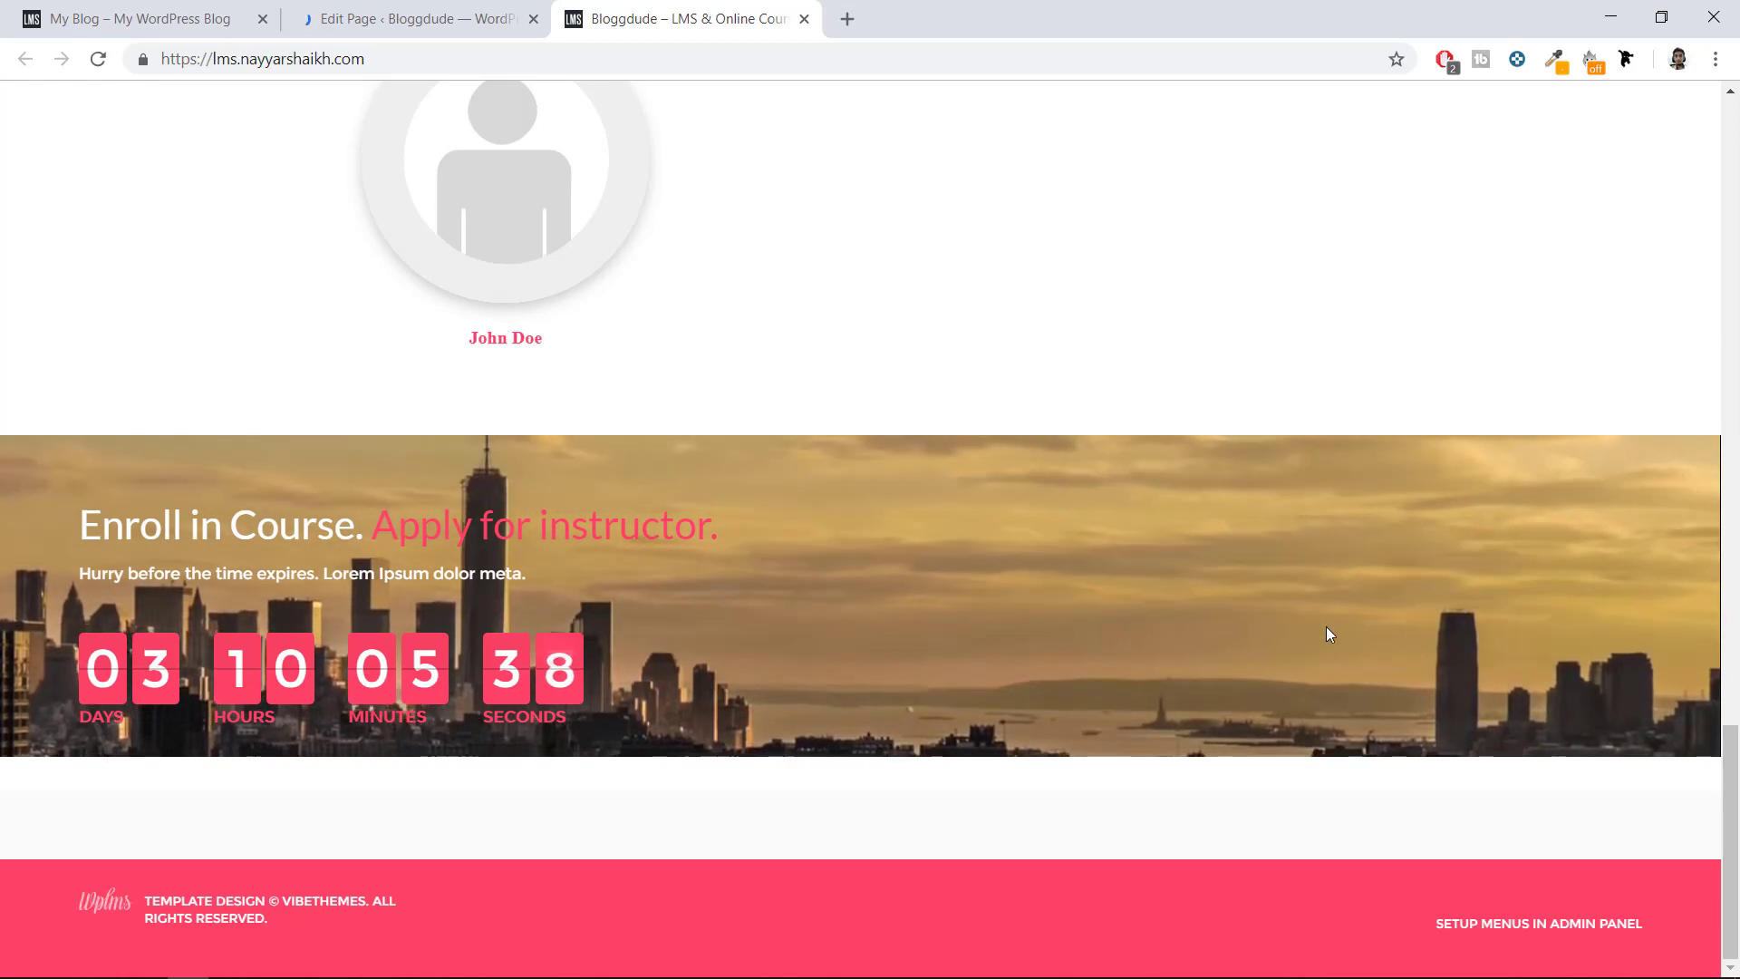
click(379, 7)
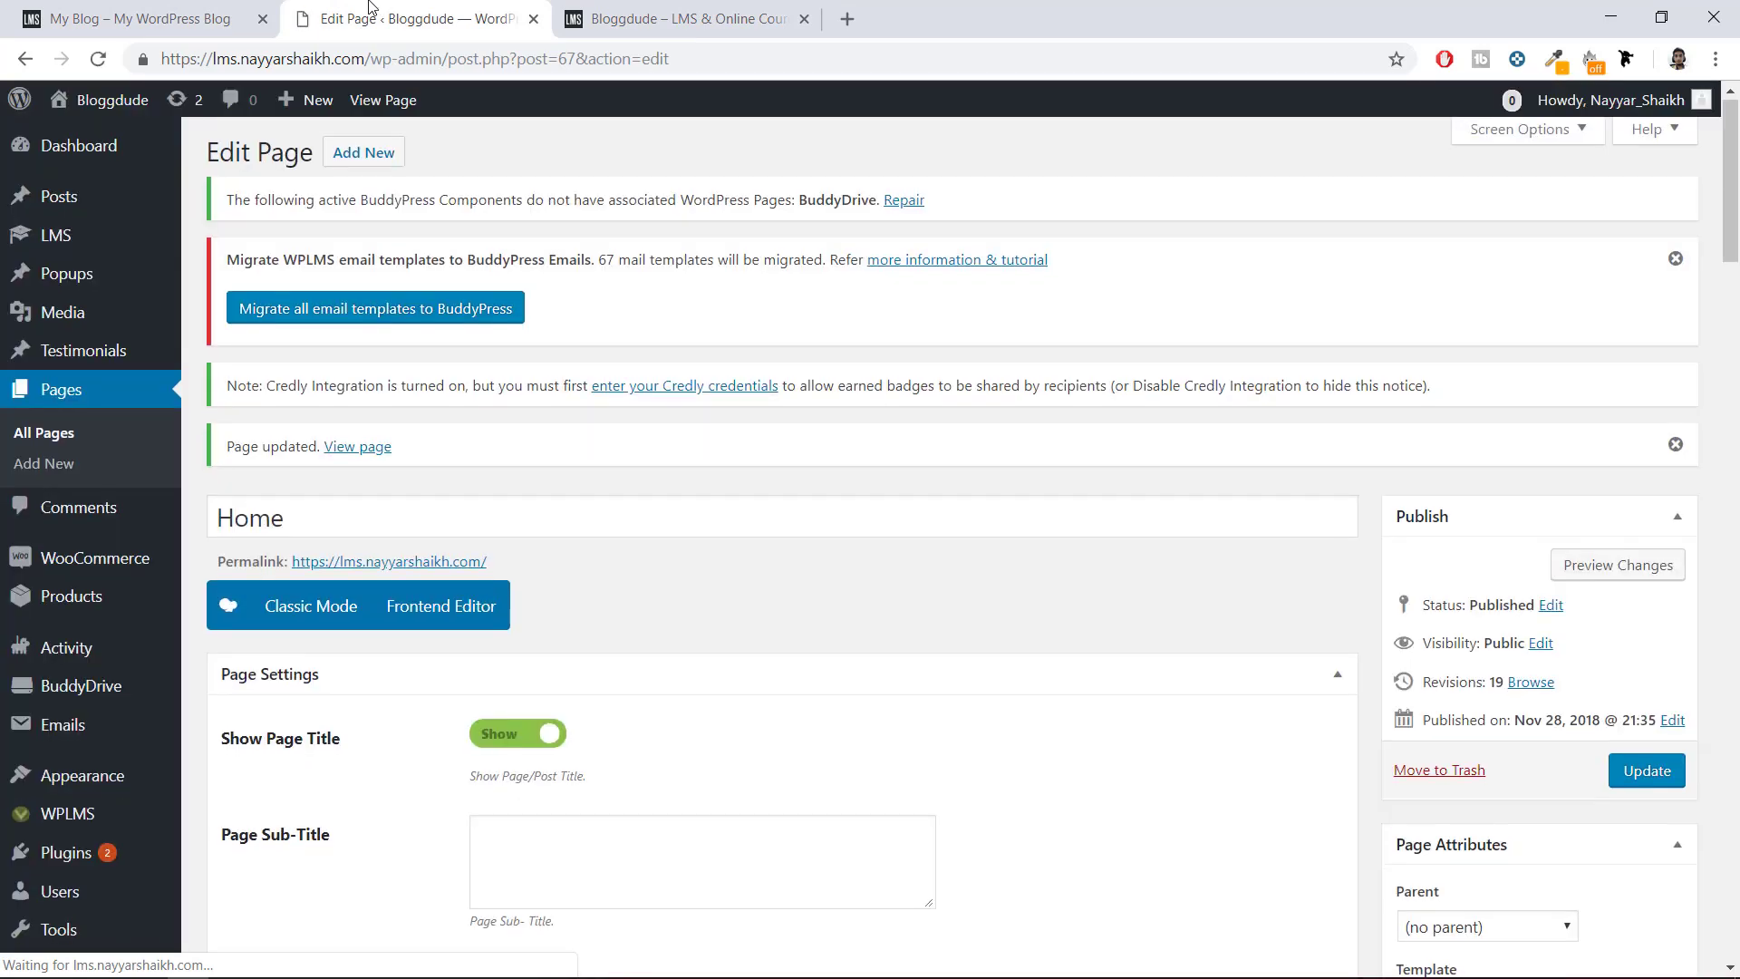
- Compare the demo's 'Apply for instructor' text, then return to the Home page editor
click(140, 18)
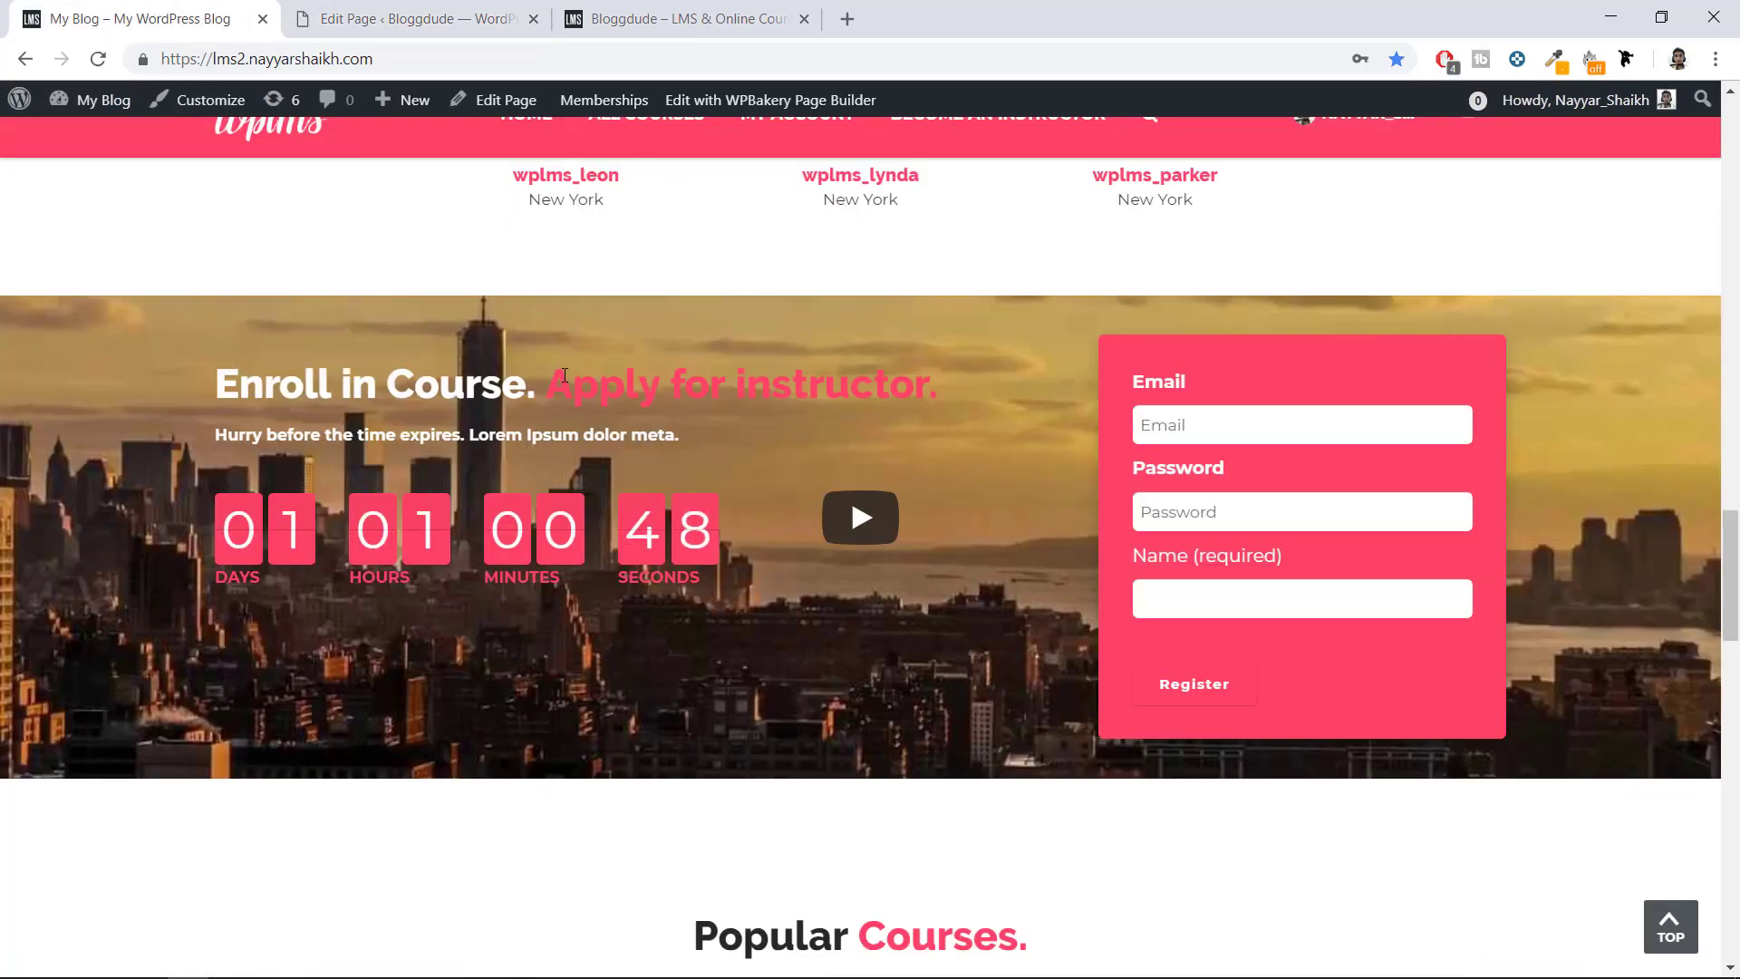
drag(547, 381, 929, 385)
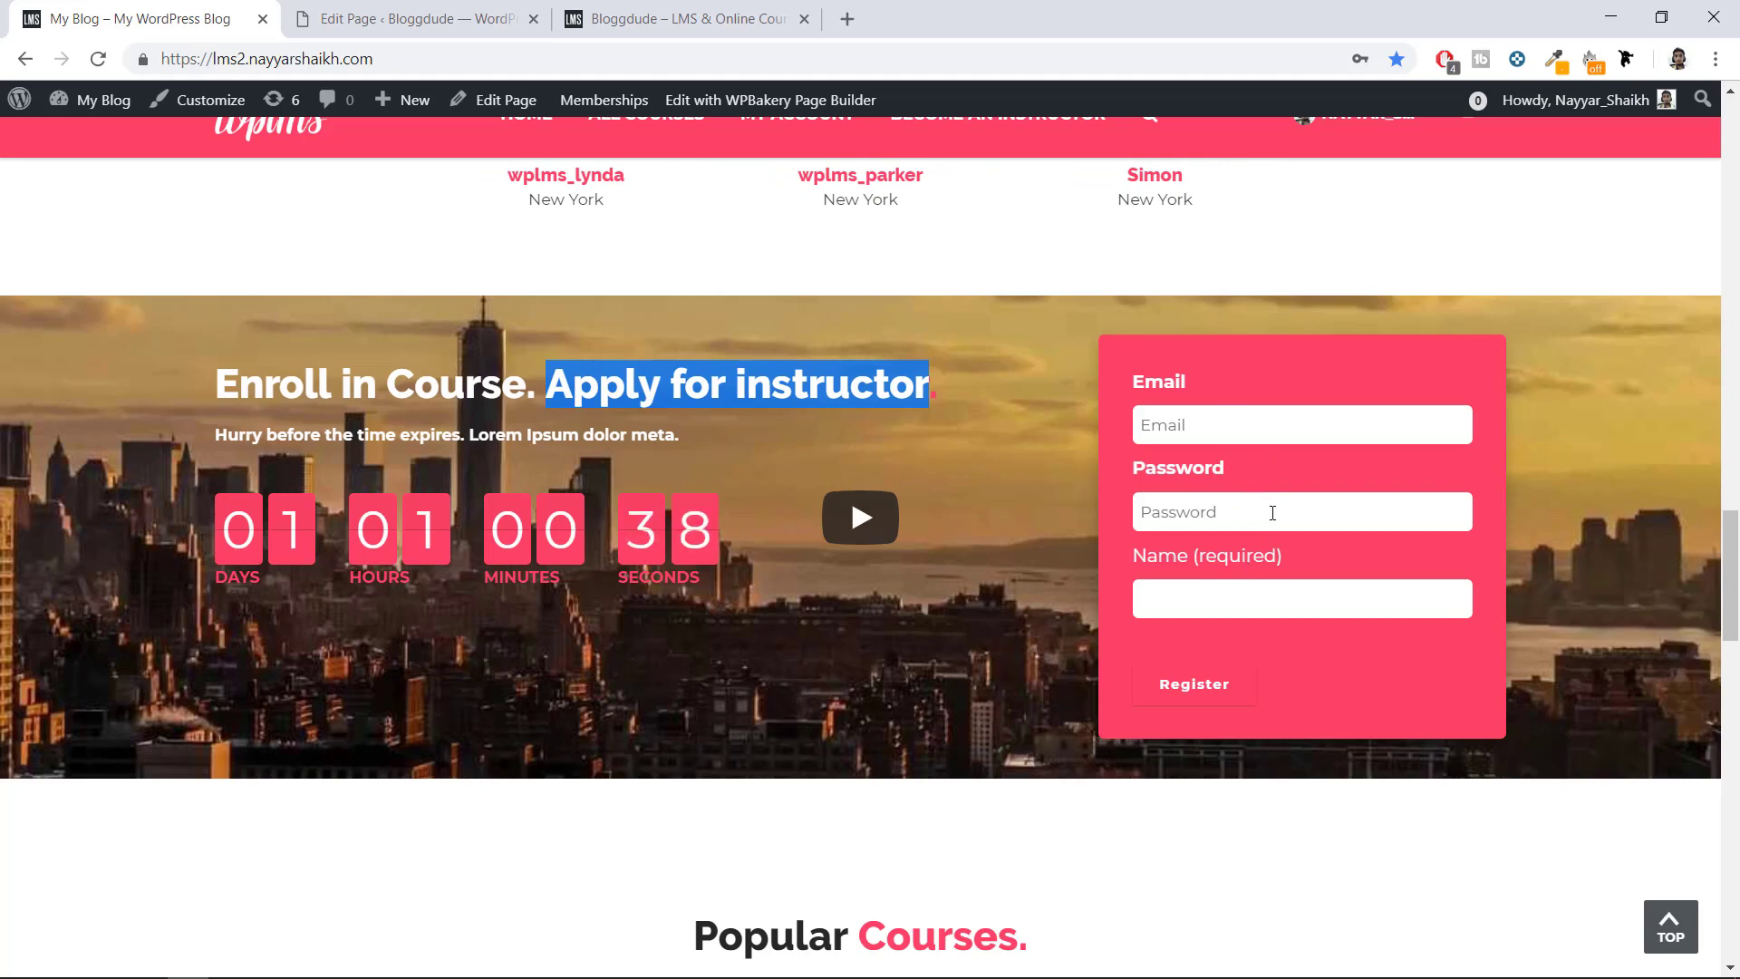
click(513, 17)
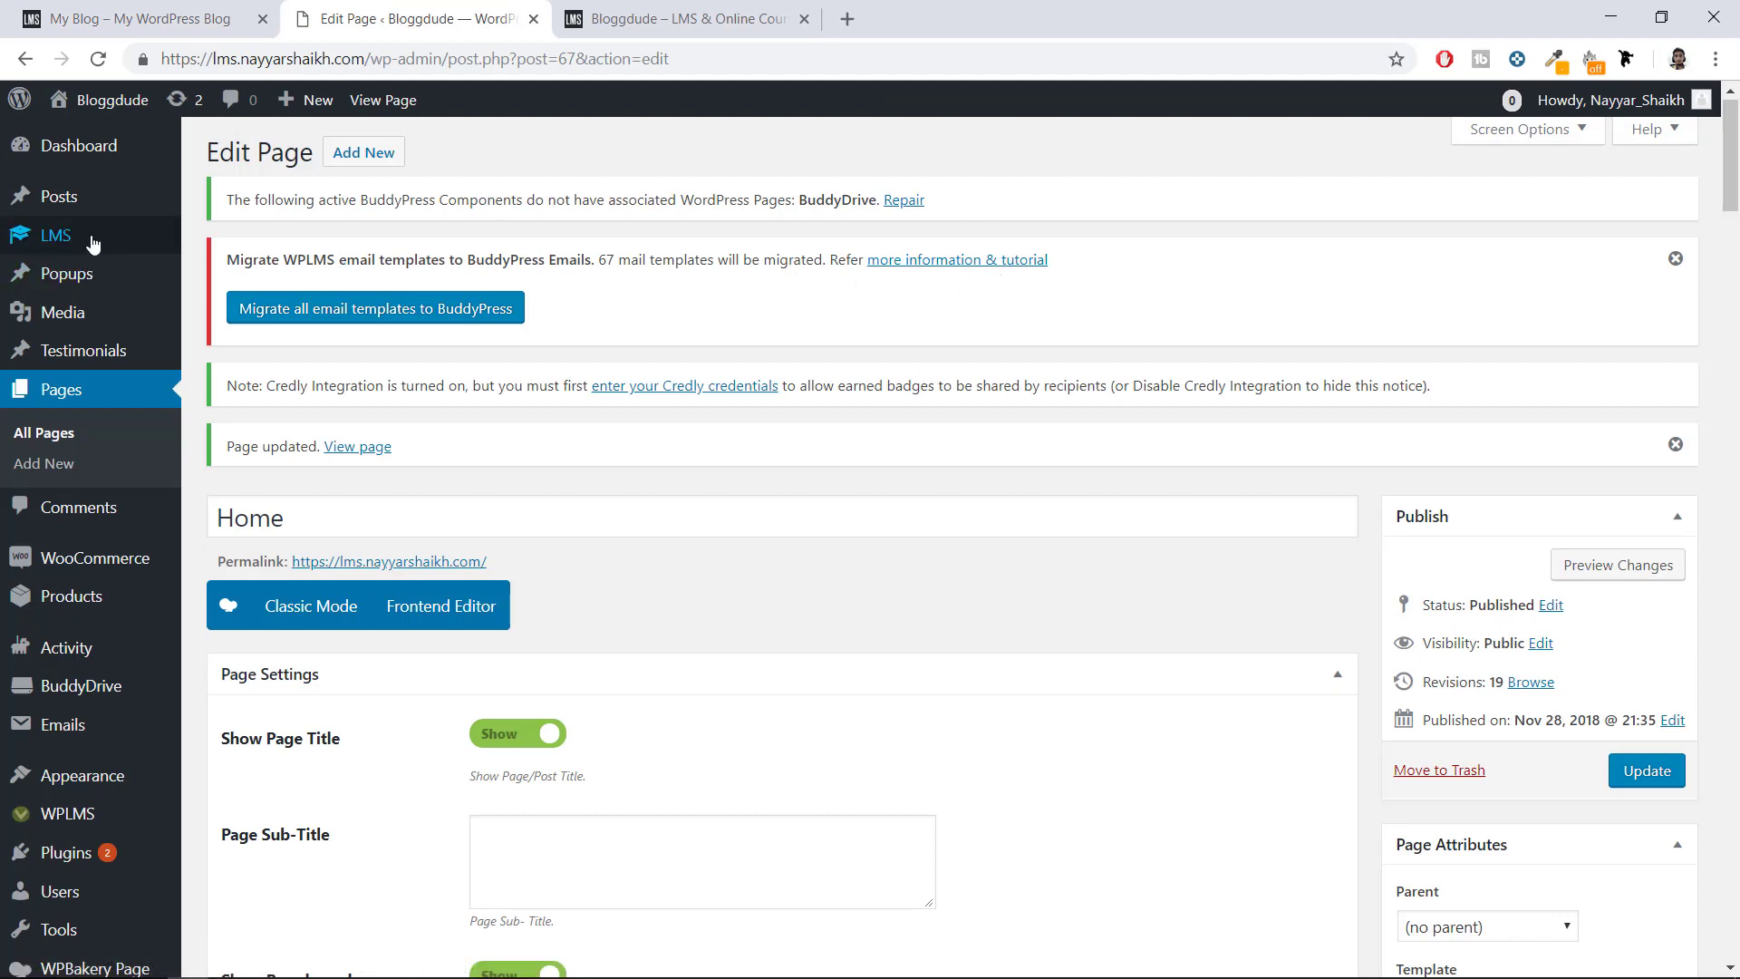
- Add a new registration form named 'Home Register' under LMS Settings > Registration Forms
mouse_move(88, 235)
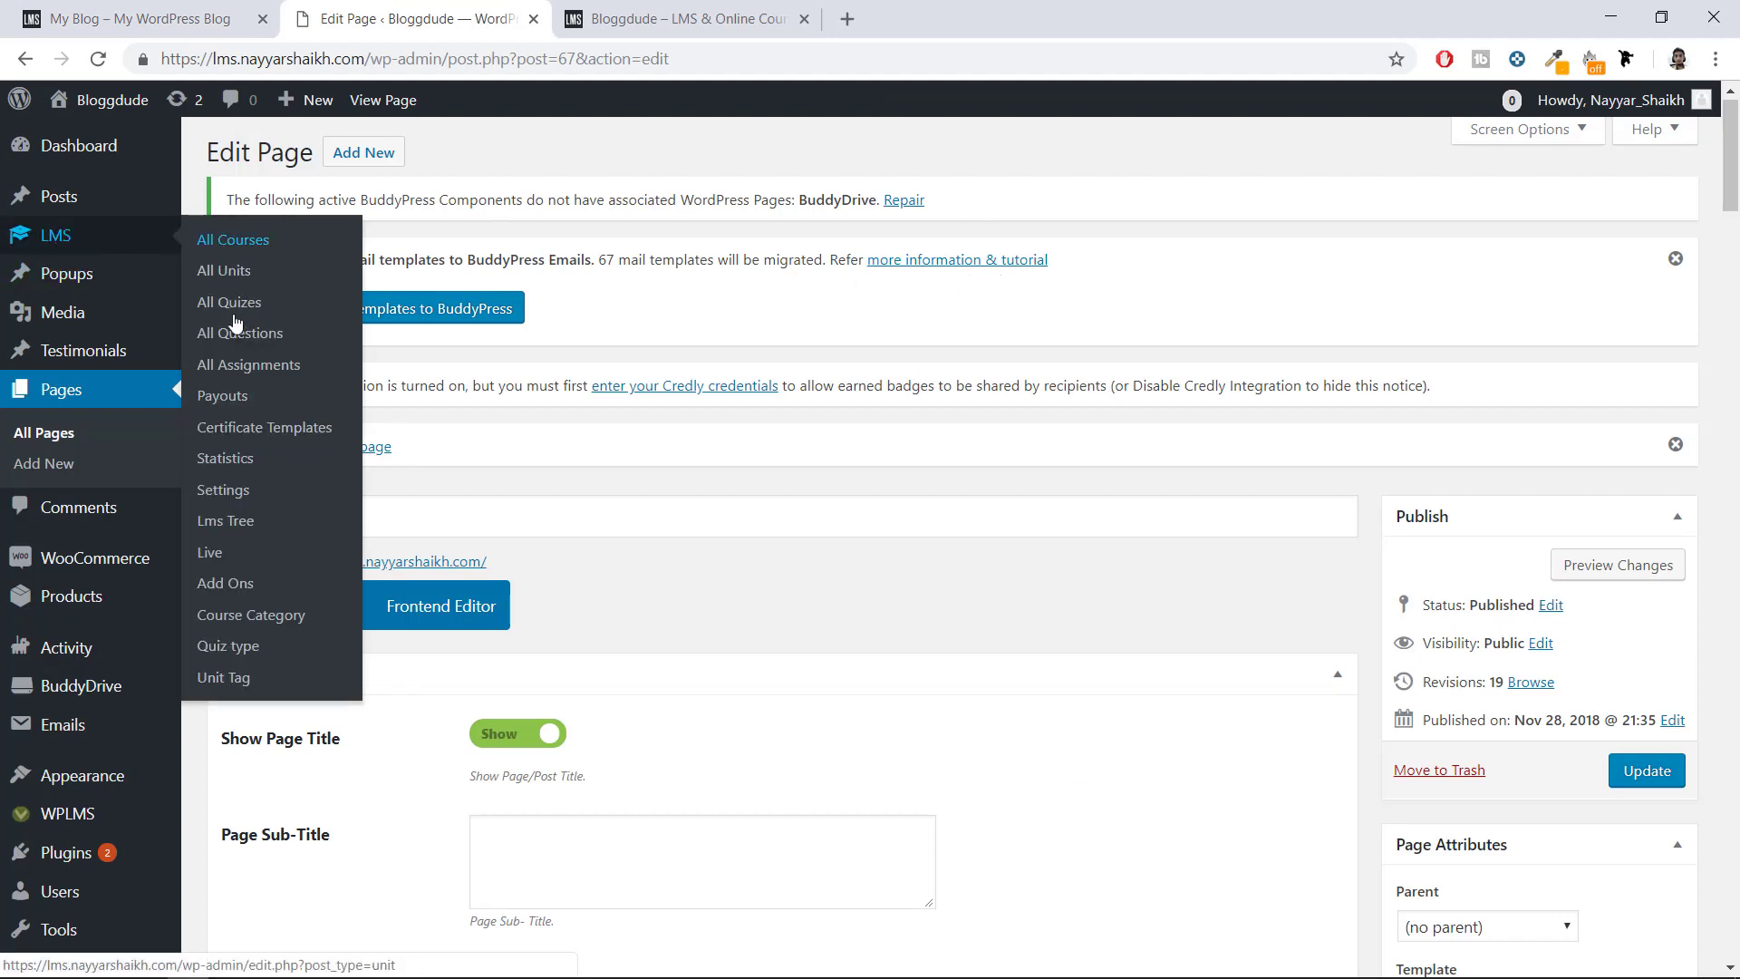
click(234, 494)
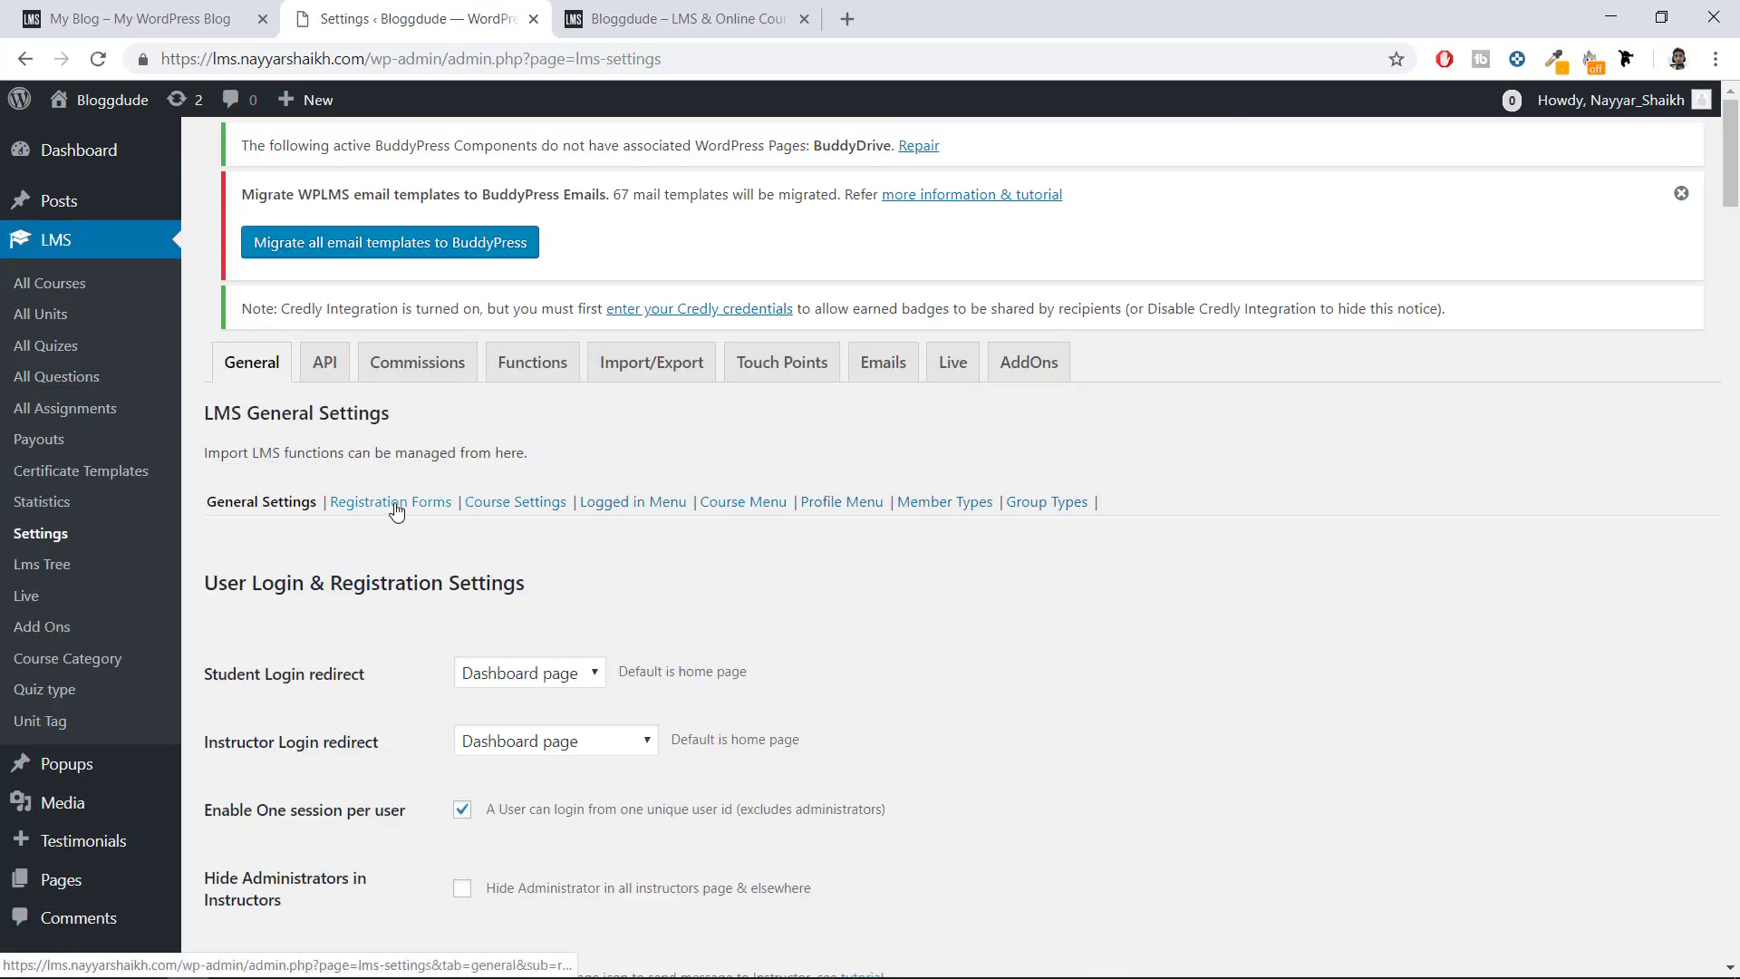
click(400, 504)
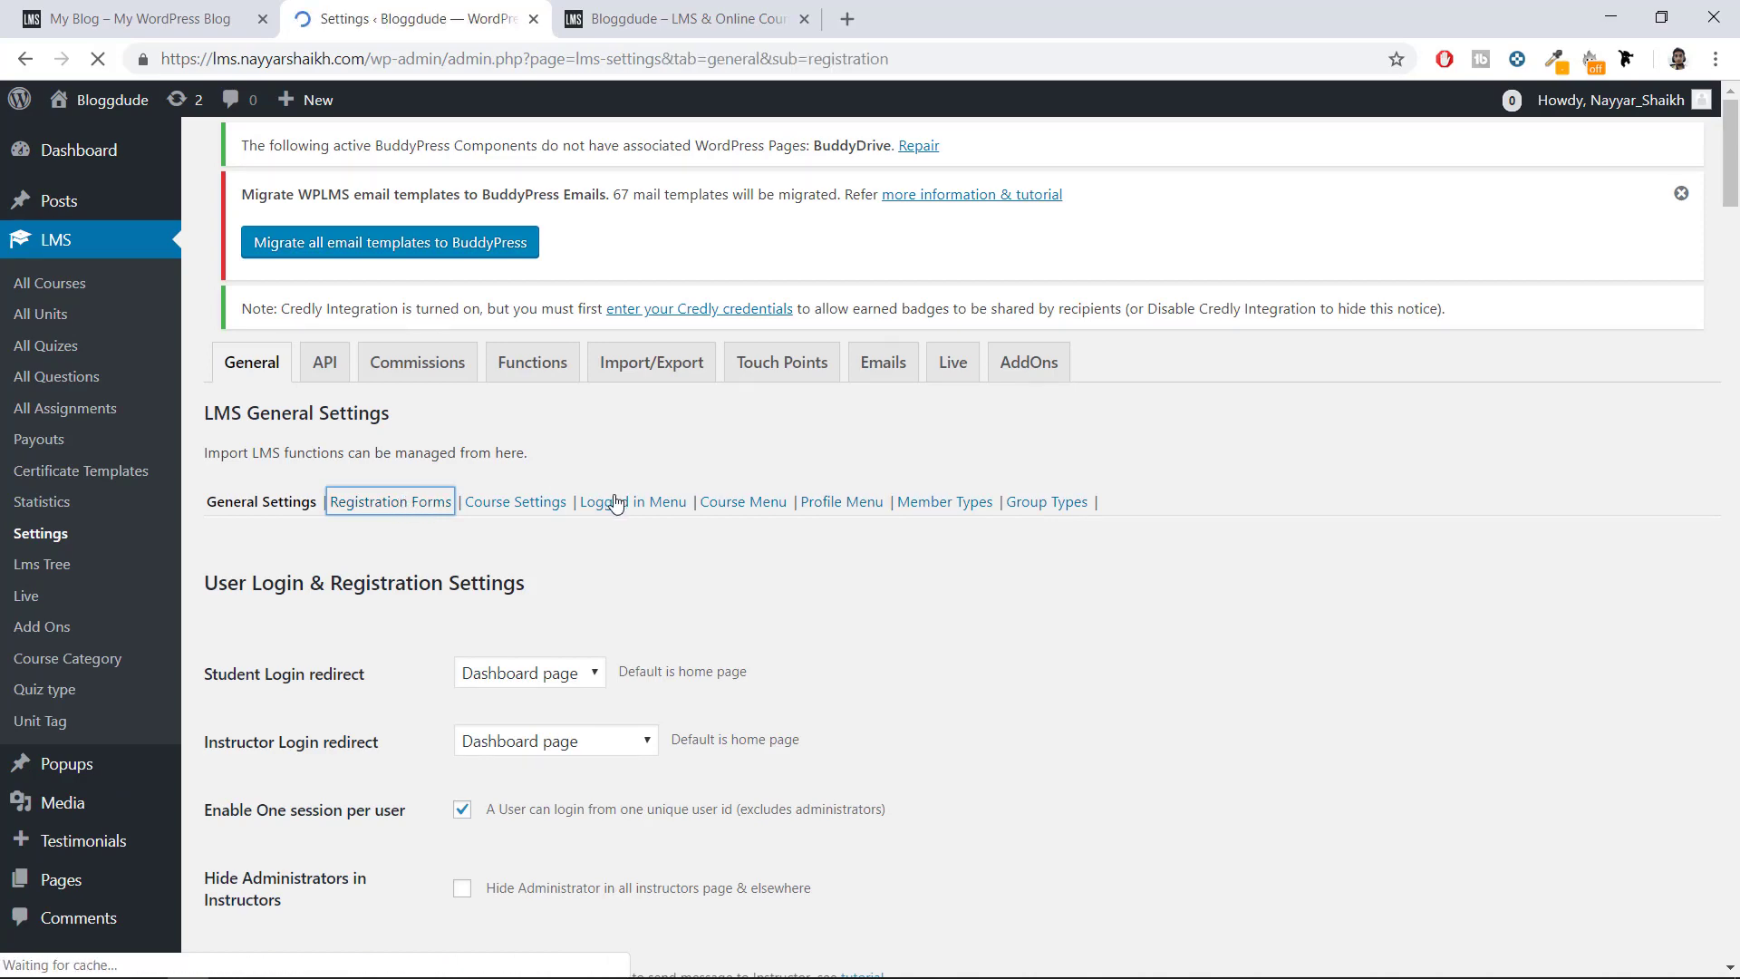
scroll(1139, 505, down, 2)
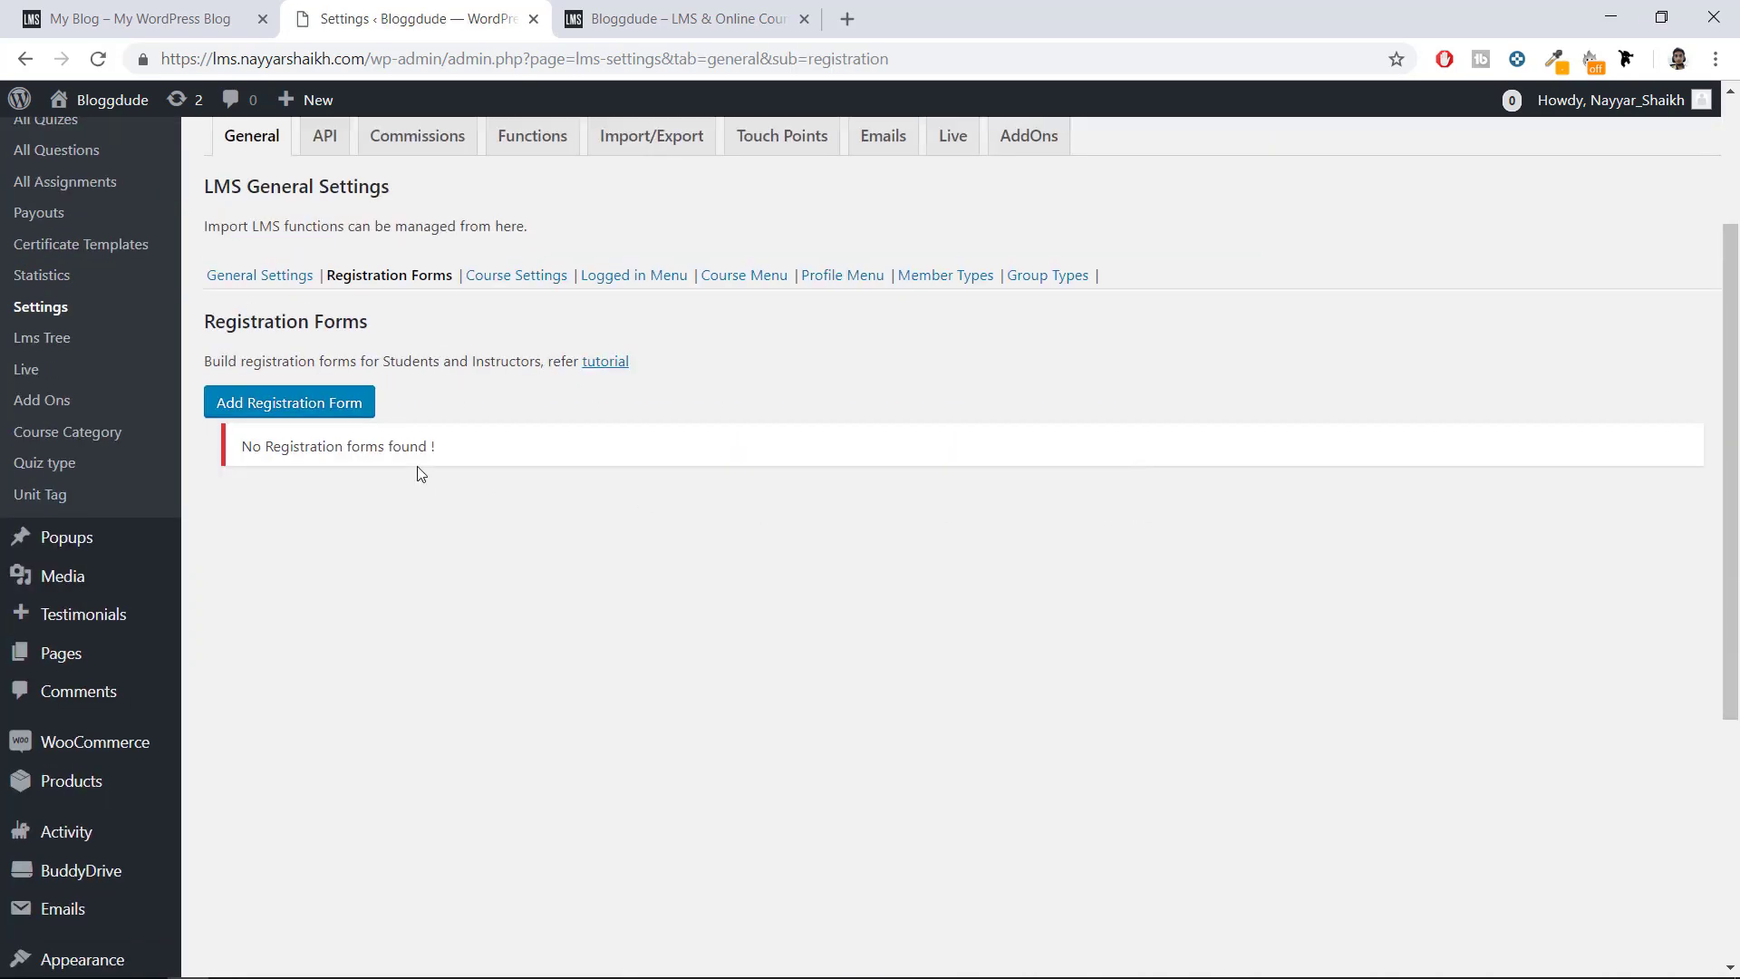
click(306, 413)
click(369, 455)
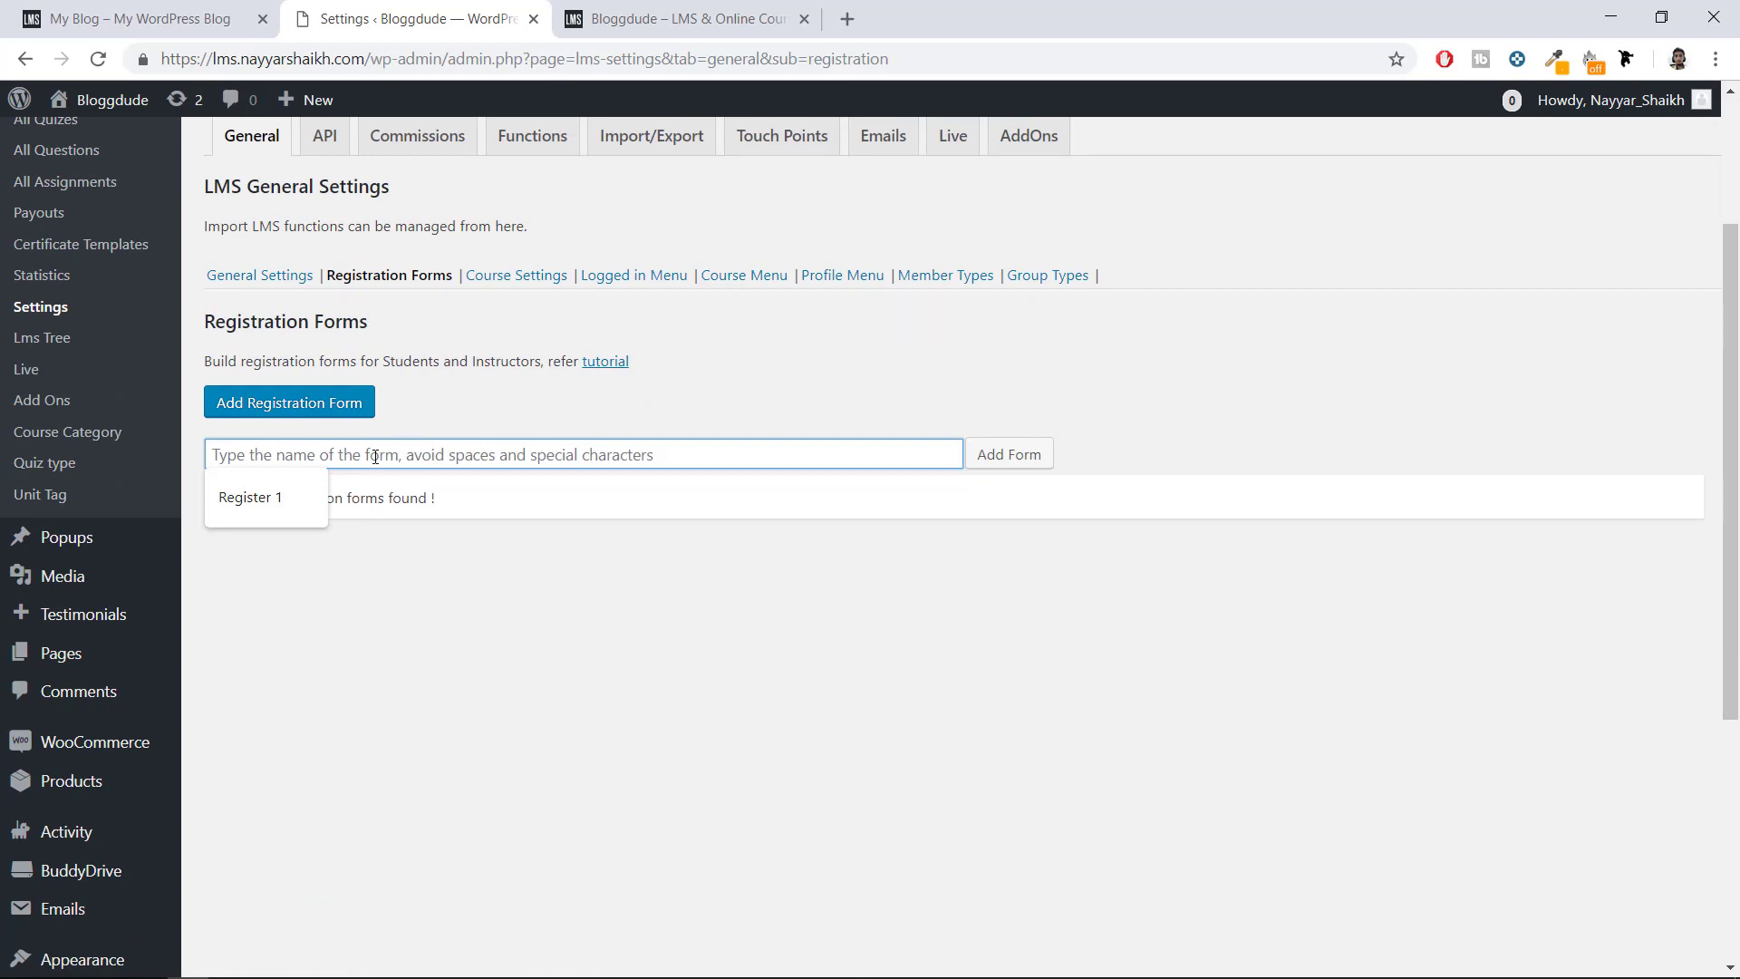
text(Home Register)
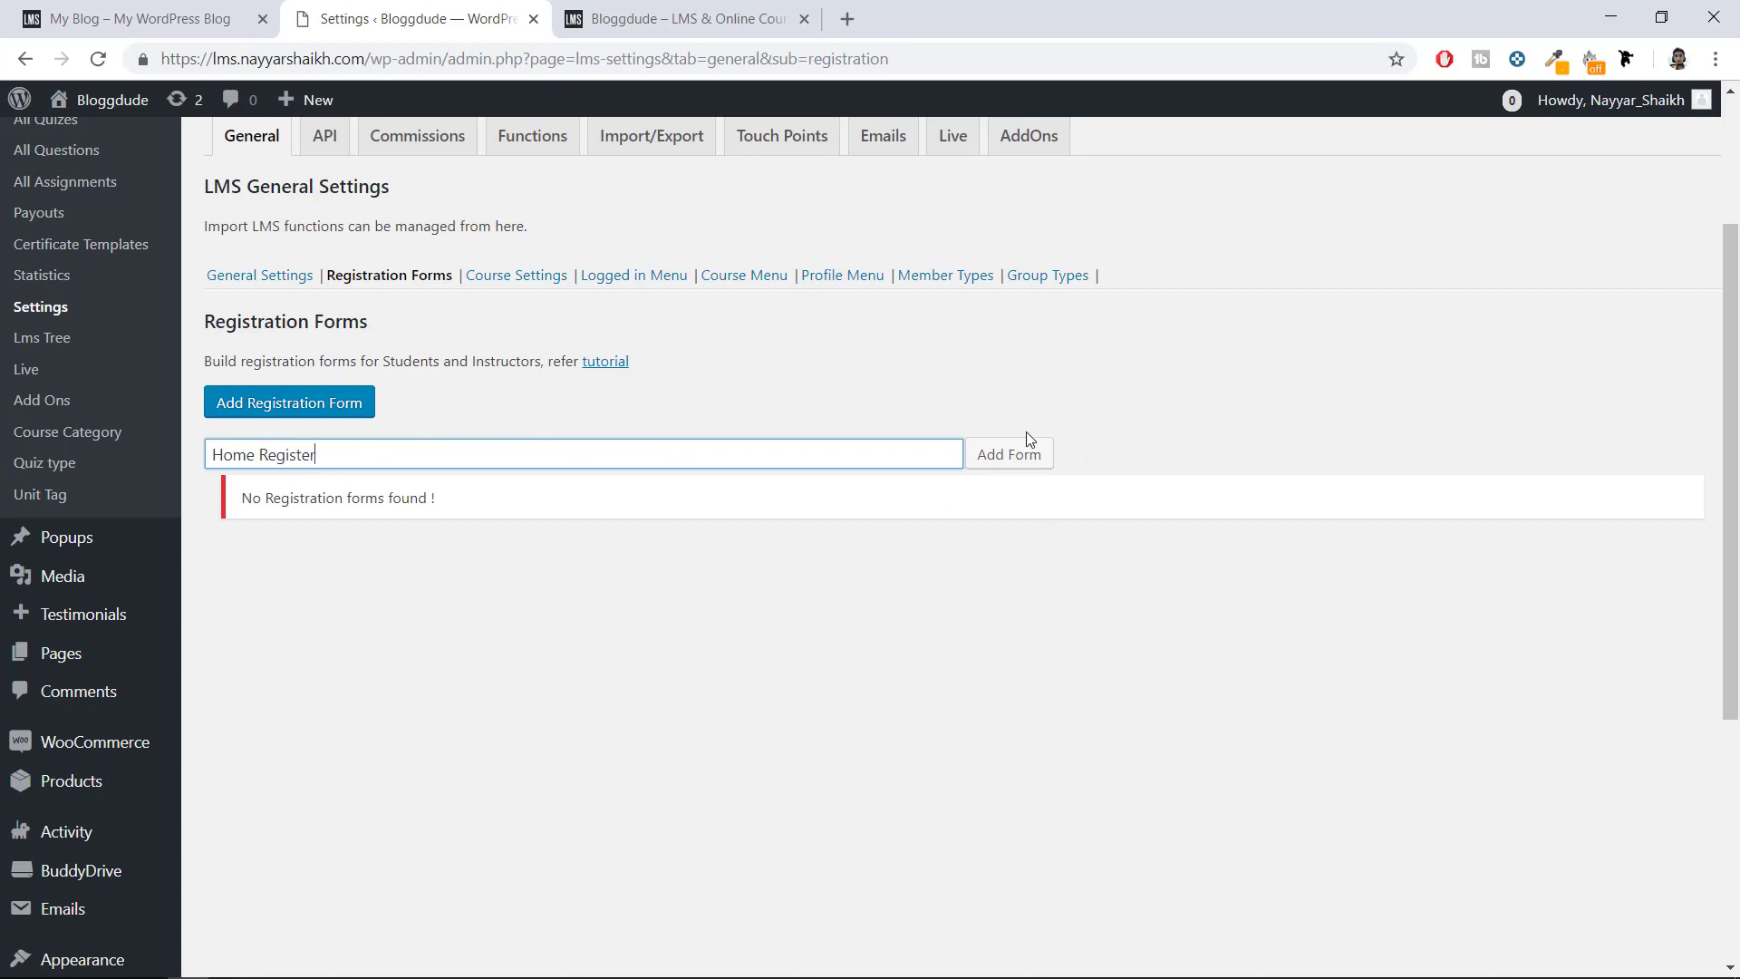
click(1023, 451)
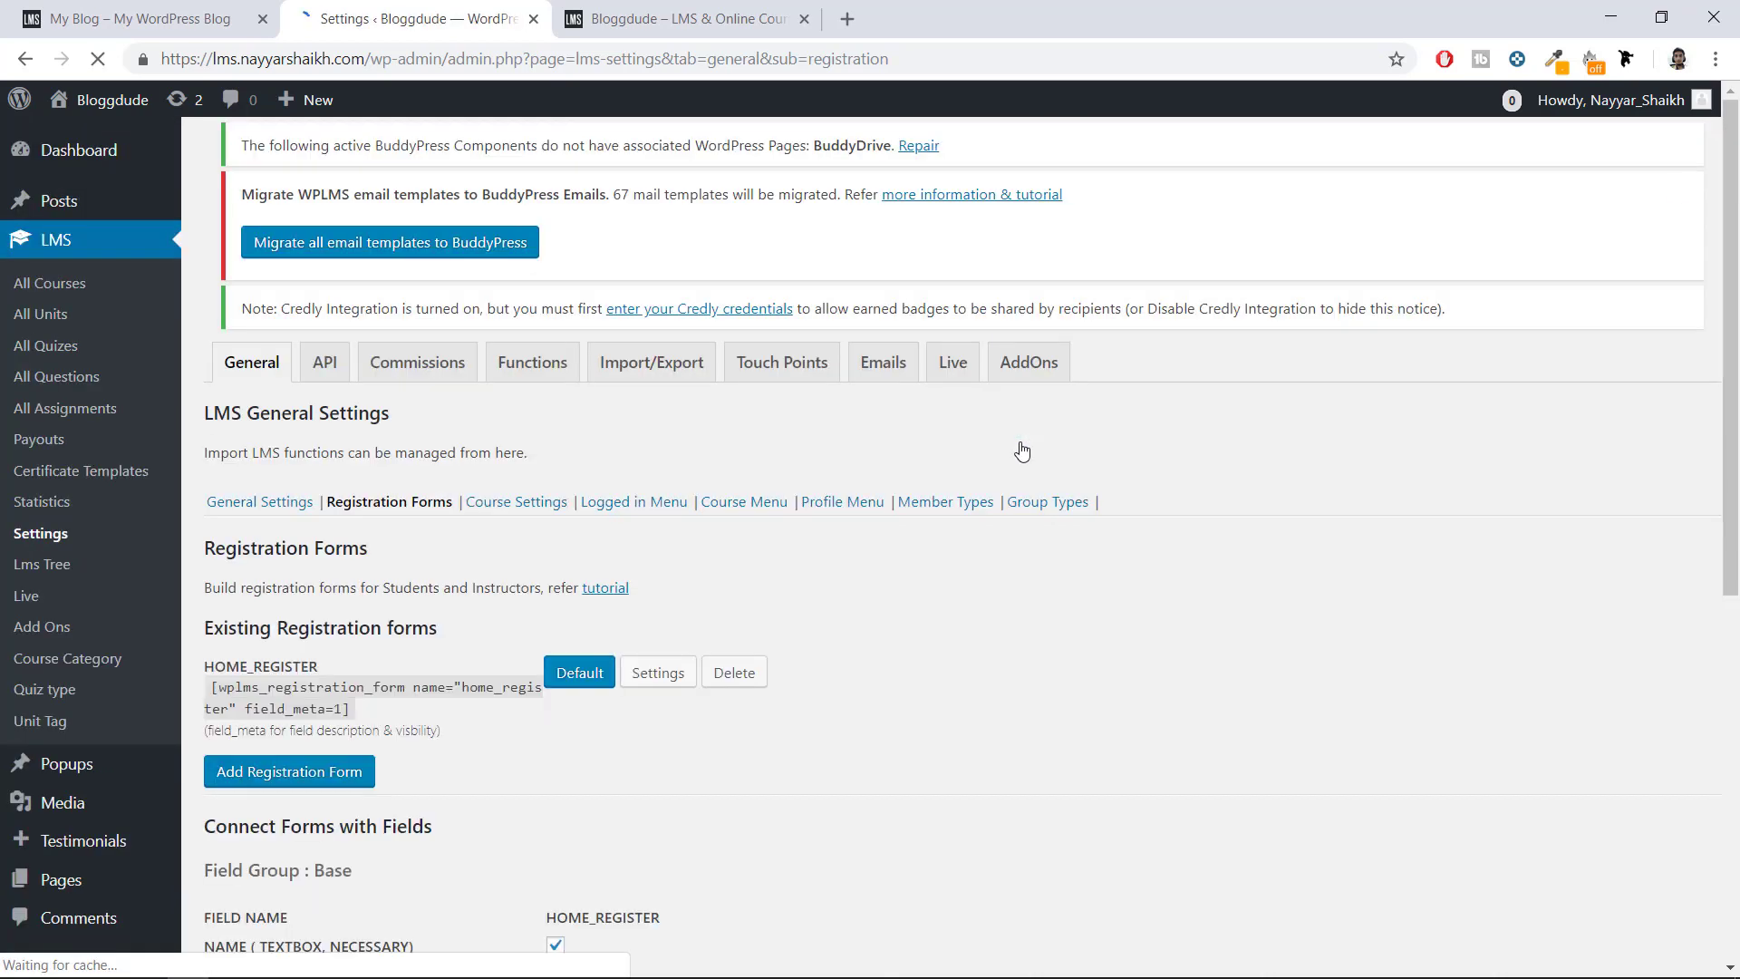
- Give HOME_REGISTER the Instructor user role and save its options and form fields
scroll(1069, 506, down, 2)
scroll(1069, 506, down, 1)
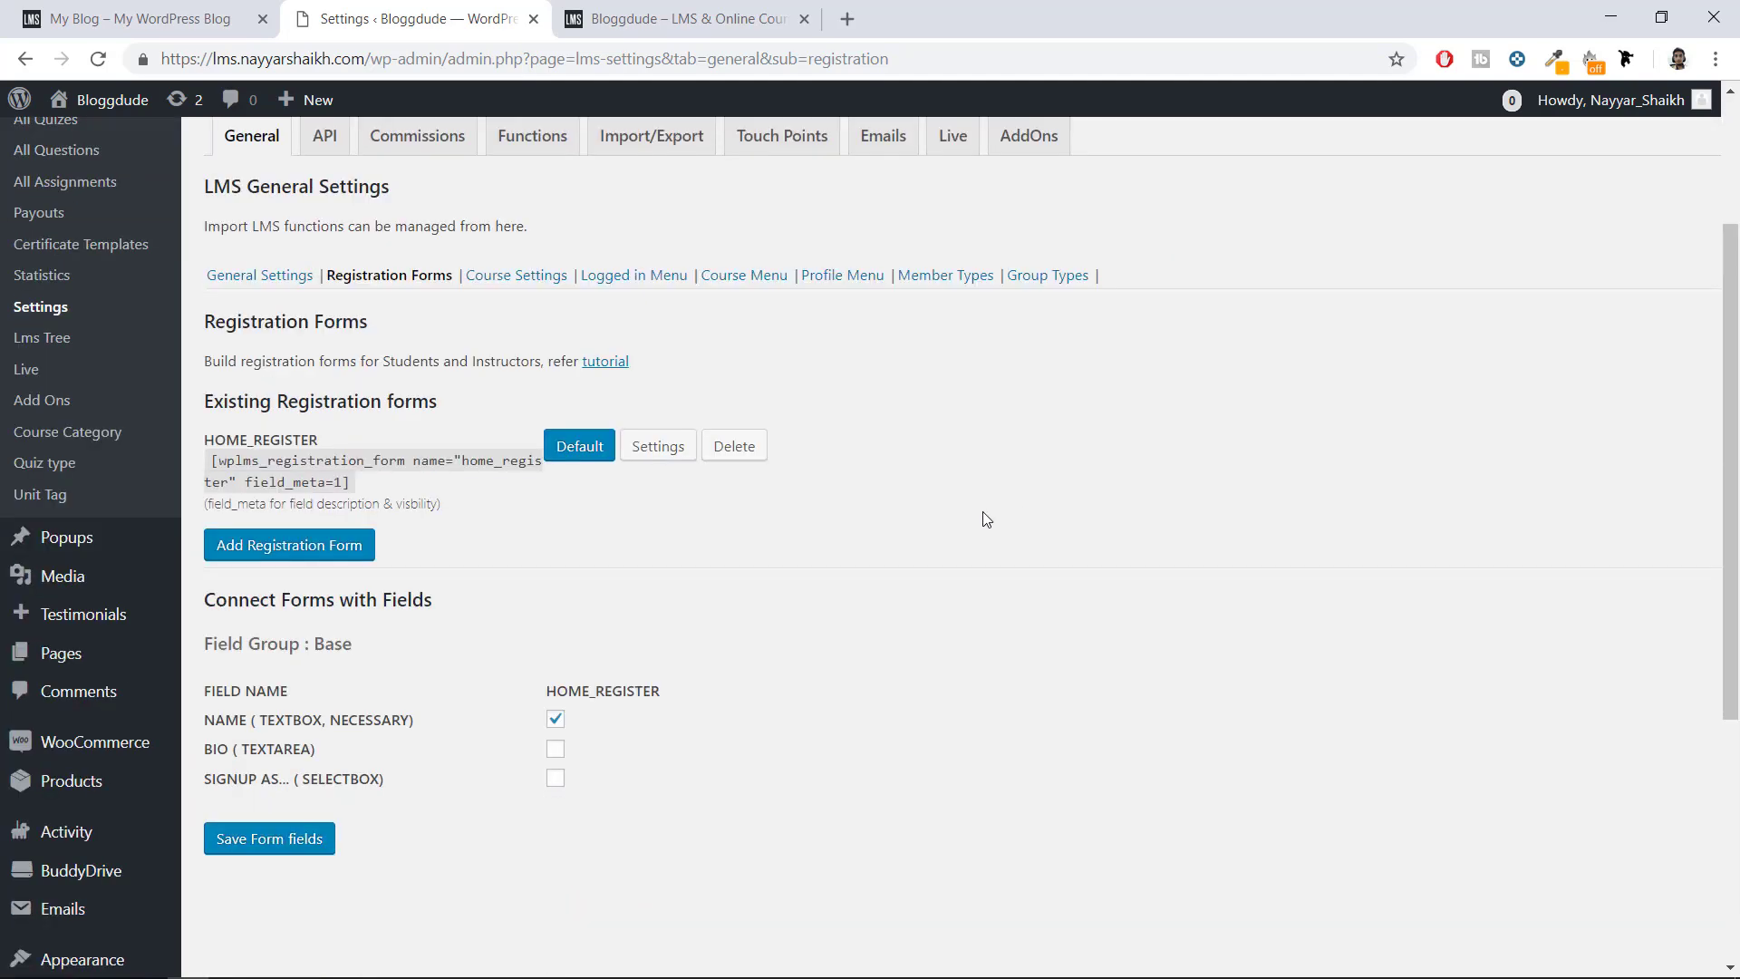
click(655, 447)
scroll(804, 506, down, 2)
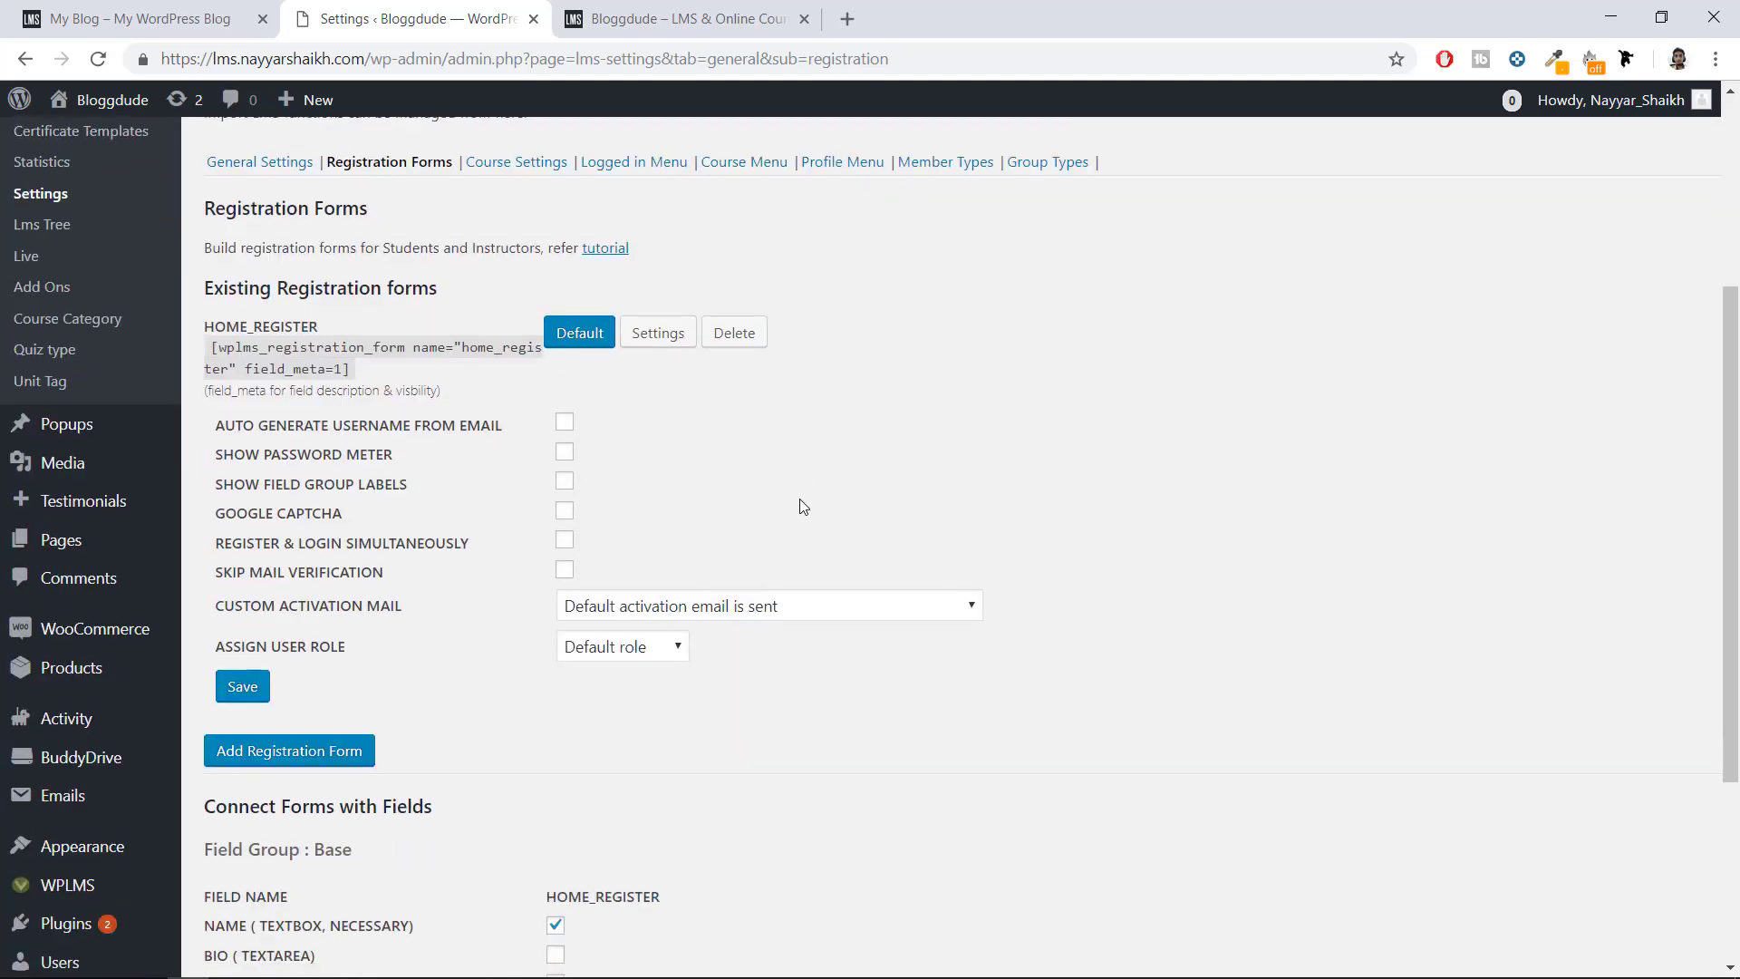
click(679, 646)
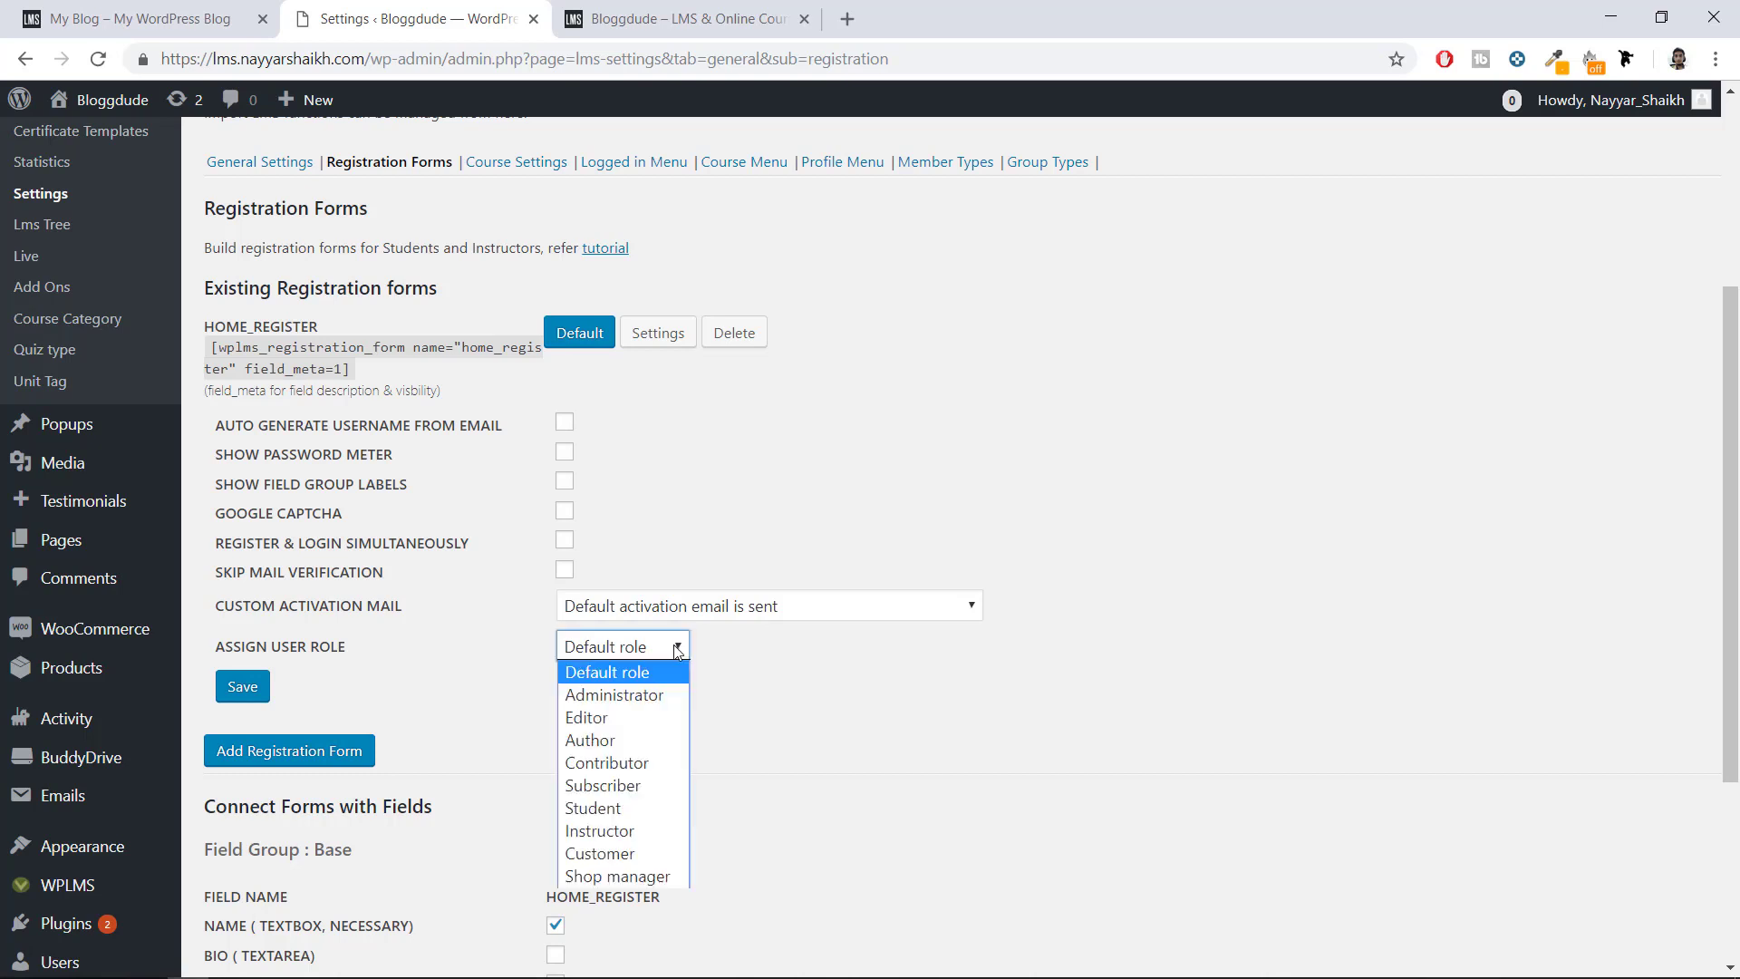
click(638, 832)
click(243, 686)
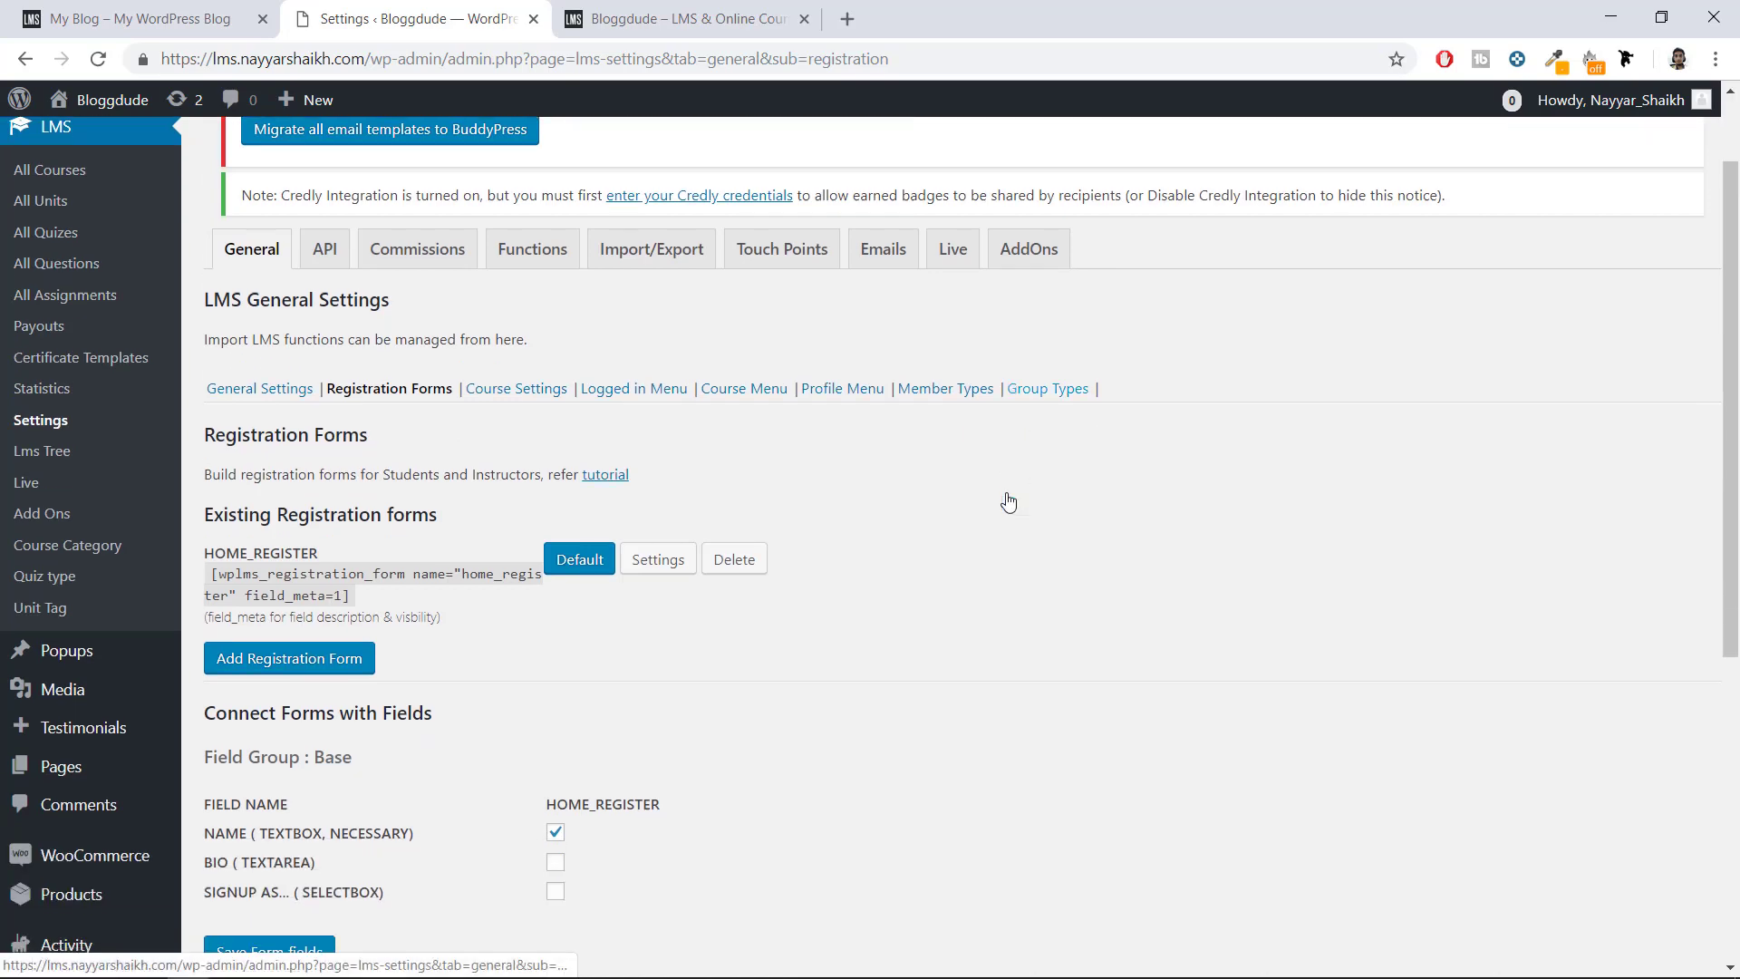
scroll(1008, 501, down, 3)
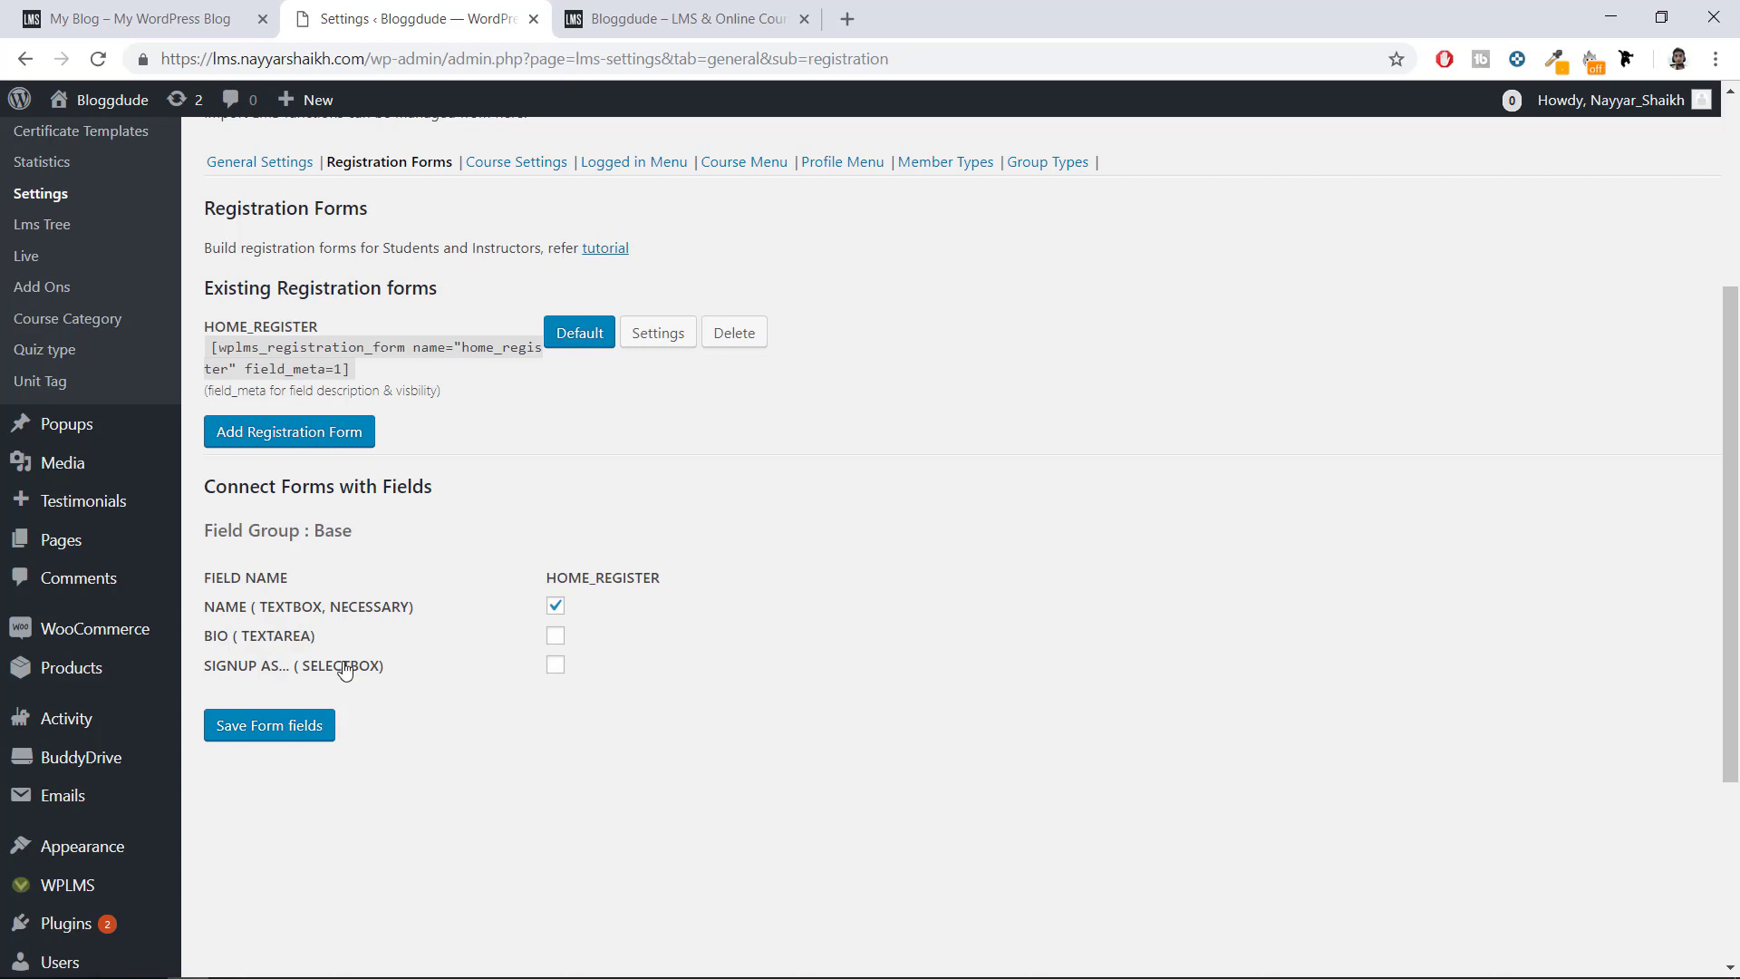
click(277, 727)
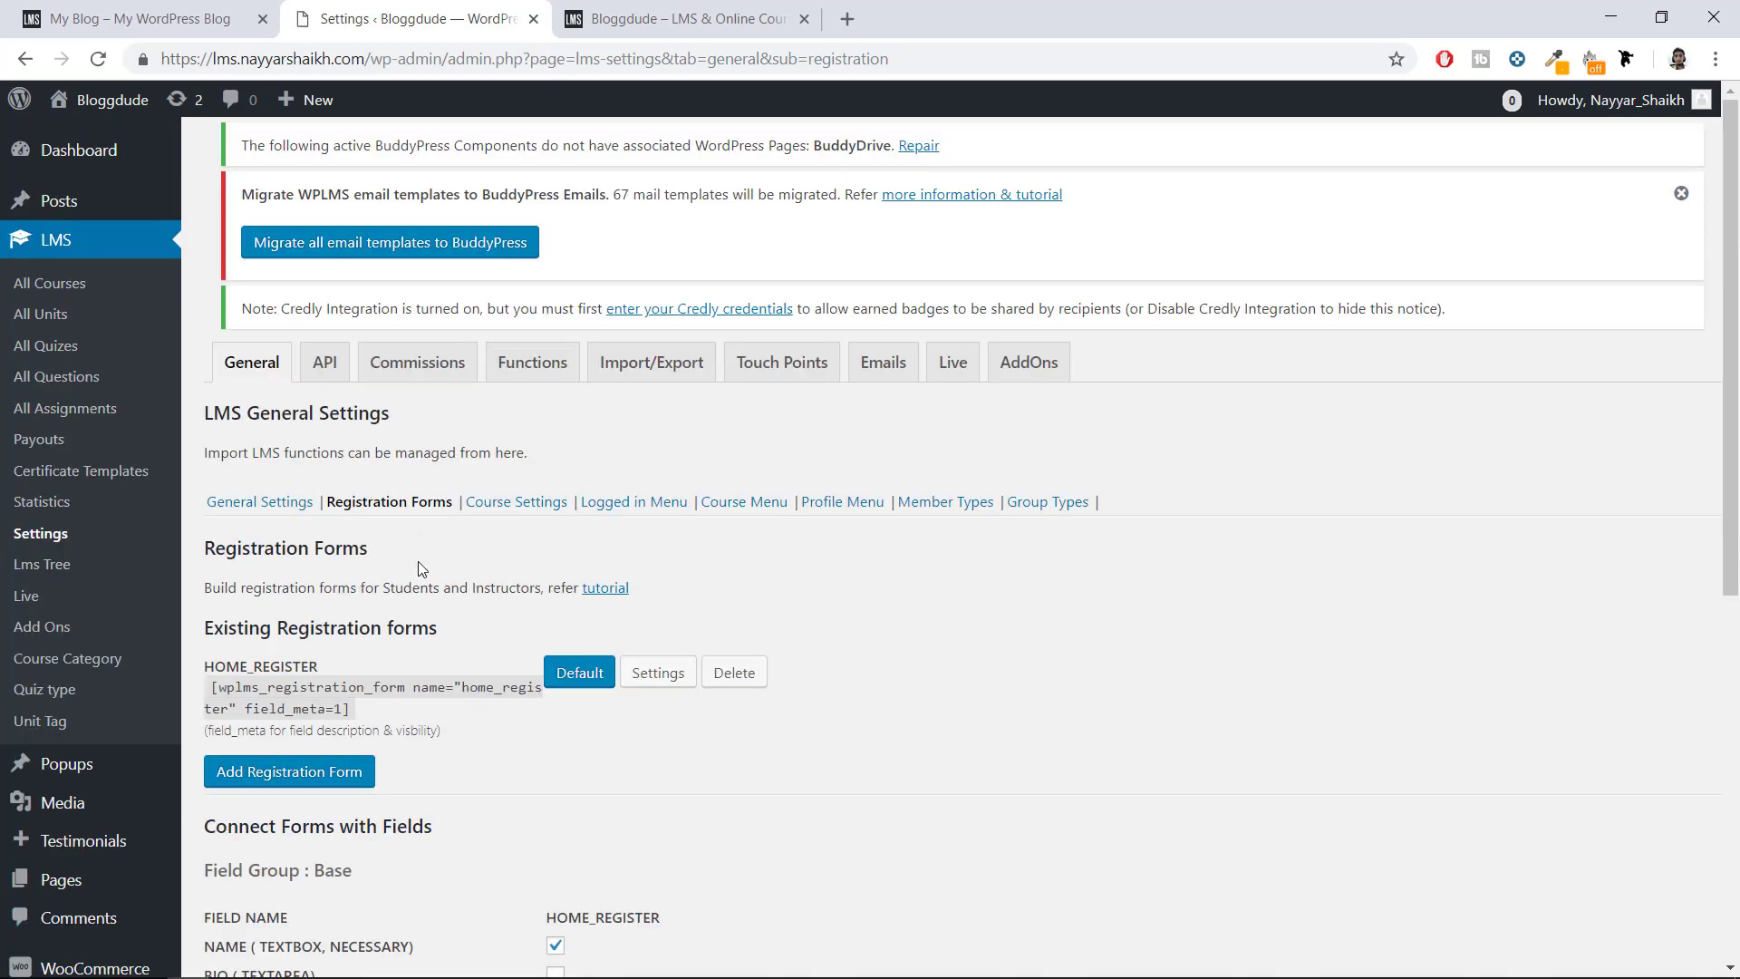
- Copy the HOME_REGISTER shortcode and go to the Pages list
scroll(363, 589, down, 1)
drag(208, 579, 355, 608)
key(ctrl+c)
click(355, 607)
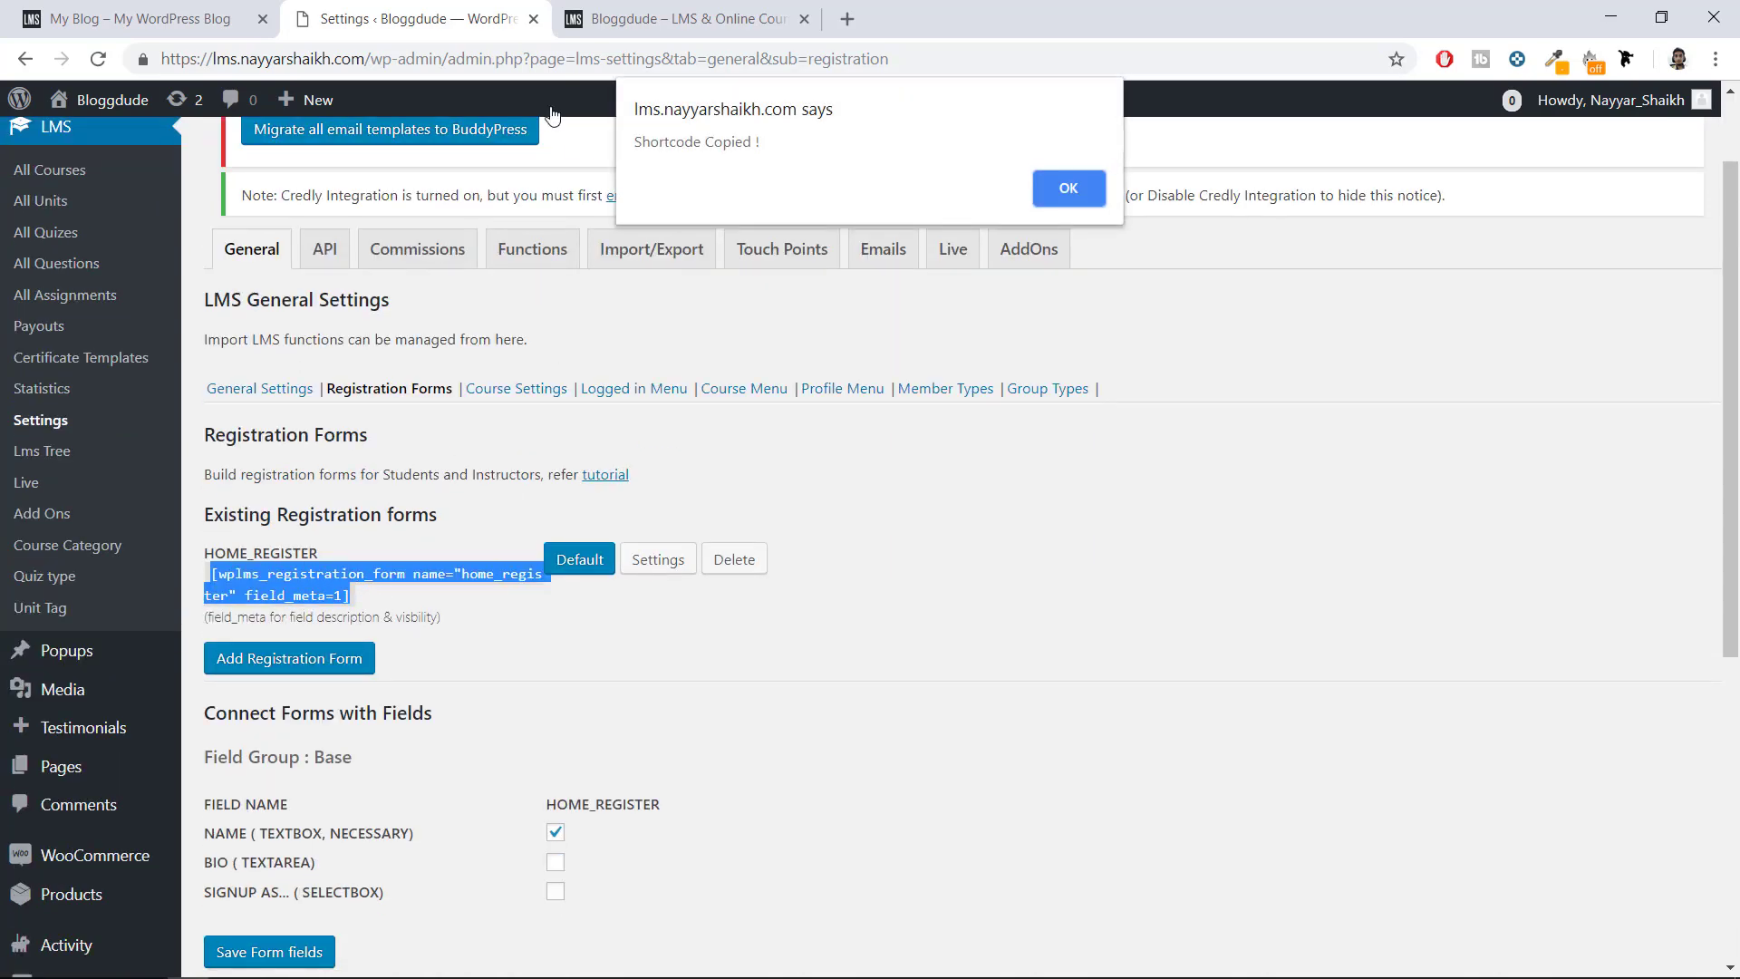
click(1057, 192)
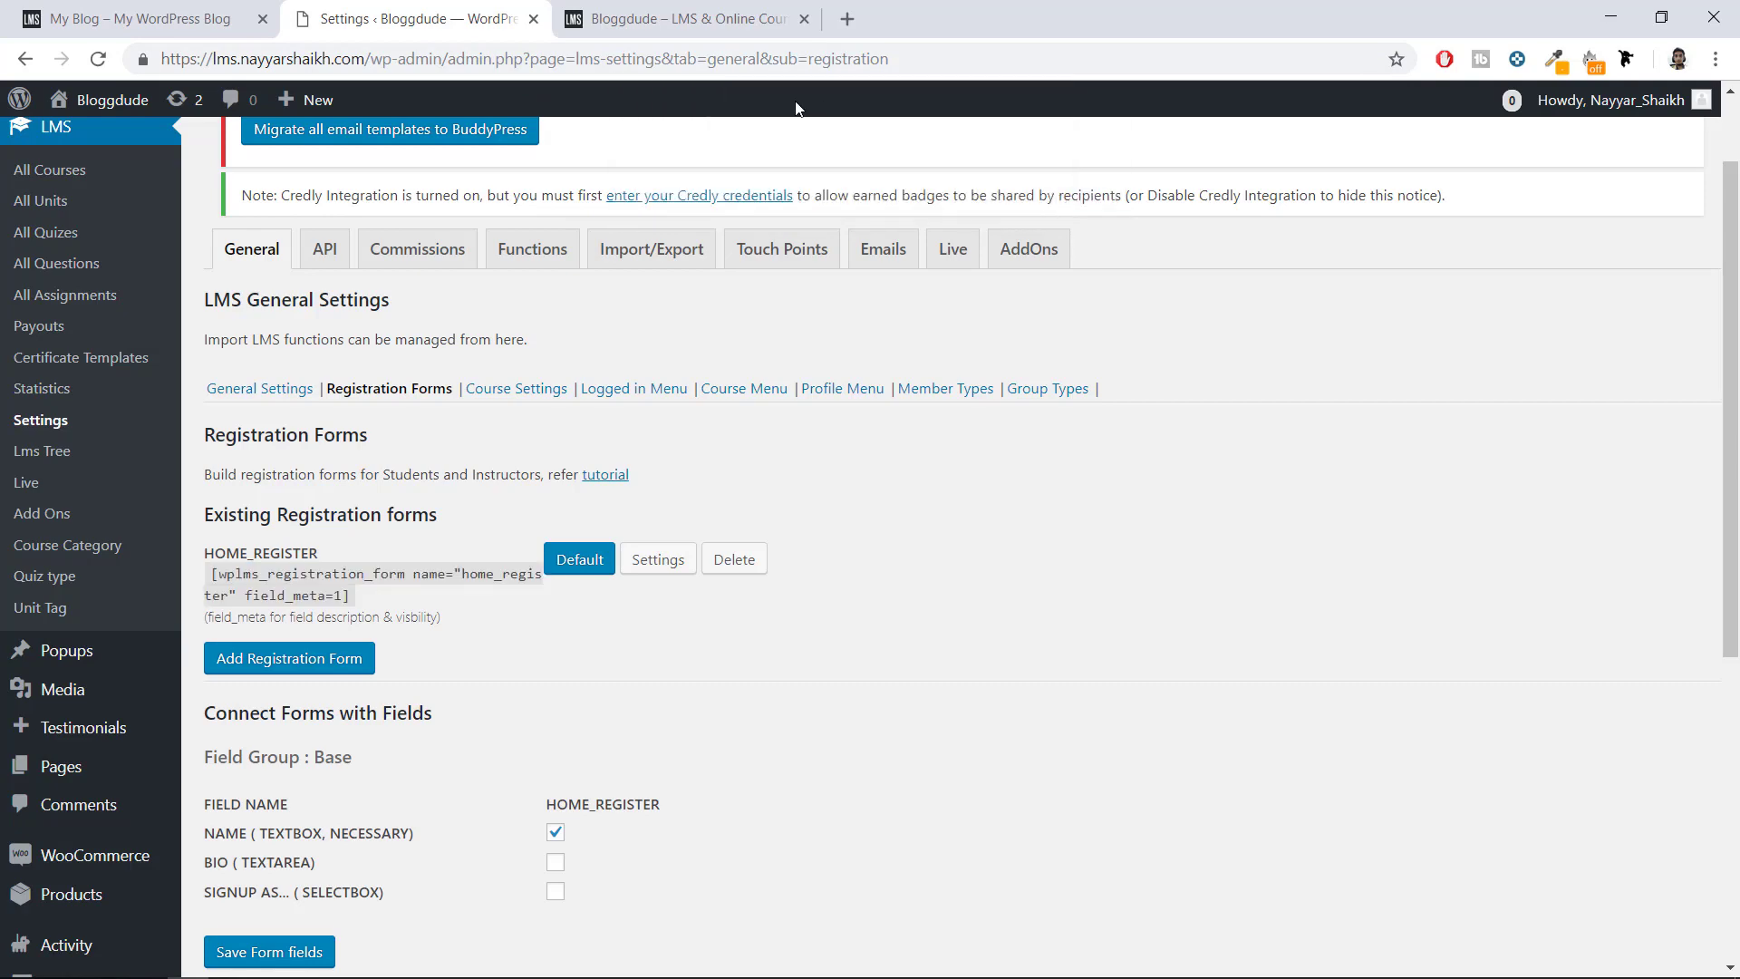
scroll(9, 343, up, 1)
scroll(100, 377, down, 3)
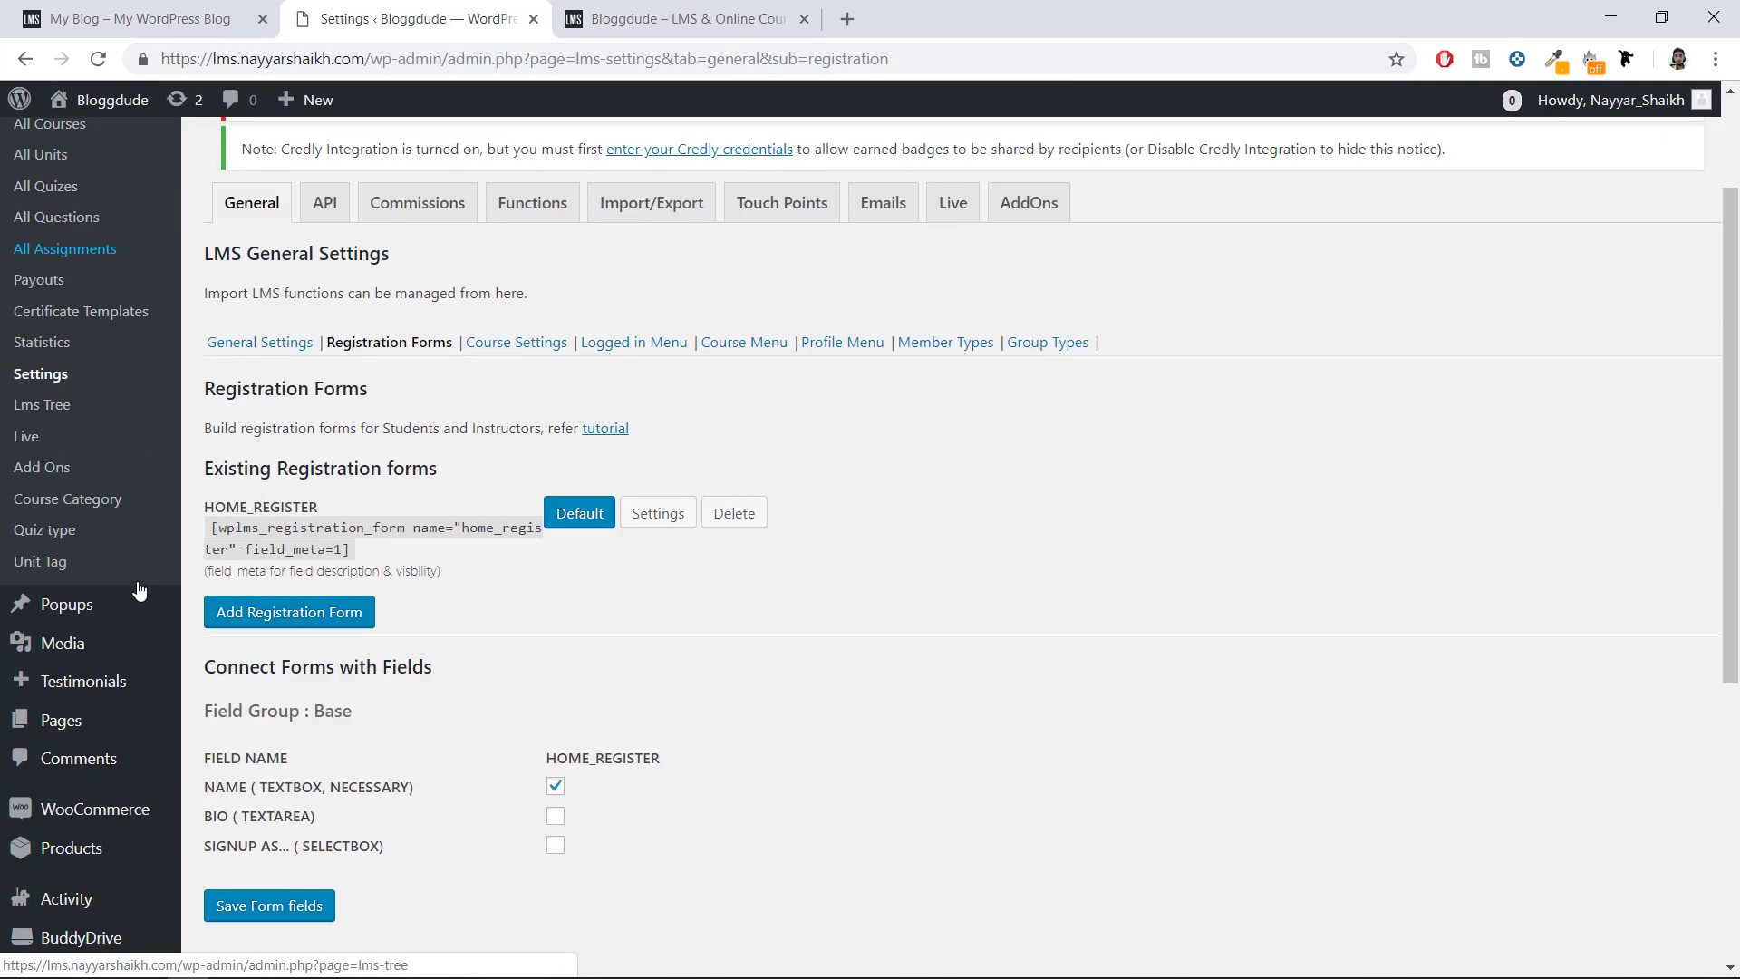
click(134, 543)
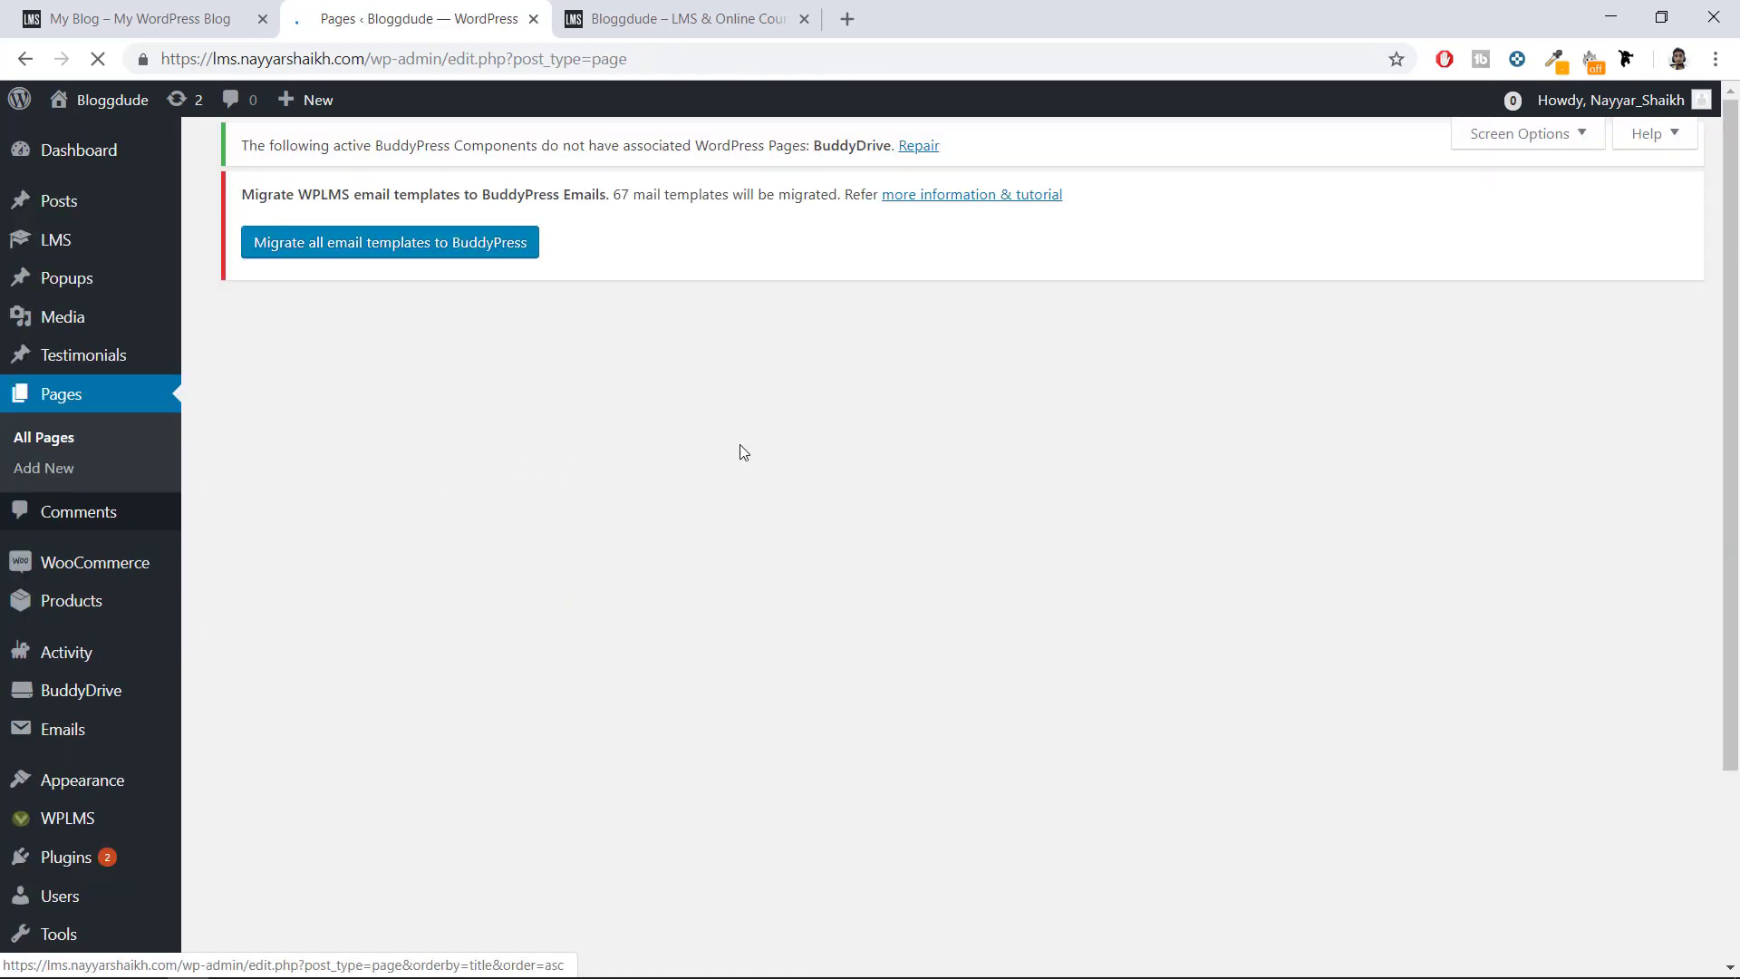
- Open the Home page in the WPBakery editor and scroll to the Enroll row
scroll(793, 462, down, 2)
scroll(796, 493, down, 2)
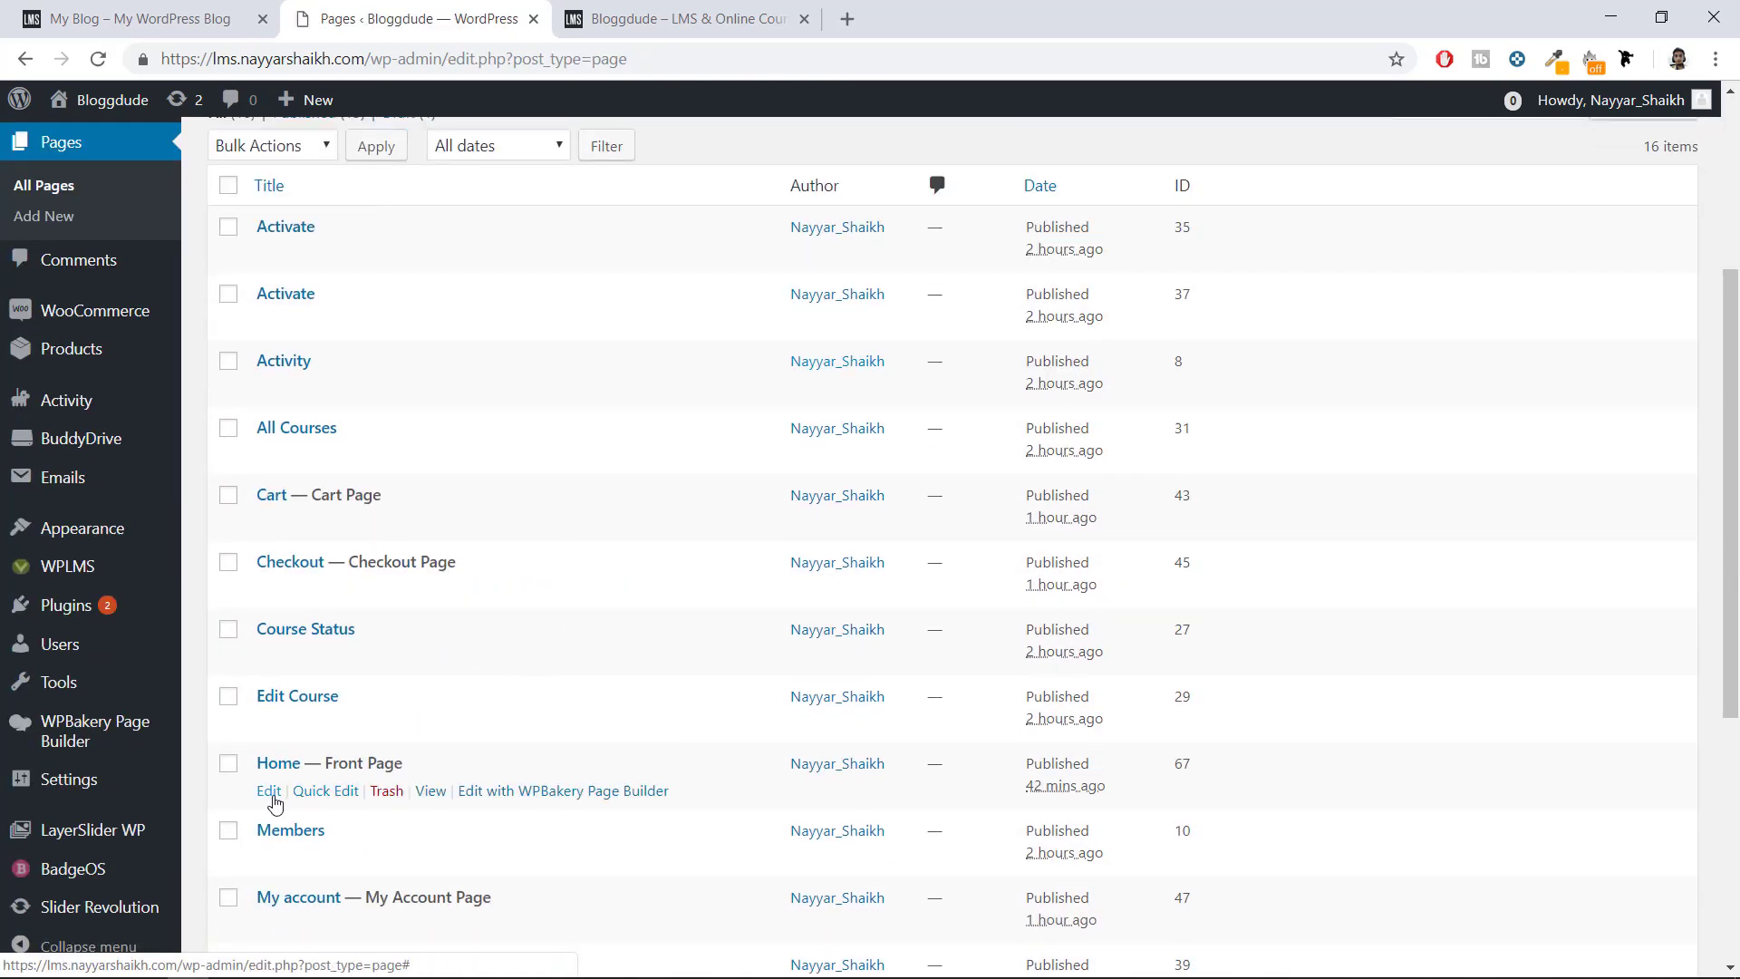
click(268, 790)
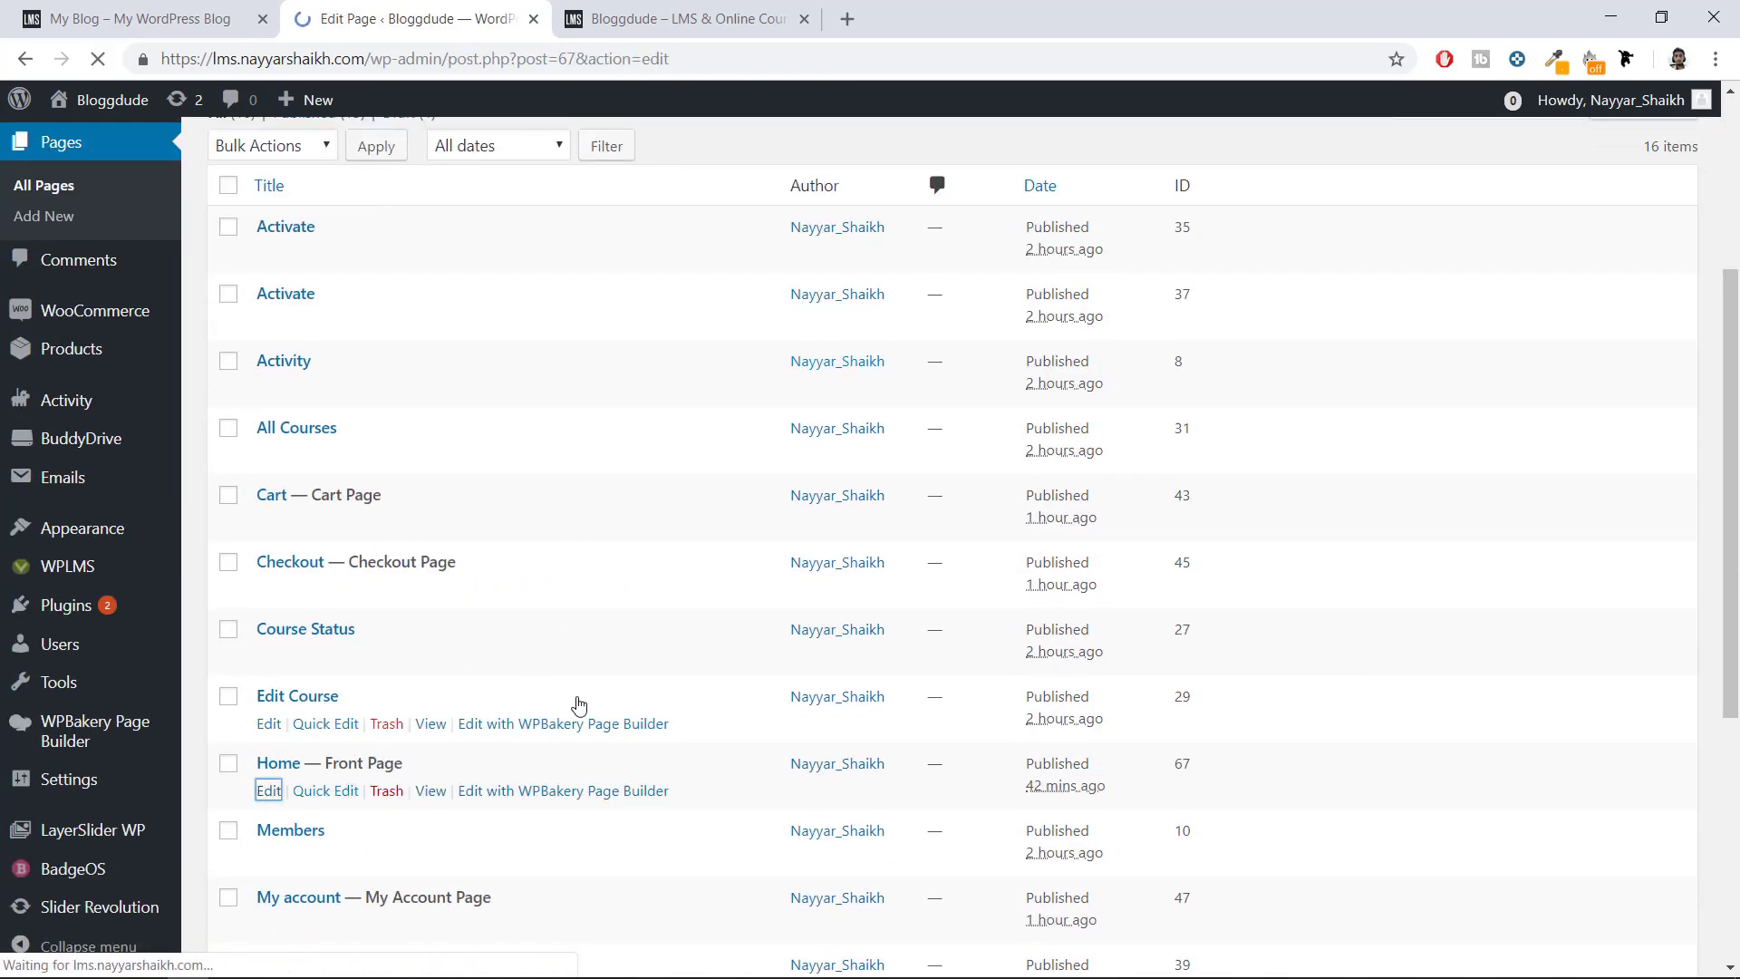
scroll(770, 685, down, 15)
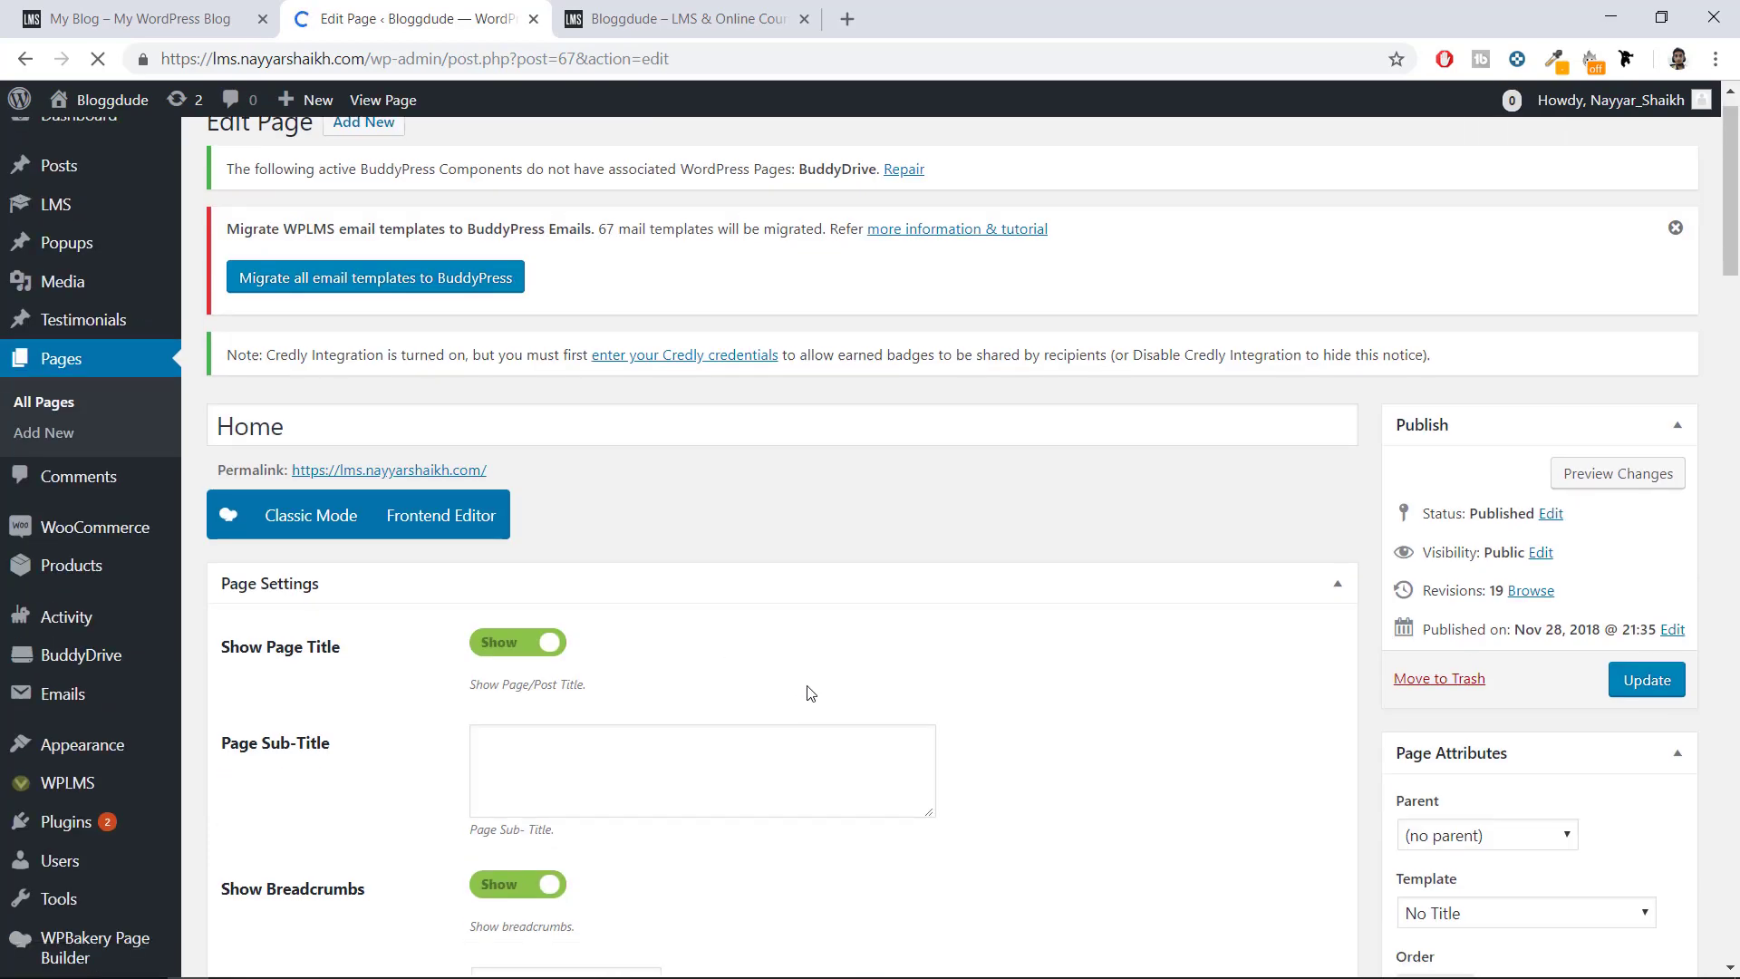
scroll(793, 676, down, 10)
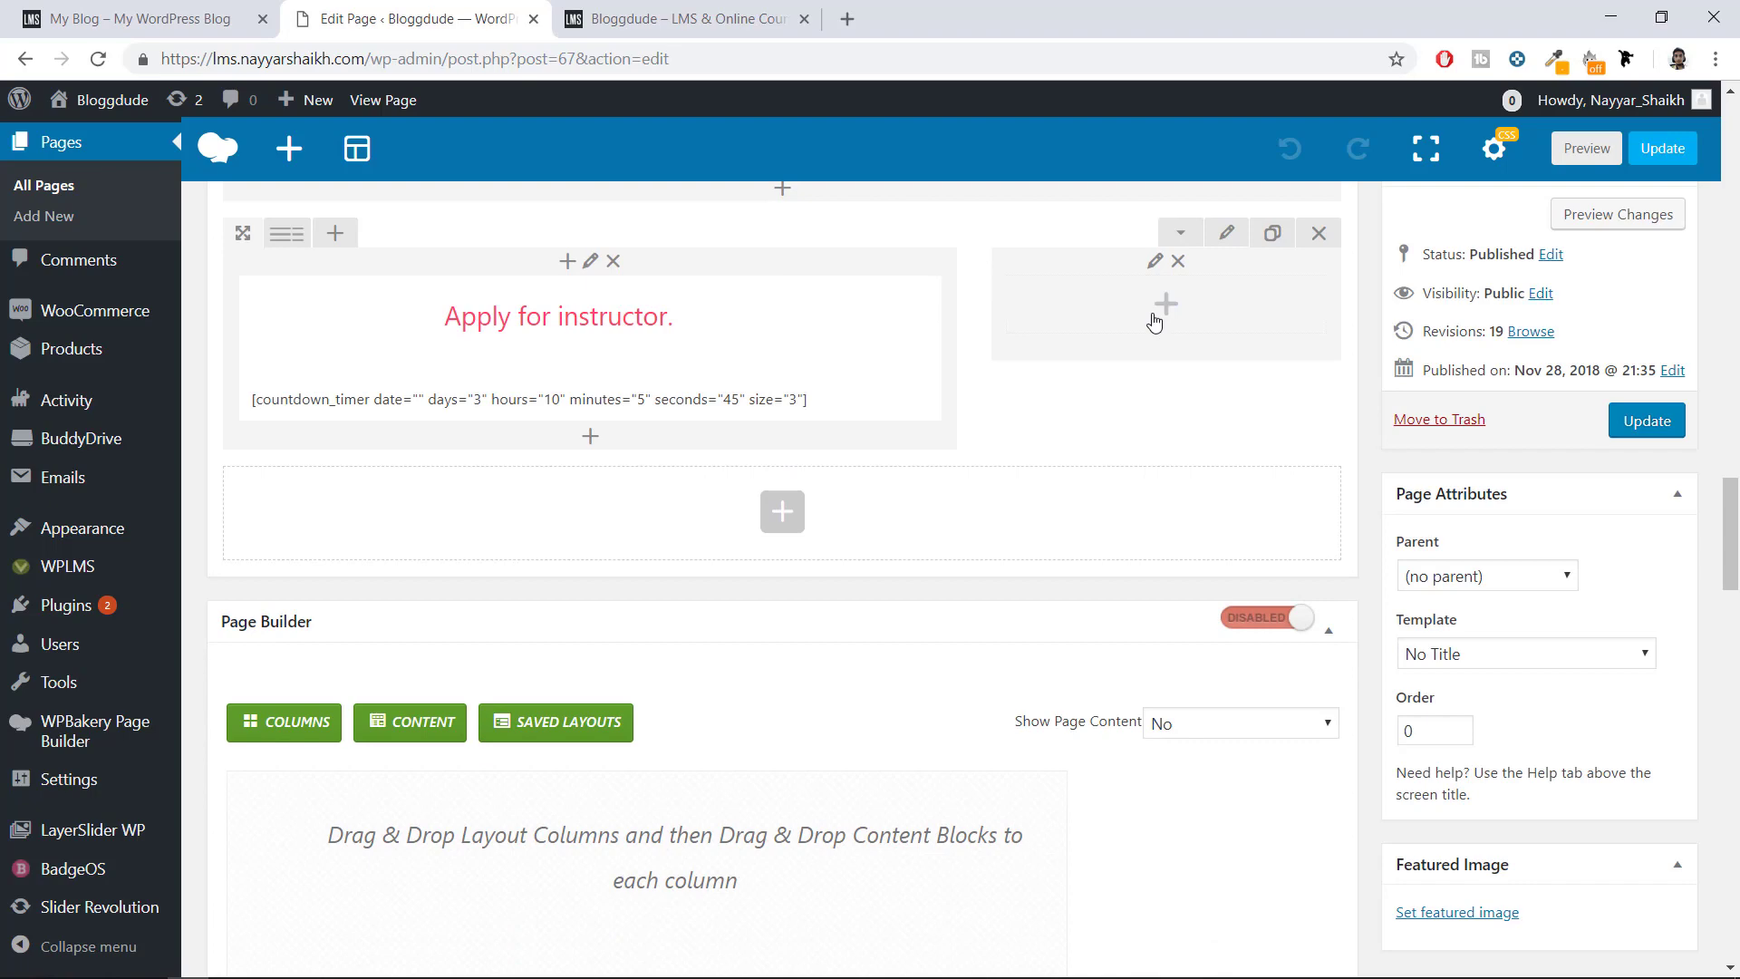
- Add a text block with the wplms_registration_form shortcode to the empty column and update the page
click(1157, 313)
click(533, 343)
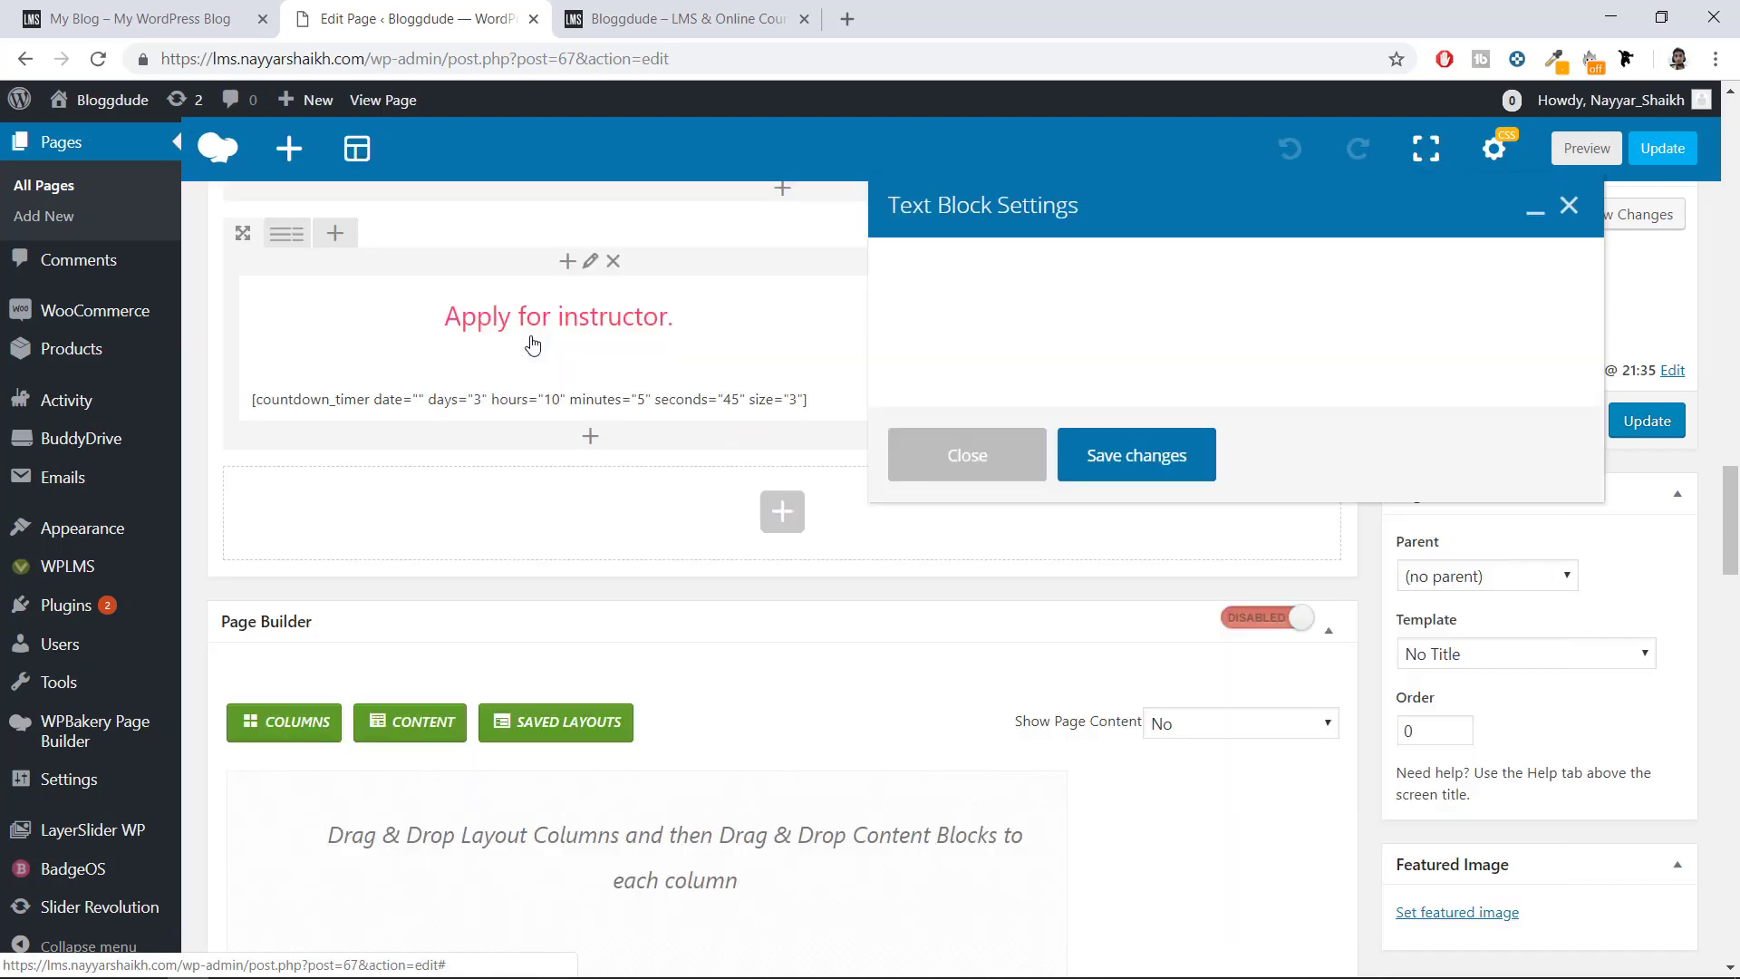
key(ctrl+a)
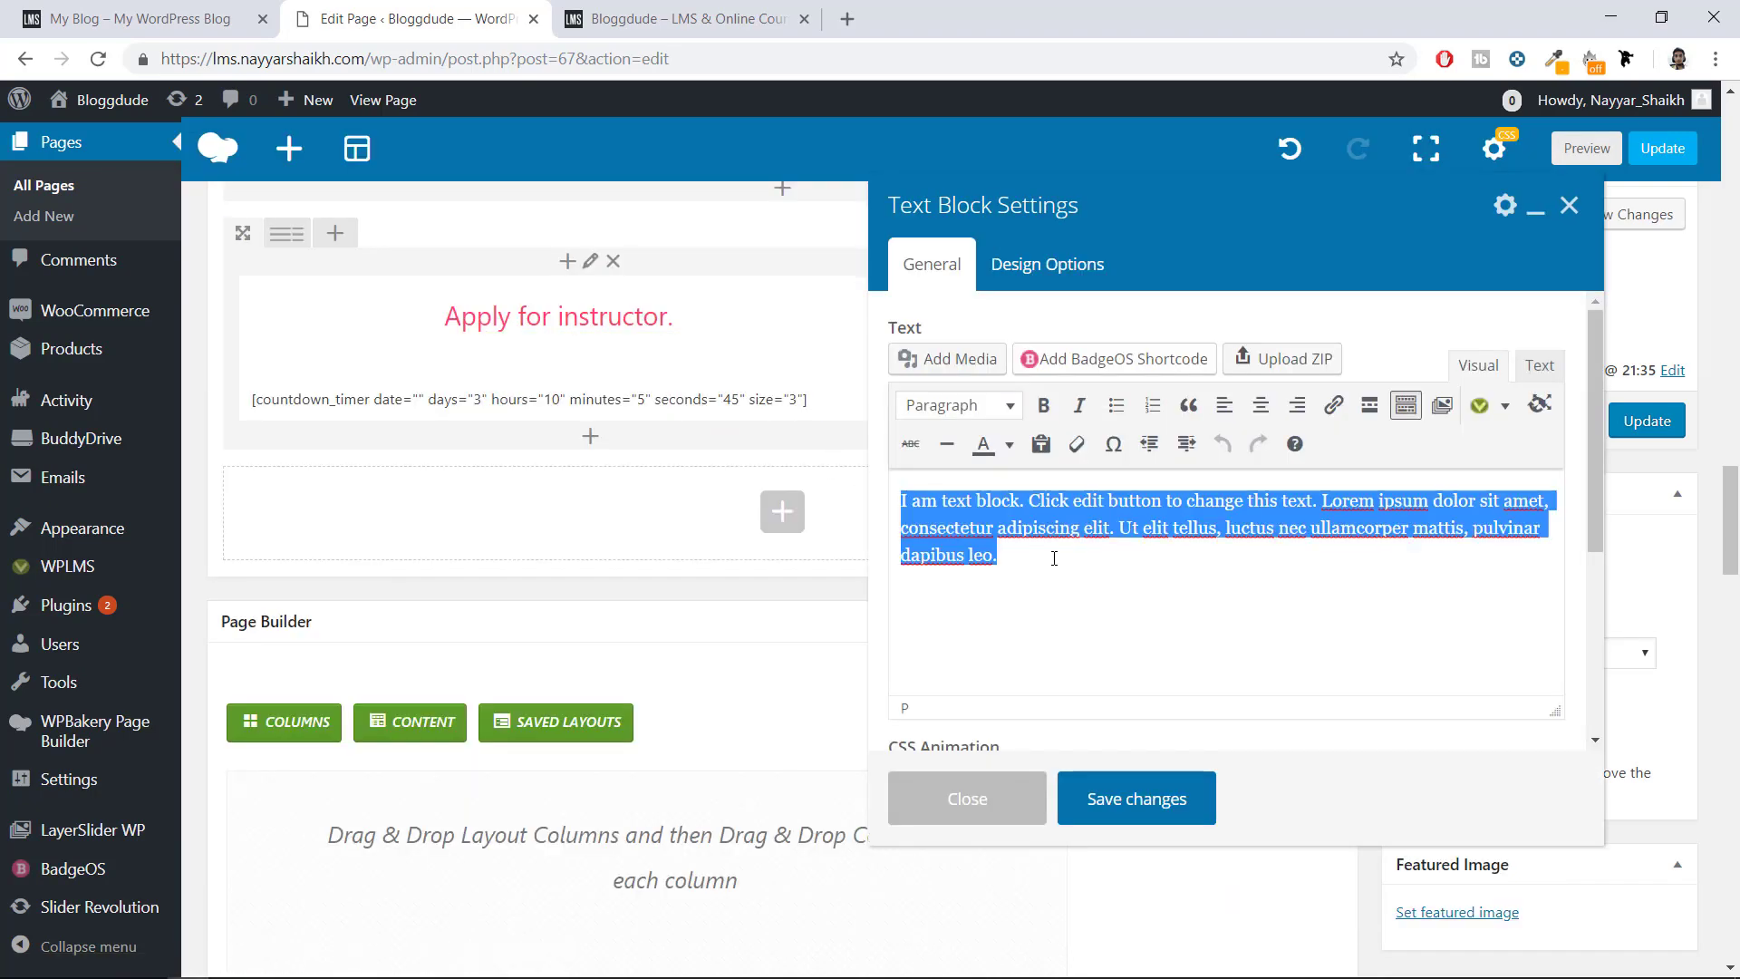
key(BackSpace)
key(ctrl+v)
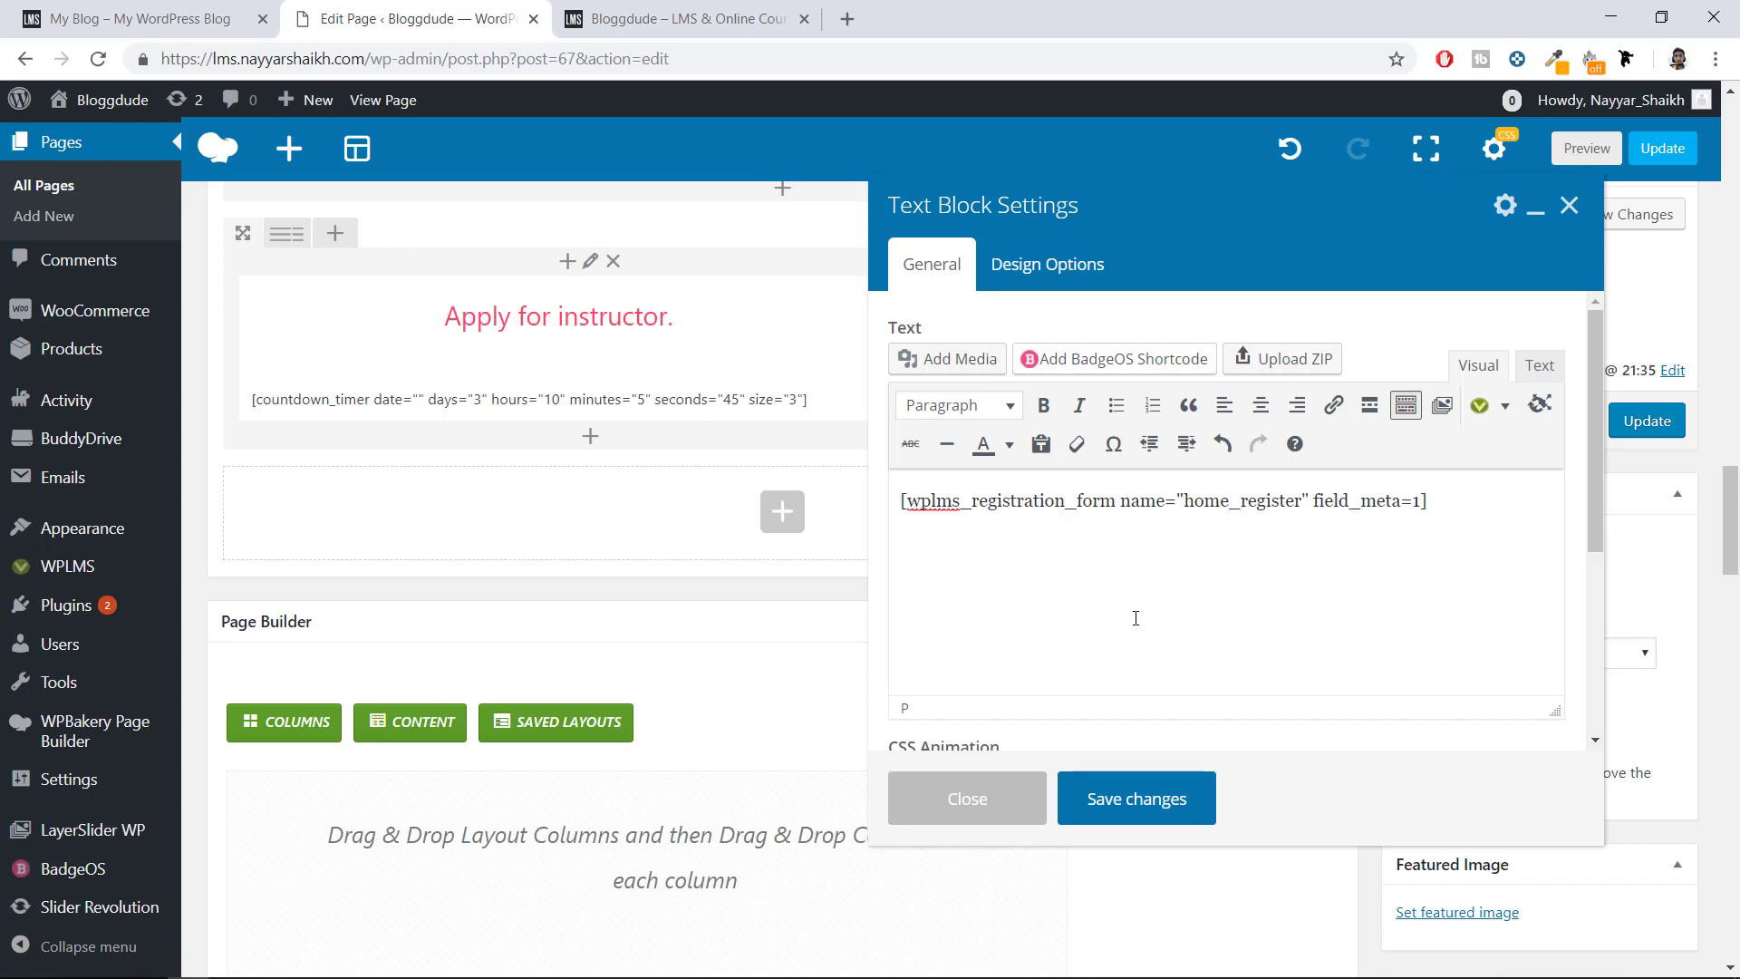
click(1162, 803)
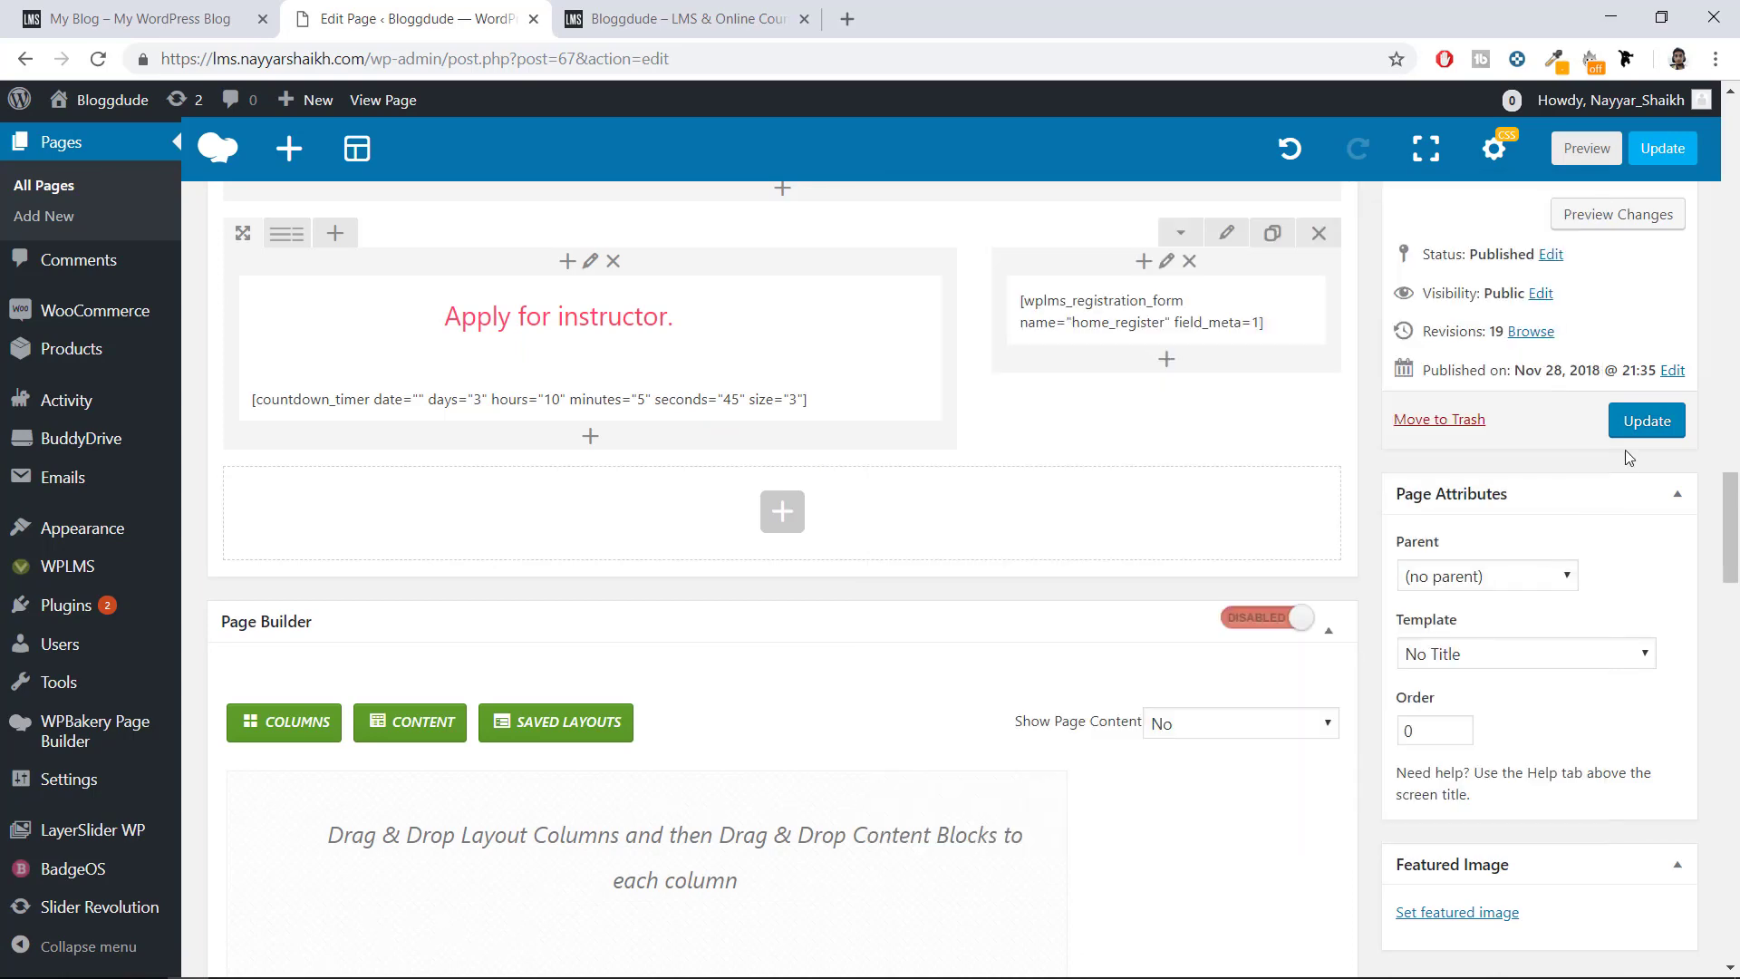
click(1647, 420)
- Reload the live homepage to verify the form, then copy the demo's 'Popular Courses.' heading and subtitle
click(606, 12)
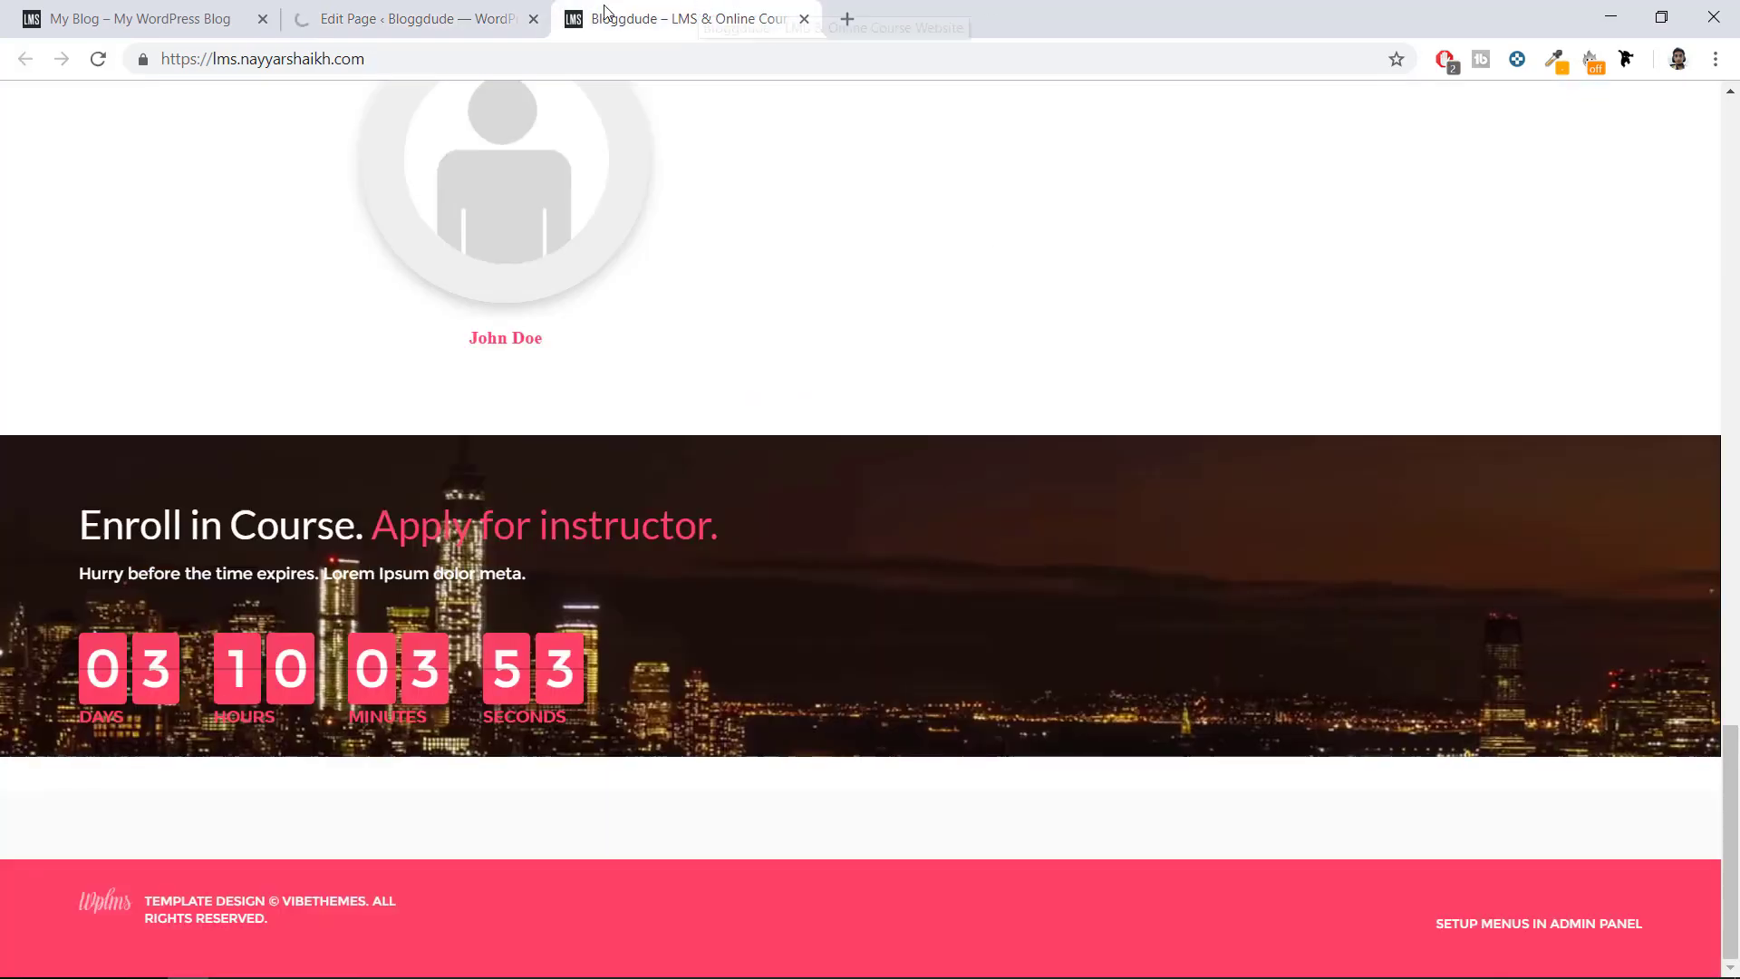
click(98, 58)
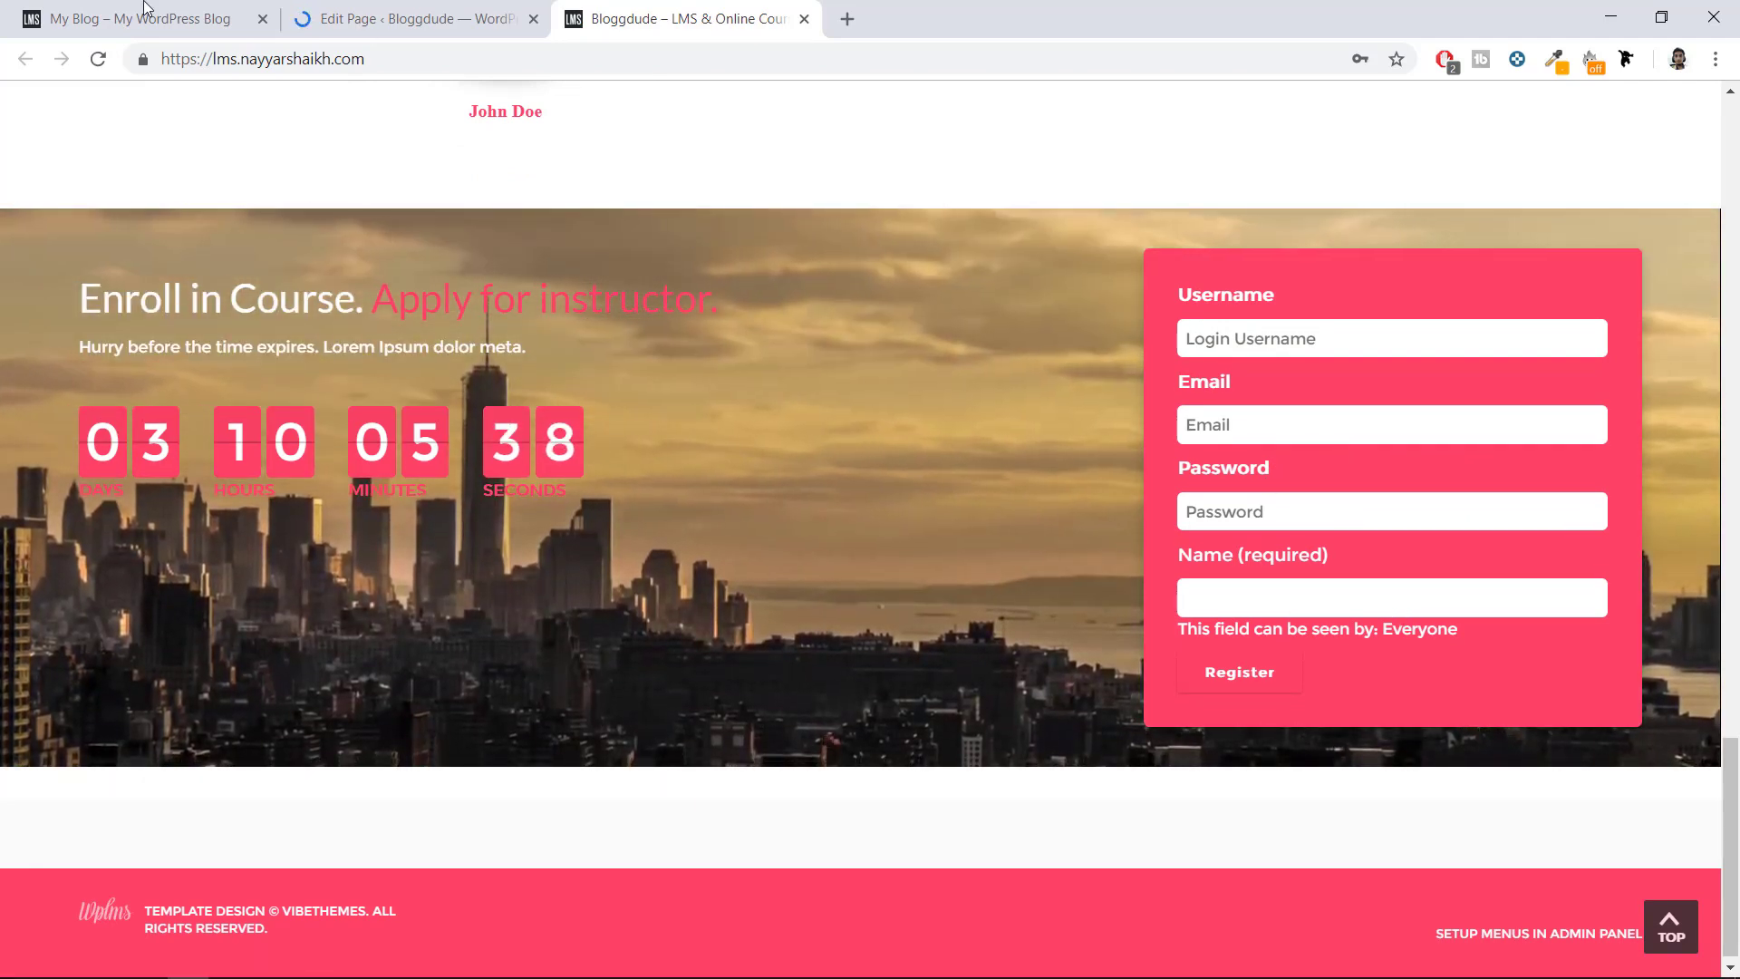
click(105, 11)
scroll(1053, 404, down, 6)
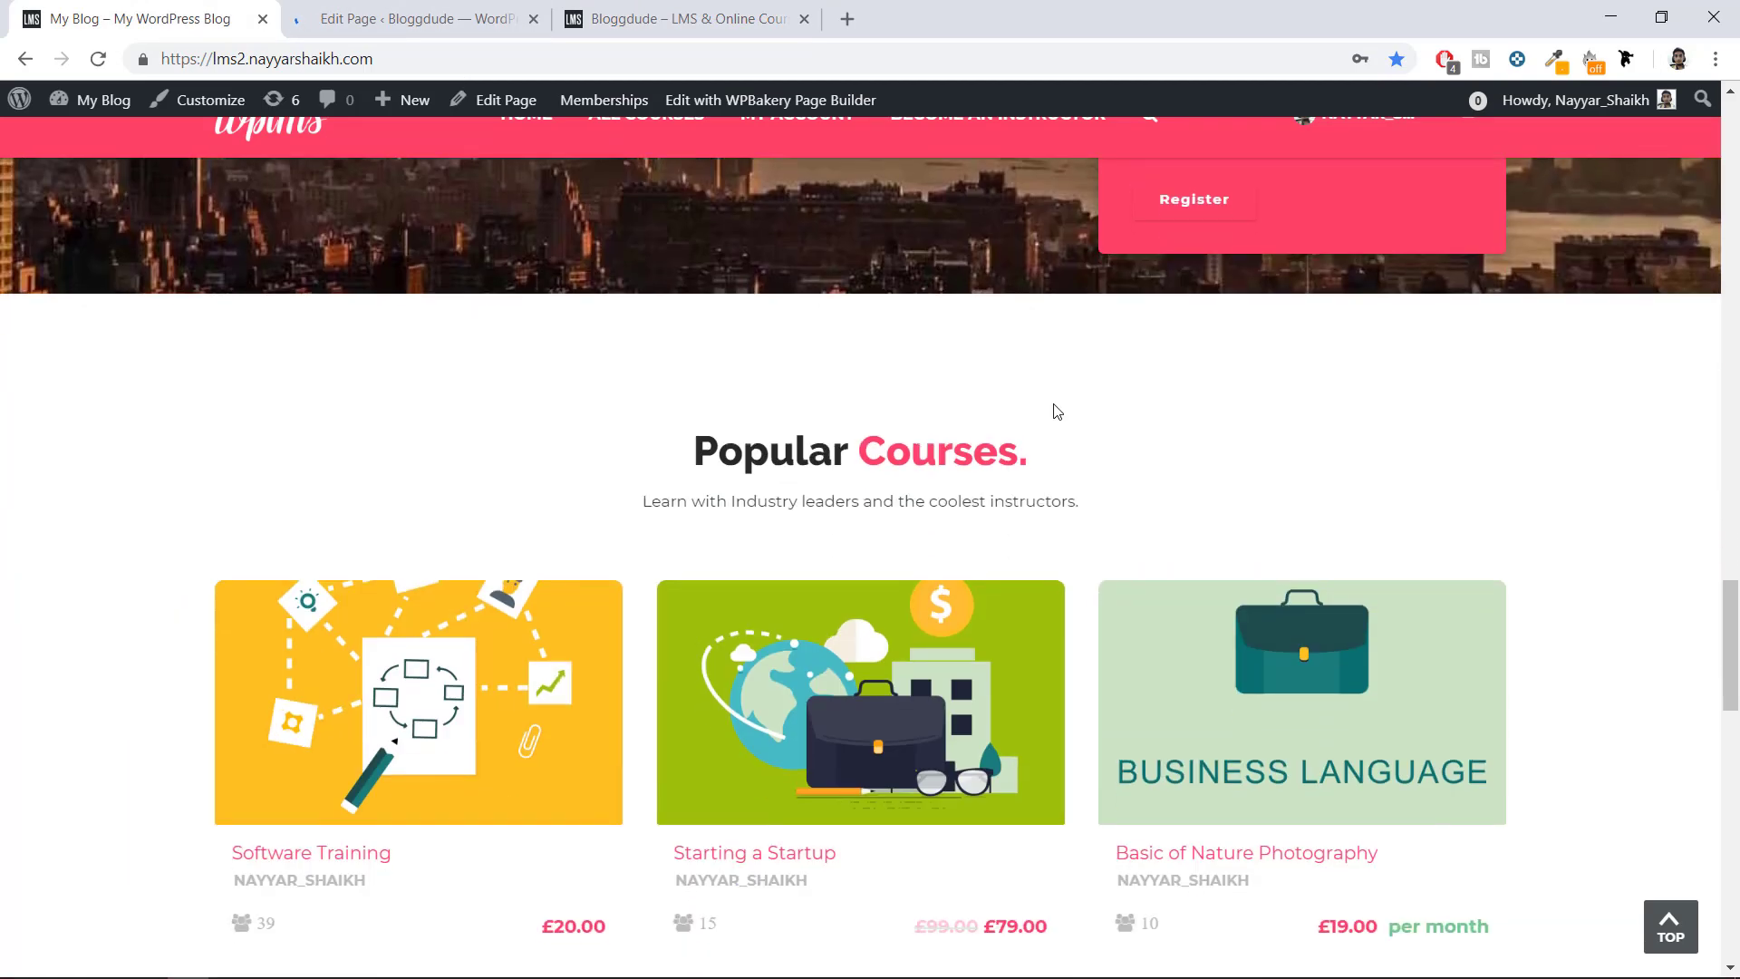
scroll(1055, 413, up, 4)
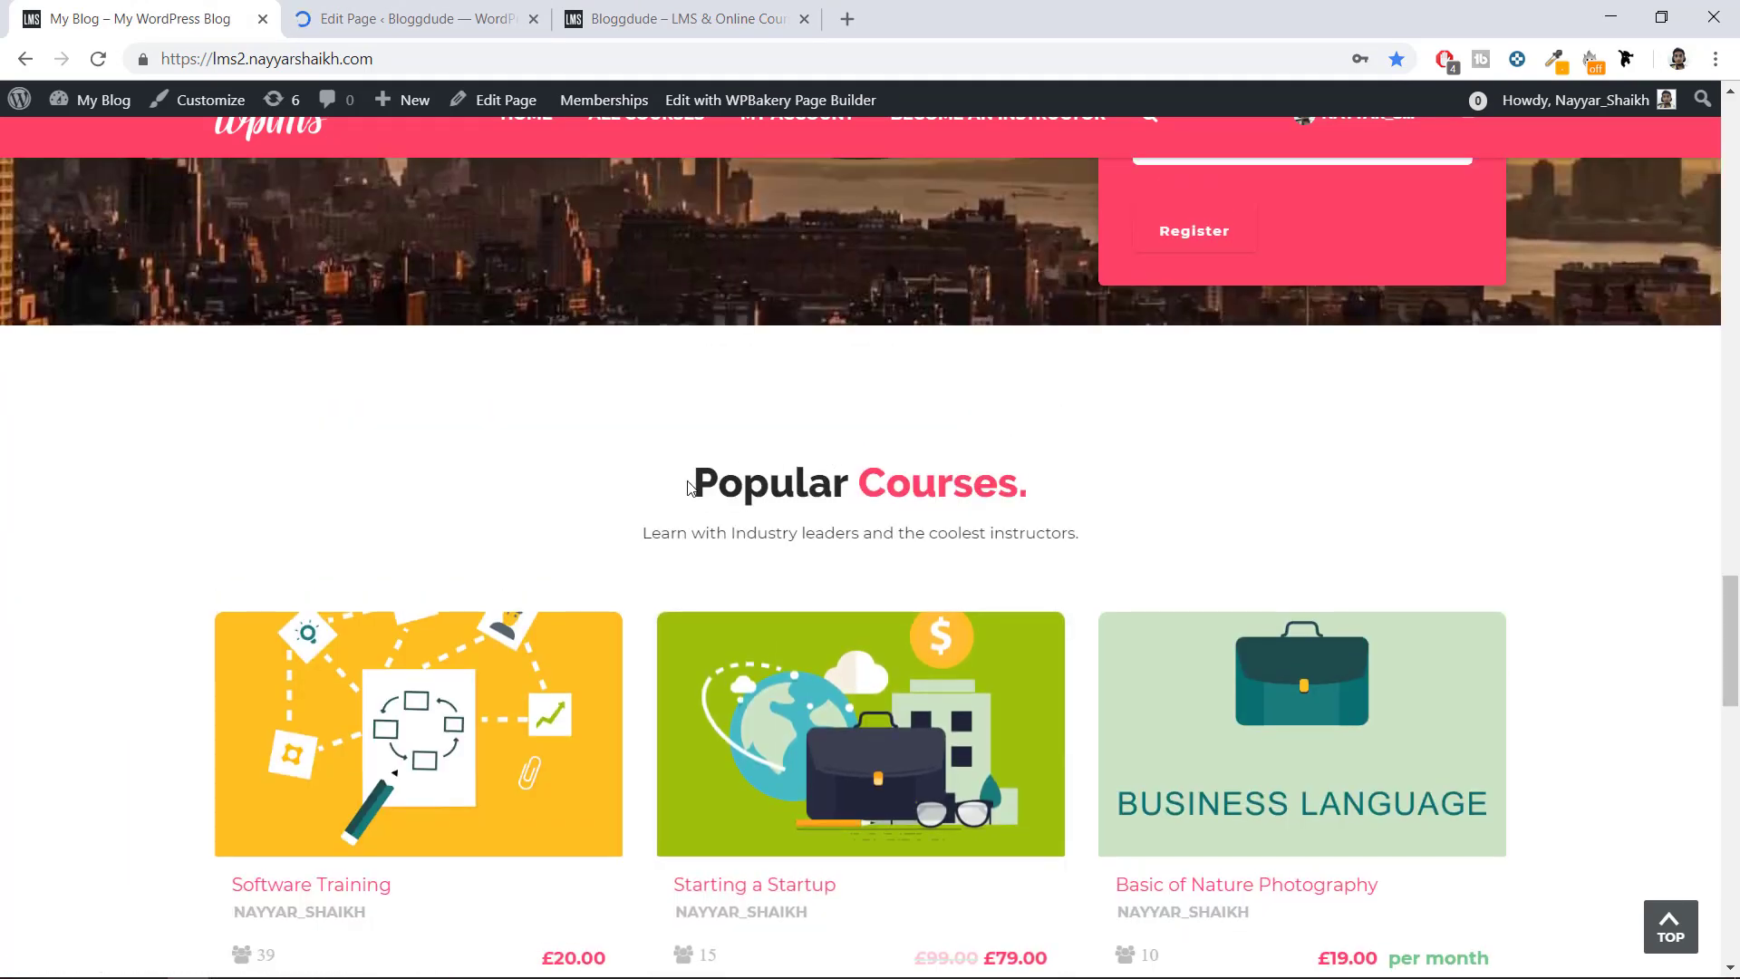
drag(687, 487, 1164, 541)
key(ctrl+c)
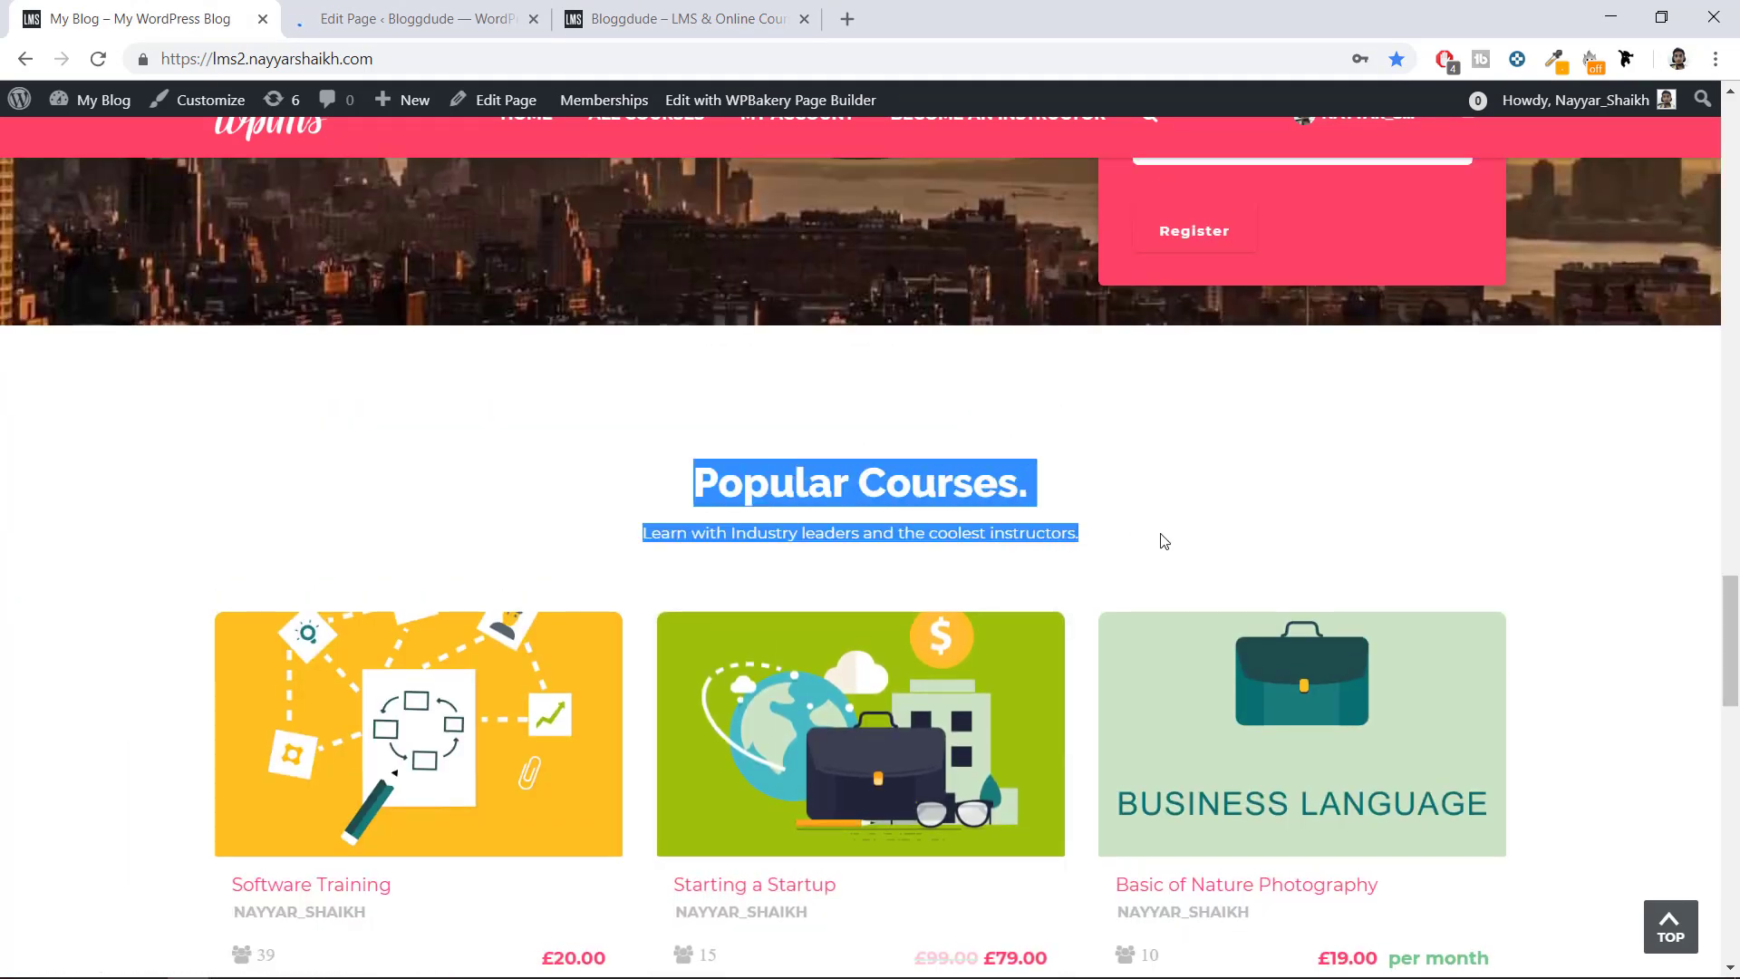
click(376, 9)
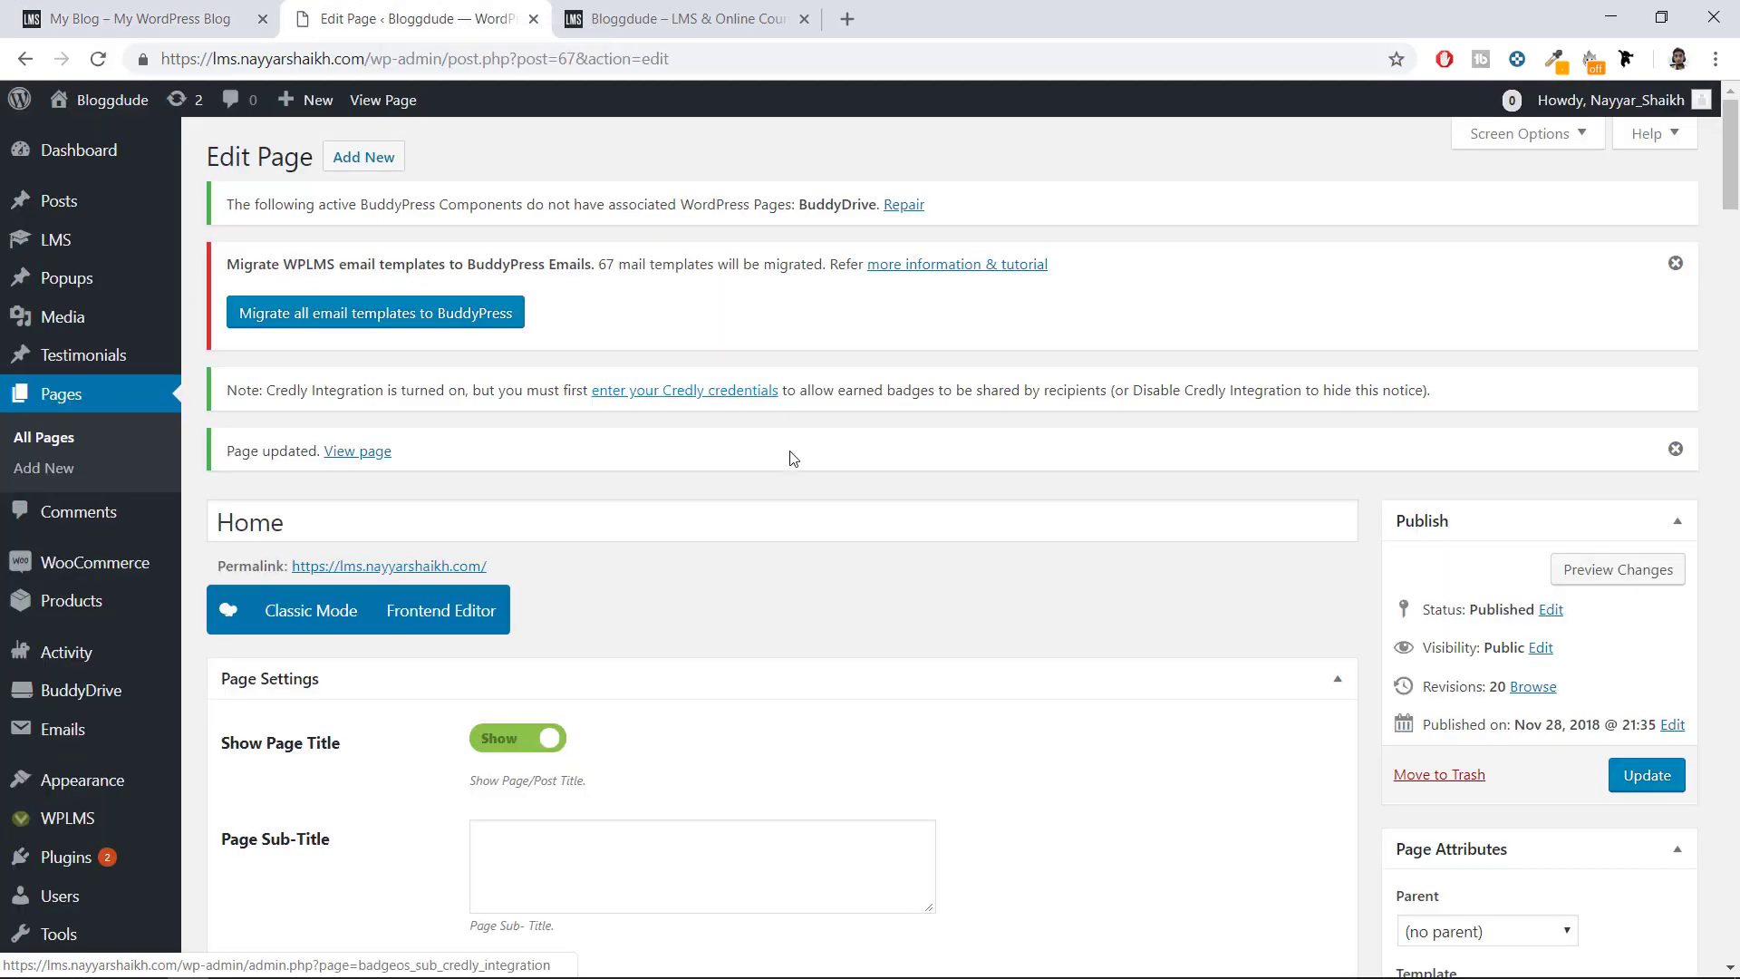
- Add a new row with a text block holding the pasted 'Popular Courses.' heading and subtitle as separate paragraphs
scroll(827, 497, down, 10)
scroll(828, 497, down, 15)
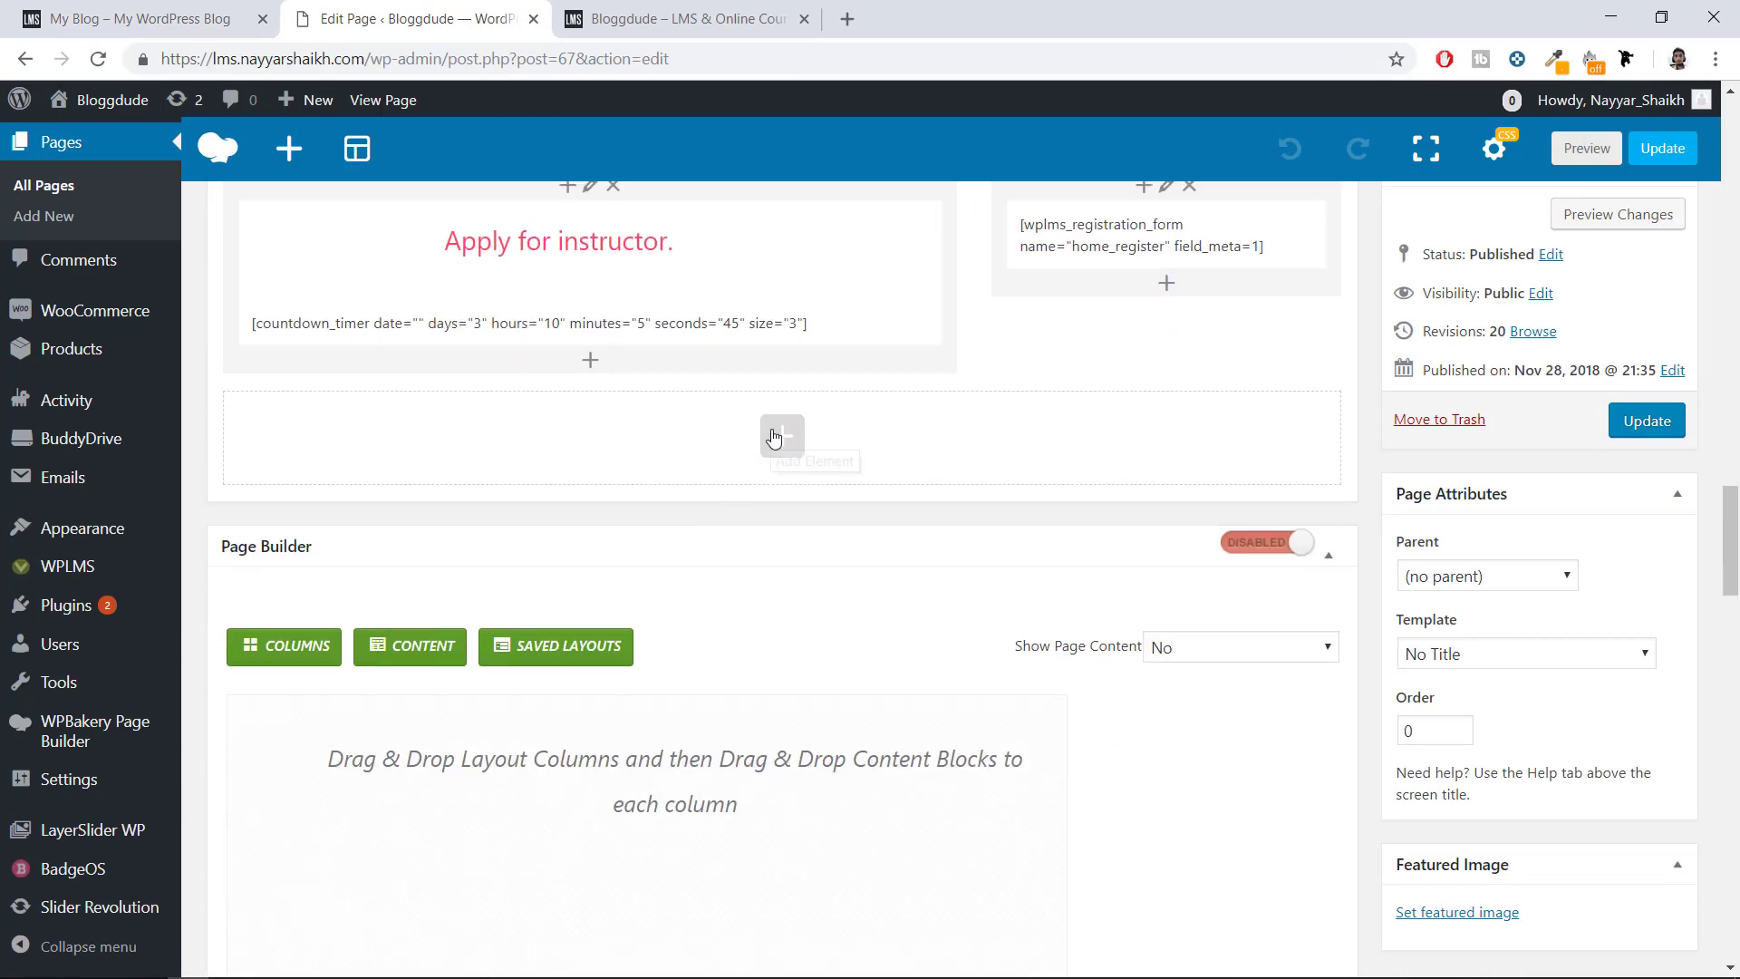
click(774, 438)
click(295, 309)
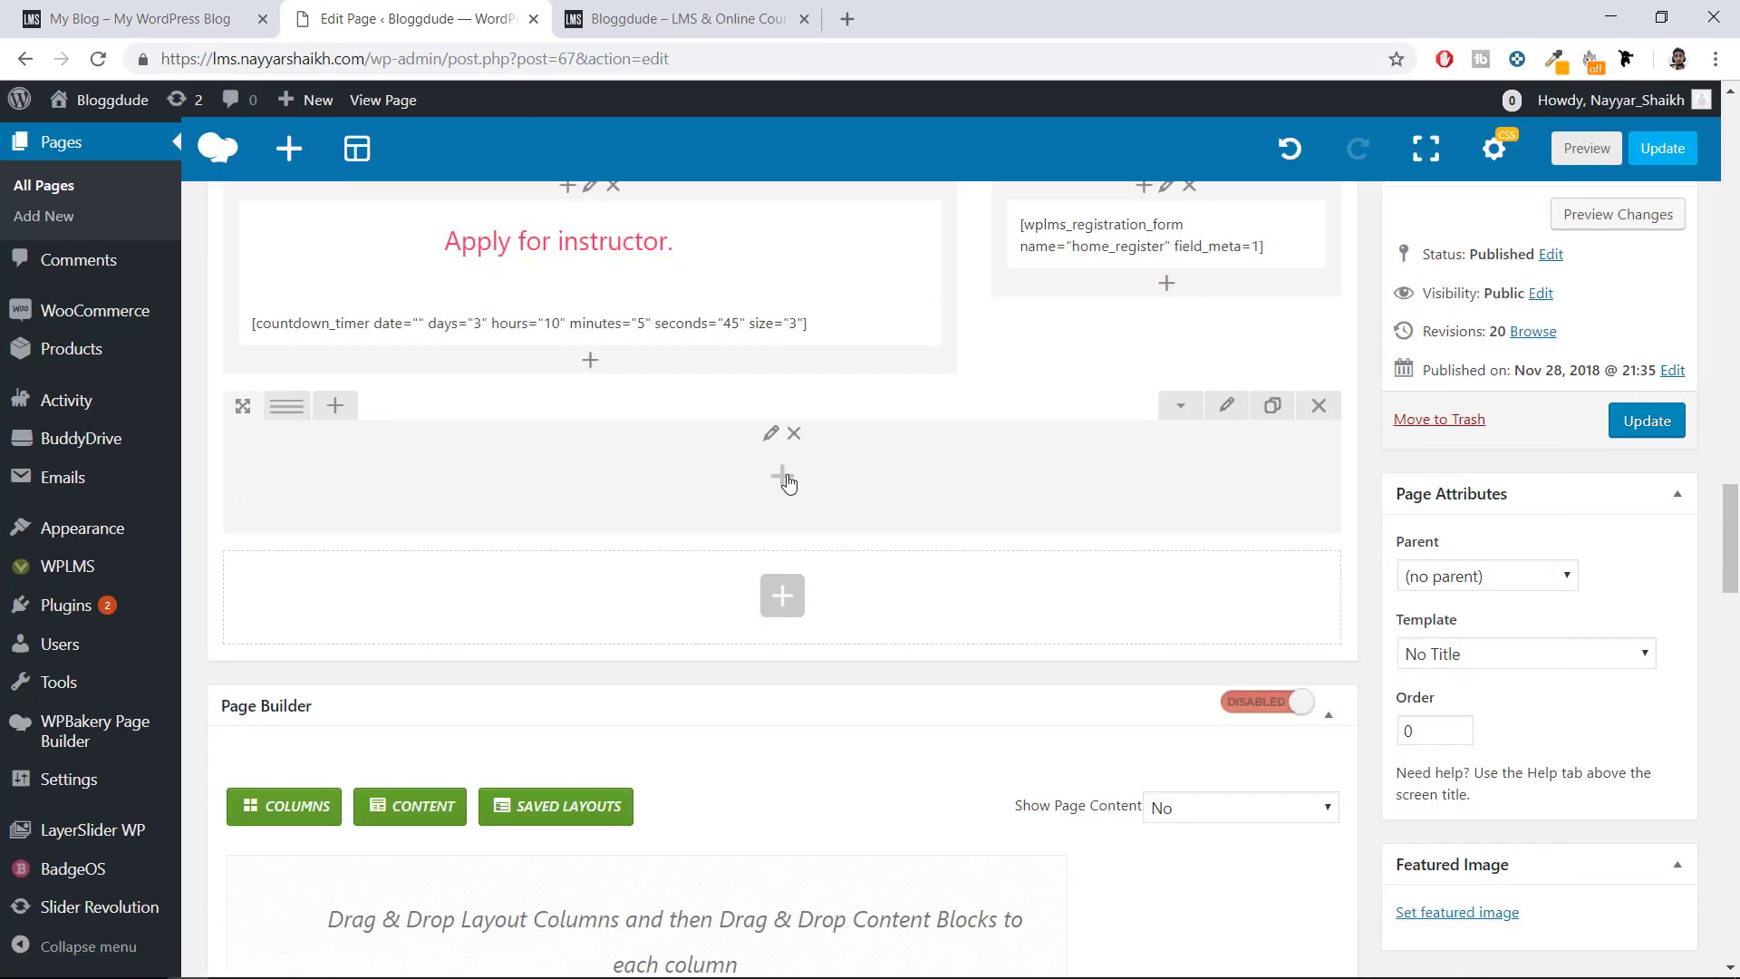
click(782, 476)
click(549, 319)
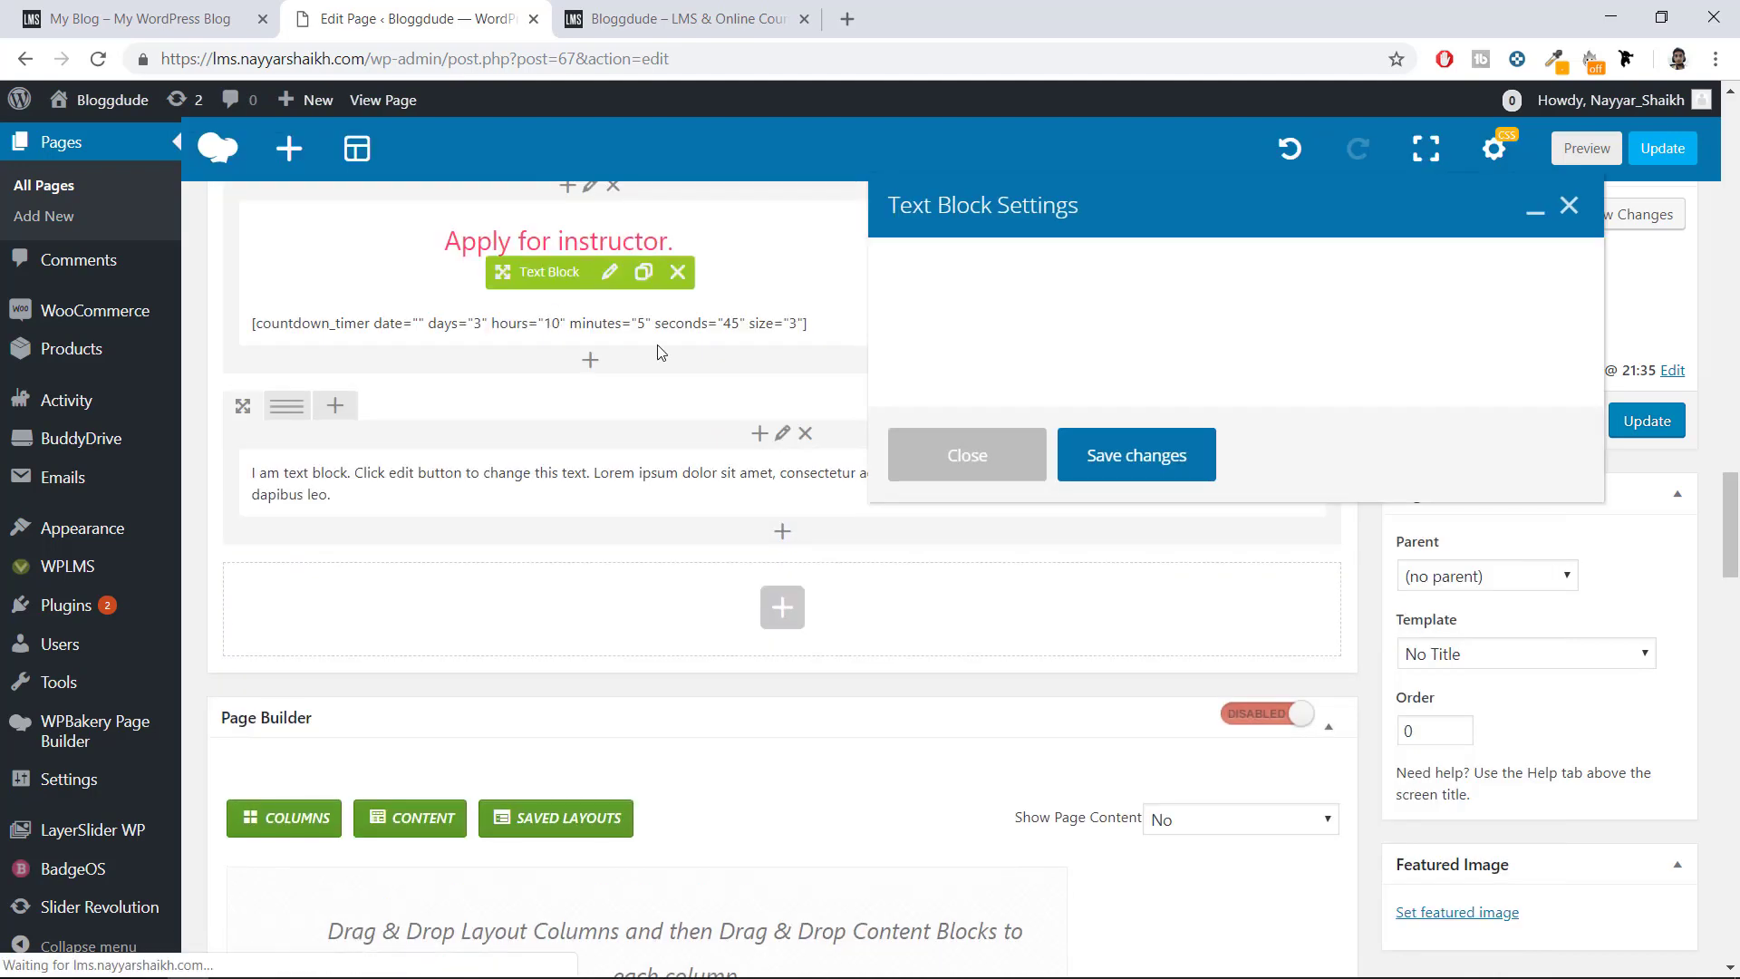
triple_click(977, 552)
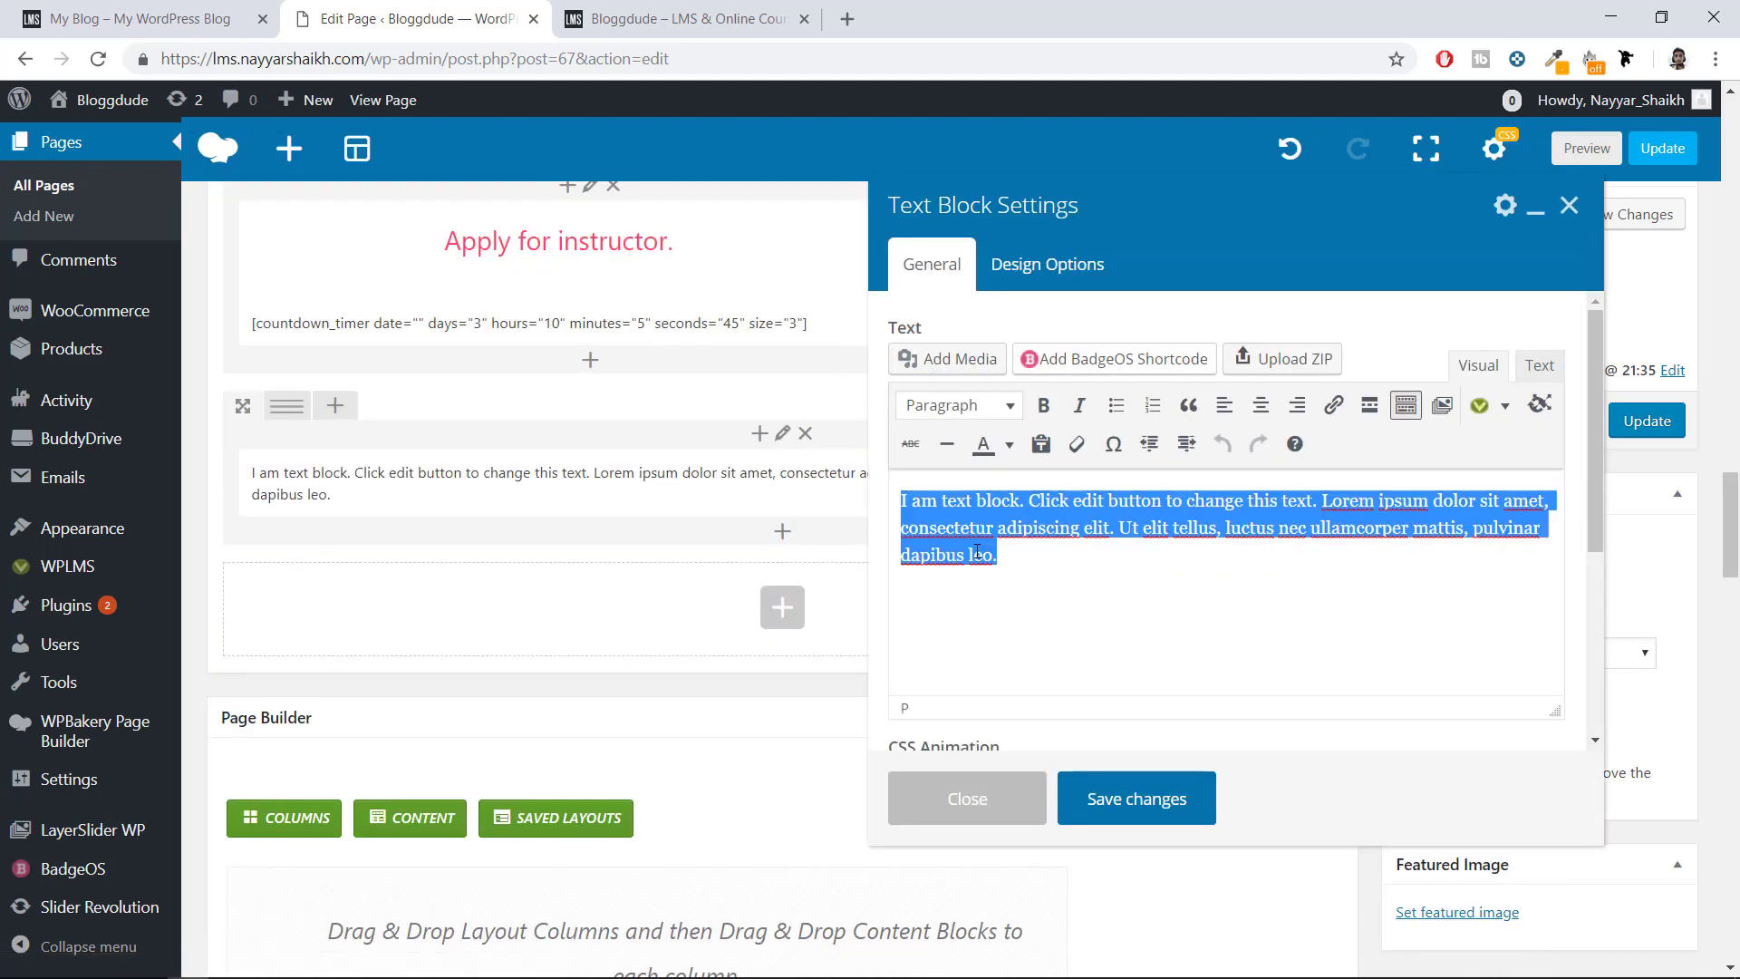
key(BackSpace)
key(ctrl+v)
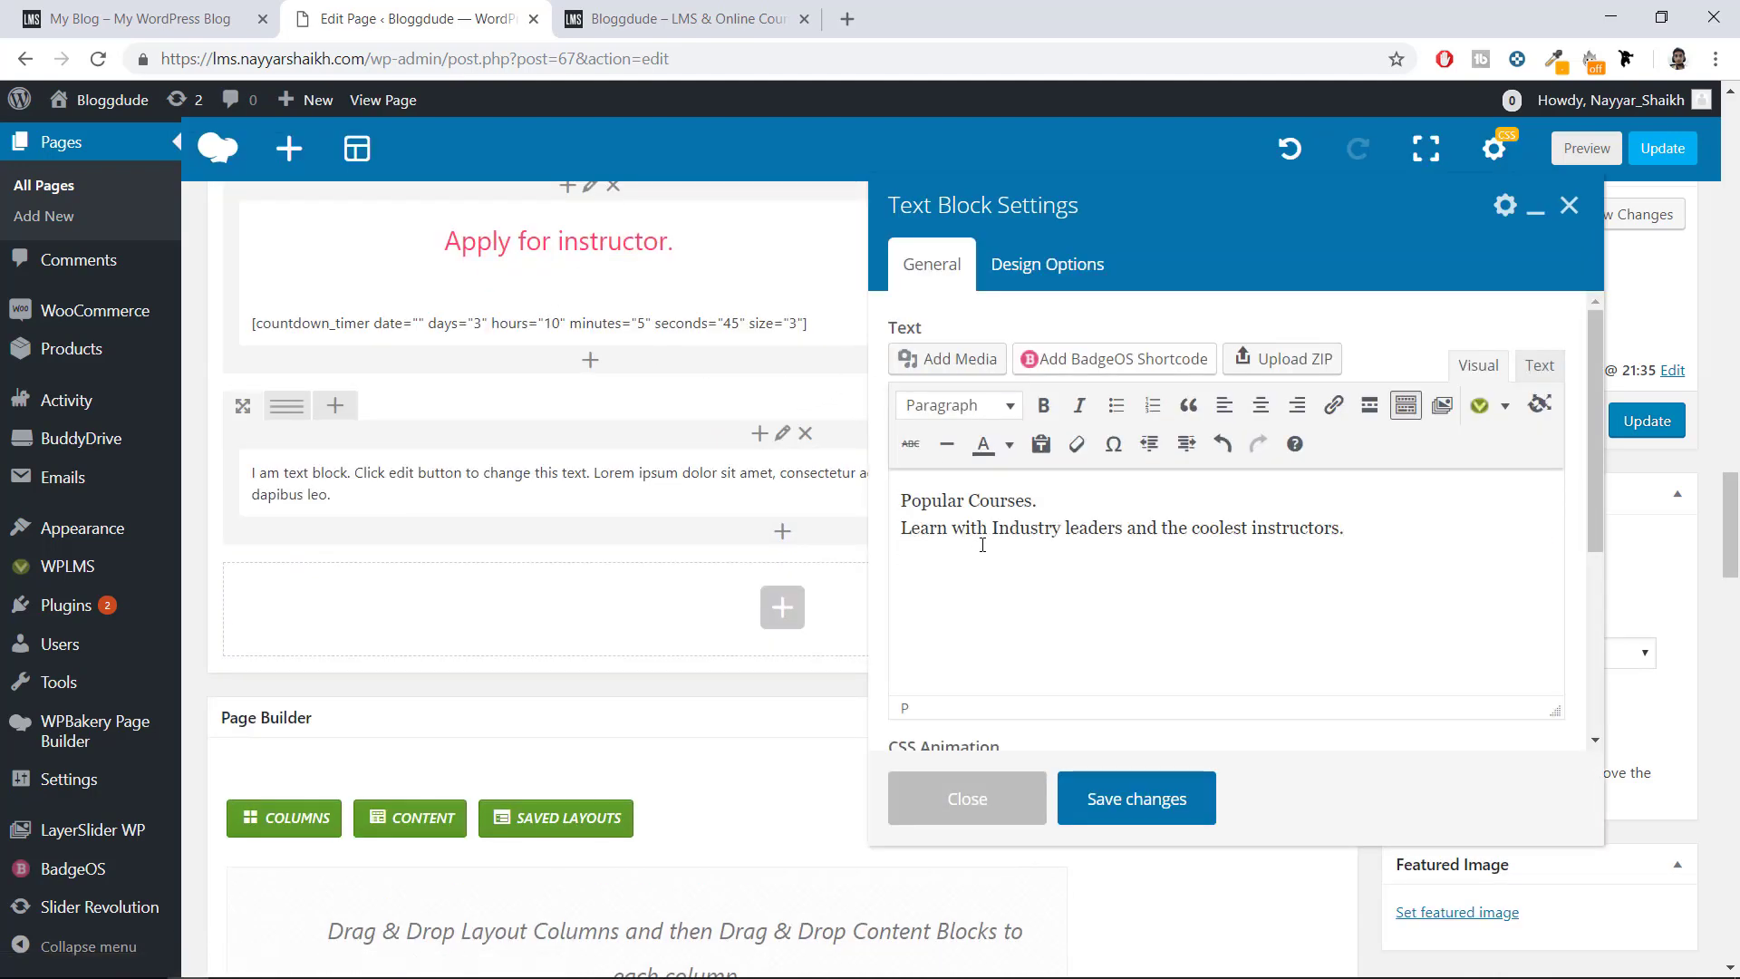
key(BackSpace)
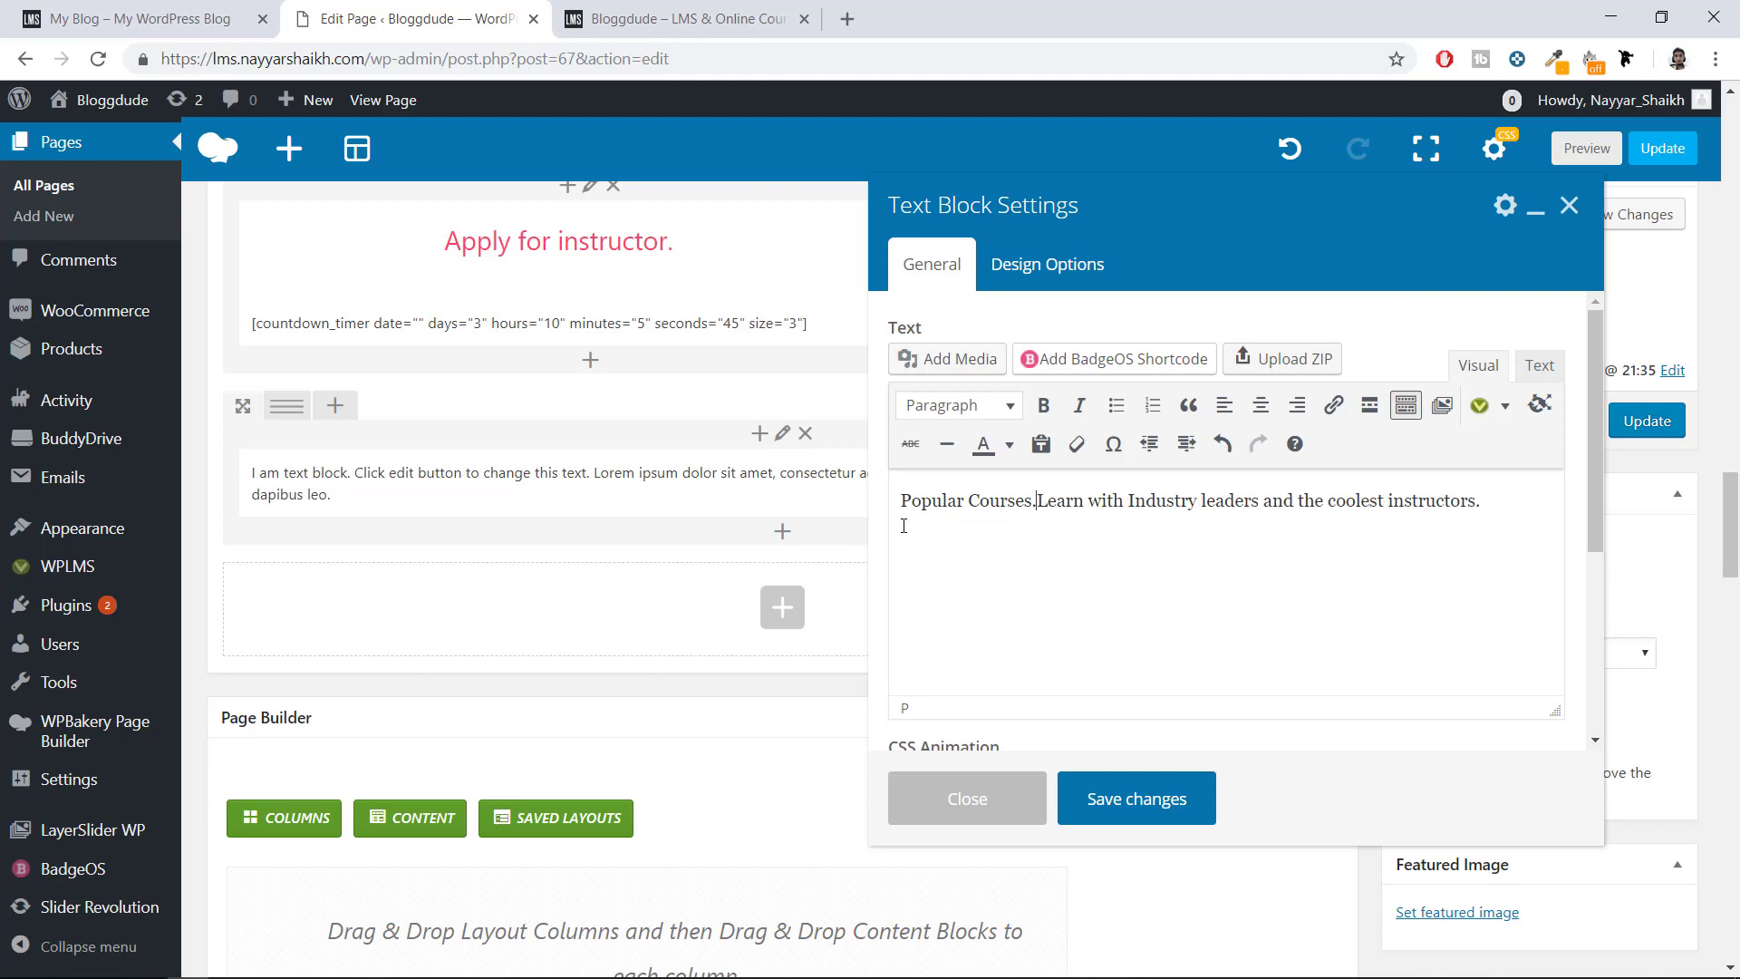
key(Return)
- Make 'Popular Courses.' a Heading 1 and centre both lines
click(193, 7)
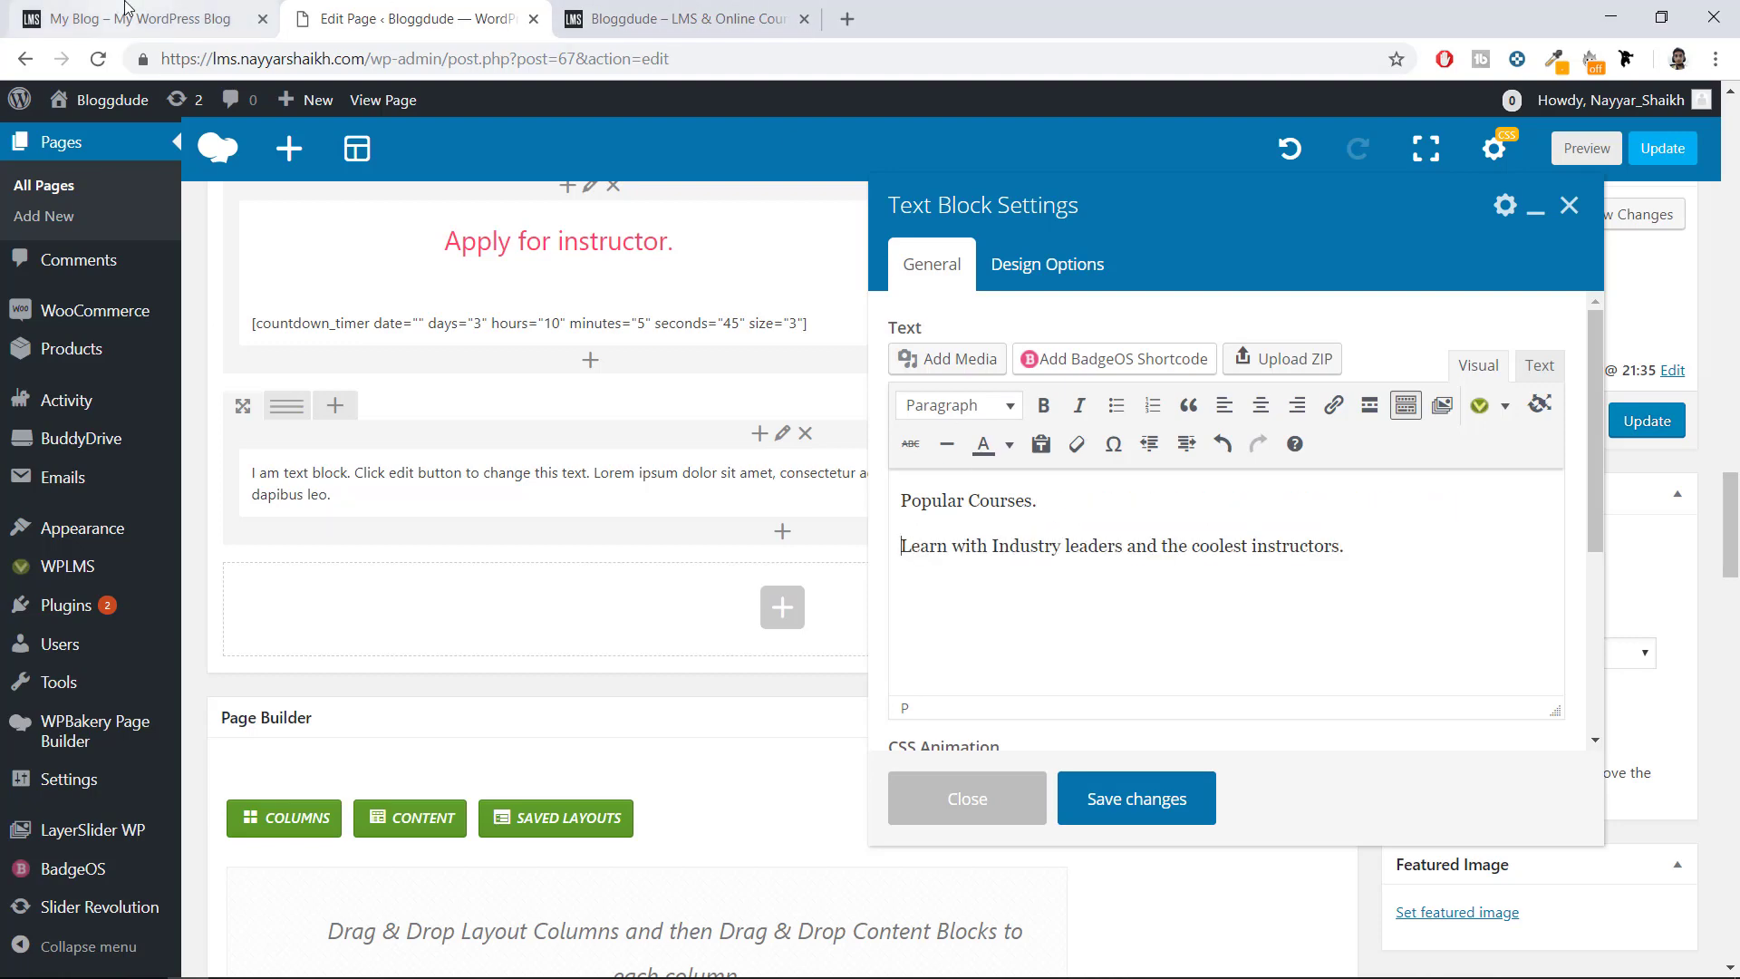
click(880, 485)
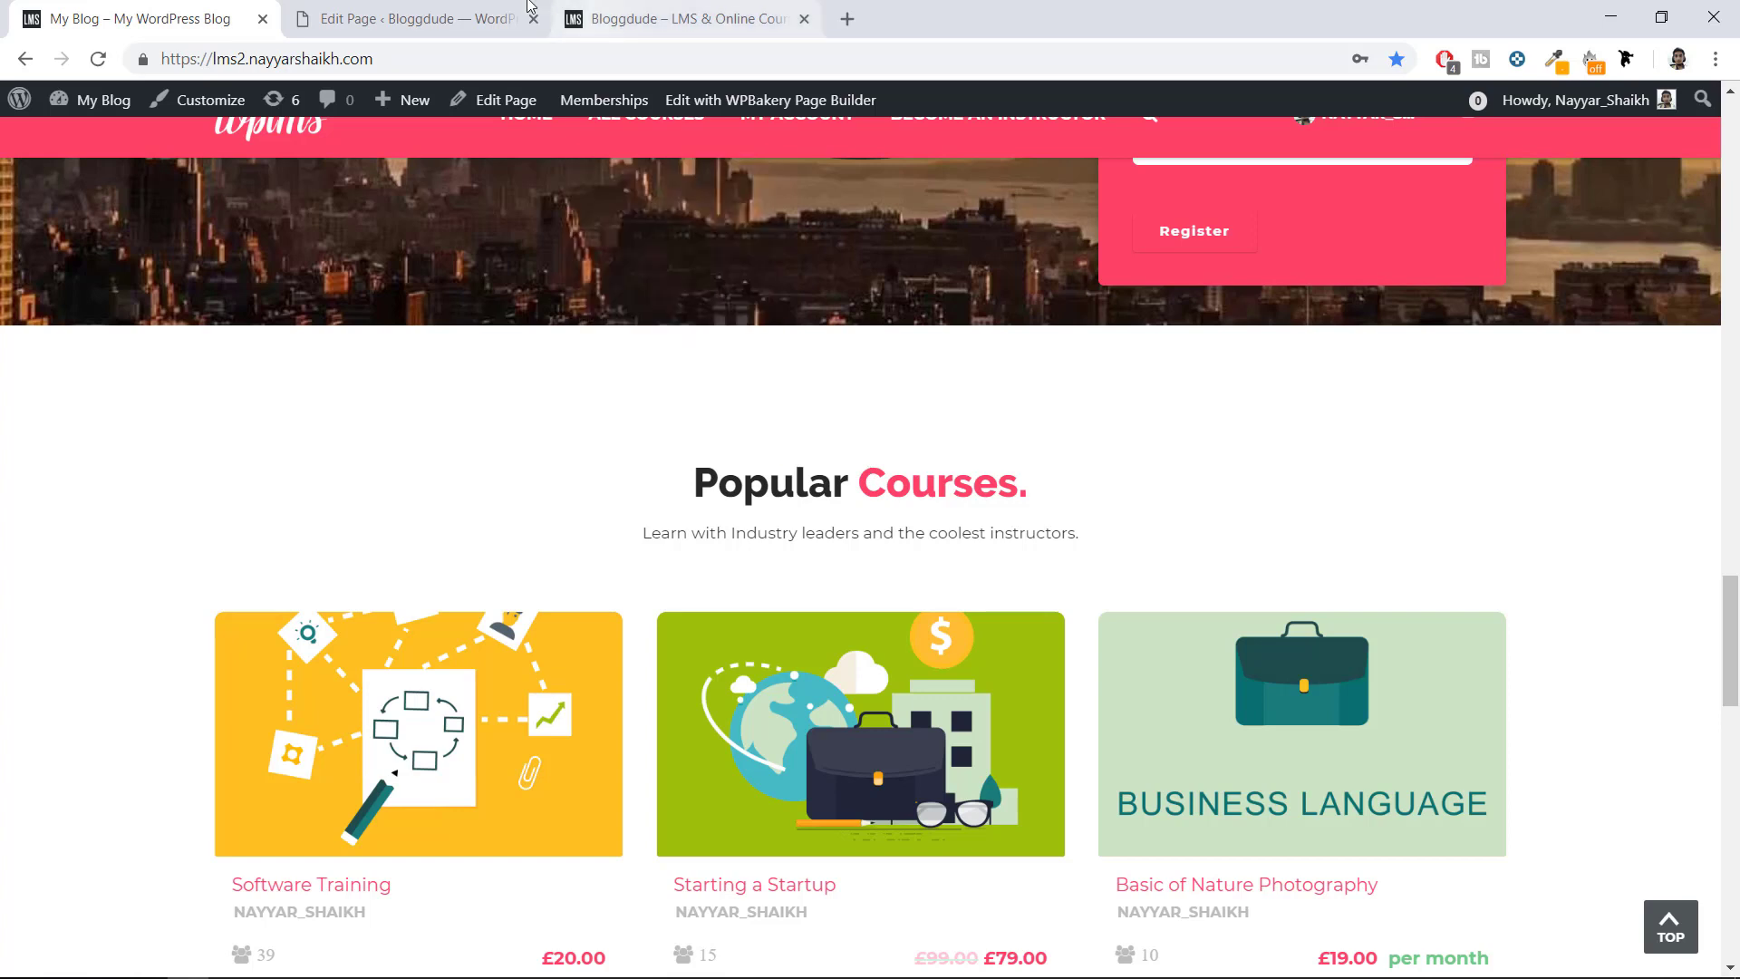
click(408, 18)
drag(1039, 501, 902, 501)
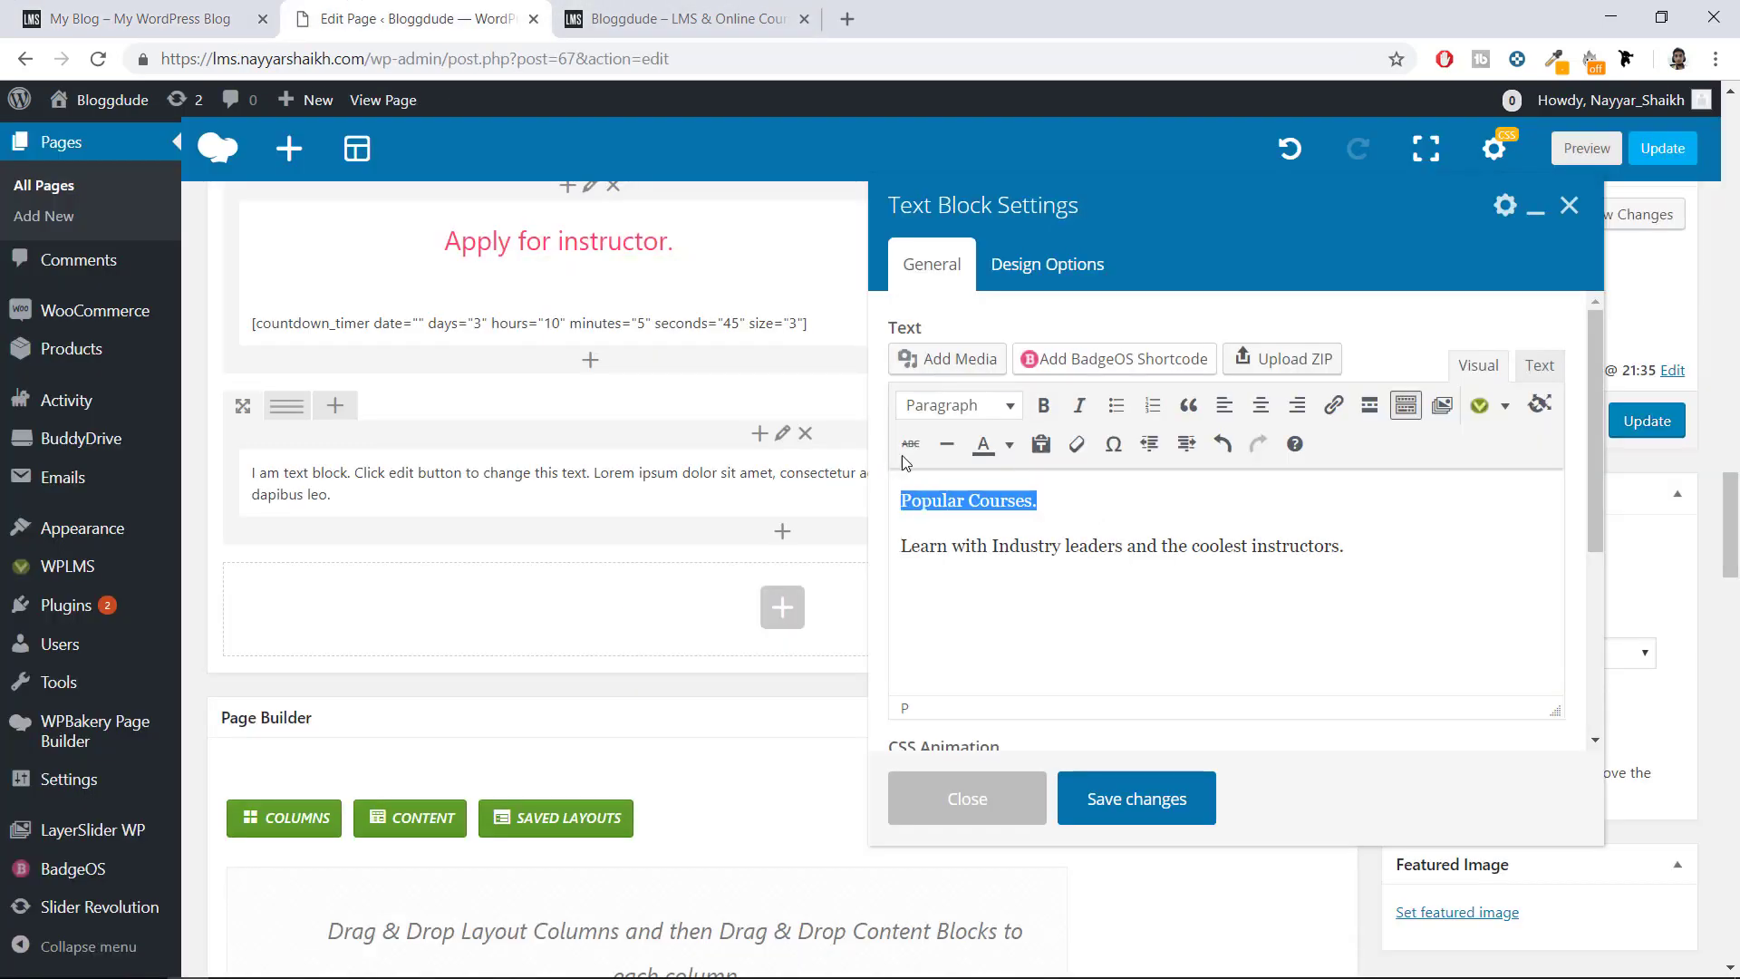
click(959, 405)
click(998, 493)
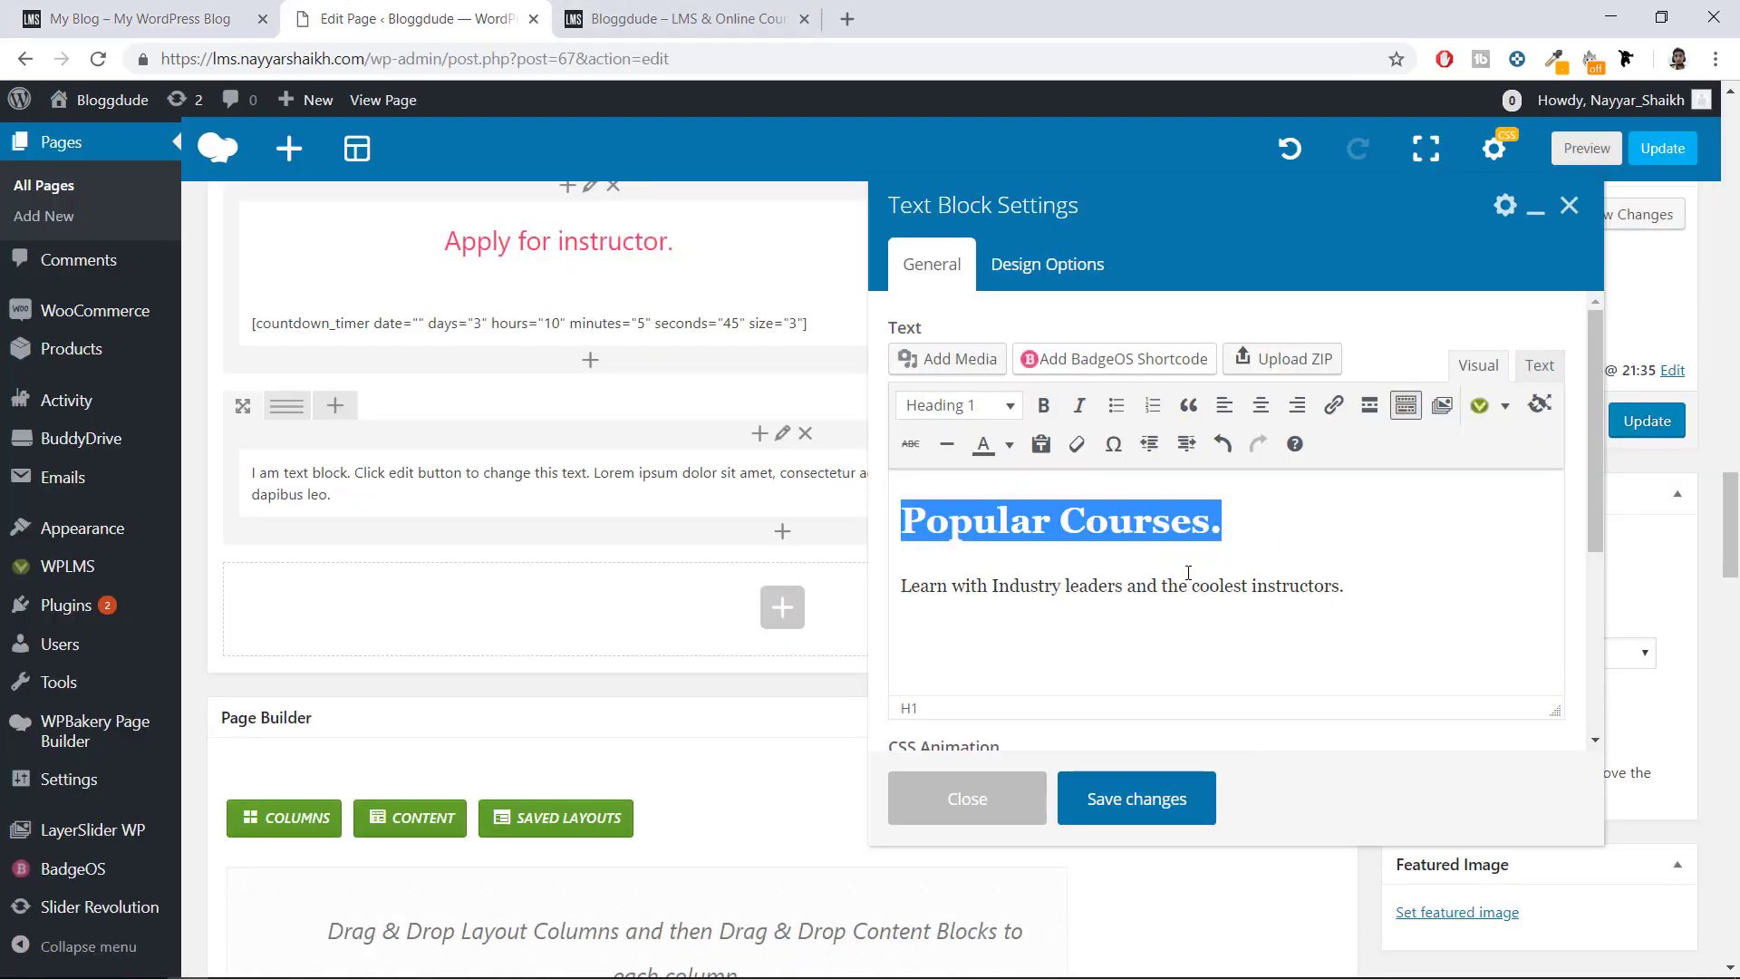
key(ctrl+a)
click(1260, 405)
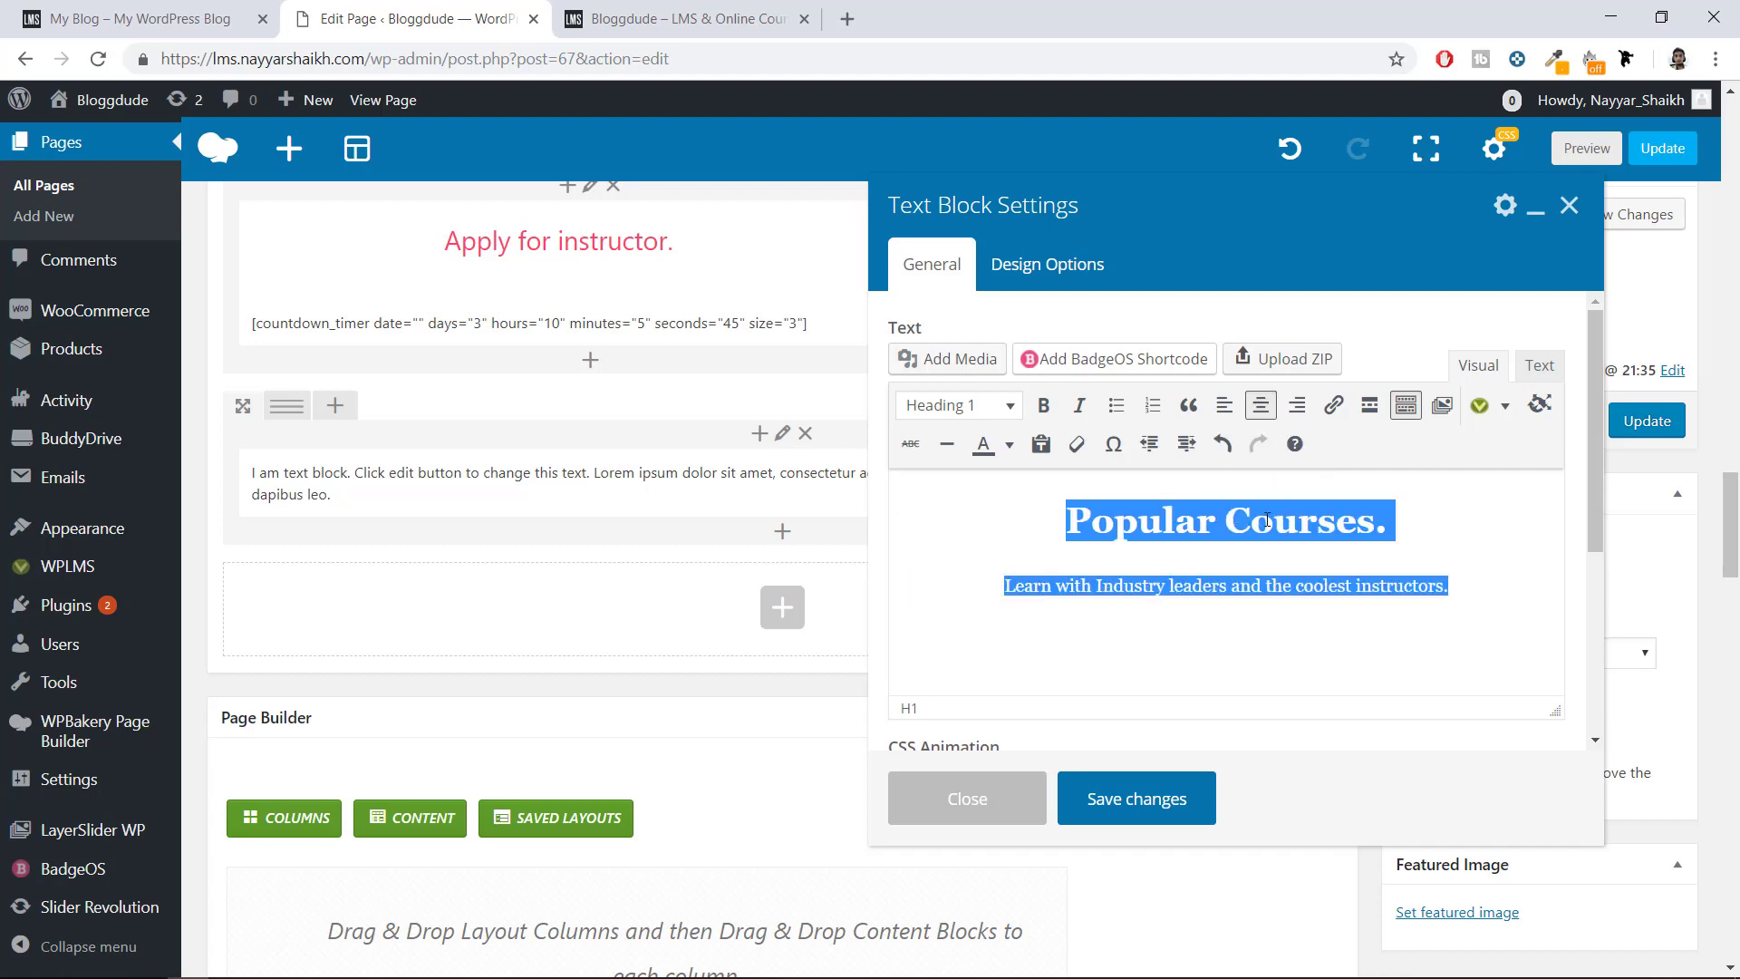
- Colour the word 'Courses.' red (ff4367) with a custom colour and save the text block
click(205, 9)
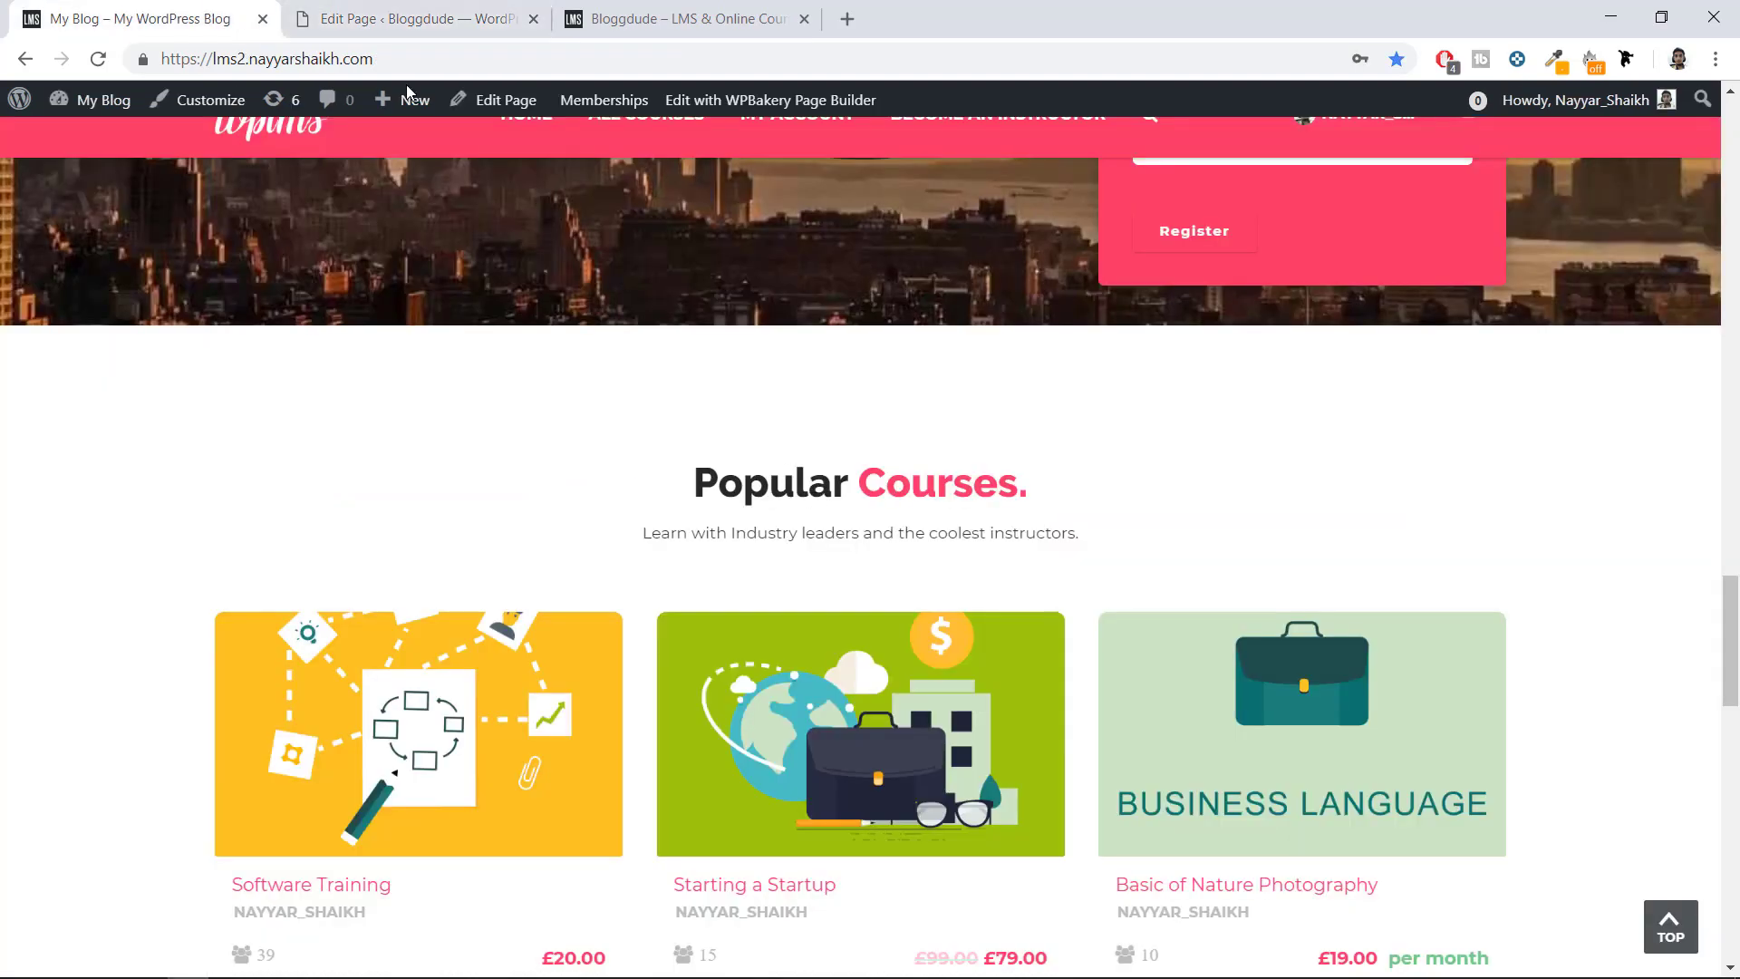
click(390, 17)
click(1225, 485)
shift+click(1409, 520)
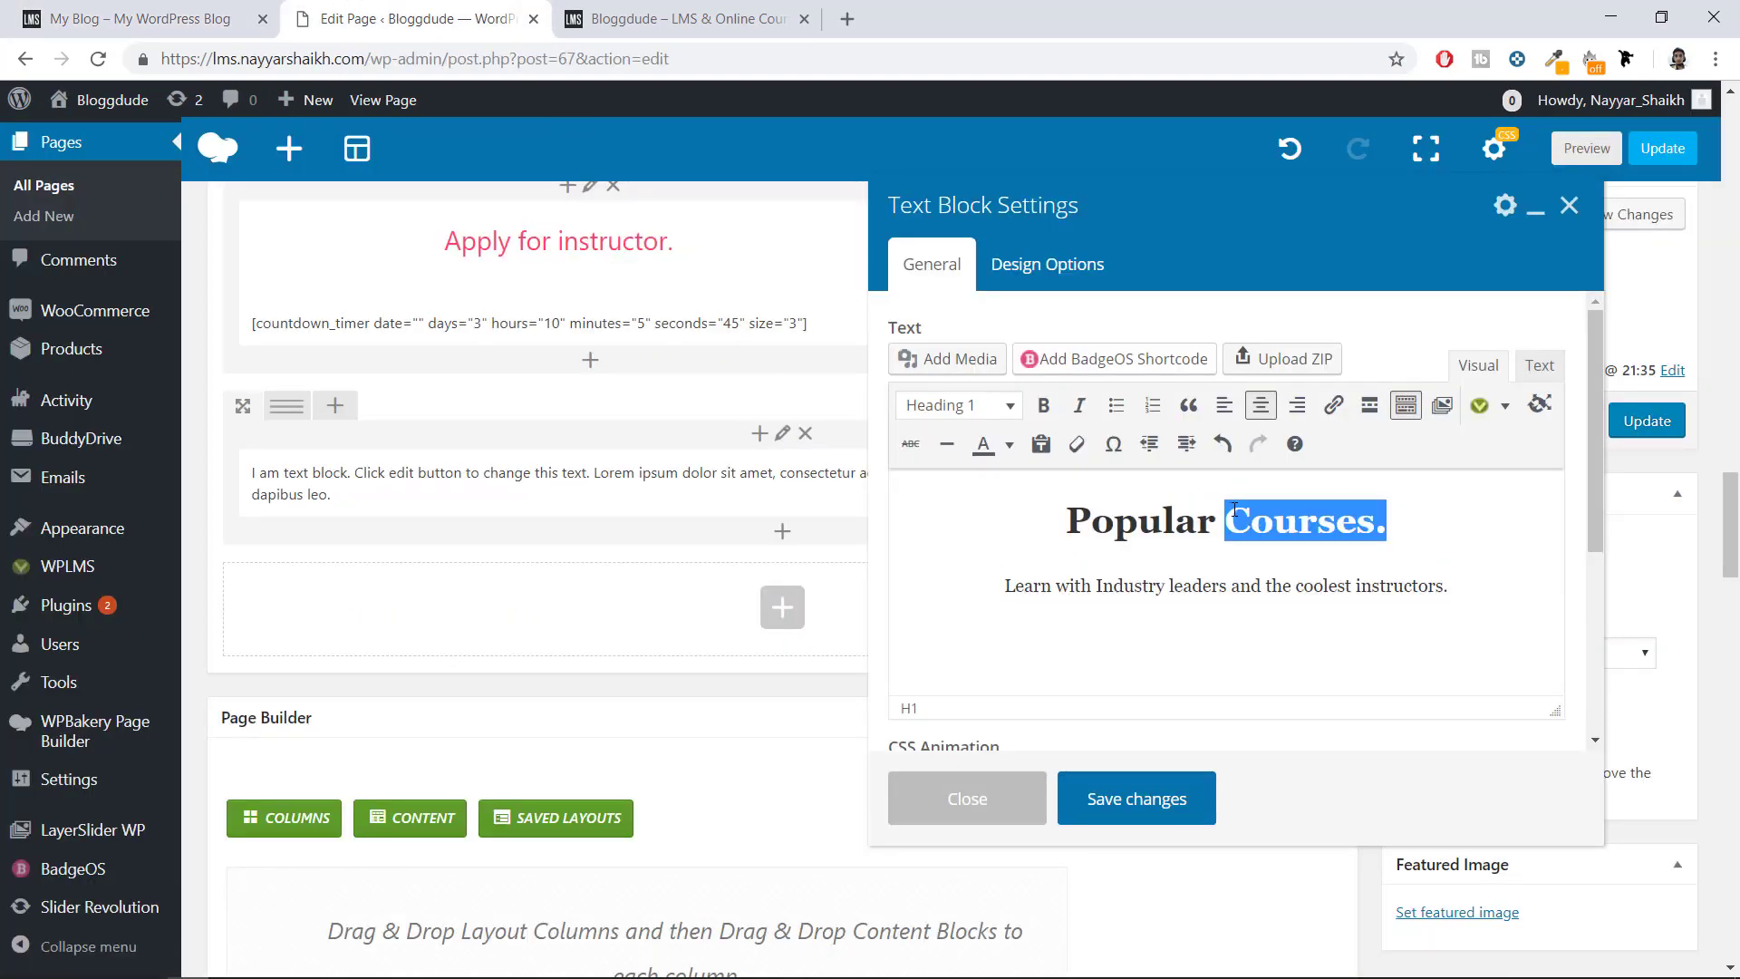
click(1009, 444)
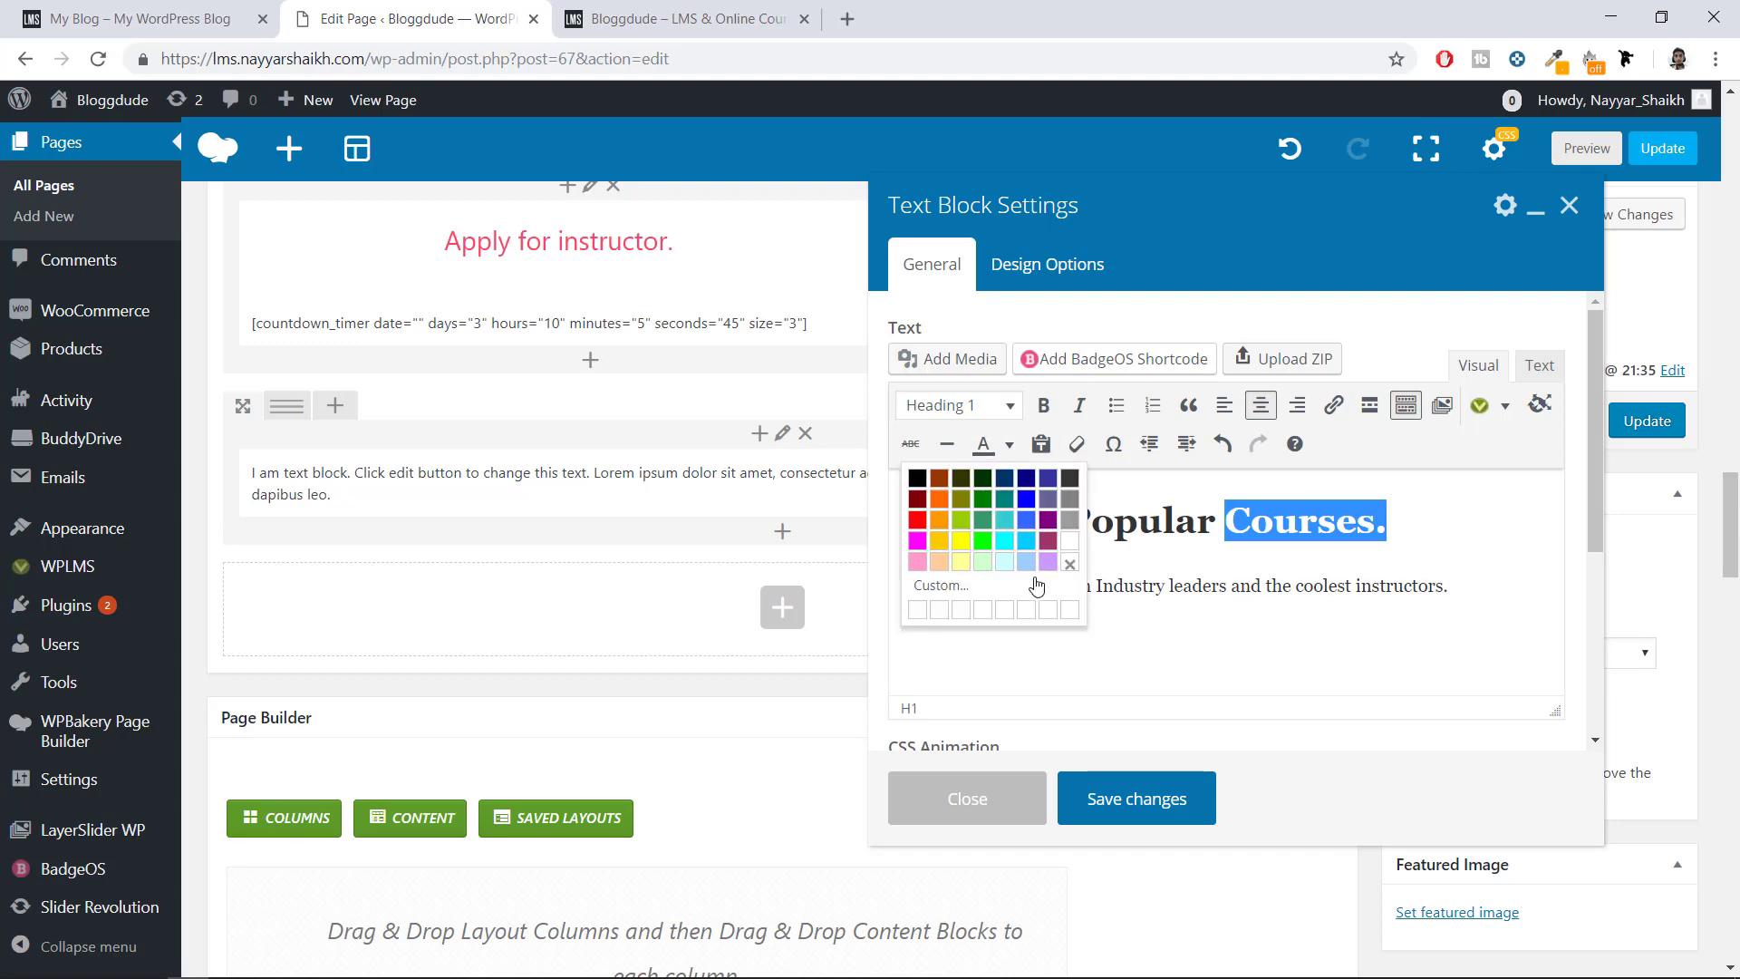
click(983, 587)
double_click(1025, 551)
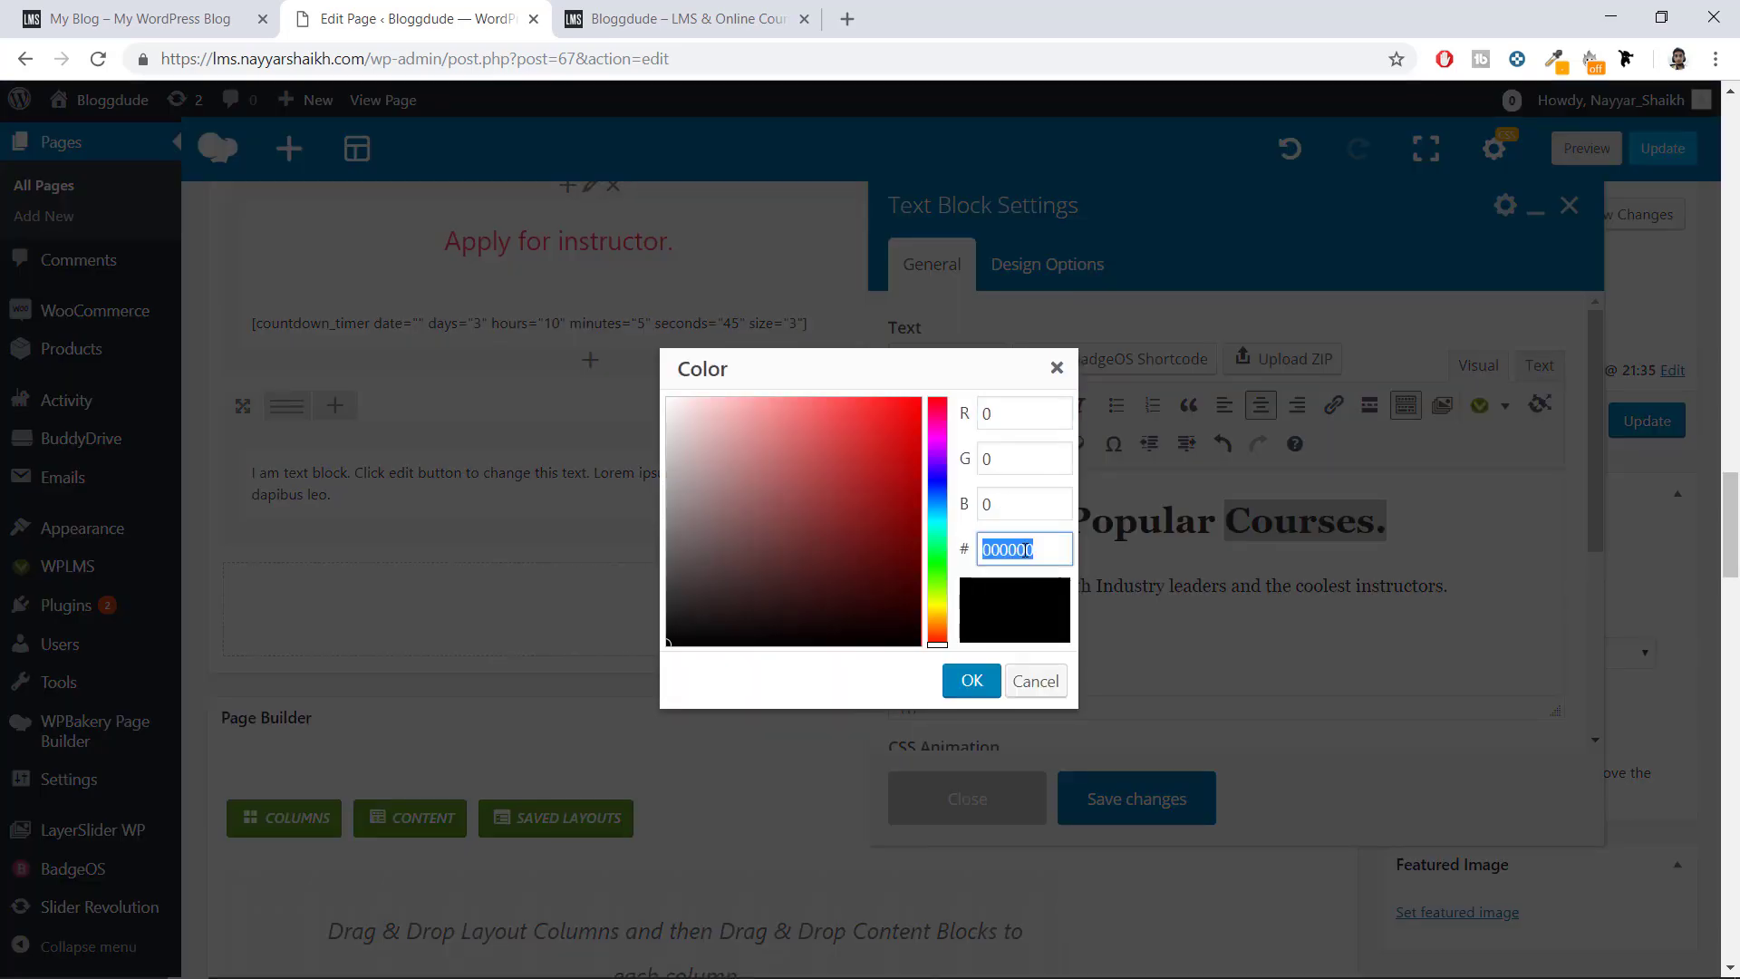
text(ff4367)
click(968, 684)
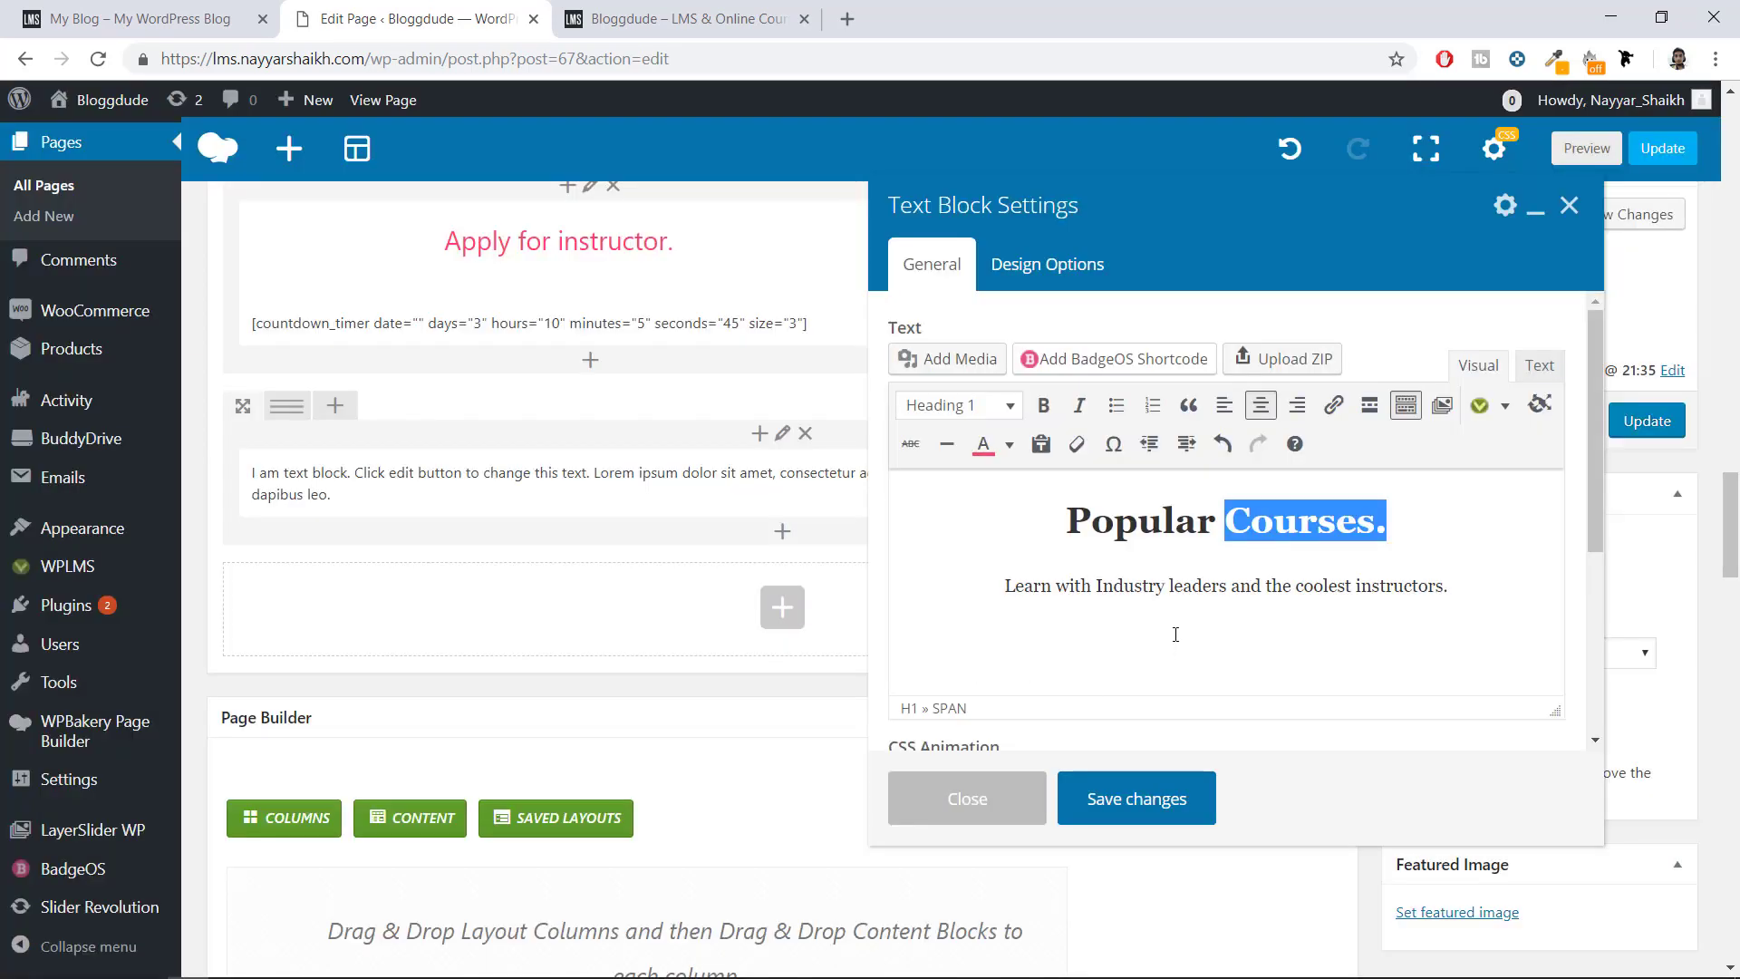
click(1138, 799)
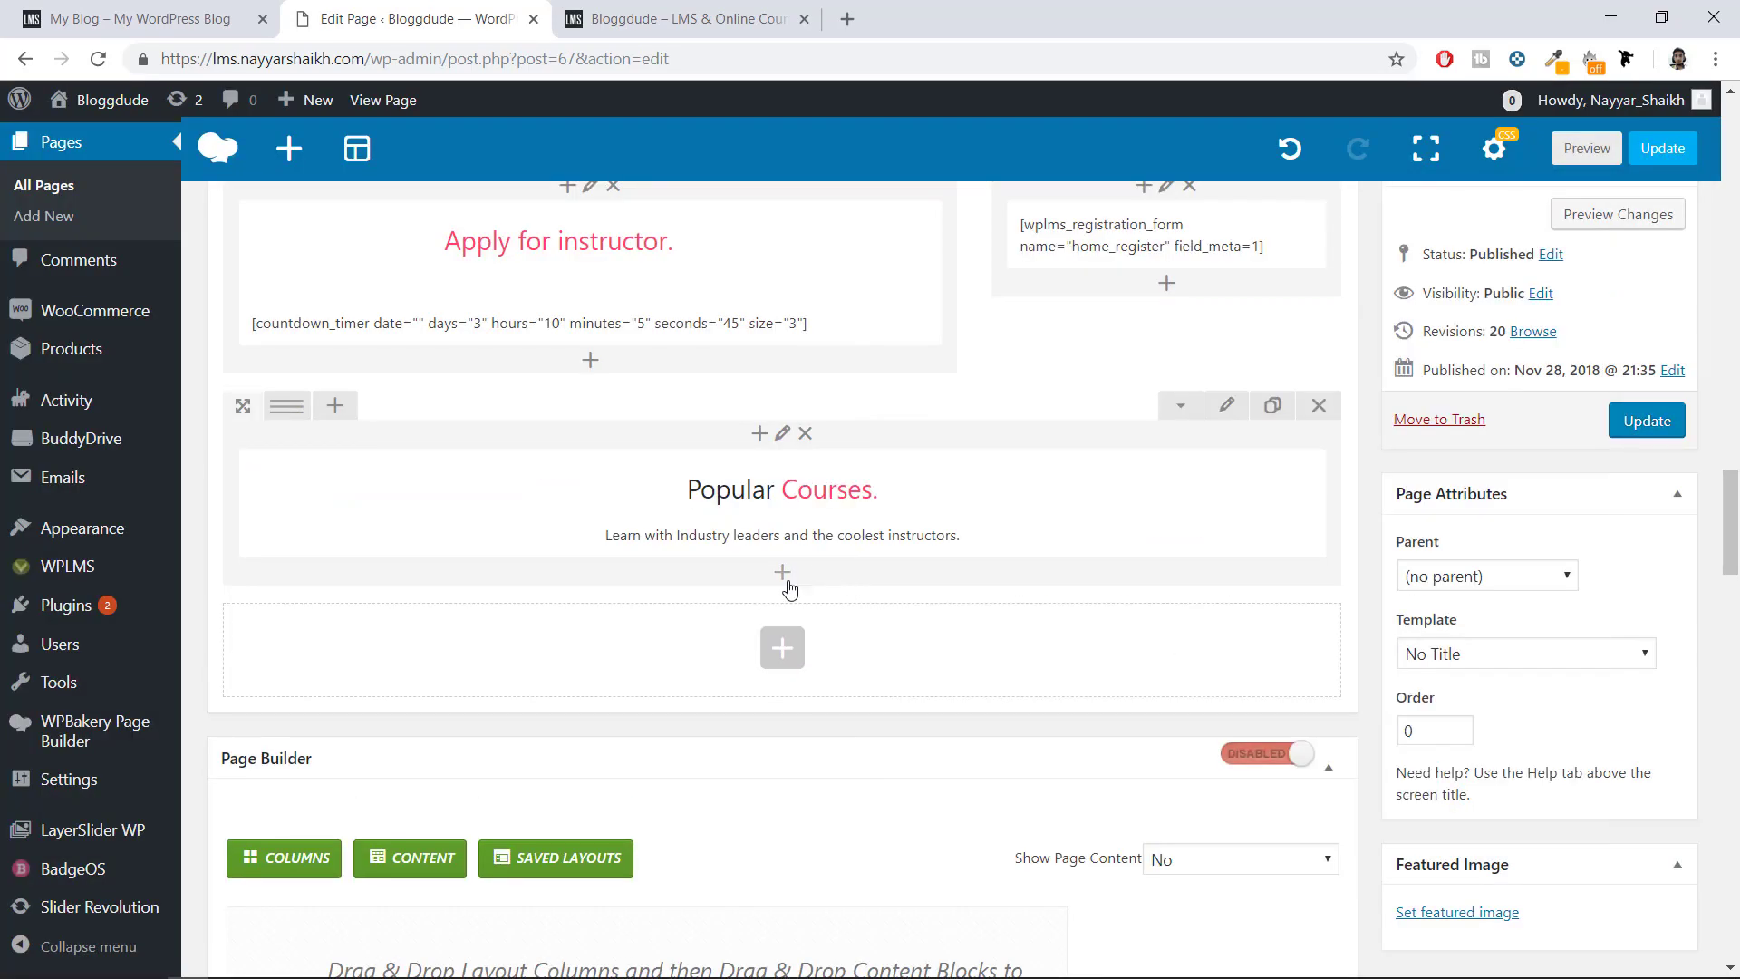
- Add a Vibe Grid below the heading showing Courses ordered by Most Students
click(783, 582)
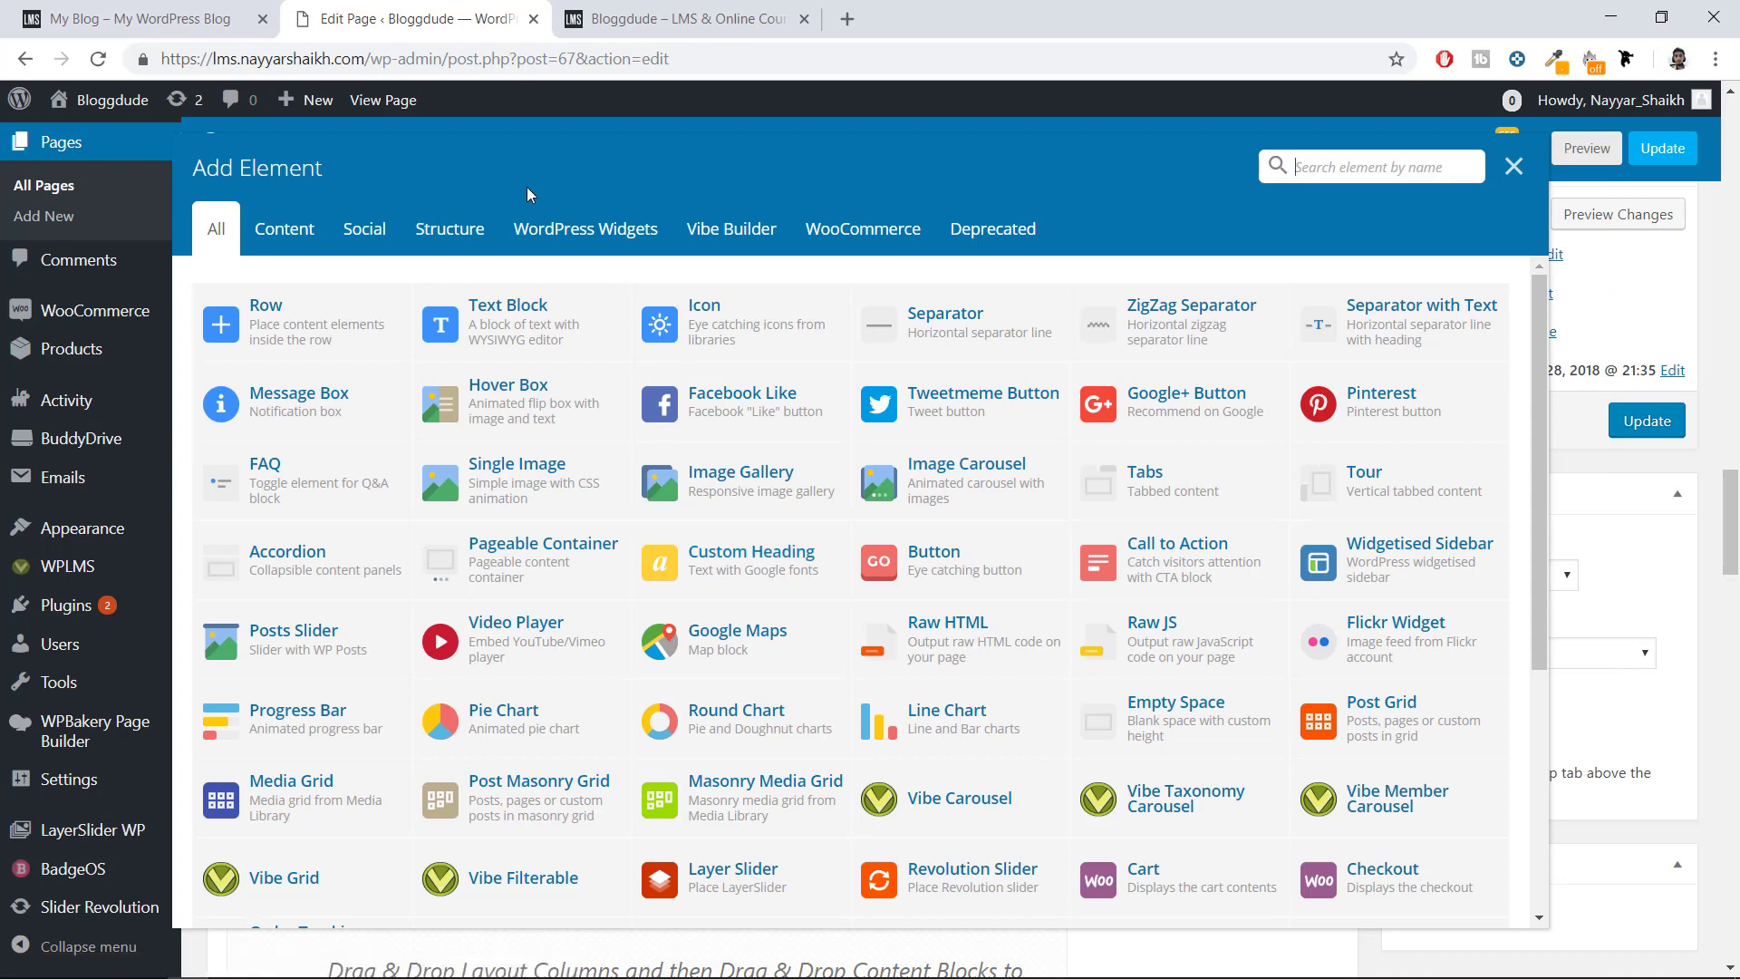
text(vibe)
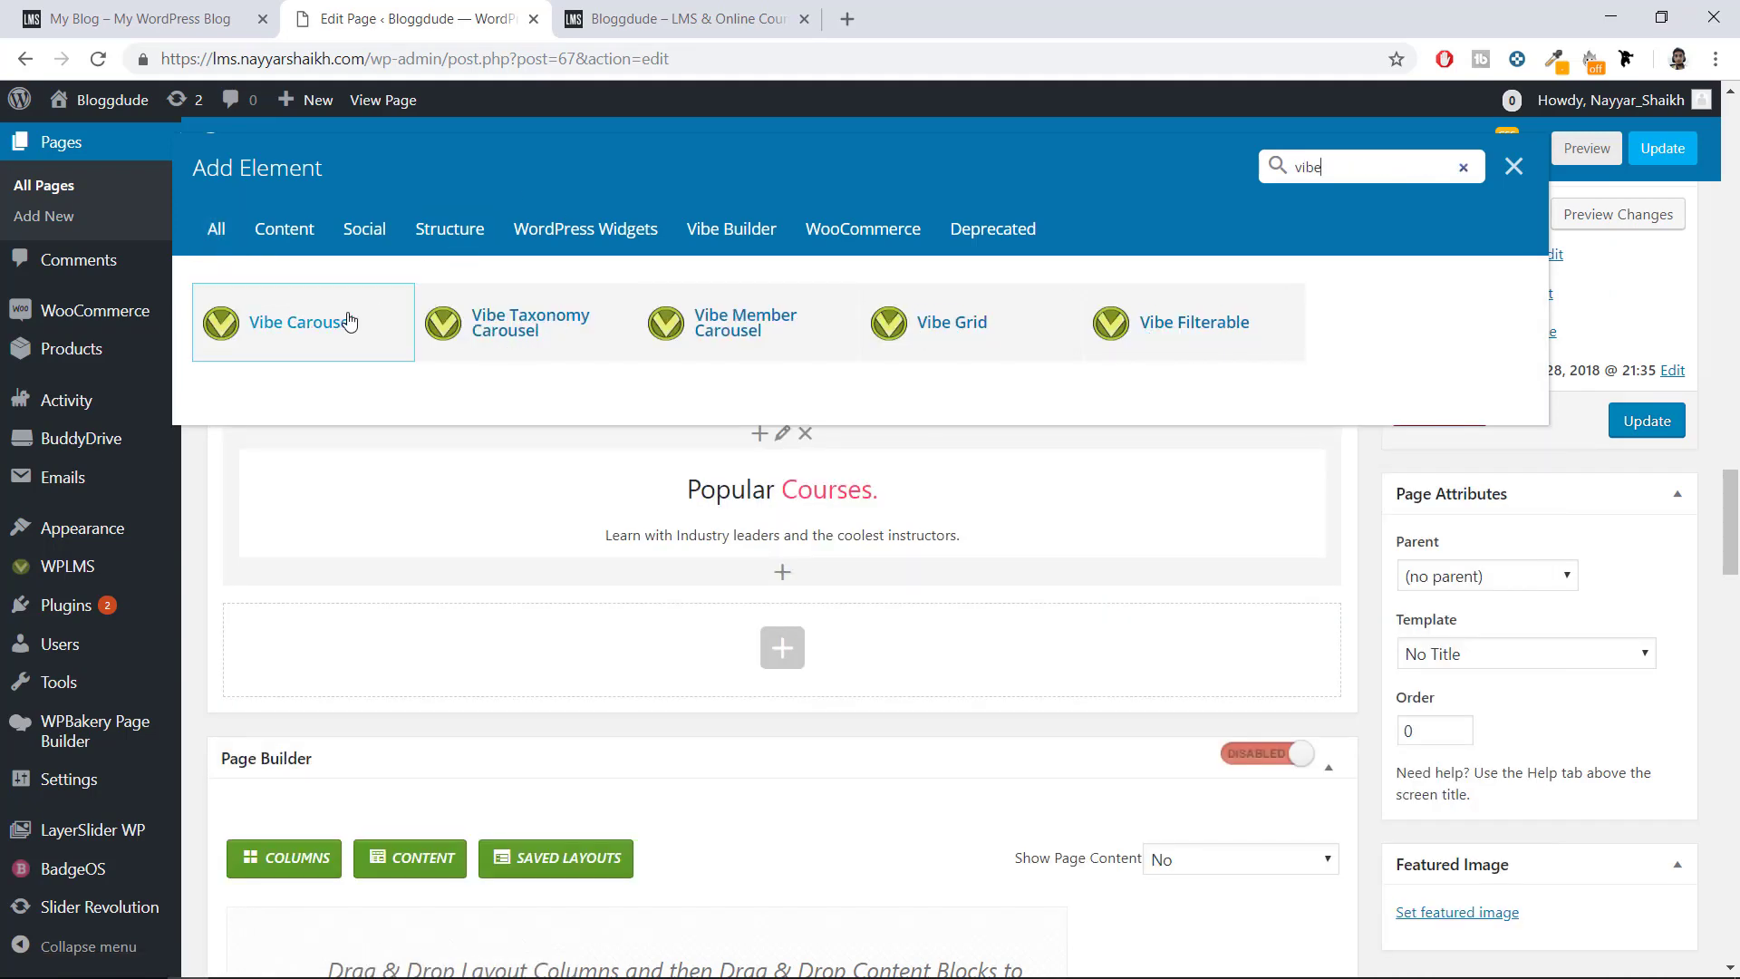
click(933, 349)
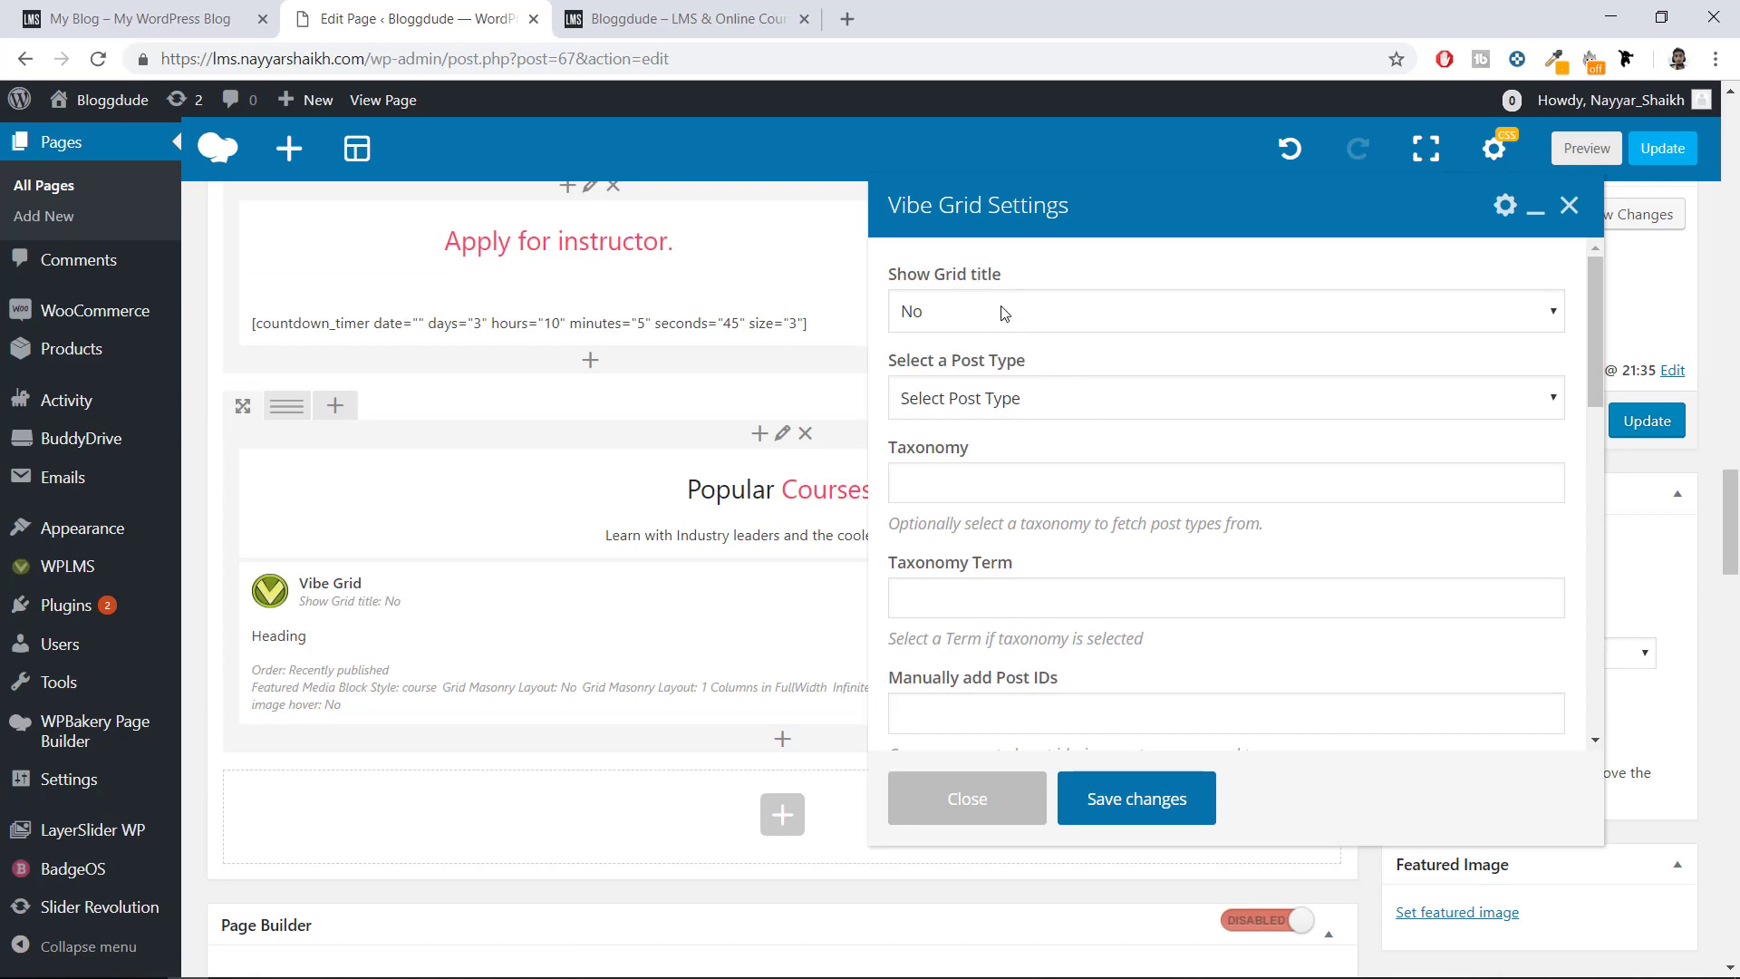
click(1047, 403)
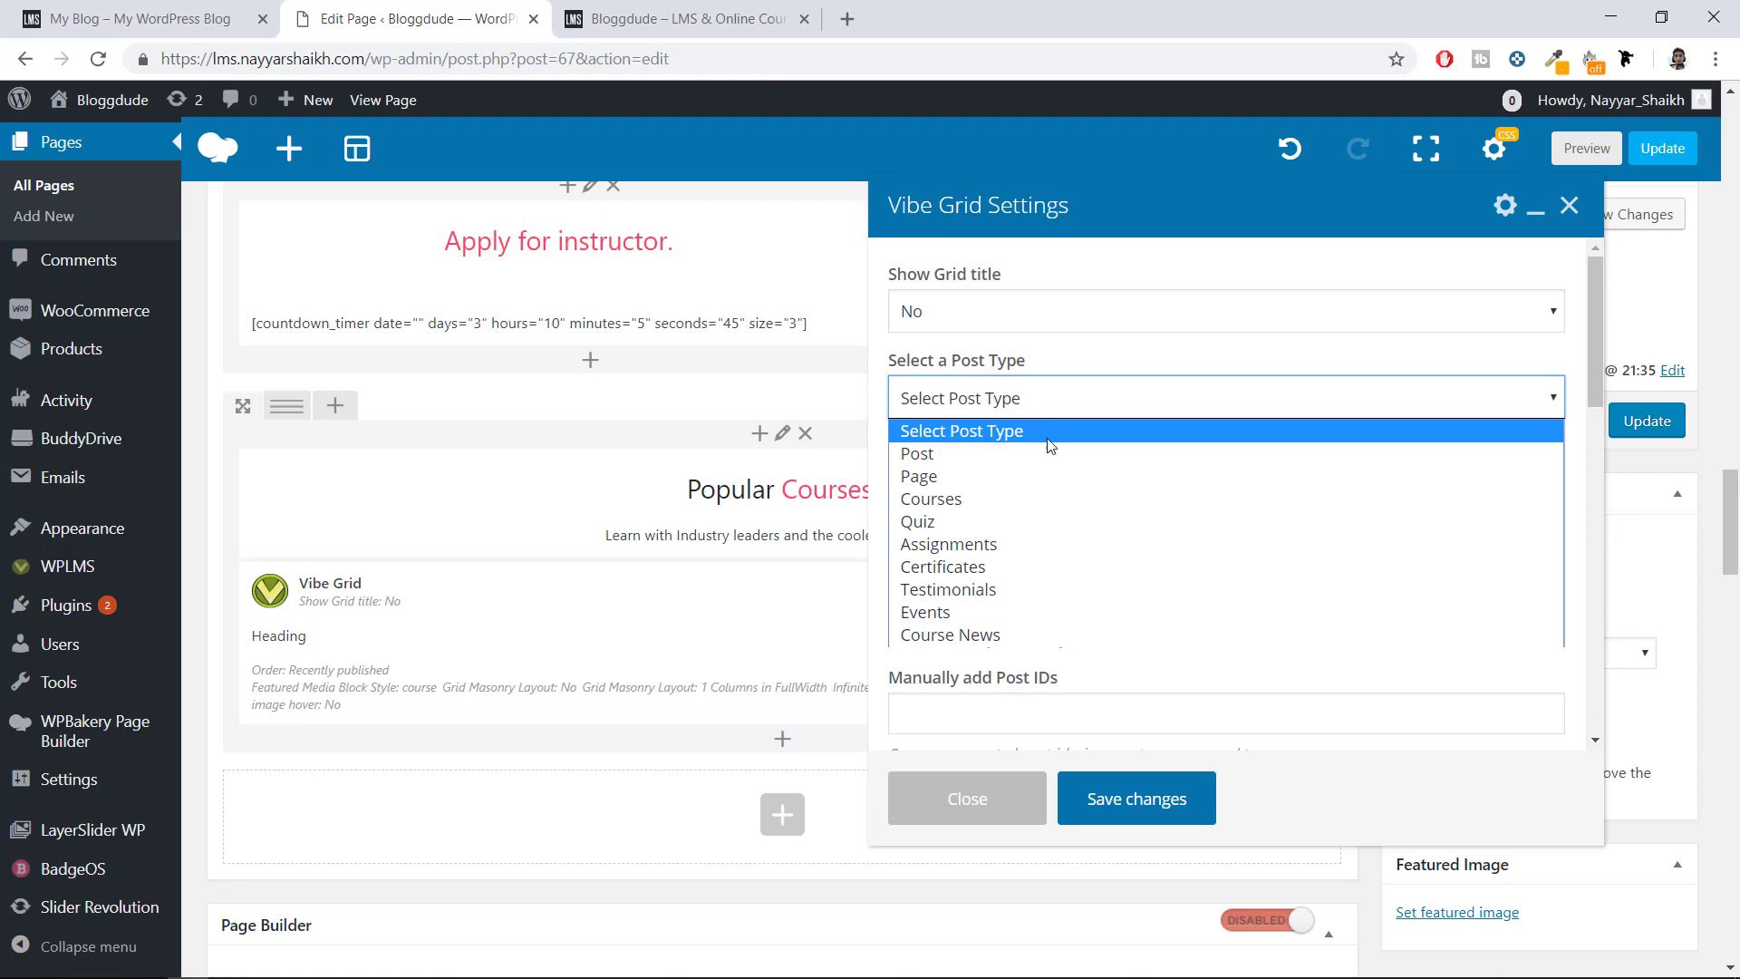
key(Up)
click(980, 501)
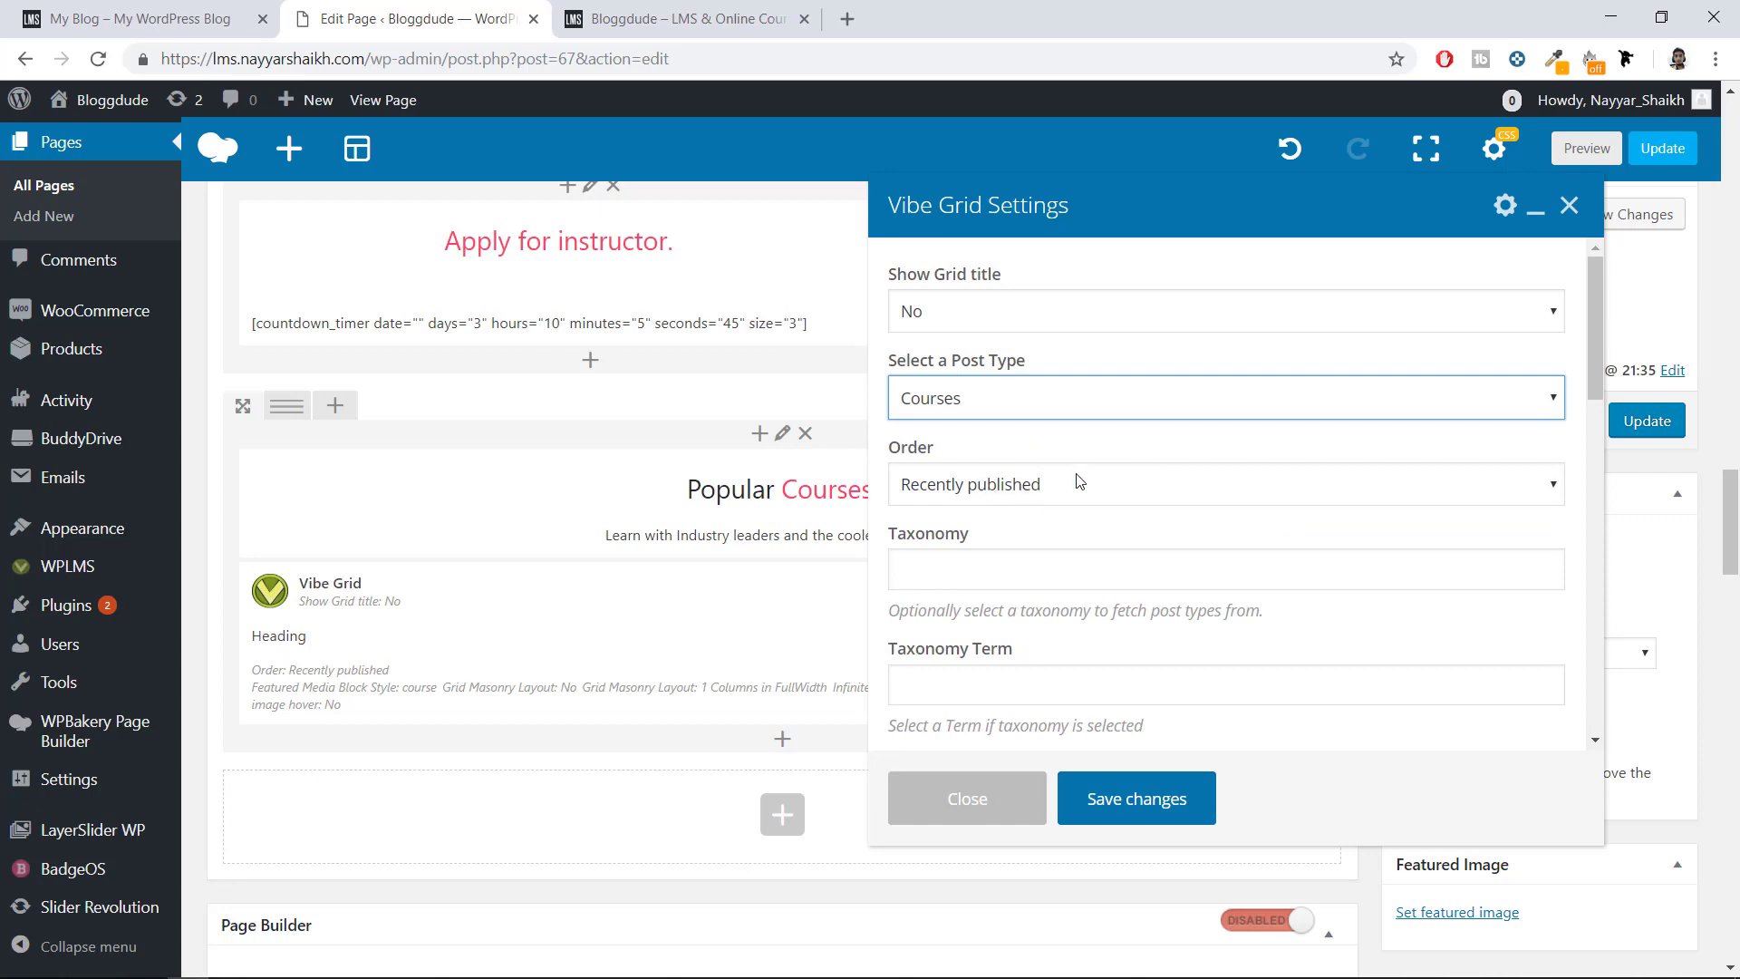
click(1025, 485)
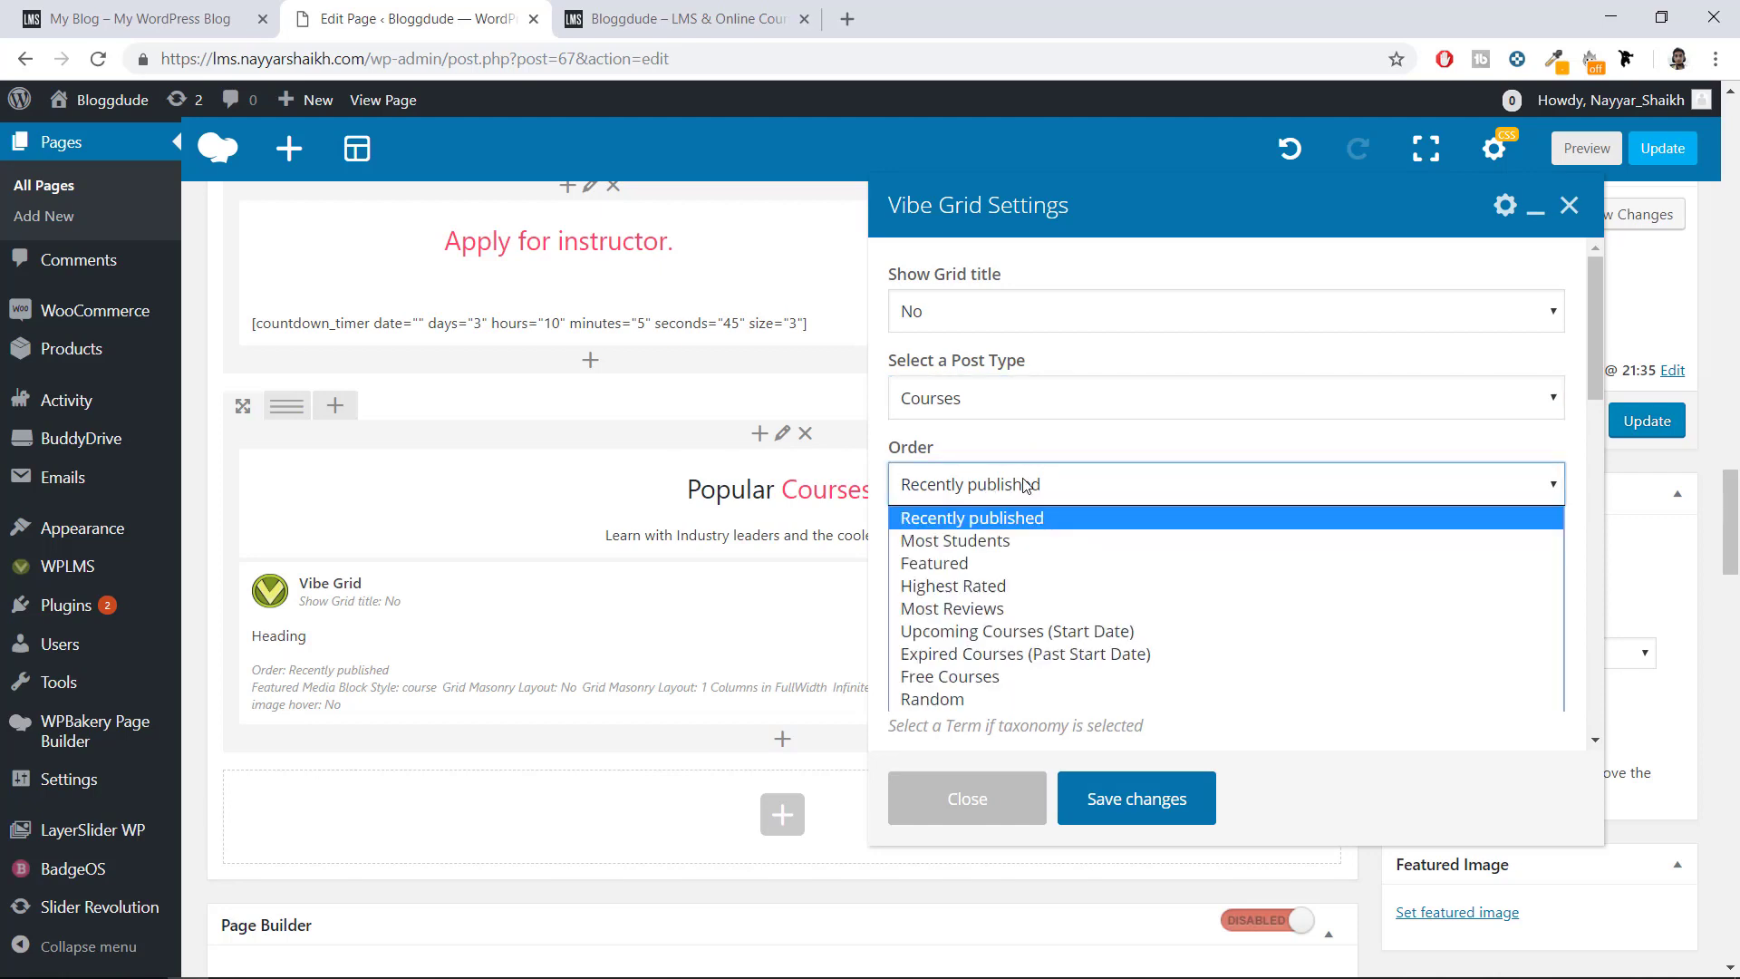
click(1006, 541)
- Give the grid the course4 card style and 3 Columns in FullWidth, then save it
scroll(1106, 523, down, 2)
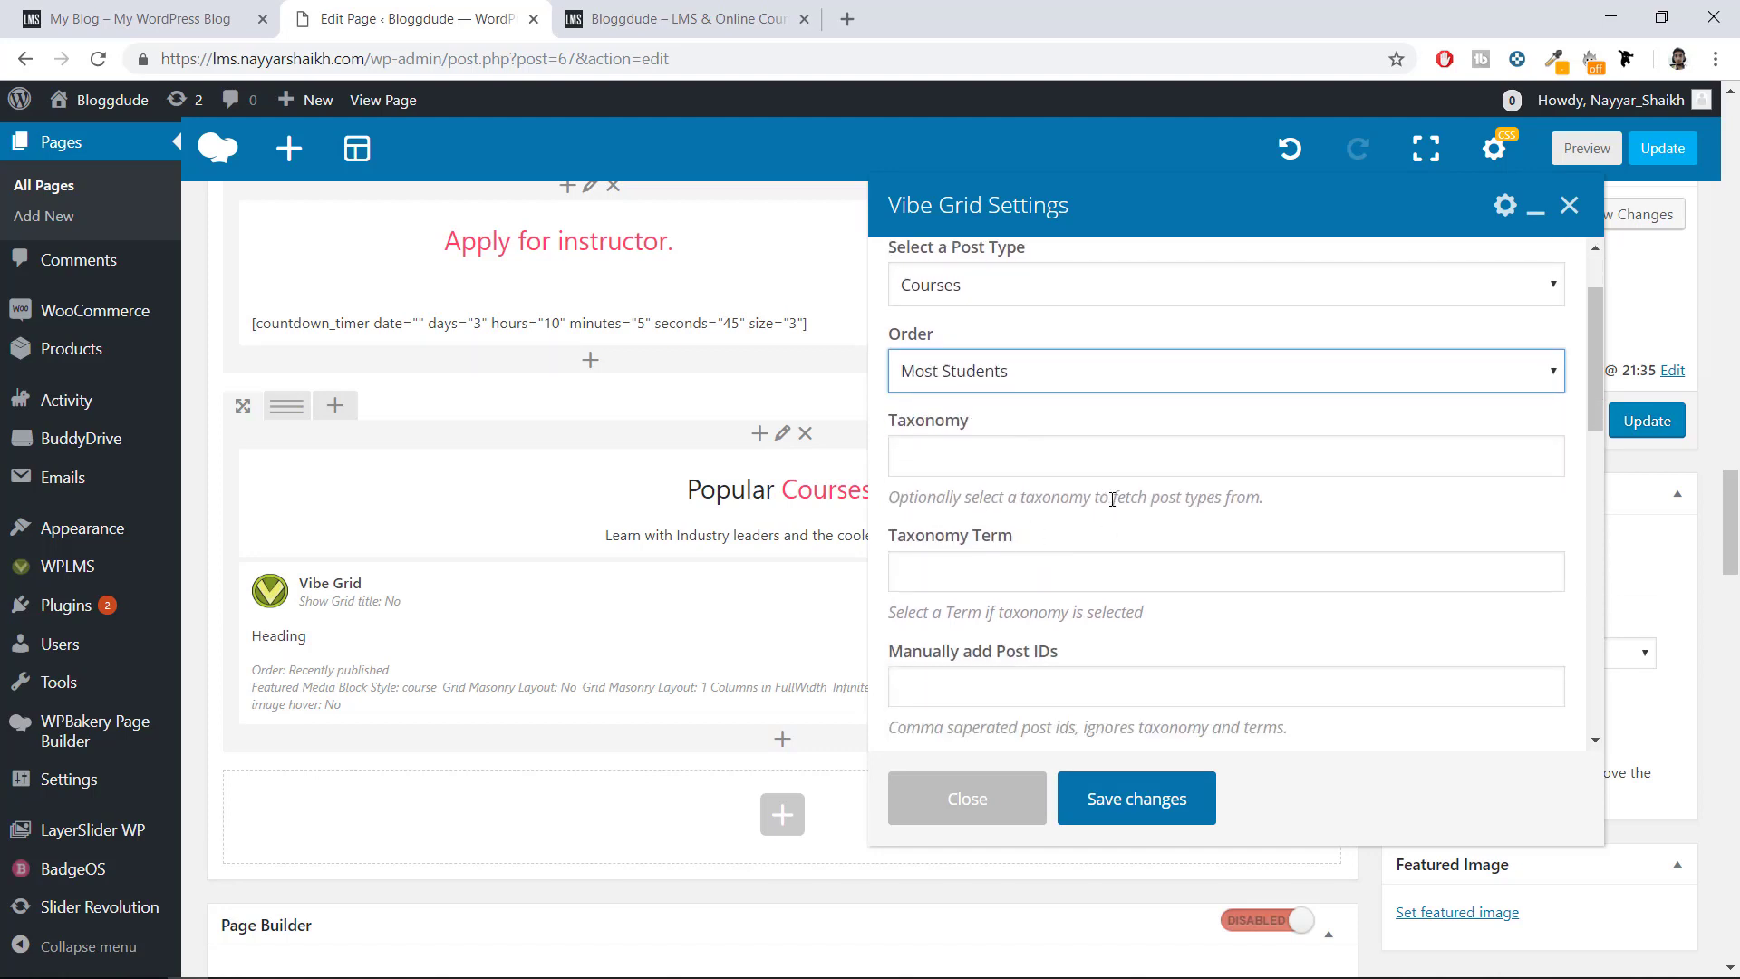
scroll(1114, 500, down, 4)
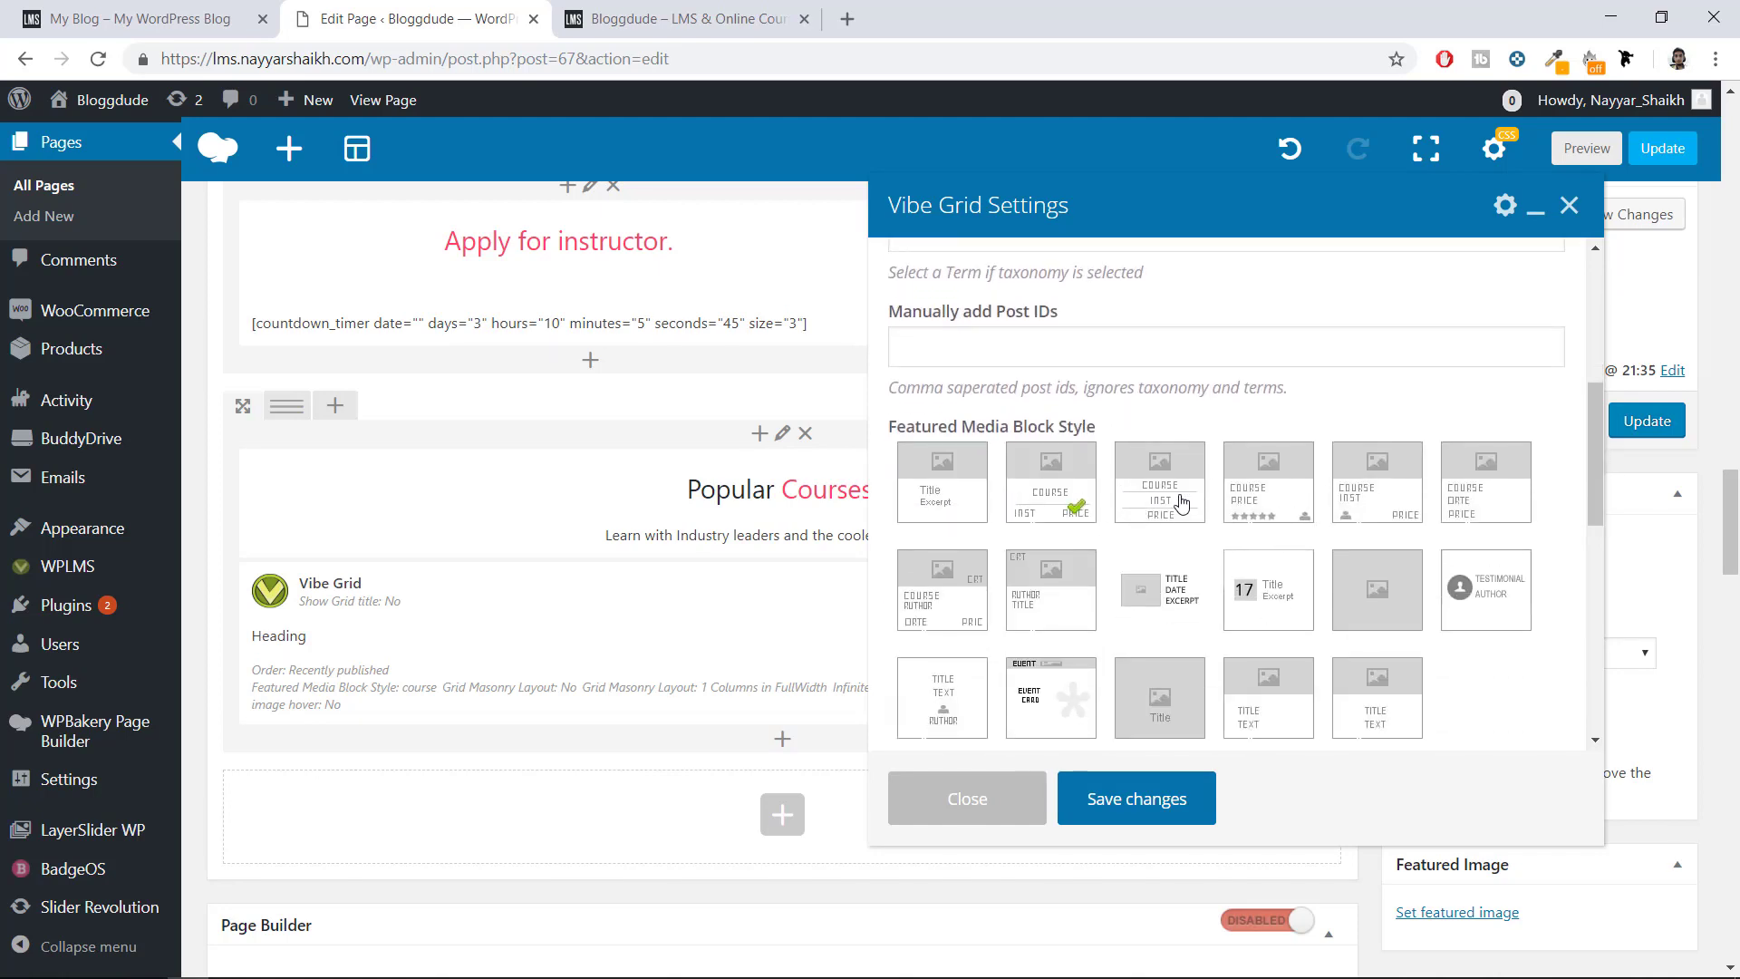
click(1403, 498)
scroll(1369, 494, down, 5)
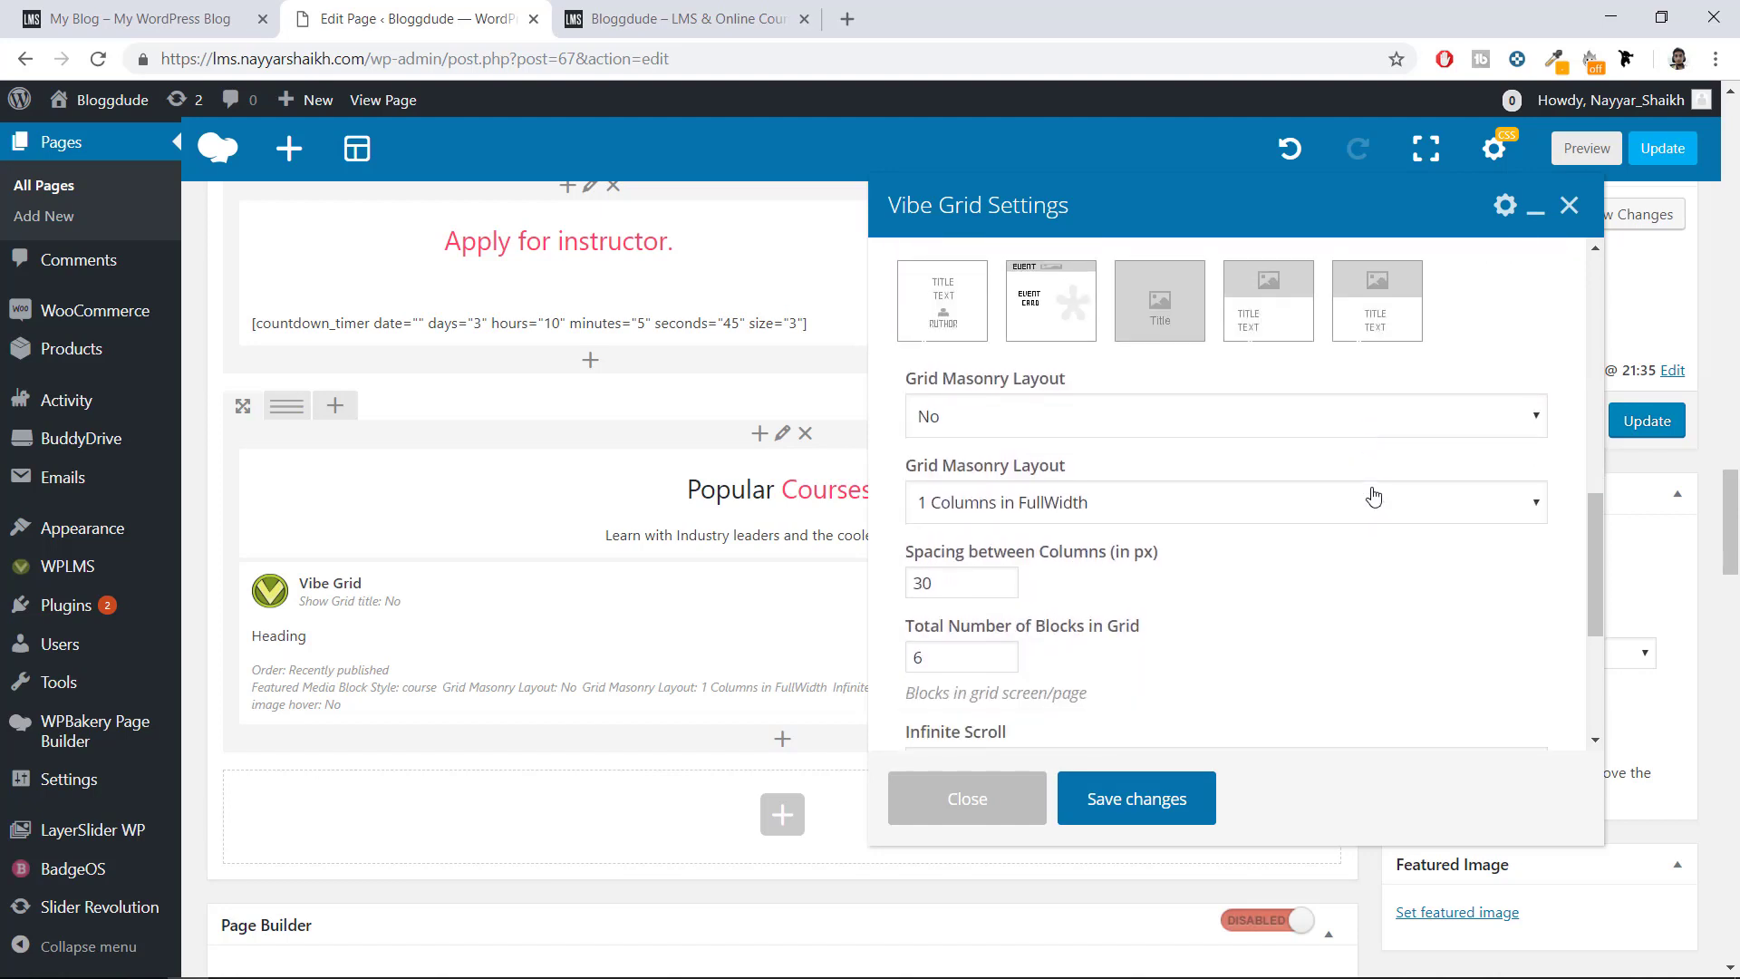
click(1079, 473)
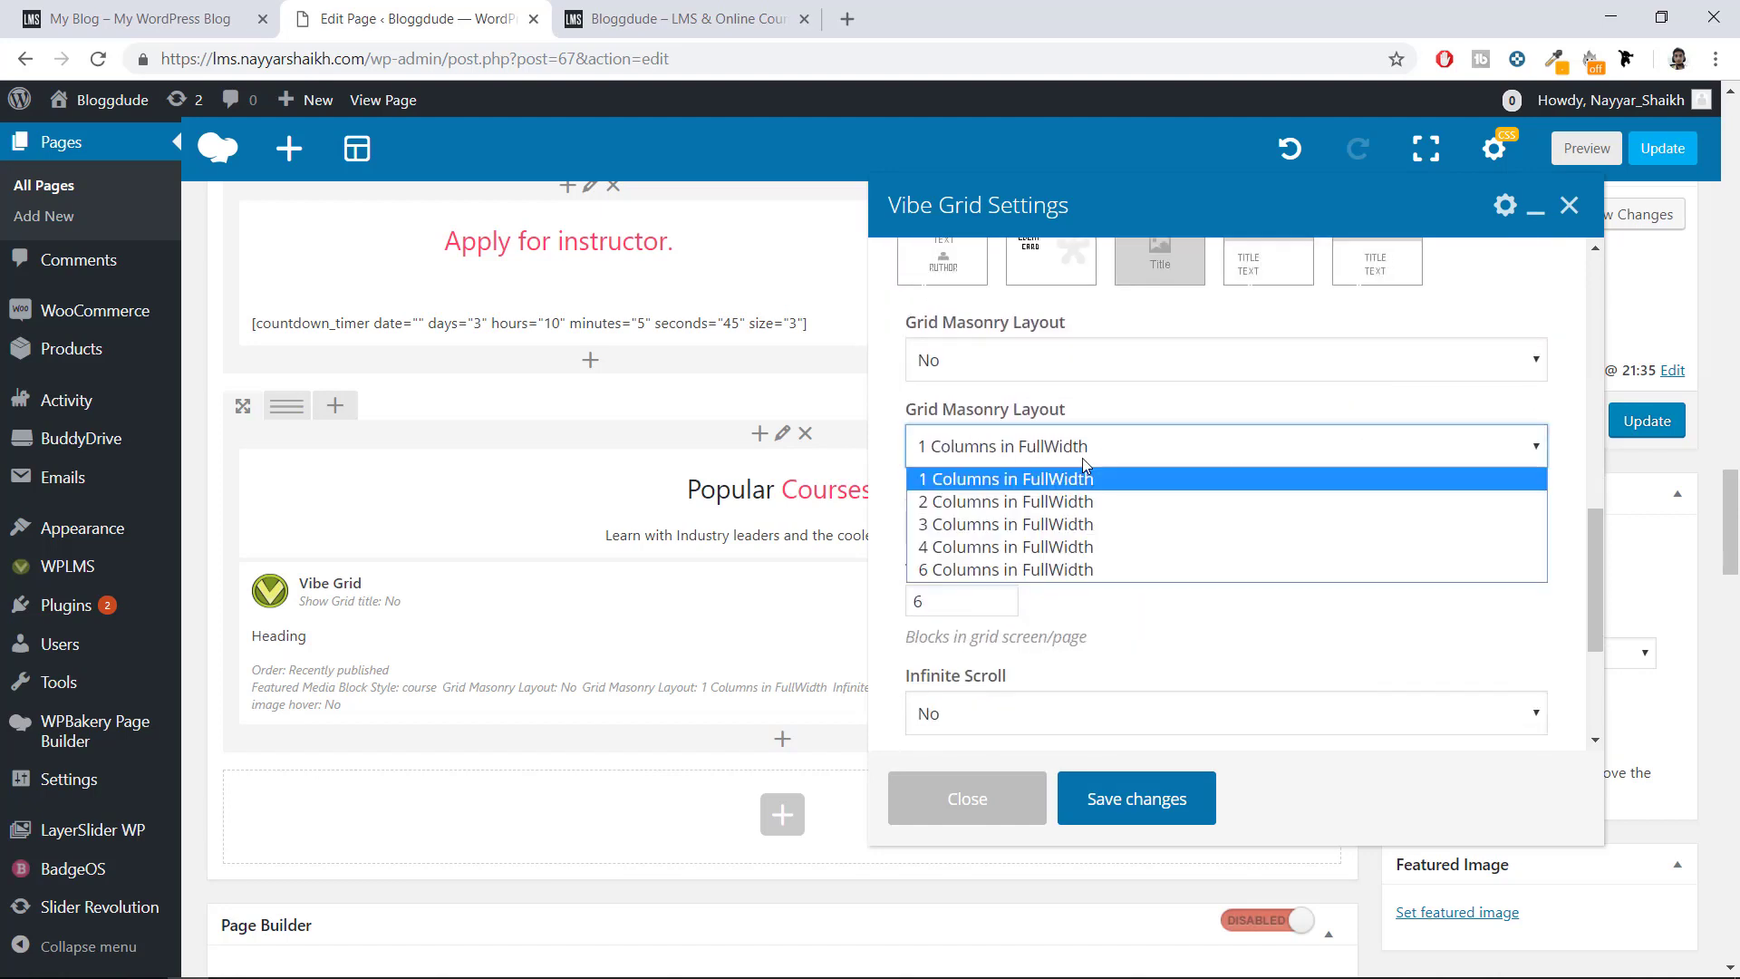
click(947, 535)
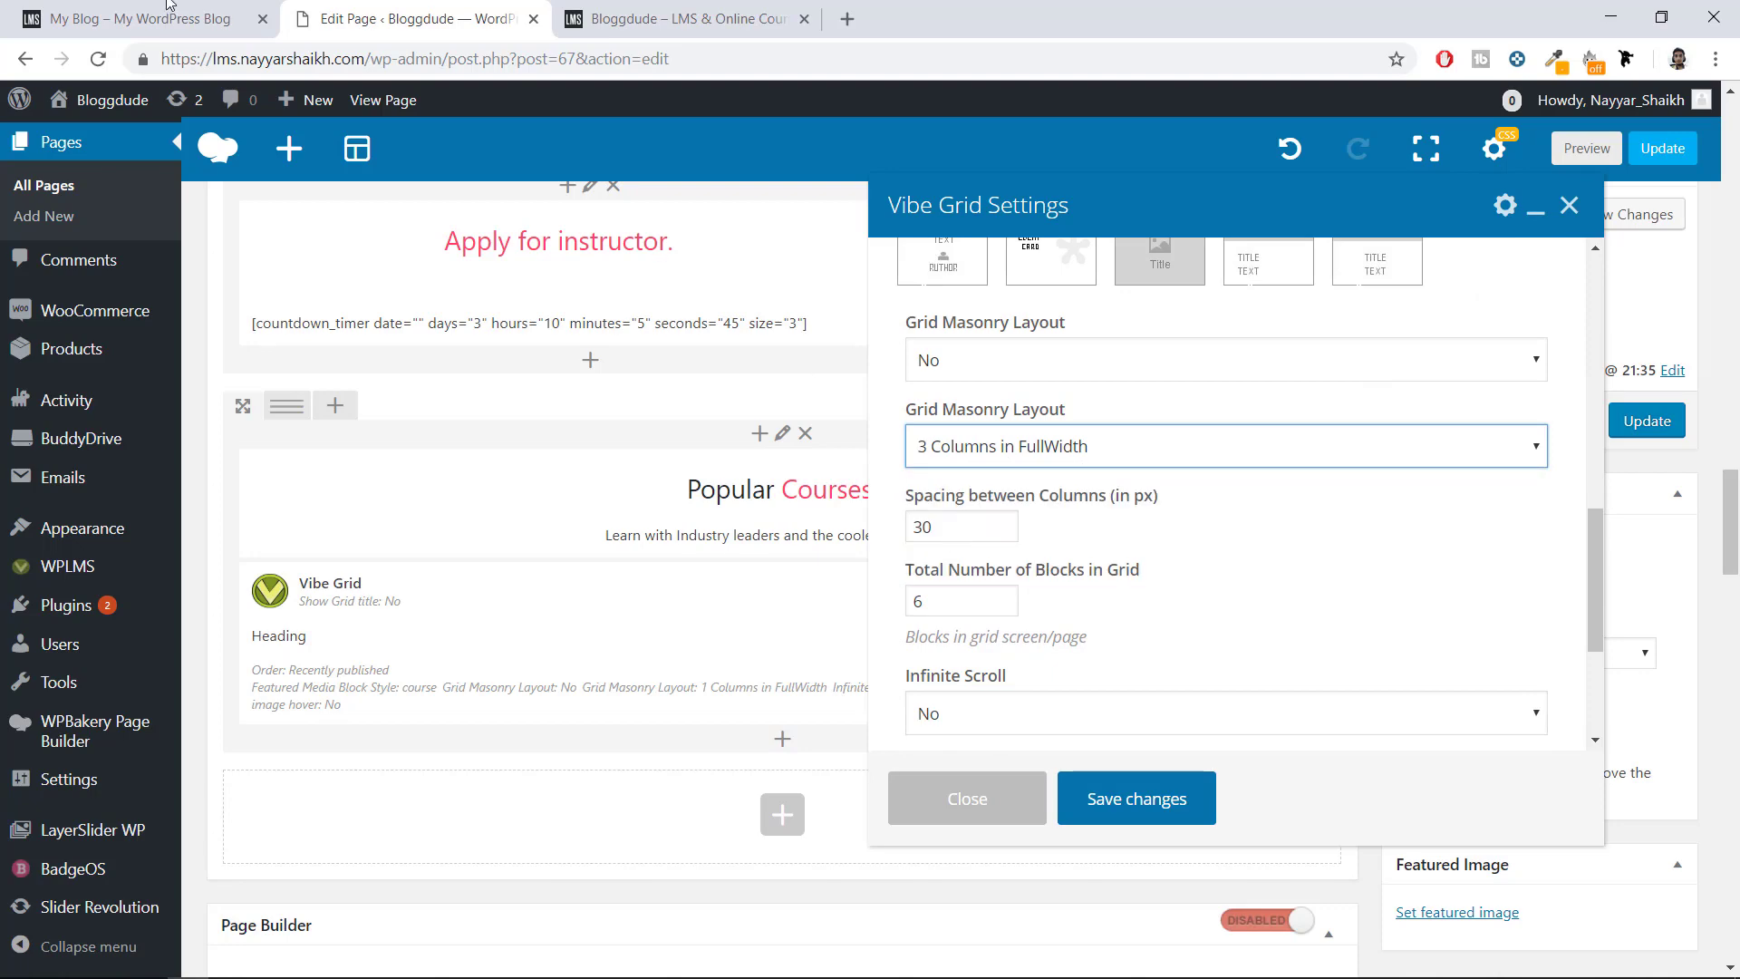
click(70, 19)
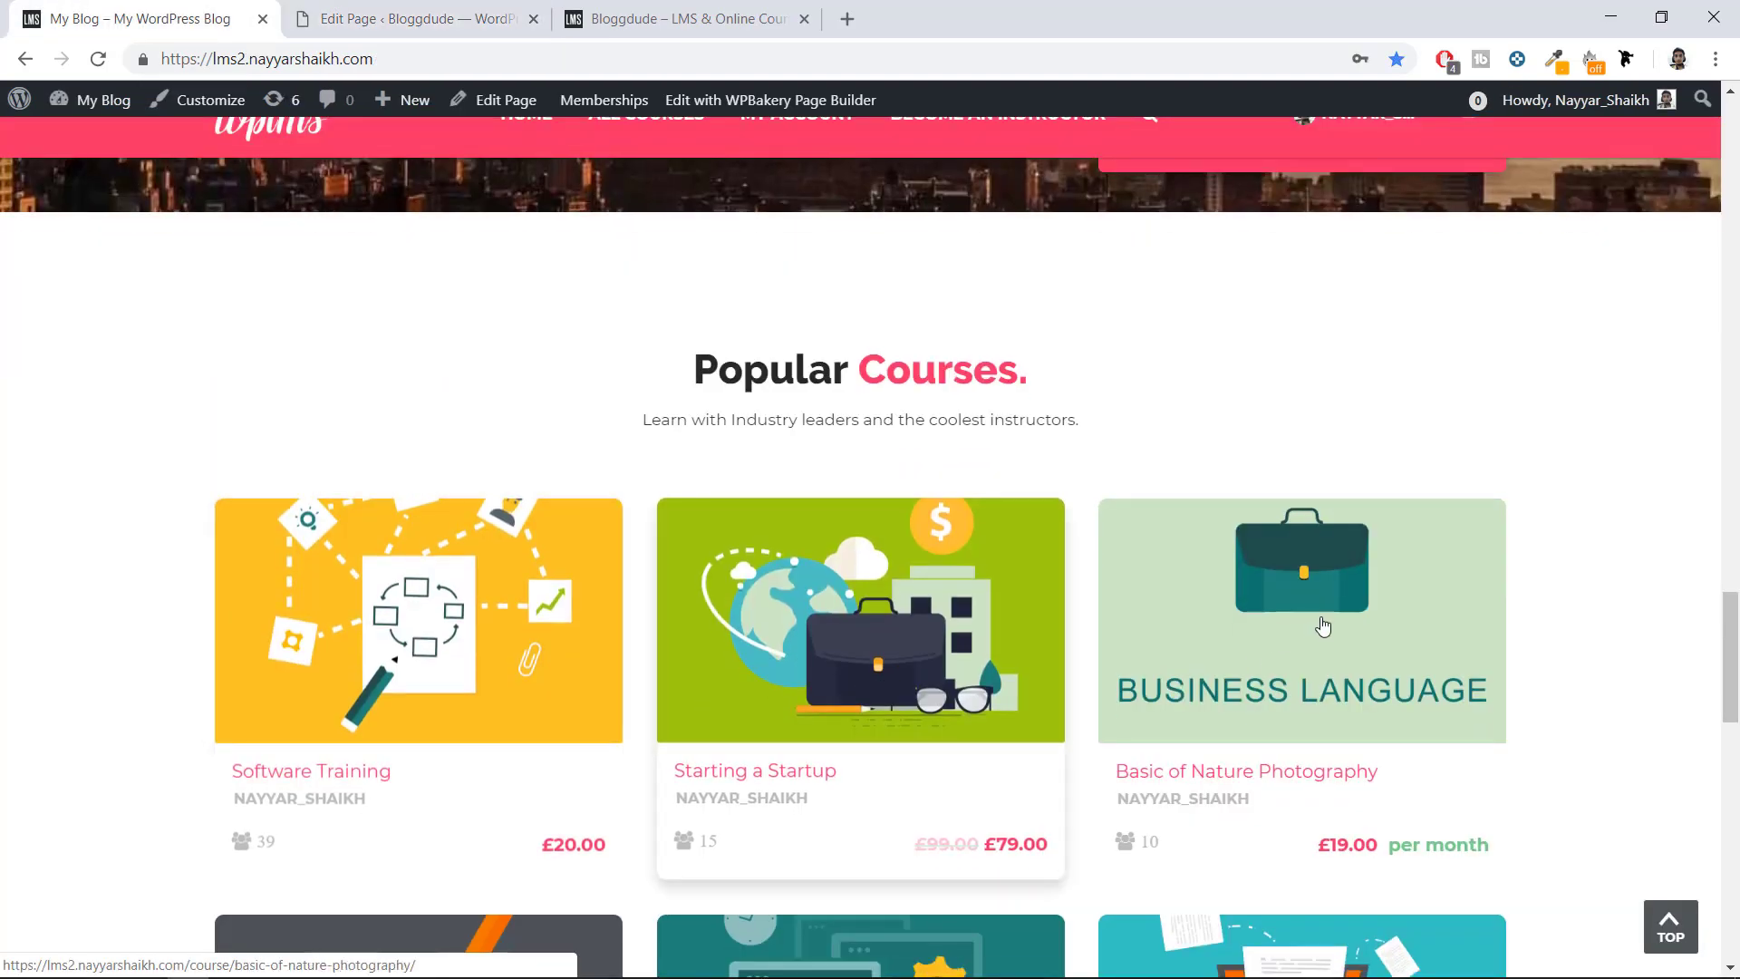
click(433, 17)
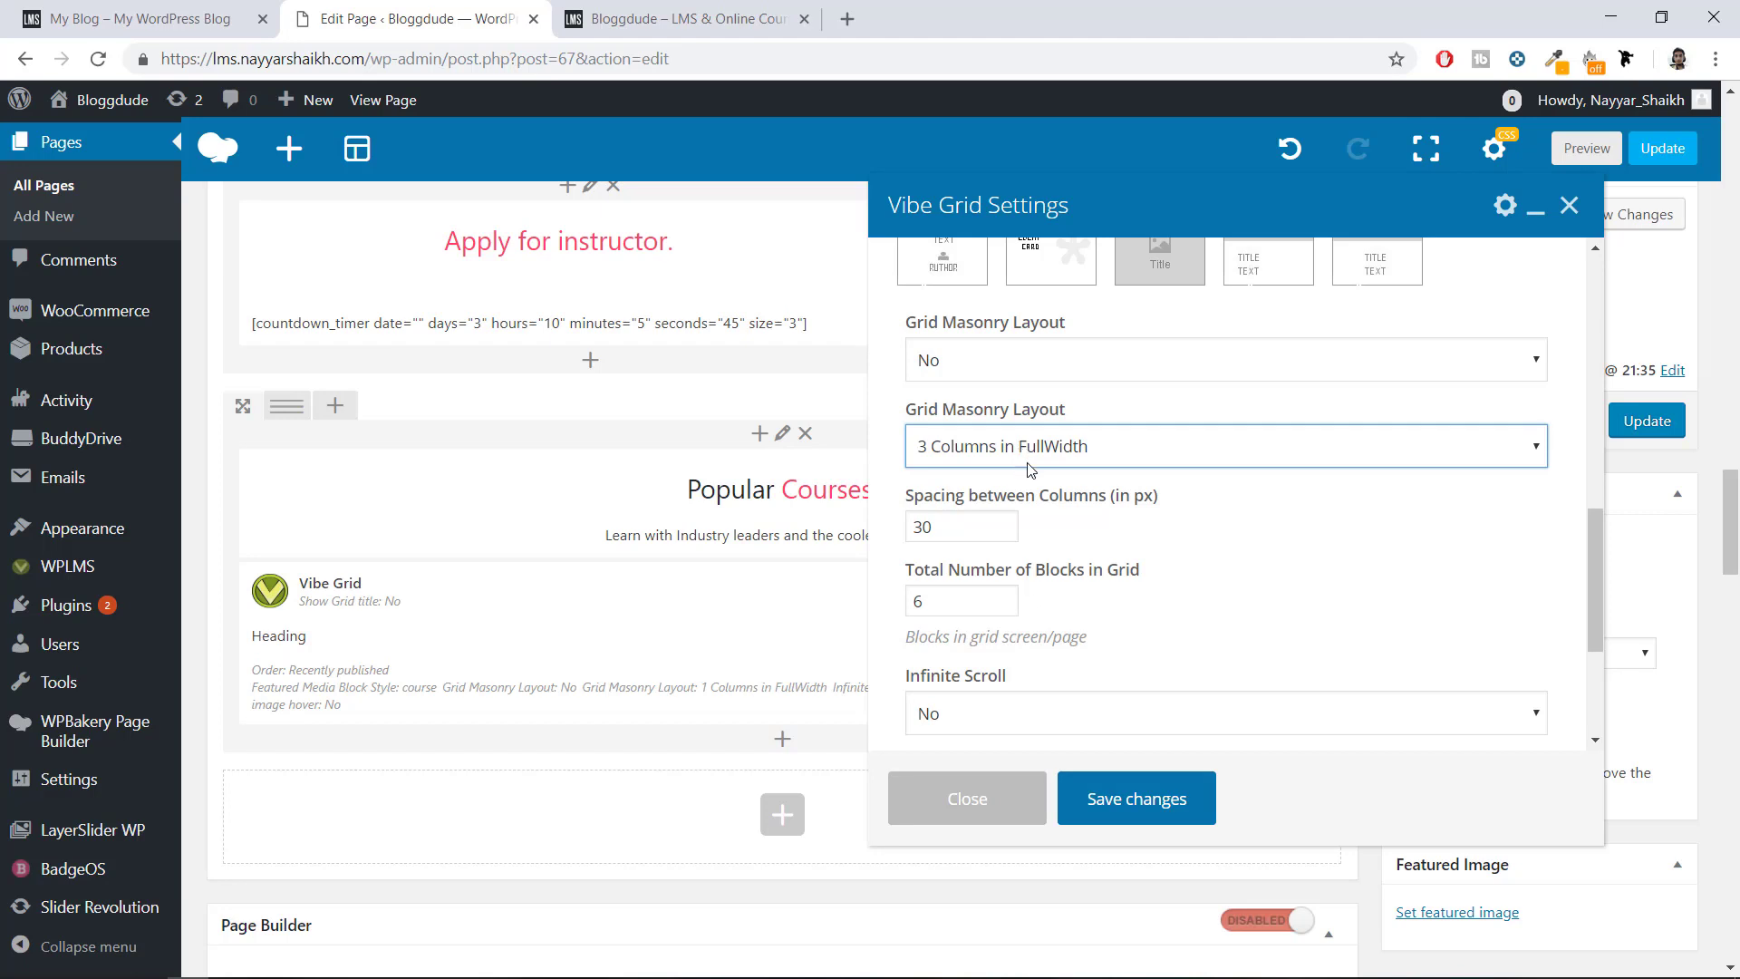
scroll(1181, 519, down, 1)
scroll(1181, 520, down, 2)
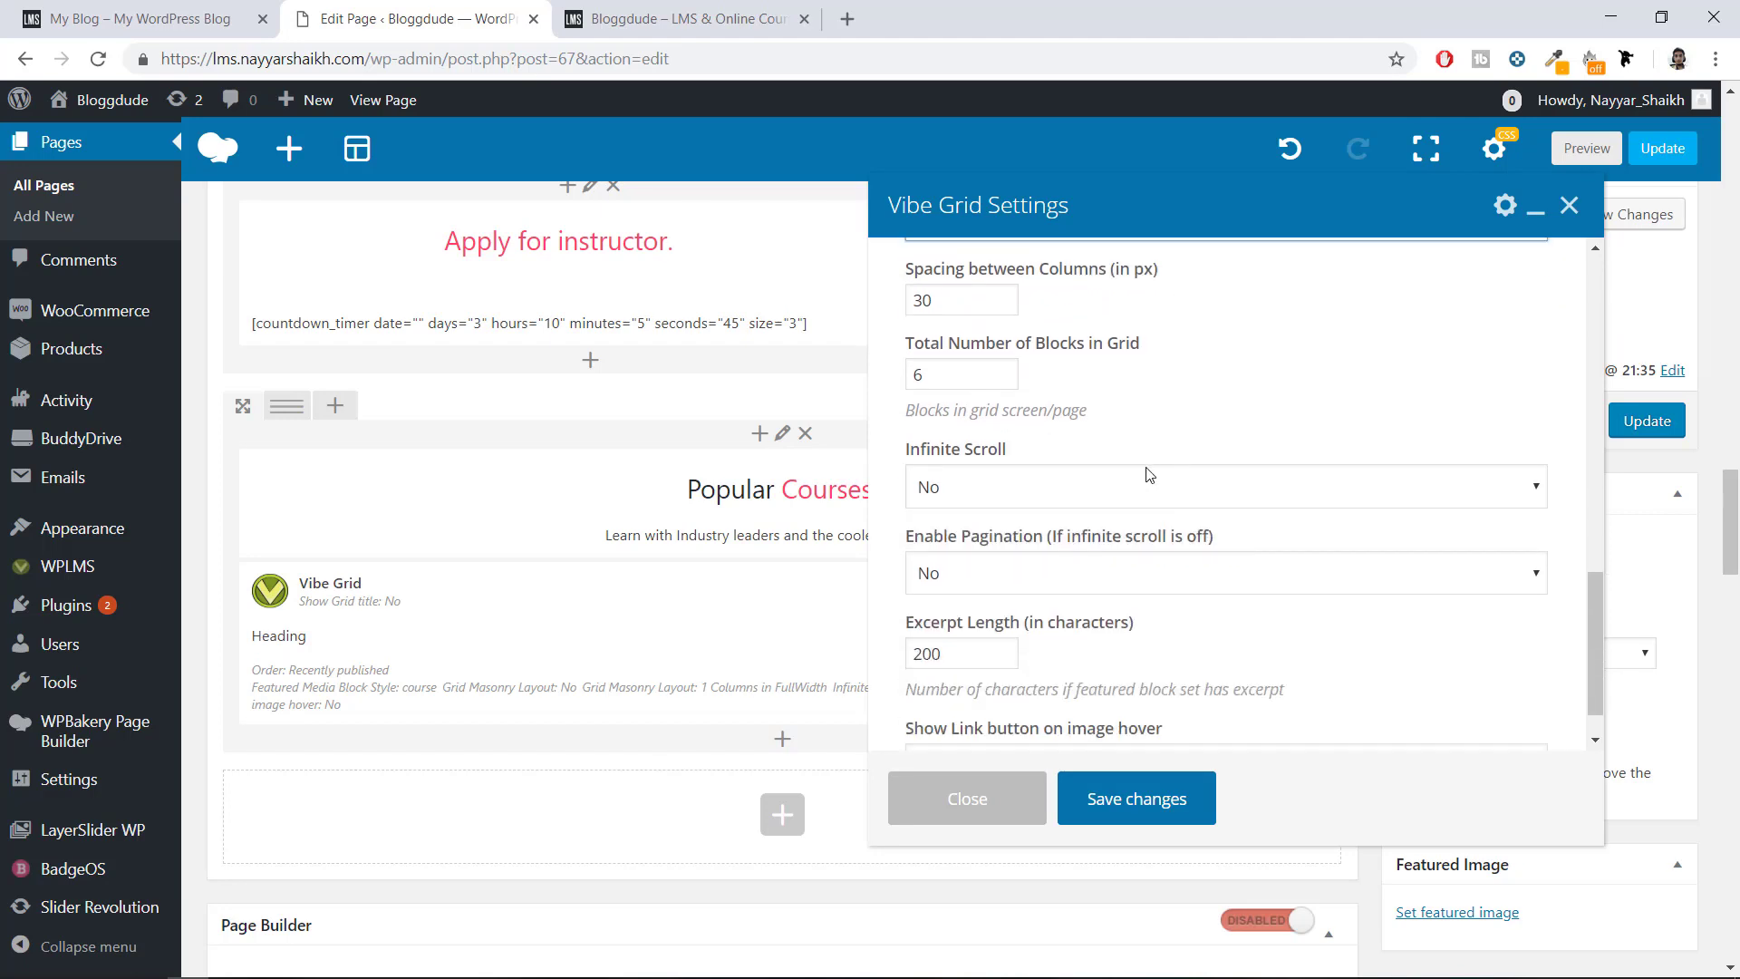
click(1145, 802)
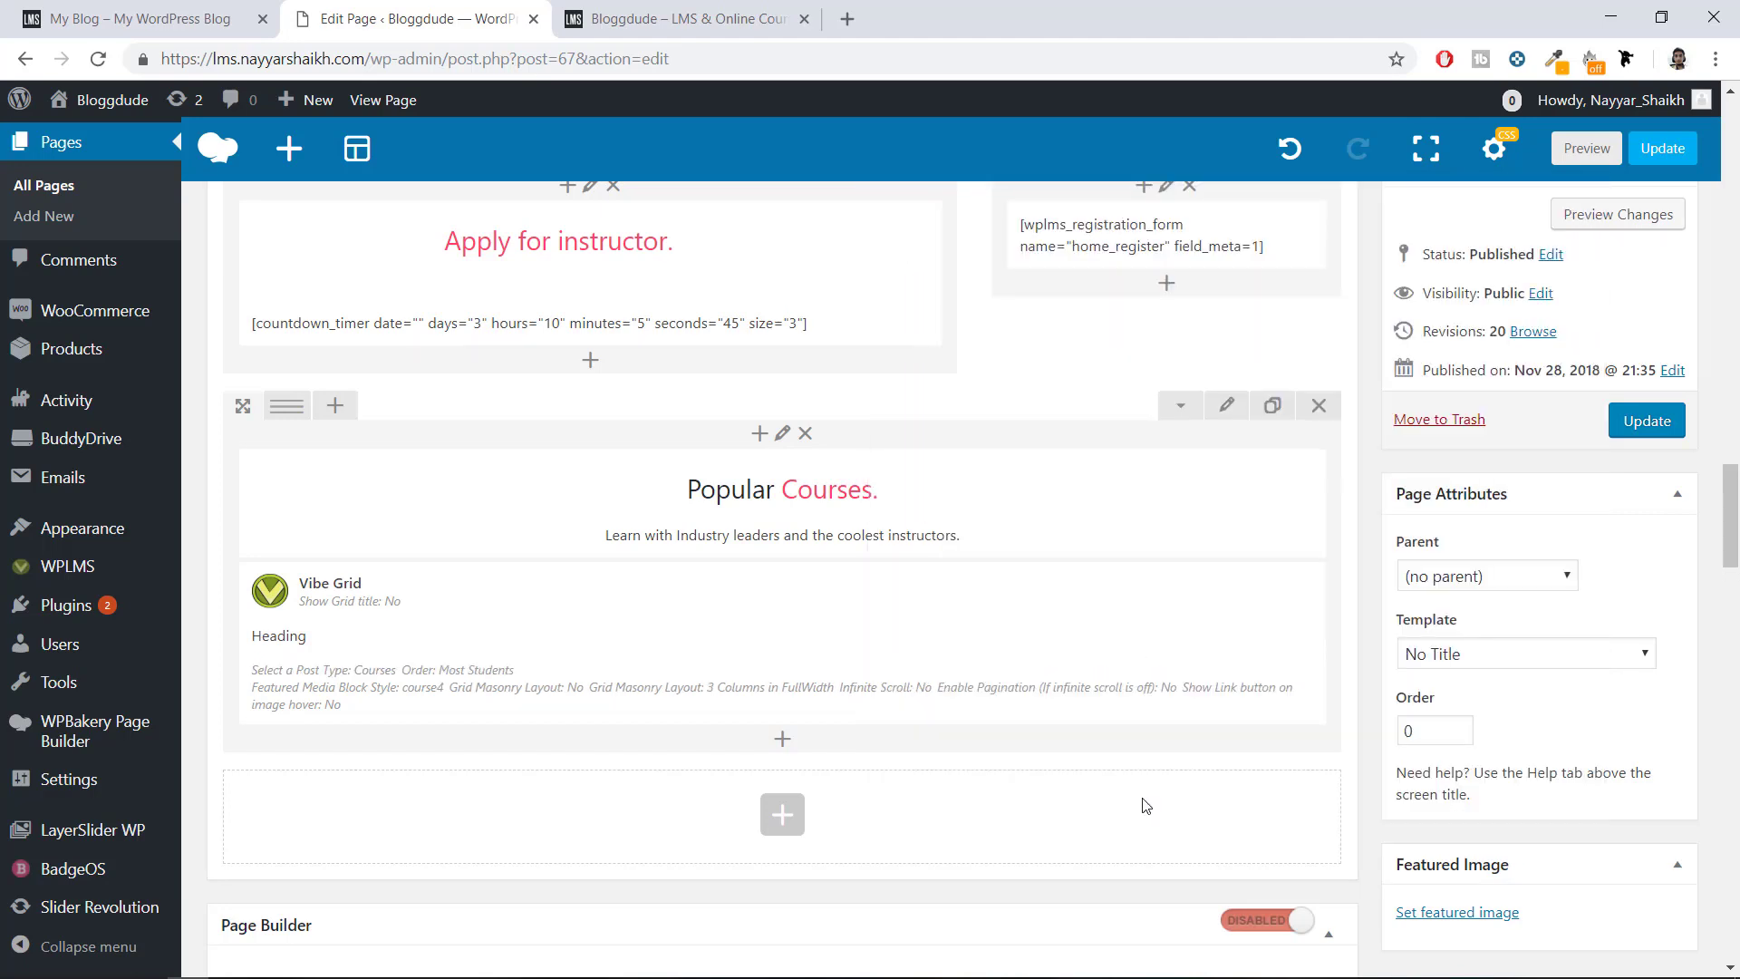
- Update the Home page and reload the live Bloggdude site to see the grid
click(1646, 424)
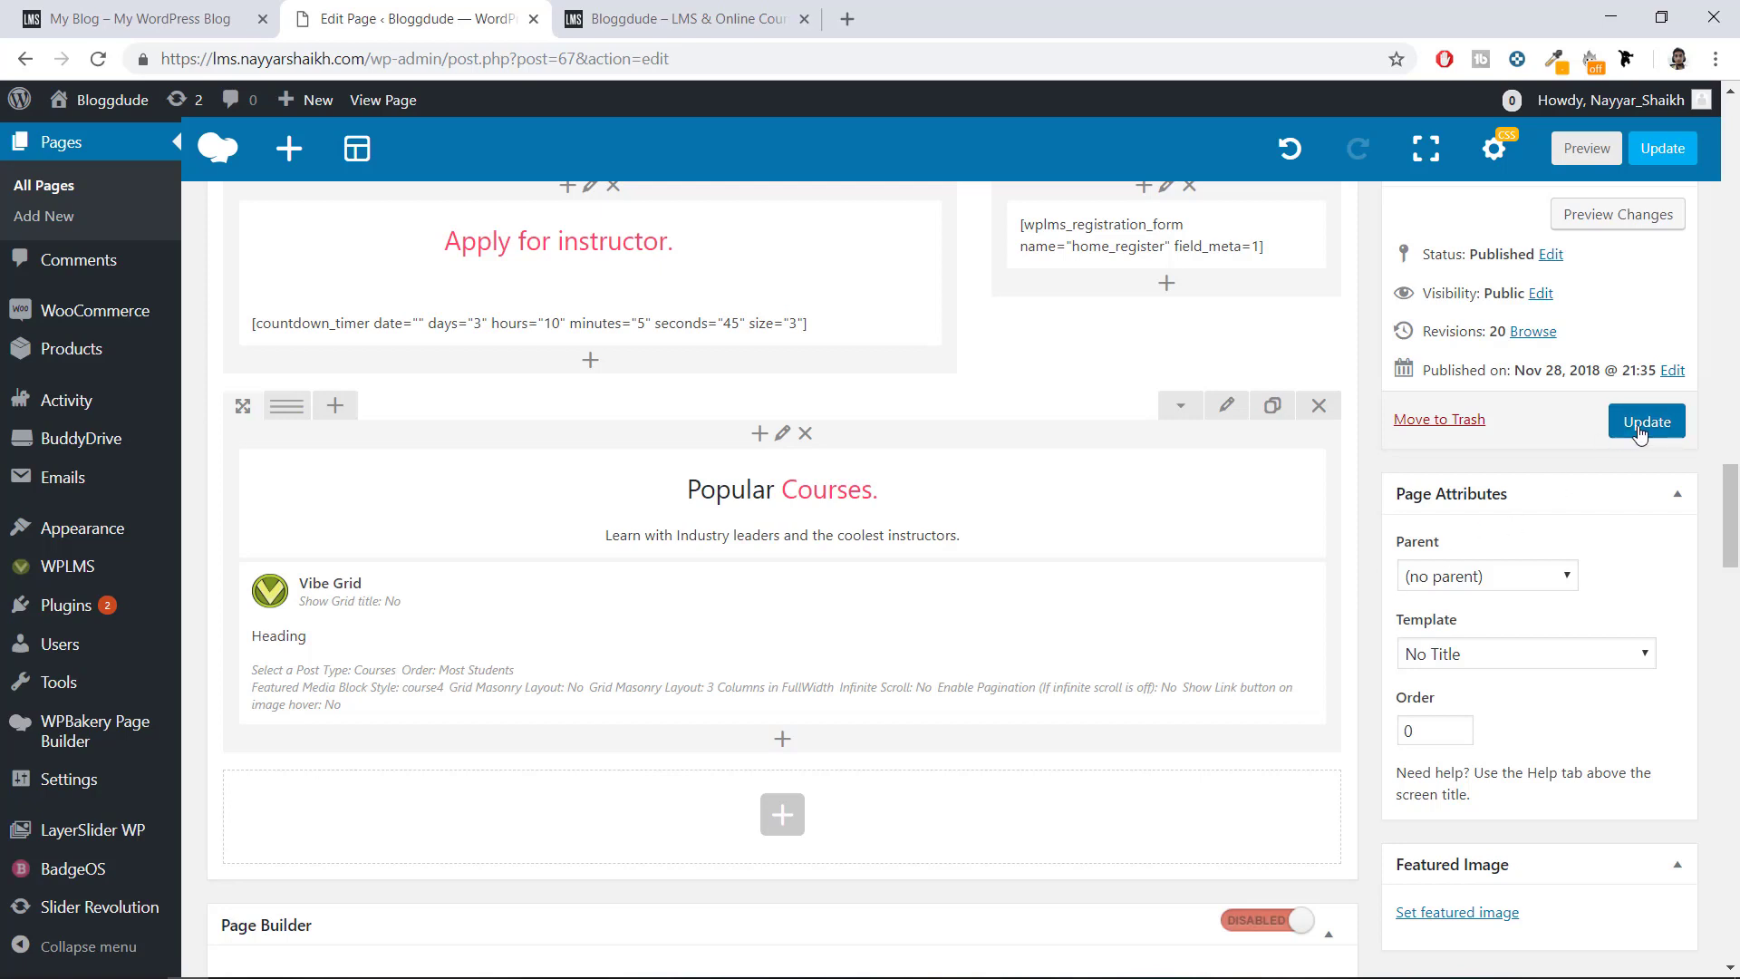
click(812, 13)
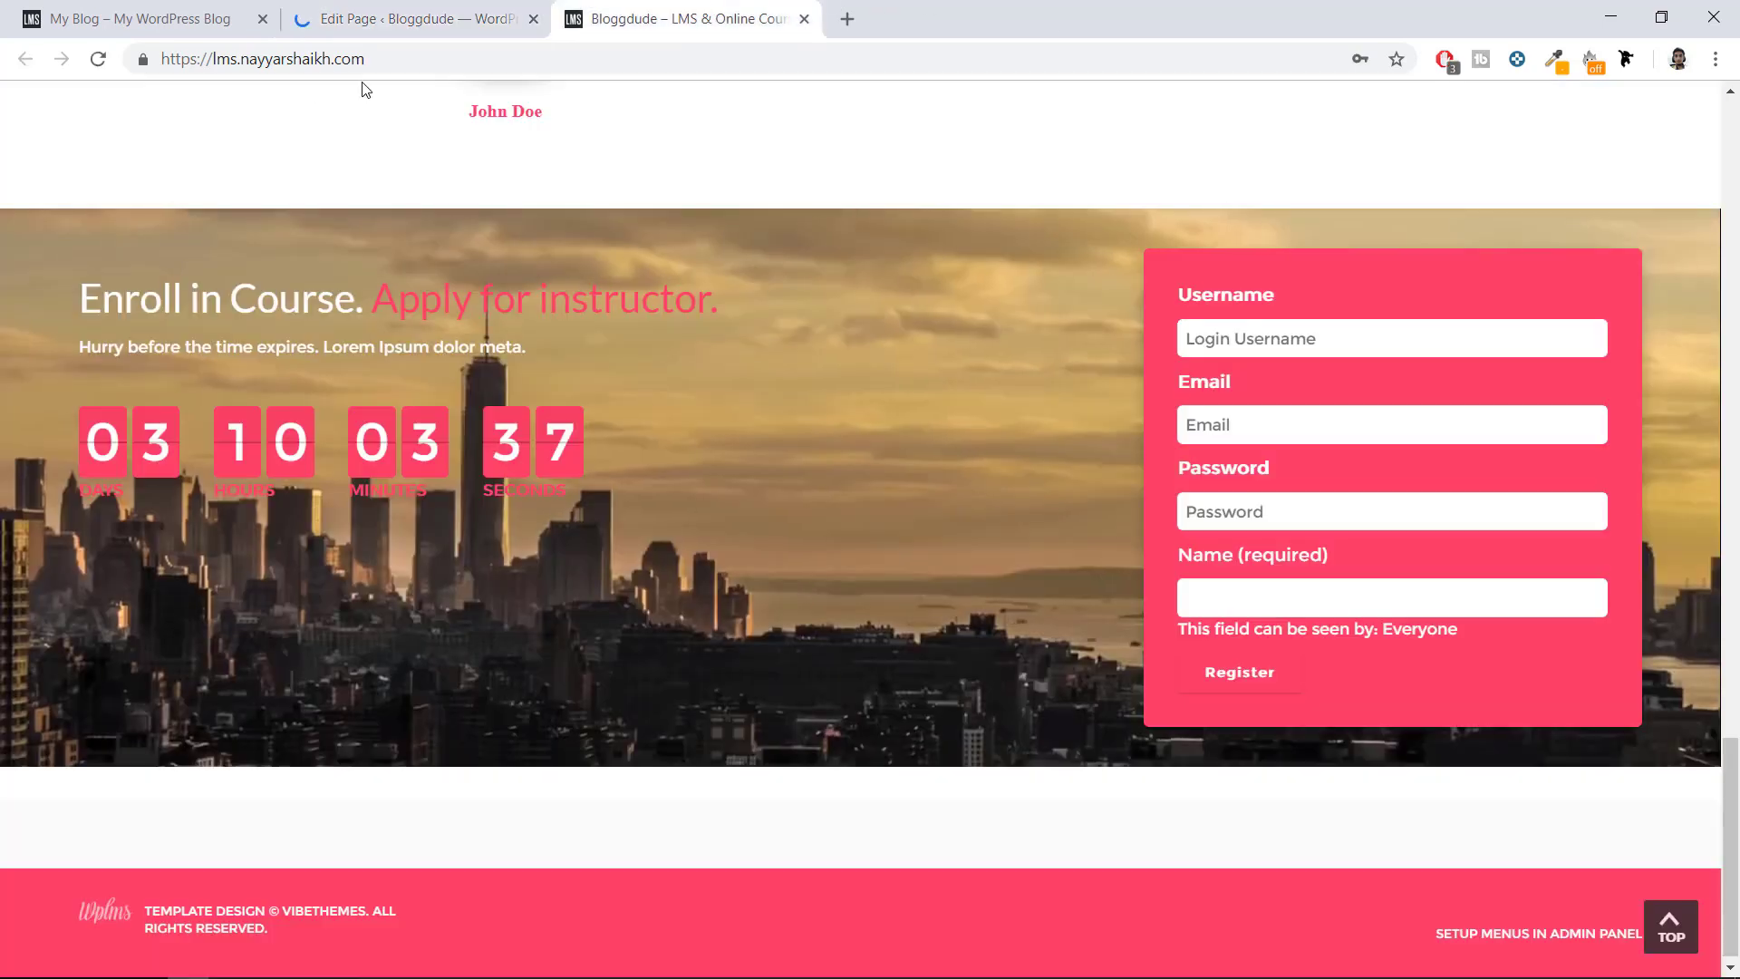
click(100, 59)
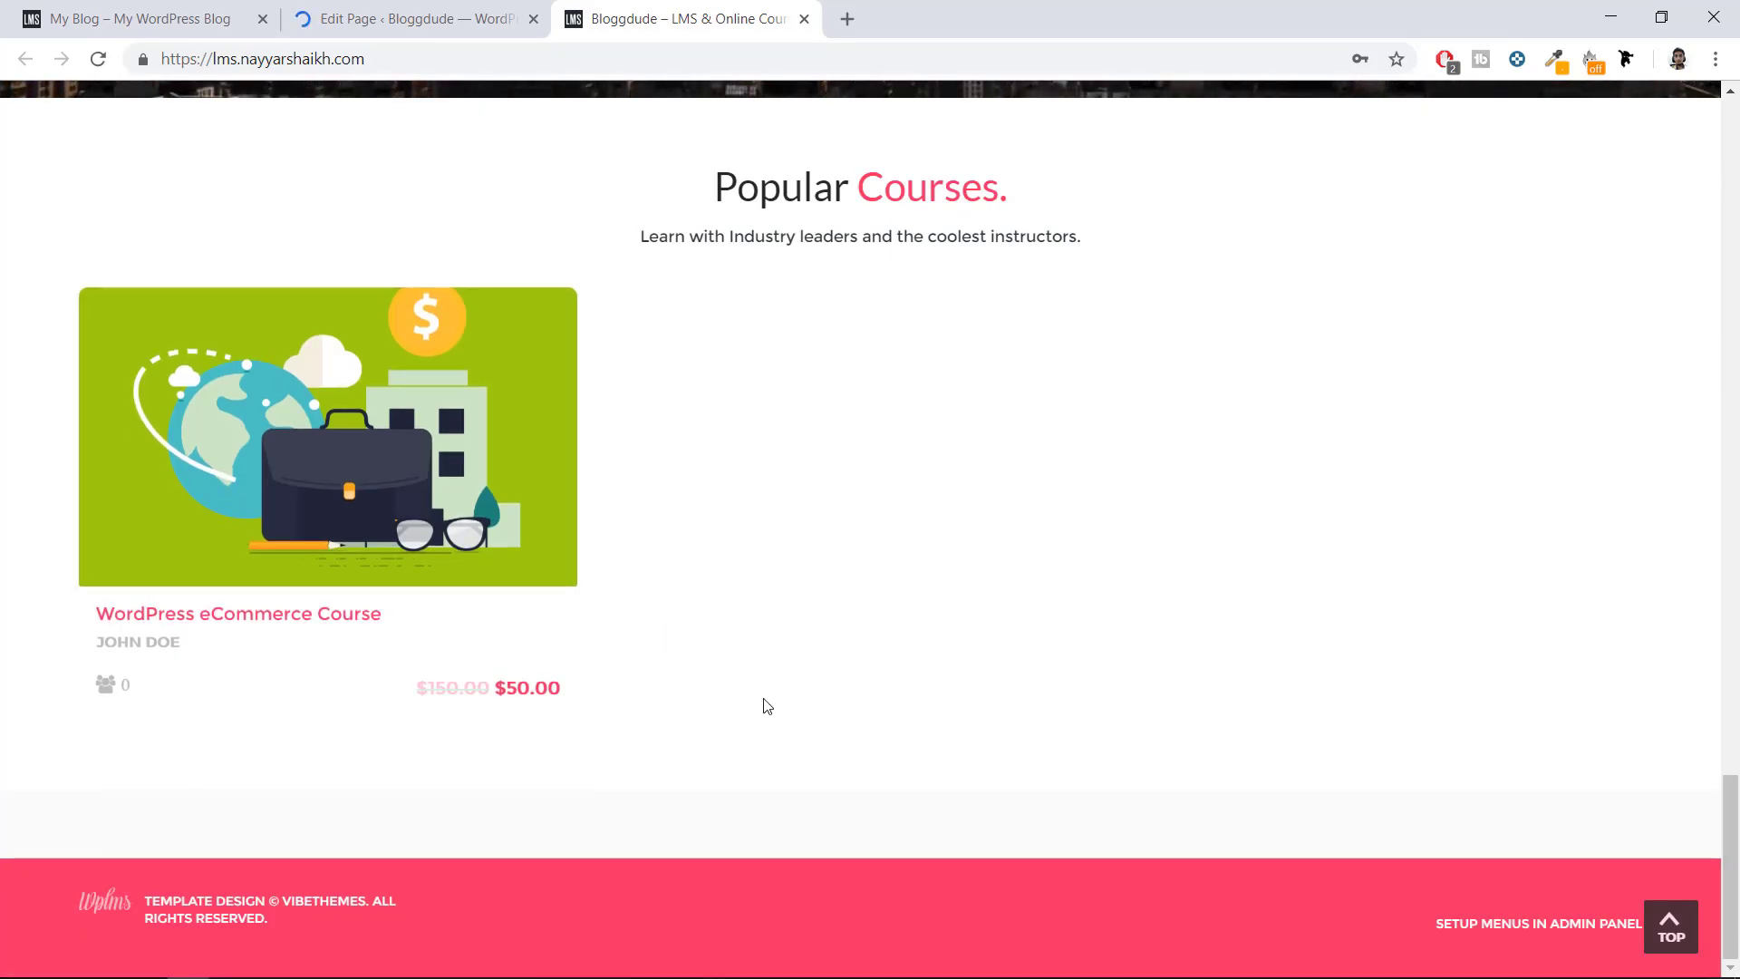
- Compare the reference site's course grid, then return to the Home page editor
click(185, 16)
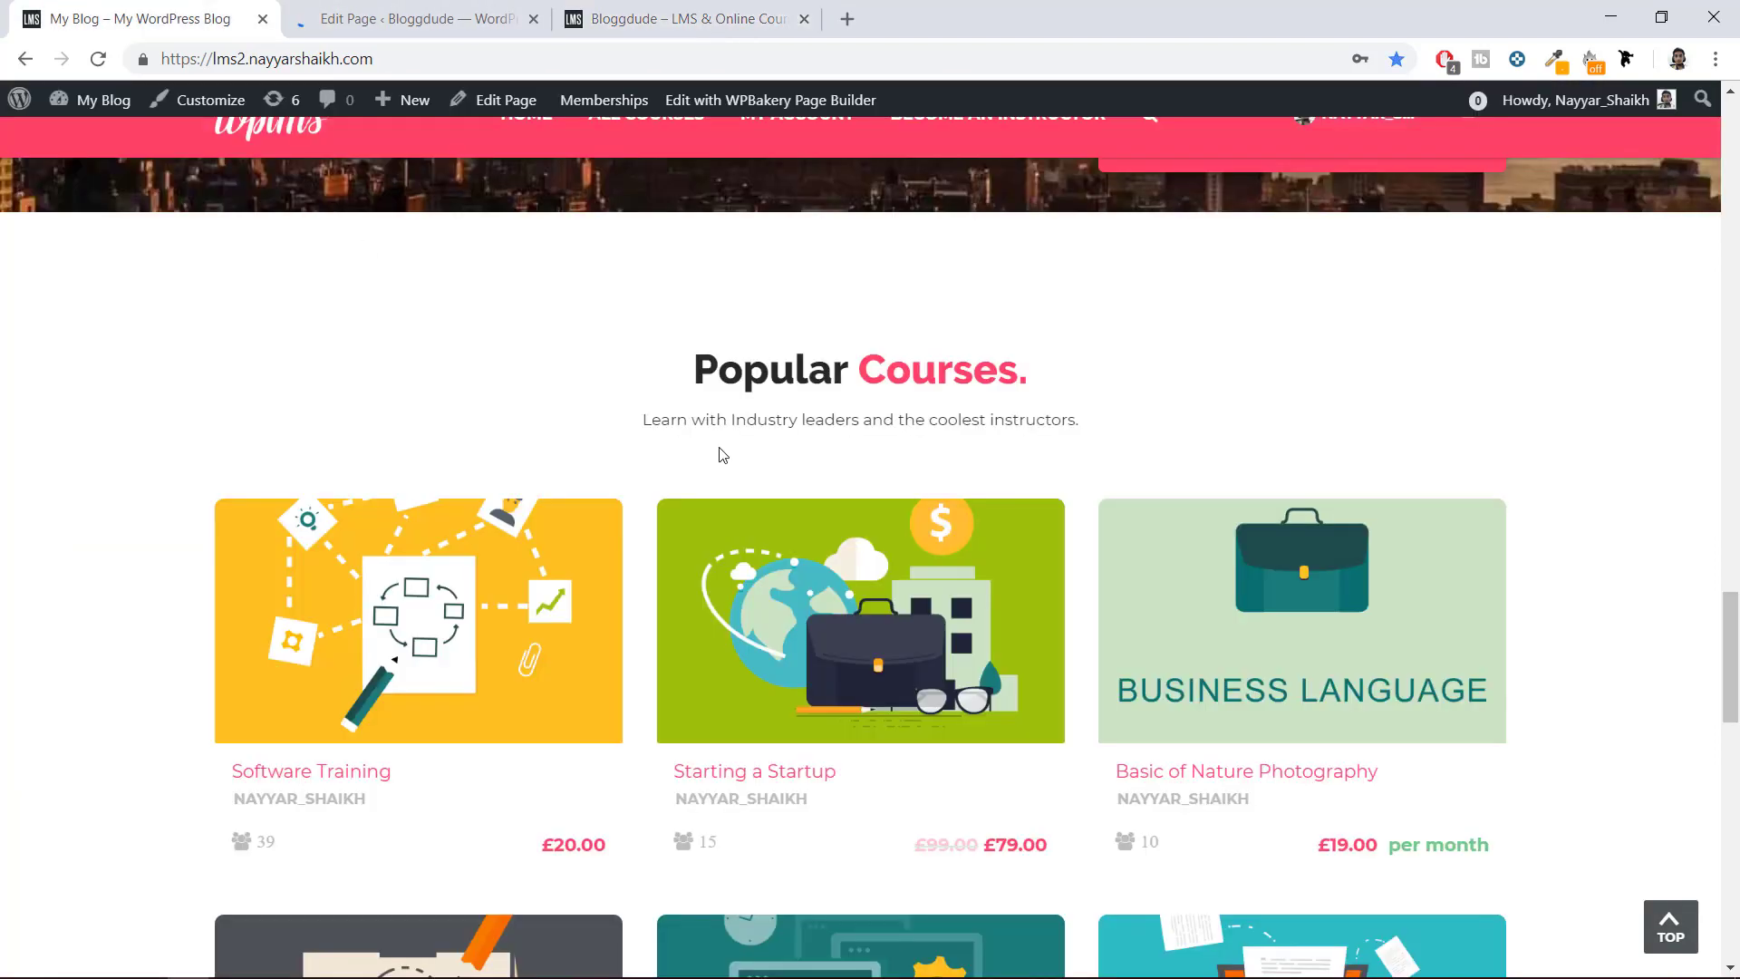
scroll(725, 507, down, 5)
scroll(728, 568, down, 10)
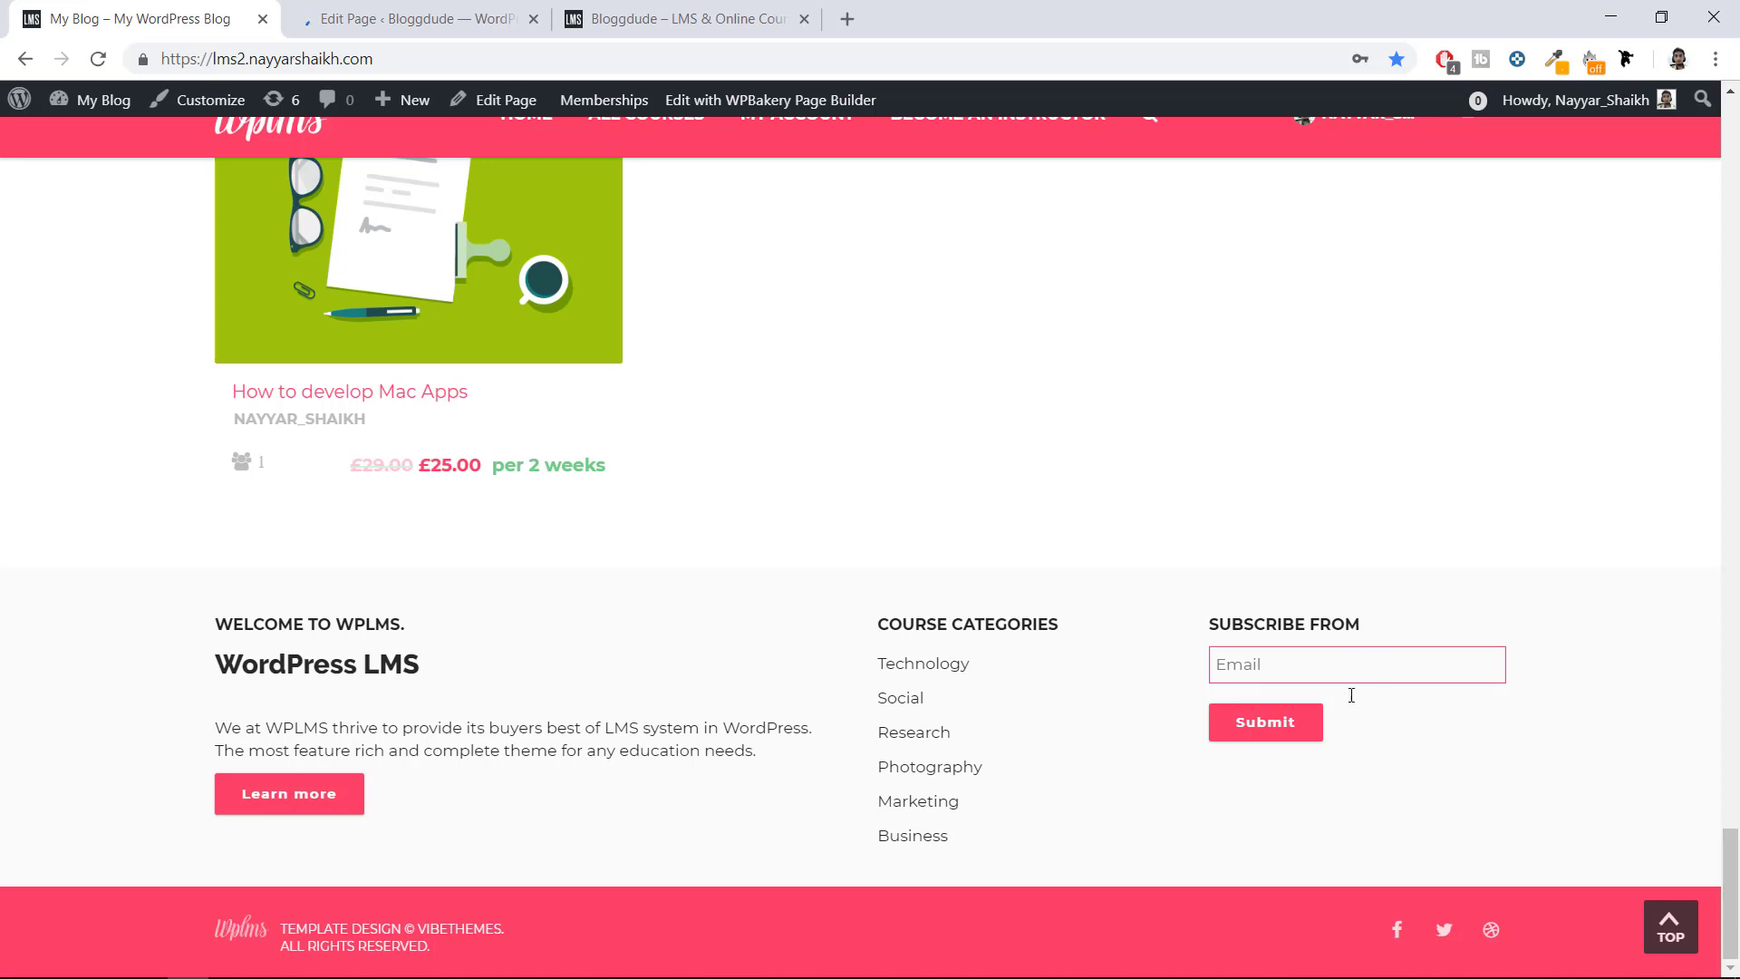
click(467, 9)
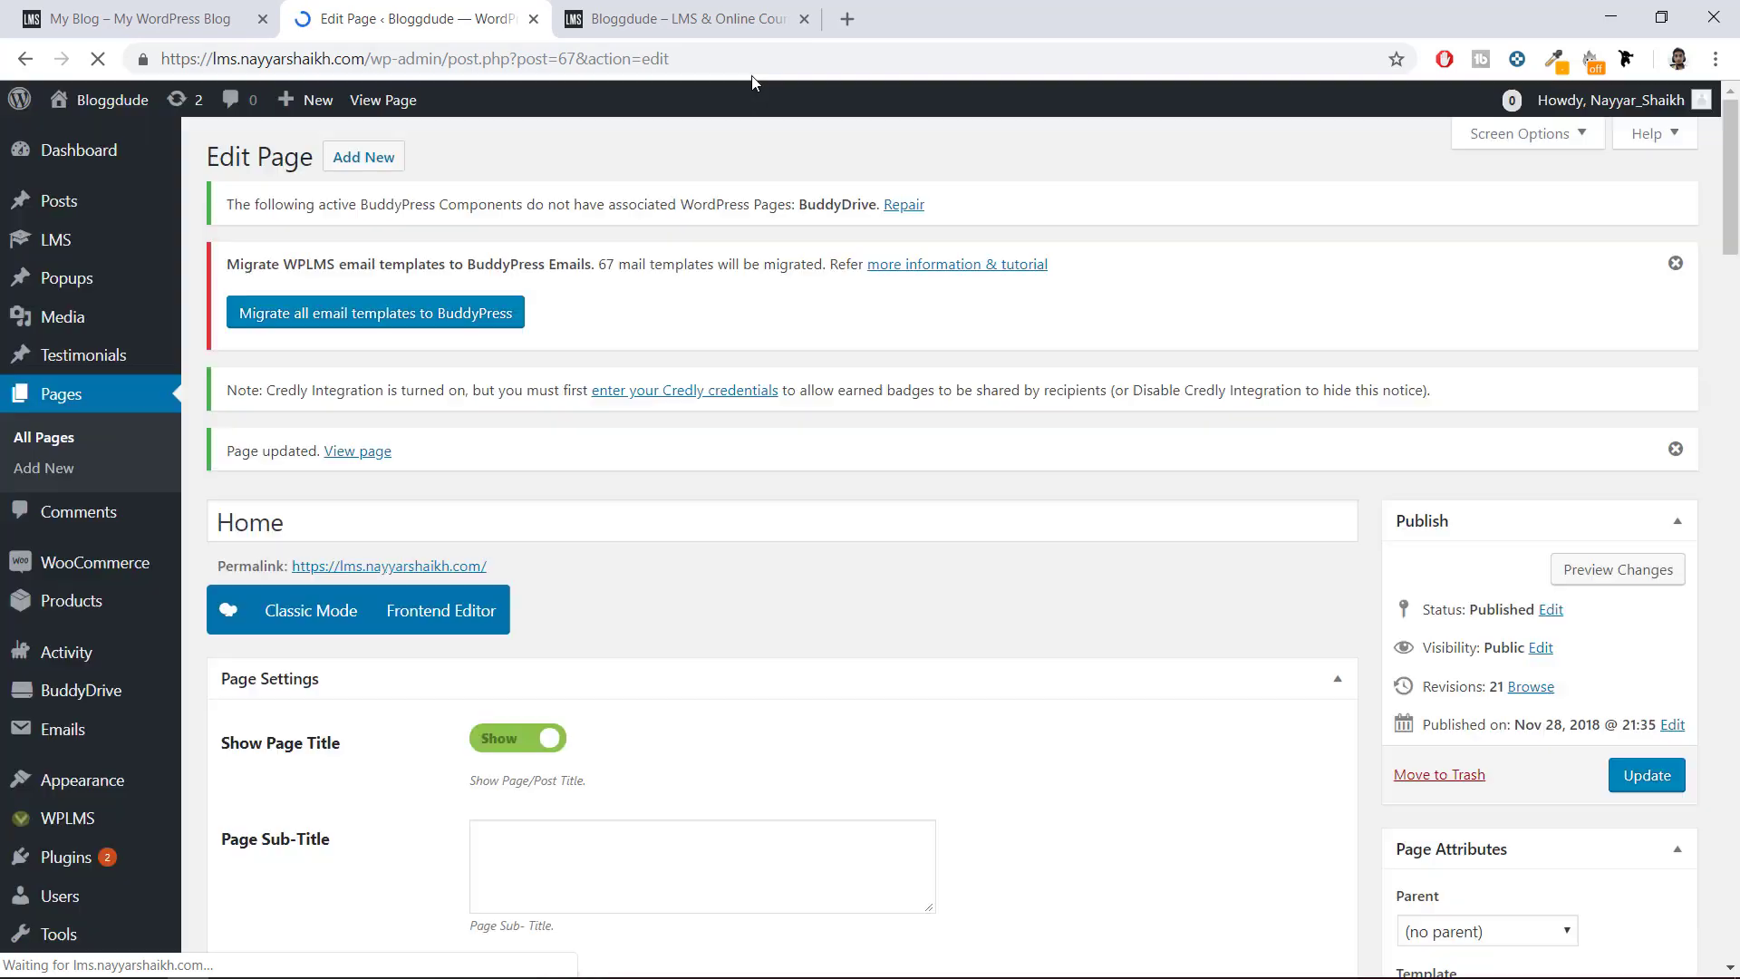
scroll(812, 373, down, 7)
scroll(812, 373, down, 7)
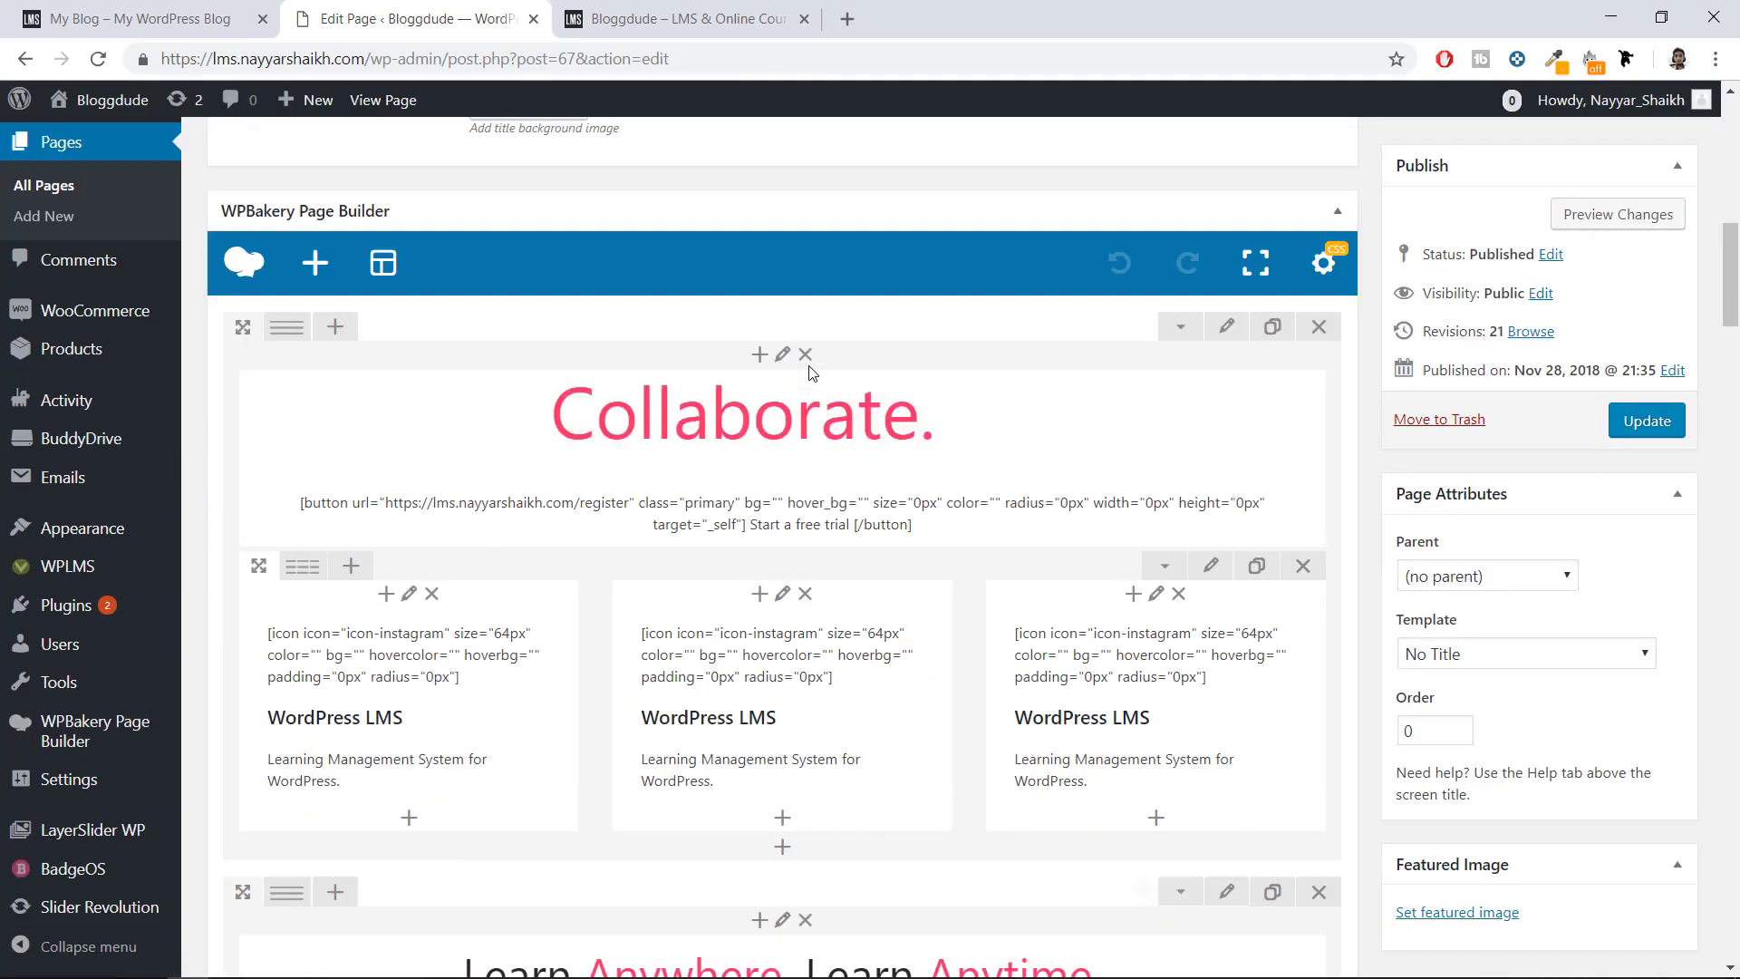
mouse_move(46, 540)
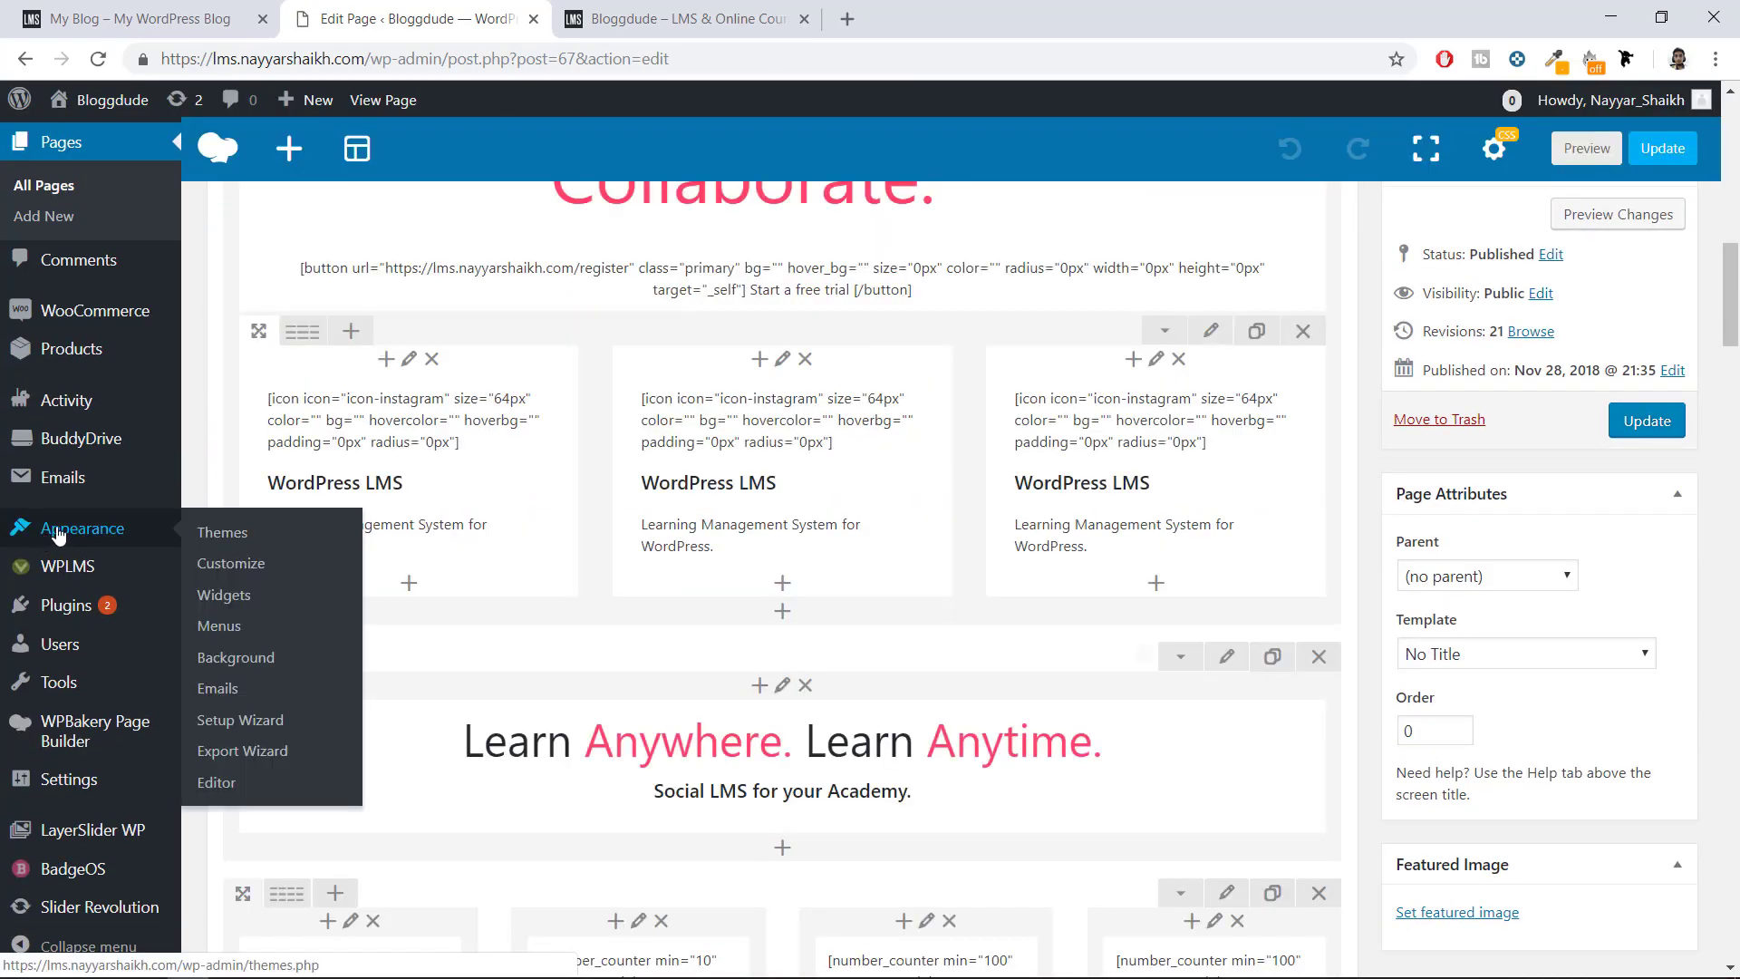
- Open the Widgets page, collapse the Student Sidebar and expand the Top Footer Sidebar
click(222, 594)
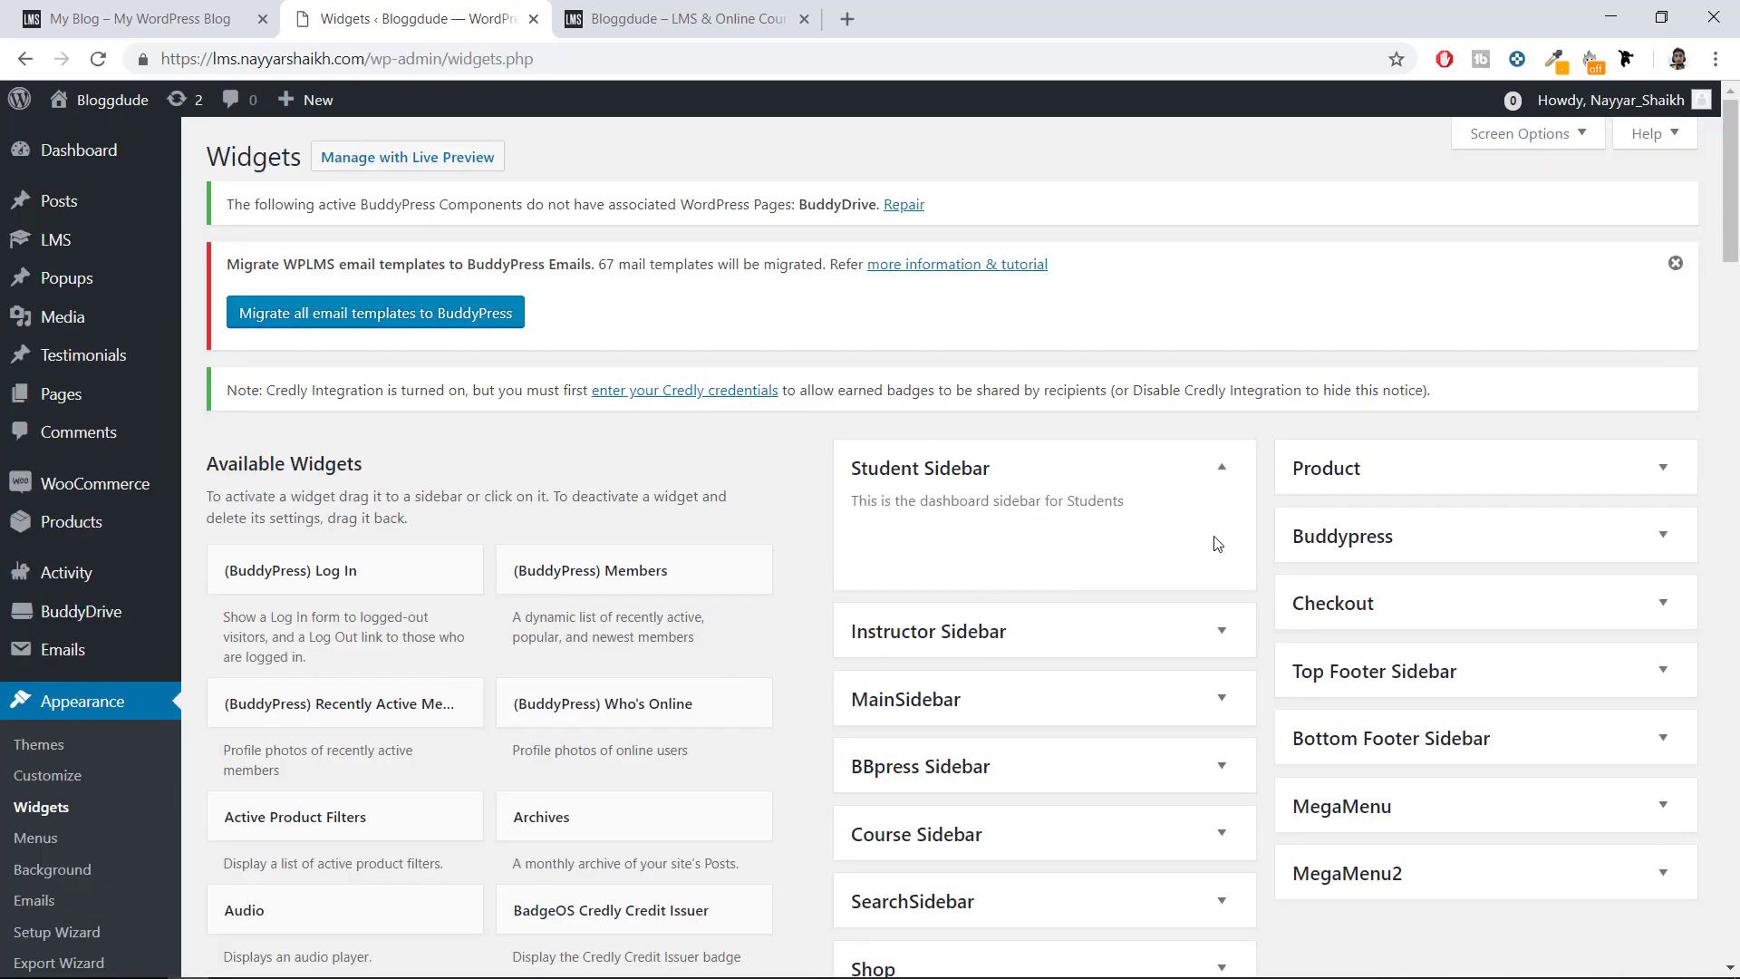
click(1151, 477)
click(178, 11)
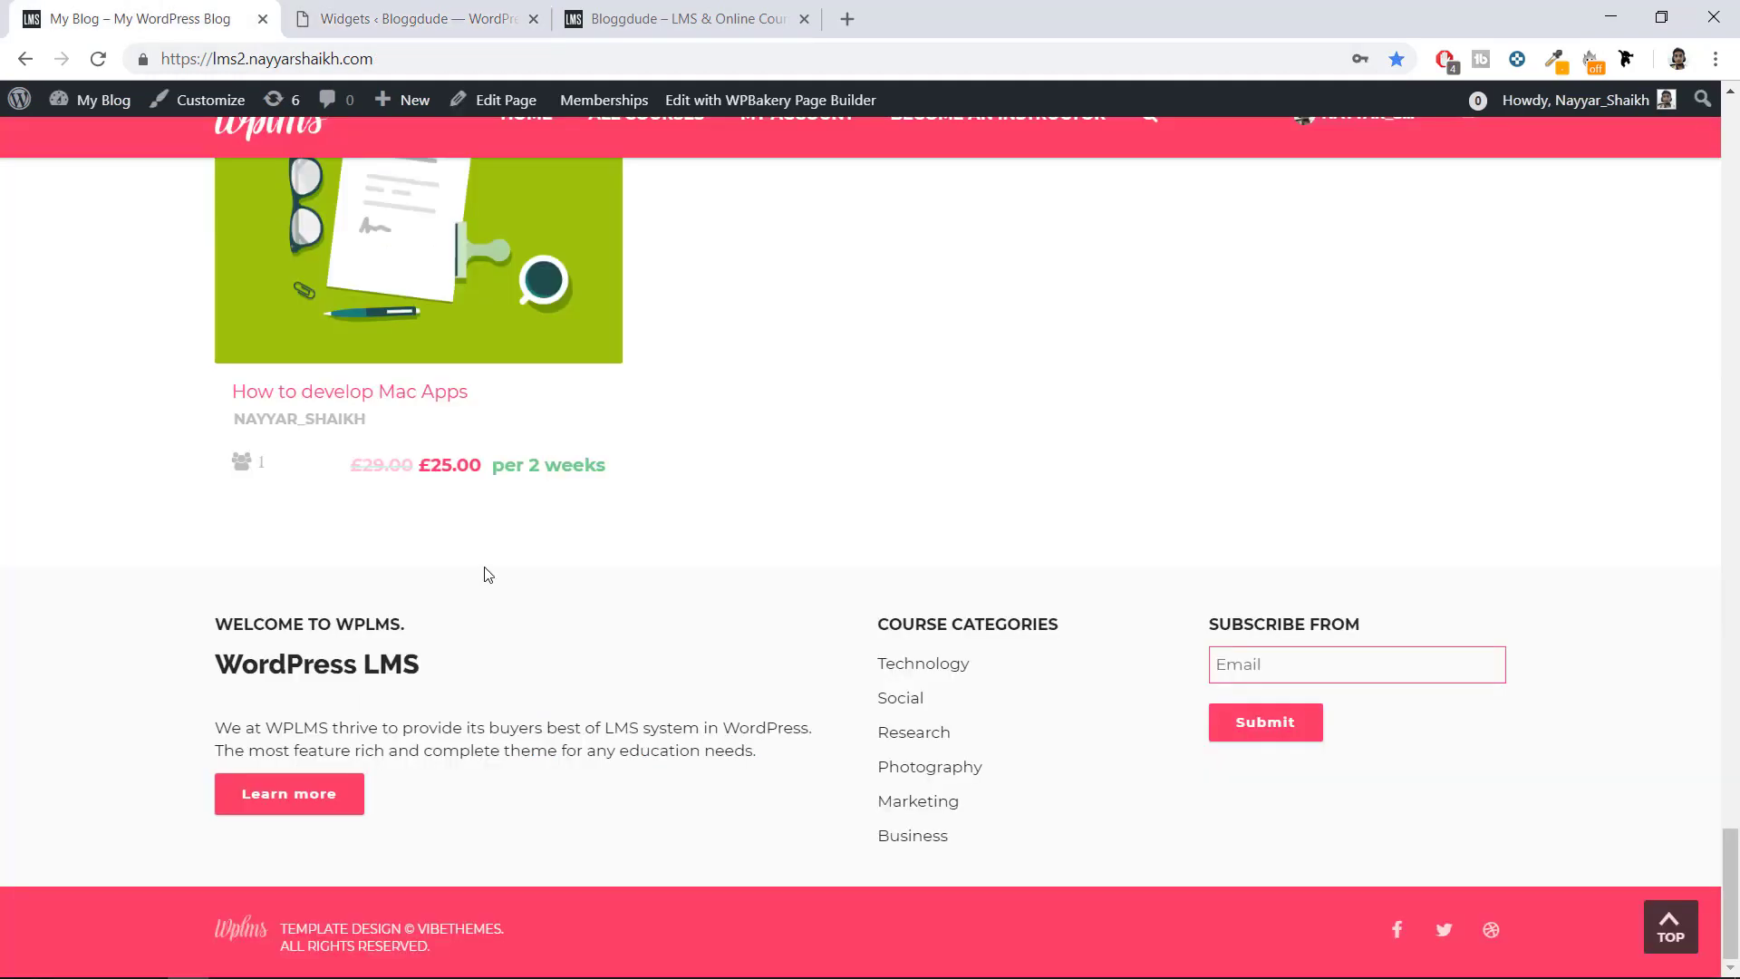
click(417, 18)
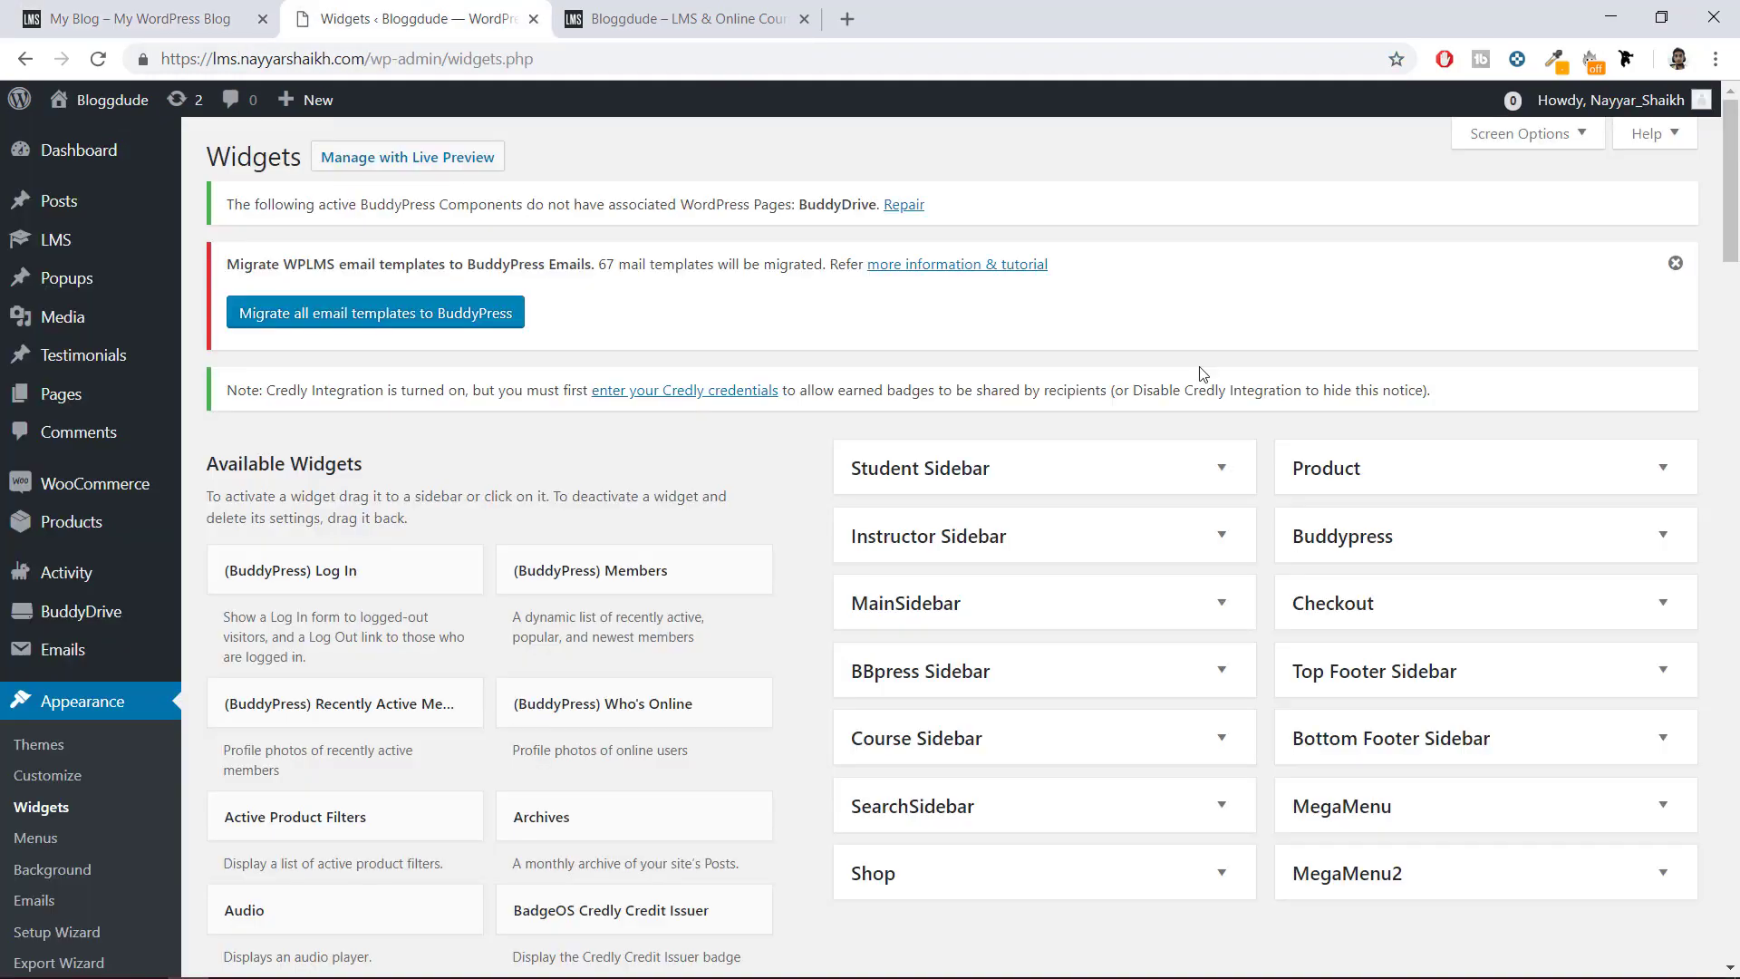
scroll(1342, 408, down, 5)
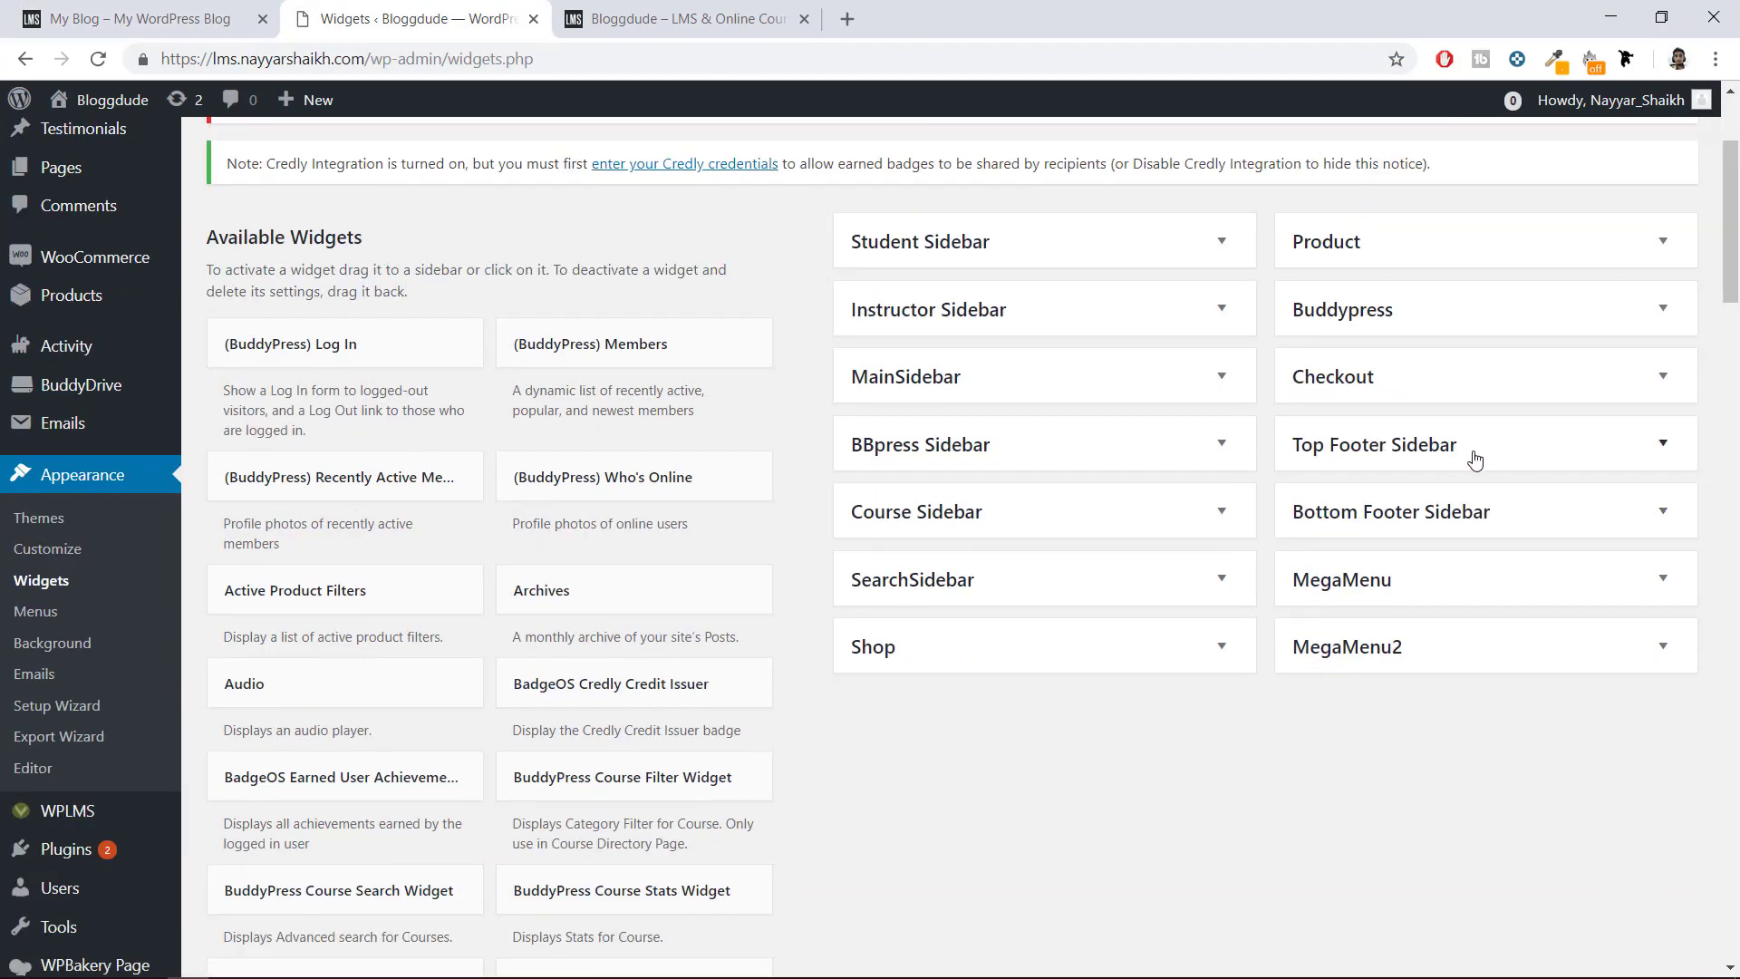
click(1476, 461)
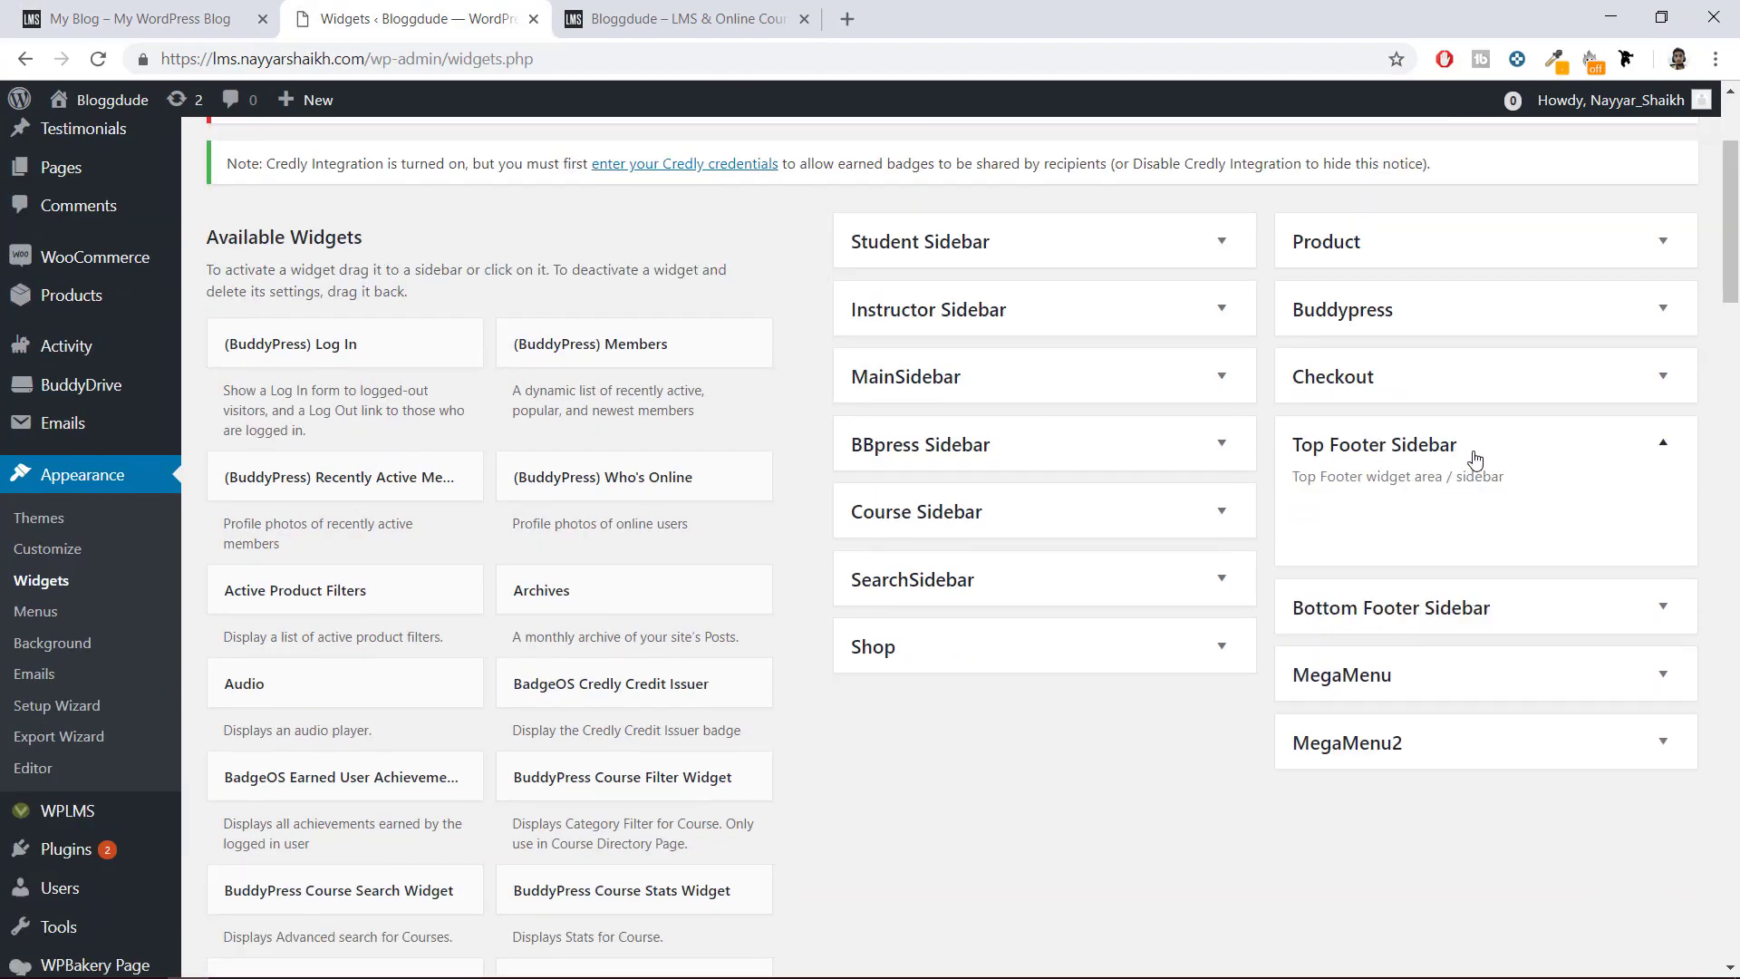
- Copy the WordPress LMS heading and paragraph from the demo site's footer
click(207, 20)
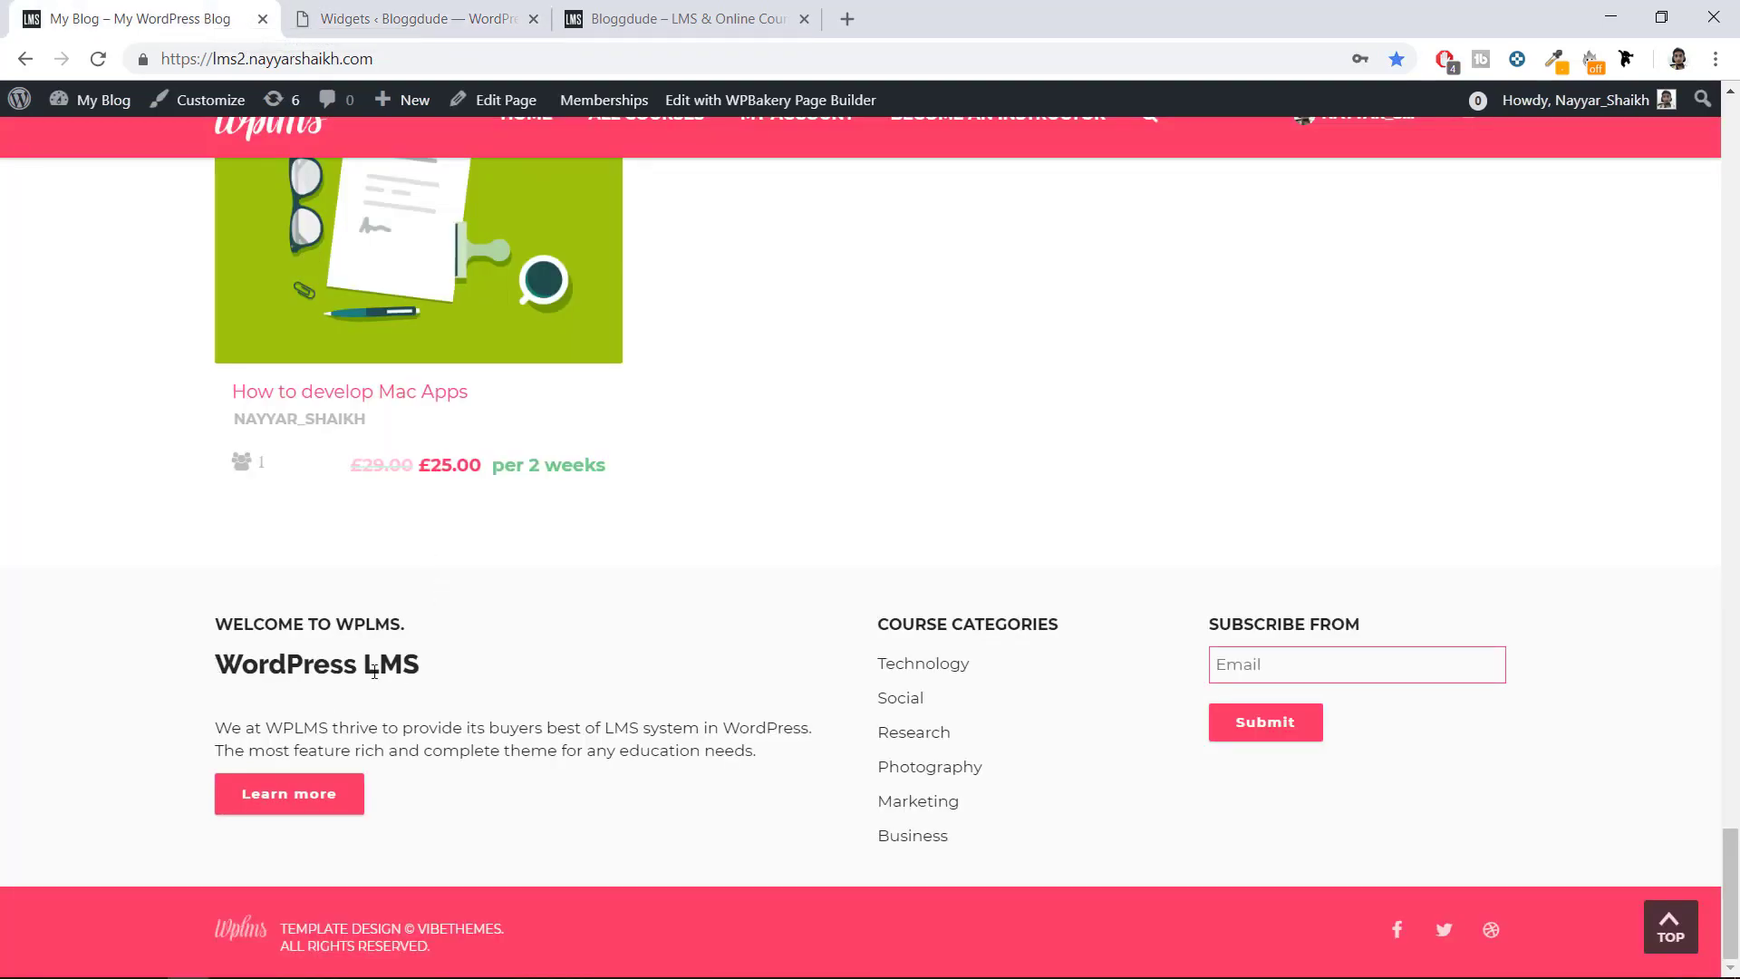
drag(214, 665, 766, 752)
key(ctrl+c)
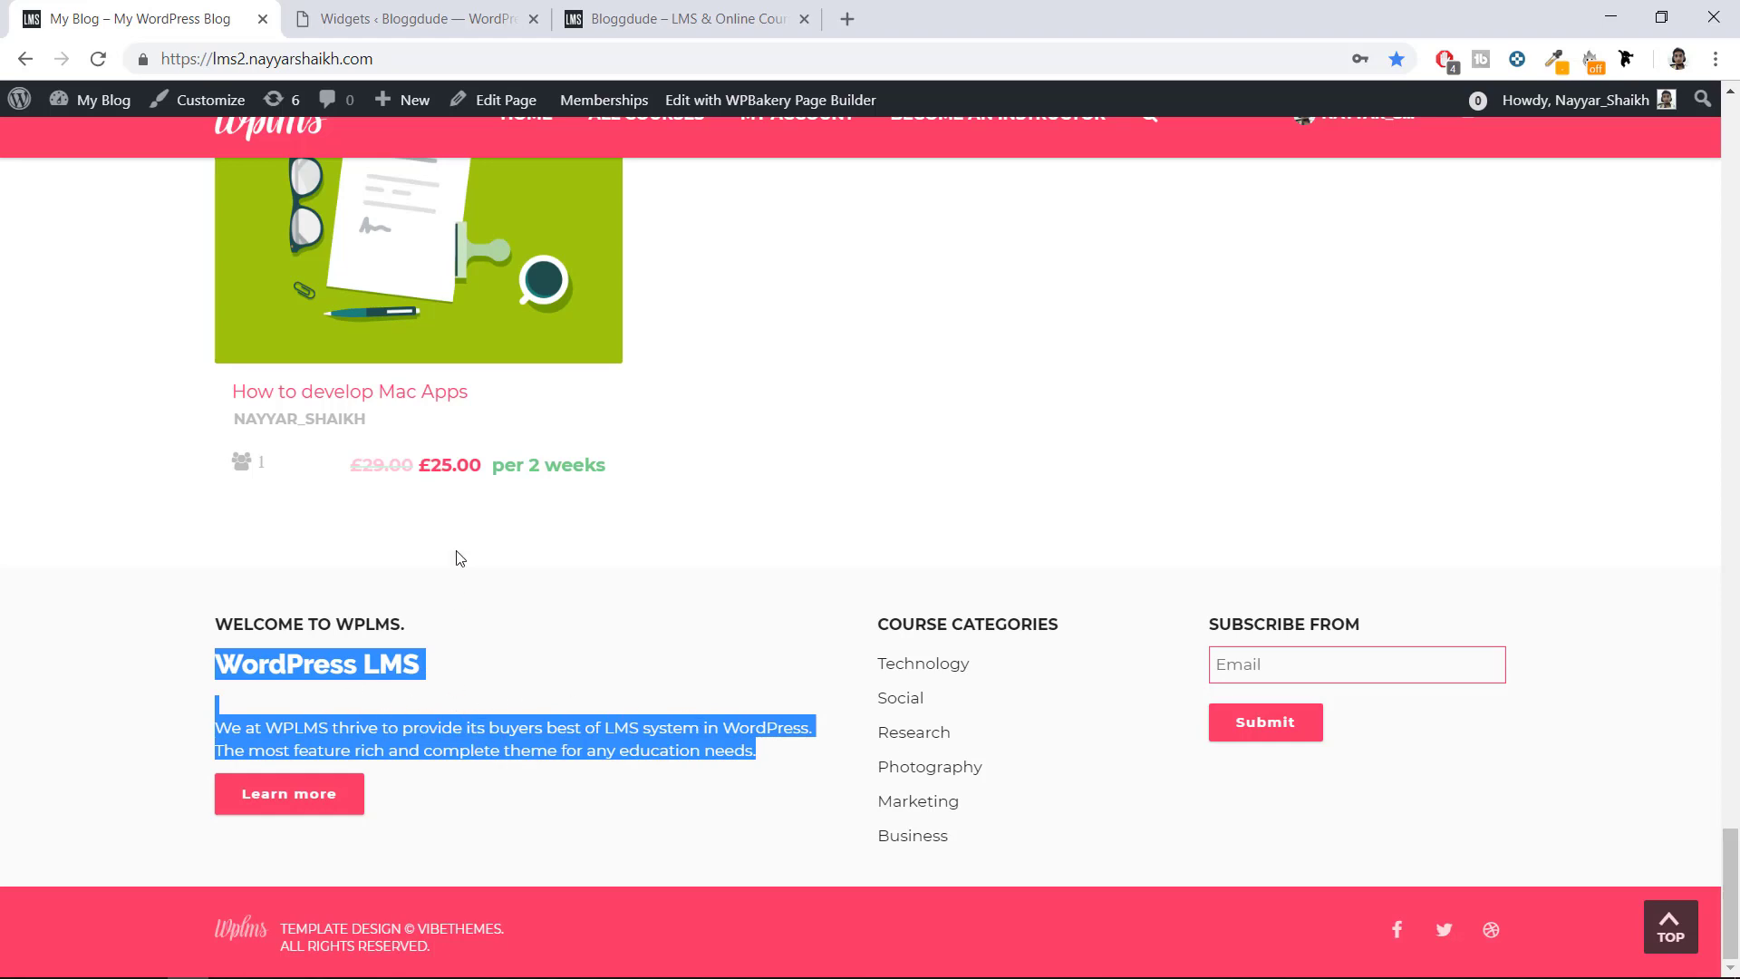
click(417, 19)
scroll(820, 622, down, 13)
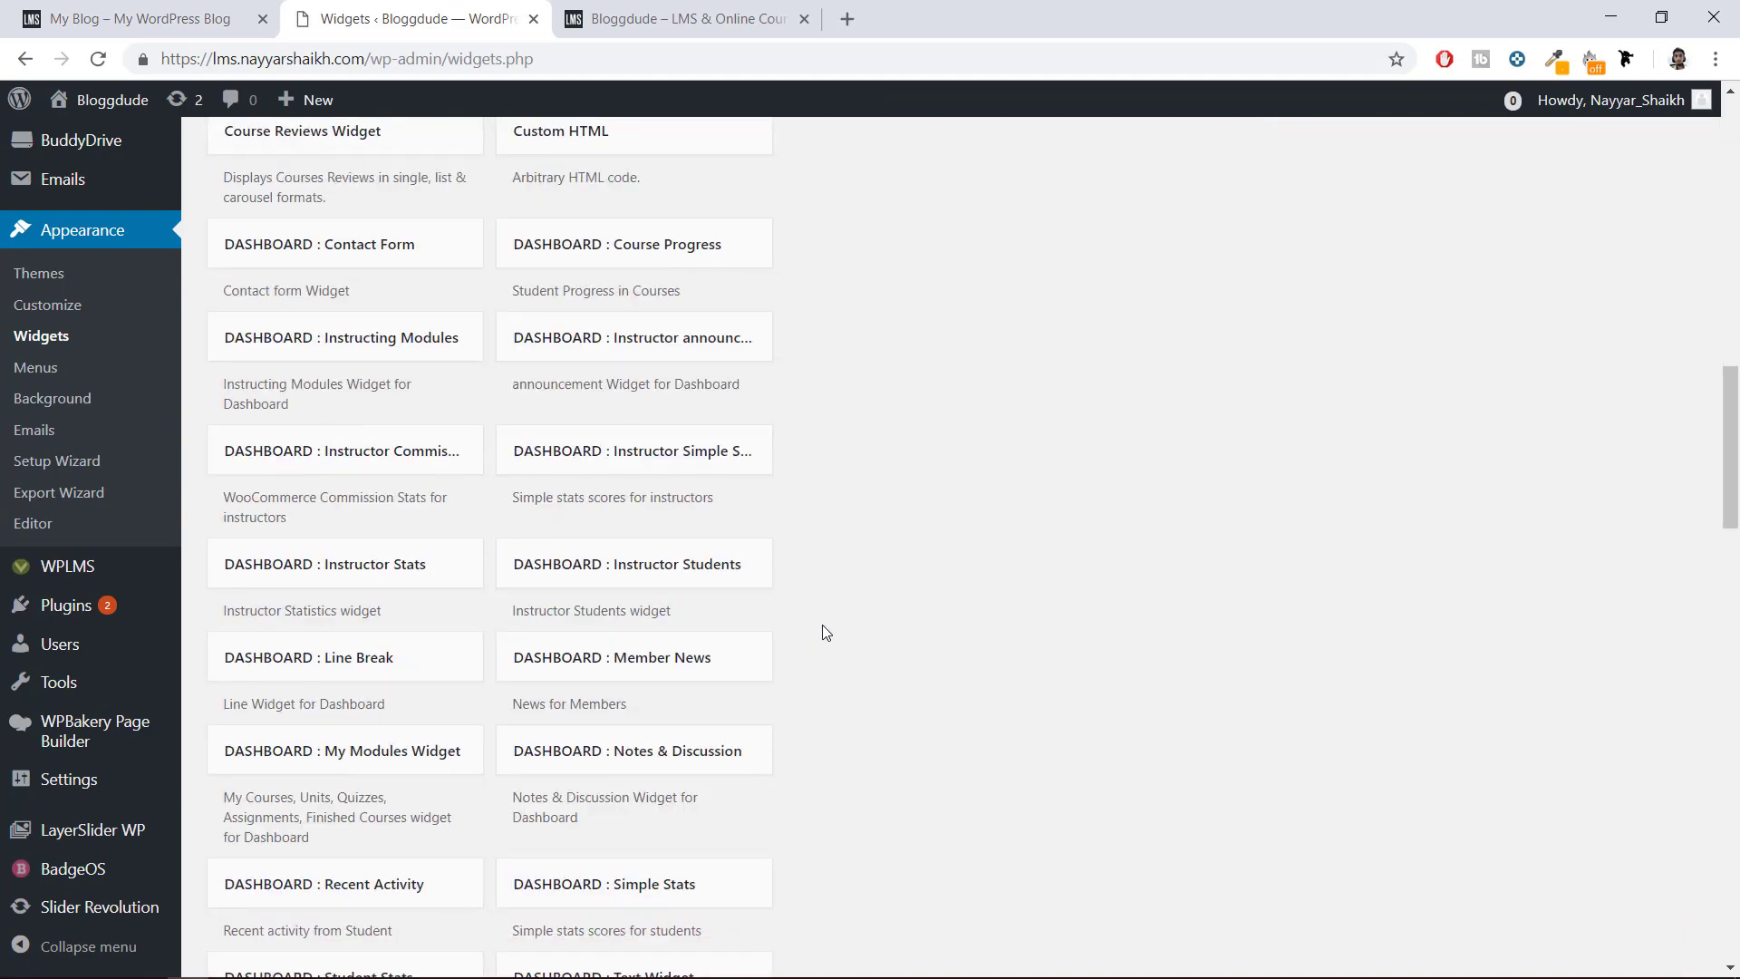
scroll(826, 632, down, 20)
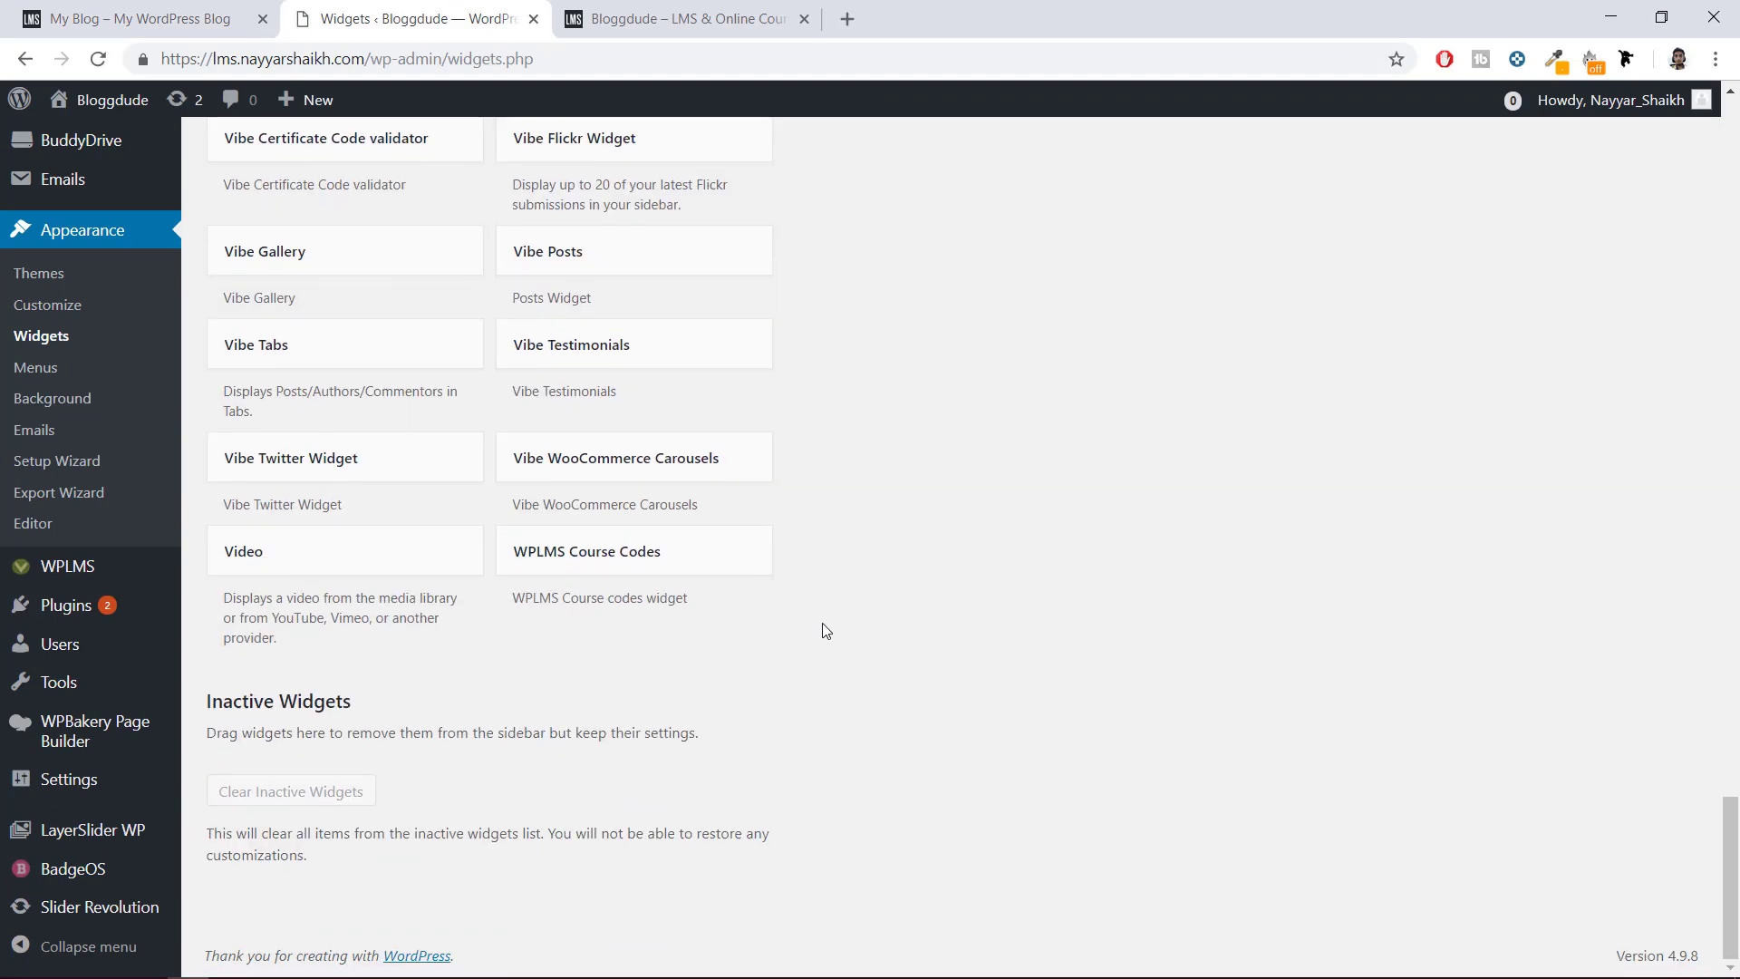
scroll(825, 630, up, 1)
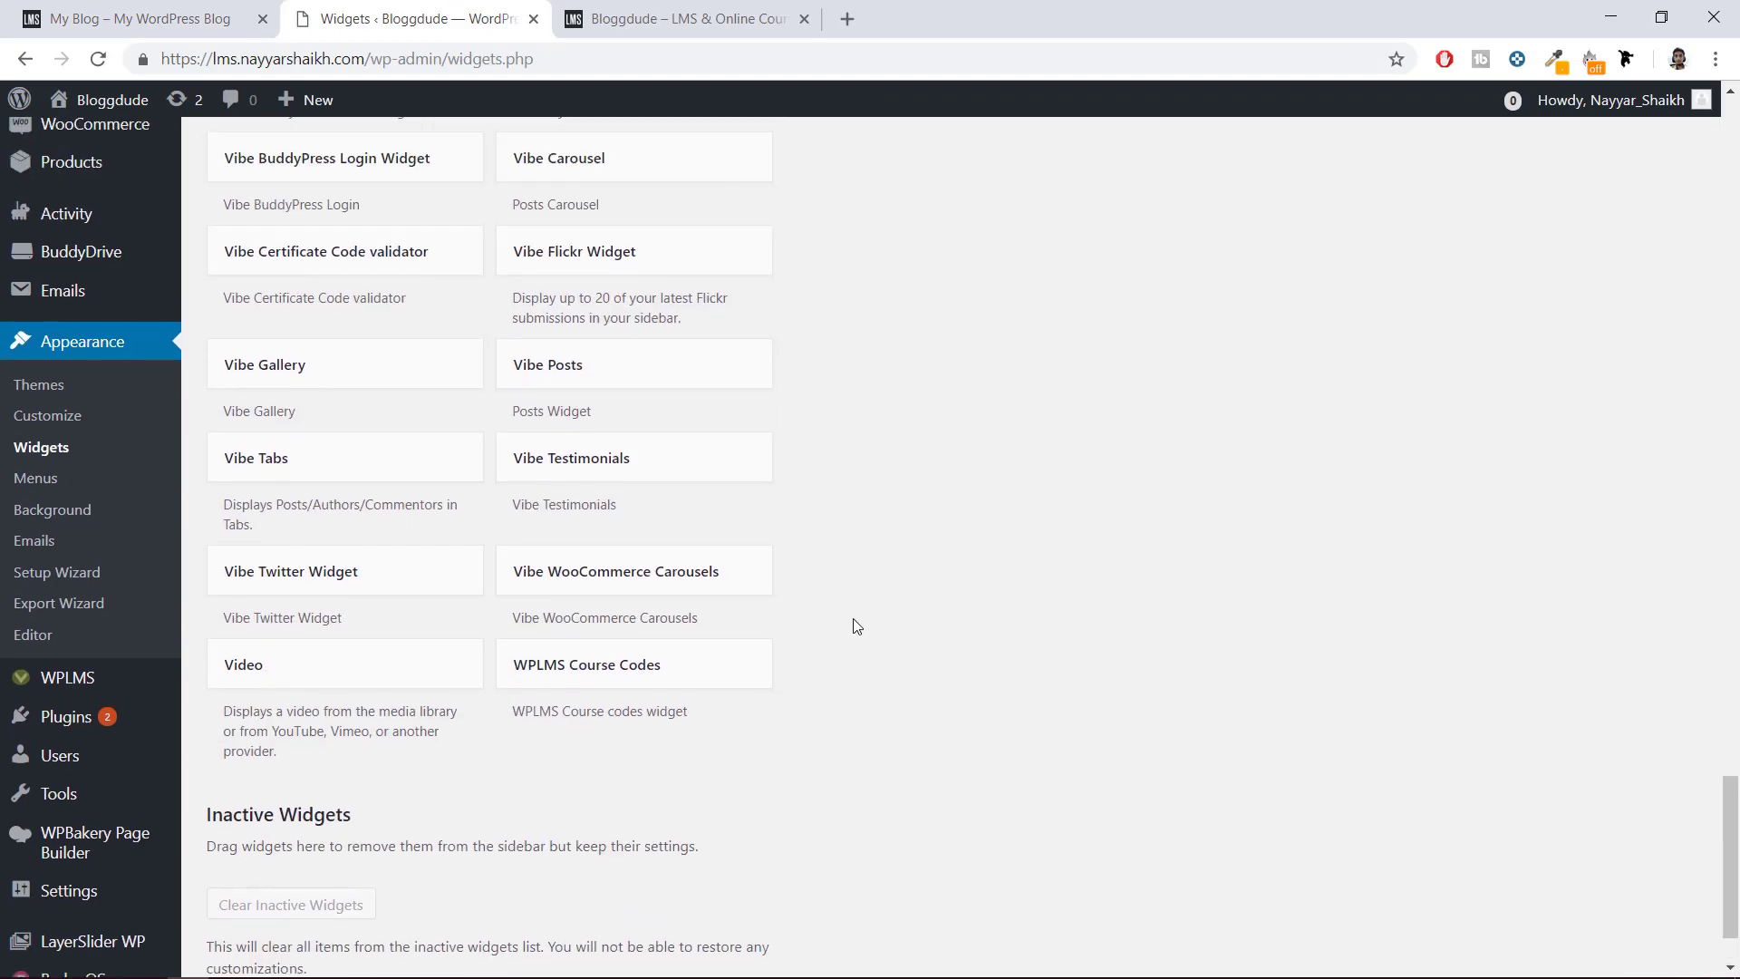
scroll(852, 620, up, 2)
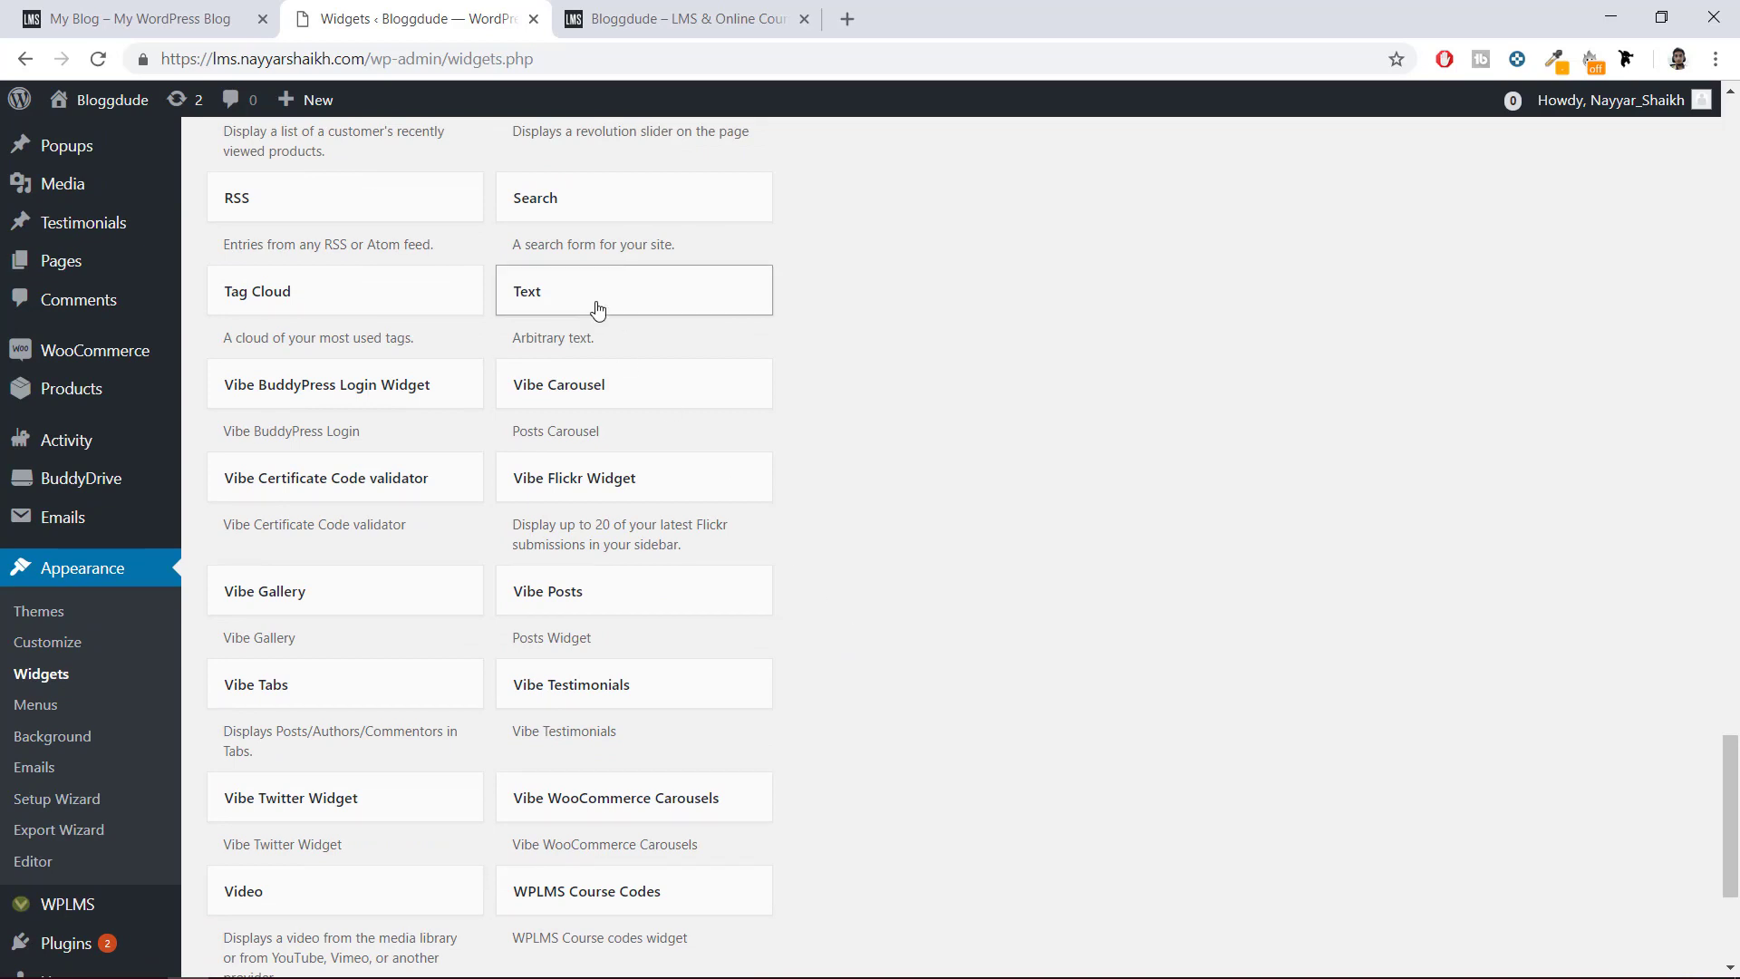
- Add a Text widget to the Top Footer Sidebar and paste the welcome text into it
click(554, 305)
scroll(662, 598, down, 3)
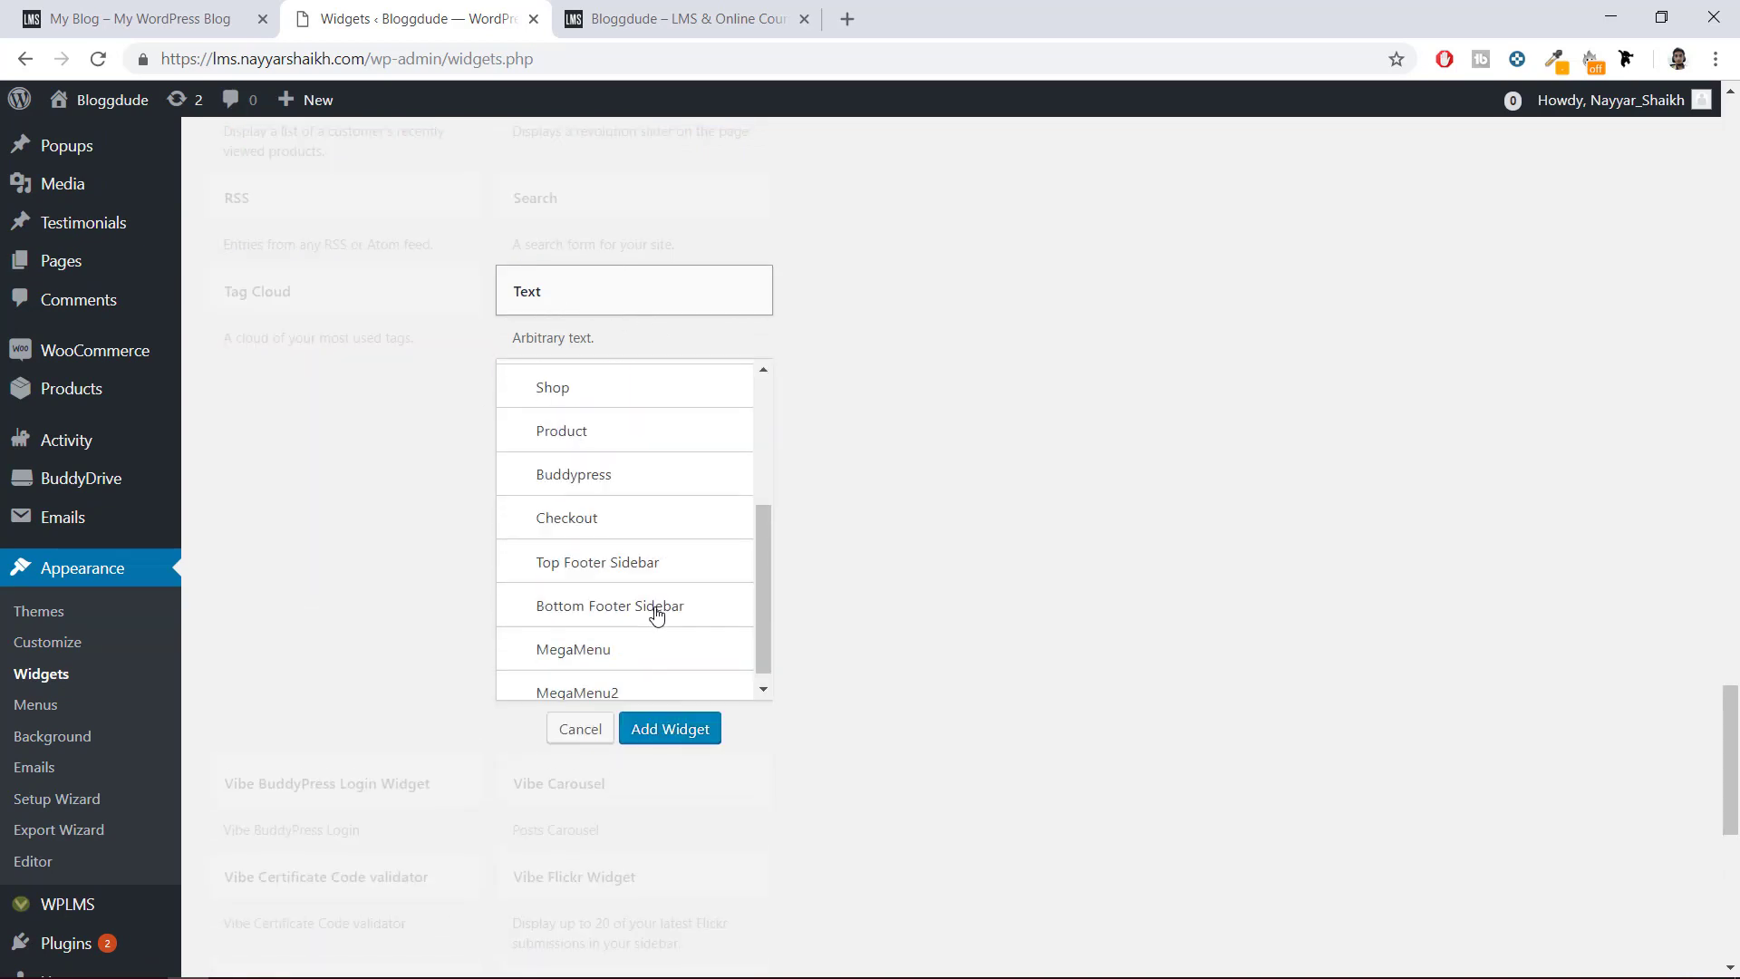
click(624, 551)
click(670, 730)
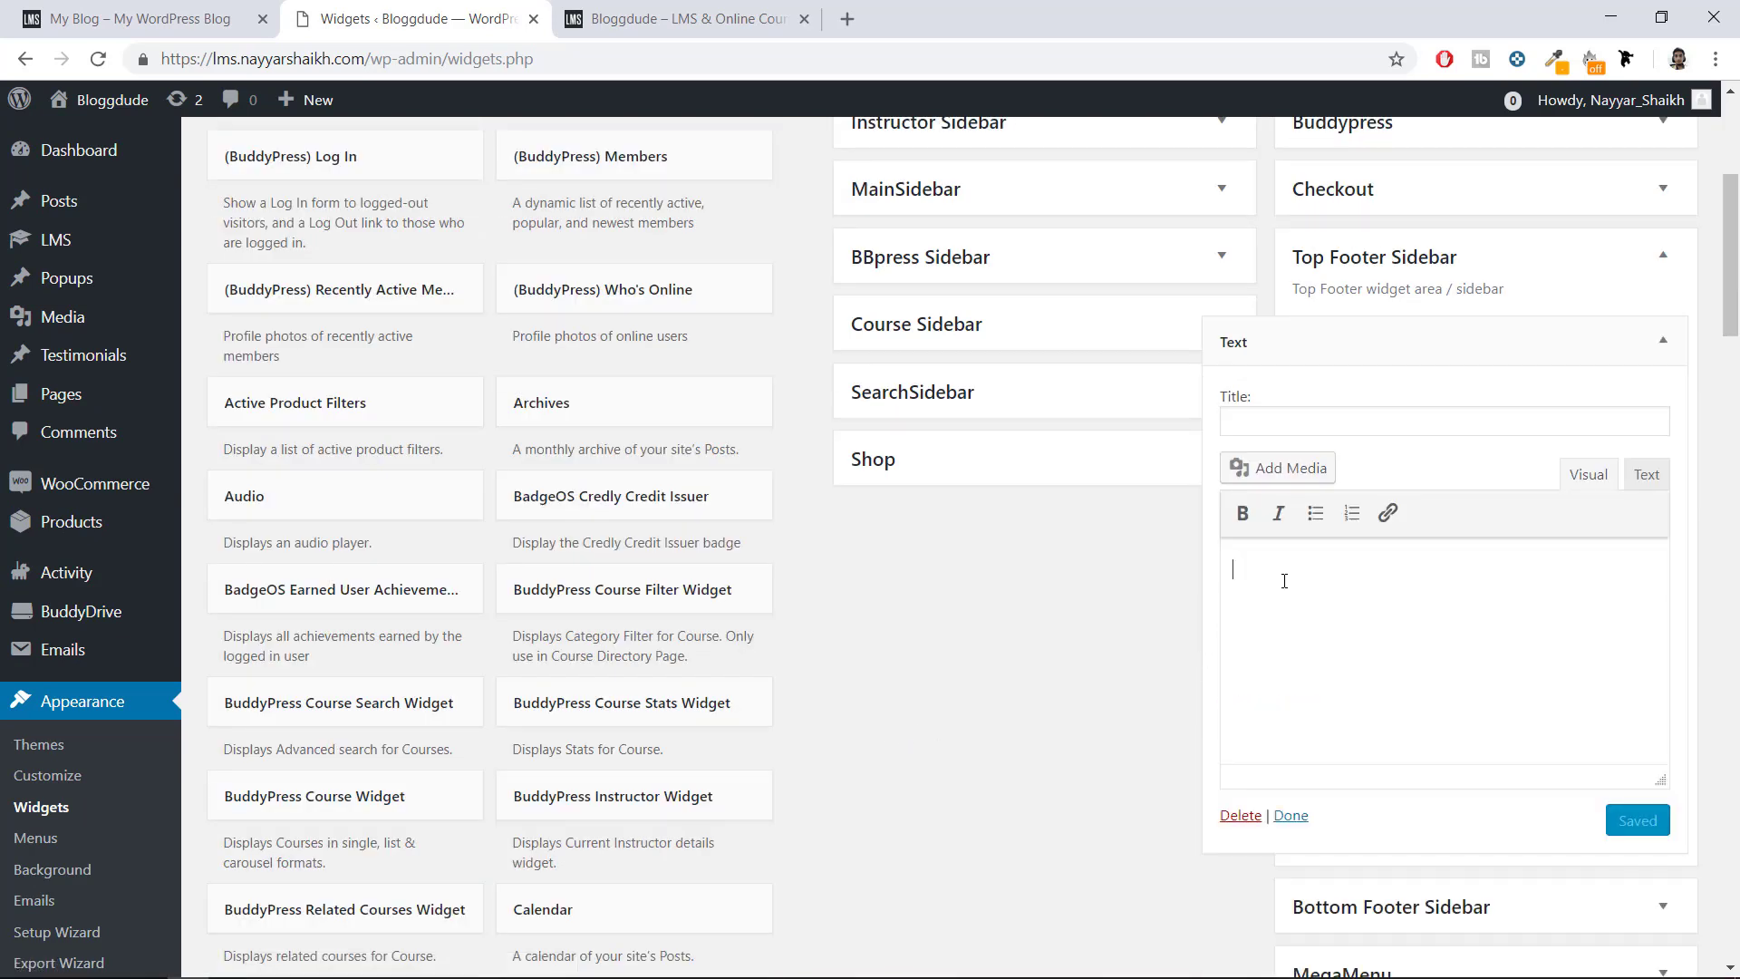
key(ctrl+v)
- Title the Text widget 'WELCOME TO WPLMS.' from the demo heading and save it
click(141, 18)
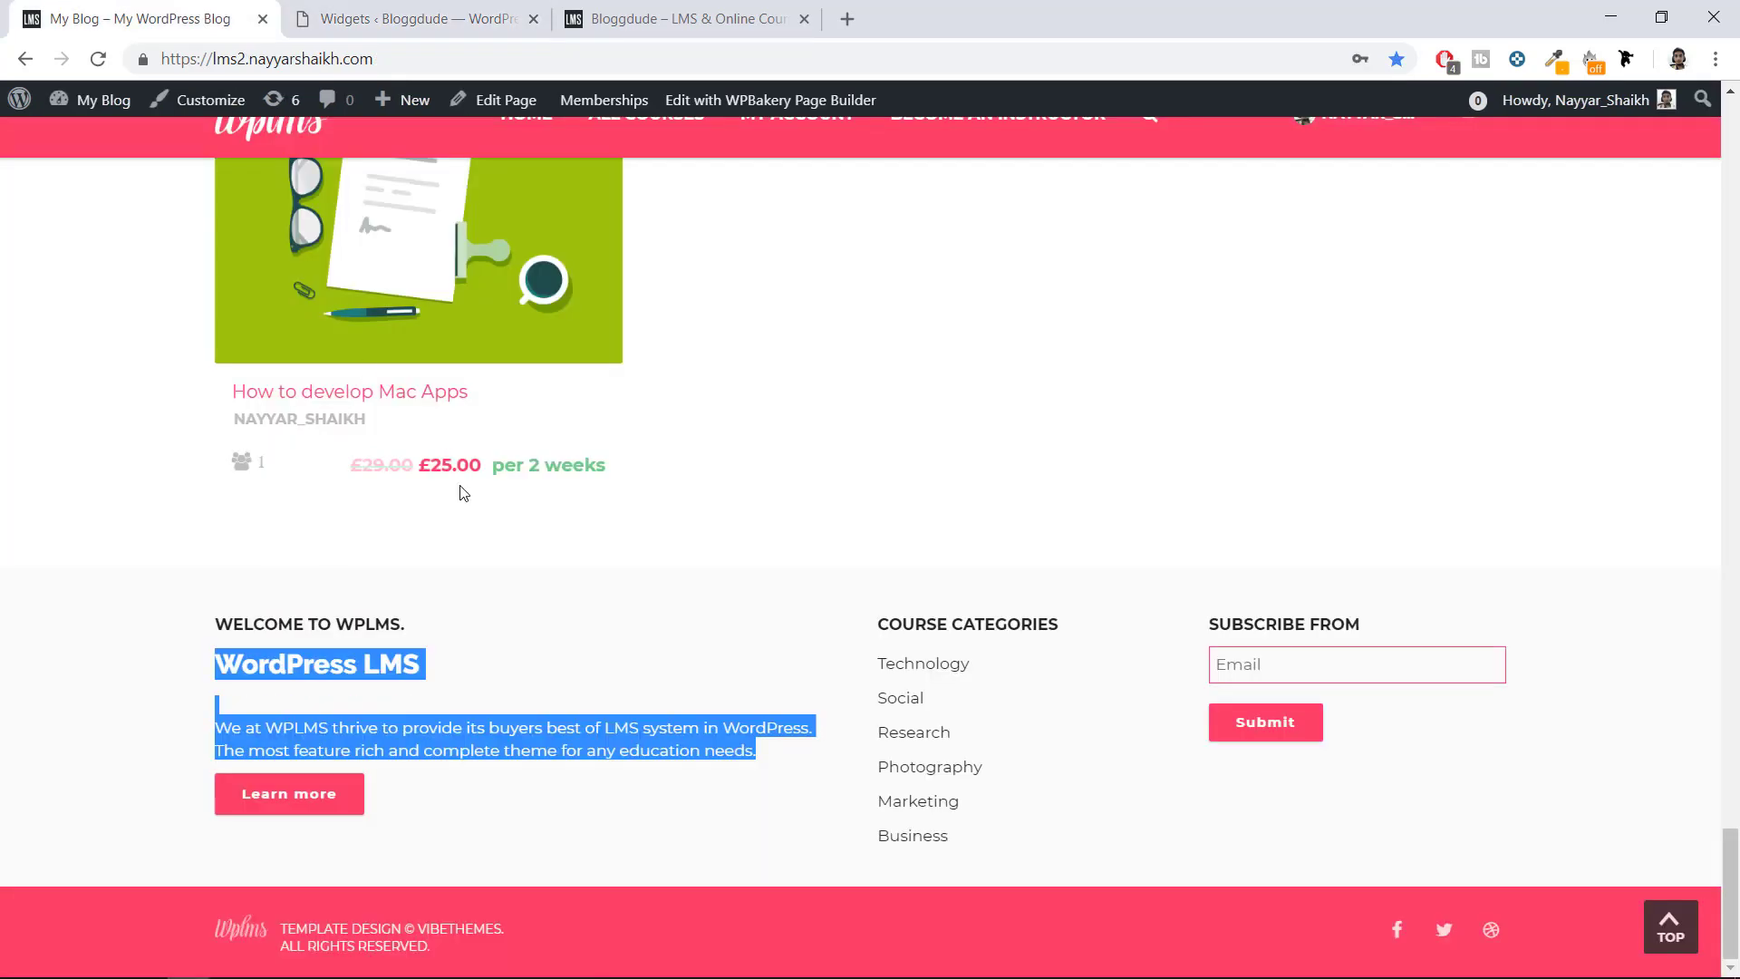
click(430, 631)
drag(419, 635, 221, 614)
key(ctrl+c)
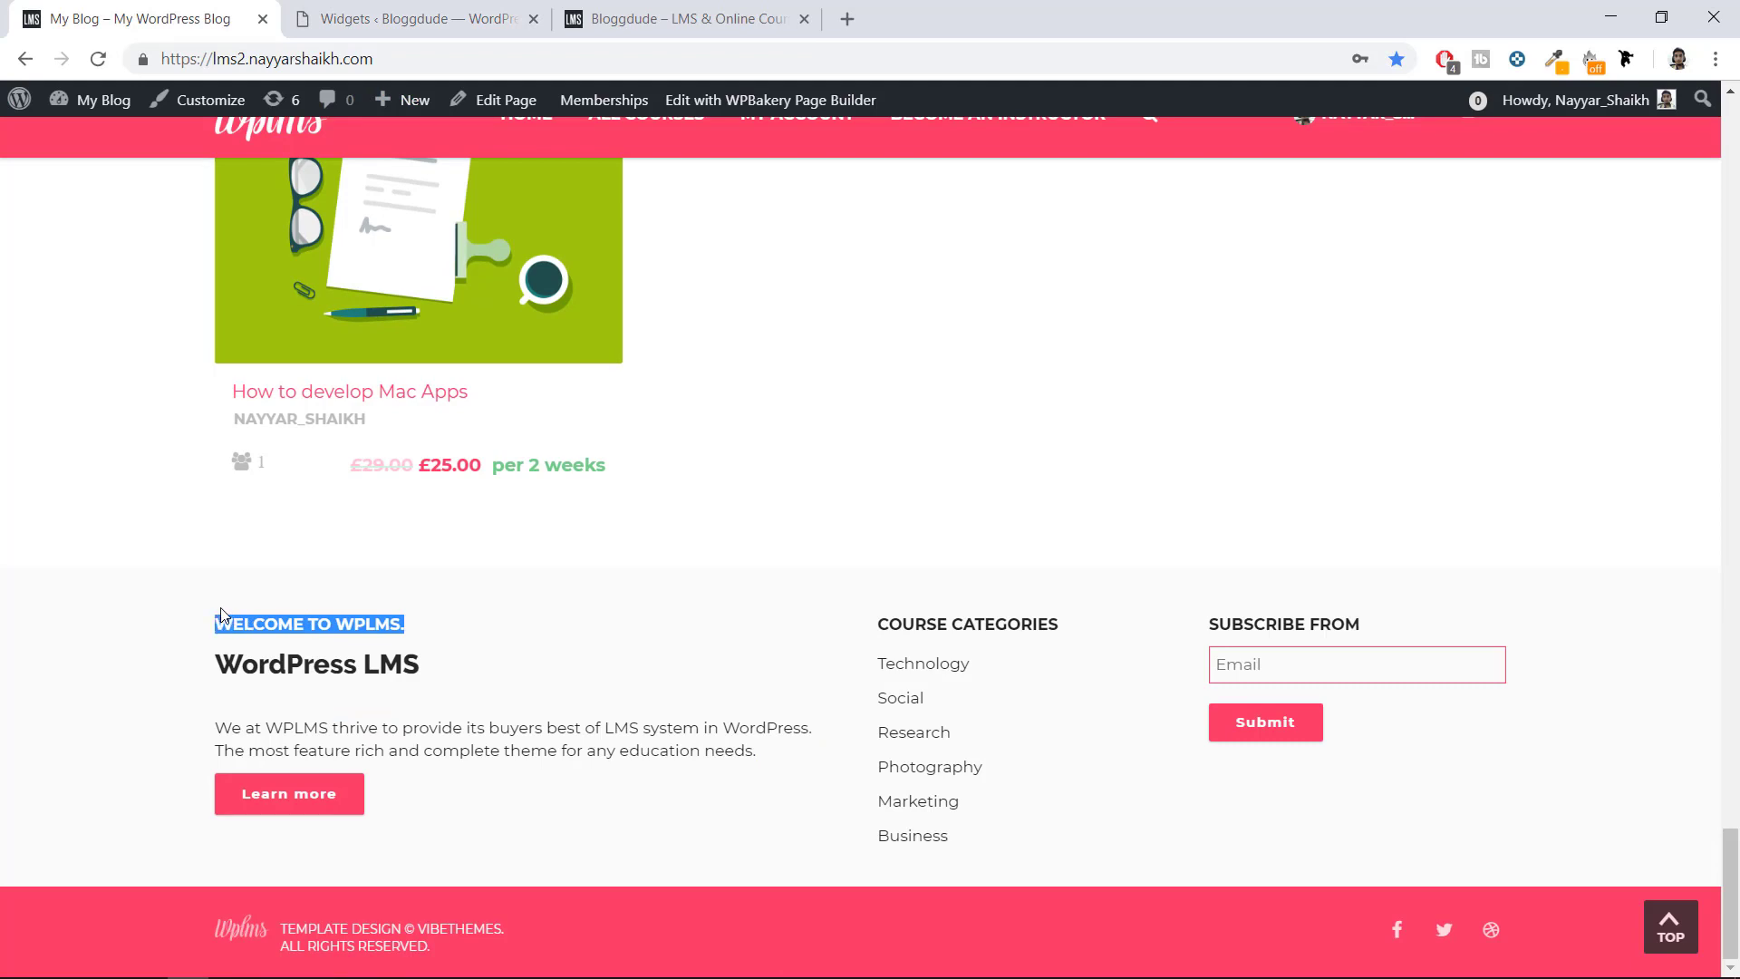
click(362, 18)
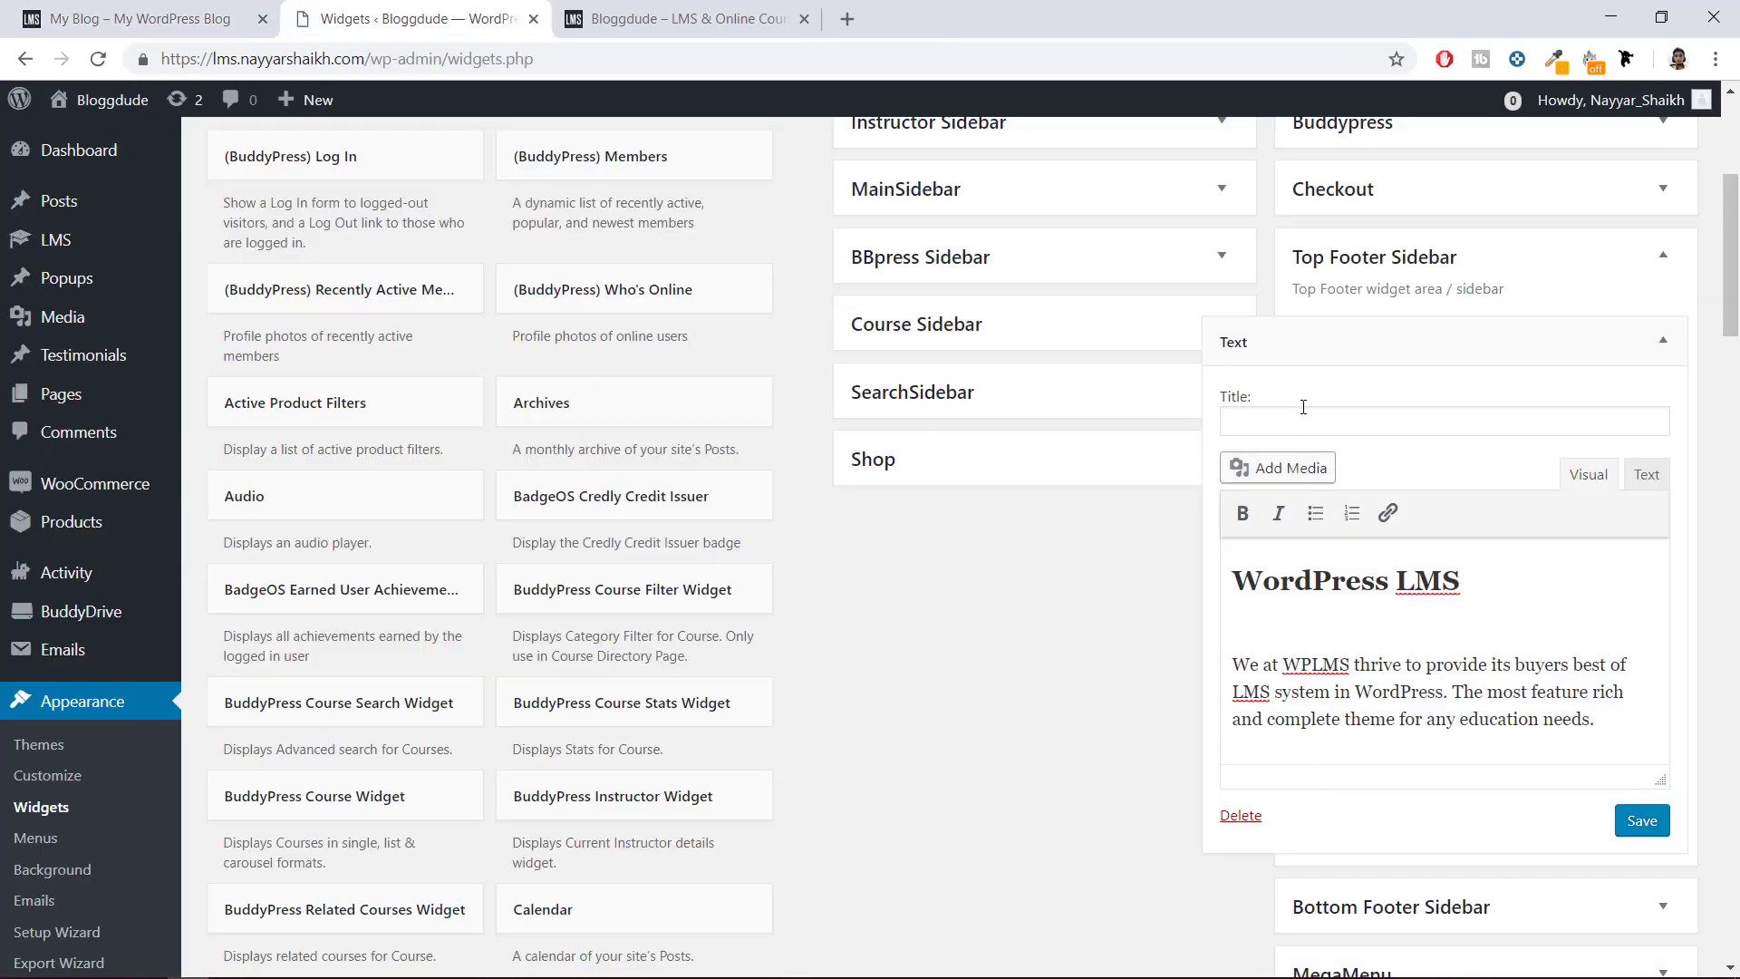
click(1303, 418)
key(ctrl+v)
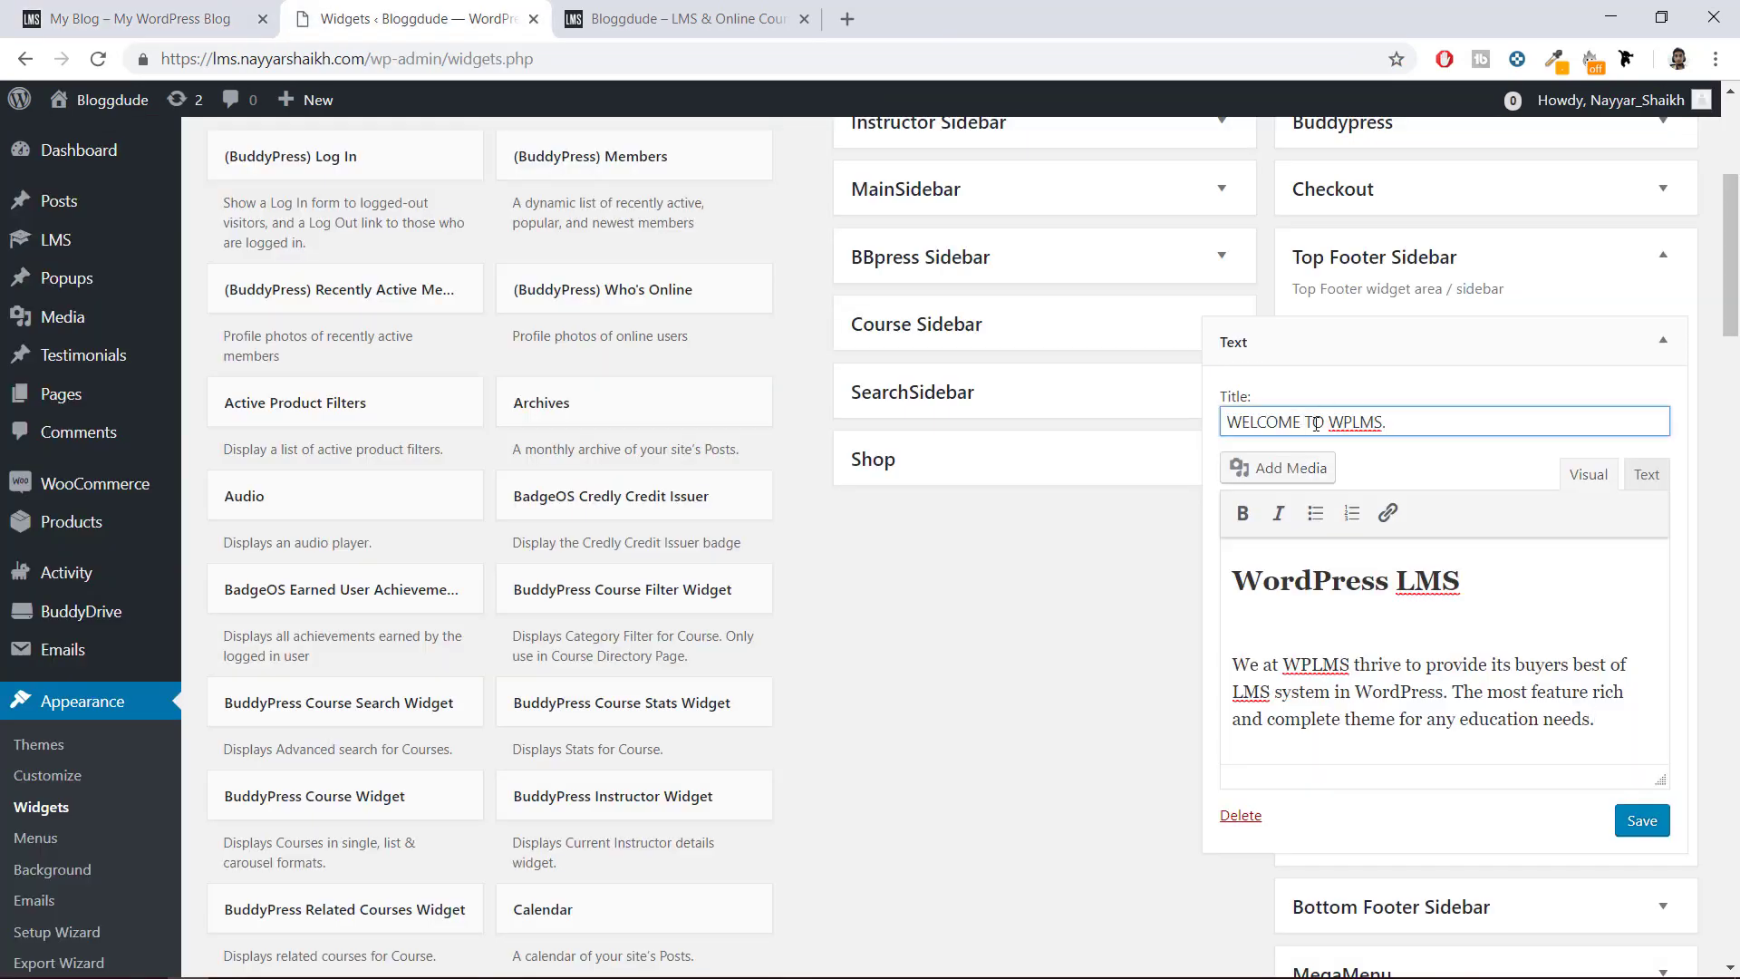
click(1632, 821)
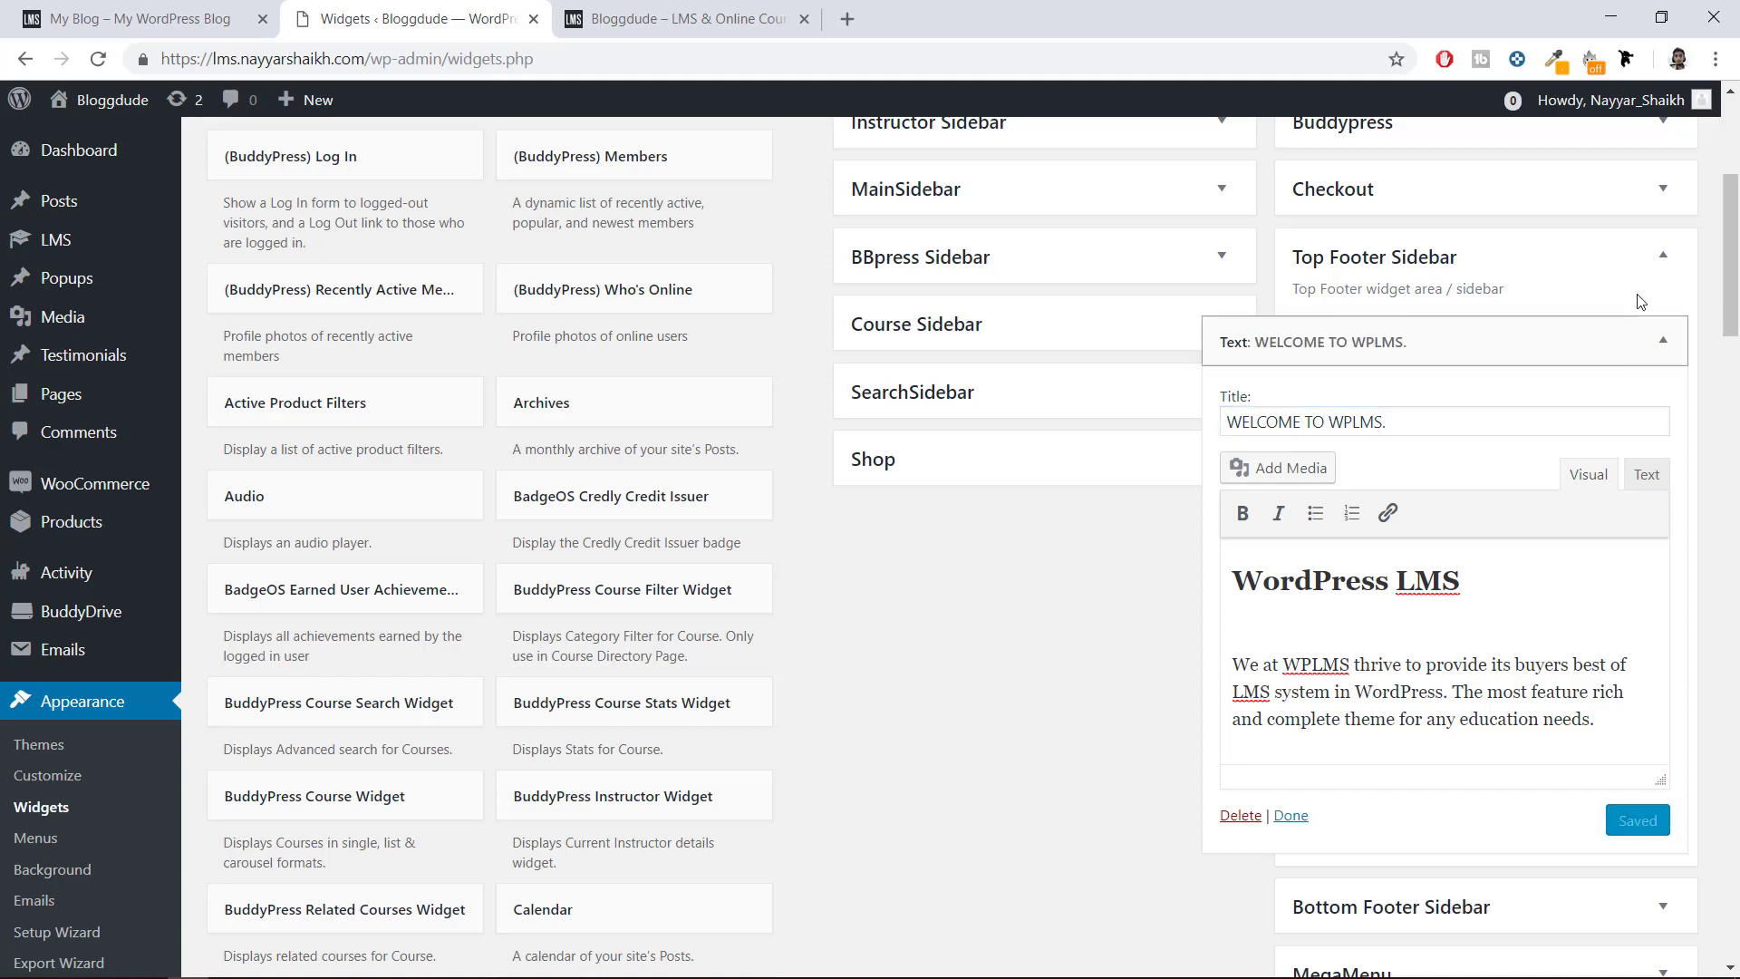
click(1663, 342)
click(686, 18)
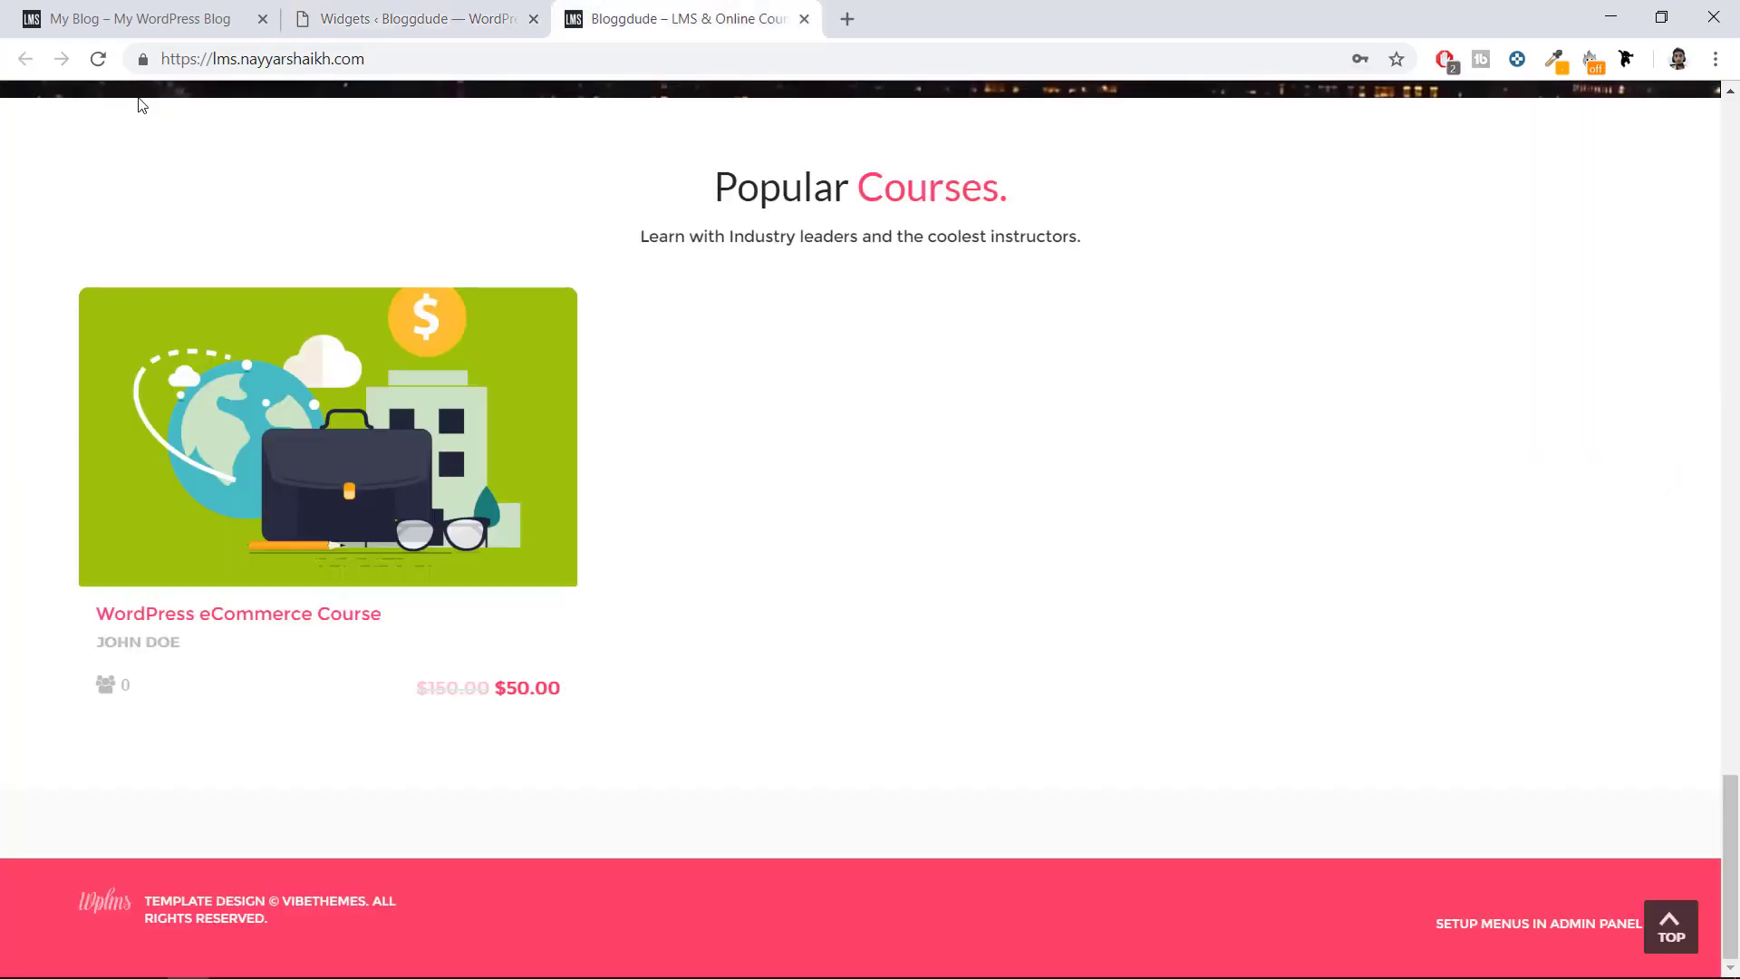
- Reload the live site to check the welcome widget in the footer against the demo
click(98, 58)
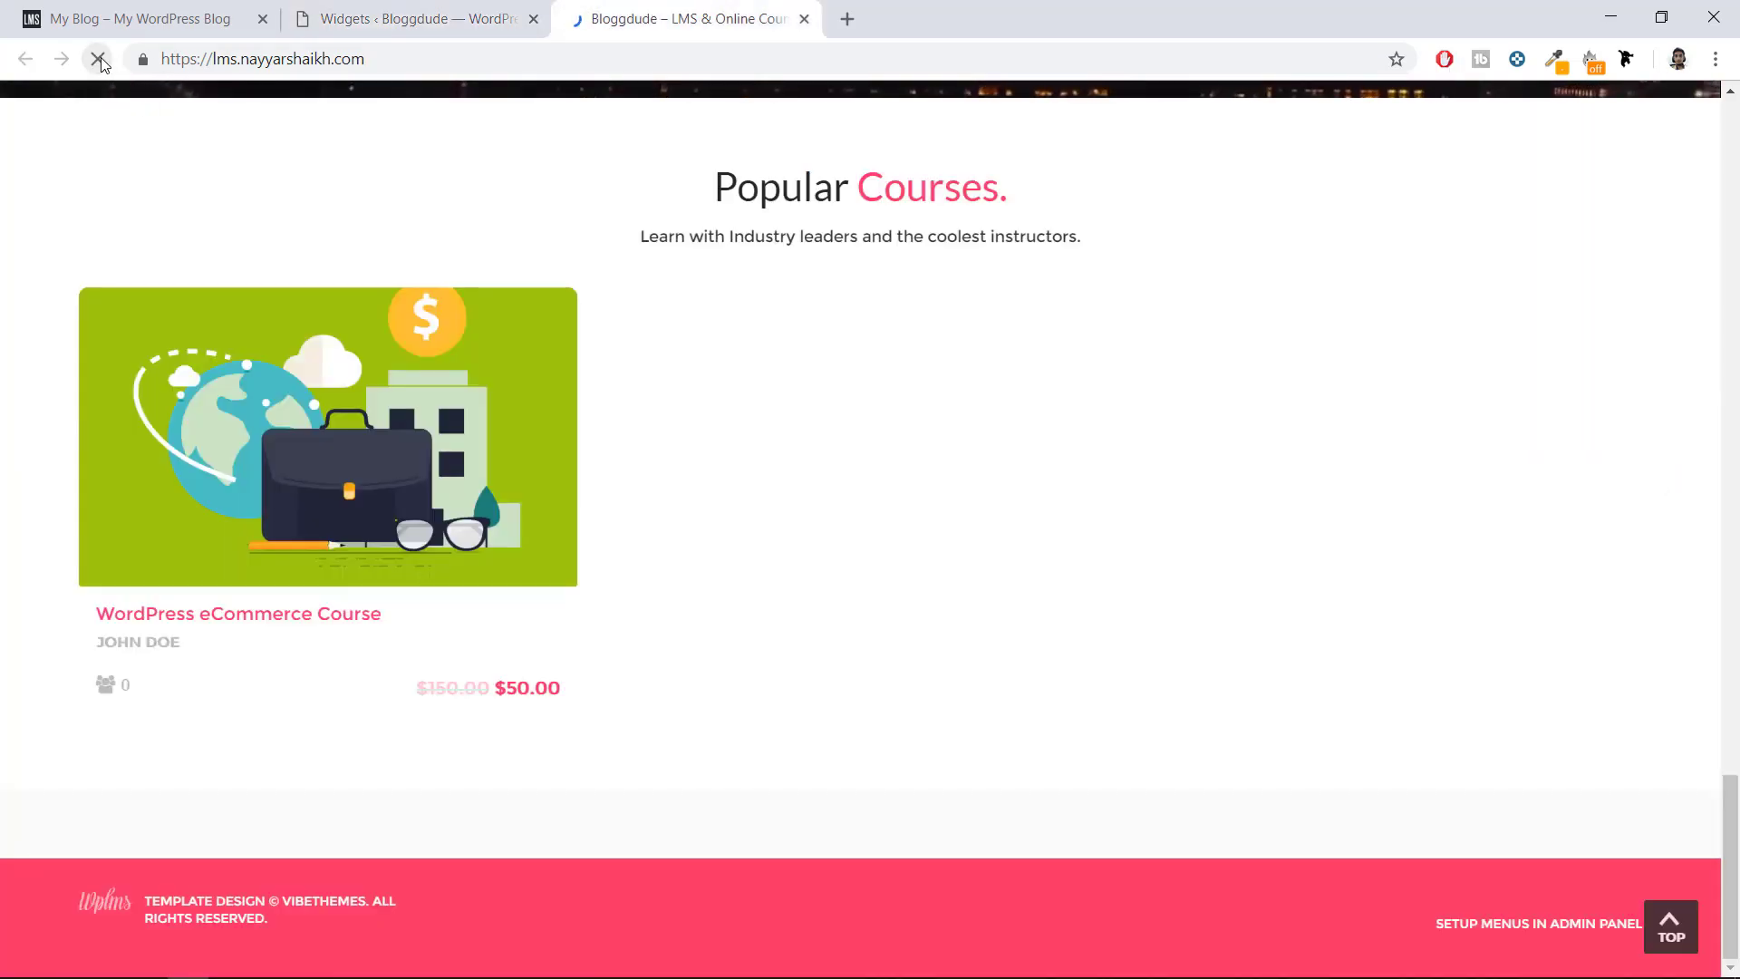
scroll(602, 493, down, 2)
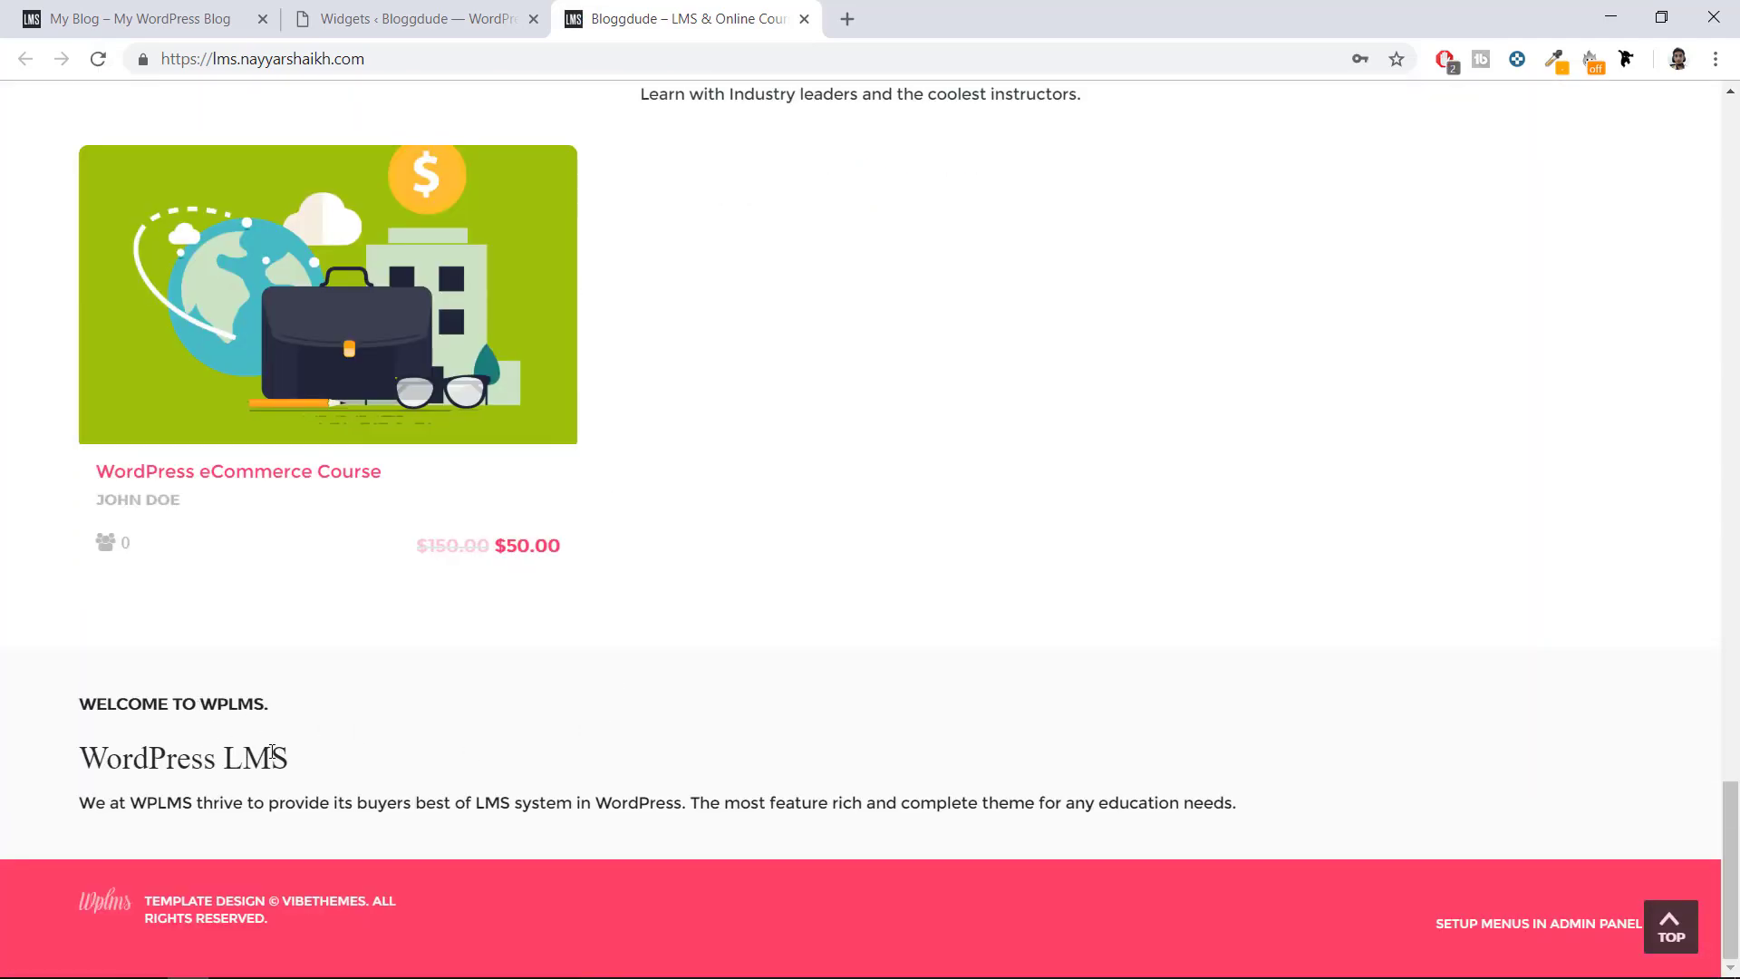
click(136, 17)
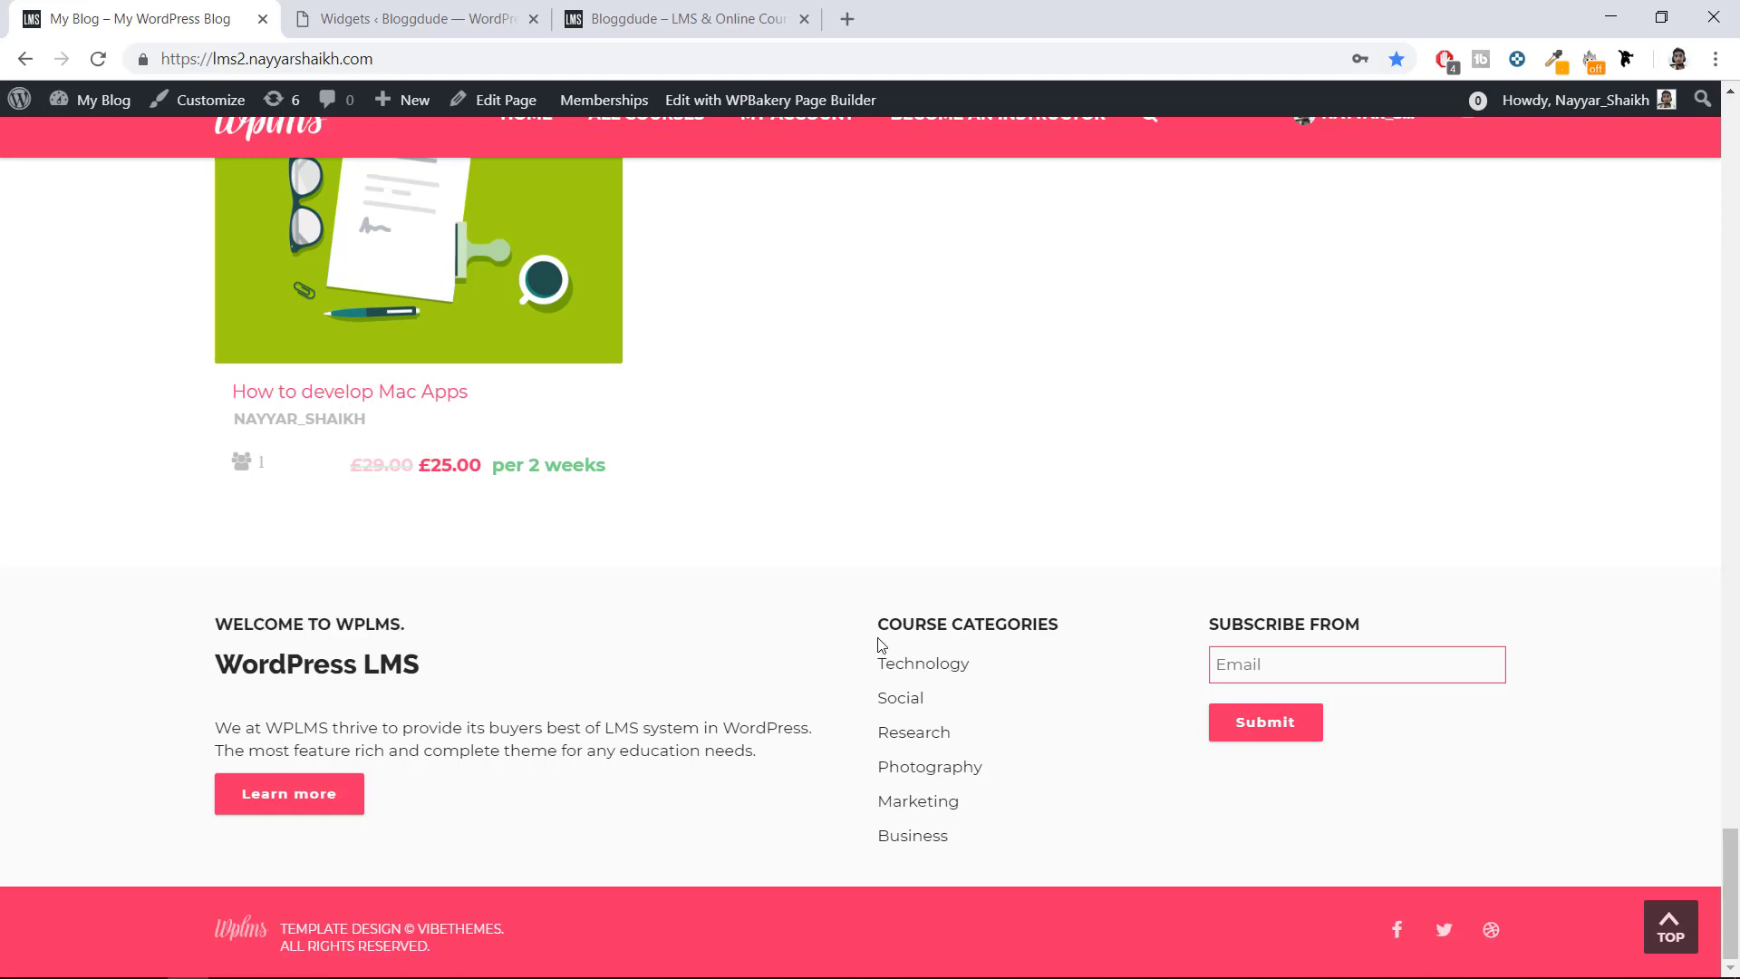
click(460, 13)
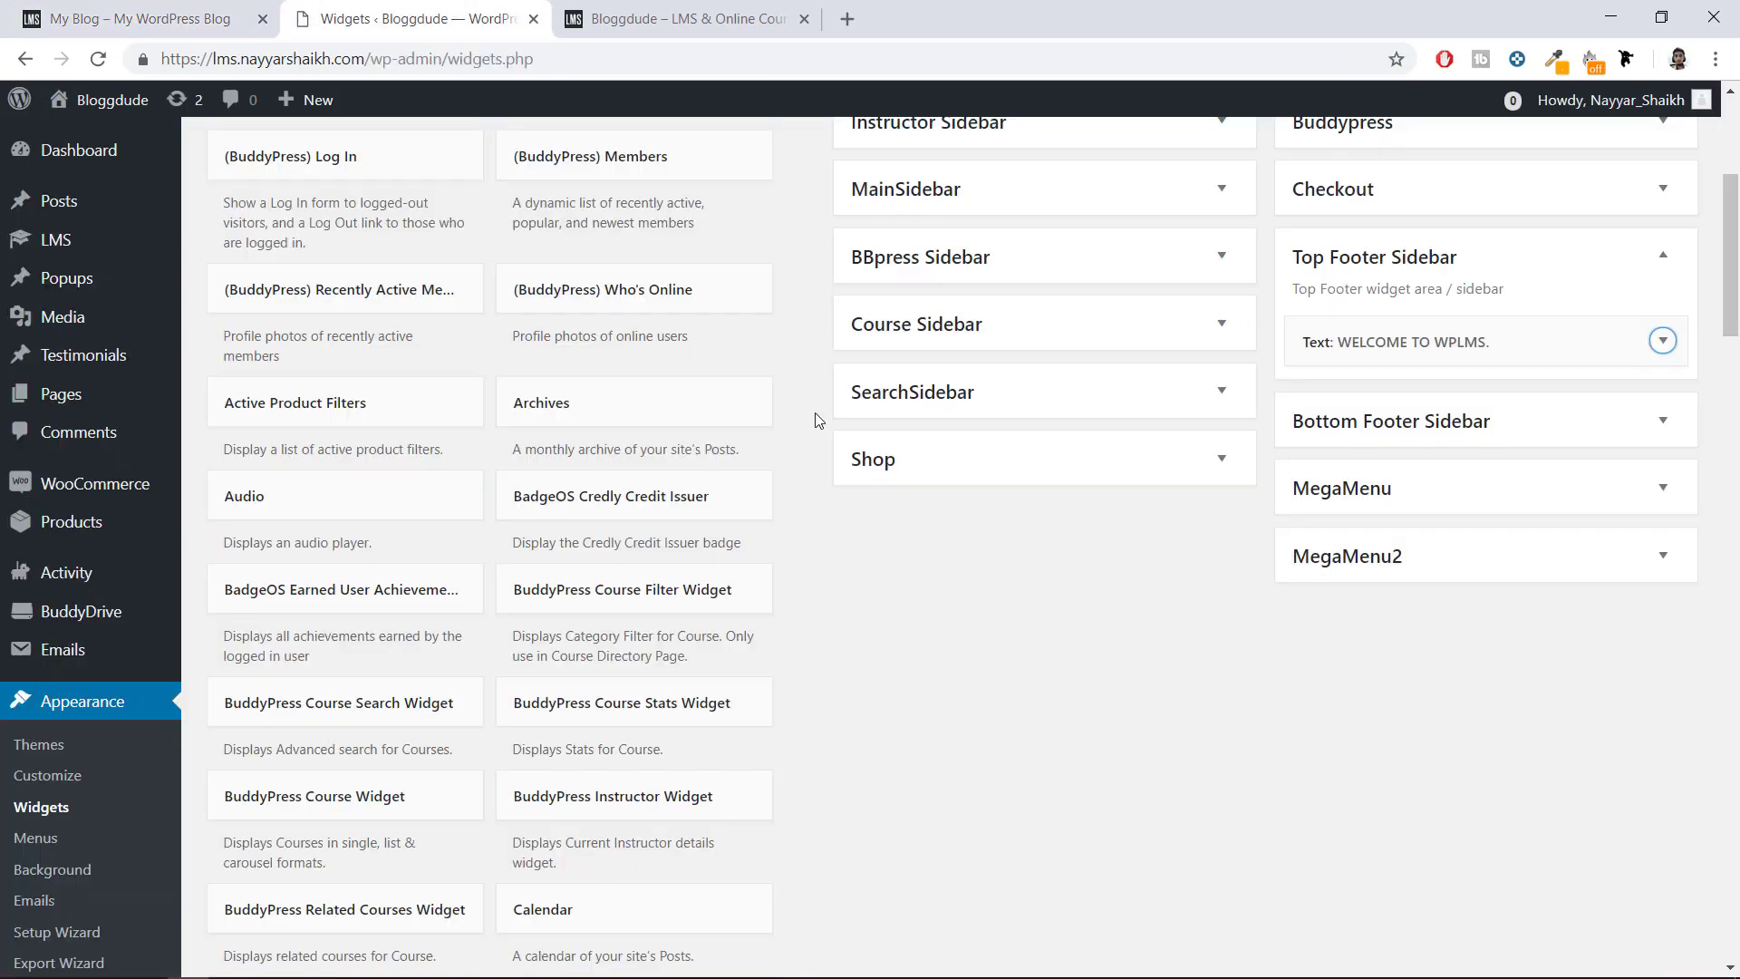
scroll(819, 420, down, 8)
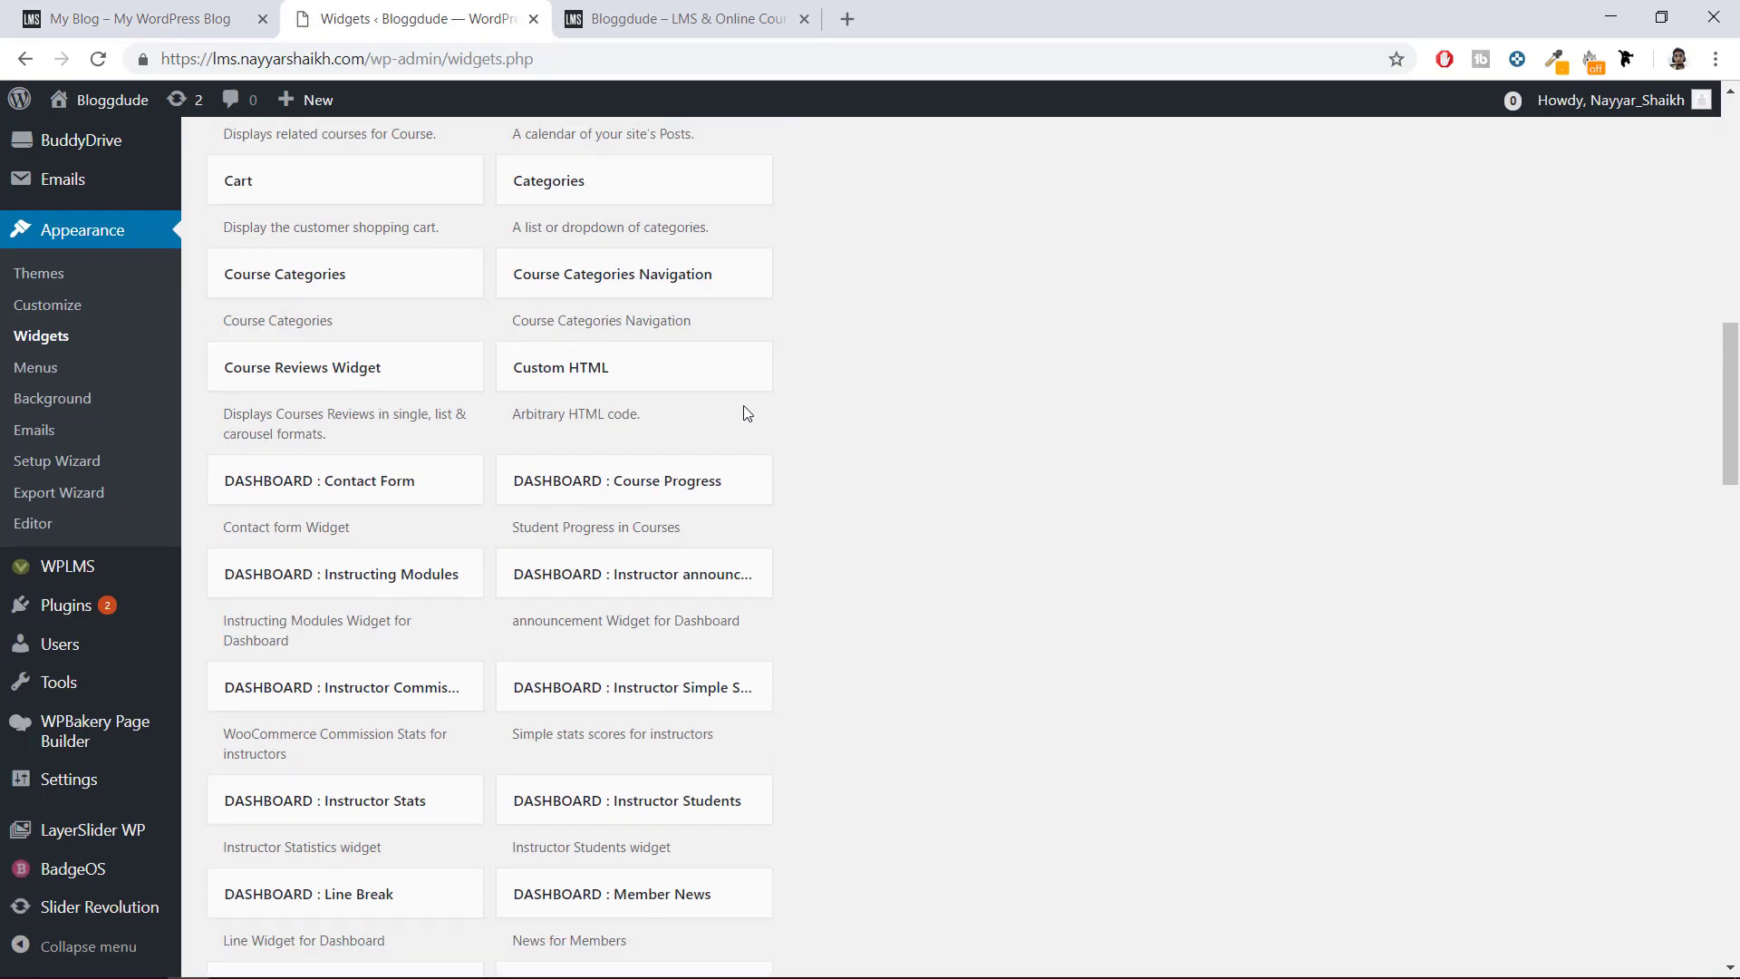
- Add a Course Categories widget to the Top Footer Sidebar
click(449, 416)
scroll(342, 555, down, 1)
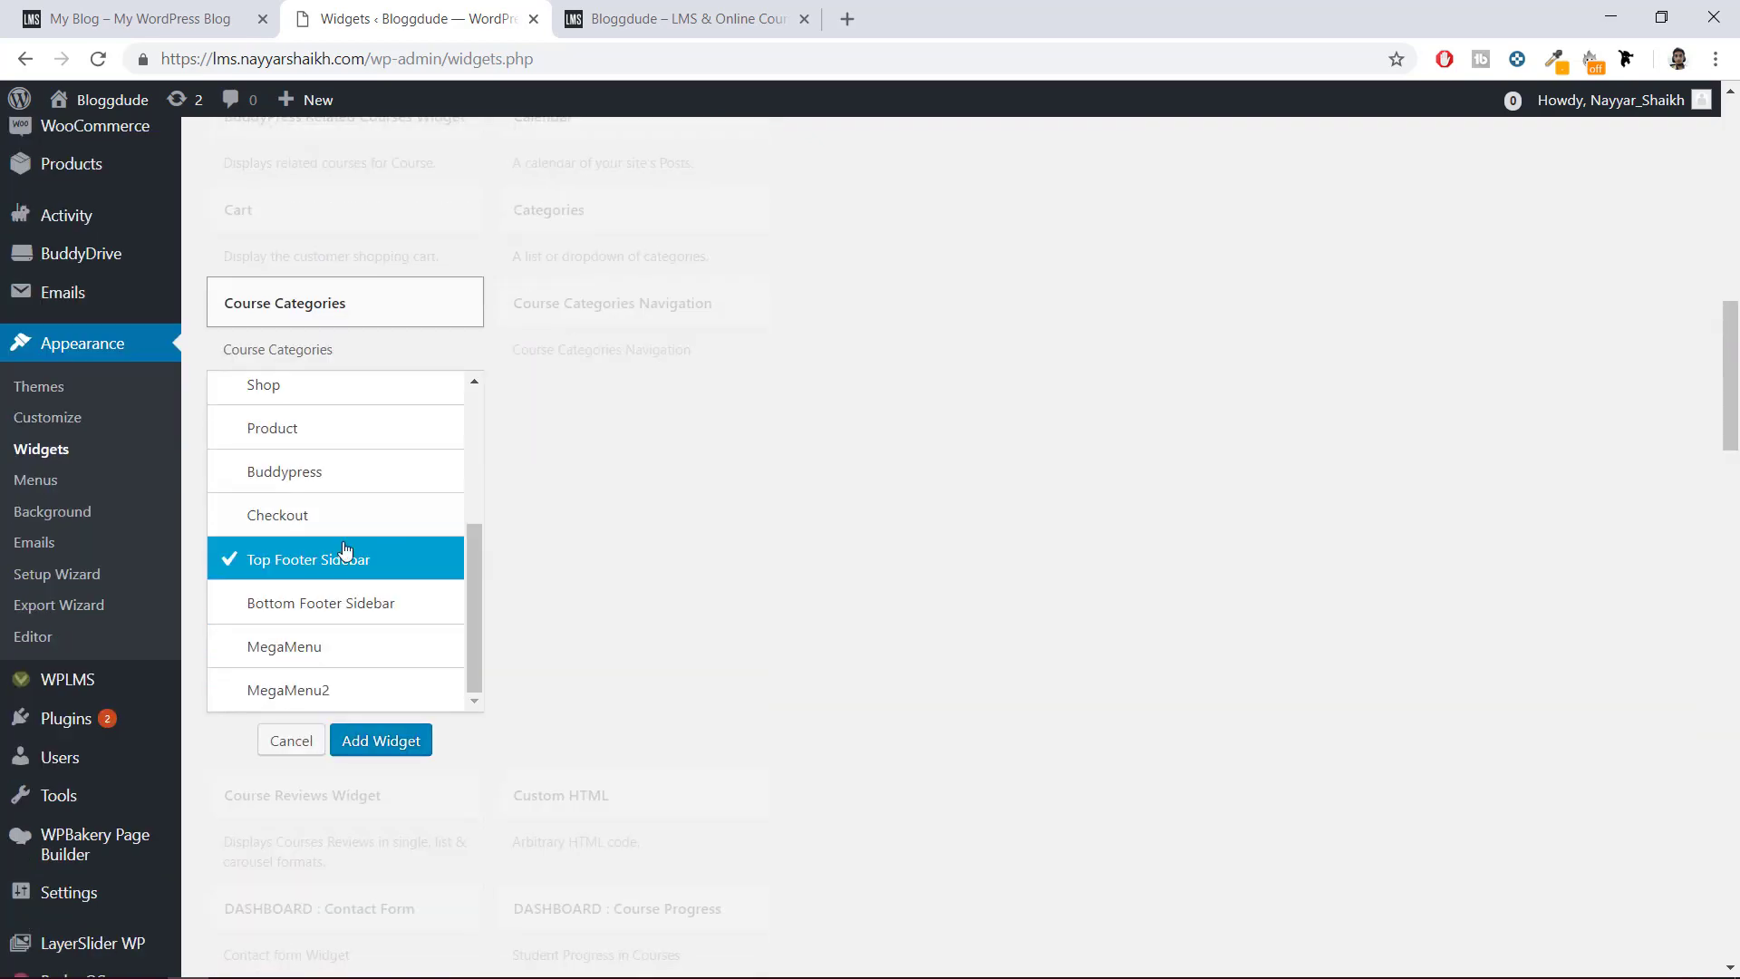
click(381, 741)
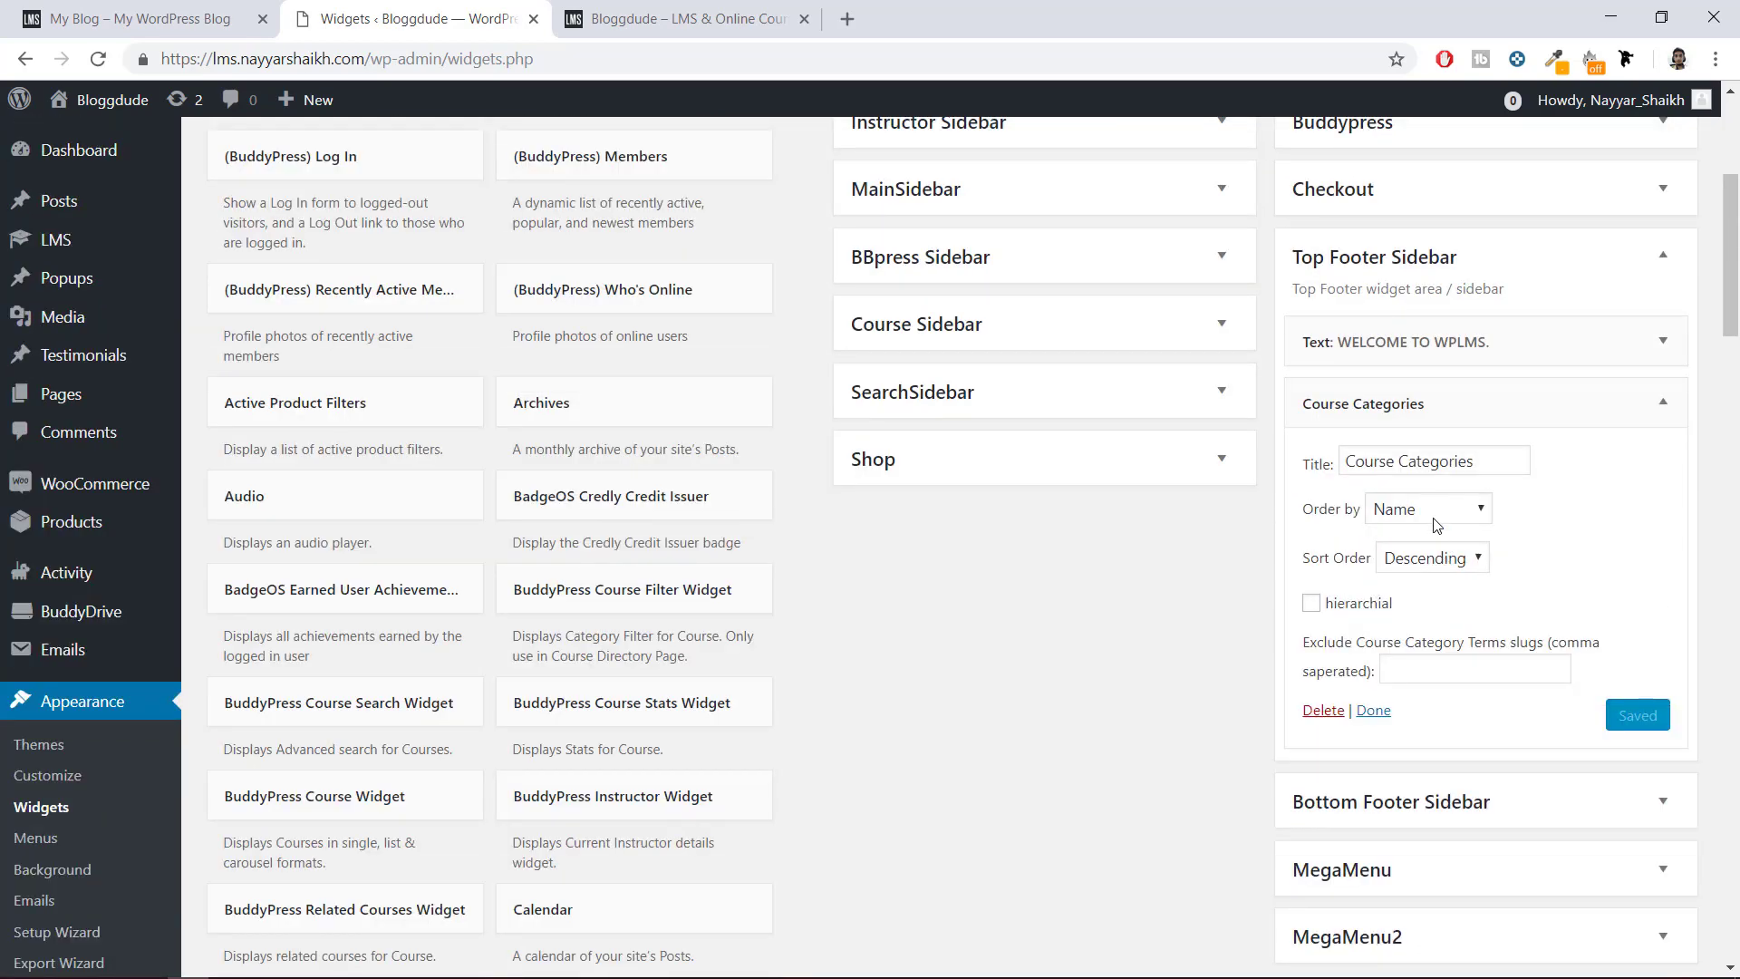
click(1631, 410)
- Reload the live footer to confirm the course categories, then check the demo's subscribe form
click(689, 18)
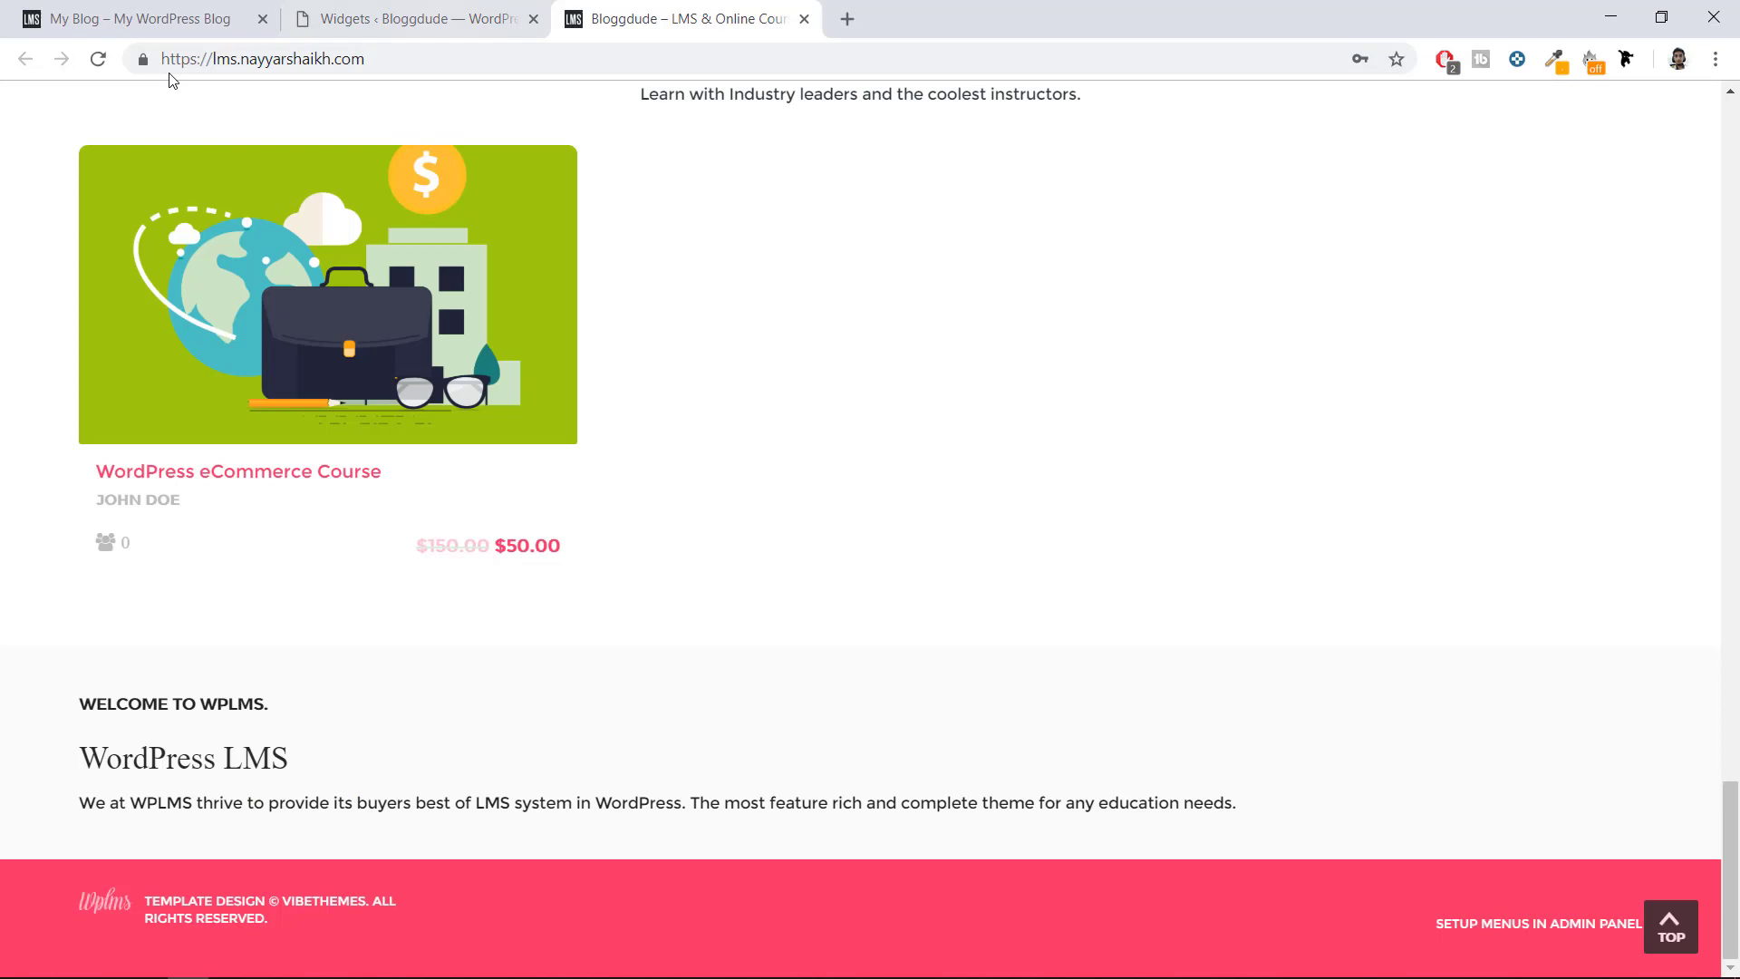
click(97, 61)
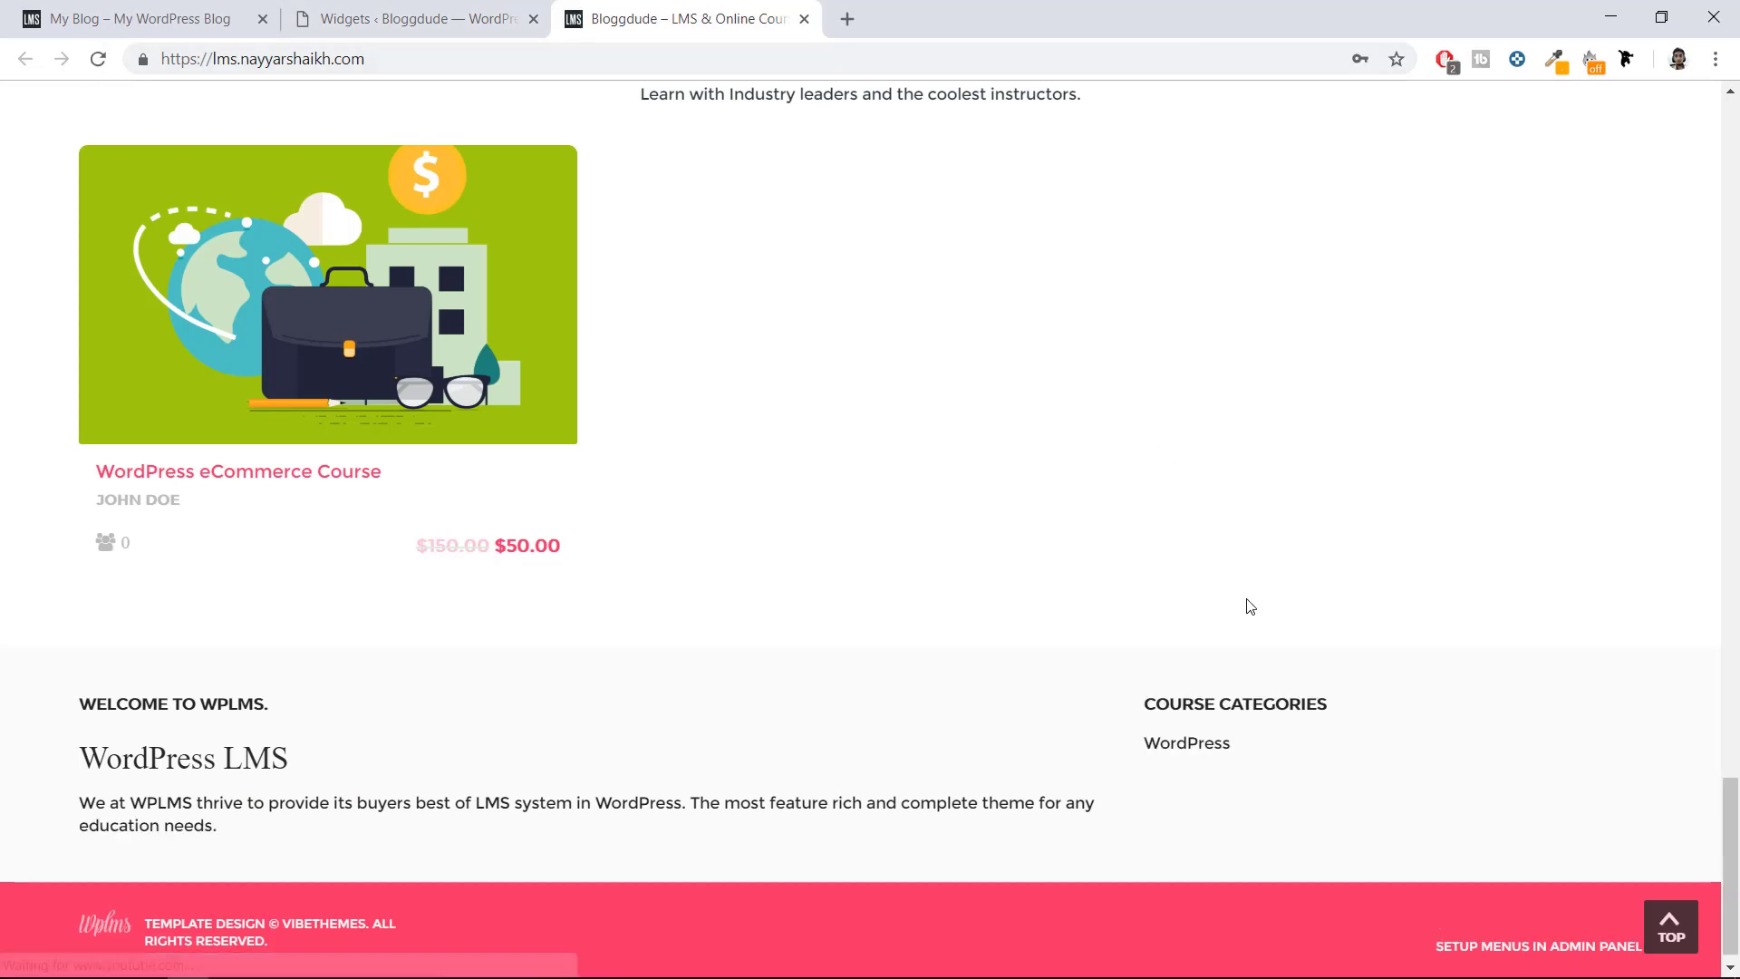
click(1199, 746)
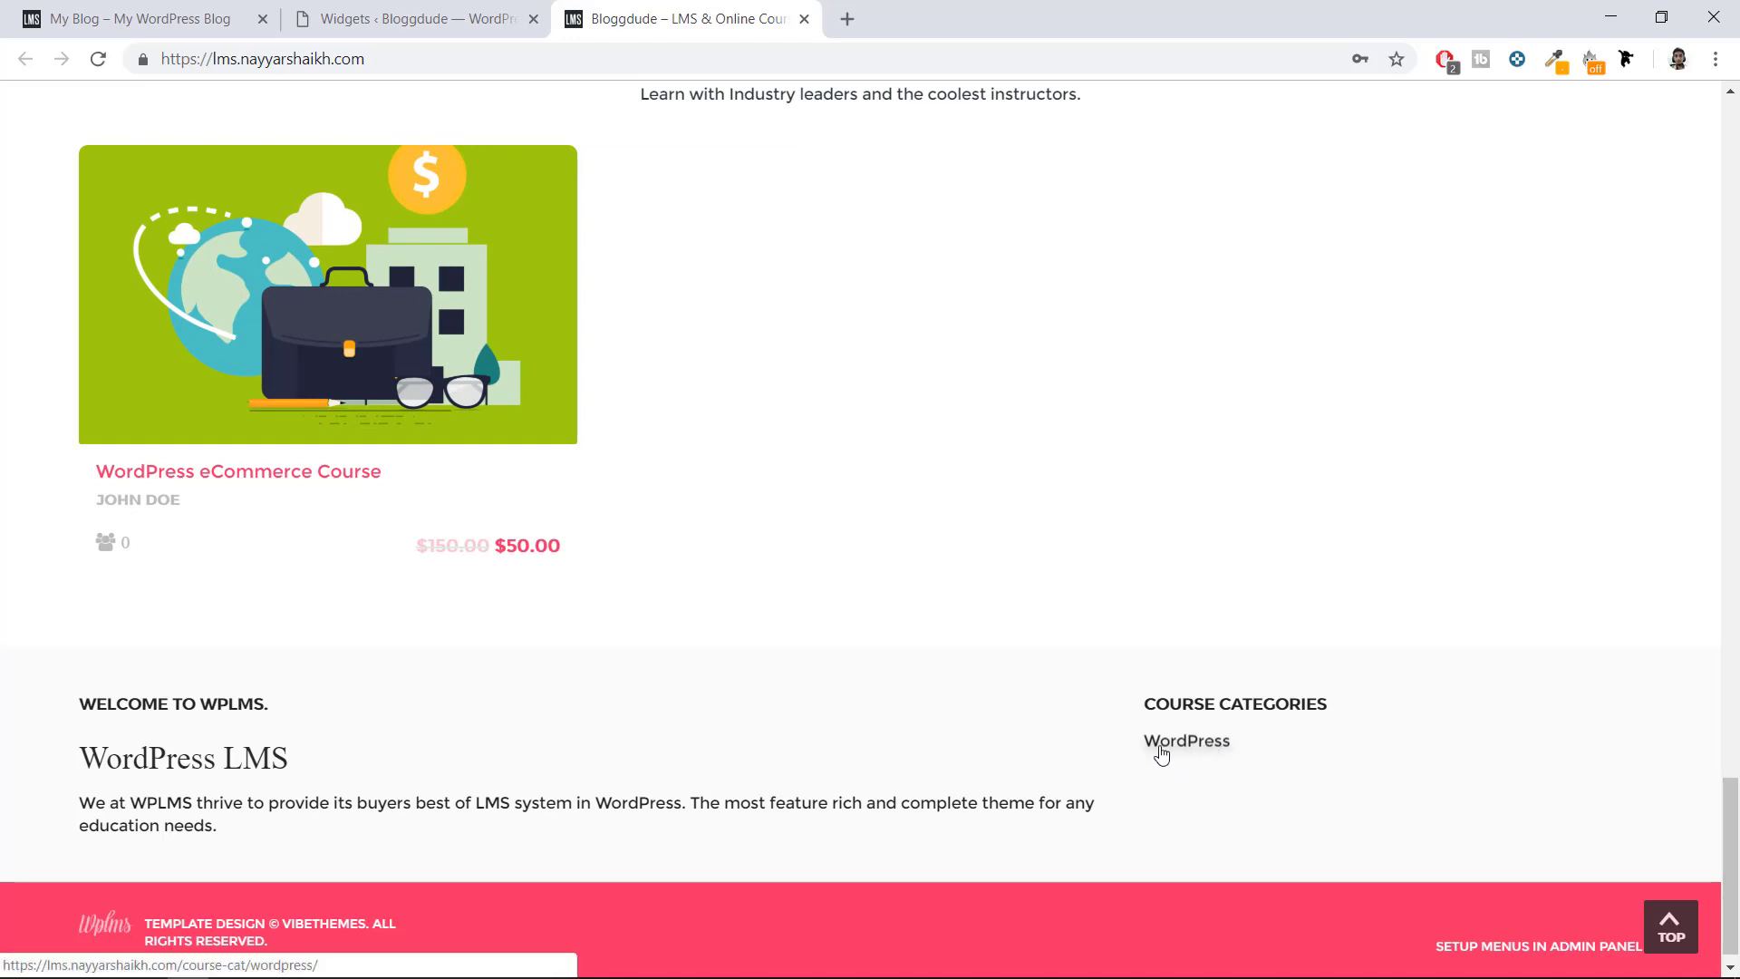
click(181, 18)
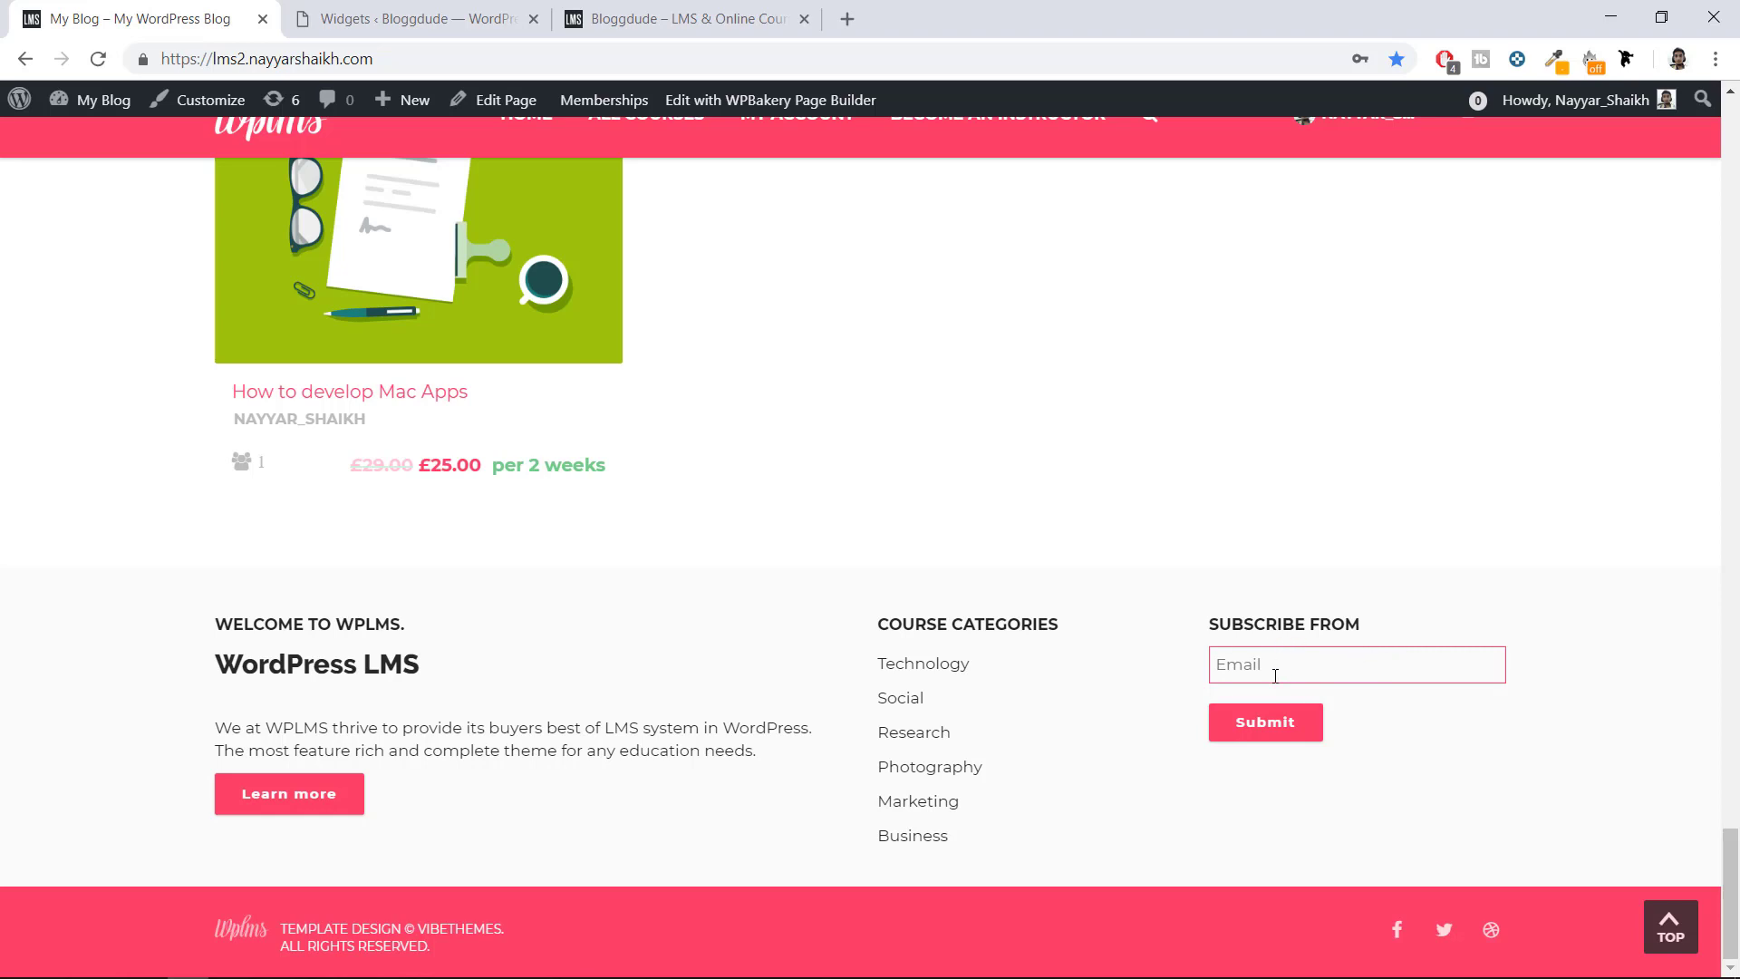
click(419, 18)
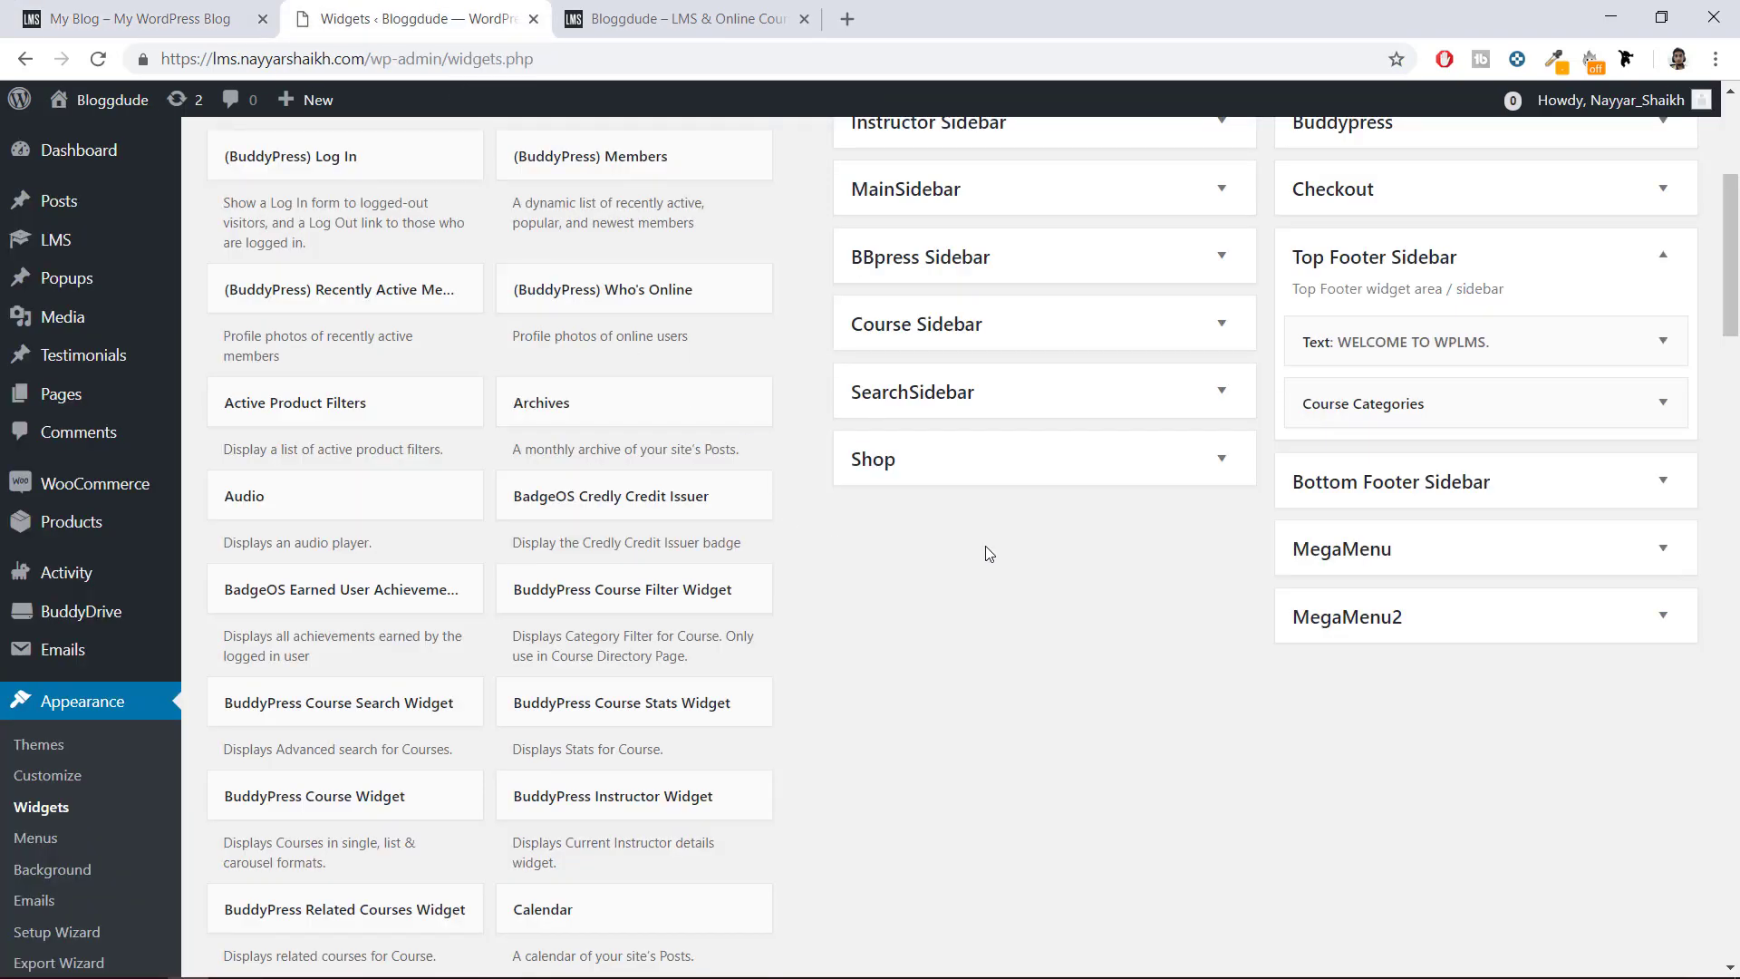
scroll(986, 546, down, 5)
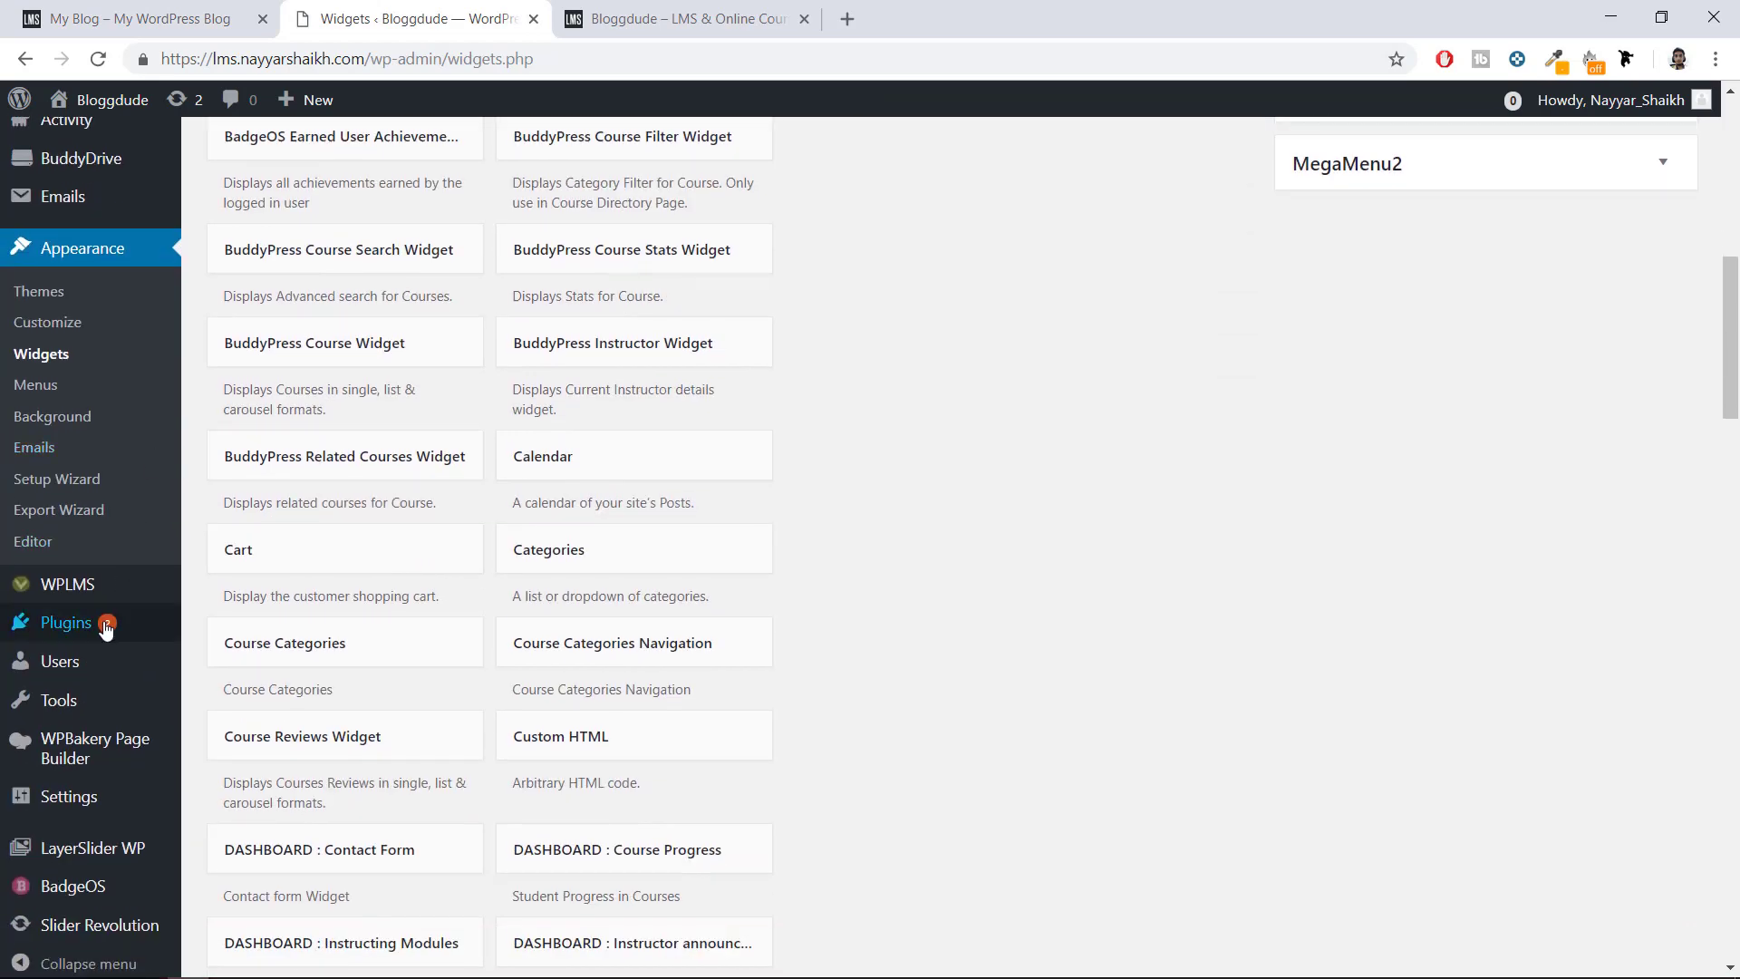
- Search the plugin directory for 'mailchimp'
mouse_move(106, 629)
click(267, 660)
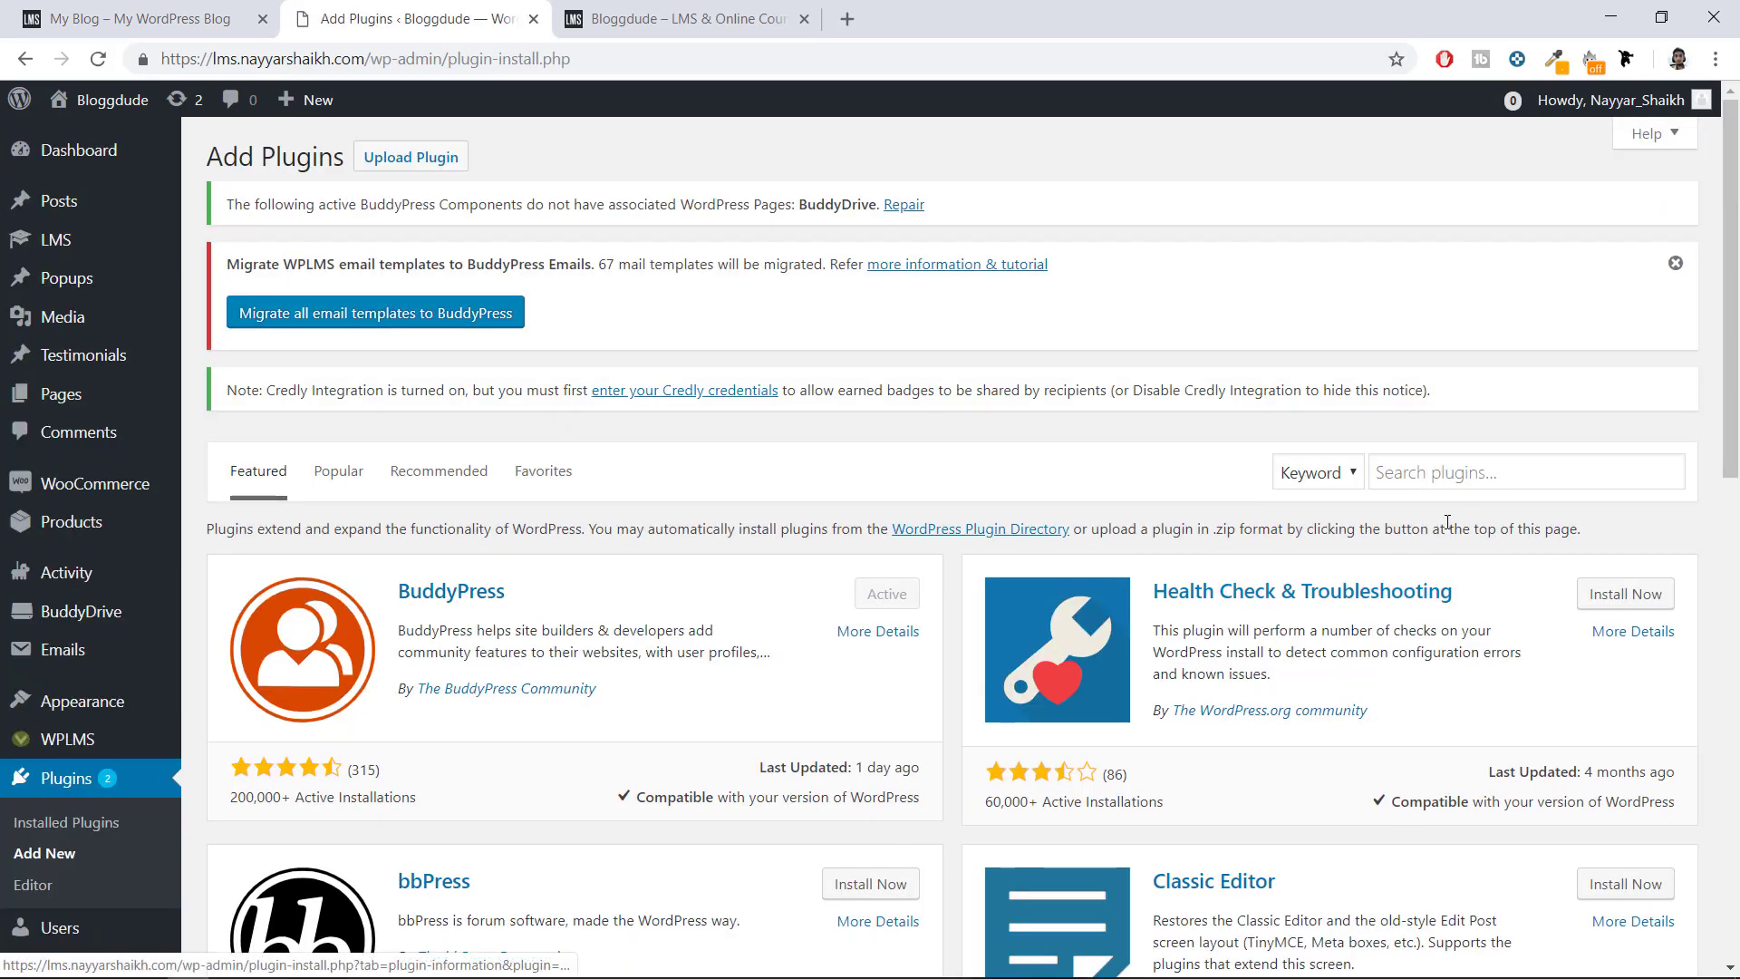
click(1471, 473)
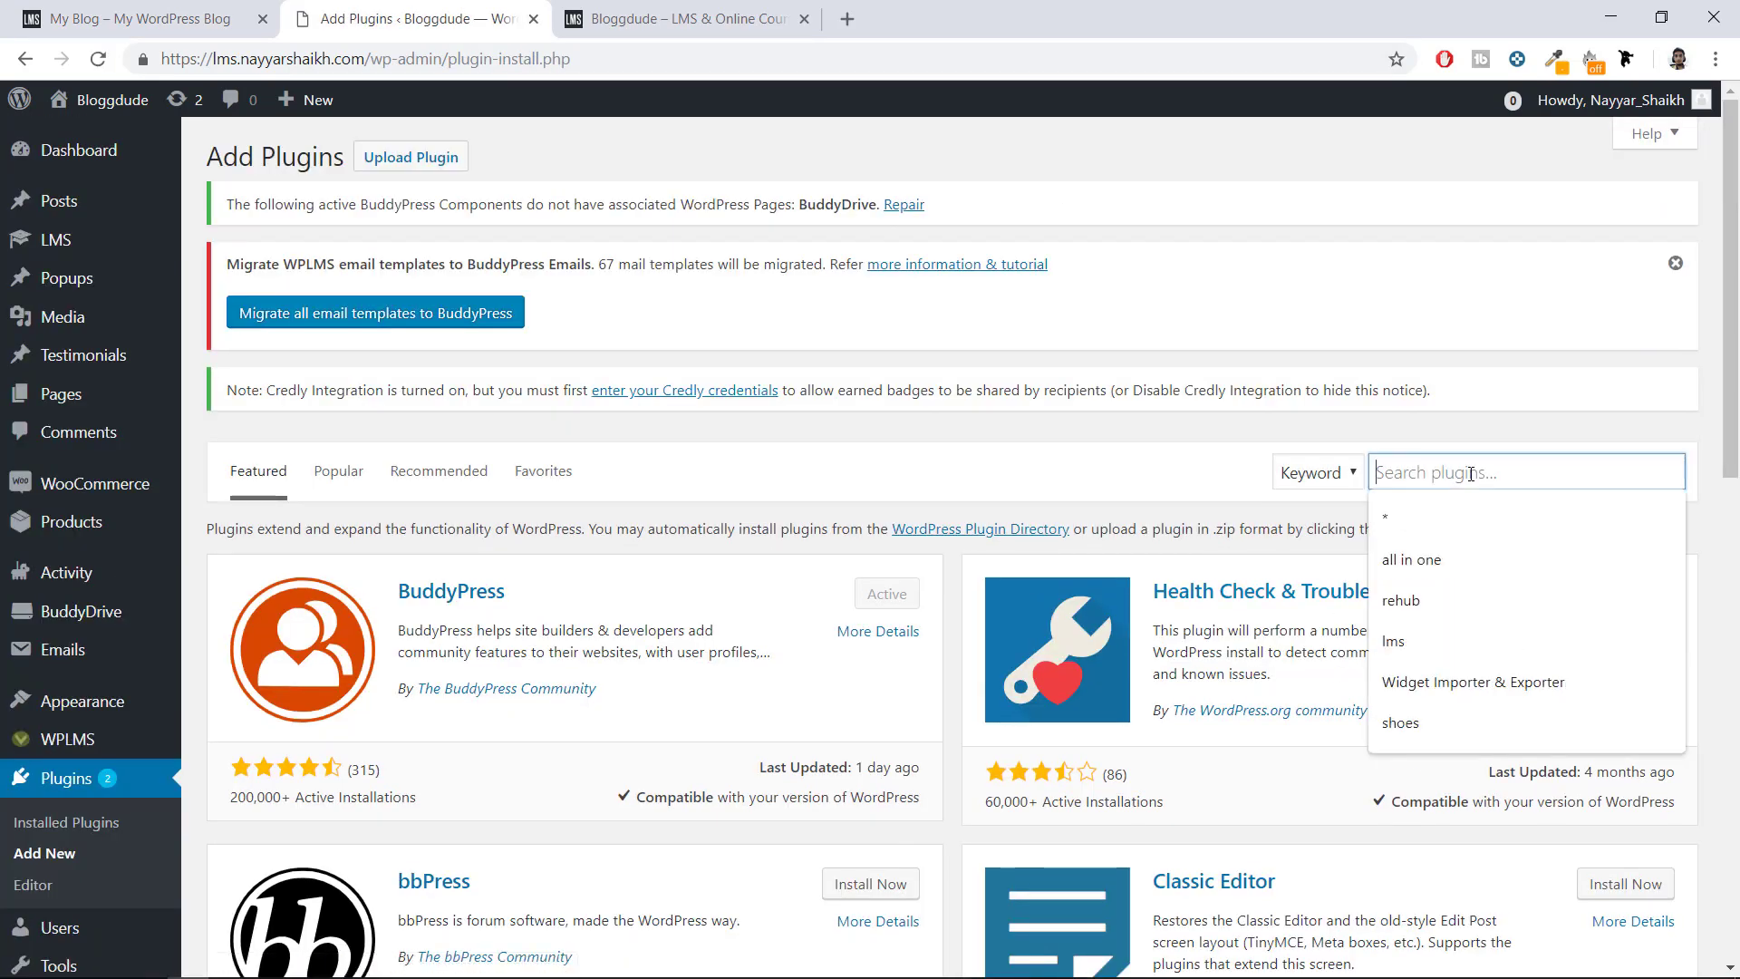
text(ma)
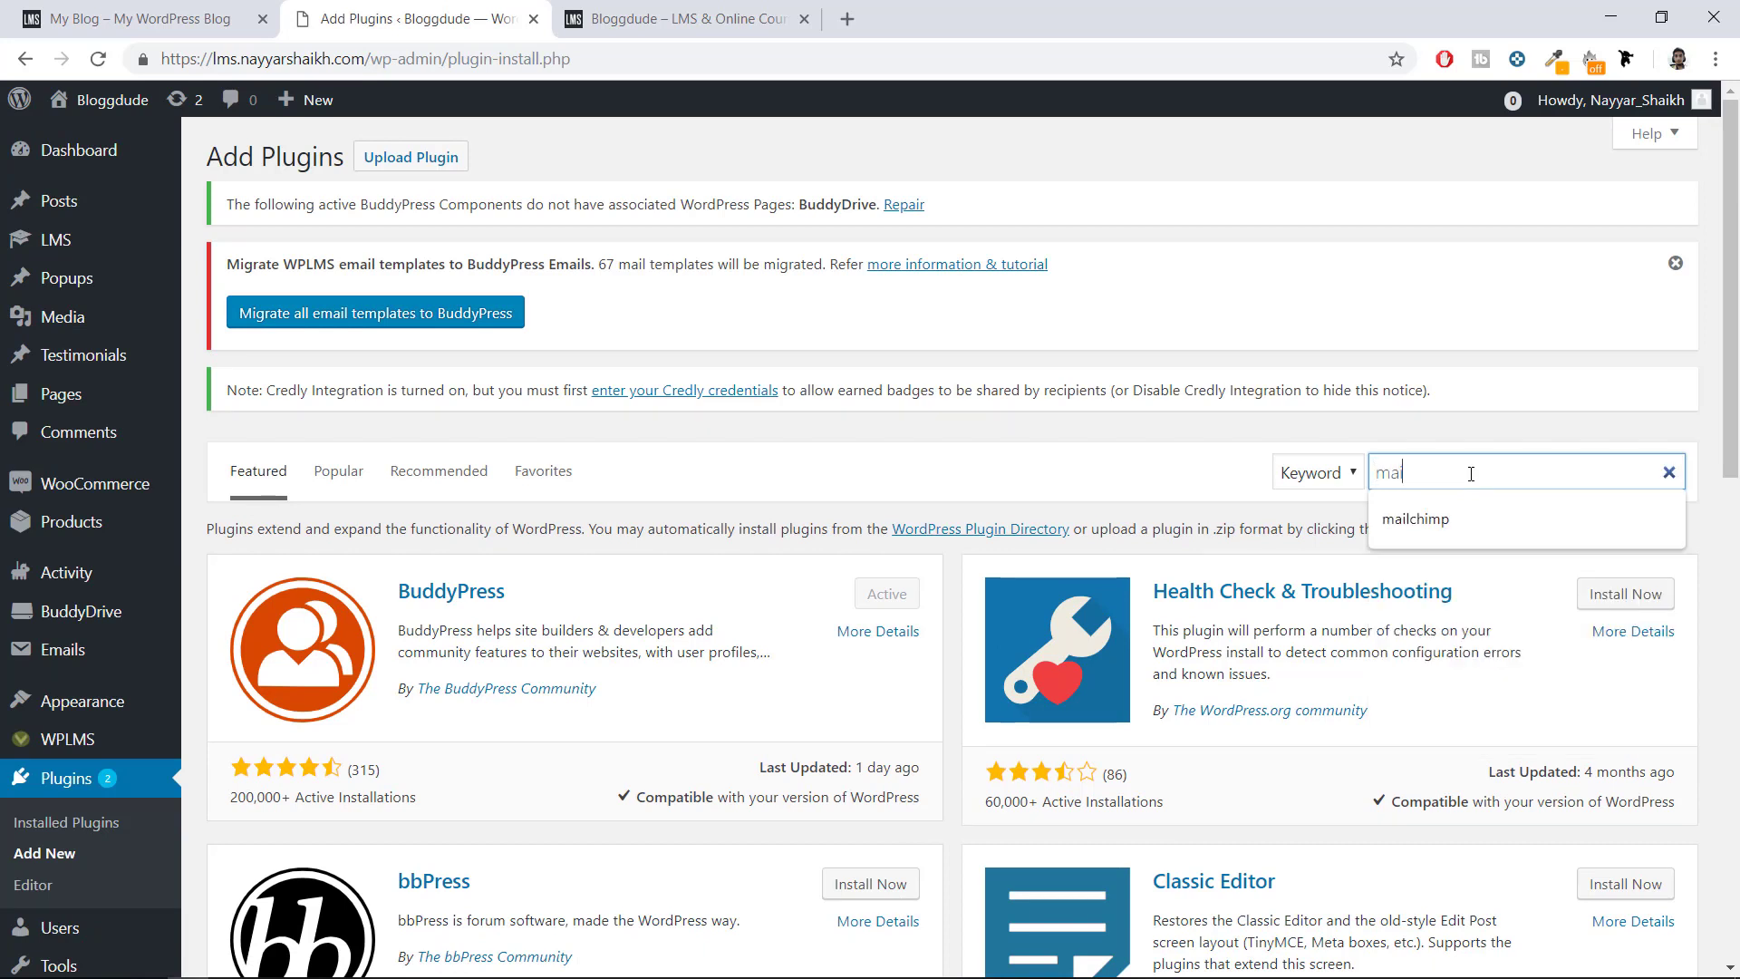
text(ilchimp)
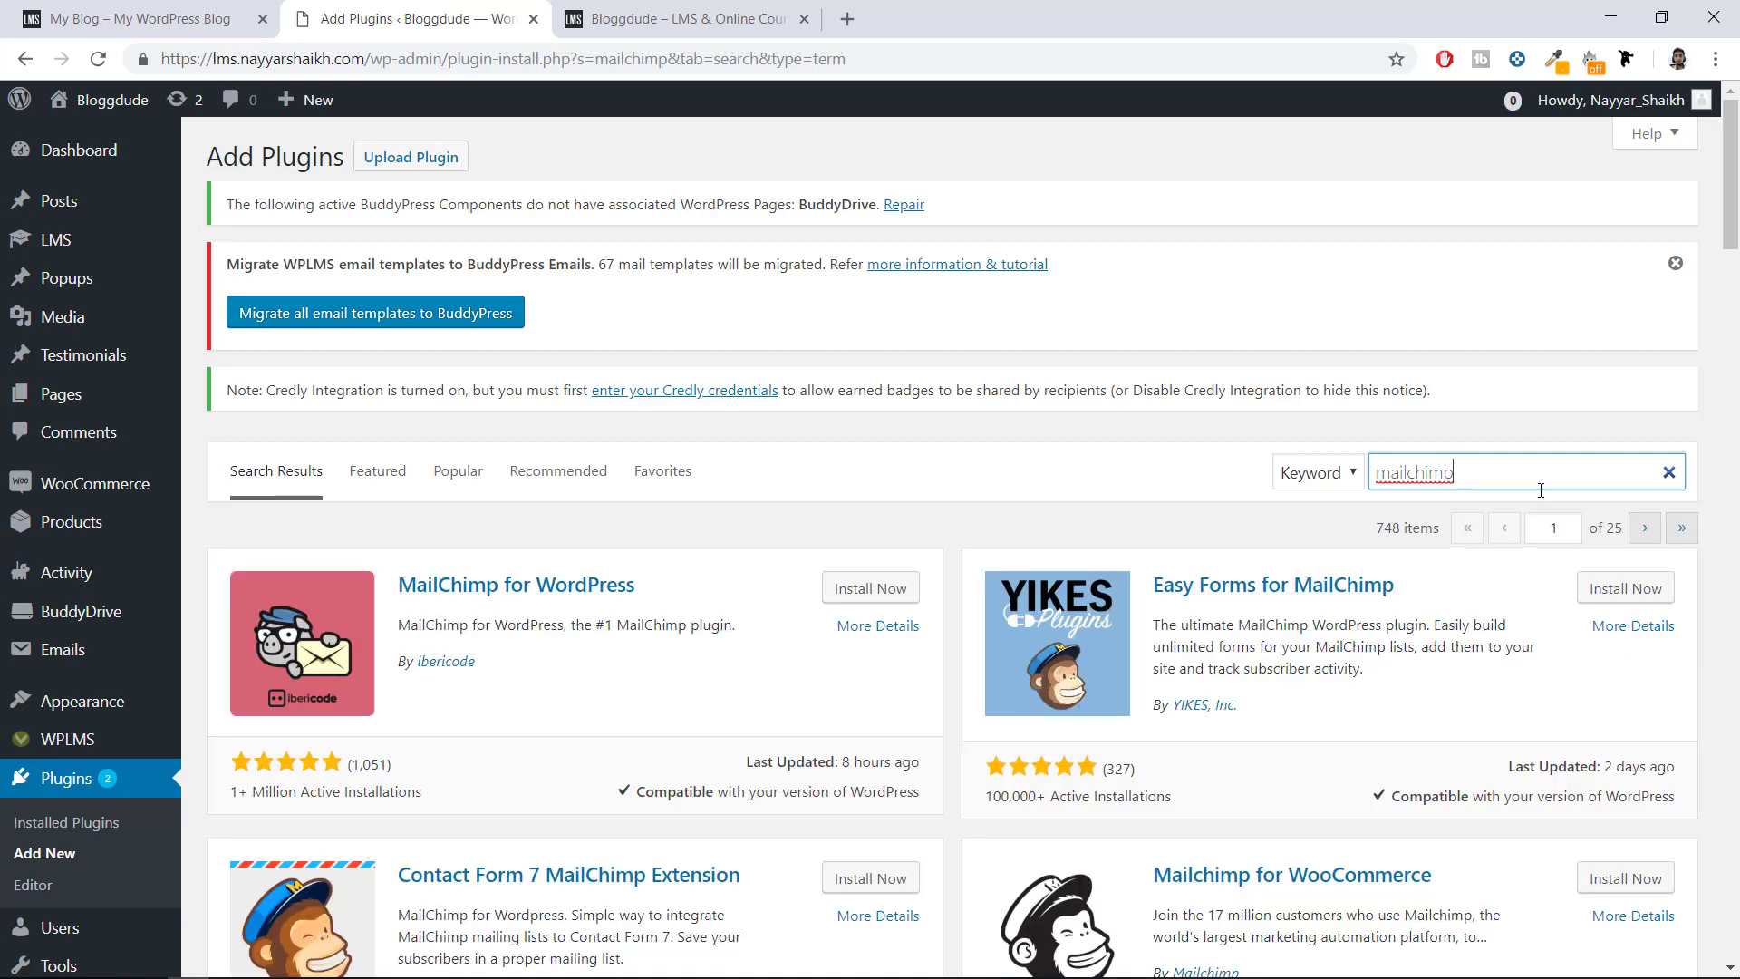
- Install and activate the MailChimp for WordPress plugin
scroll(769, 515, down, 1)
click(869, 474)
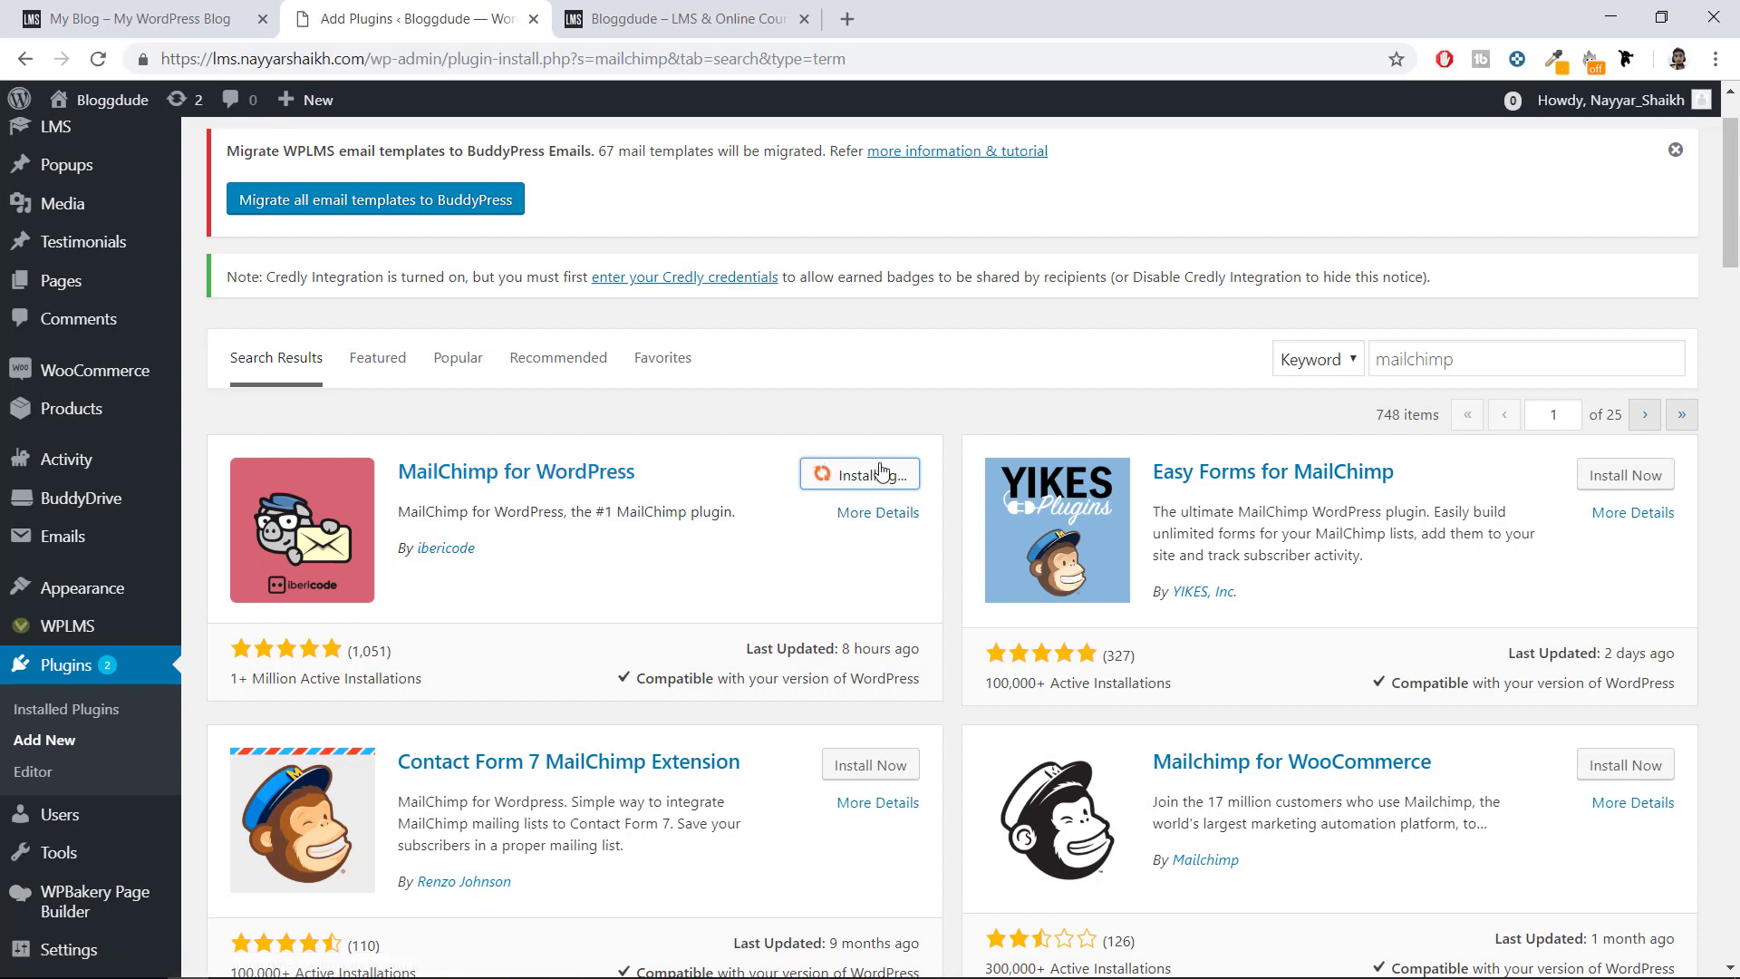
drag(228, 678, 427, 678)
click(468, 675)
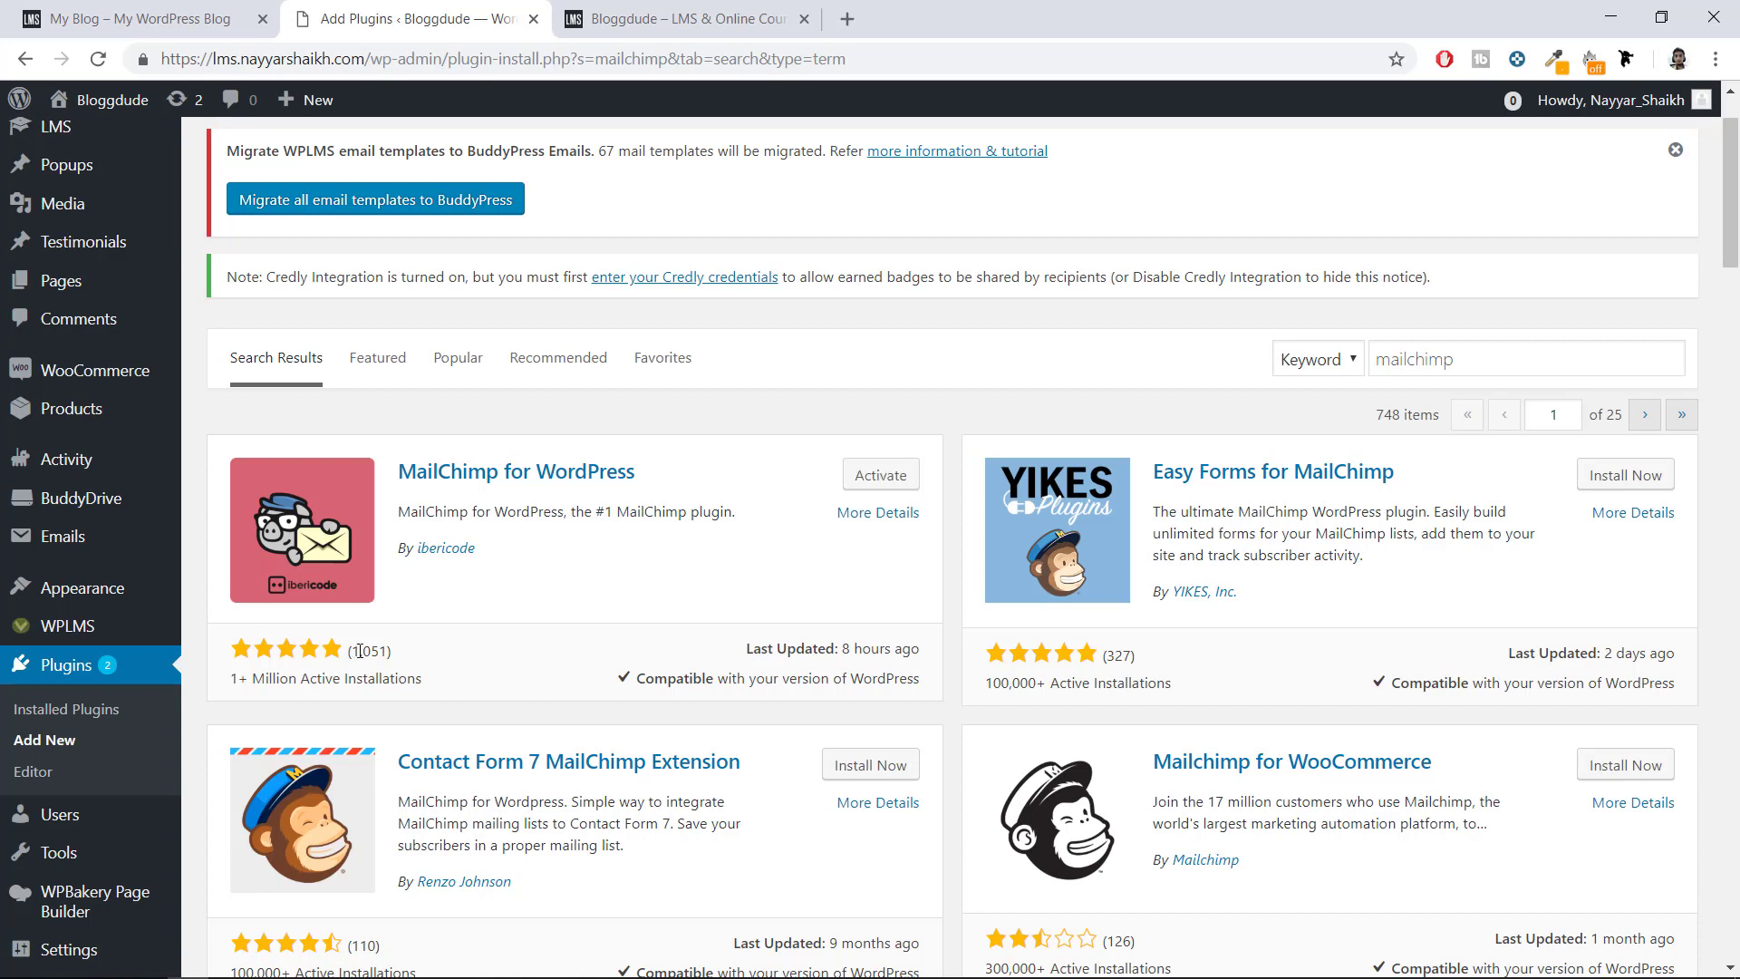
click(879, 475)
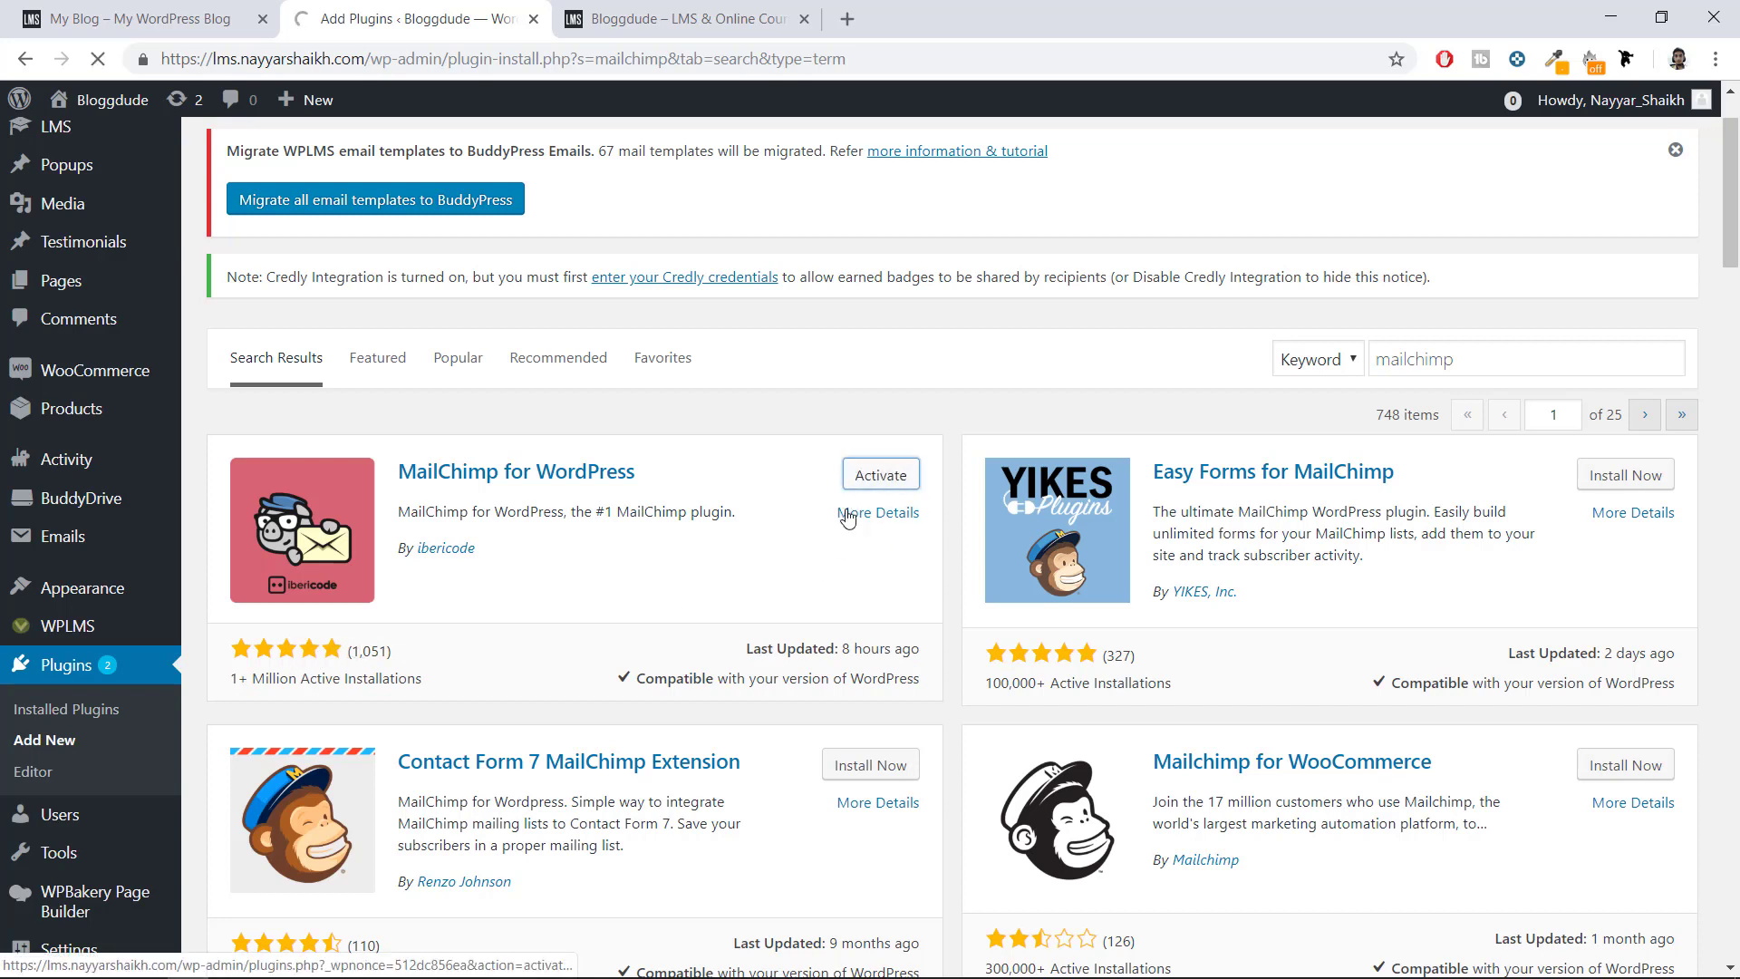
- Go to the MailChimp for WP General Settings page
scroll(749, 431, down, 8)
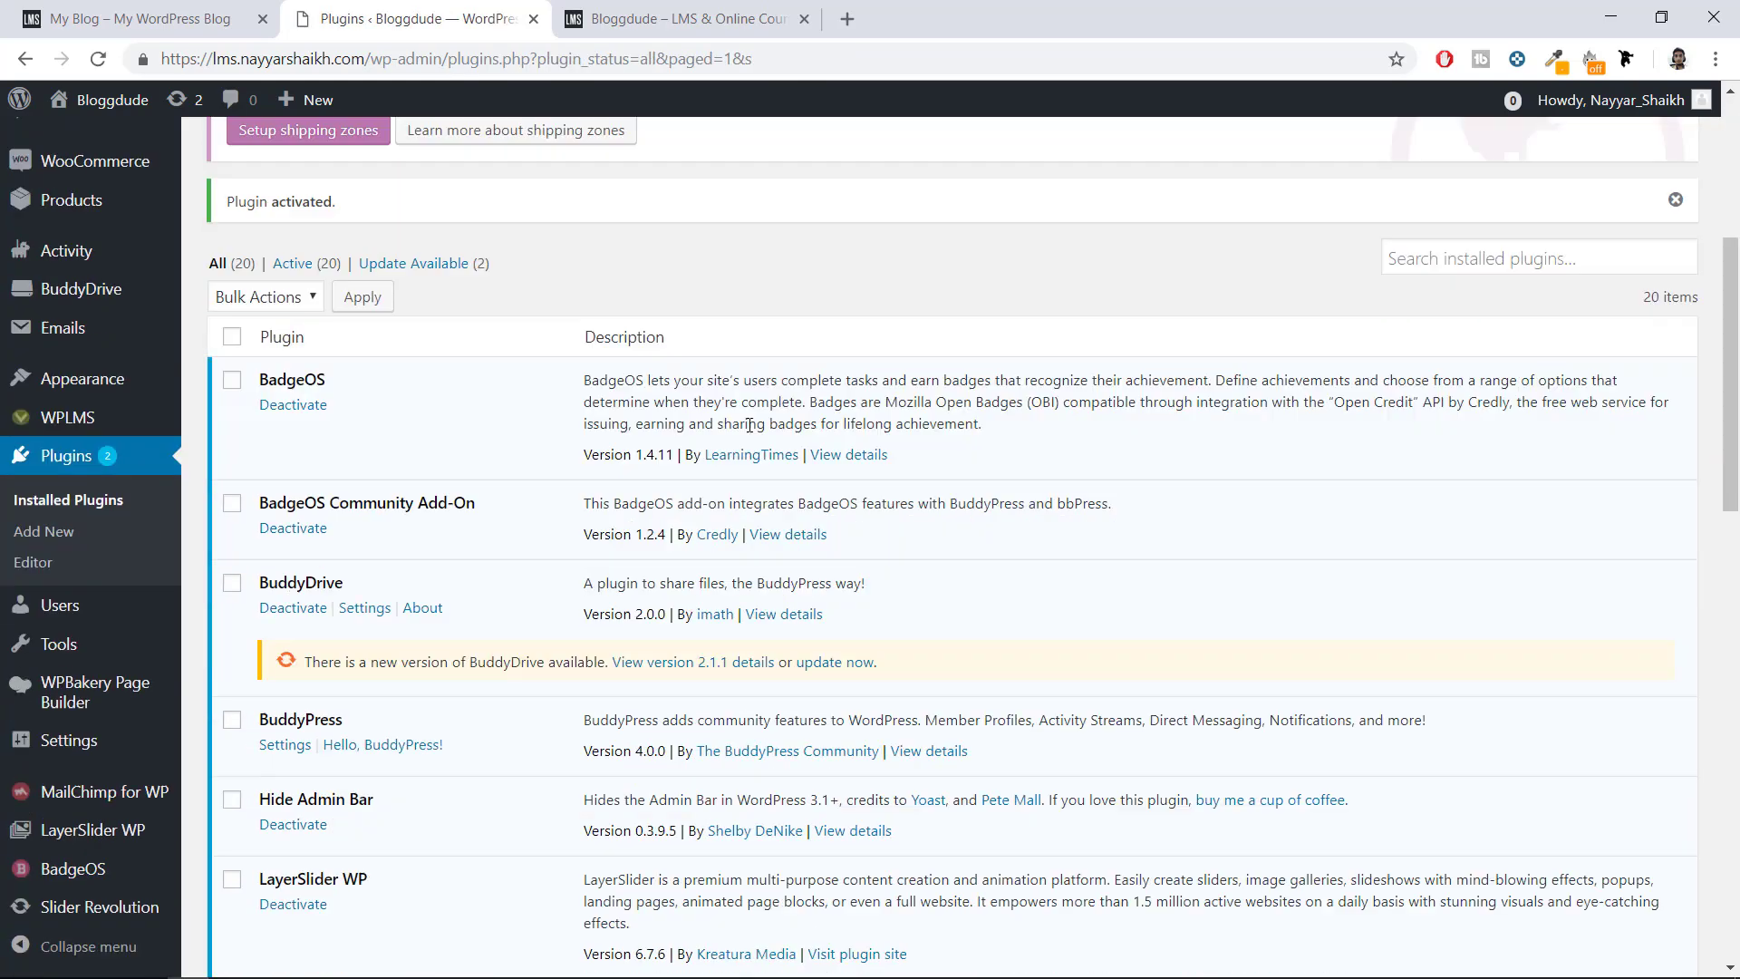
mouse_move(82, 793)
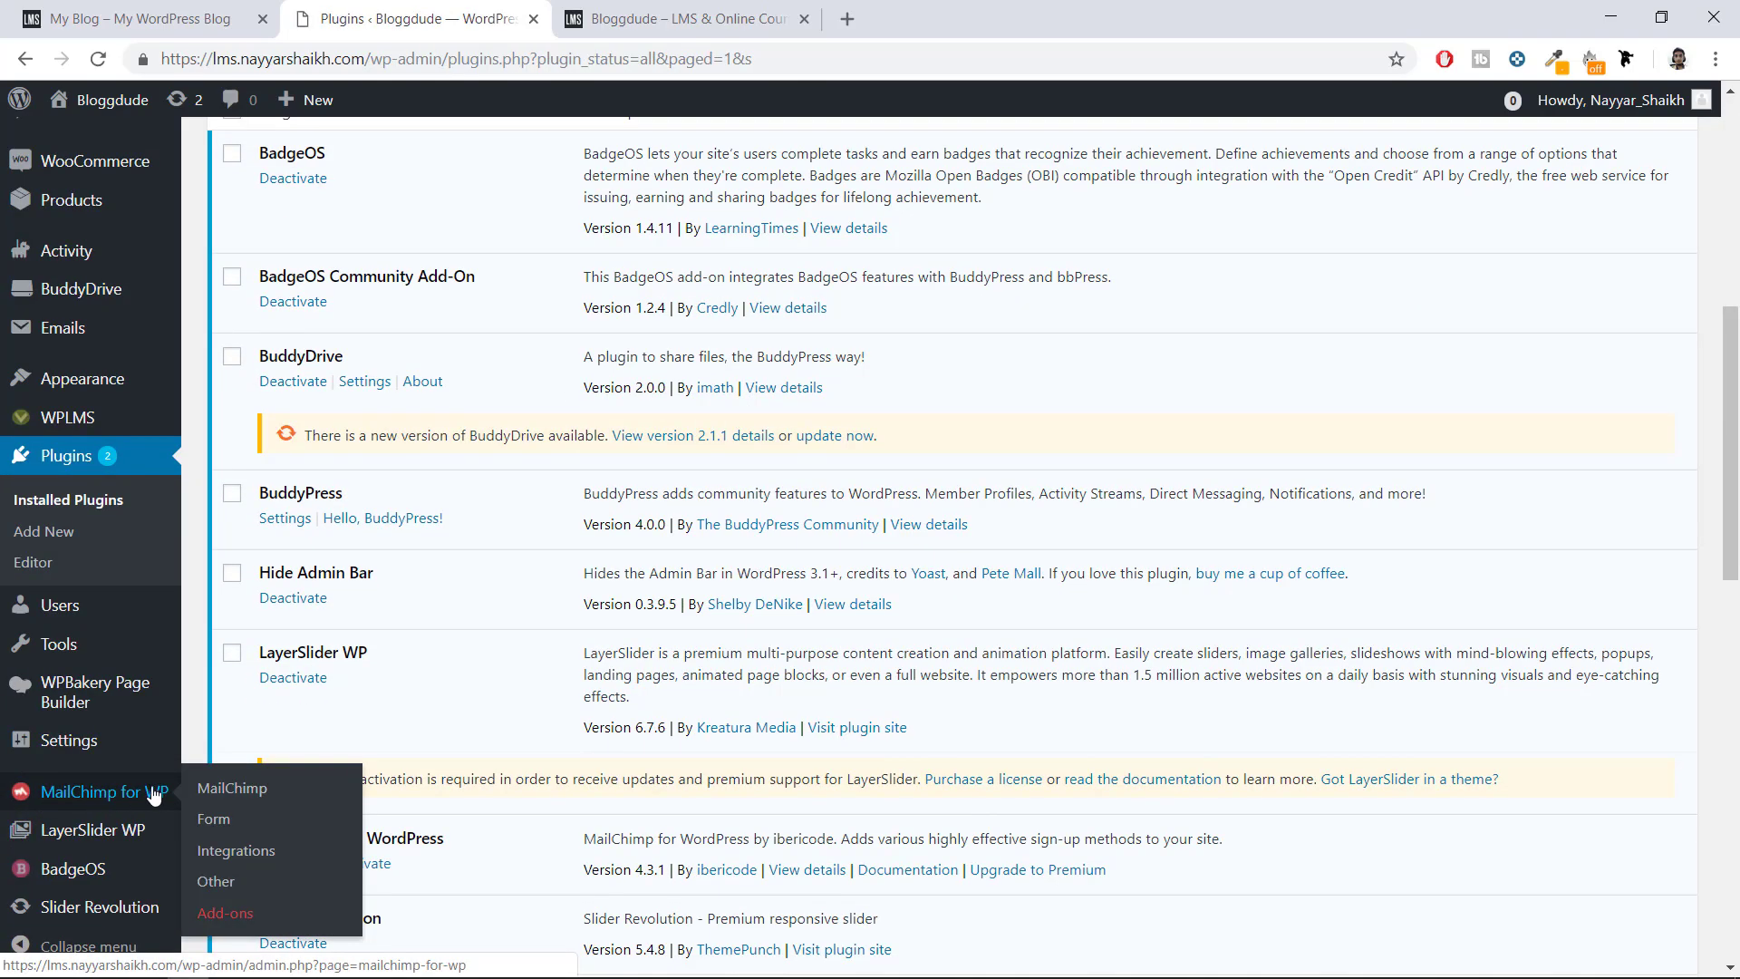
click(205, 787)
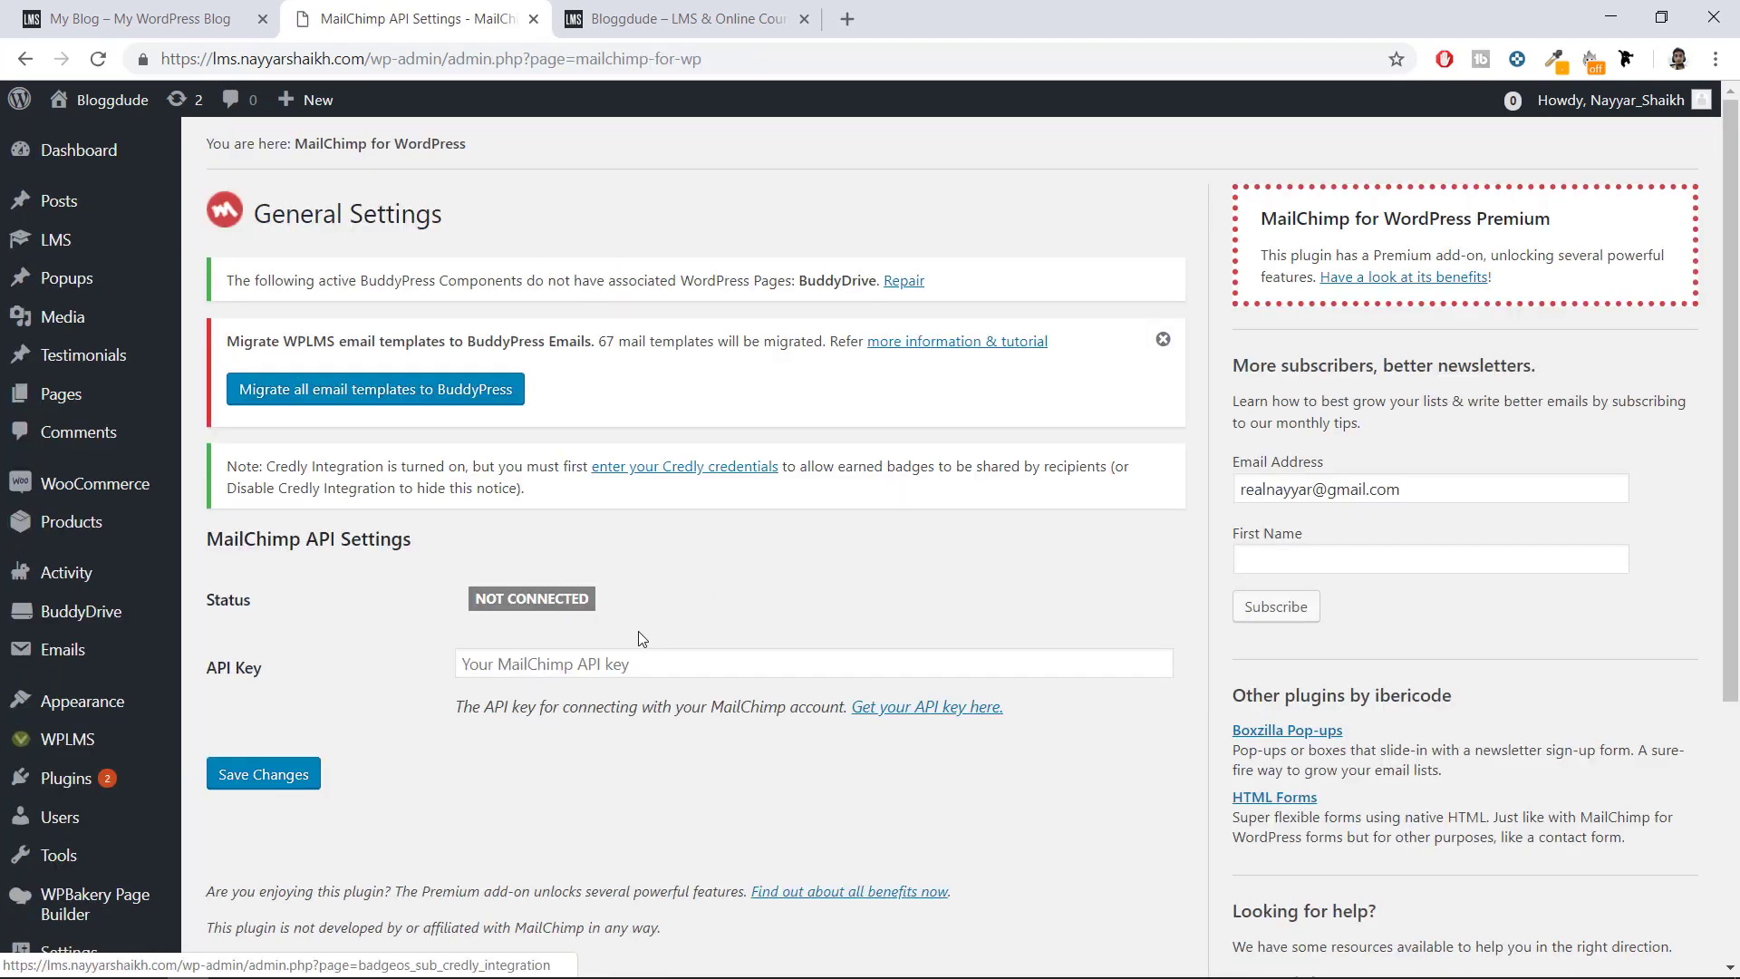
- Open a new browser tab and start entering the Mailchimp address ('ma')
click(852, 18)
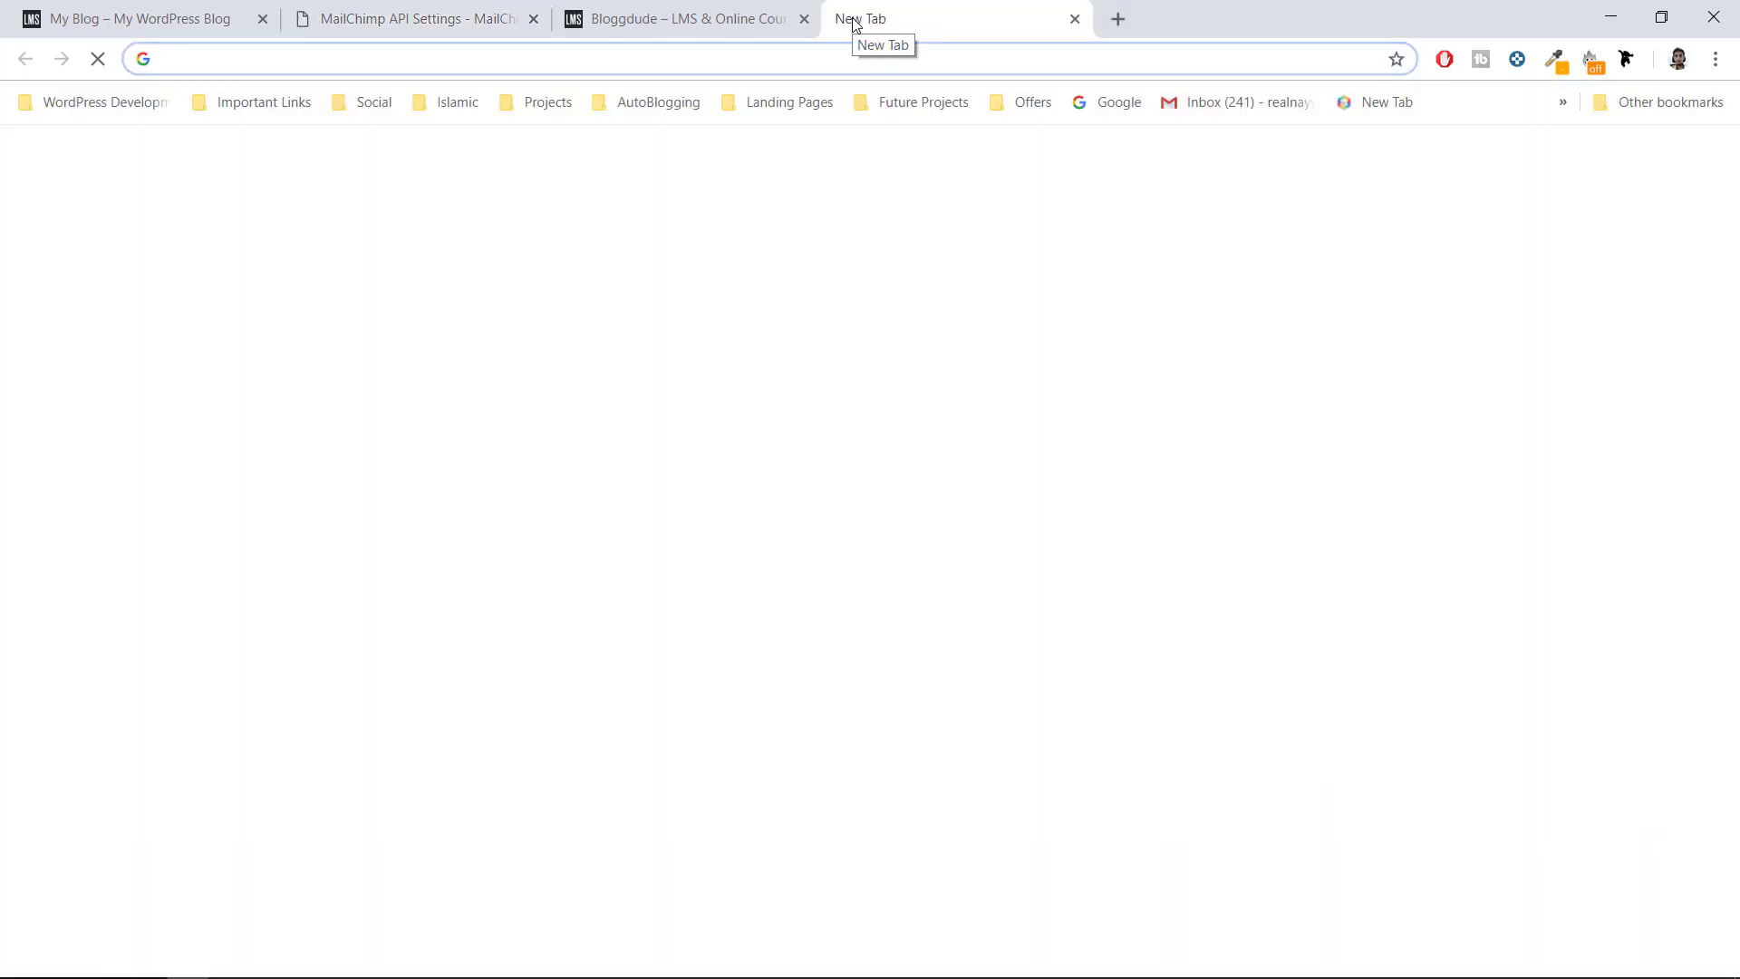
text(ma)
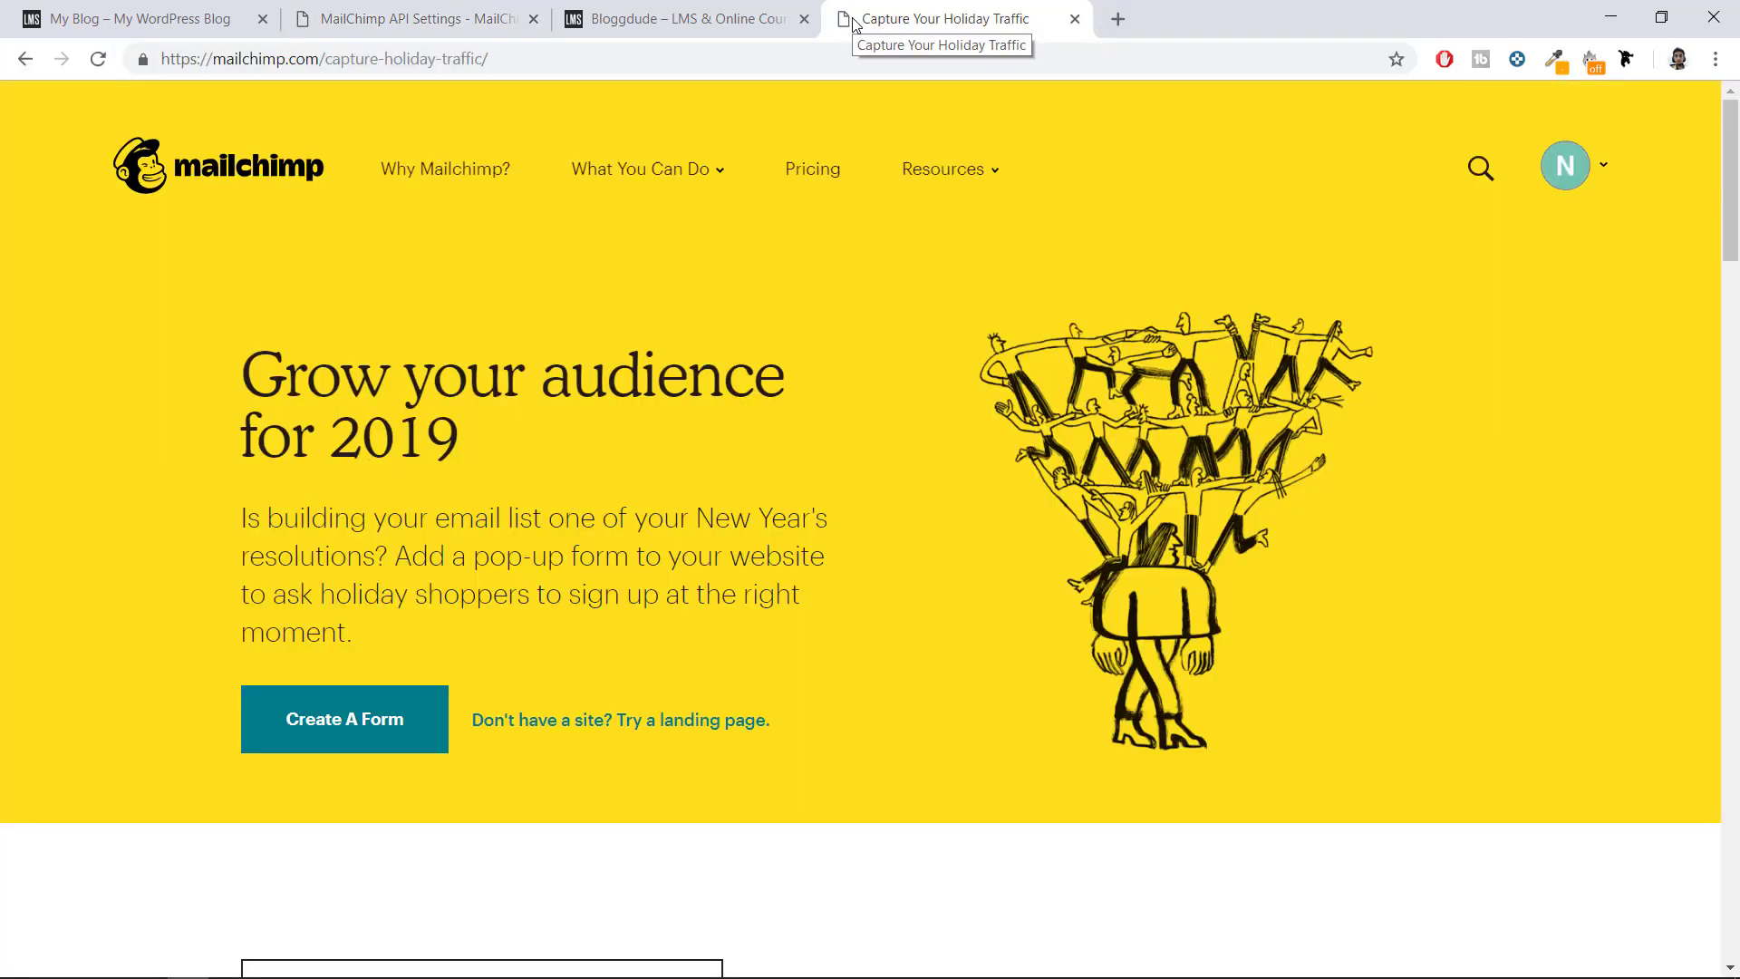
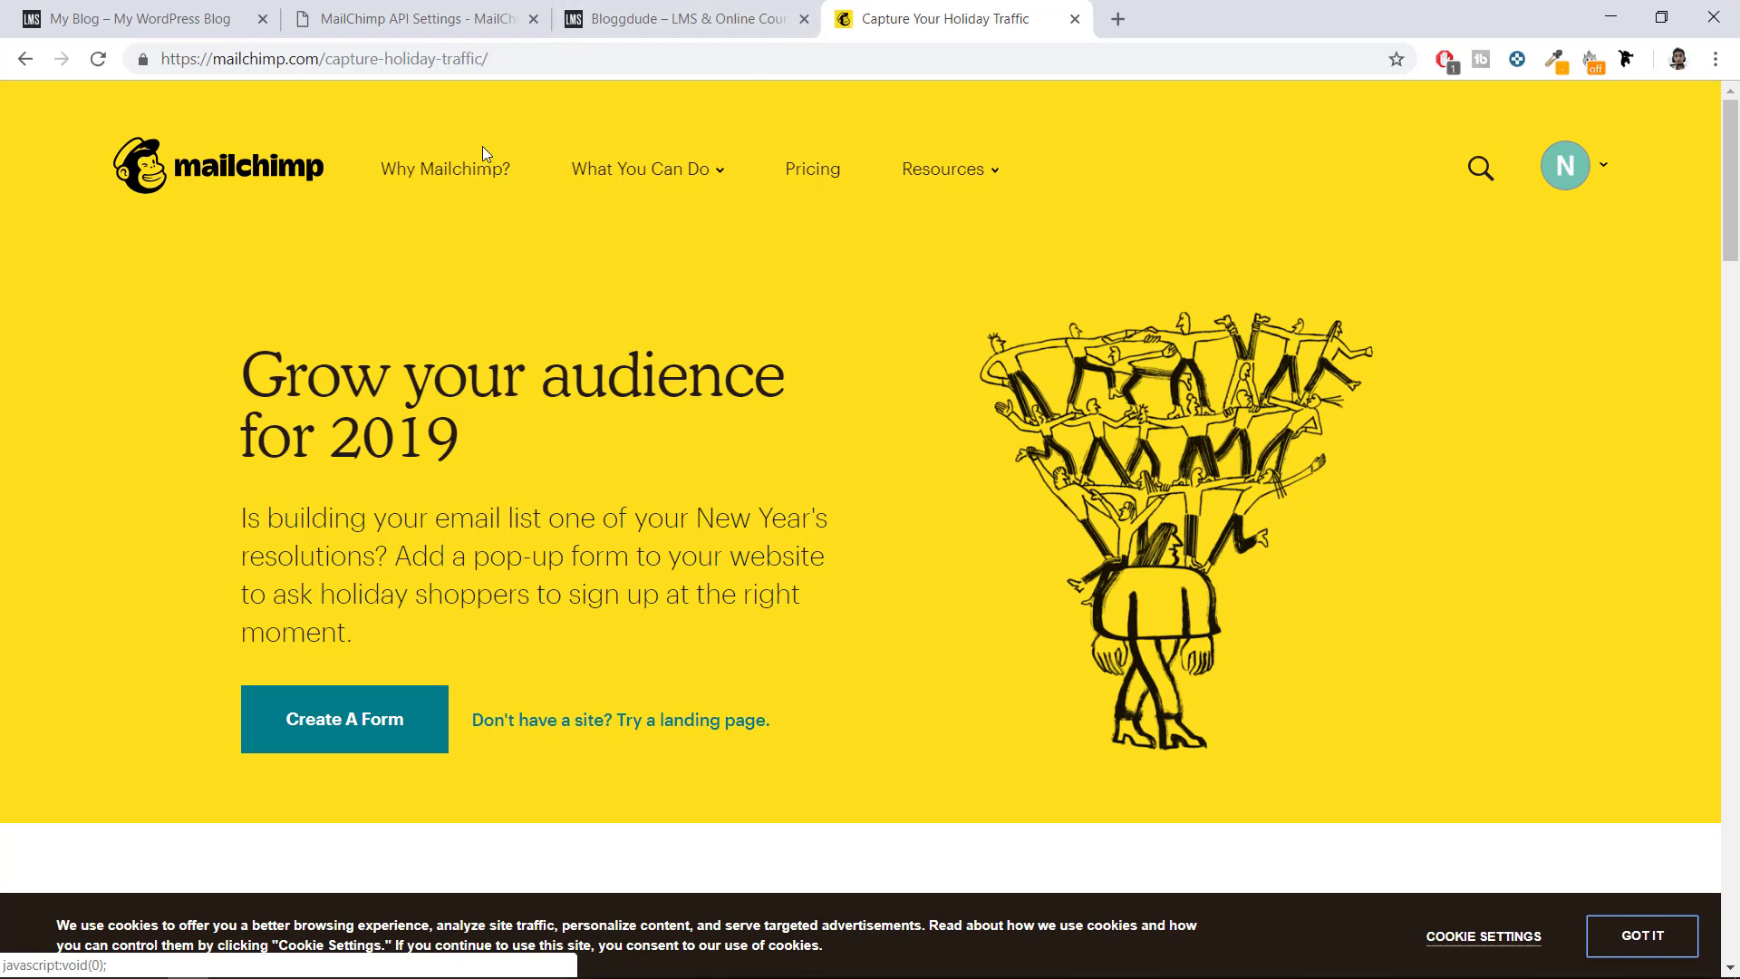
- Navigate to the Mailchimp account's Extras > API keys page
click(1603, 165)
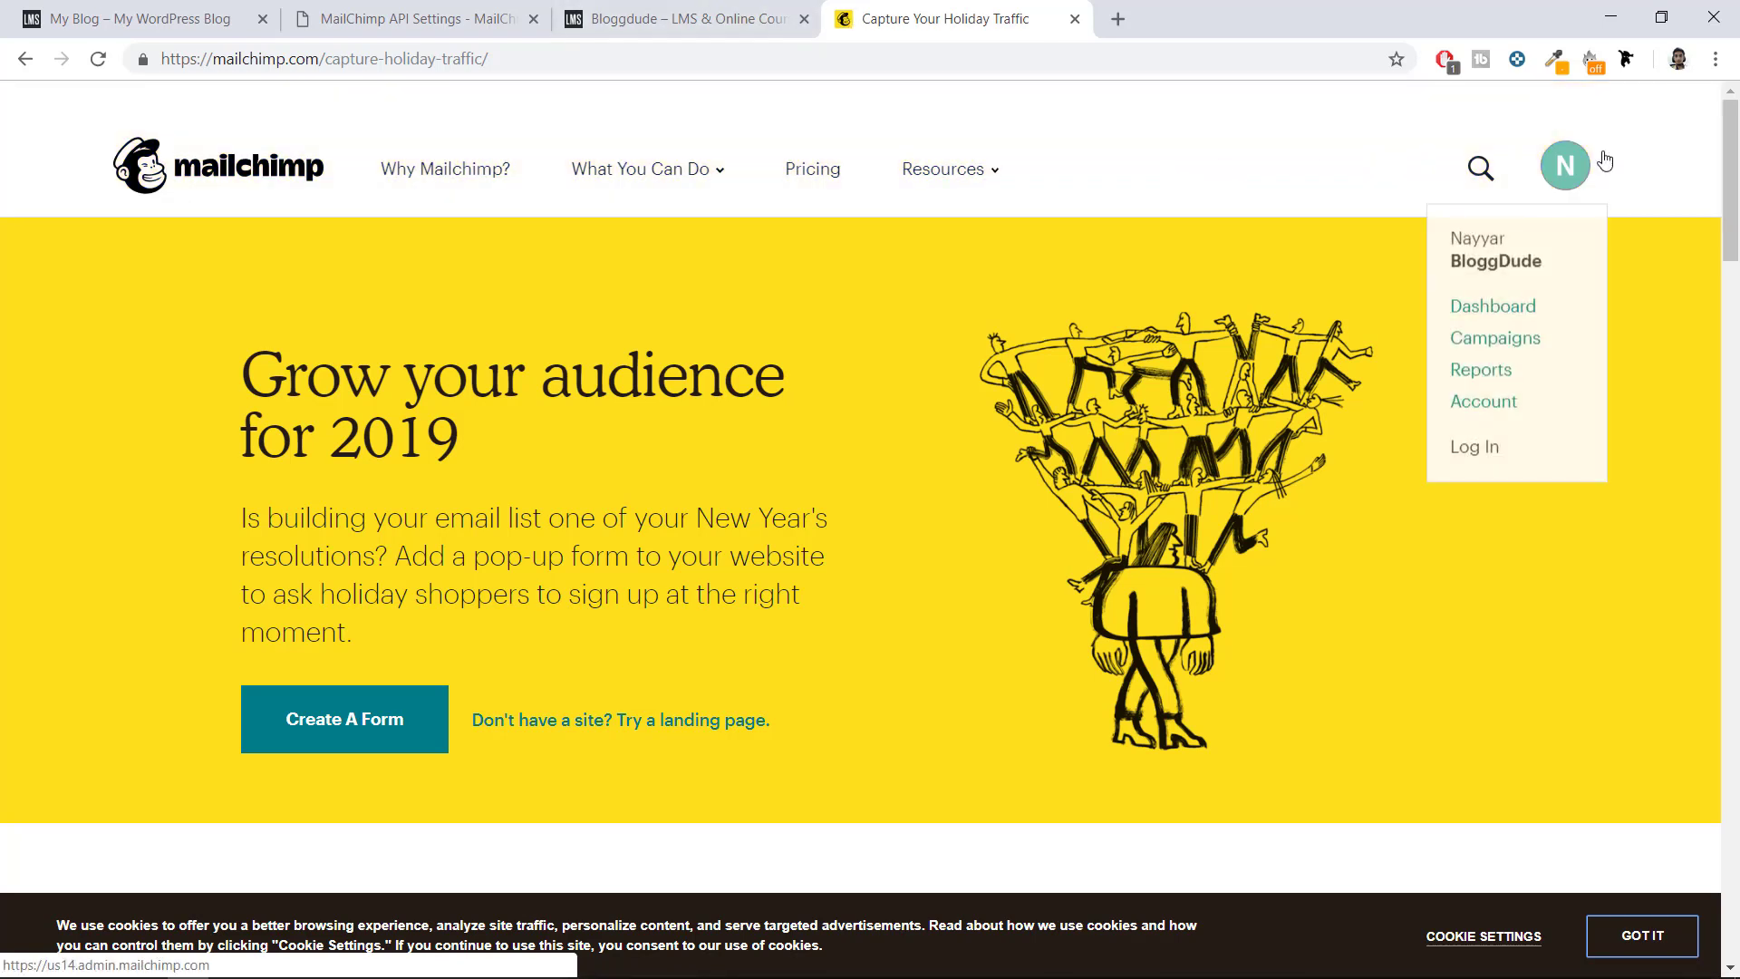
click(1507, 319)
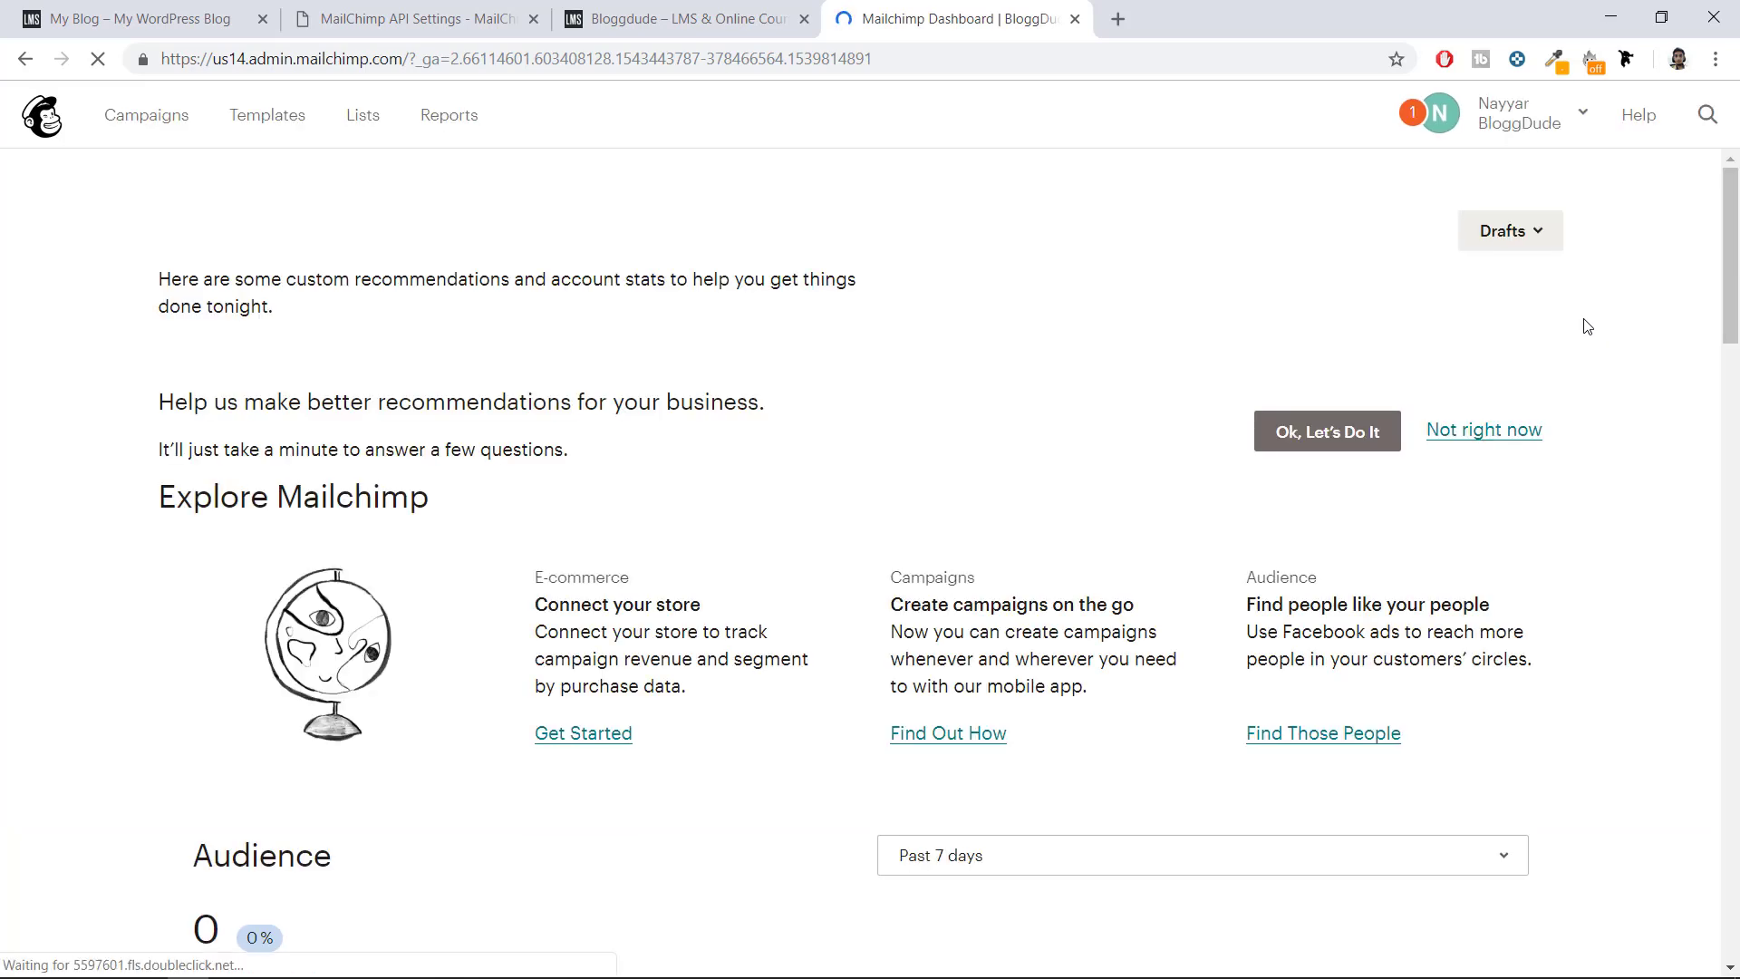
click(1512, 128)
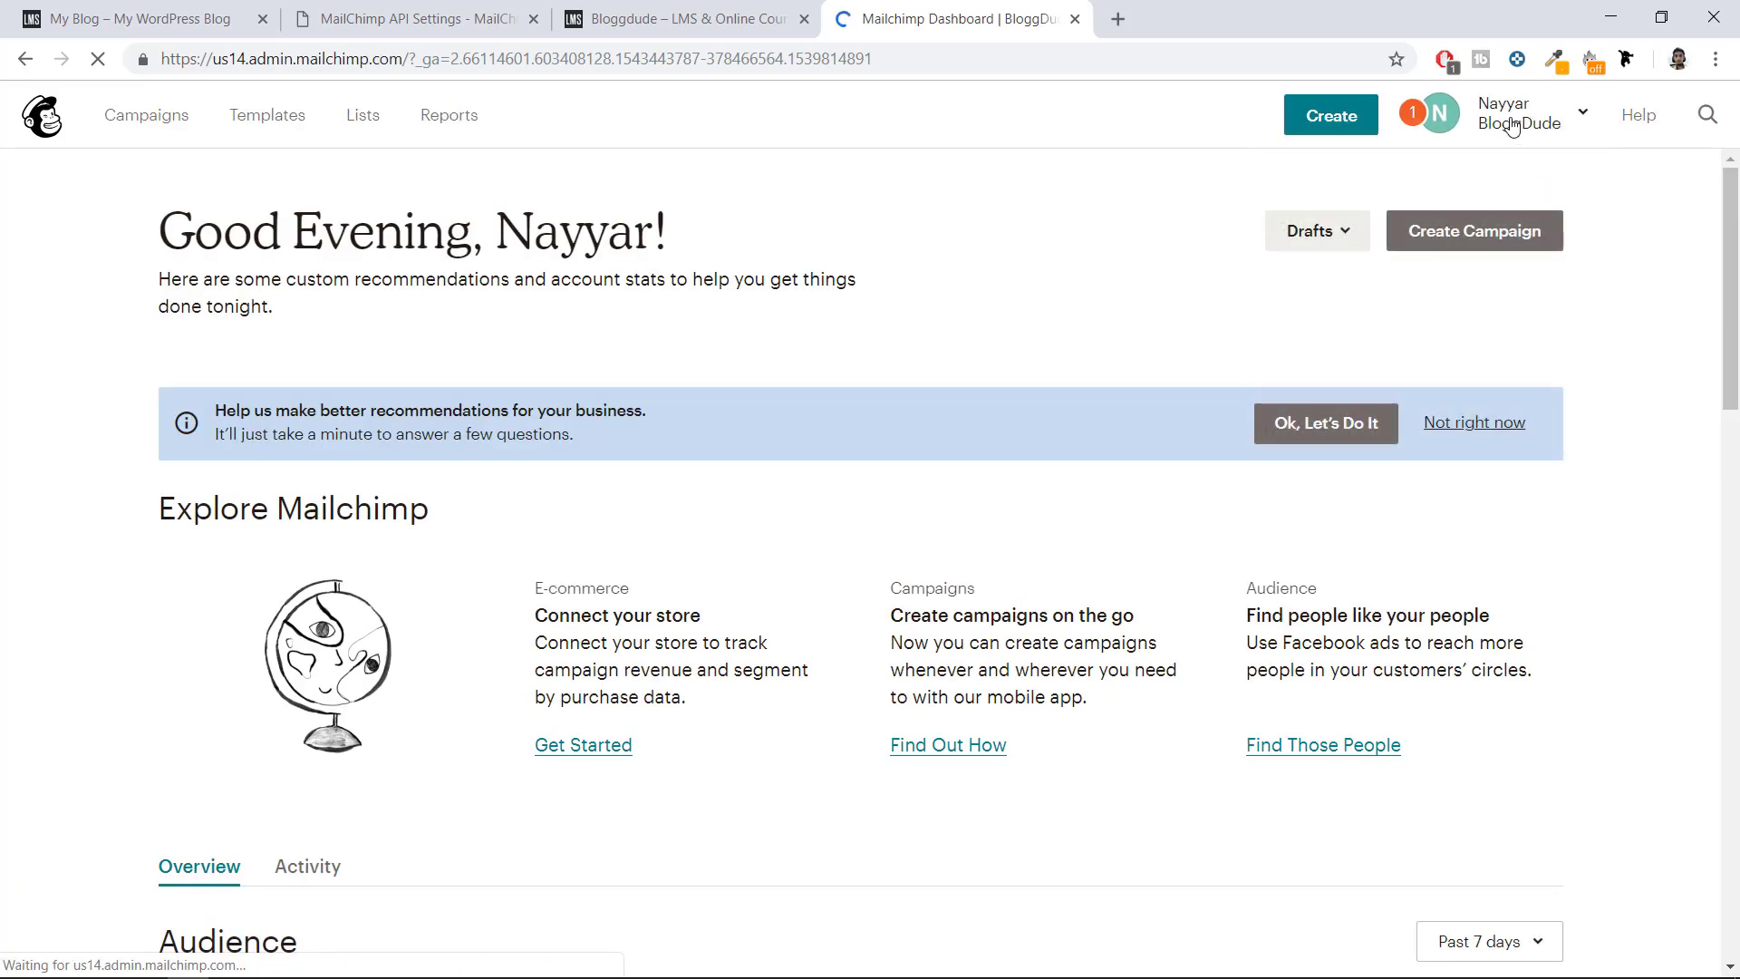
click(1511, 125)
click(1335, 409)
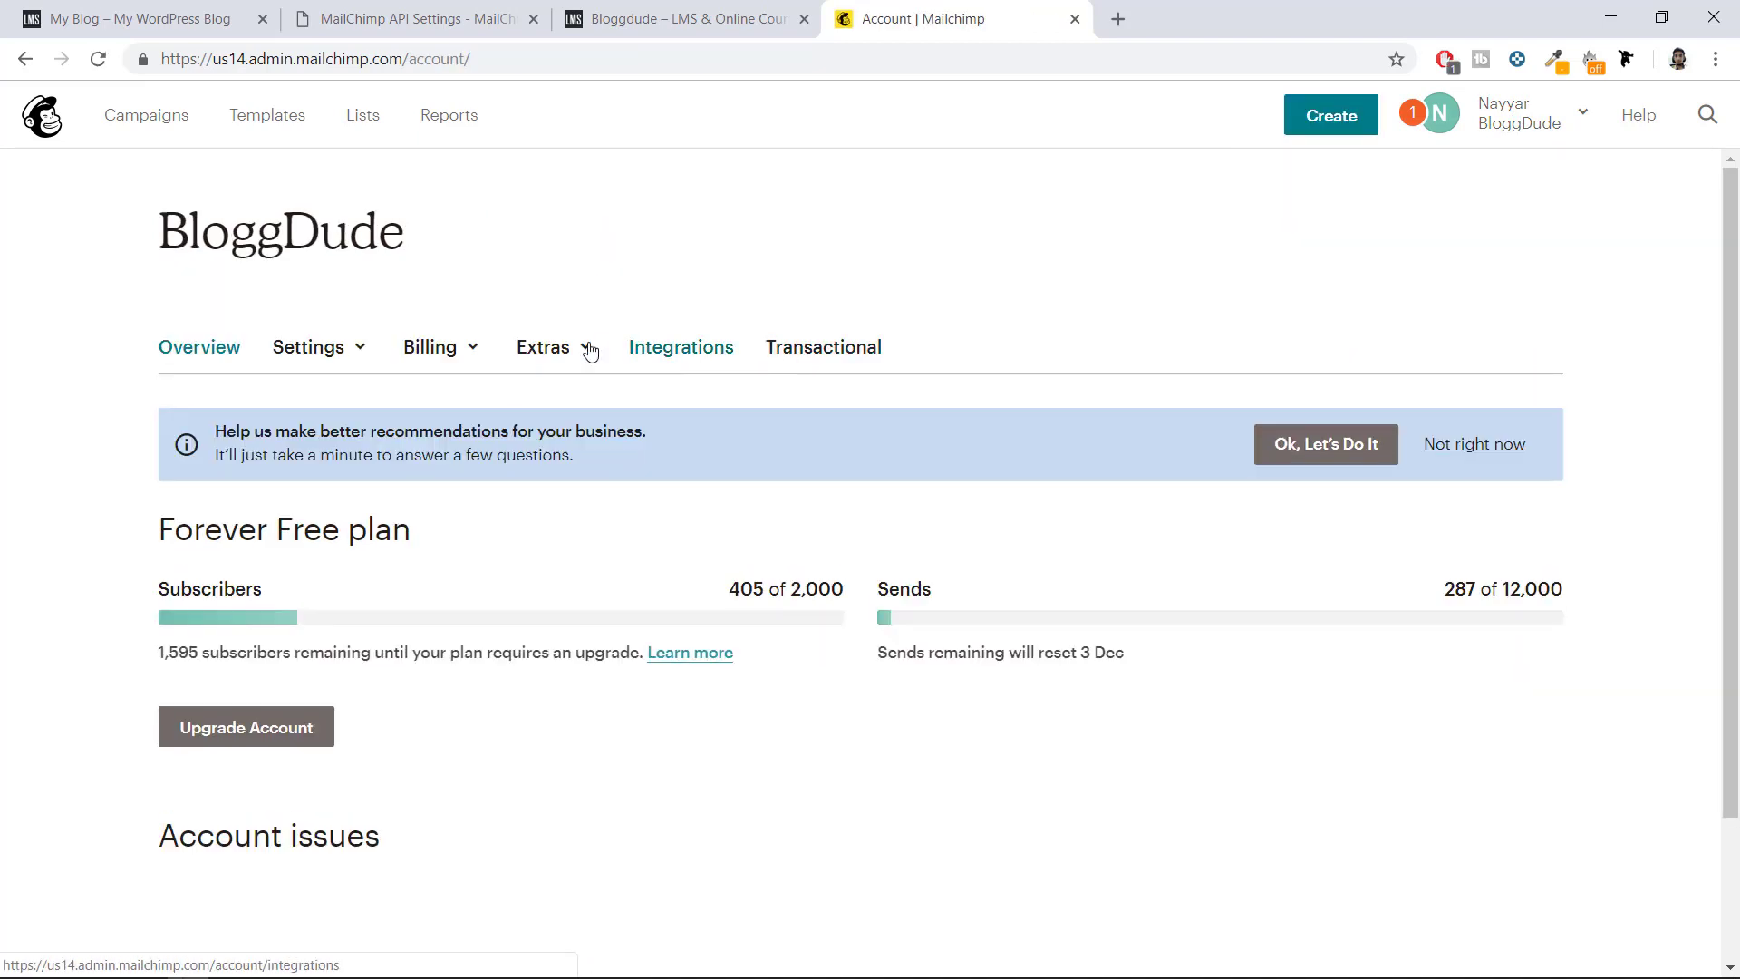
click(547, 348)
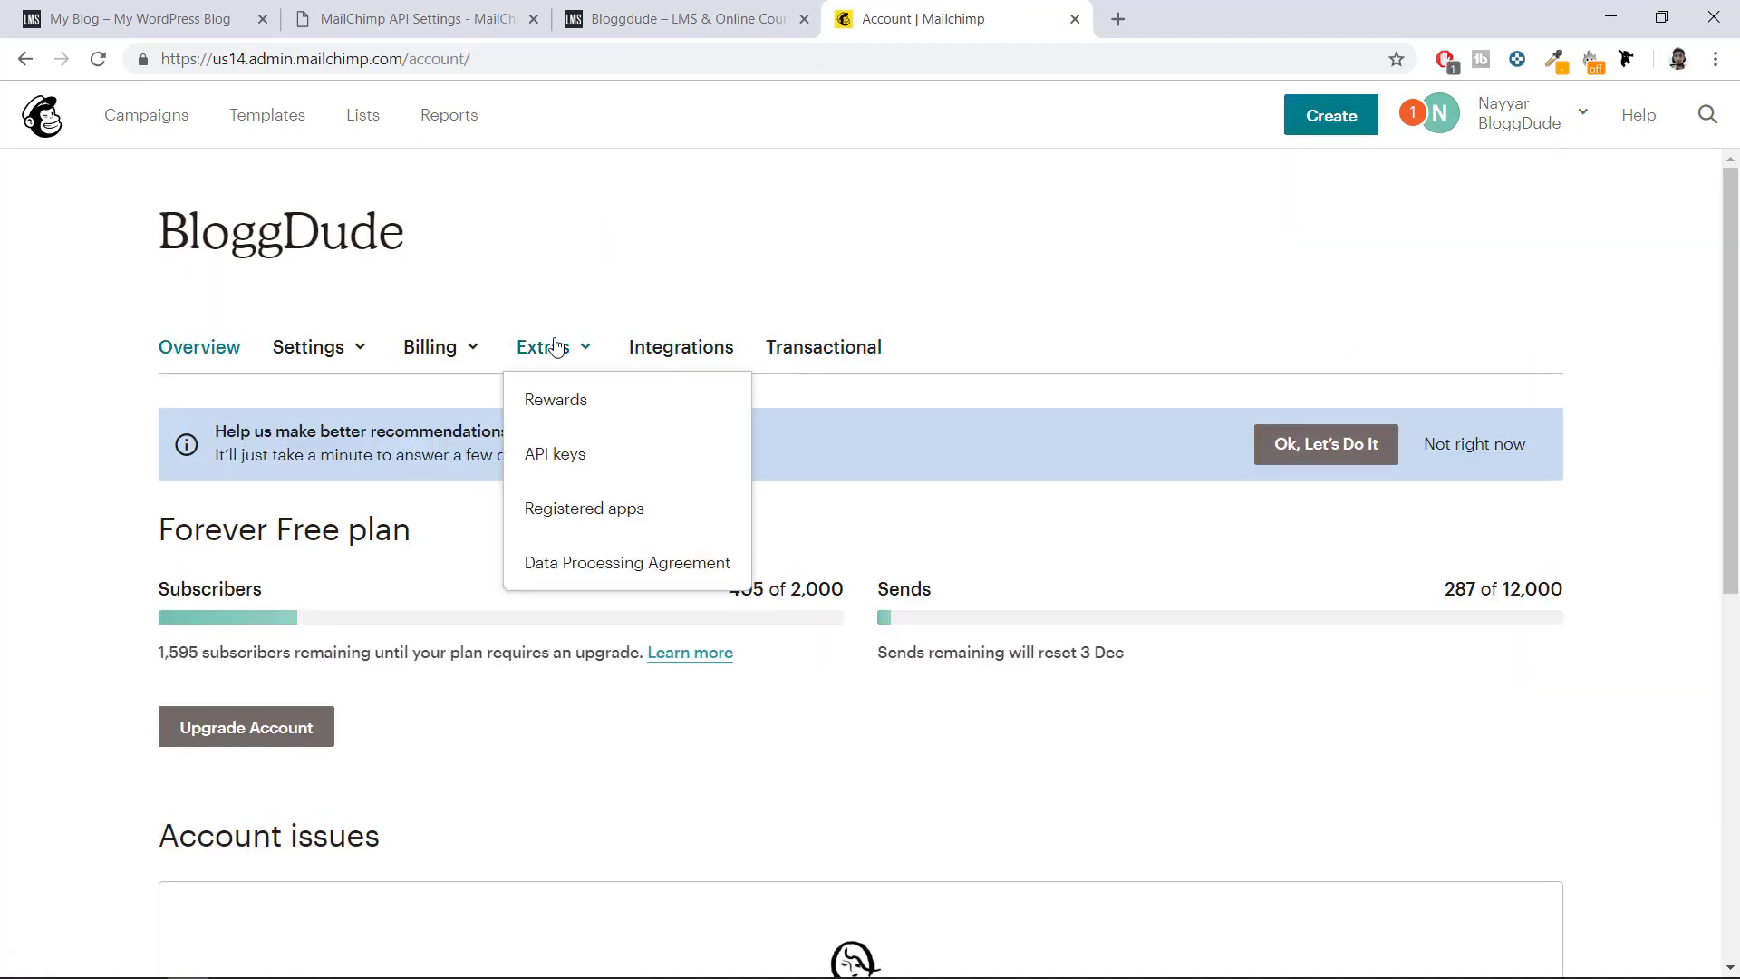
click(536, 464)
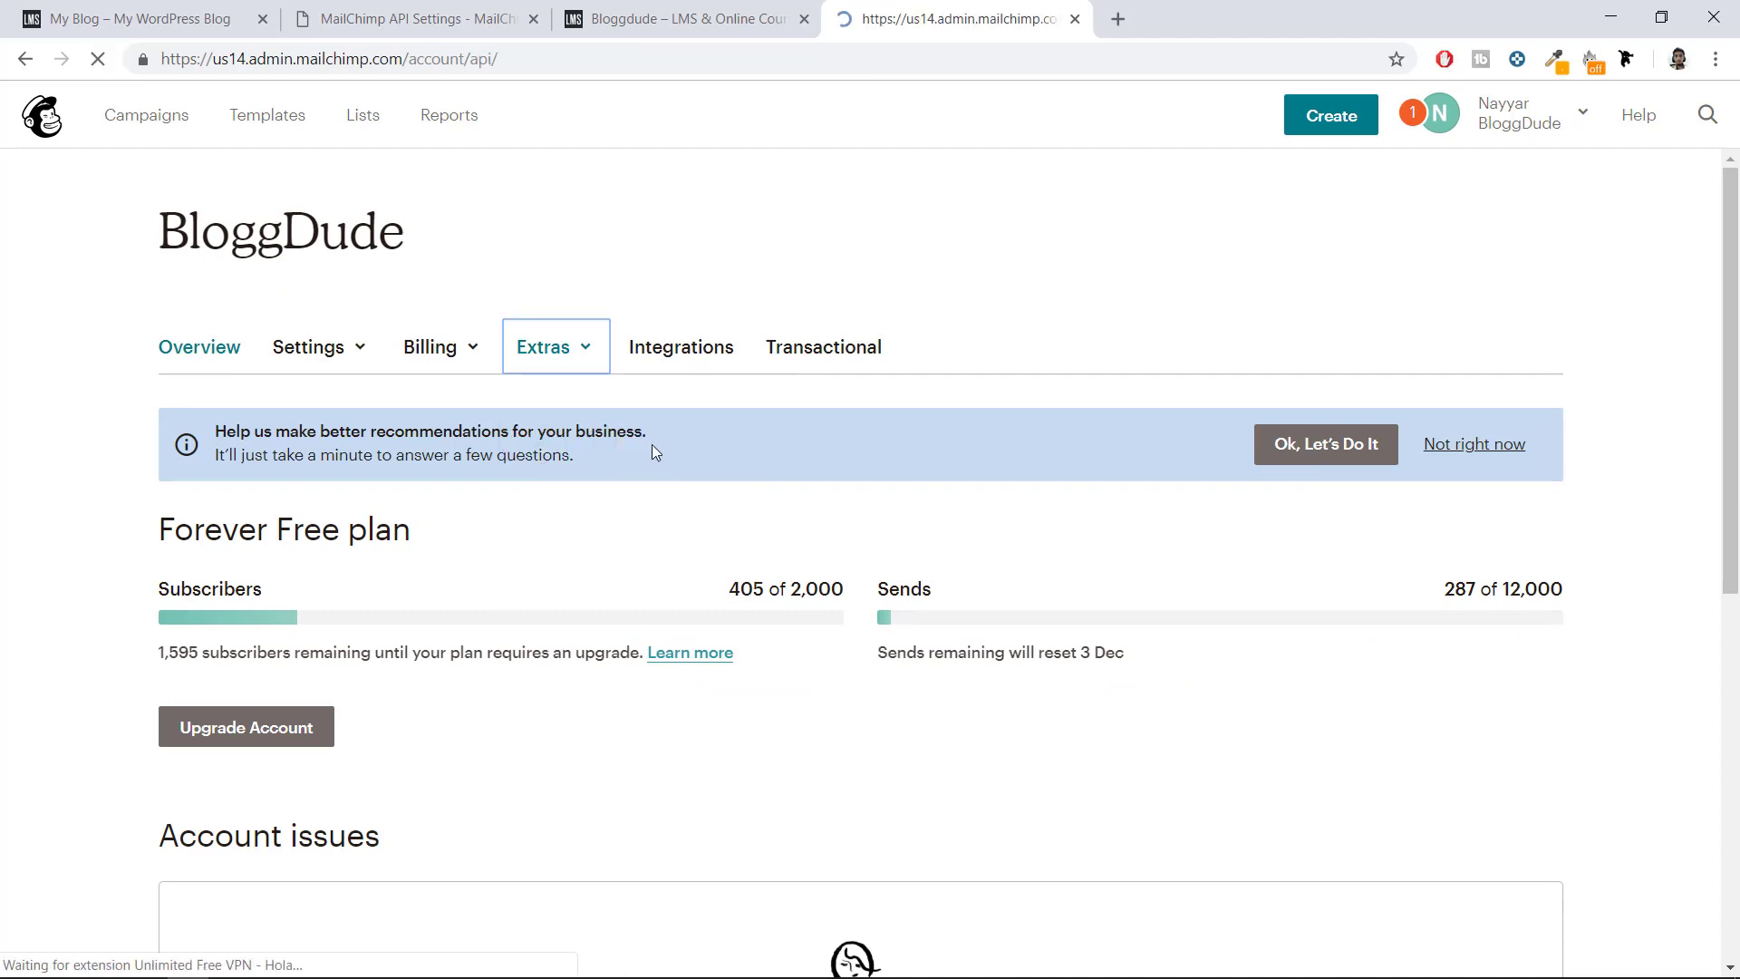
scroll(930, 484, down, 6)
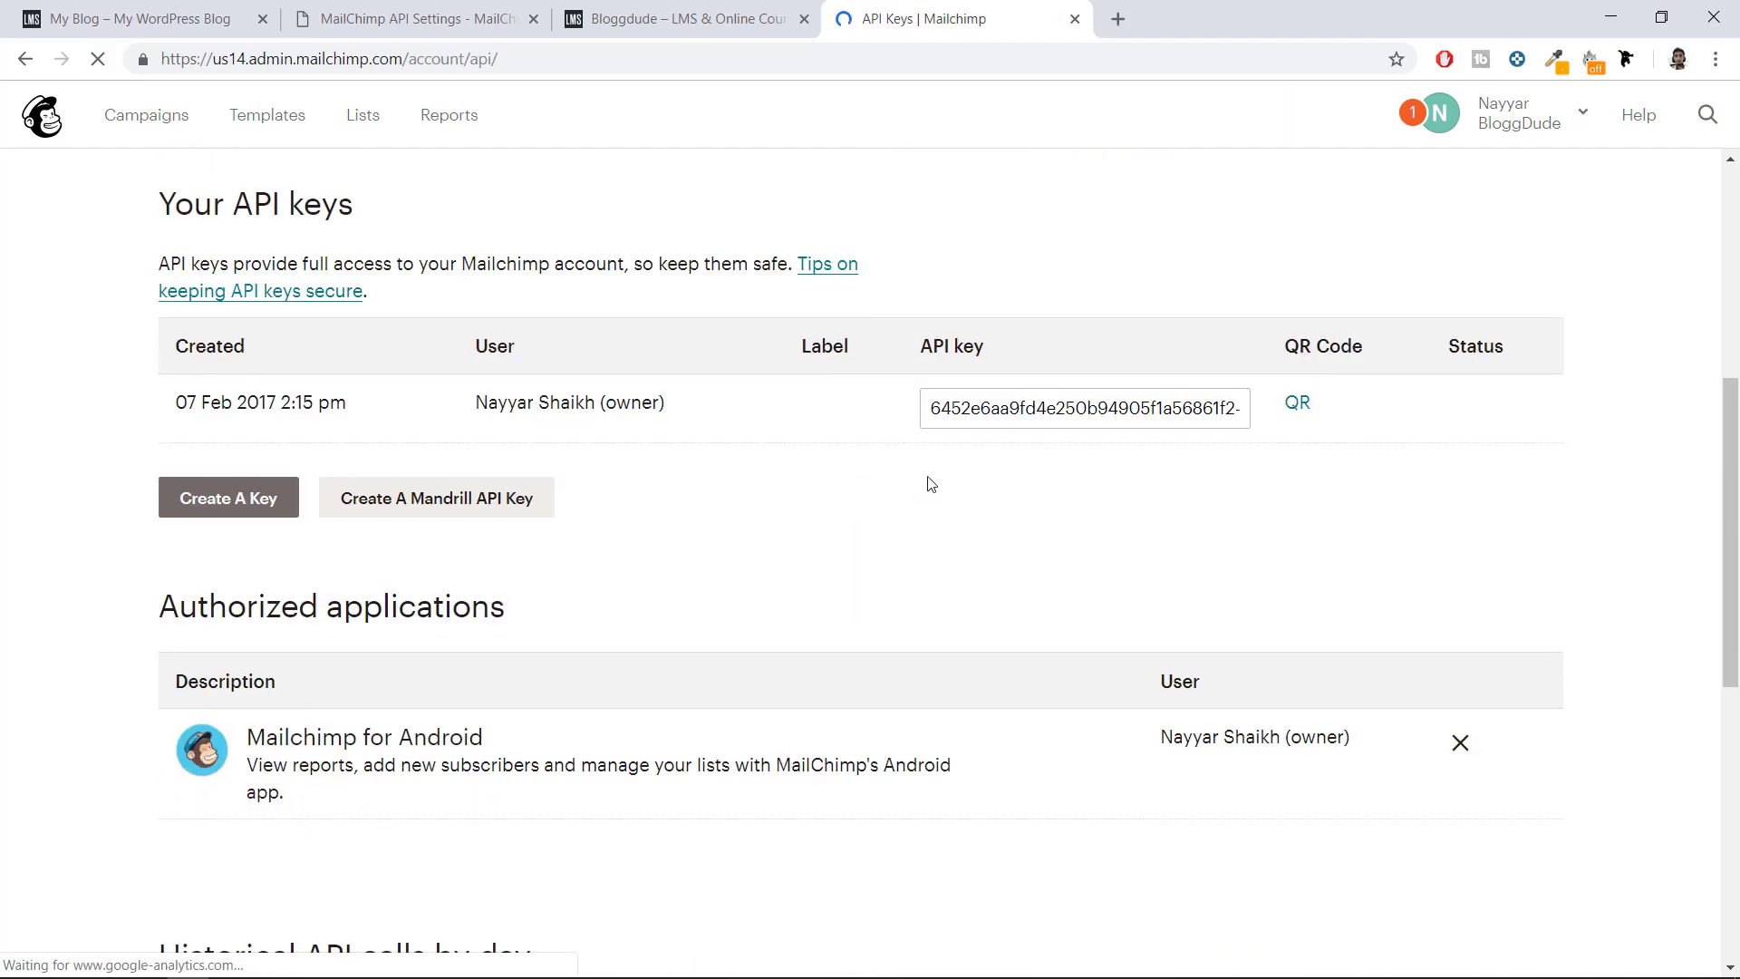
- Copy the Mailchimp API key into the MailChimp for WordPress API Key field
click(1014, 404)
key(ctrl+c)
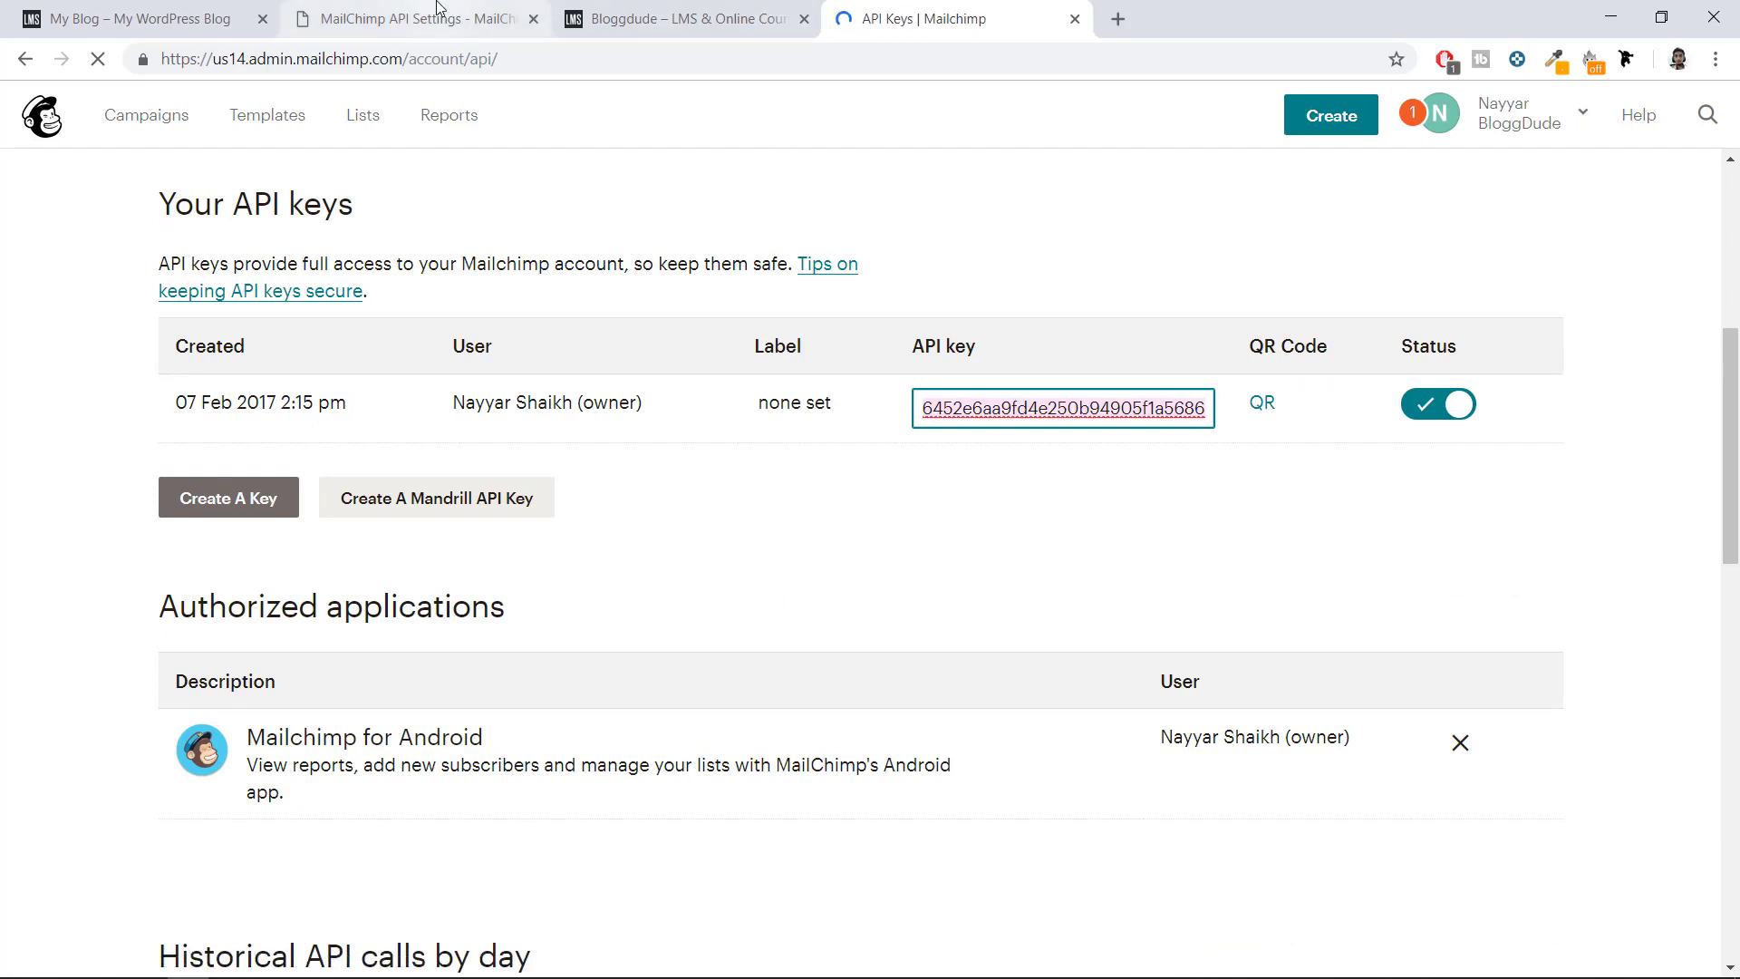
click(426, 19)
click(623, 659)
key(ctrl+v)
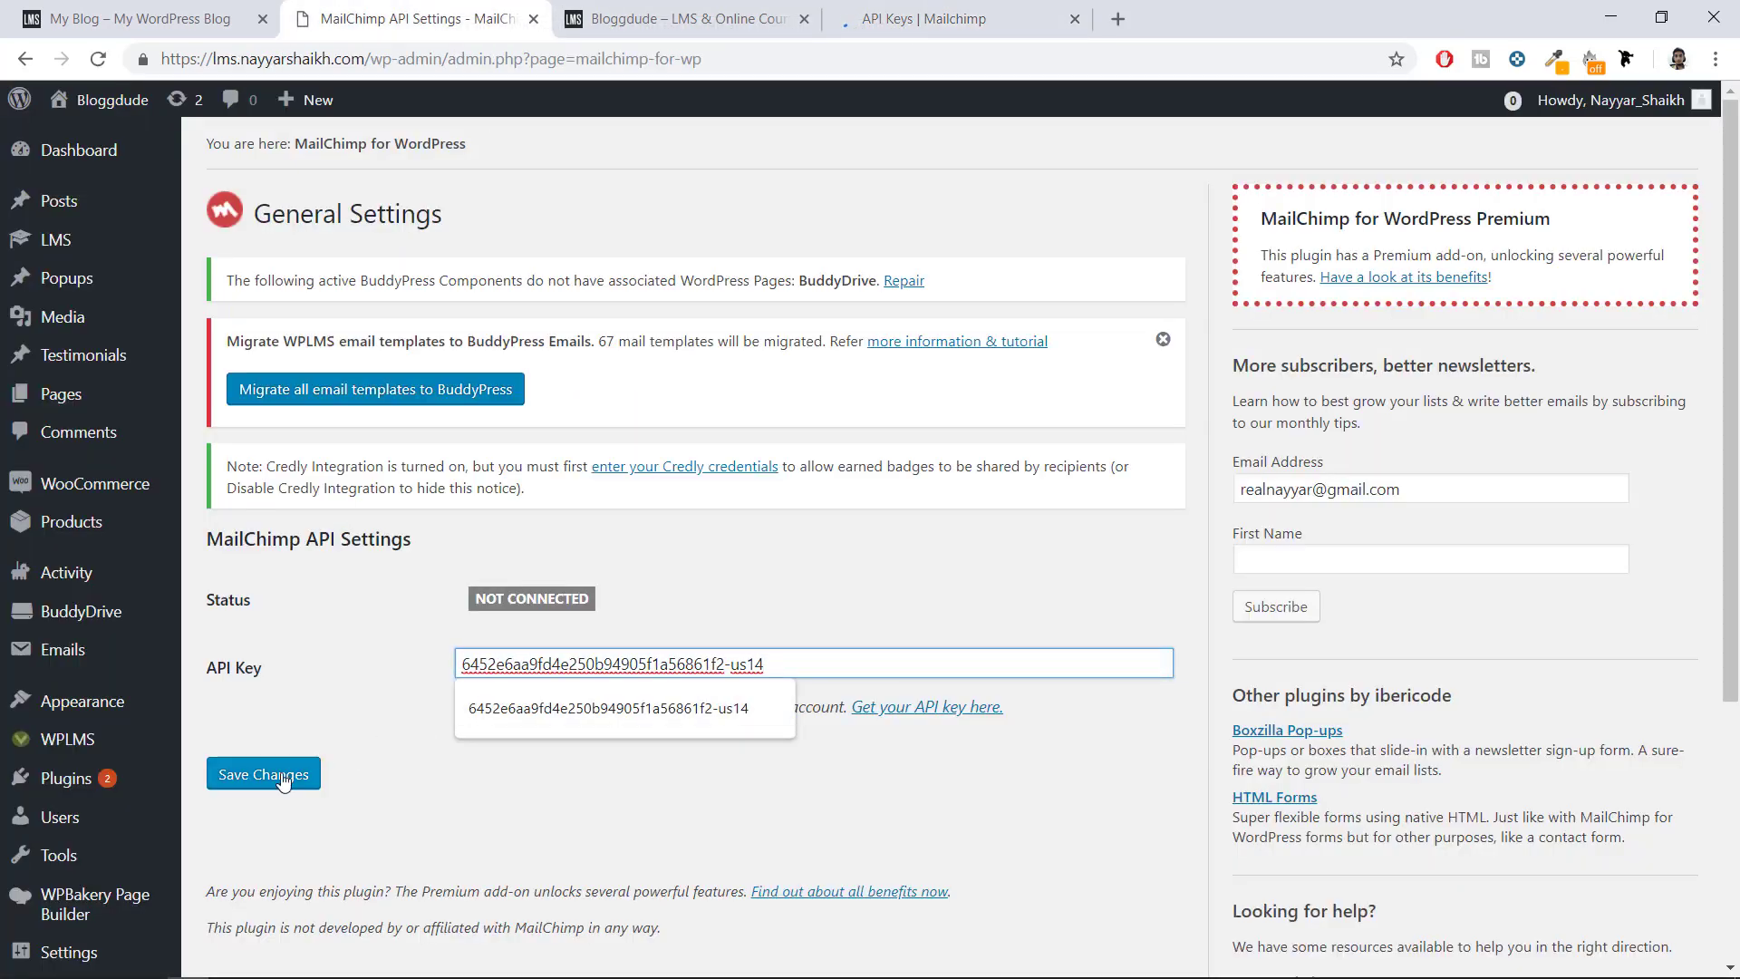
- Save the MailChimp API settings so the plugin shows Connected with its 6 lists
click(276, 775)
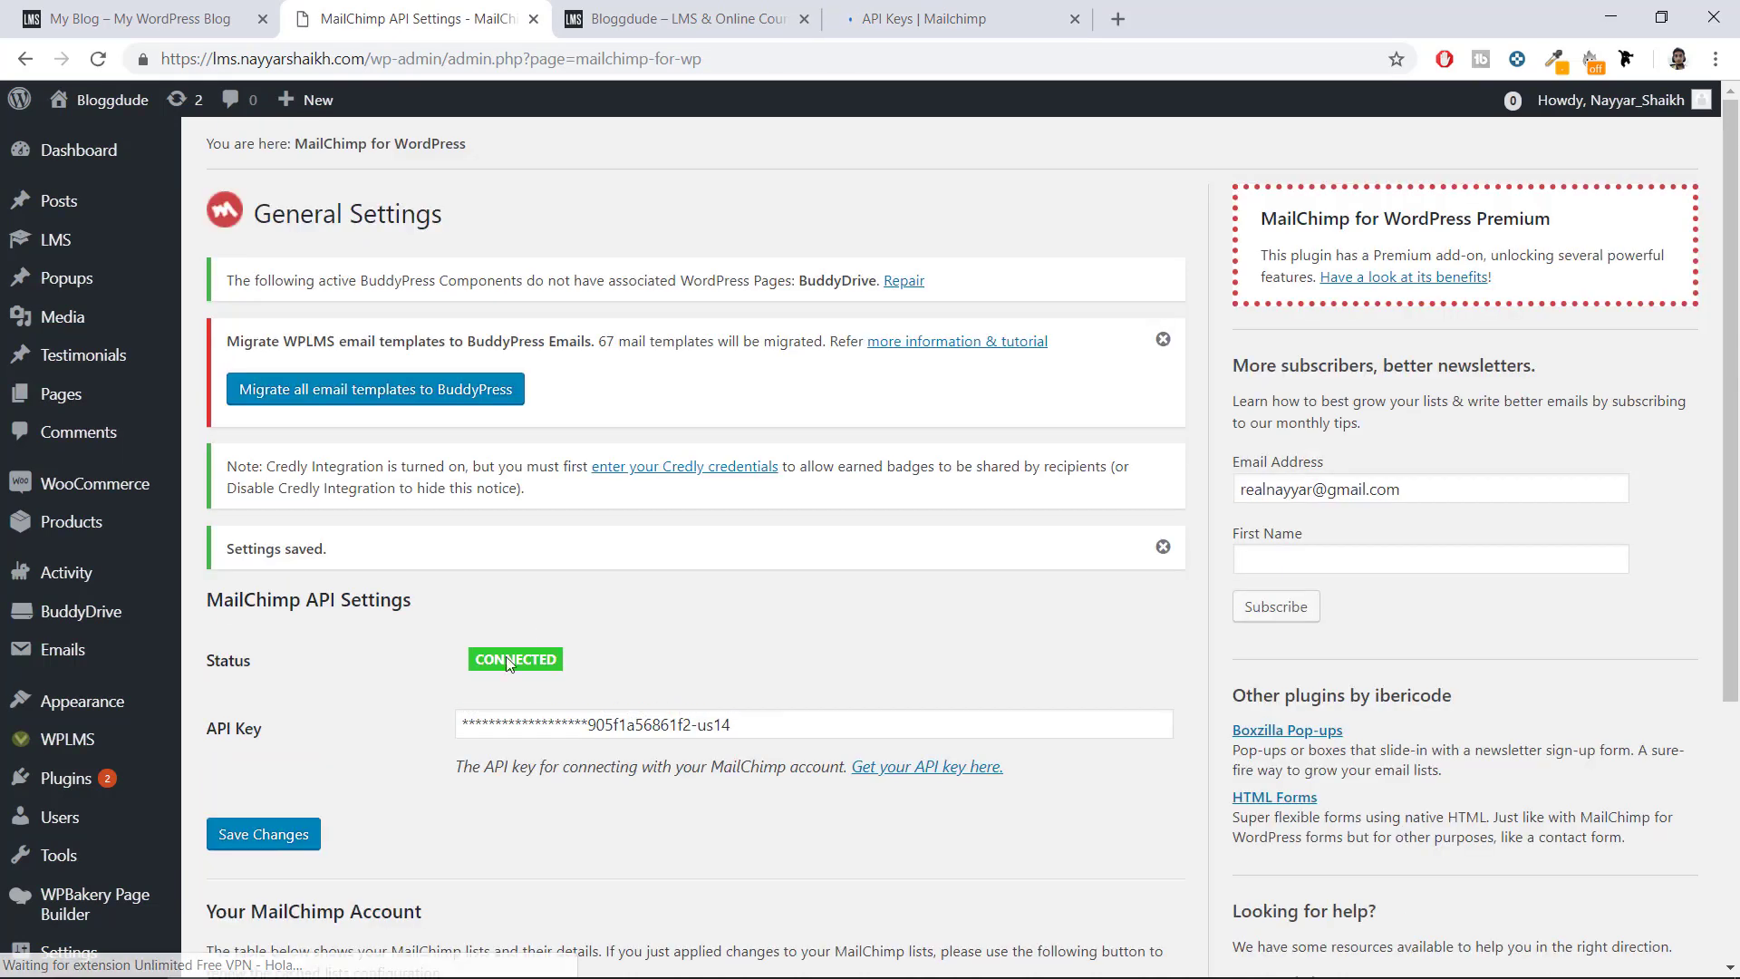
scroll(490, 661, down, 4)
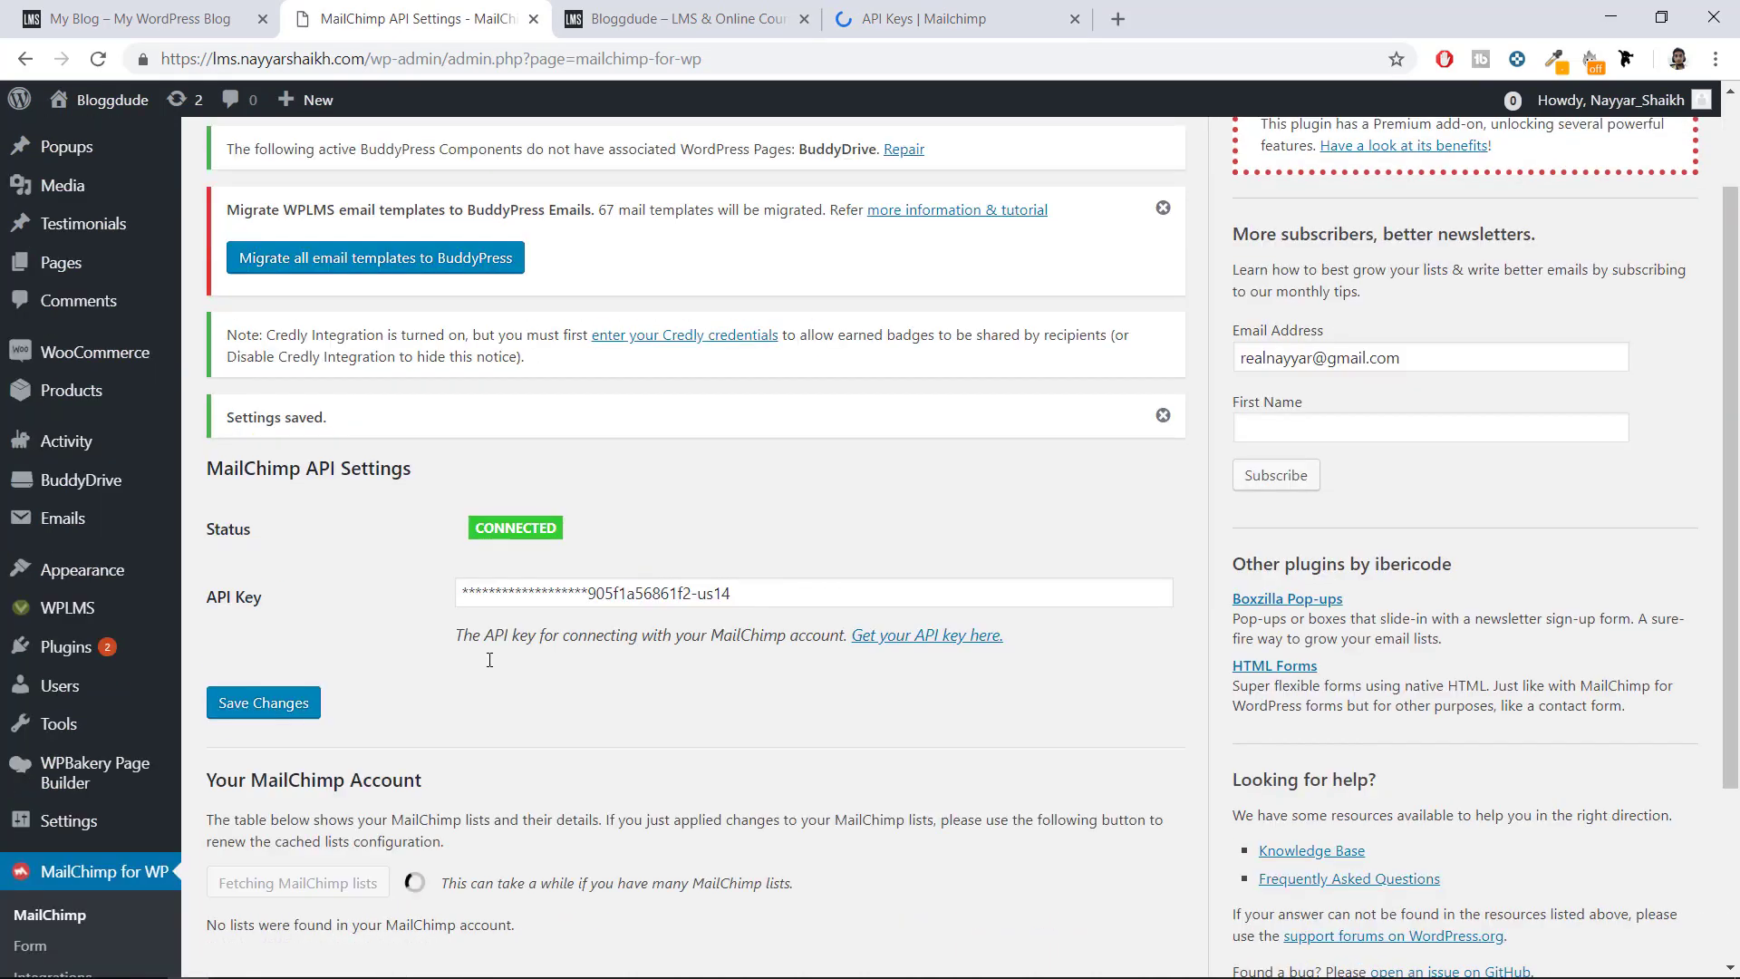
drag(416, 637, 798, 632)
click(798, 632)
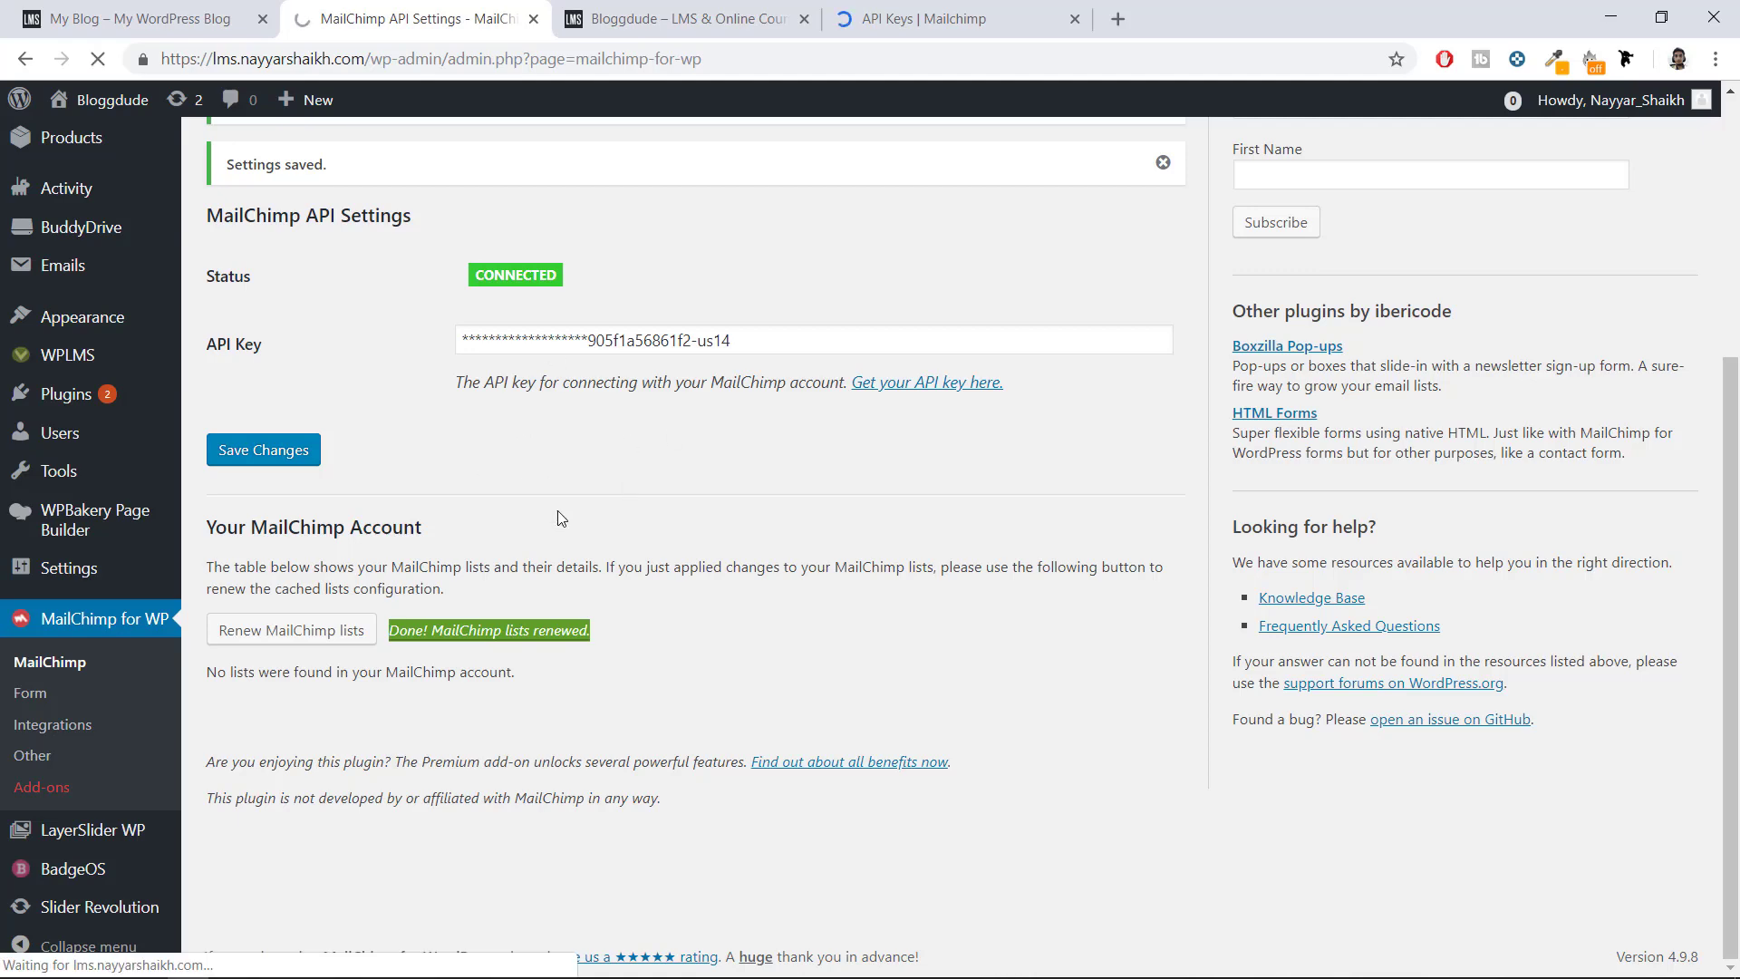
- Create a new sign-up form named 'Form Footer' subscribed to list1
click(30, 695)
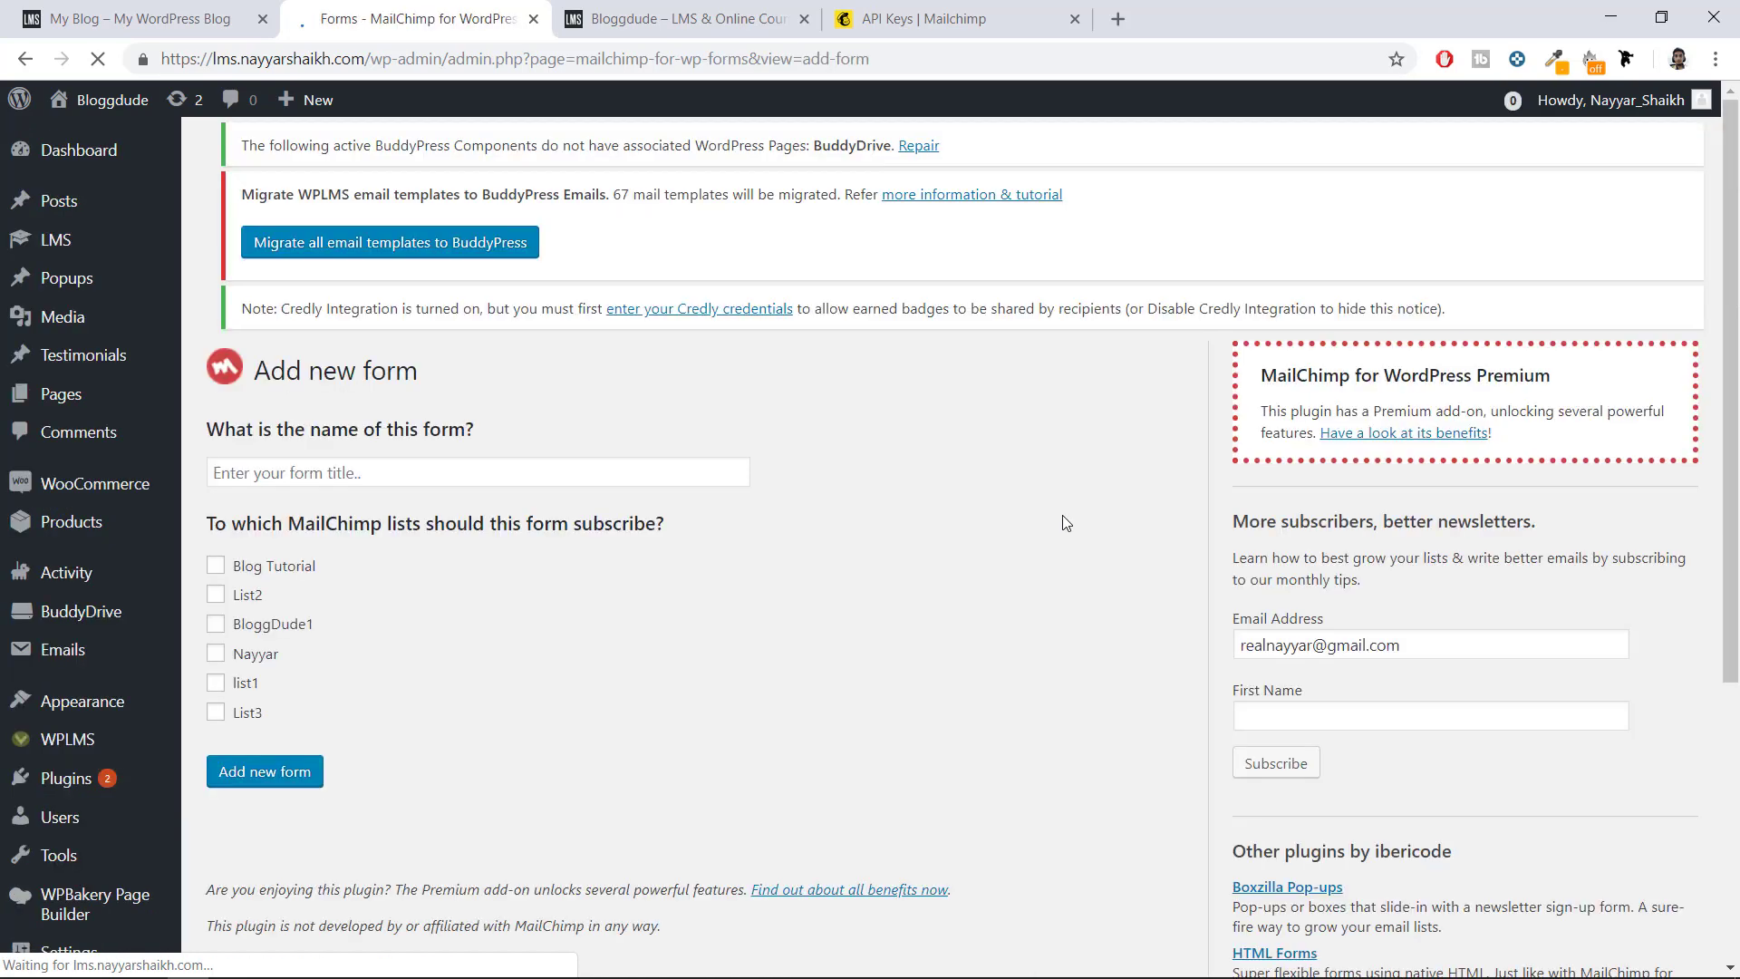
scroll(1063, 515, down, 1)
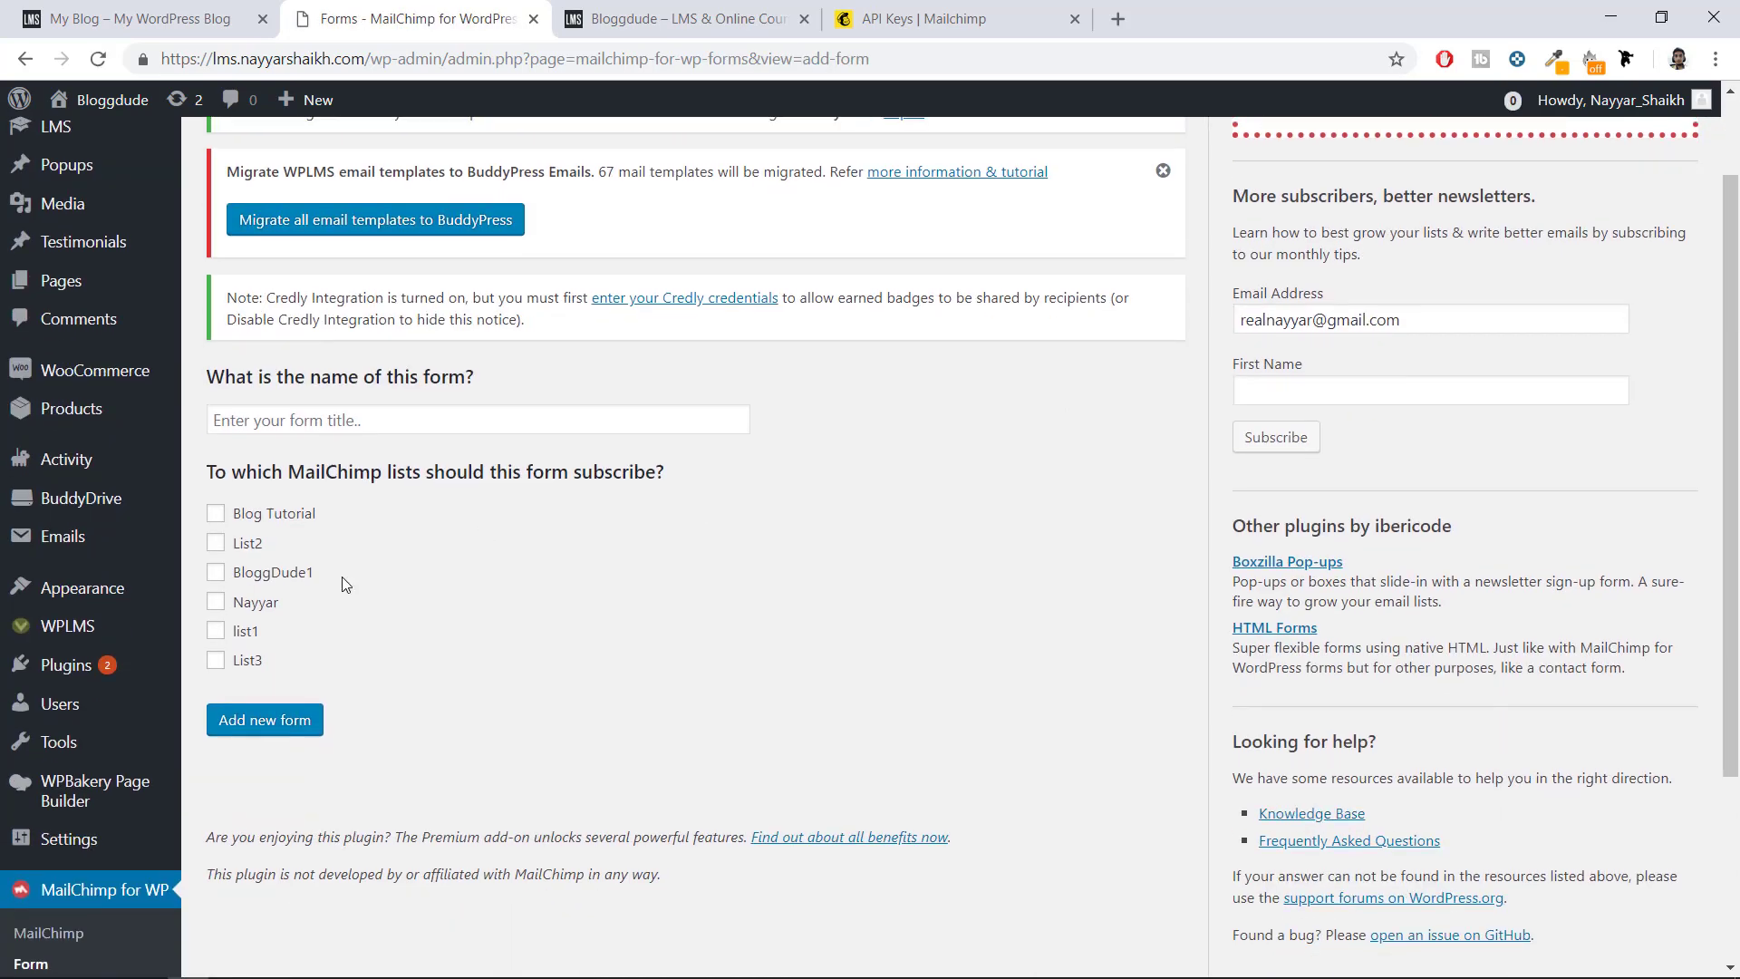
click(247, 634)
click(372, 426)
text(Form Footer)
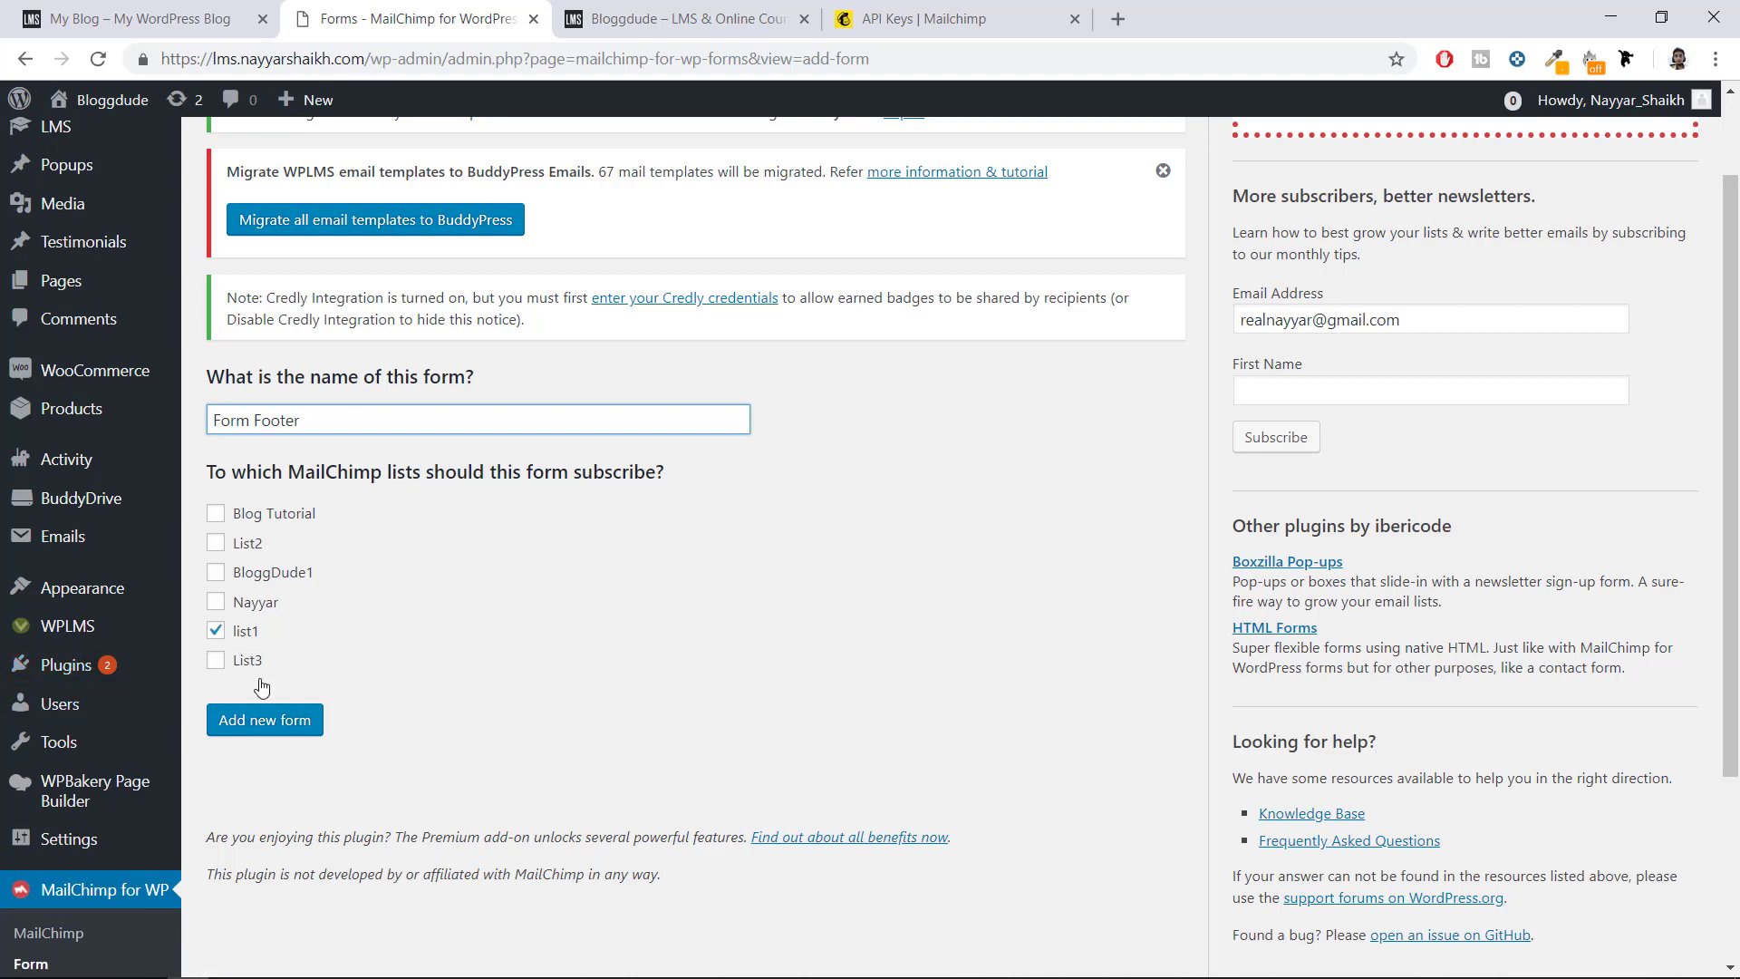
click(263, 729)
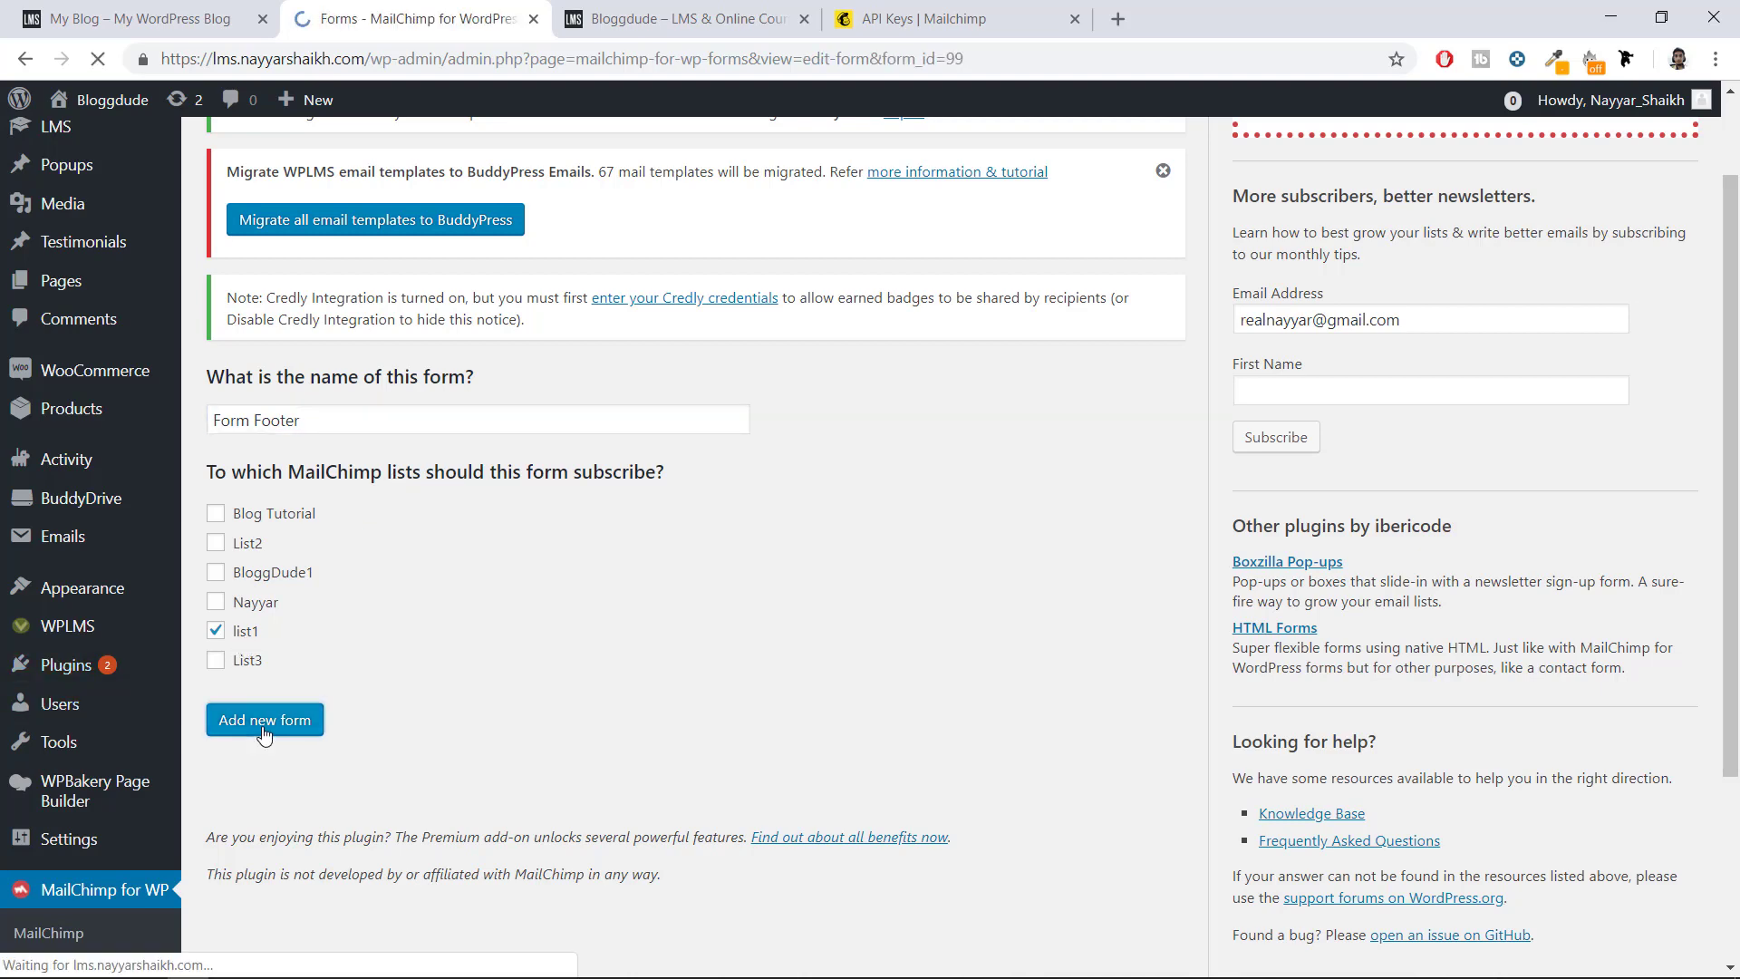
- Delete the Email address label from the form code, save, and select the form's shortcode
scroll(553, 716, down, 4)
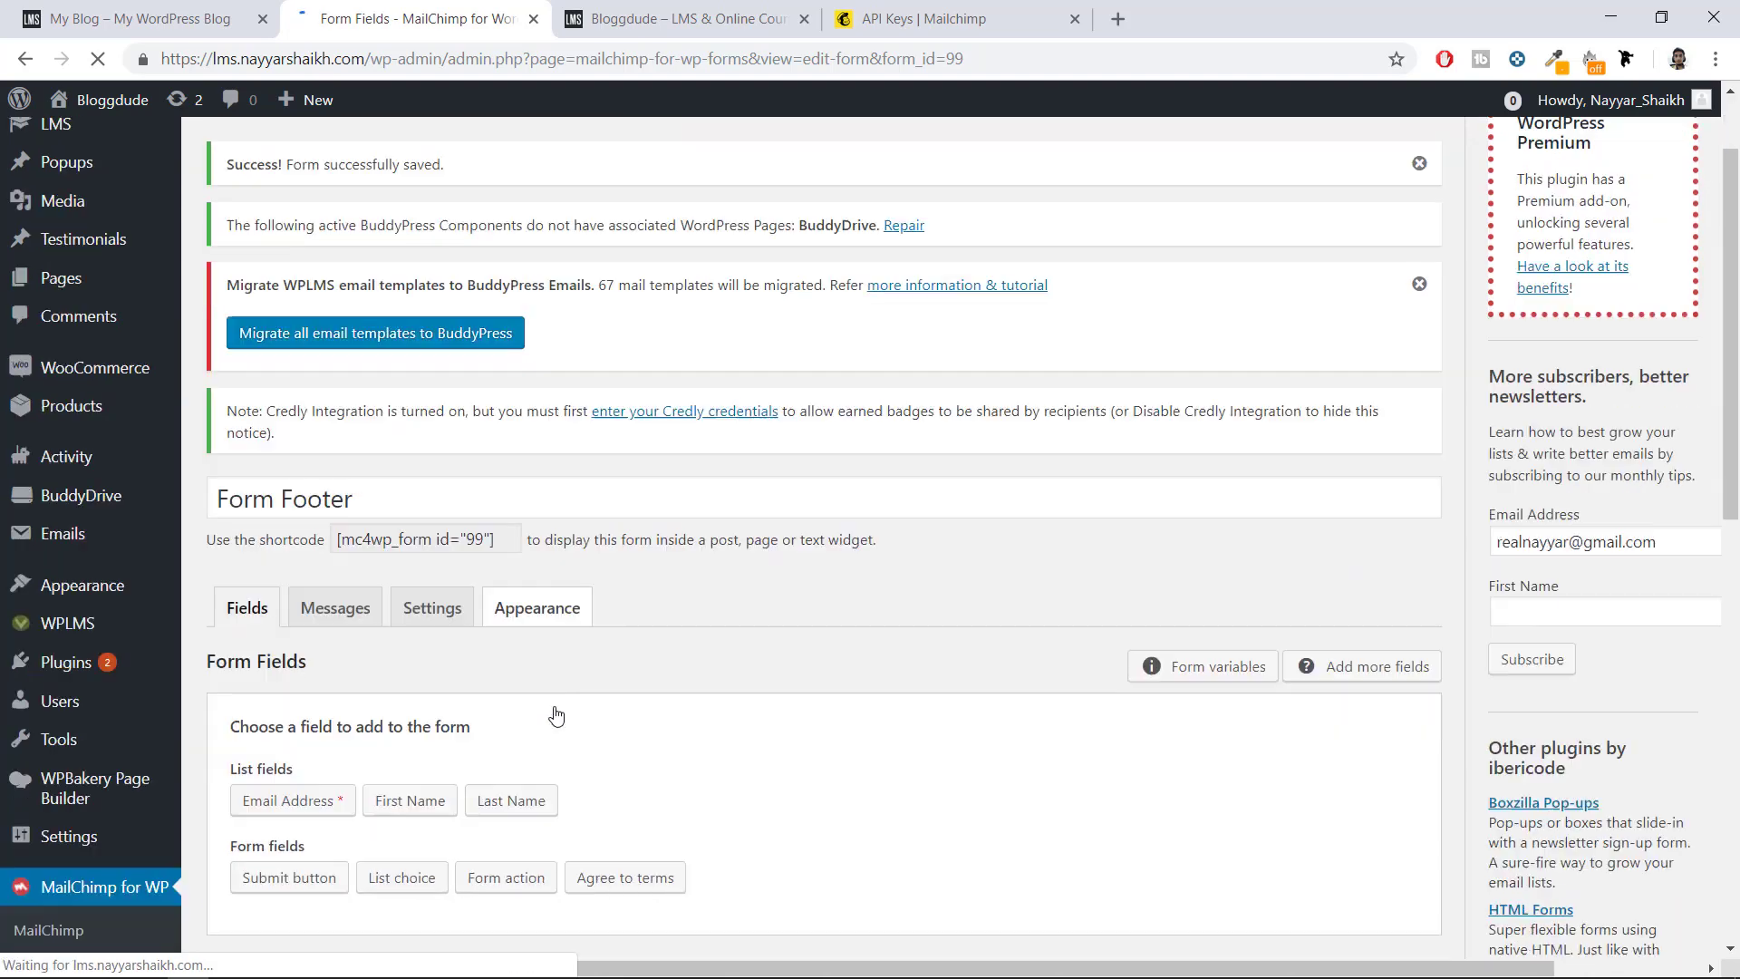
scroll(562, 715, down, 2)
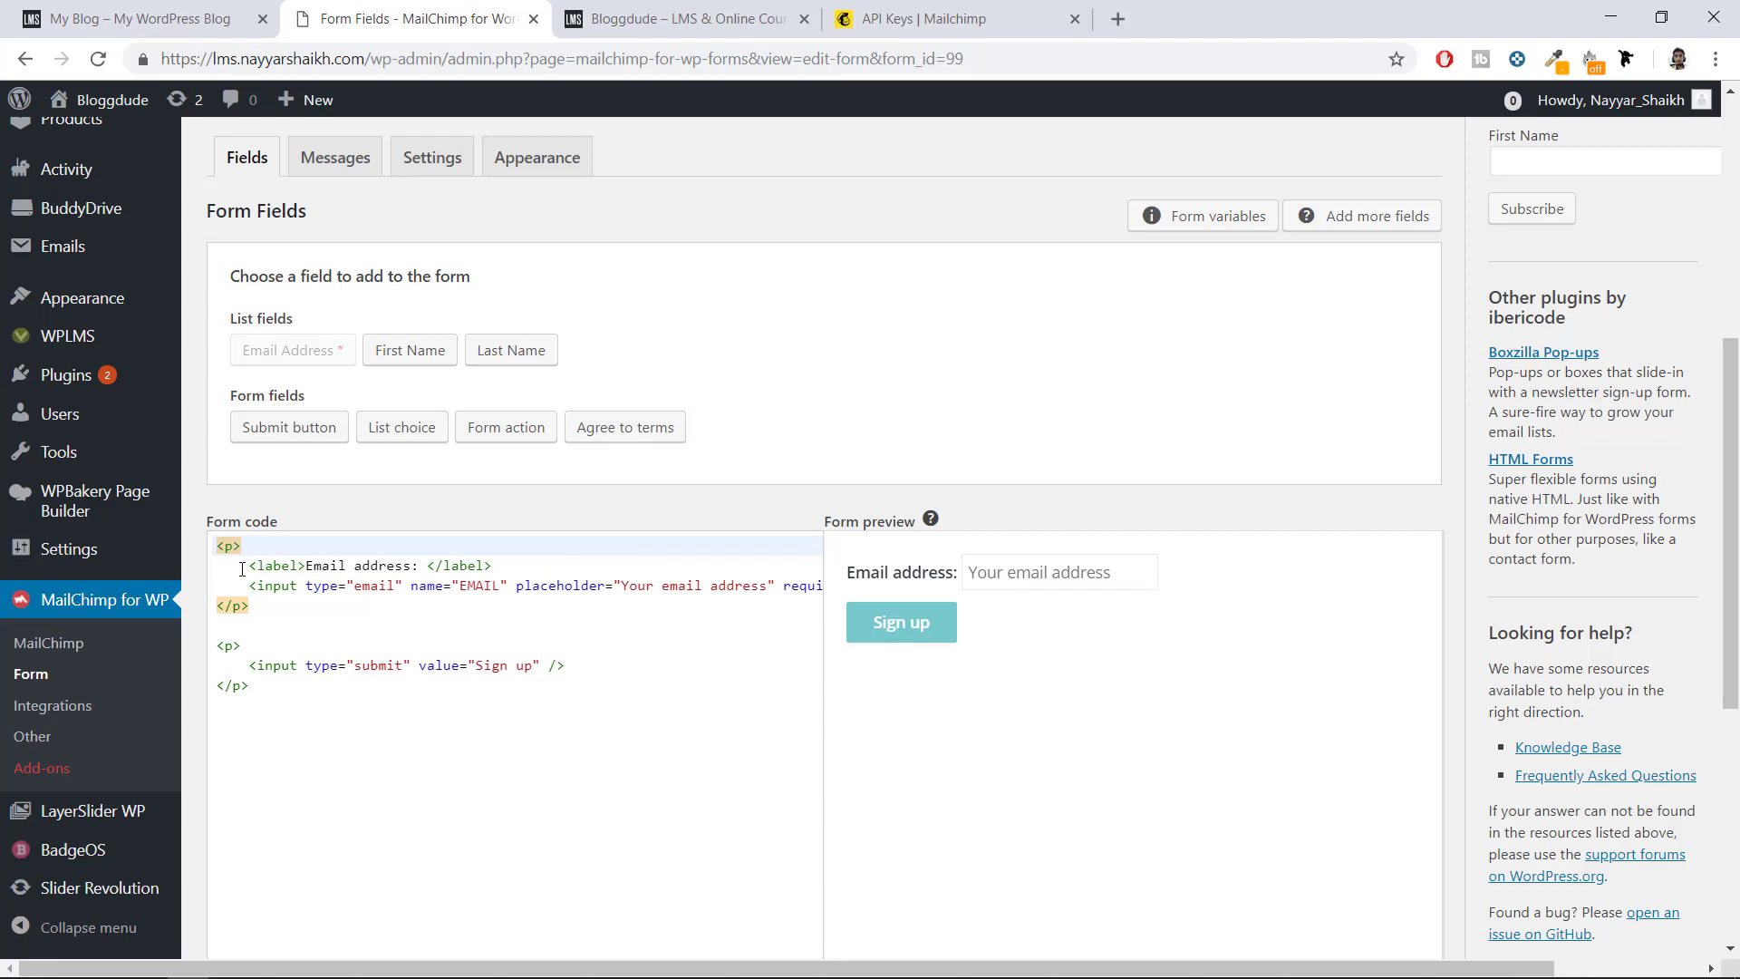
drag(249, 568, 489, 571)
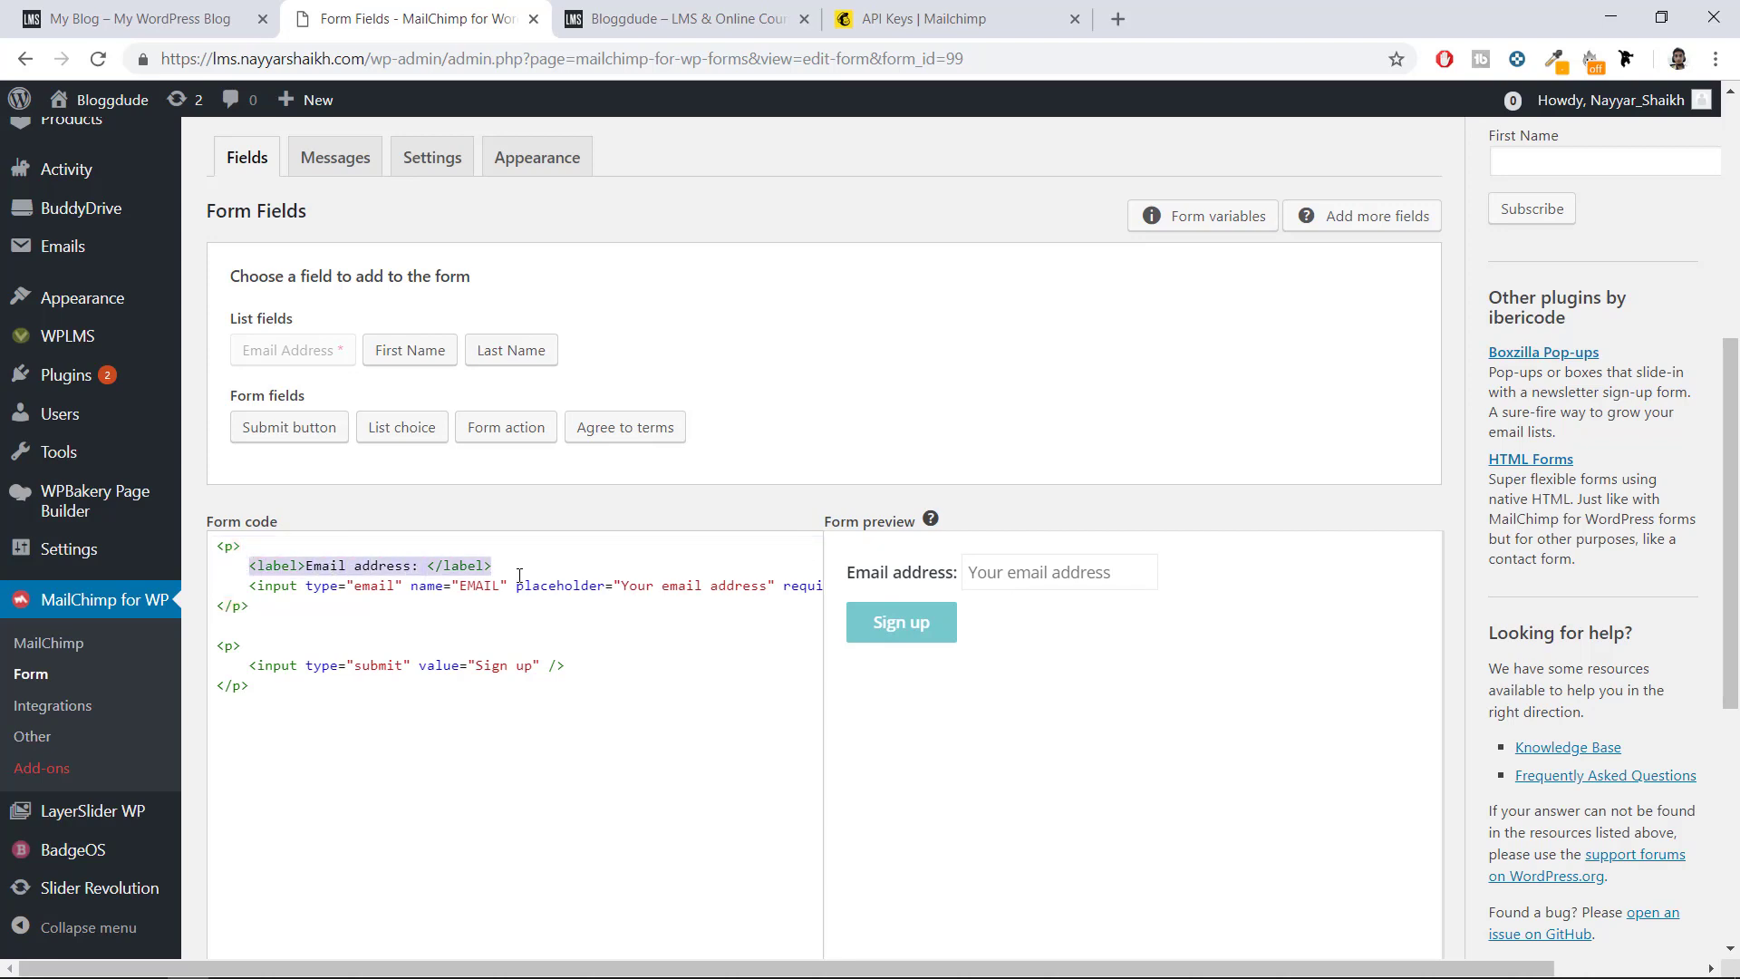
key(BackSpace)
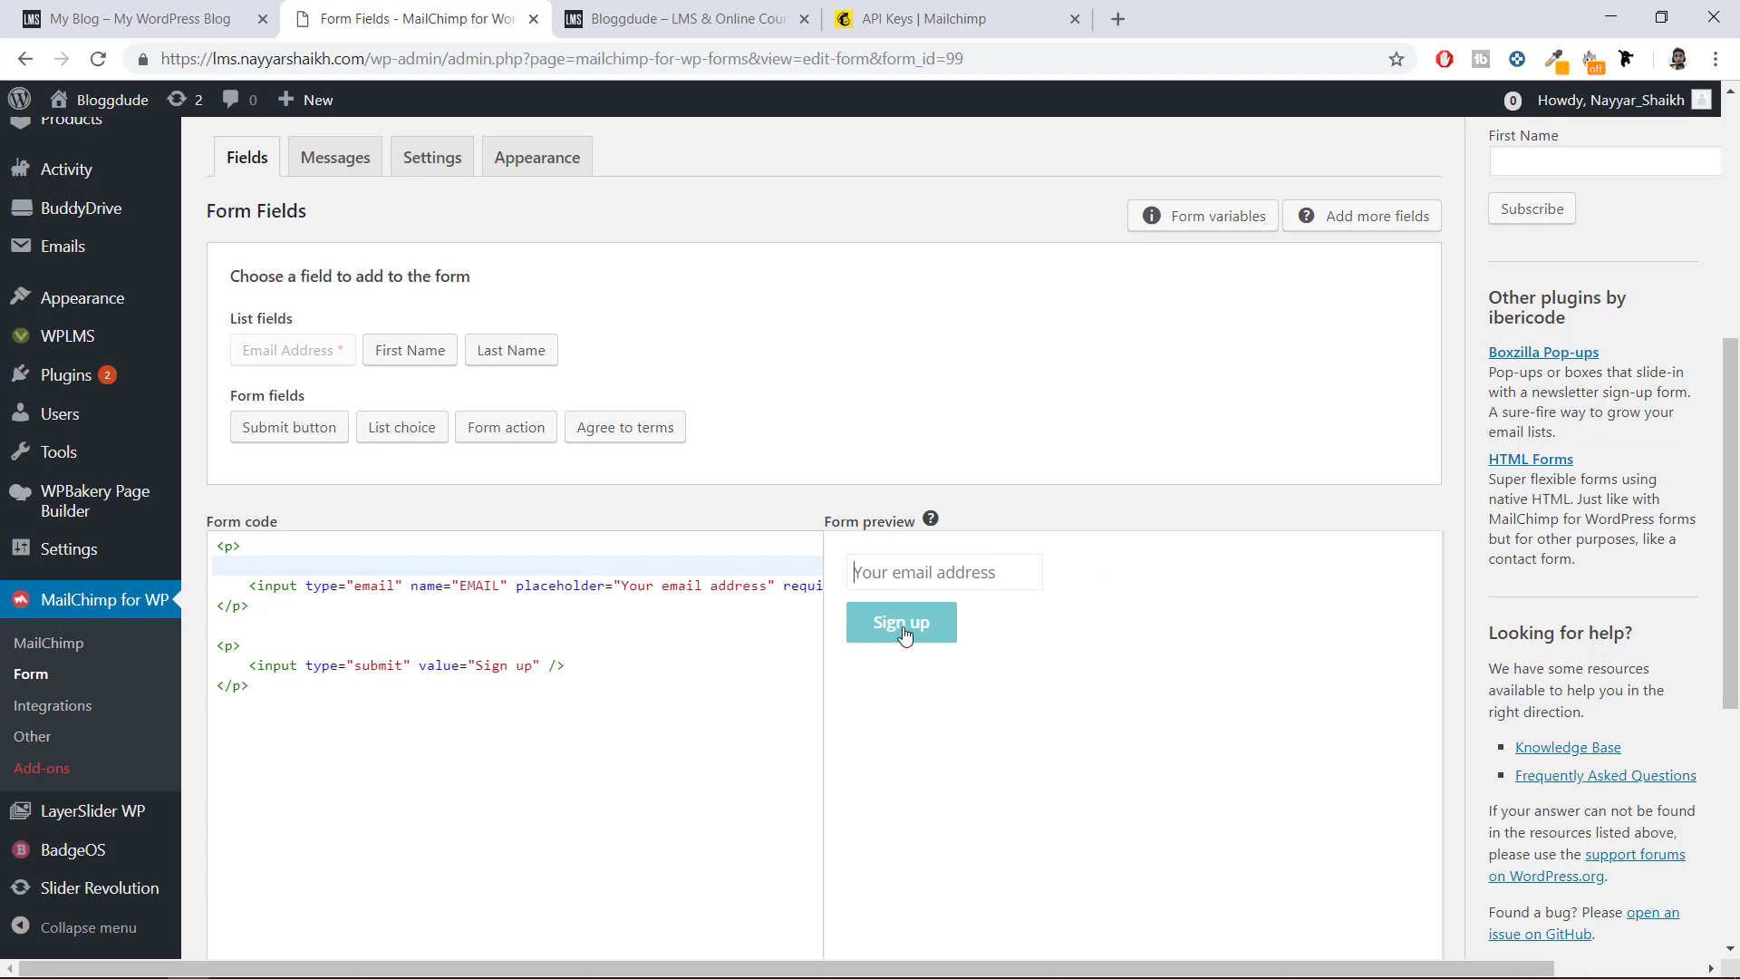
scroll(621, 540, down, 6)
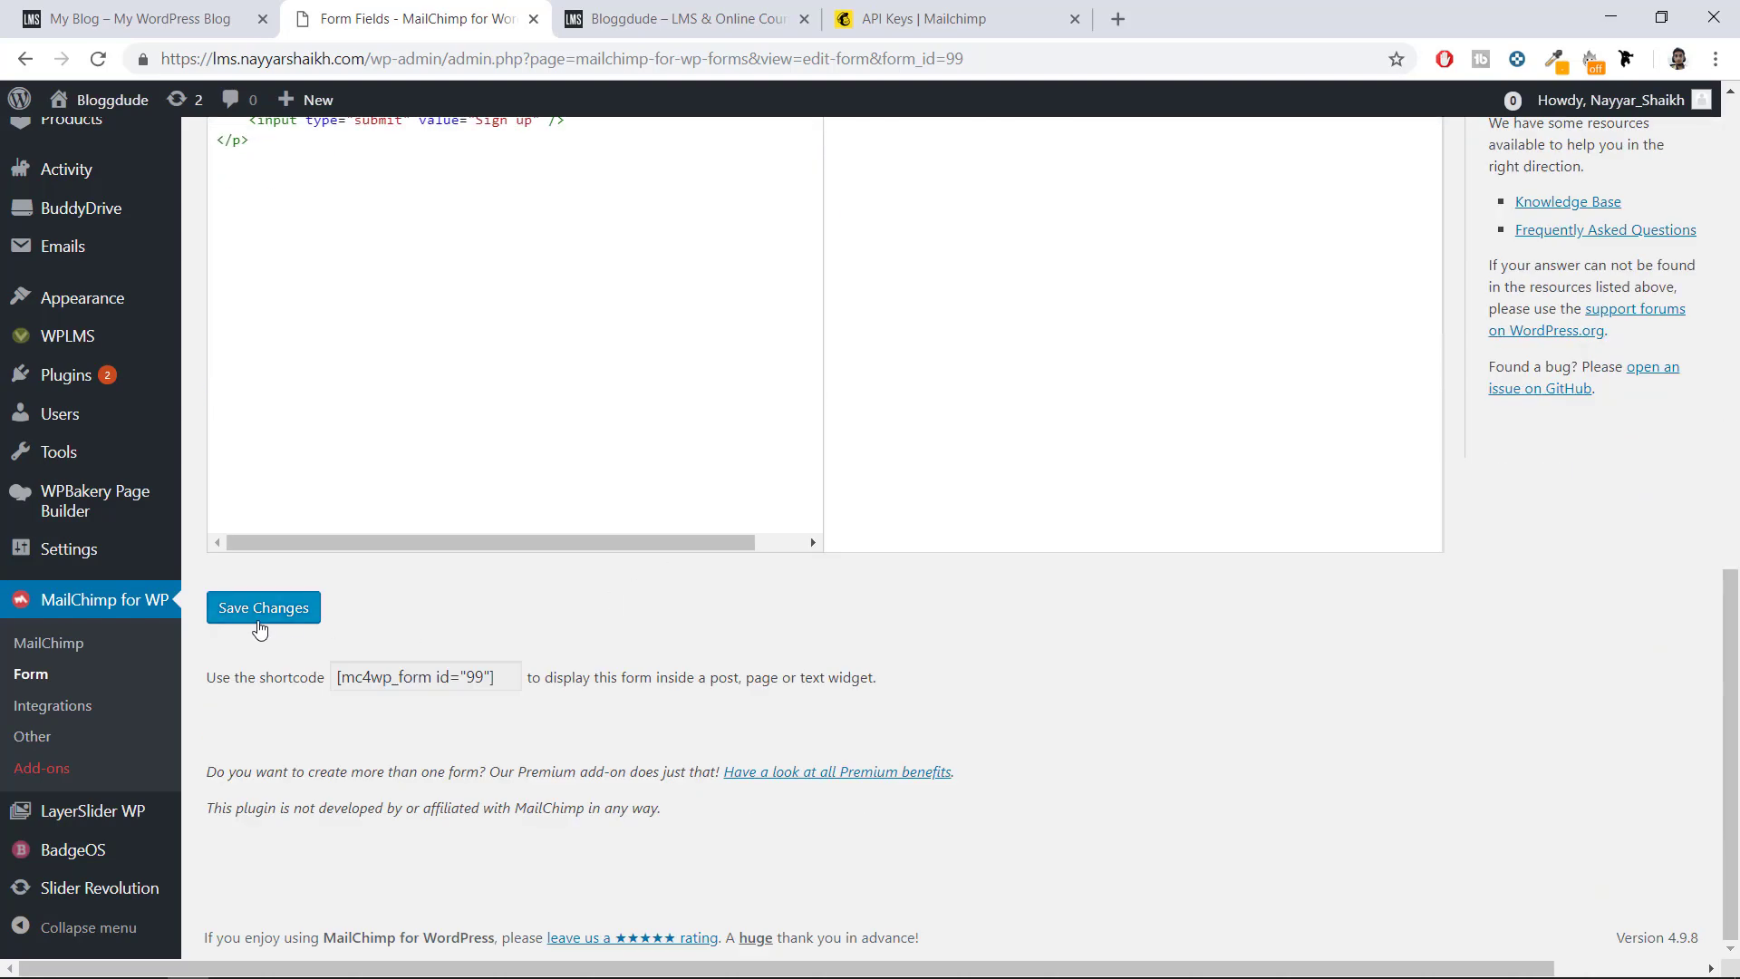
click(257, 618)
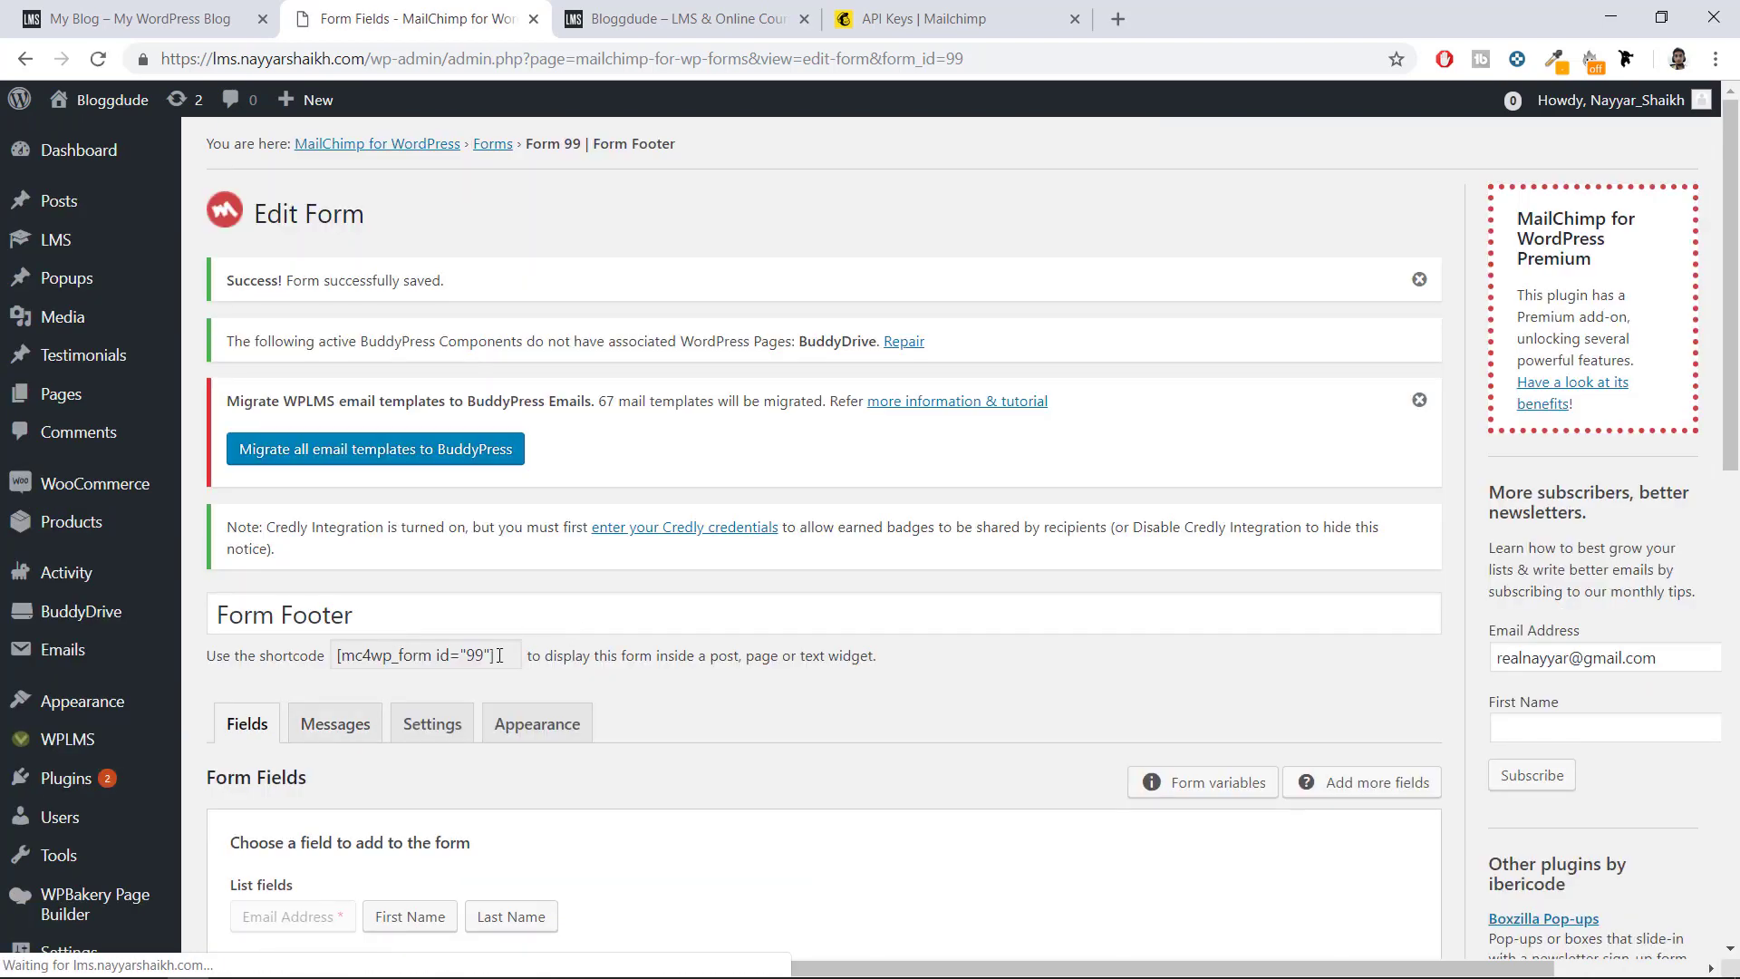
click(374, 651)
key(ctrl+c)
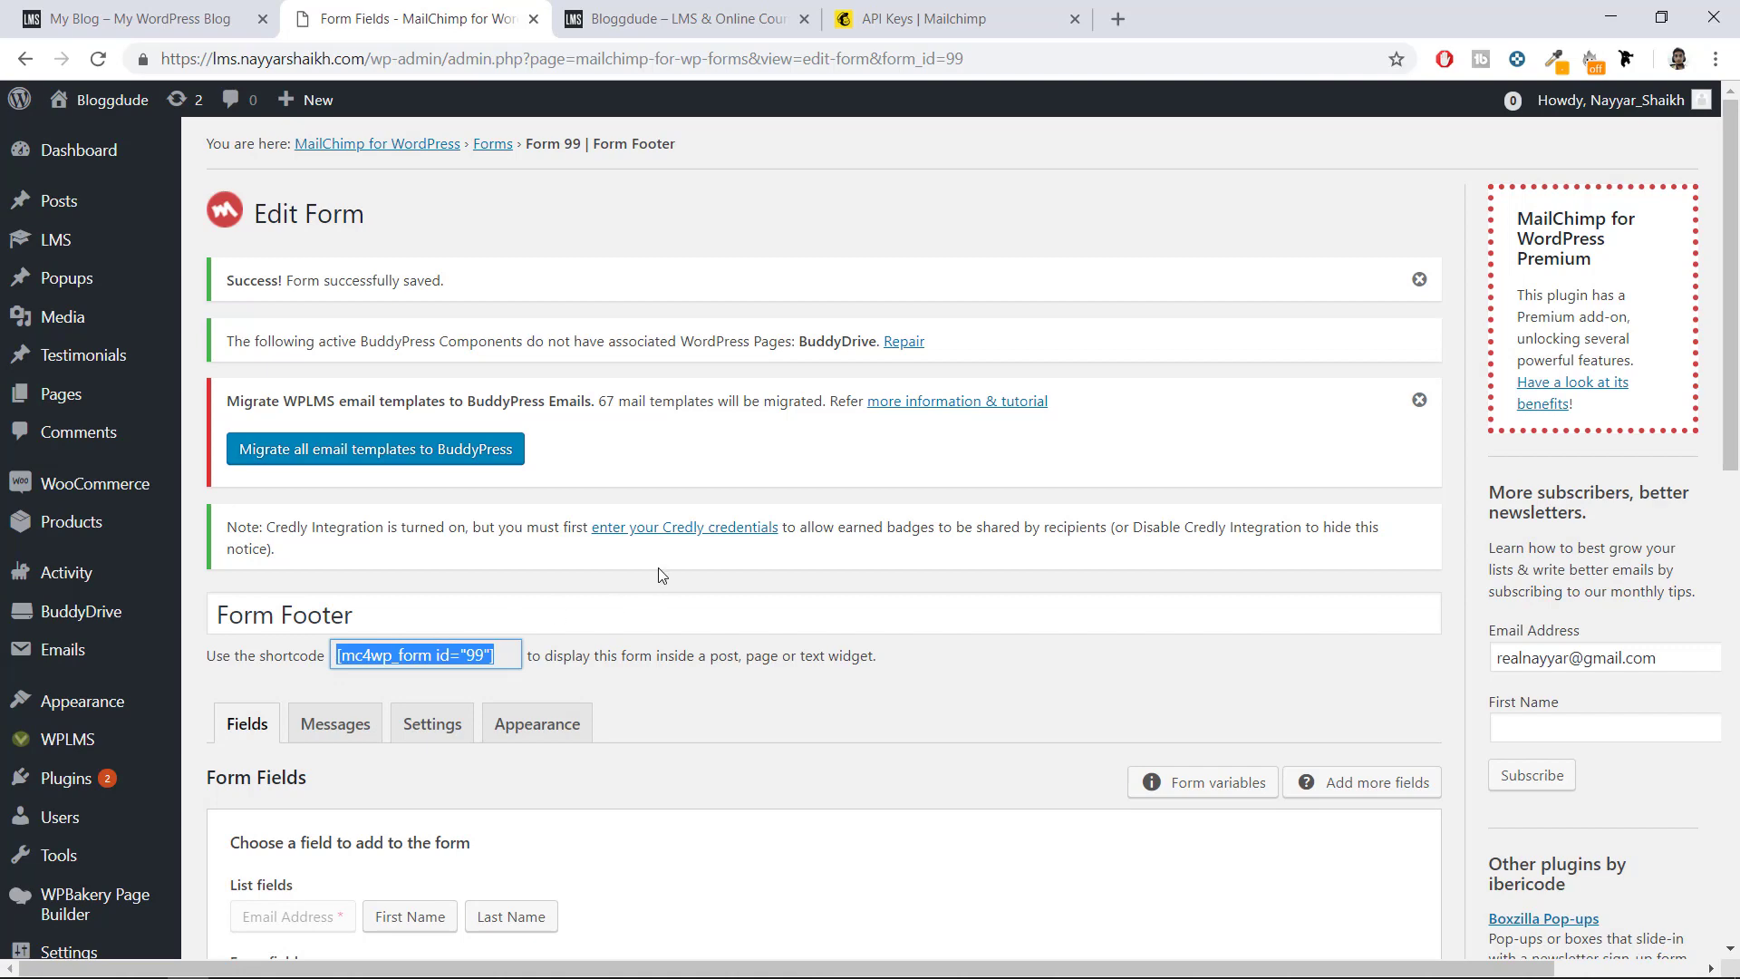
scroll(662, 576, down, 5)
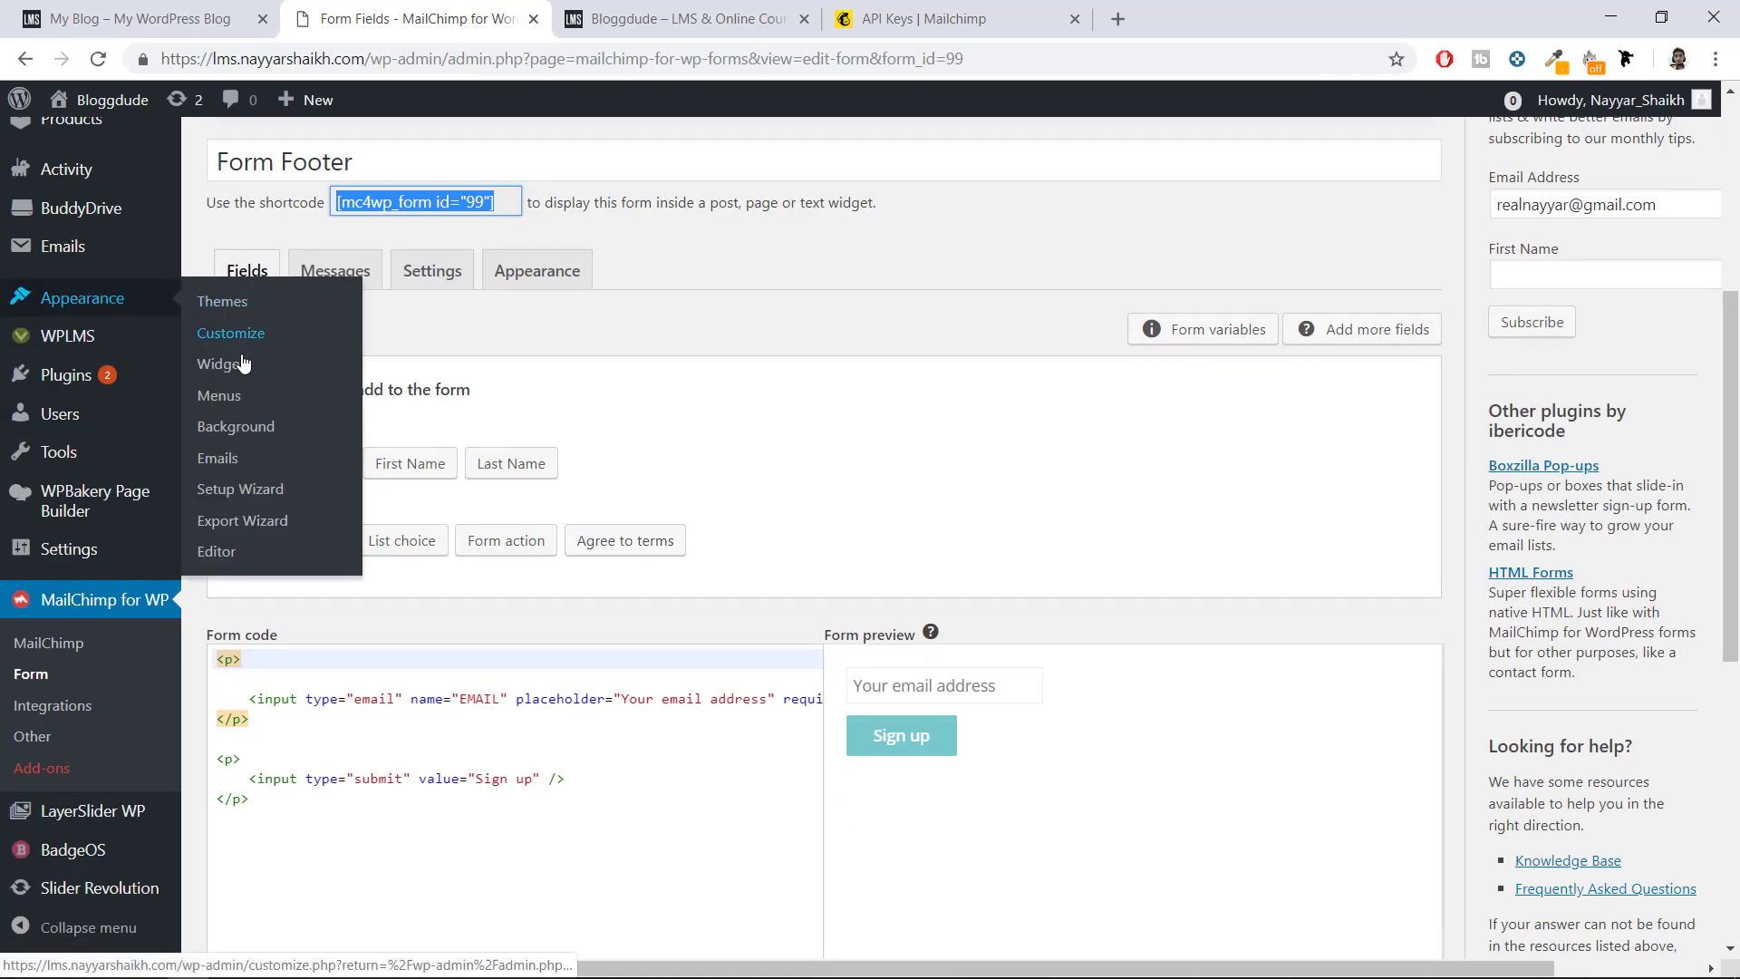
- Add a Text widget to Top Footer Sidebar containing the [mc4wp_form id="99"] shortcode
click(235, 369)
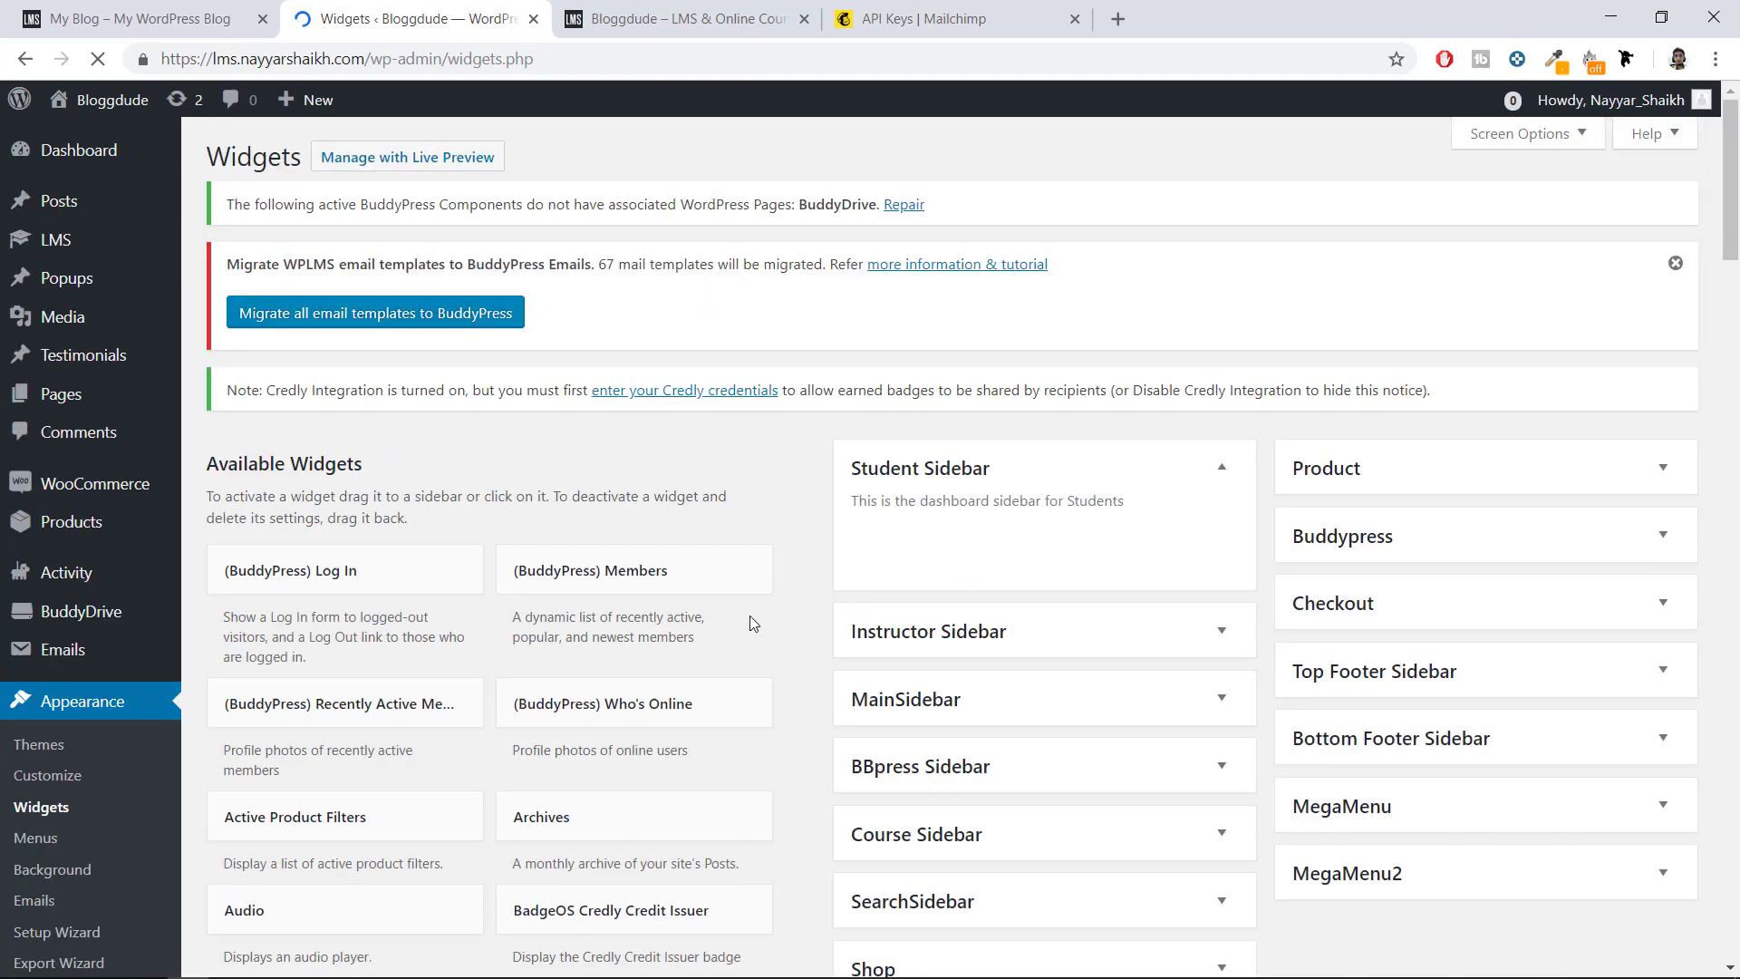
scroll(749, 622, down, 10)
scroll(749, 621, down, 7)
scroll(749, 622, down, 5)
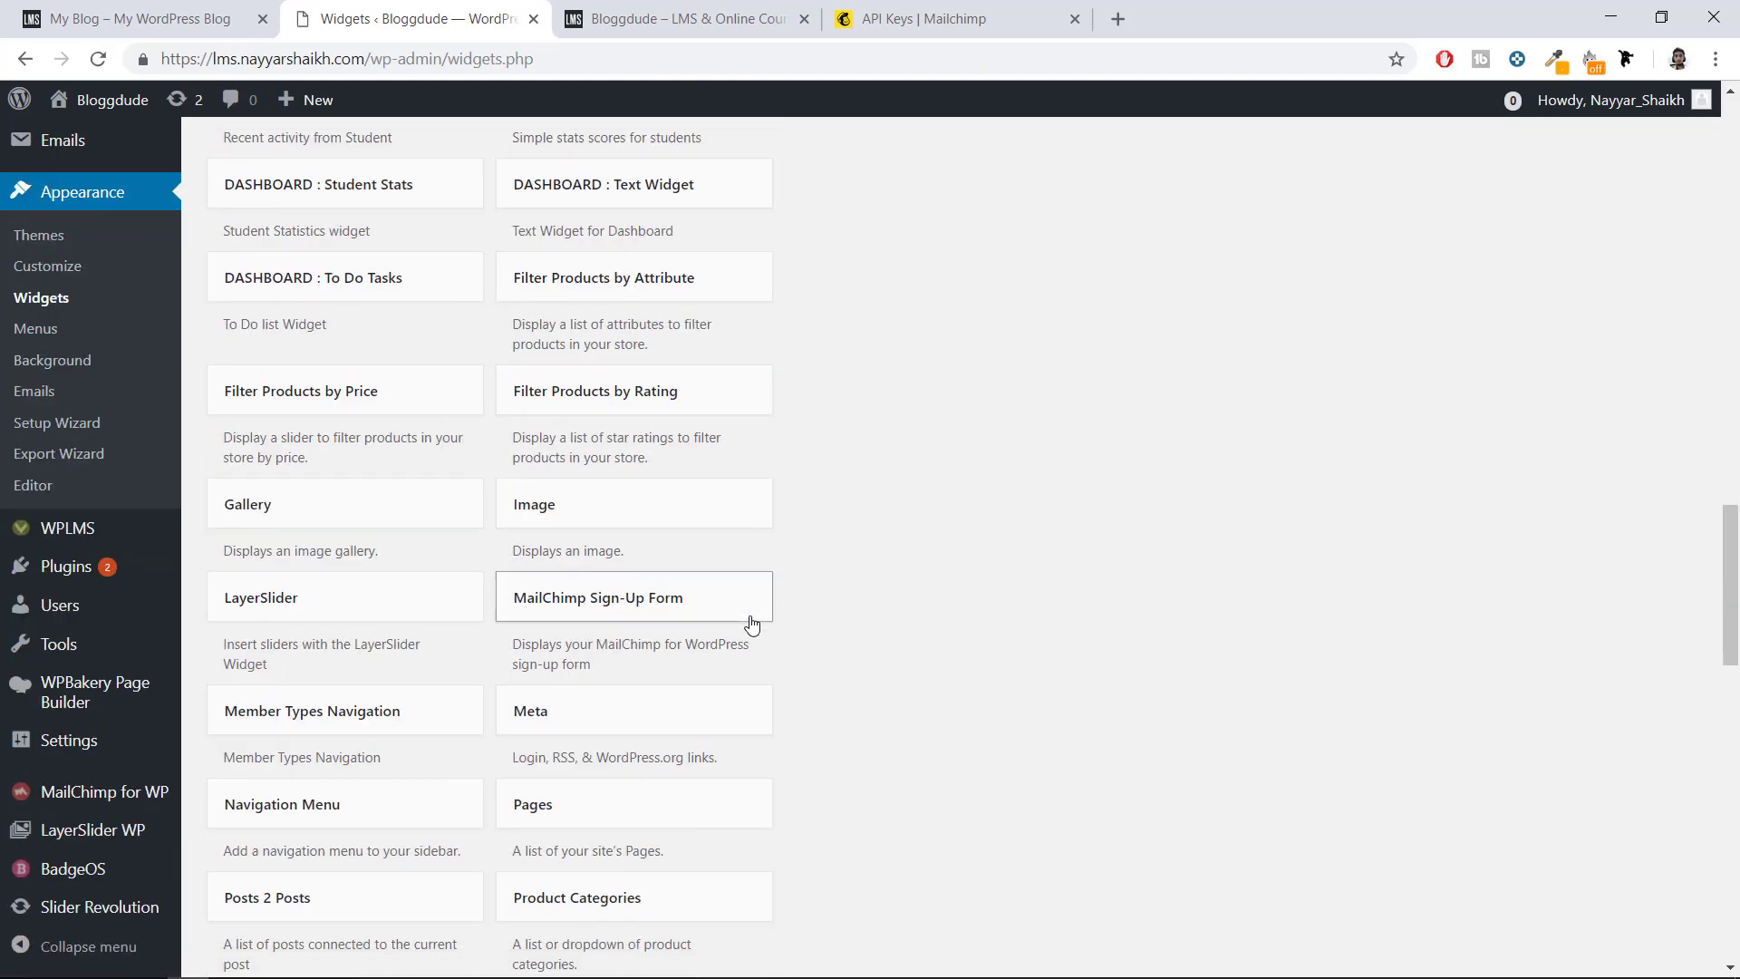
scroll(552, 547, down, 4)
scroll(687, 513, down, 5)
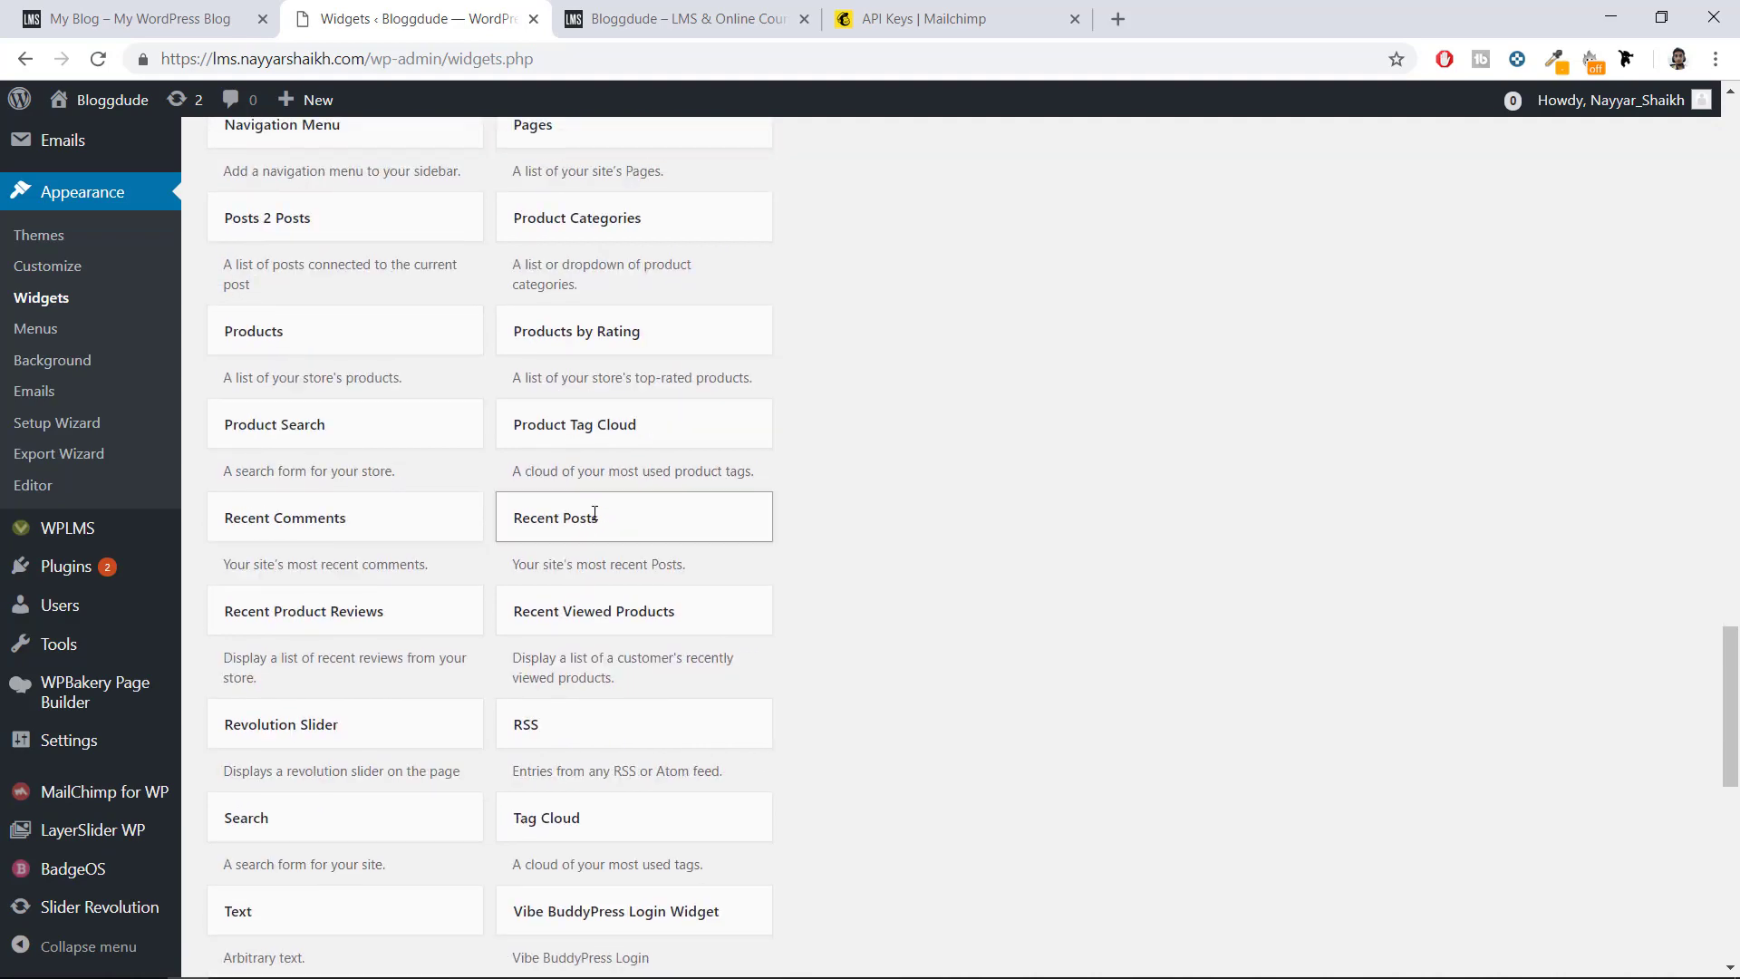
scroll(439, 568, down, 3)
click(326, 583)
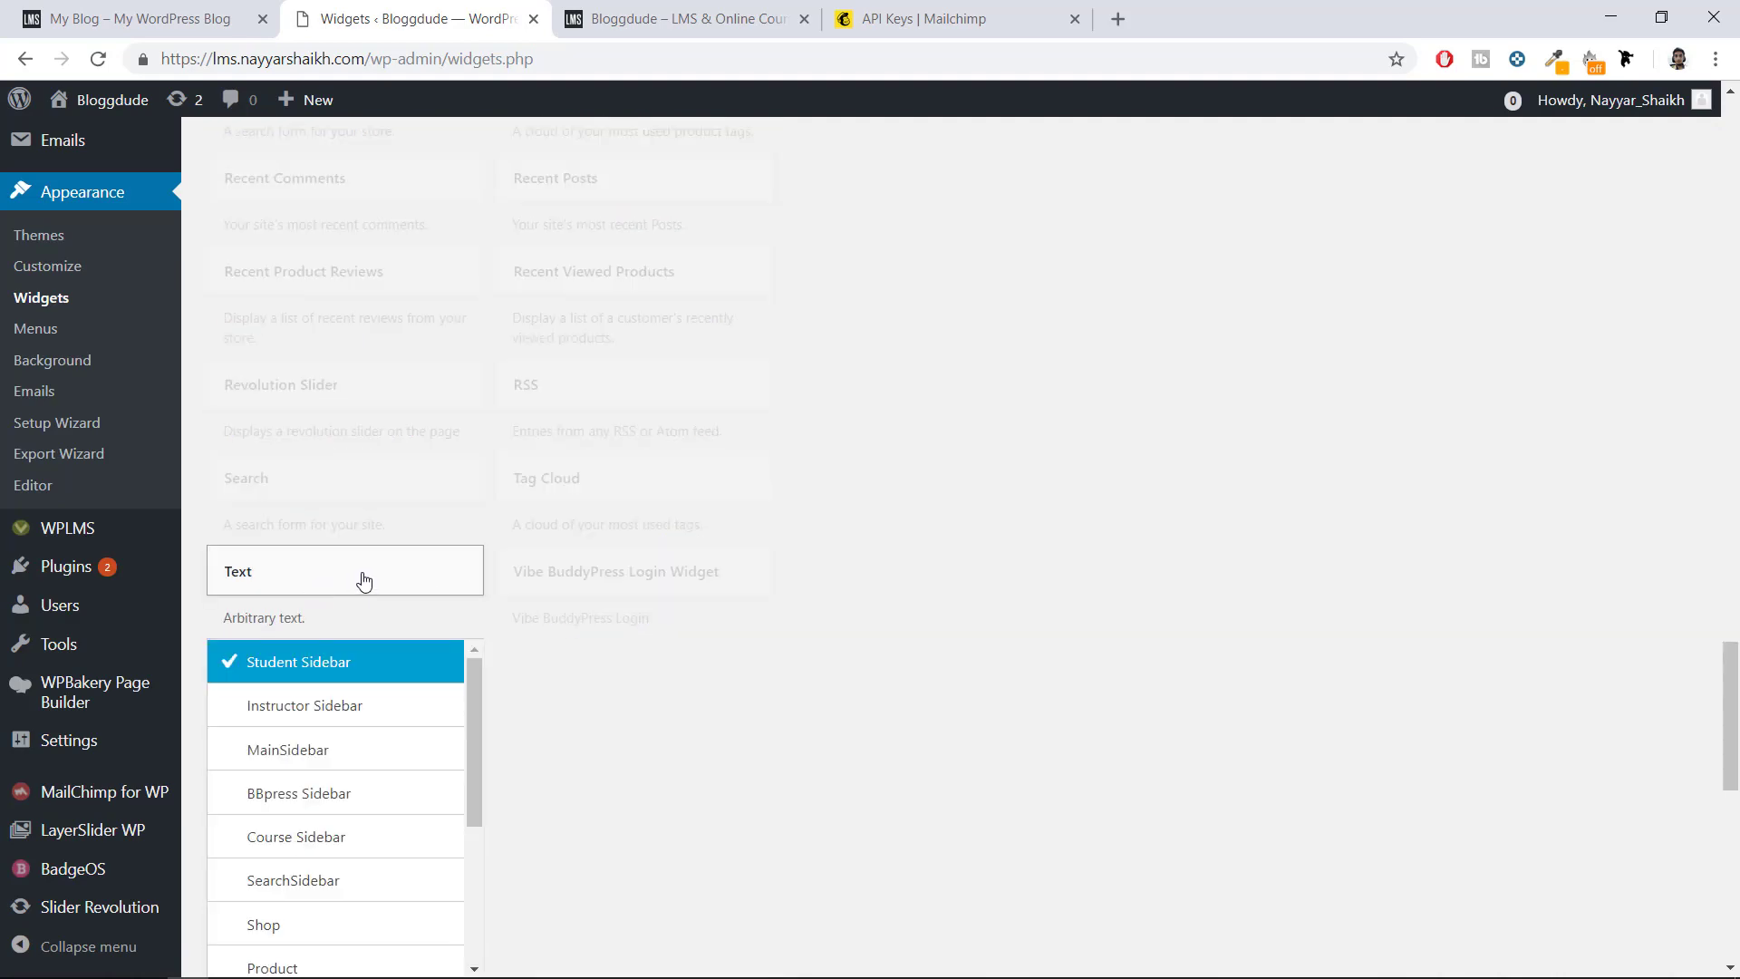
scroll(352, 710, down, 2)
scroll(351, 710, down, 3)
click(381, 653)
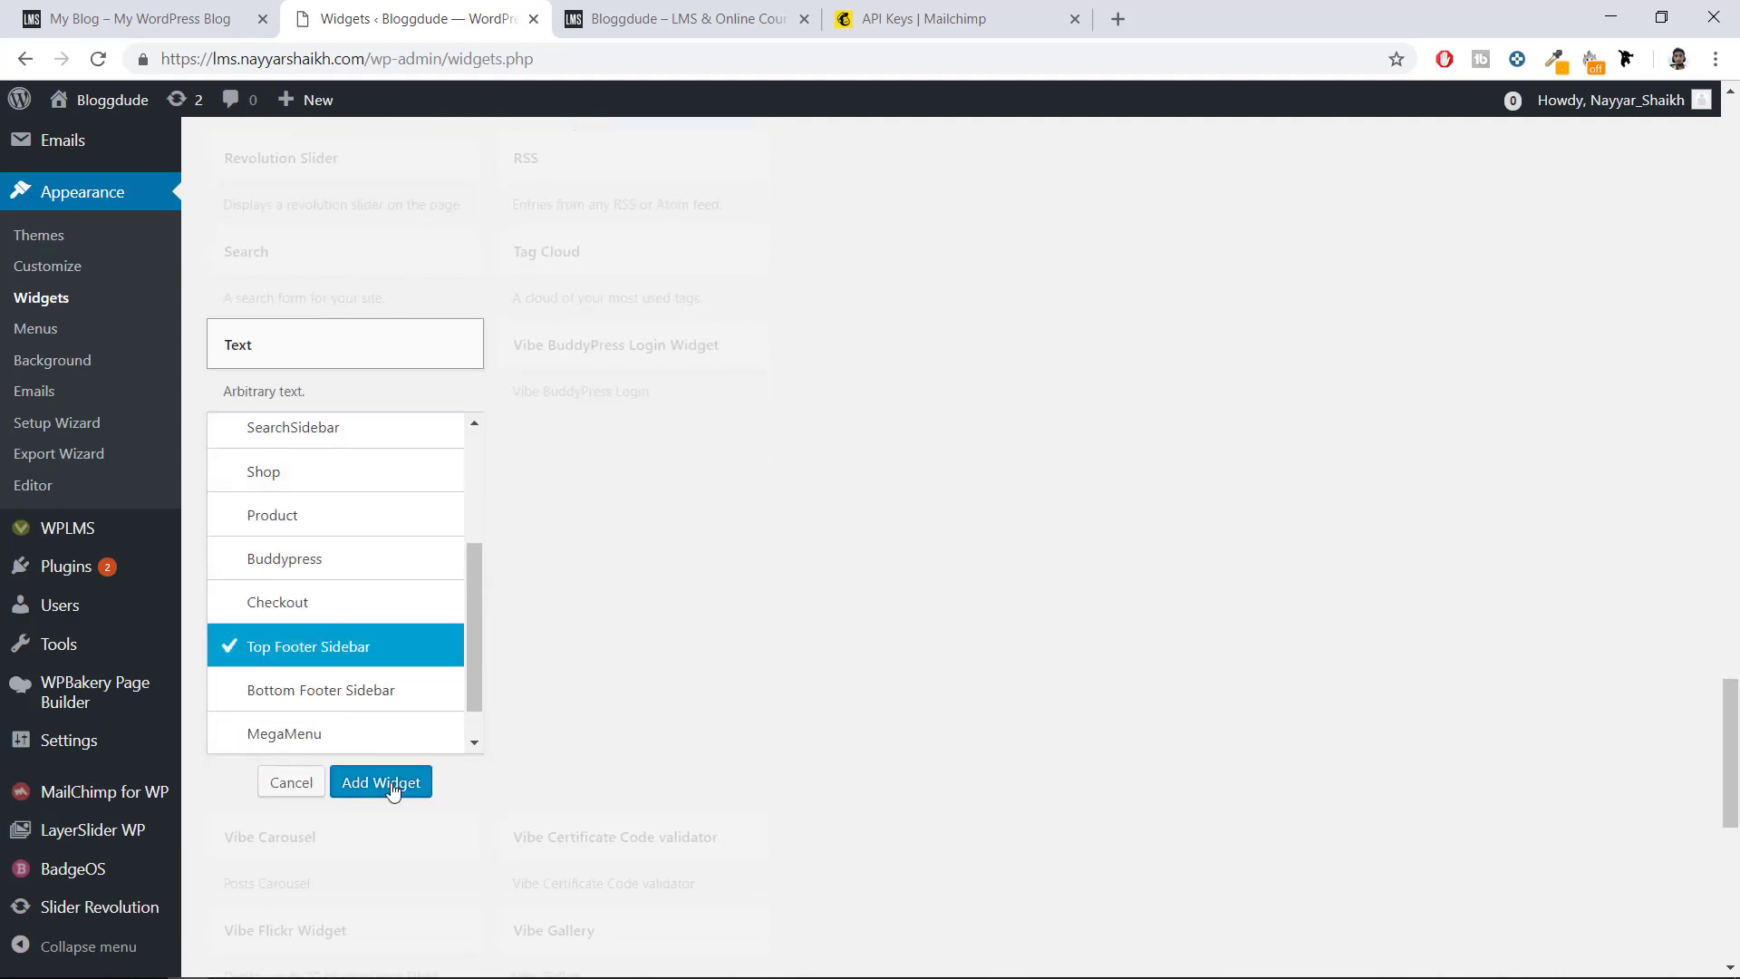
click(393, 785)
click(1309, 692)
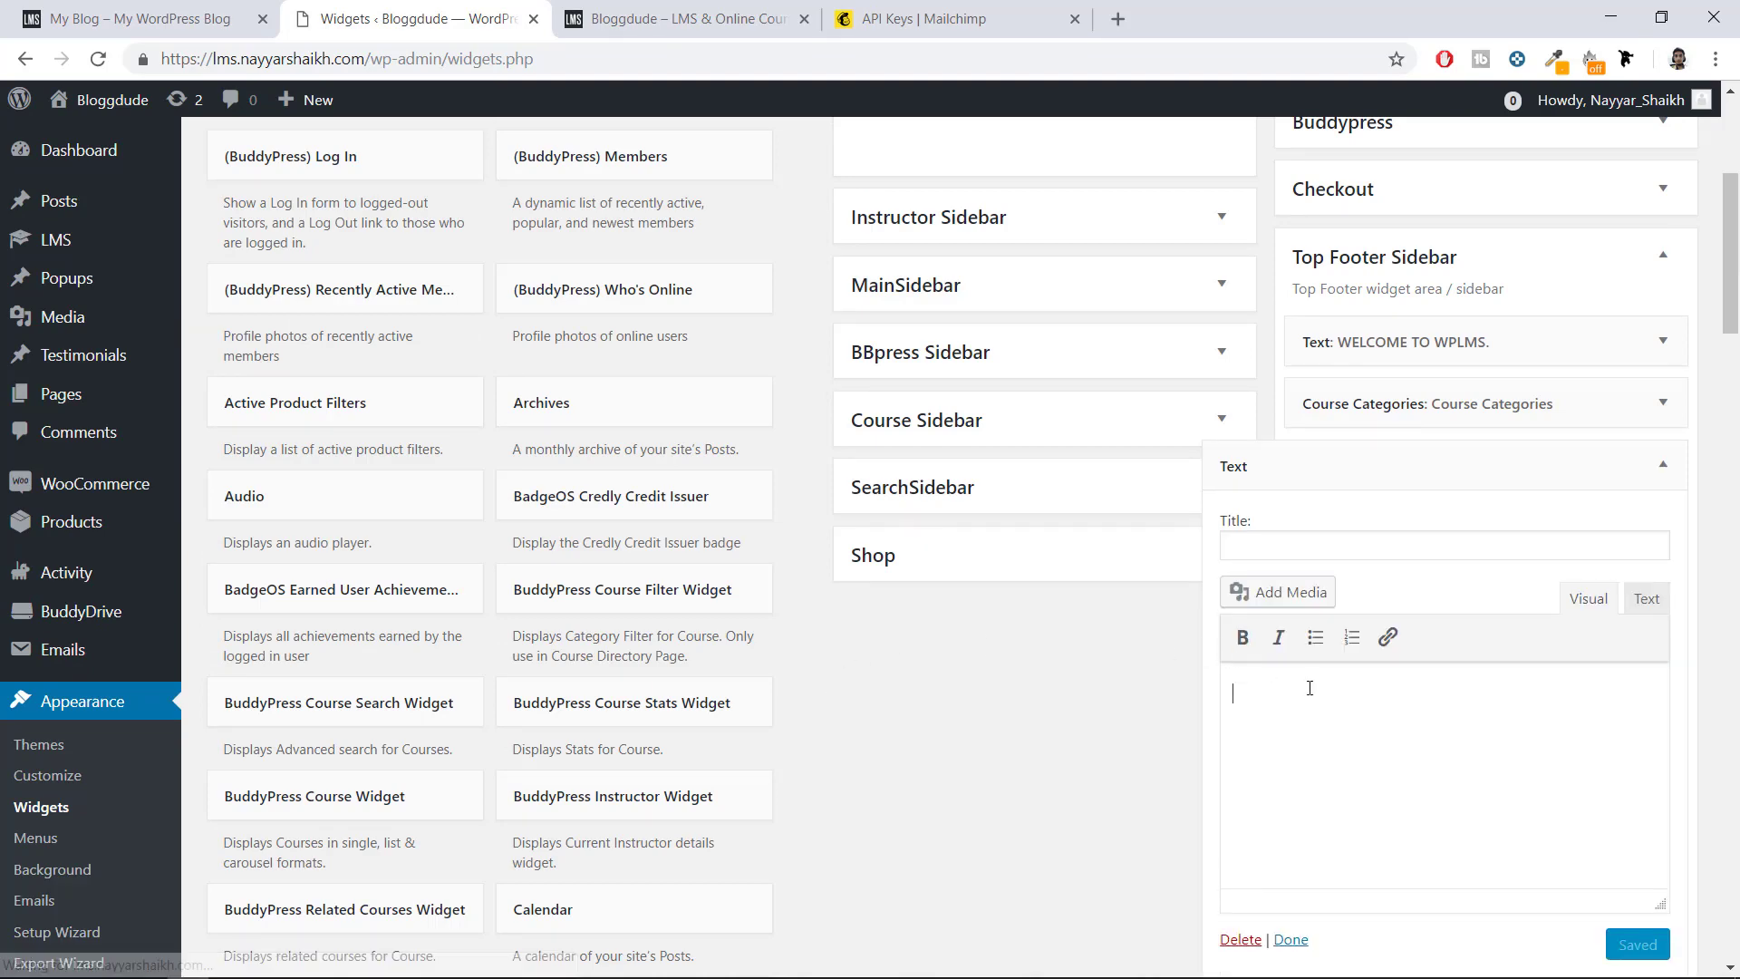
key(ctrl+v)
- Title the widget 'SUBSCRIBE FROM', copied from the blog footer, and save it
click(184, 13)
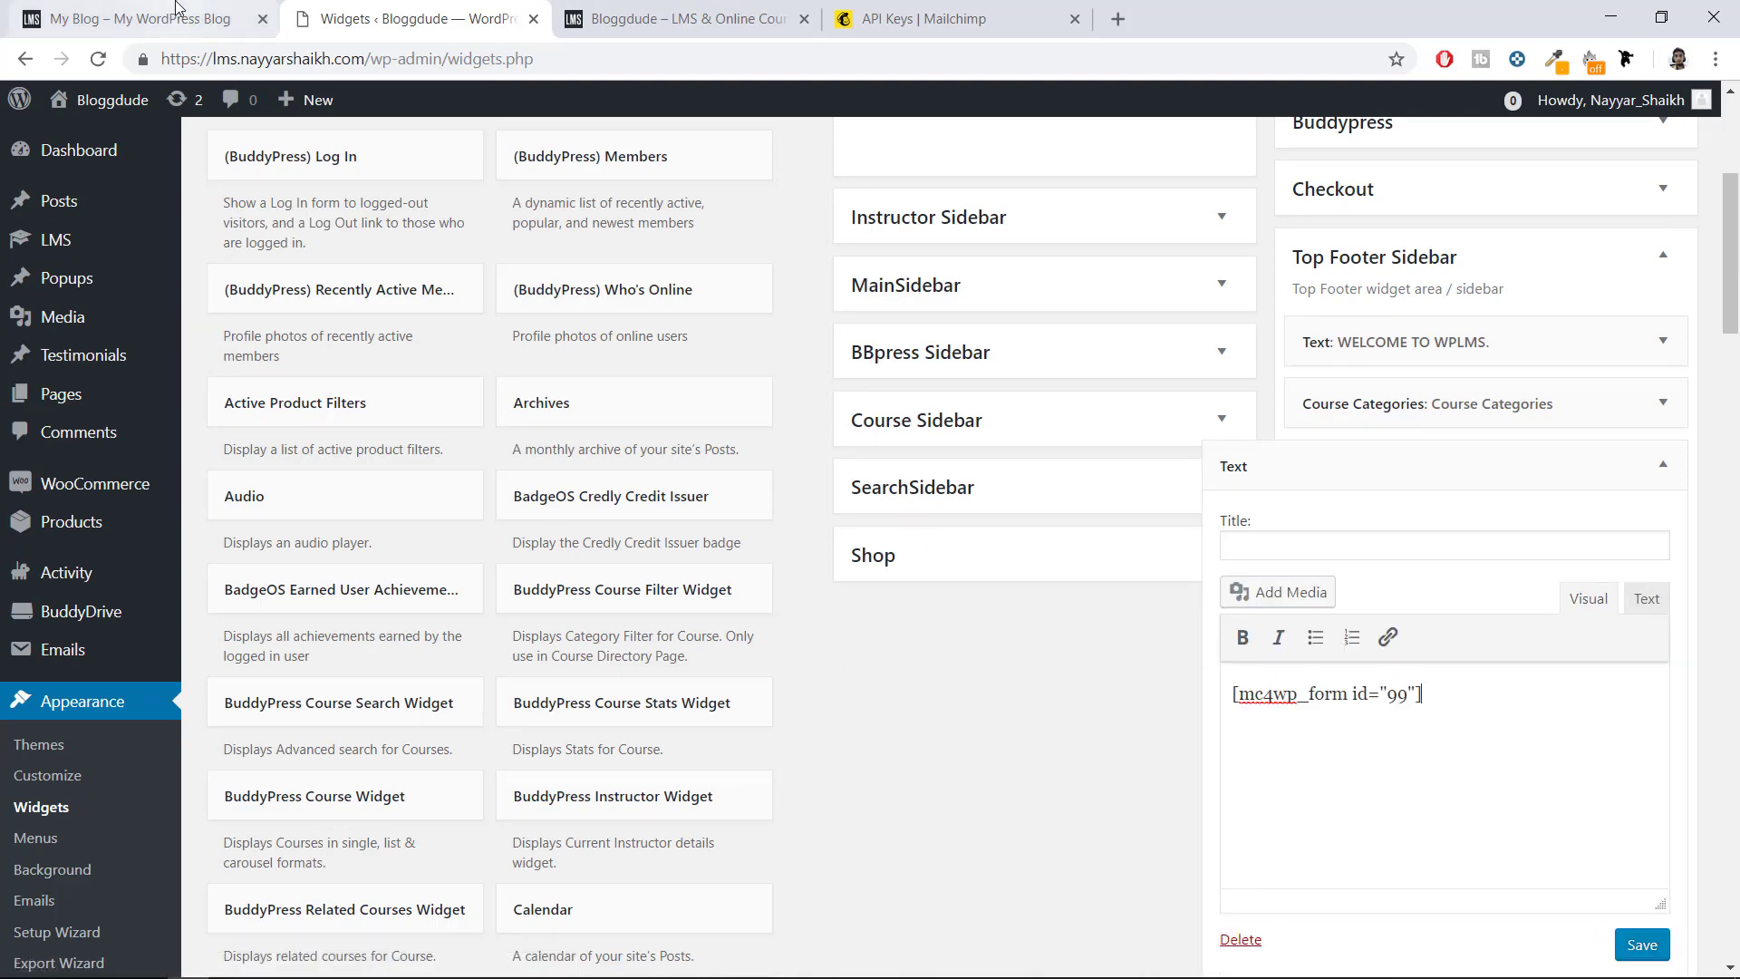
drag(1404, 622, 1204, 613)
key(ctrl+c)
click(444, 13)
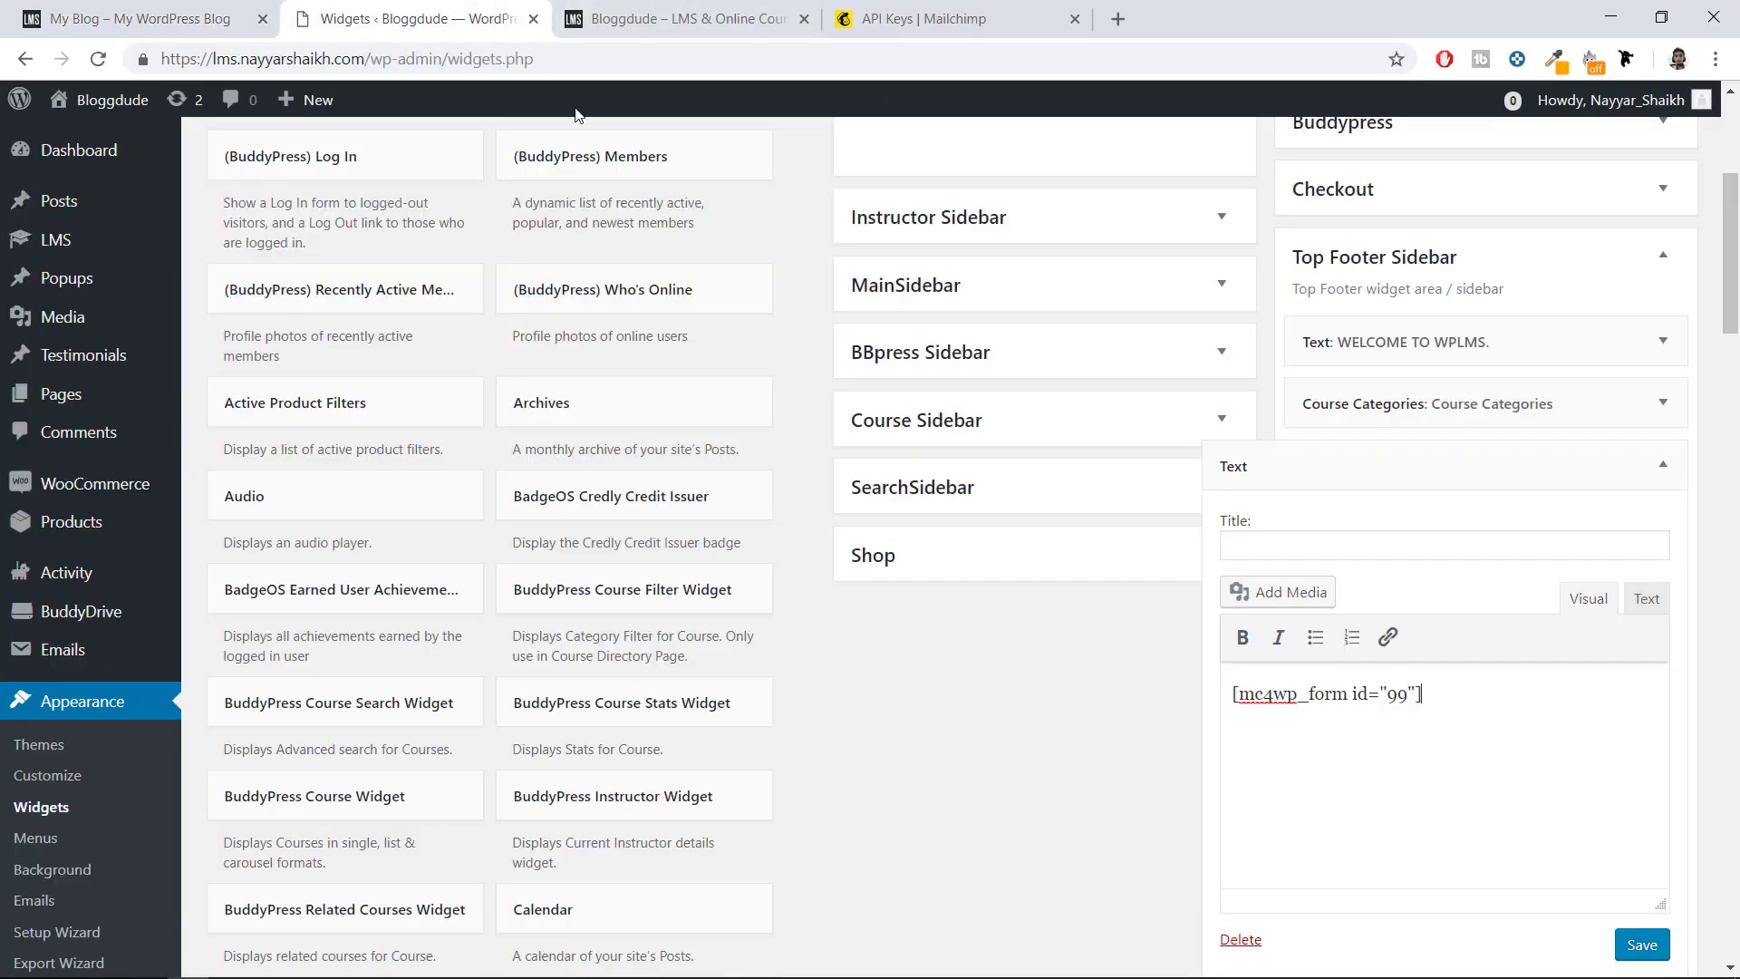
click(1349, 547)
key(ctrl+v)
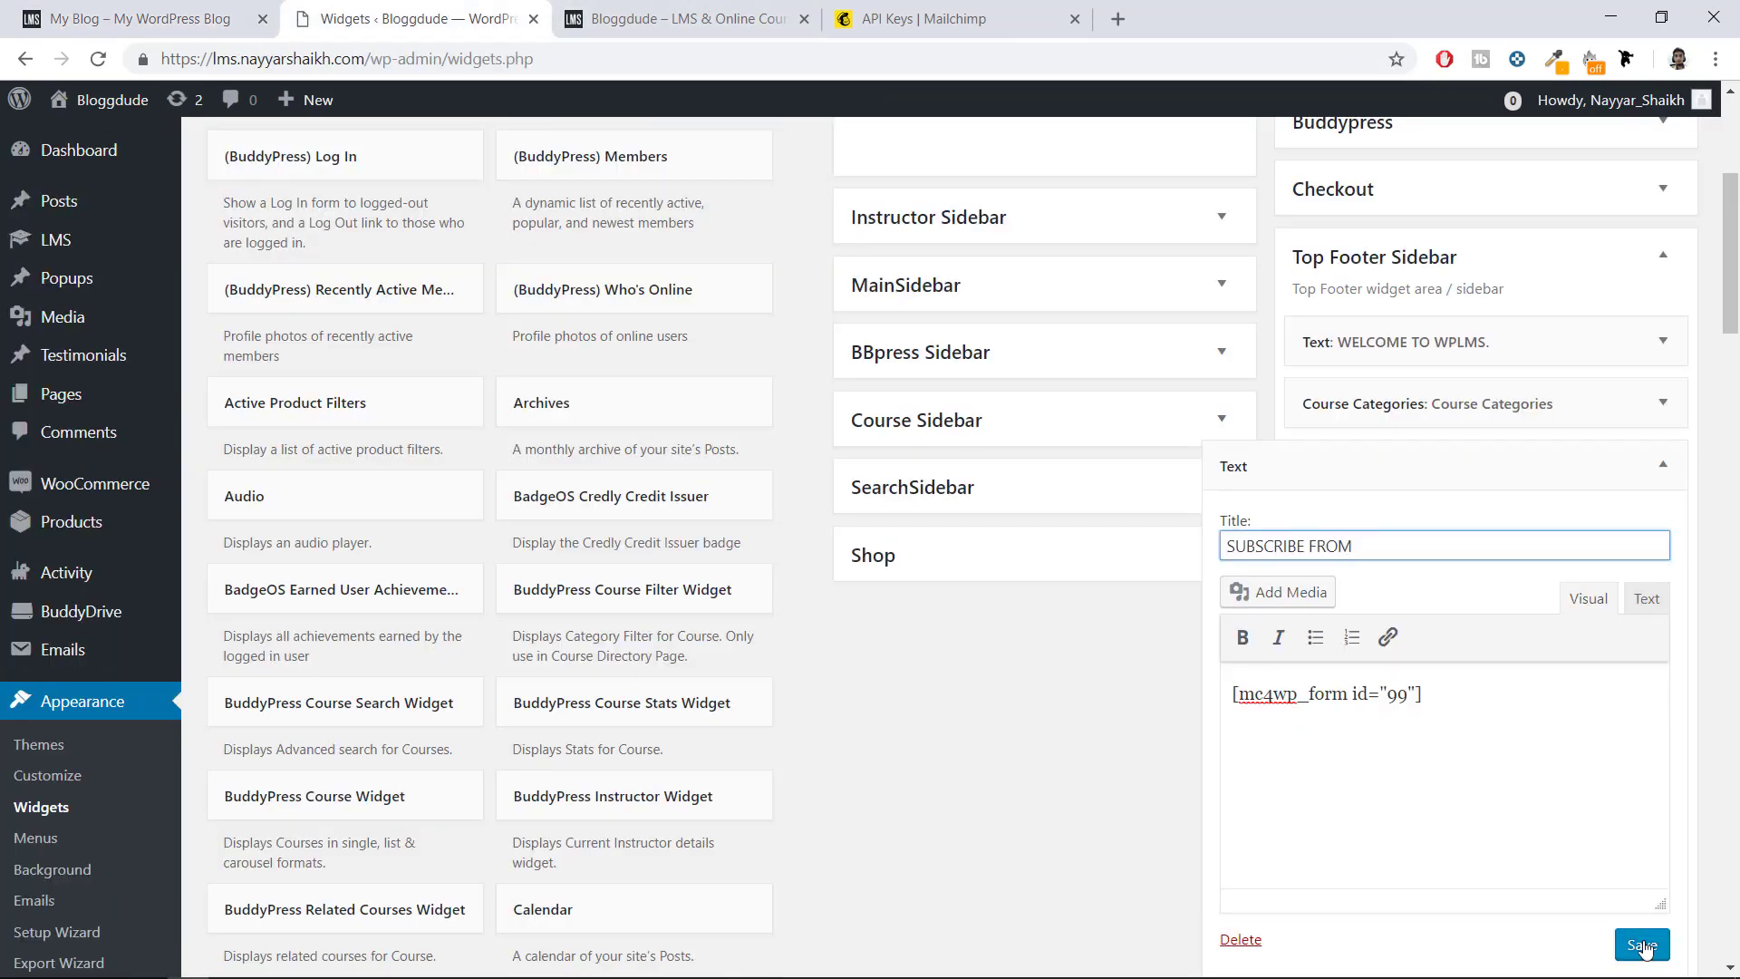
click(1642, 947)
click(689, 18)
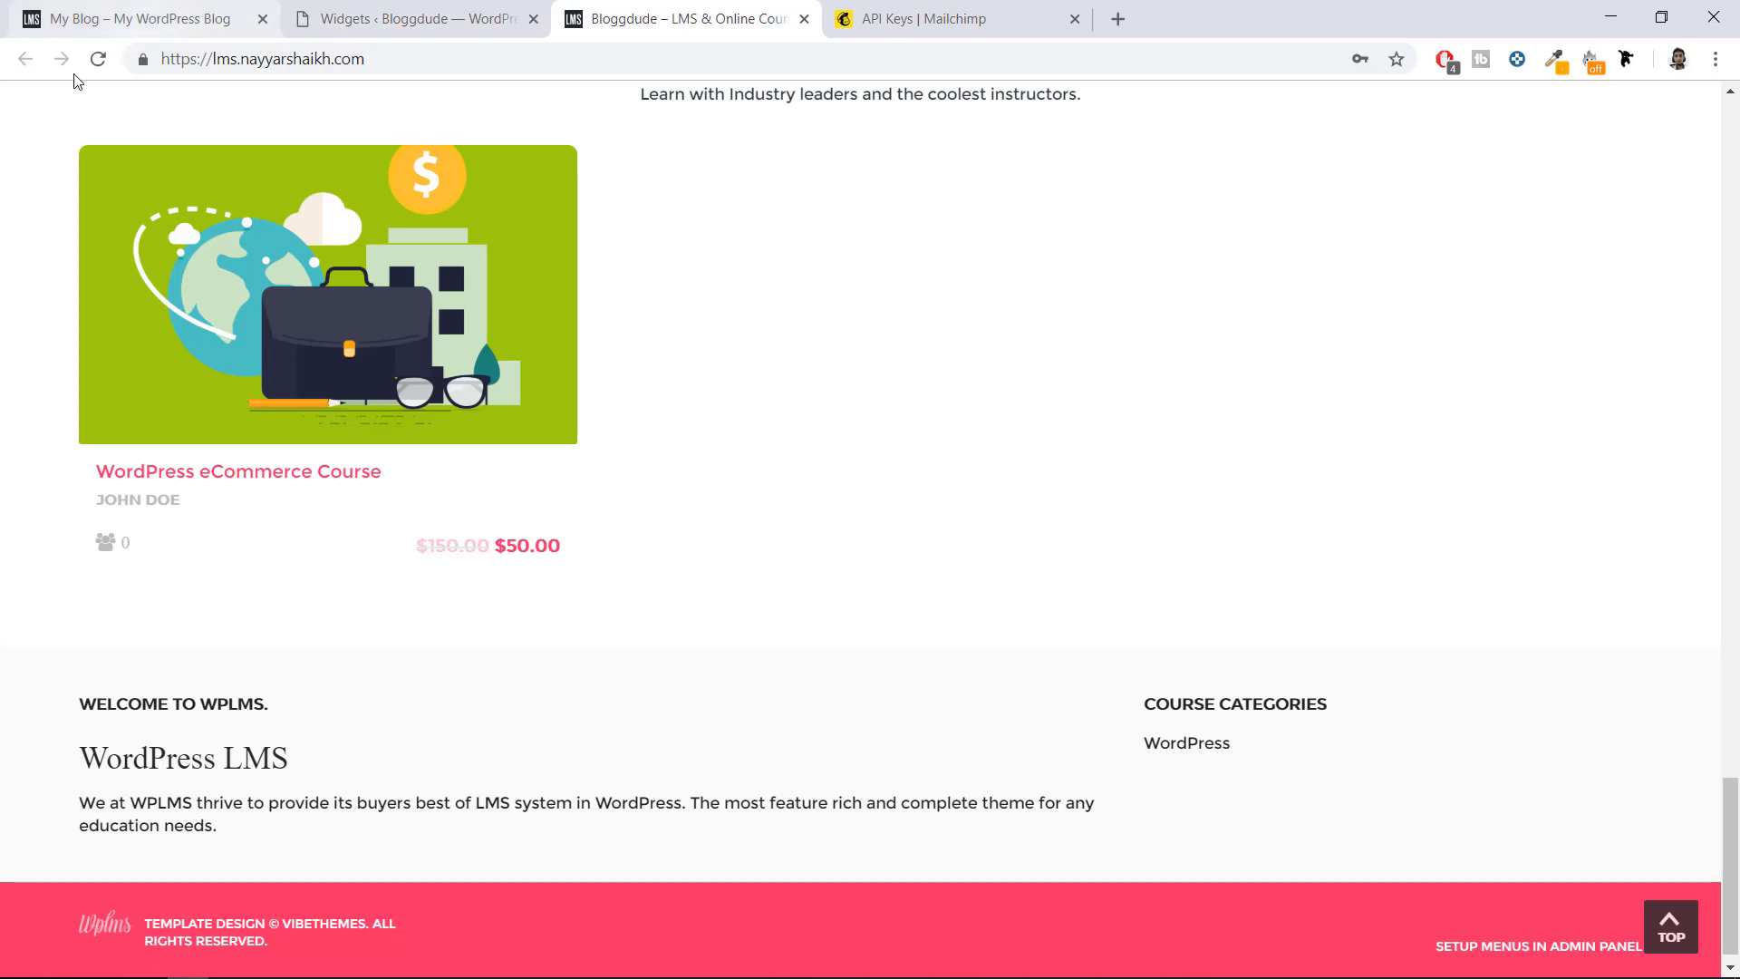
- Reload the live site, close the Mailchimp tab, and select the footer credit text
click(98, 58)
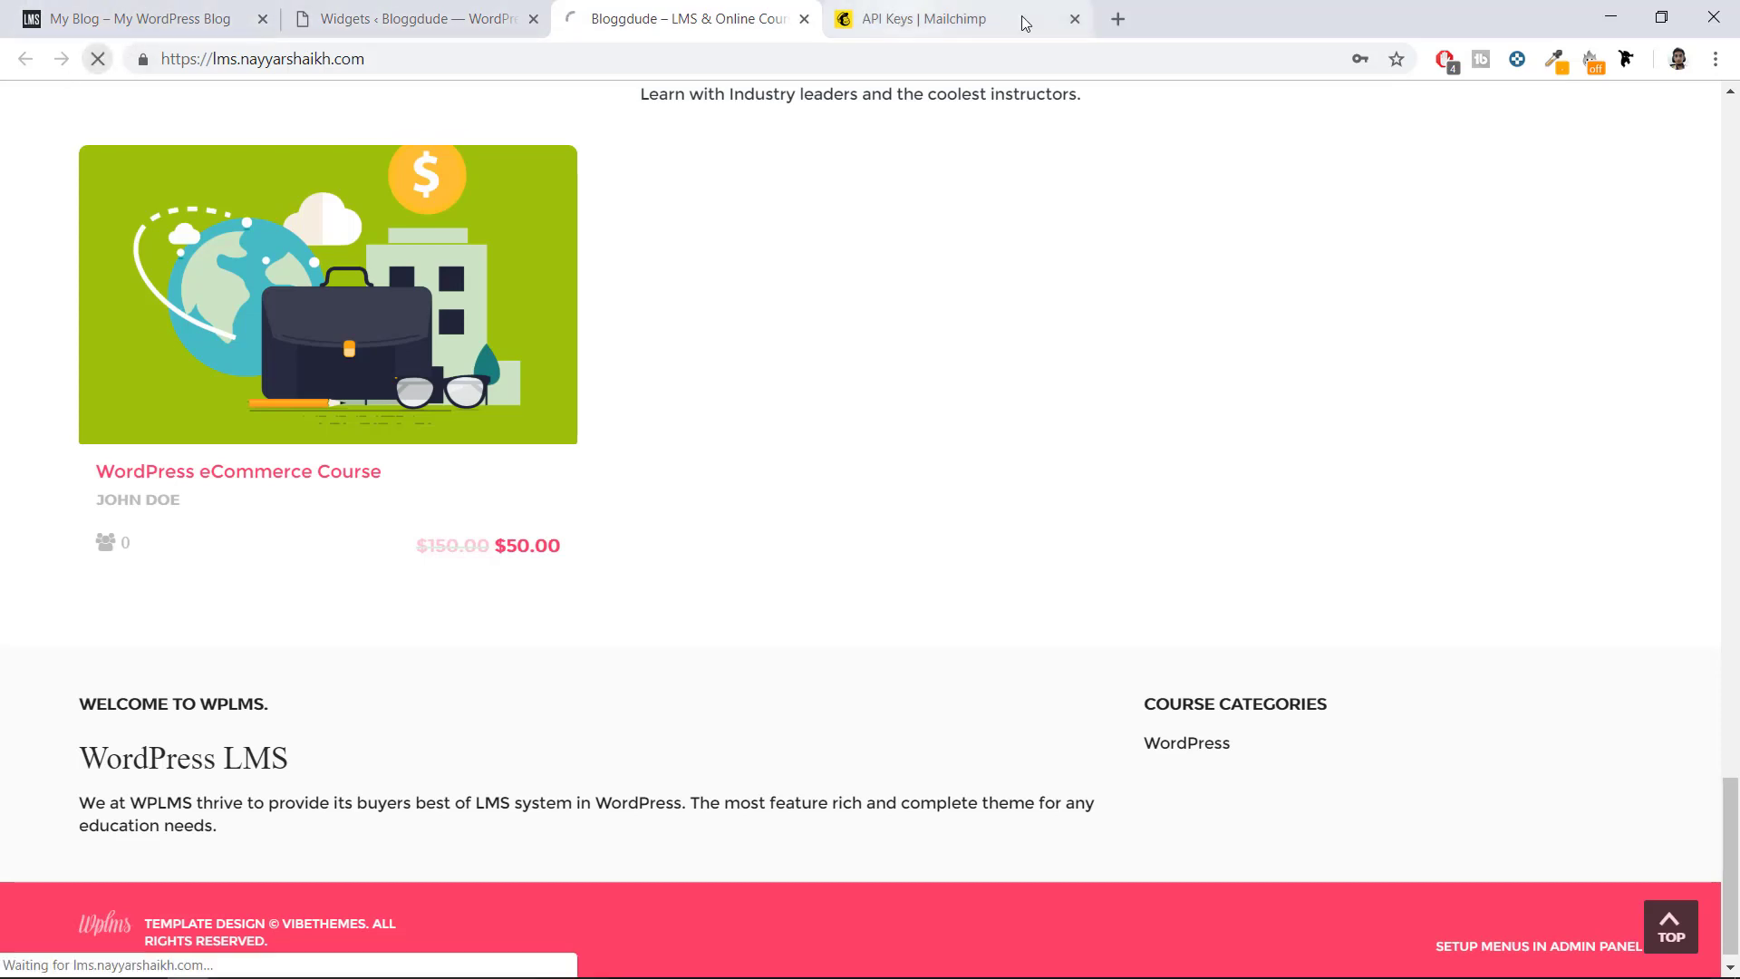
click(1076, 19)
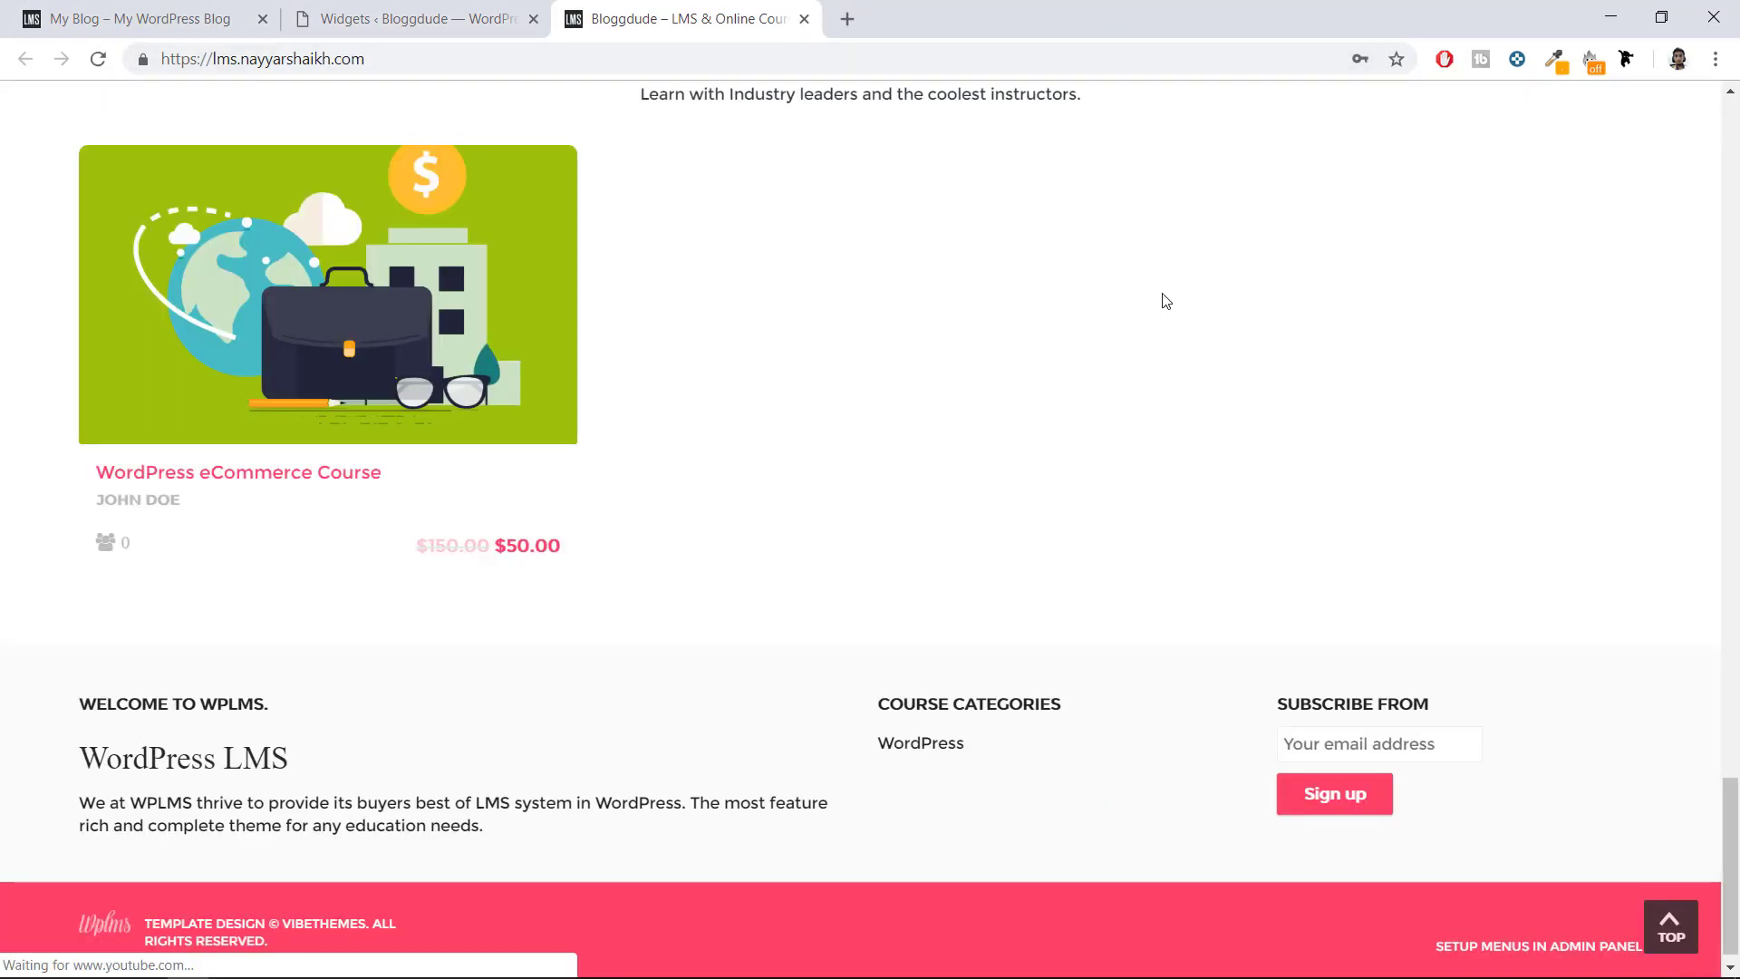
scroll(1427, 732, down, 1)
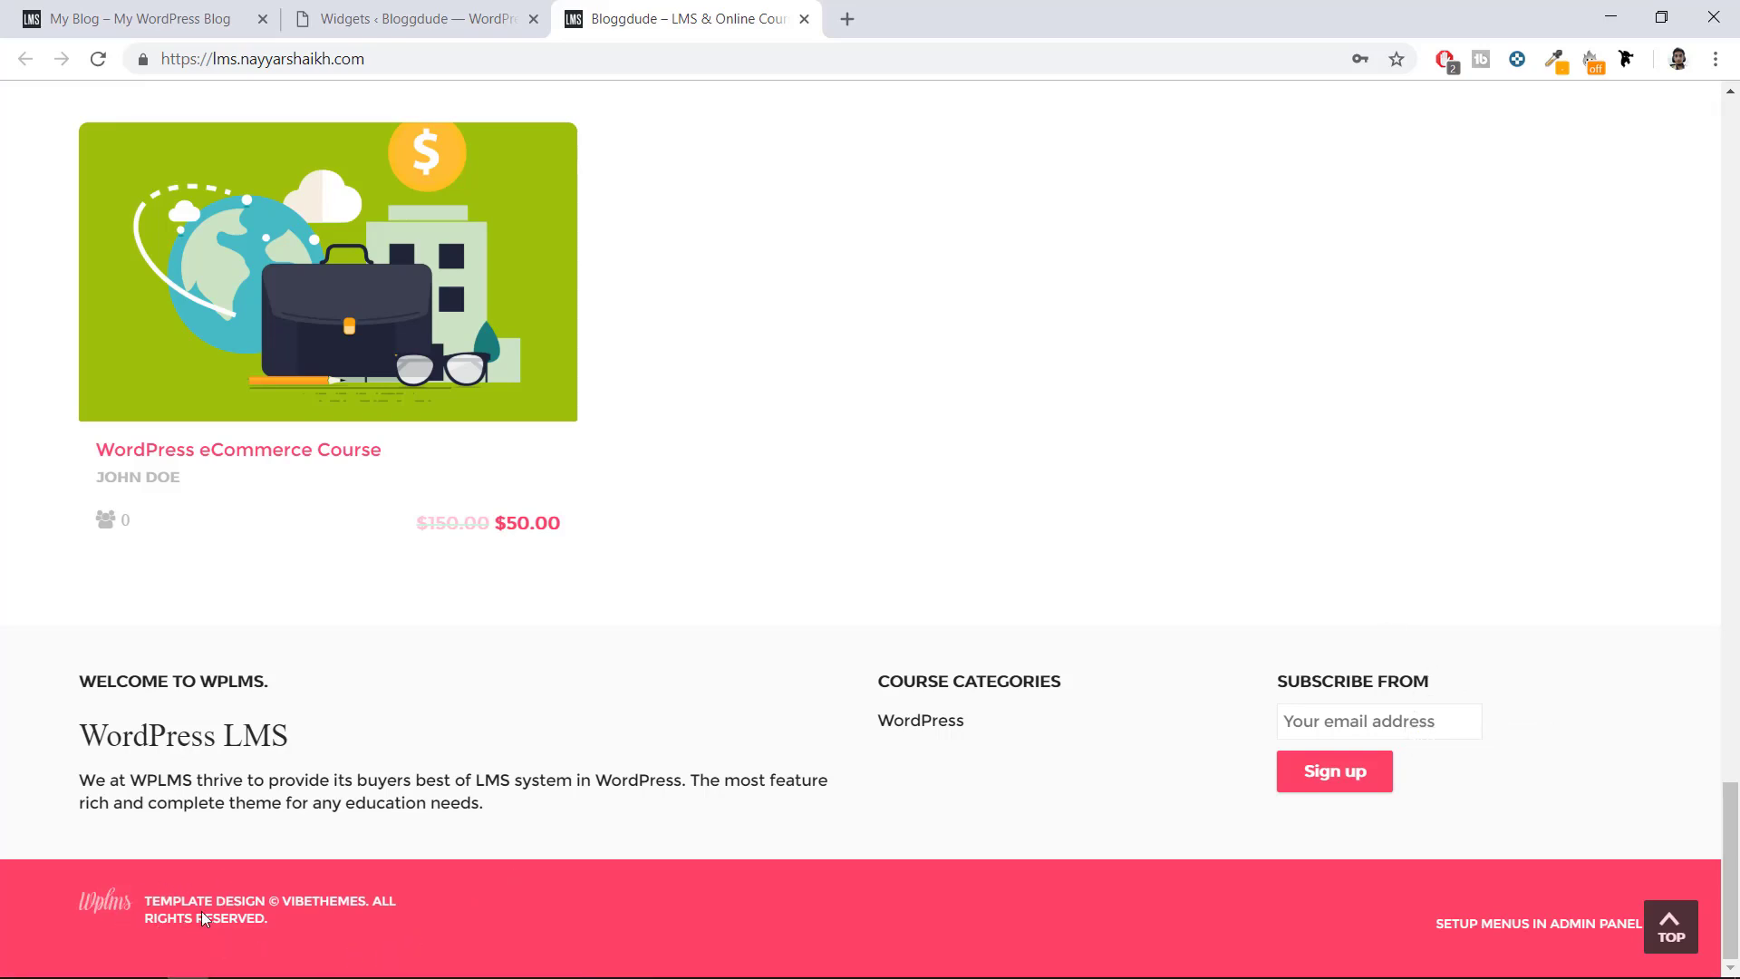
drag(265, 901, 406, 923)
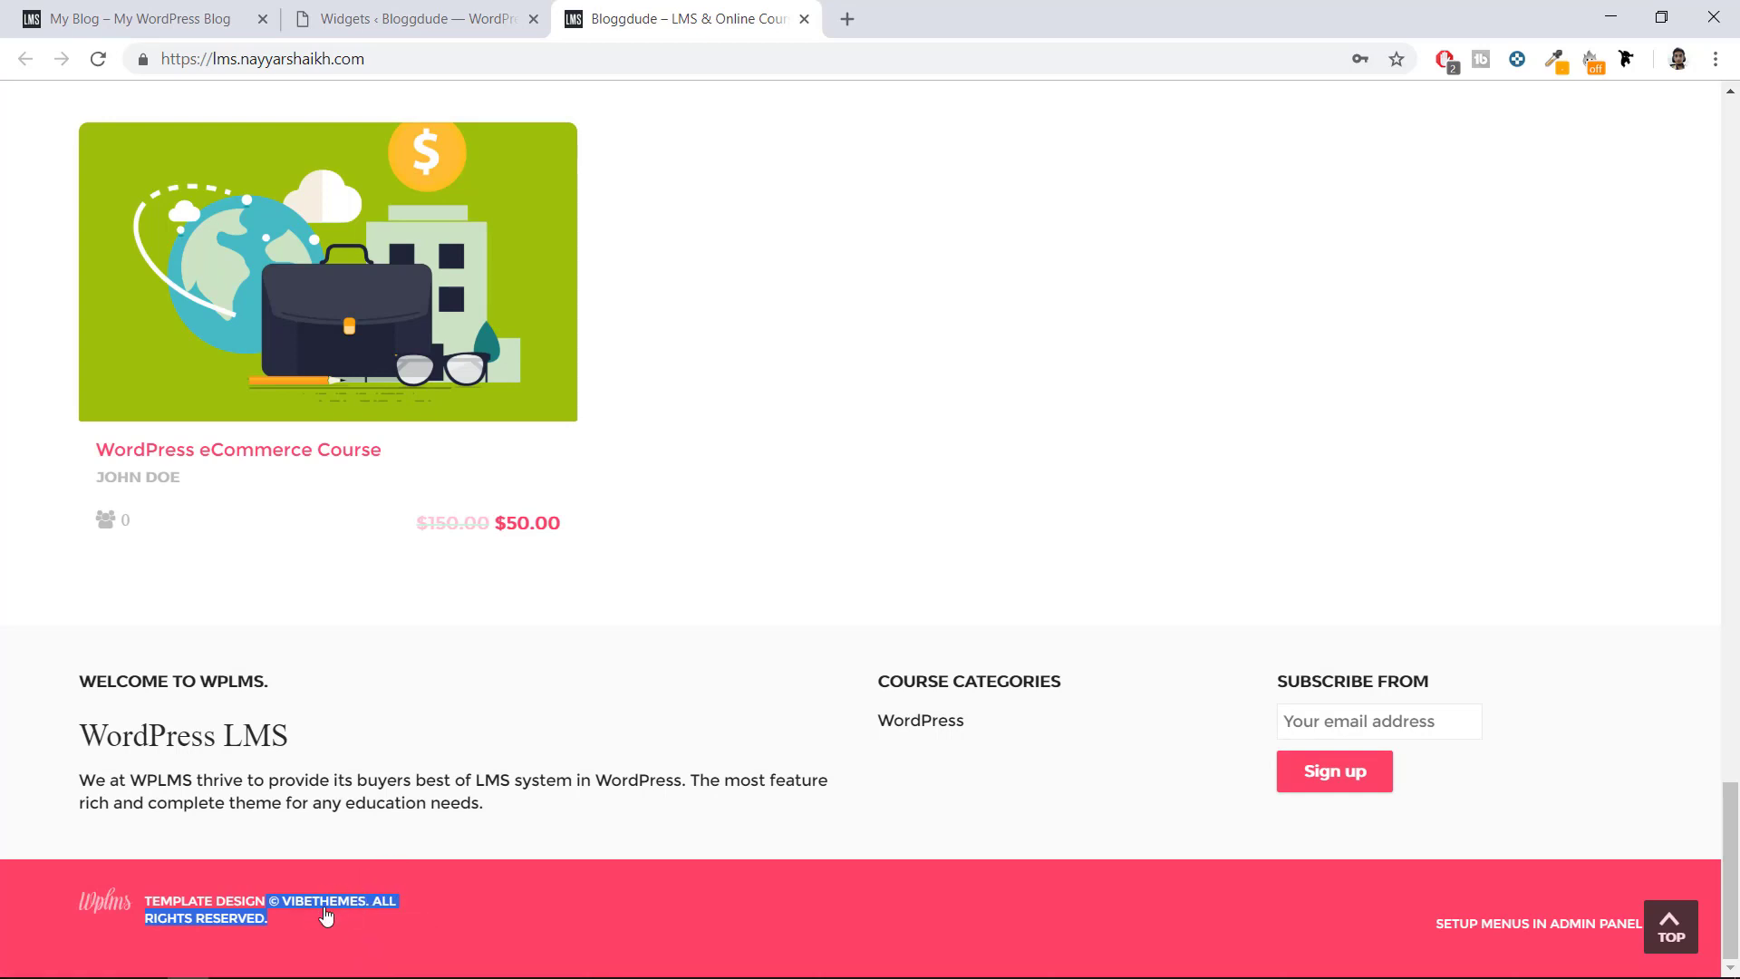
- Open the WPLMS theme's Footer options
click(417, 18)
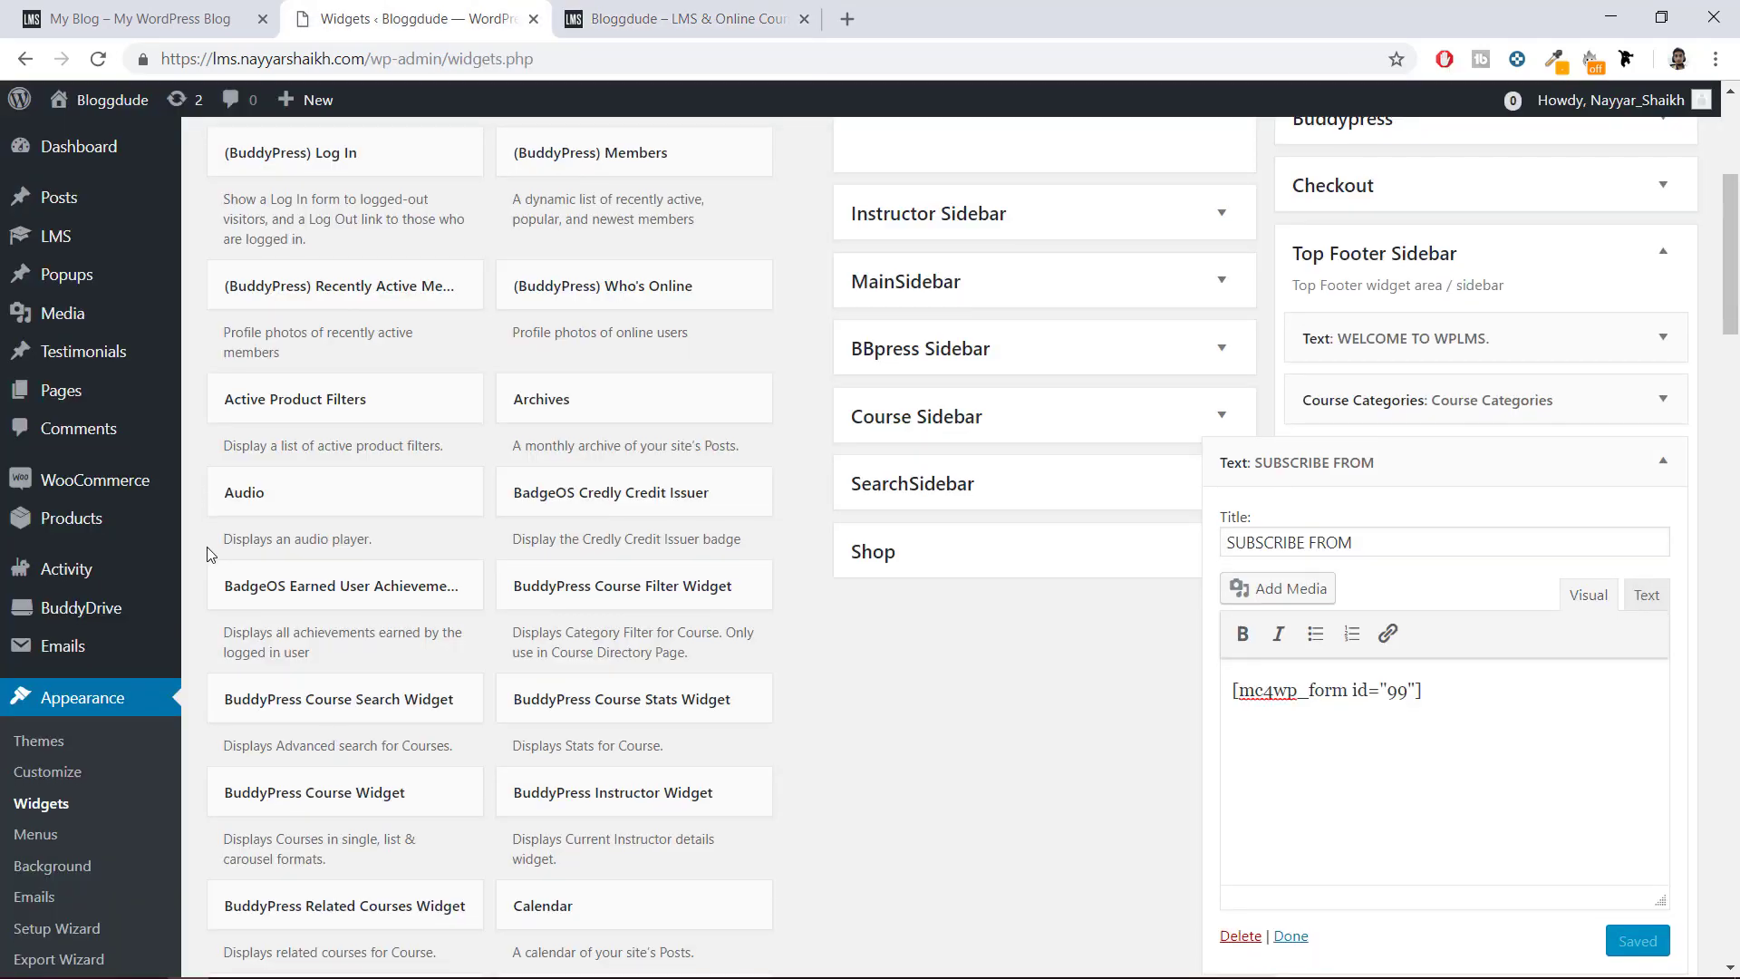
scroll(208, 553, down, 5)
scroll(207, 553, down, 1)
mouse_move(36, 584)
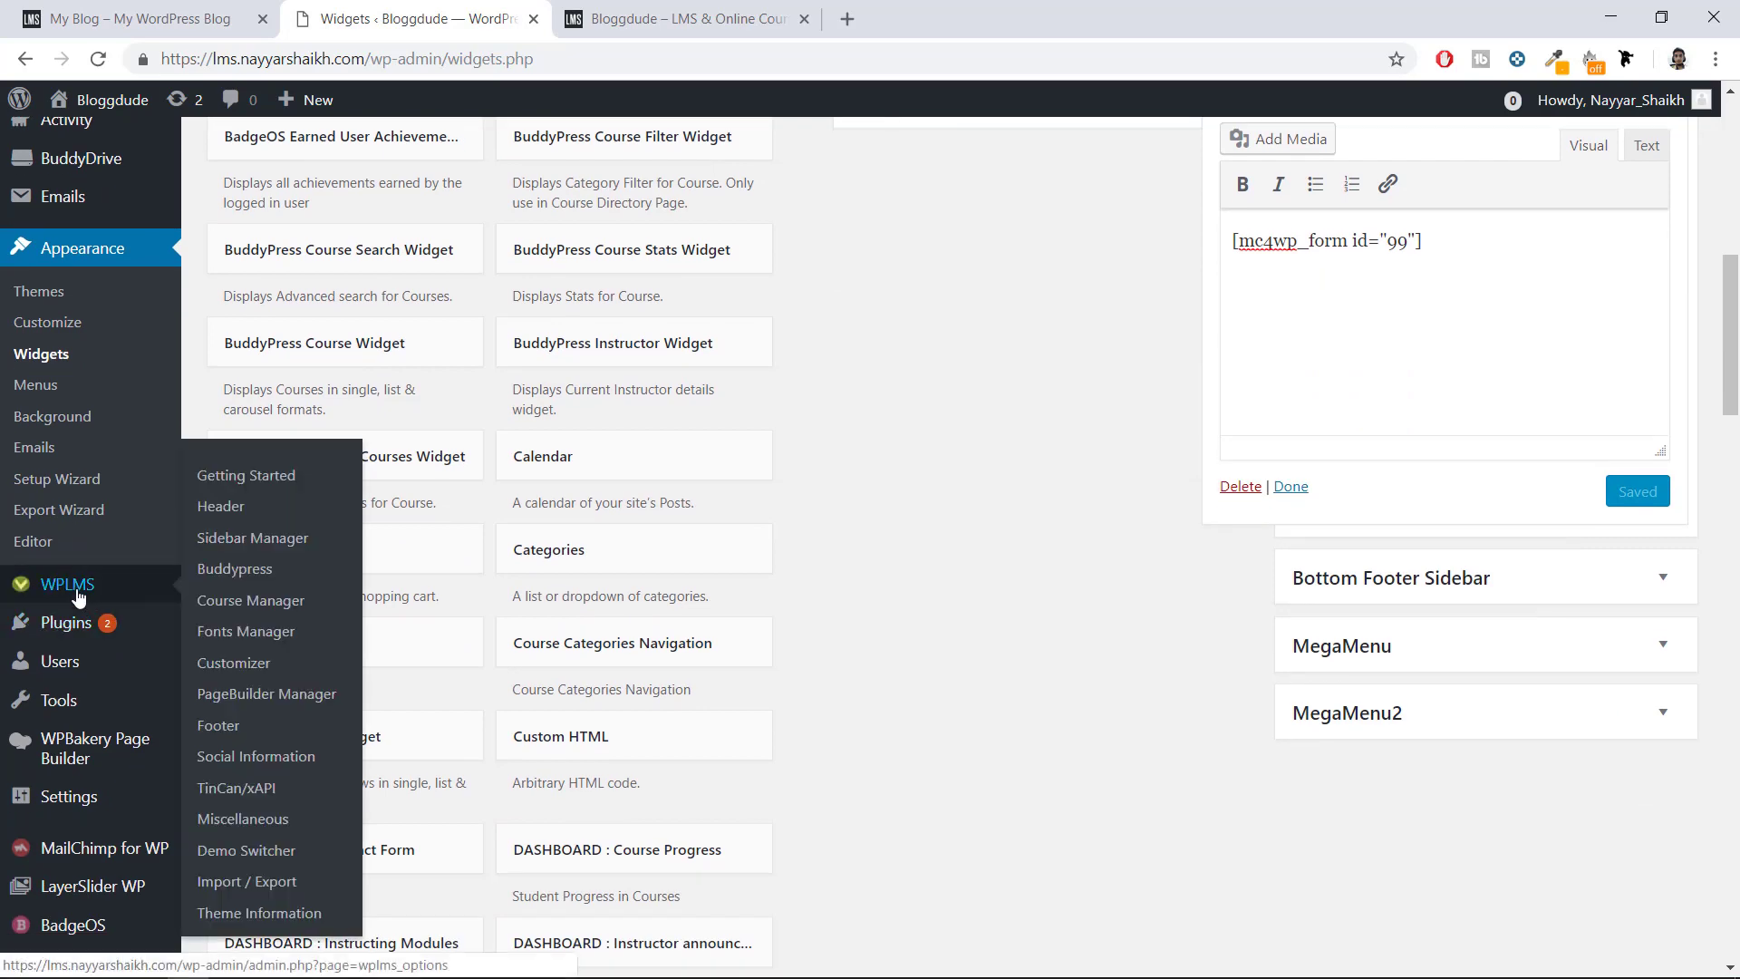
click(224, 730)
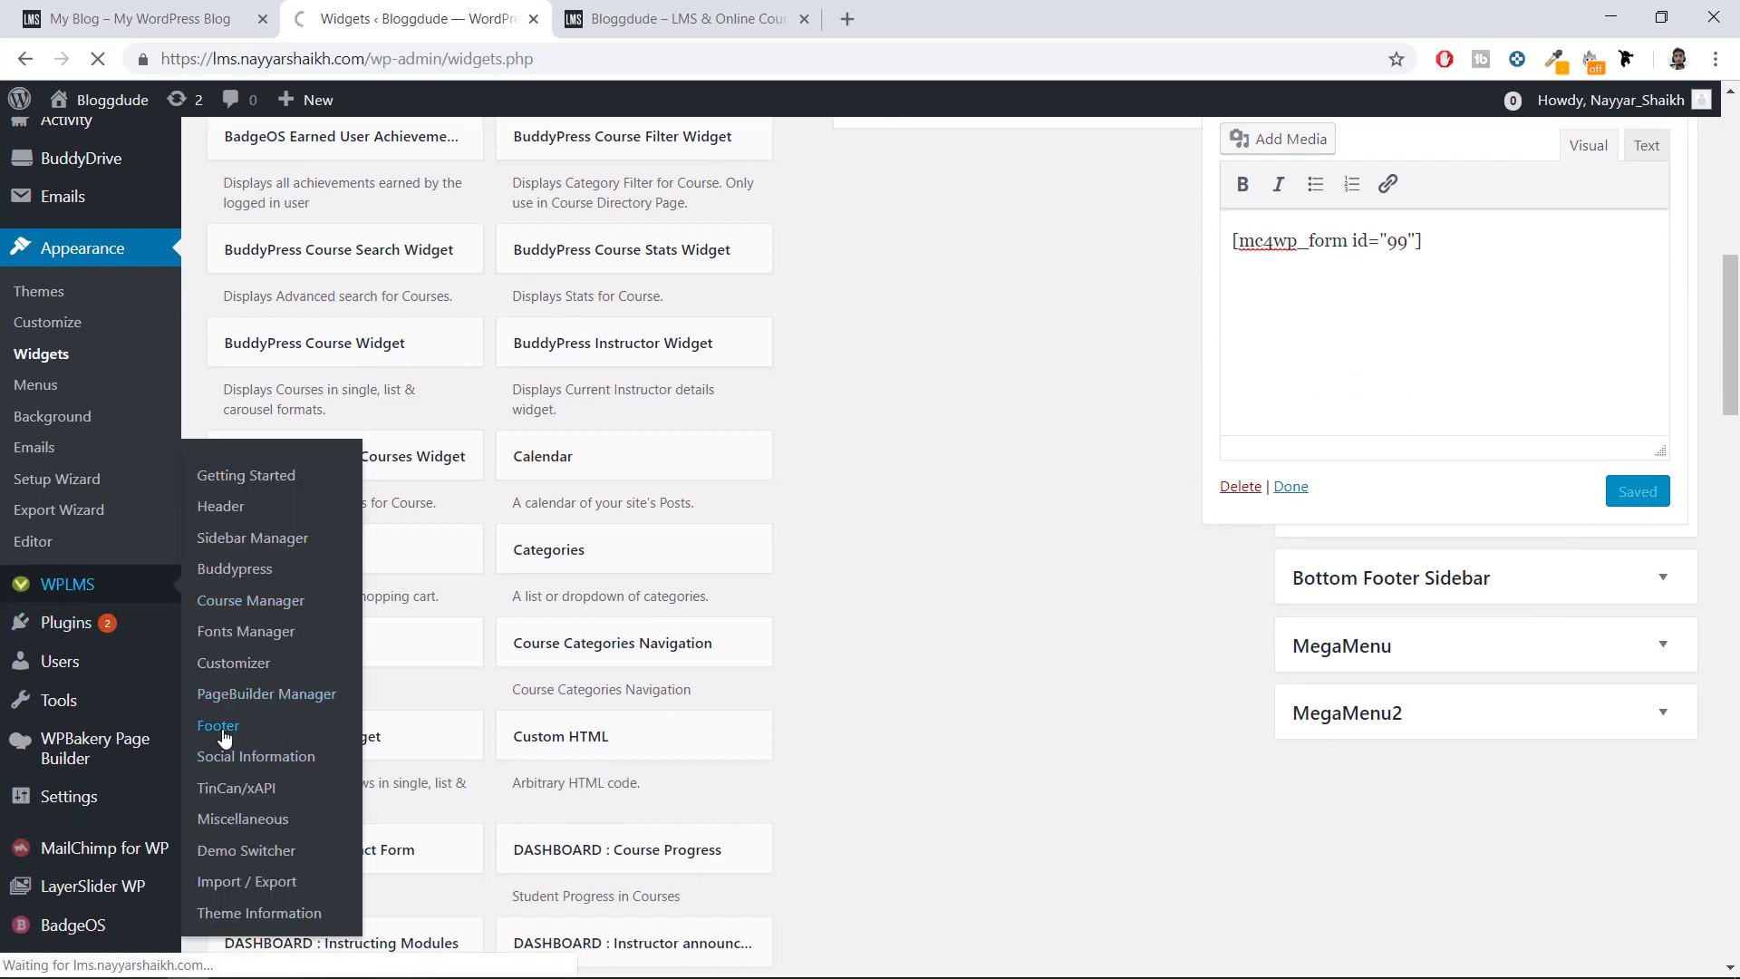
scroll(1310, 569, down, 8)
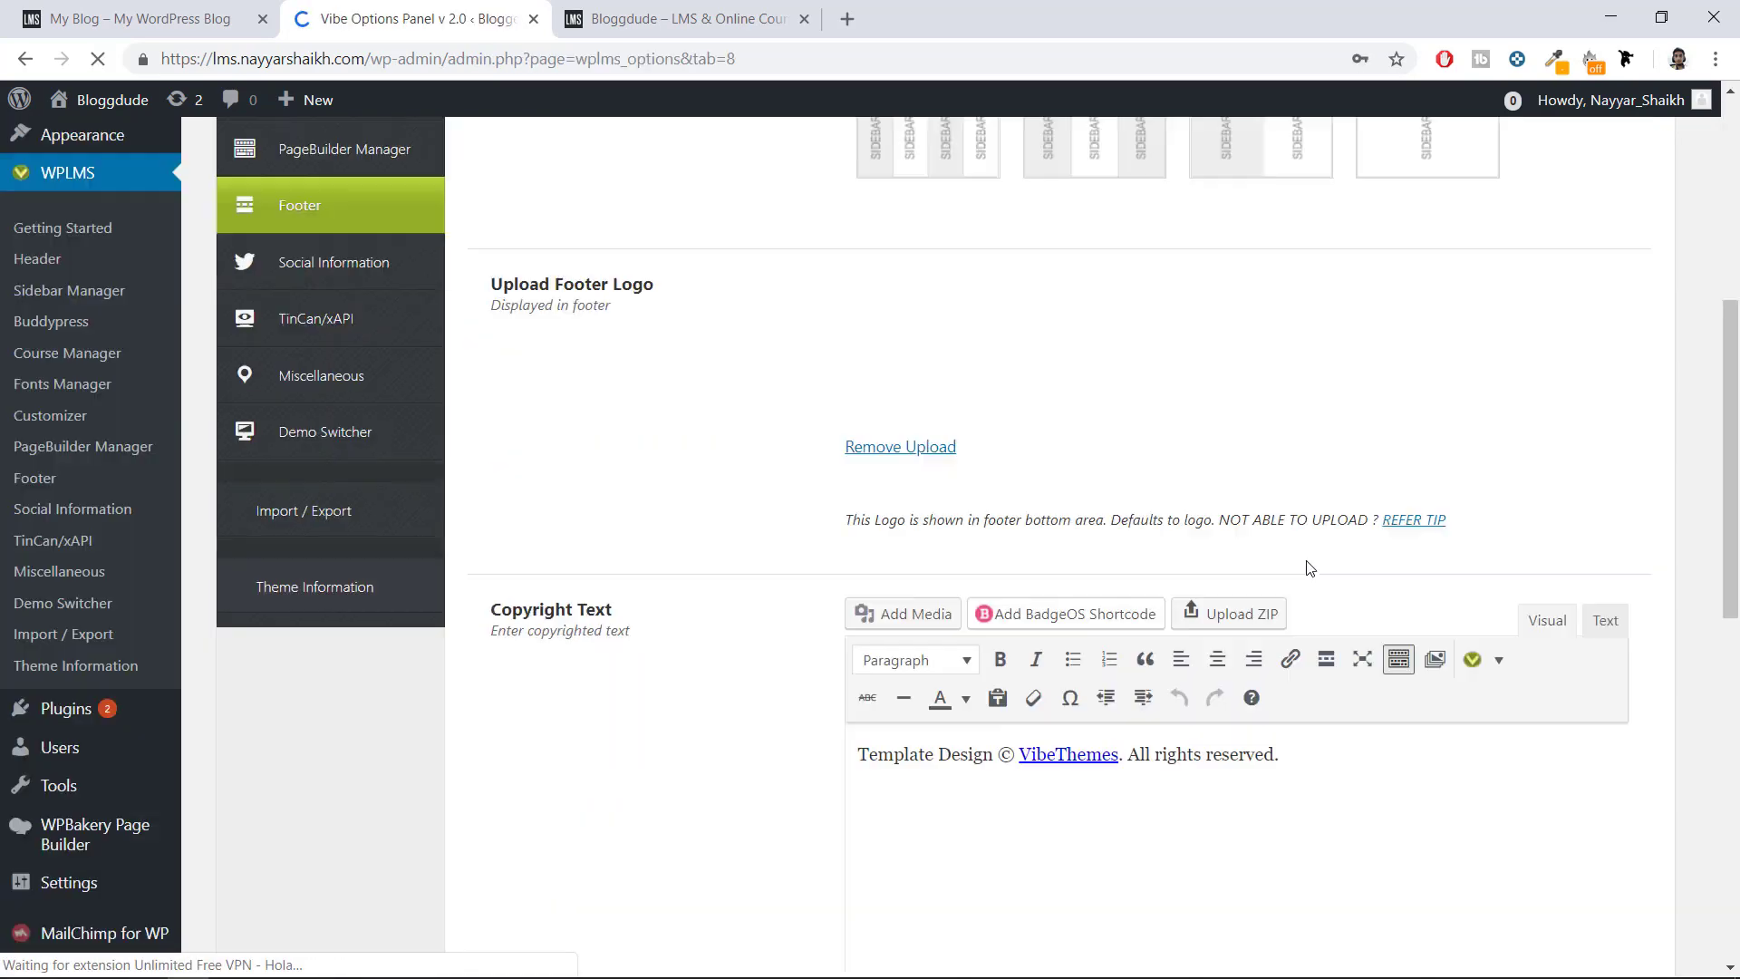
scroll(1310, 568, down, 1)
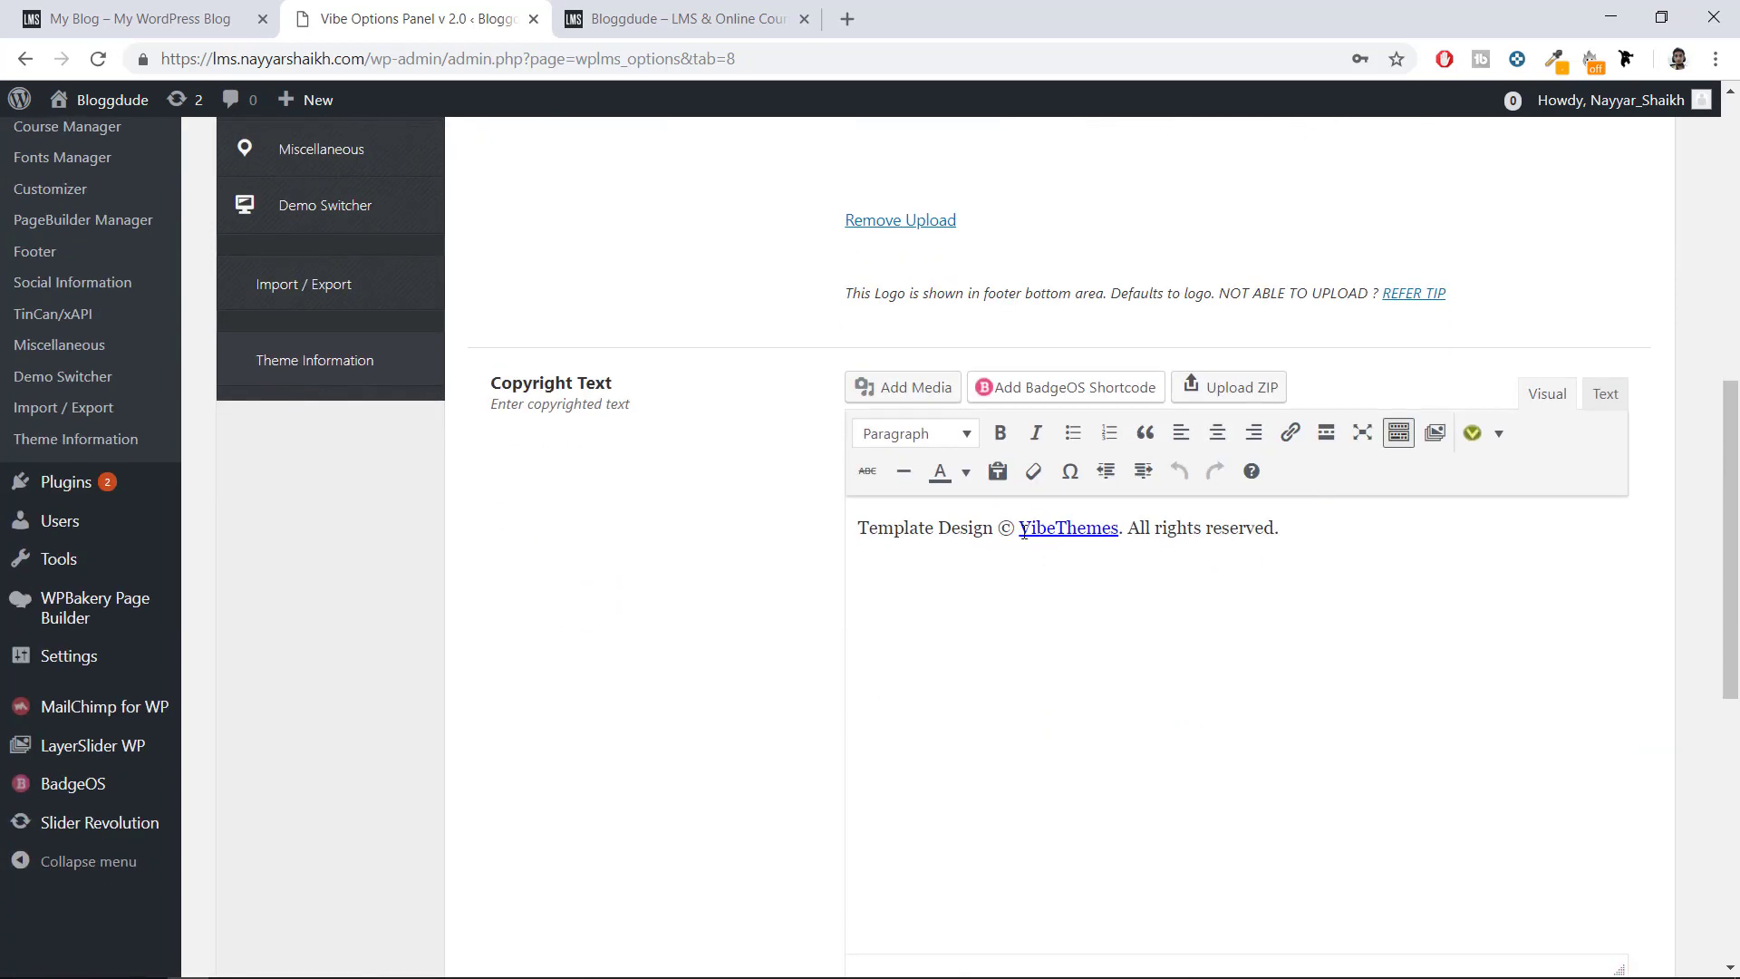
- Replace 'Template Design' and the VibeThemes credit with BloggDude in Copyright Text and save
drag(990, 528, 791, 520)
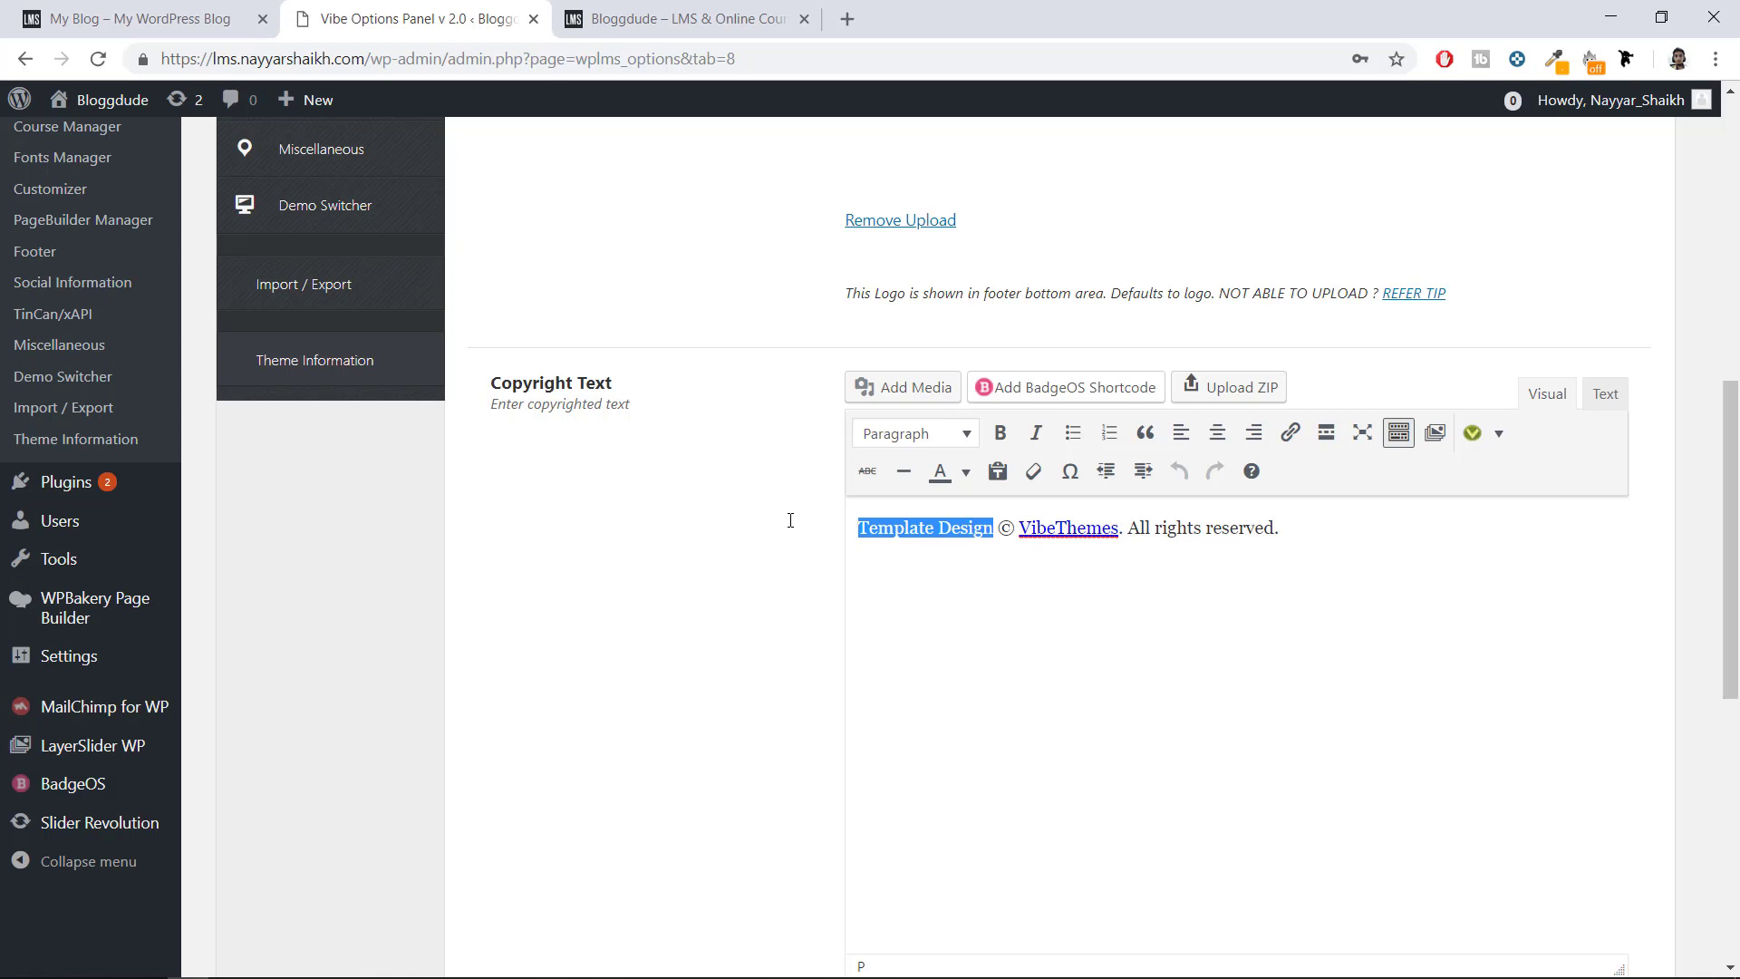
key(BackSpace)
key(Delete)
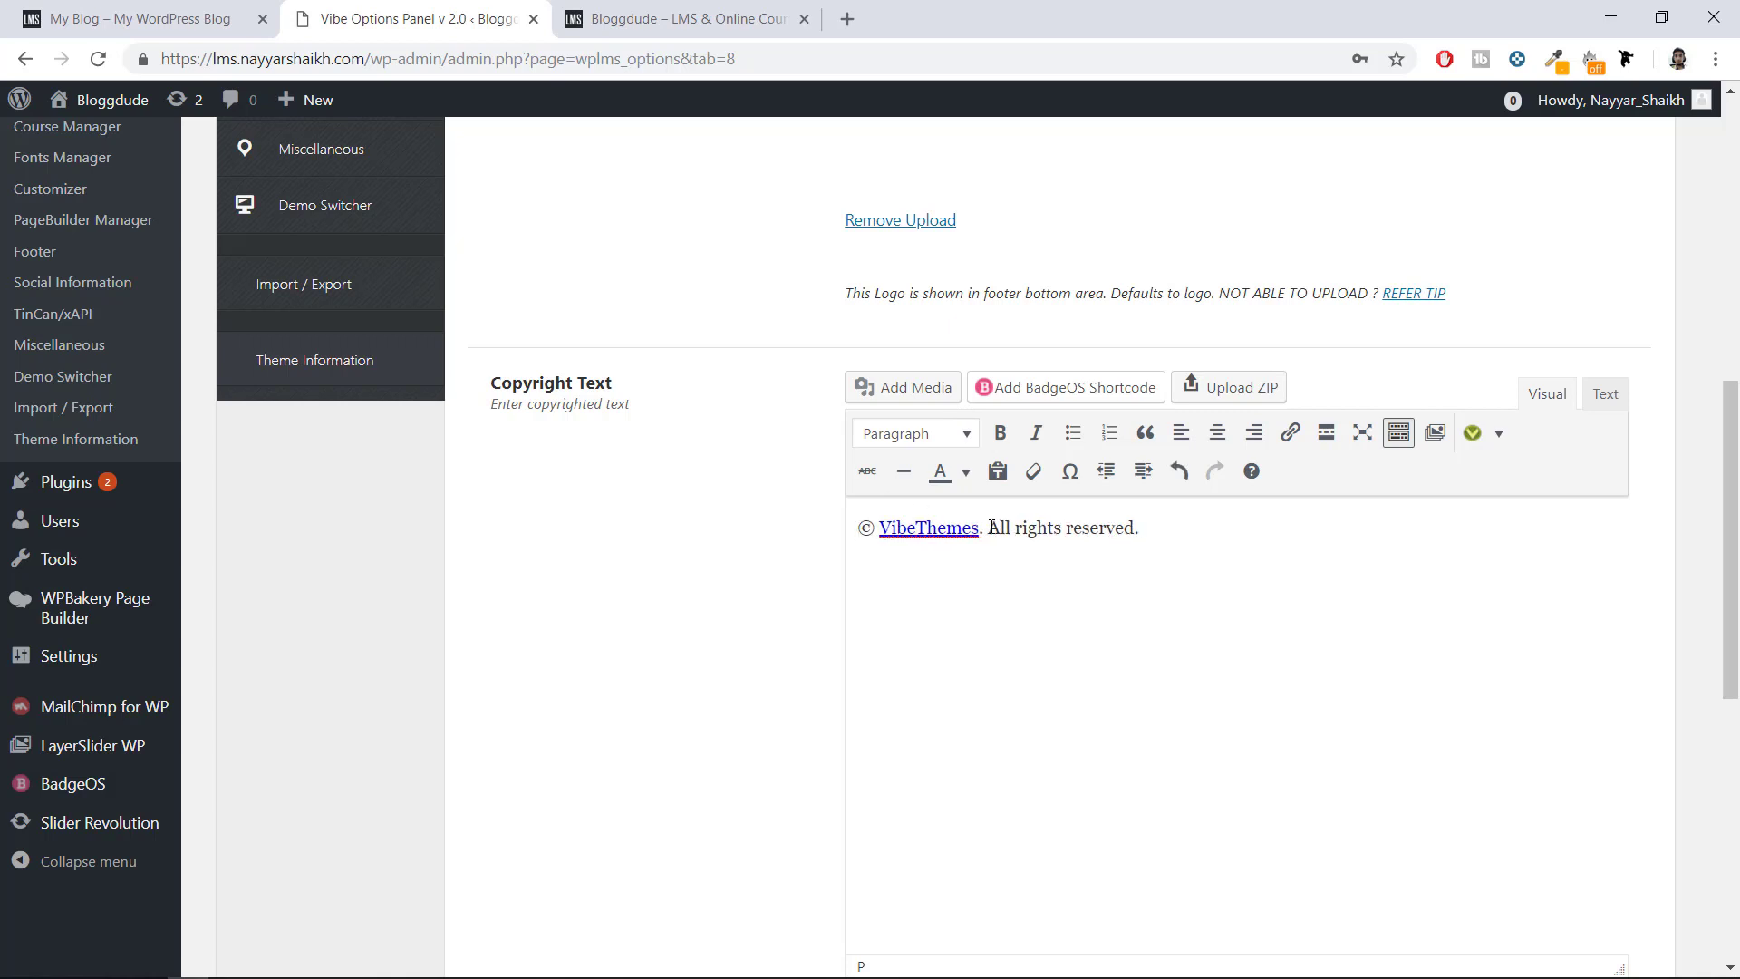
click(983, 526)
click(883, 519)
click(922, 516)
key(BackSpace)
key(BackSpace)
key(BackSpace)
key(BackSpace)
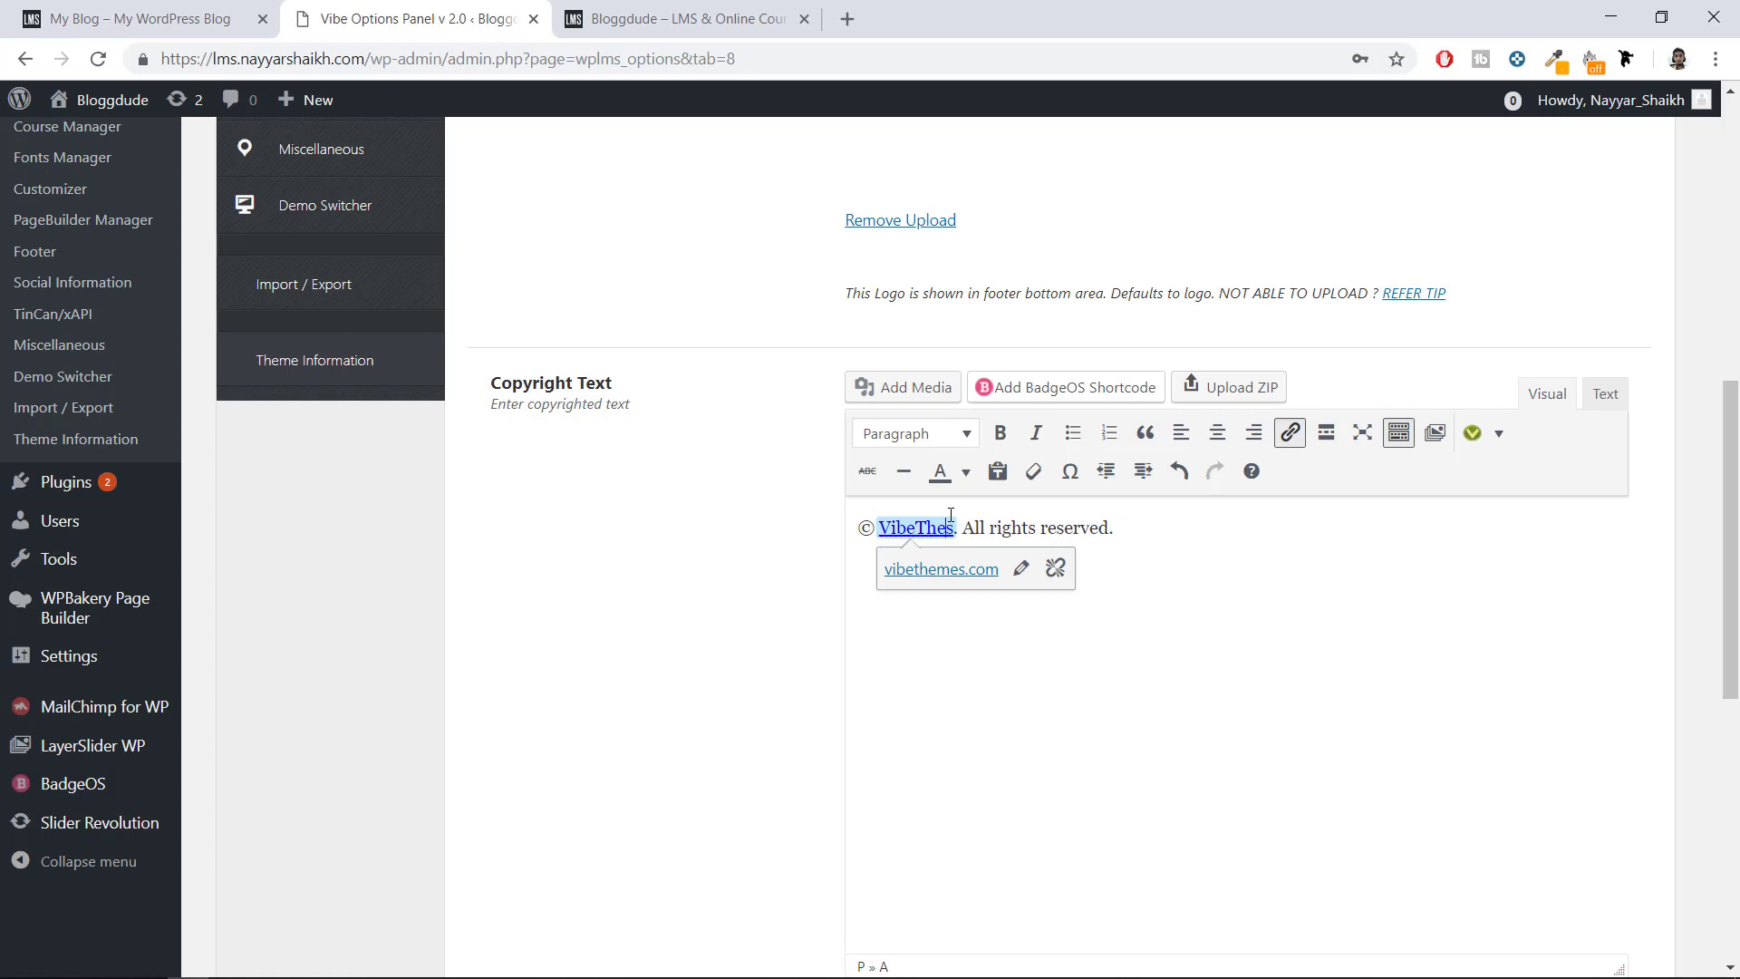
key(BackSpace)
key(BackSpace)
key(BackSpace)
key(BackSpace)
key(BackSpace)
key(BackSpace)
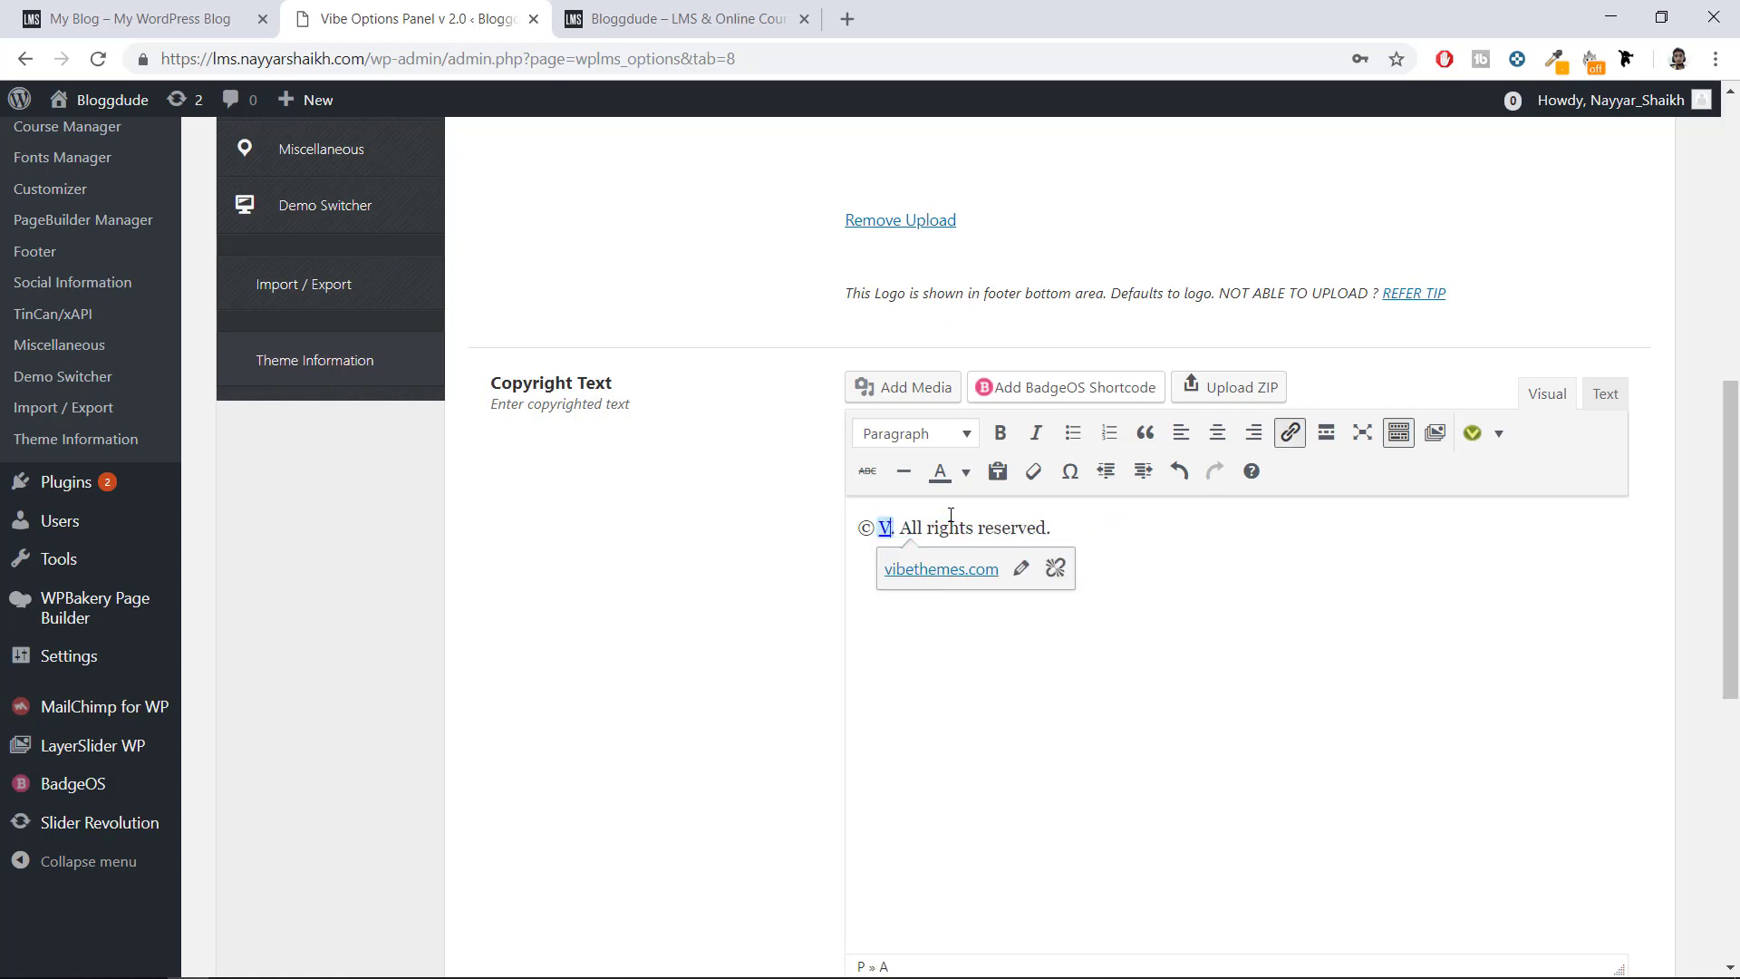
text(B)
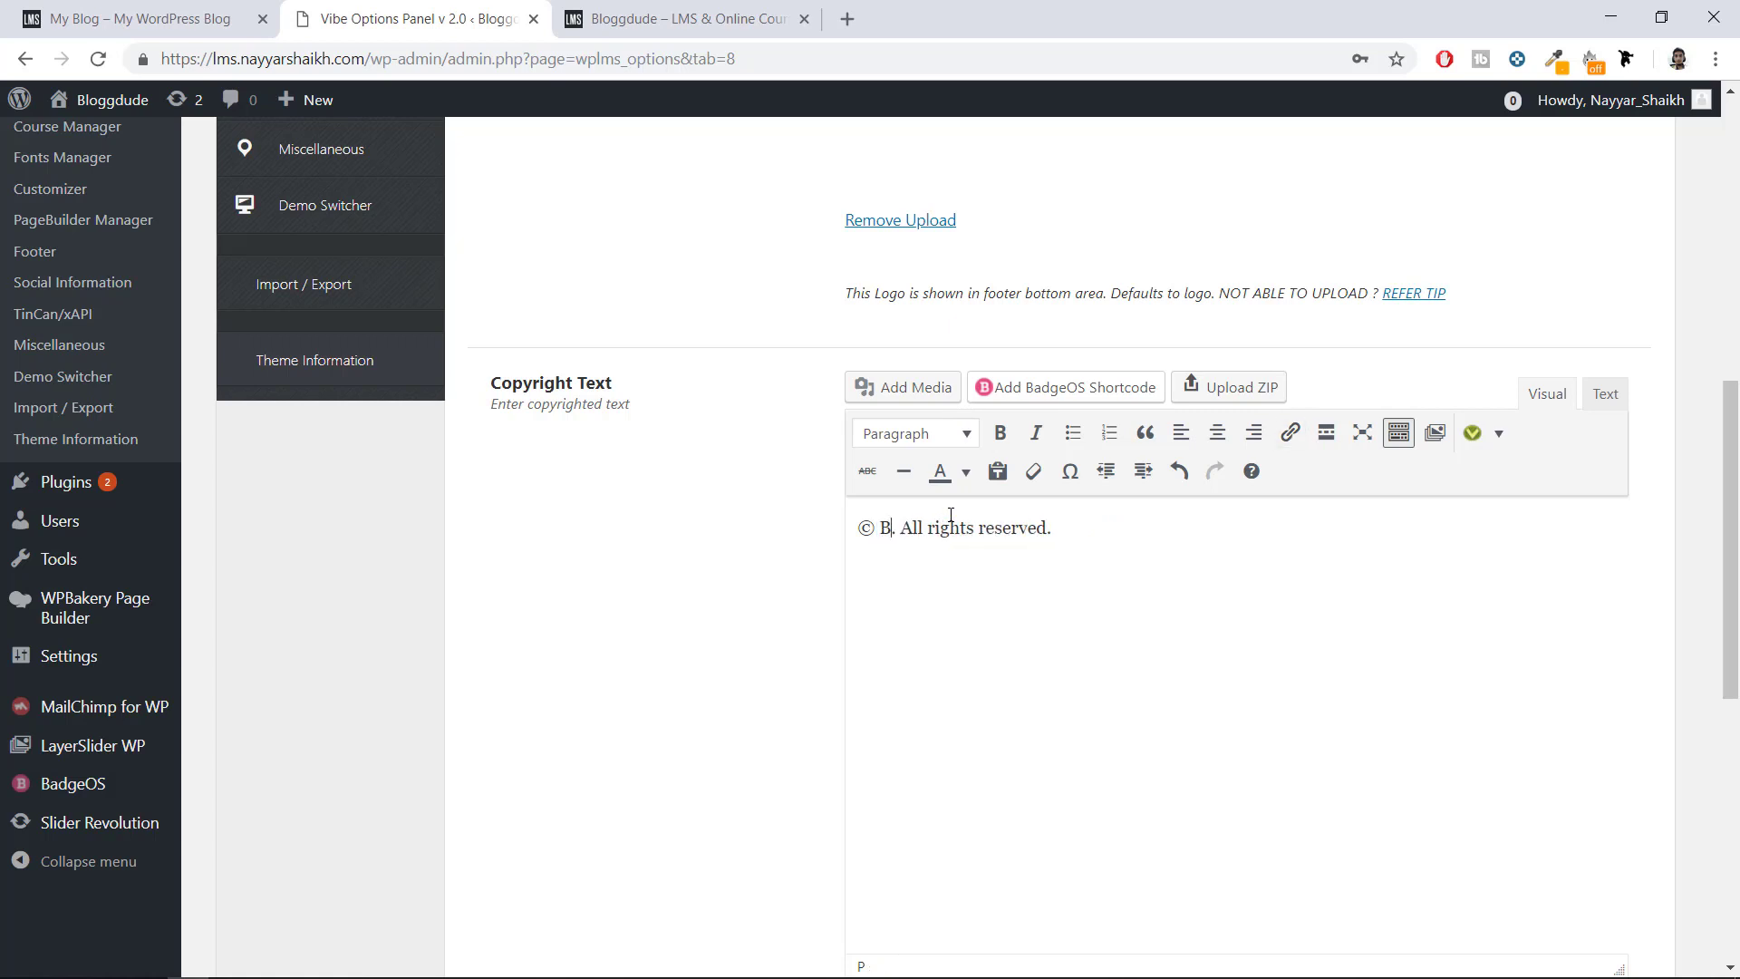
text(lod)
key(BackSpace)
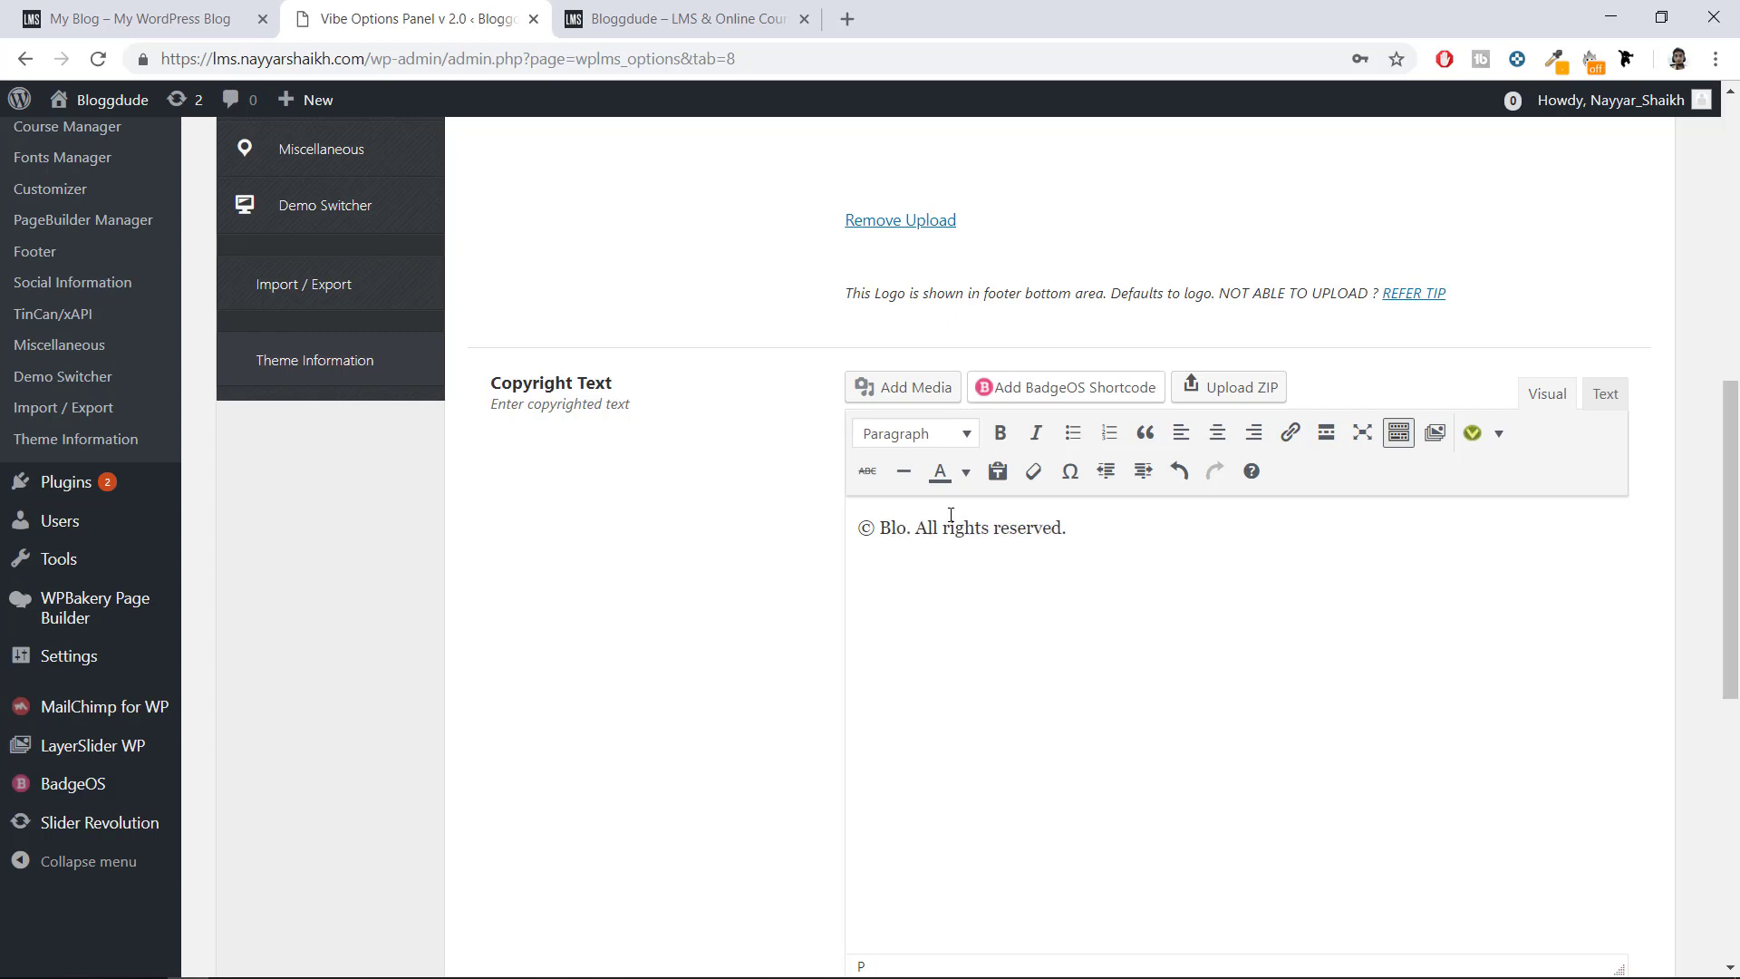
text(ggDude)
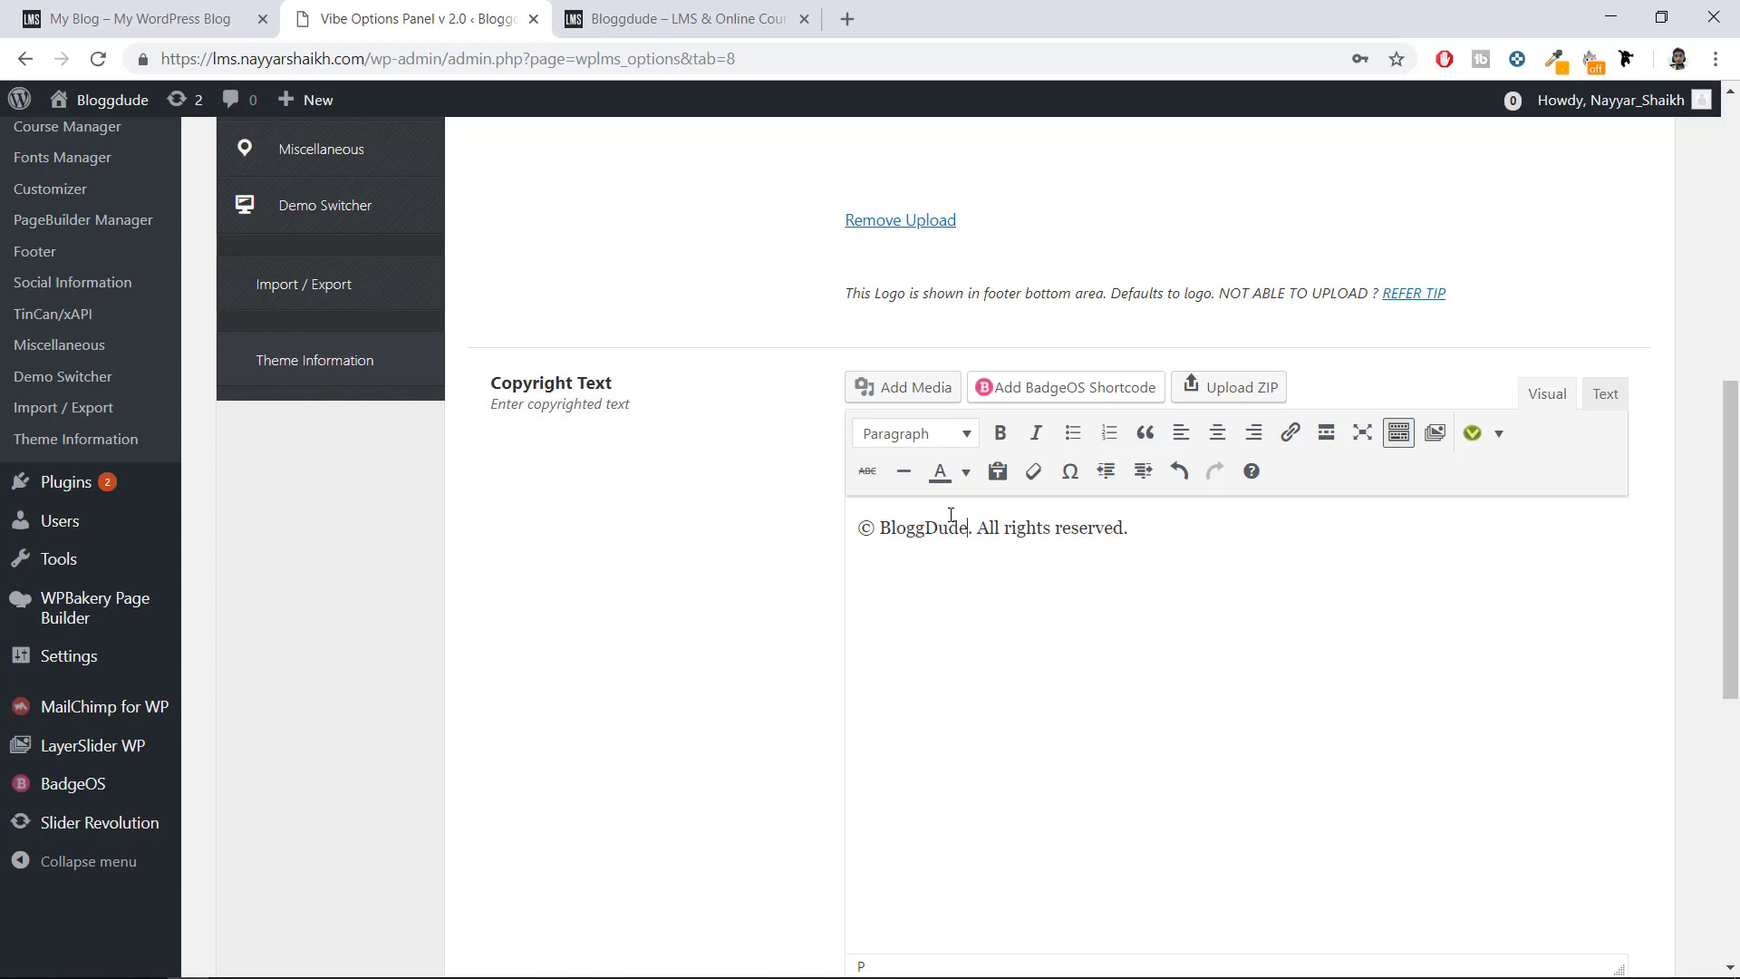
scroll(1307, 555, down, 8)
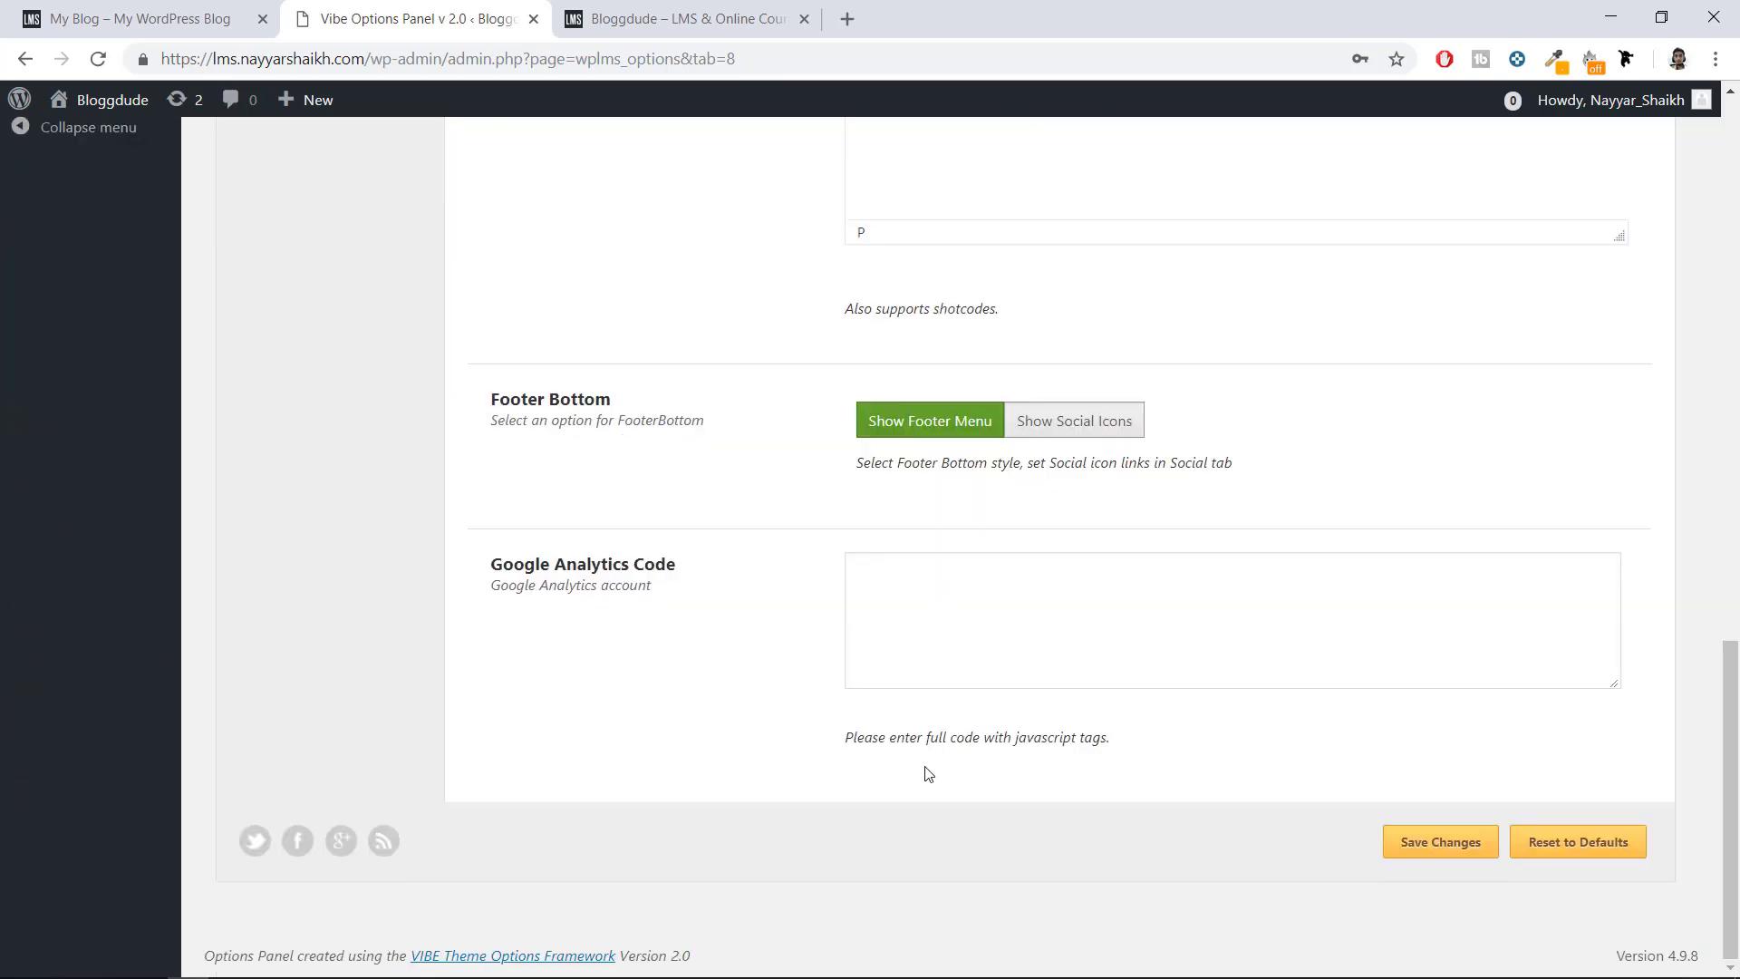
click(1441, 841)
click(639, 18)
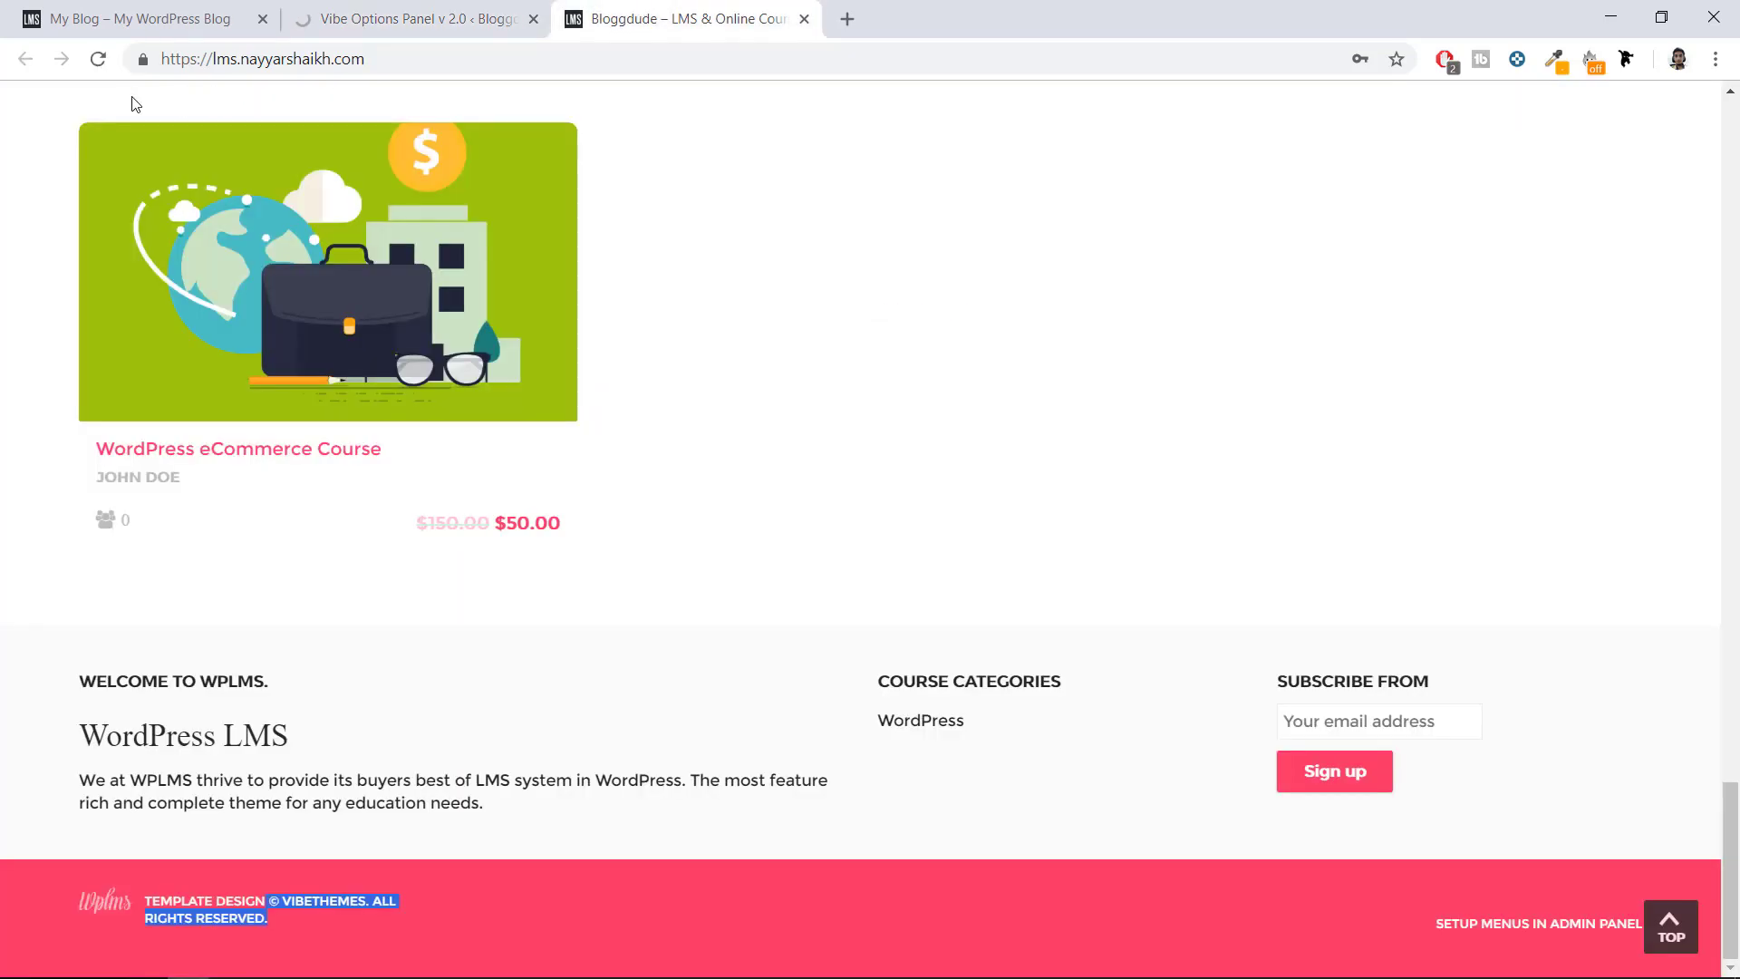
click(94, 61)
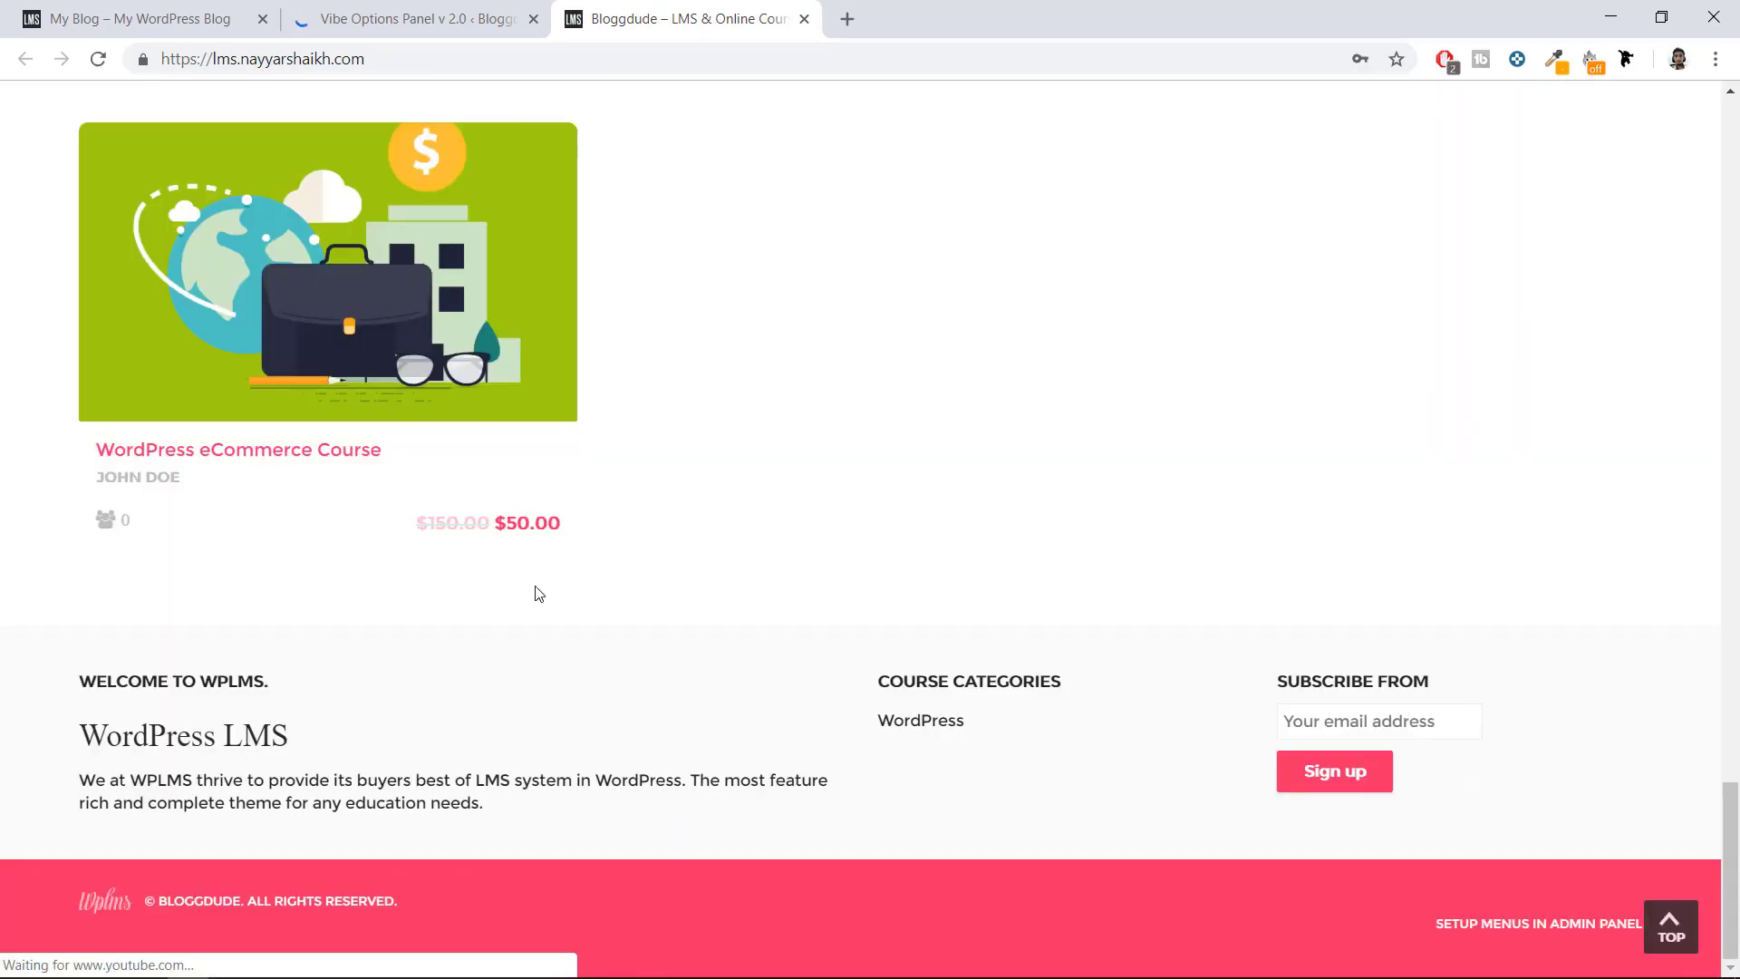
click(181, 19)
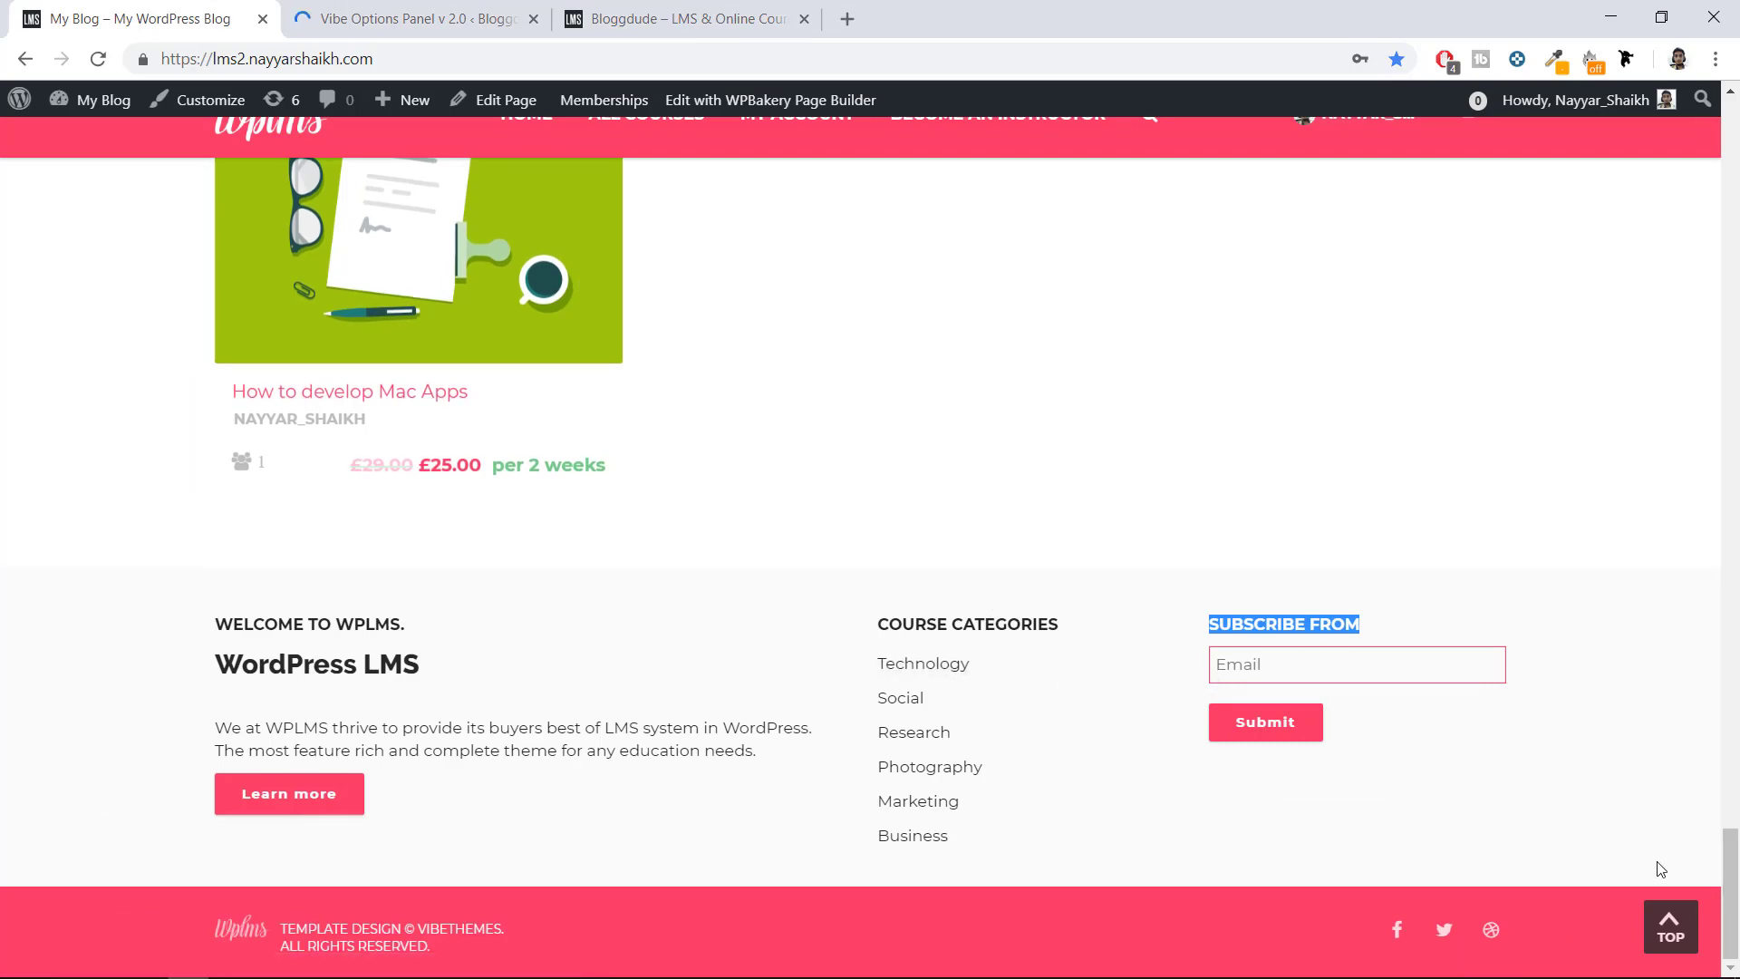
click(1671, 926)
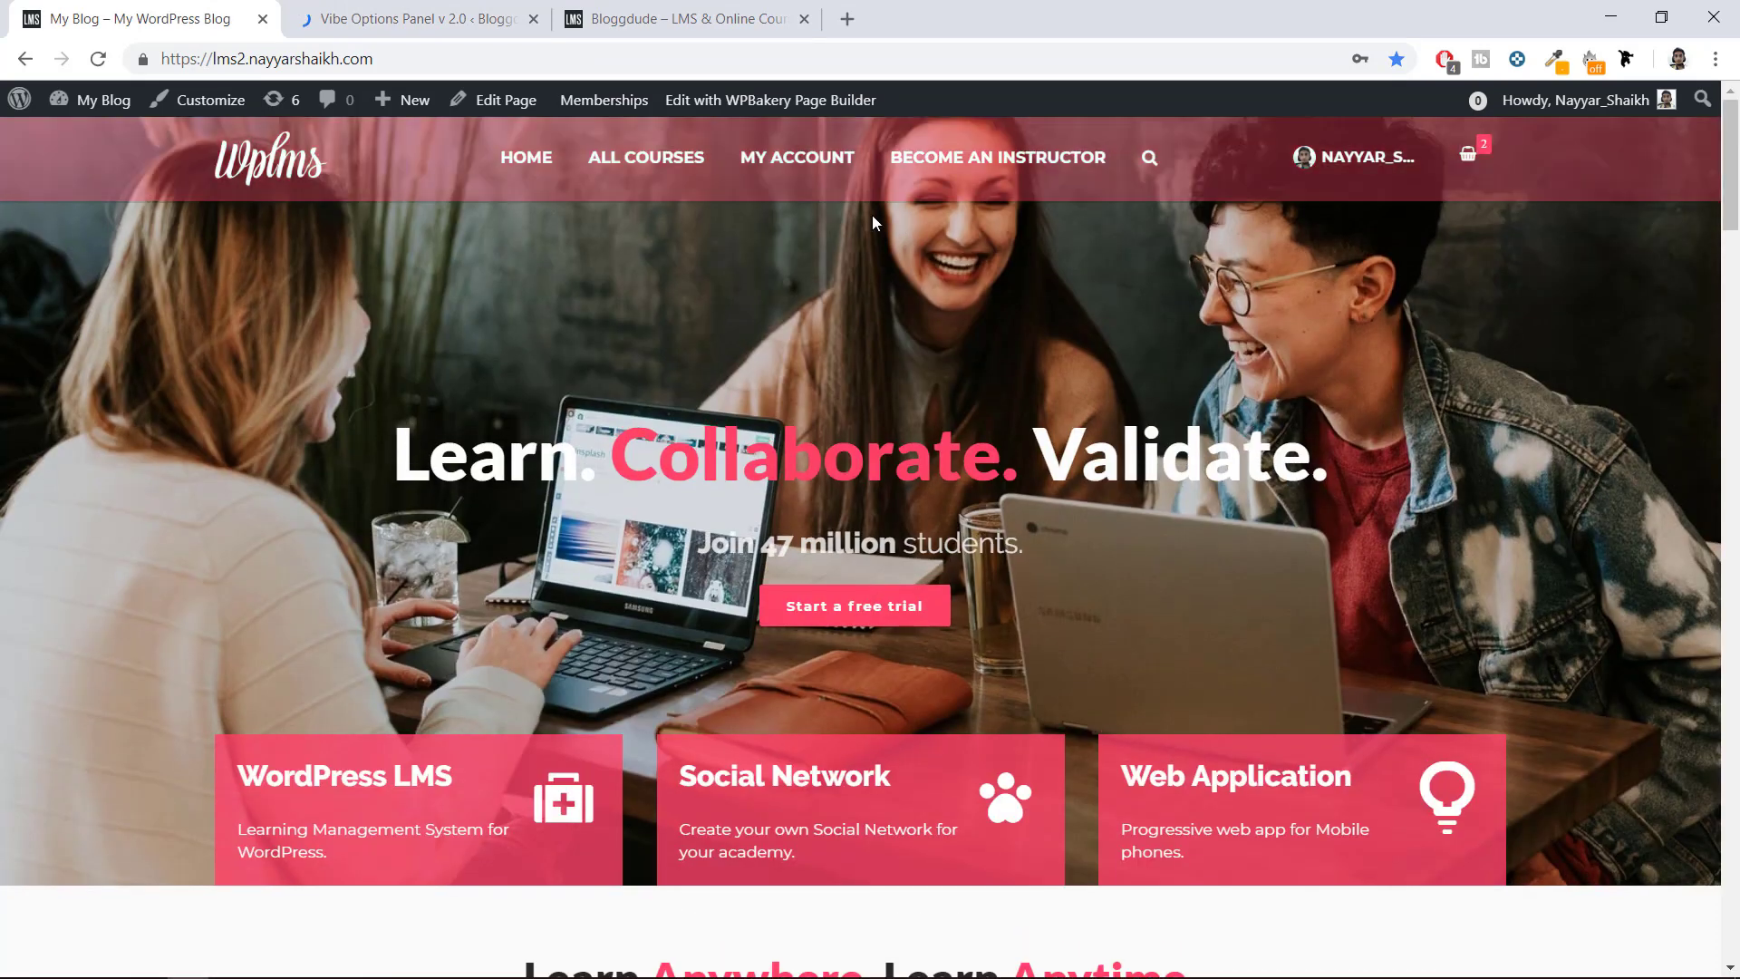
click(621, 14)
click(1656, 939)
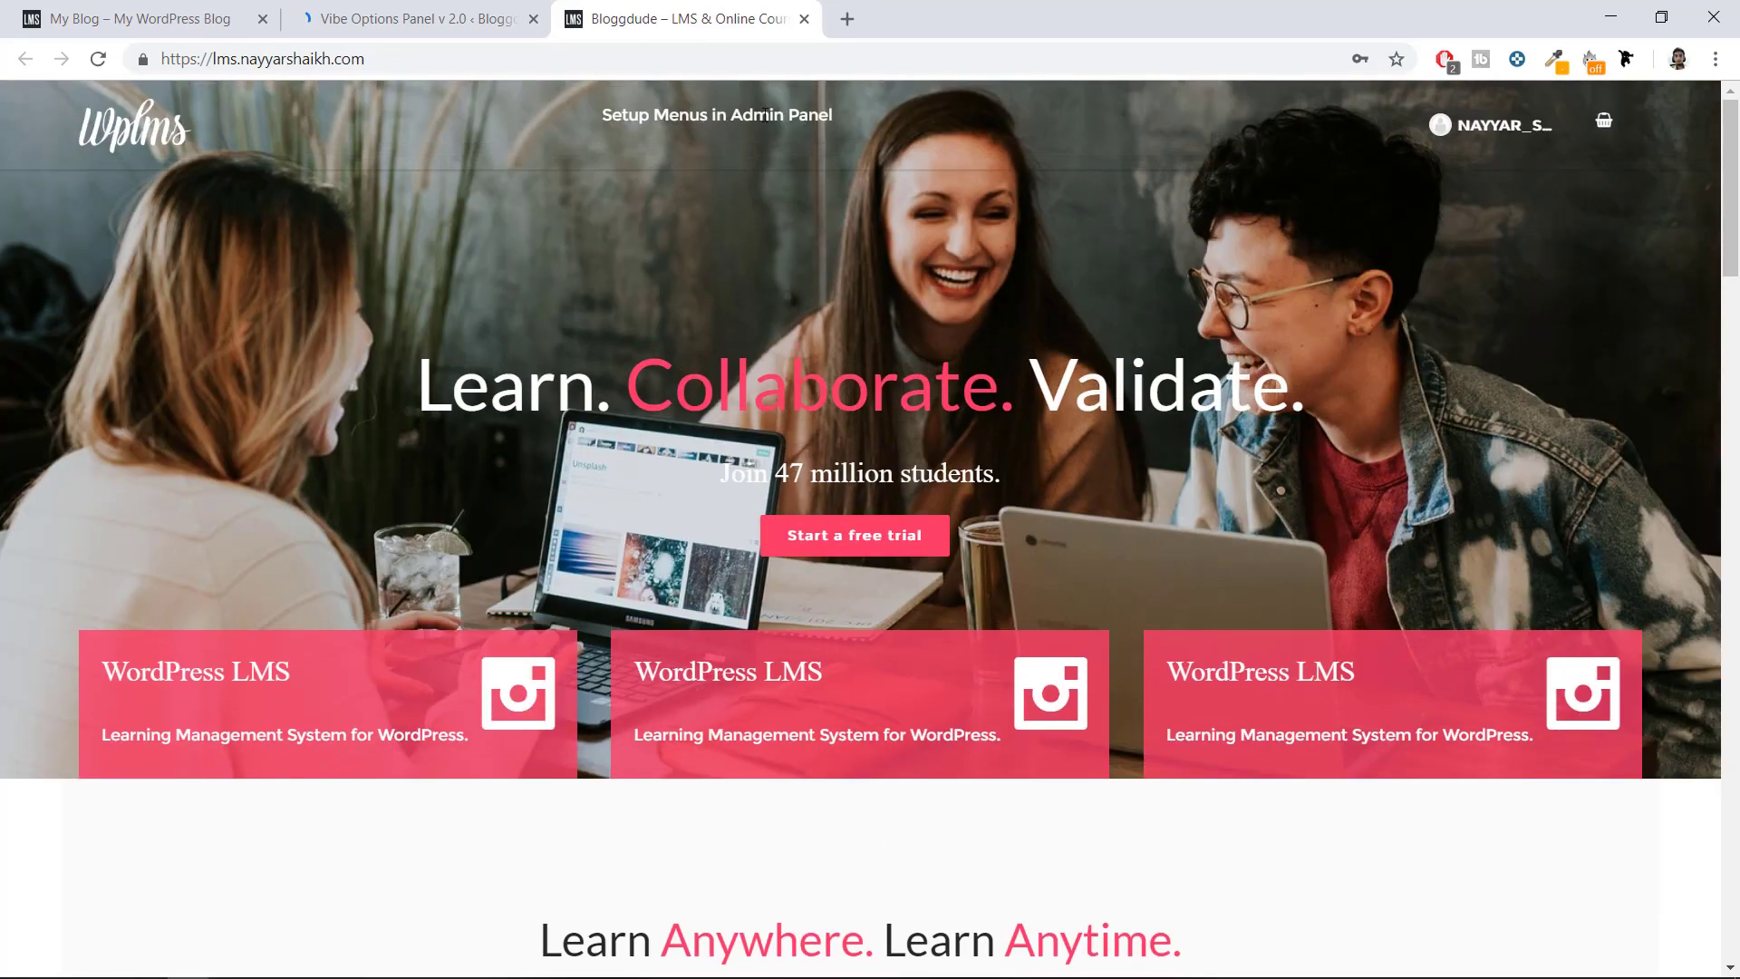
click(451, 14)
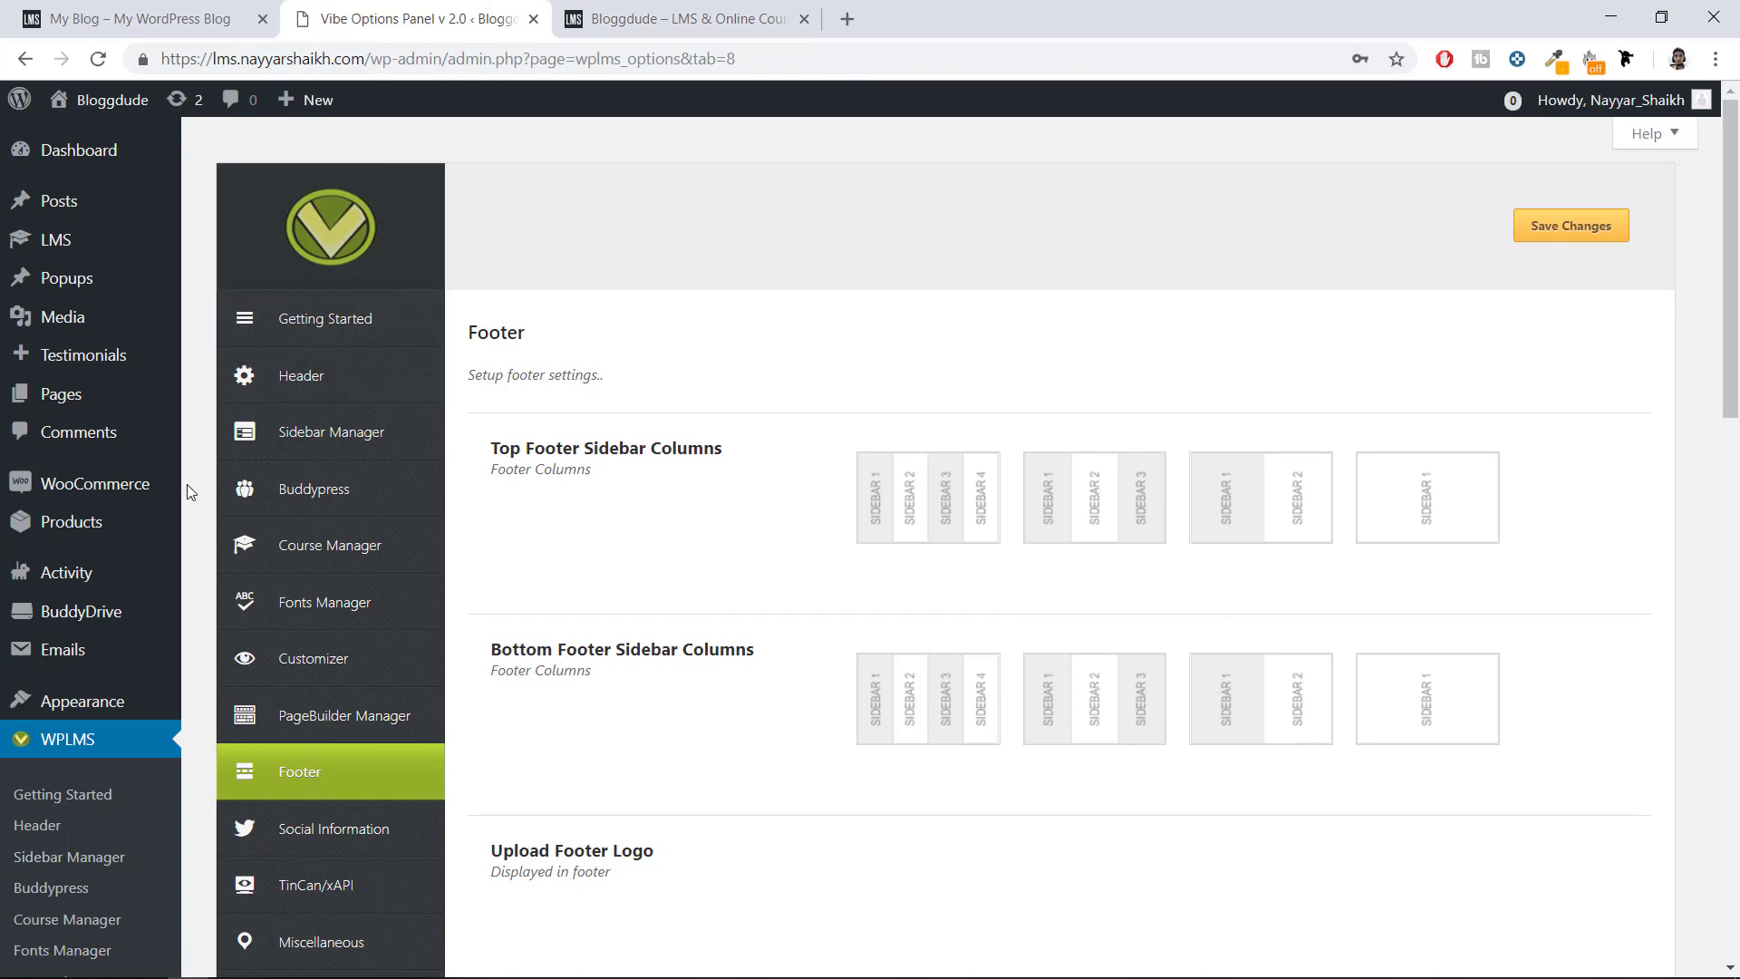
- In Appearance > Menus, create a menu named 'Main Menu' from the name autofill
scroll(87, 527, down, 3)
mouse_move(51, 471)
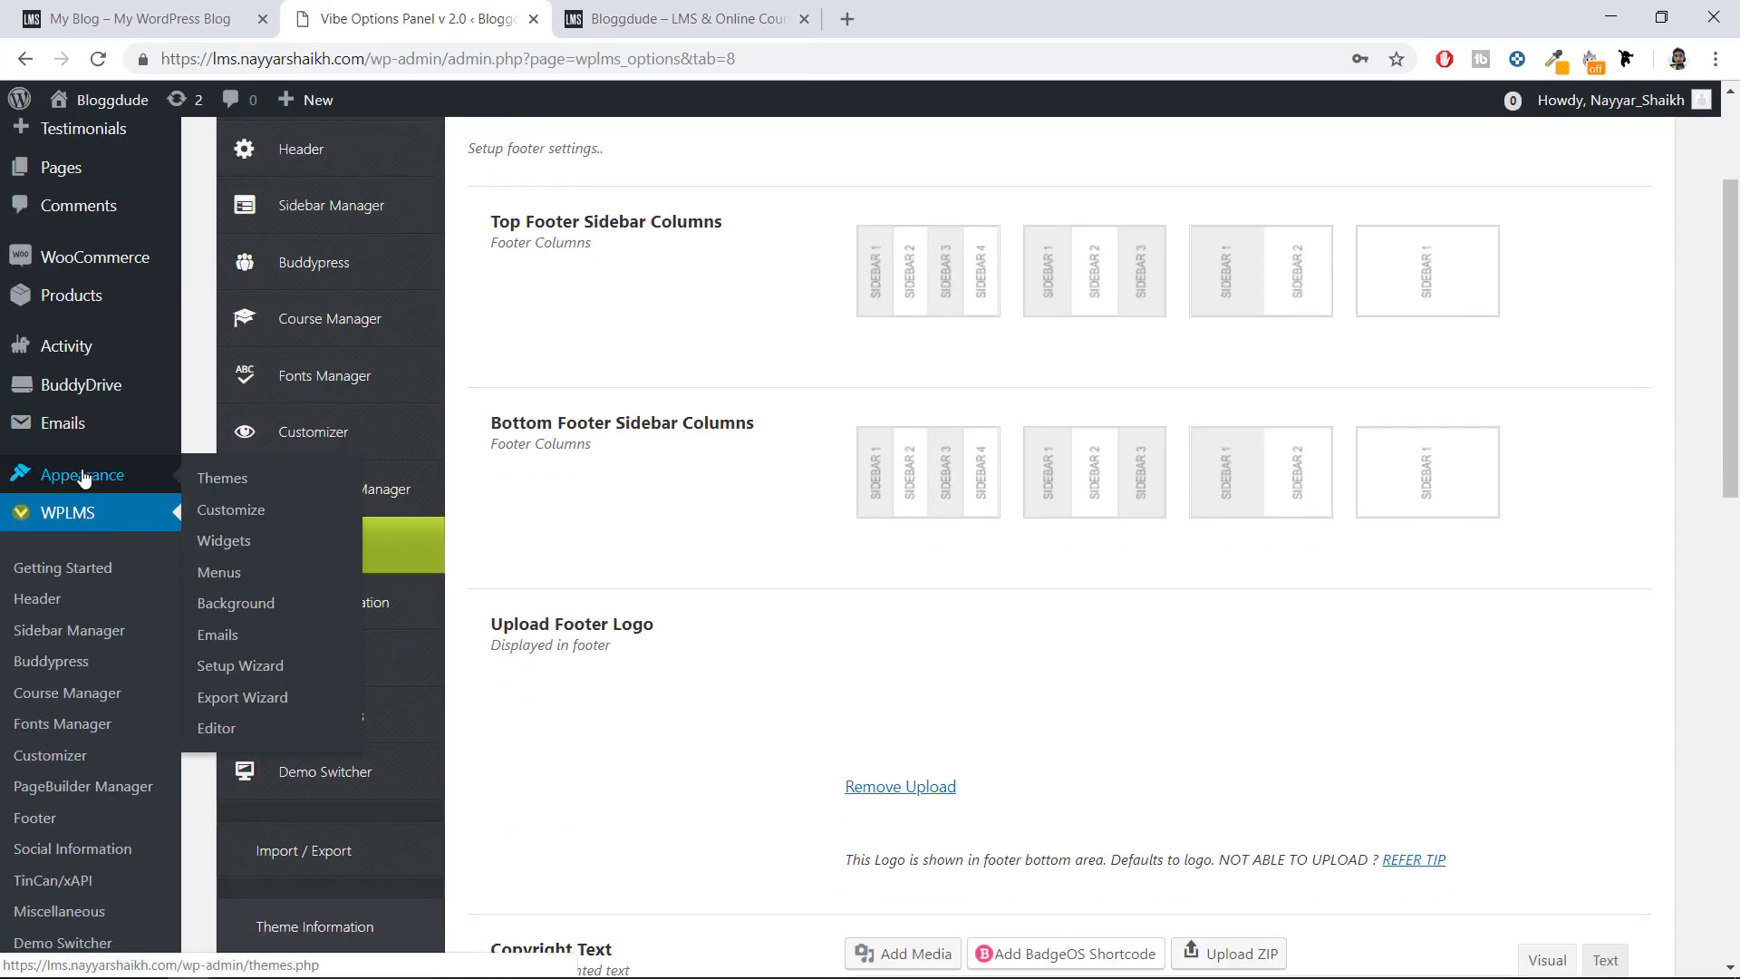
click(222, 573)
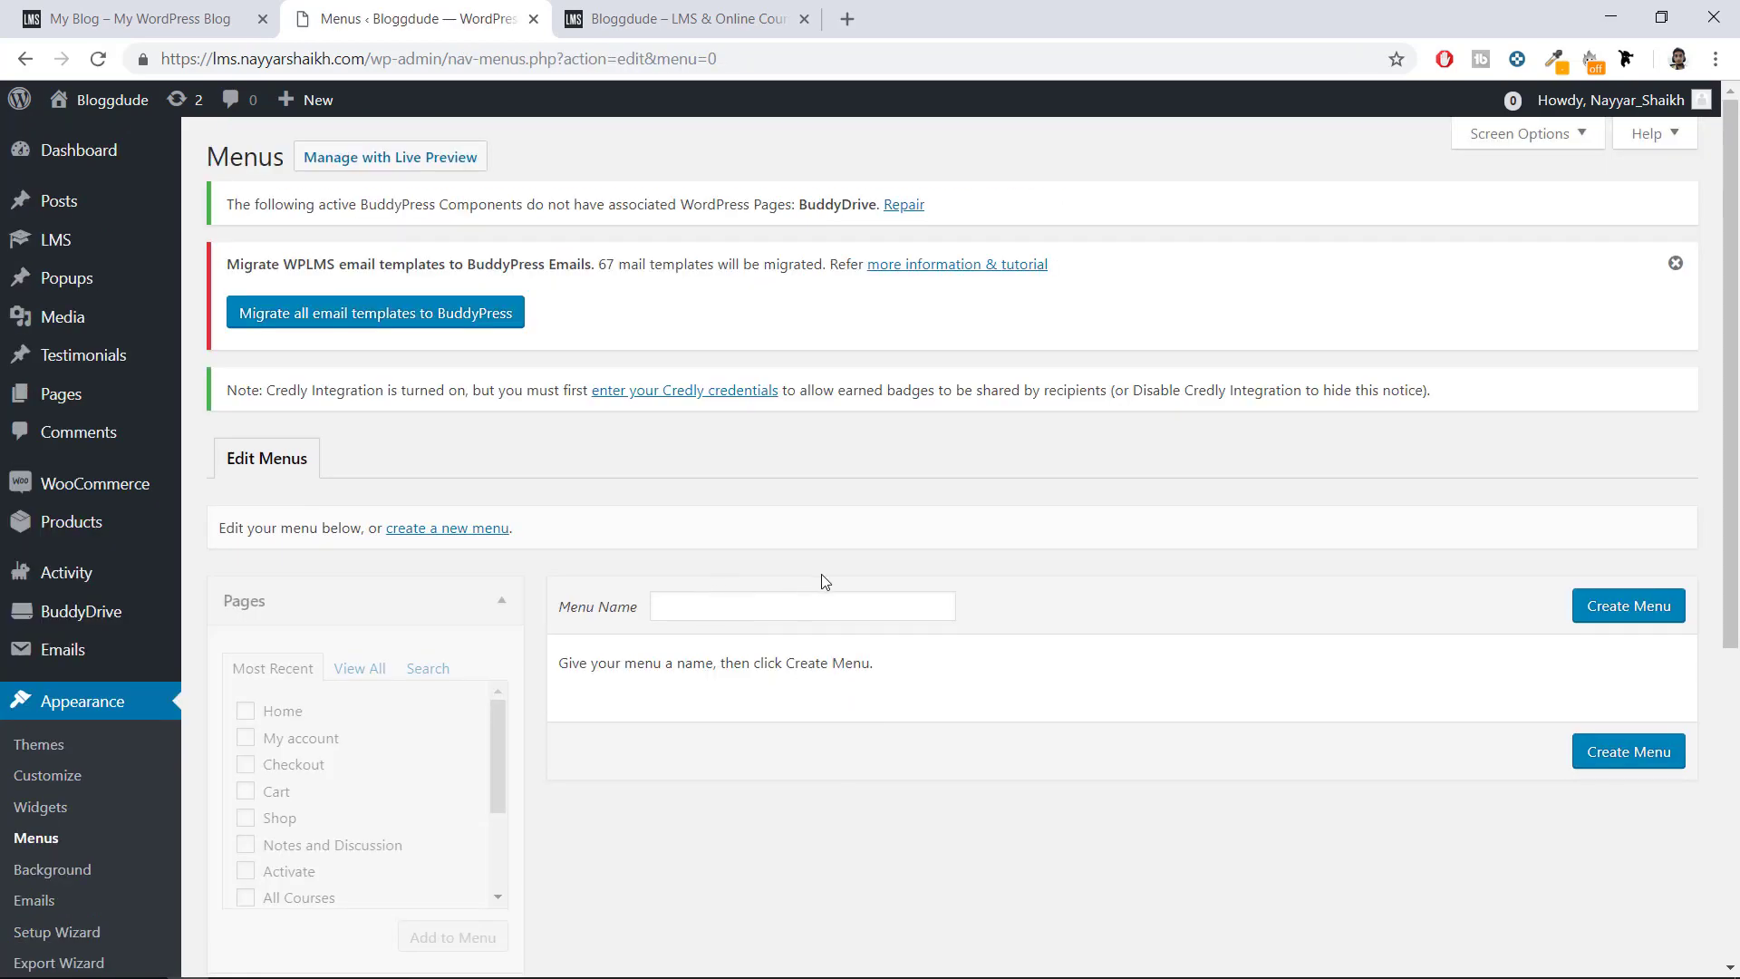
scroll(822, 580, down, 1)
click(777, 483)
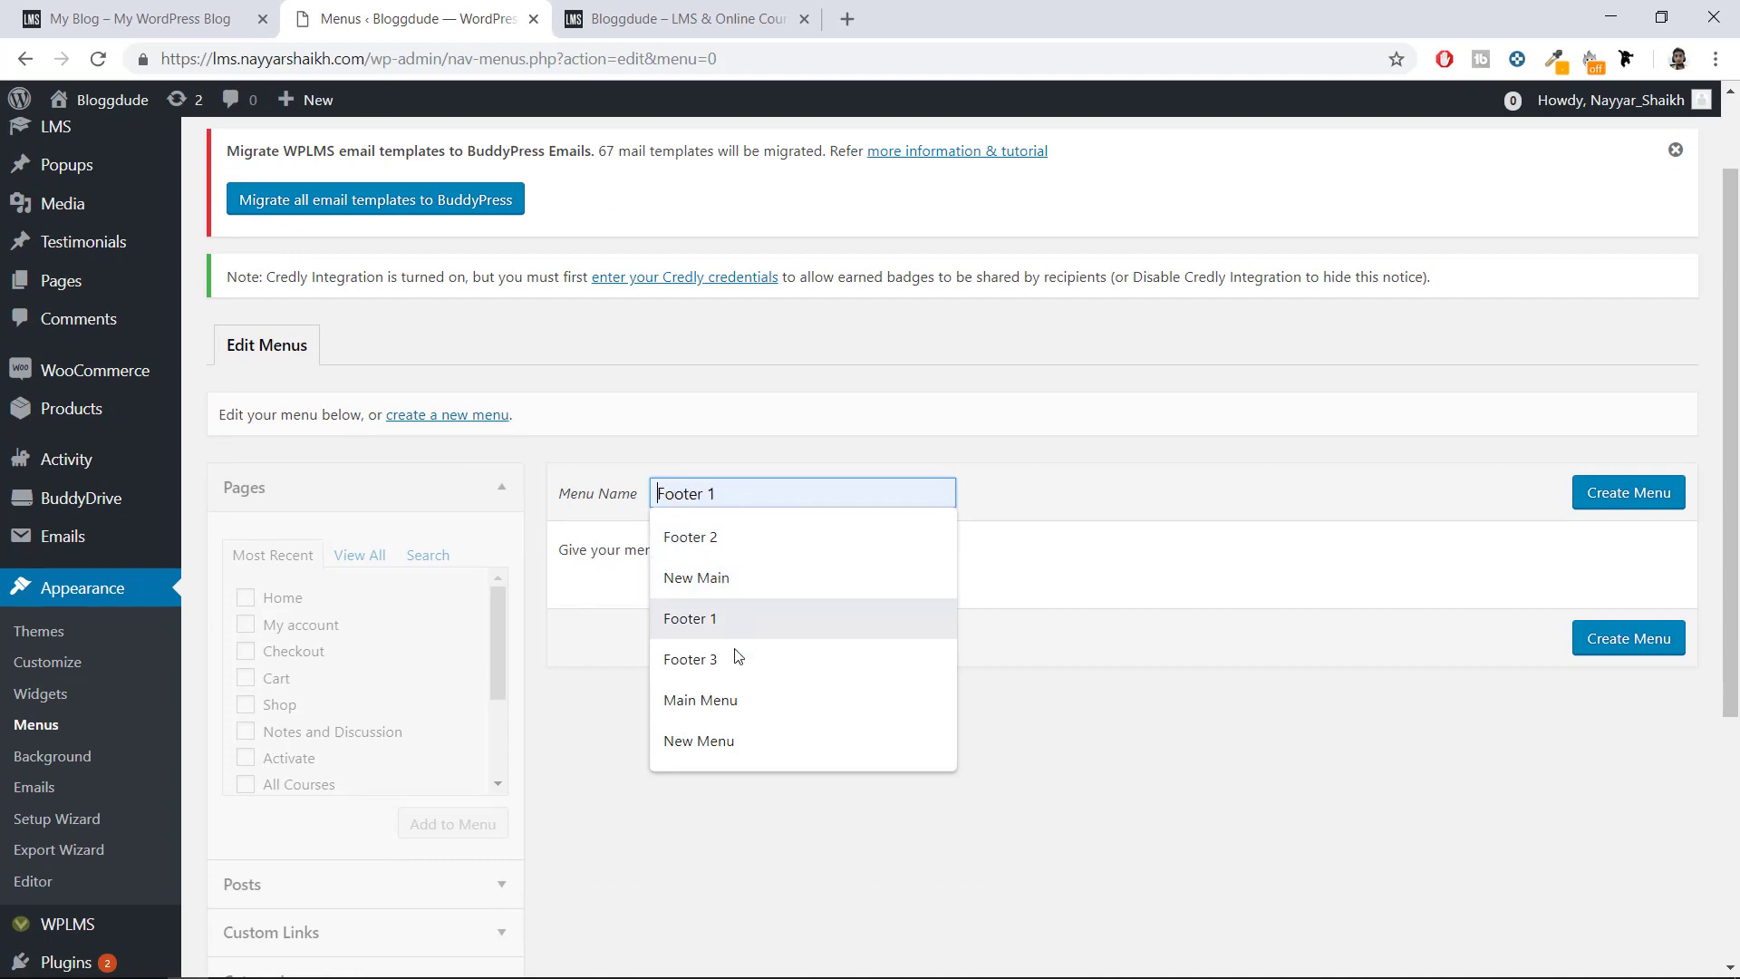
click(736, 702)
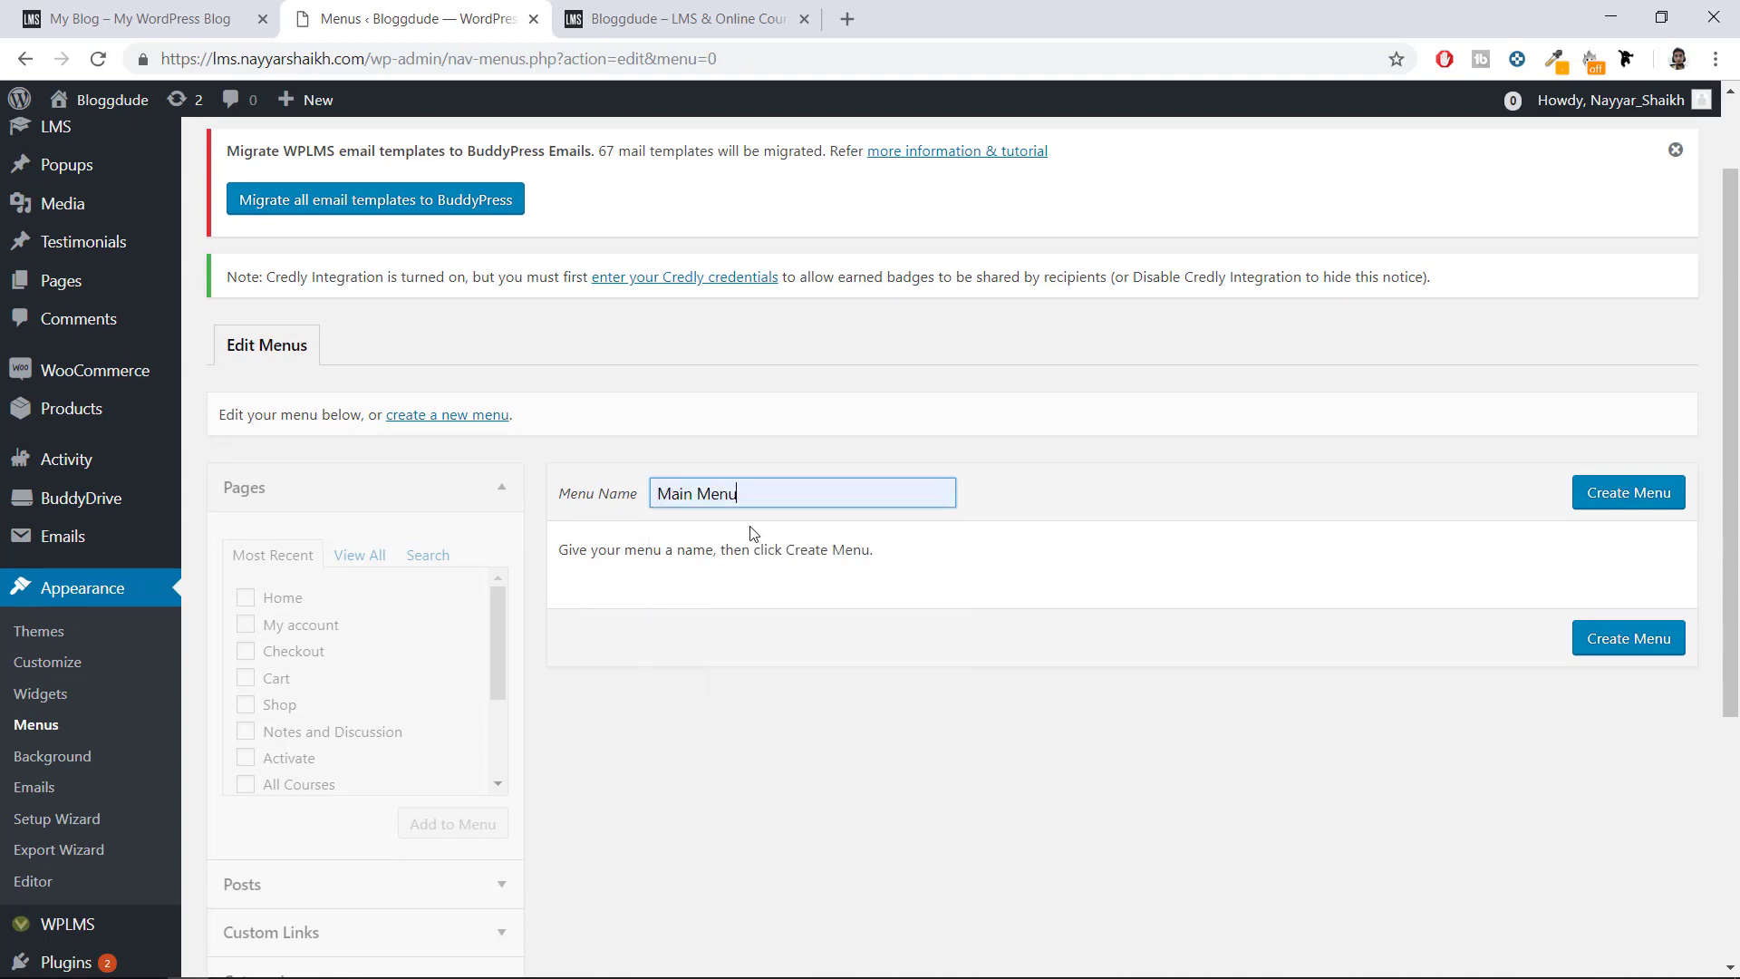
click(1634, 495)
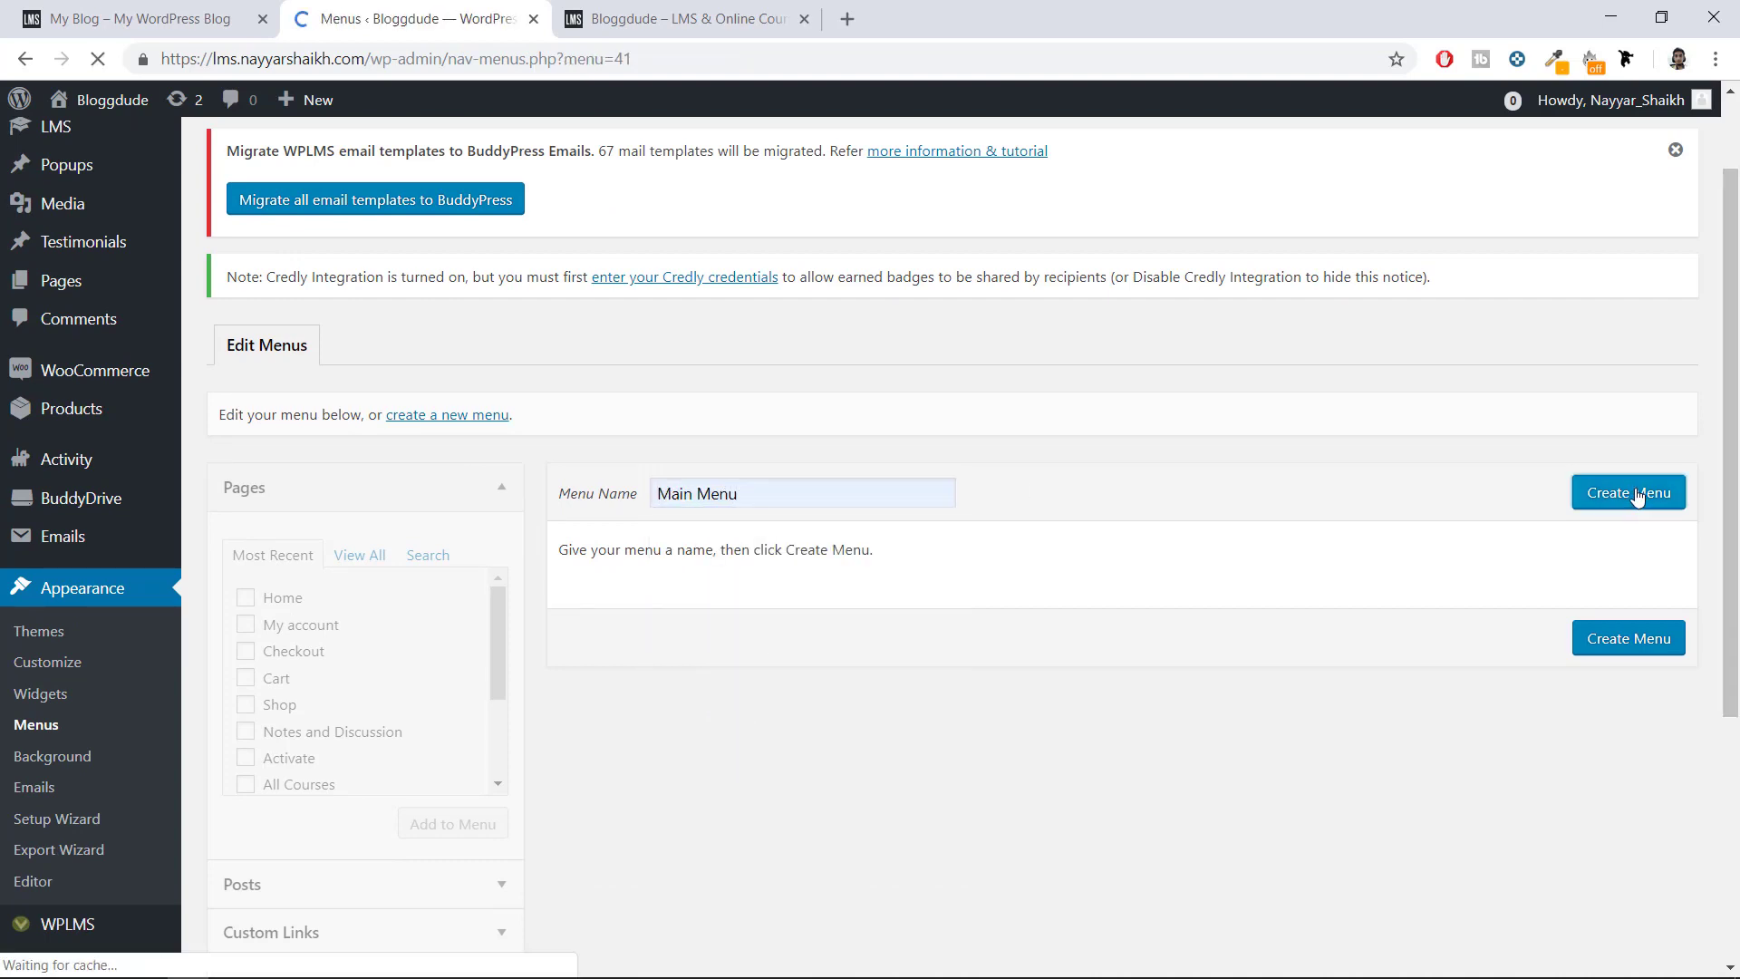
scroll(1237, 480, down, 3)
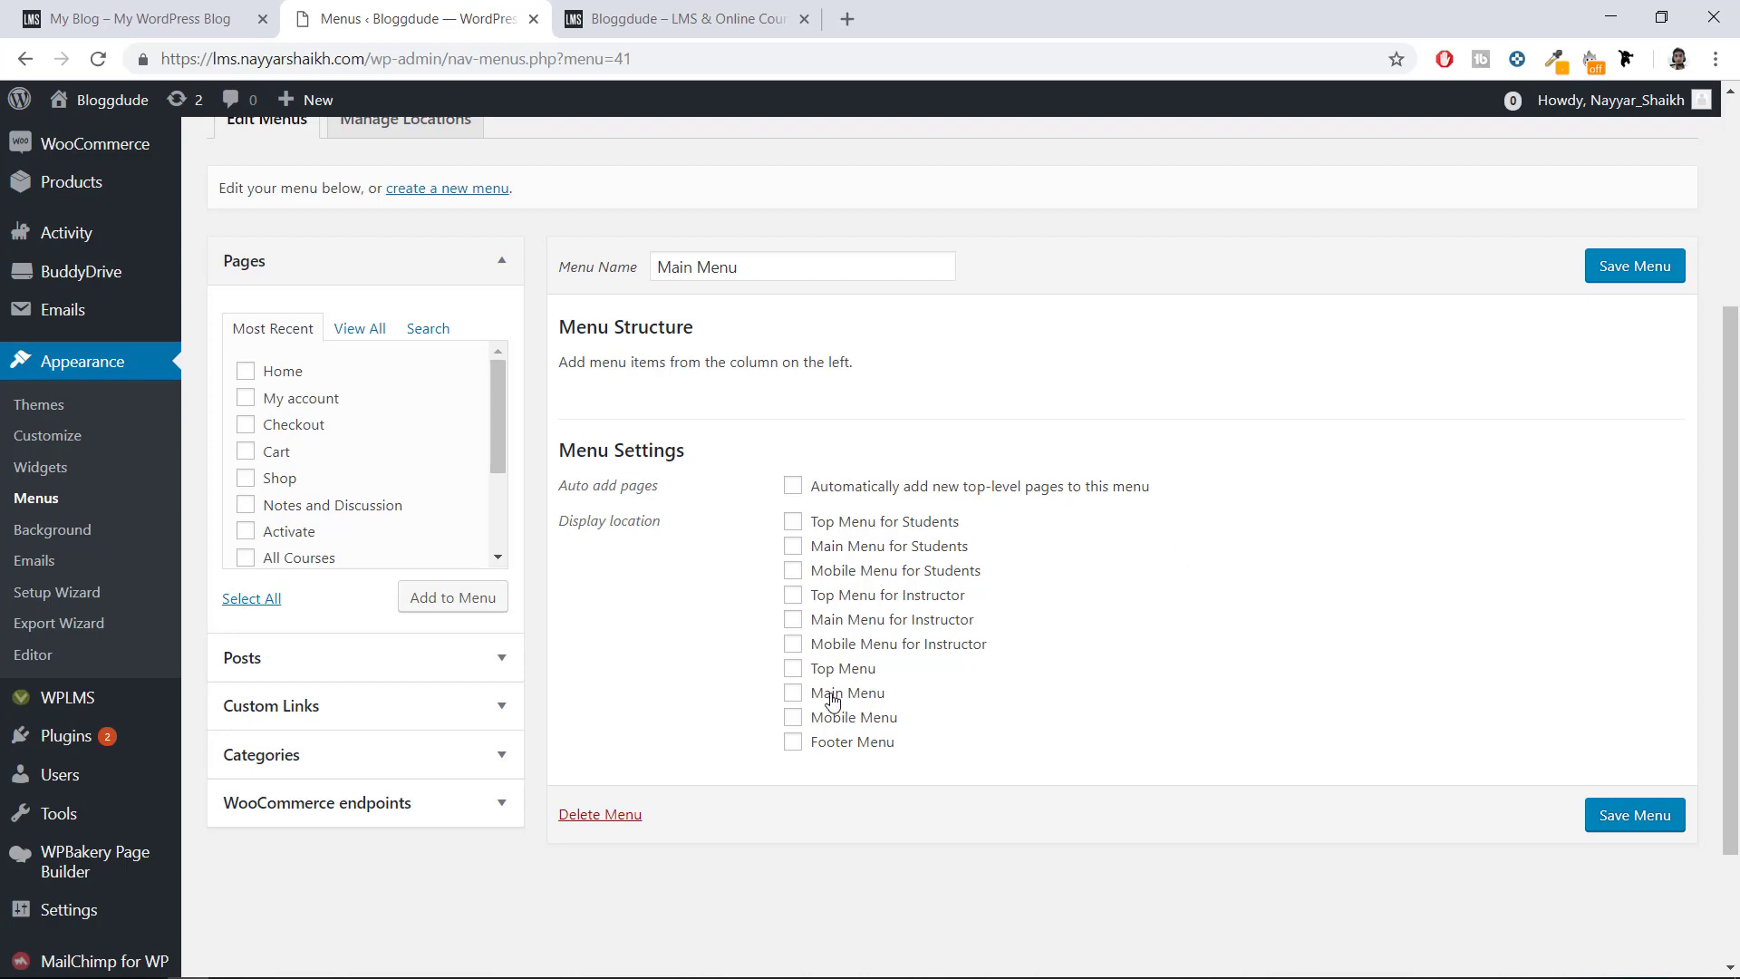
- Tick the Students and Instructor main locations and add Home, My account and All Courses
click(861, 549)
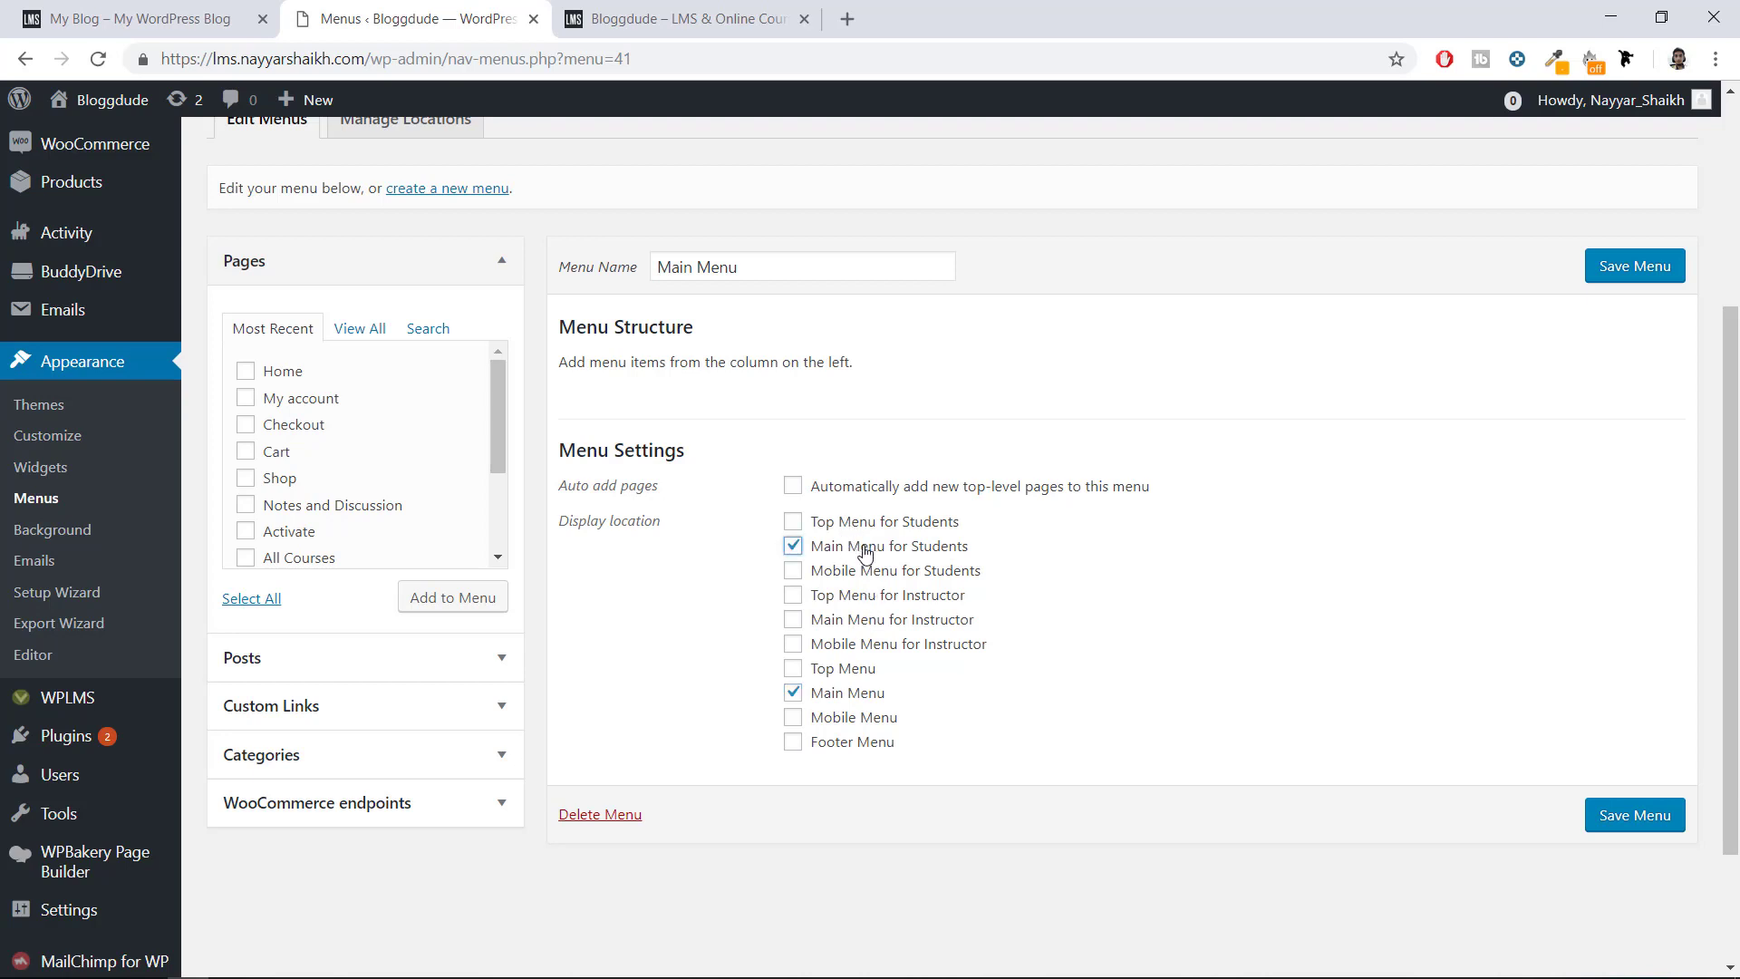
click(864, 624)
click(256, 372)
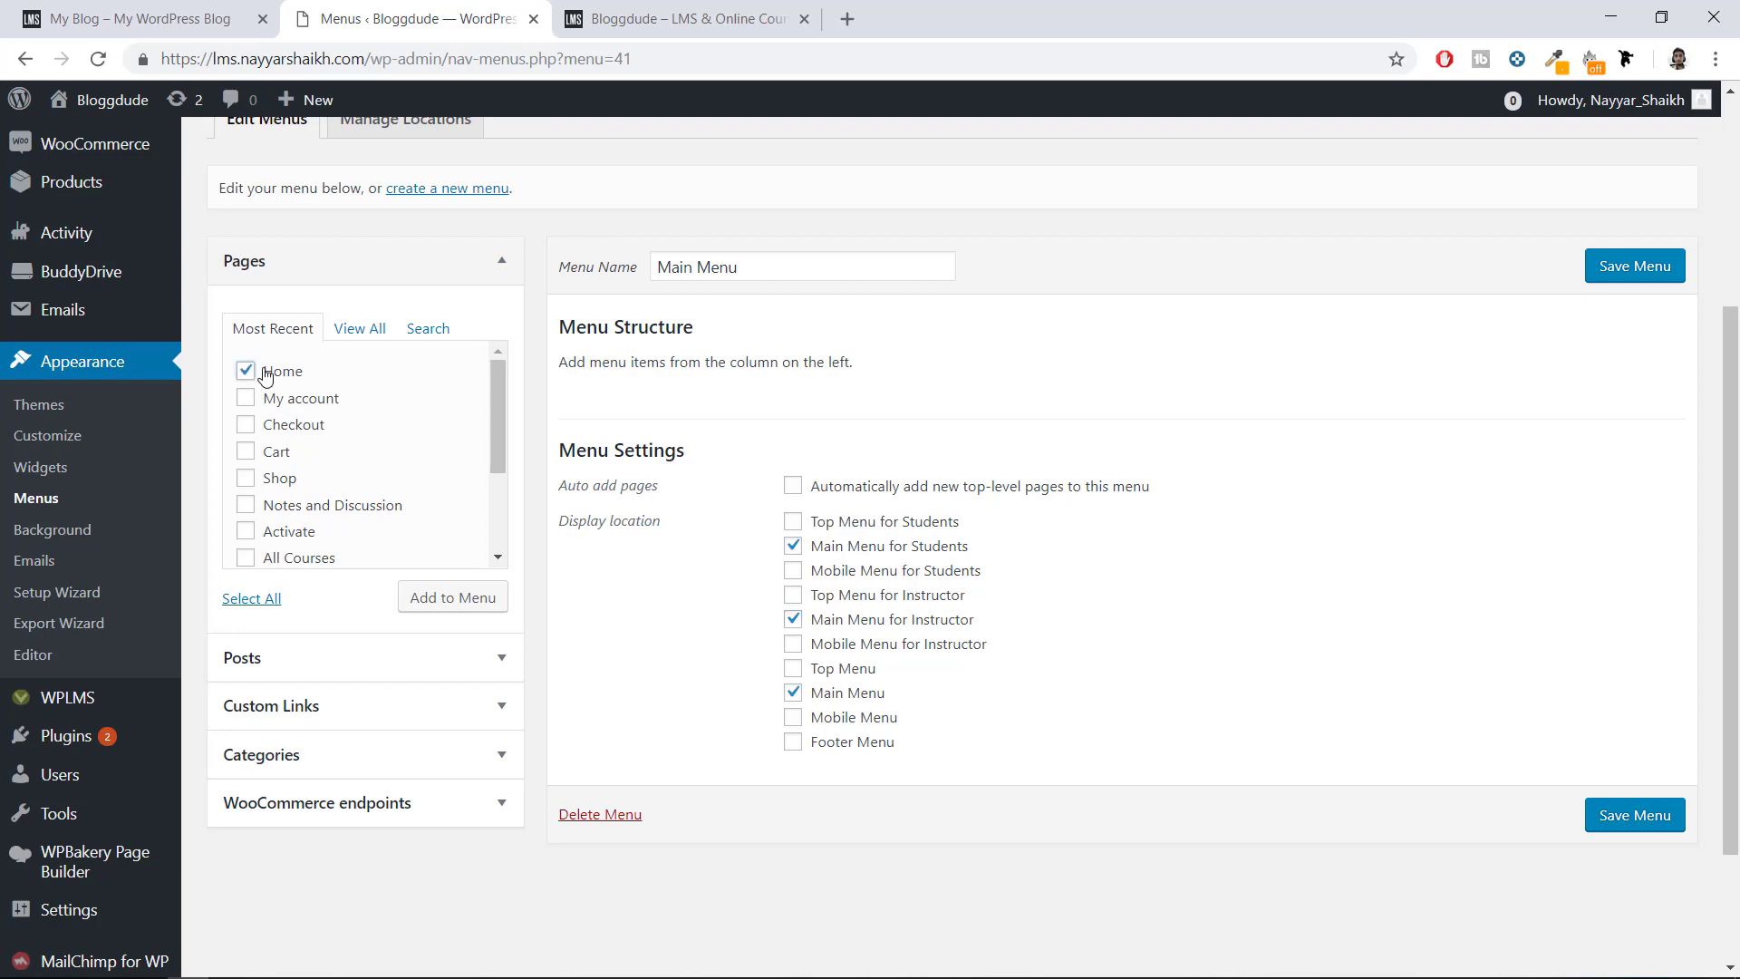
click(305, 398)
scroll(332, 515, down, 1)
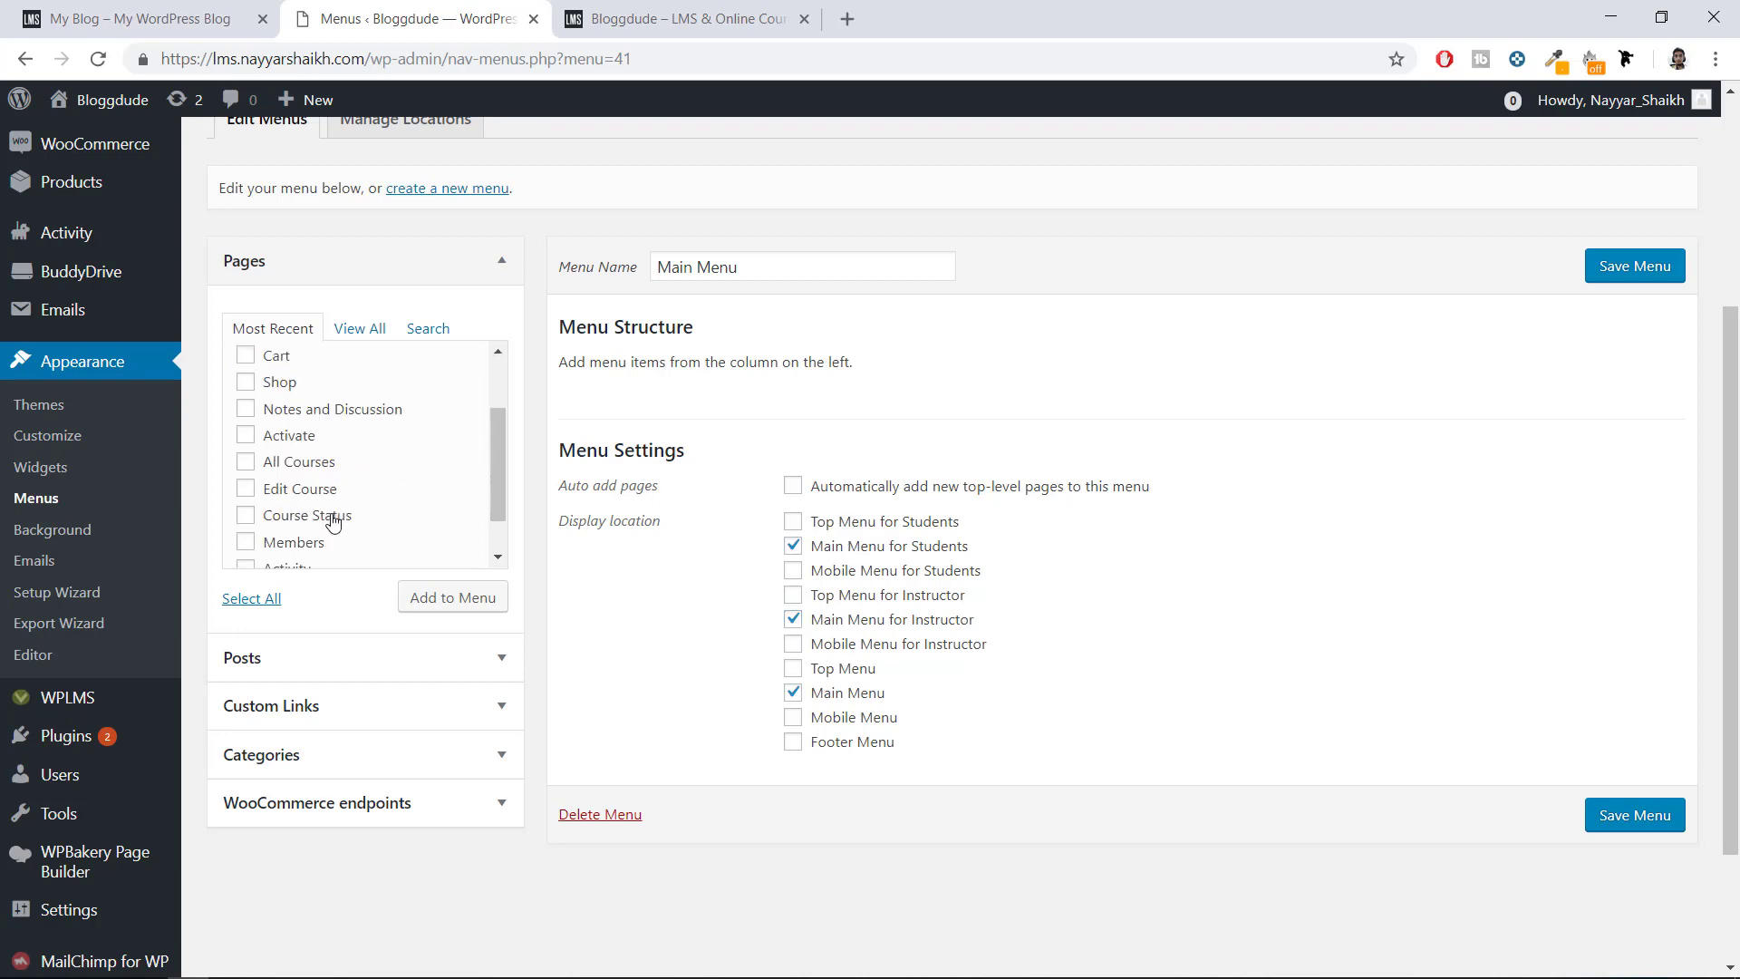
scroll(375, 495, down, 1)
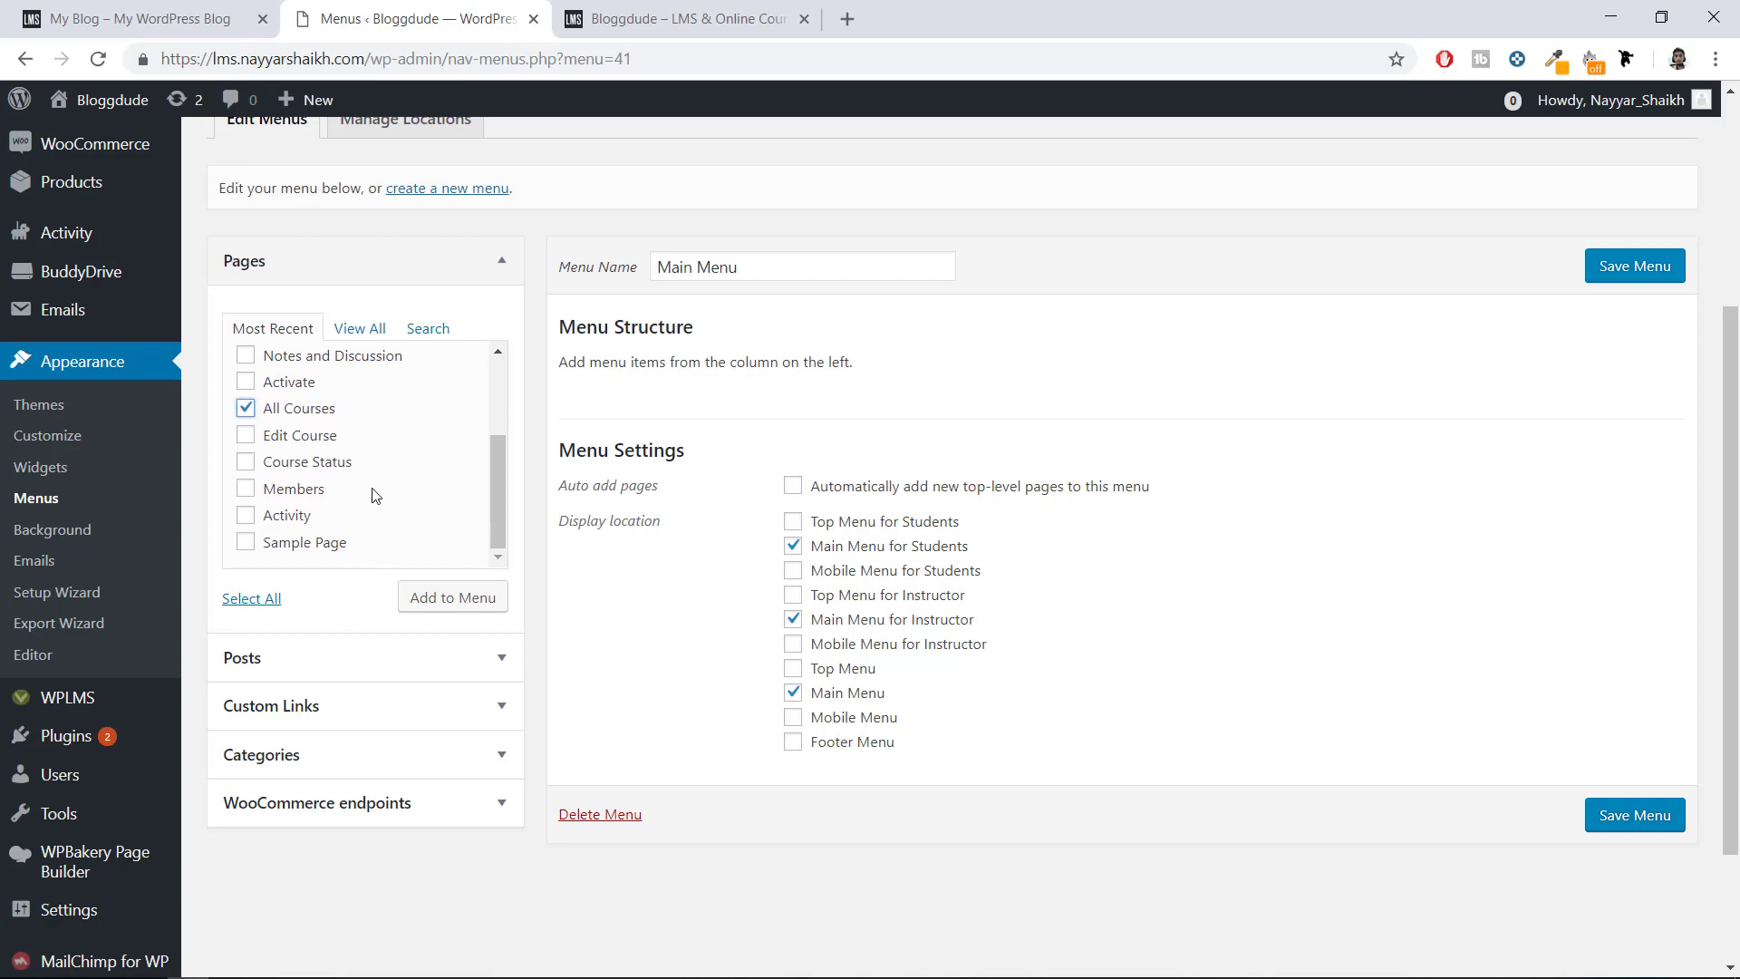
click(231, 19)
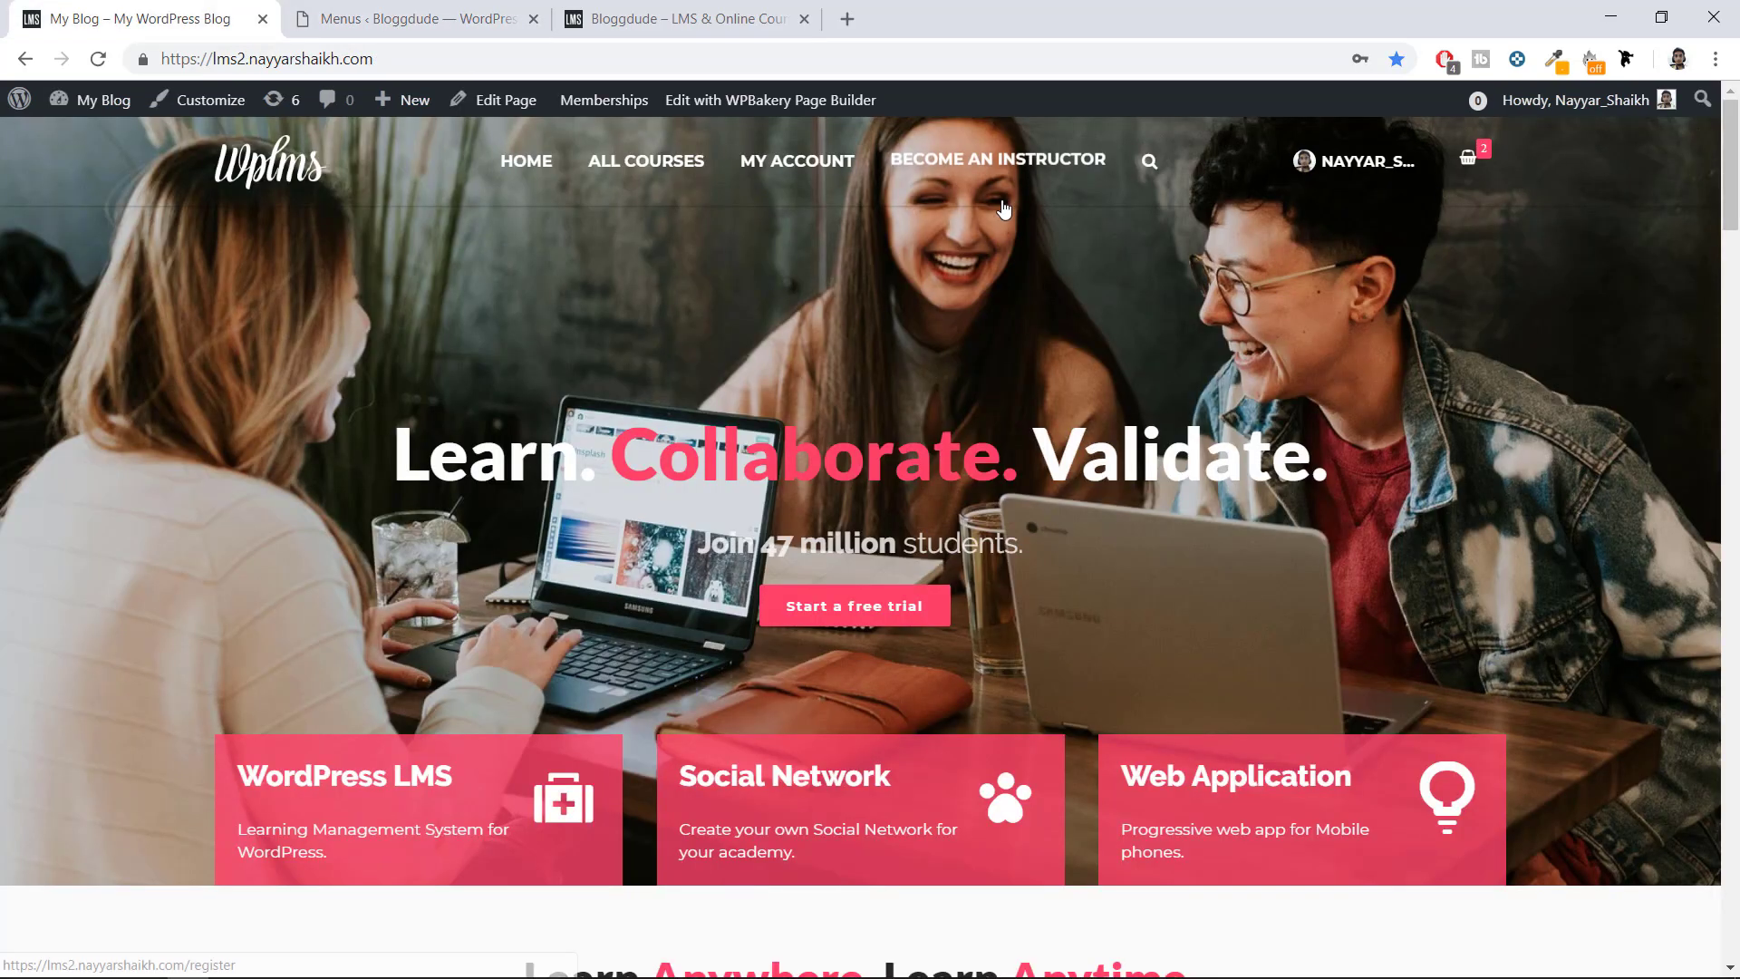
click(363, 9)
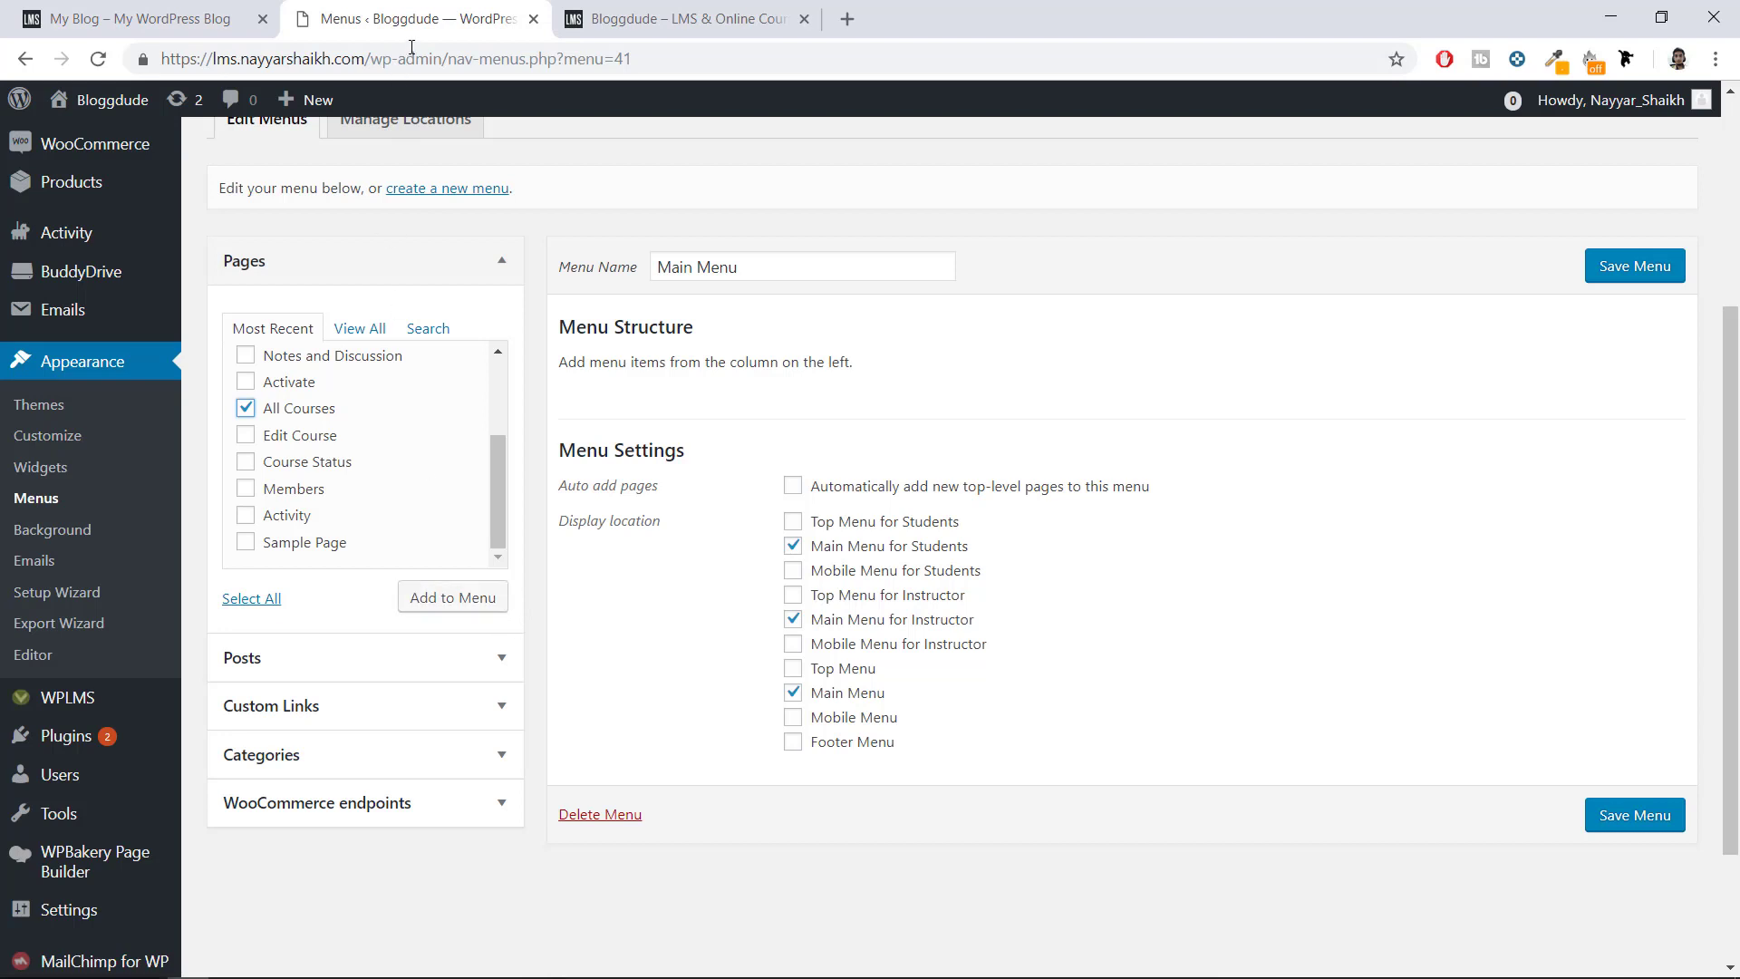
click(442, 598)
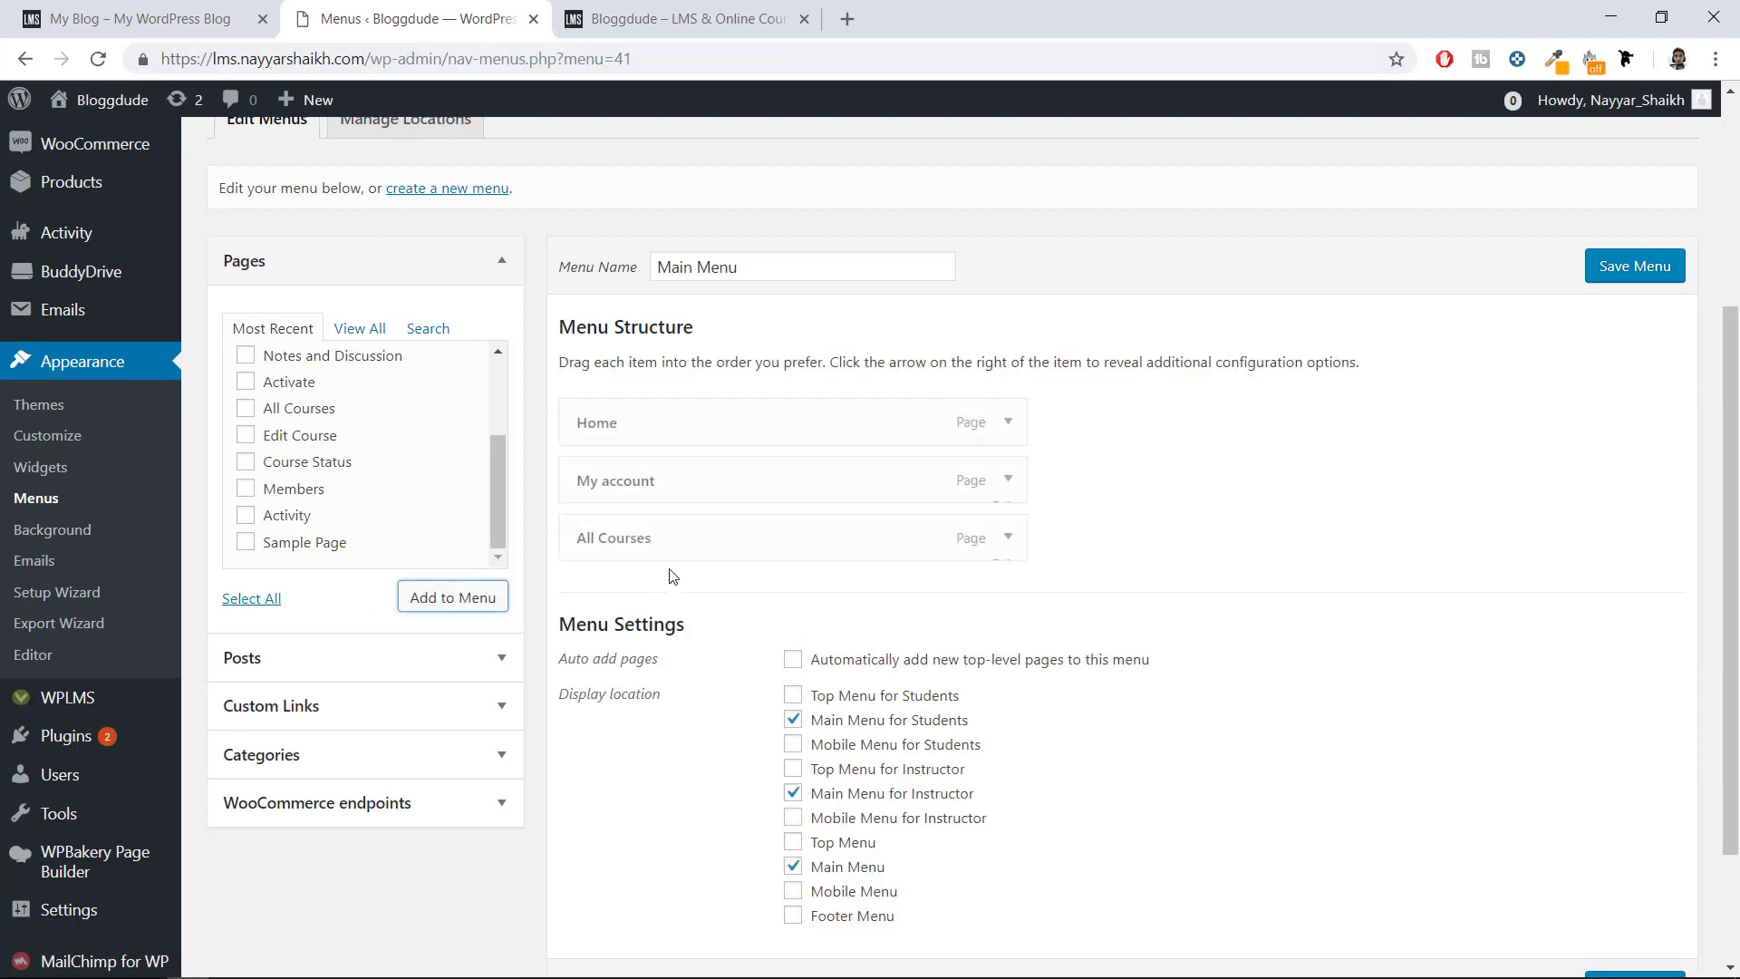
- Add a 'Become an Instructor' custom link pointing to the site's /register page
click(395, 712)
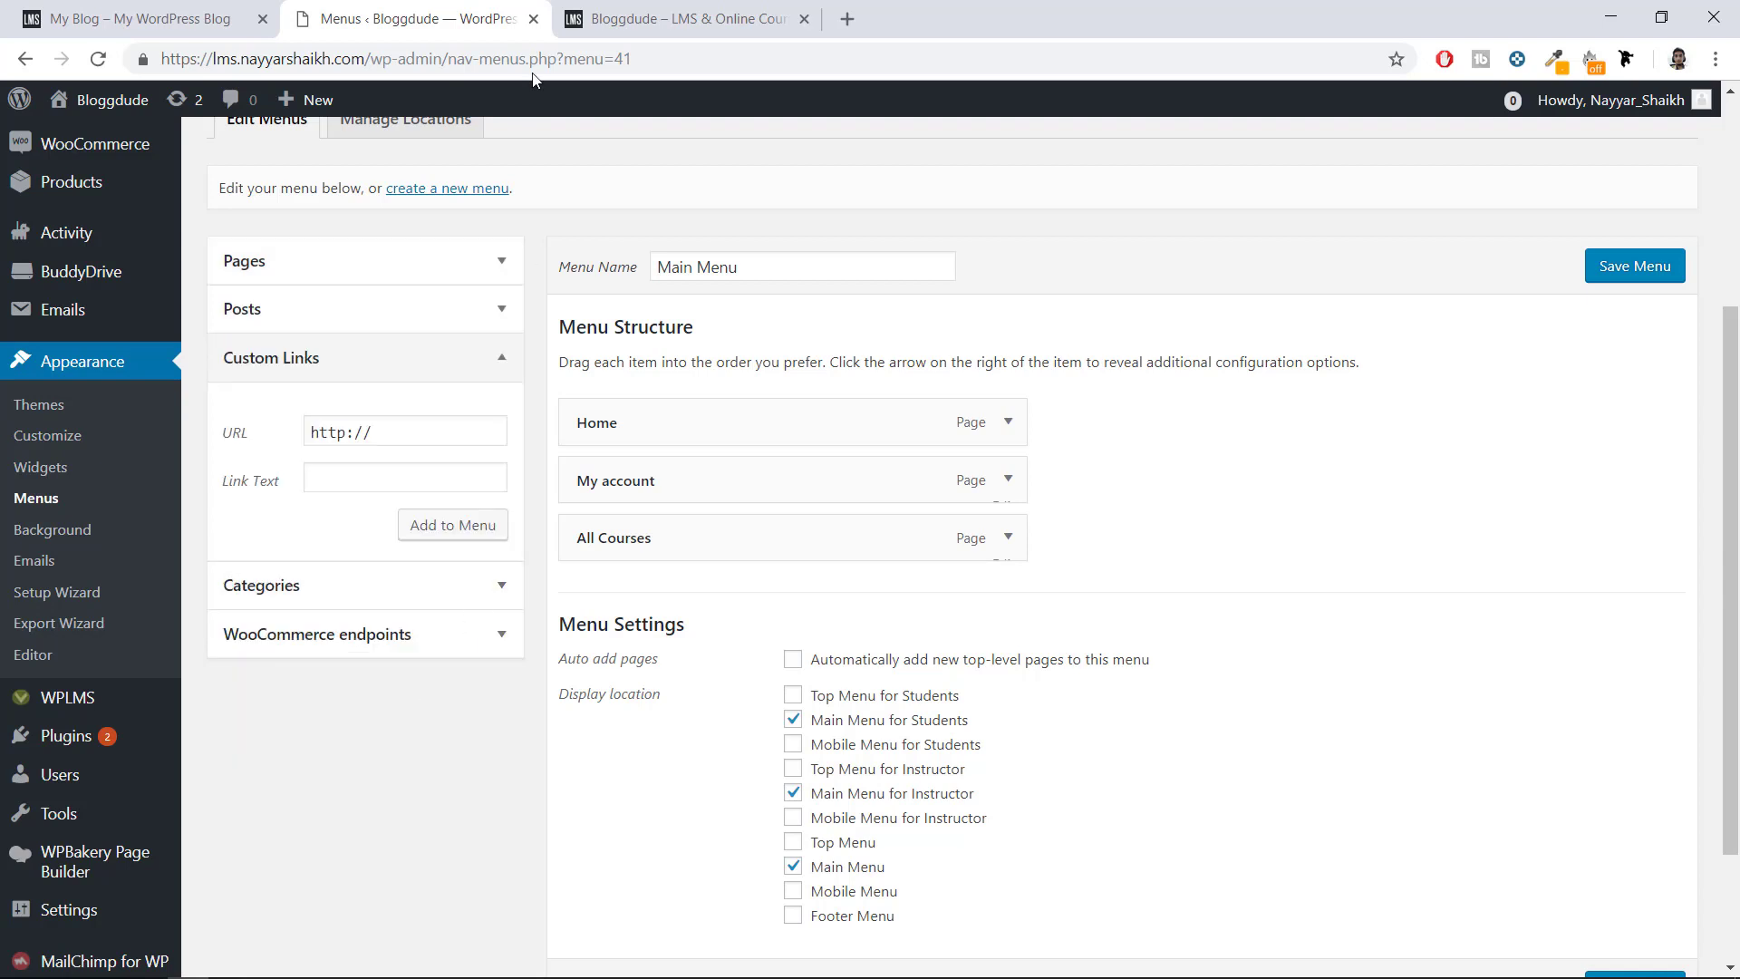
drag(374, 58, 161, 58)
key(ctrl+c)
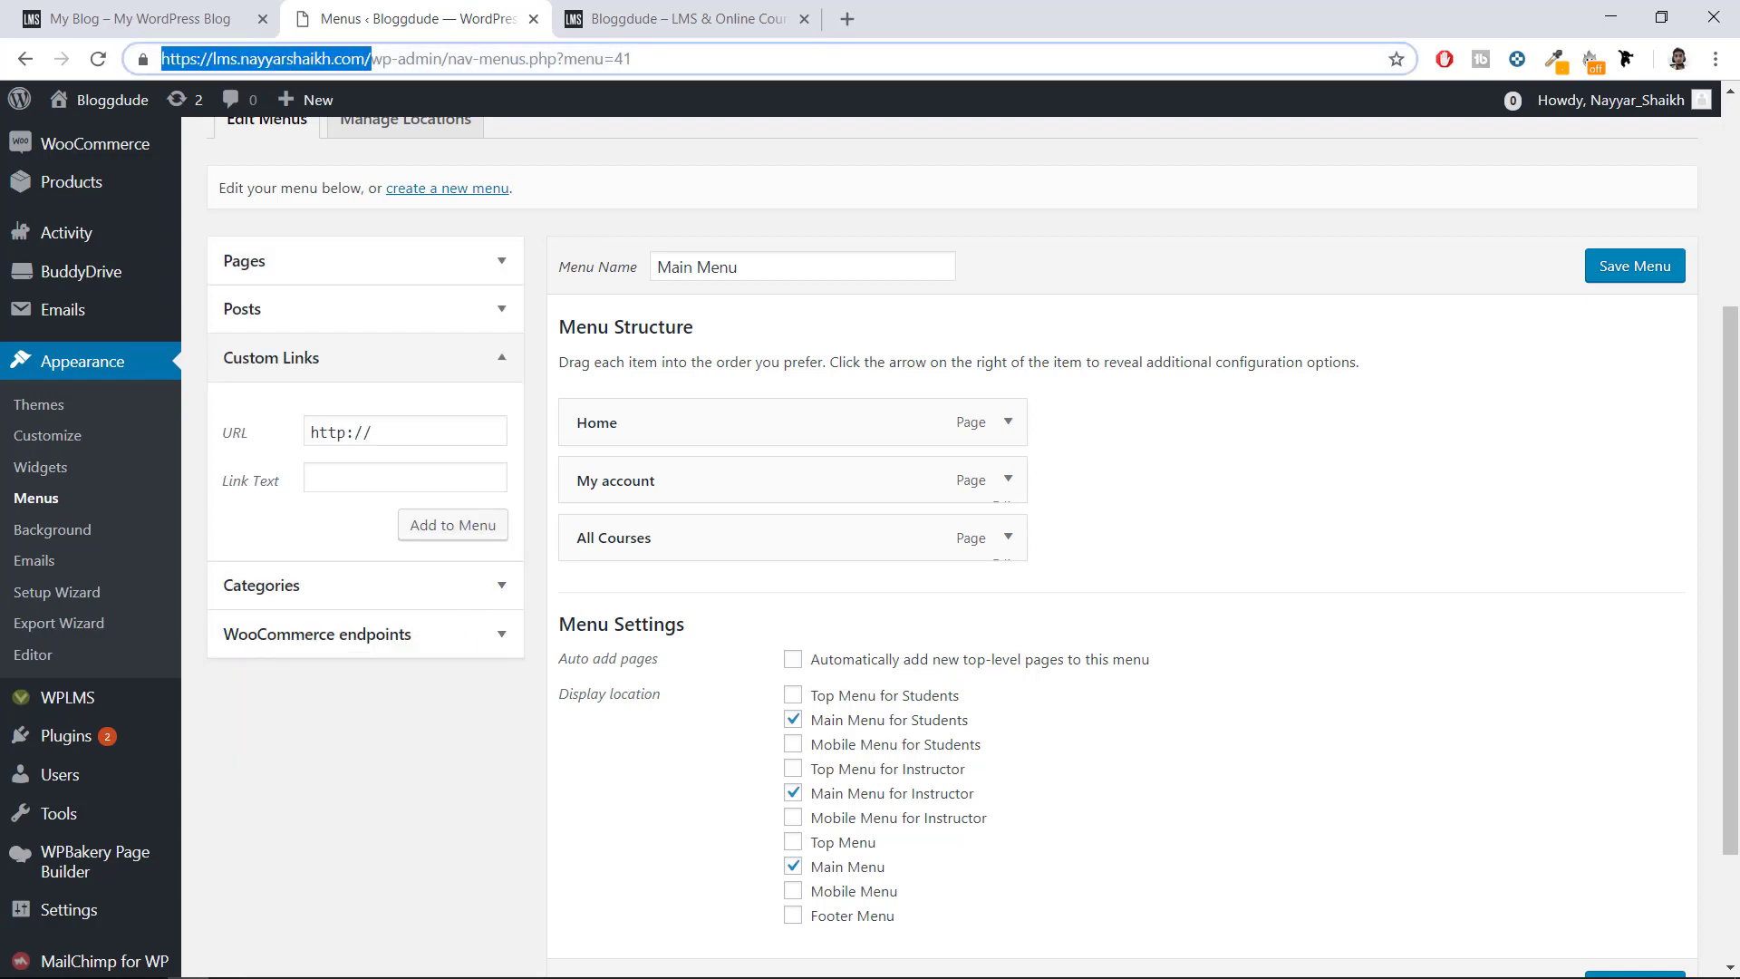
click(428, 434)
key(ctrl+v)
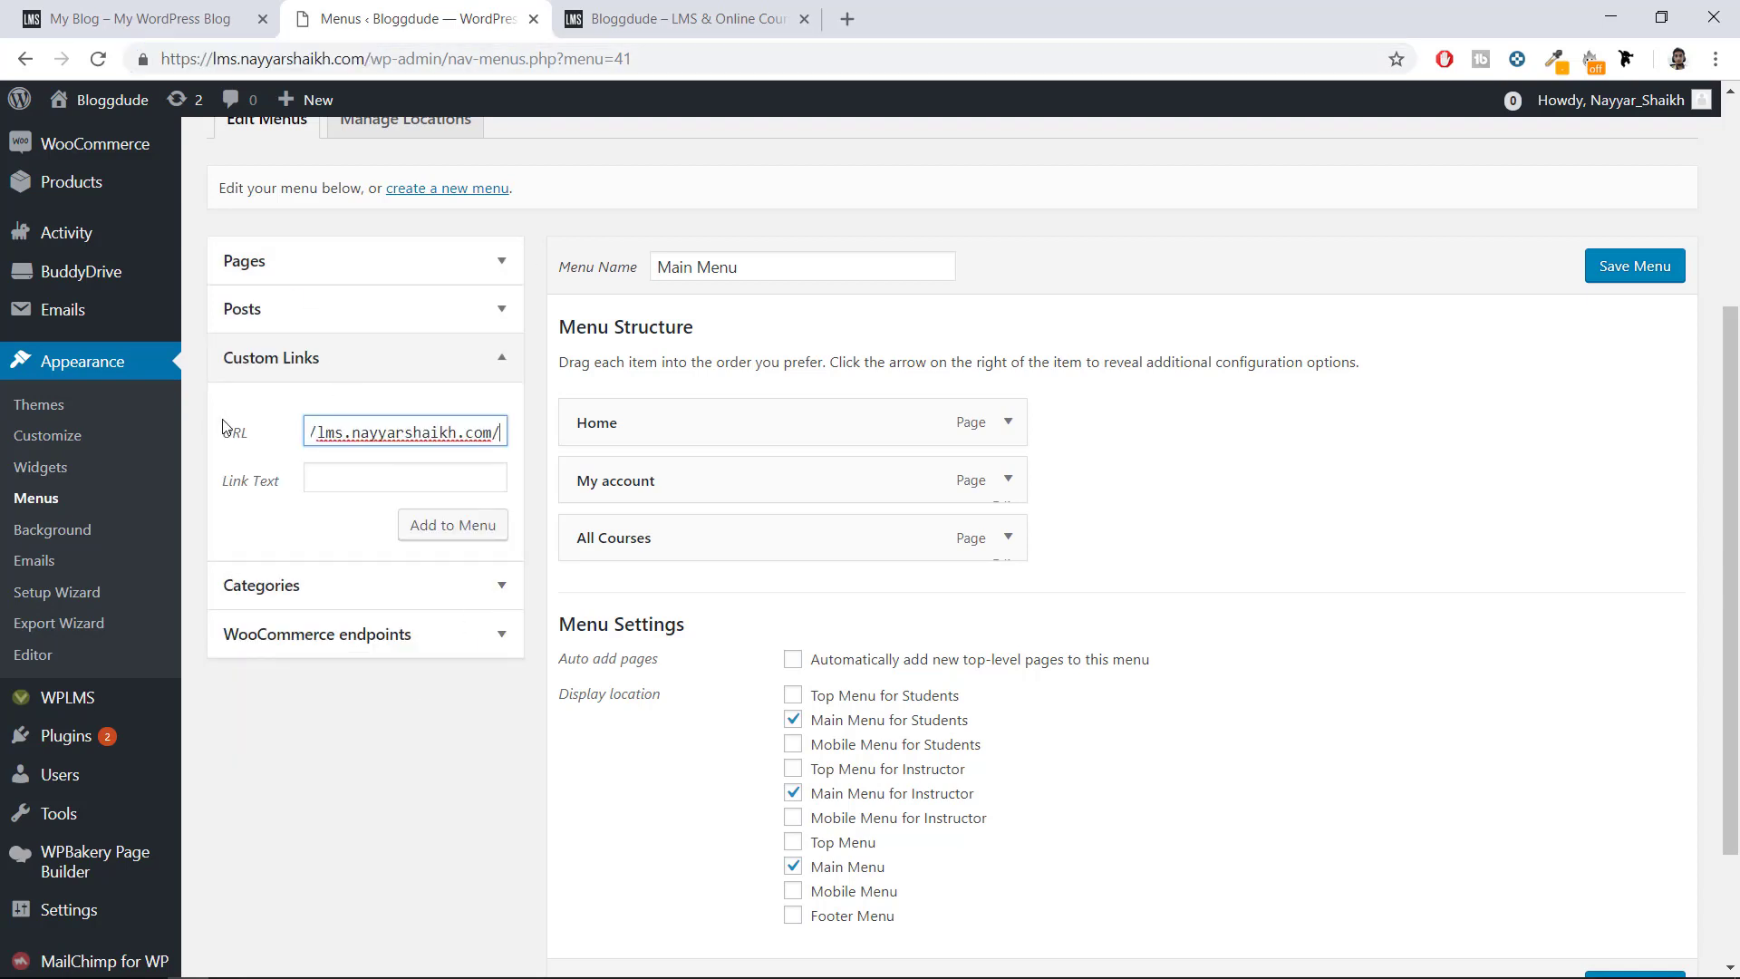
text(re)
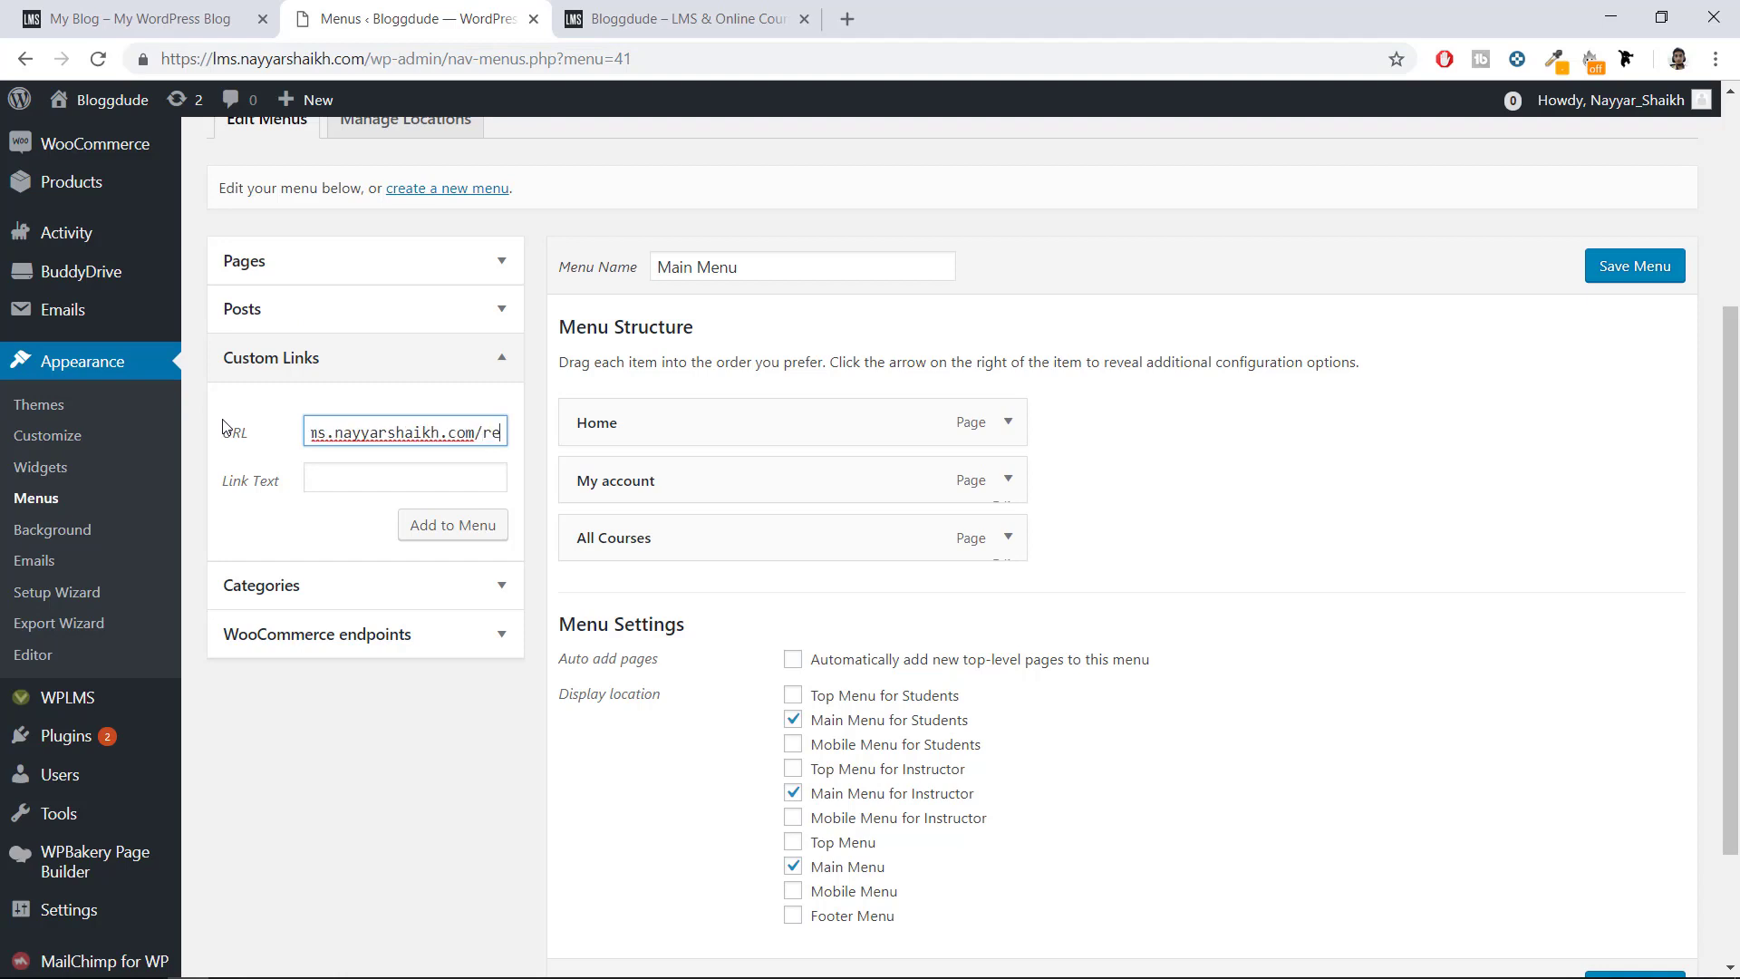
text(g)
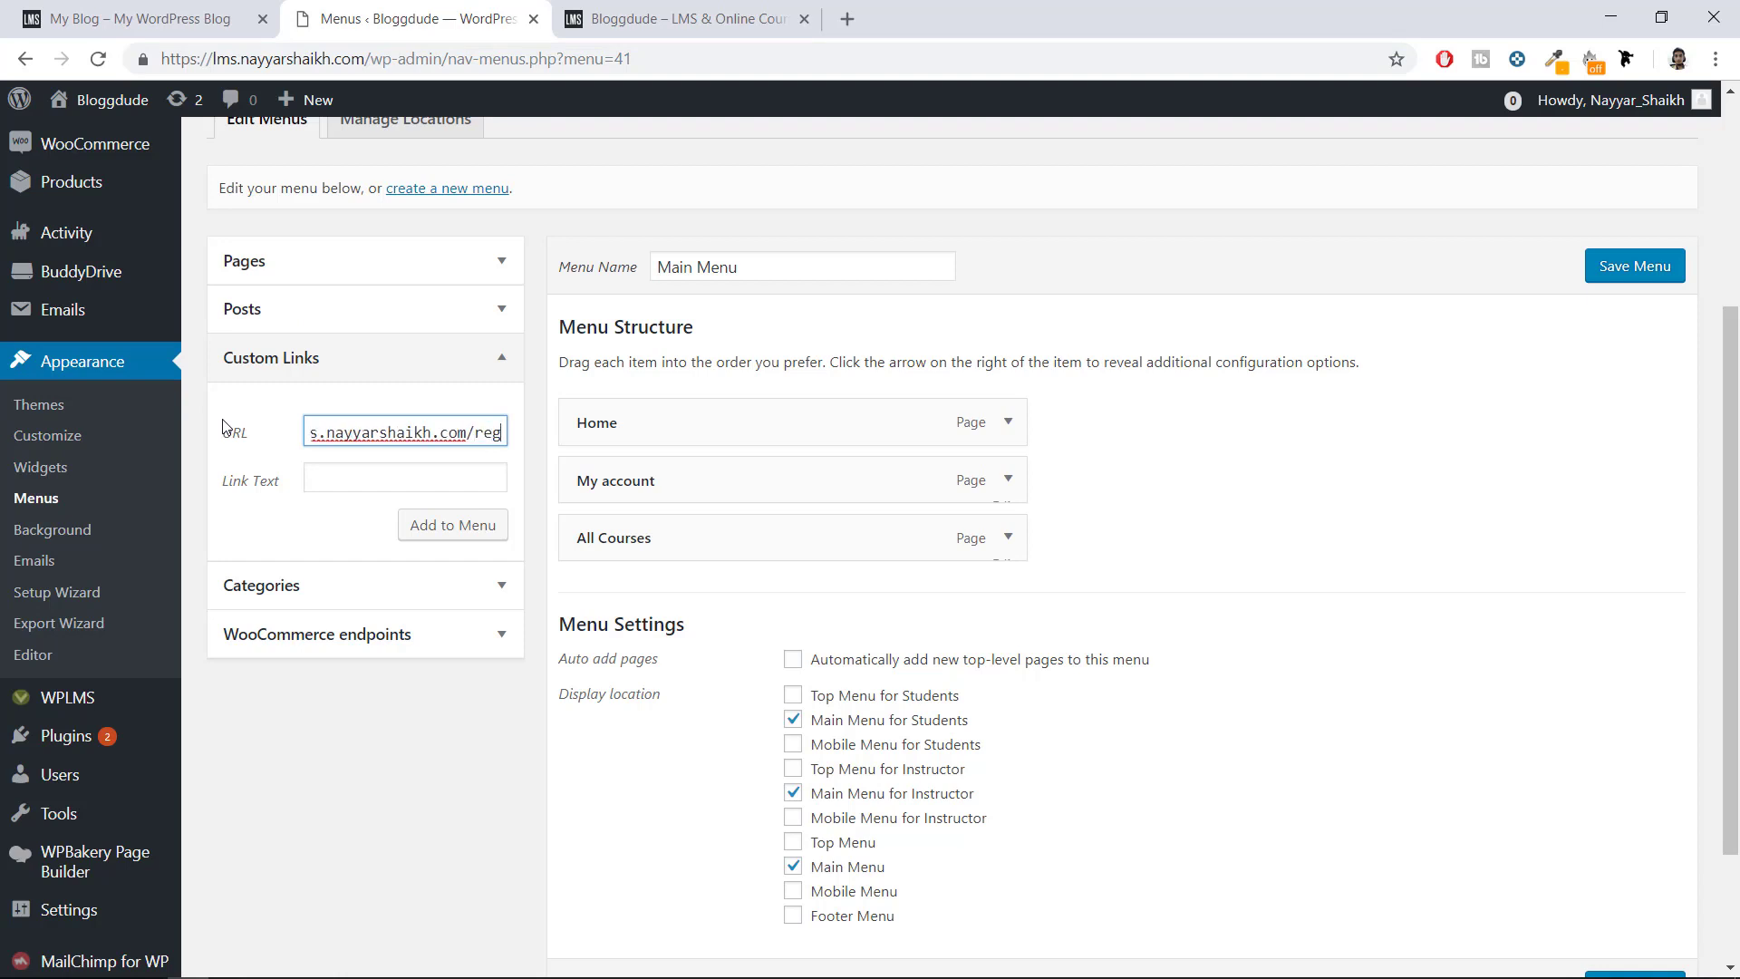
text(ister)
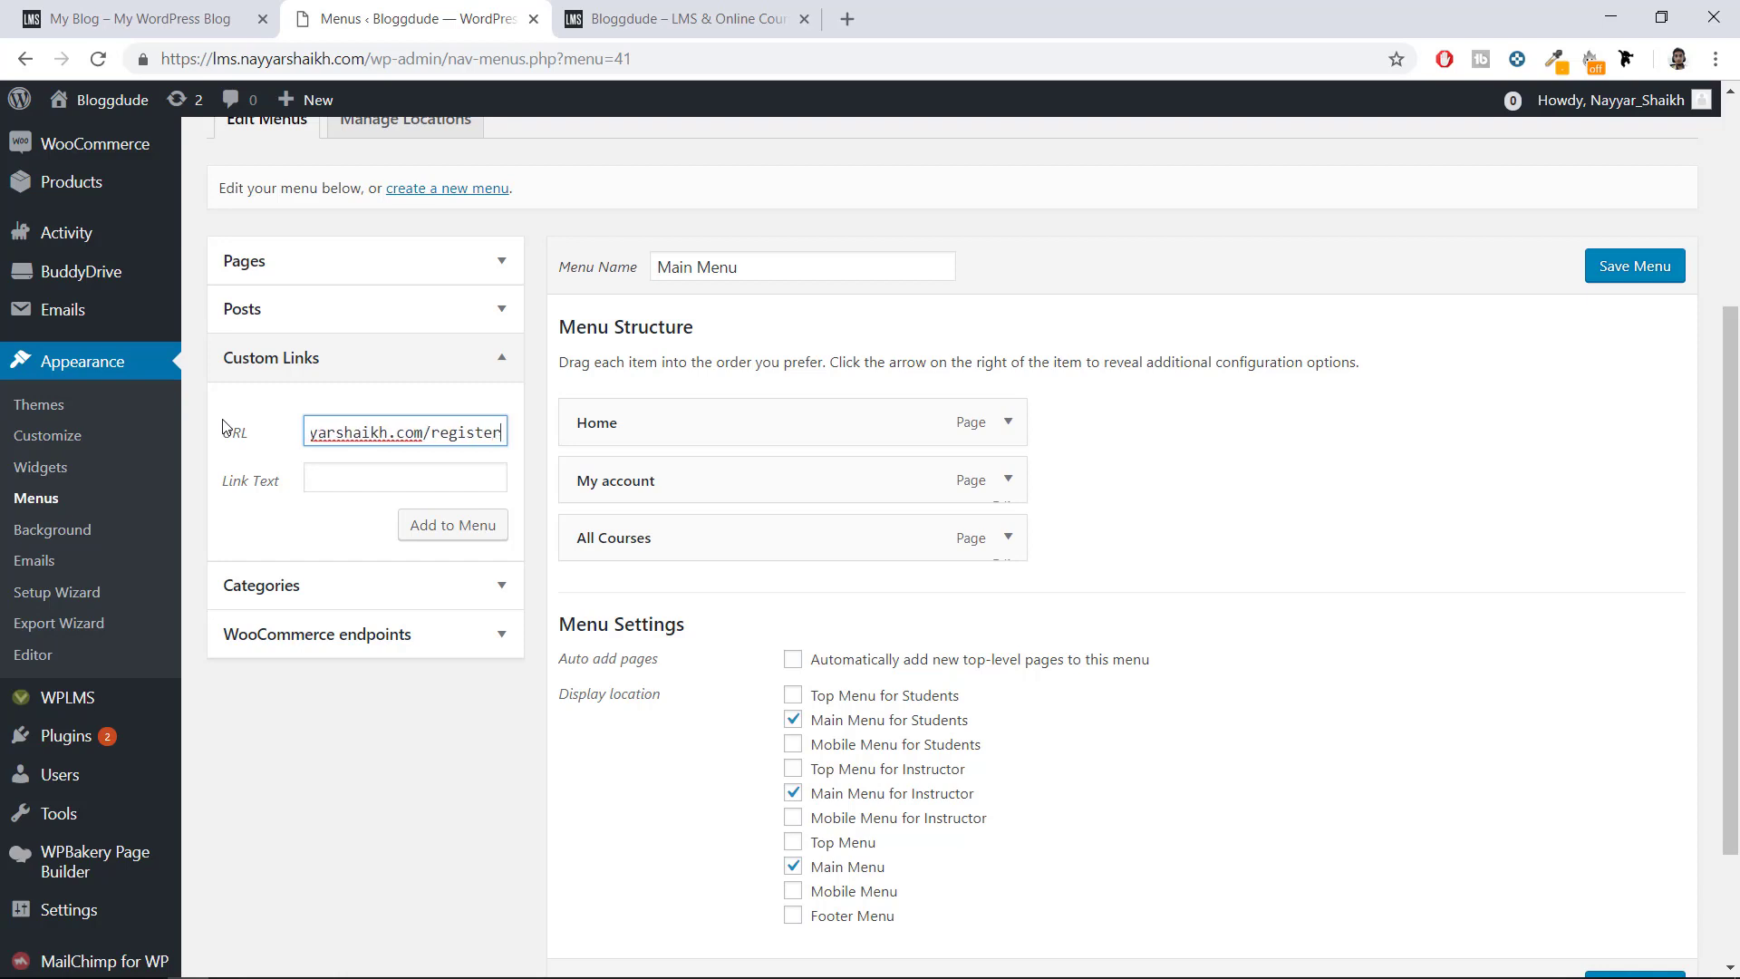
click(332, 478)
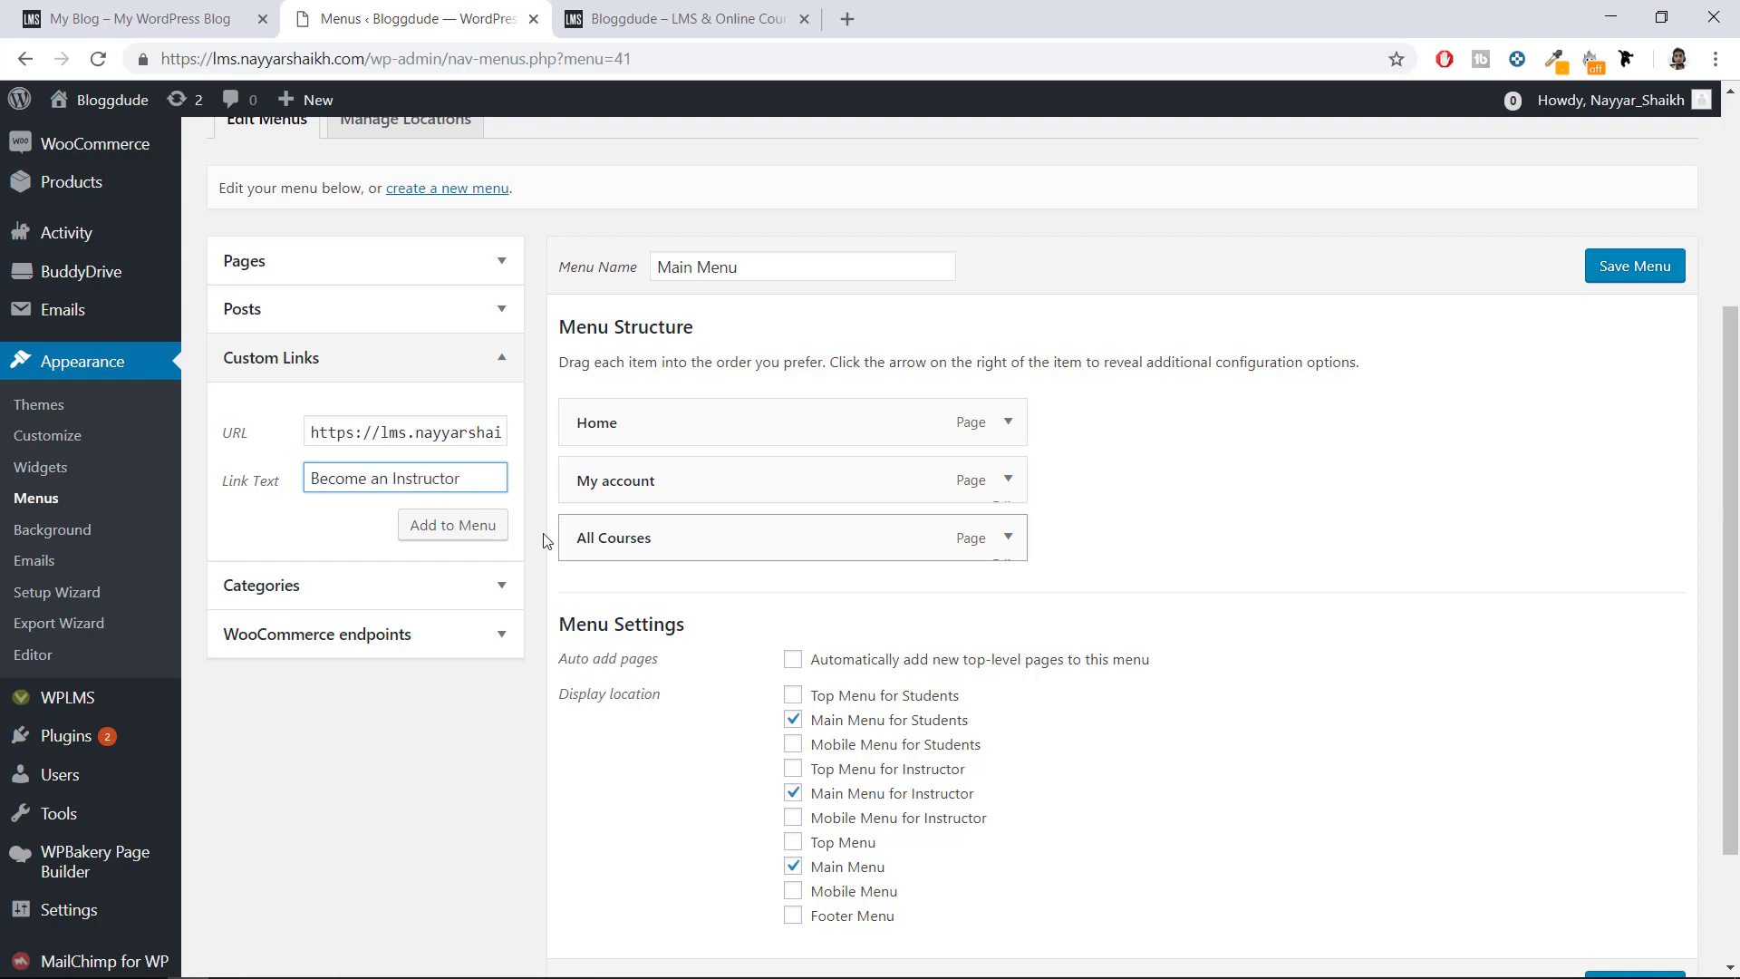
click(458, 534)
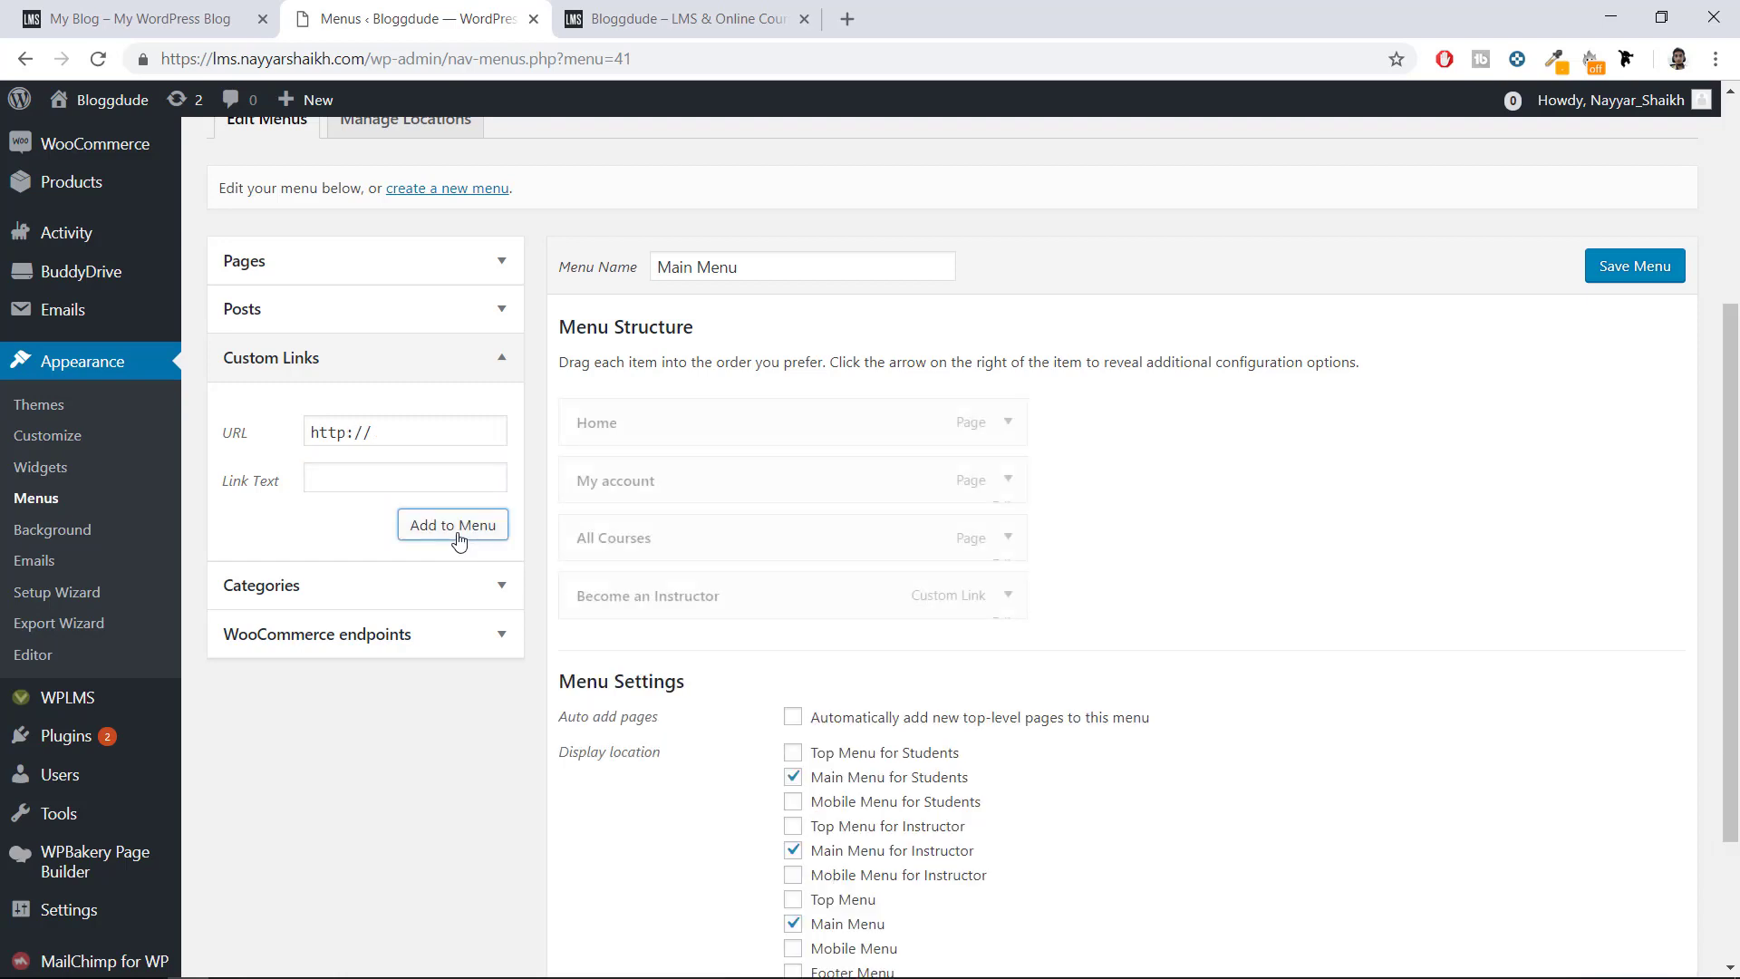
- Move All Courses above My account into second place and check the live navigation
drag(721, 535, 715, 478)
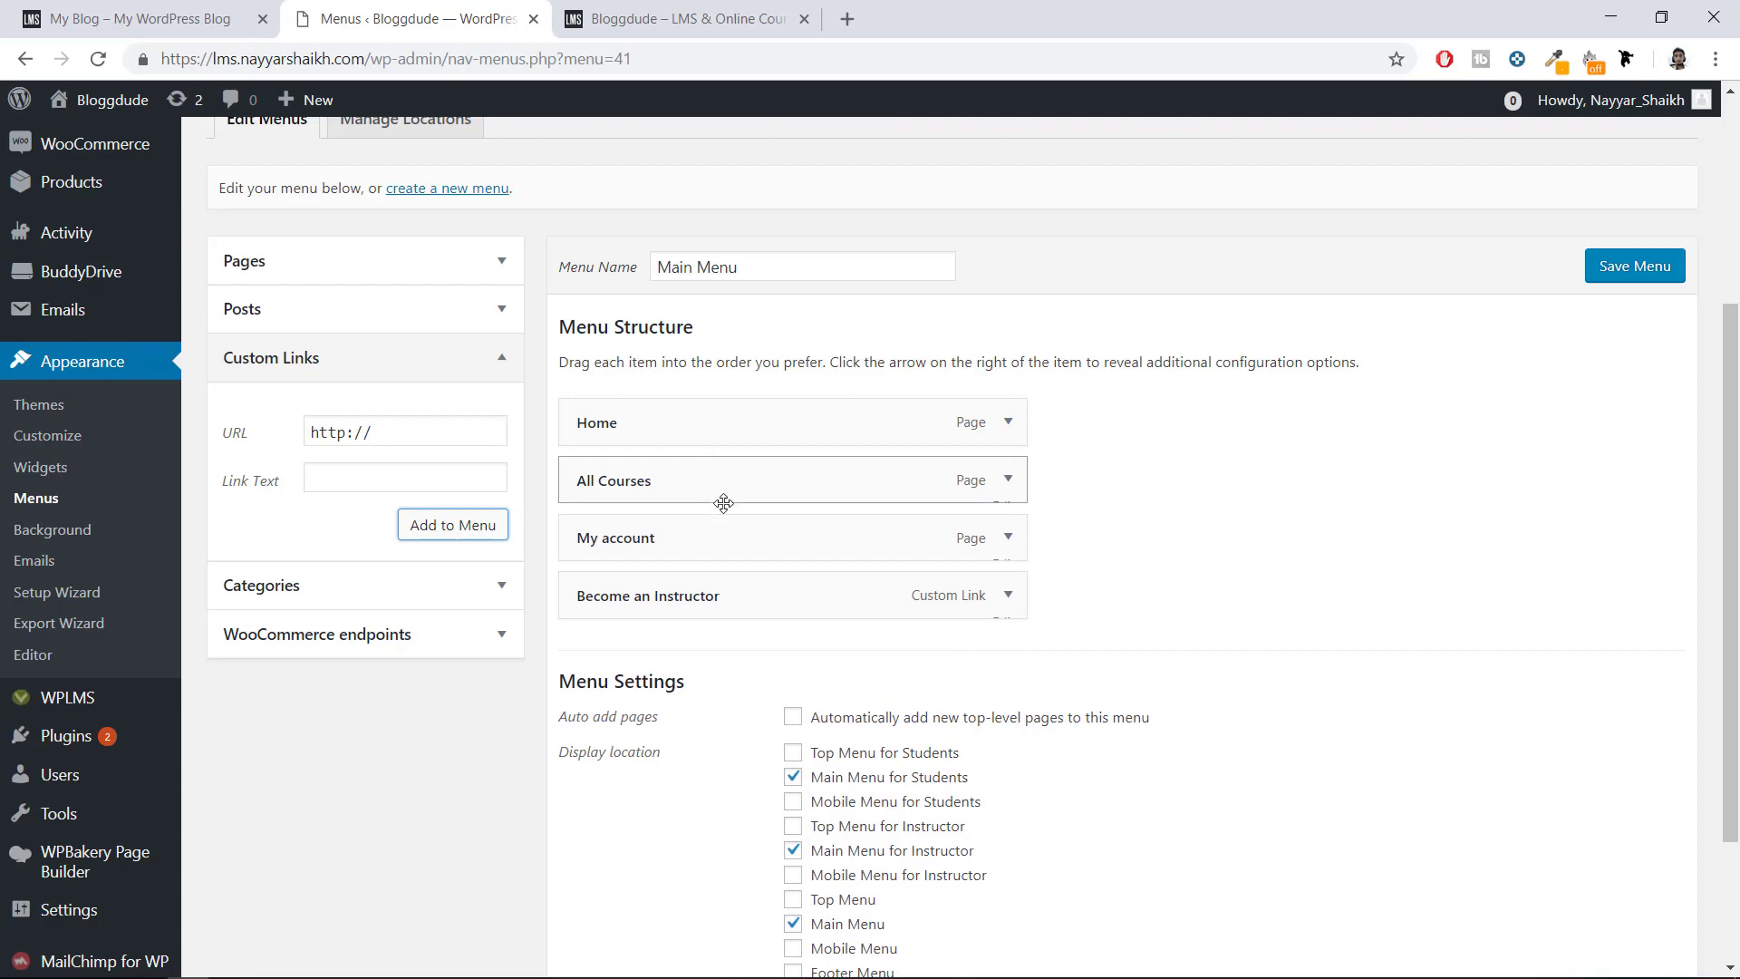
click(181, 18)
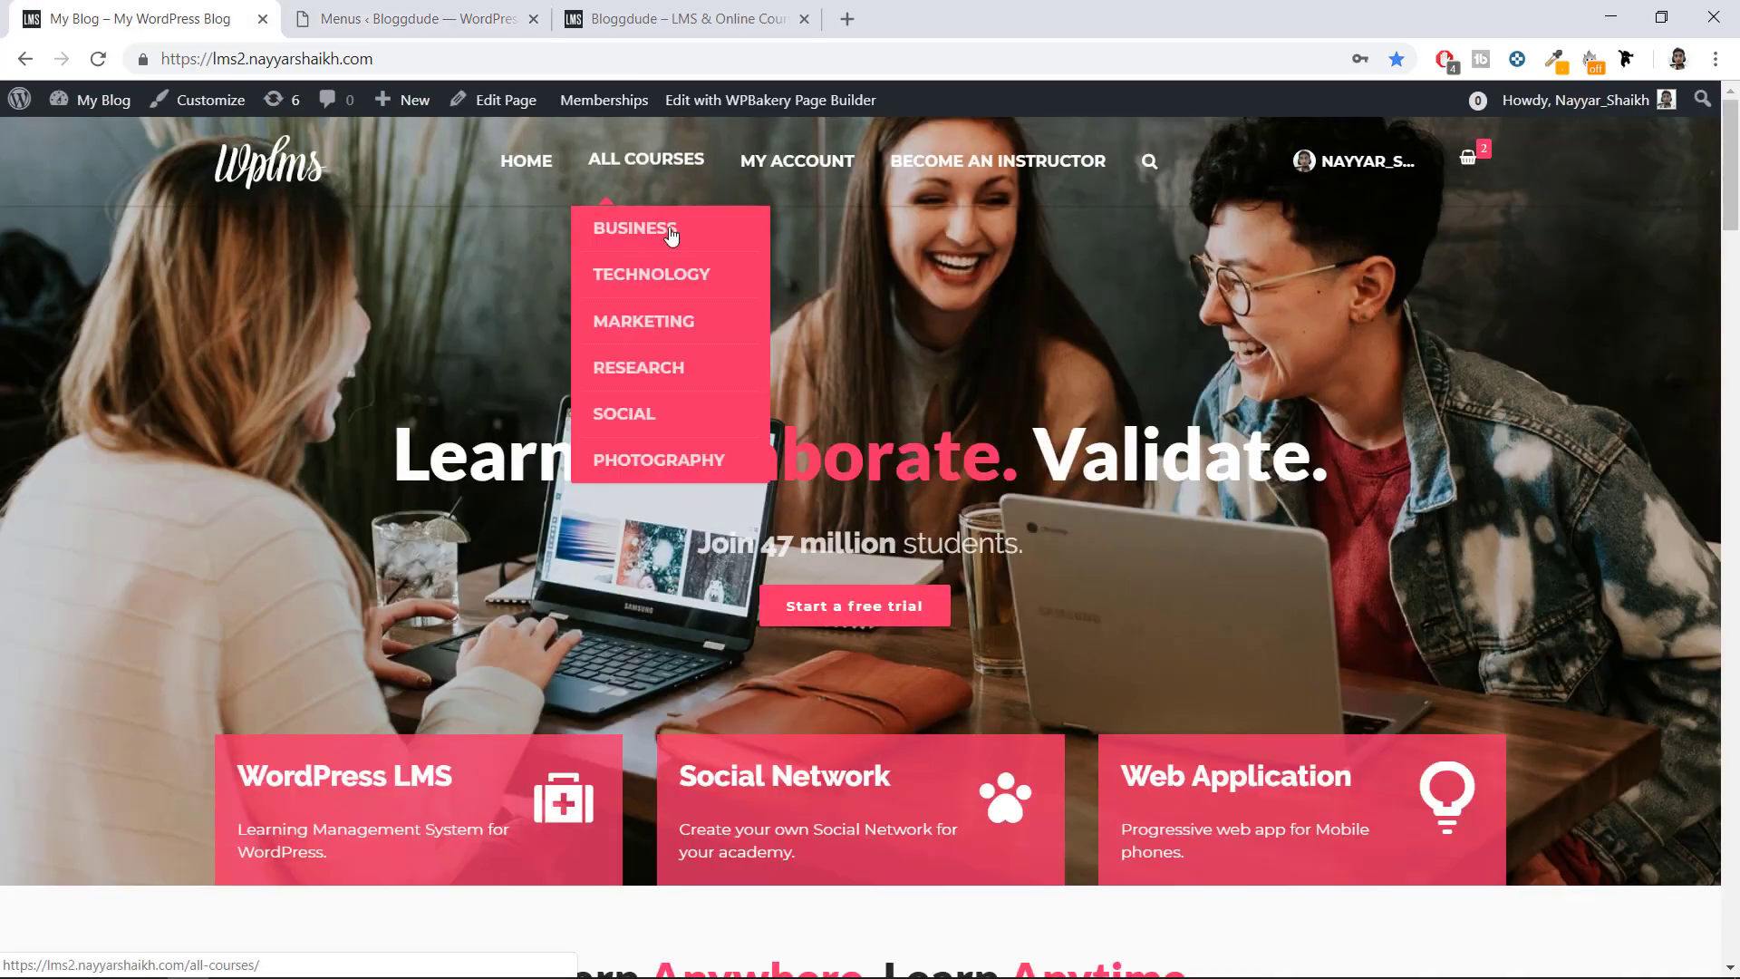
click(400, 33)
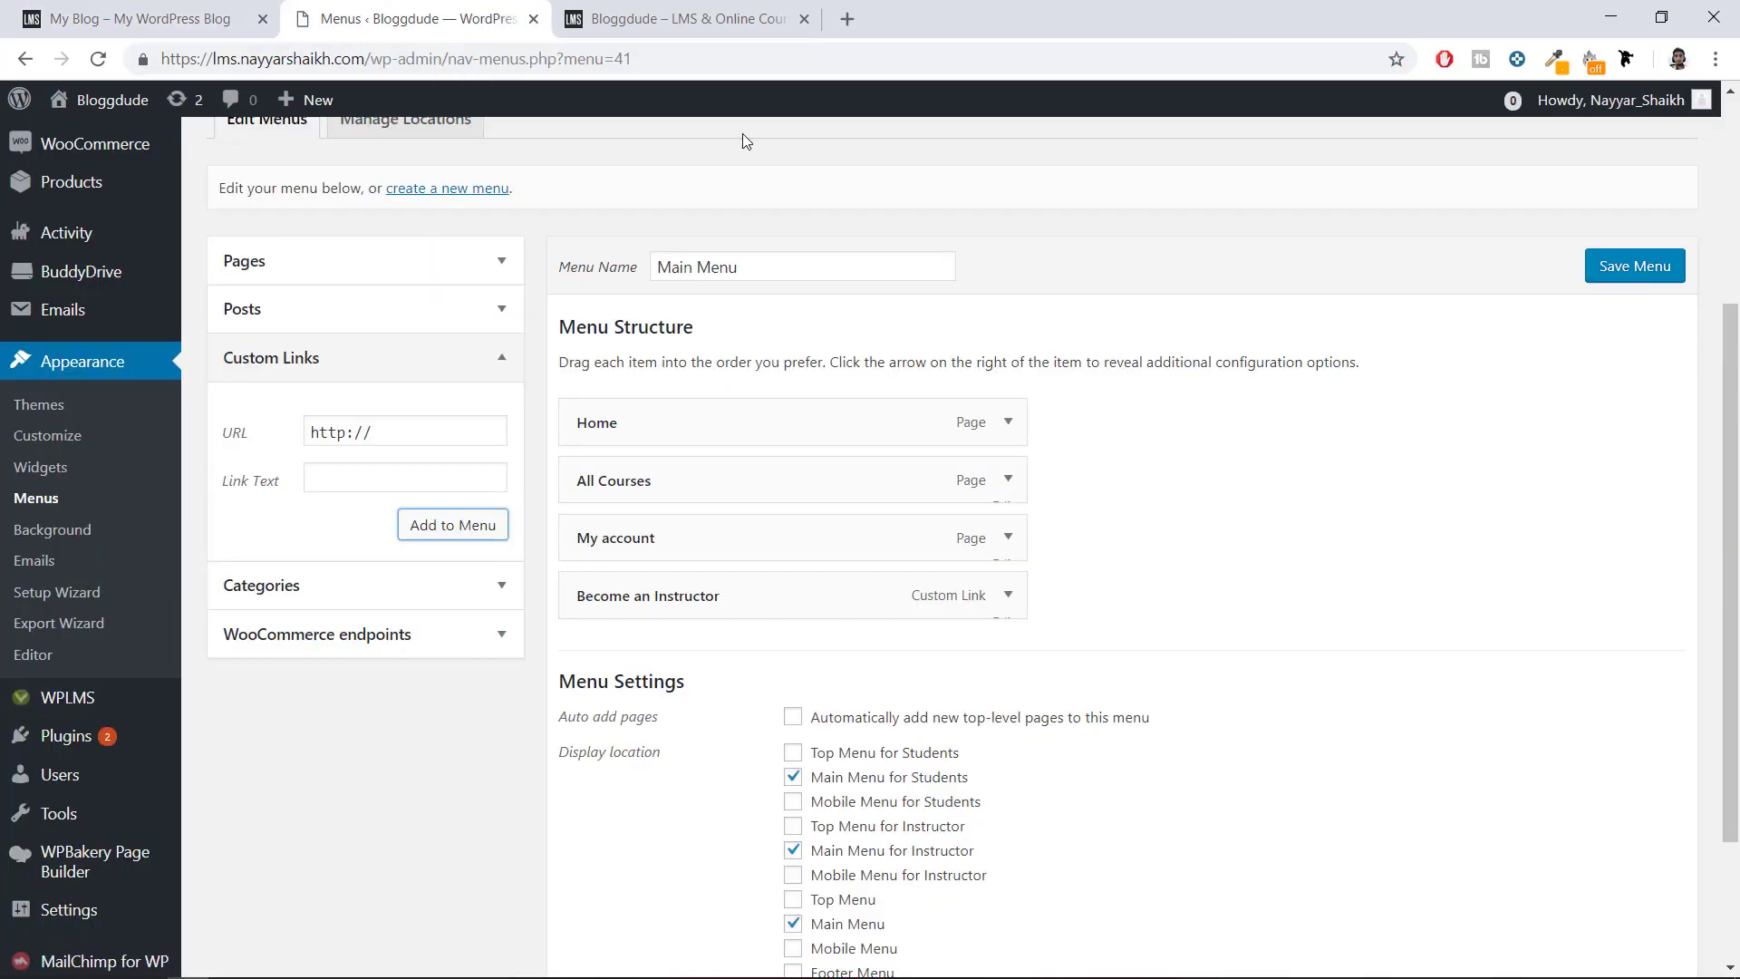
click(387, 385)
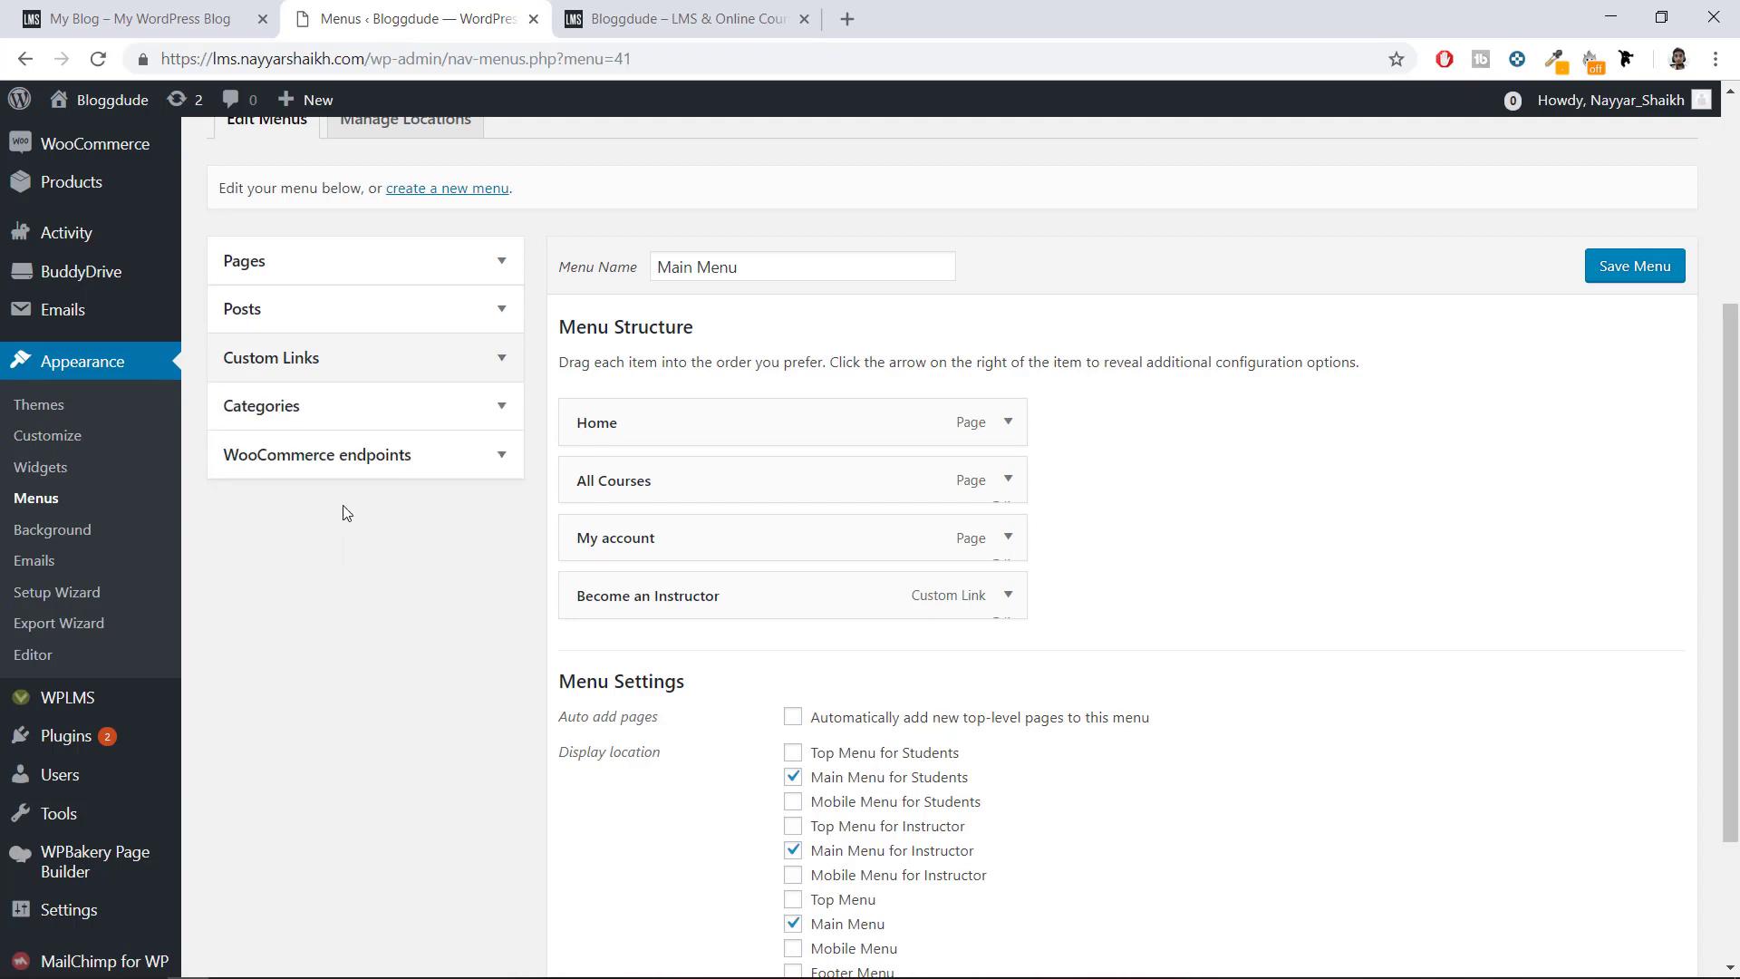
- Enable the Course Category box in the menu Screen Options
click(364, 456)
click(366, 456)
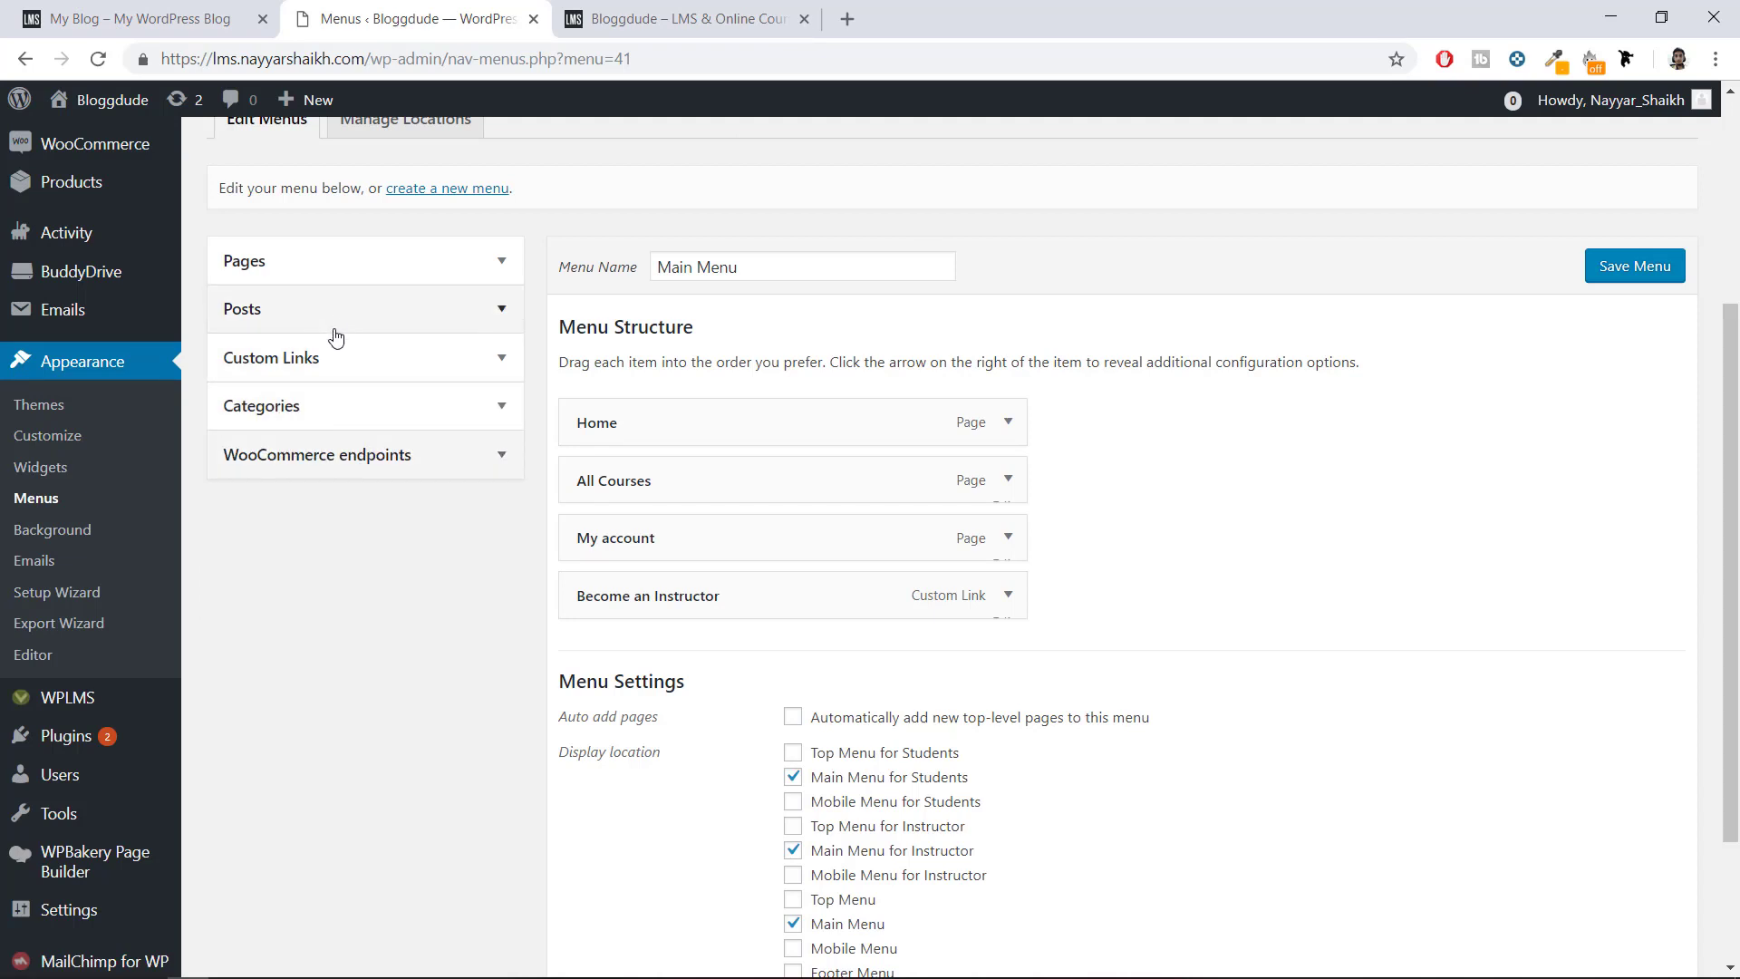
scroll(350, 489, up, 4)
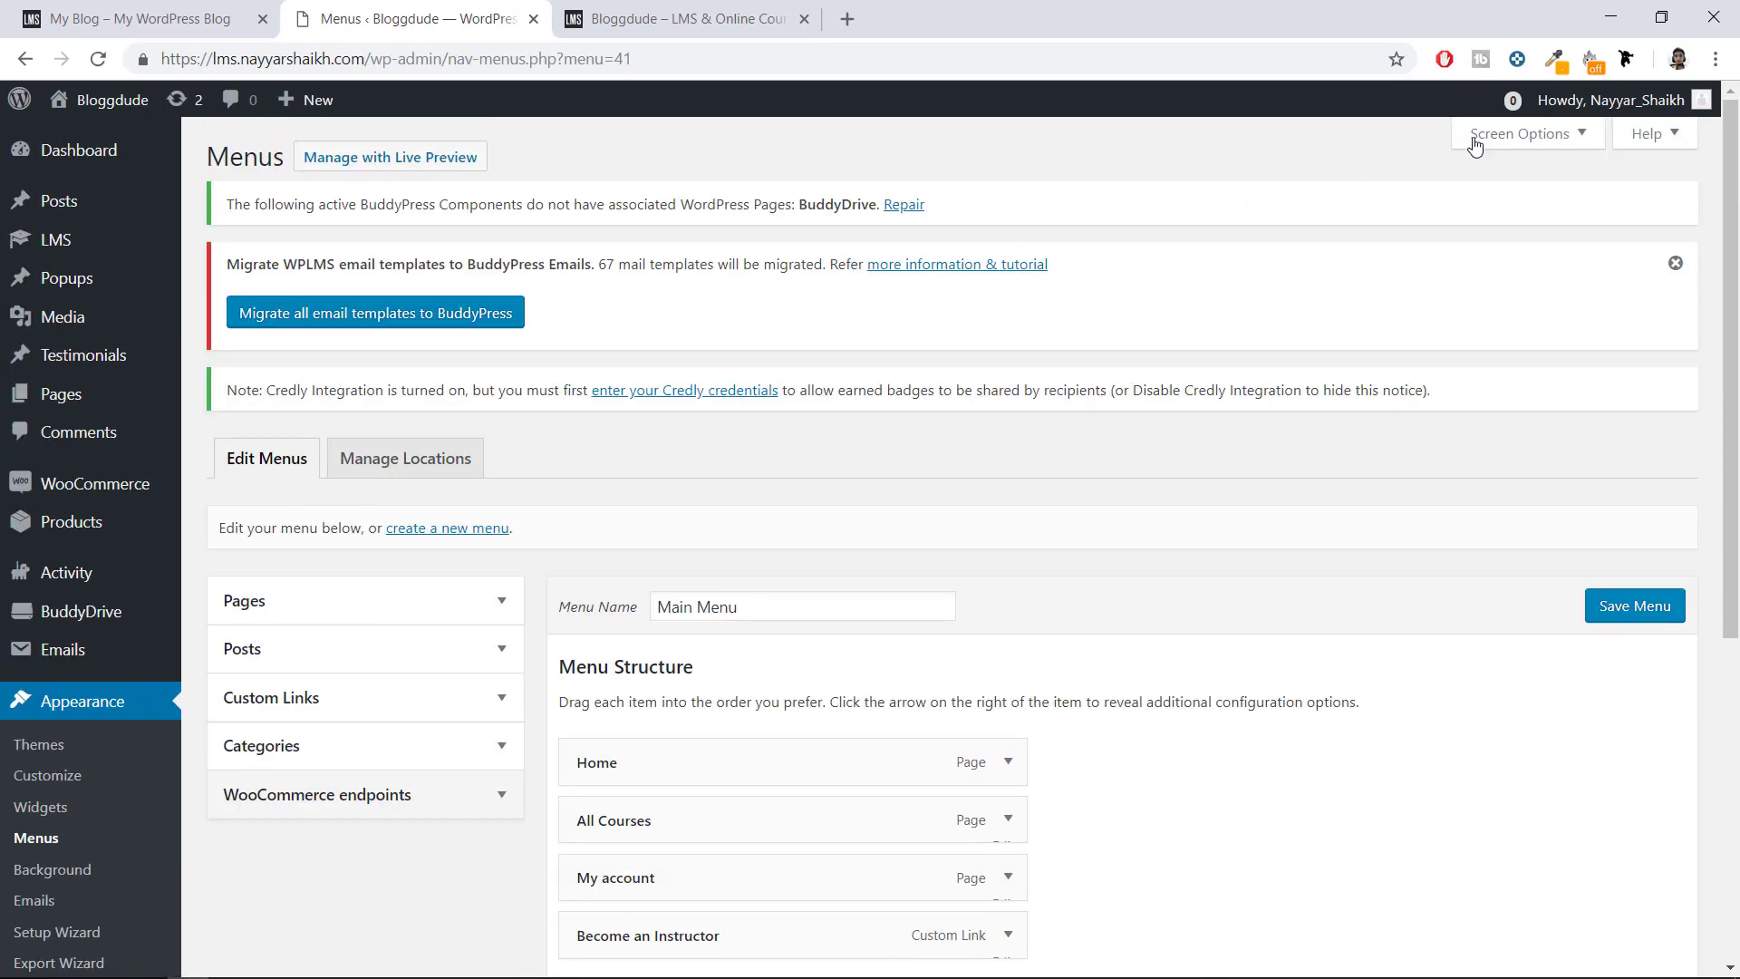
click(1517, 145)
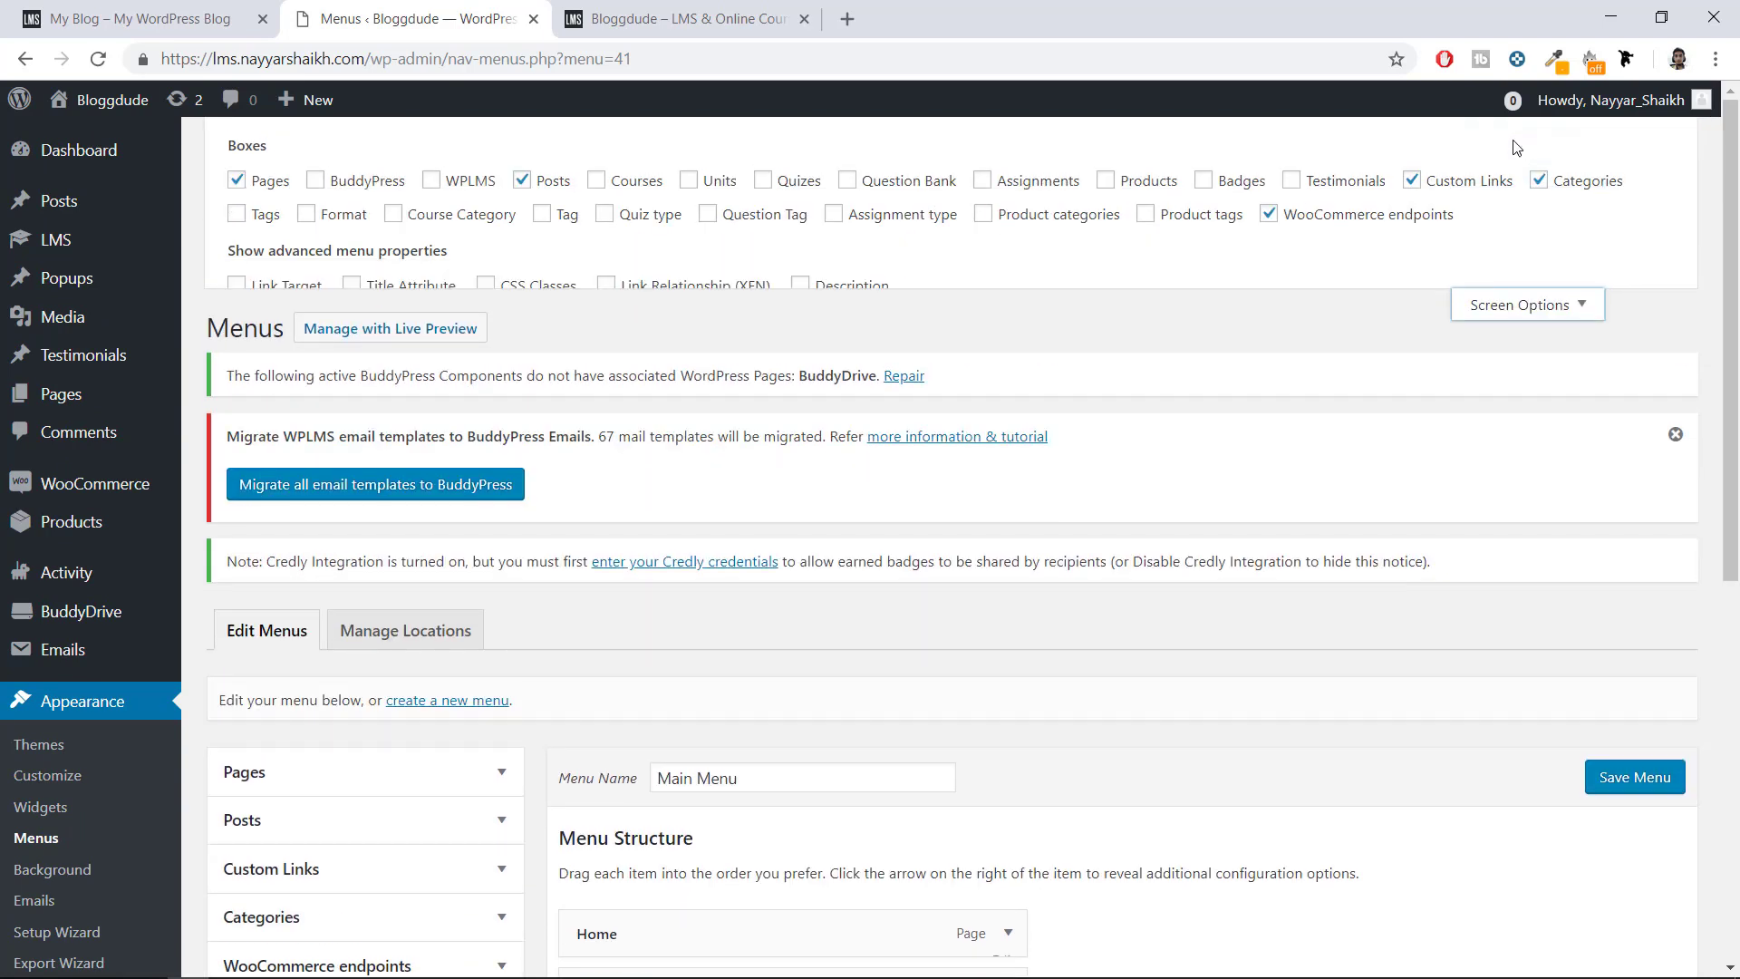
click(452, 223)
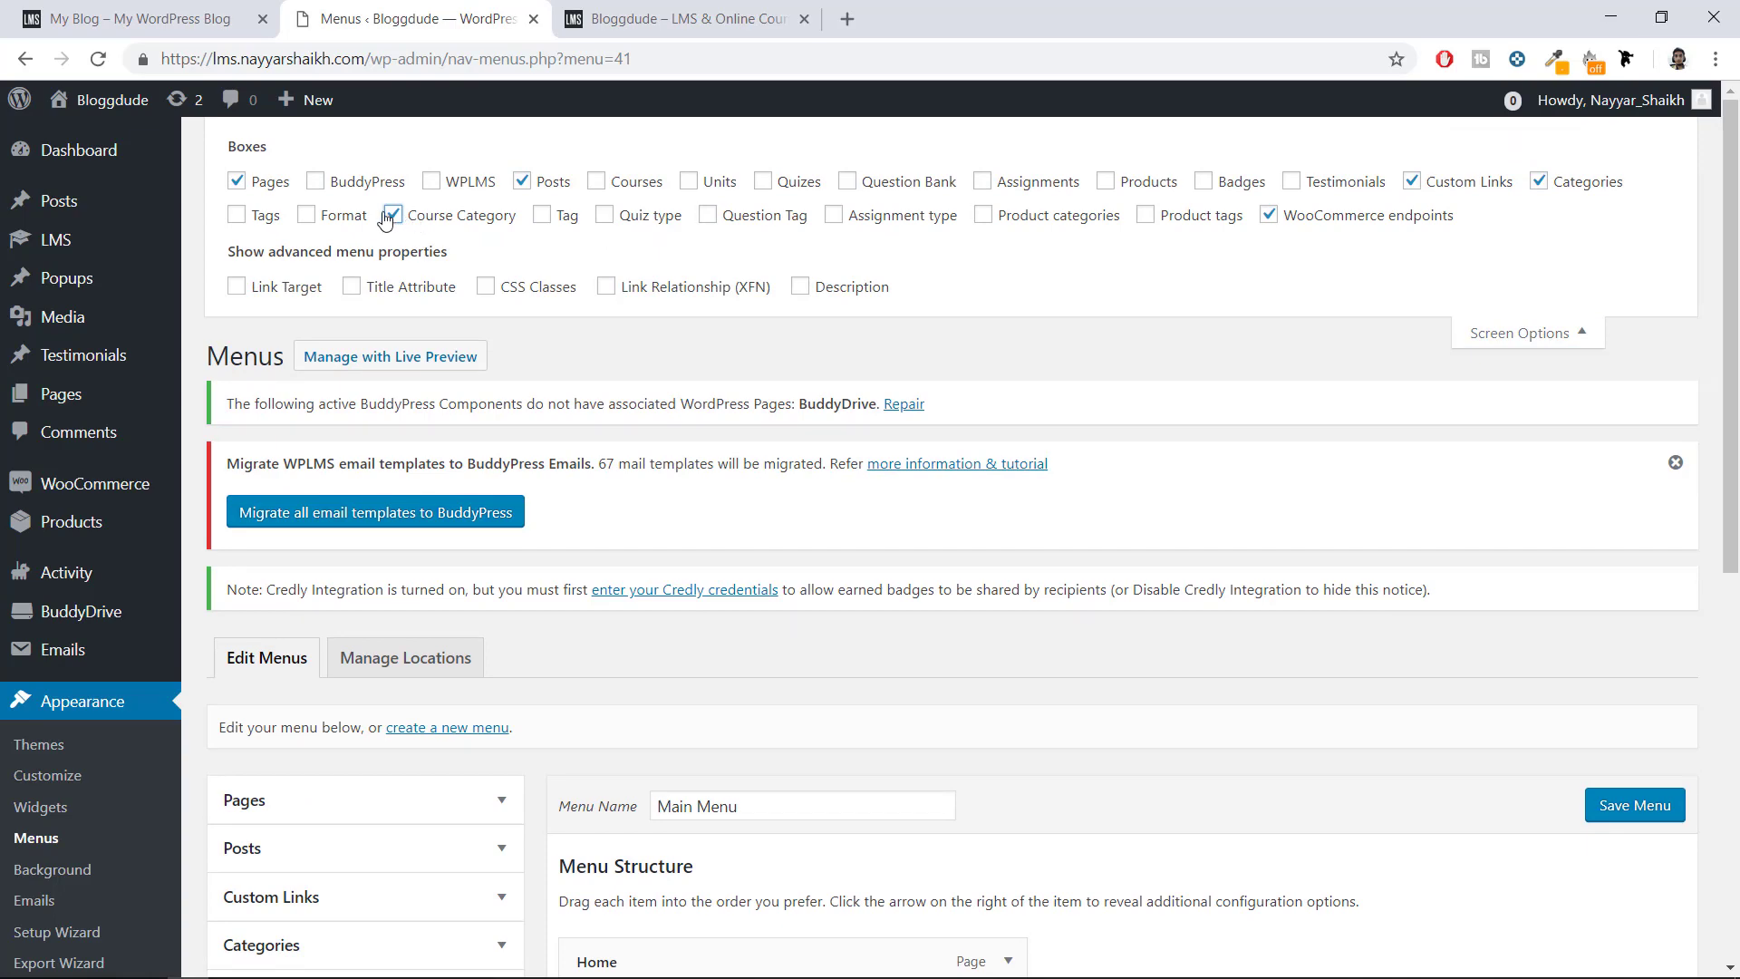
click(1557, 334)
scroll(1410, 412, down, 5)
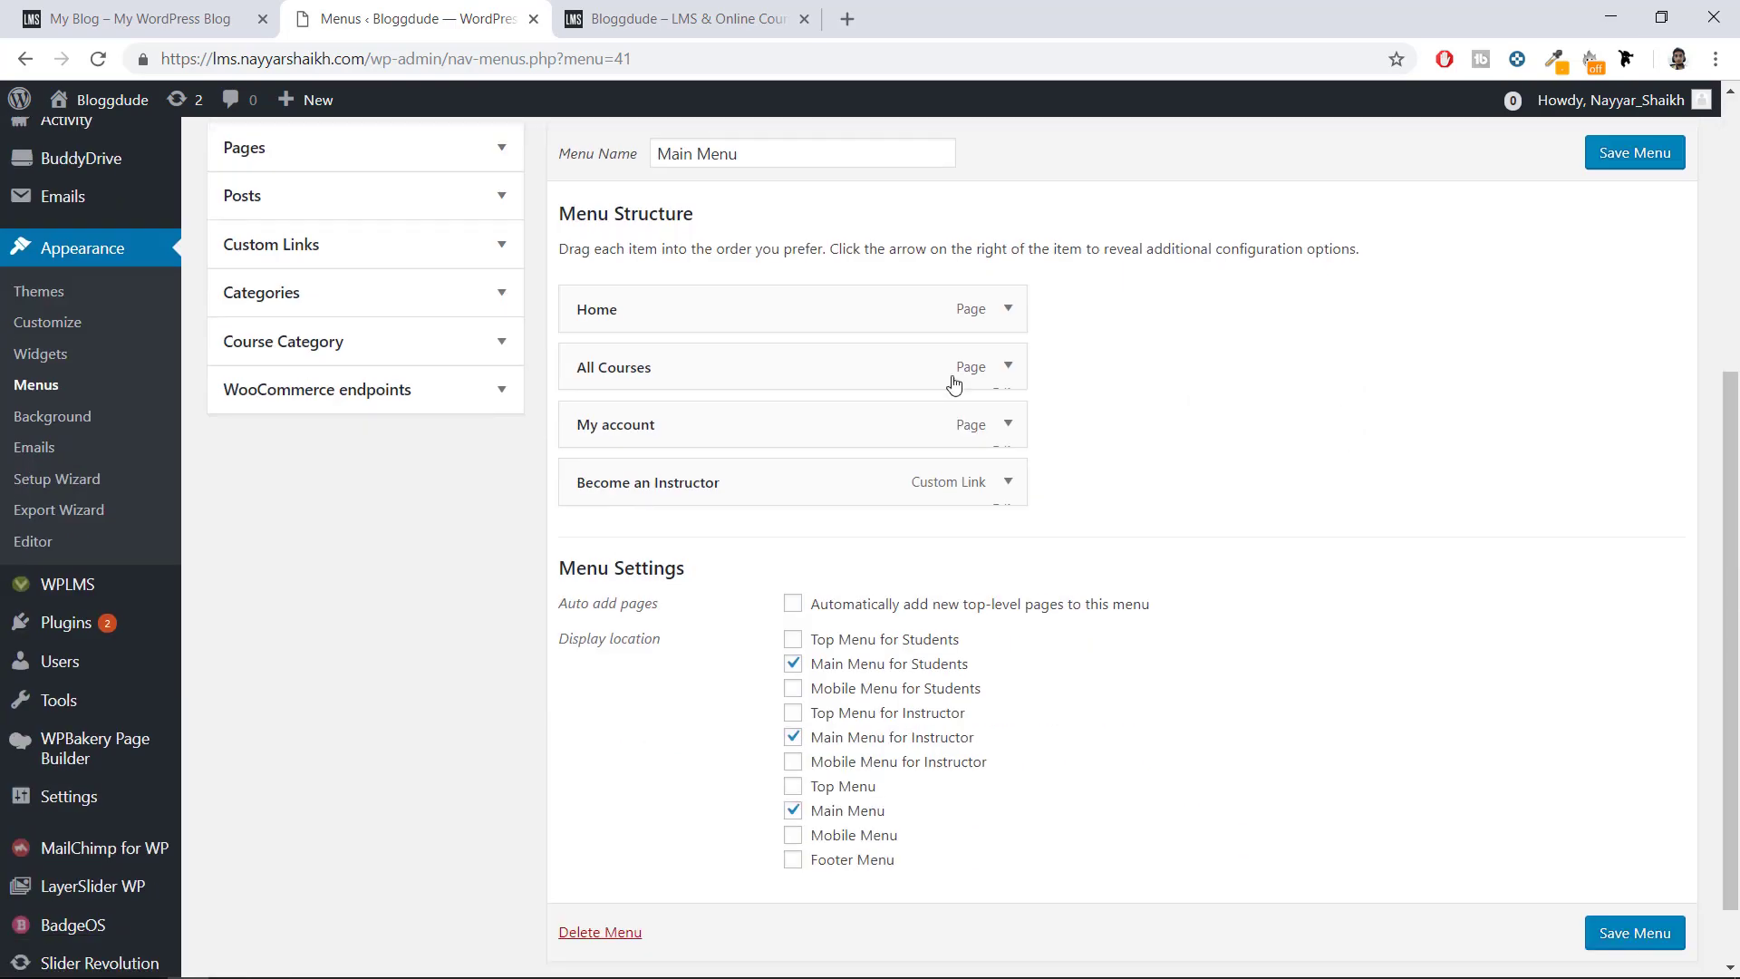
- Add the Health, Technology and WordPress course categories to Main Menu
click(420, 342)
click(348, 408)
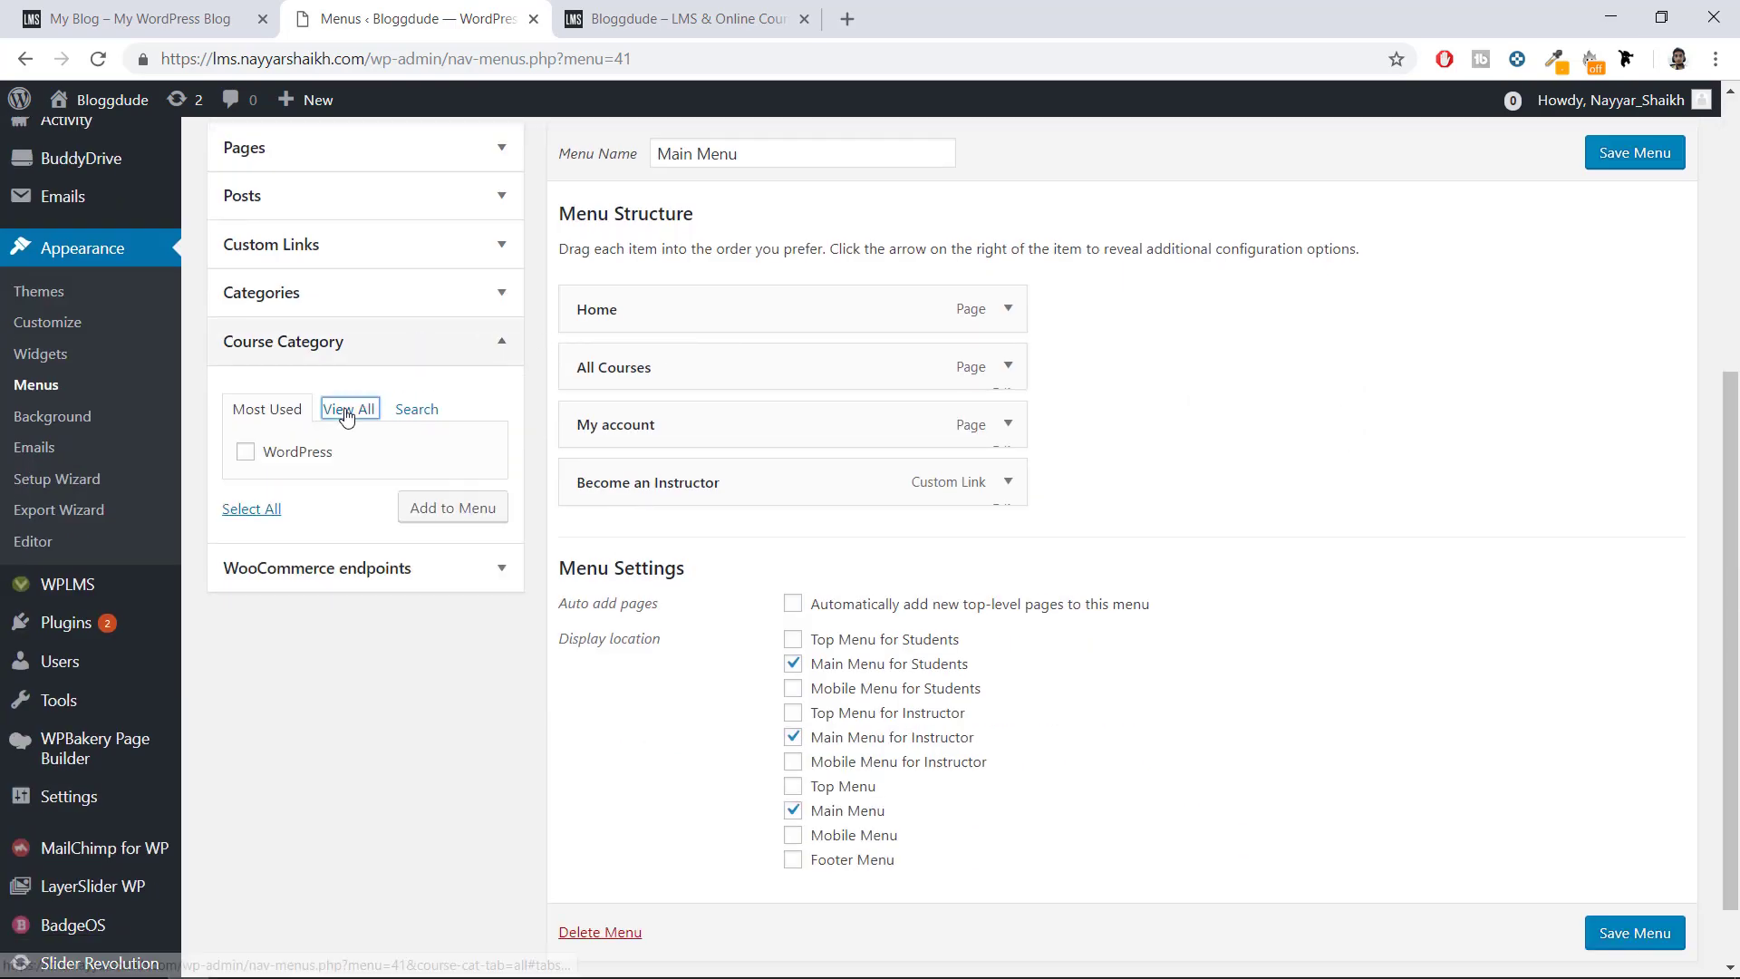
click(285, 451)
click(283, 479)
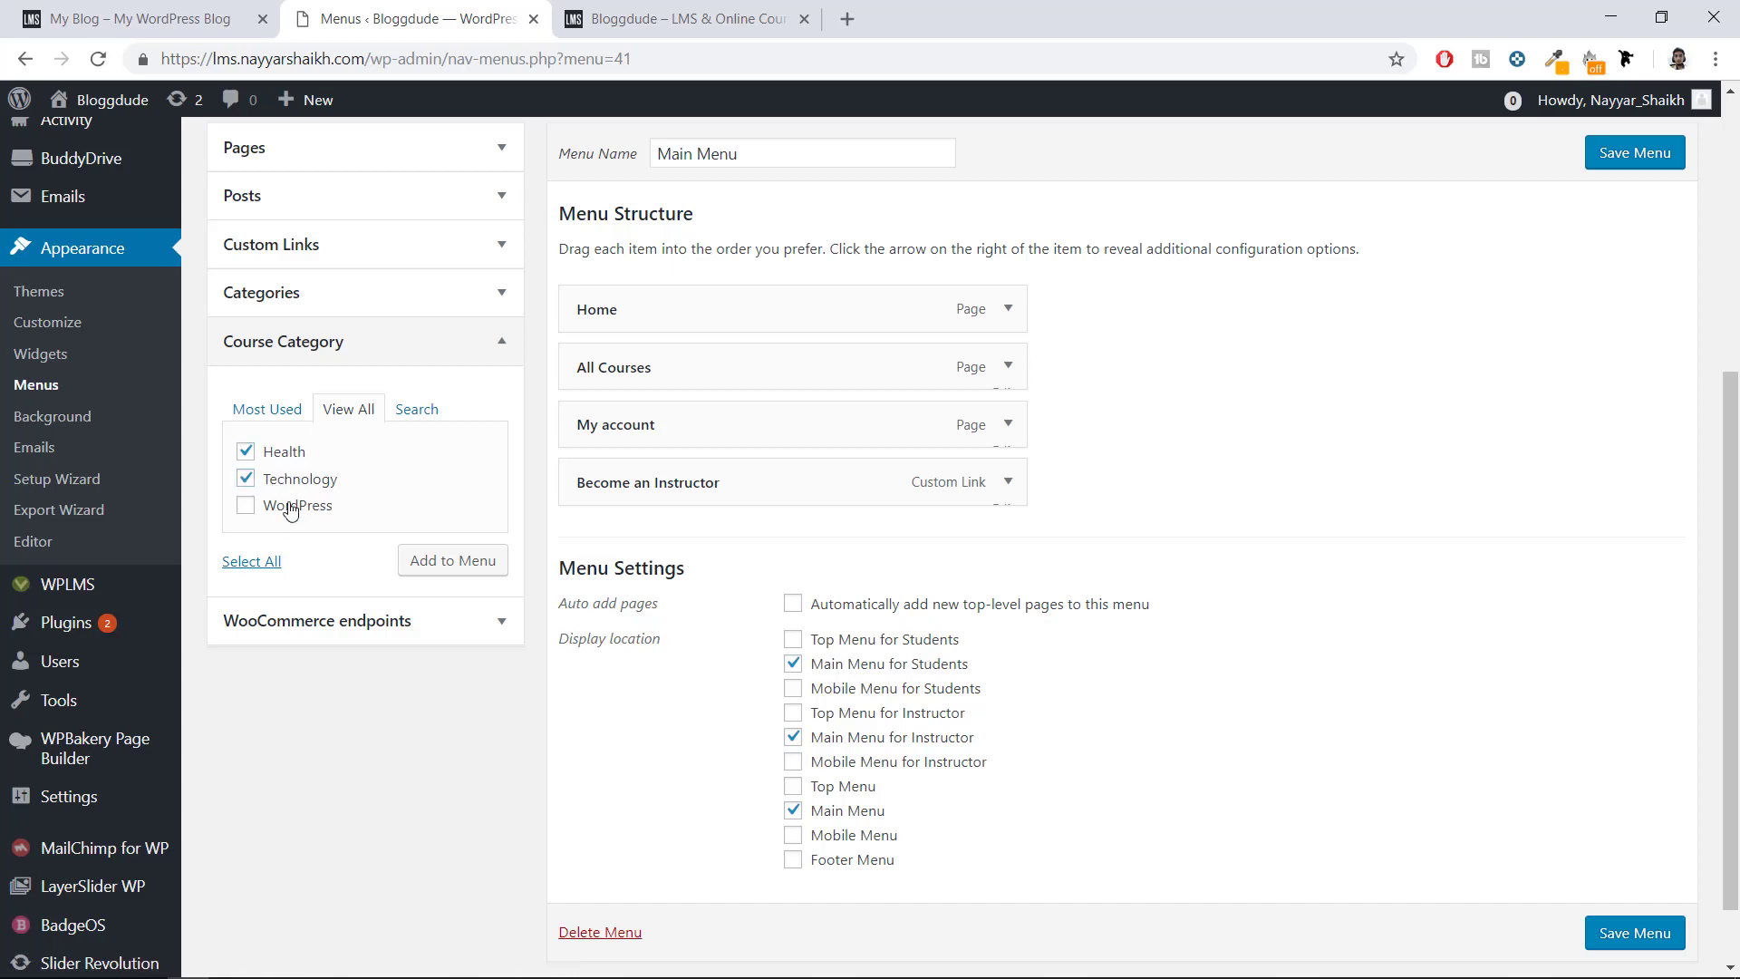
click(290, 506)
click(429, 562)
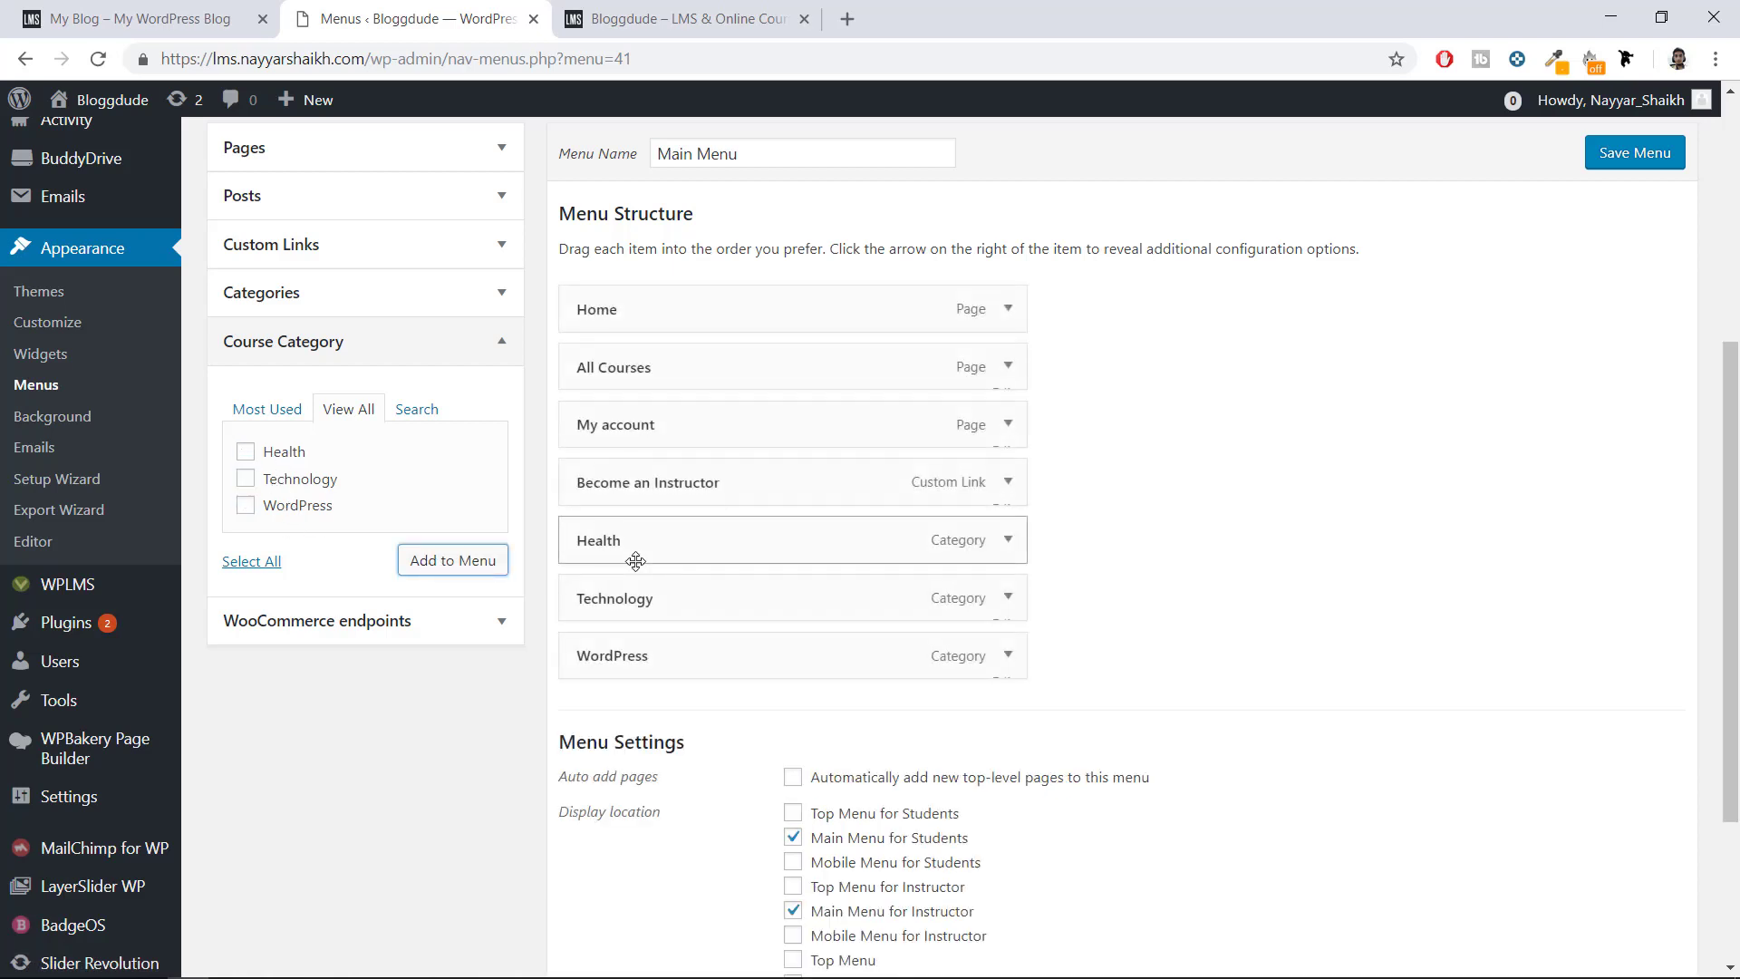
- Nest Health, Technology and WordPress under All Courses and save Main Menu
drag(640, 436, 647, 405)
mouse_move(642, 591)
mouse_down()
mouse_move(645, 497)
mouse_move(719, 439)
mouse_move(689, 474)
mouse_up()
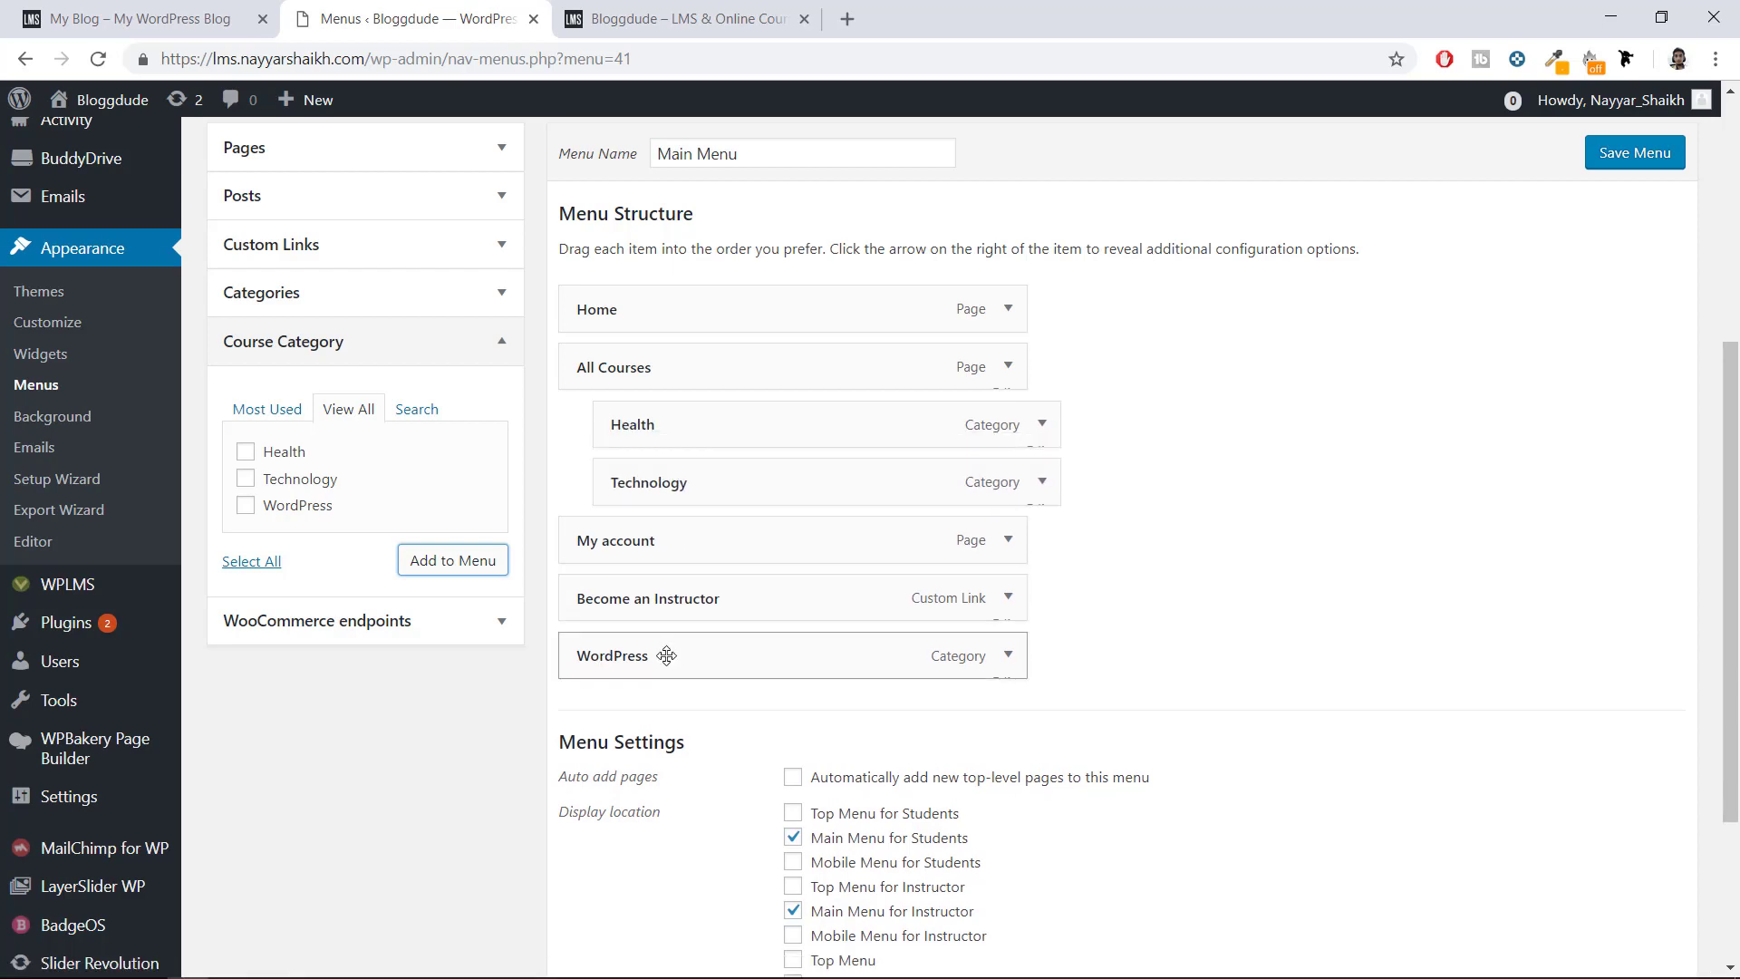
mouse_move(707, 660)
mouse_down()
mouse_move(736, 501)
mouse_move(698, 532)
mouse_move(710, 540)
mouse_up()
click(1634, 152)
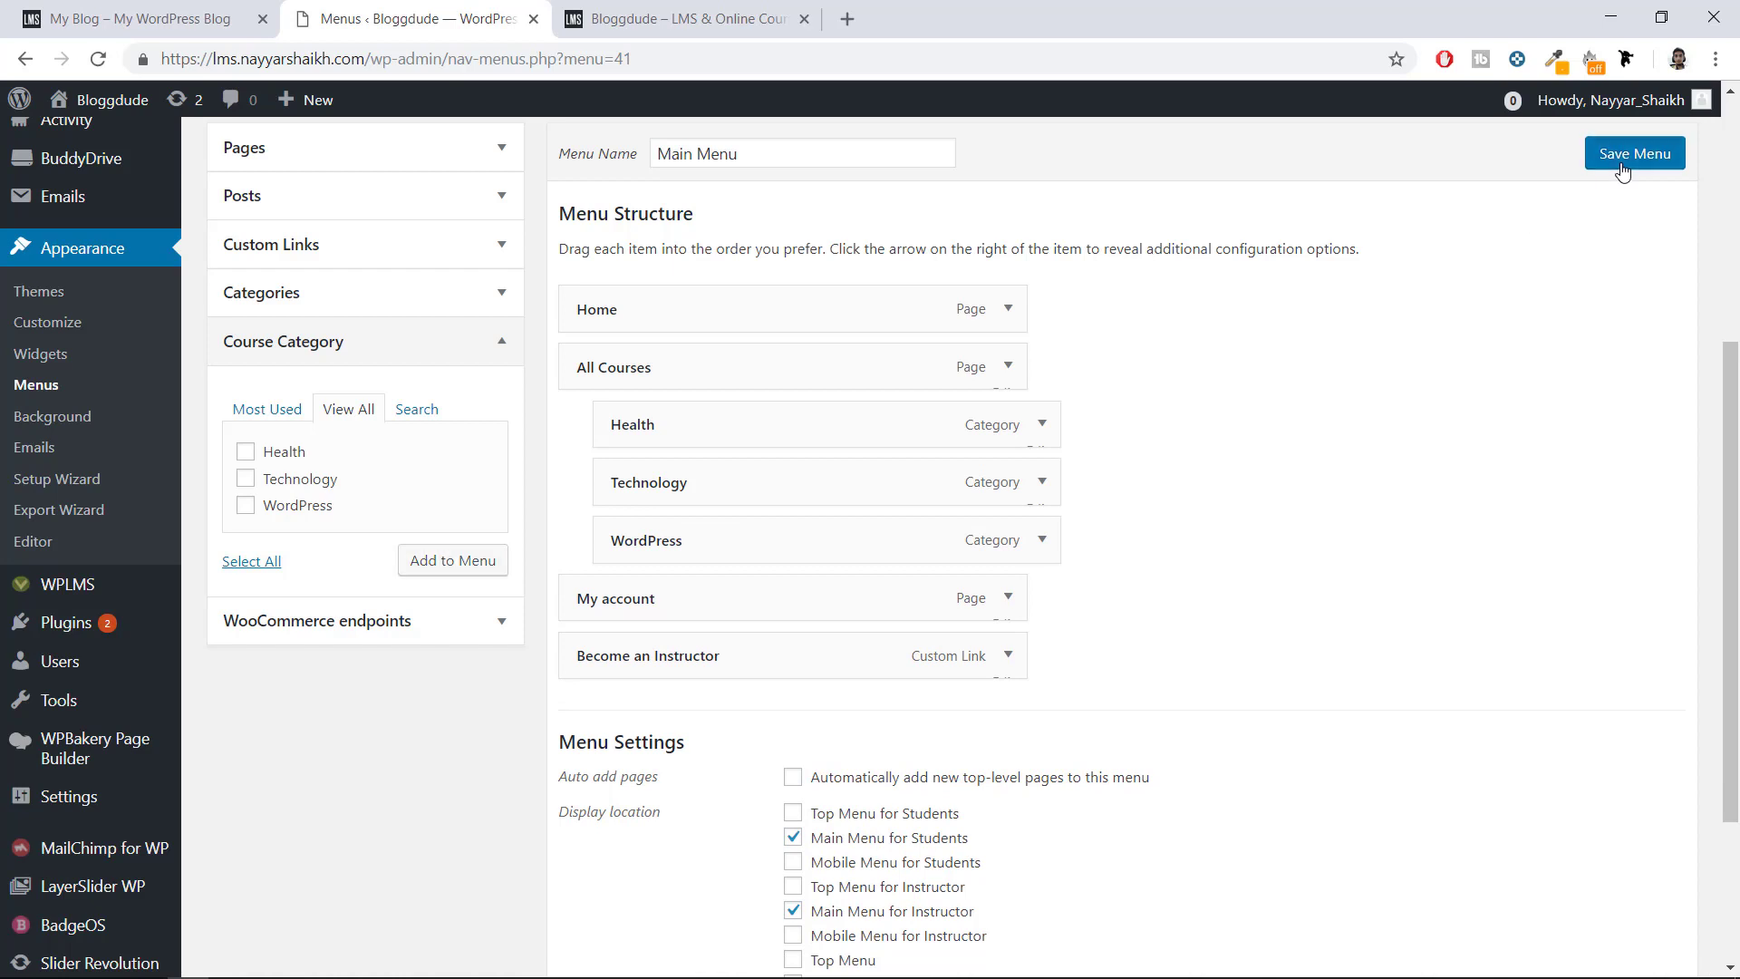
click(689, 18)
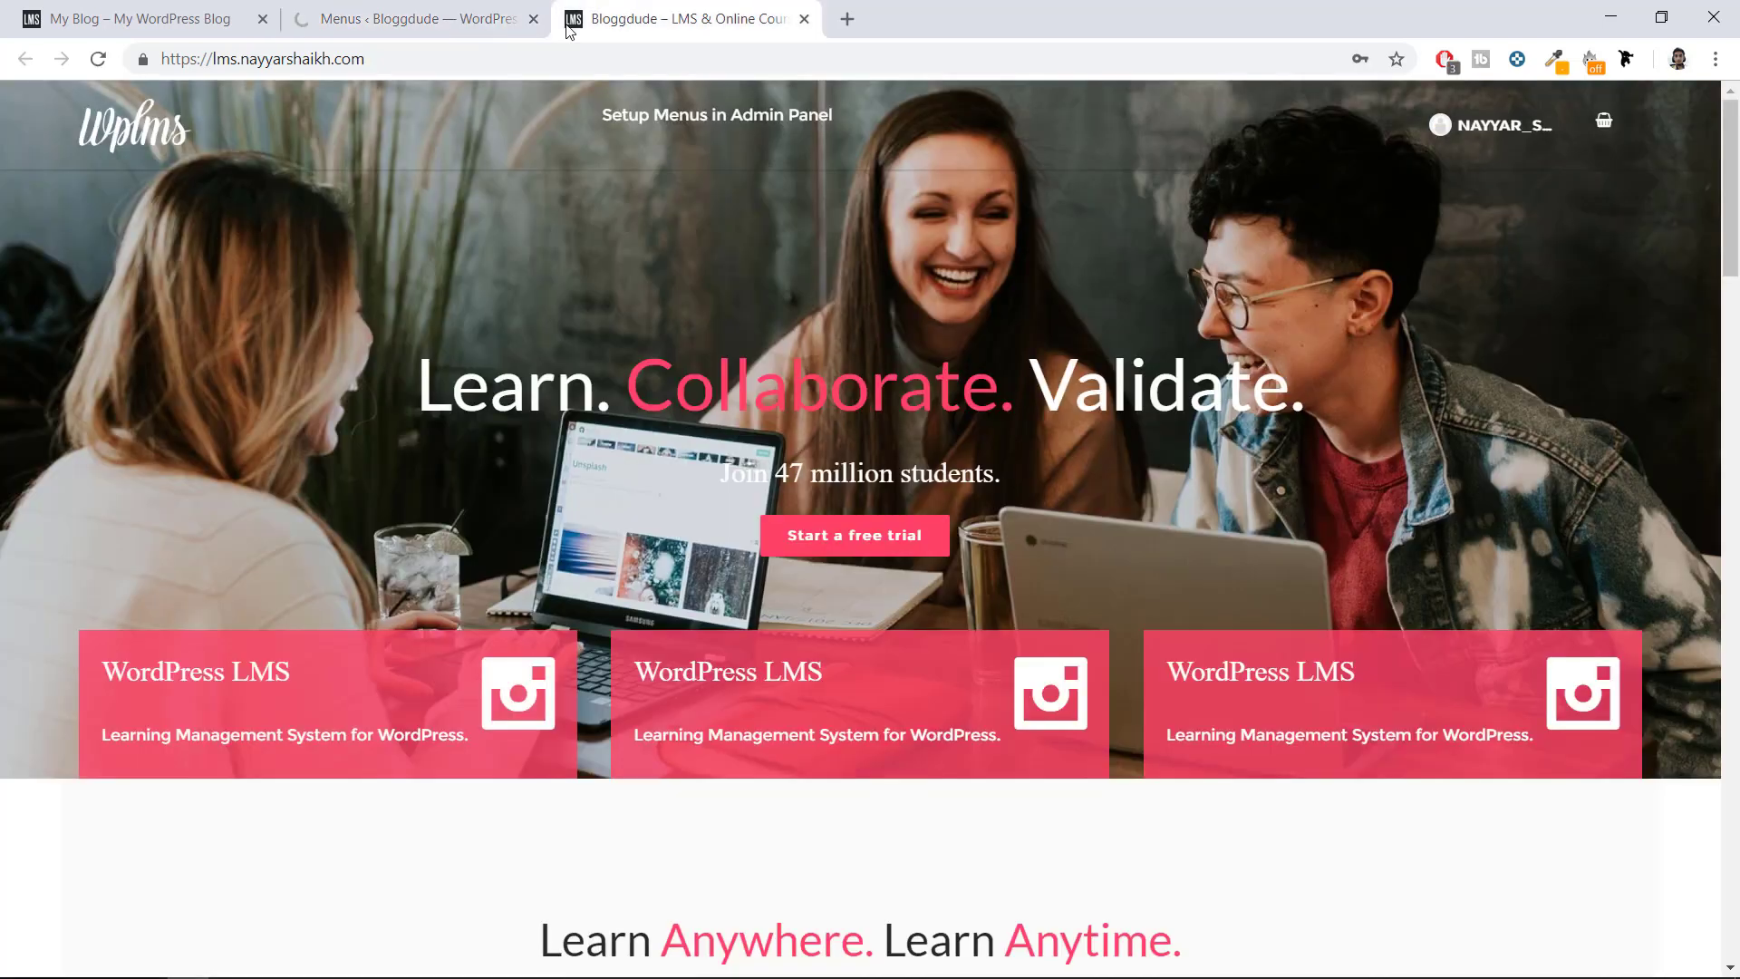
- Reload the live site to check the header shows Home, All Courses, My Account and Become an Instructor, then return to Menus
click(98, 59)
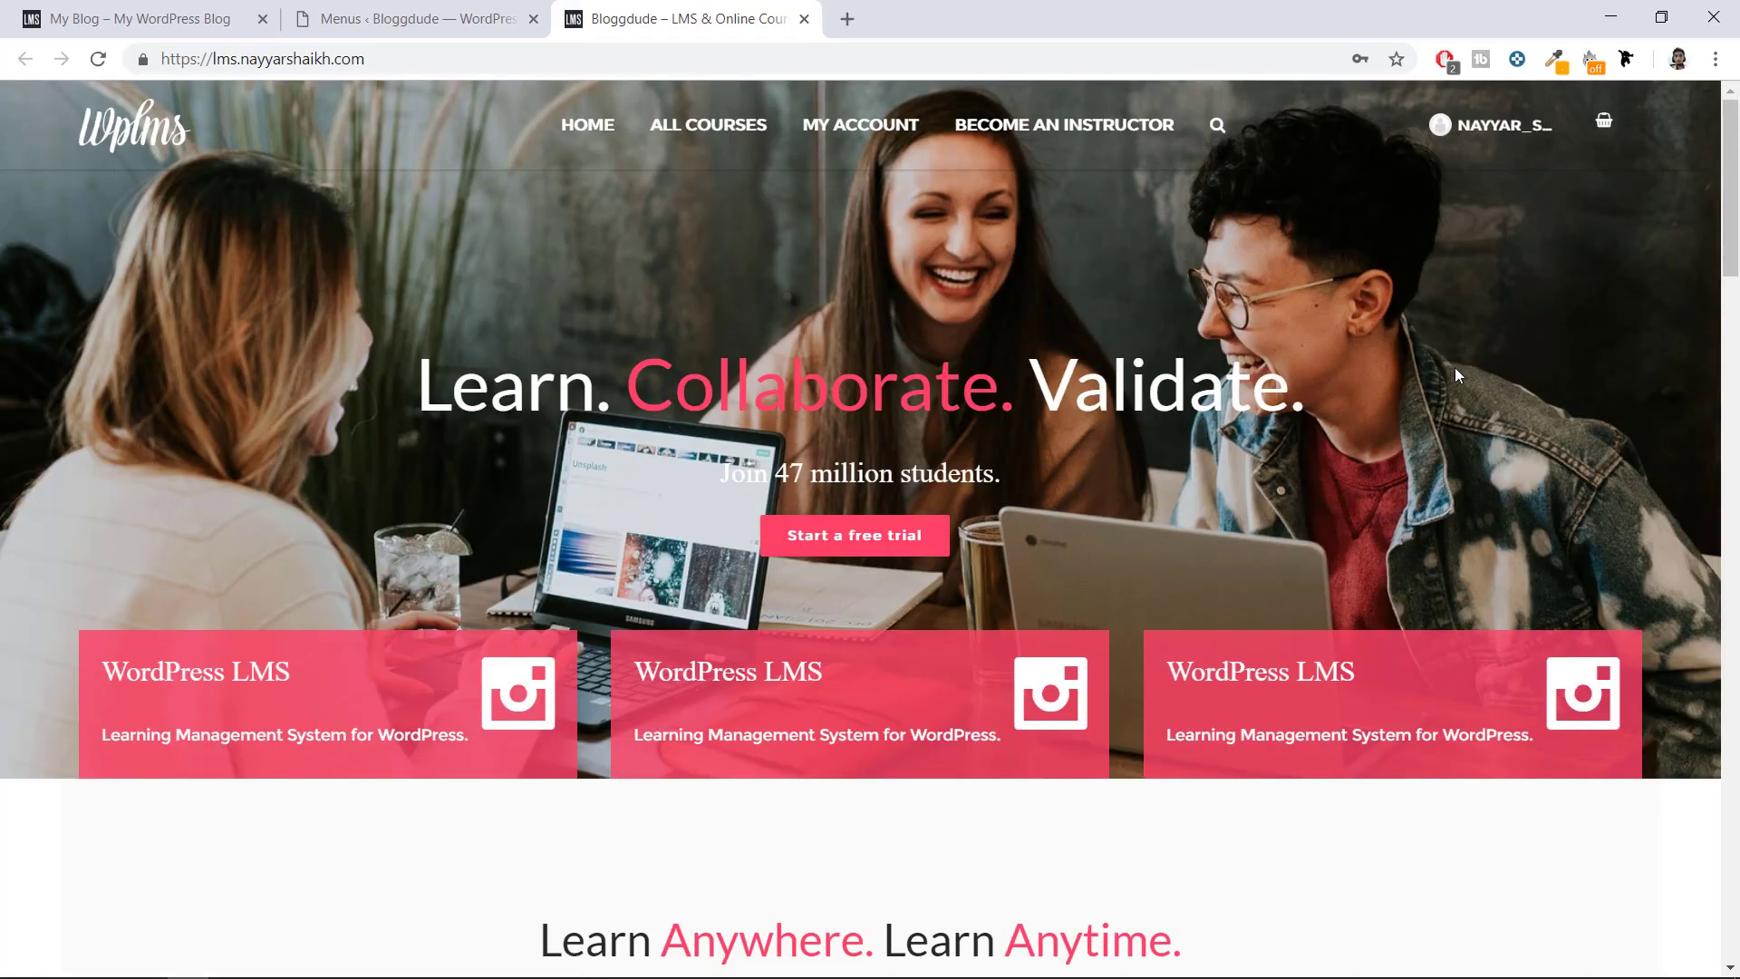
click(368, 12)
scroll(852, 306, down, 4)
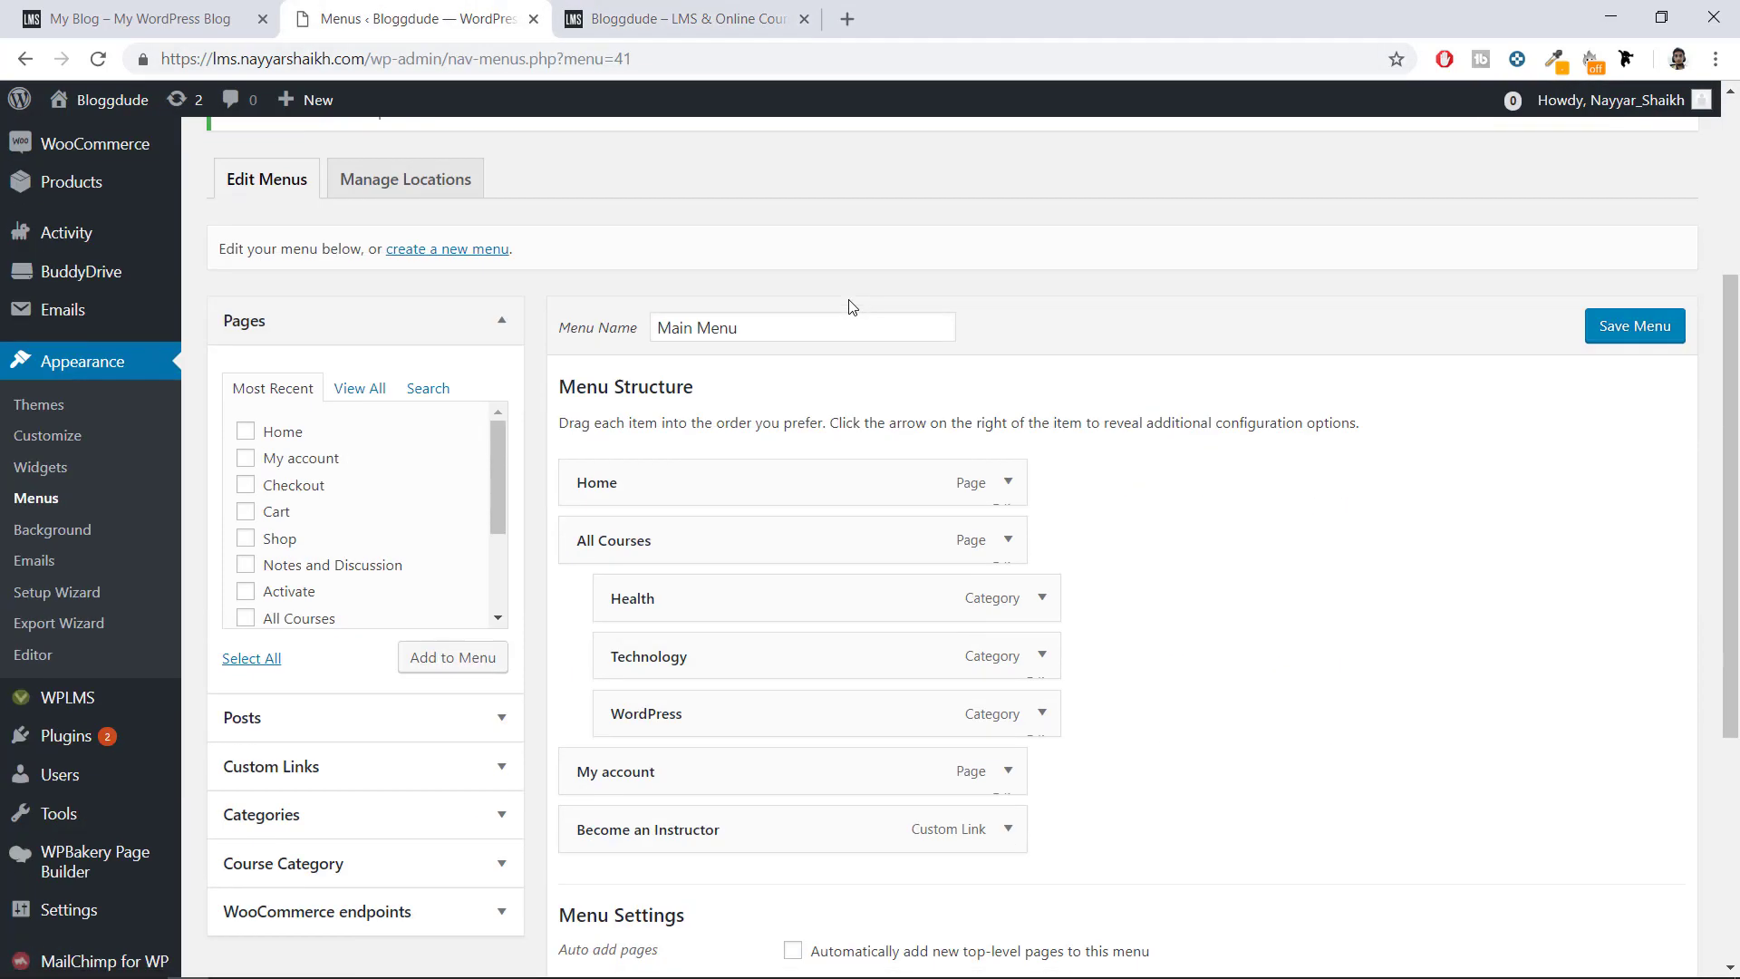
scroll(934, 308, up, 4)
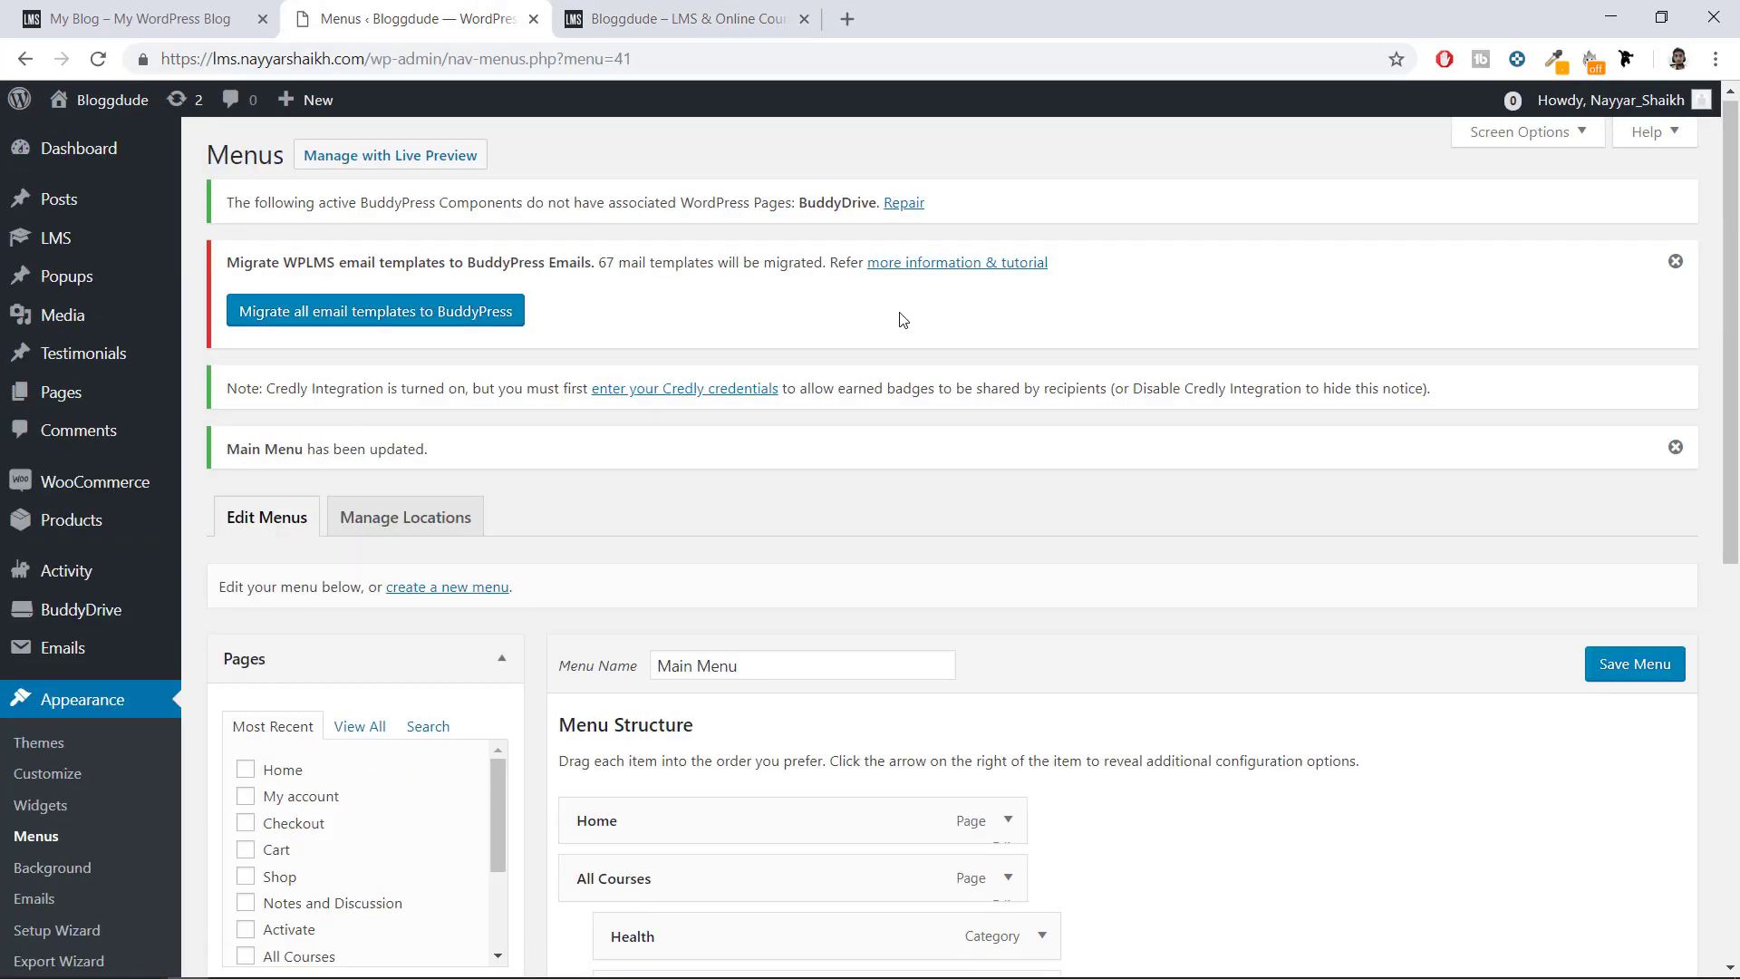
- Review WooCommerce General settings (store address, selling locations, US dollar currency), then go to Payments
mouse_move(96, 489)
click(231, 580)
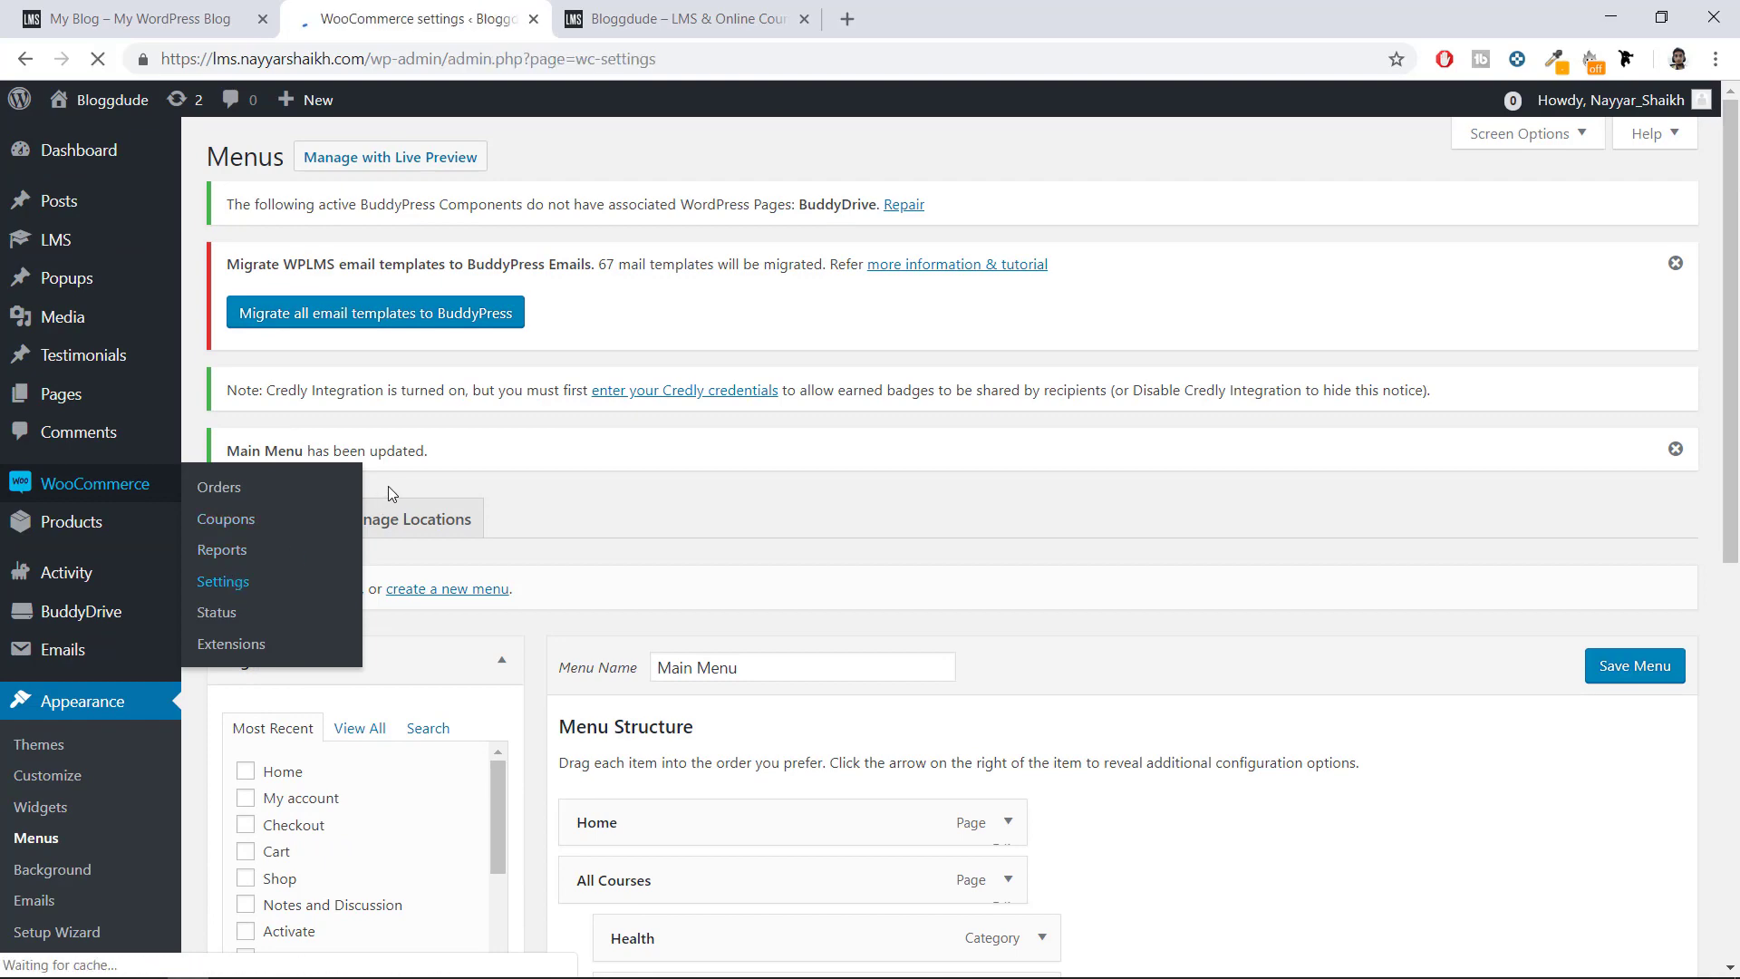
scroll(1105, 478, down, 3)
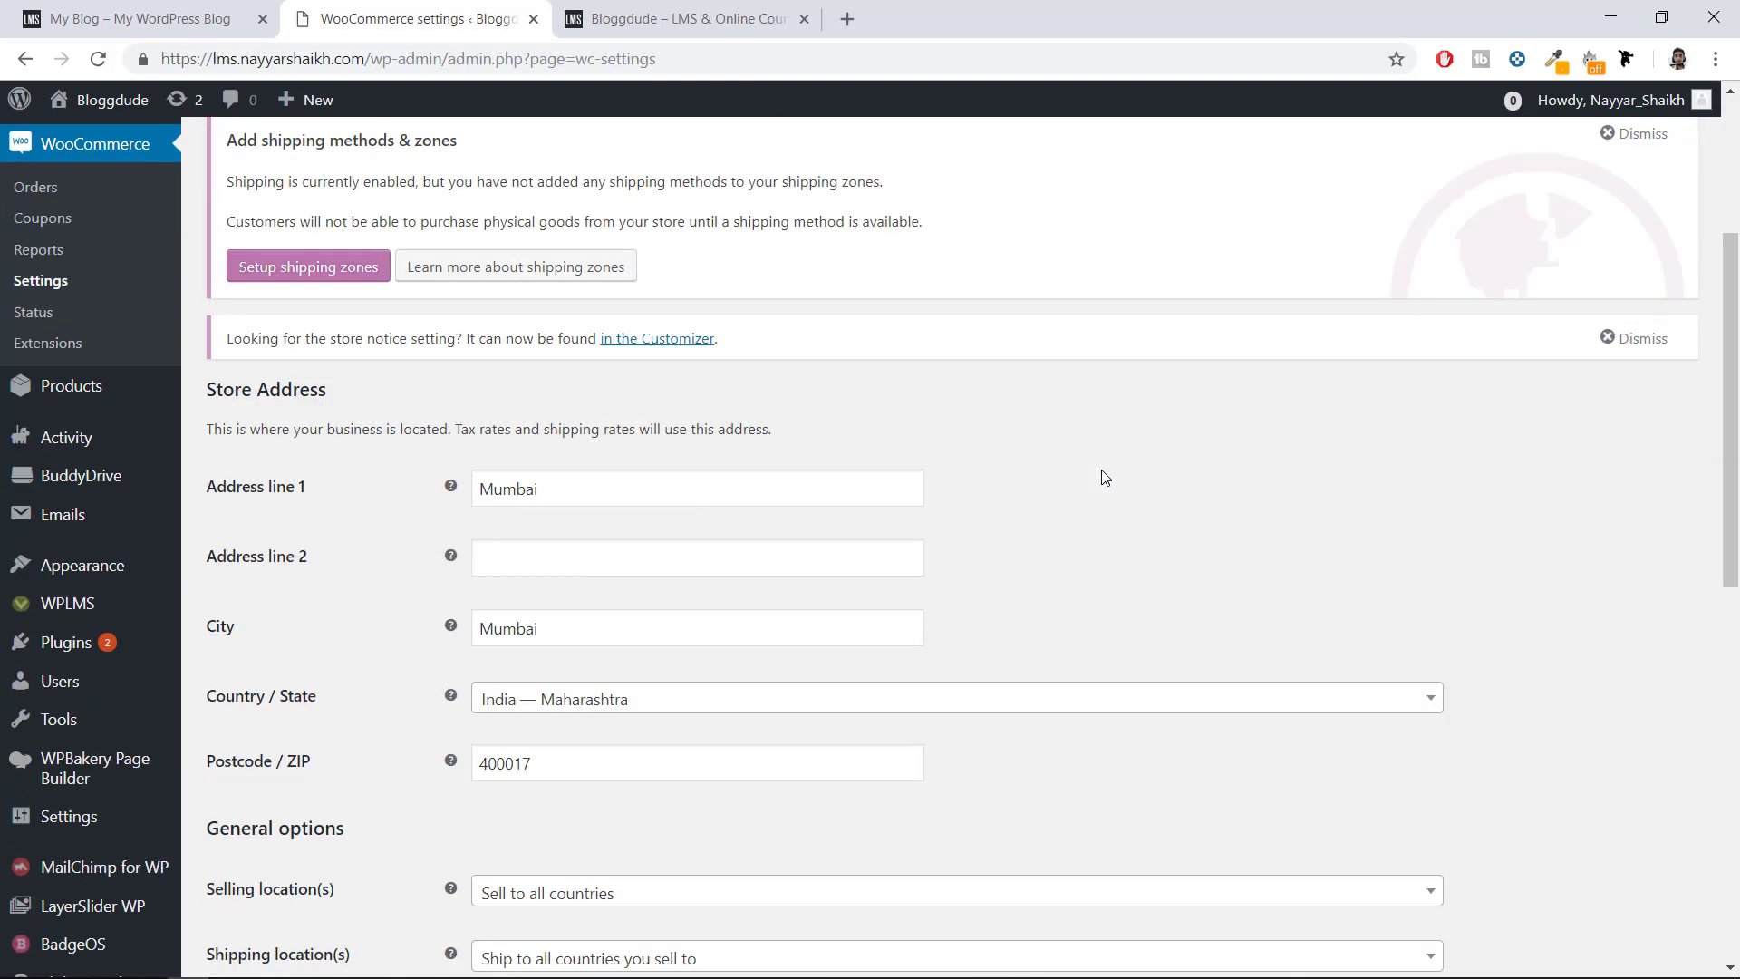
scroll(635, 435, down, 2)
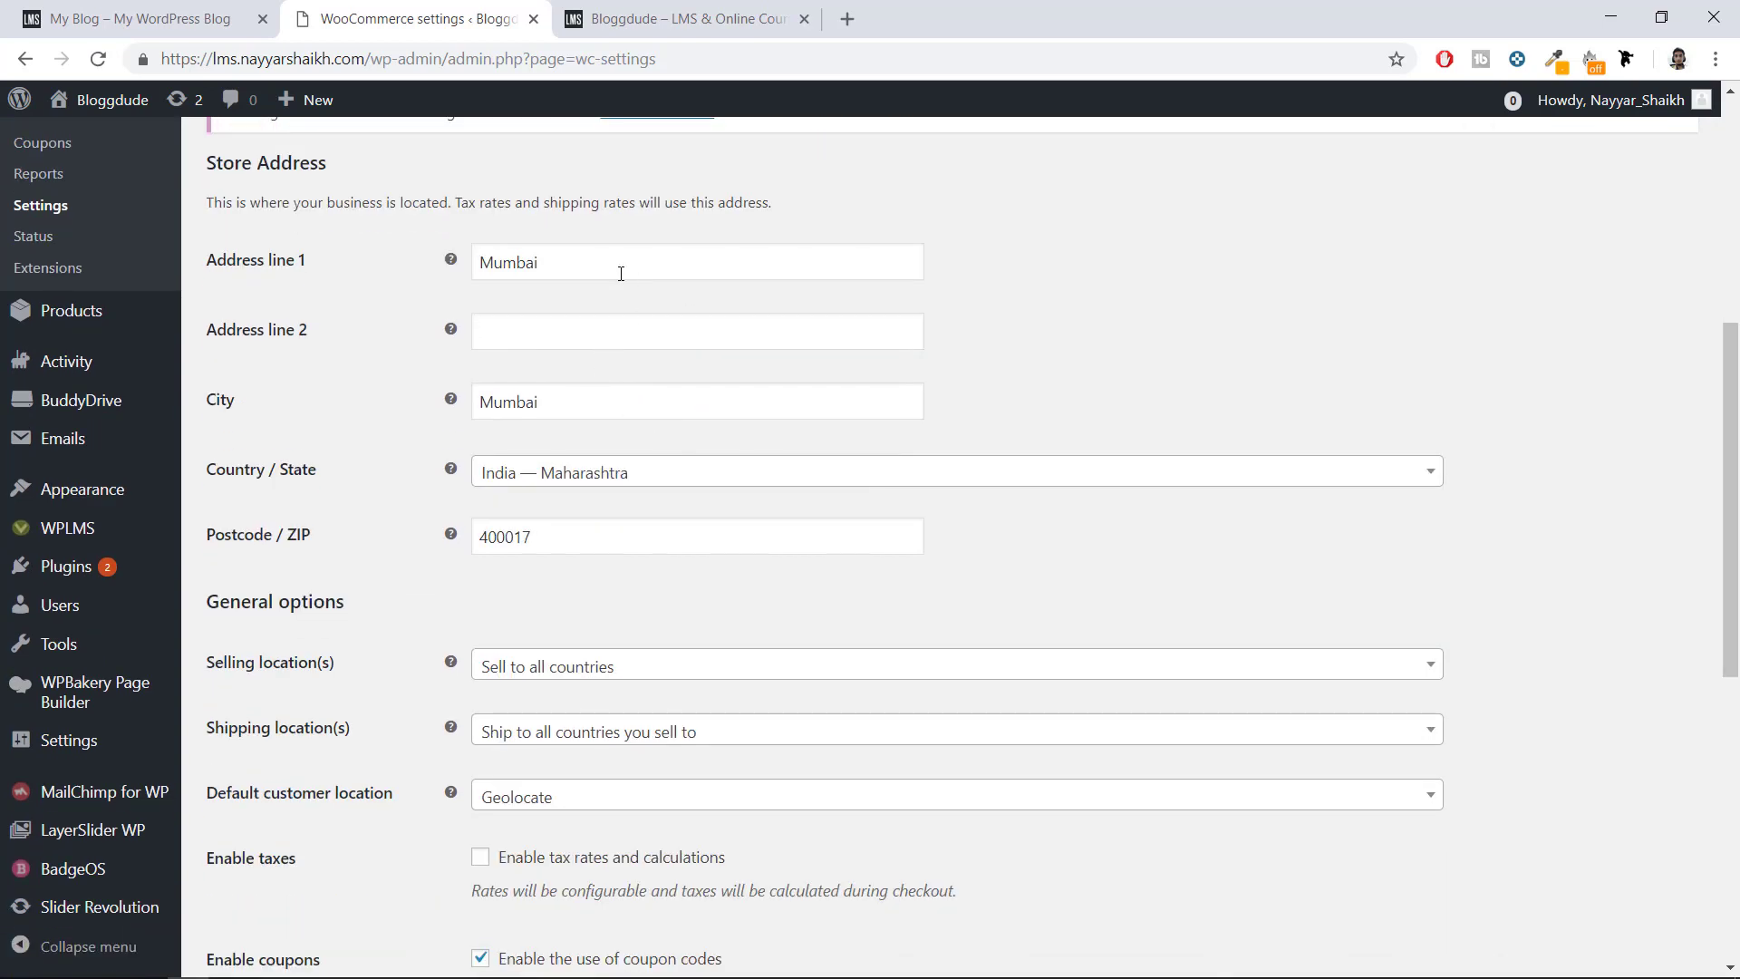
scroll(702, 277, down, 2)
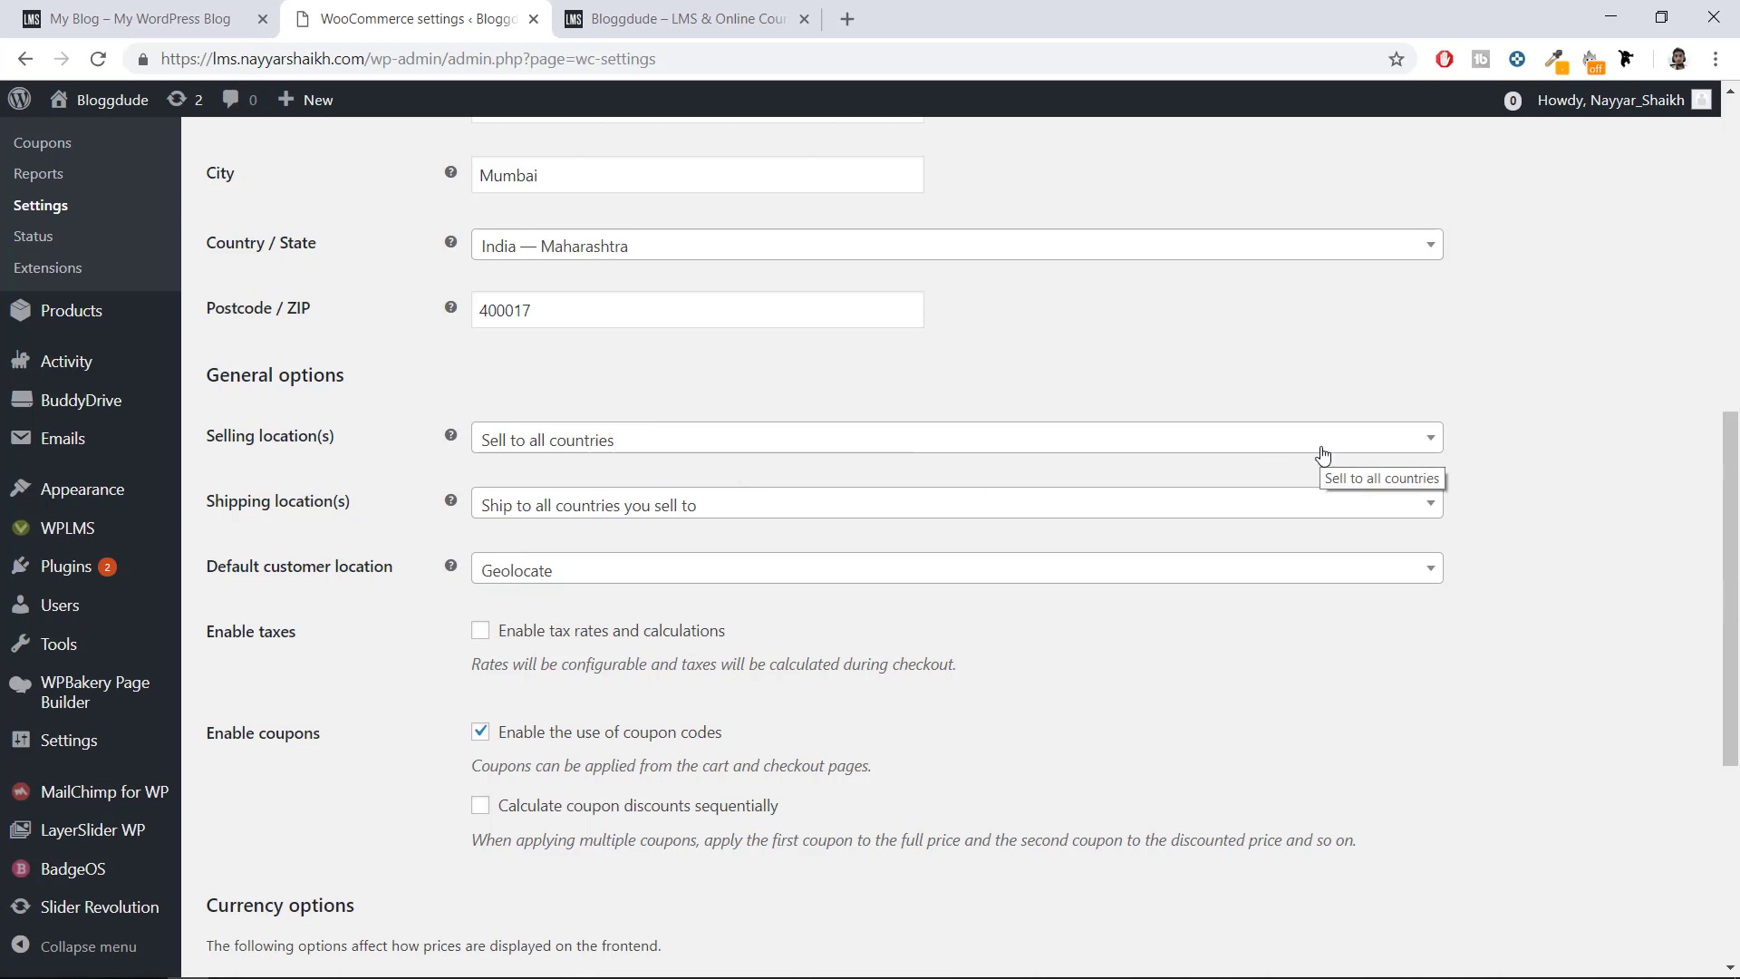
scroll(1565, 440, down, 4)
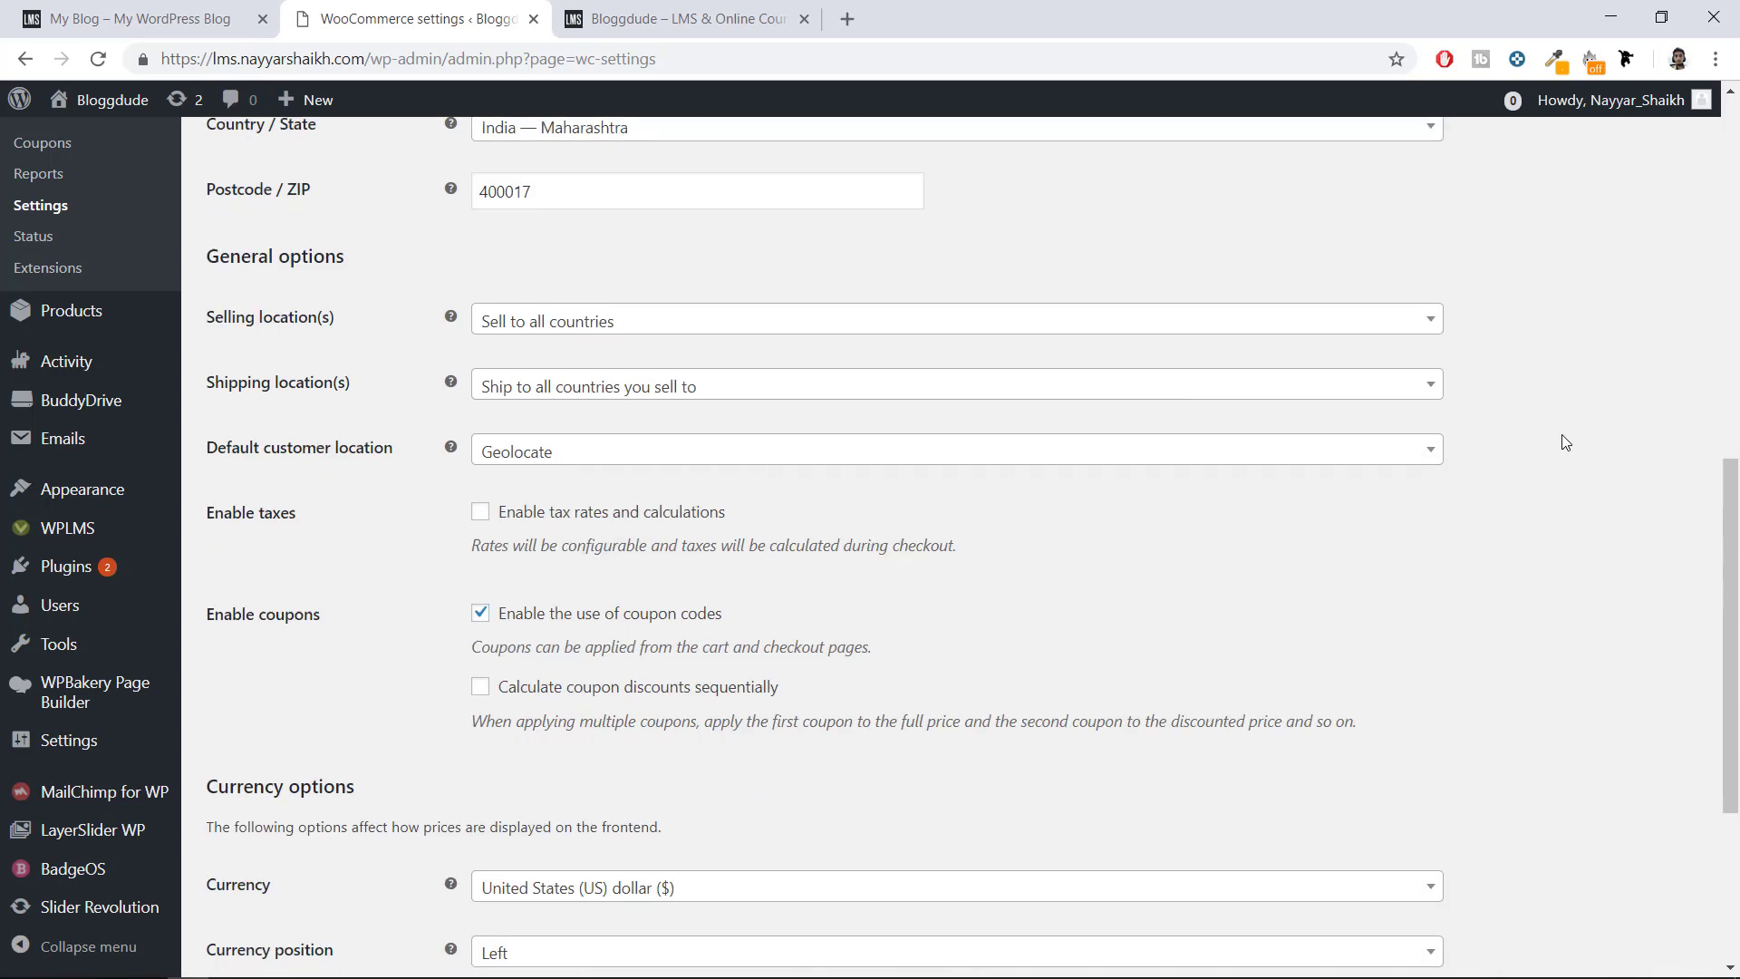
scroll(1566, 442, down, 1)
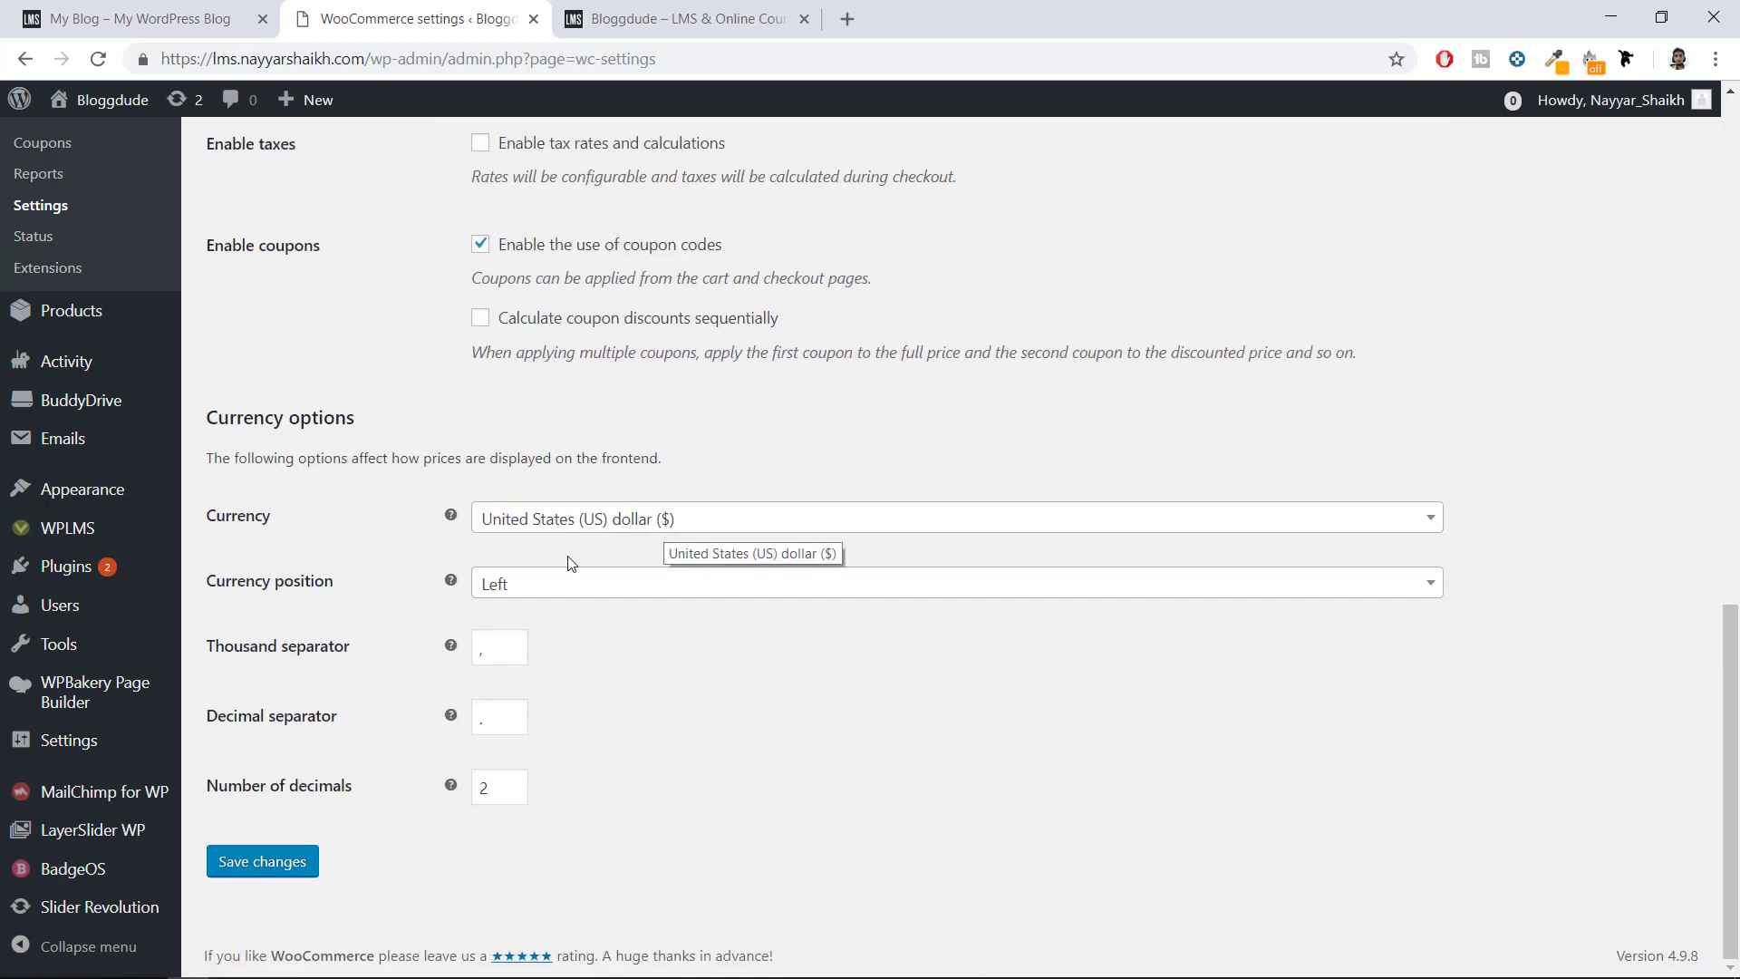
scroll(609, 556, up, 3)
scroll(609, 557, up, 10)
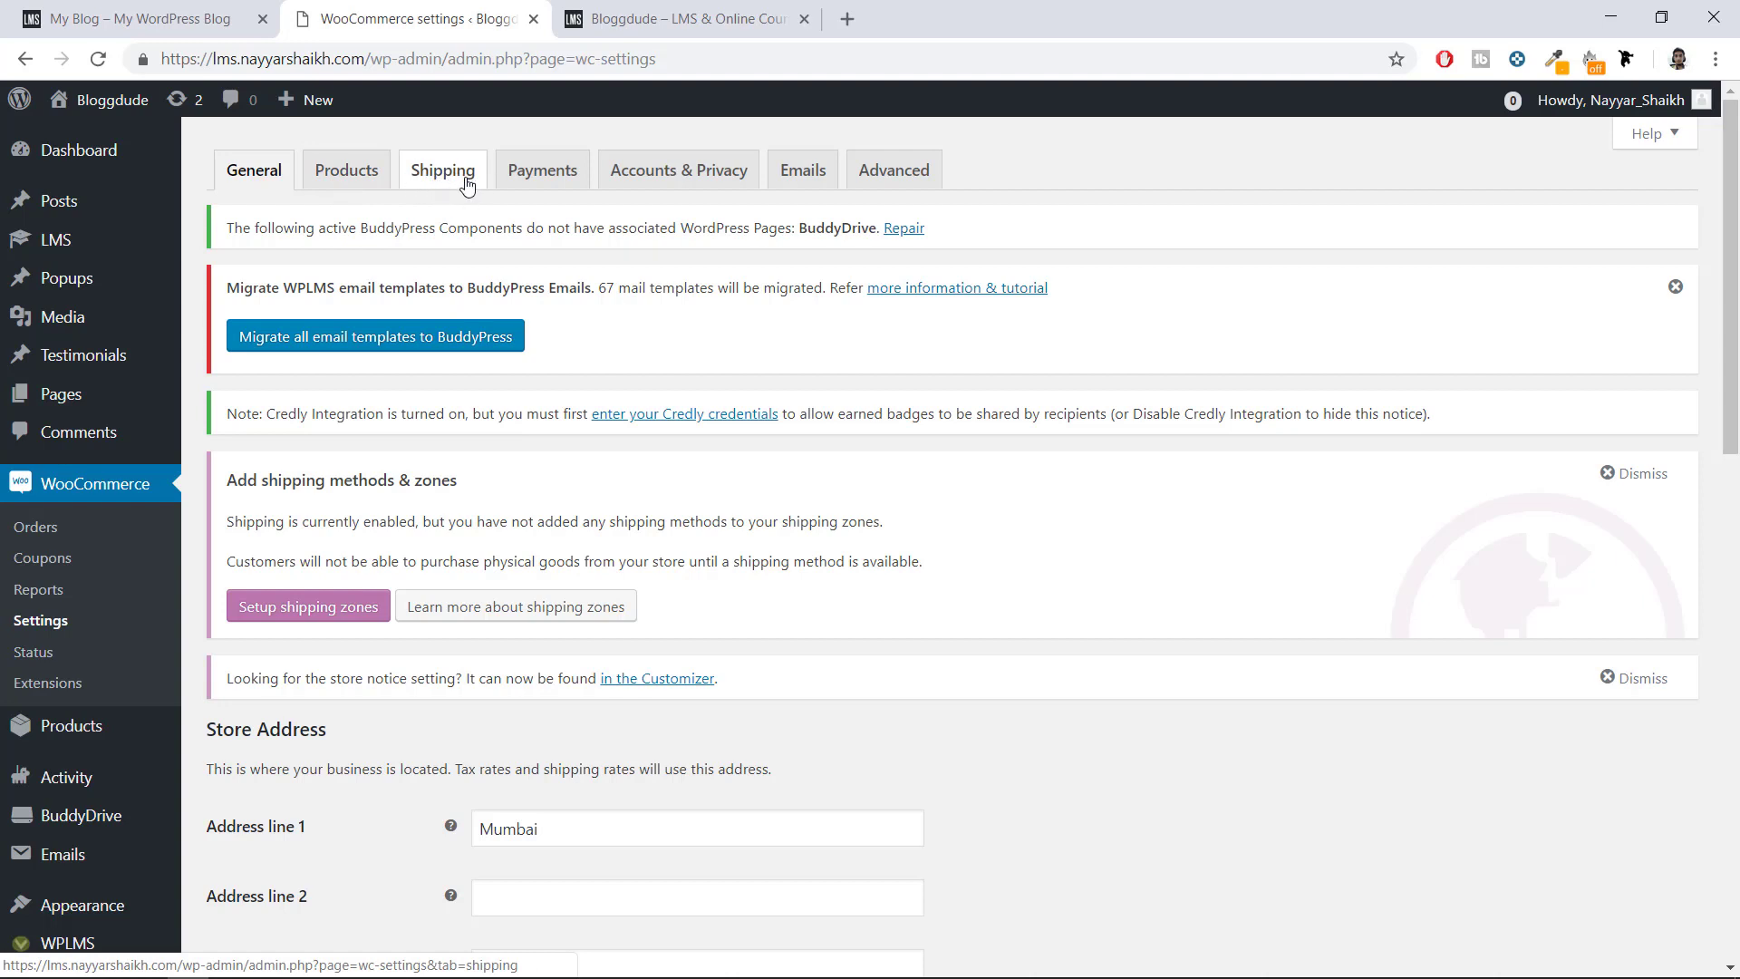
click(541, 180)
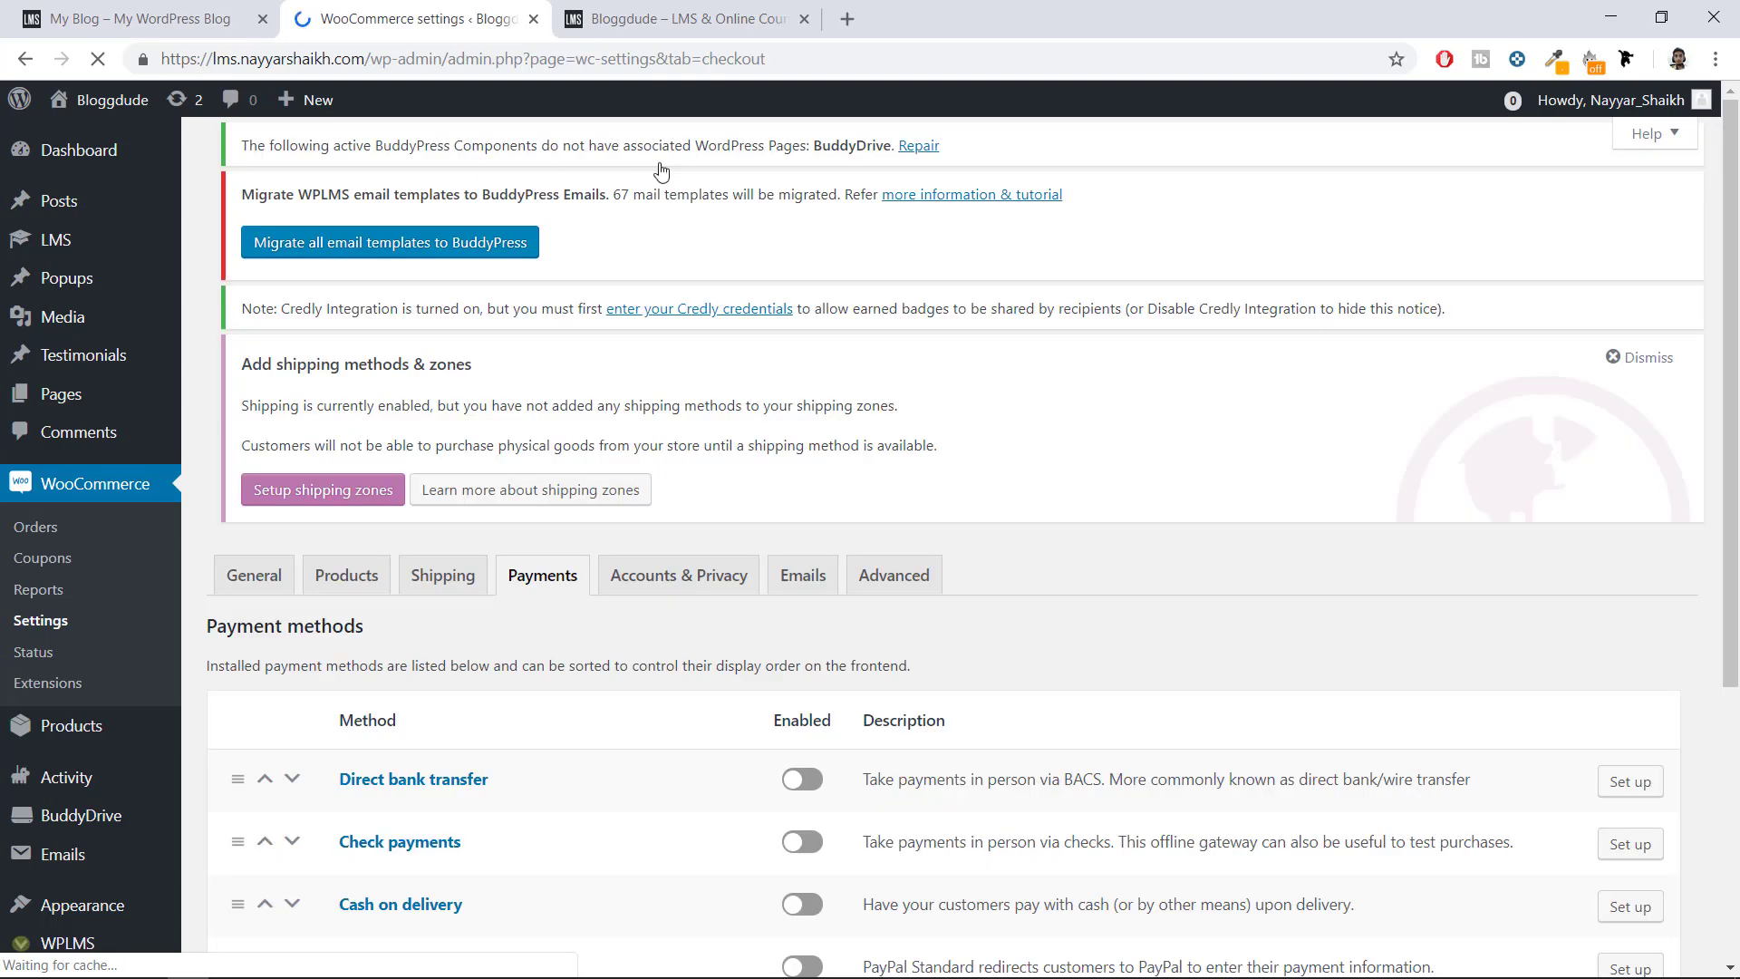
- Open PayPal Checkout's Manage settings and scroll down to the live API Credentials fields
scroll(1000, 338, down, 5)
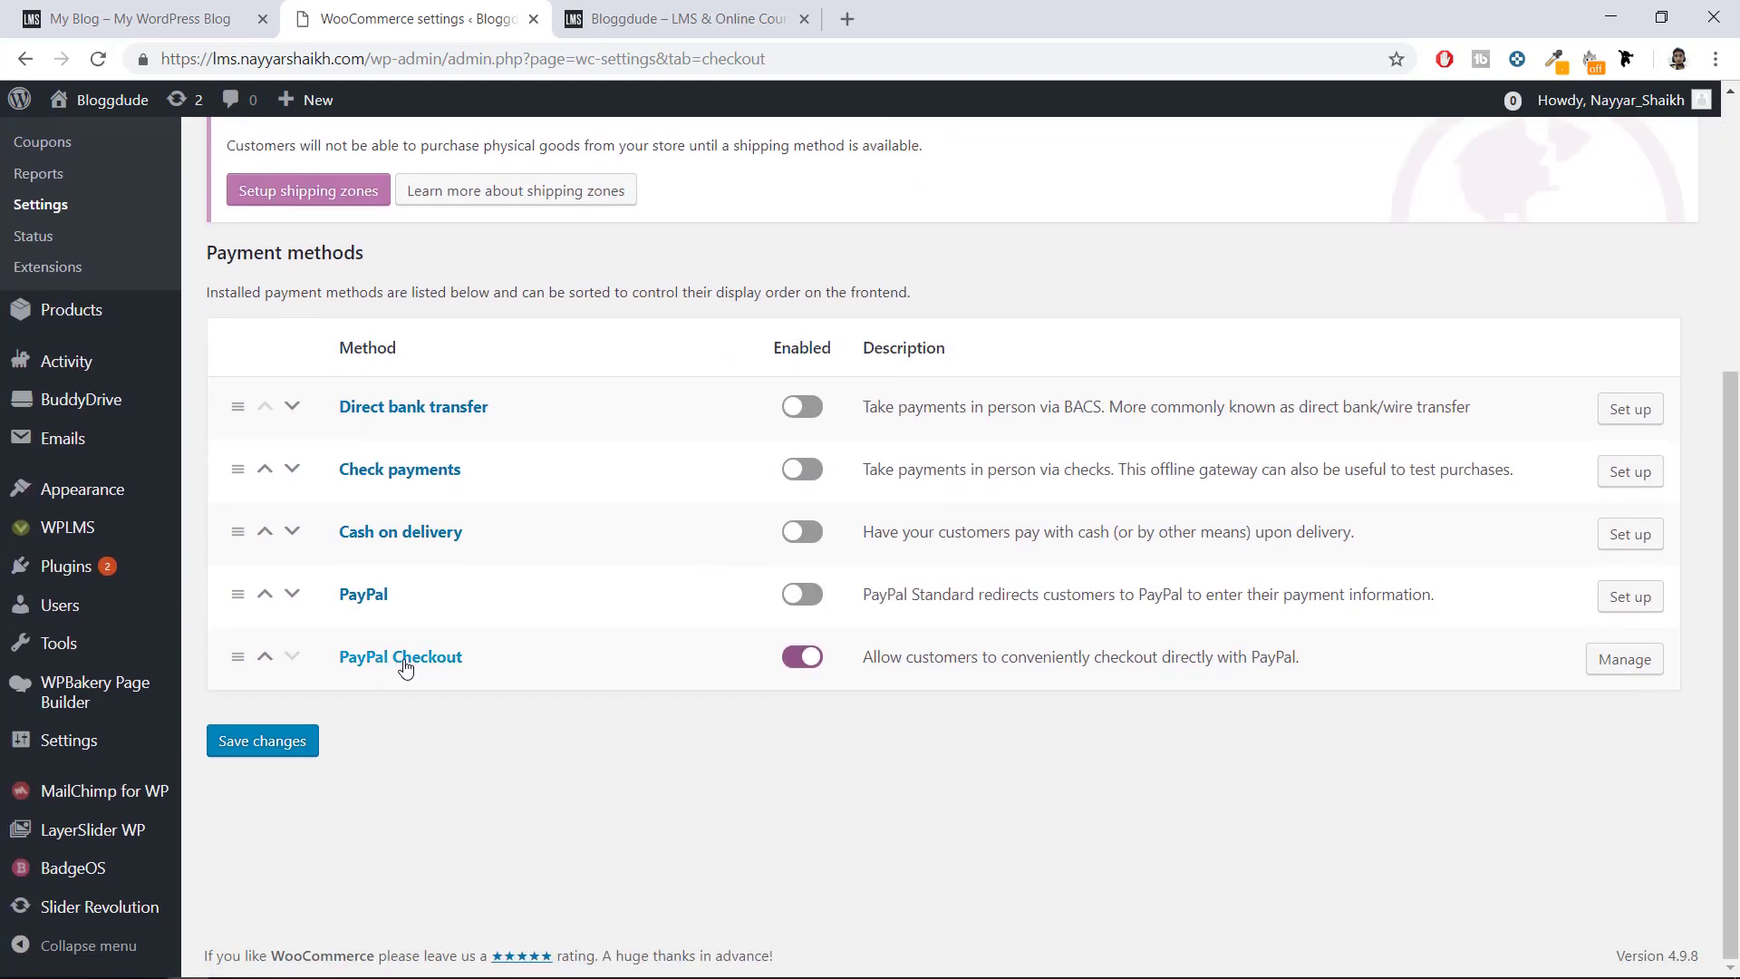
click(1600, 663)
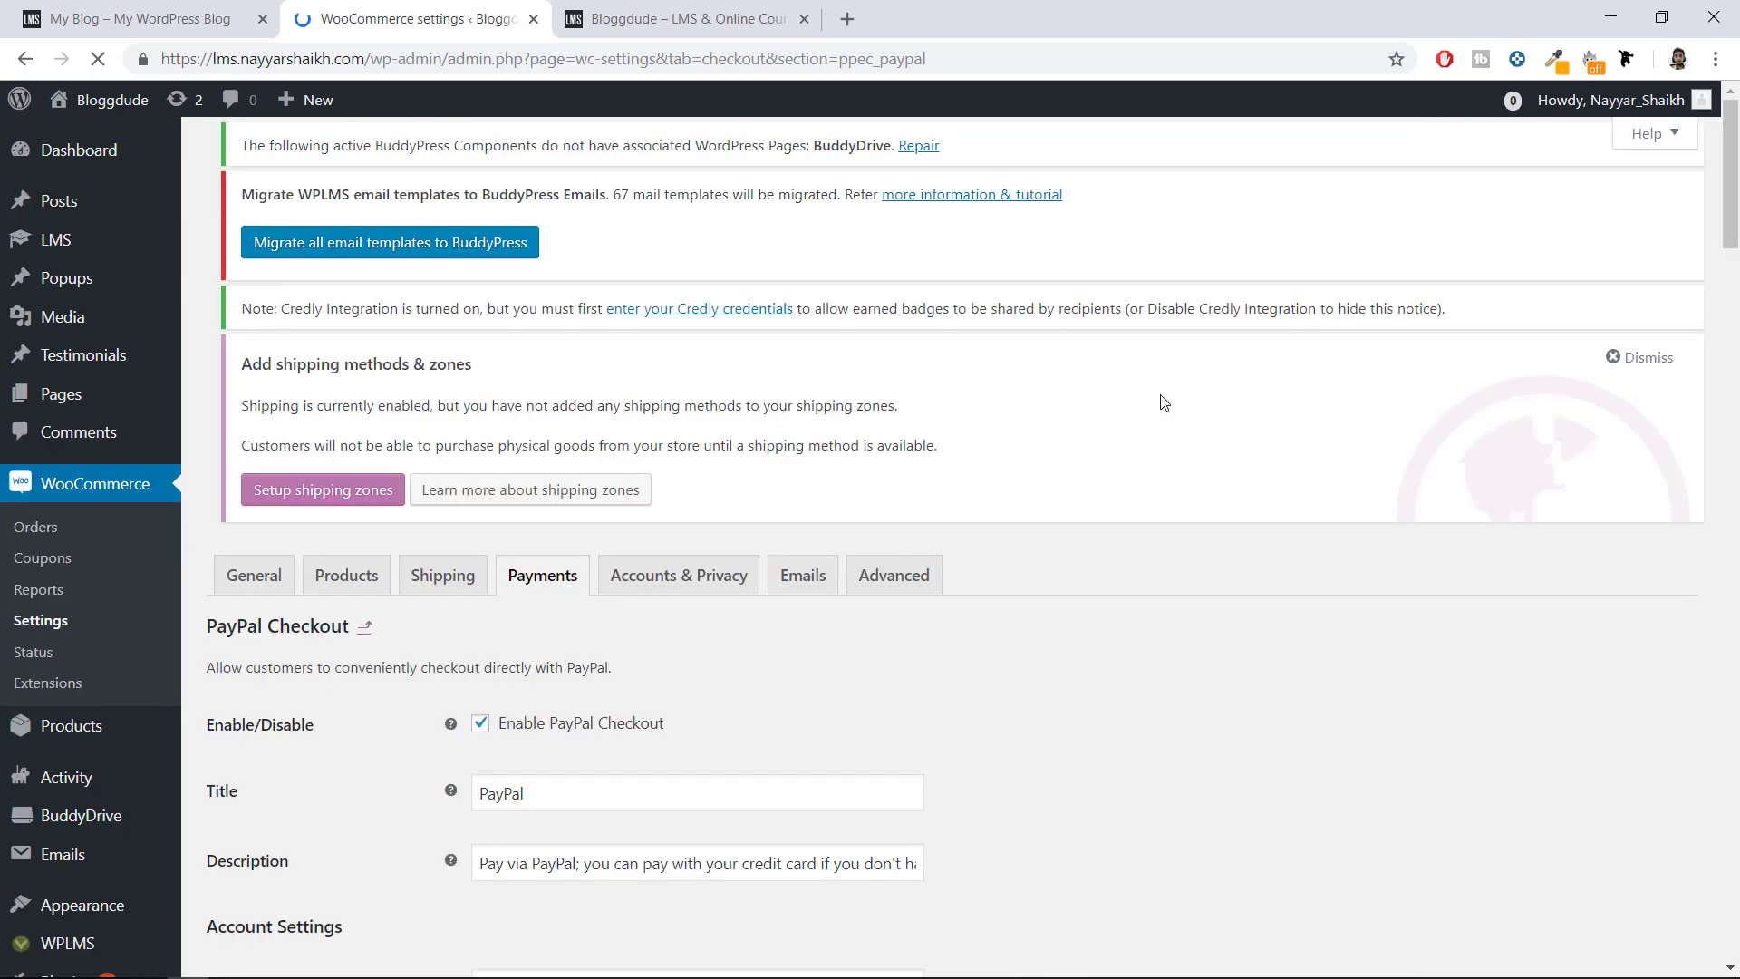
scroll(1025, 695, down, 3)
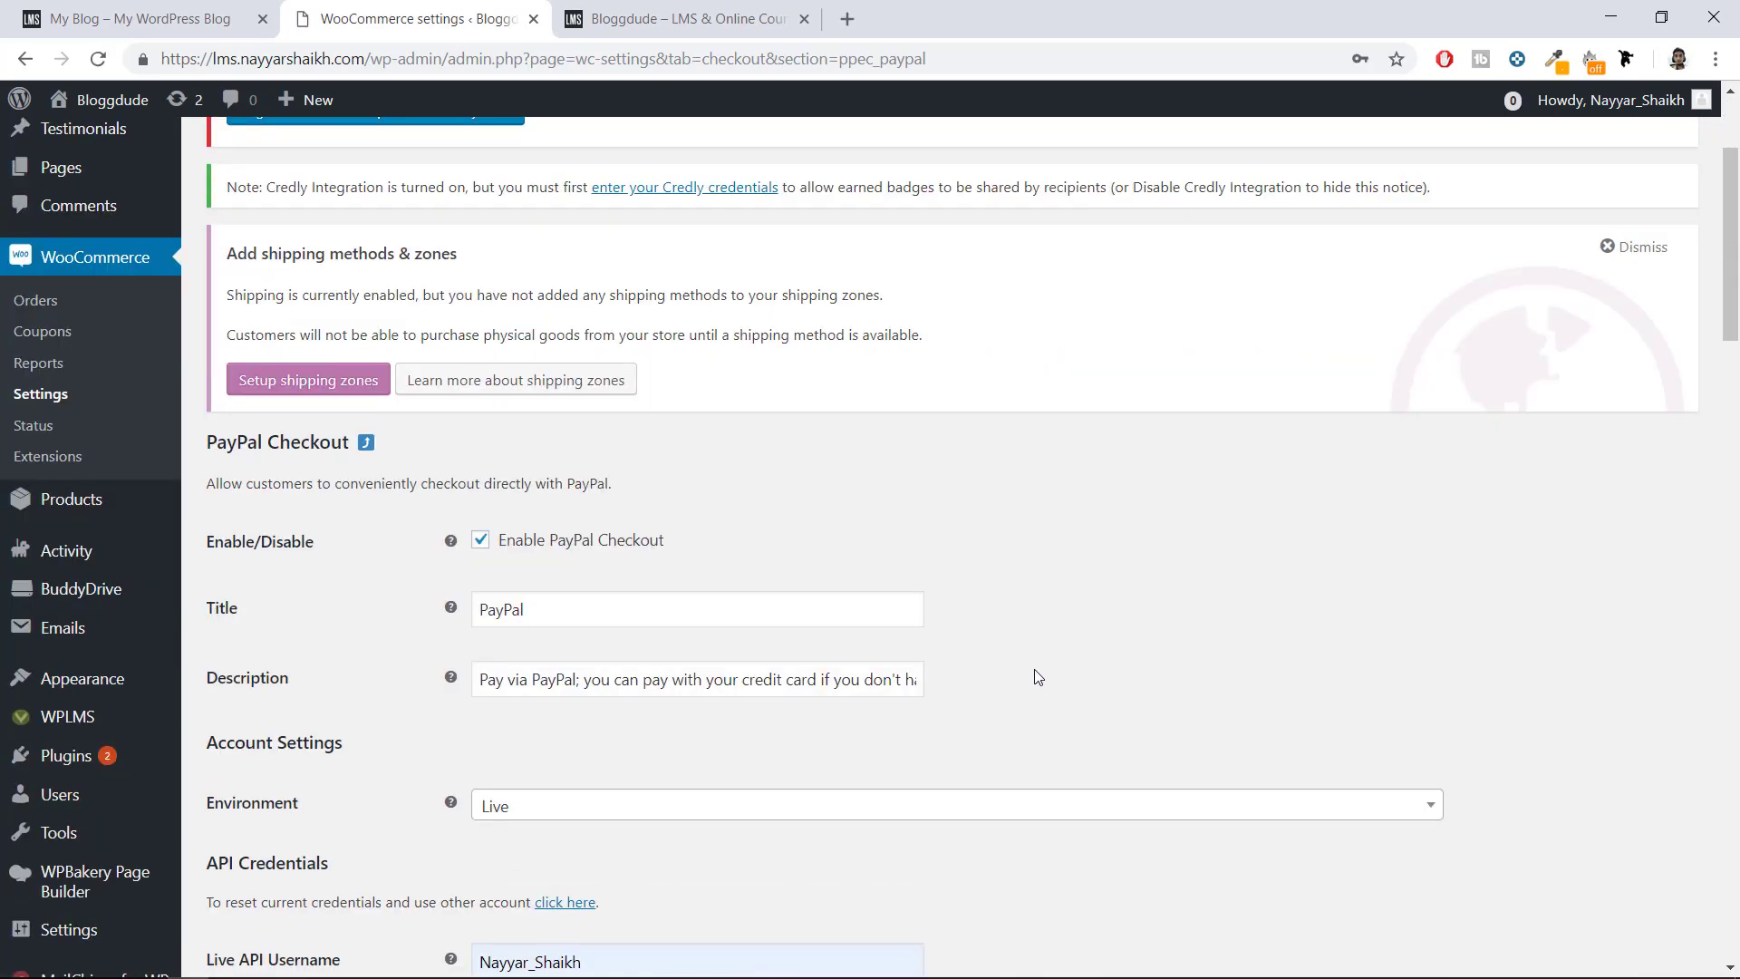
scroll(1040, 671, down, 3)
scroll(1041, 665, down, 3)
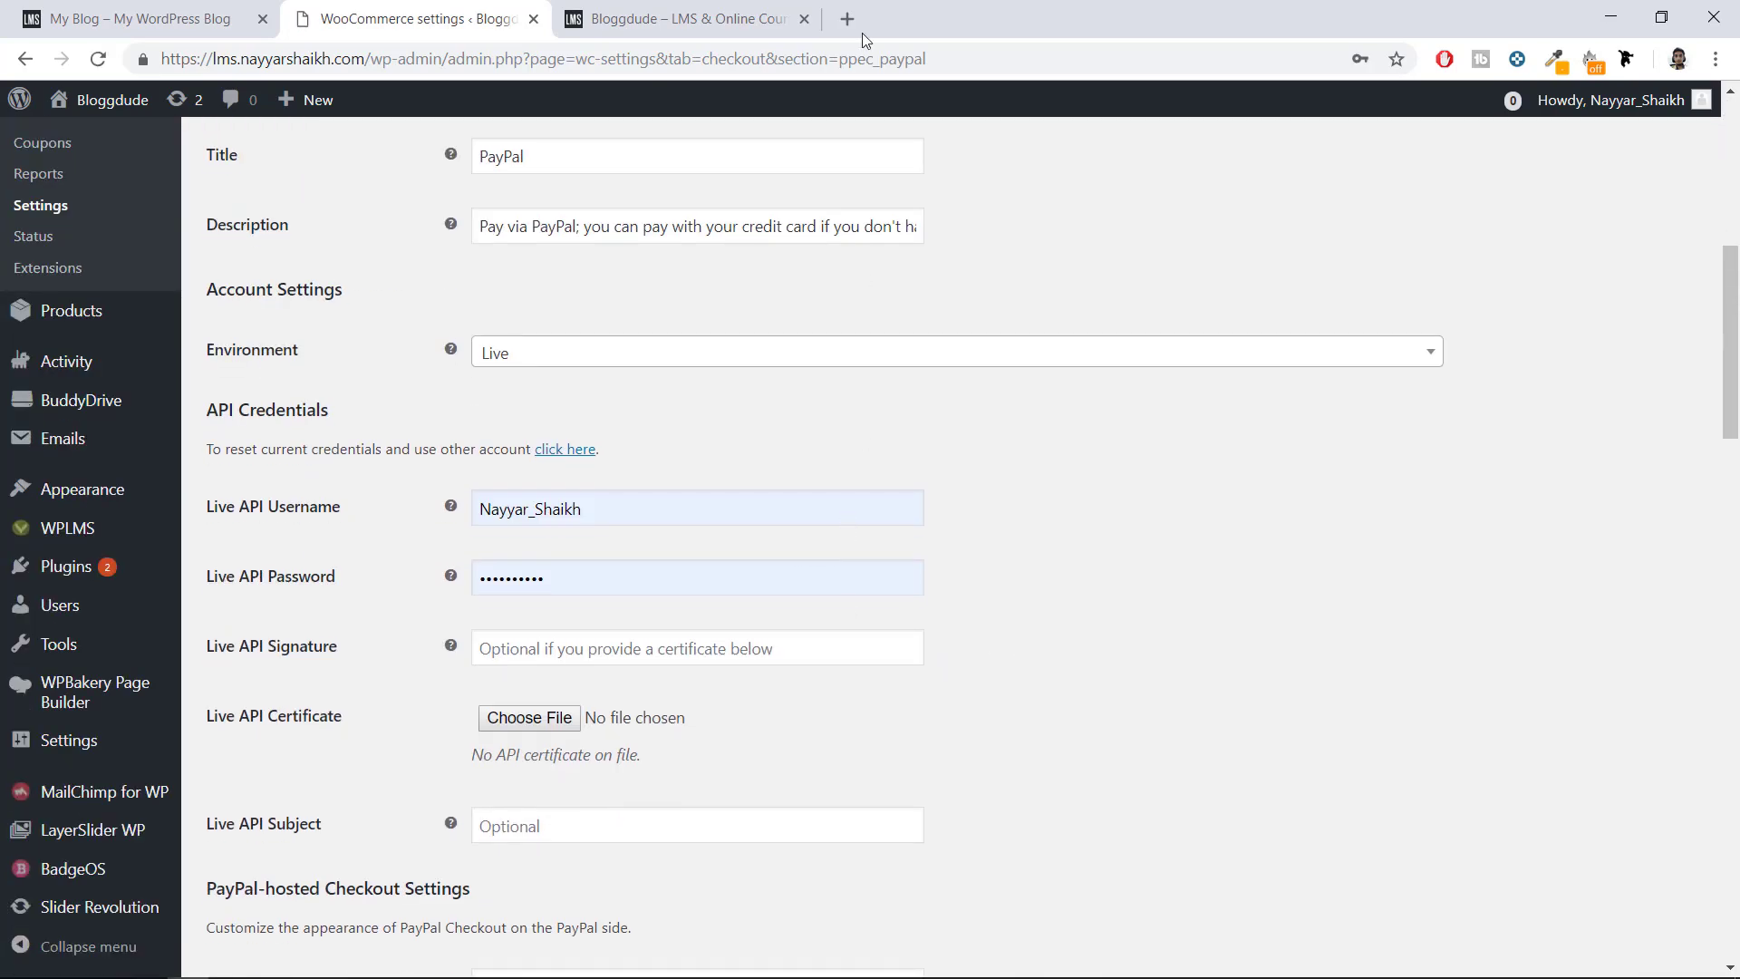
- In a new tab on paypal.com, go to Seller preferences > API access > Manage API credentials
click(844, 13)
text(paypal.com)
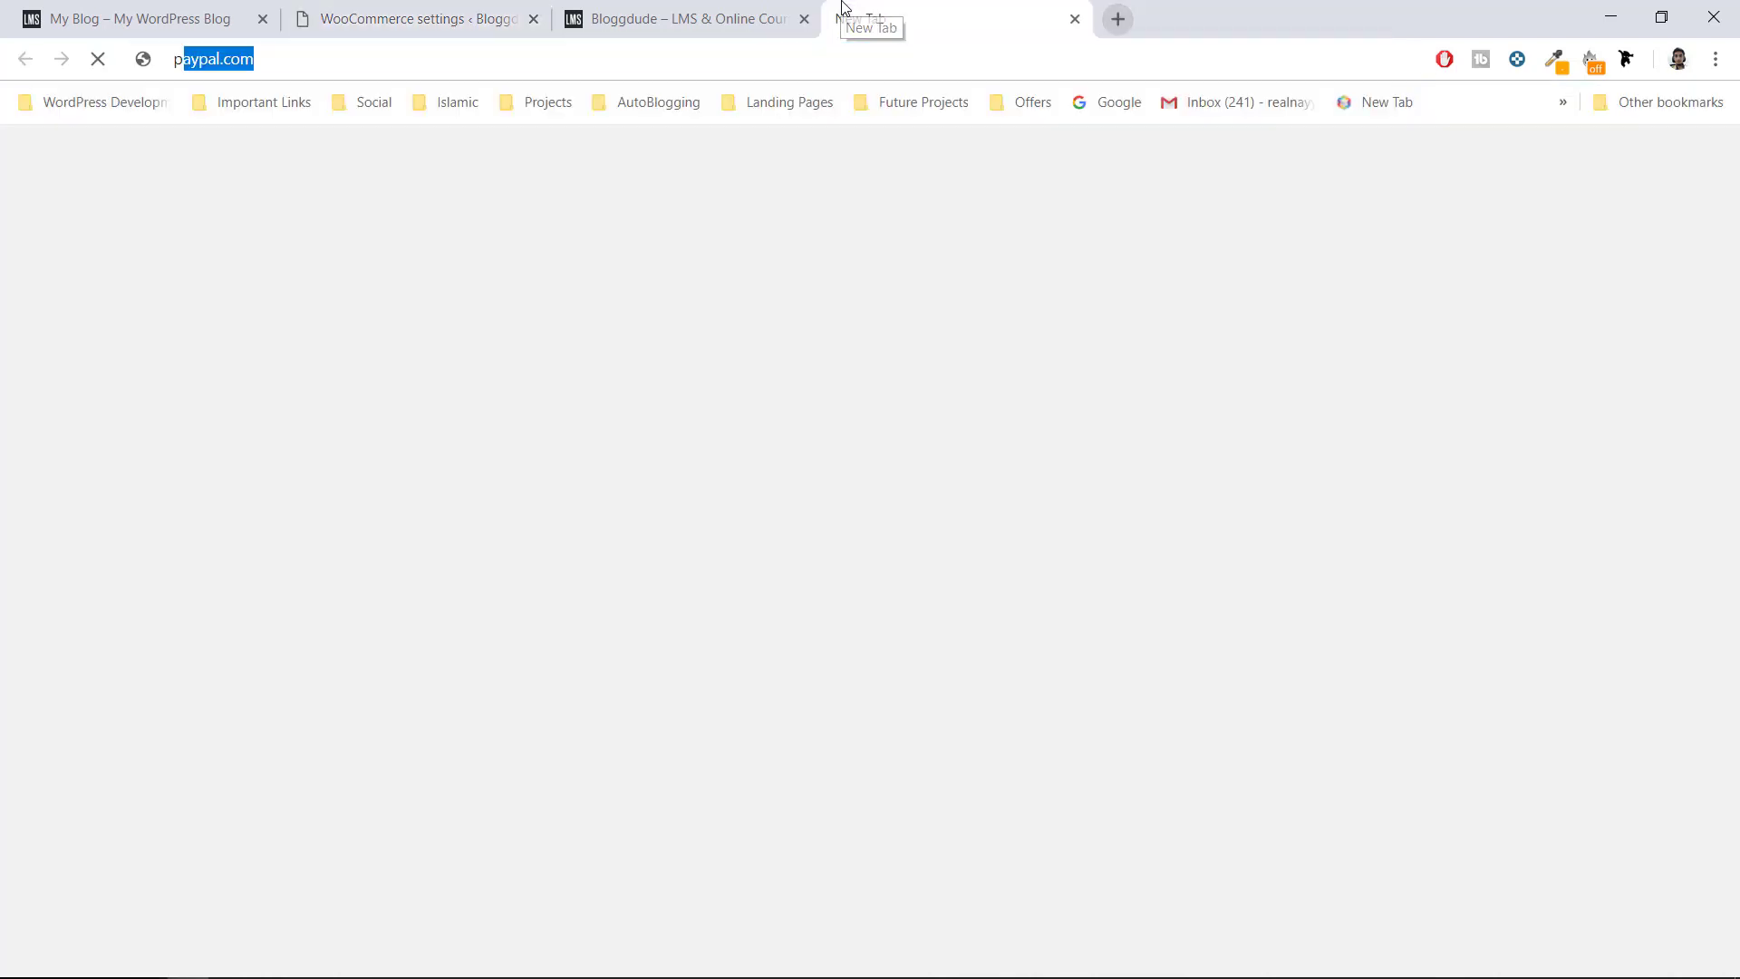
key(Return)
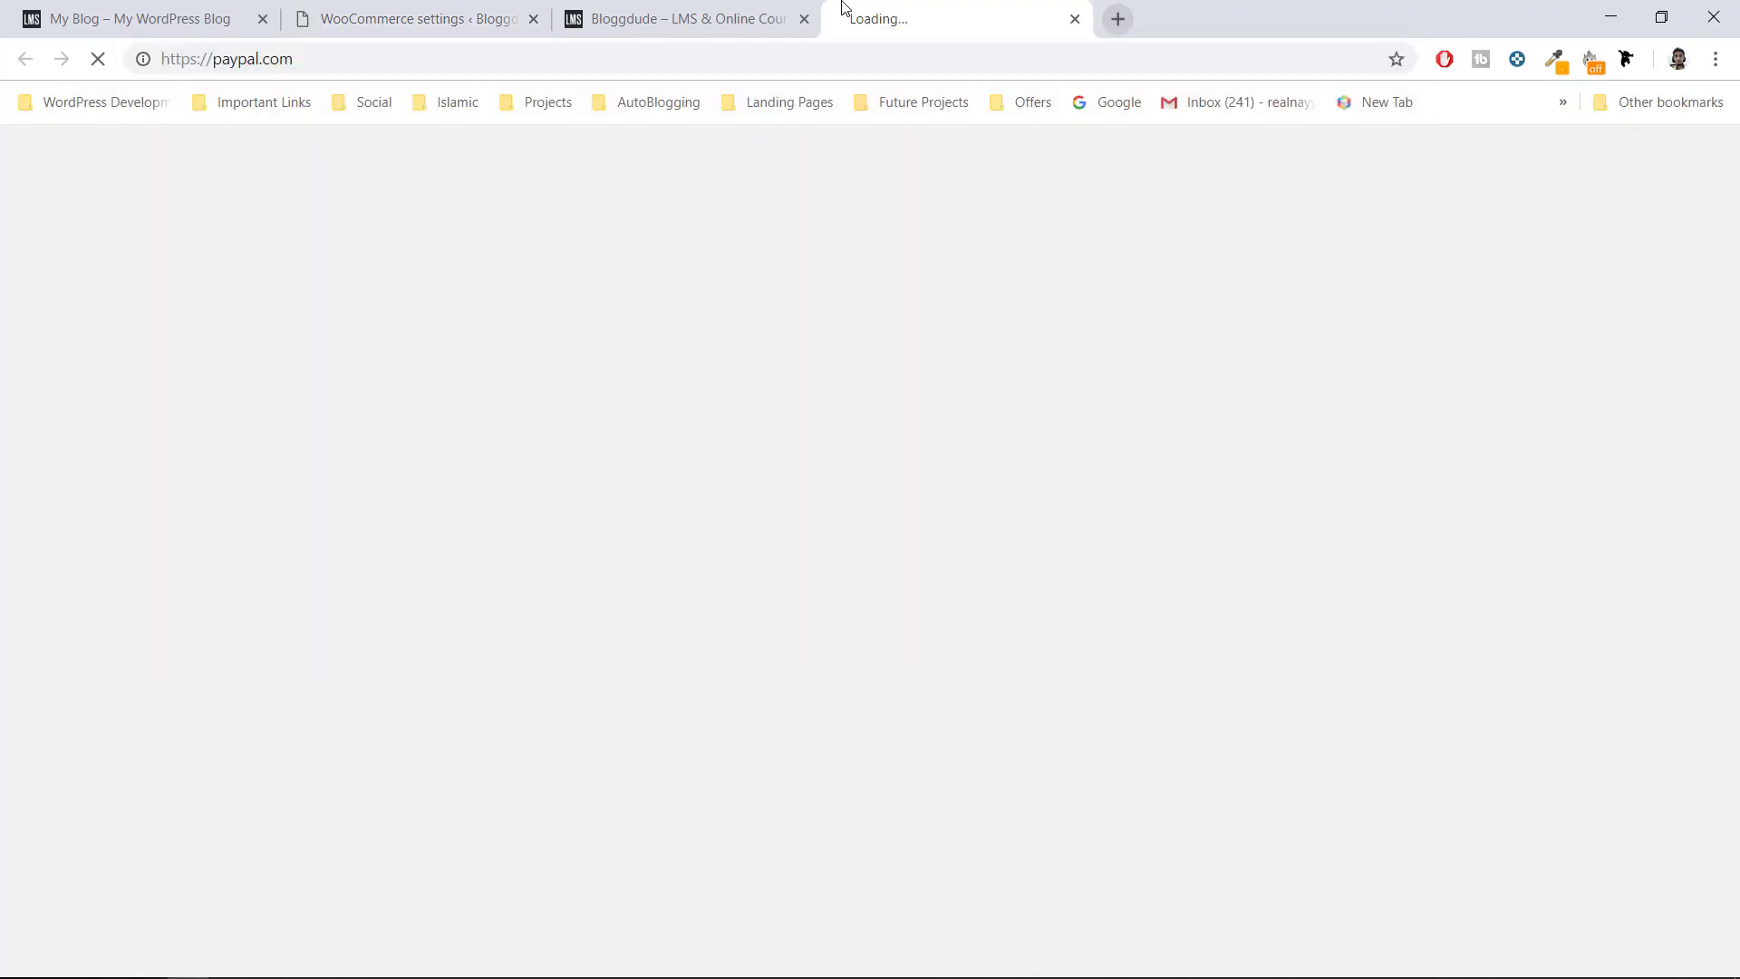
scroll(1534, 414, down, 2)
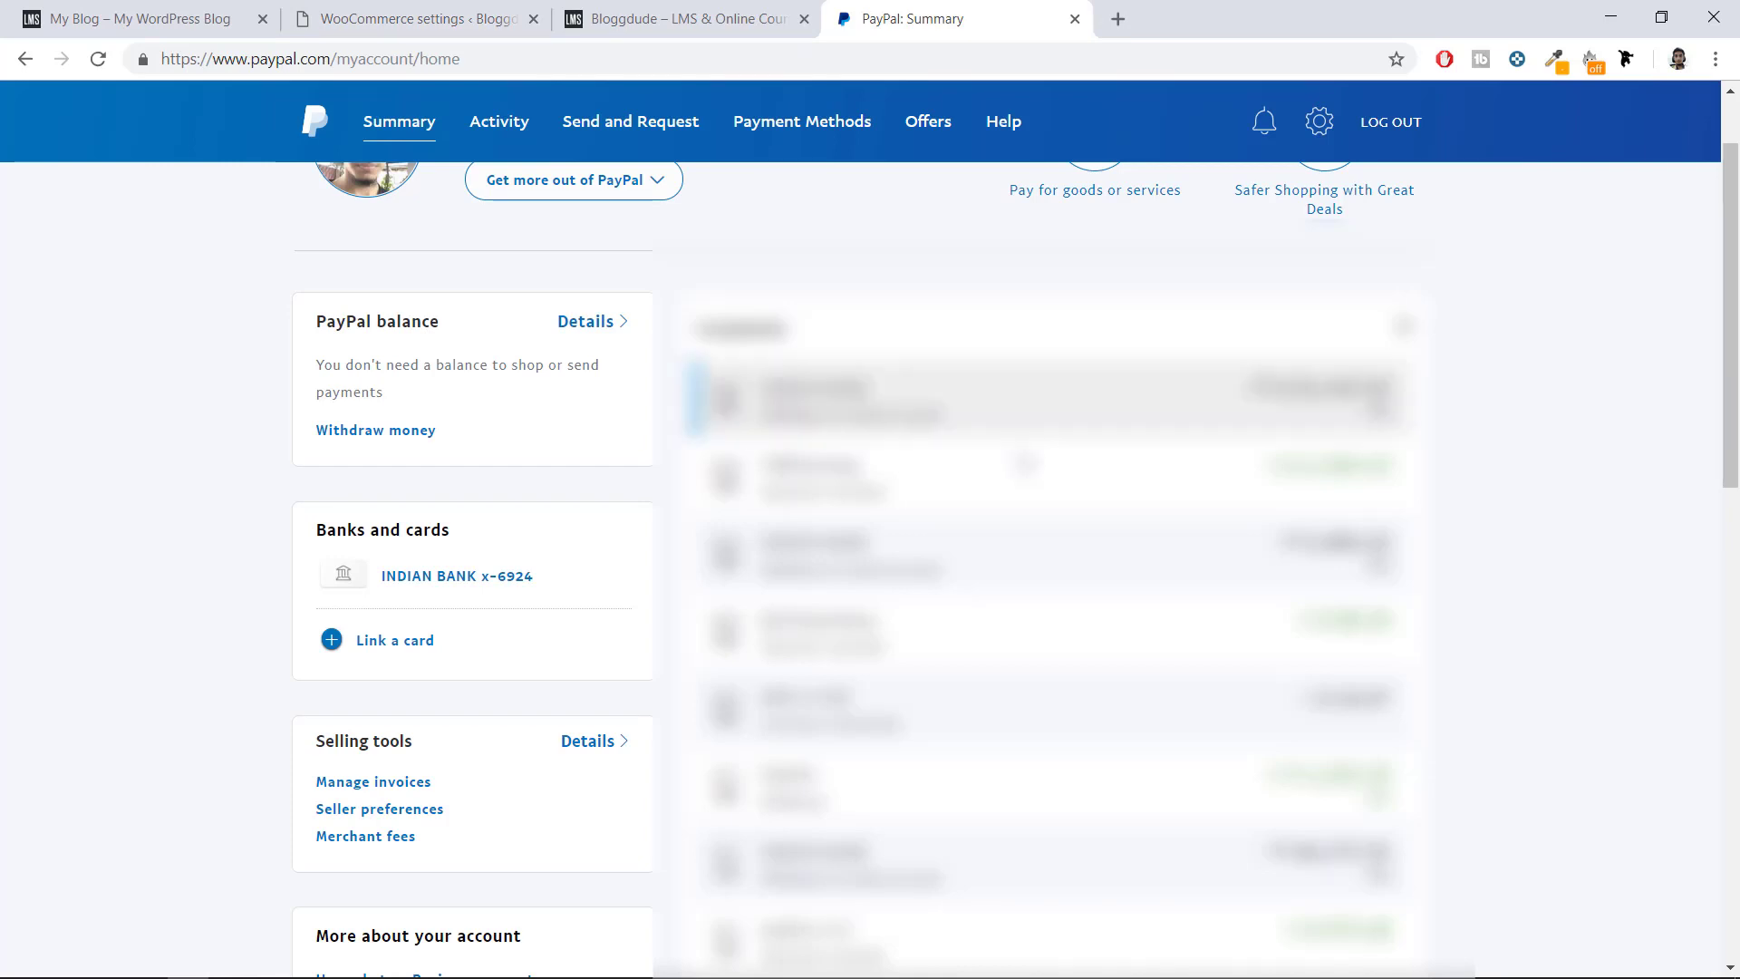
click(406, 817)
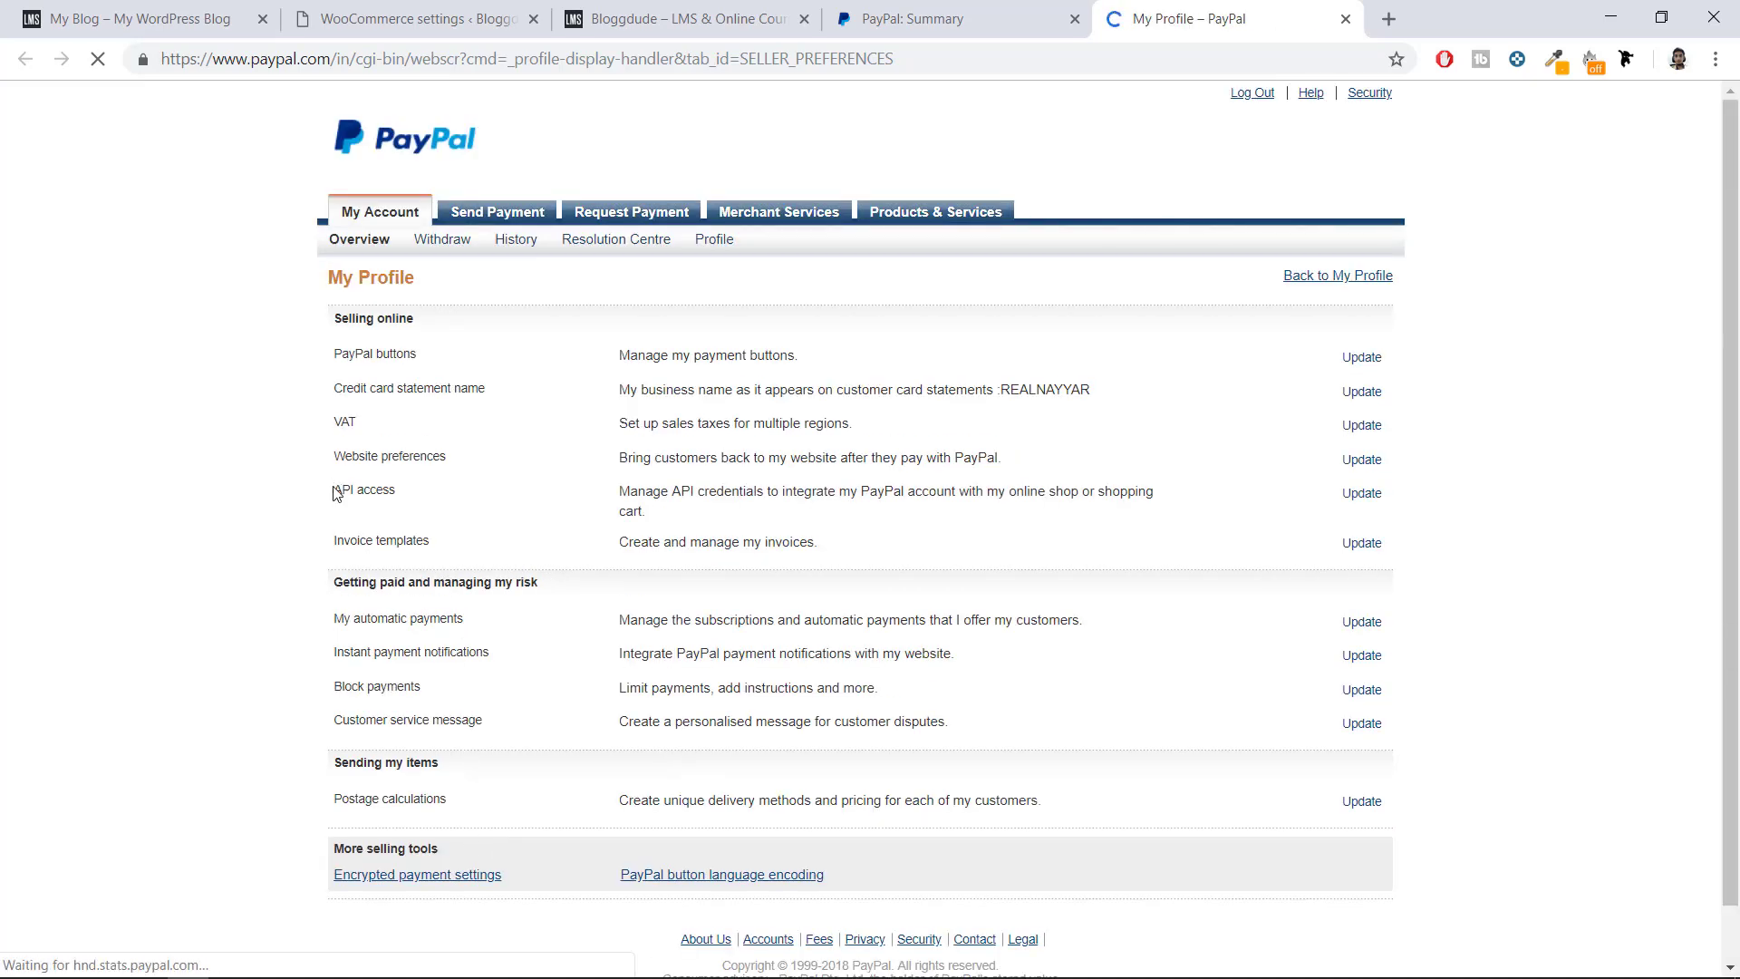
drag(340, 494, 1368, 498)
click(1362, 494)
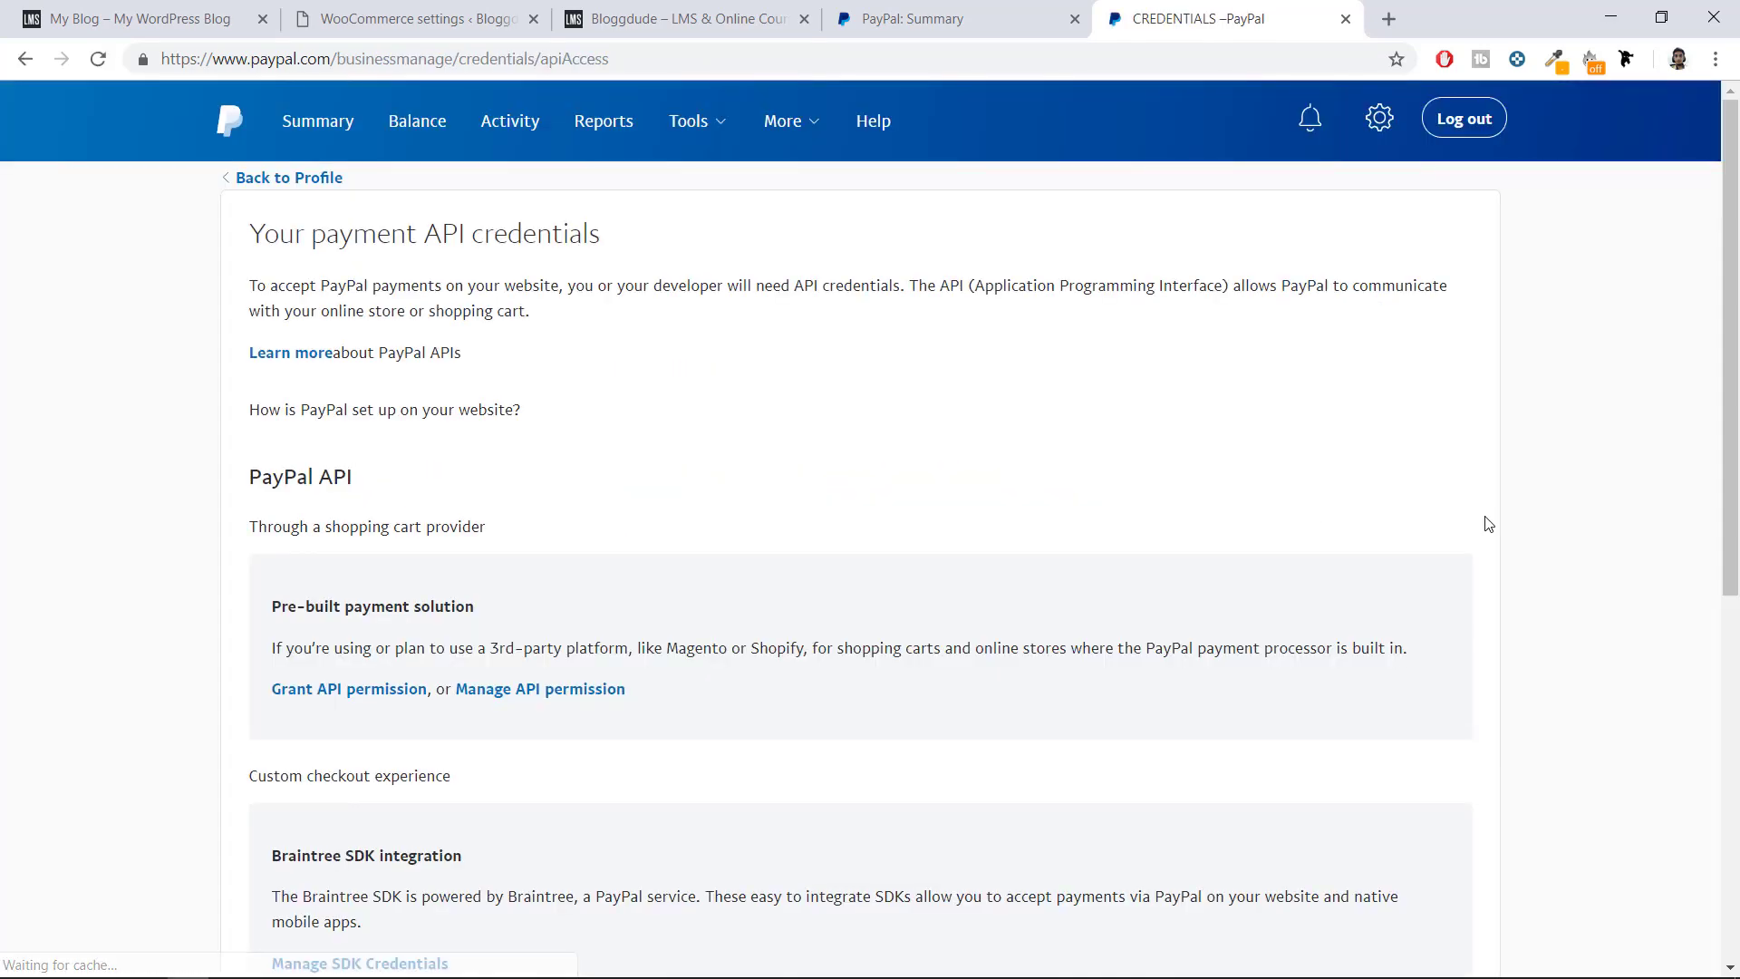
scroll(1488, 524, down, 7)
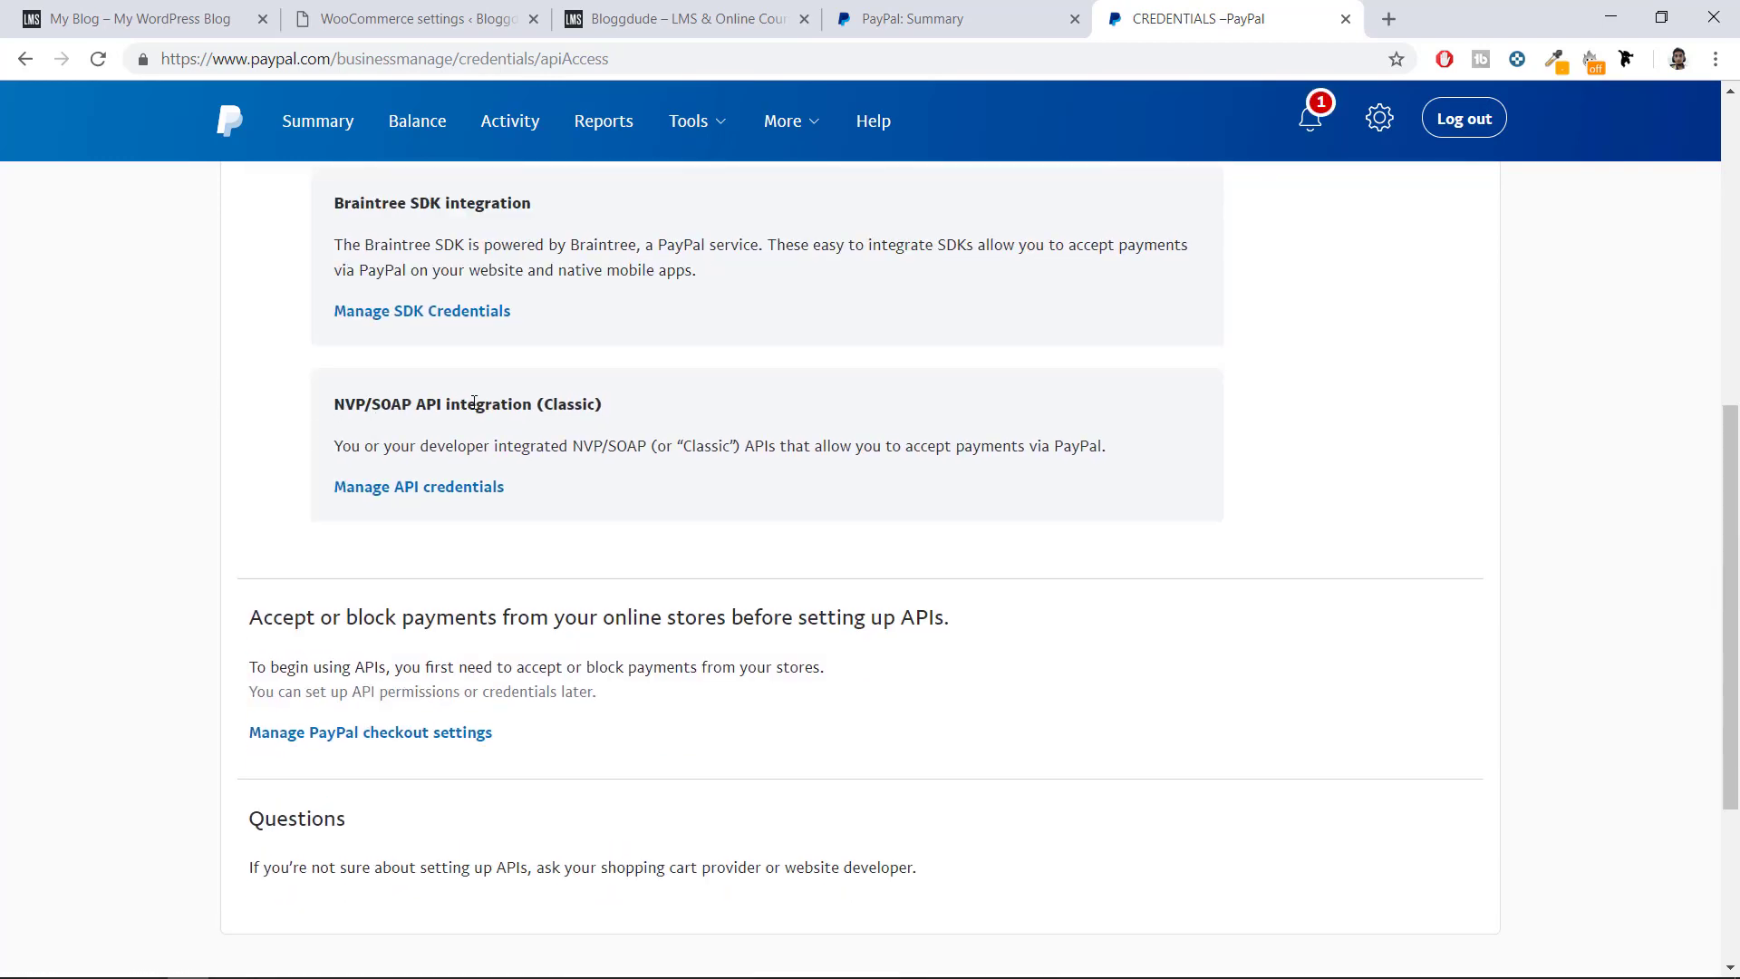
click(417, 487)
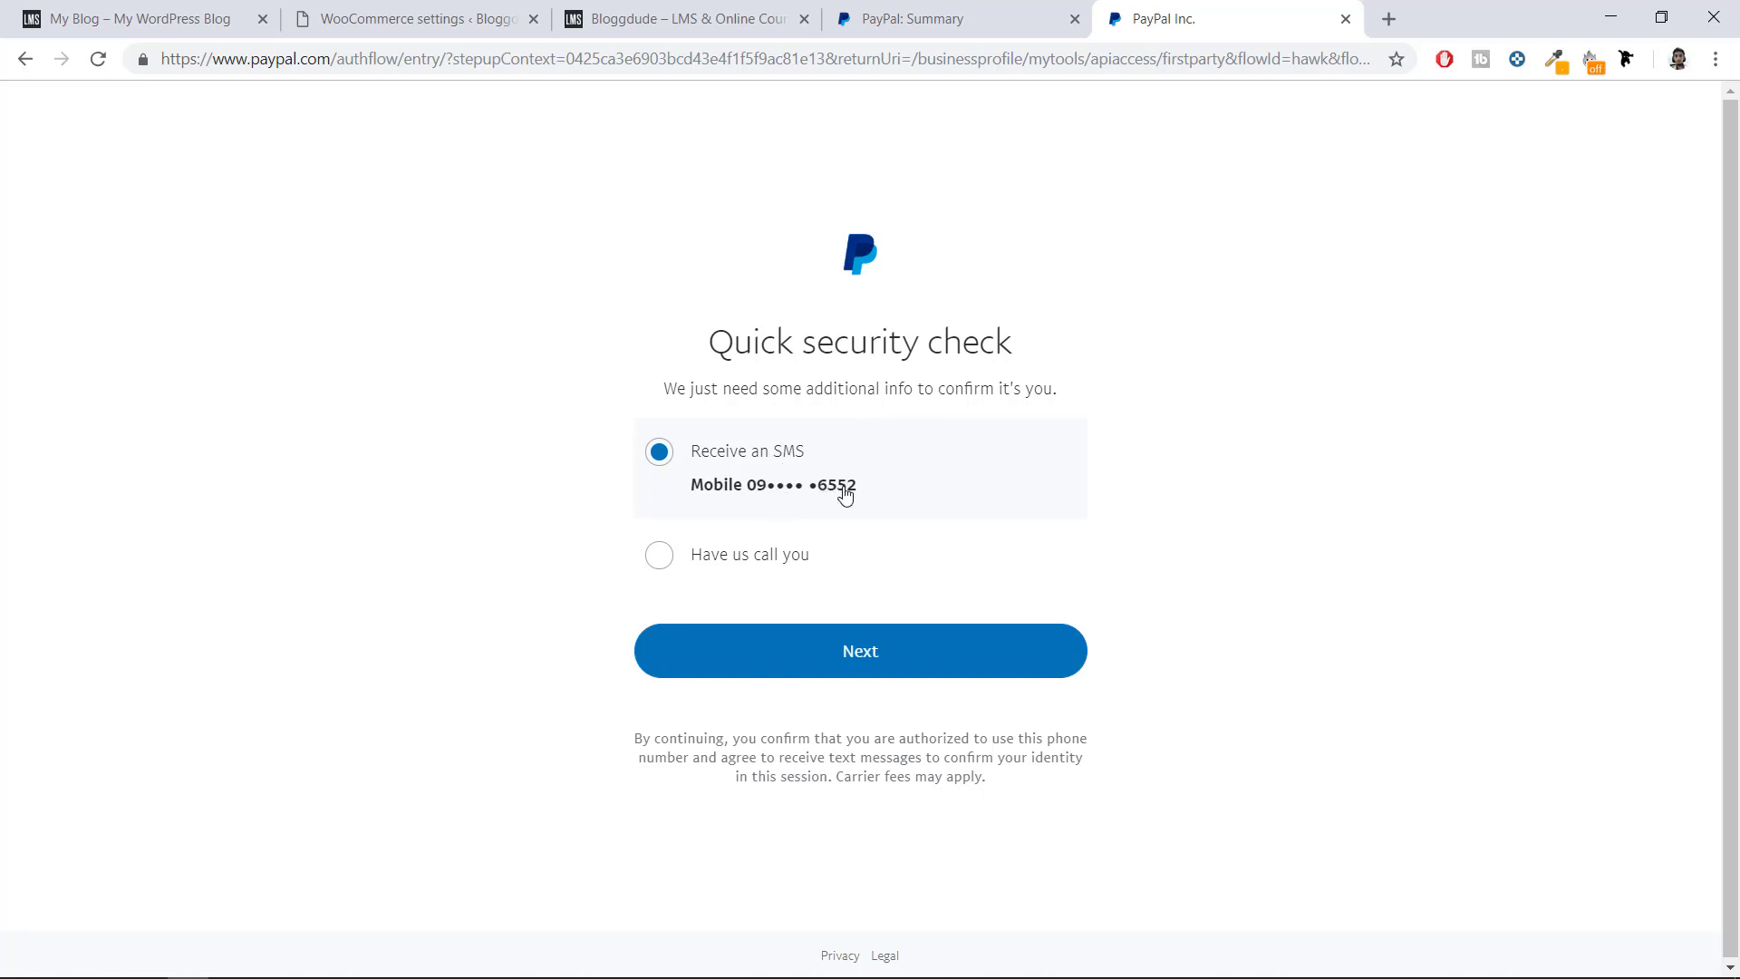
- Pass the security check by requesting and entering the SMS verification code
click(841, 662)
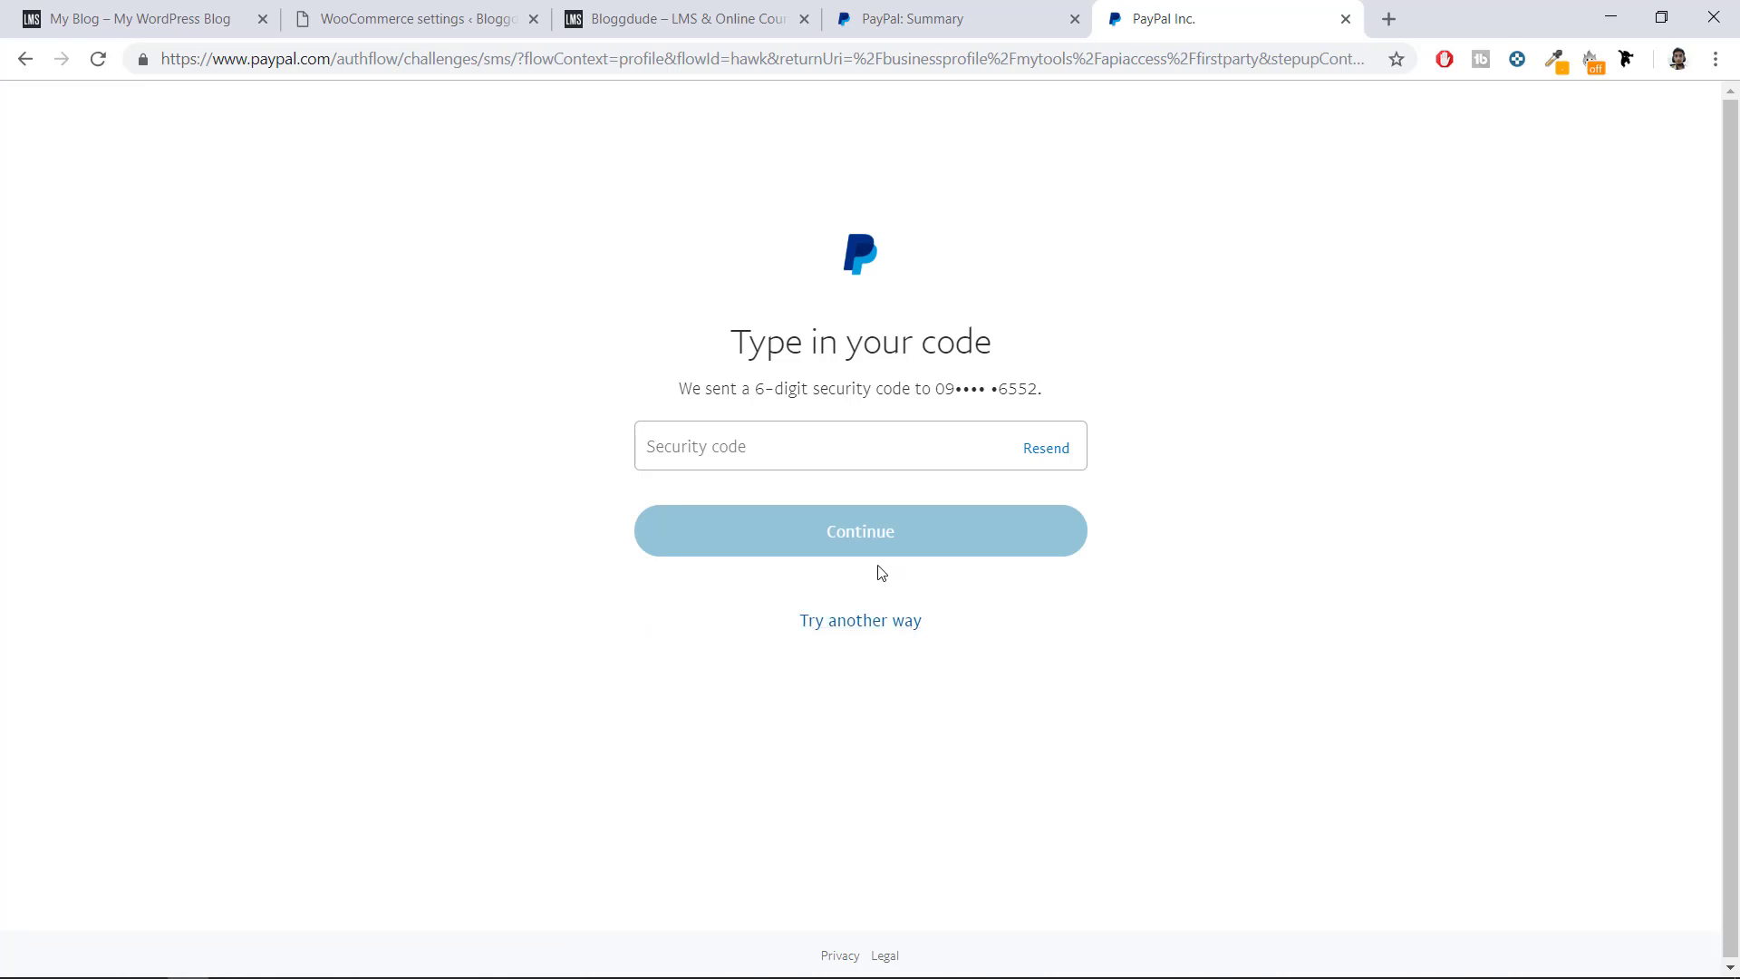
click(822, 462)
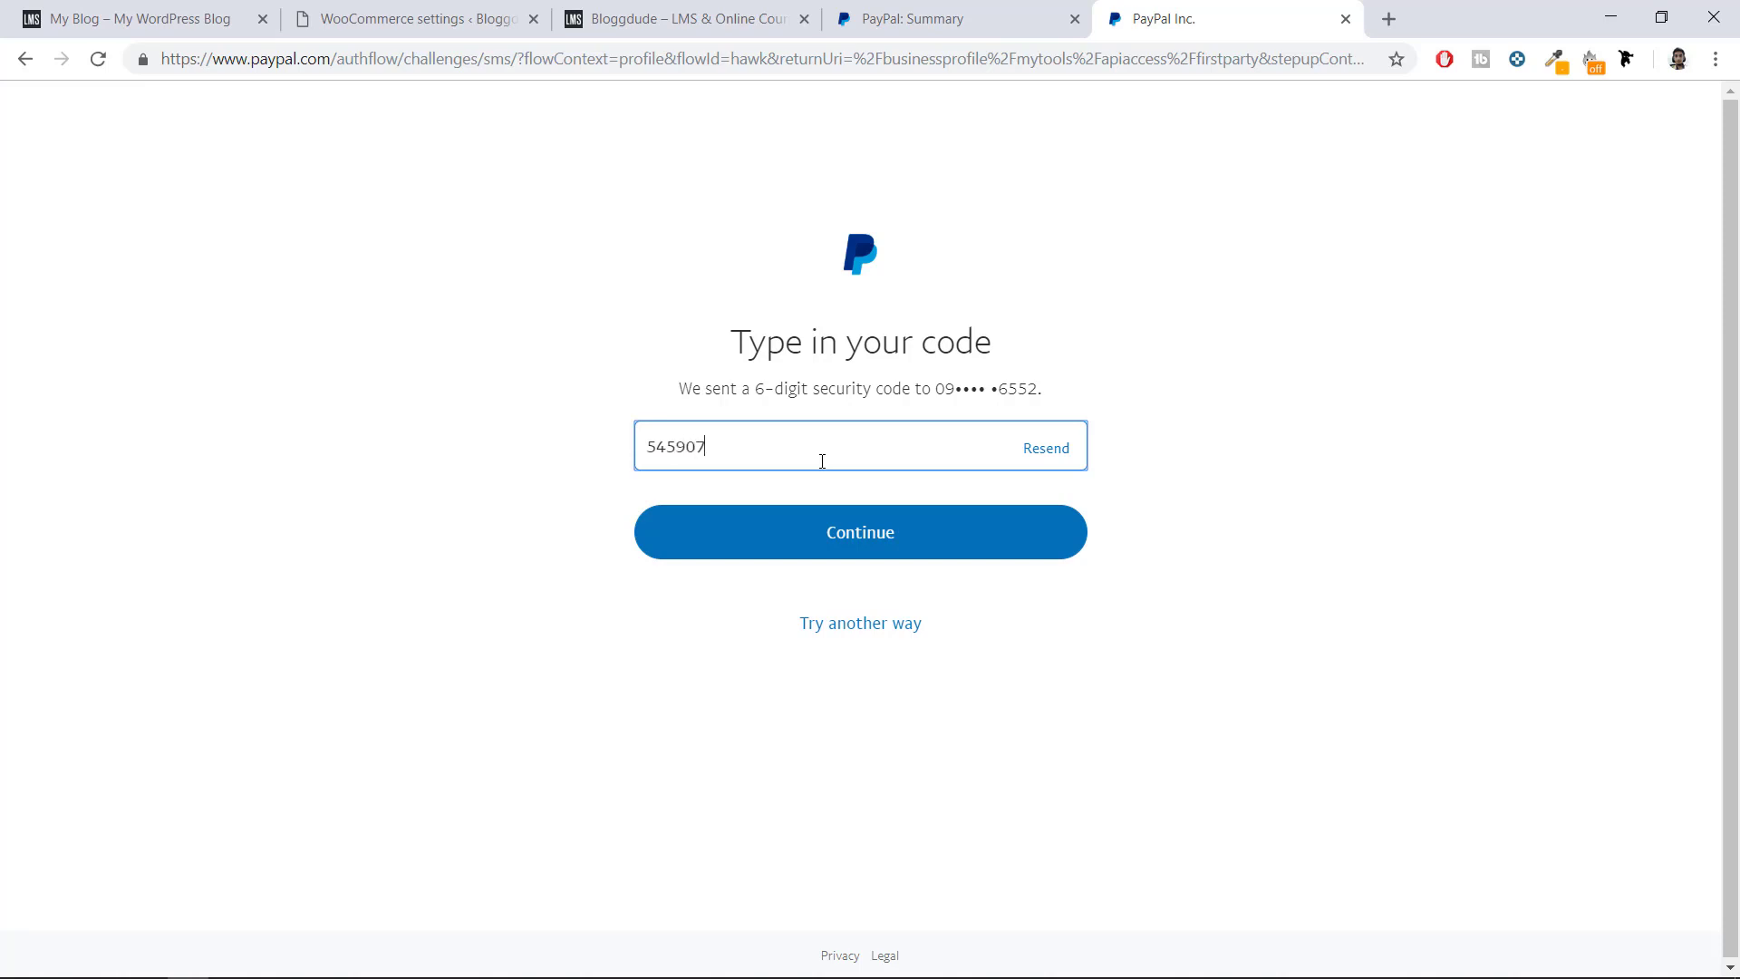
click(826, 533)
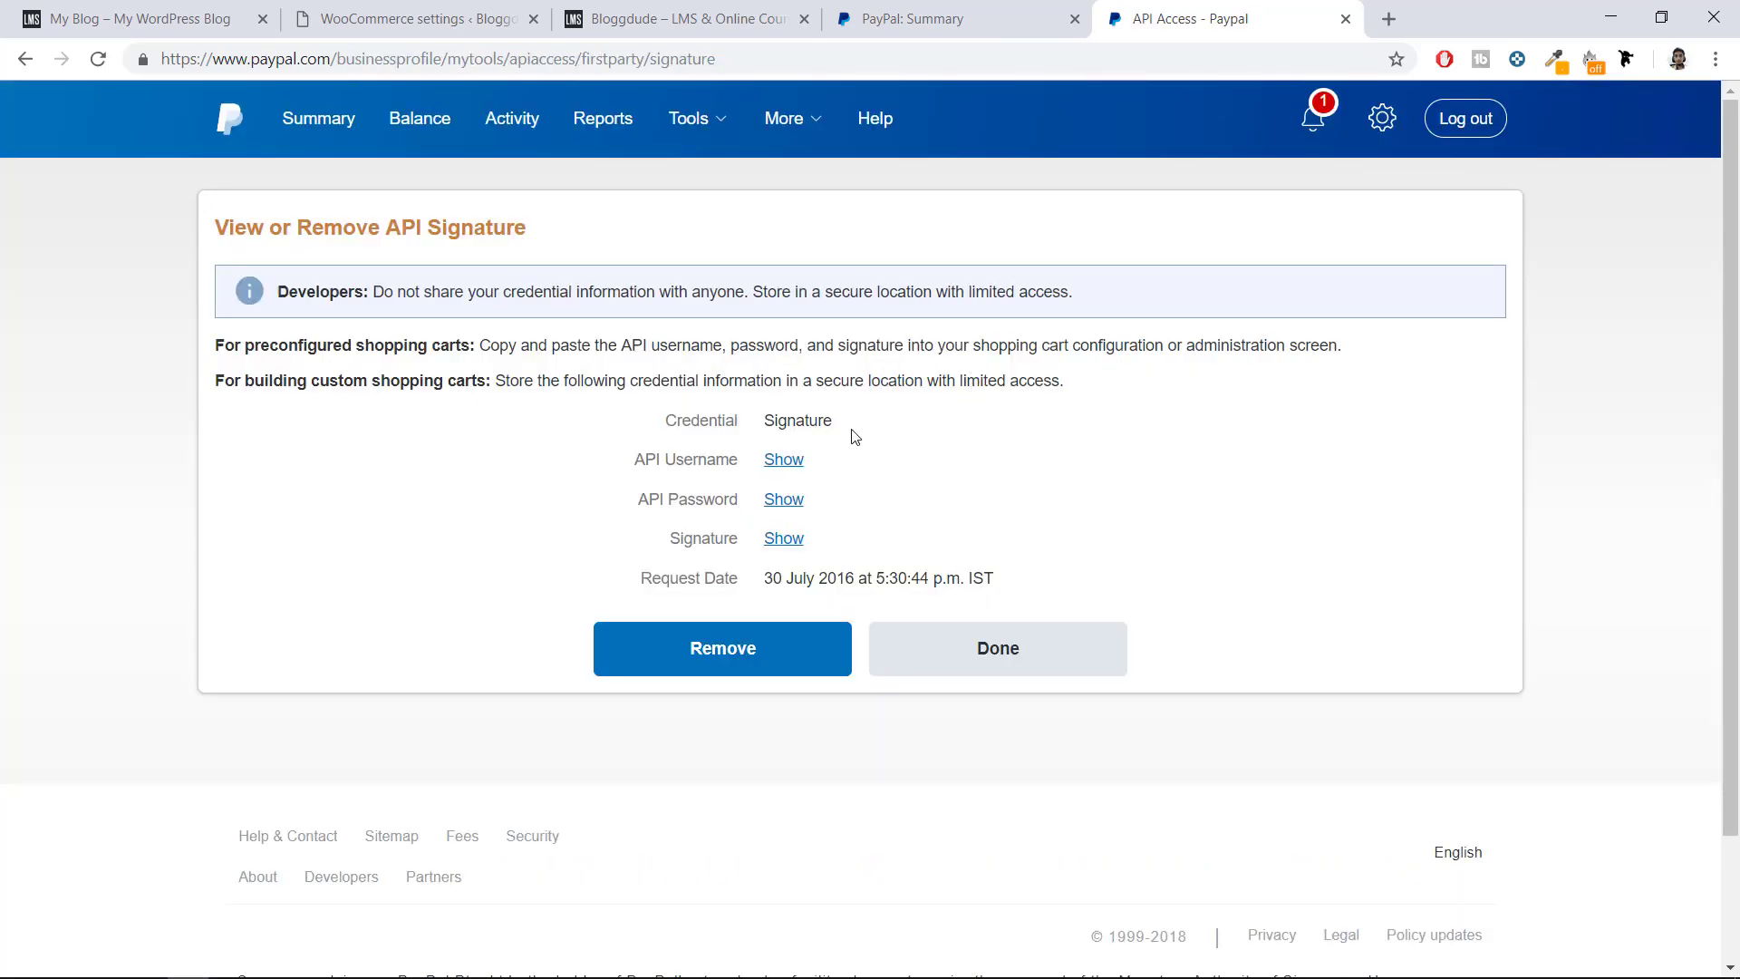
- Reveal and select the API username, then return to the PayPal account Summary
drag(635, 466, 724, 459)
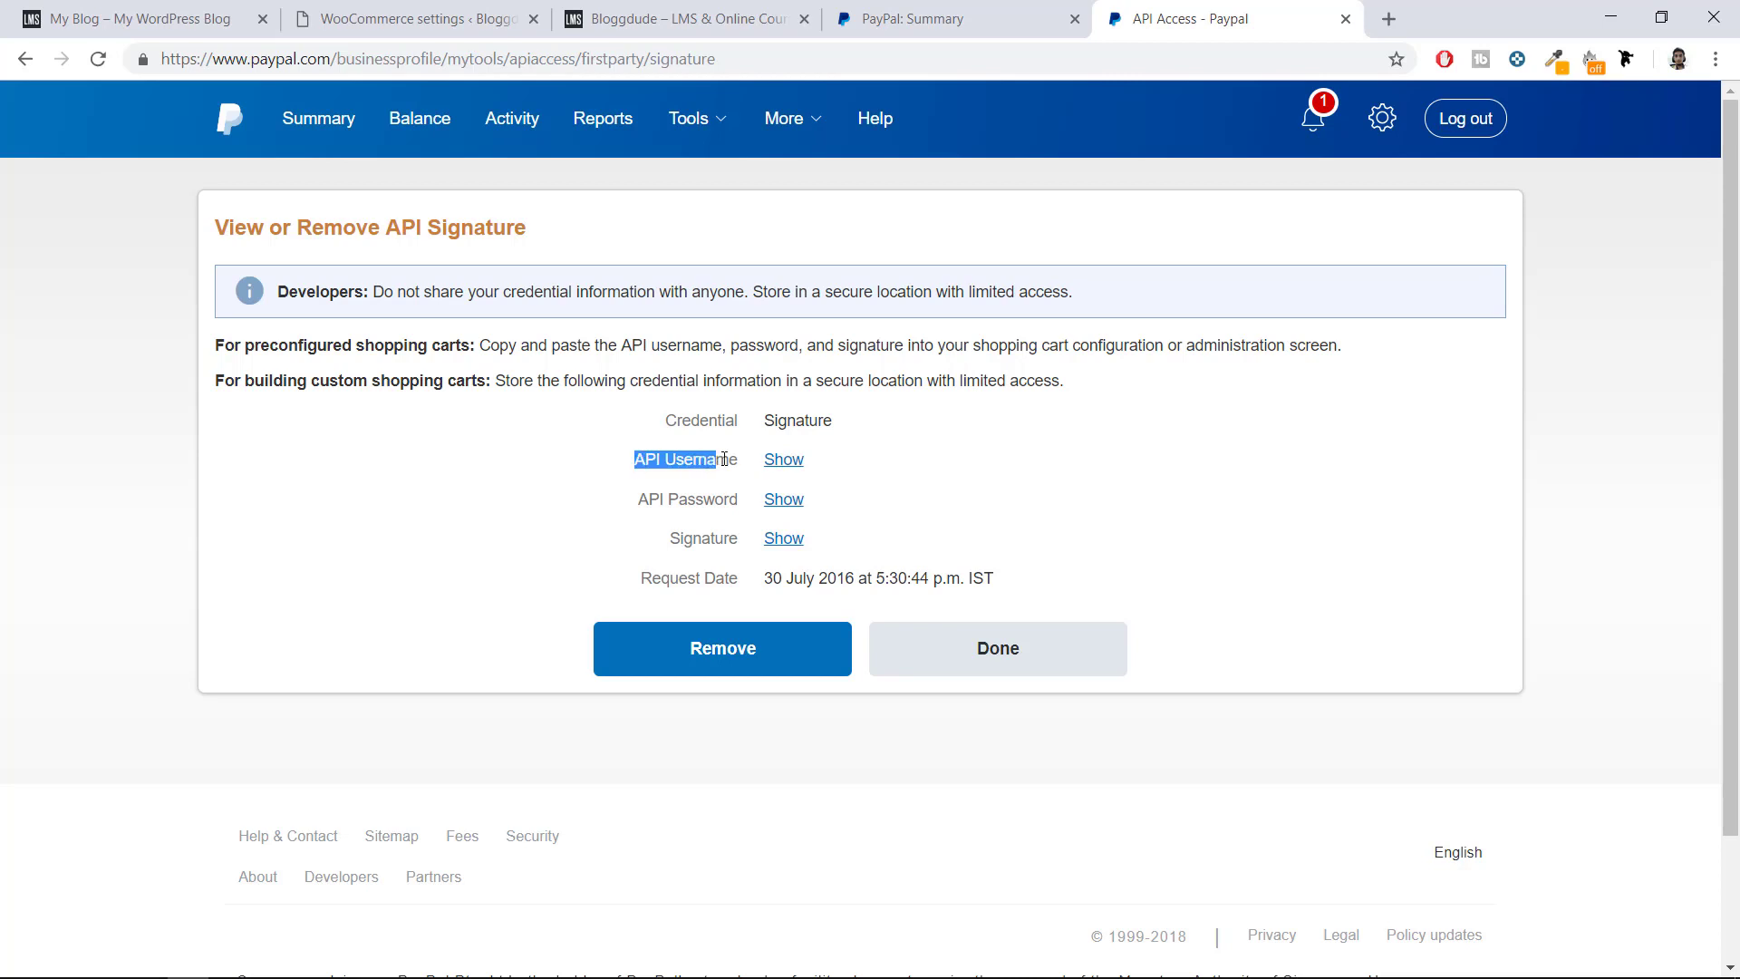
click(781, 462)
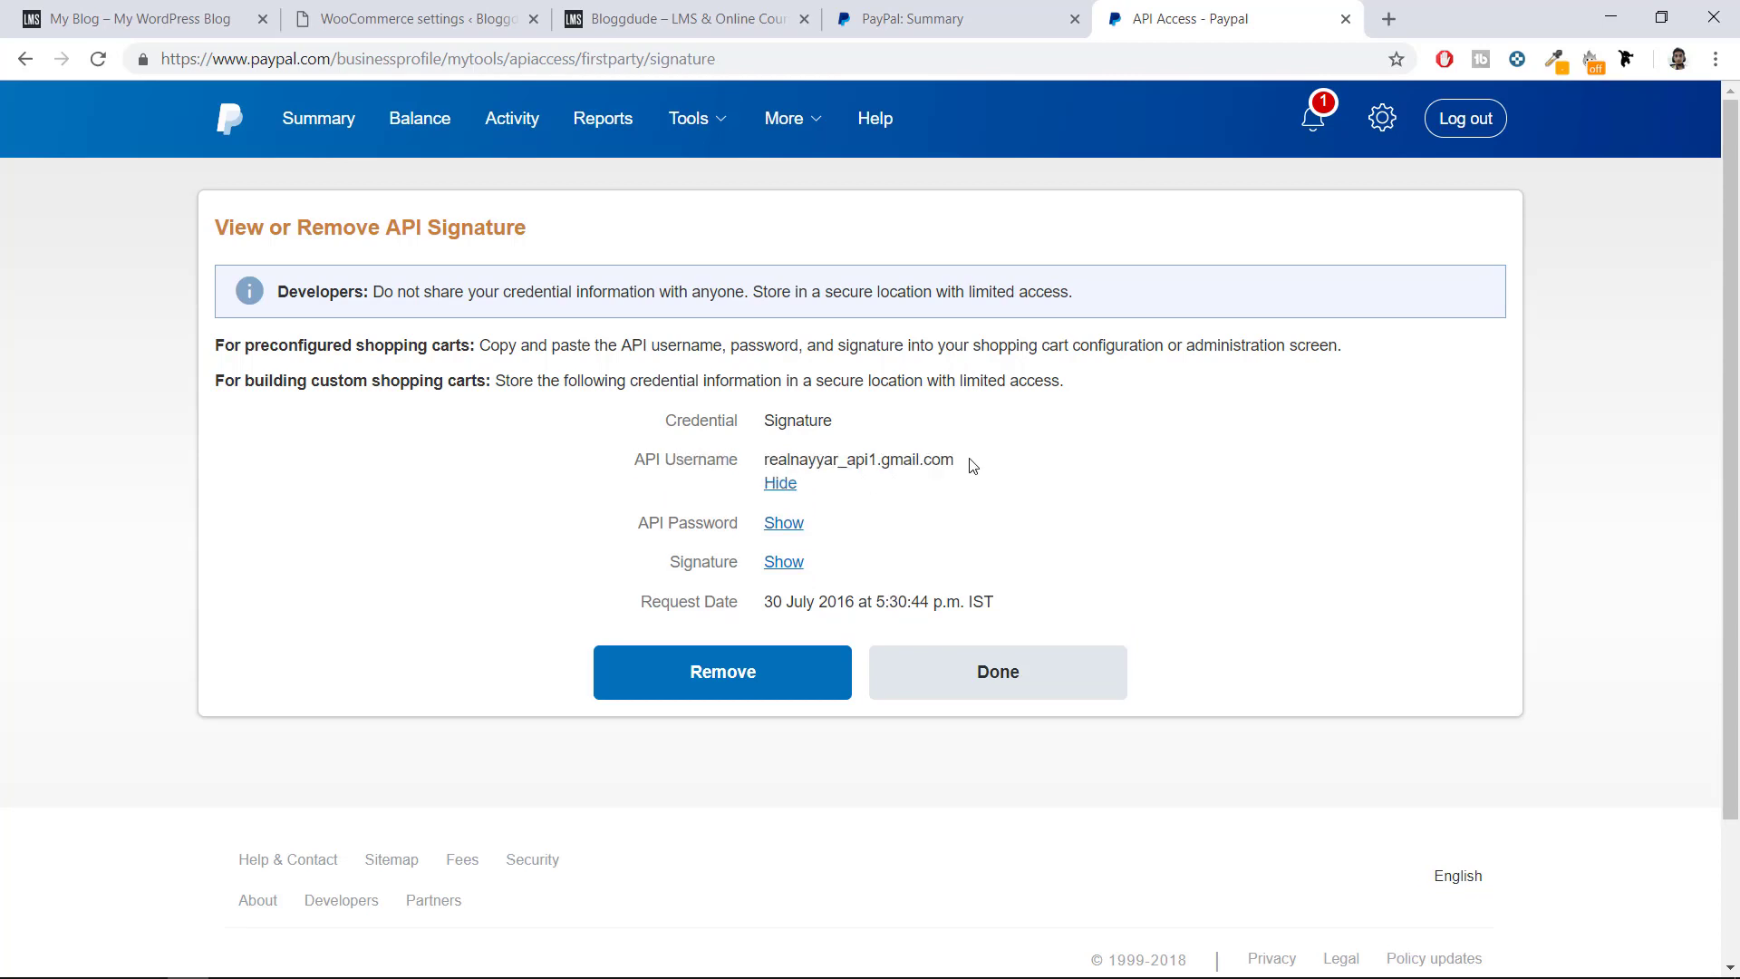
drag(973, 466, 762, 461)
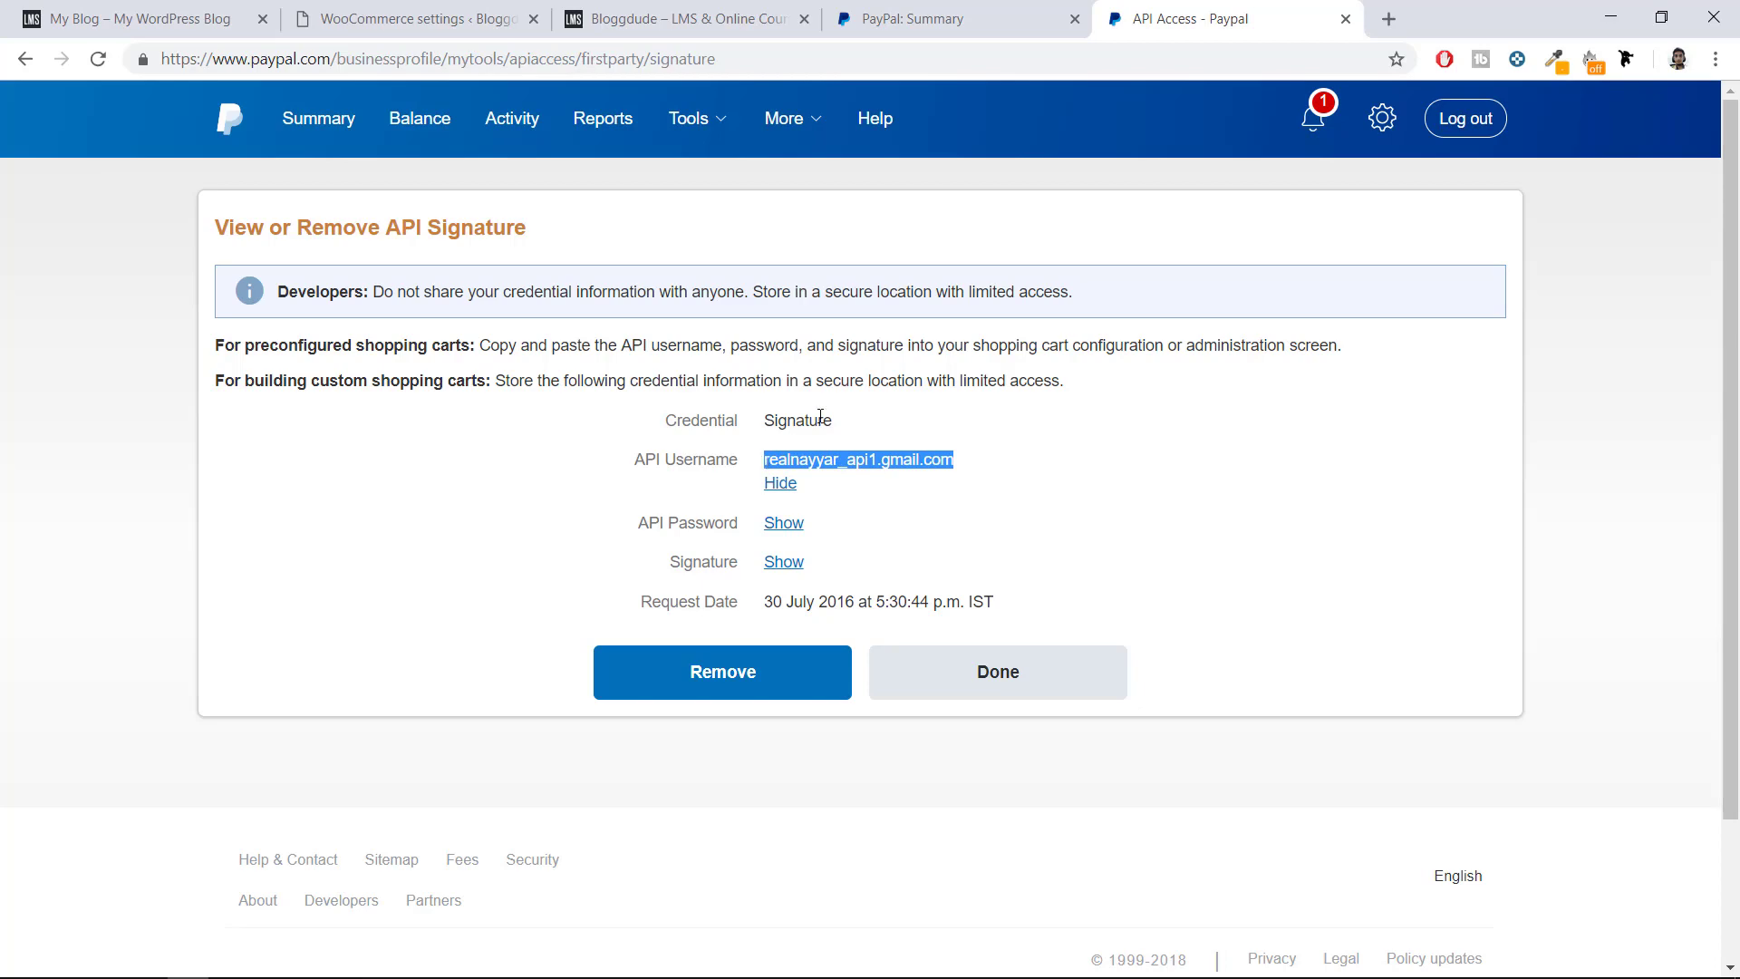
click(728, 13)
click(871, 16)
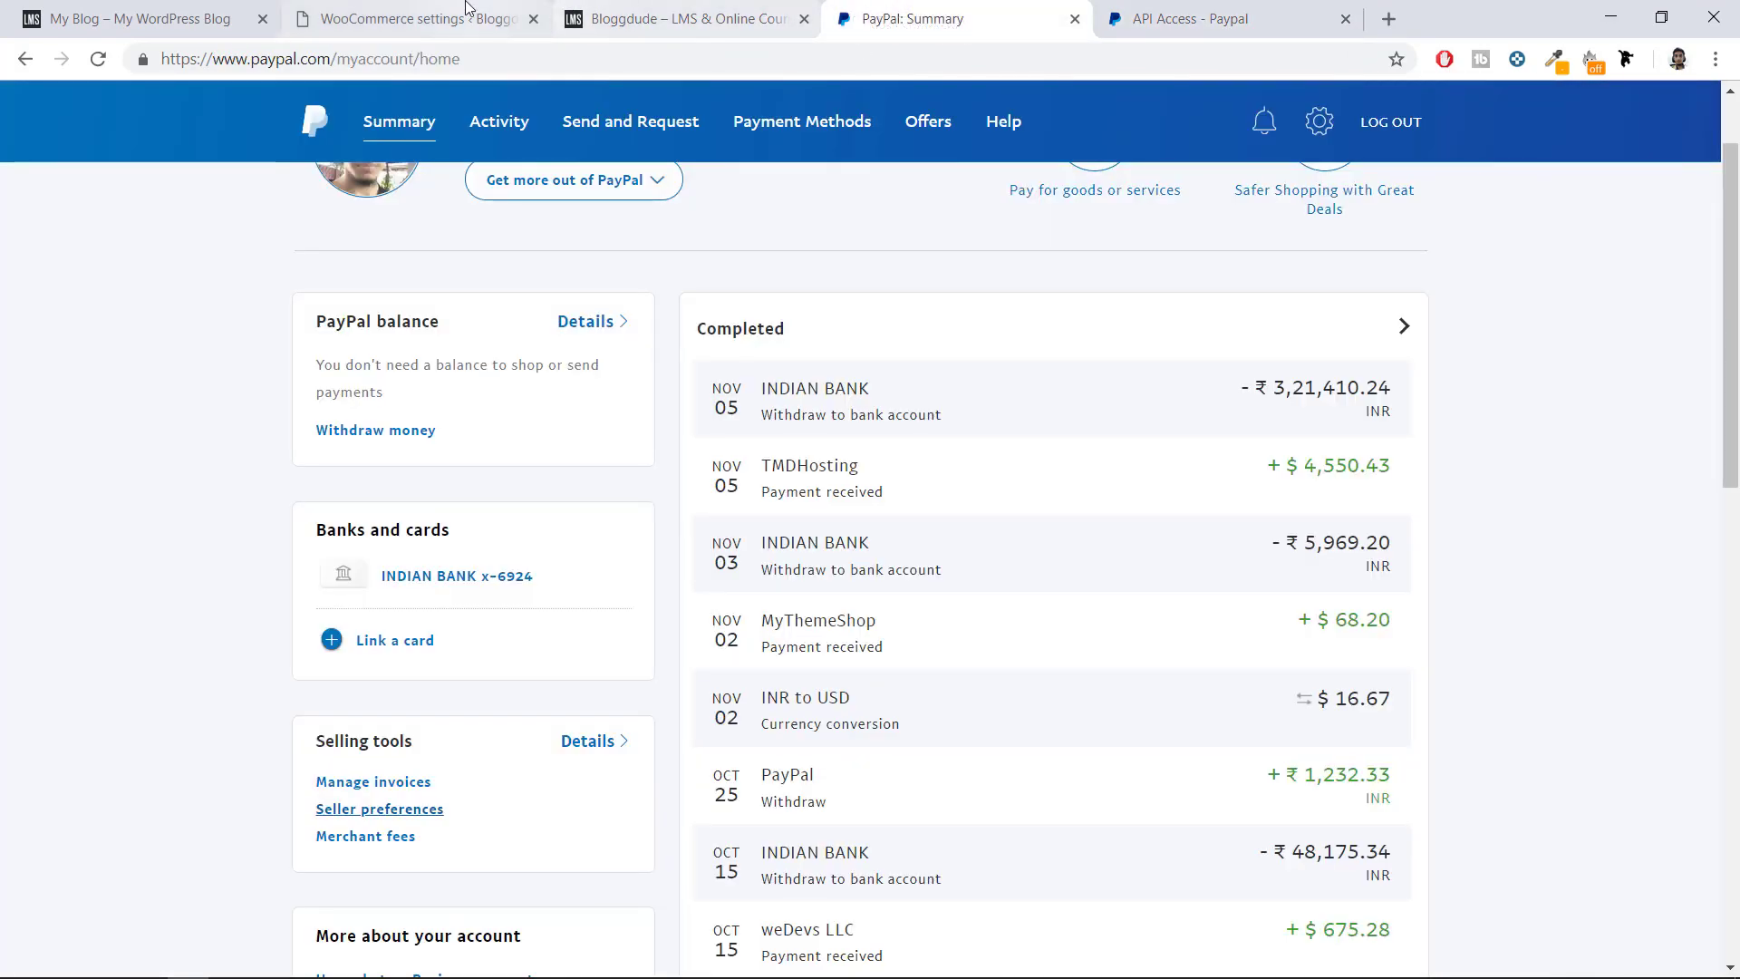
- Replace the Live API username in PayPal Checkout with the pasted PayPal API username
click(466, 7)
drag(641, 501, 485, 504)
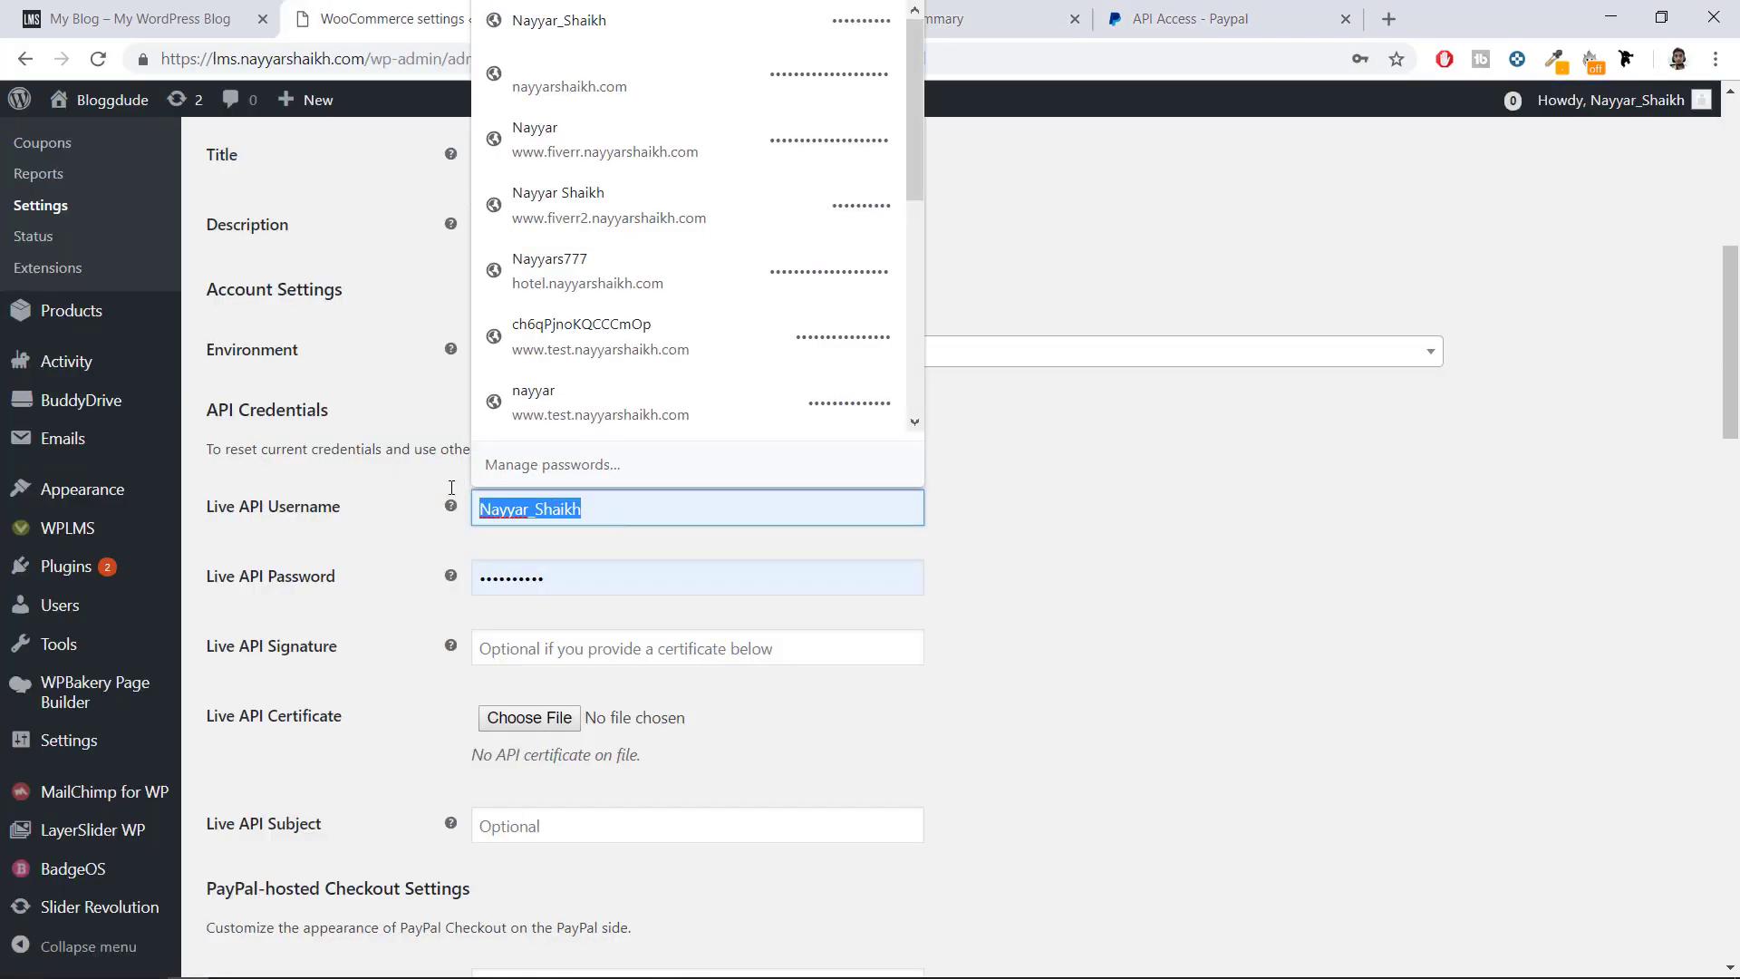
key(ctrl+v)
click(991, 530)
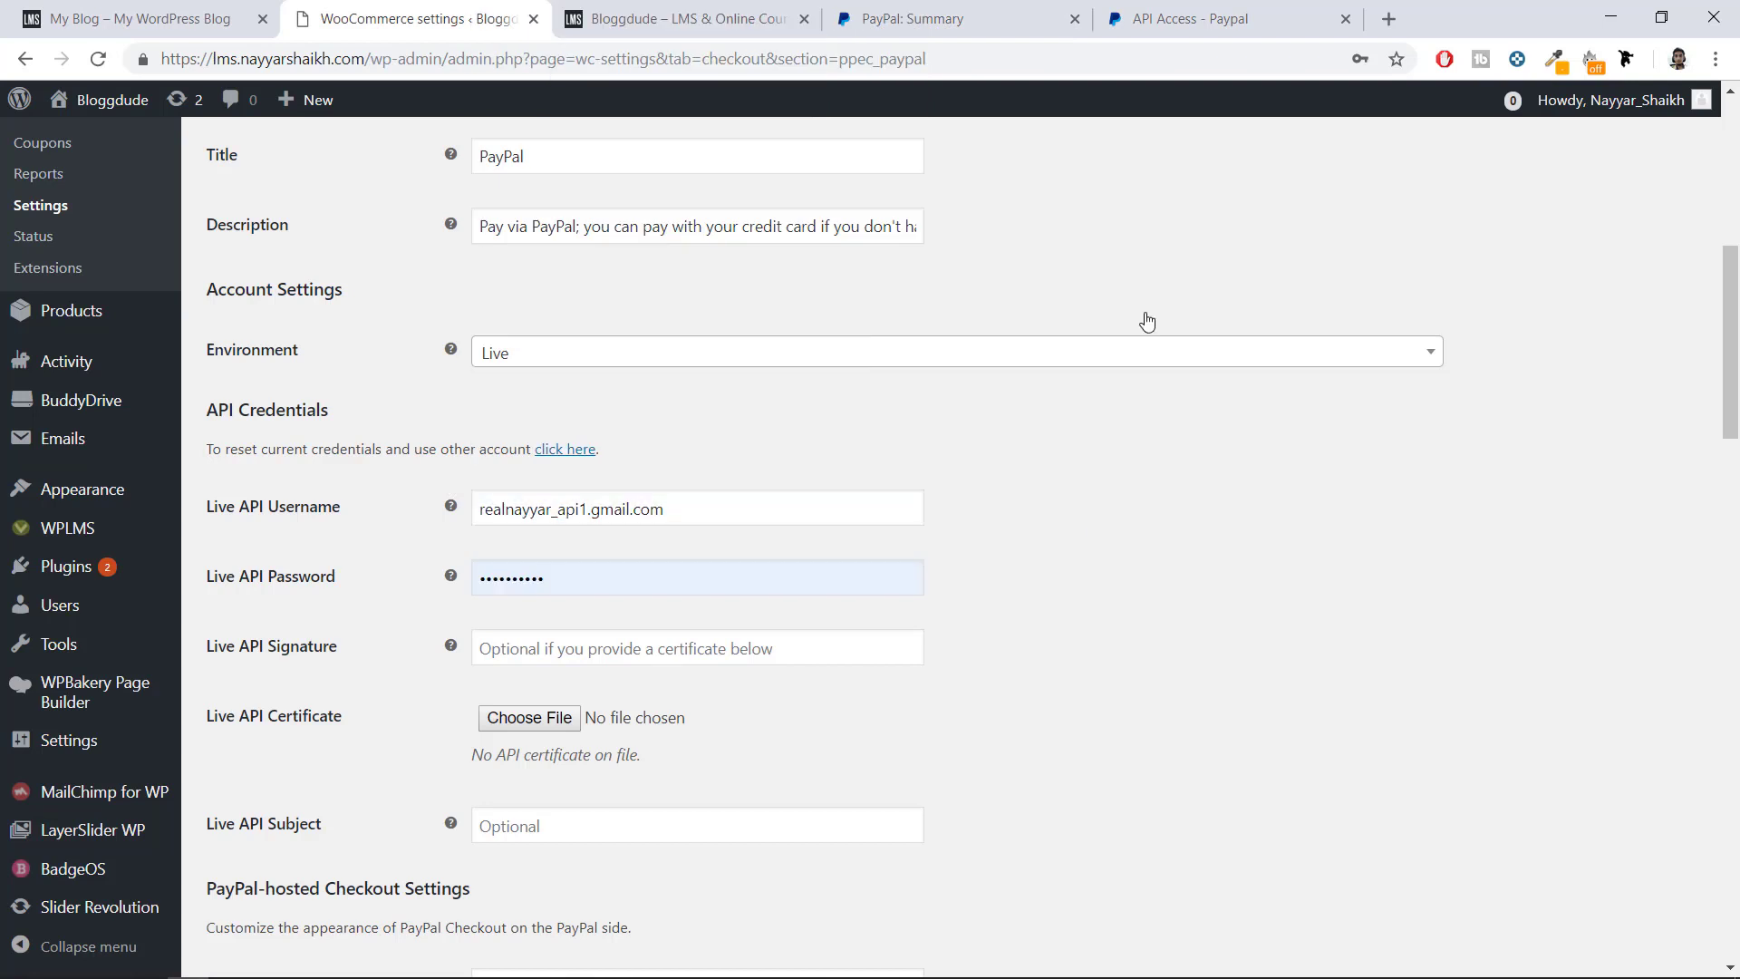
- Paste the PayPal API signature into the Live API Signature field
click(1167, 7)
click(907, 522)
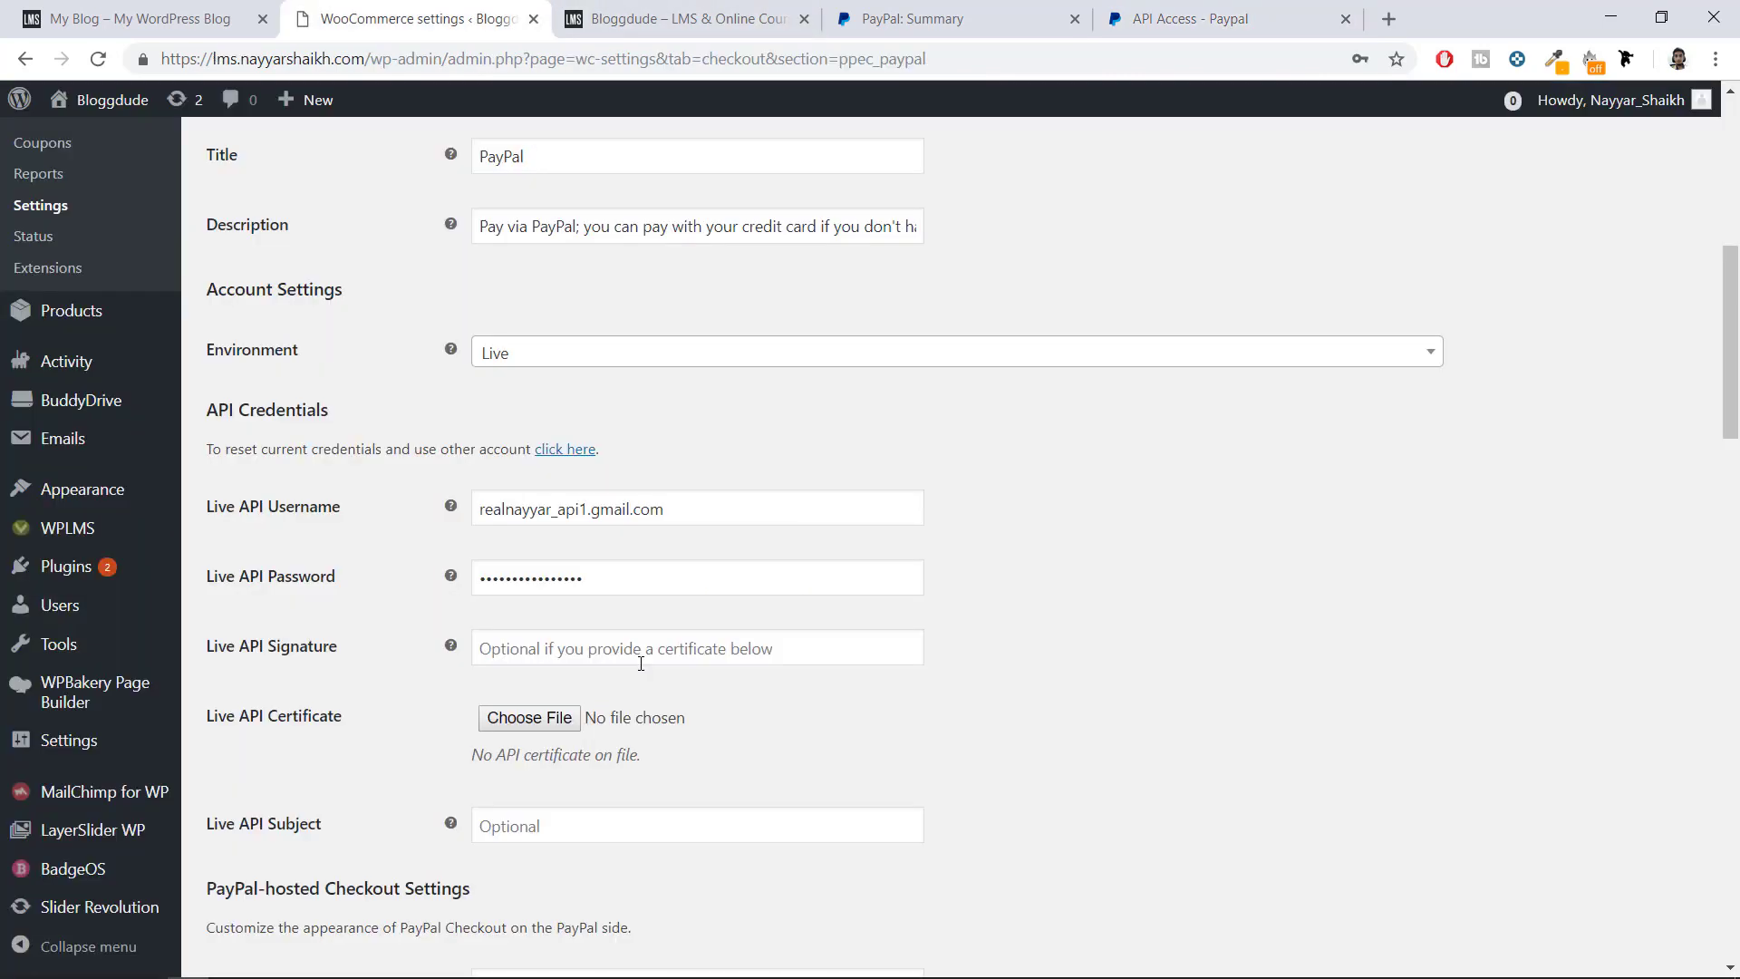
click(1004, 619)
scroll(683, 560, down, 1)
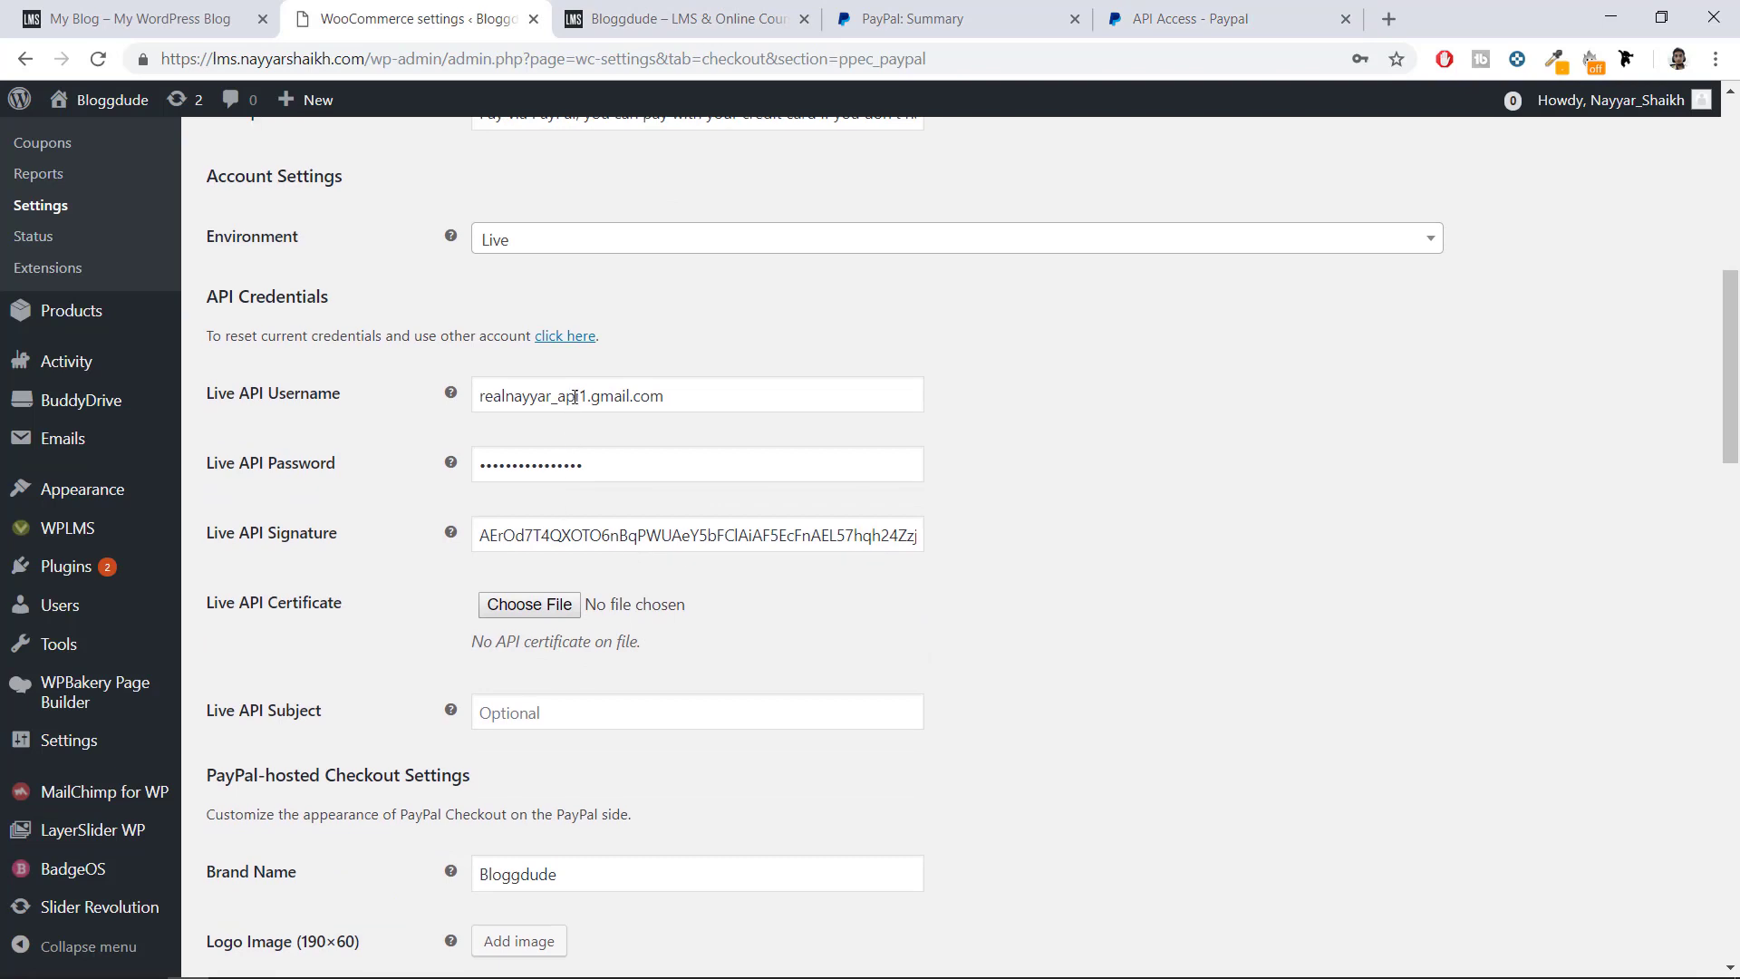
scroll(1151, 614, down, 5)
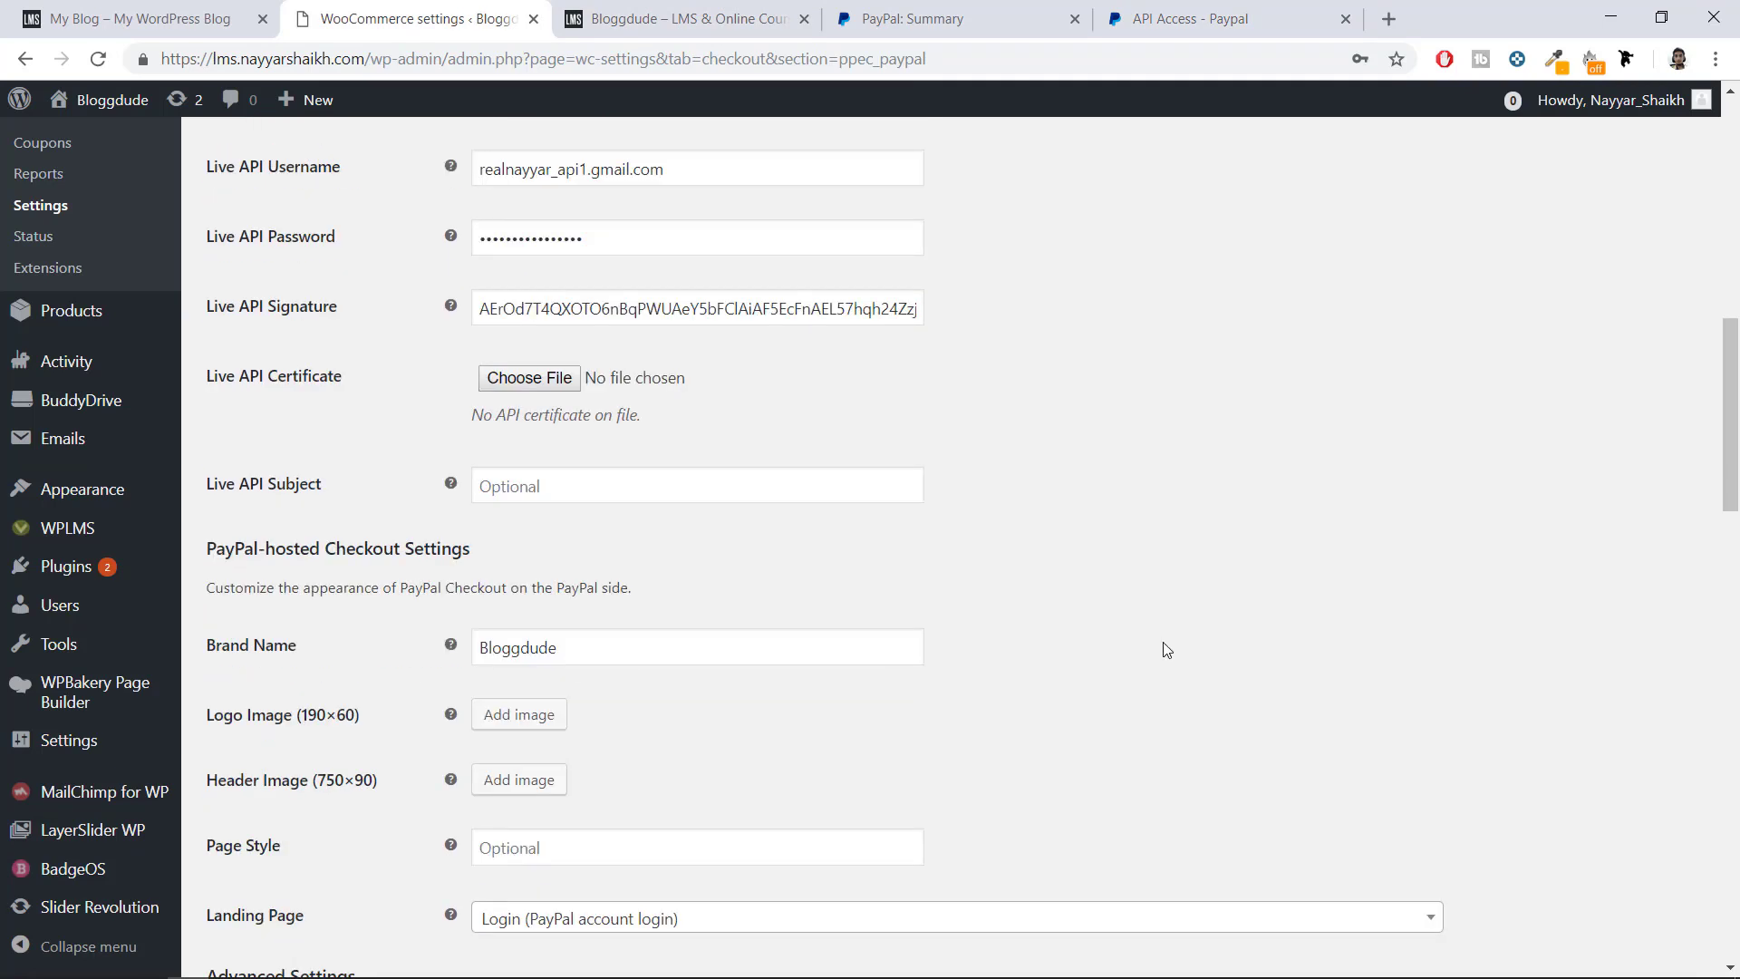
scroll(1178, 616, down, 1)
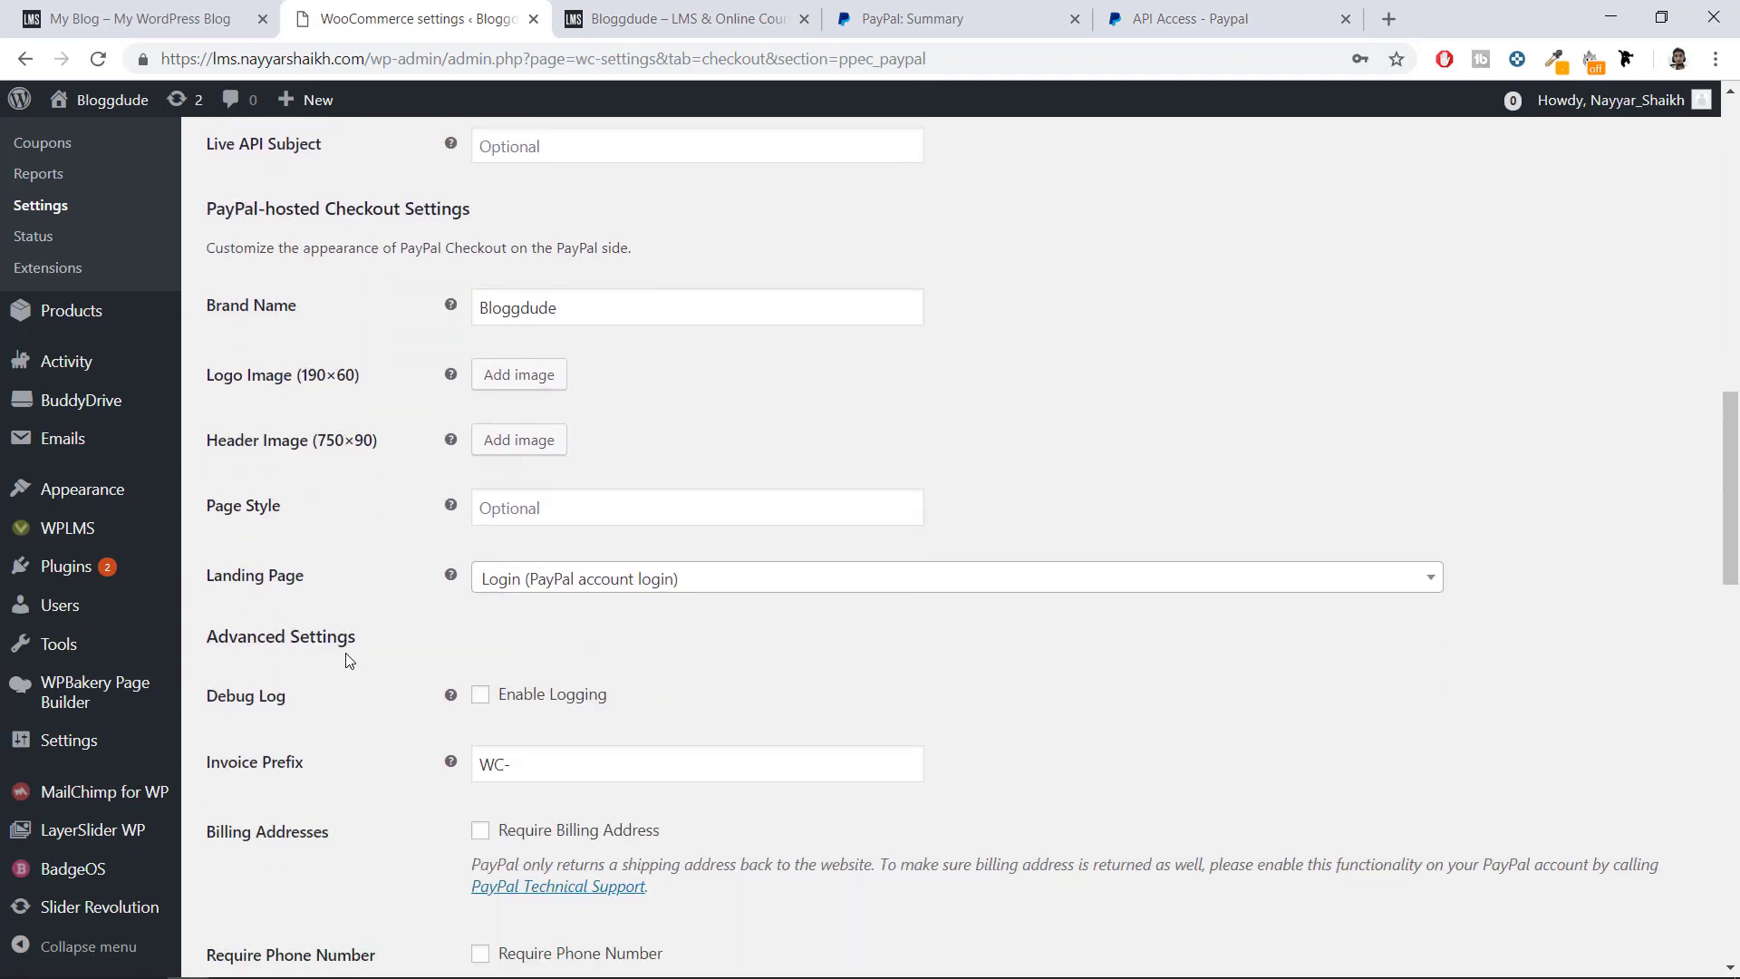
scroll(921, 591, up, 5)
scroll(923, 586, up, 5)
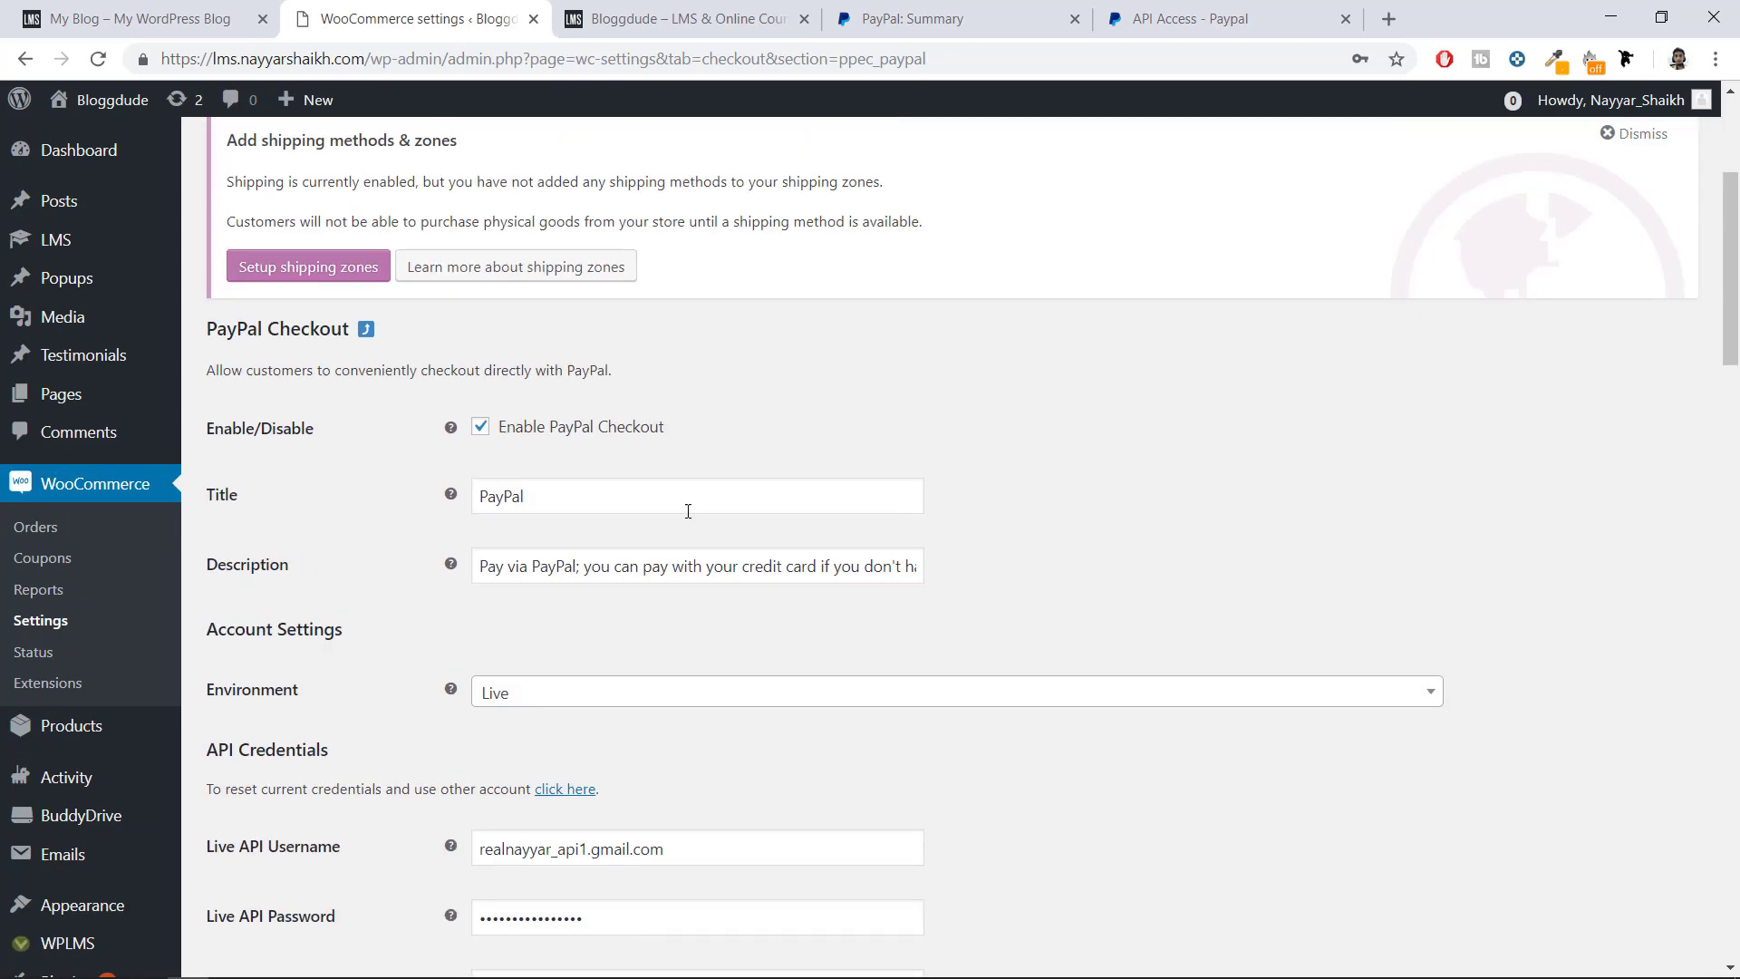
- Retitle the PayPal option 'Credit / Debit Crad' and trim the description's opening words
drag(614, 496, 451, 490)
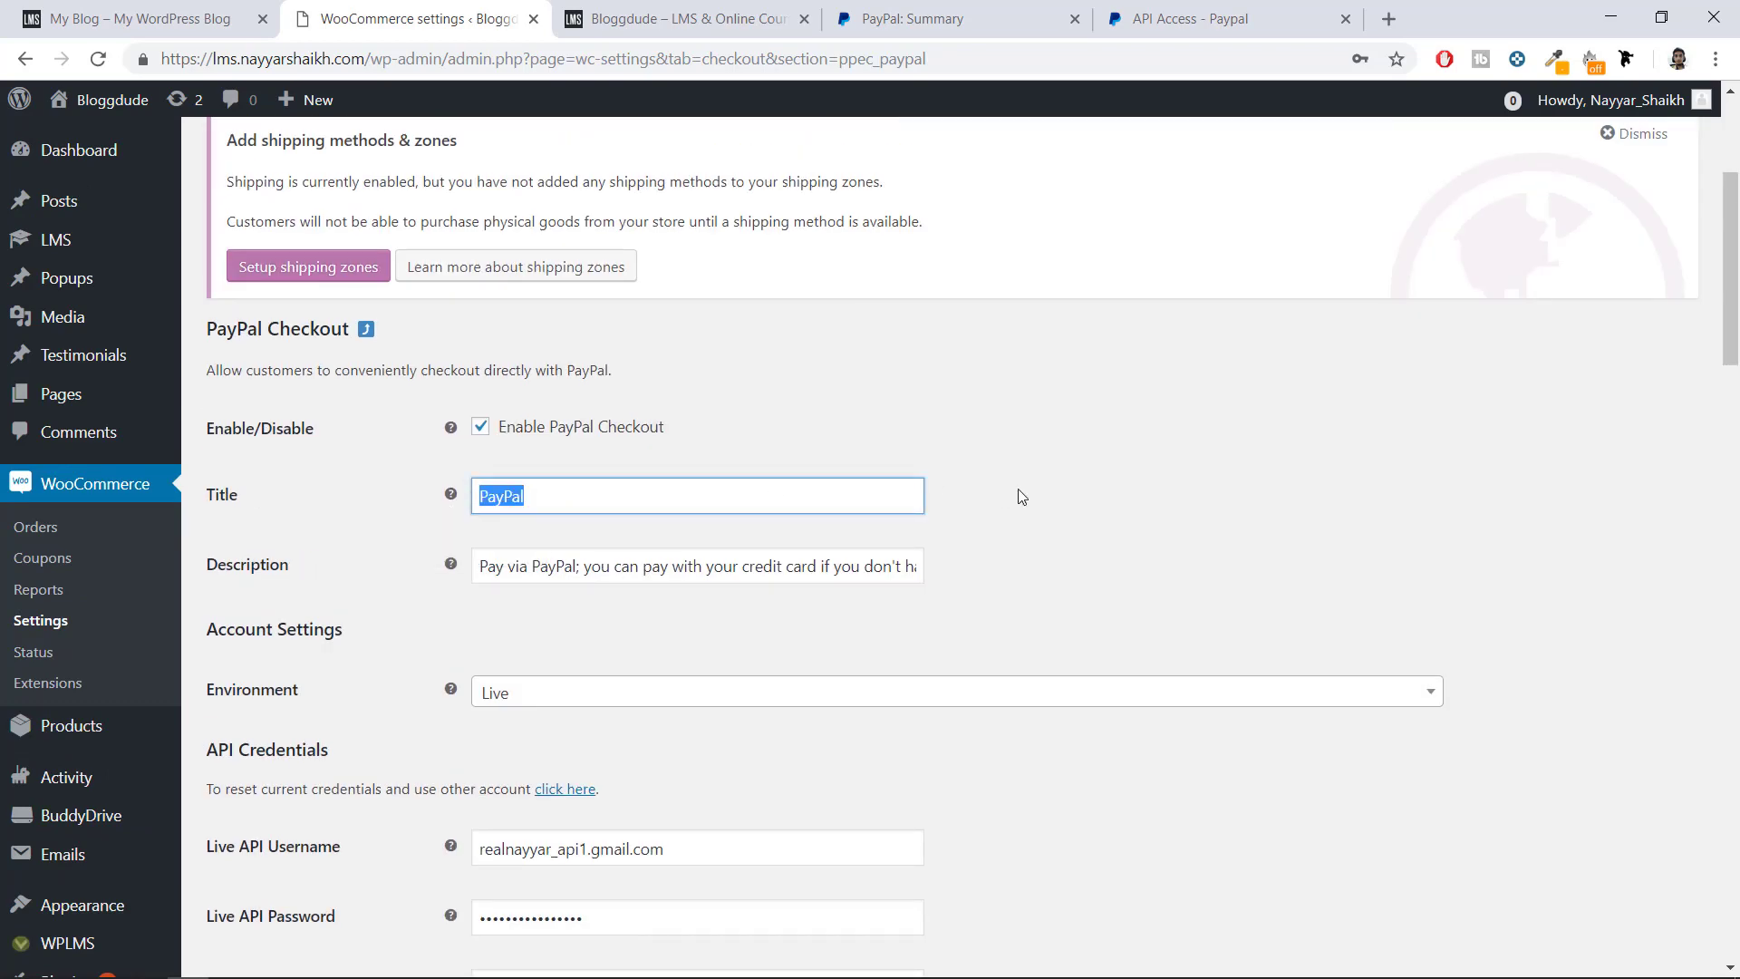
text(C)
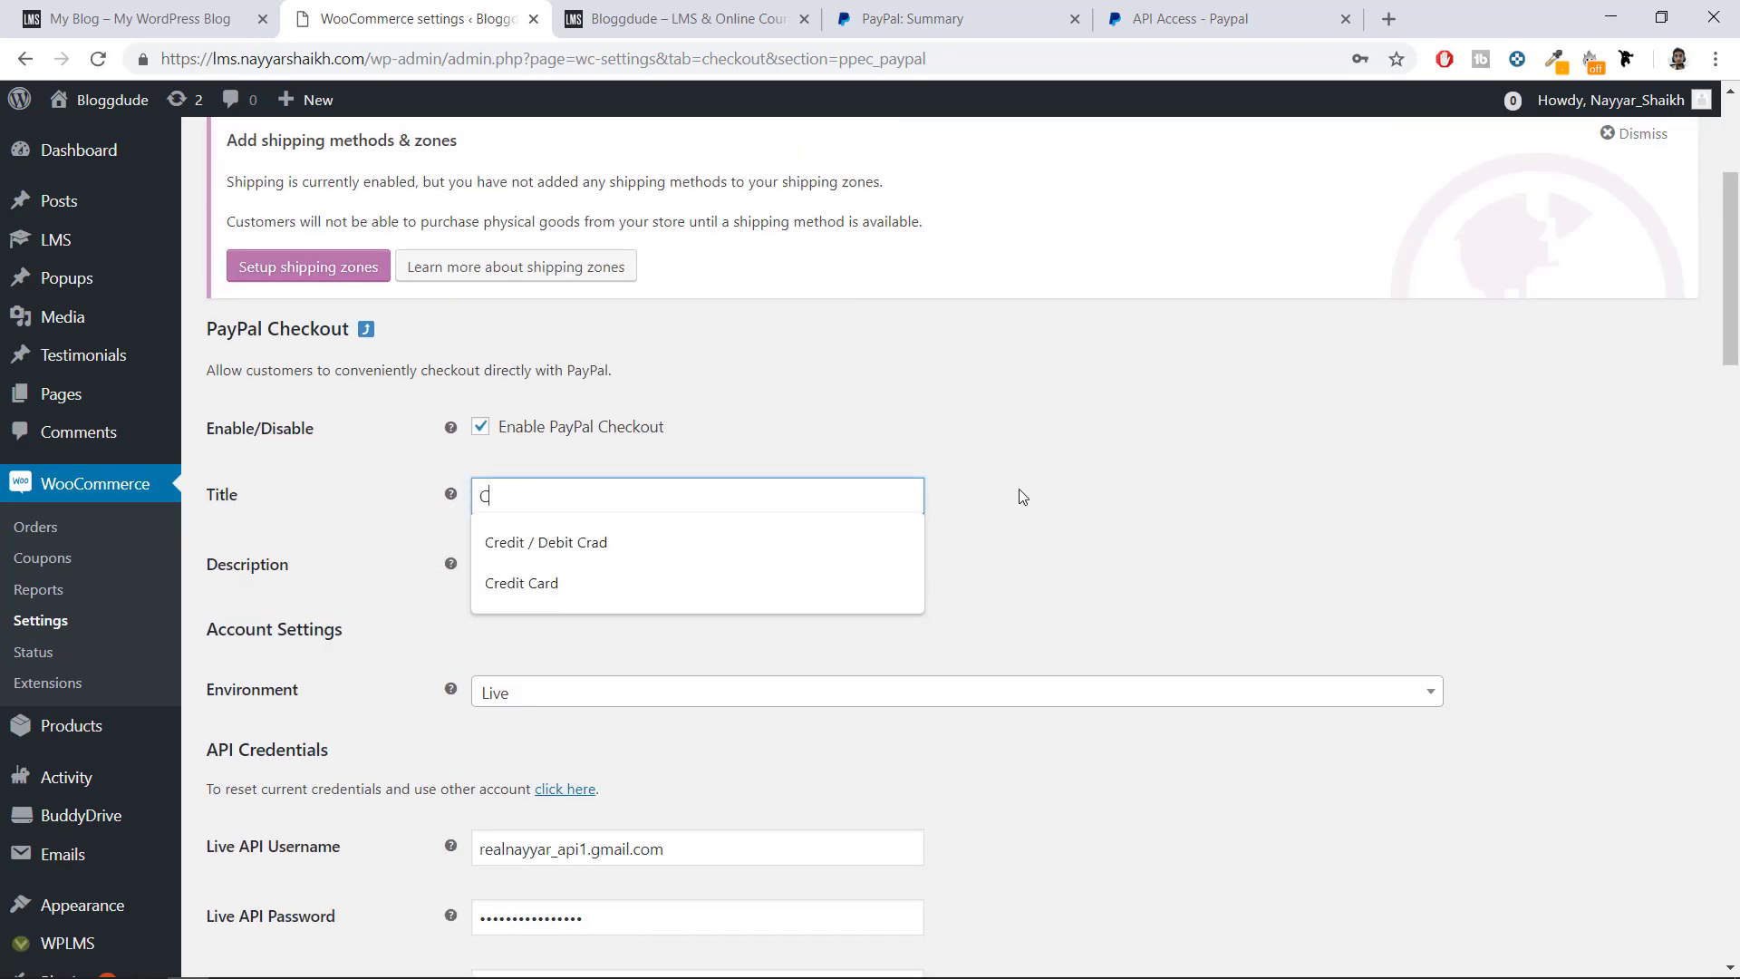
click(740, 527)
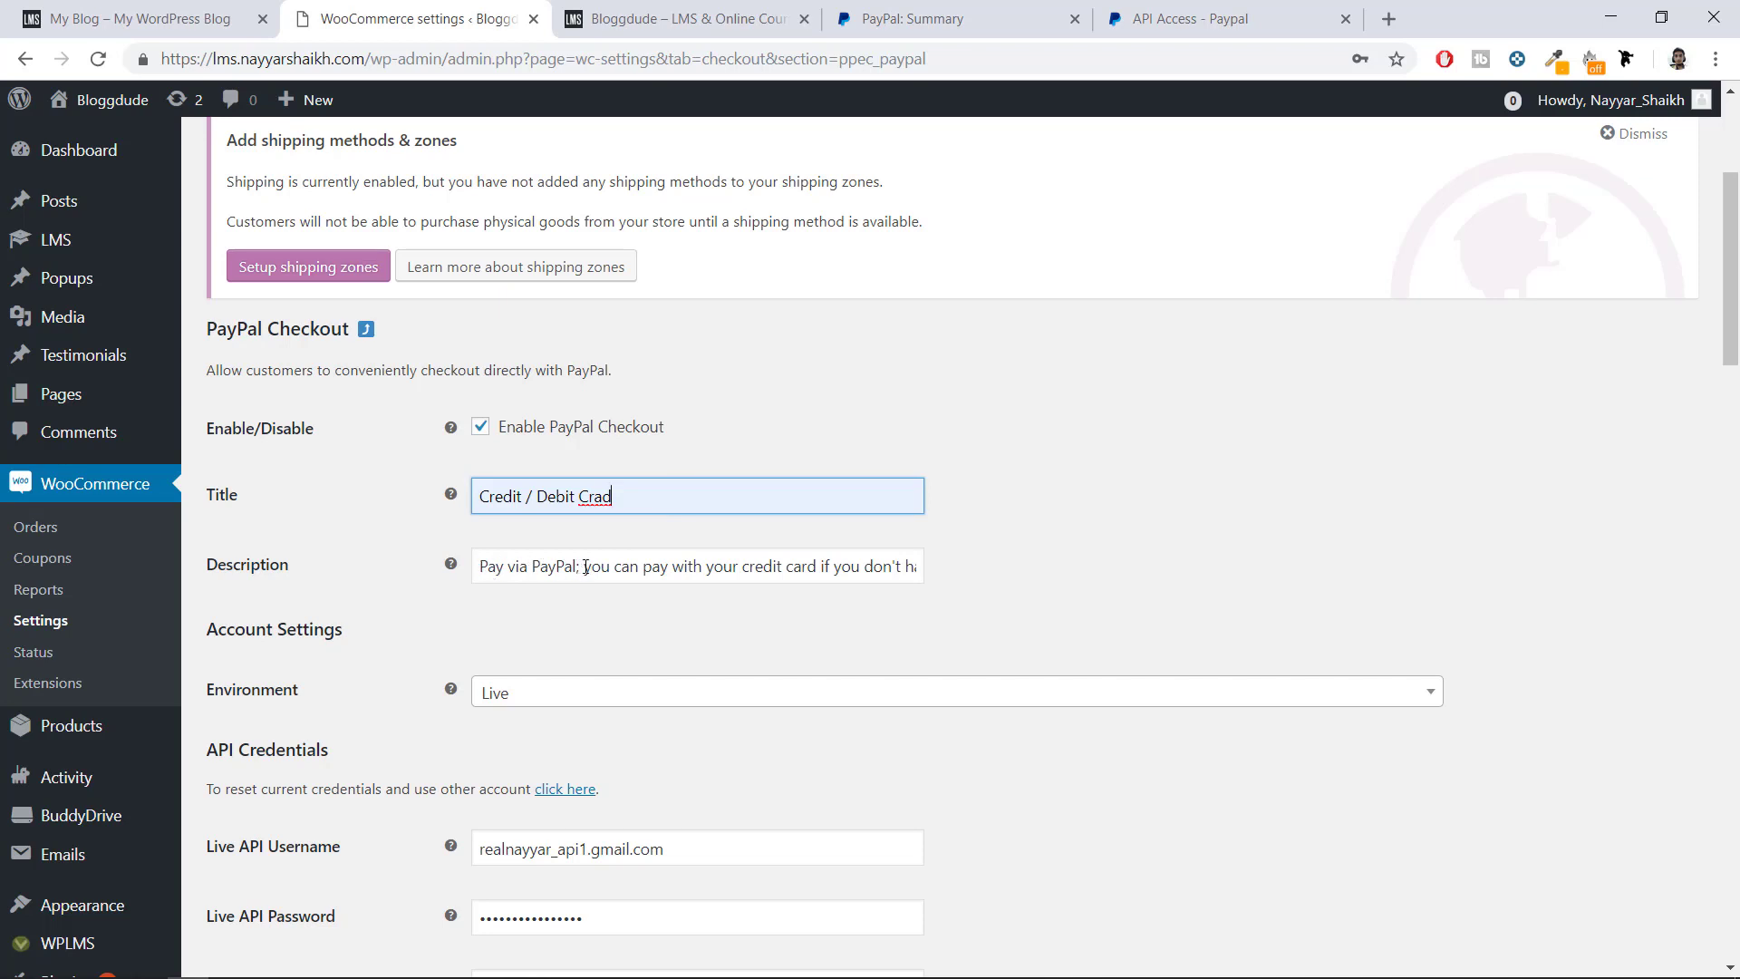
drag(591, 568, 452, 570)
text(Y)
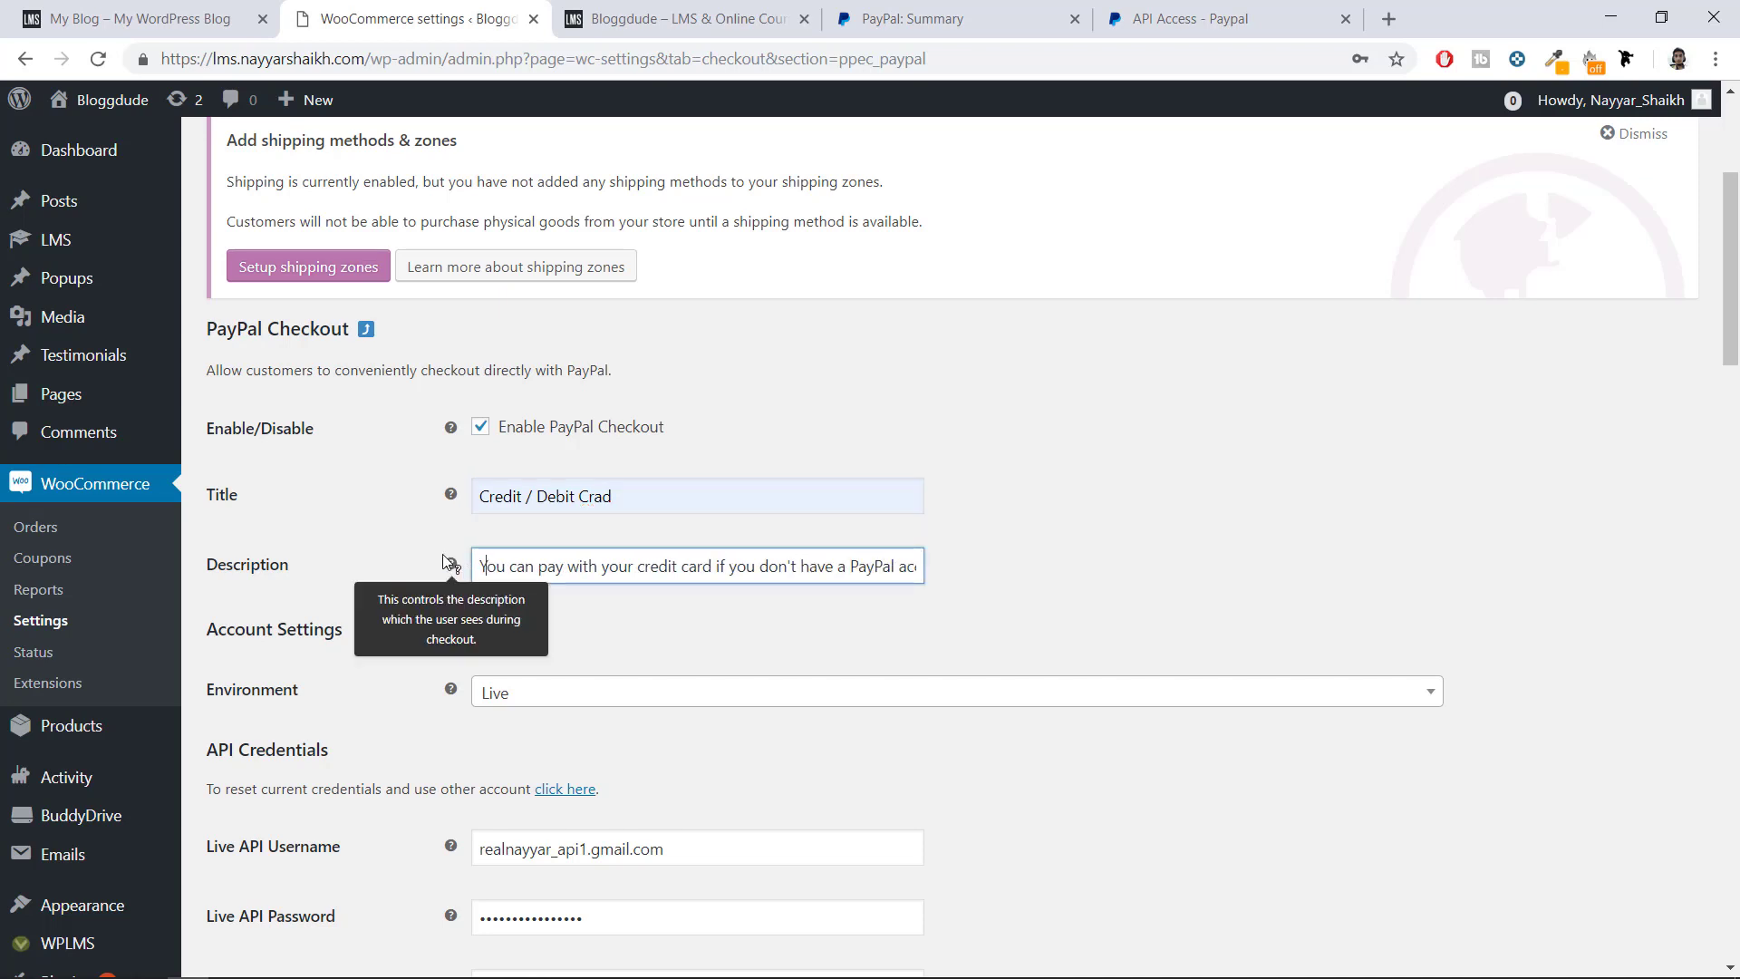
click(1102, 544)
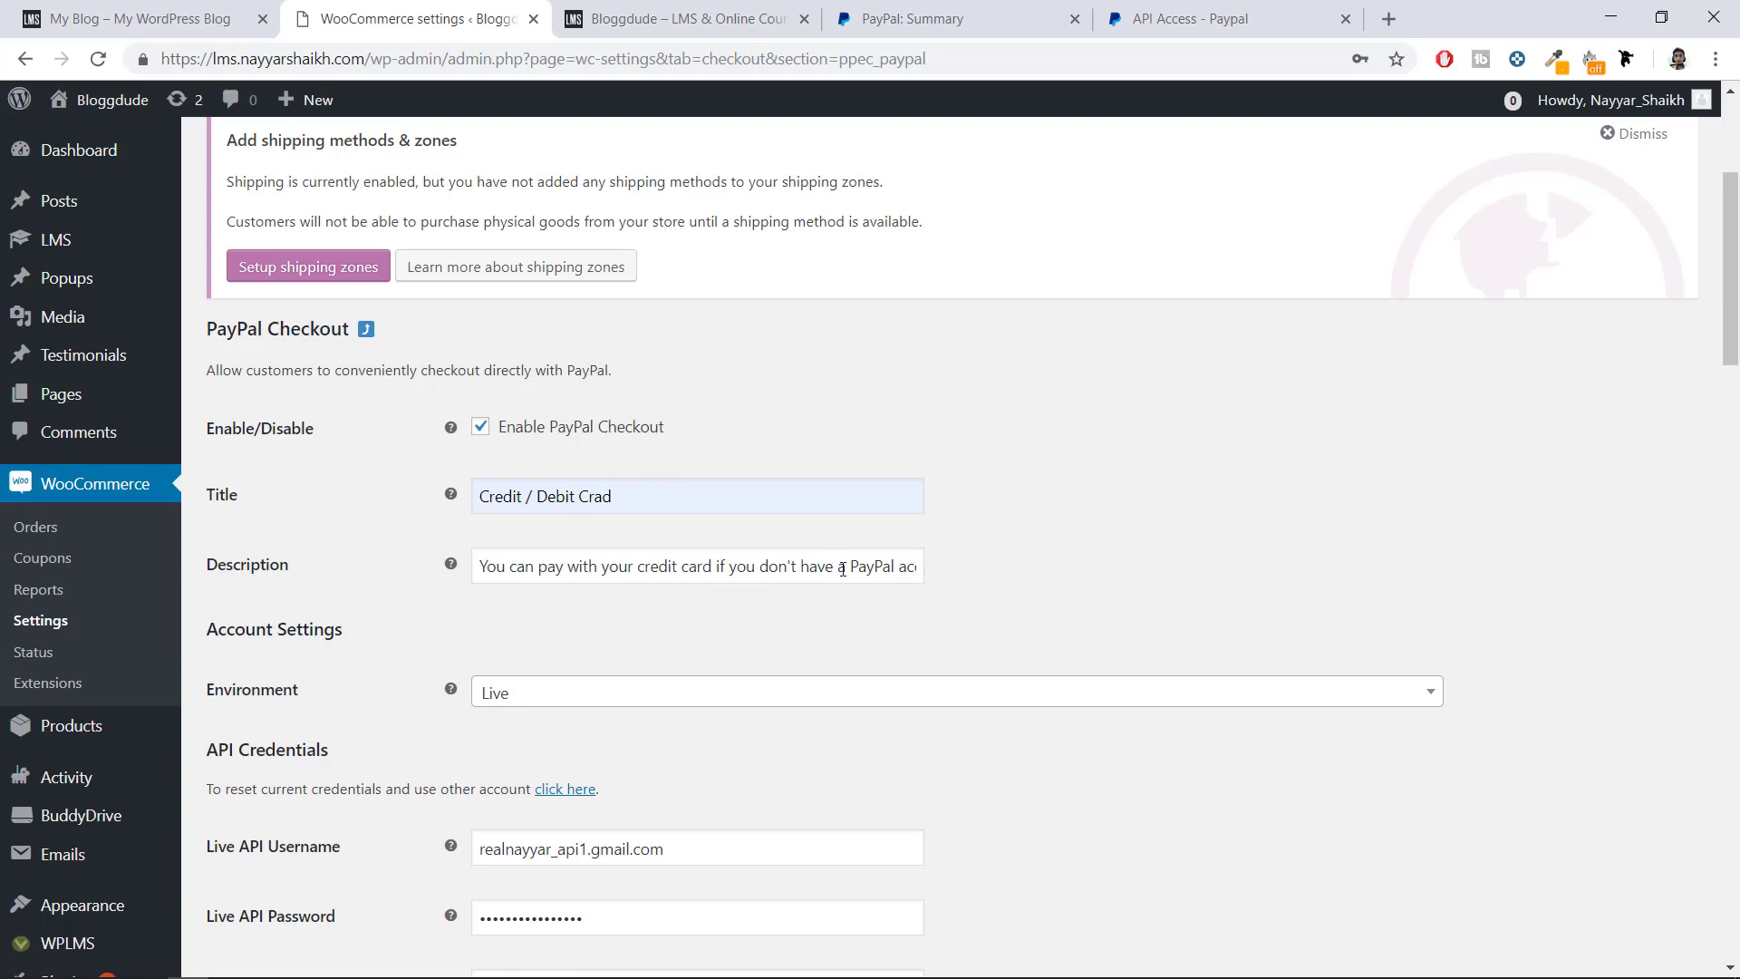
- Set Landing Page to Billing (Non-PayPal account) and save the PayPal Checkout settings
scroll(912, 580, down, 1)
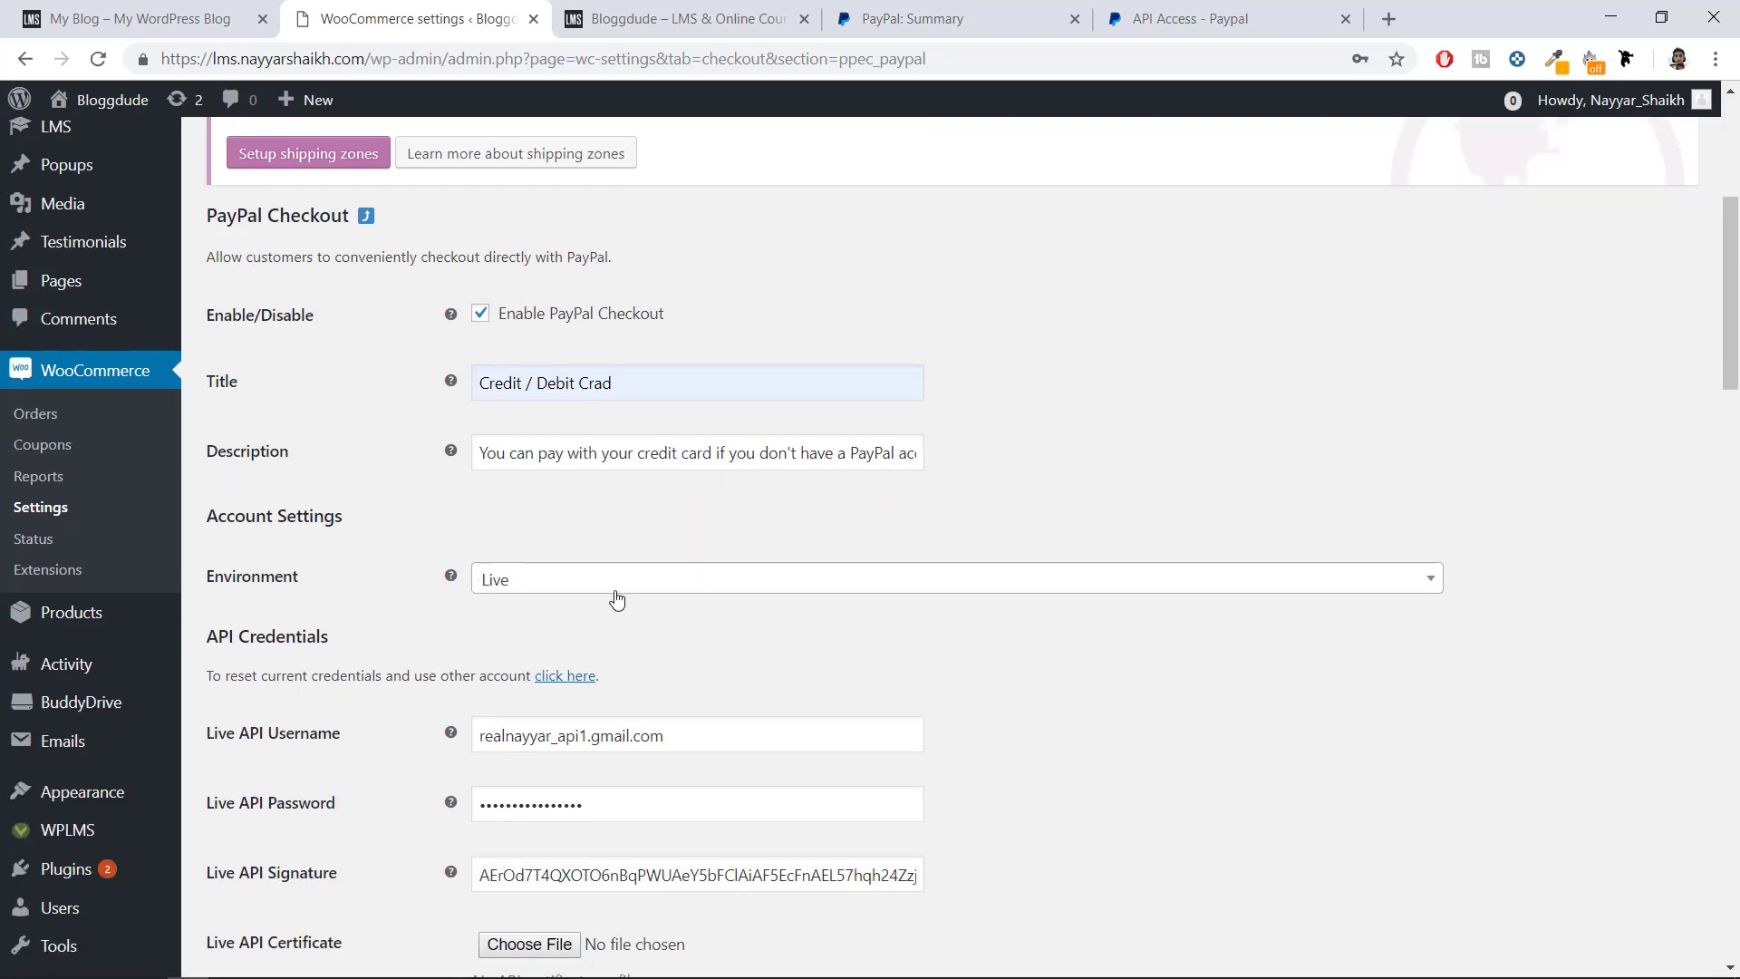
scroll(961, 625, down, 10)
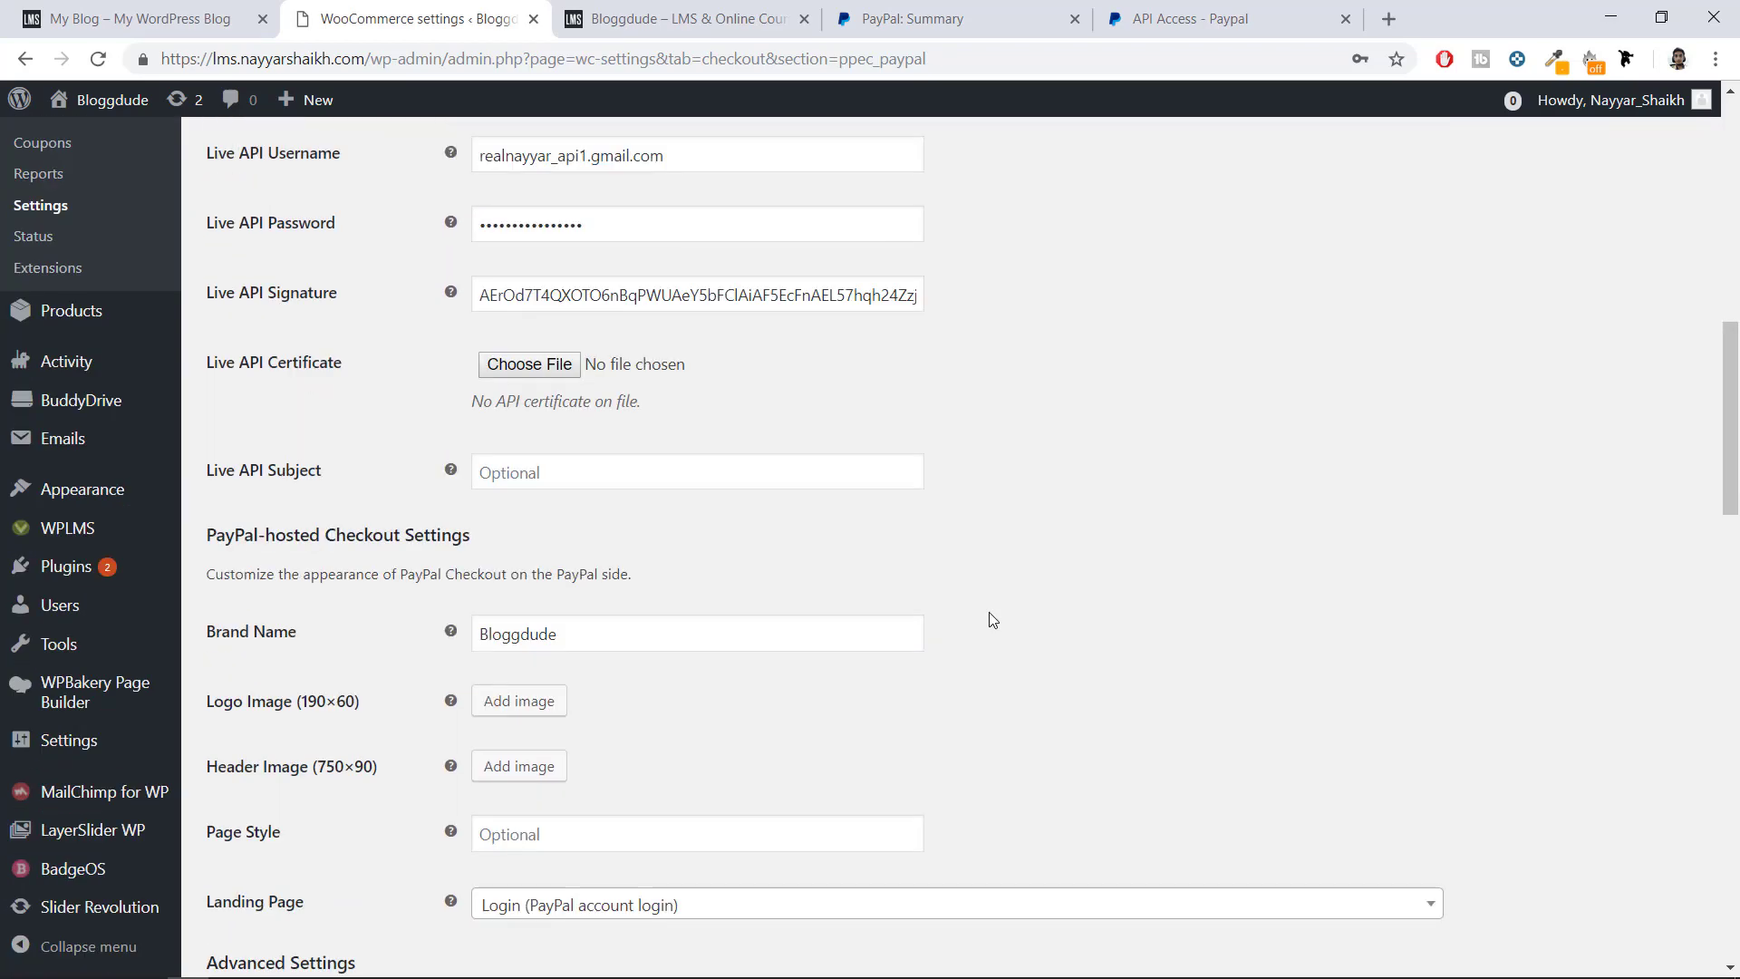
click(564, 469)
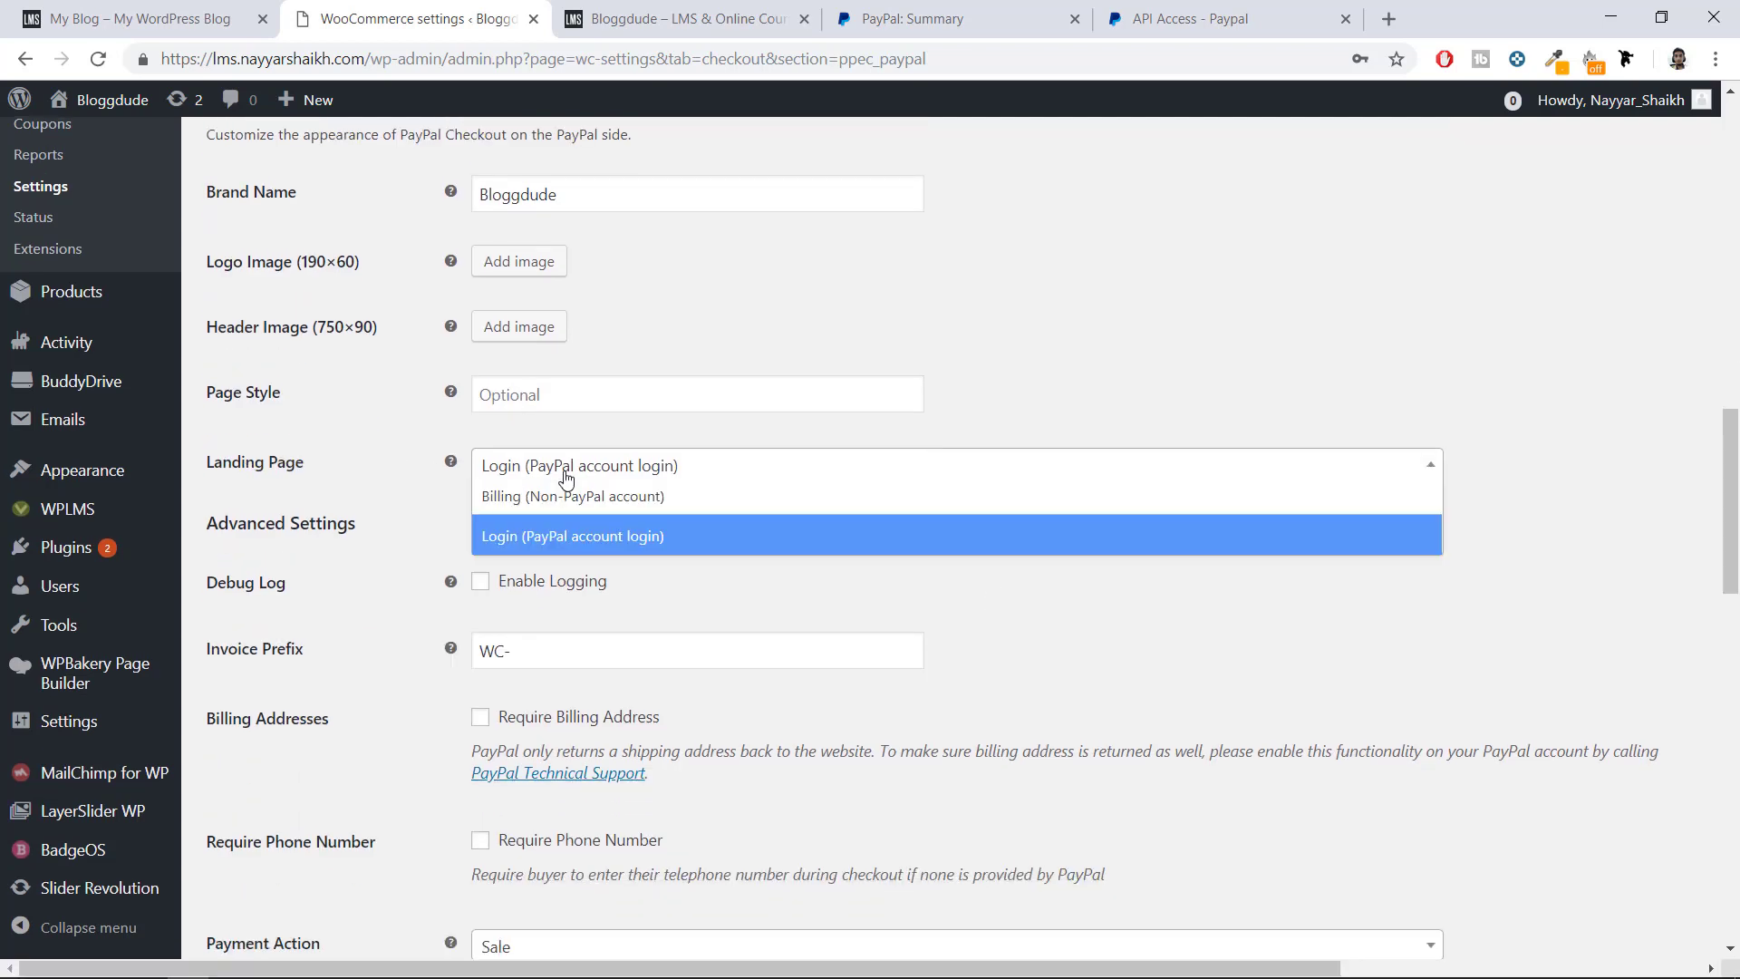
click(593, 512)
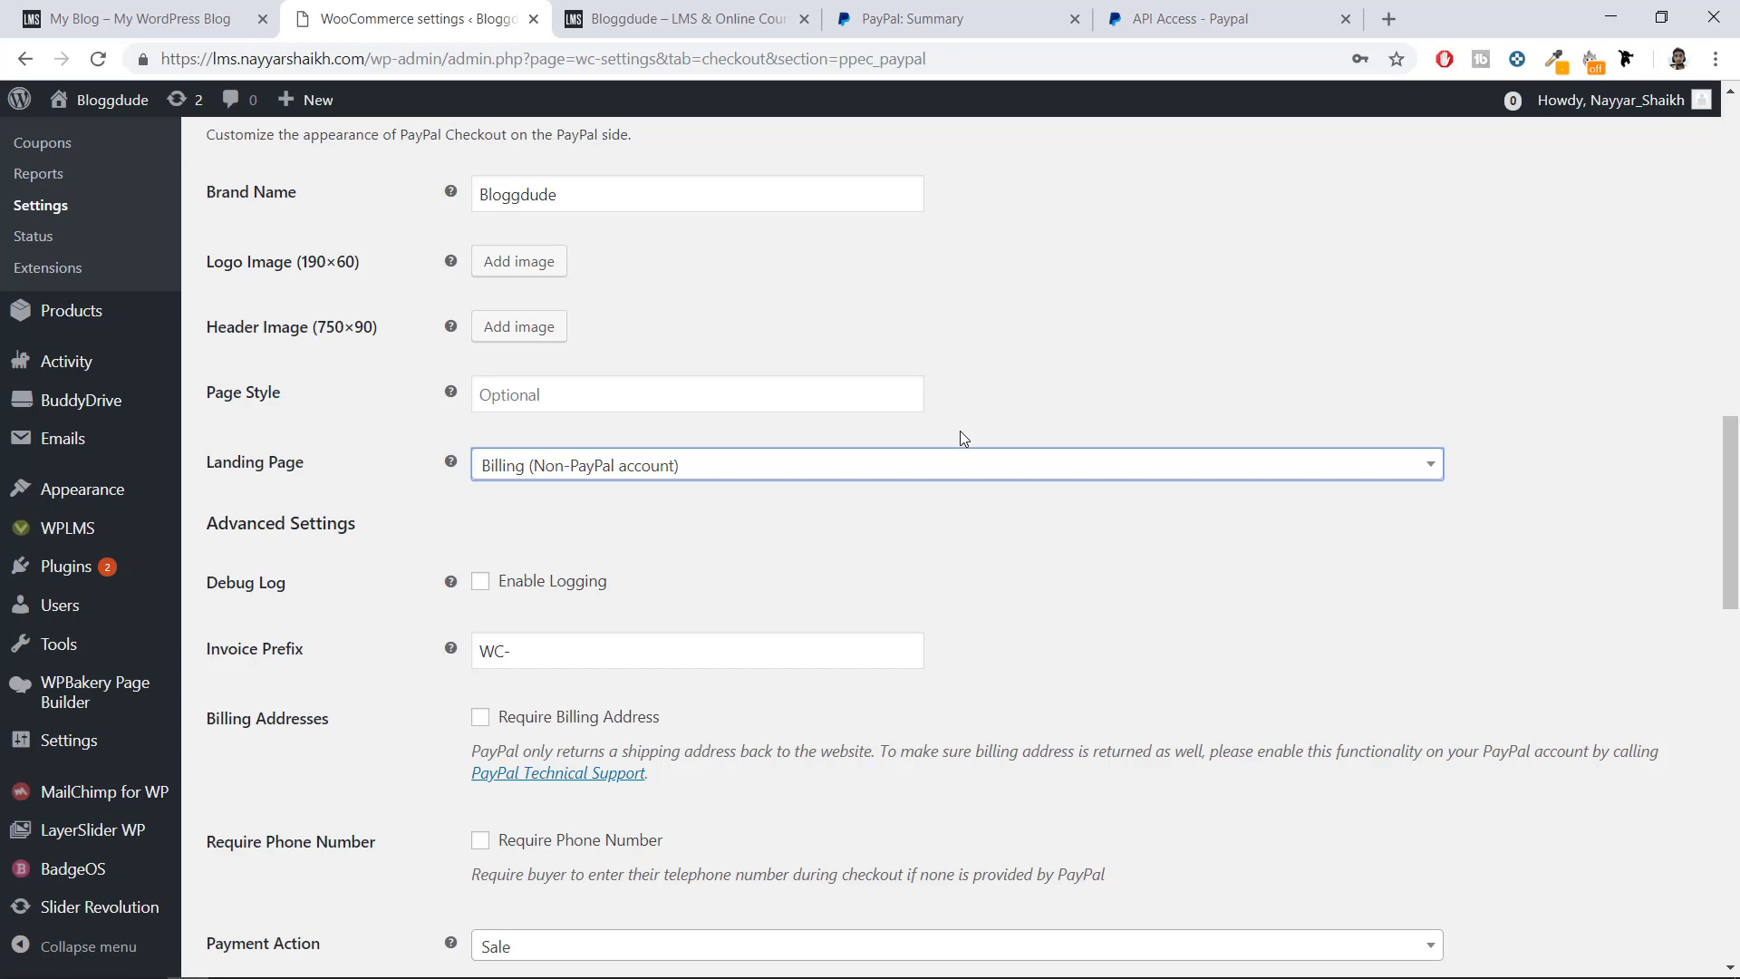
scroll(1133, 601, down, 10)
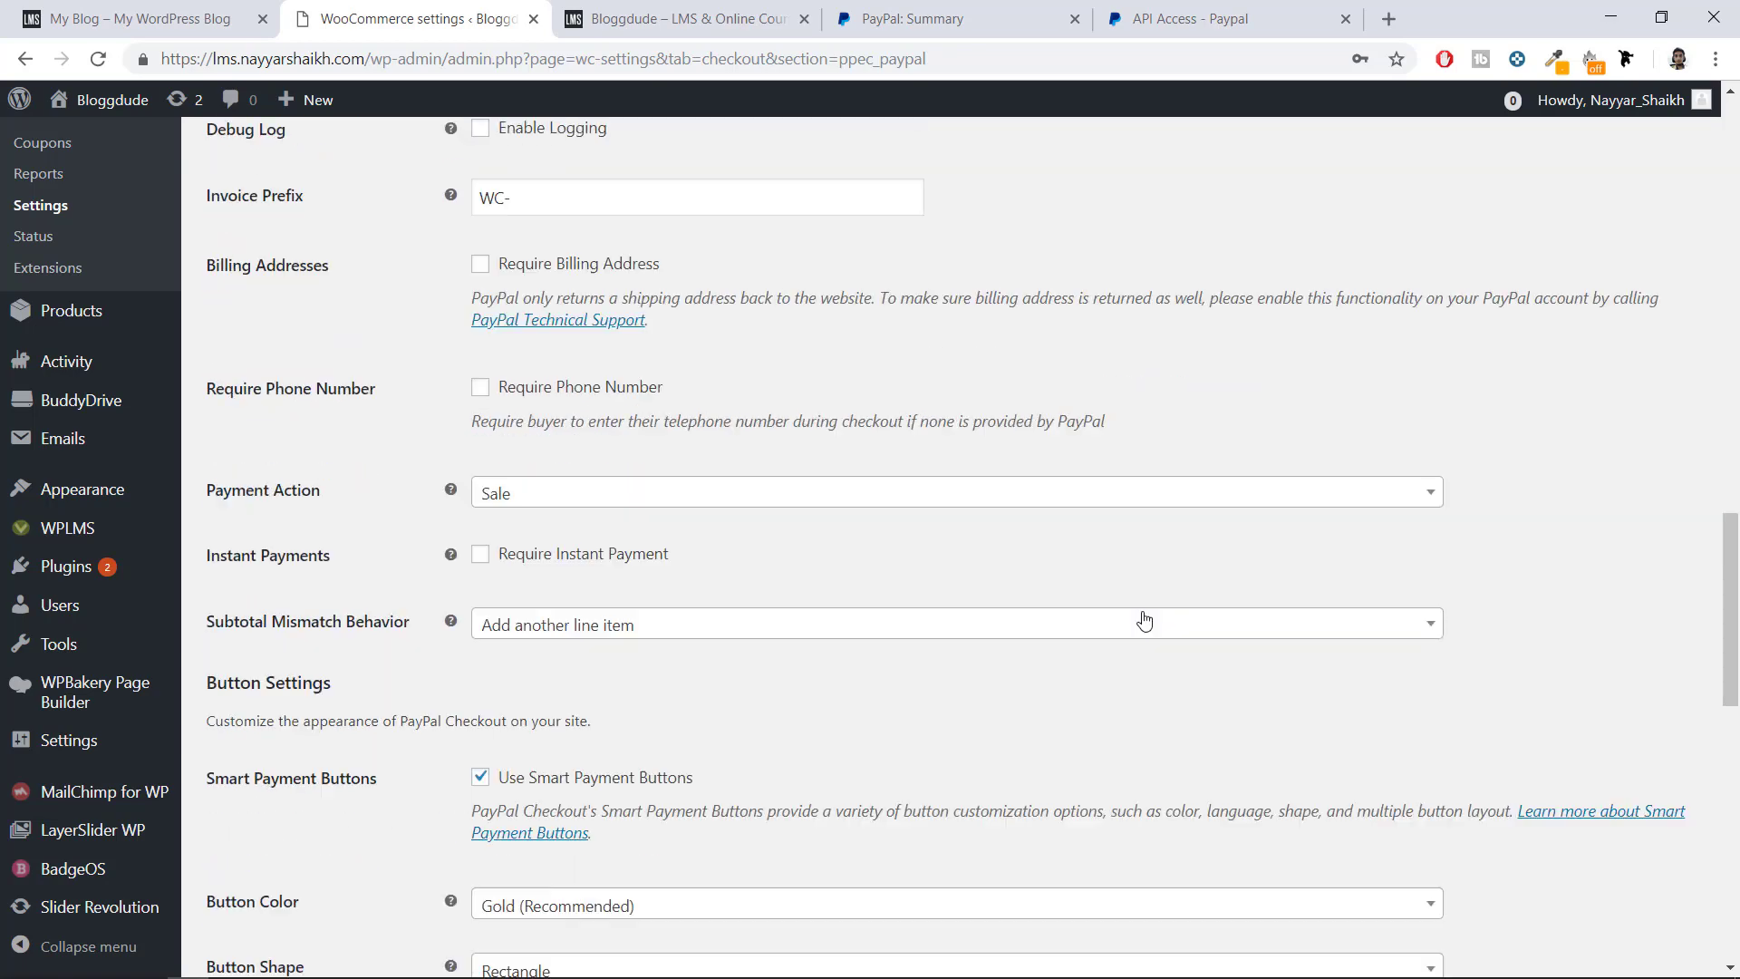
scroll(1081, 557, down, 7)
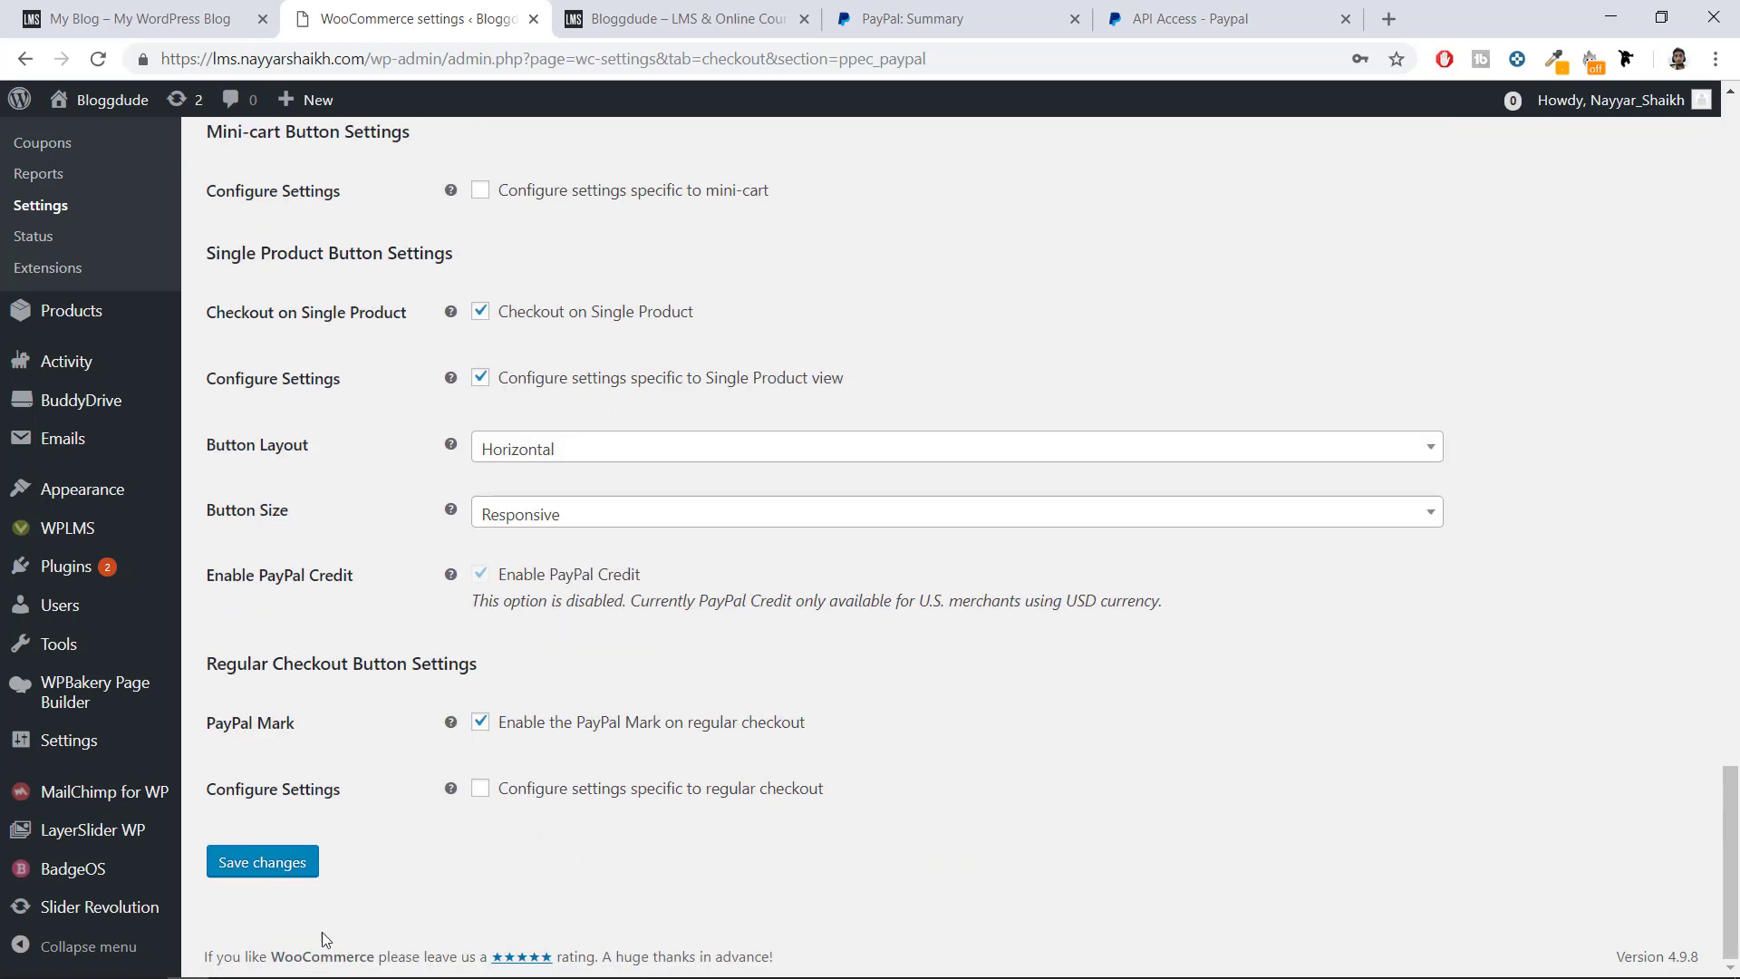
click(257, 871)
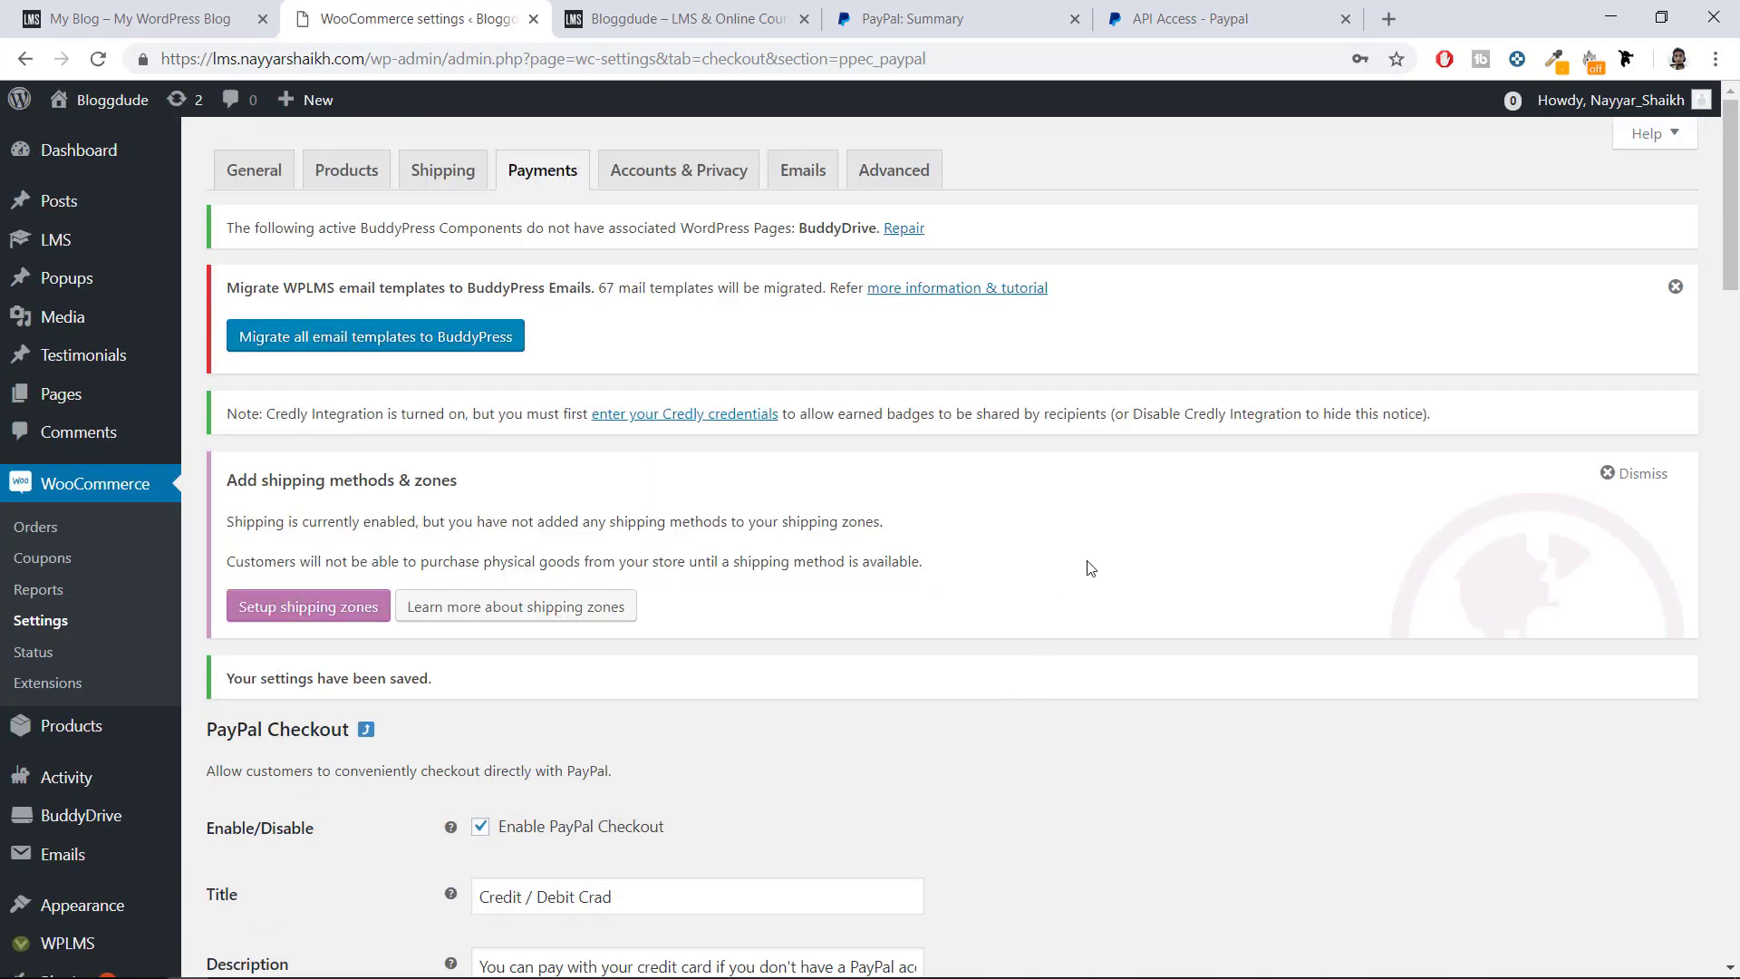
- Reload the site's home page, scroll to Popular Courses and open the WordPress eCommerce Course
click(725, 18)
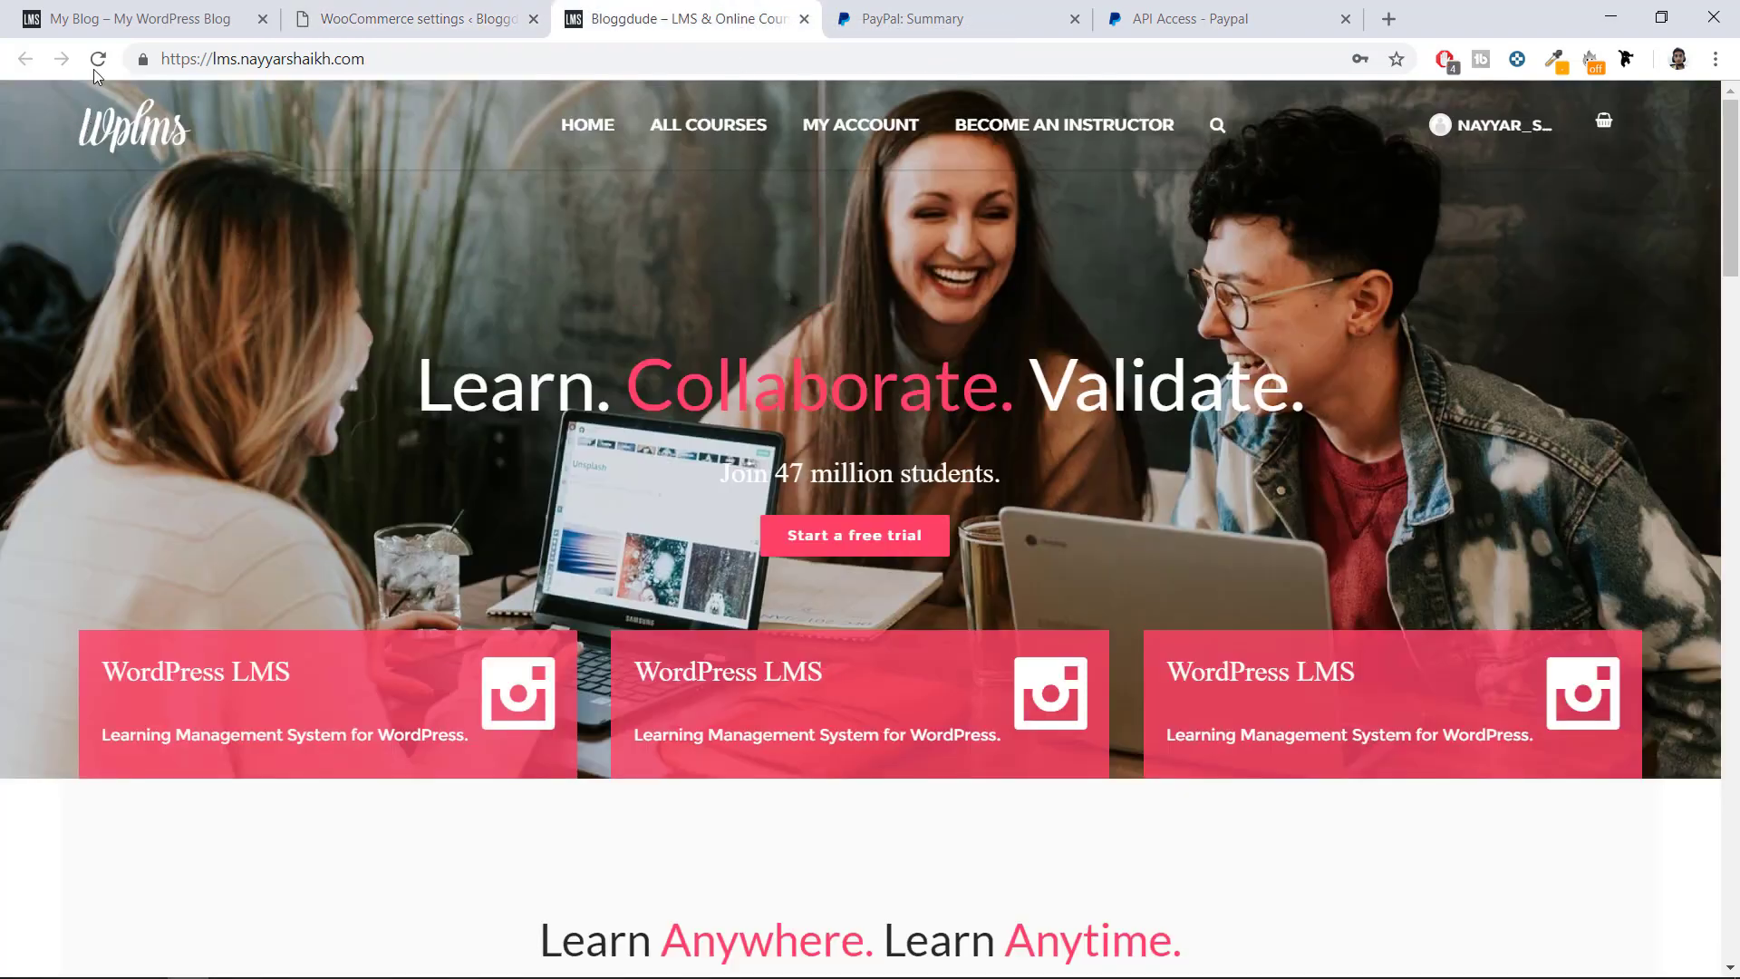
click(110, 22)
click(98, 59)
key(ctrl+3)
click(98, 60)
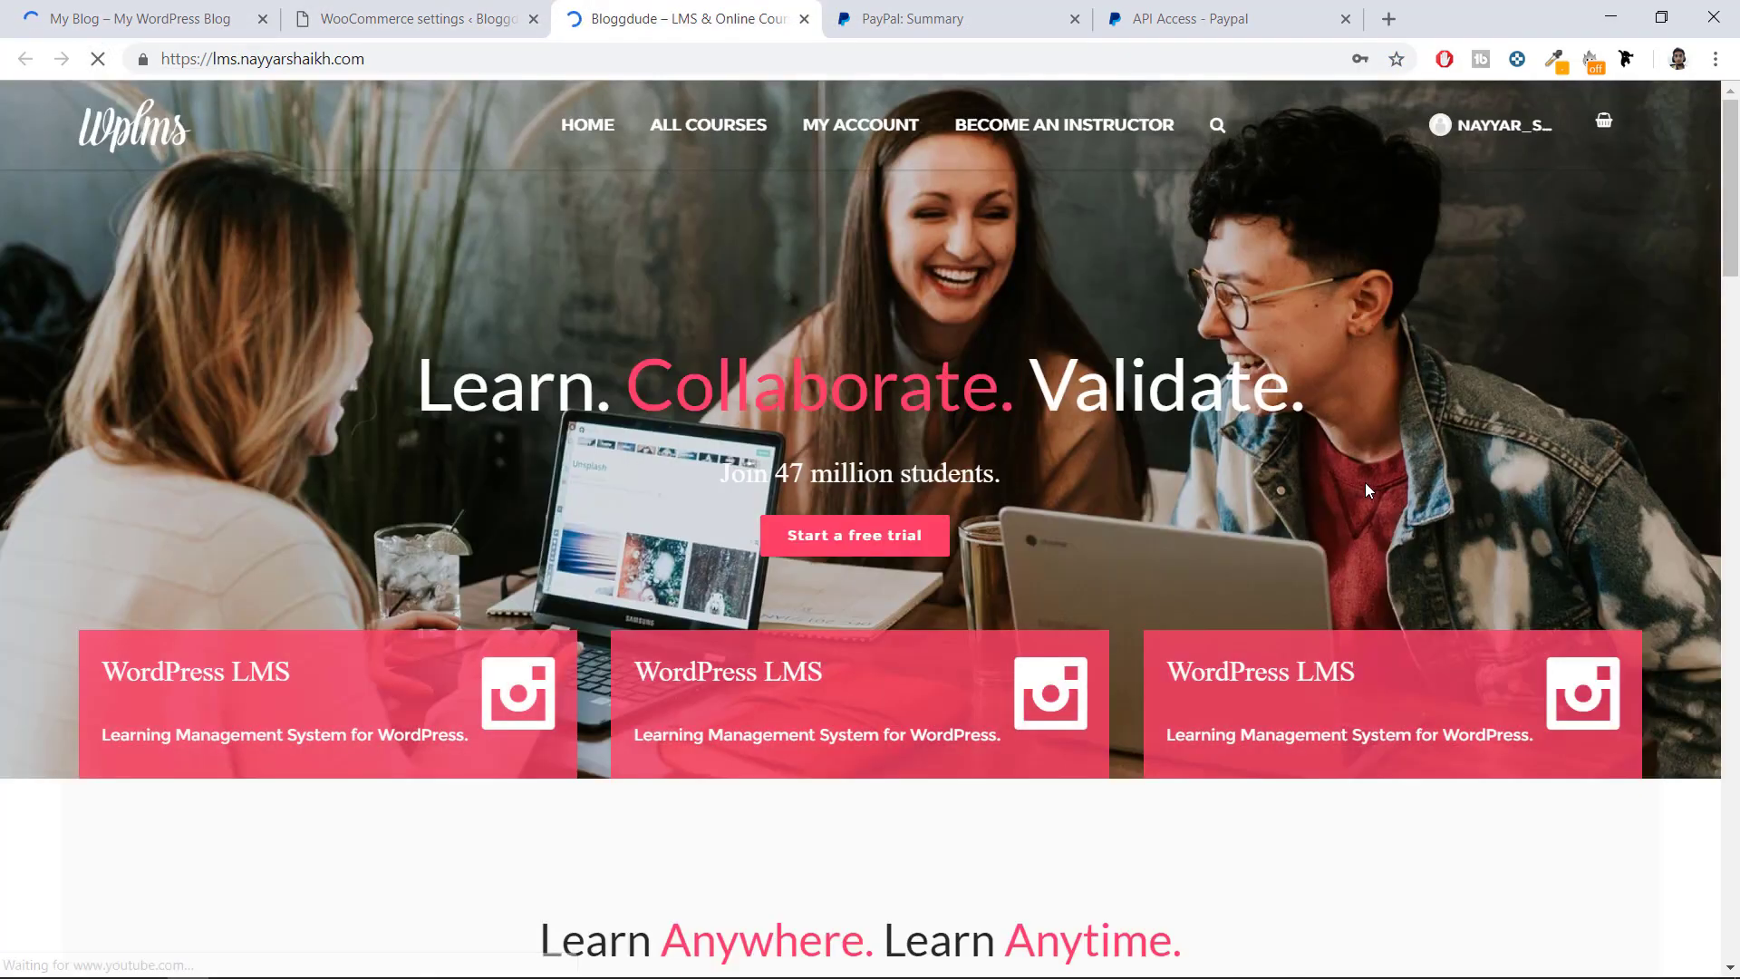
scroll(1365, 482, down, 12)
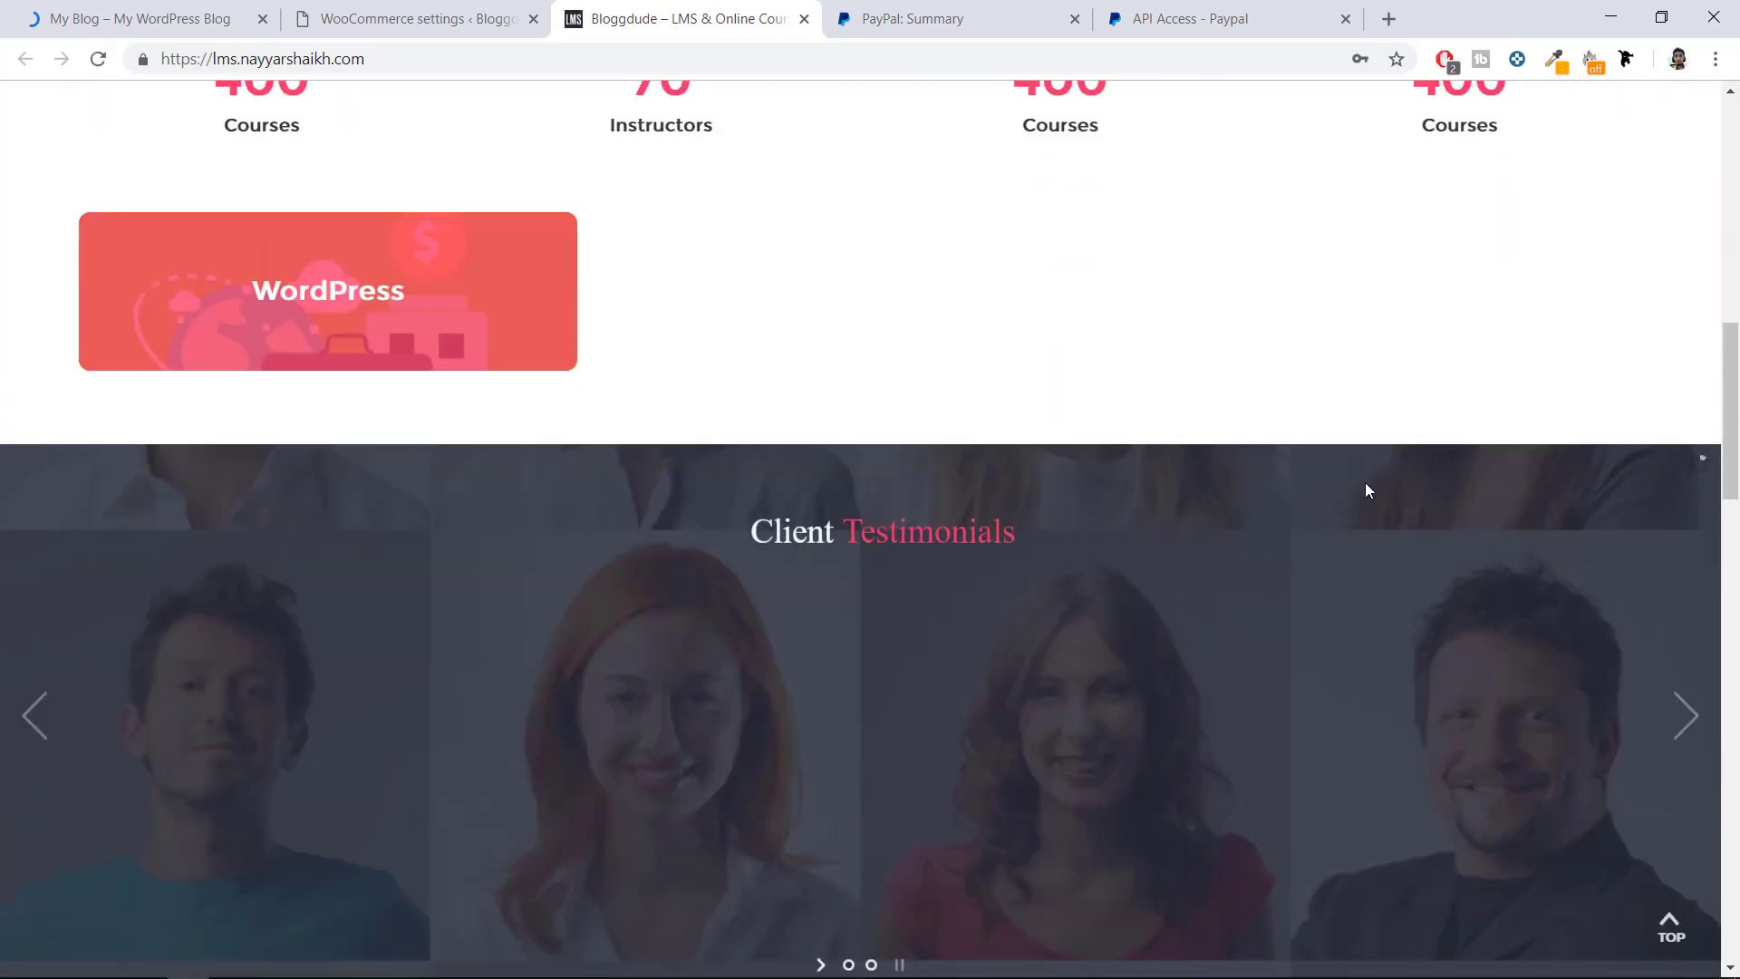
scroll(1366, 484, down, 15)
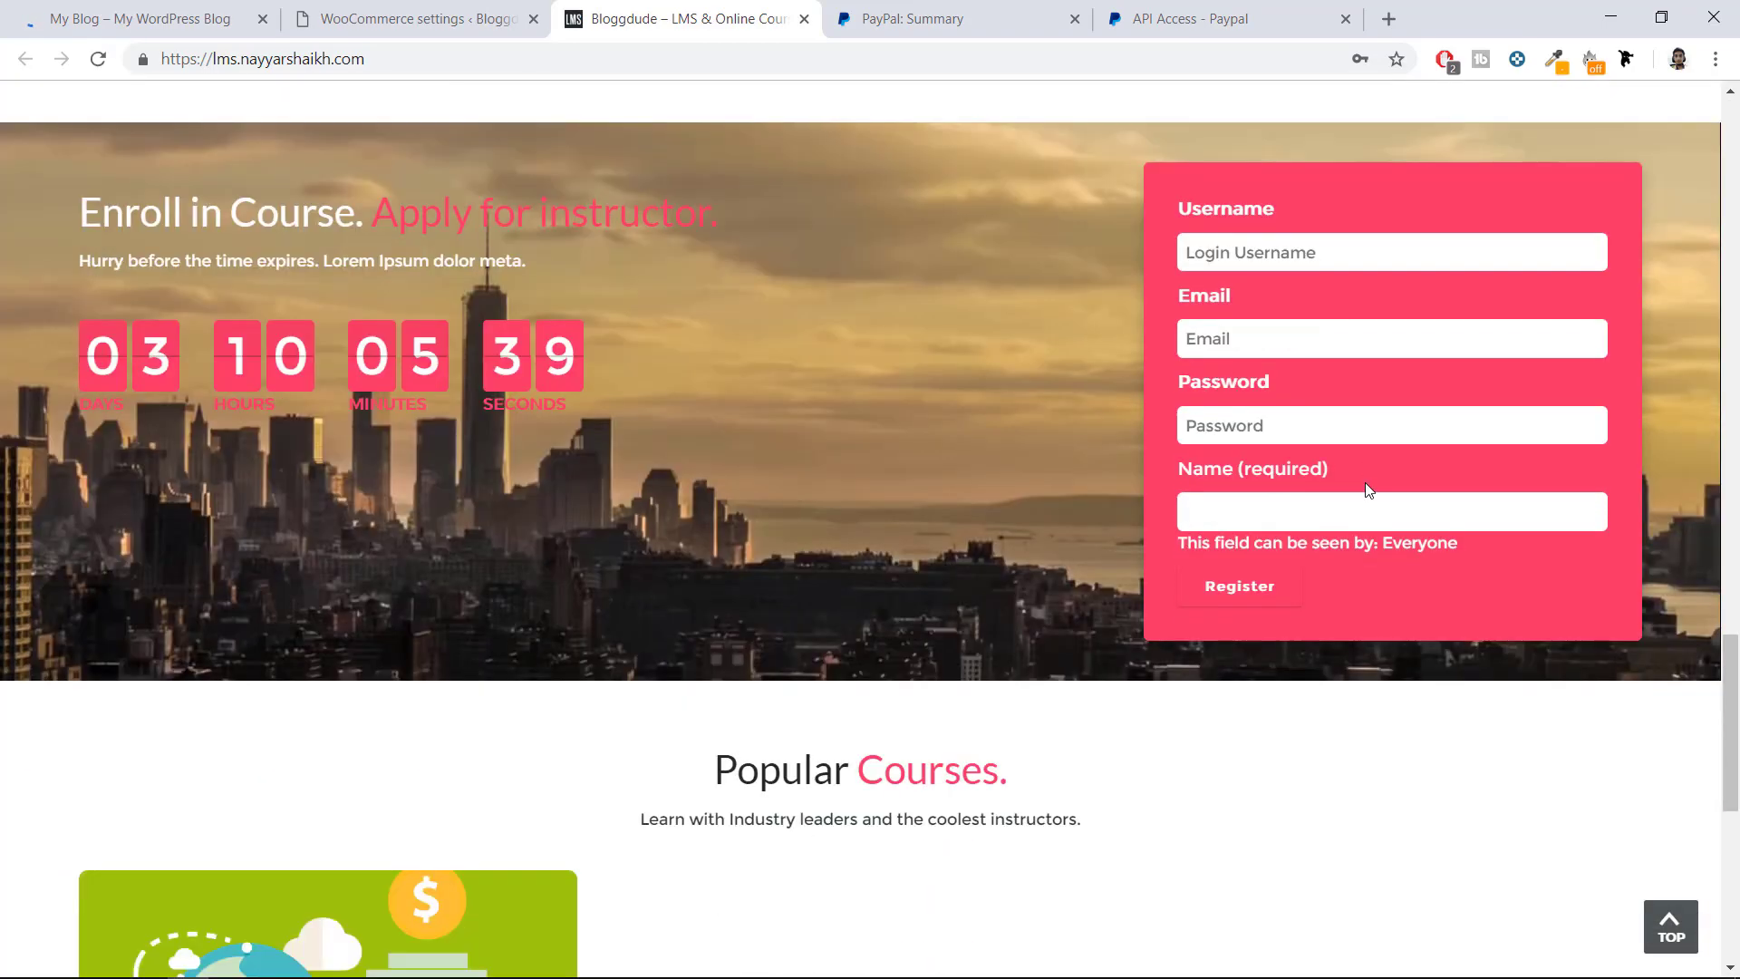
scroll(1365, 490, down, 6)
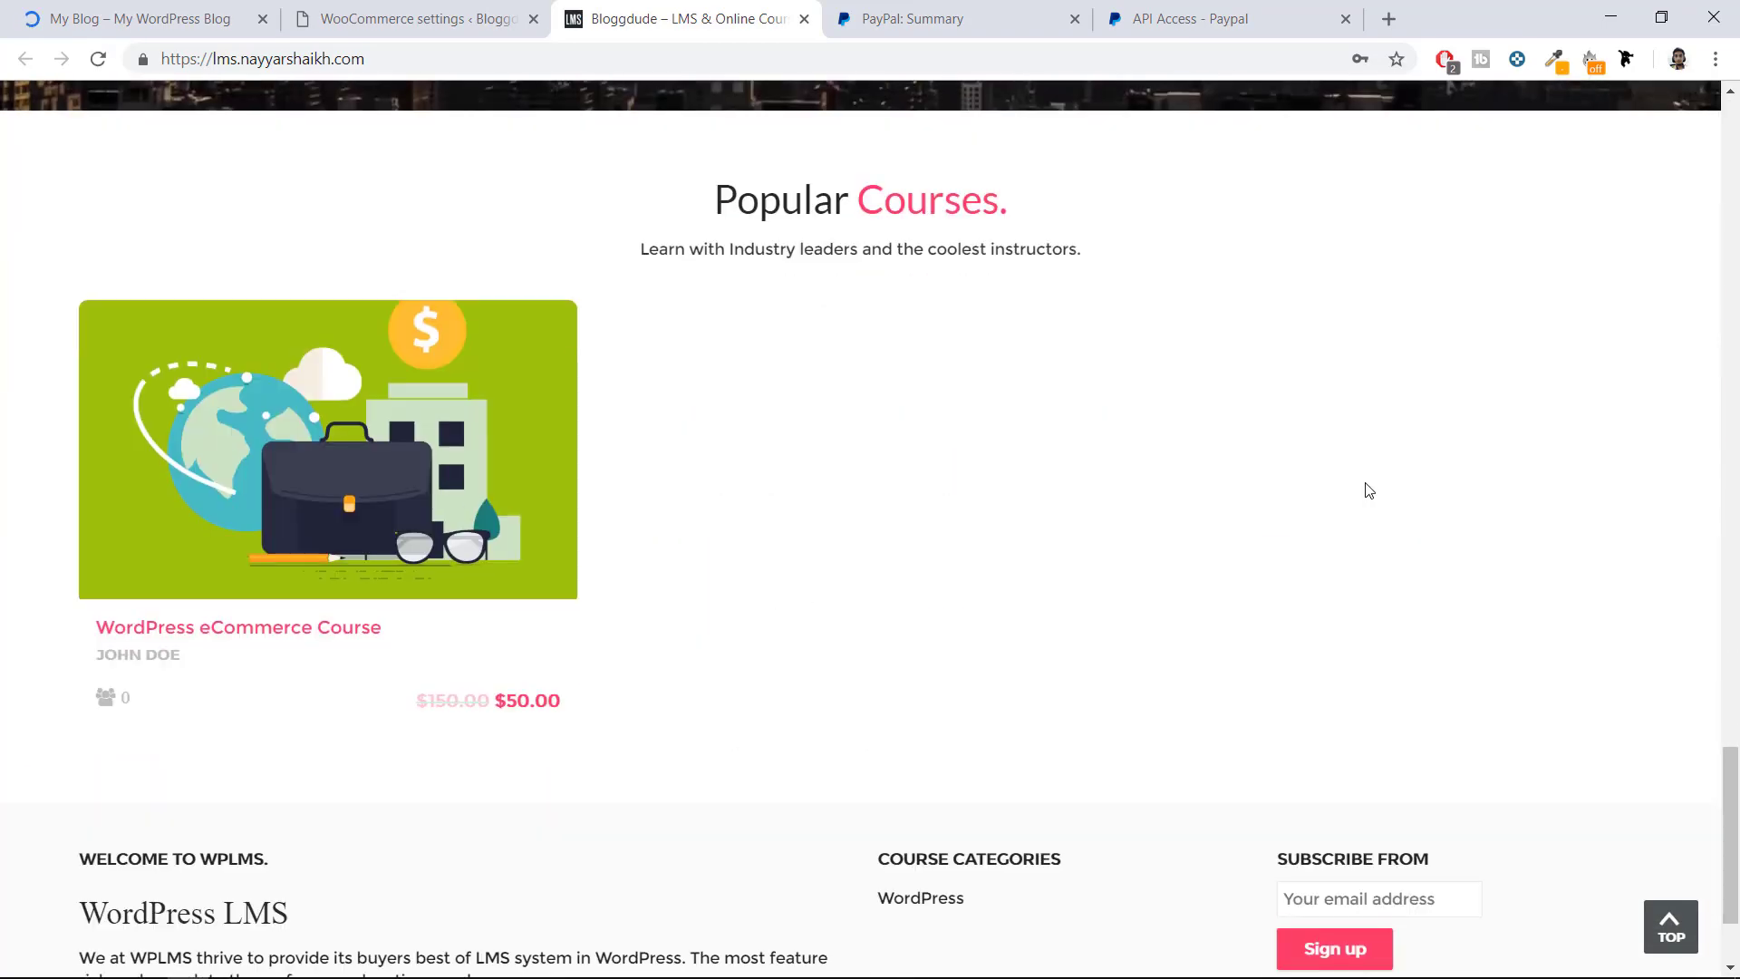
click(382, 442)
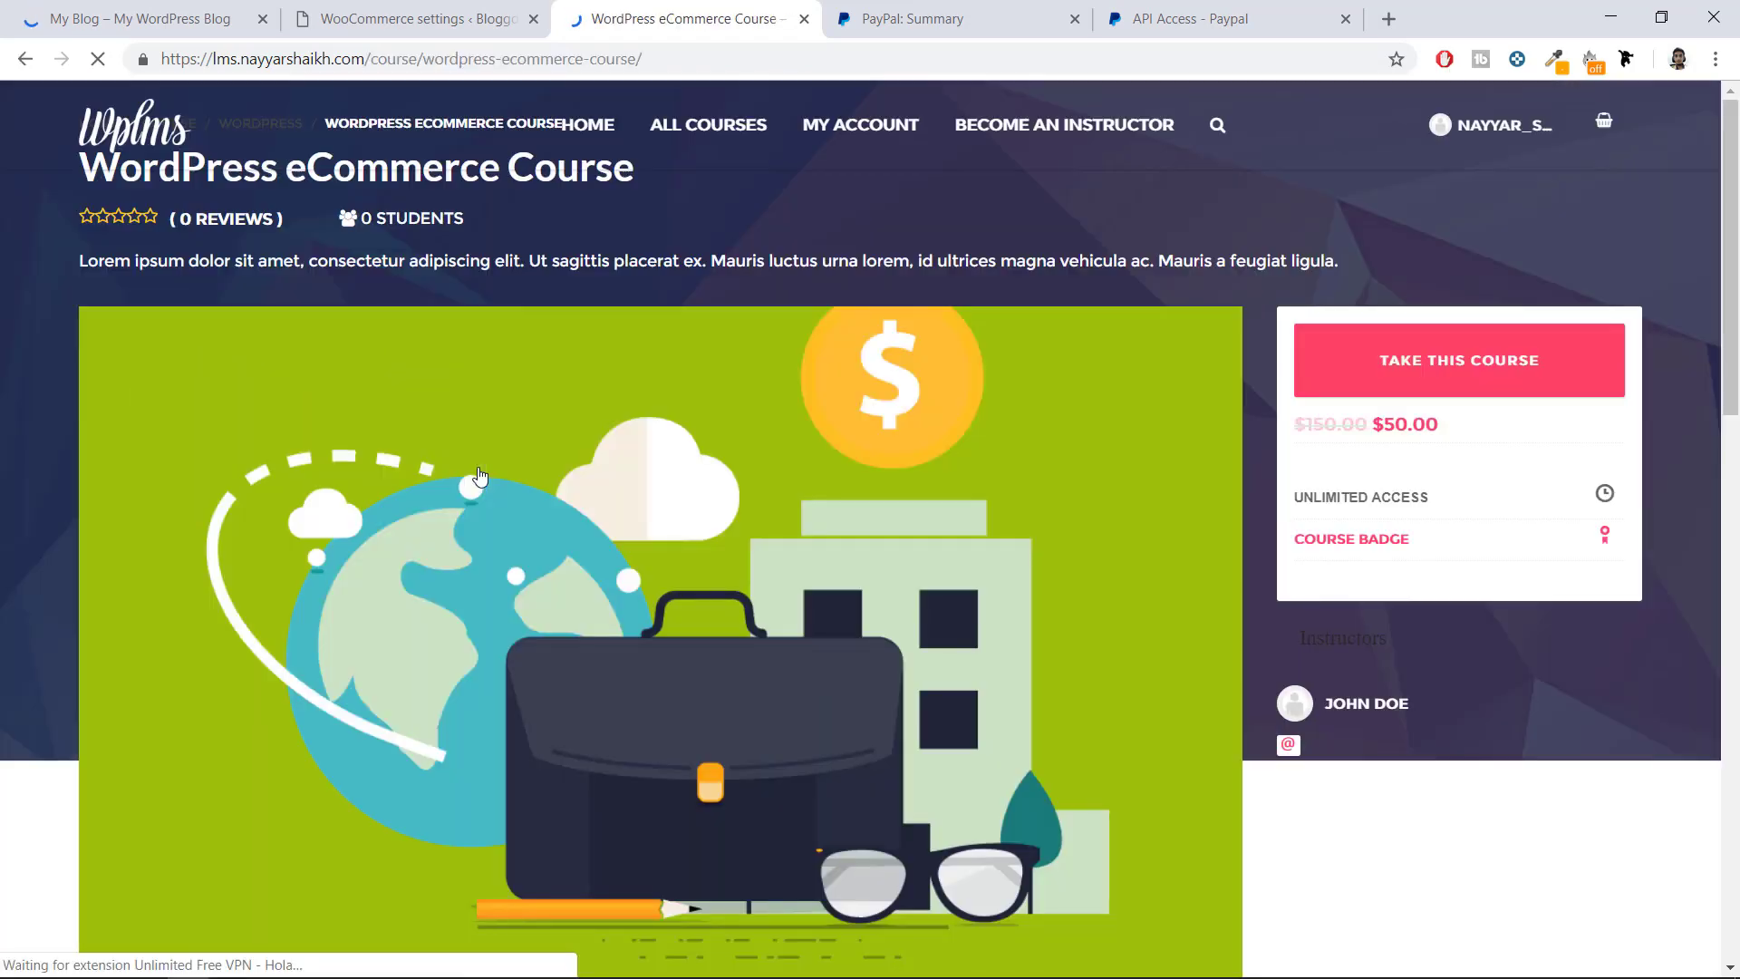
- Take the $50.00 WordPress eCommerce Course, add it to the cart, remove it, and go back to the course
scroll(734, 507, down, 12)
scroll(734, 507, up, 5)
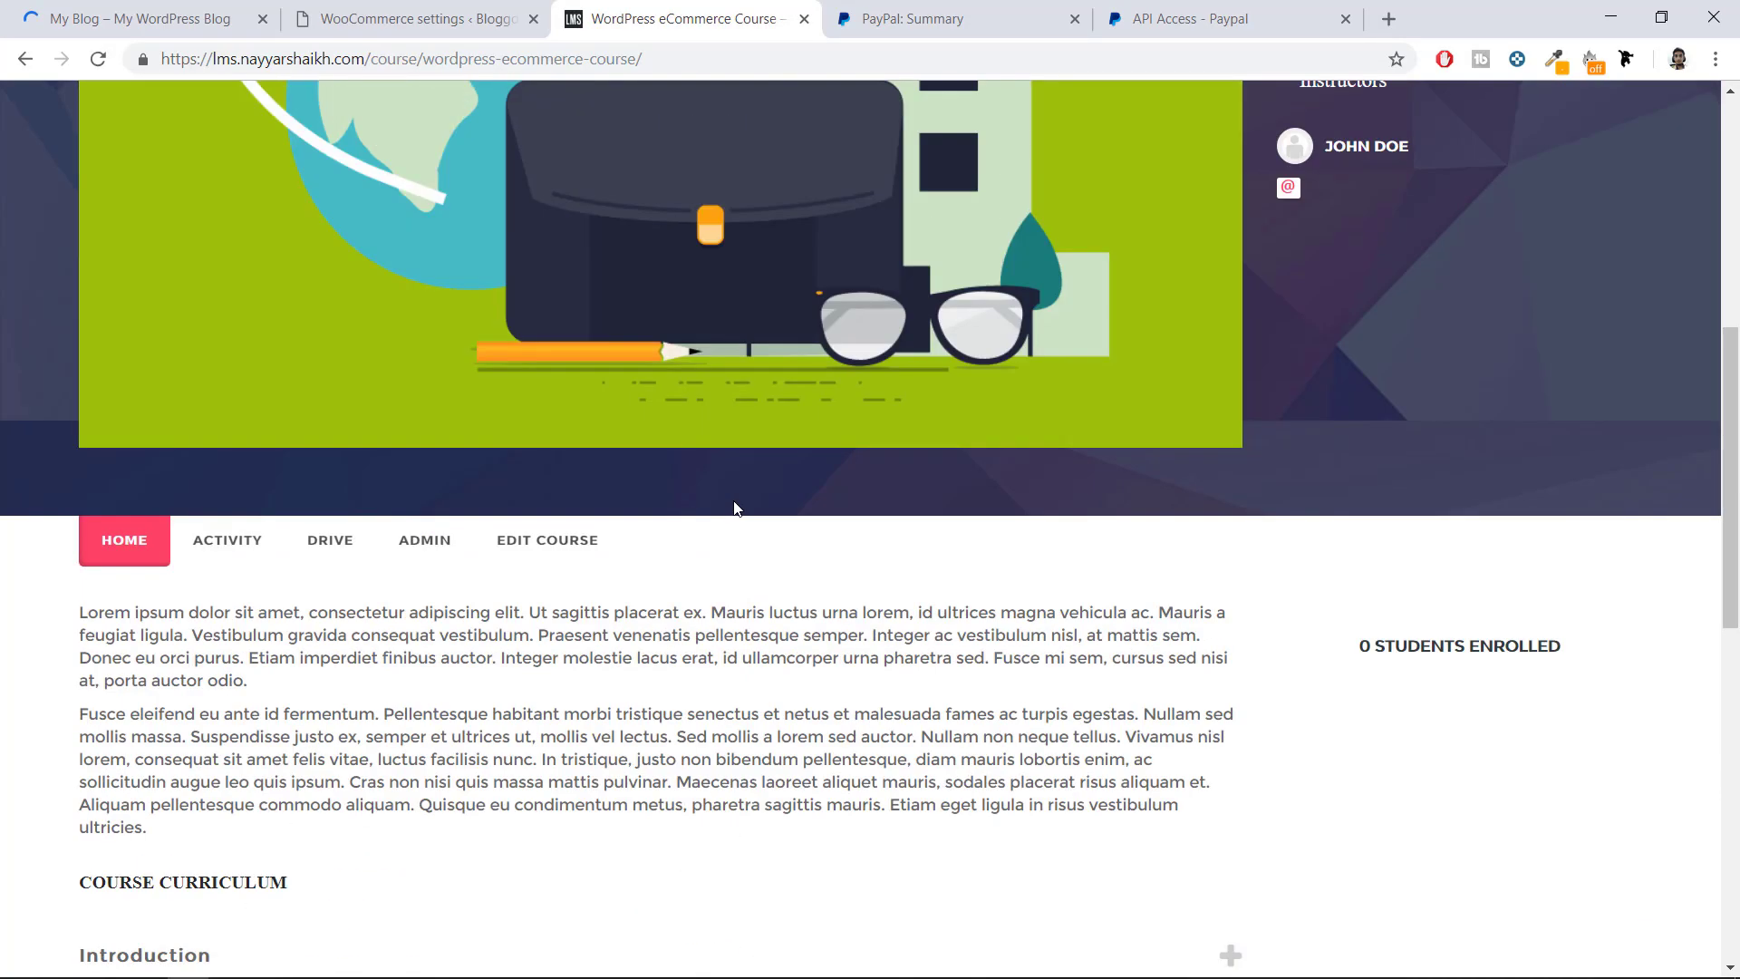
scroll(734, 507, up, 5)
click(1454, 280)
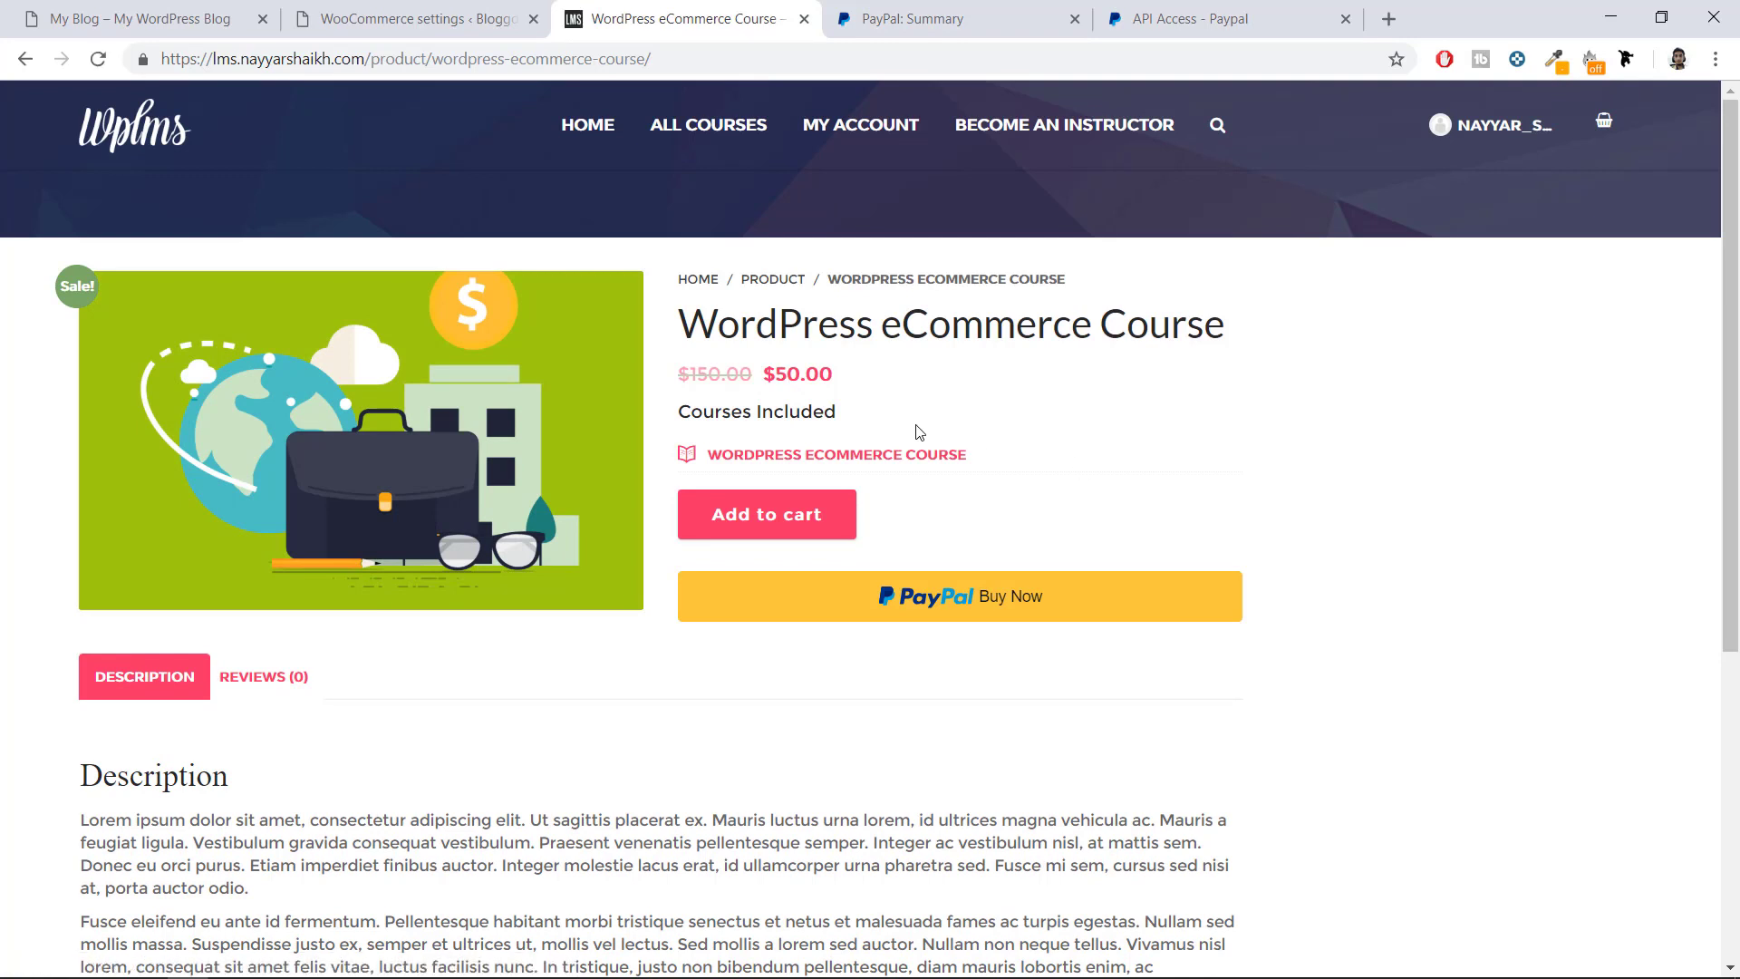
click(802, 529)
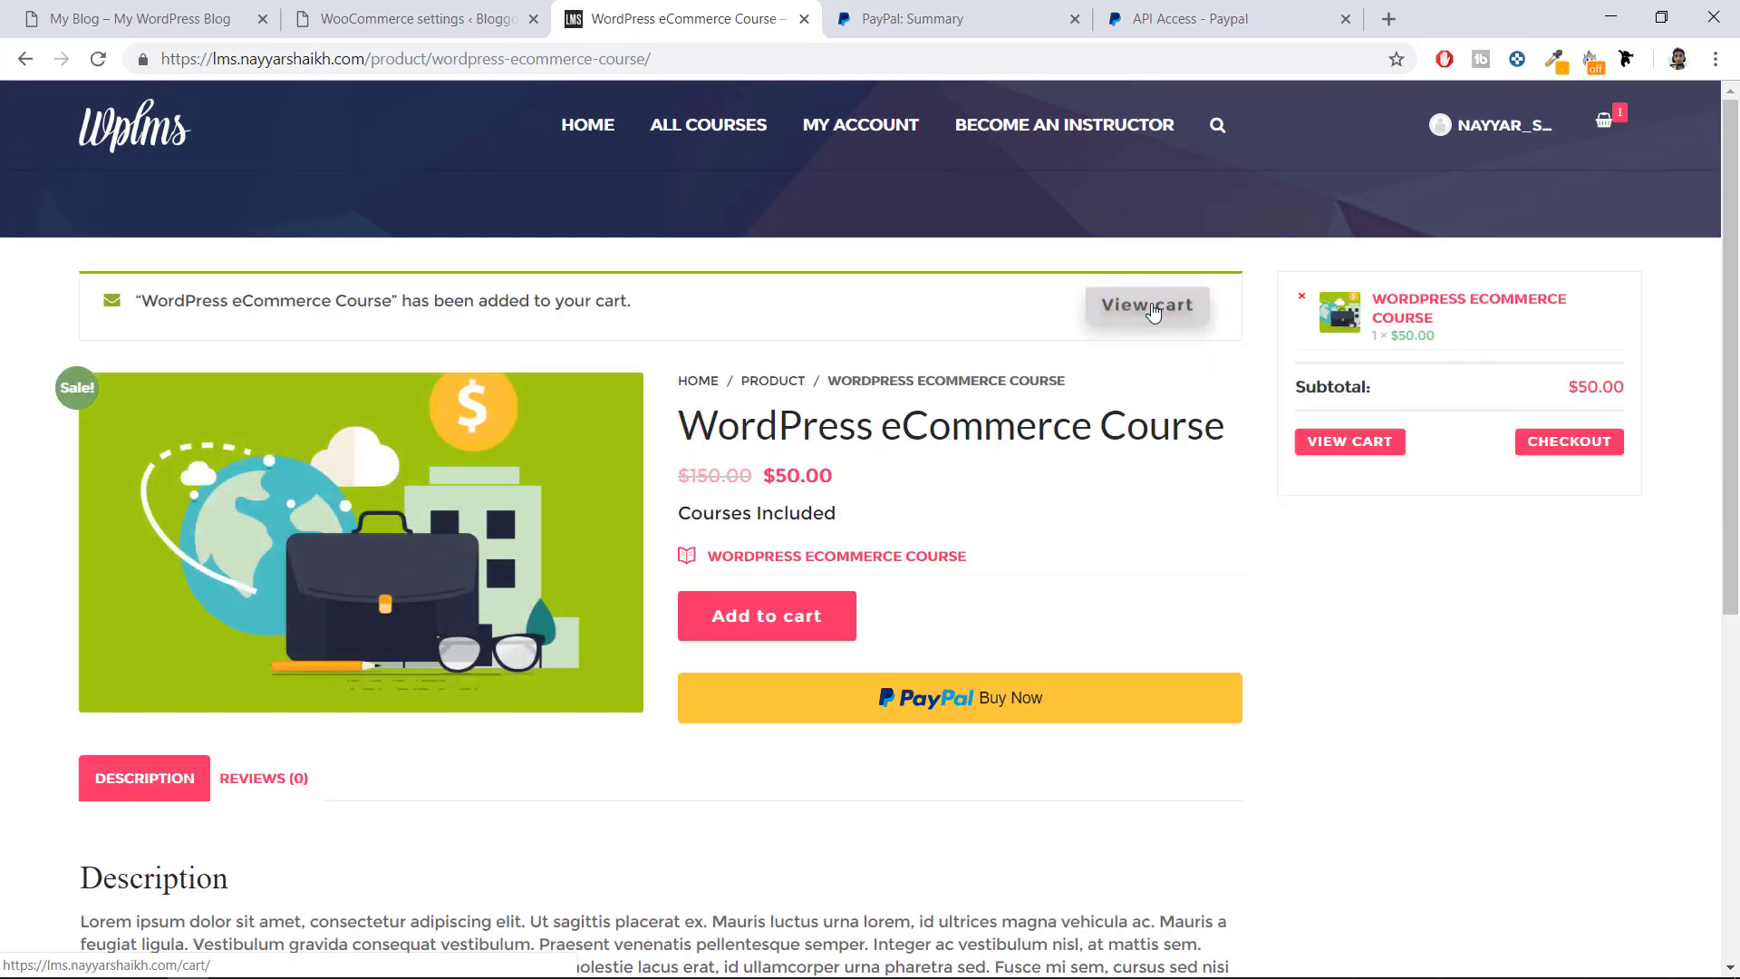
click(1300, 297)
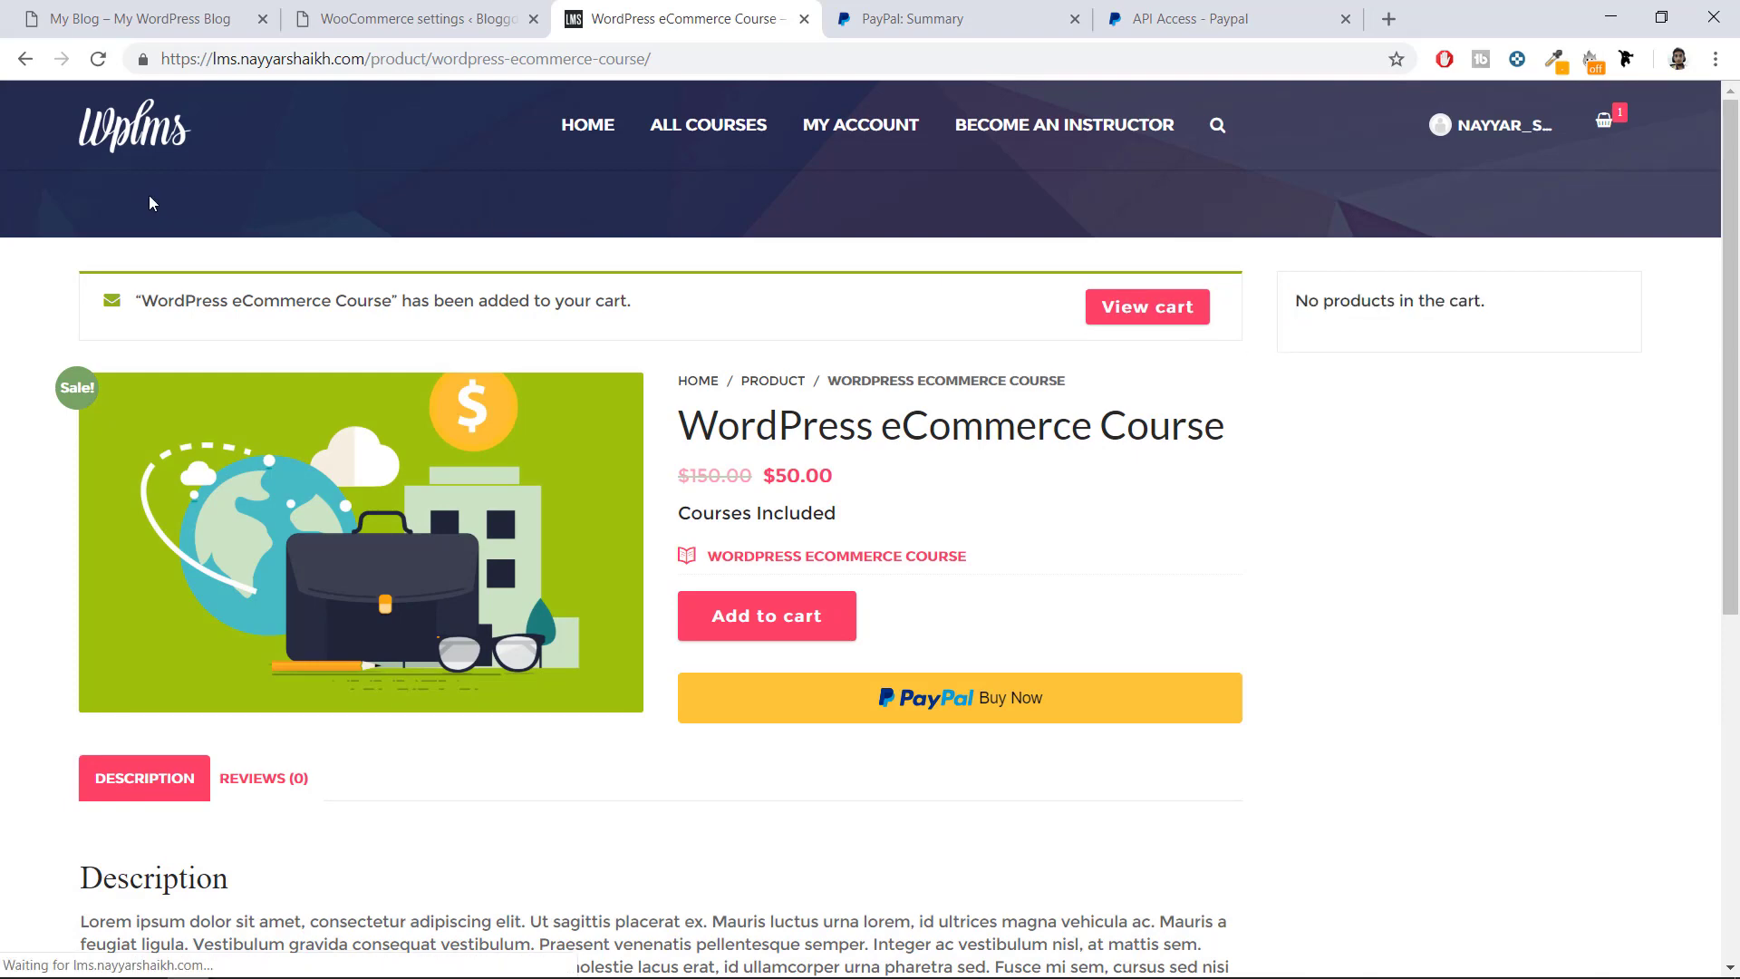
click(20, 59)
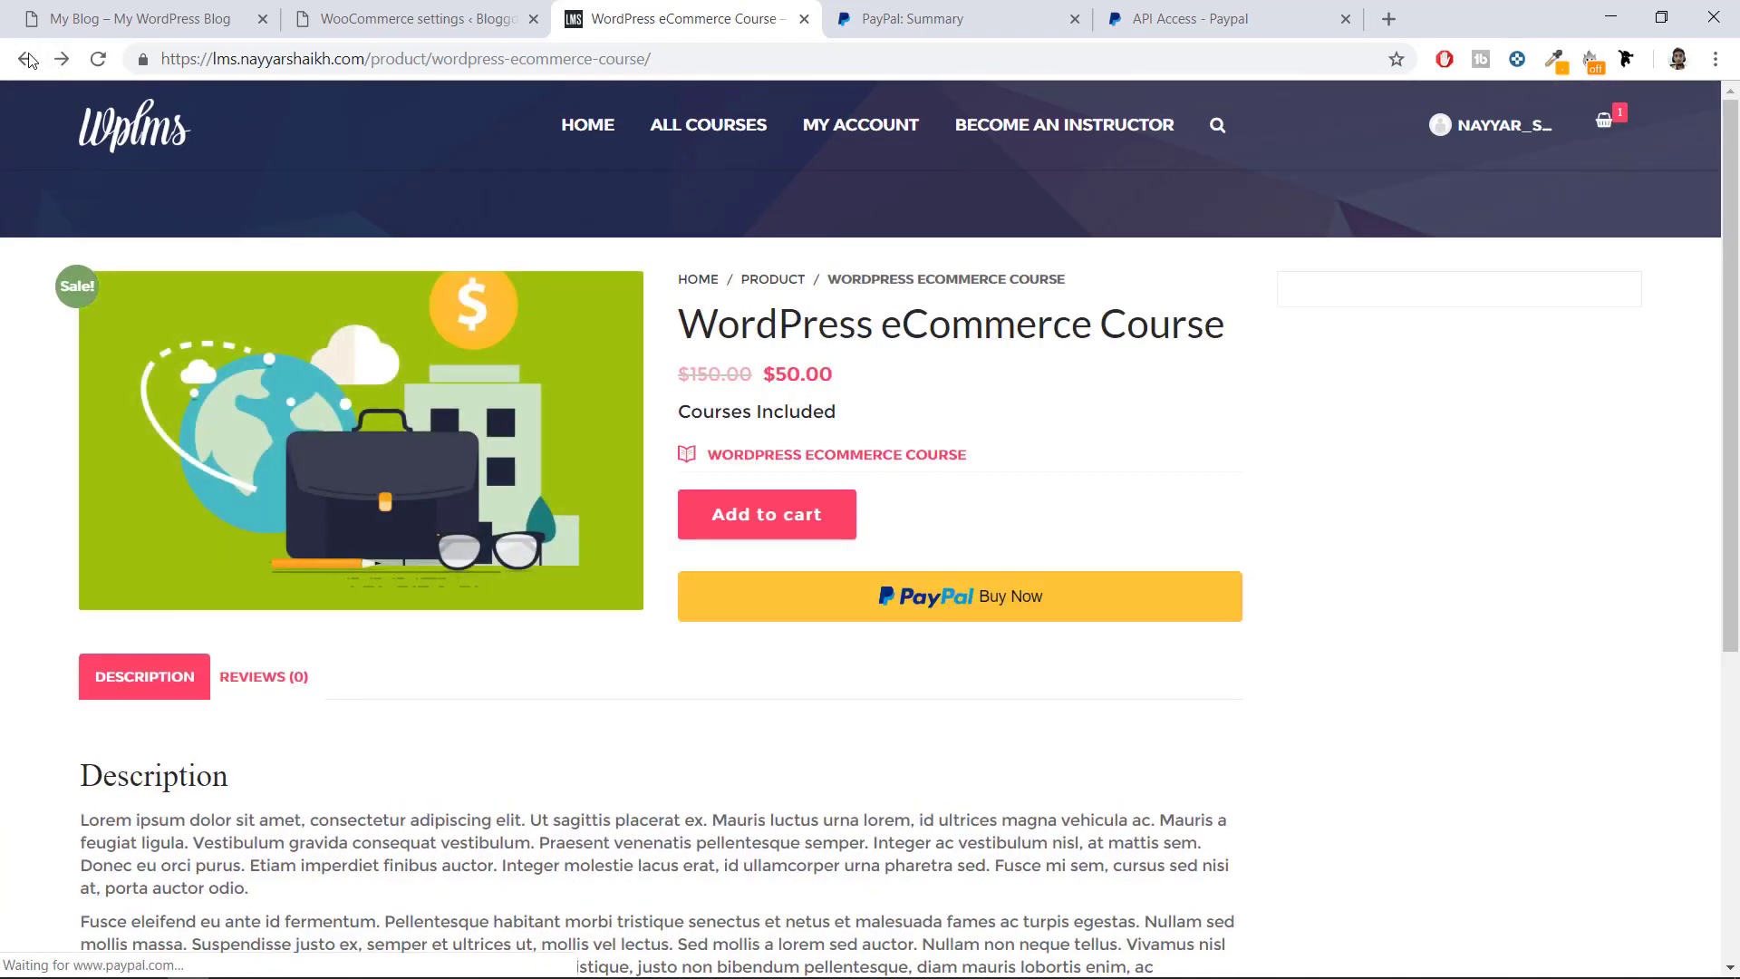
click(28, 60)
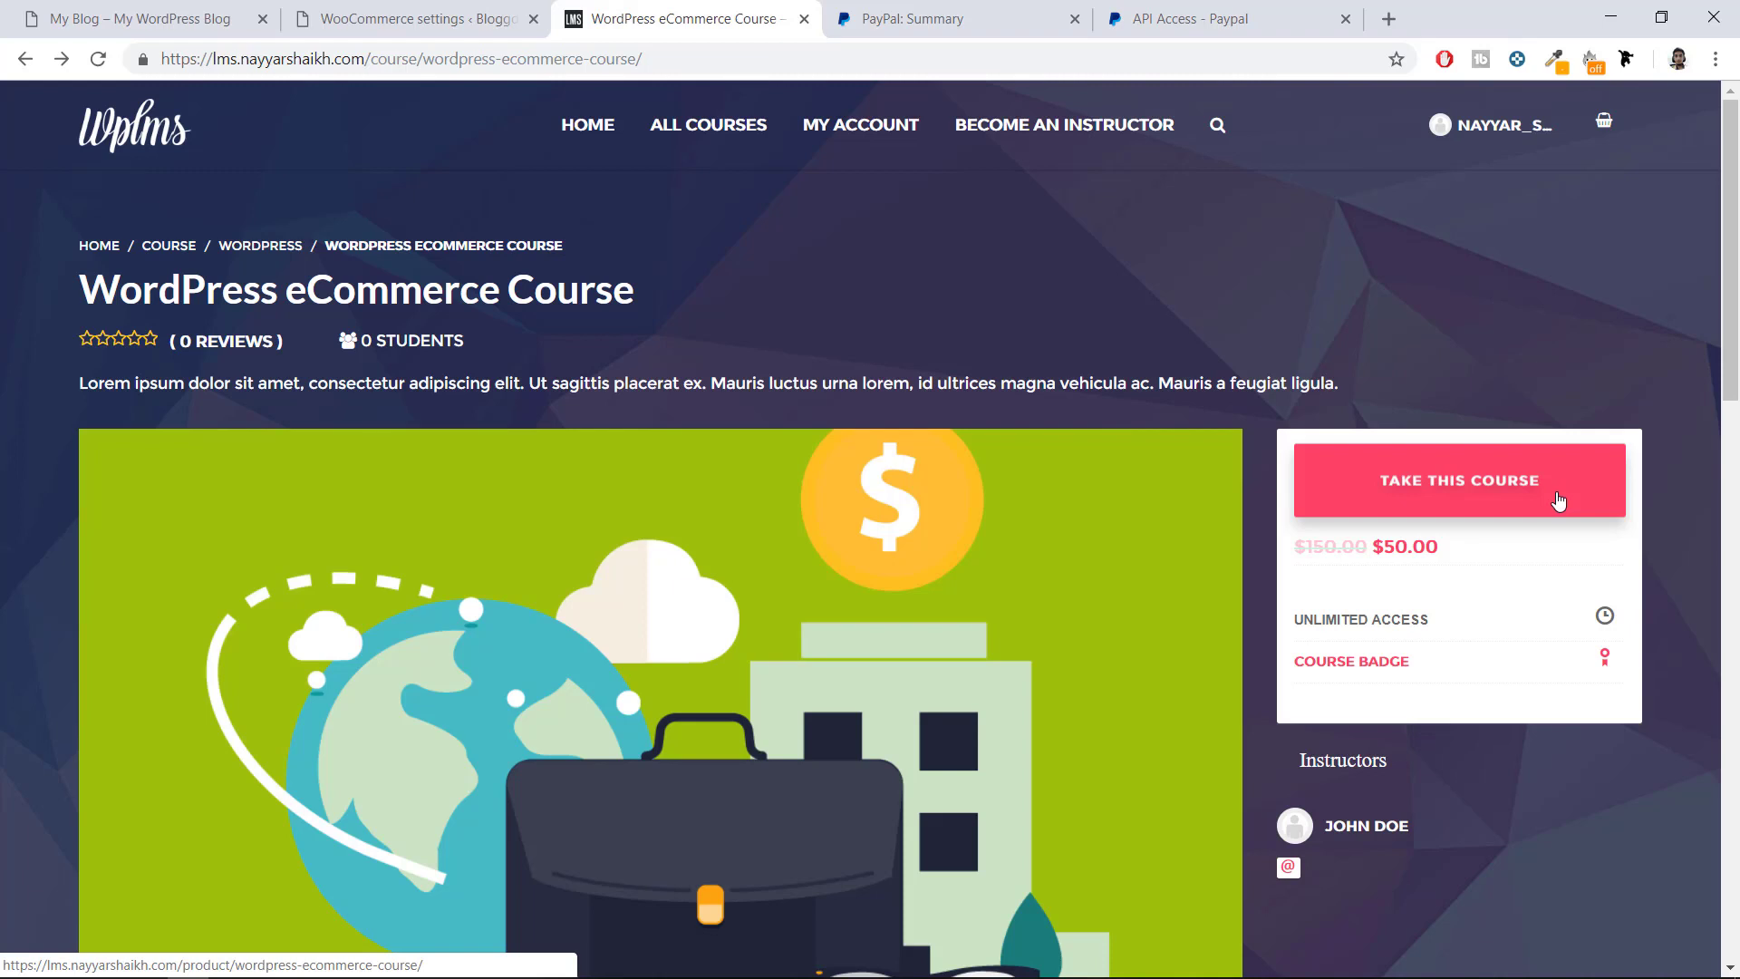
- Set WPLMS Miscellaneous Direct Checkout to 'Skip Product & Cart page', save, and return to the course tab
click(408, 16)
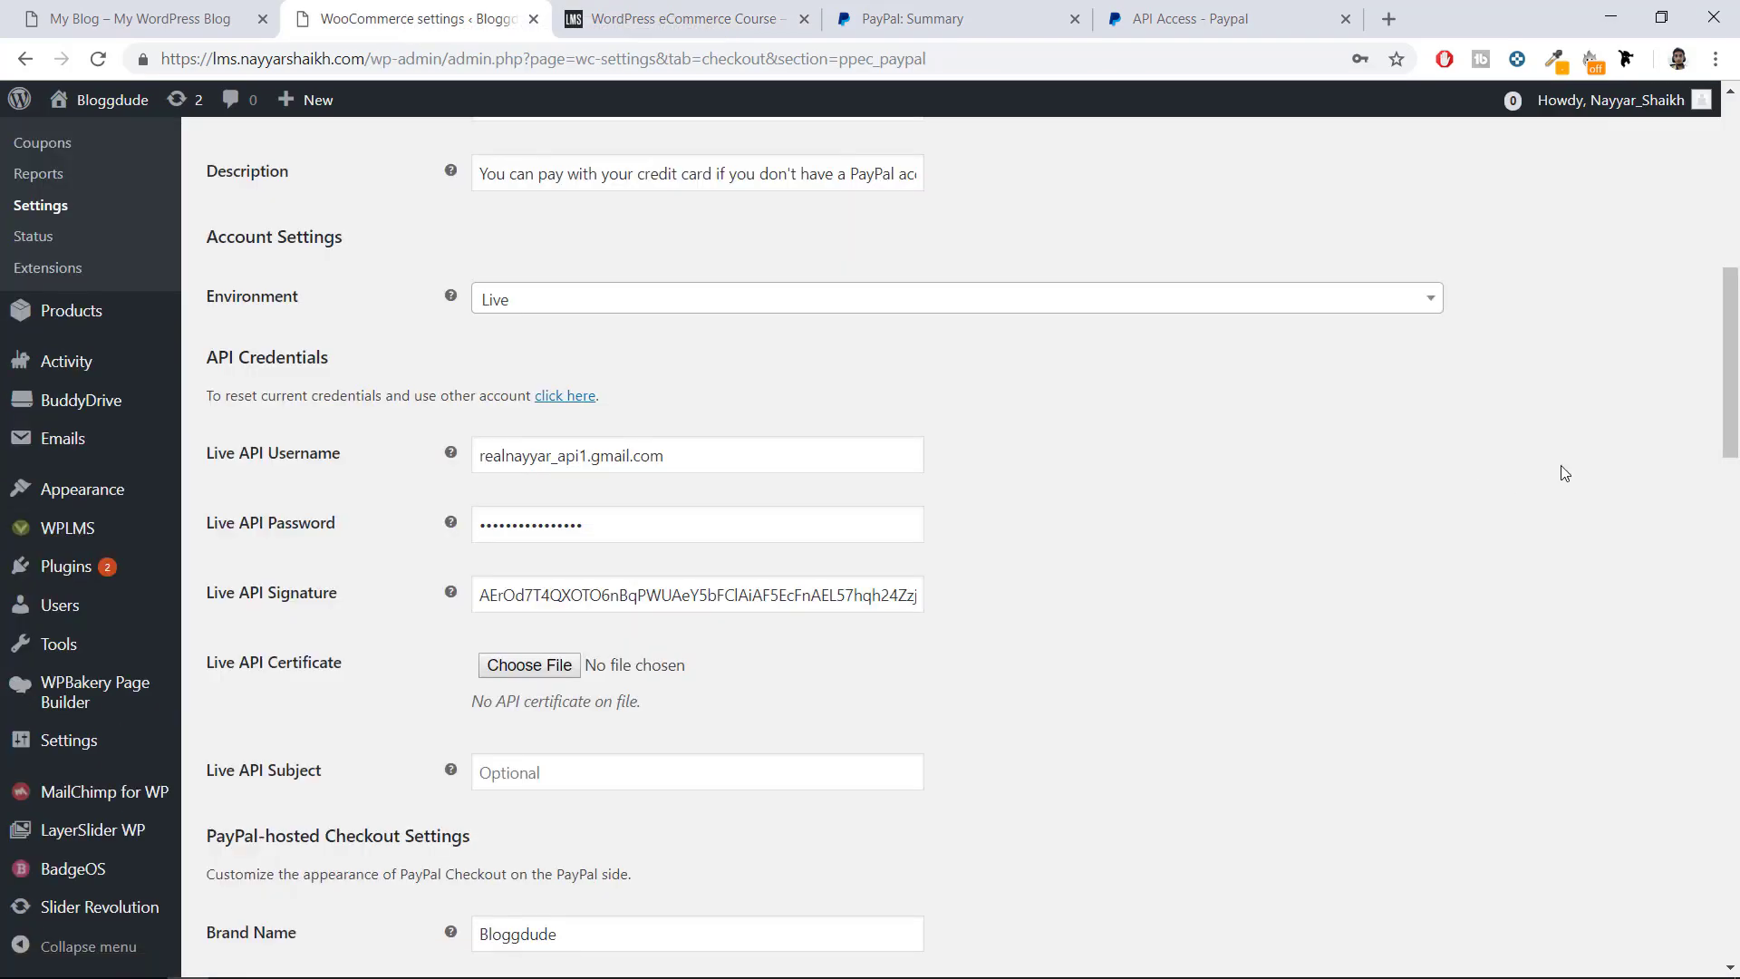
mouse_move(44, 536)
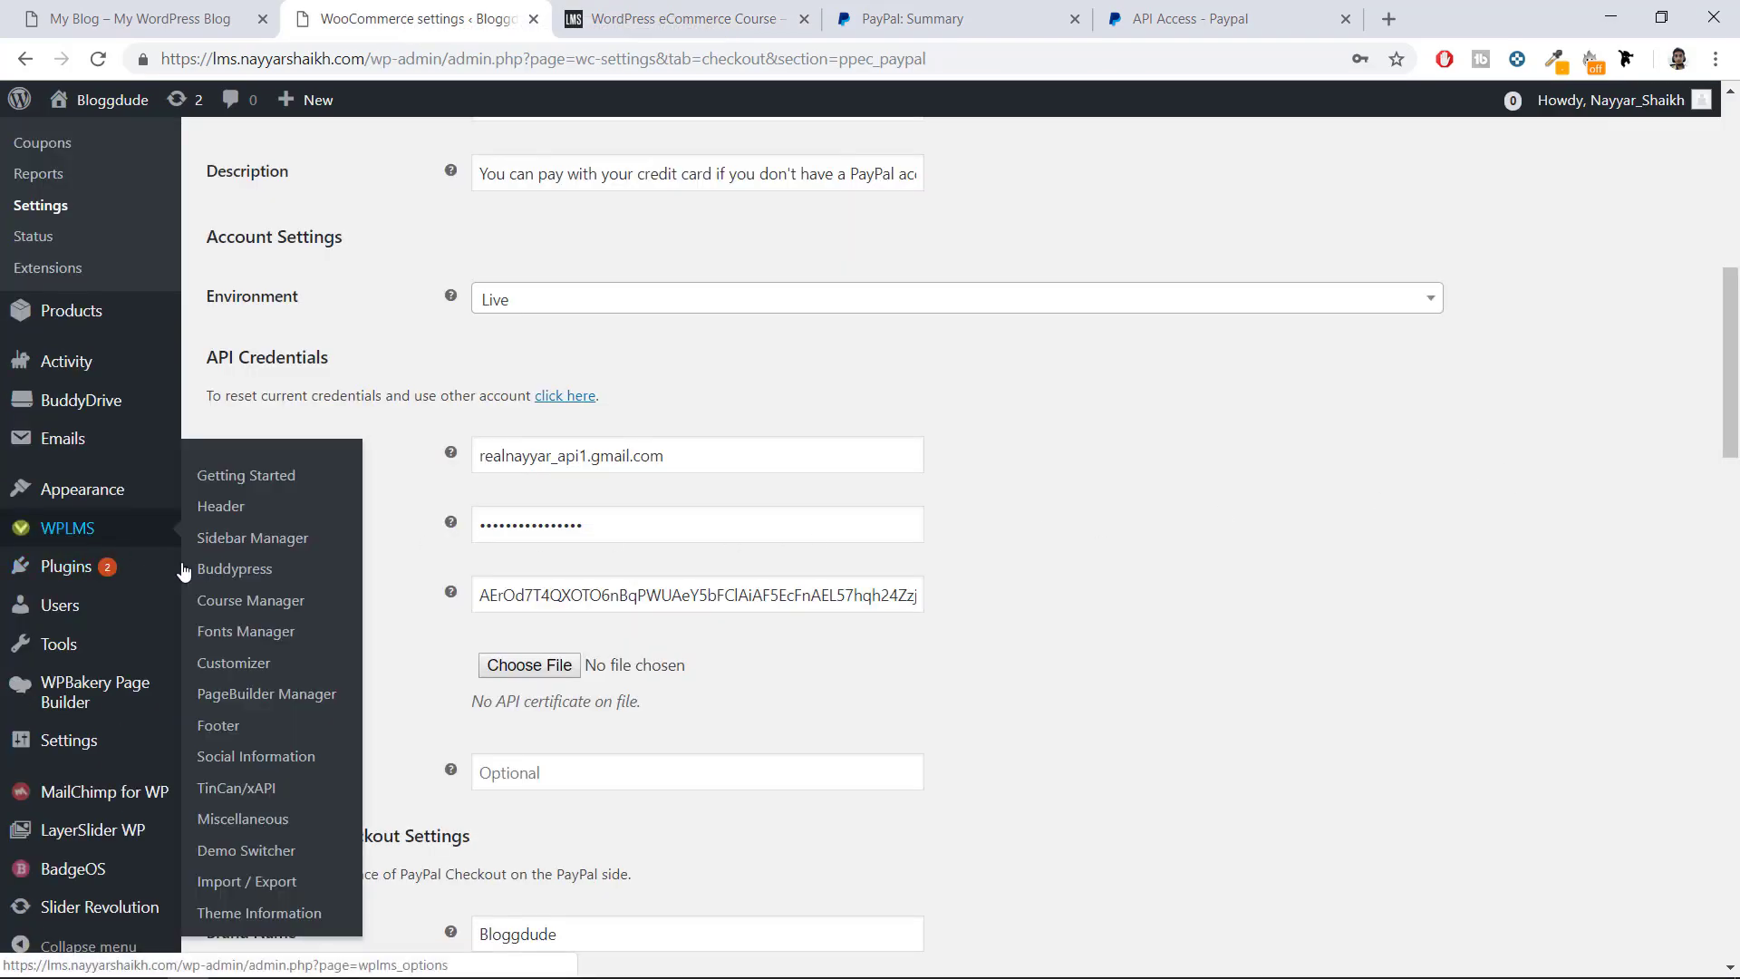
click(238, 821)
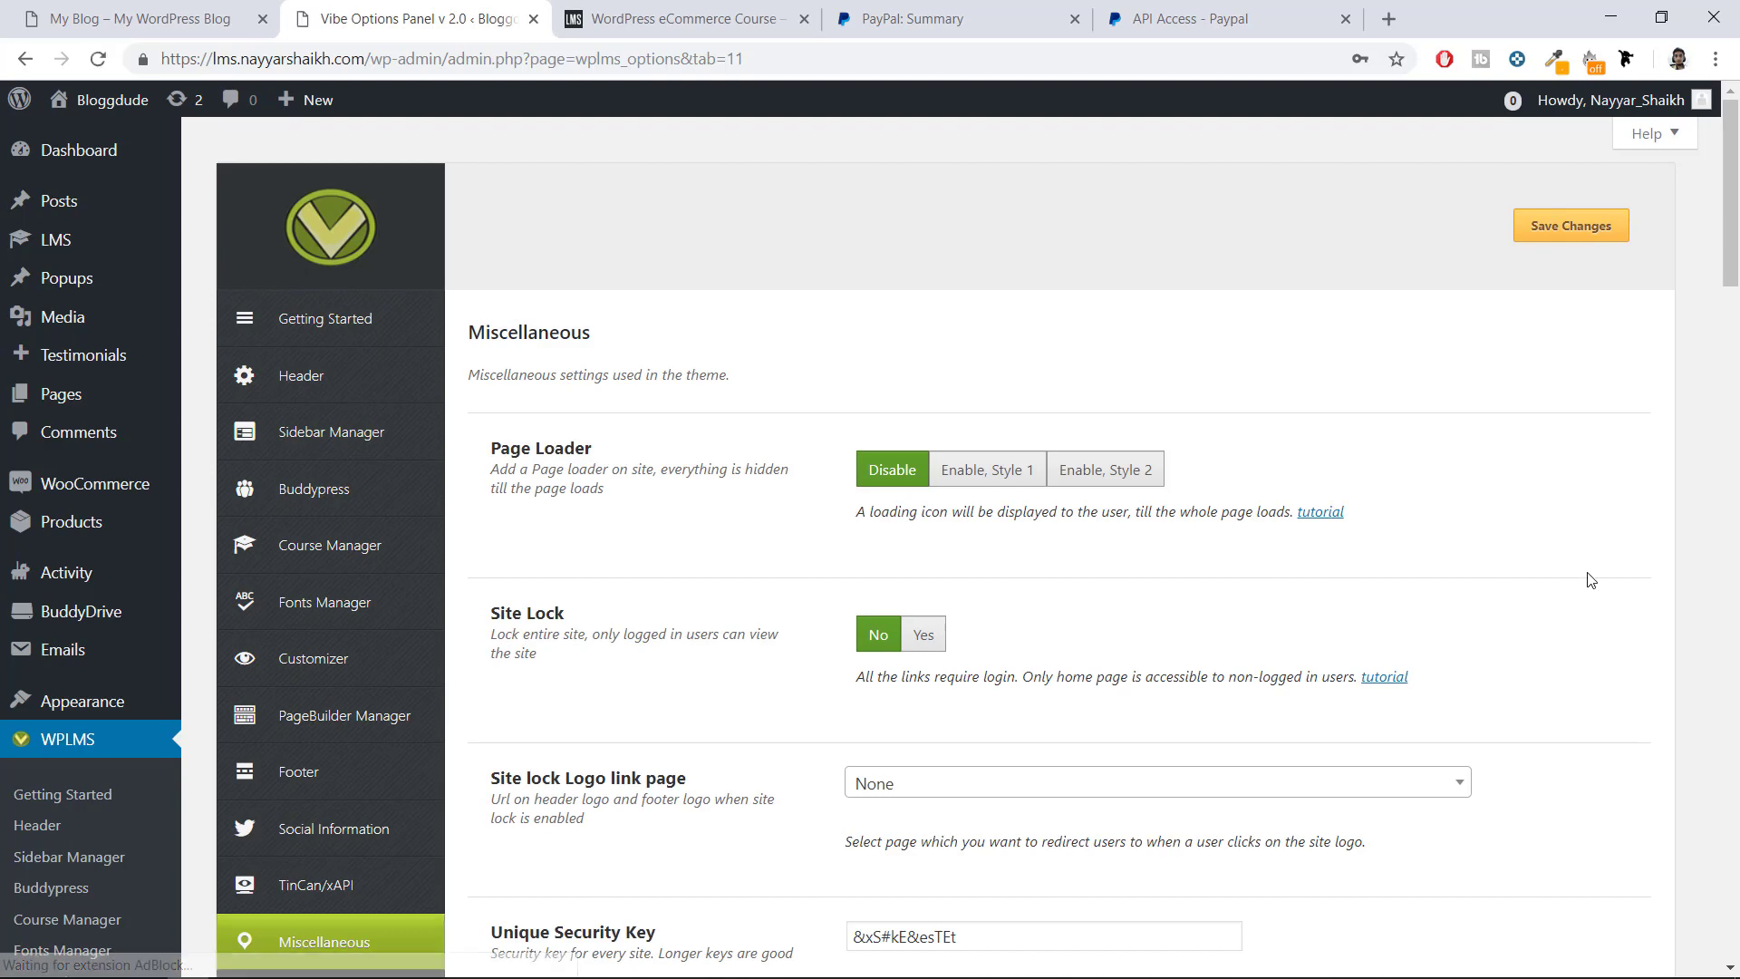
scroll(1591, 580, down, 3)
scroll(1590, 580, down, 6)
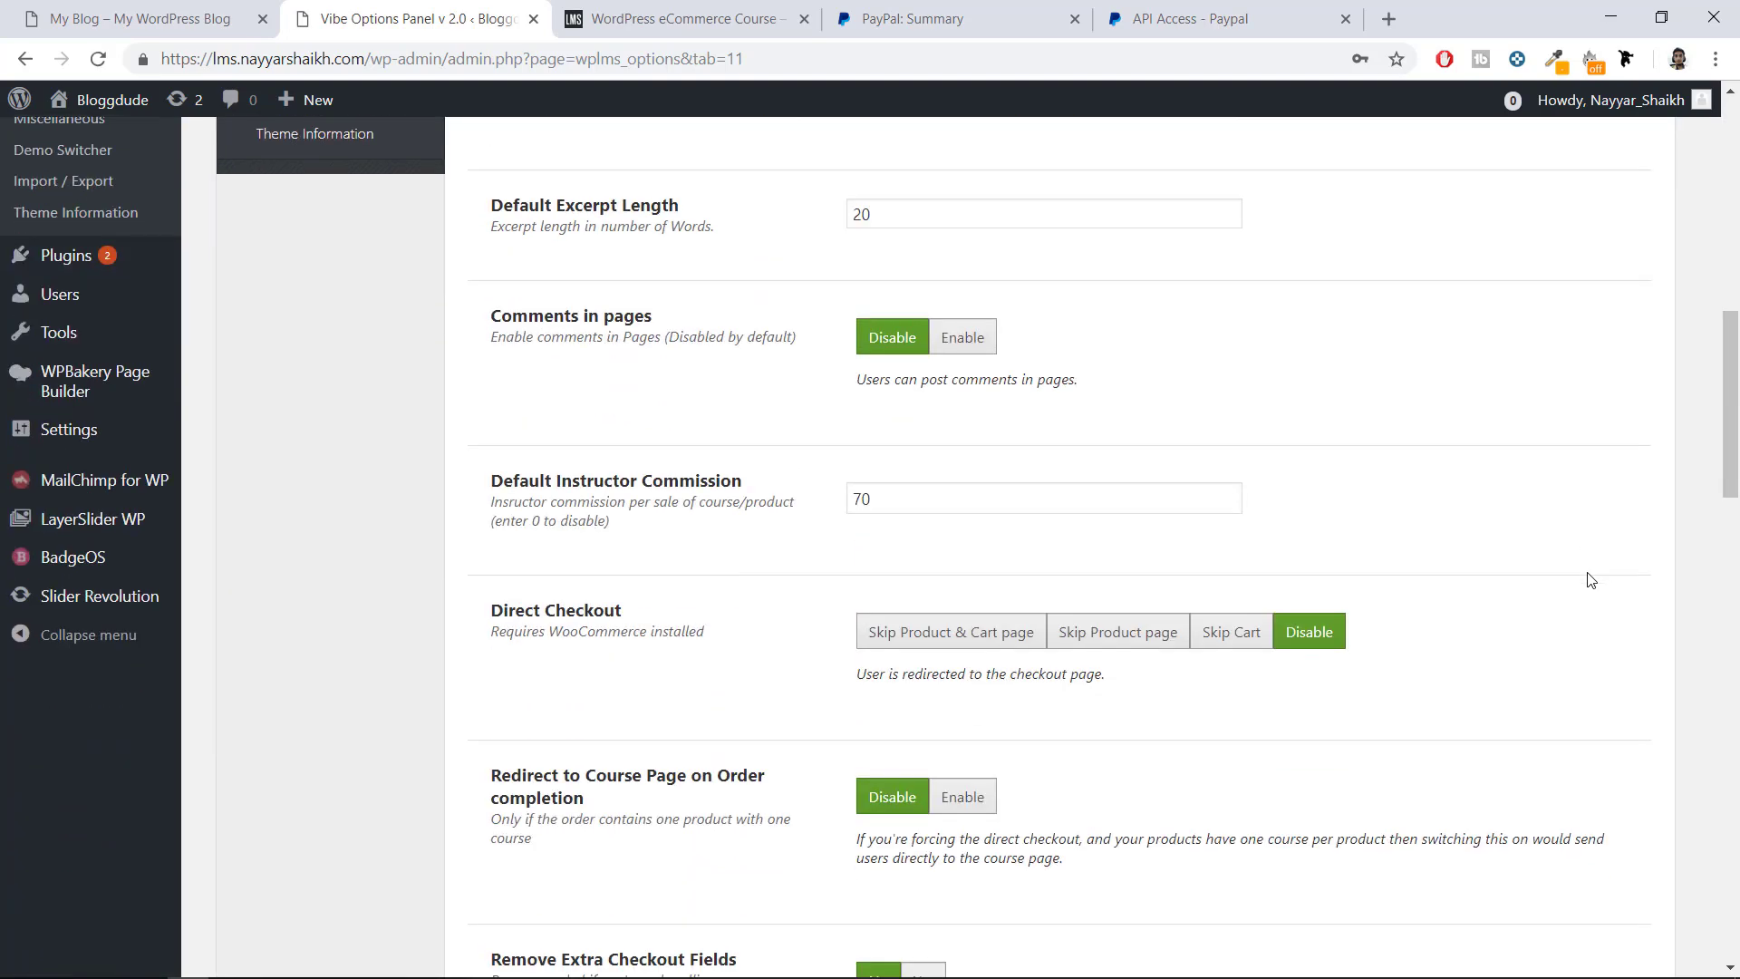
drag(490, 615, 634, 617)
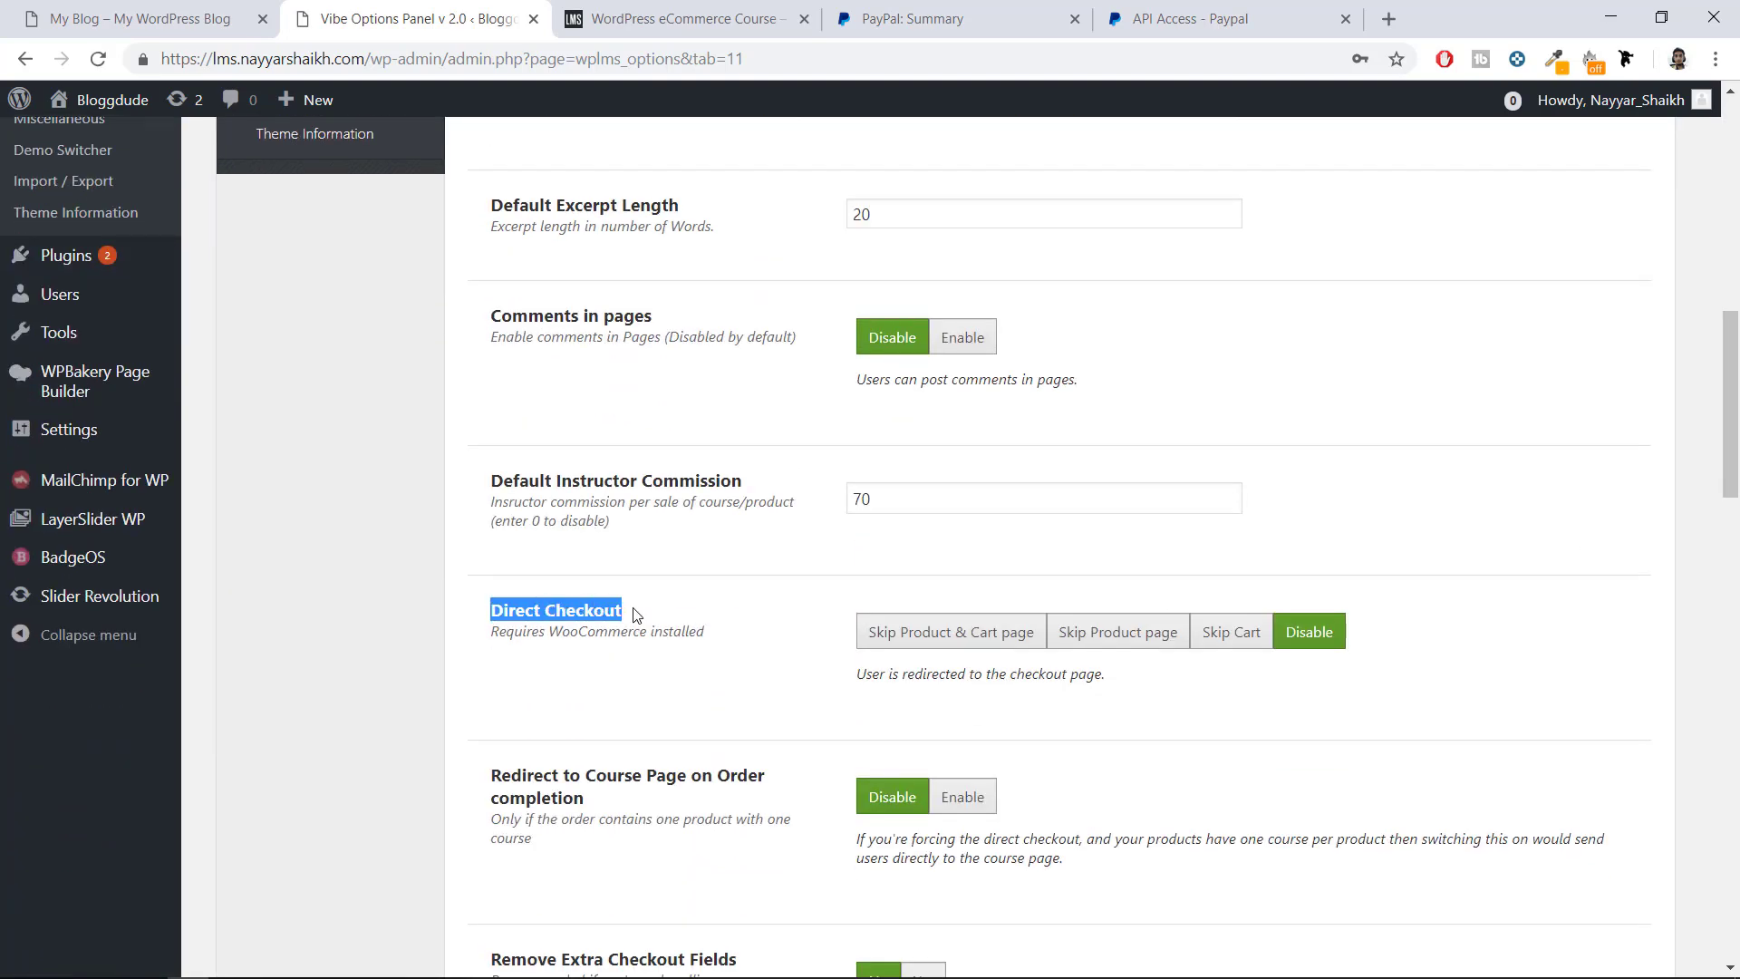
click(634, 617)
click(960, 639)
scroll(863, 691, up, 1)
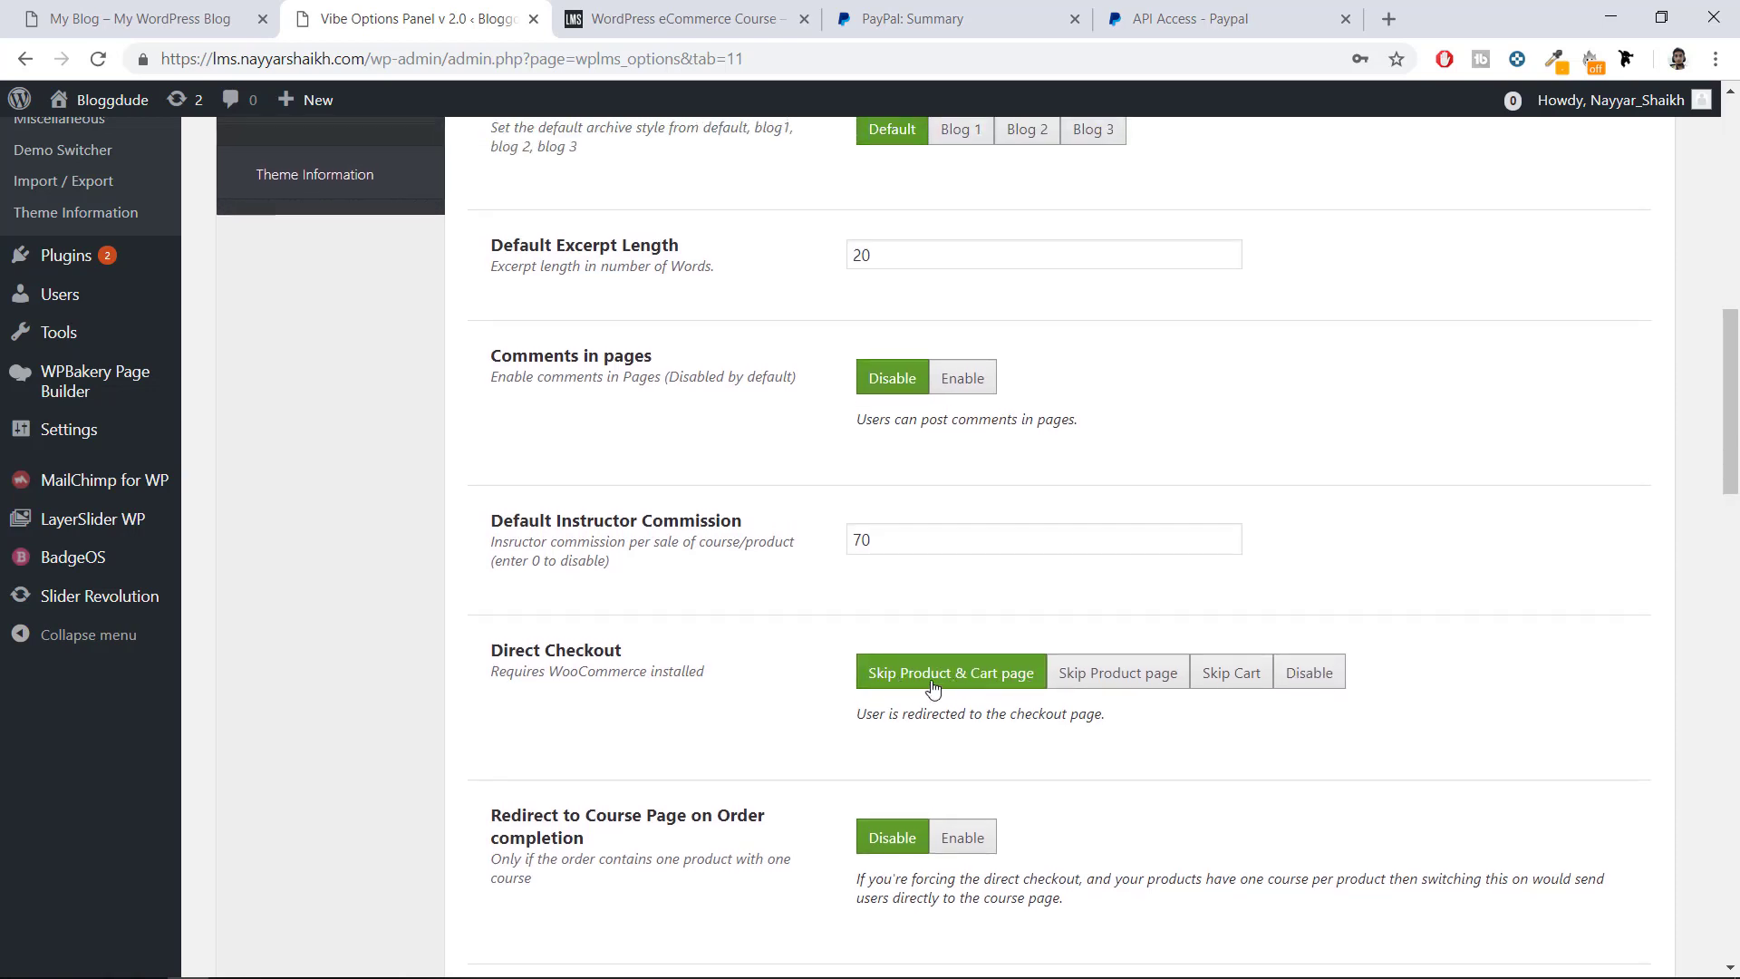
scroll(1123, 628, down, 20)
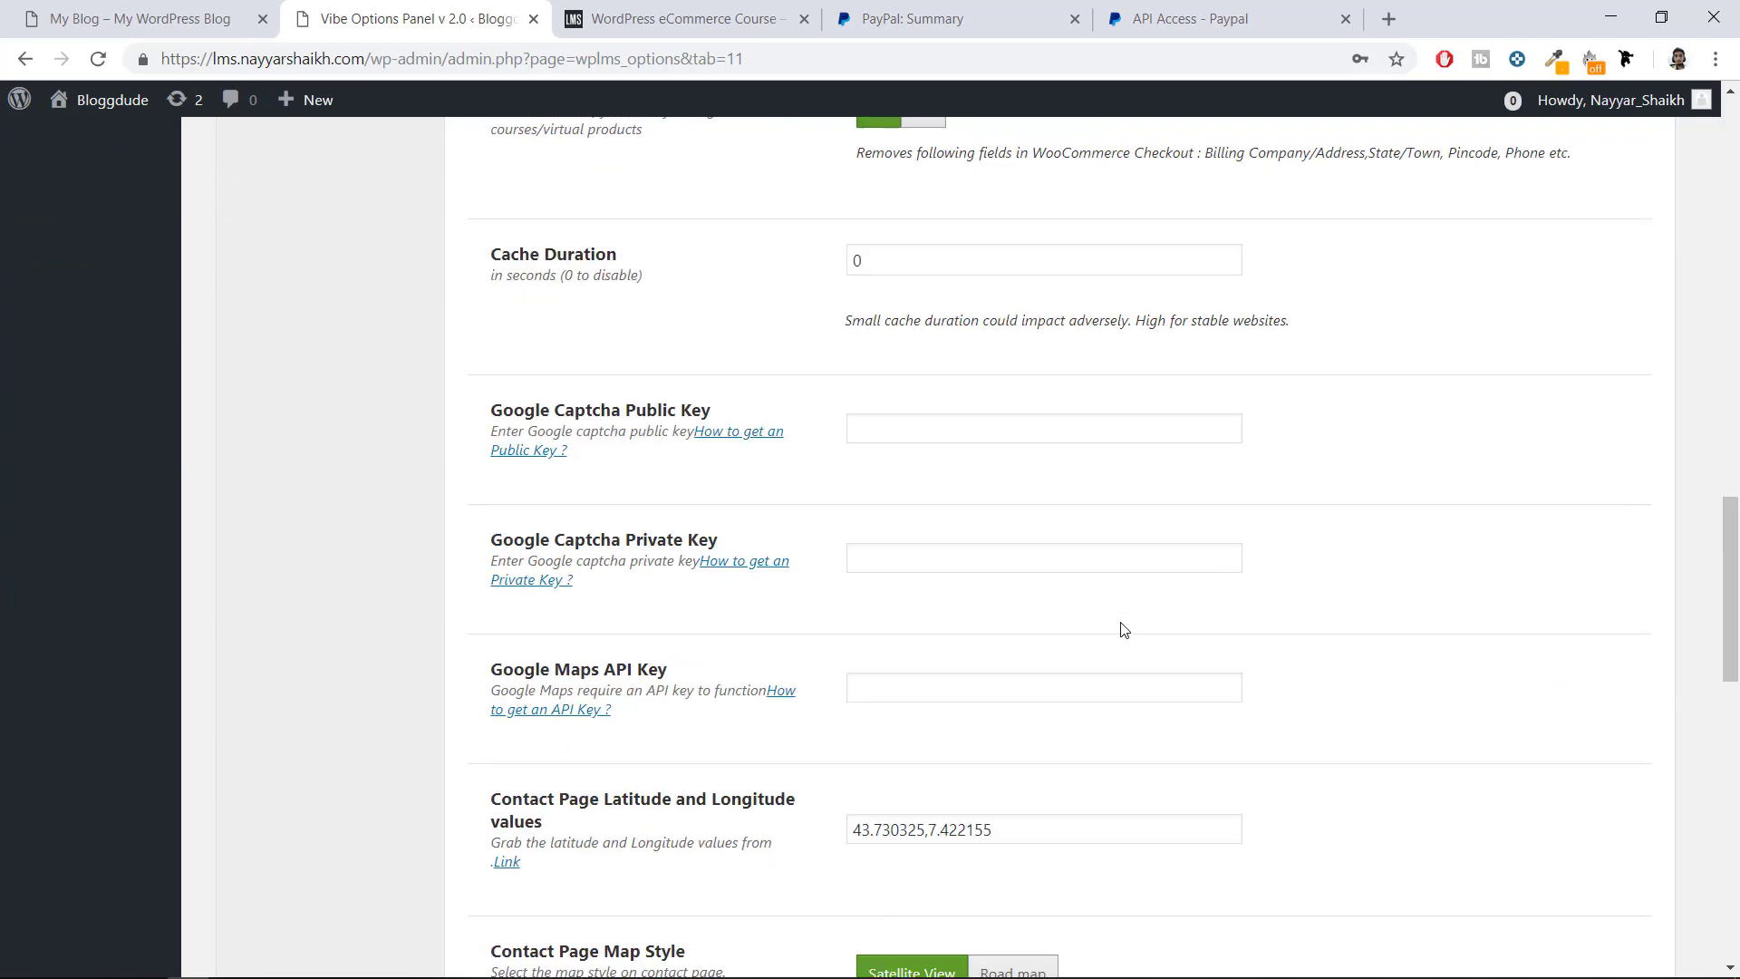
click(1435, 839)
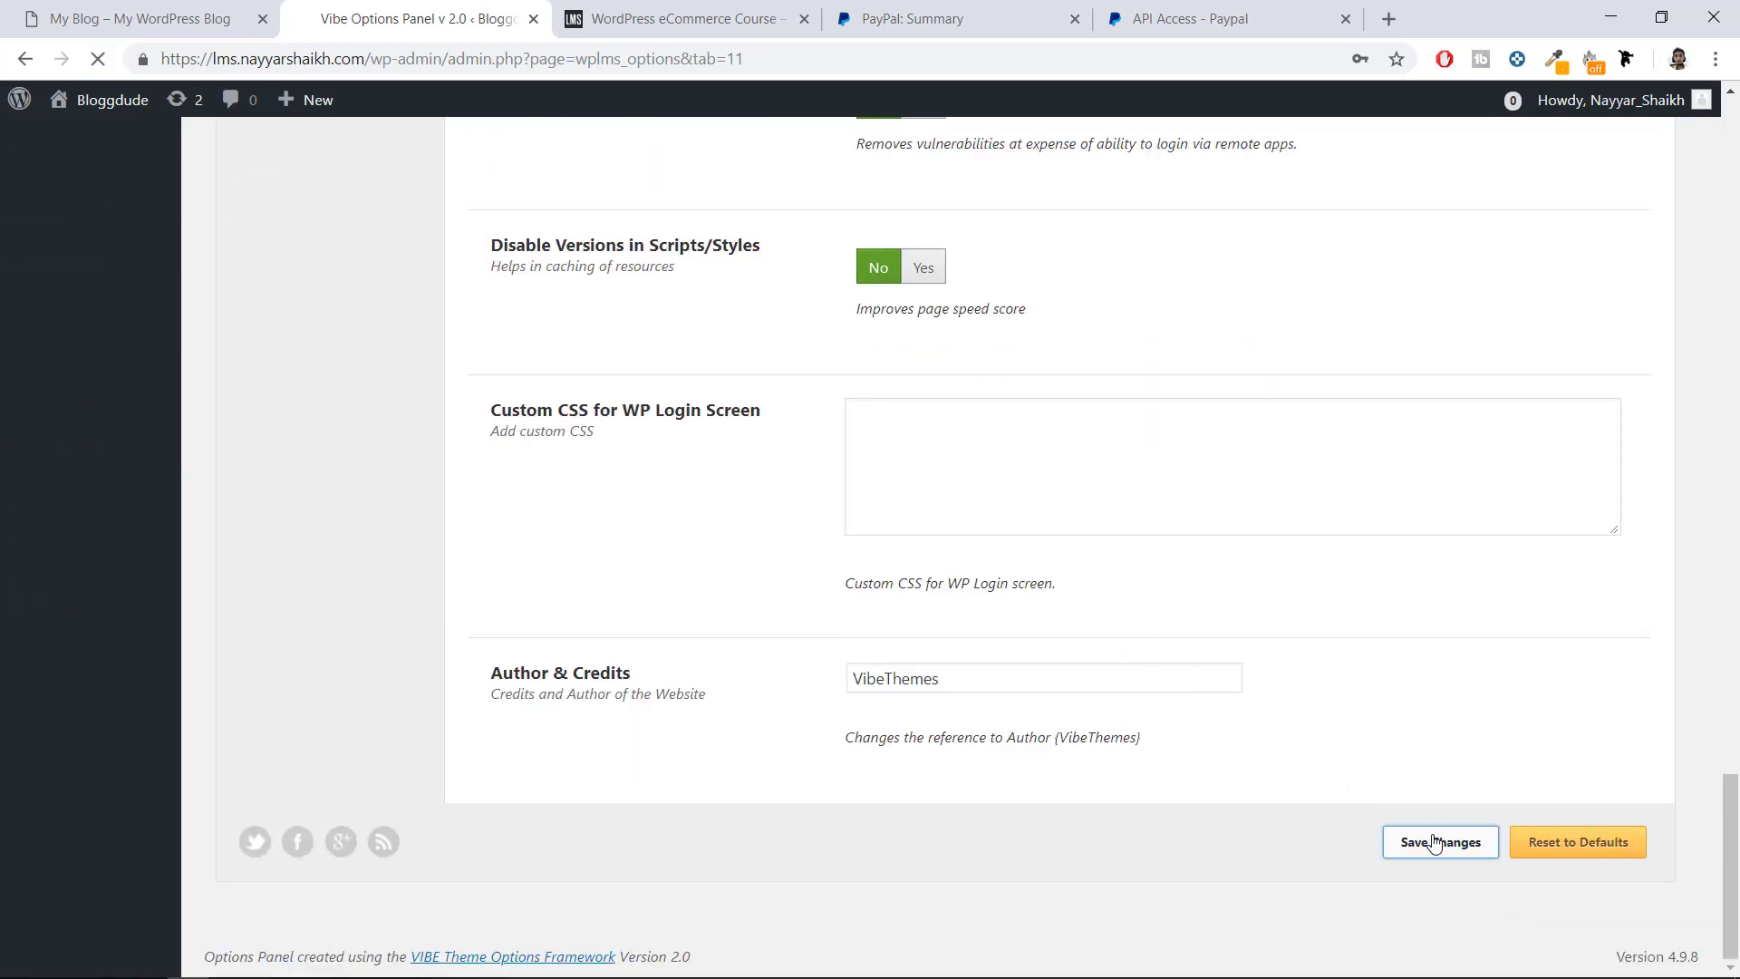
click(667, 15)
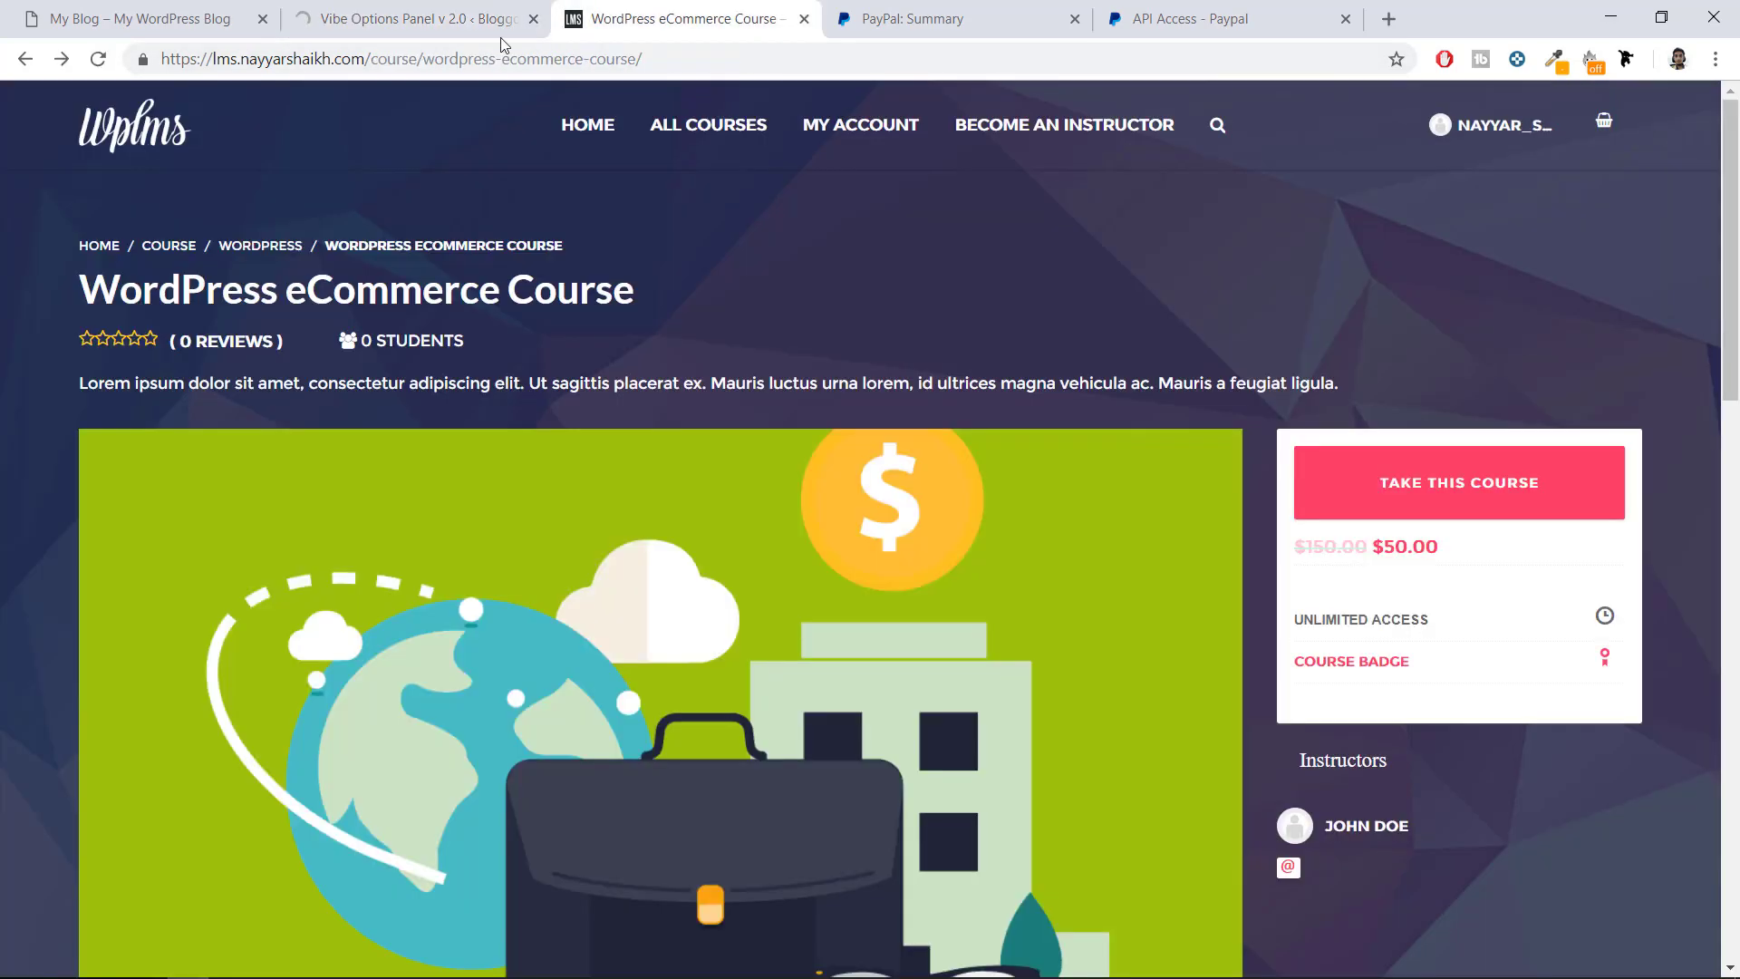
- Reload the course page, take the course, and autofill the billing name and address
click(101, 62)
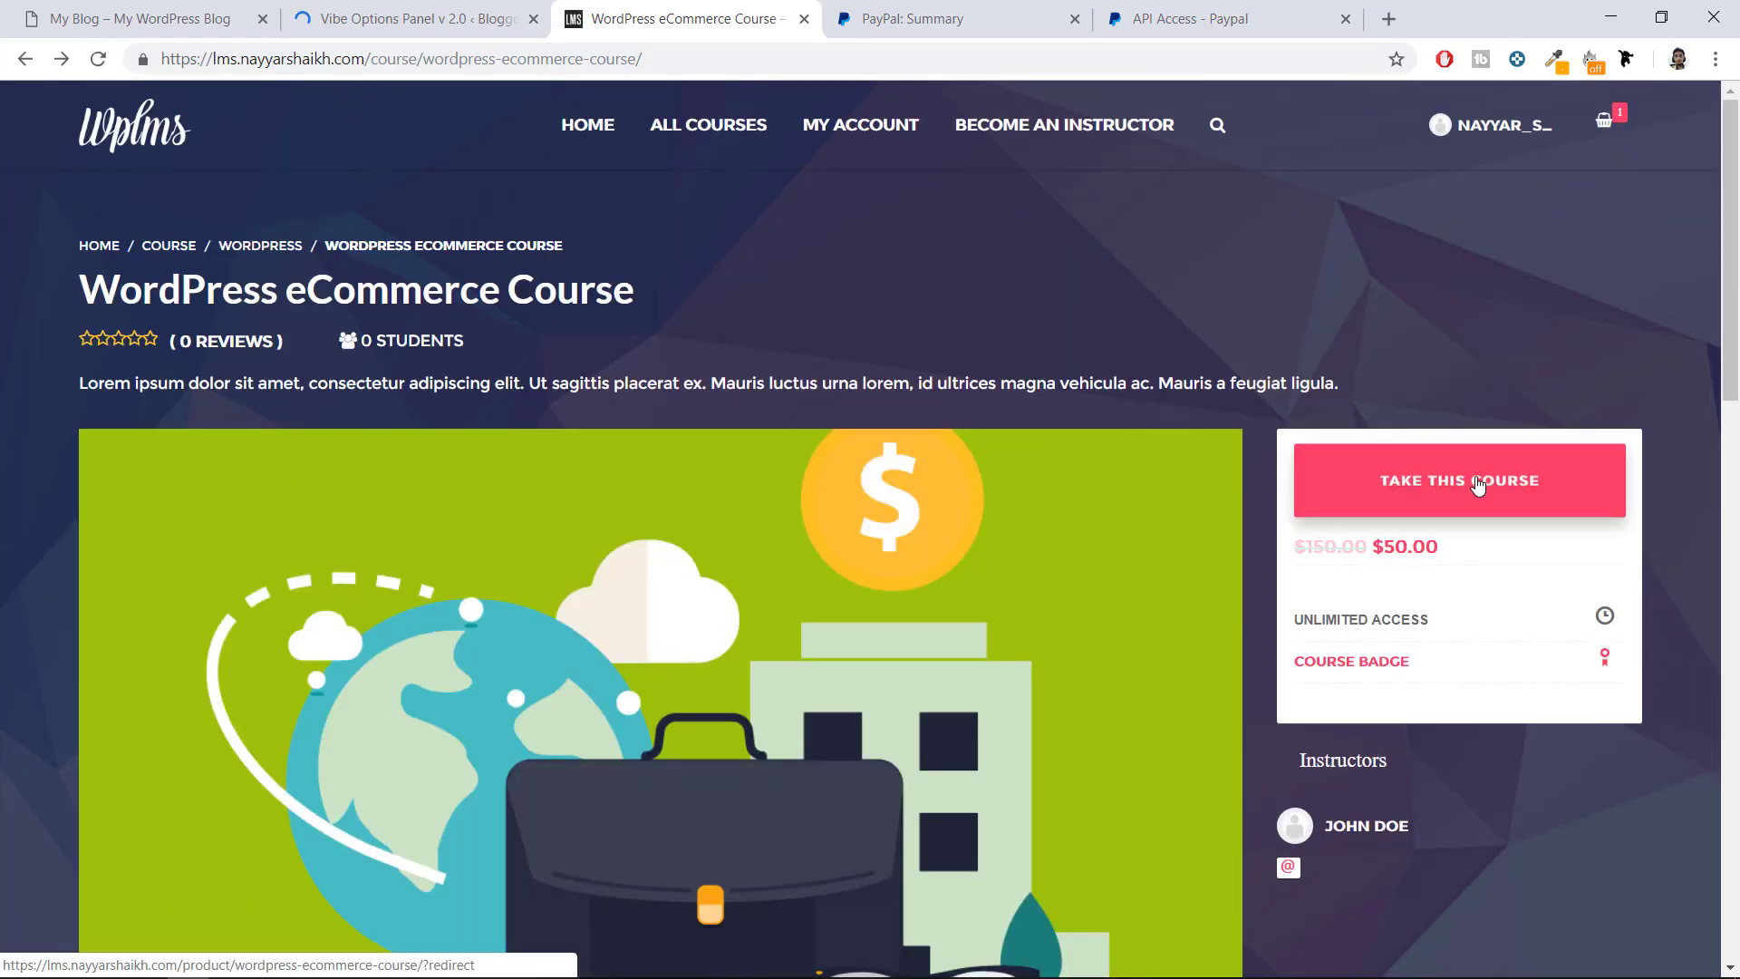
click(1478, 487)
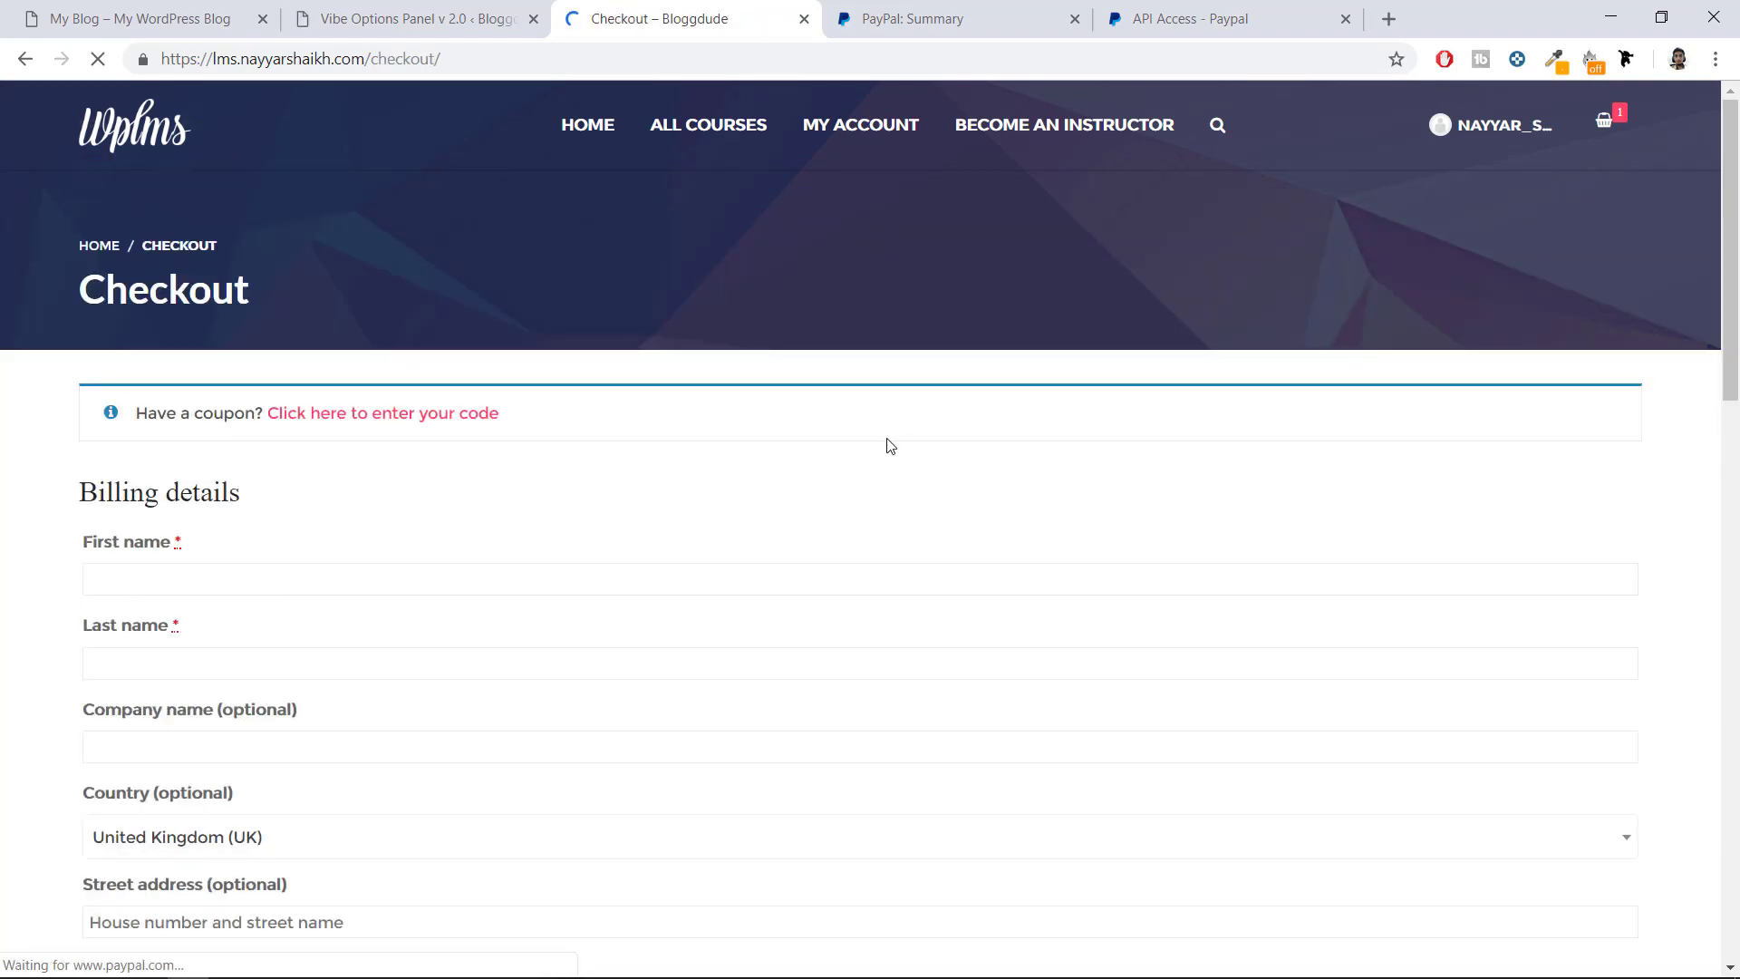
scroll(1084, 538, down, 7)
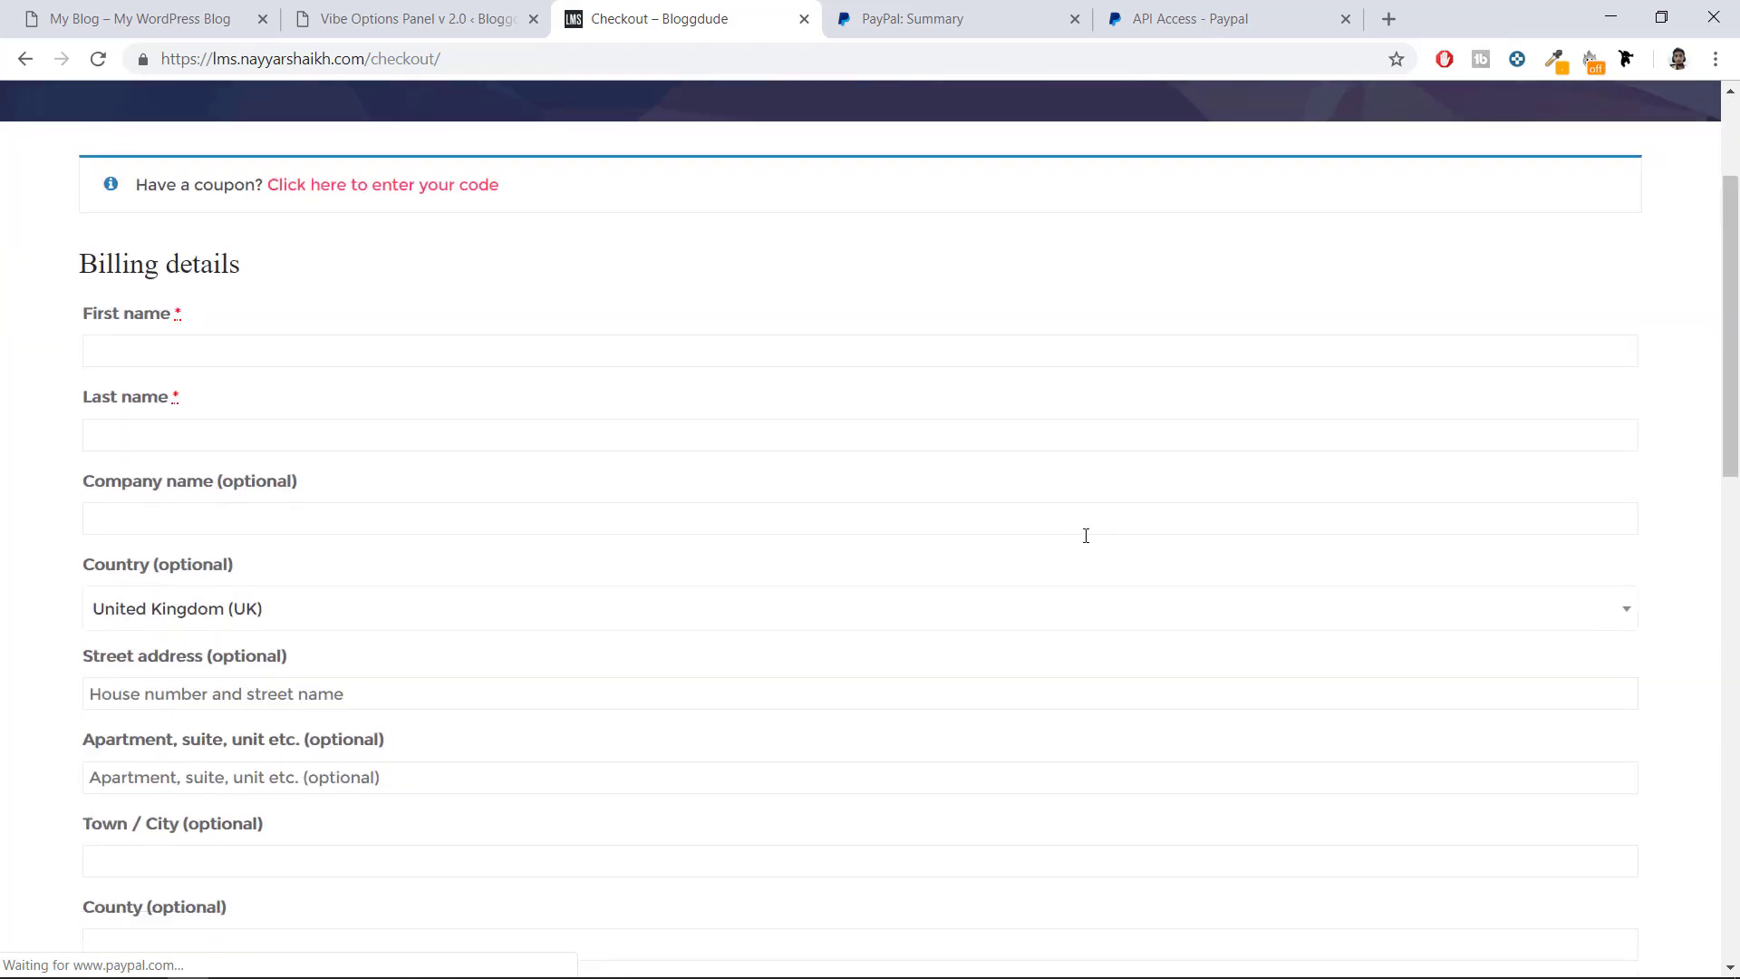
scroll(1088, 553, up, 6)
click(271, 468)
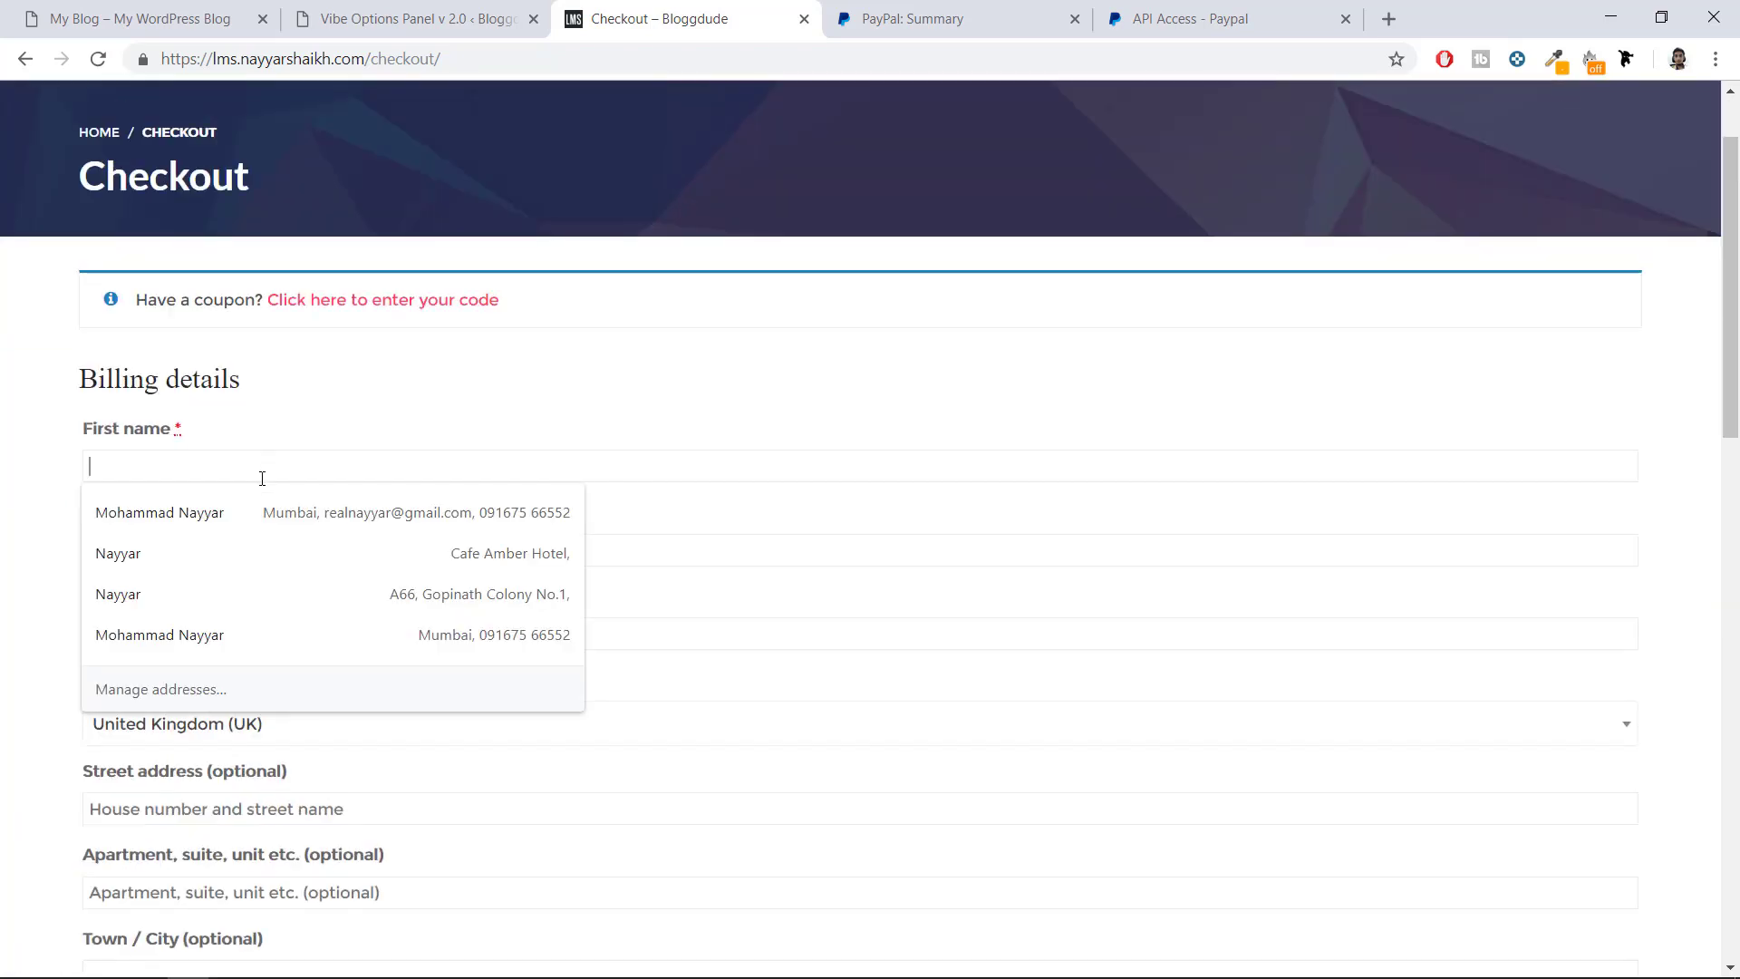
click(221, 556)
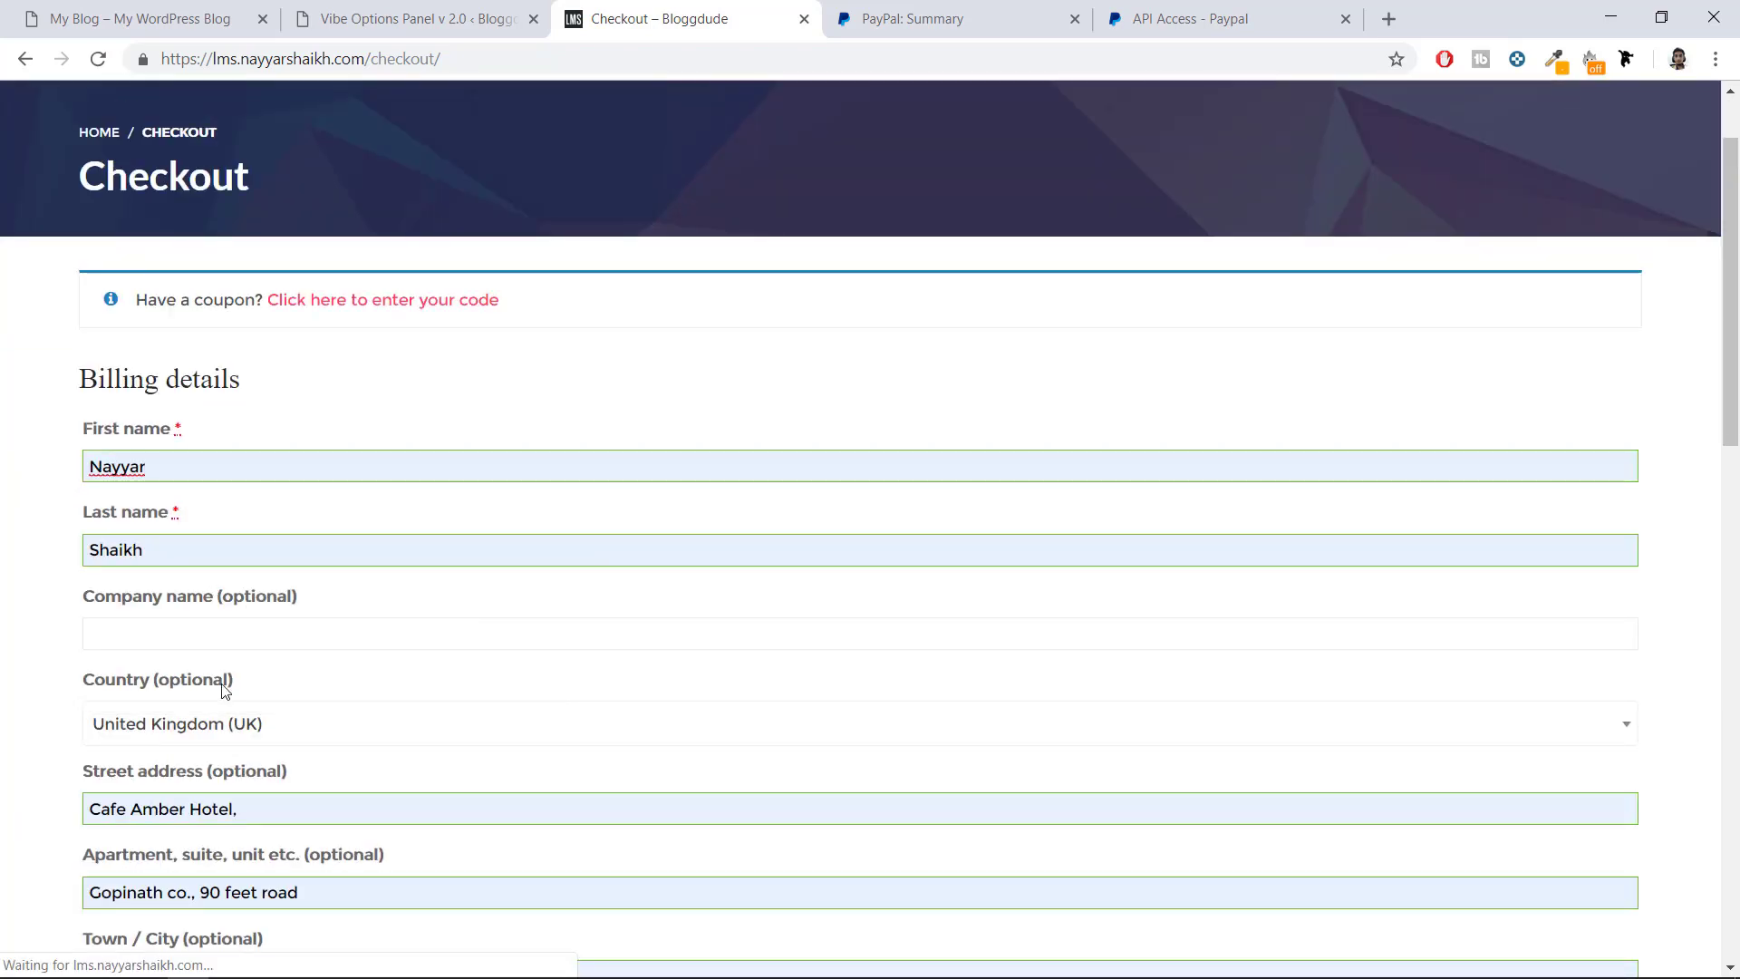
- Replace the billing phone number and email address with the buyer's own details
scroll(226, 606, down, 6)
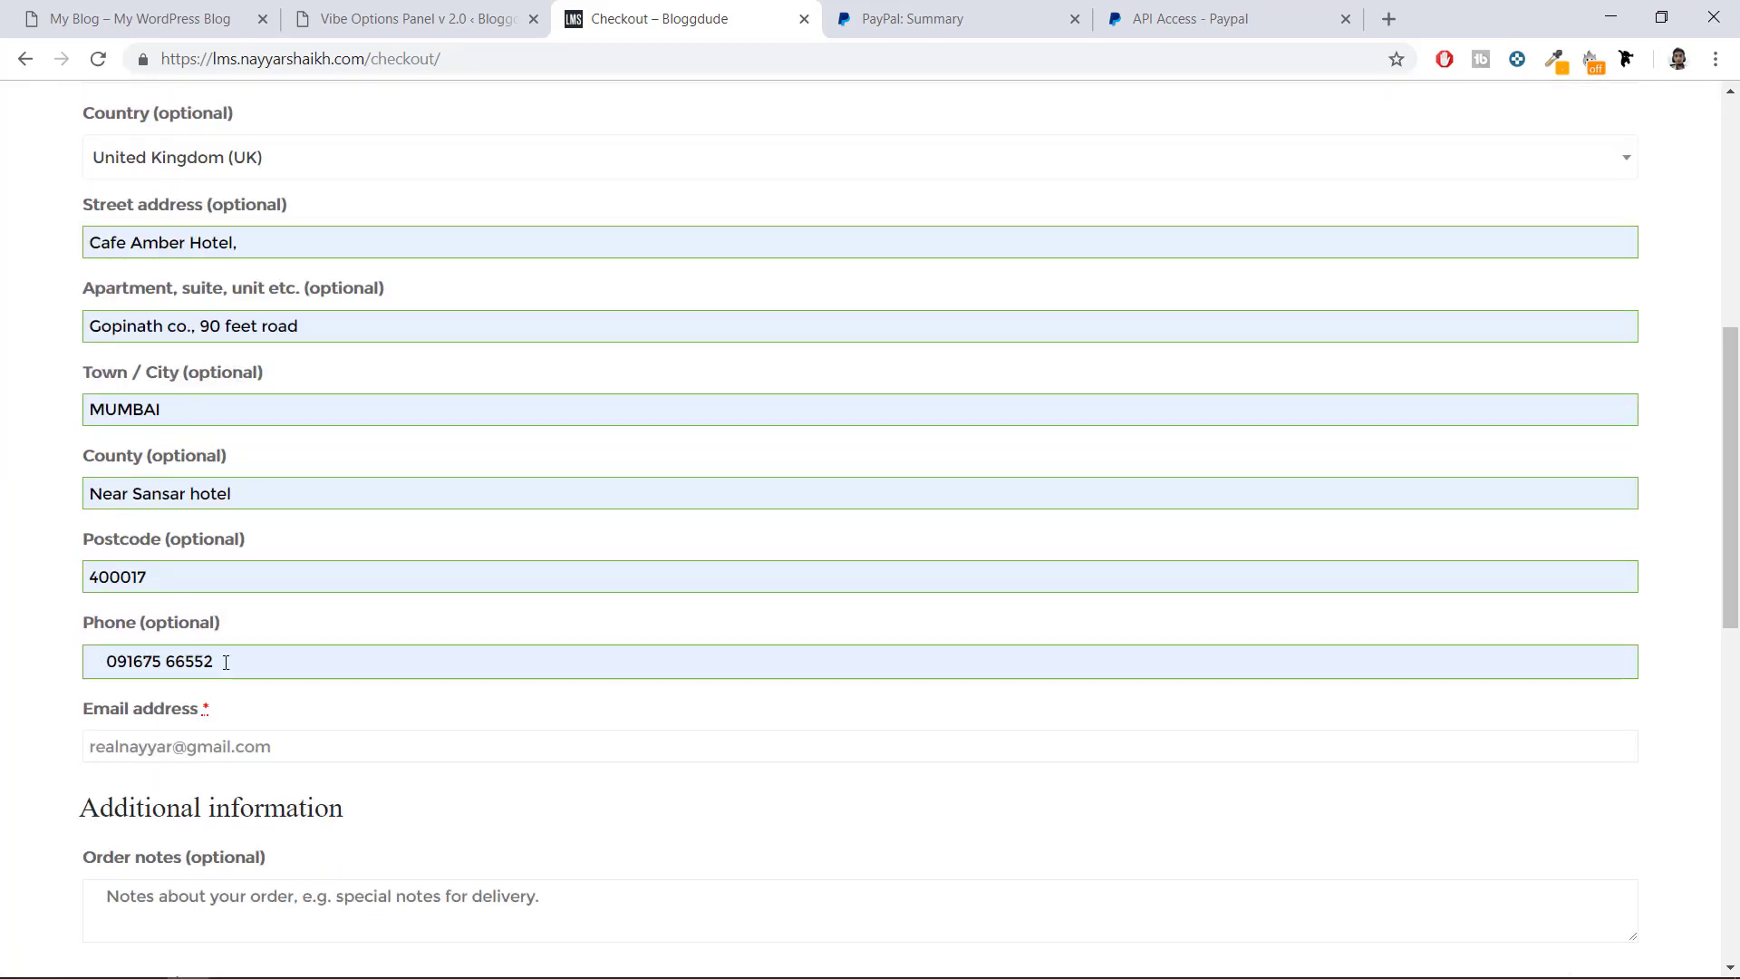
triple_click(226, 661)
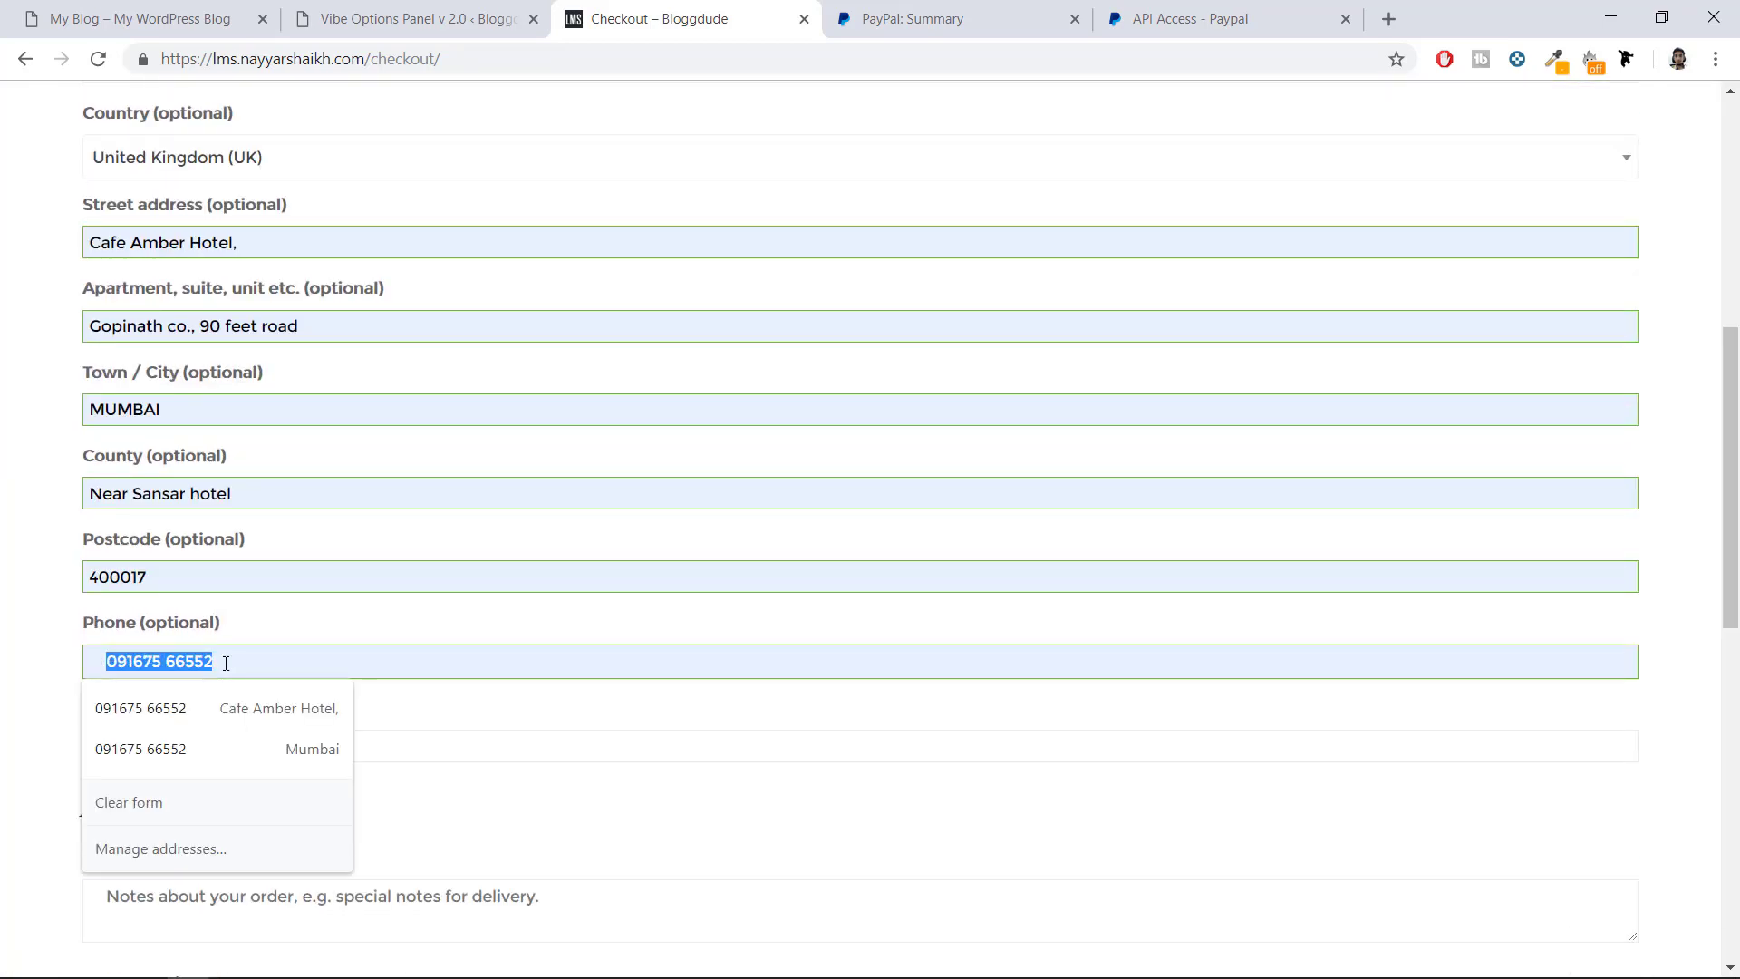
text(1236547895)
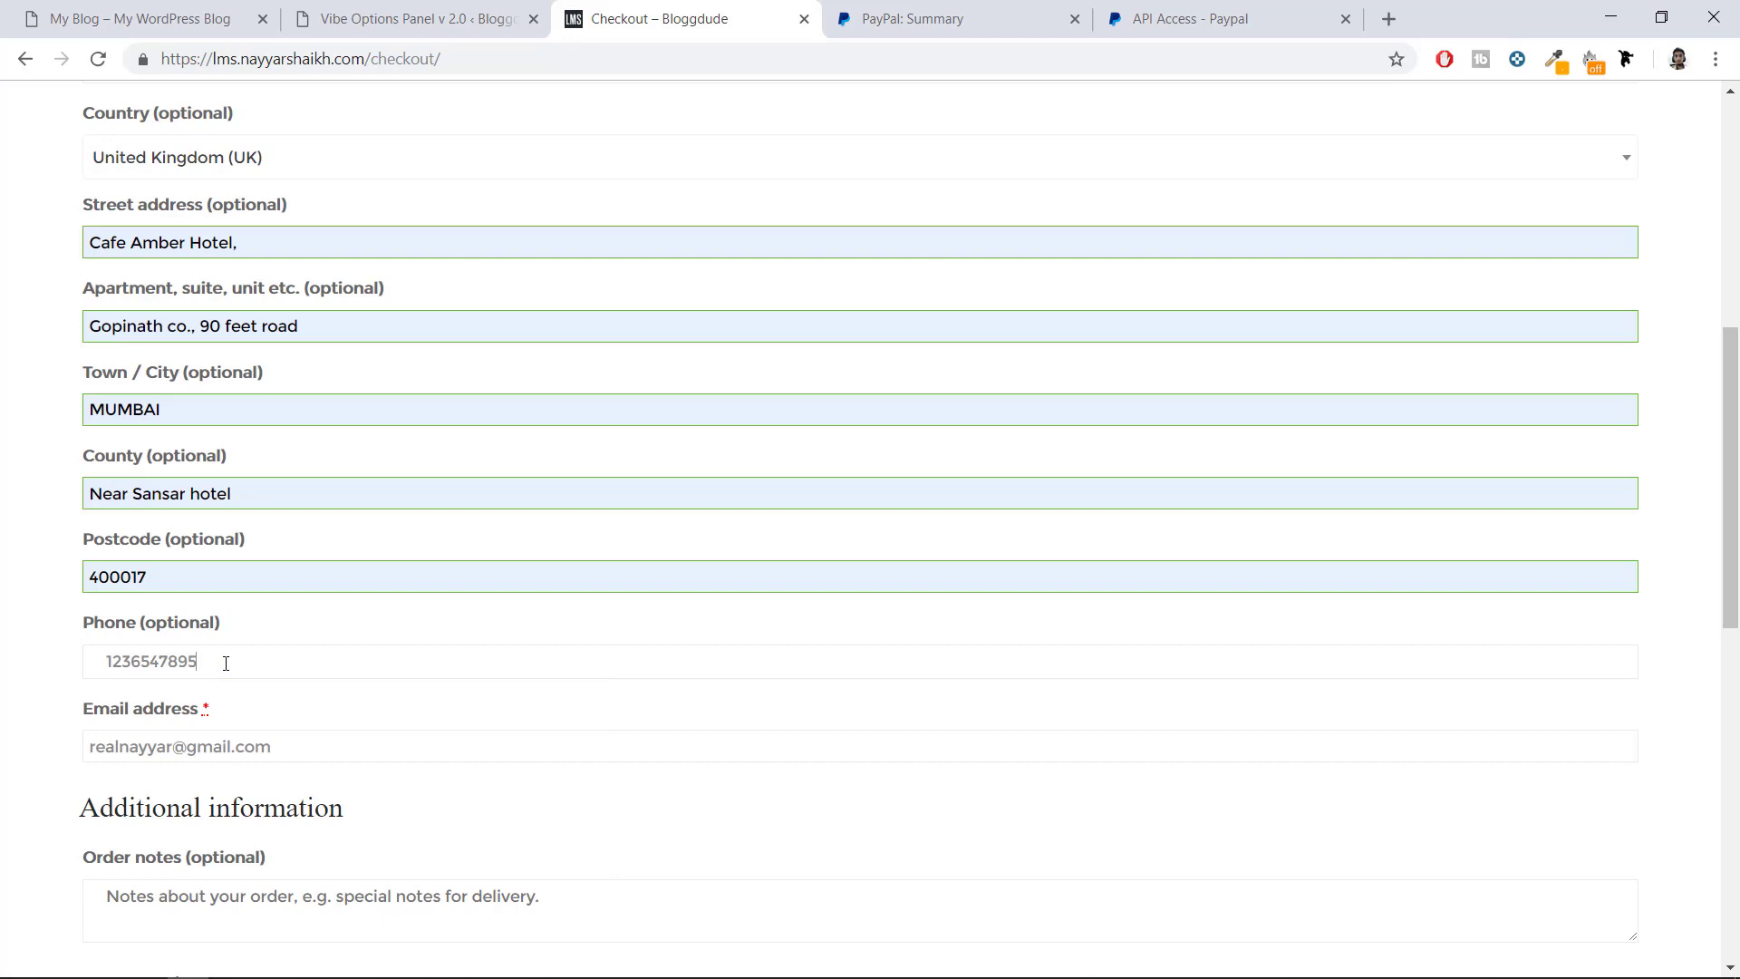
scroll(237, 655, down, 2)
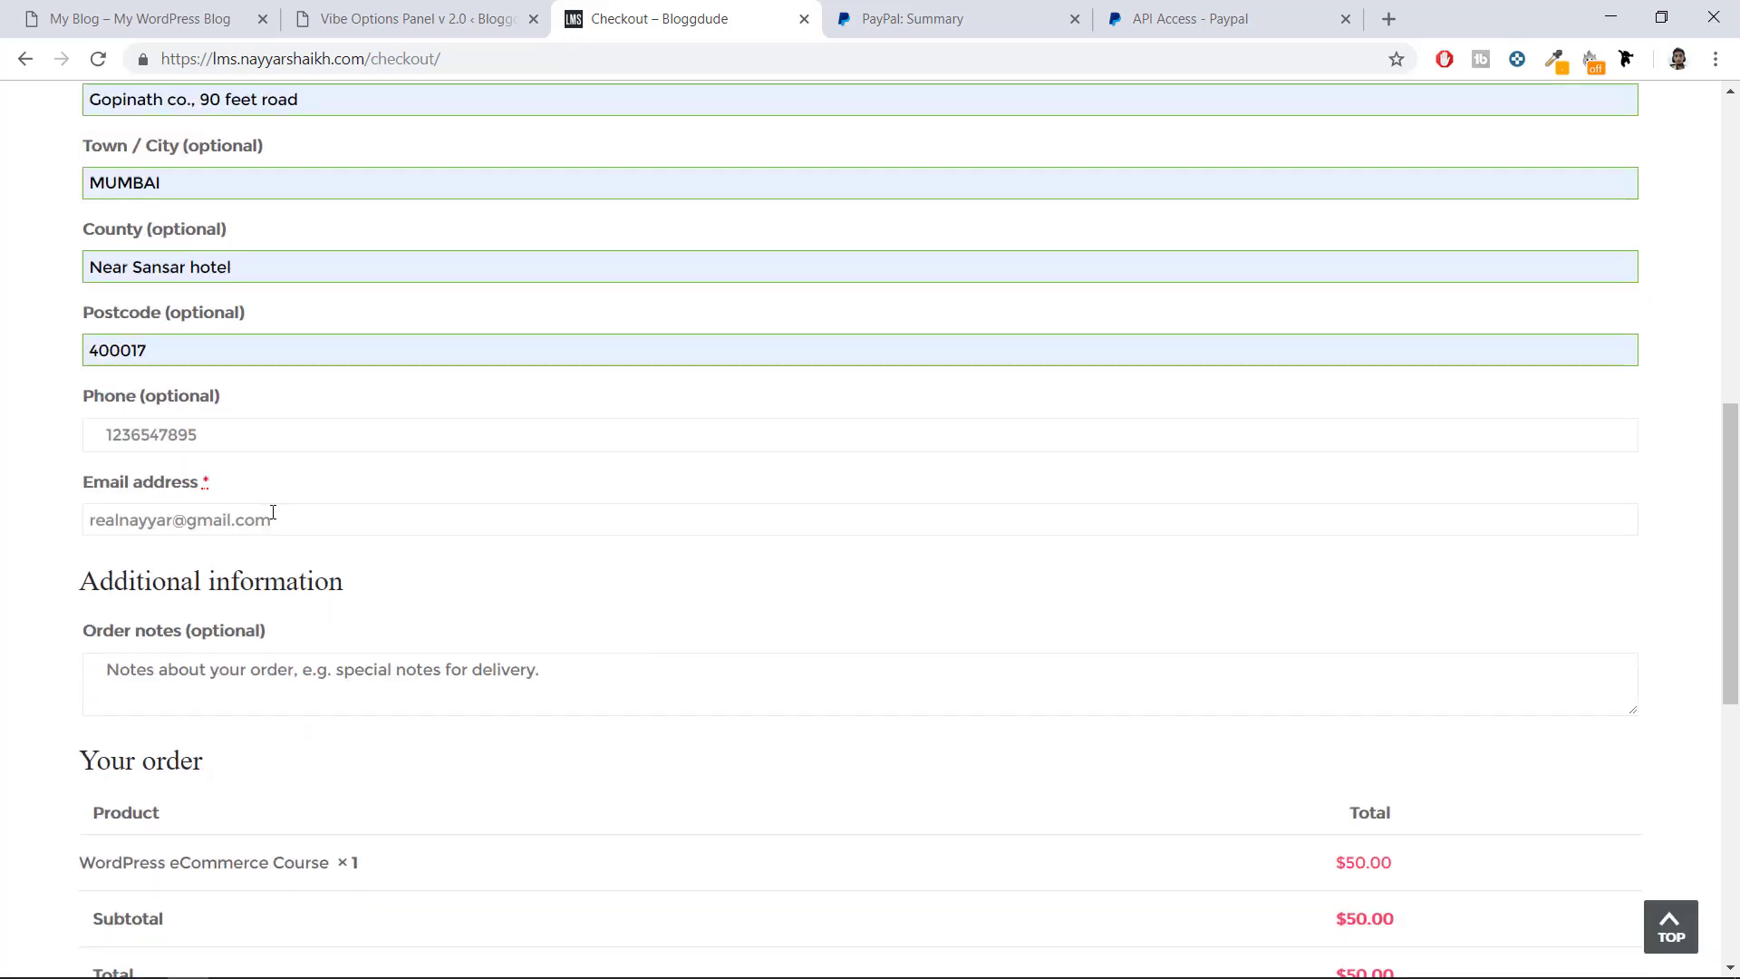
drag(273, 513, 41, 519)
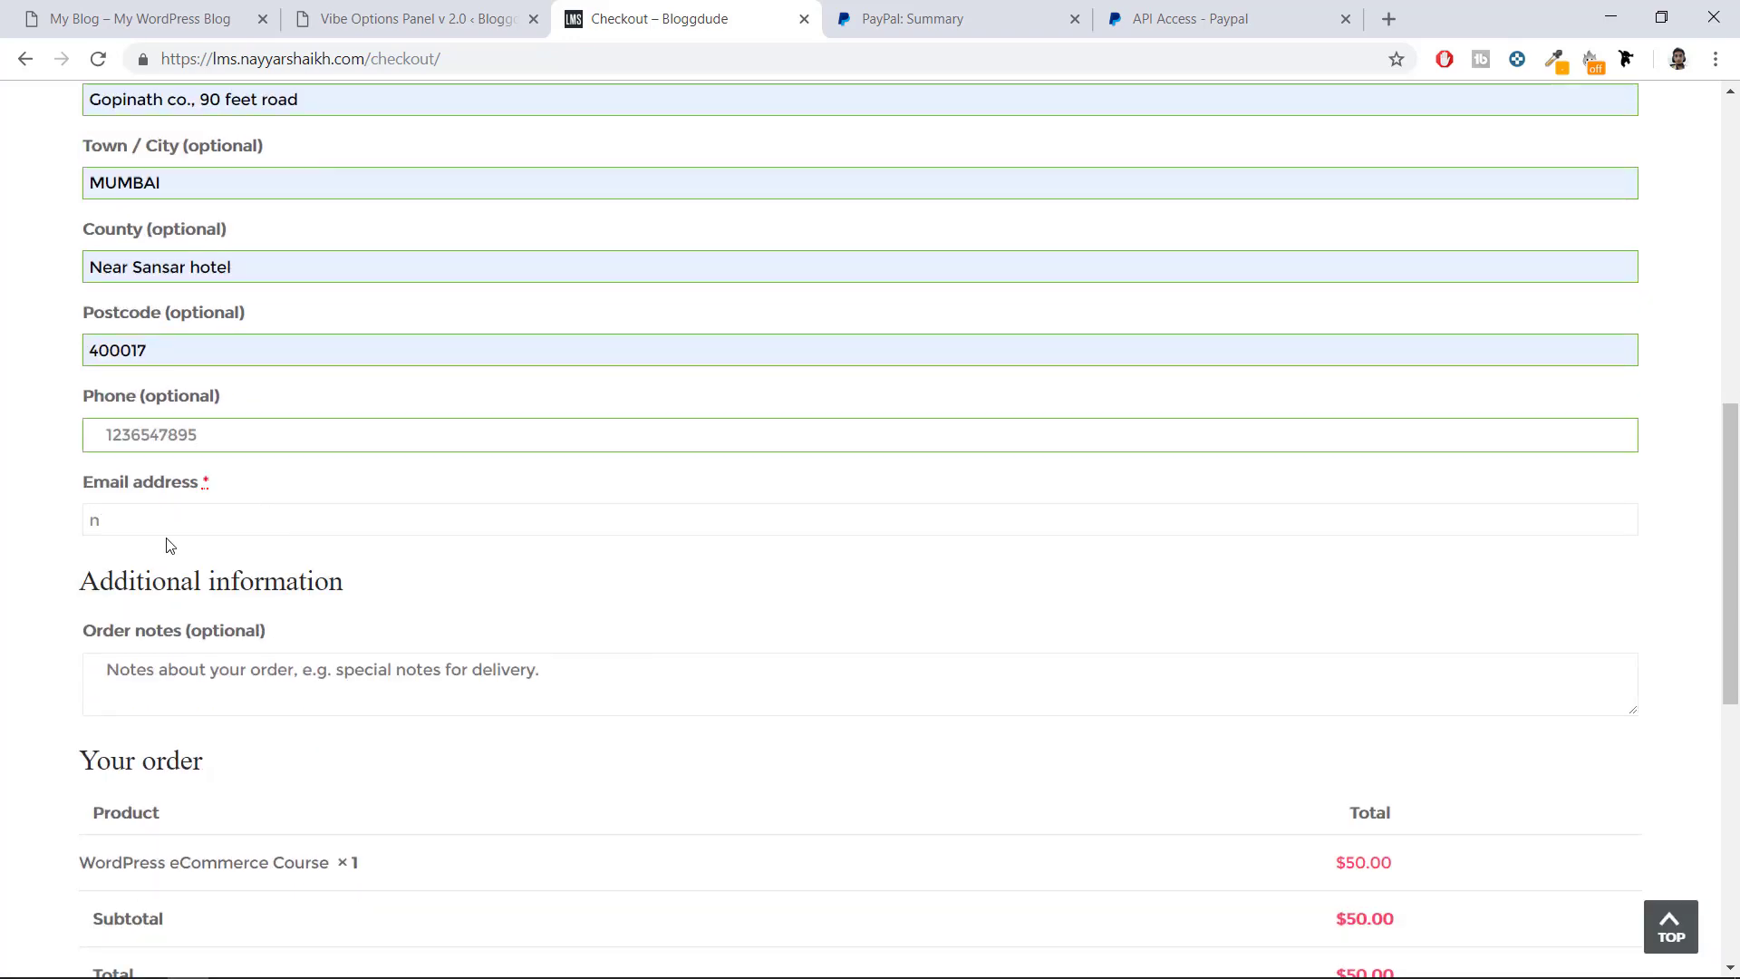
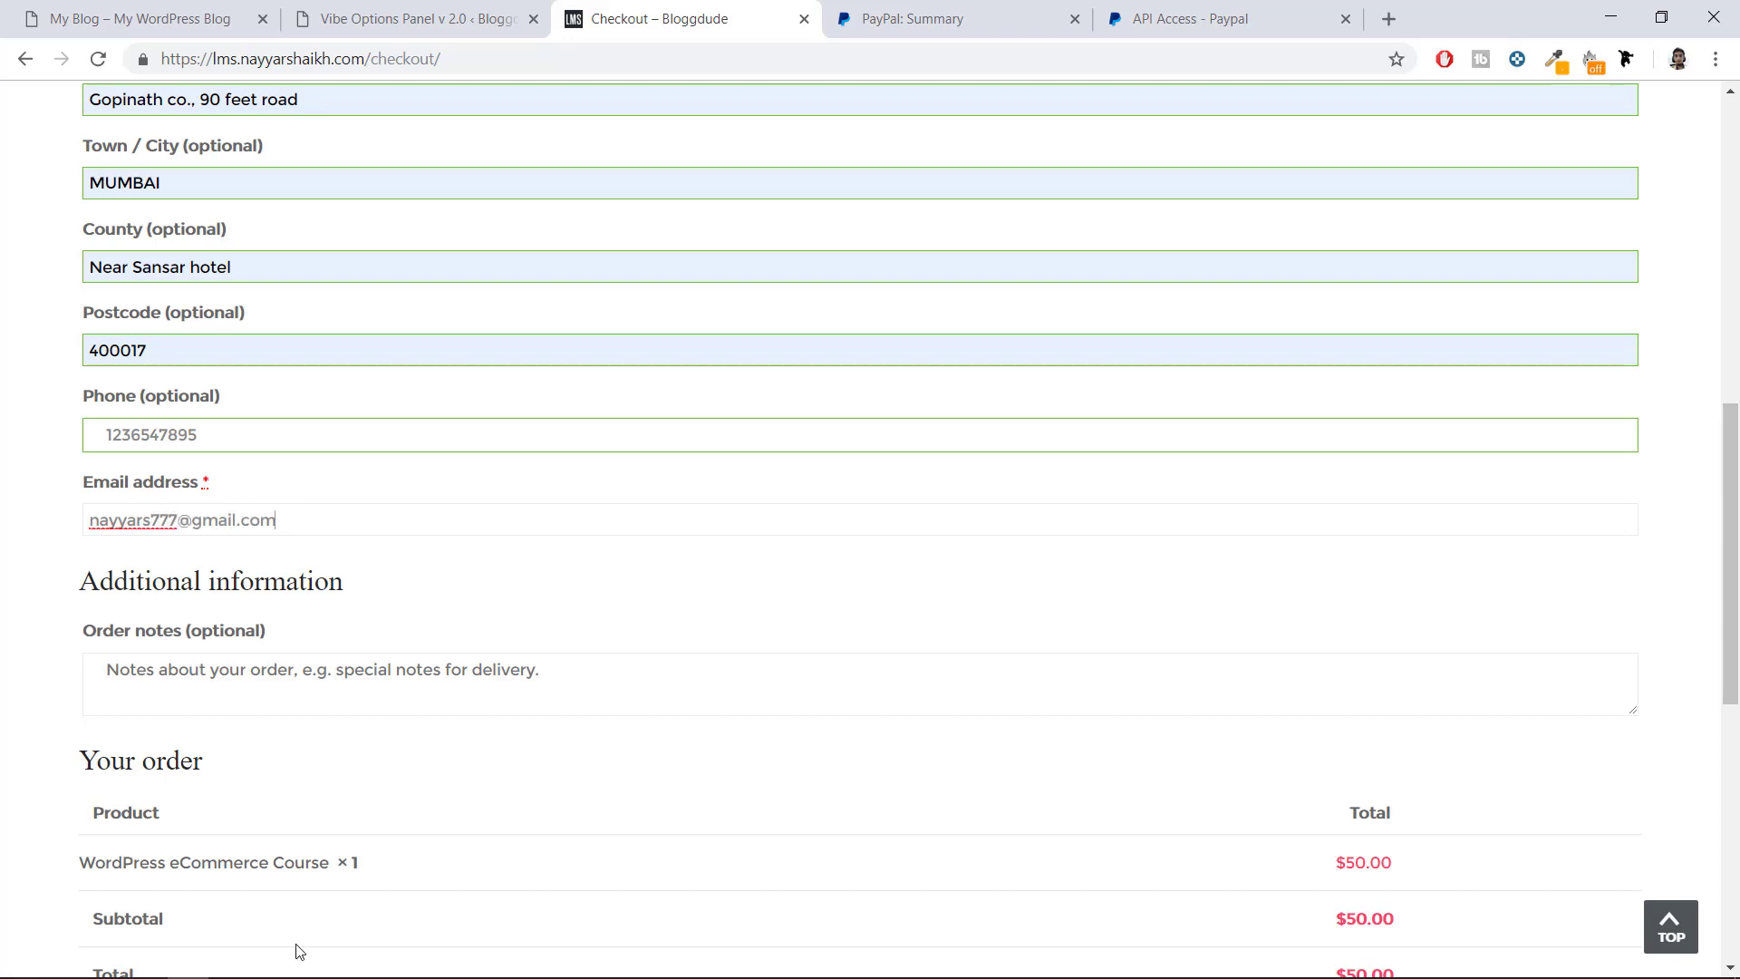
- Review the Credit / Debit Crad payment option and try paying with PayPal
scroll(408, 897, down, 4)
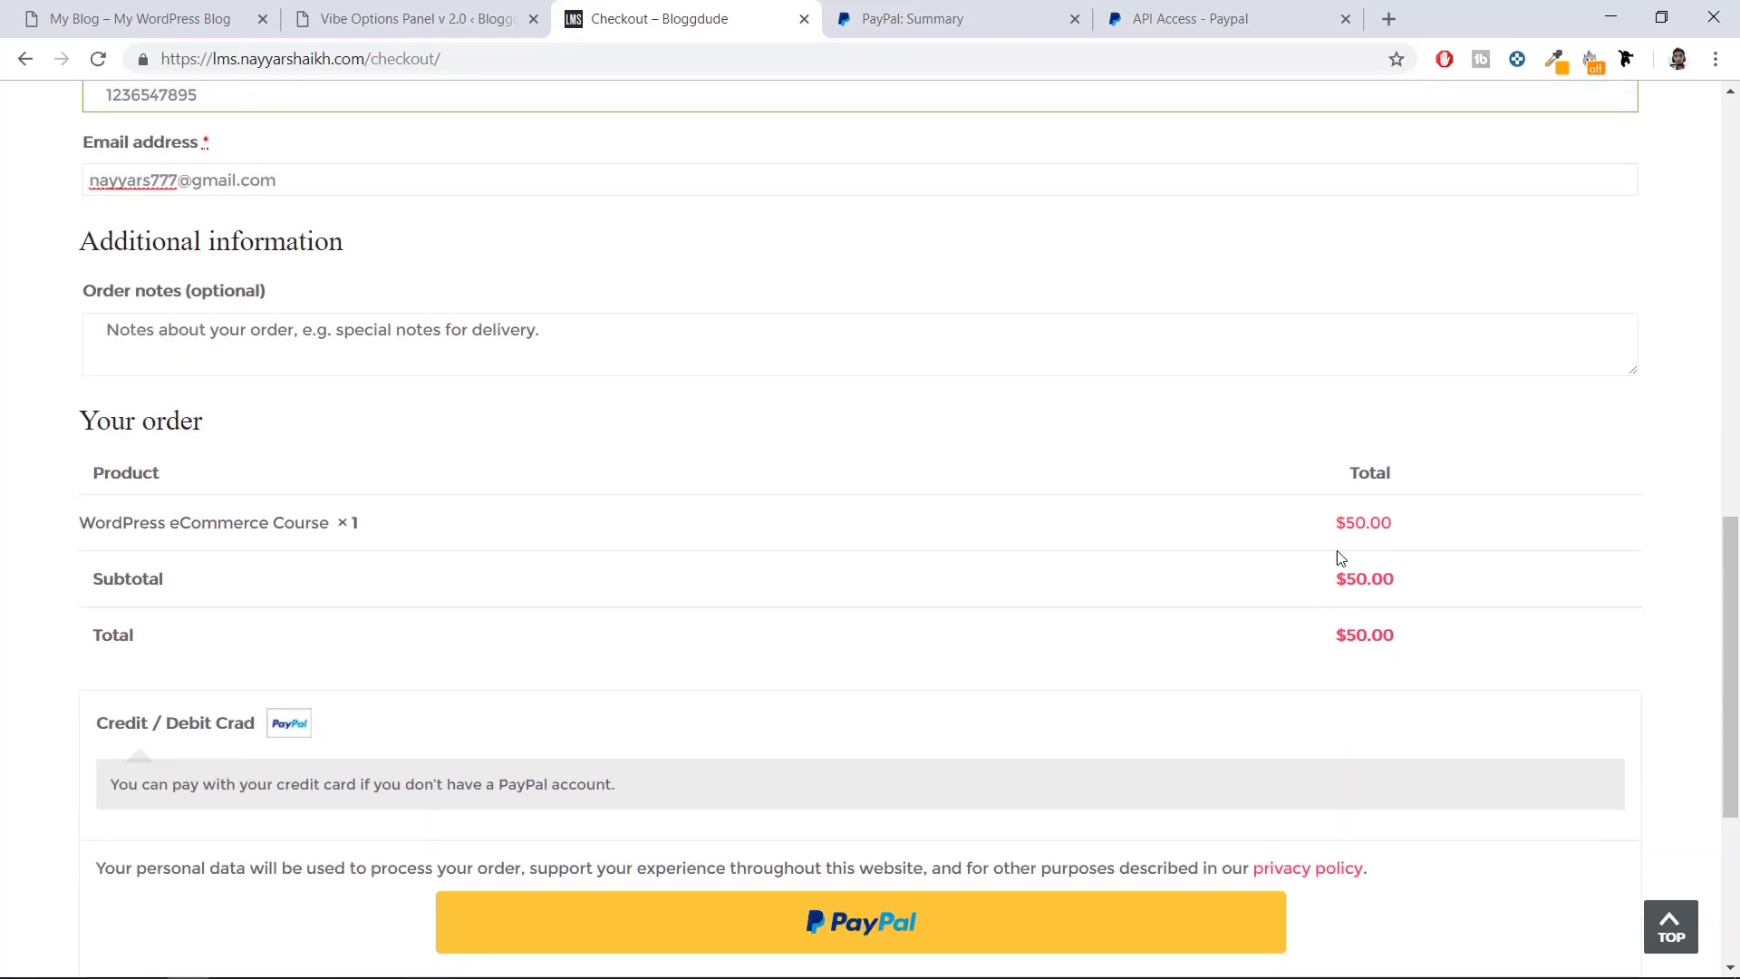
scroll(1357, 632, down, 2)
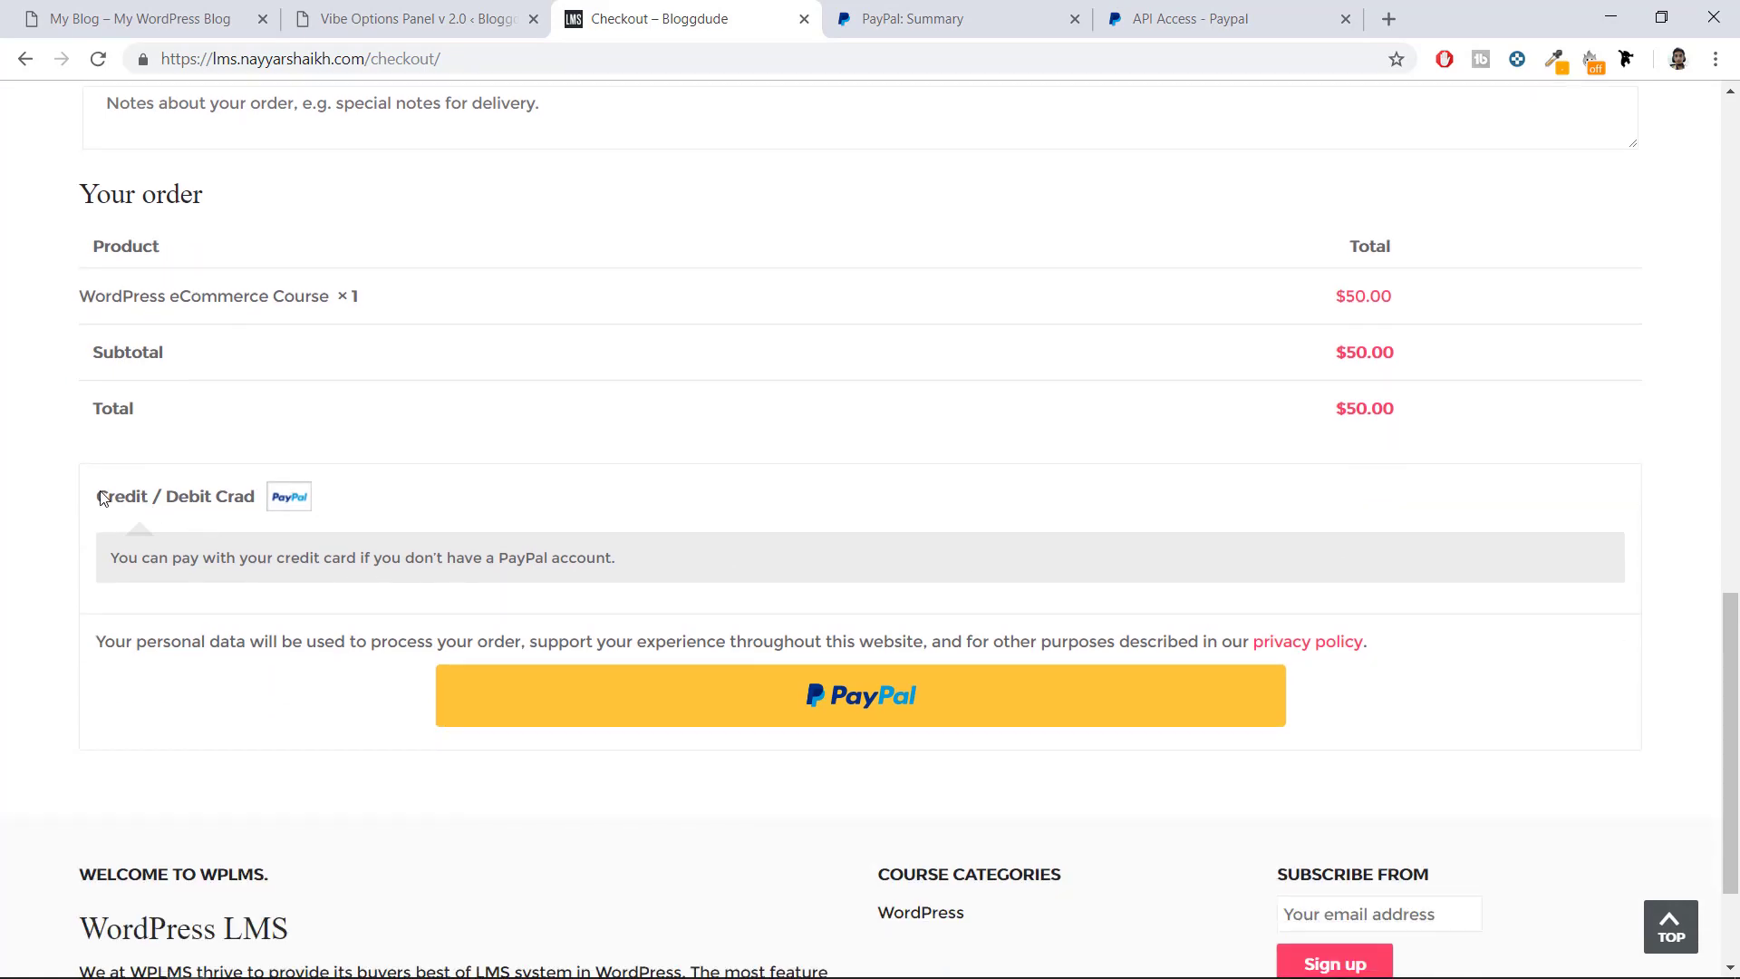
drag(98, 498, 229, 535)
drag(117, 558, 481, 547)
click(930, 716)
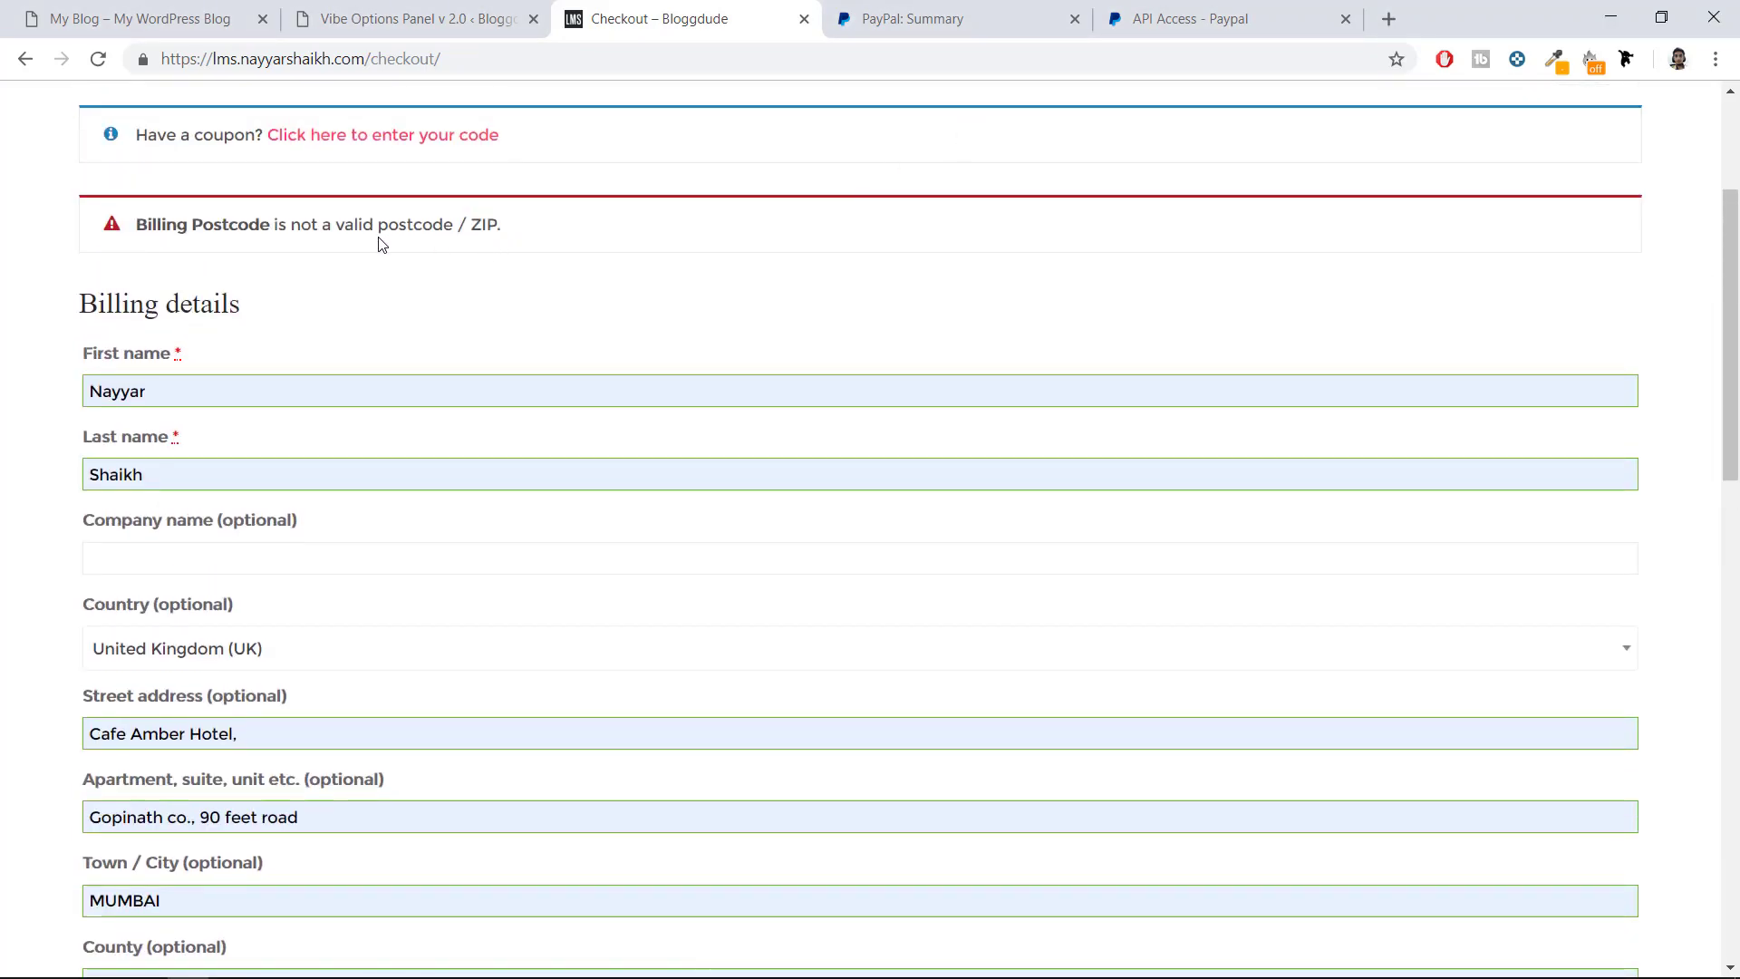
- Set the billing country to India
scroll(567, 366, down, 5)
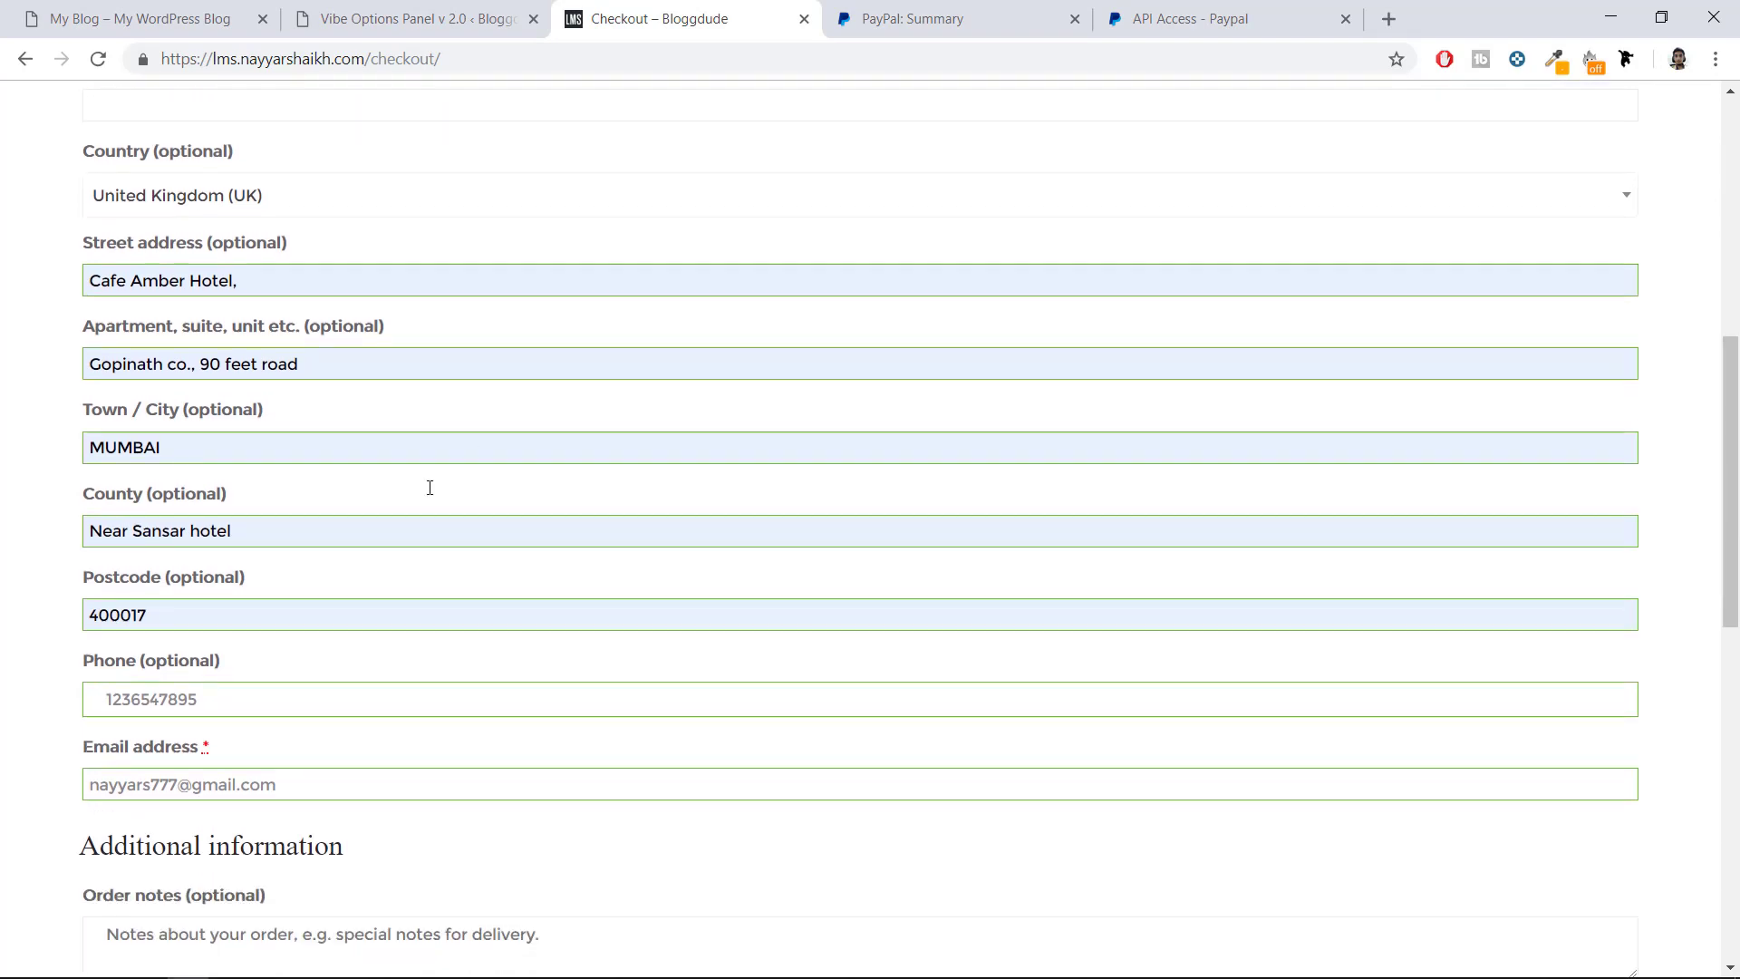
click(237, 204)
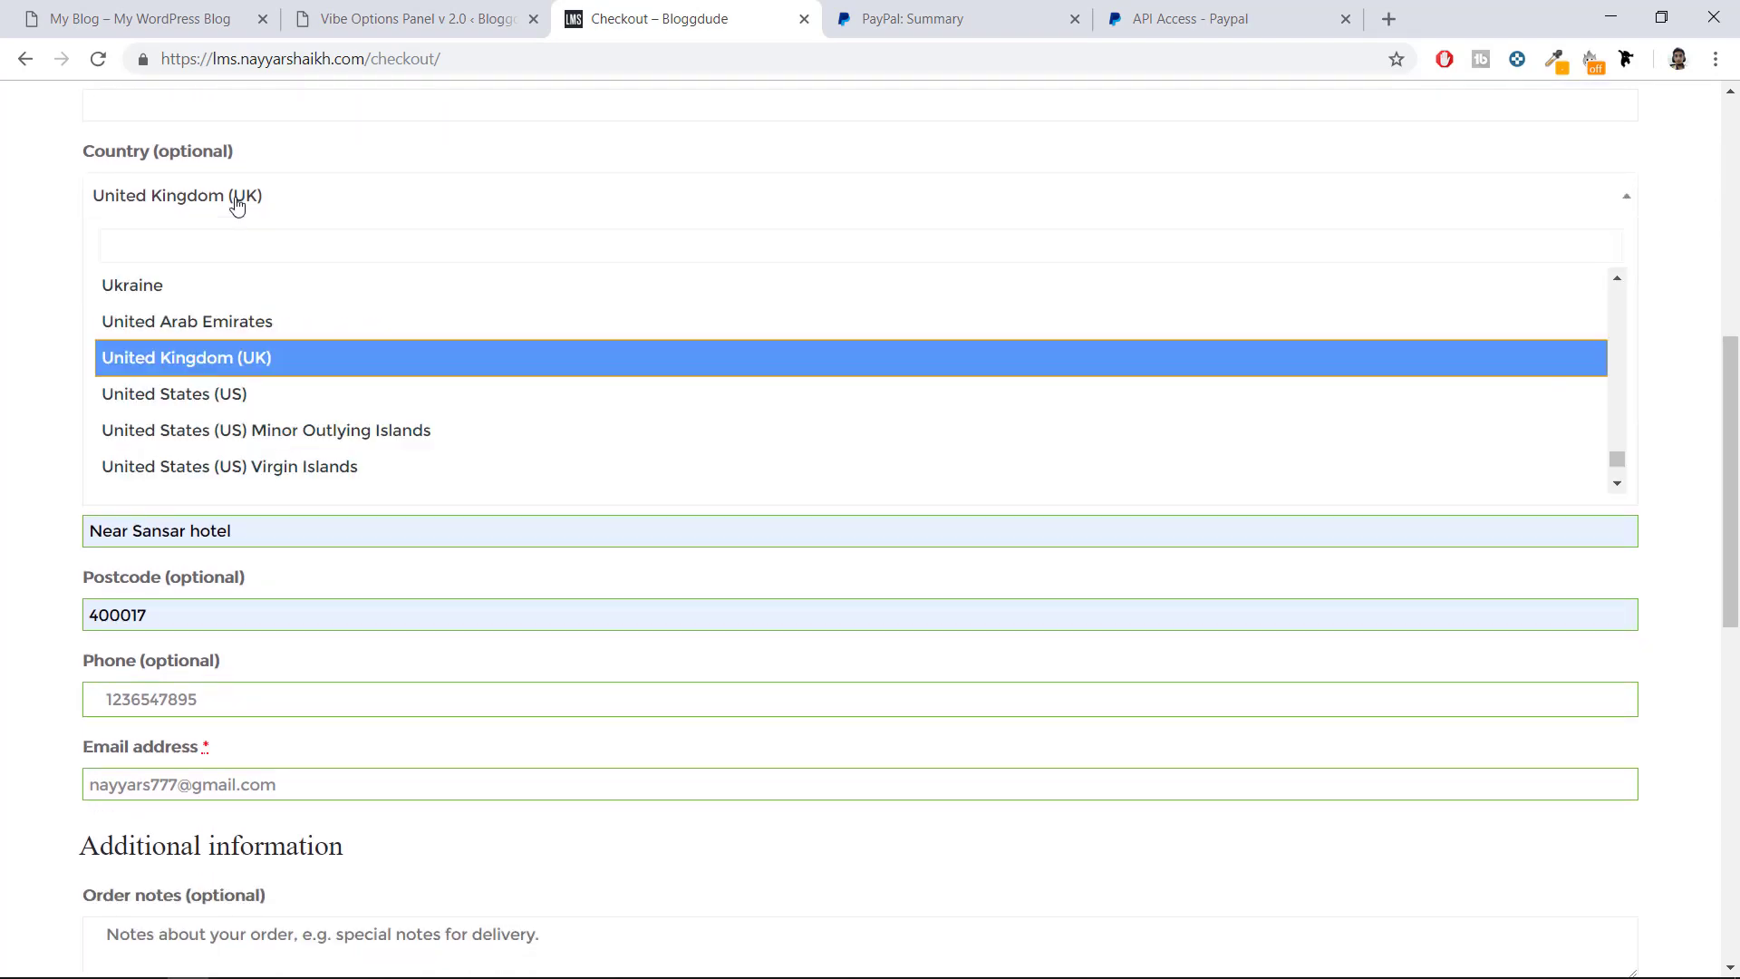
text(Ind)
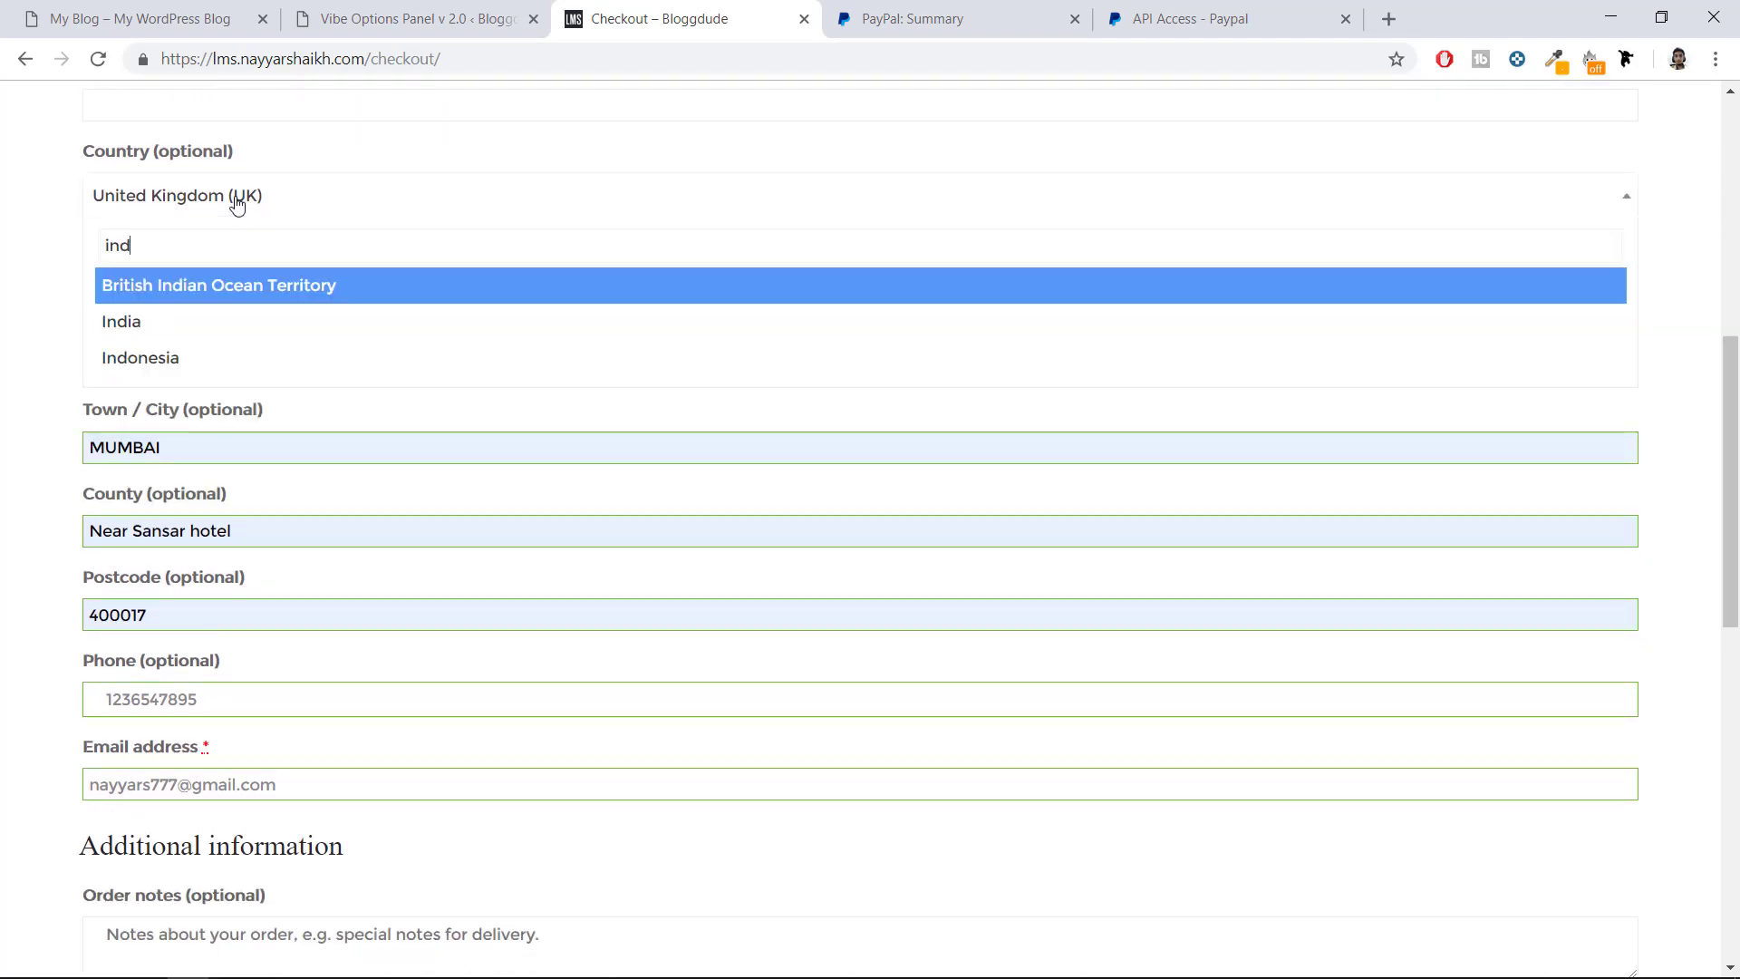
click(182, 325)
scroll(504, 381, down, 10)
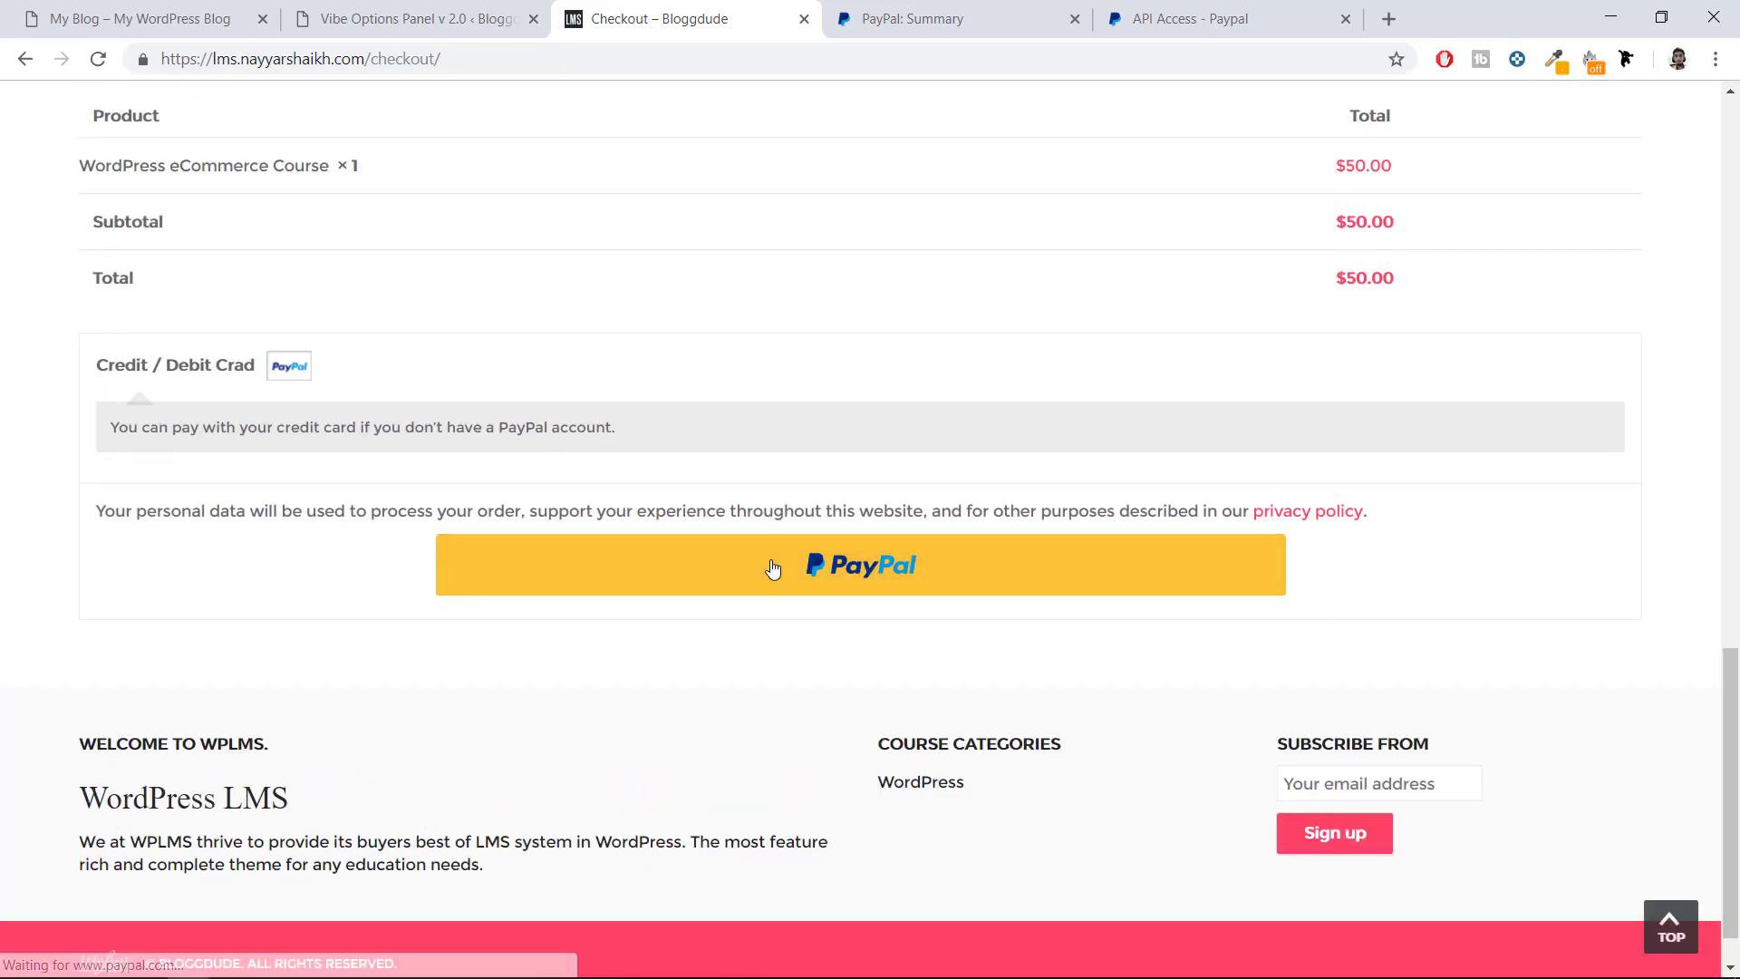
- Retry the $50.00 PayPal payment and note the seller-account login warning
click(809, 590)
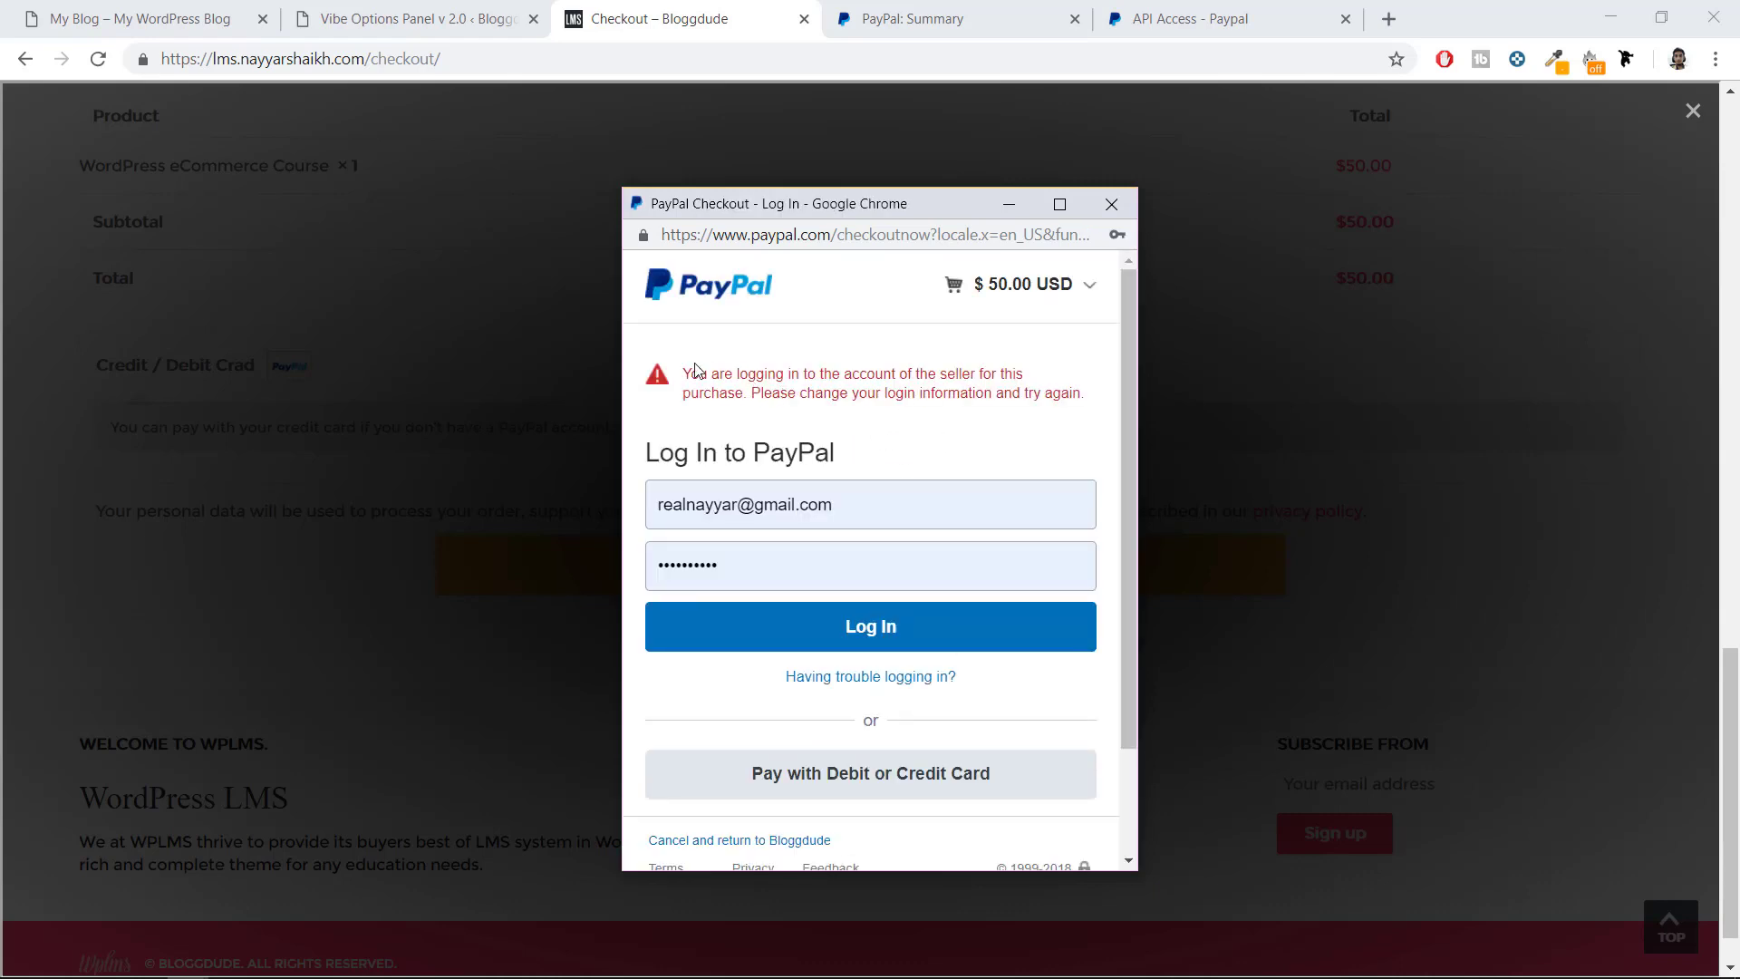
drag(678, 369, 906, 399)
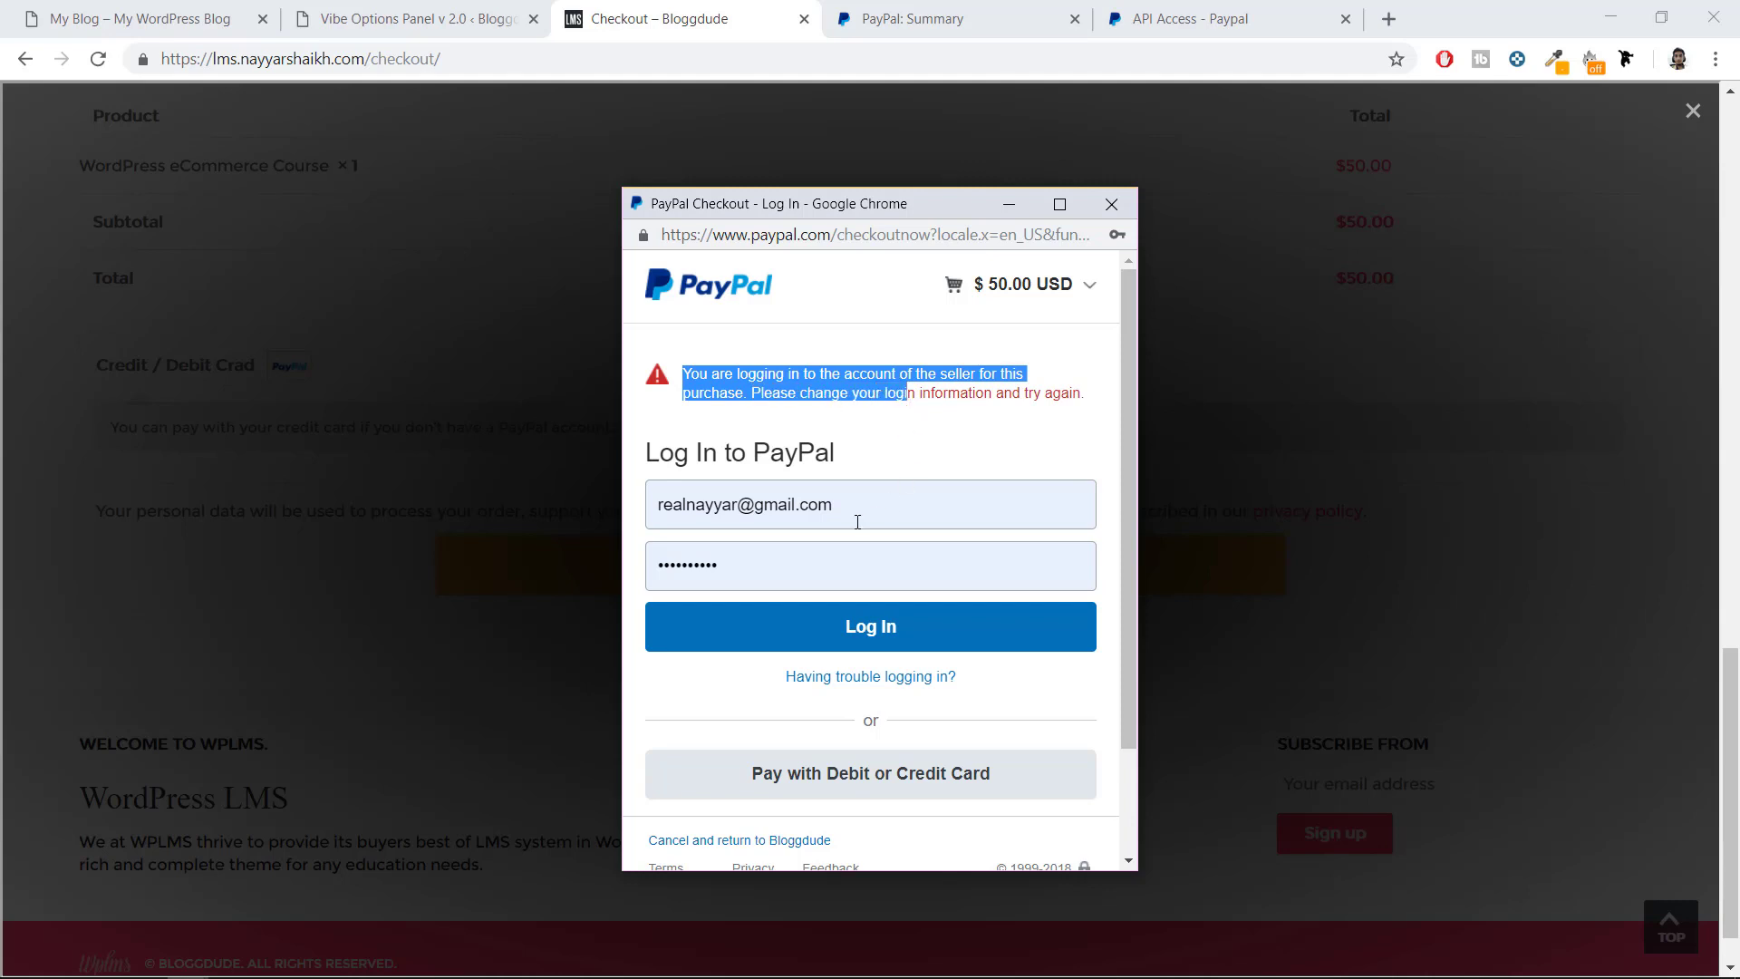
triple_click(797, 505)
- Refill the PayPal login e-mail with the saved login from the autofill list
click(967, 427)
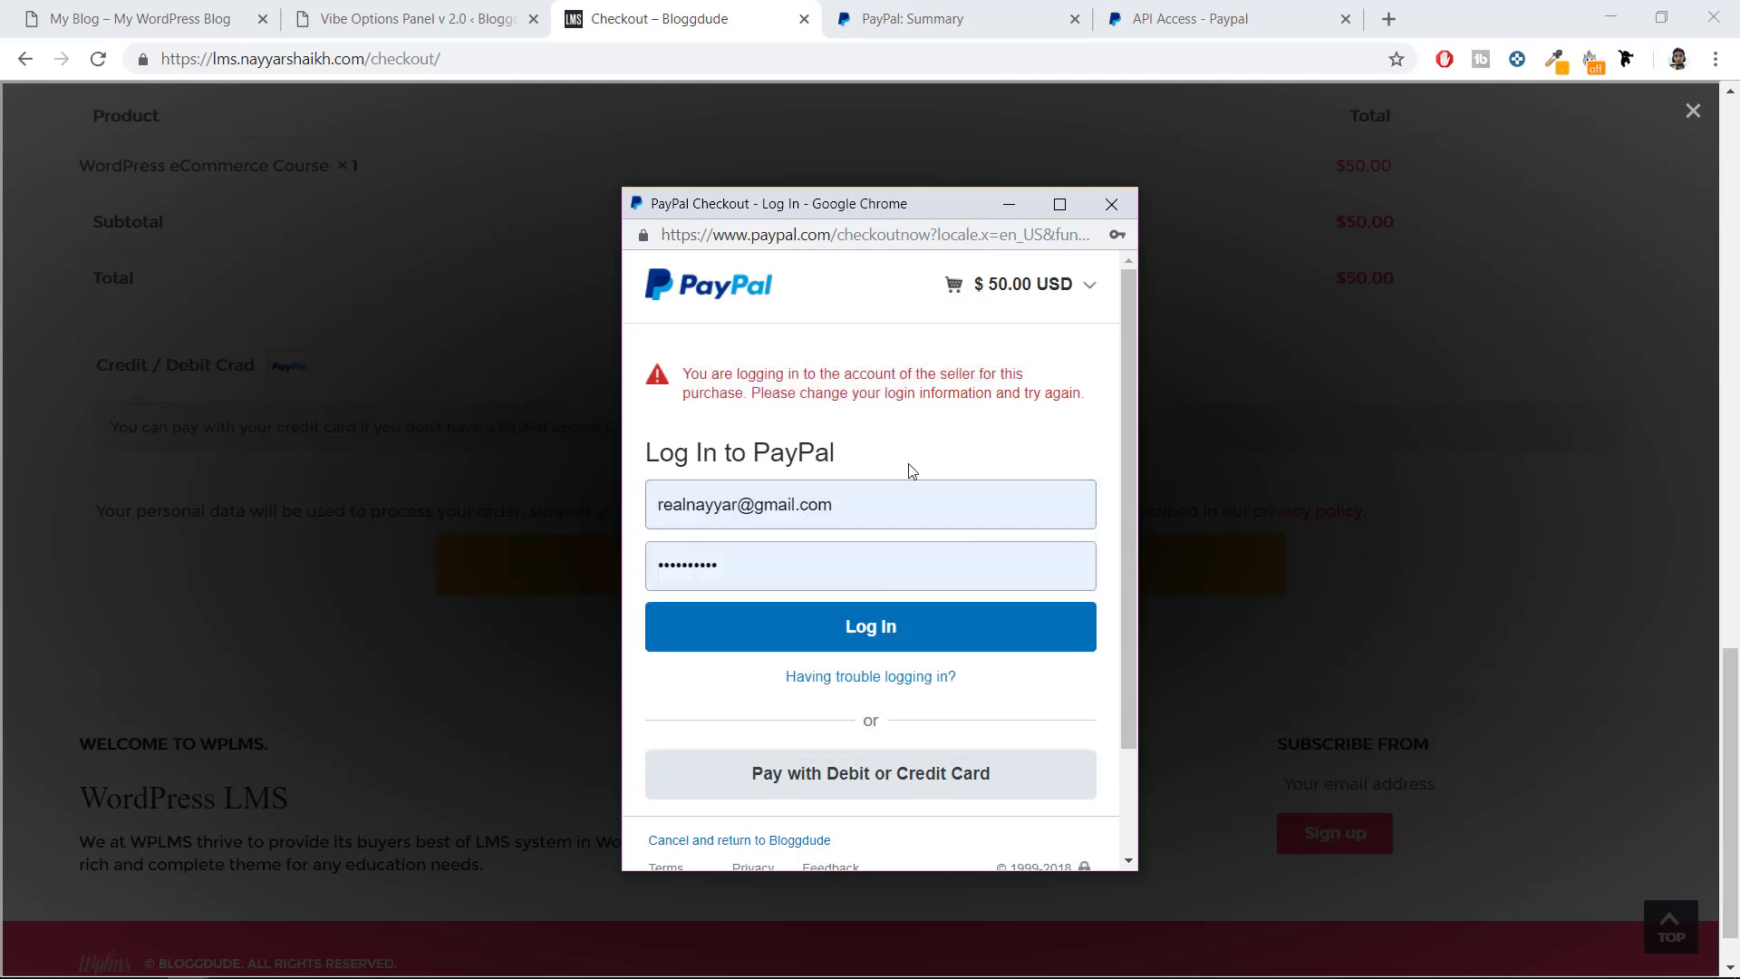
triple_click(858, 492)
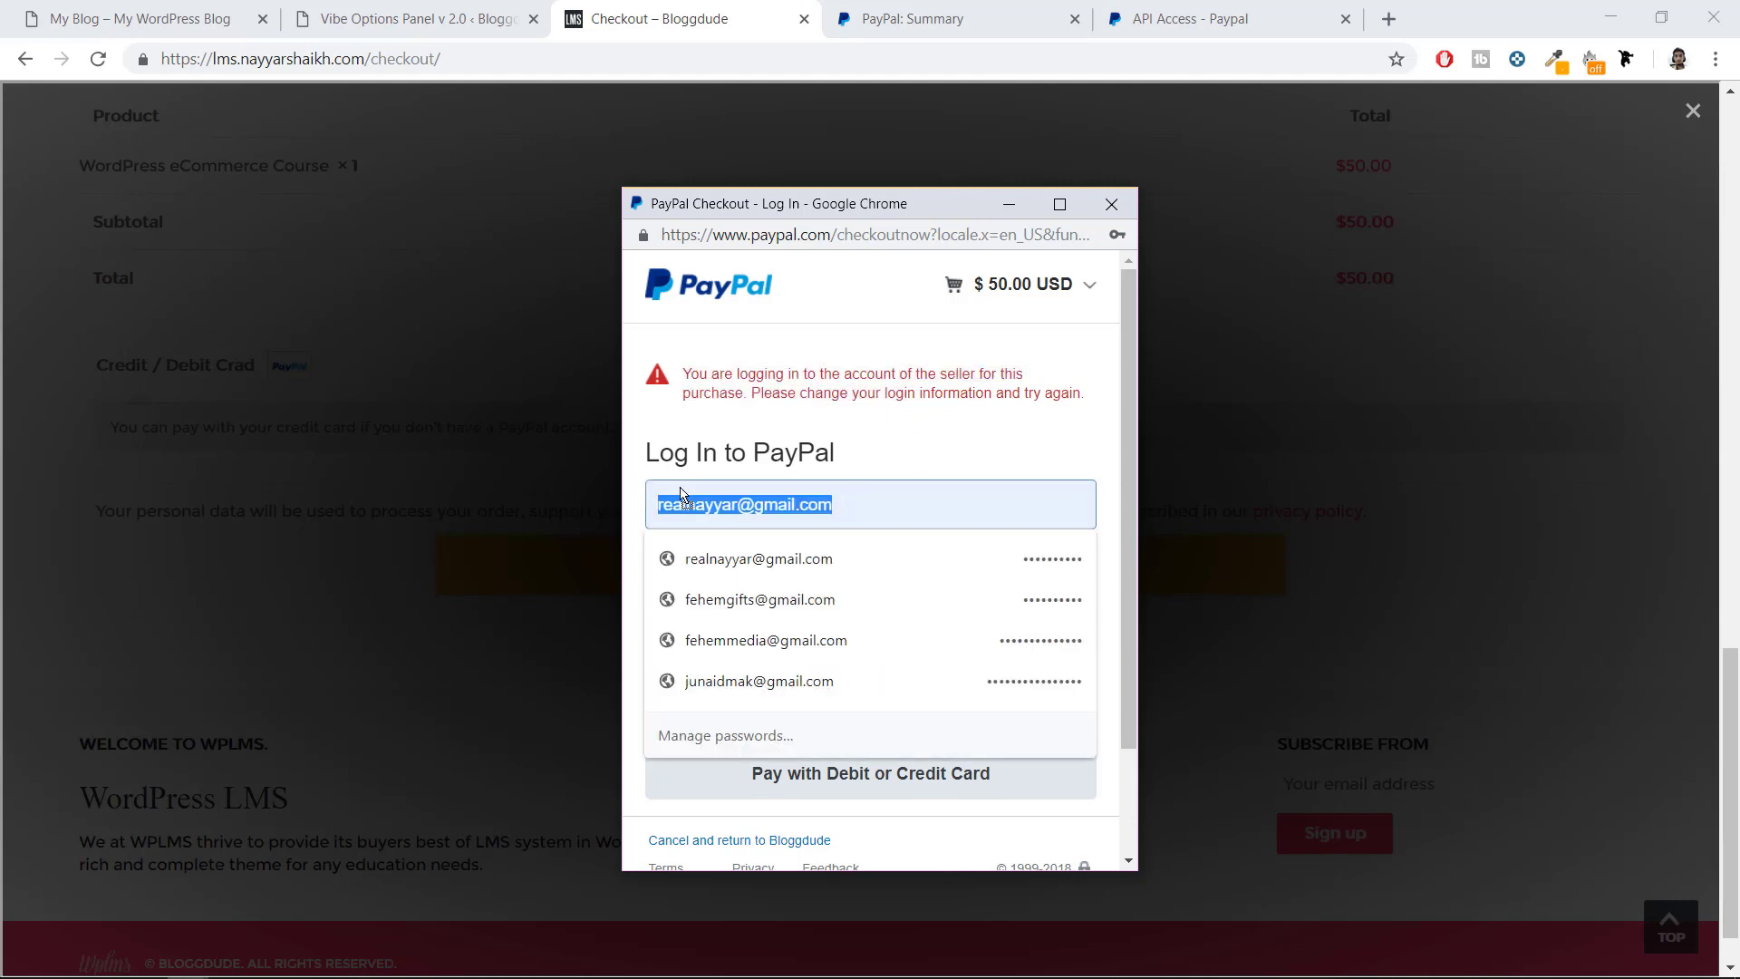
click(862, 493)
drag(863, 493, 663, 501)
click(759, 559)
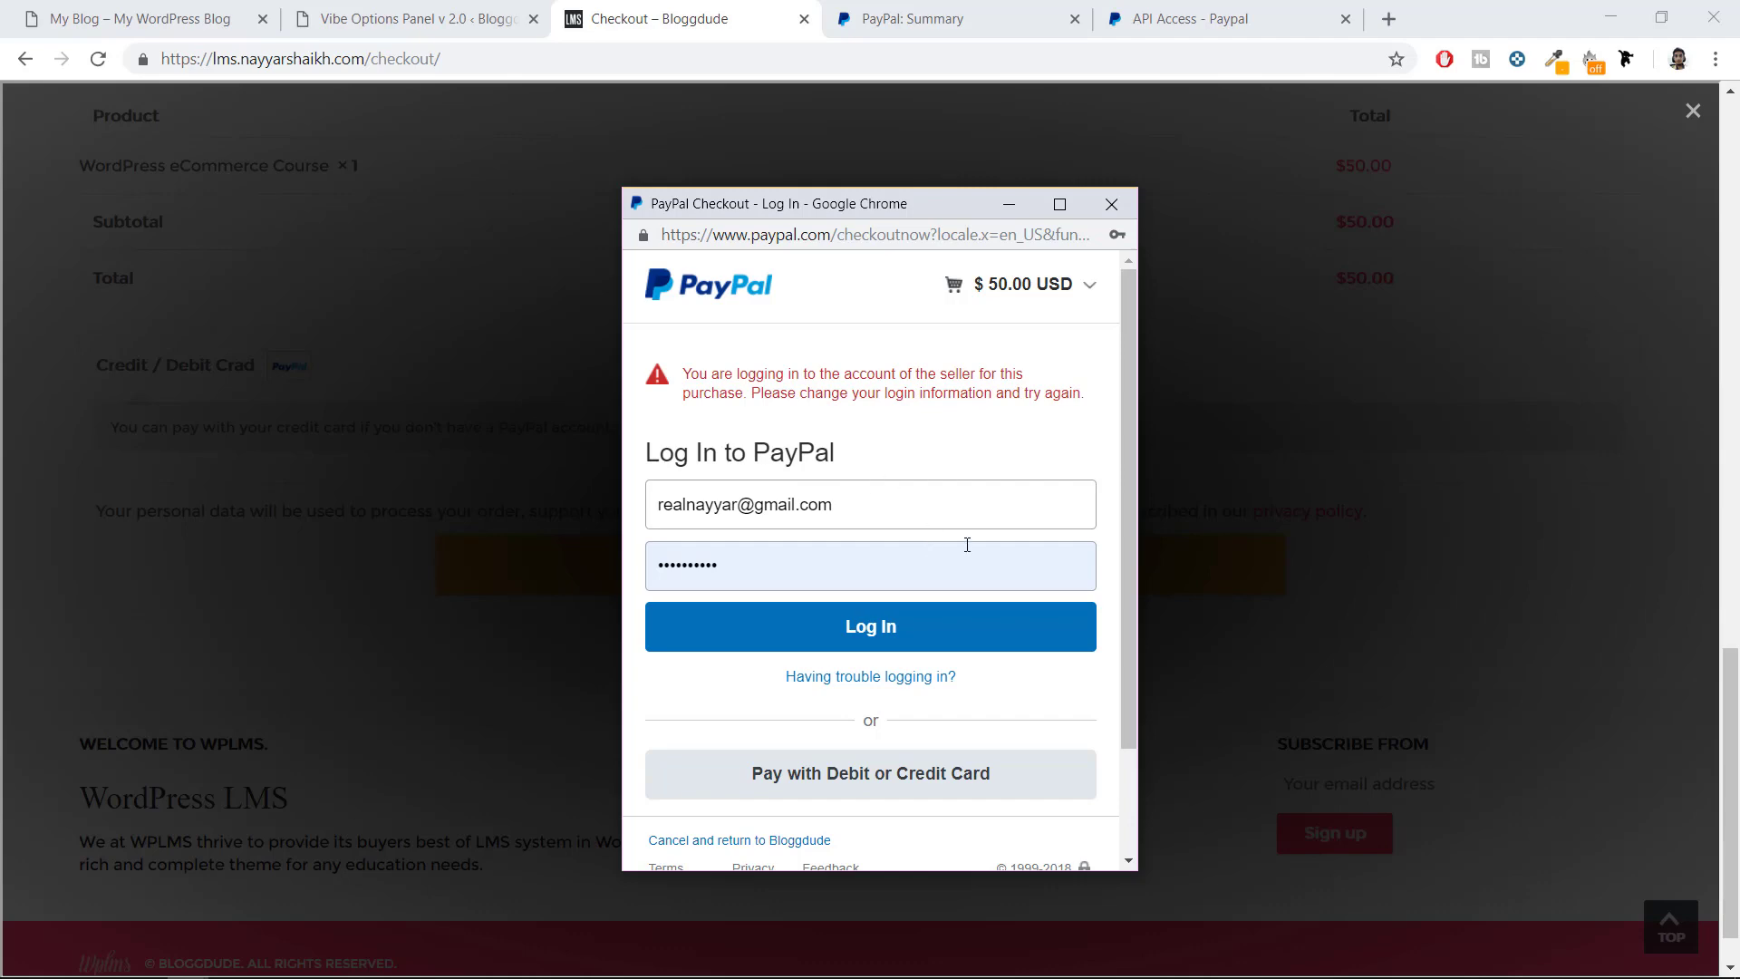
scroll(968, 544, down, 2)
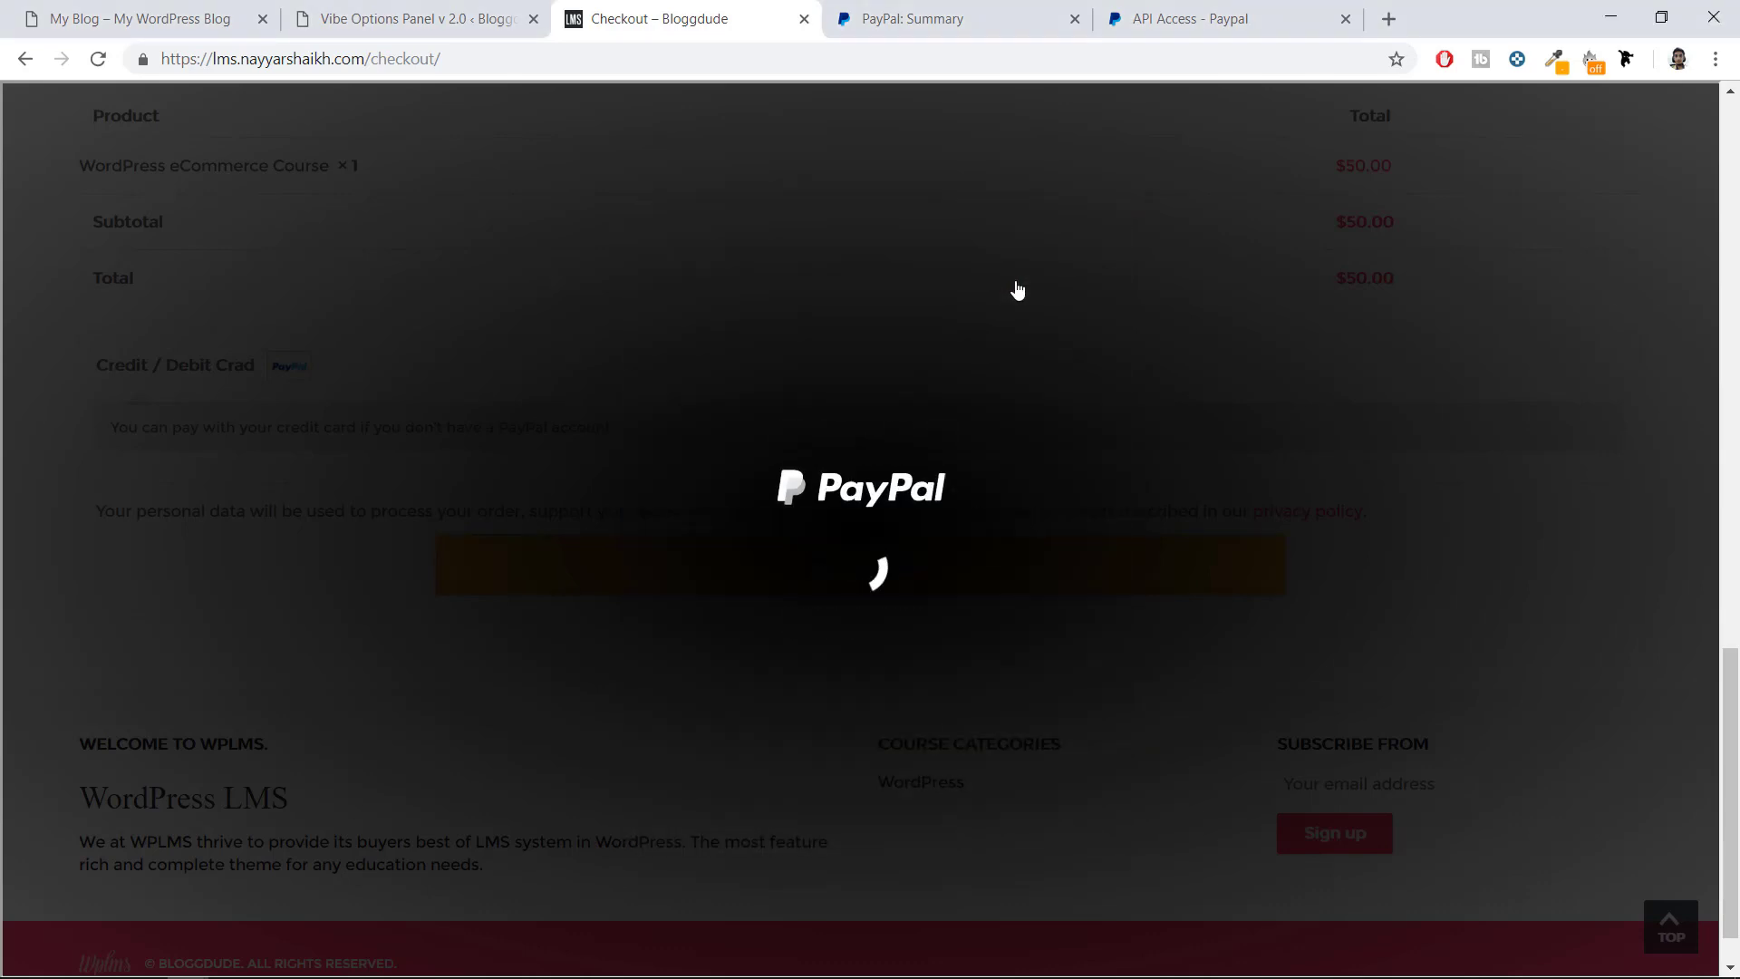
- Load the WPLMS homepage from the logo, scroll to the footer, and jump back to the top
scroll(920, 385, up, 3)
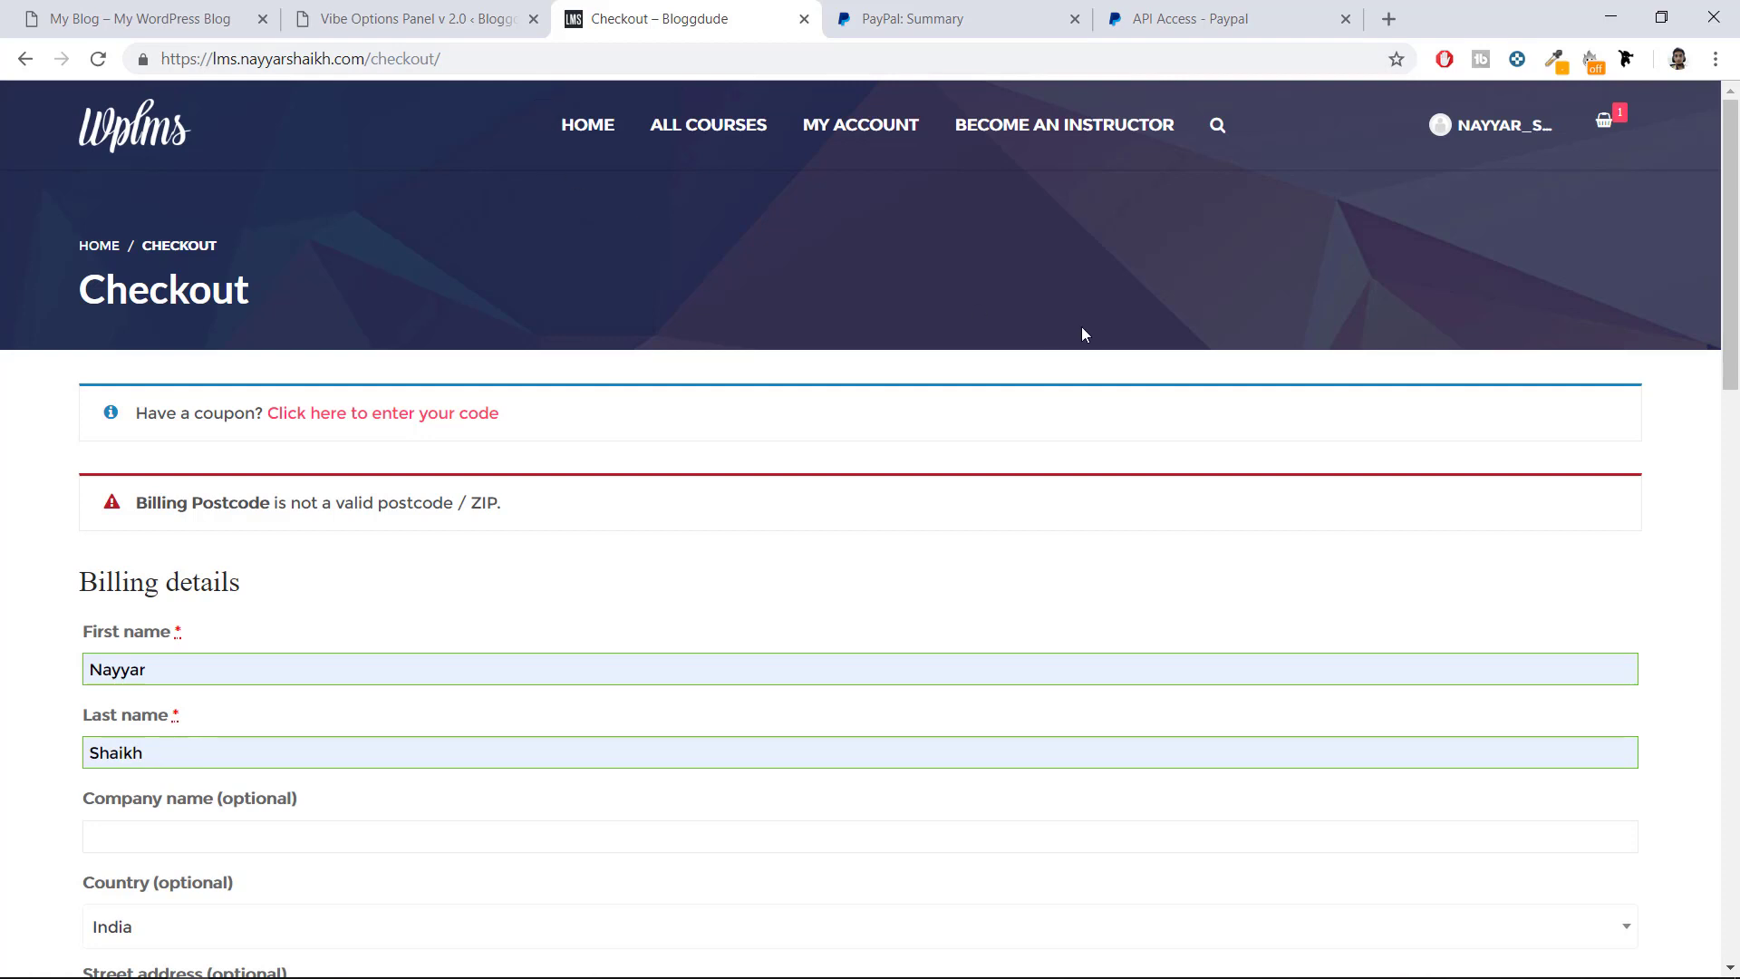
click(132, 126)
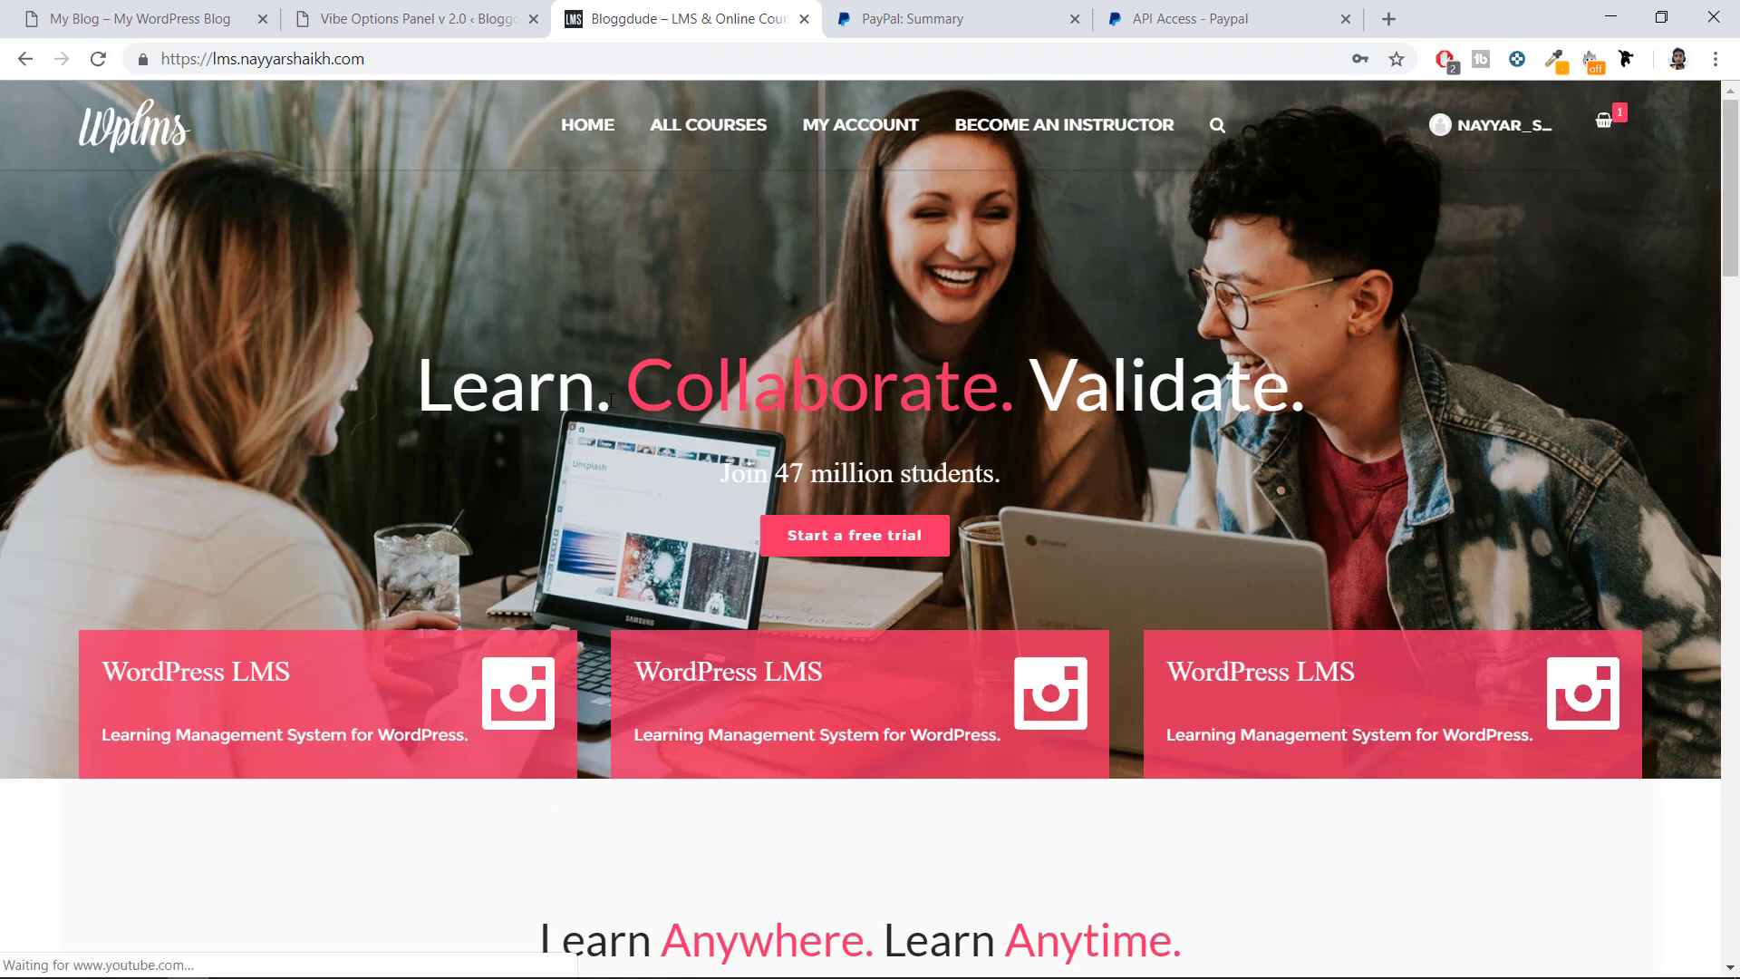
scroll(611, 399, down, 20)
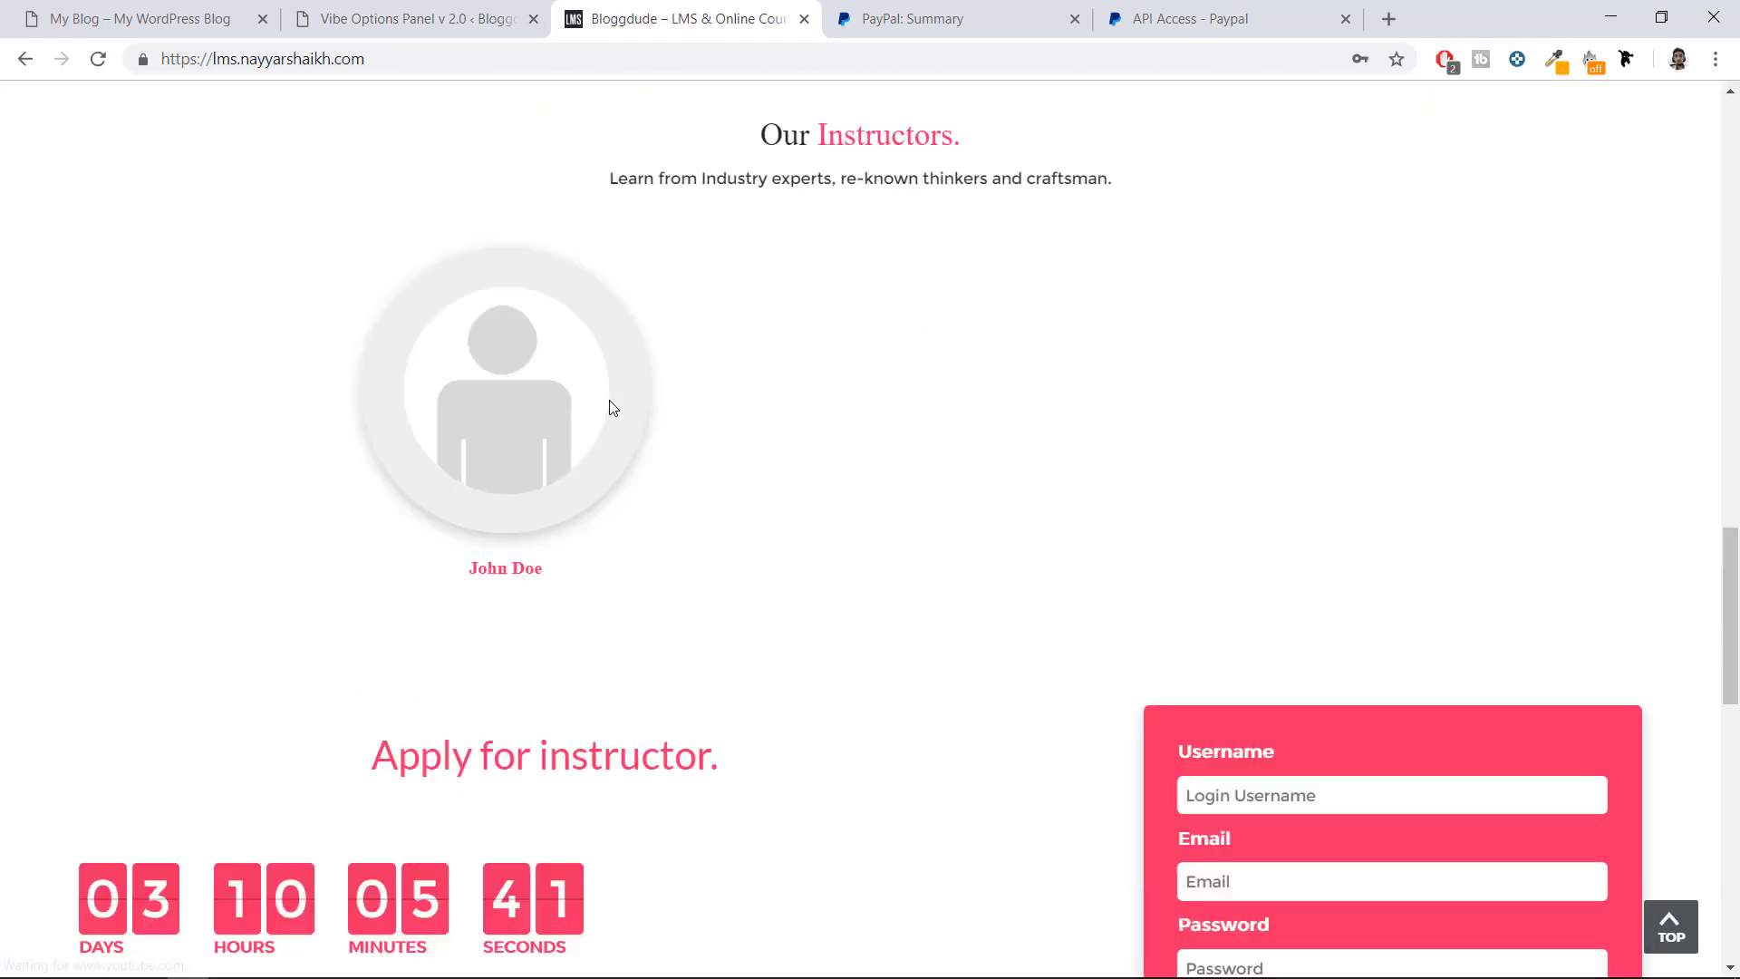
scroll(612, 408, down, 15)
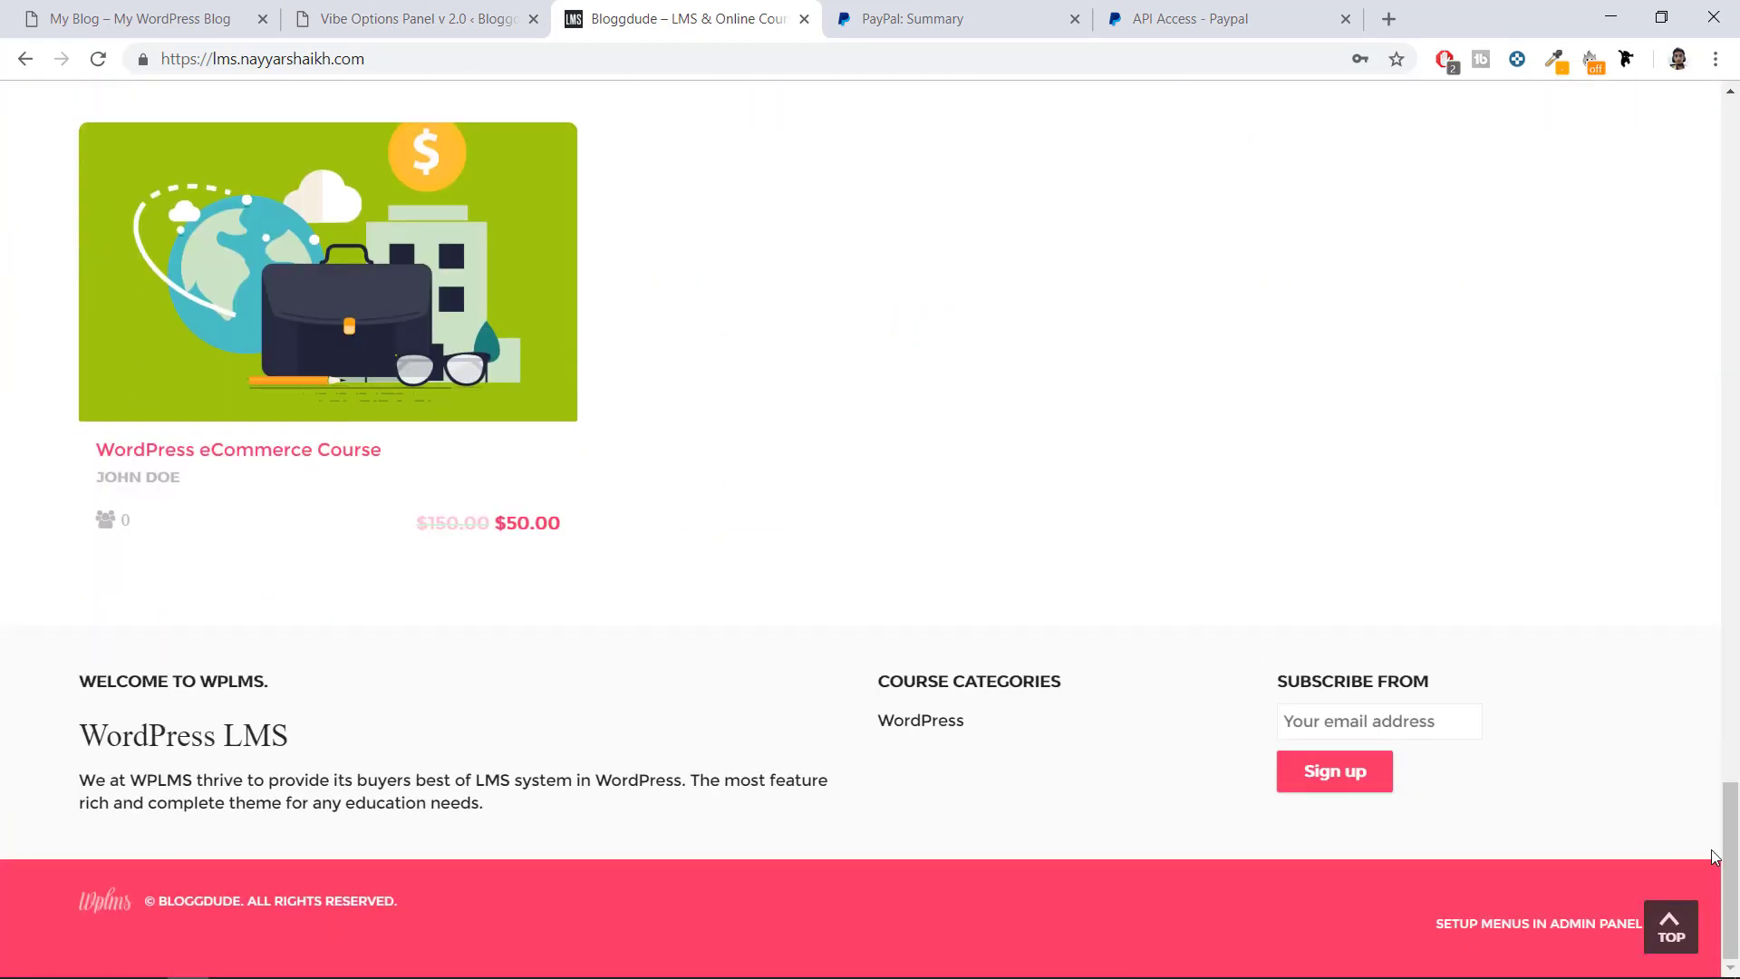
click(1673, 926)
- In Vibe Options, open Fonts Manager and find the live-editor font list has no fonts
click(373, 7)
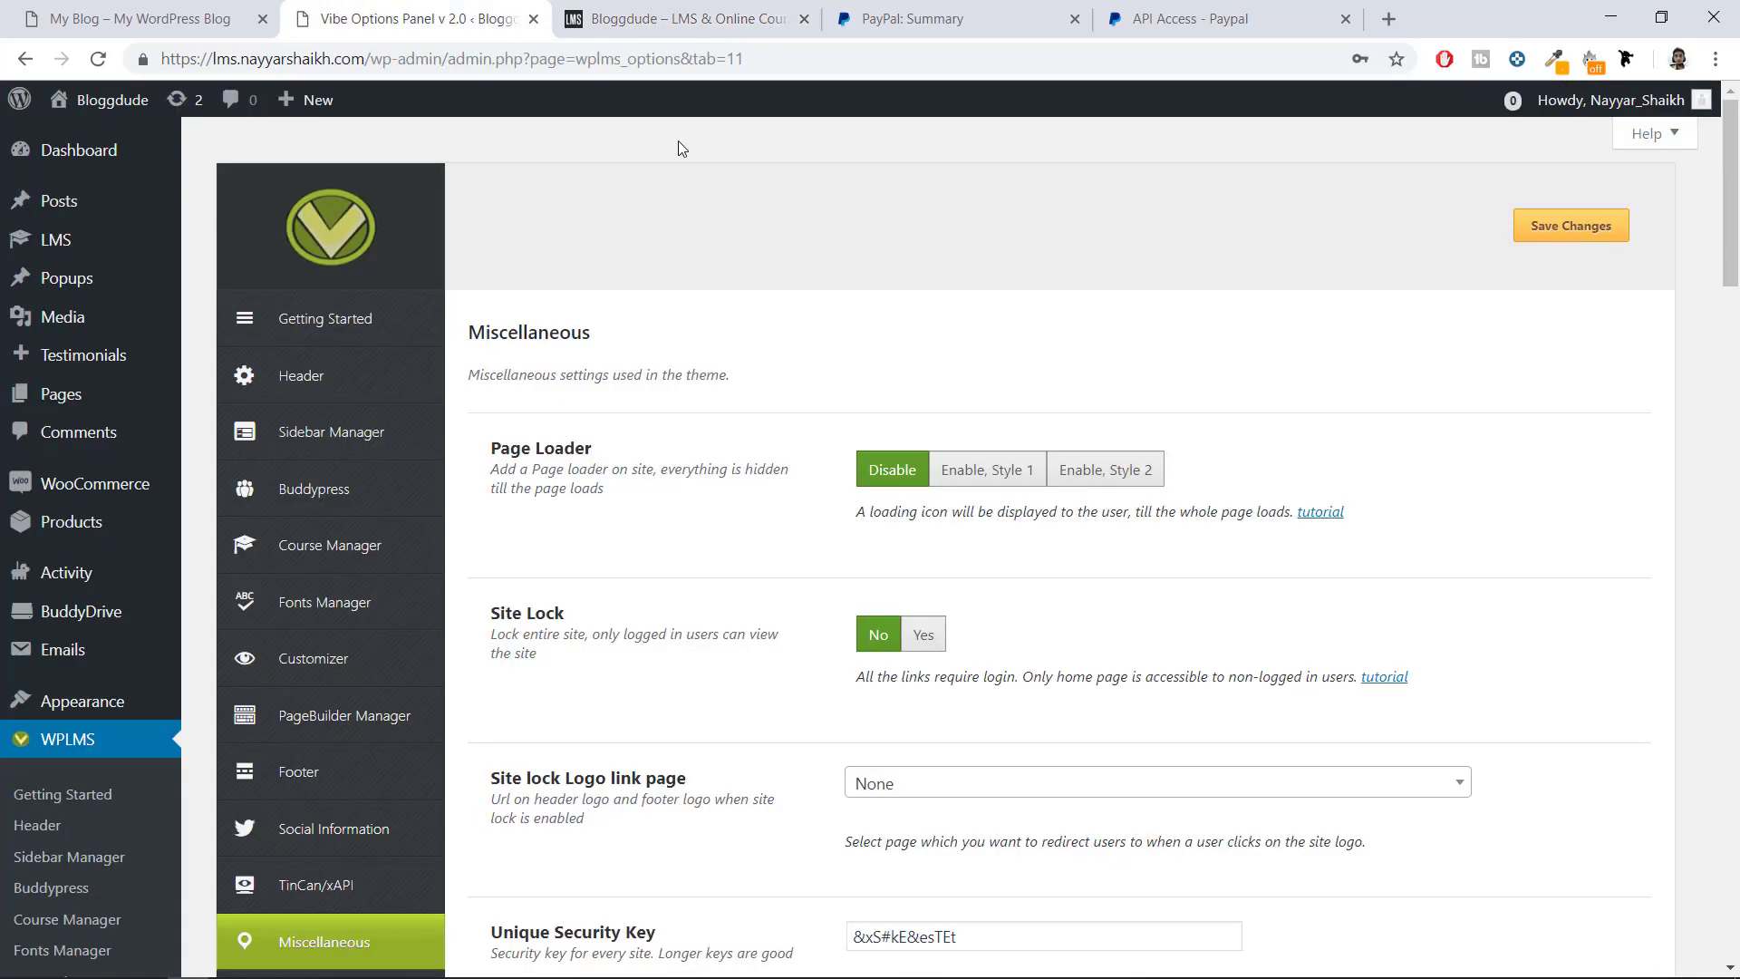
scroll(1097, 216, down, 2)
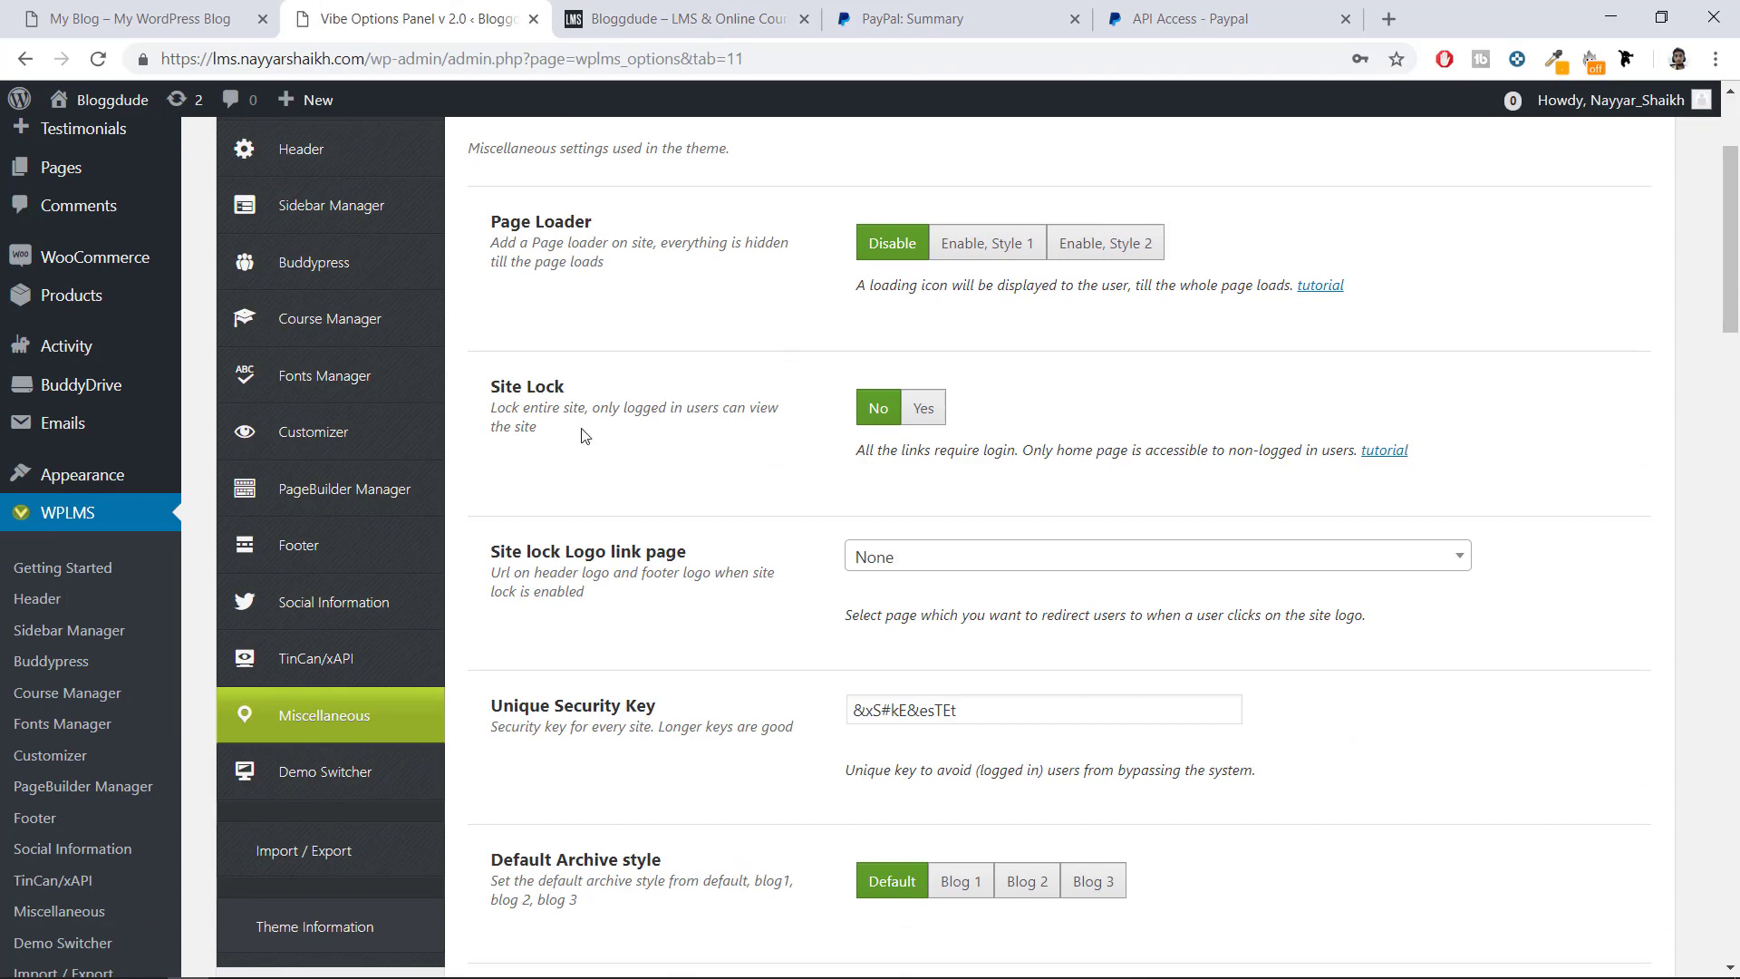
scroll(412, 485, up, 1)
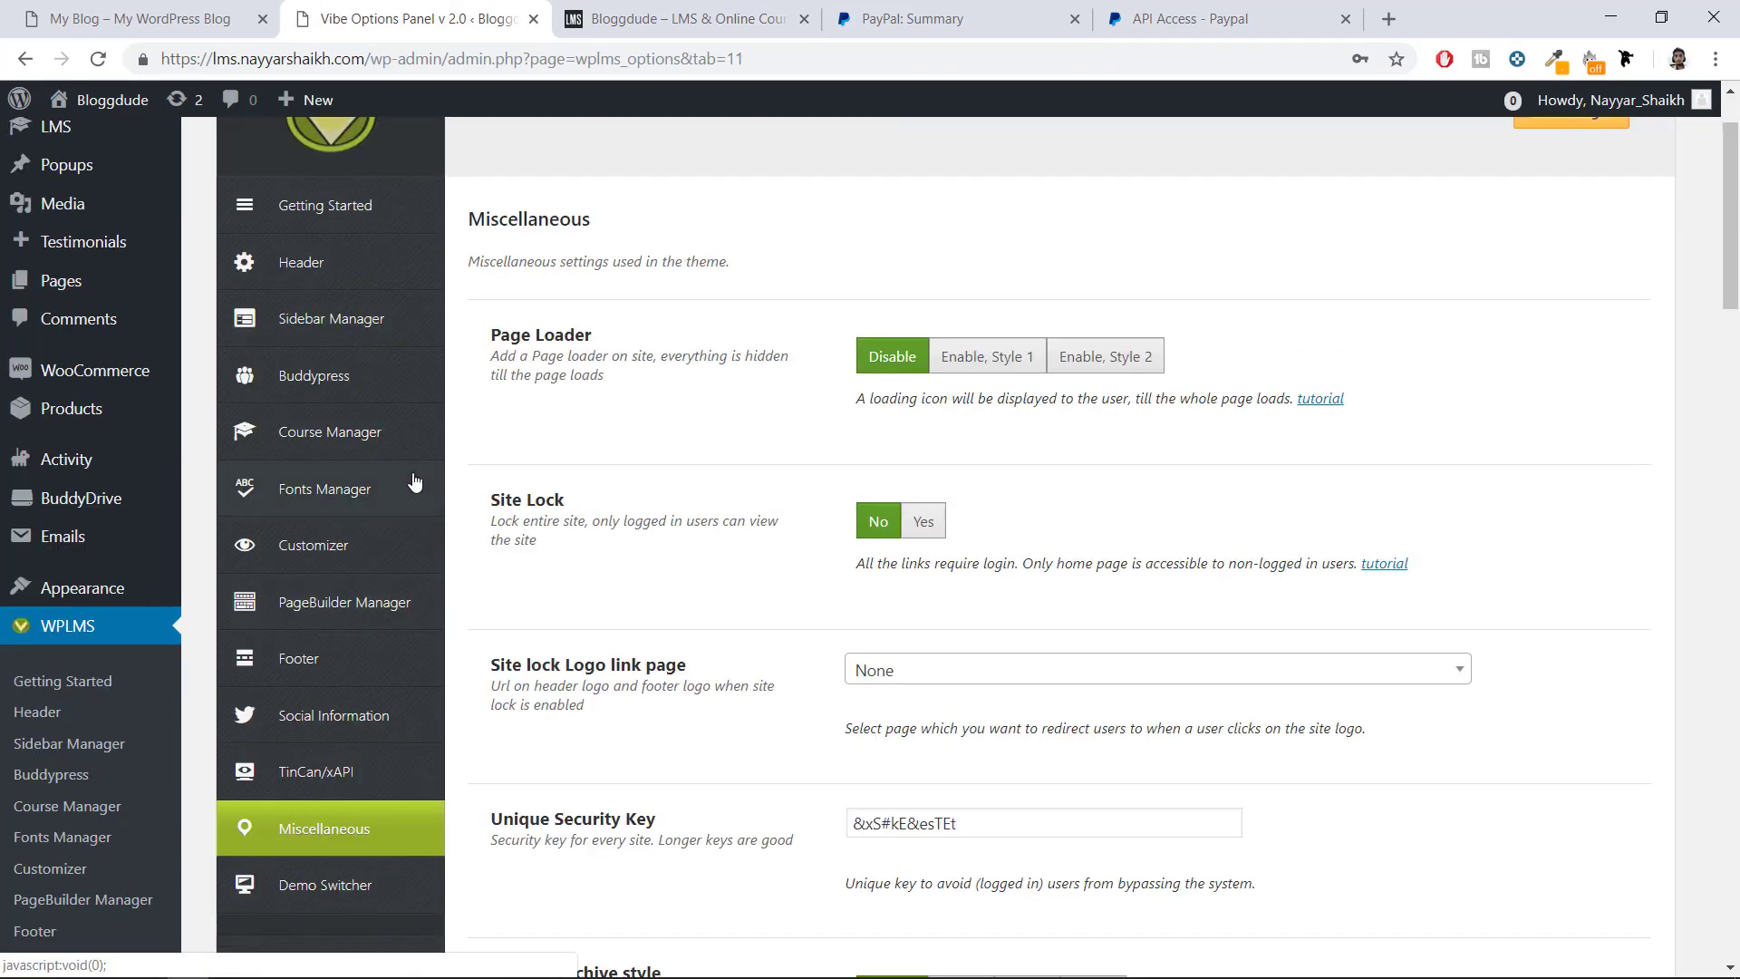
click(331, 497)
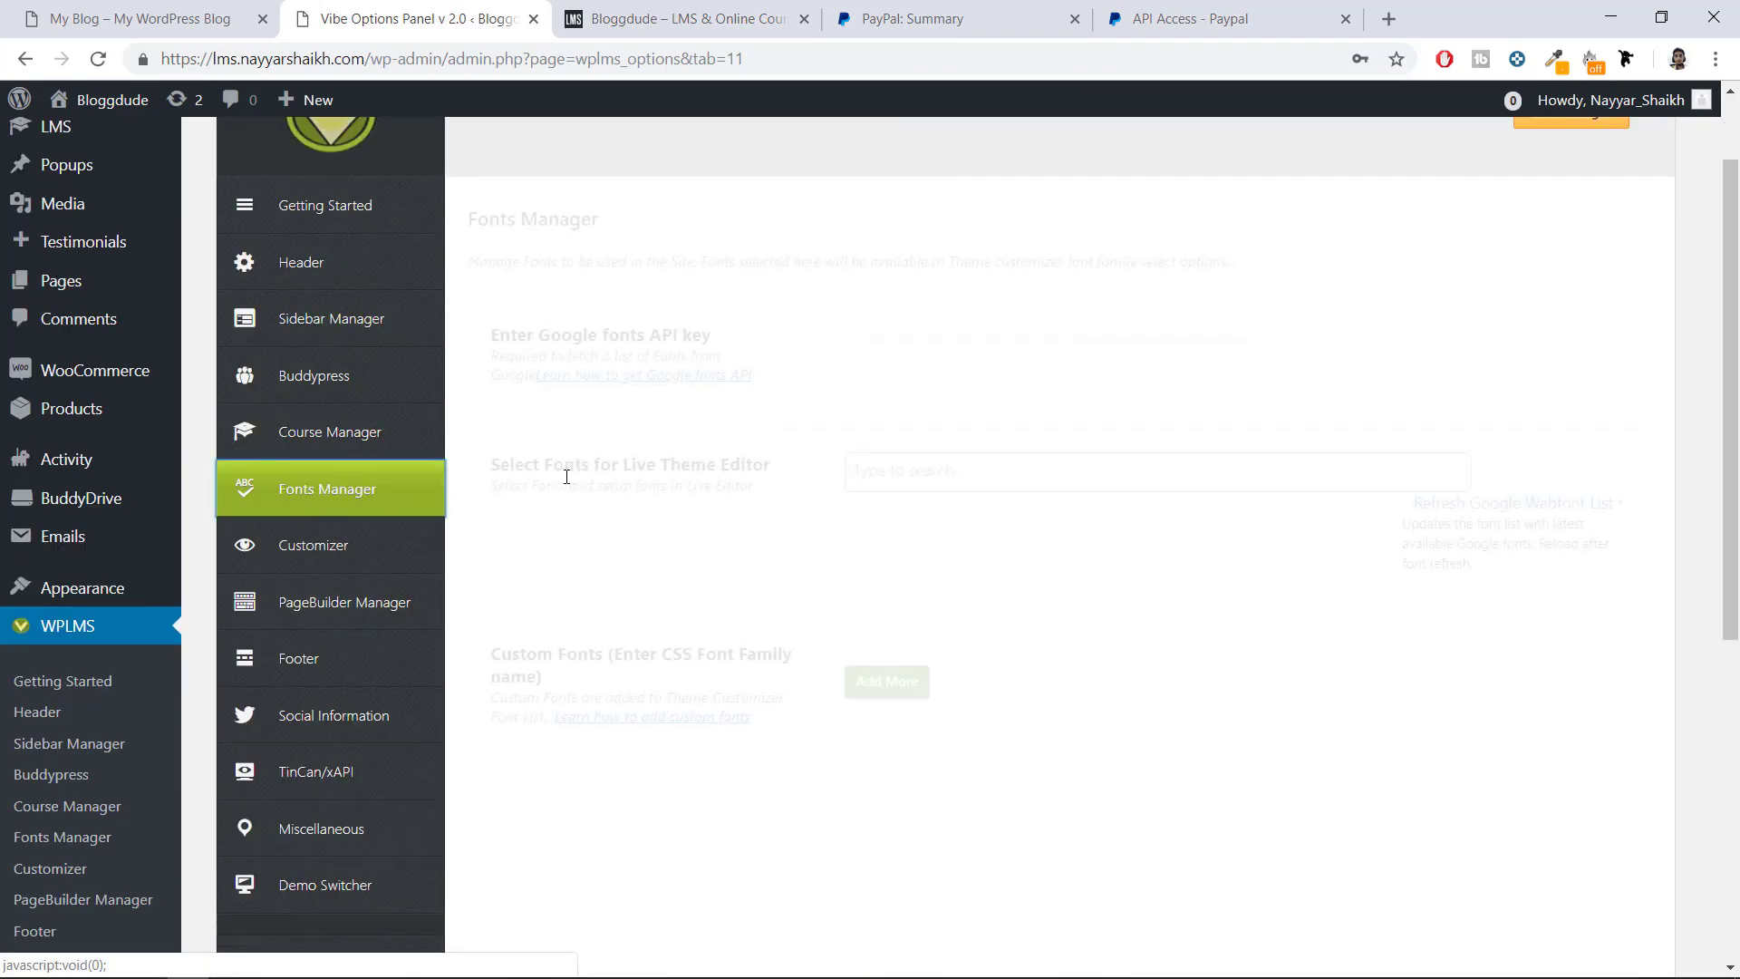
click(912, 472)
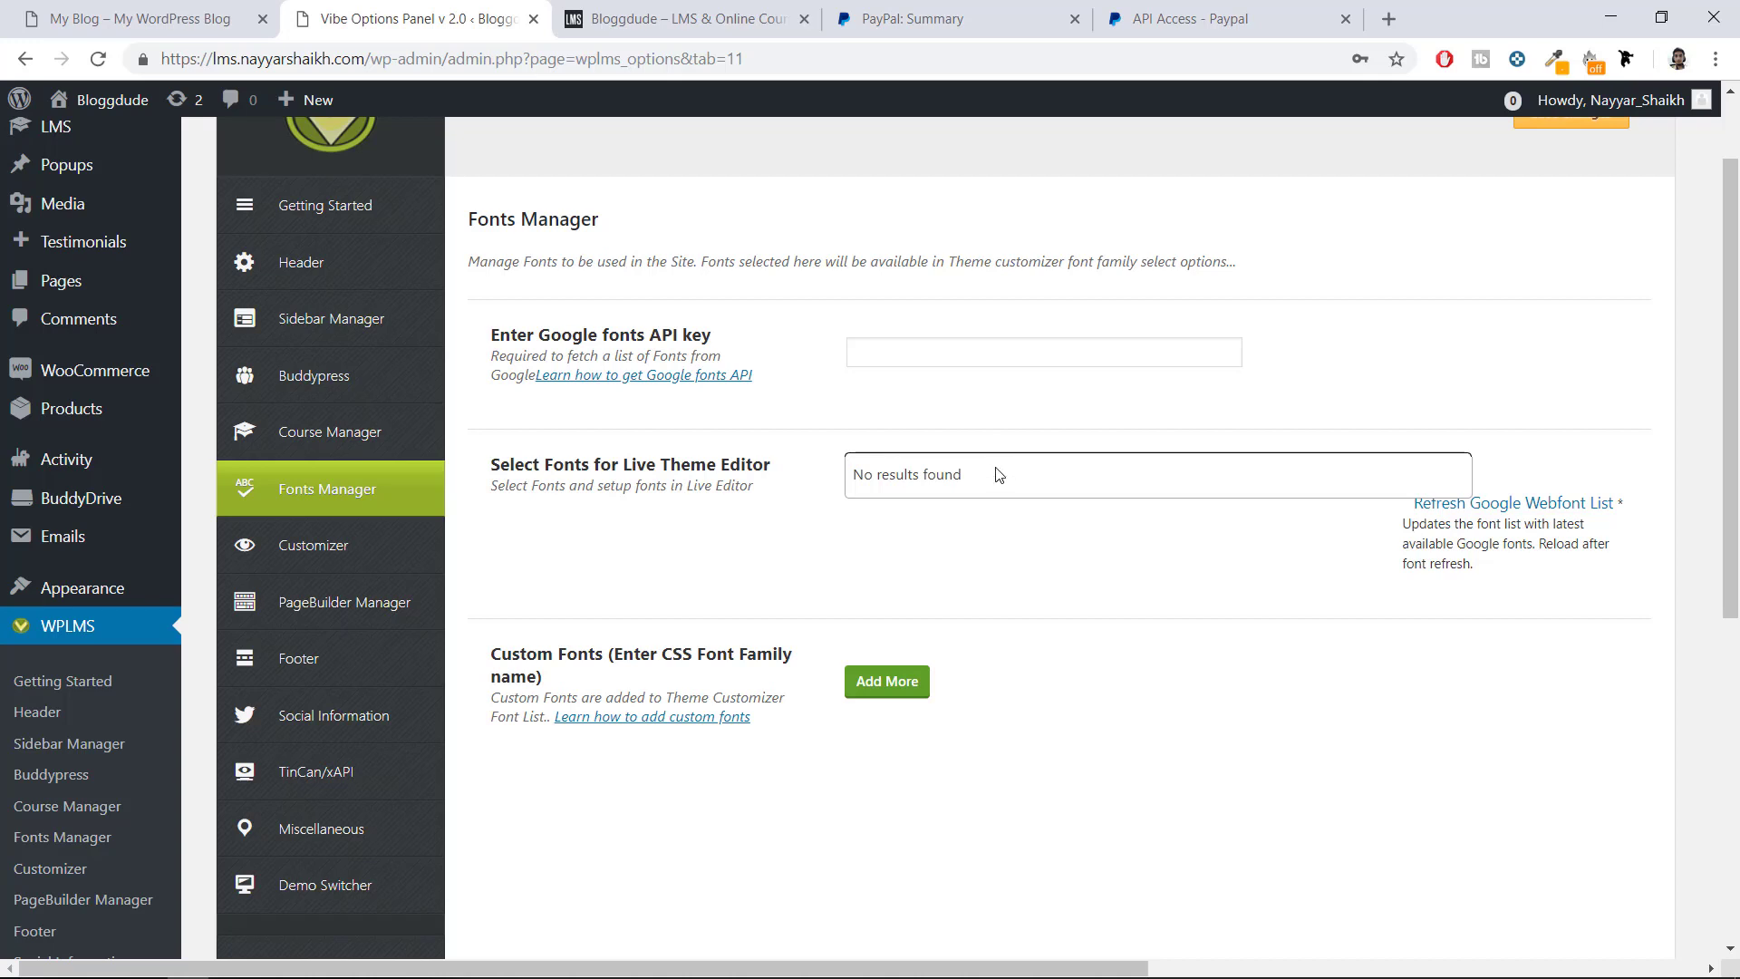
scroll(1022, 532, down, 1)
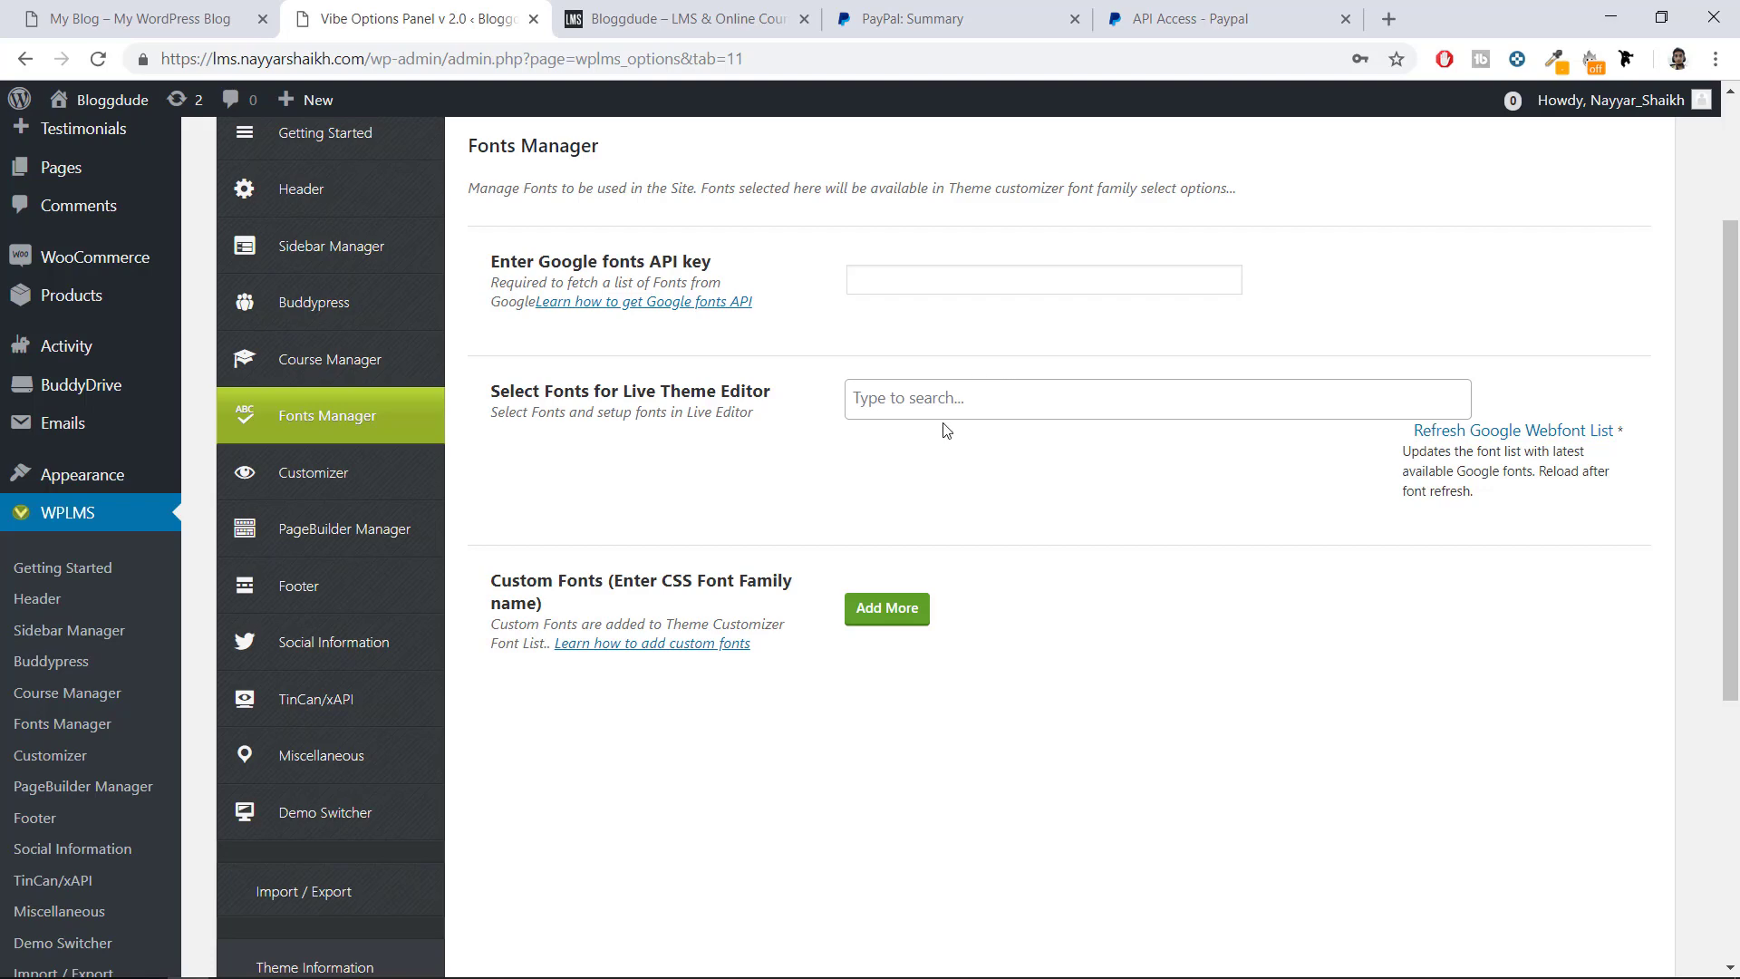
click(136, 18)
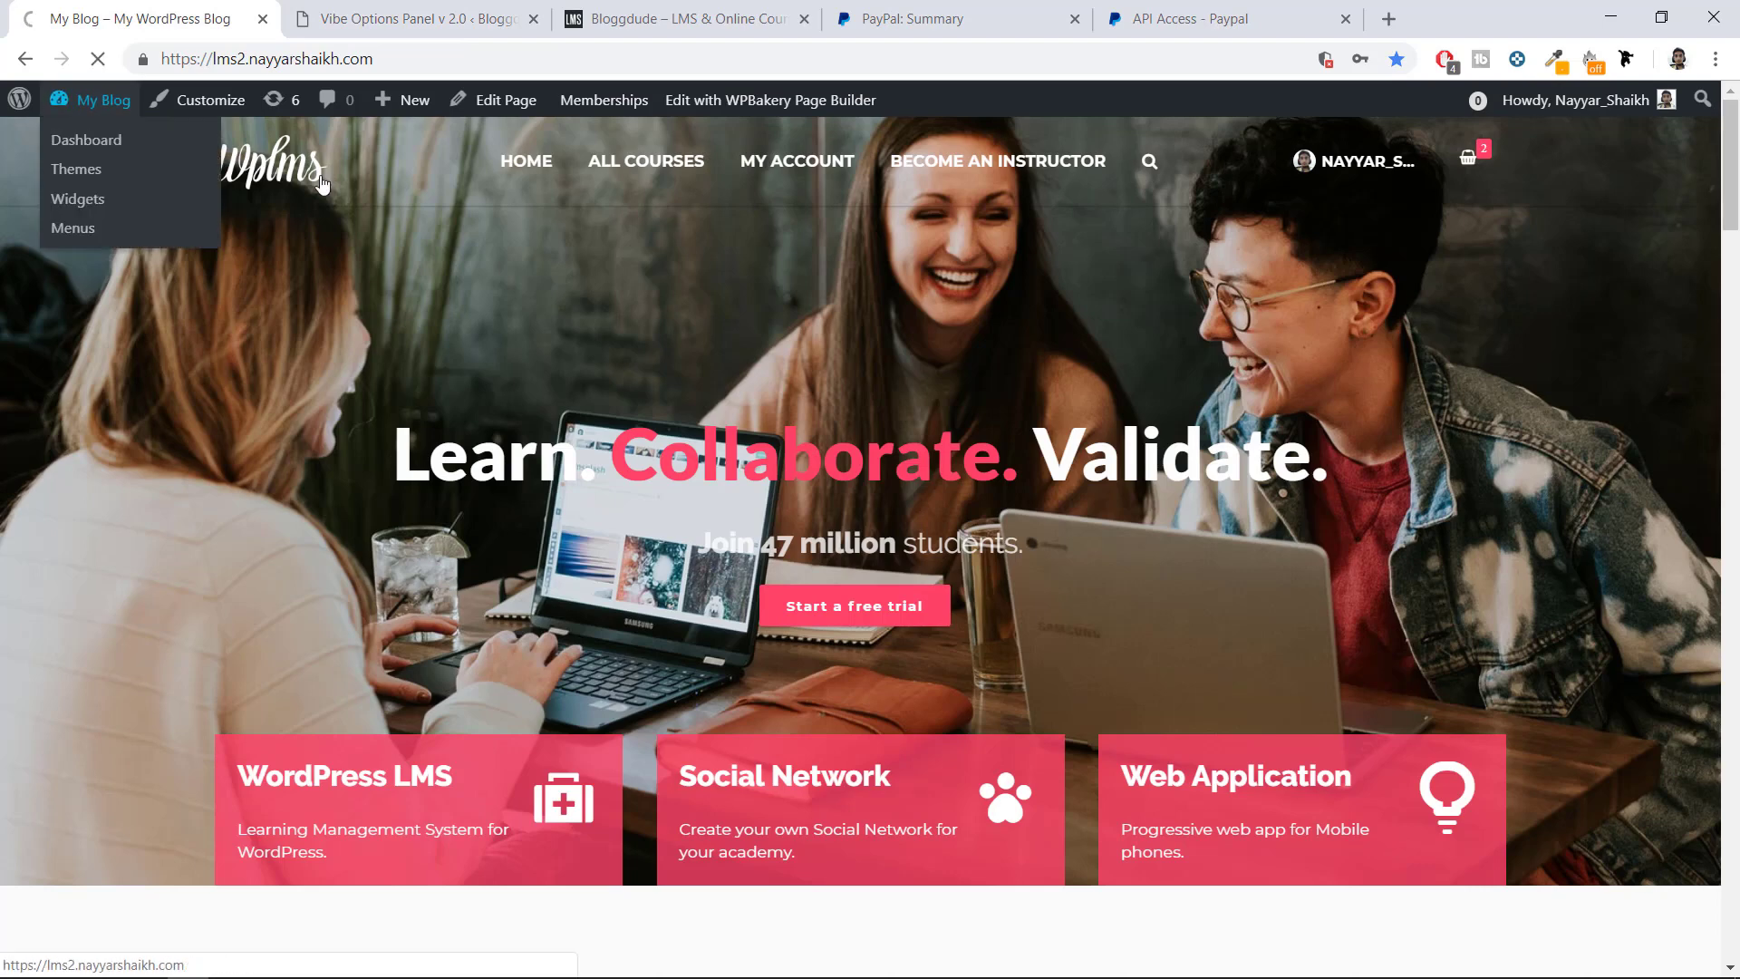
- Open My Blog's WPLMS Fonts Manager and its list of six chosen live-editor fonts
click(85, 112)
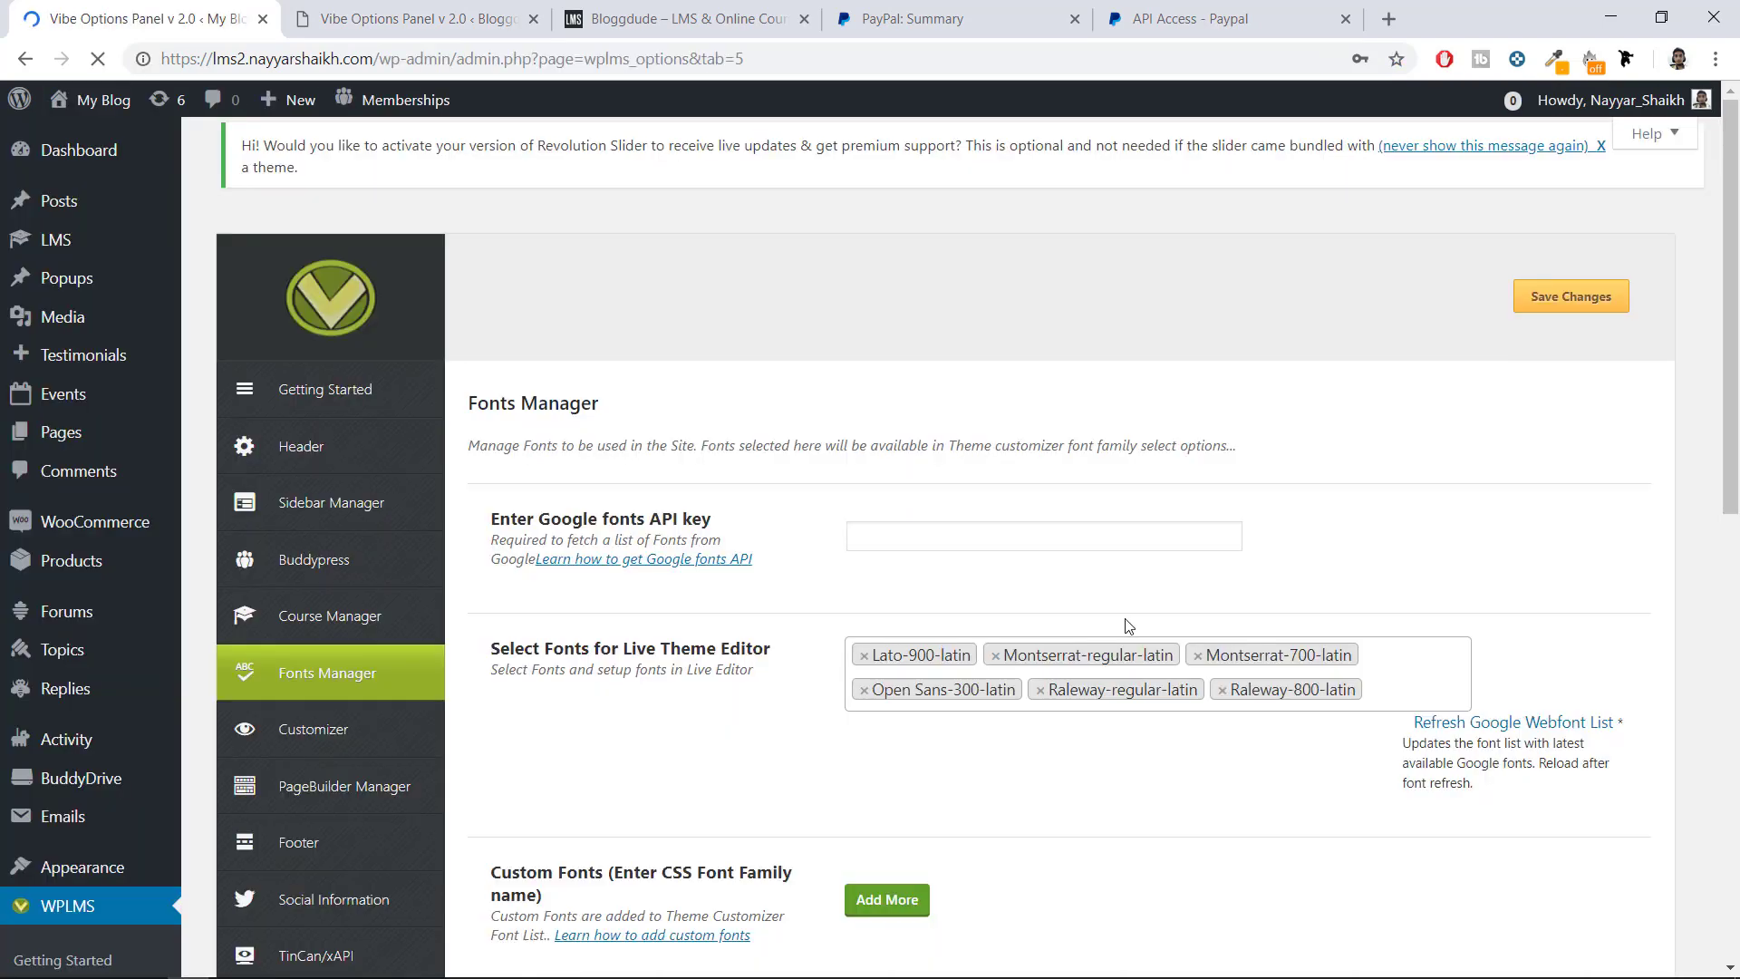
scroll(1445, 506, down, 1)
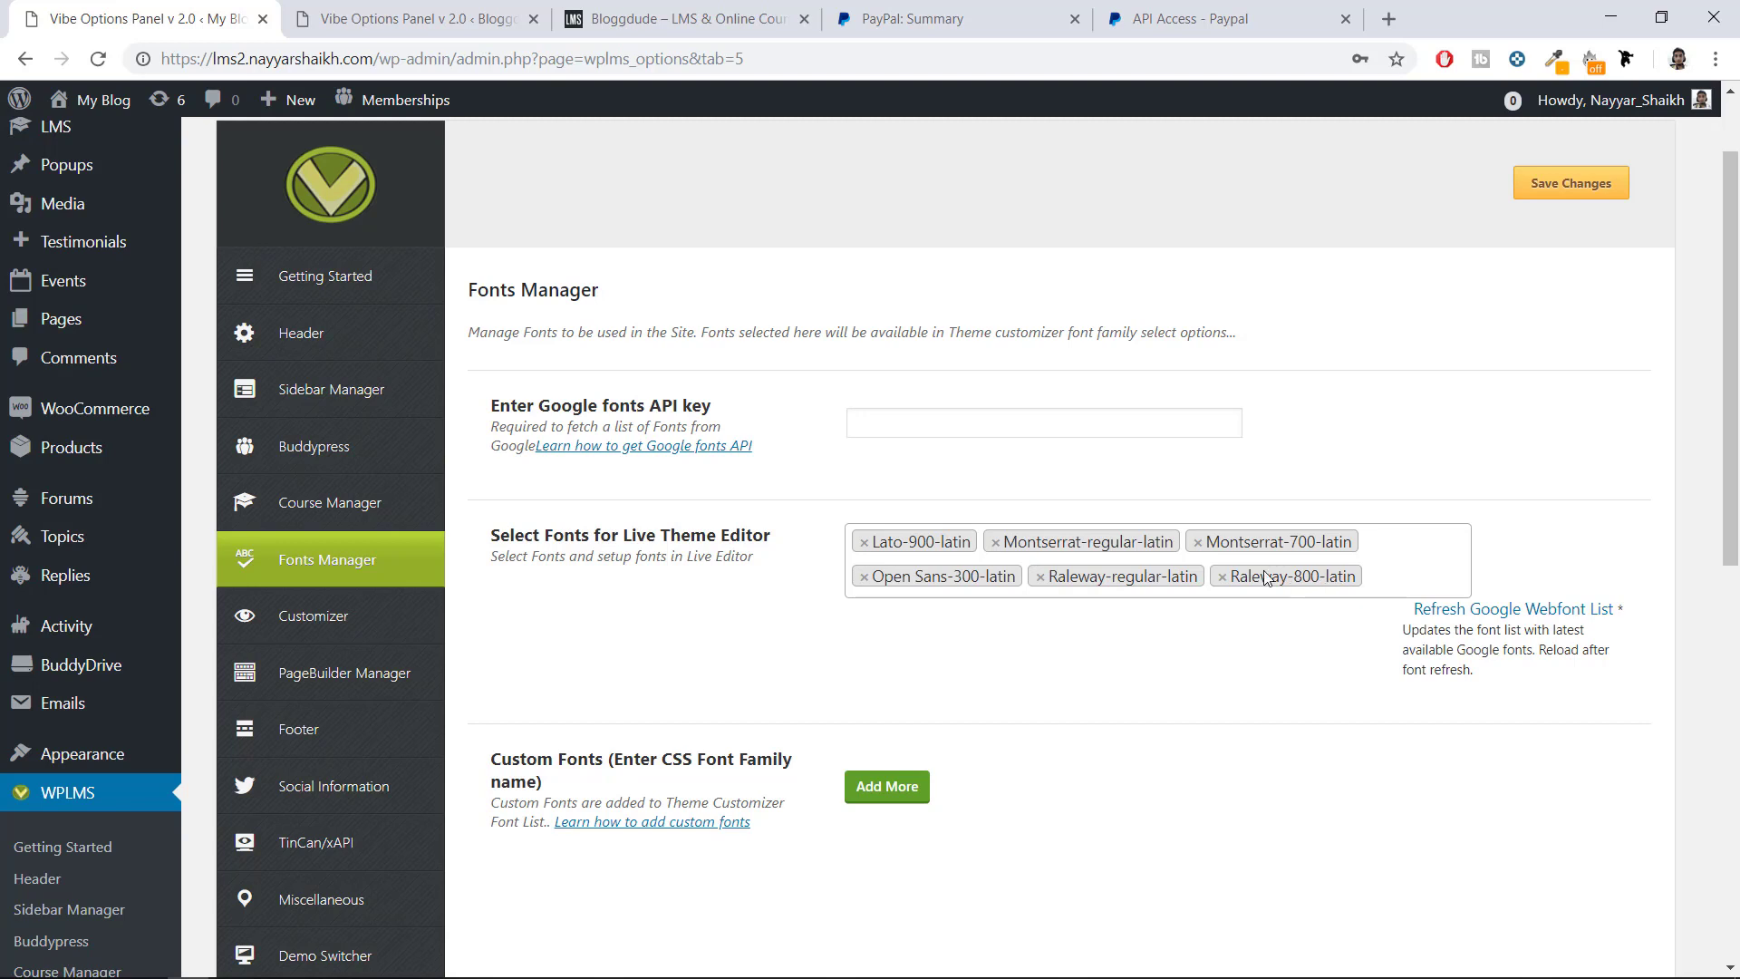
click(1393, 569)
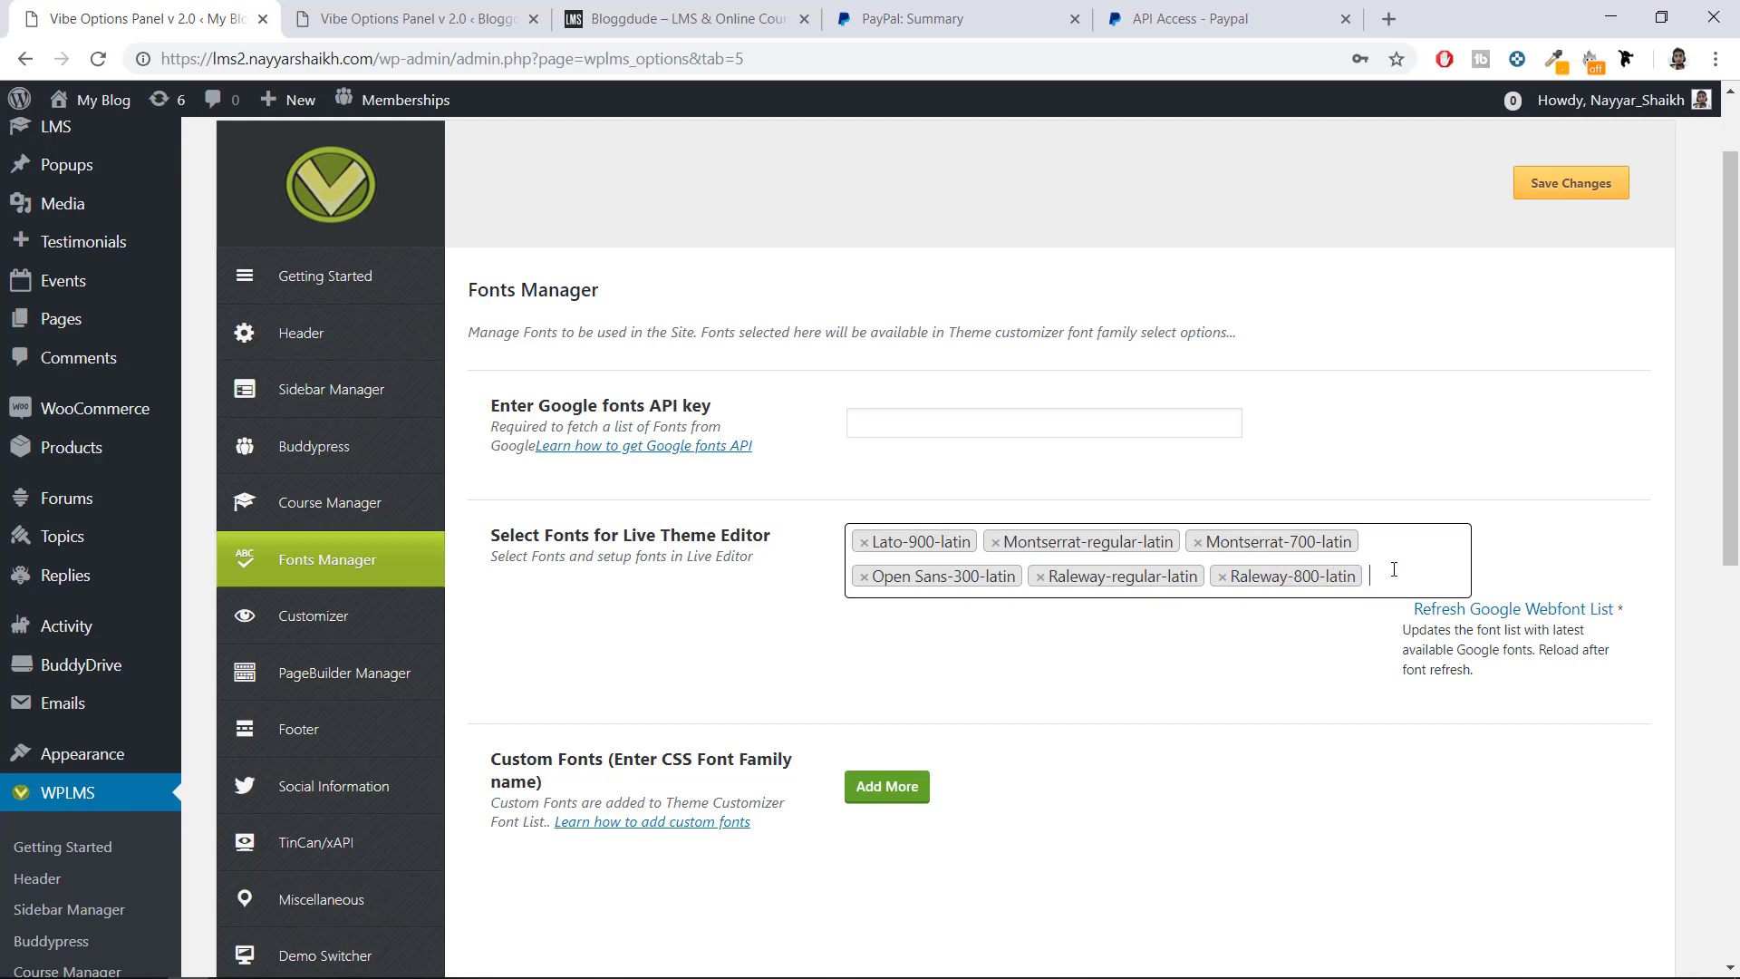
click(1466, 569)
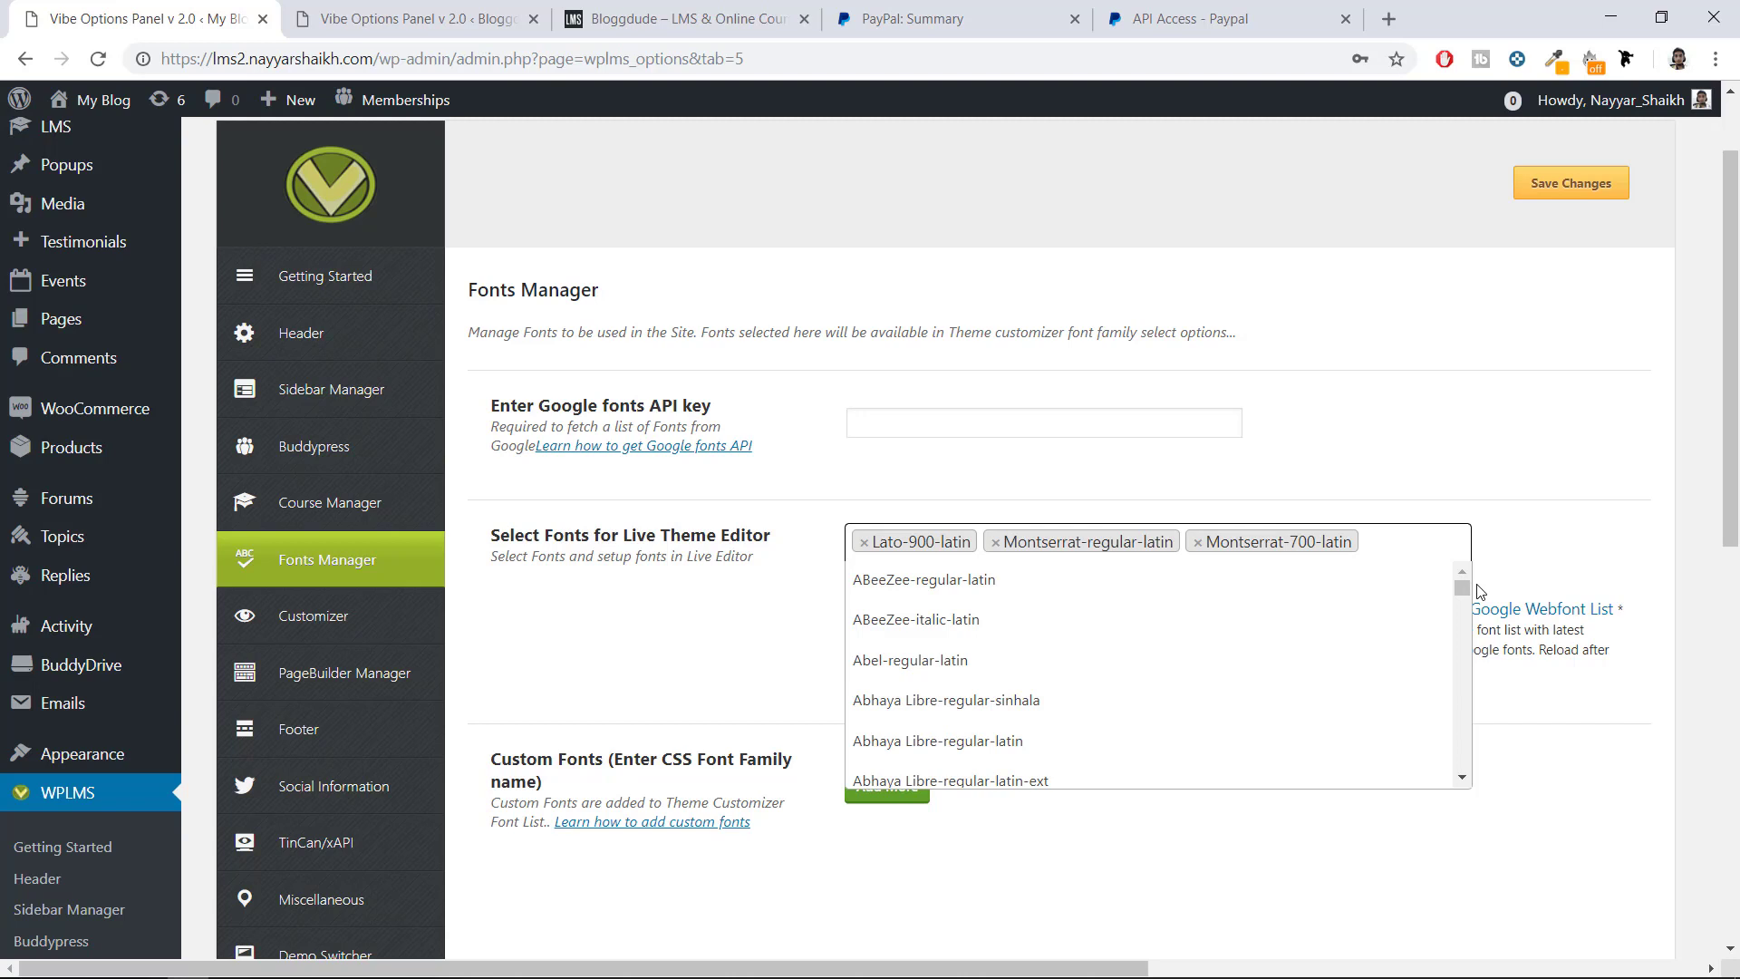
- Search the fonts for 'lato', pick a Lato variant, then return to Bloggdude's options
text(lato)
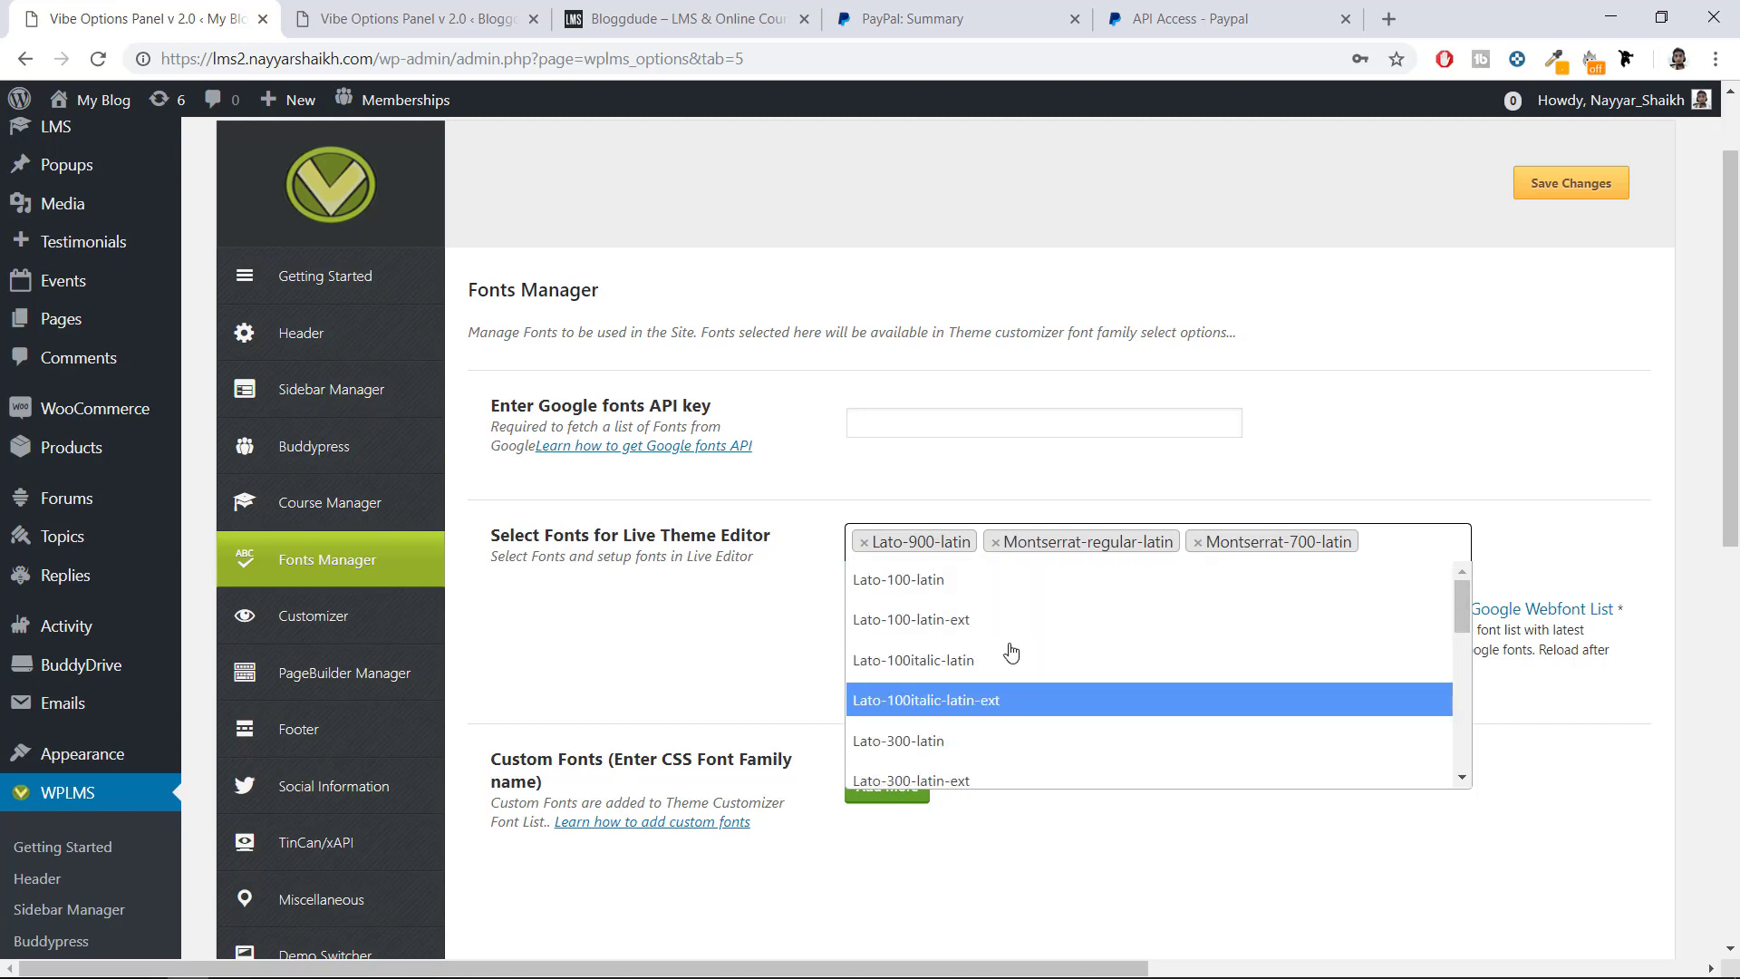
scroll(994, 697, down, 5)
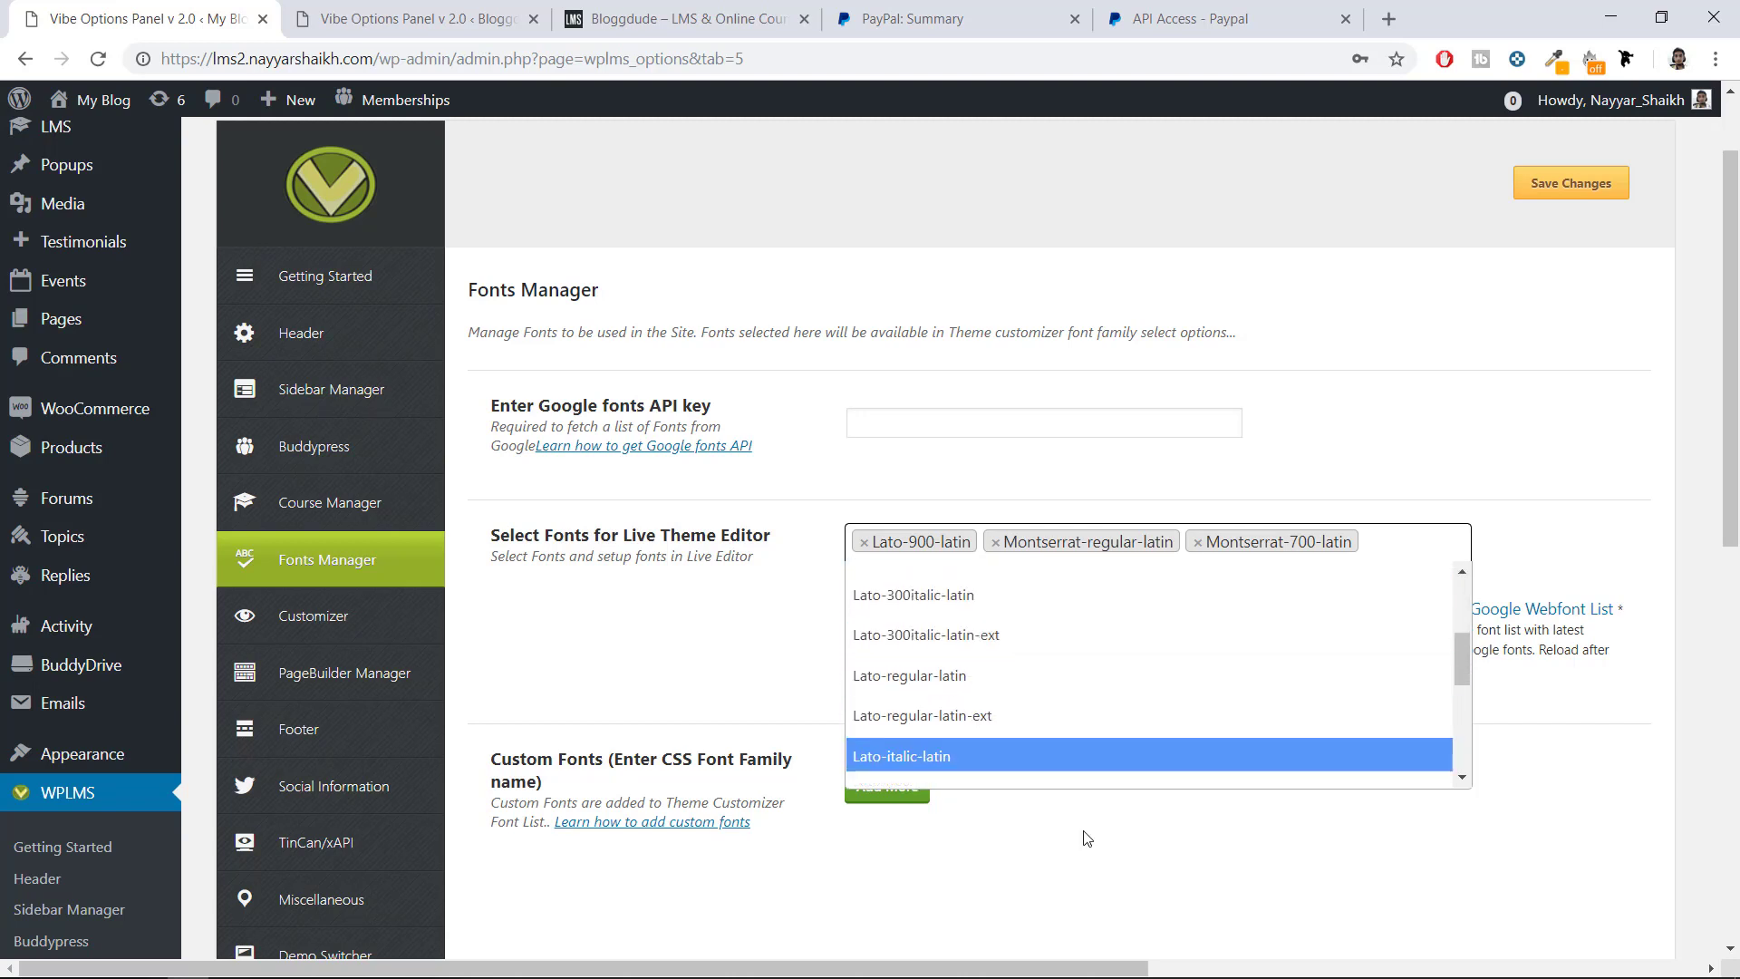
click(1084, 831)
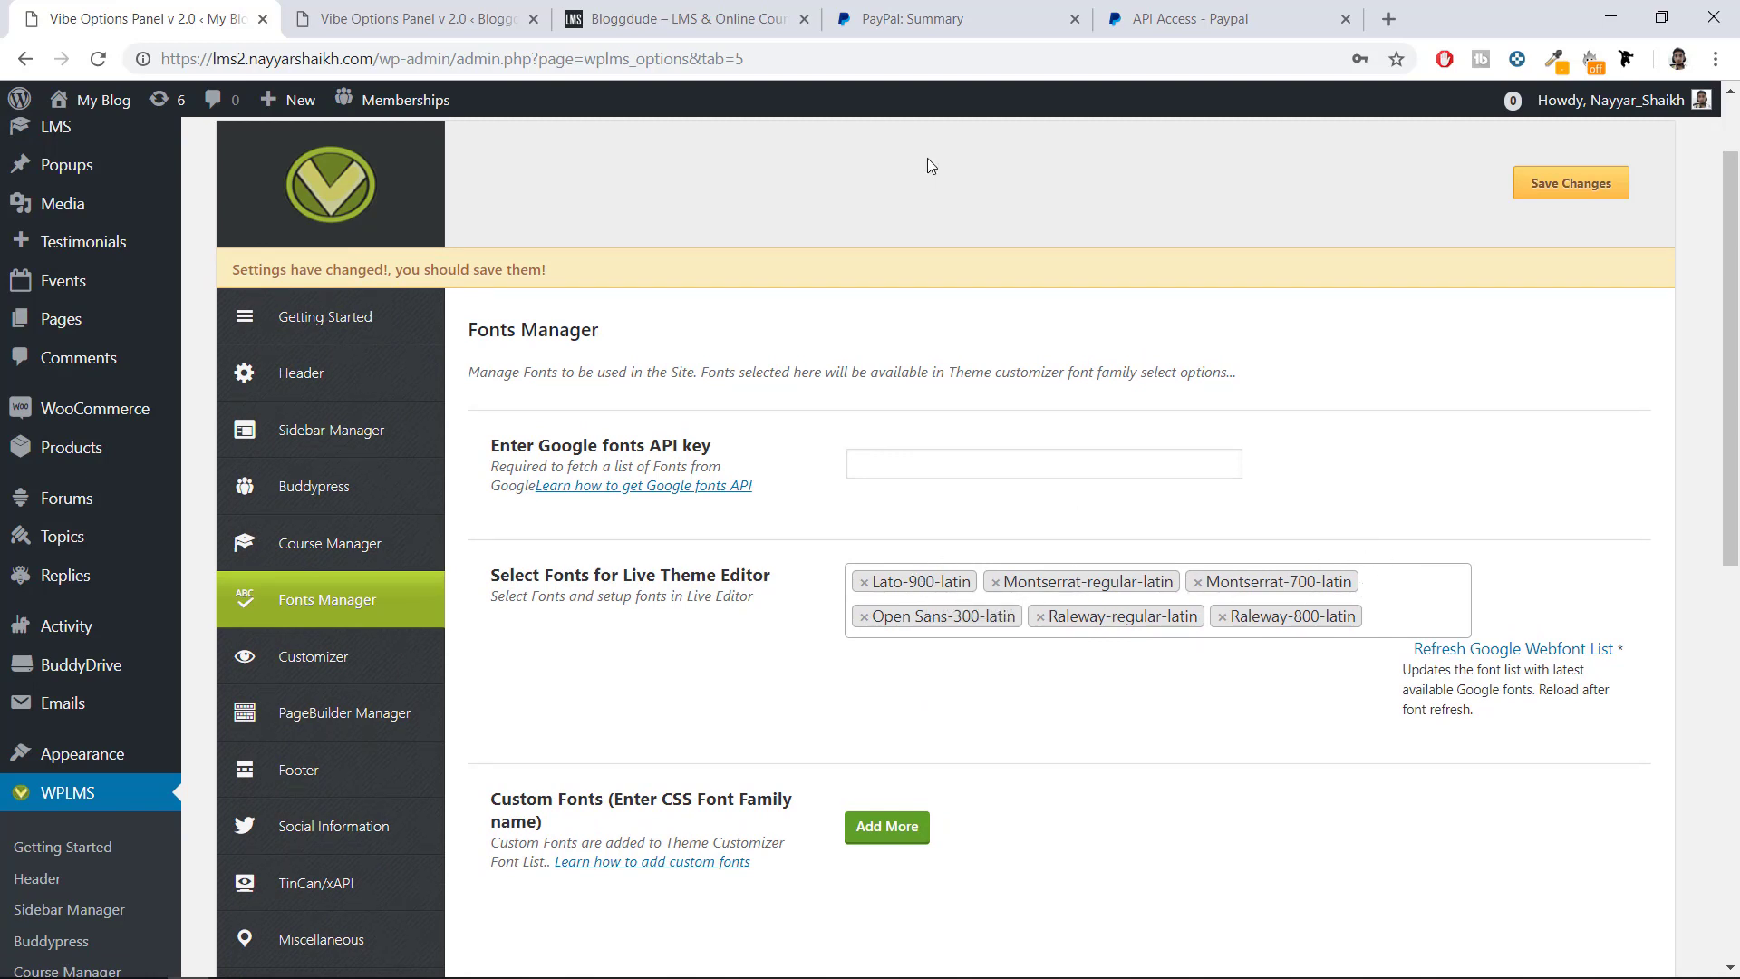
click(103, 100)
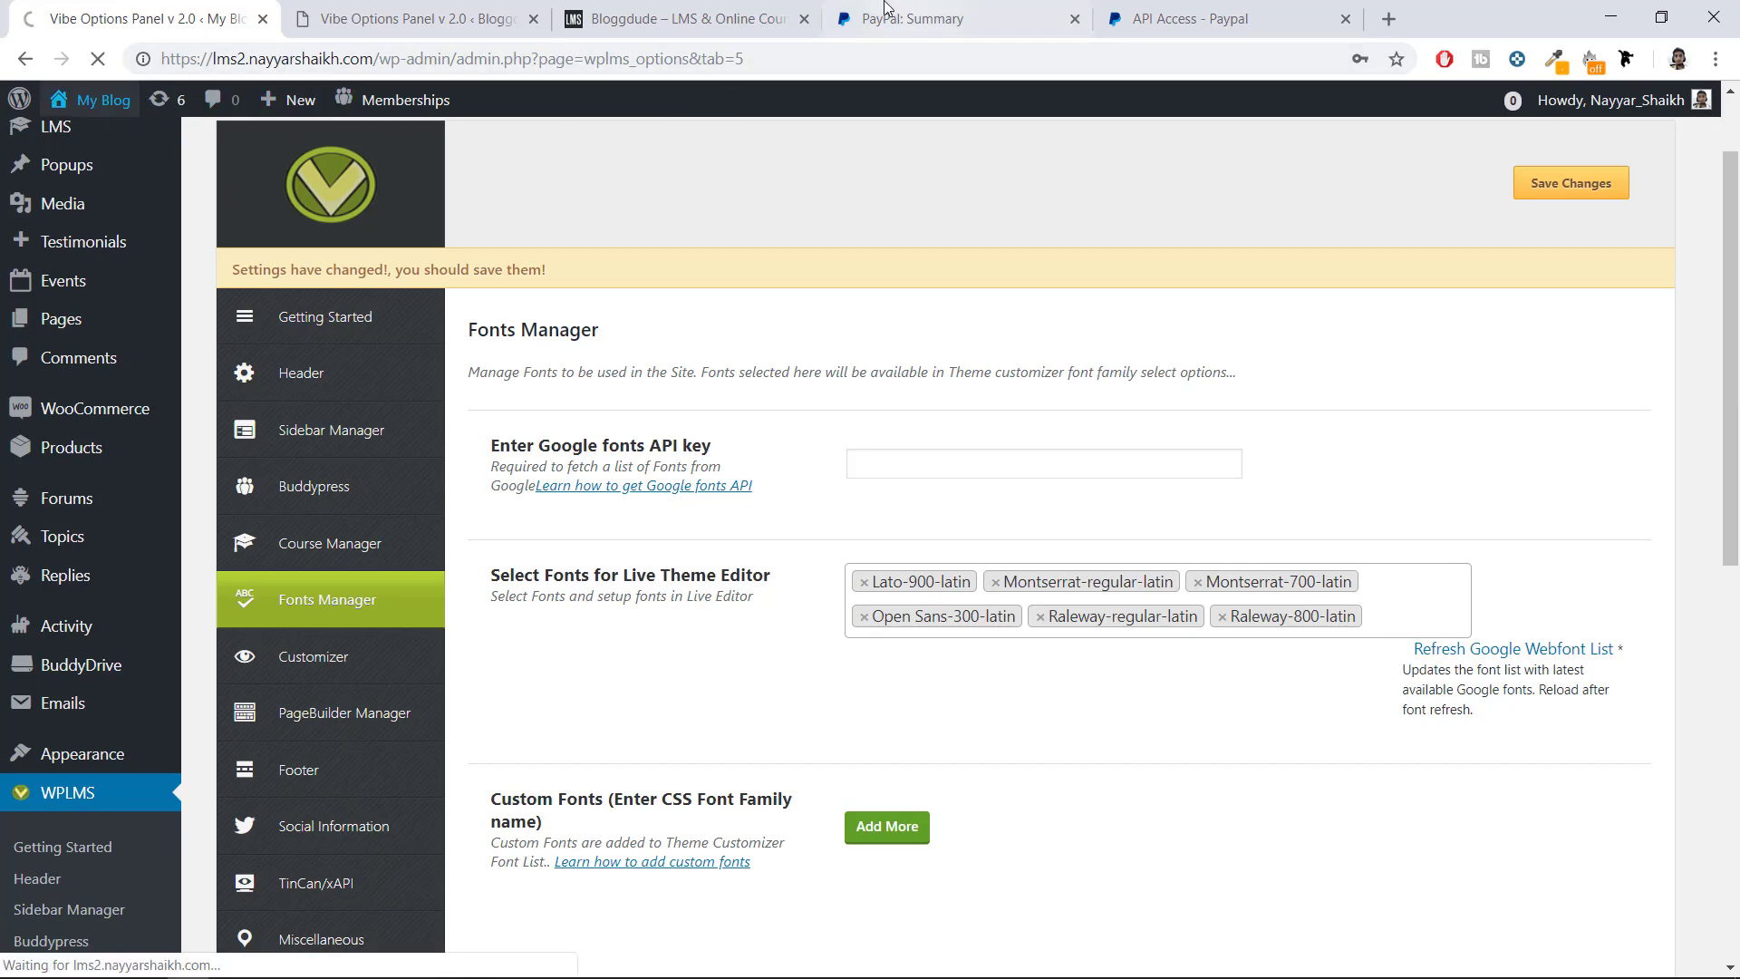
click(456, 9)
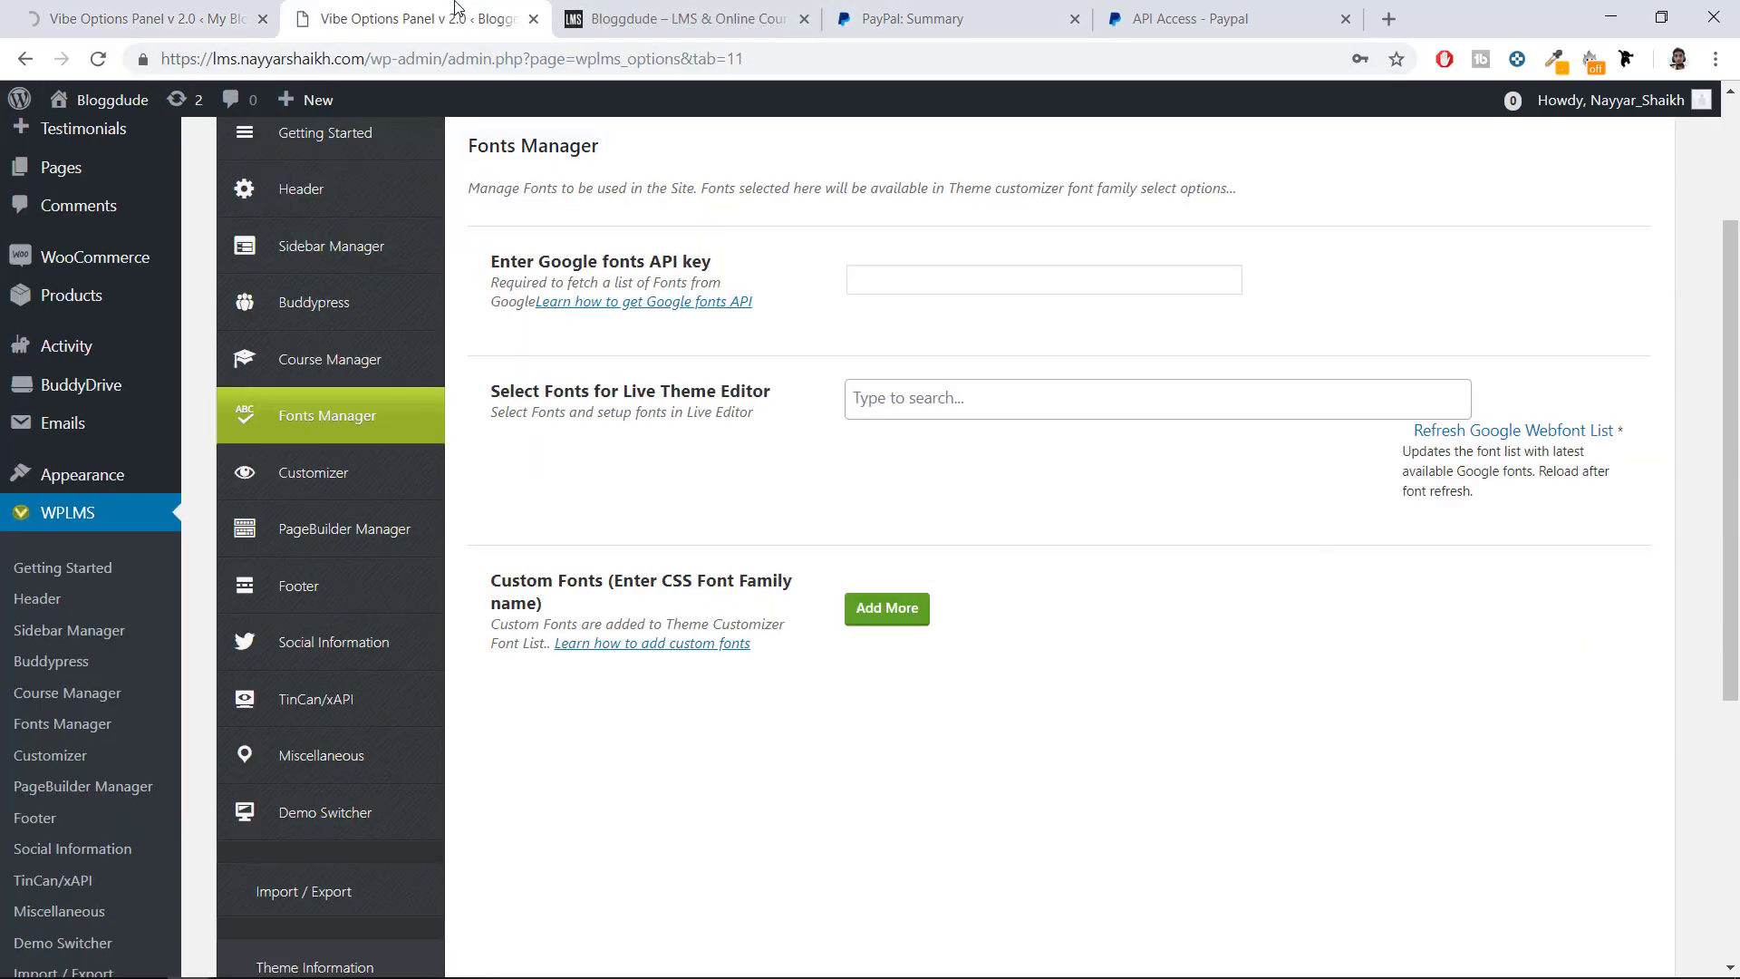
- Go to LMS > Certificate Templates and add a new certificate template
scroll(363, 272, up, 3)
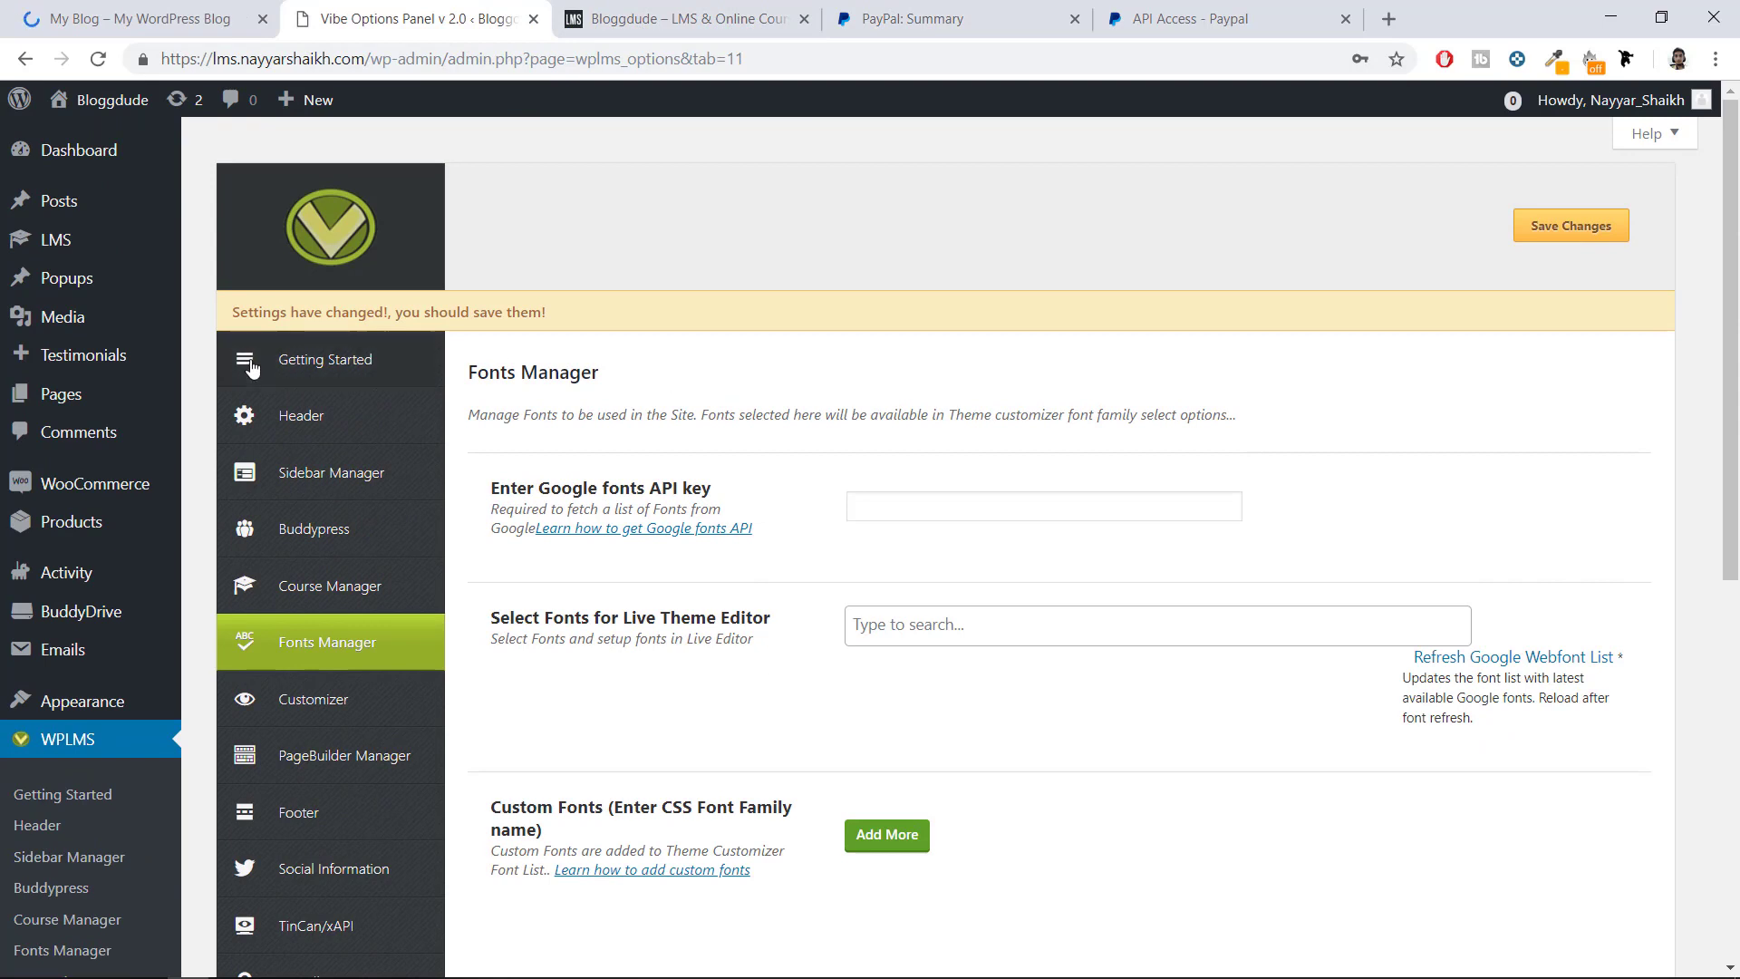
mouse_move(73, 243)
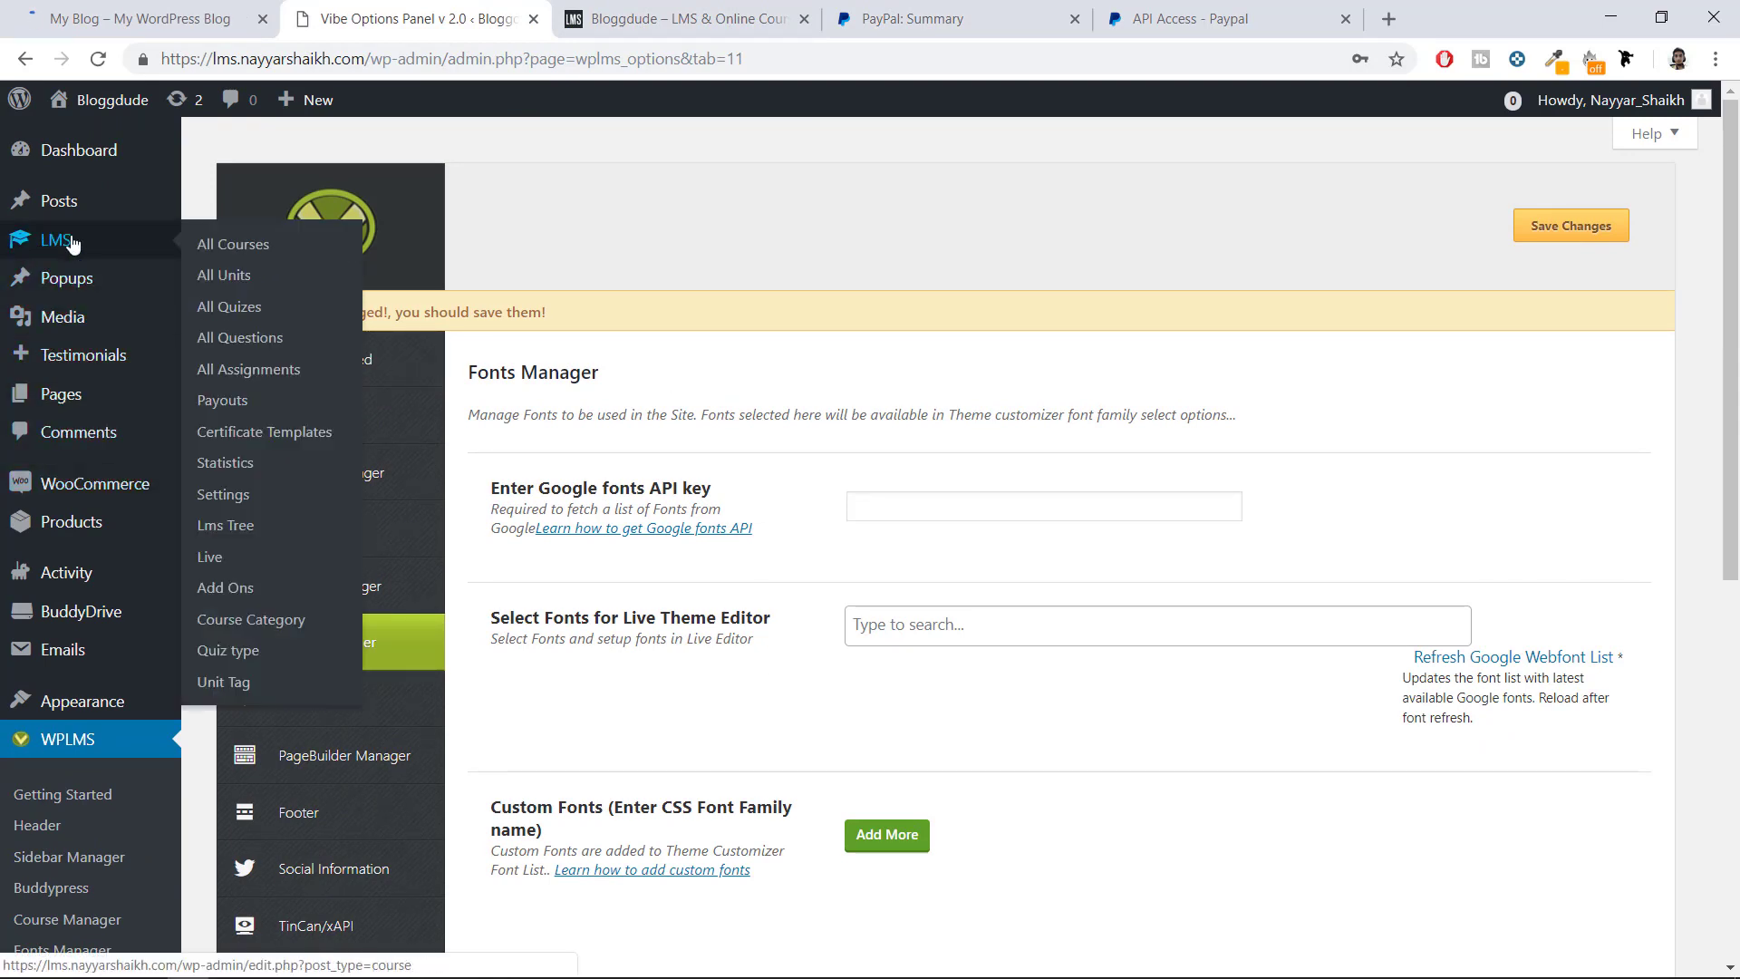
click(250, 438)
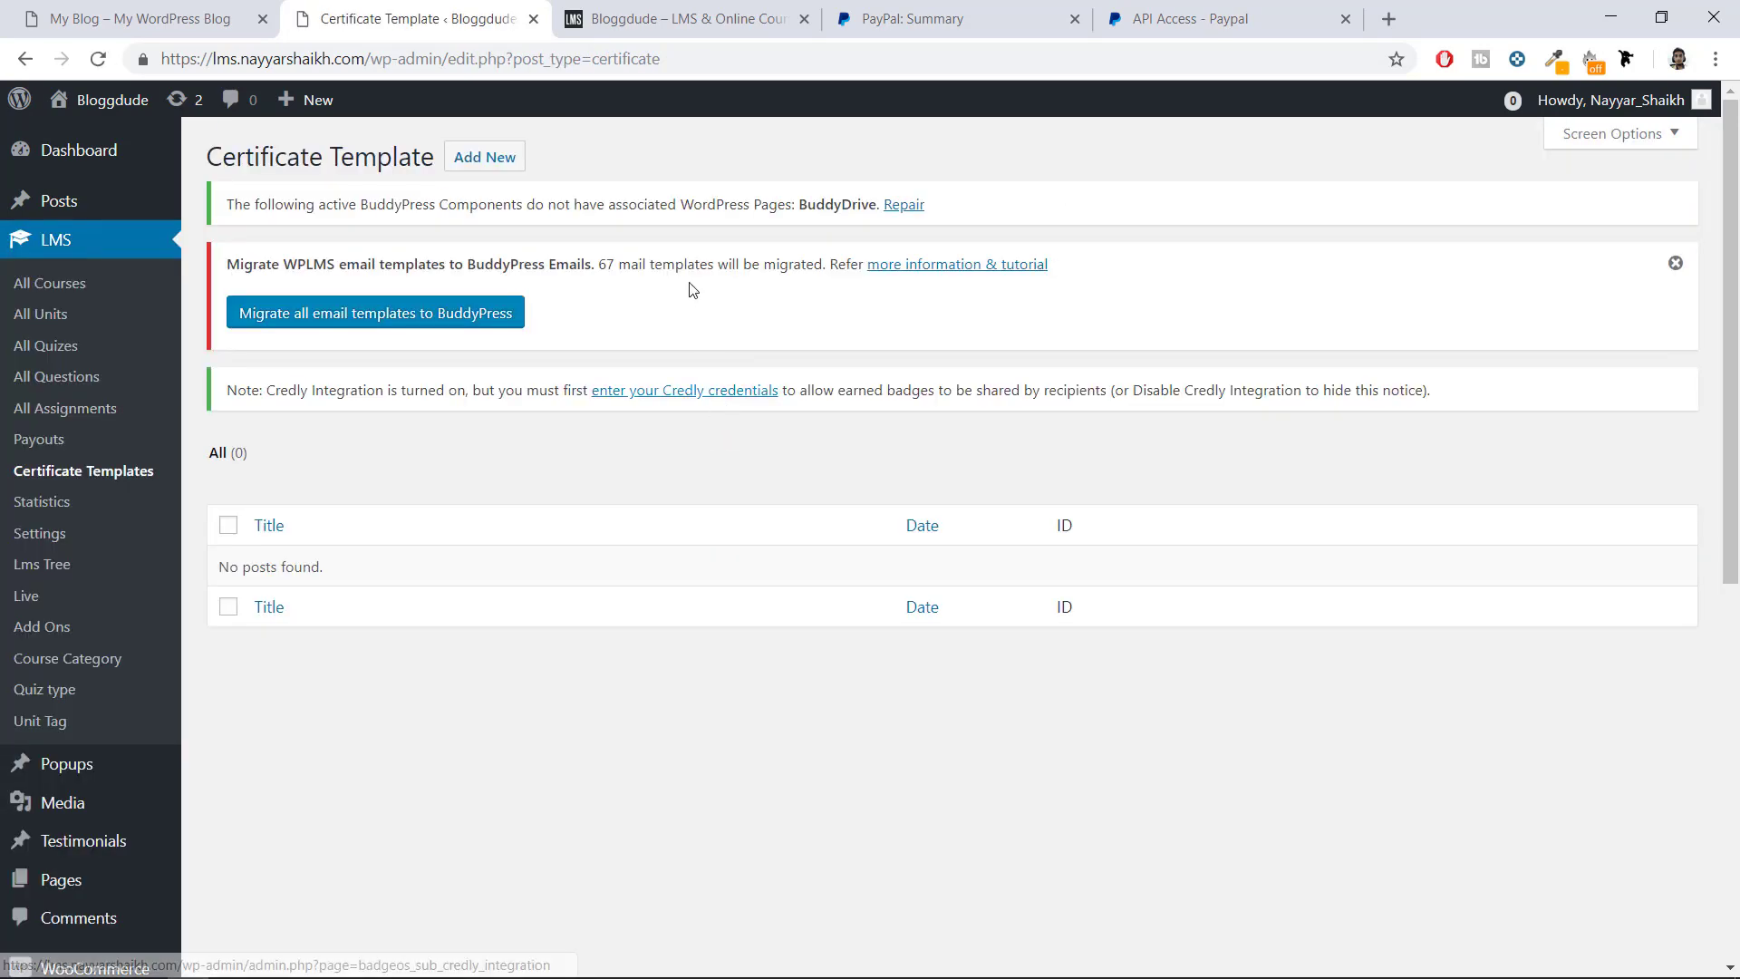
click(488, 165)
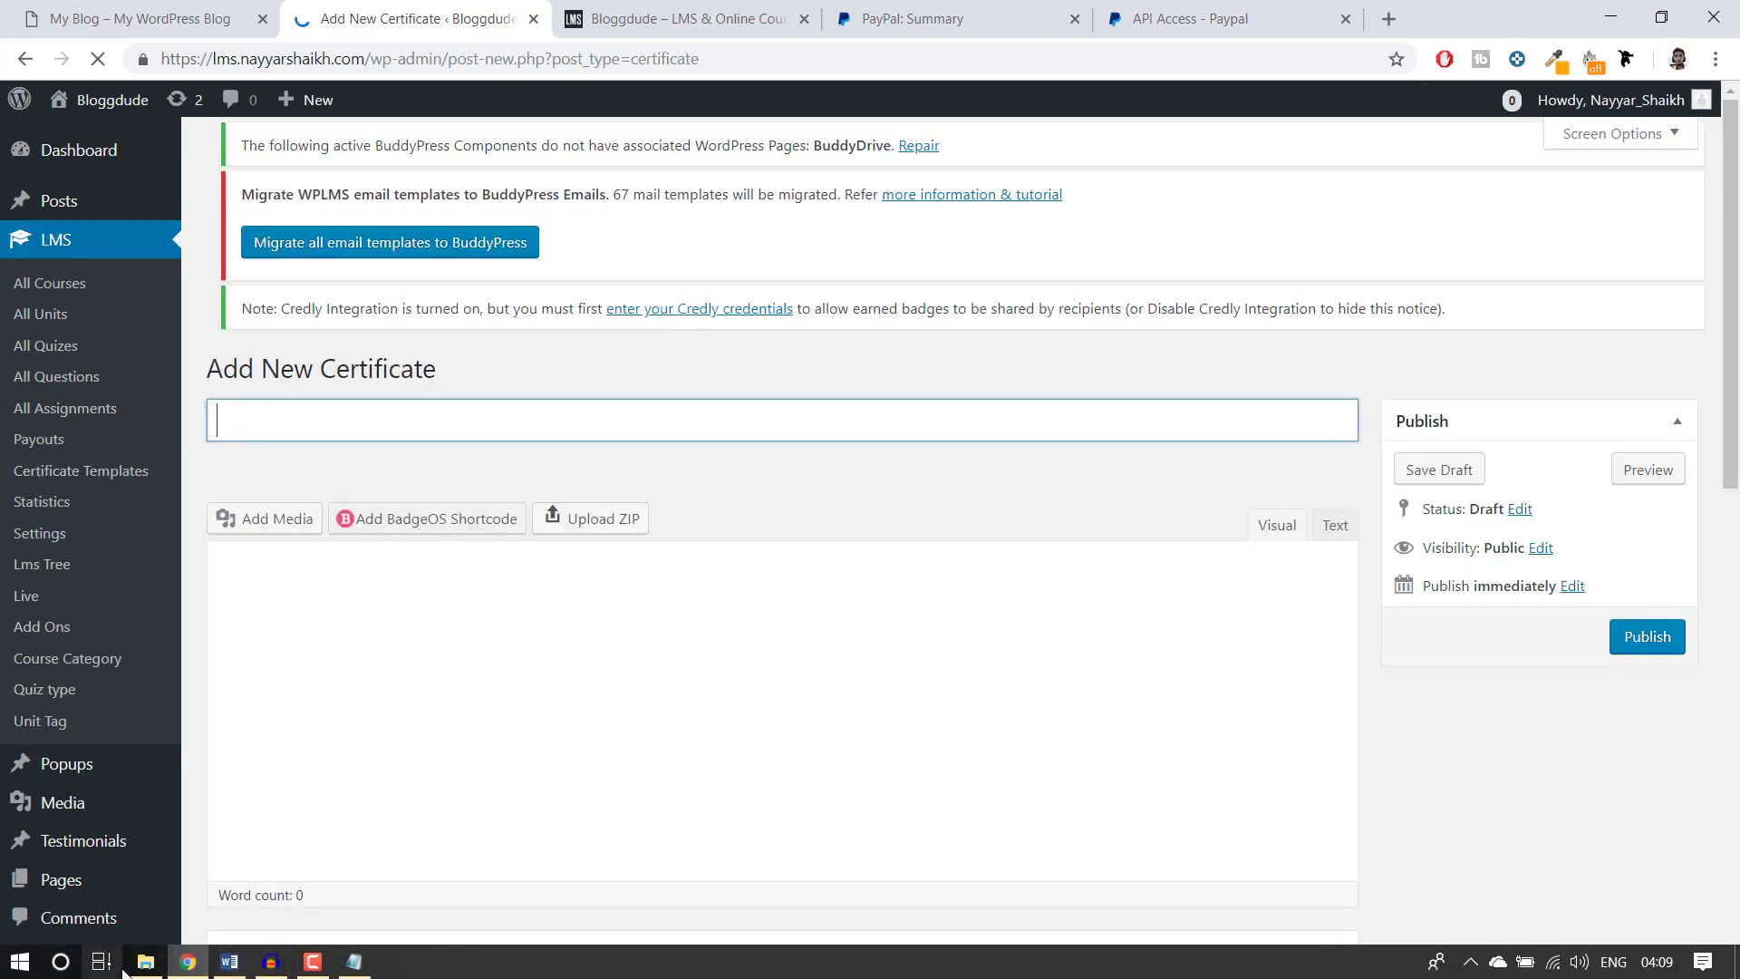
- Open the Certificate text file in Notepad and select its HTML from the first &nbsp; to </div>
click(145, 961)
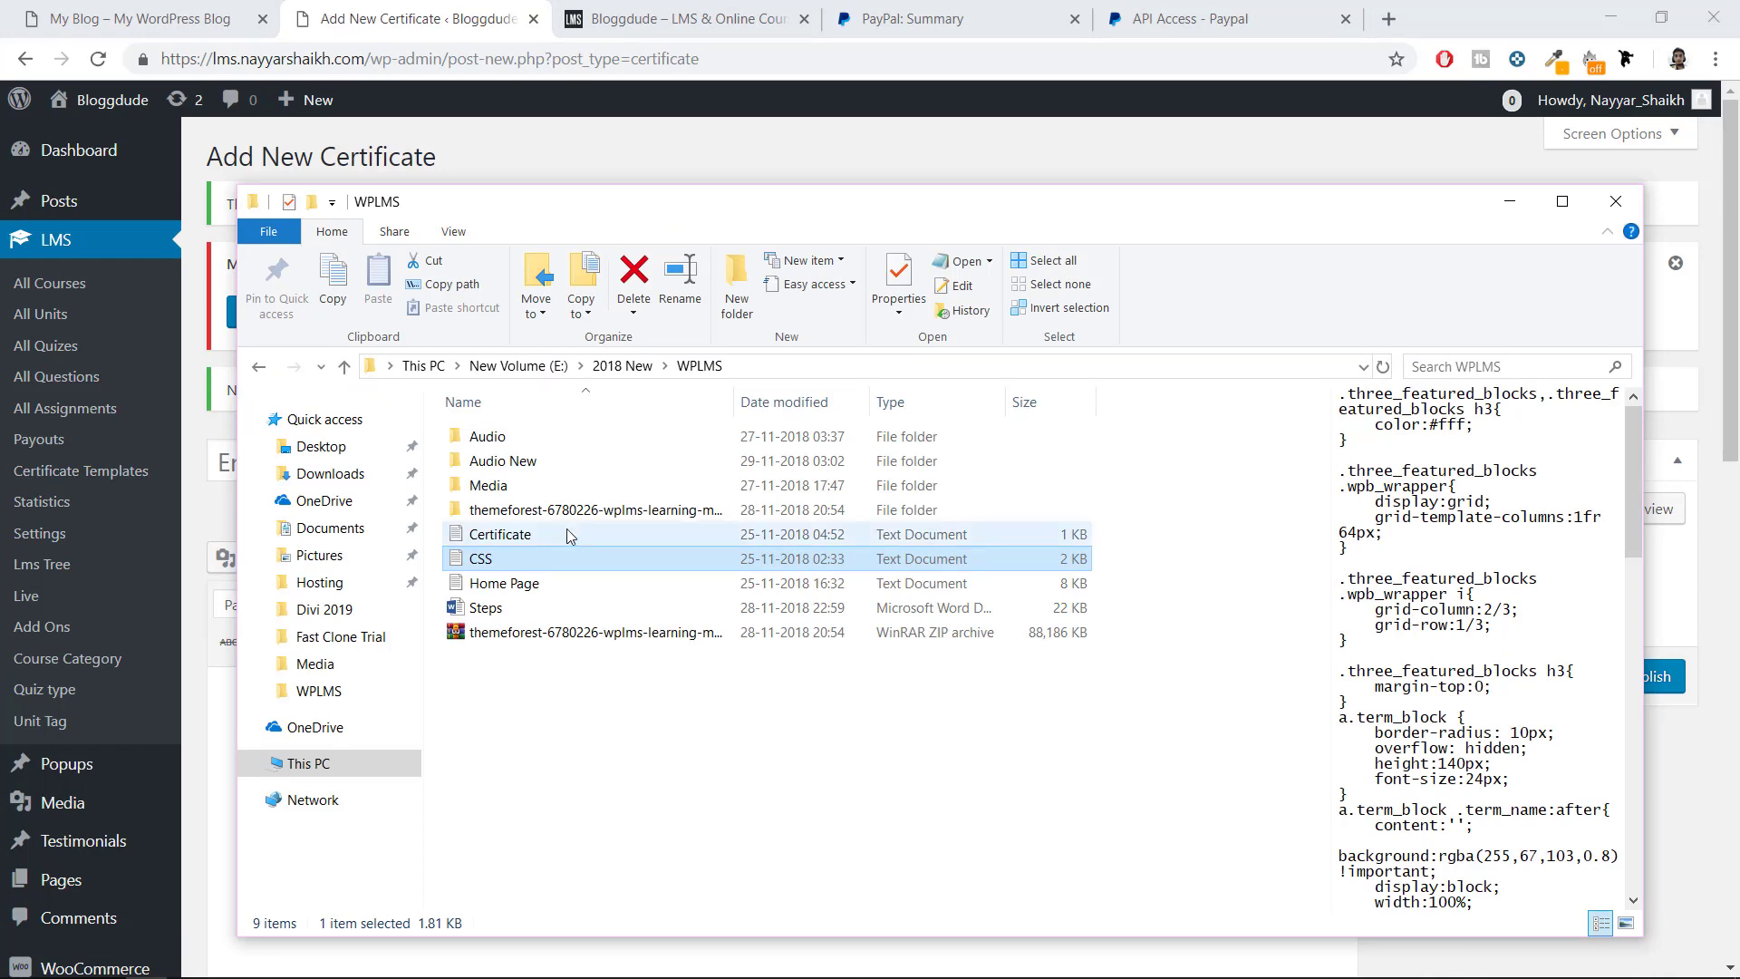
double_click(520, 541)
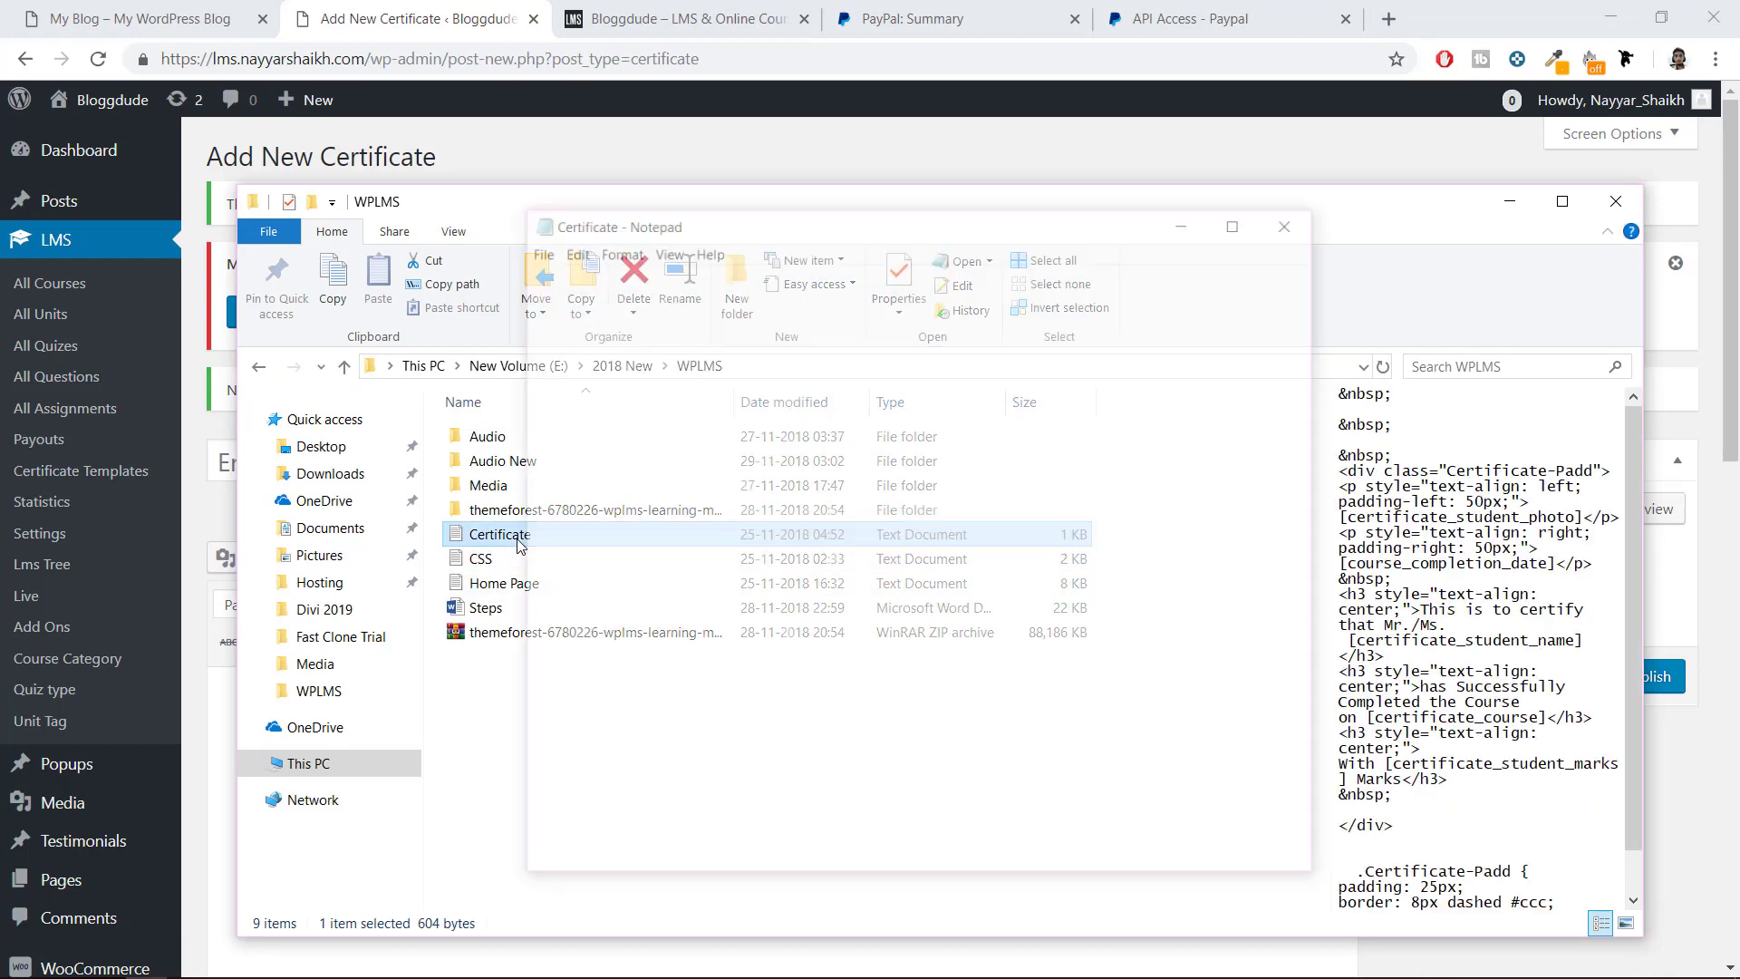
key(ctrl+a)
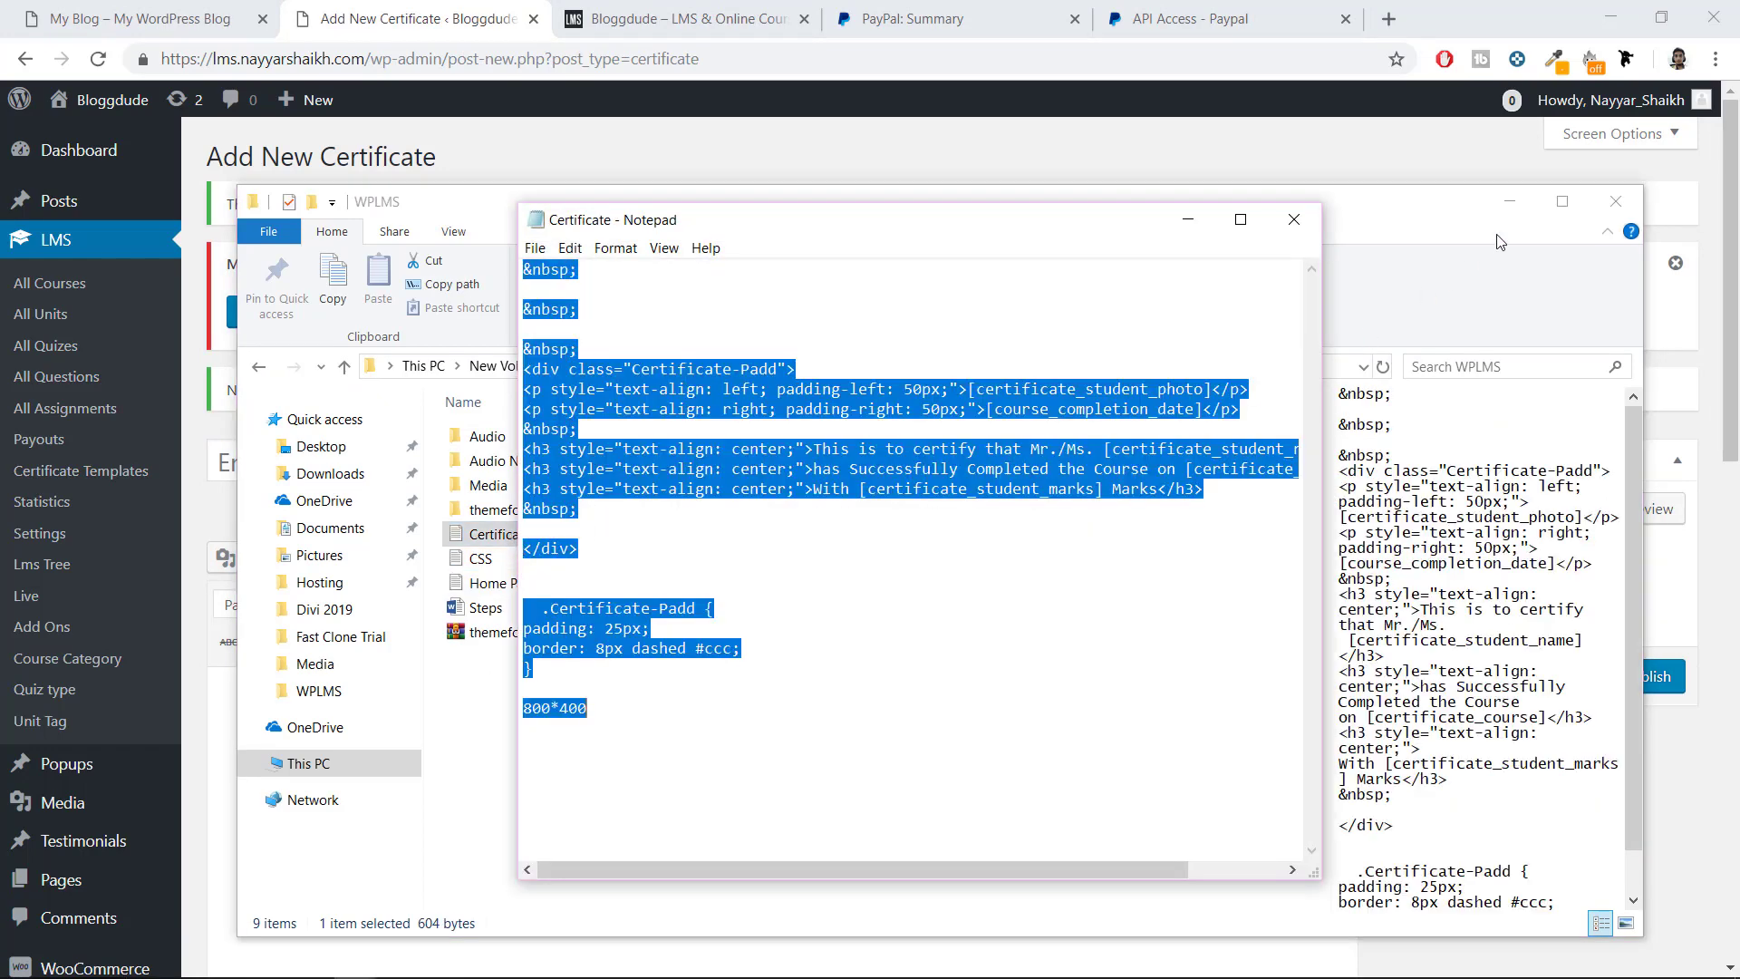
click(819, 532)
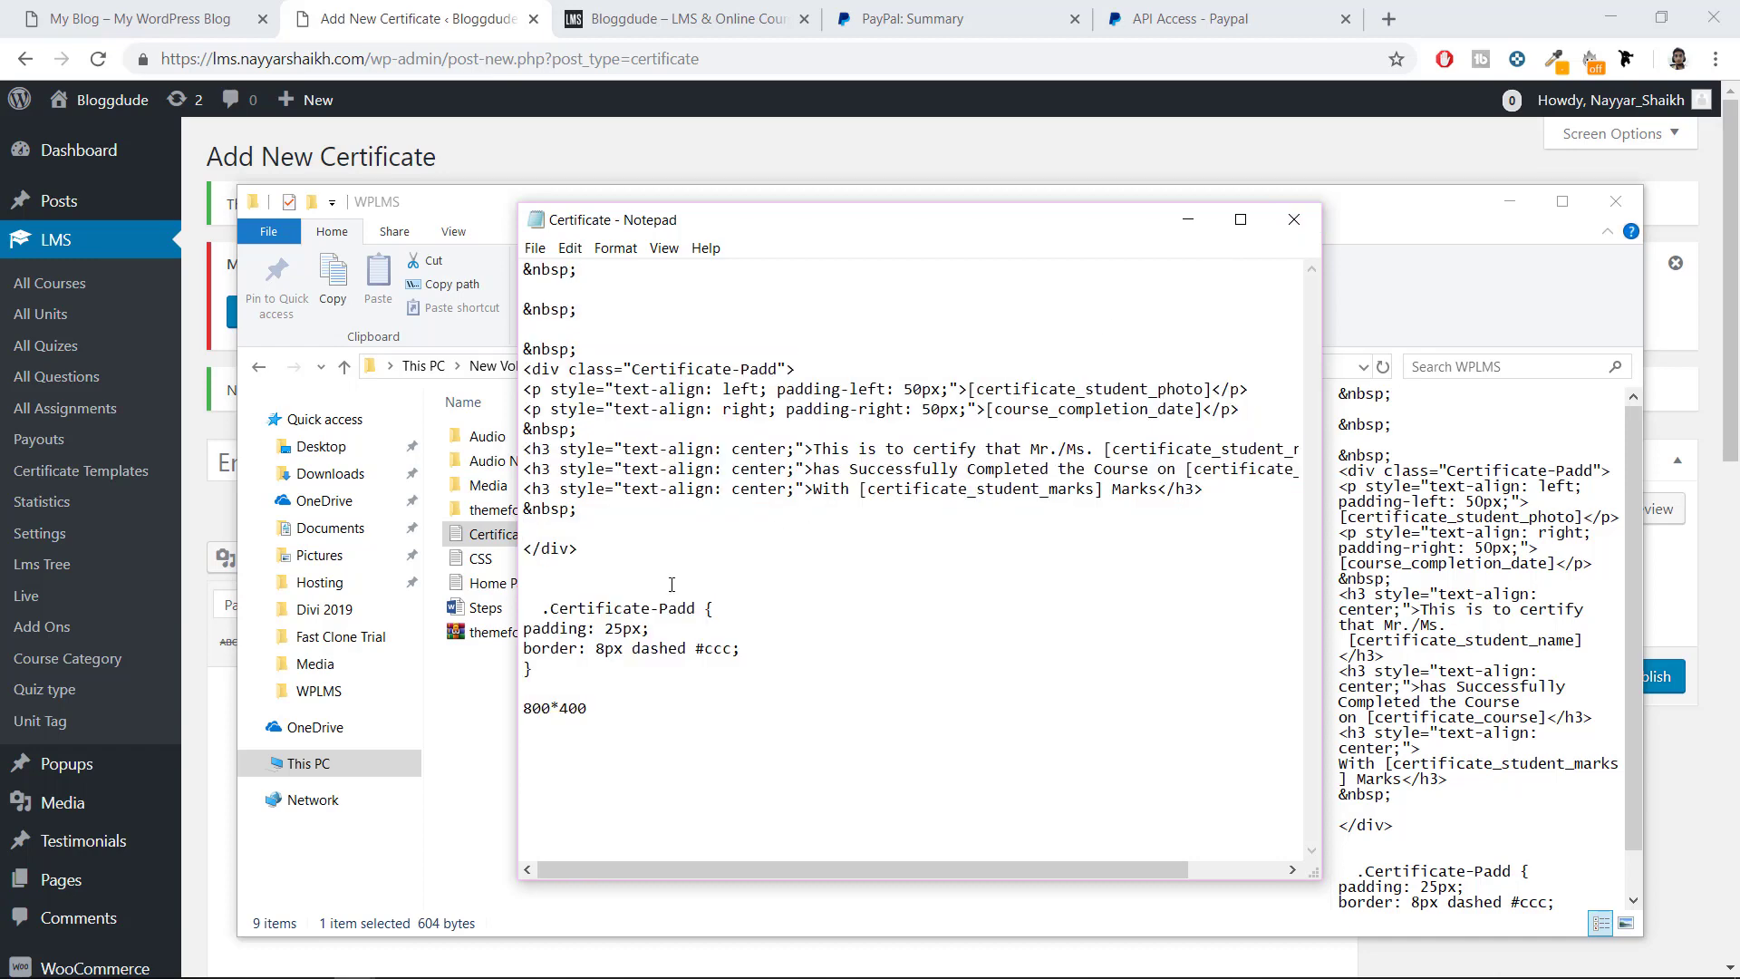
drag(601, 554, 510, 256)
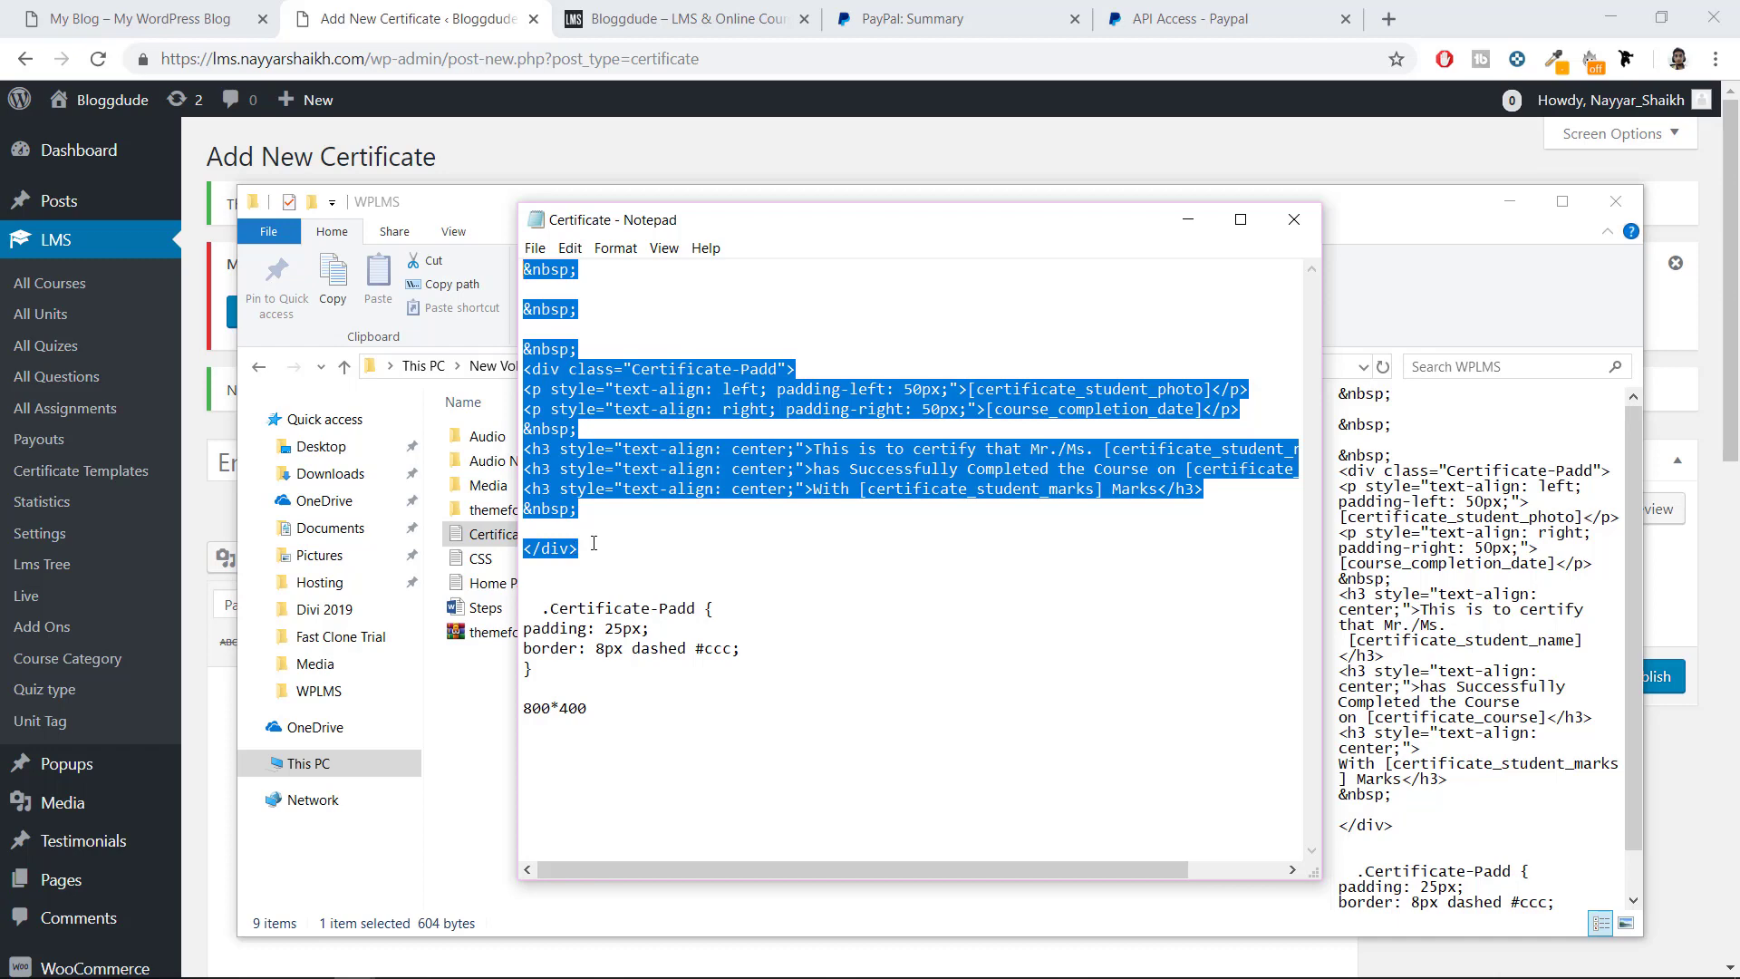
click(417, 18)
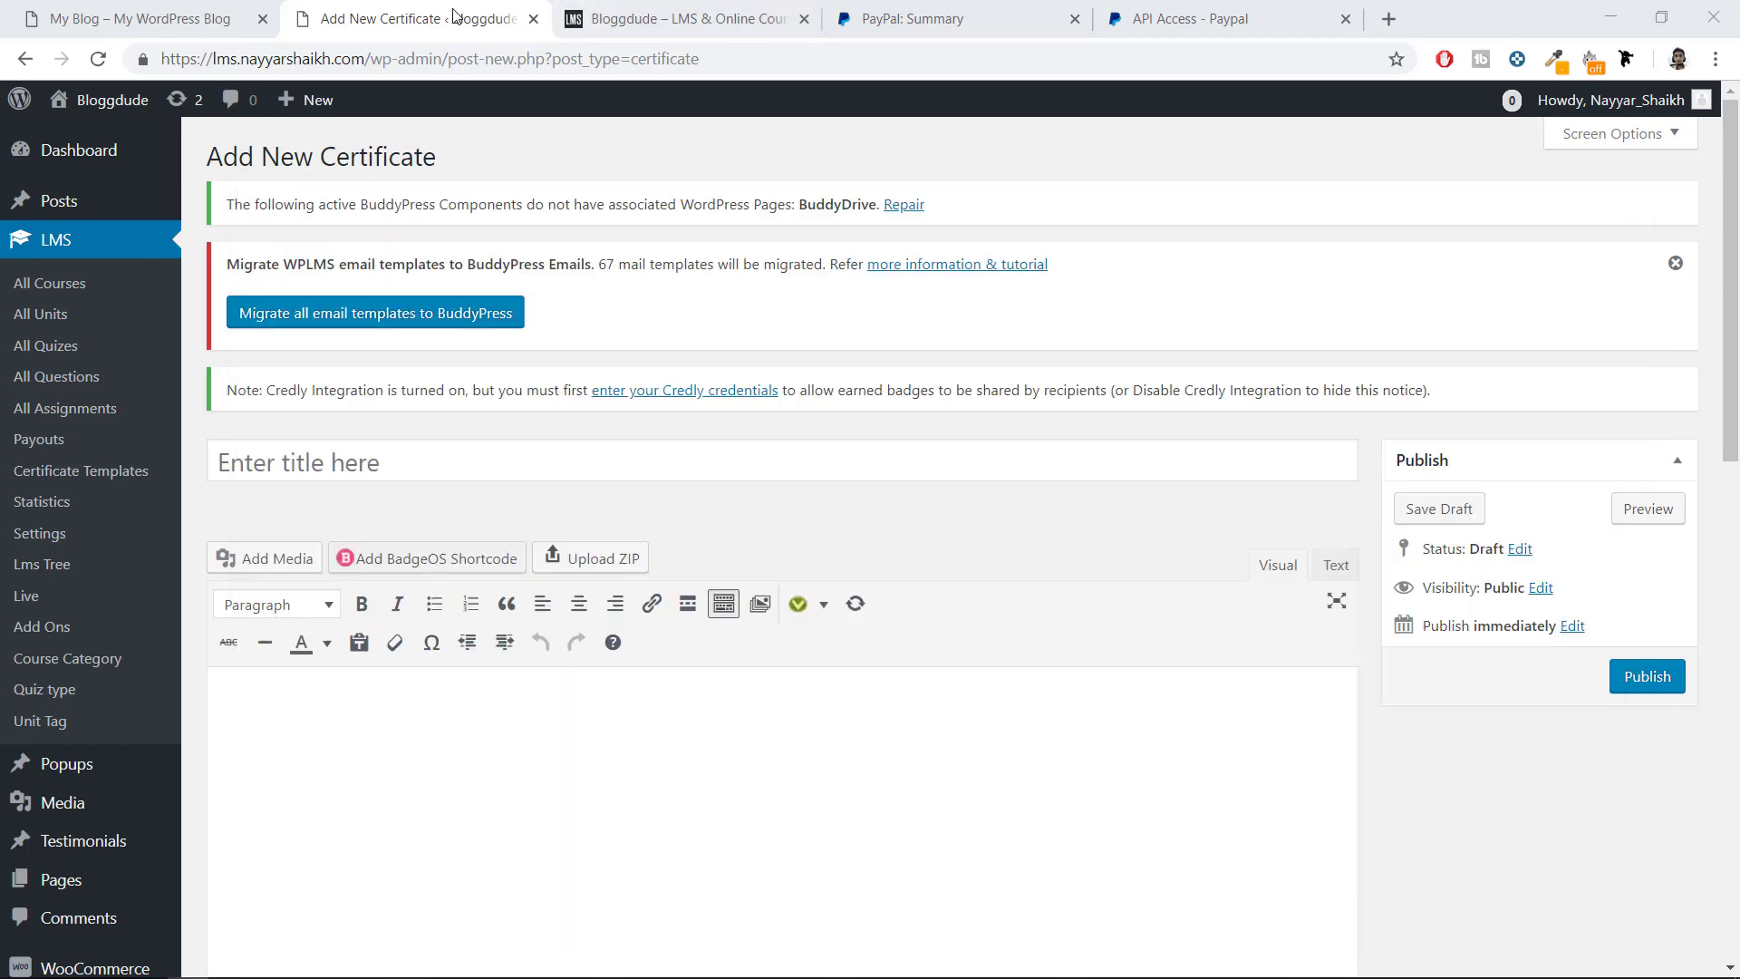
- Title the certificate 'Certificate 1' and paste the certificate HTML into the body's Text editor
text(C)
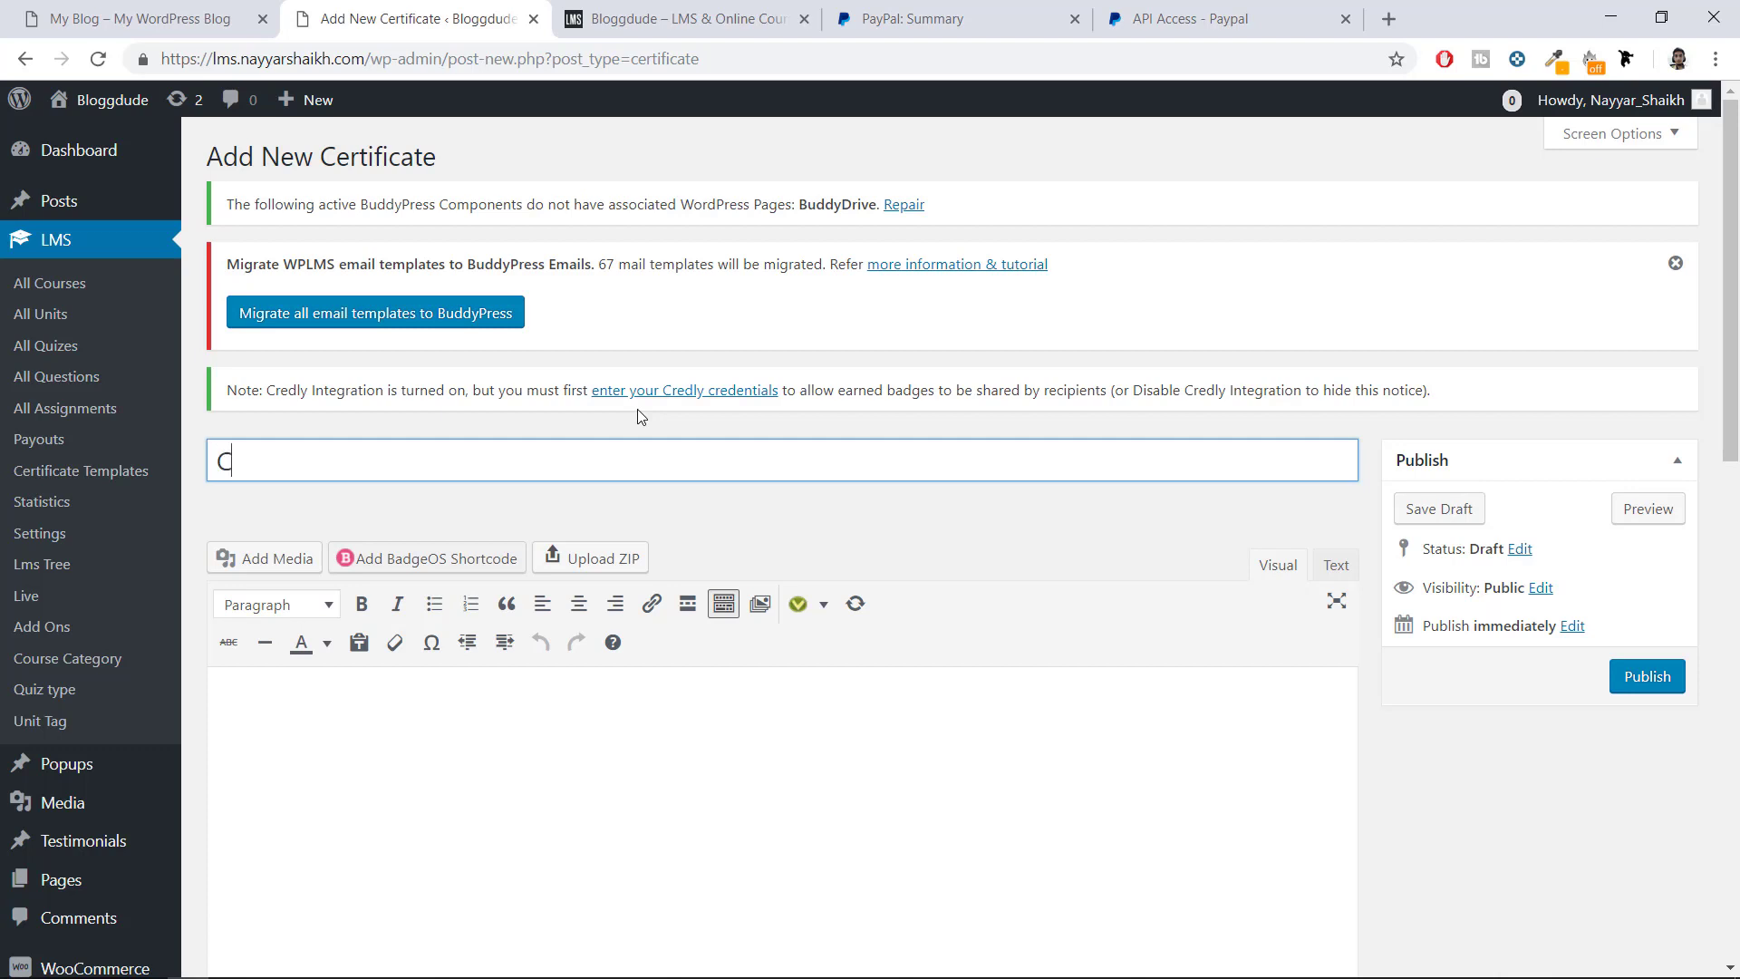
text(ertificate 1)
scroll(608, 428, down, 3)
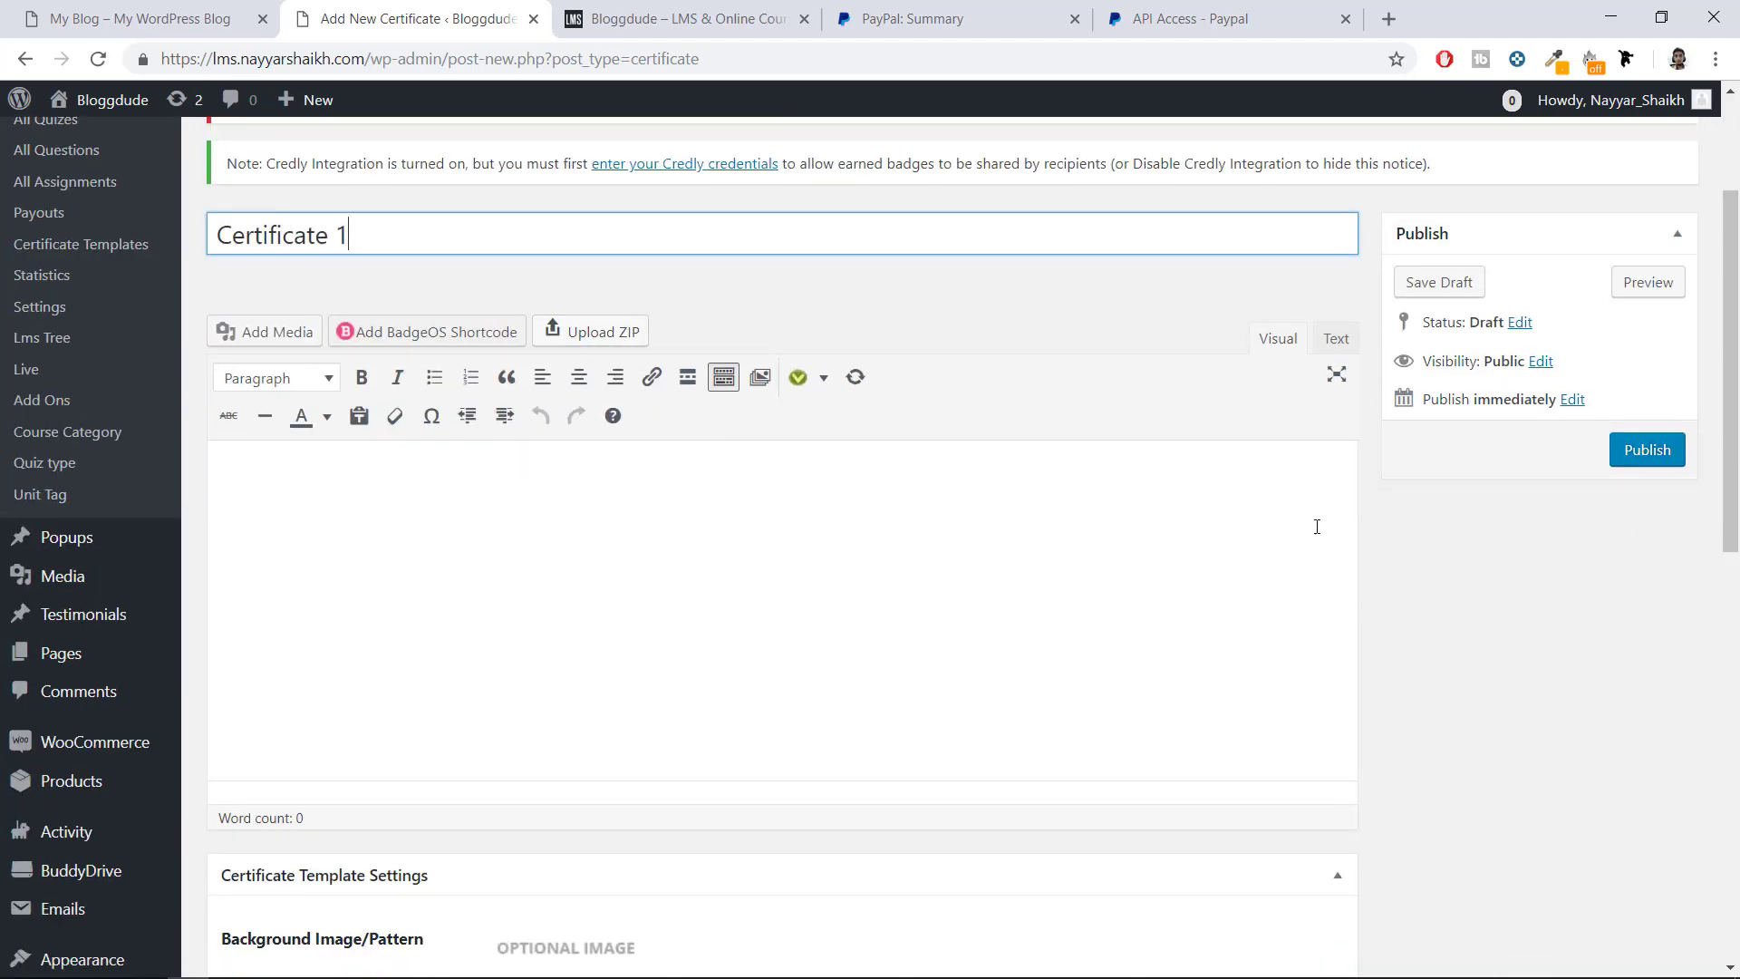
click(1336, 338)
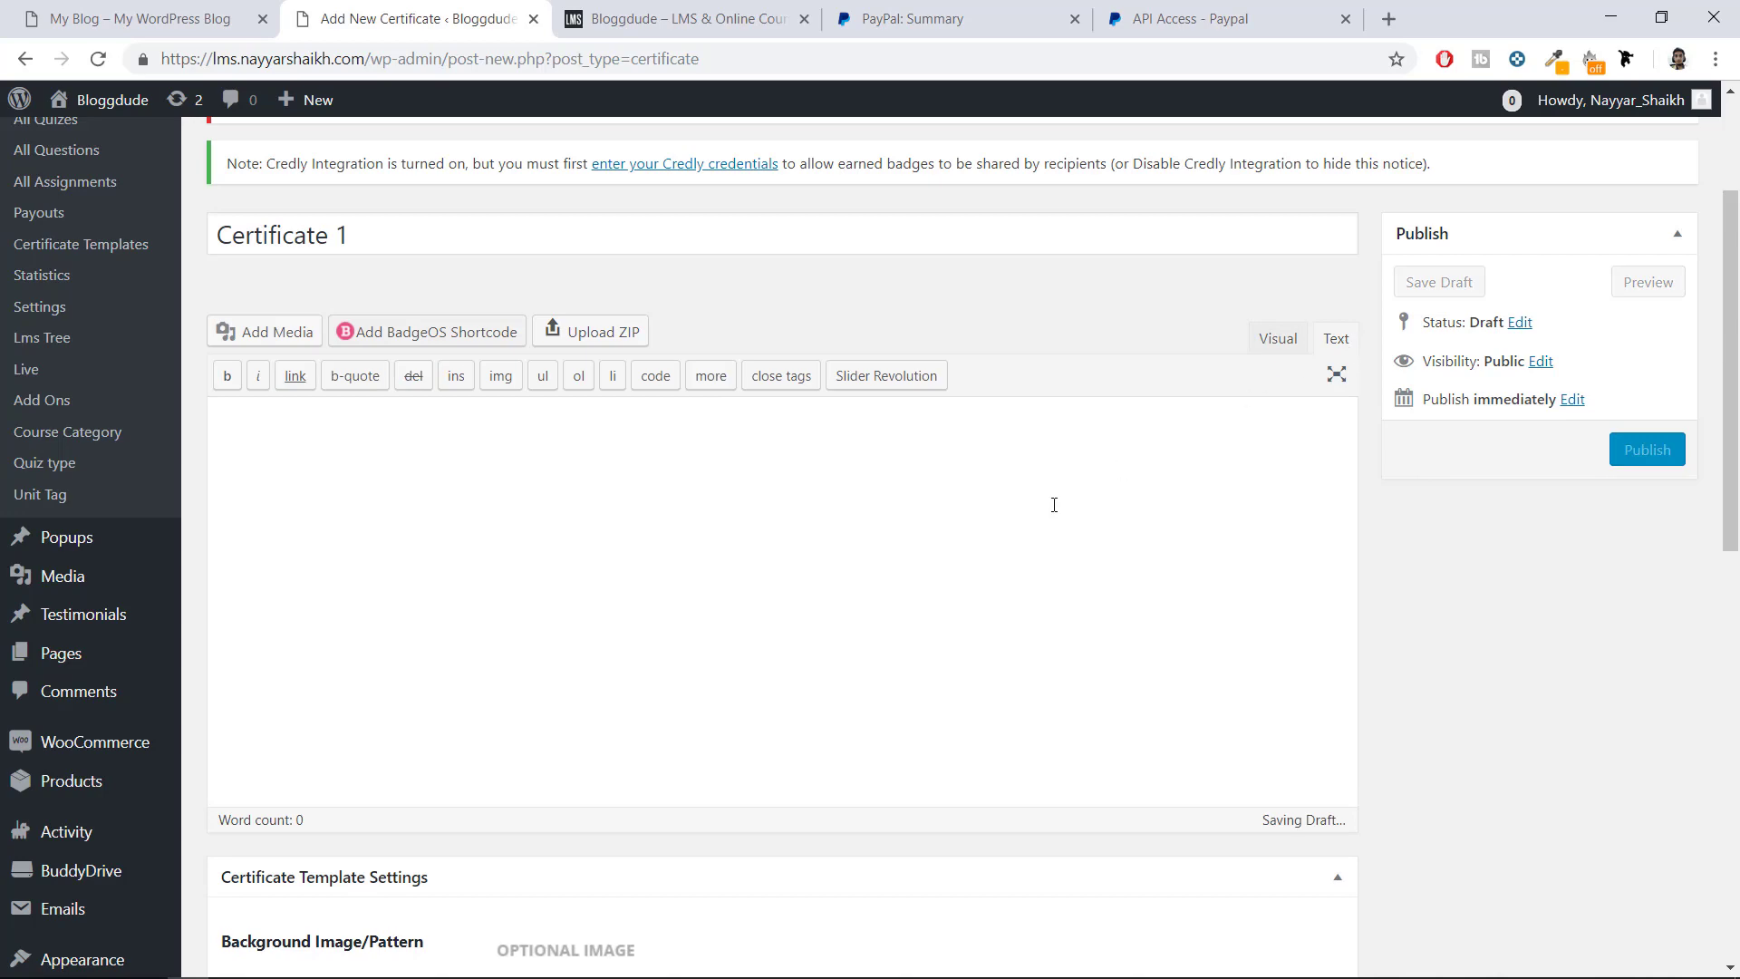
key(ctrl+v)
click(1280, 338)
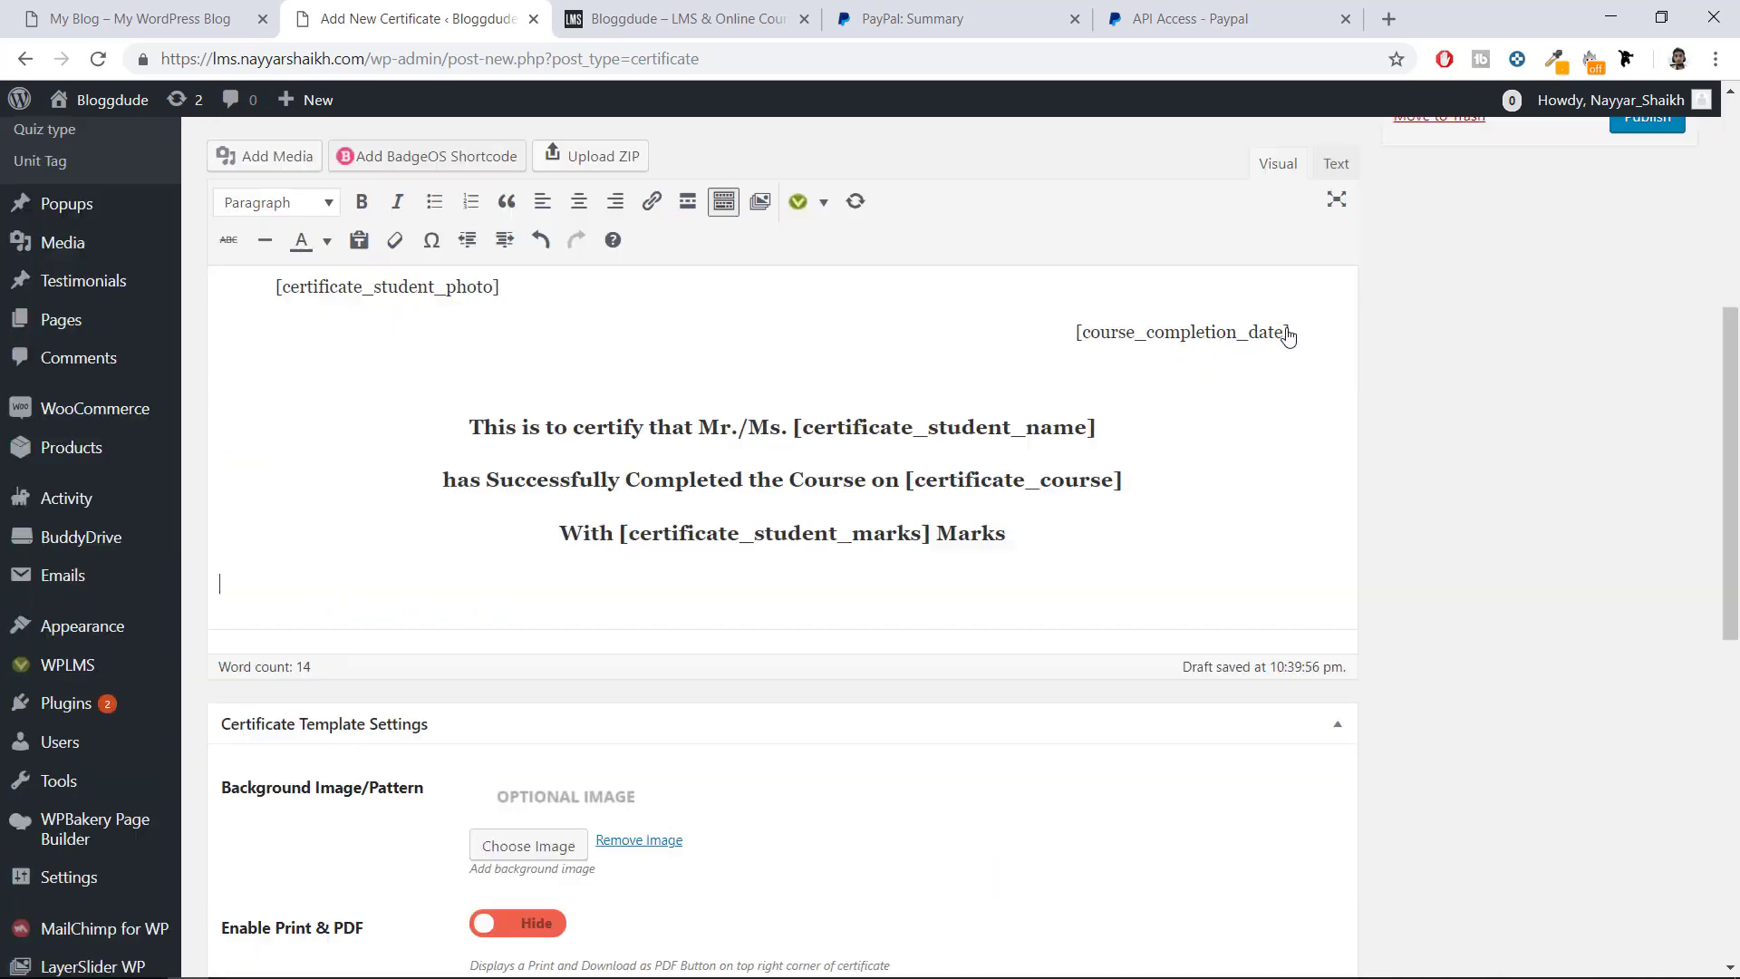
scroll(1287, 335, down, 1)
scroll(1056, 424, up, 3)
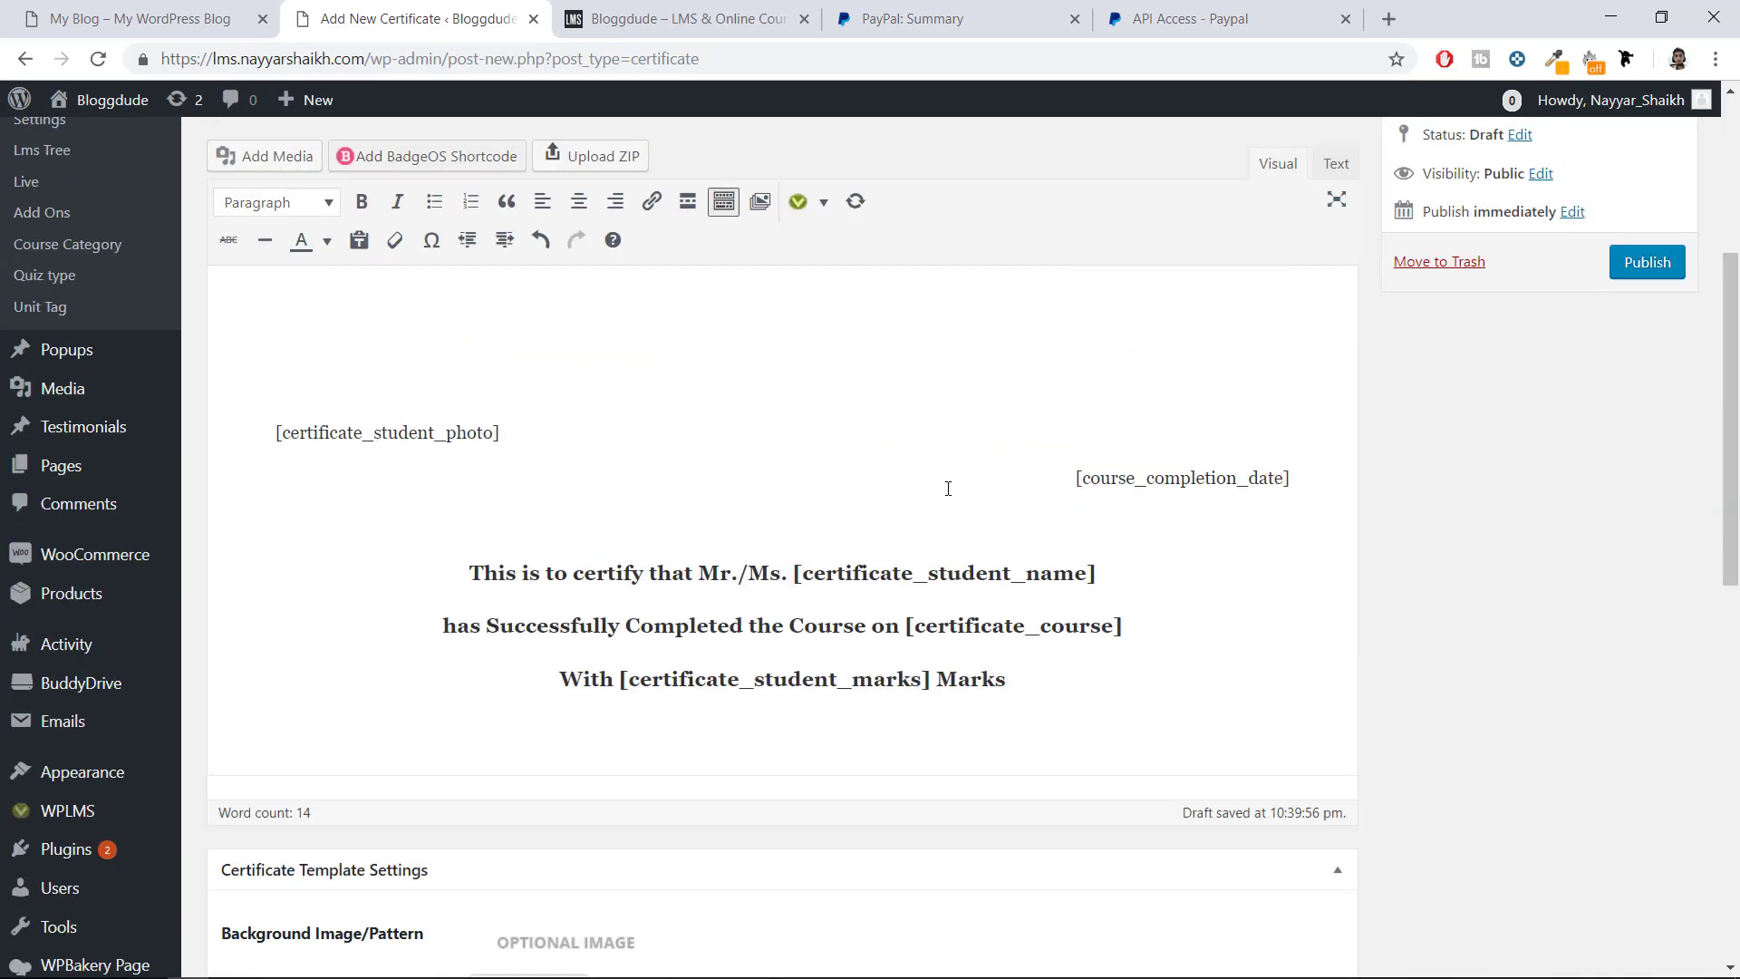
scroll(948, 489, down, 7)
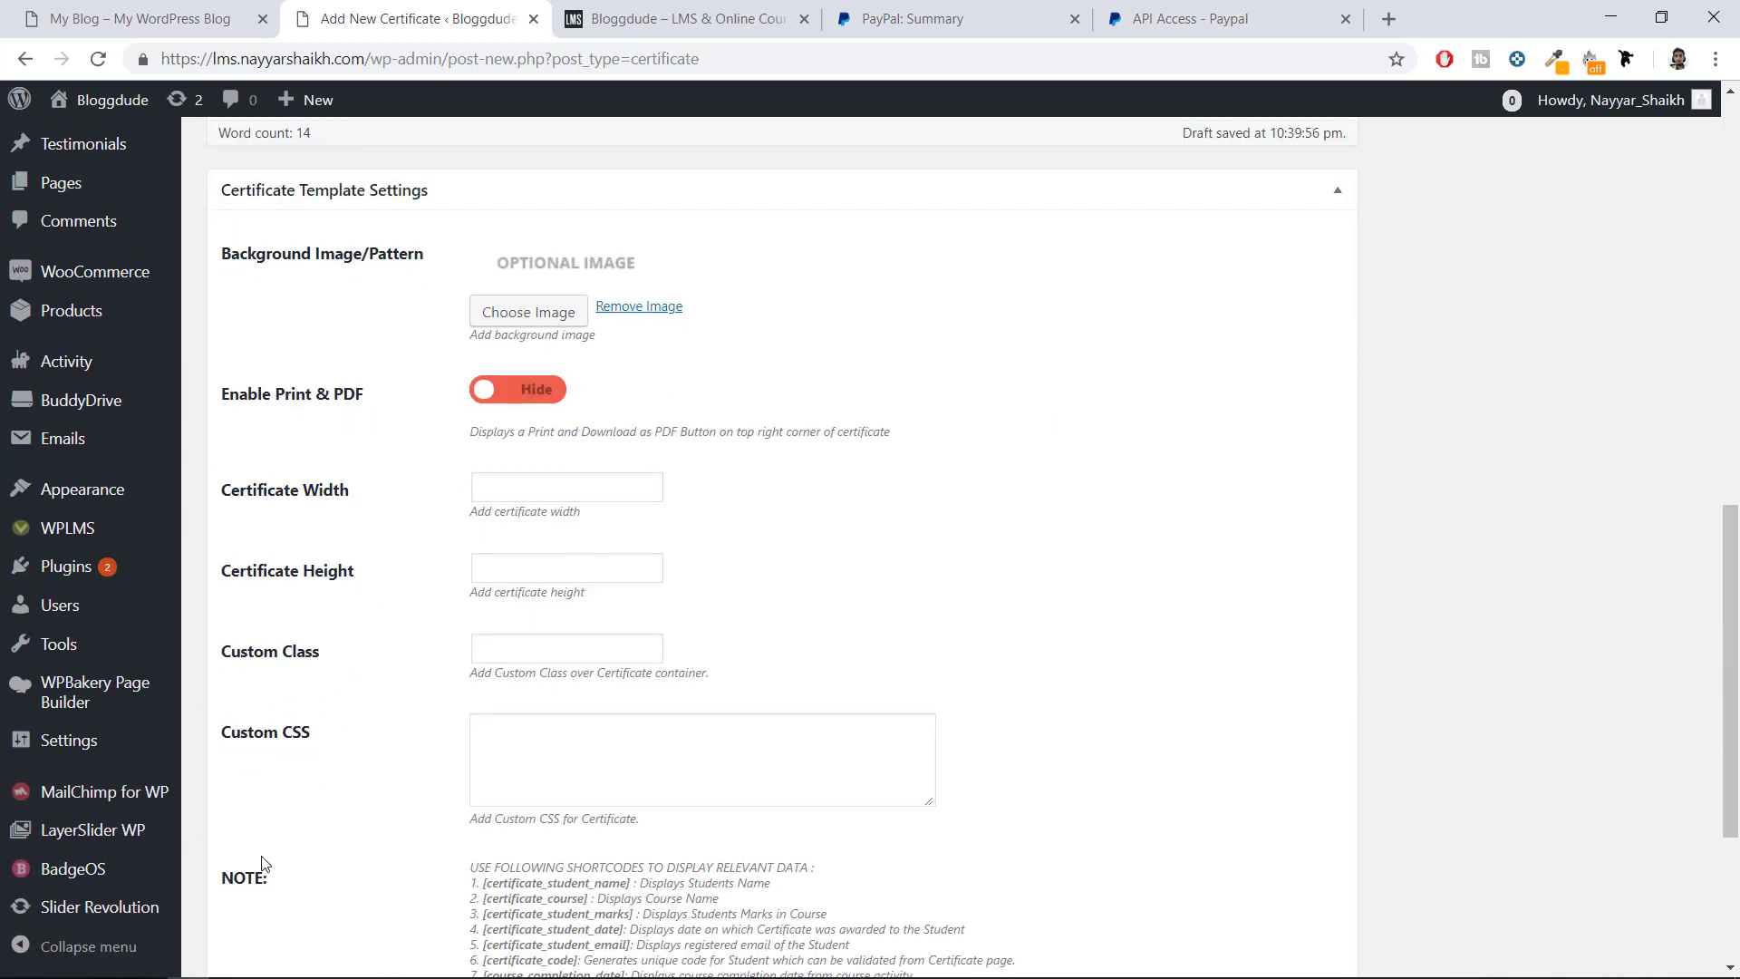
- Close the CSS notes file and select the .Certificate-Padd rule in the Certificate notes
click(354, 961)
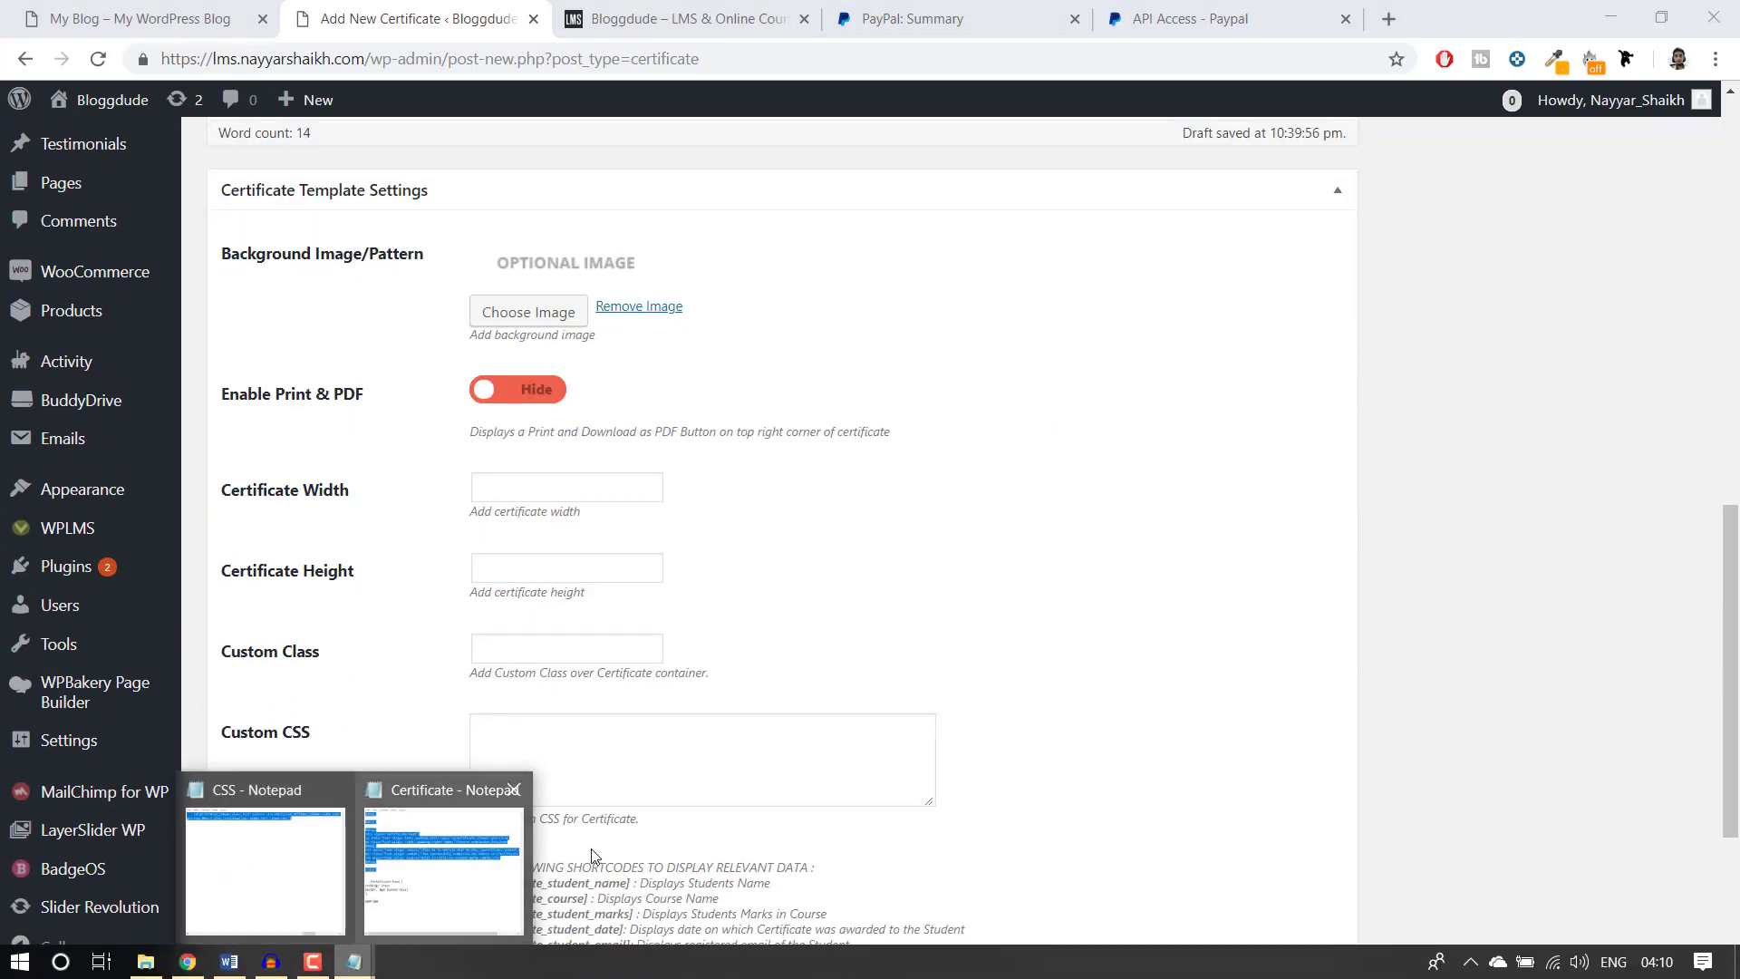
click(335, 790)
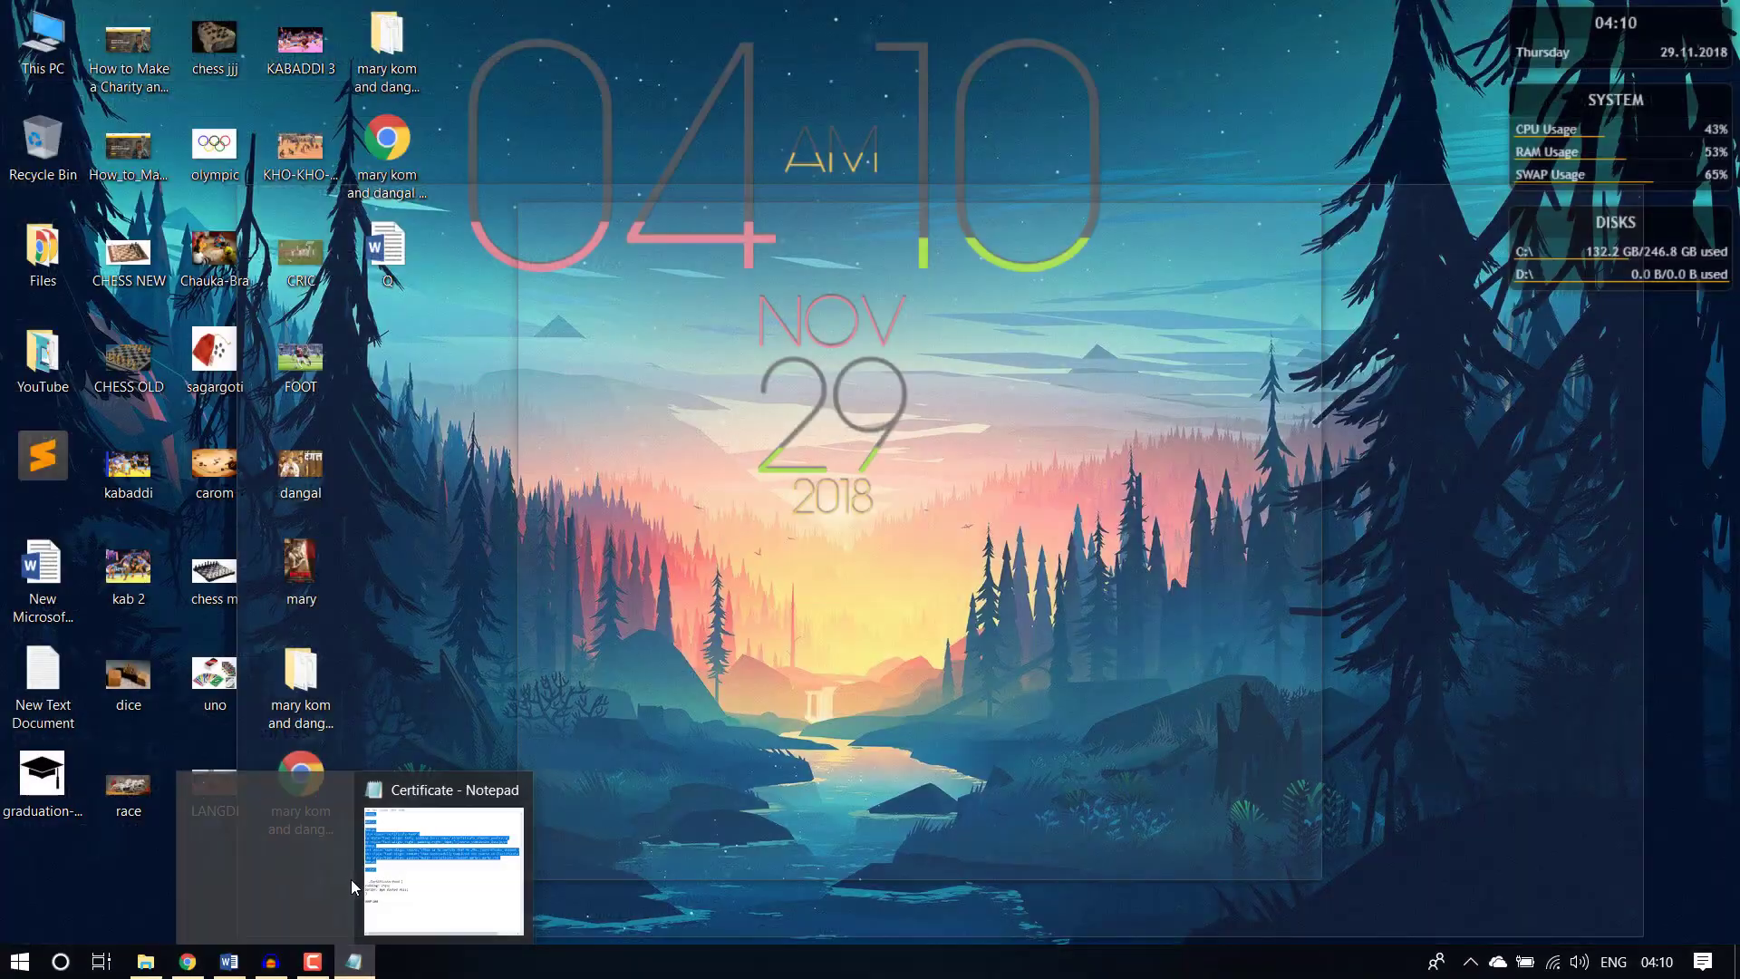
click(367, 879)
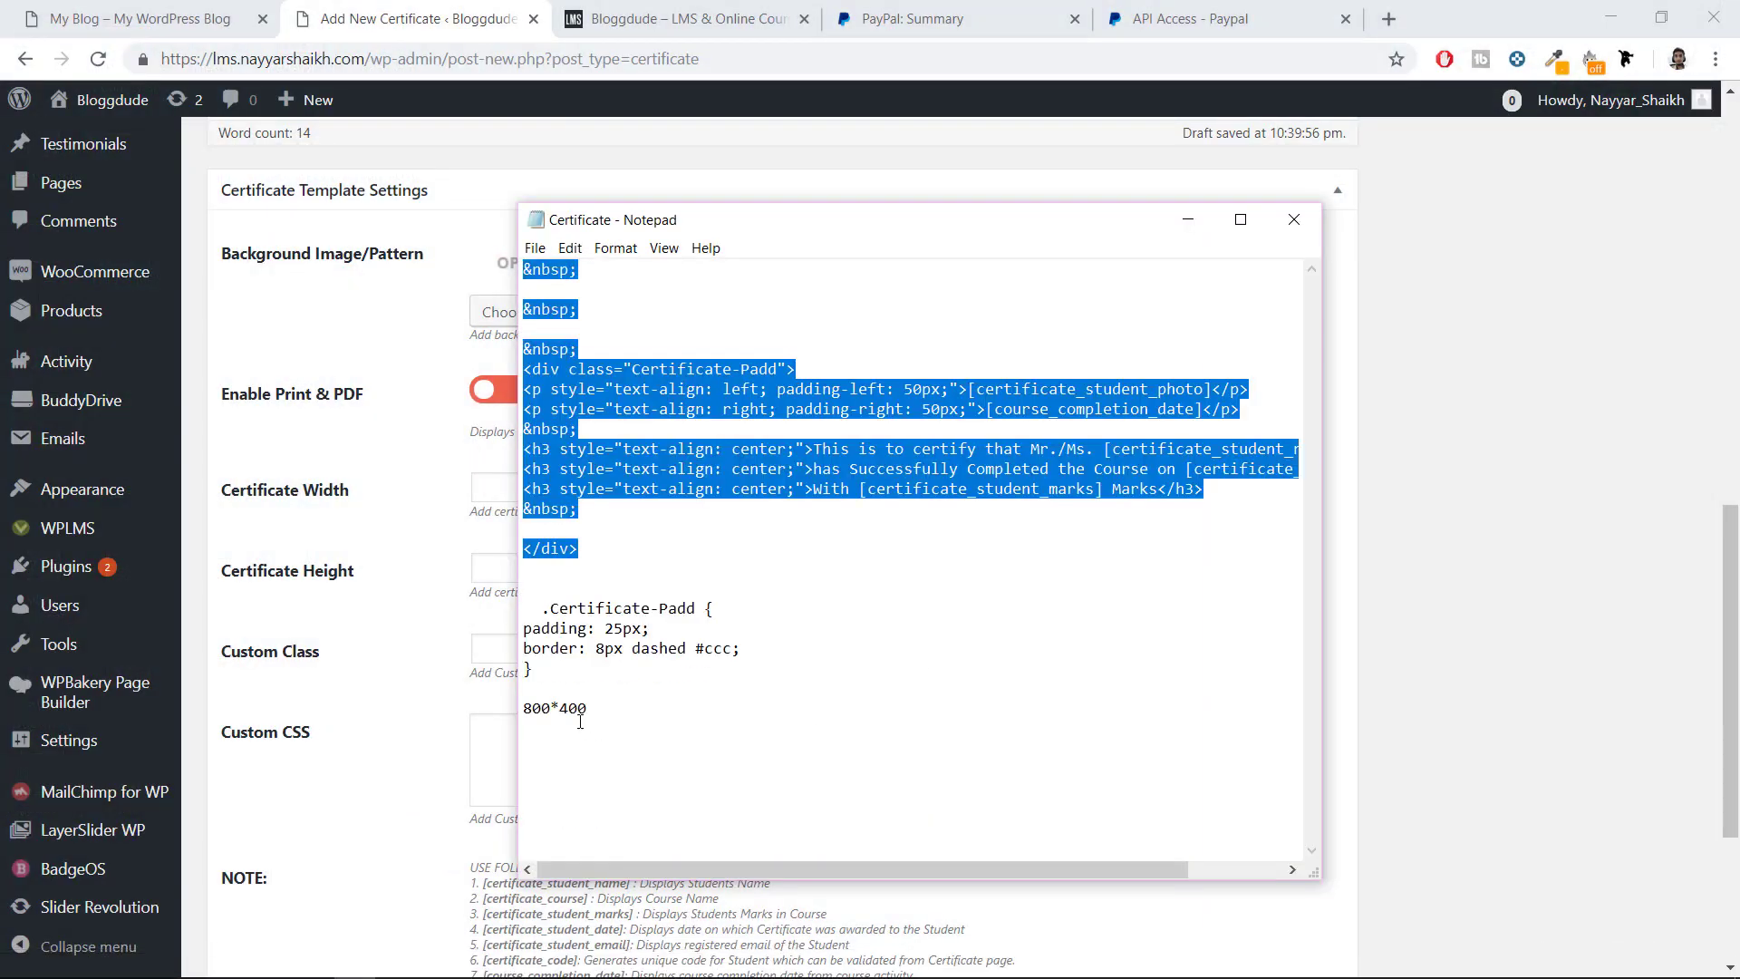
drag(603, 705, 531, 694)
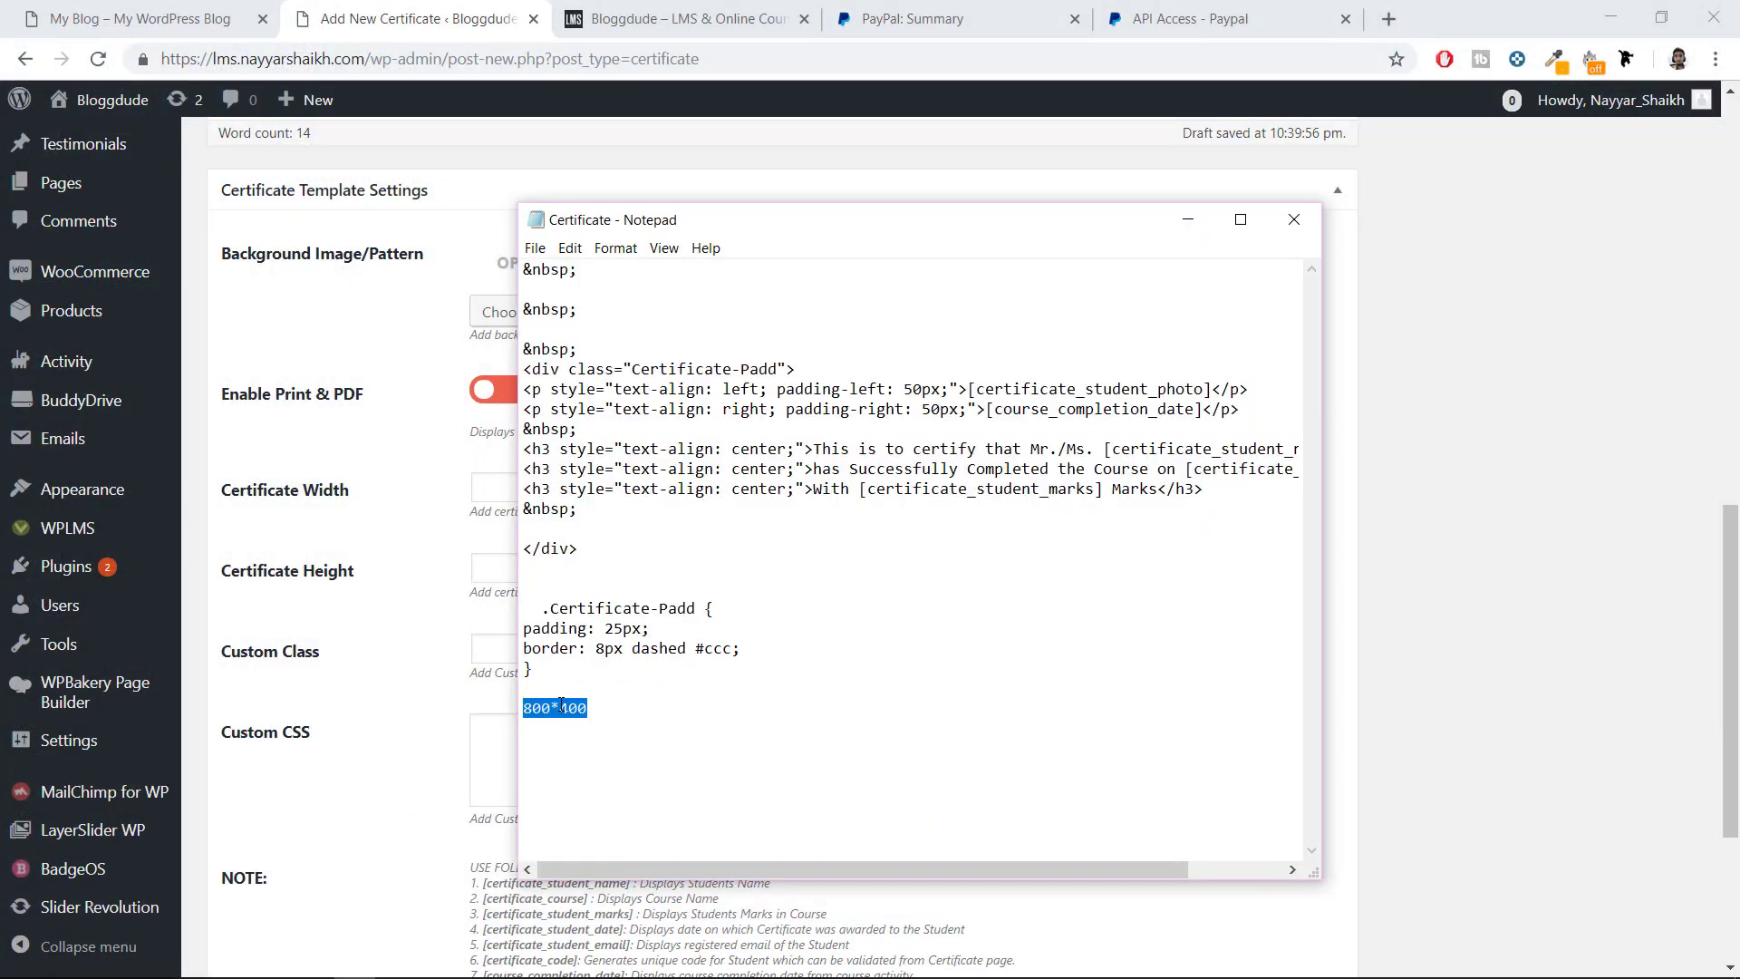
drag(525, 607, 565, 666)
key(ctrl+c)
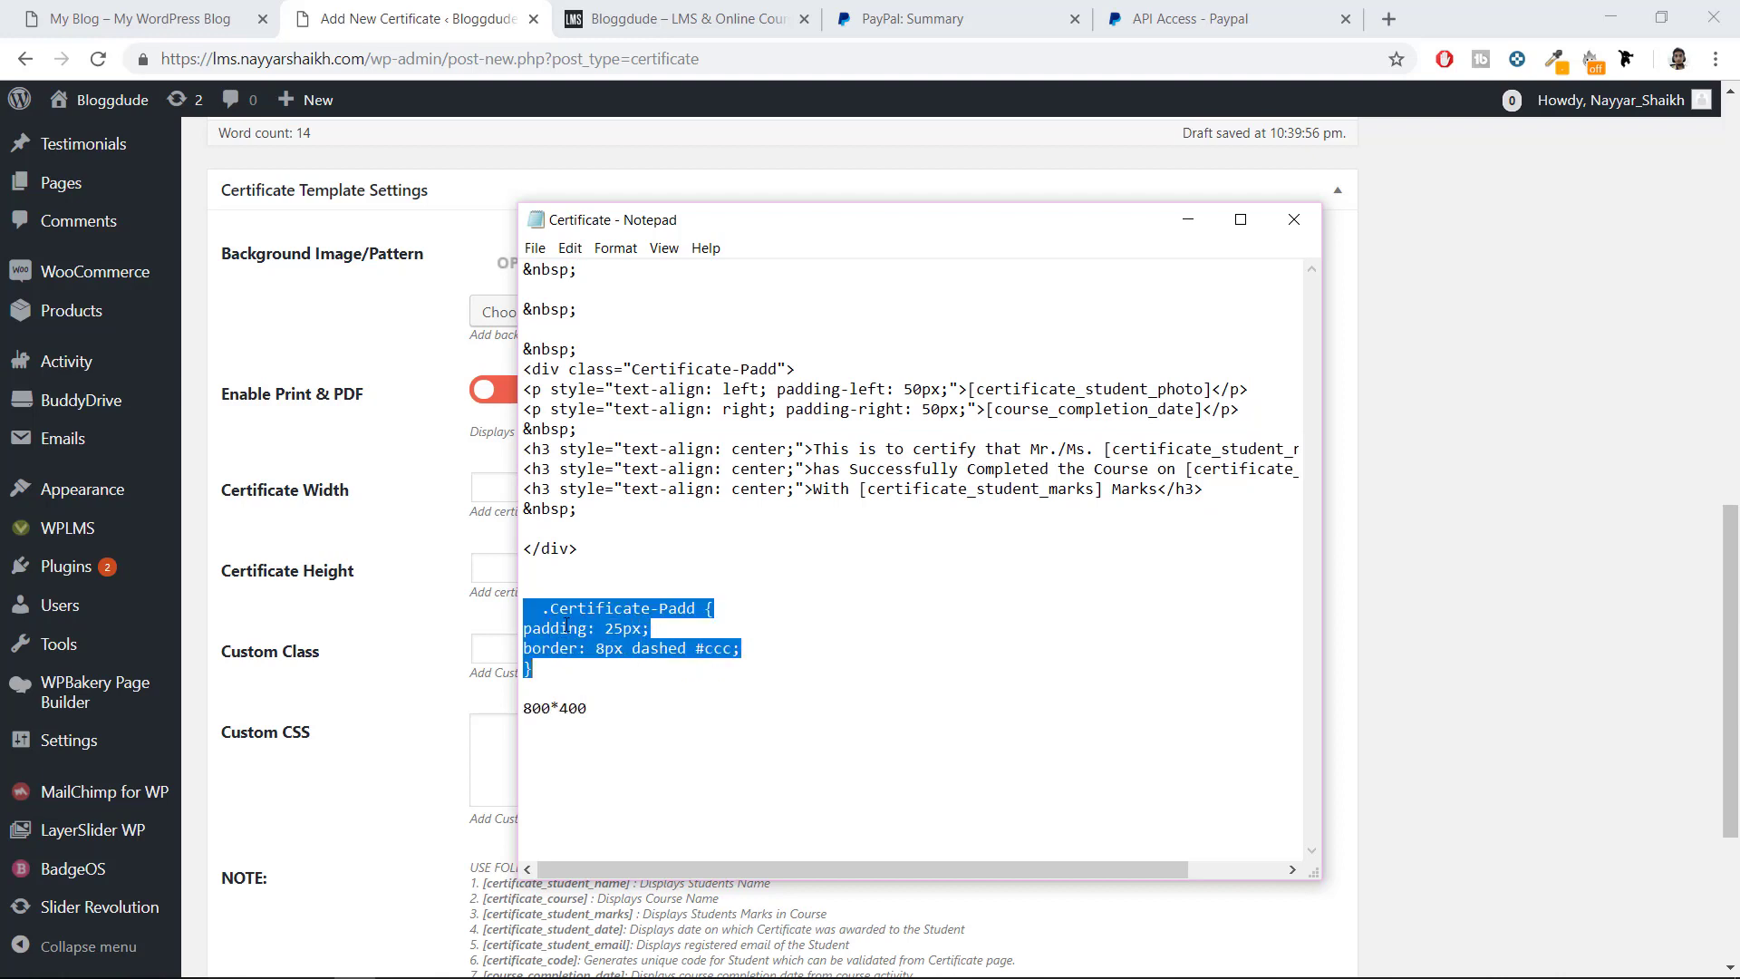
click(393, 437)
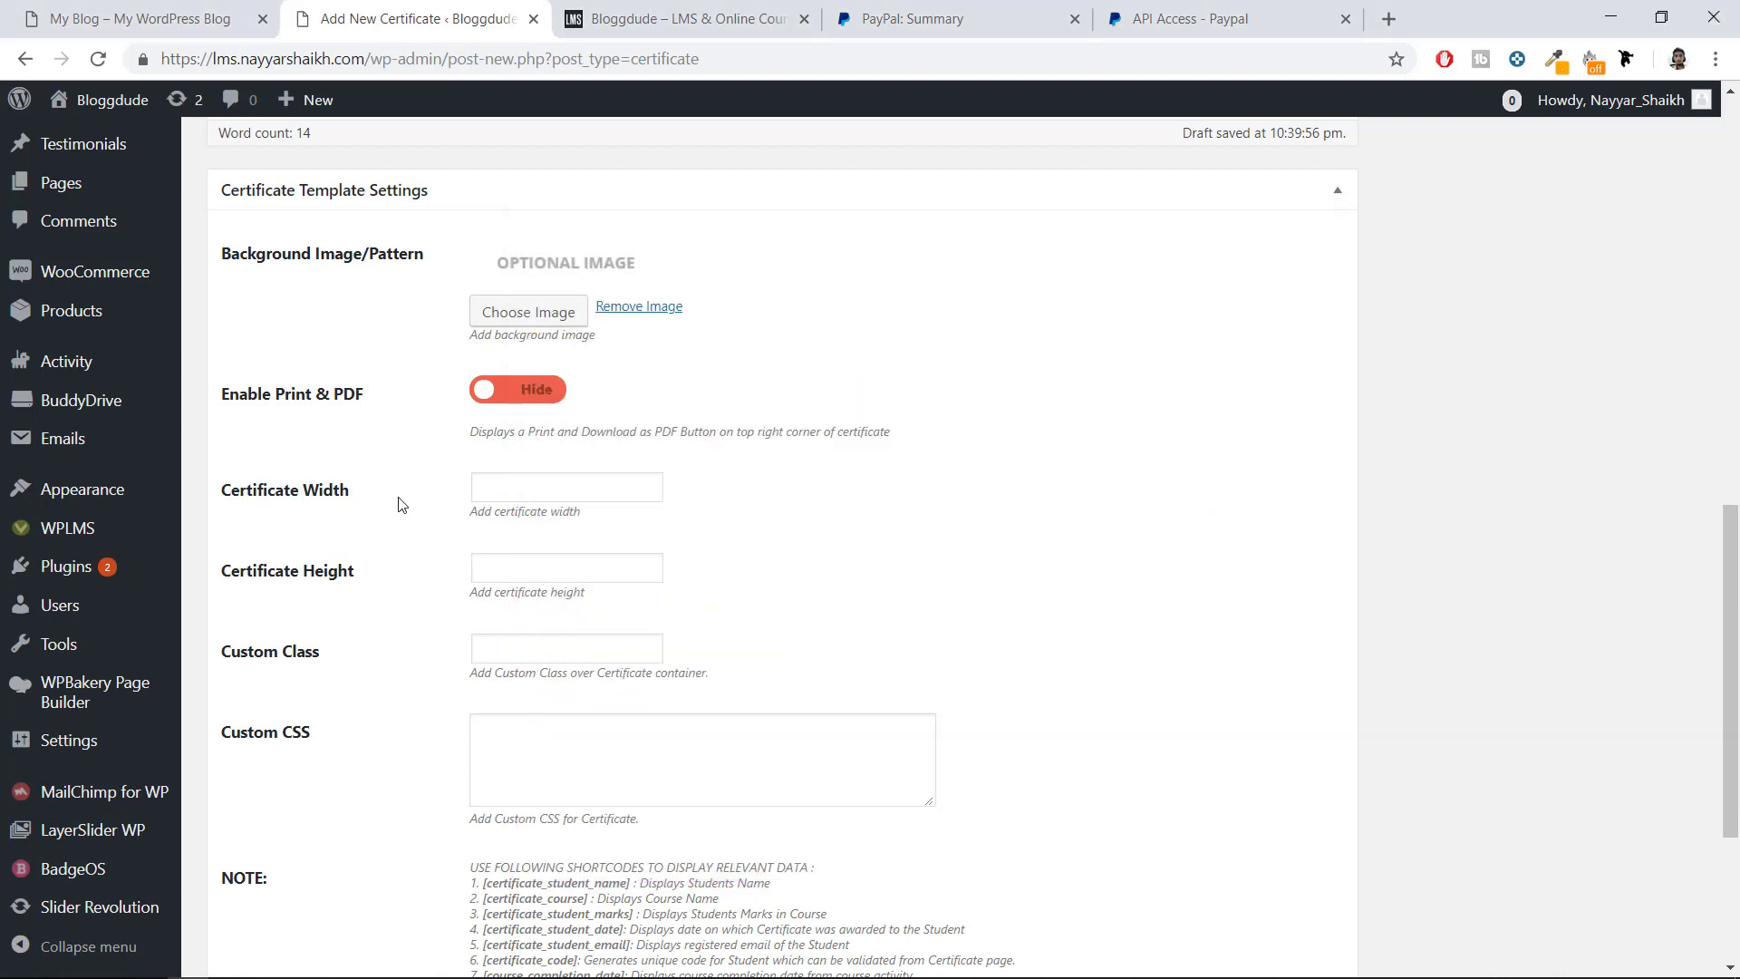
- Set certificate width 800 and height 400, and paste the rule into Custom CSS
click(508, 494)
text(800)
key(Tab)
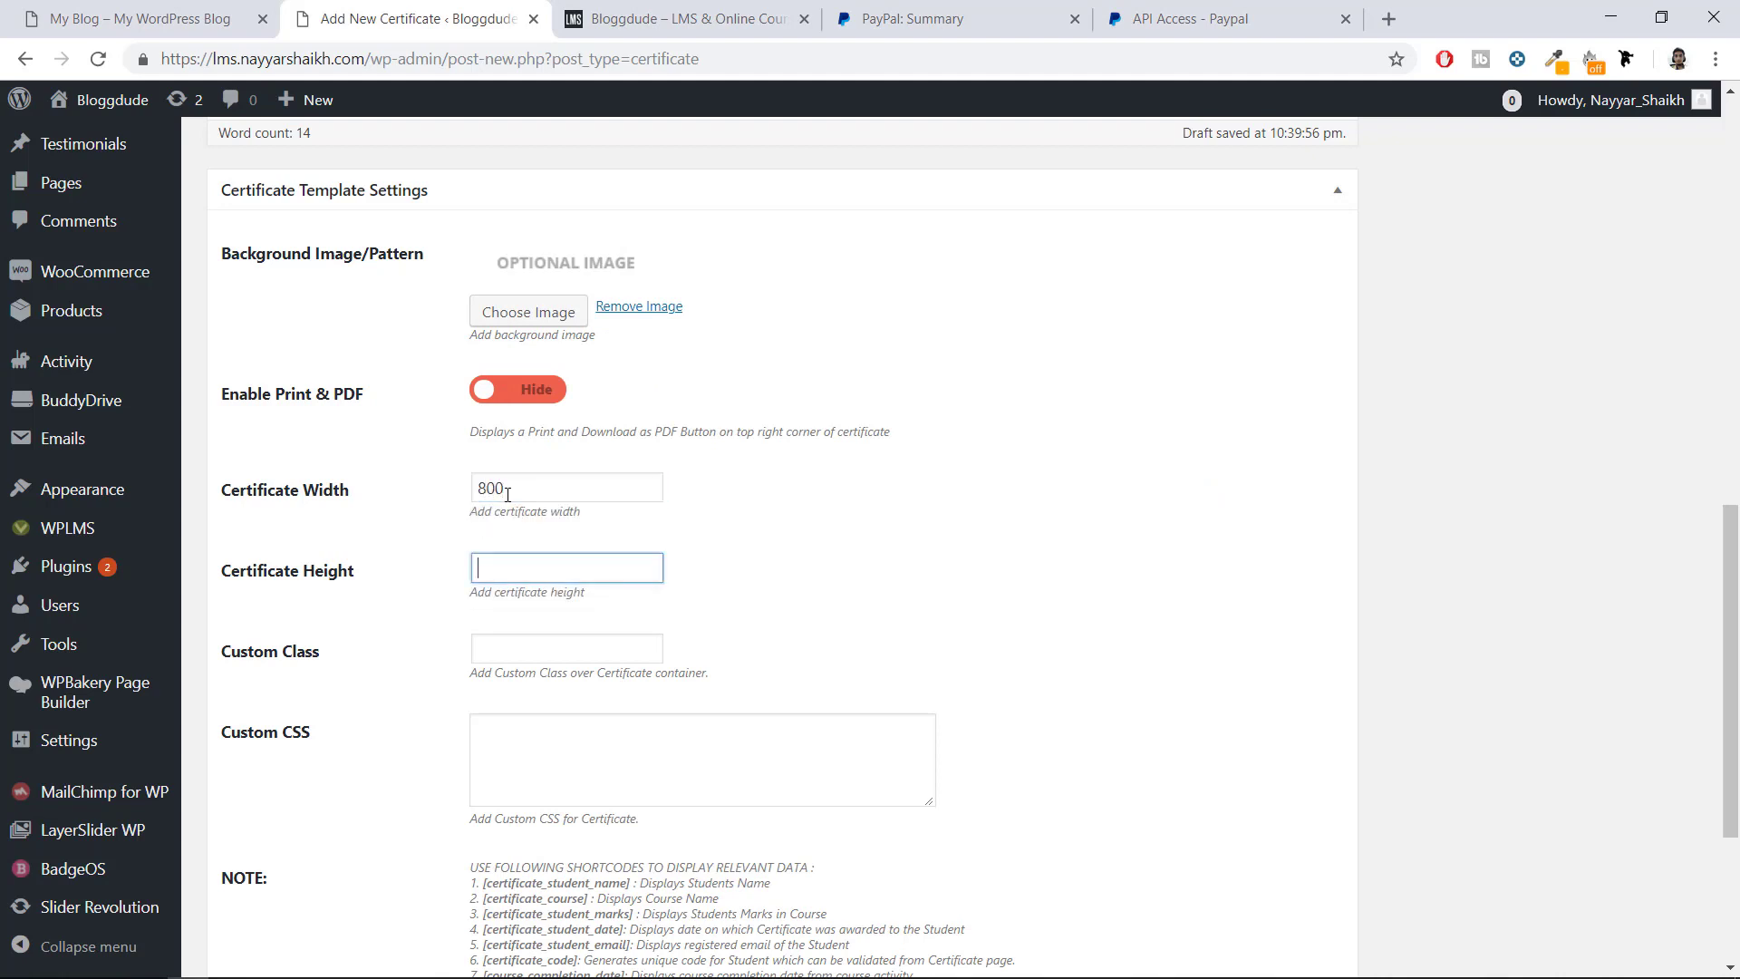
text(400)
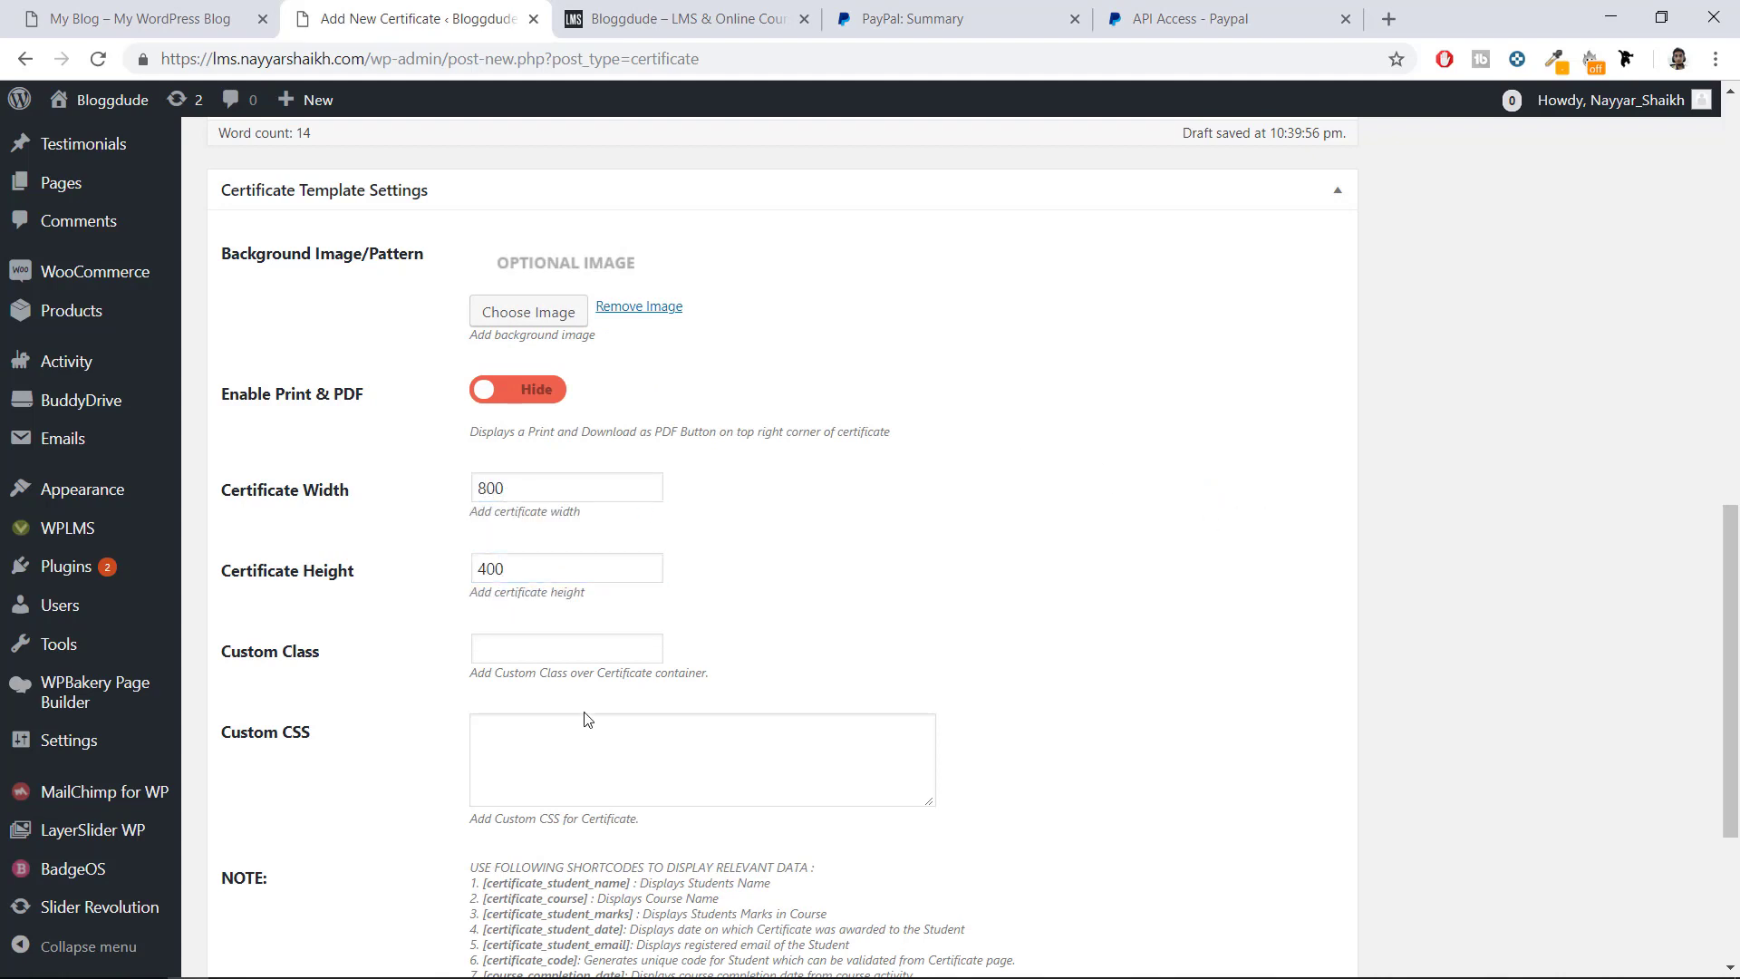
click(567, 726)
key(ctrl+v)
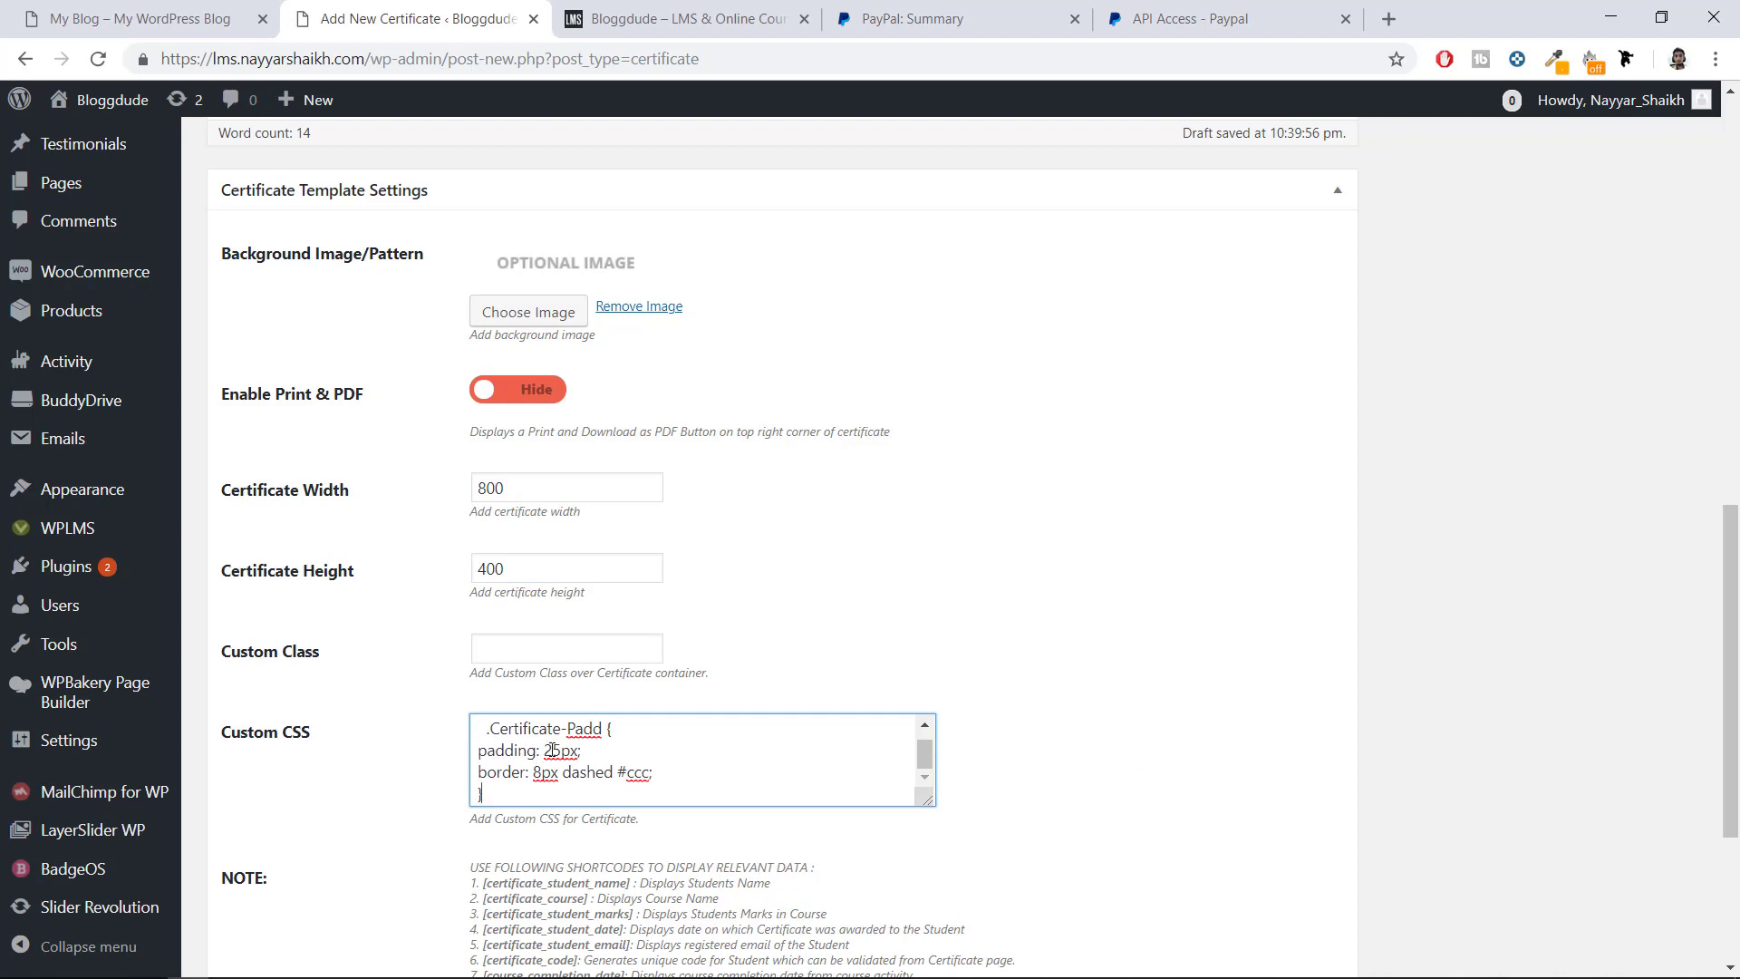
scroll(970, 656, up, 6)
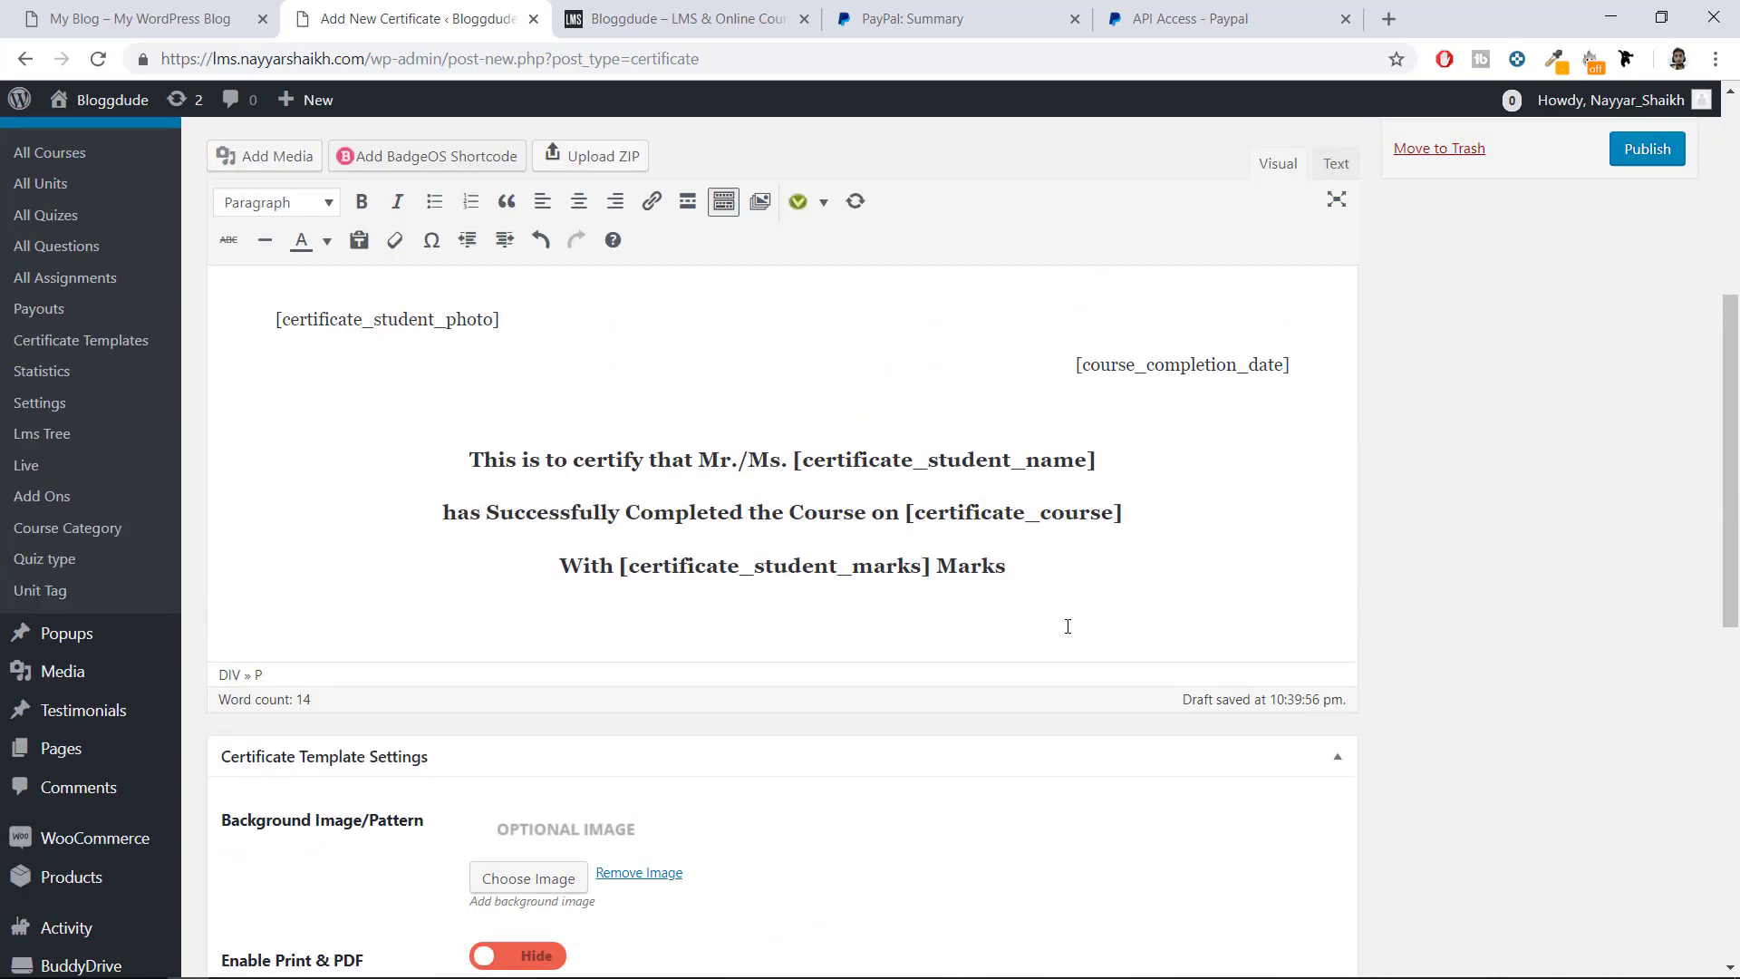
scroll(1060, 625, down, 6)
scroll(1070, 640, down, 5)
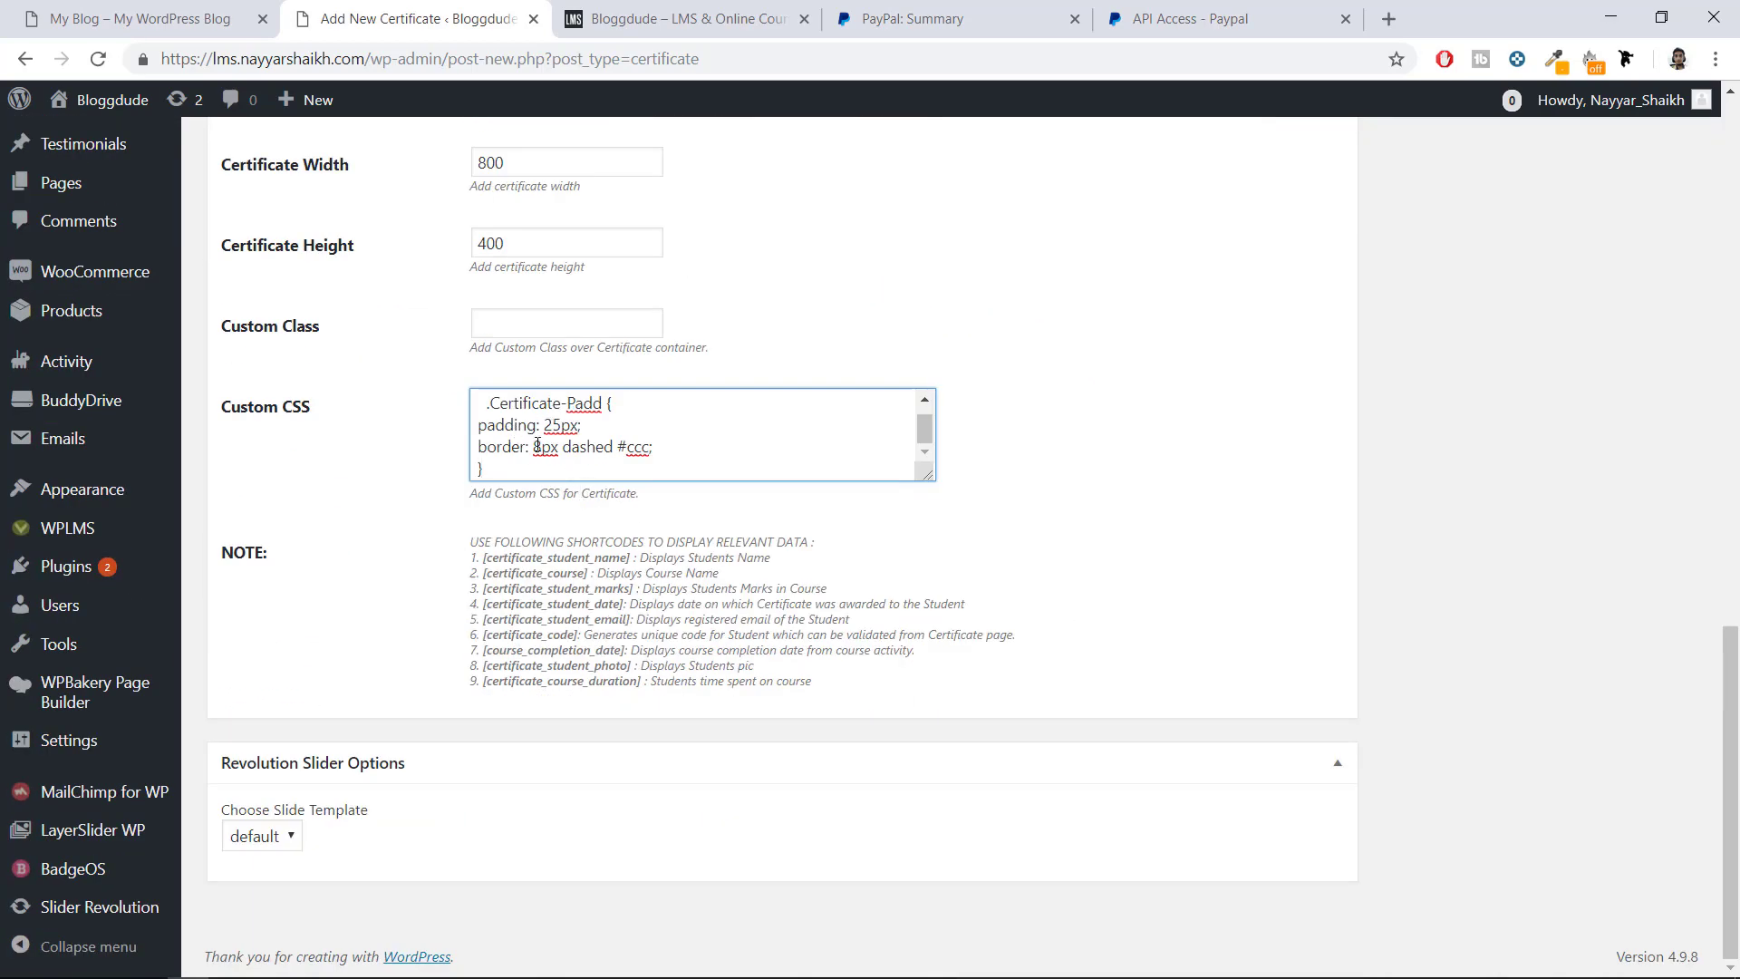
drag(548, 446, 654, 446)
click(680, 444)
drag(636, 562, 488, 558)
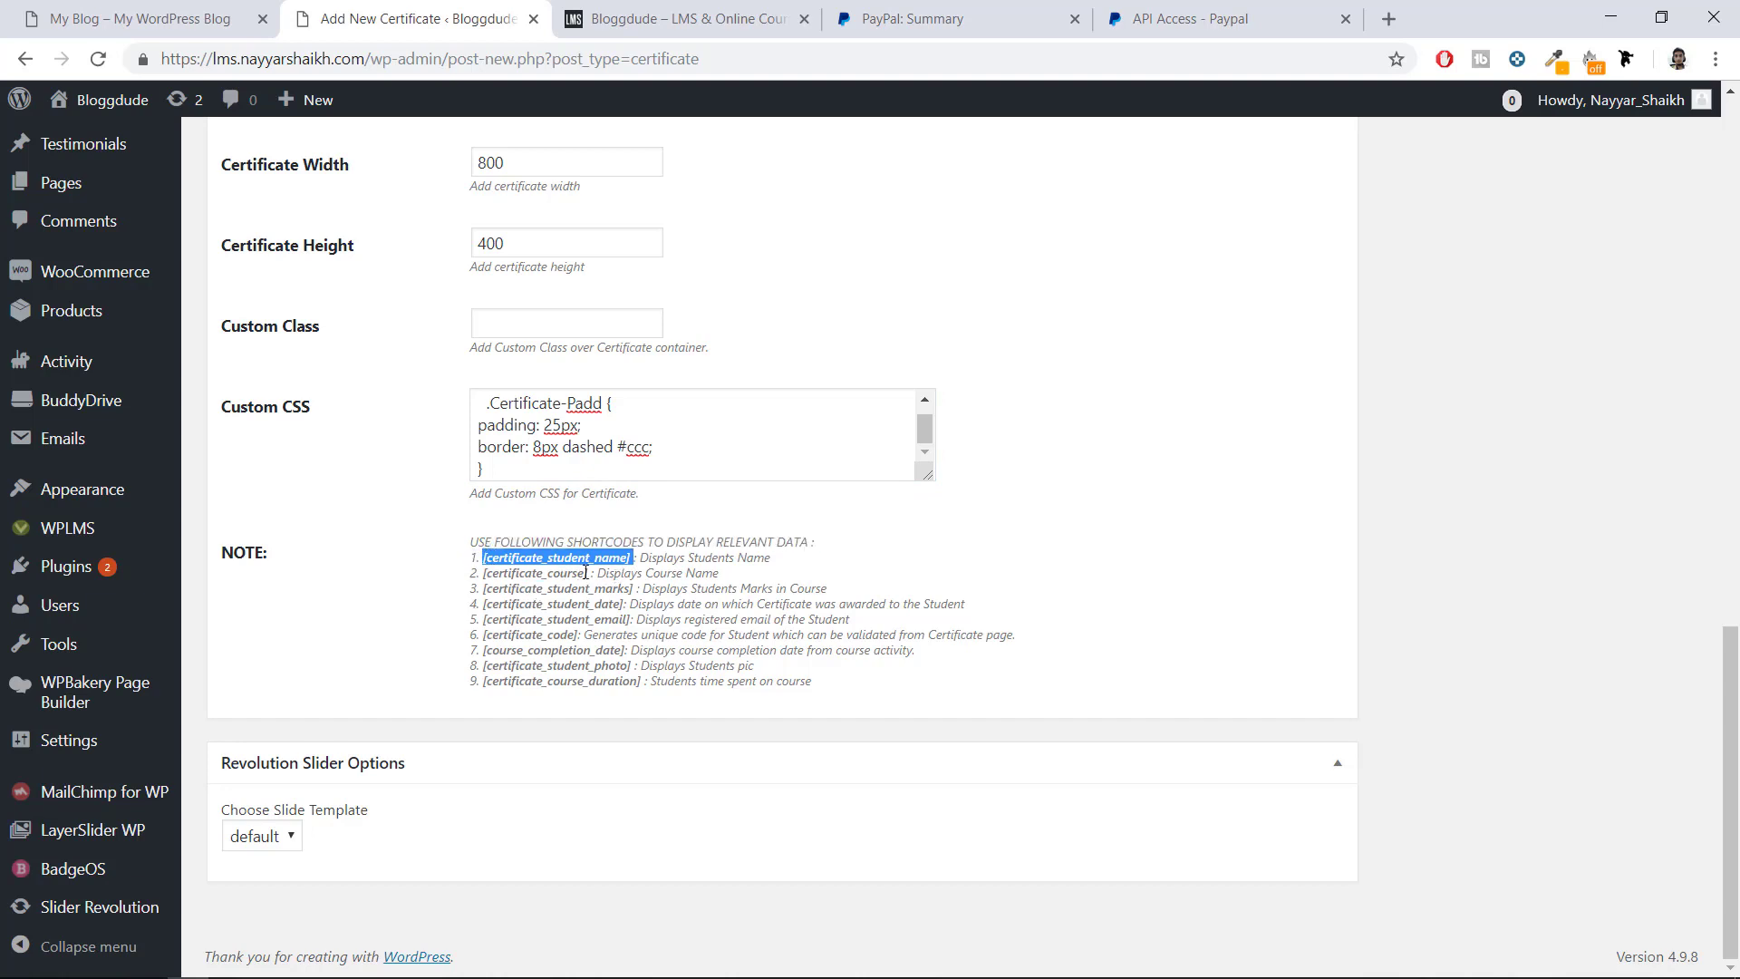
drag(585, 572, 470, 556)
click(632, 600)
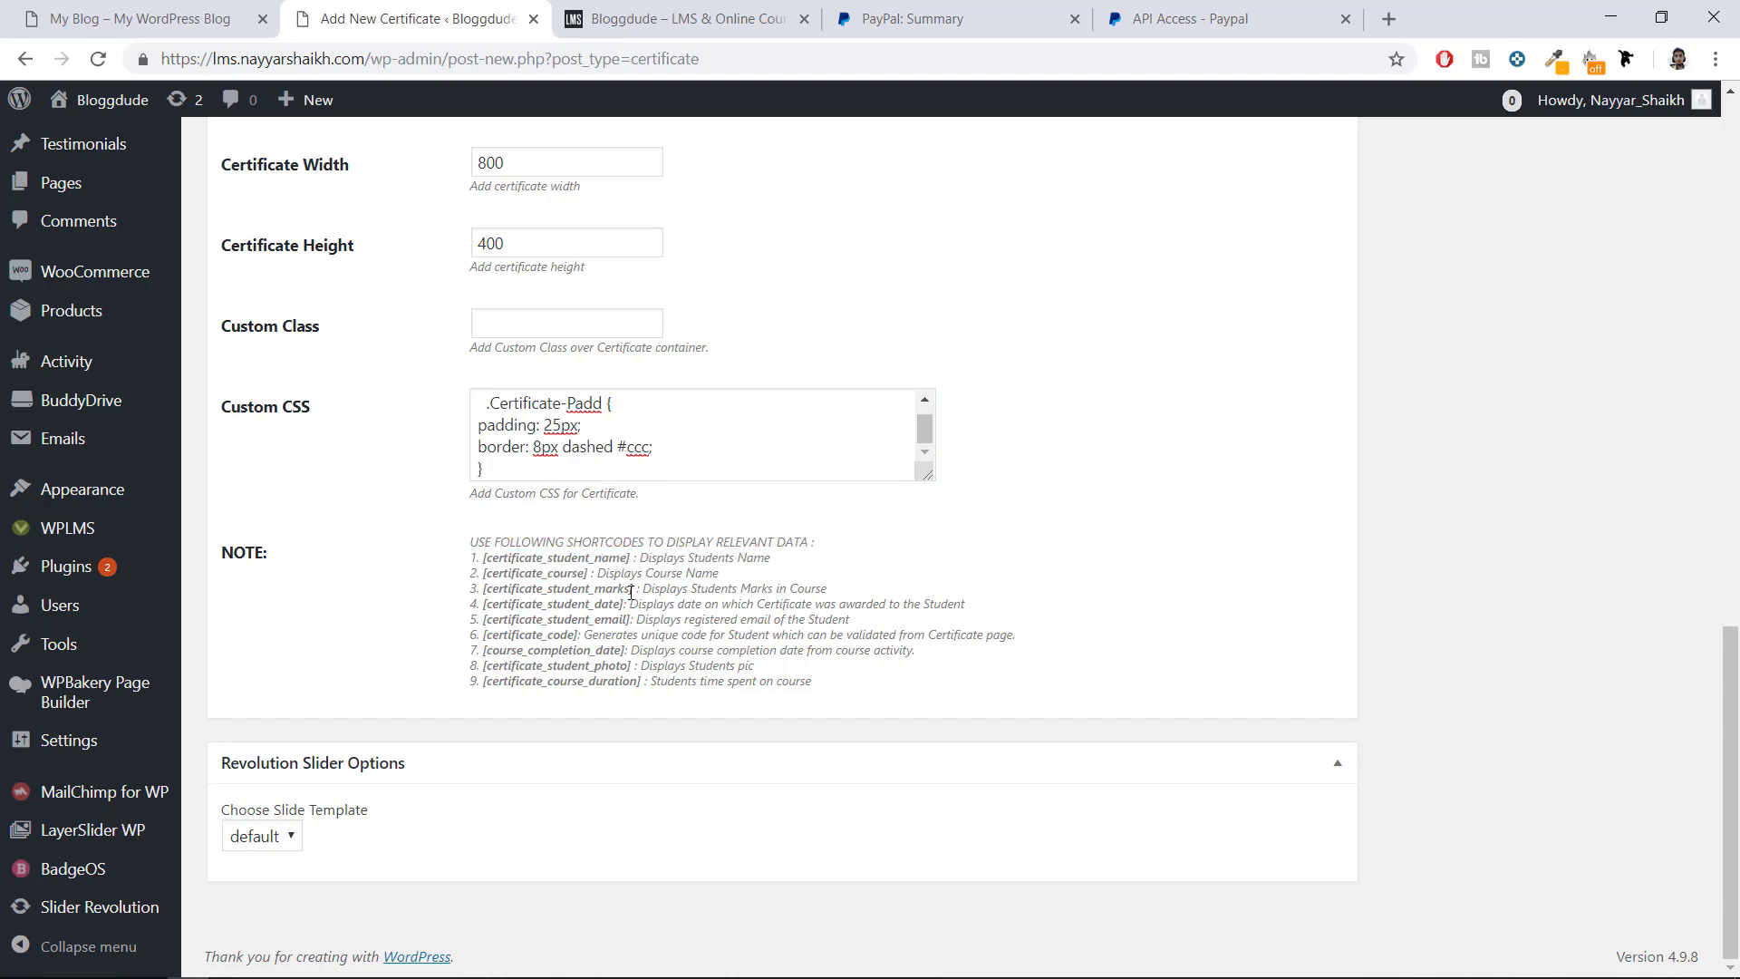
drag(632, 590, 484, 582)
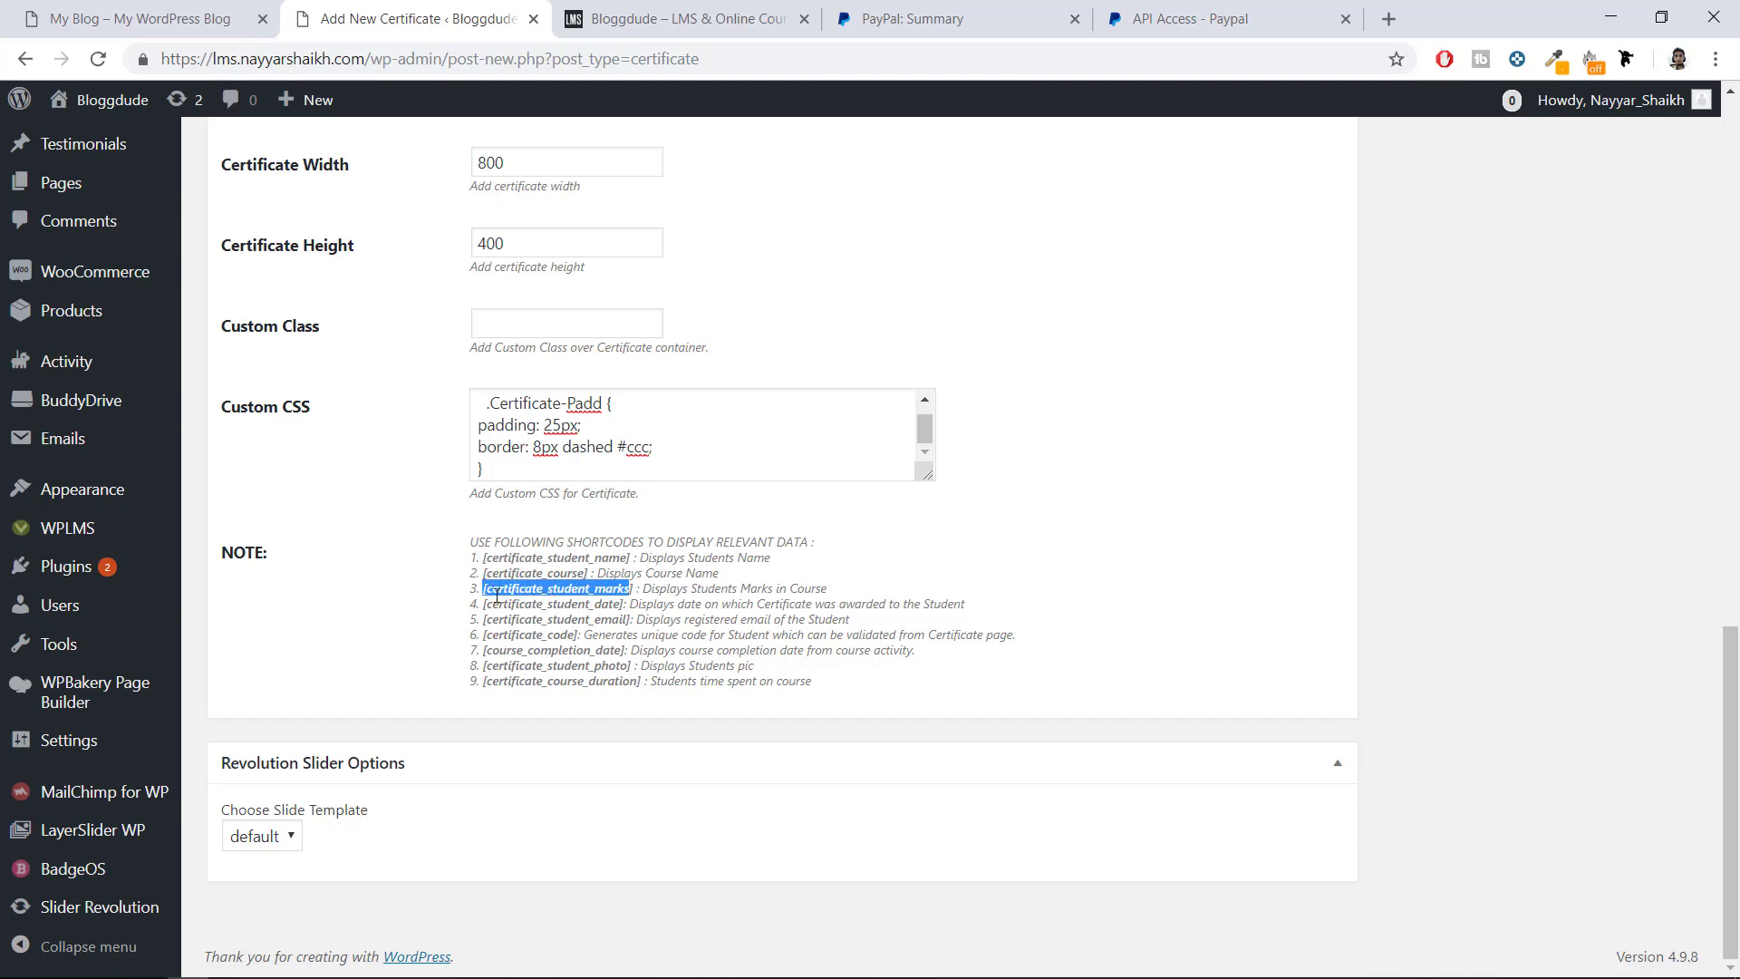
click(590, 590)
drag(632, 589, 471, 571)
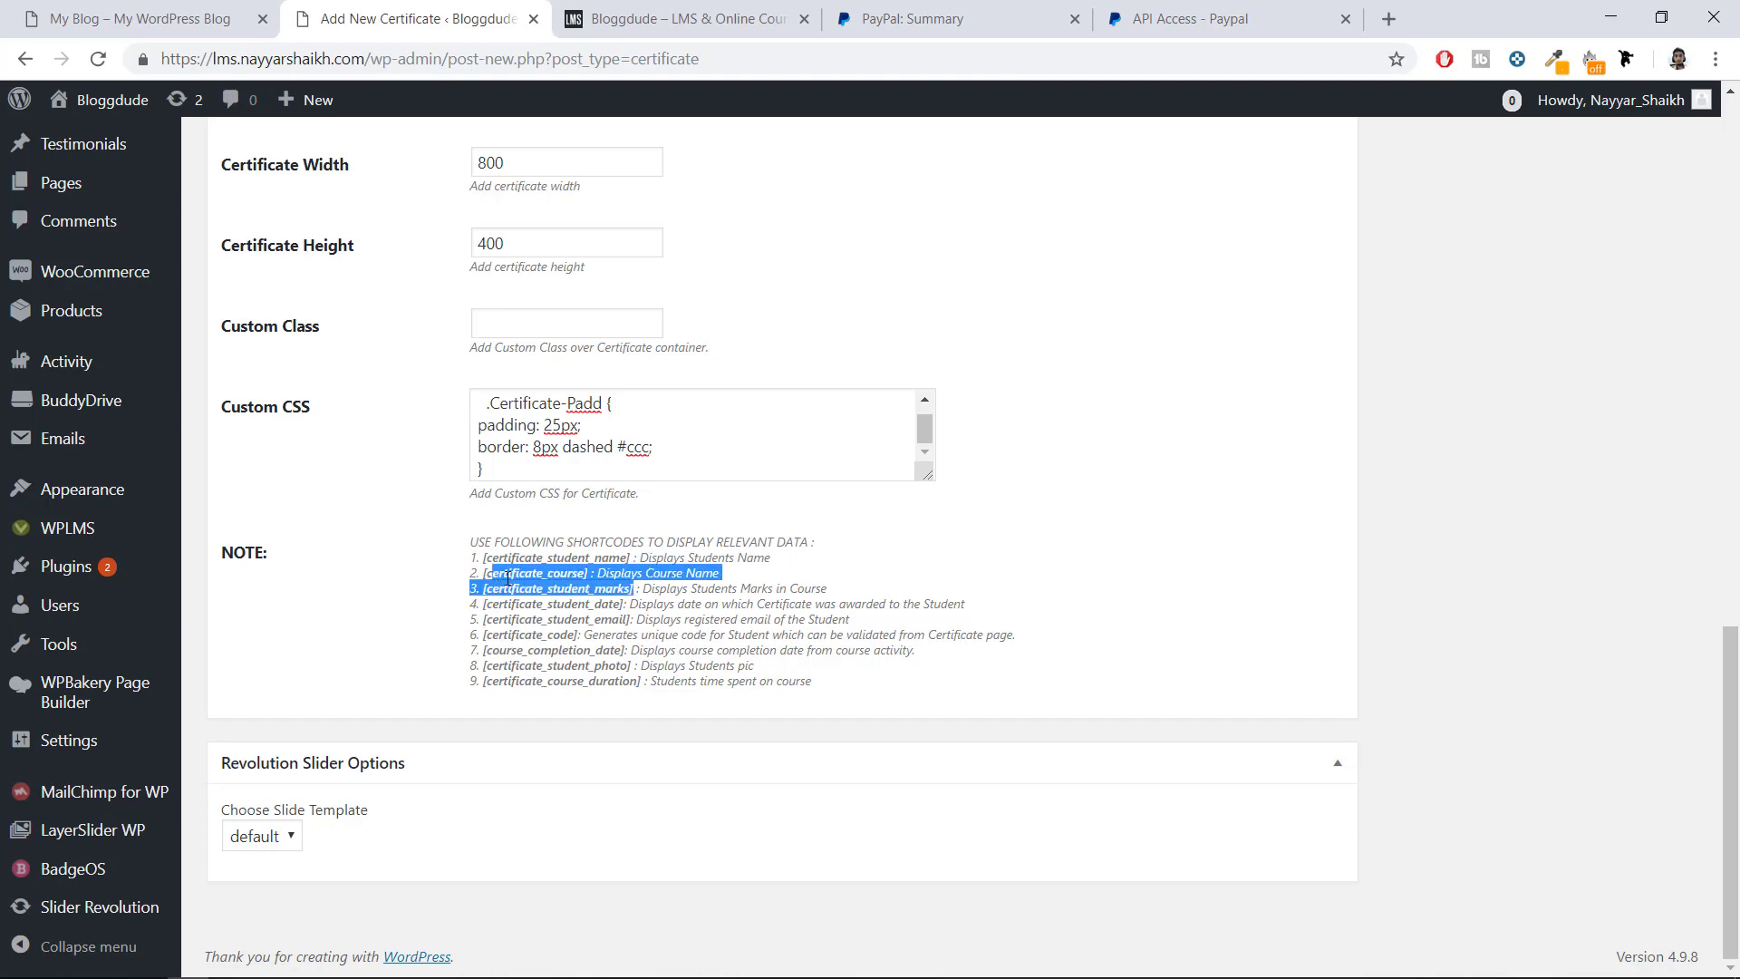
scroll(589, 634, up, 15)
scroll(1478, 612, down, 1)
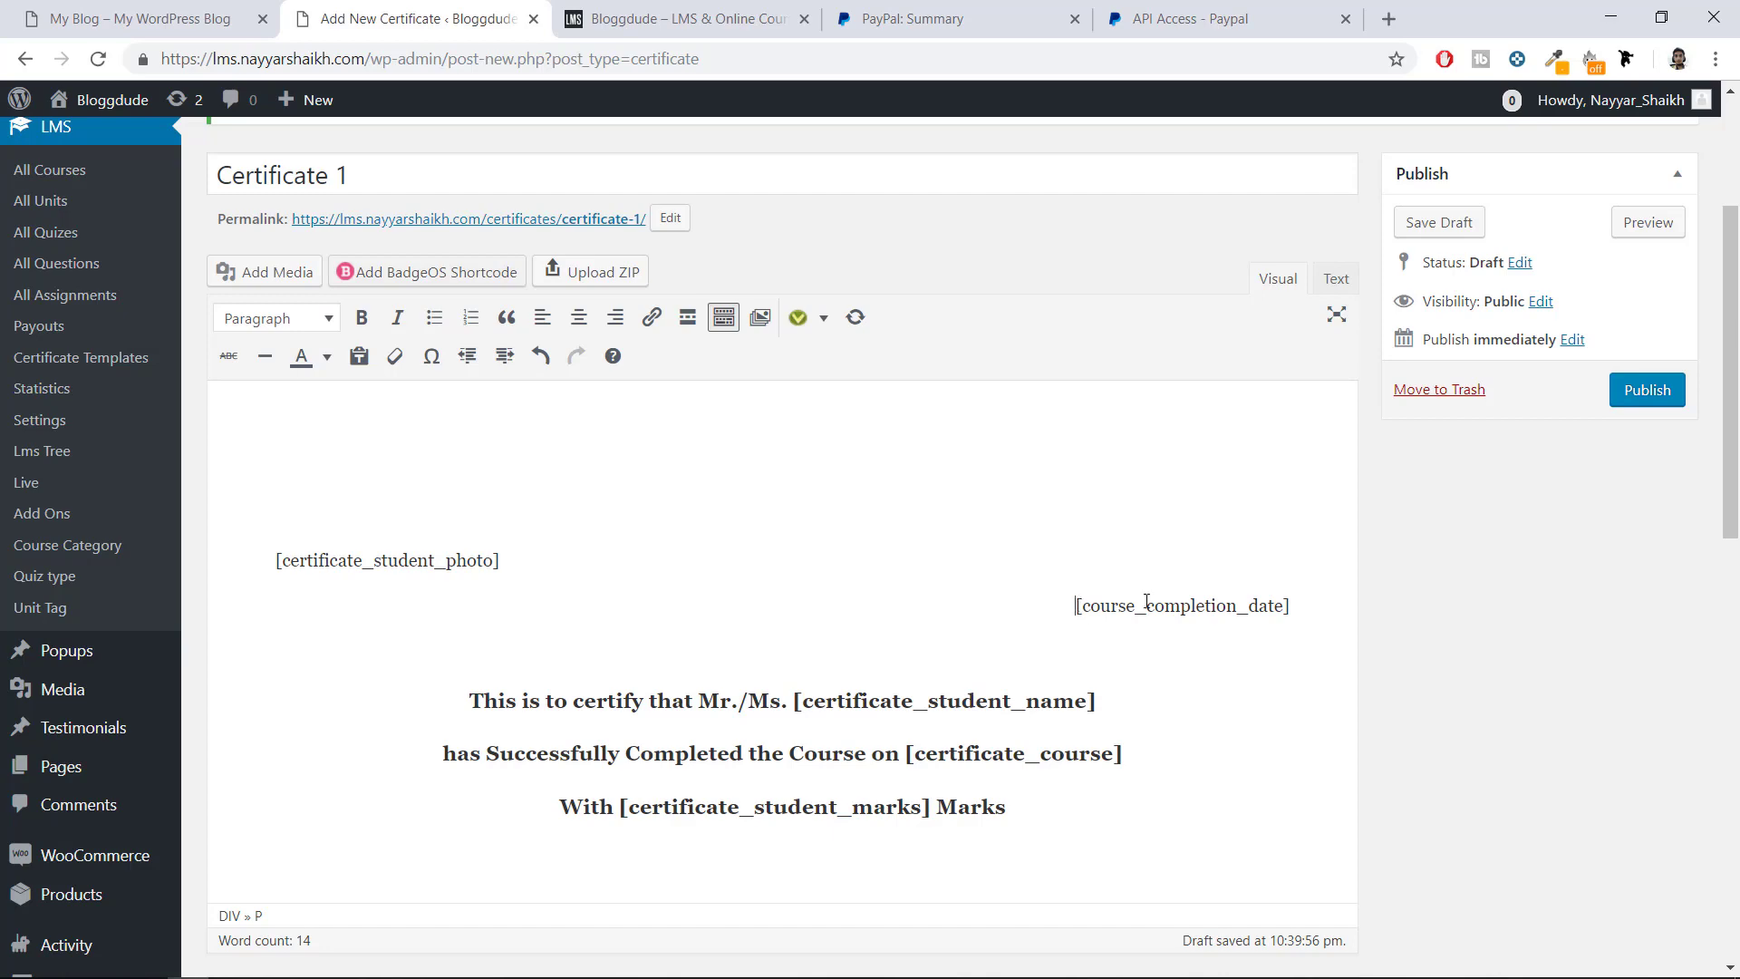
drag(1076, 606, 1294, 605)
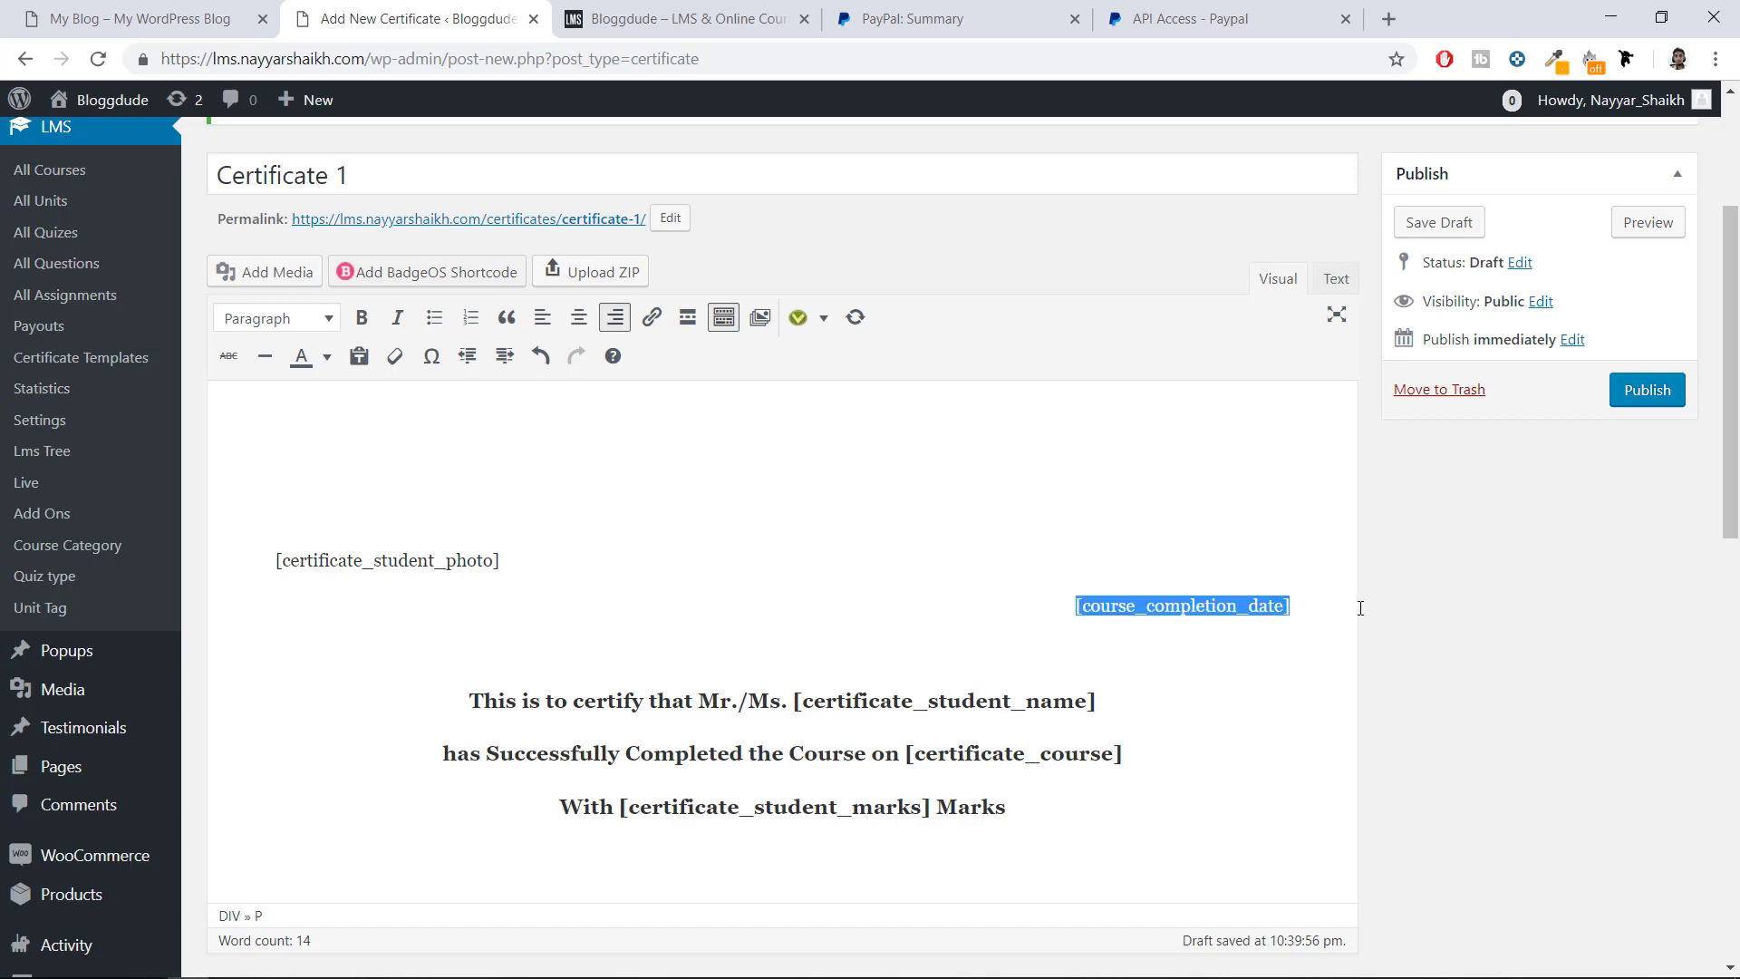
scroll(1364, 609, down, 3)
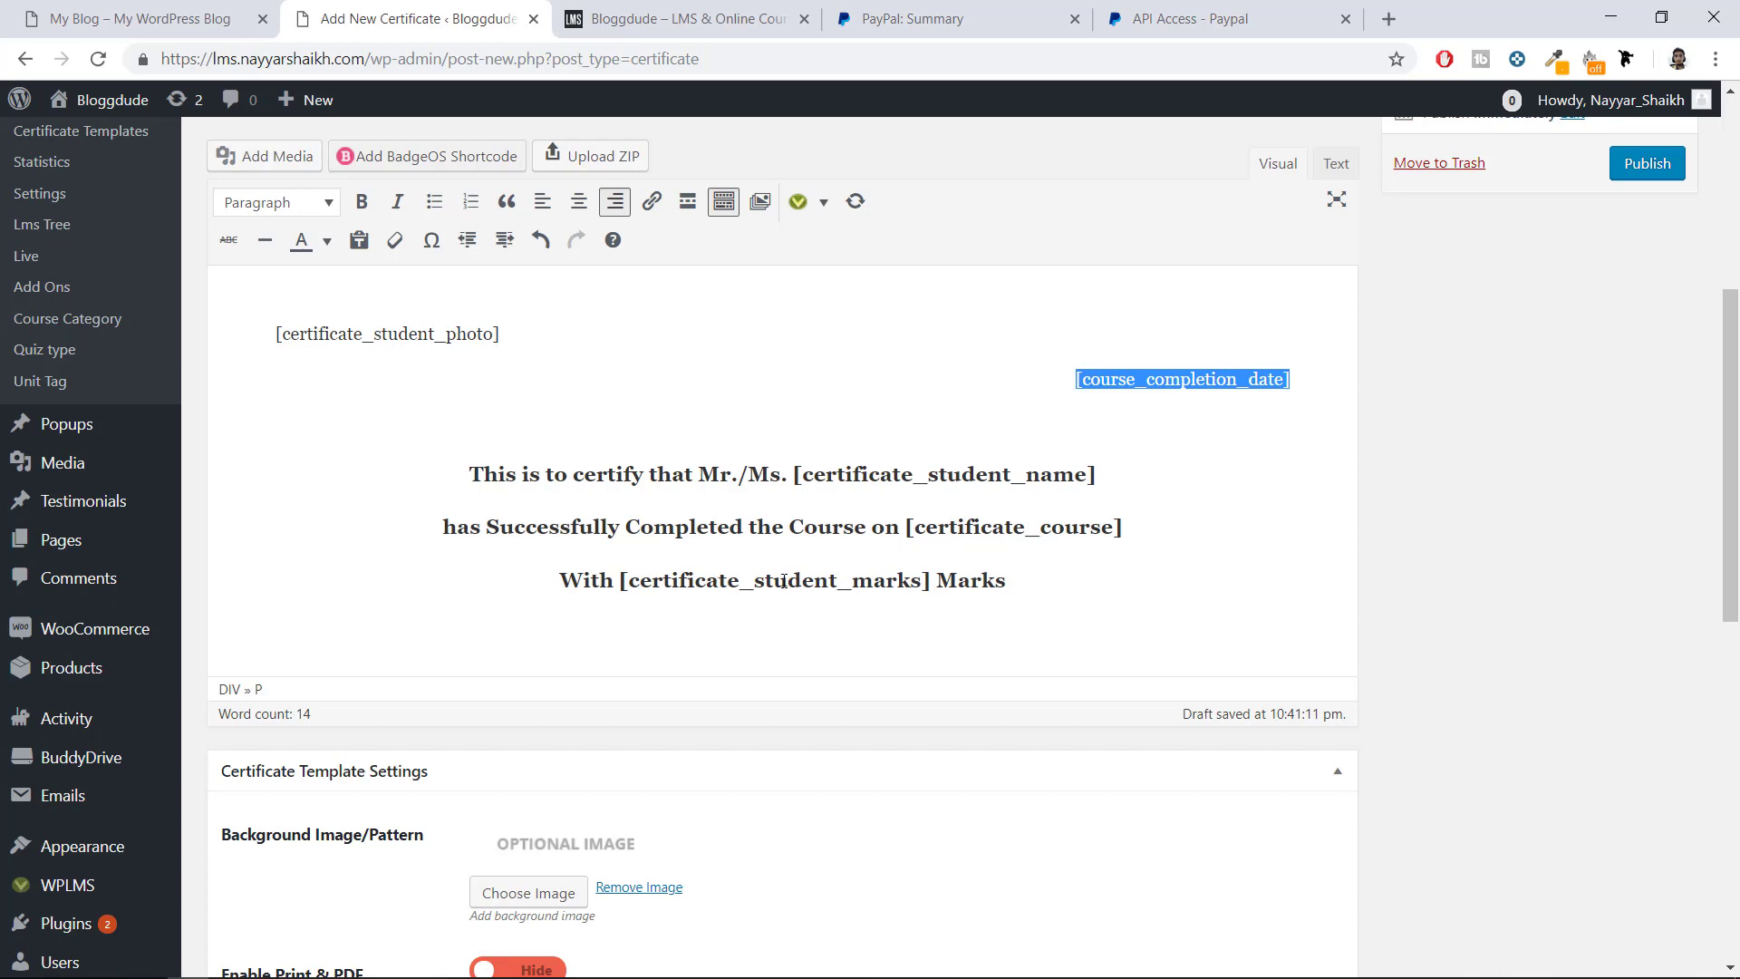
- Publish the Certificate 1 template with its student, course, marks and date shortcodes
scroll(1440, 552, up, 4)
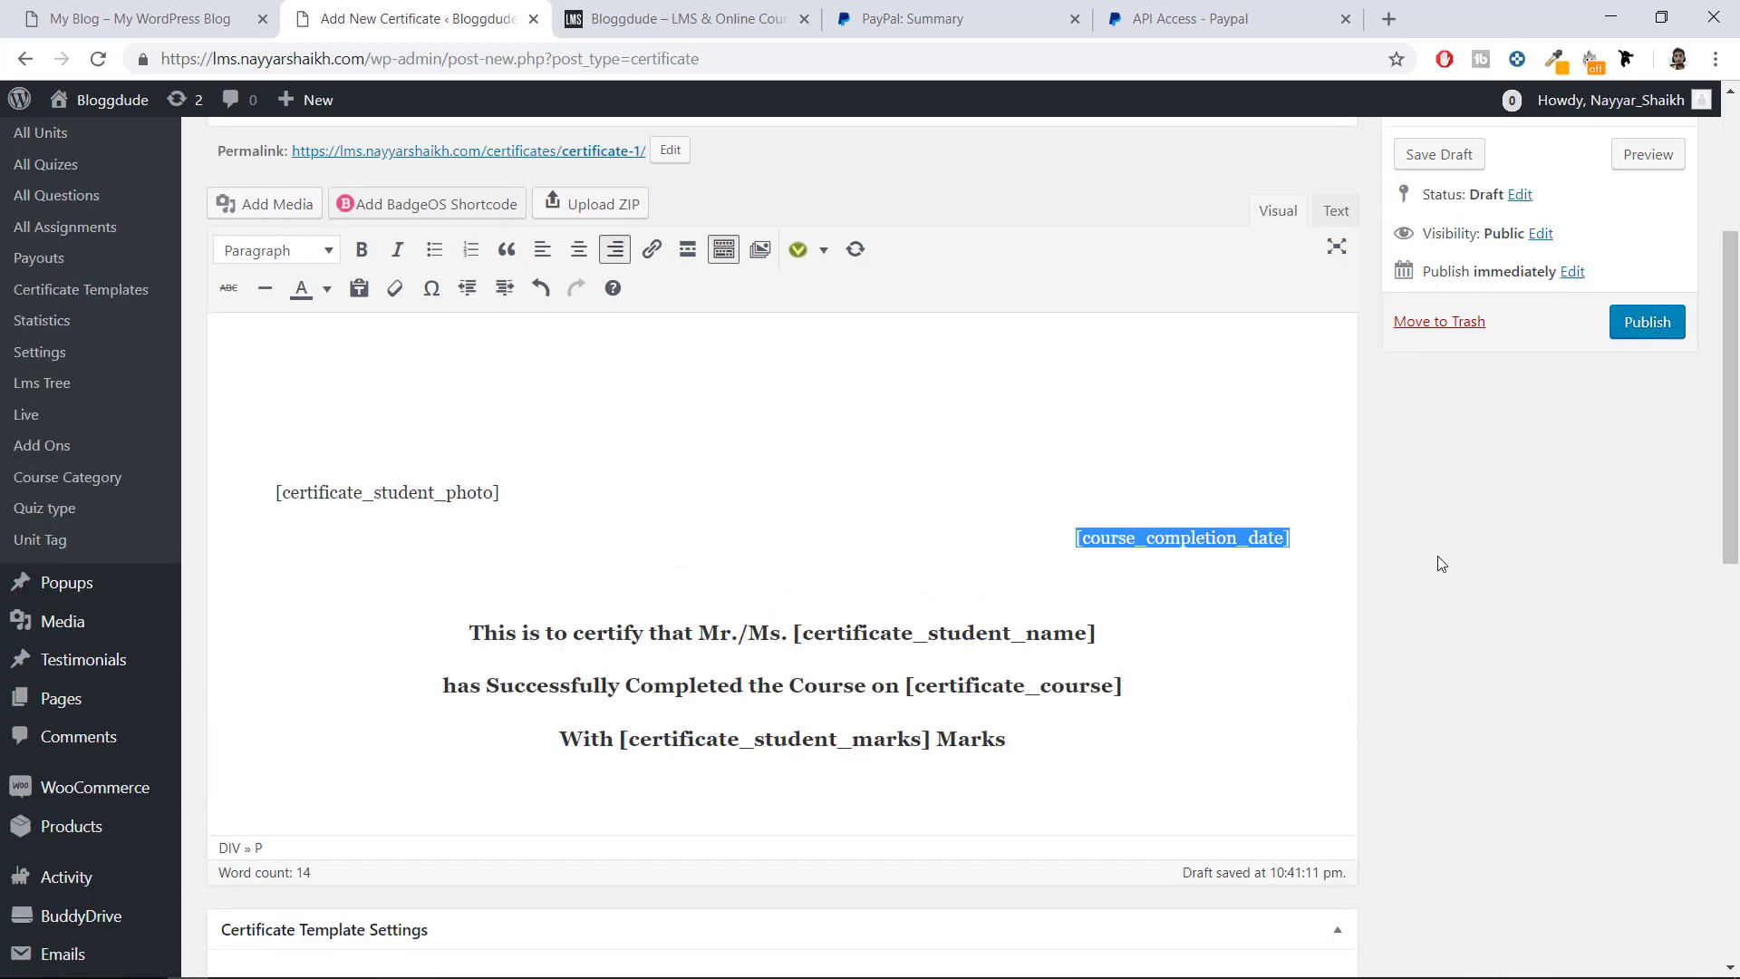
click(1639, 492)
click(1642, 509)
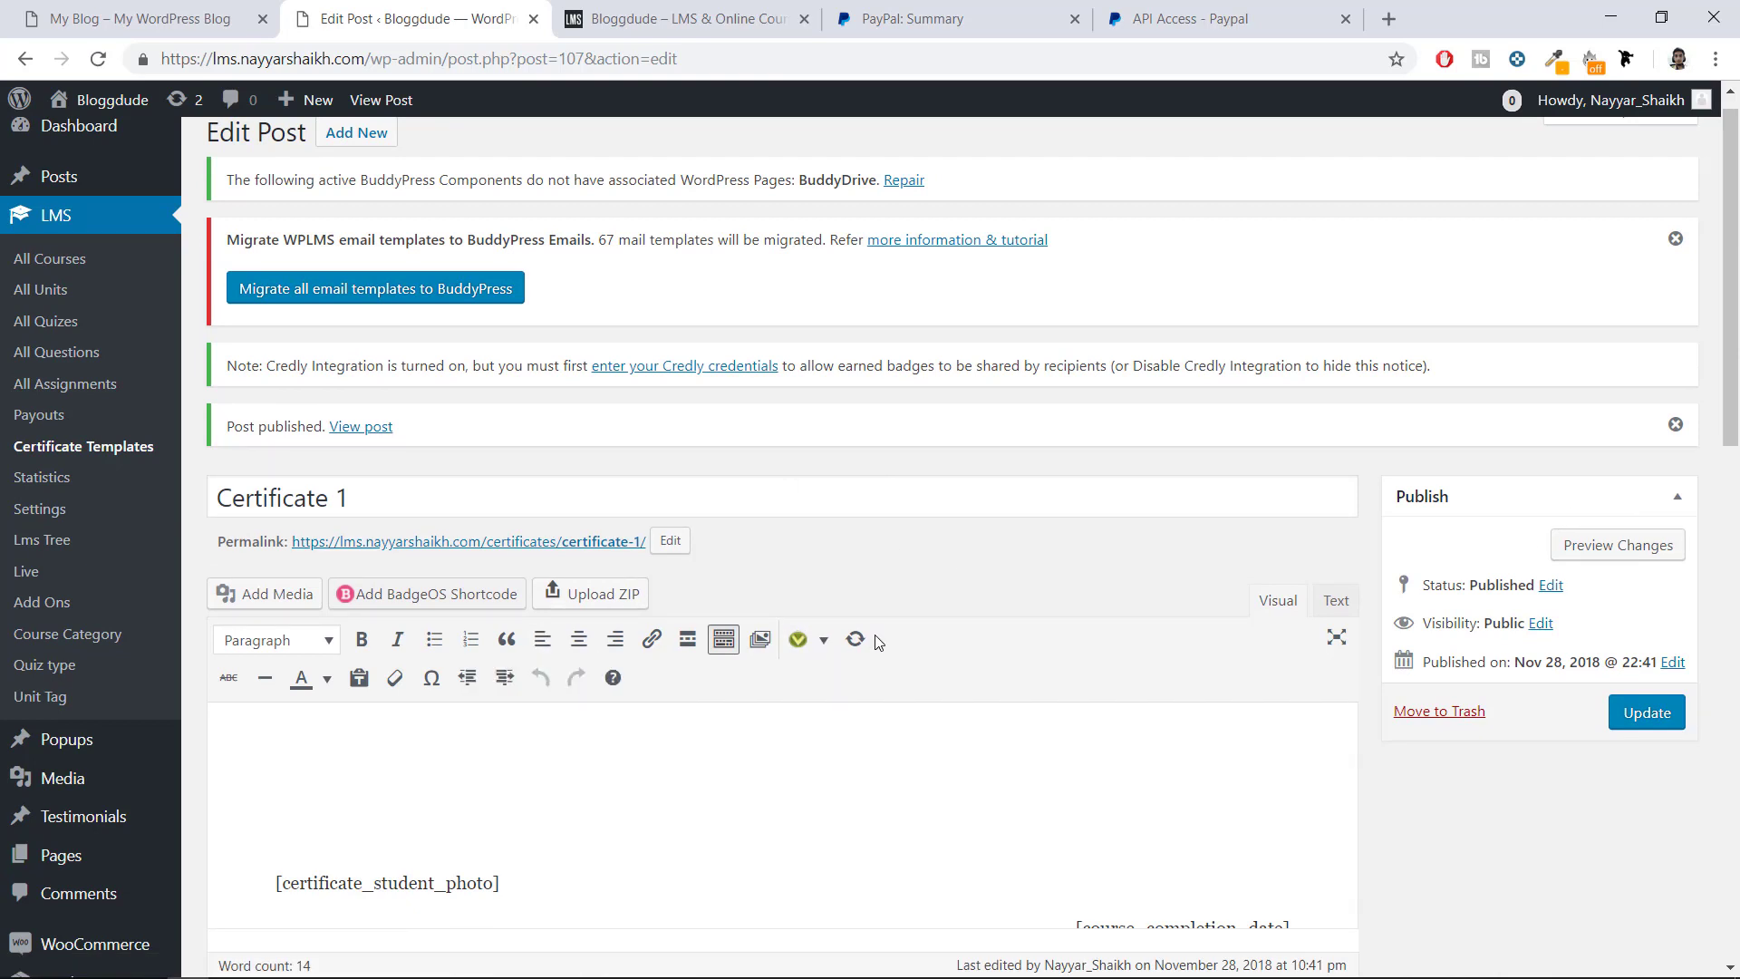
scroll(950, 617, down, 4)
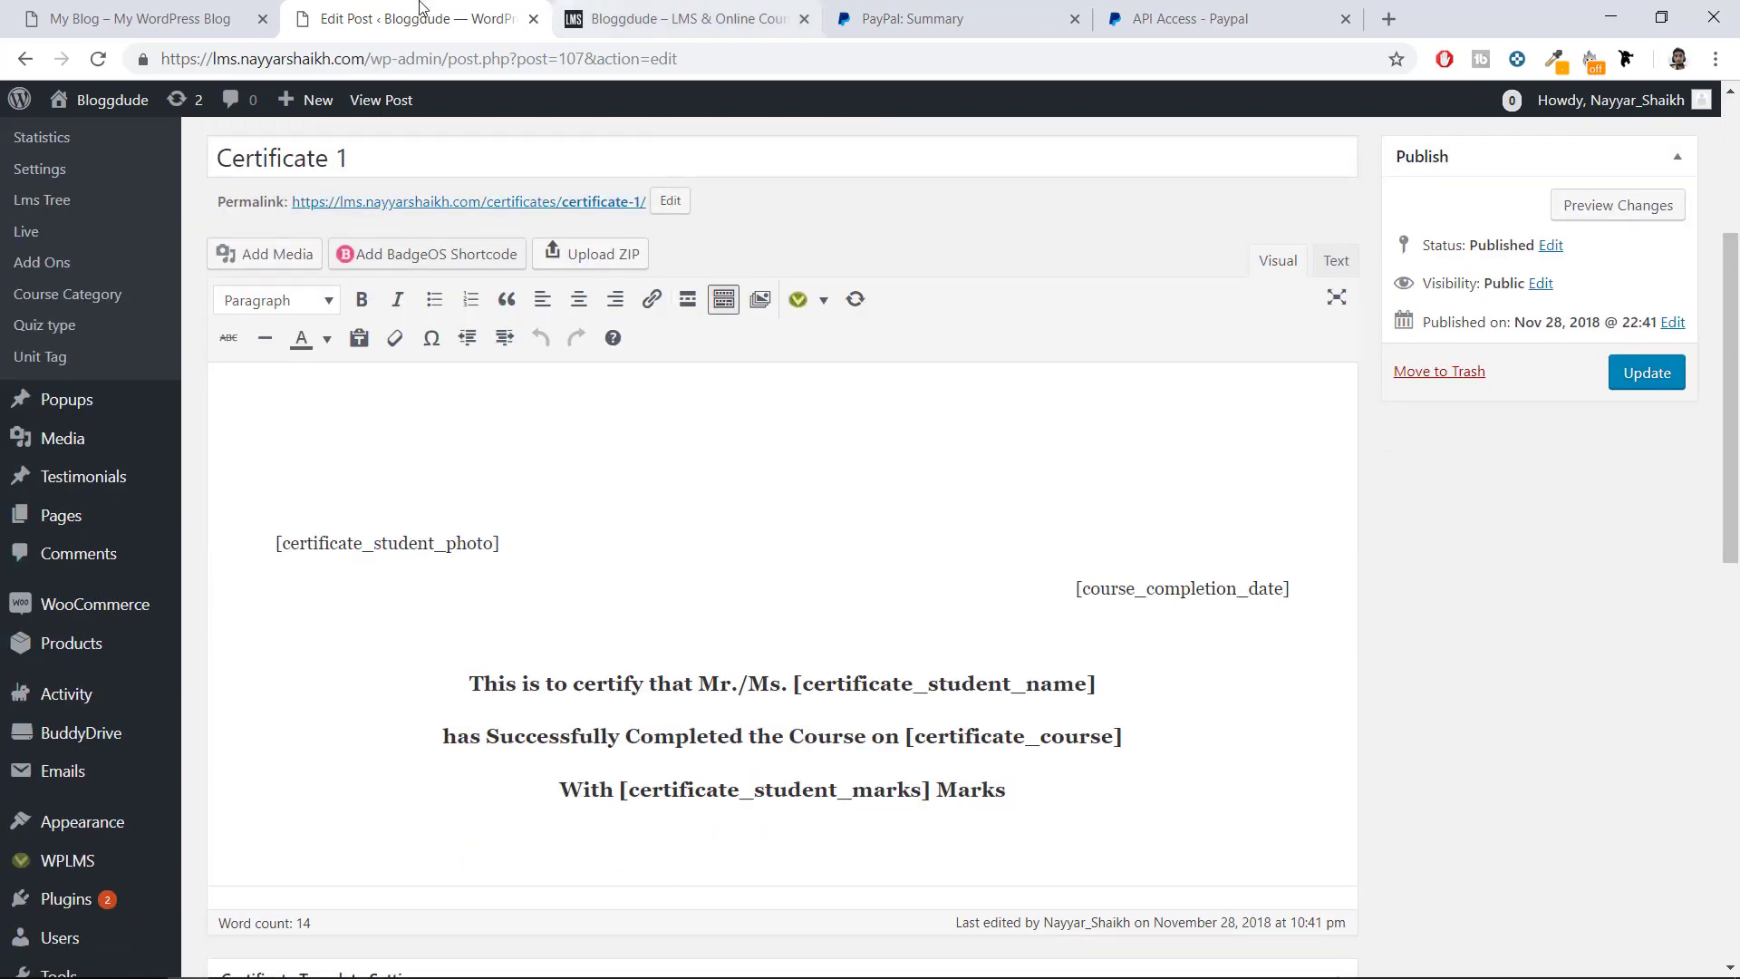
click(680, 18)
- Open the Software Training course page on the lms2 site
scroll(829, 408, down, 20)
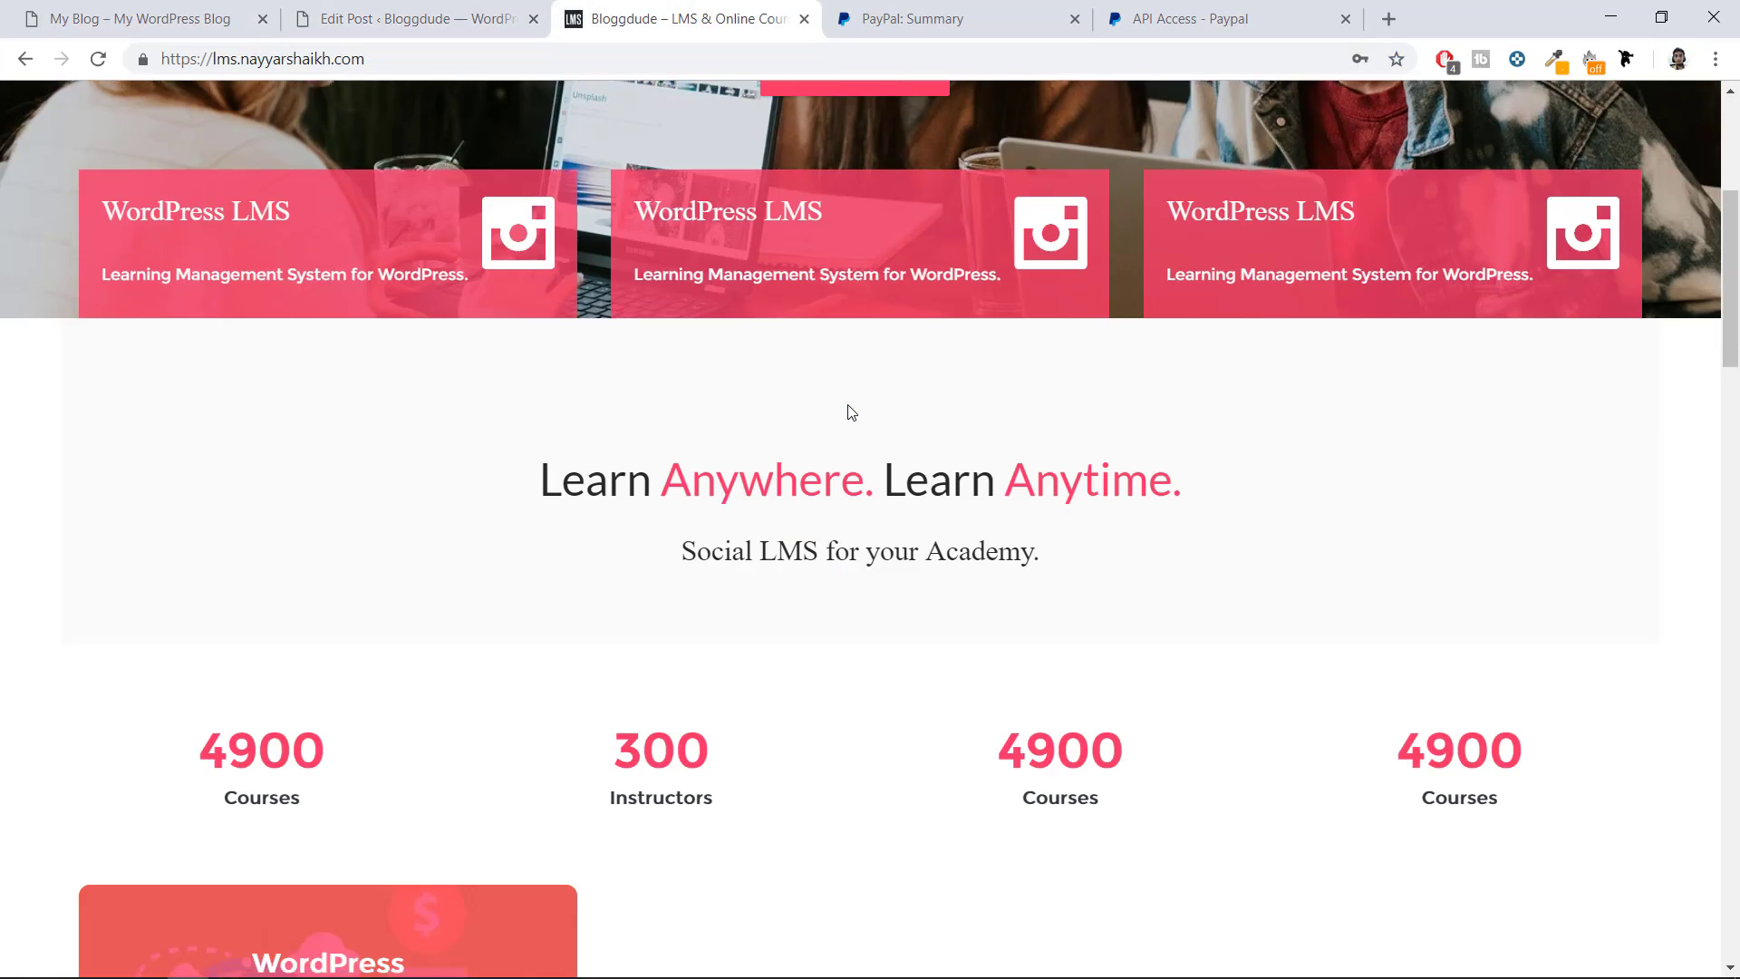
scroll(828, 413, down, 10)
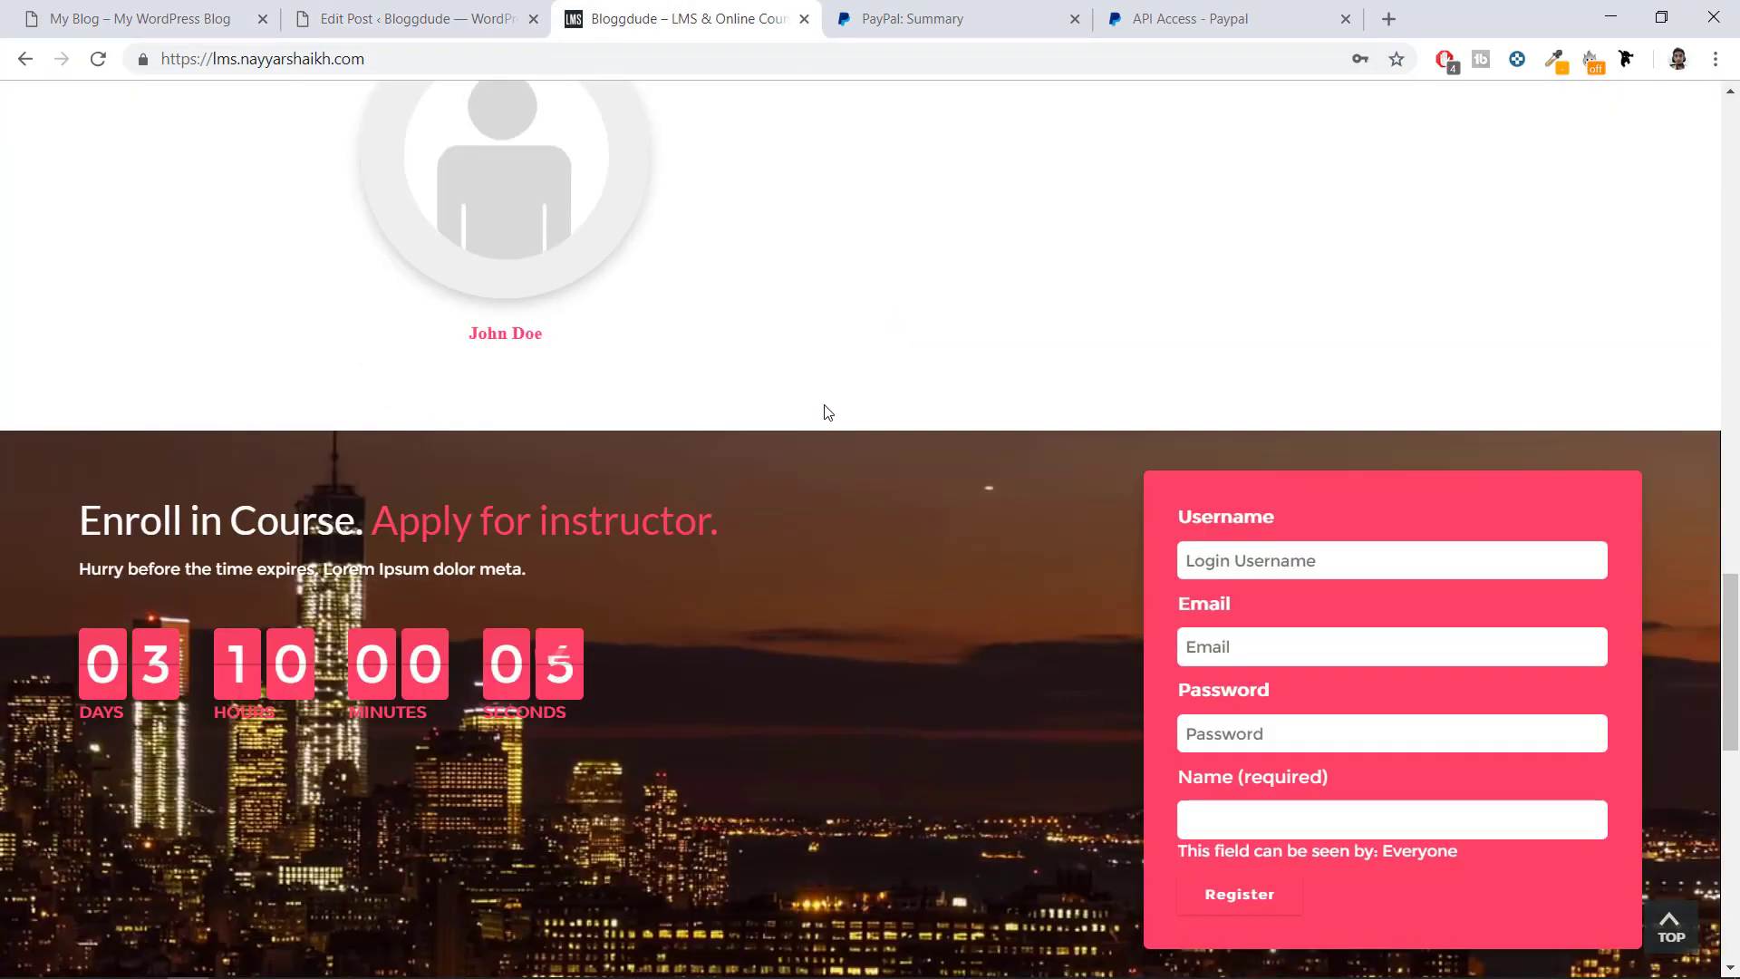
click(230, 9)
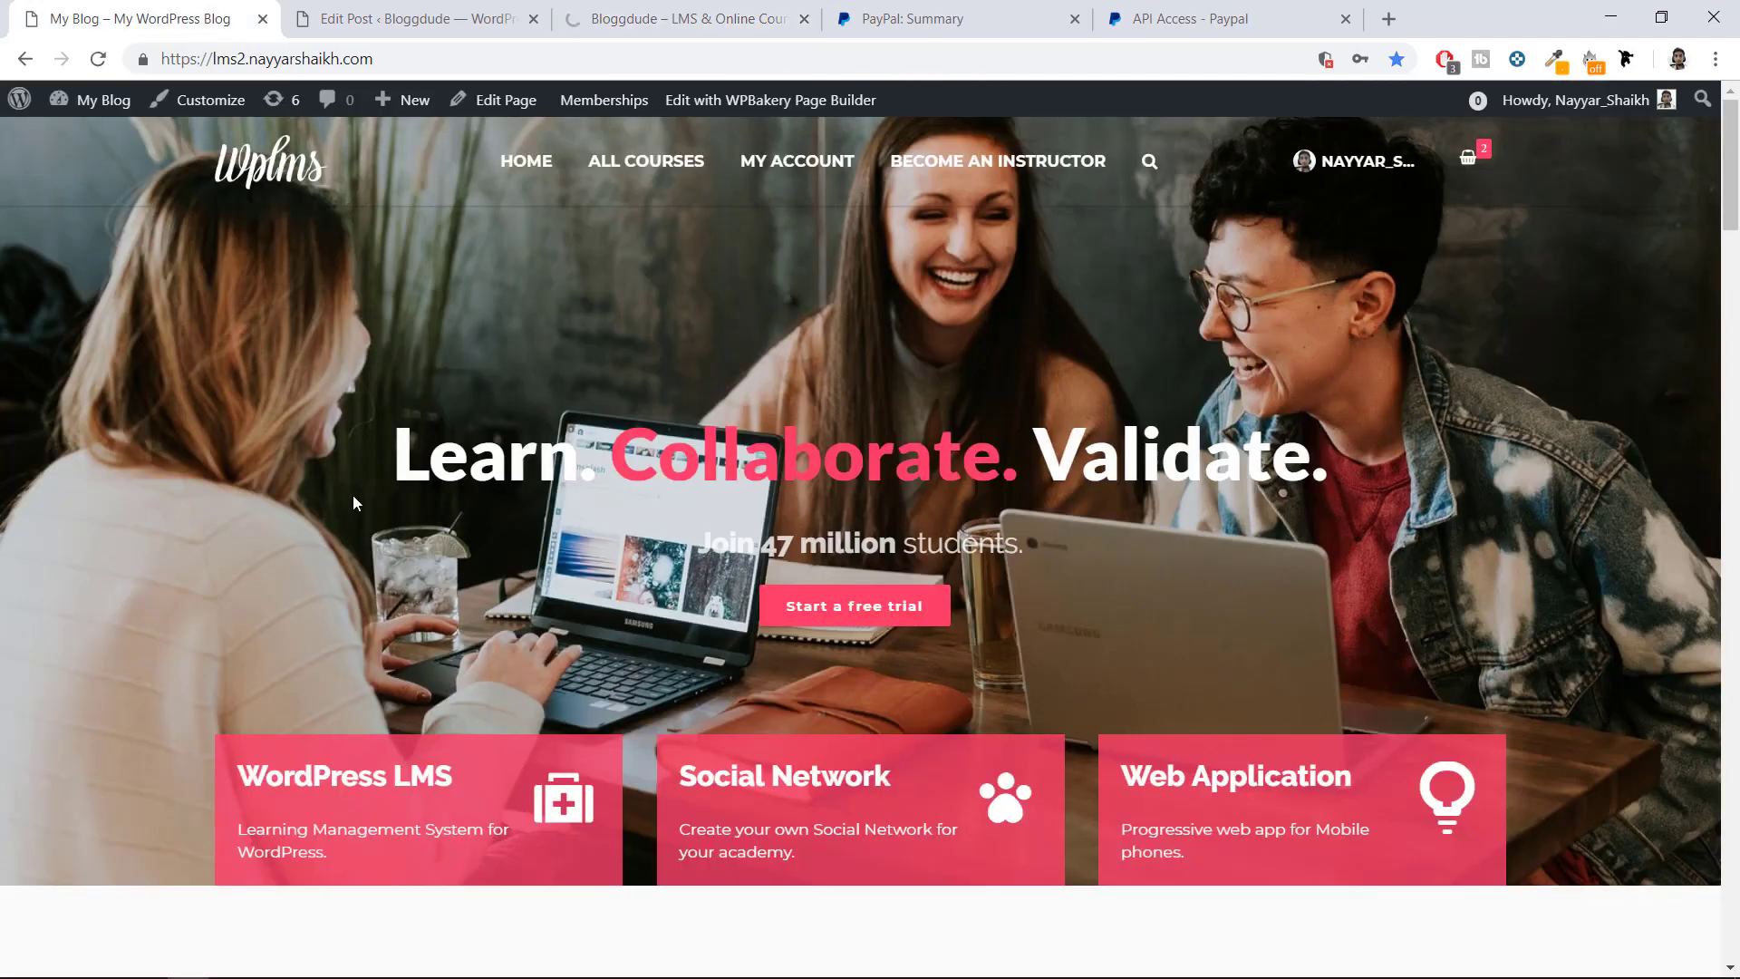
scroll(420, 577, down, 10)
scroll(420, 577, down, 15)
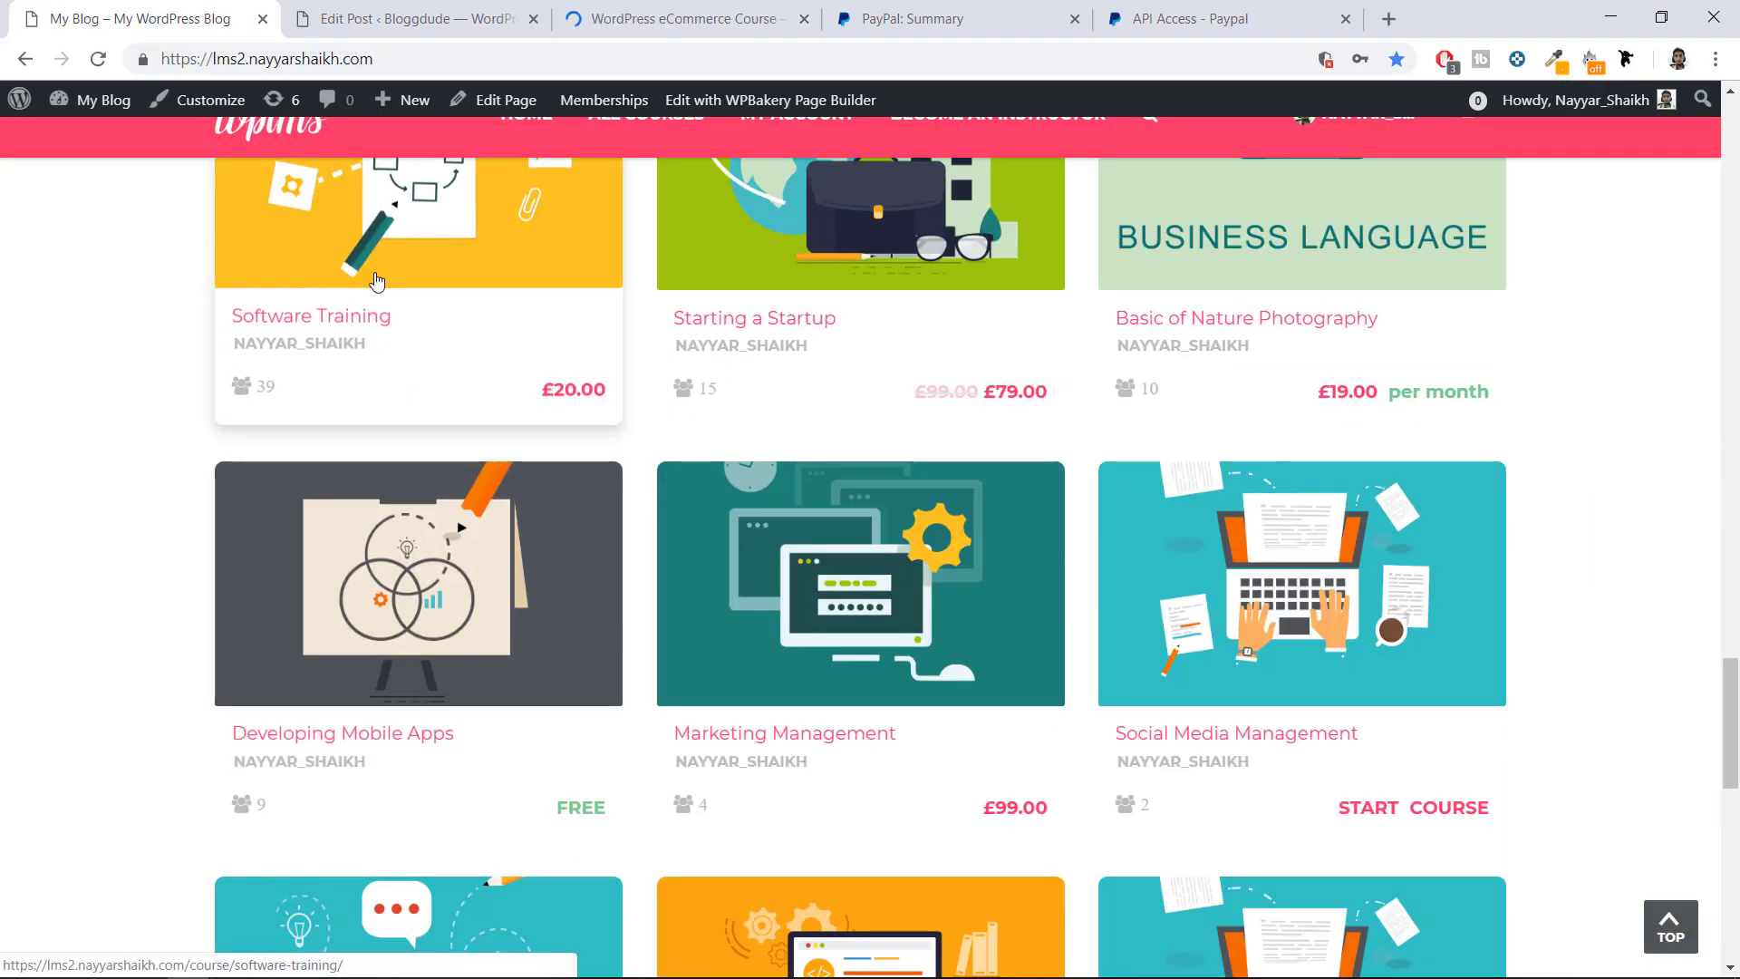
click(378, 282)
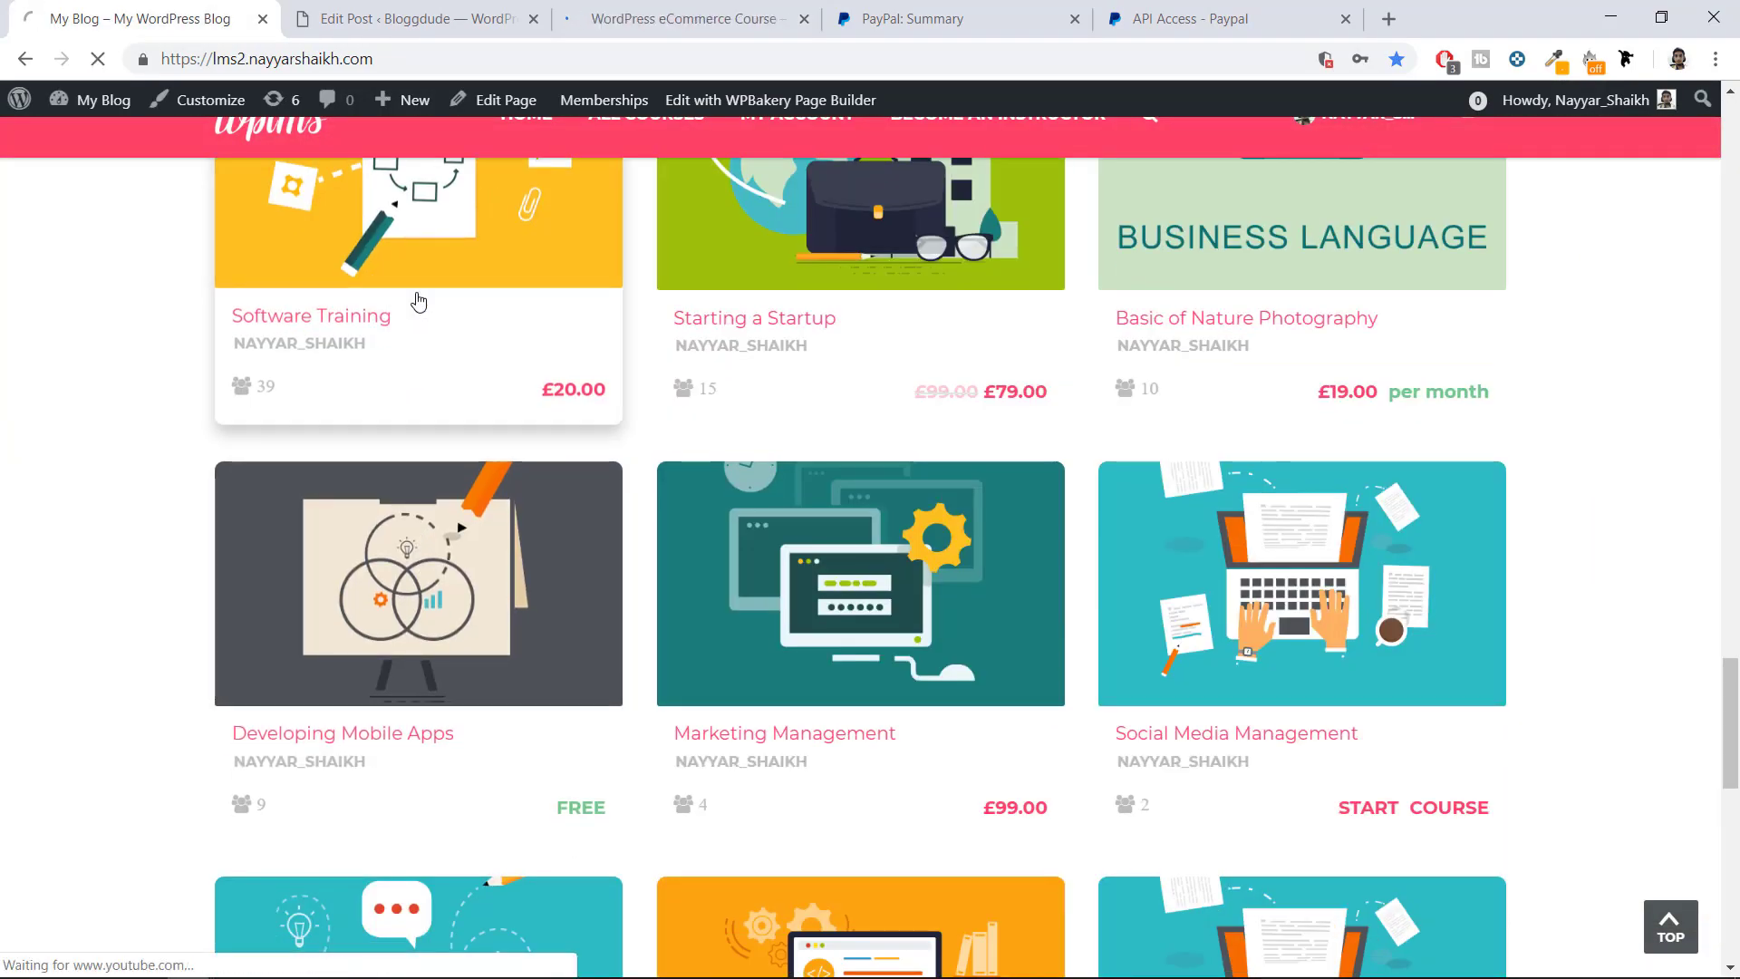
click(1075, 18)
click(1075, 18)
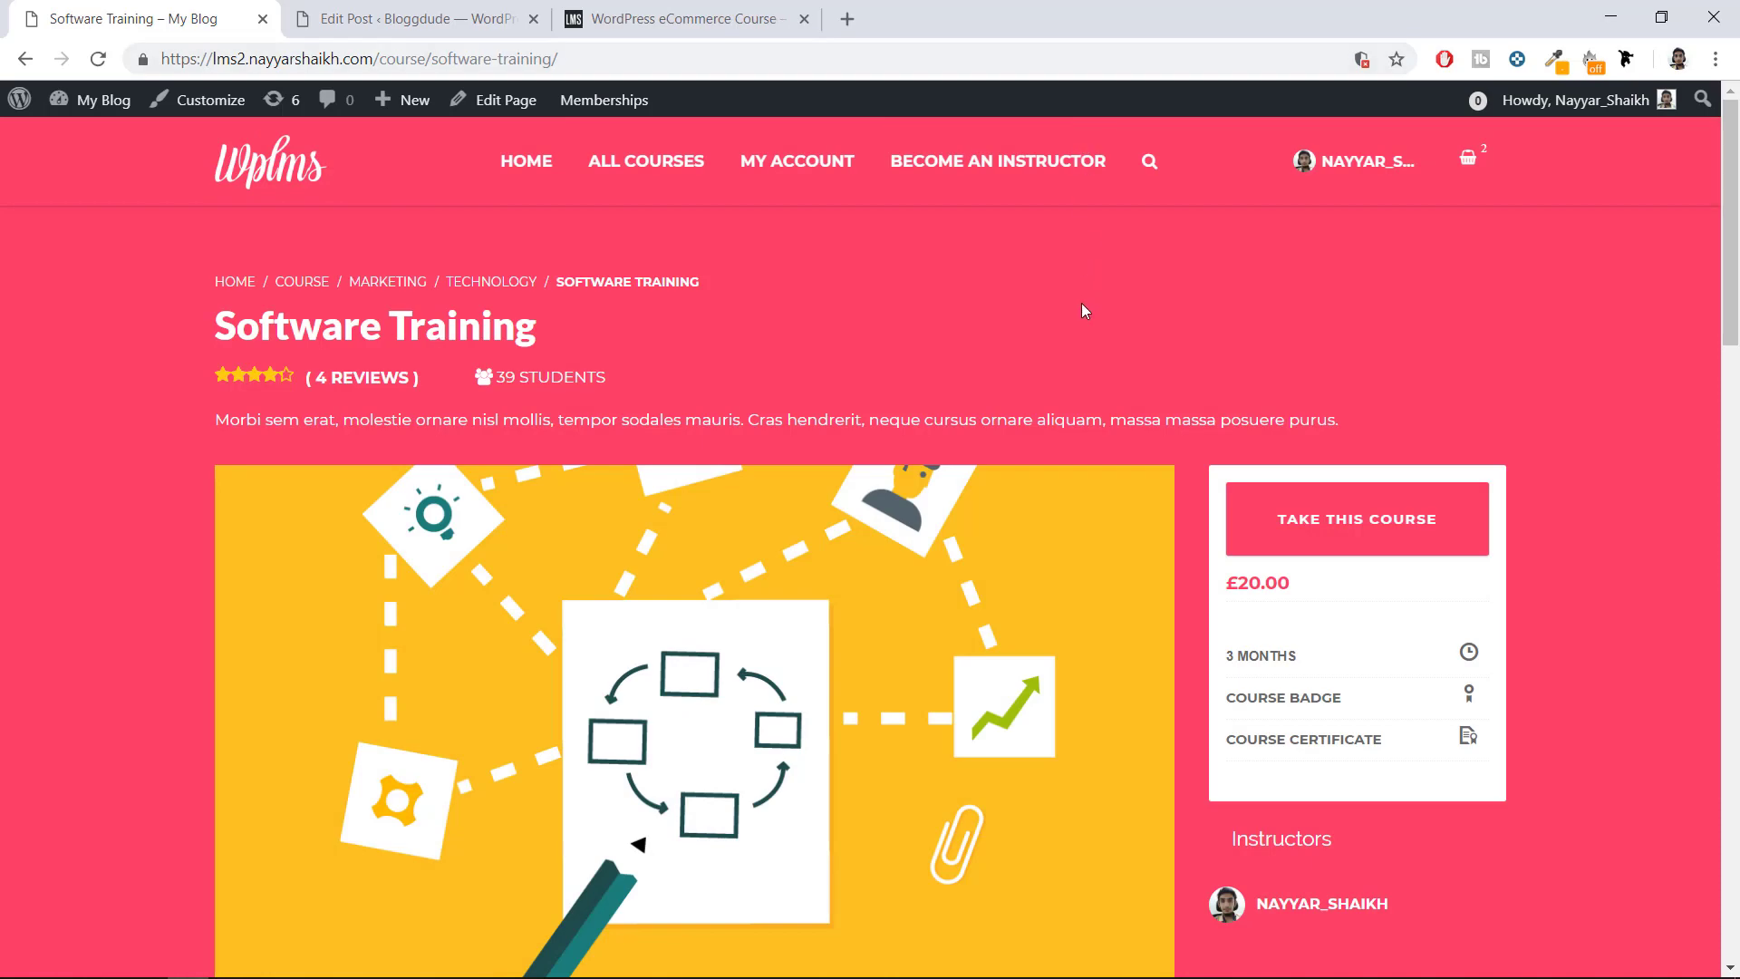
- Review the Software Training and WordPress eCommerce Course pages, then return to the certificate editor
scroll(1081, 302, down, 9)
scroll(458, 448, down, 1)
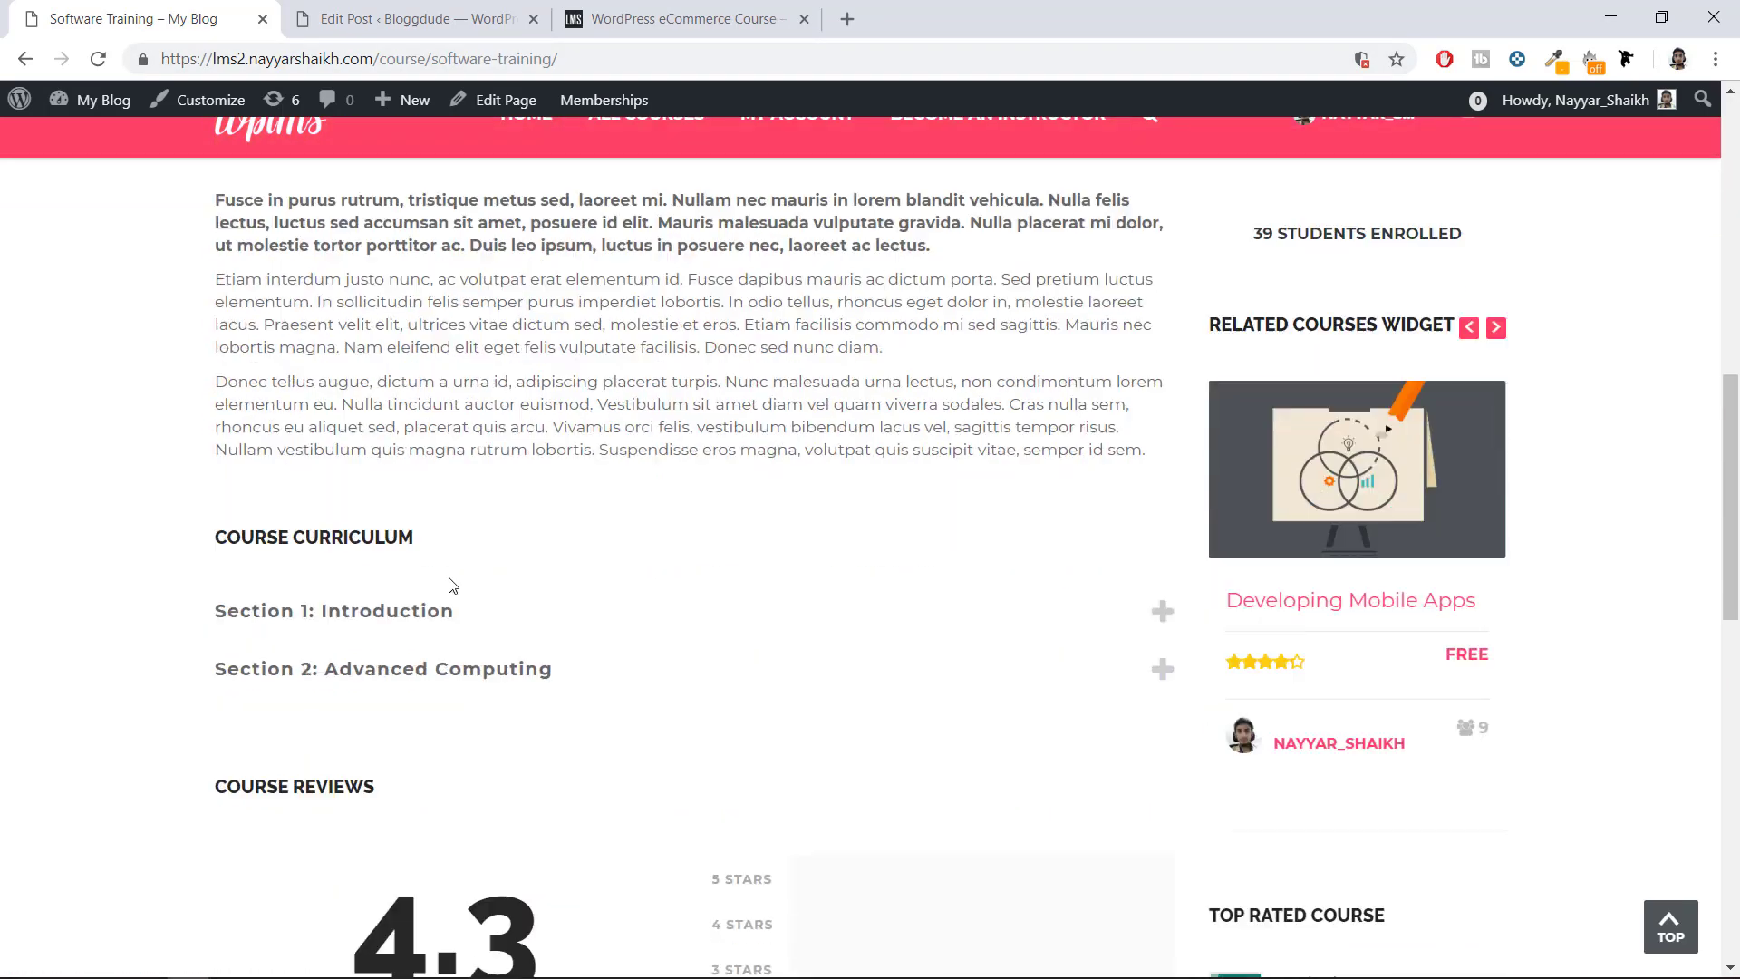
scroll(1376, 556, down, 8)
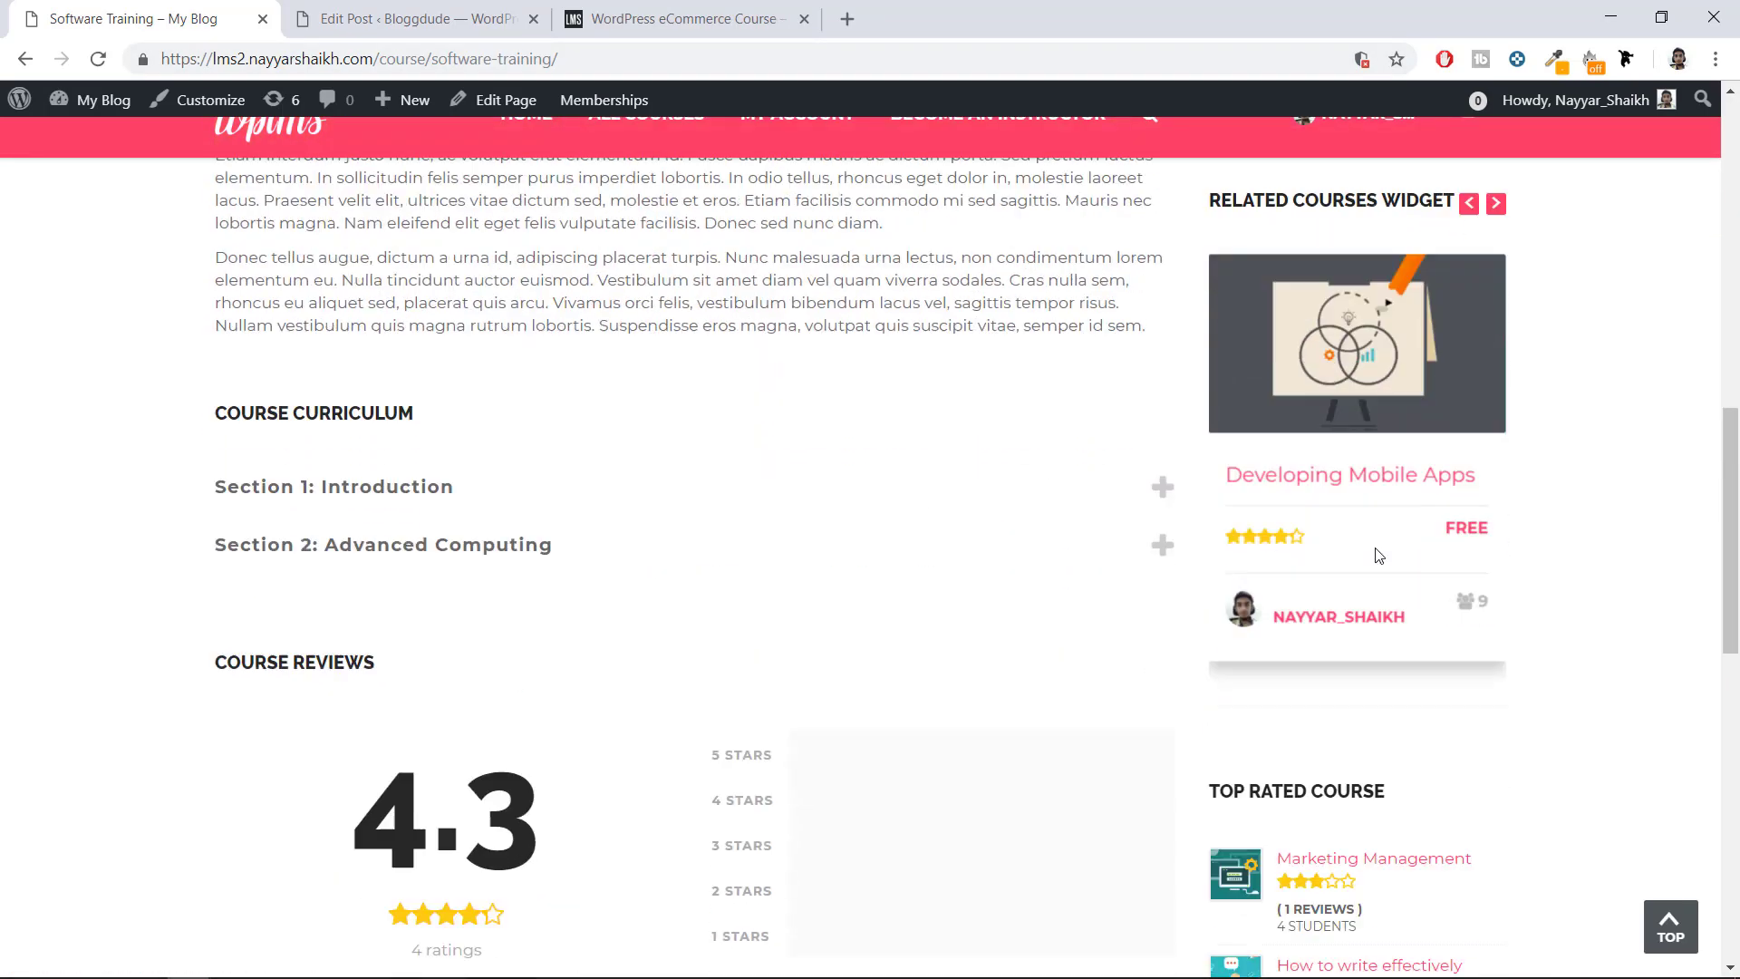
scroll(1379, 579, up, 7)
scroll(1380, 579, up, 3)
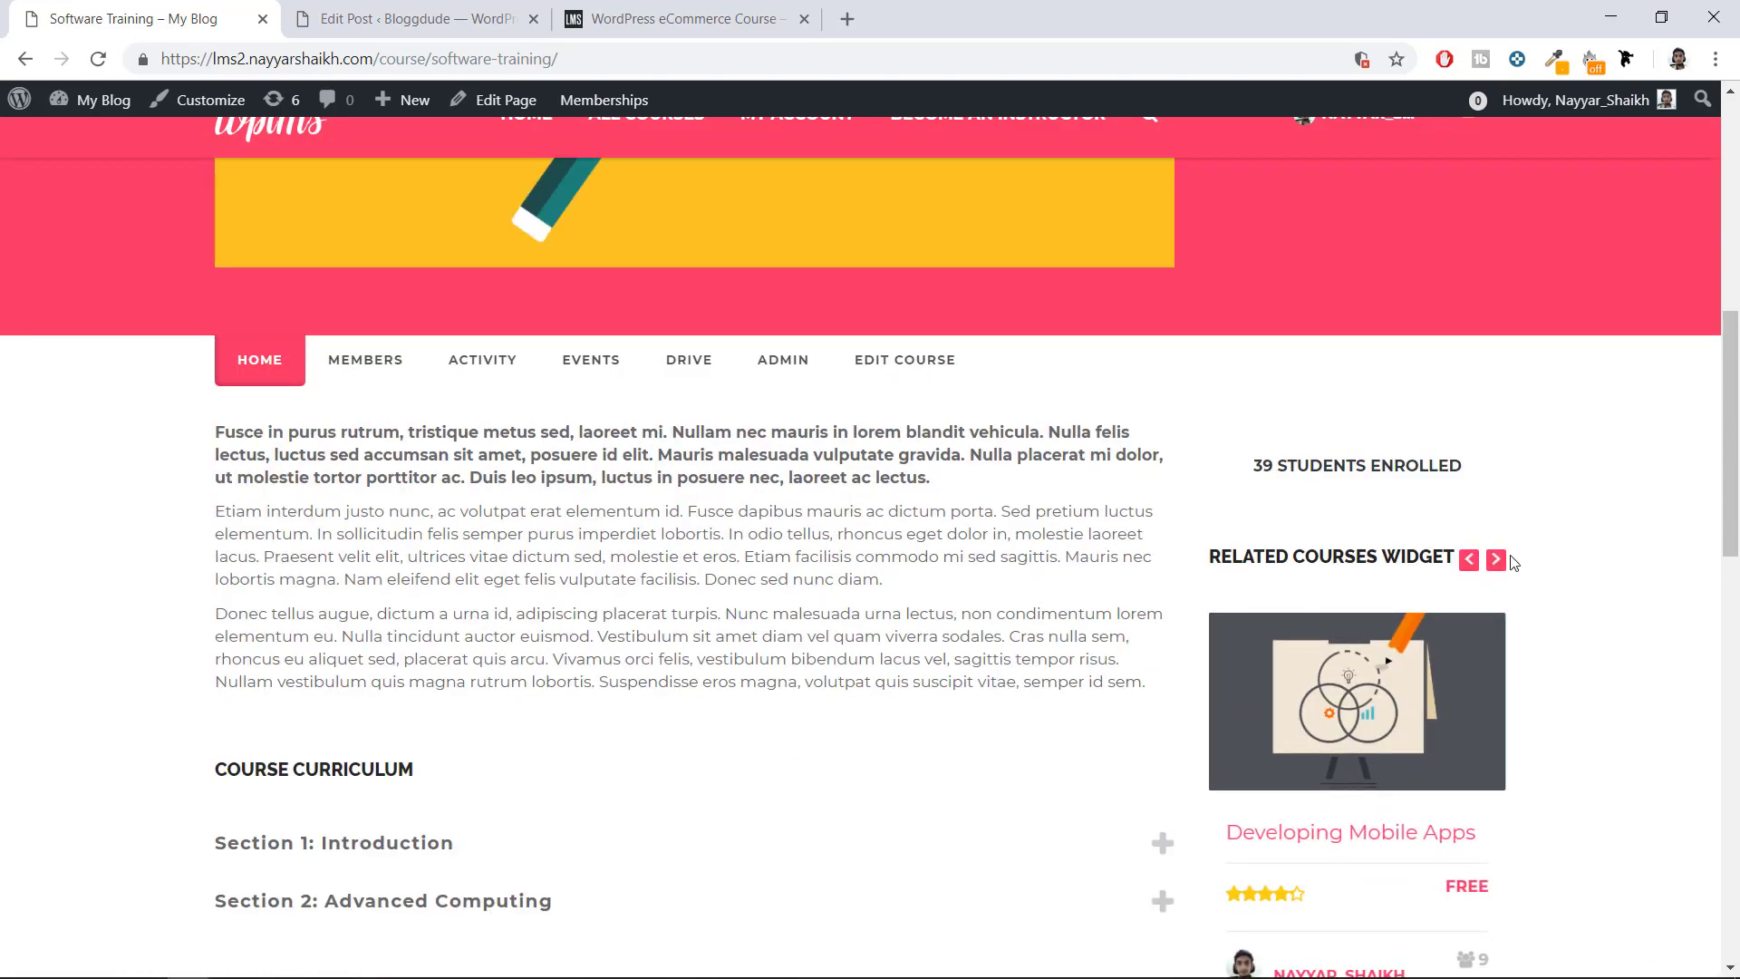
scroll(1514, 566, down, 10)
scroll(1391, 576, down, 4)
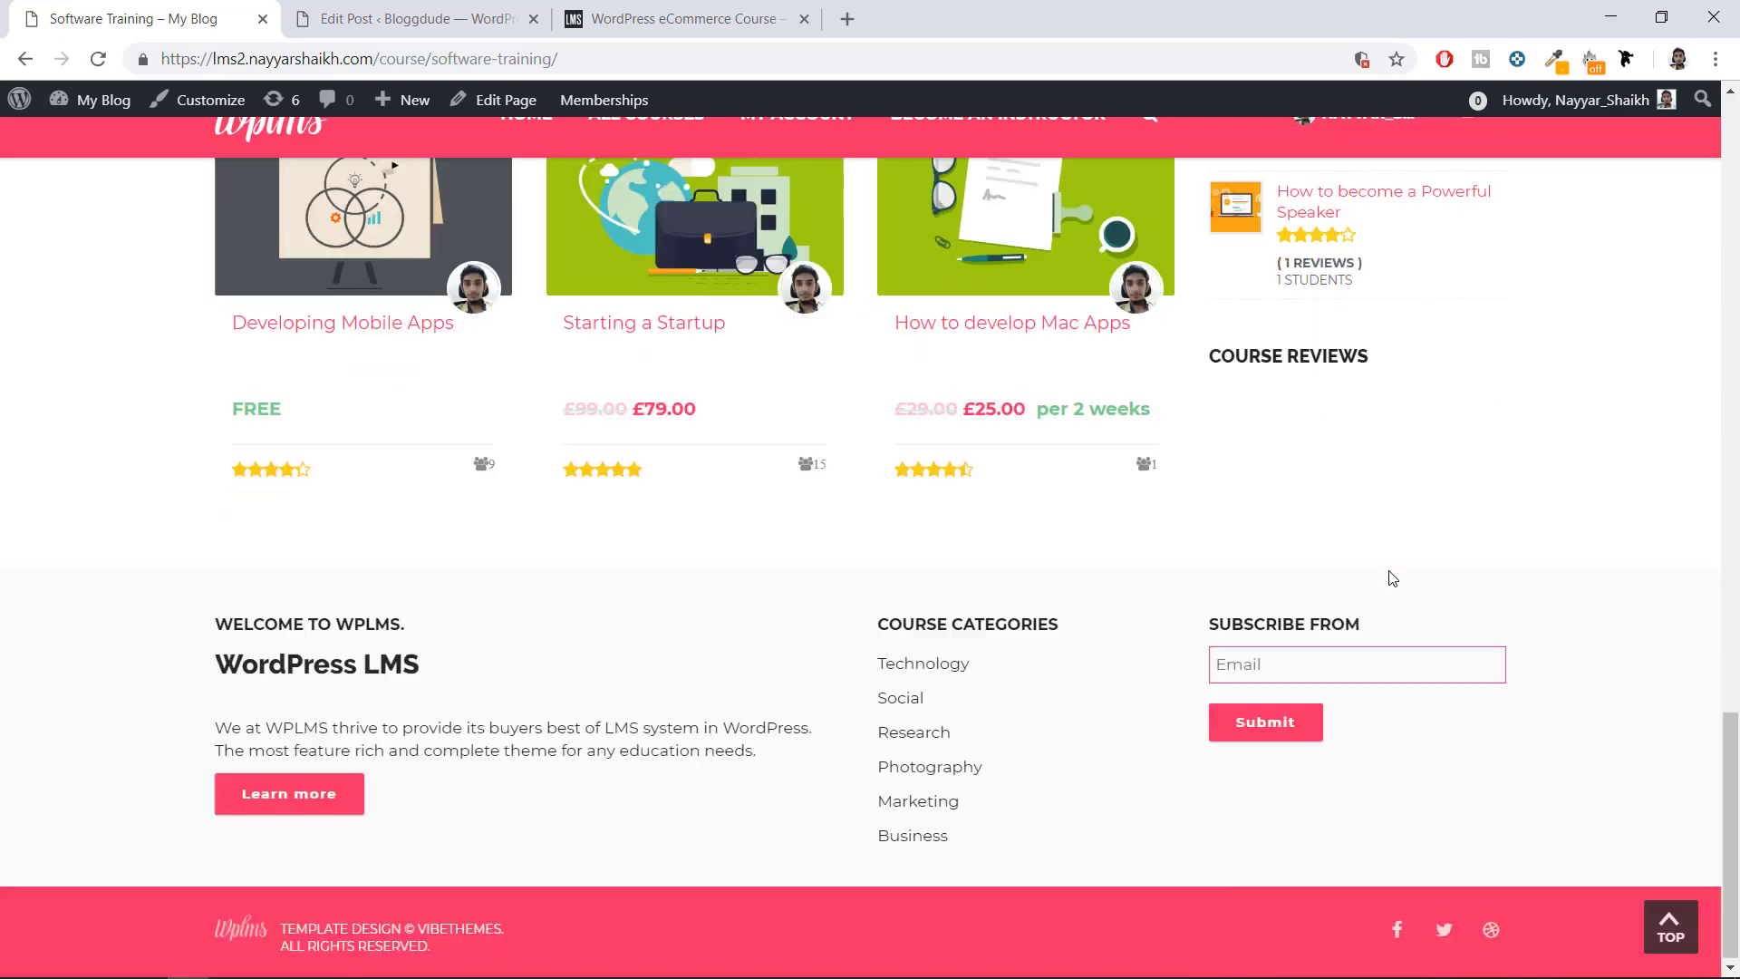
click(632, 17)
scroll(944, 464, down, 15)
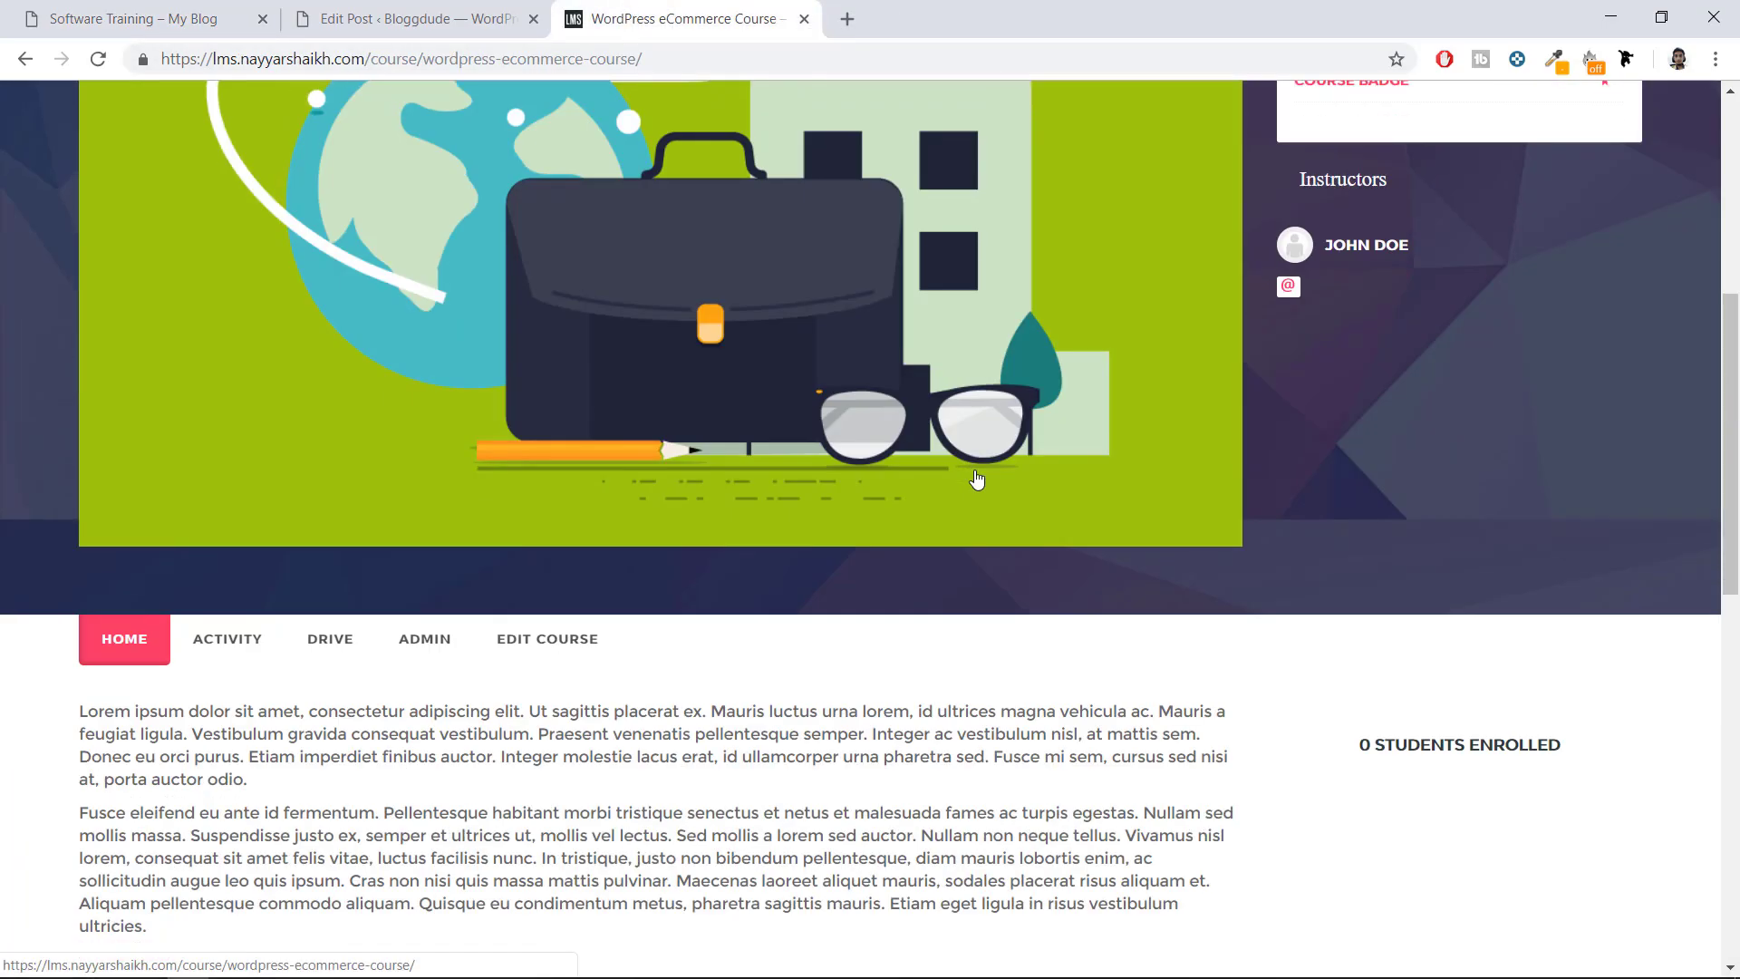
scroll(1403, 546, up, 6)
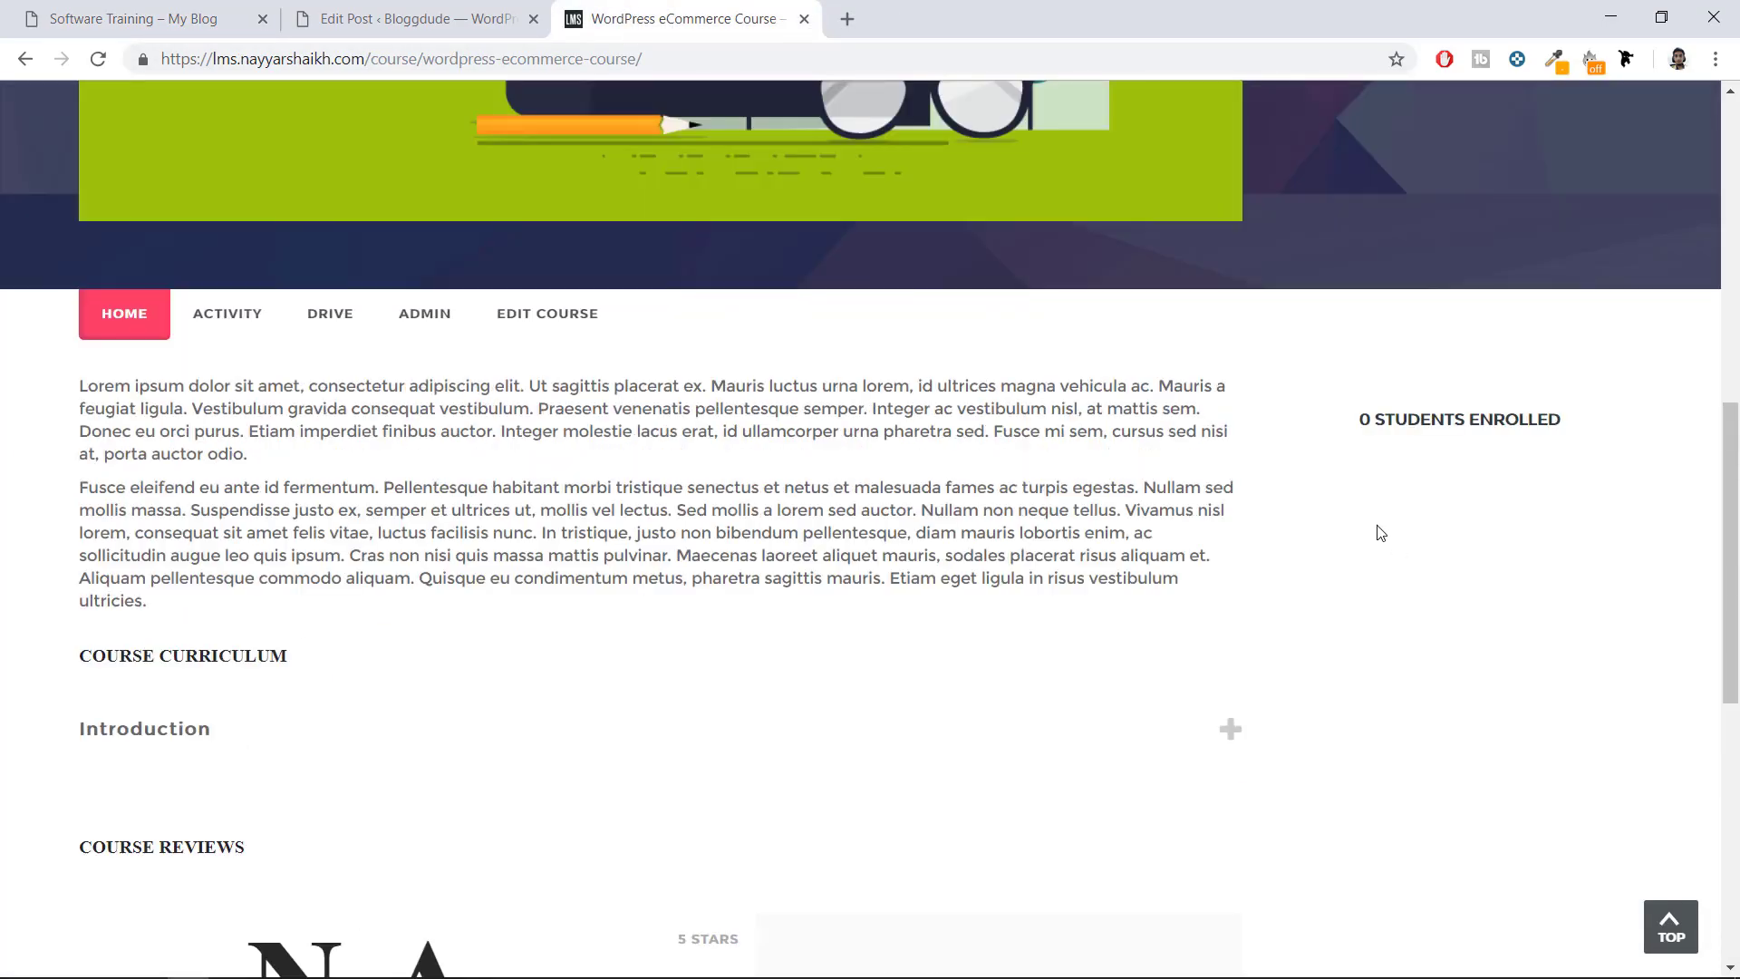
click(421, 7)
scroll(558, 405, down, 4)
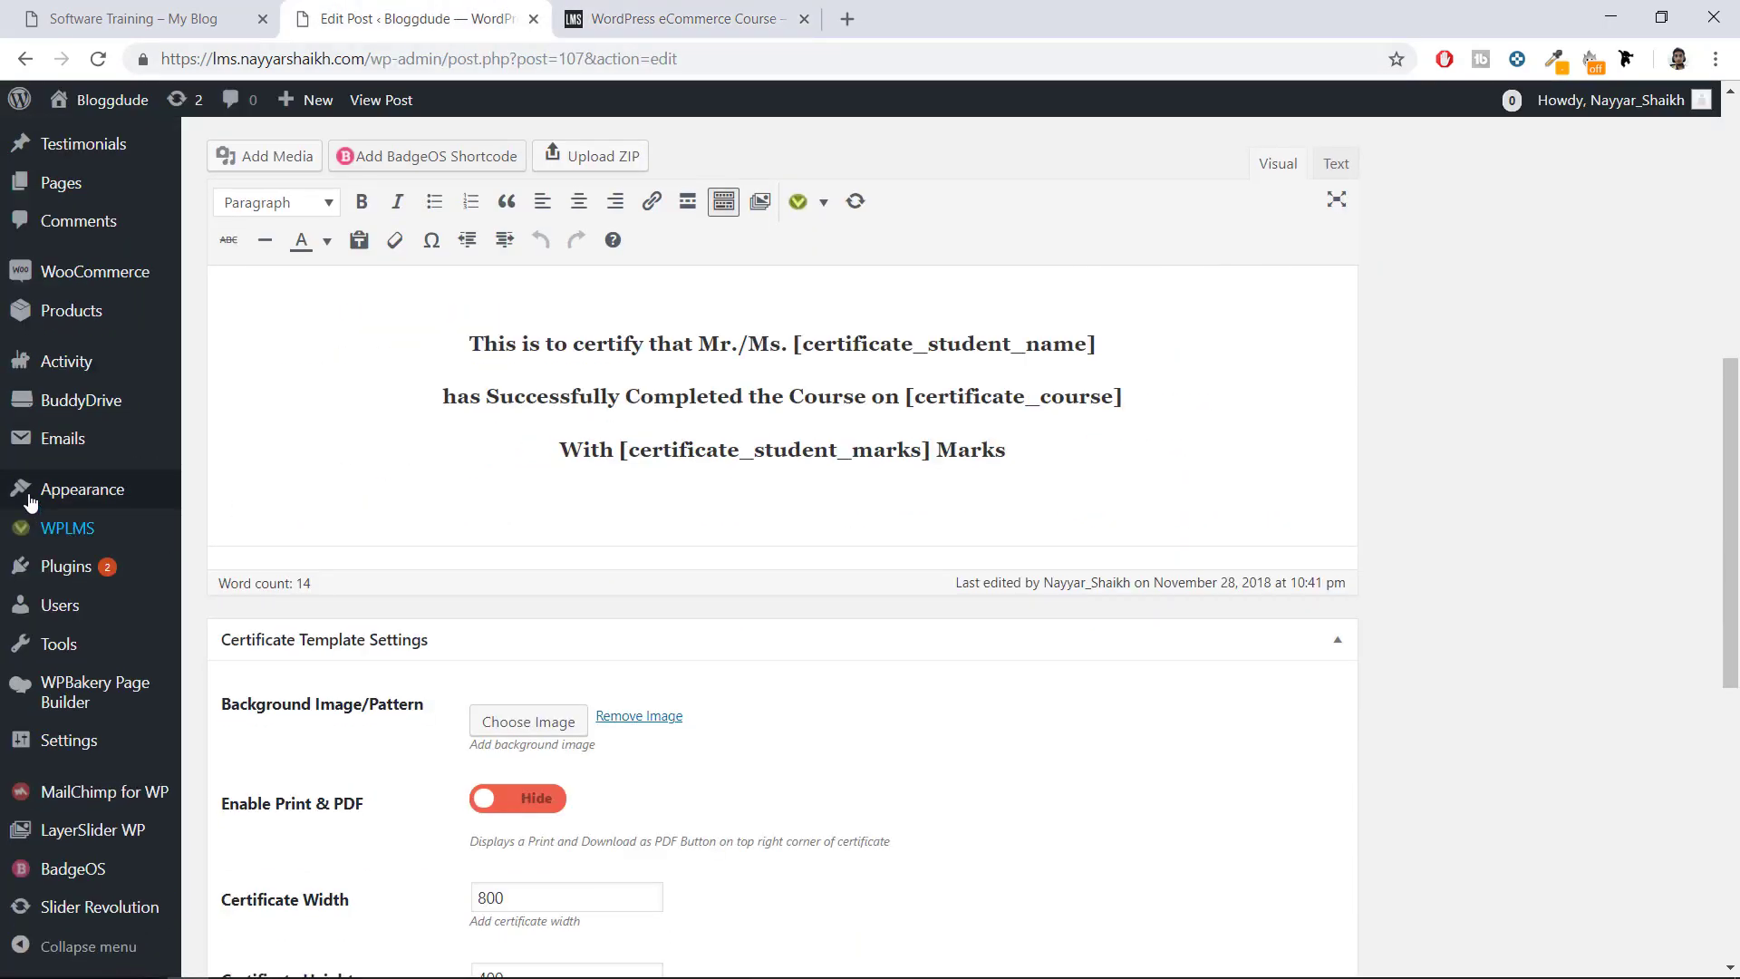
- Open the Widgets page and expand the Course Sidebar area, comparing against the course pages
mouse_move(36, 499)
click(242, 559)
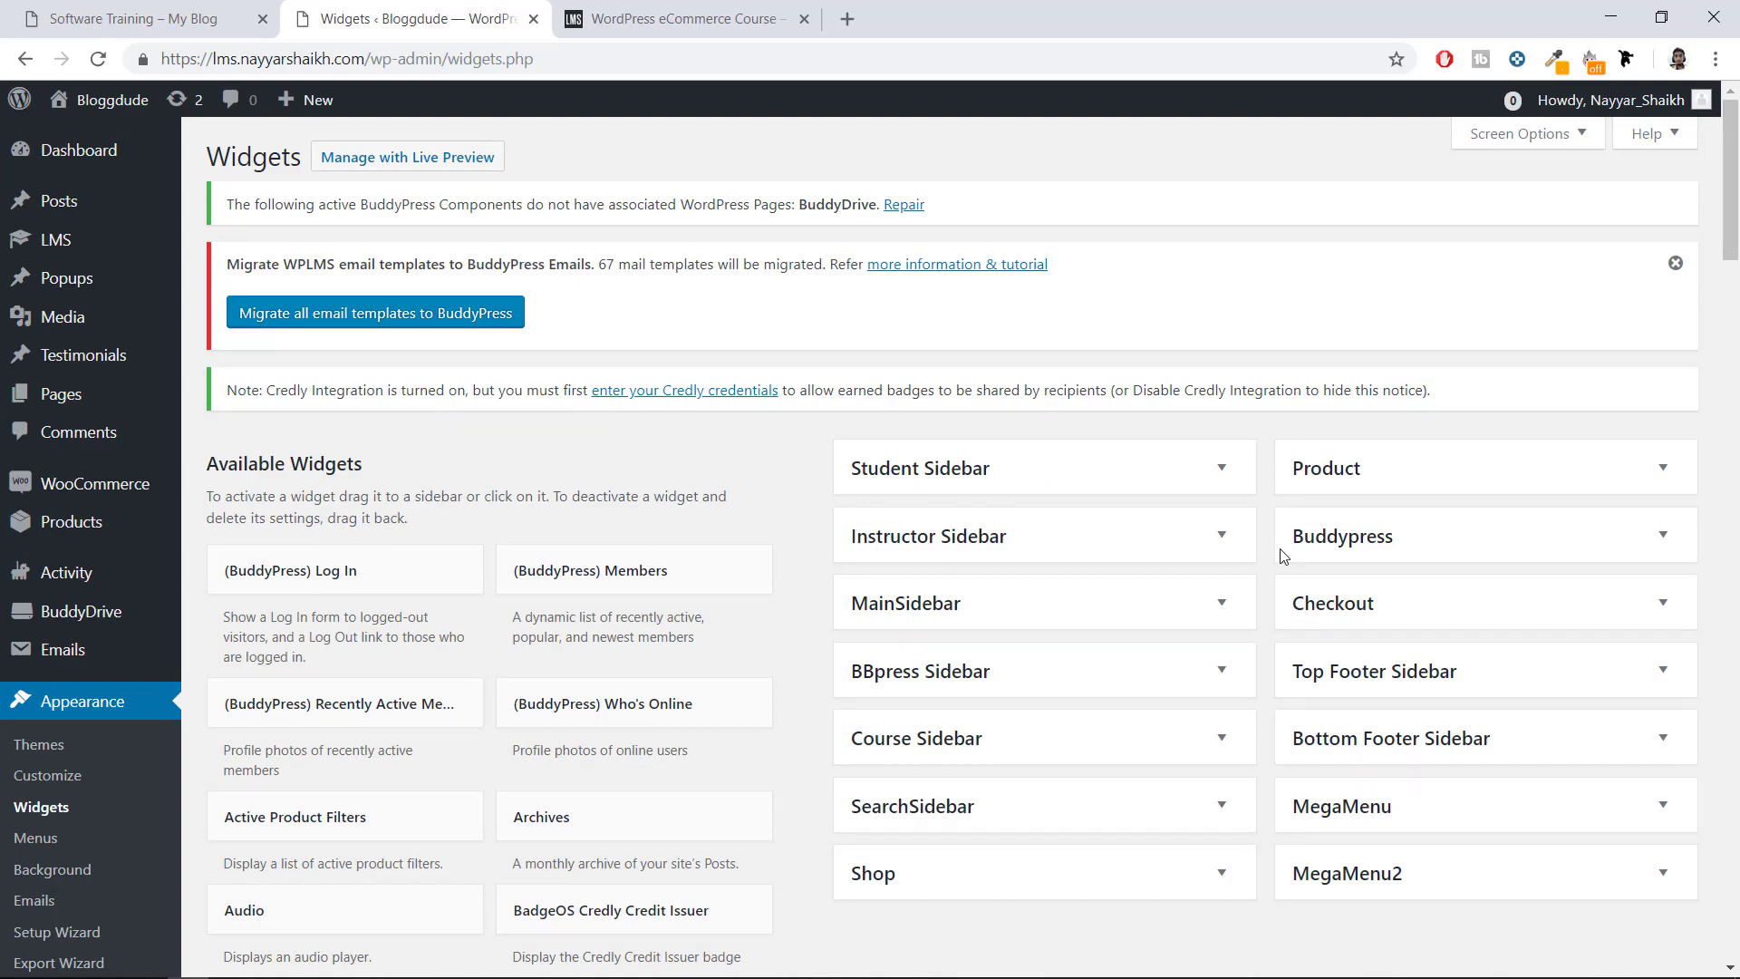
click(745, 8)
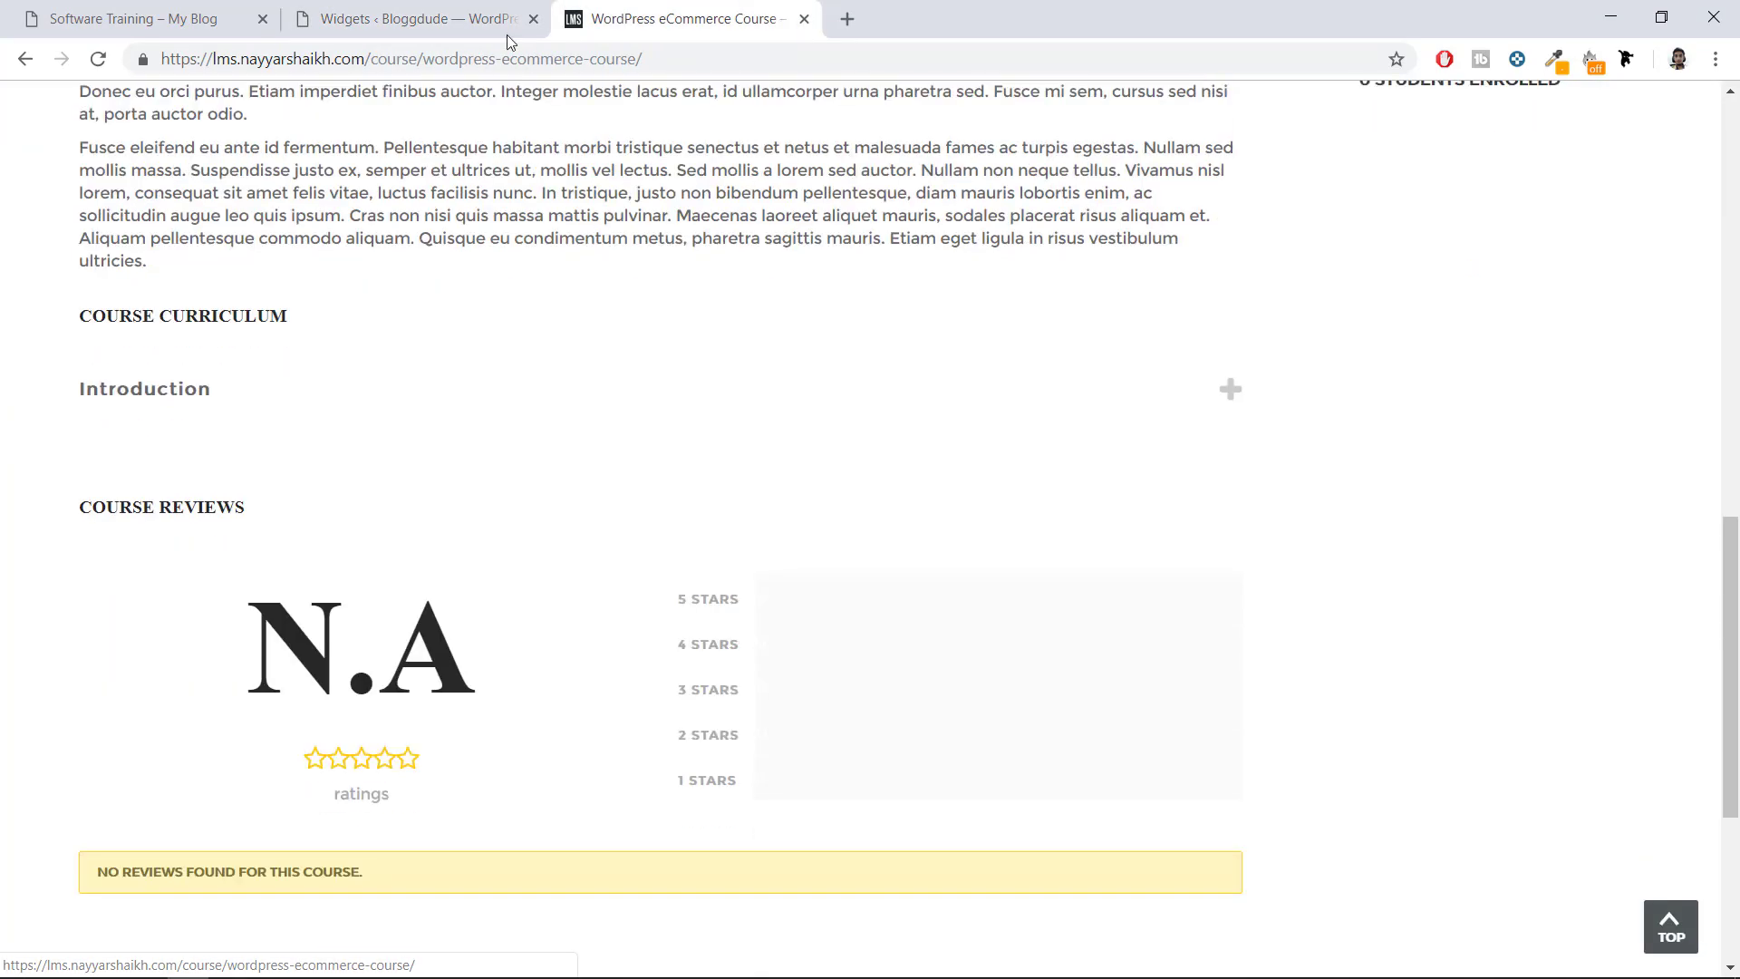
click(449, 18)
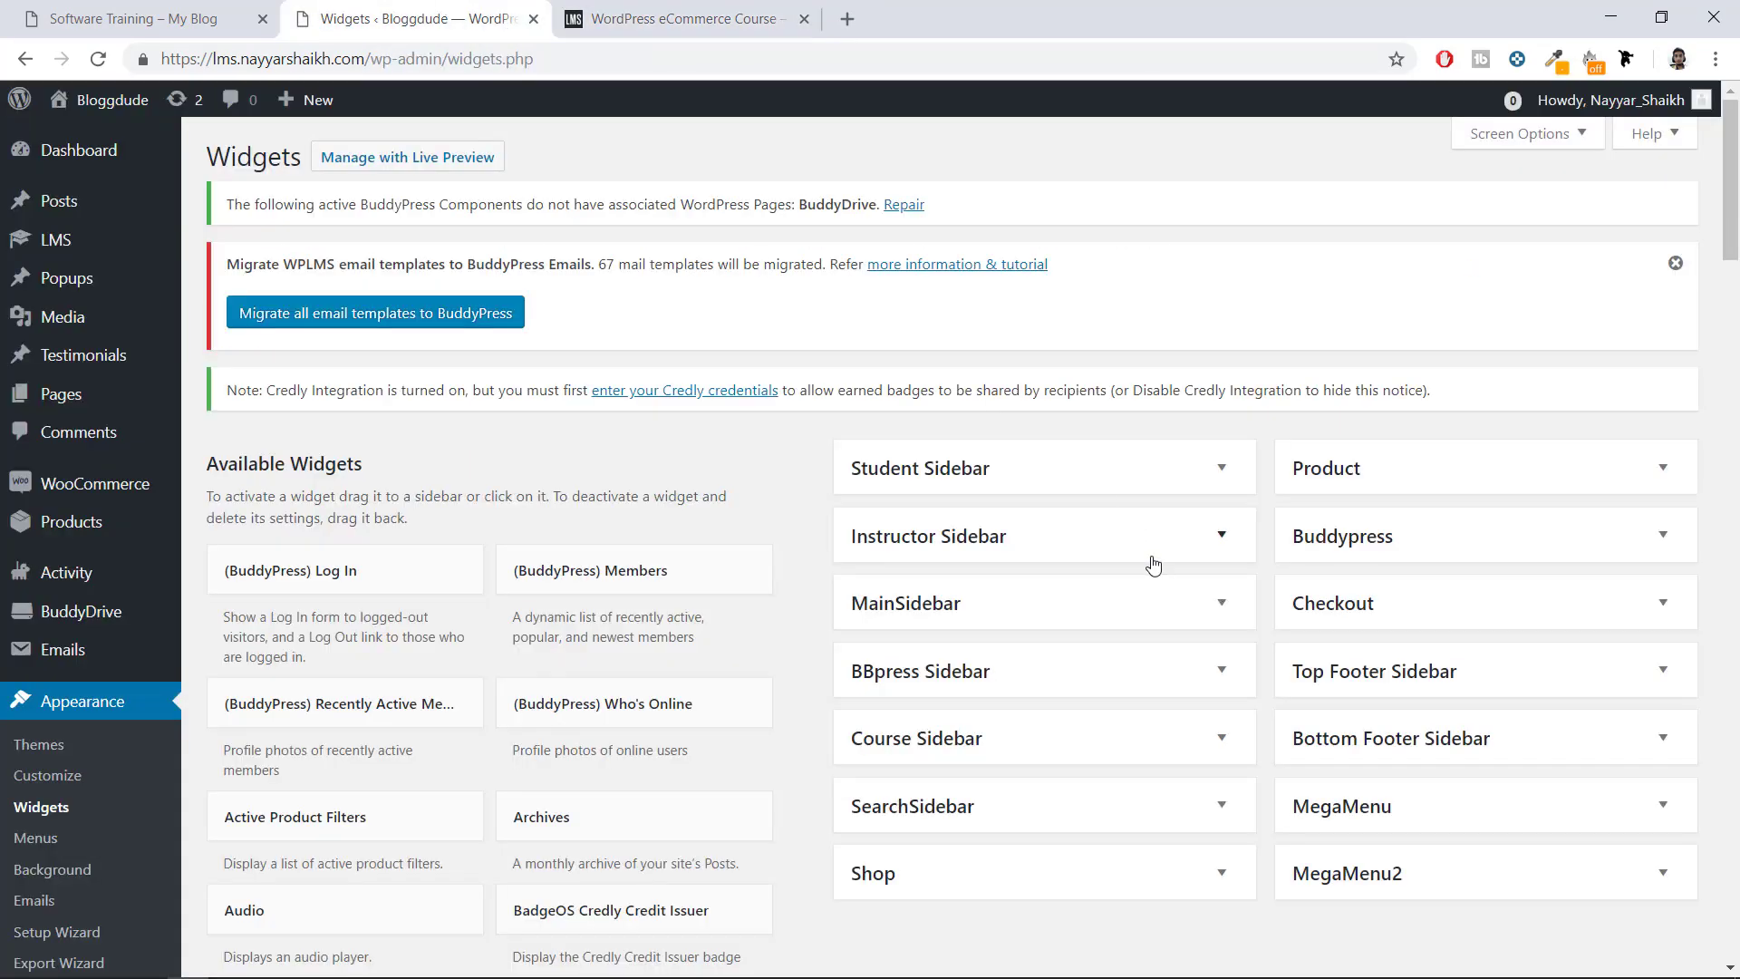
scroll(1151, 563, down, 5)
click(1052, 516)
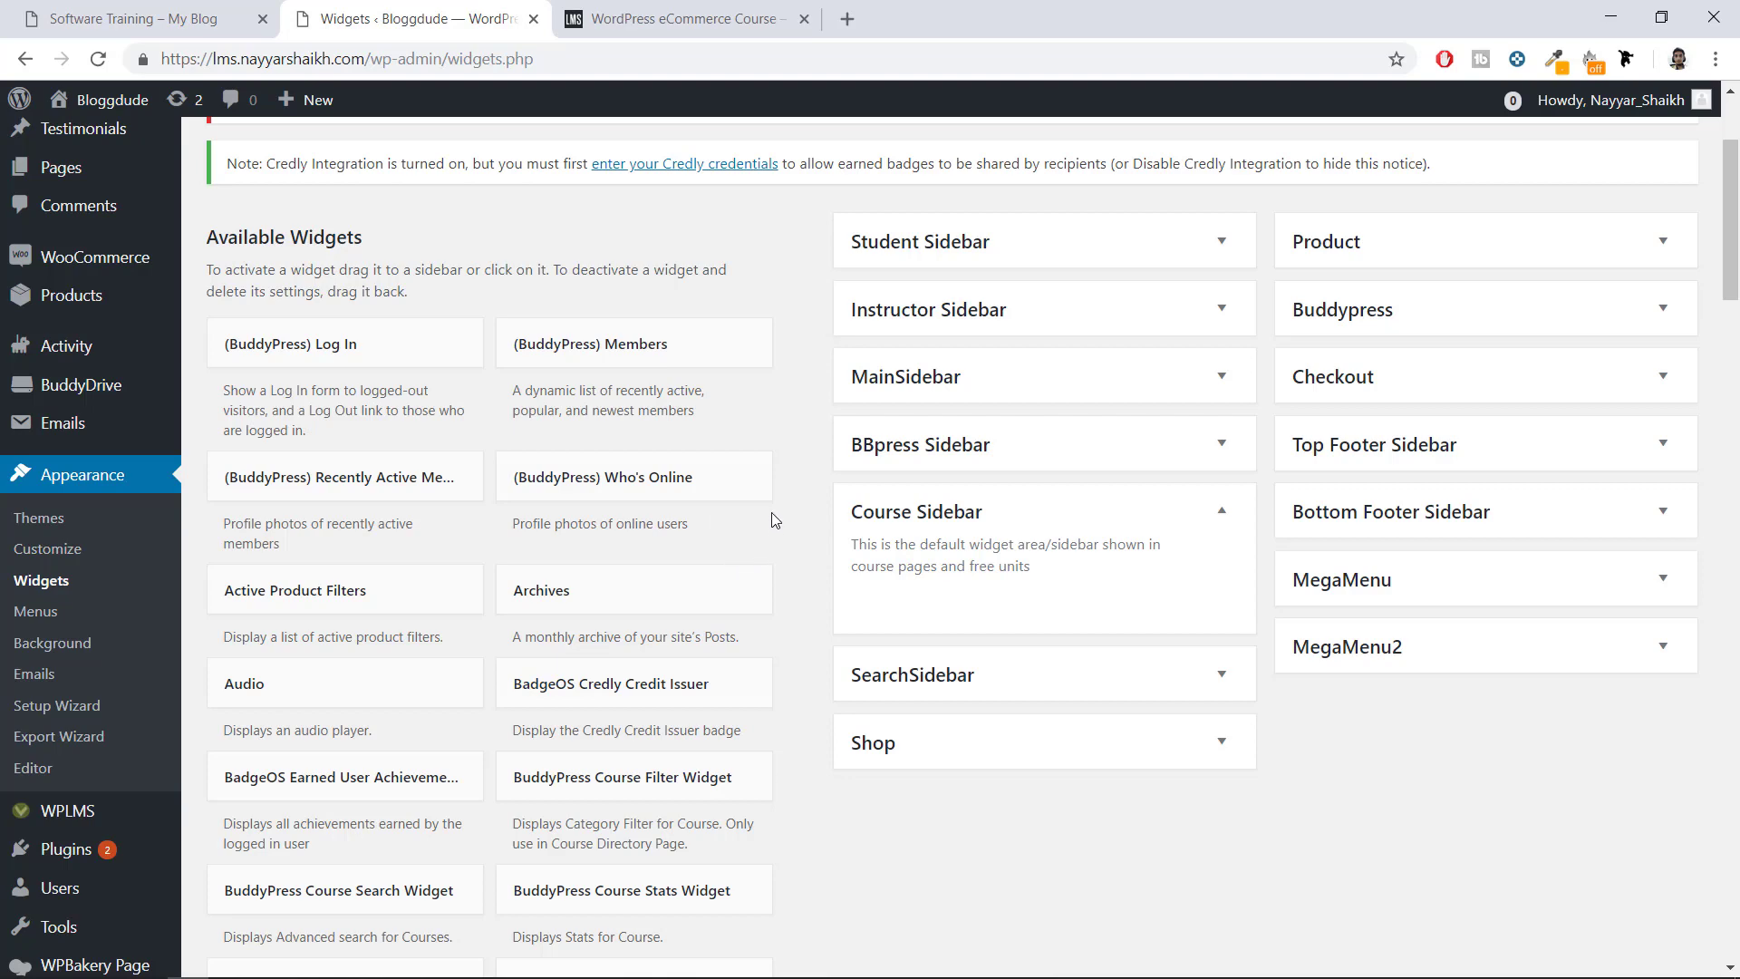
click(209, 13)
scroll(1476, 707, up, 10)
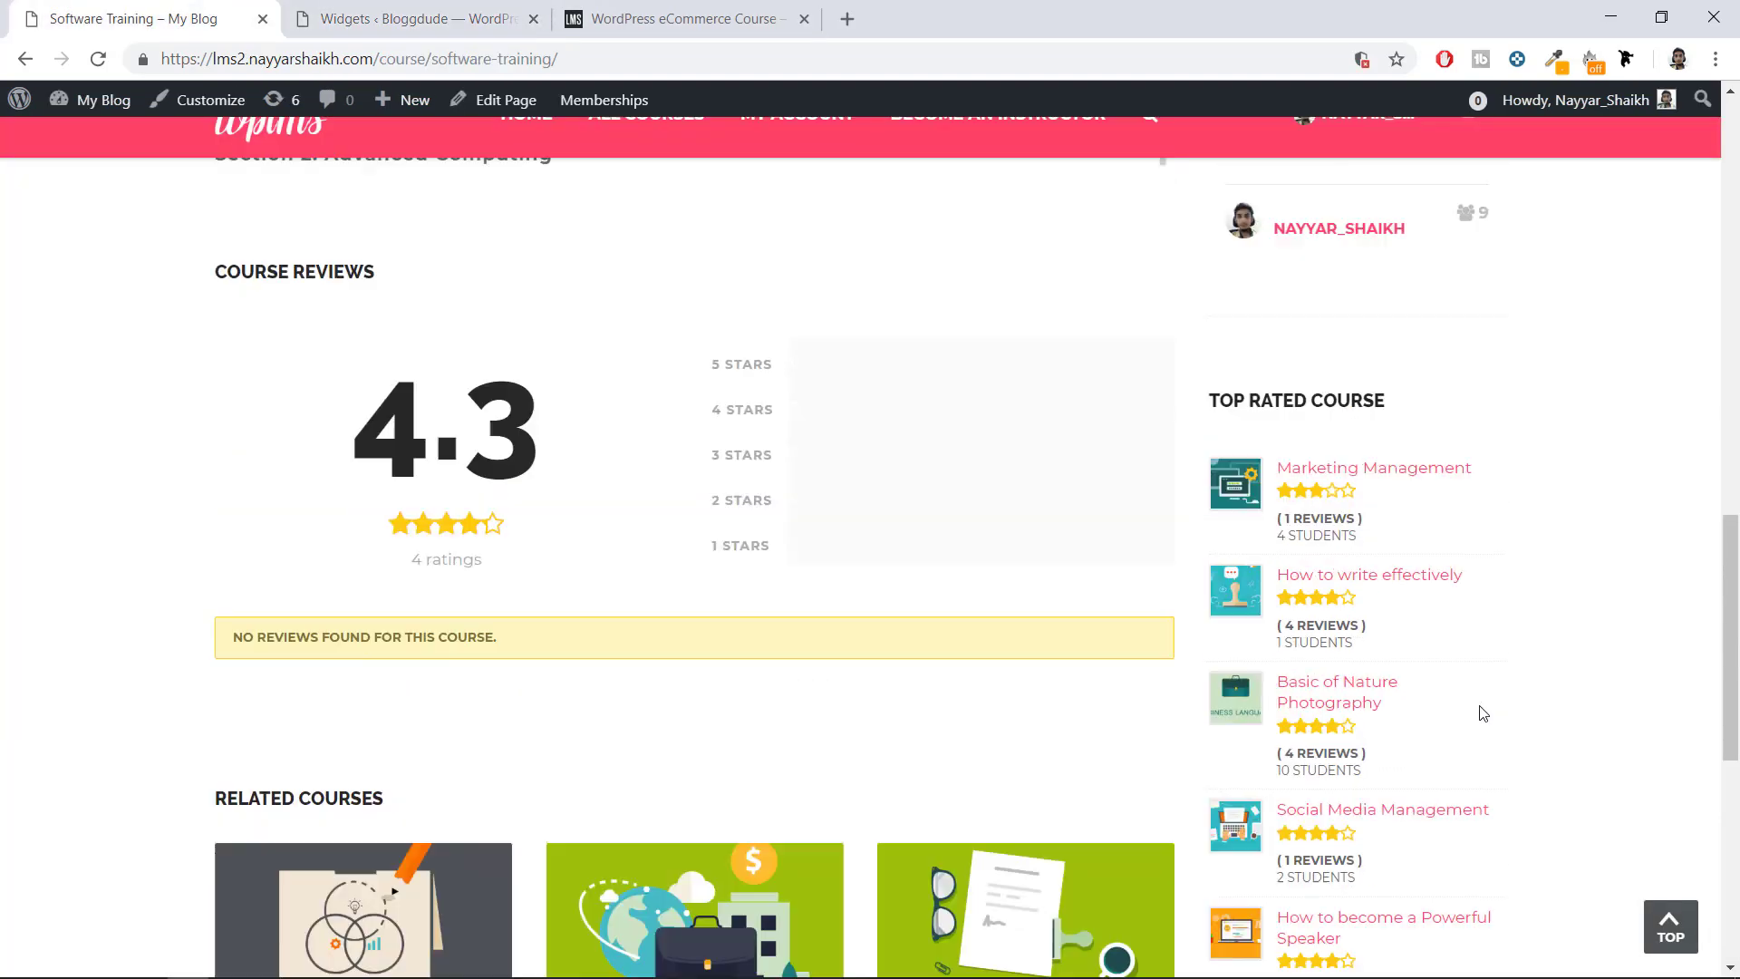
scroll(1480, 713, up, 5)
click(417, 18)
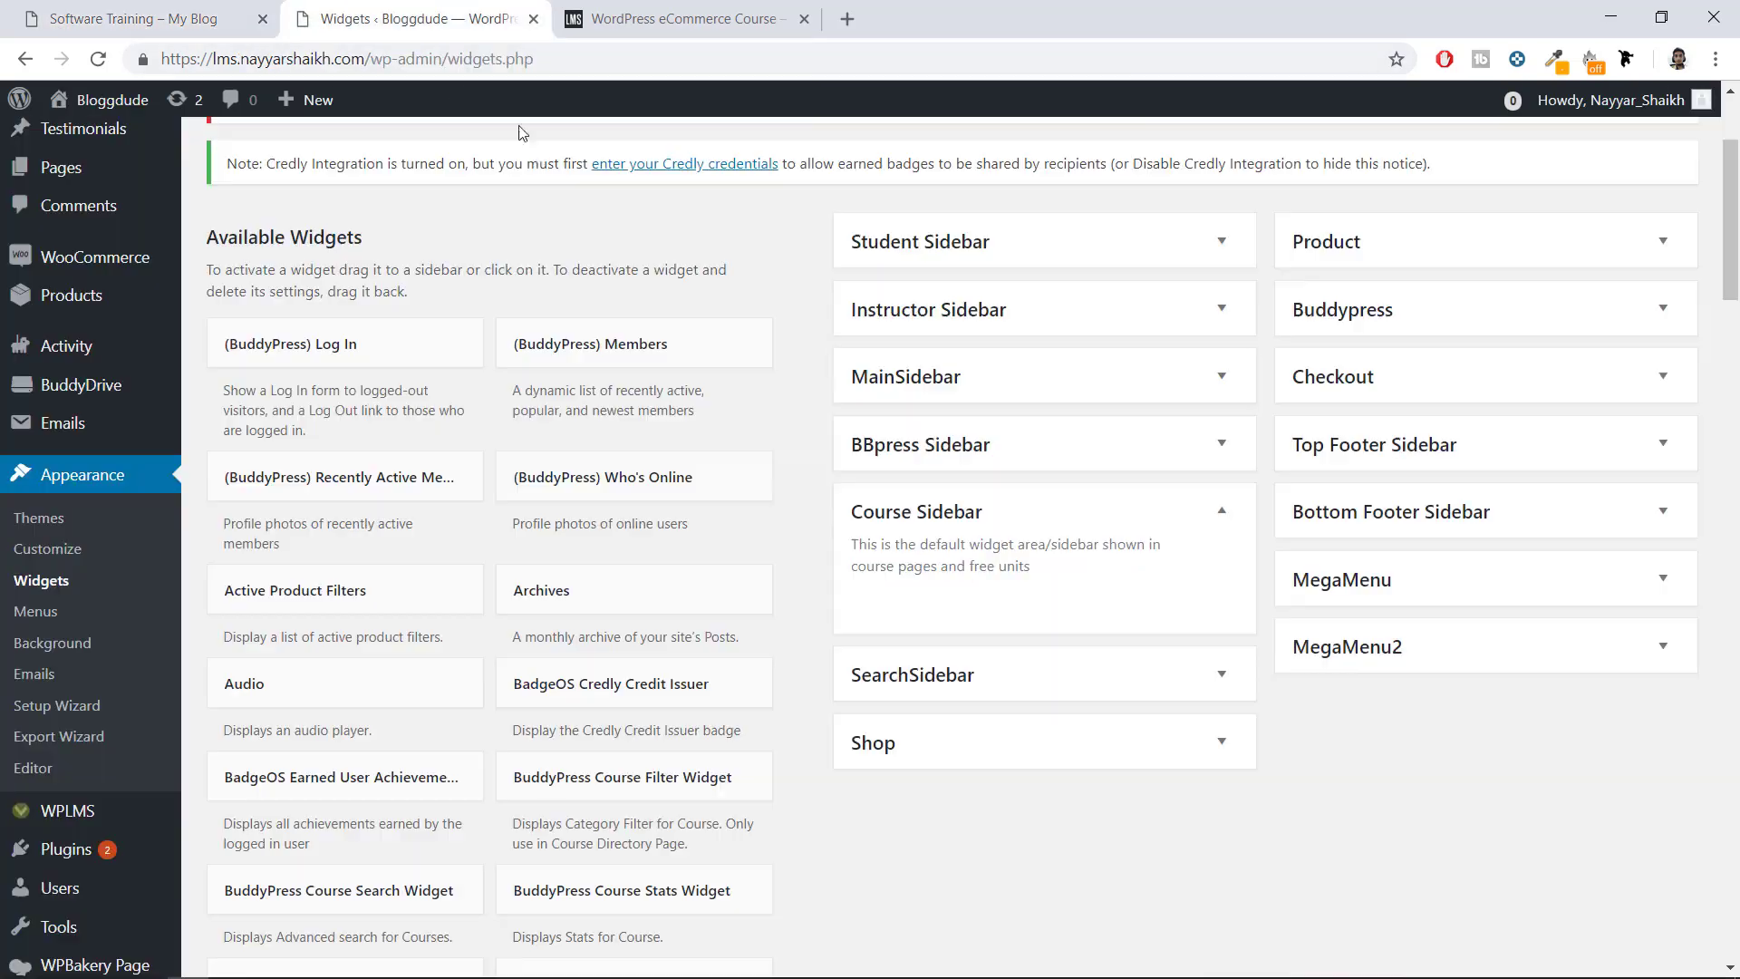
scroll(778, 470, down, 3)
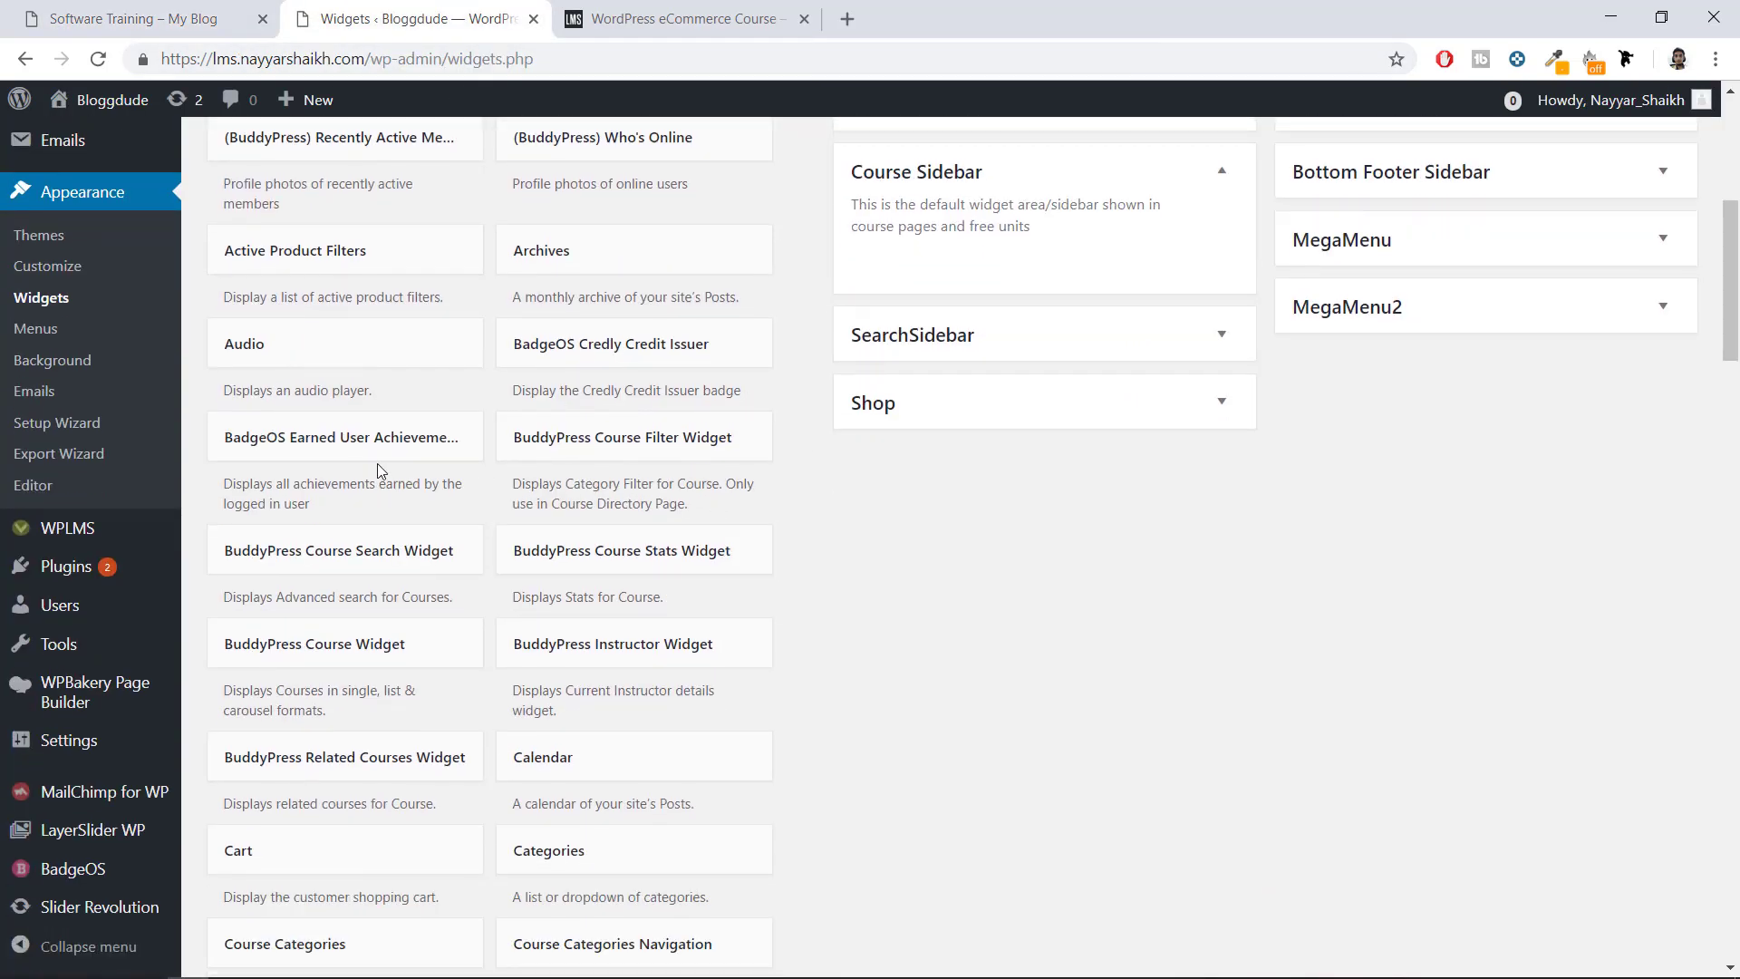
scroll(361, 487, down, 2)
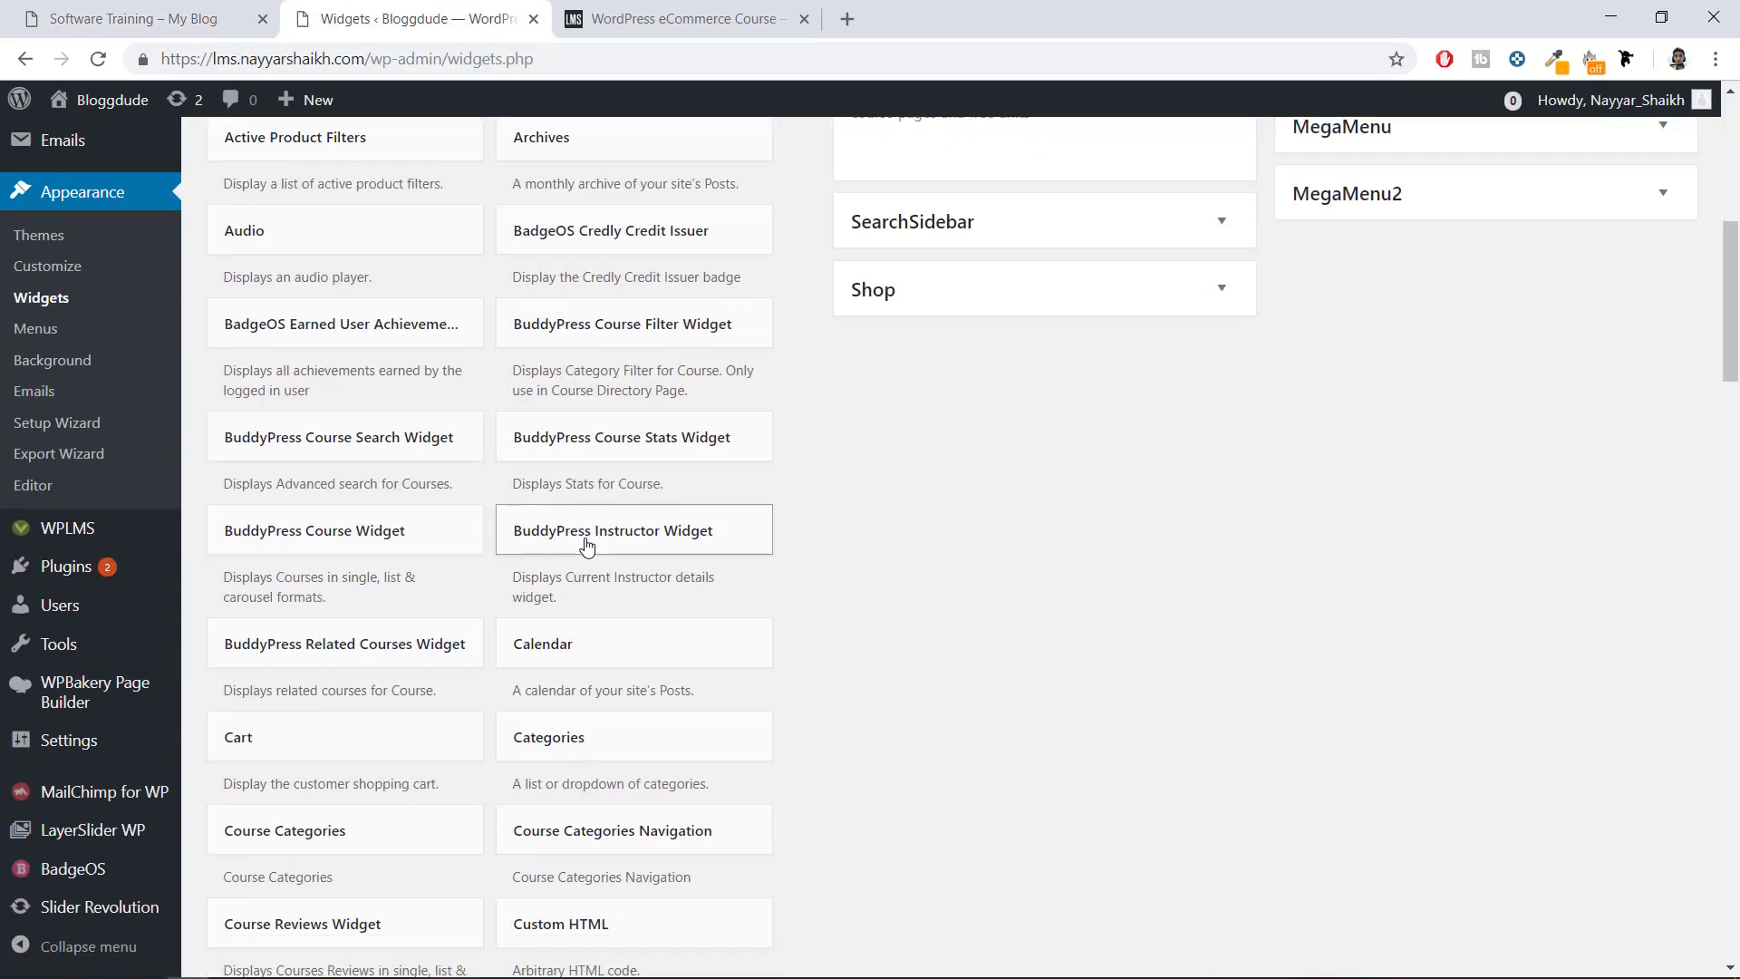
scroll(696, 523, down, 1)
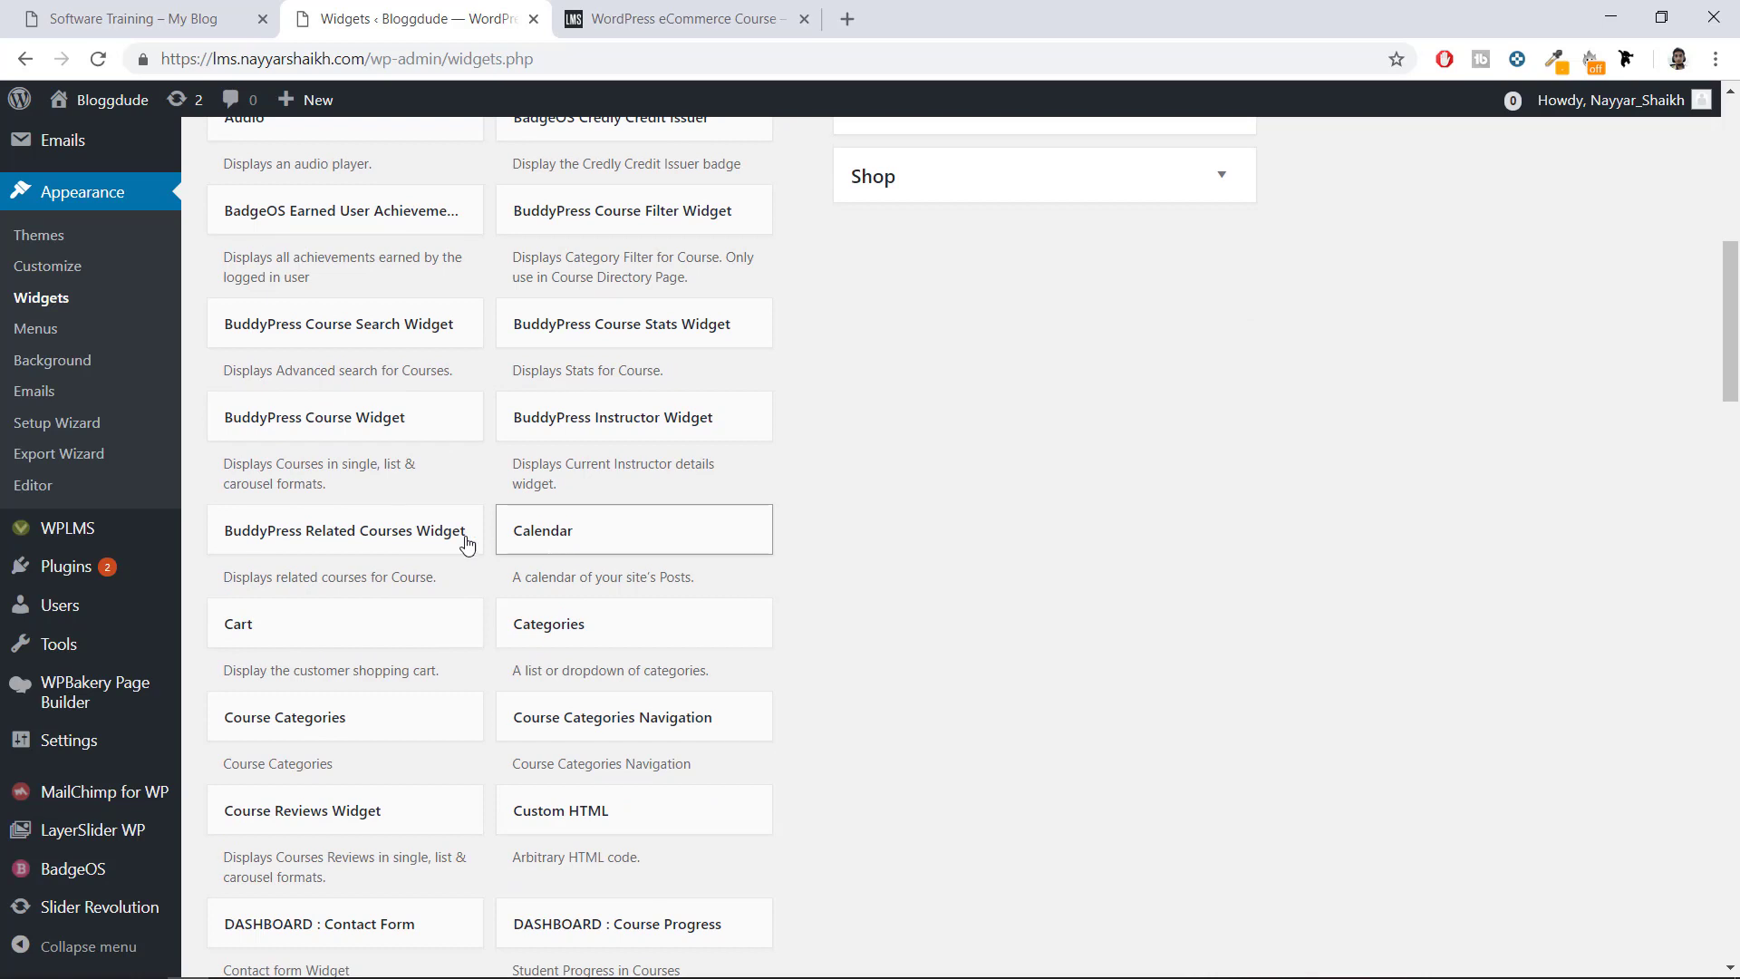
- Add the BuddyPress Related Courses Widget to the Course Sidebar
click(358, 550)
scroll(960, 544, down, 1)
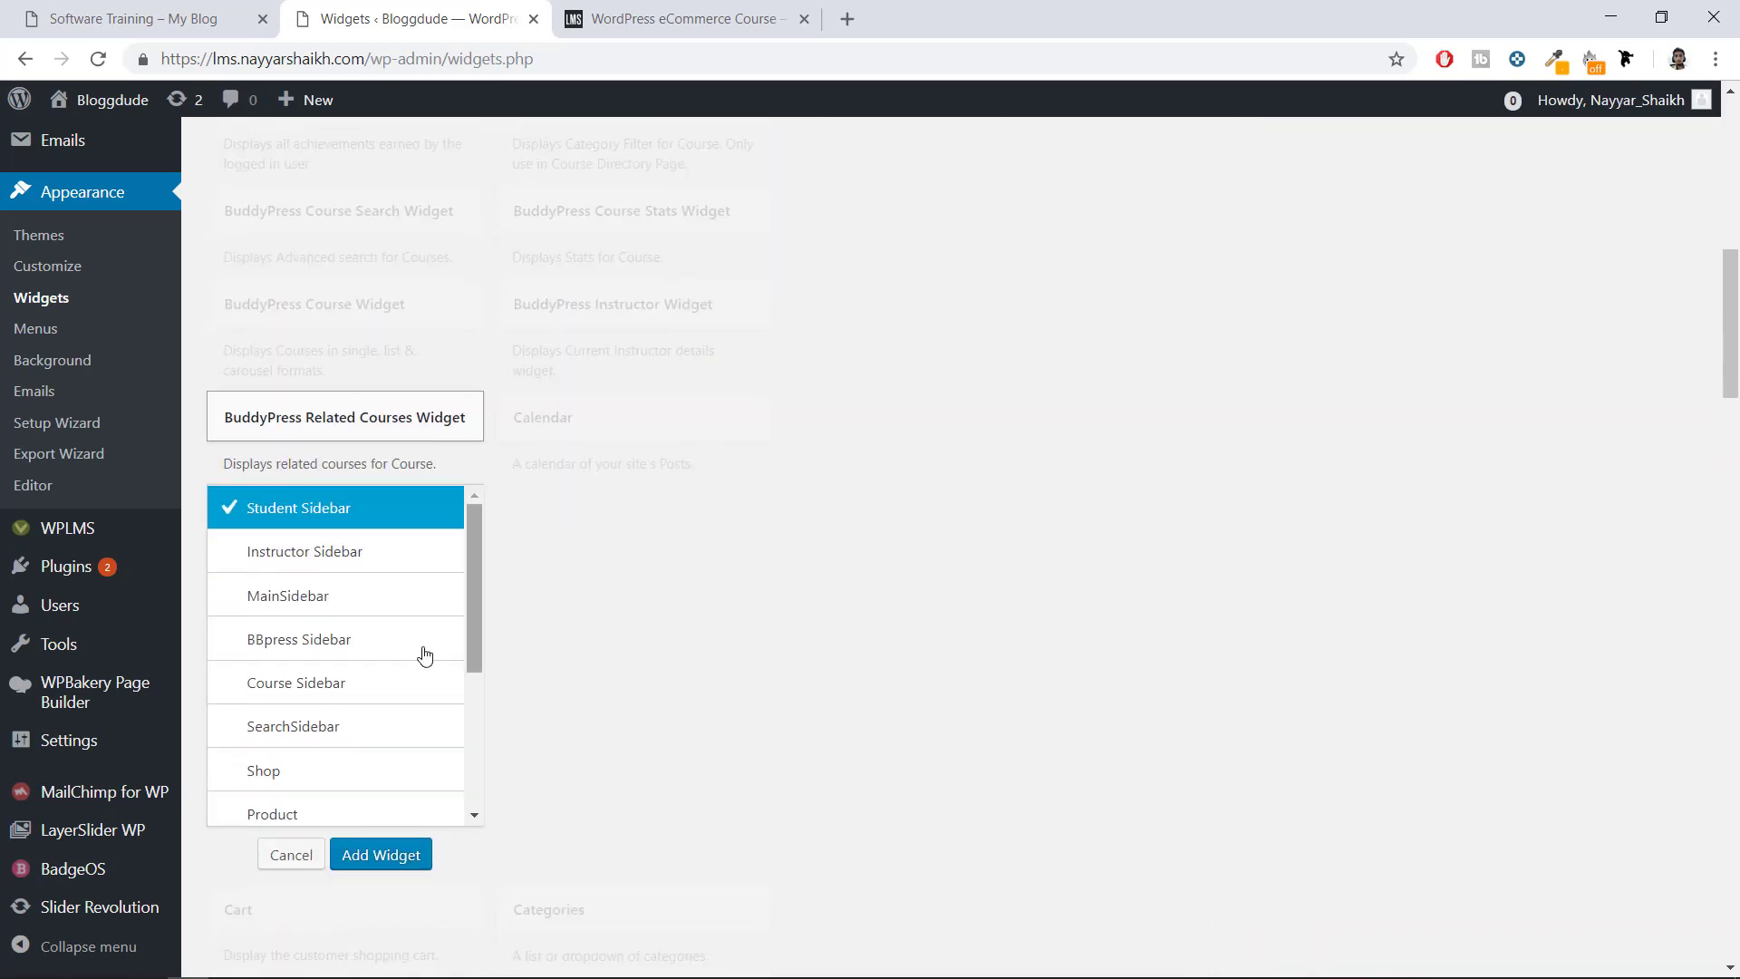
click(352, 683)
click(380, 856)
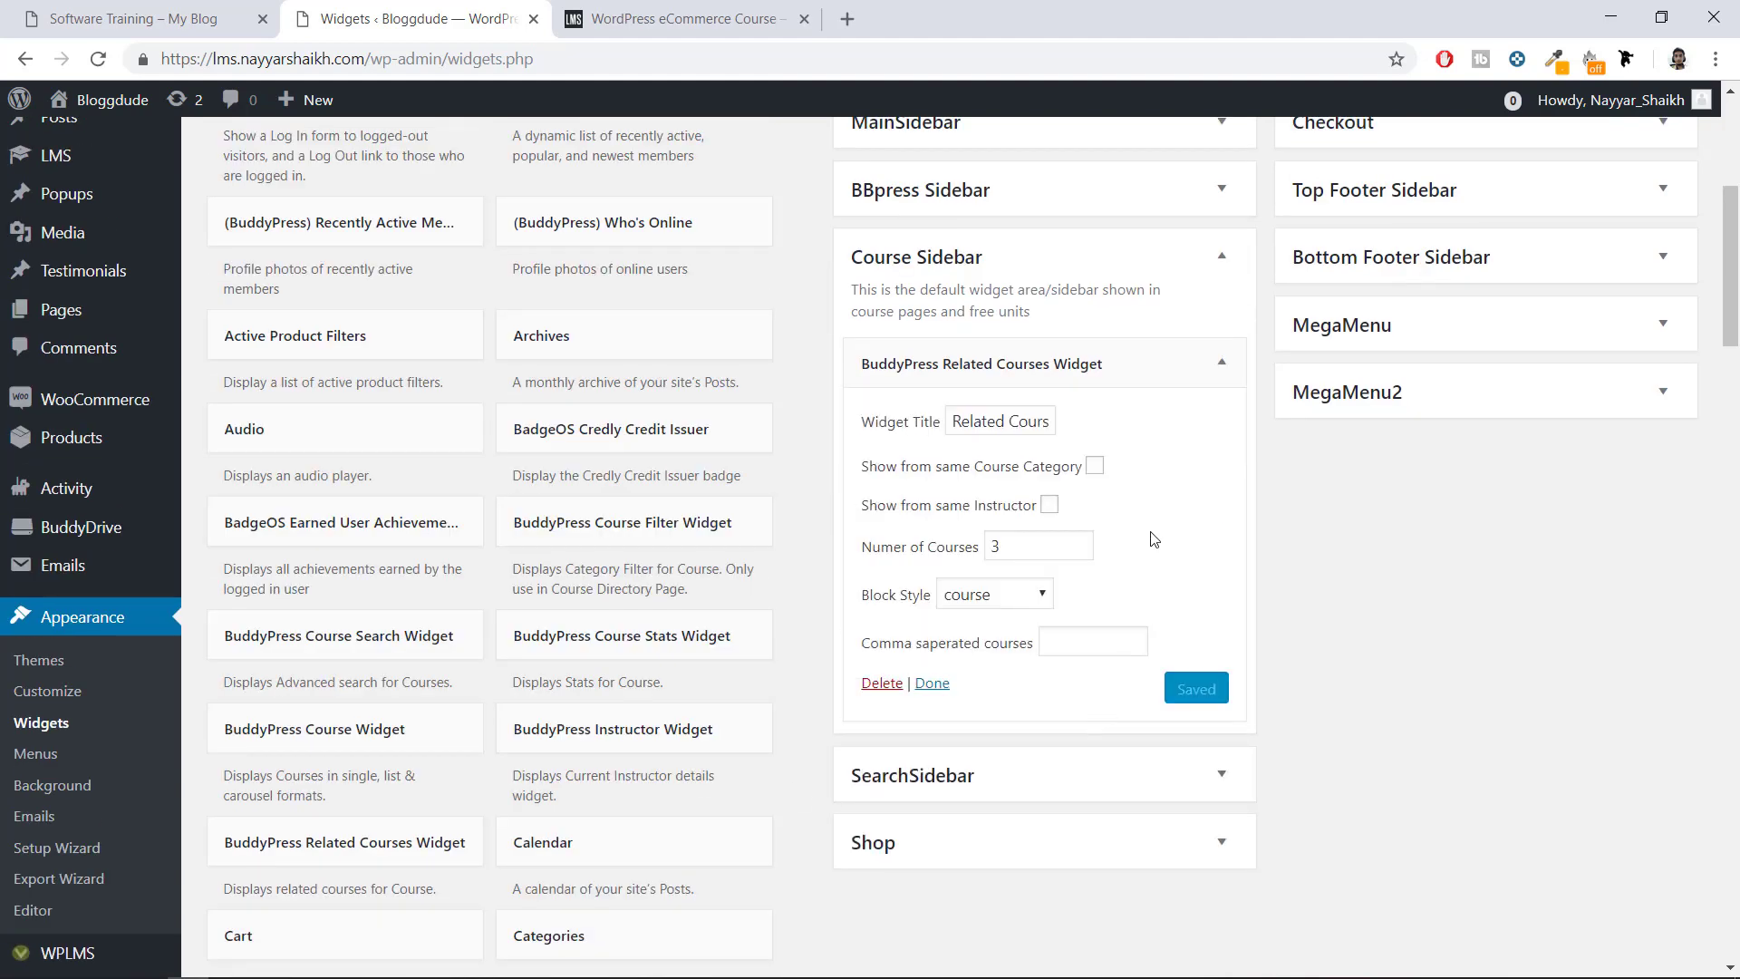
- Set Number of Courses to 5, save the widget, and reload the eCommerce course page
drag(1015, 544, 953, 550)
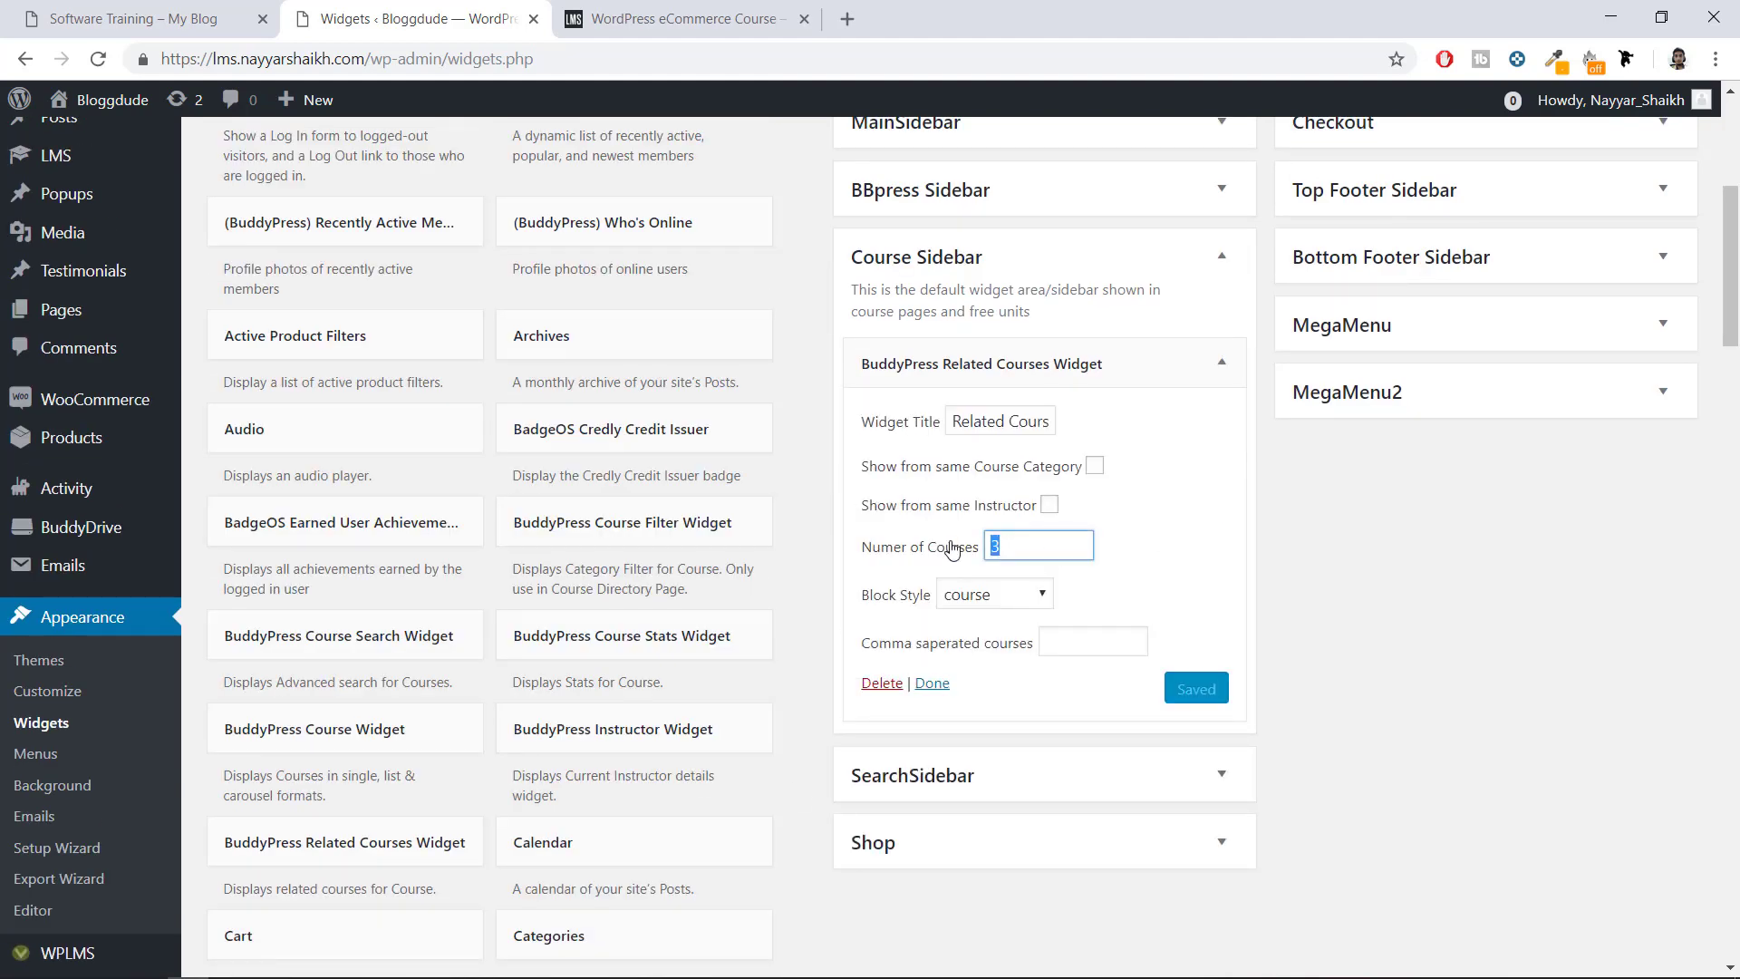
text(5)
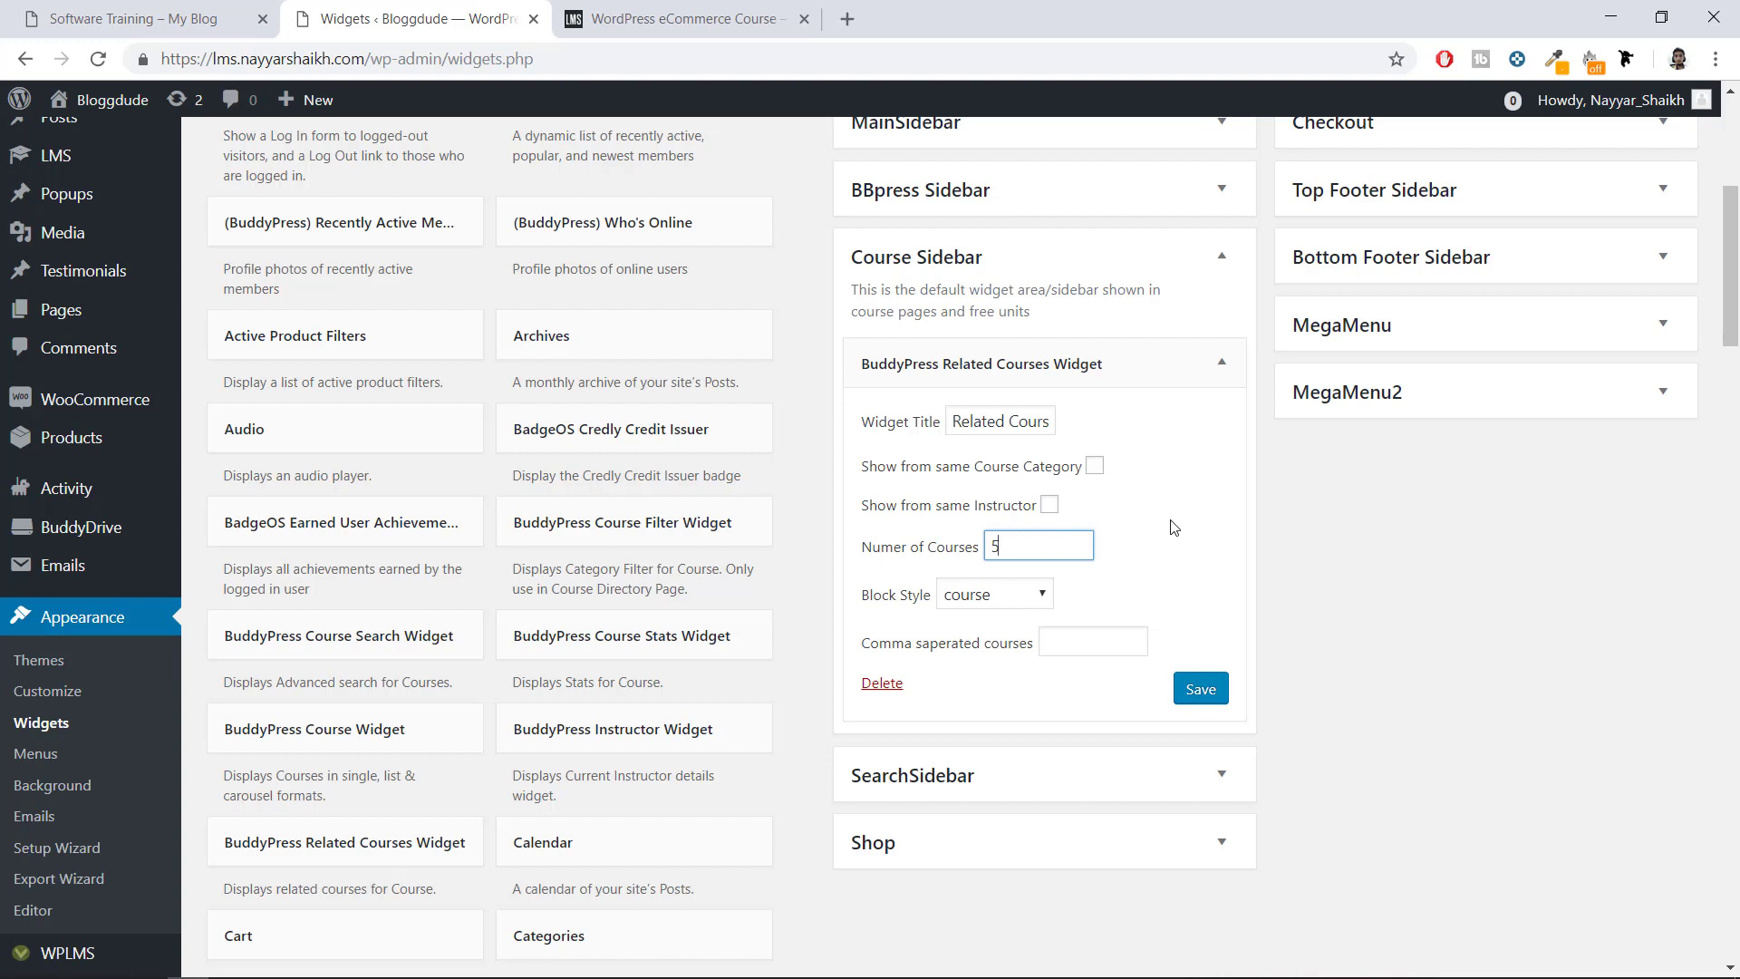
click(983, 597)
click(984, 597)
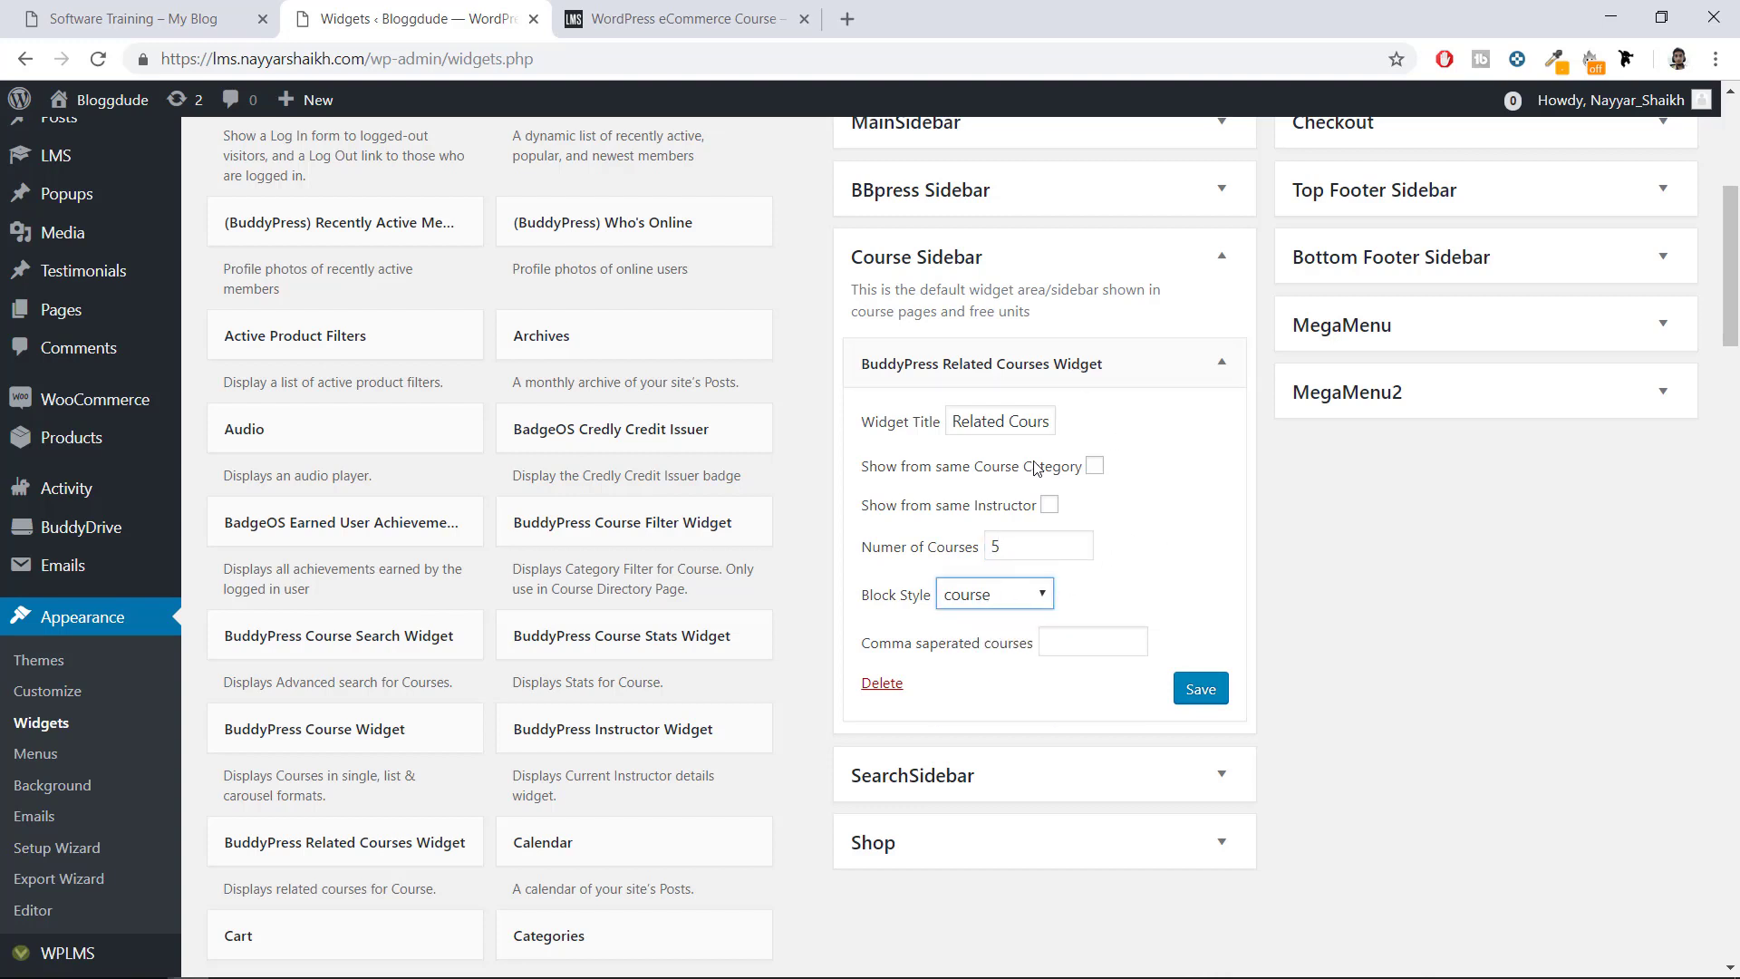
click(1198, 691)
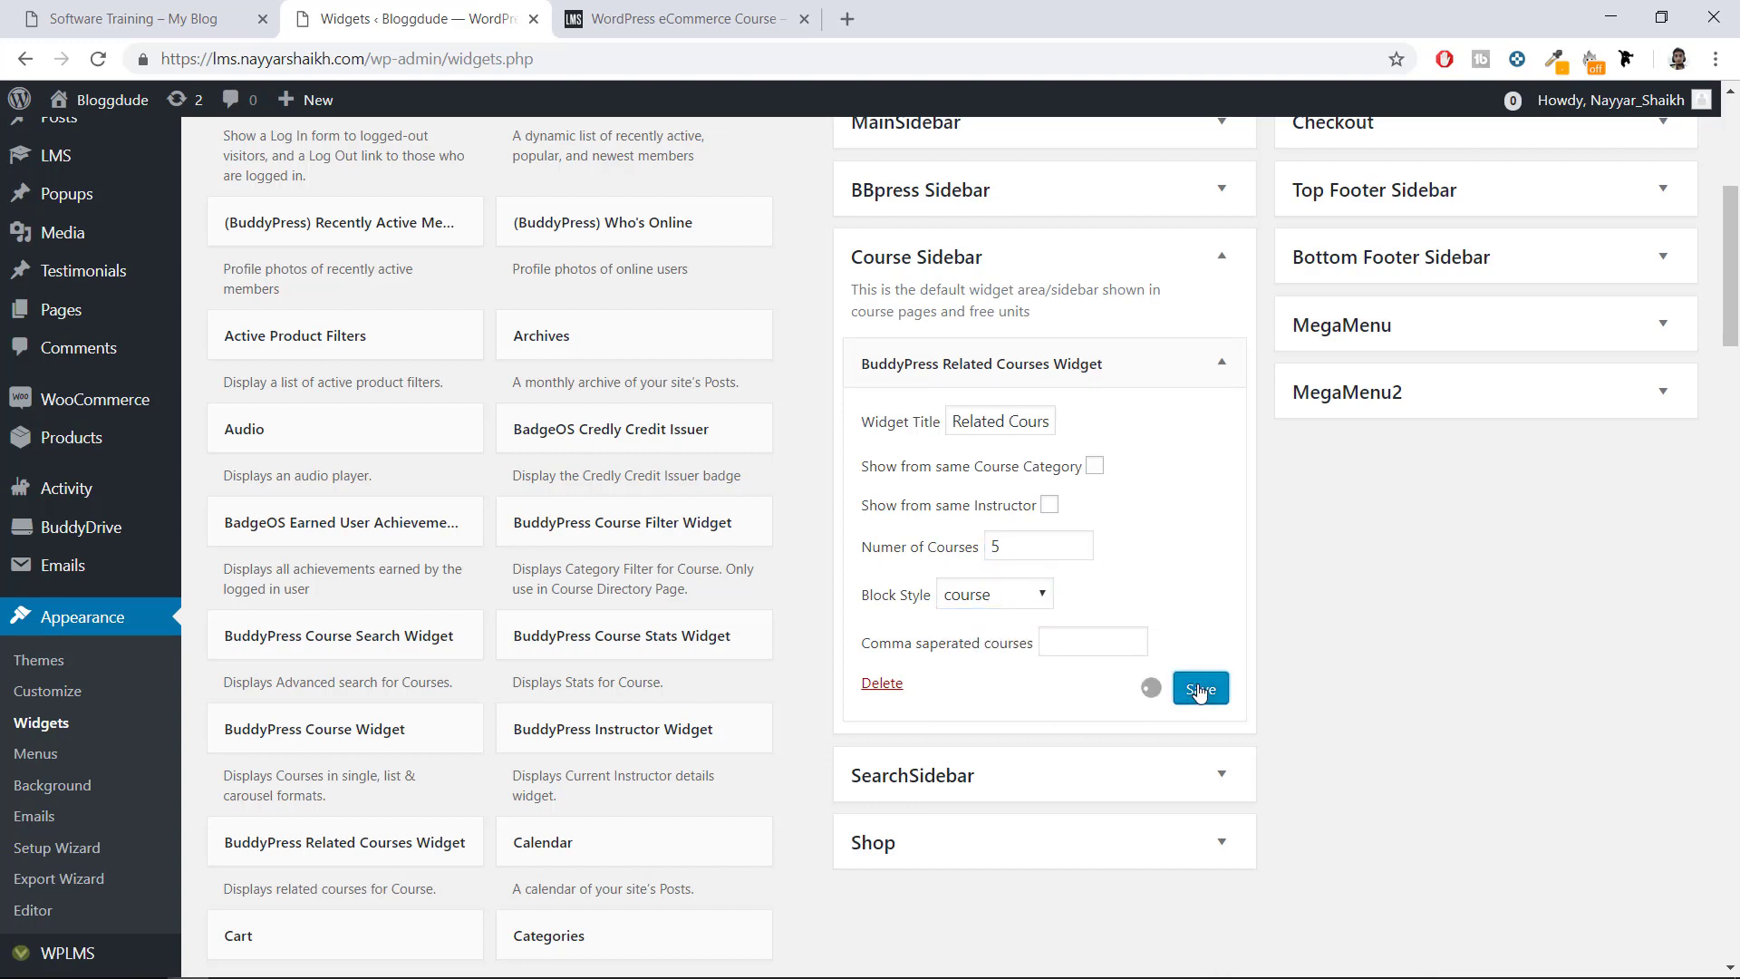
click(689, 19)
key(F5)
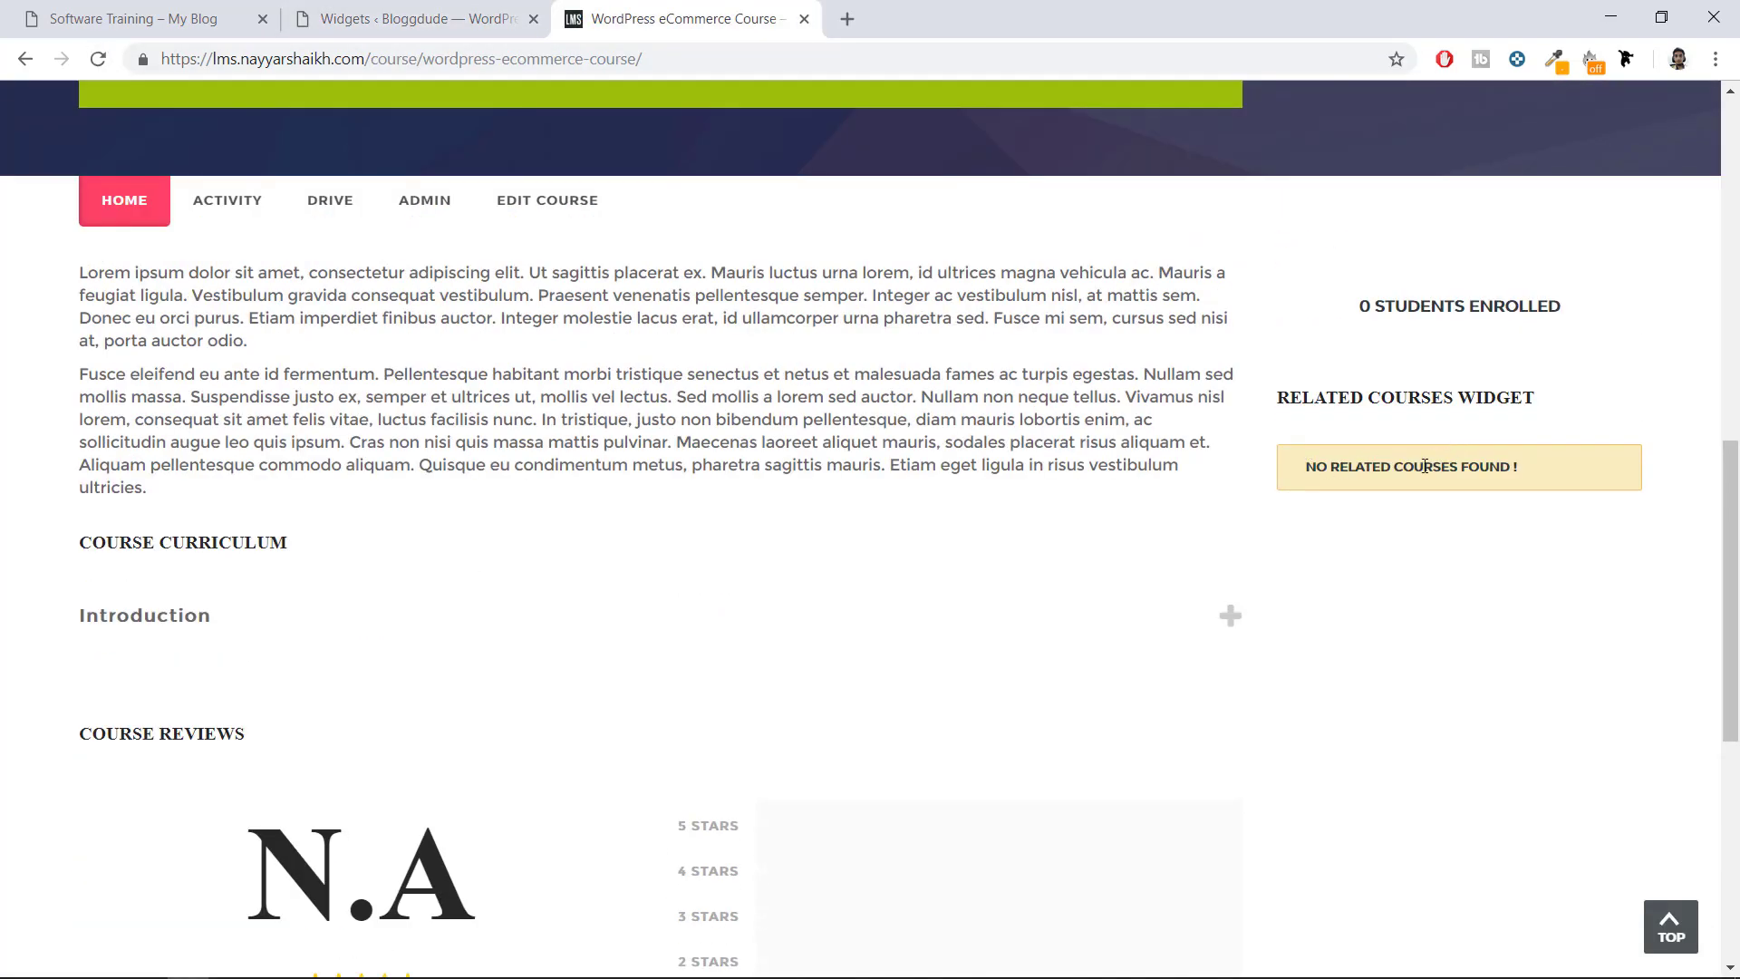
- Check the 'NO RELATED COURSES FOUND !' message against the demo Software Training page
drag(1305, 466, 1520, 471)
click(1413, 460)
click(381, 7)
click(224, 9)
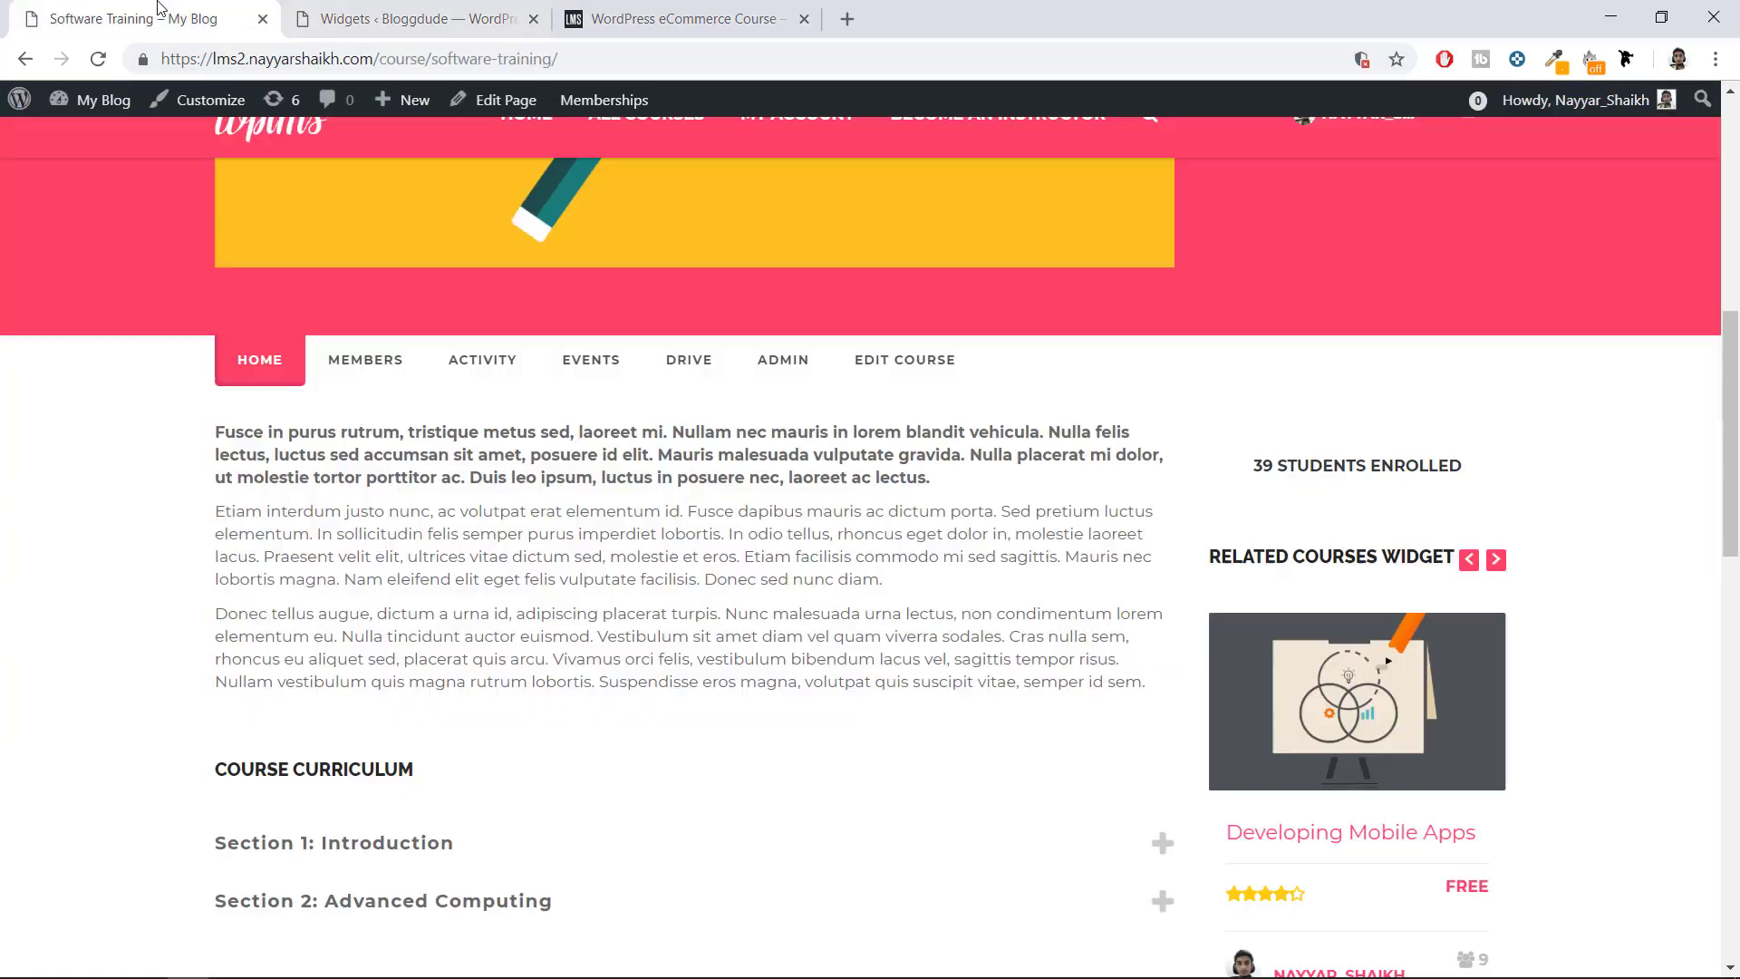
scroll(1559, 580, down, 3)
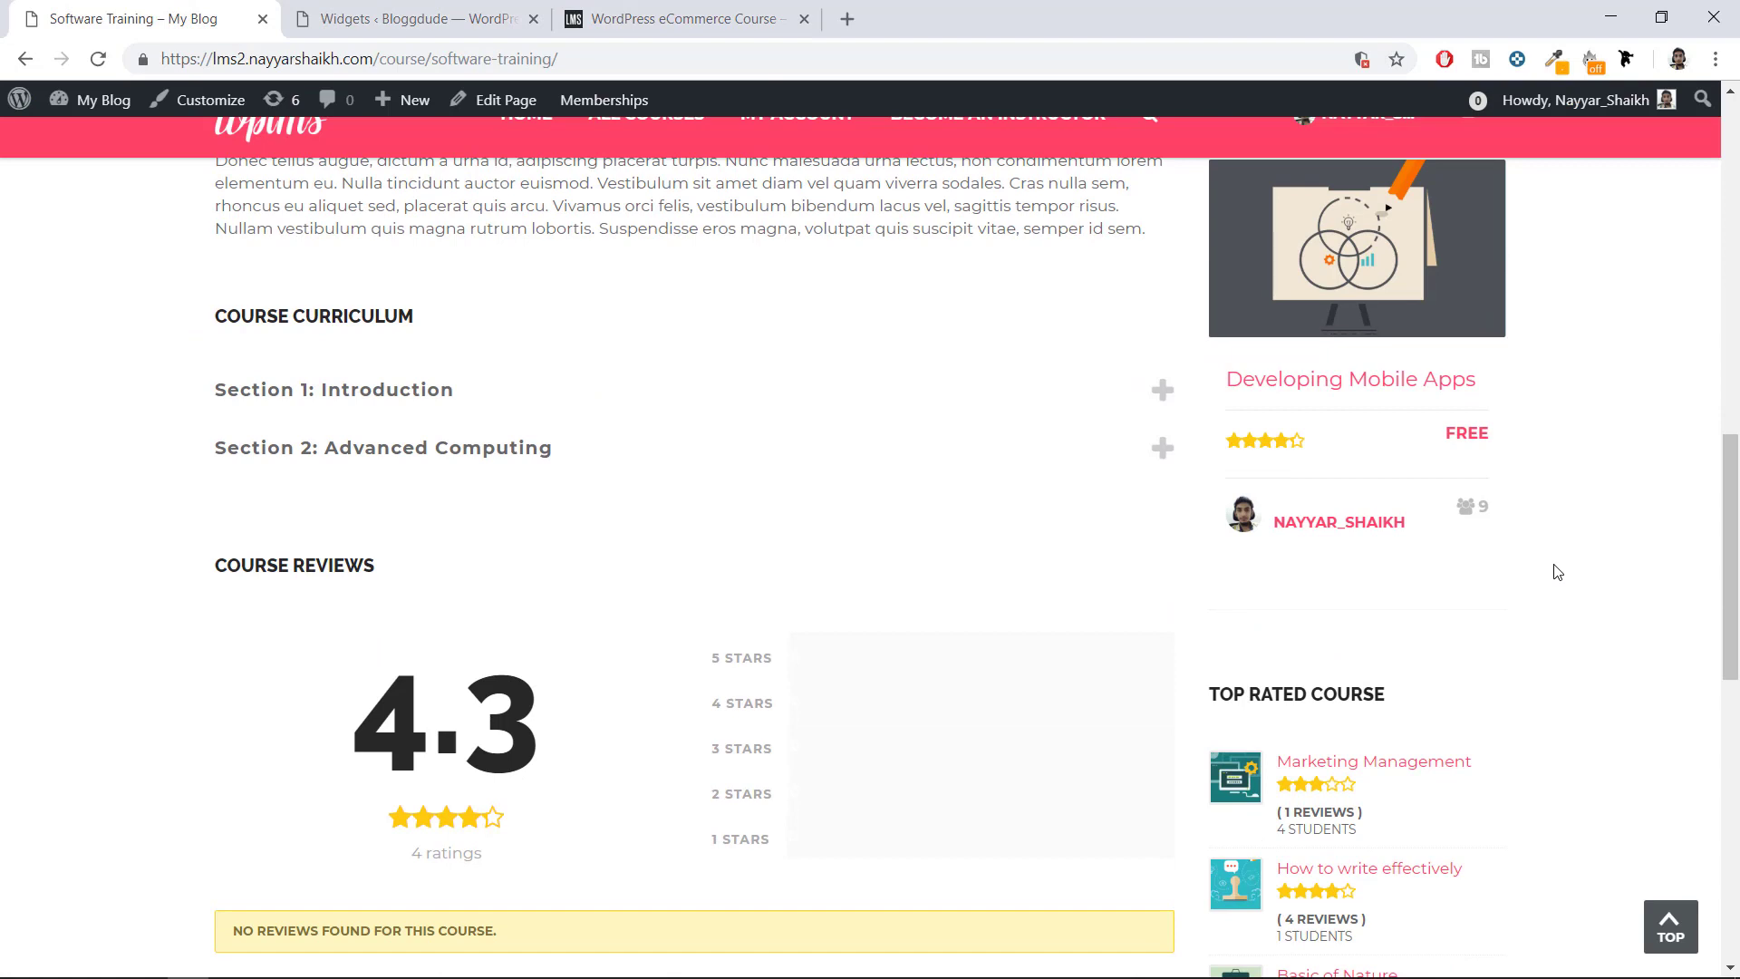
scroll(1557, 572, down, 4)
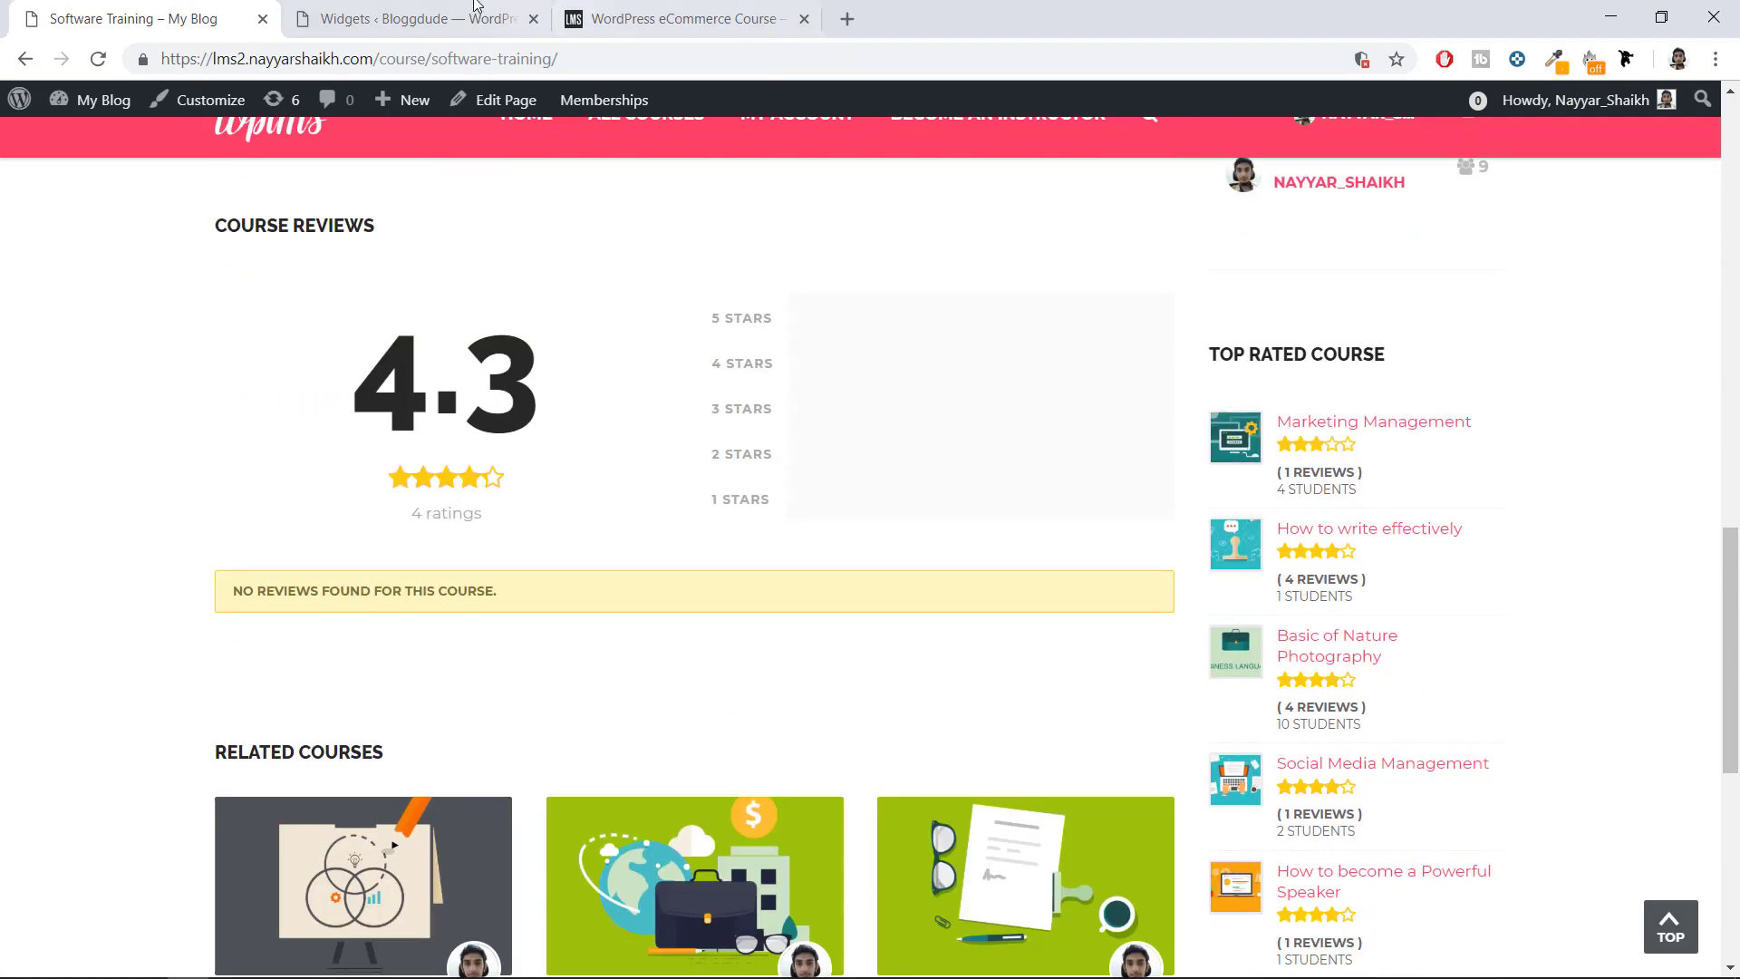
click(426, 18)
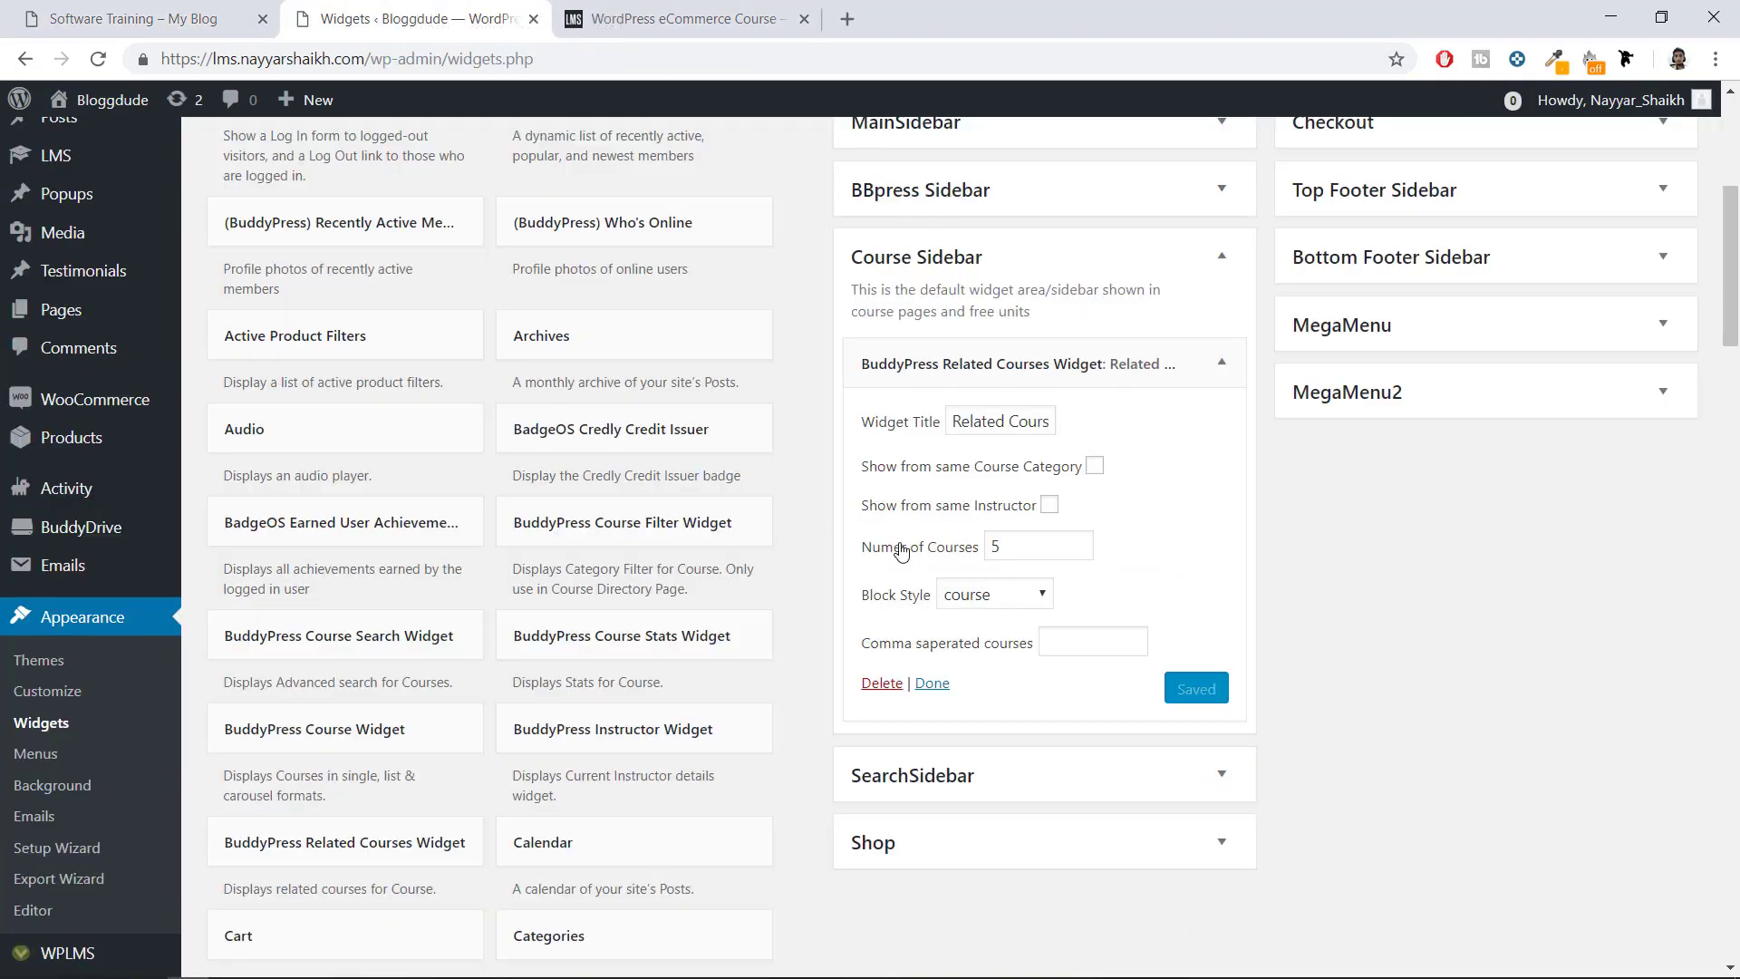
- Collapse the Related Courses widget and add the BuddyPress Course Widget to Course Sidebar
click(1222, 362)
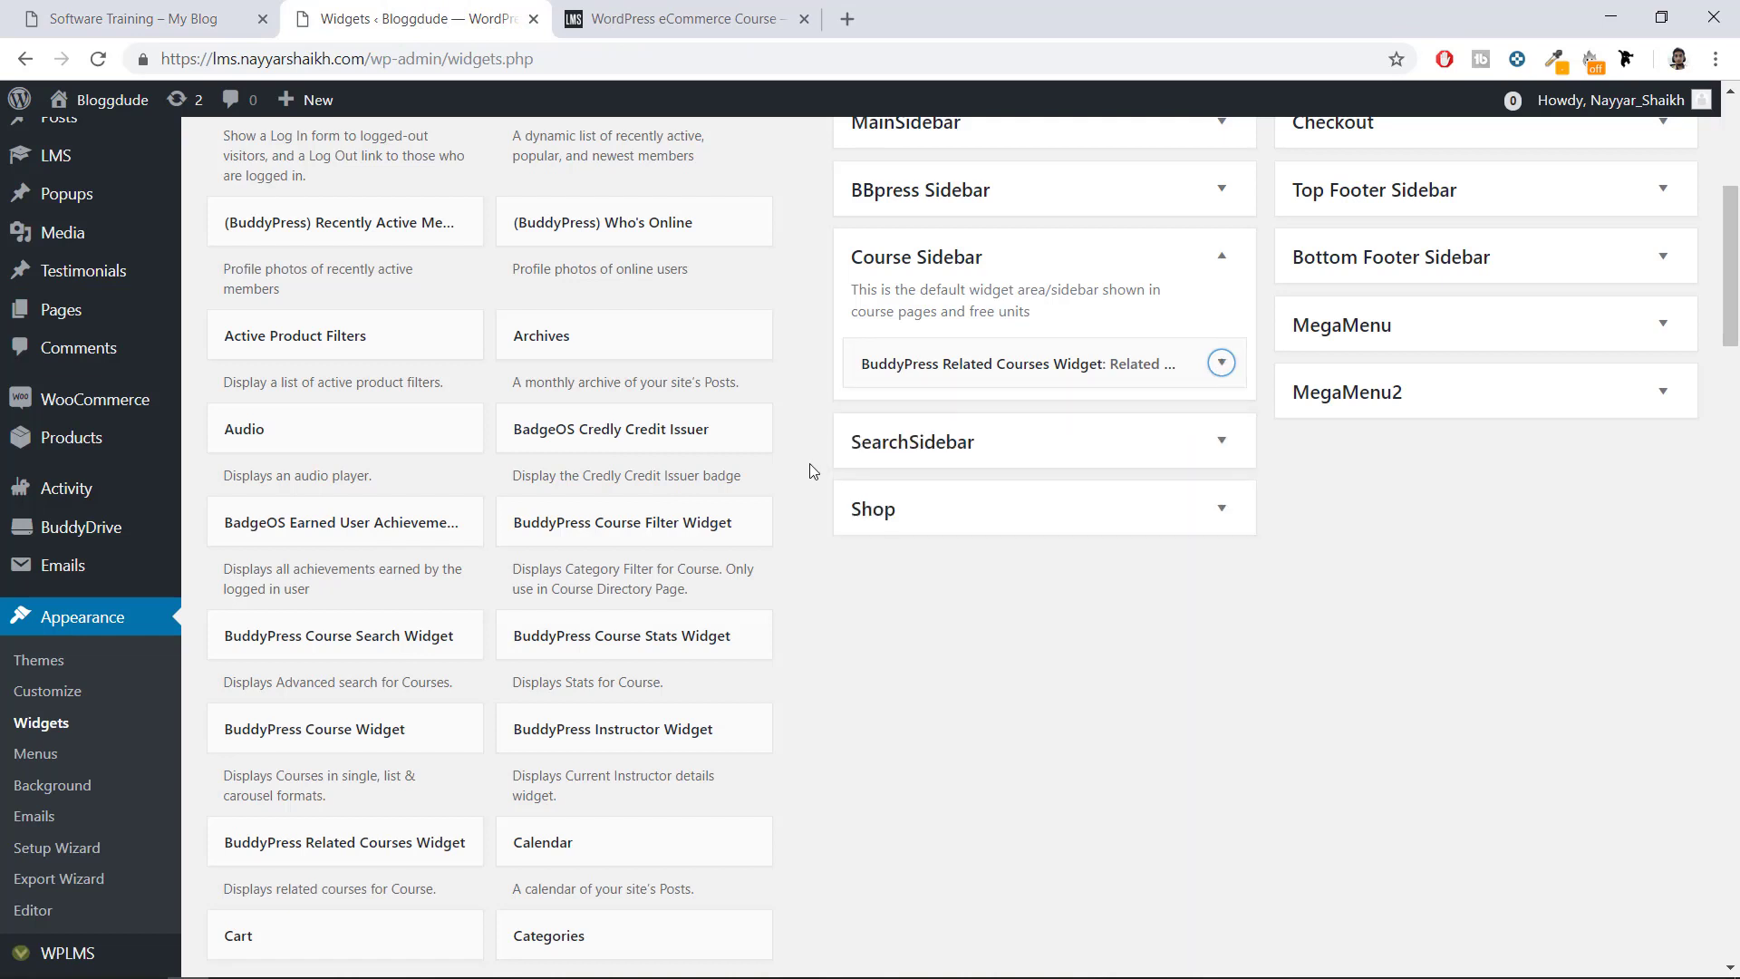
scroll(813, 471, down, 1)
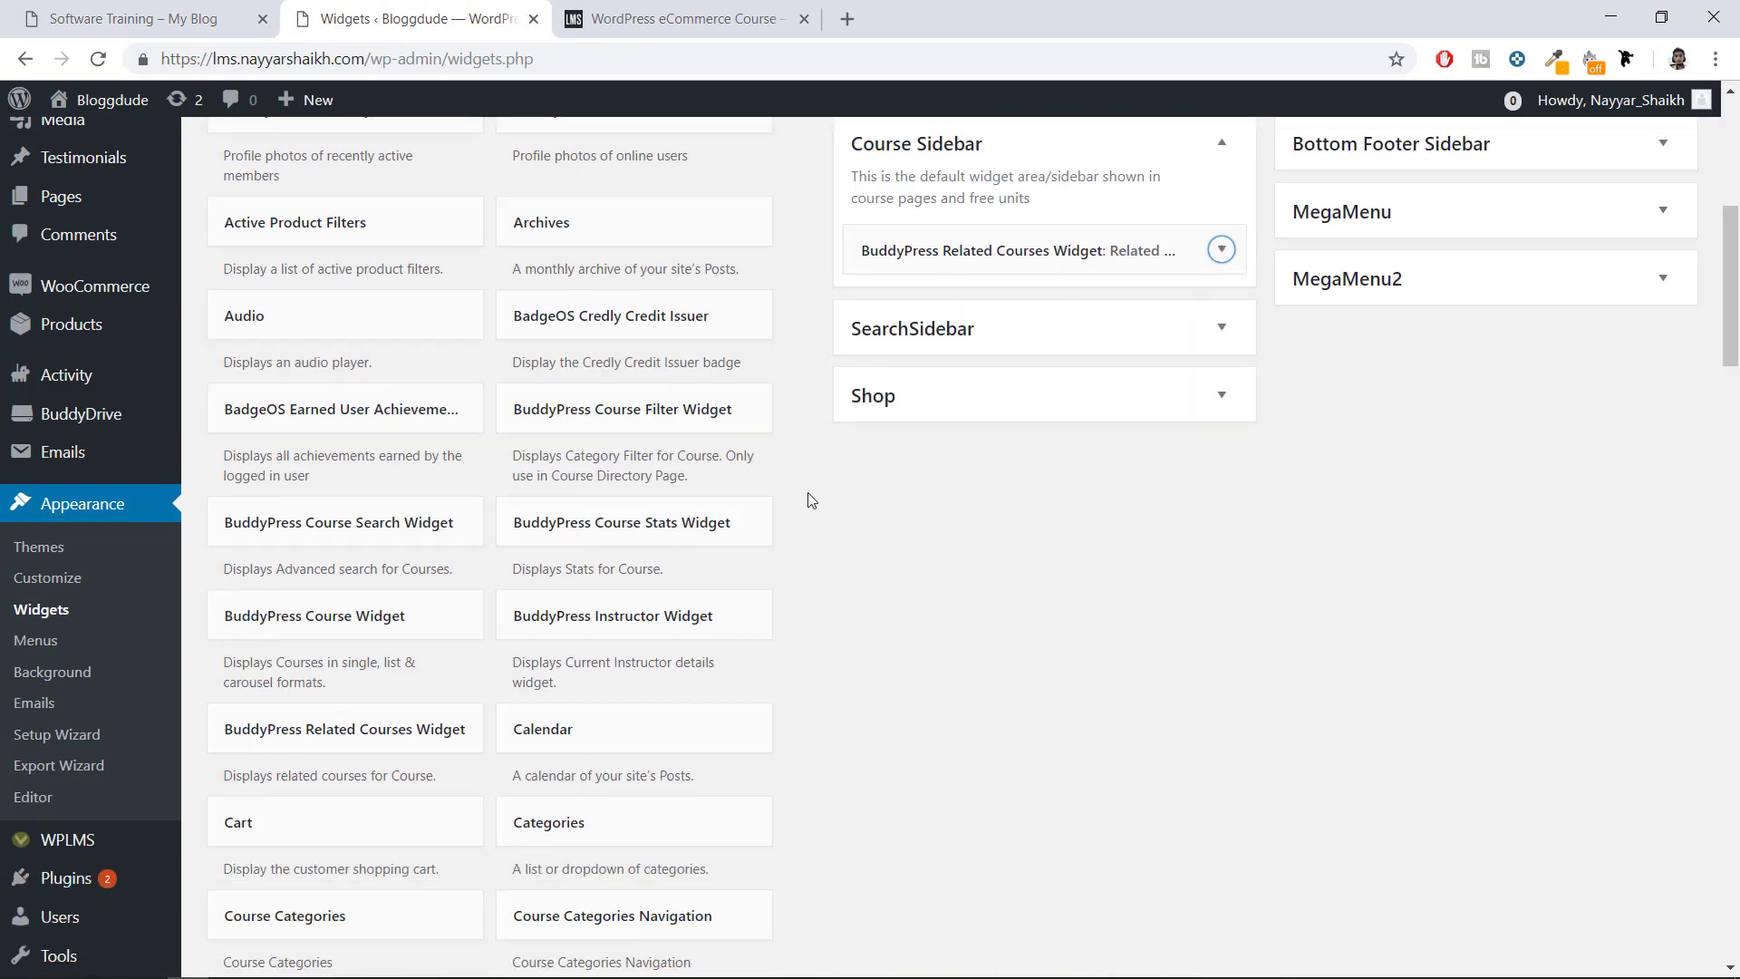
scroll(812, 500, down, 1)
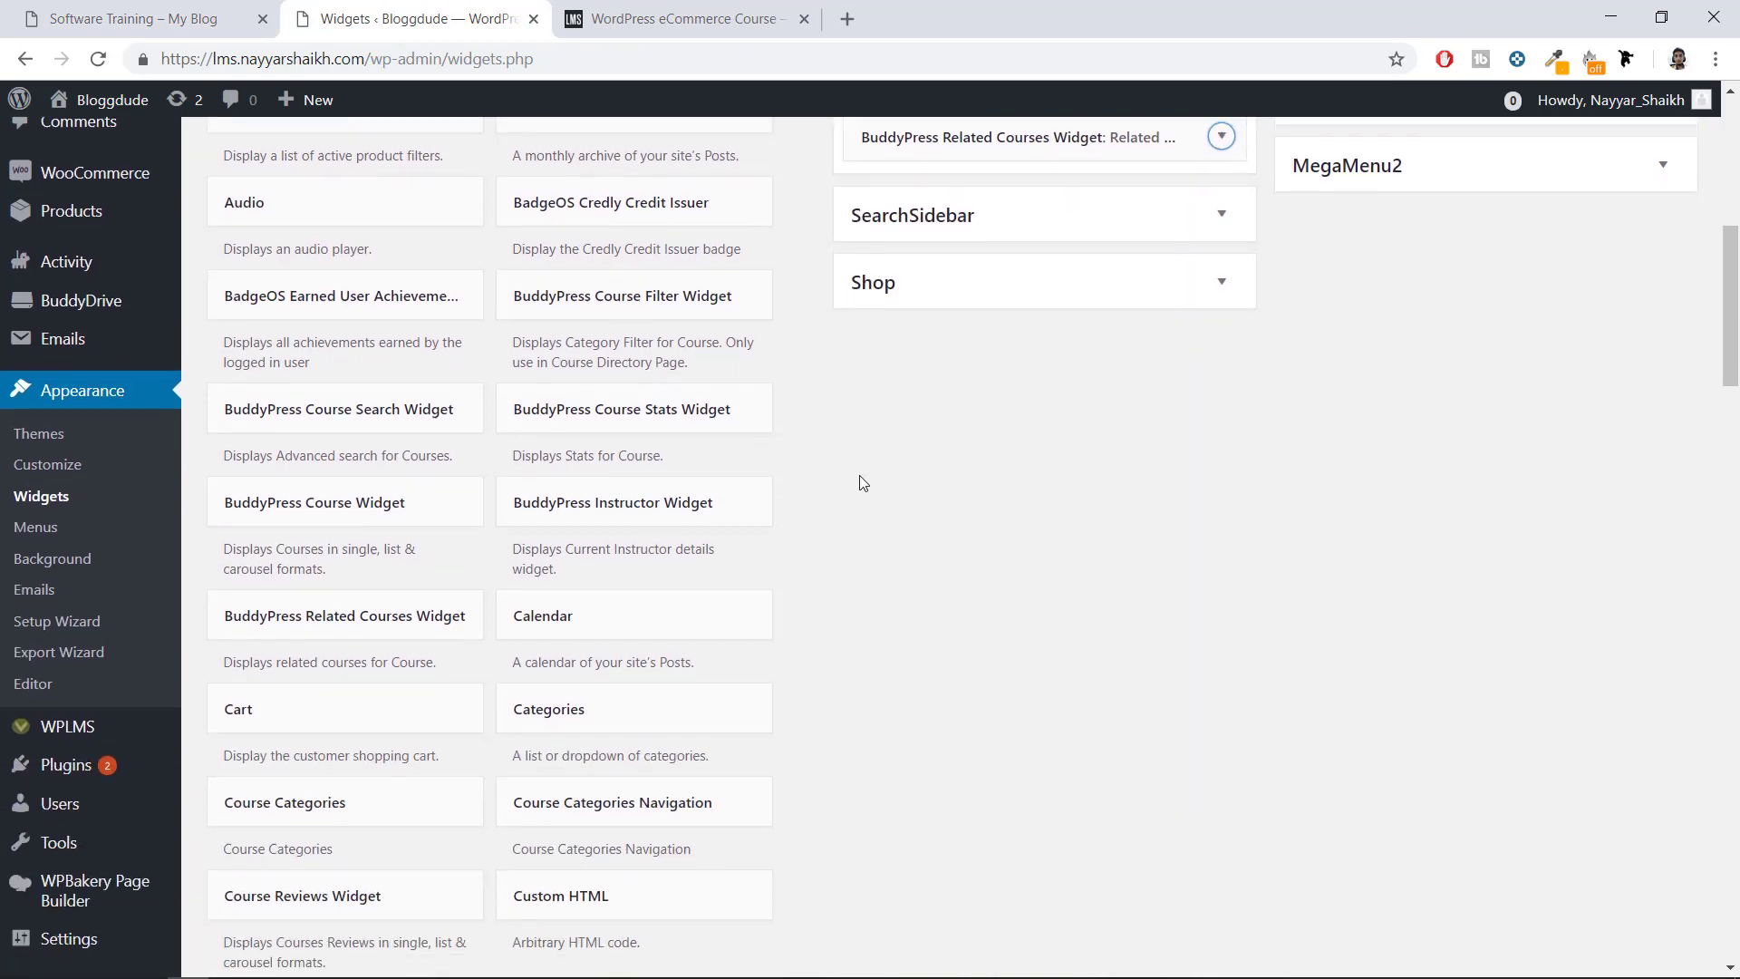
scroll(863, 484, up, 1)
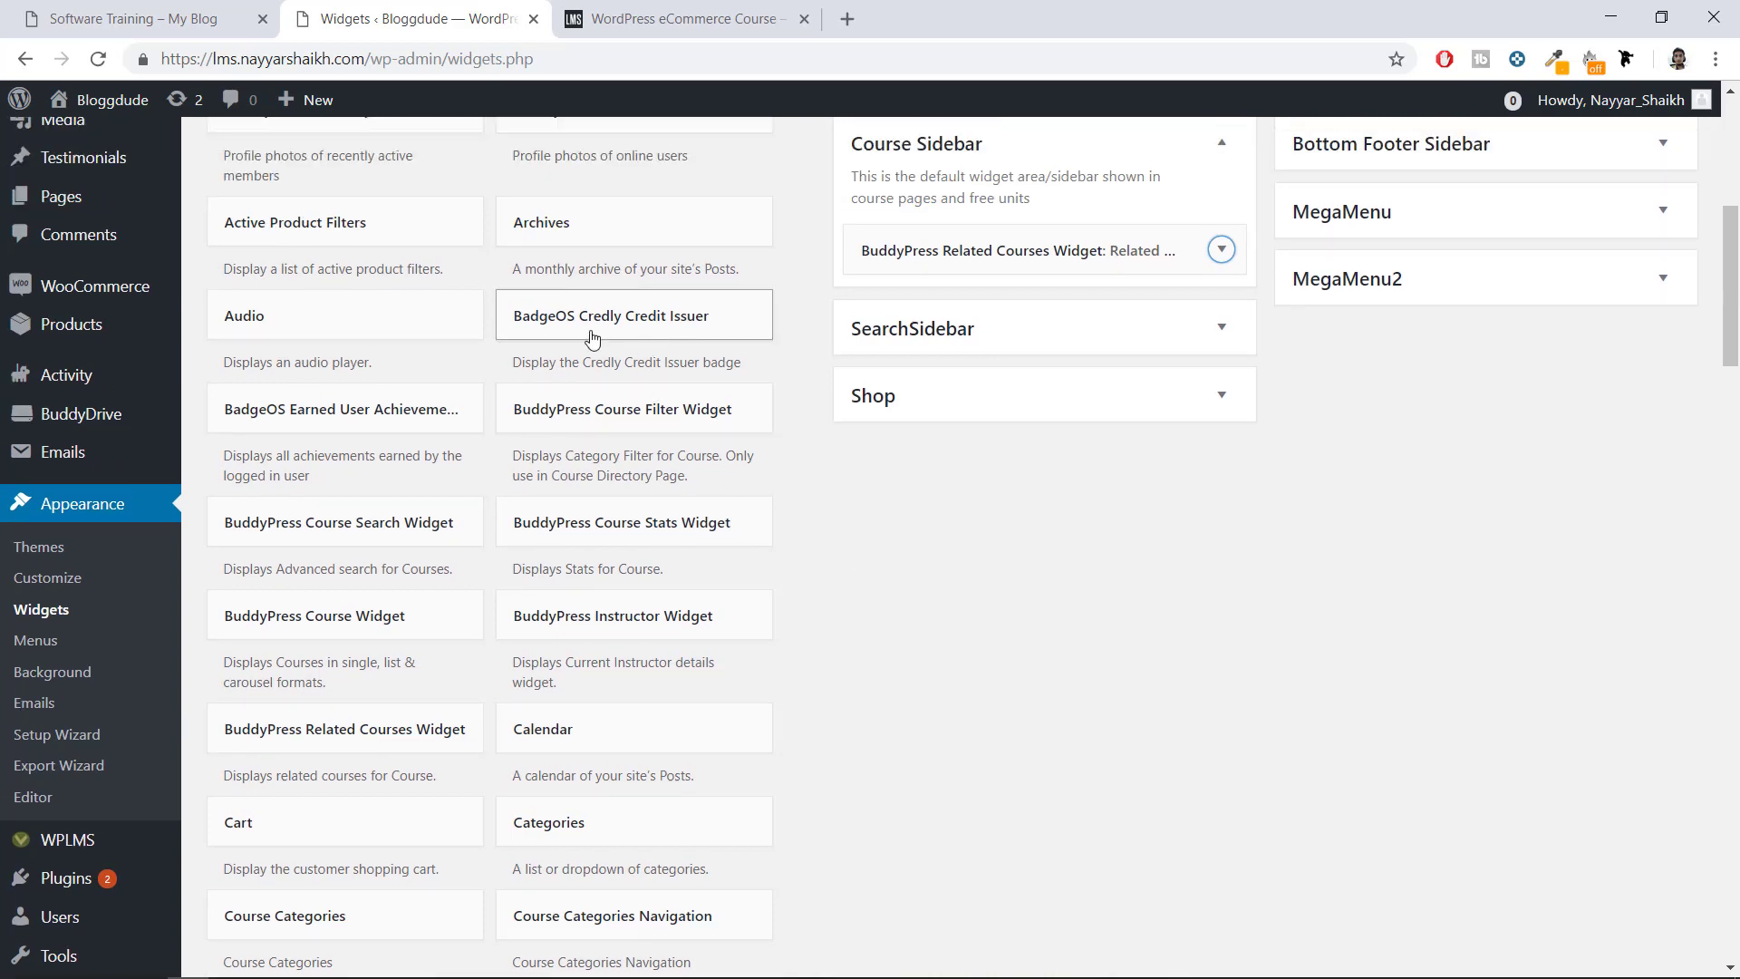
click(420, 628)
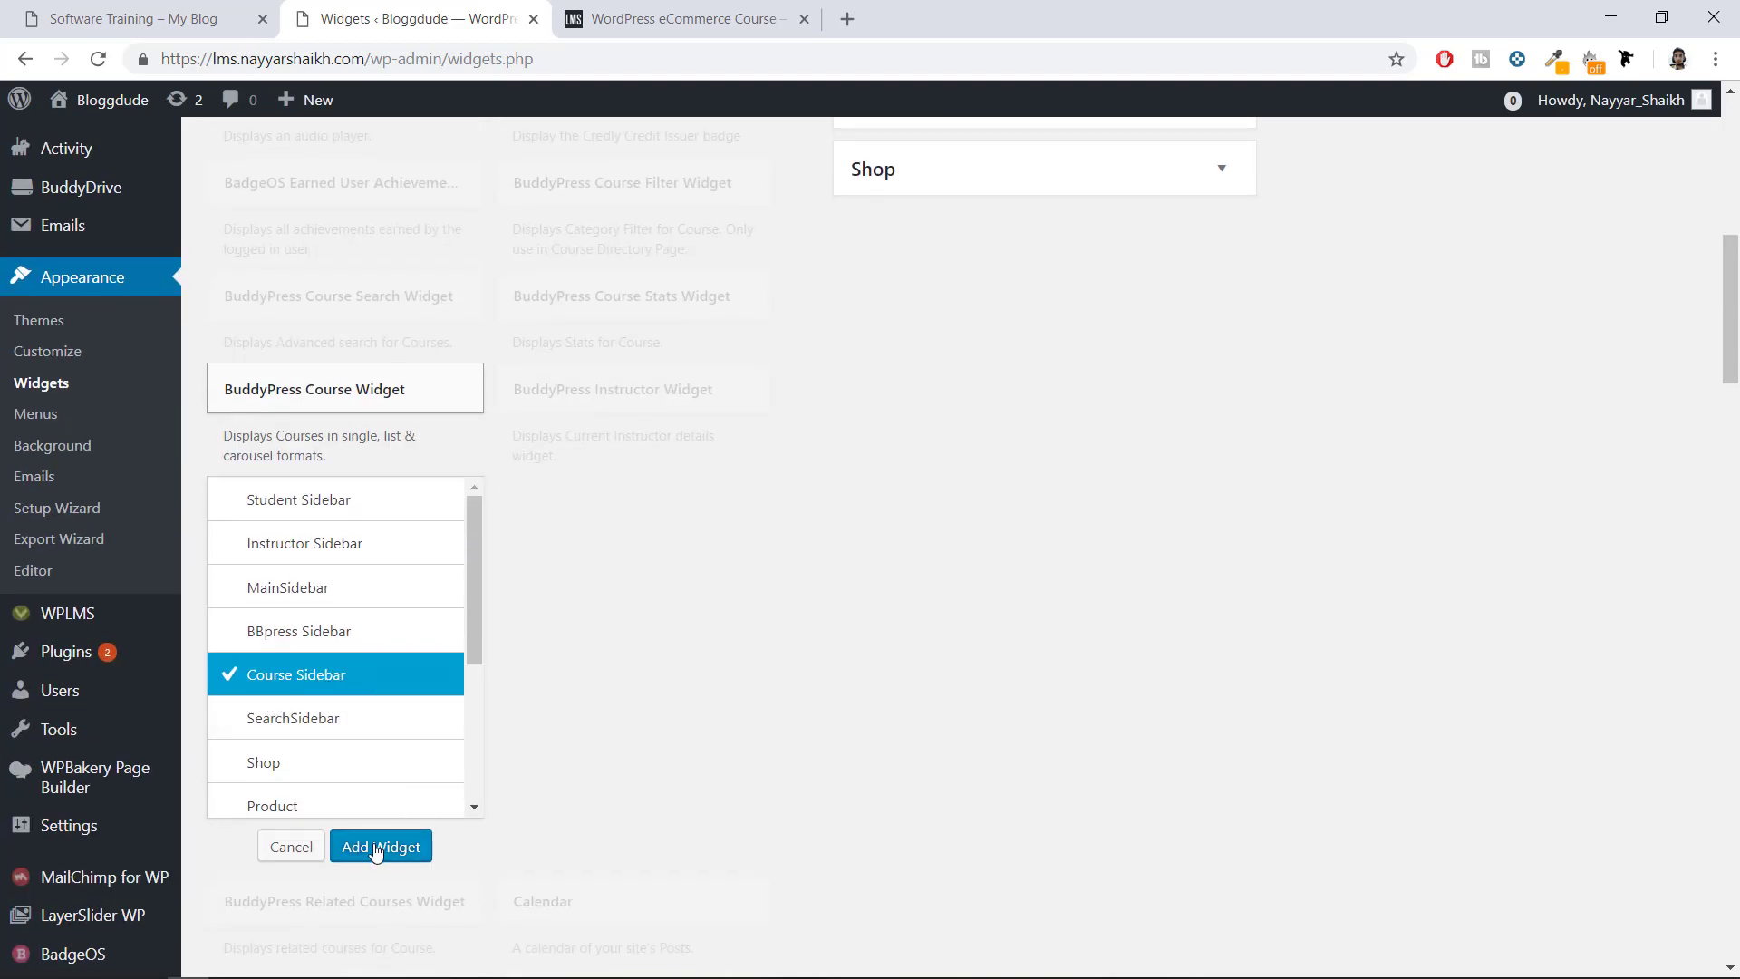
click(377, 846)
- Set the course widget's Style to Ratings List
scroll(1384, 526, up, 1)
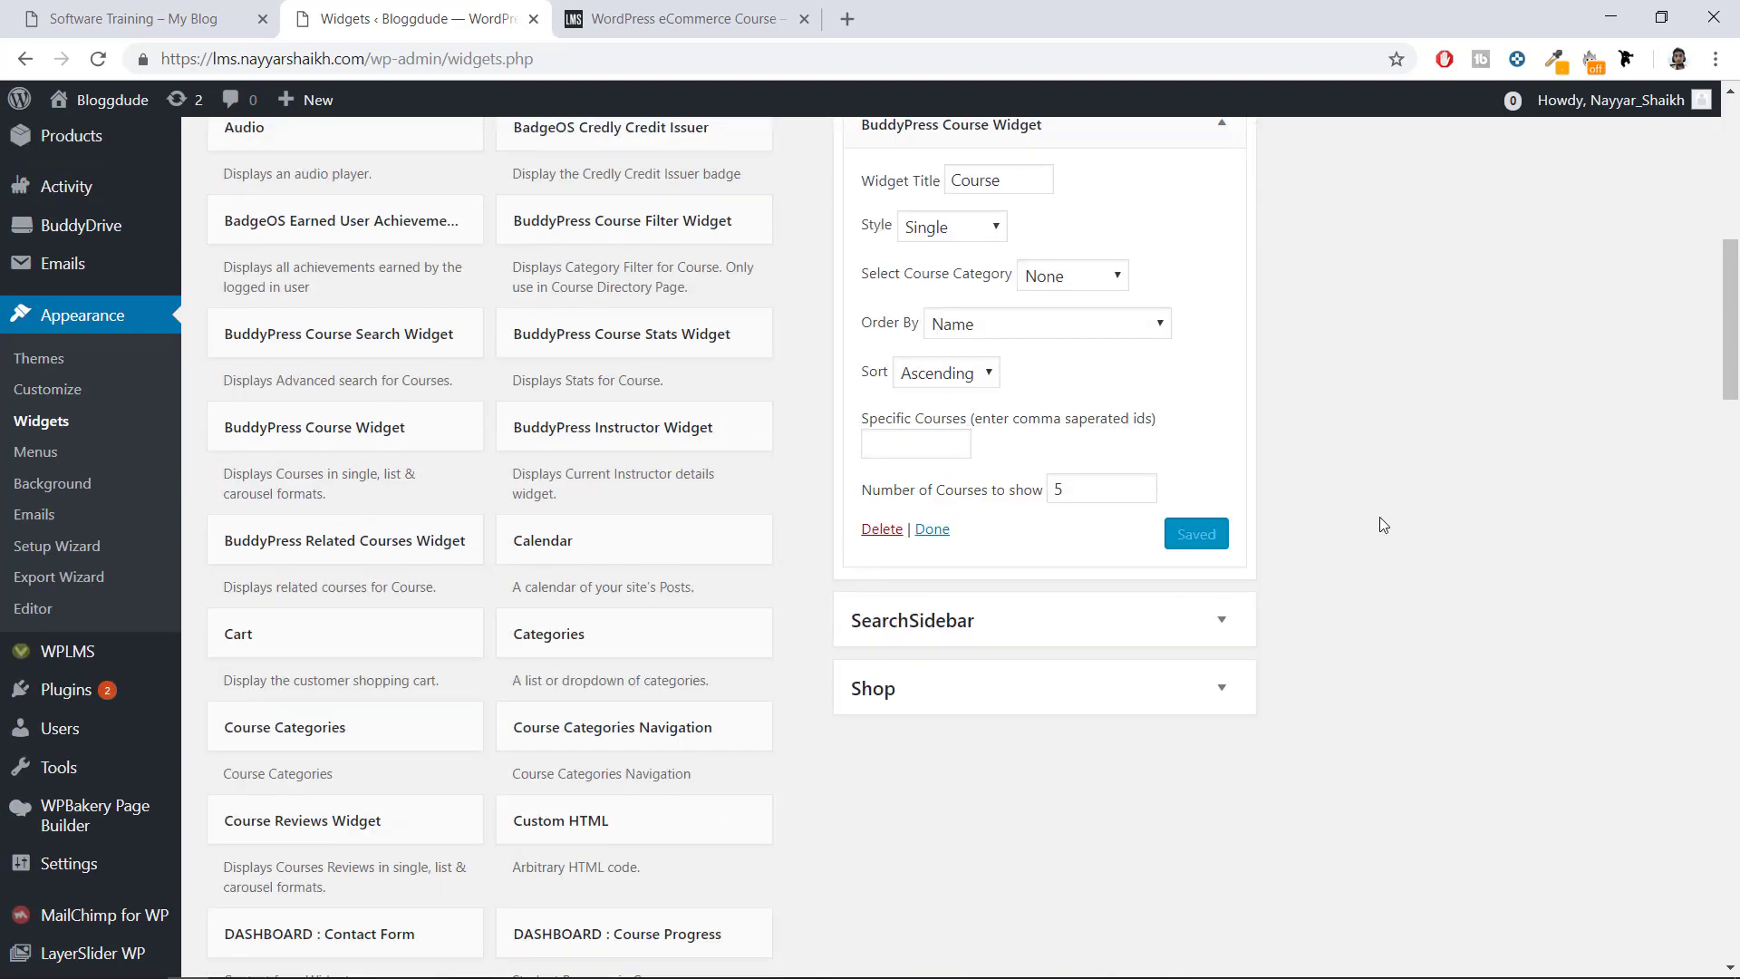
scroll(1384, 526, up, 2)
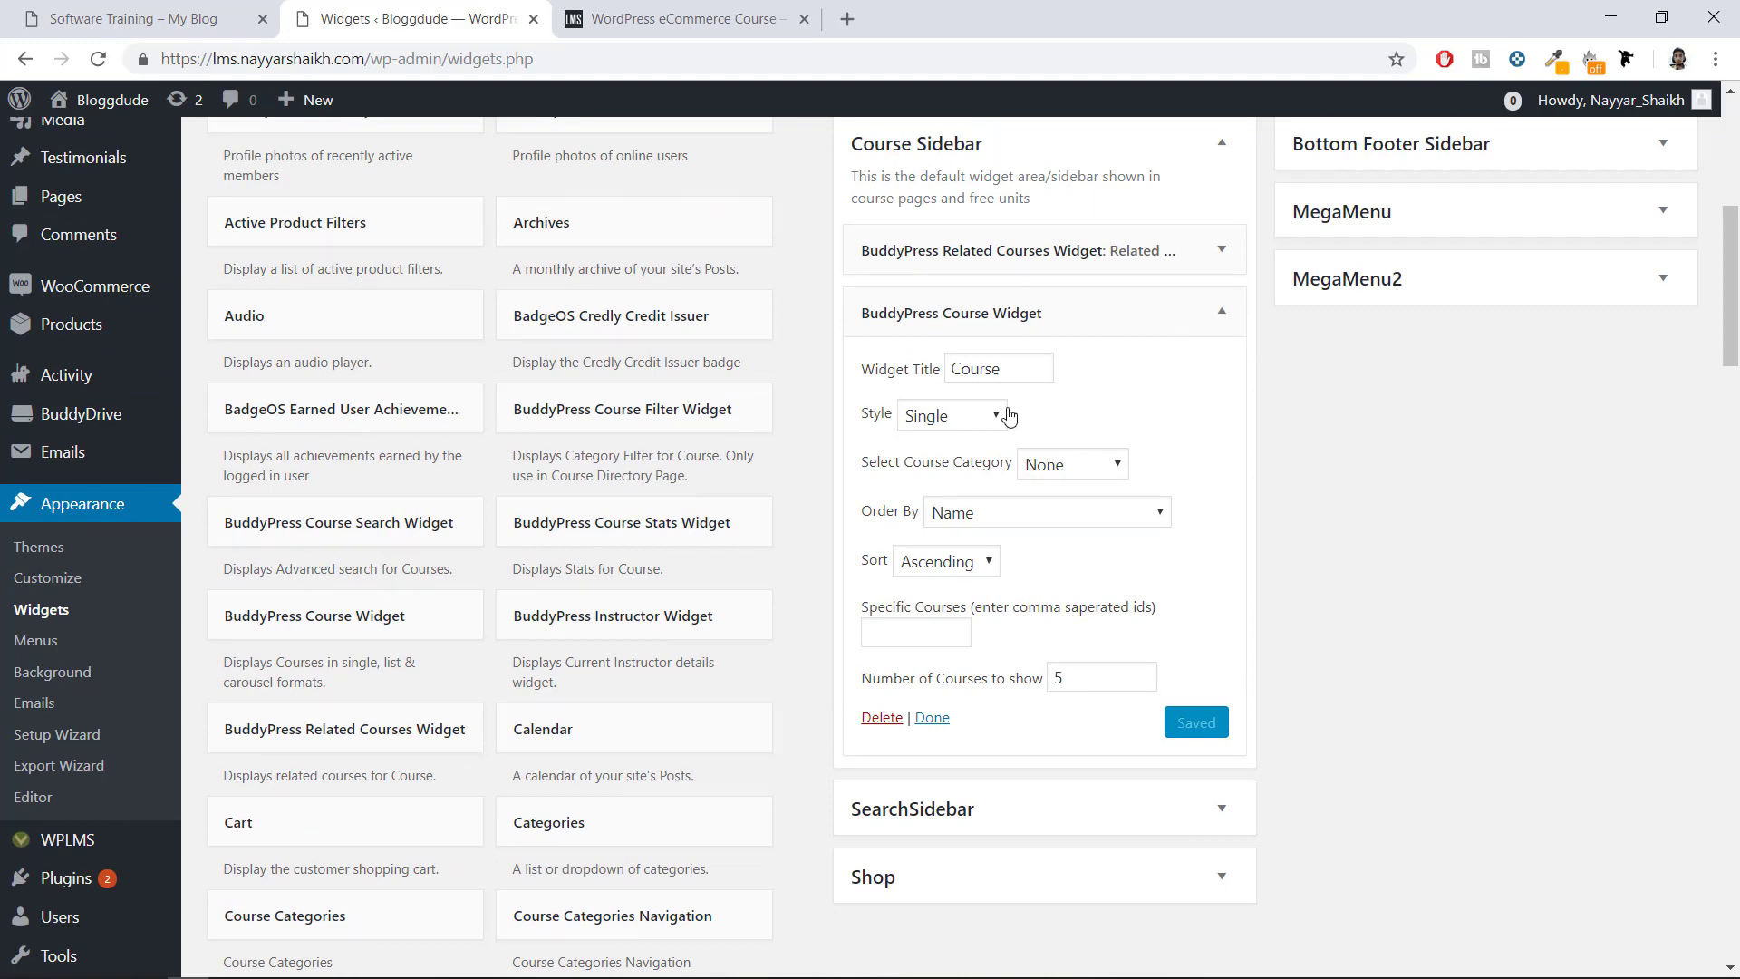
click(981, 415)
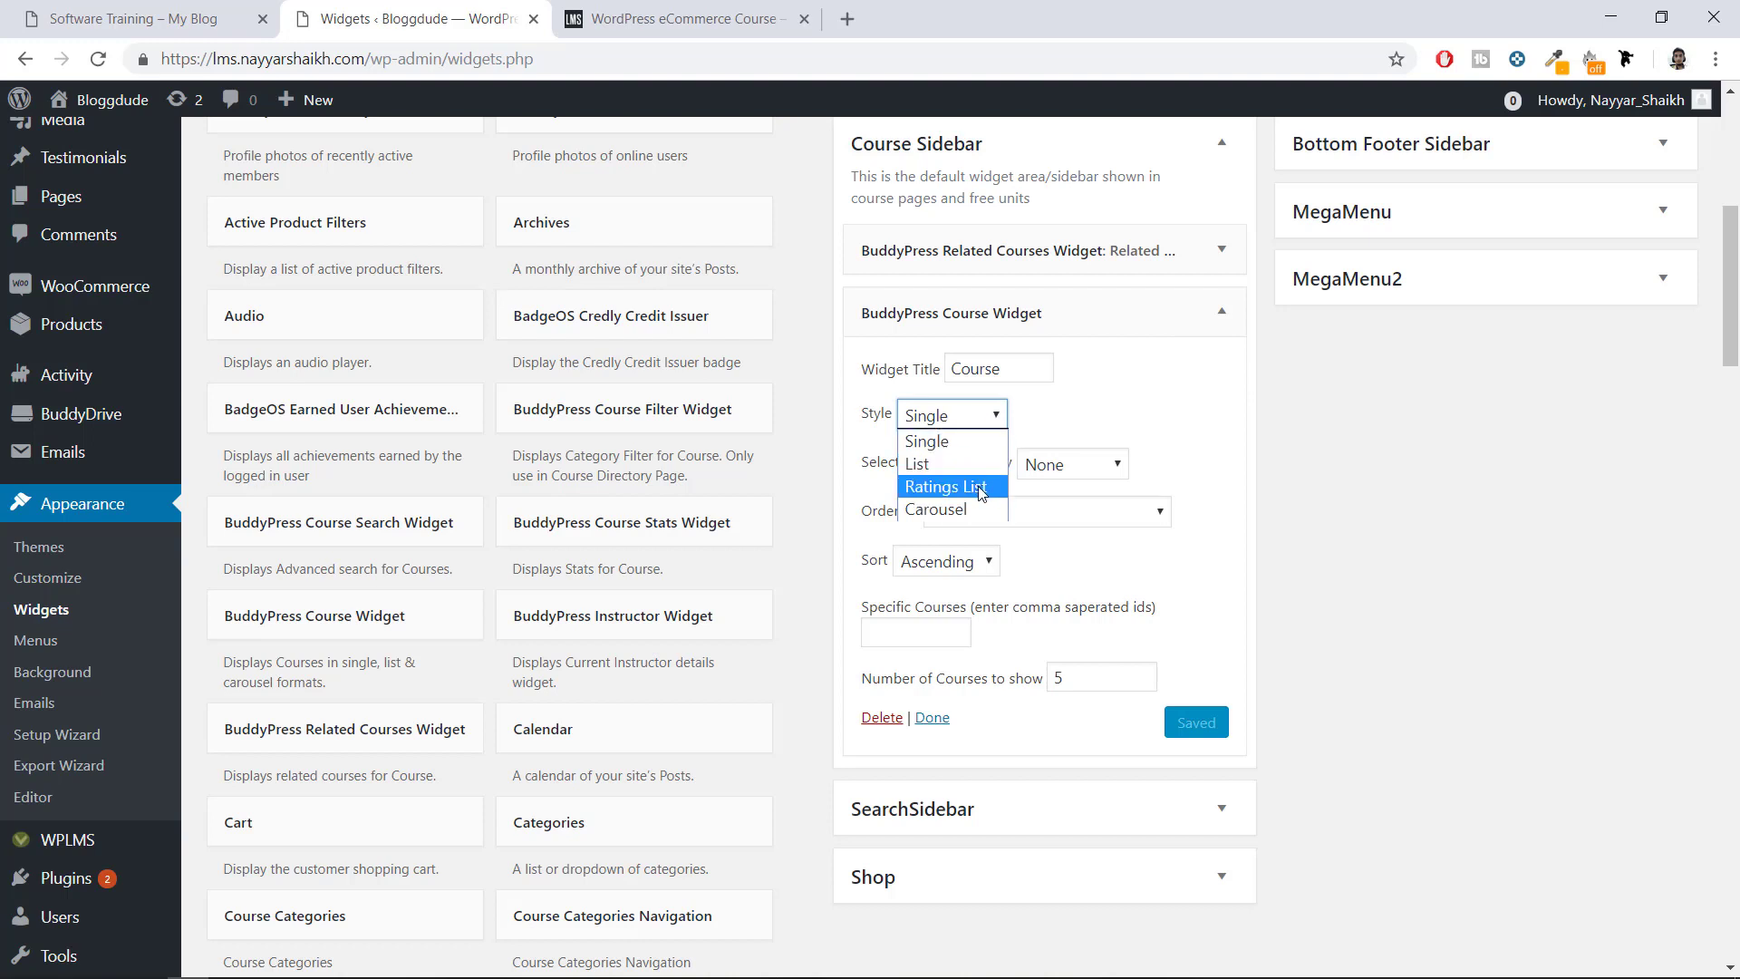
click(979, 490)
- Title the widget TOP RATED COURSE, copied from the demo, order by Rating, and save
double_click(1015, 368)
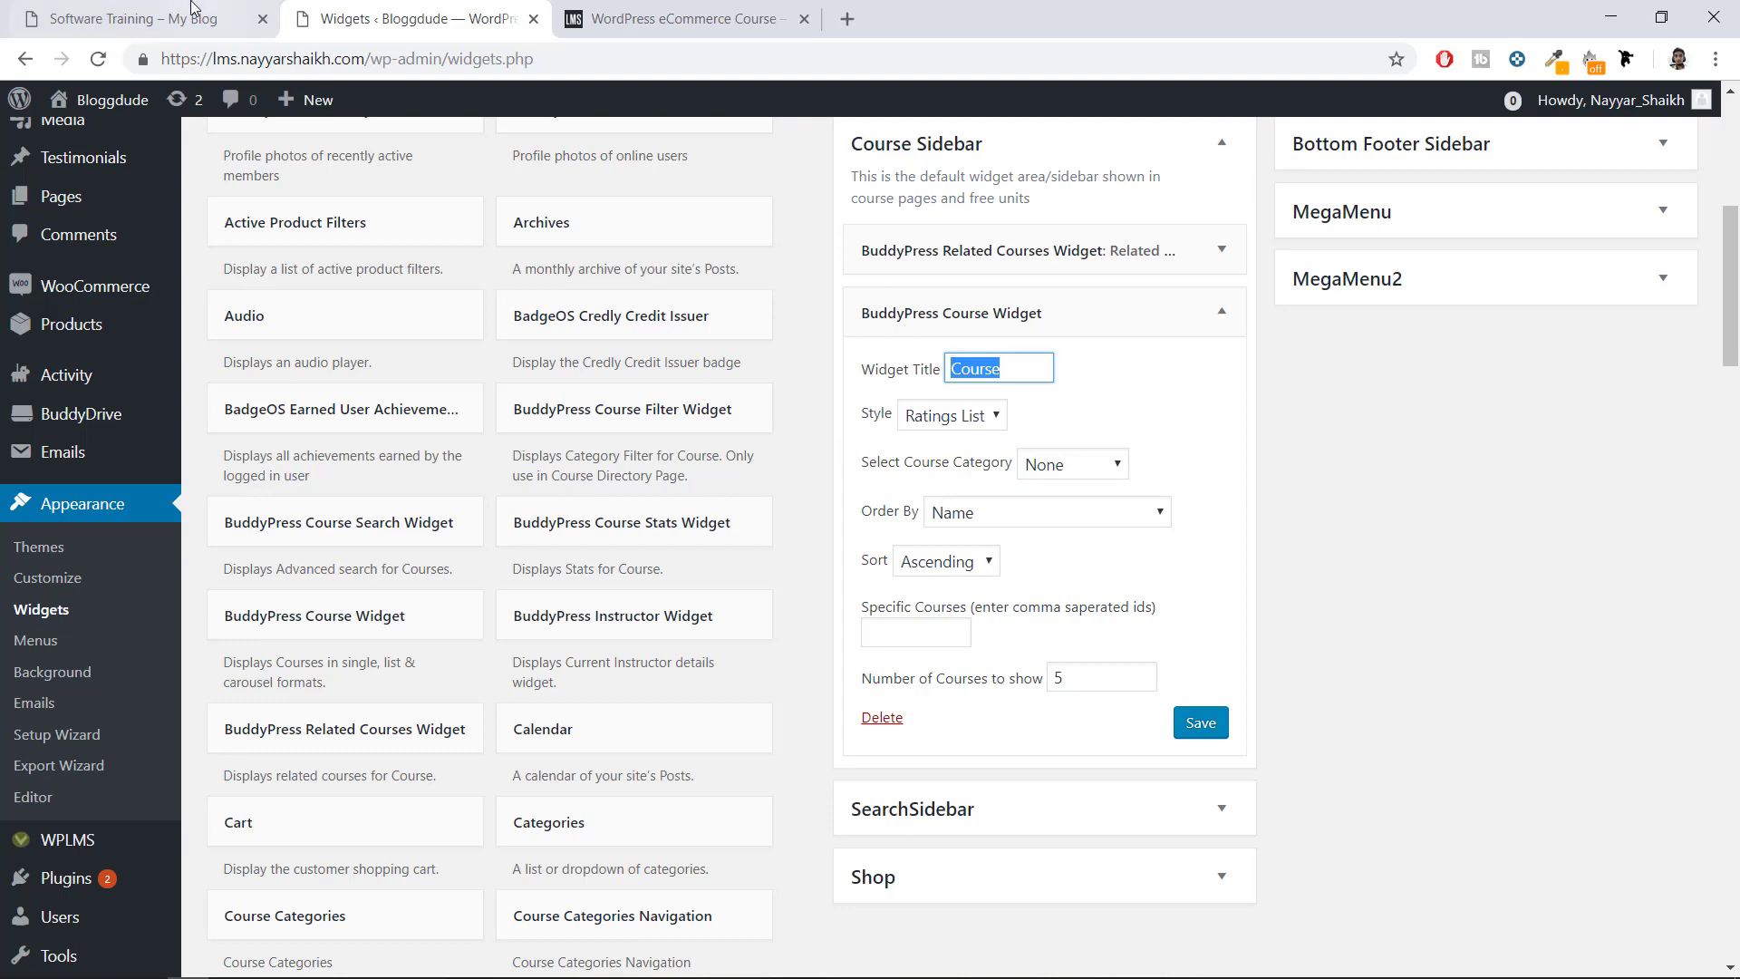
click(181, 18)
triple_click(1265, 345)
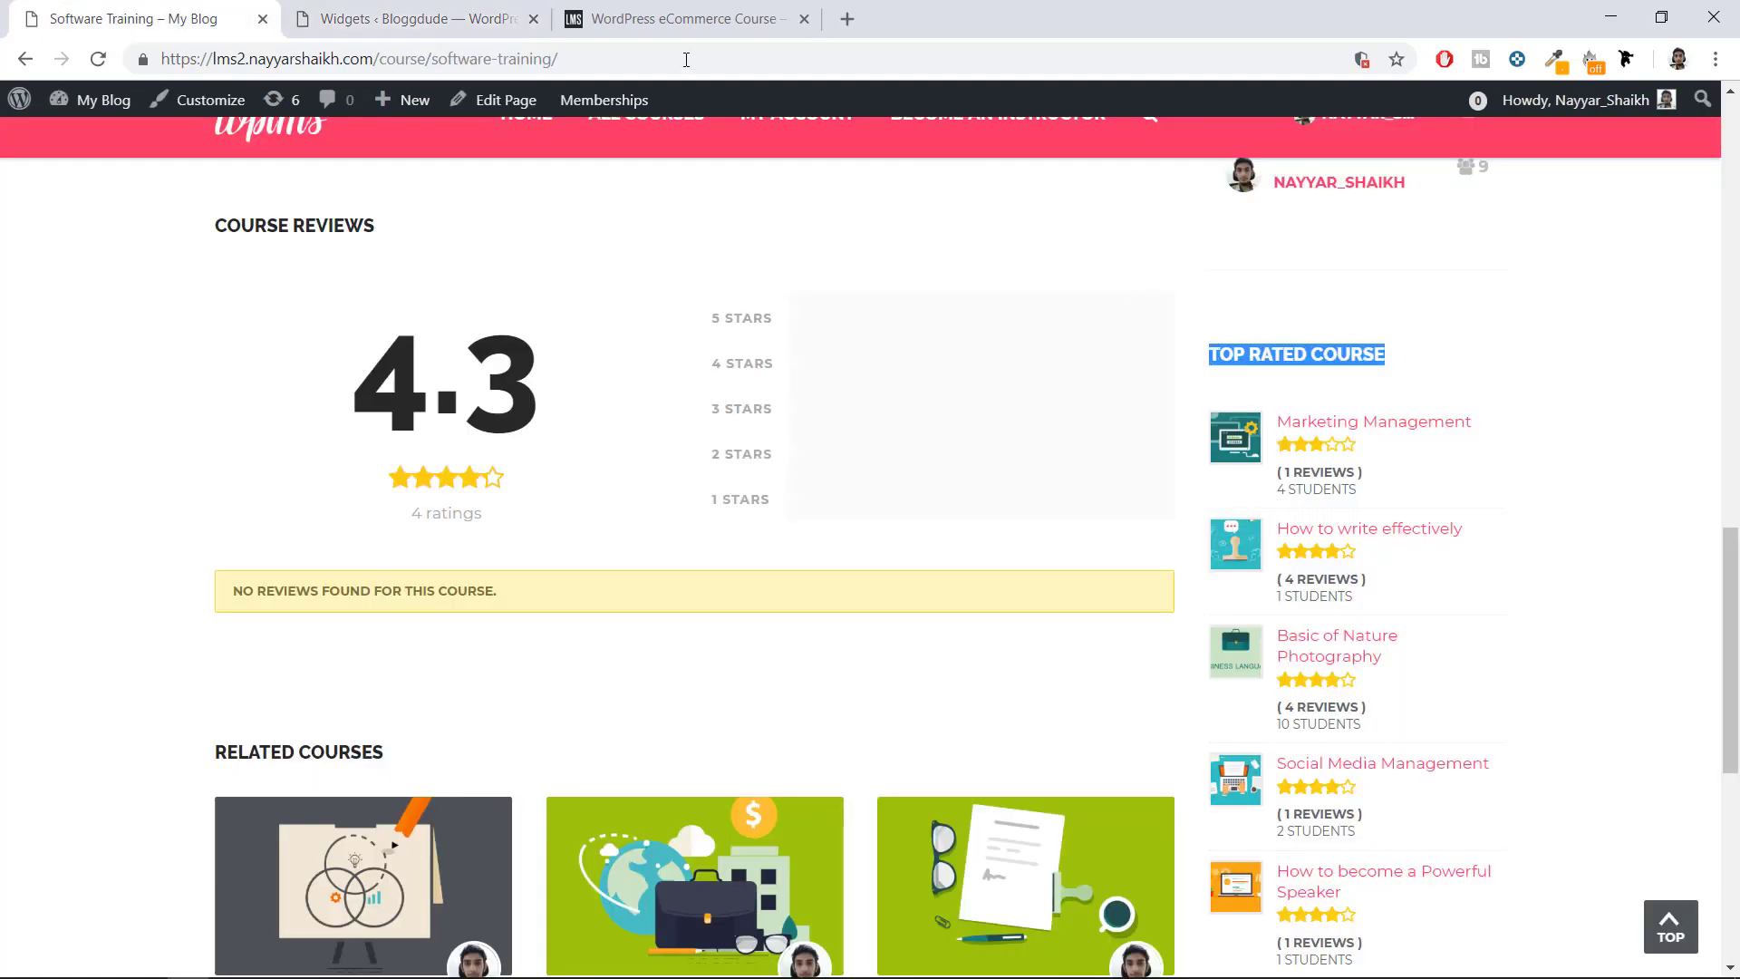
click(412, 18)
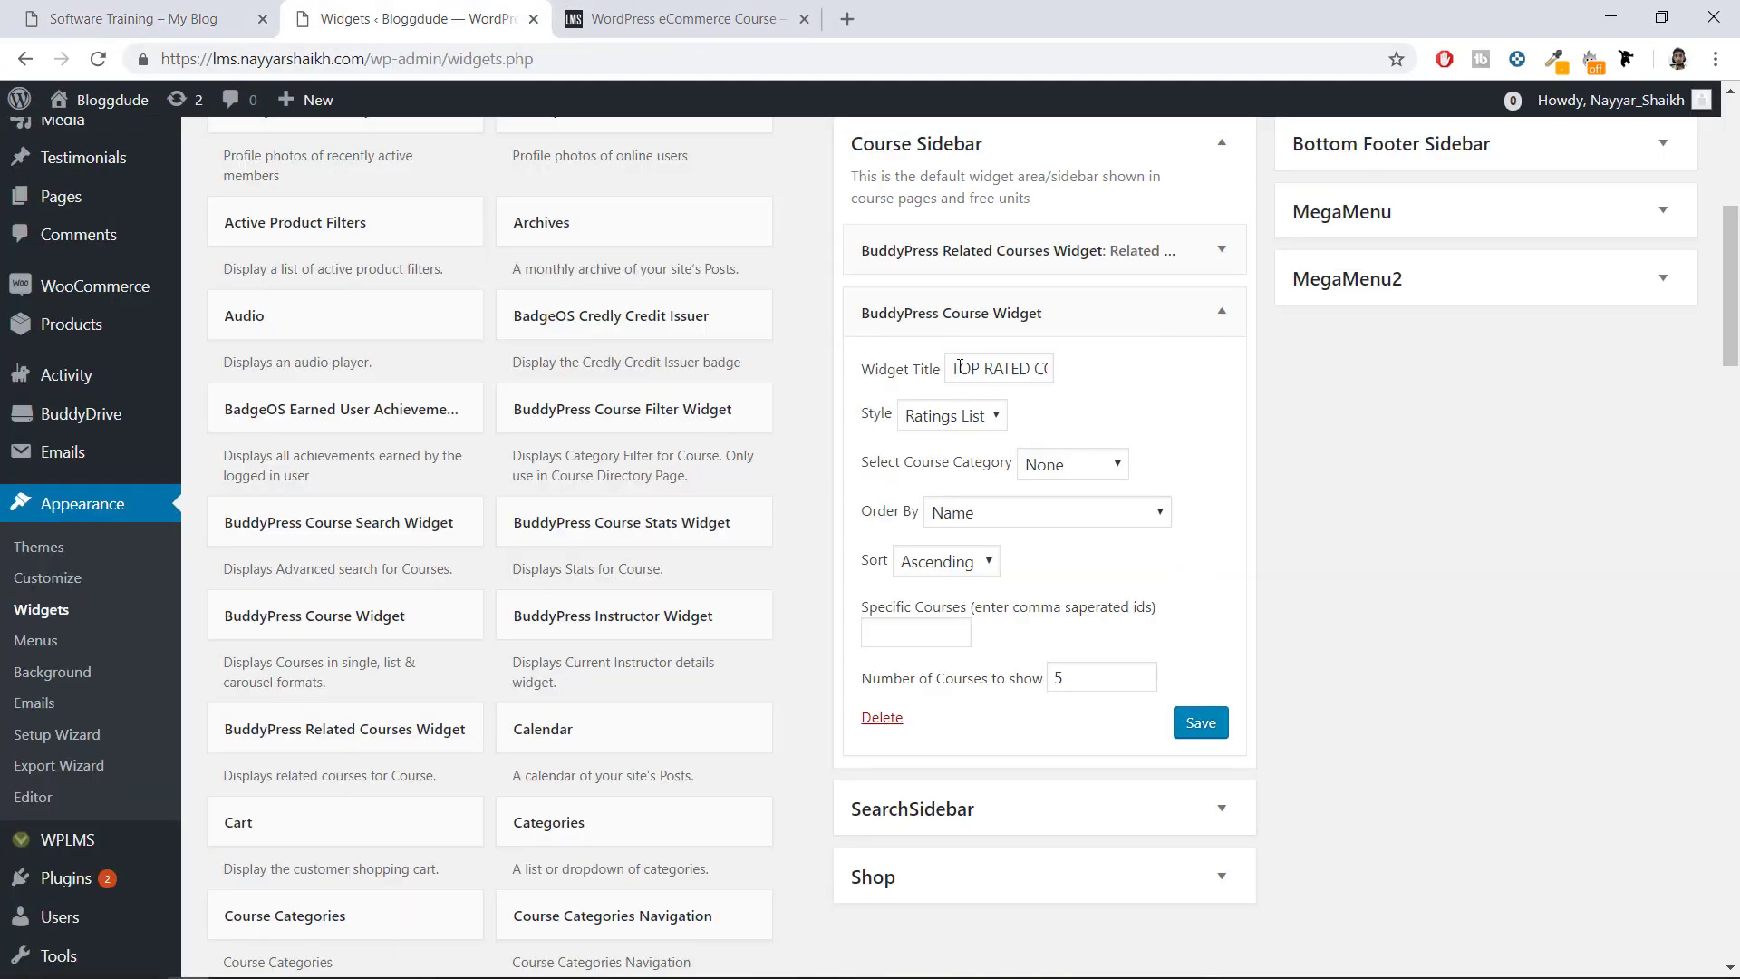
drag(959, 367, 1092, 375)
click(1092, 374)
click(1030, 510)
click(1070, 651)
click(1201, 723)
- Reload the eCommerce course page and compare it with the demo's Top Rated Course list
click(684, 18)
click(89, 60)
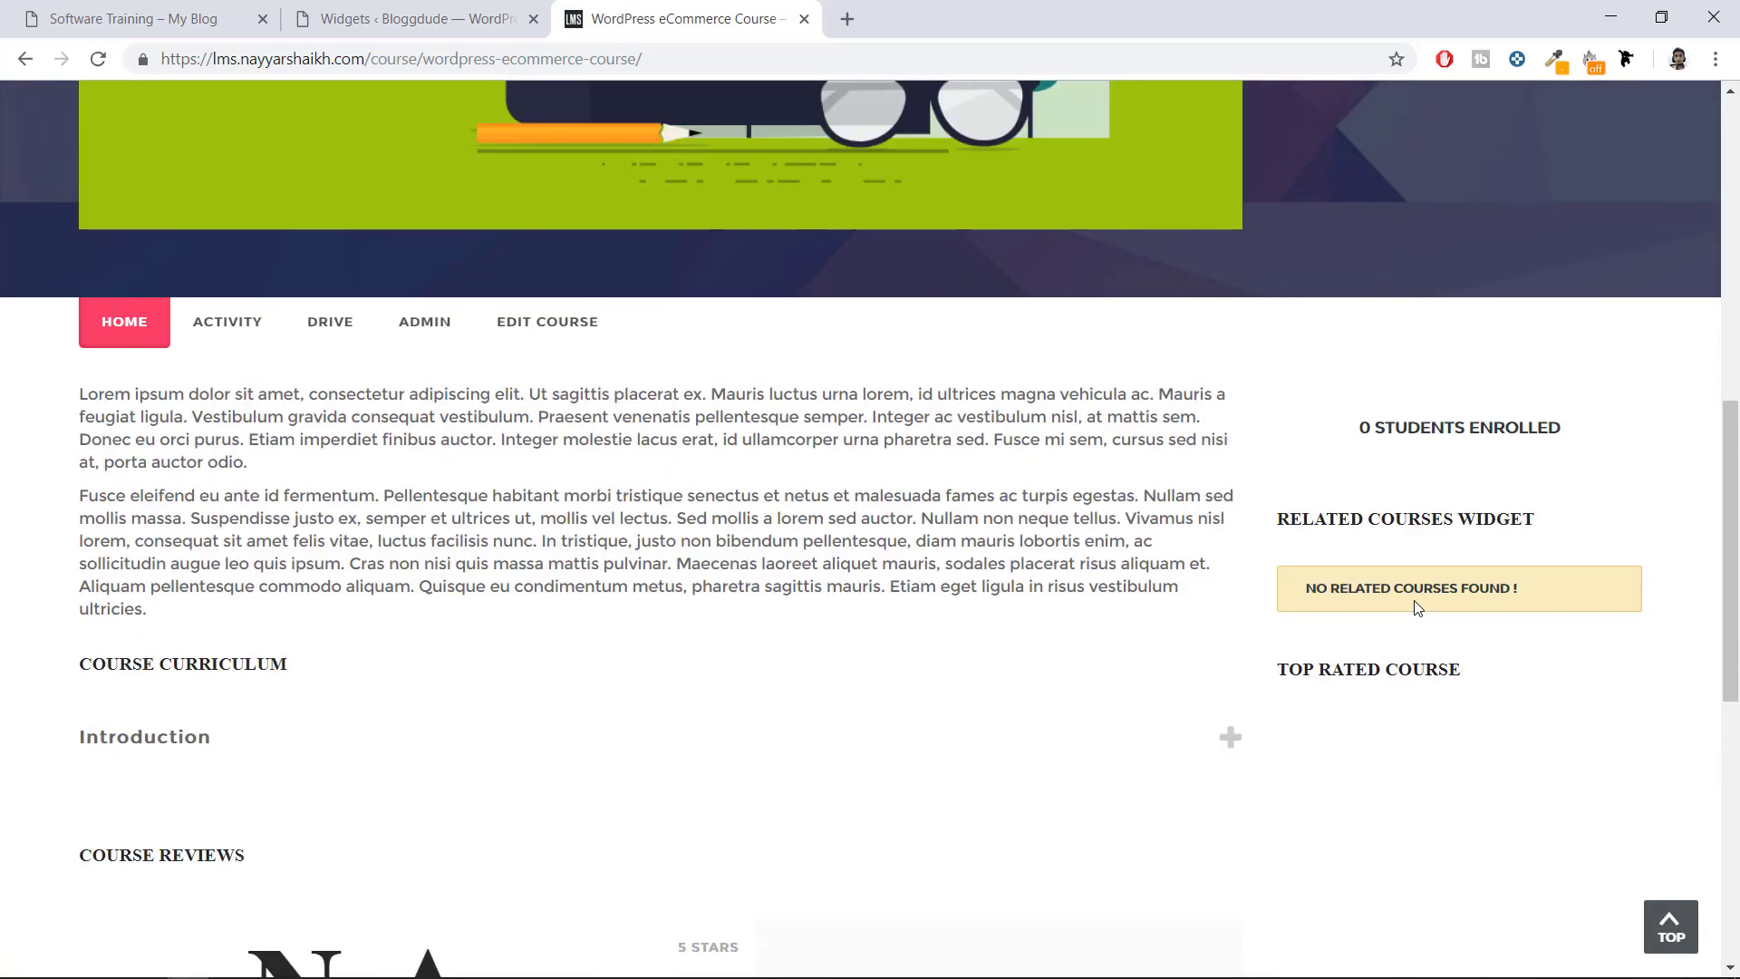
scroll(1419, 608, down, 5)
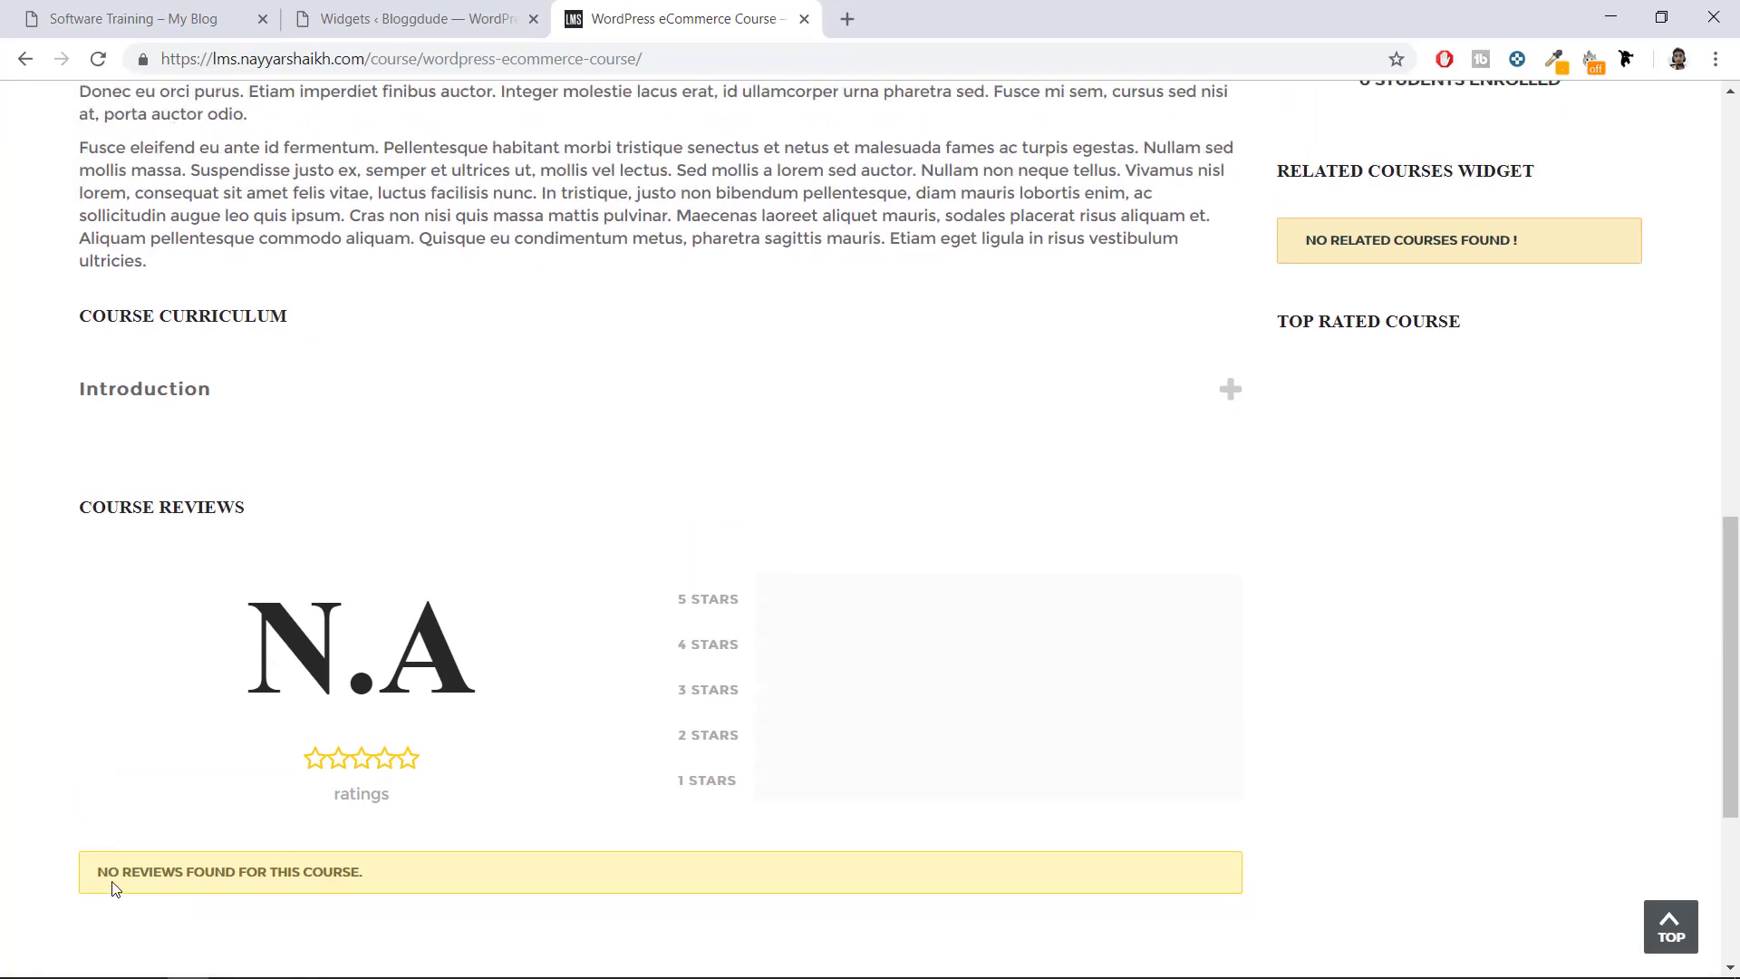
scroll(1617, 622, up, 10)
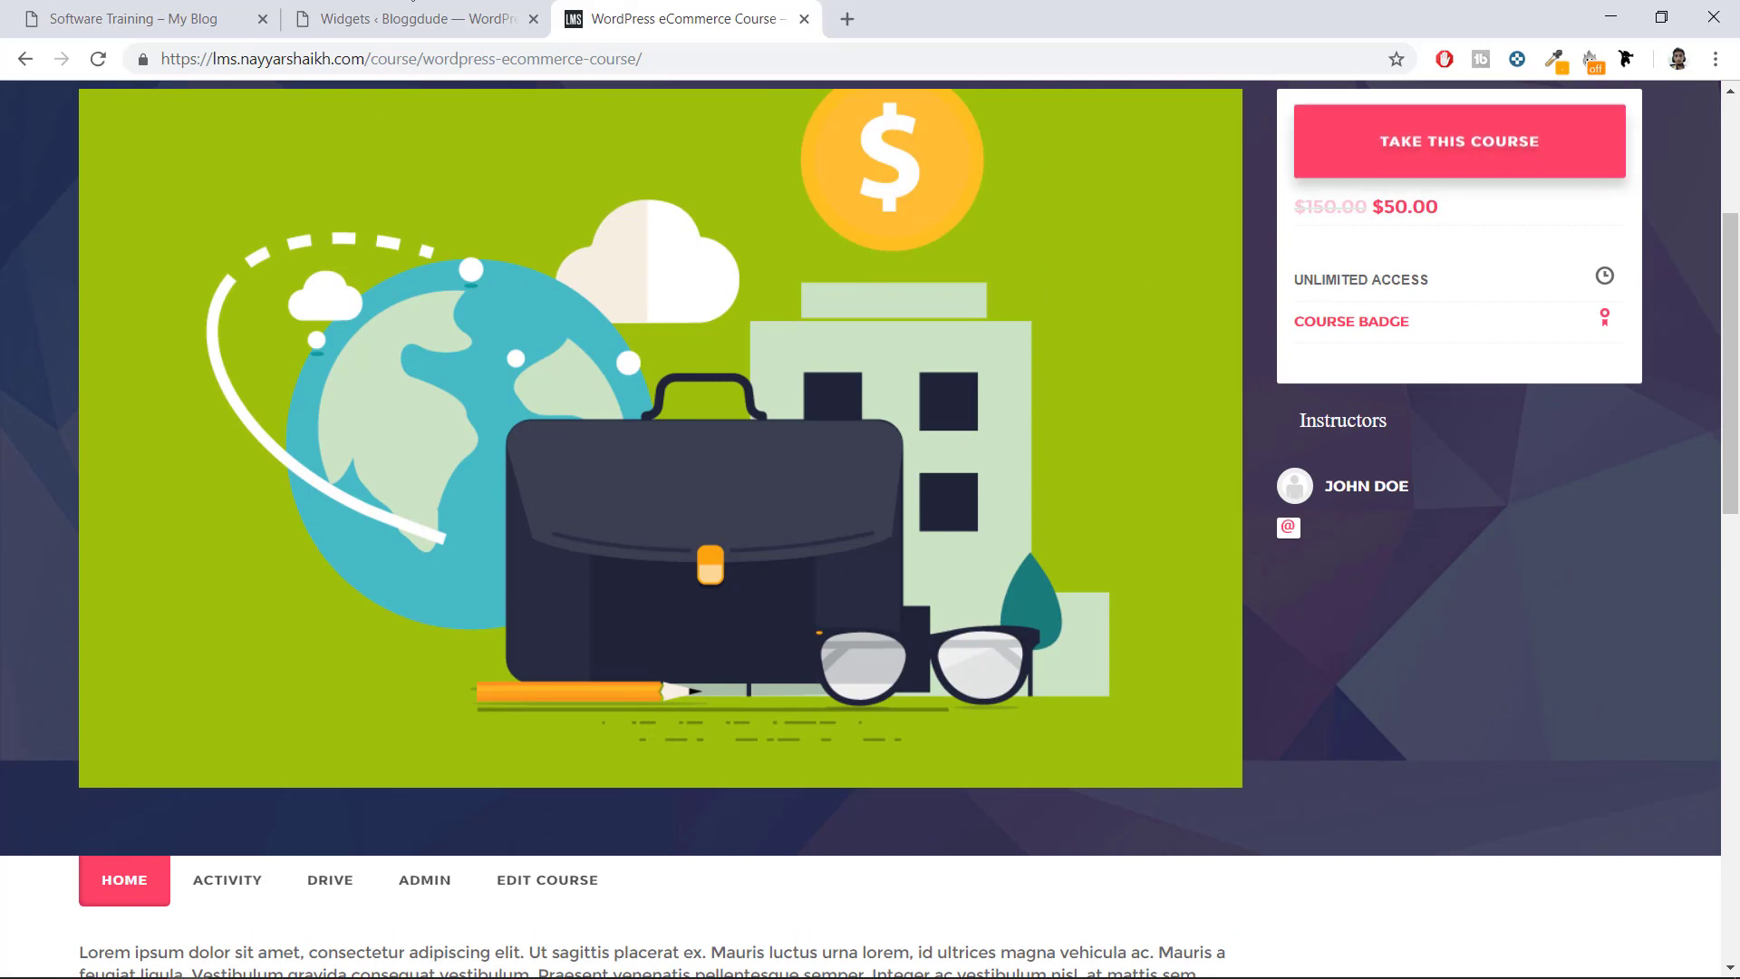
click(136, 19)
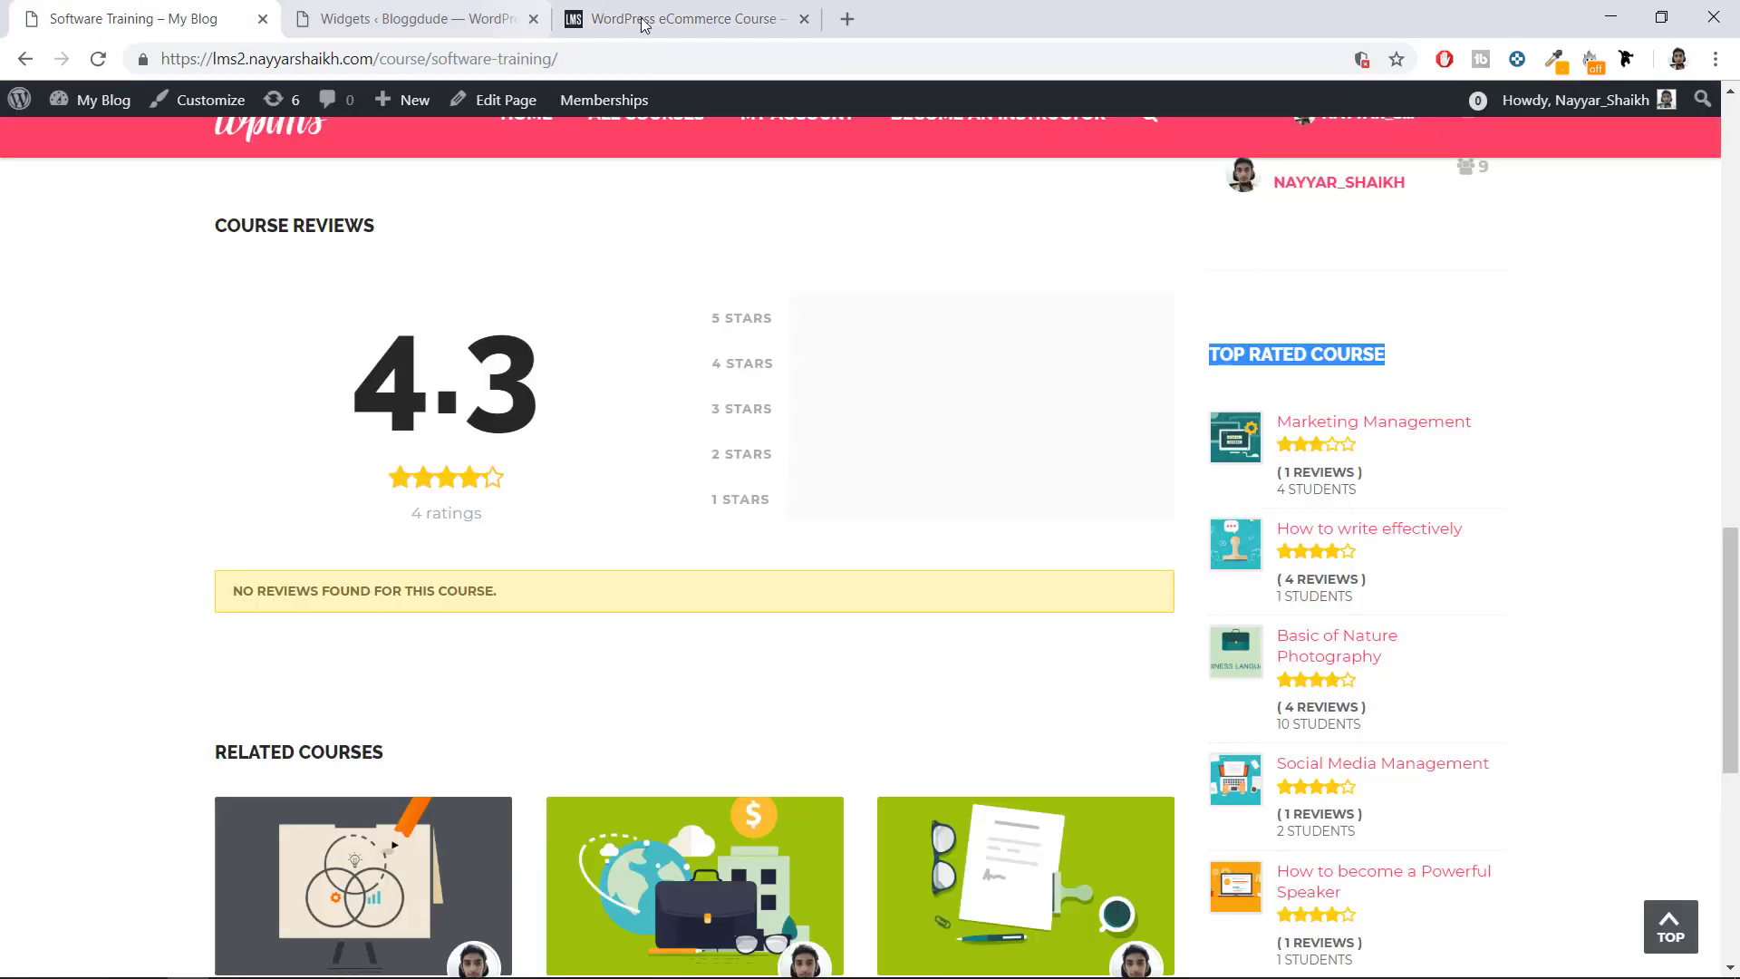
scroll(1357, 569, down, 1)
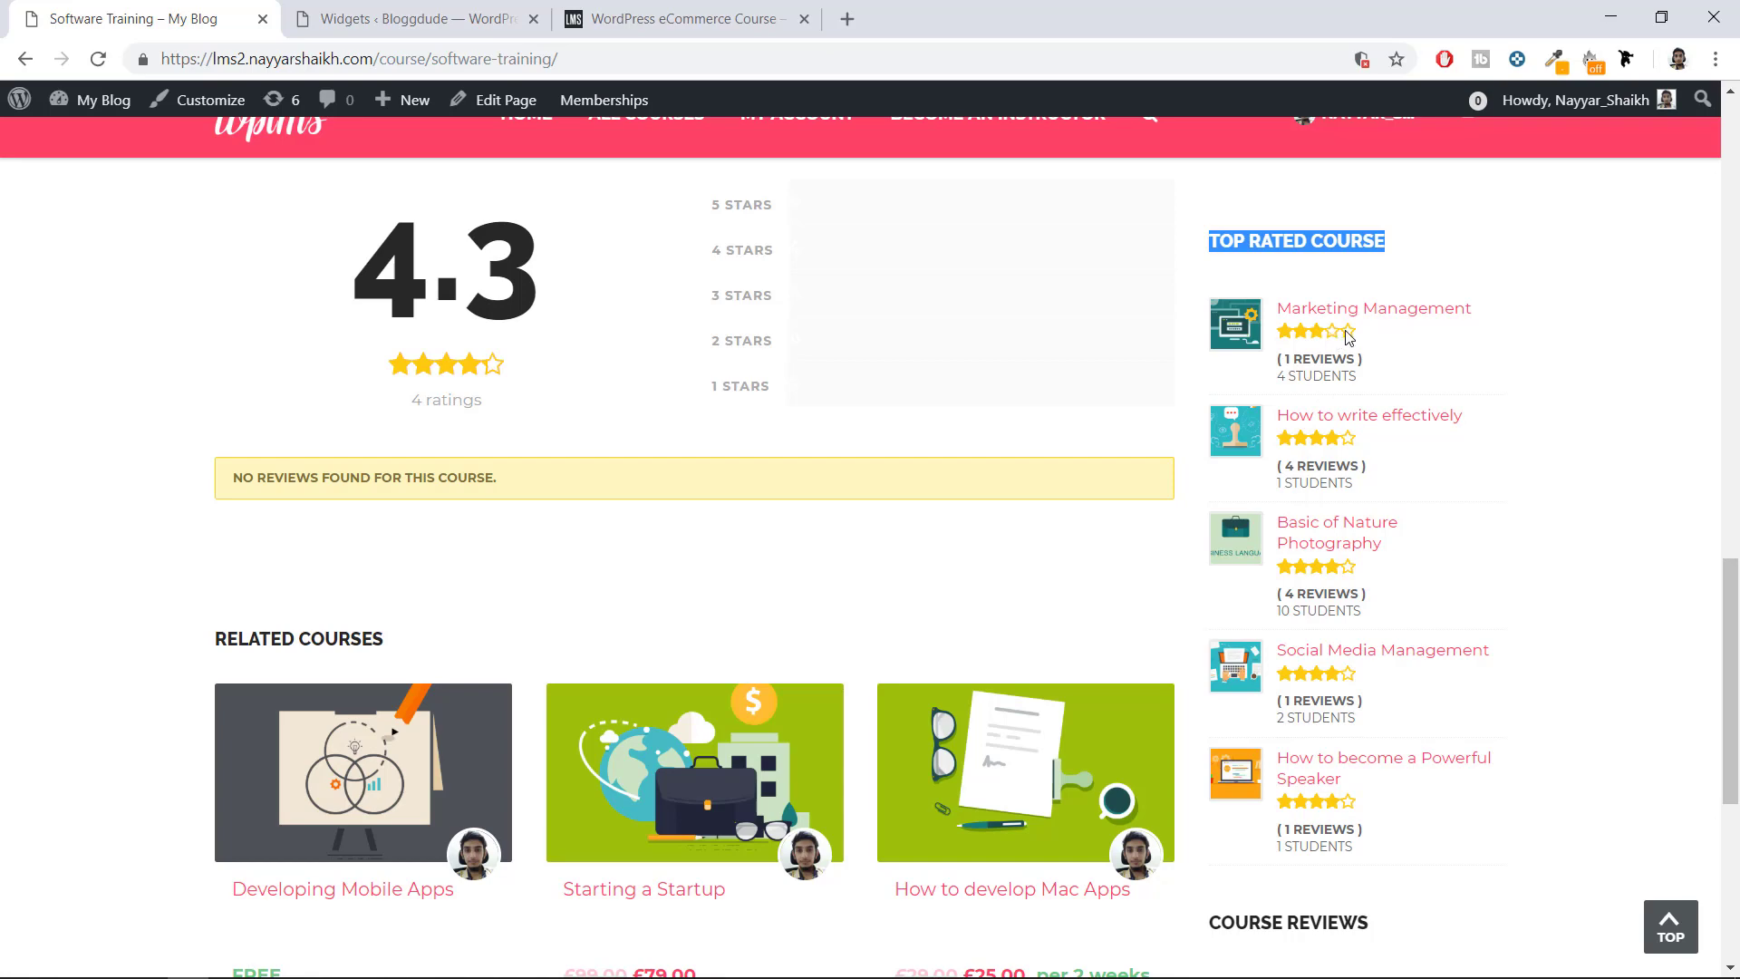
scroll(1422, 633, down, 2)
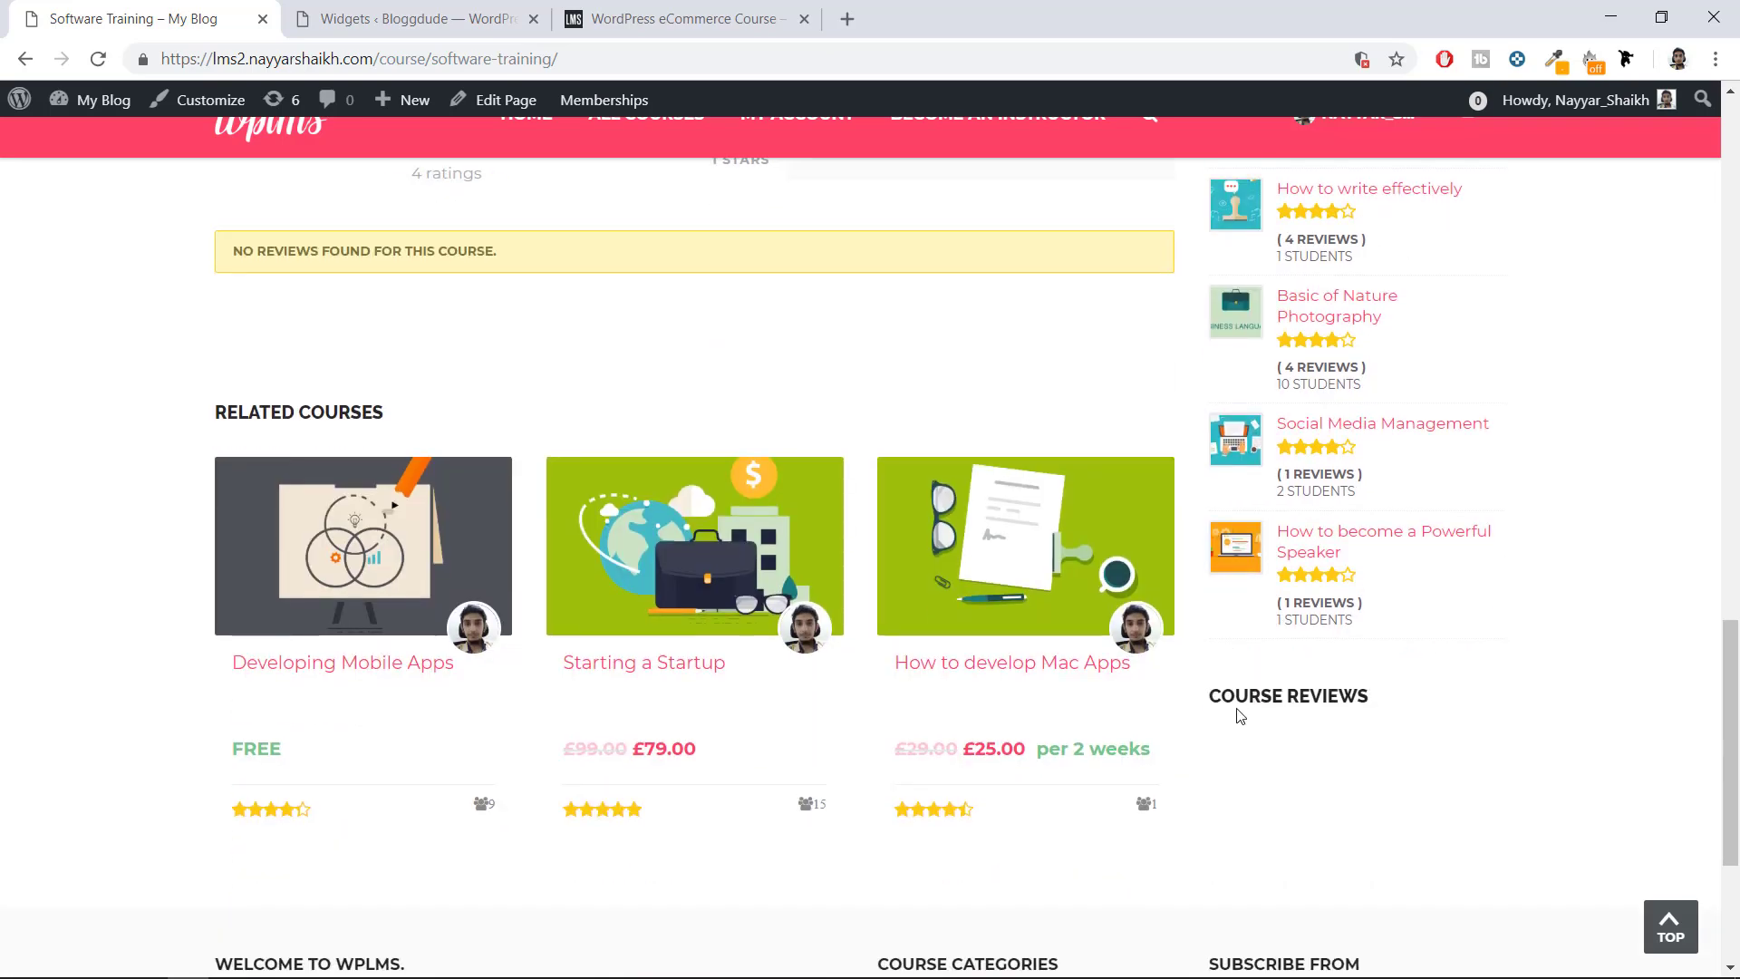
- Add the Course Reviews Widget to the Course Sidebar
click(467, 18)
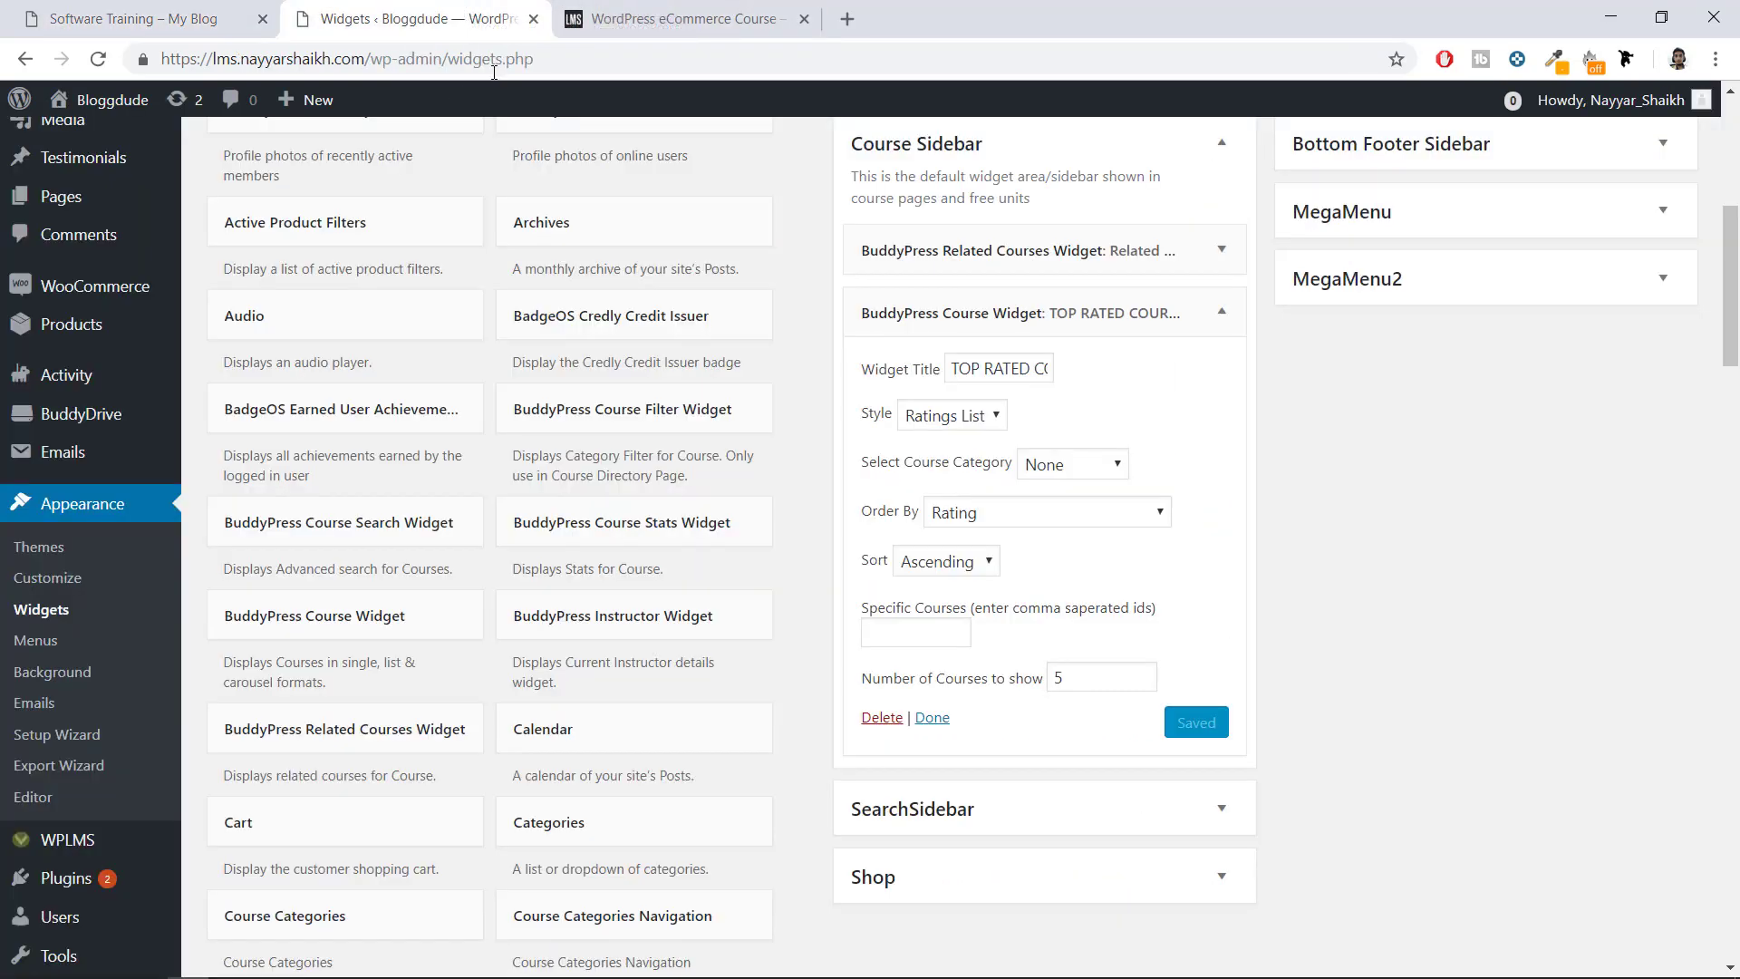
scroll(704, 400, down, 7)
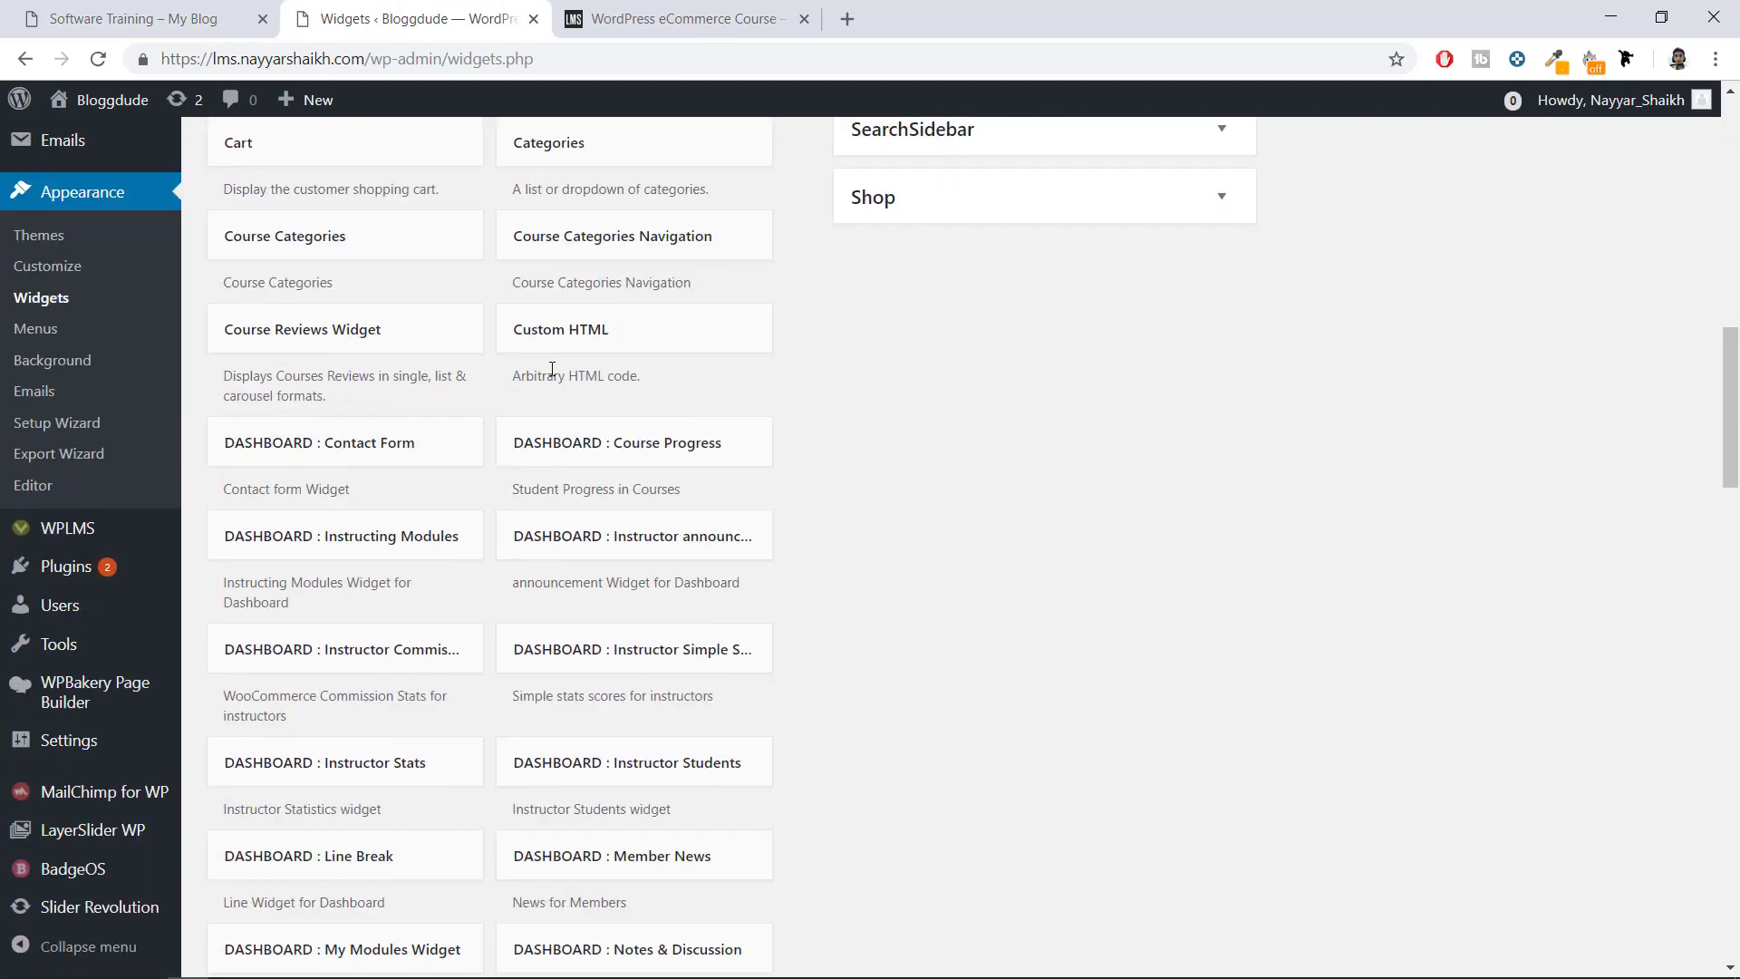
click(359, 341)
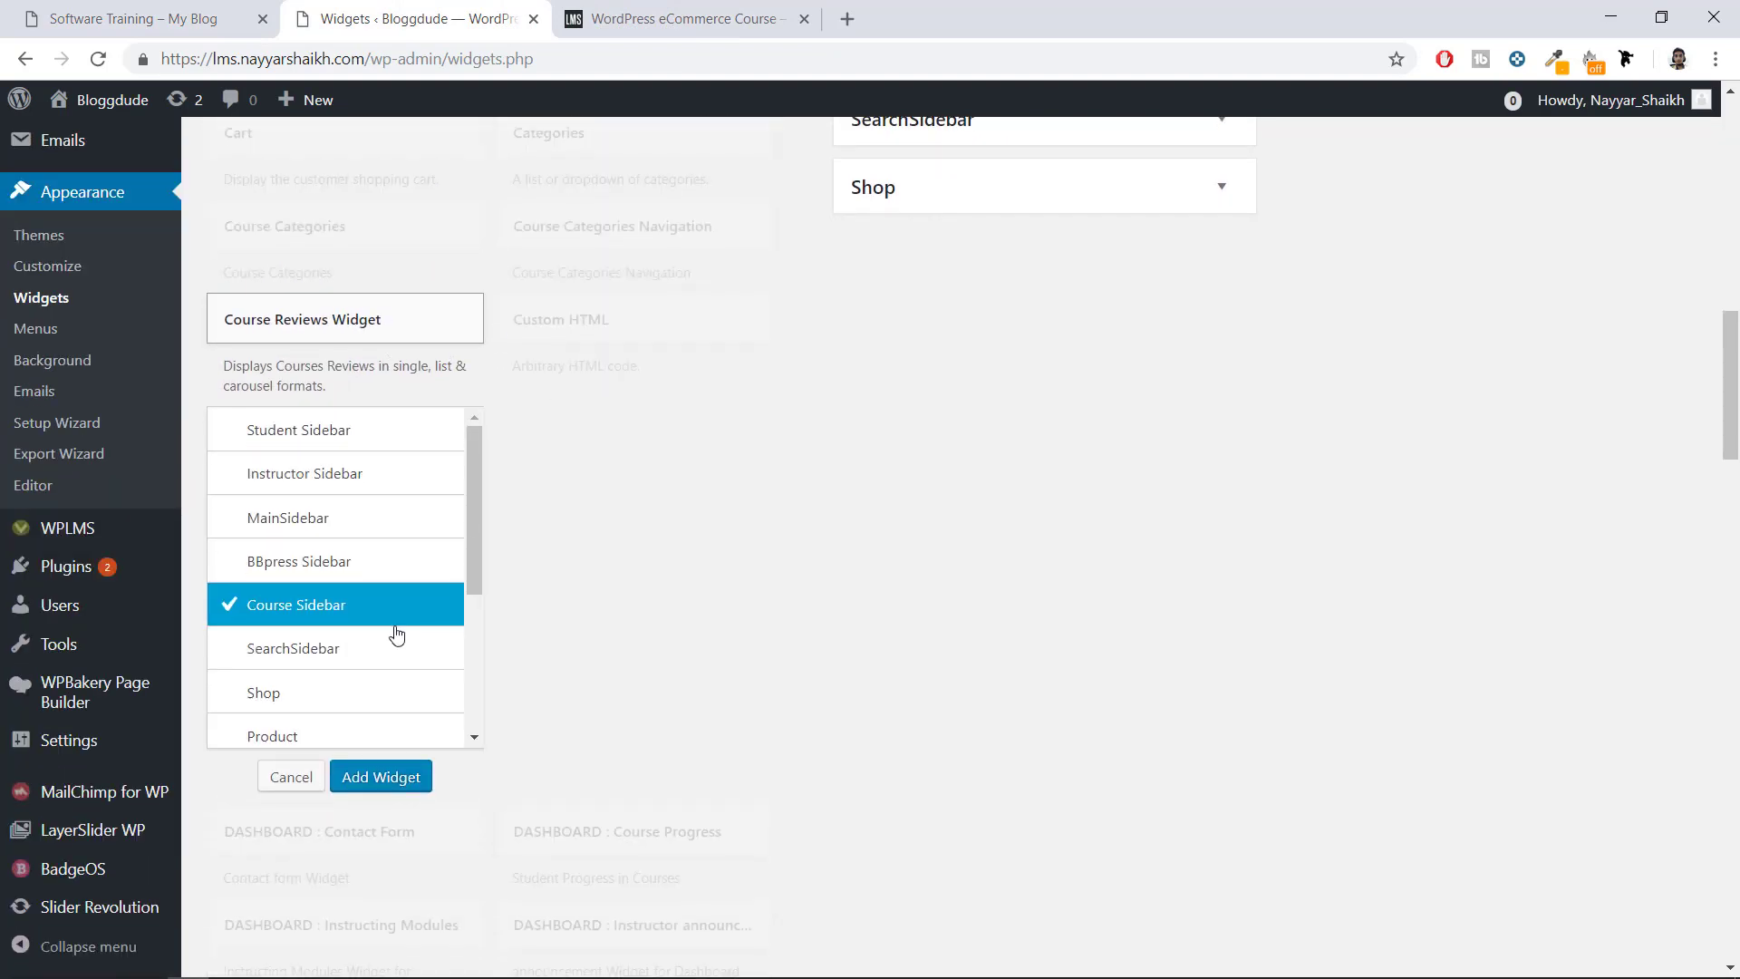
click(393, 675)
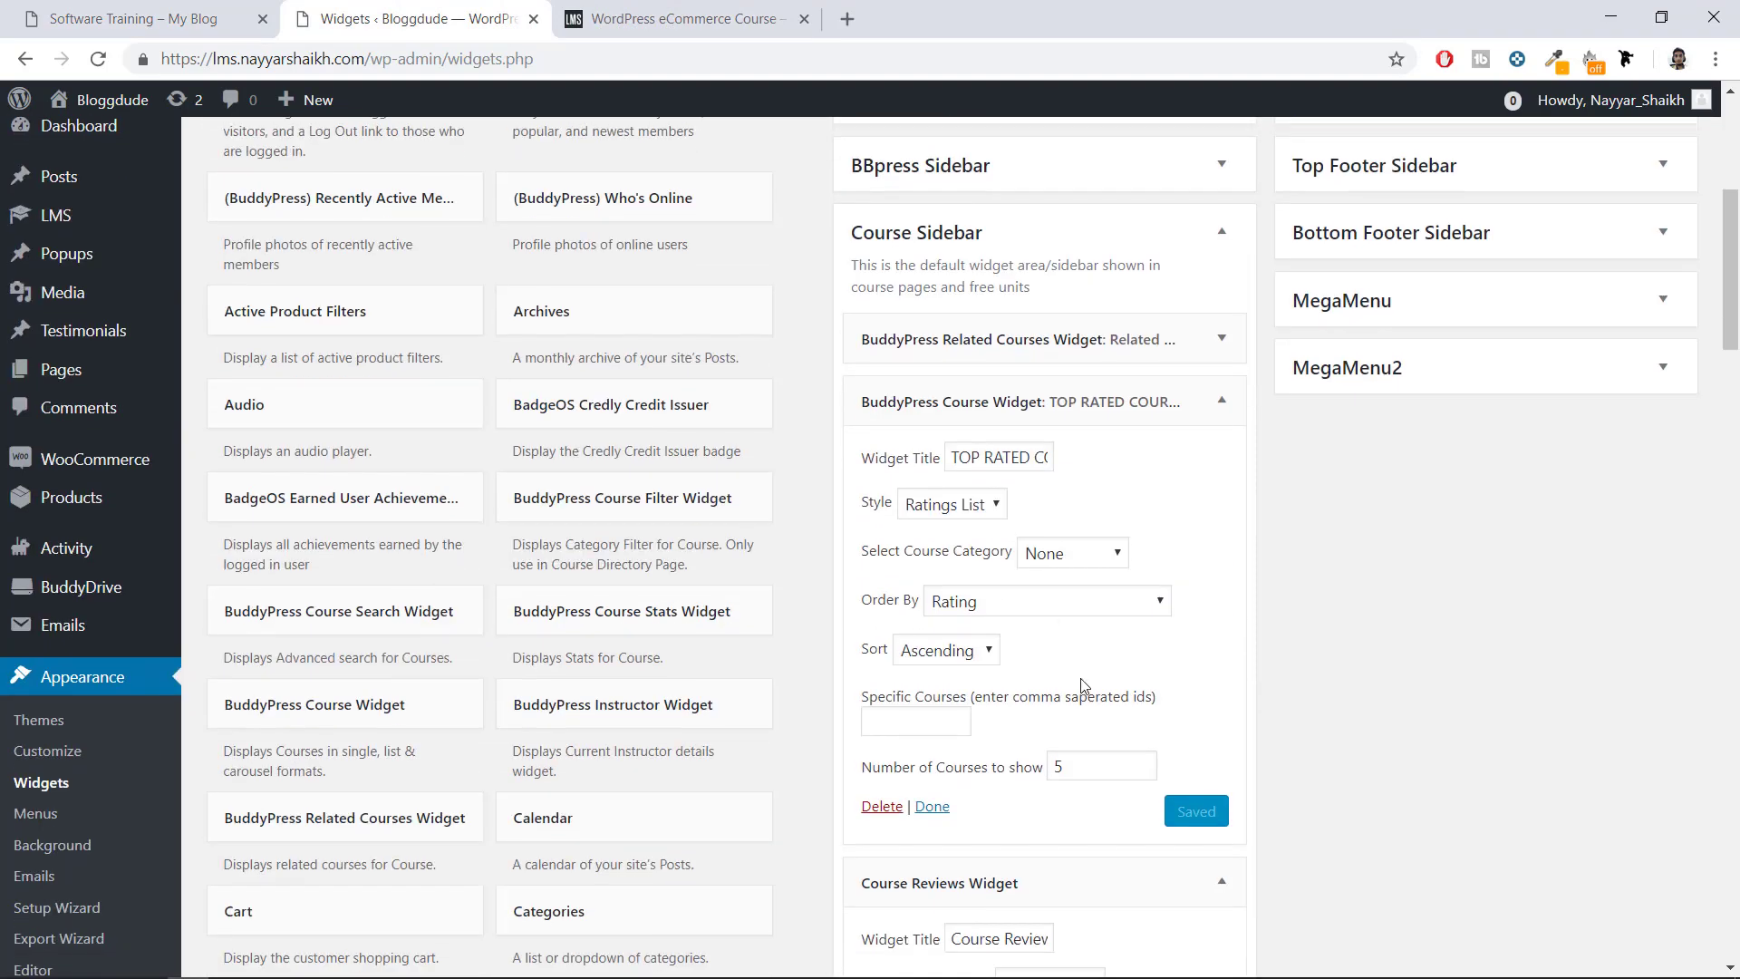
scroll(1079, 707, down, 4)
scroll(1080, 760, down, 1)
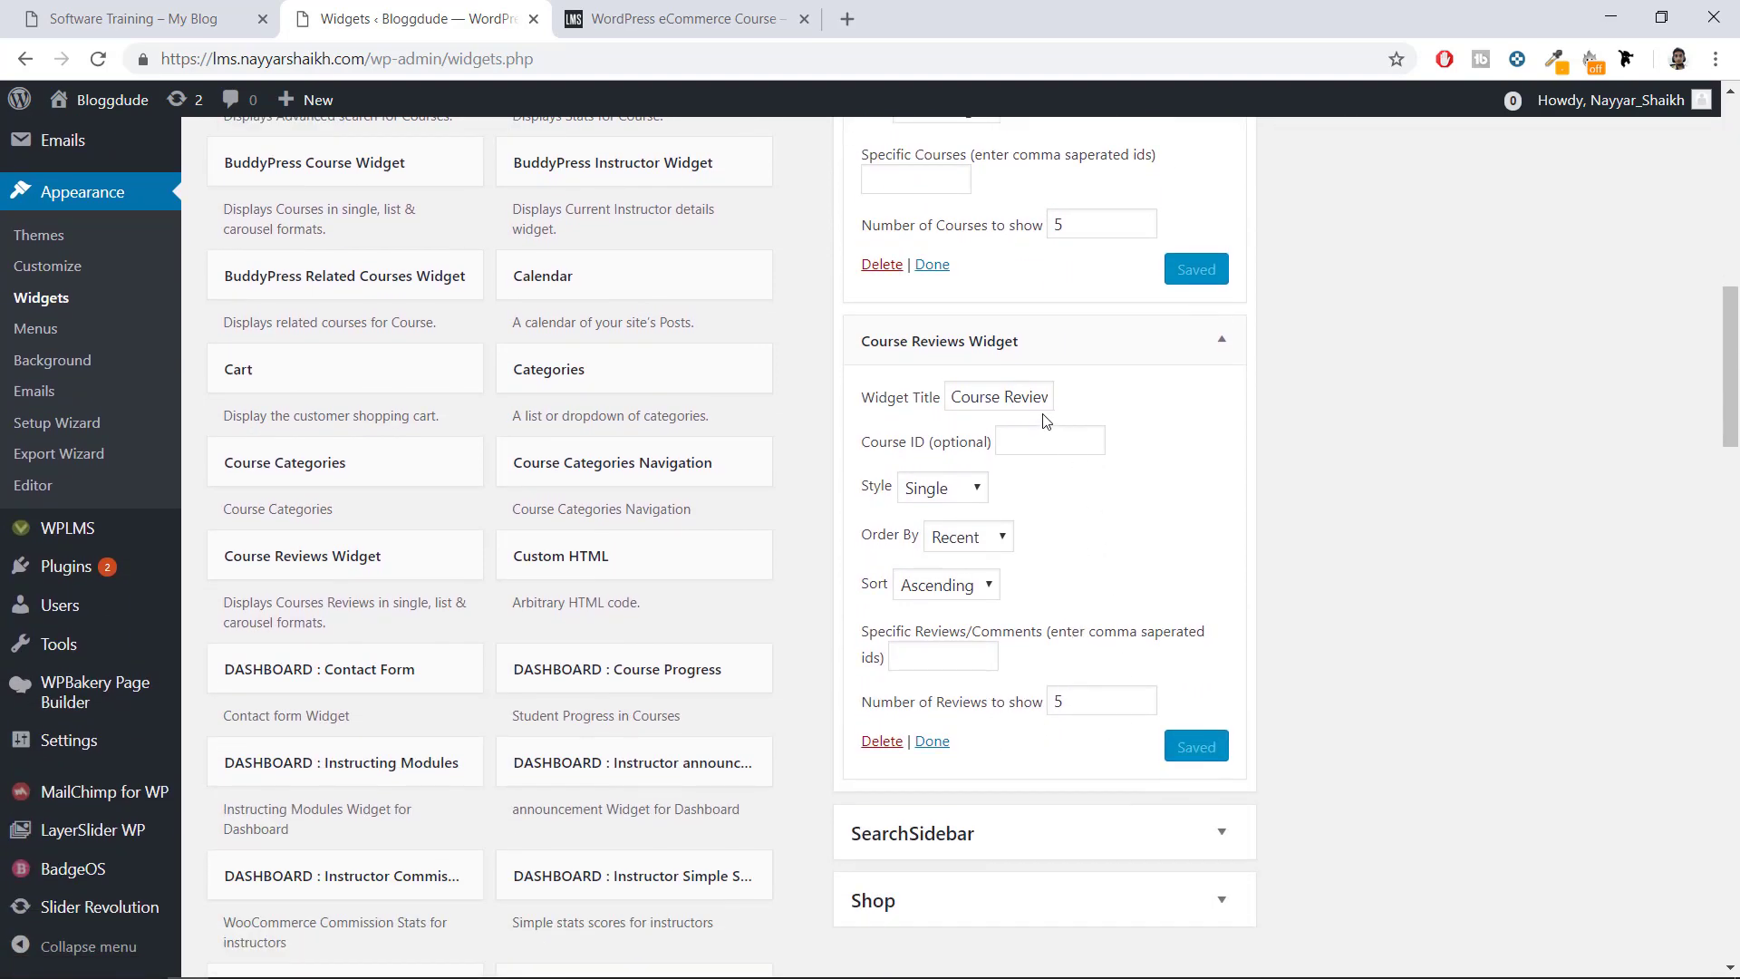
- Collapse the widget settings and Course Sidebar, then open the site's All Courses page
click(1138, 344)
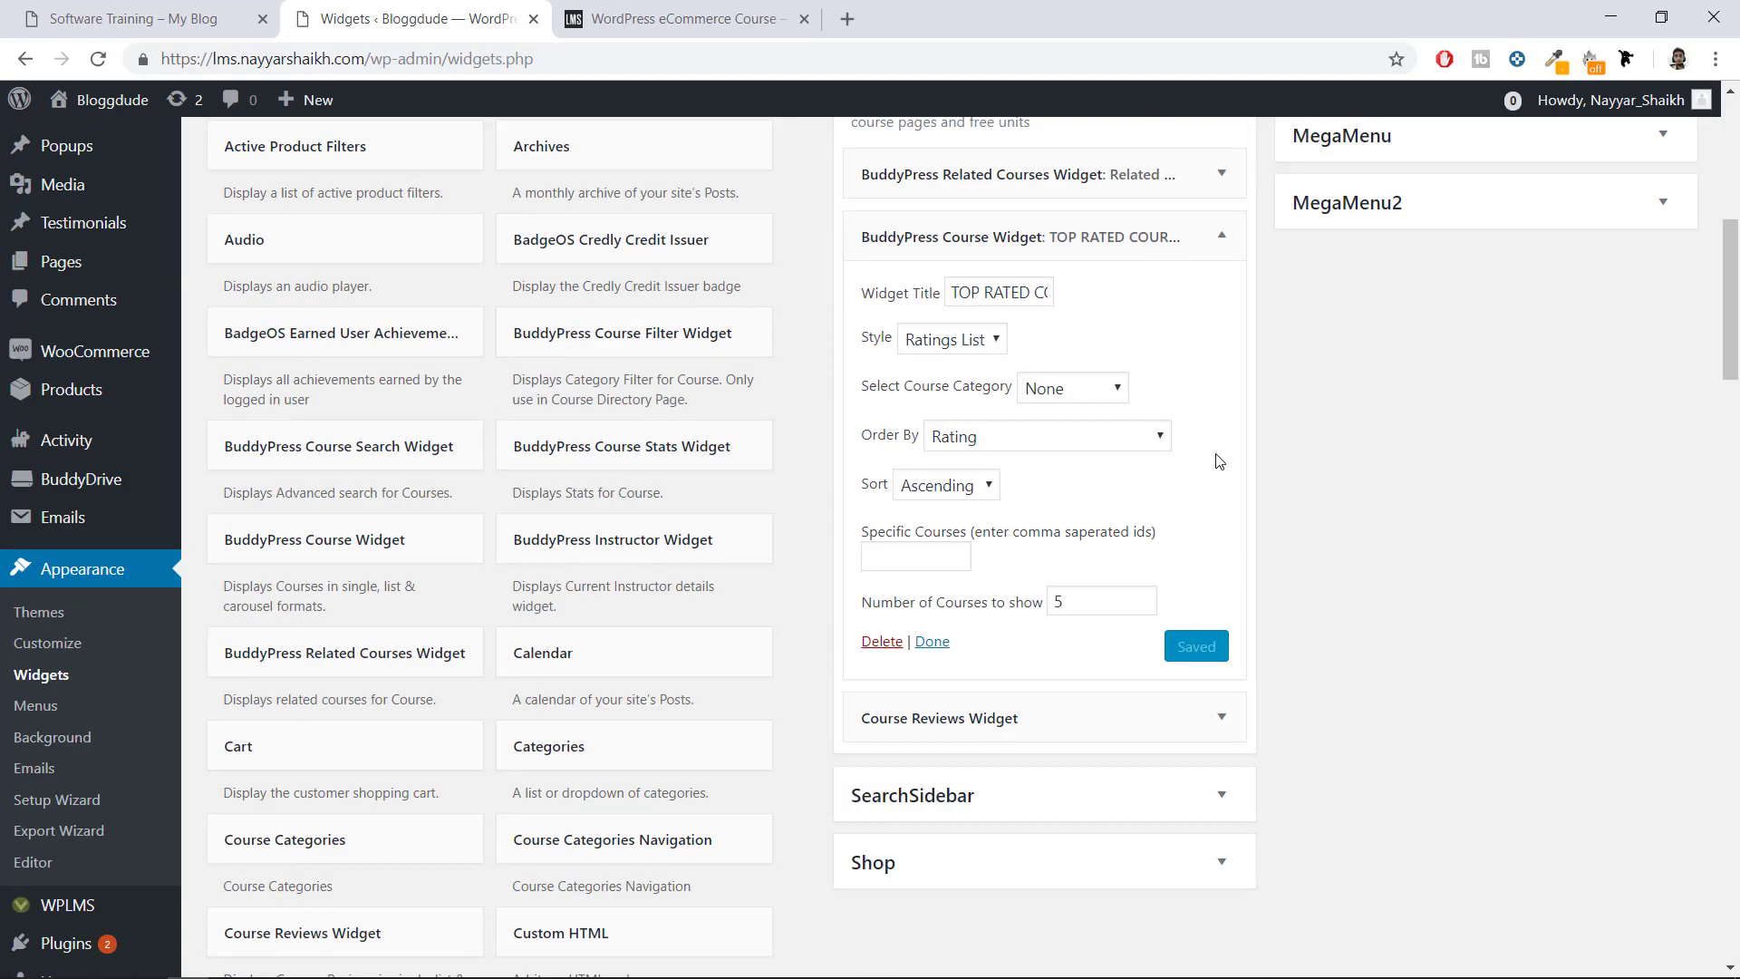
scroll(1212, 390, up, 1)
click(1205, 322)
click(1199, 161)
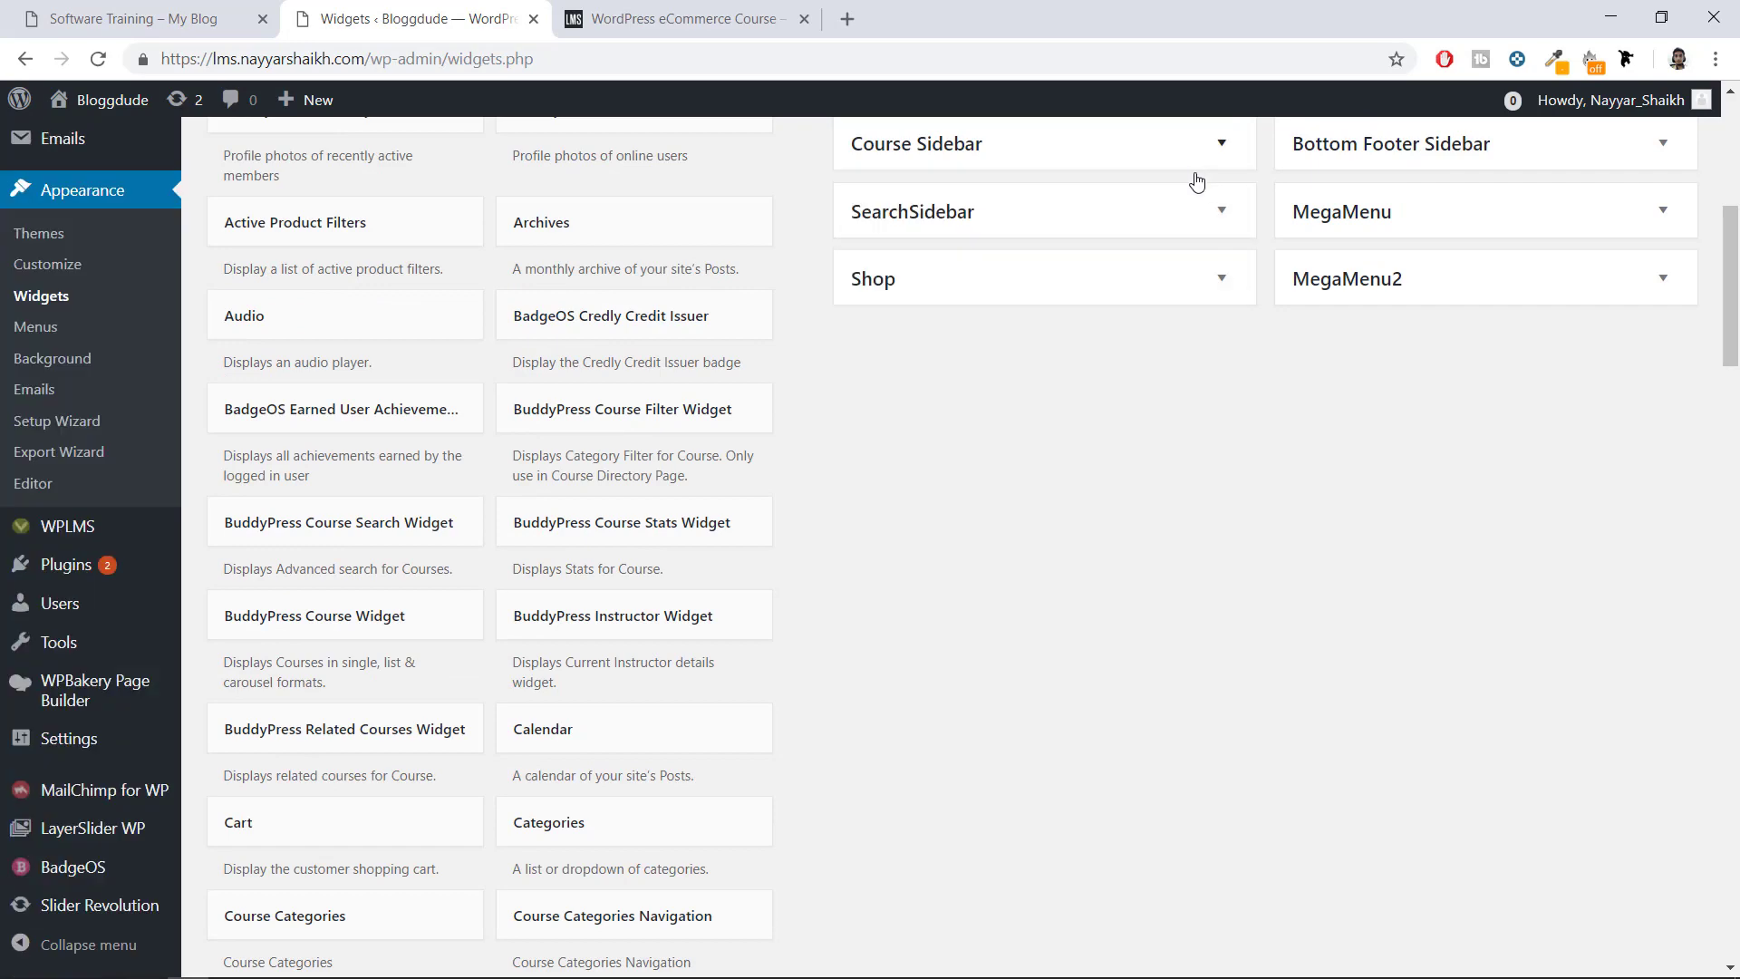
click(674, 8)
scroll(652, 474, up, 4)
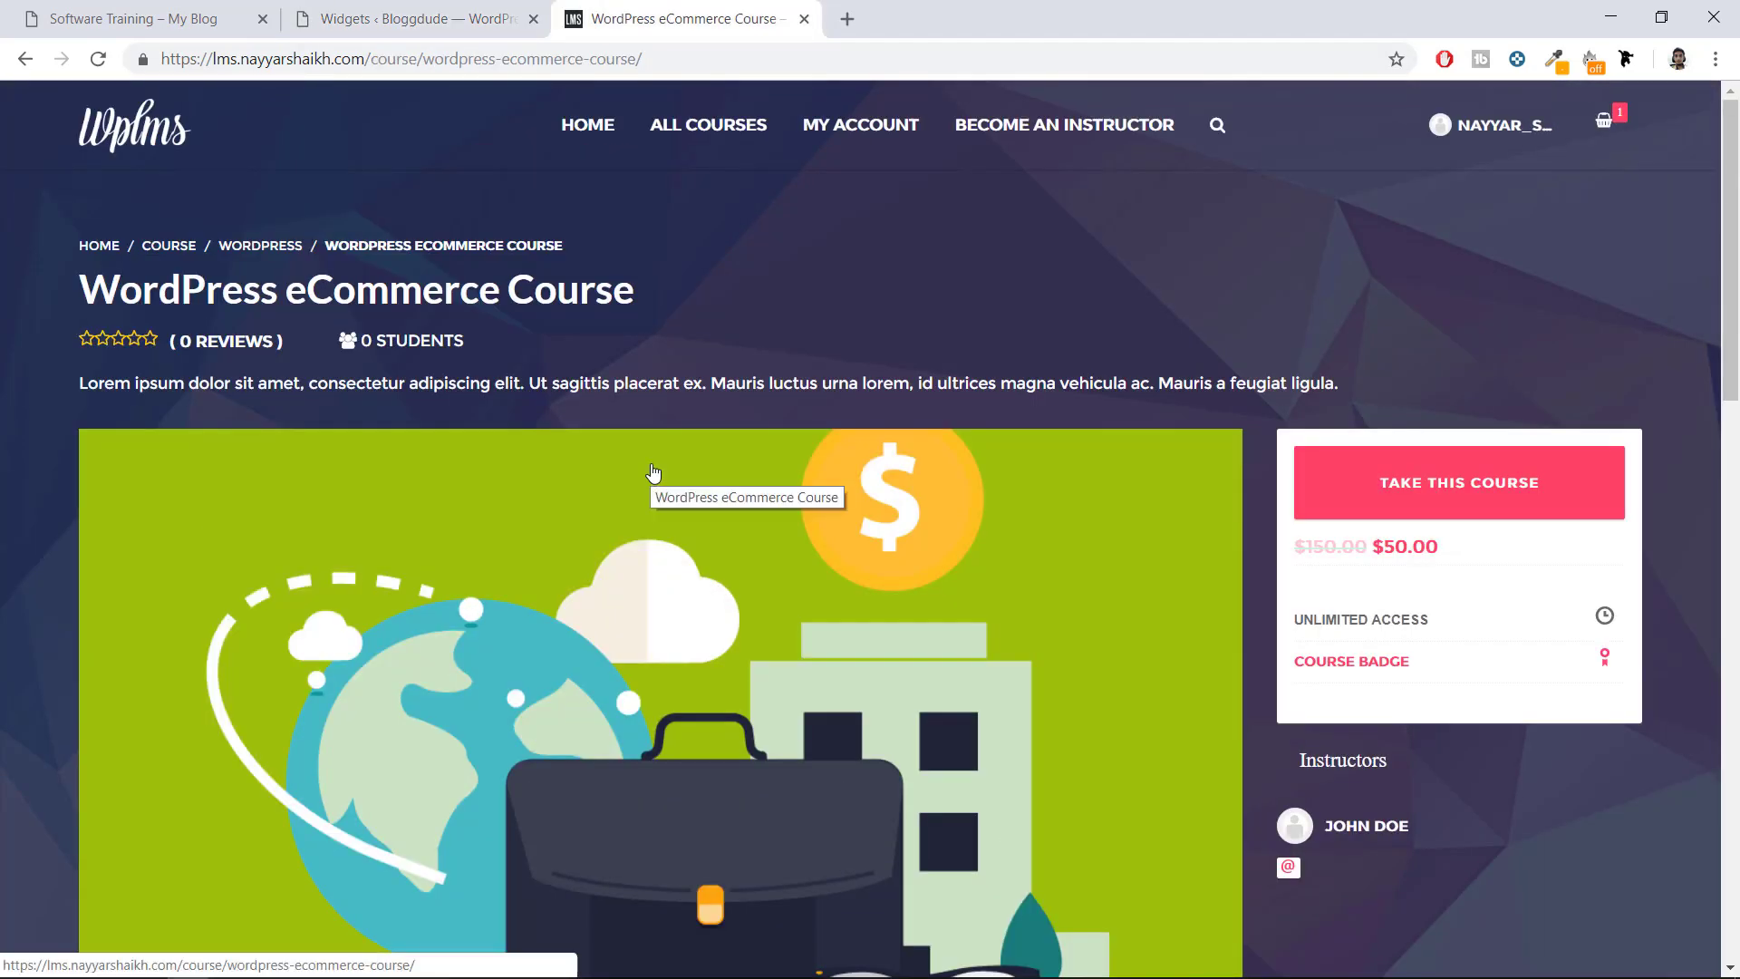
click(716, 132)
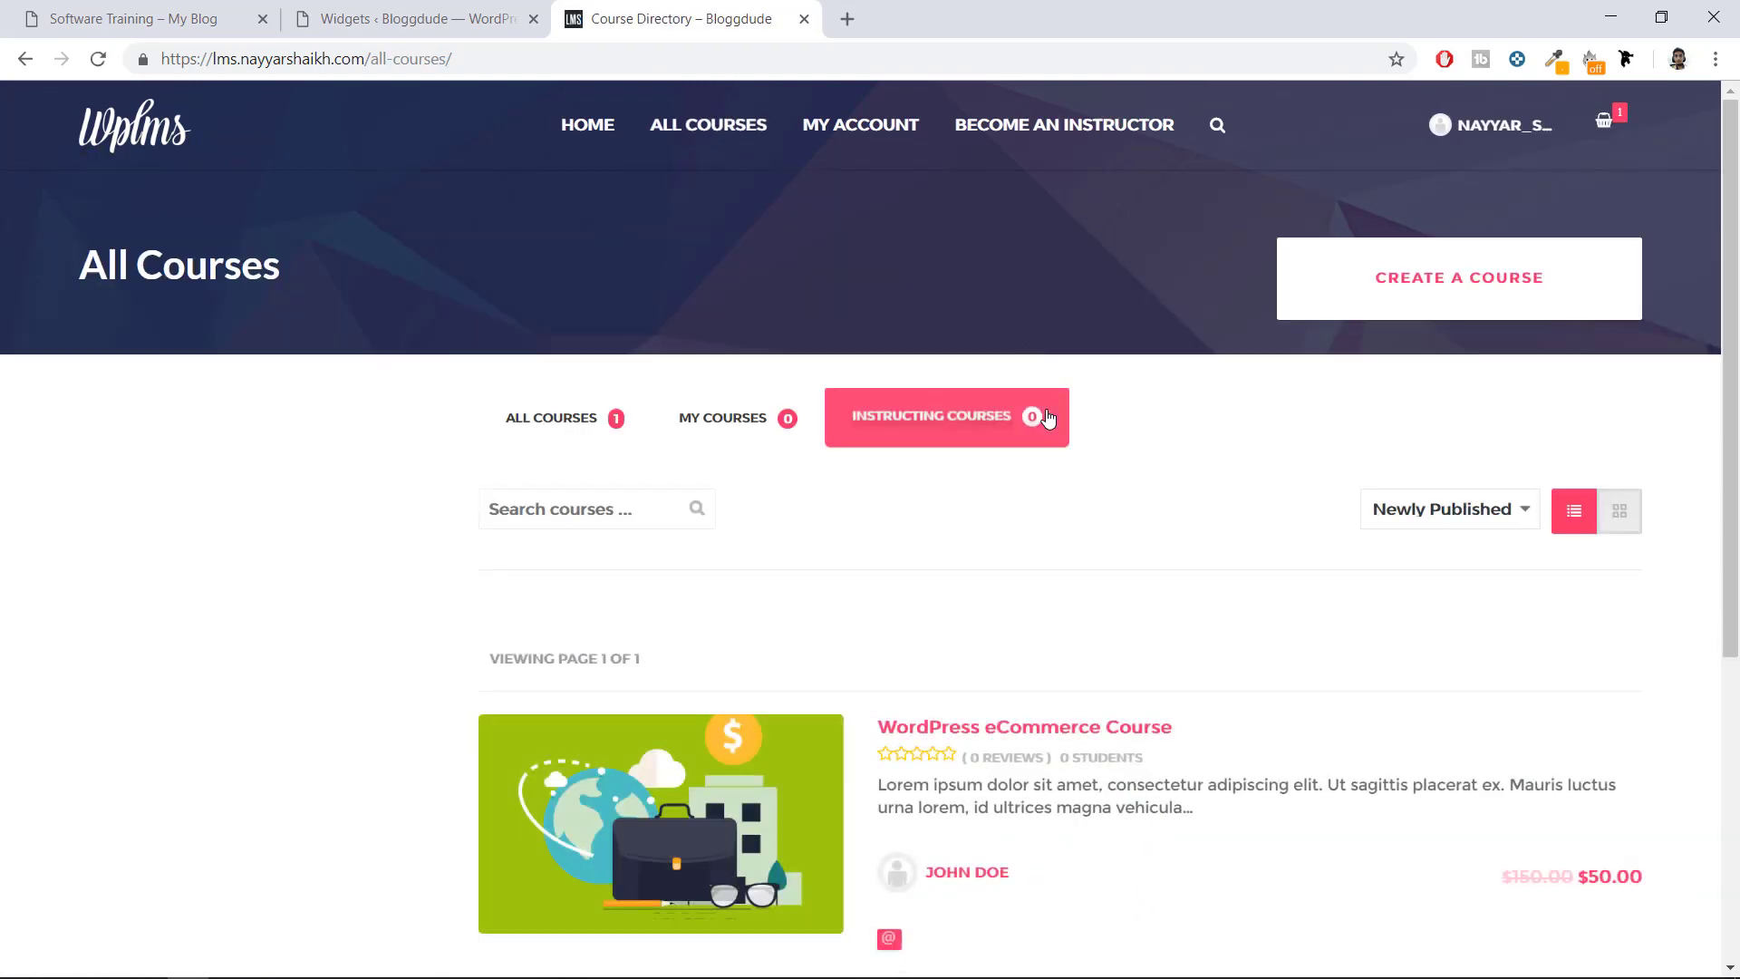
- Open the demo site's All Courses page and scroll through its category filter sidebar
scroll(1049, 418, down, 5)
scroll(638, 341, up, 5)
click(145, 19)
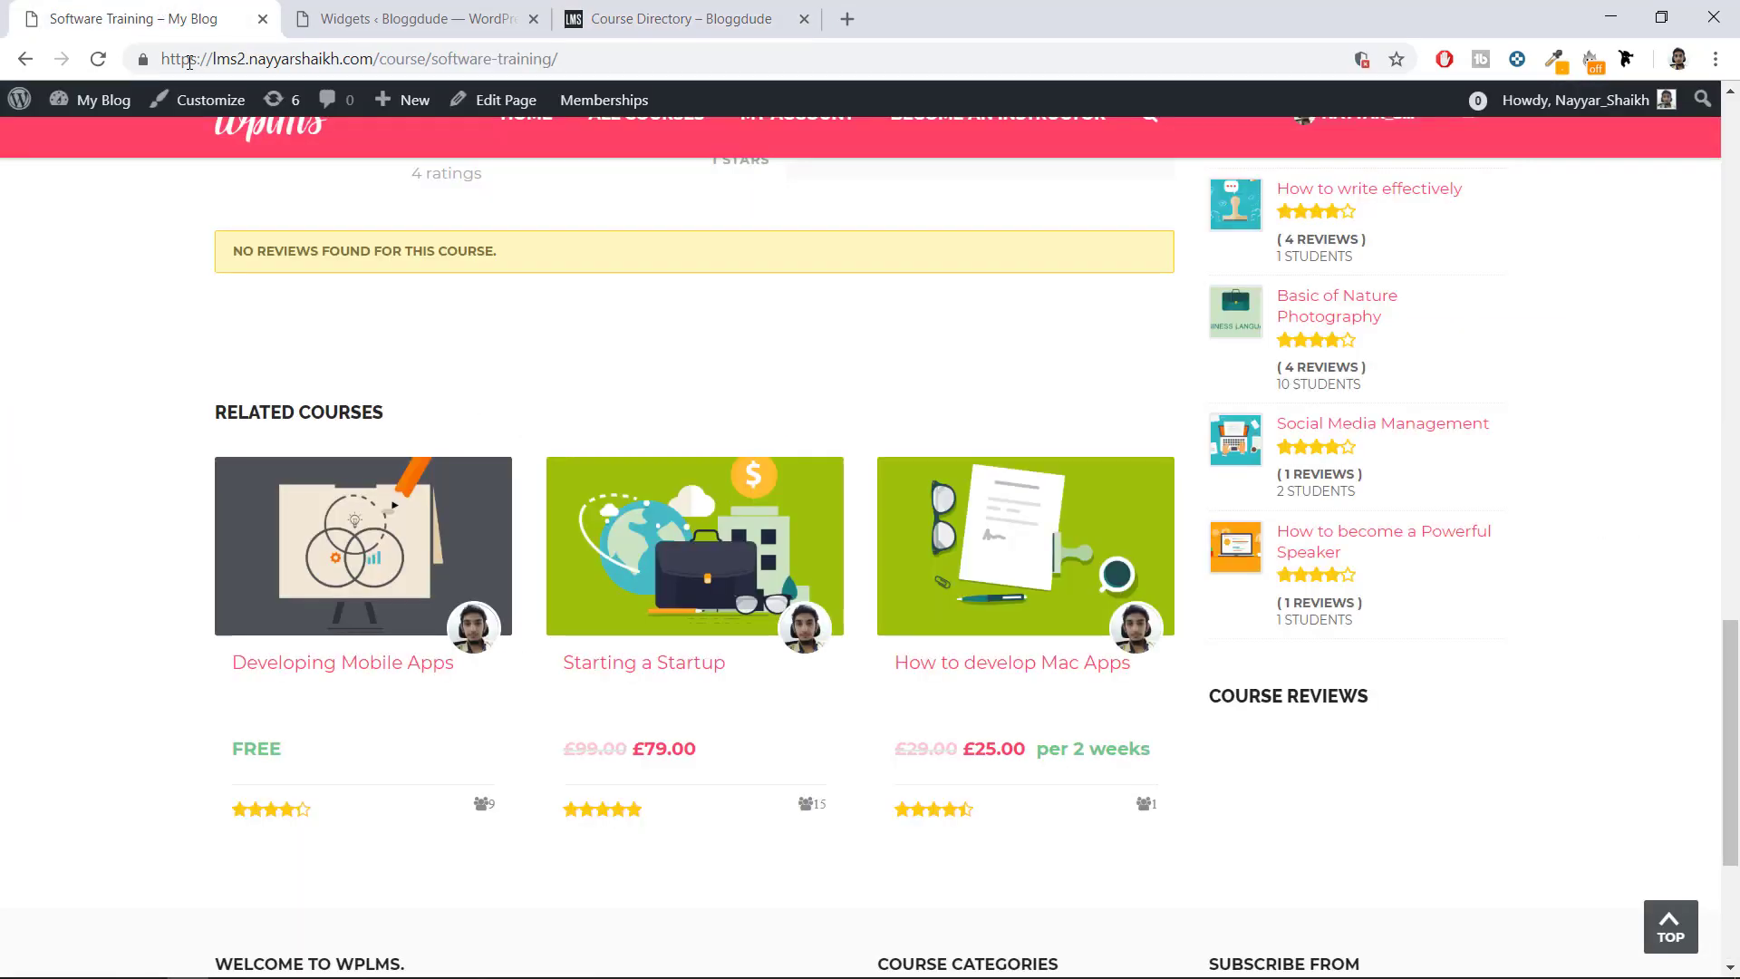
scroll(504, 261, up, 15)
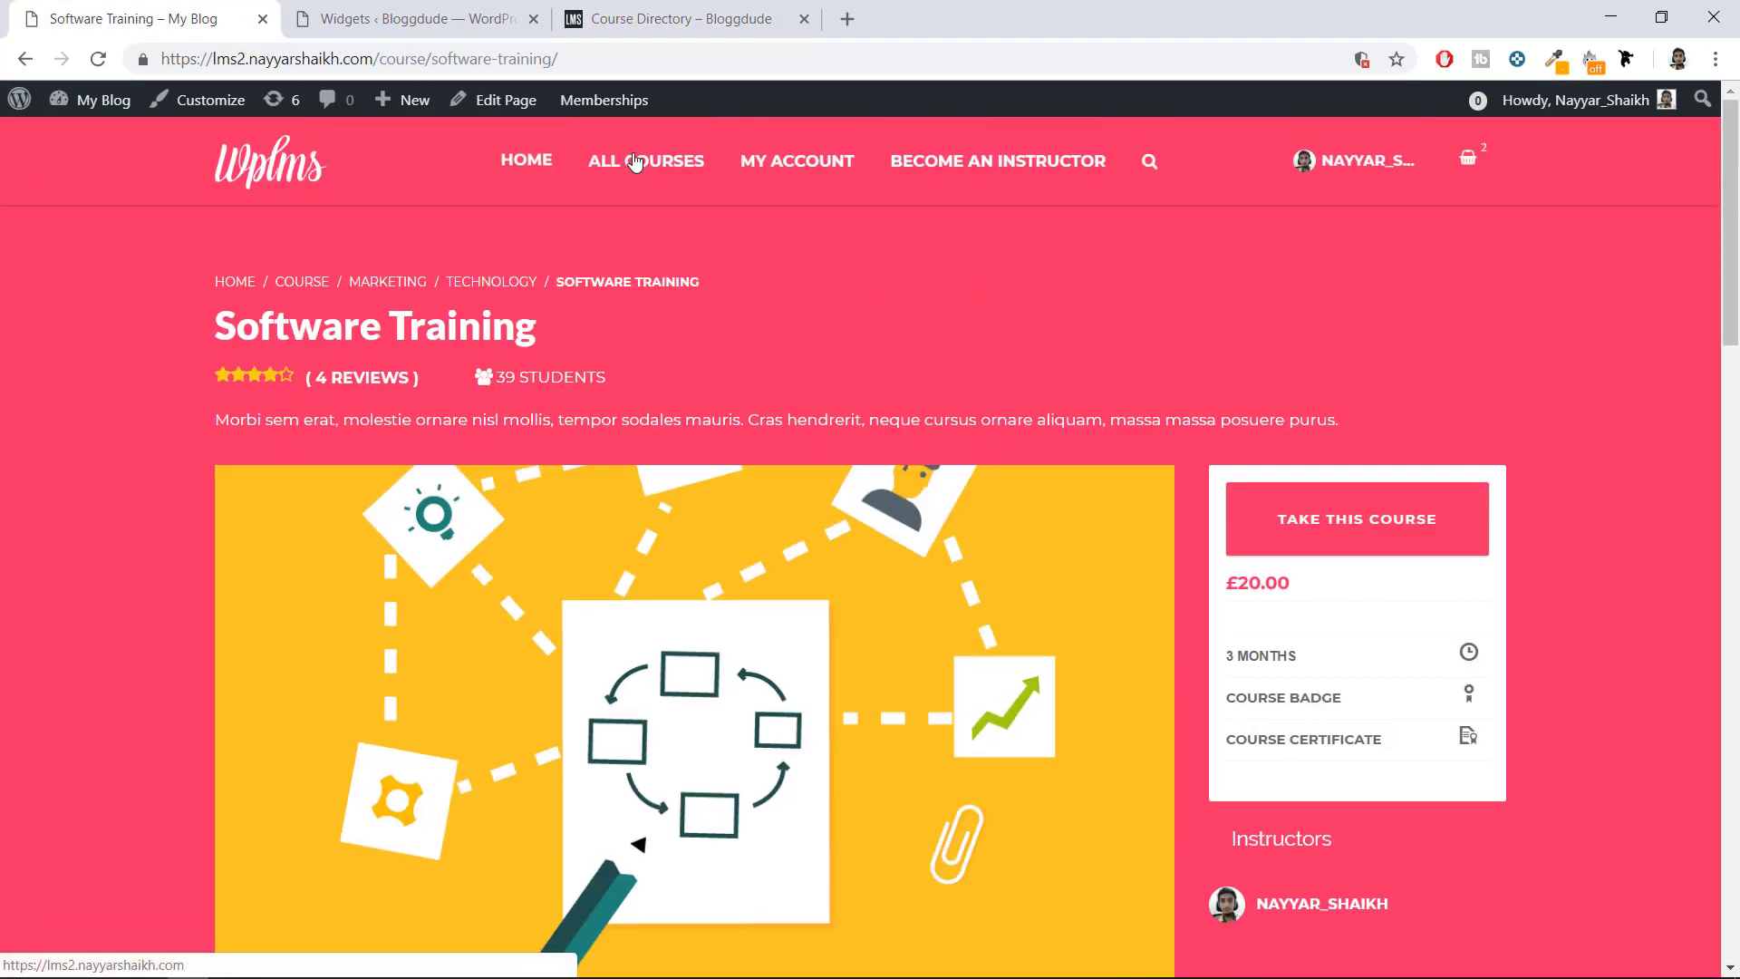
click(635, 161)
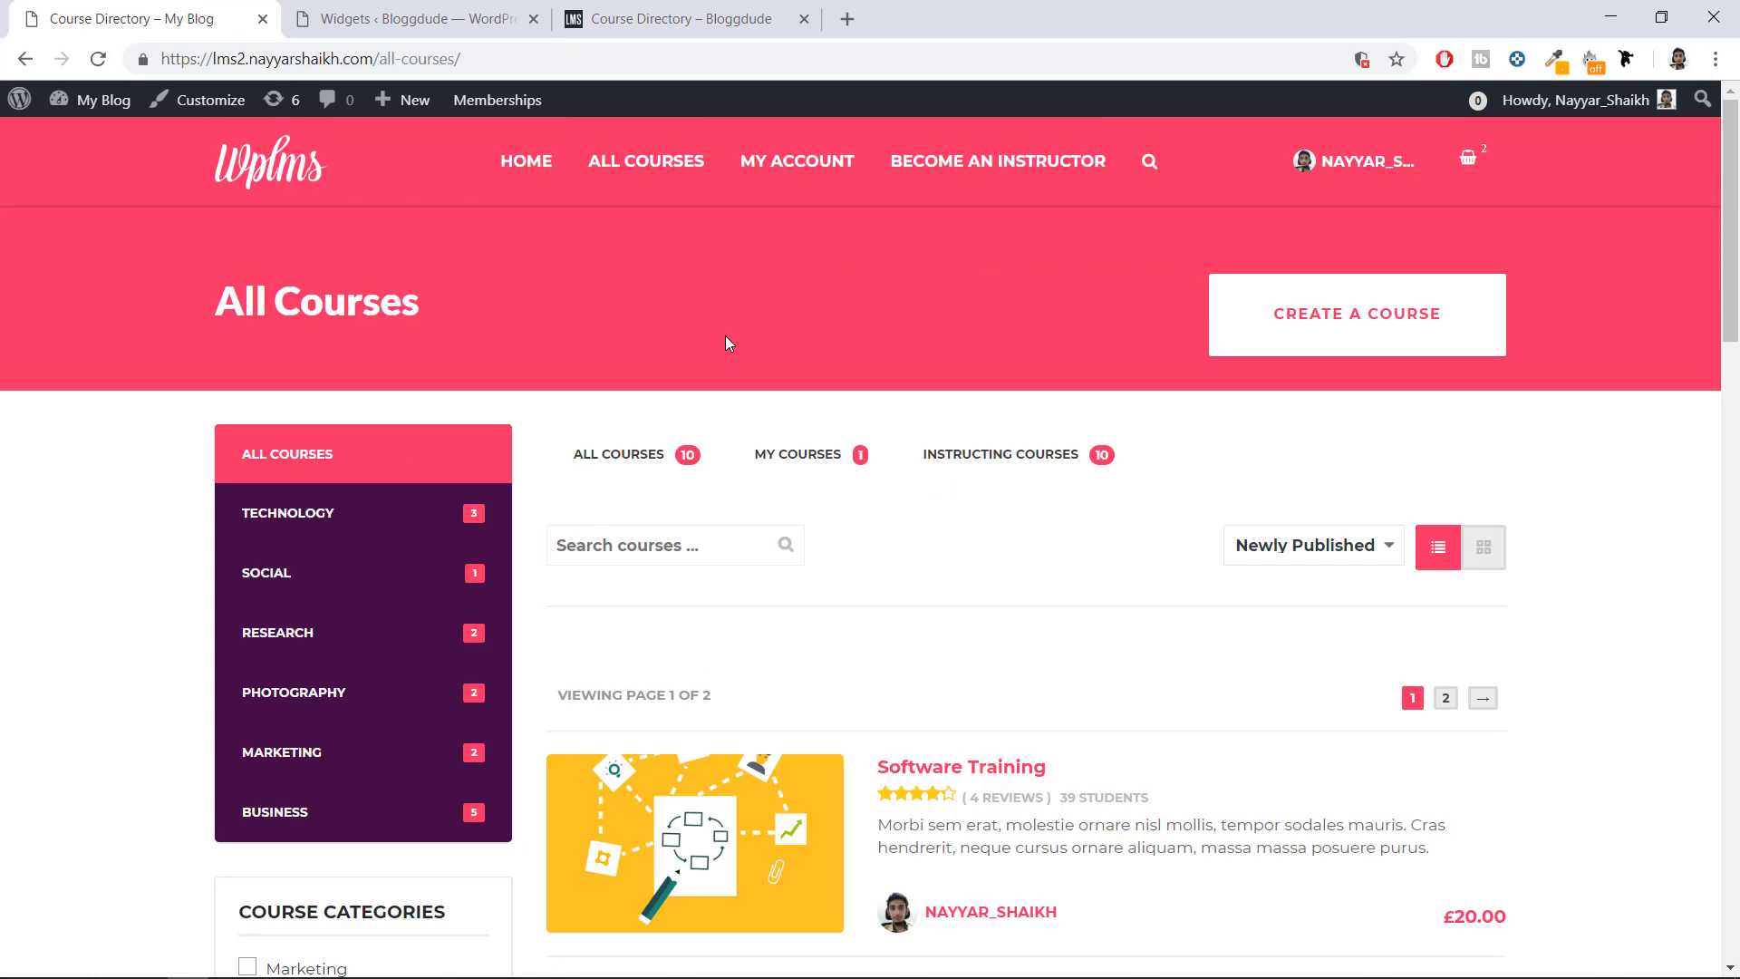
scroll(725, 334, down, 3)
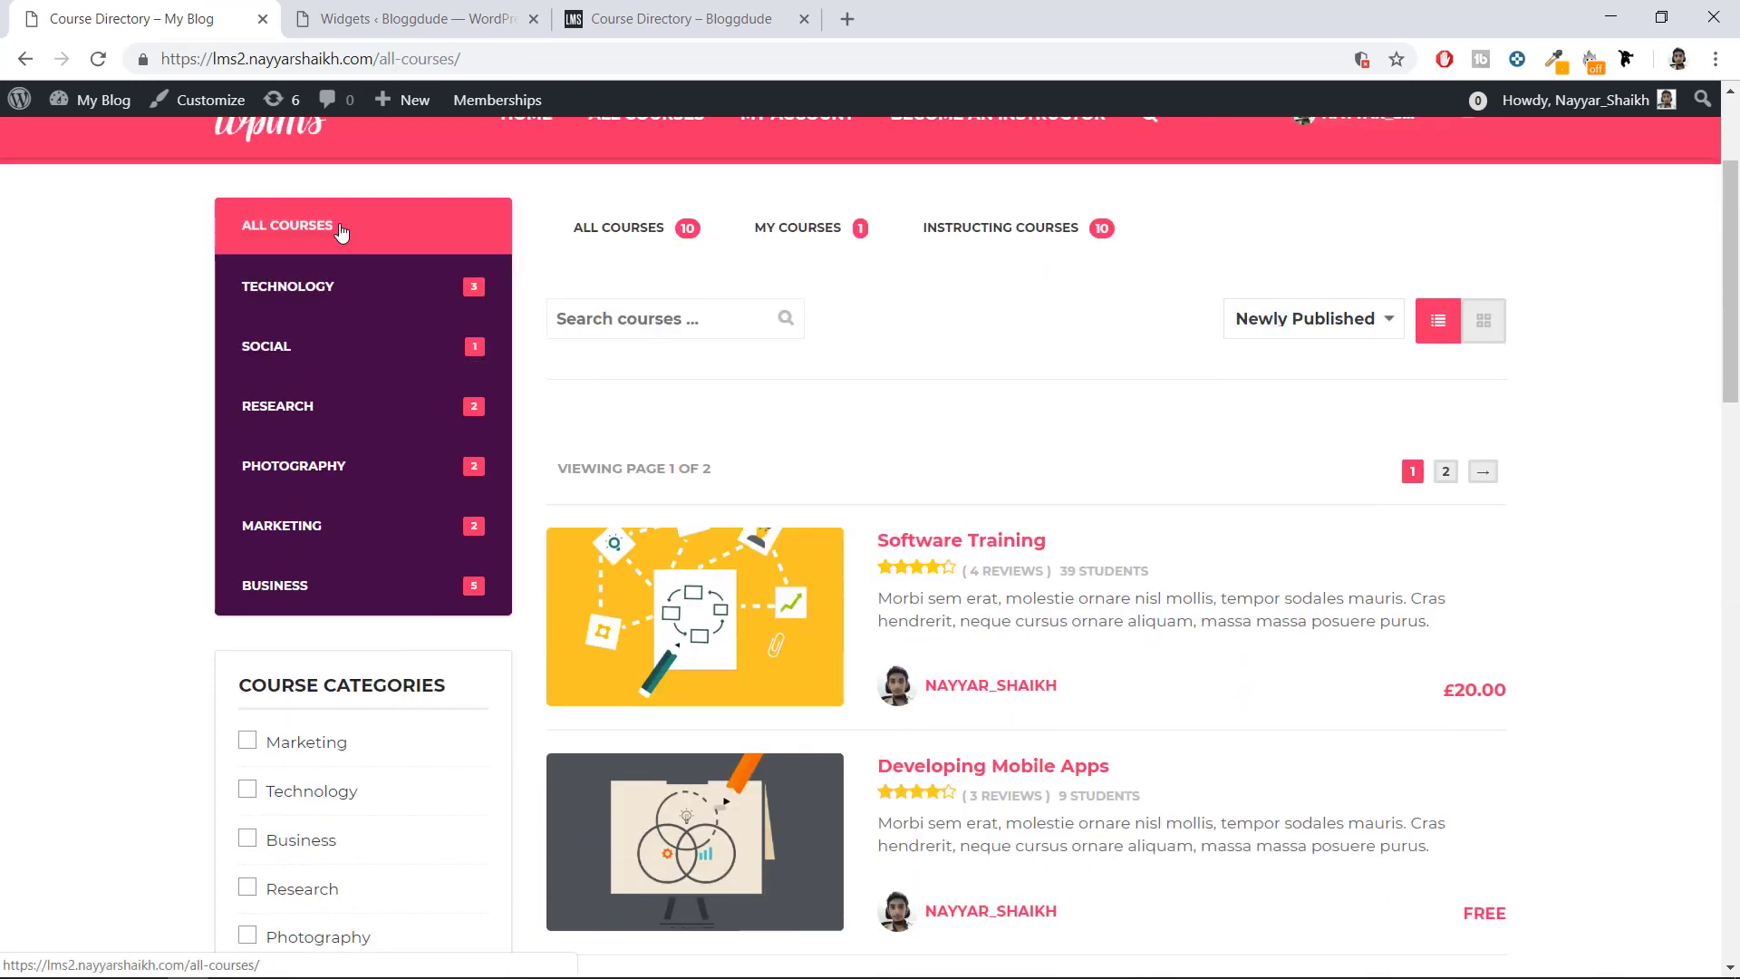
scroll(353, 281, down, 4)
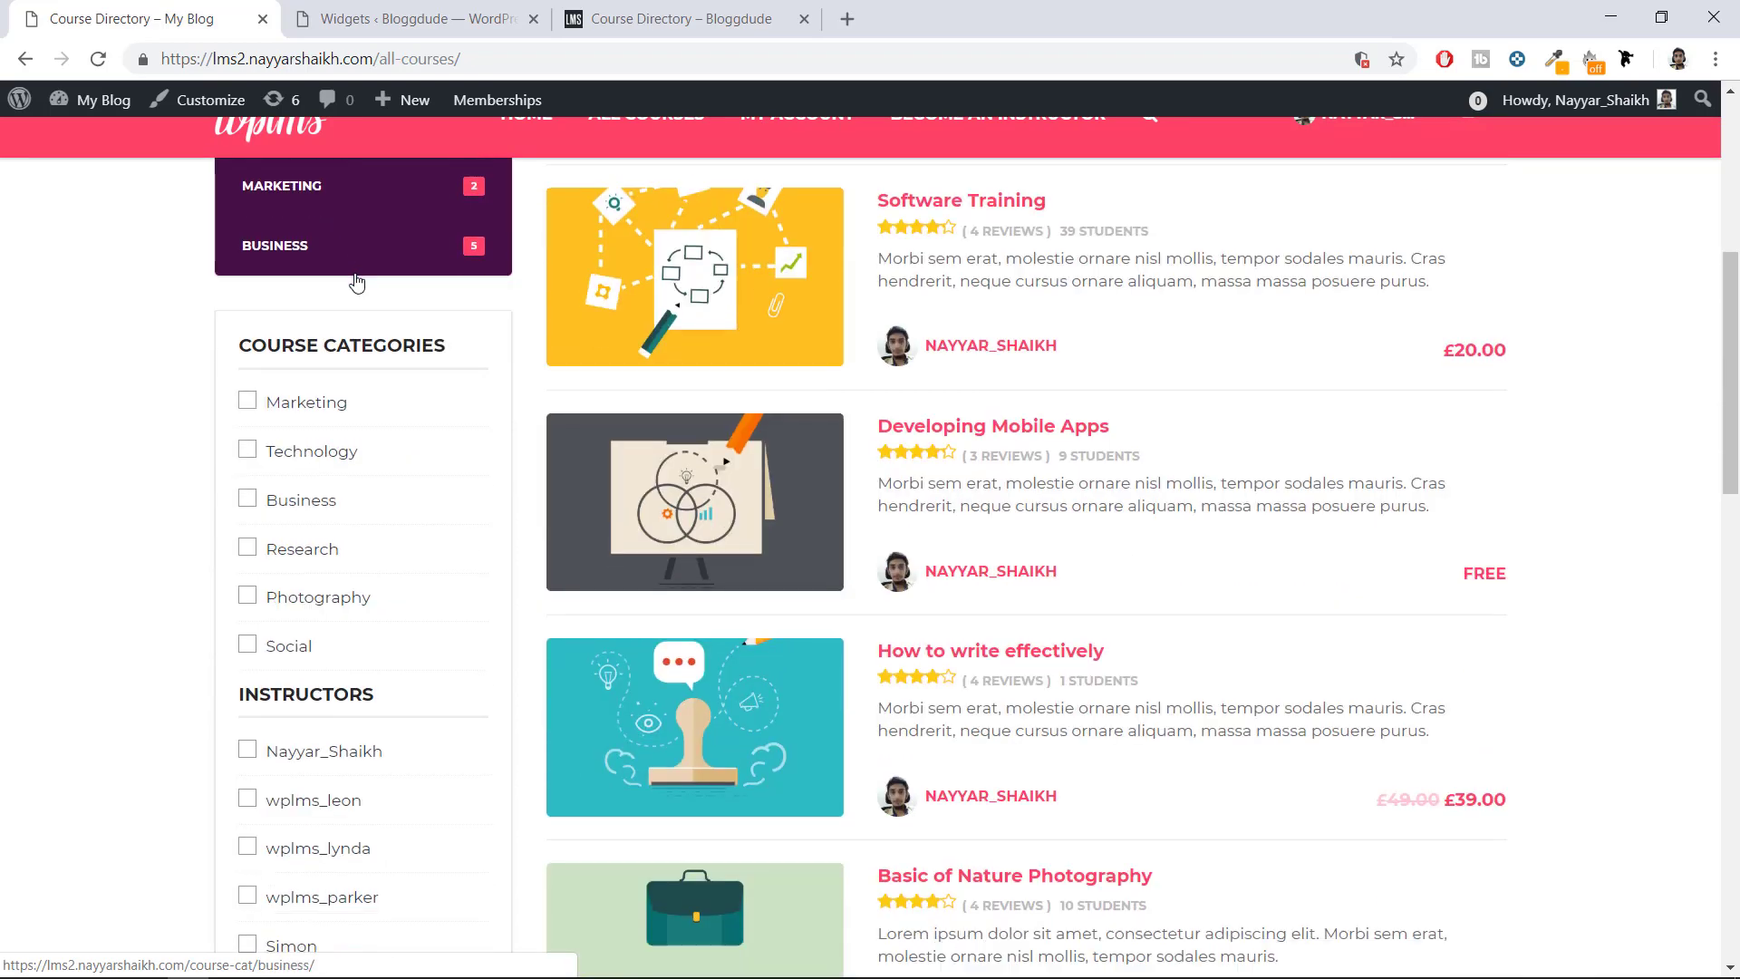
scroll(382, 413, down, 6)
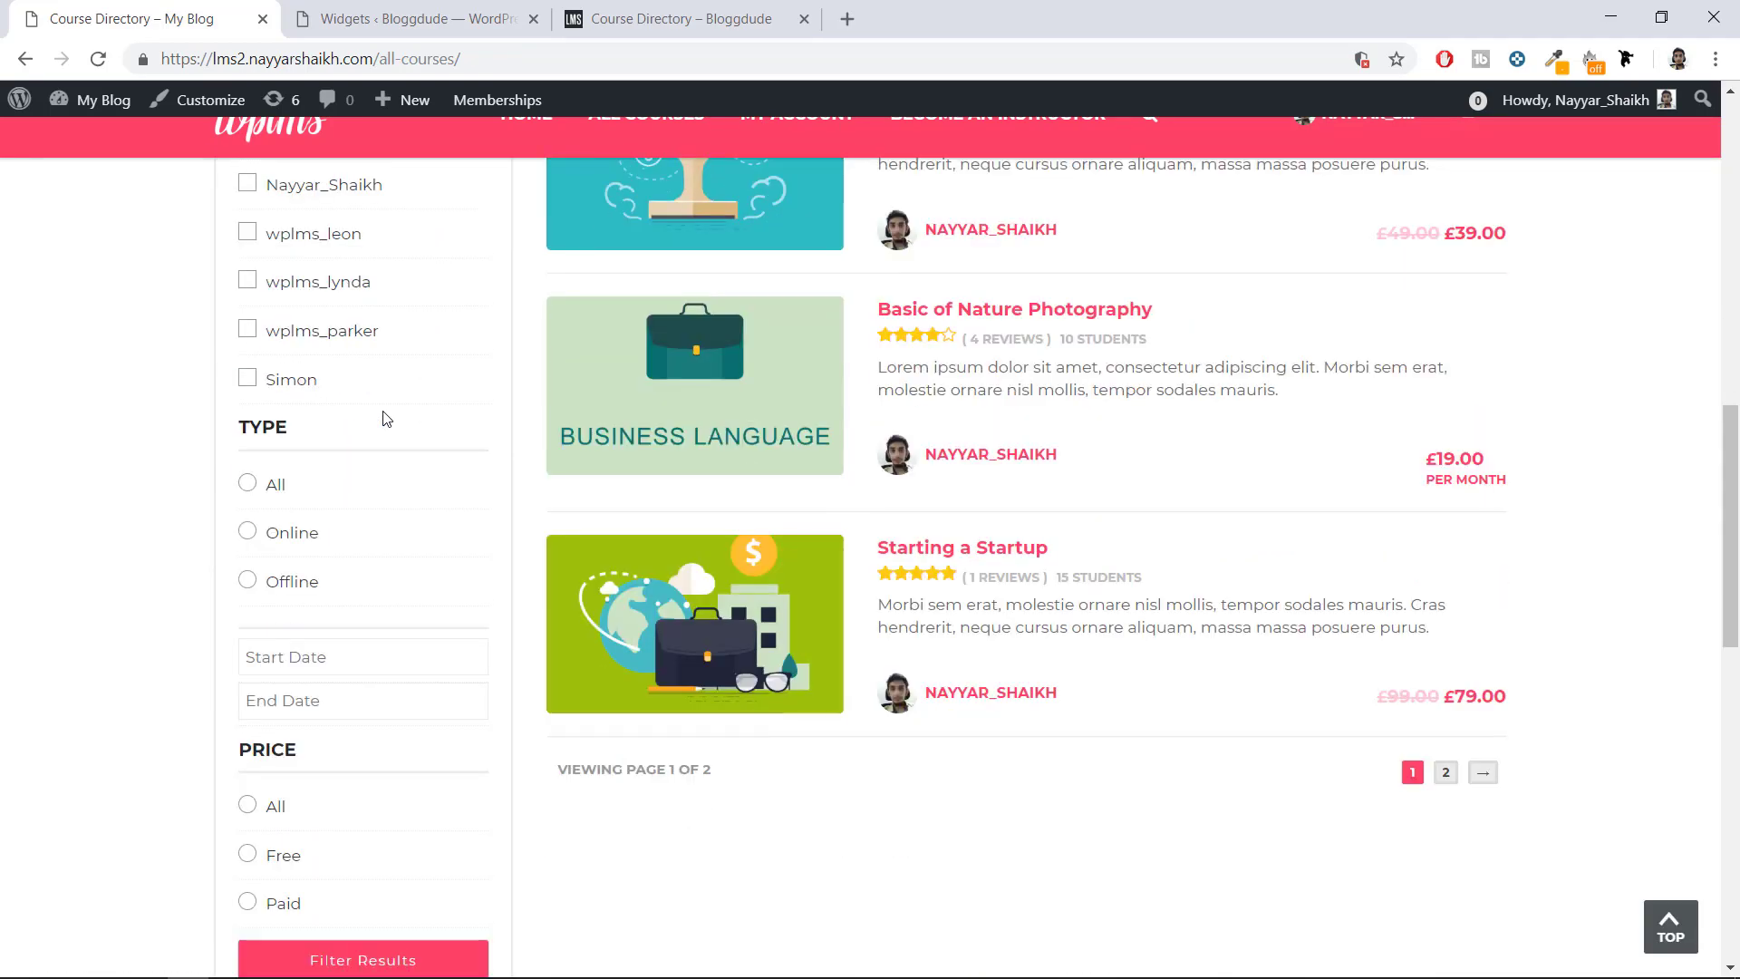
scroll(387, 418, down, 7)
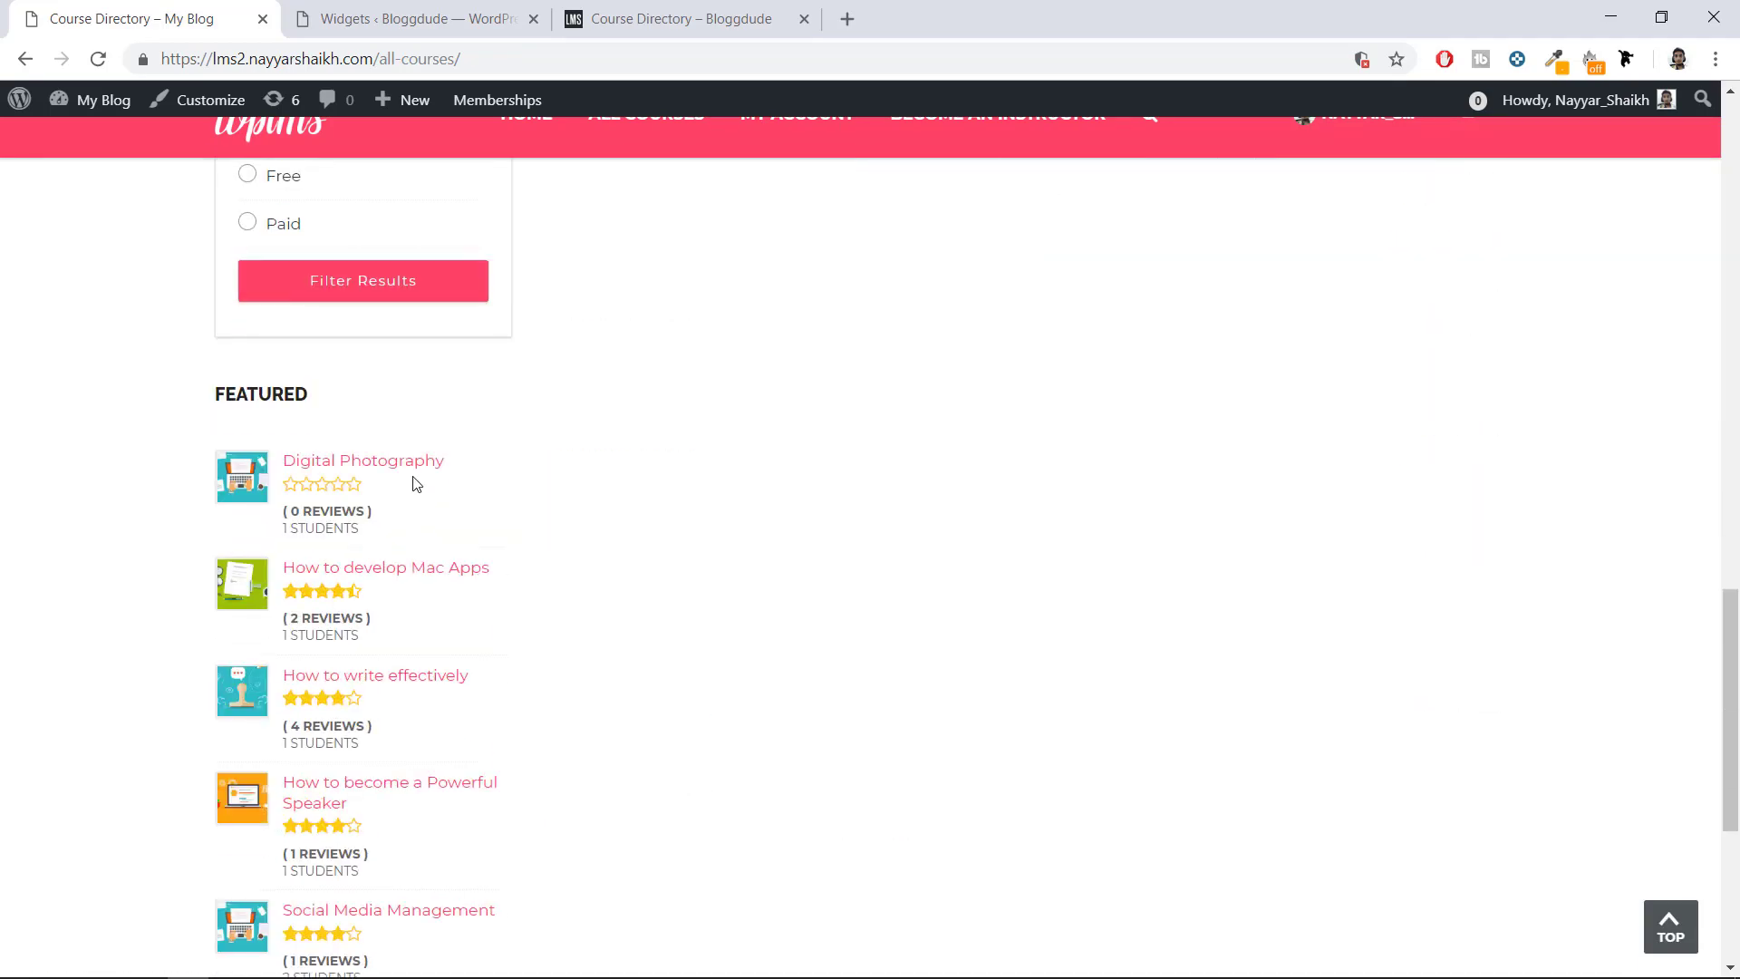
scroll(415, 482, up, 20)
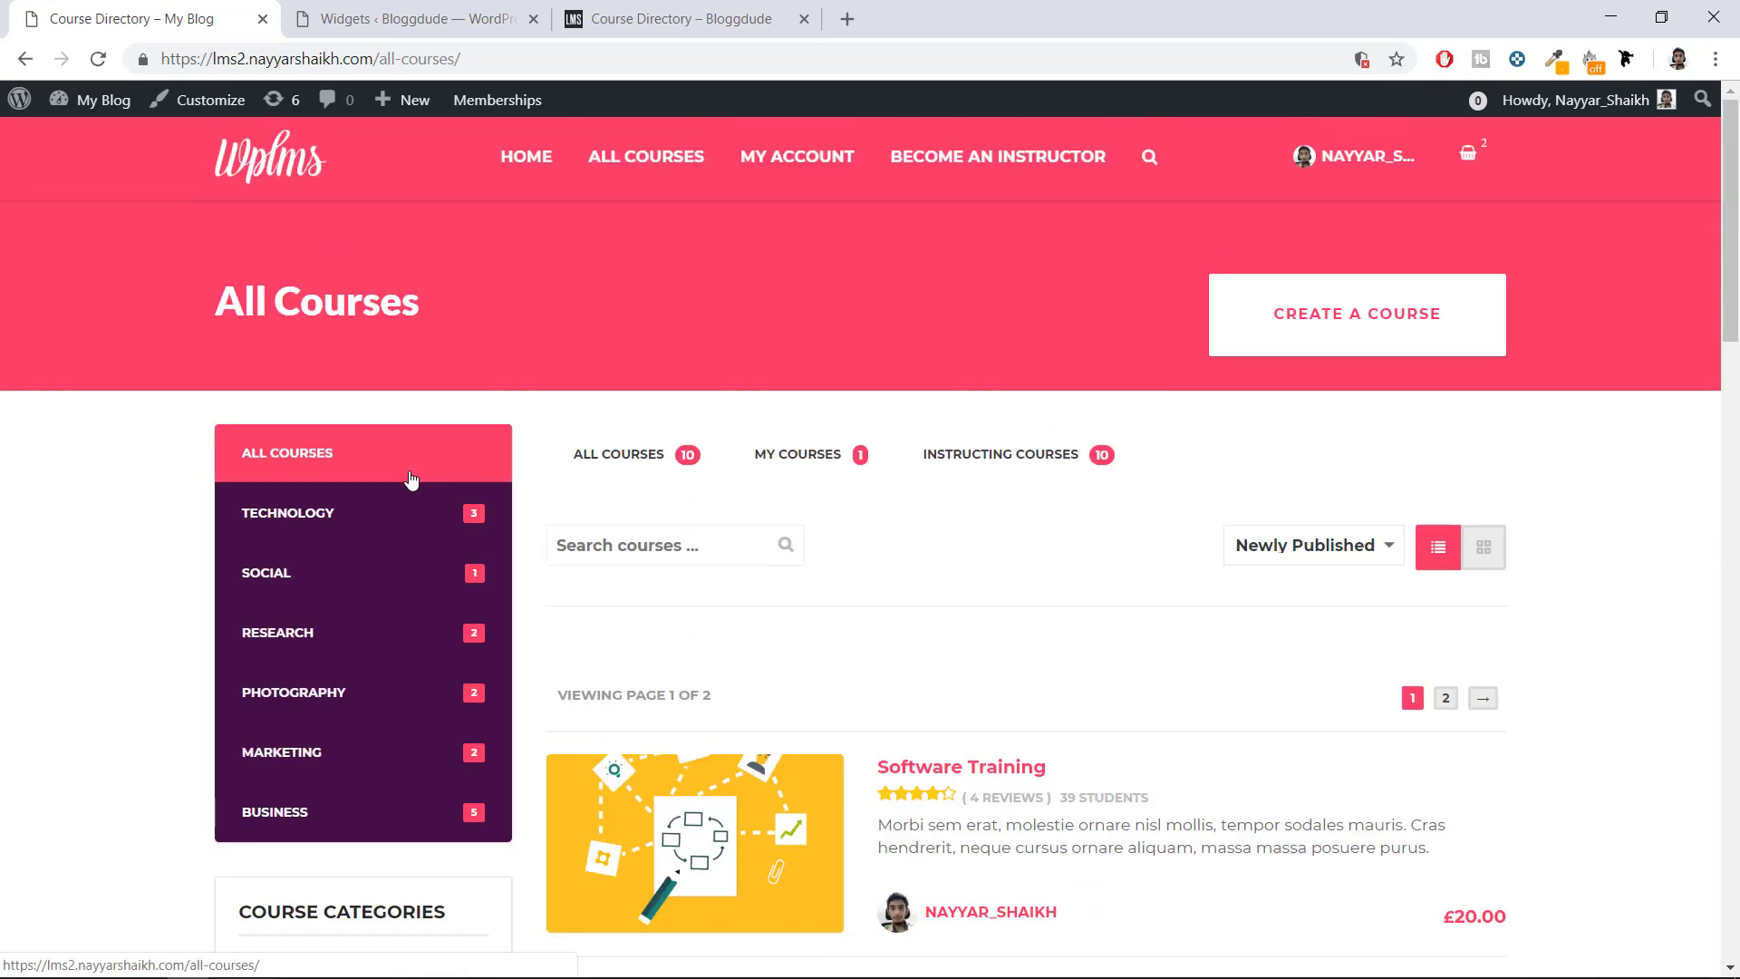
- Read the Buddypress sidebar's description in Widgets, then return to the demo course directory
click(451, 16)
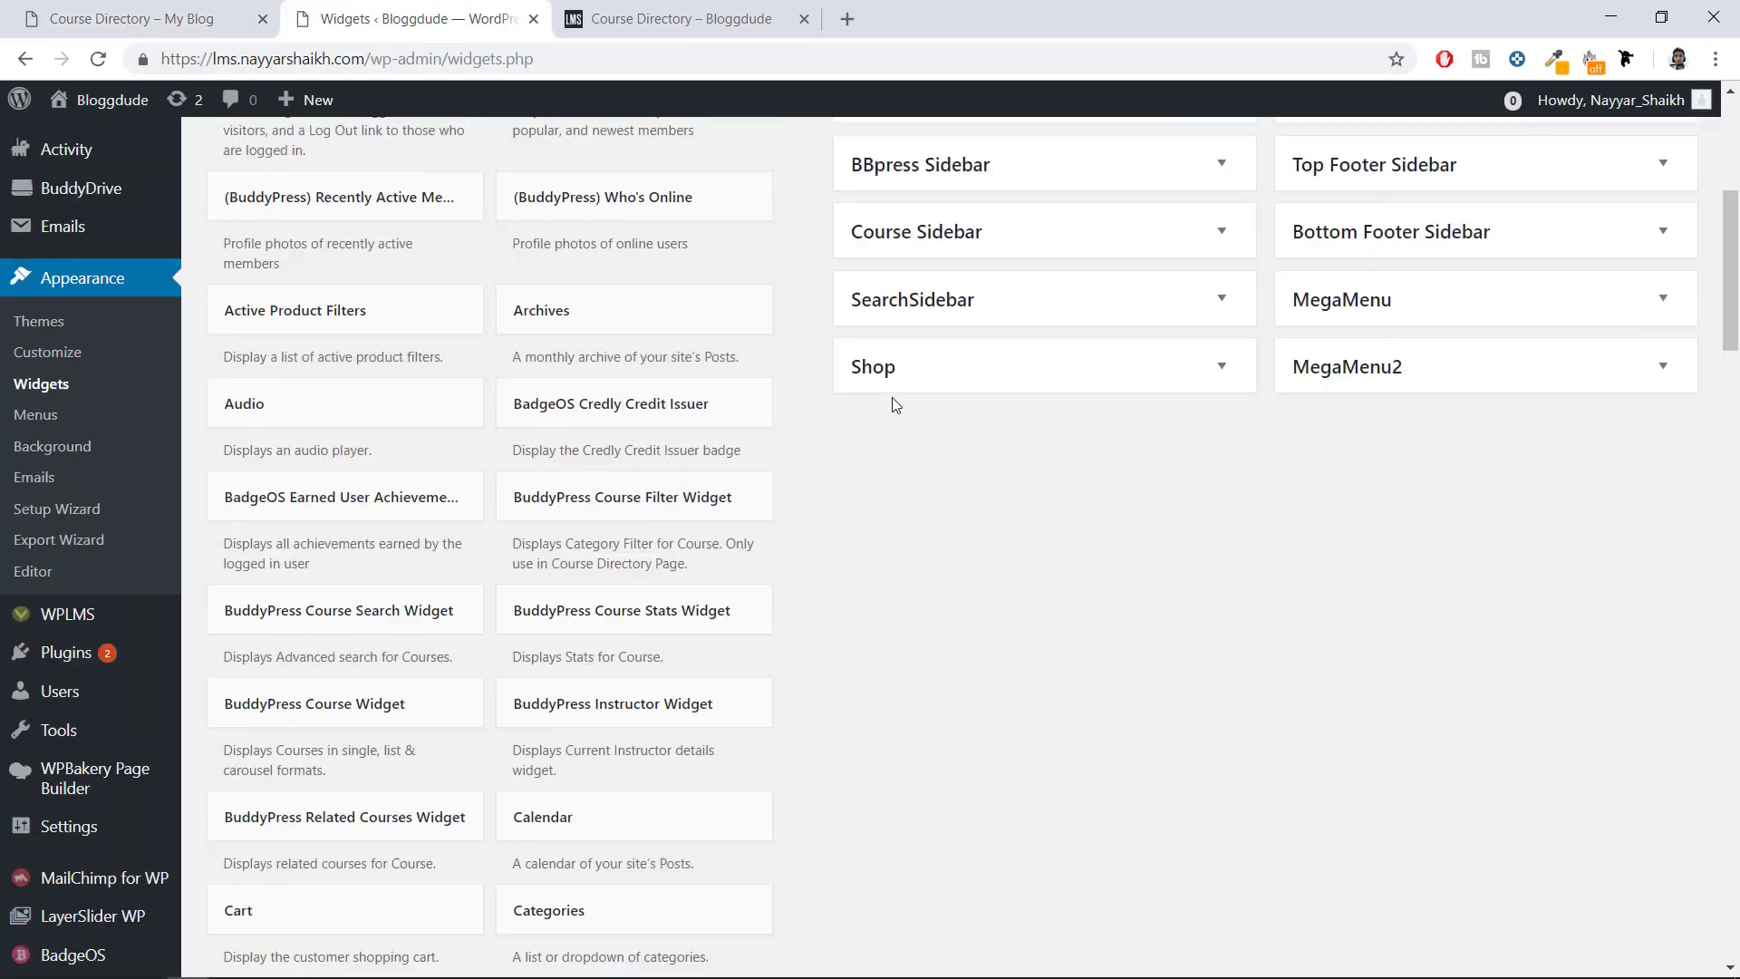
scroll(998, 426, up, 4)
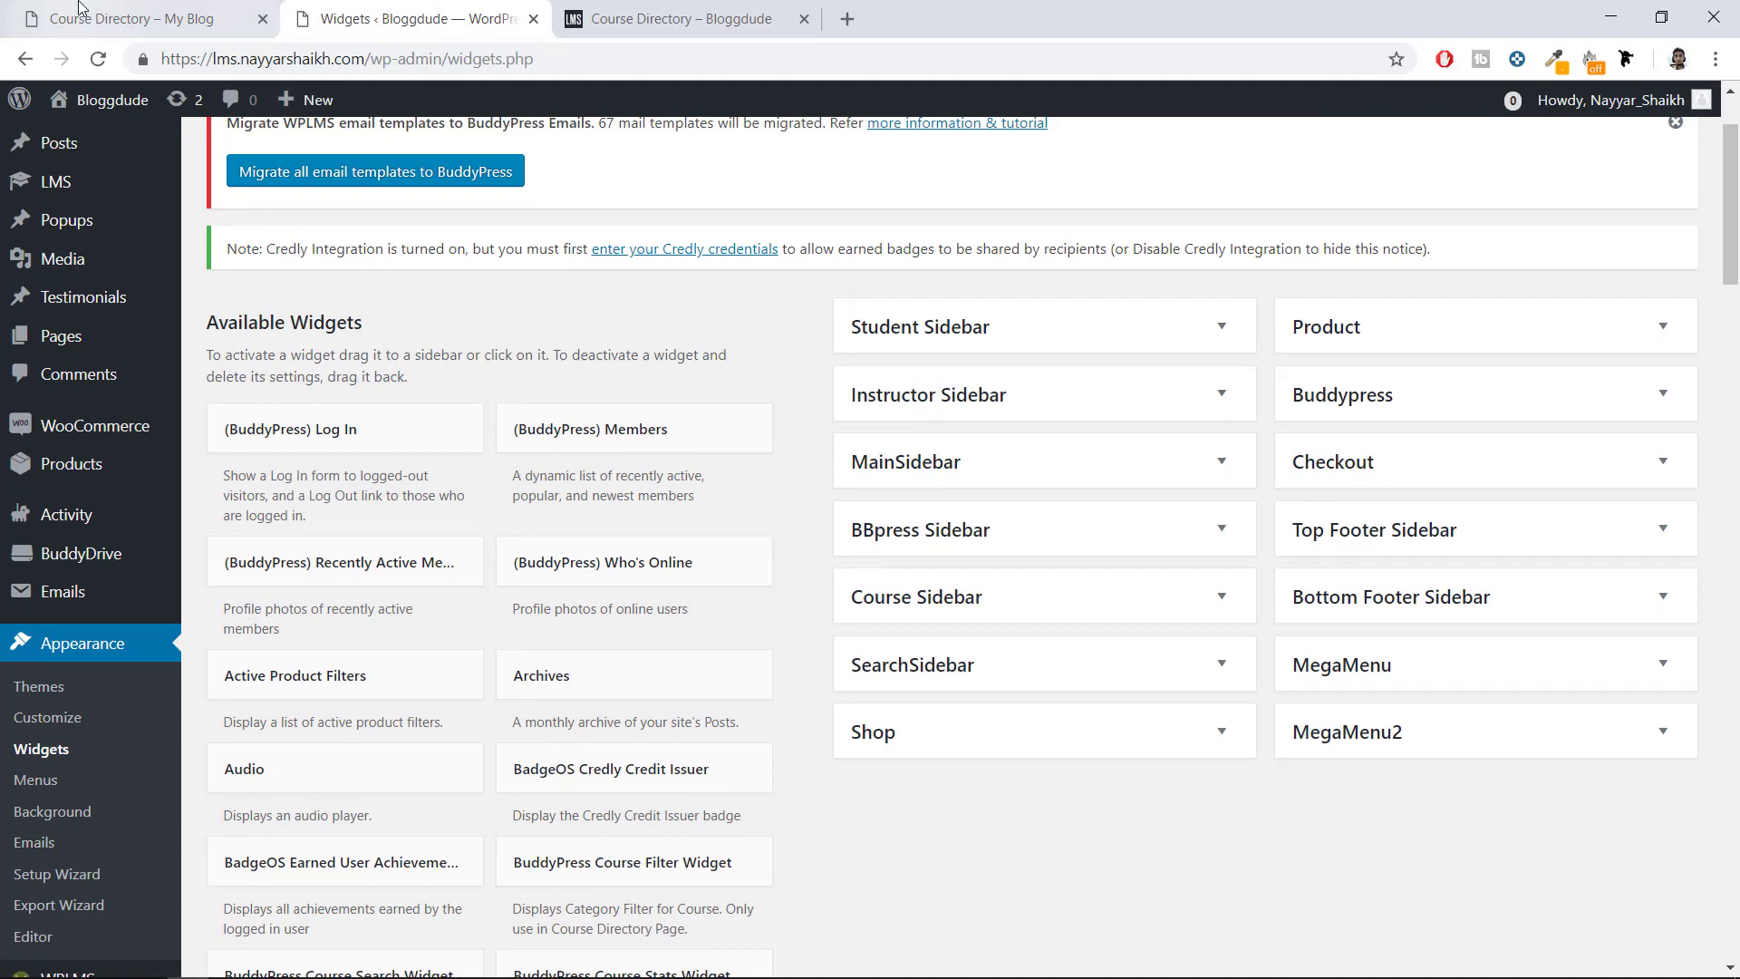
click(79, 7)
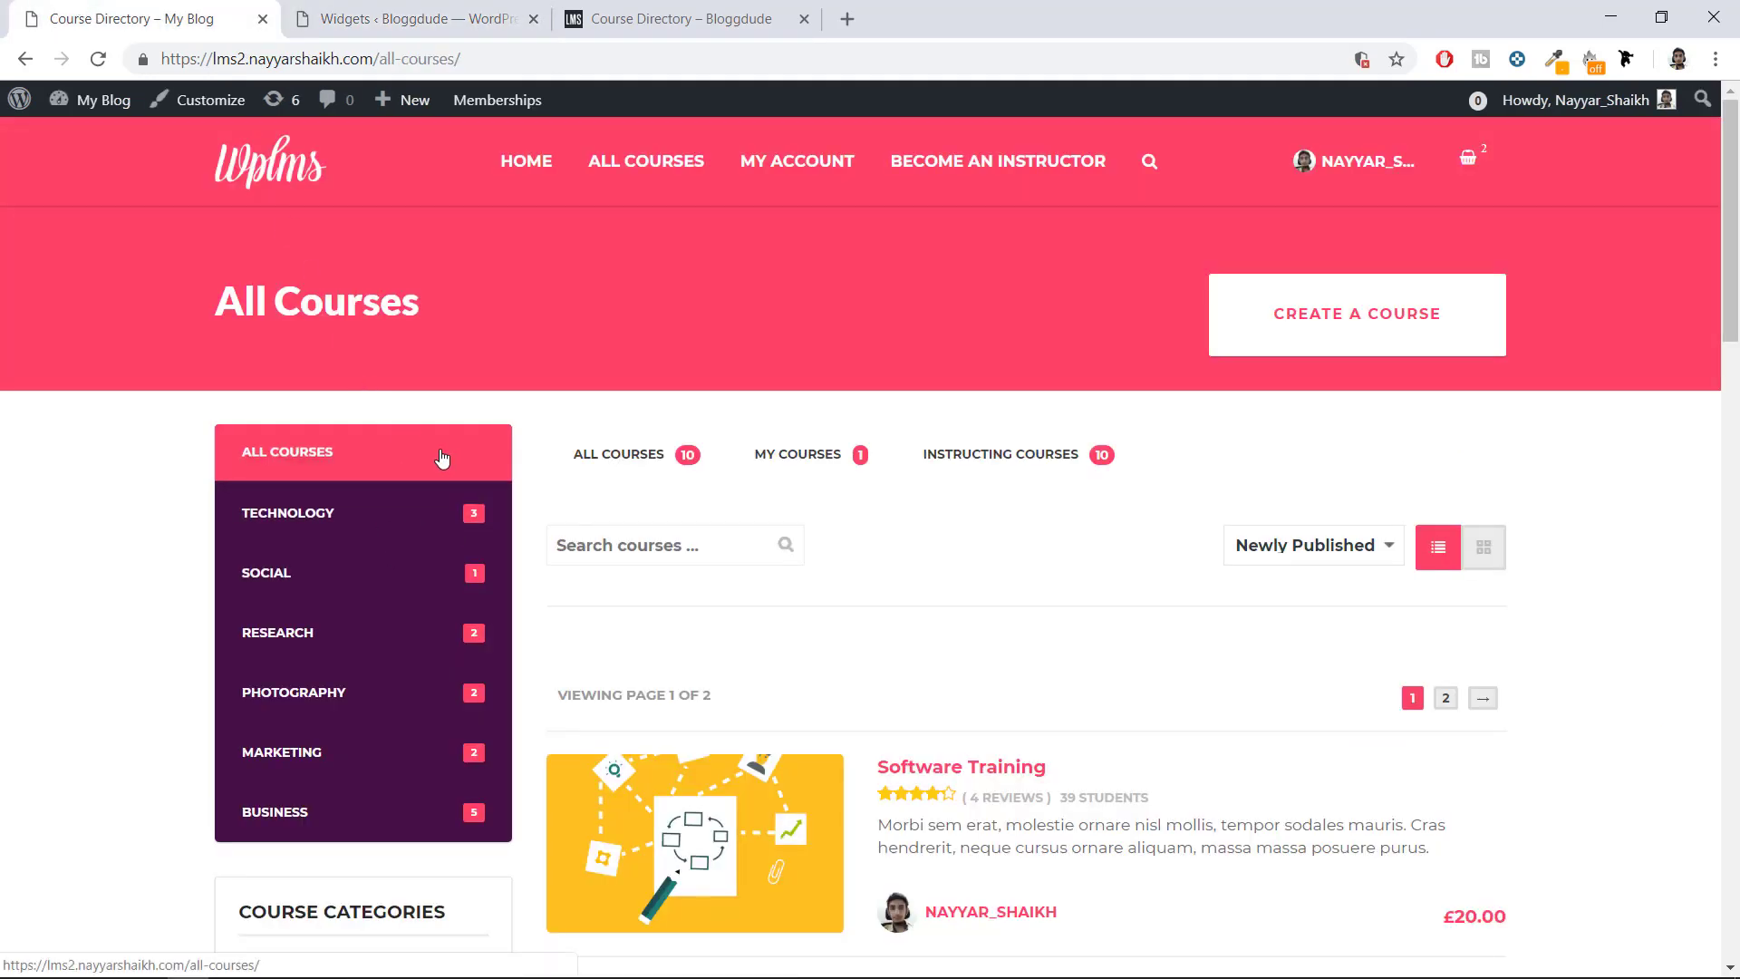
click(417, 11)
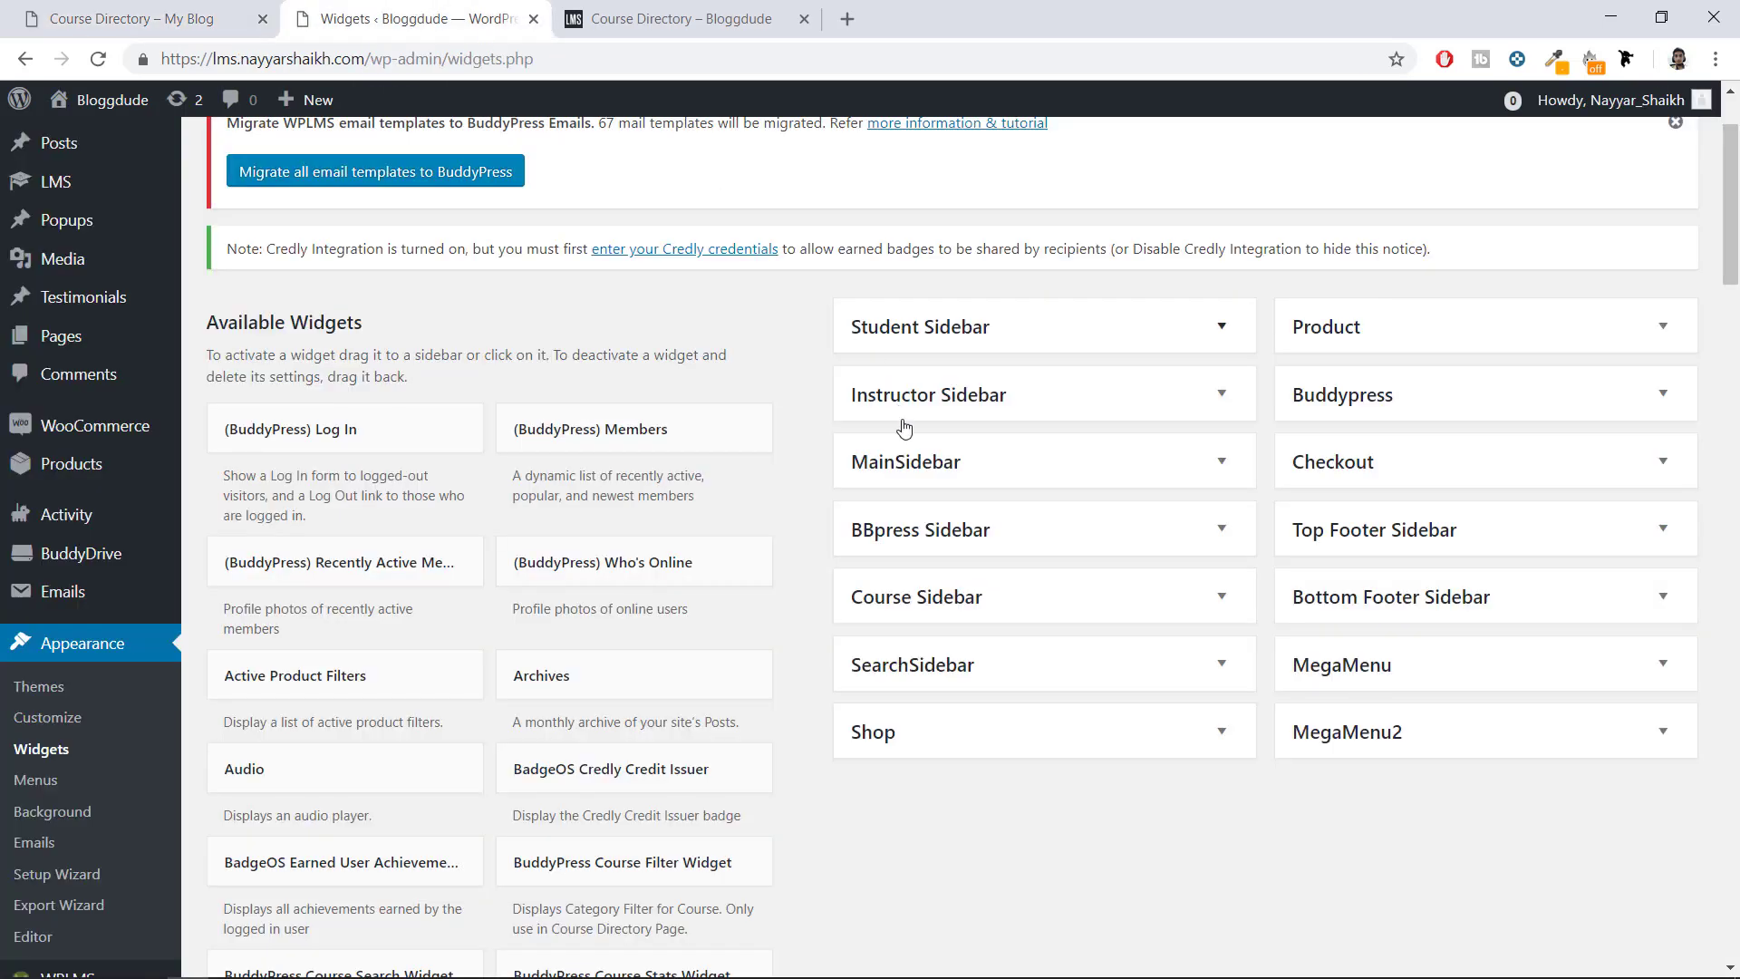
click(1406, 393)
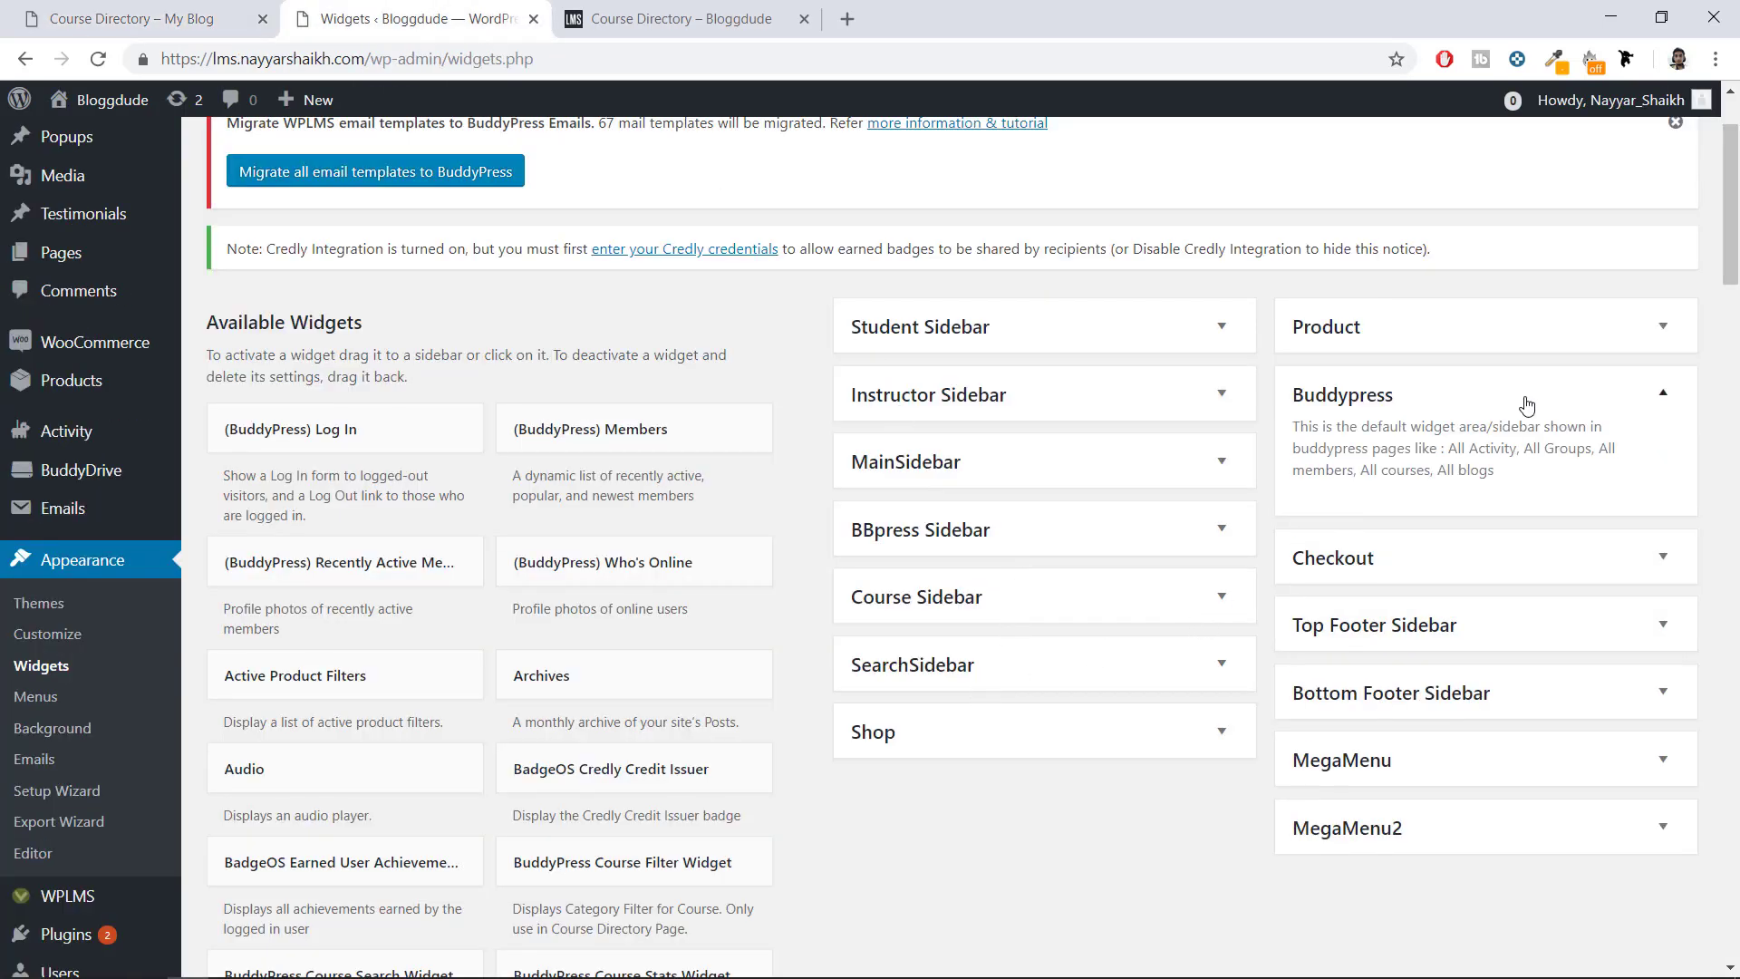
click(1475, 409)
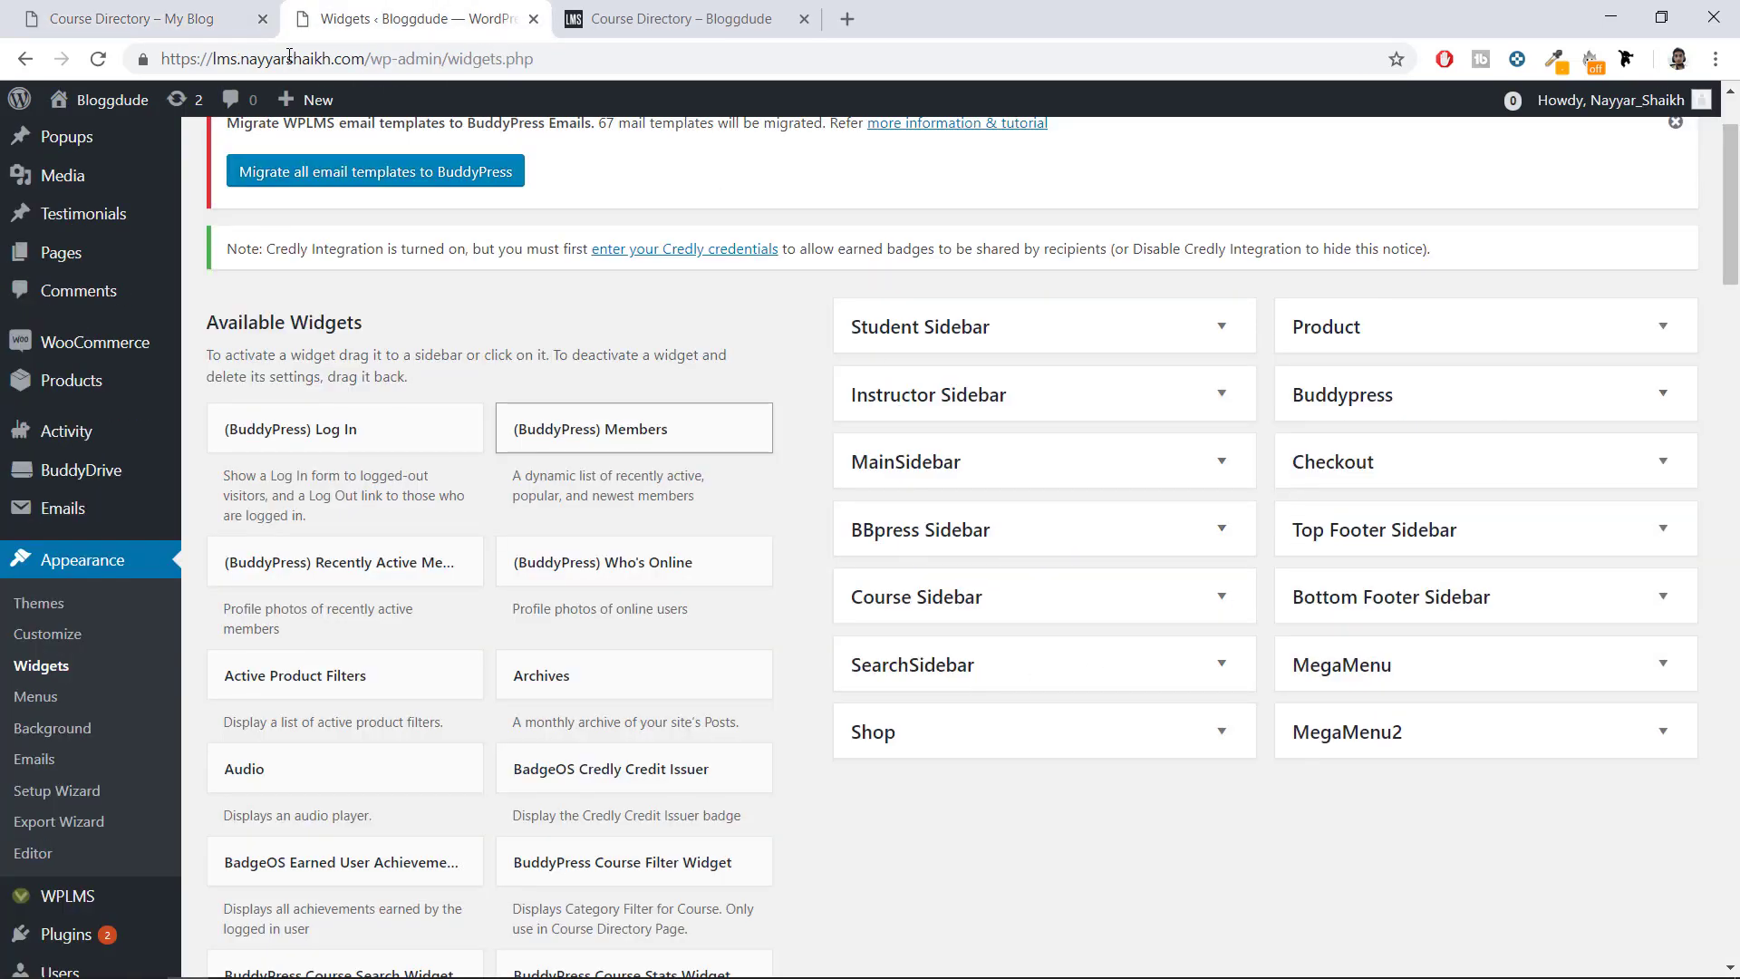
click(142, 7)
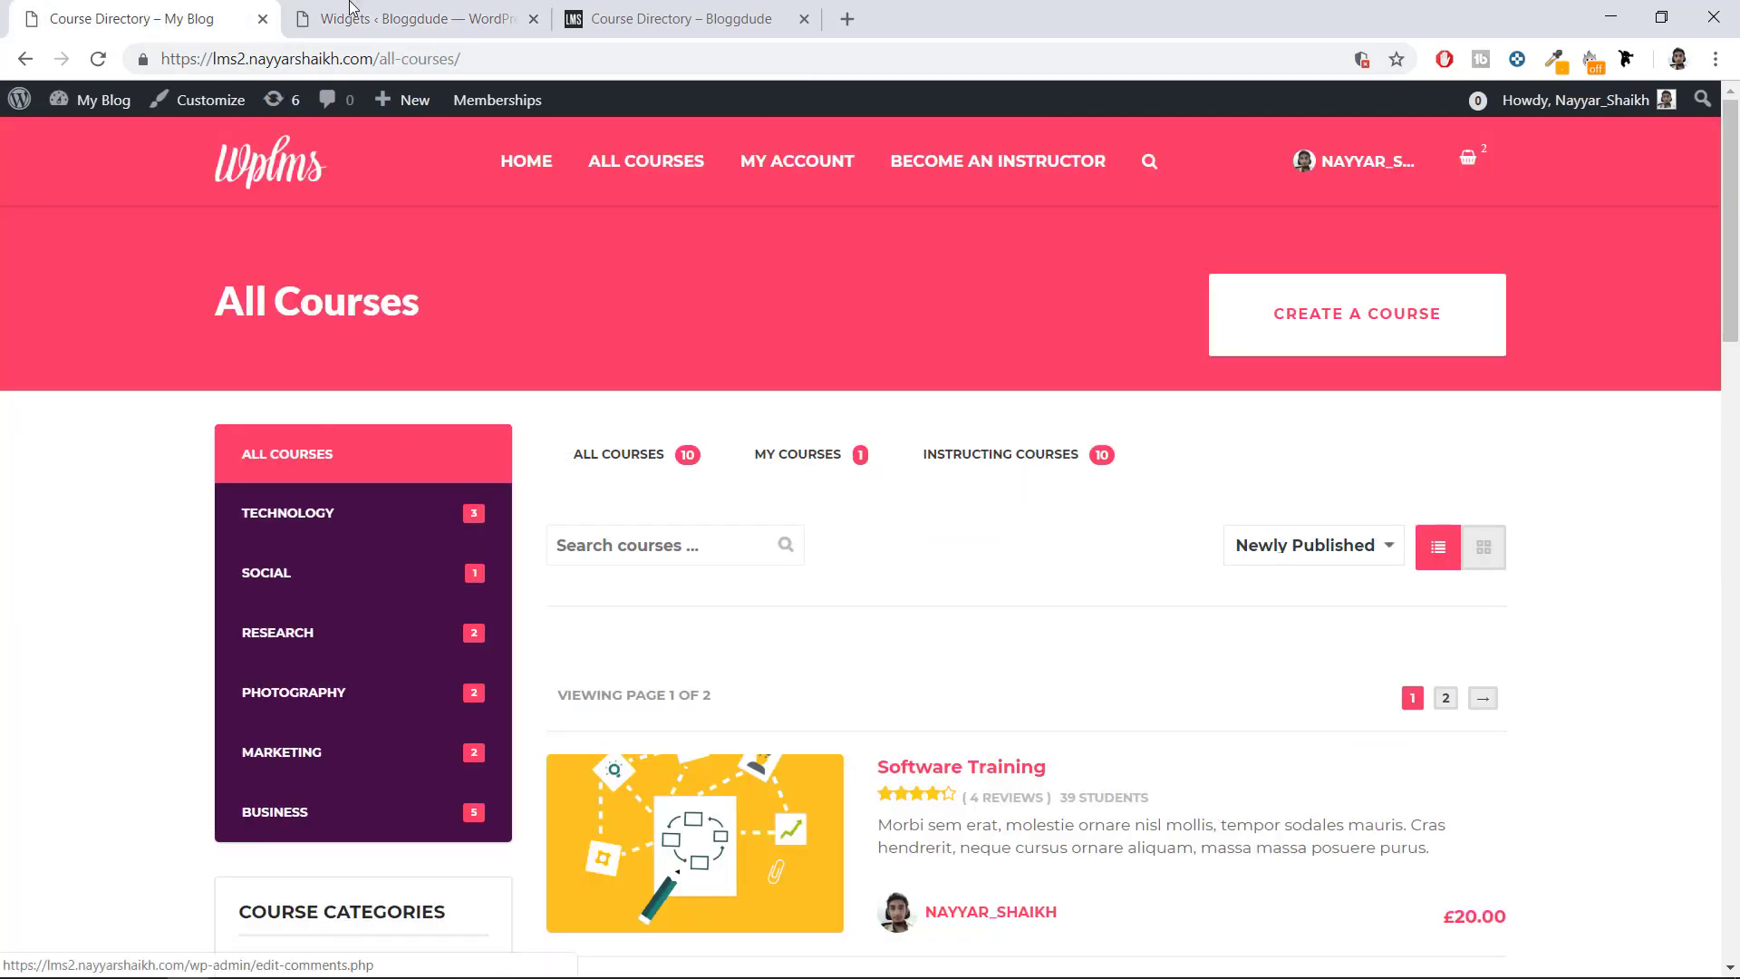
- Add a 'Course Categories' Course Categories Navigation widget to the Buddypress sidebar and reload All Courses
click(363, 18)
scroll(716, 431, down, 2)
scroll(716, 430, down, 6)
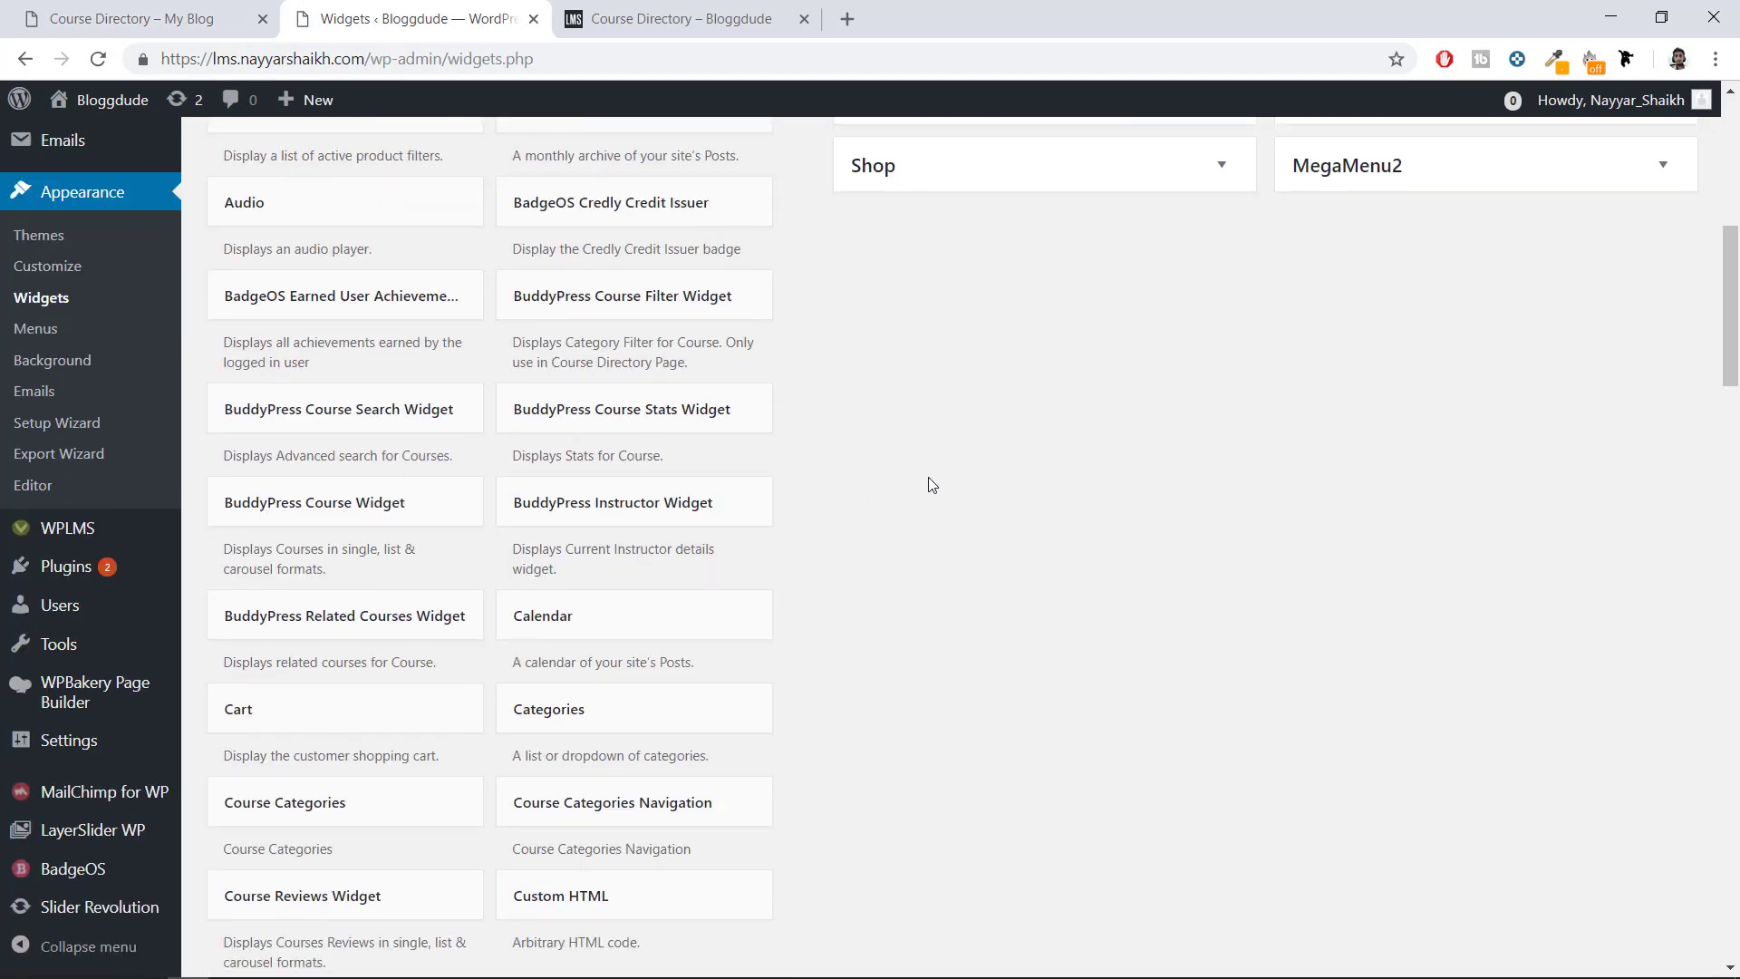
click(614, 577)
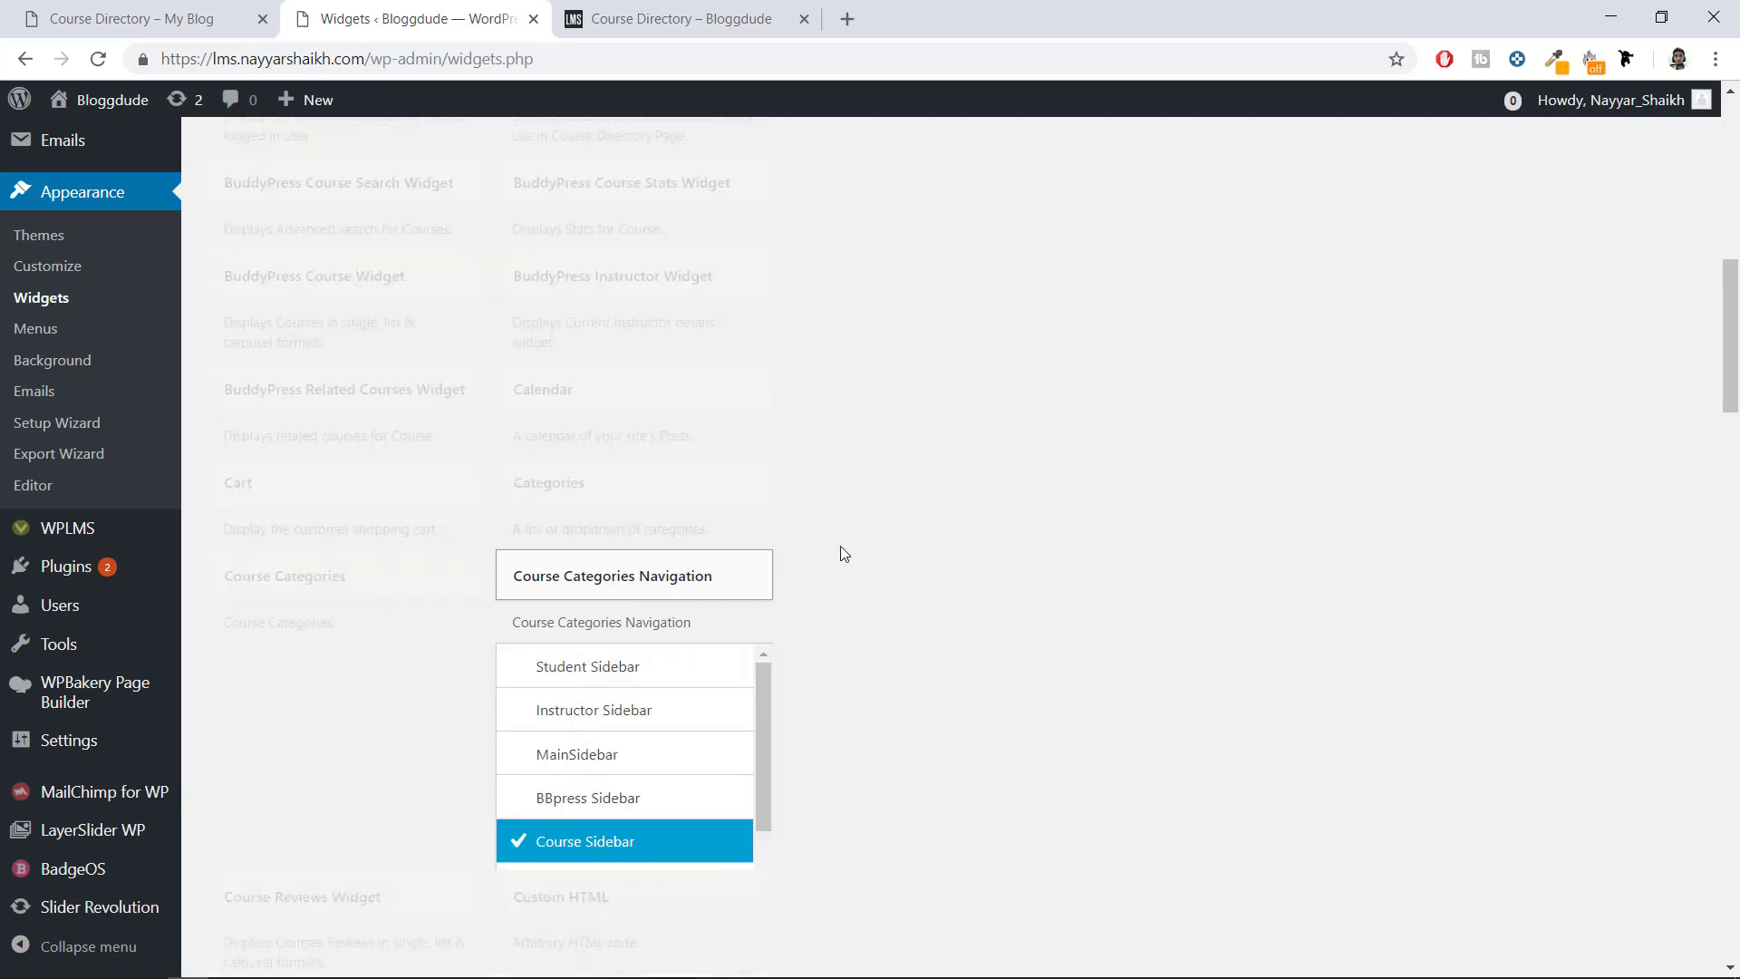
scroll(627, 639, down, 1)
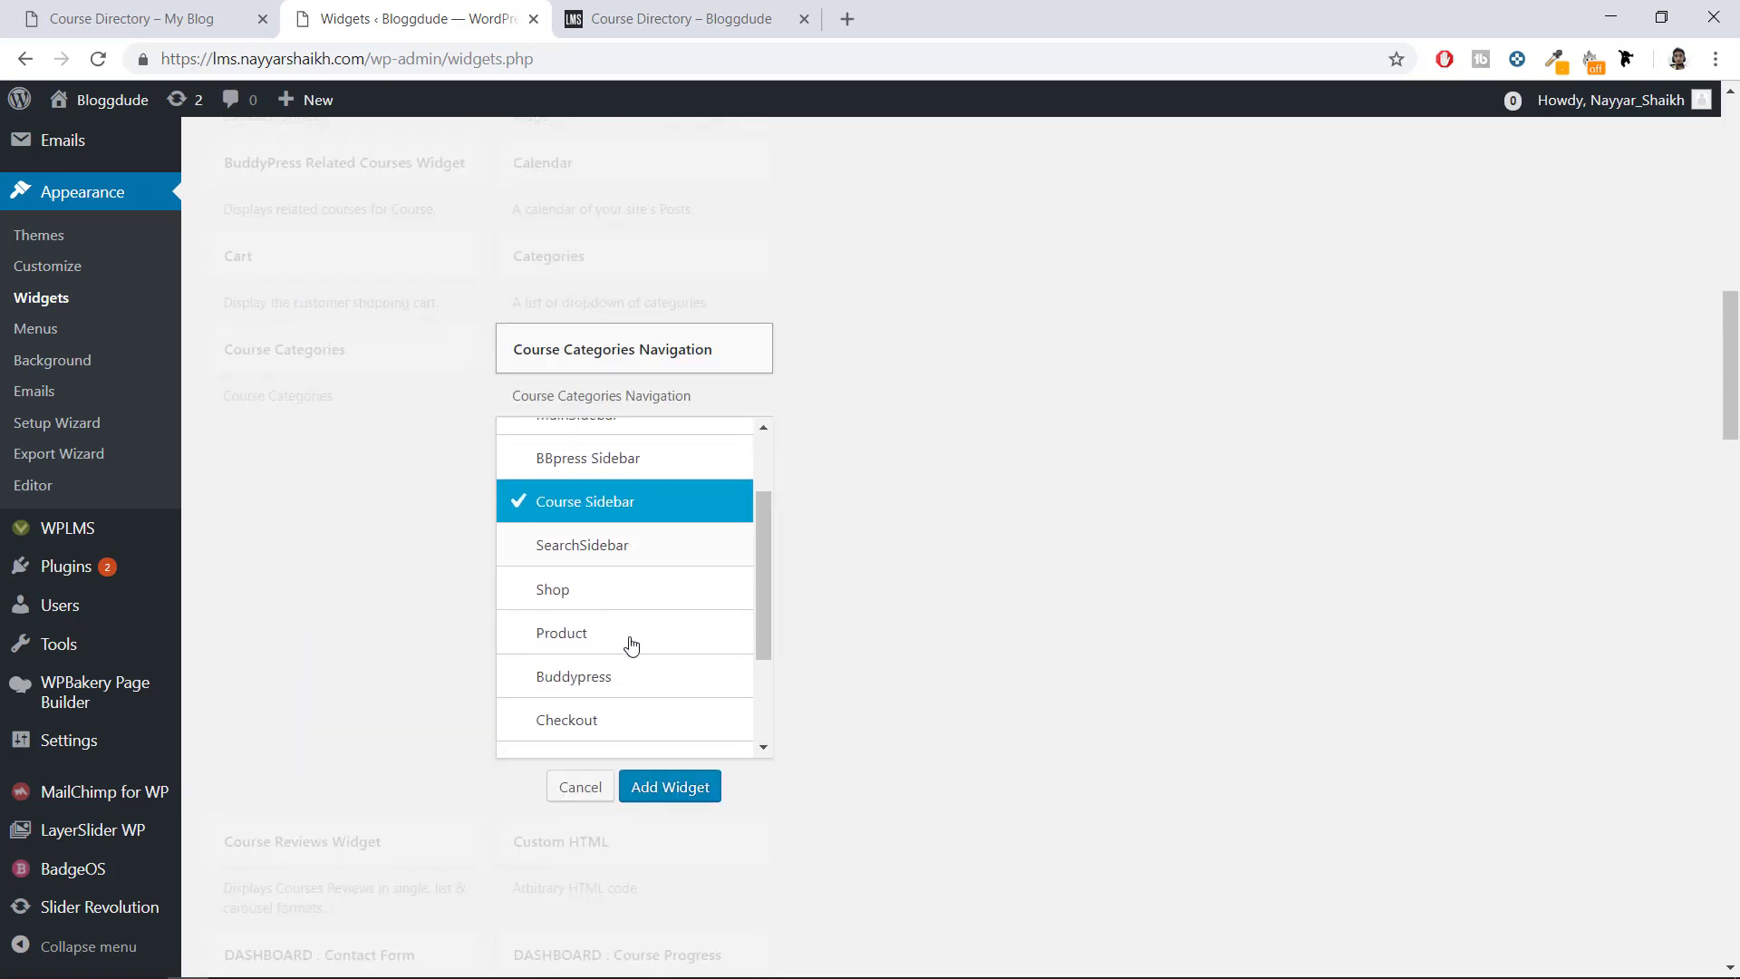
click(602, 675)
click(671, 787)
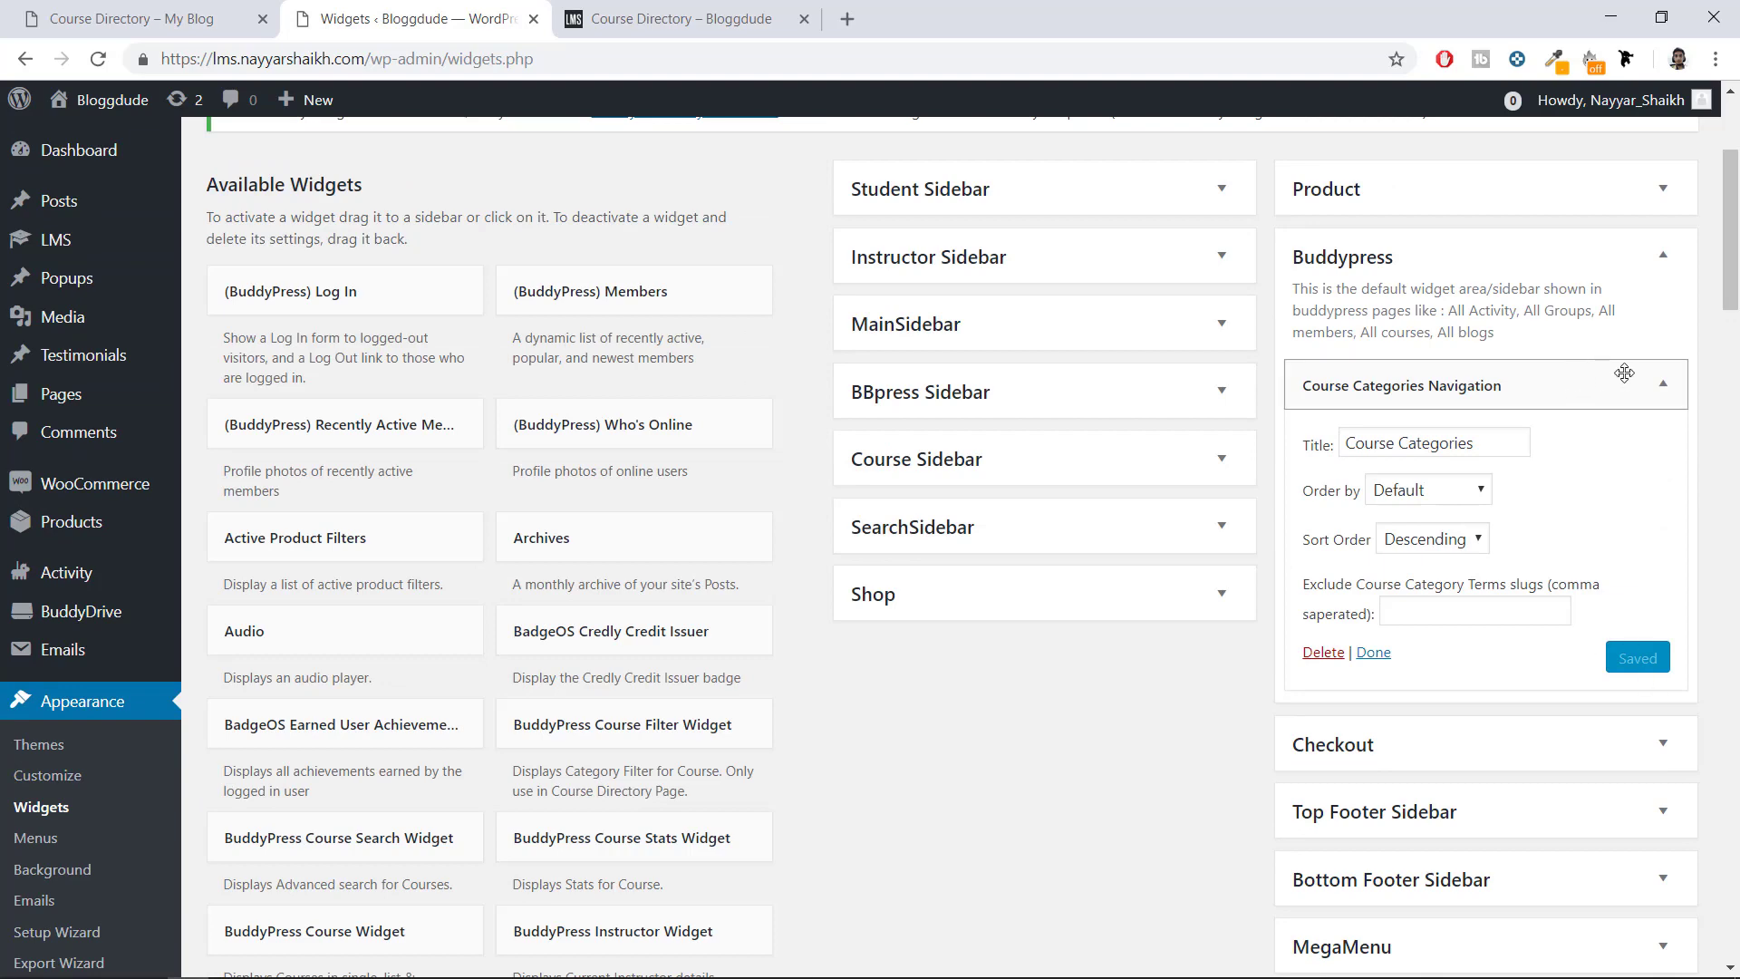
click(1579, 378)
click(680, 18)
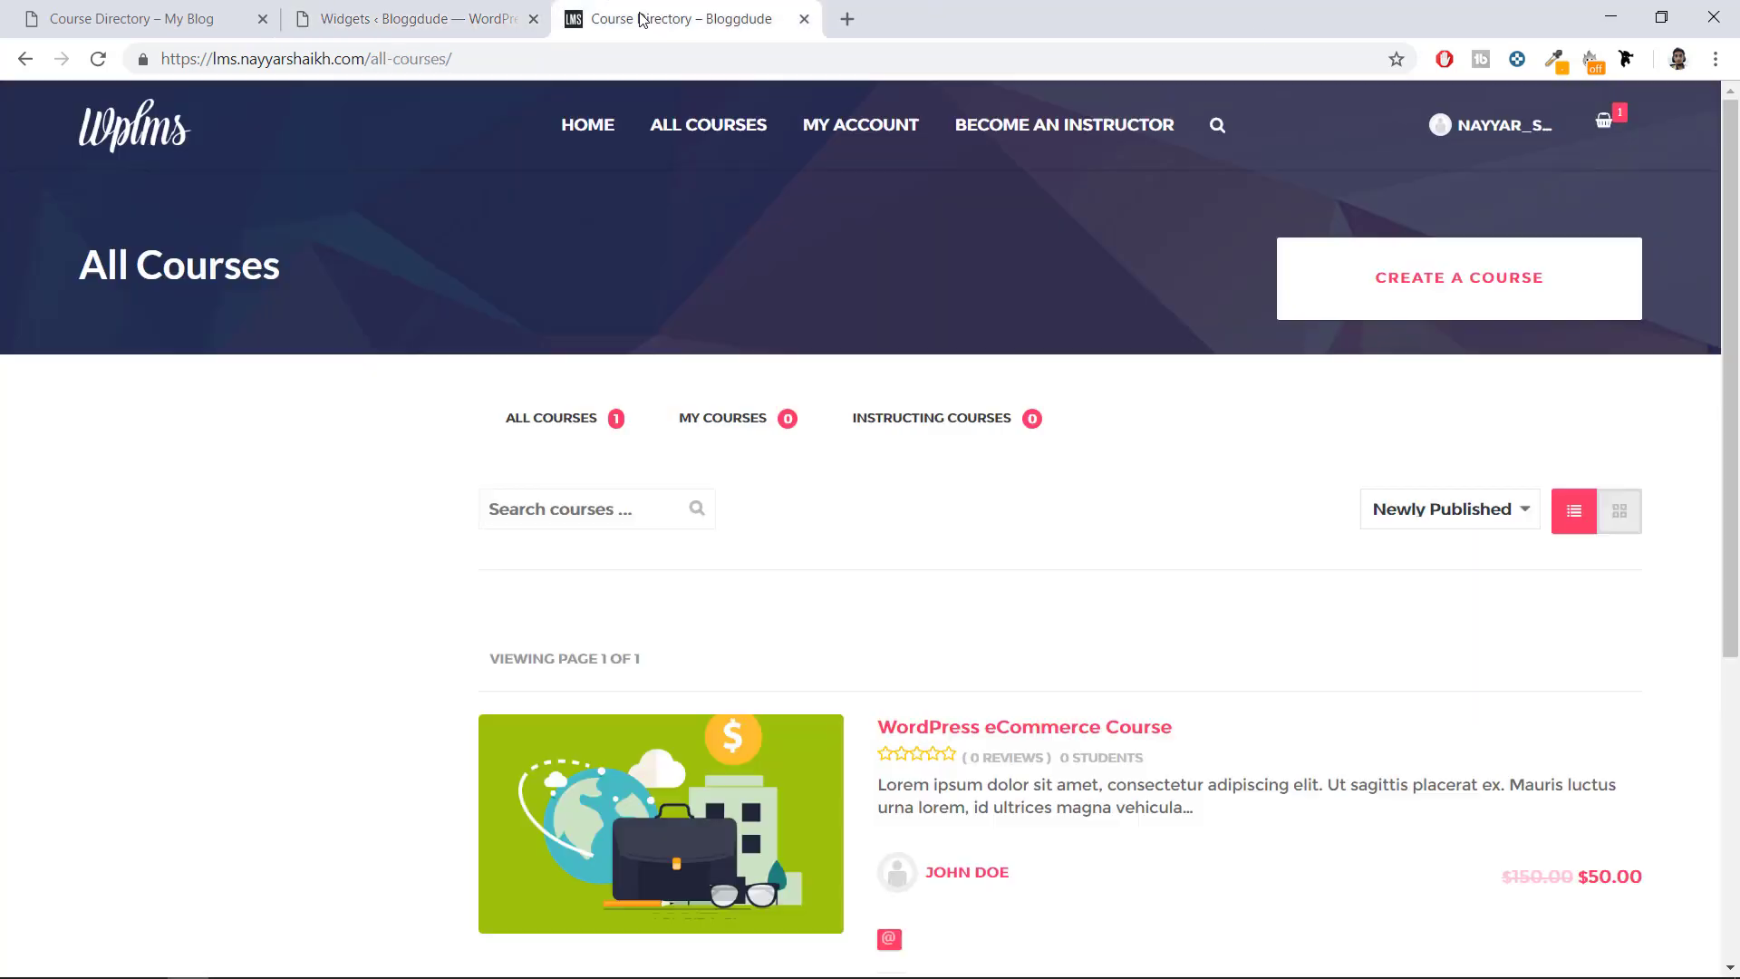
click(98, 59)
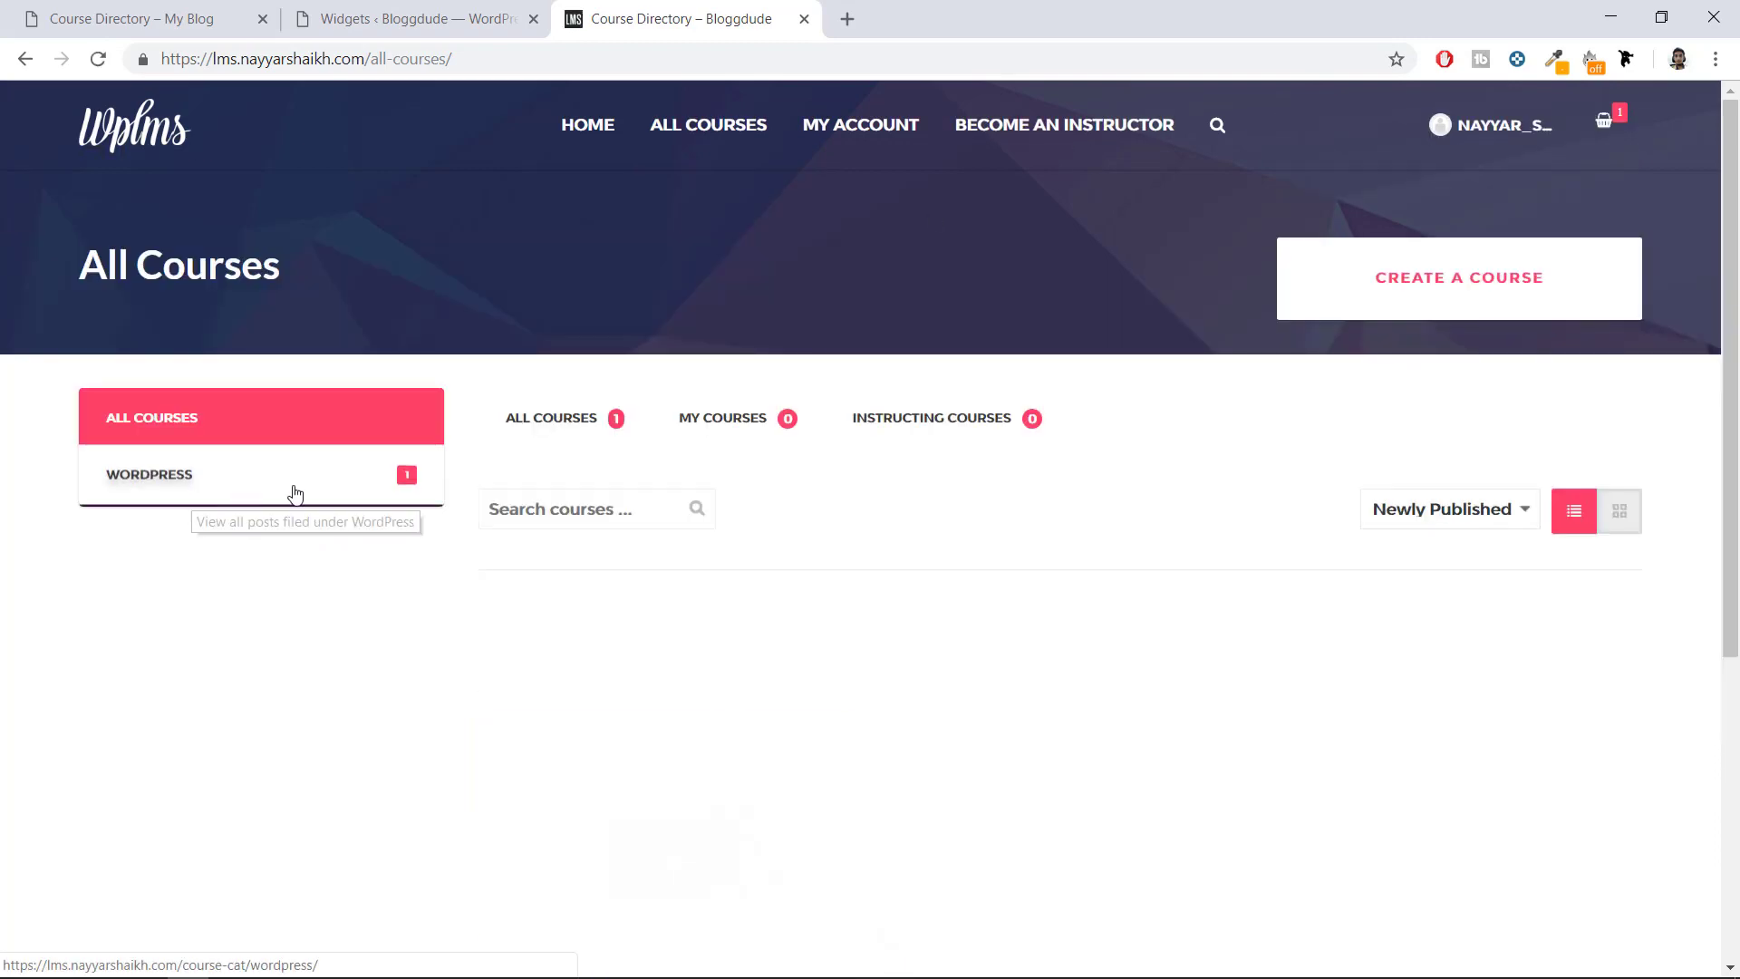
- Add the BuddyPress Course Filter Widget to the Buddypress sidebar
click(127, 19)
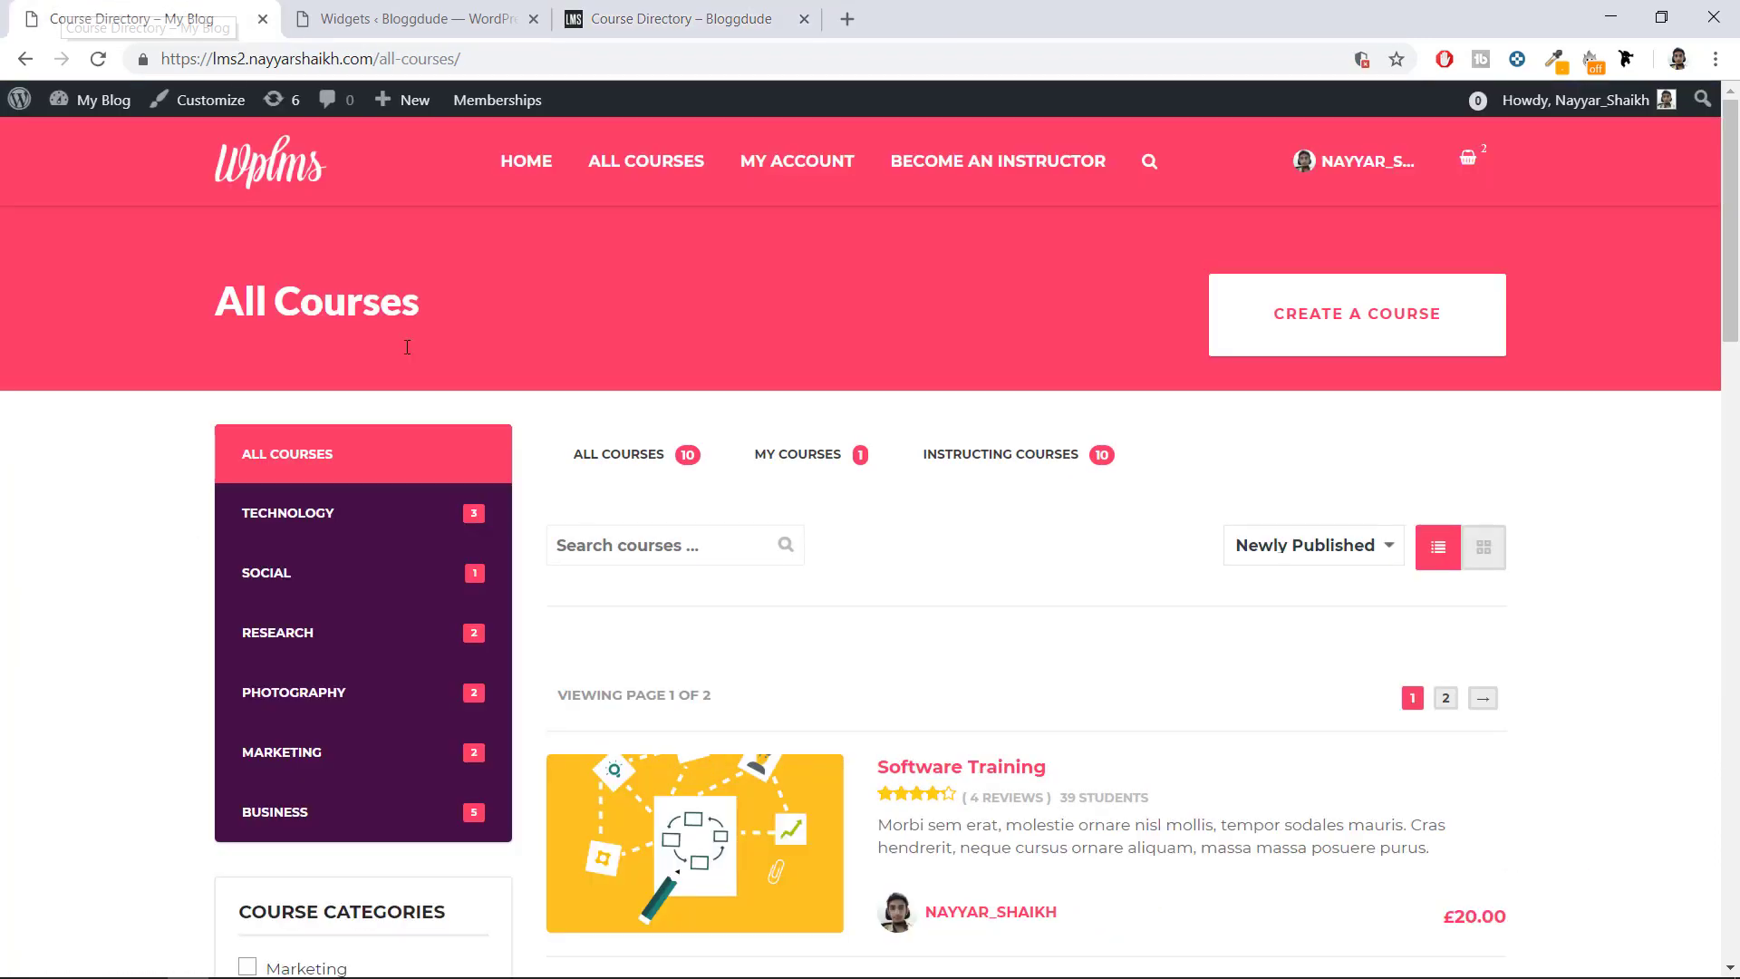
scroll(407, 348, down, 7)
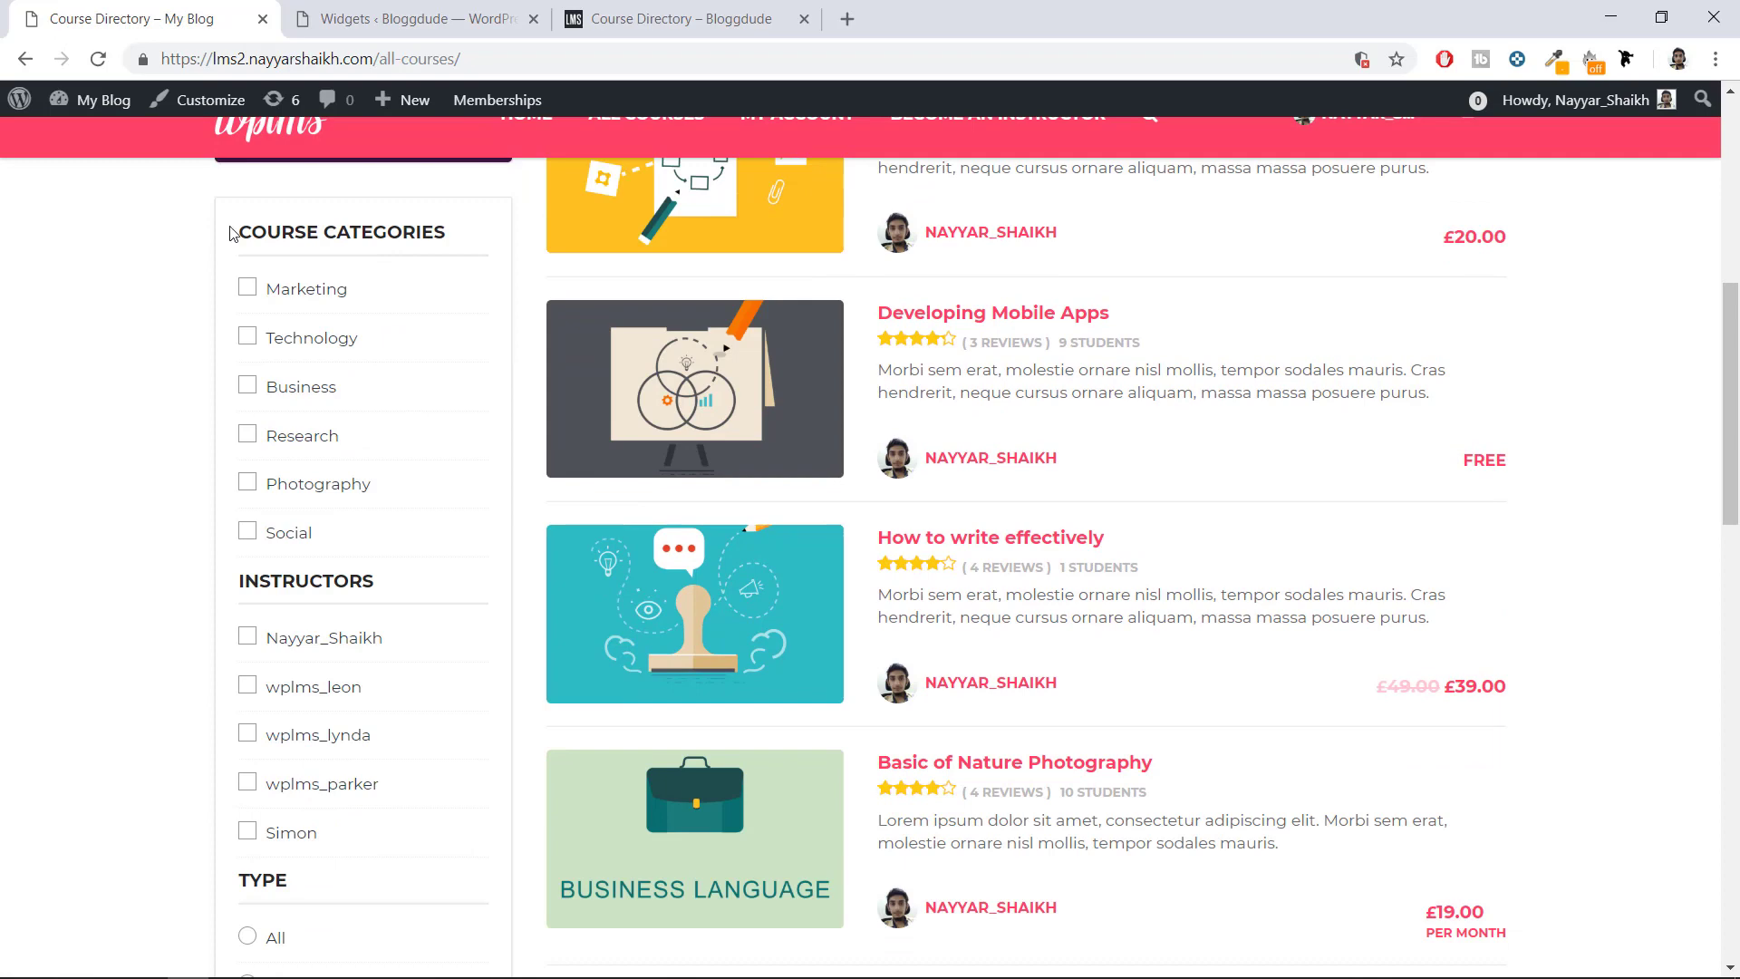
click(438, 11)
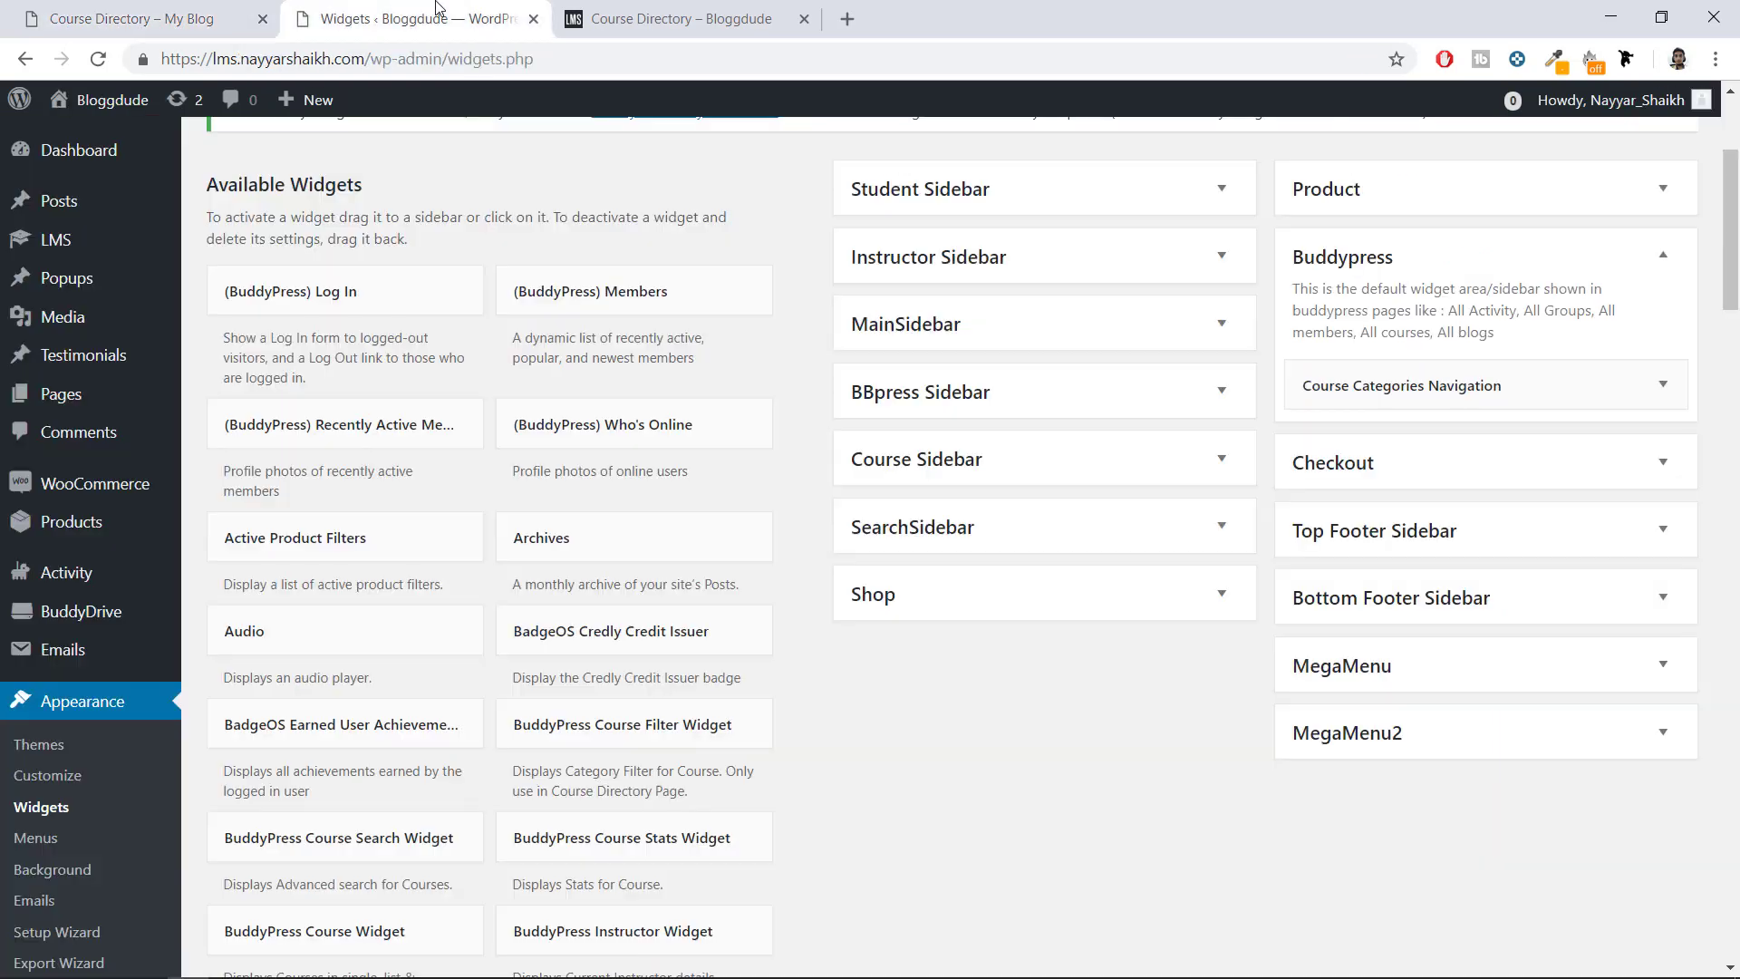
scroll(954, 673, down, 3)
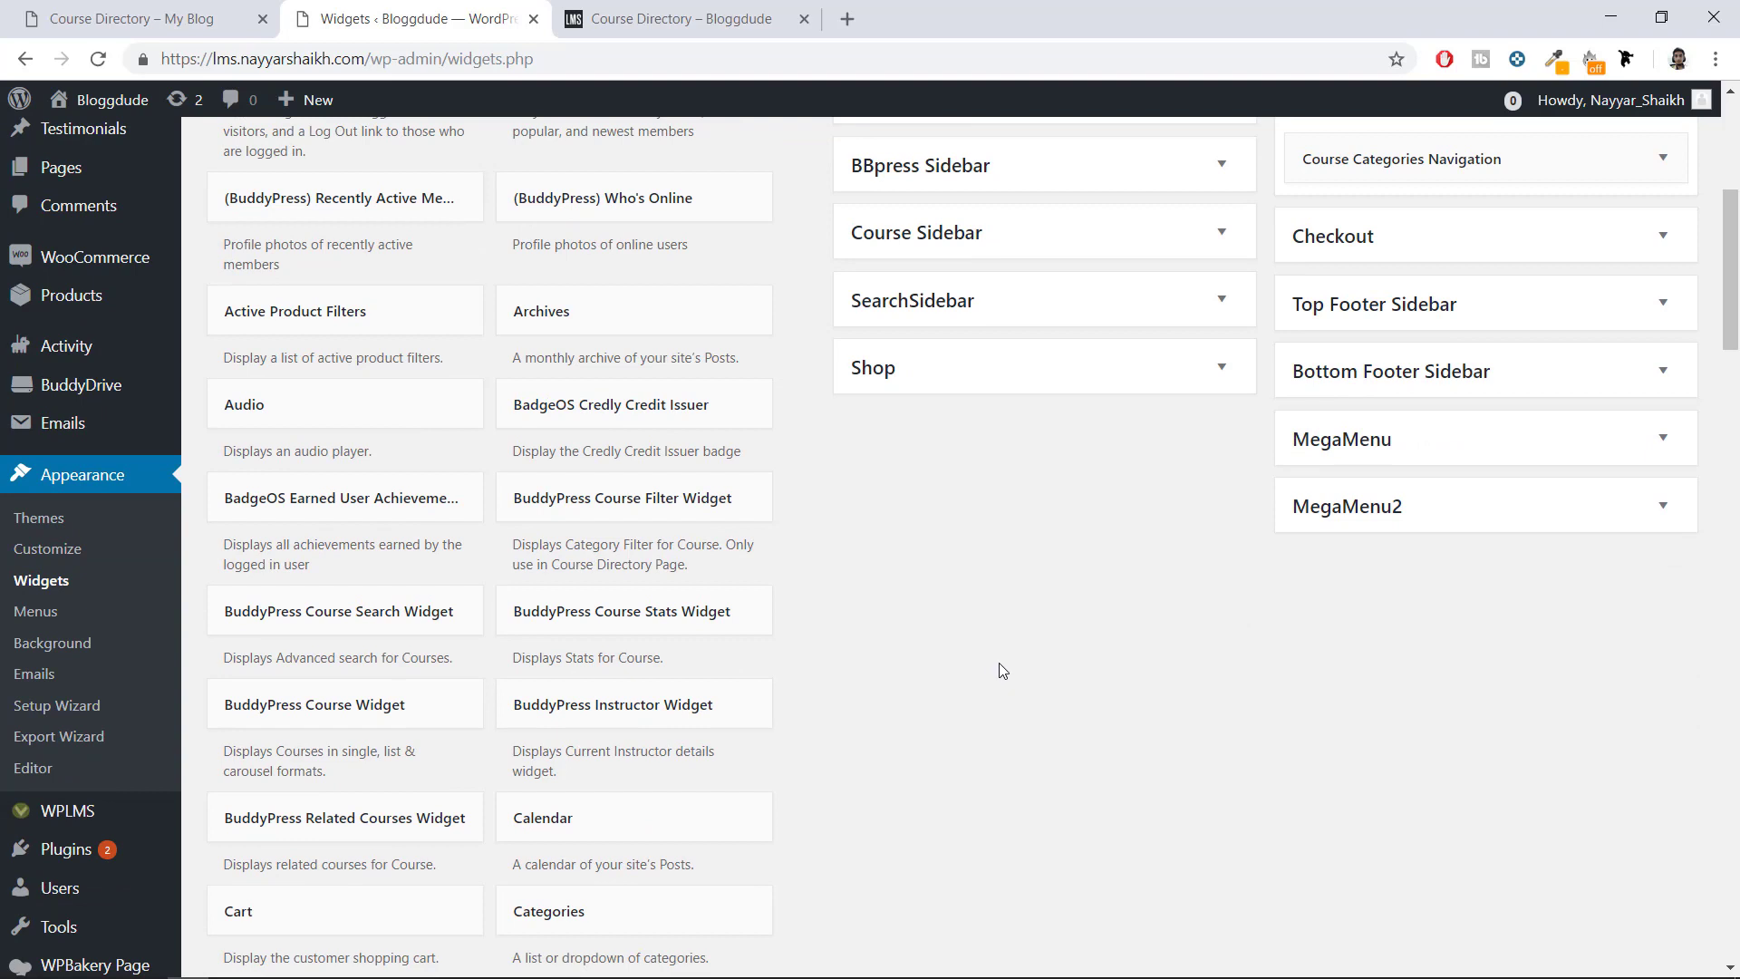
scroll(1025, 646, down, 1)
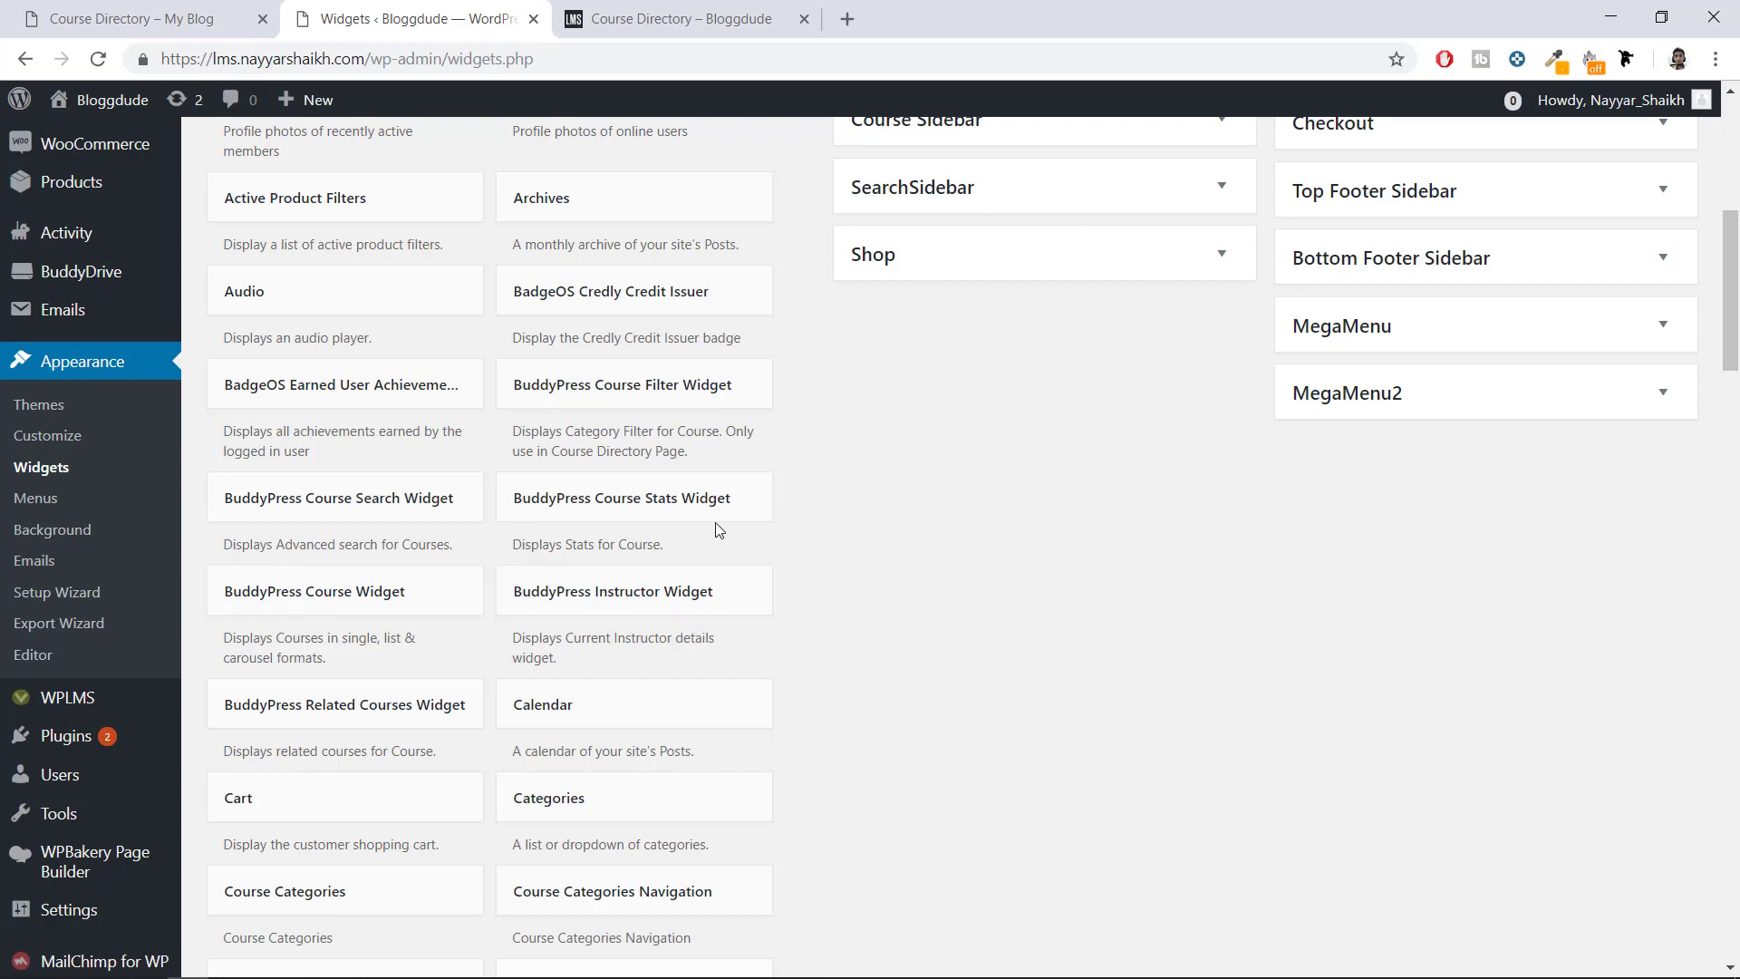
click(683, 387)
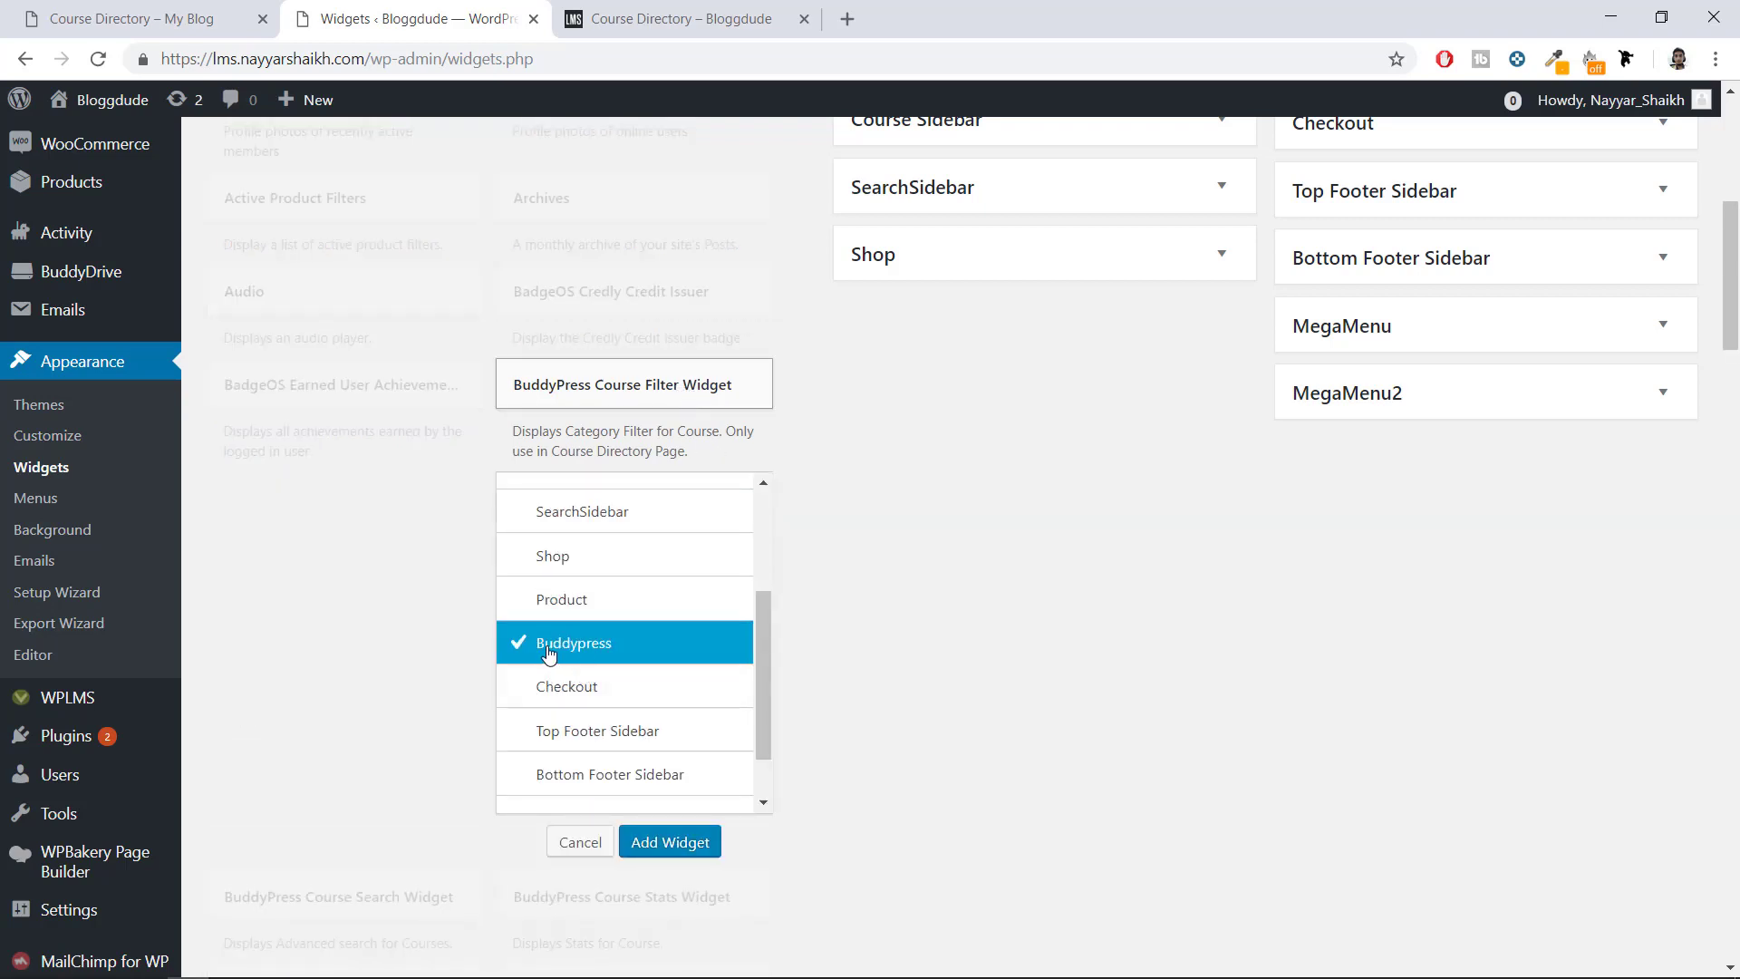
click(686, 843)
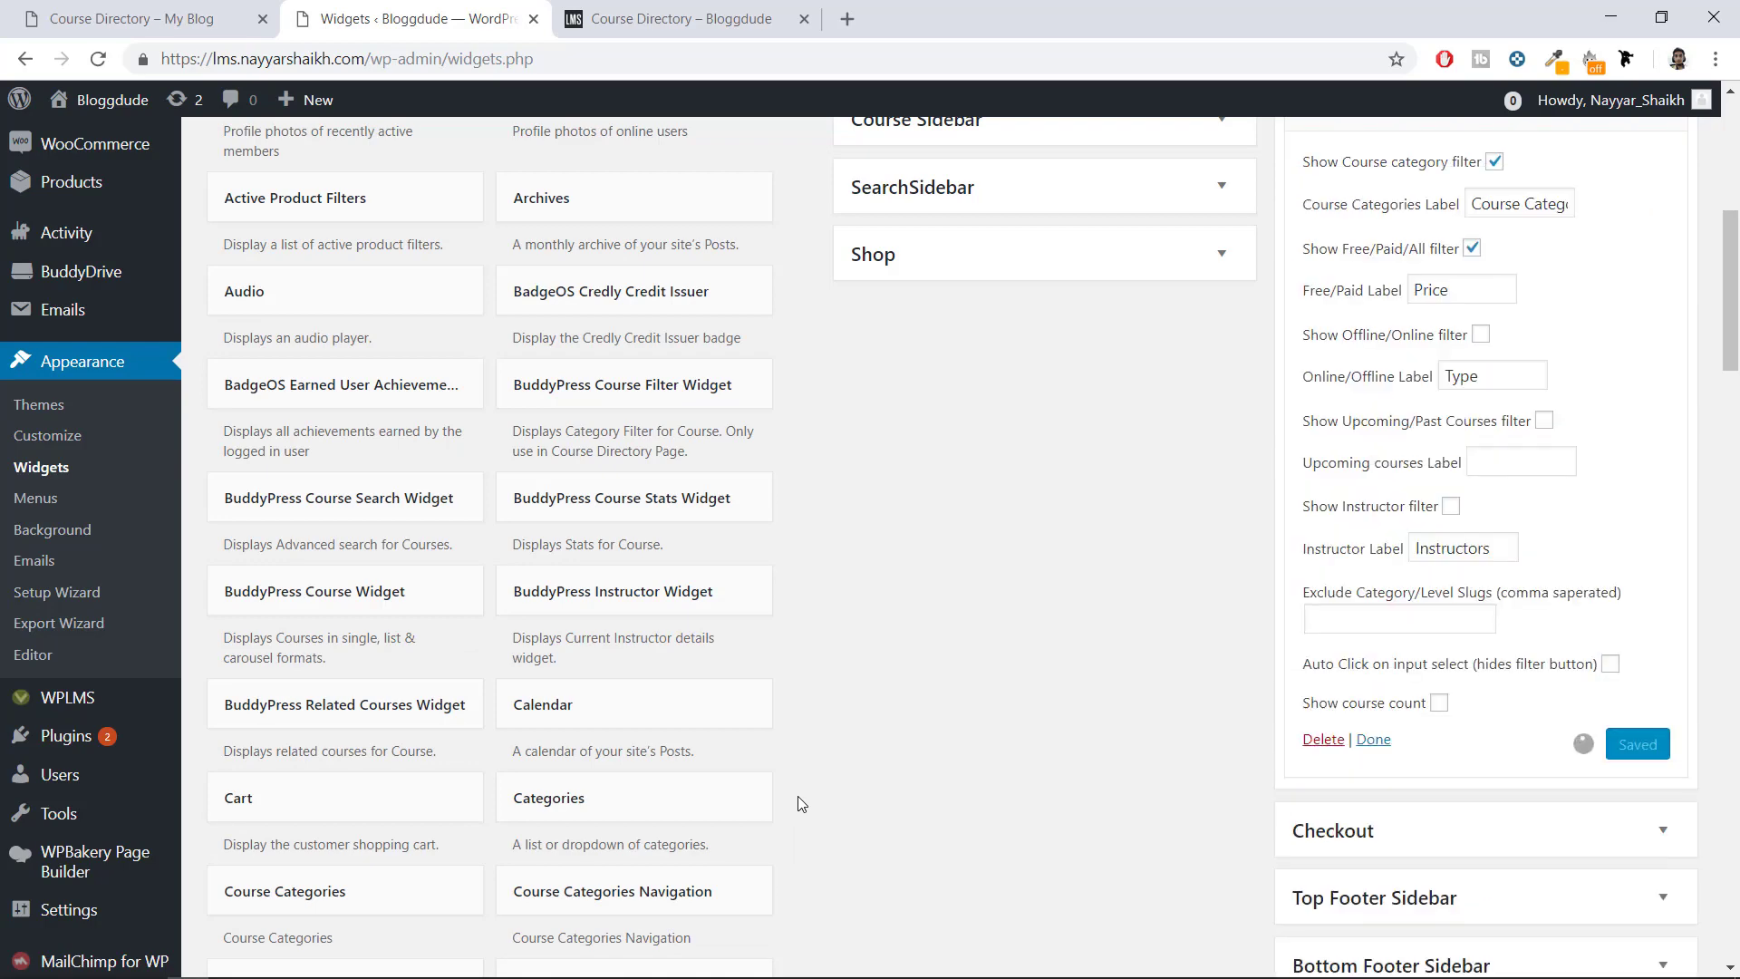
- Enable the Show Instructor filter, save the filter widget, and return to the course directory
scroll(1521, 531, up, 3)
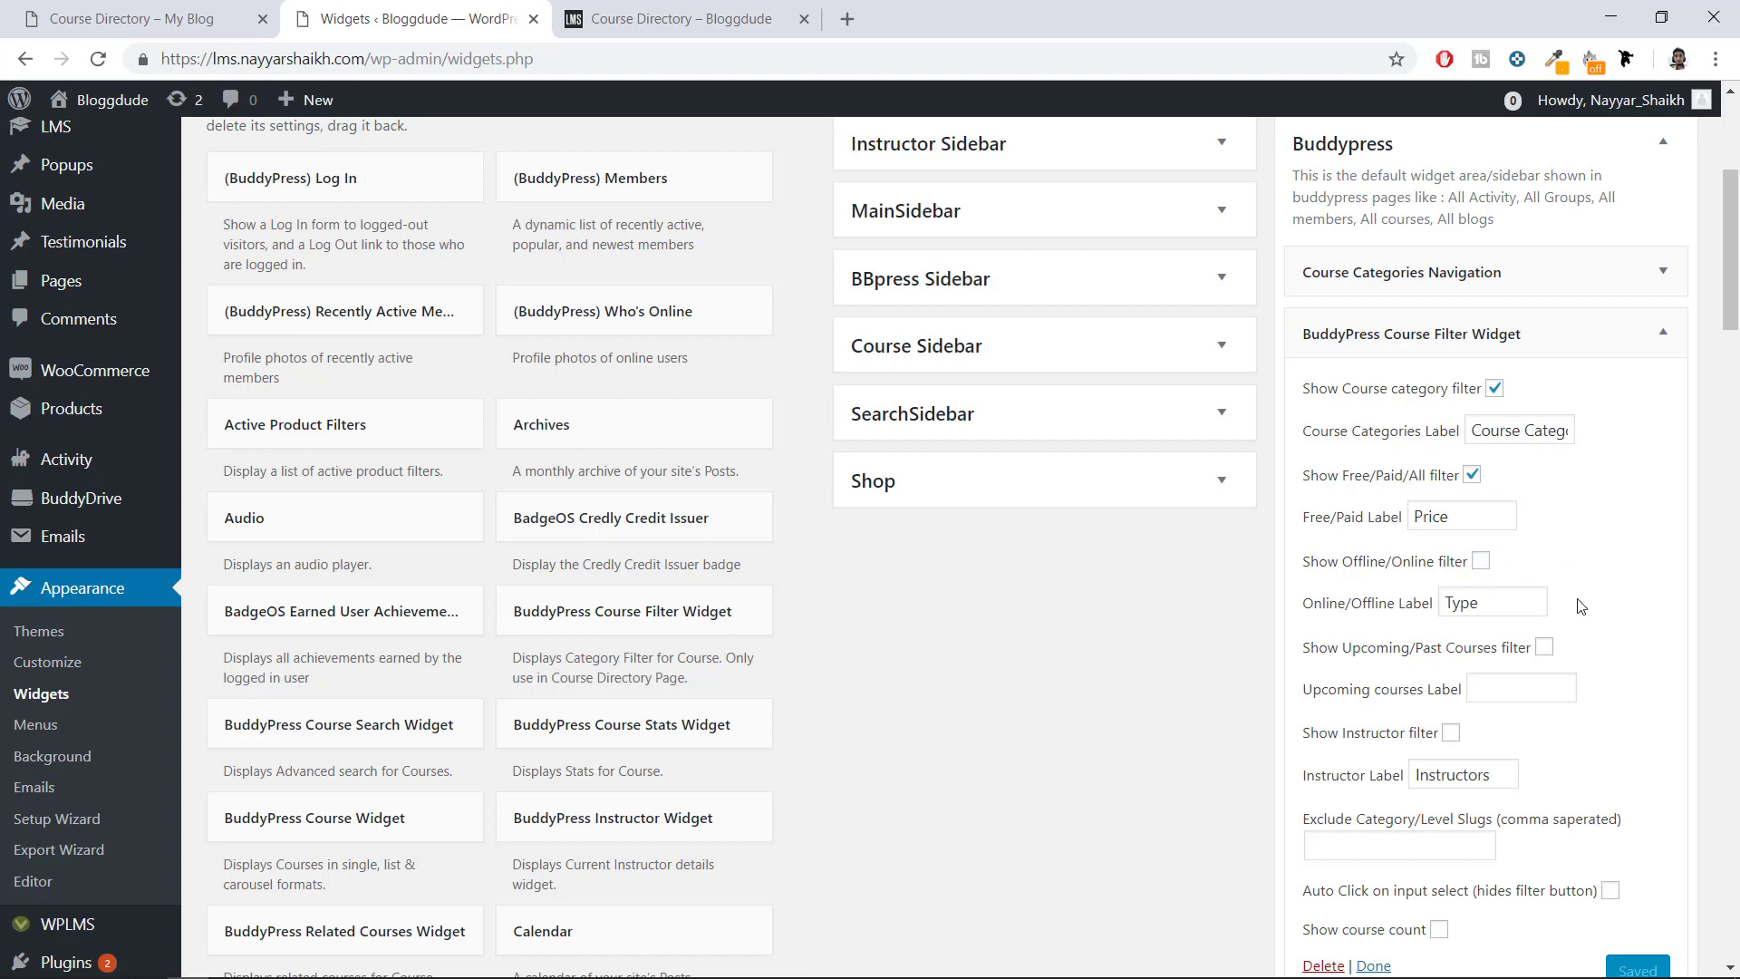
click(1452, 736)
scroll(1560, 721, down, 3)
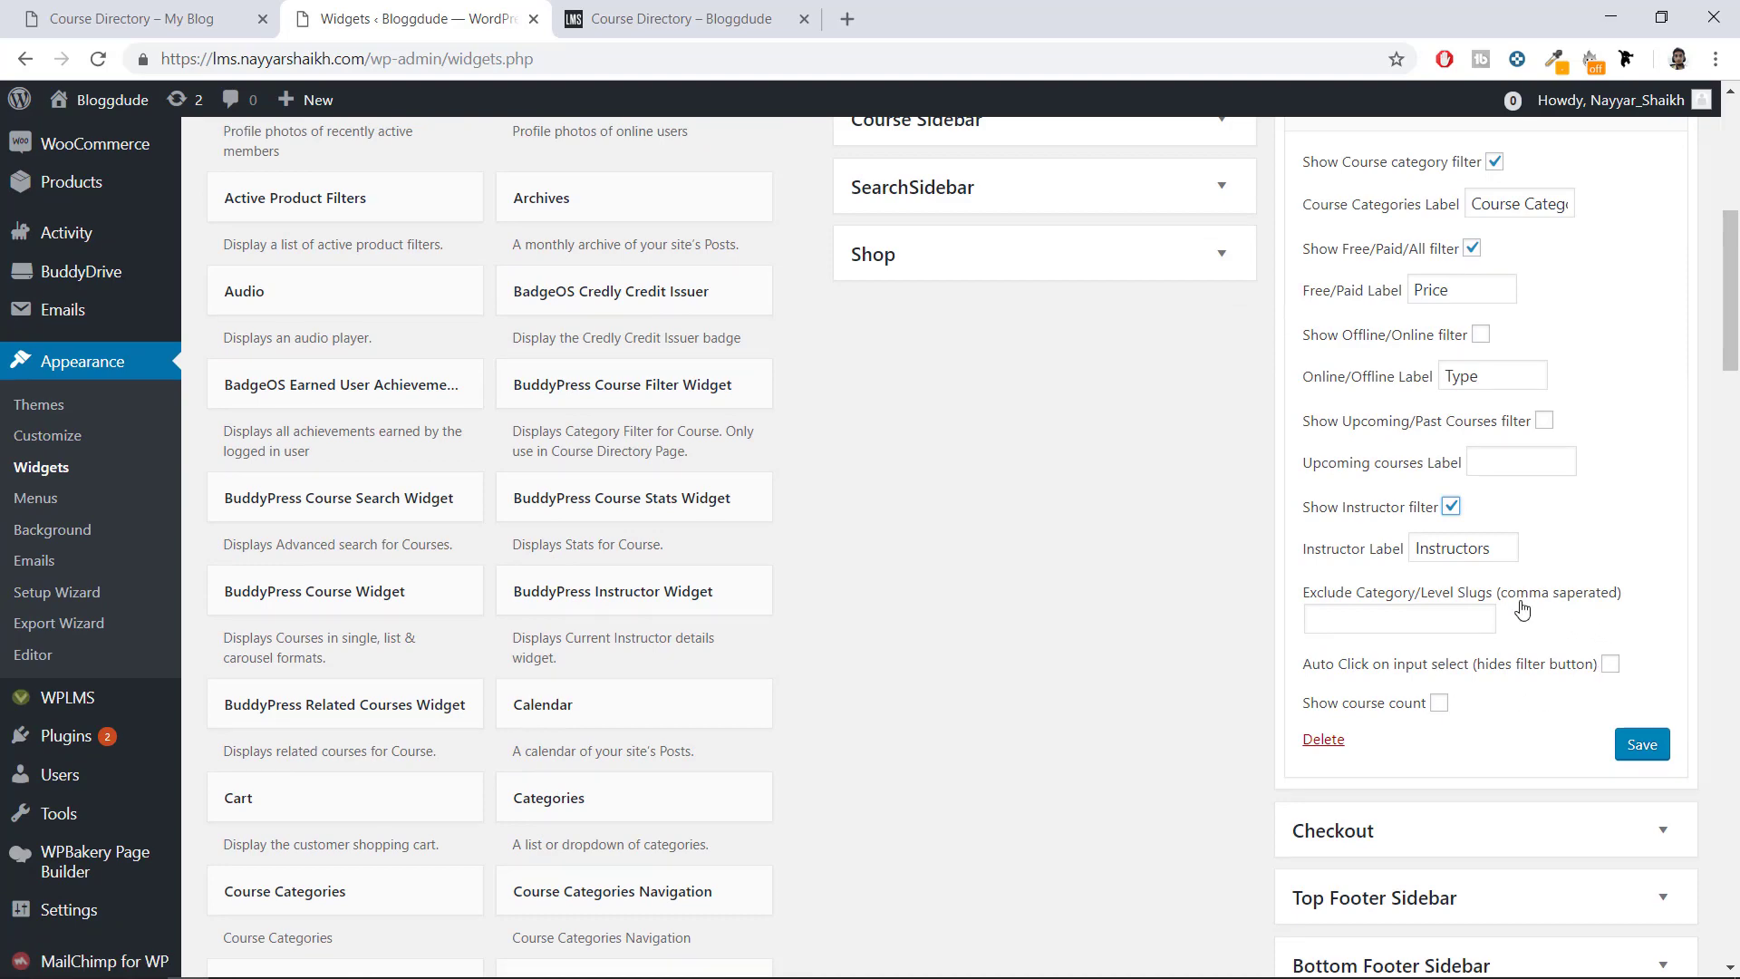
scroll(1523, 610, up, 1)
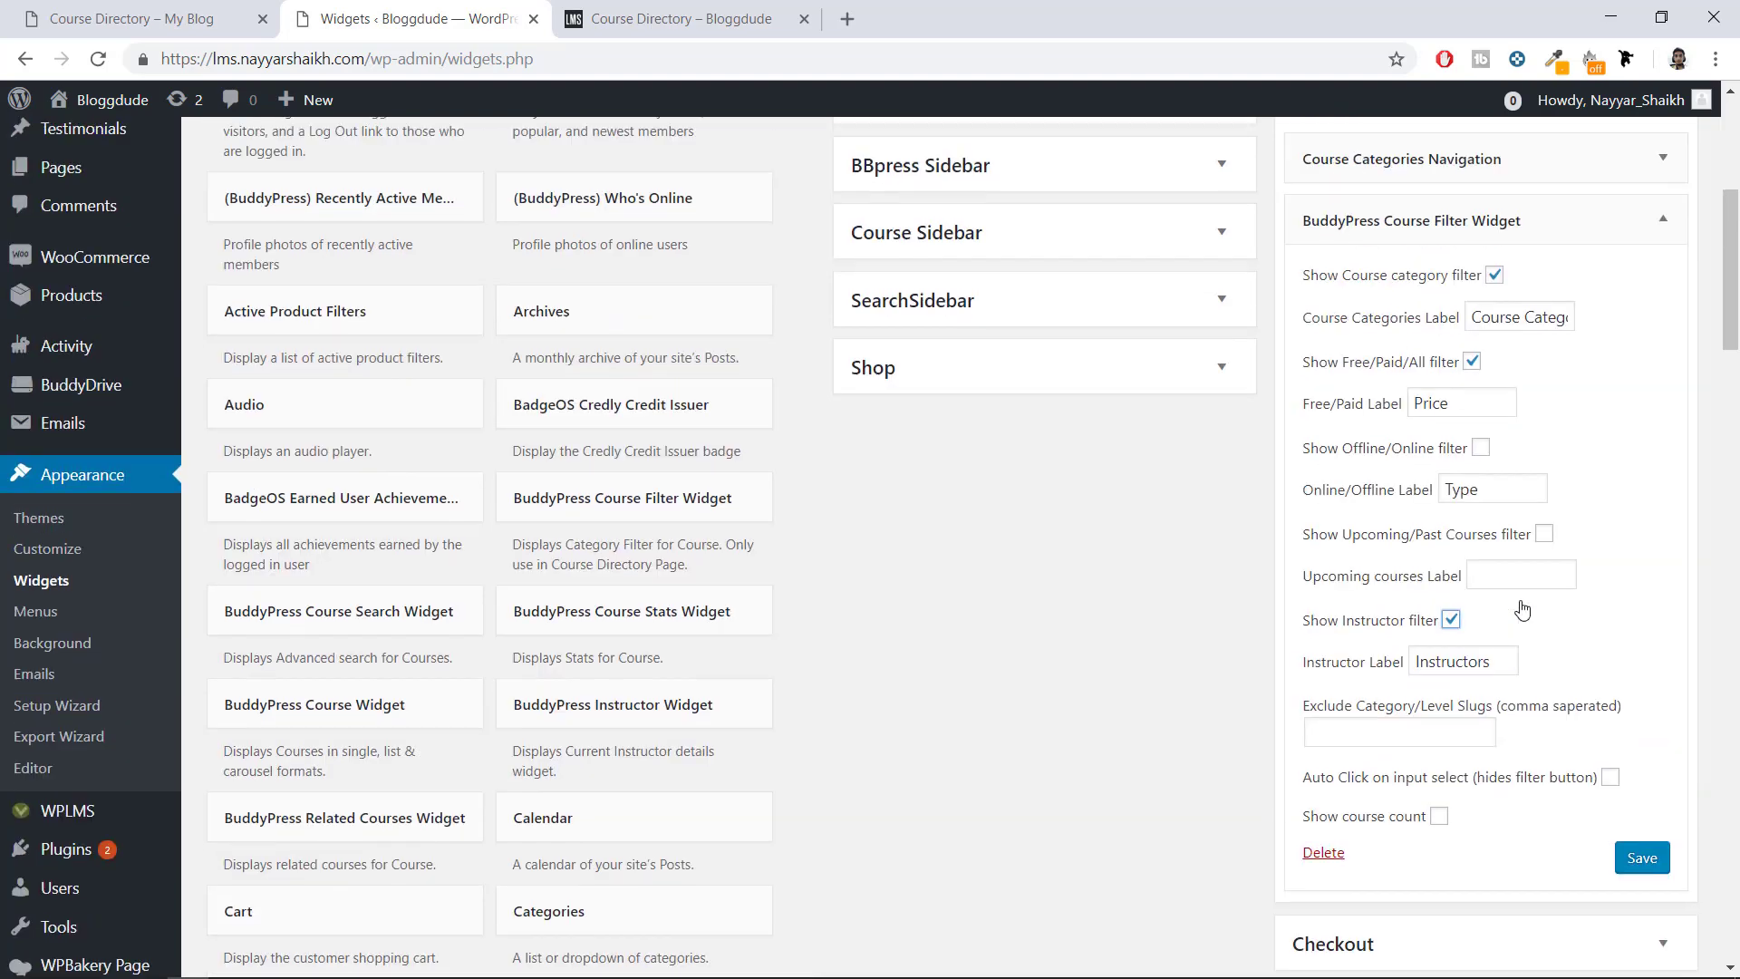
click(1667, 863)
click(725, 6)
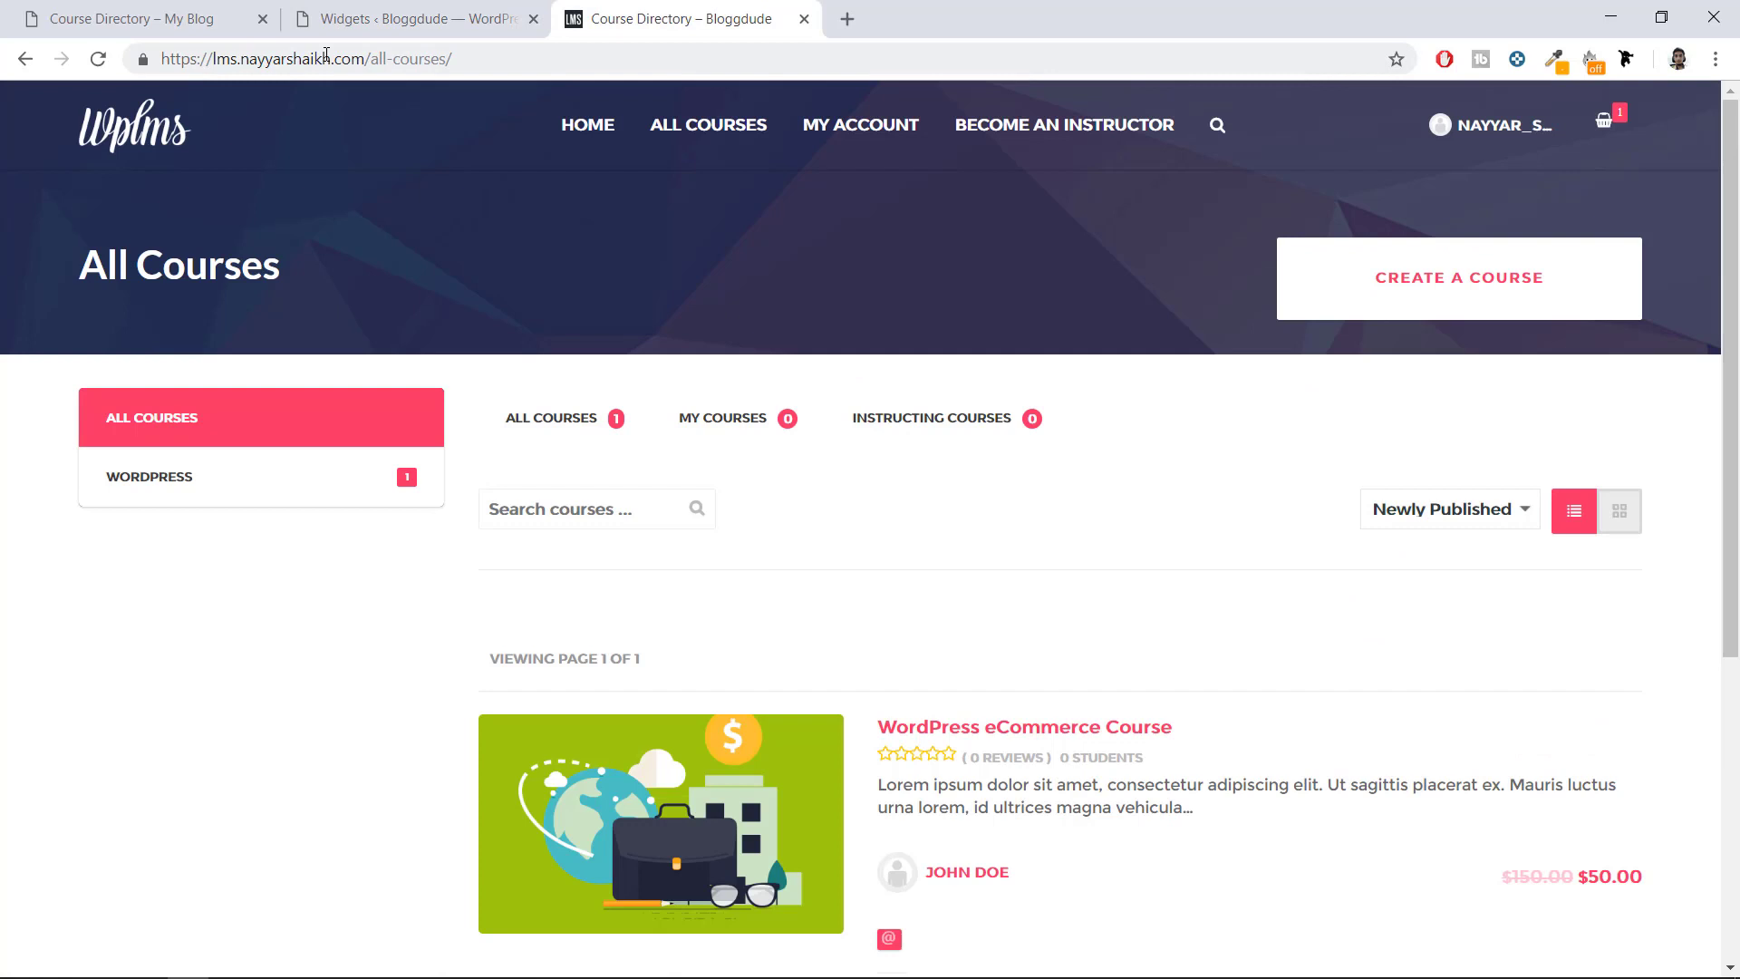
- Reload All Courses and scroll to the new Instructors filter, comparing with the other site's directory
click(98, 59)
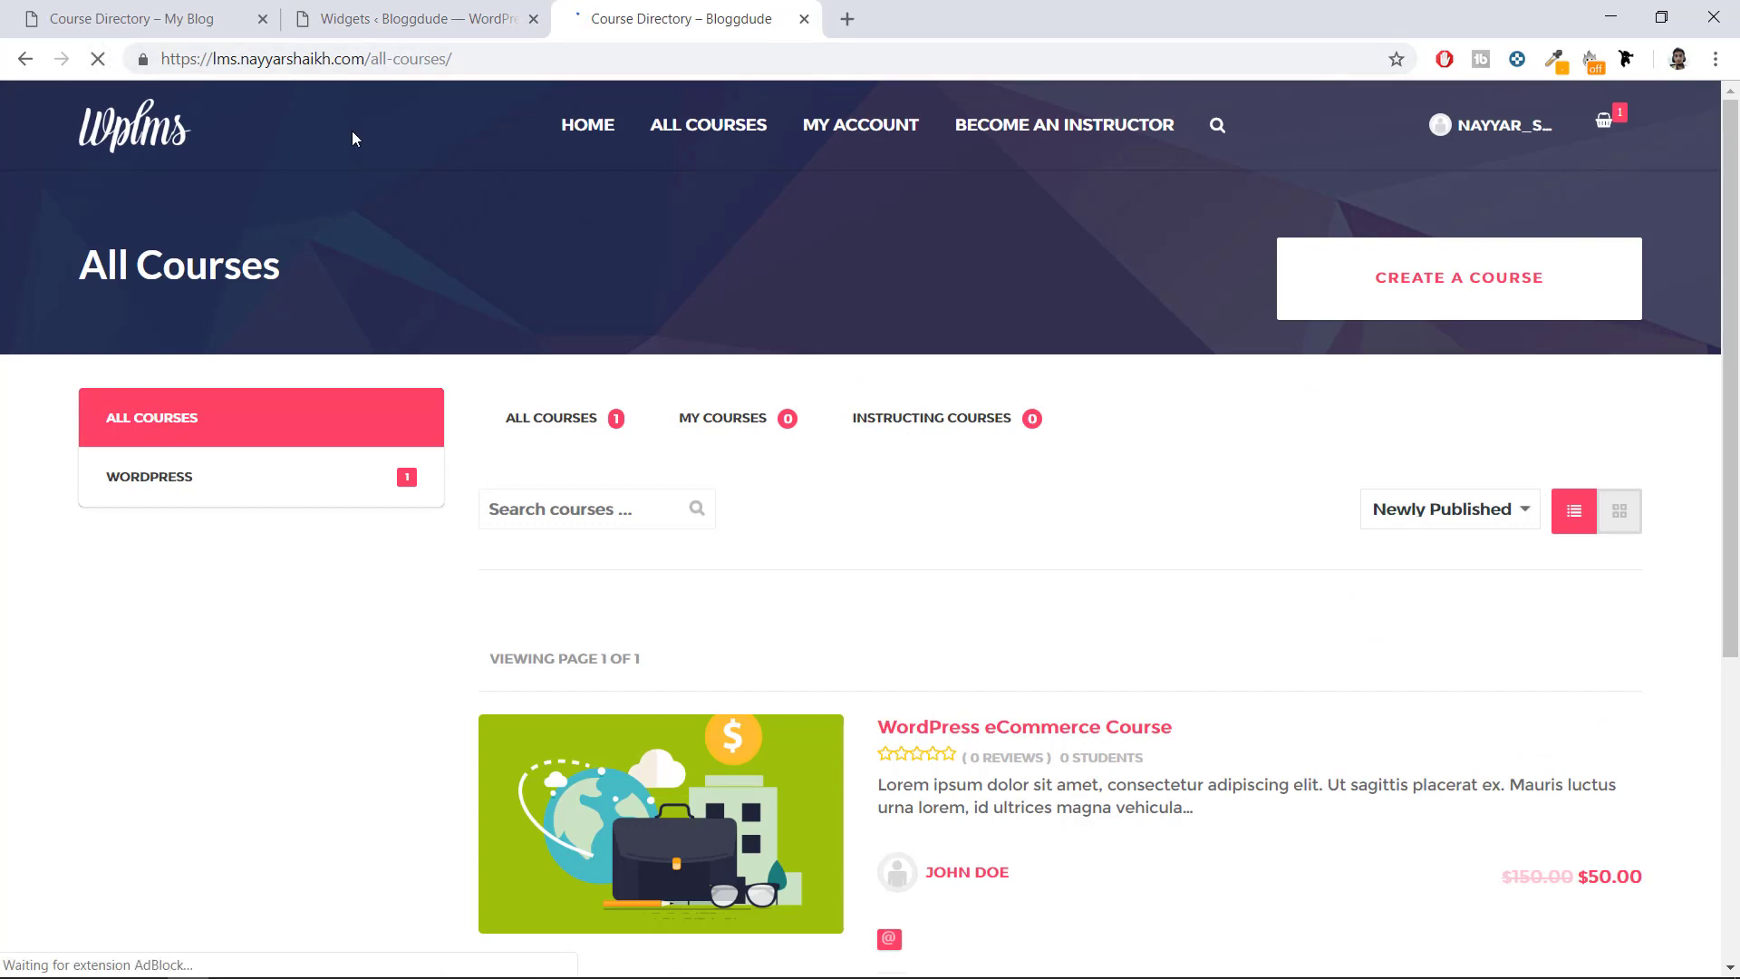
scroll(342, 610, down, 3)
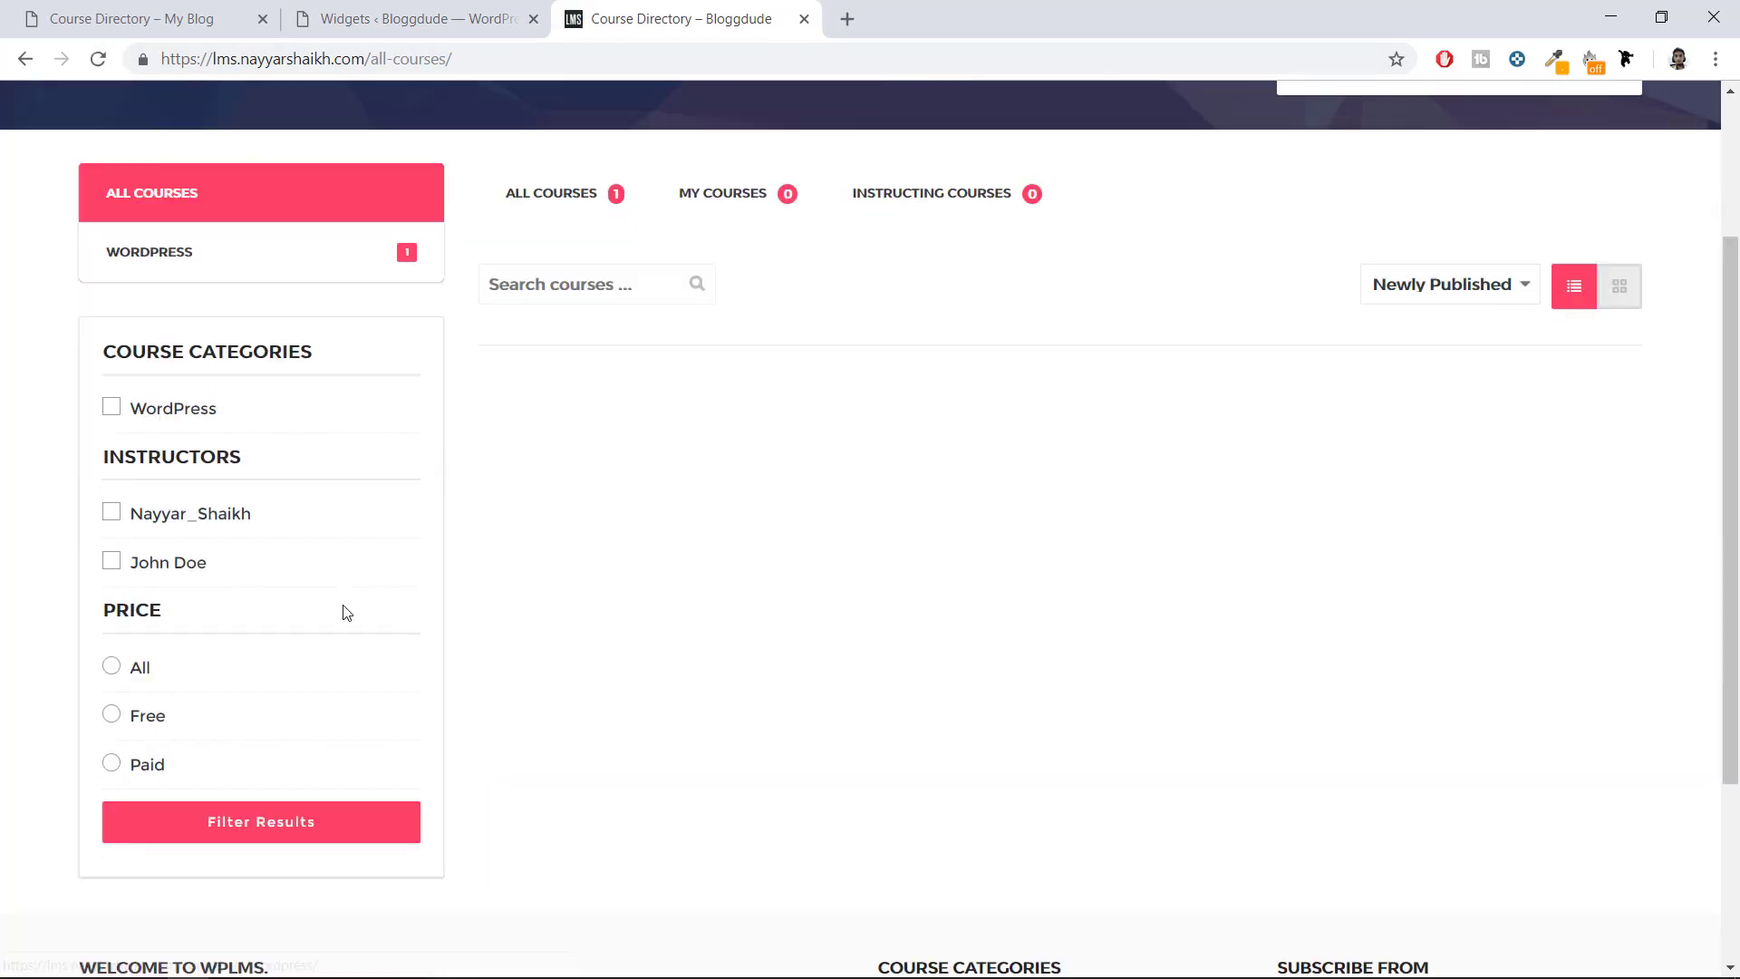
click(273, 13)
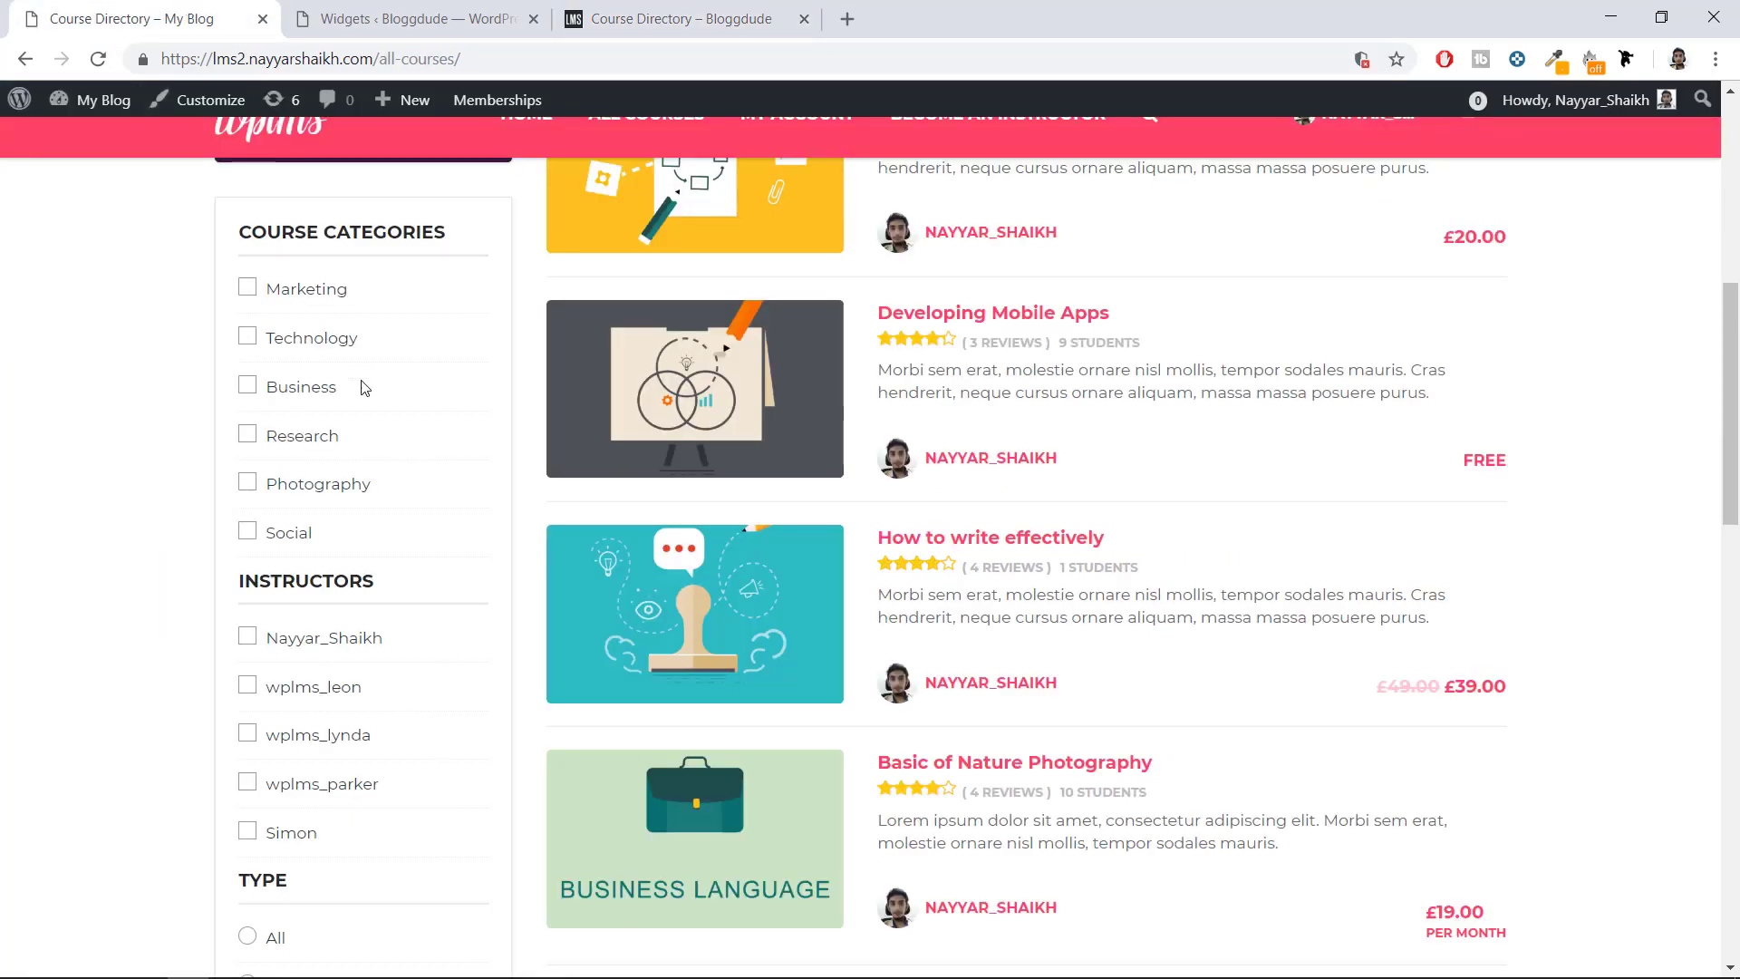
scroll(362, 385, down, 9)
scroll(402, 515, down, 5)
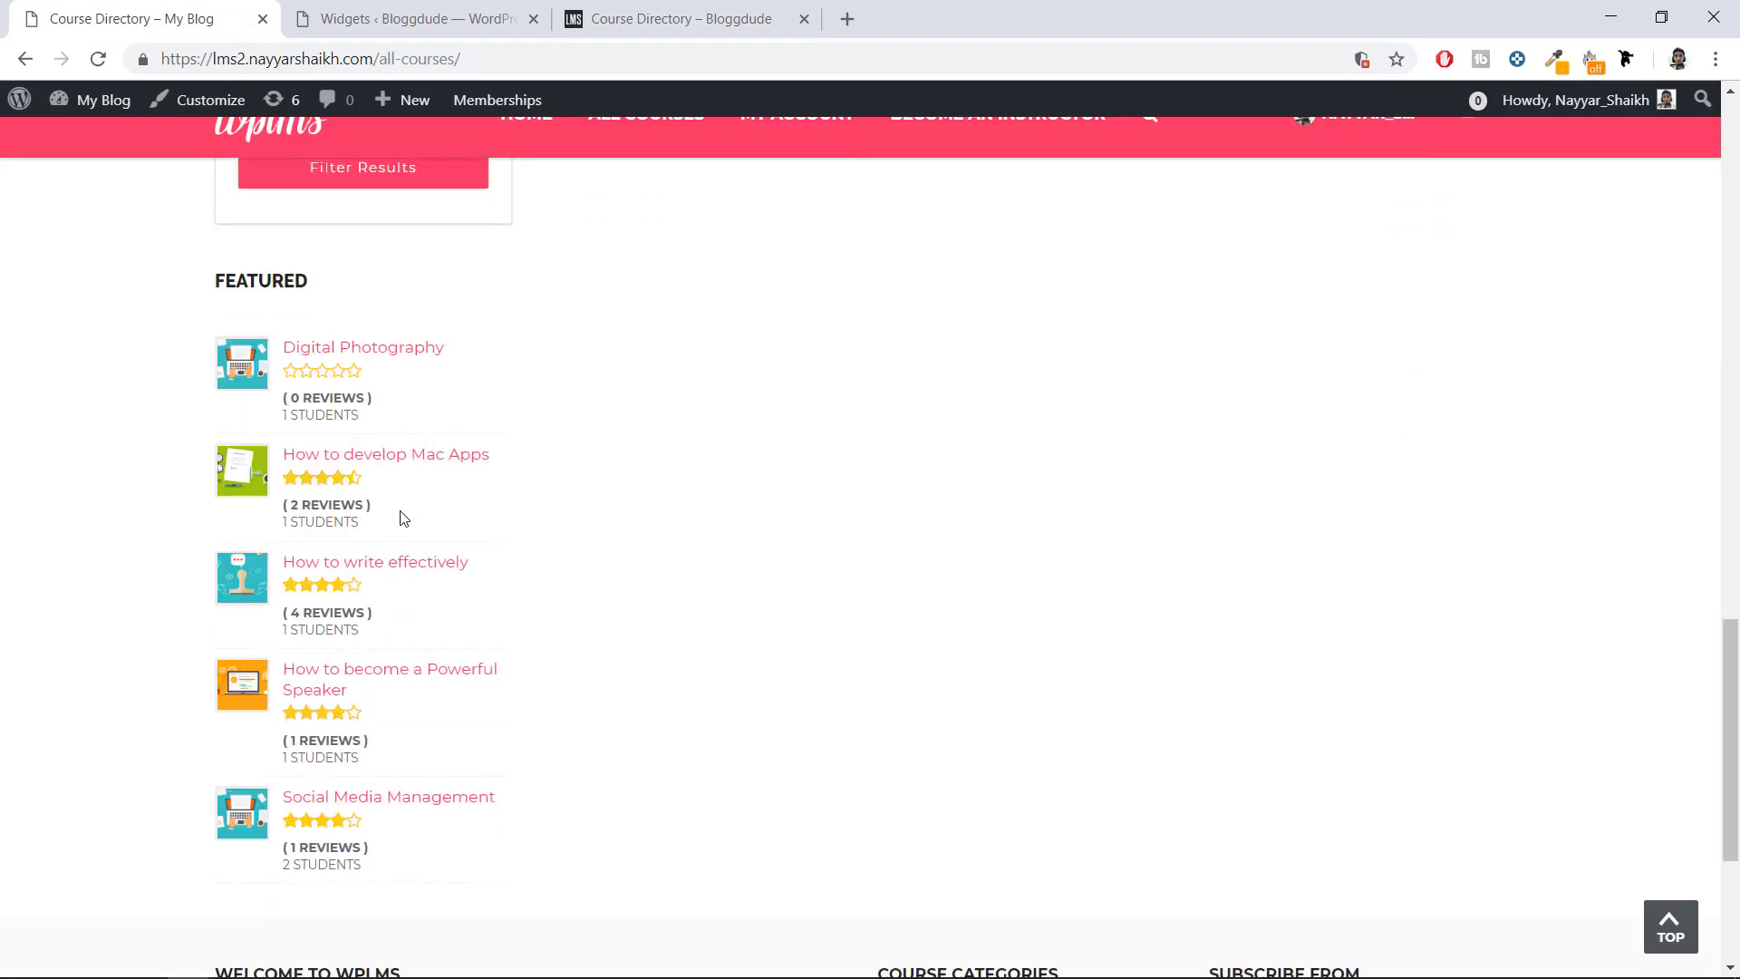
- Back on Widgets, collapse the BuddyPress Course Filter Widget settings
key(ctrl+Tab)
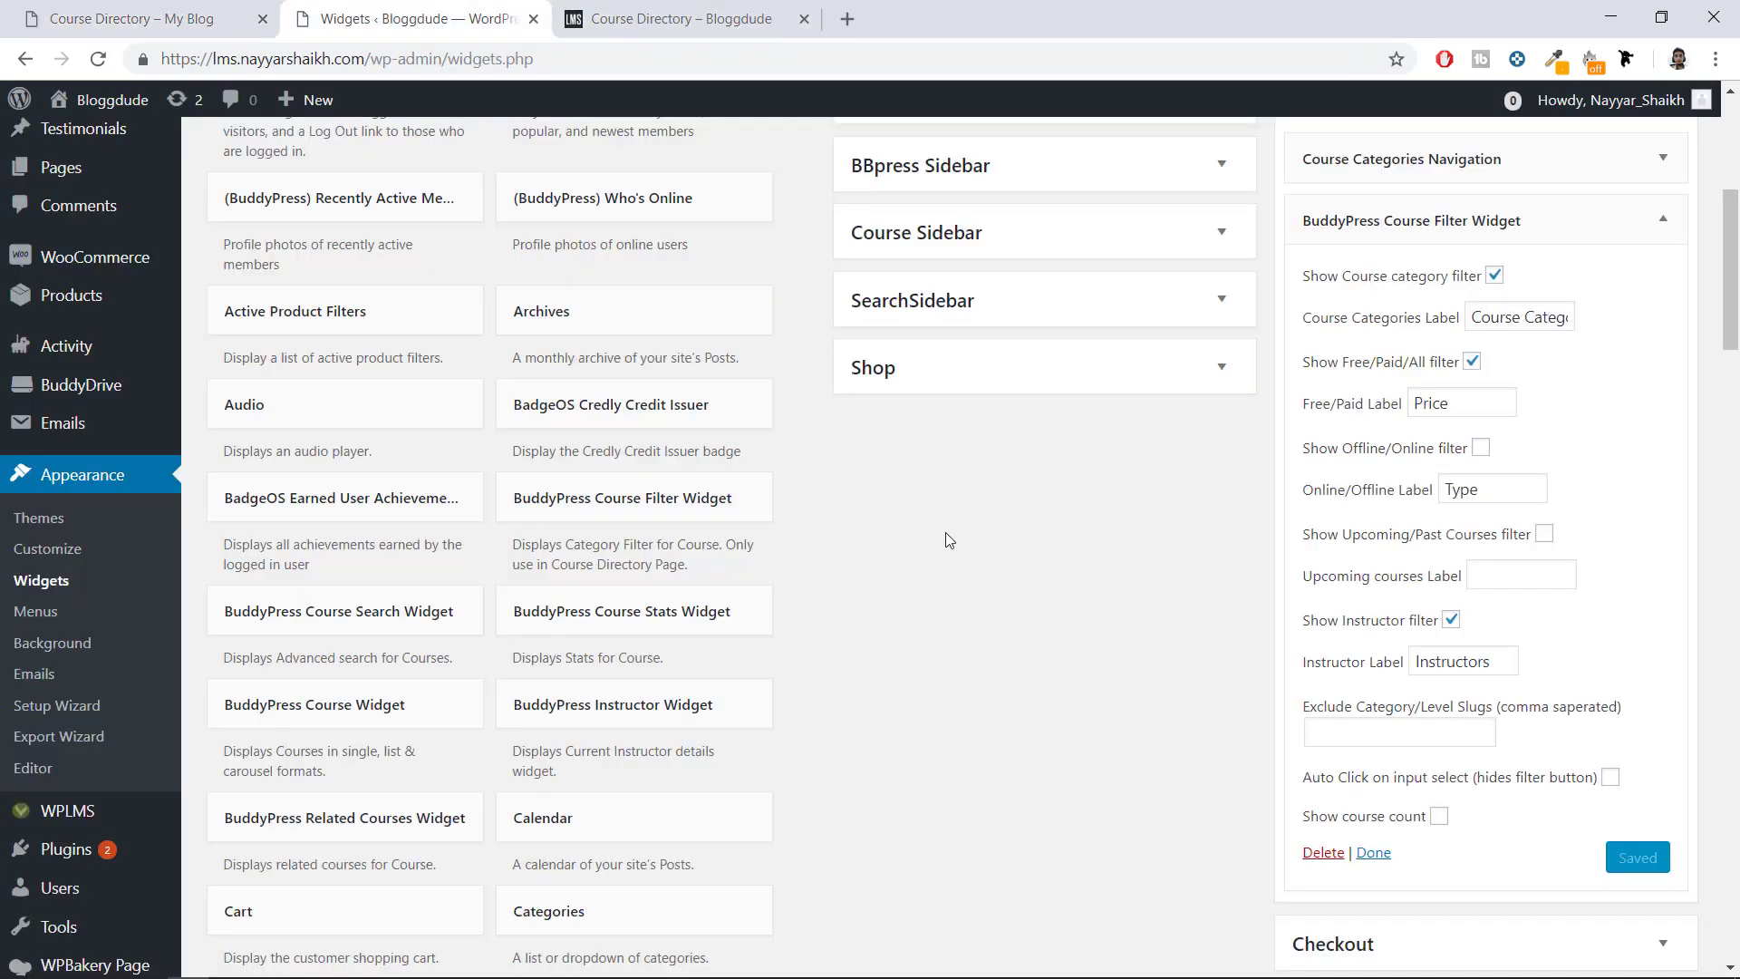
scroll(944, 540, up, 3)
click(1666, 448)
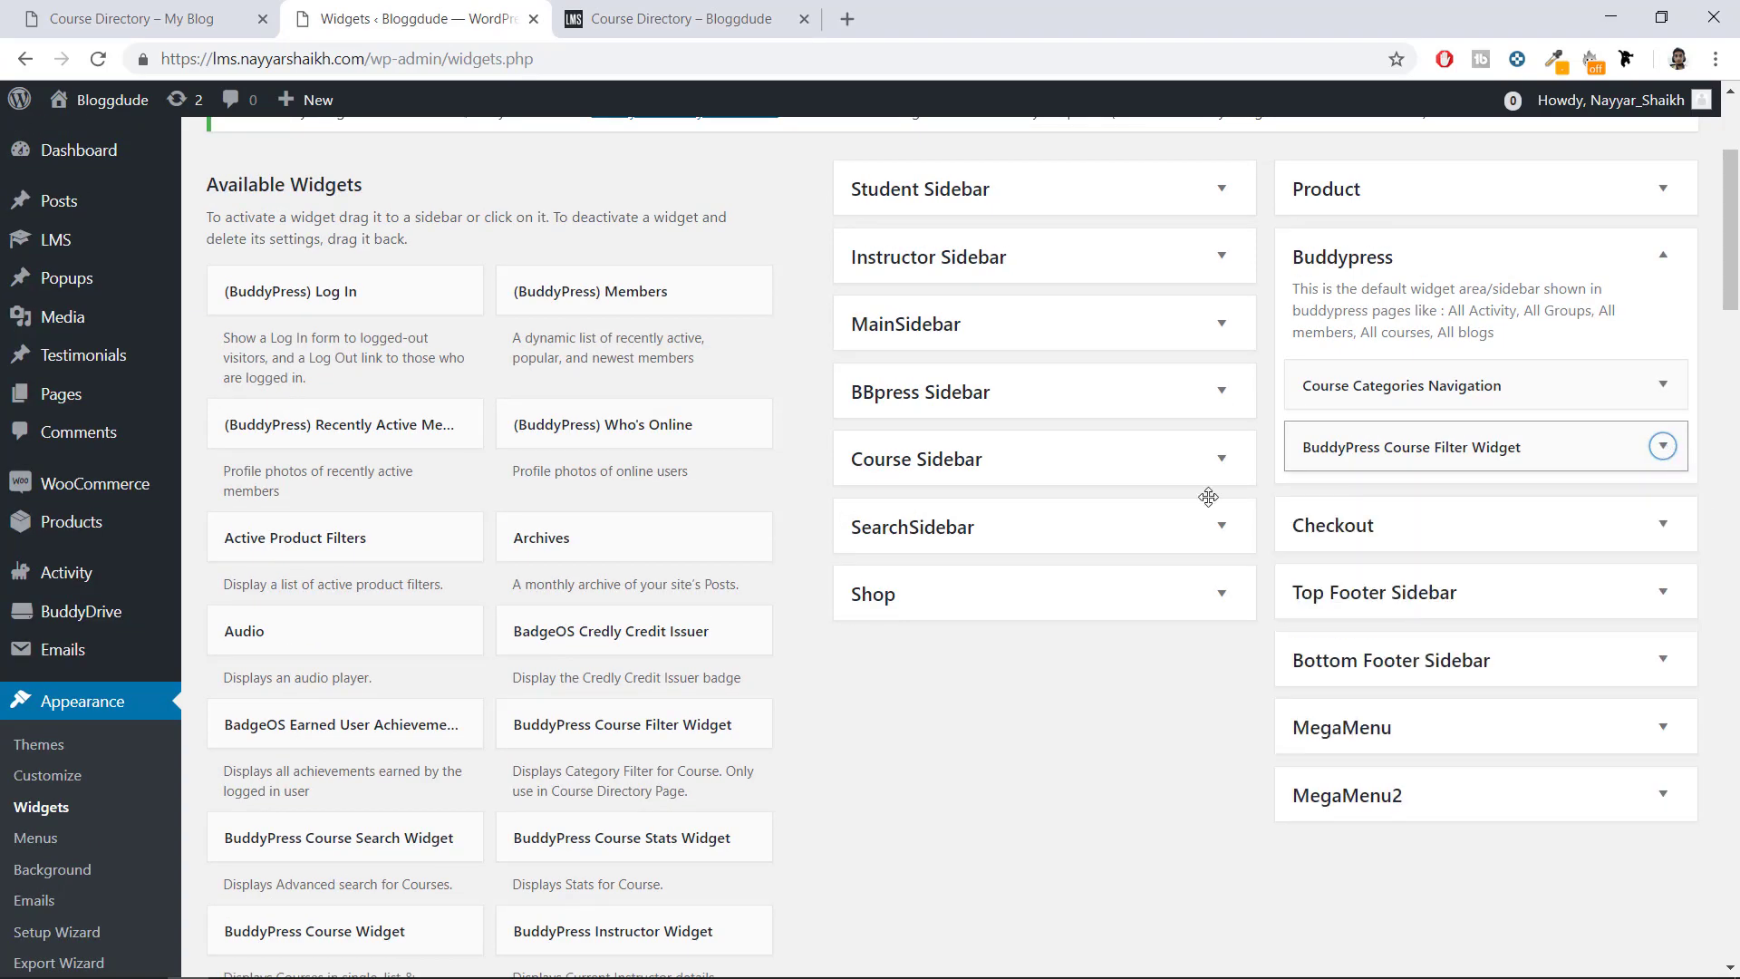
scroll(993, 600, down, 5)
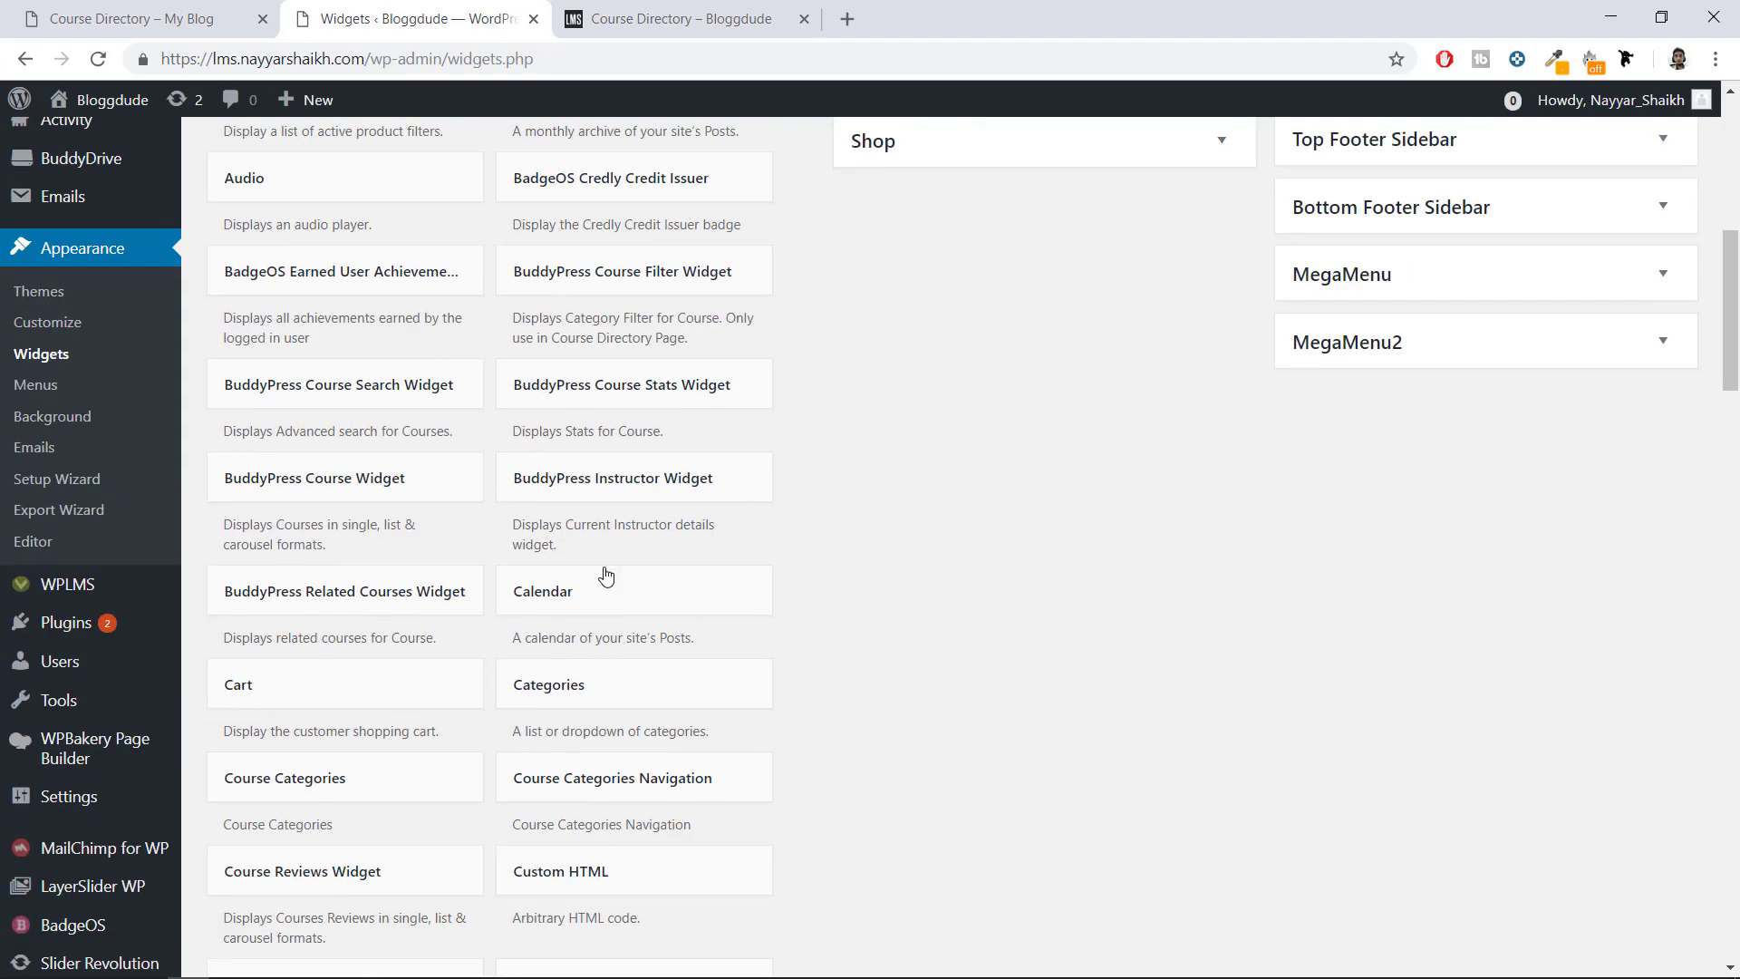
- Add a BuddyPress Course Widget to the Buddypress sidebar titled 'Featured Courses'
click(250, 478)
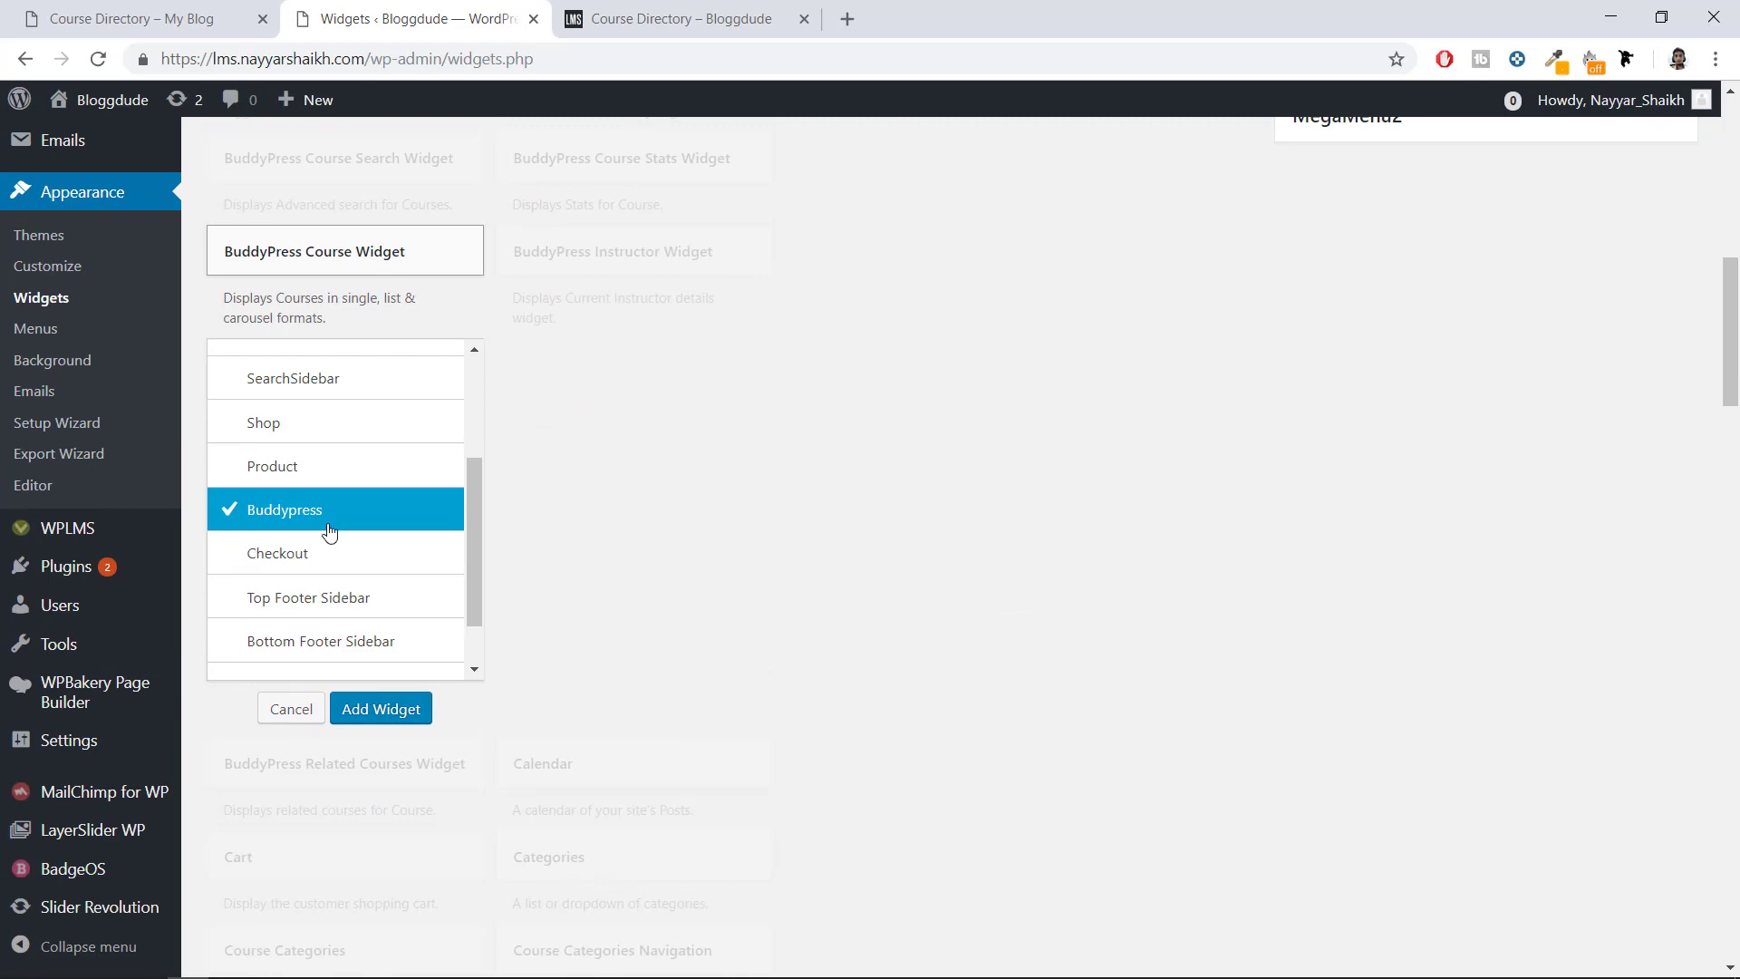
click(380, 709)
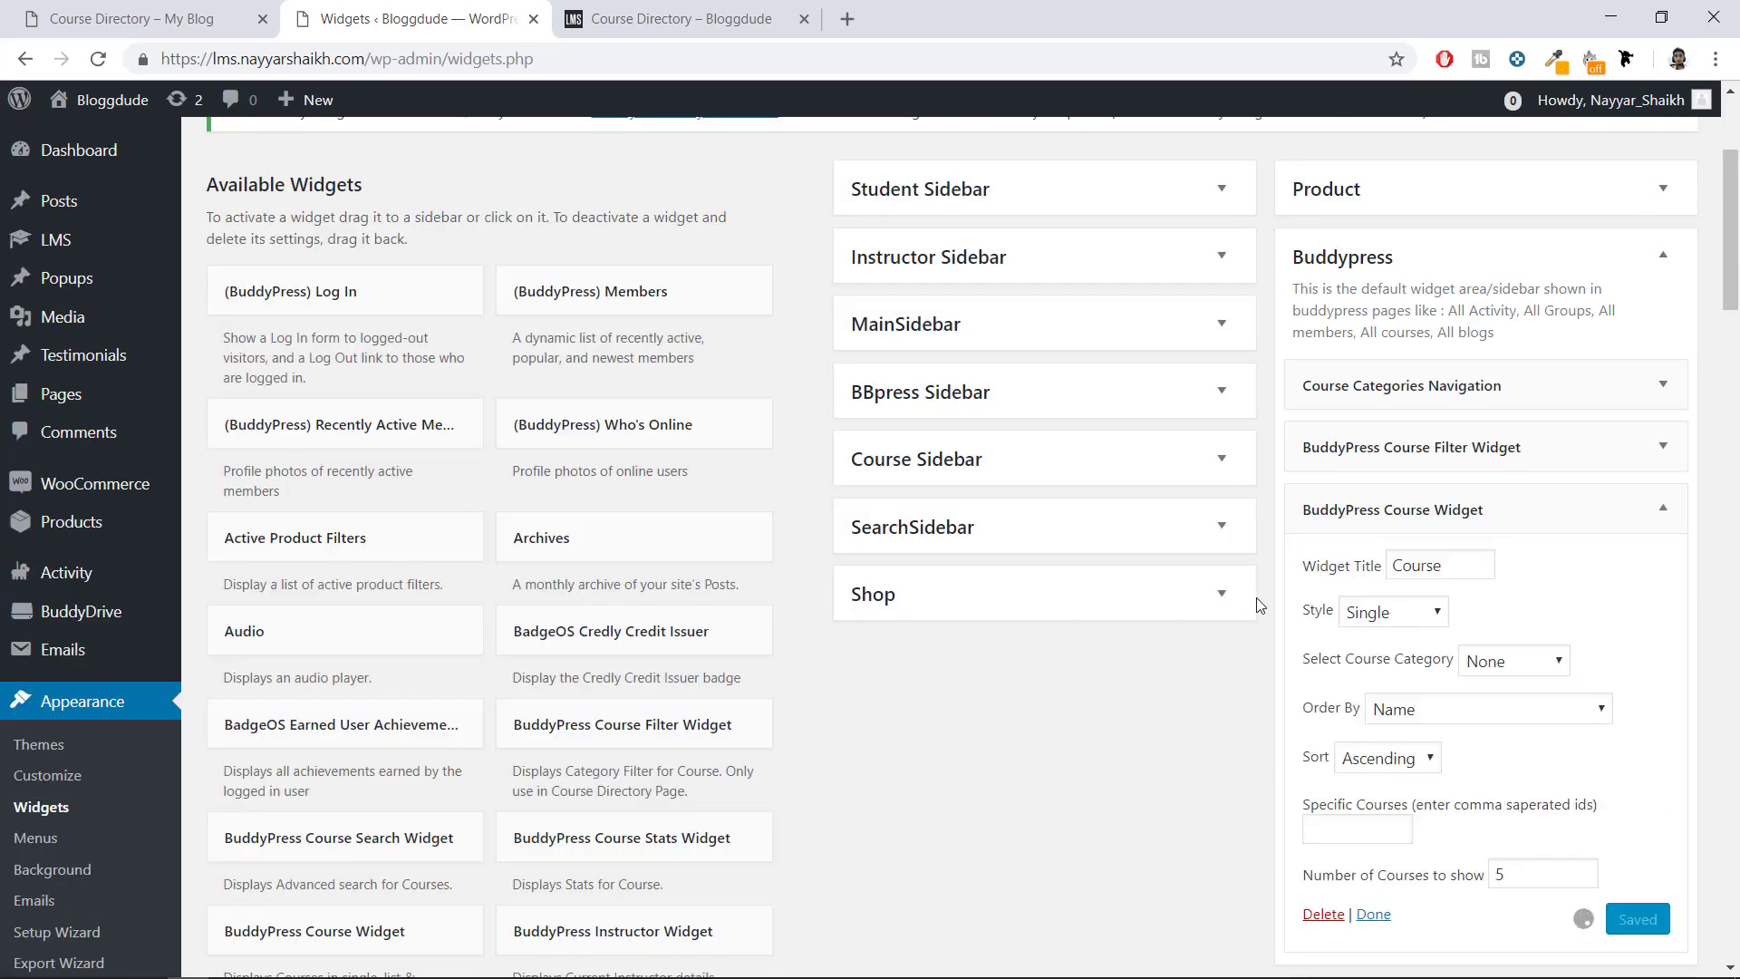
scroll(1260, 605, down, 3)
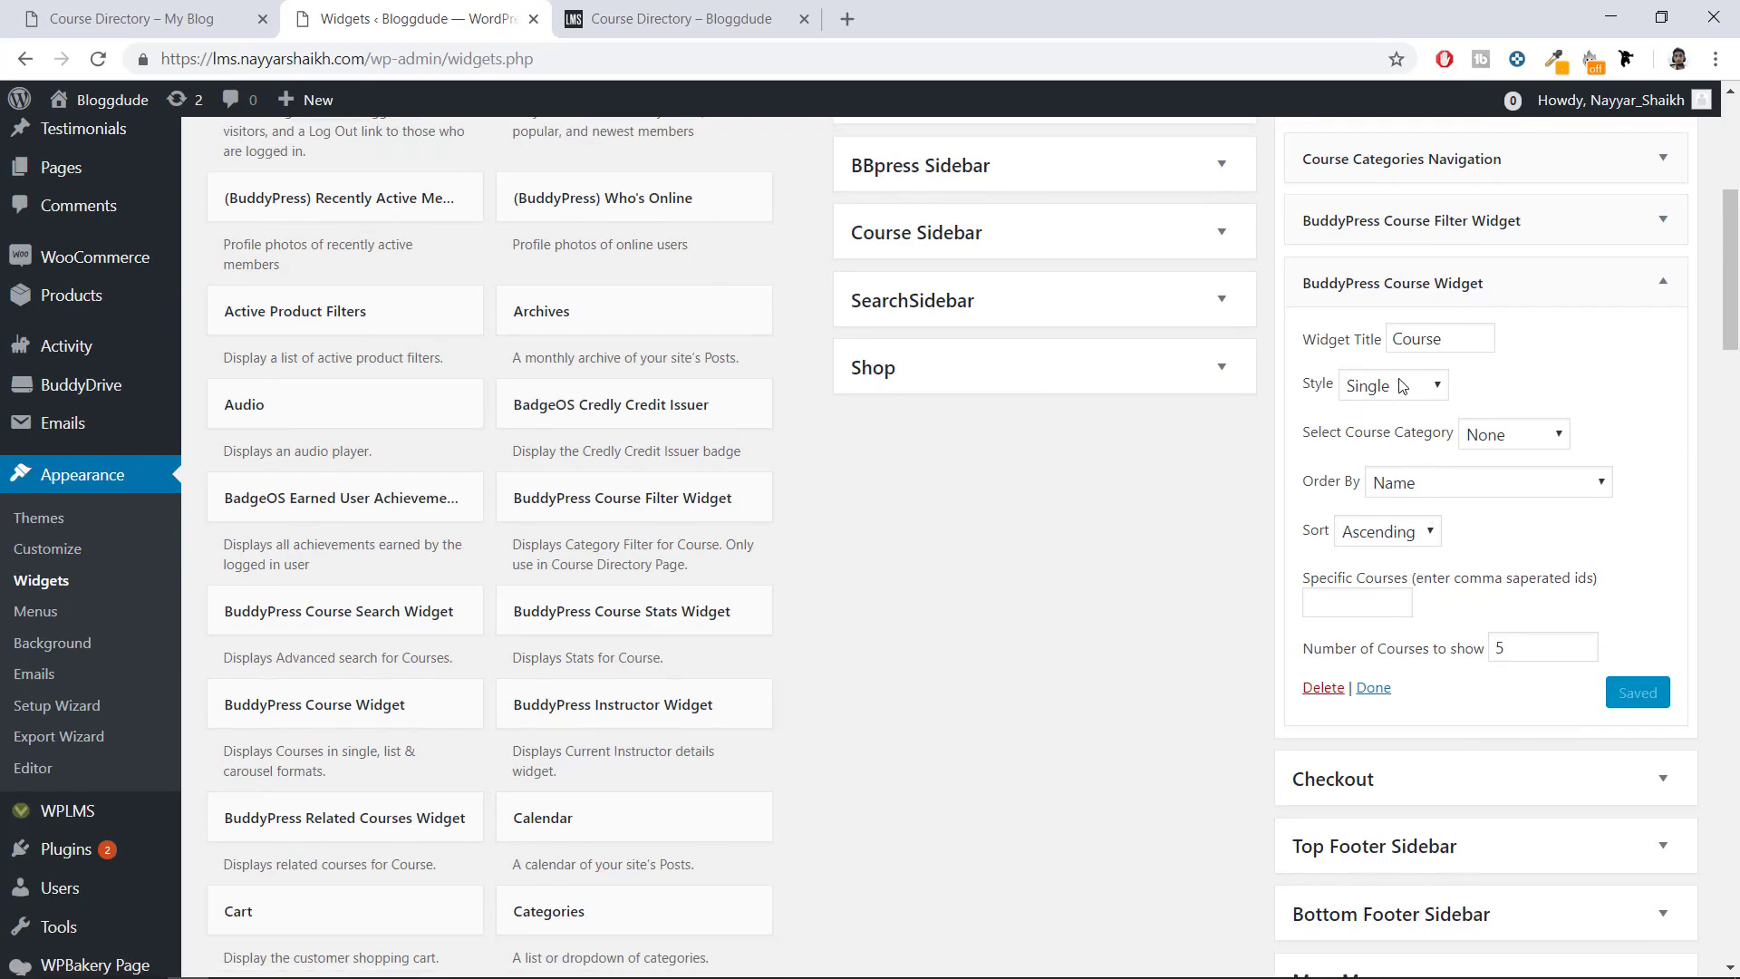
double_click(1426, 342)
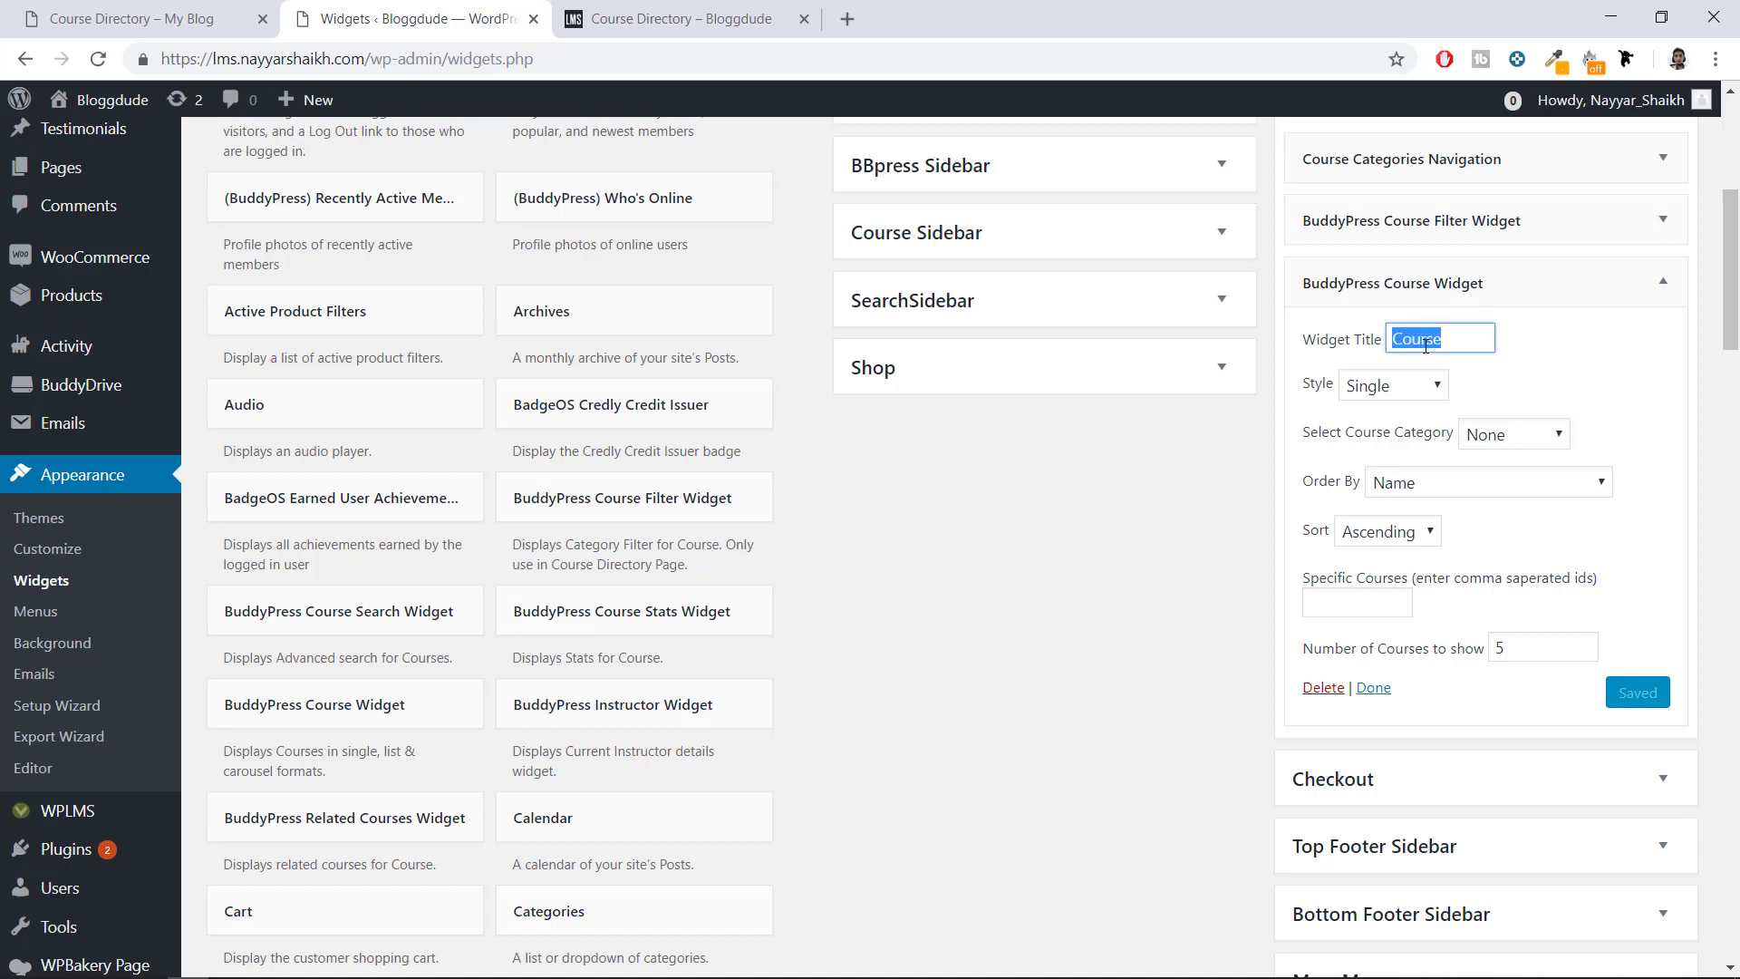
text(Feat)
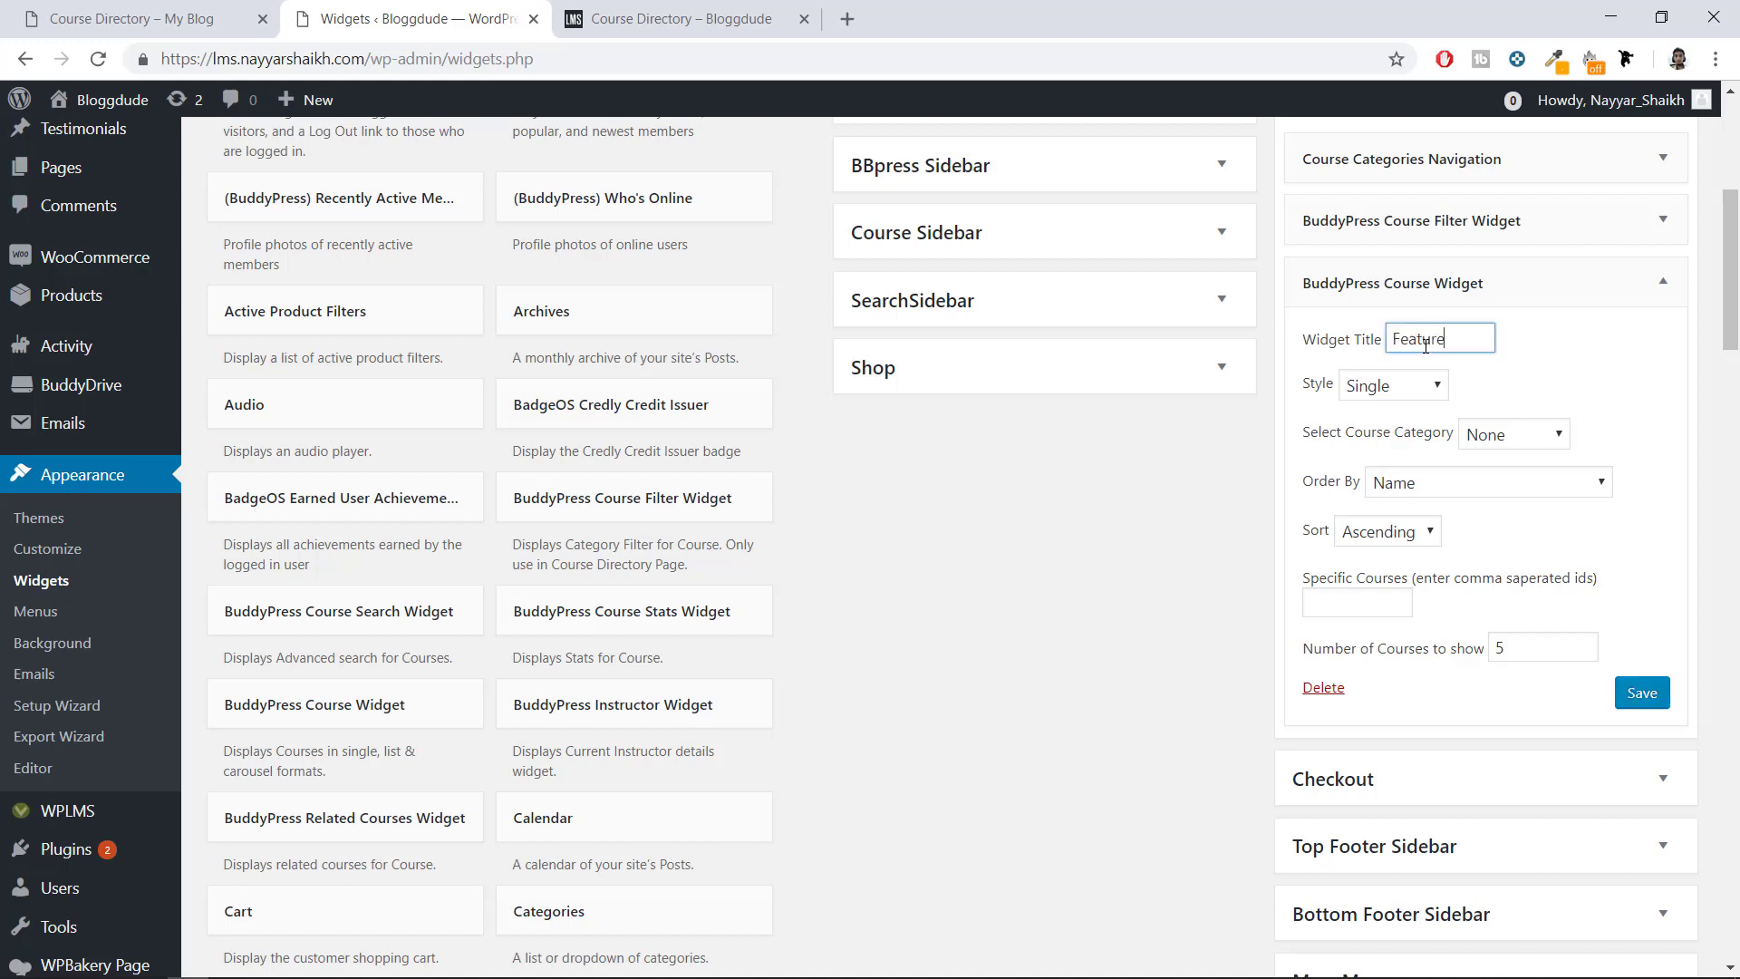
text(ured Courses)
- Set its style to Ratings List ordered by Number of Students, save, and reload All Courses
click(1438, 388)
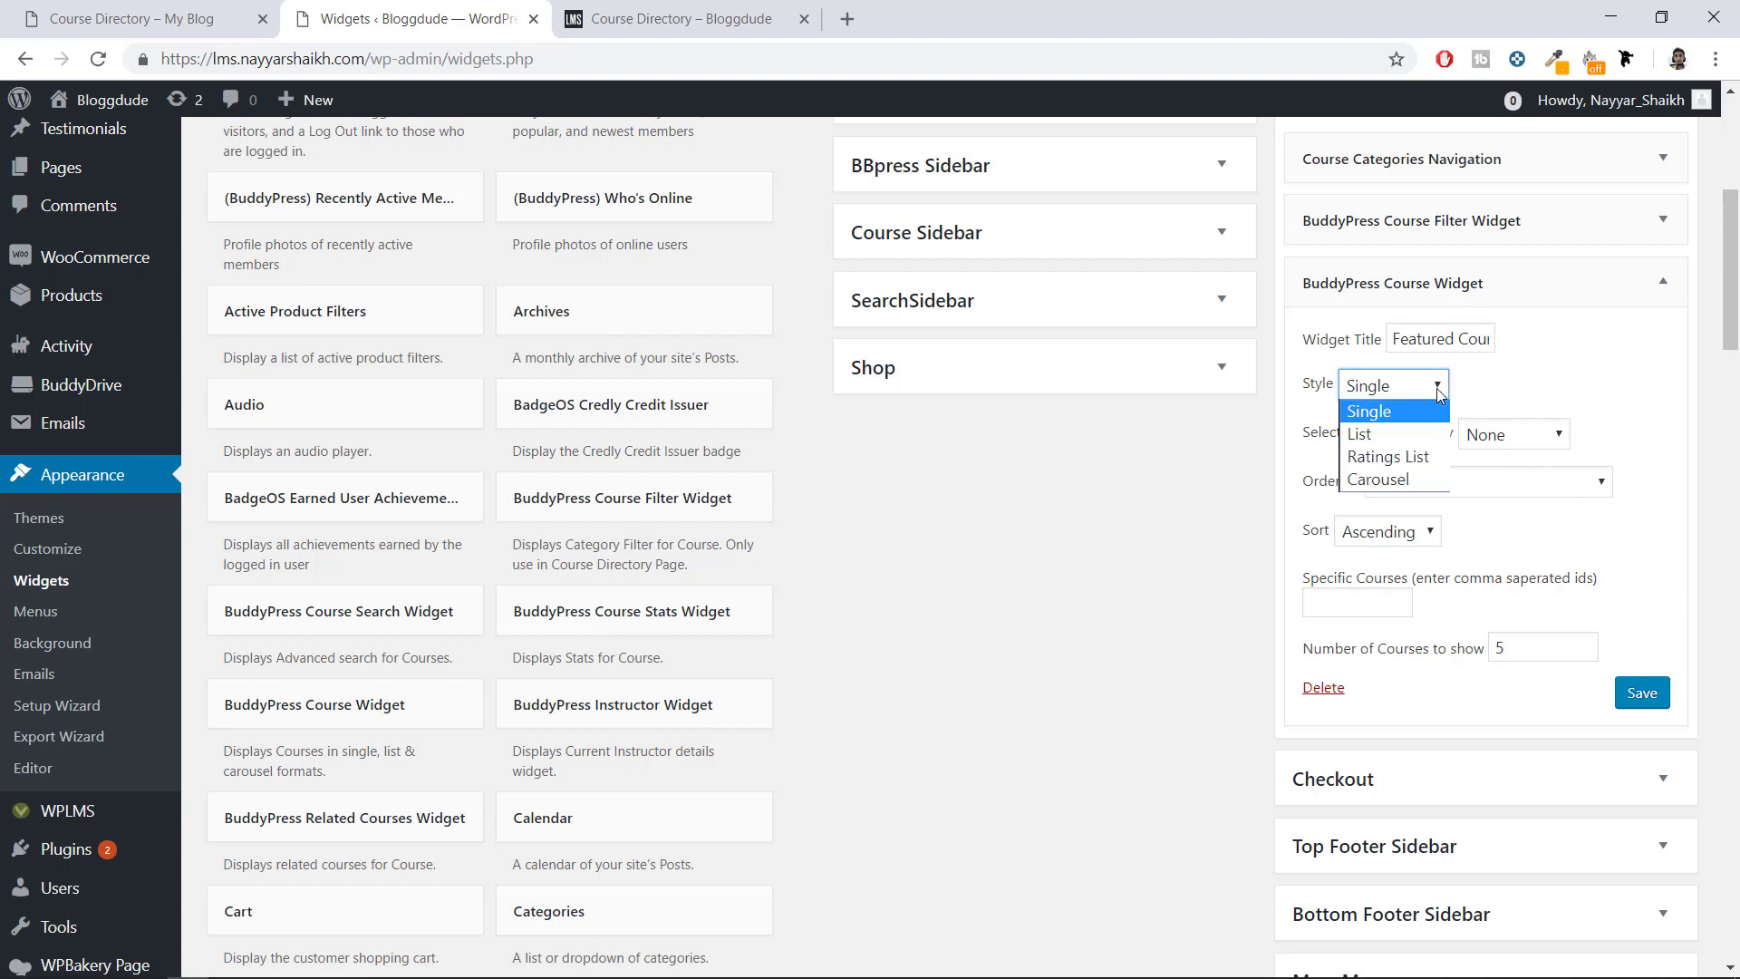
click(1430, 459)
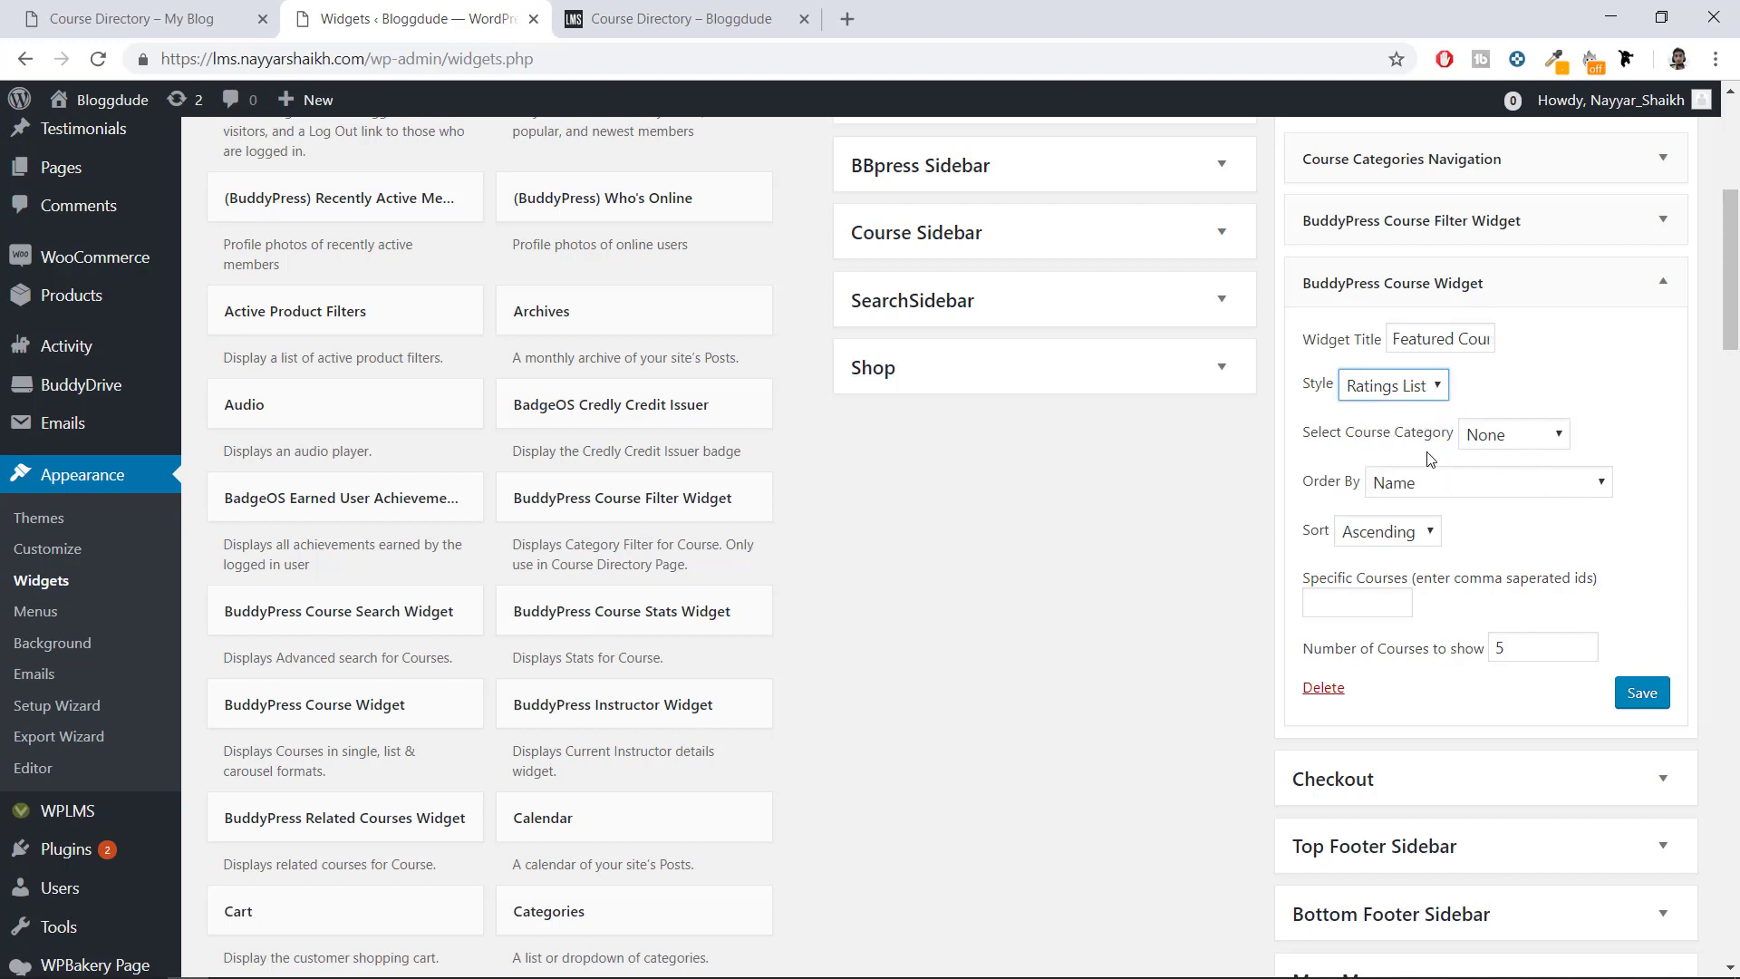
click(1462, 490)
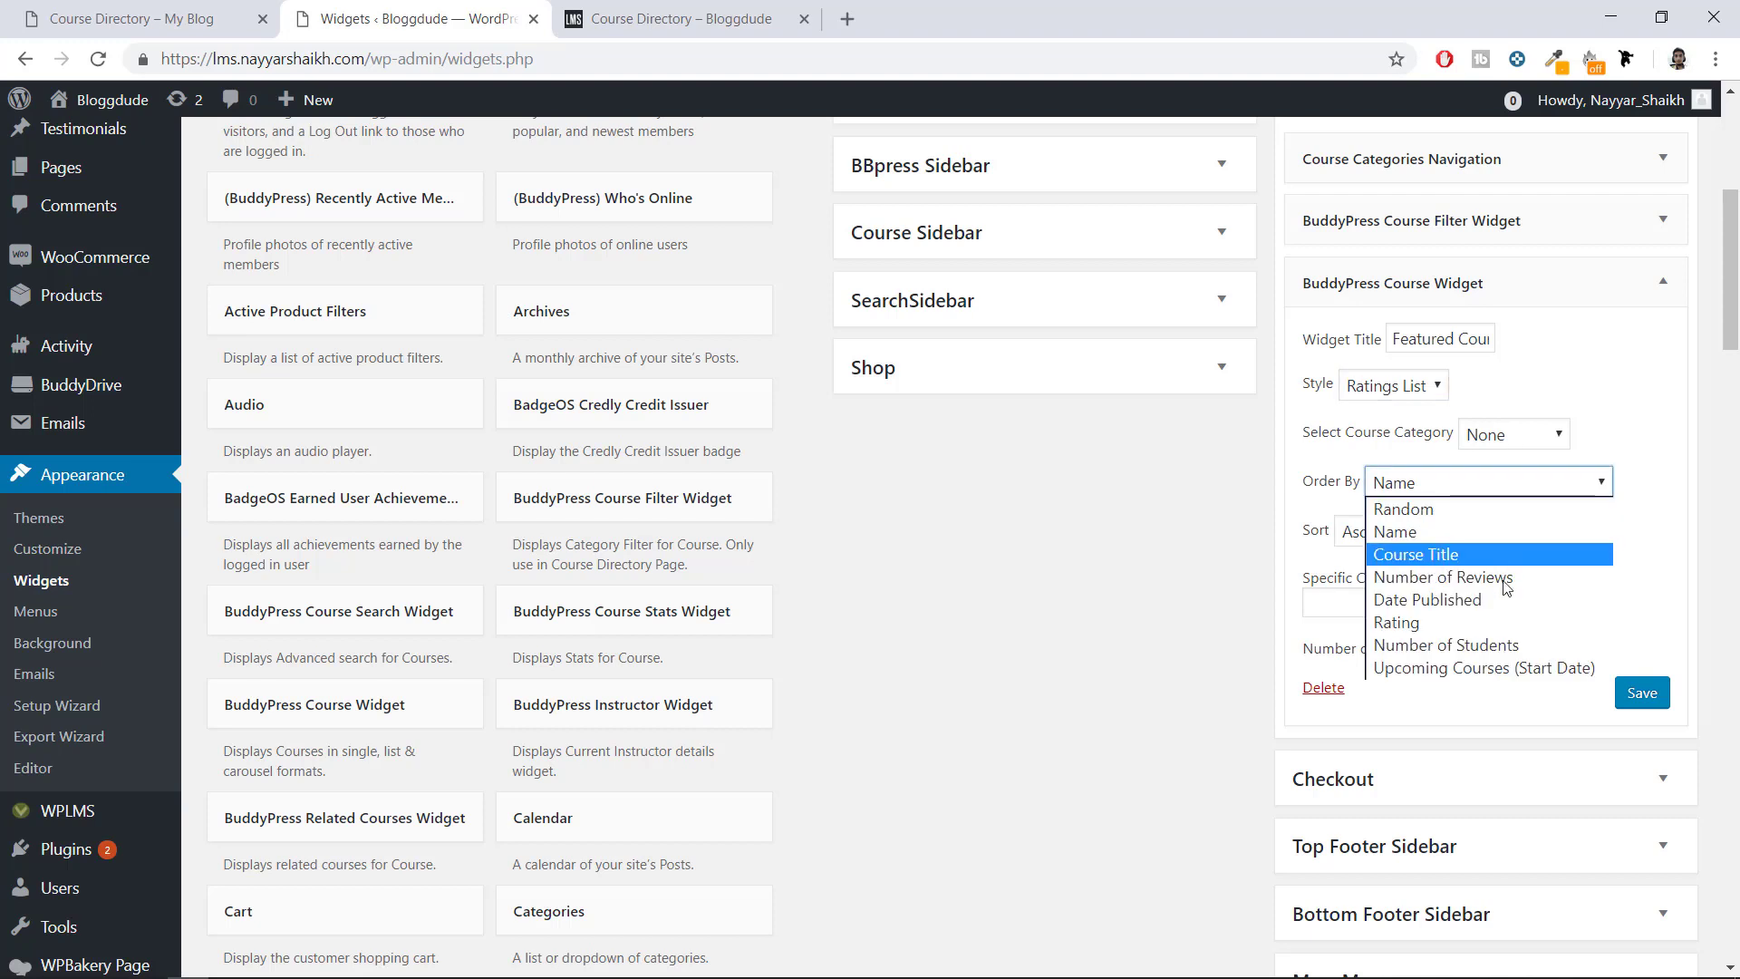
click(1498, 645)
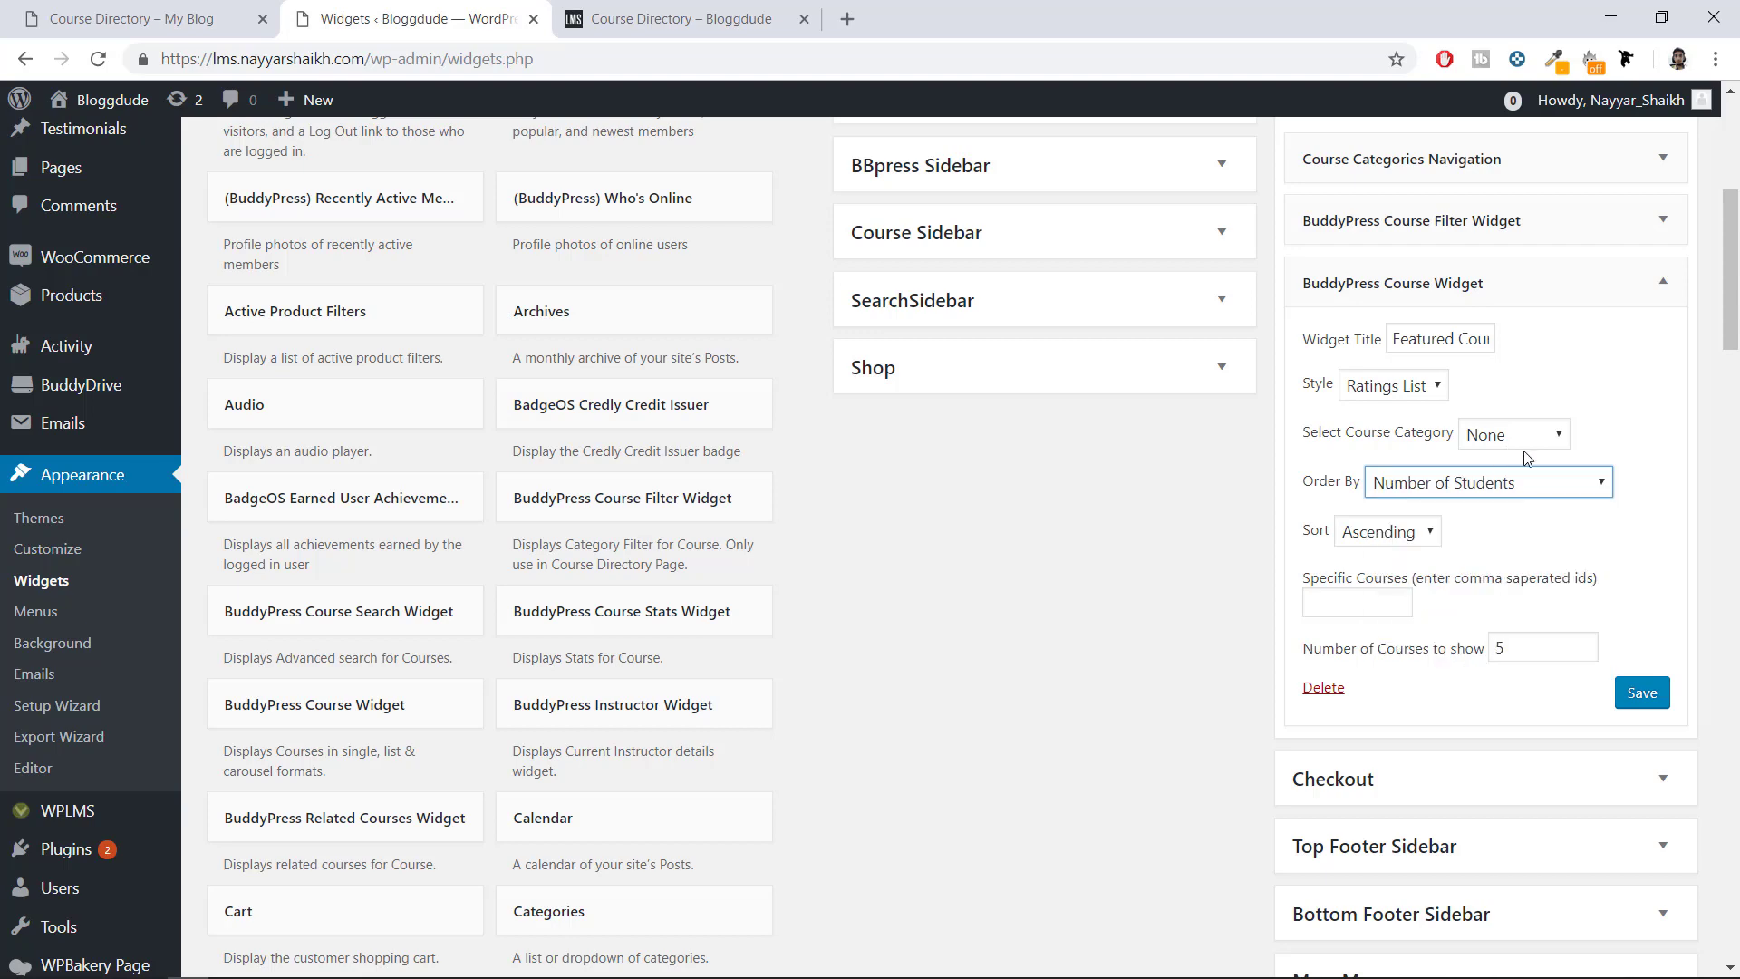
click(1643, 693)
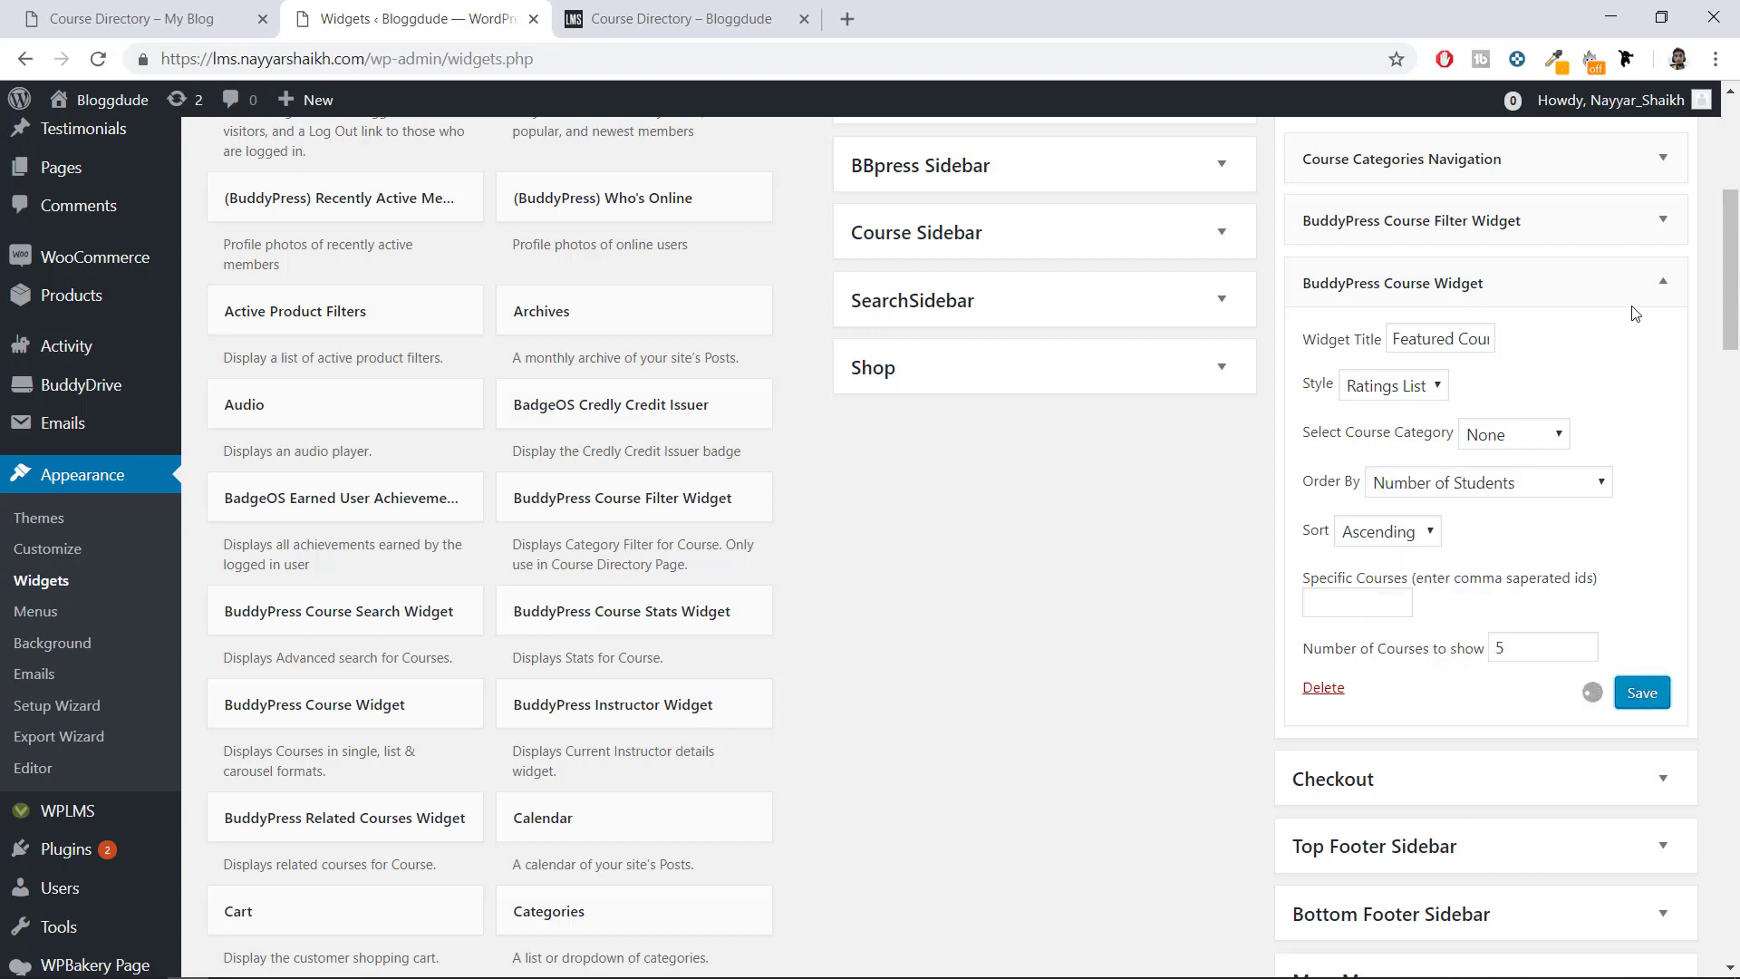
click(1661, 282)
click(668, 18)
click(97, 60)
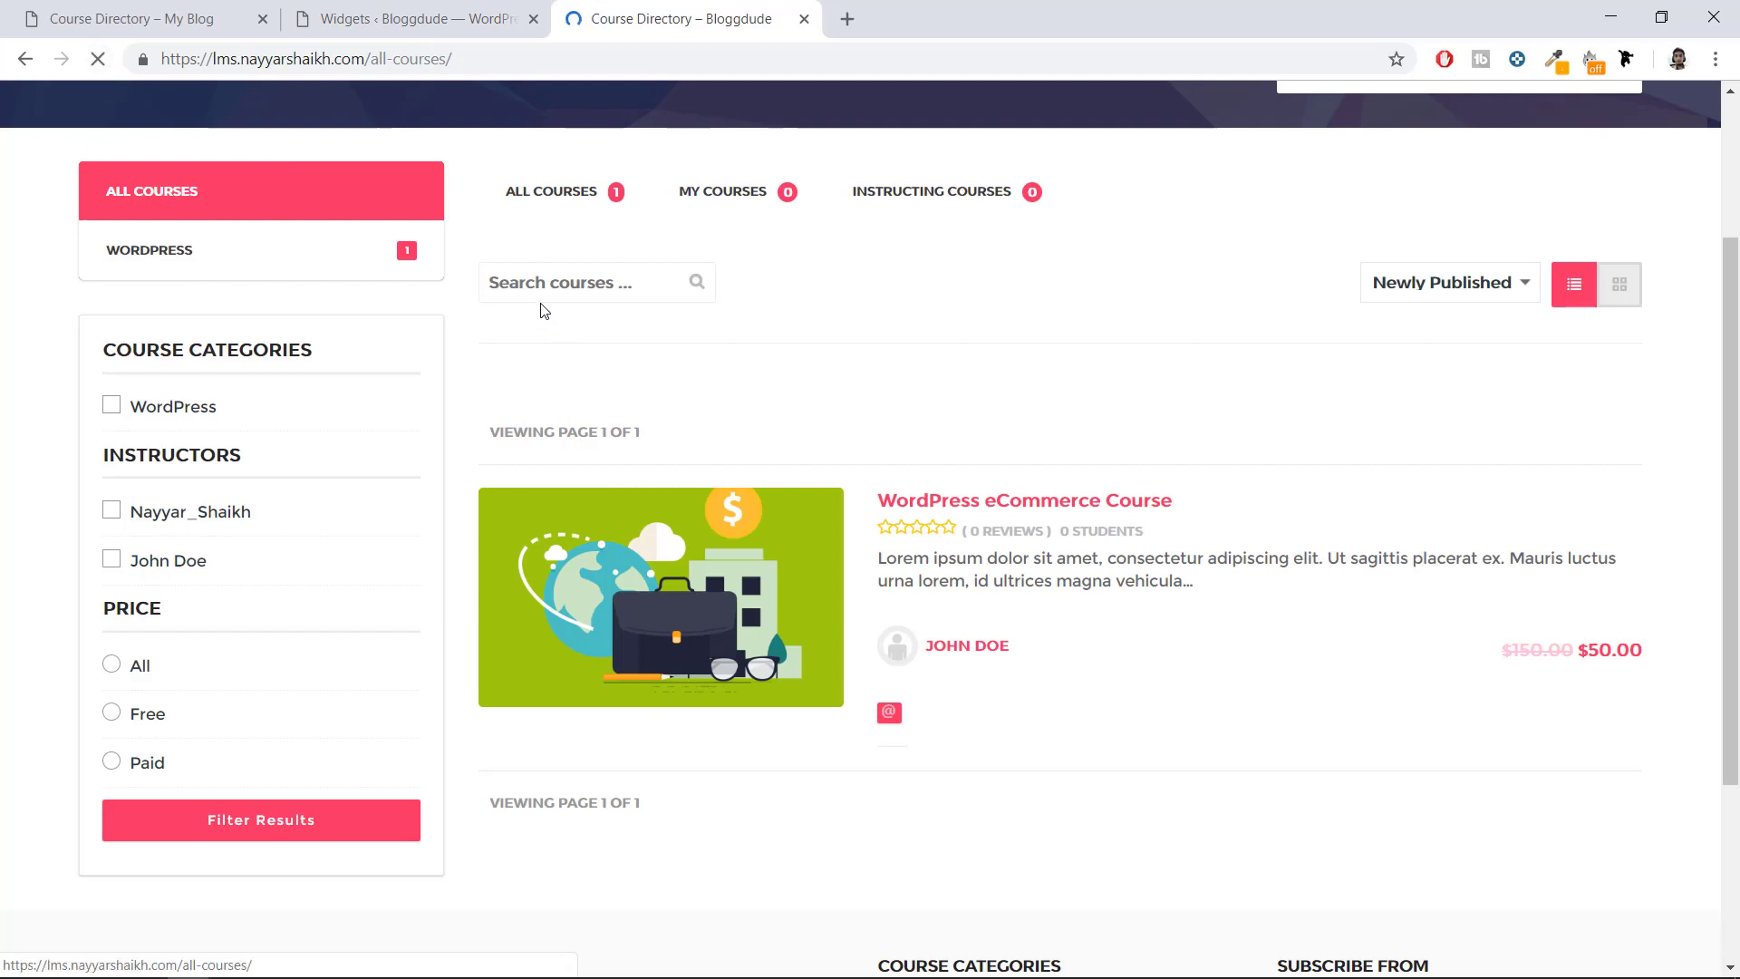
- Highlight the 0 STUDENTS count under Featured Courses on the course directory
scroll(540, 317, down, 5)
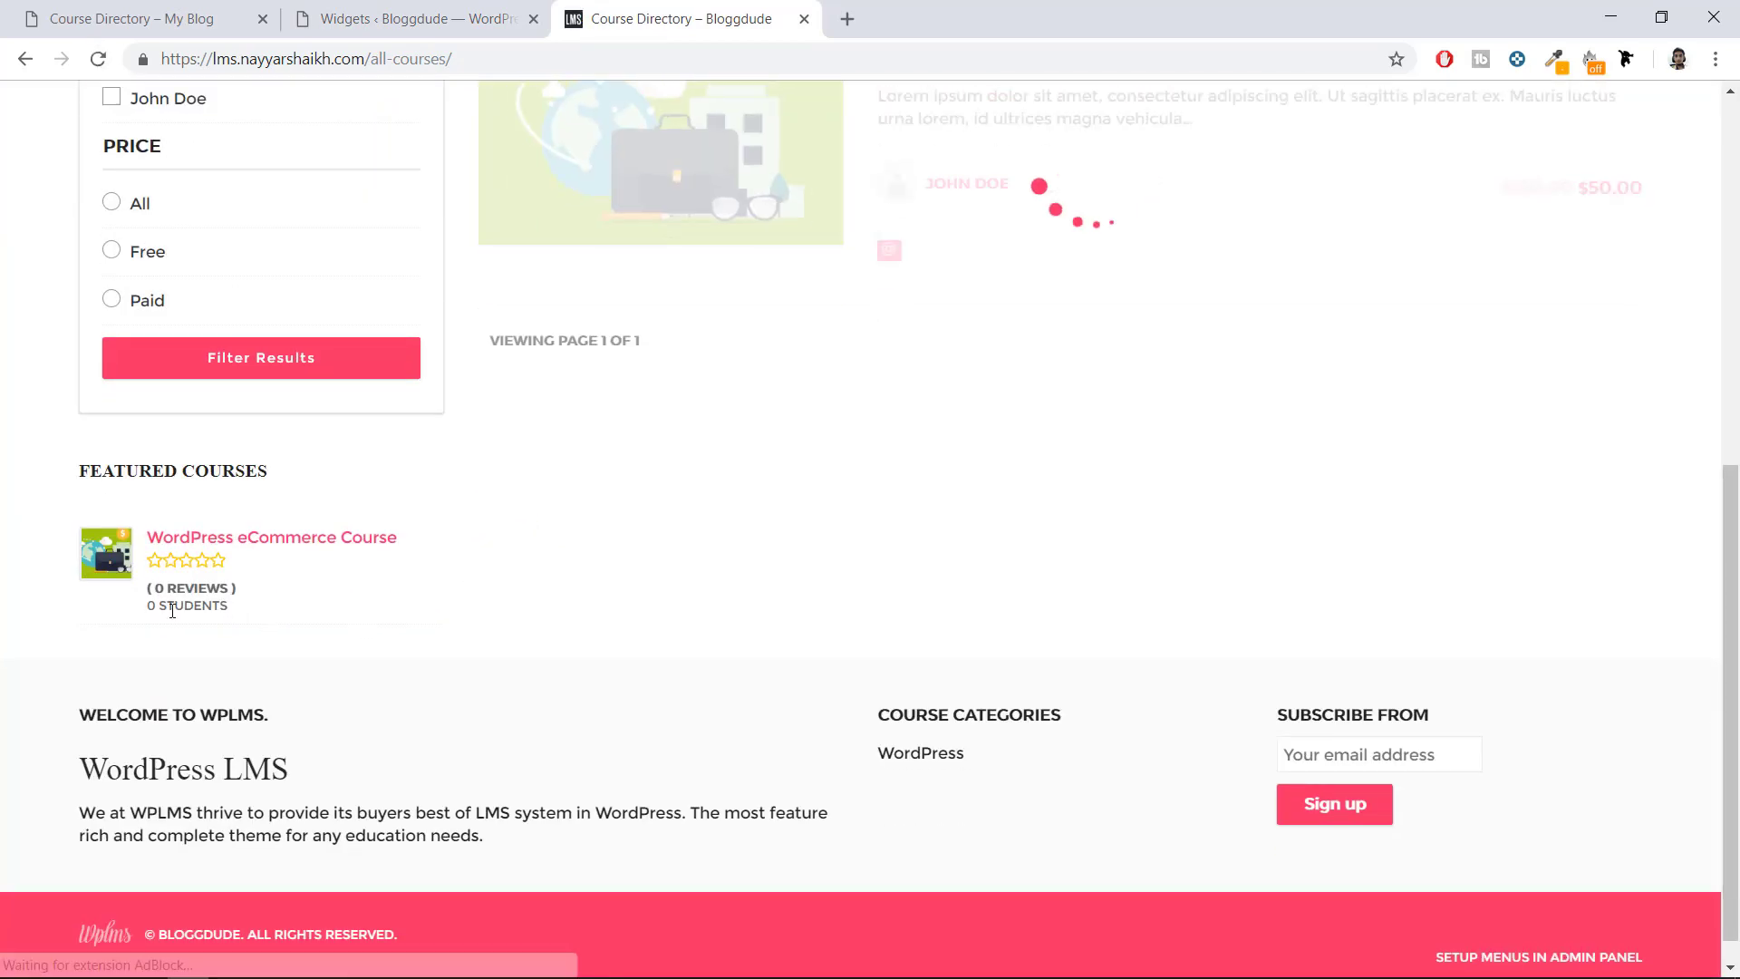
drag(147, 608, 234, 618)
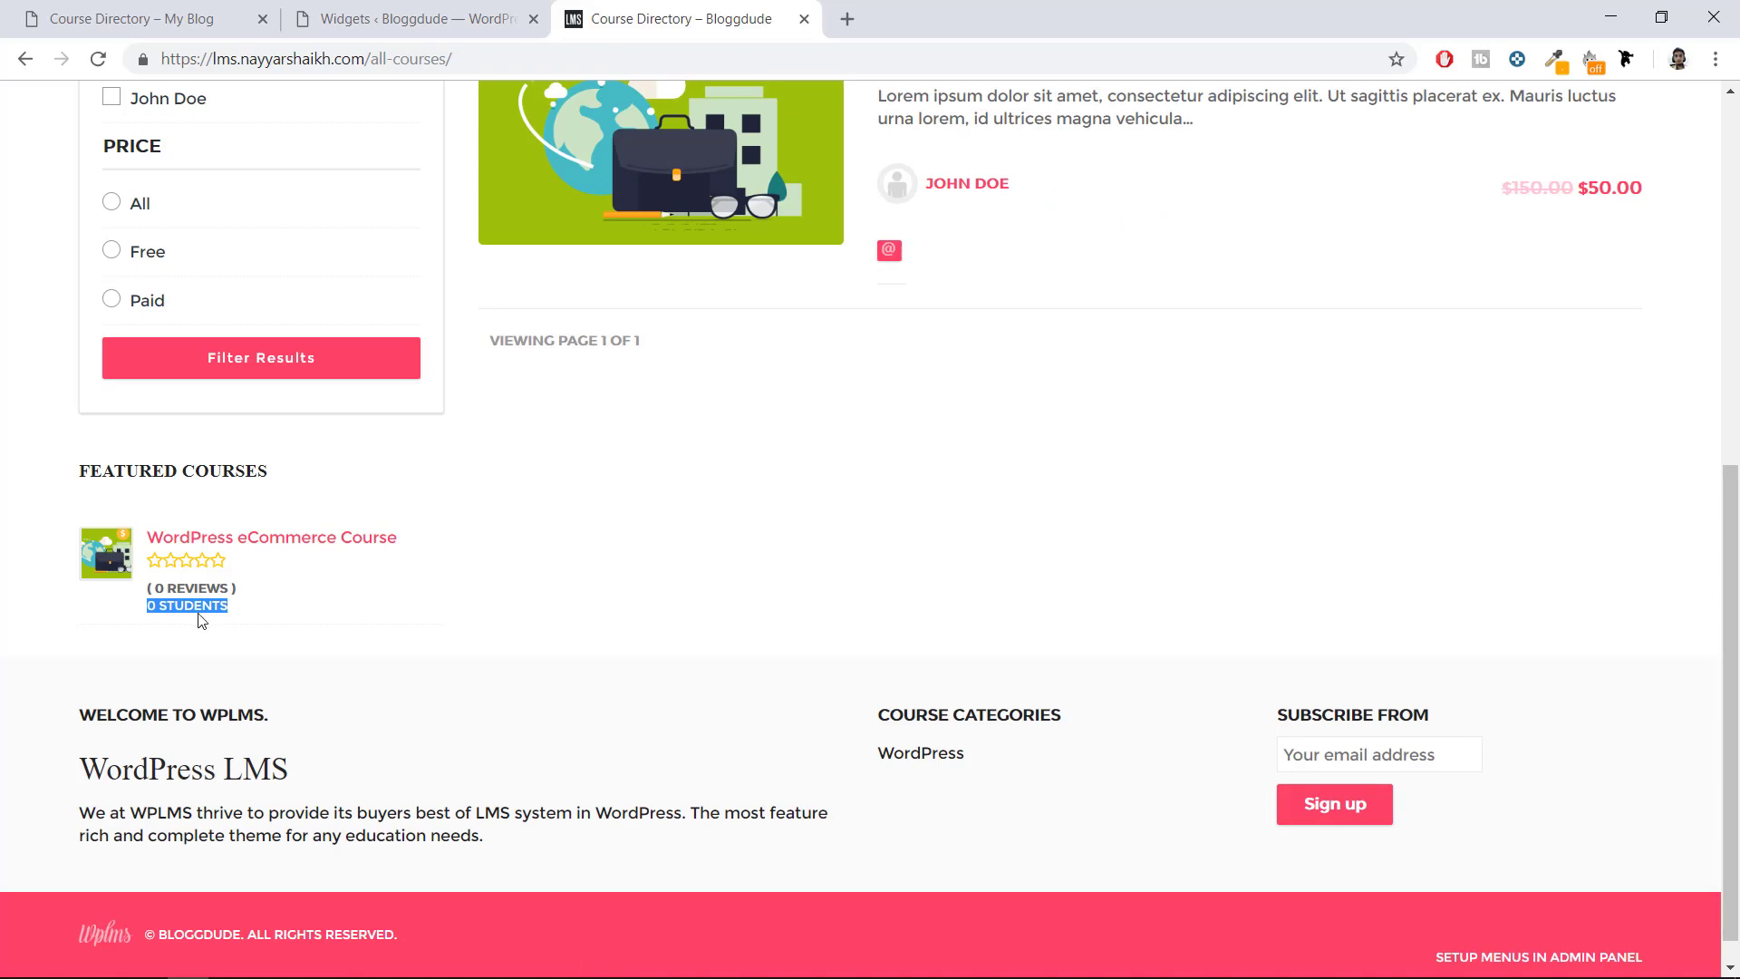
scroll(195, 575, up, 8)
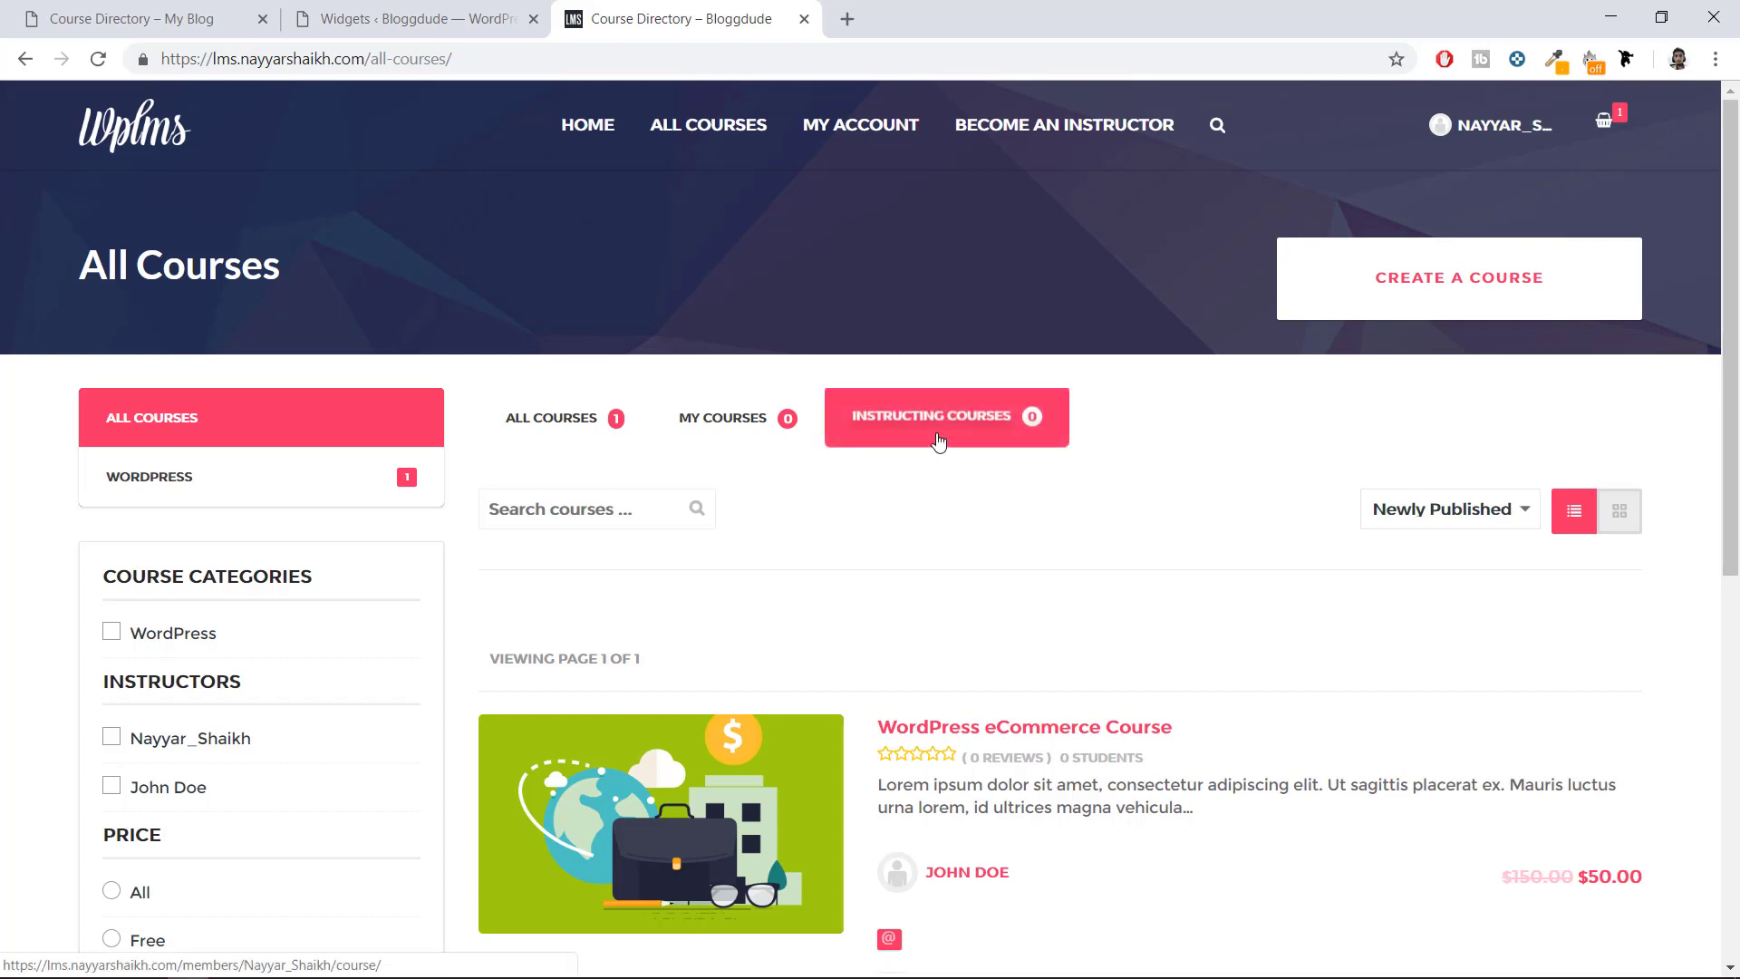
- Open the other site's instructor dashboard and scroll through its stat tiles
click(179, 11)
scroll(1015, 226, up, 15)
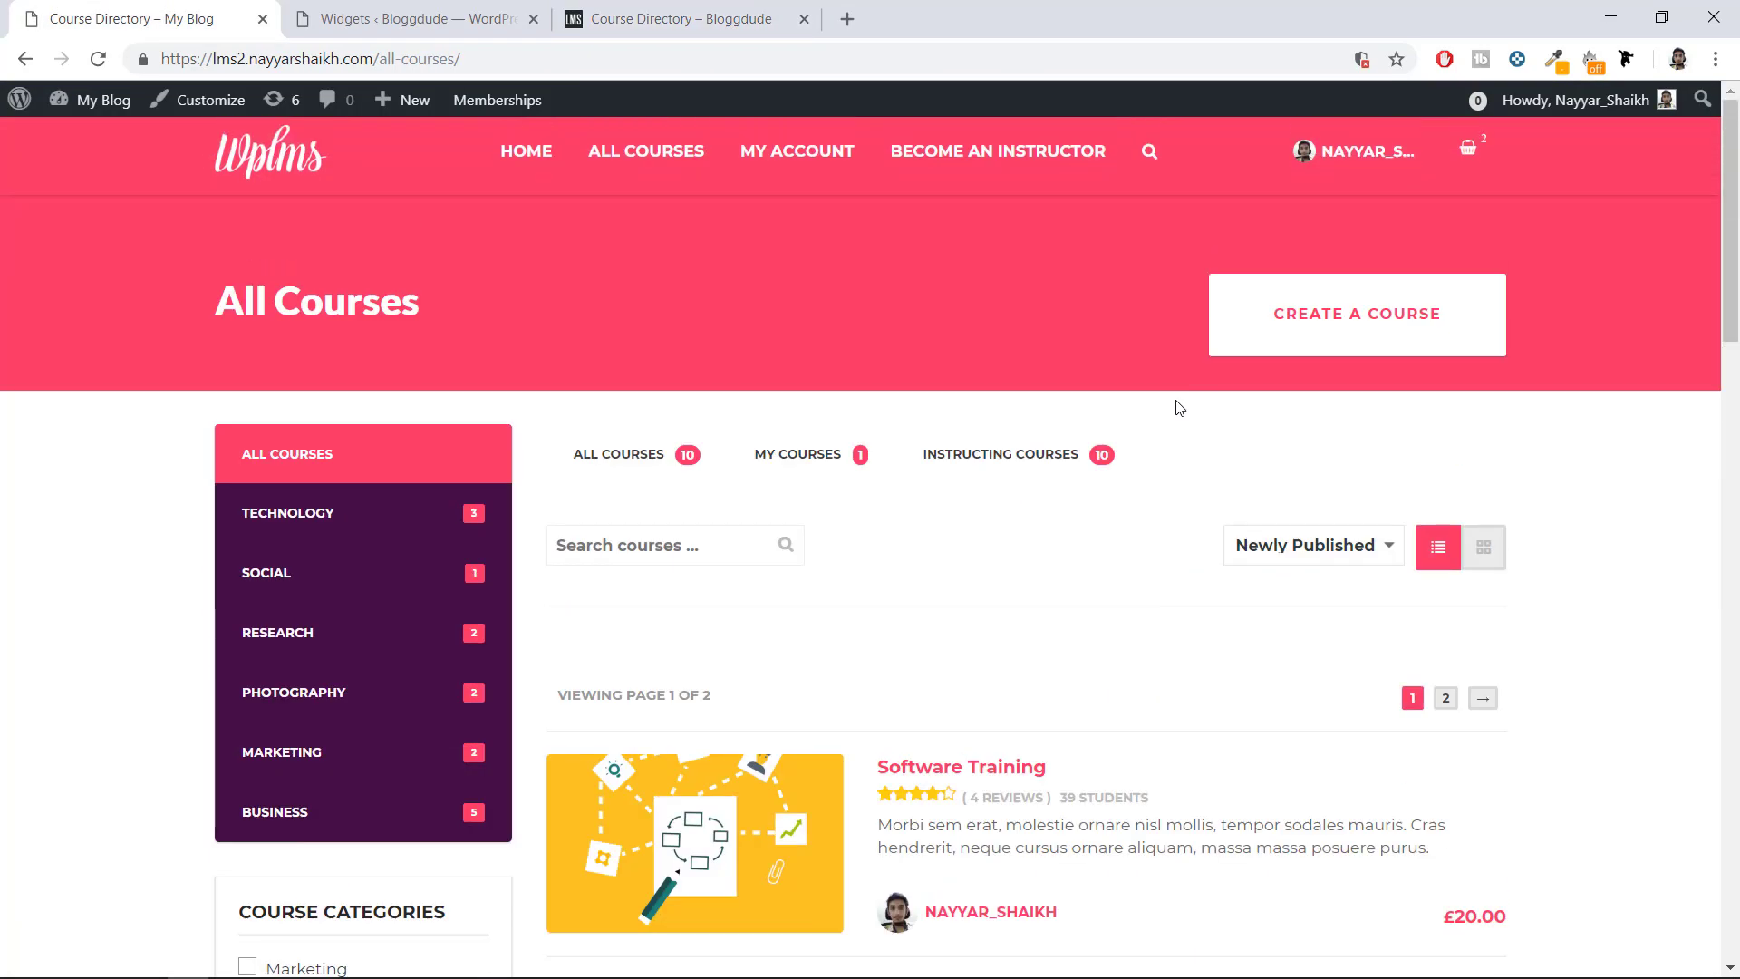
mouse_move(1342, 159)
click(1282, 332)
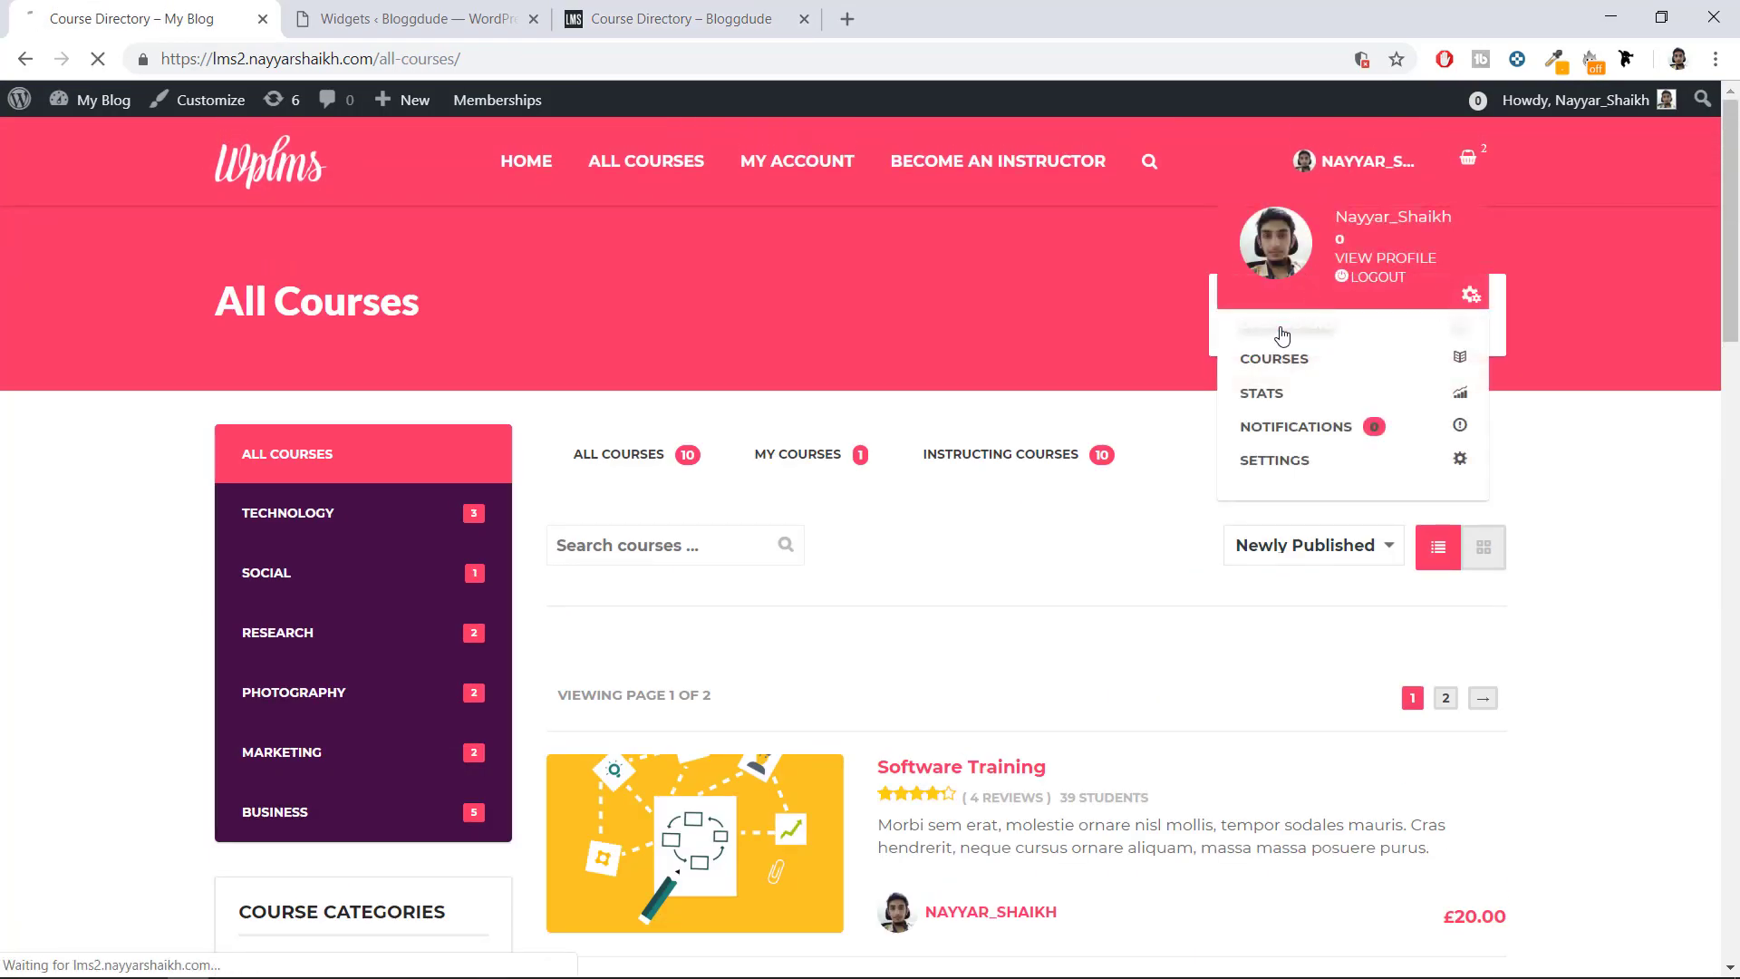
scroll(1710, 517, down, 2)
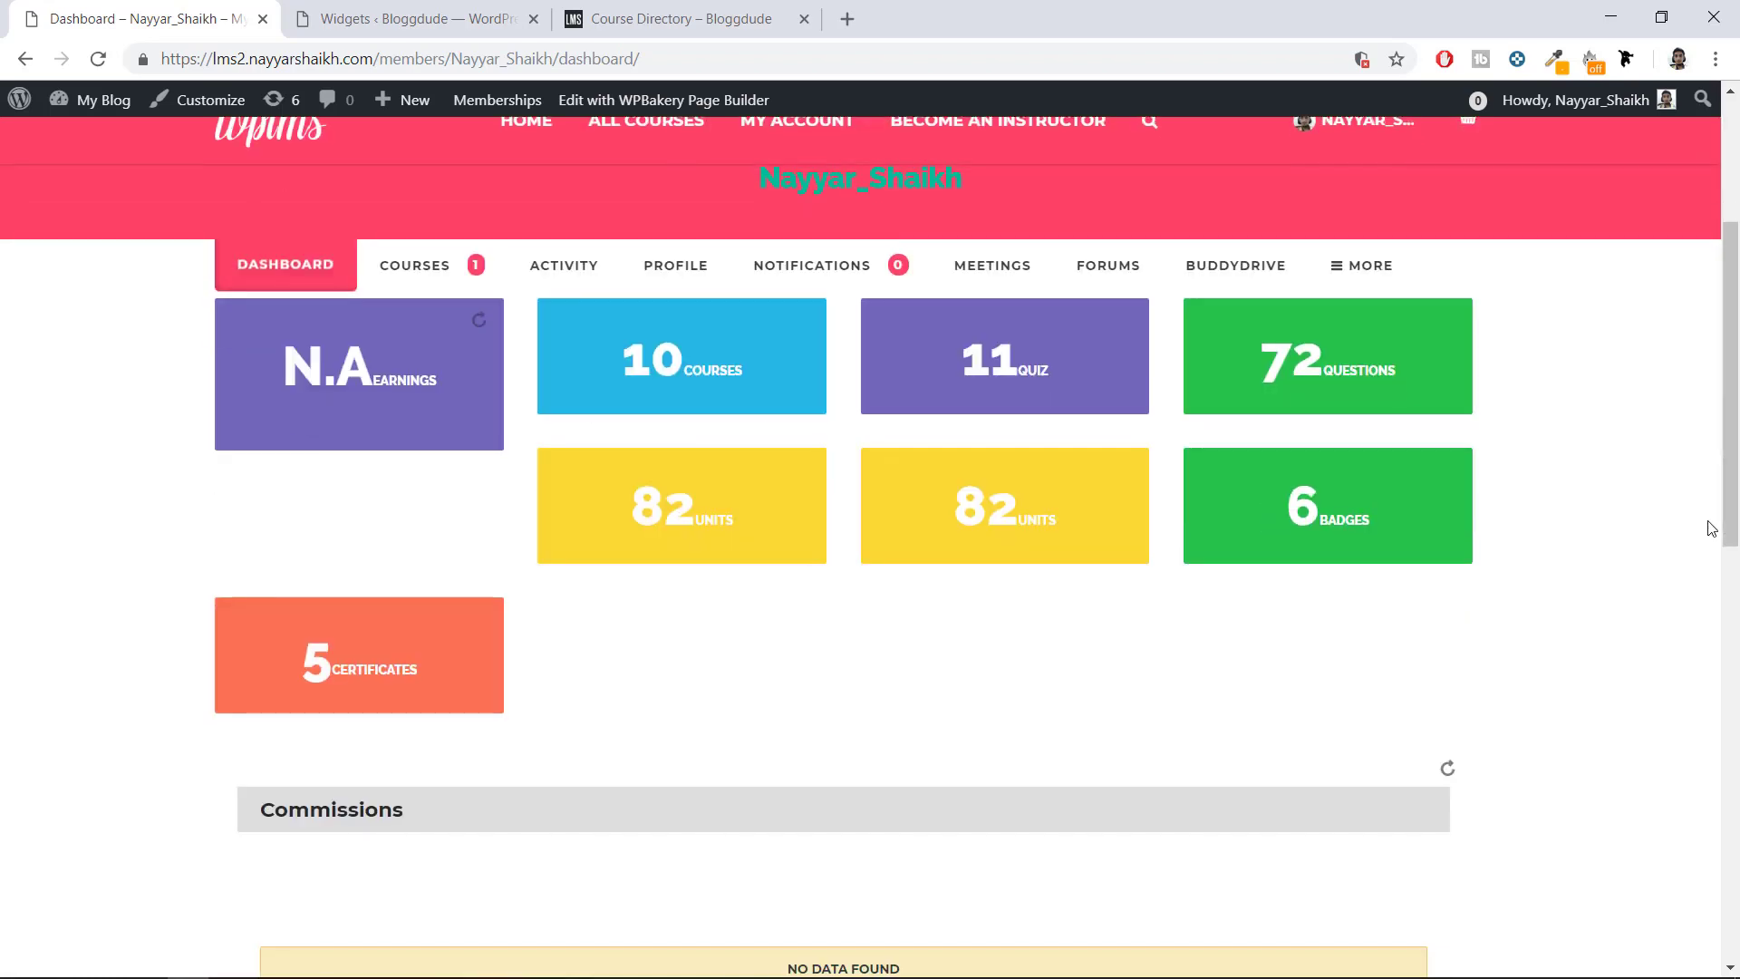
scroll(1711, 529, down, 10)
scroll(1711, 528, up, 12)
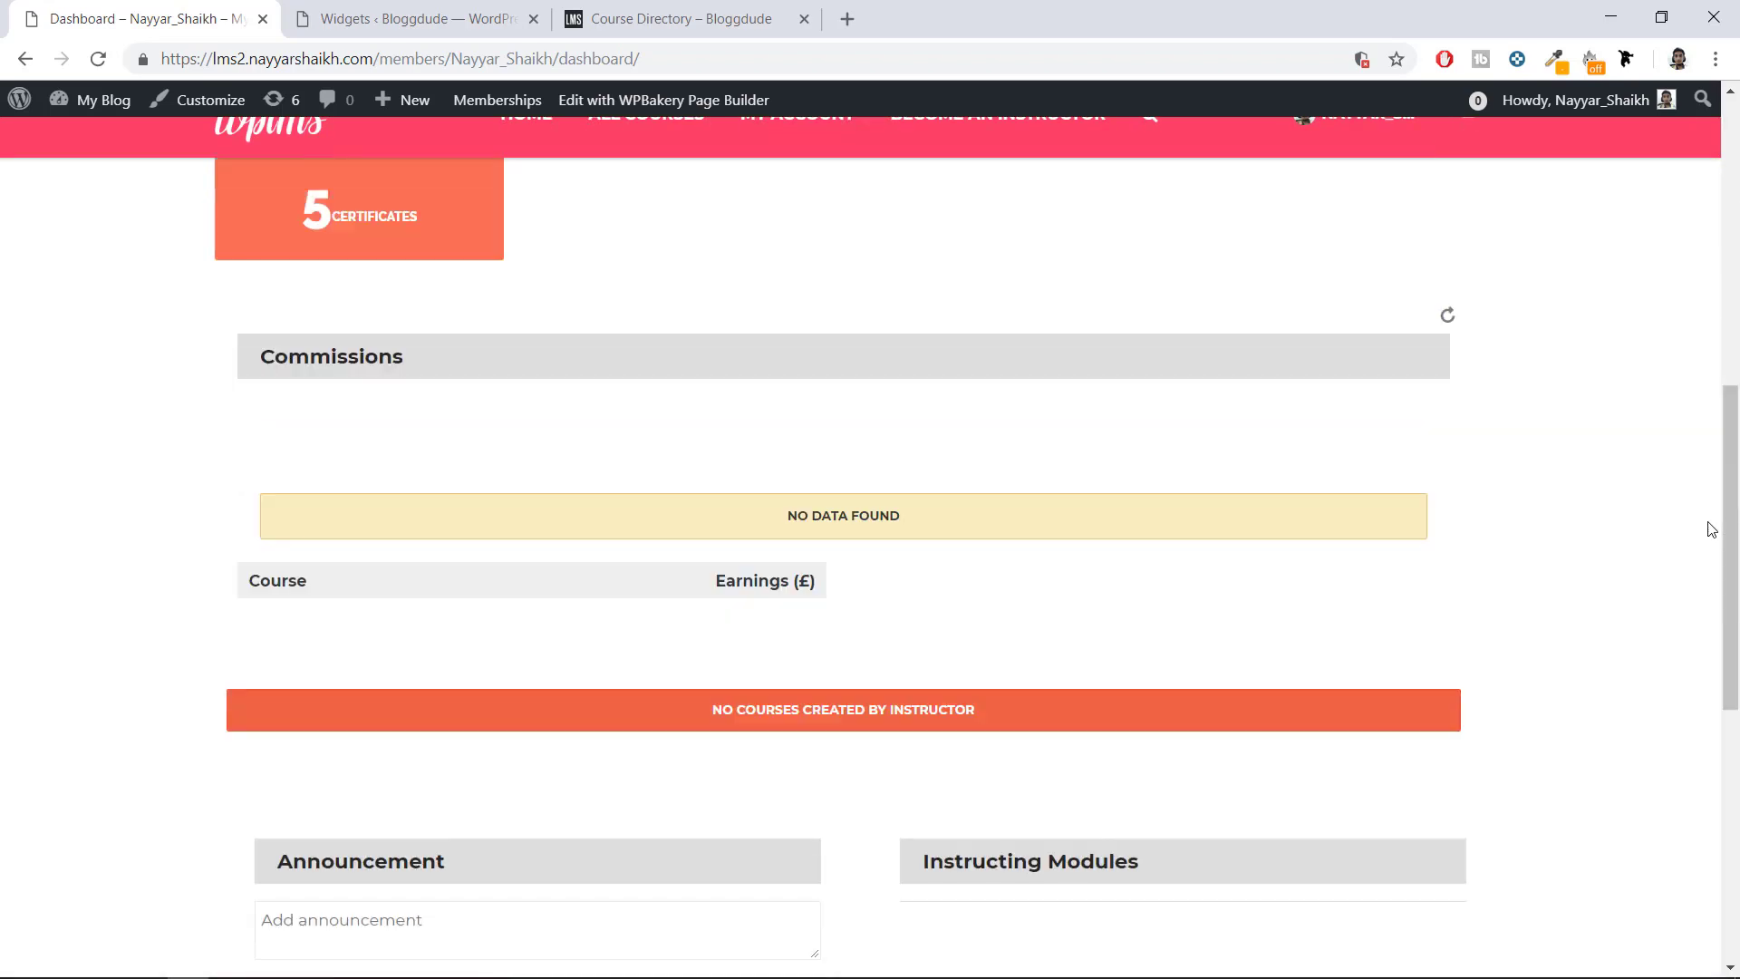
- Open the Bloggdude member dashboard, compare the instructor dashboard tiles, and return to Widgets
click(695, 11)
click(1487, 249)
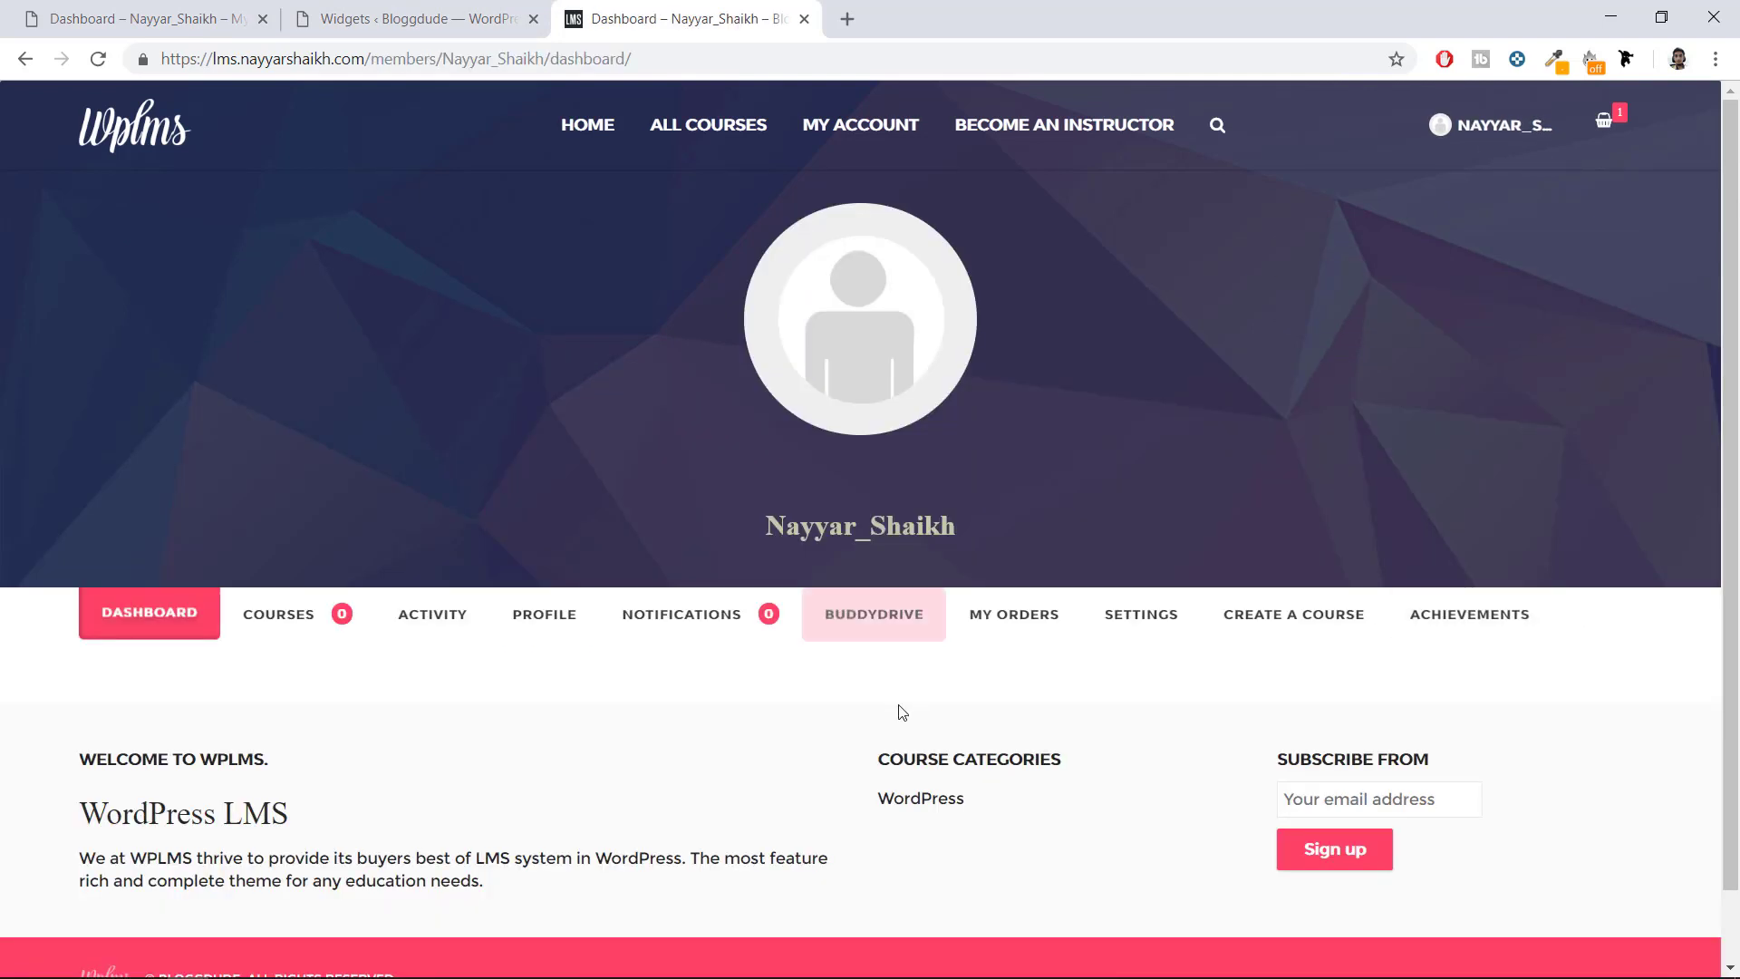
click(217, 11)
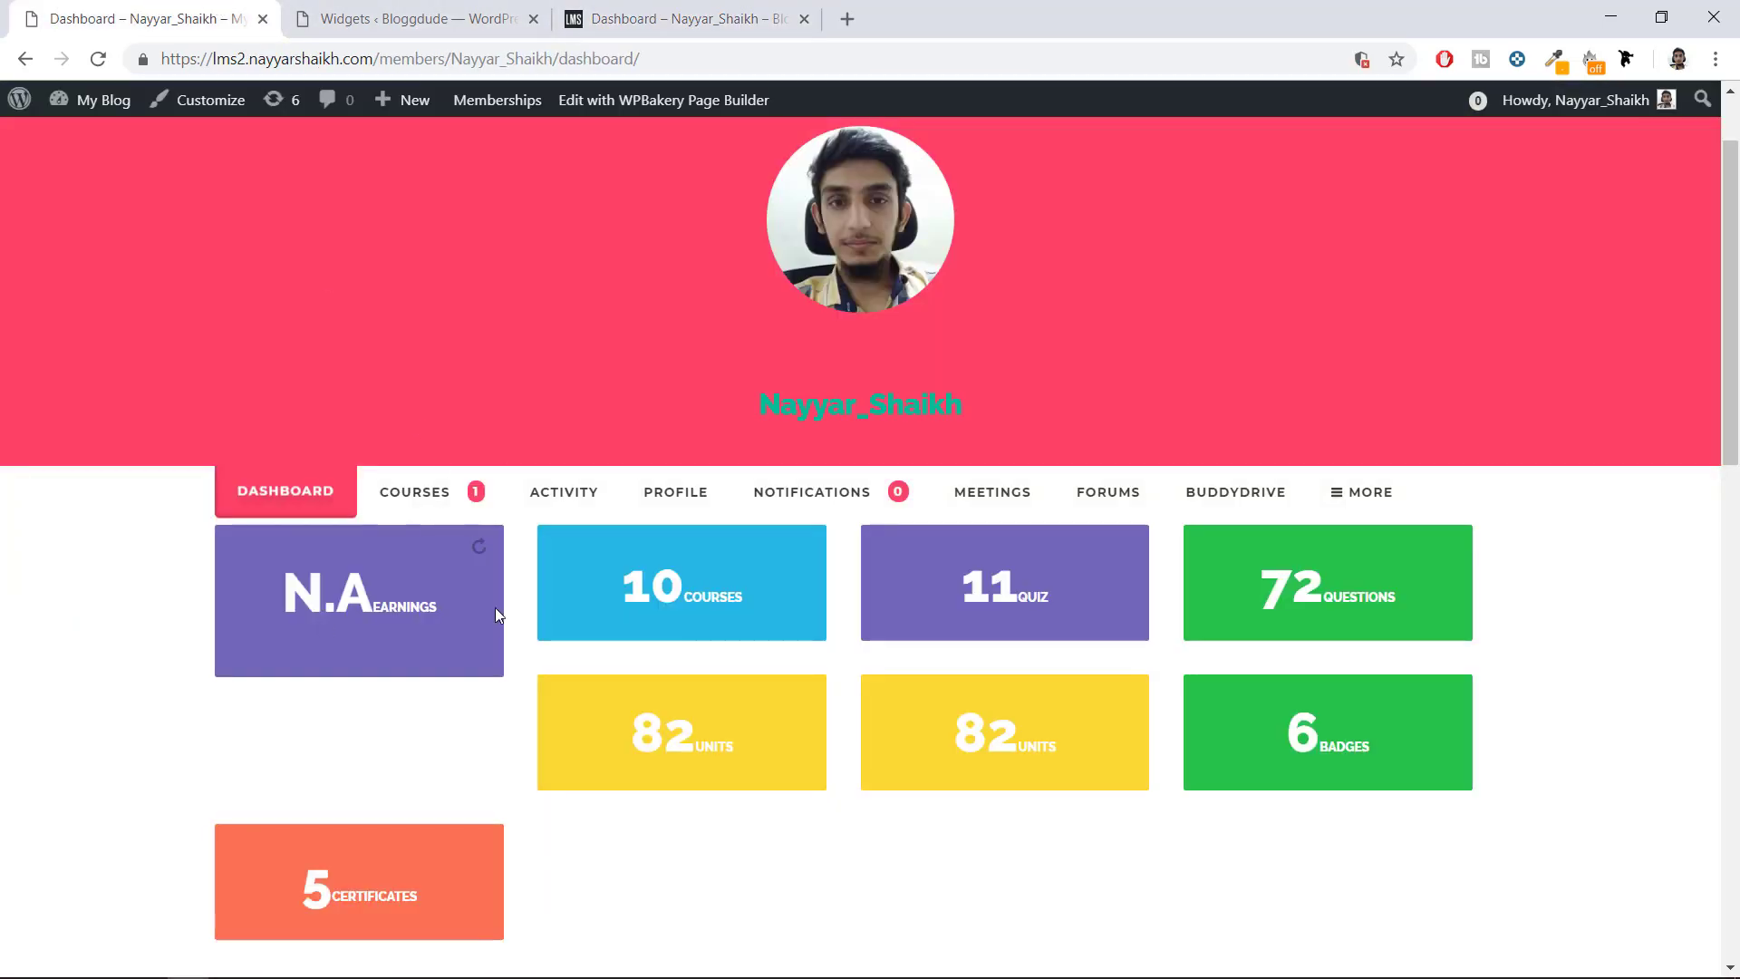
click(407, 12)
scroll(920, 463, up, 3)
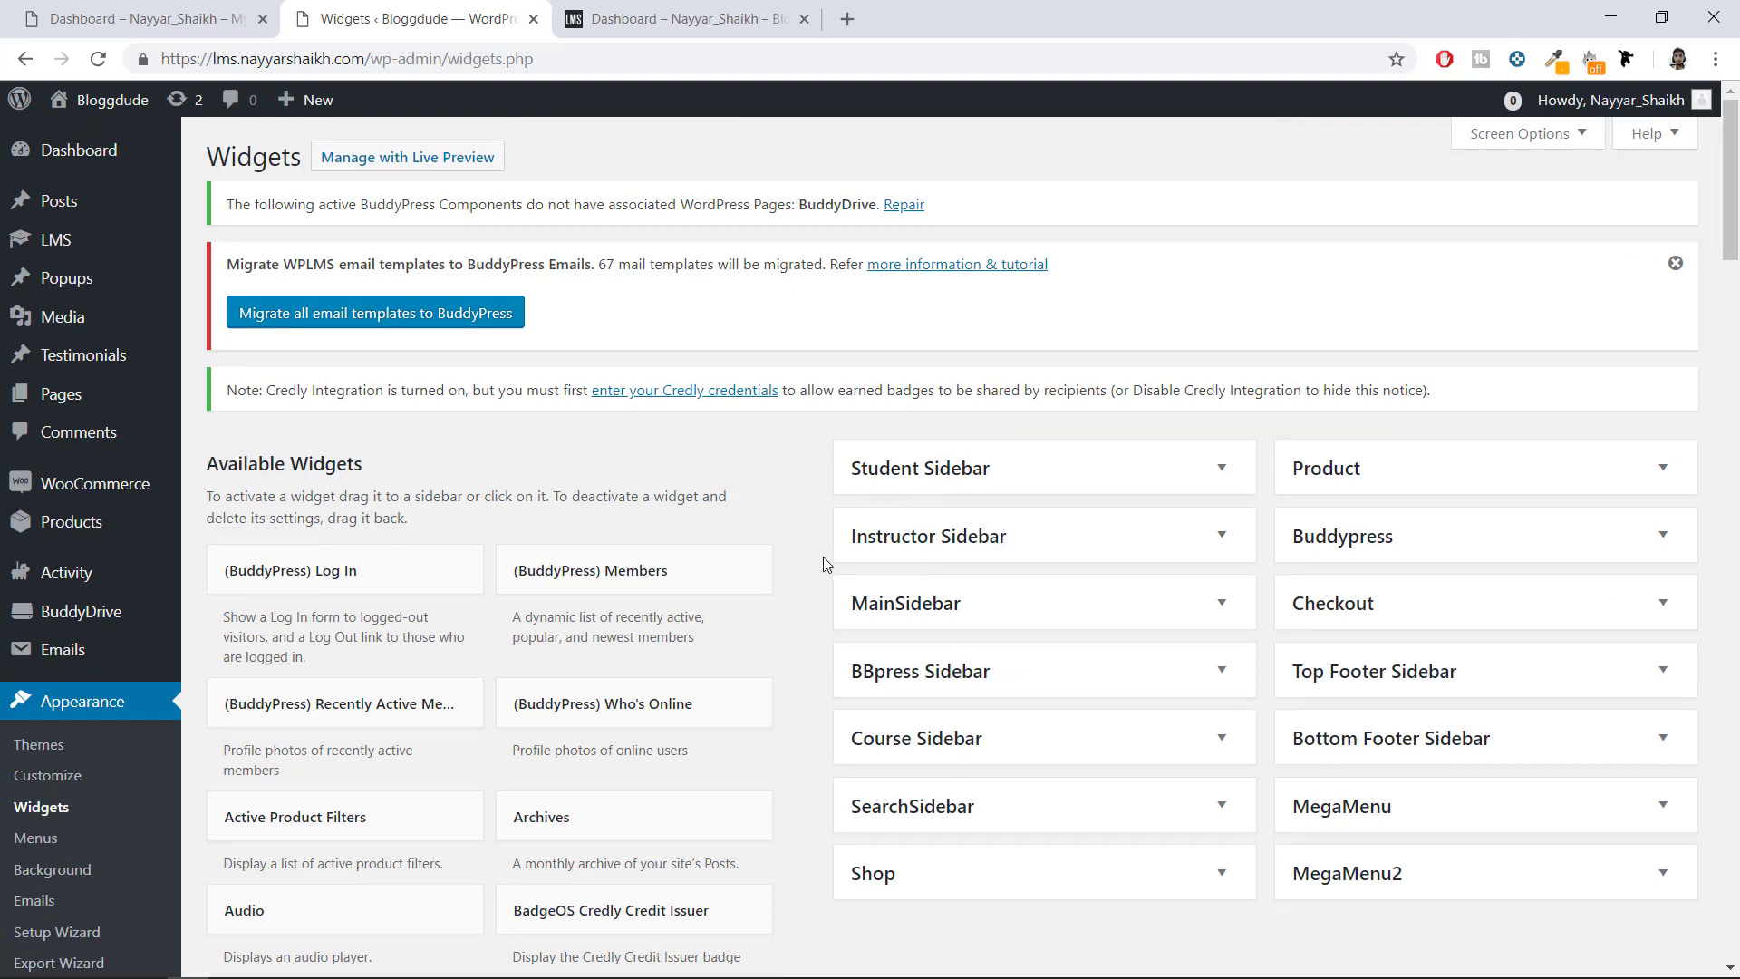
- Add the DASHBOARD : Simple Stats widget to the Instructor Sidebar
scroll(821, 560, down, 9)
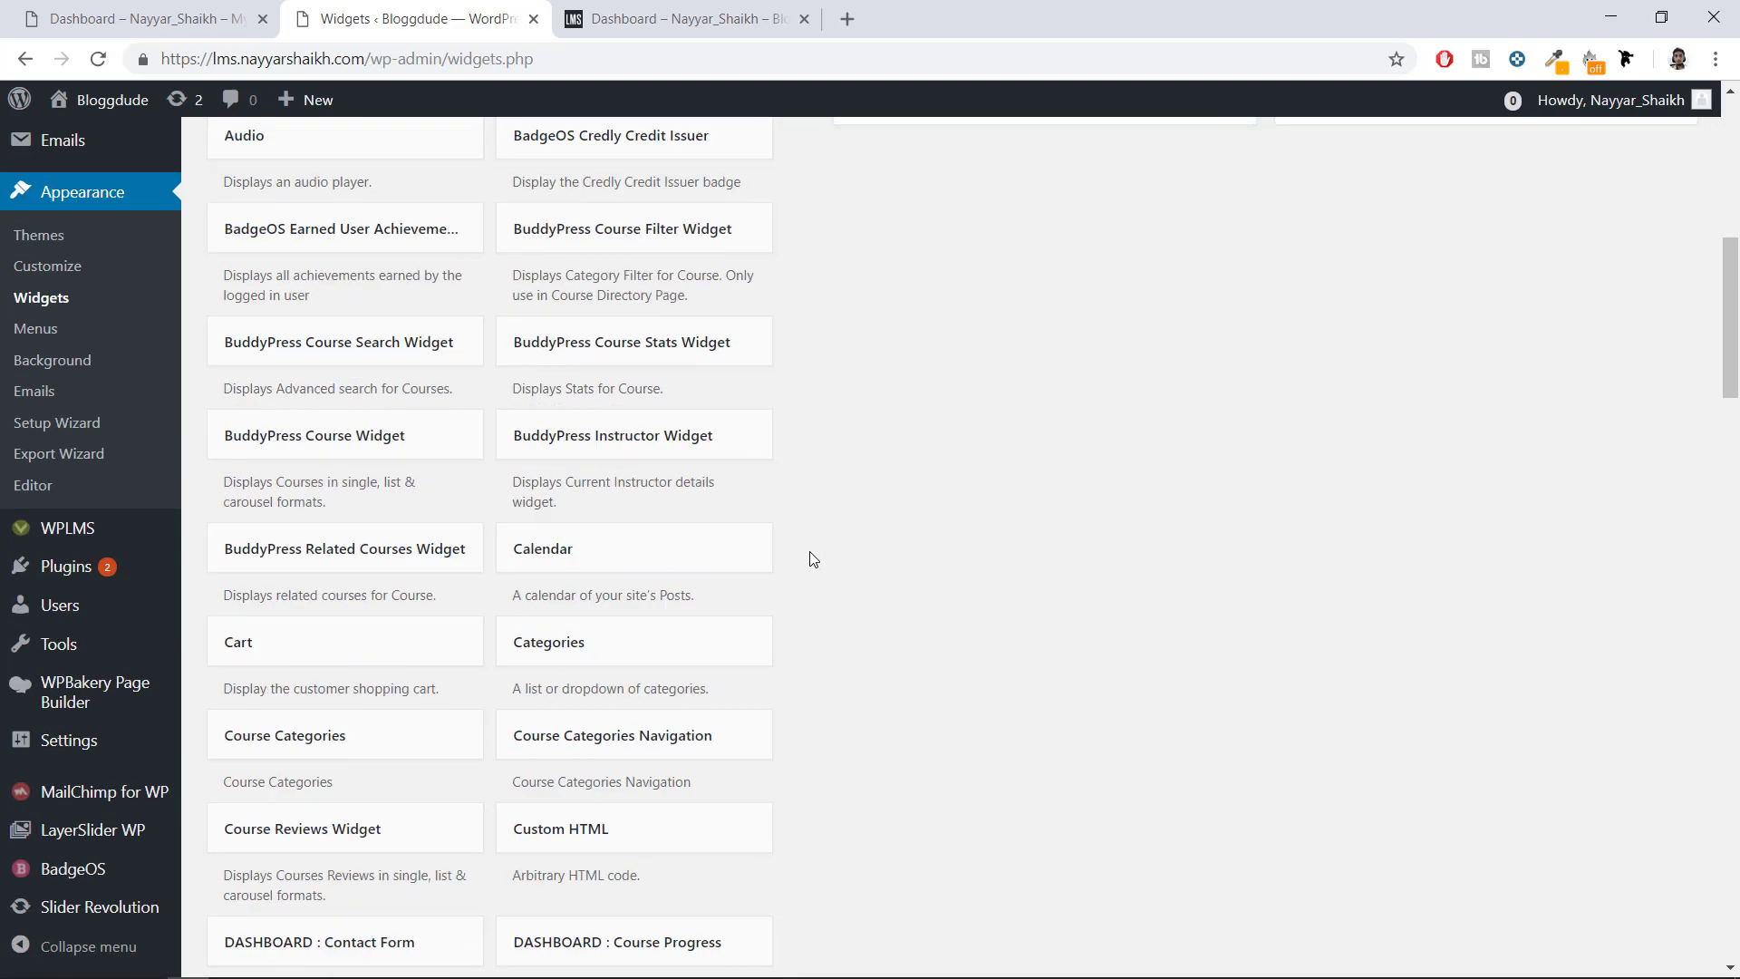
scroll(658, 494, down, 5)
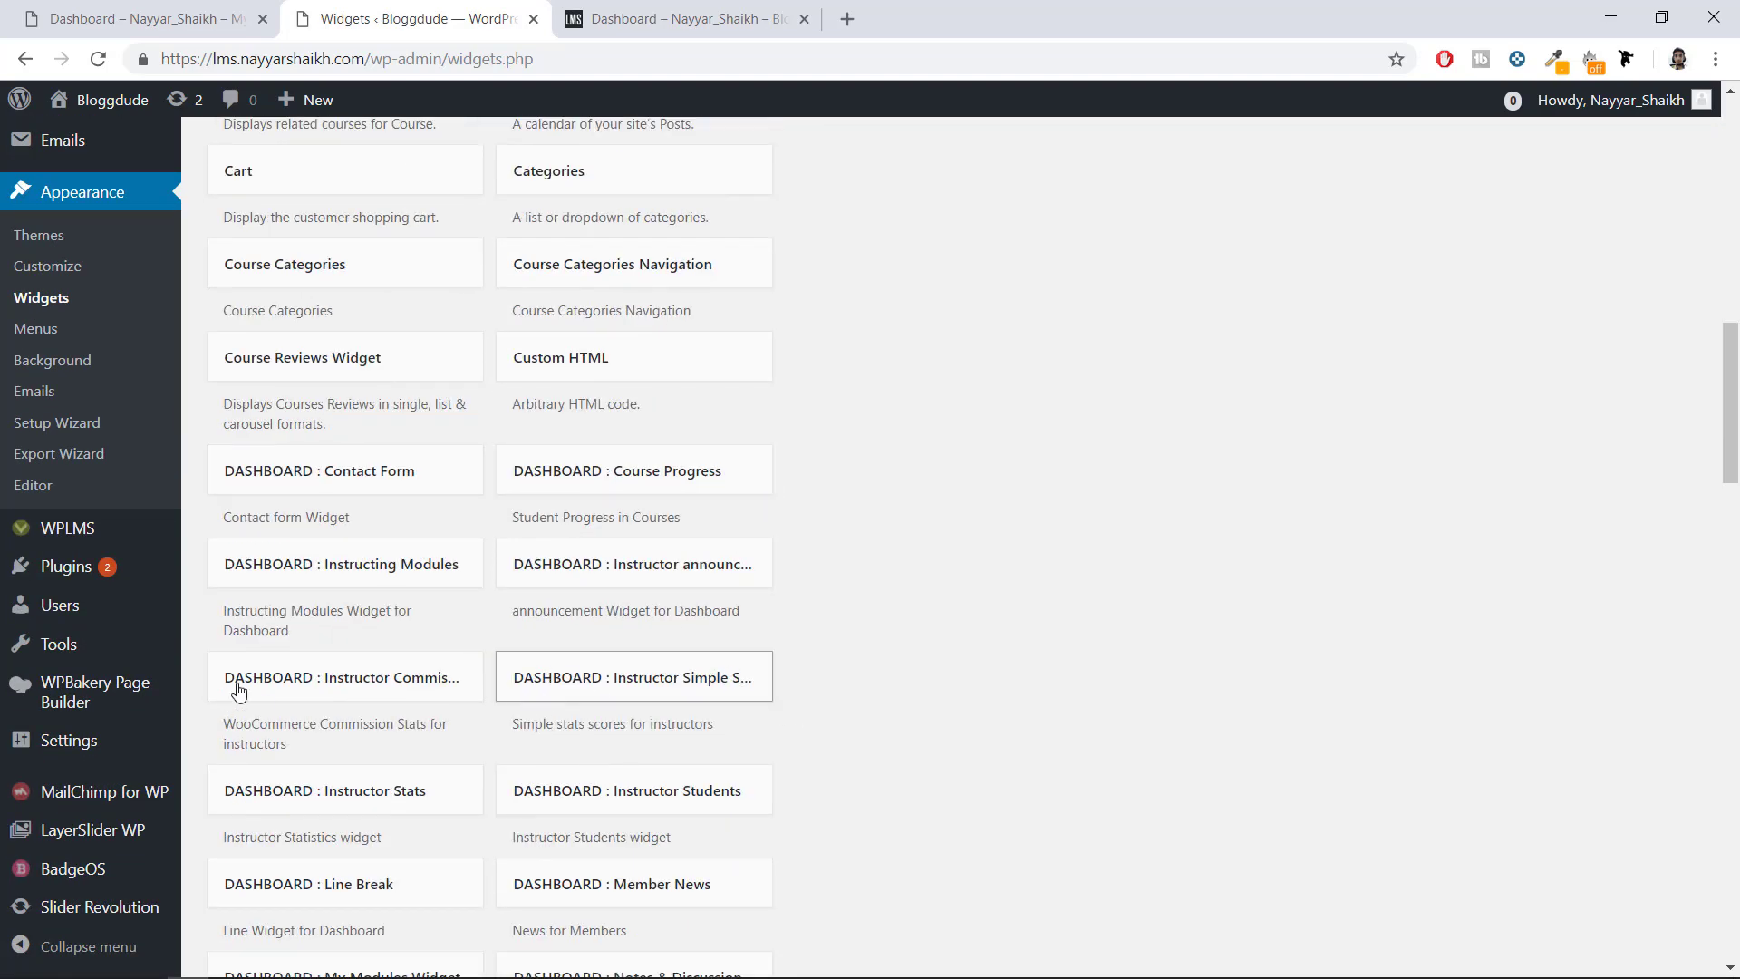
scroll(917, 474, down, 1)
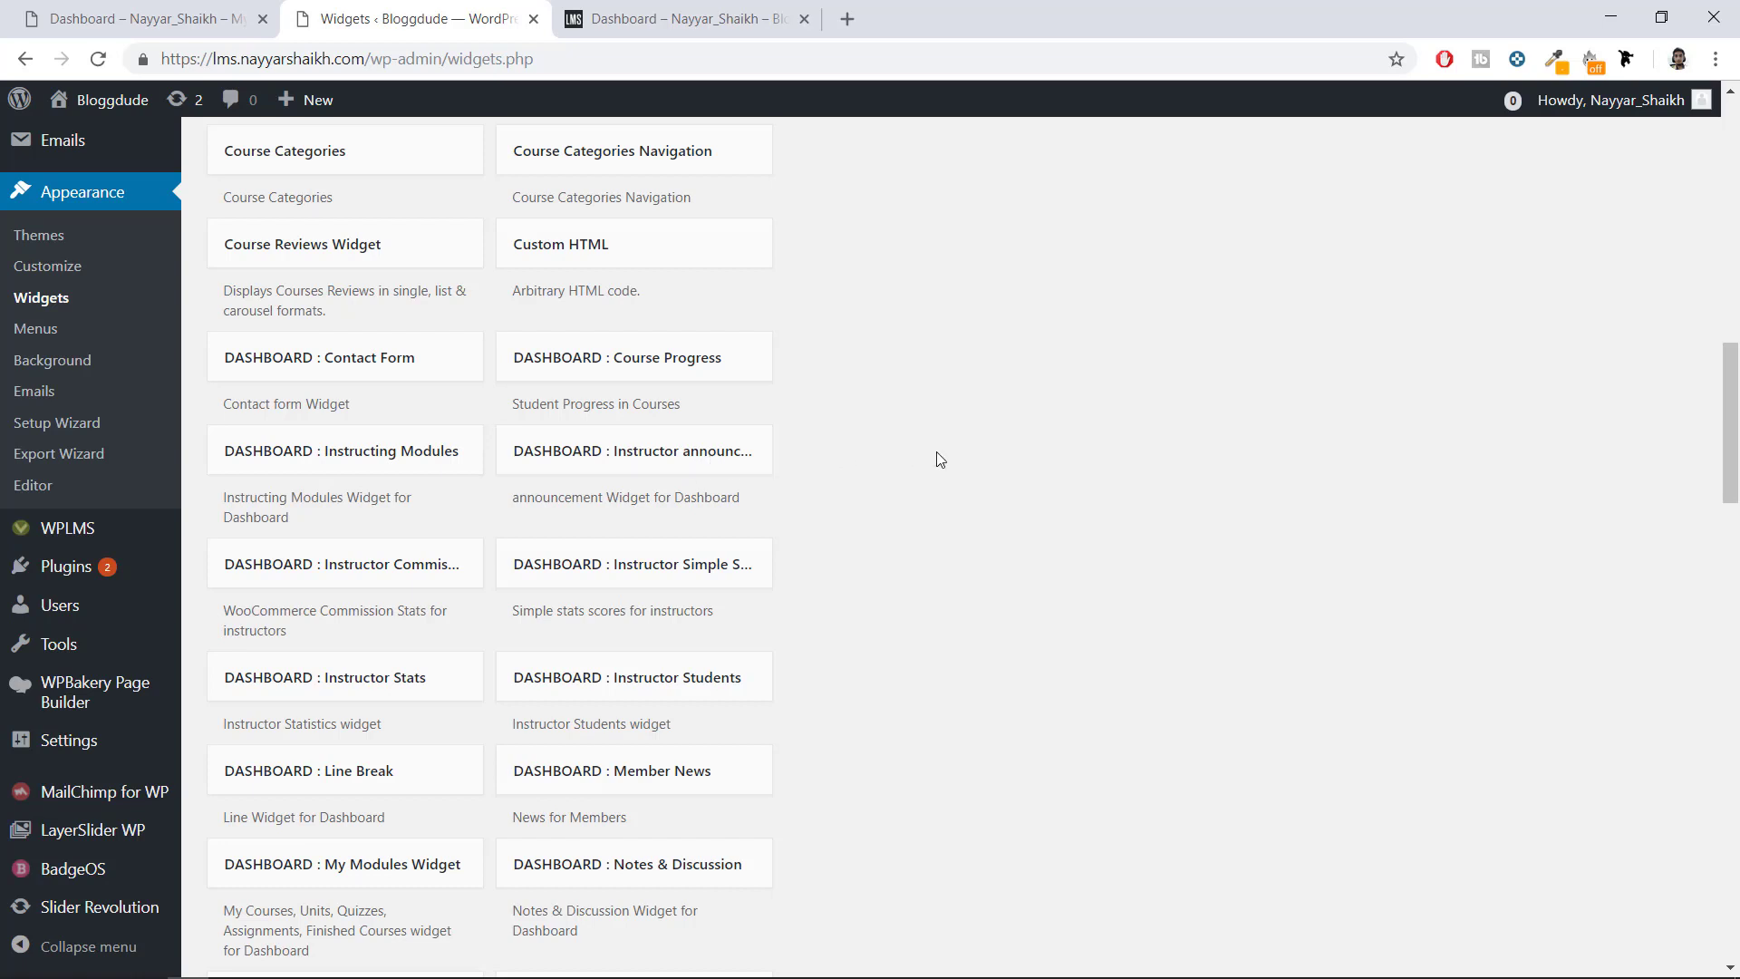
scroll(973, 495, down, 3)
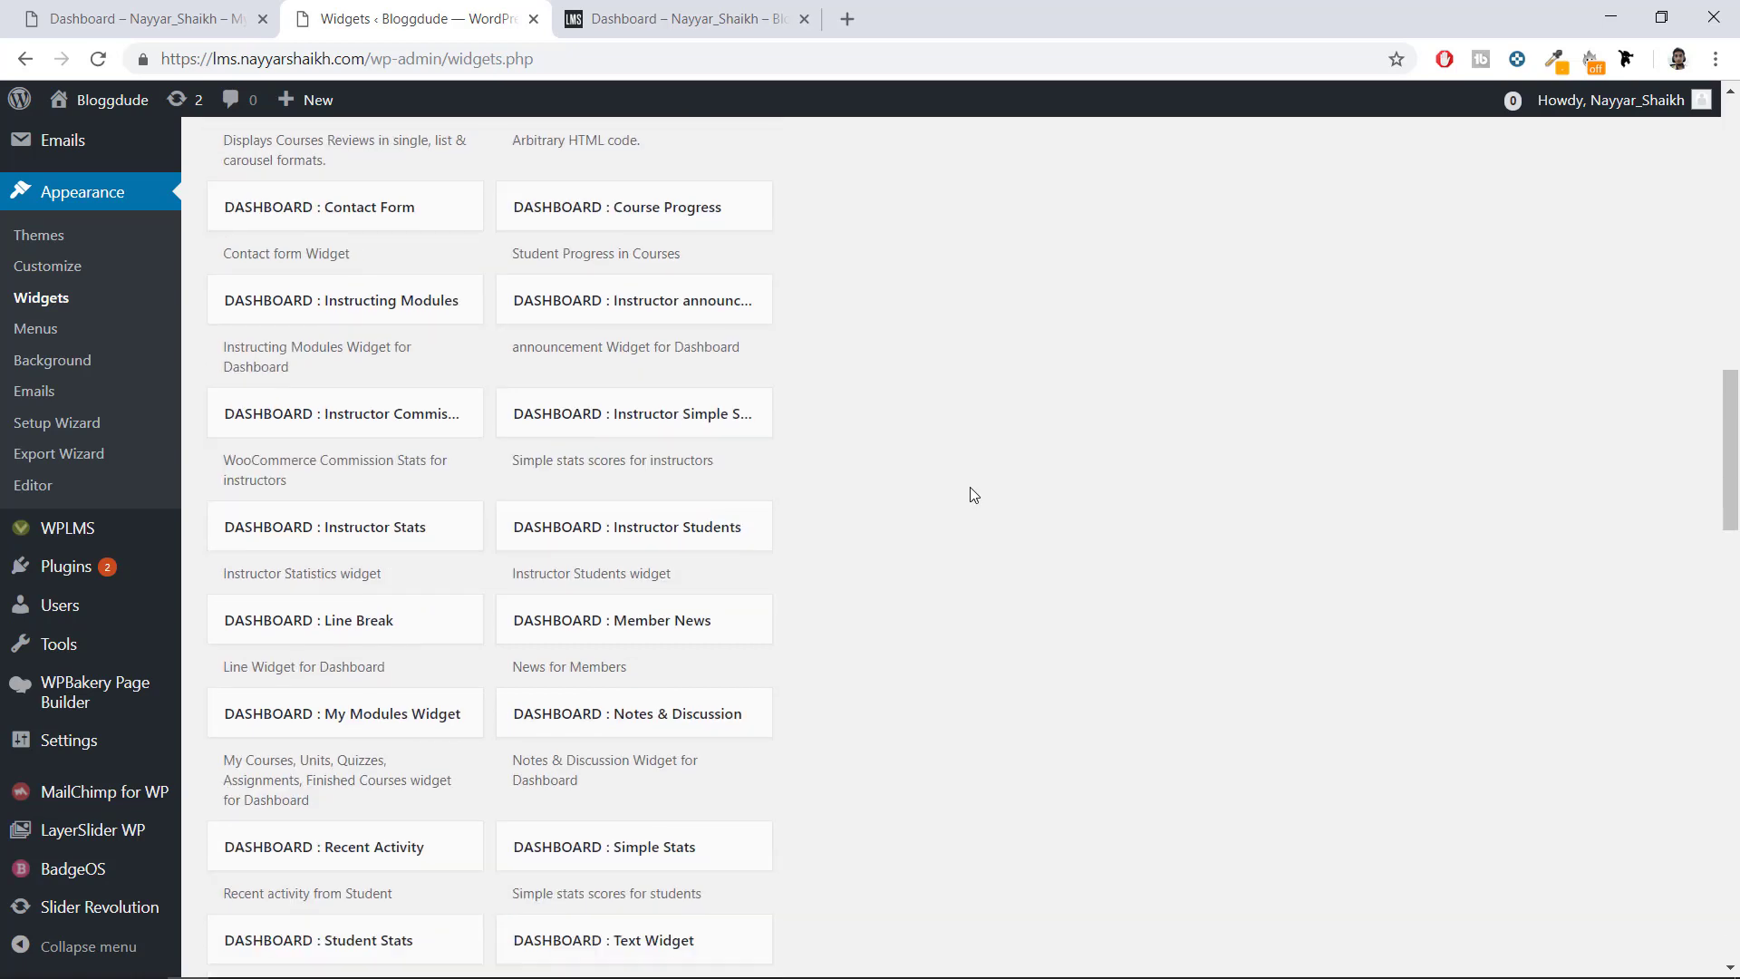
scroll(968, 497, down, 1)
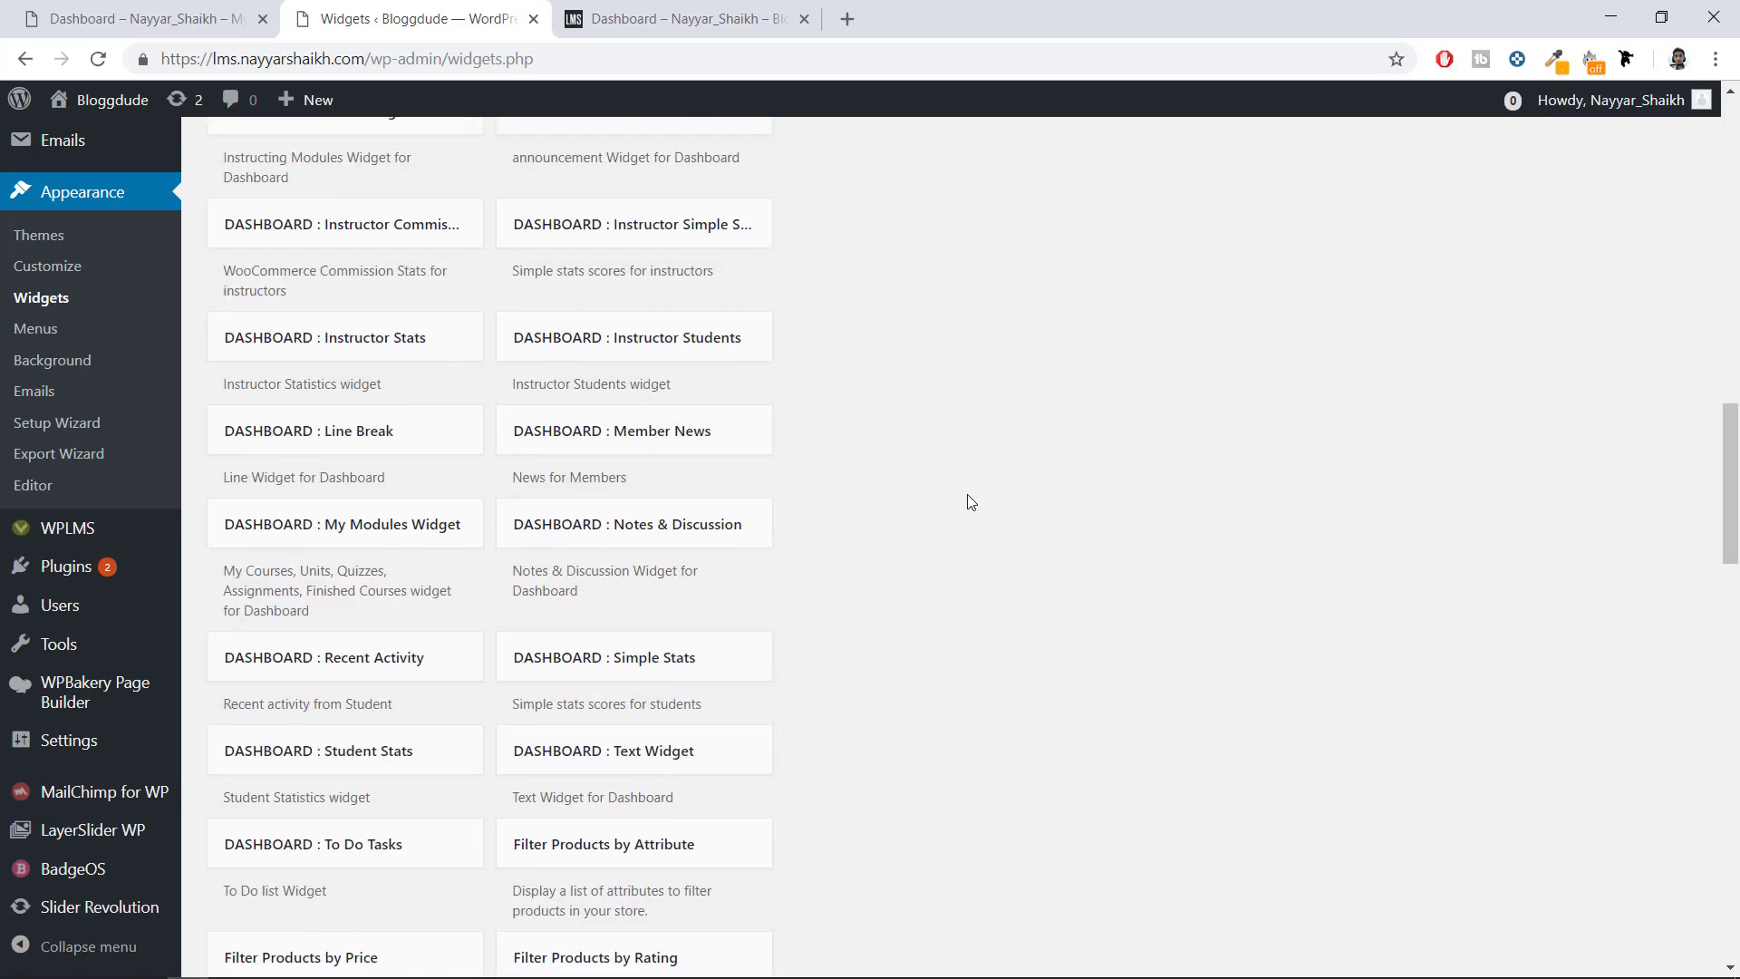
click(571, 667)
scroll(728, 632, down, 1)
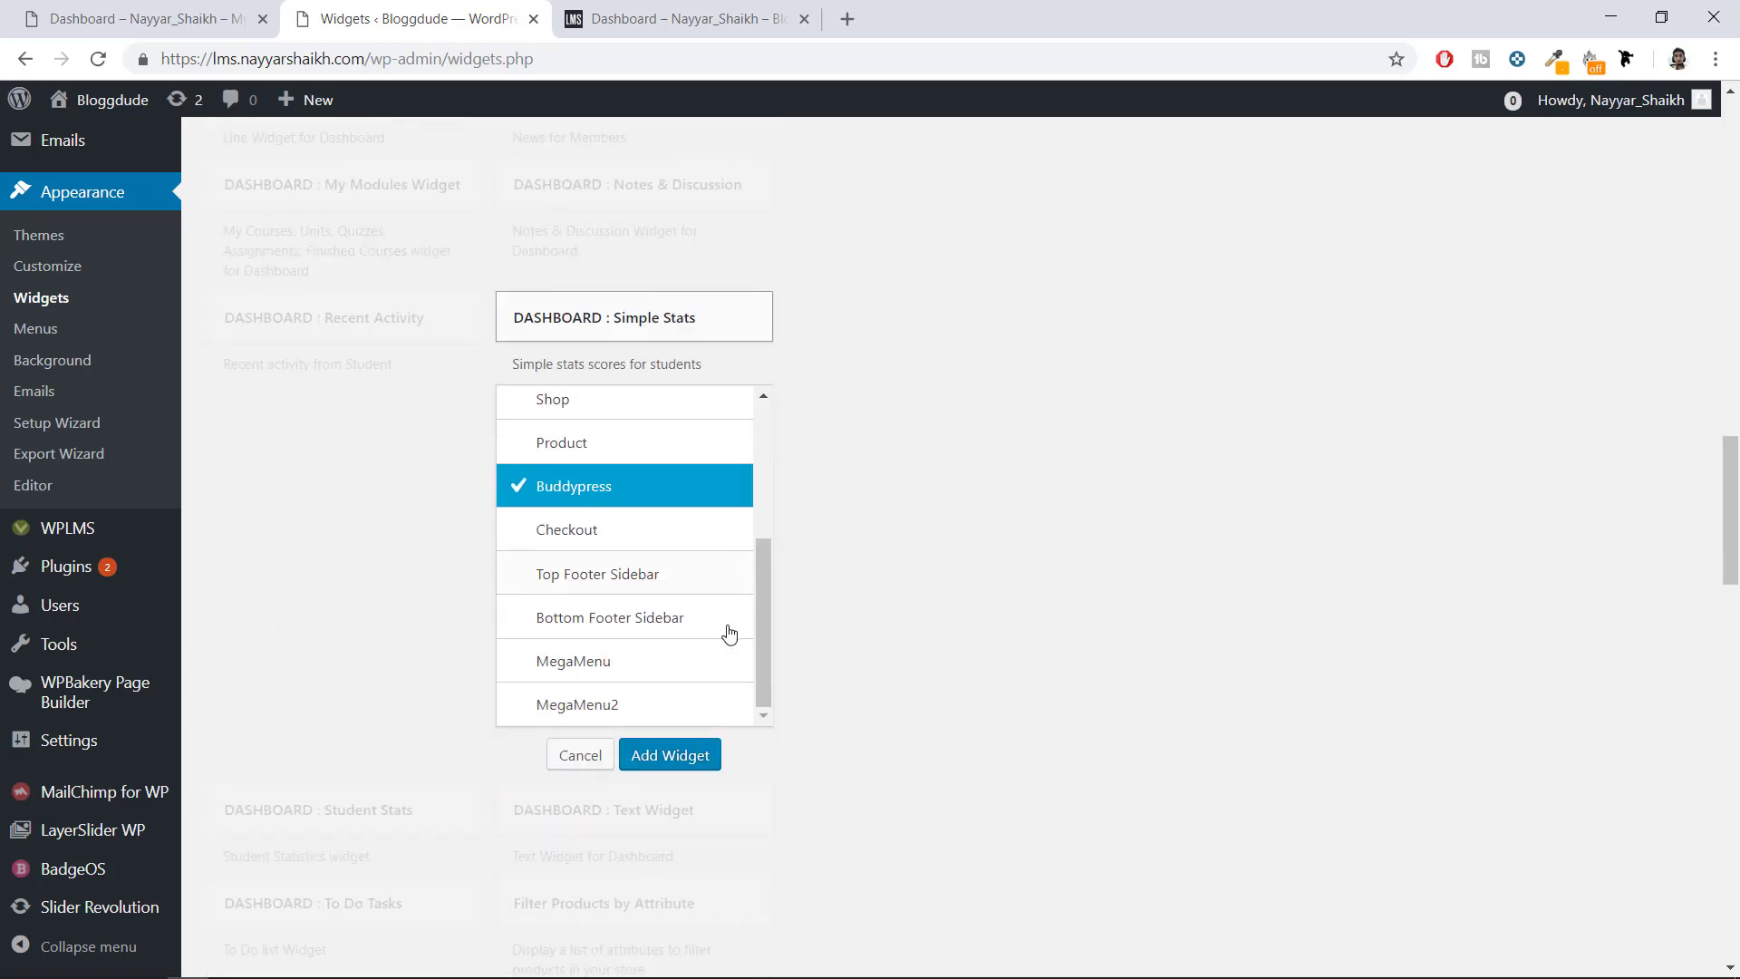
scroll(727, 632, up, 3)
click(623, 418)
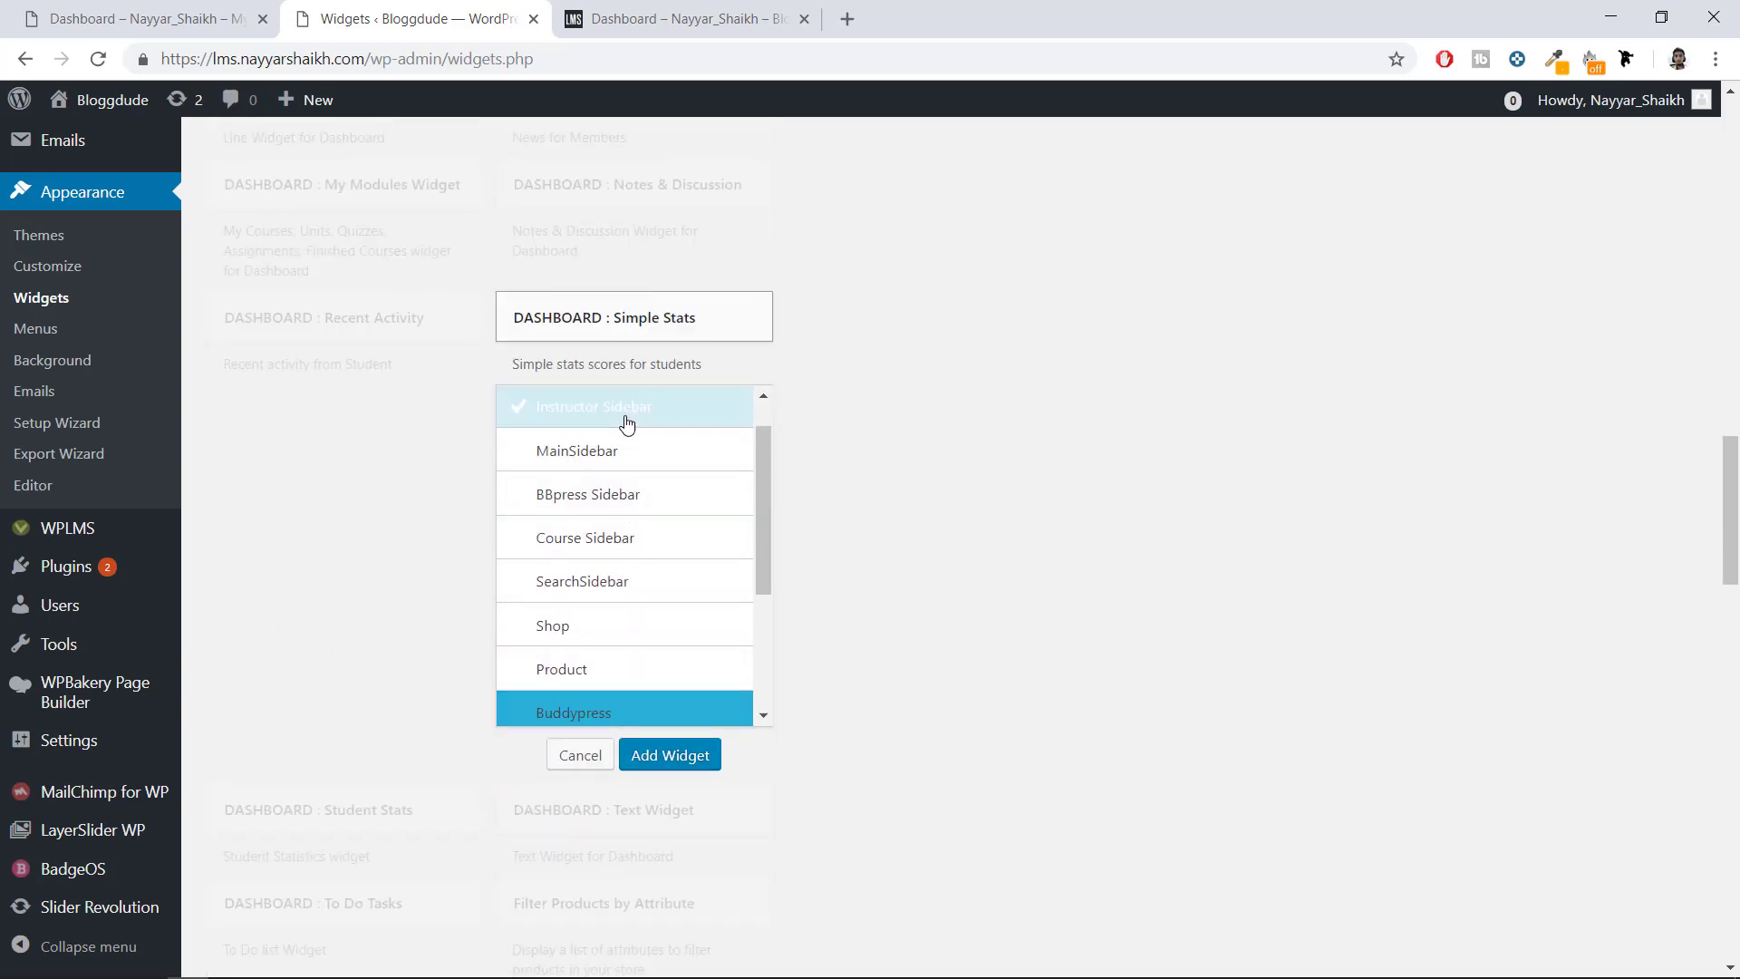
click(668, 757)
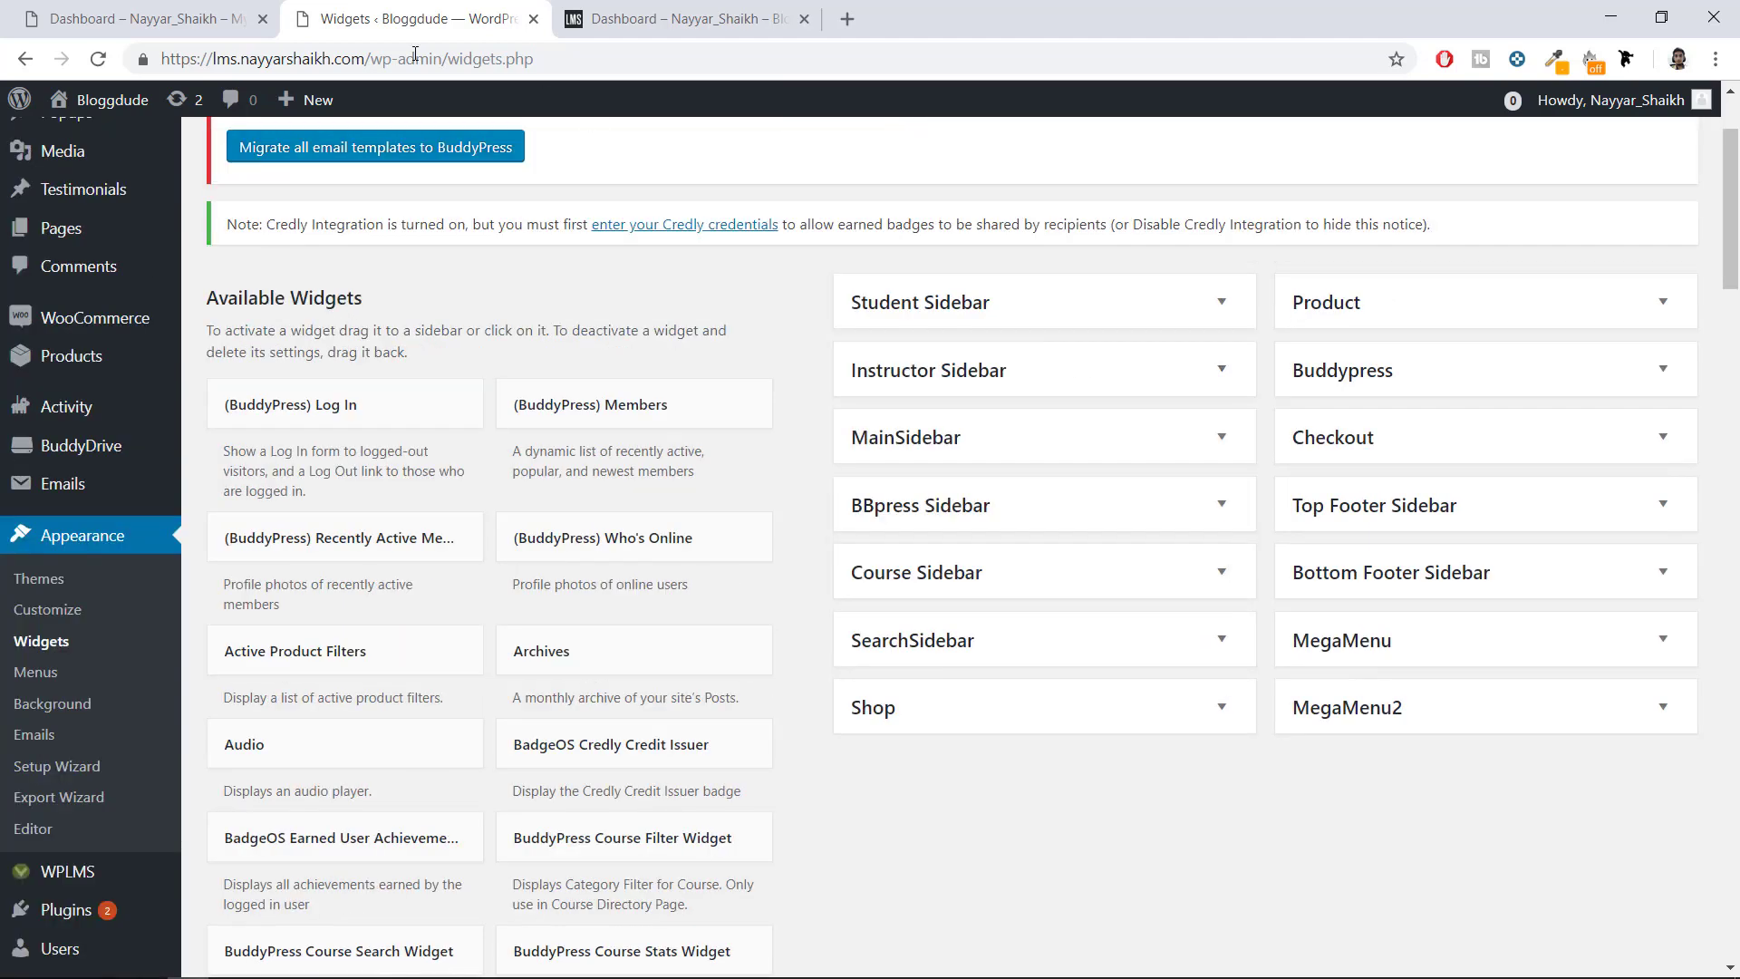
- Check the instructor dashboard for the result, then return to the widgets list
click(152, 12)
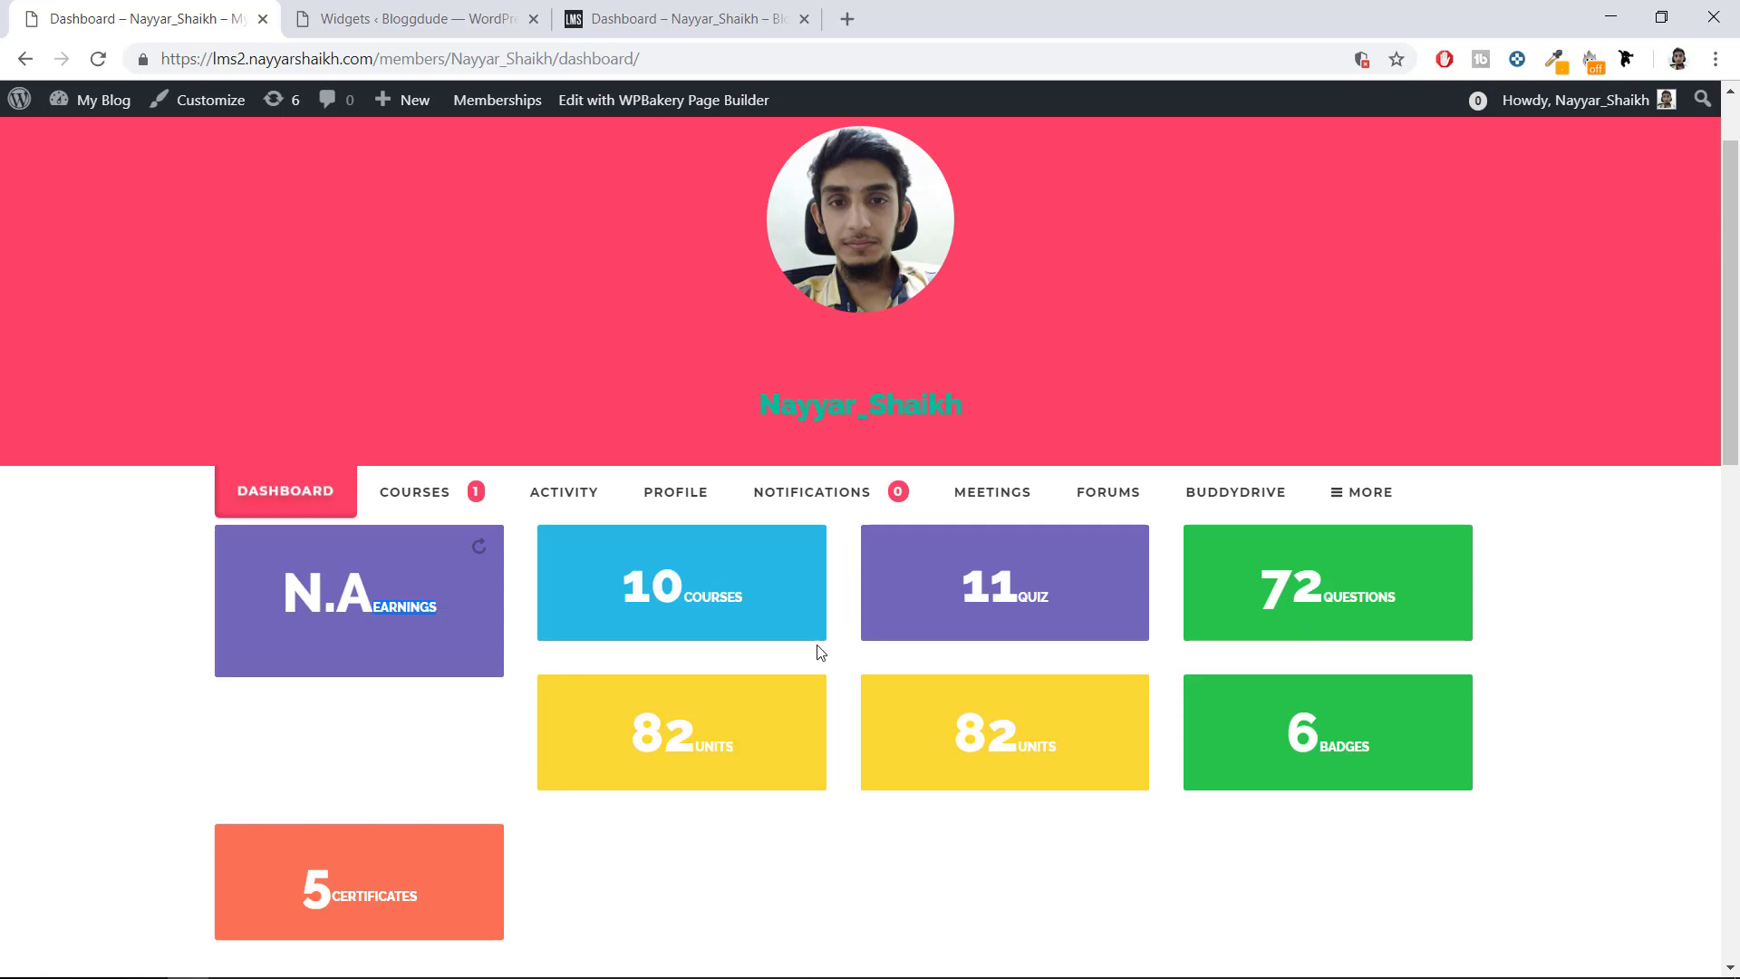
scroll(821, 652, down, 2)
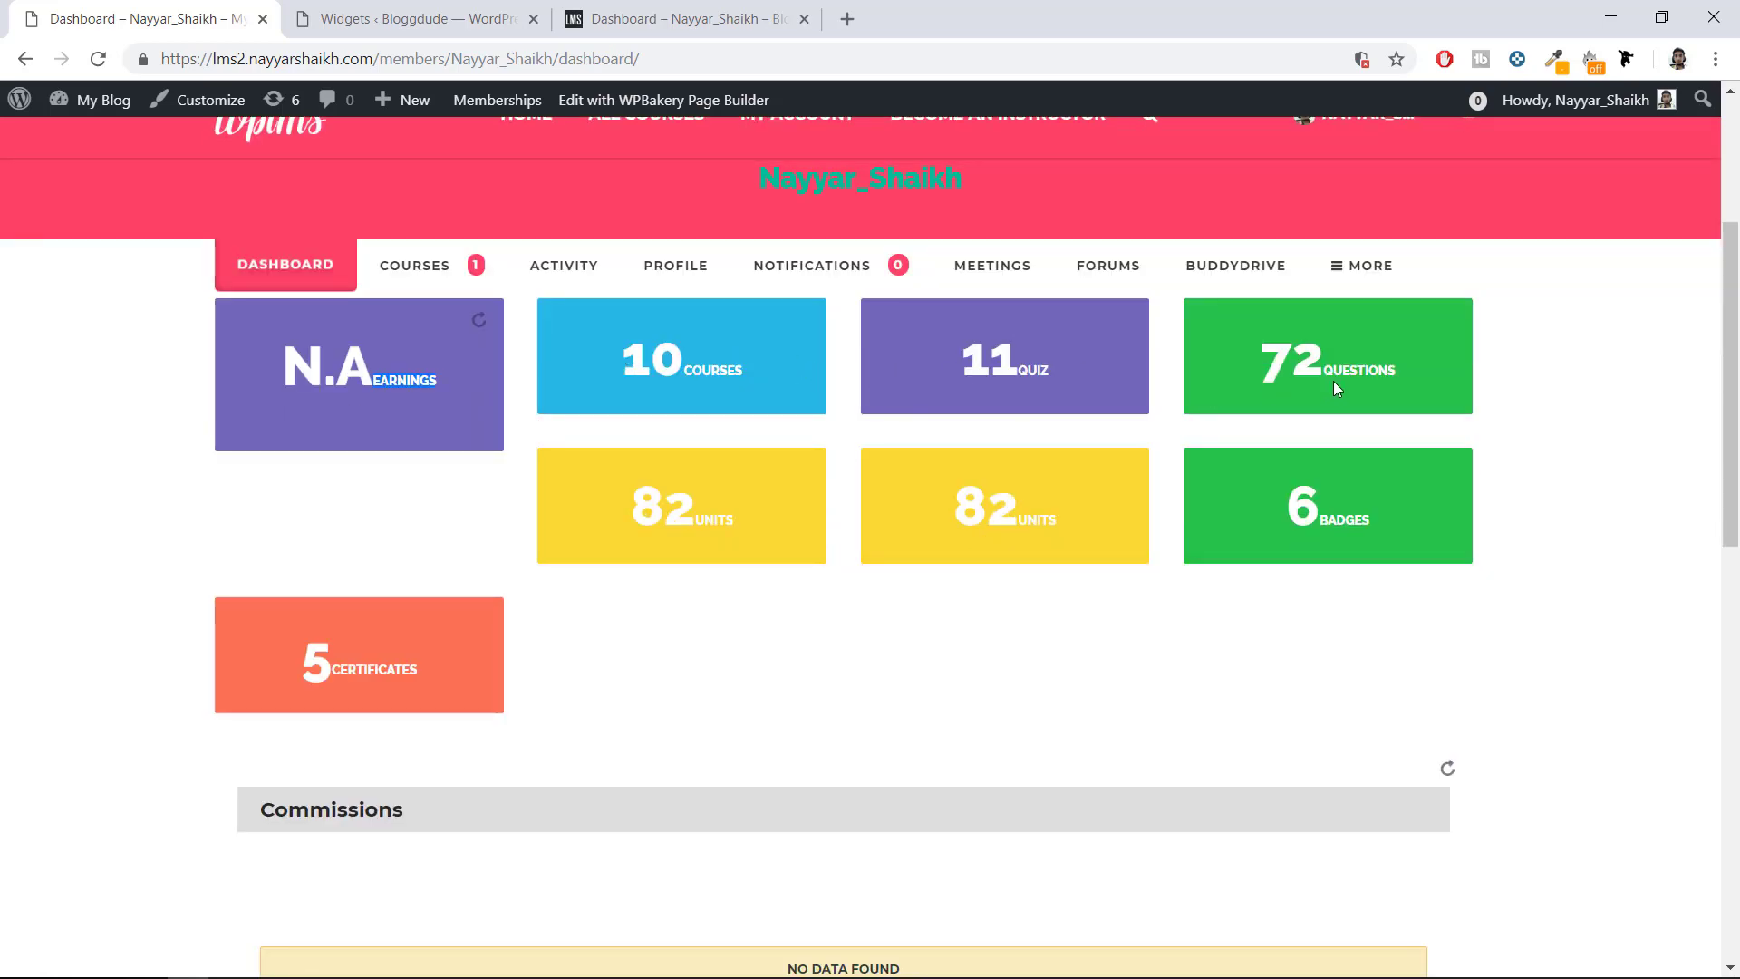
click(448, 4)
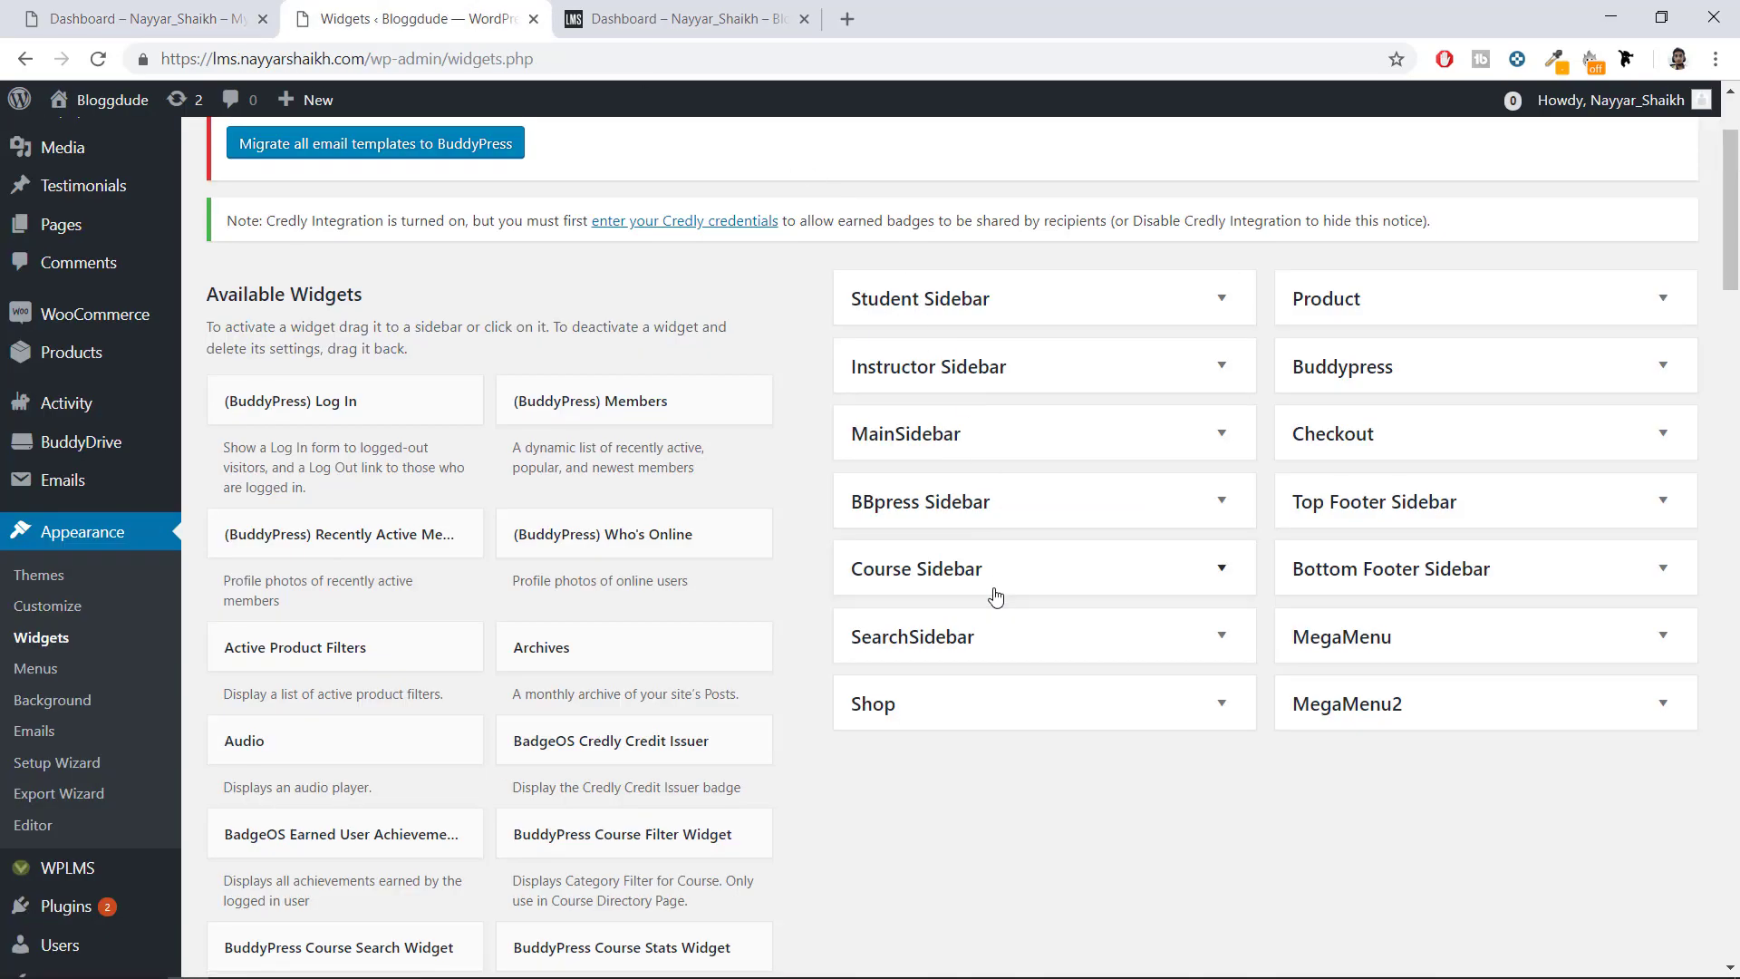
scroll(997, 595, down, 2)
scroll(1043, 639, down, 7)
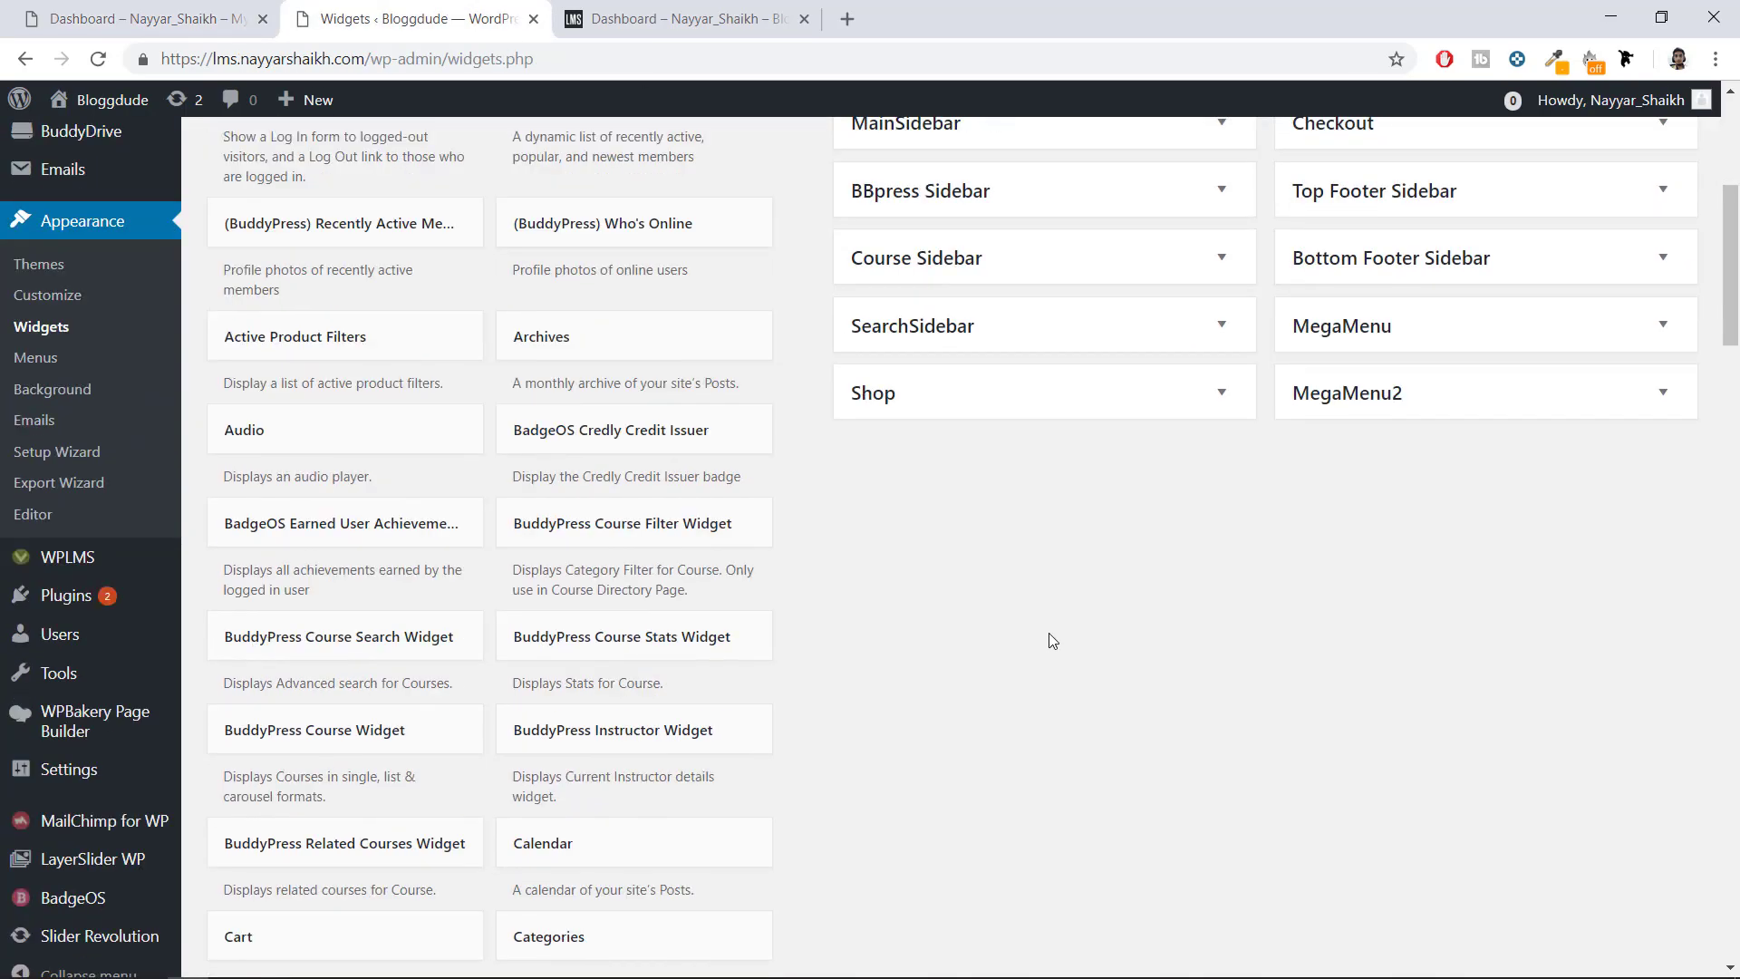
scroll(862, 590, down, 3)
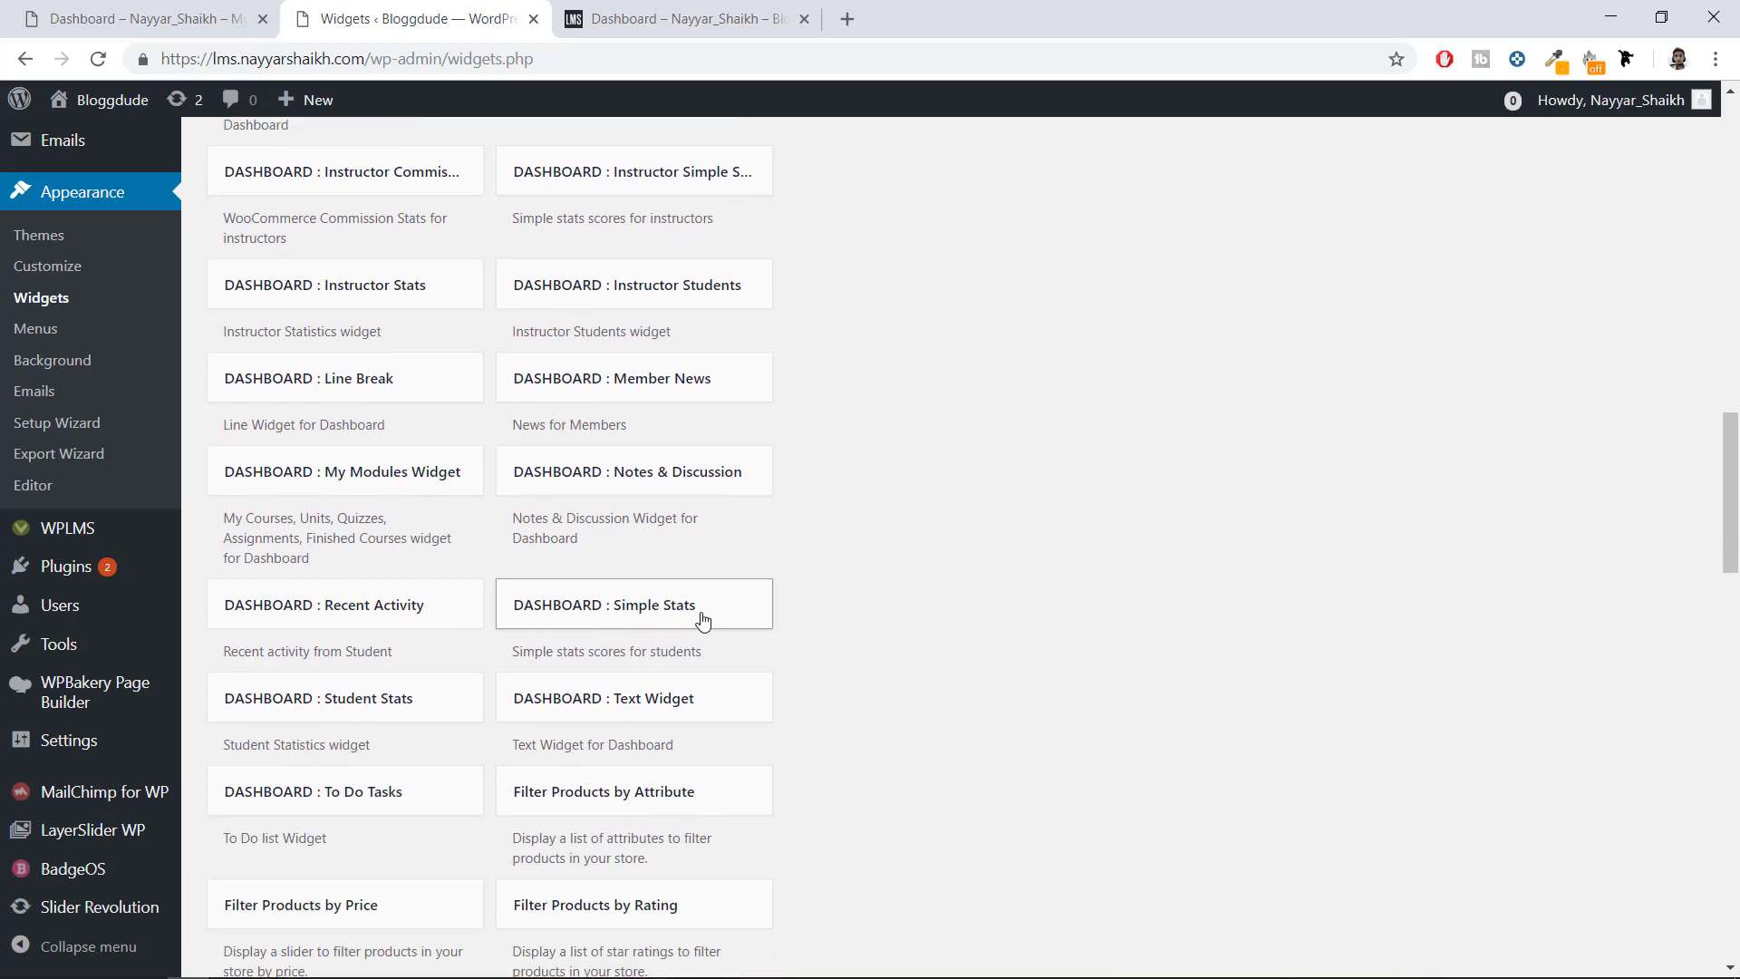
- Add Simple Stats to the Instructor Sidebar again and start replacing its Contact Instructors title
click(695, 617)
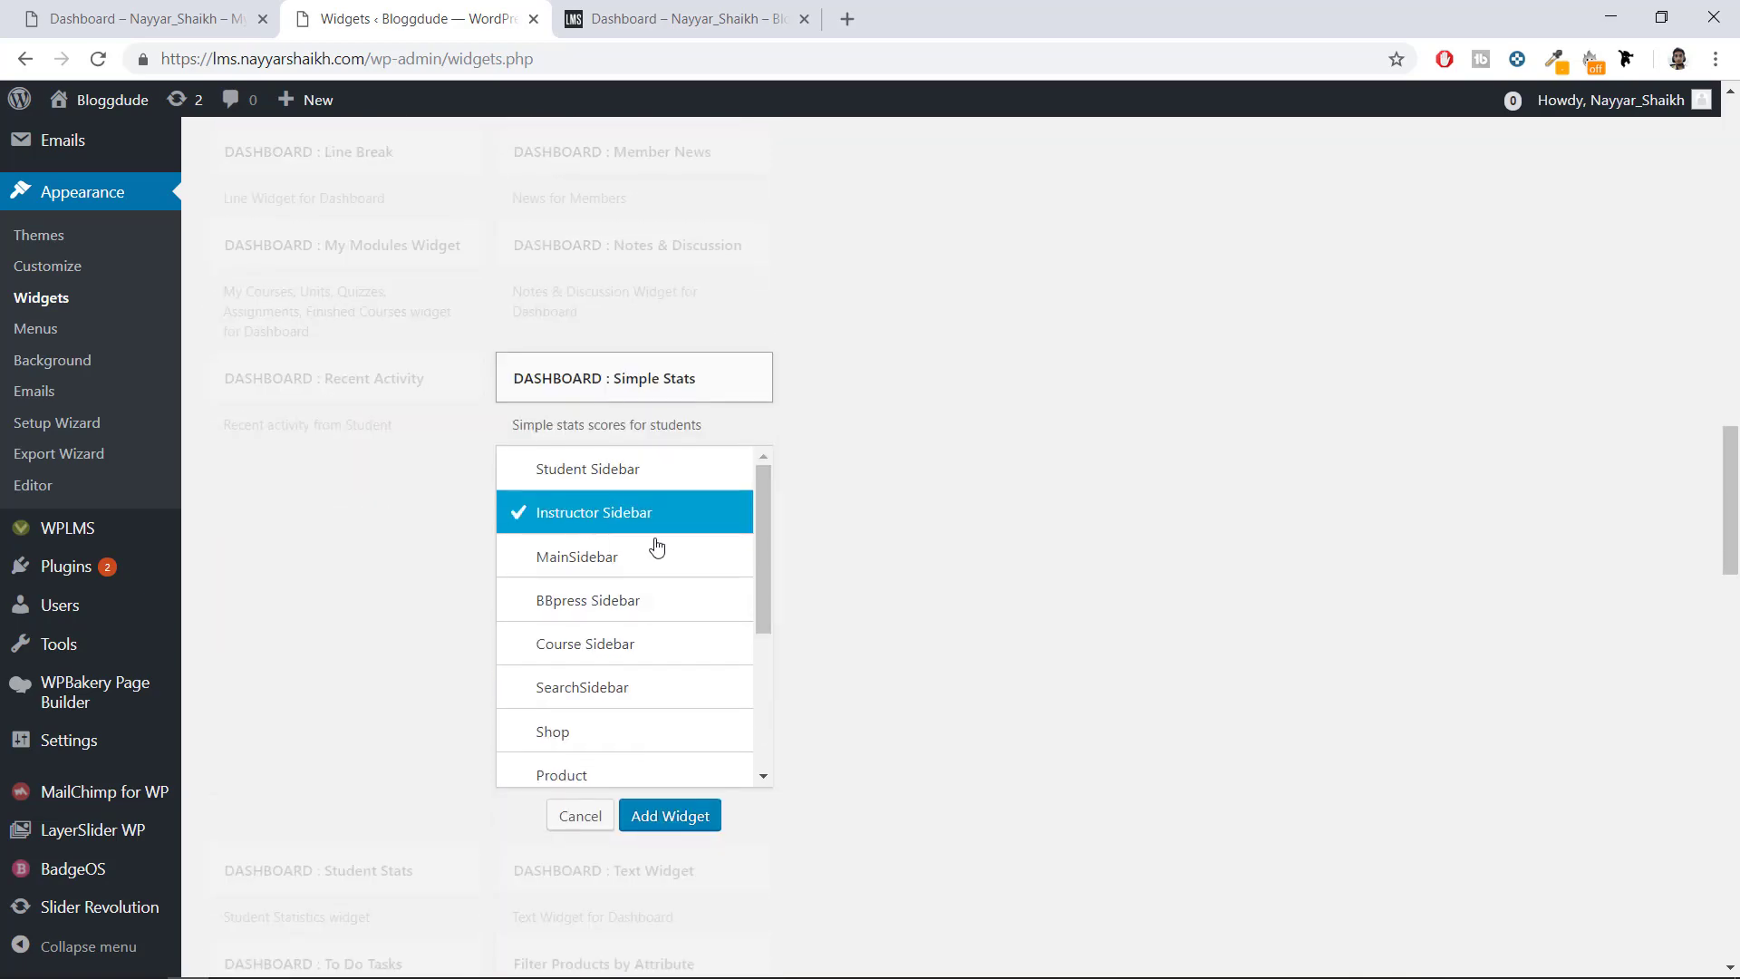
click(693, 816)
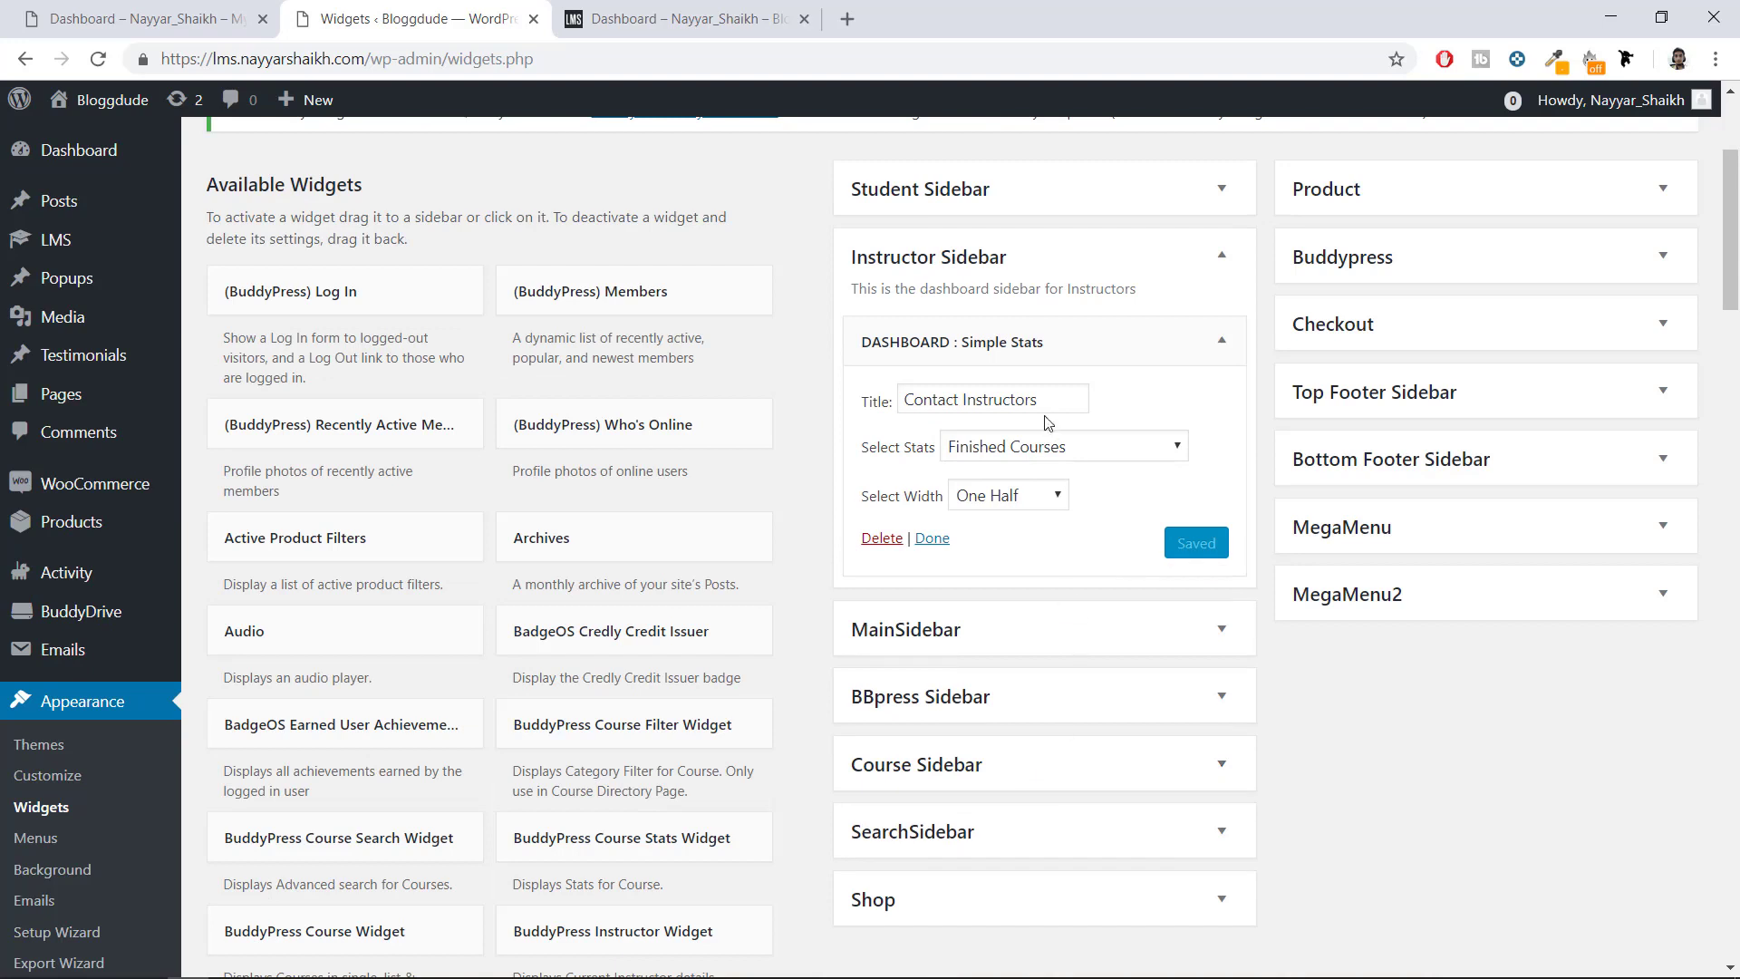
drag(1065, 400, 771, 400)
text(Corses)
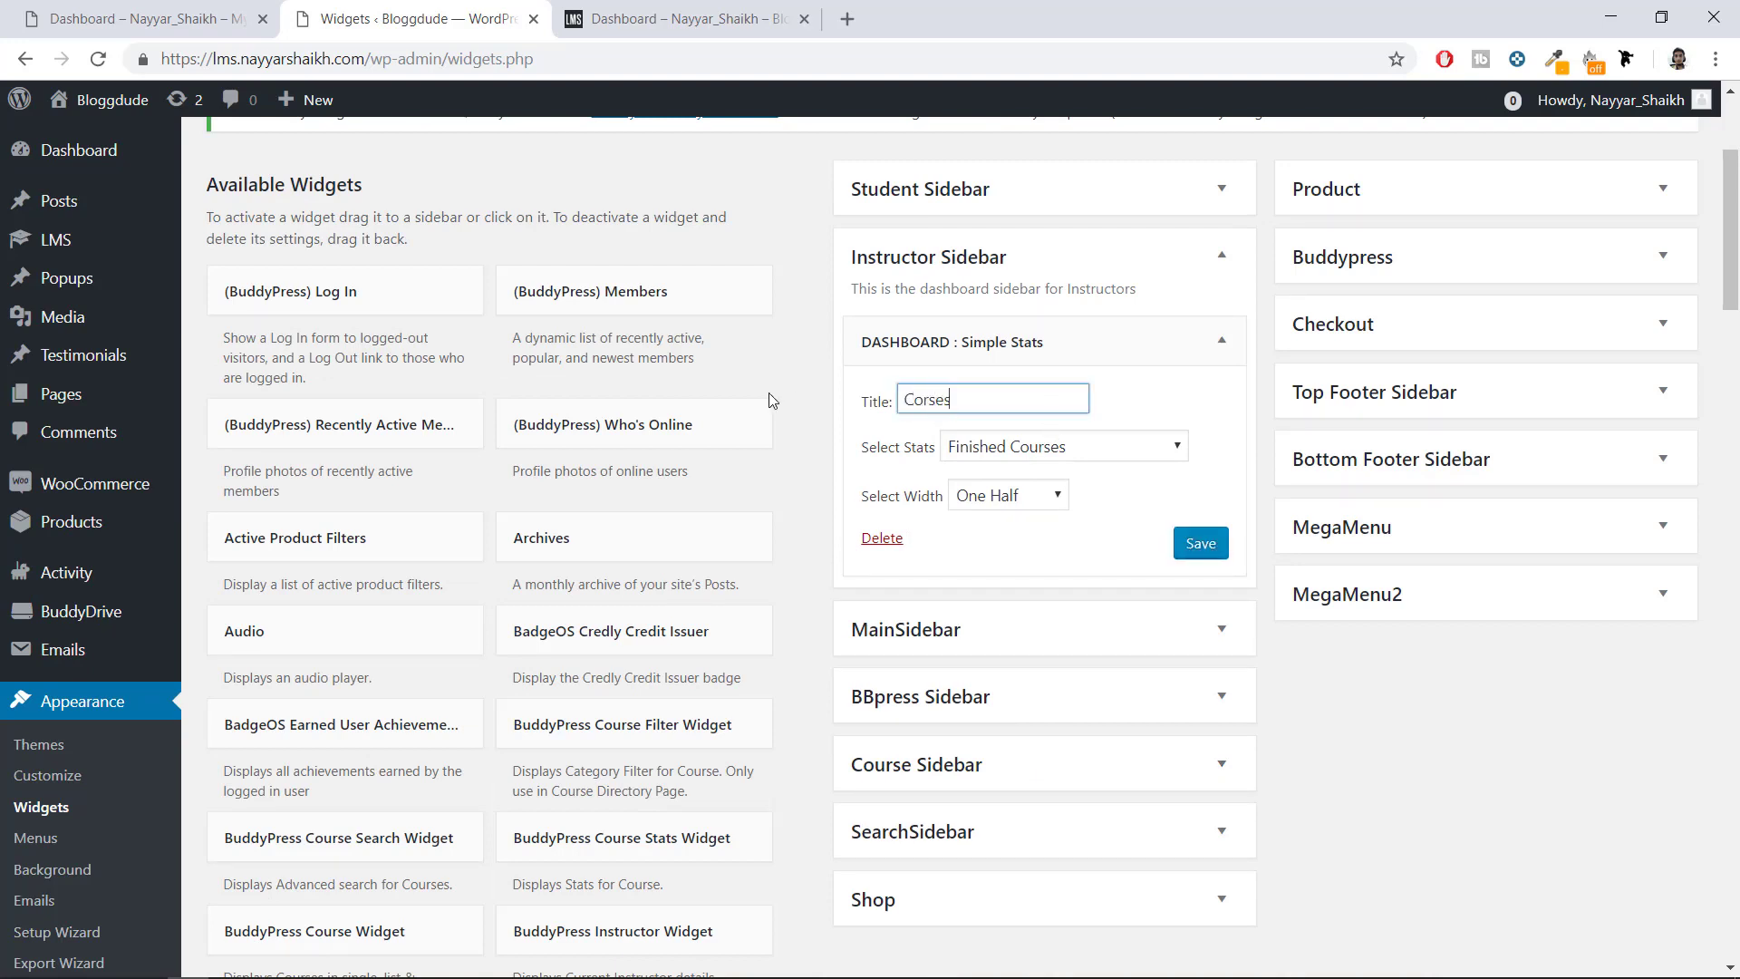
- Keep Finished Courses as the stat at One Half width, glancing at the instructor dashboard tiles
click(993, 449)
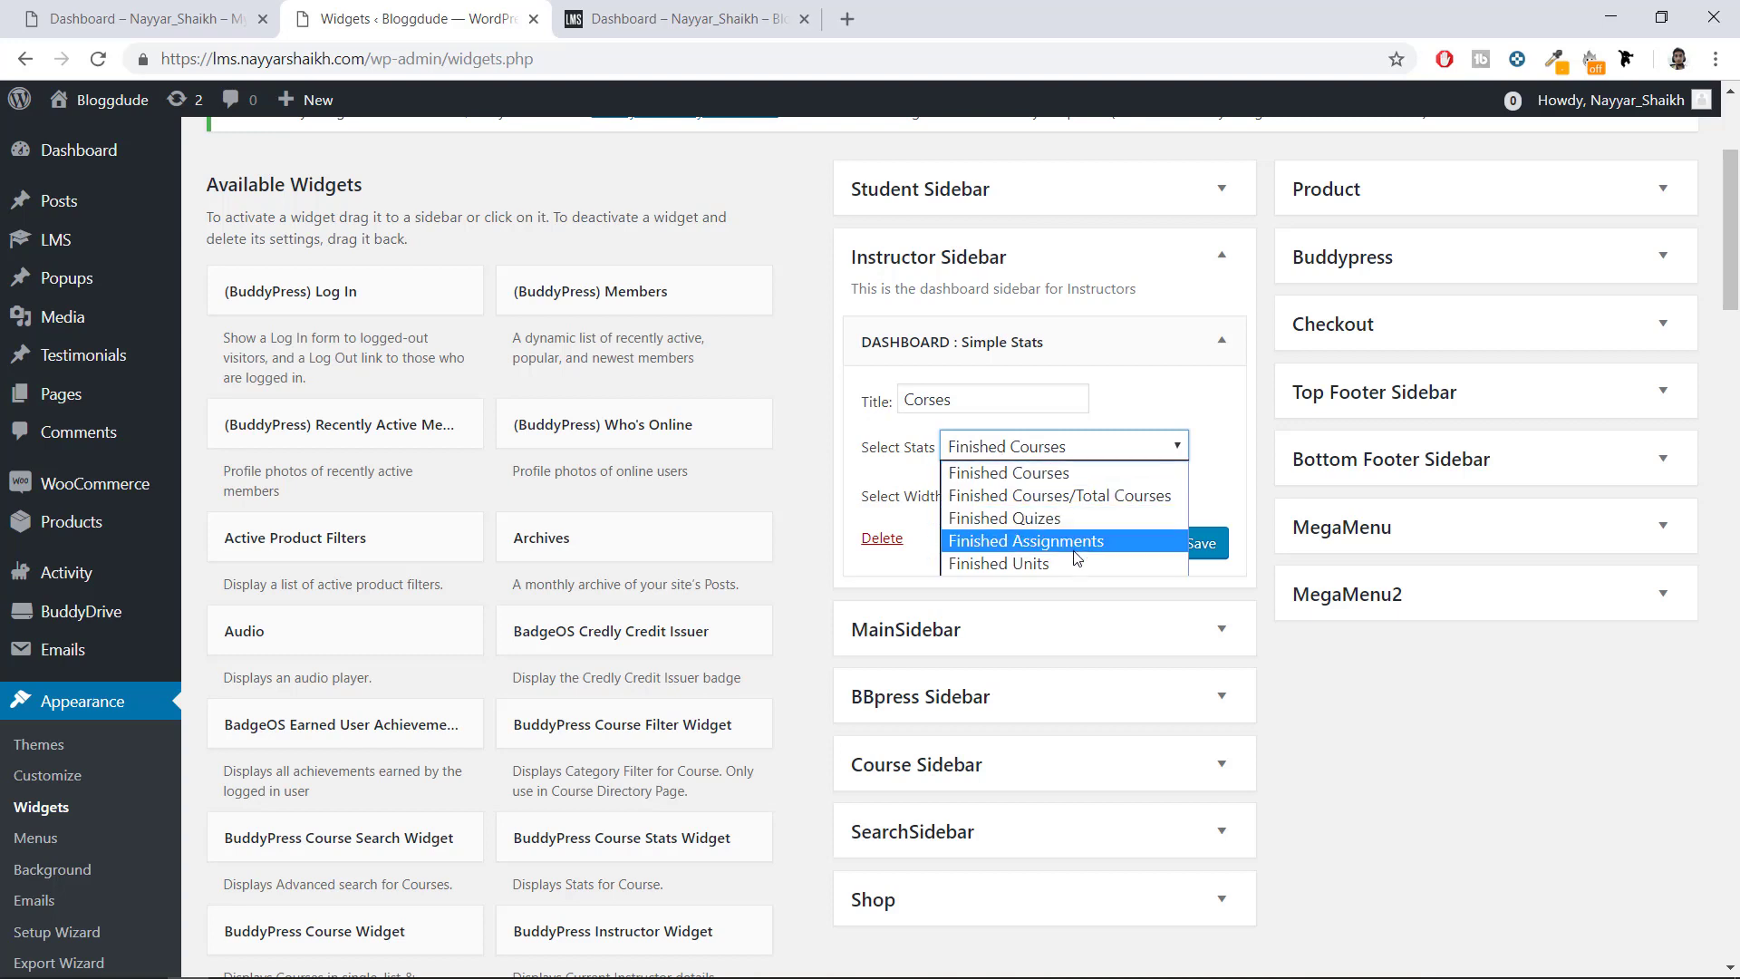
click(1017, 479)
click(1030, 504)
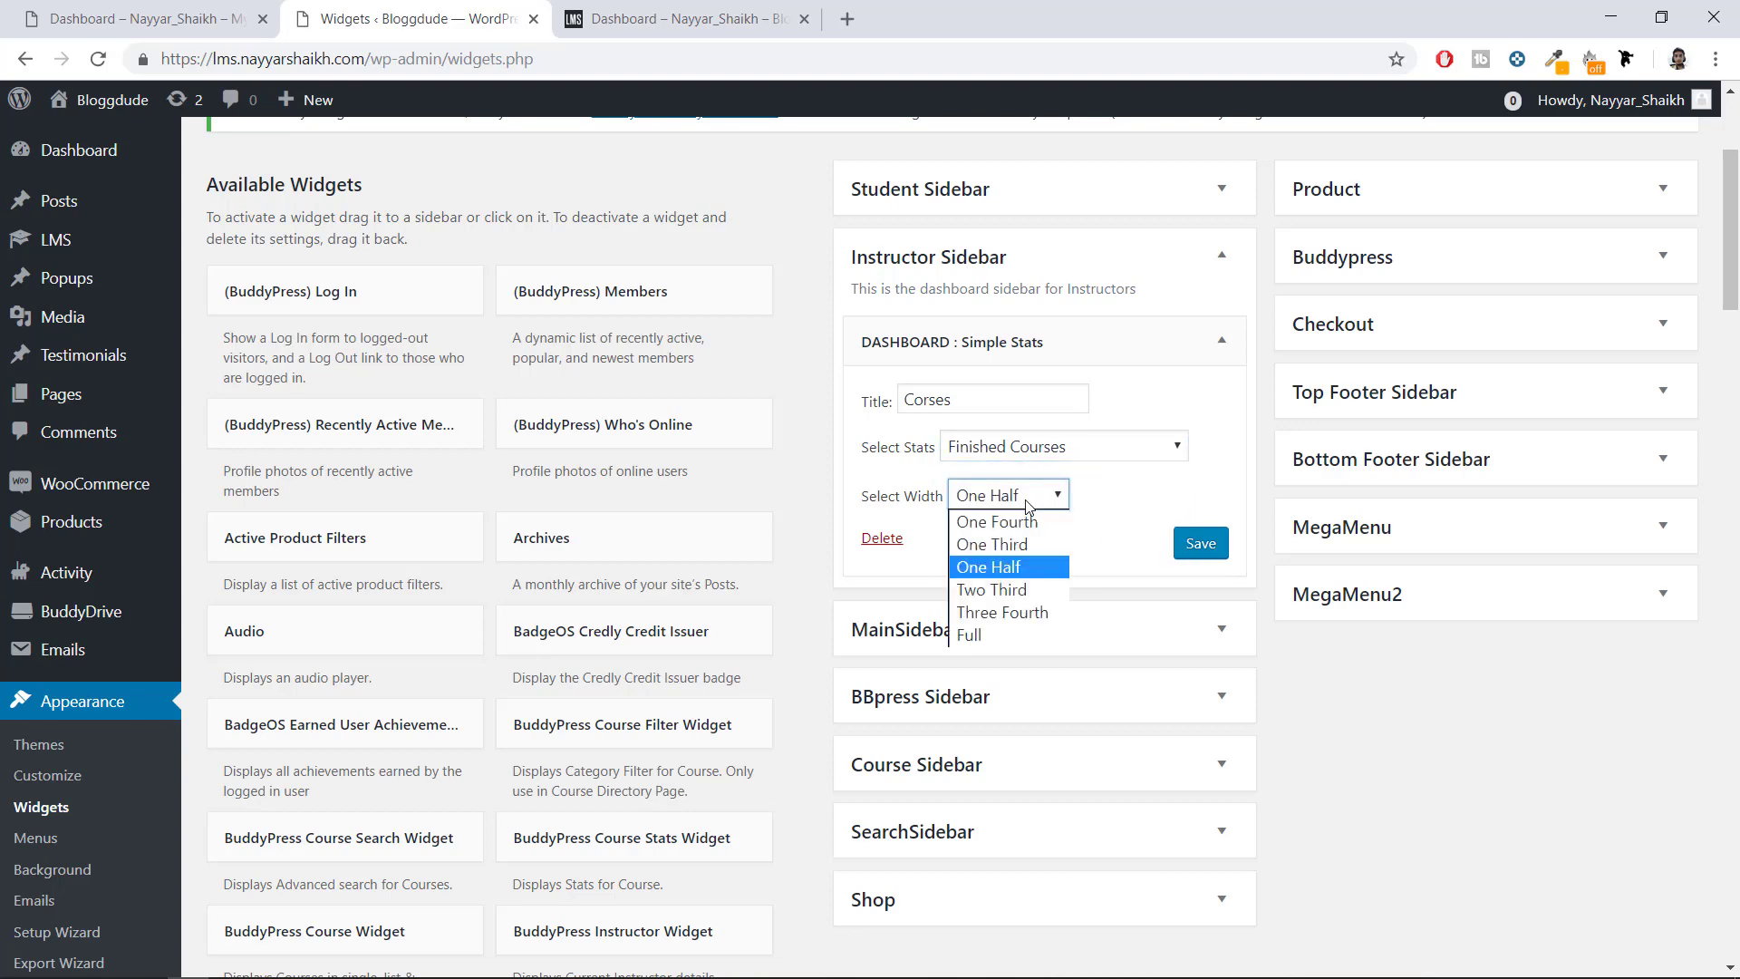
click(145, 18)
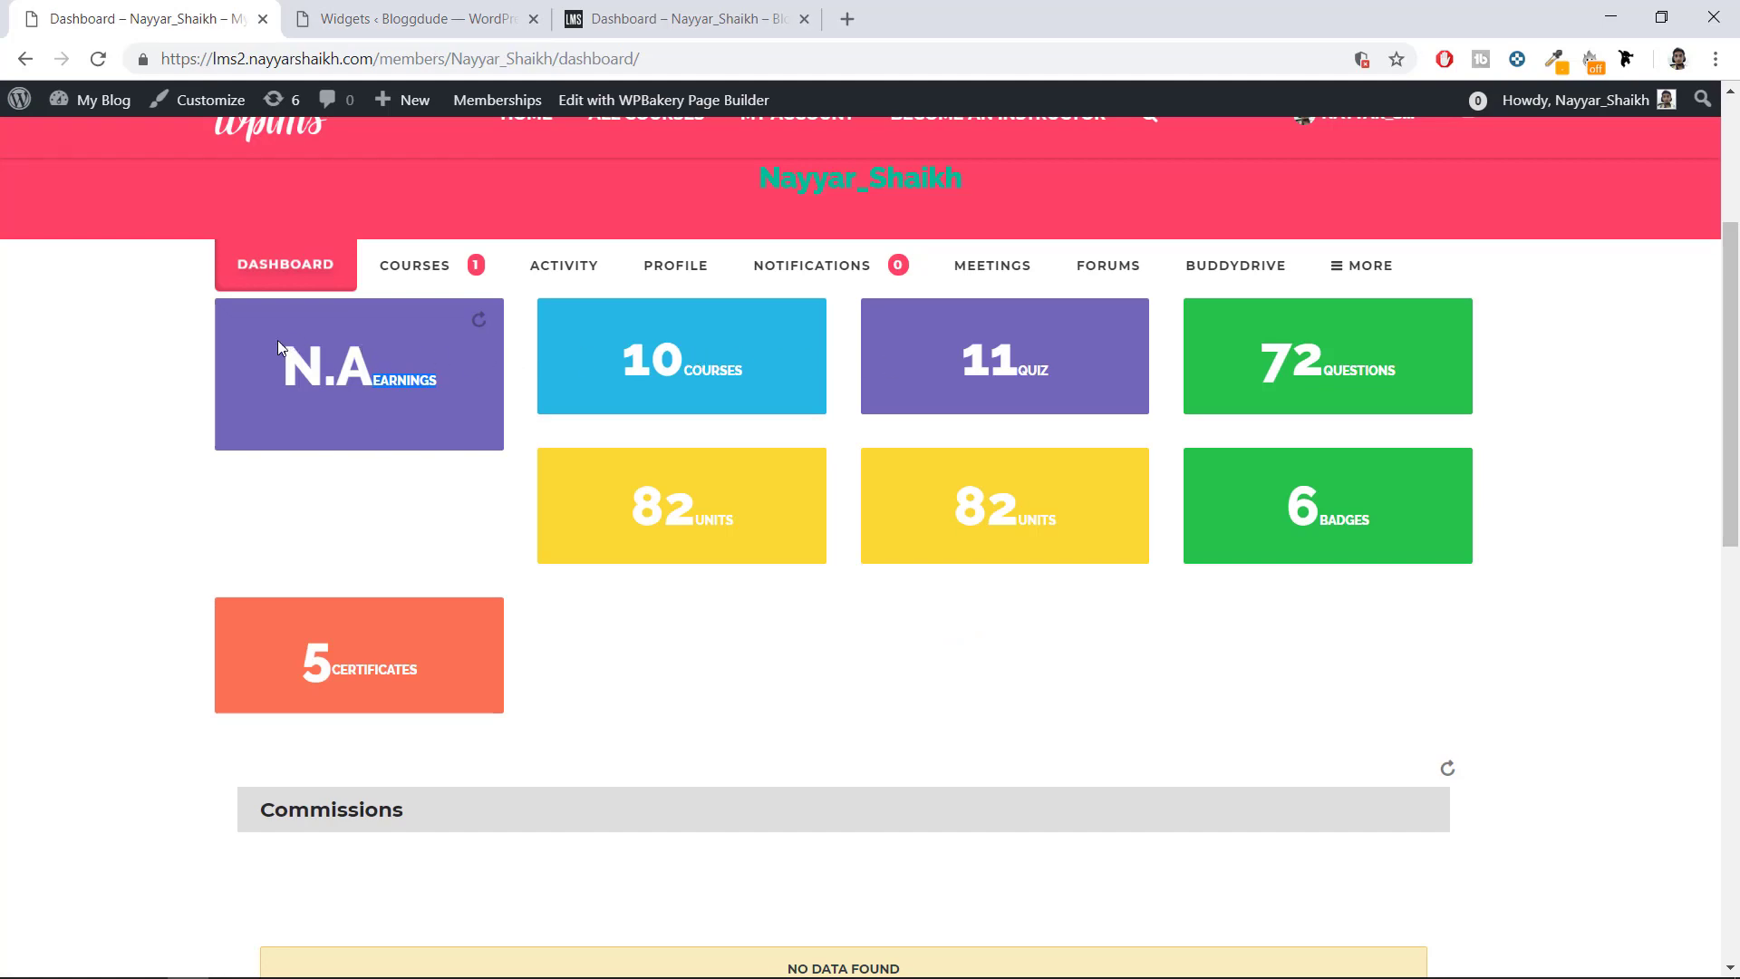
drag(278, 340, 505, 361)
click(413, 18)
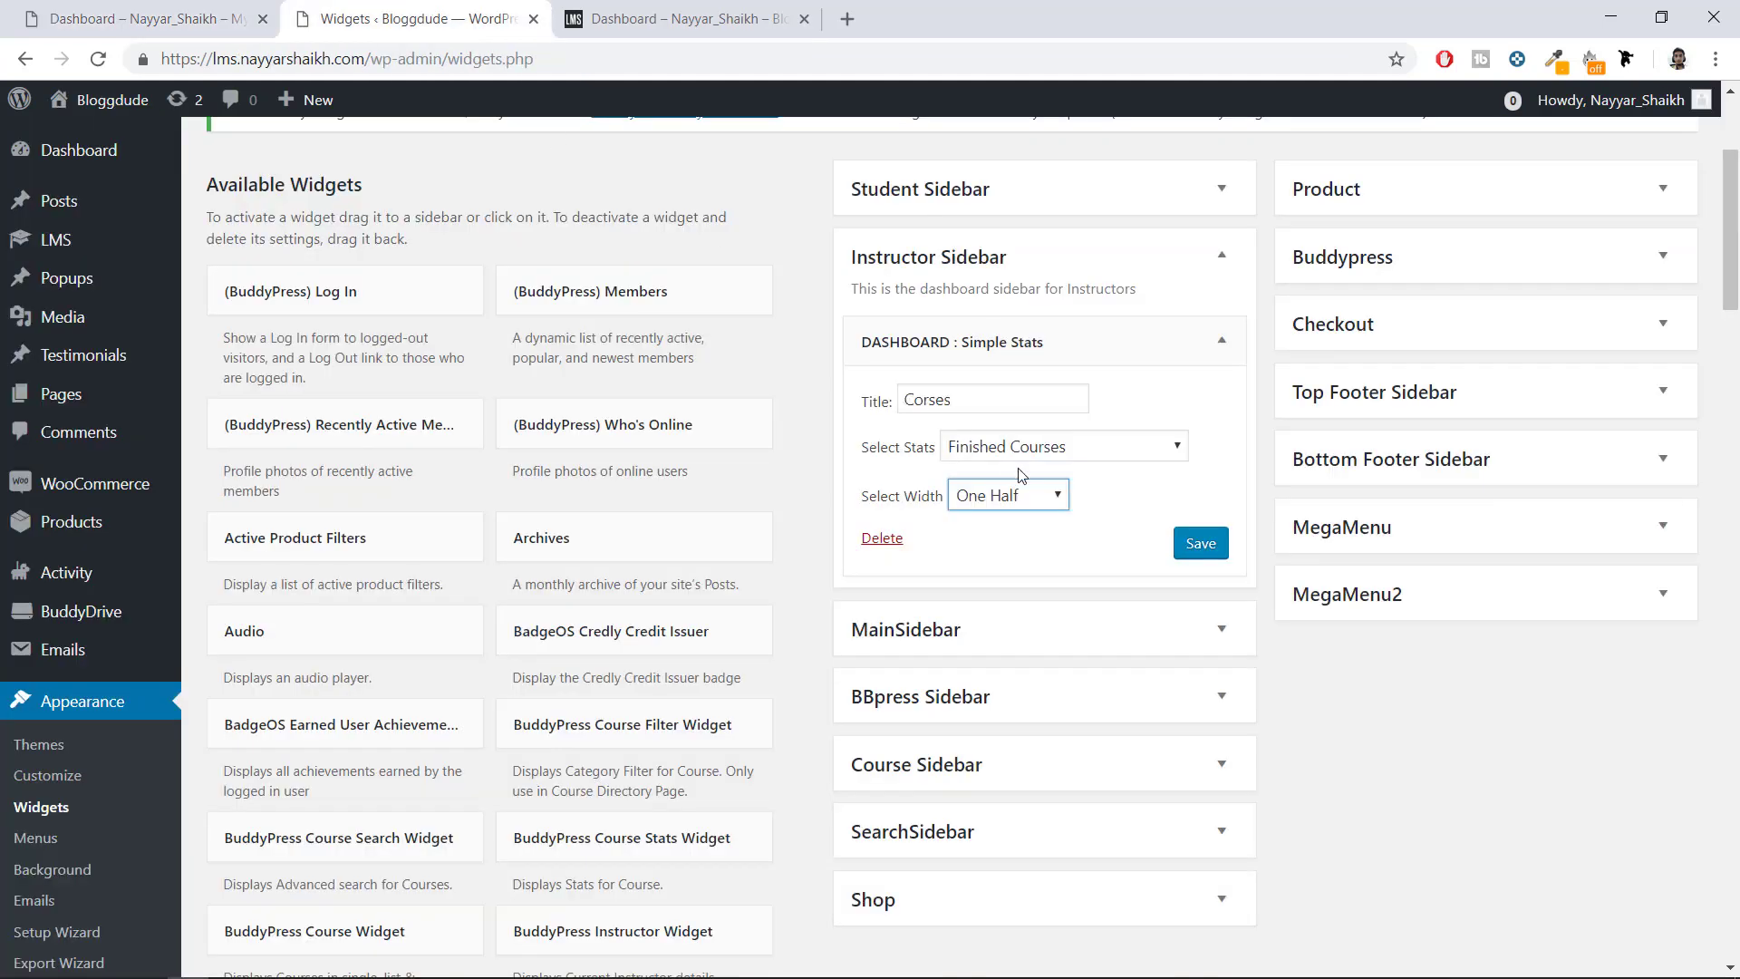
- Save the 'Corses' widget, check its tile on the member dashboard, and collapse the form
click(1222, 553)
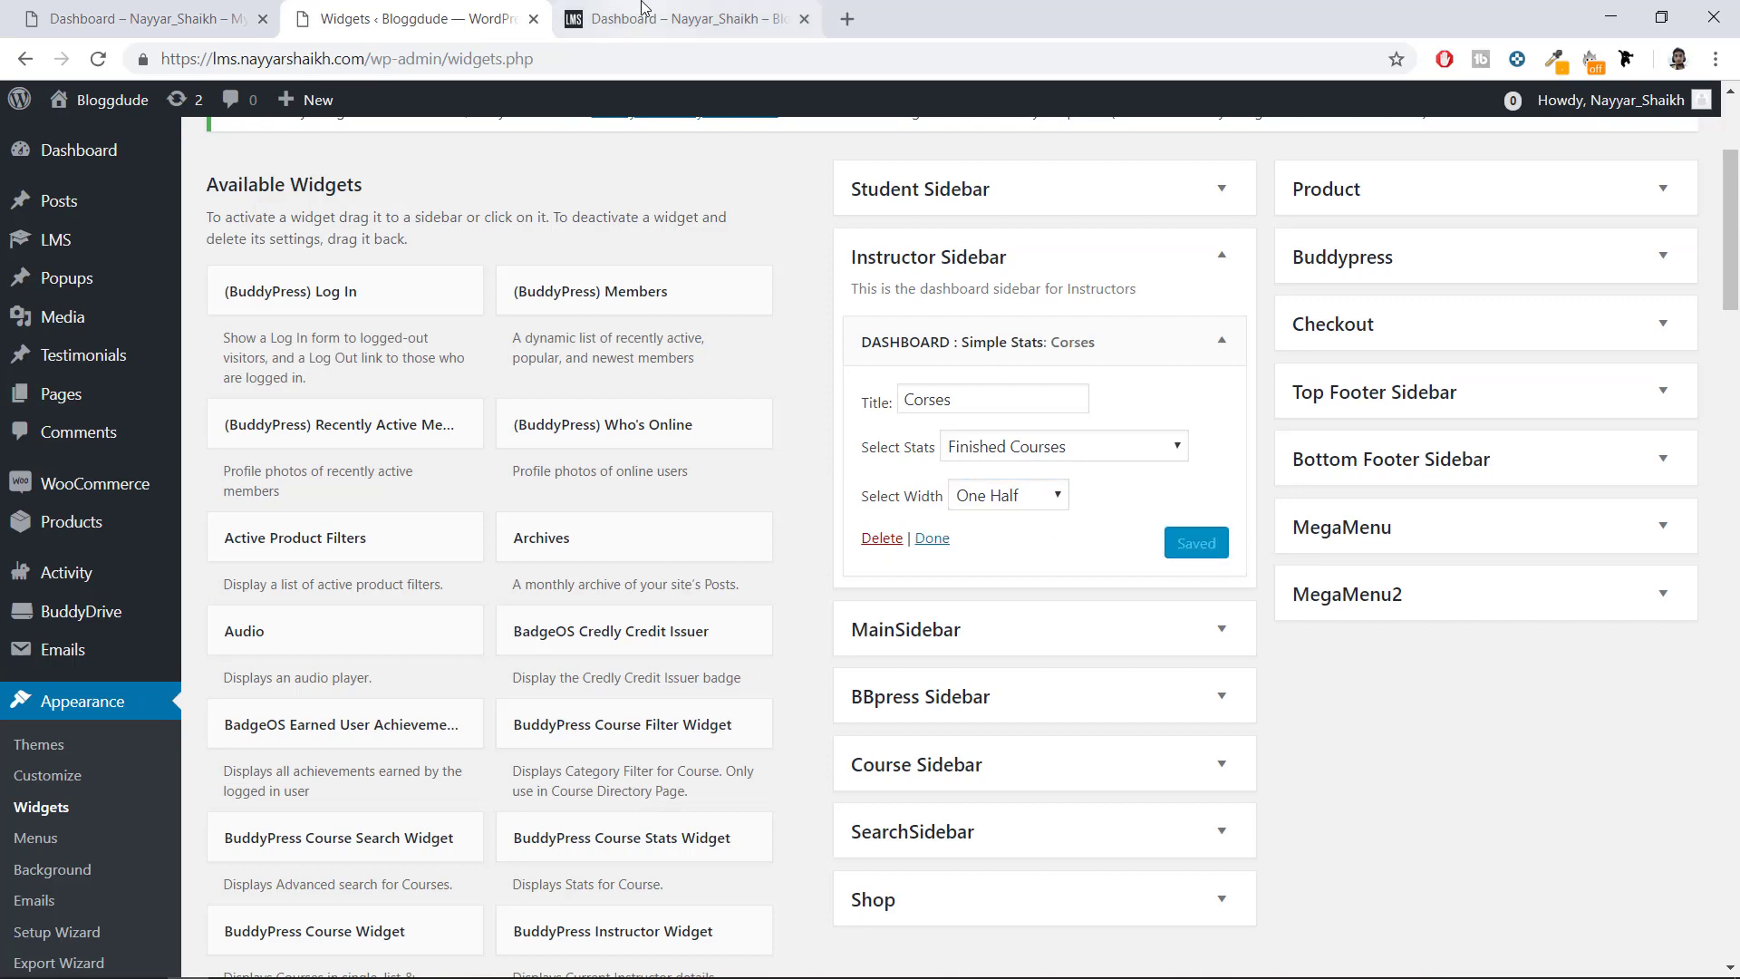
click(685, 18)
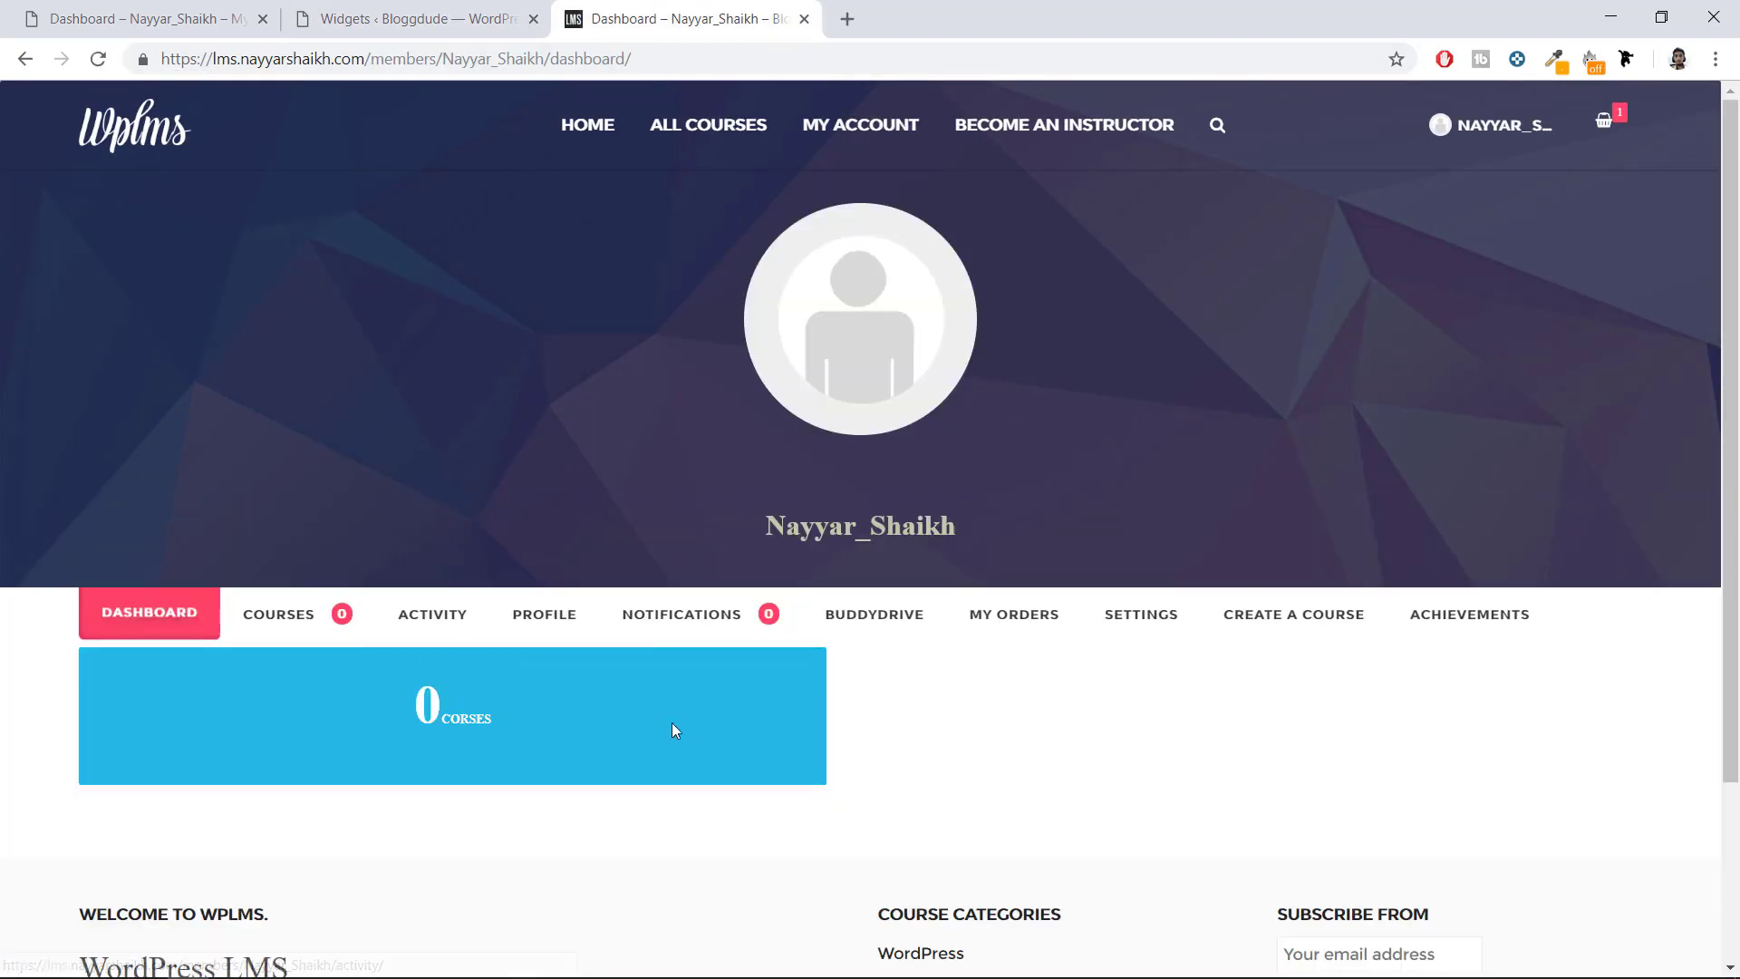
key(ctrl+Tab)
key(ctrl+Tab)
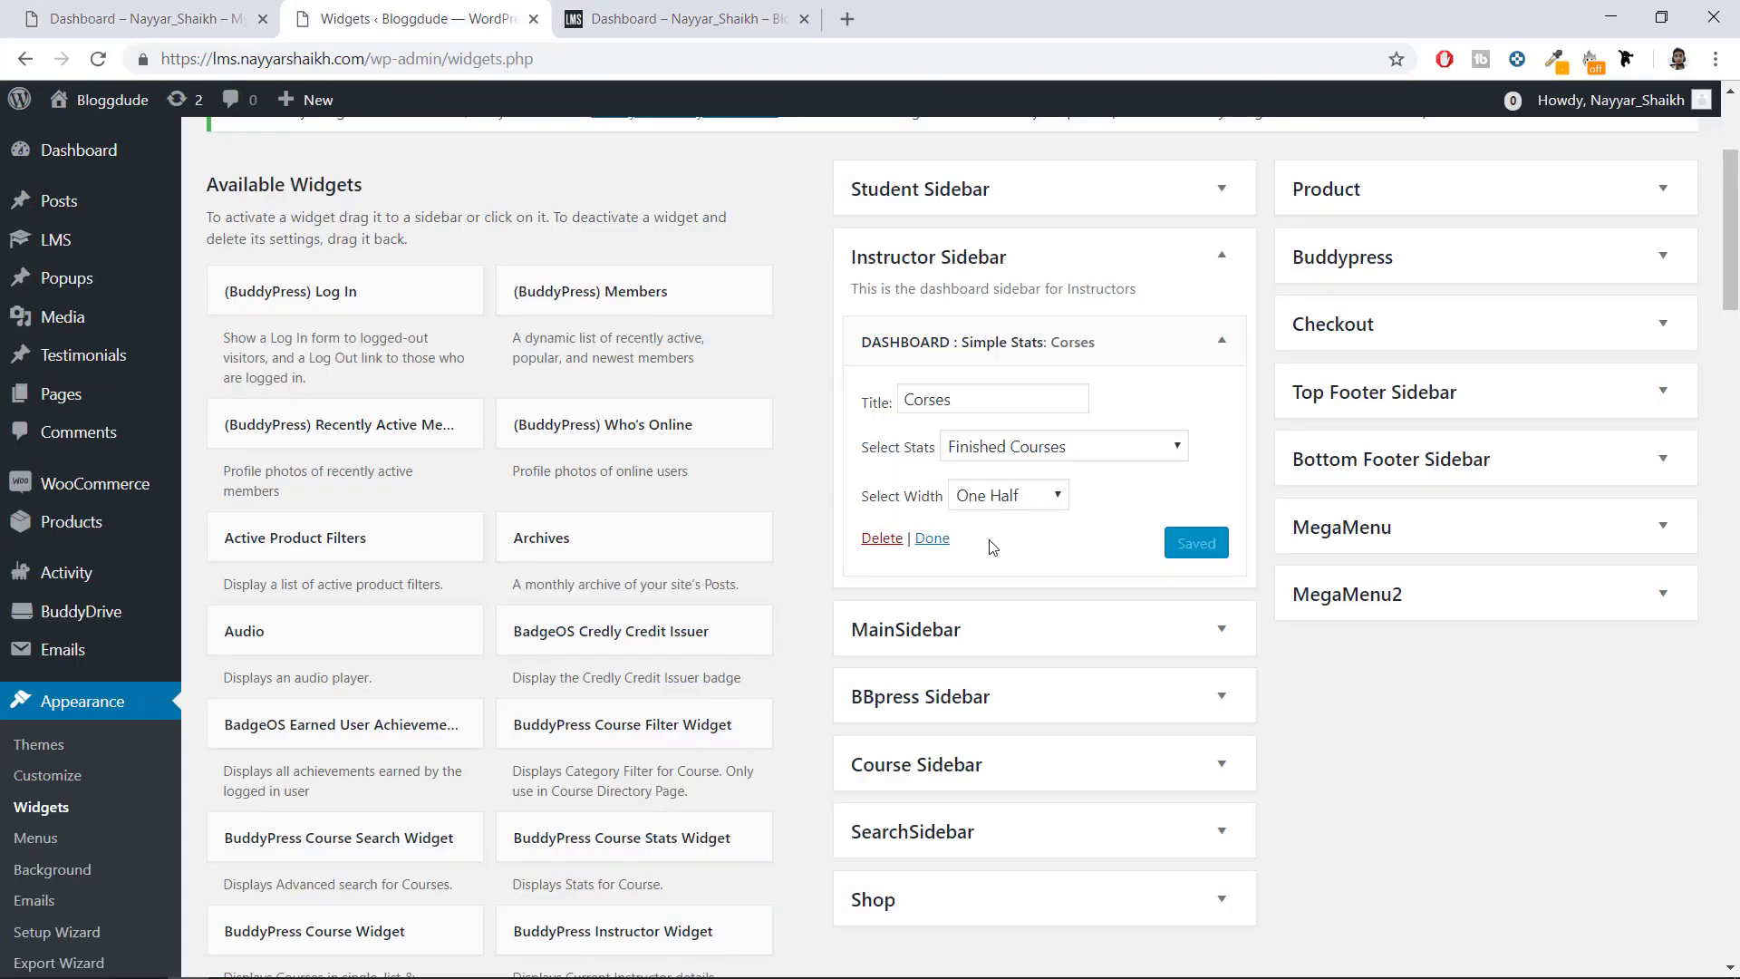
click(1222, 340)
- Add a second Simple Stats widget to Instructor Sidebar showing Finished Units
scroll(970, 580, down, 10)
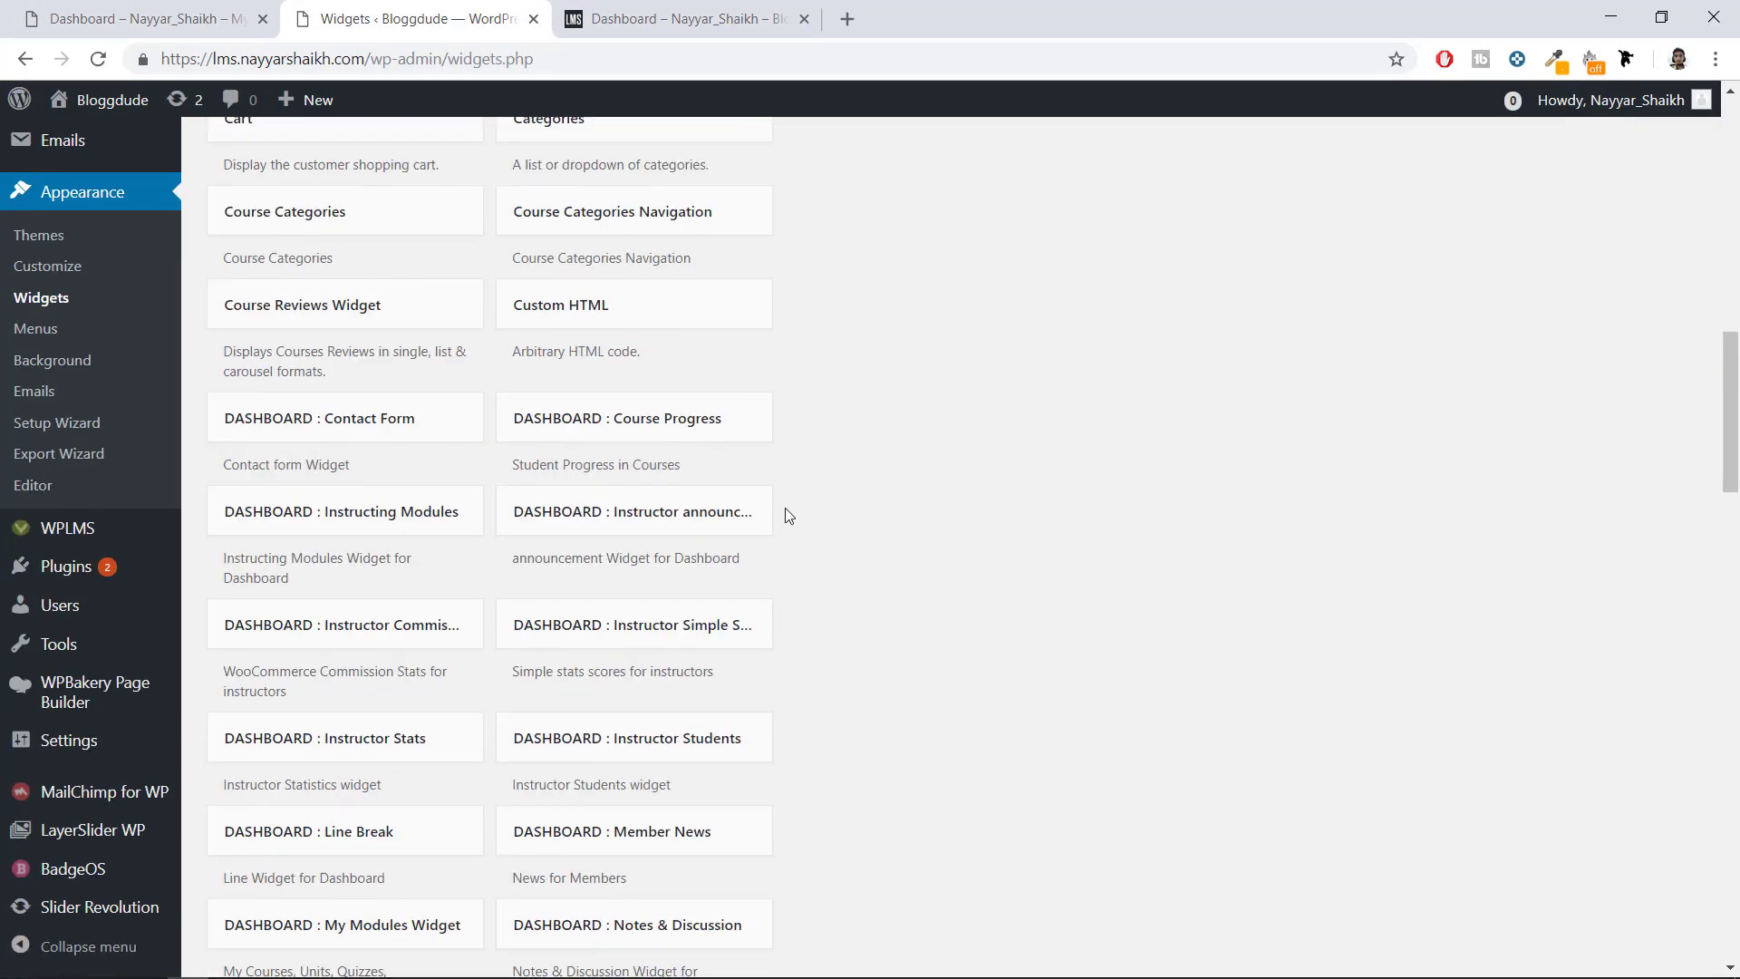
scroll(839, 451, down, 4)
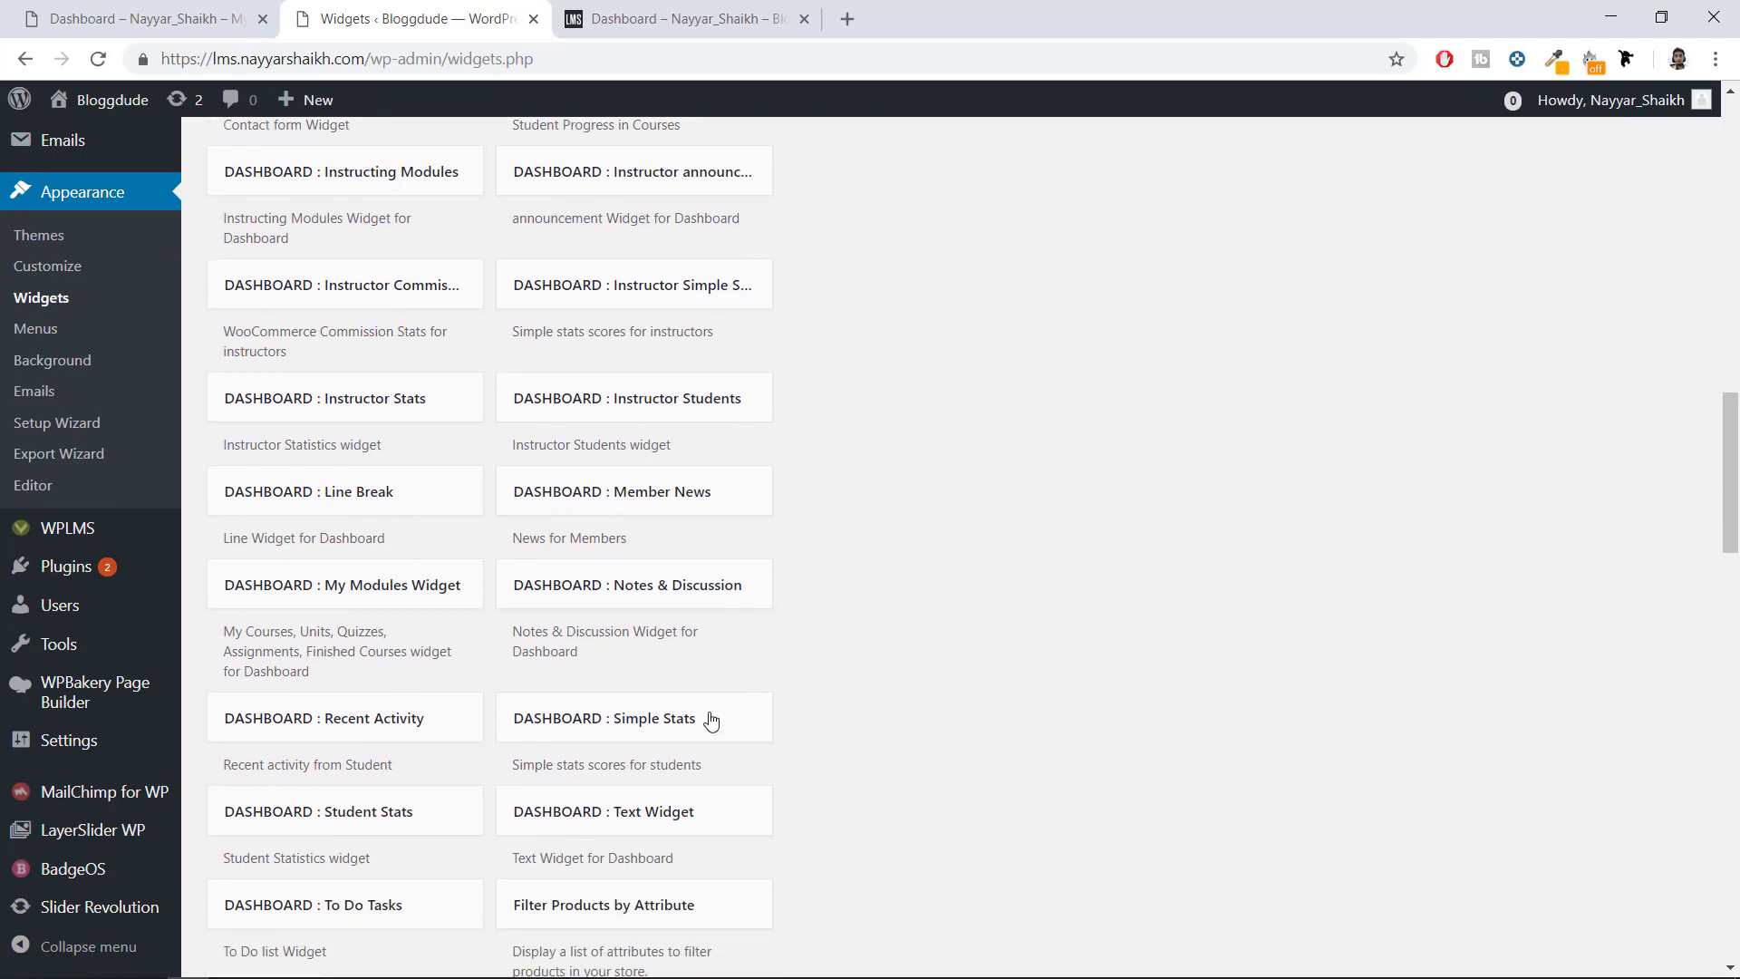
click(711, 718)
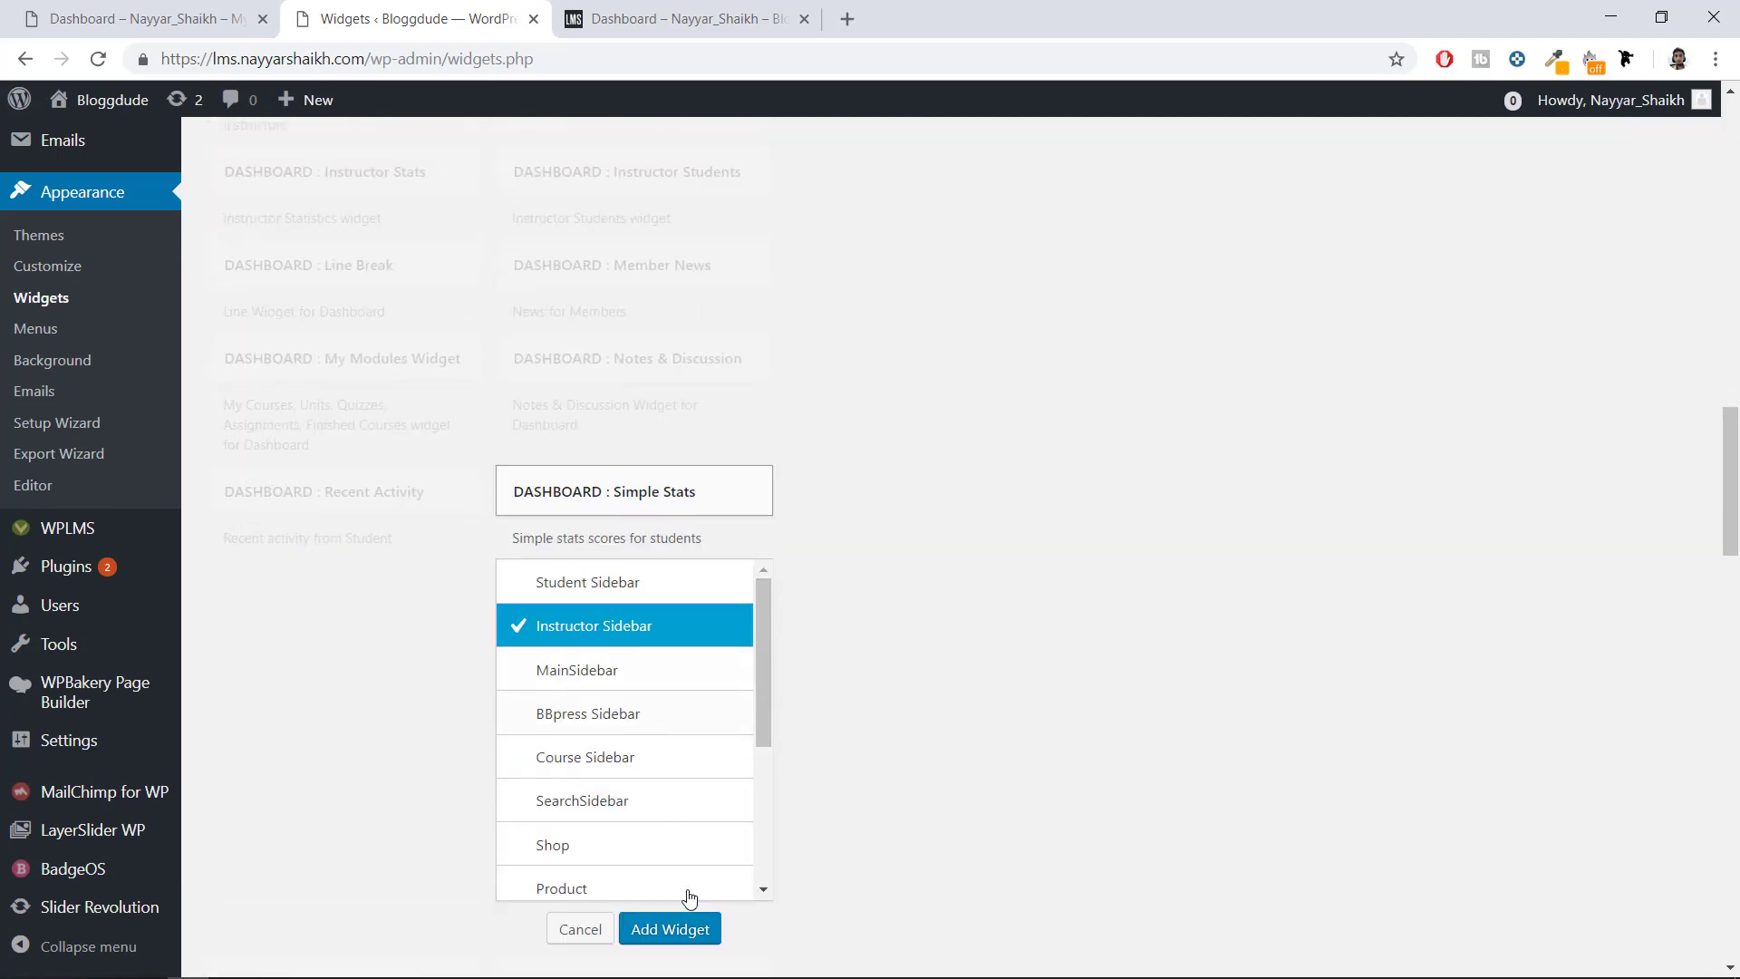
click(670, 929)
click(1060, 510)
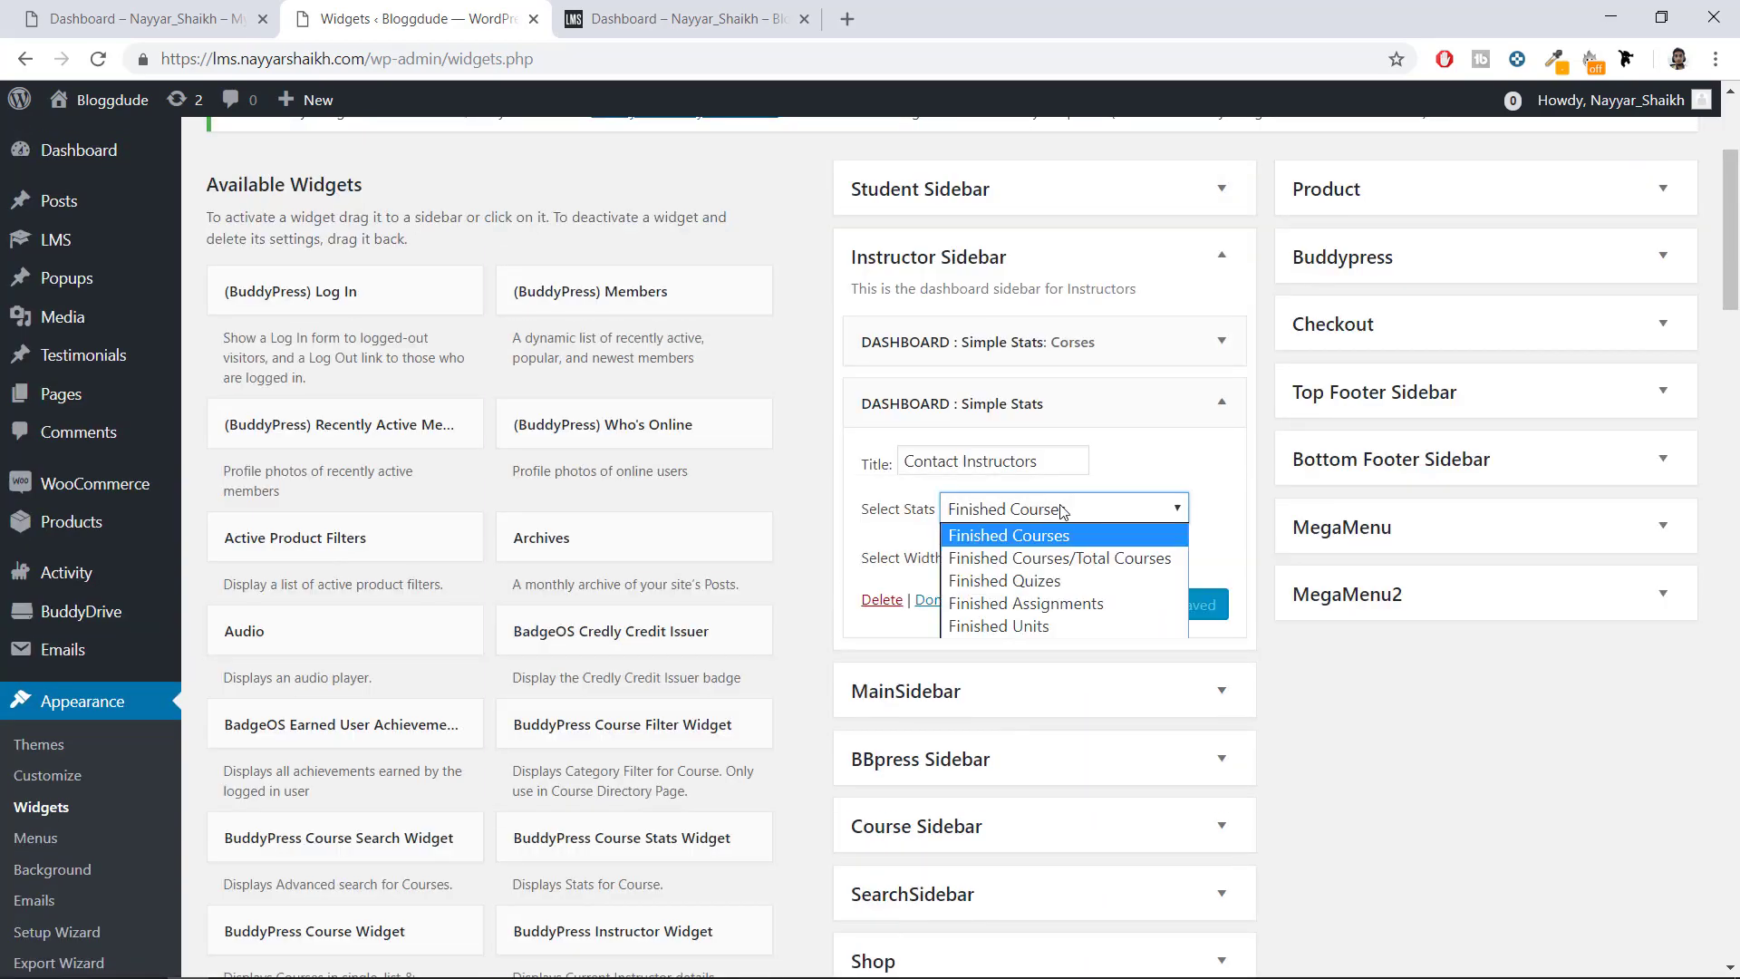
click(1042, 626)
click(1052, 462)
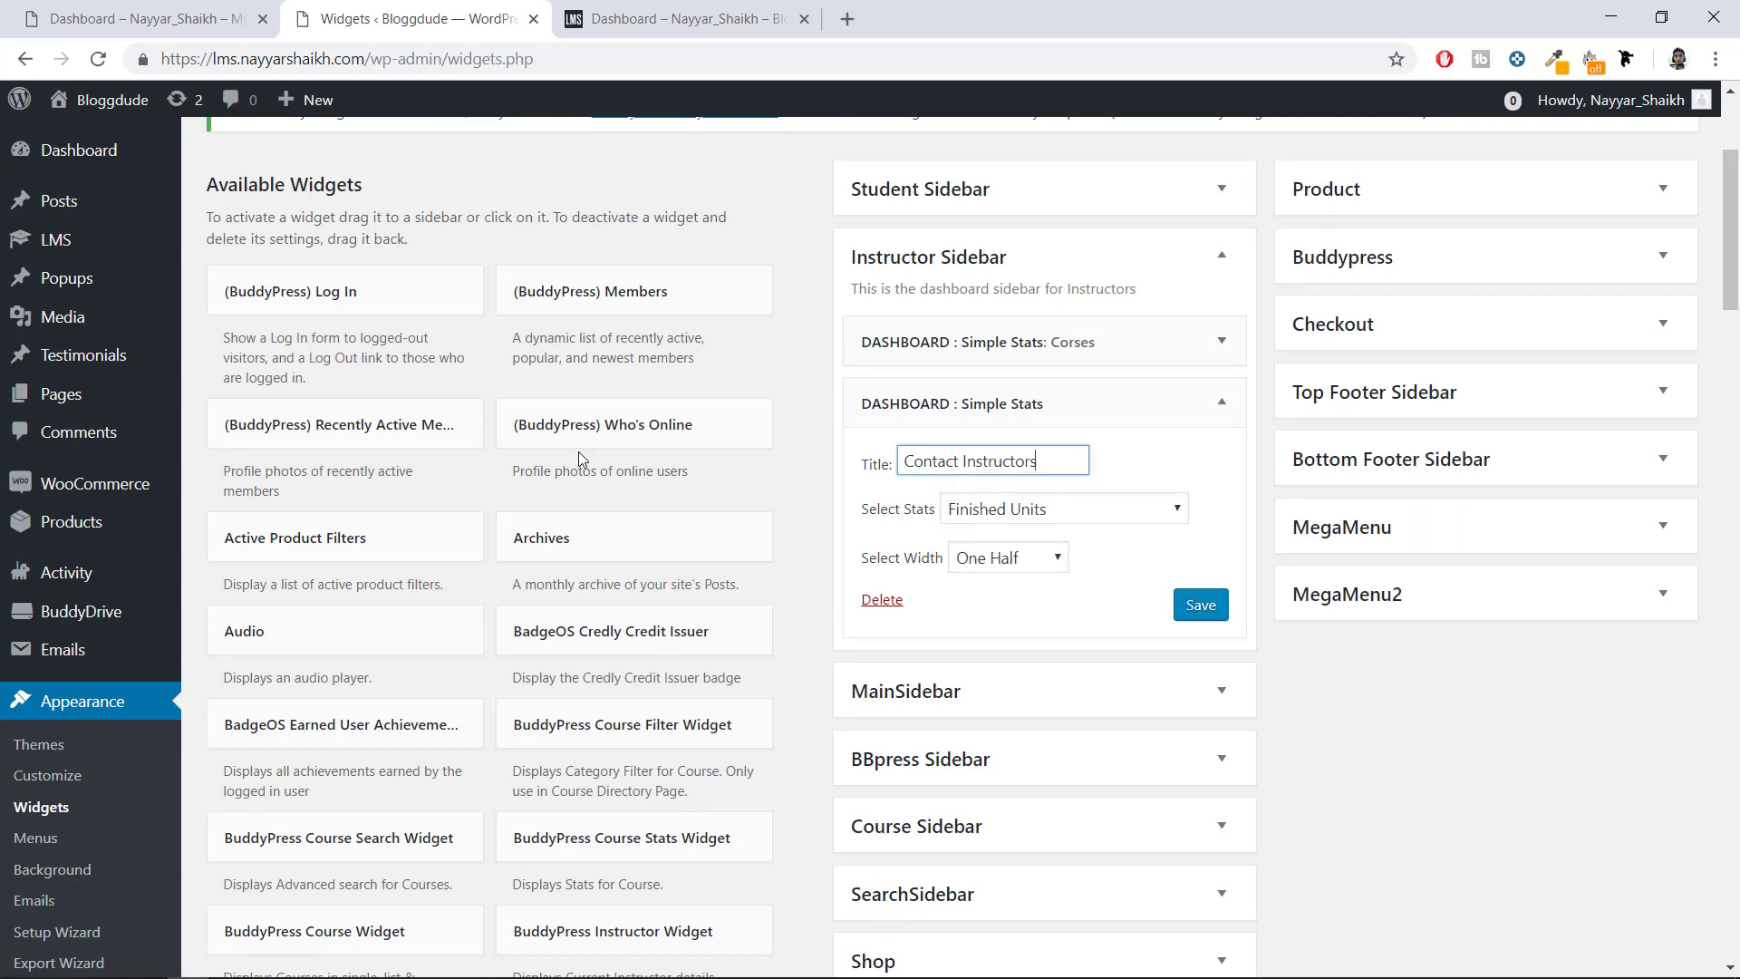
- Title it 'Units', set width to One Fourth, save, and collapse it
key(ctrl+a)
text(Unit)
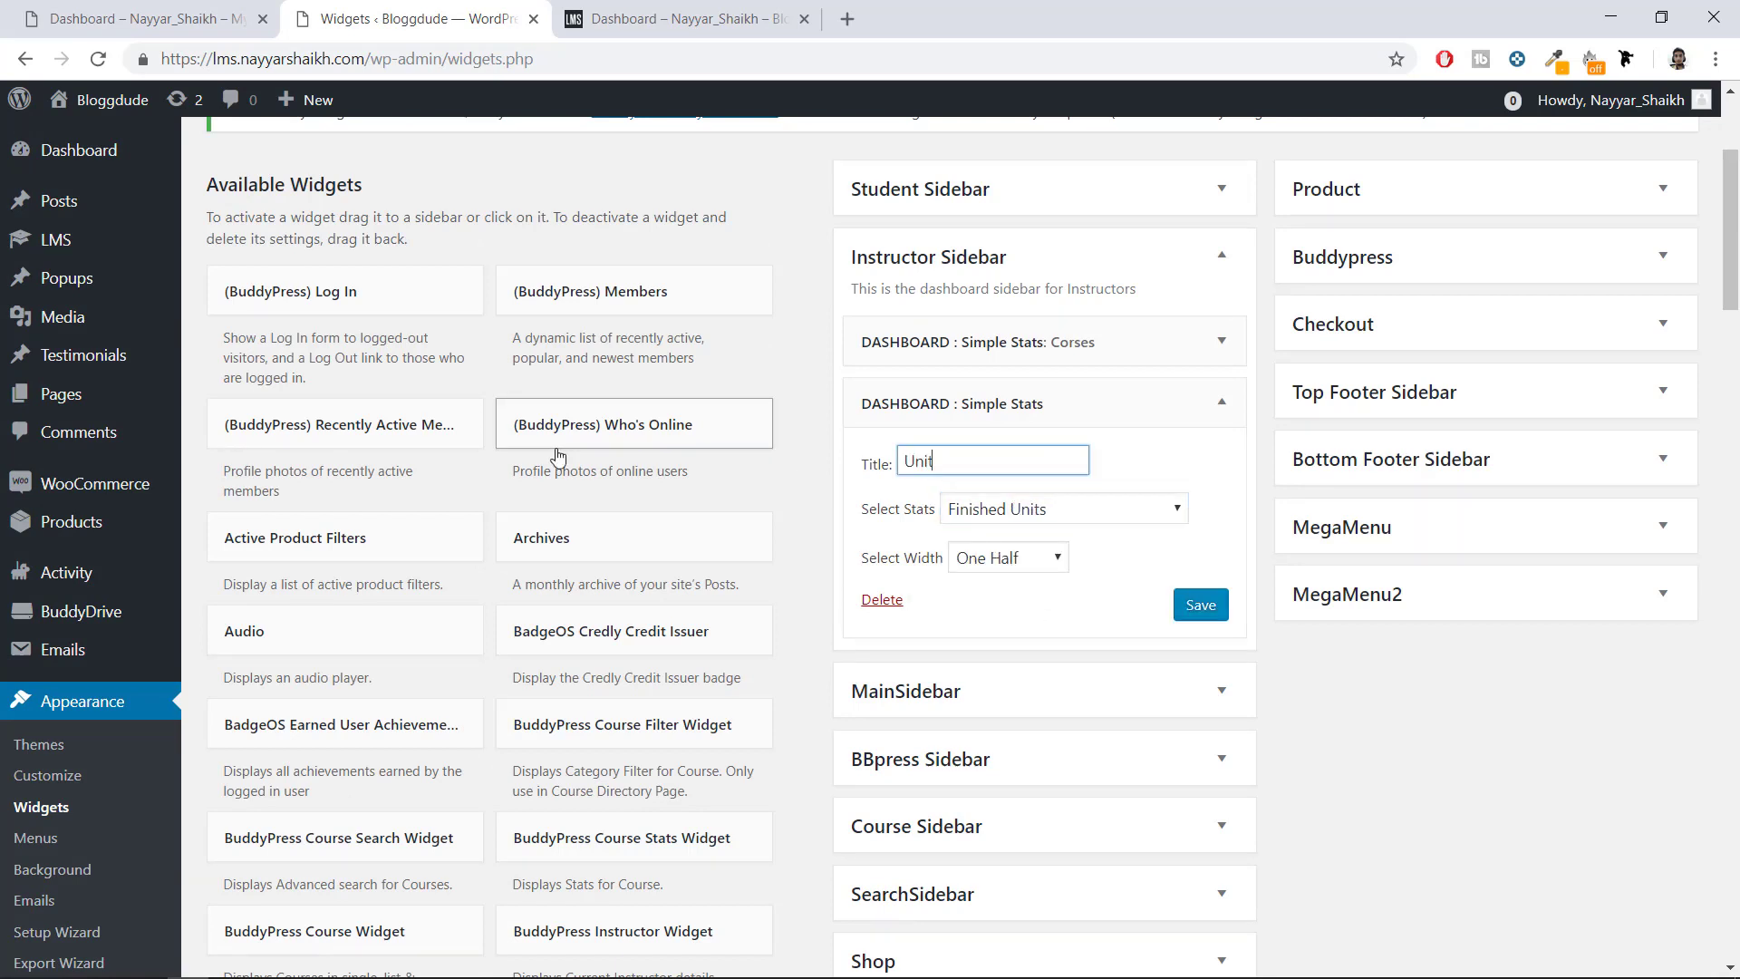
text(s)
click(1011, 559)
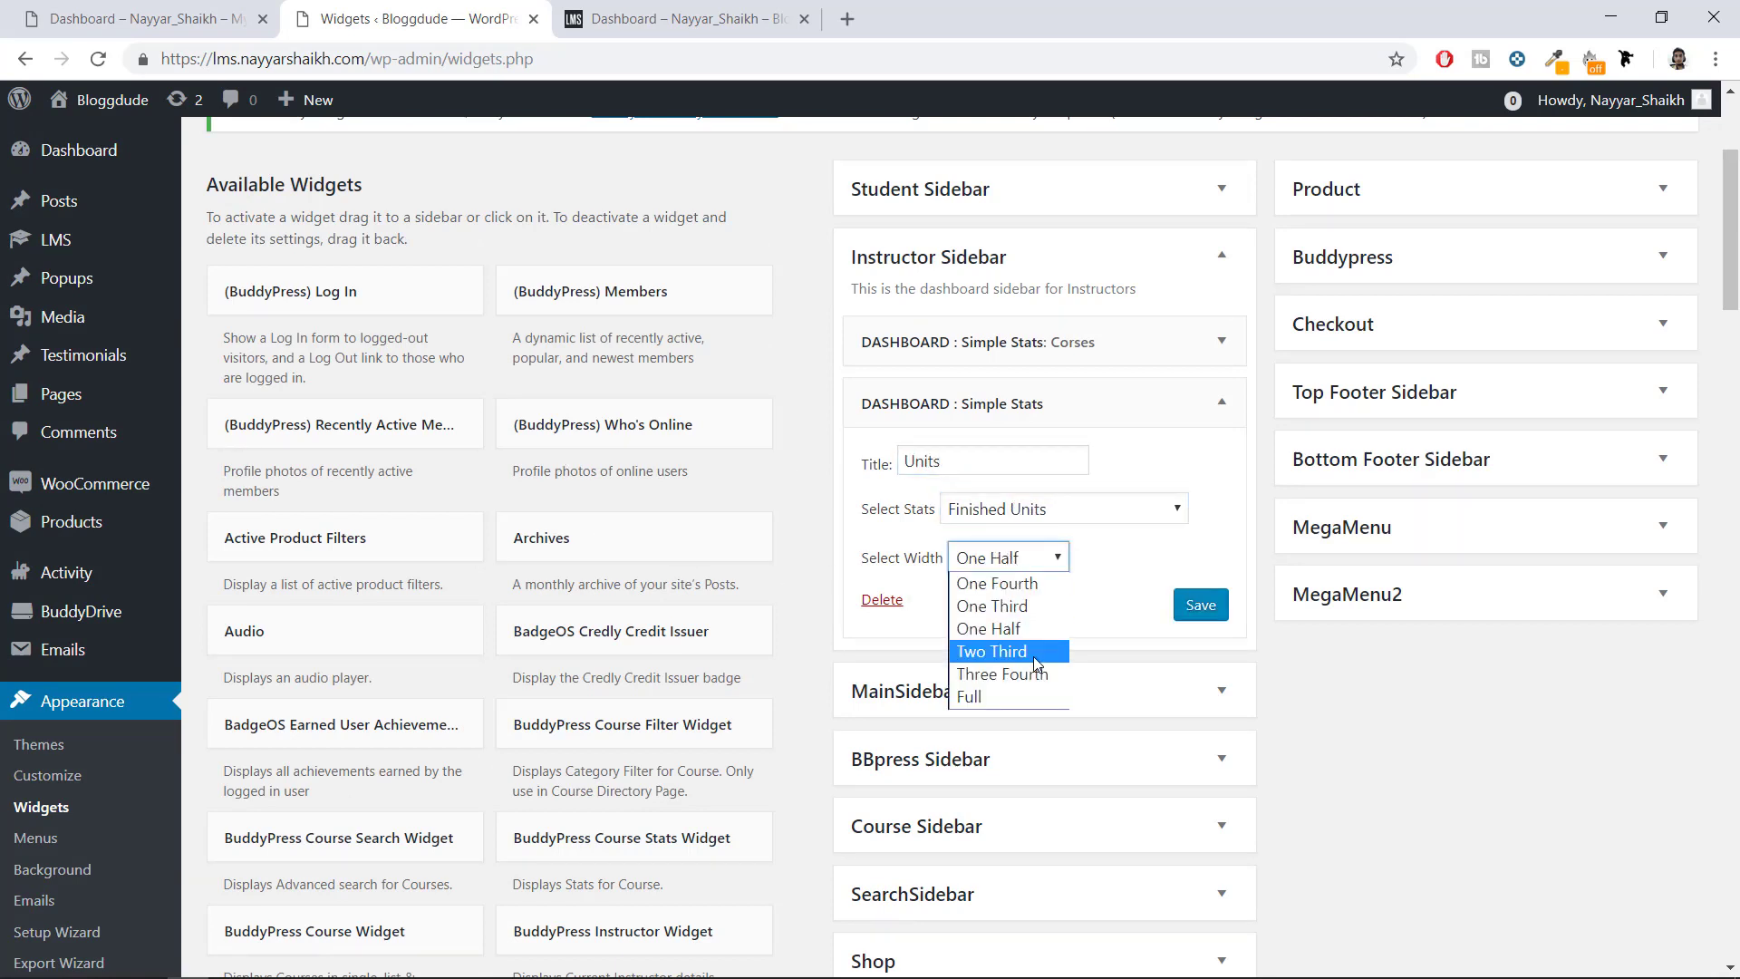
click(1033, 585)
click(1201, 605)
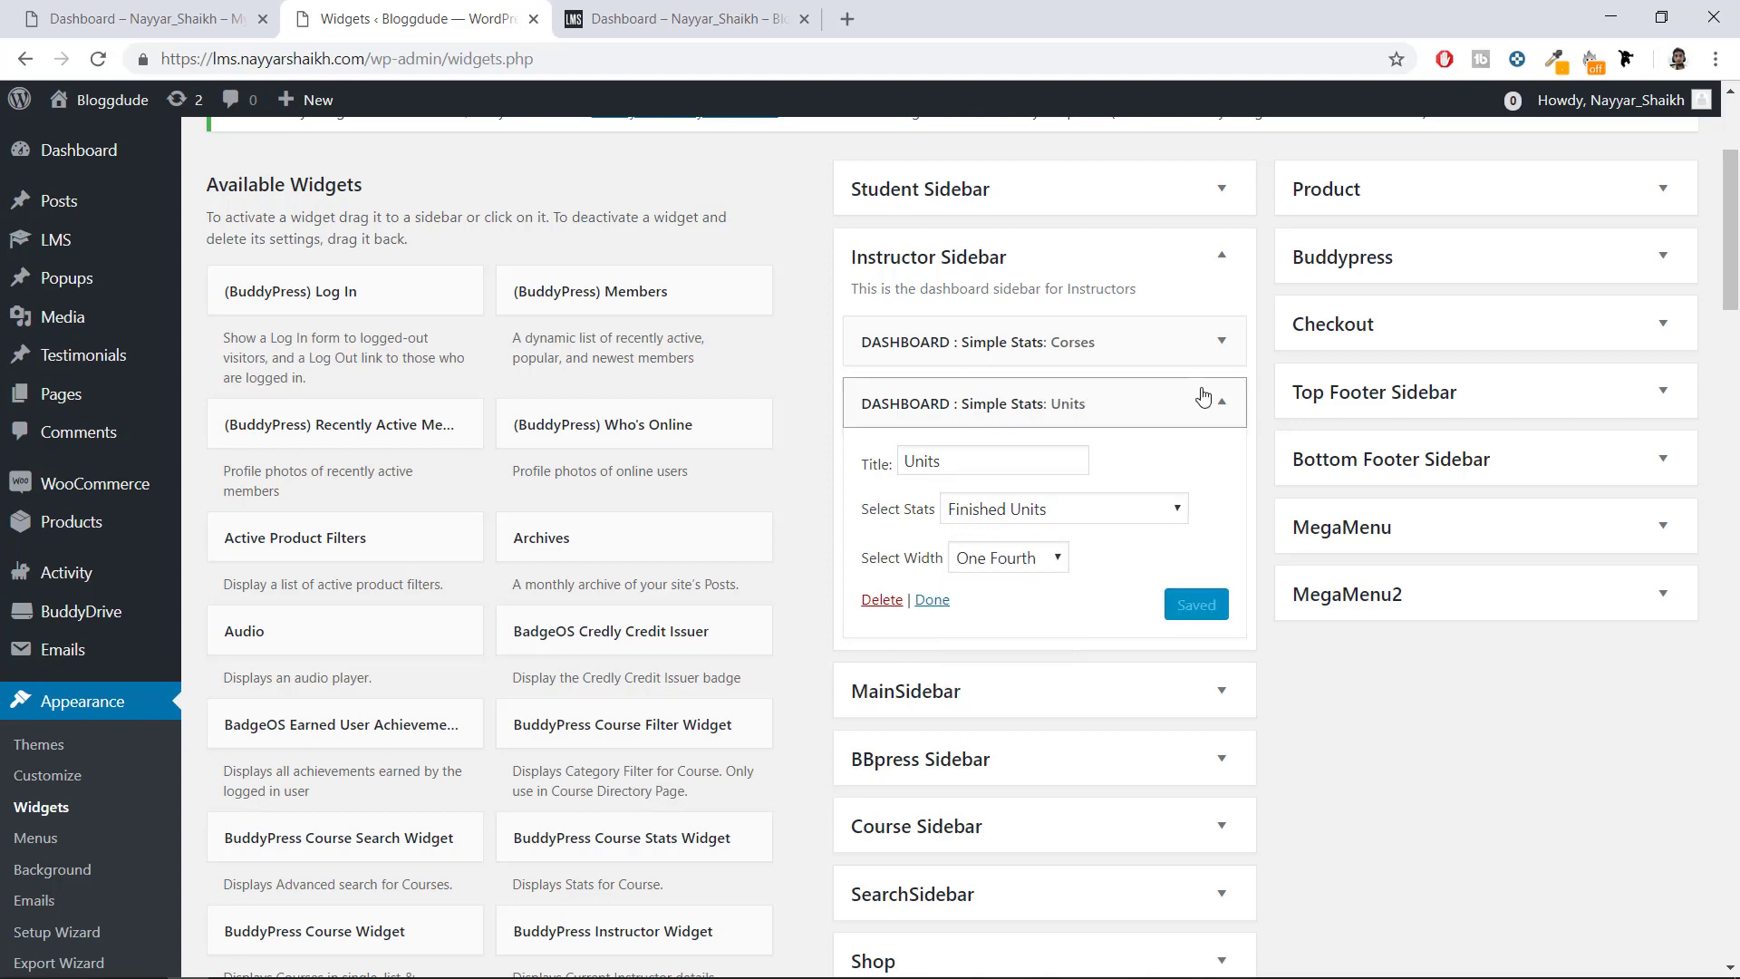
click(1203, 399)
scroll(1238, 616, down, 10)
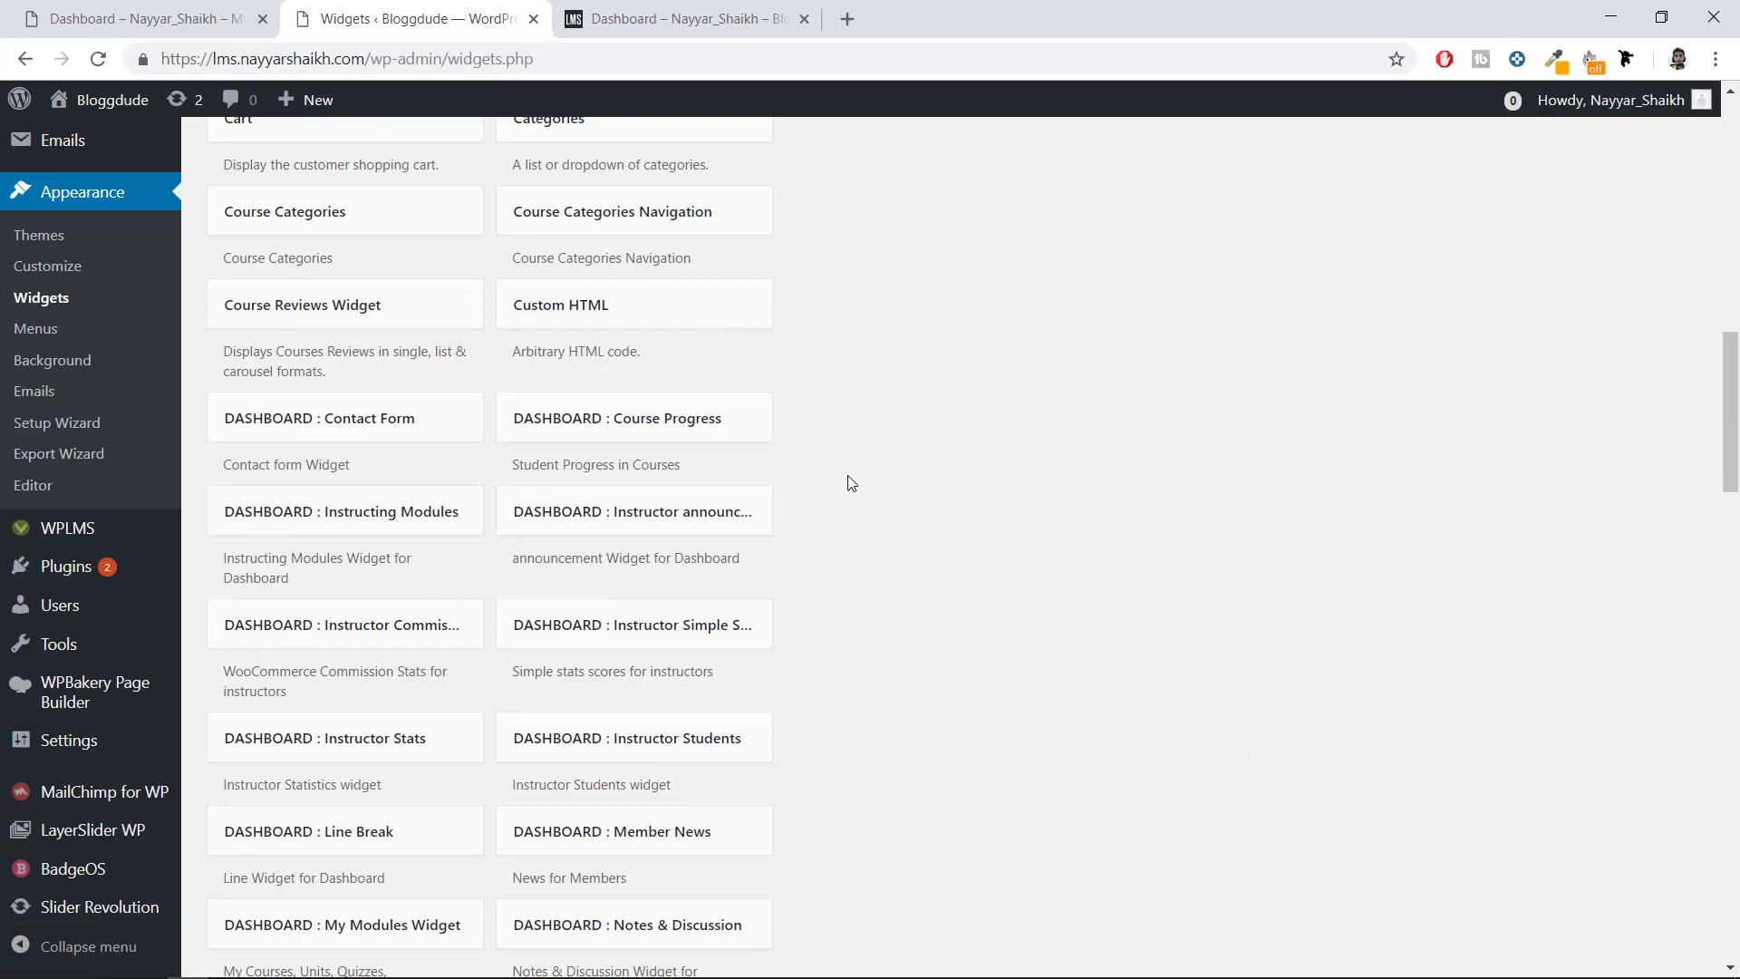
- Add a third Simple Stats widget to Instructor Sidebar showing Finished Quizes
scroll(840, 486, down, 4)
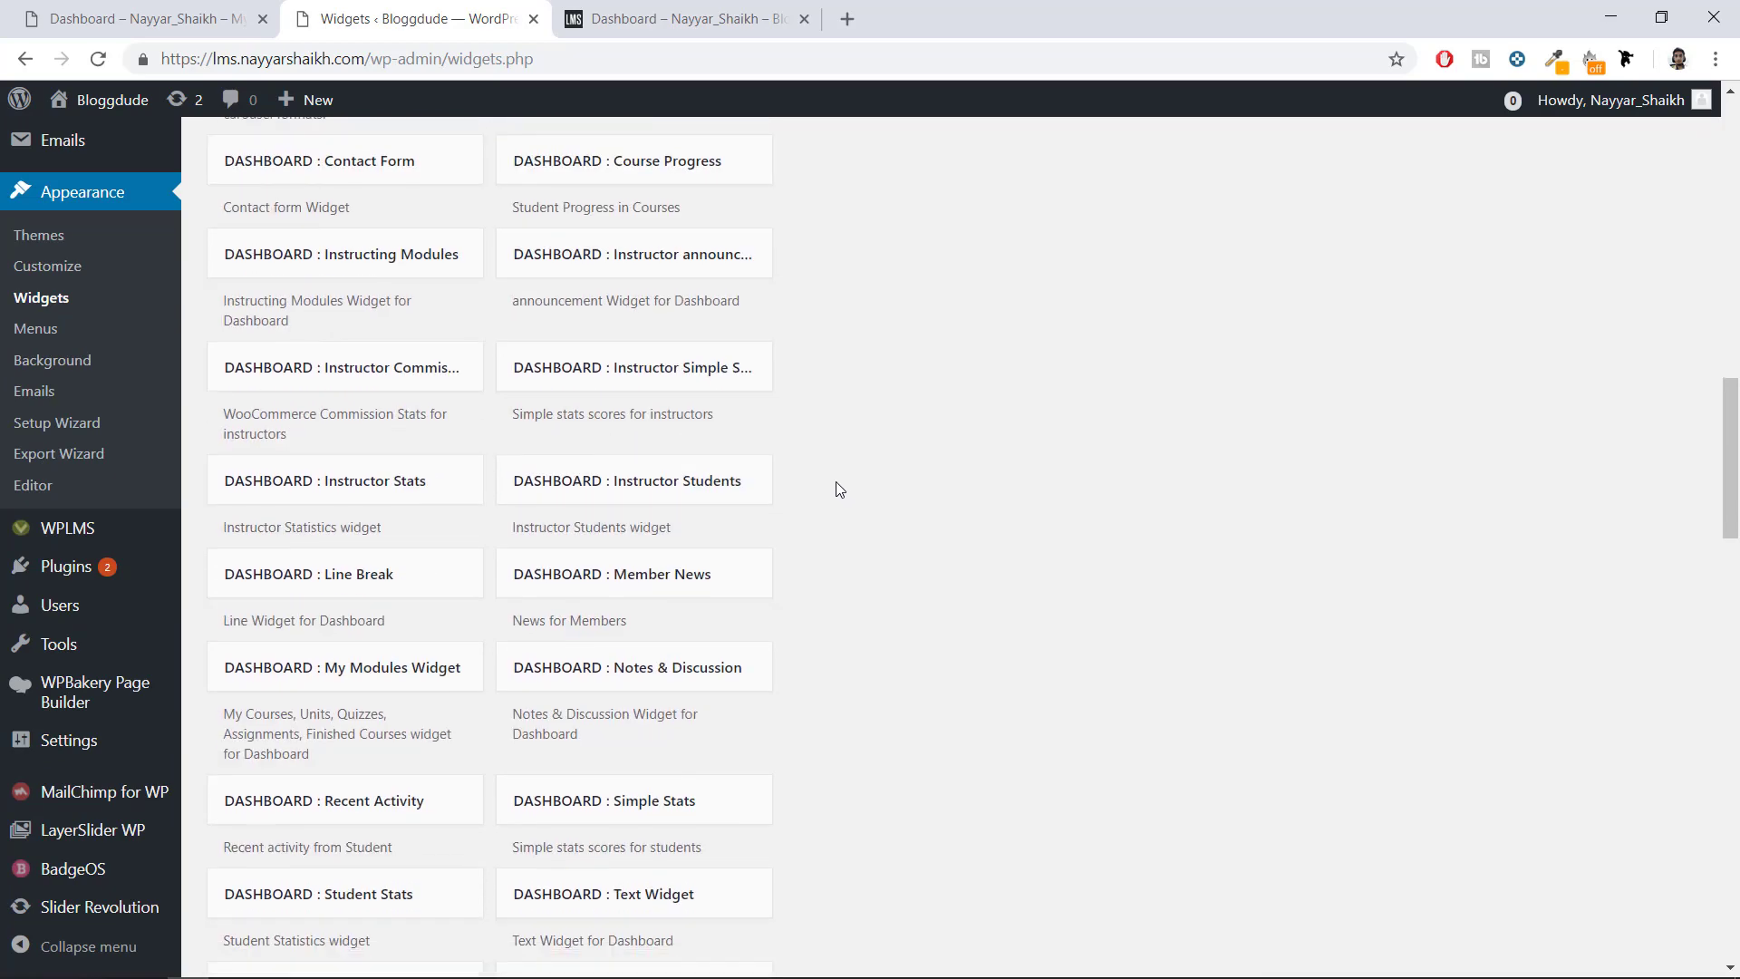
click(766, 725)
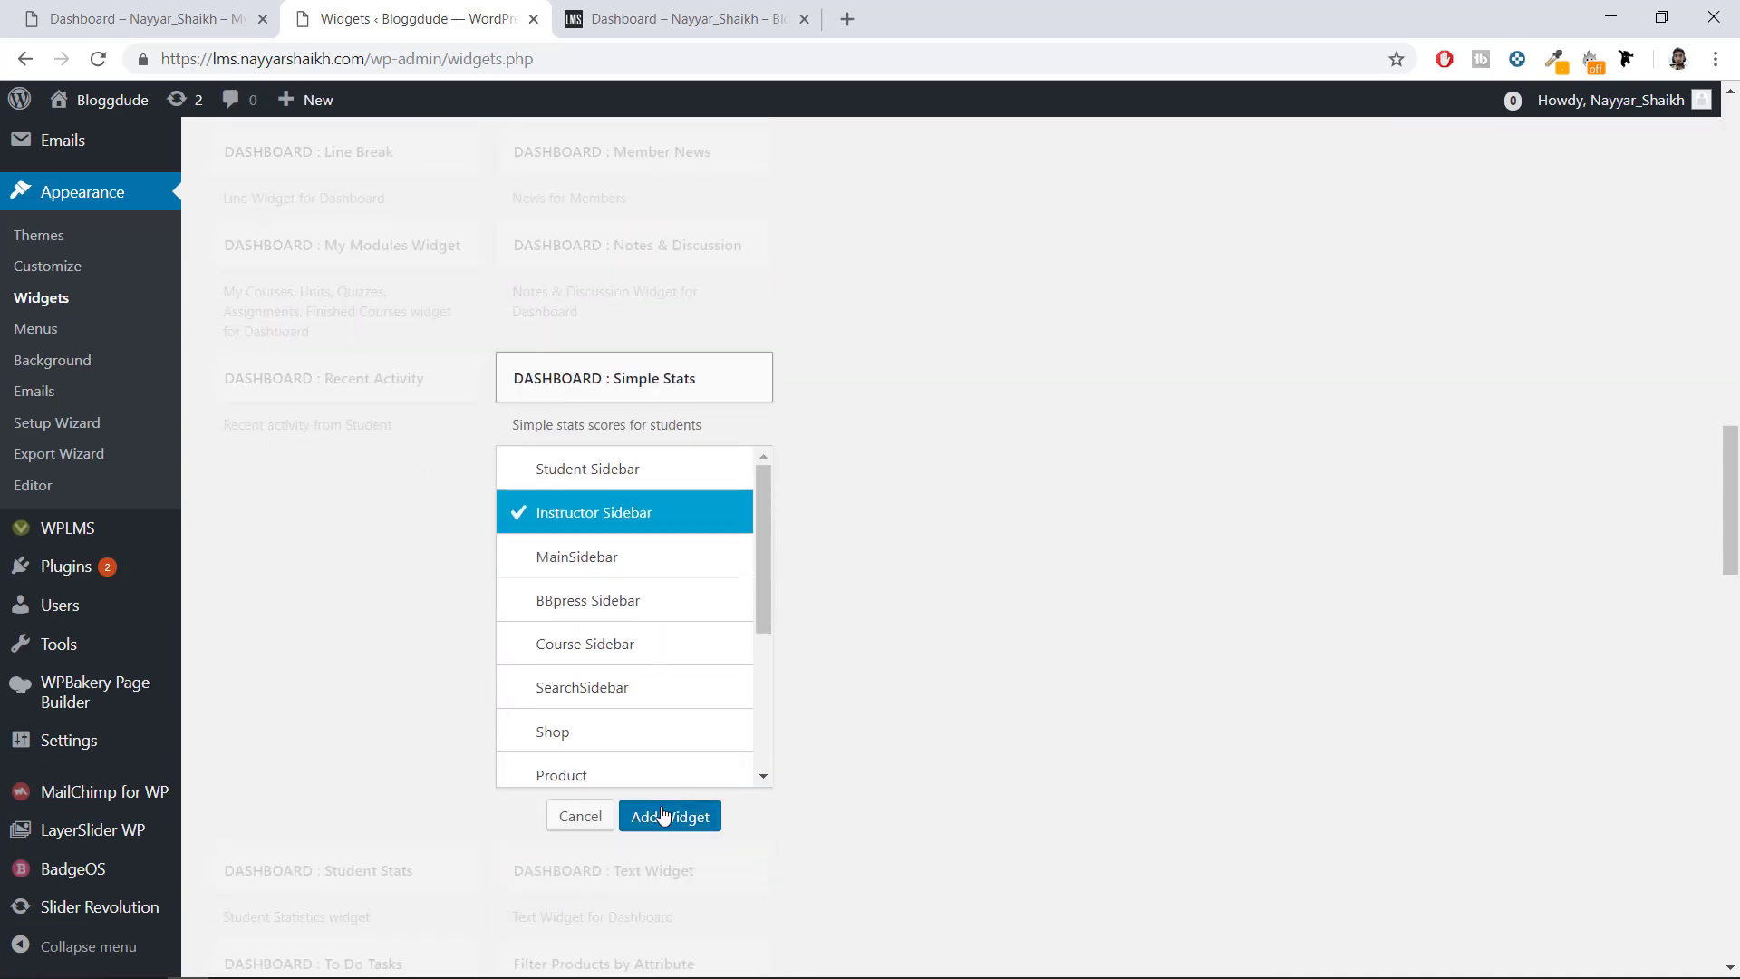
click(668, 812)
click(1070, 573)
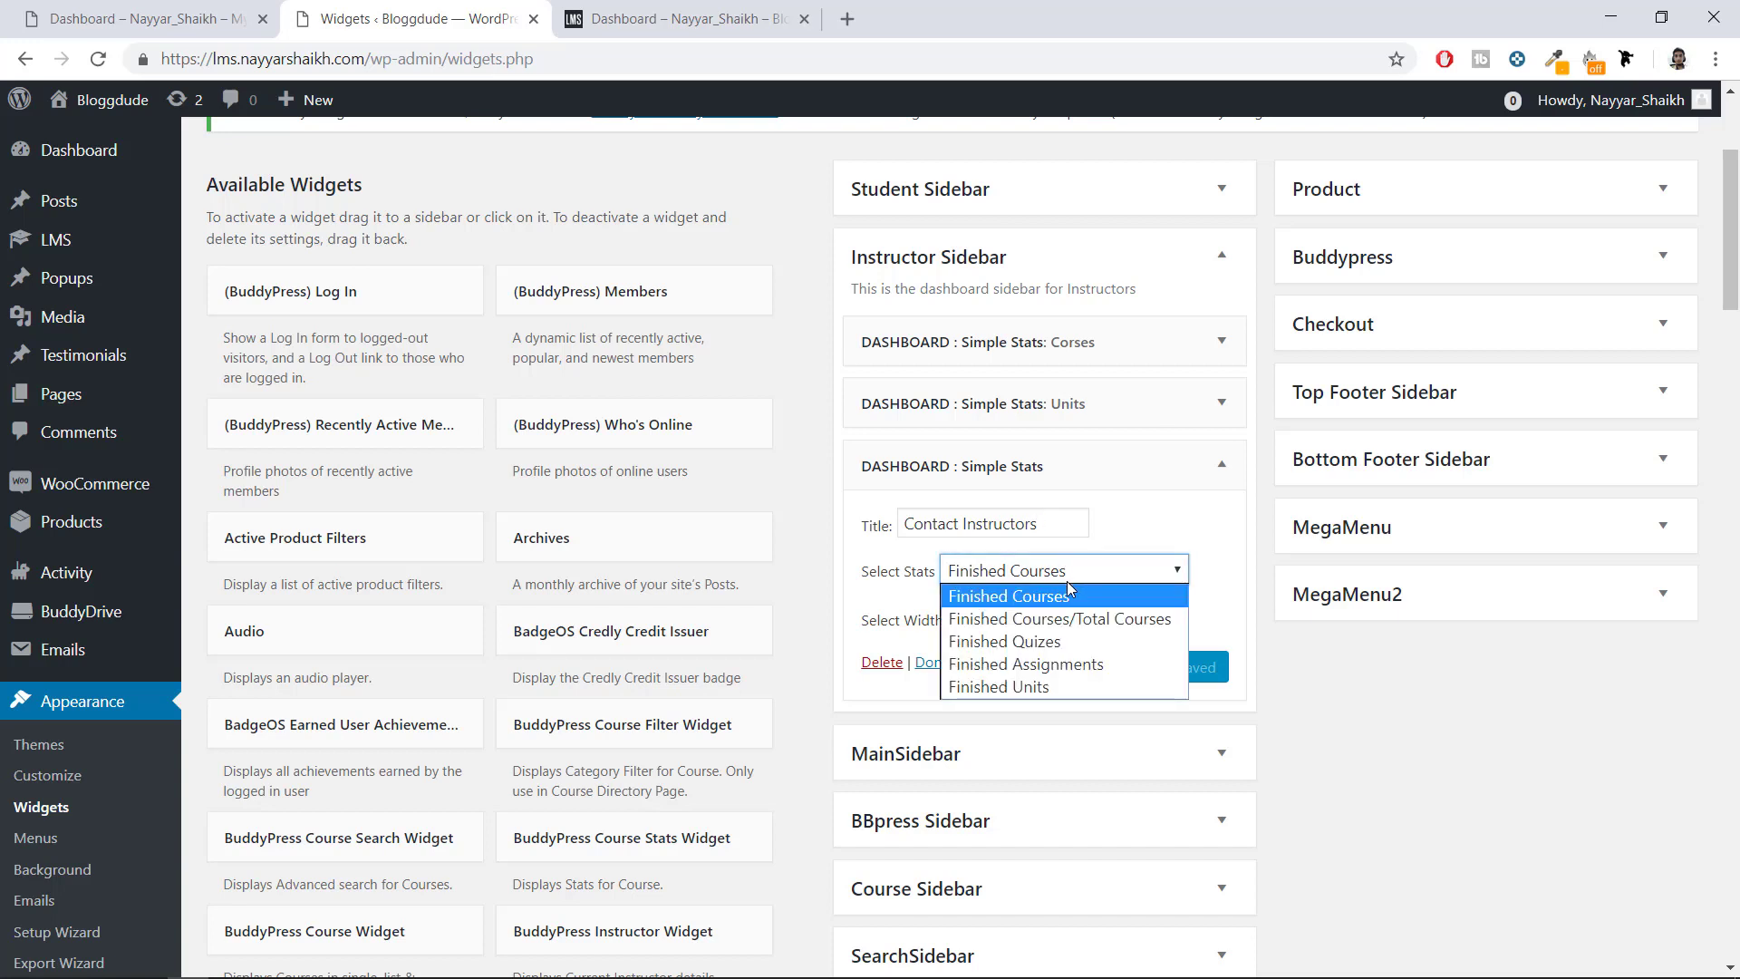
click(1058, 650)
- Title it 'Quiz' at One Fourth width, save, and view the member dashboard
triple_click(997, 513)
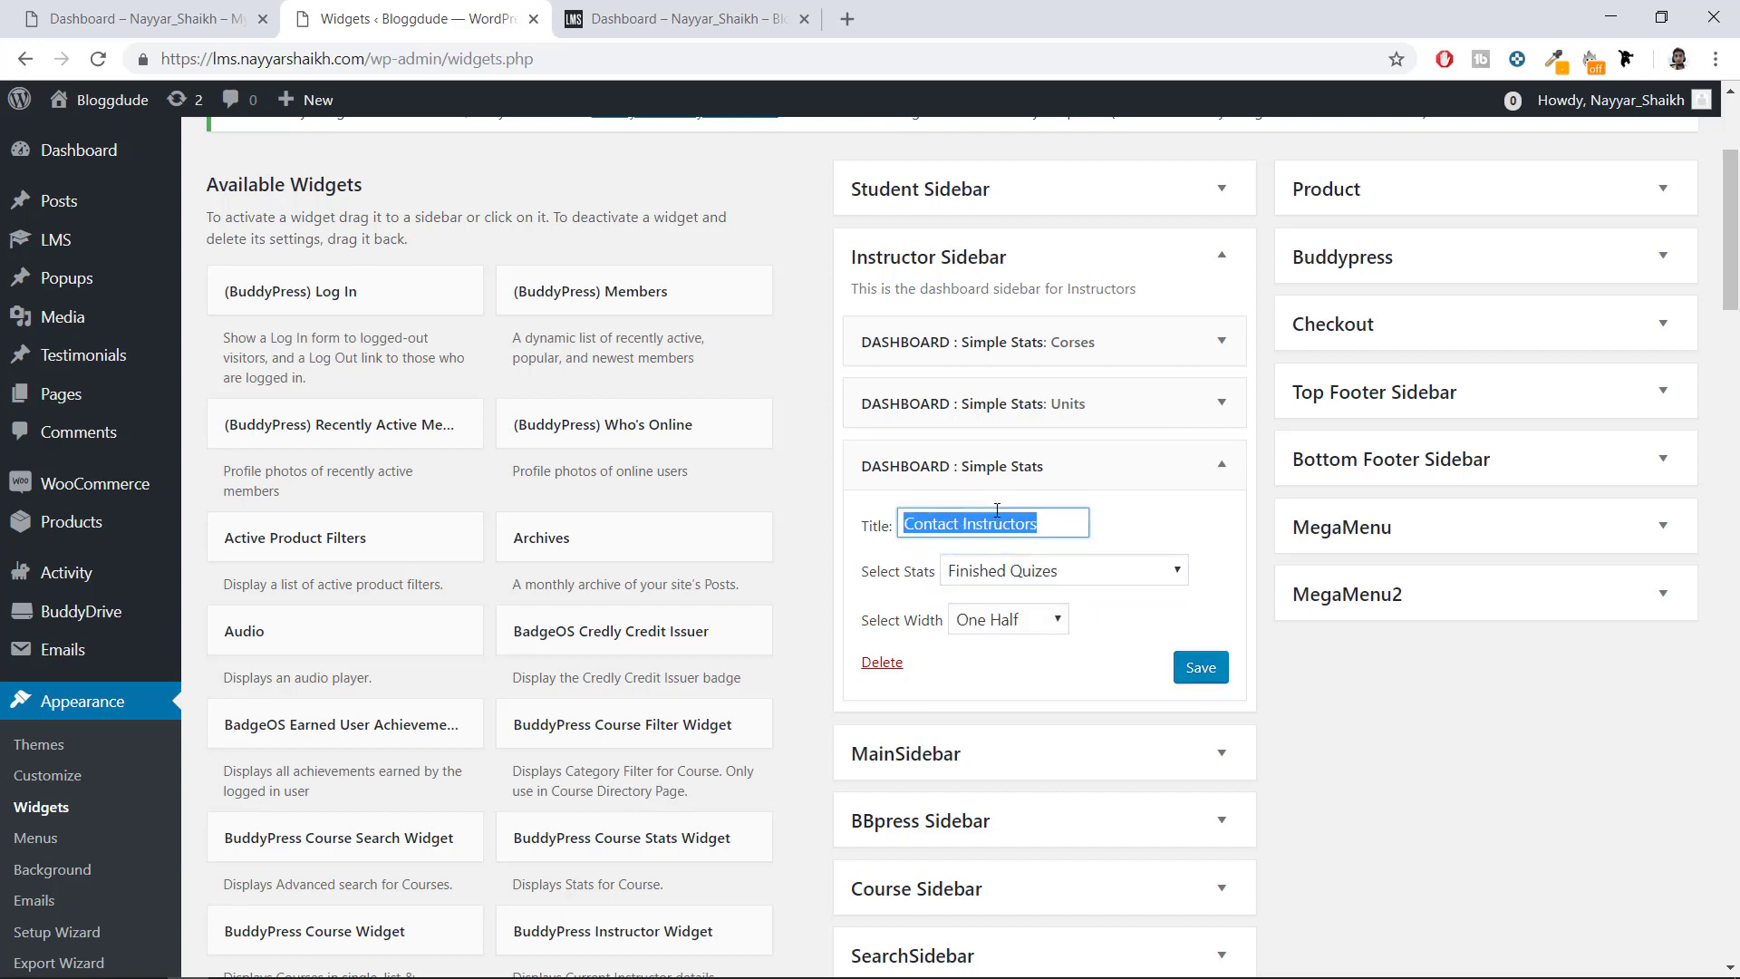
text(Quiz)
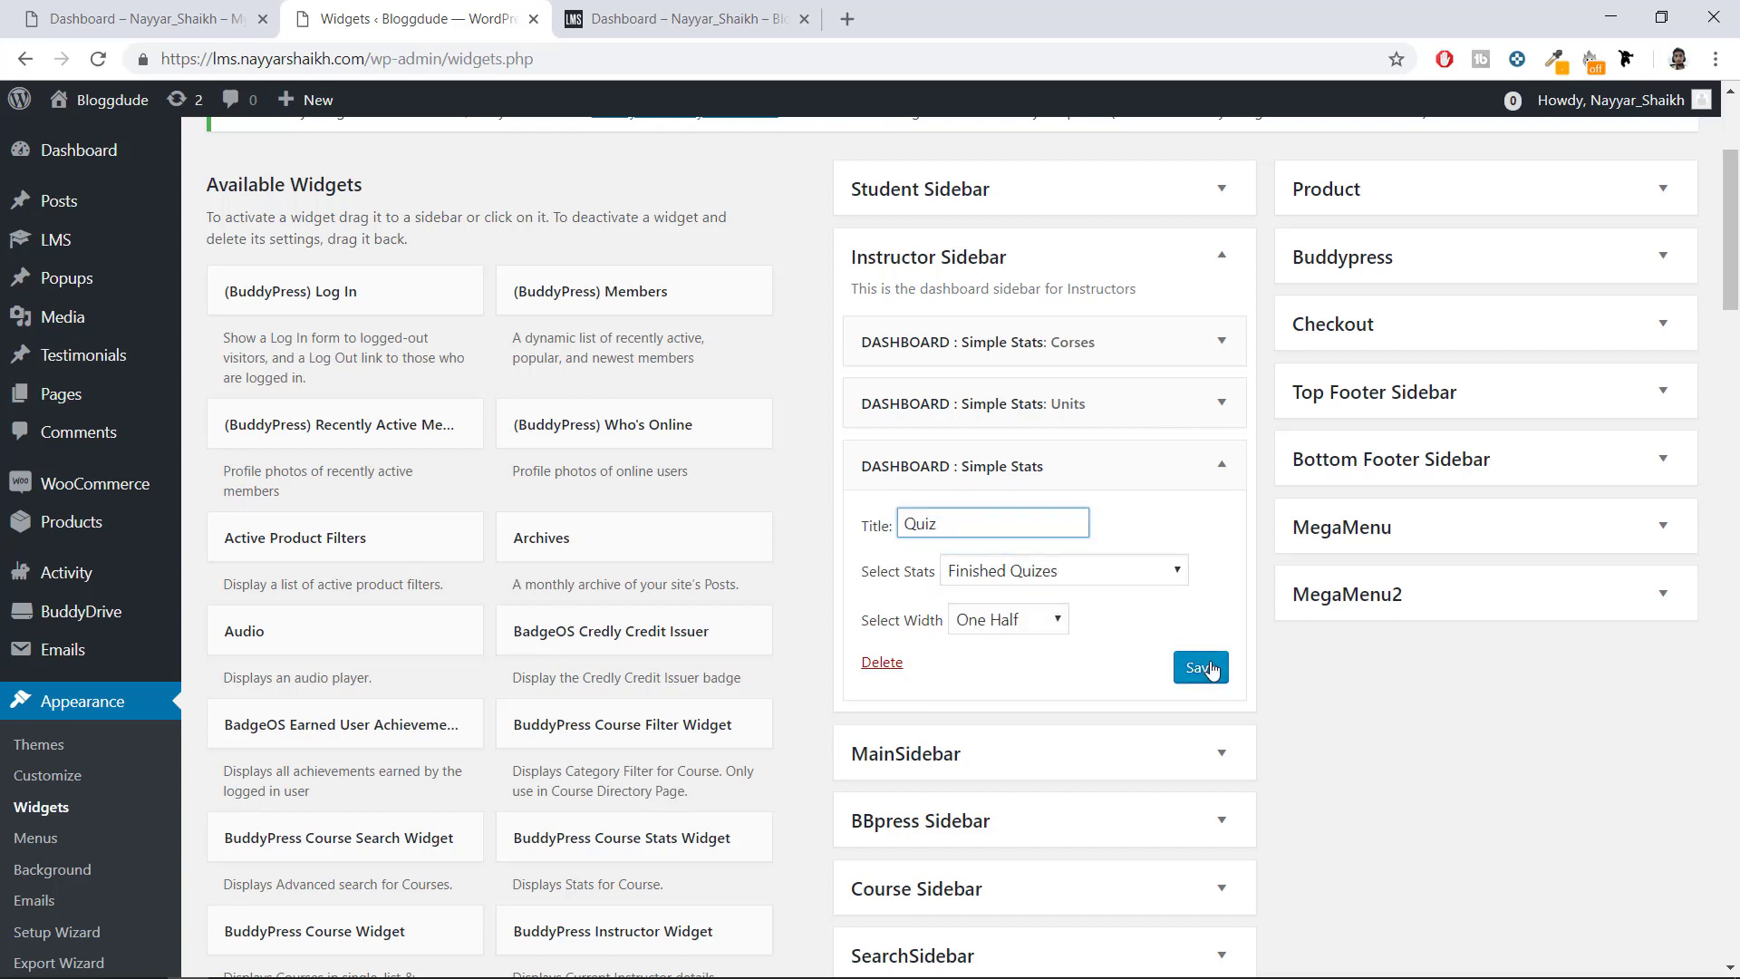
click(1052, 619)
click(997, 641)
click(1176, 670)
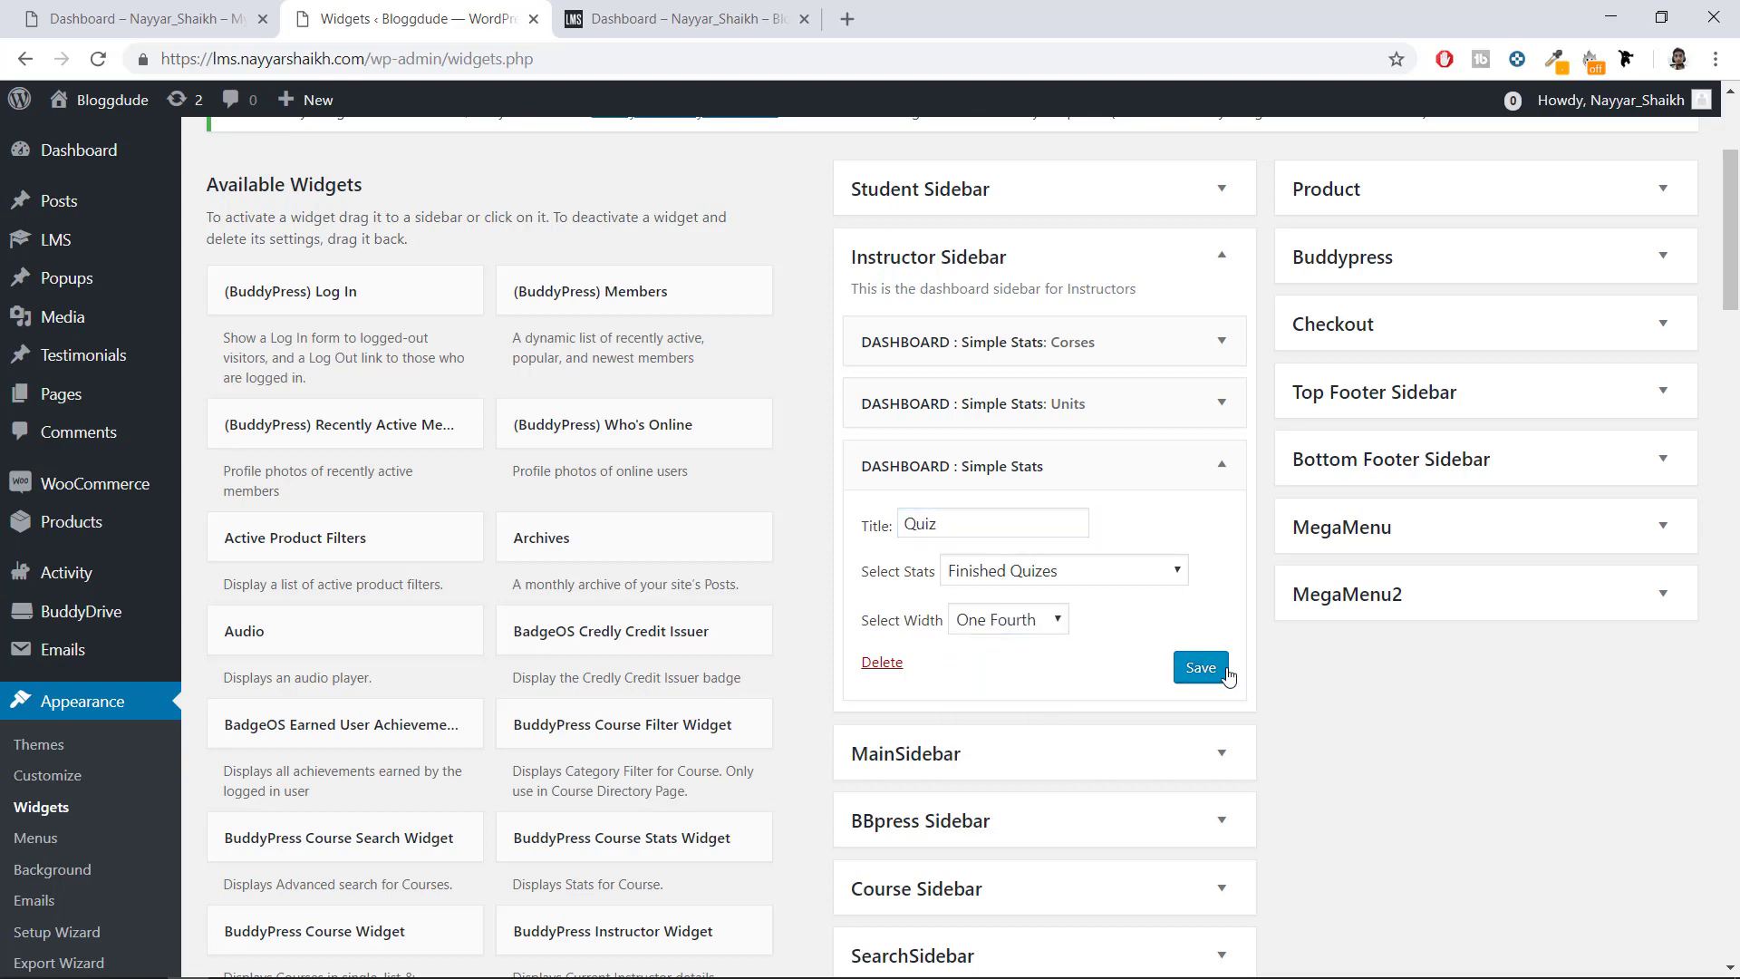
click(680, 19)
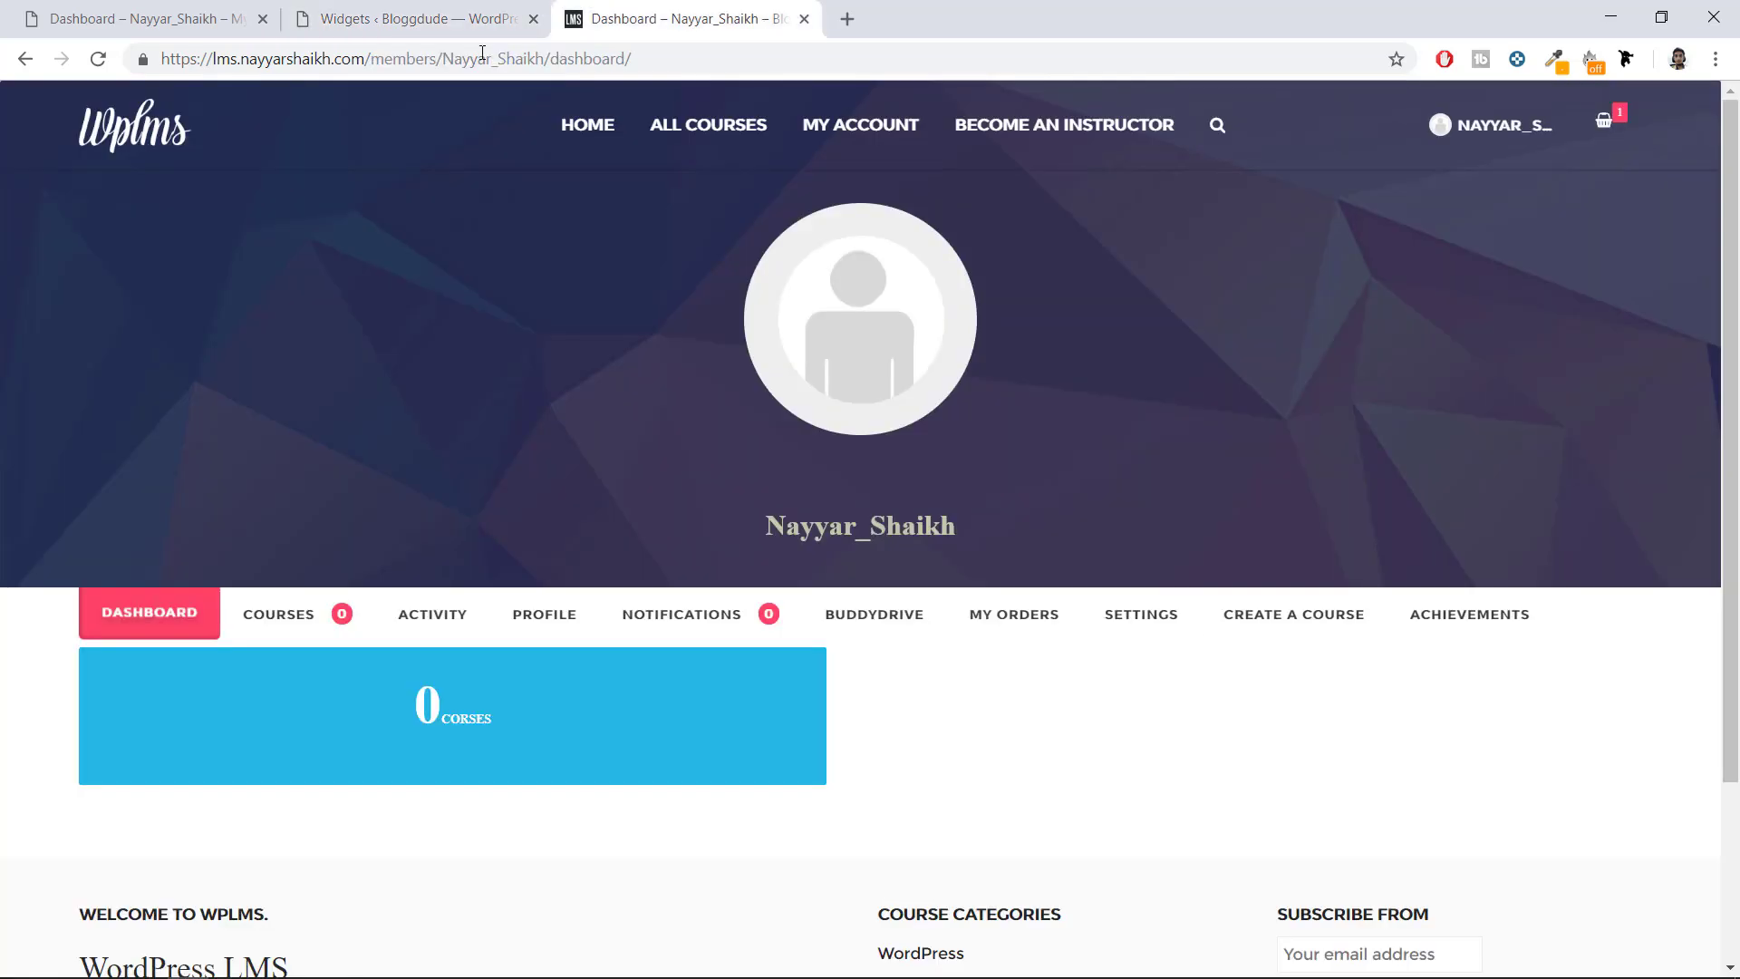
- Reload the member dashboard showing 0 CORSES, 0 UNITS and 0 QUIZ tiles, compare with lms2, return to Widgets
click(98, 59)
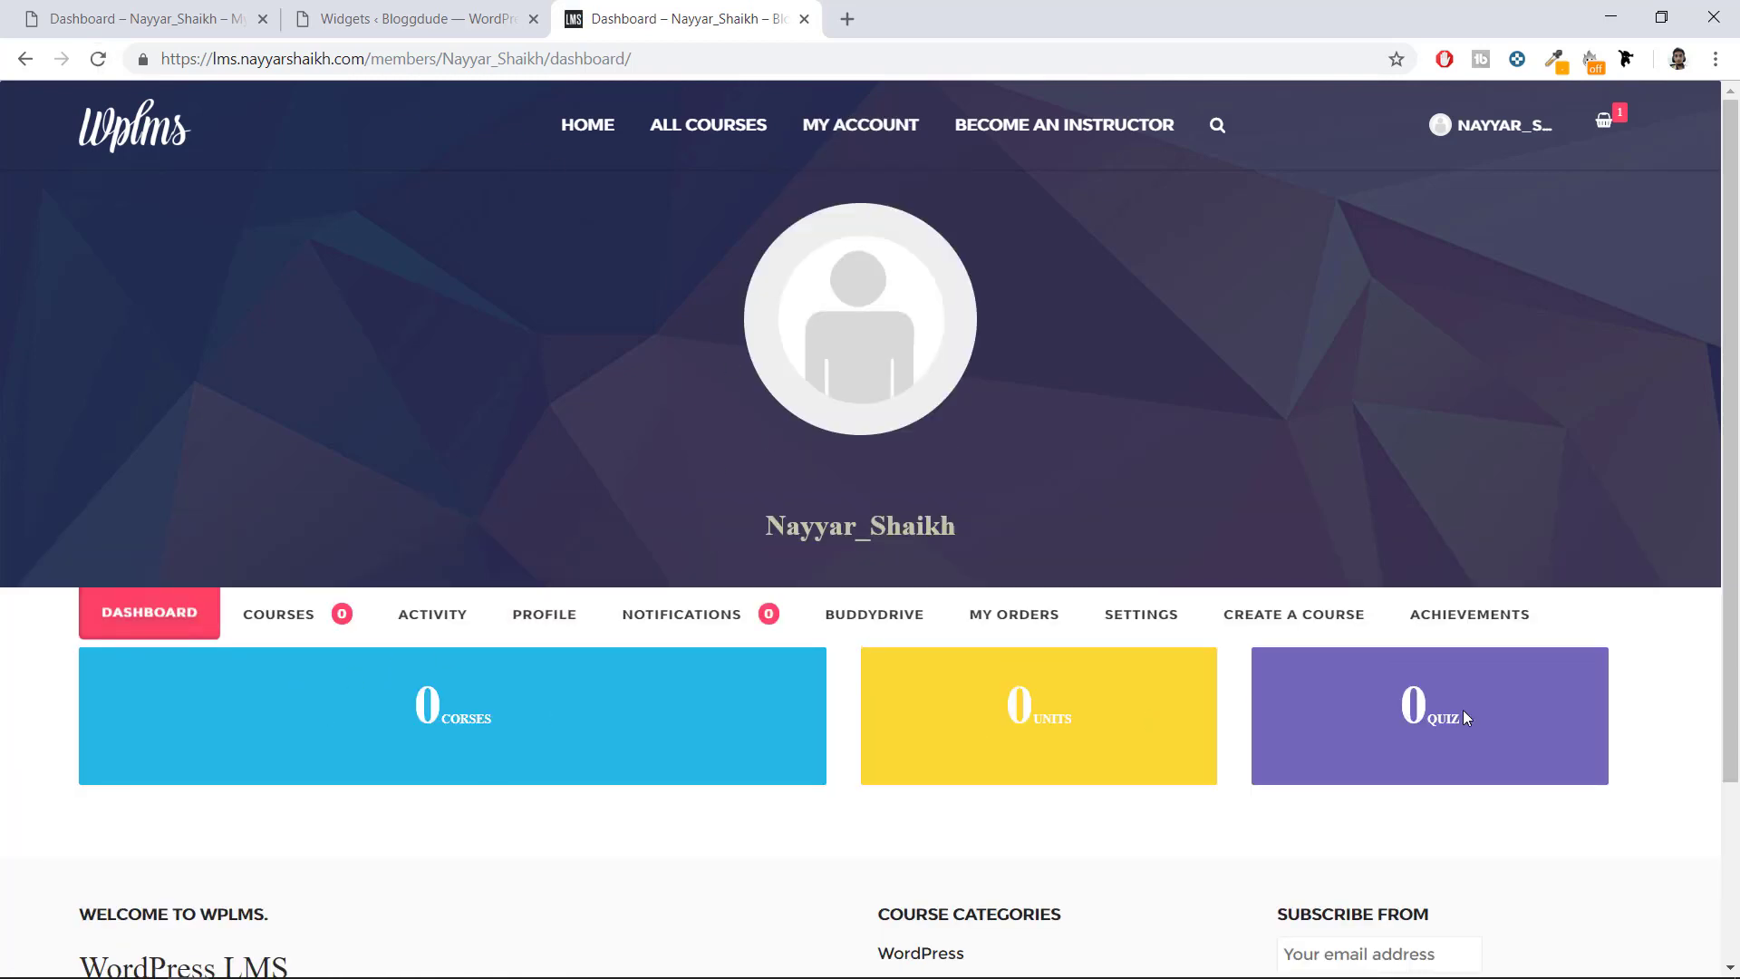
scroll(1382, 694, down, 3)
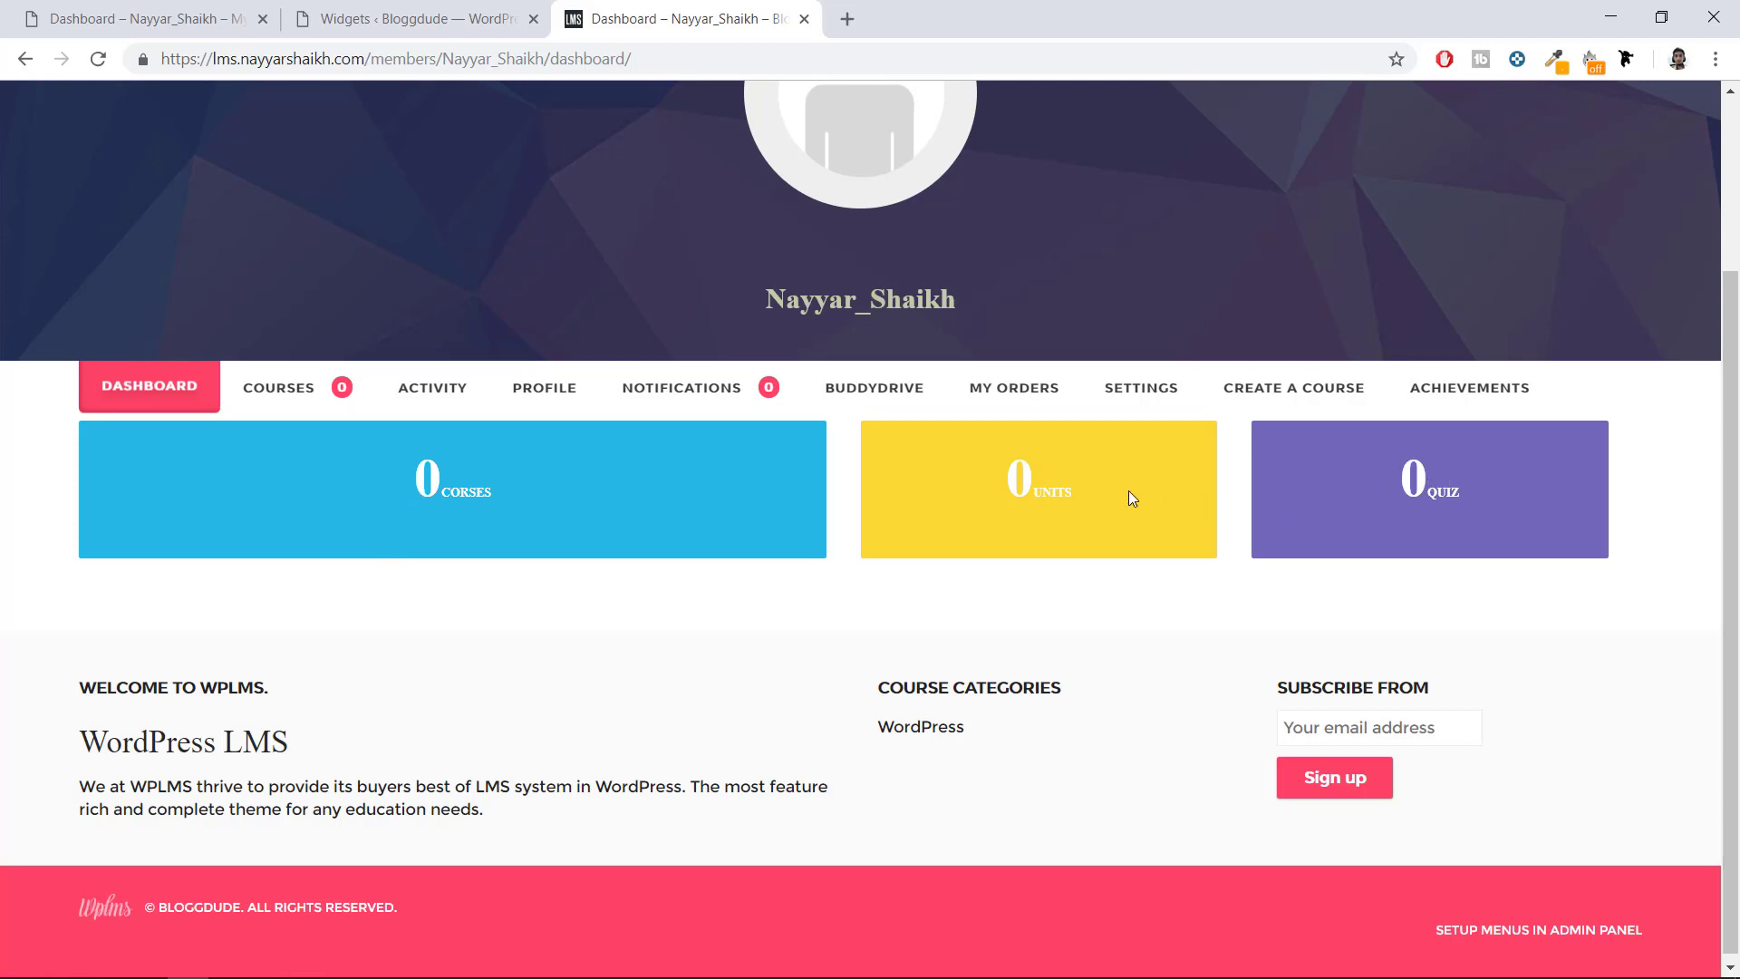
click(163, 7)
scroll(417, 539, down, 6)
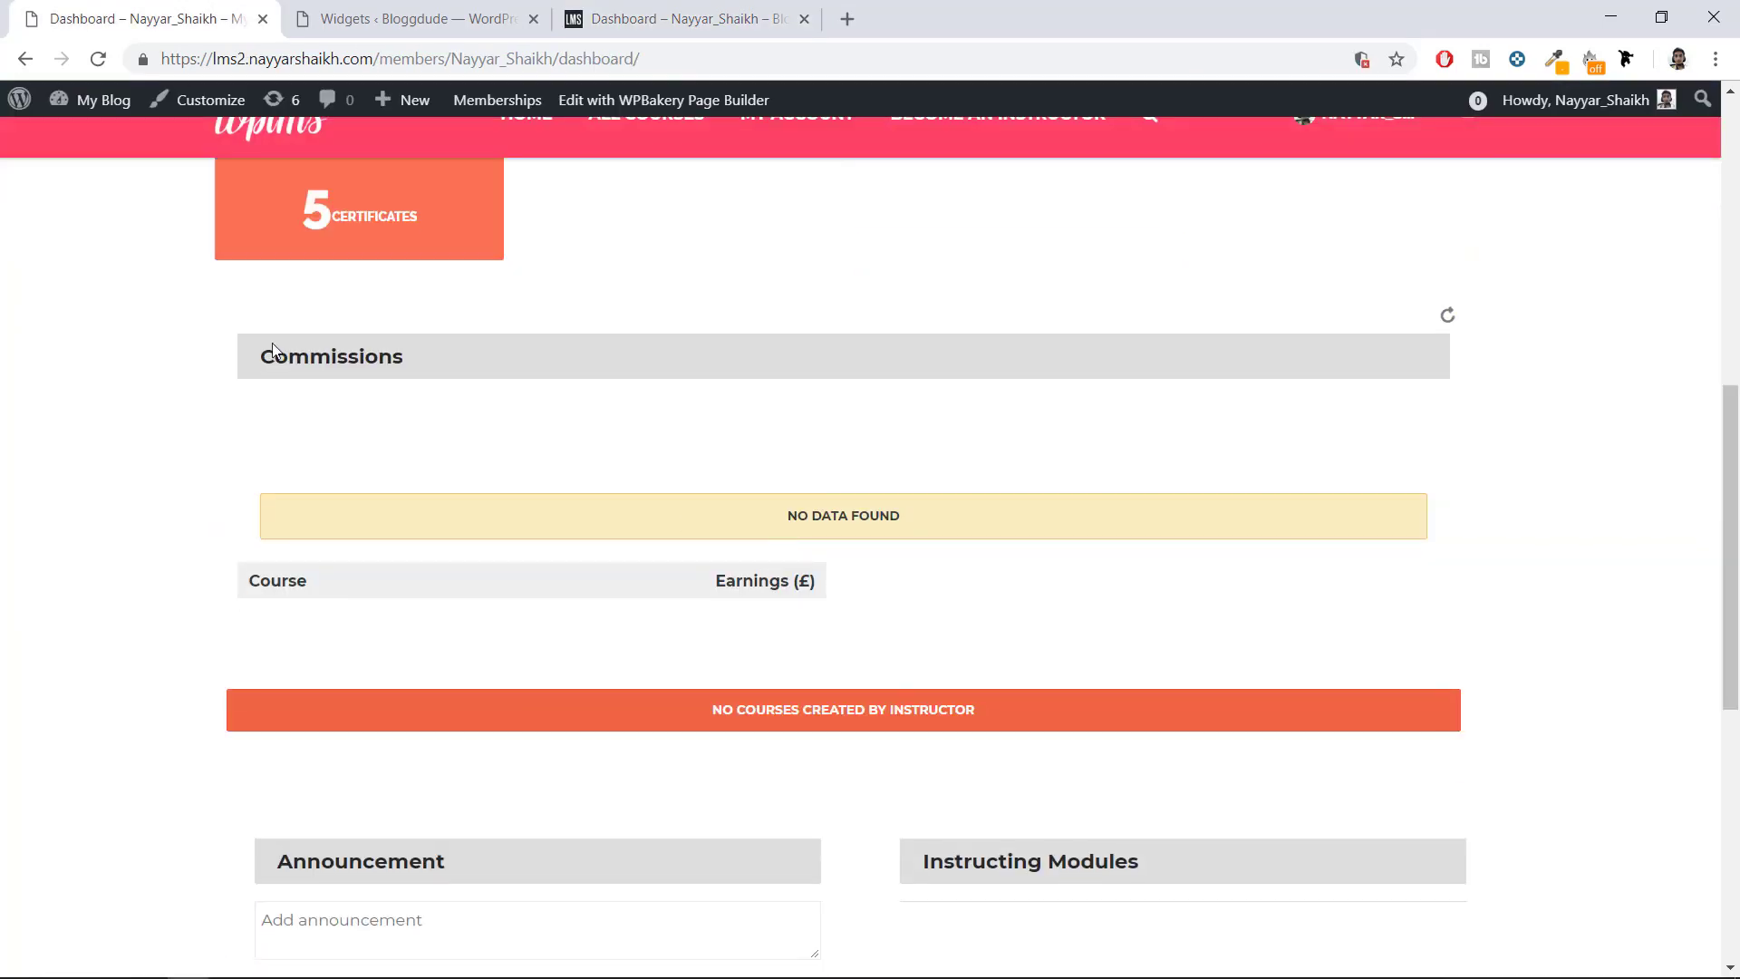
scroll(553, 533, down, 1)
scroll(569, 557, down, 1)
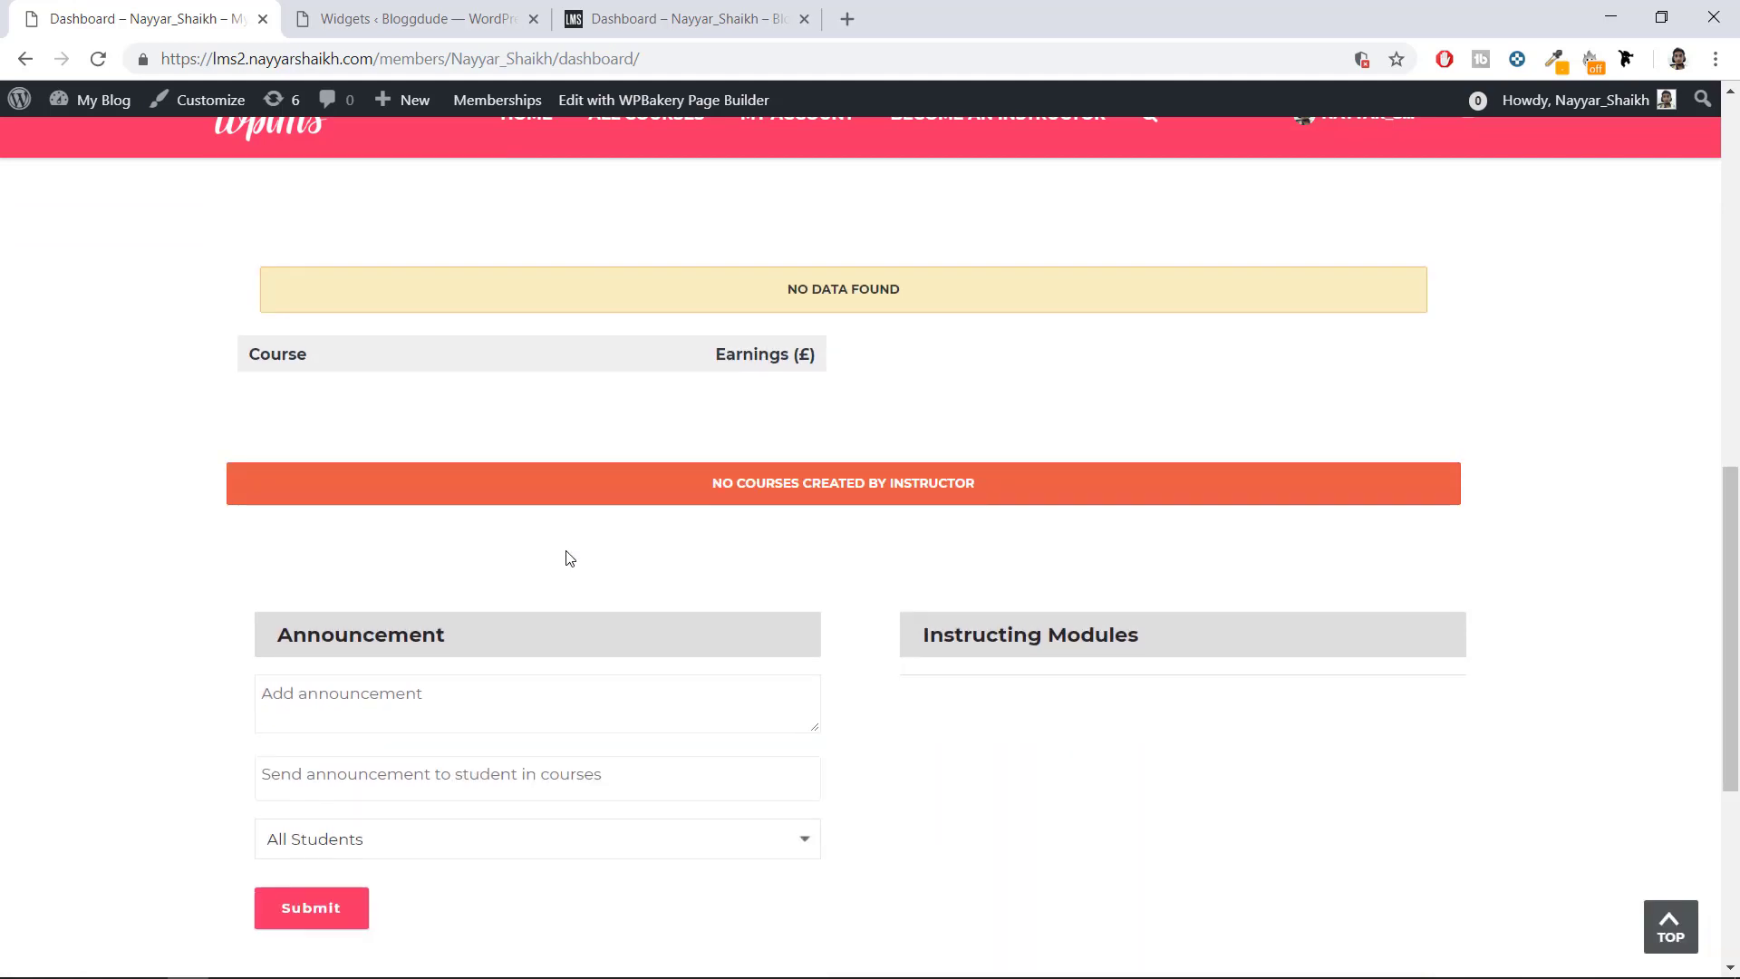
scroll(569, 558, up, 1)
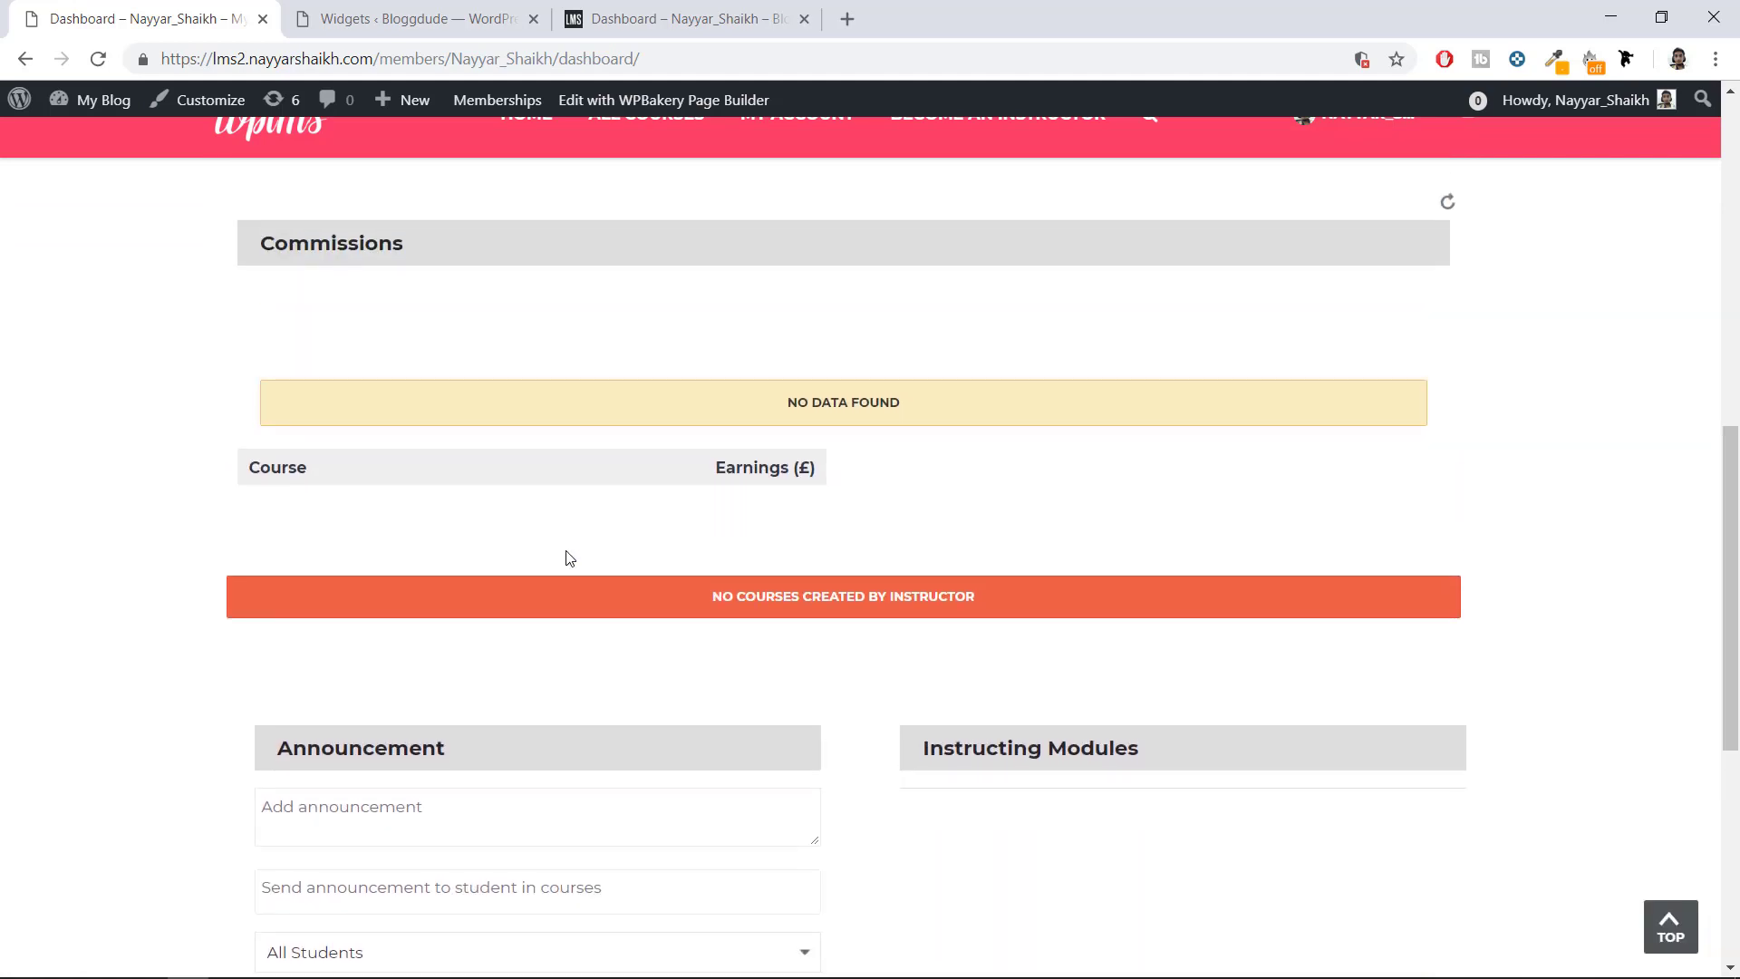
click(462, 13)
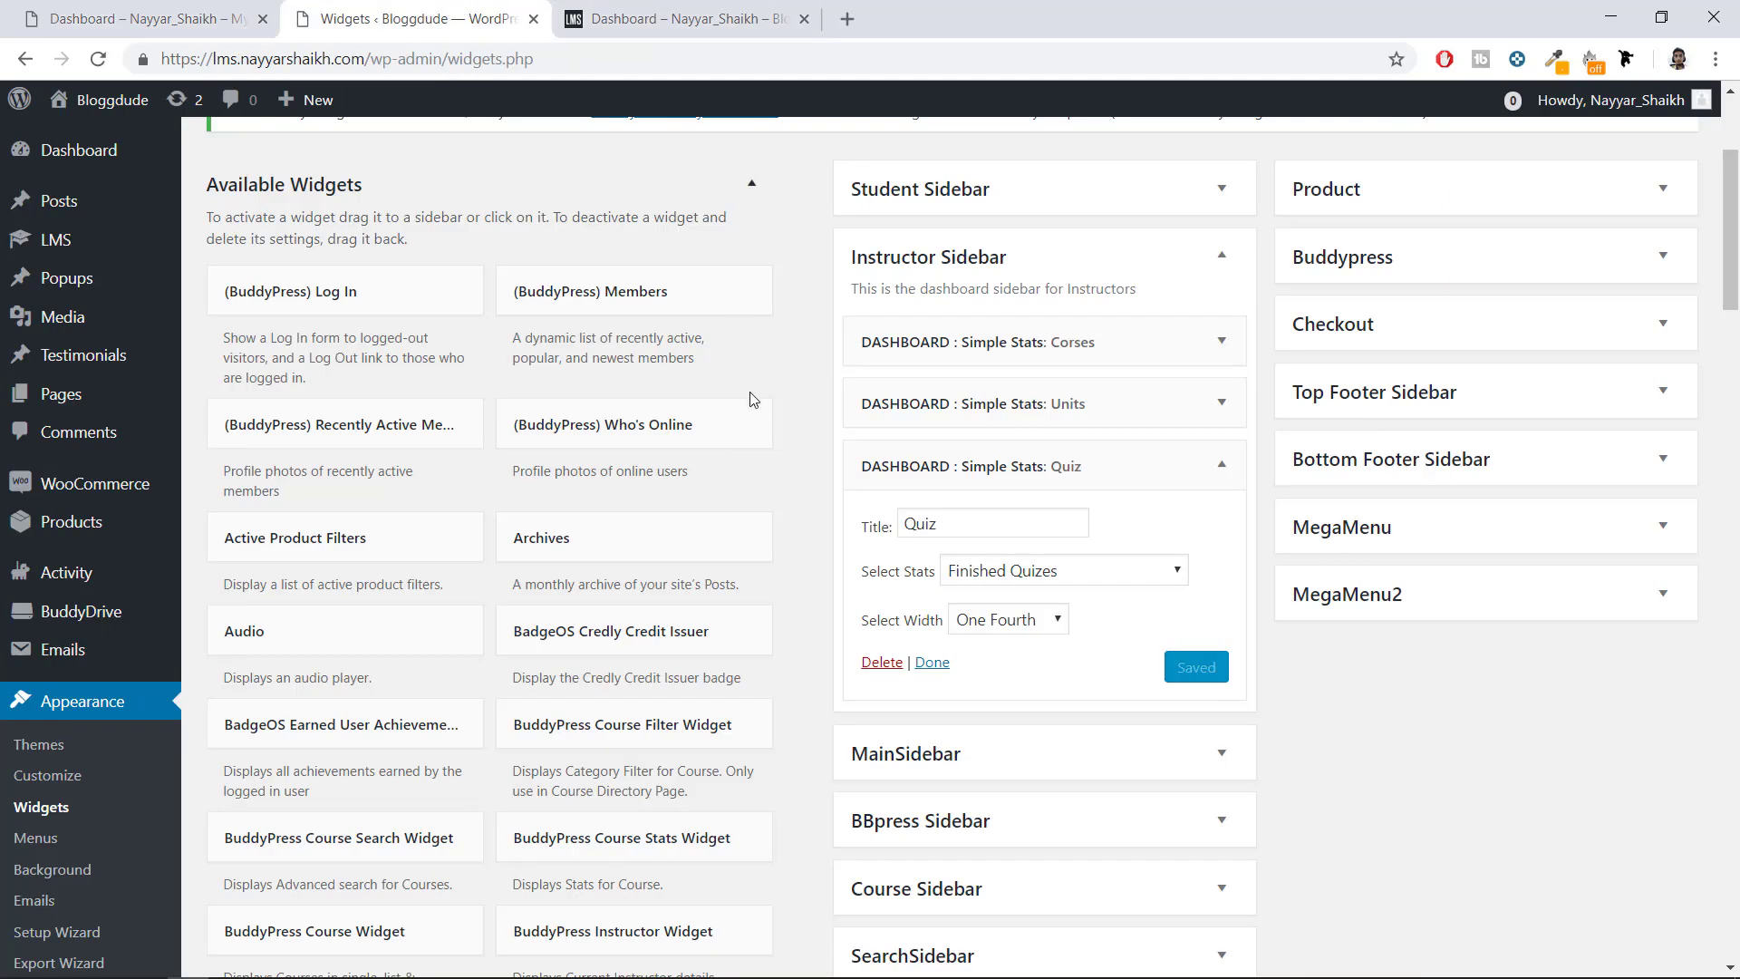
scroll(755, 363, down, 3)
- Add the DASHBOARD : Instructor Commission Stats widget to the Instructor Sidebar
scroll(757, 416, down, 10)
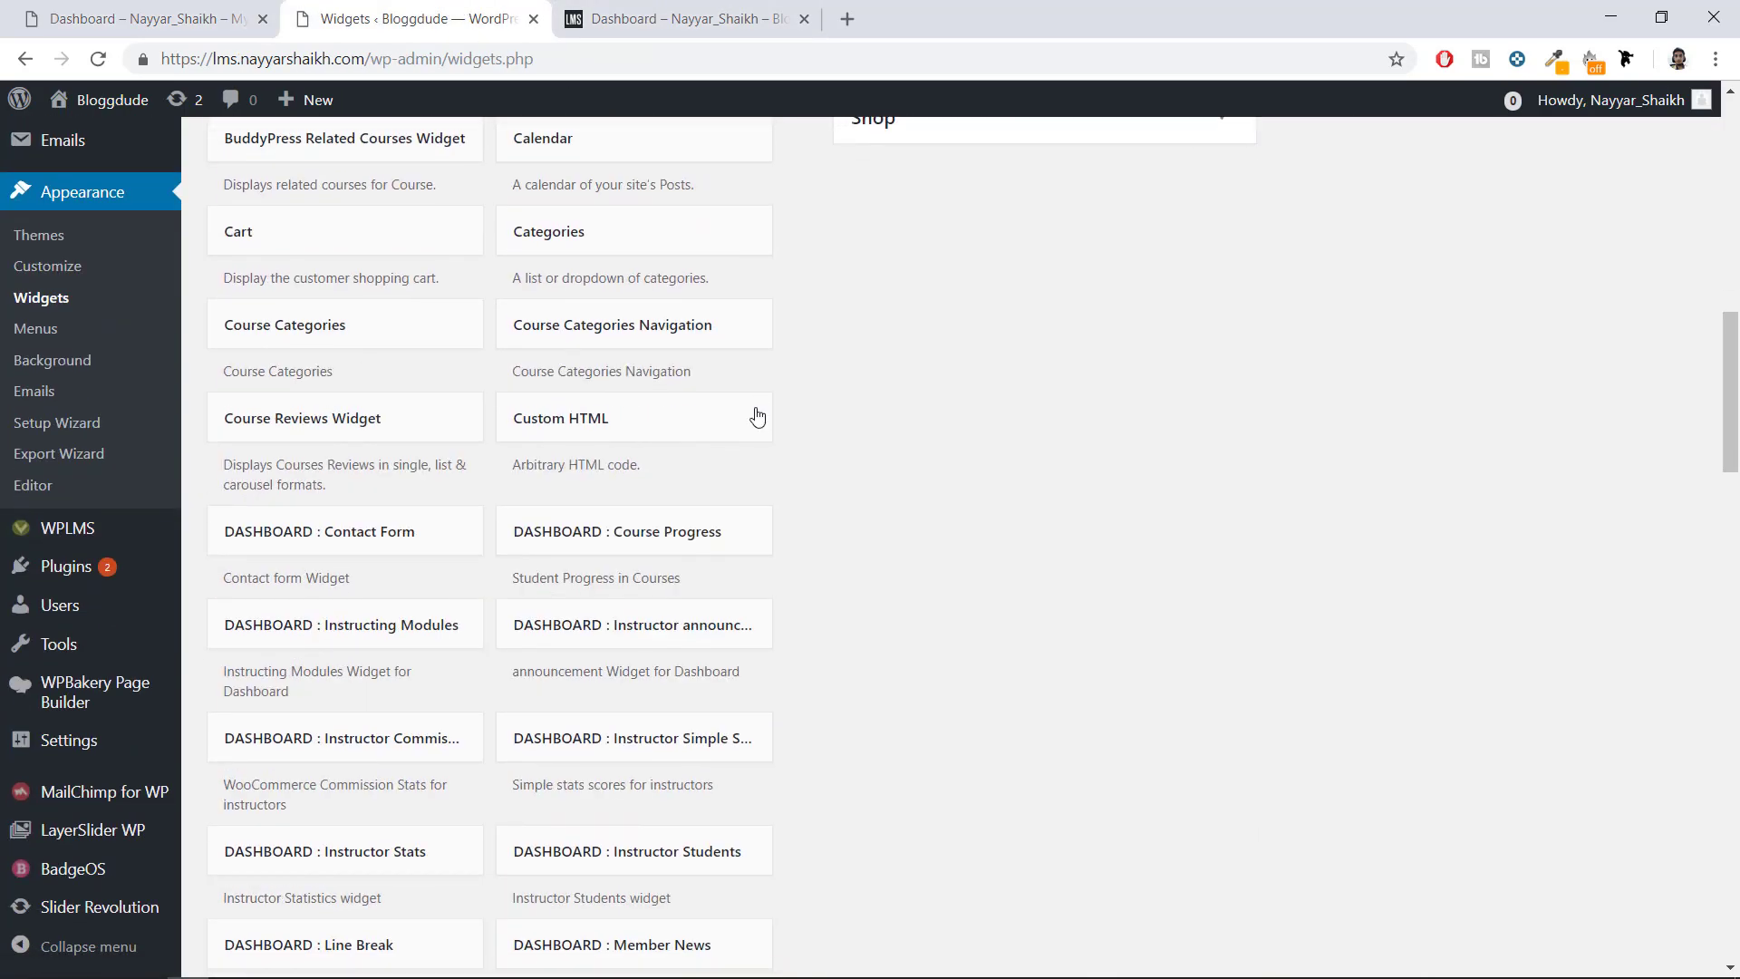
scroll(761, 417, down, 1)
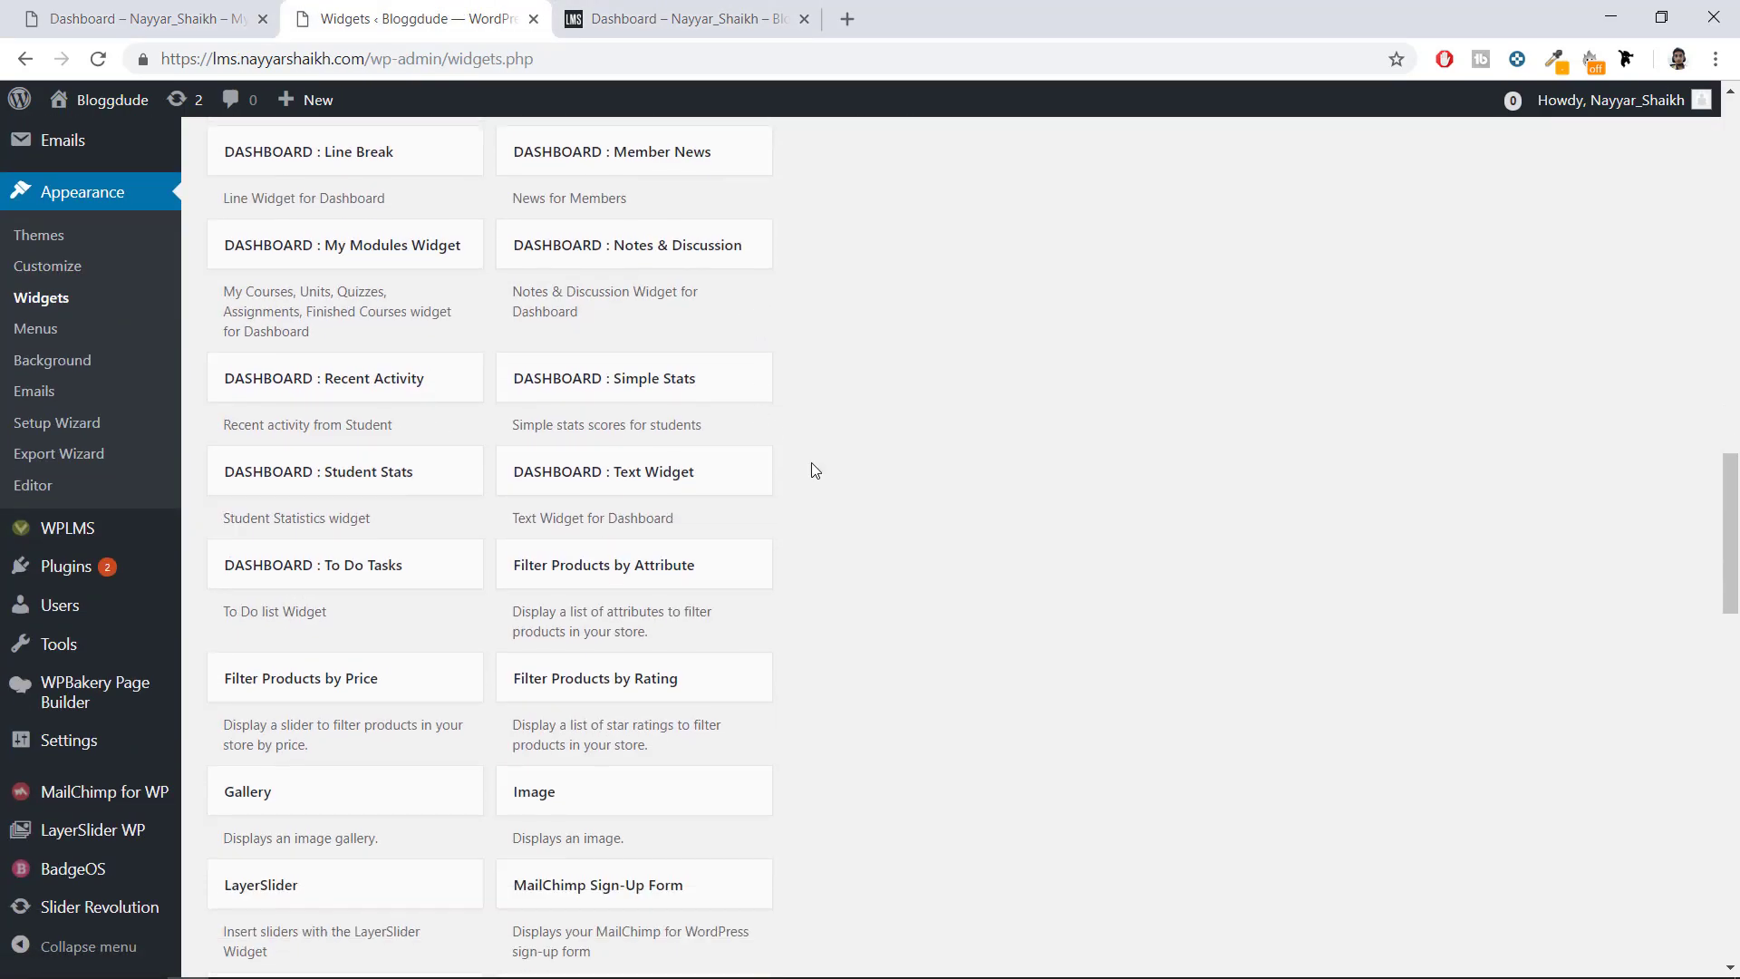
scroll(816, 458, down, 3)
scroll(819, 462, up, 12)
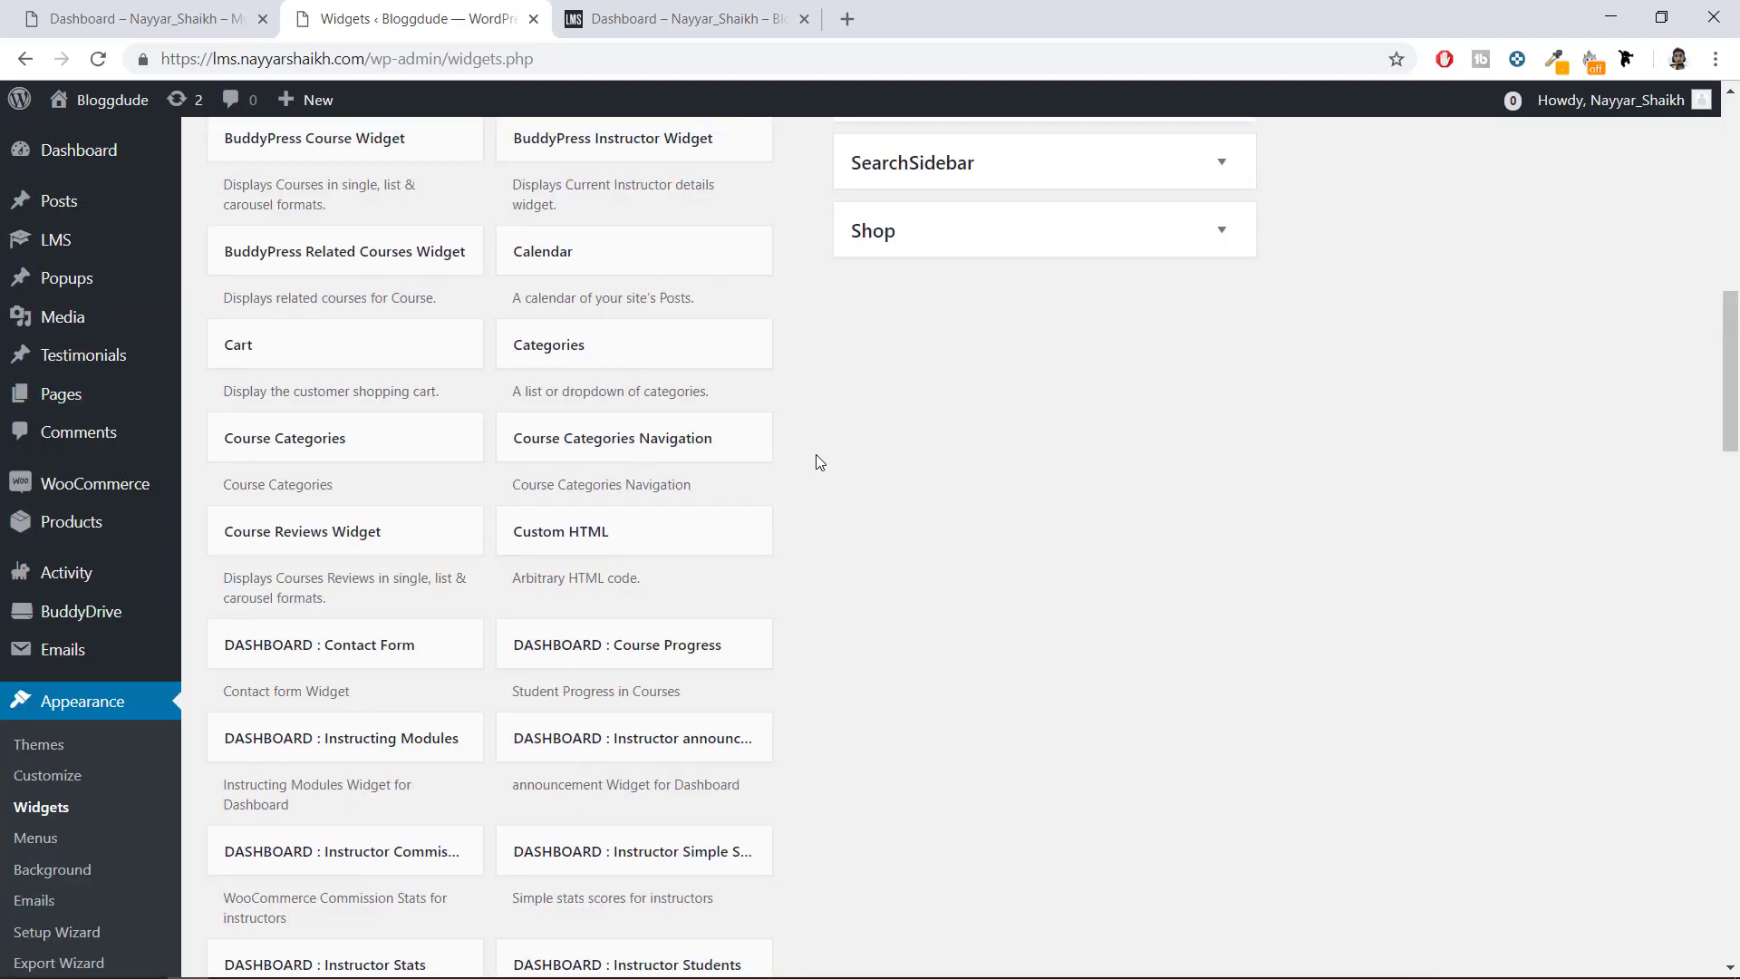
scroll(906, 481, down, 2)
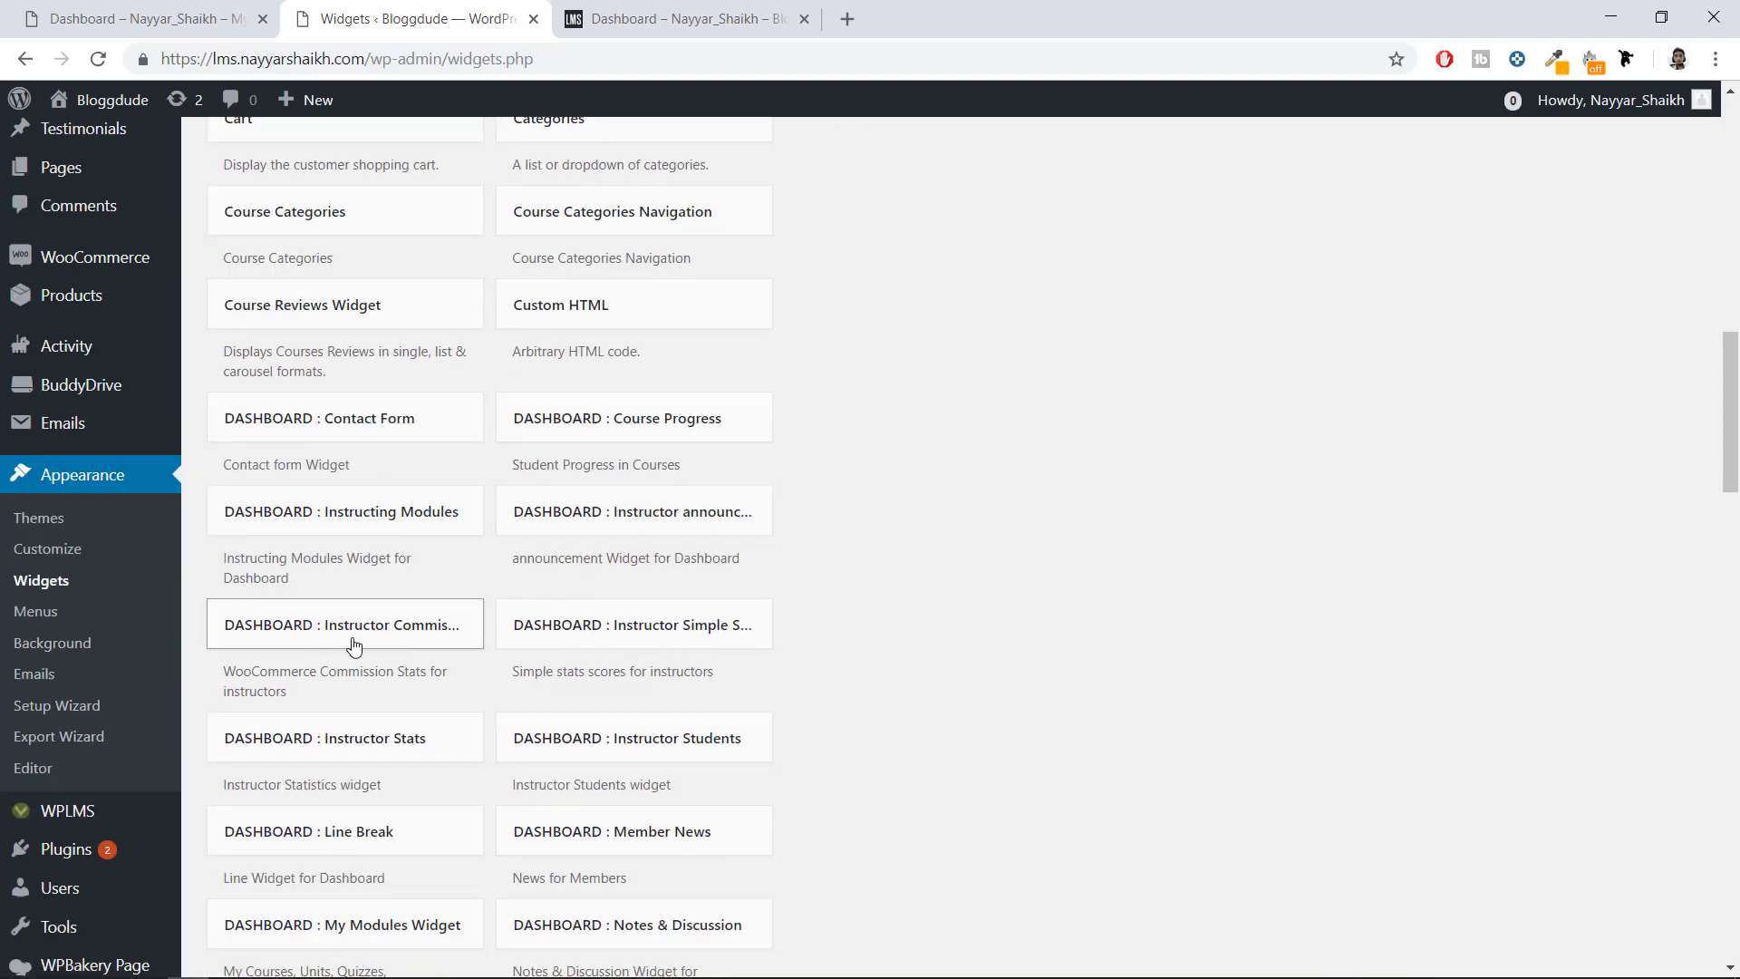
click(392, 635)
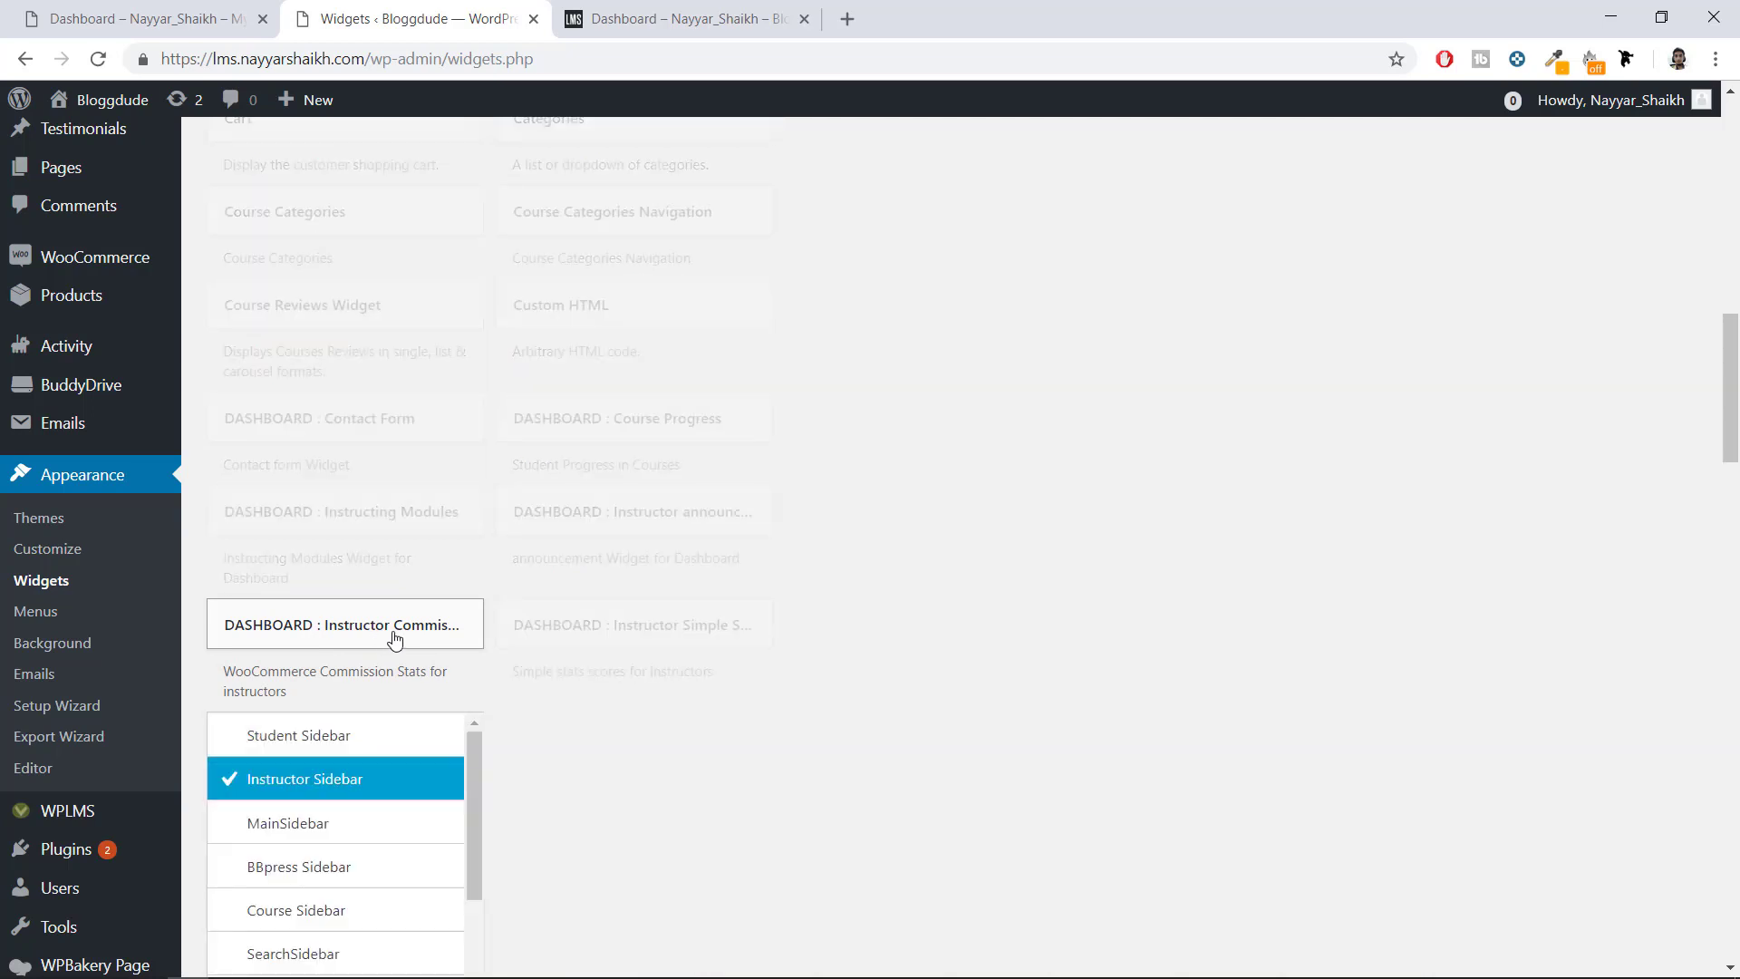
scroll(557, 621, down, 2)
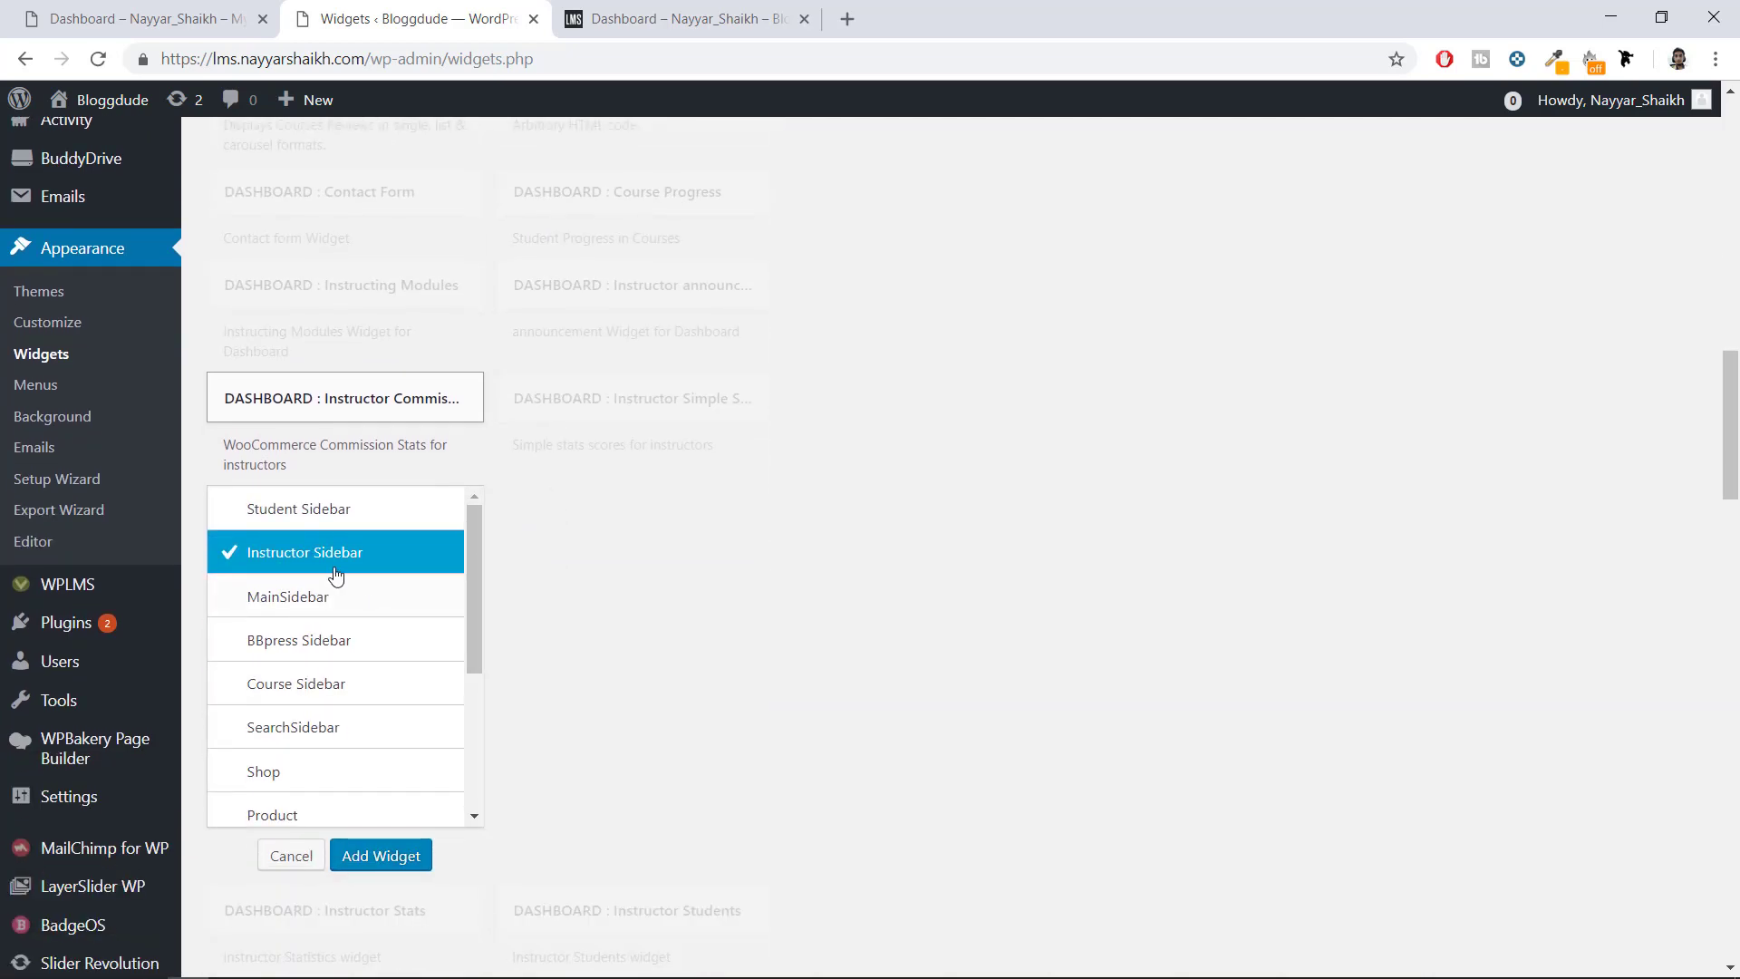
click(367, 856)
- Collapse the Quiz widget, then set Instructor Stats to Full width and save it
scroll(1349, 649, down, 3)
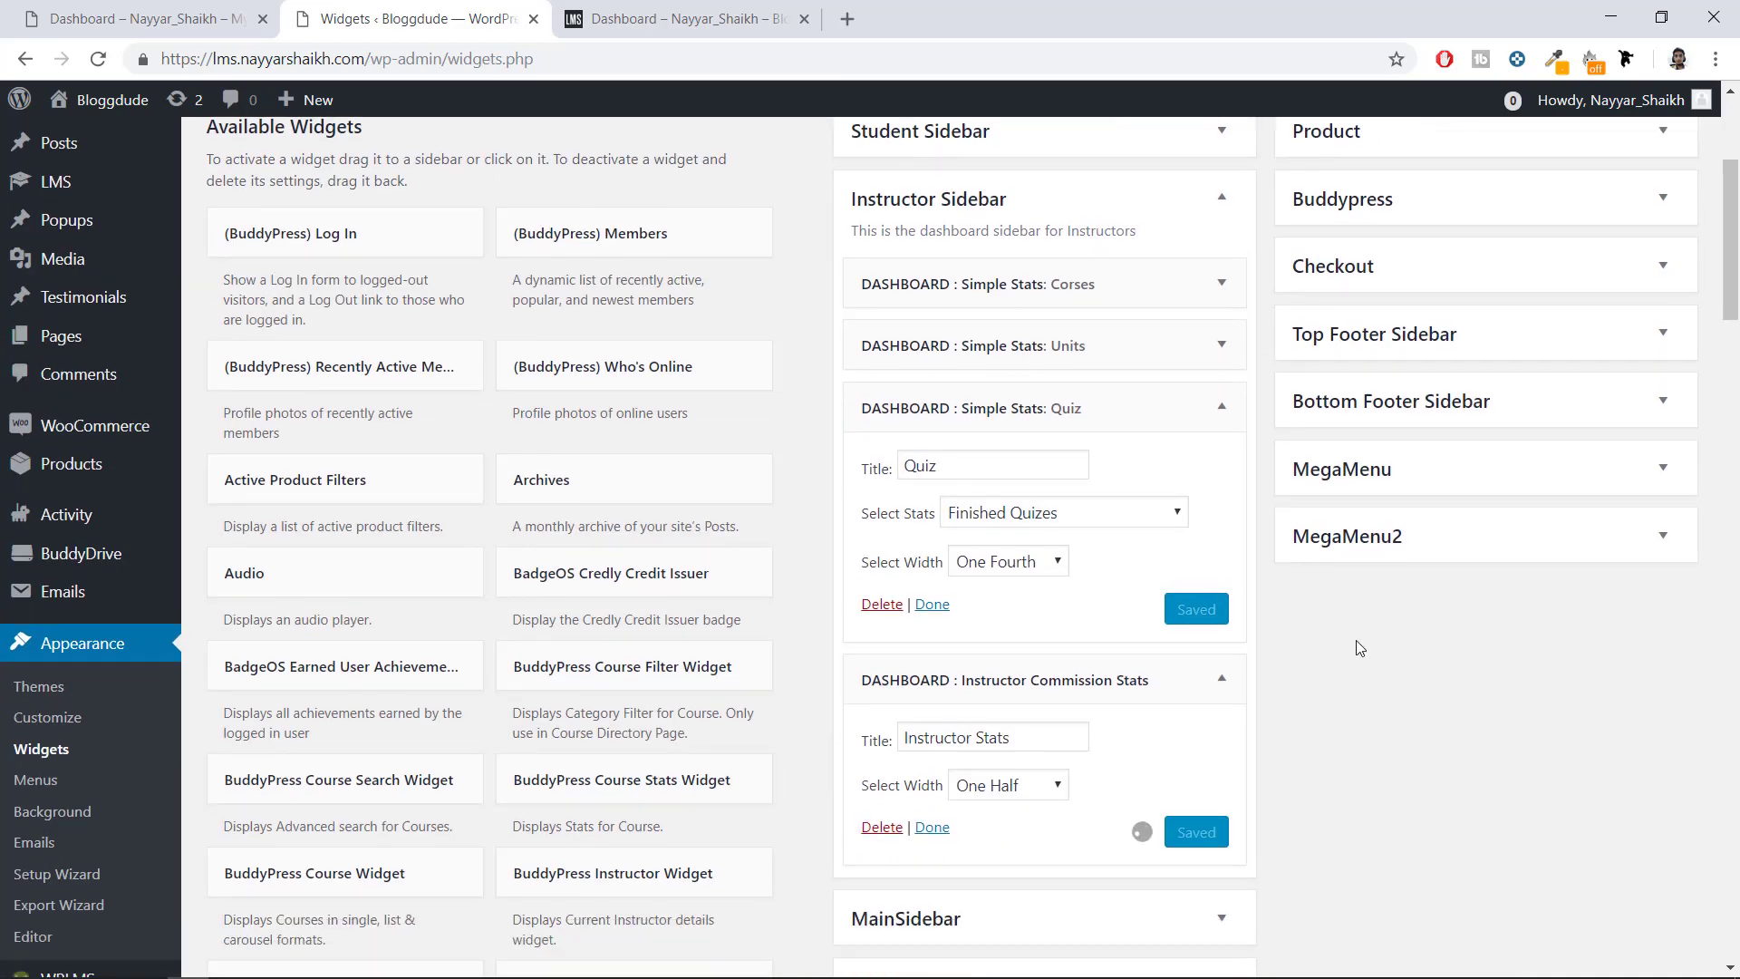
scroll(1205, 490, up, 3)
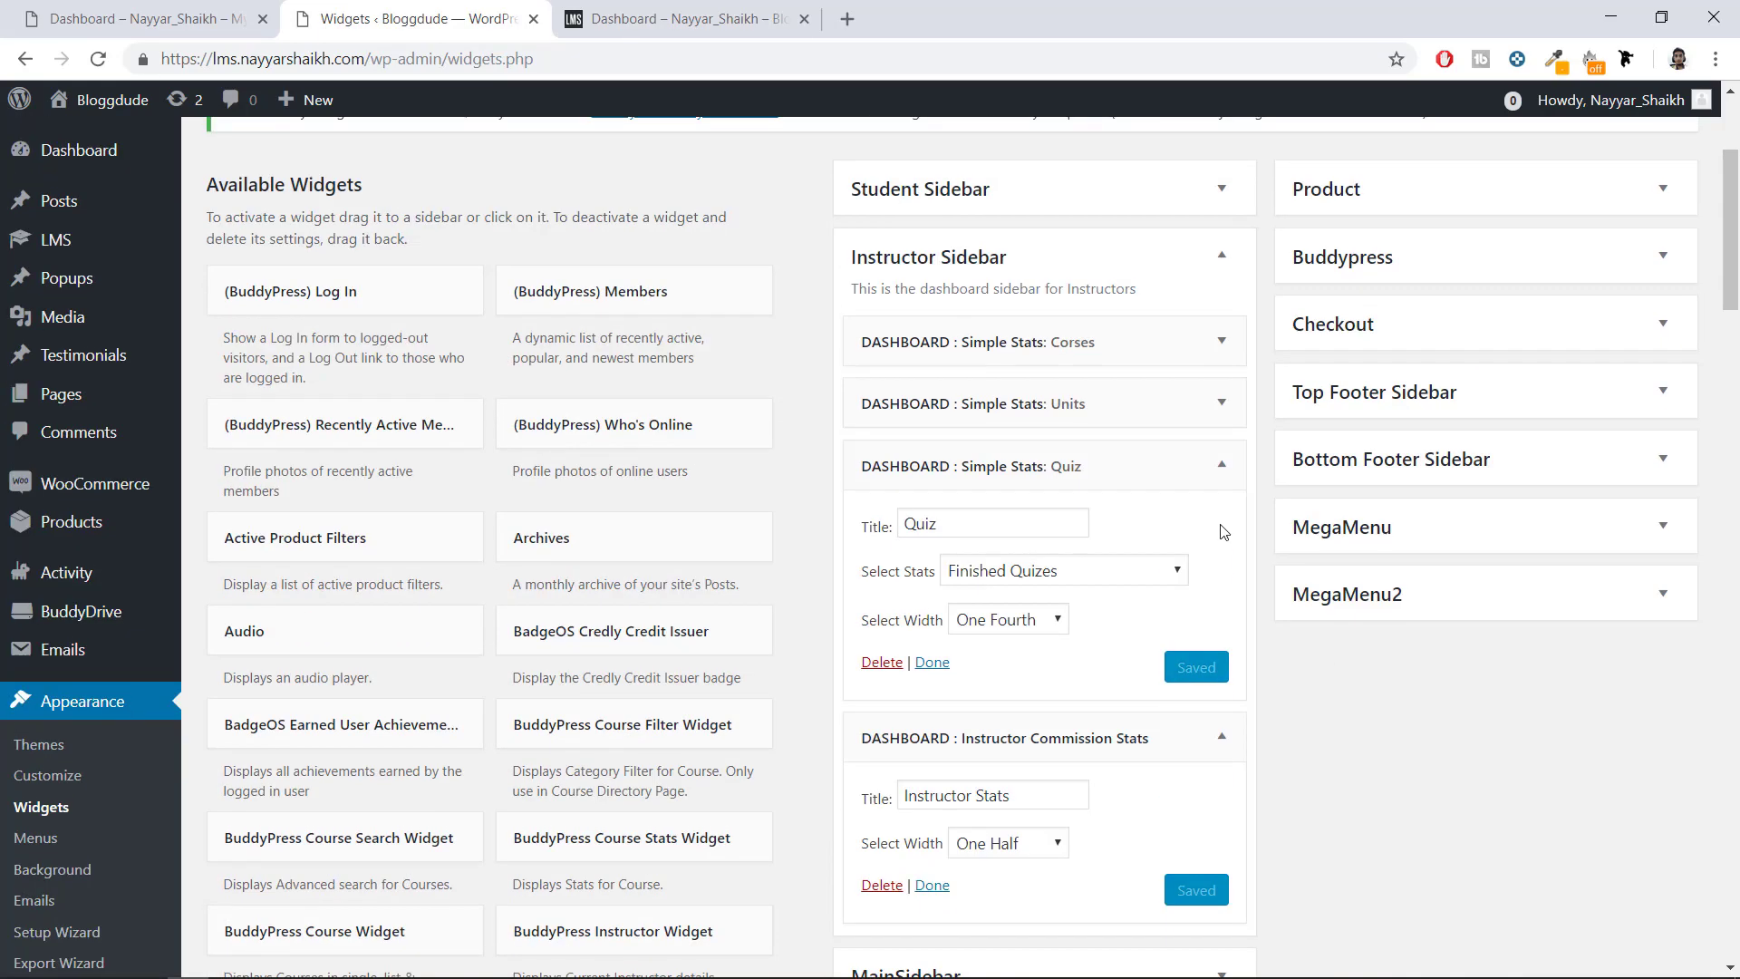
click(1222, 466)
scroll(1169, 544, down, 1)
click(1006, 519)
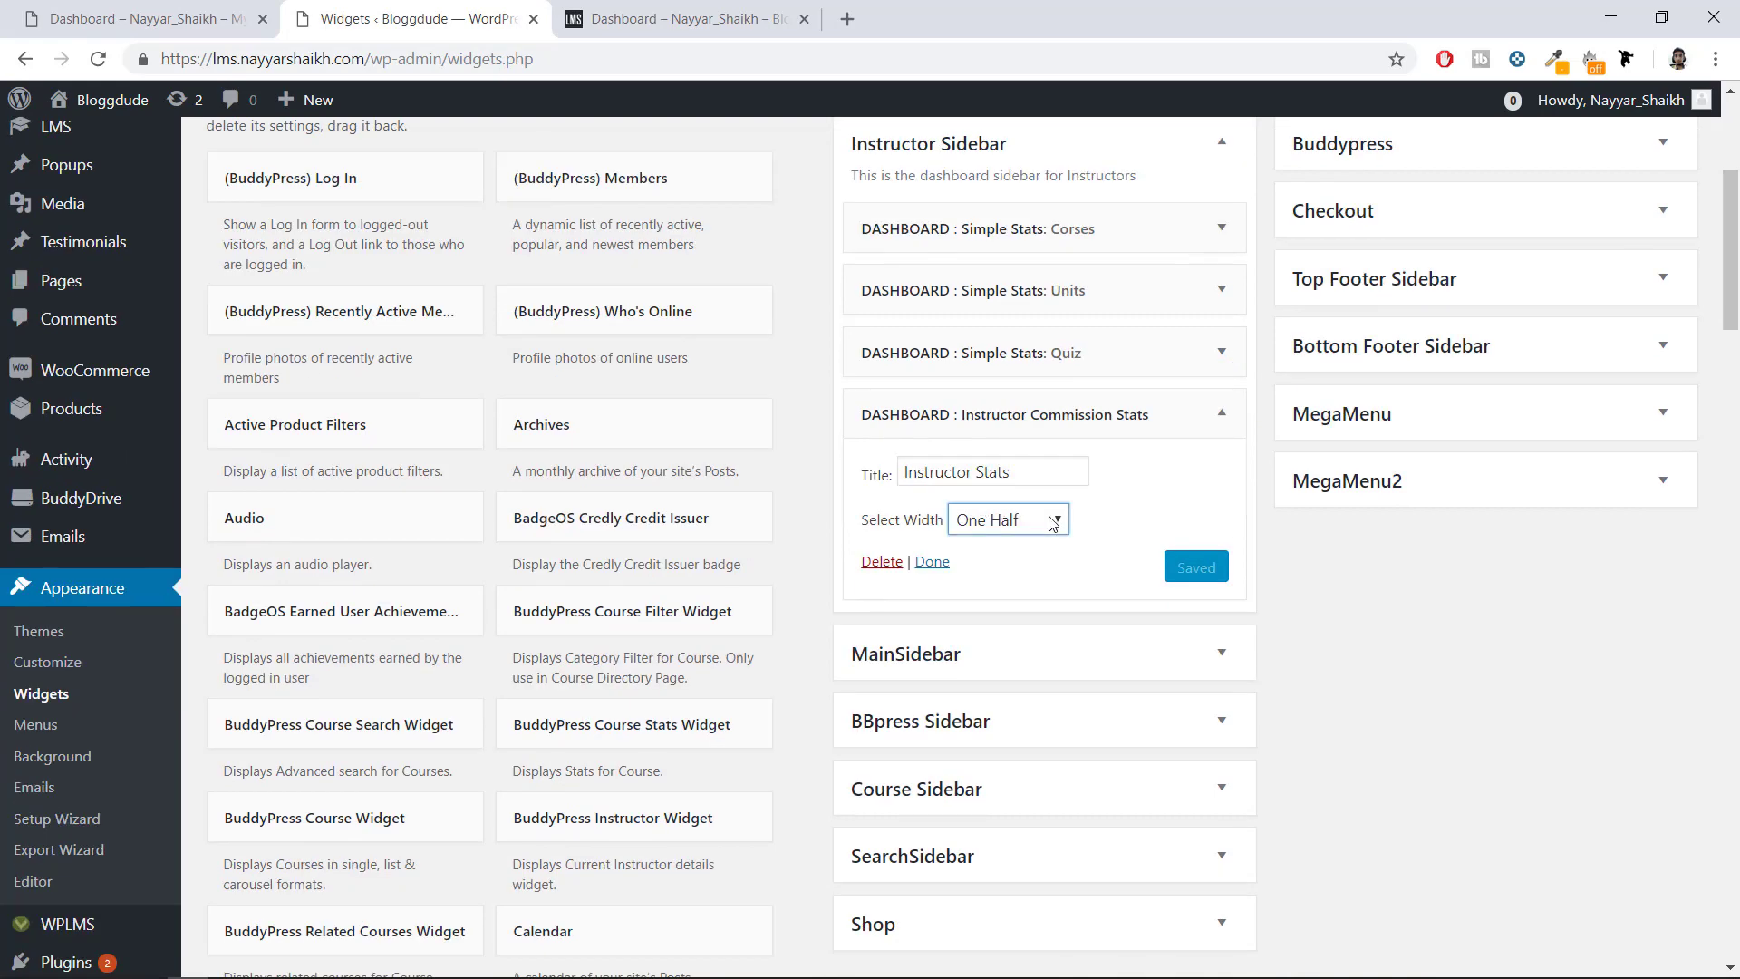
click(1020, 660)
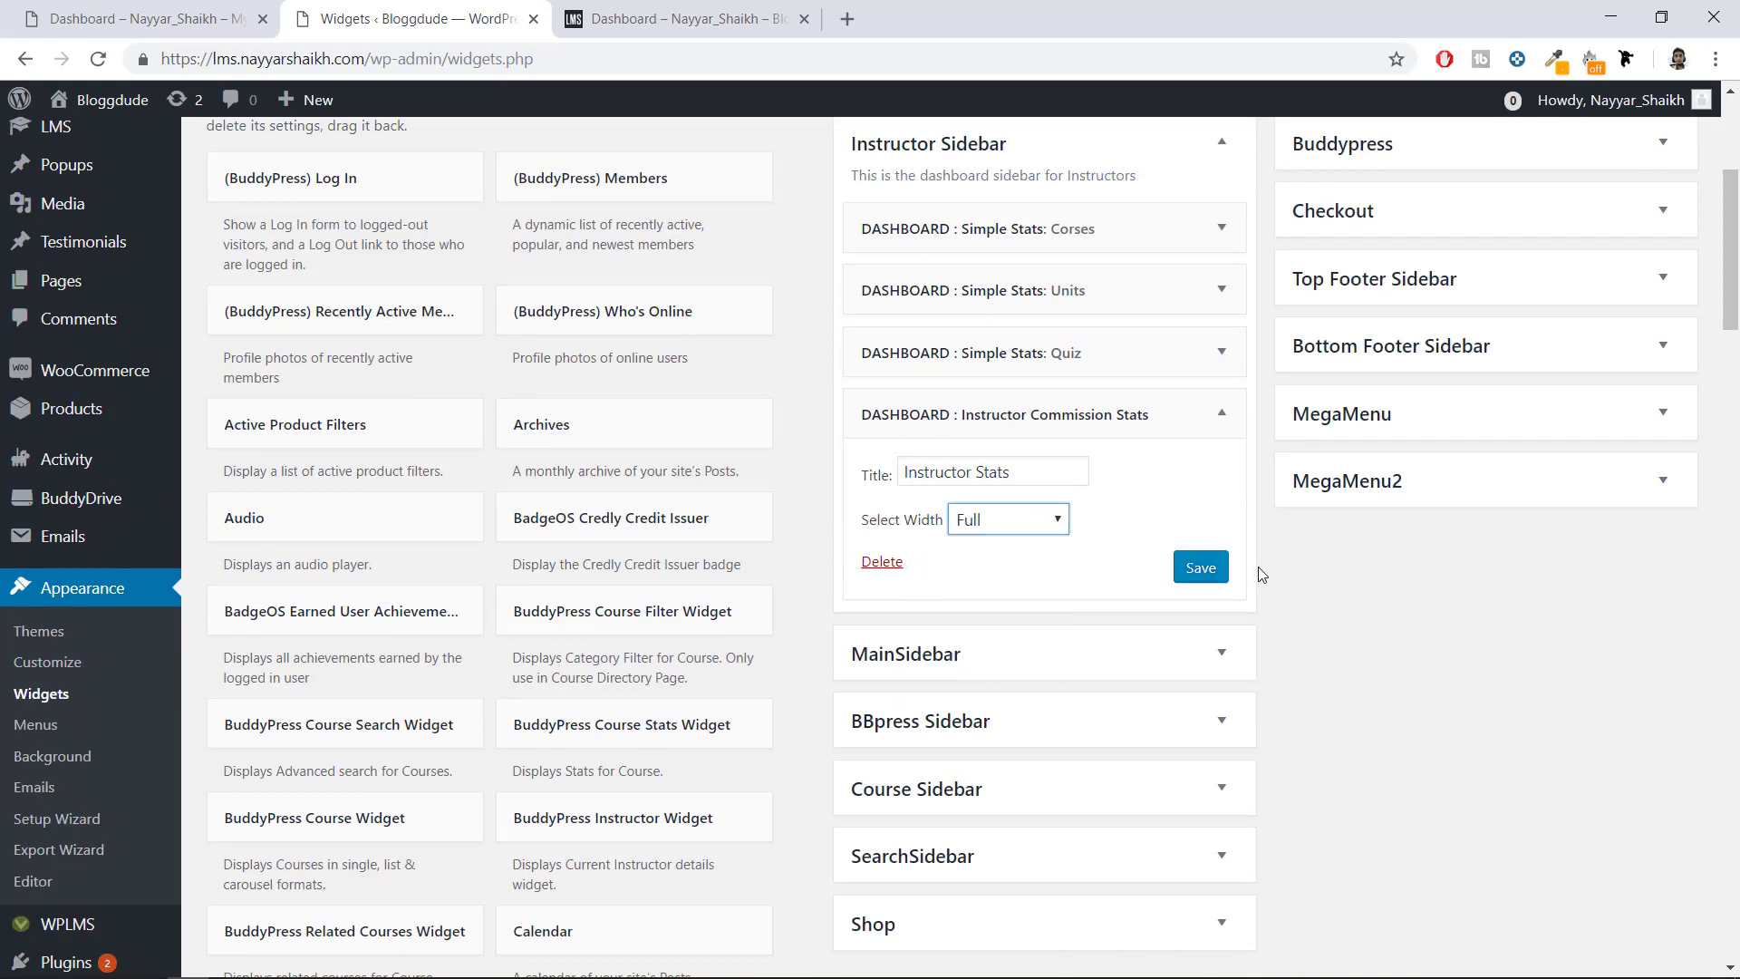
click(1202, 568)
click(145, 18)
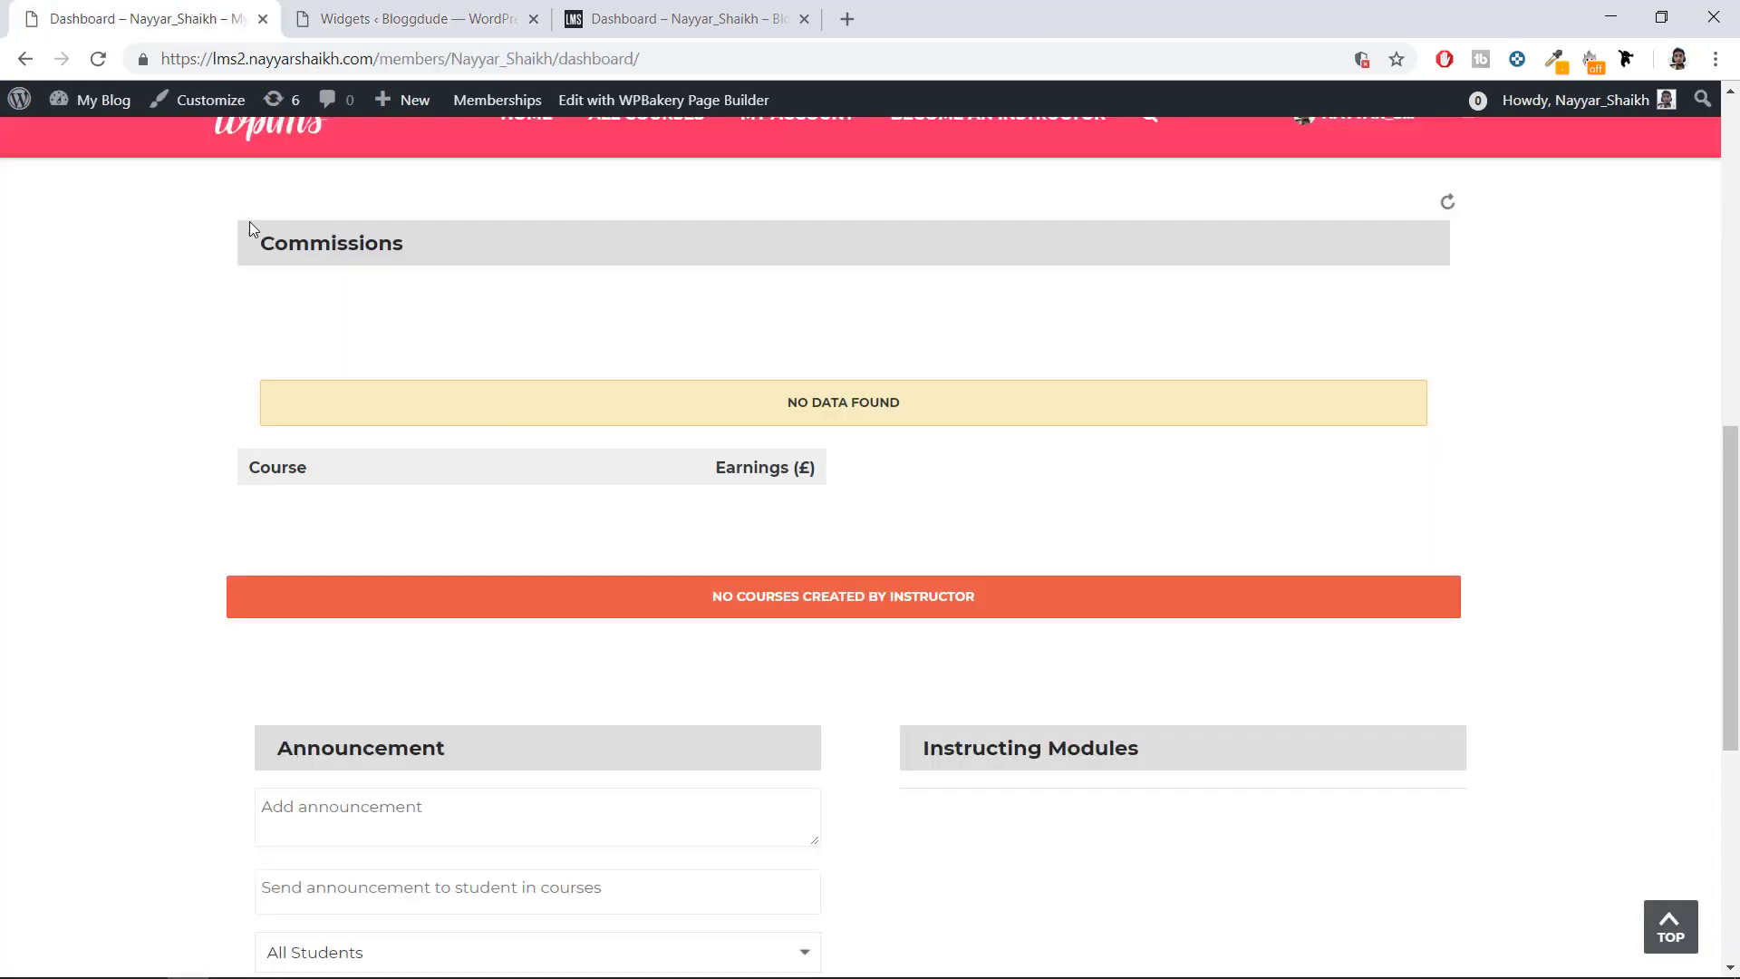
- Reload the member dashboard to see the new Instructor Stats panel
drag(251, 226, 427, 253)
click(417, 18)
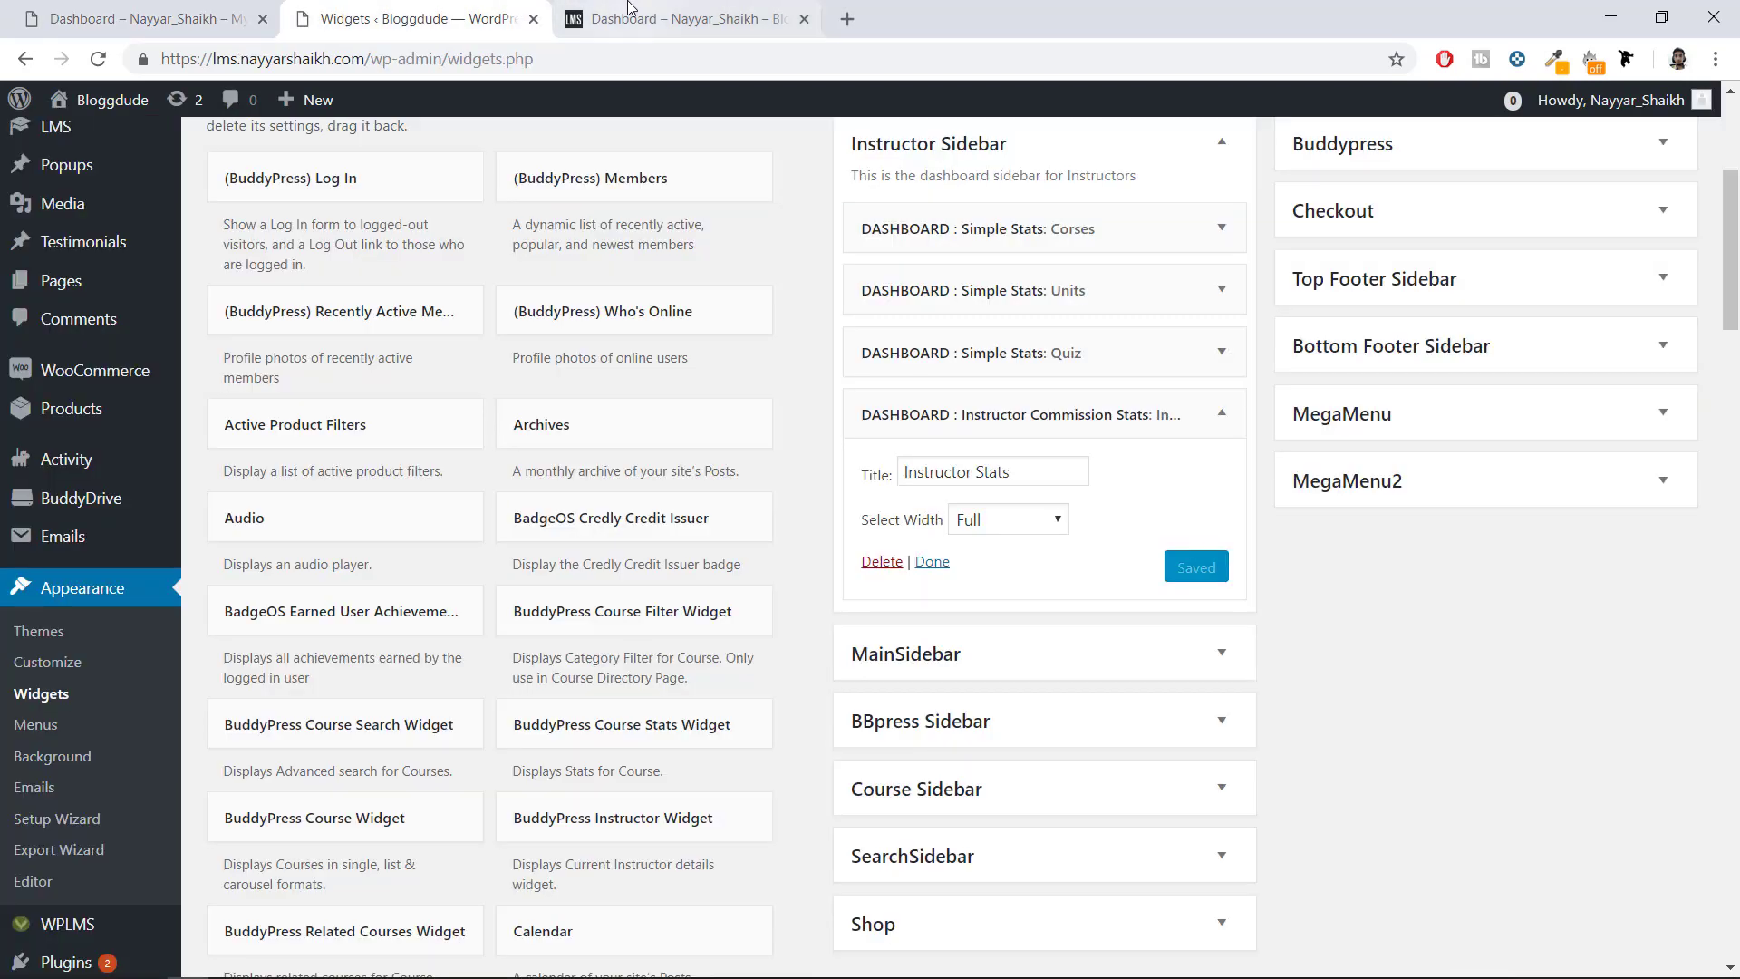
click(689, 19)
click(94, 58)
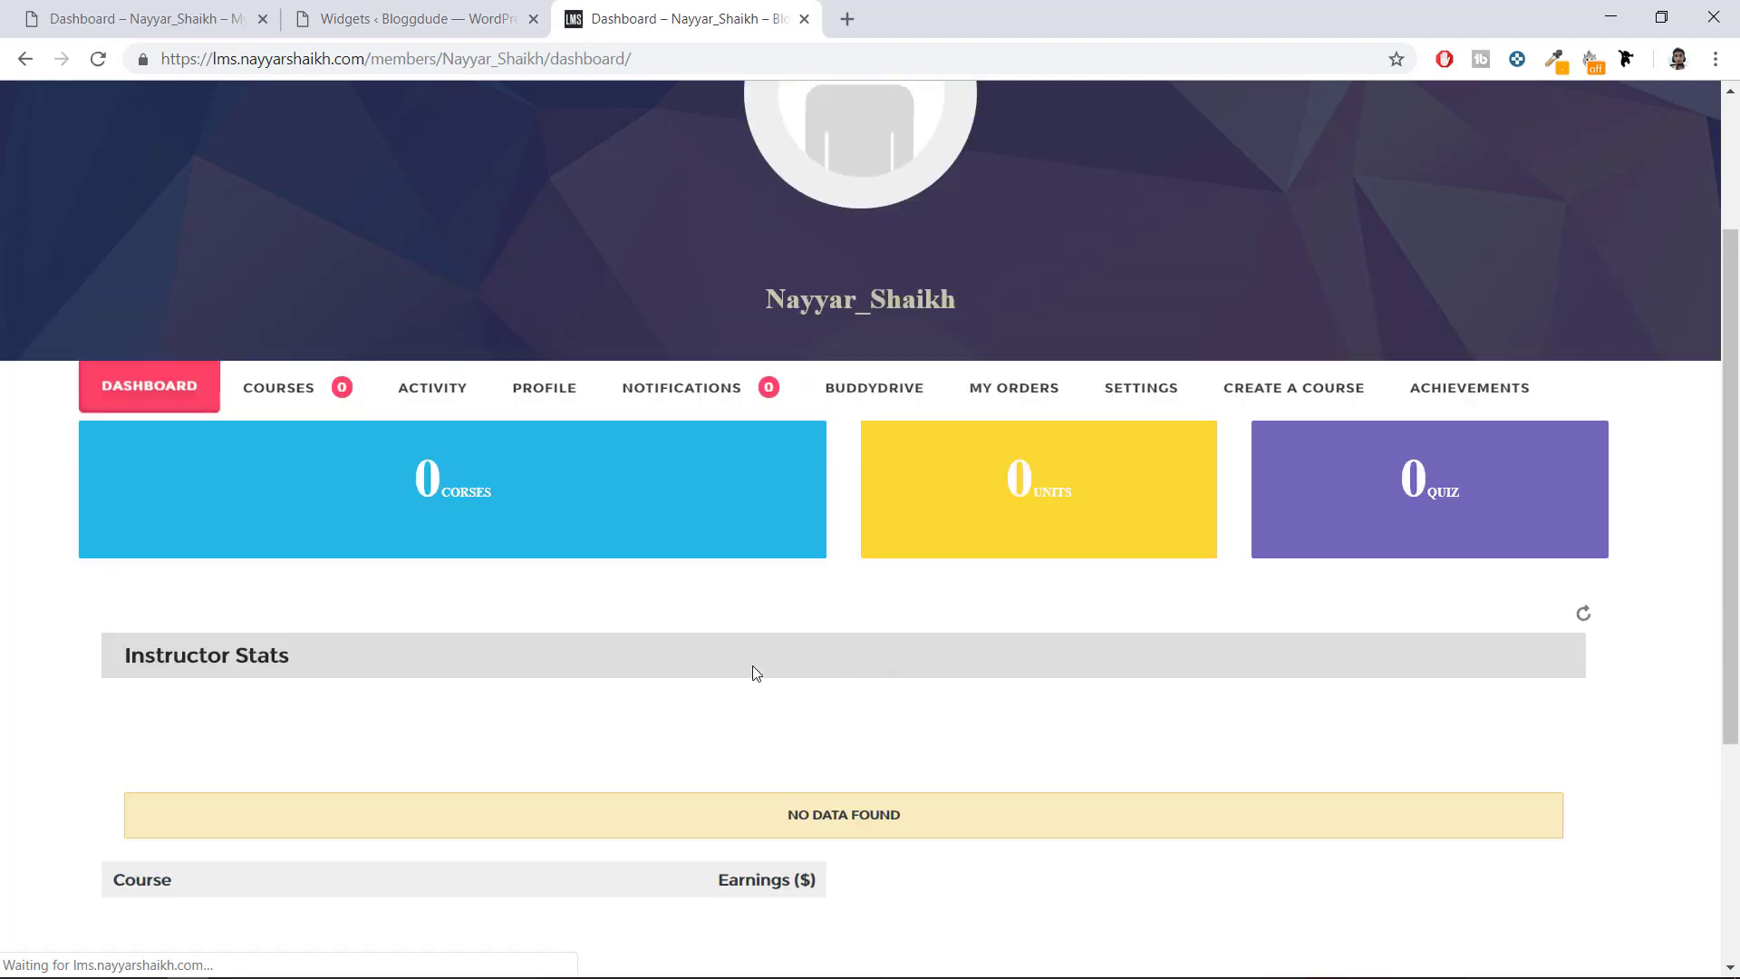
scroll(855, 781, down, 1)
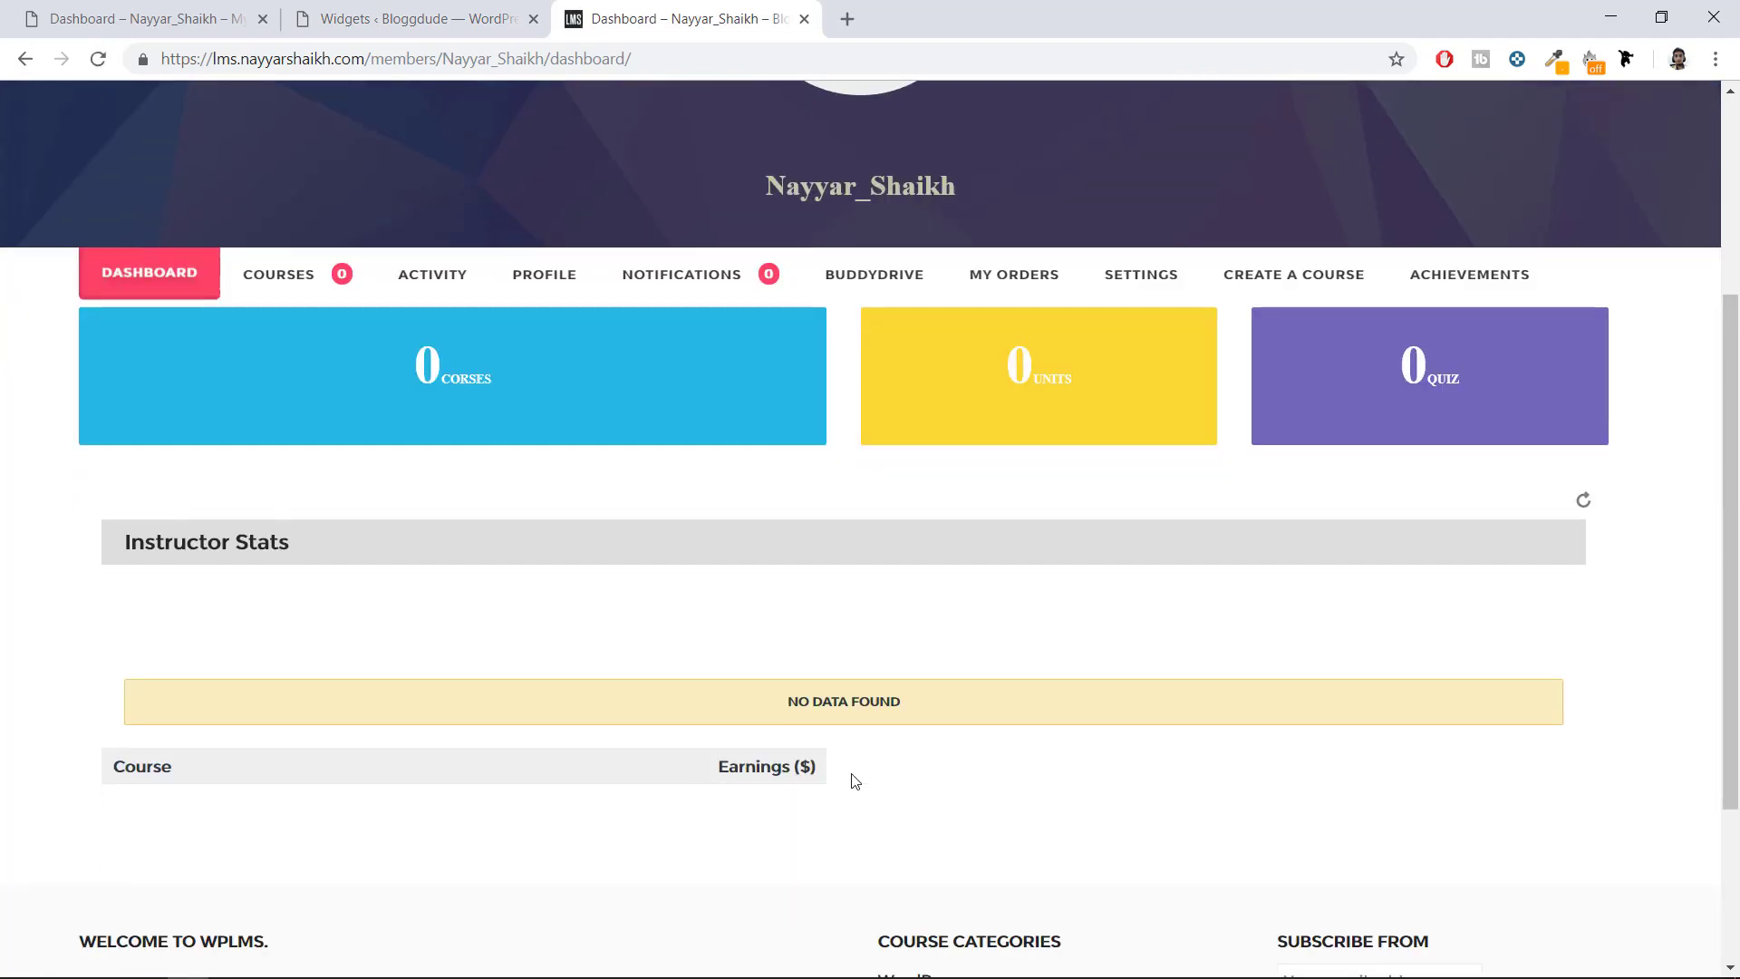
- View the reference dashboard's Announcement and Instructing Modules sections, then return to Widgets
click(190, 17)
scroll(640, 427, down, 4)
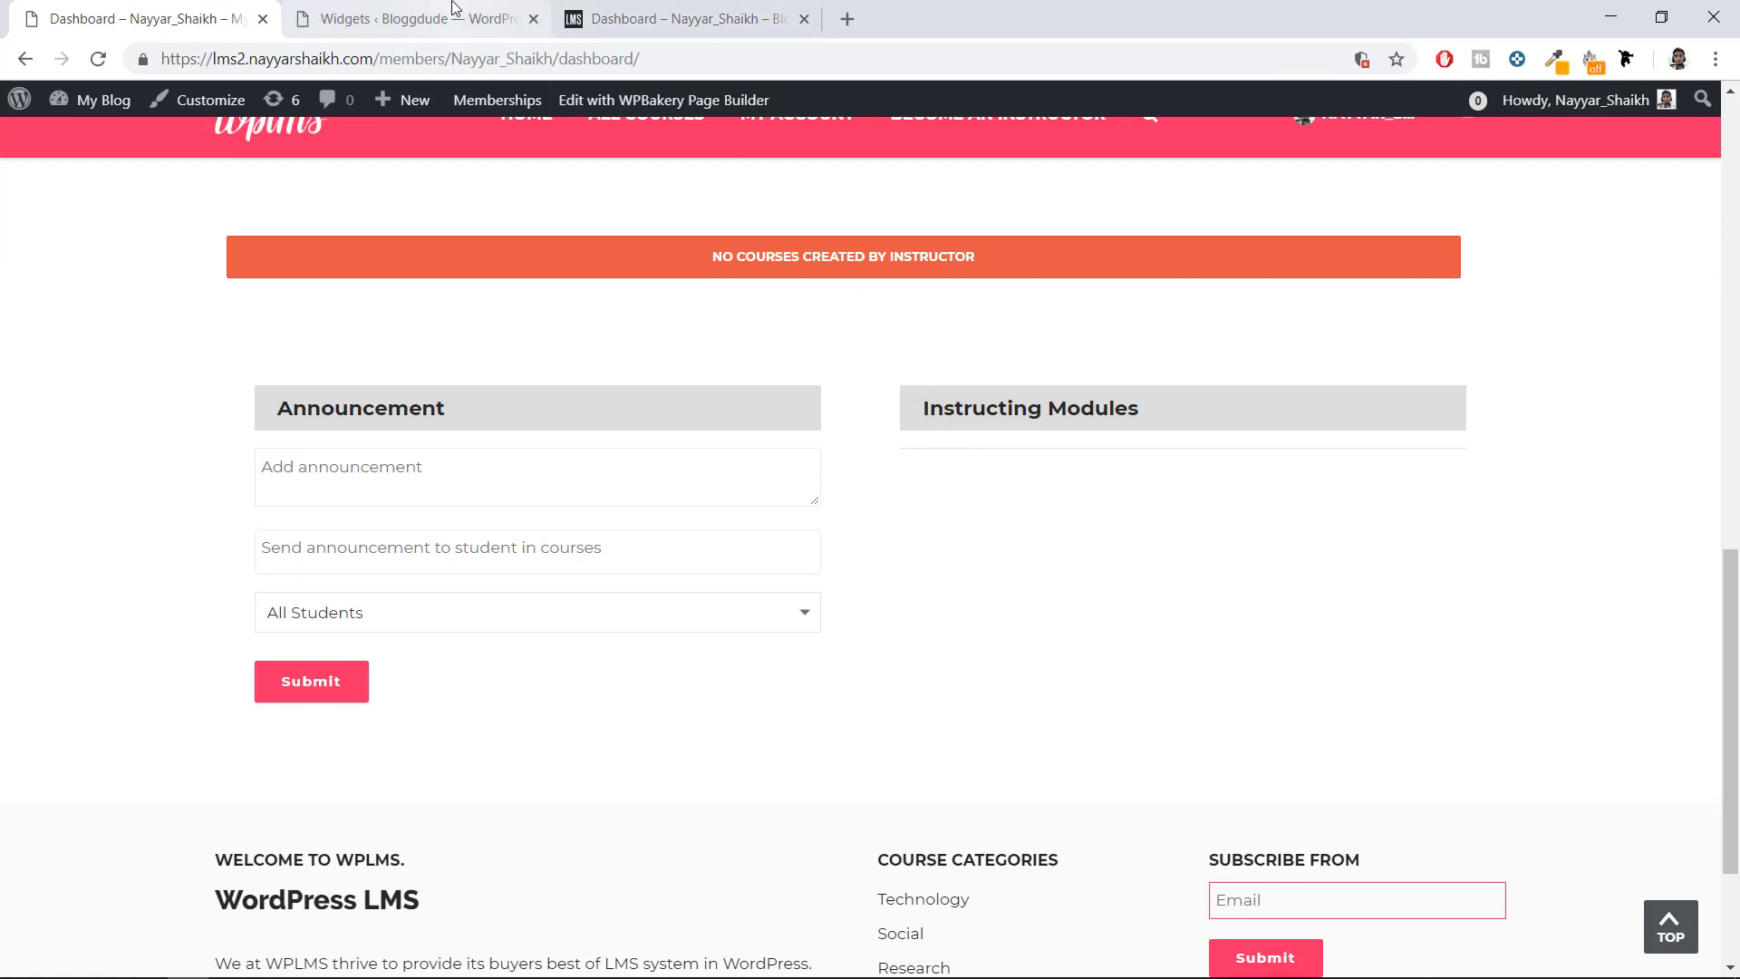
click(417, 18)
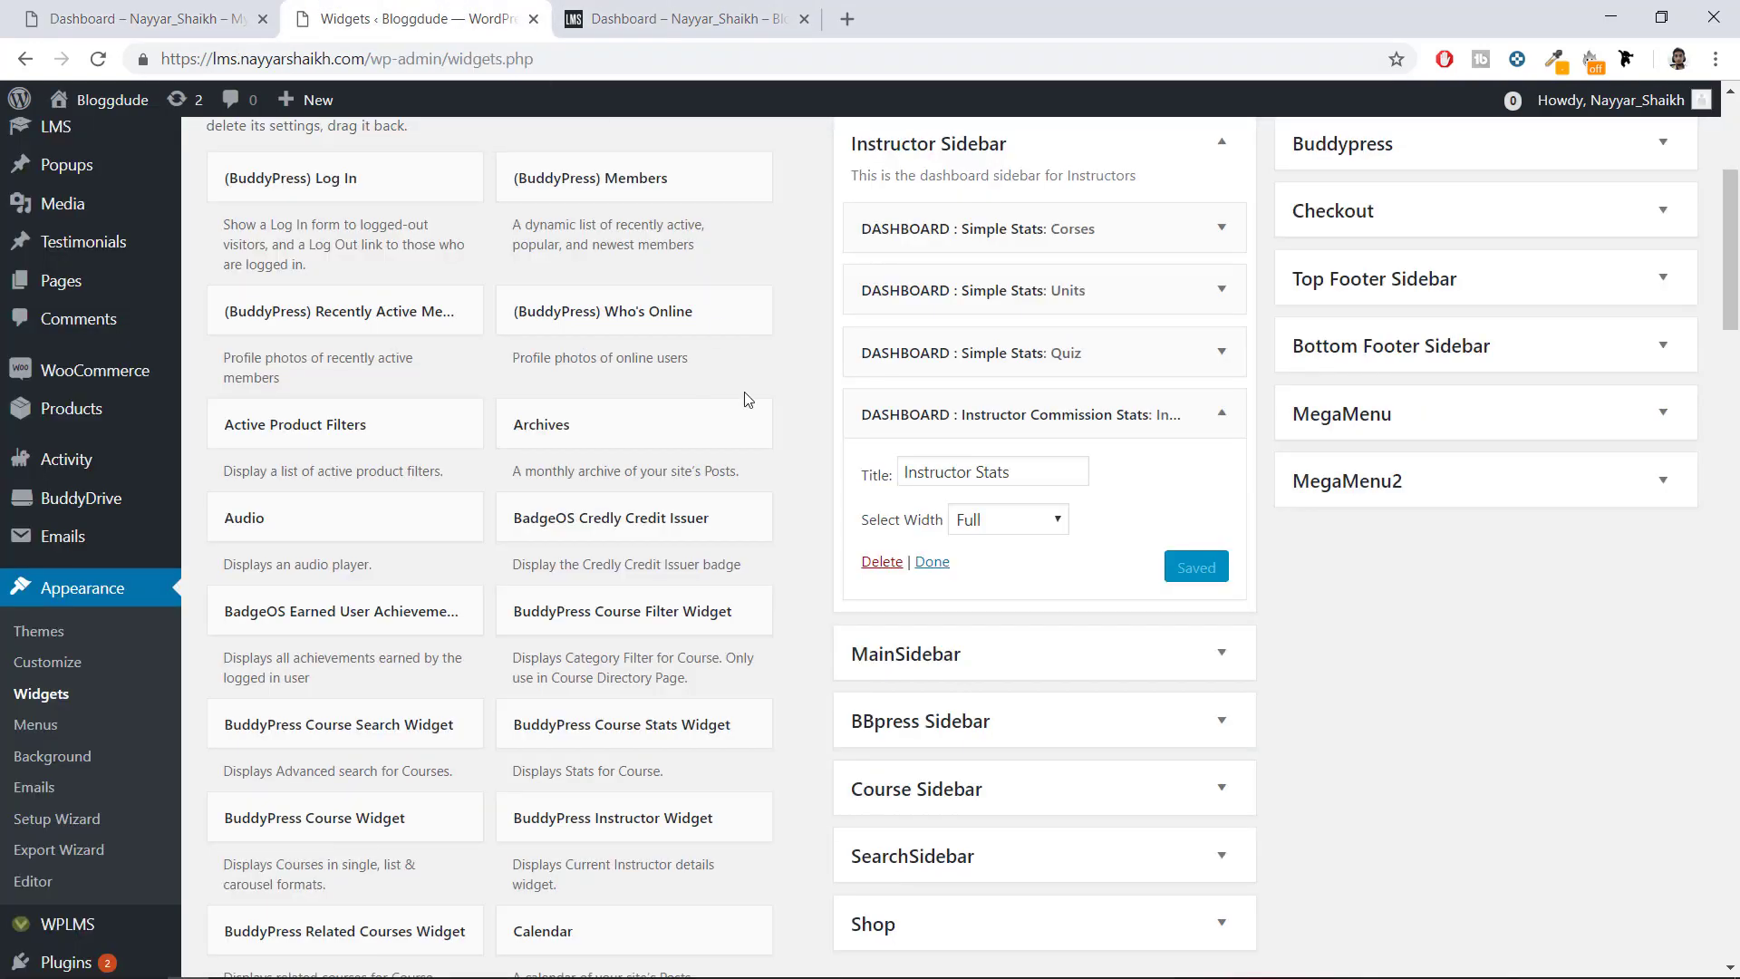
- Add the DASHBOARD : Instructor announcement widget to the Instructor Sidebar
scroll(857, 603, down, 4)
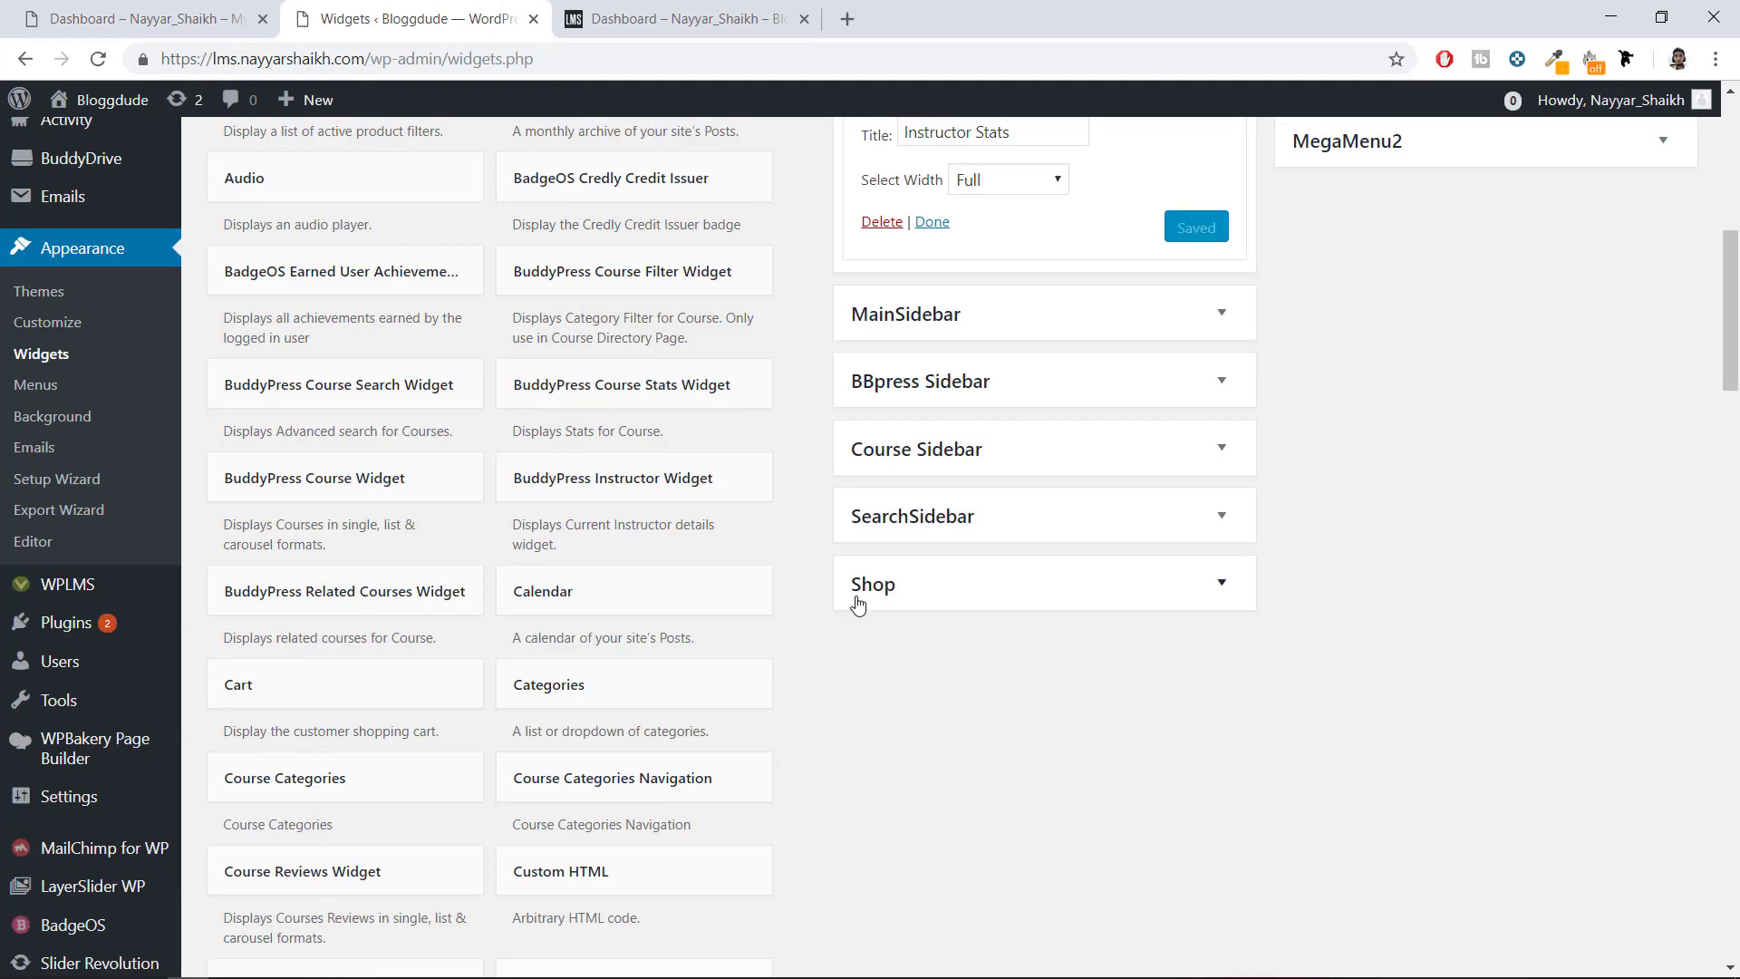
scroll(857, 603, up, 4)
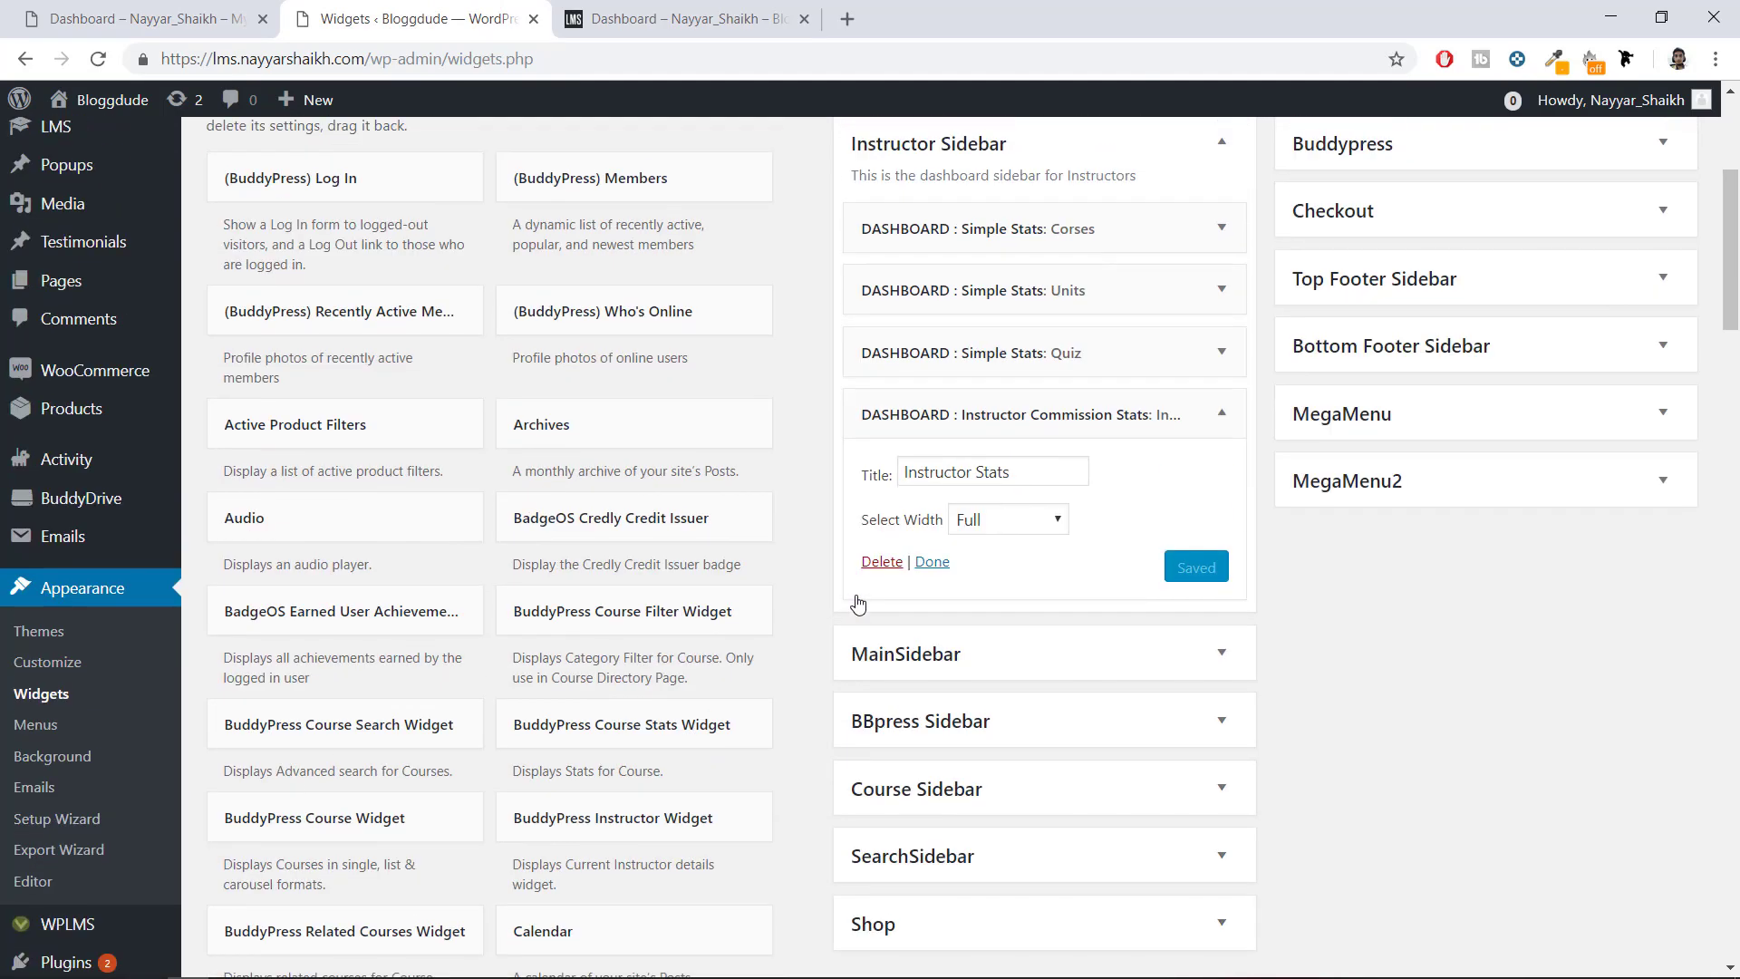
scroll(811, 601, down, 14)
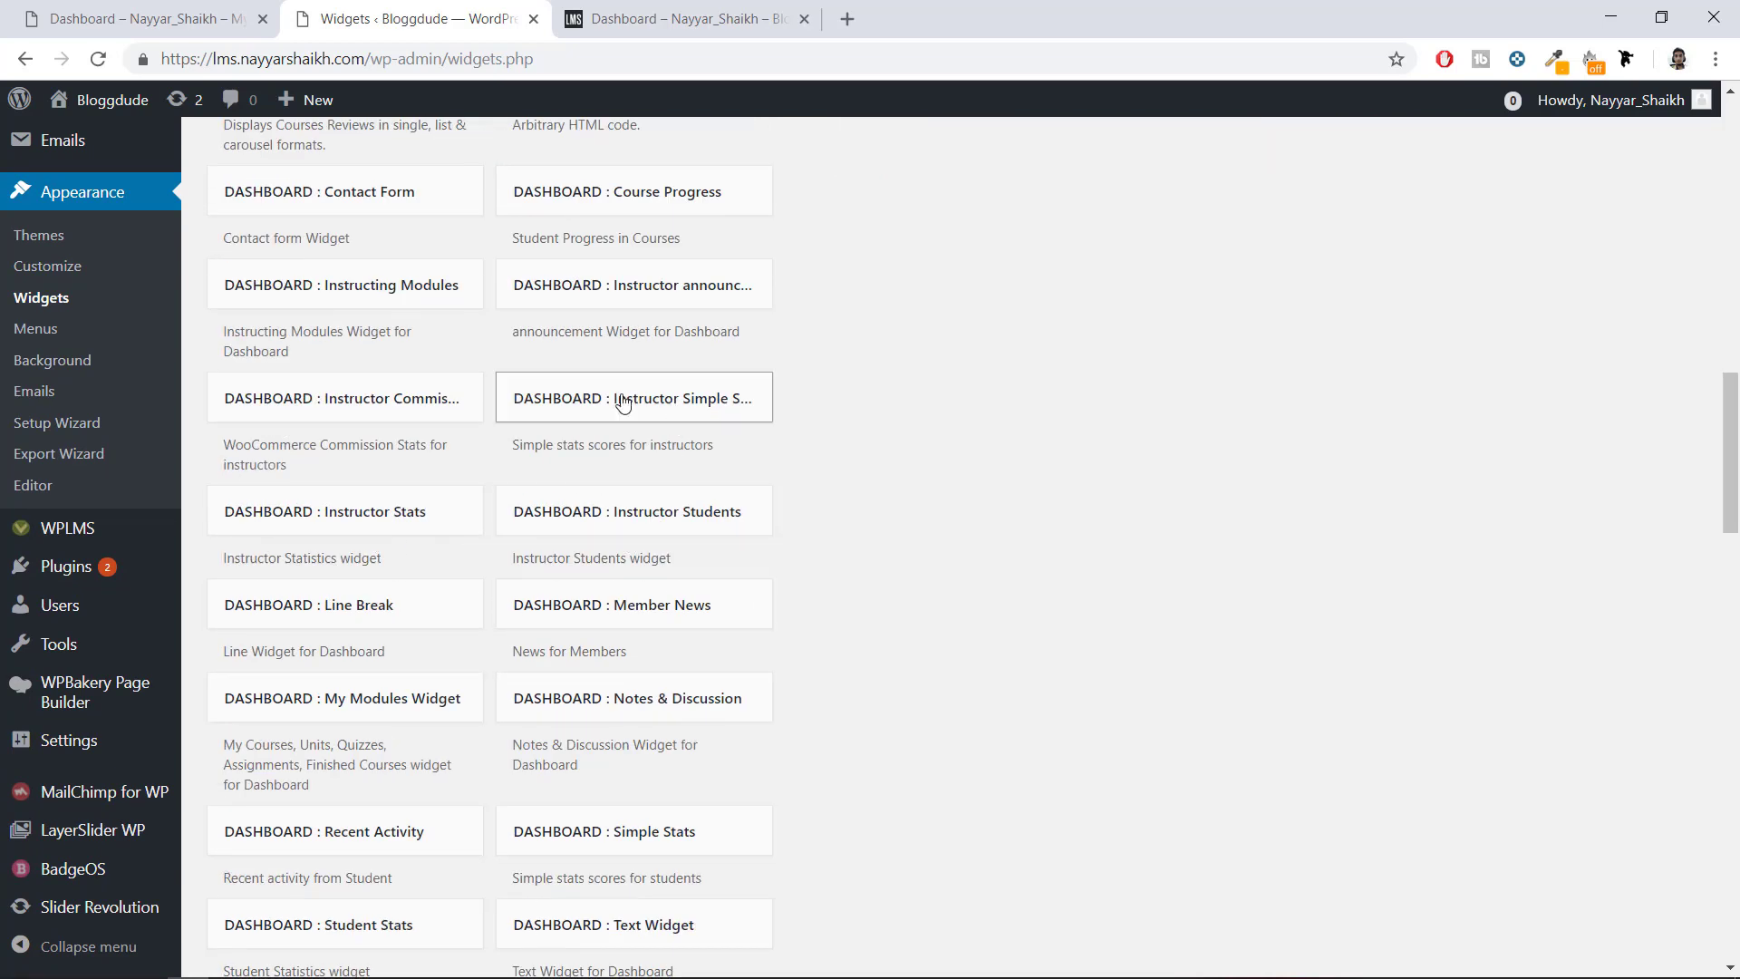
click(660, 292)
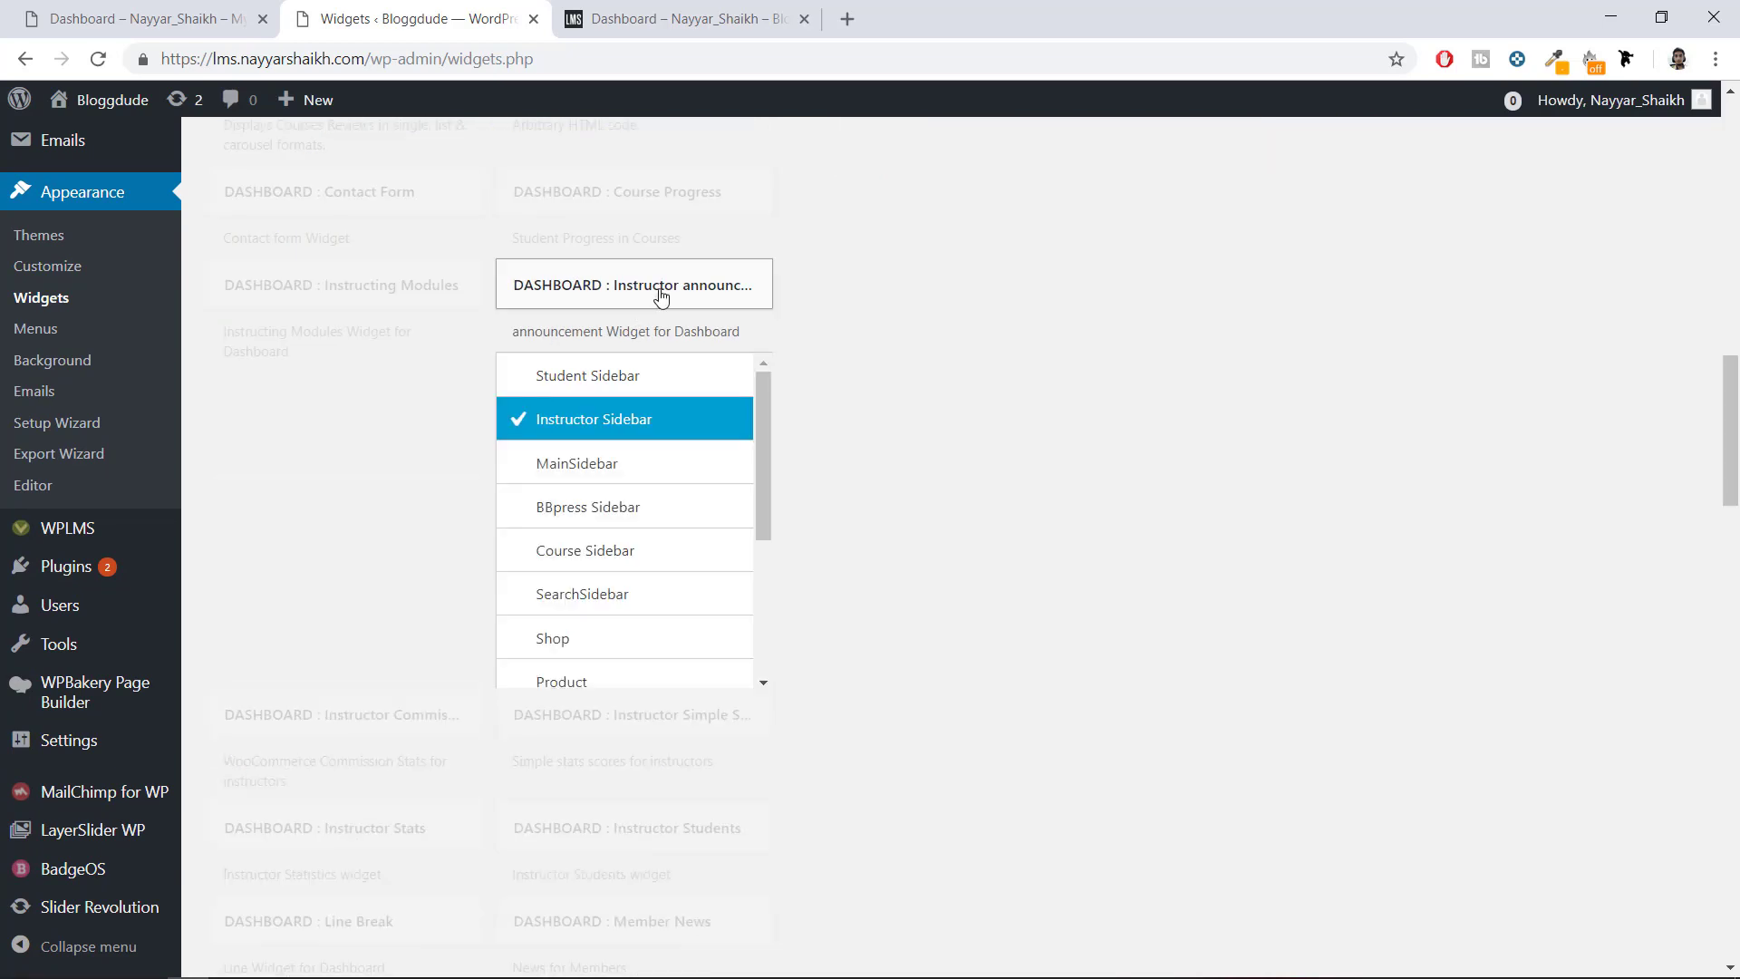
click(711, 723)
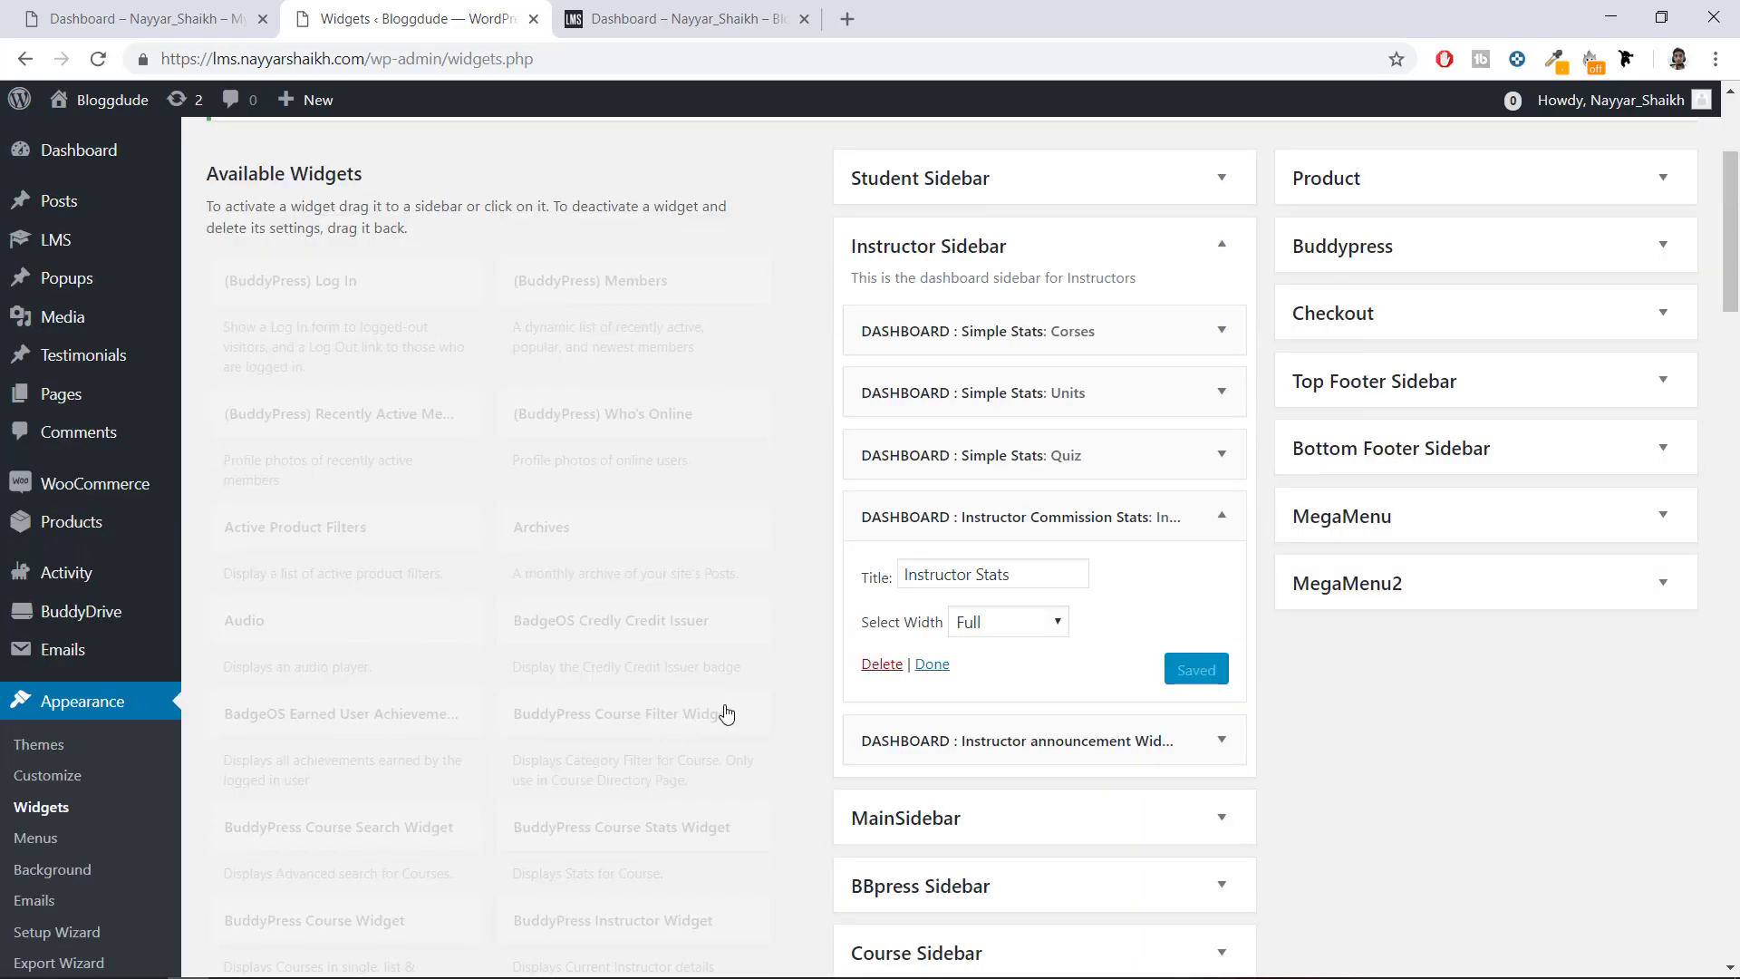
scroll(1051, 672, down, 3)
- Capitalise the announcement widget's title to 'Announcement', save it, and collapse it
click(1222, 301)
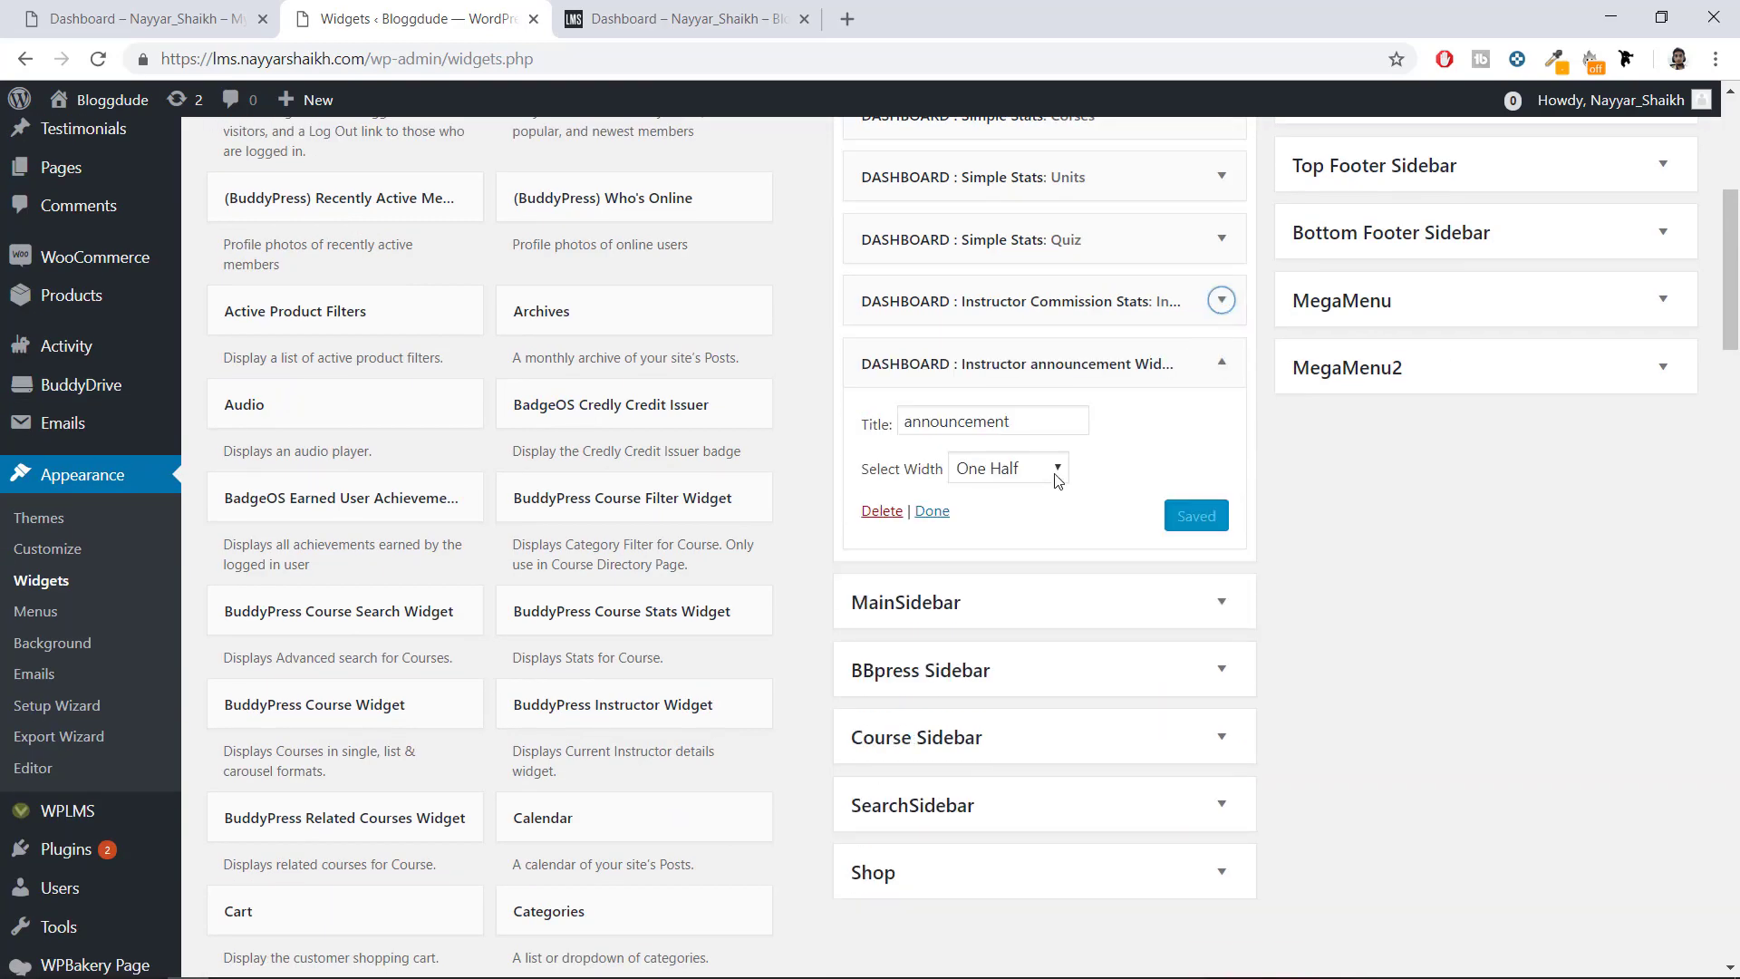
drag(909, 419, 915, 422)
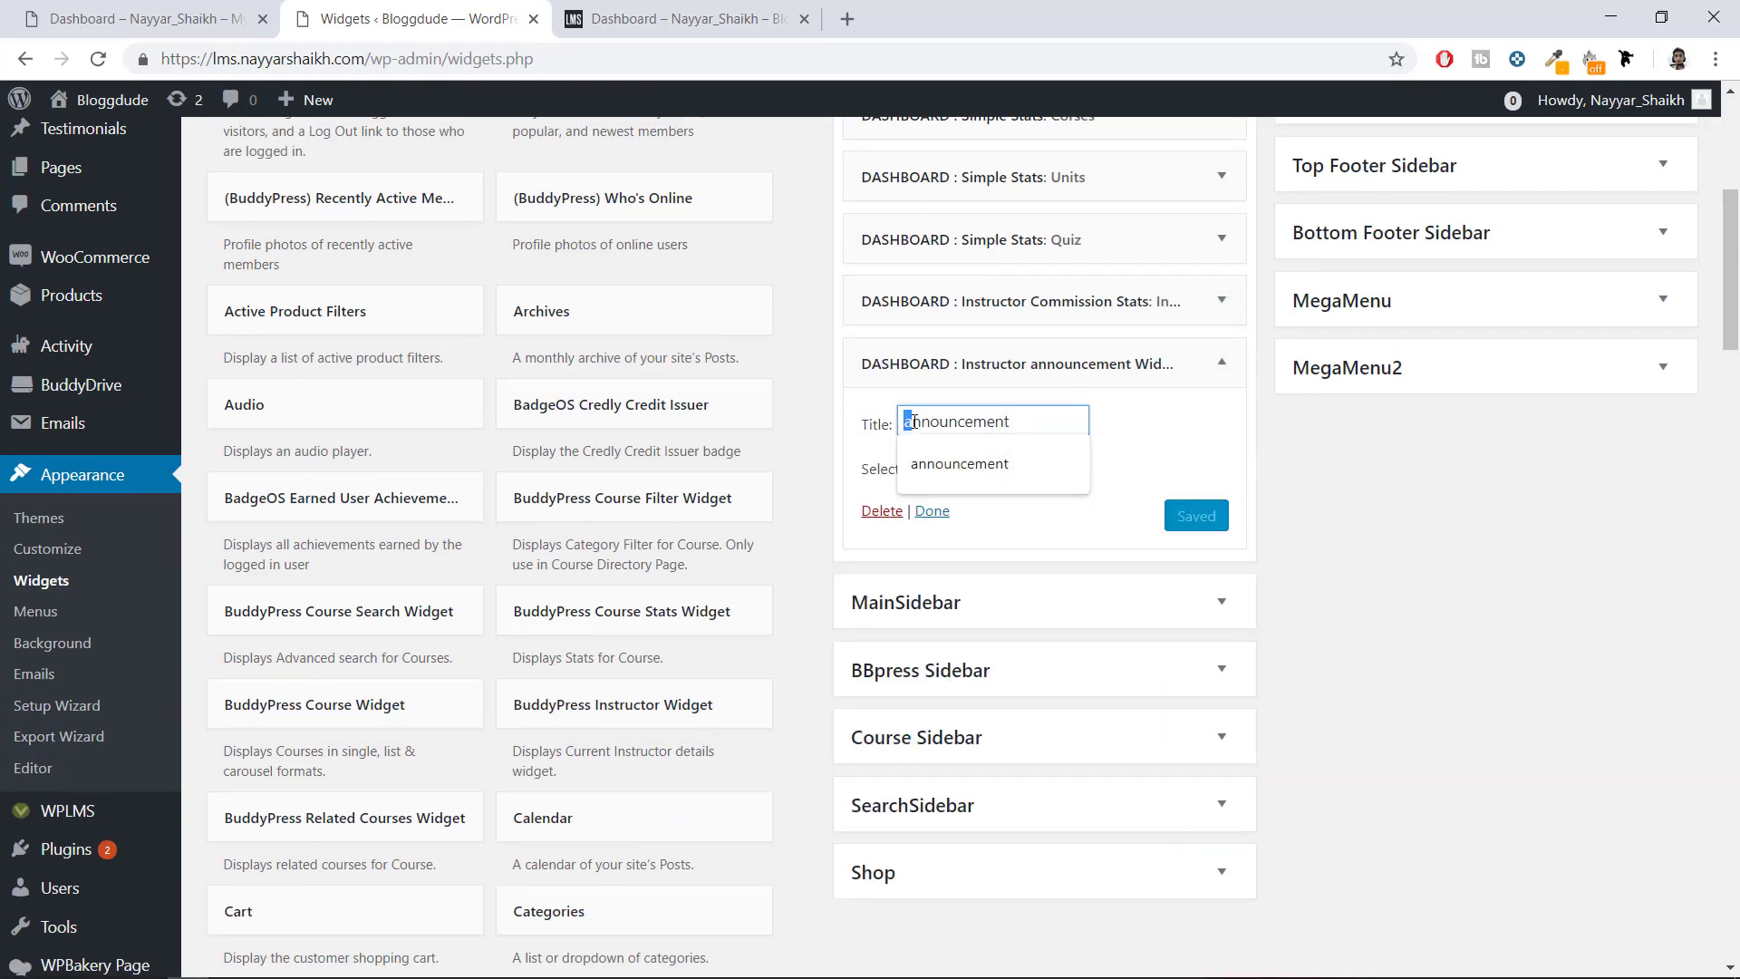
text(A)
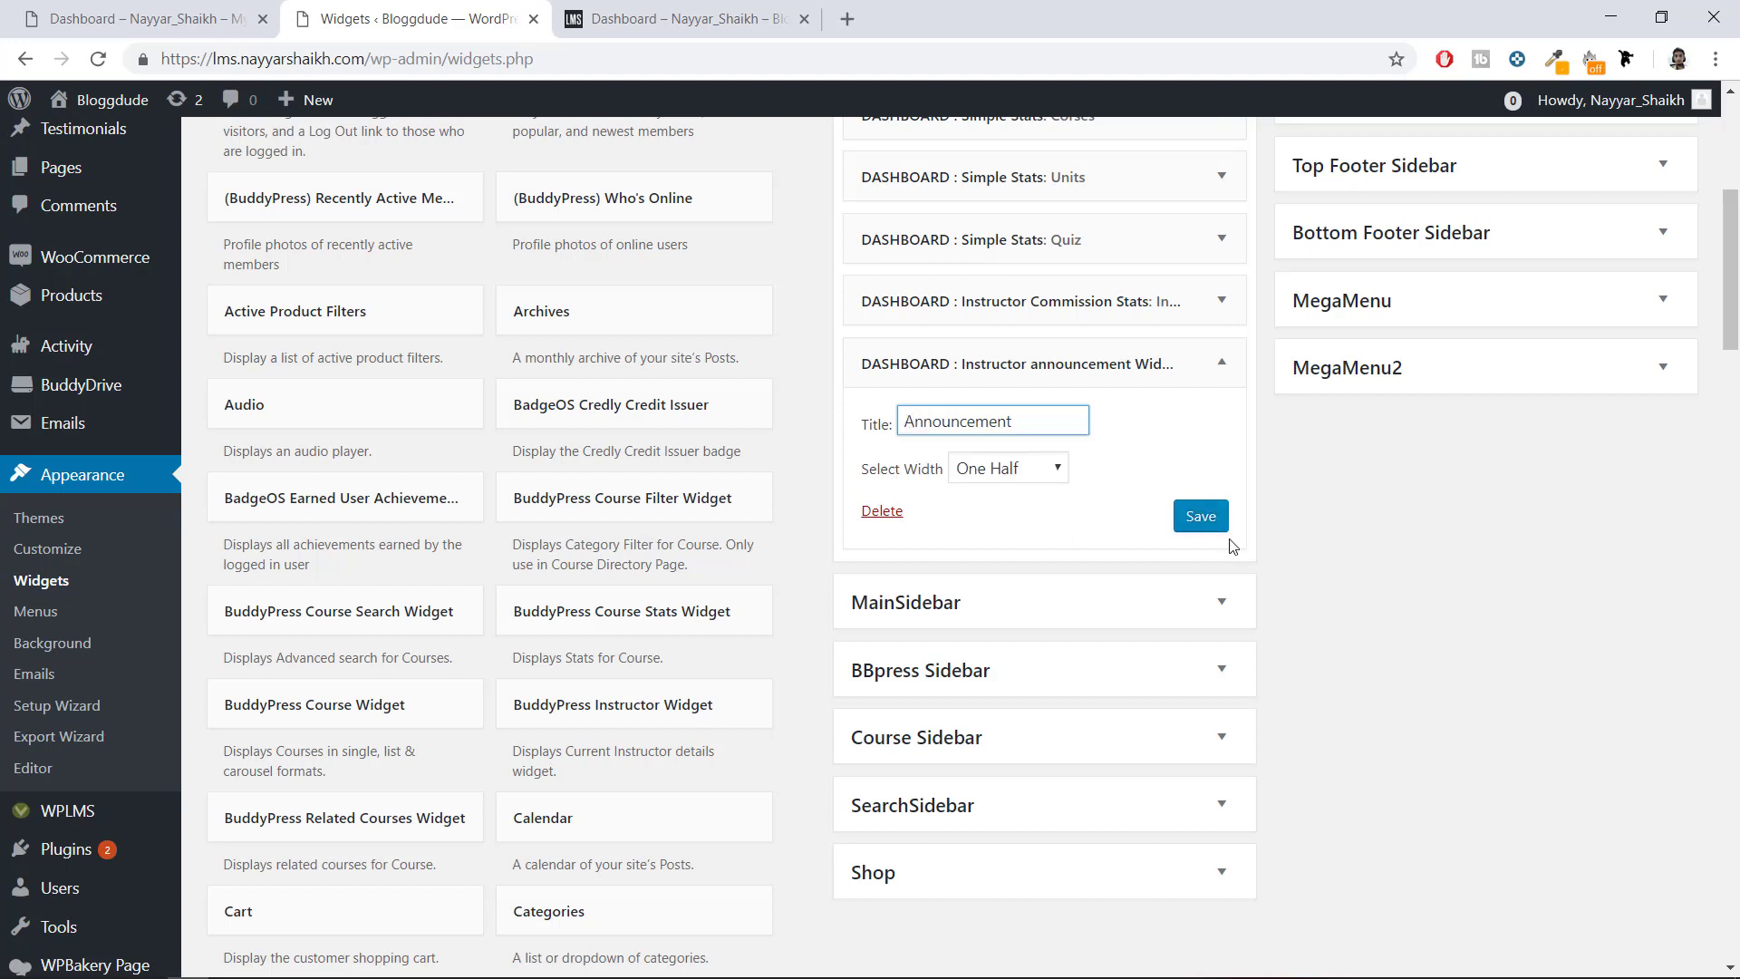
click(1201, 516)
click(1221, 362)
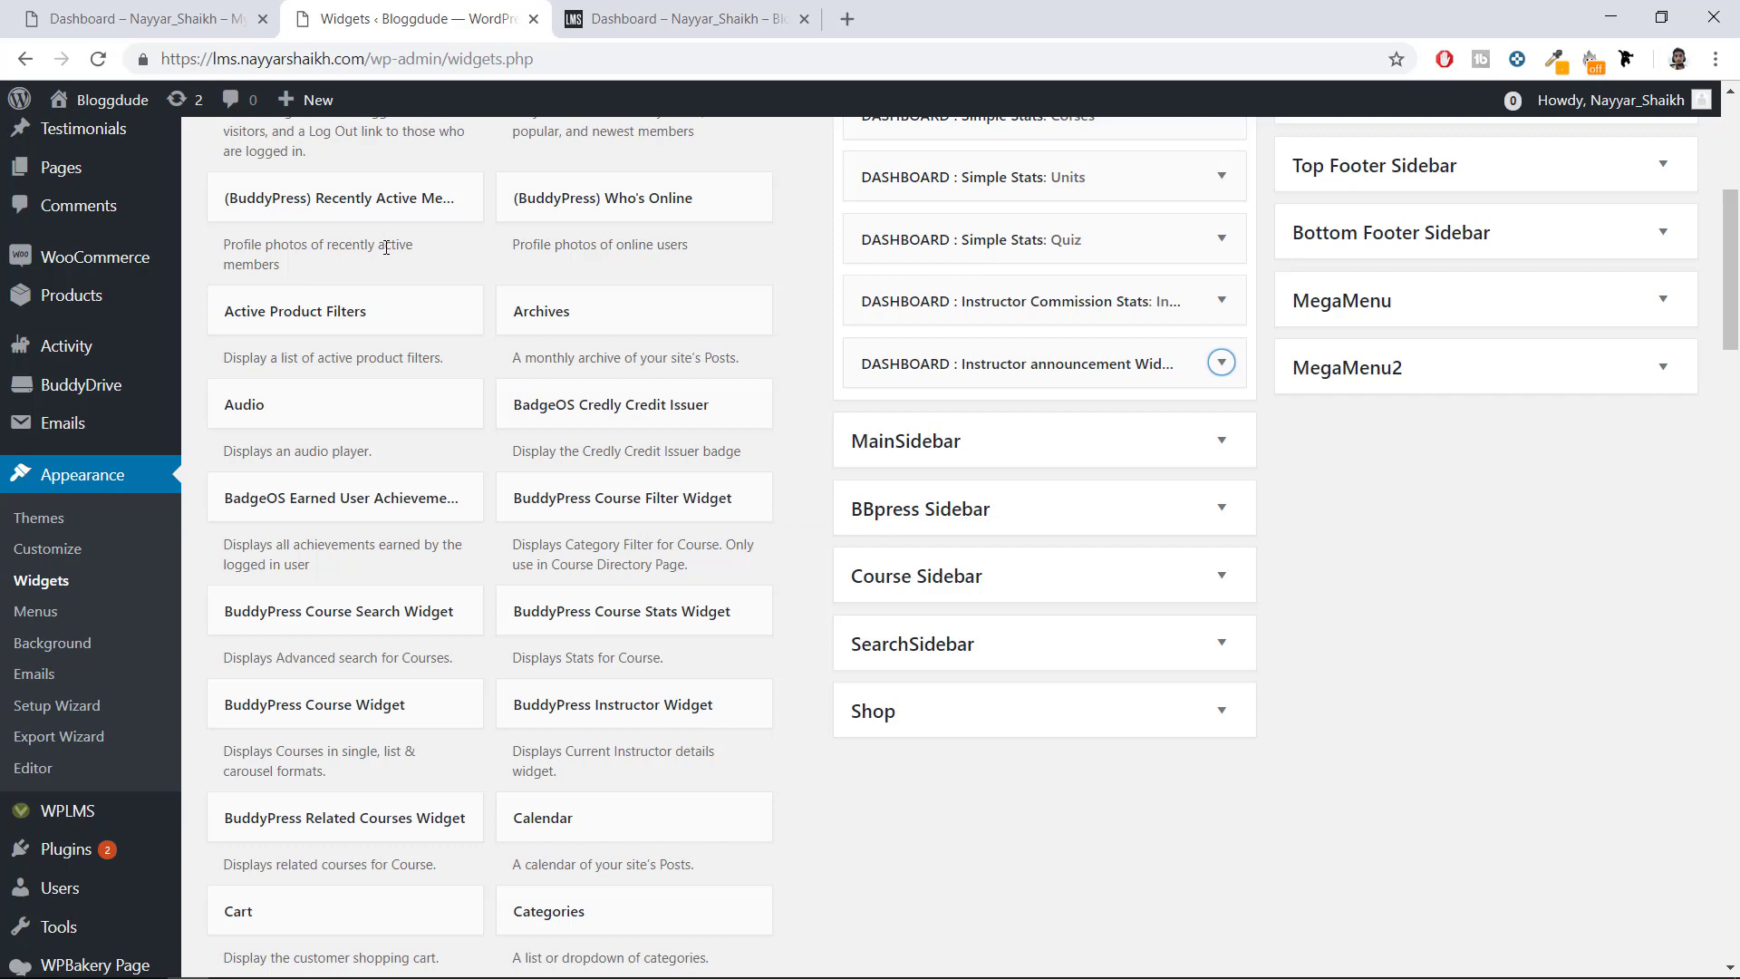
scroll(738, 544, down, 5)
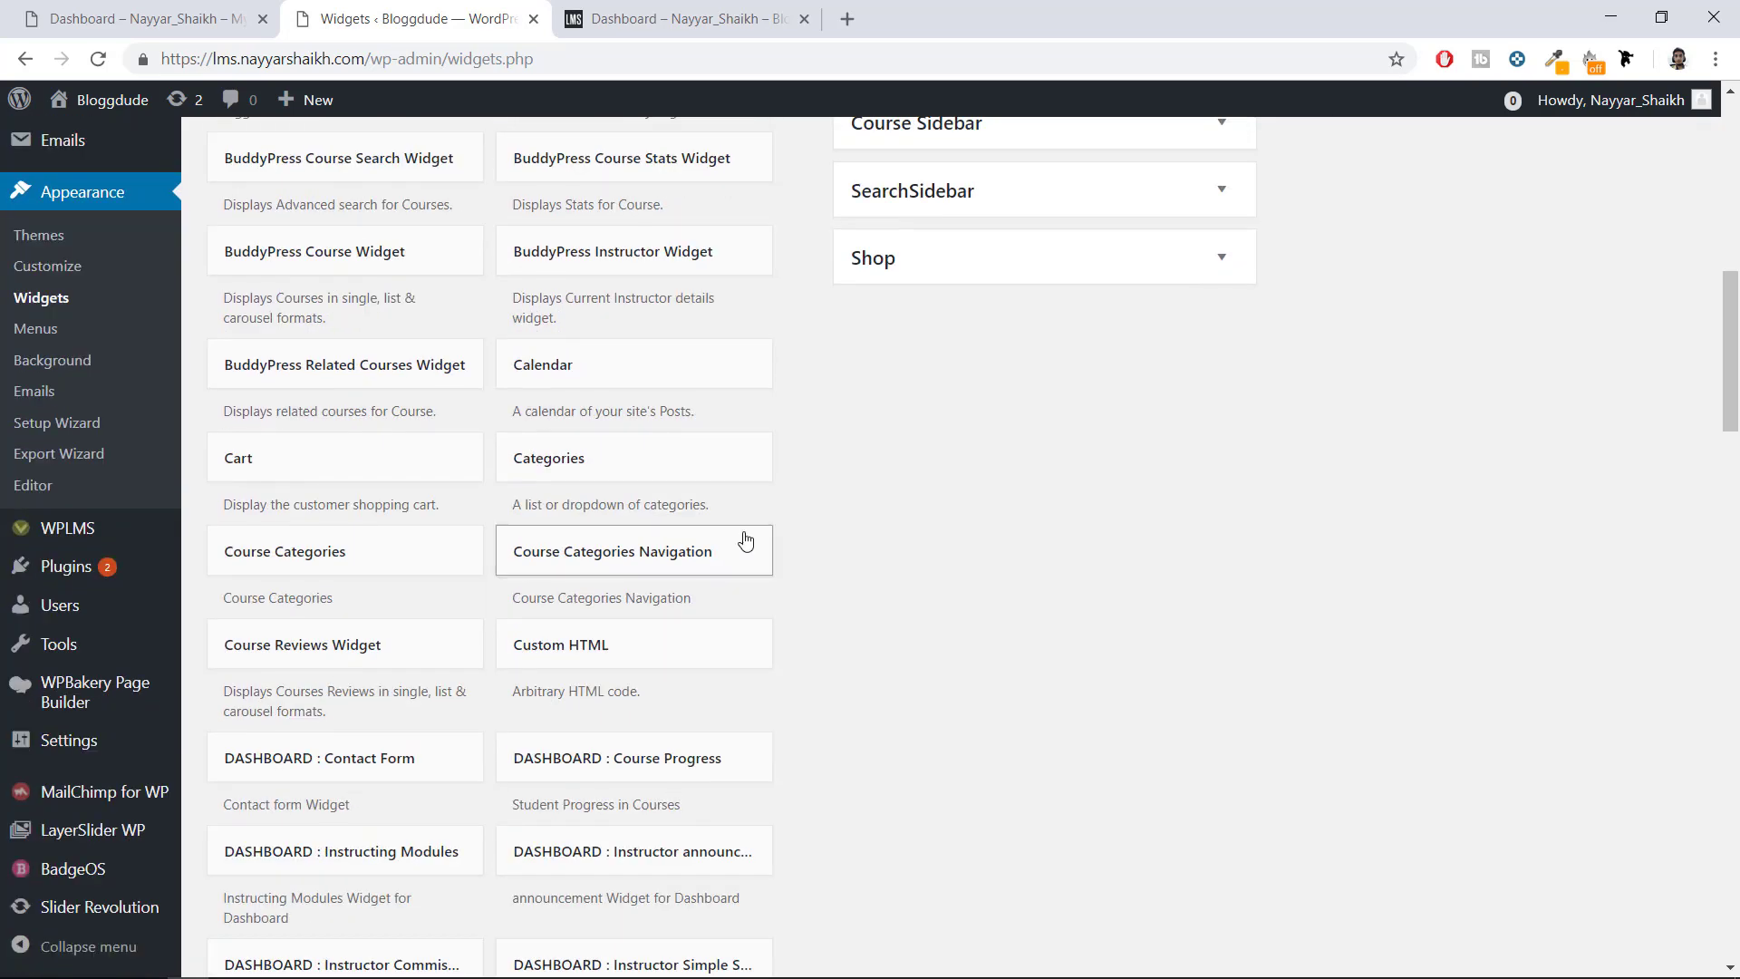
- Add the DASHBOARD : Instructing Modules widget to the Instructor Sidebar
scroll(907, 539, down, 3)
scroll(1020, 539, down, 1)
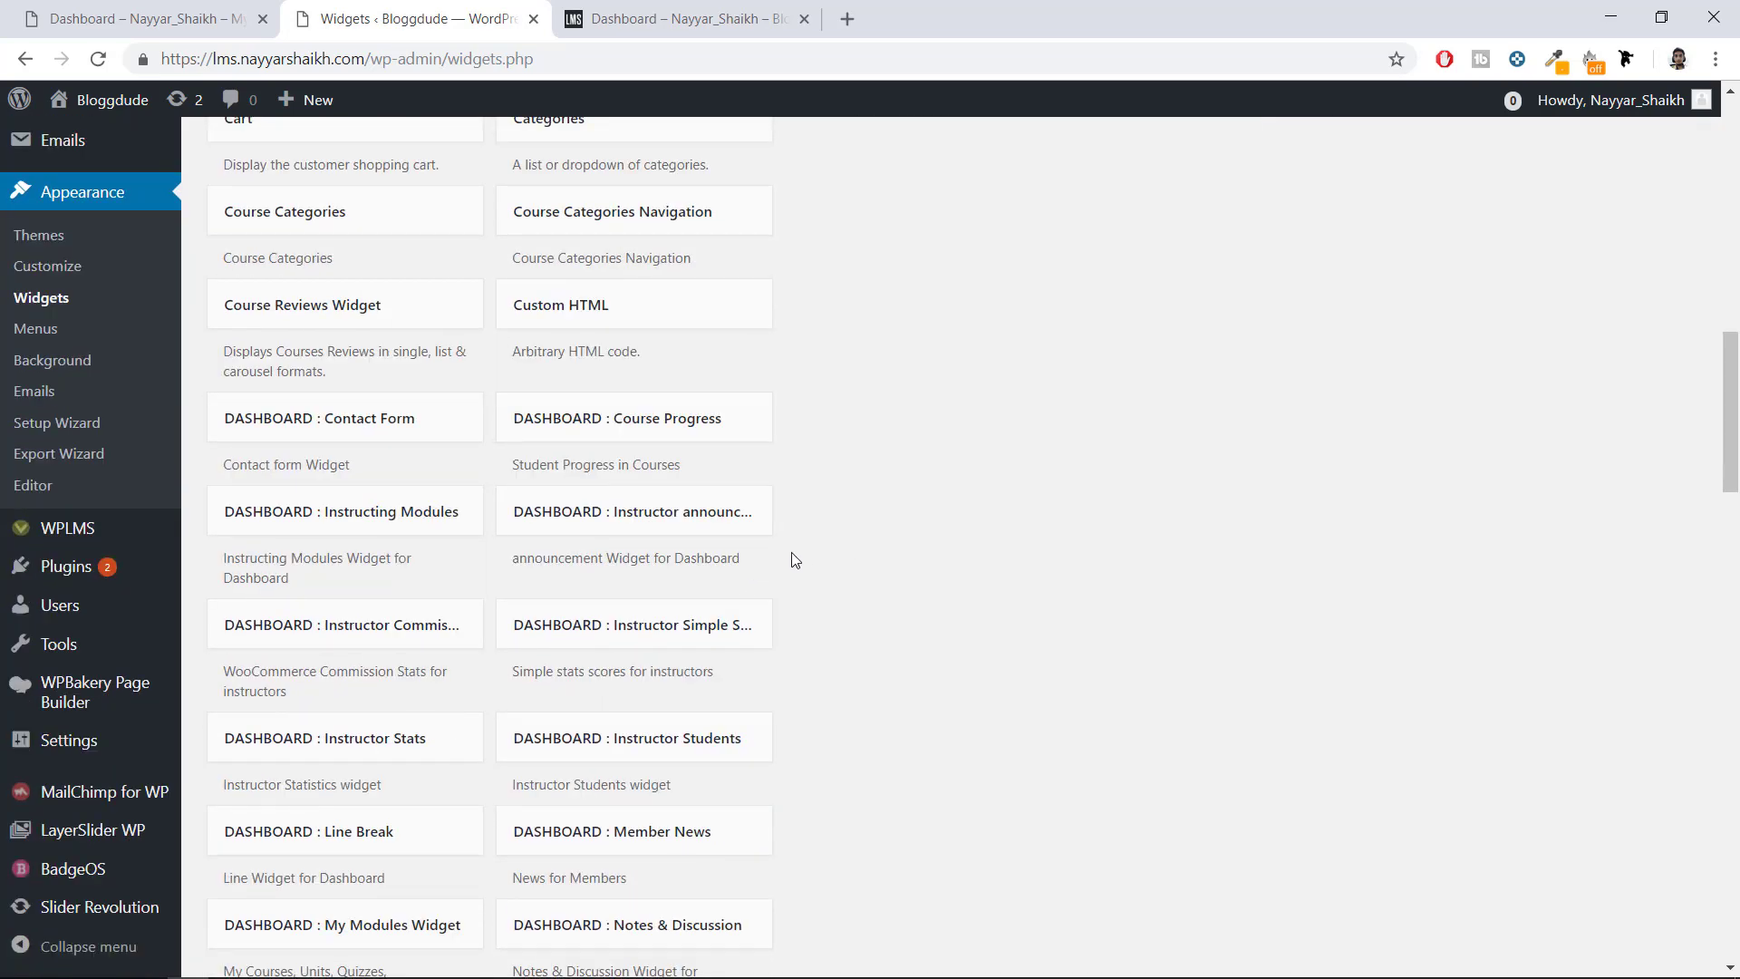
scroll(795, 559, down, 3)
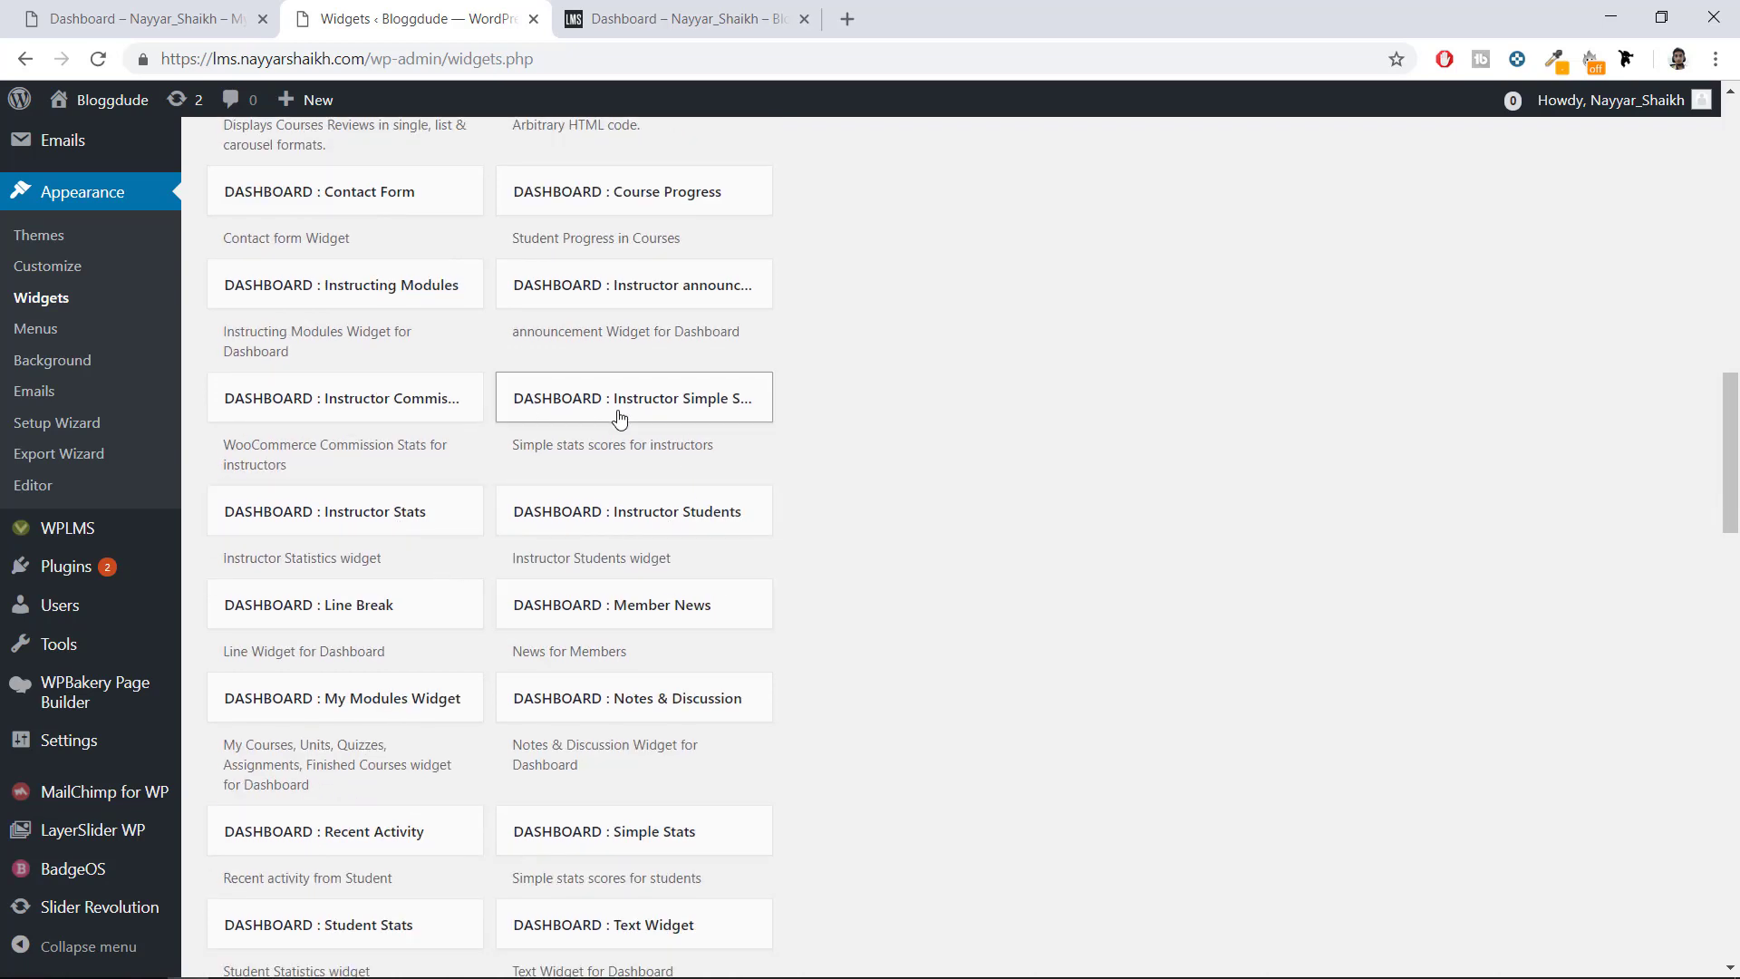
click(351, 299)
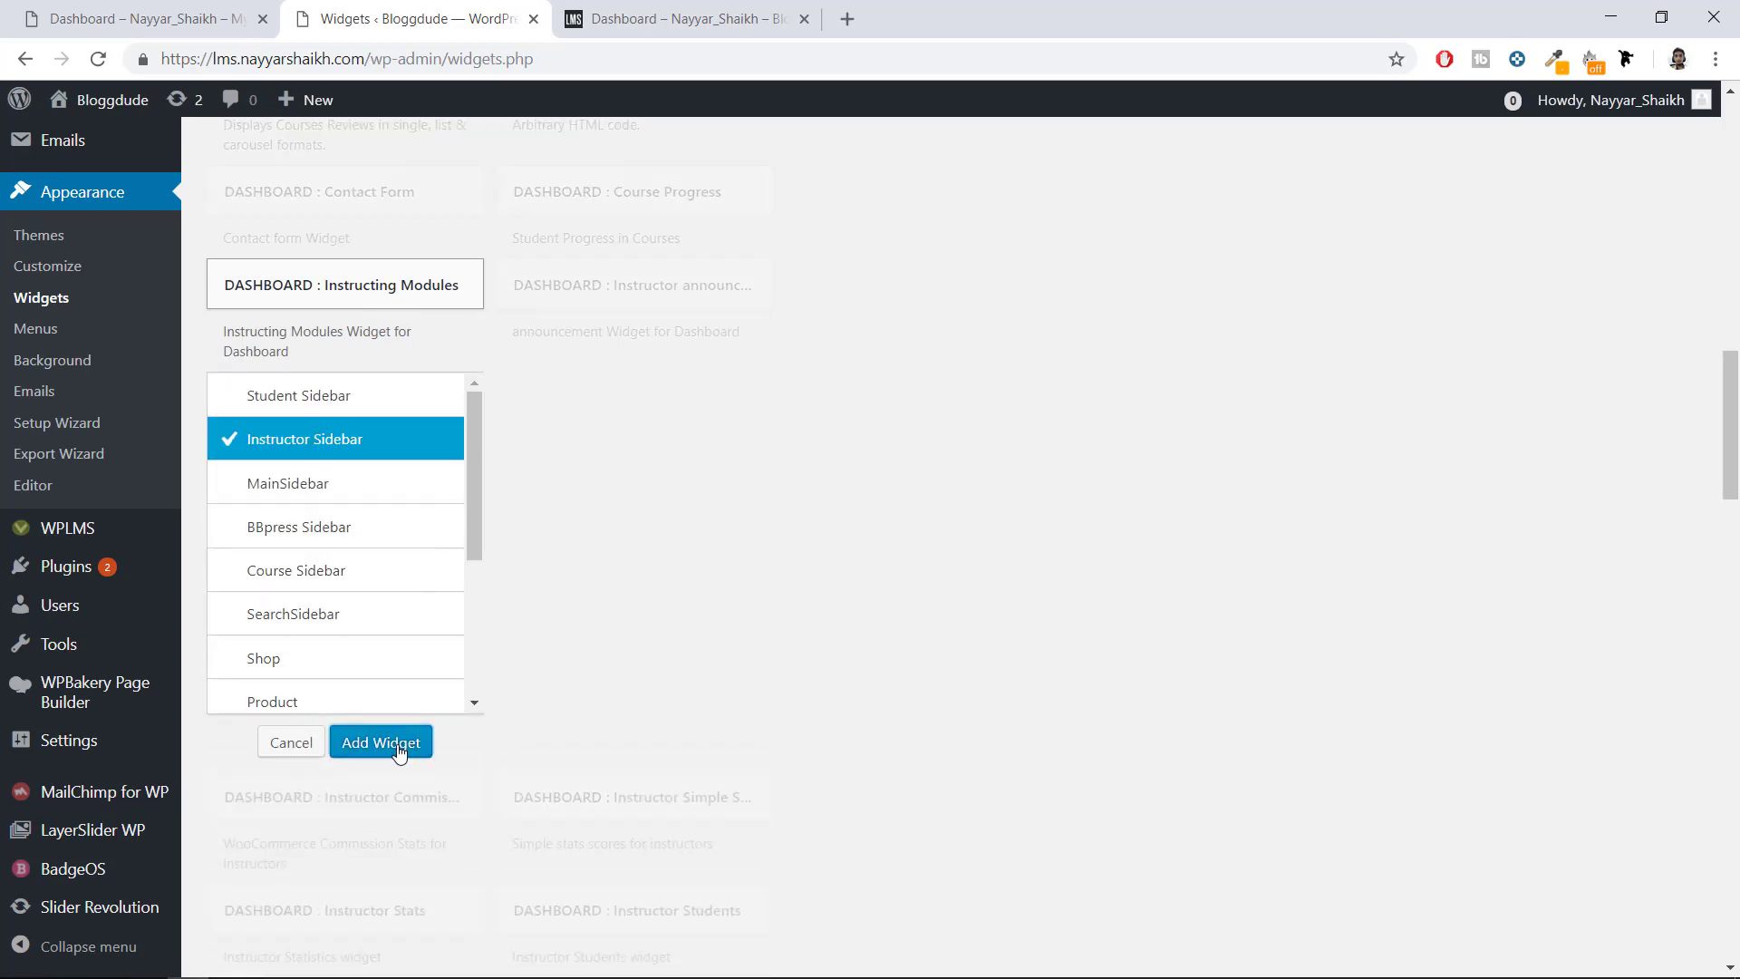
click(381, 743)
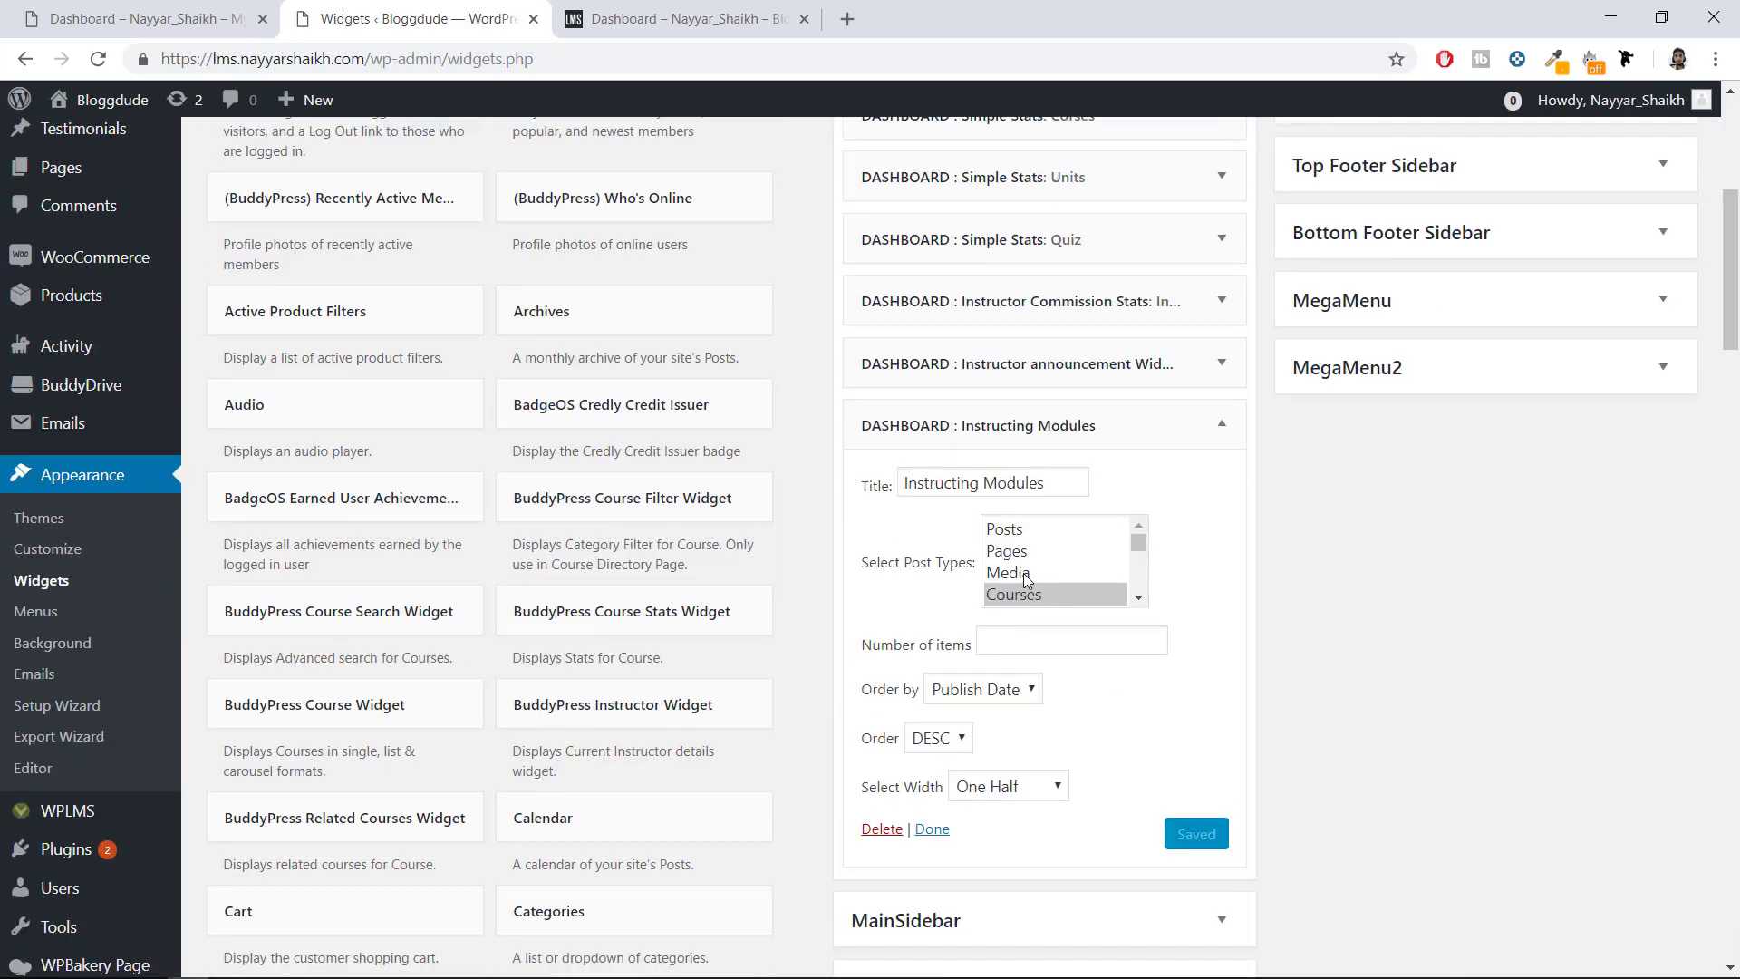
- Include Quizes among the Instructing Modules post types and save the widget
scroll(1059, 578, down, 2)
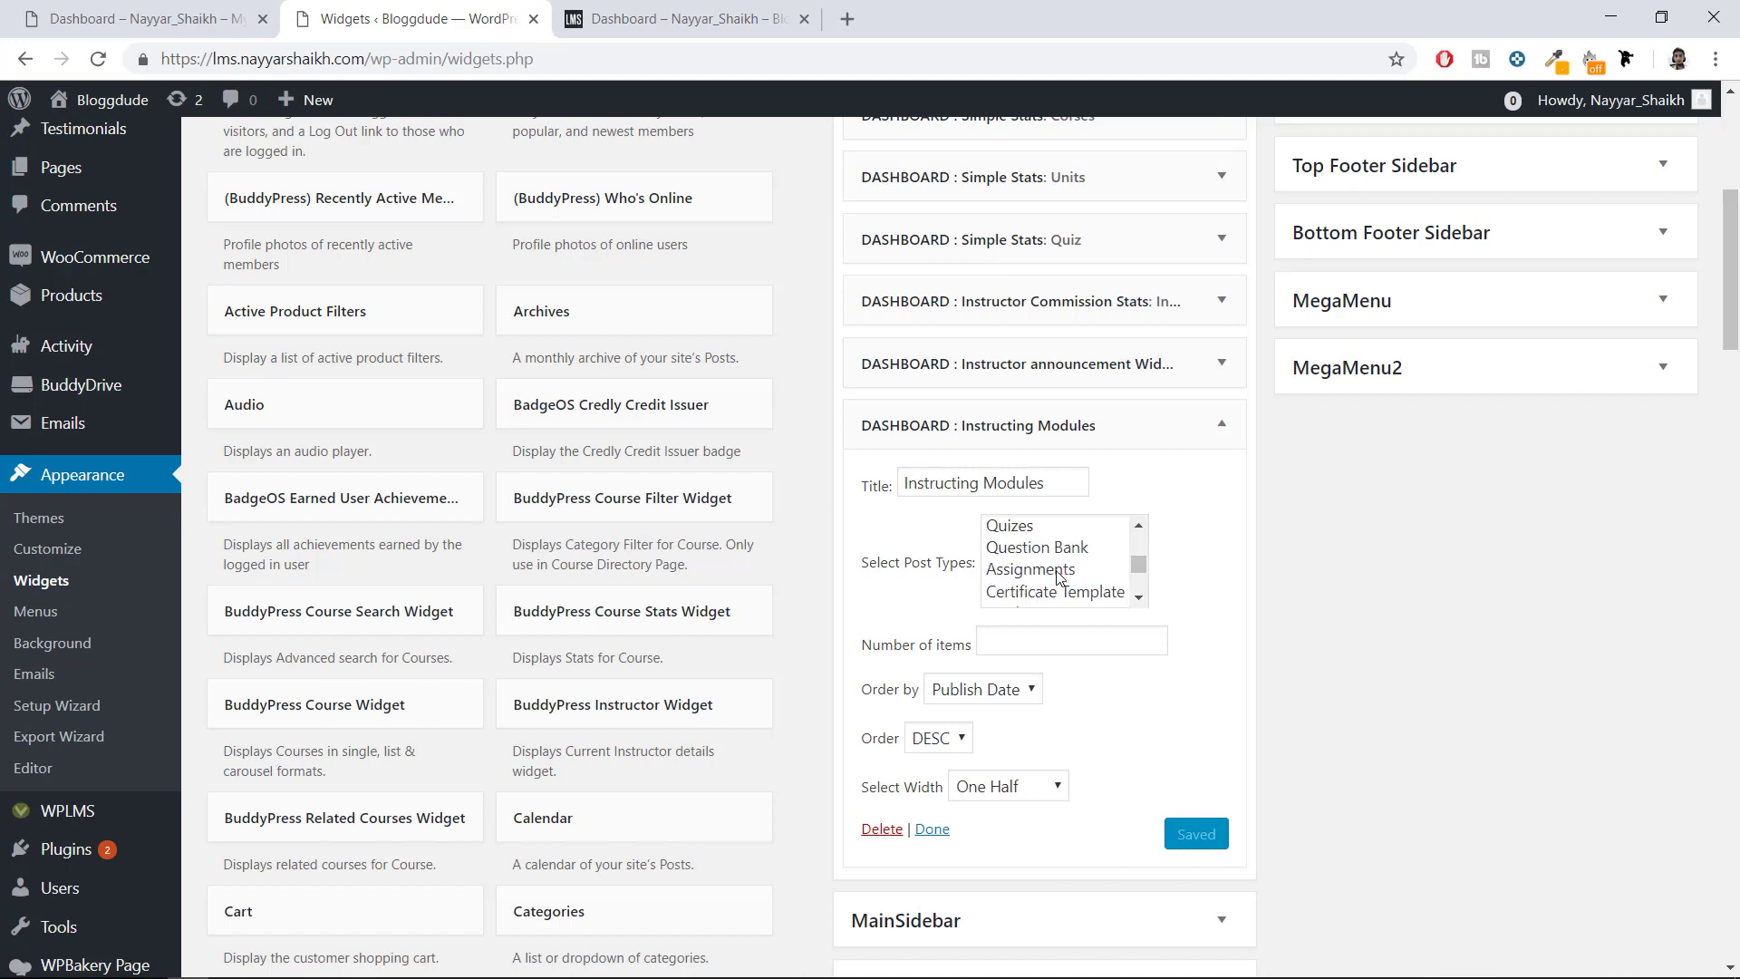
click(1021, 527)
scroll(1042, 557, up, 1)
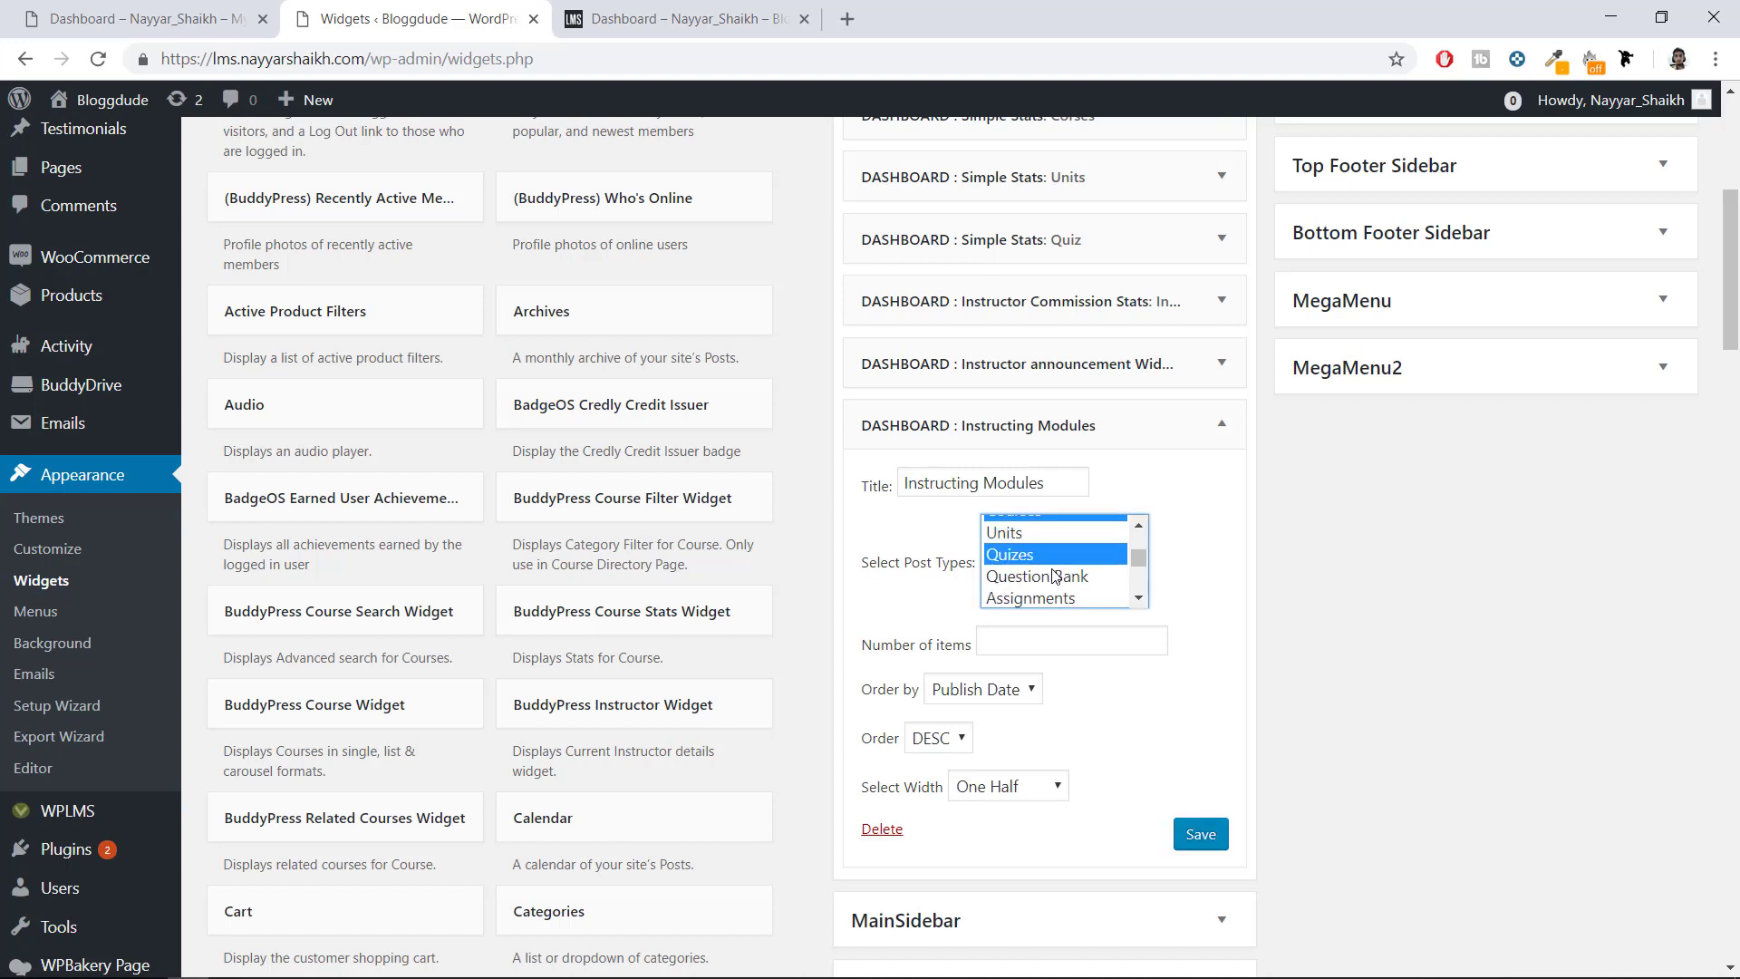
scroll(1042, 562, down, 3)
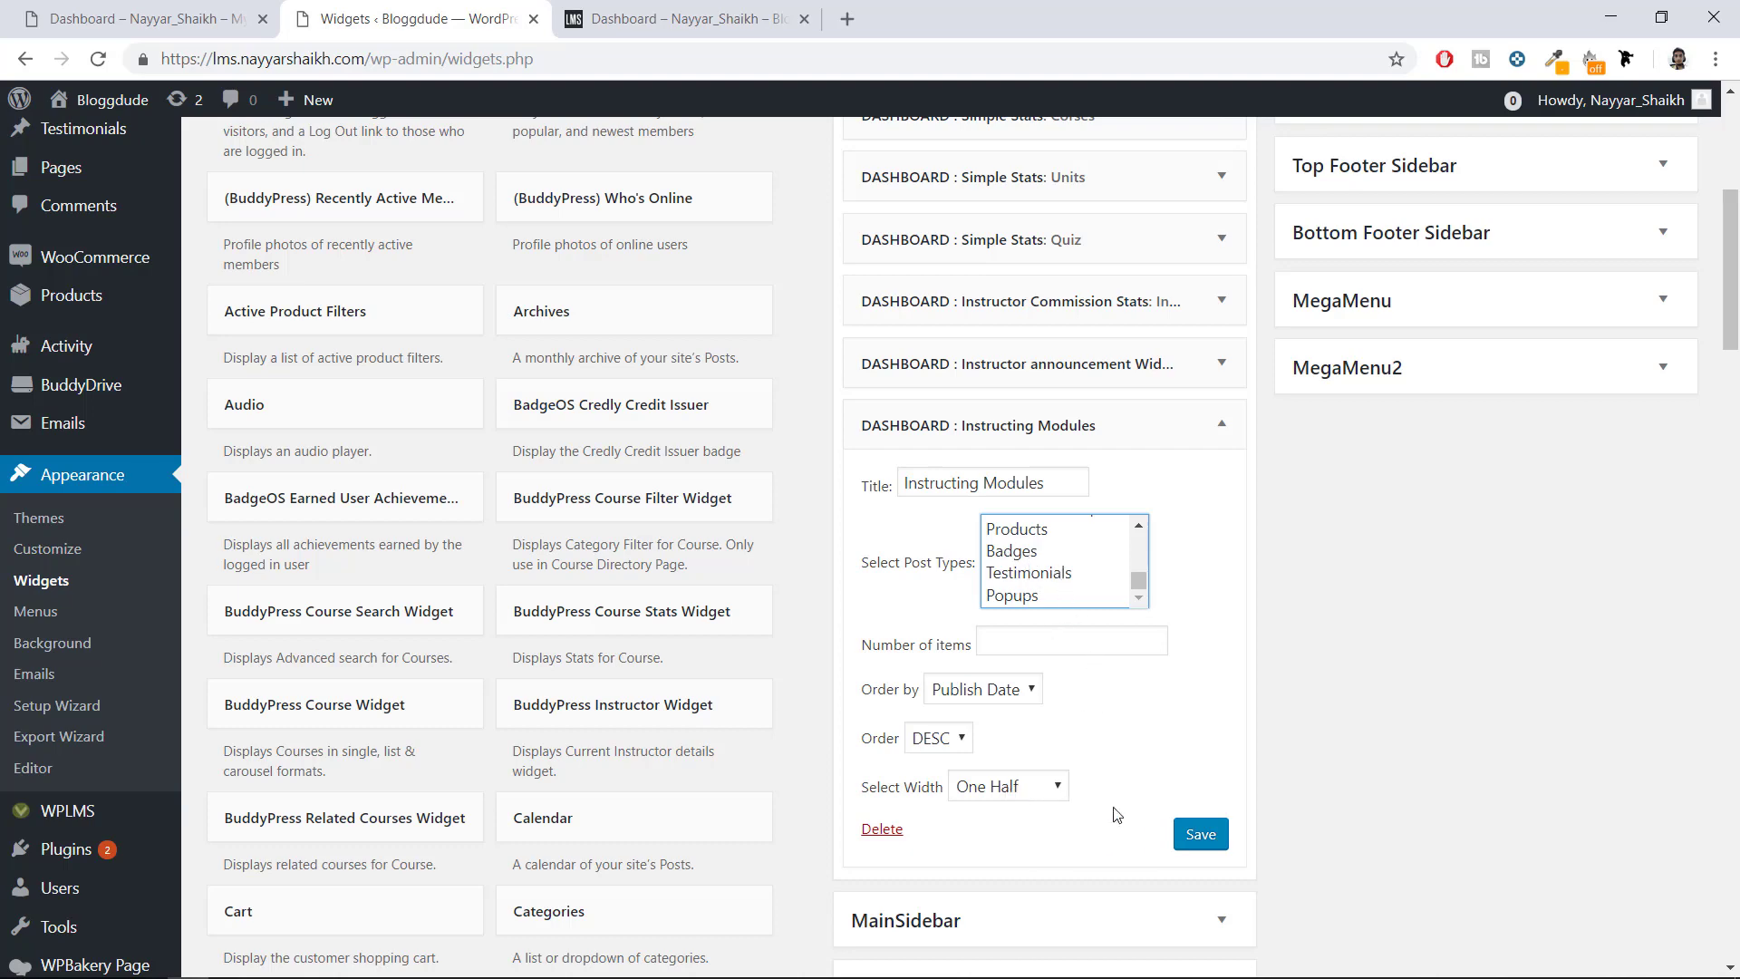
click(1201, 834)
- Reload the front-end dashboard and check the Instructing Modules QUIZES and COURSES tabs
click(653, 19)
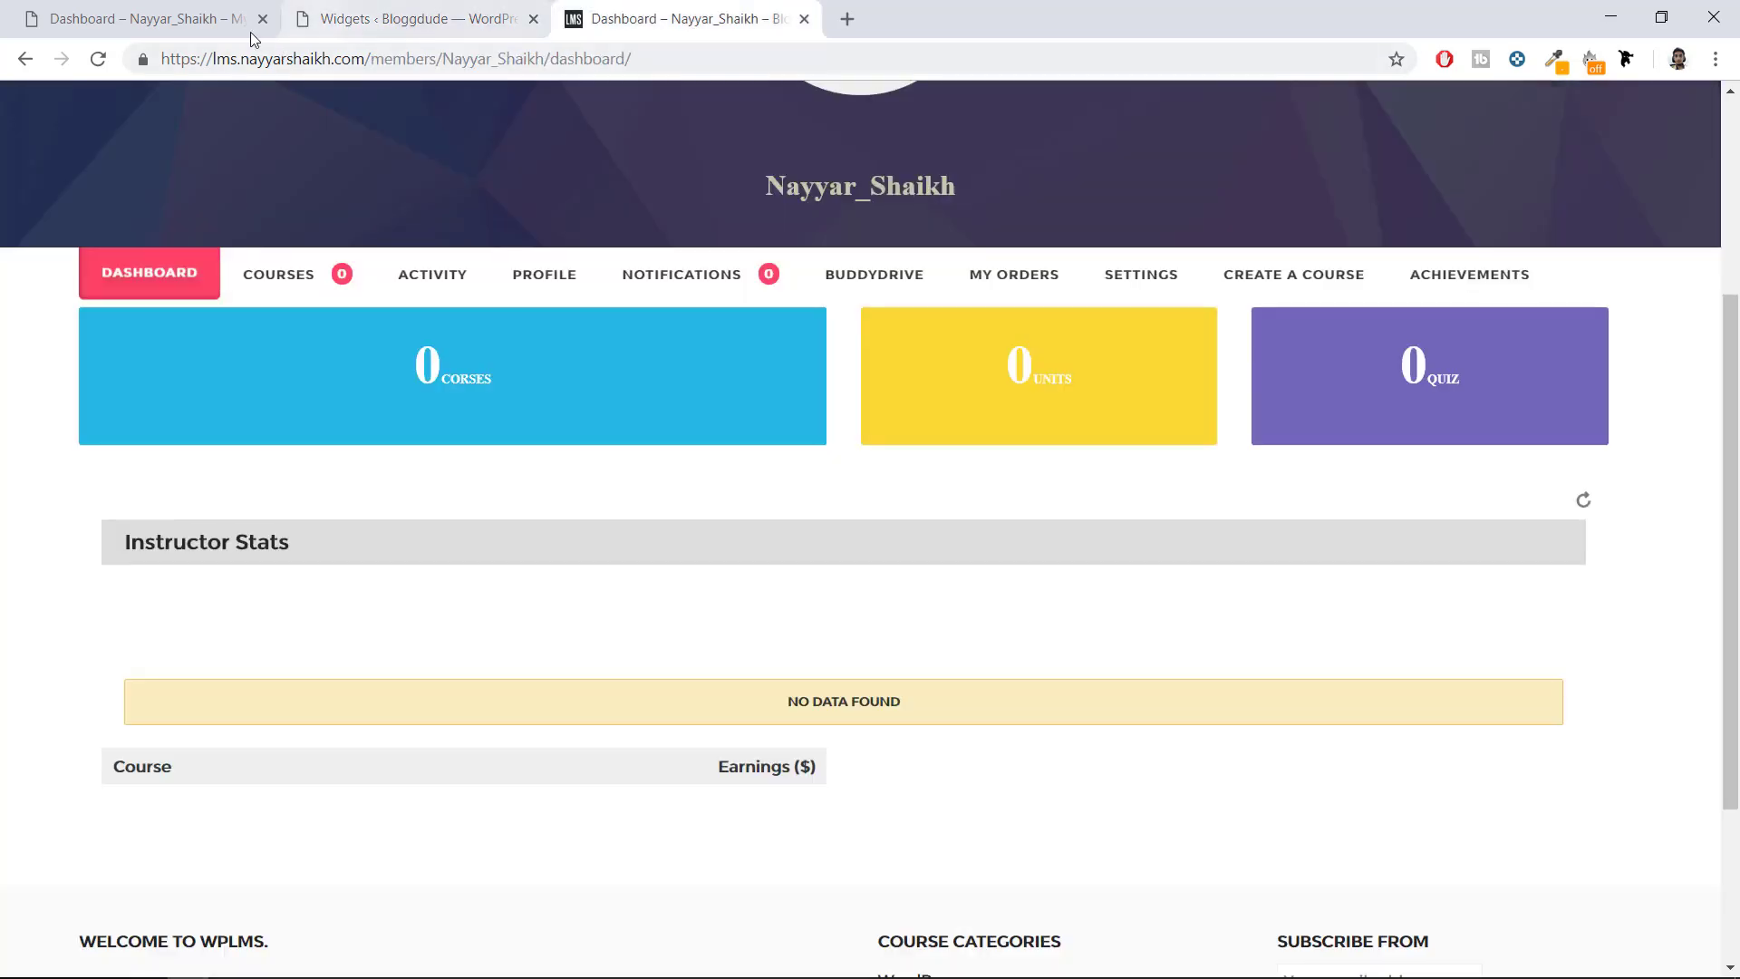
click(94, 61)
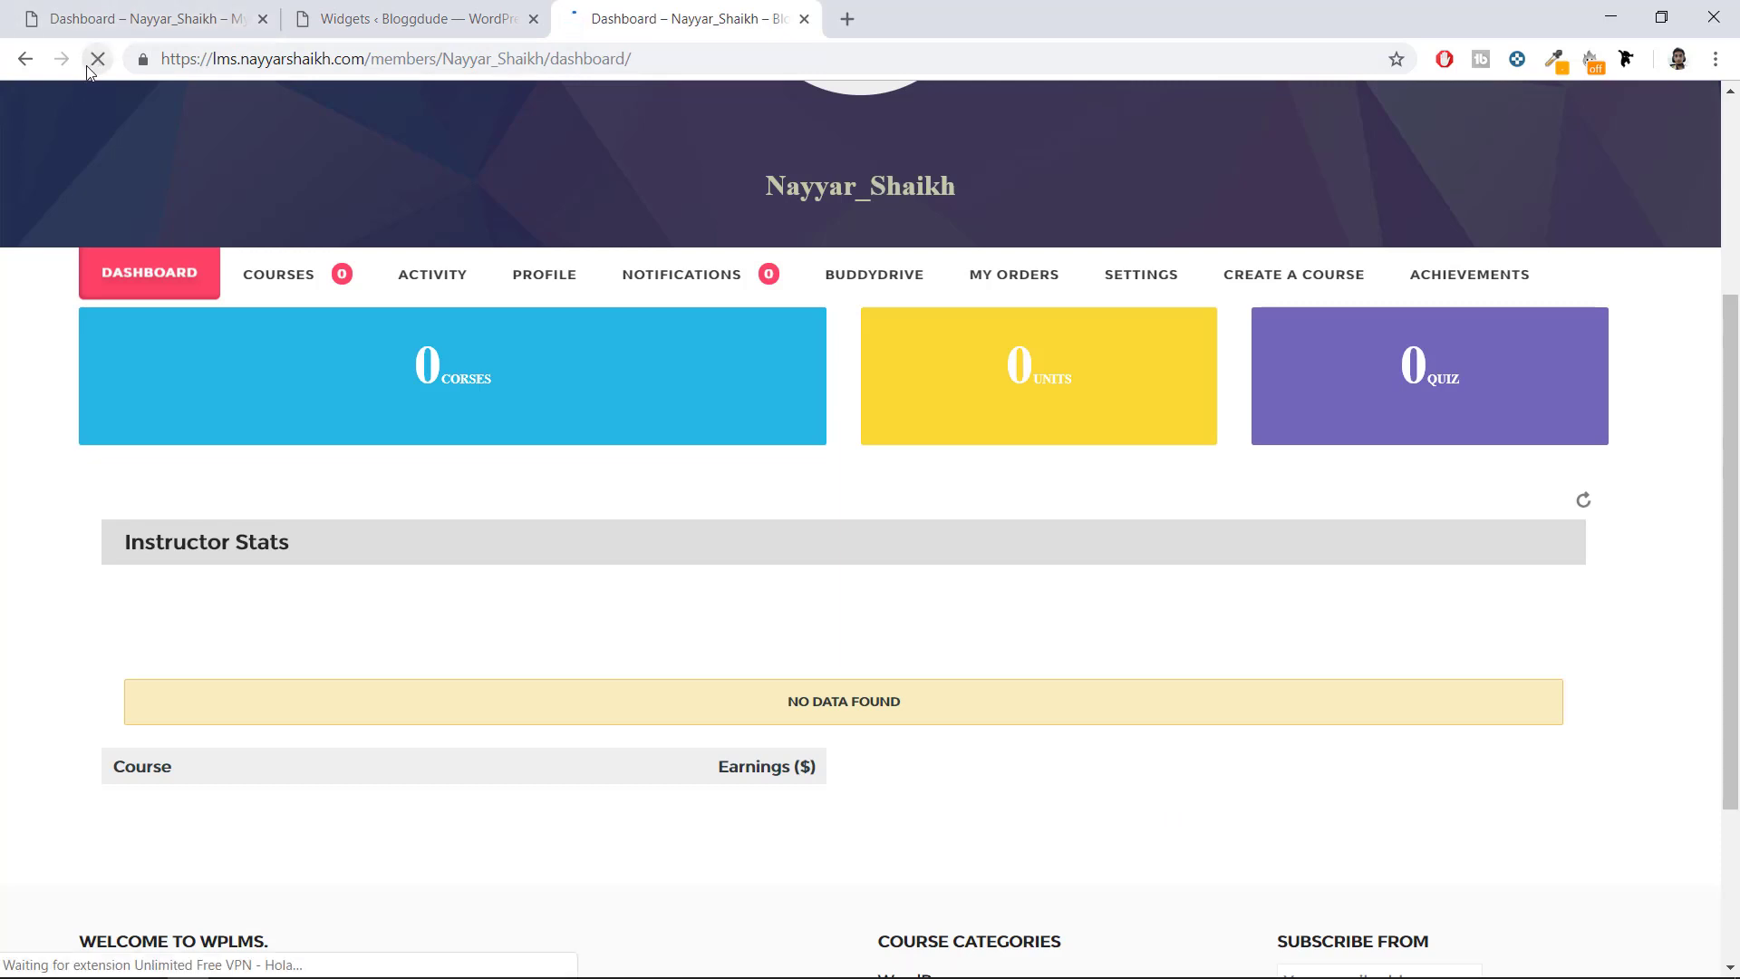
scroll(998, 738, down, 4)
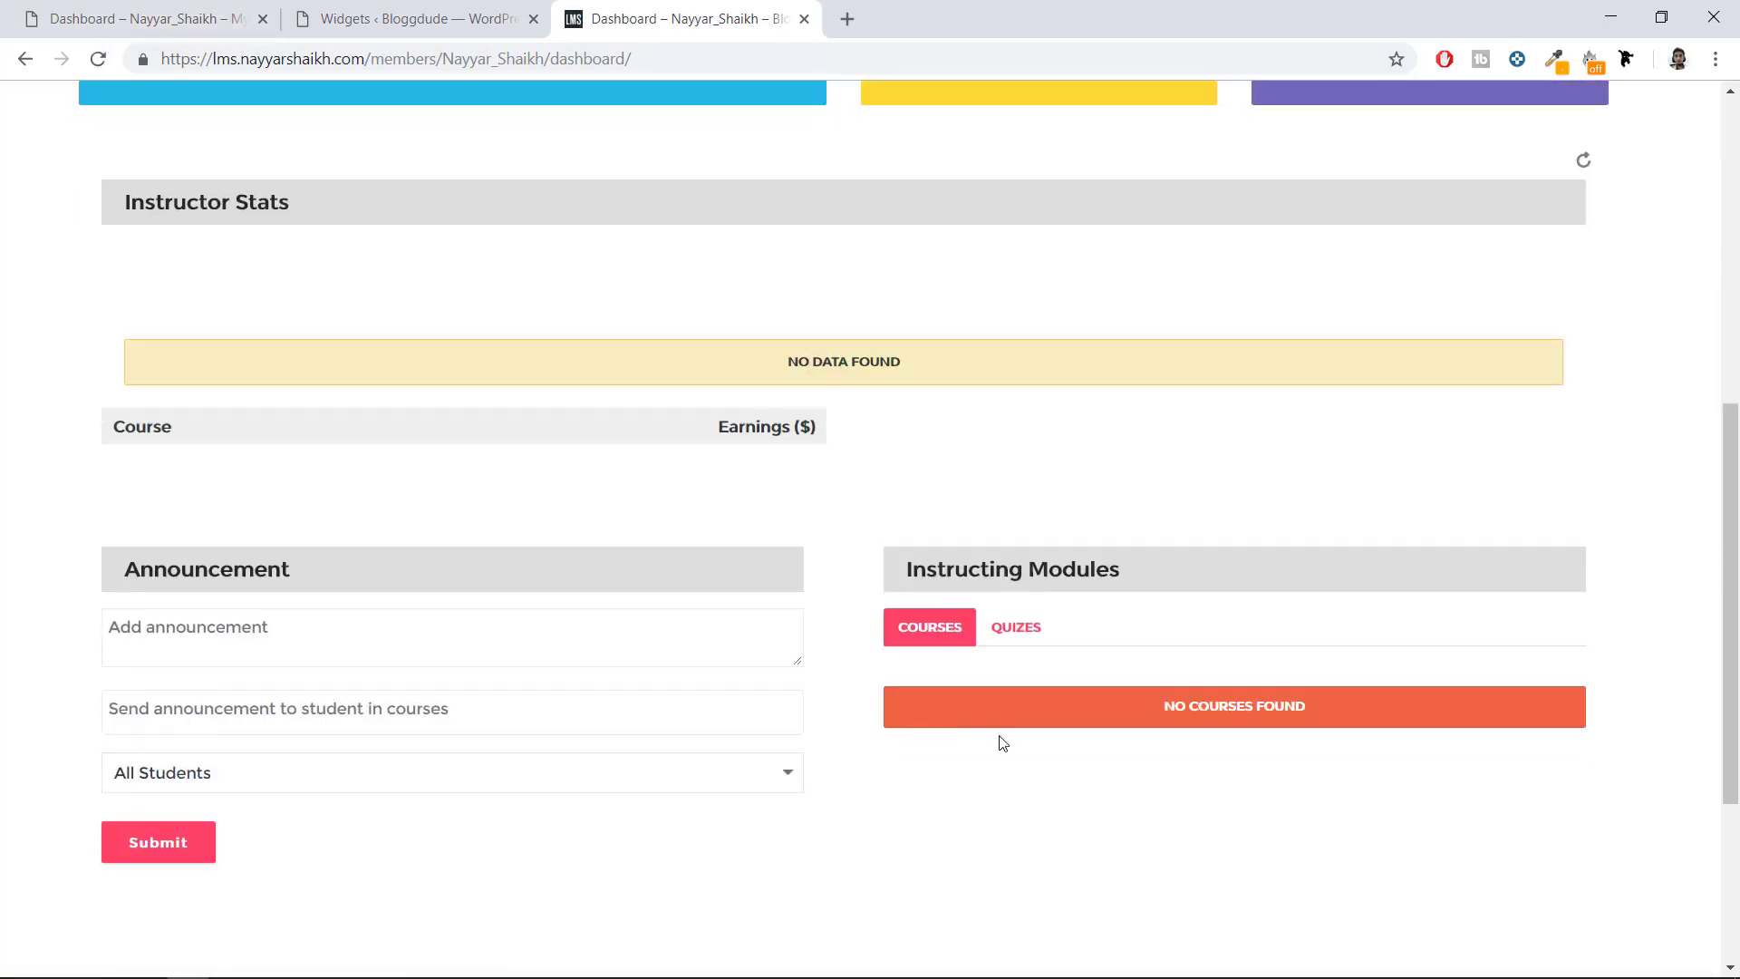
click(1011, 635)
click(934, 632)
scroll(349, 728, up, 8)
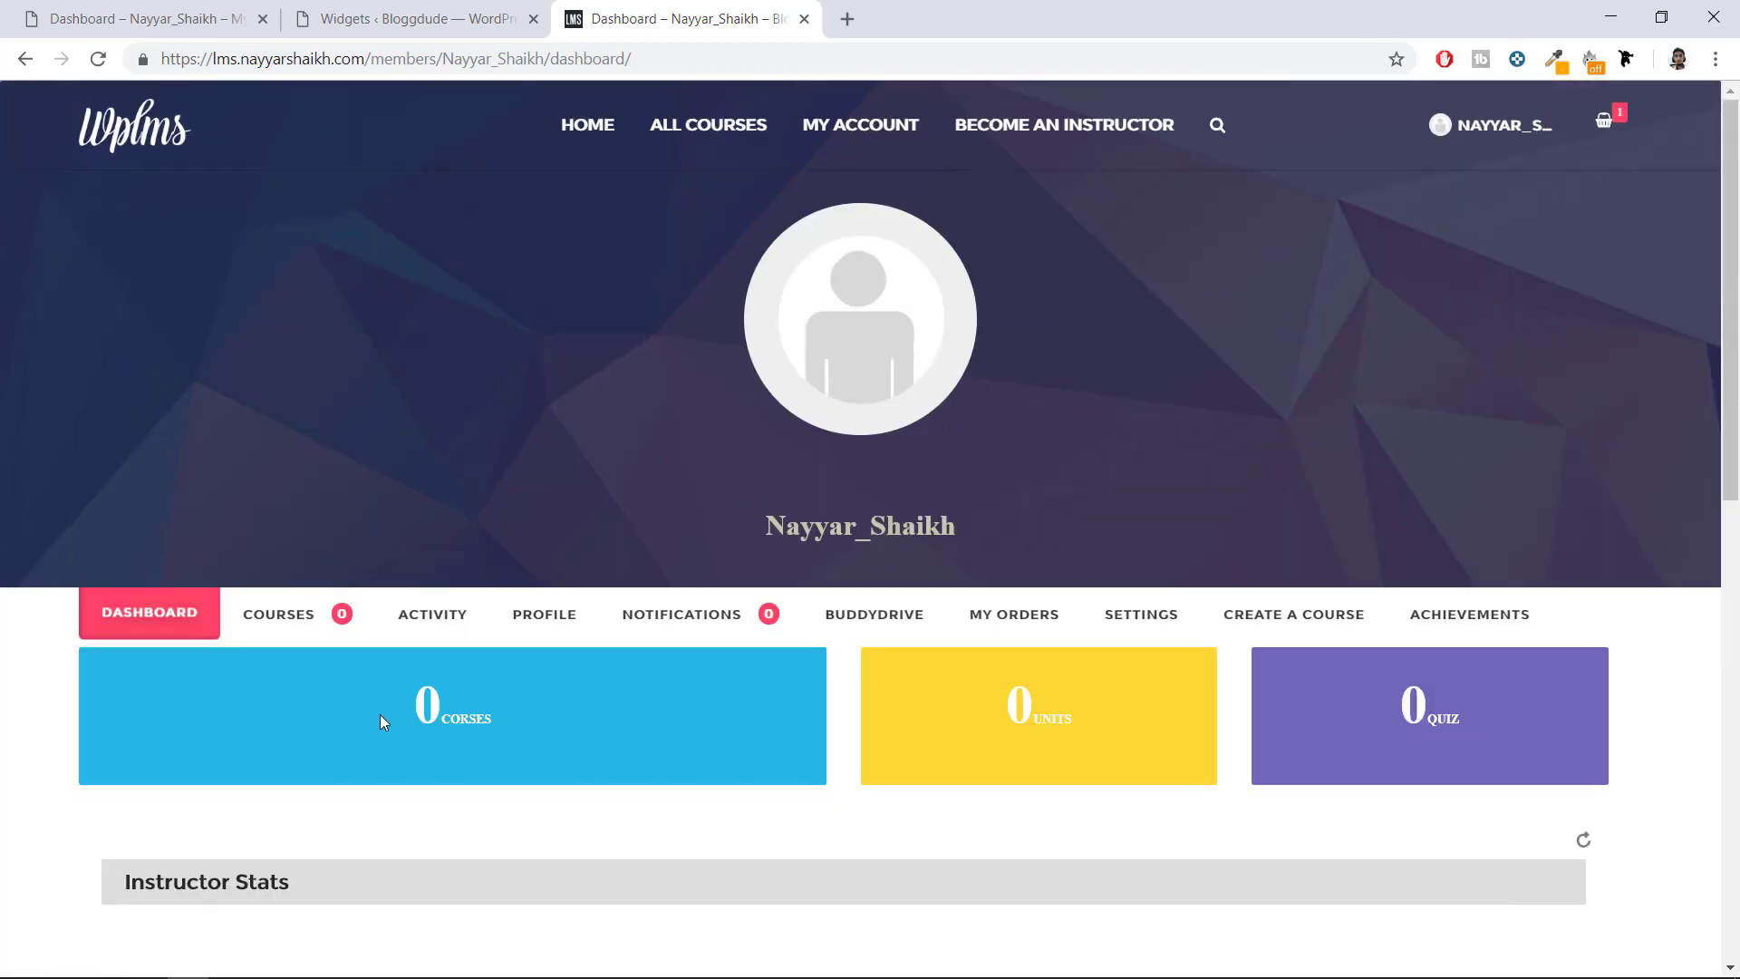
- Go to the WPLMS home page and look over its Popular Courses section
click(145, 115)
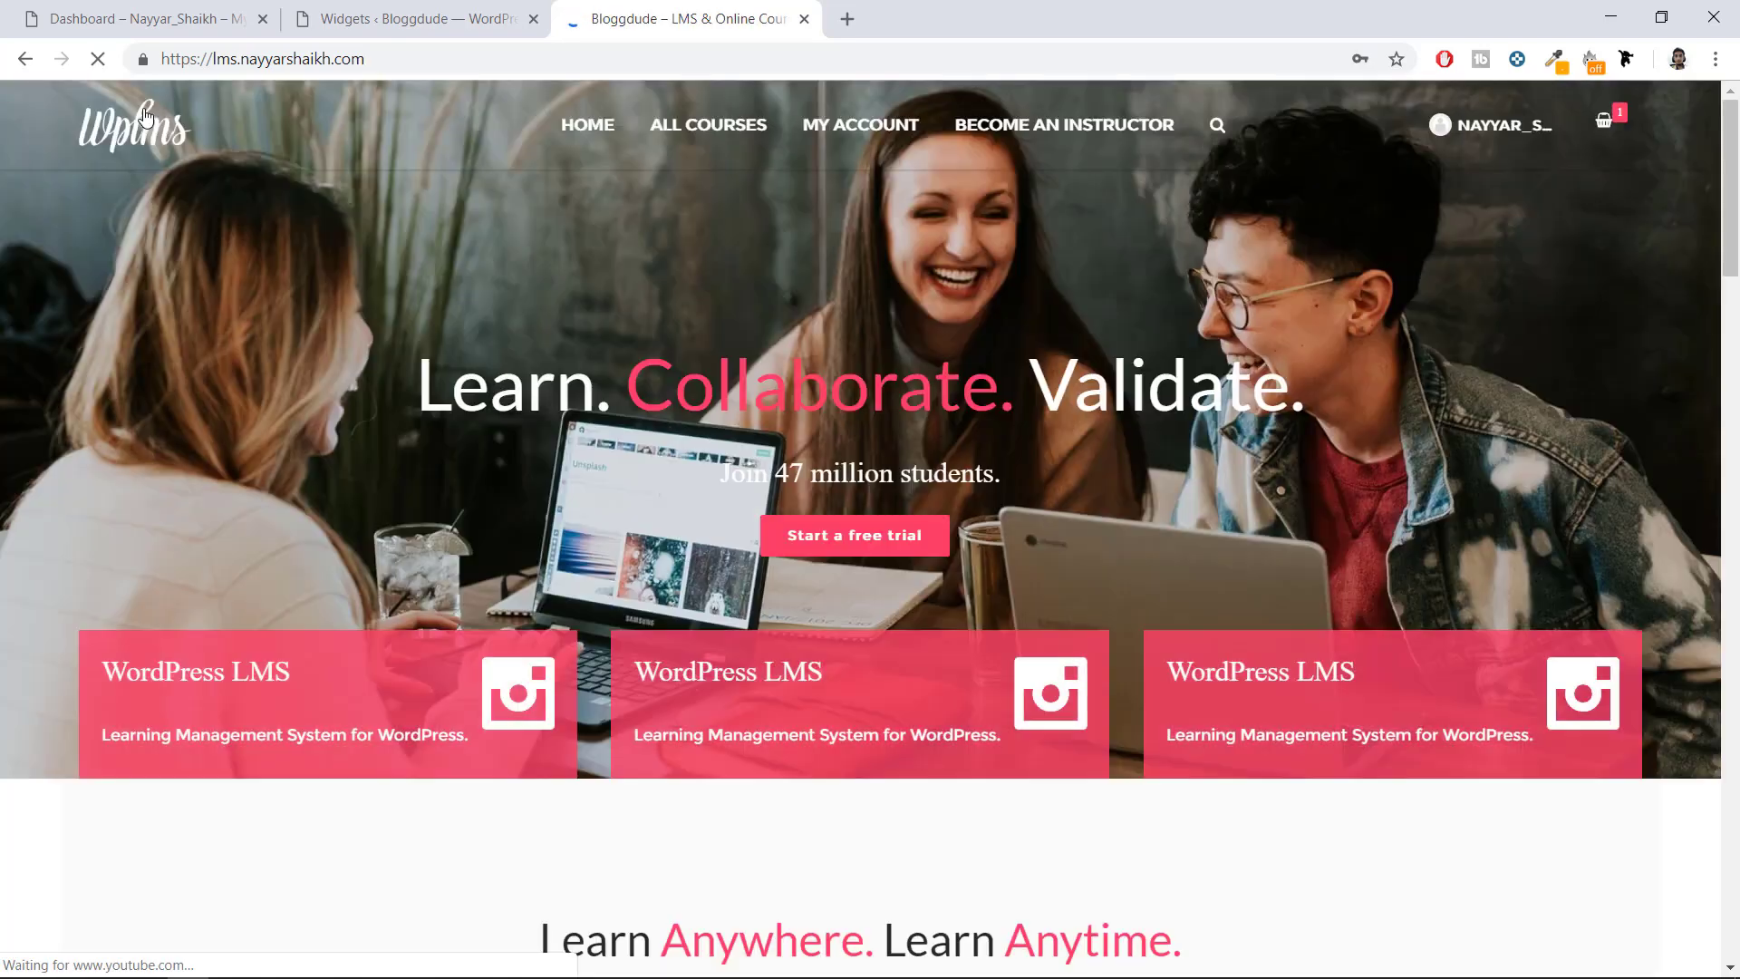
scroll(870, 522, down, 12)
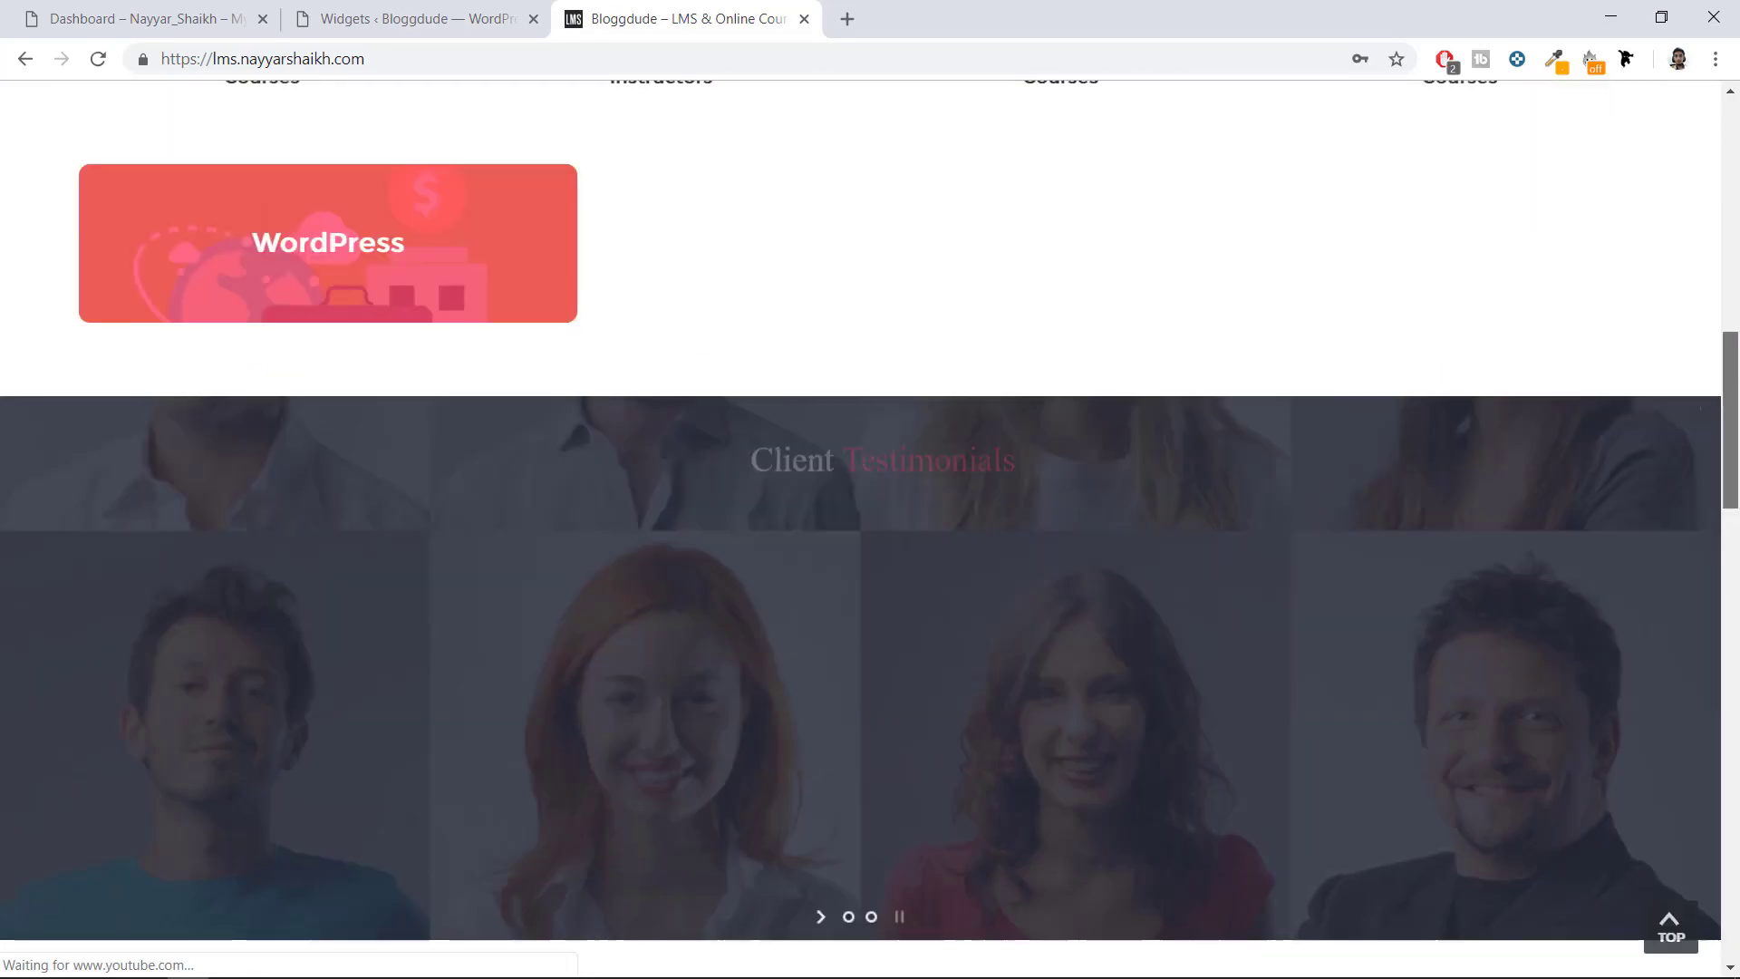
scroll(870, 522, down, 15)
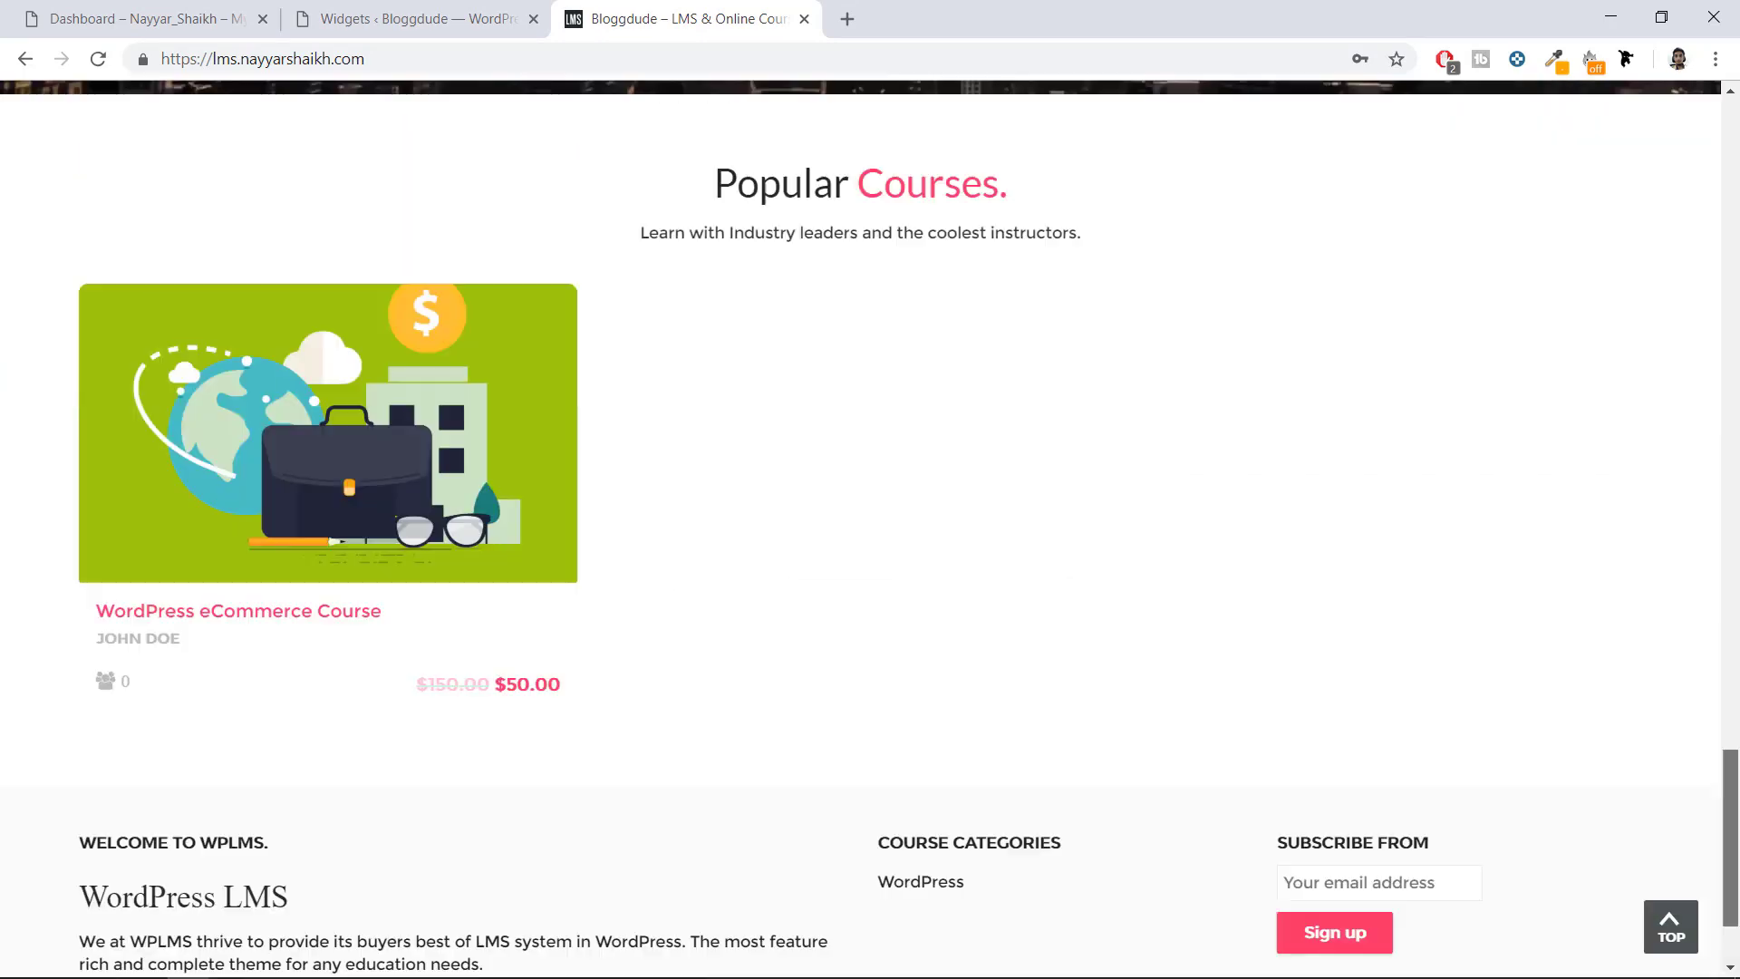
scroll(870, 522, up, 20)
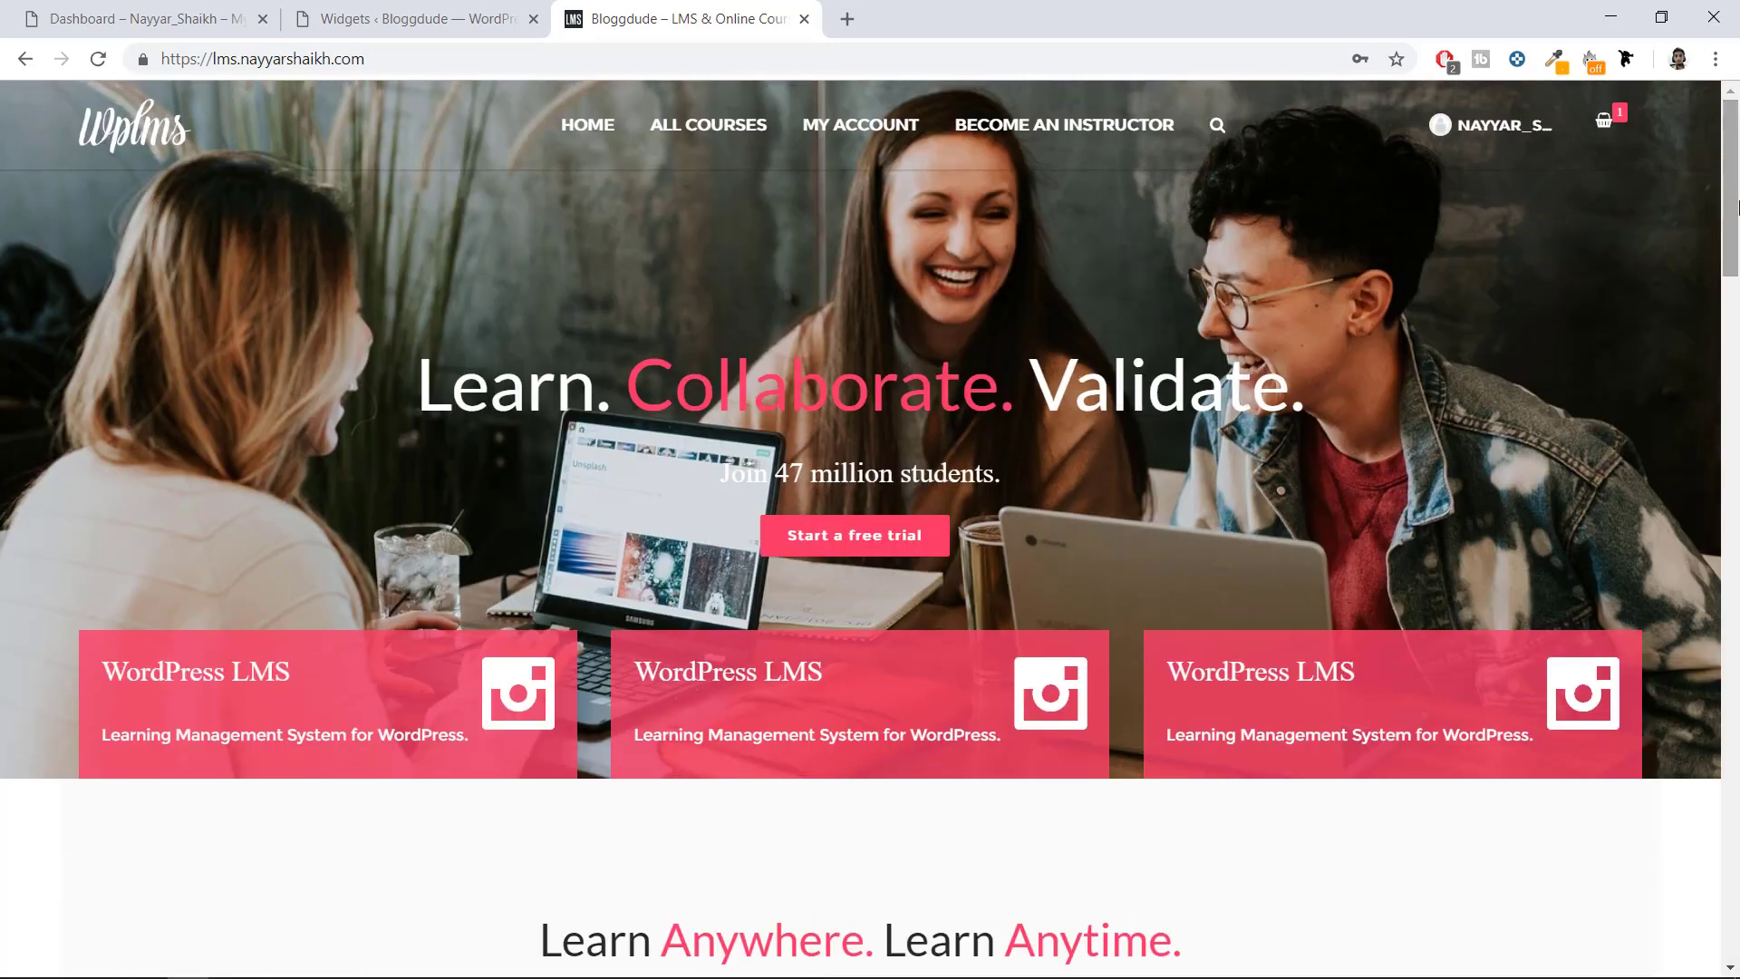